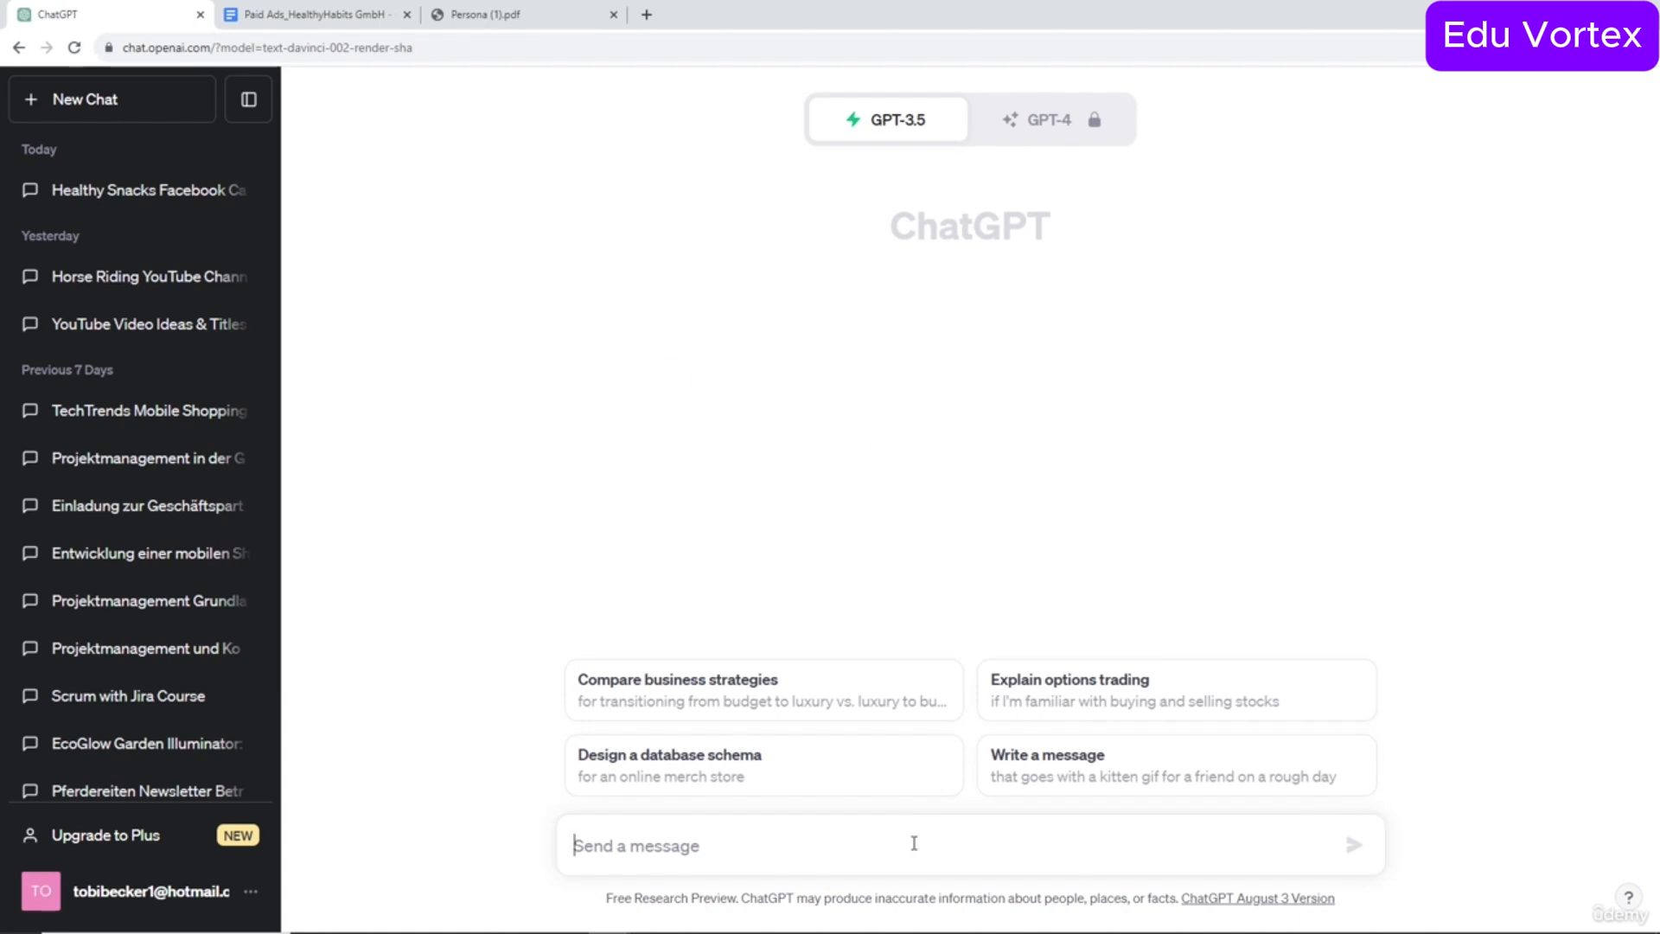
# Write the prompt "Please create a Persona for my product based on this information:" and paste the copied company and campaign details on a new line.
pyautogui.write('Please ')
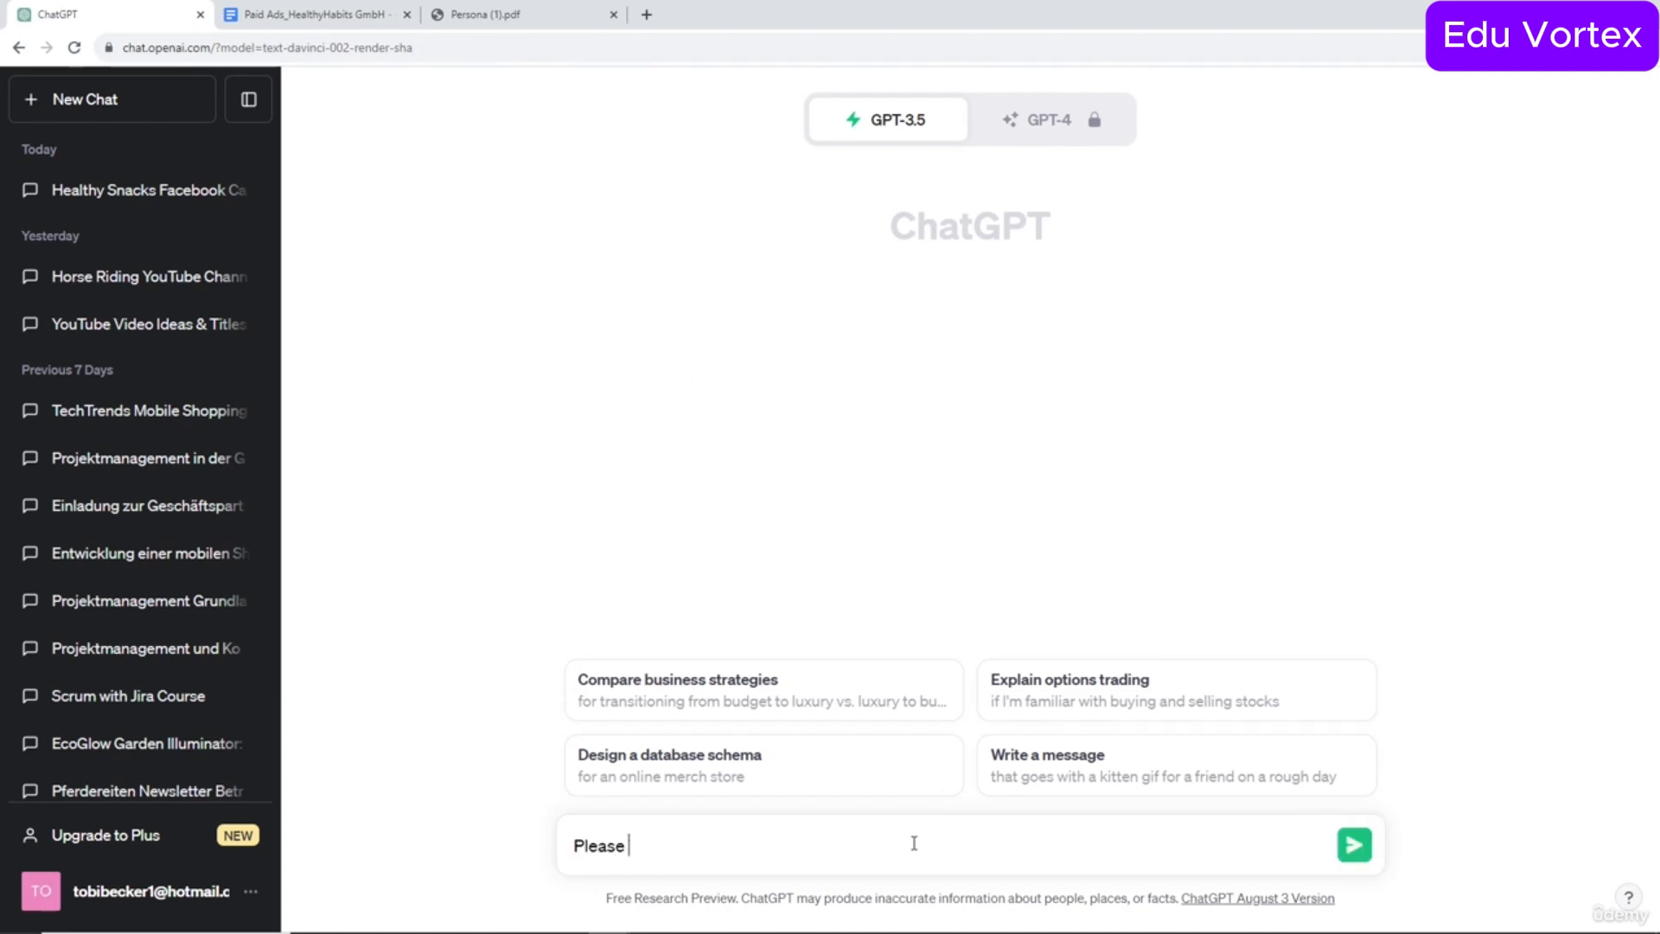
pyautogui.write('create a Perona for')
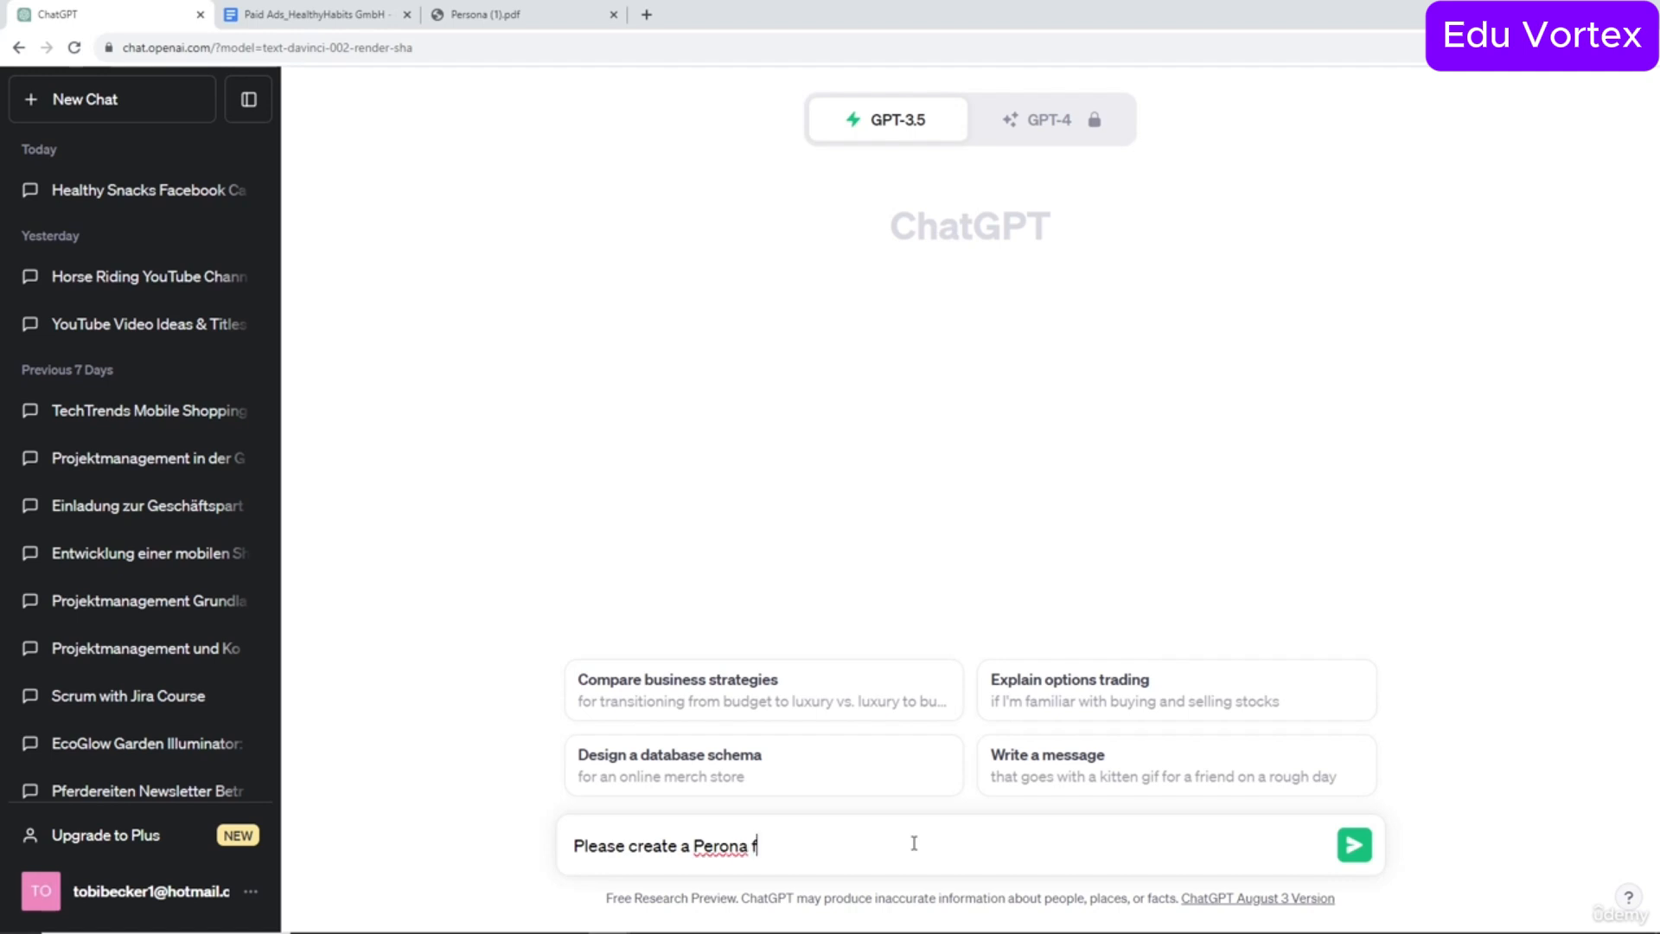
pyautogui.press('BackSpace')
pyautogui.press('BackSpace')
pyautogui.press('BackSpace')
pyautogui.press('BackSpace')
pyautogui.press('BackSpace')
pyautogui.press('BackSpace')
pyautogui.write('sona for my product')
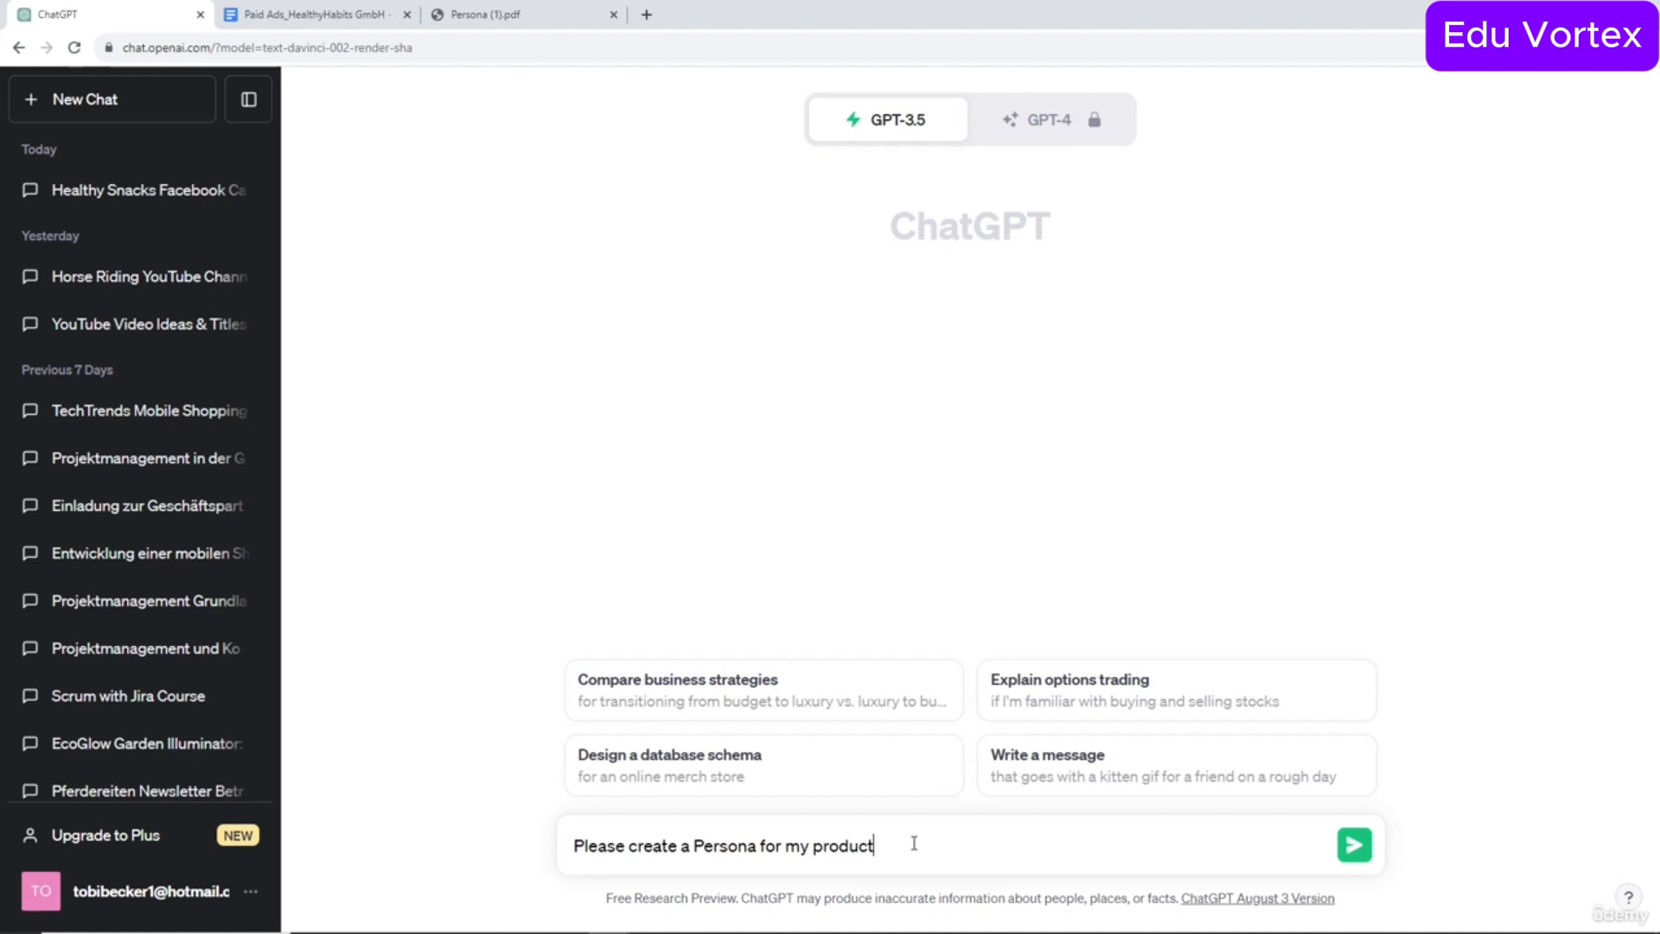
pyautogui.write(' based on this information:')
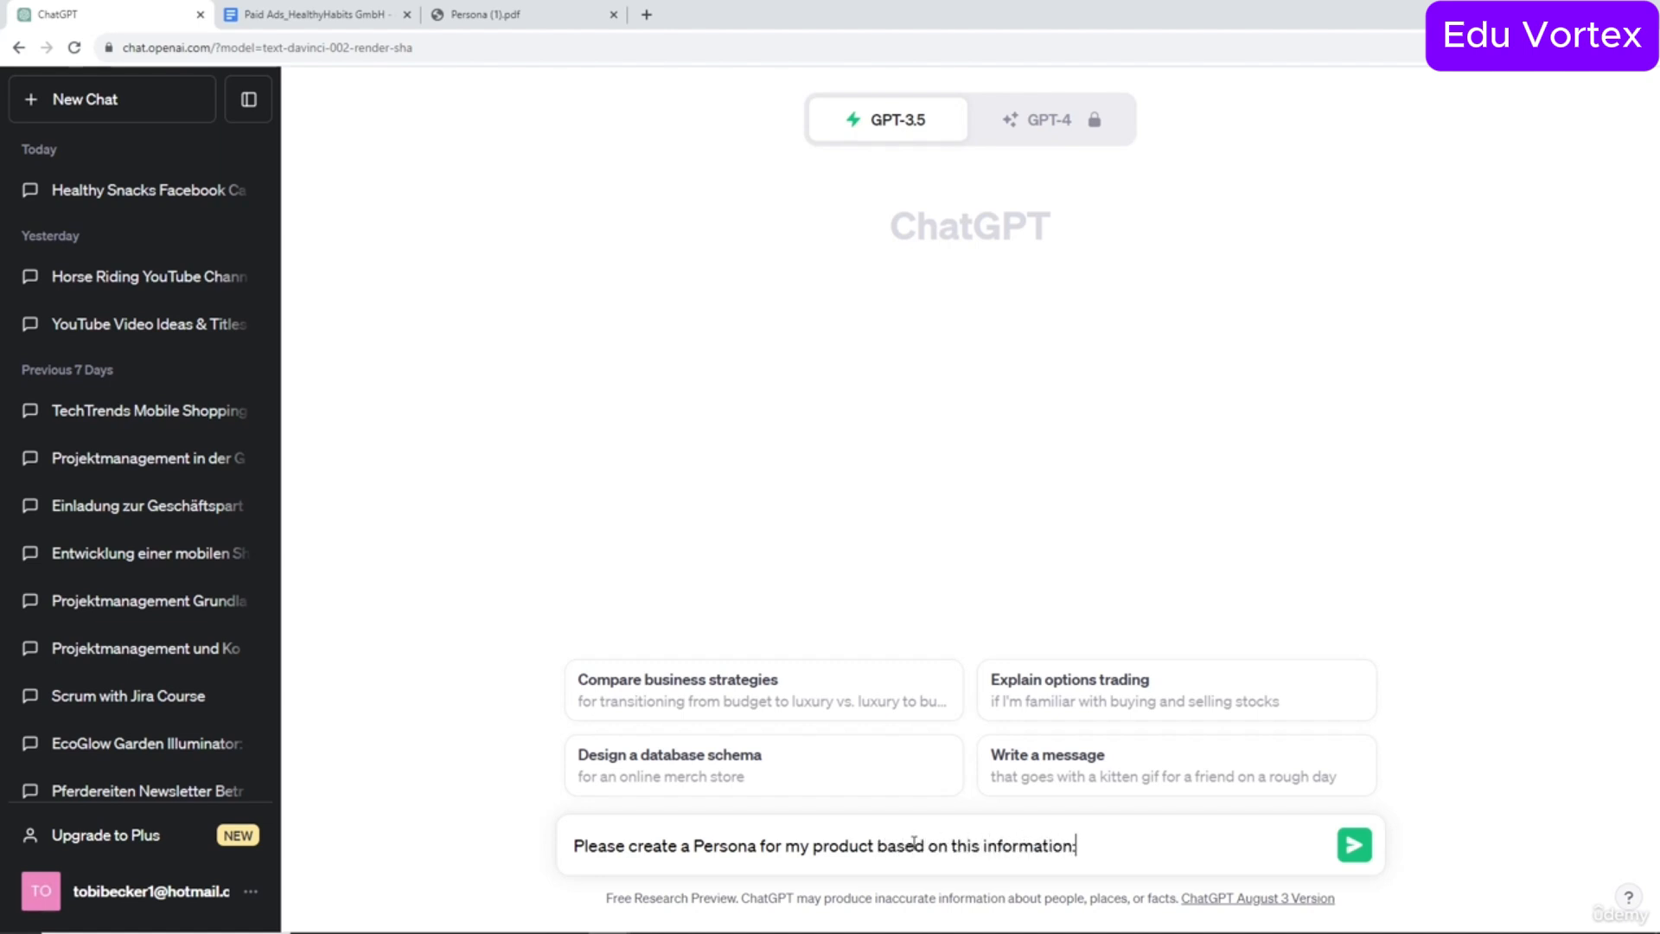
pyautogui.hotkey('shift', 'Return')
pyautogui.hotkey('ctrl', 'v')
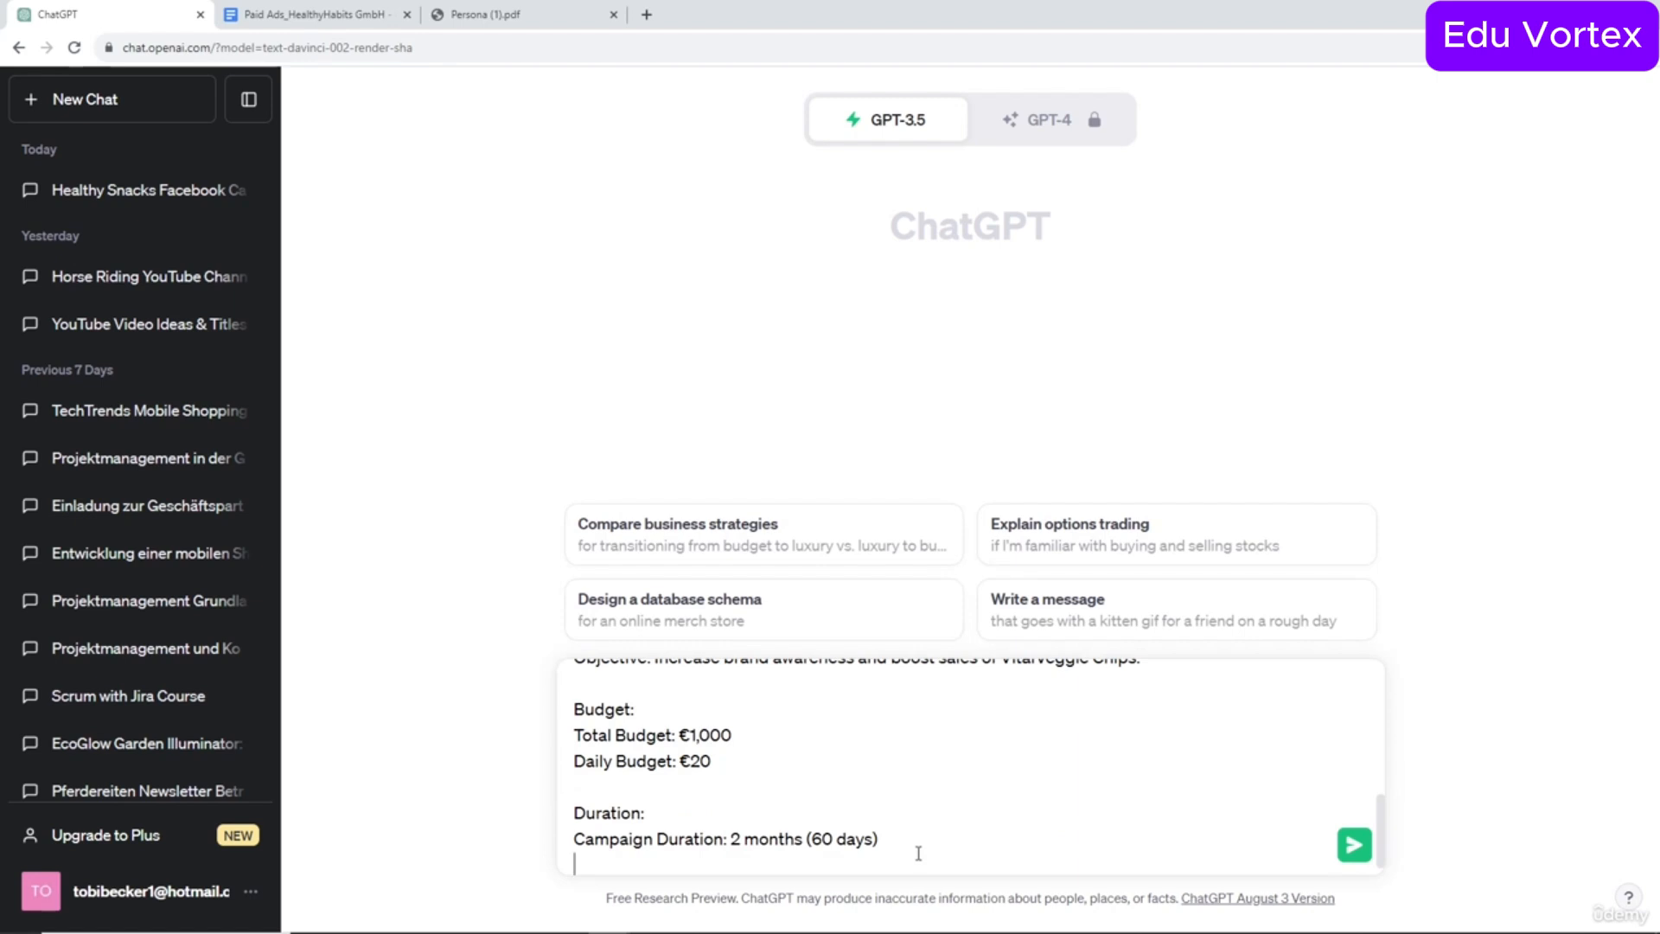
# Extend the prompt's opening sentence with a request: ". Give me media consumption, product choice, but als".
pyautogui.scroll(6, 918, 853)
pyautogui.scroll(-1, 952, 778)
pyautogui.scroll(1, 995, 735)
pyautogui.click(1075, 689)
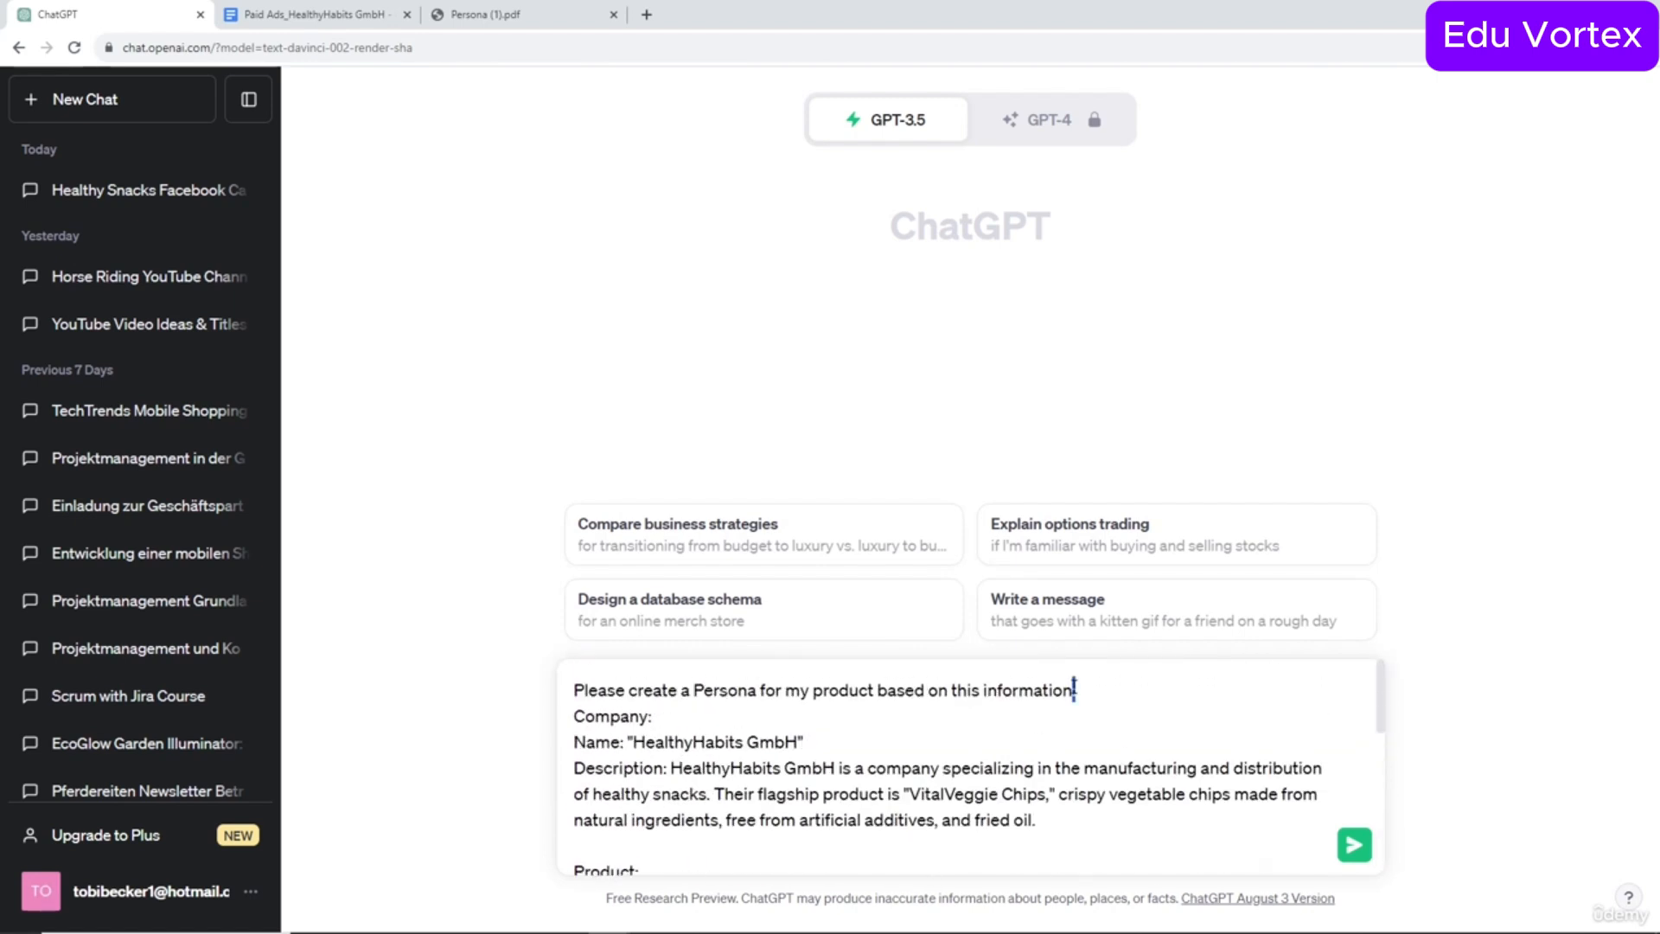
pyautogui.write('. Giv e')
pyautogui.press('BackSpace')
pyautogui.press('BackSpace')
pyautogui.write('e me media consumpi')
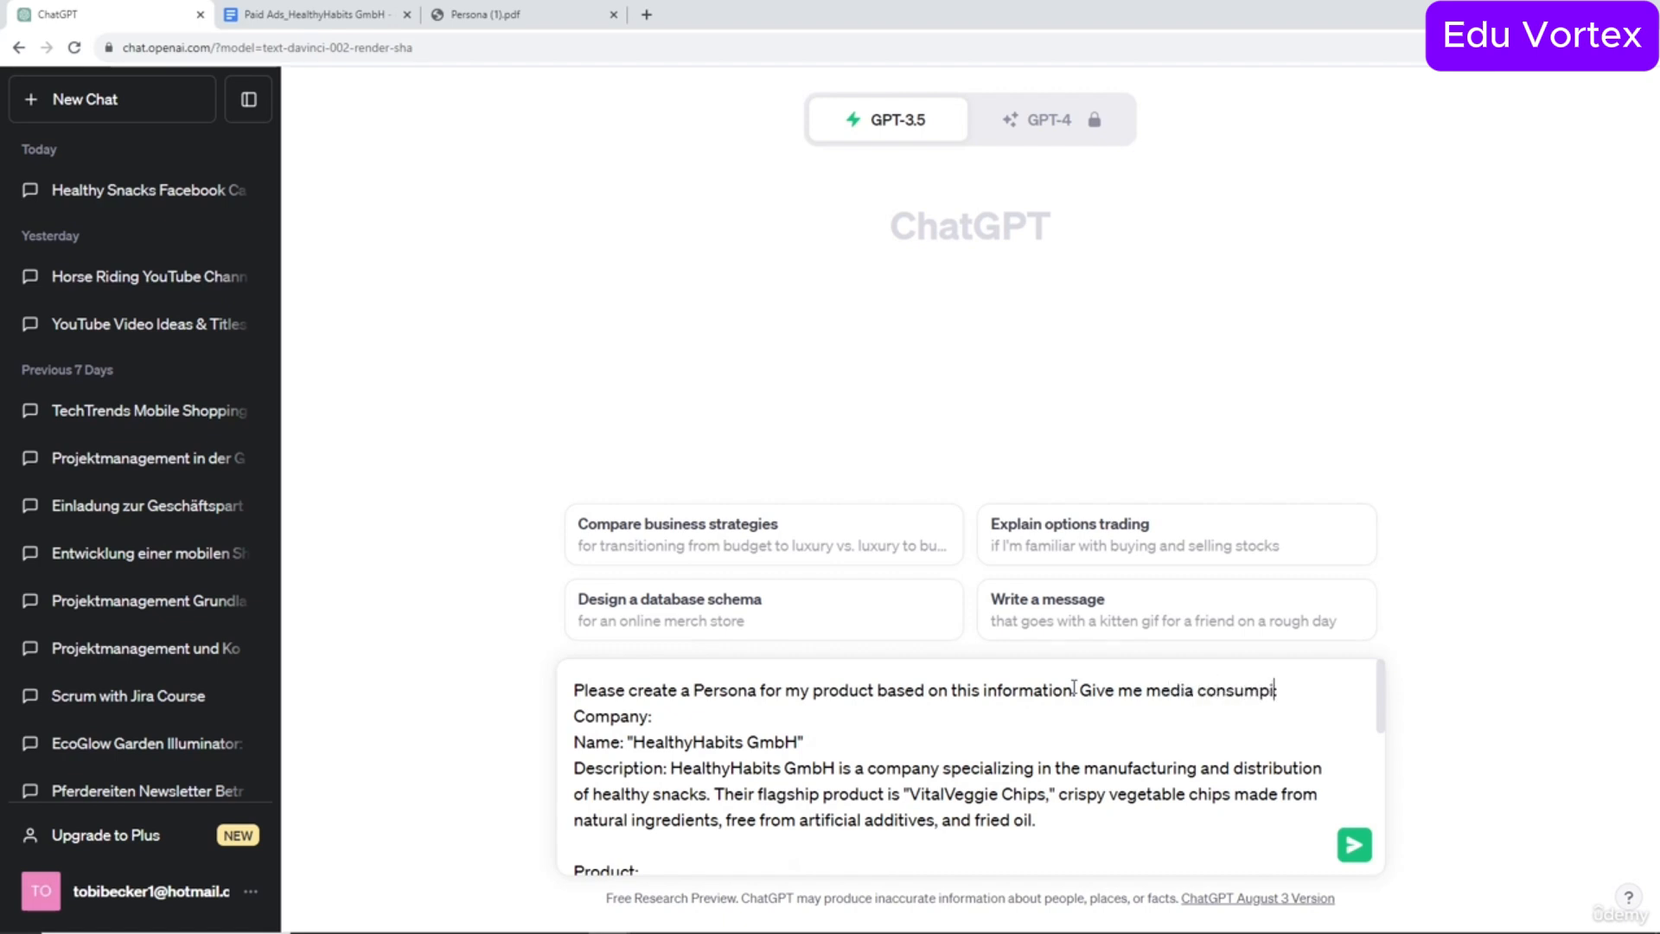
pyautogui.press('BackSpace')
pyautogui.write('tion, prodc')
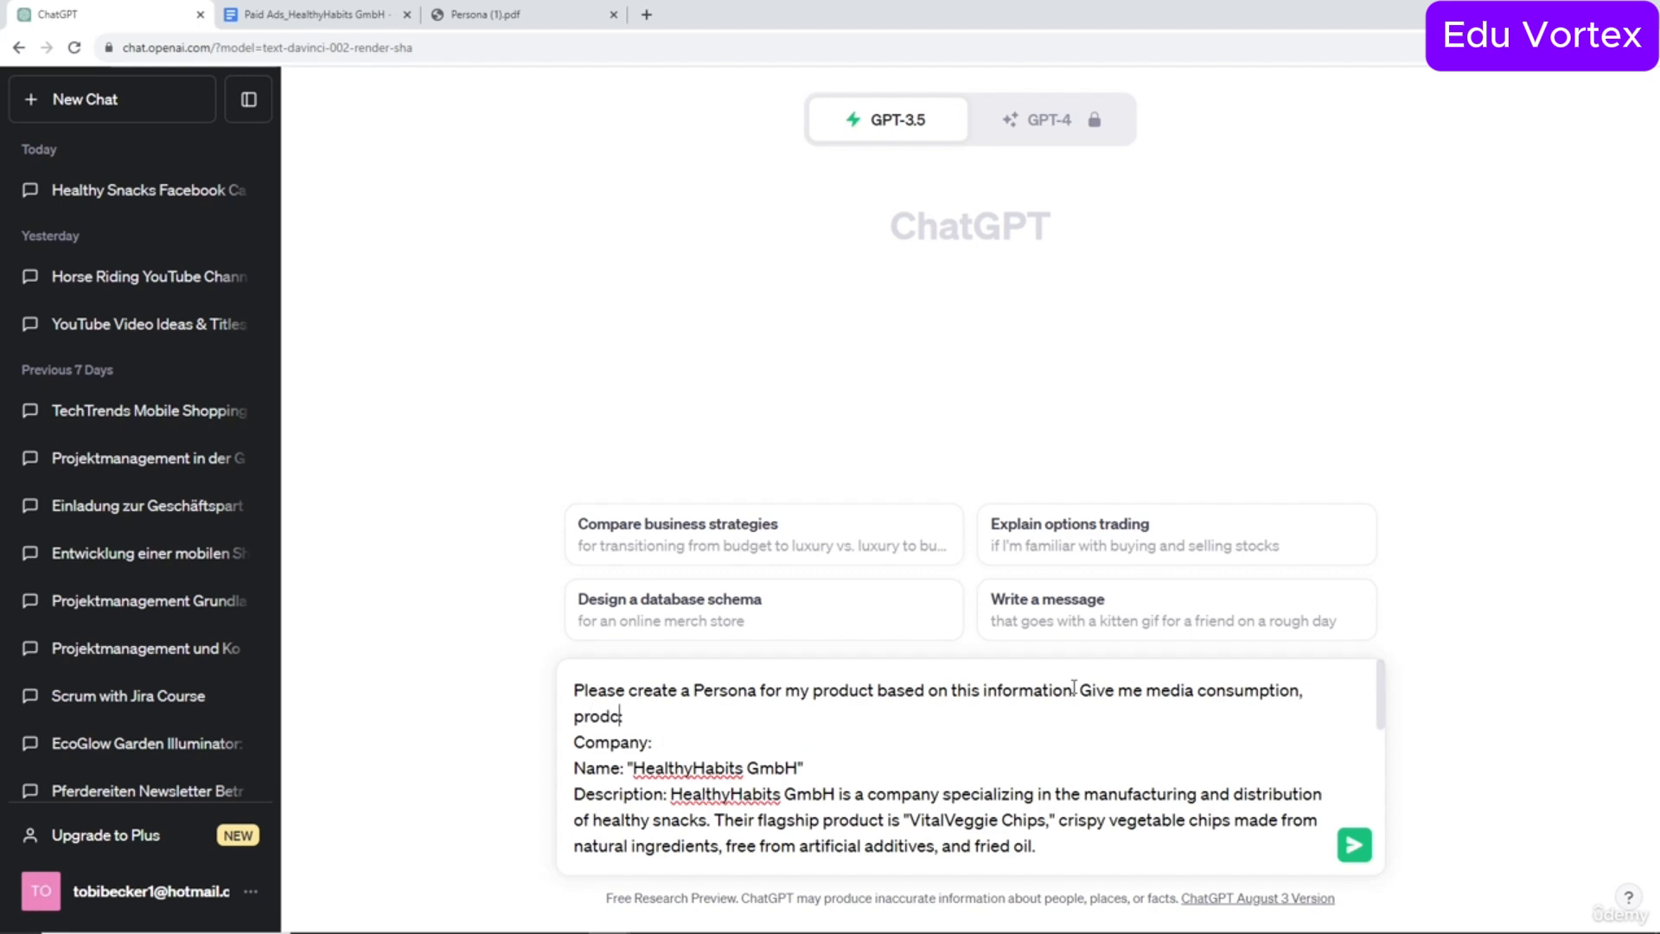
pyautogui.press('BackSpace')
pyautogui.write('uct choice, but als')
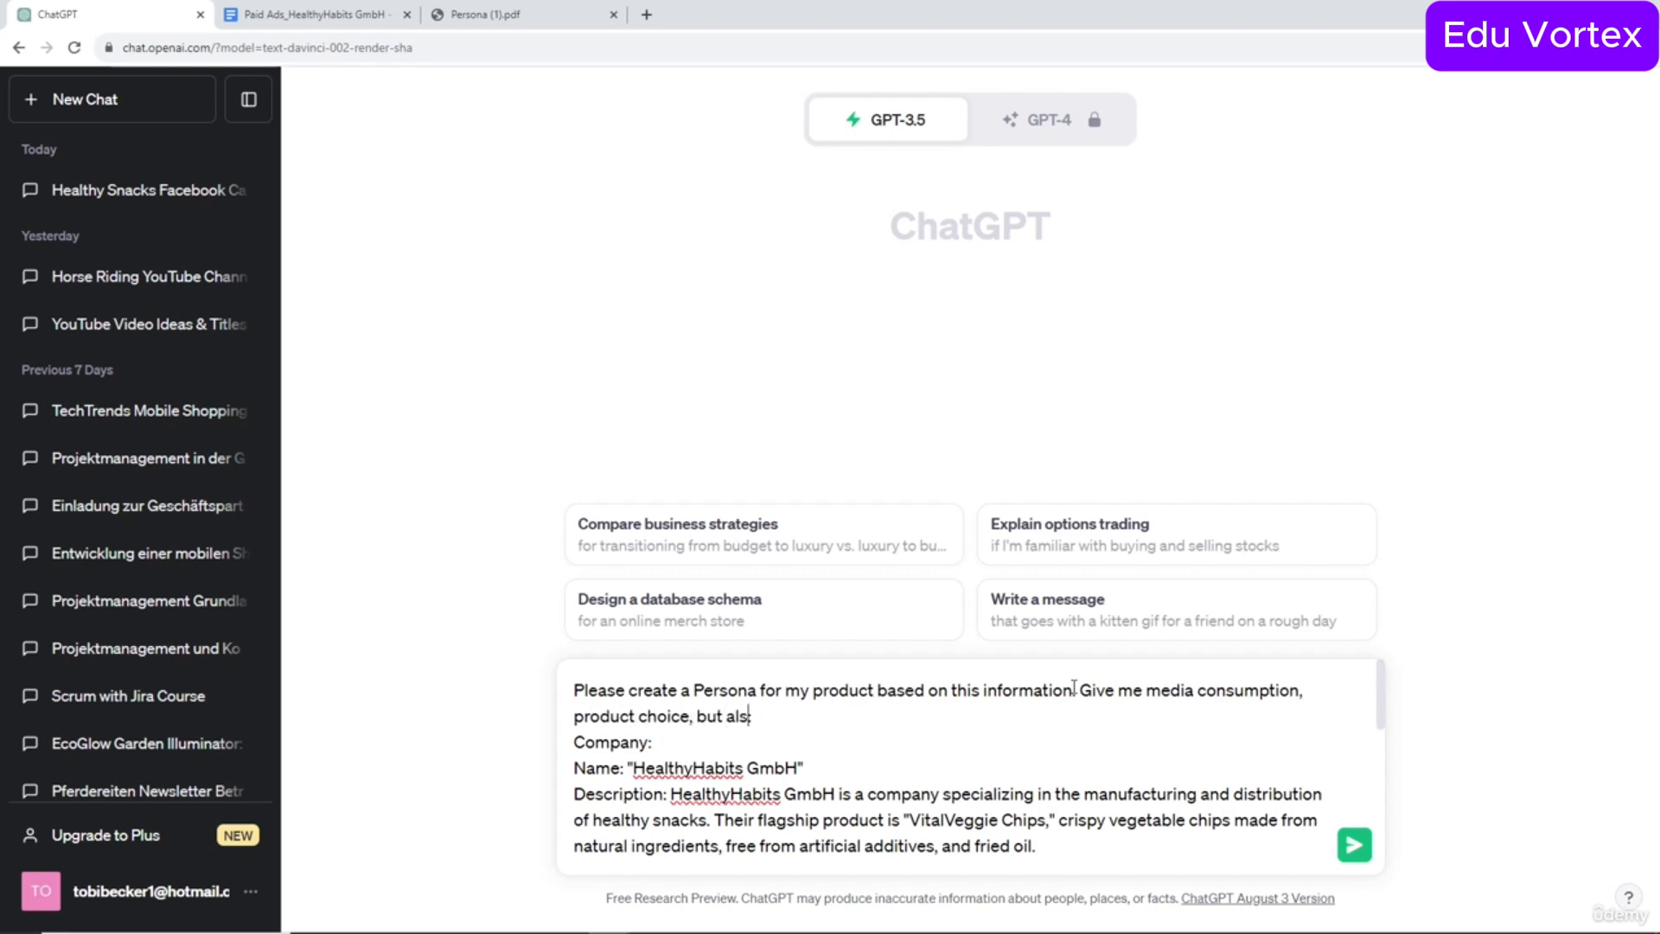
# Complete the request with "also basics stuff like age, gender, work and income" and submit the prompt.
pyautogui.write('o basics stuff like age')
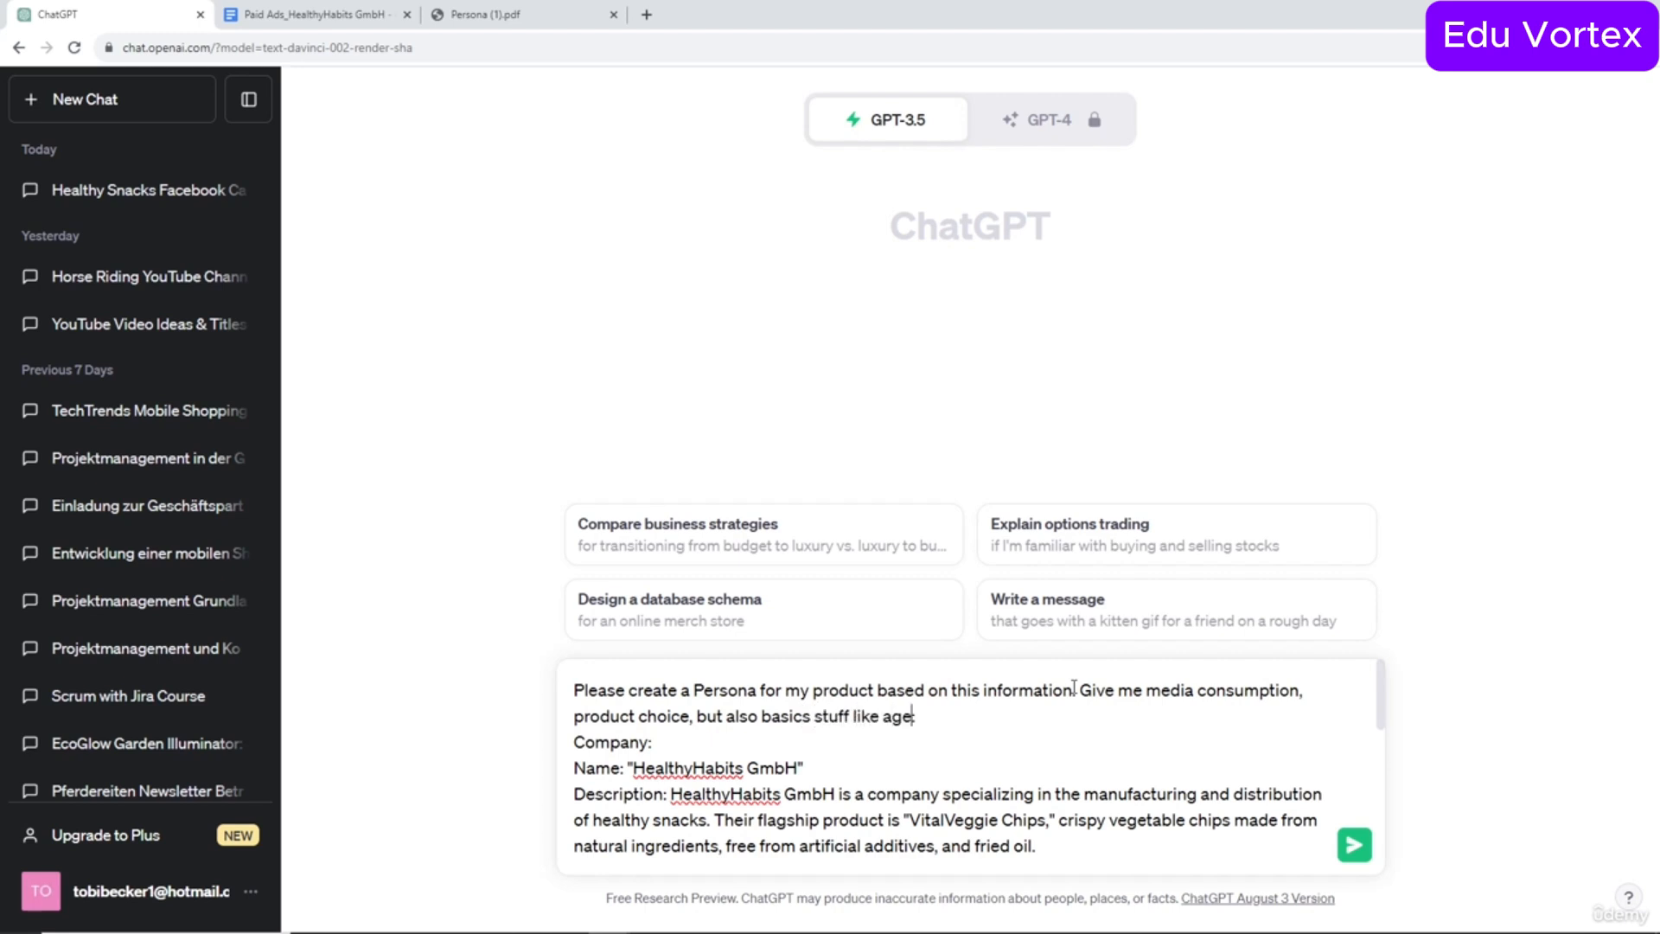
pyautogui.write(', gender and')
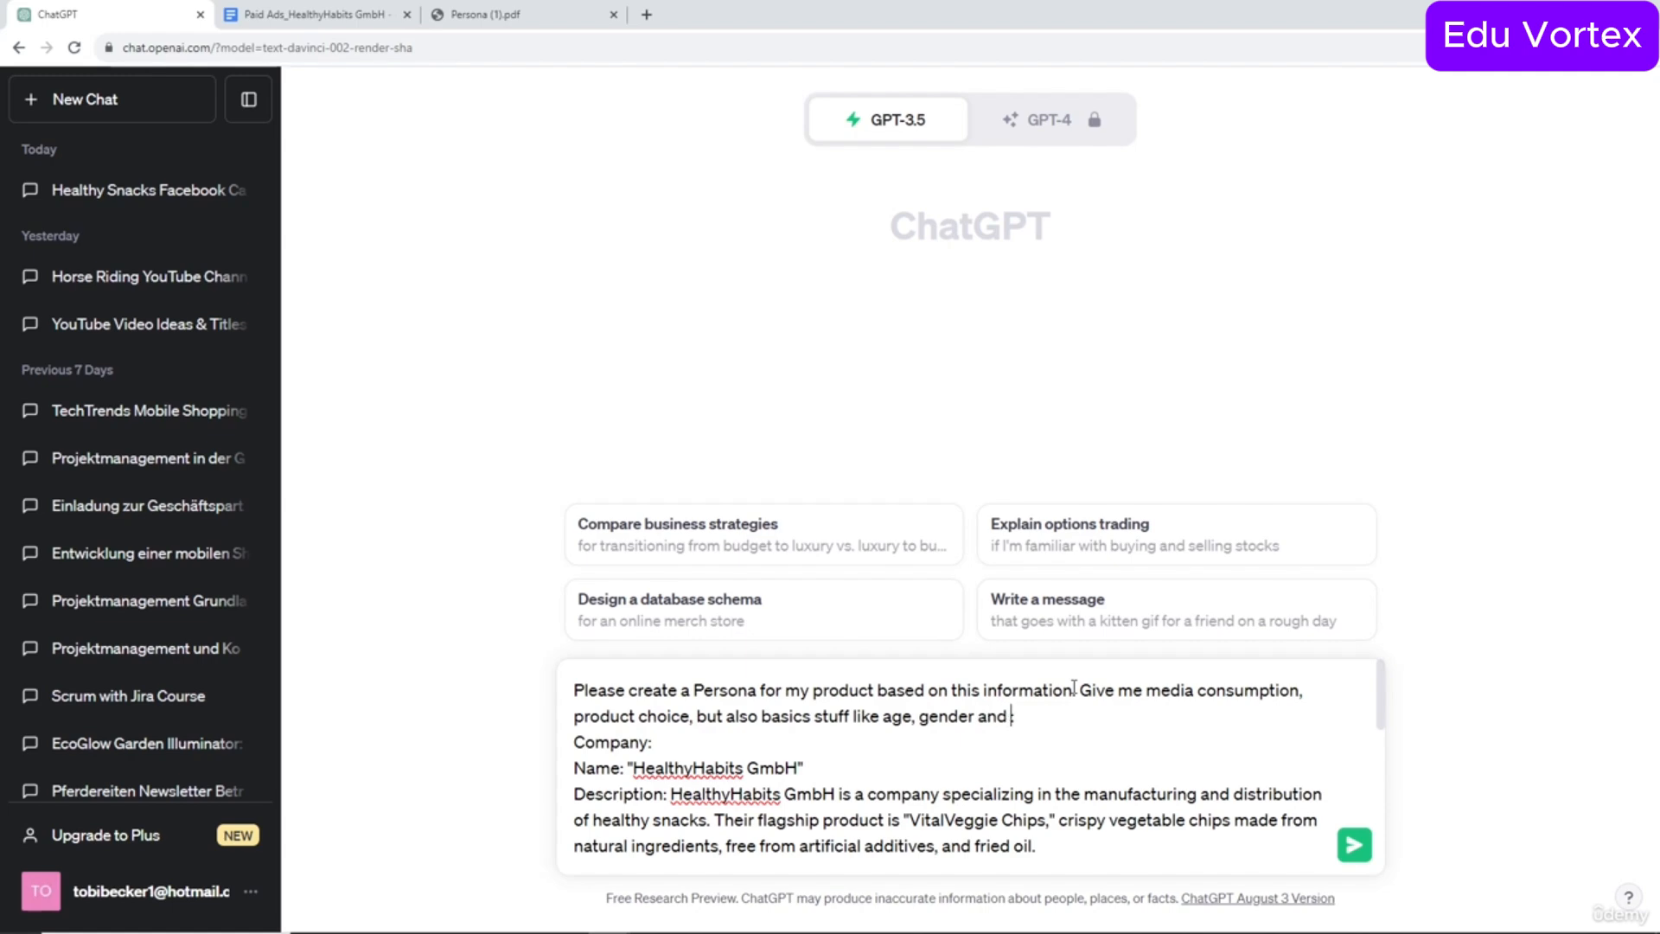
pyautogui.press('BackSpace')
pyautogui.press('BackSpace')
pyautogui.press('BackSpace')
pyautogui.press('BackSpace')
pyautogui.press('BackSpace')
pyautogui.write(', :')
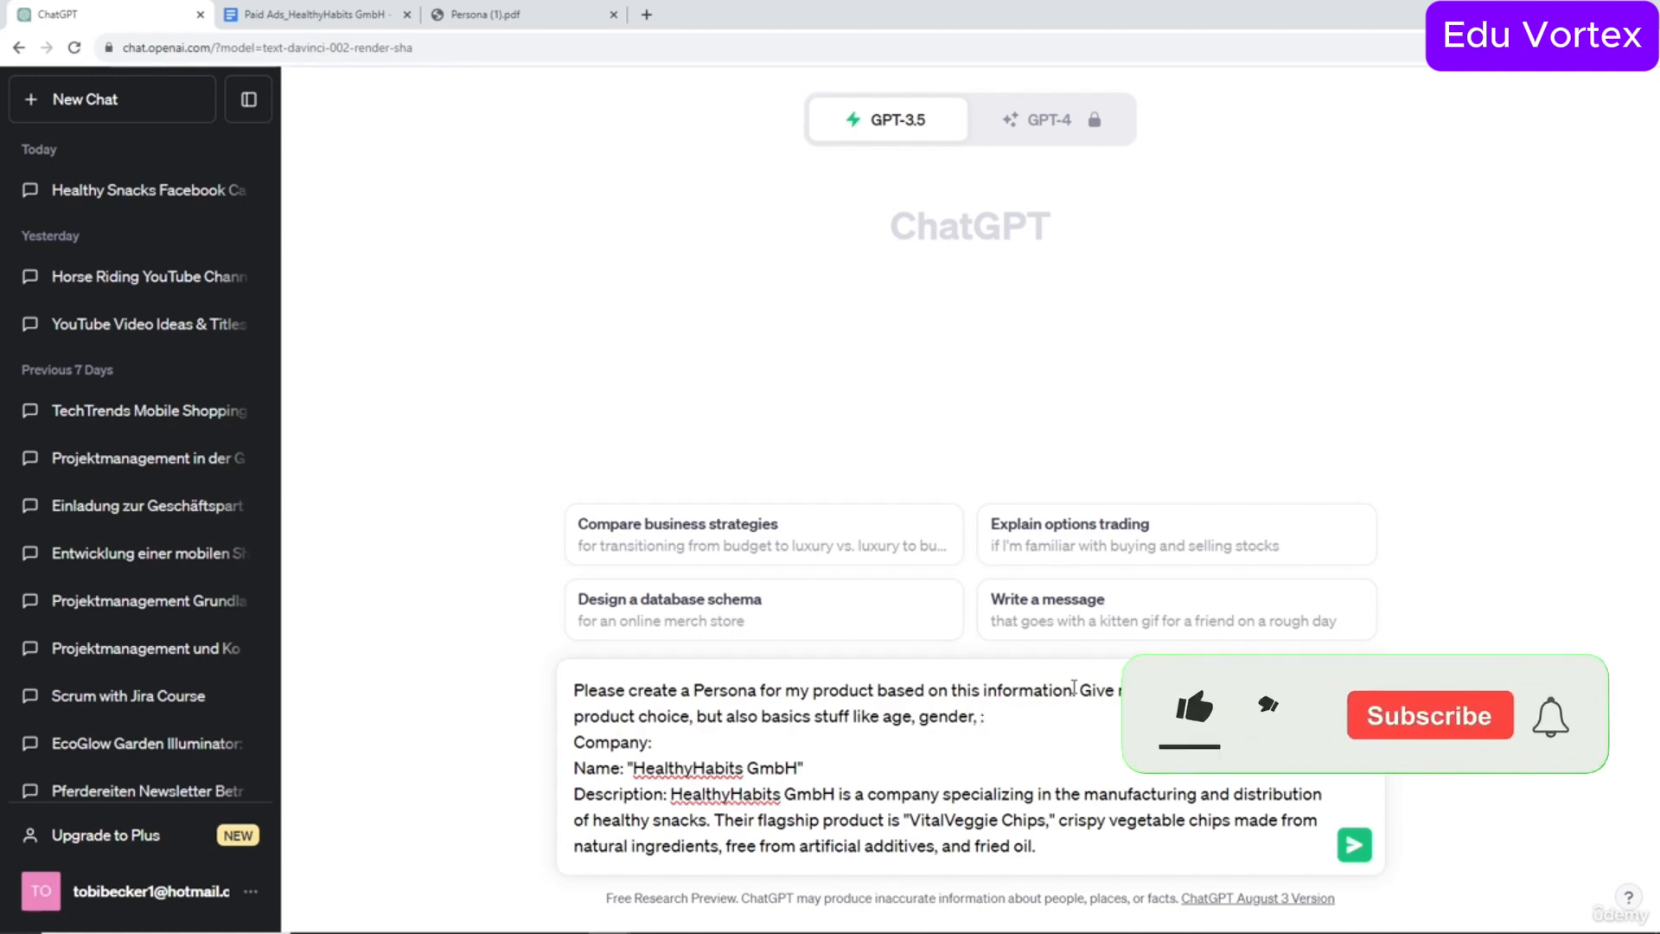
pyautogui.write('work and ')
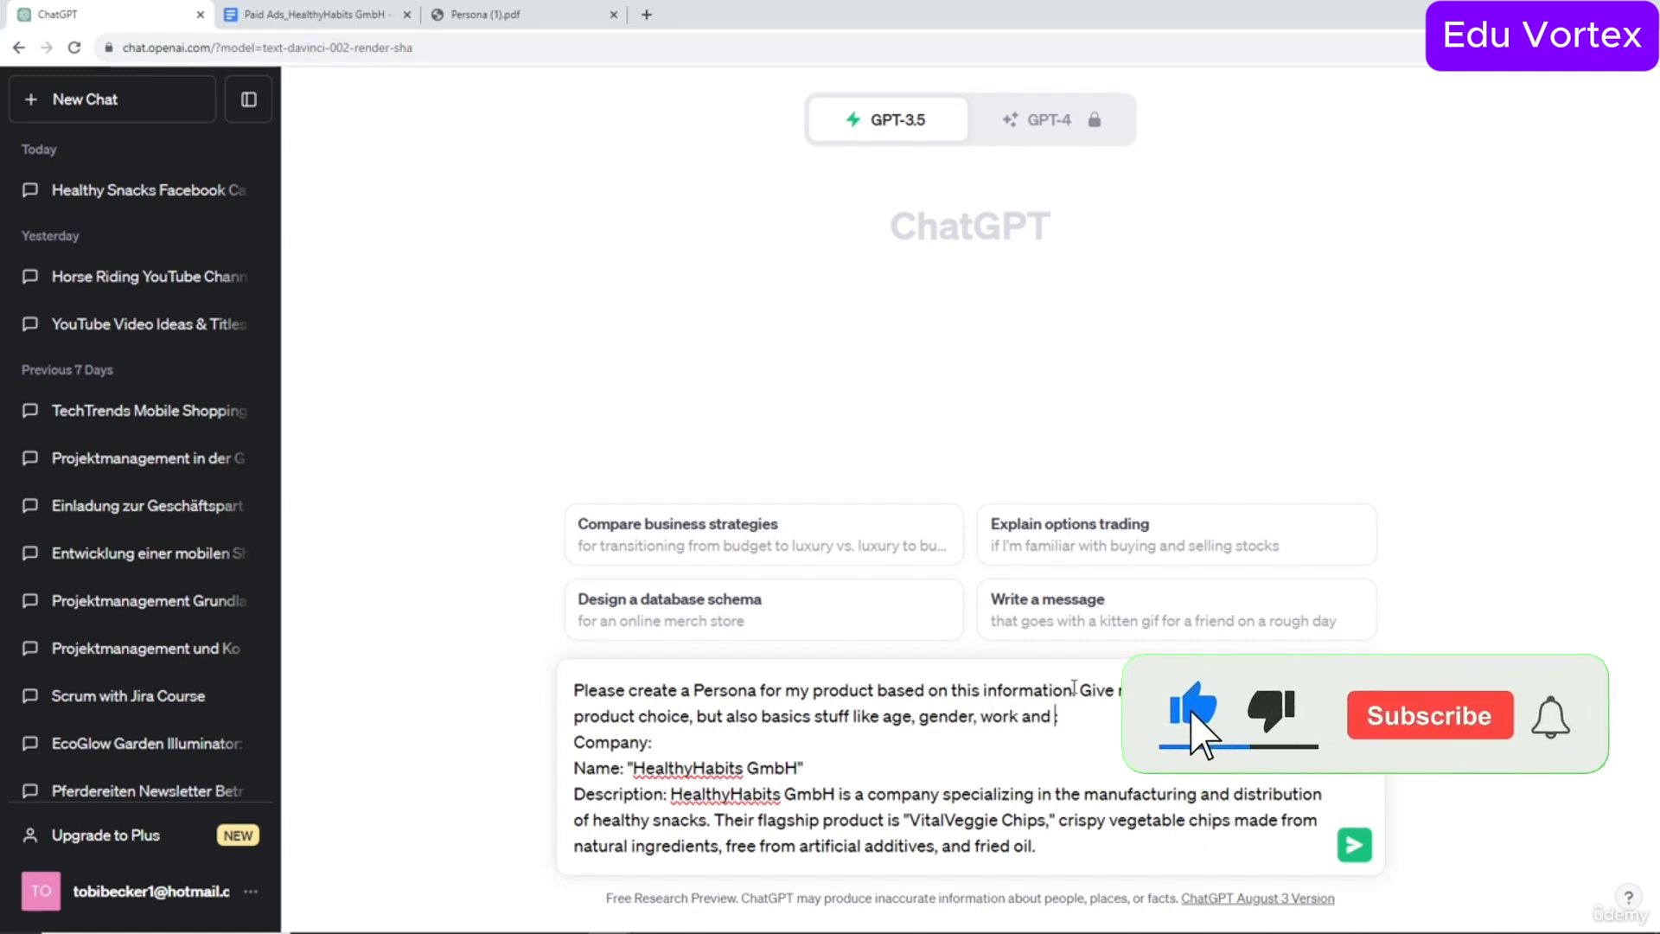
pyautogui.write('income')
pyautogui.press('Return')
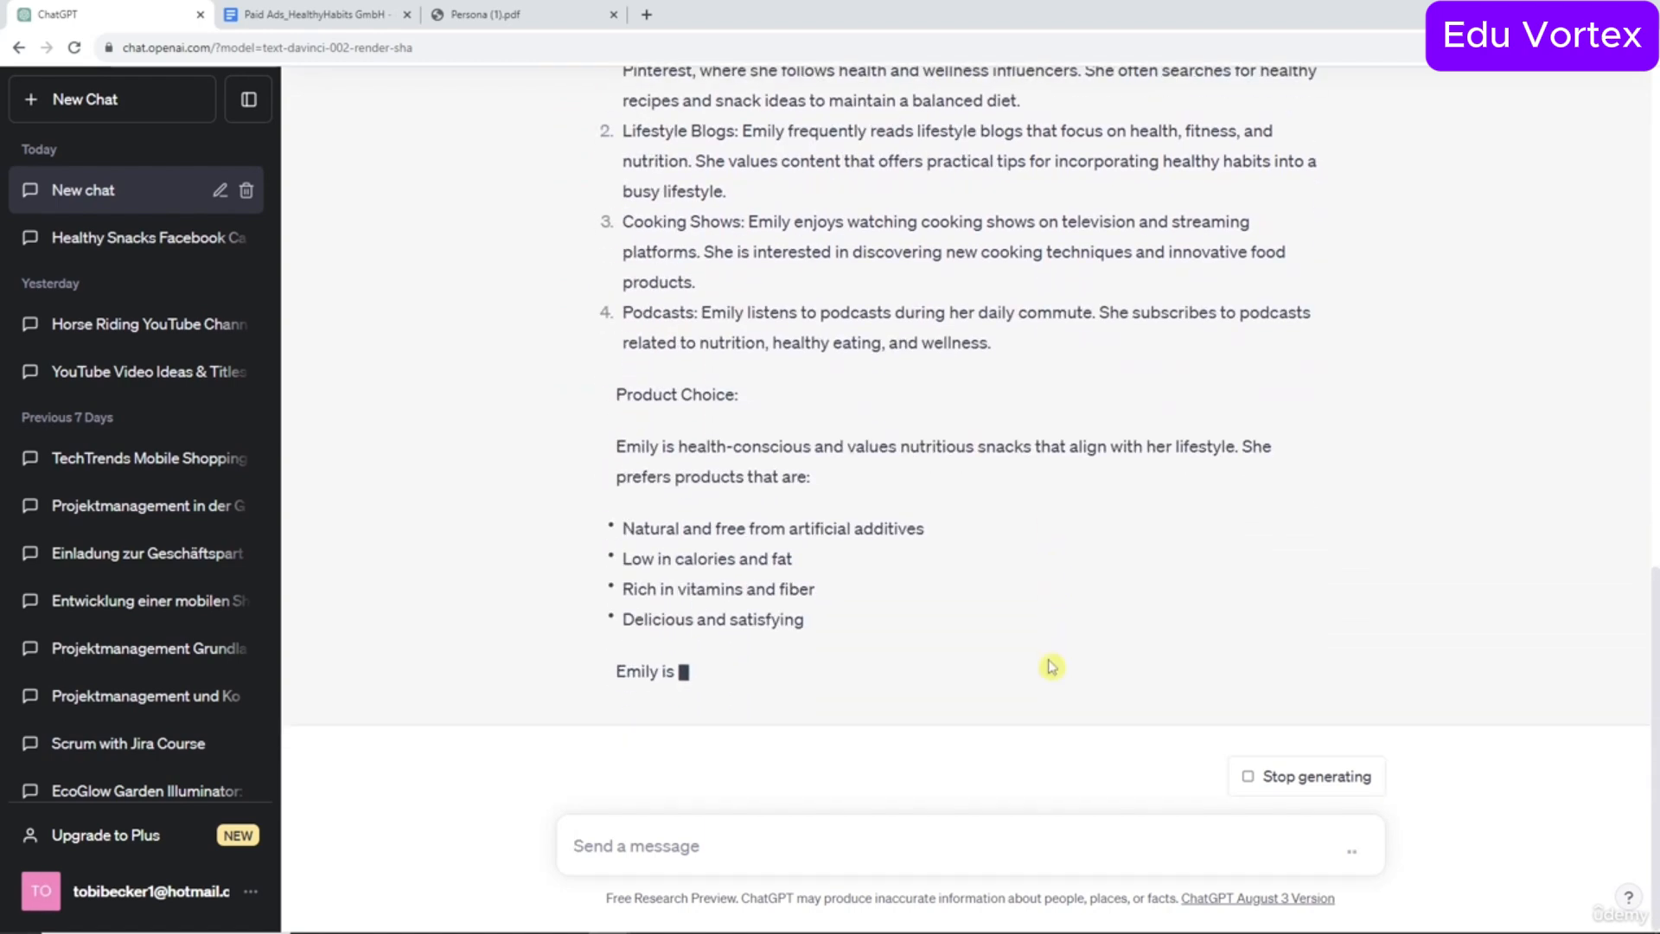
# Review the generated persona's basic details, including name, occupation and income.
pyautogui.scroll(5, 1031, 521)
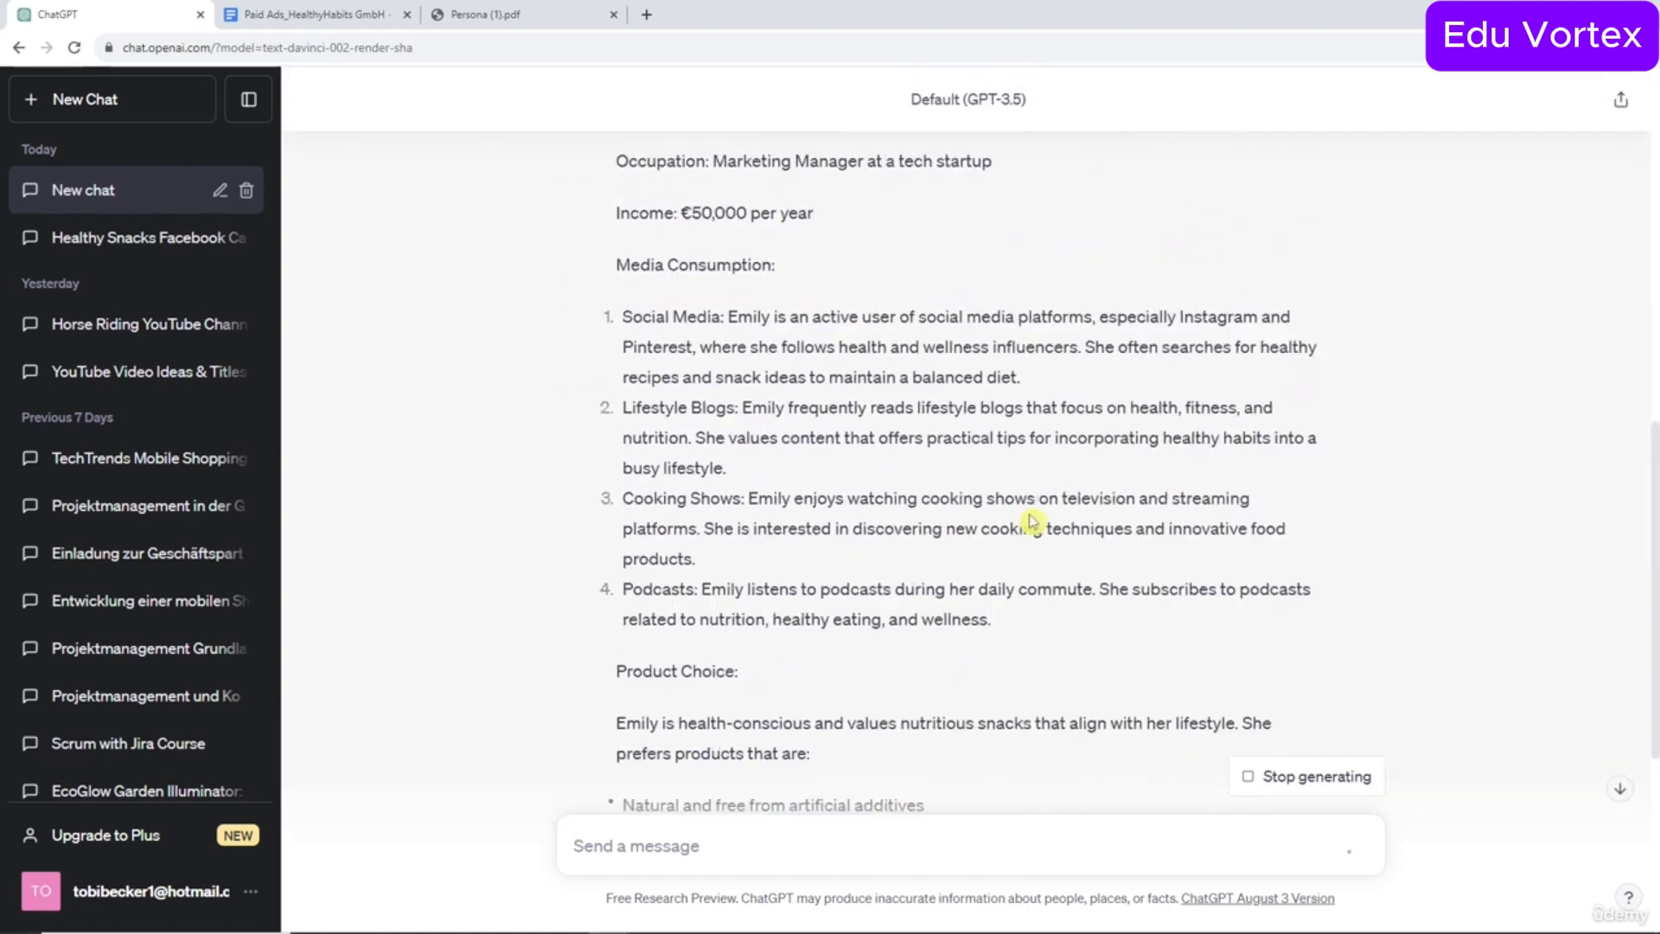
pyautogui.scroll(6, 1031, 522)
pyautogui.moveTo(672, 515); pyautogui.dragTo(878, 524)
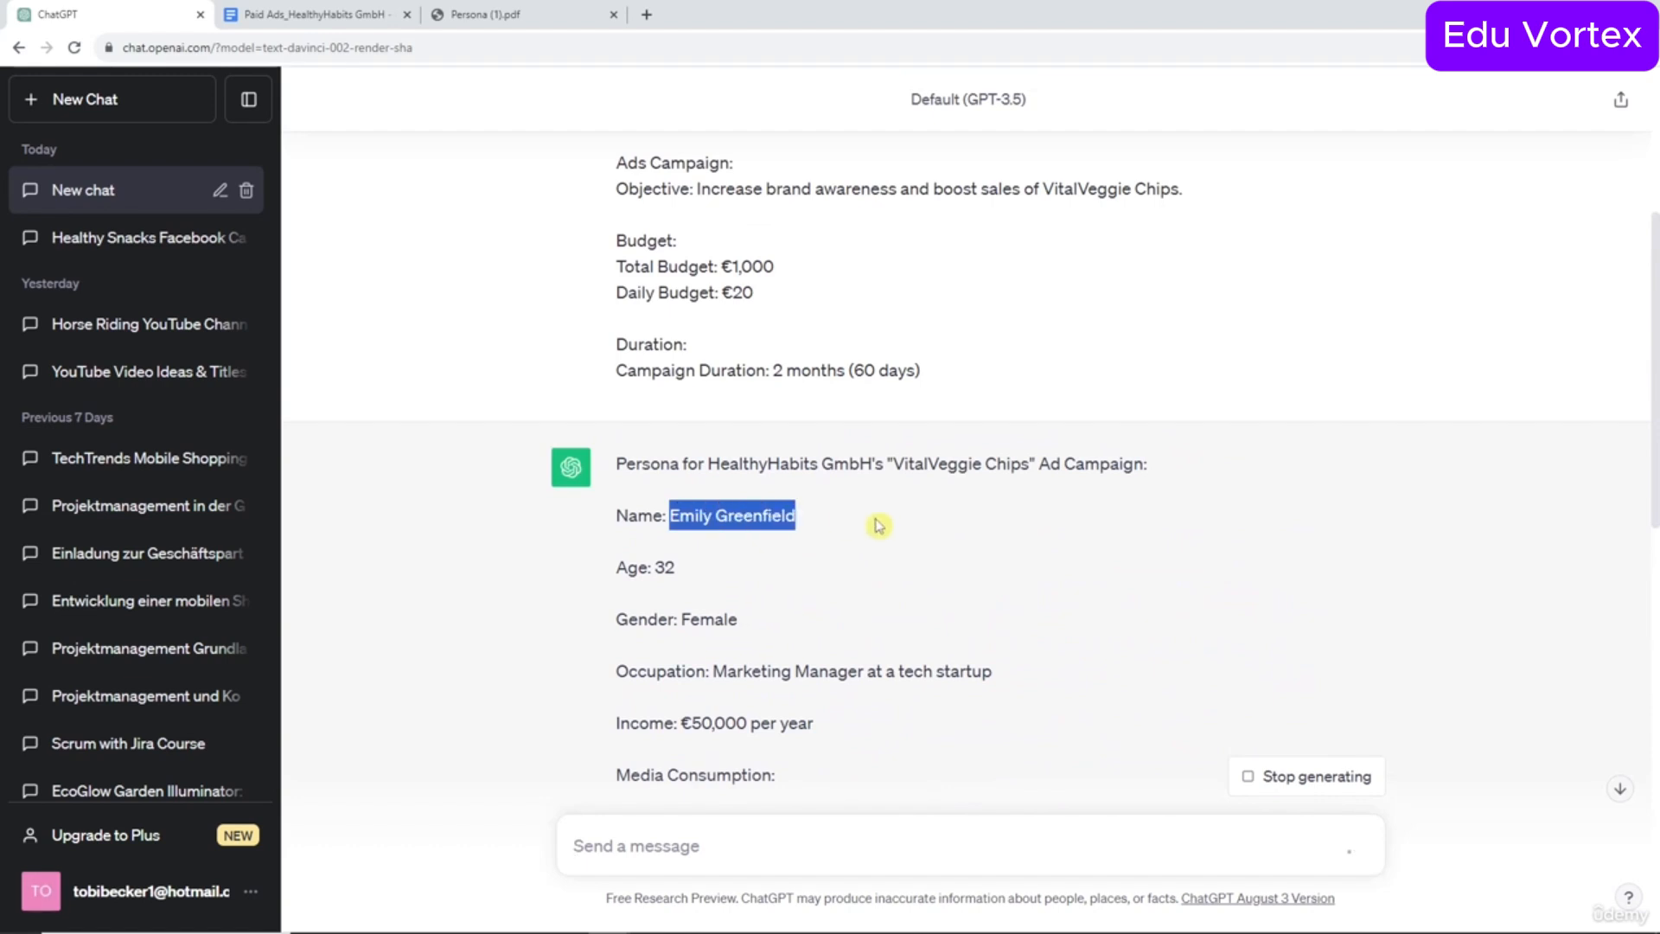
pyautogui.click(879, 525)
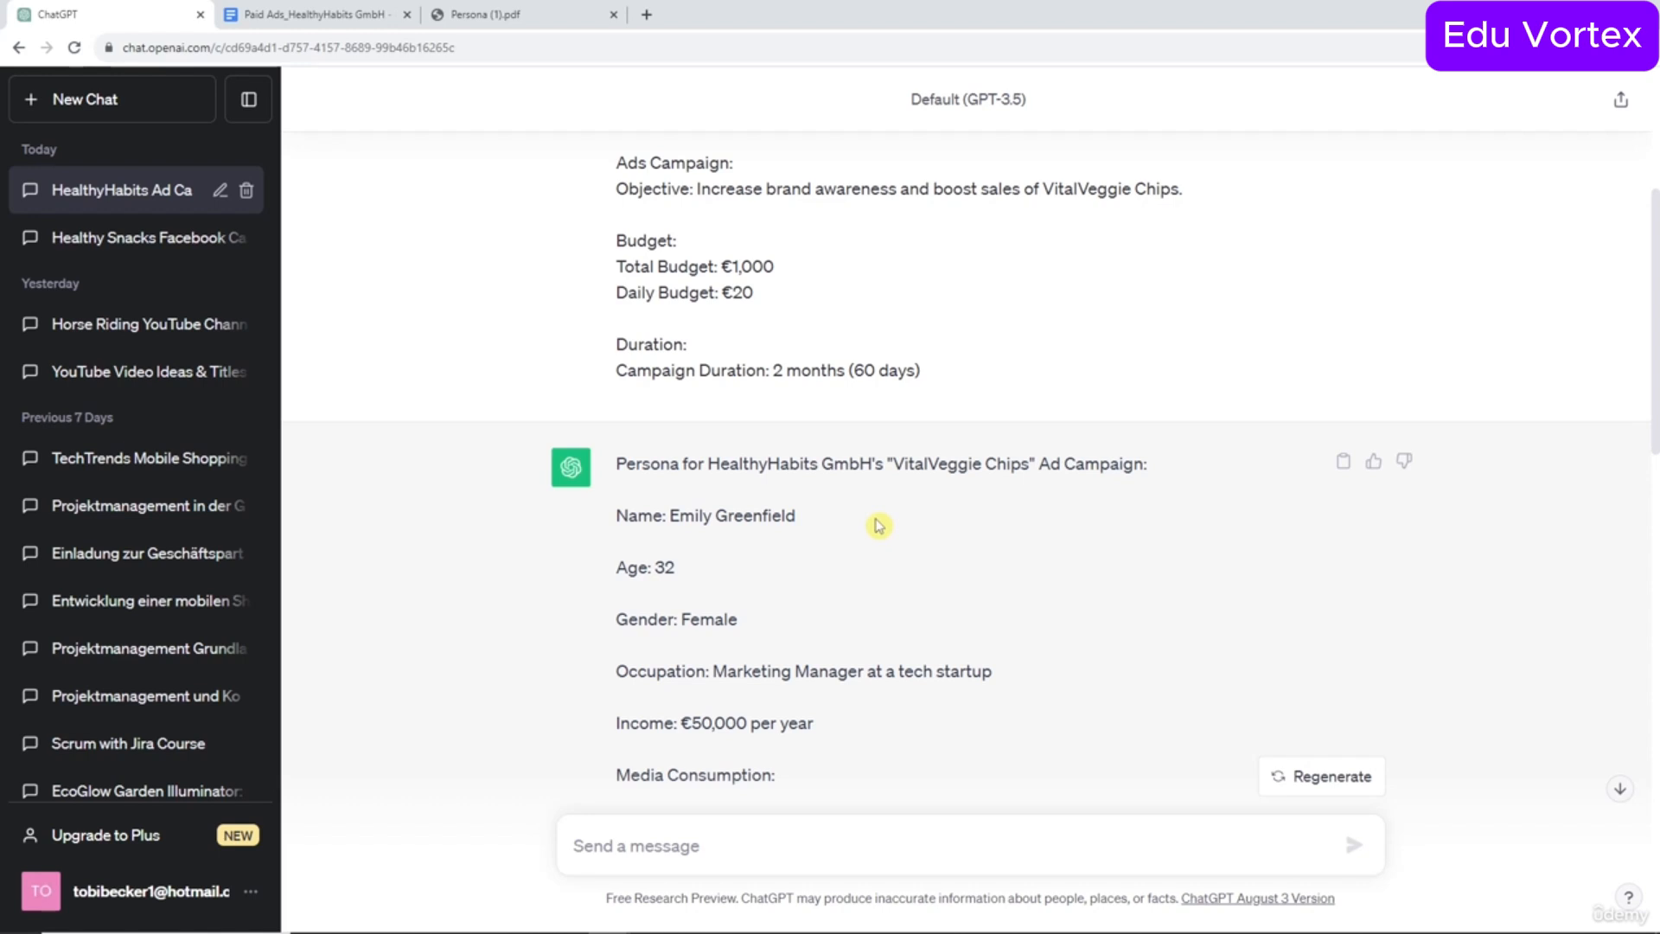
pyautogui.scroll(-1, 878, 525)
pyautogui.moveTo(708, 585); pyautogui.dragTo(976, 600)
pyautogui.click(978, 604)
pyautogui.scroll(-1, 977, 604)
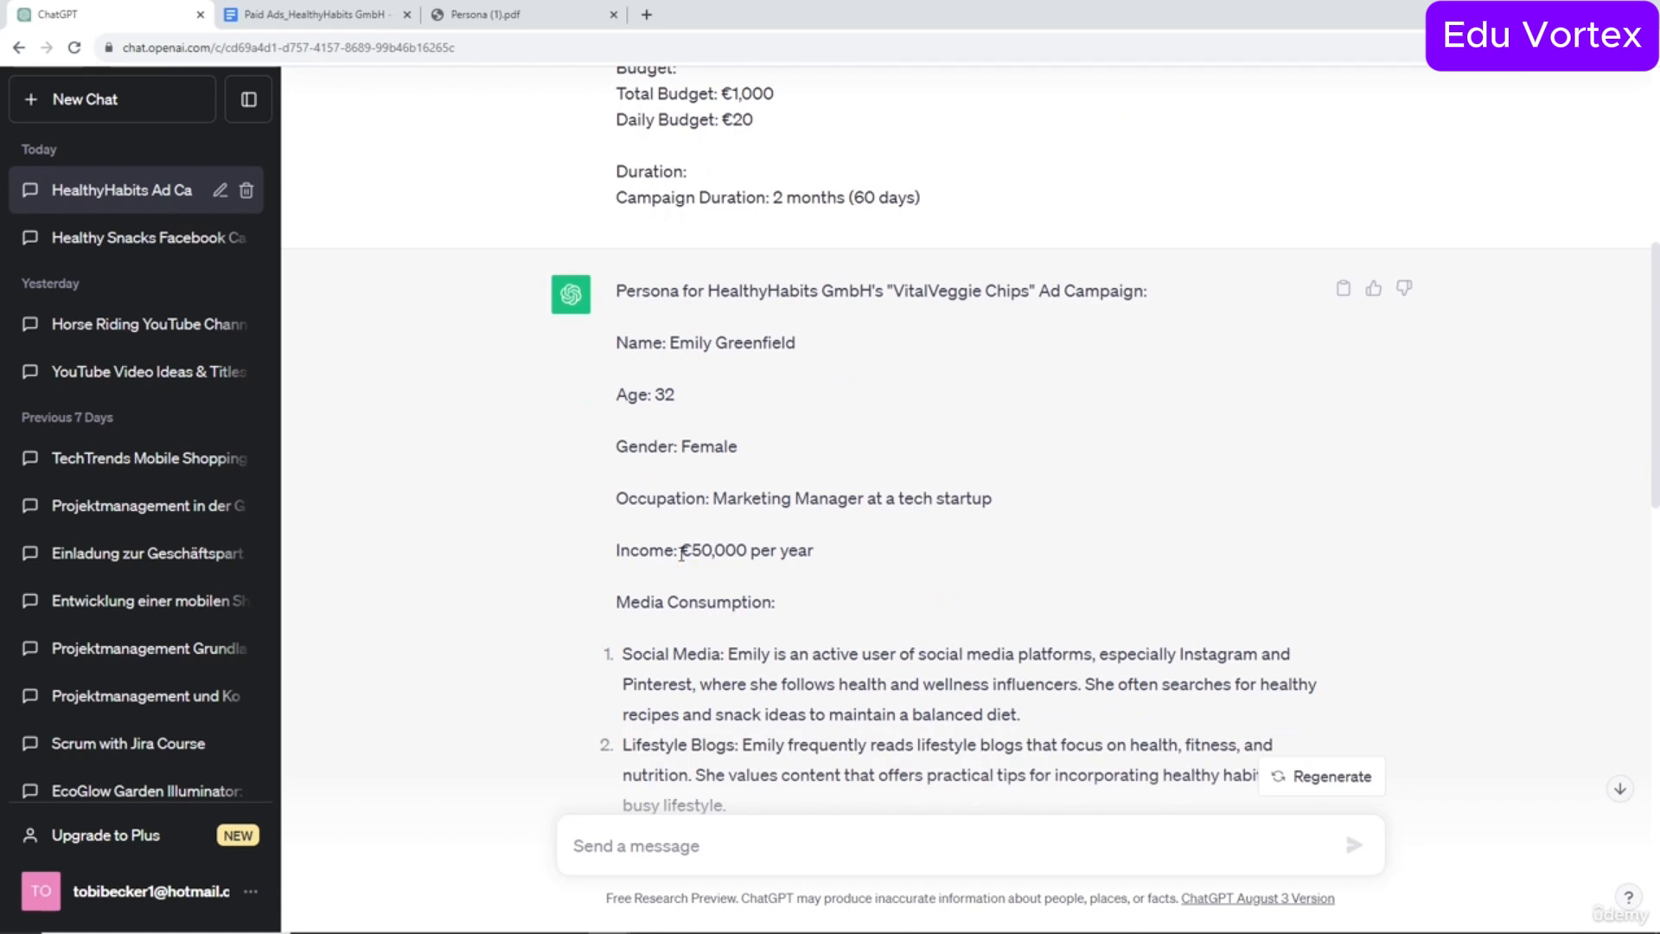
pyautogui.moveTo(680, 551); pyautogui.dragTo(794, 571)
pyautogui.click(791, 563)
pyautogui.scroll(-3, 791, 563)
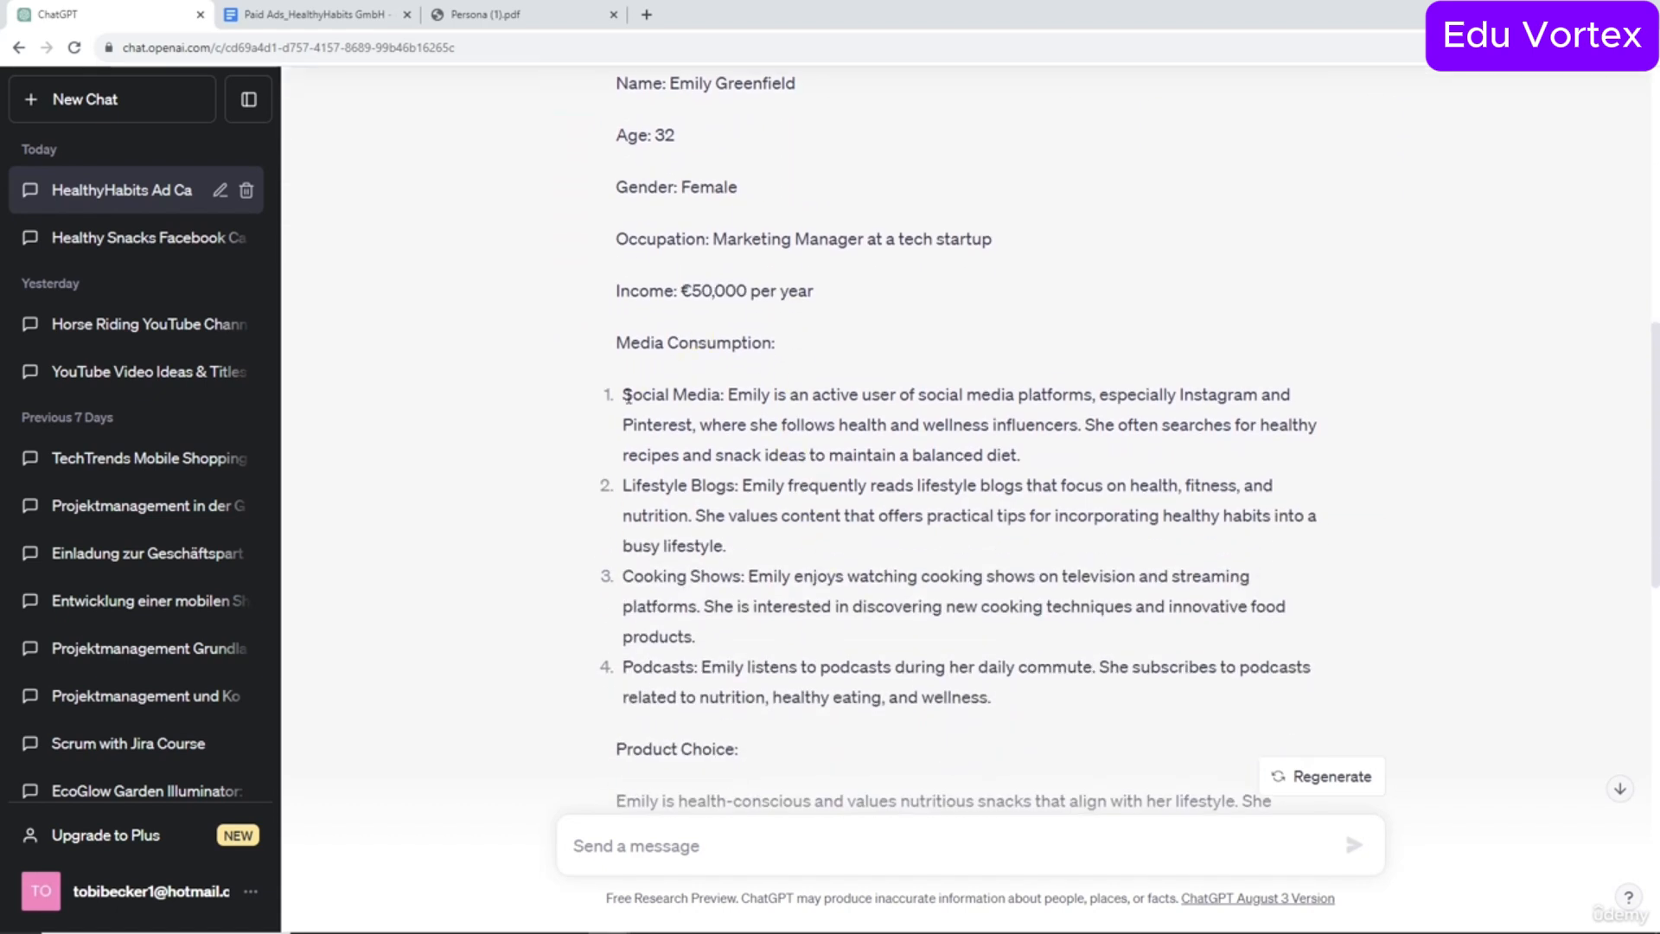
# Examine the persona's media consumption list, focusing on the social media entry and its preferred platforms.
pyautogui.moveTo(622, 394); pyautogui.dragTo(725, 396)
pyautogui.moveTo(621, 485); pyautogui.dragTo(736, 485)
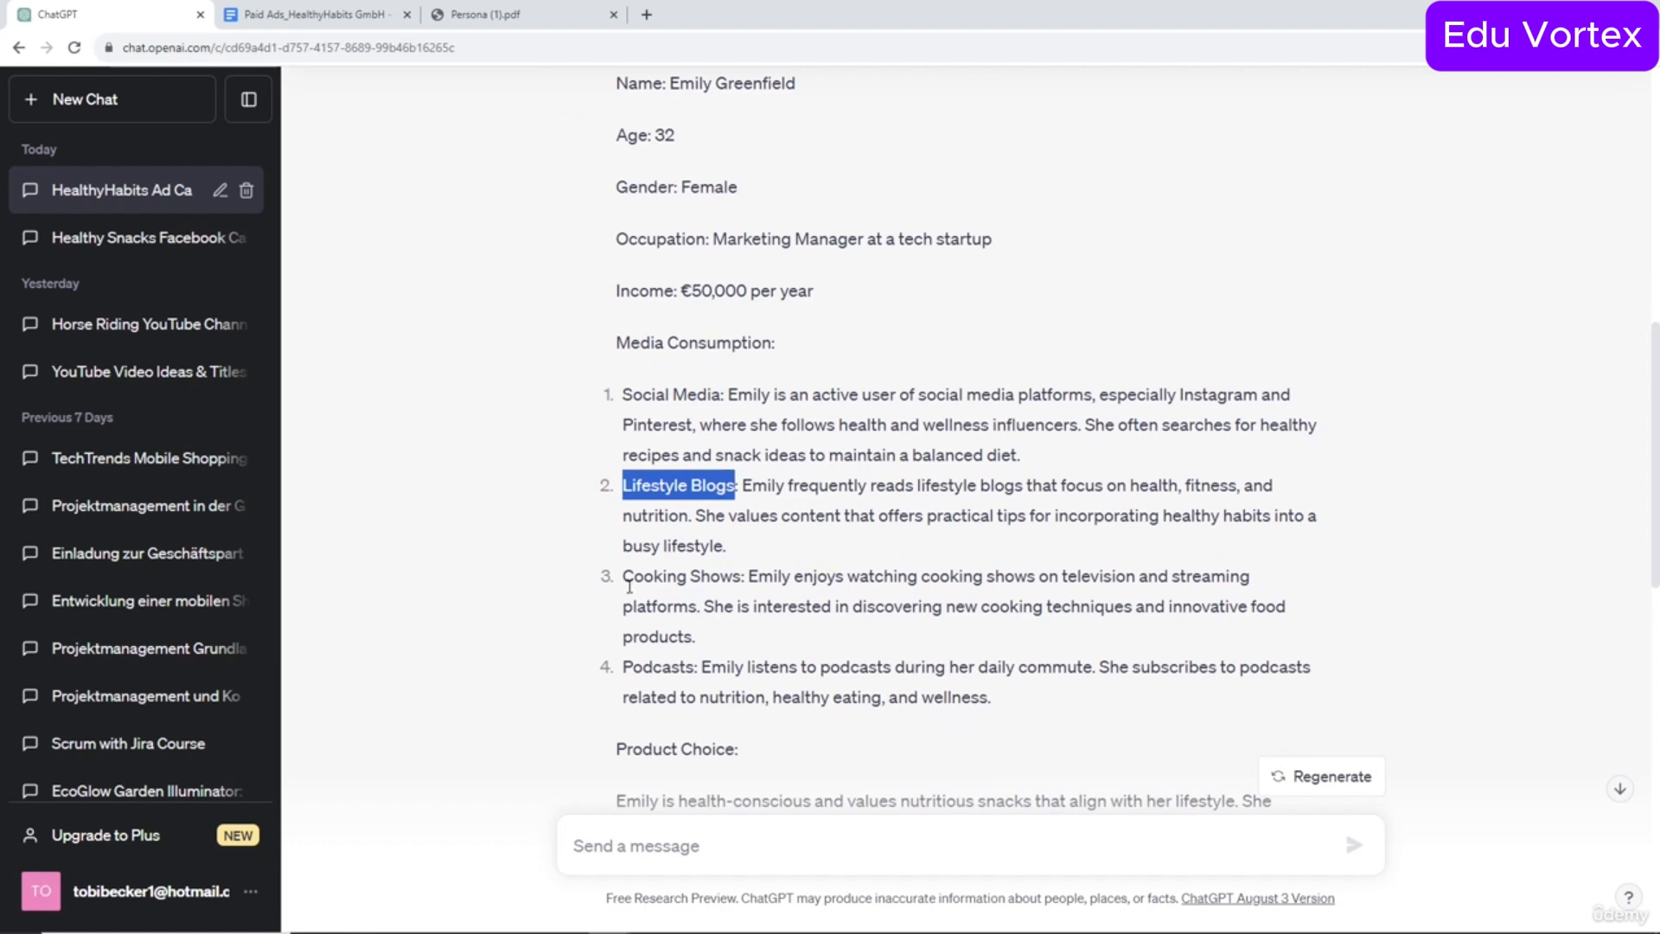
pyautogui.moveTo(619, 575); pyautogui.dragTo(766, 576)
pyautogui.click(631, 677)
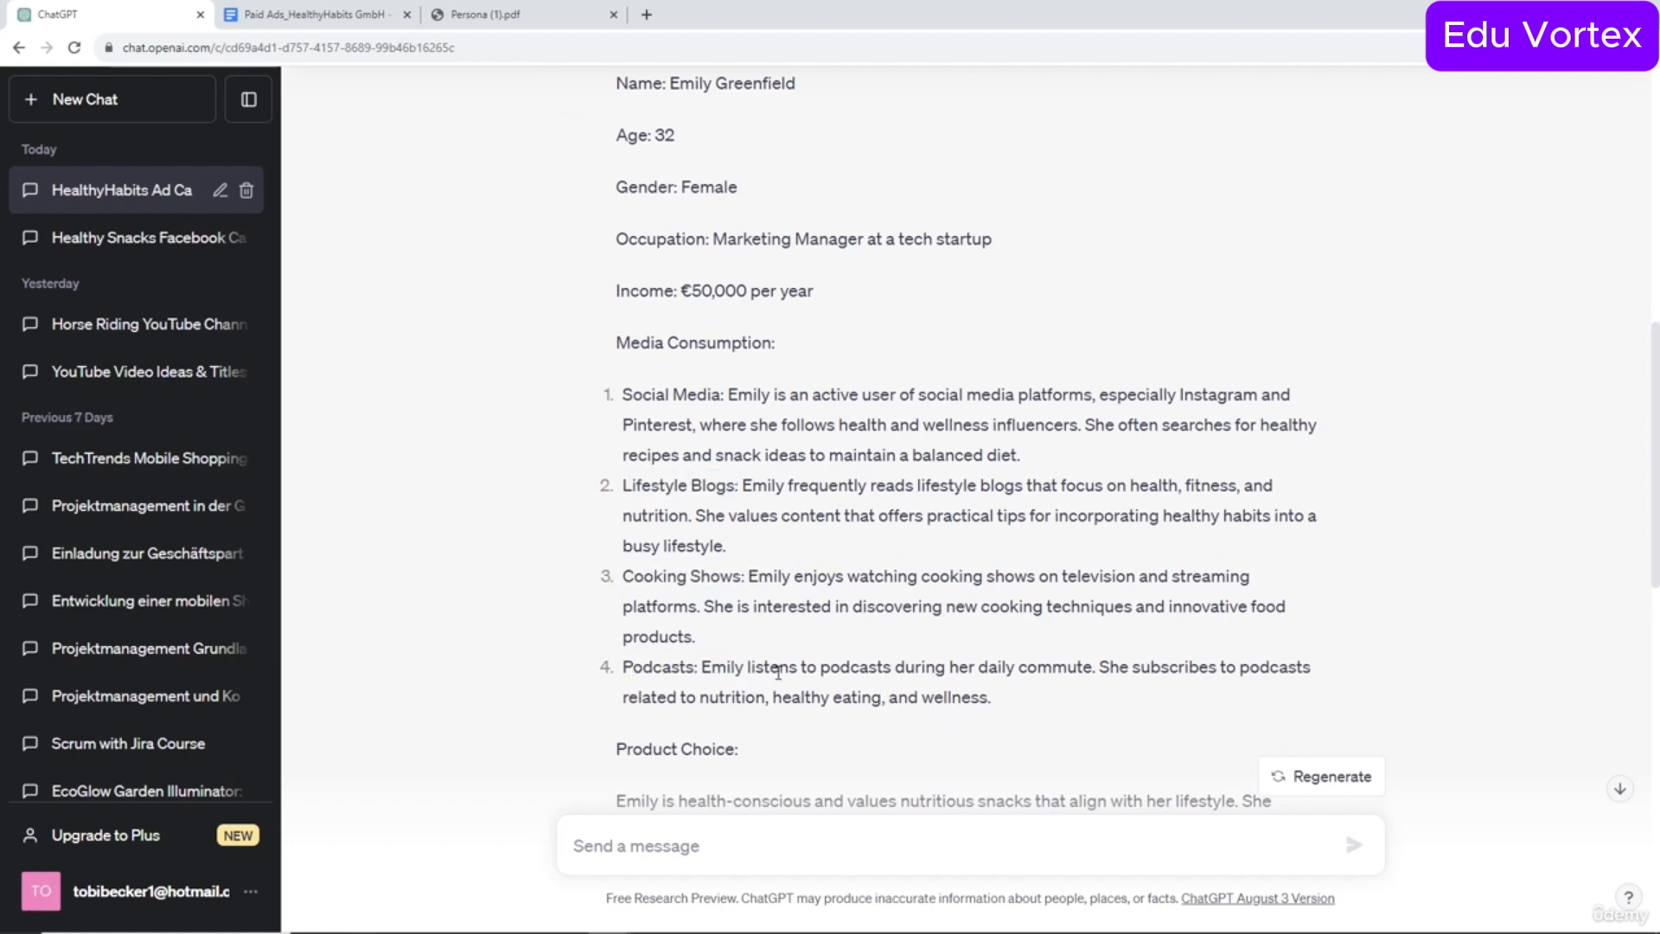
pyautogui.moveTo(729, 394); pyautogui.dragTo(1092, 467)
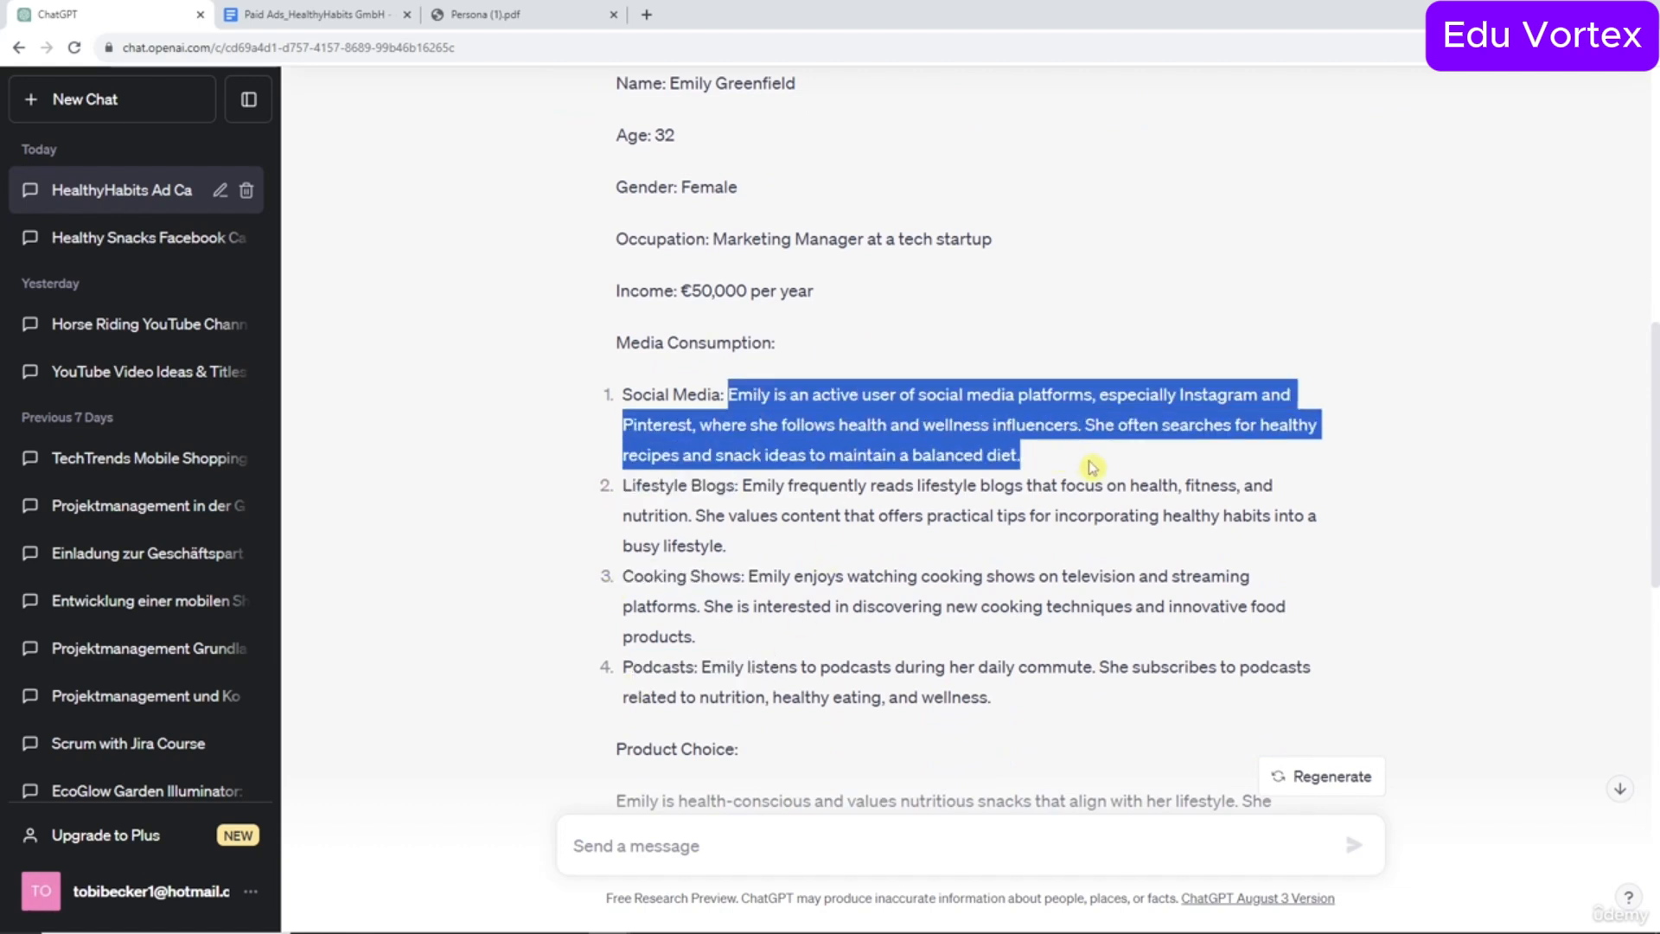
pyautogui.doubleClick(1194, 397)
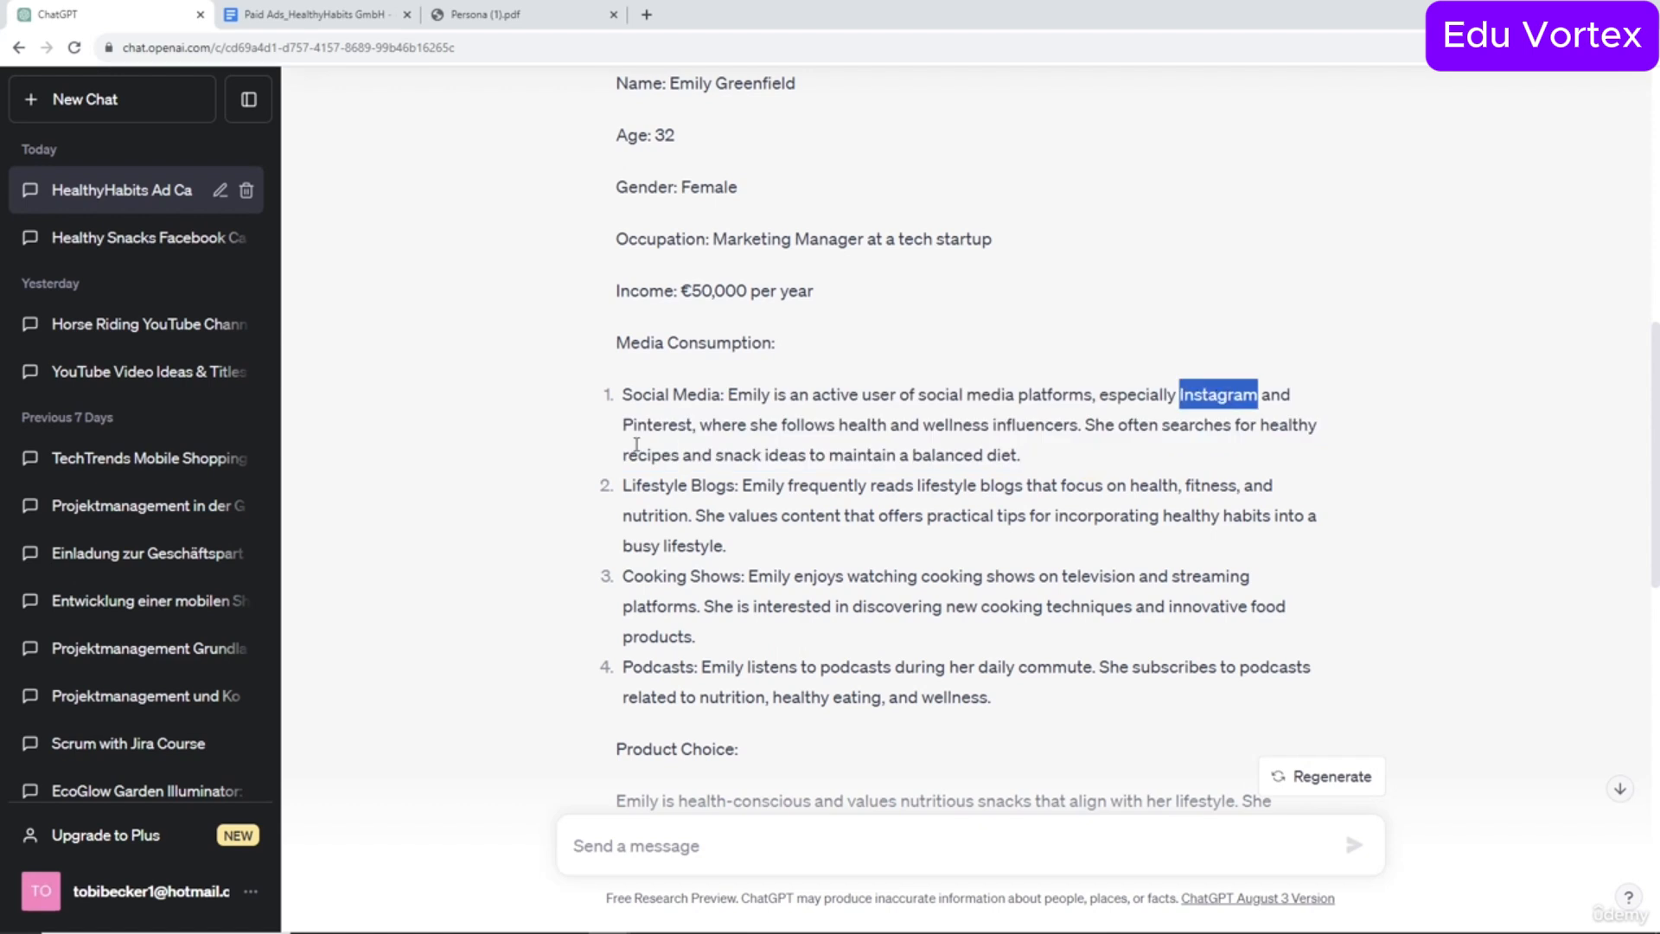
# Read the Product Choice section and its list of preferred product qualities.
pyautogui.scroll(-3, 636, 445)
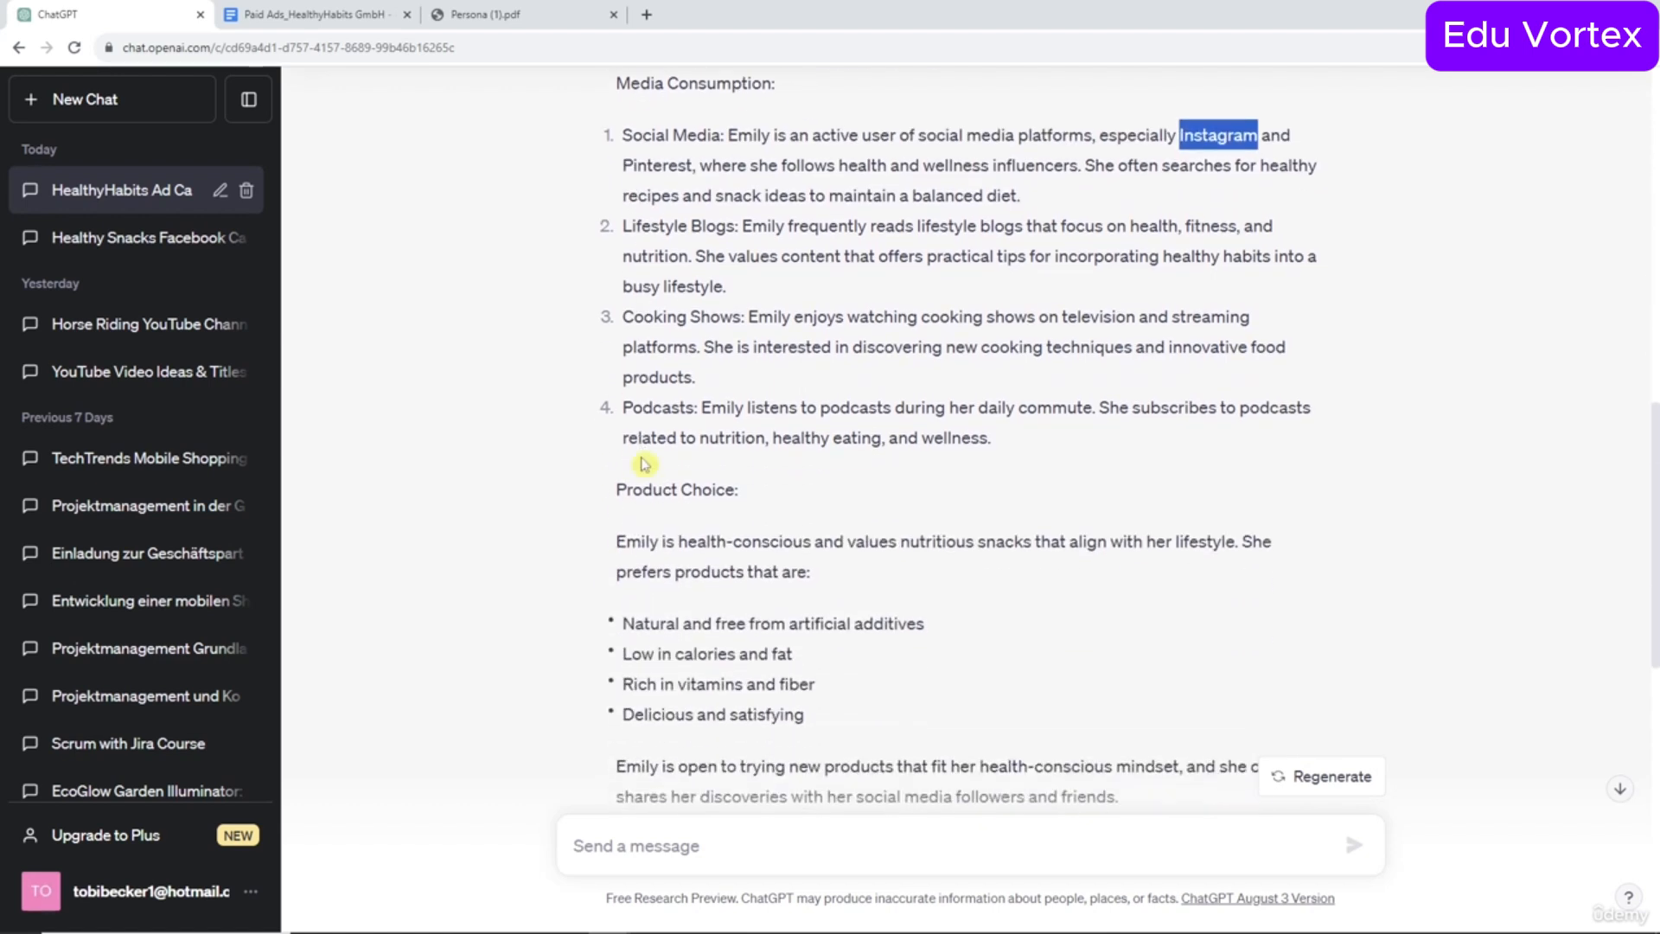
pyautogui.scroll(-1, 747, 527)
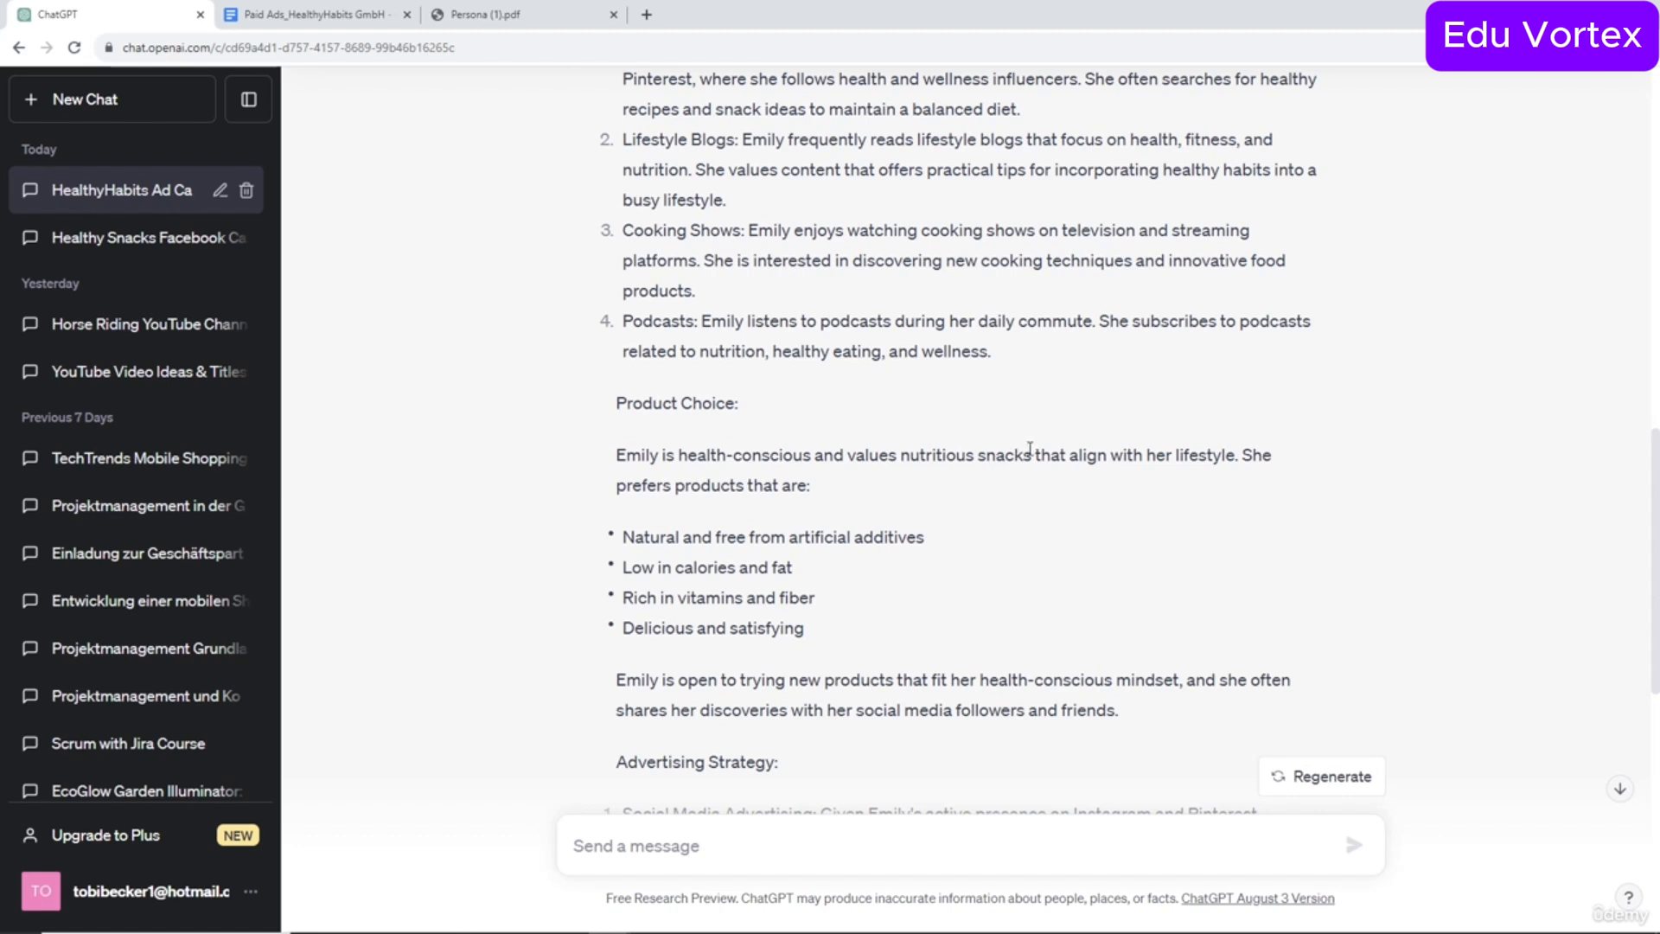
pyautogui.scroll(-2, 910, 478)
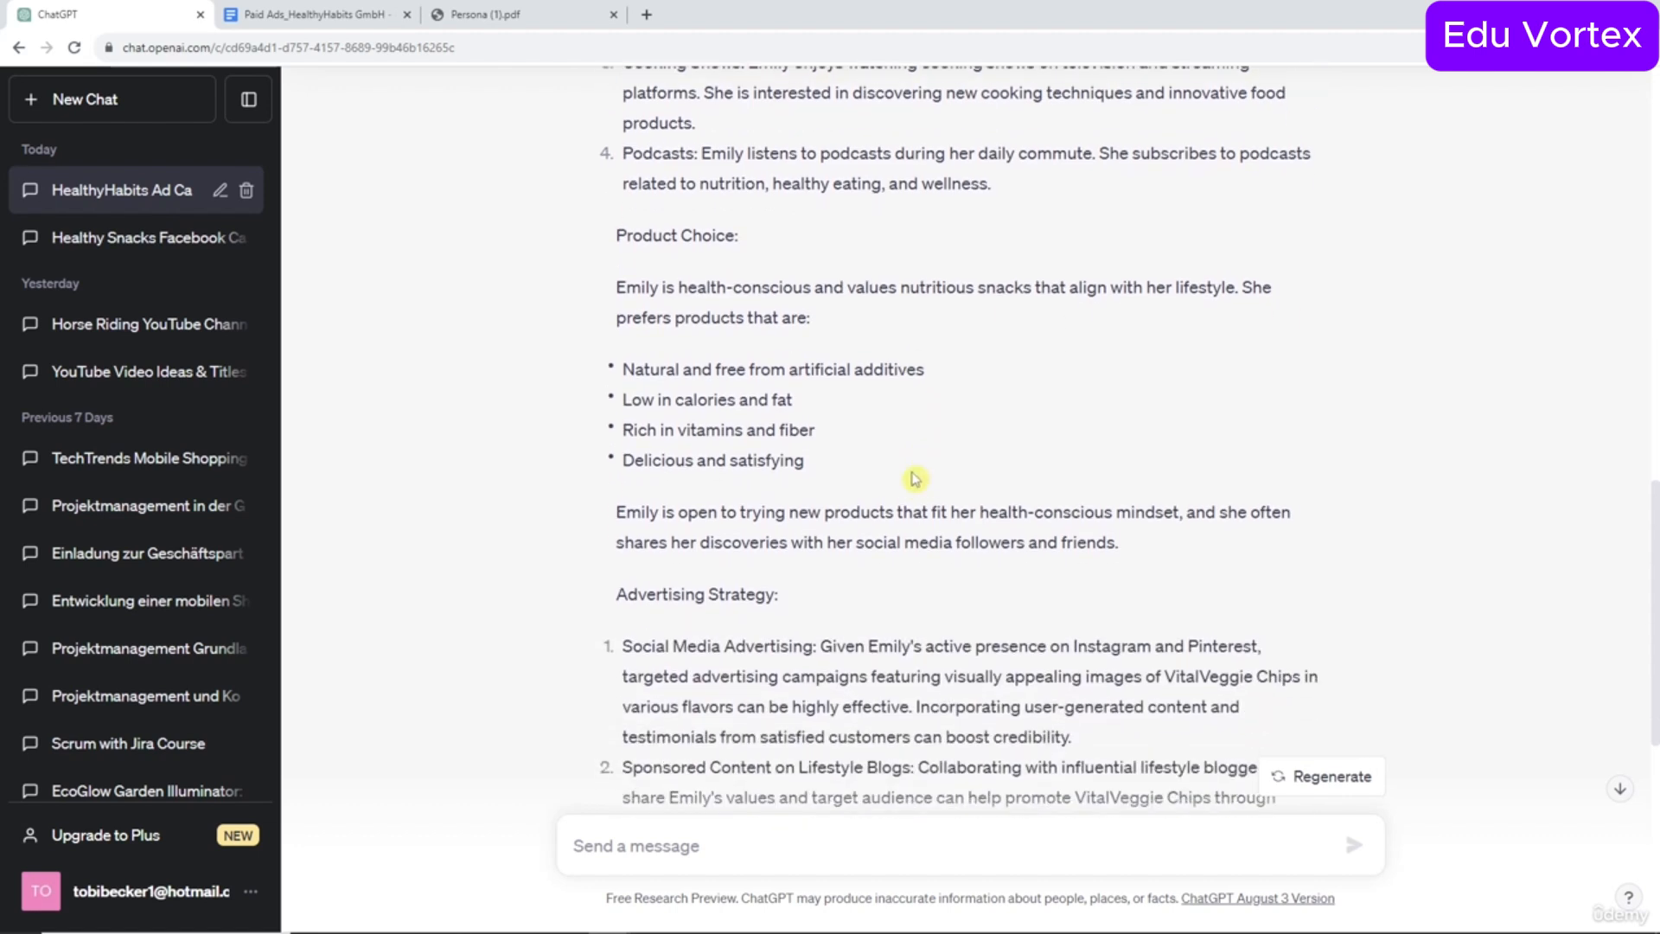
pyautogui.moveTo(623, 364); pyautogui.dragTo(917, 386)
pyautogui.click(917, 385)
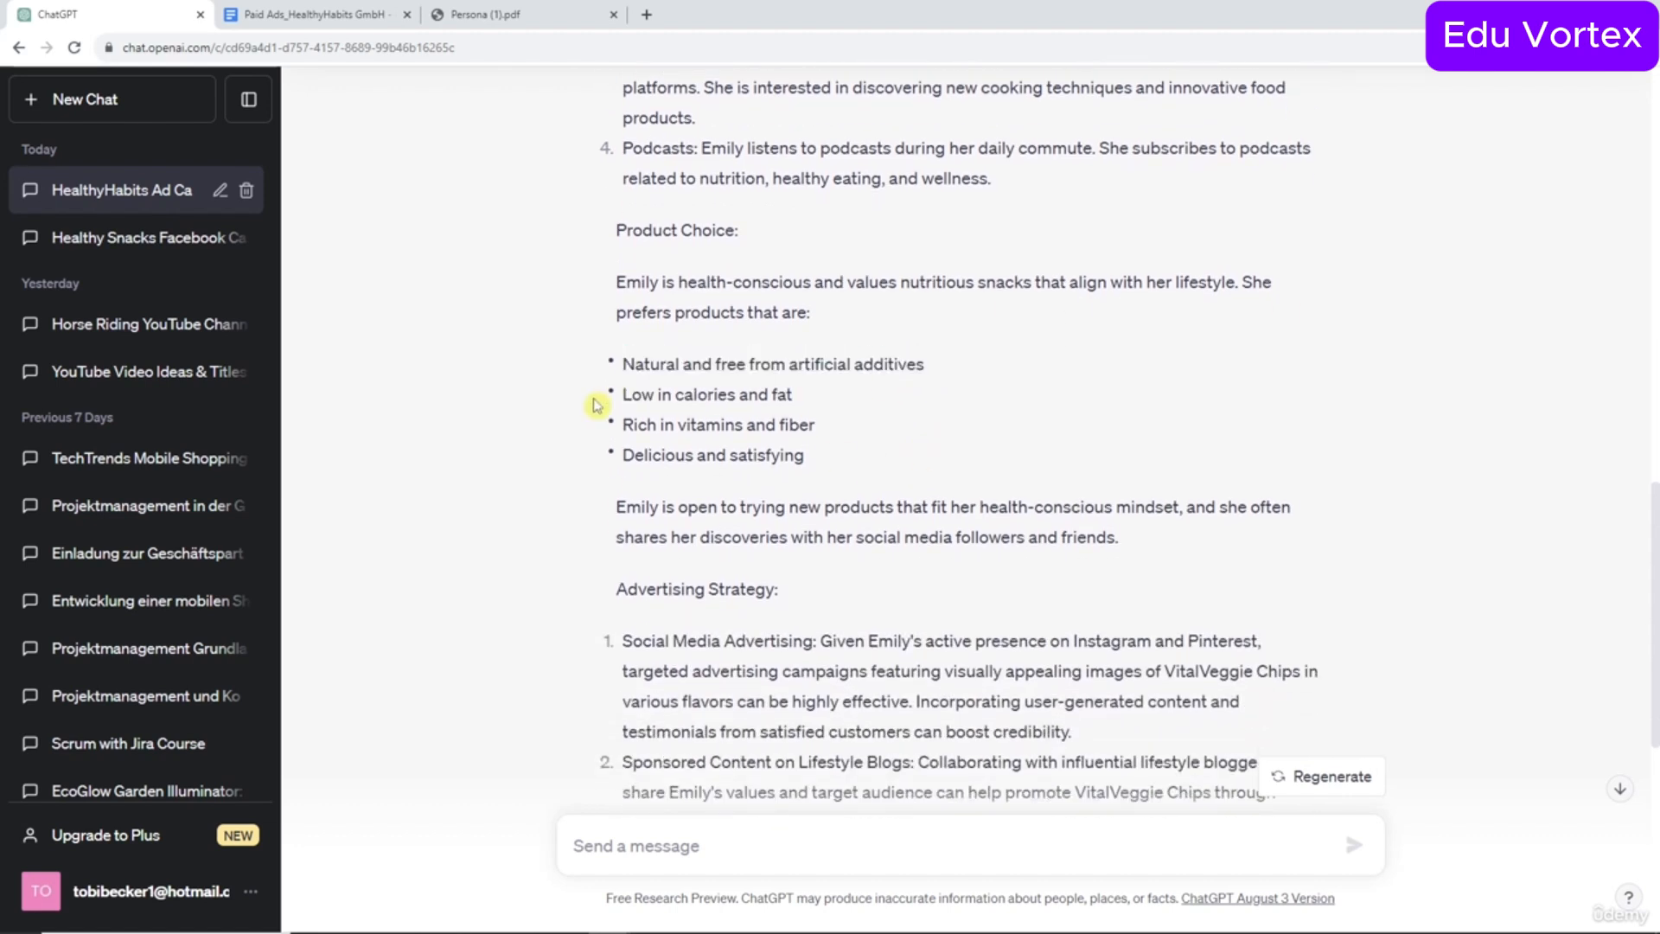
pyautogui.moveTo(631, 398); pyautogui.dragTo(884, 410)
pyautogui.click(886, 411)
# Go through the Advertising Strategy recommendations, from social media advertising to sponsored blog content, podcast sponsorship and social media engagement.
pyautogui.scroll(-4, 886, 411)
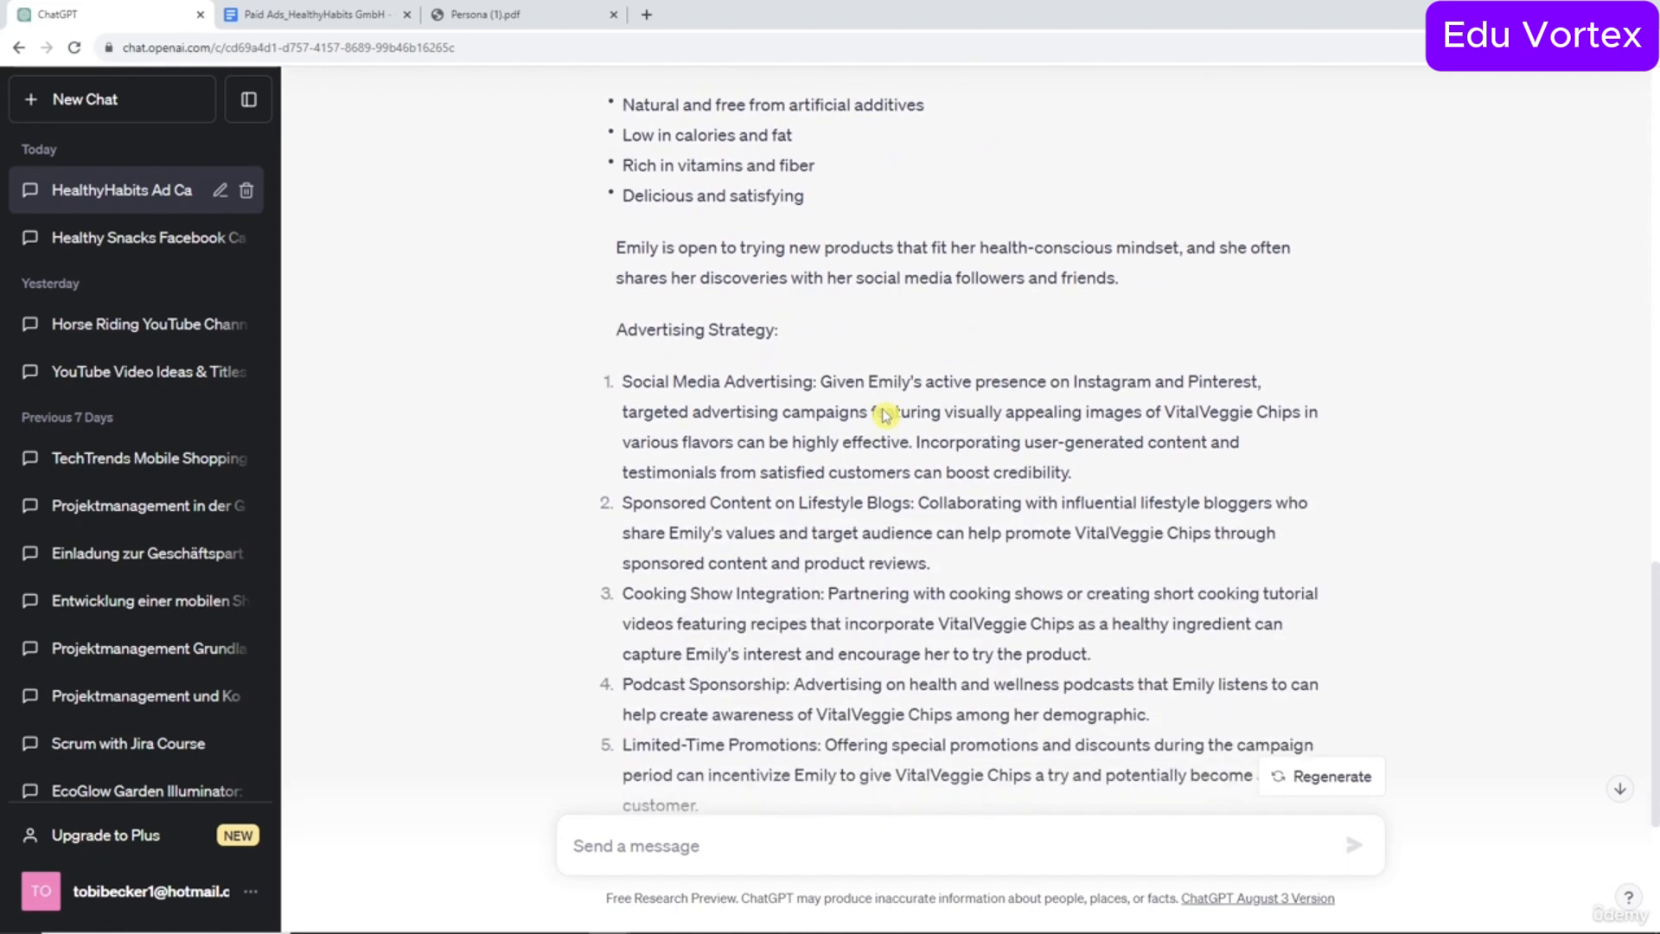
pyautogui.moveTo(613, 243); pyautogui.dragTo(869, 254)
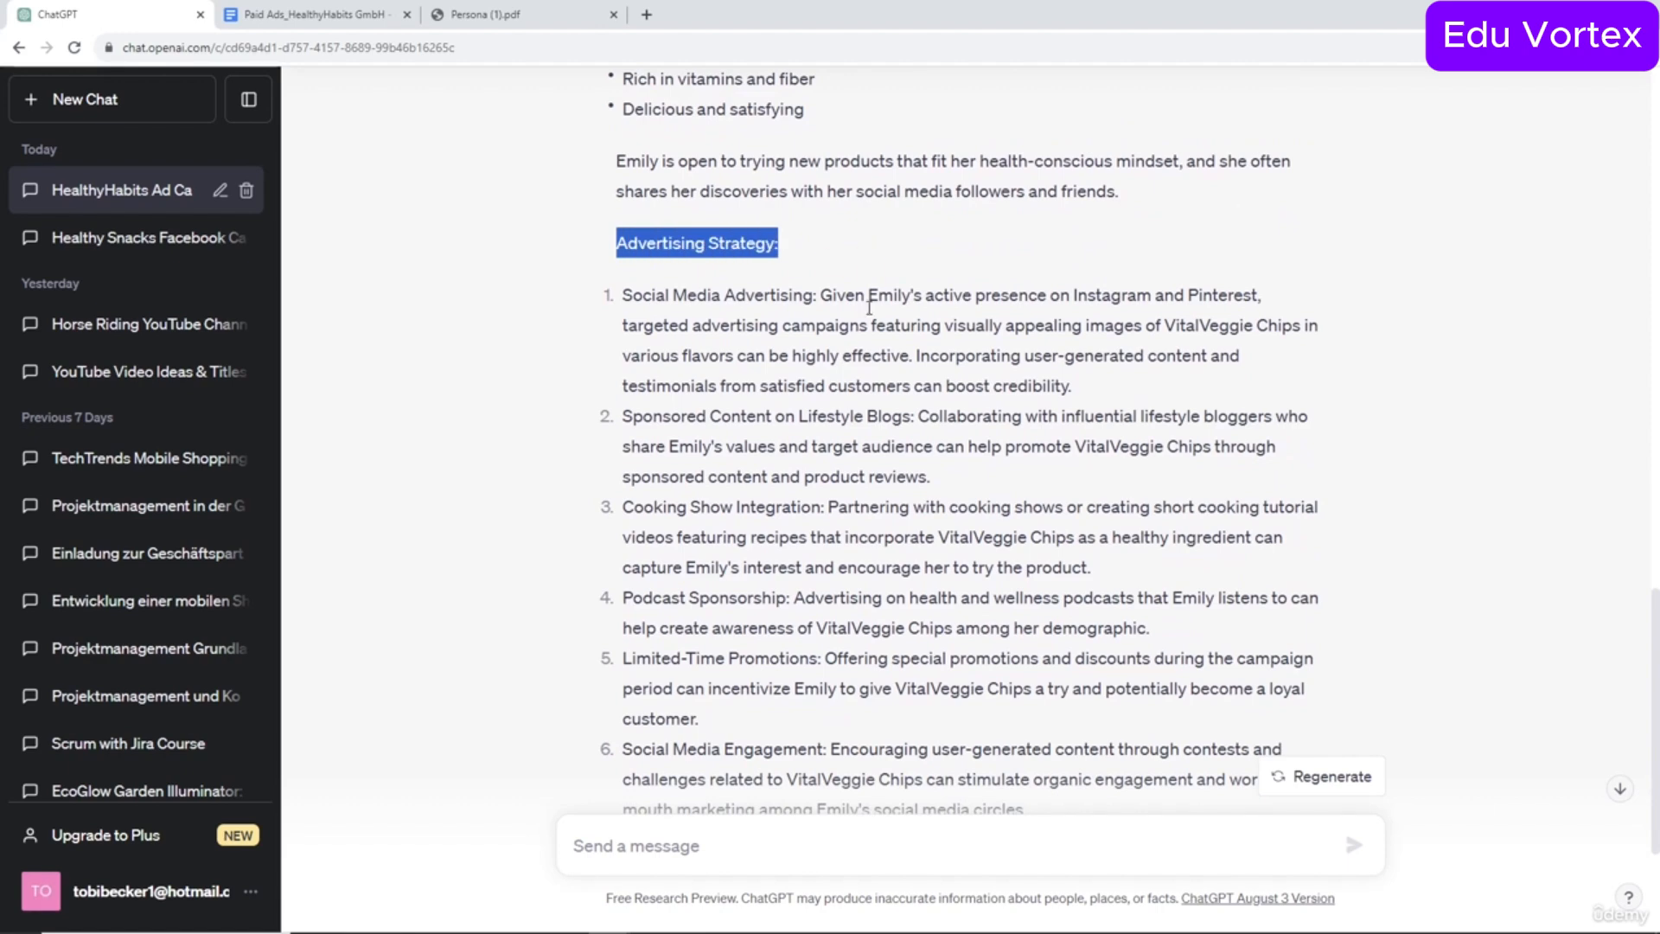
pyautogui.click(870, 305)
pyautogui.moveTo(623, 295); pyautogui.dragTo(810, 292)
pyautogui.click(809, 293)
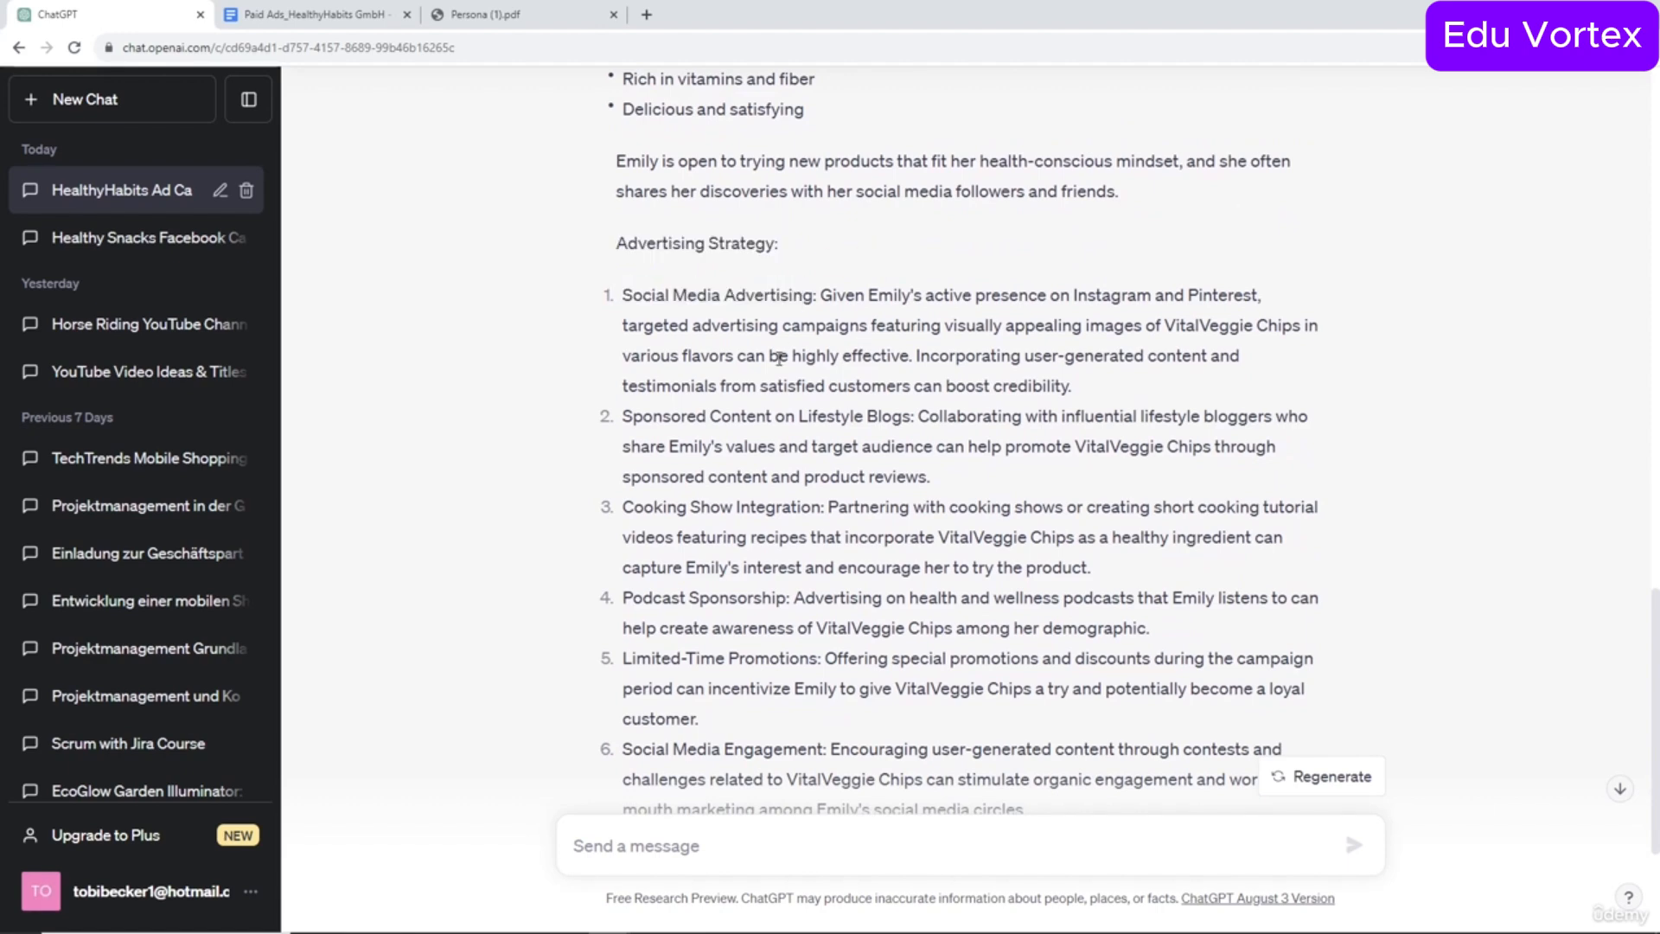
pyautogui.scroll(-1, 770, 346)
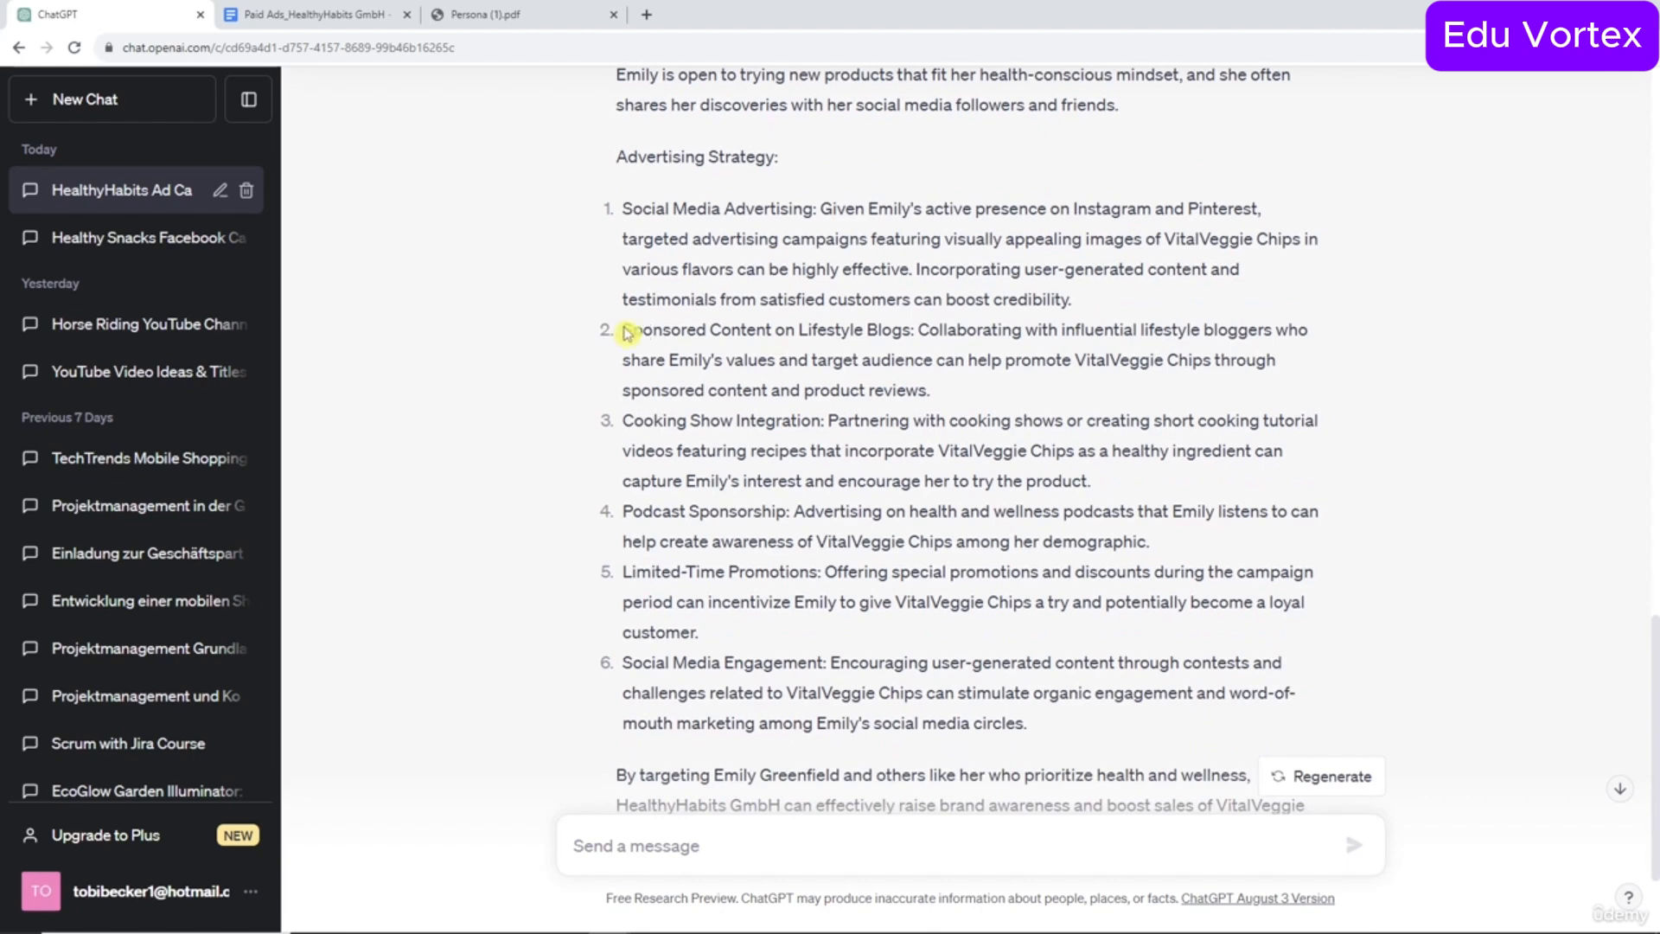
pyautogui.moveTo(623, 331); pyautogui.dragTo(904, 325)
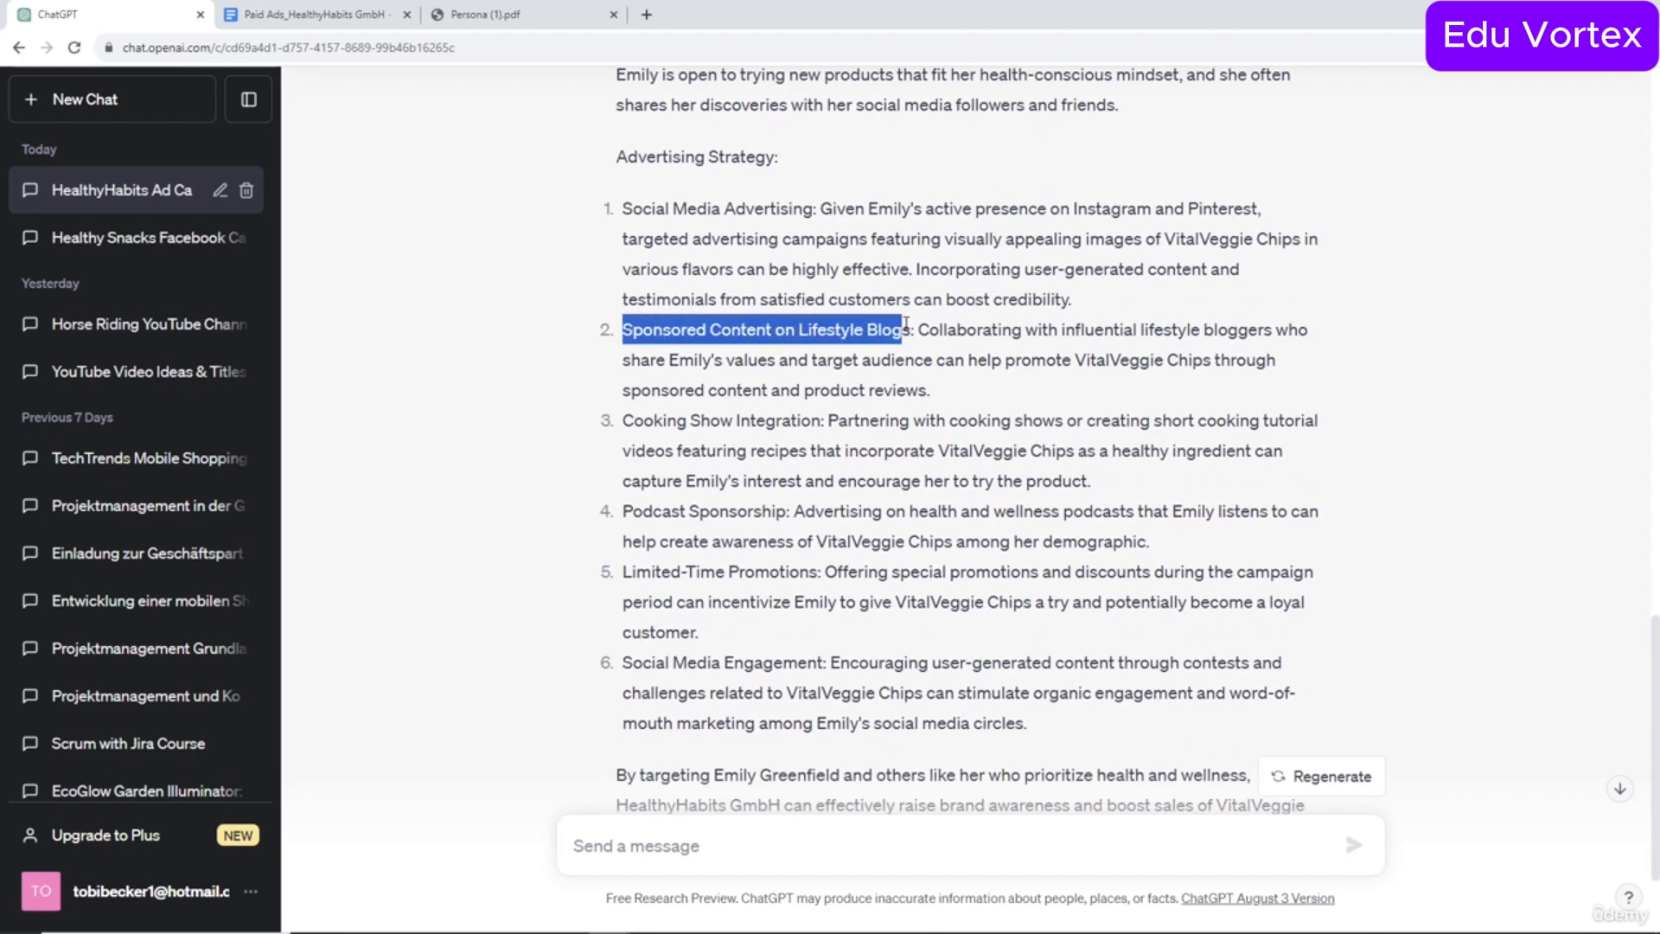
pyautogui.scroll(-1, 877, 391)
pyautogui.moveTo(623, 576); pyautogui.dragTo(825, 576)
pyautogui.click(941, 580)
pyautogui.moveTo(605, 432); pyautogui.dragTo(793, 426)
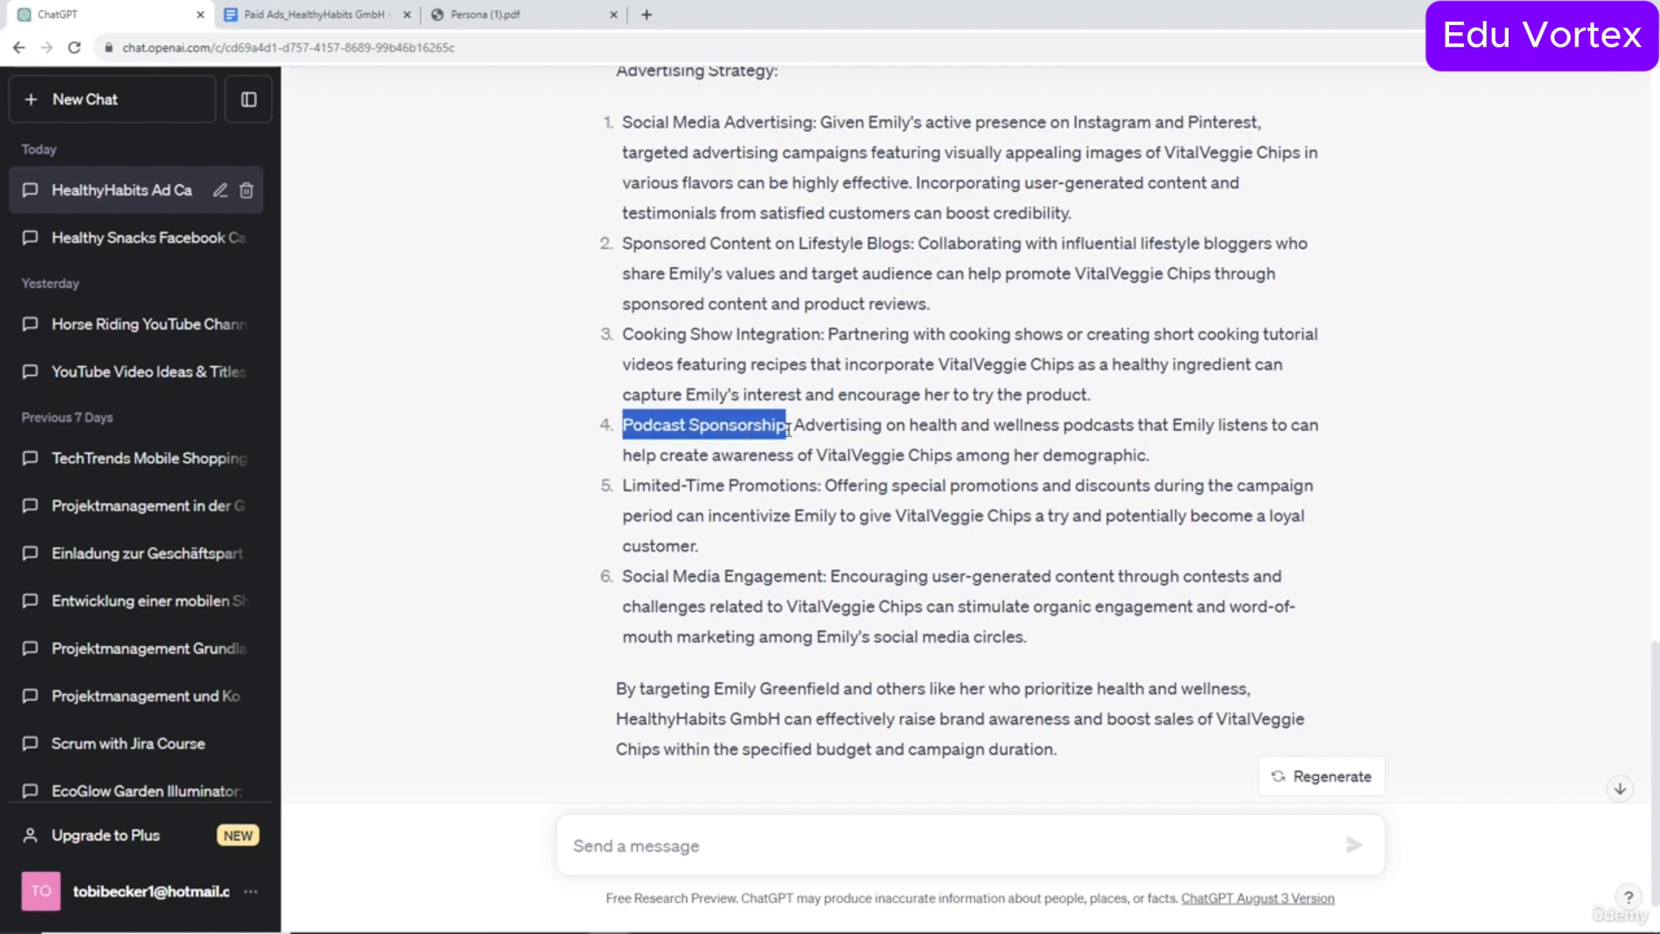
pyautogui.click(802, 439)
# Re-read the full Social Media Advertising recommendation and view the end of the response.
pyautogui.scroll(1, 804, 441)
pyautogui.moveTo(1072, 302); pyautogui.dragTo(620, 224)
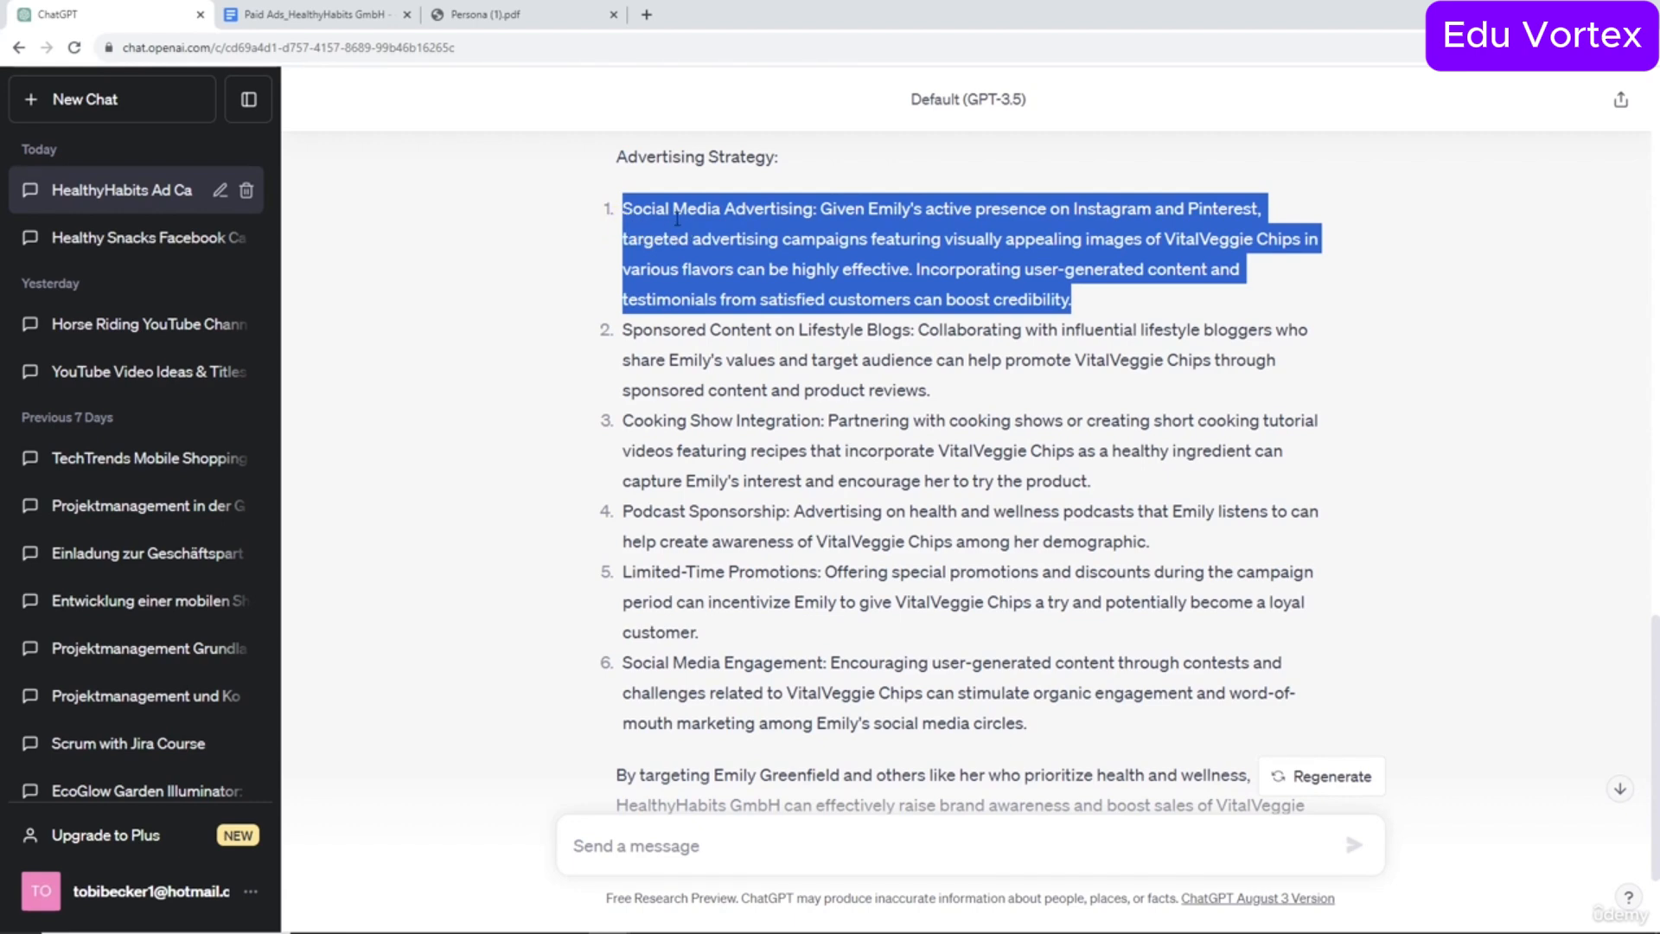
pyautogui.scroll(-2, 677, 220)
pyautogui.click(676, 275)
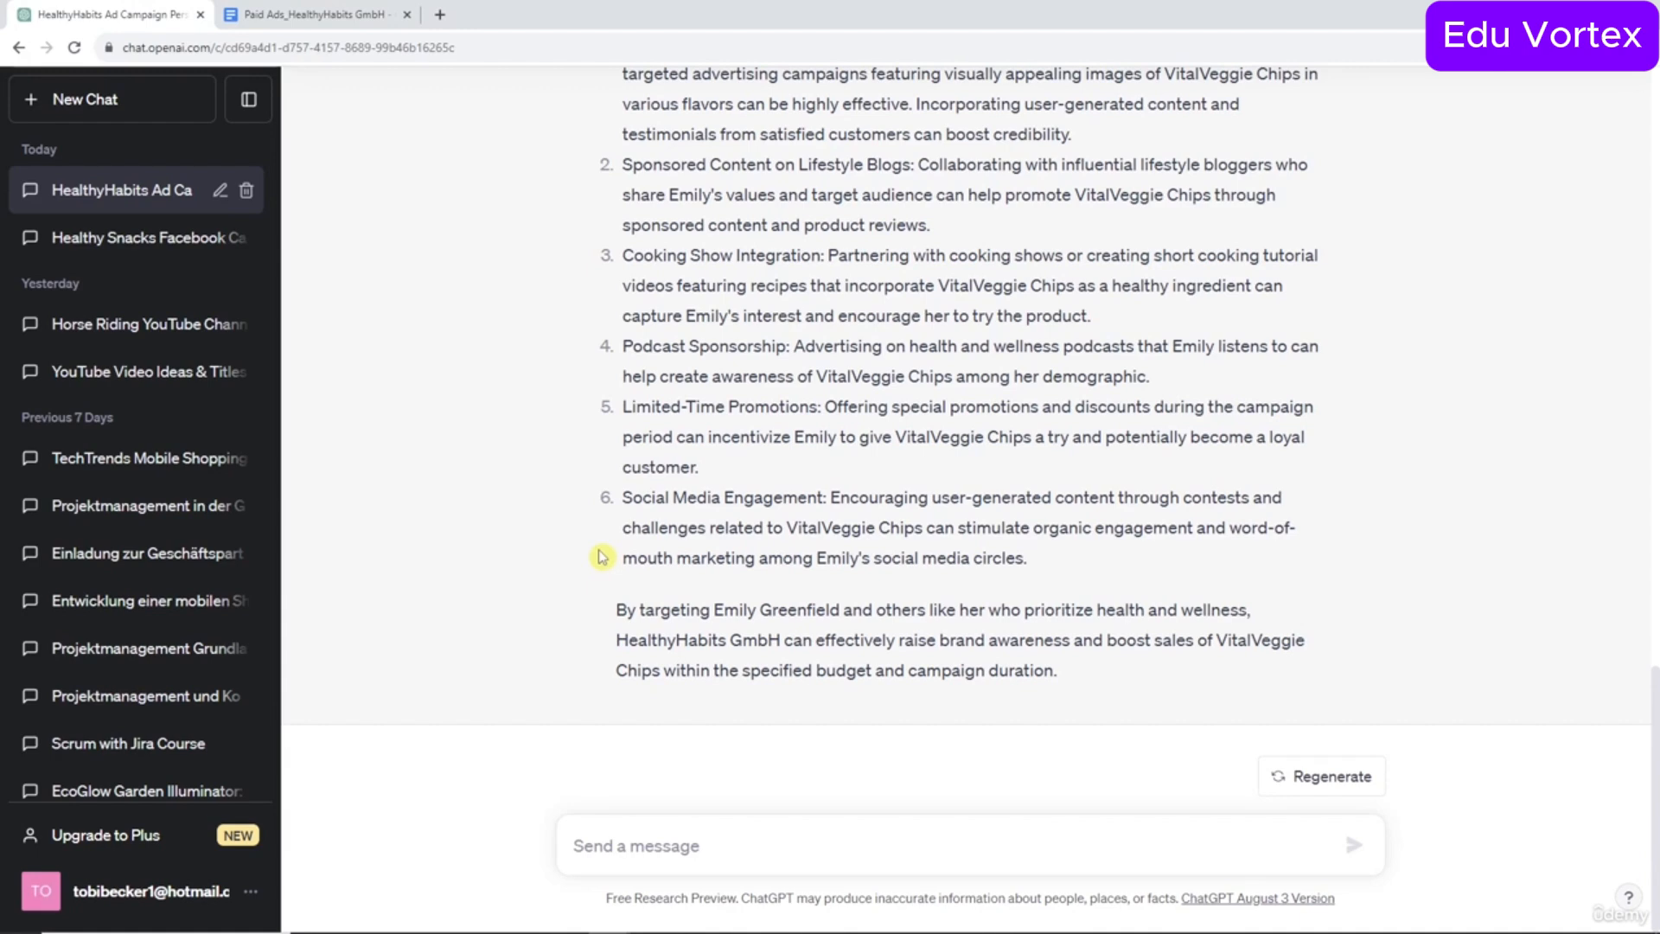
# Ask ChatGPT the document's first question: "What are typical Problems, our product can solve for our target audience (persona)?".
pyautogui.scroll(5, 602, 556)
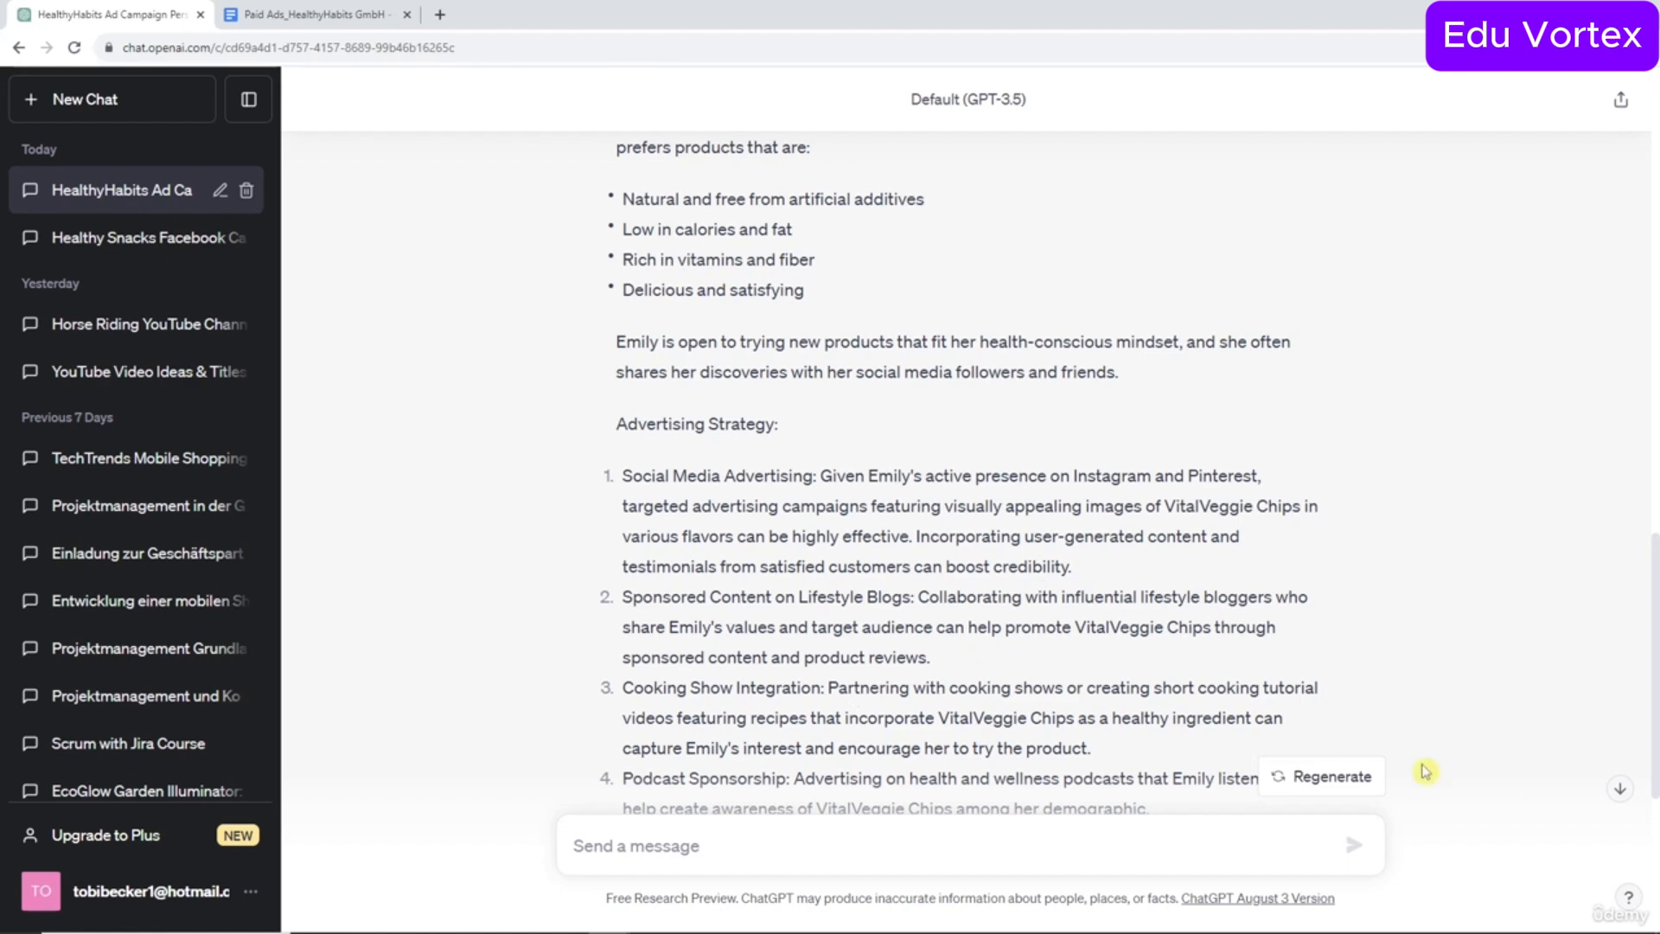
pyautogui.doubleClick(1622, 790)
pyautogui.click(1178, 835)
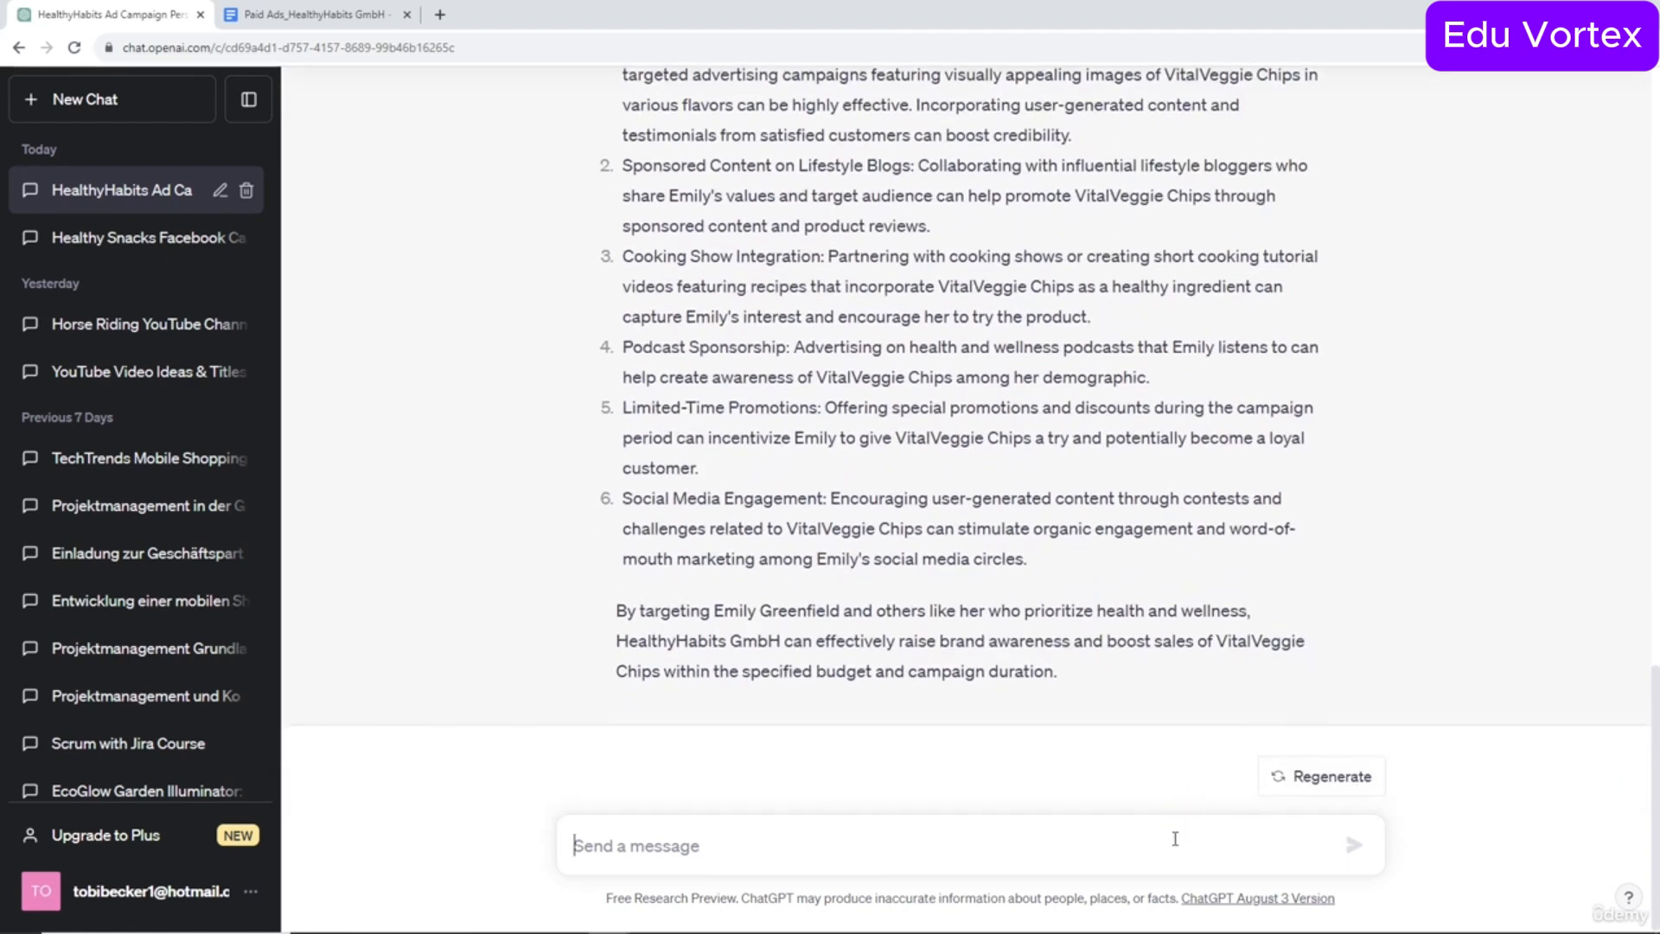
pyautogui.click(311, 15)
pyautogui.rightClick(617, 595)
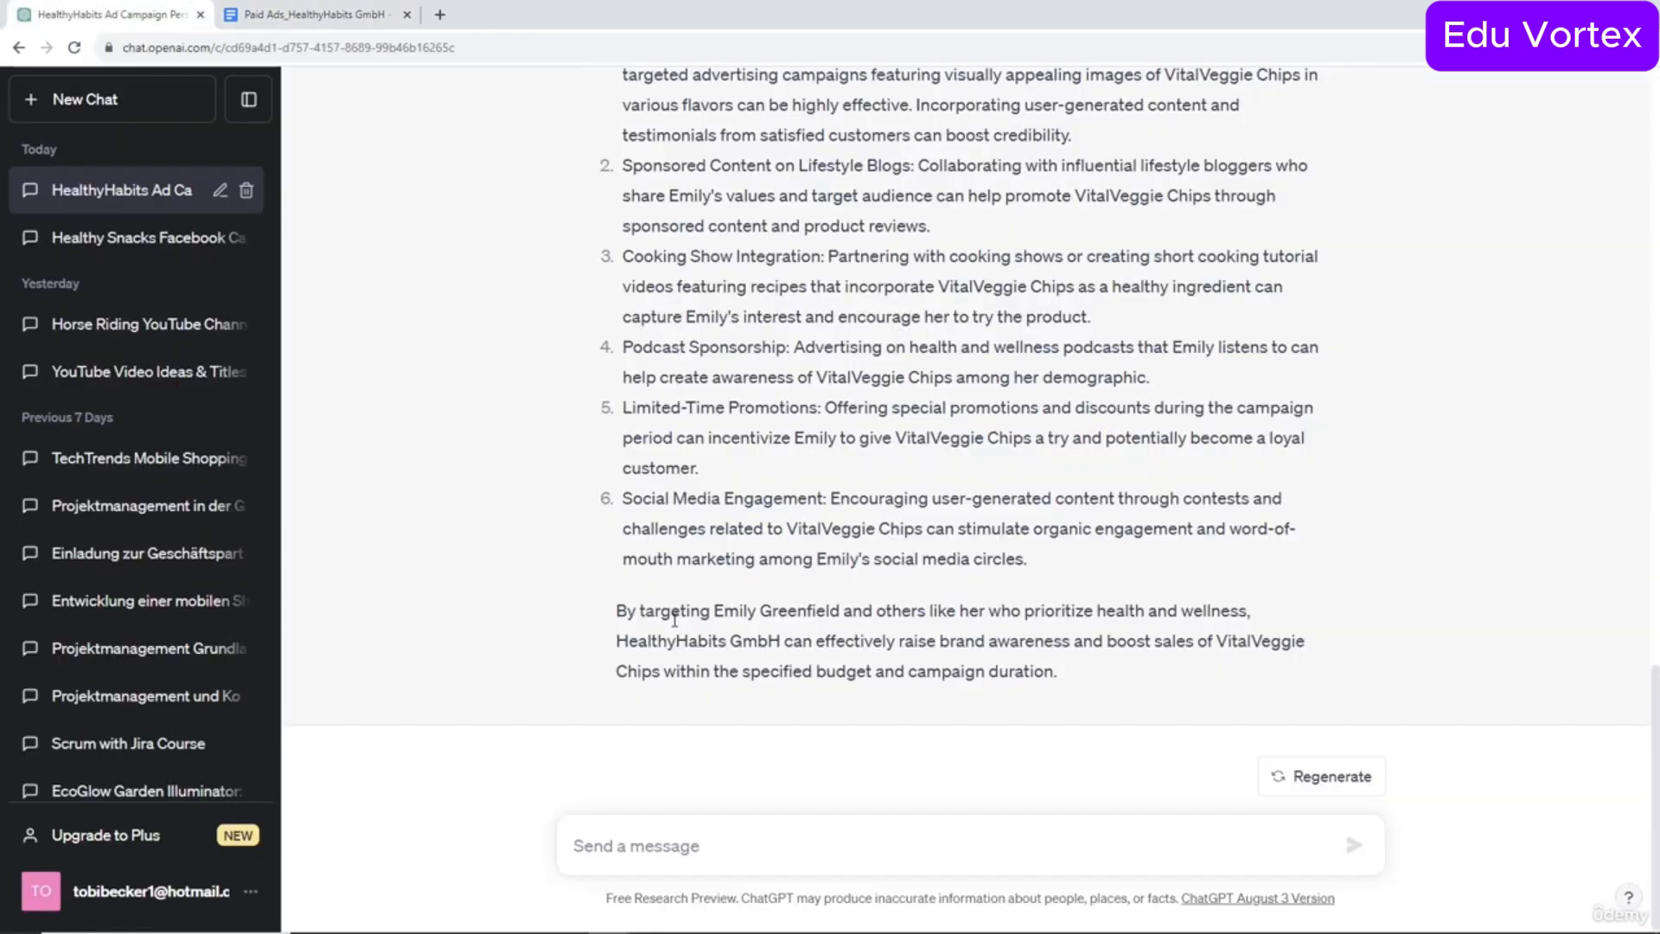
pyautogui.write('What are typical Problems, our product can solve for our target audience (persona)?')
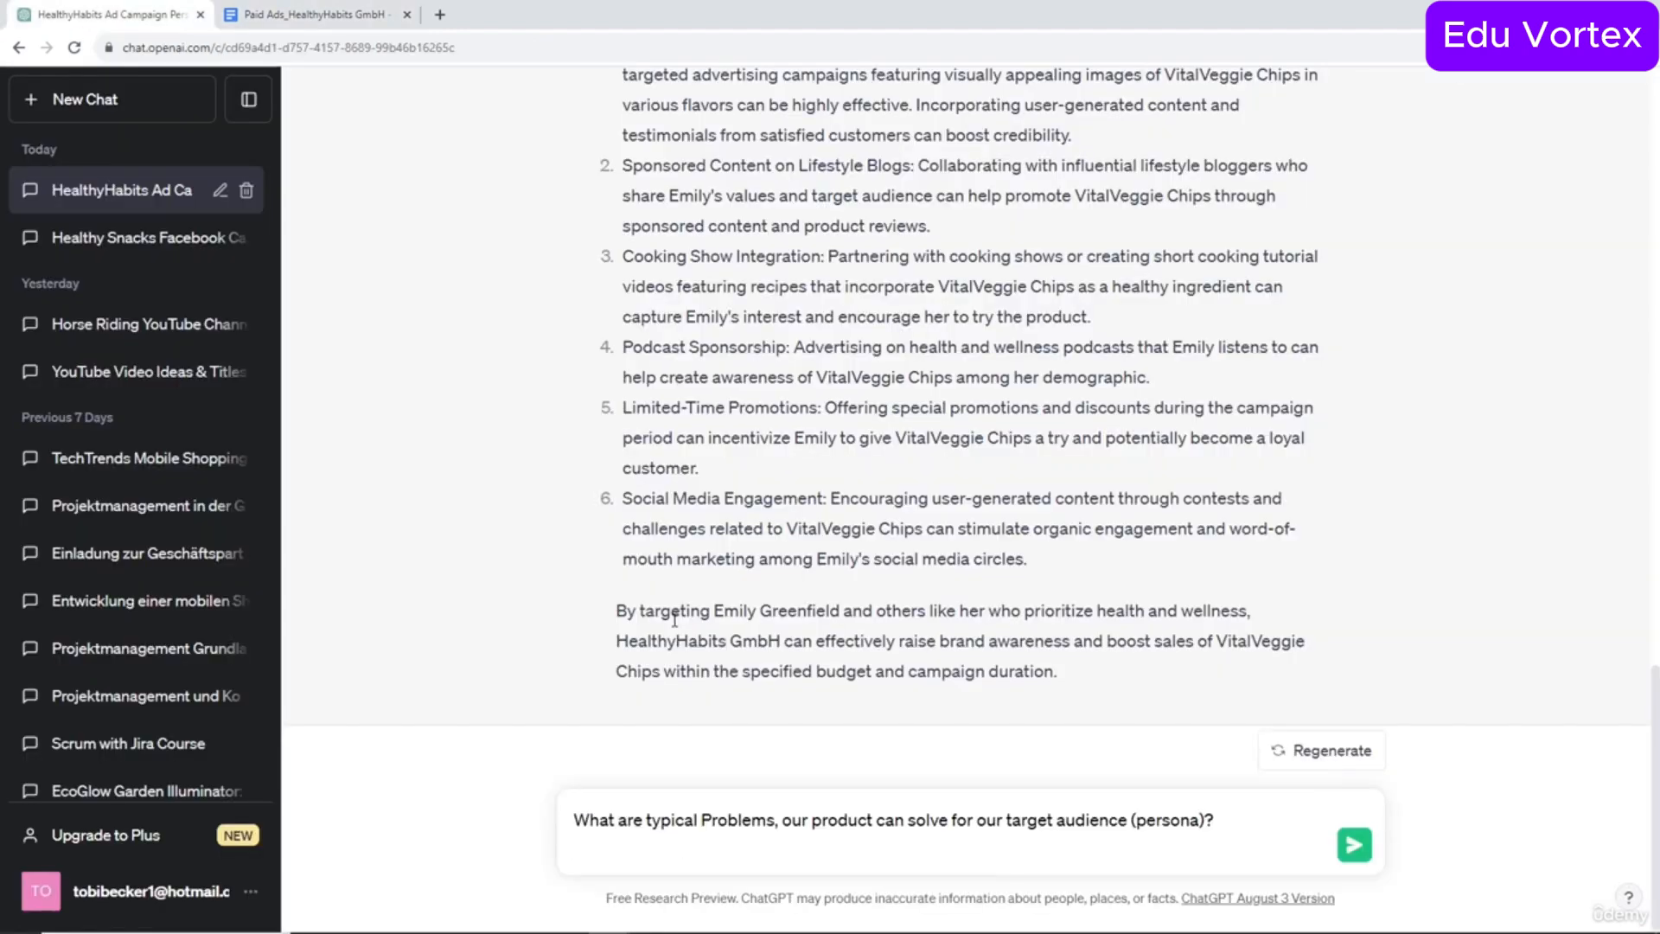
pyautogui.press('BackSpace')
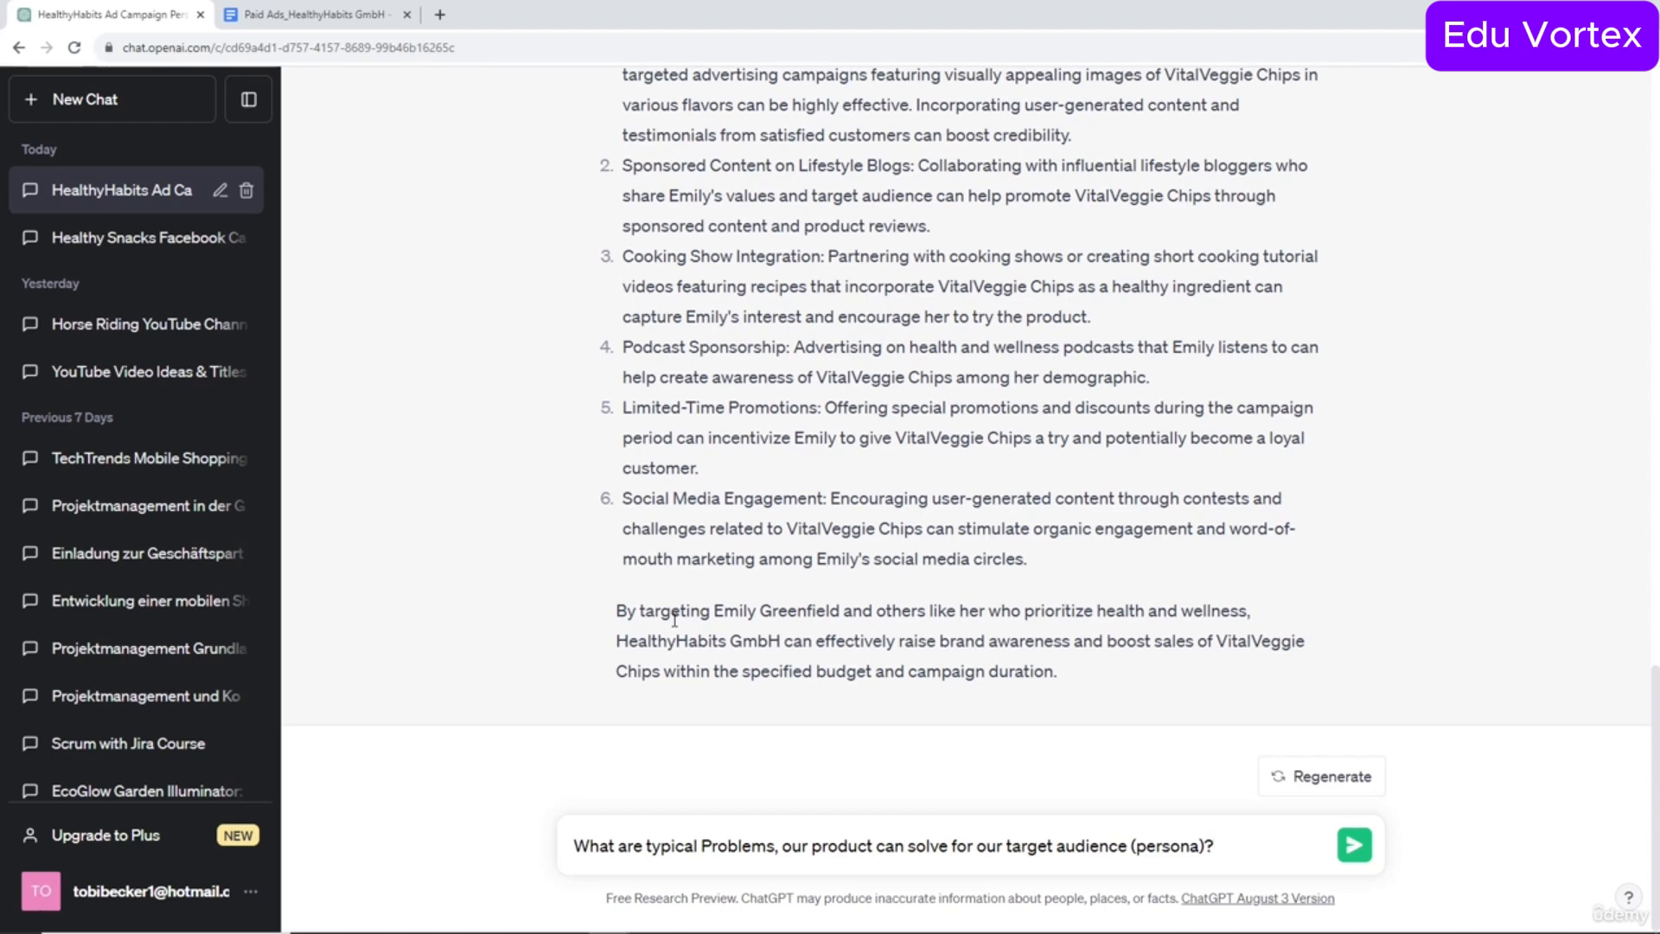
pyautogui.press('Return')
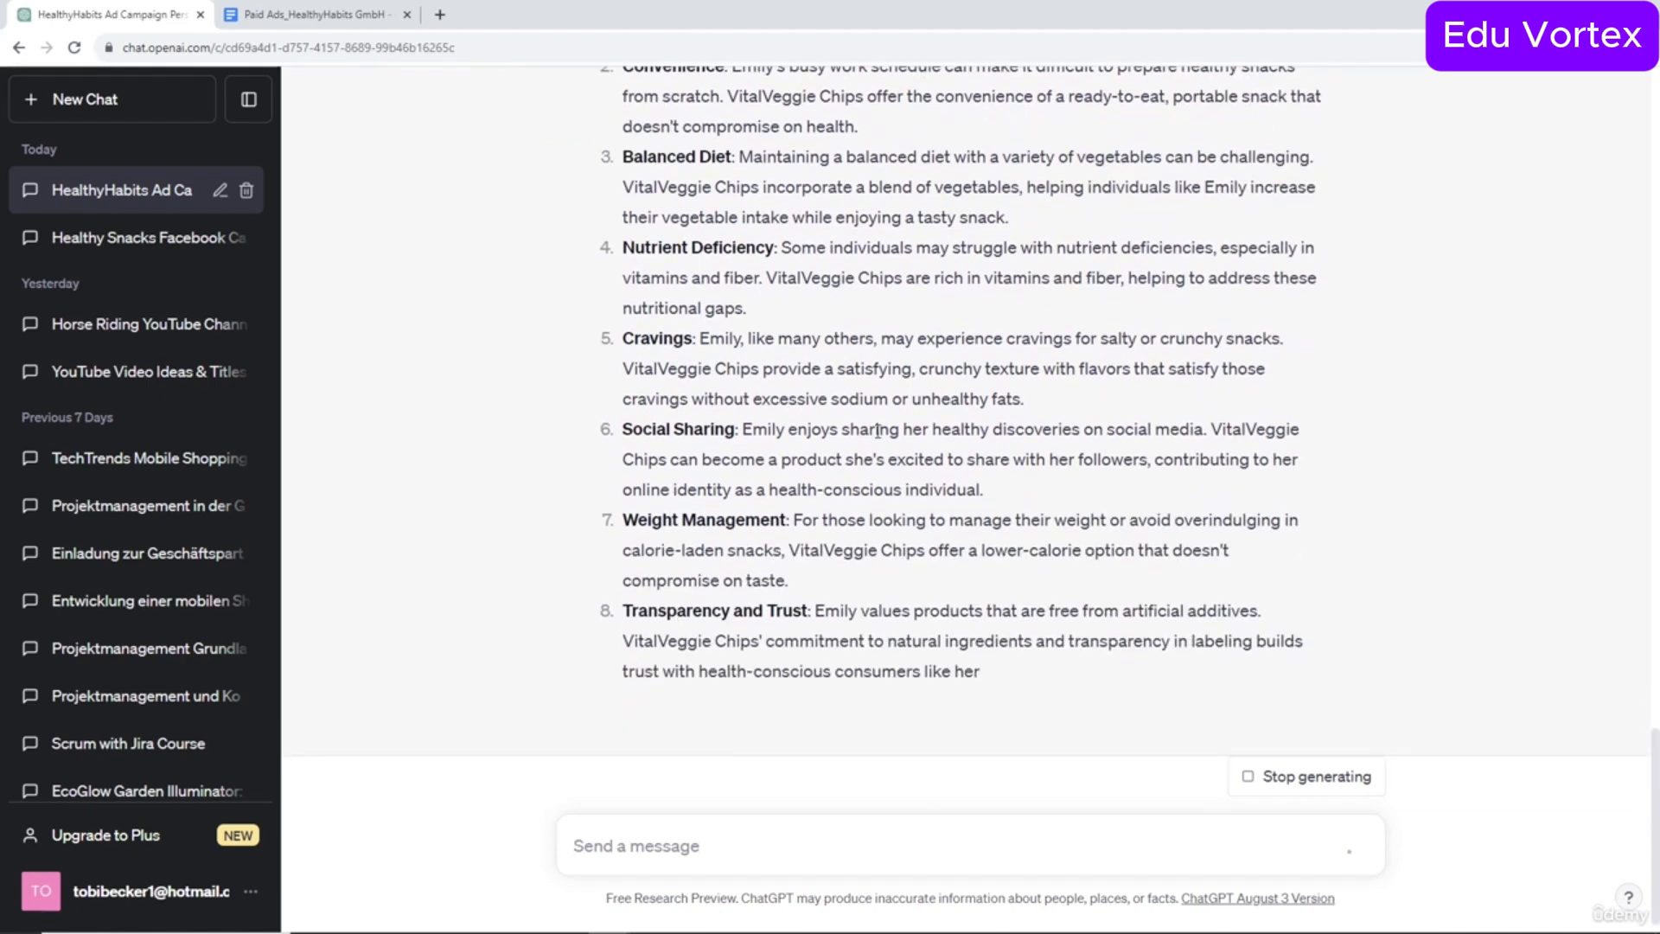
# Read through the listed customer problems, focusing on Balanced Diet, Cravings, and Variety and Flavor.
pyautogui.scroll(2, 840, 420)
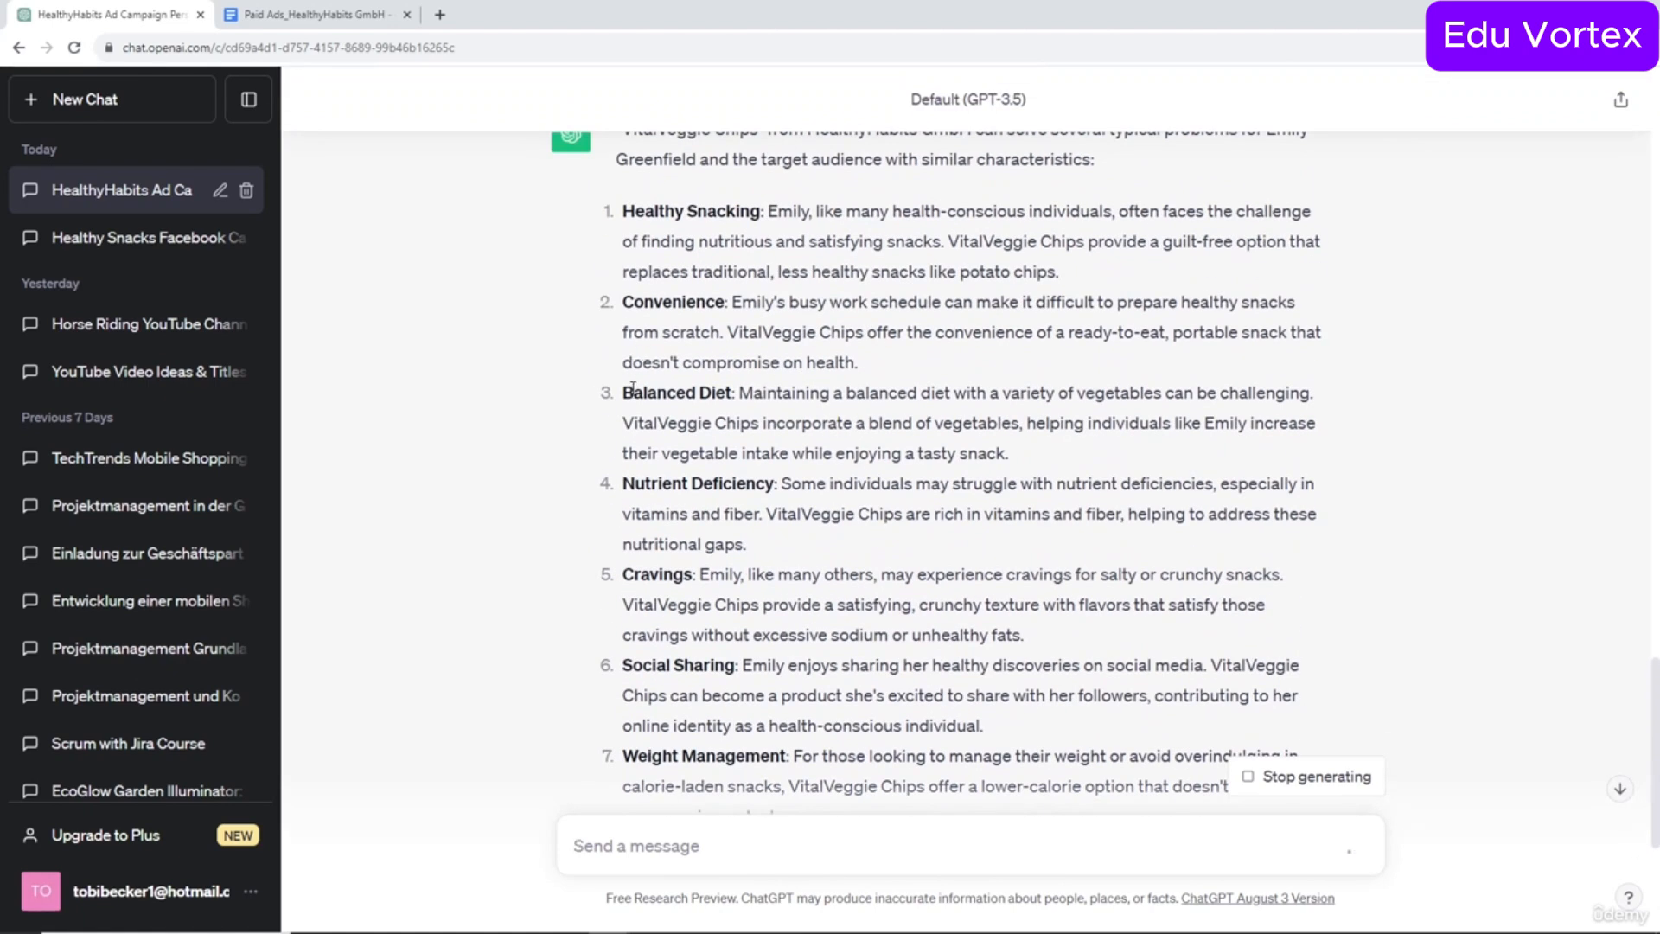
pyautogui.moveTo(634, 392); pyautogui.dragTo(713, 390)
pyautogui.click(714, 390)
pyautogui.scroll(-1, 714, 391)
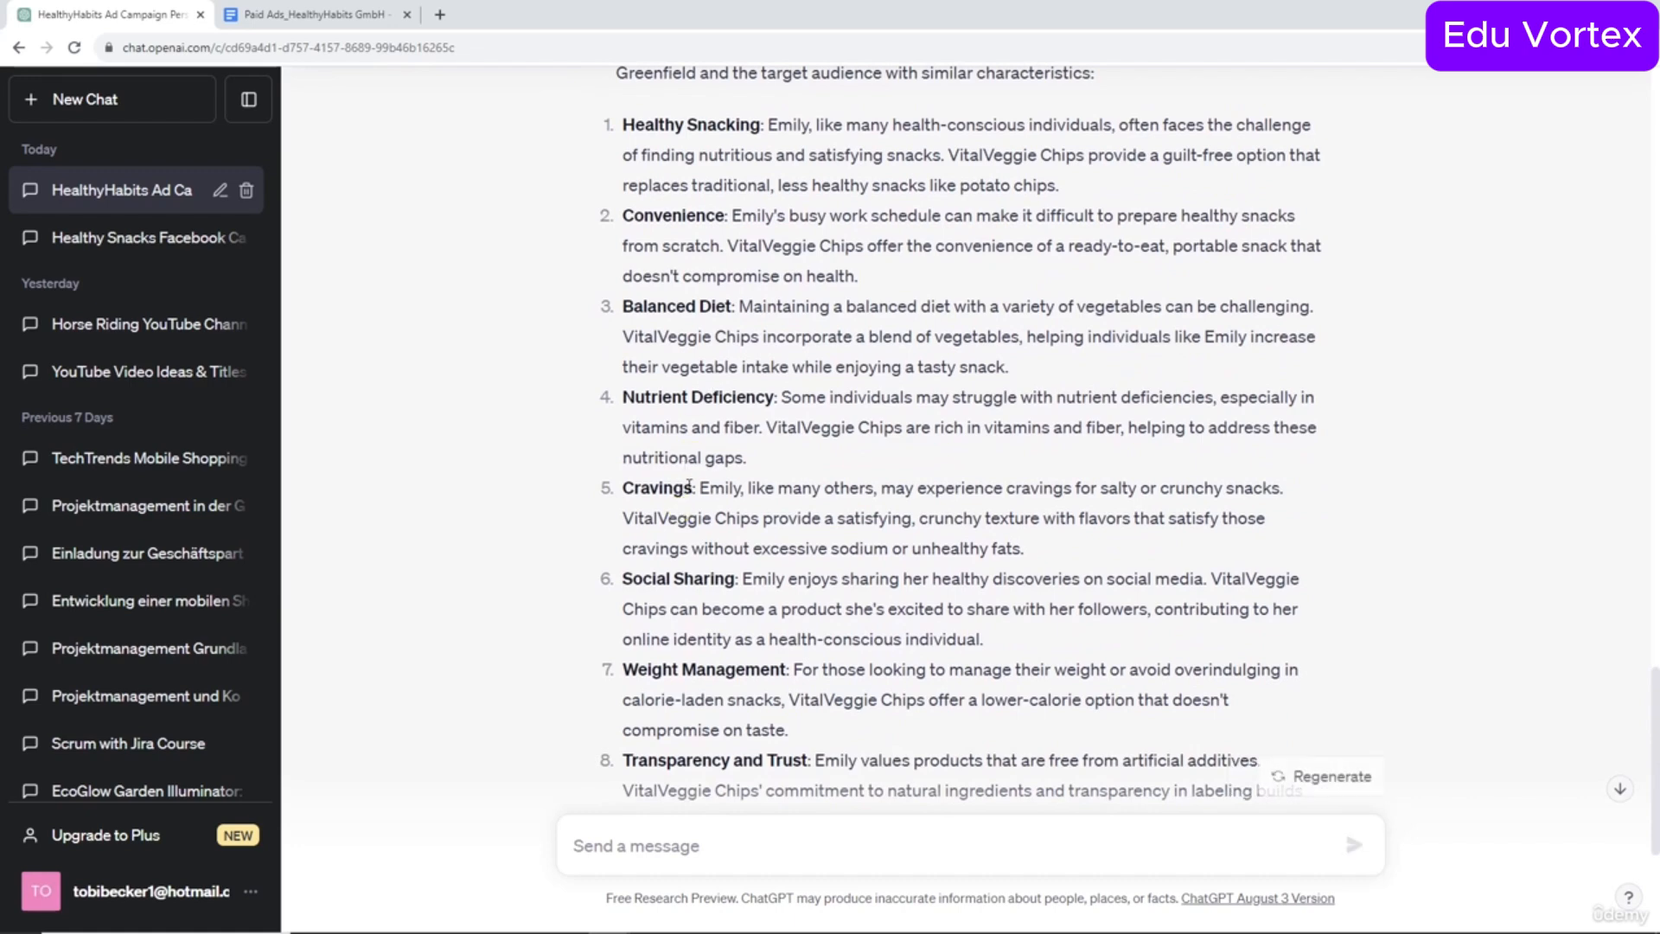
pyautogui.moveTo(683, 487); pyautogui.dragTo(643, 476)
pyautogui.scroll(-1, 629, 586)
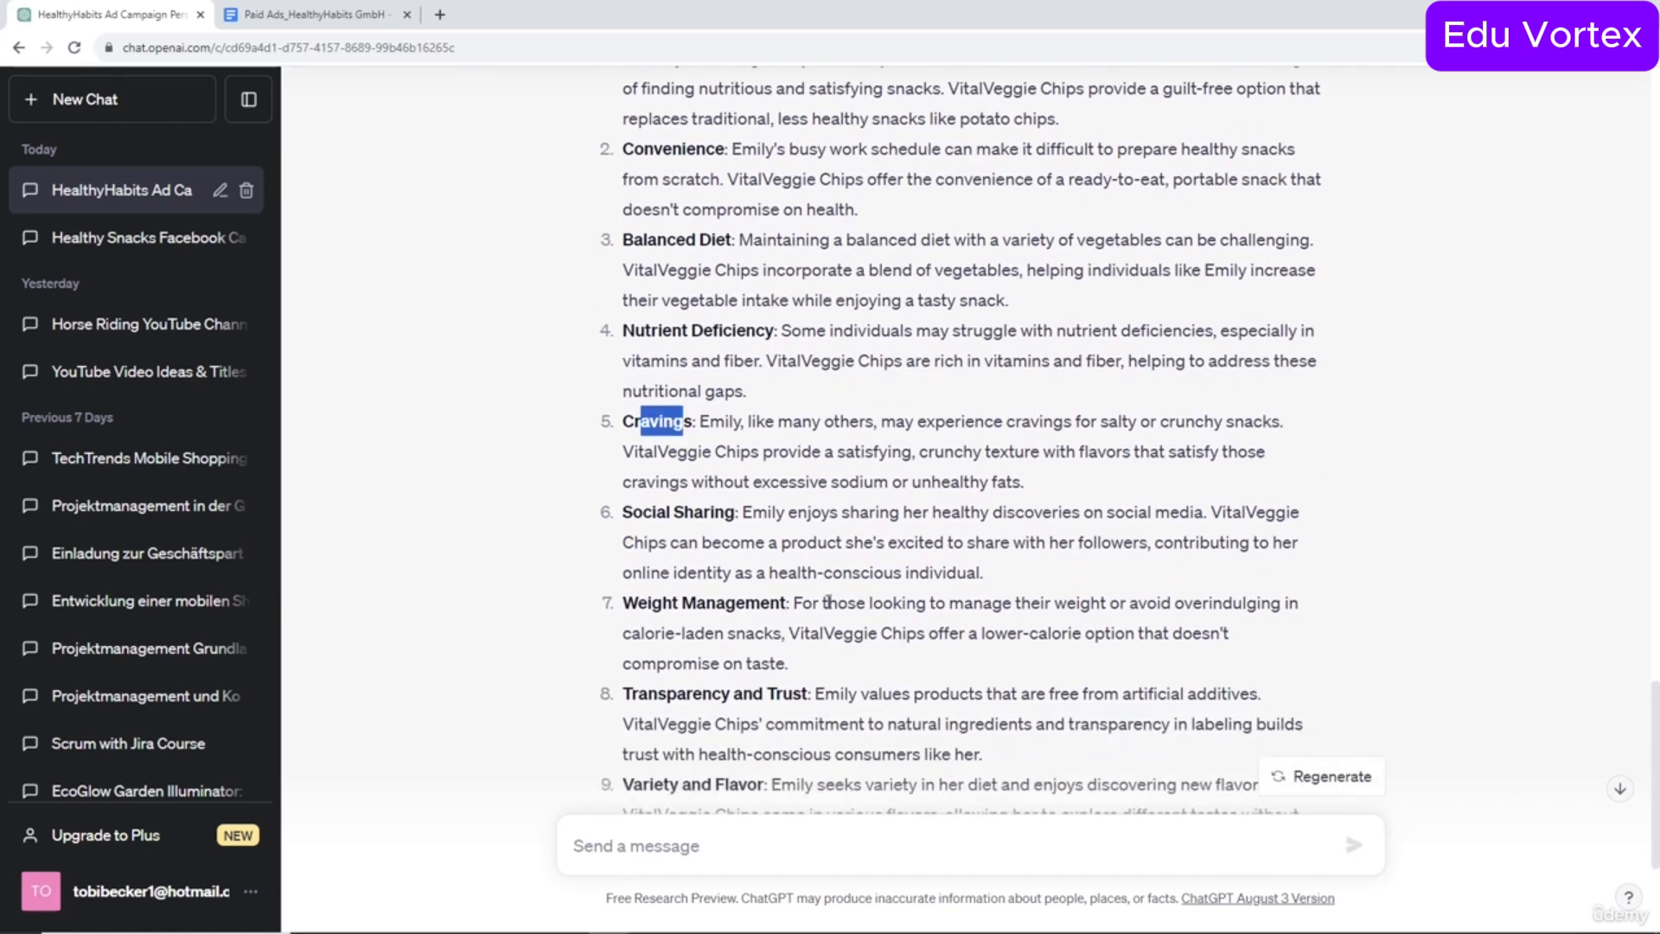
pyautogui.scroll(-2, 797, 590)
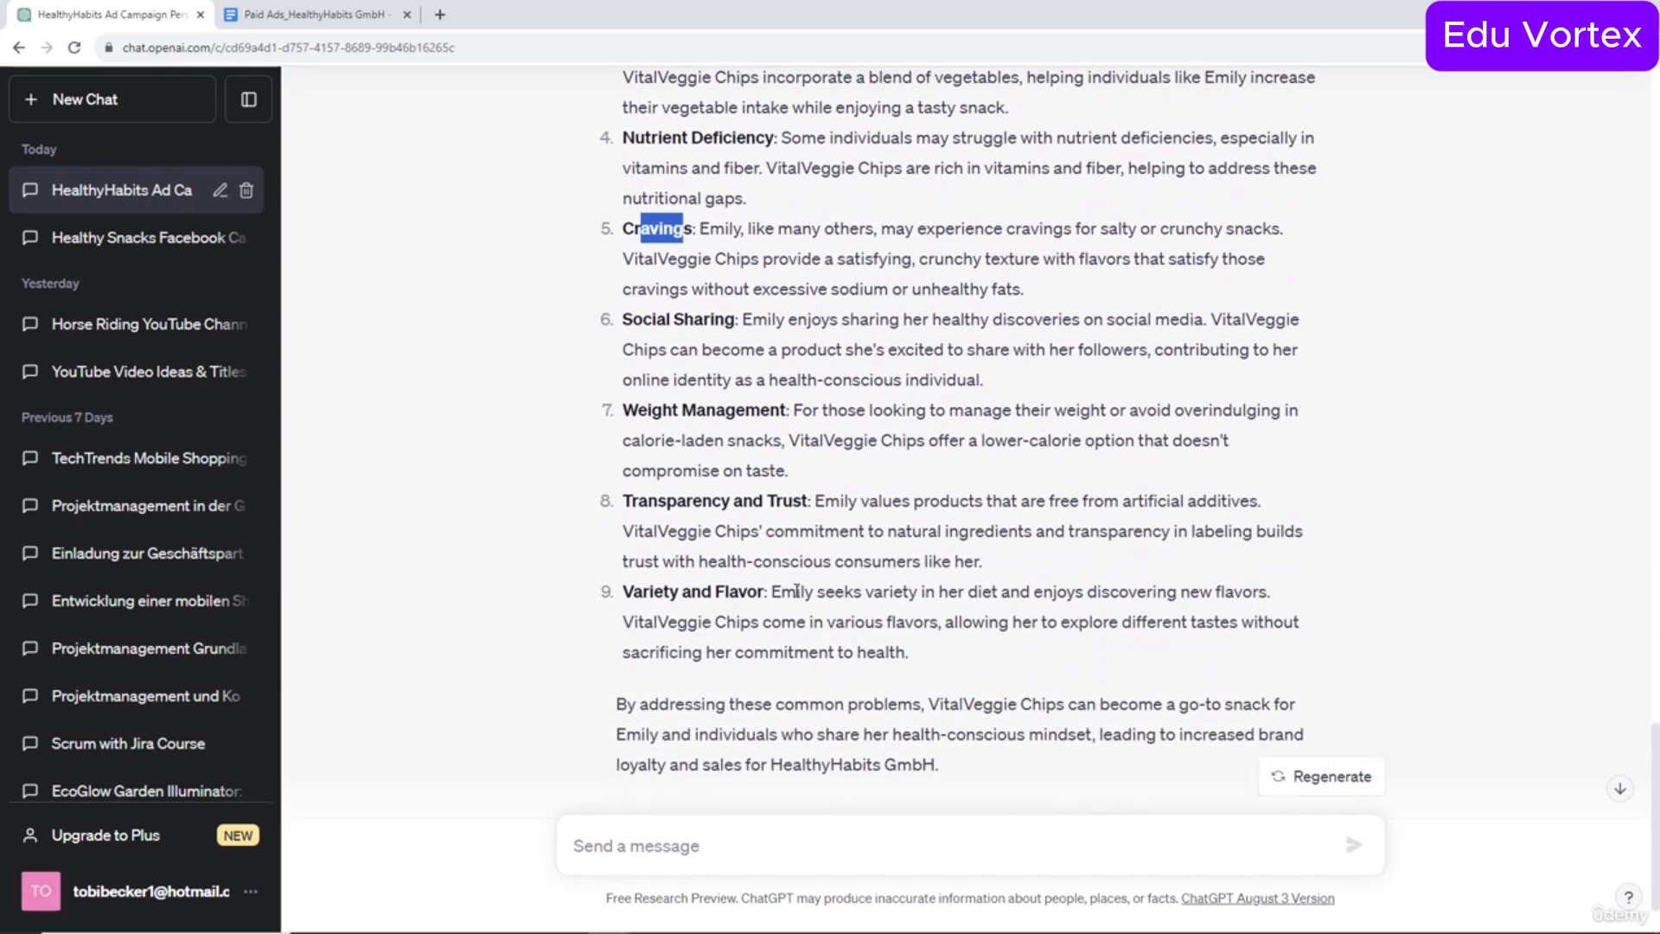
pyautogui.moveTo(761, 592); pyautogui.dragTo(661, 591)
pyautogui.click(662, 592)
pyautogui.scroll(-1, 661, 591)
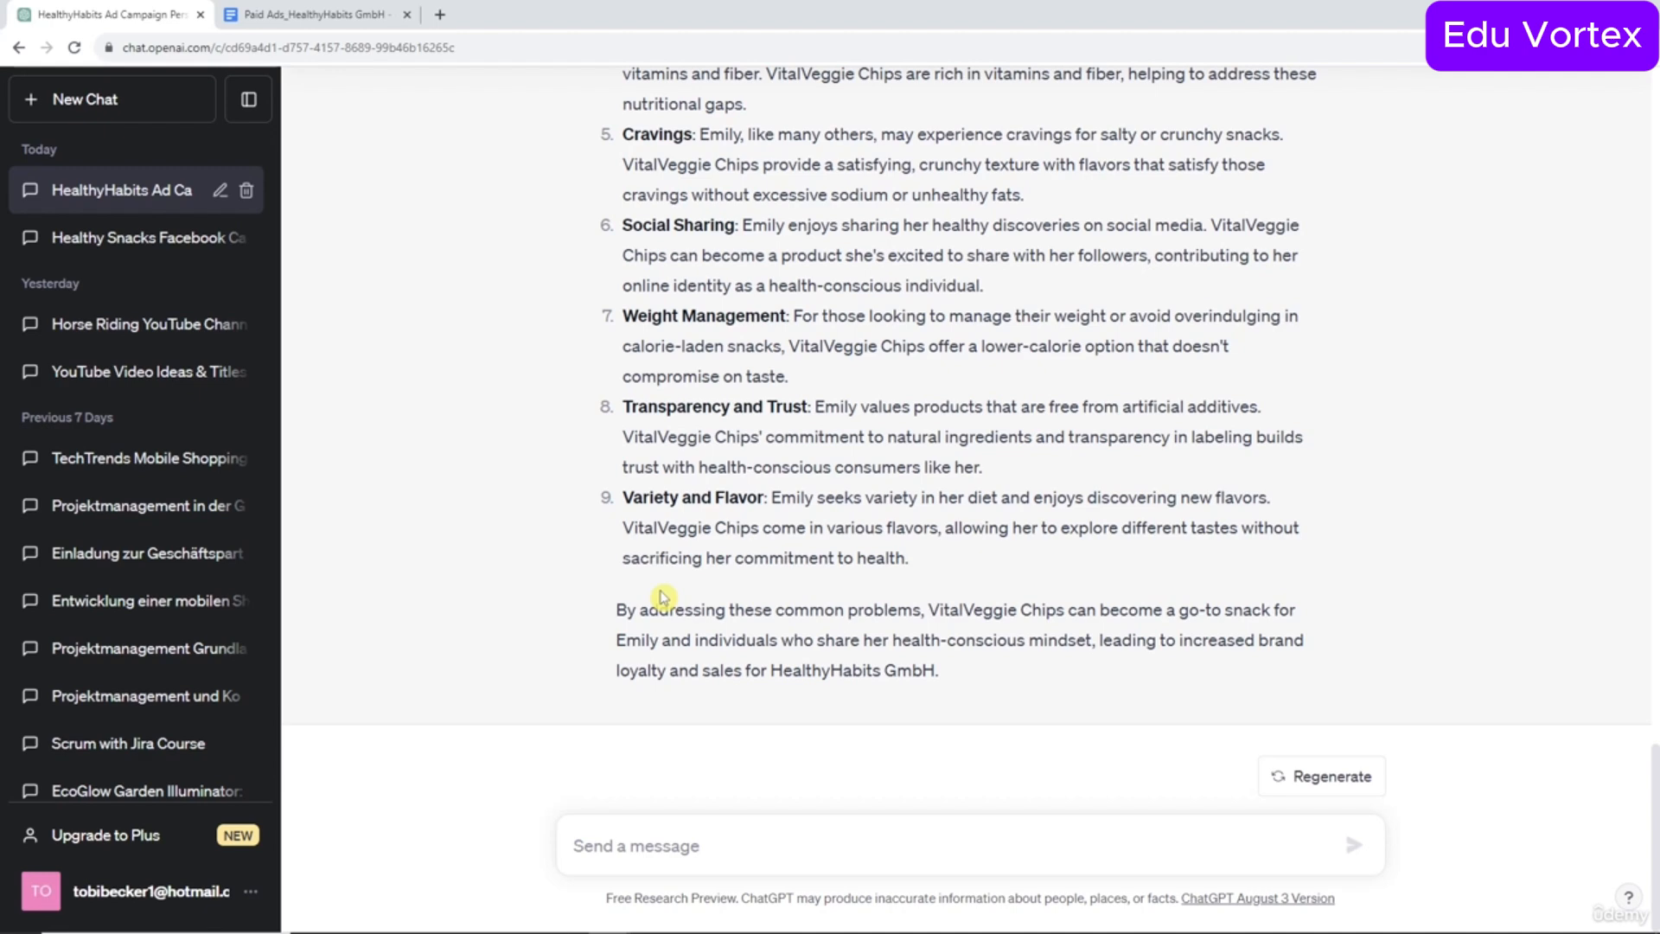
# Review the whole problem list again from its introduction to the closing paragraph, highlighting the Balanced Diet entry.
pyautogui.scroll(1, 709, 530)
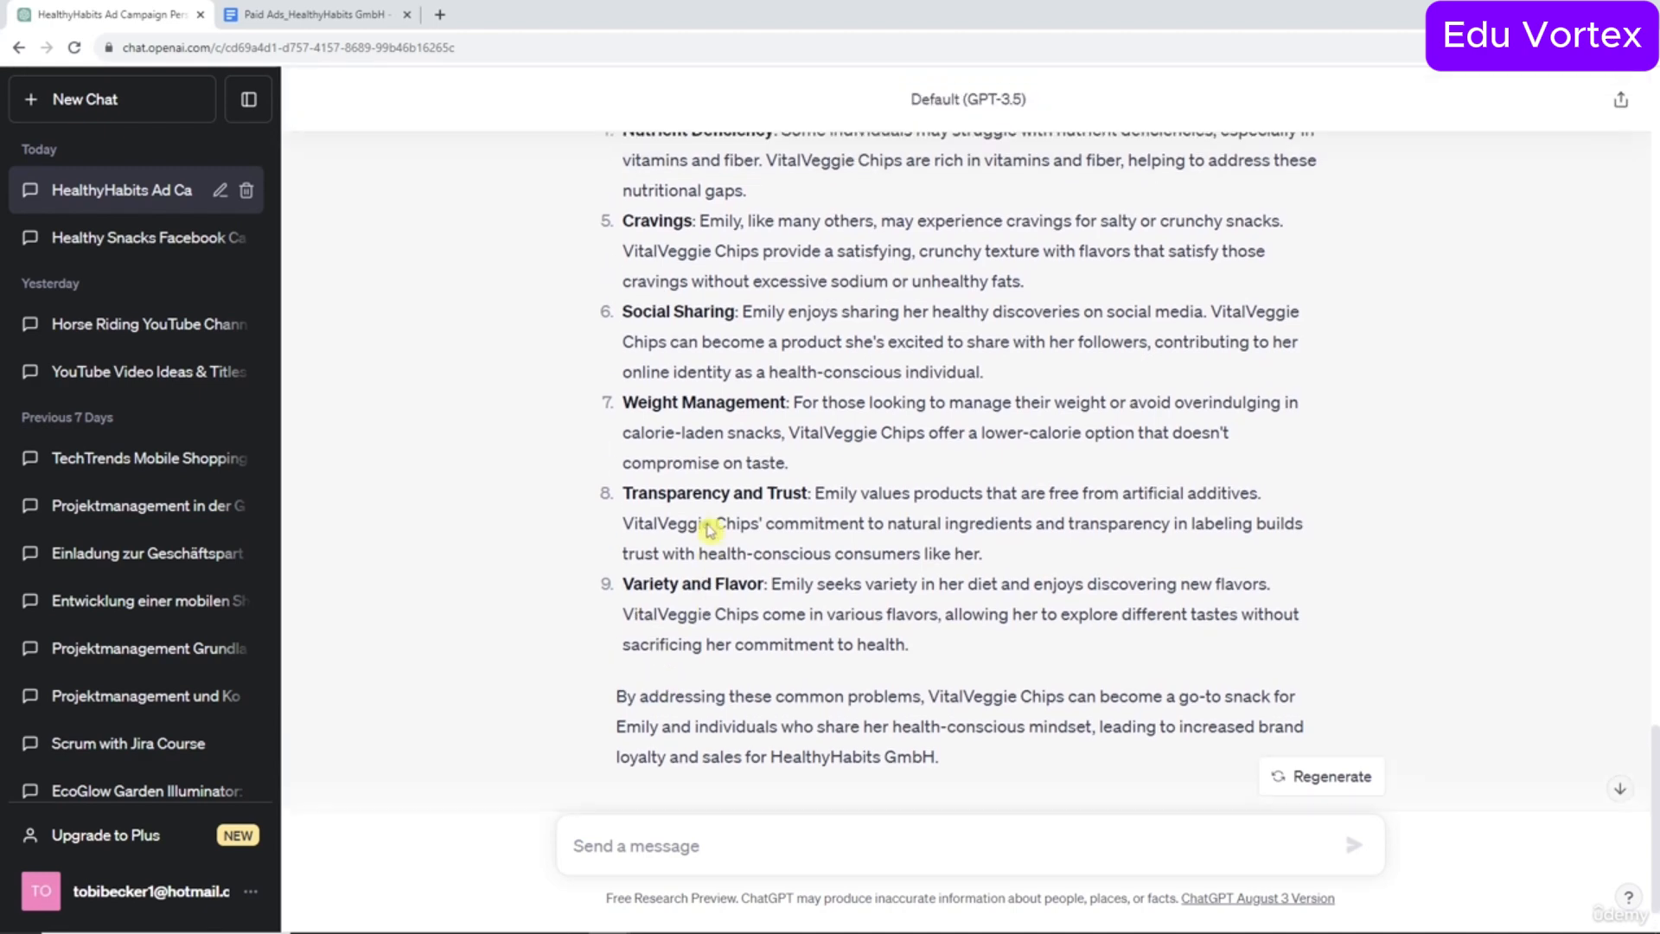
pyautogui.scroll(2, 709, 523)
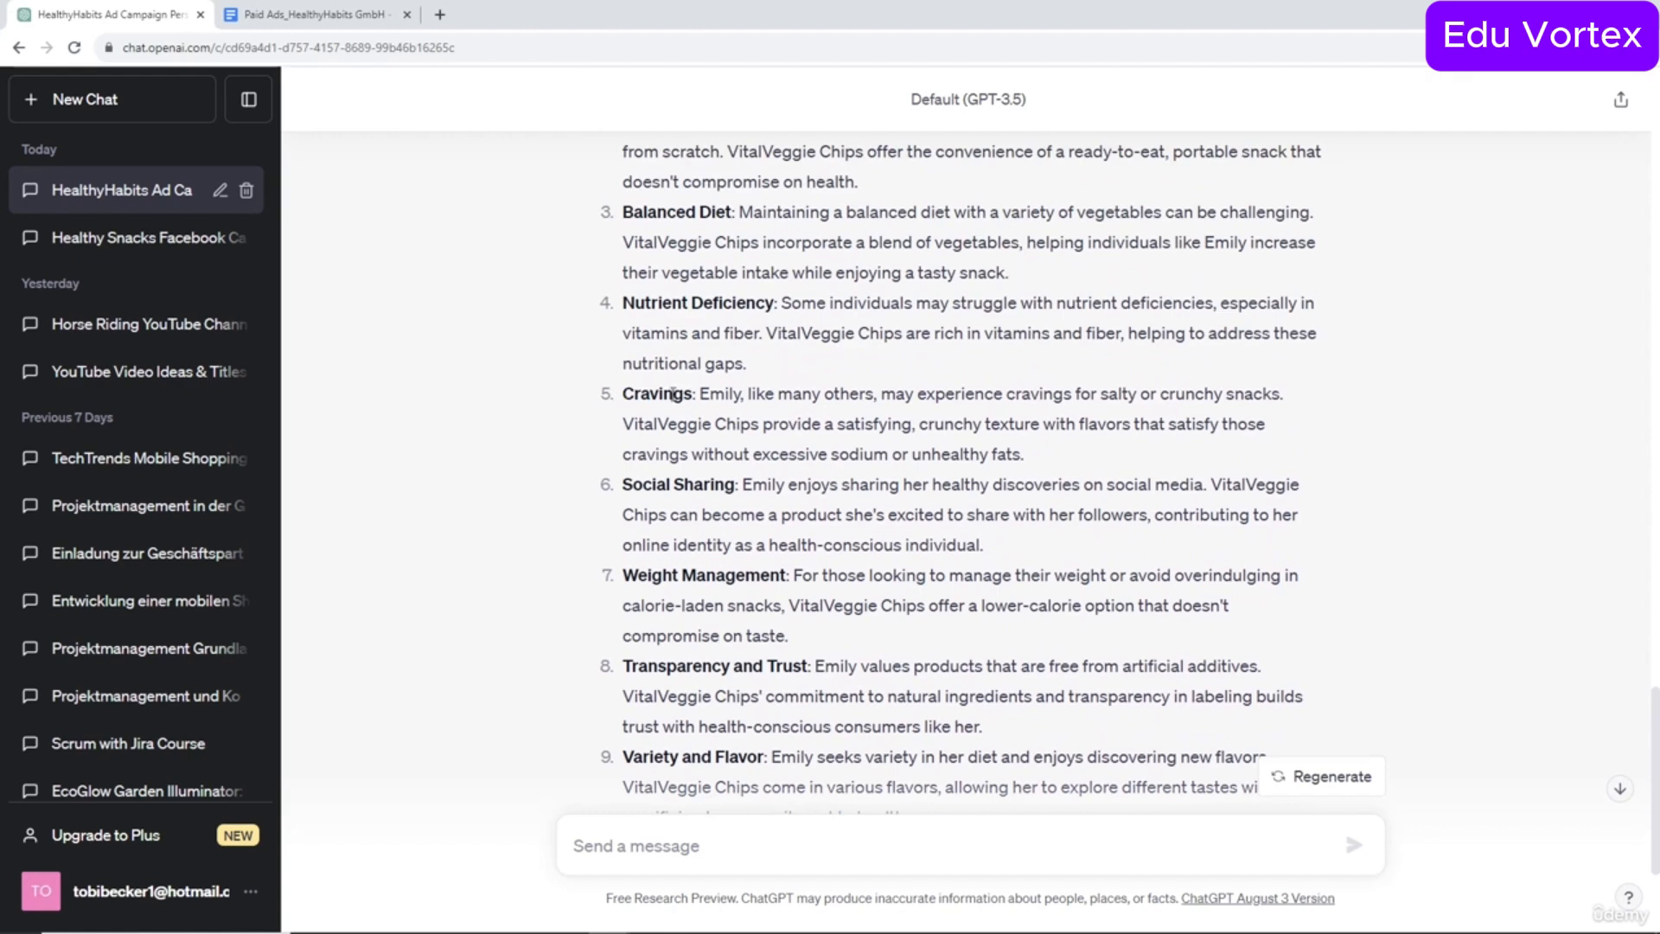
pyautogui.scroll(2, 683, 415)
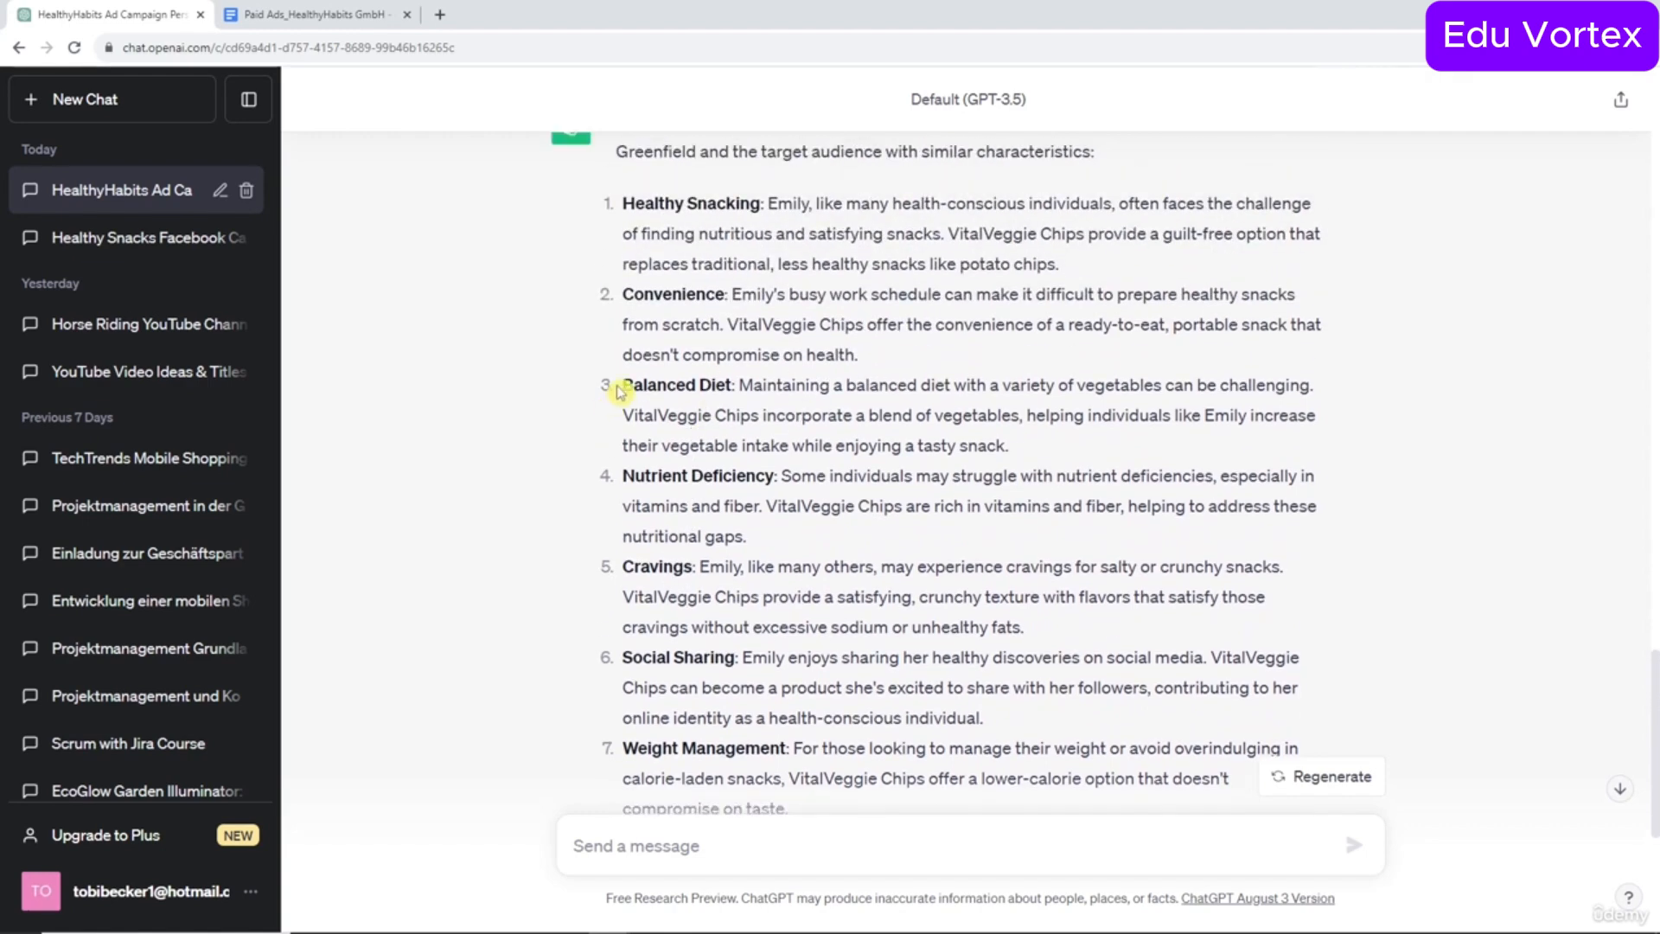
pyautogui.moveTo(619, 385); pyautogui.dragTo(721, 404)
pyautogui.click(726, 406)
pyautogui.scroll(-3, 792, 434)
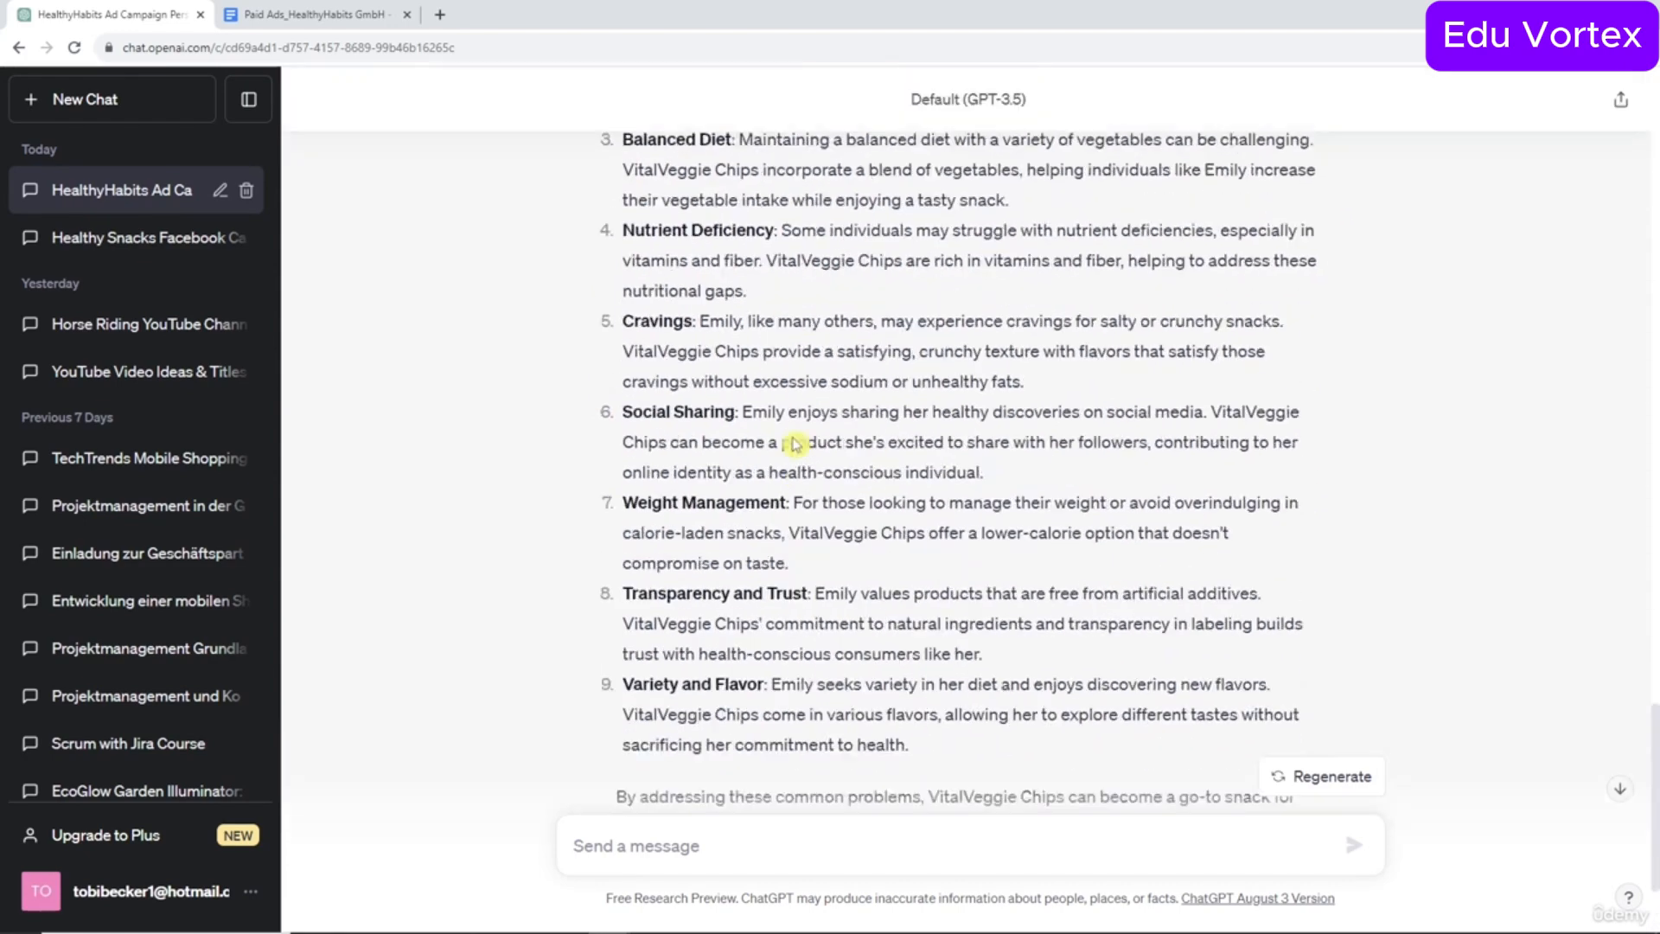
pyautogui.scroll(7, 796, 441)
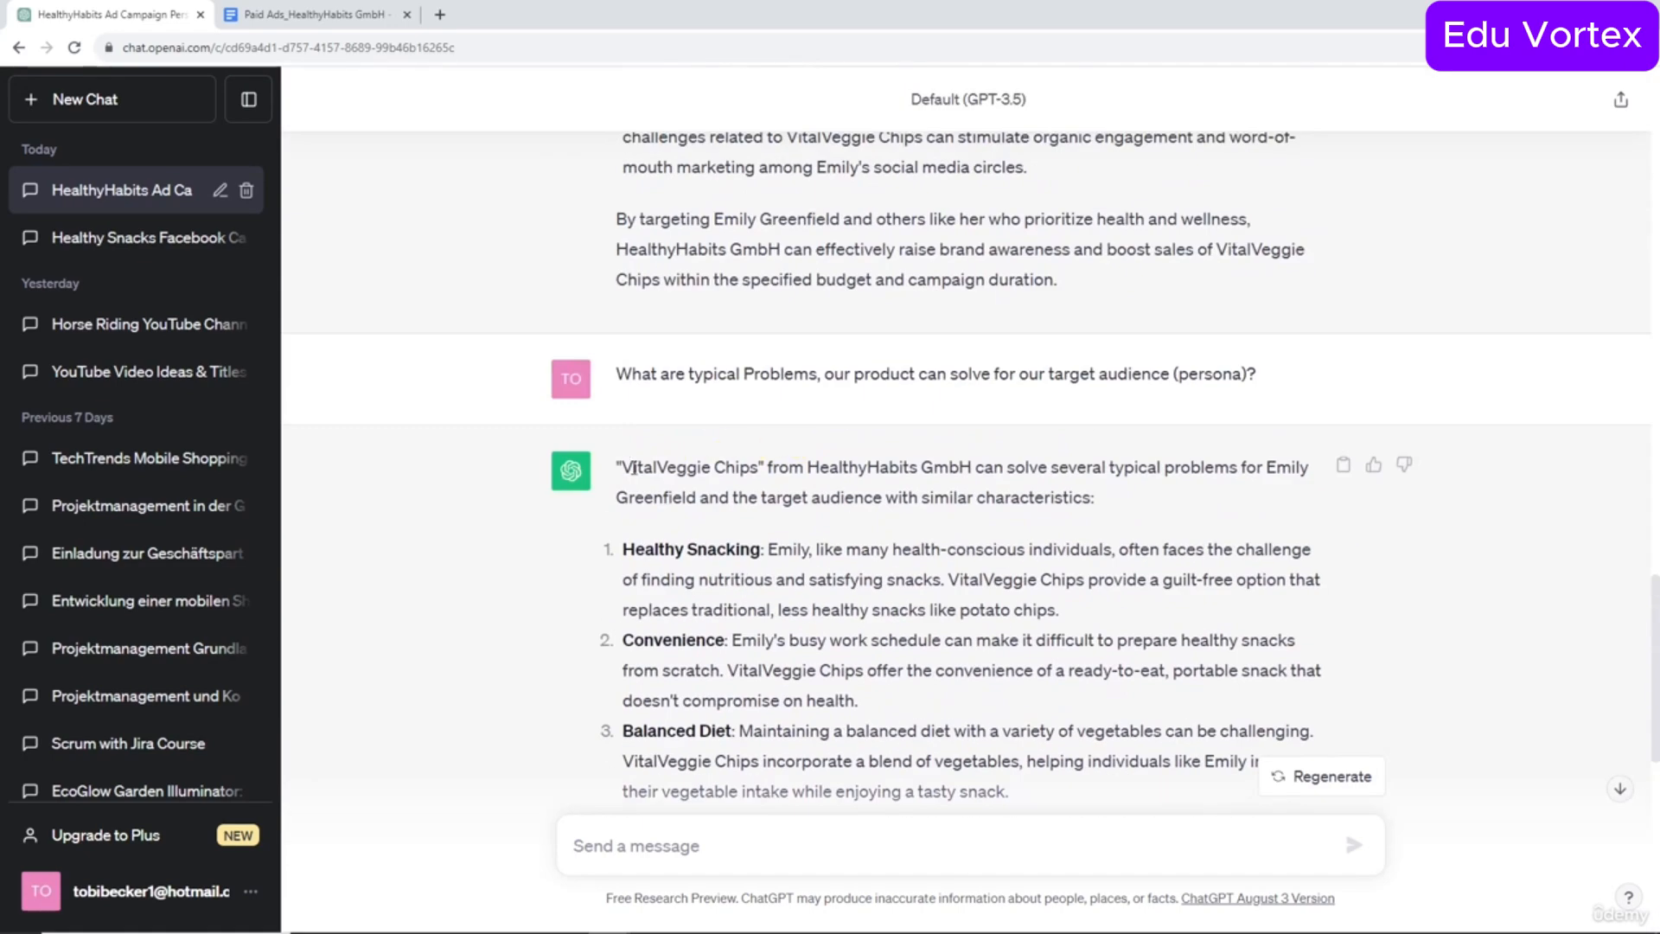
pyautogui.scroll(-3, 713, 485)
pyautogui.scroll(-5, 729, 482)
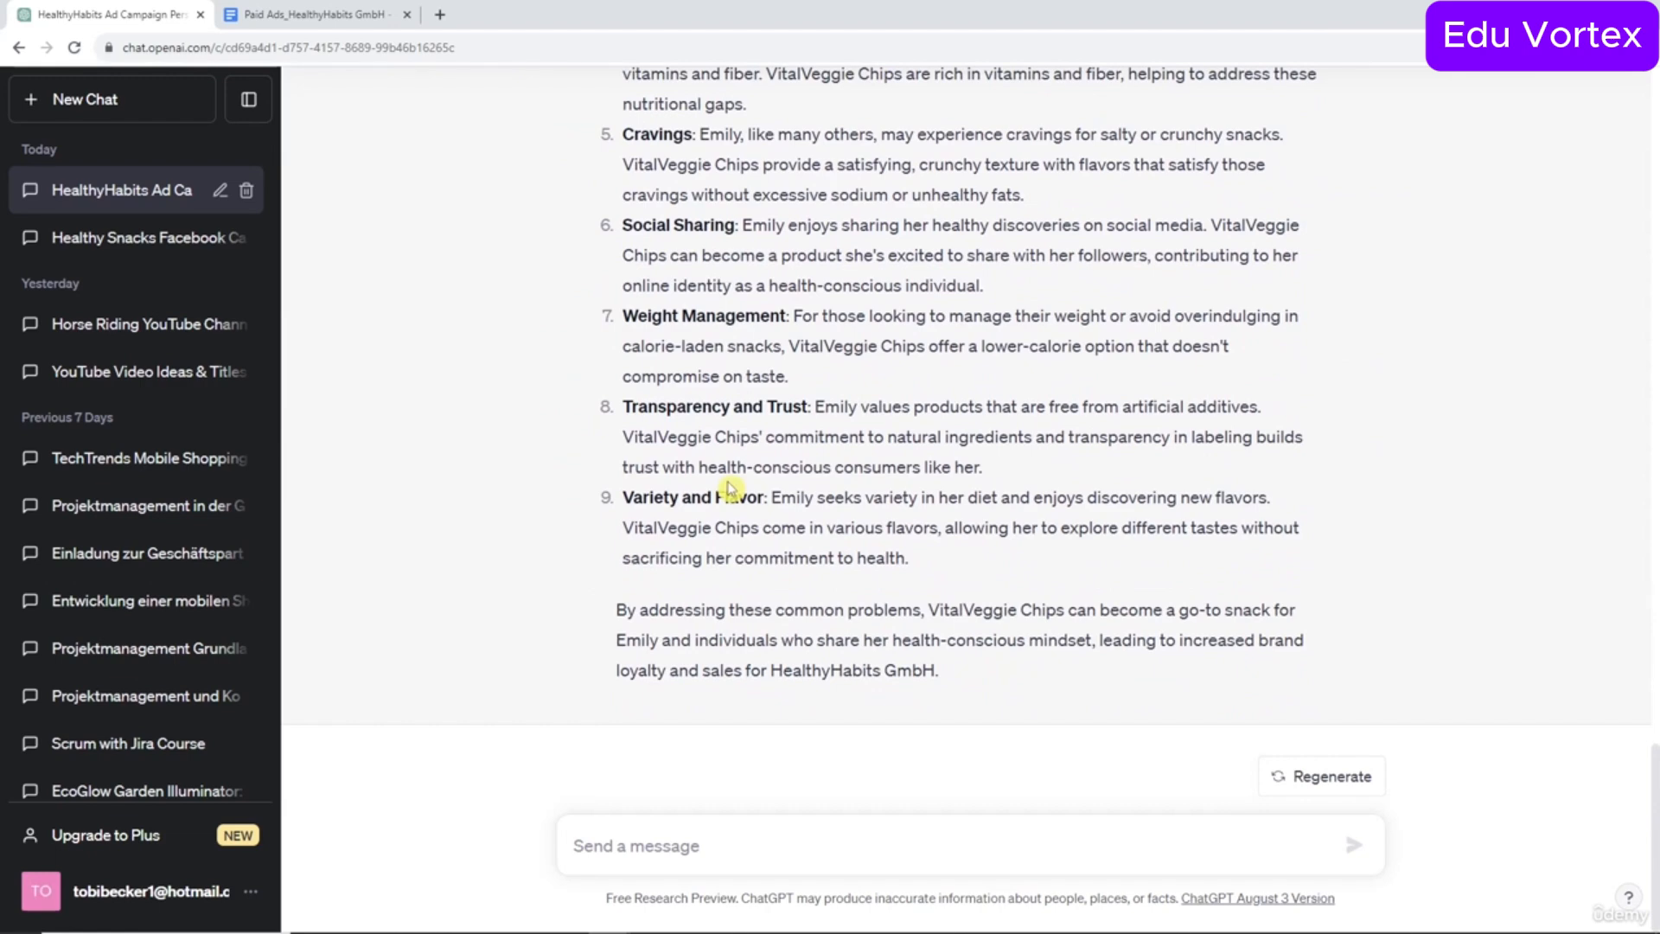
# Copy the second prompt from the Paid Ads document and send it to ChatGPT: "Give me all of that points as a question with an answer.".
pyautogui.click(311, 14)
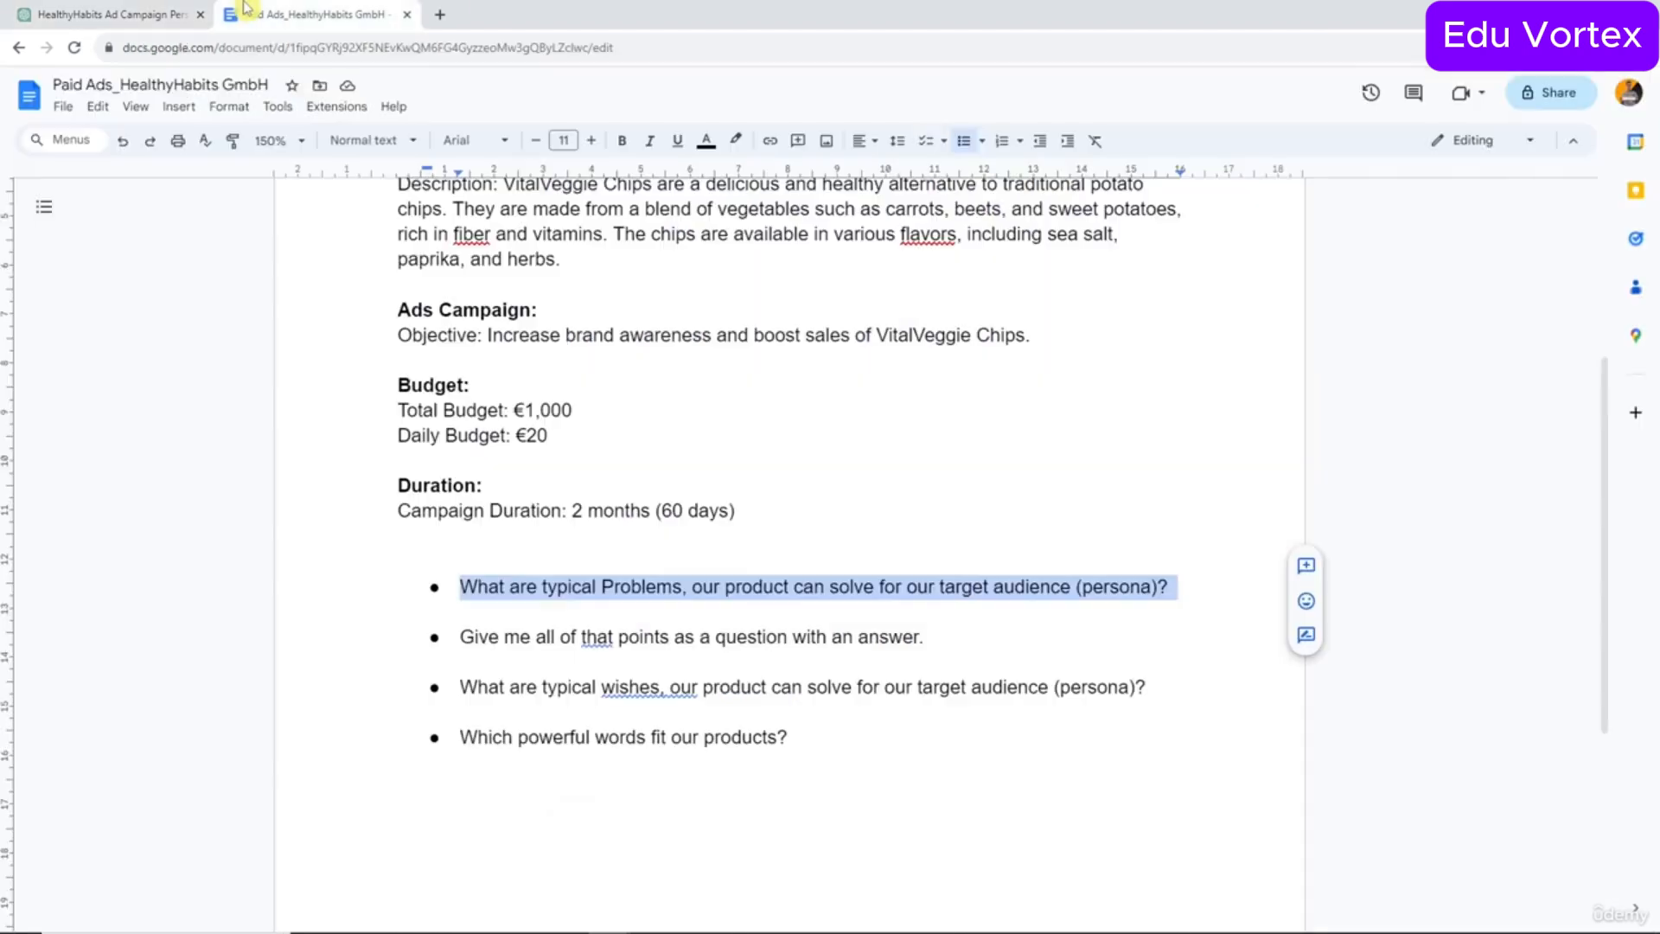
pyautogui.click(582, 636)
pyautogui.tripleClick(582, 637)
pyautogui.hotkey('ctrl', 'c')
pyautogui.click(121, 14)
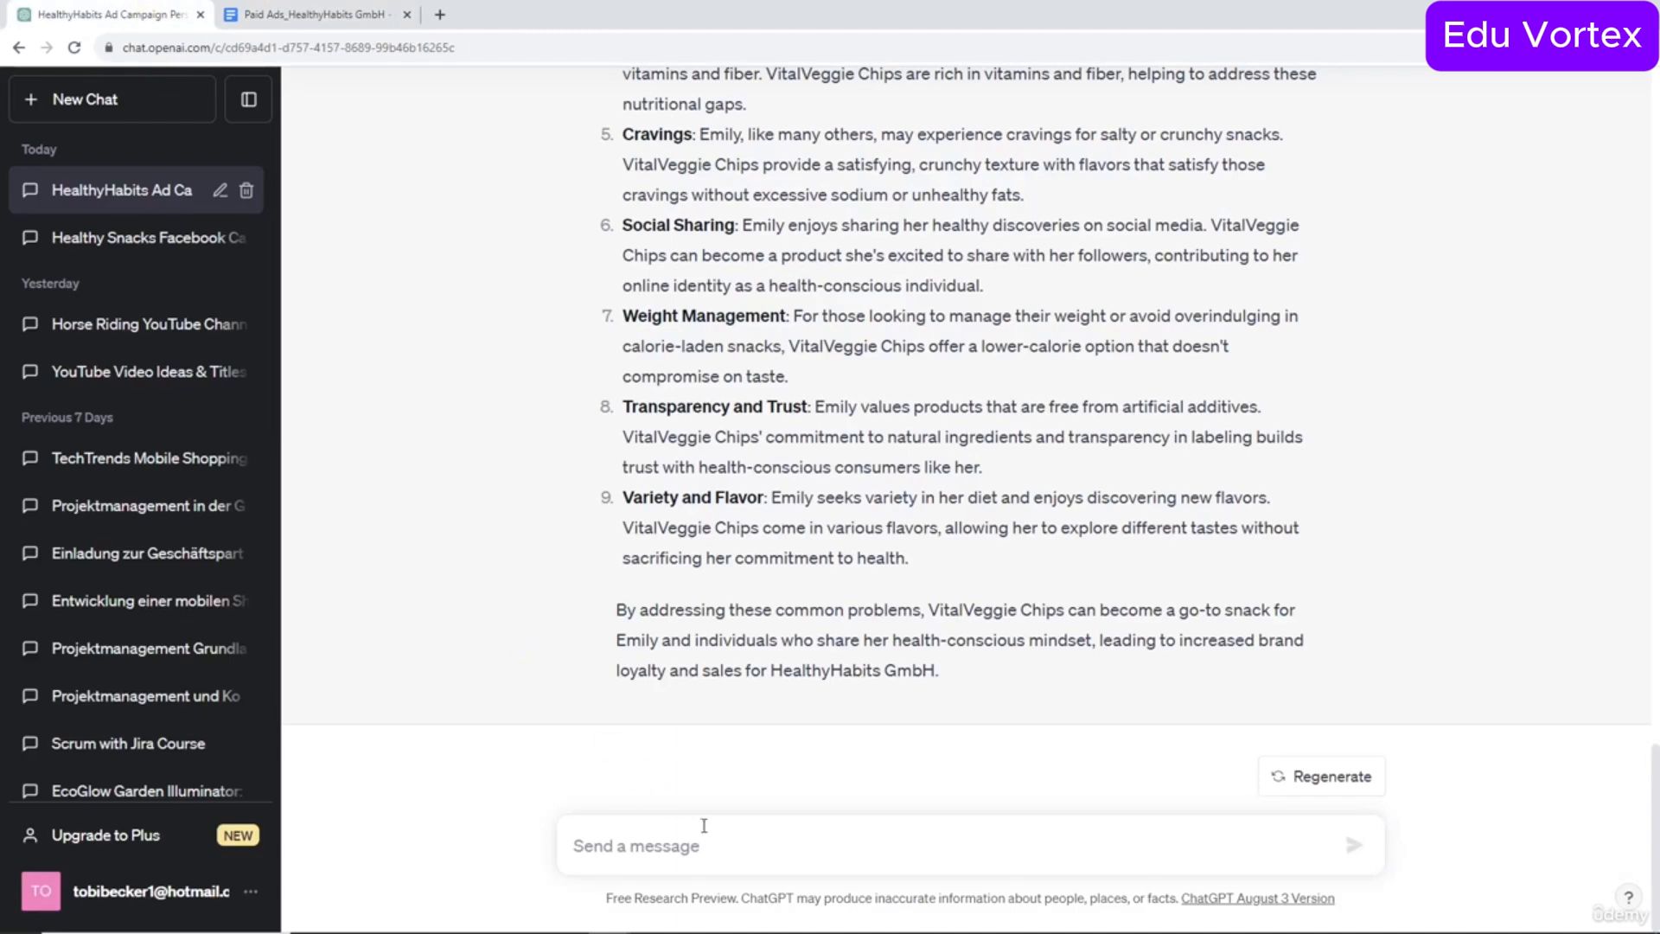
pyautogui.hotkey('ctrl', 'v')
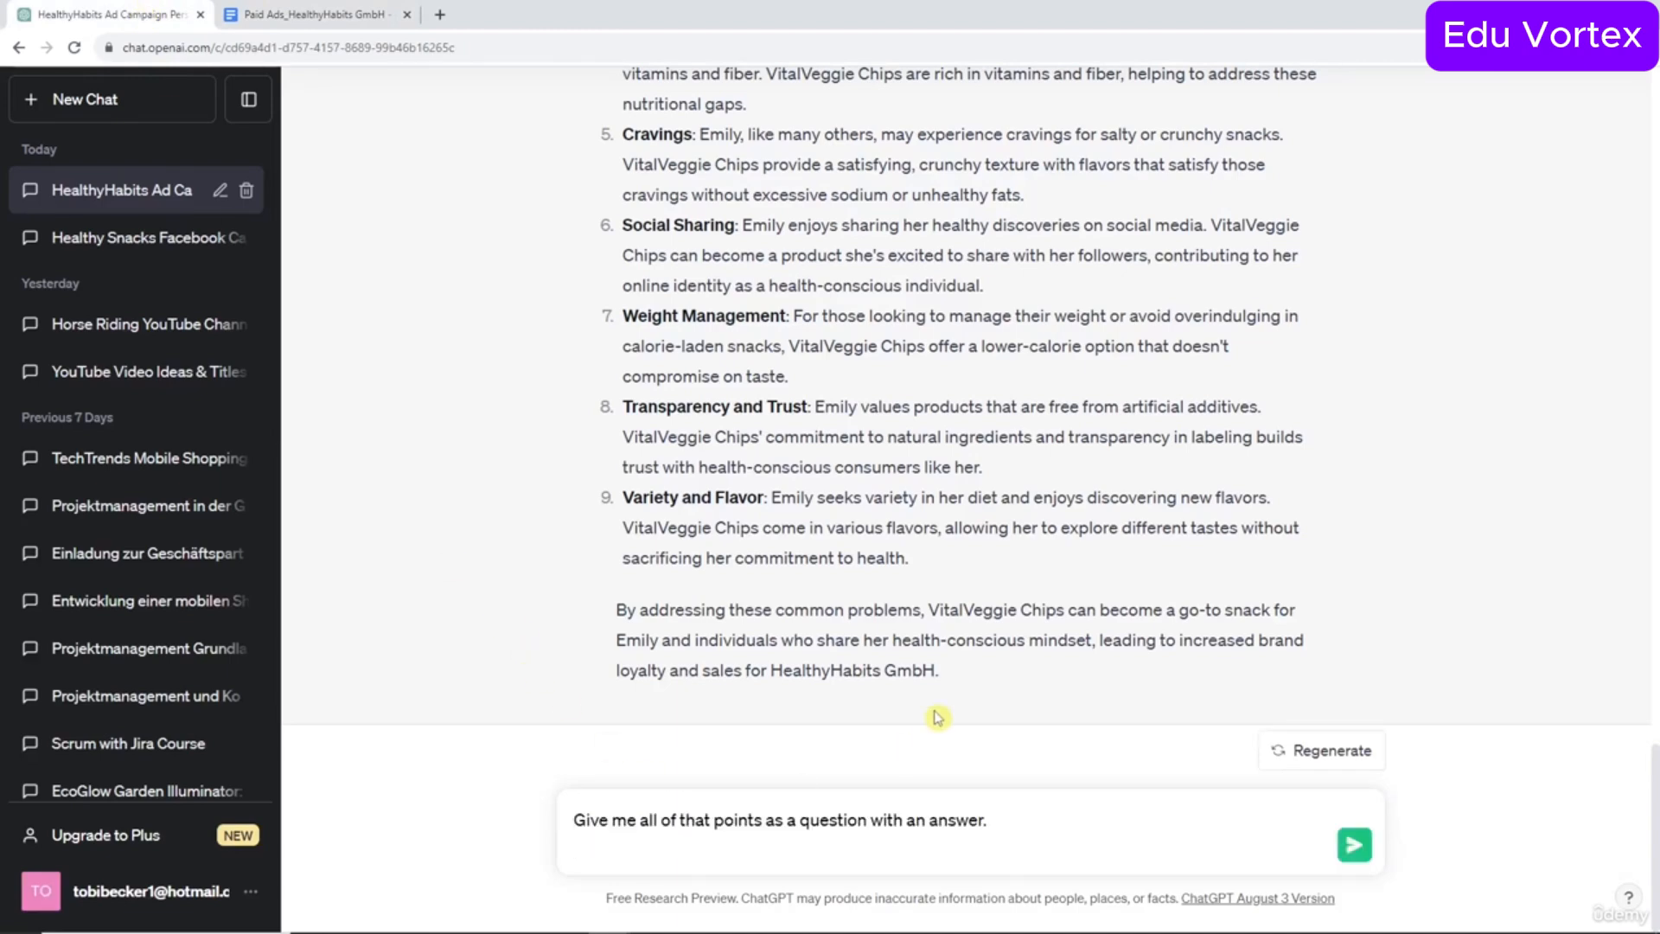
pyautogui.press('BackSpace')
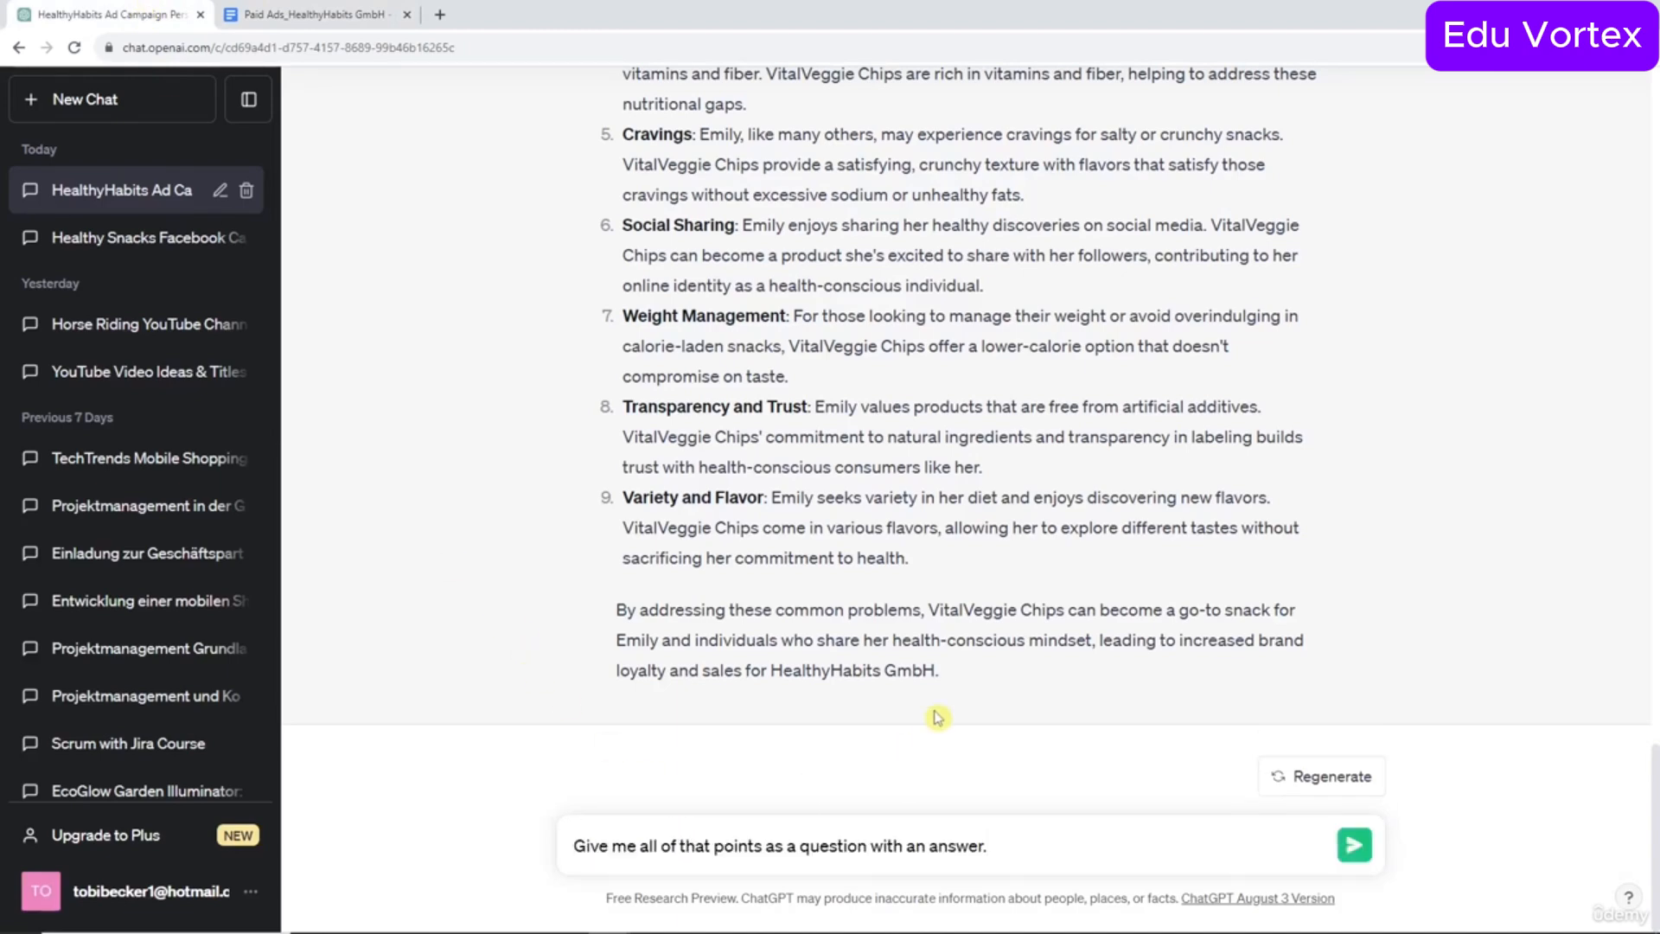
pyautogui.press('Return')
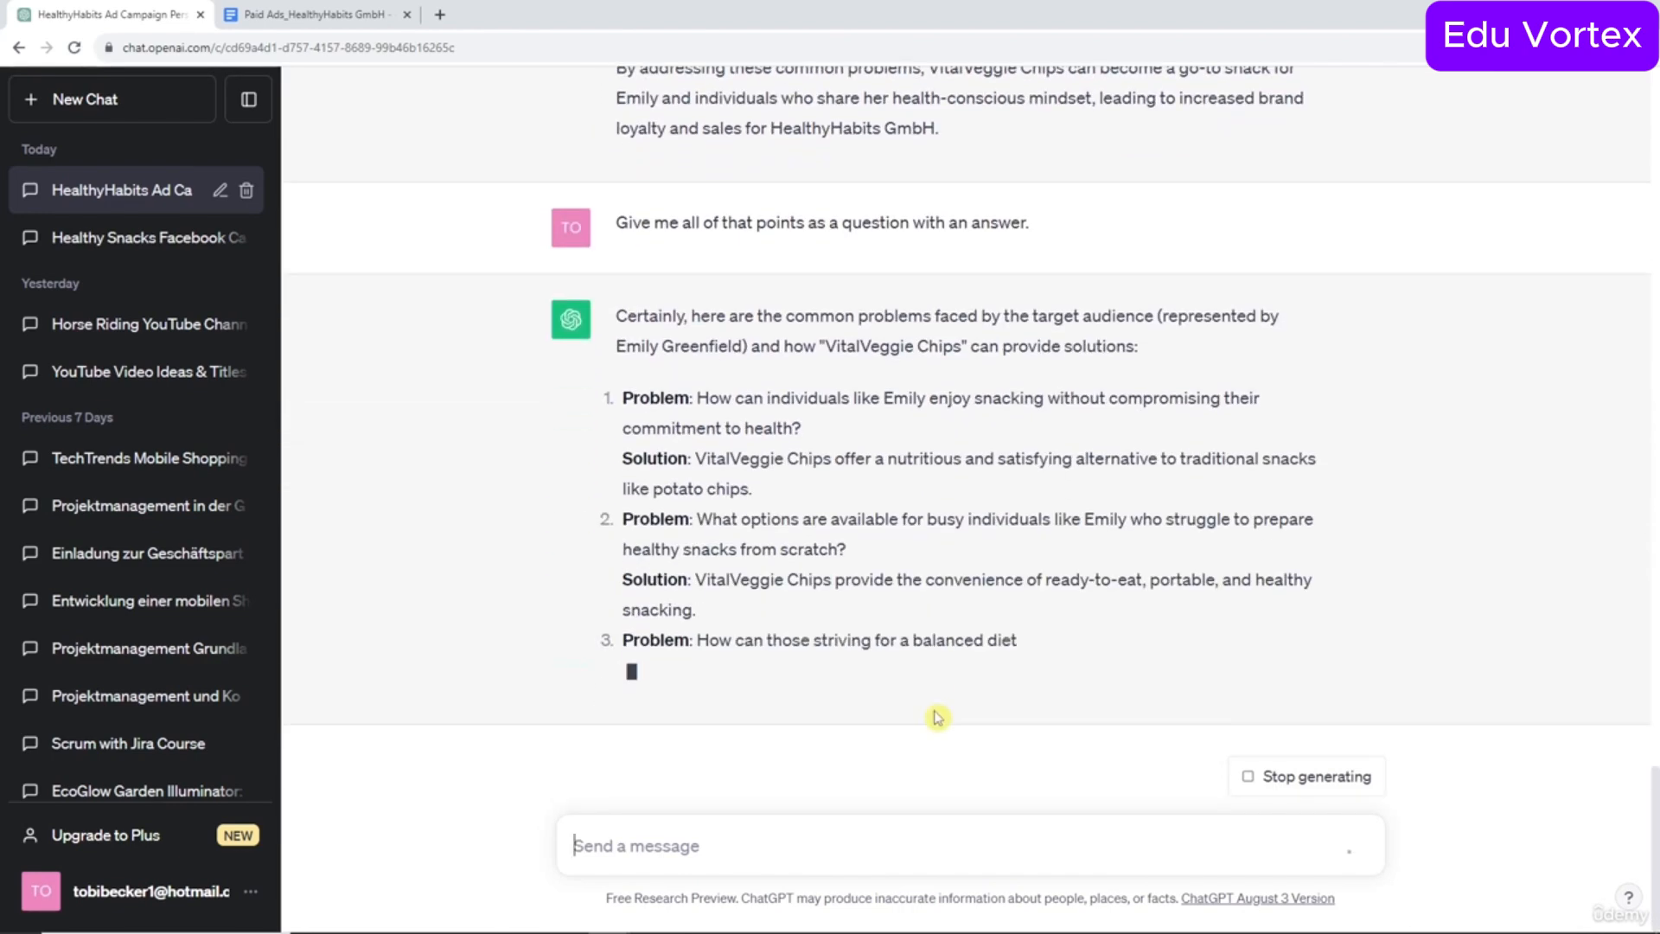
# Examine the first problem question and its solution about healthy snacking, and view the remaining problem-solution pairs.
pyautogui.scroll(1, 917, 627)
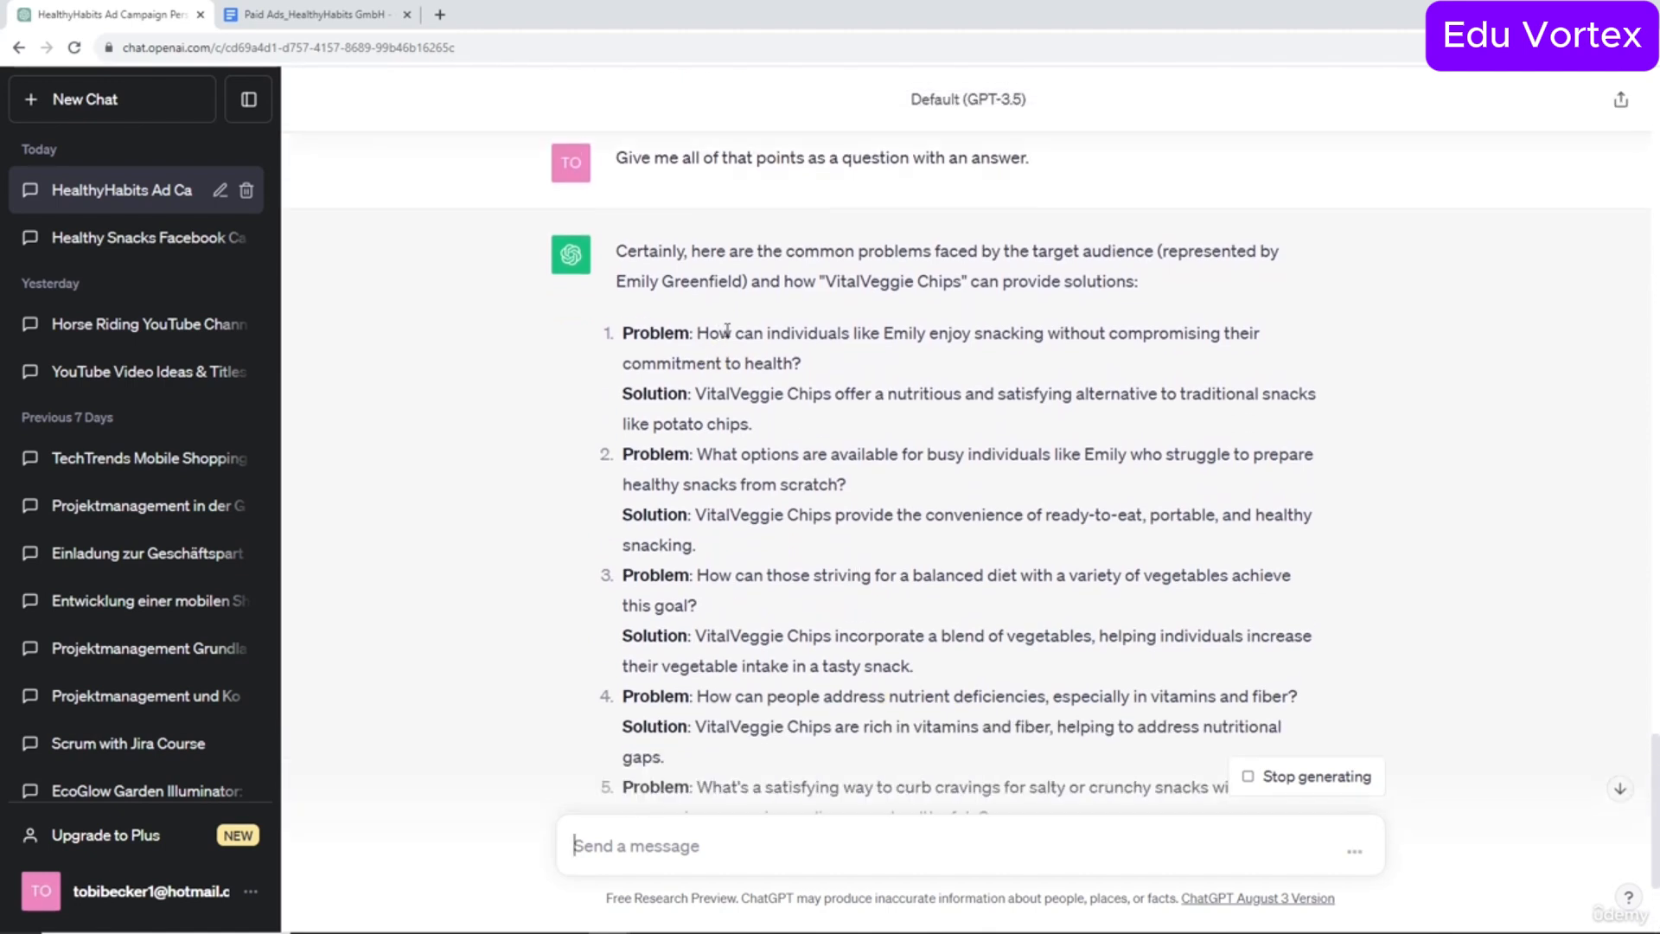
pyautogui.moveTo(884, 333)
pyautogui.mouseDown()
pyautogui.moveTo(1249, 336)
pyautogui.moveTo(1270, 339)
pyautogui.moveTo(1264, 372)
pyautogui.mouseUp()
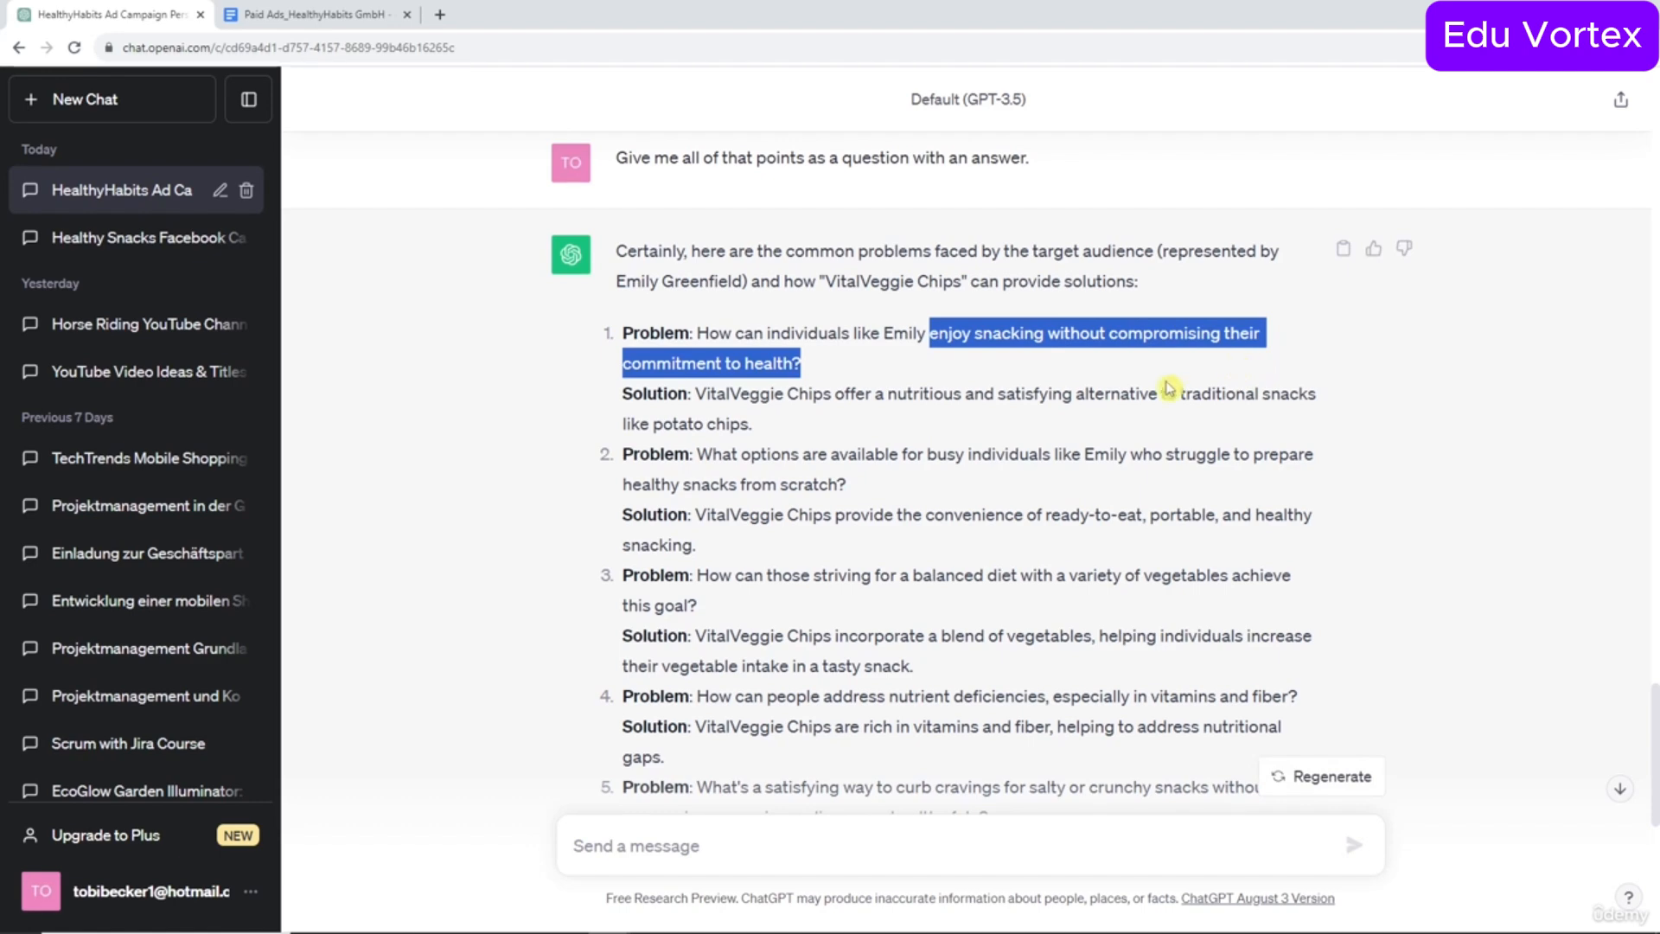
pyautogui.click(701, 396)
pyautogui.moveTo(701, 396); pyautogui.dragTo(1352, 423)
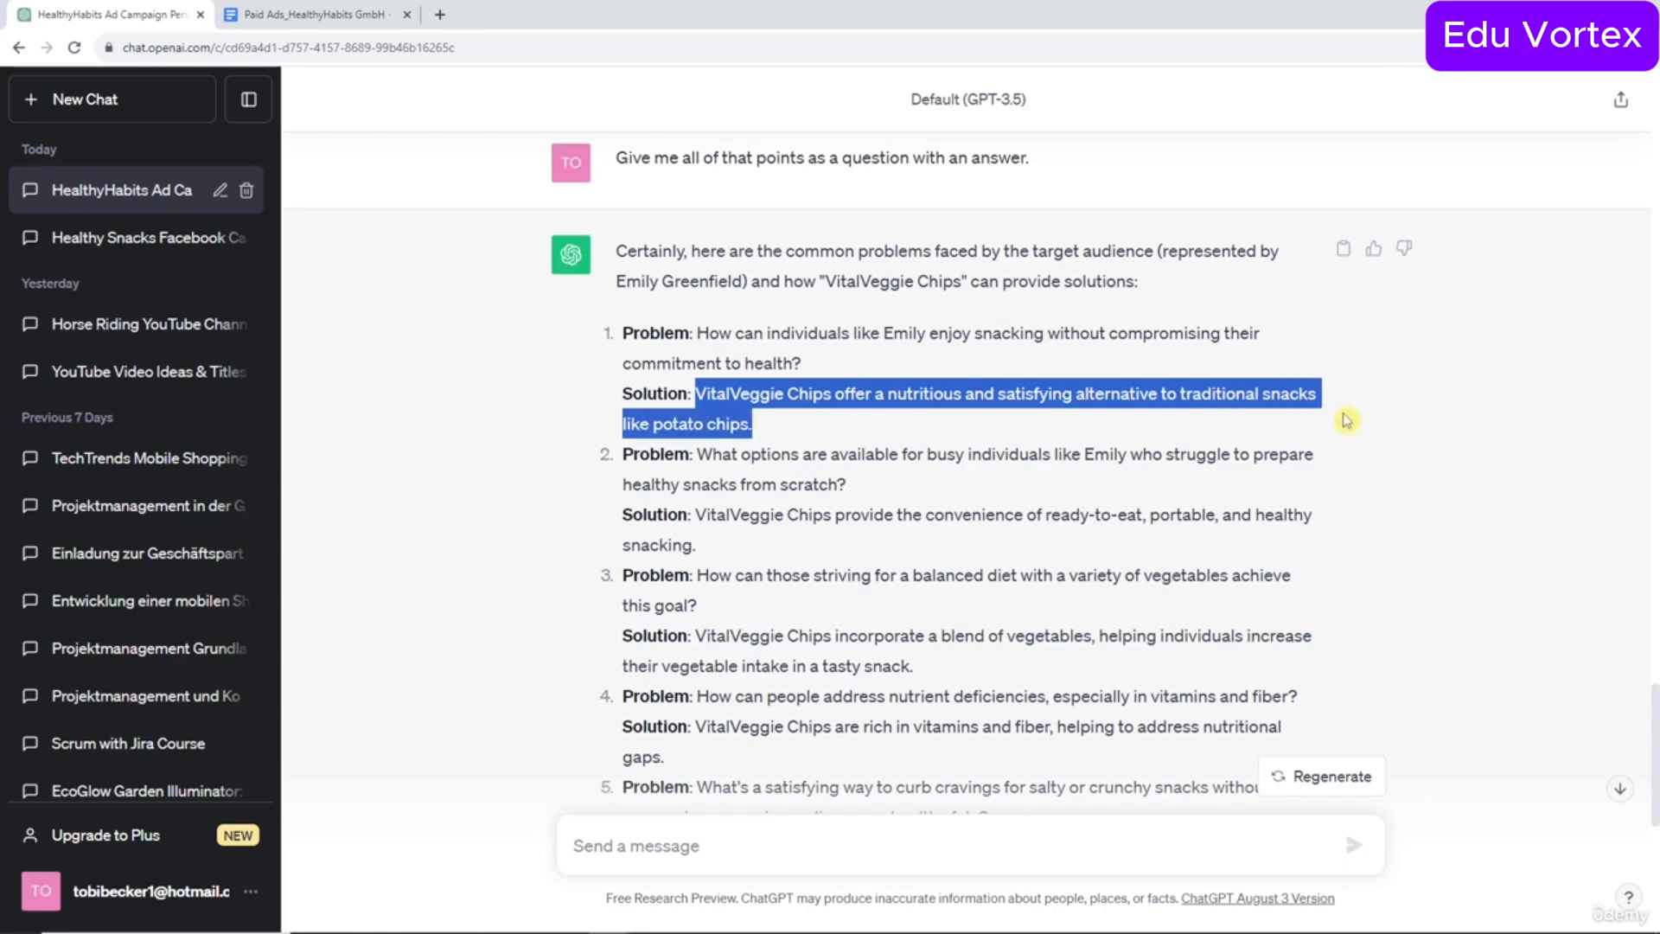
pyautogui.click(1138, 438)
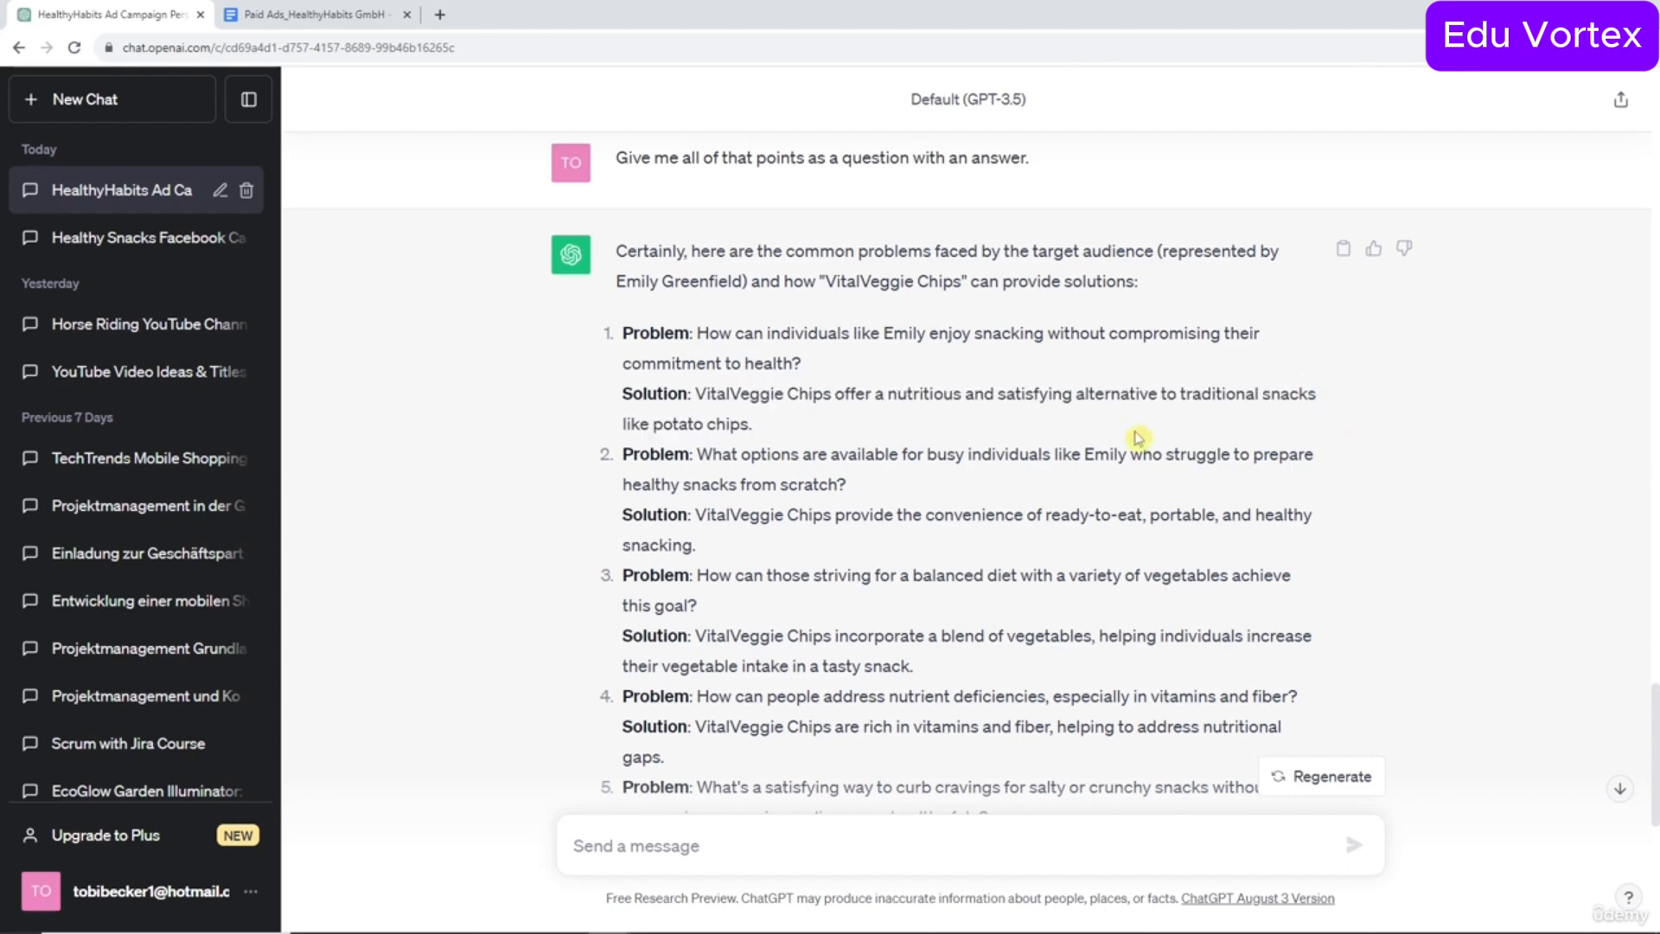
pyautogui.scroll(-7, 1138, 438)
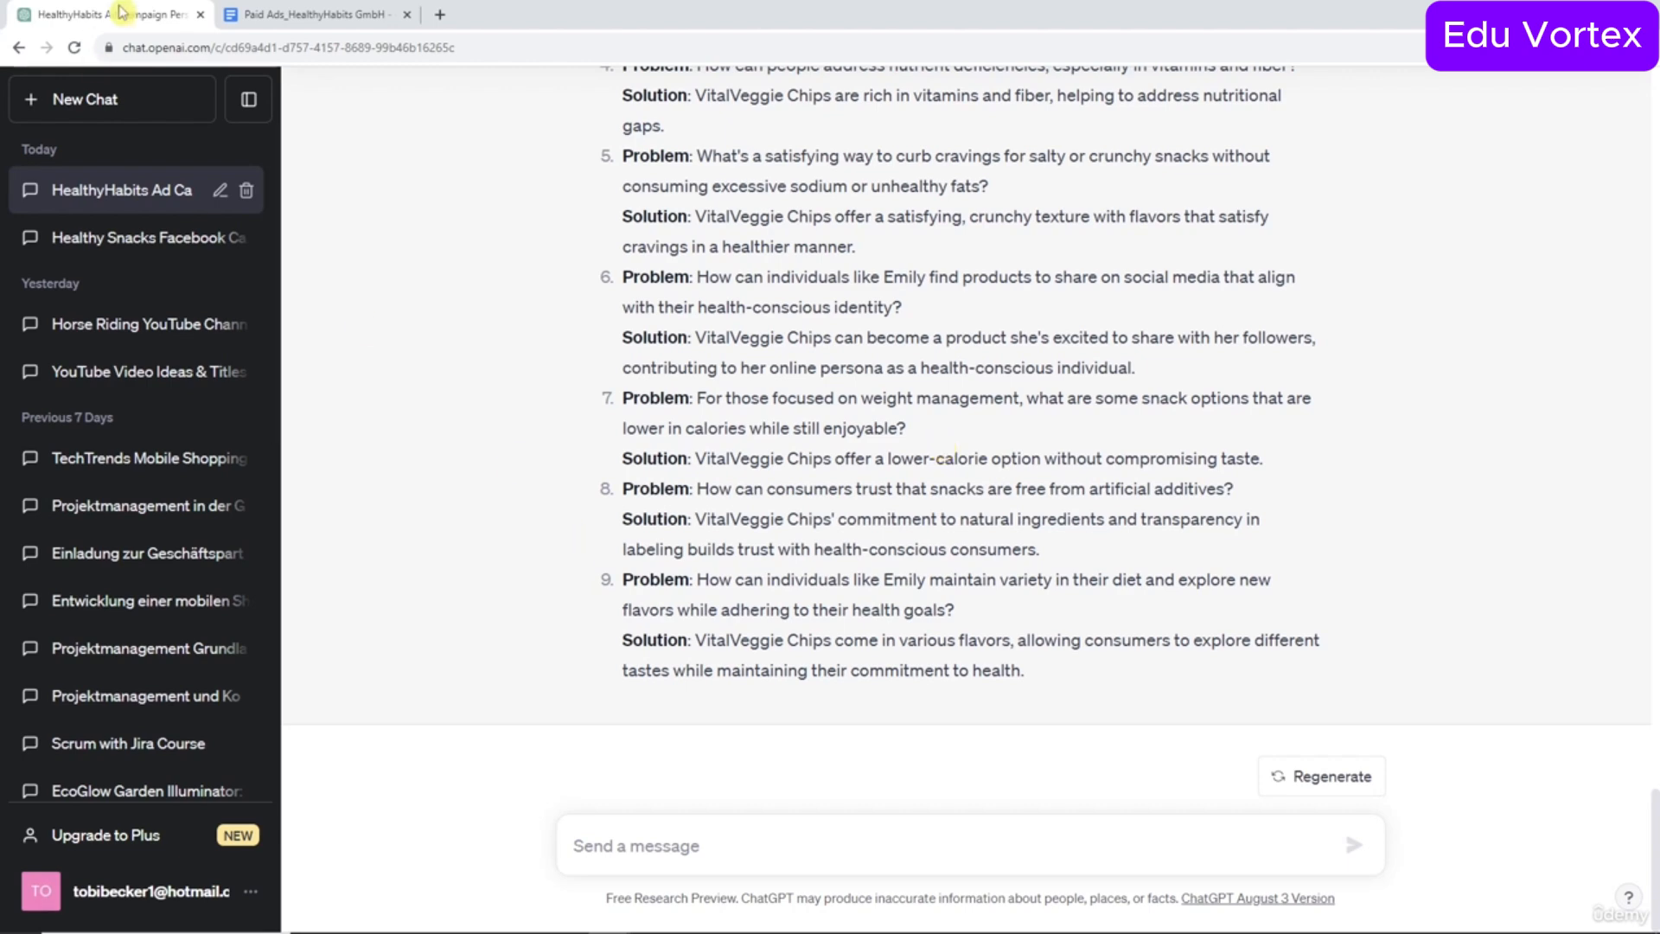
# Copy the document's prompt about the typical wishes of the target audience into the ChatGPT message without trailing blank lines.
pyautogui.click(313, 14)
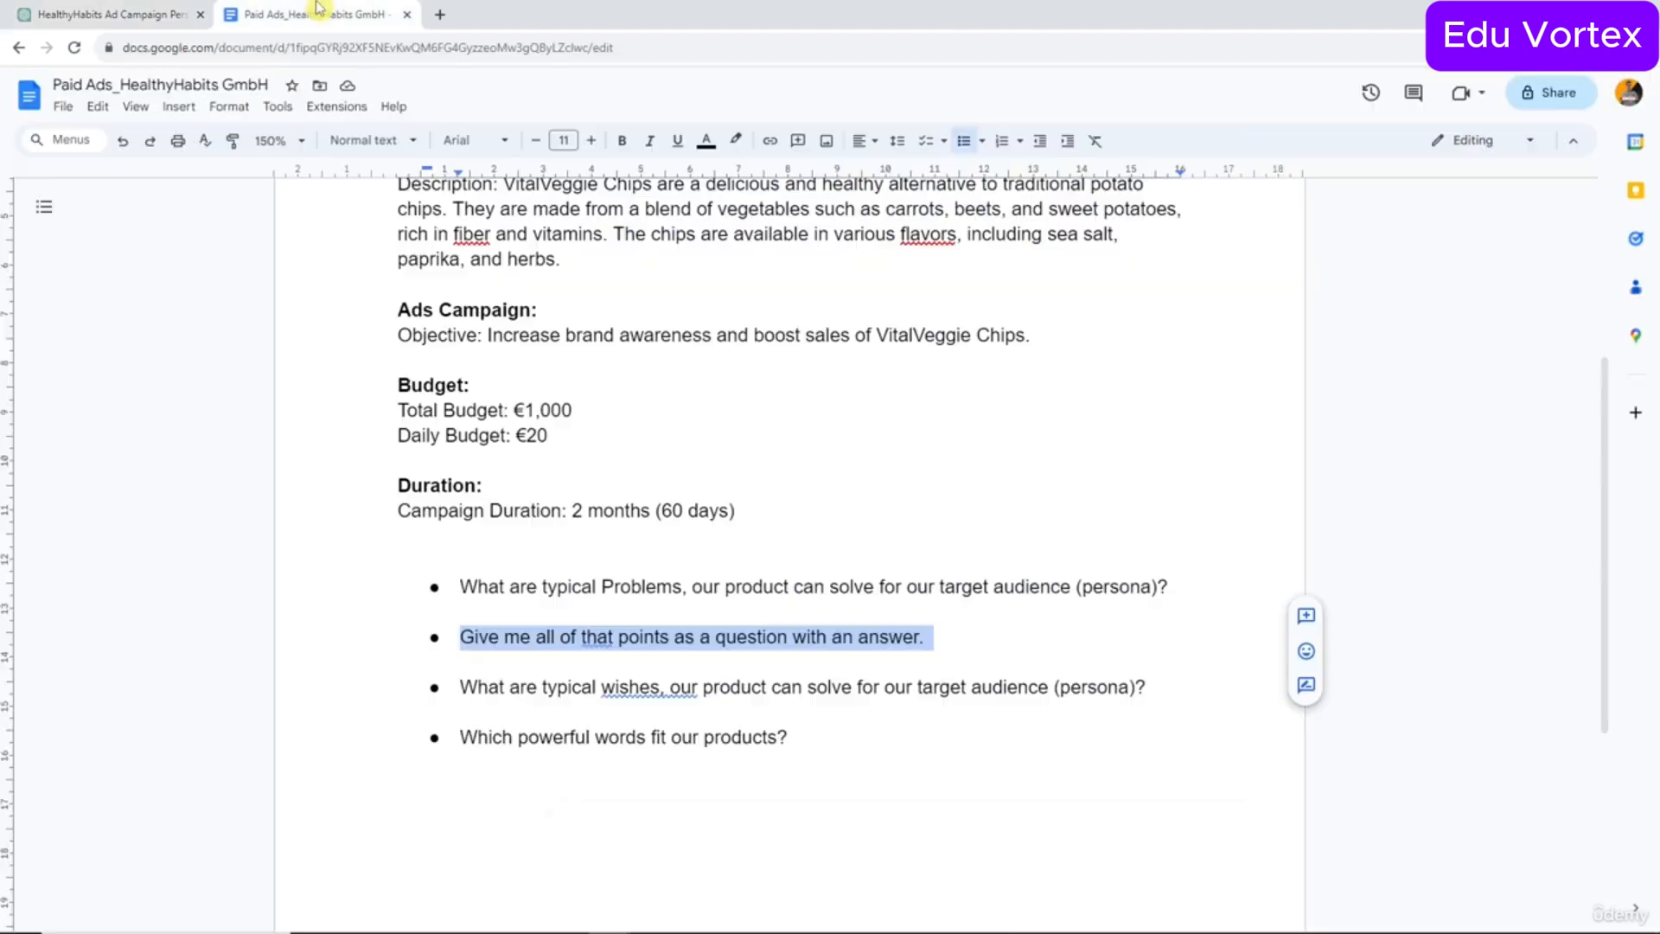
pyautogui.tripleClick(672, 687)
pyautogui.click(65, 14)
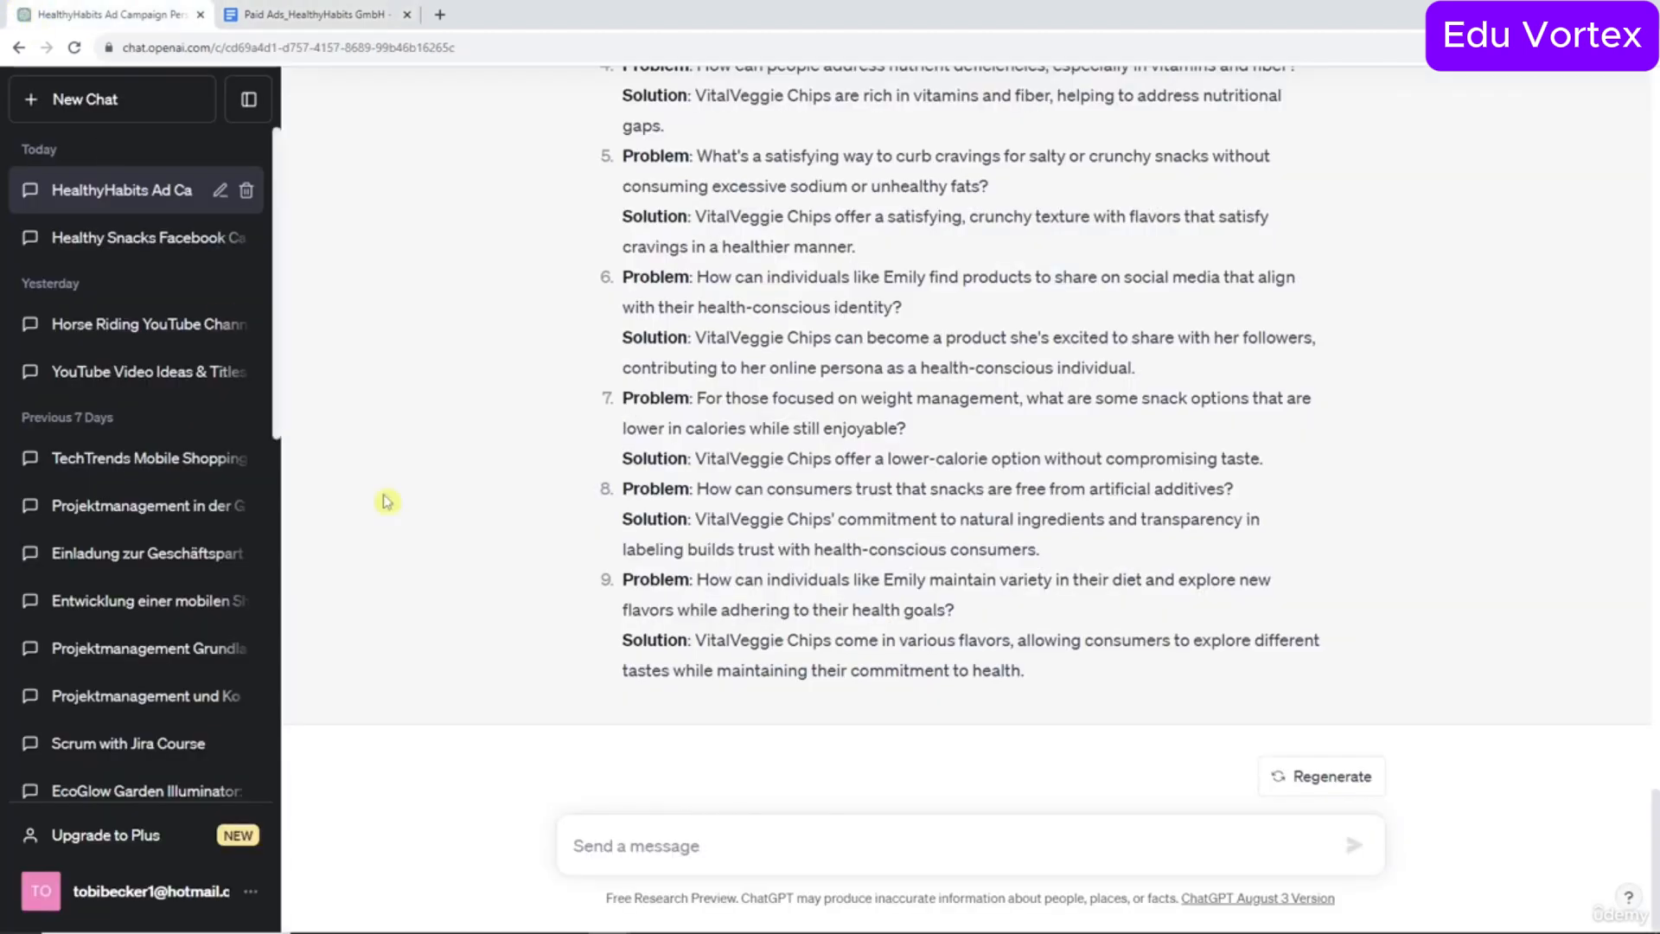
pyautogui.click(699, 861)
pyautogui.hotkey('ctrl', 'v')
pyautogui.press('BackSpace')
pyautogui.press('BackSpace')
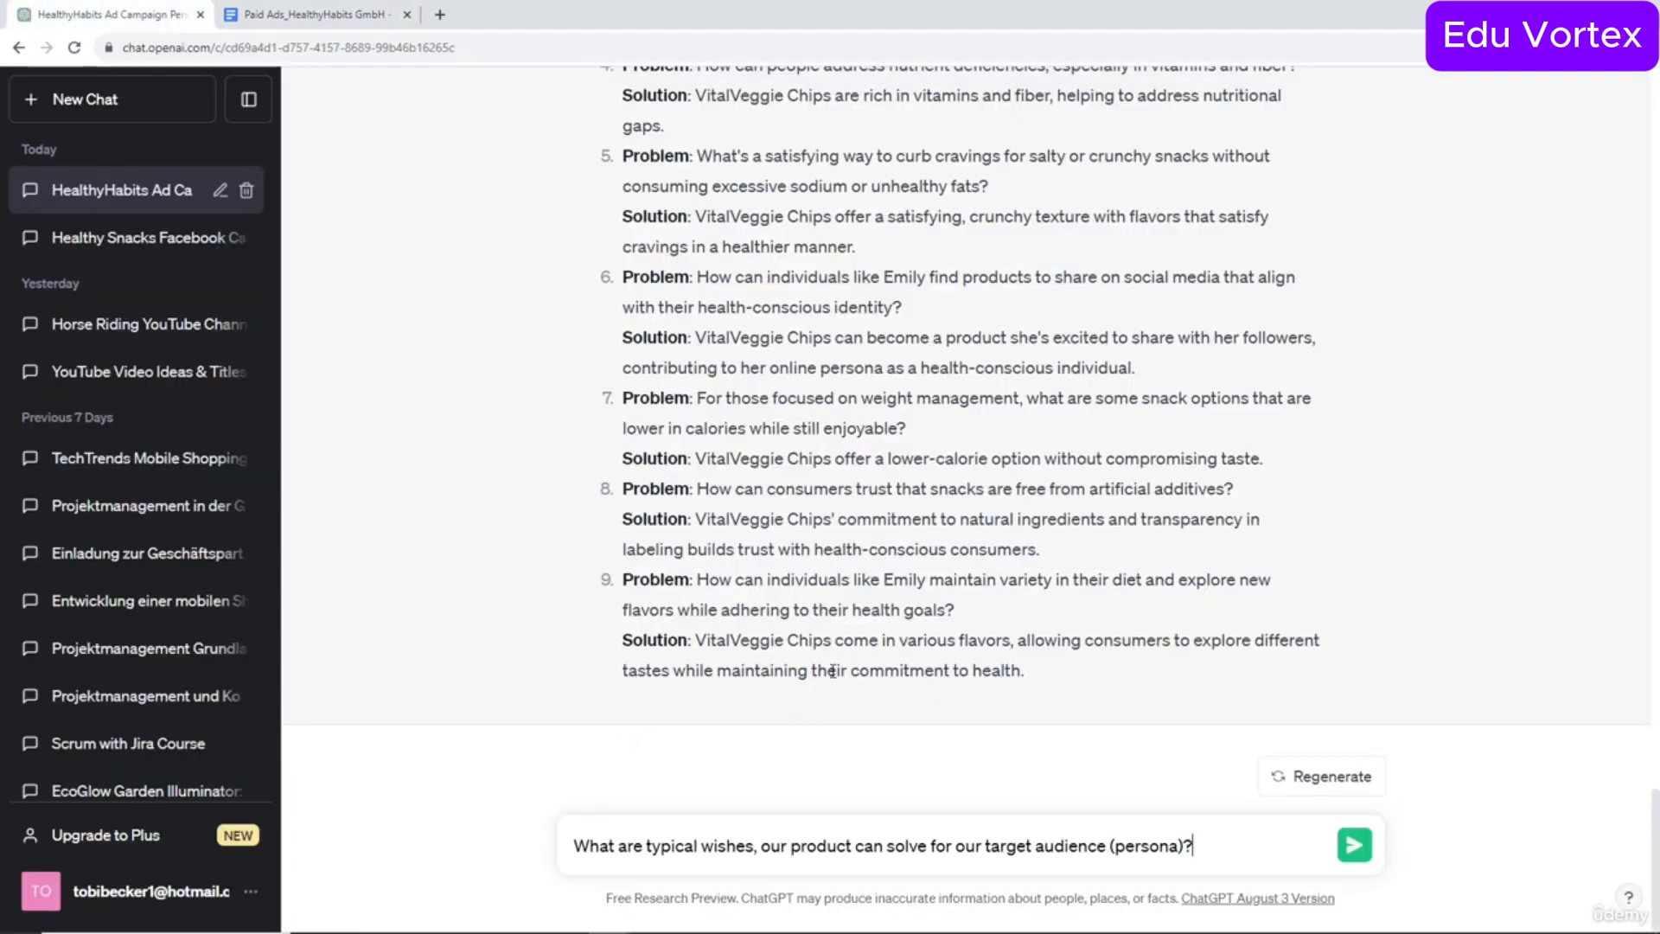
# Remove the comma after "wishes", replace "solve" with "deliver" in the prompt, and send it.
pyautogui.write('?')
pyautogui.click(758, 850)
pyautogui.press('BackSpace')
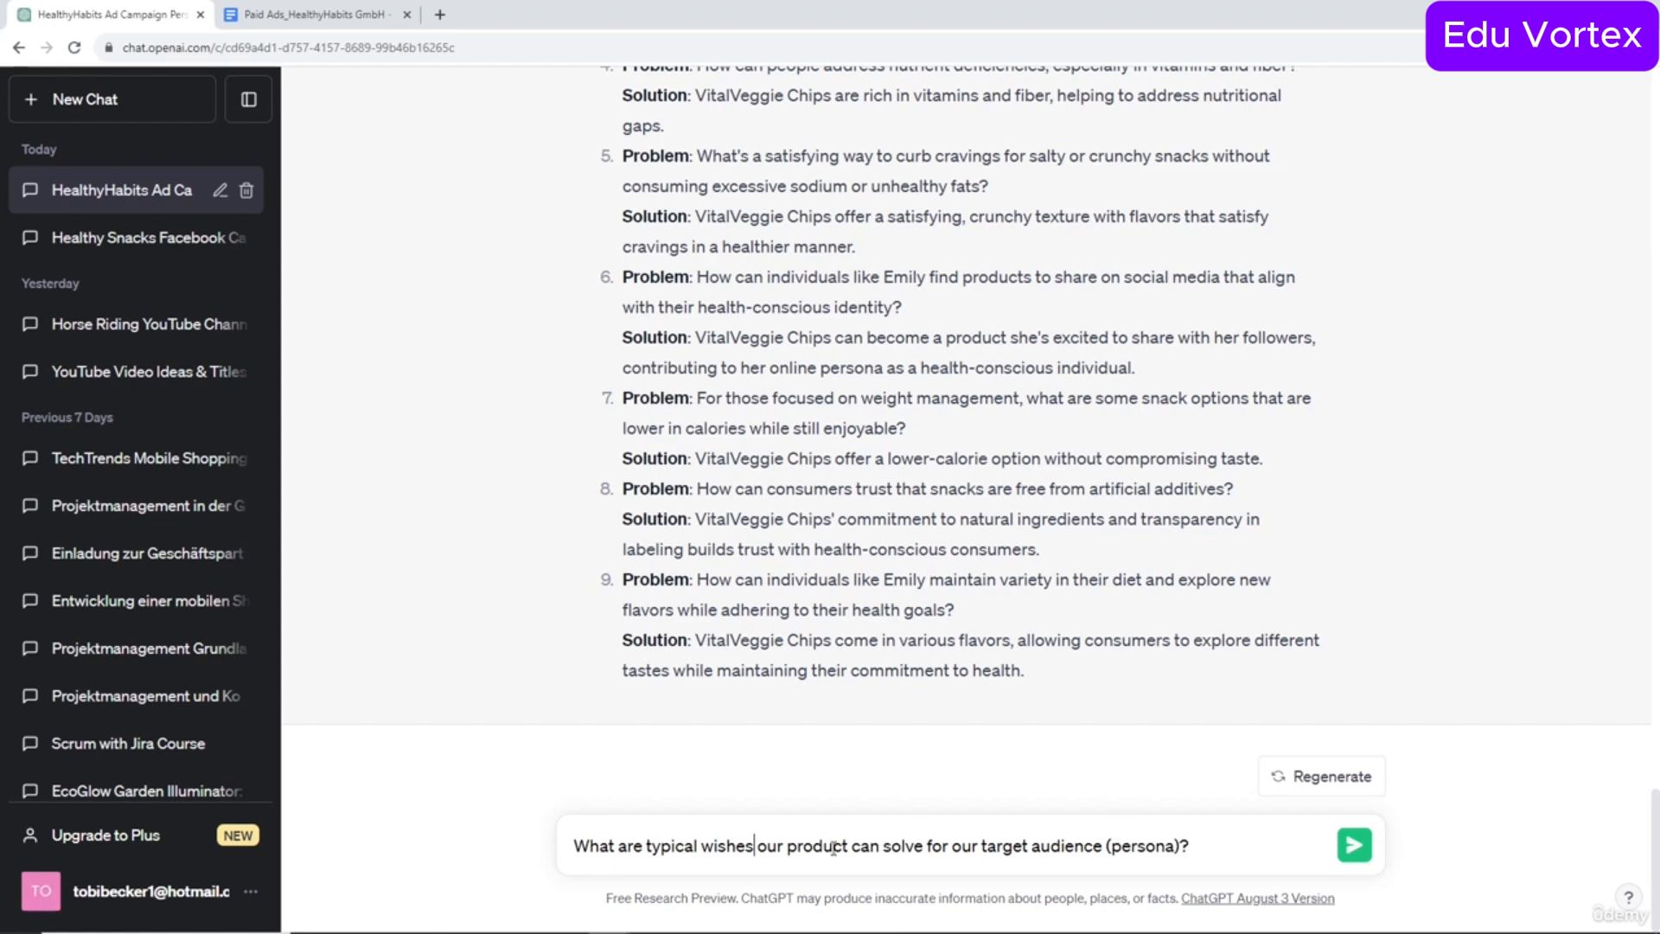
pyautogui.doubleClick(886, 828)
pyautogui.write('deliver')
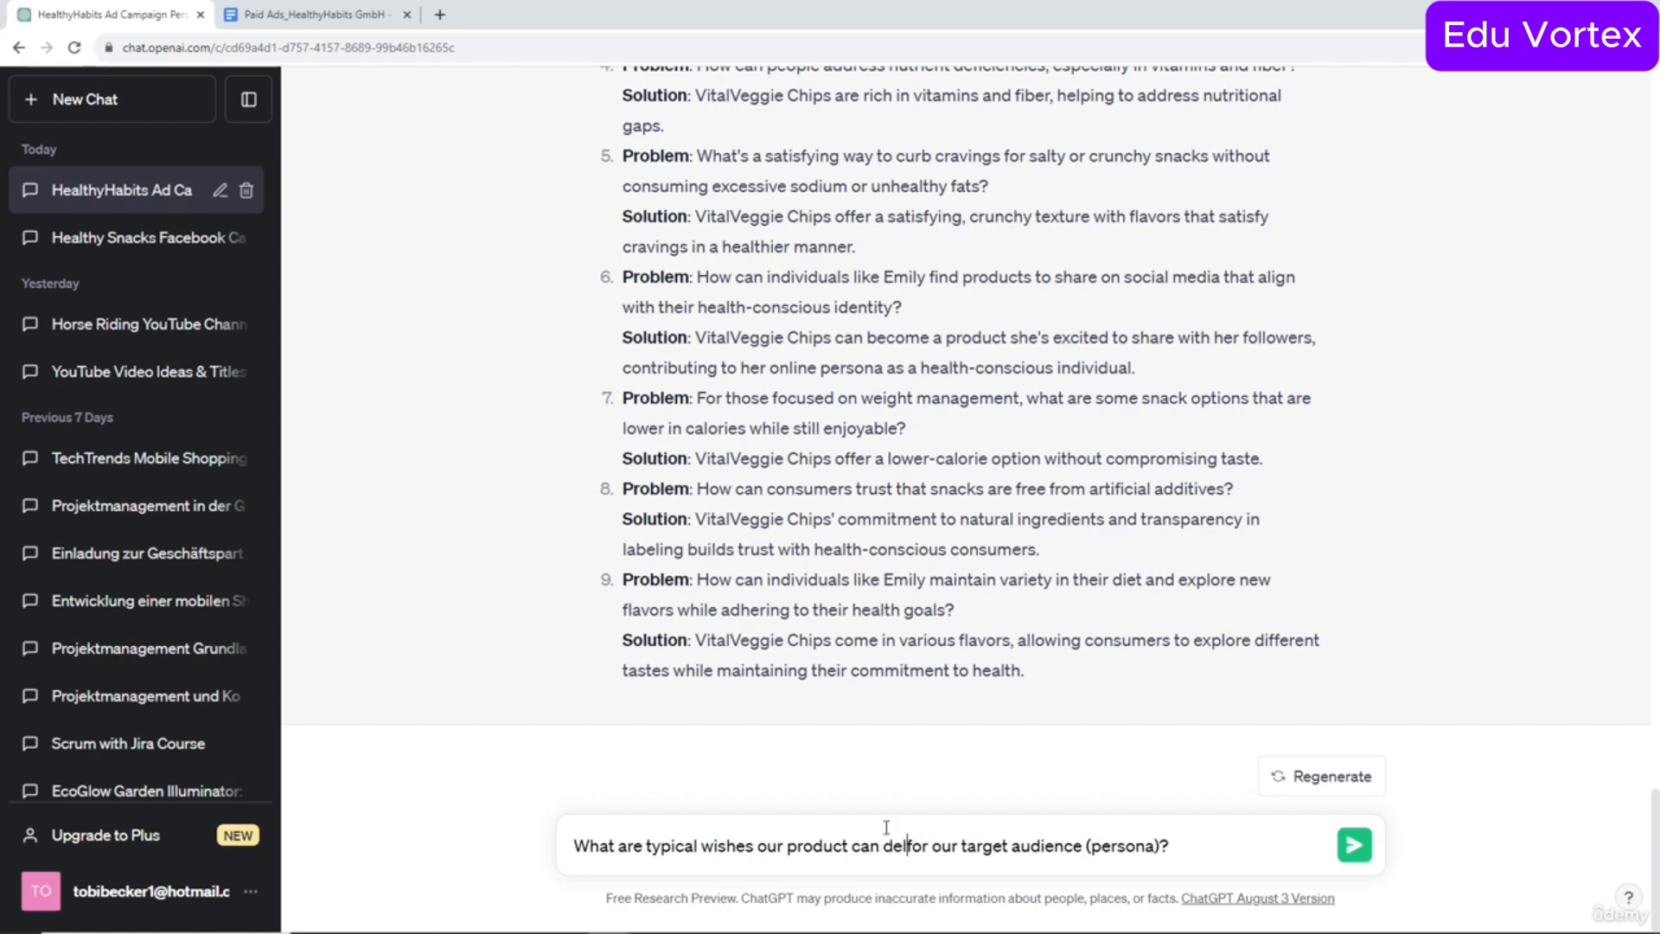
pyautogui.press('Return')
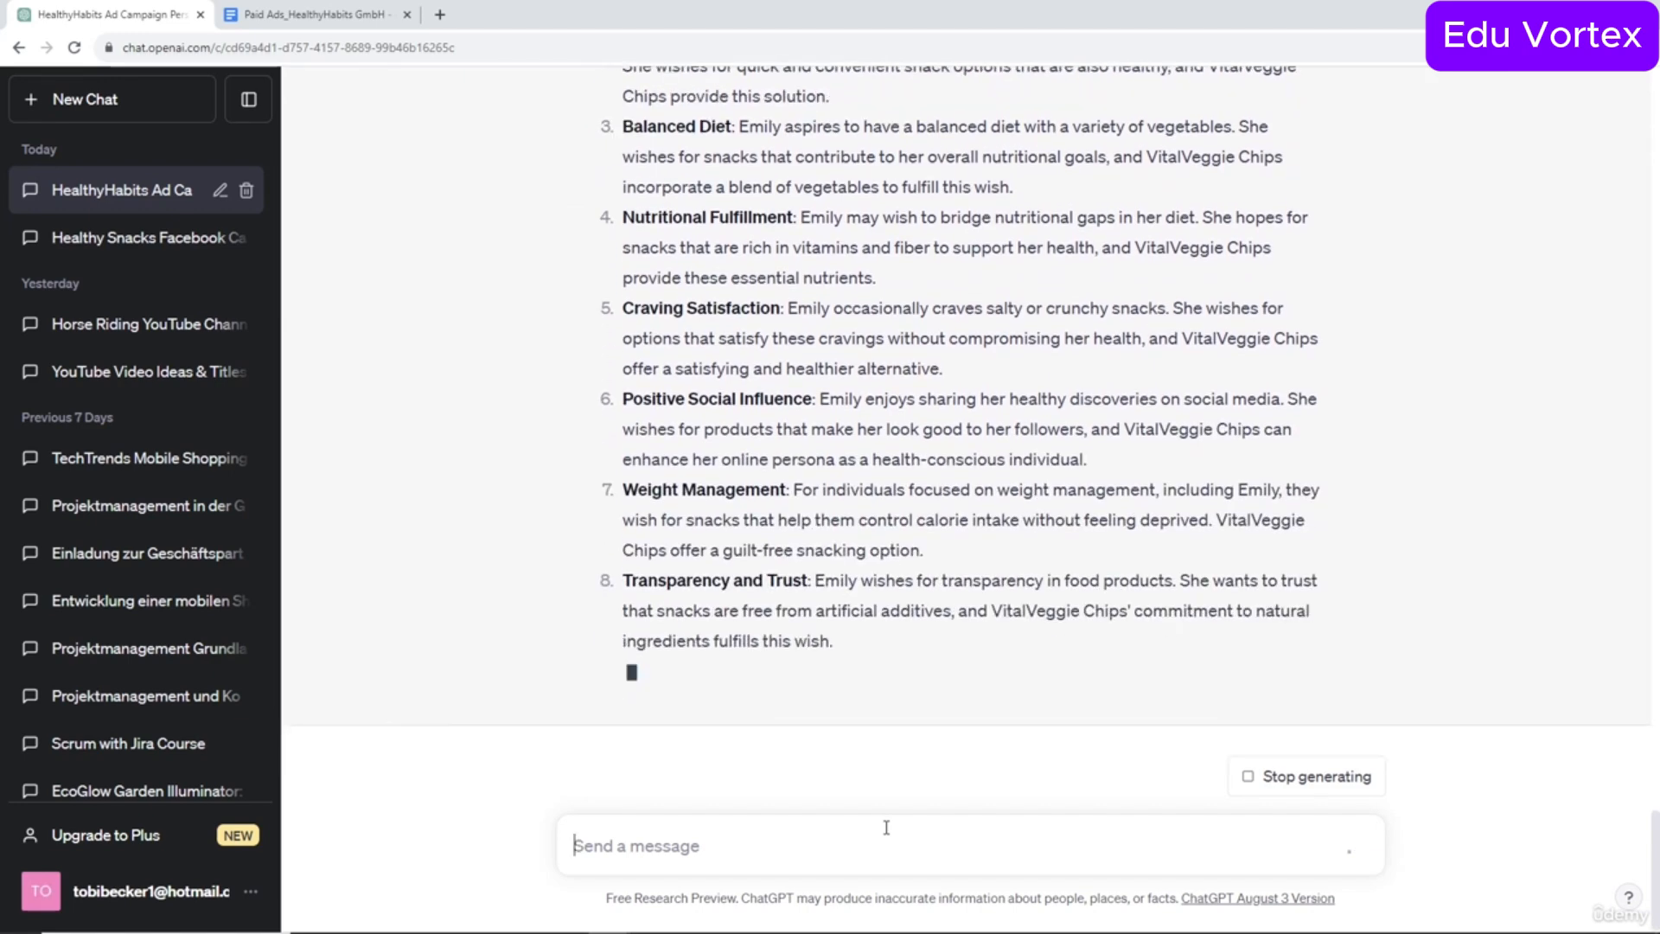
# Skim the list of typical customer wishes down to Flavor Exploration and the closing paragraph.
pyautogui.scroll(5, 752, 622)
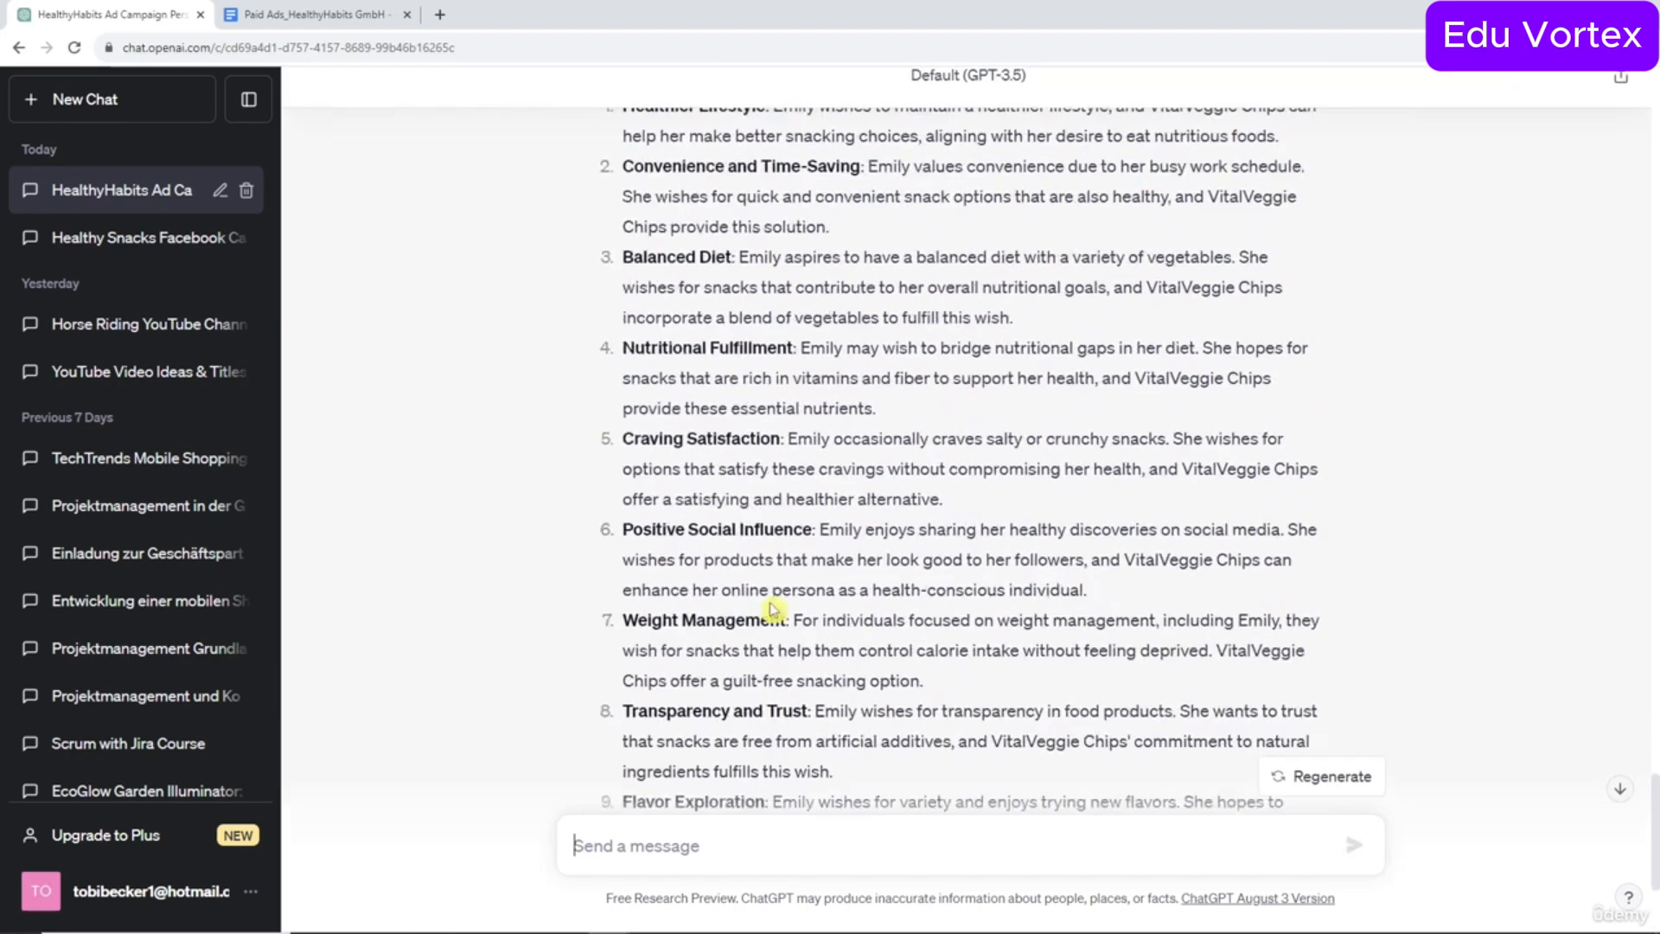
pyautogui.scroll(-5, 753, 553)
pyautogui.scroll(-1, 718, 523)
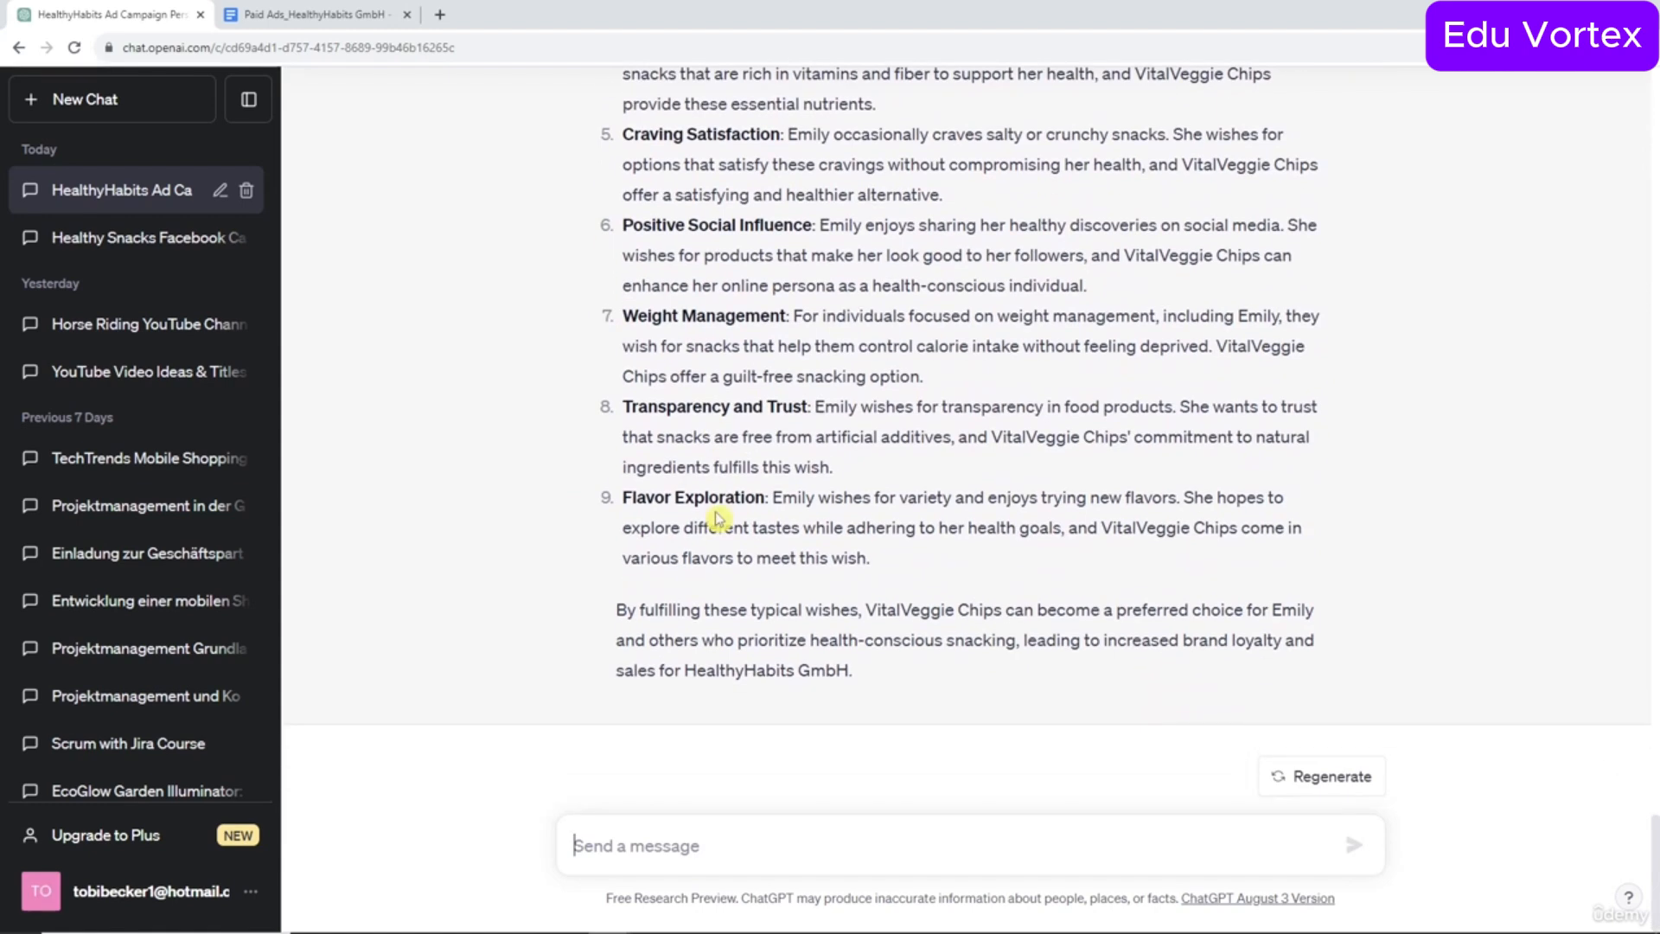
# Copy the document's prompt "Which powerful words fit our products?" into the ChatGPT message without a trailing blank line.
pyautogui.click(311, 14)
pyautogui.moveTo(459, 737); pyautogui.dragTo(796, 739)
pyautogui.hotkey('ctrl', 'c')
pyautogui.click(173, 10)
pyautogui.hotkey('ctrl', 'v')
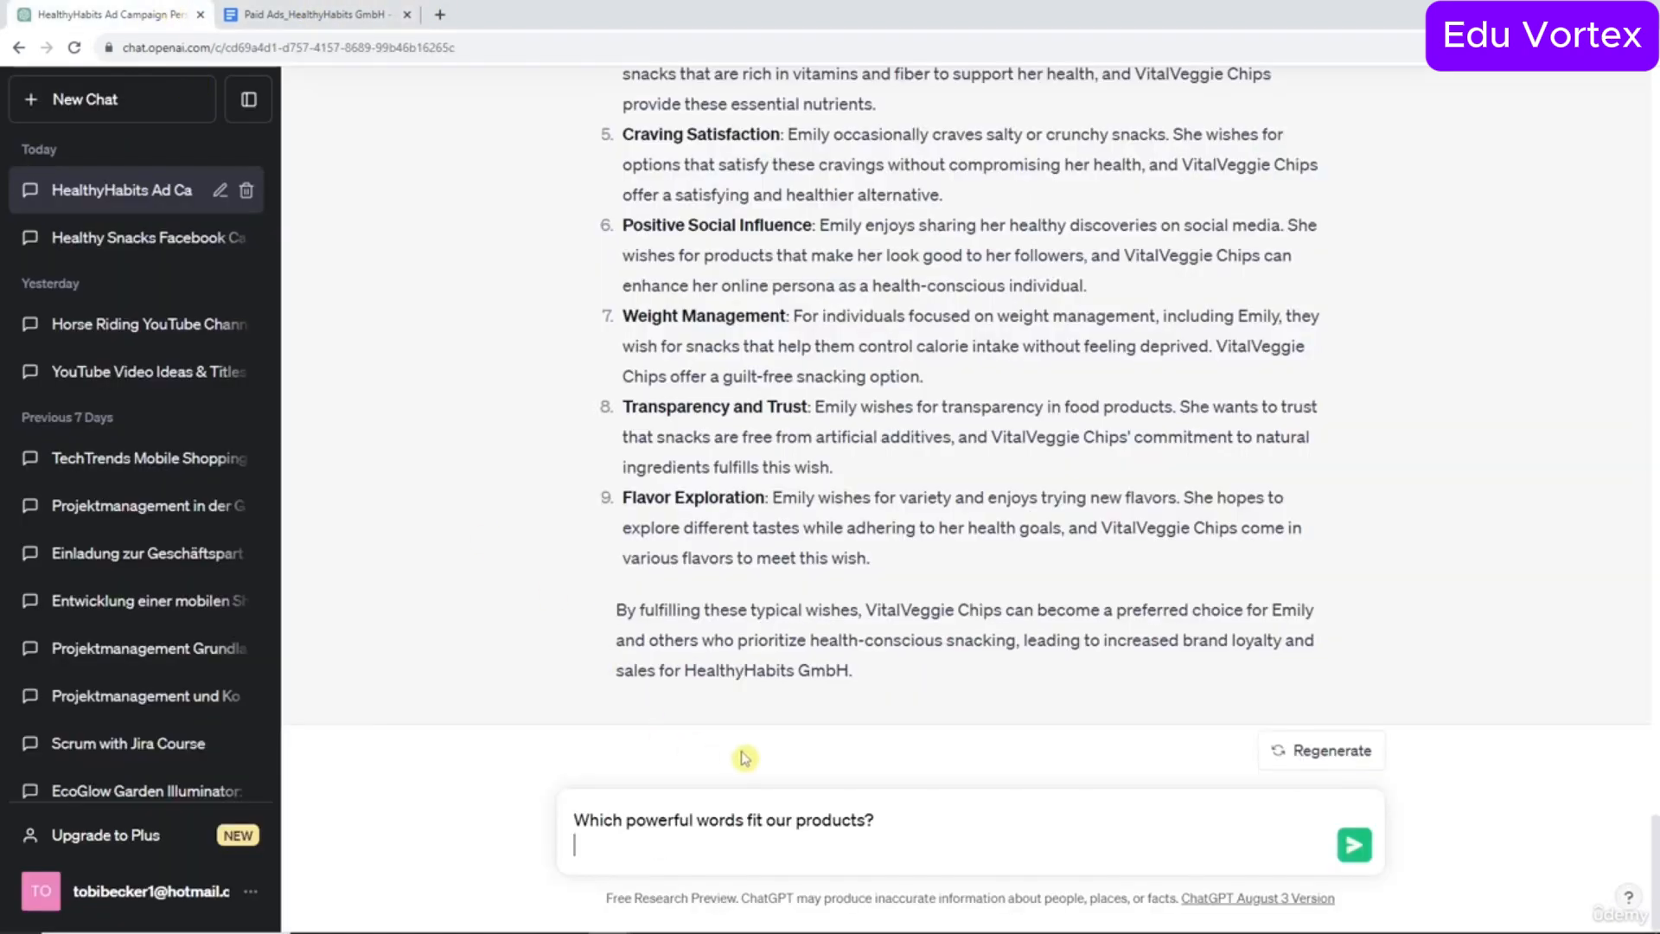
pyautogui.press('BackSpace')
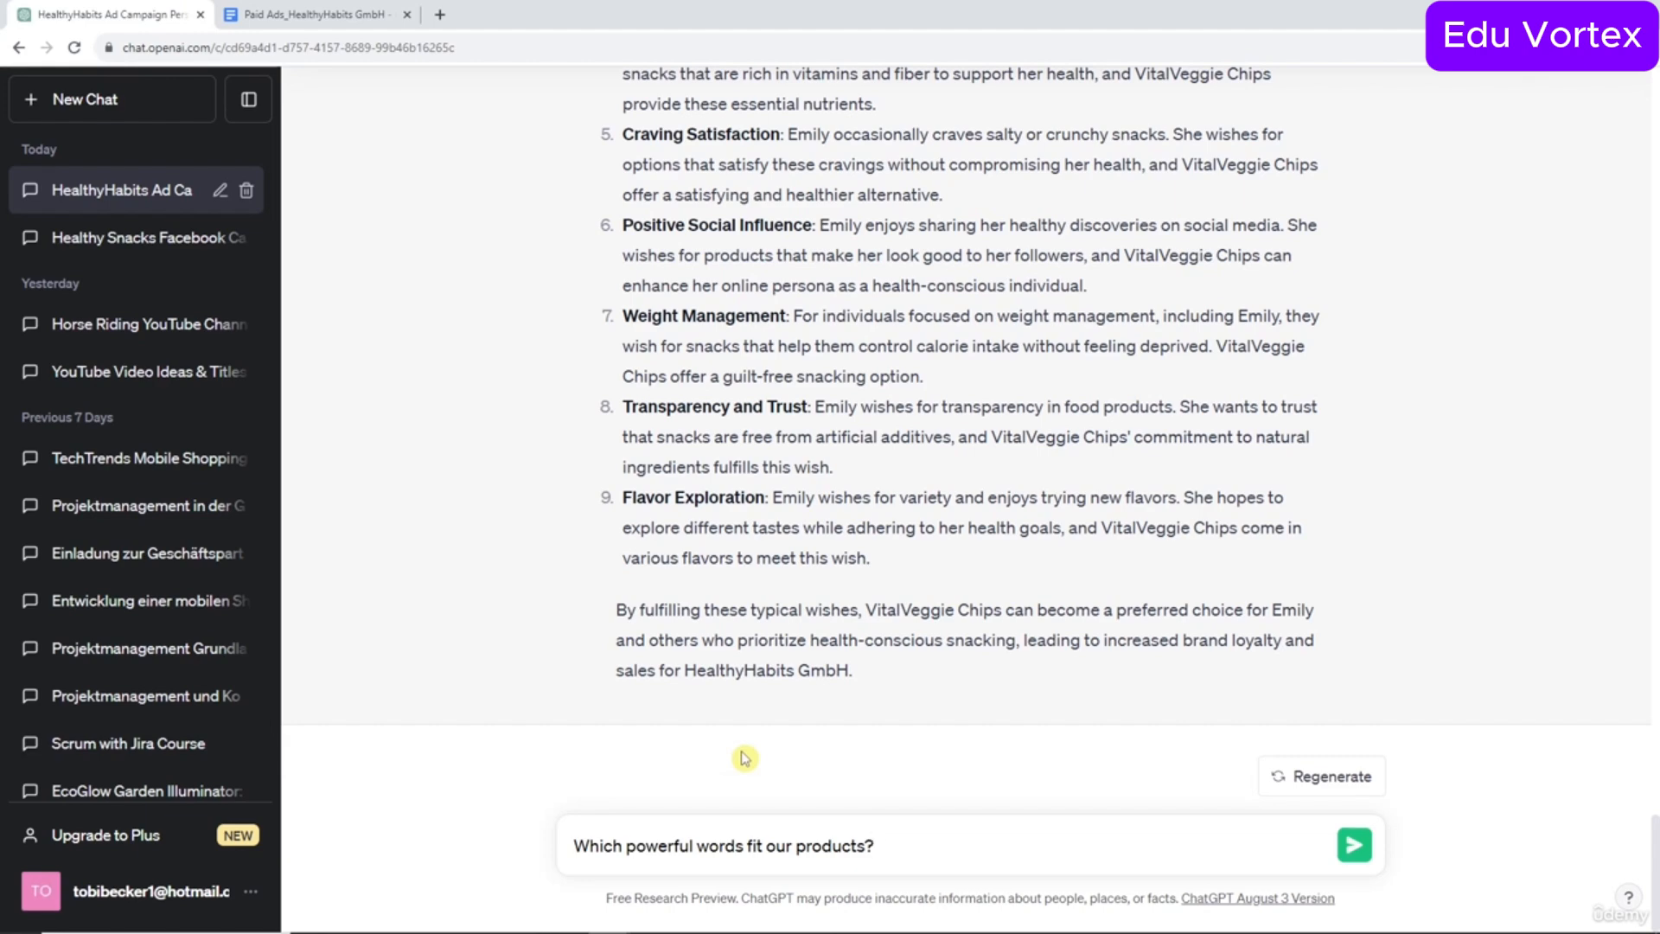
# Change "products" to "product", add "Use also the problems and wishes the target audience has." to the prompt, and send it.
pyautogui.press('BackSpace')
pyautogui.press('End')
pyautogui.write('Use also the problen')
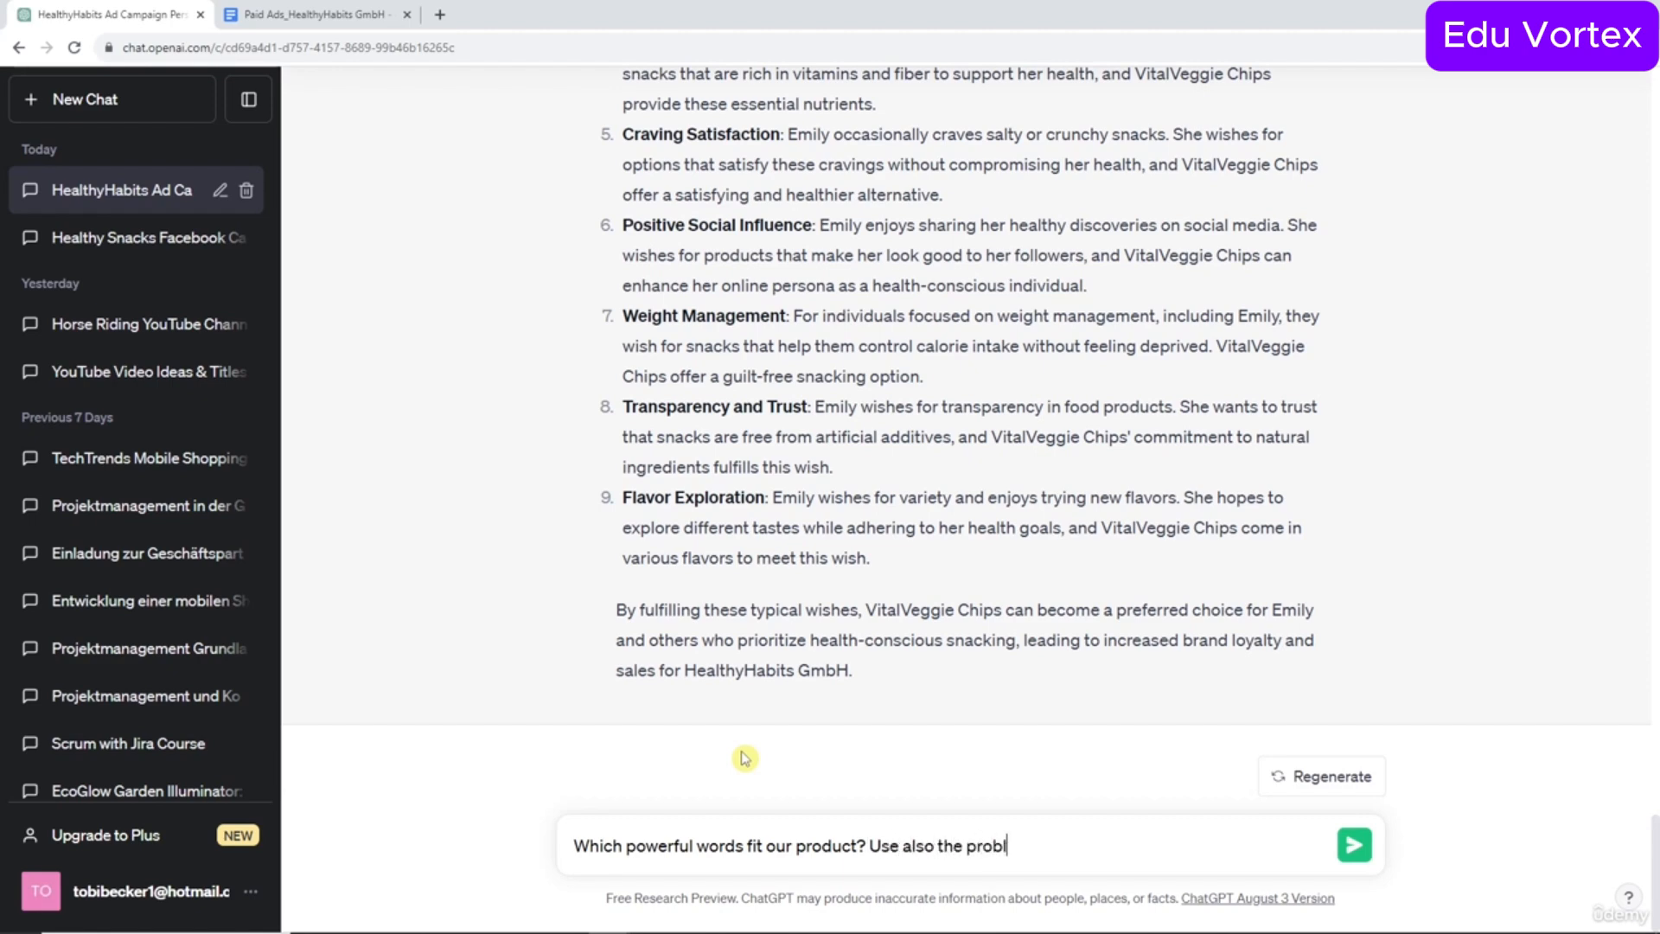
pyautogui.press('BackSpace')
pyautogui.write('ms and wishes the th')
pyautogui.press('BackSpace')
pyautogui.write('a')
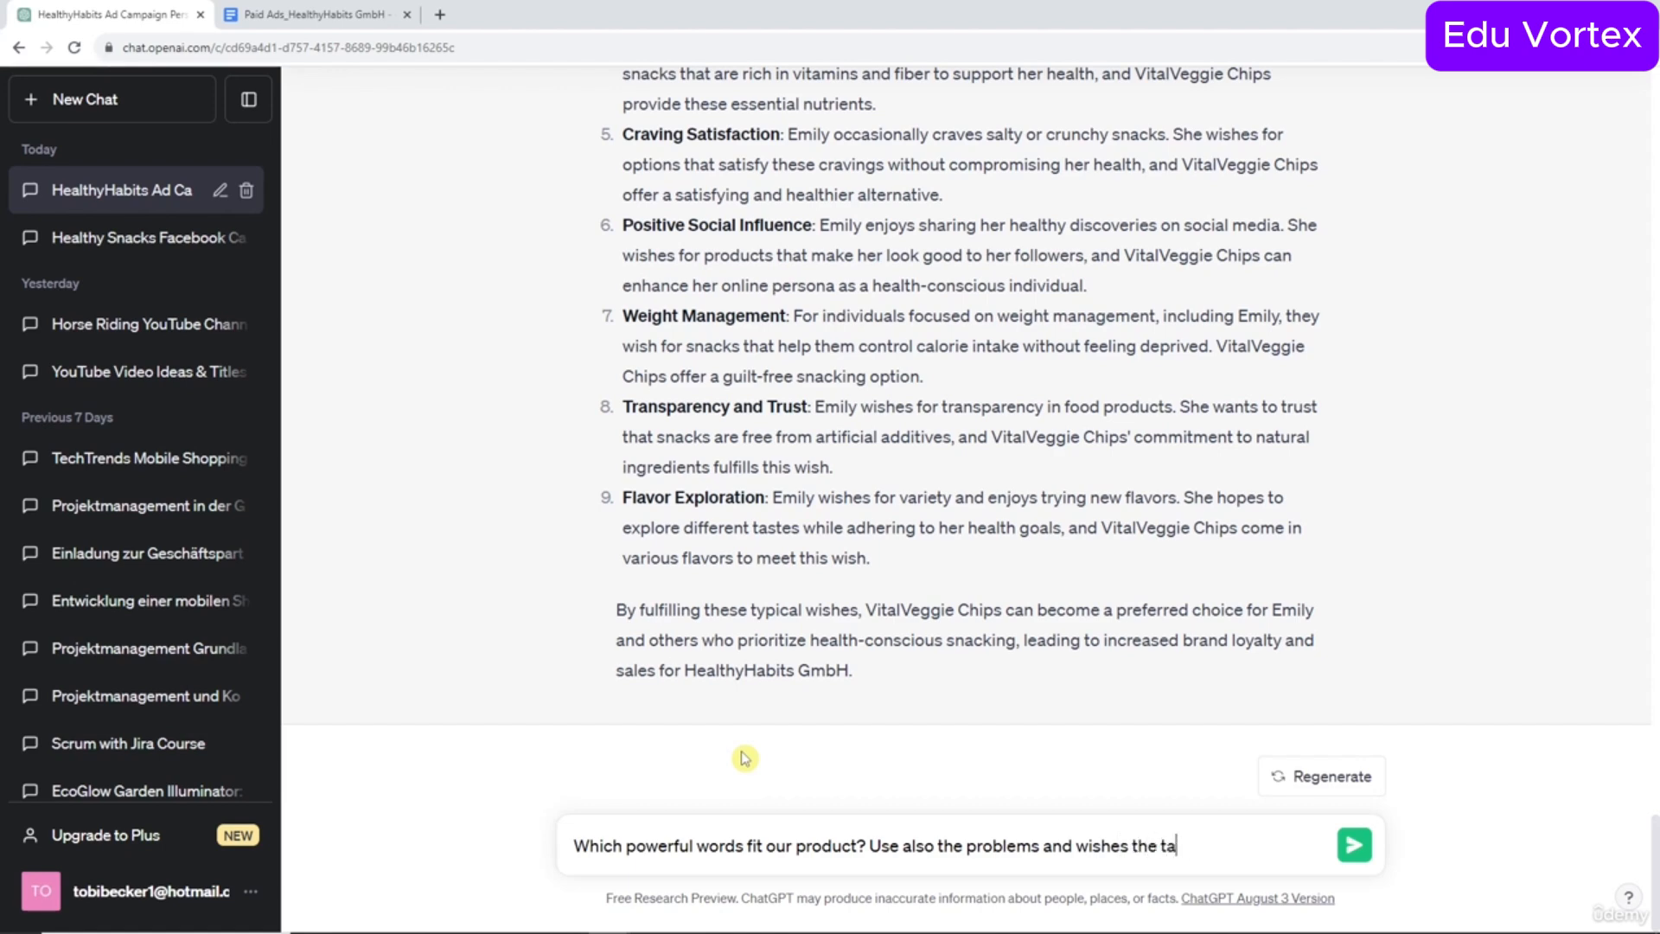
pyautogui.write('rget audience has.')
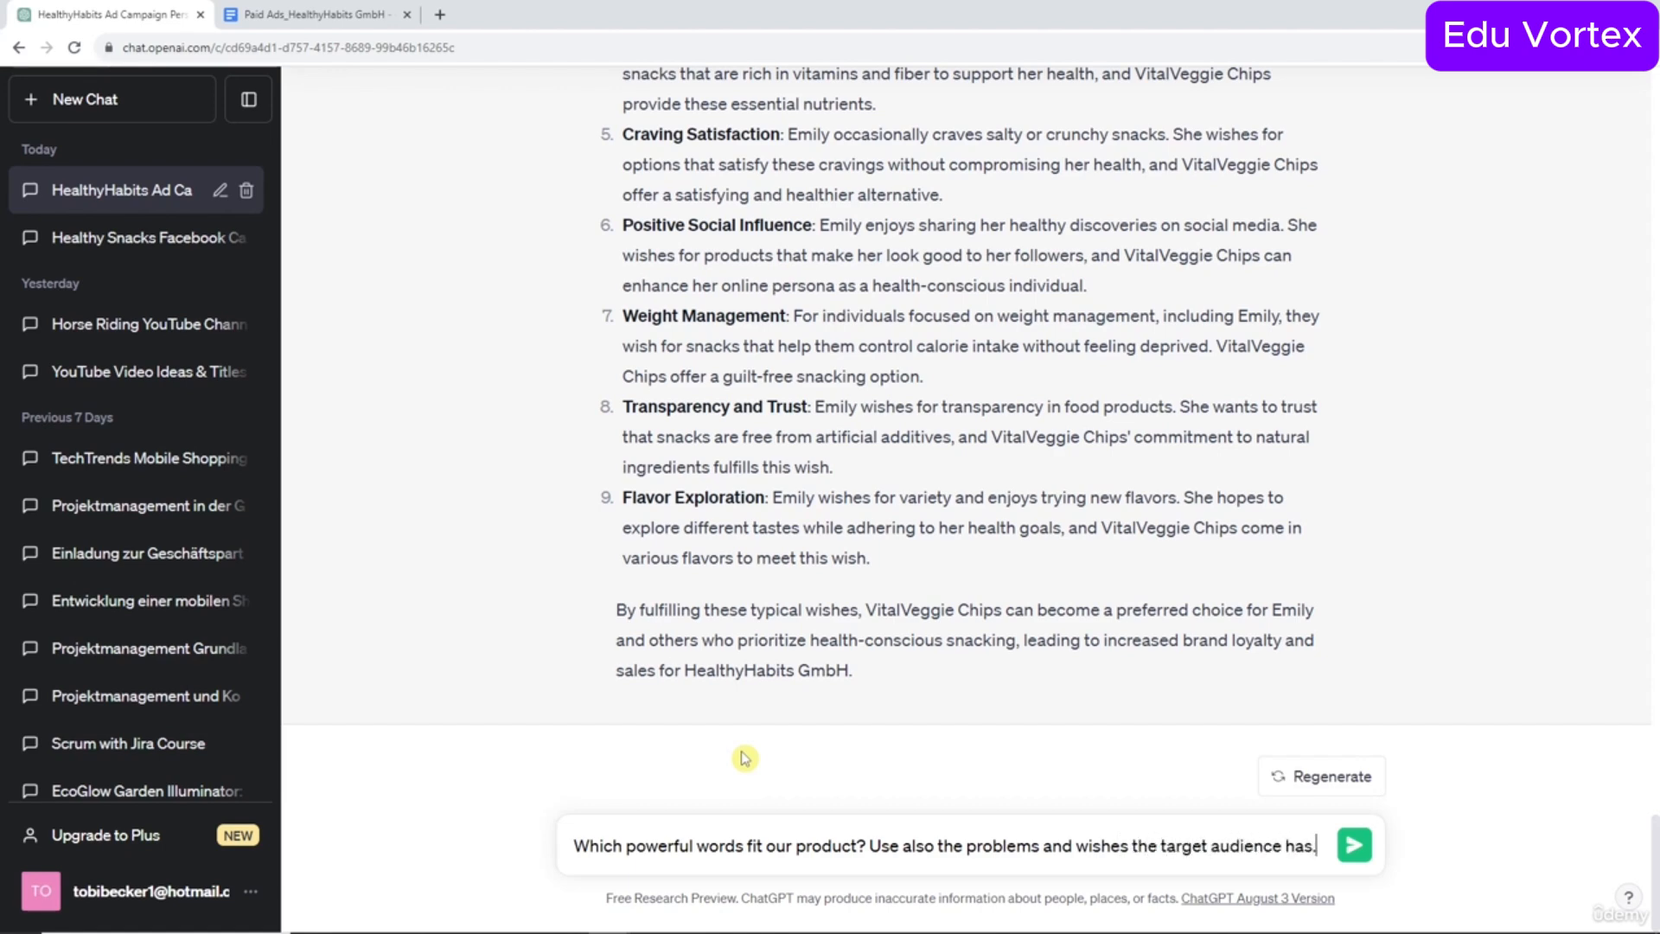
pyautogui.press('Return')
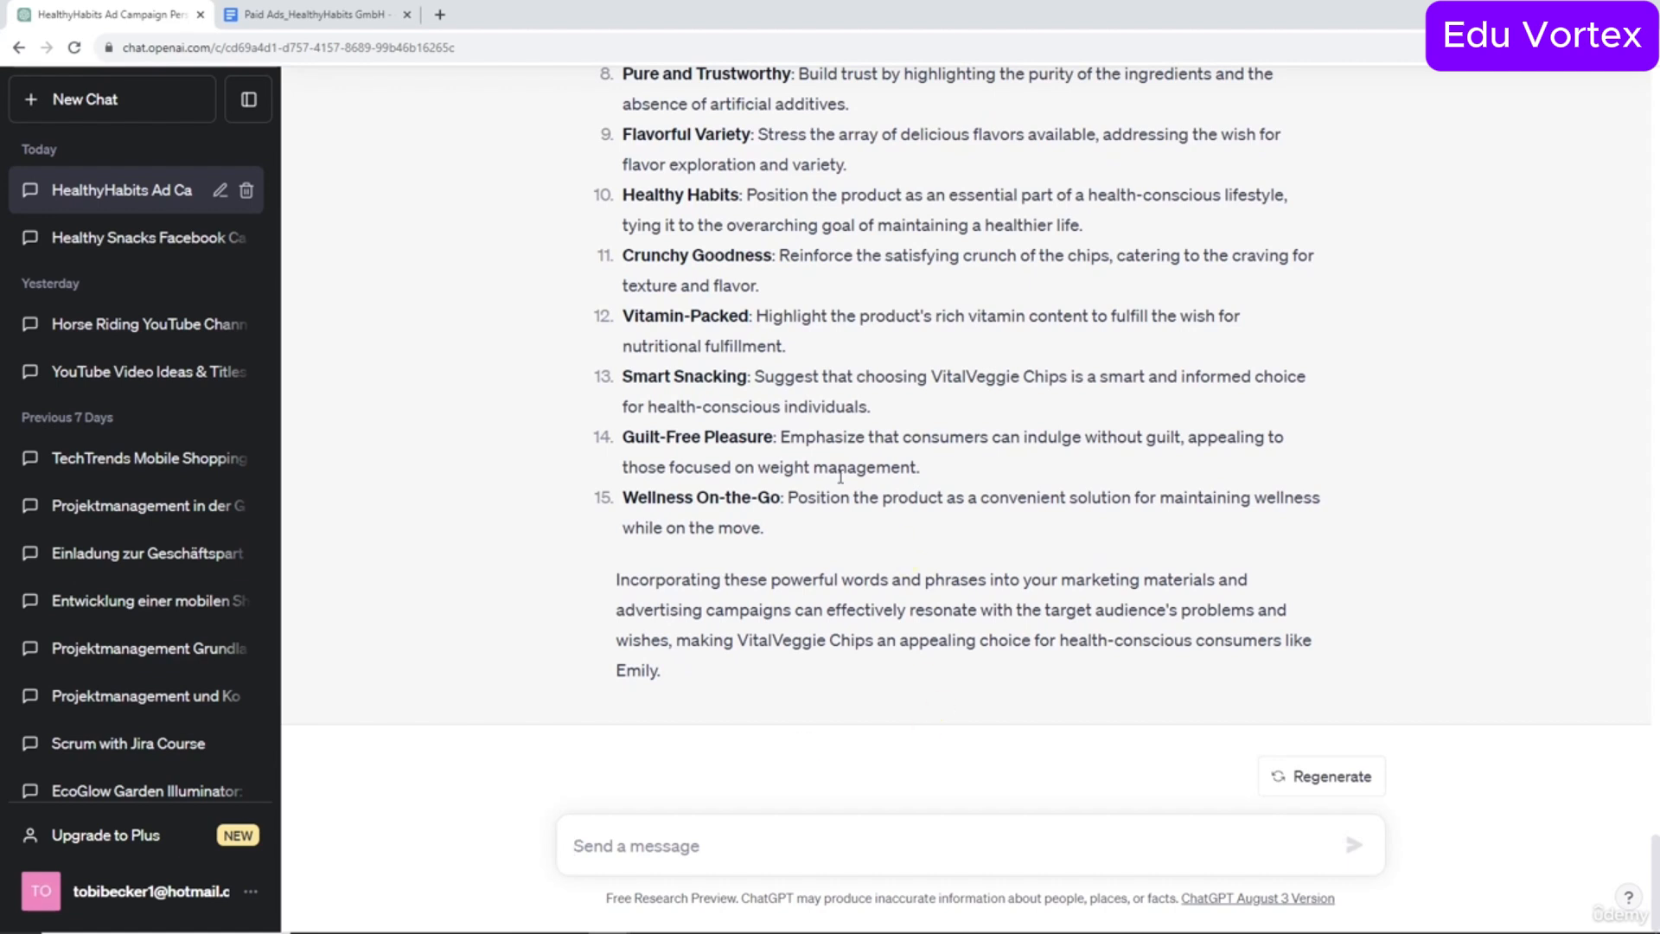
# Examine the list of powerful words, including Guilt-Free Pleasure, Smart Snacking, Healthy Habits and Pure and Trustworthy, with their explanations.
pyautogui.moveTo(774, 437); pyautogui.dragTo(622, 436)
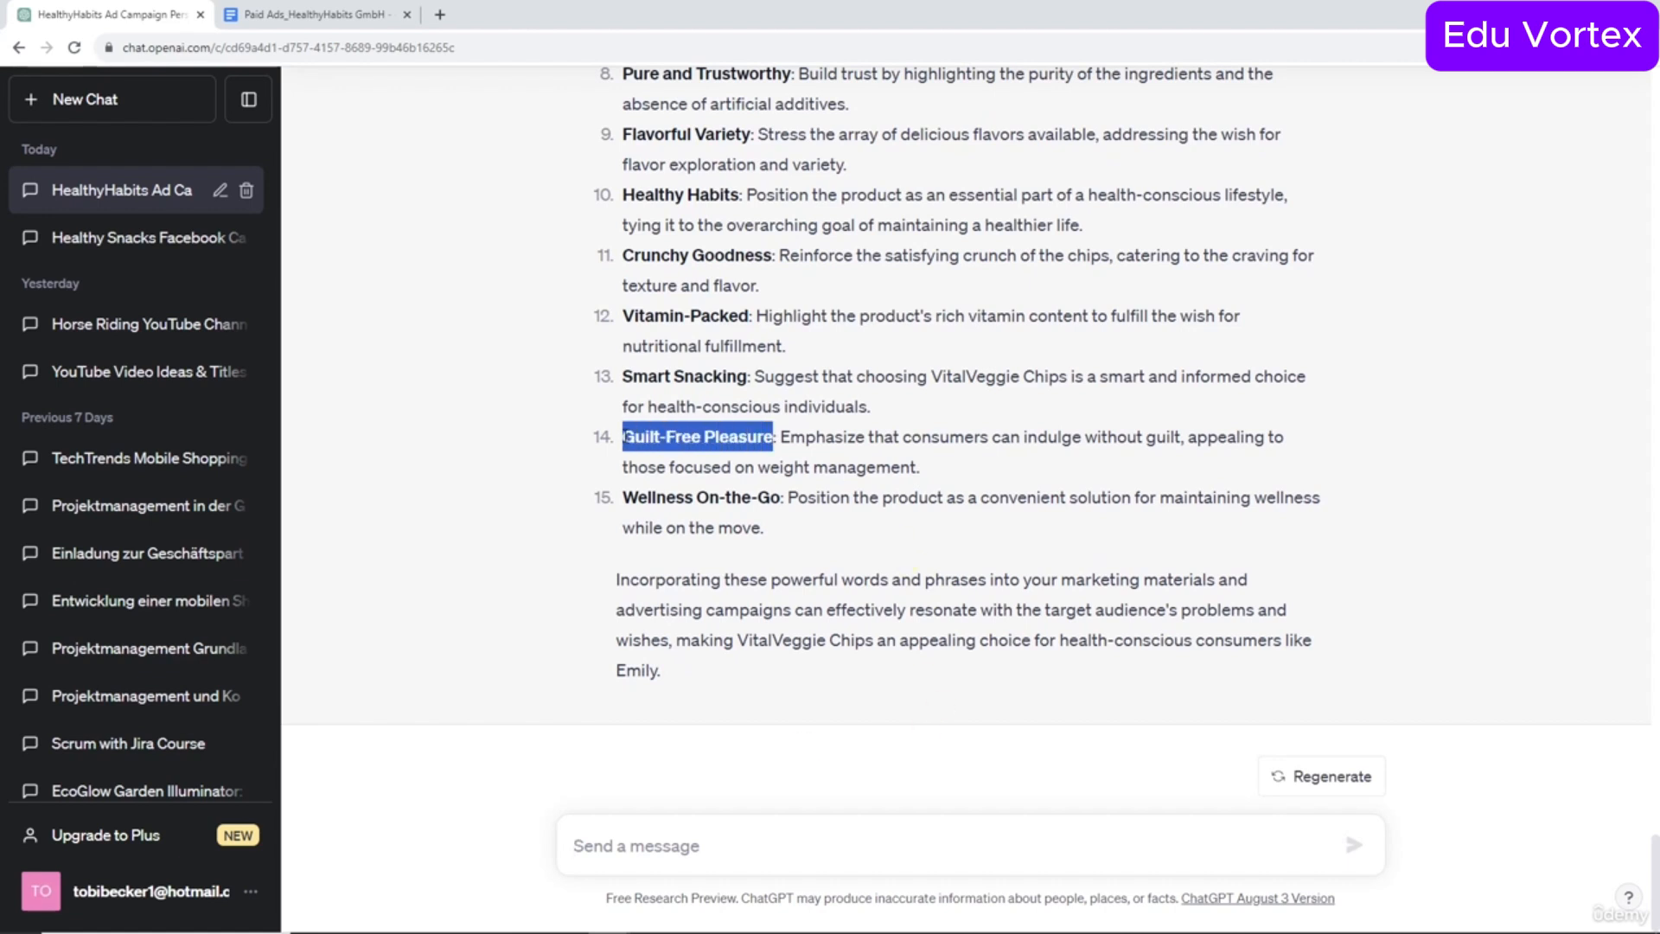
pyautogui.scroll(2, 981, 560)
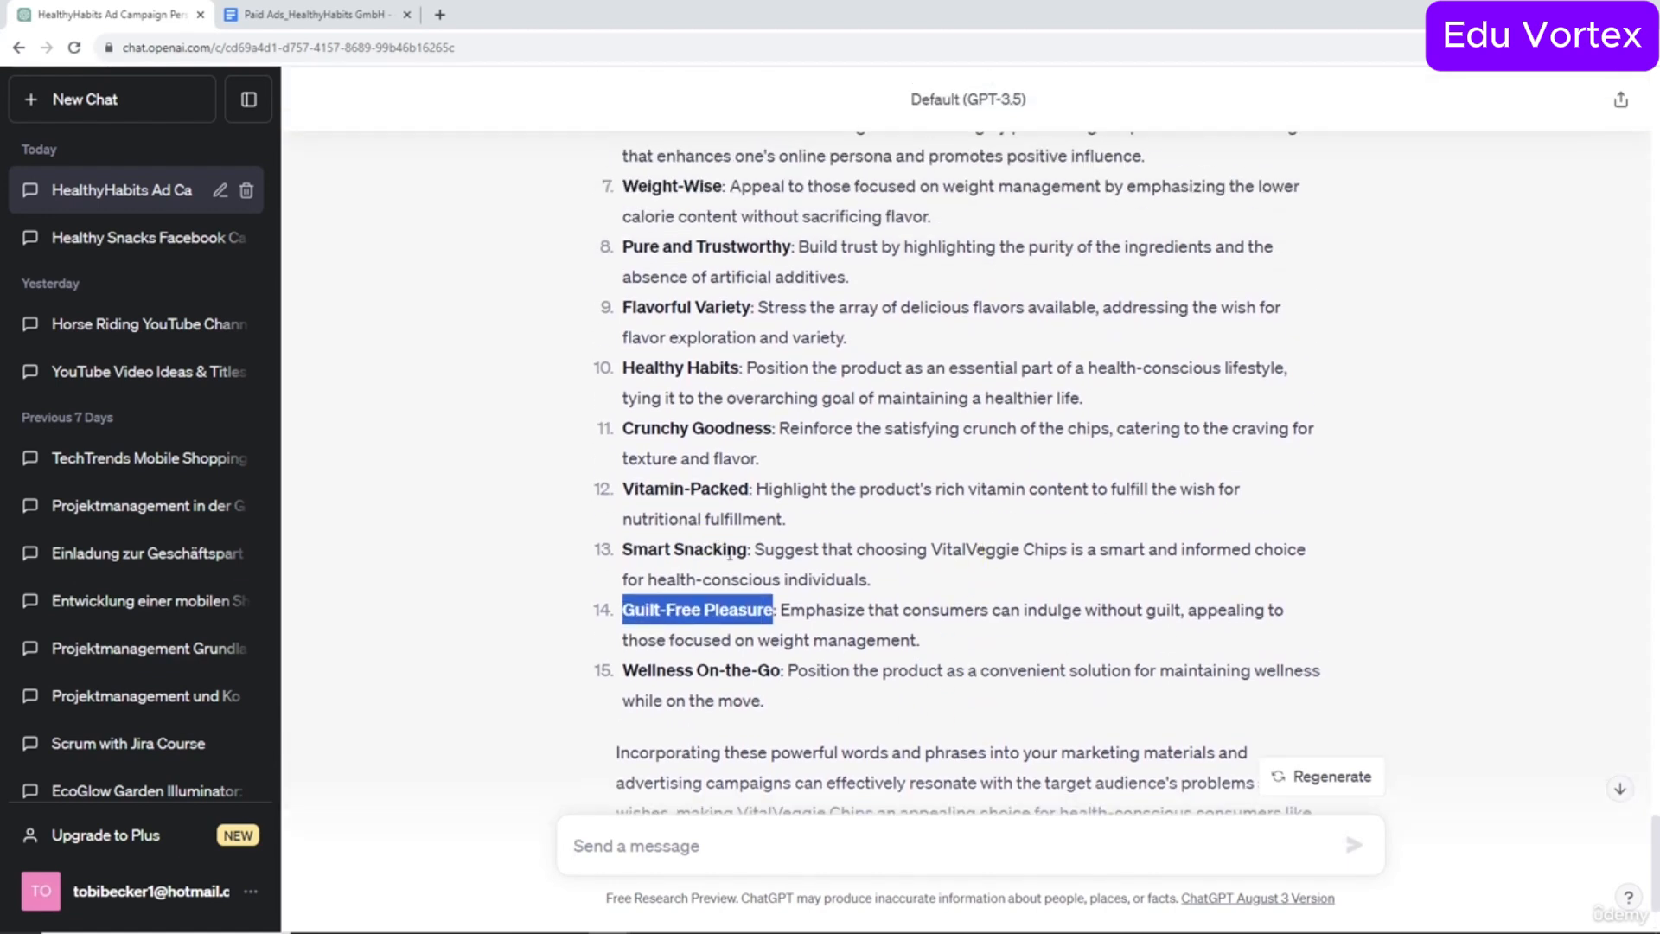
pyautogui.moveTo(737, 554); pyautogui.dragTo(623, 553)
pyautogui.scroll(1, 727, 562)
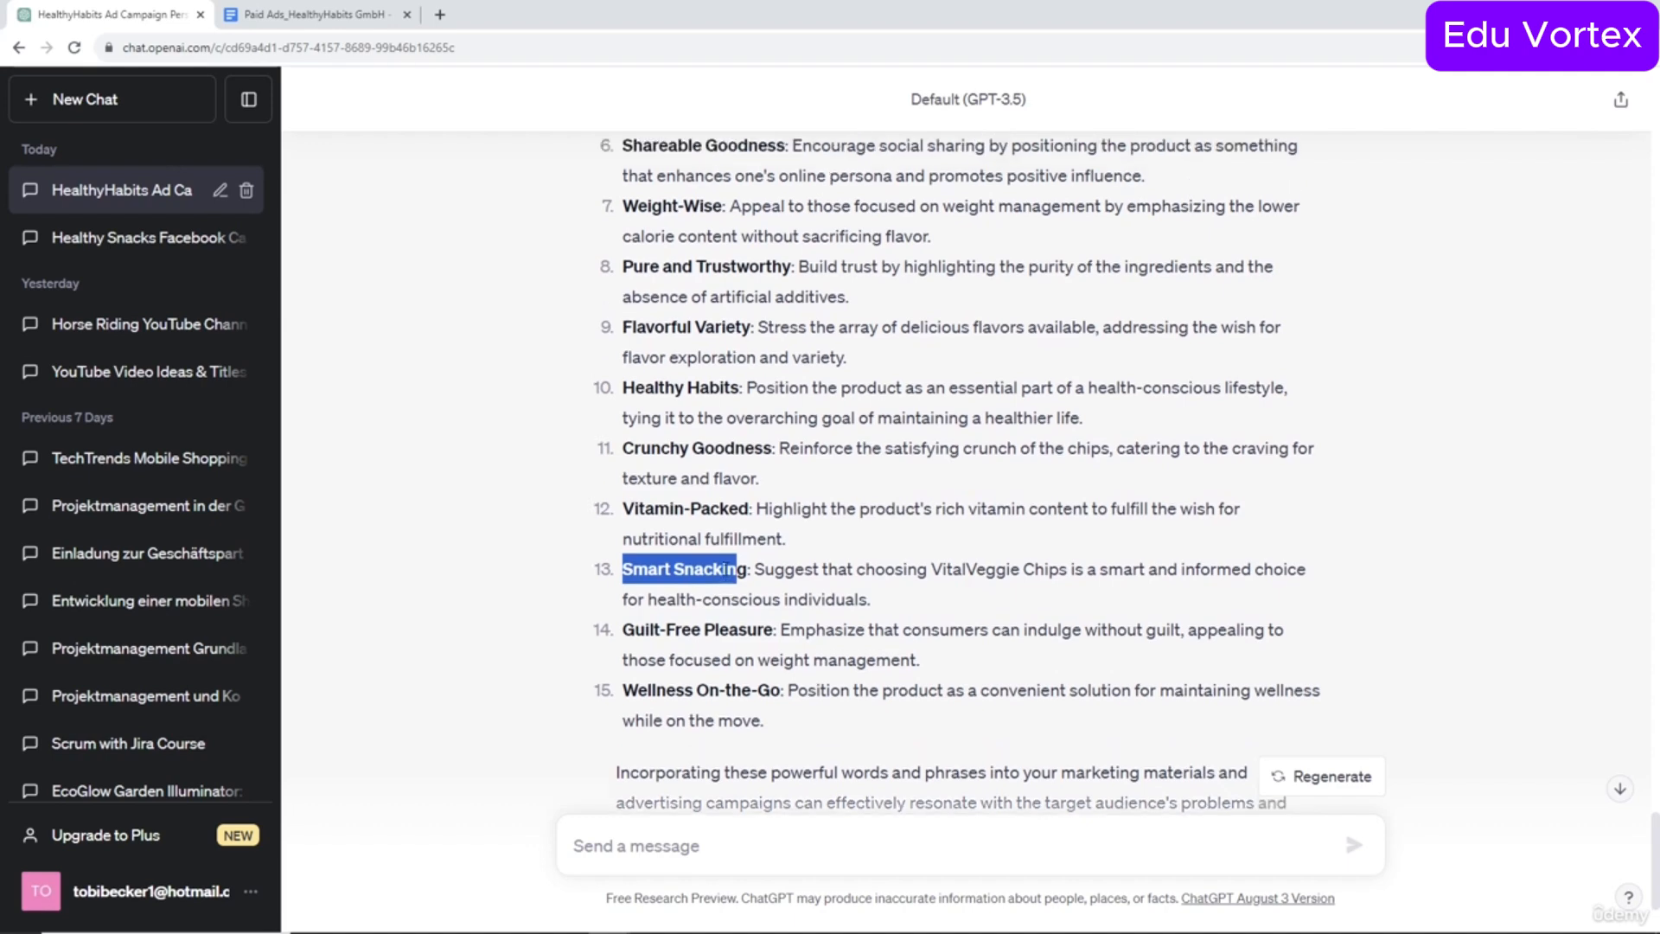
pyautogui.scroll(1, 731, 519)
pyautogui.moveTo(740, 474); pyautogui.dragTo(621, 473)
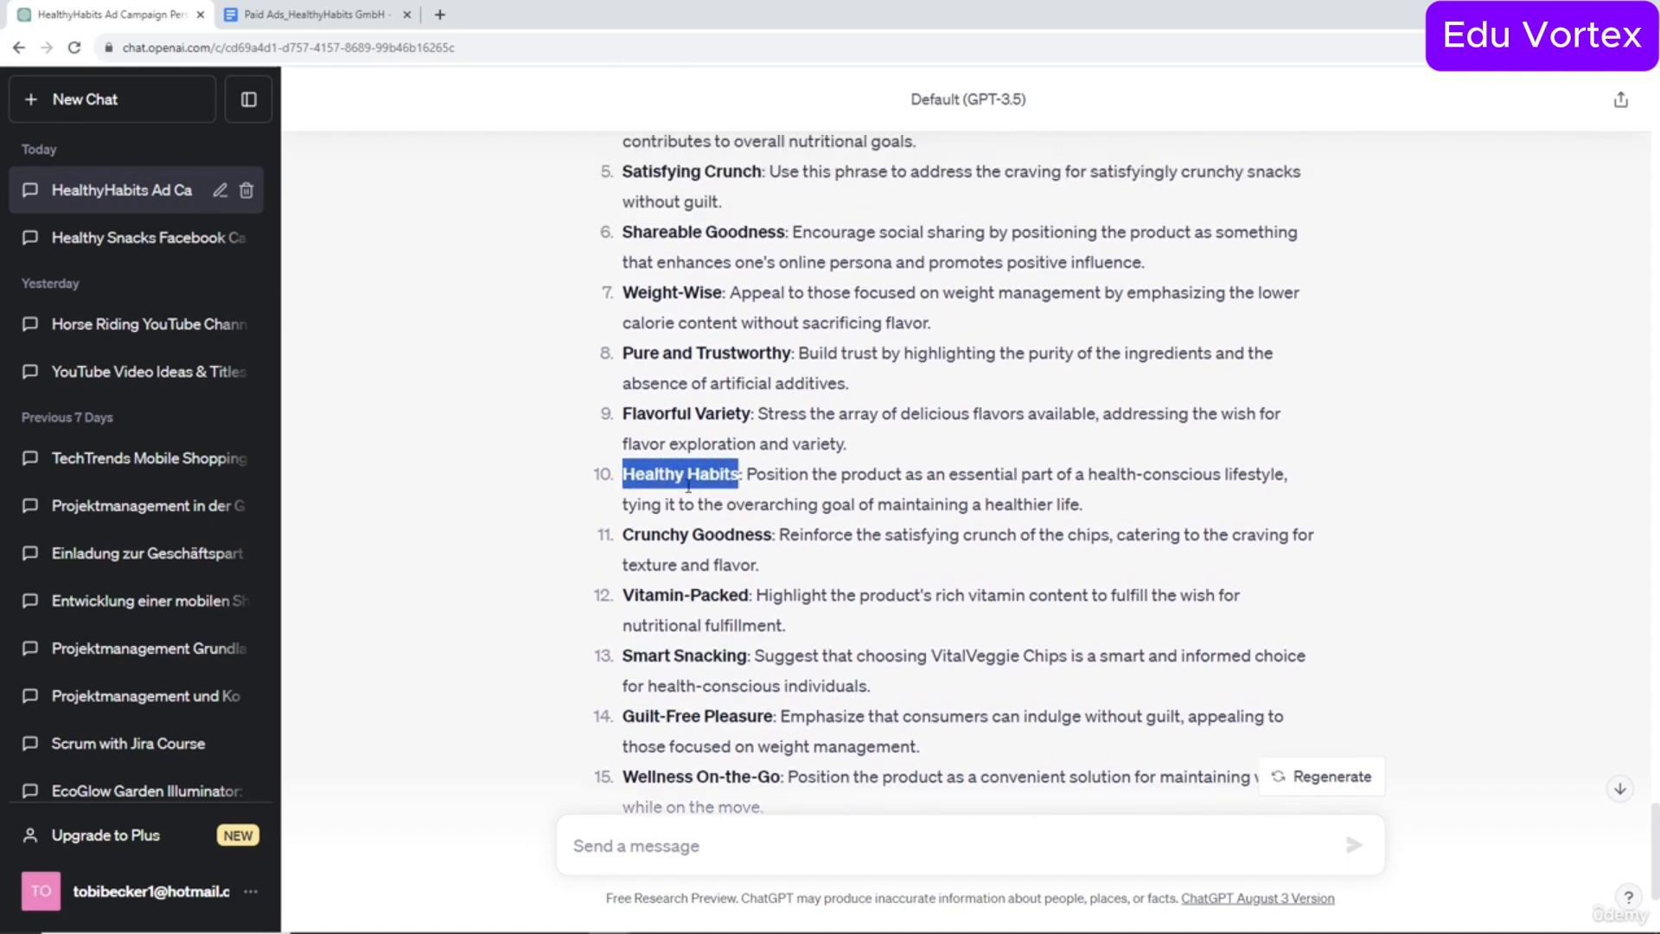
pyautogui.scroll(2, 688, 486)
pyautogui.moveTo(793, 506); pyautogui.dragTo(612, 512)
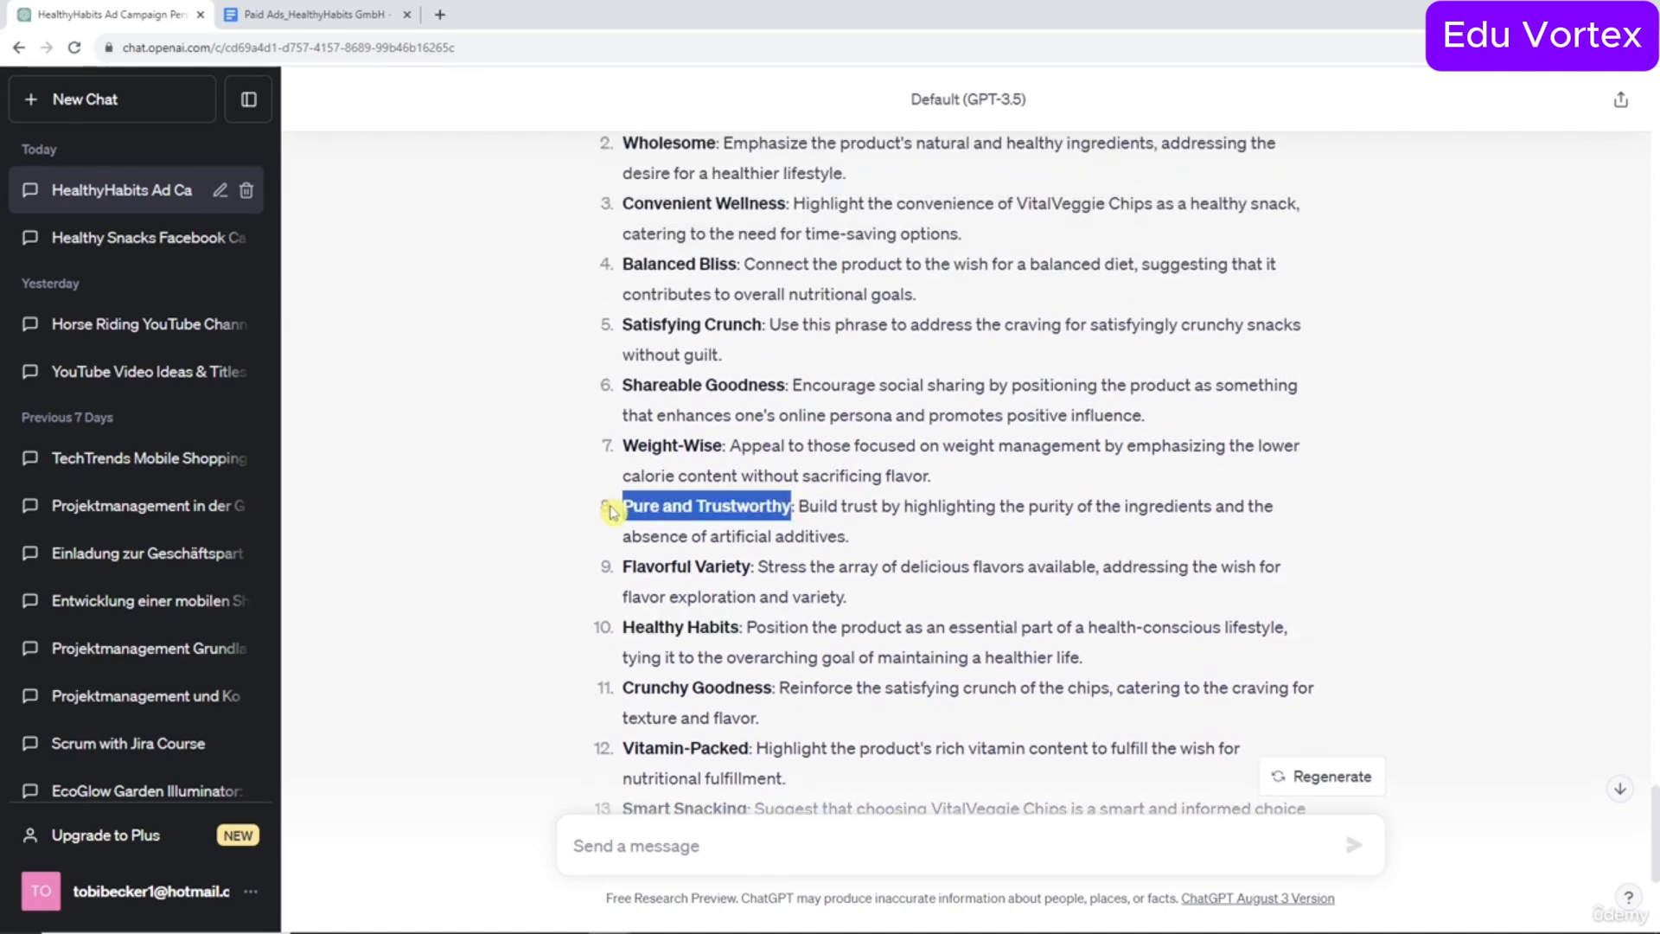
pyautogui.click(700, 531)
pyautogui.scroll(1, 730, 530)
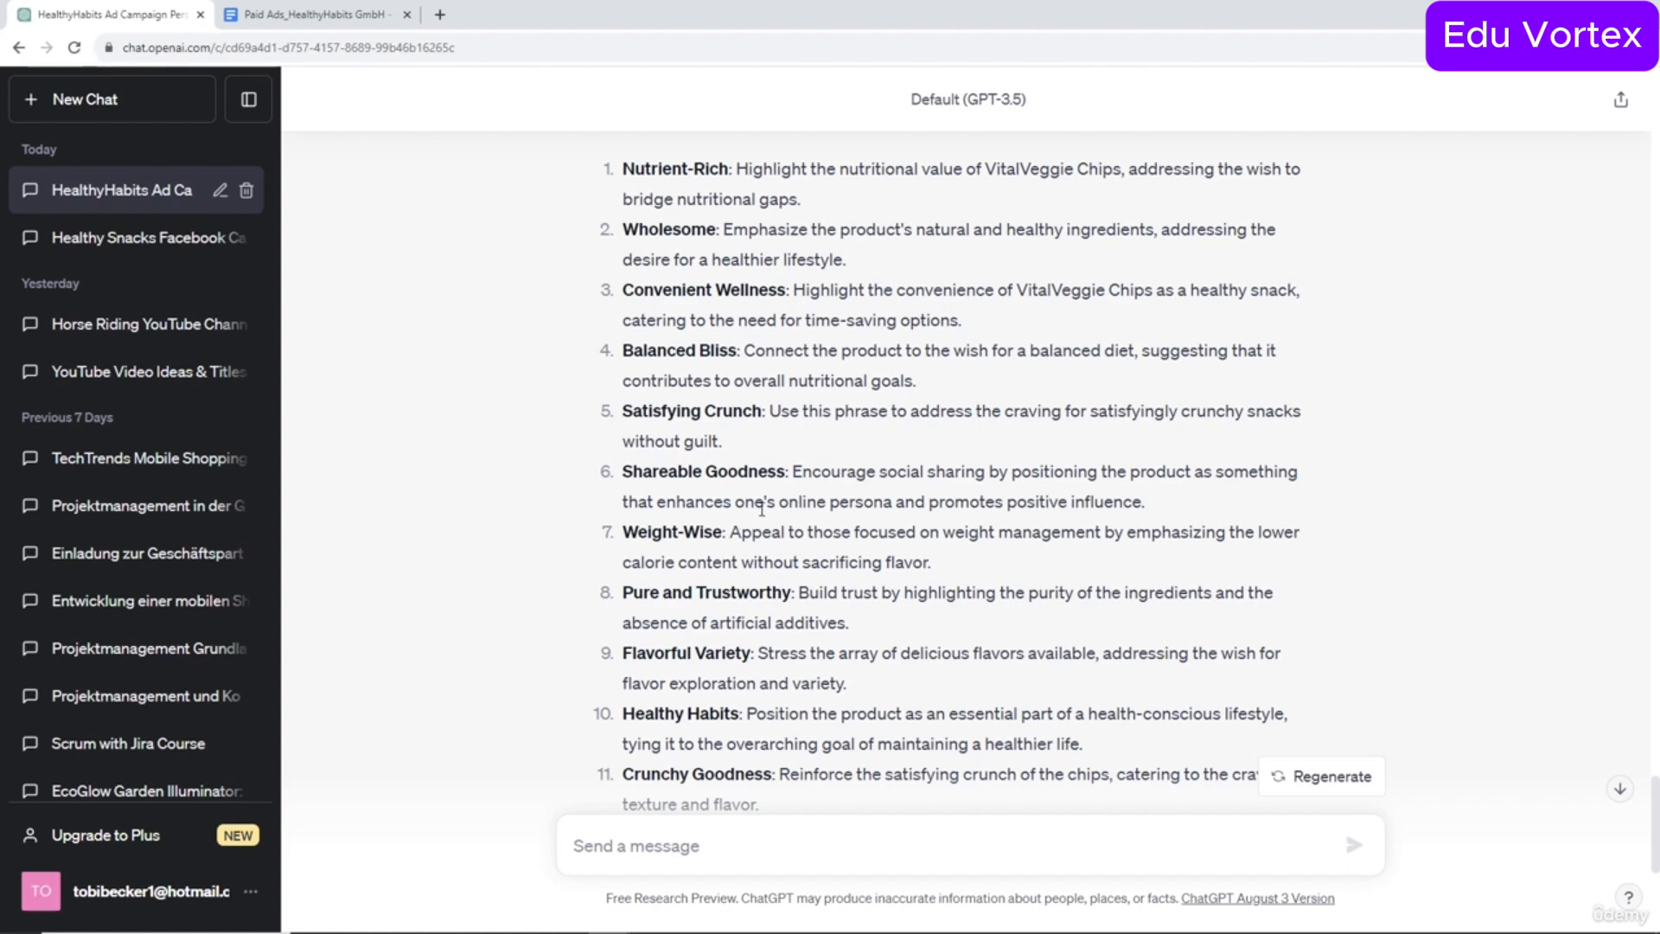
pyautogui.scroll(-1, 762, 510)
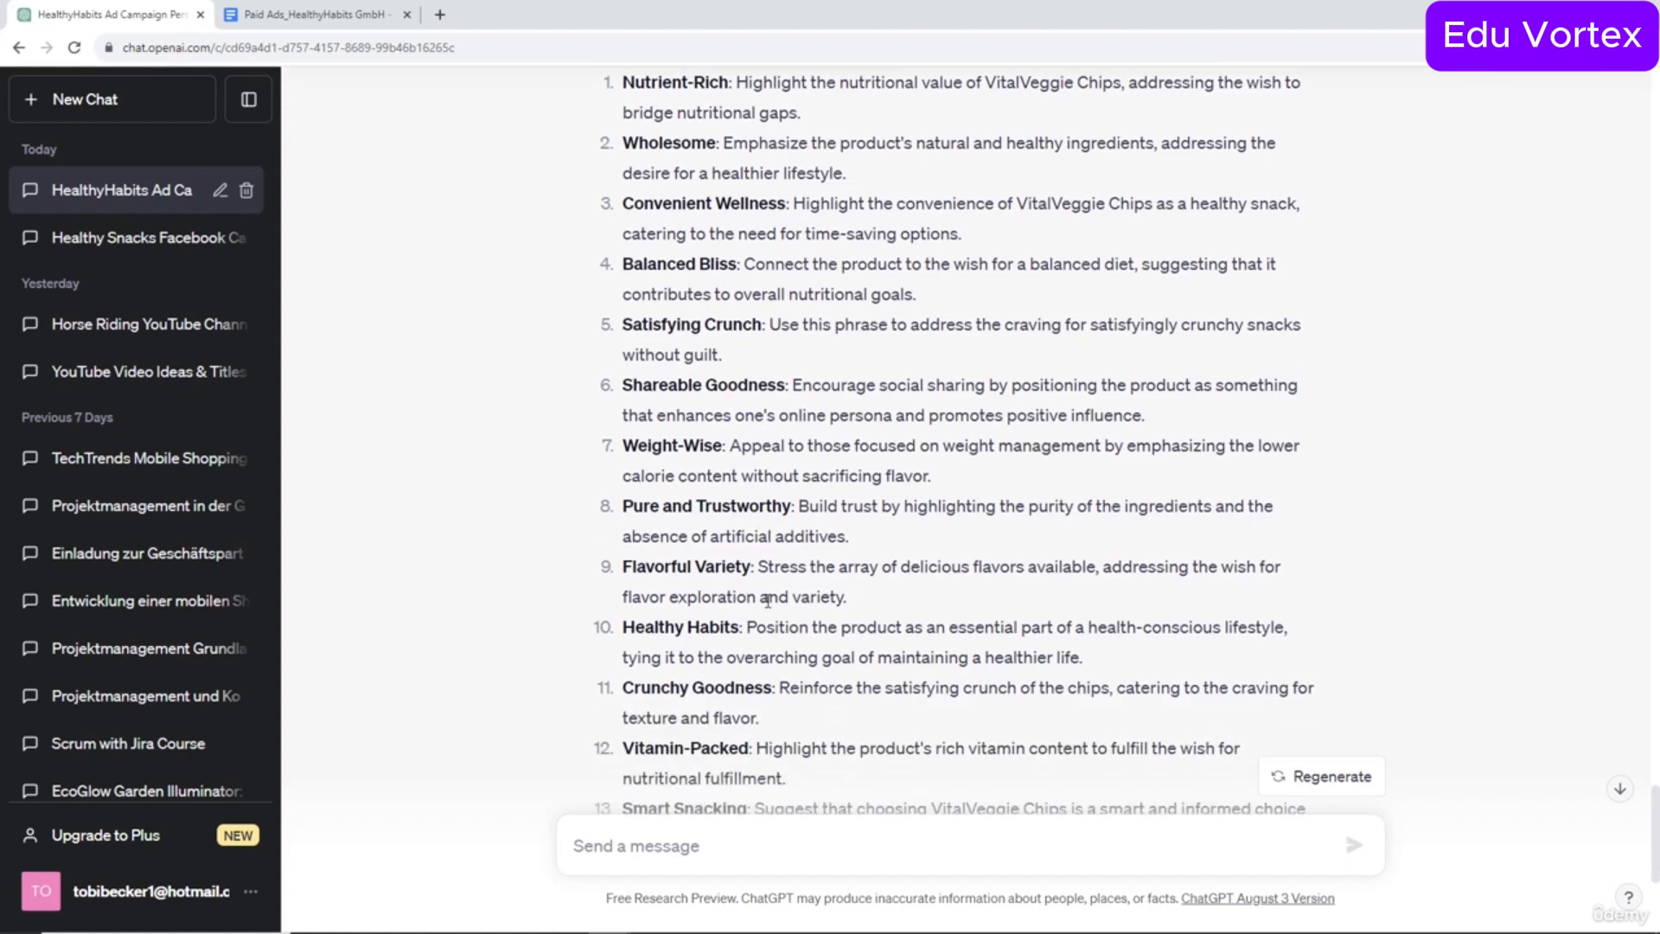
pyautogui.scroll(-5, 767, 601)
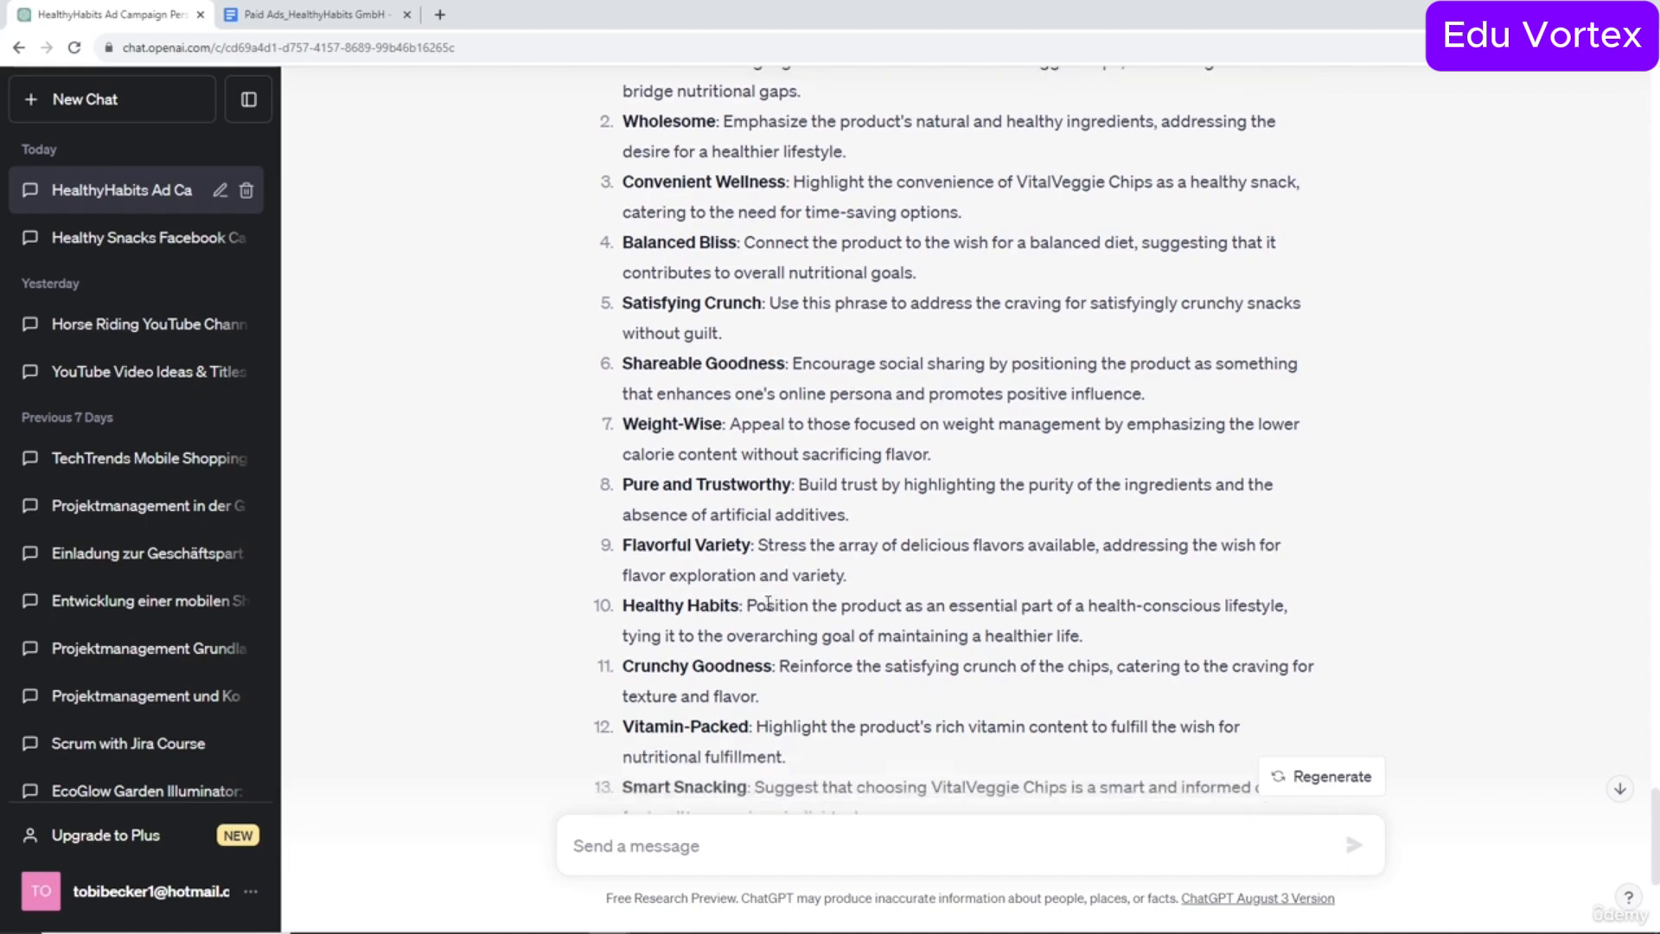
pyautogui.scroll(7, 771, 616)
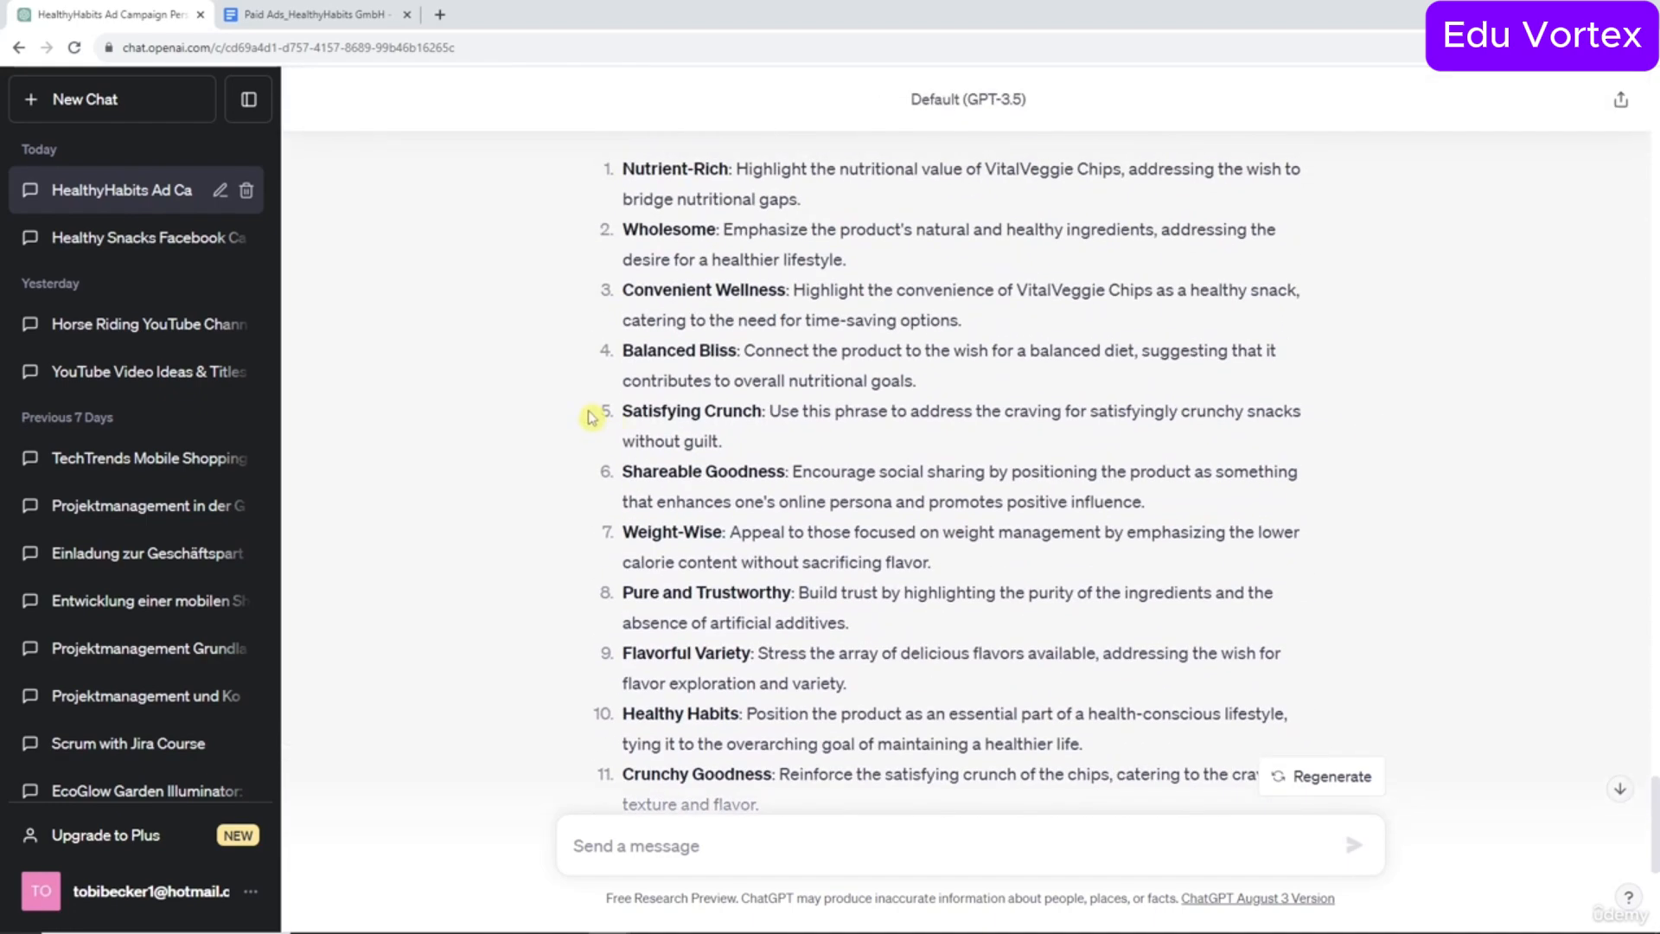
pyautogui.scroll(-7, 685, 430)
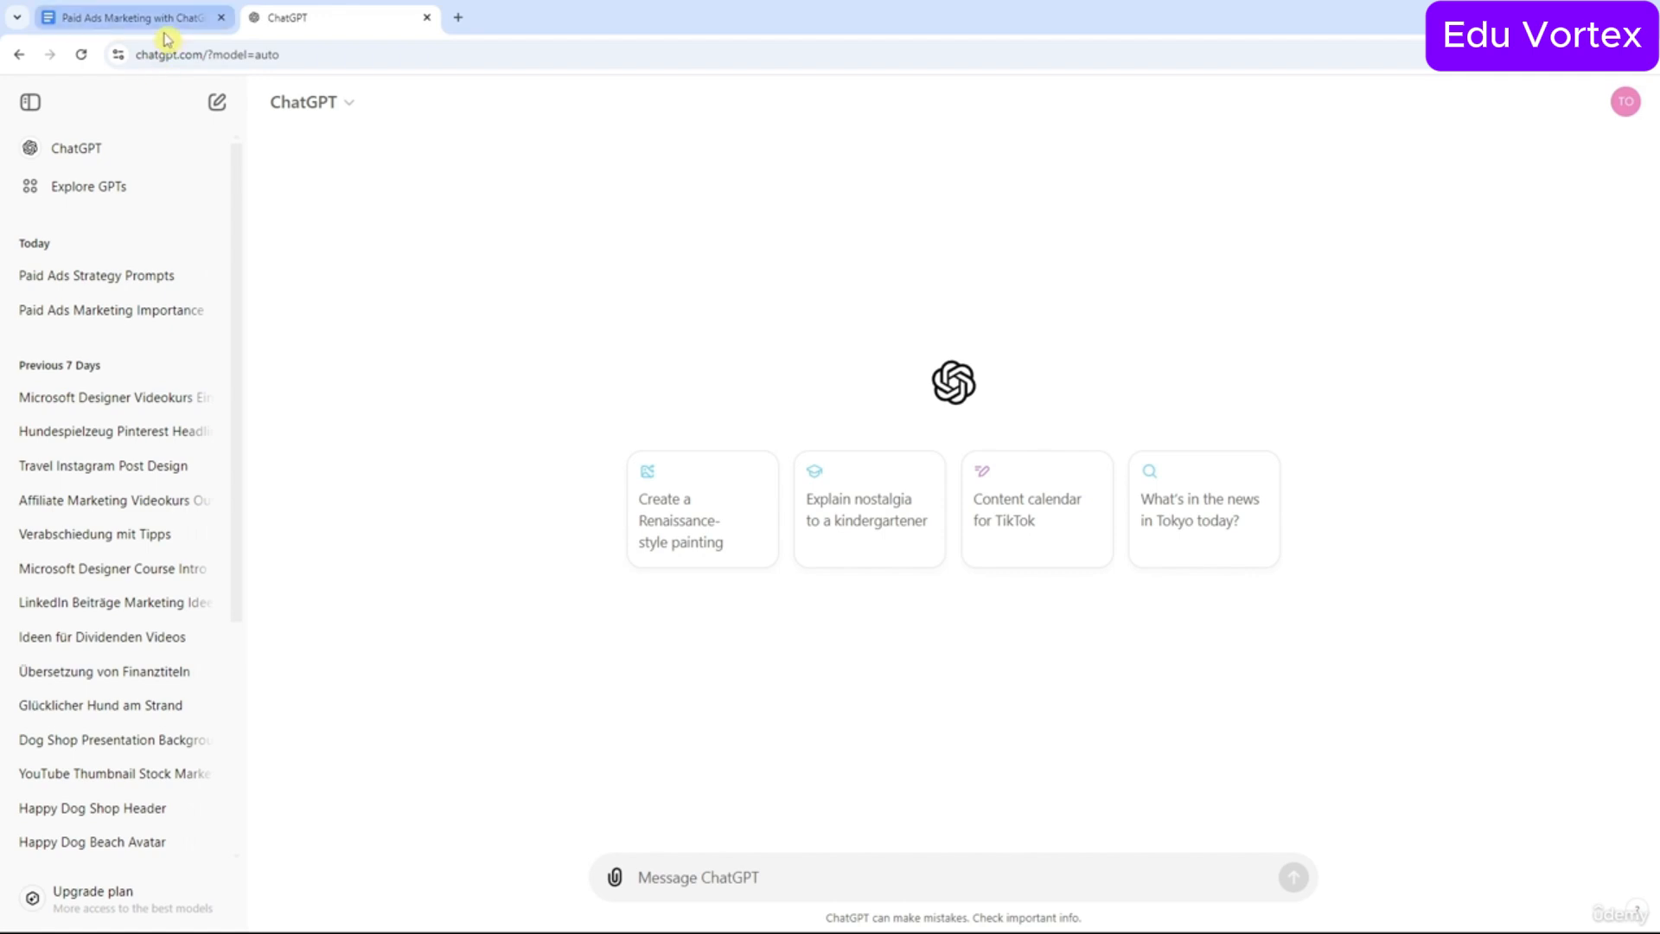
# Copy the first prompt of section 3.1, about effective campaign goals for sustainable dog toys, from the prompts document into the ChatGPT message.
pyautogui.click(121, 17)
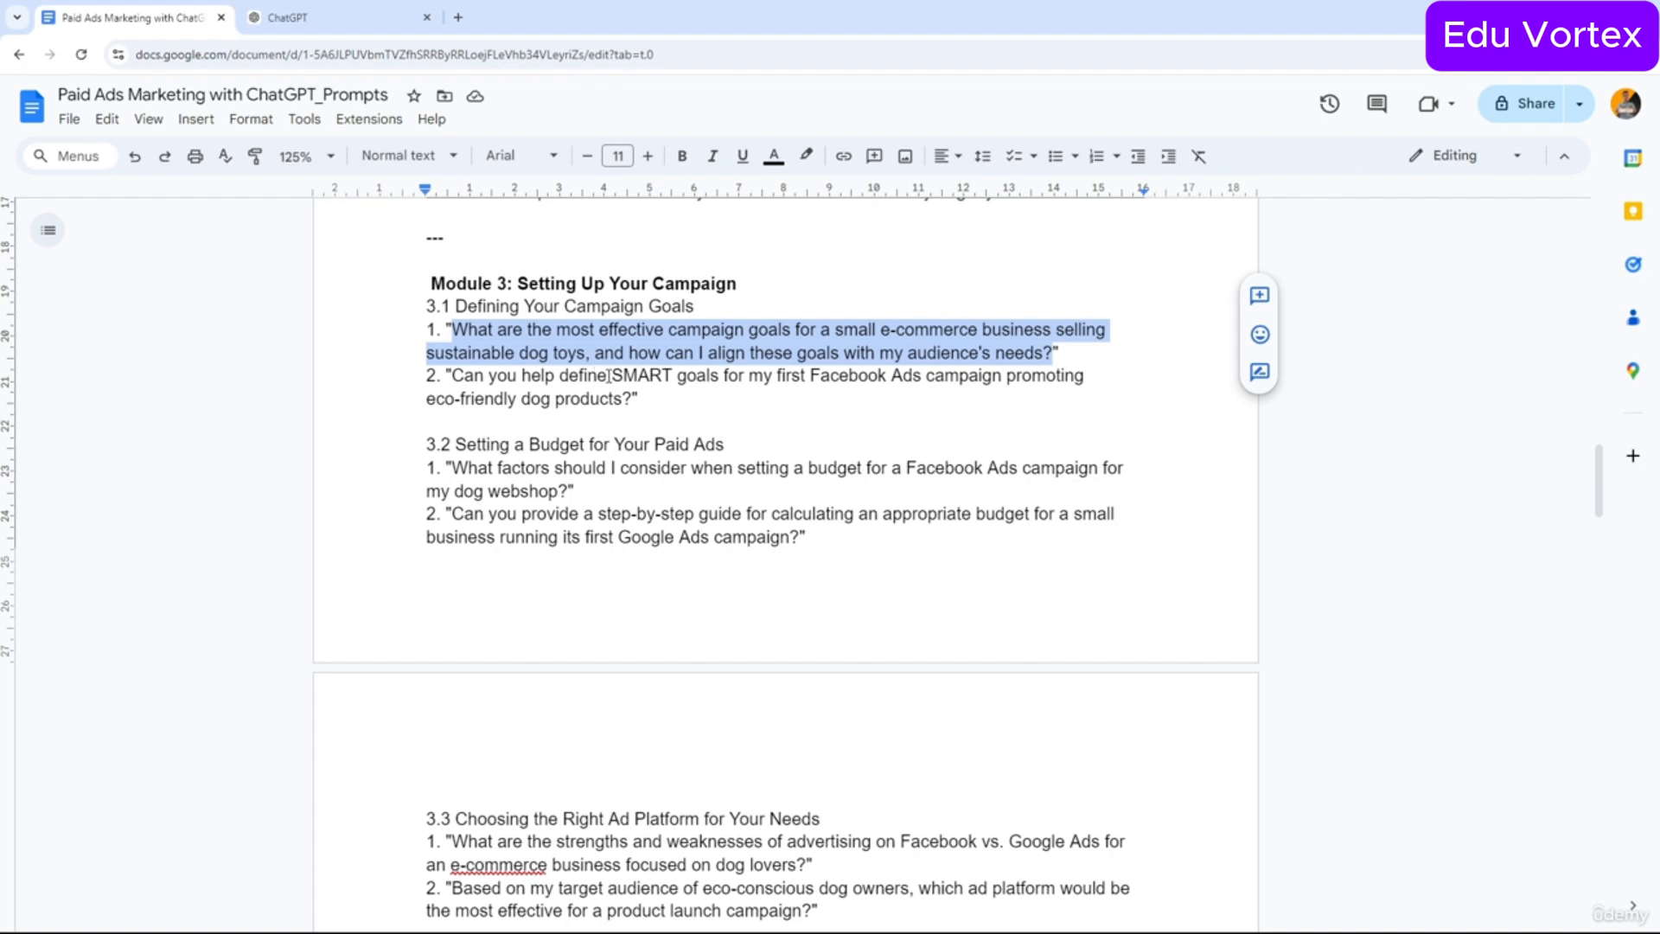
pyautogui.moveTo(611, 376); pyautogui.dragTo(919, 378)
pyautogui.click(787, 374)
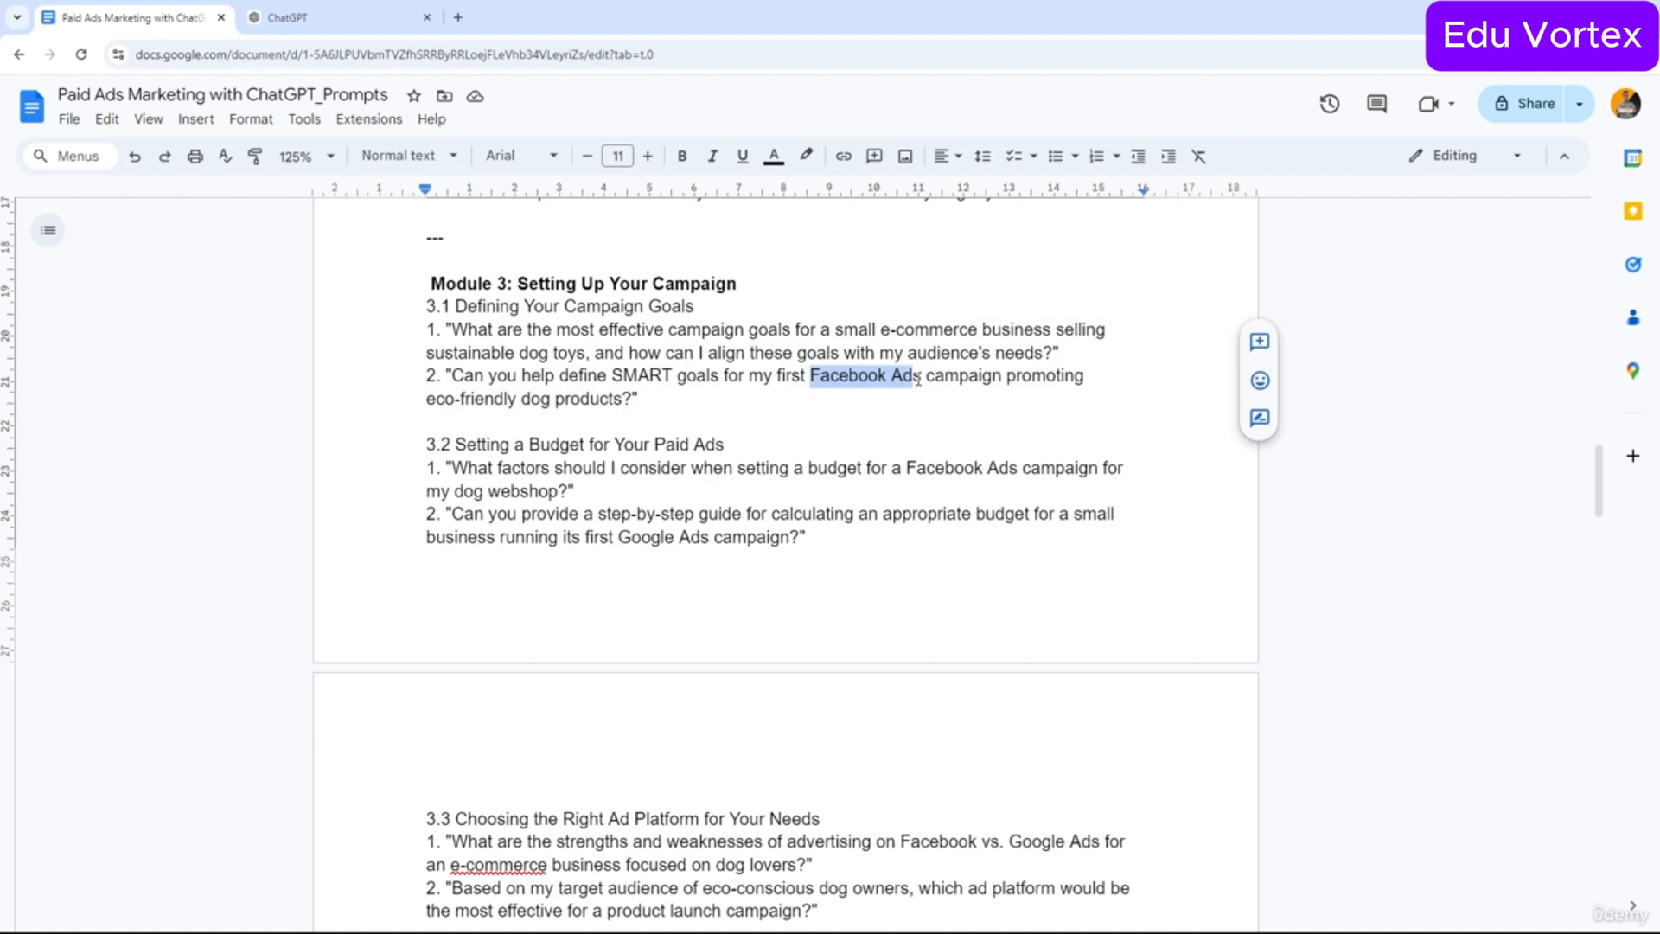
pyautogui.moveTo(1056, 352); pyautogui.dragTo(459, 329)
pyautogui.hotkey('ctrl', 'c')
pyautogui.click(307, 19)
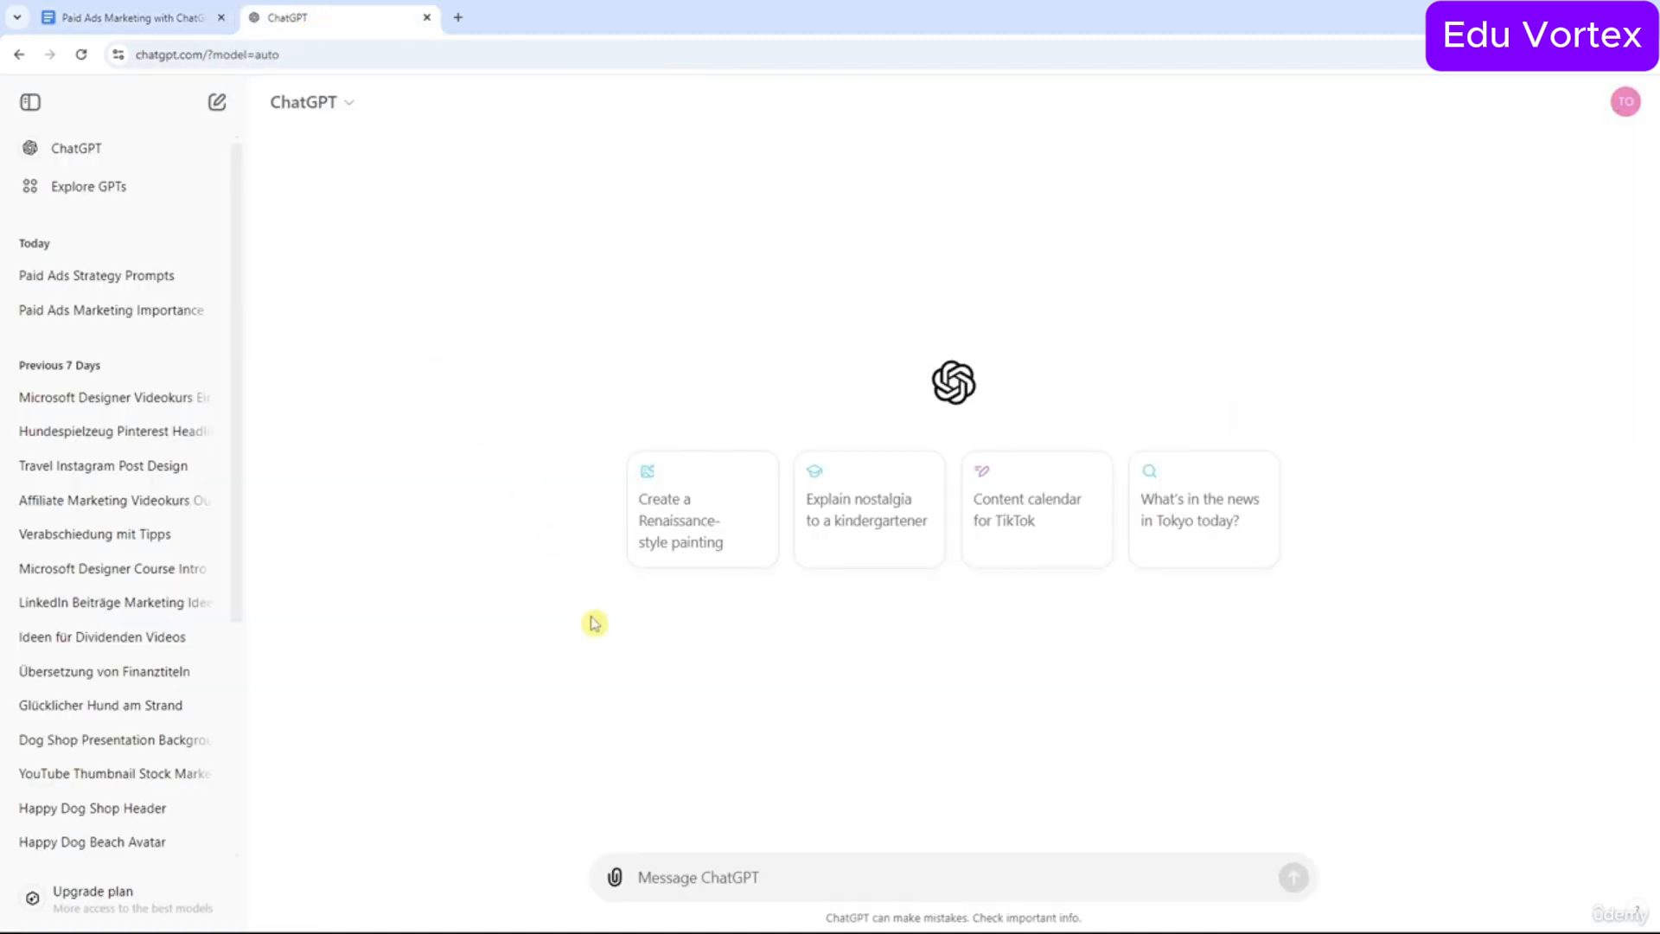
pyautogui.click(702, 875)
pyautogui.hotkey('ctrl', 'v')
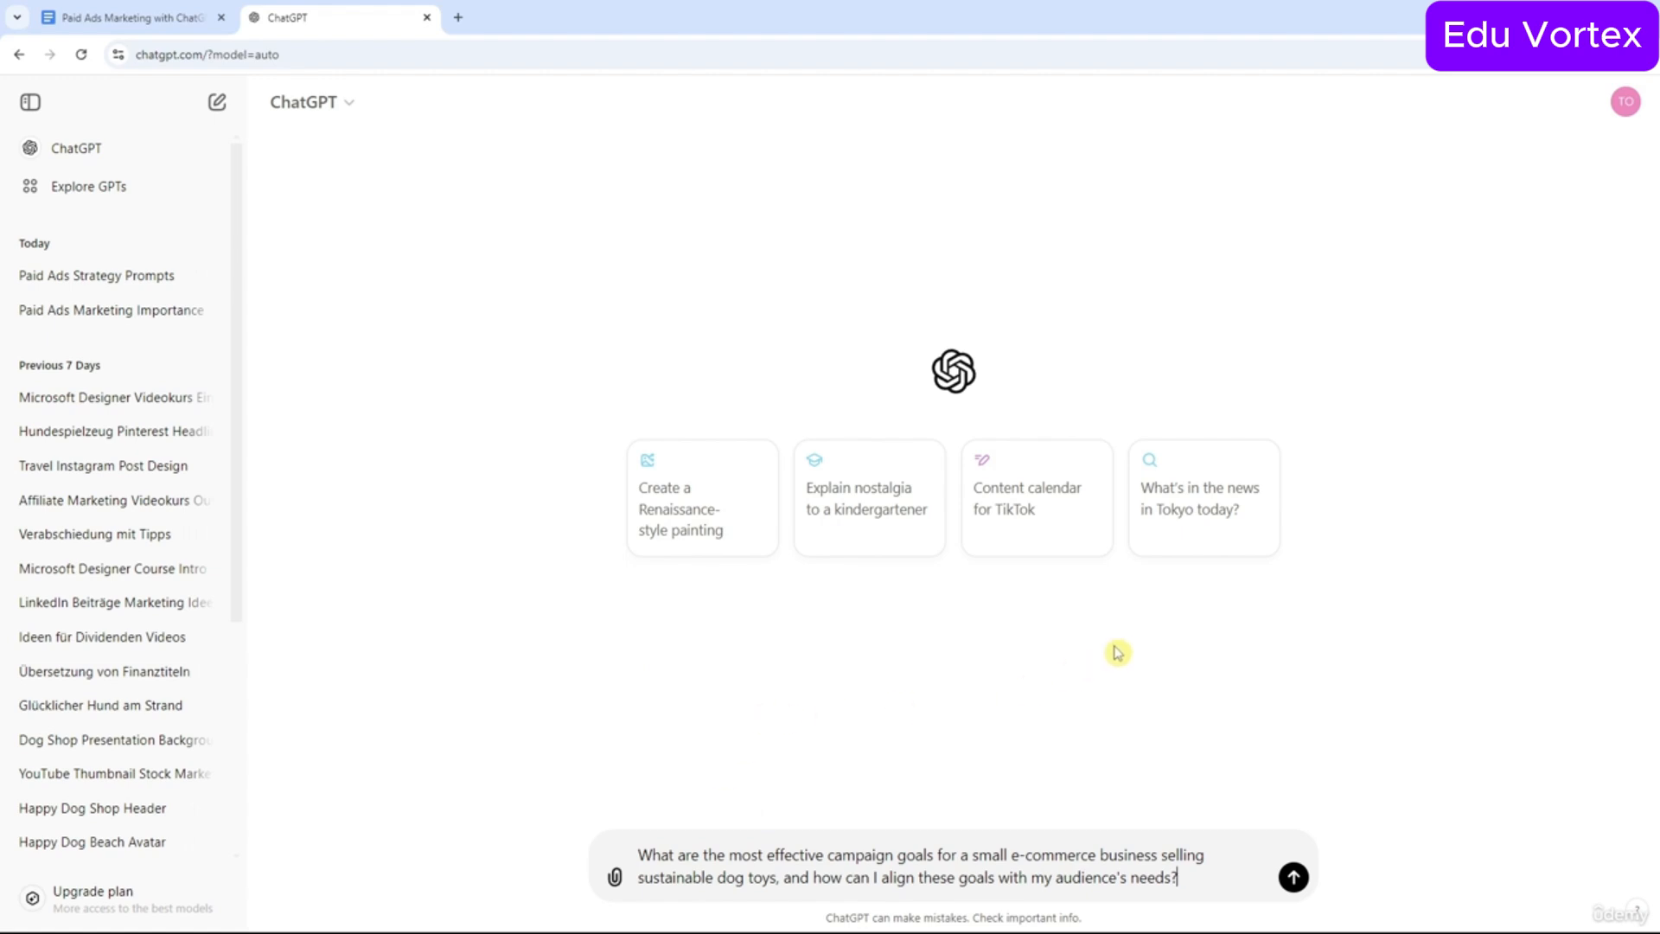
pyautogui.hotkey('ctrl', '+')
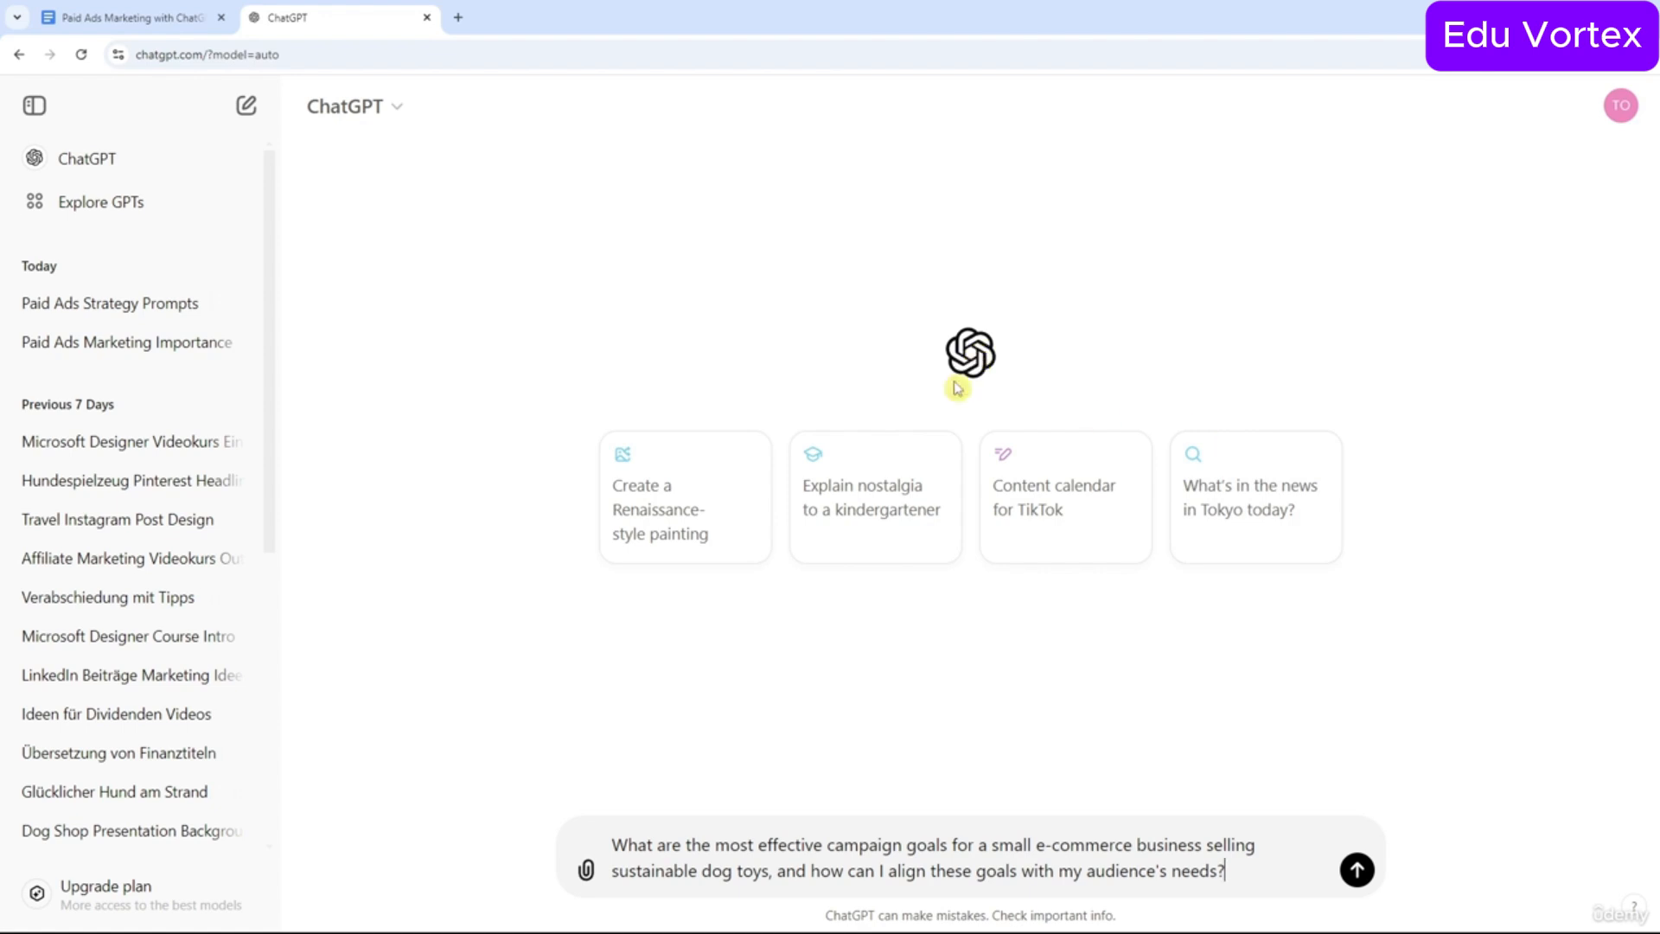
# Below the question, after a blank line, add "My audience: people with a dog, age 25-40, living in germany".
pyautogui.moveTo(889, 871); pyautogui.dragTo(1228, 869)
pyautogui.click(1228, 869)
pyautogui.hotkey('shift', 'Return')
pyautogui.hotkey('shift', 'Return')
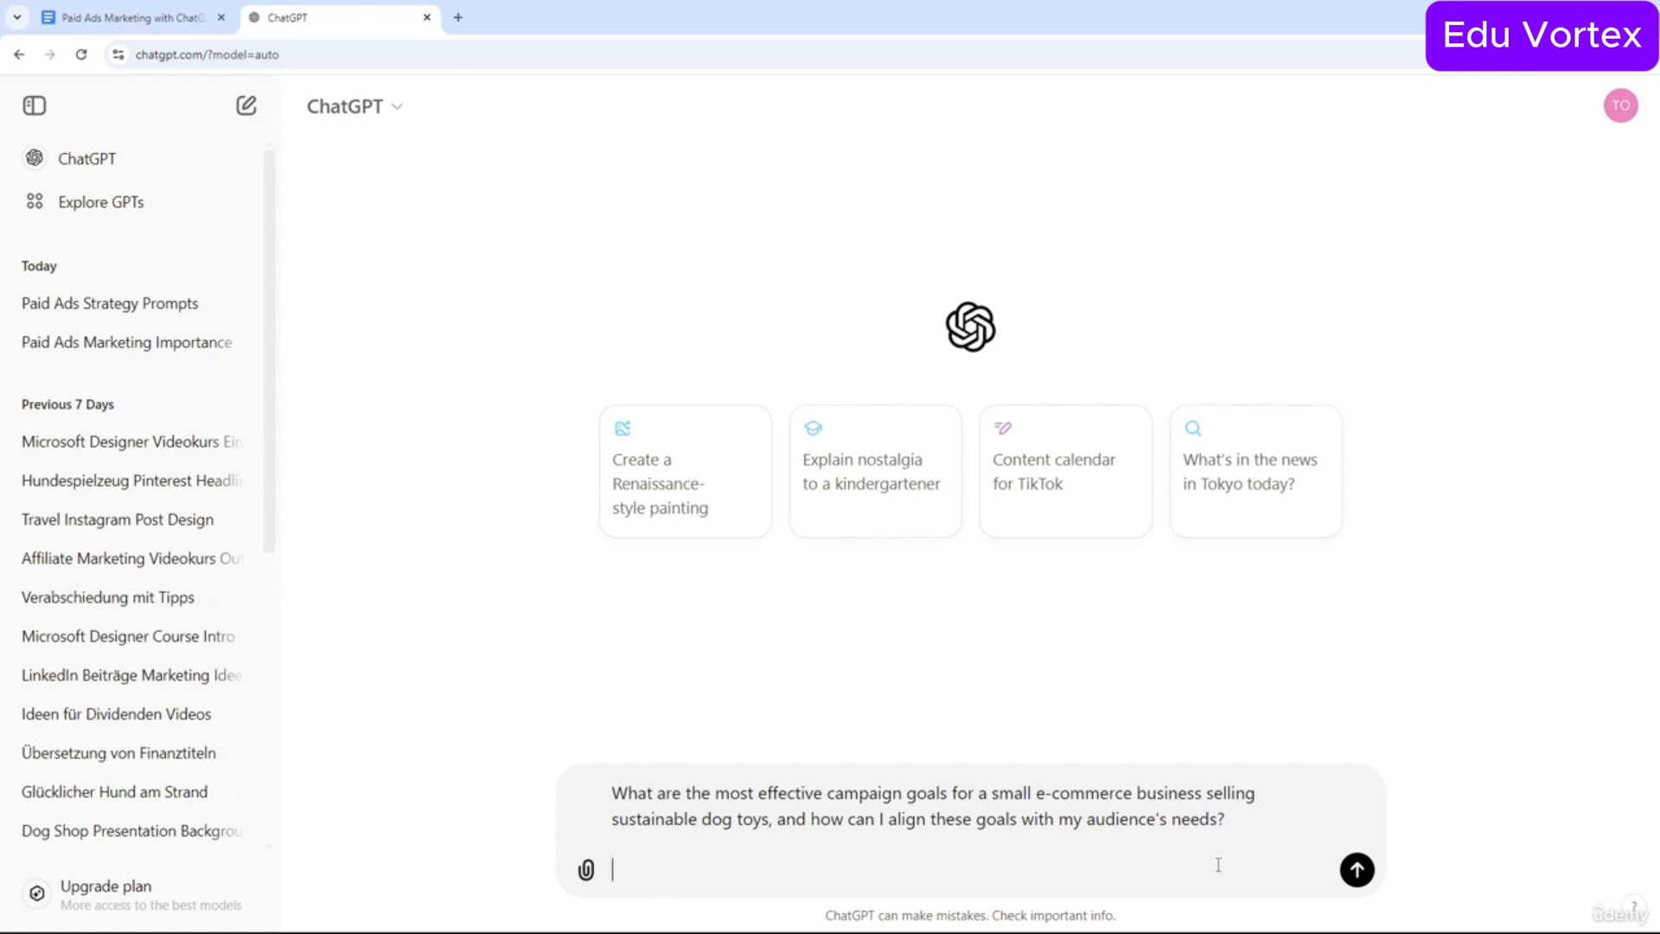
pyautogui.write('My audience: do')
pyautogui.write('g lovers')
pyautogui.press('BackSpace')
pyautogui.press('BackSpace')
pyautogui.press('BackSpace')
pyautogui.press('BackSpace')
pyautogui.press('BackSpace')
pyautogui.press('BackSpace')
pyautogui.press('BackSpace')
pyautogui.press('BackSpace')
pyautogui.press('BackSpace')
pyautogui.press('BackSpace')
pyautogui.write('peop')
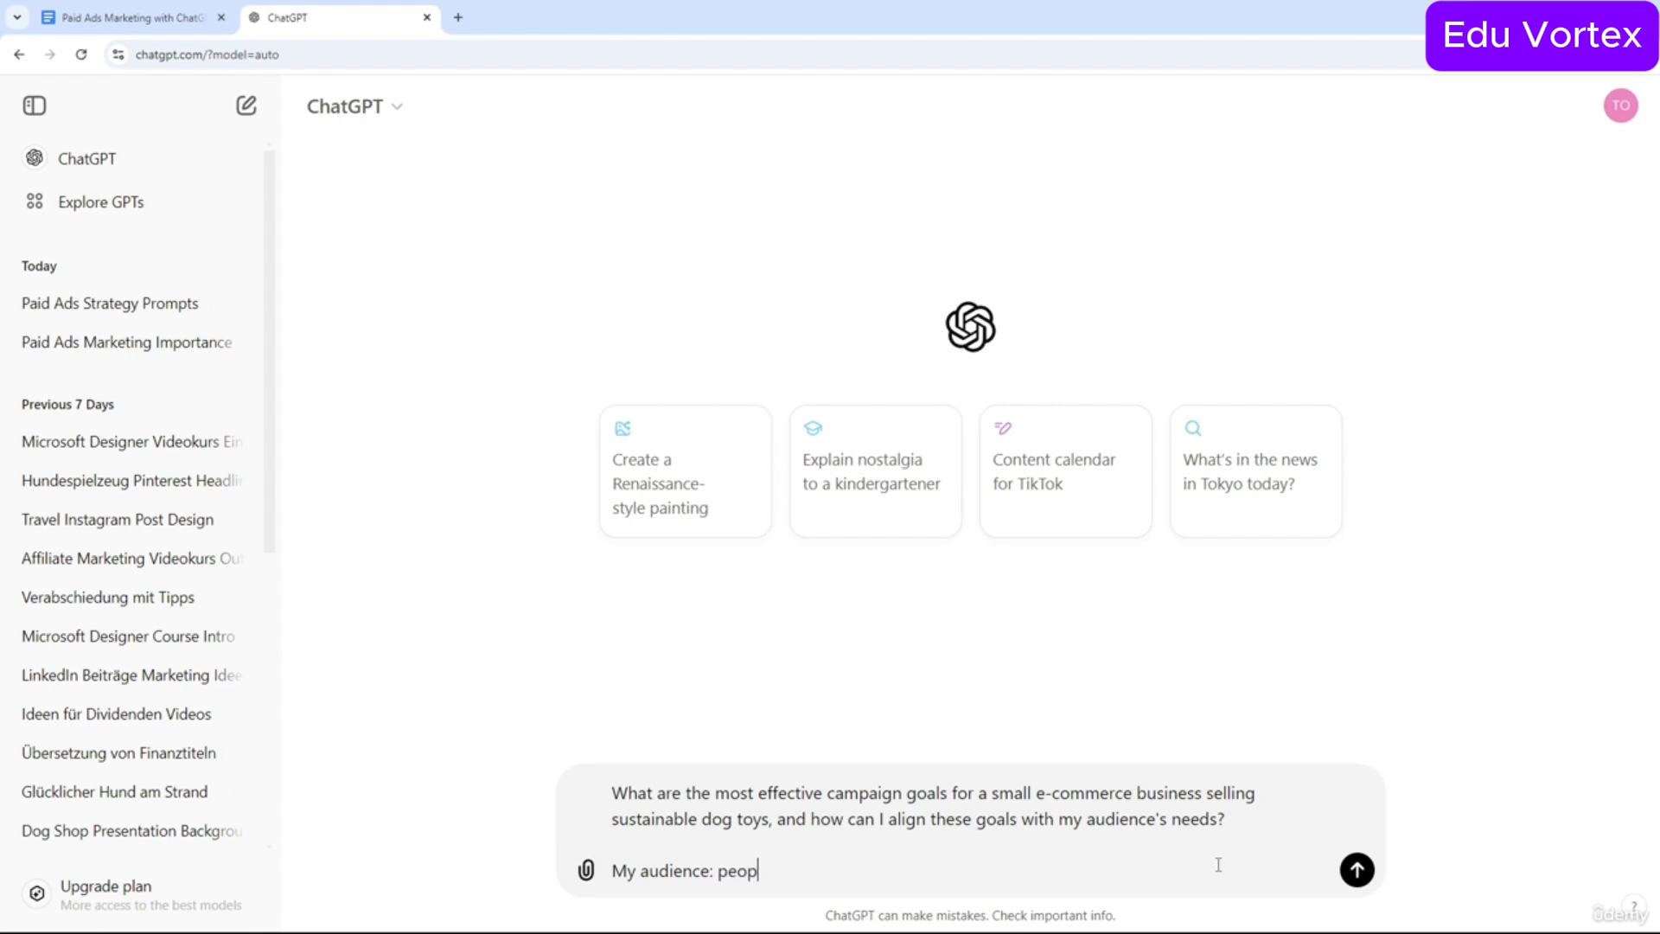
pyautogui.write('le with a dog, age 25-')
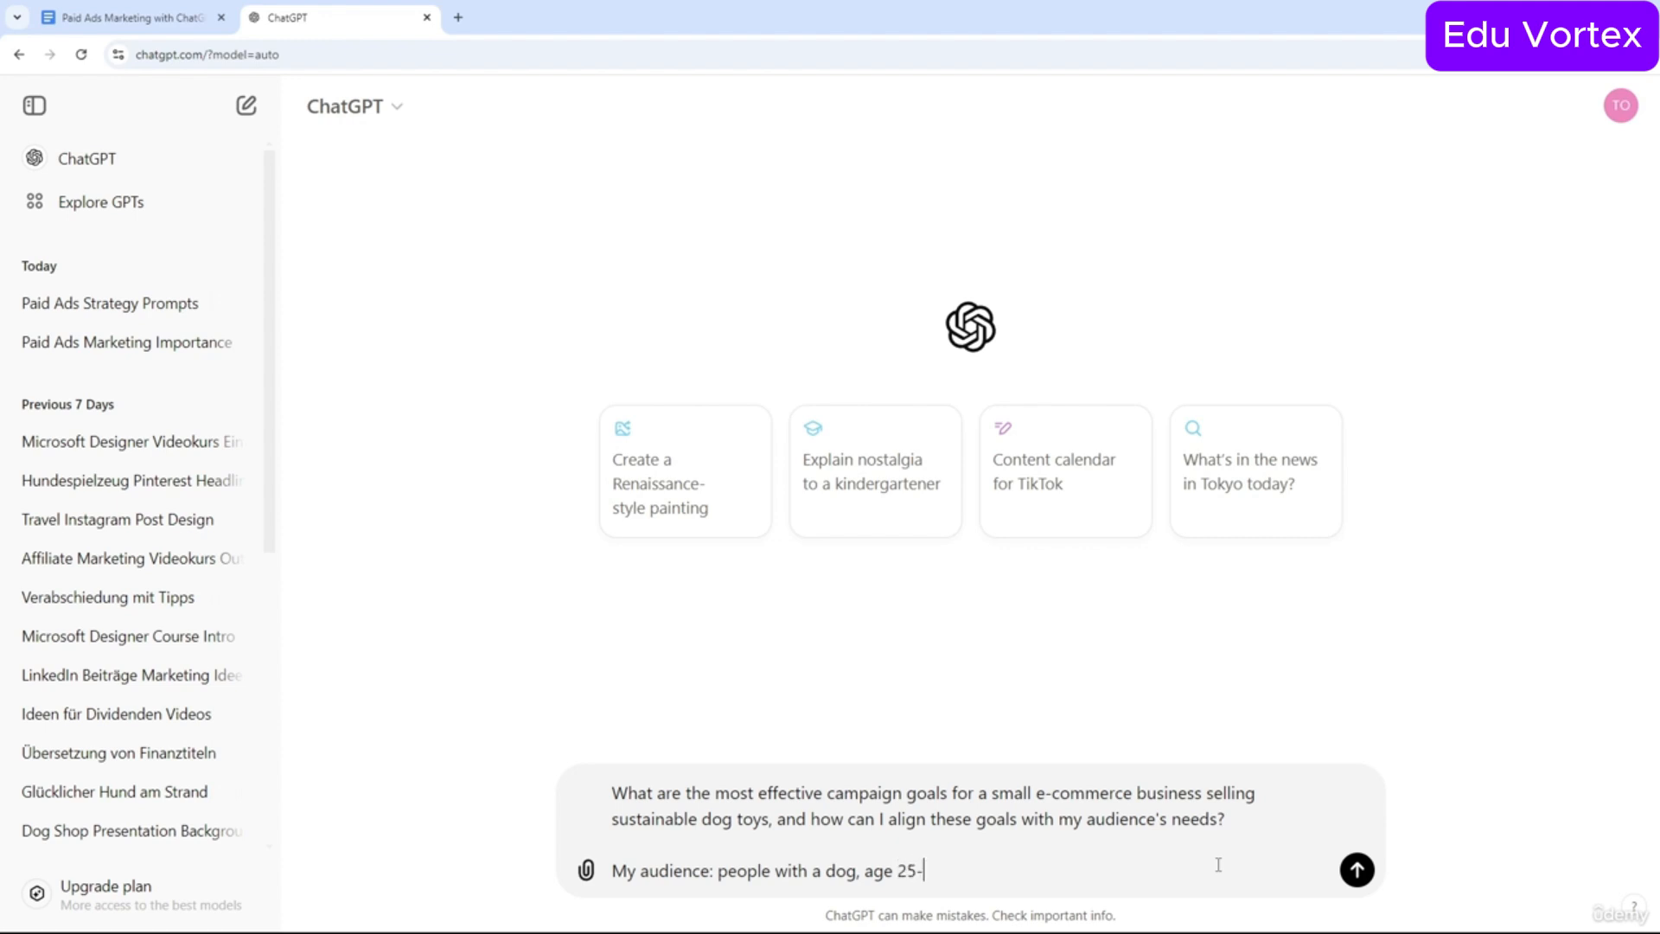
pyautogui.write('40')
pyautogui.write('living in germany')
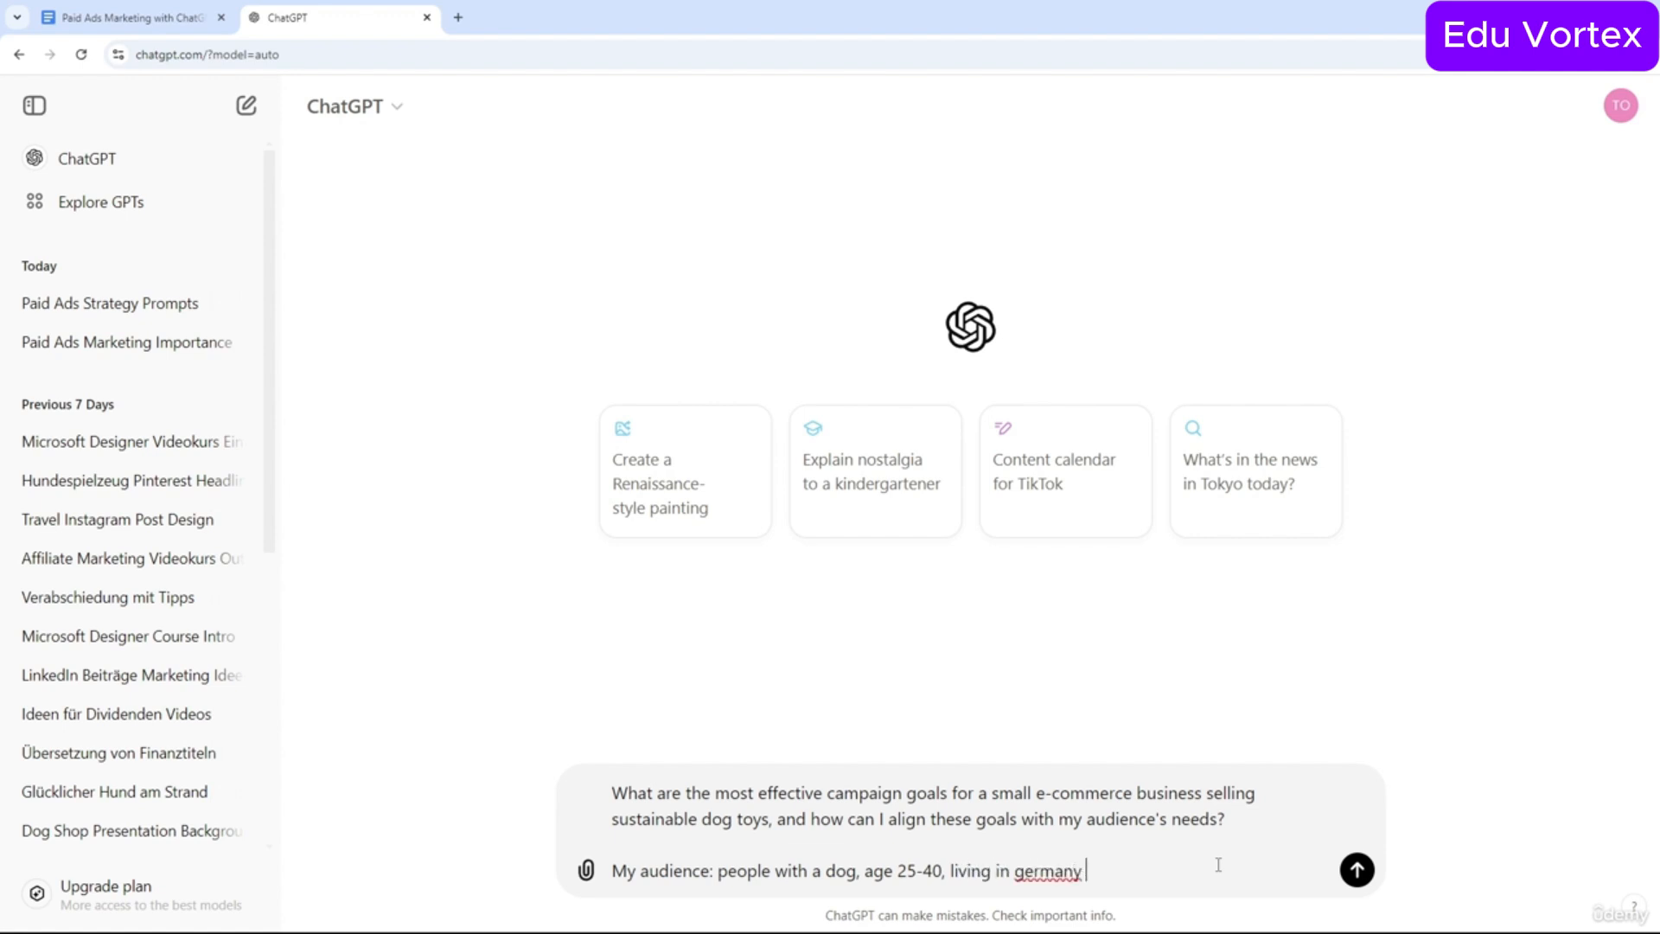
# Complete the audience description with "and austria, low budget segment, likes to be in nature" and send the prompt.
pyautogui.write(' and austri')
pyautogui.write('a')
pyautogui.write(',')
pyautogui.write('spain')
pyautogui.press('BackSpace')
pyautogui.press('BackSpace')
pyautogui.press('BackSpace')
pyautogui.press('BackSpace')
pyautogui.press('BackSpace')
pyautogui.write('low budget ')
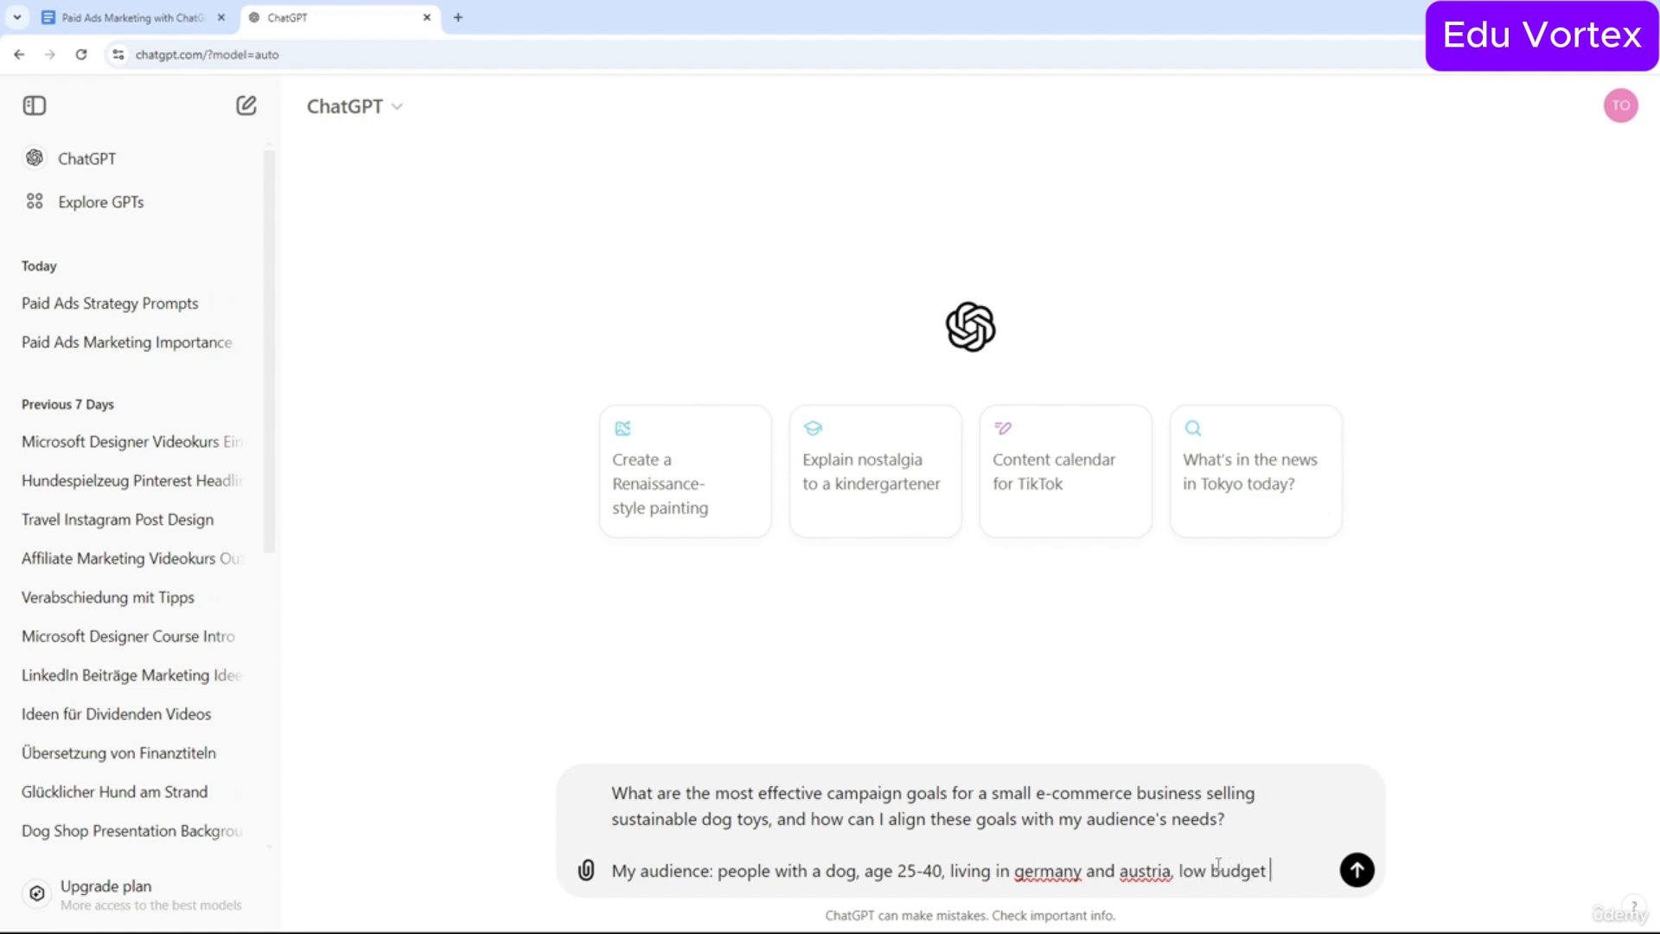
pyautogui.write('segment,')
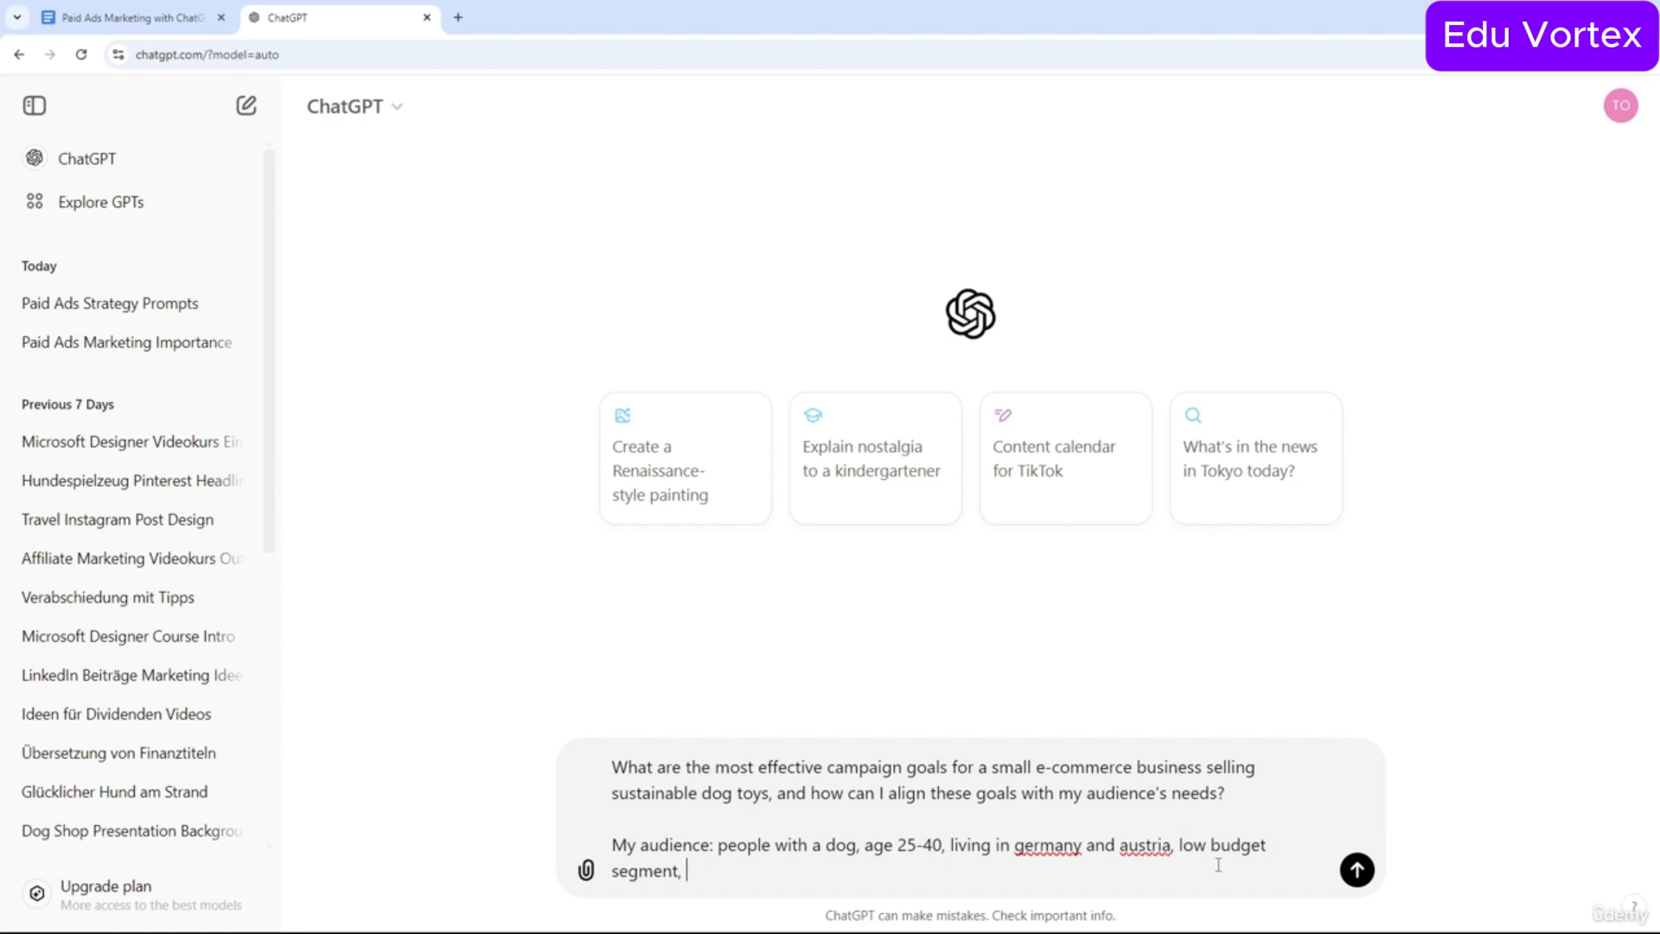
pyautogui.write('likes to be in nature')
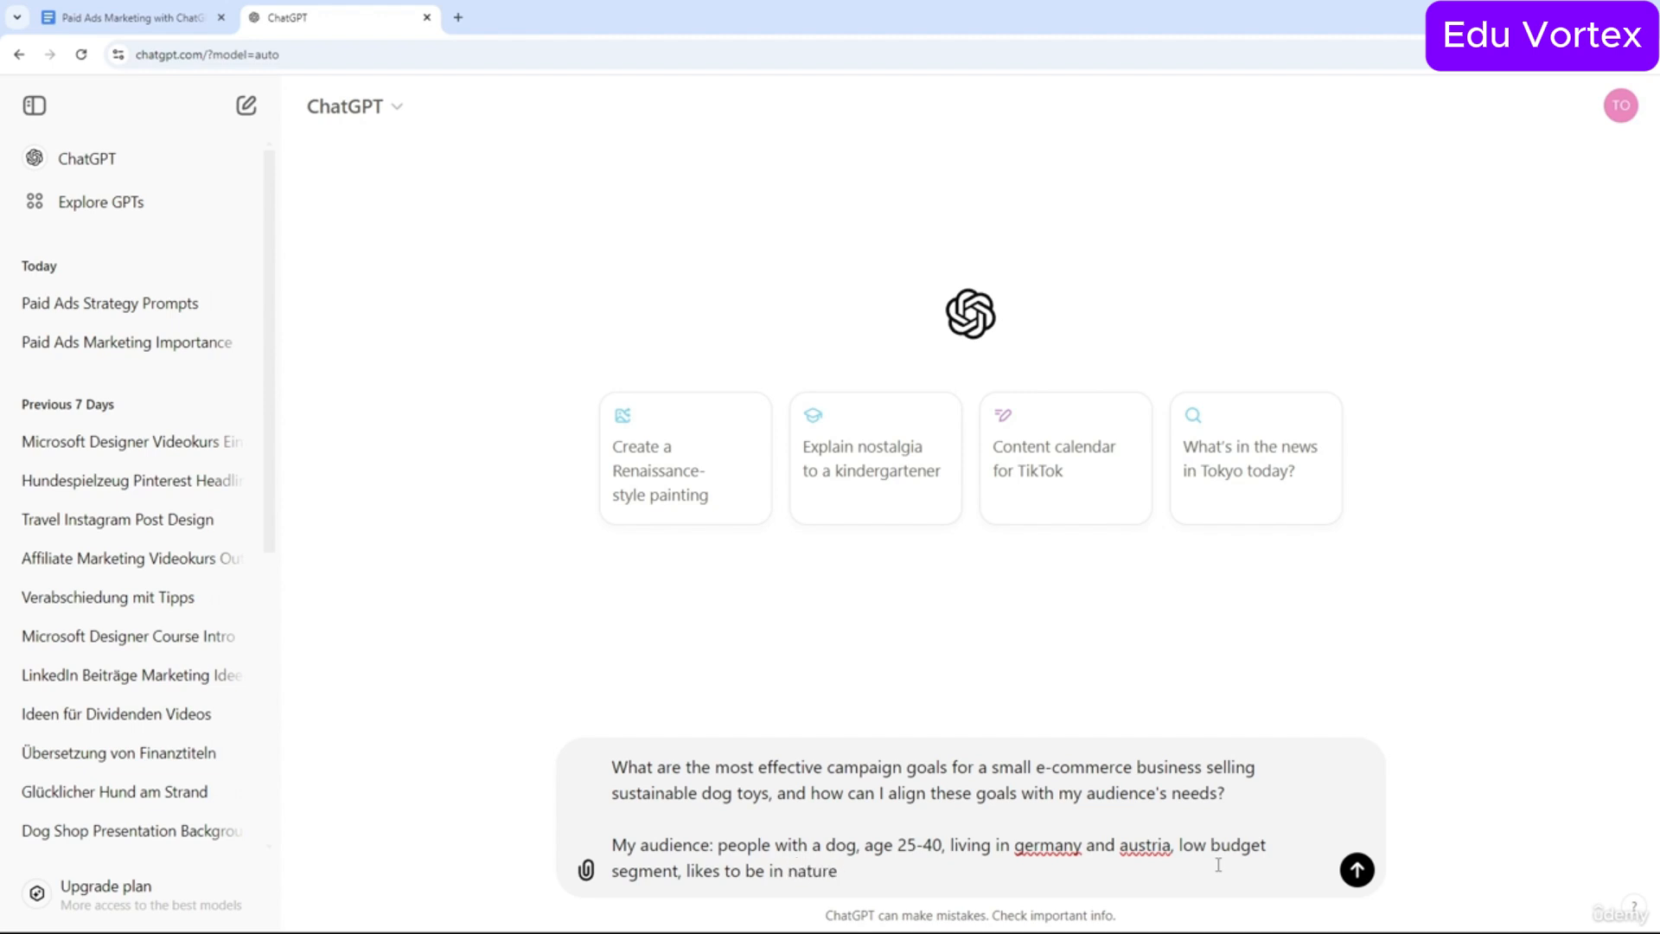
pyautogui.press('Return')
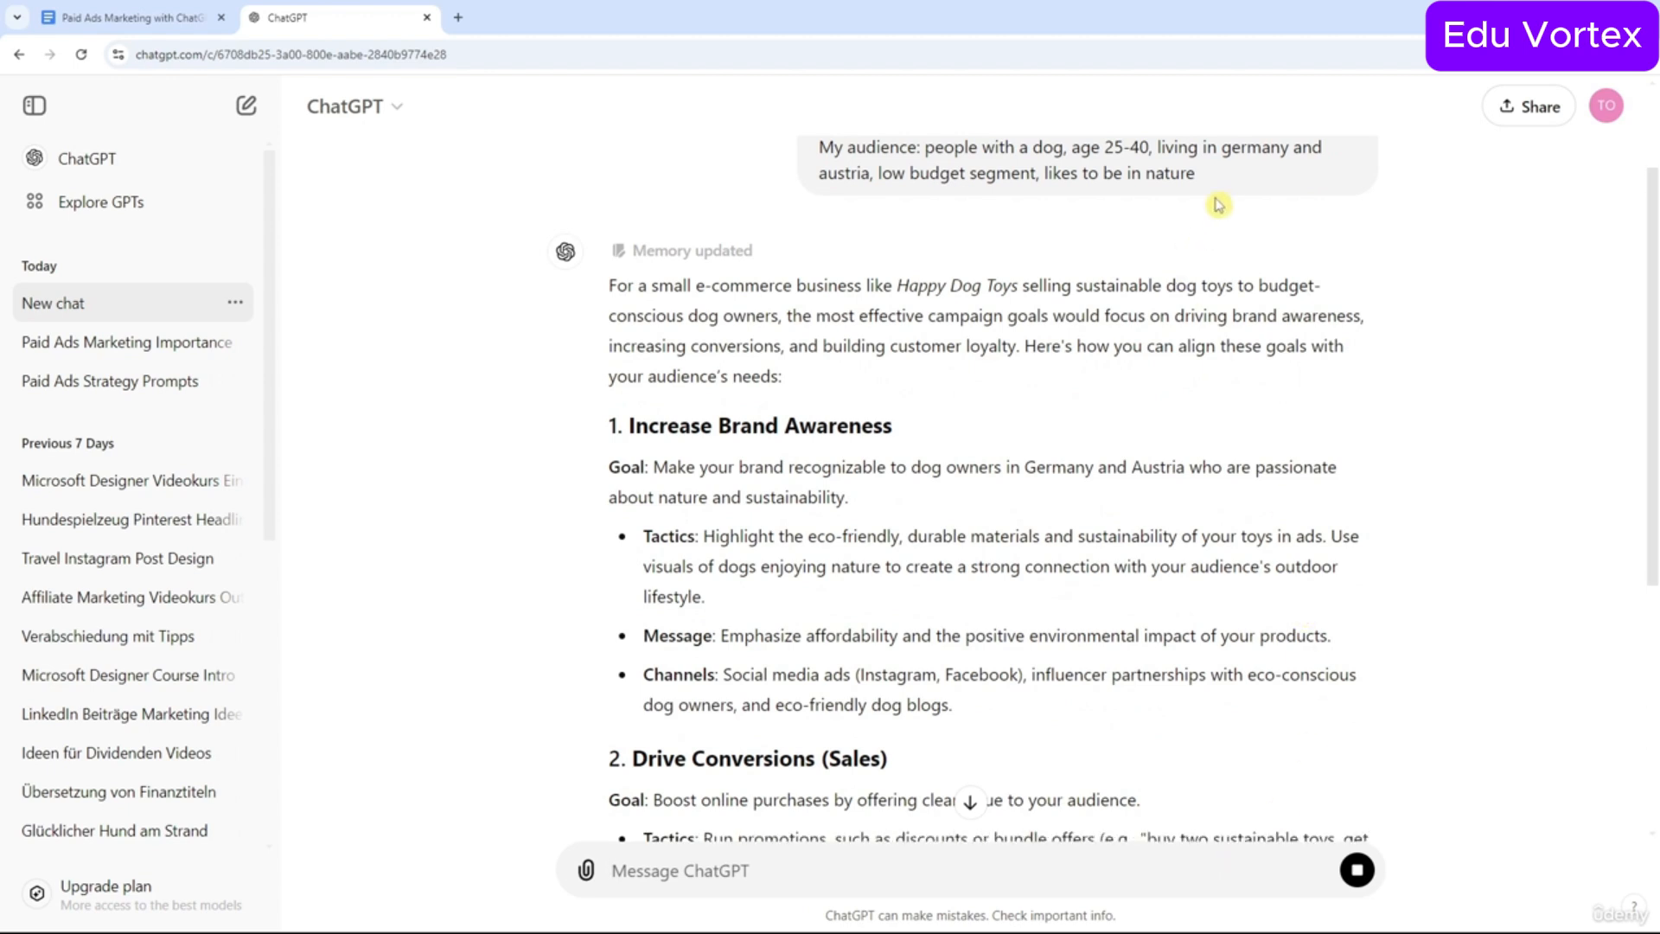
# Review the sent question and audience description, and read the answer's first campaign goal, Increase Brand Awareness.
pyautogui.moveTo(1215, 182); pyautogui.dragTo(926, 148)
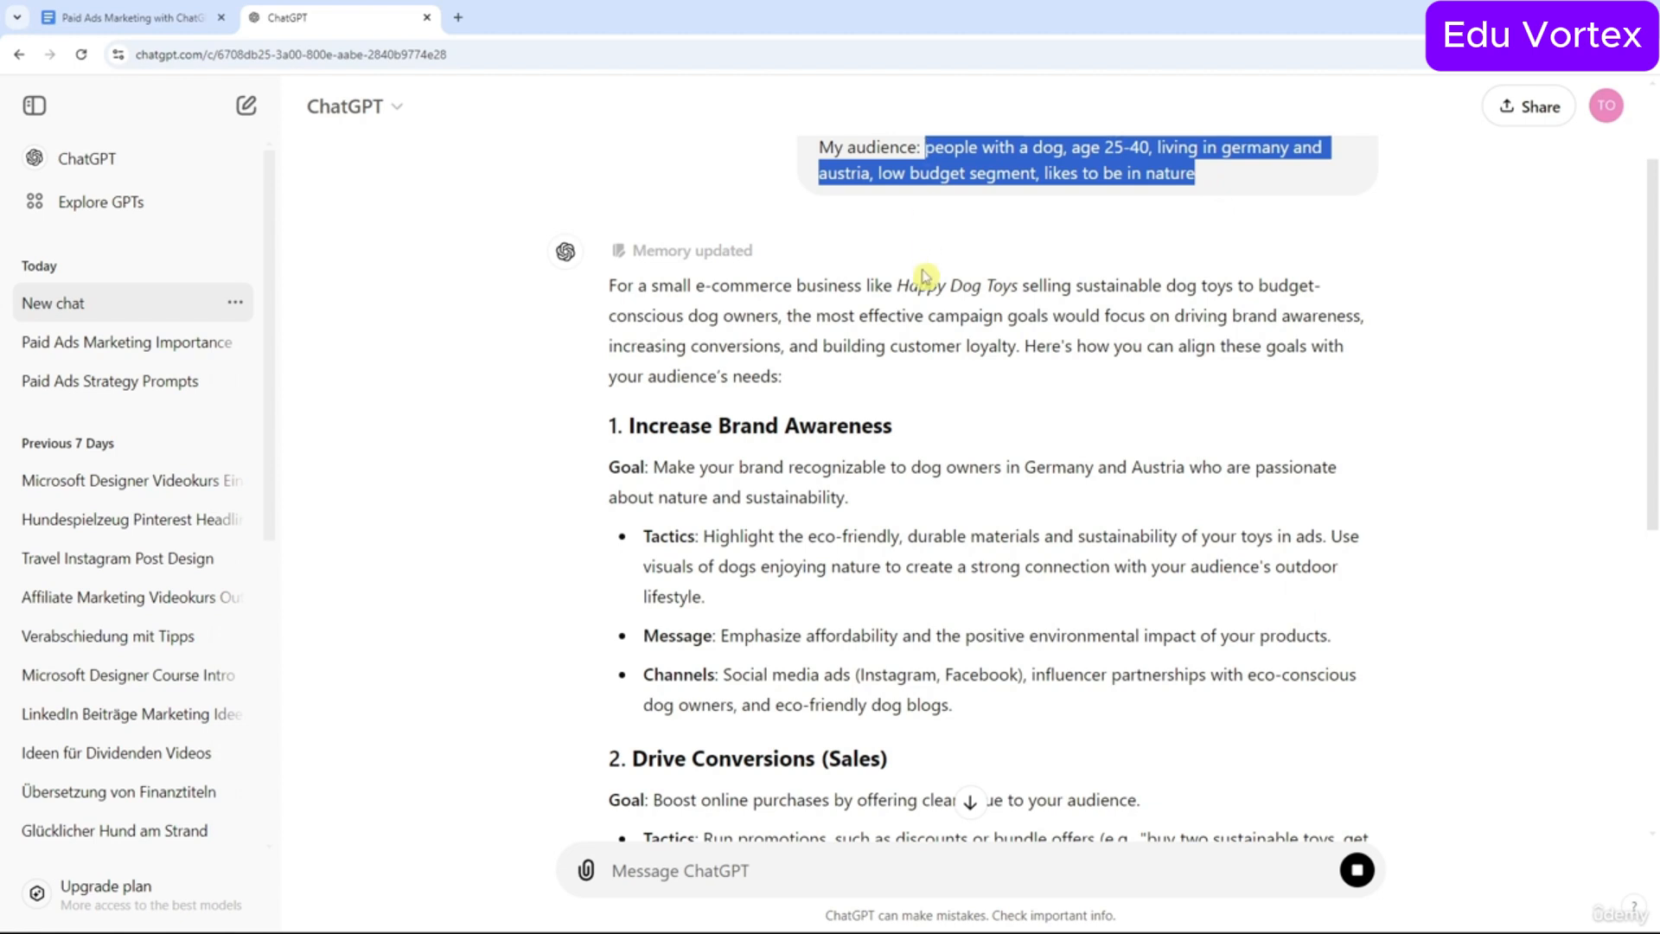
pyautogui.scroll(2, 934, 312)
pyautogui.click(882, 220)
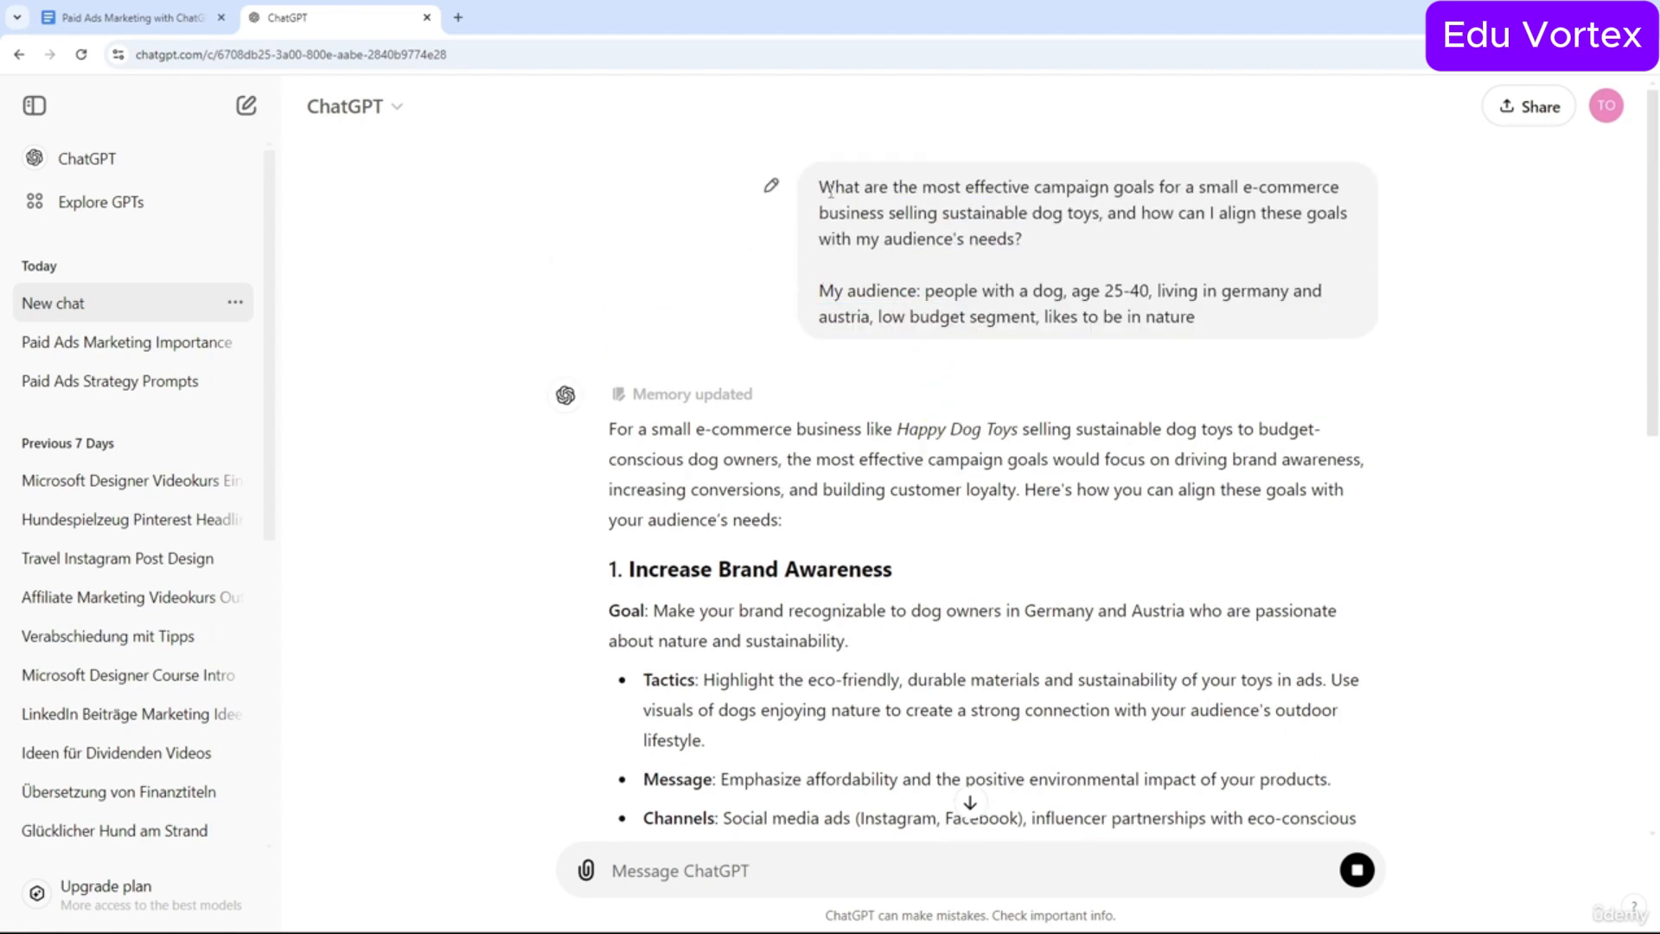
pyautogui.moveTo(828, 189); pyautogui.dragTo(1025, 241)
pyautogui.click(1025, 240)
pyautogui.scroll(-1, 1044, 304)
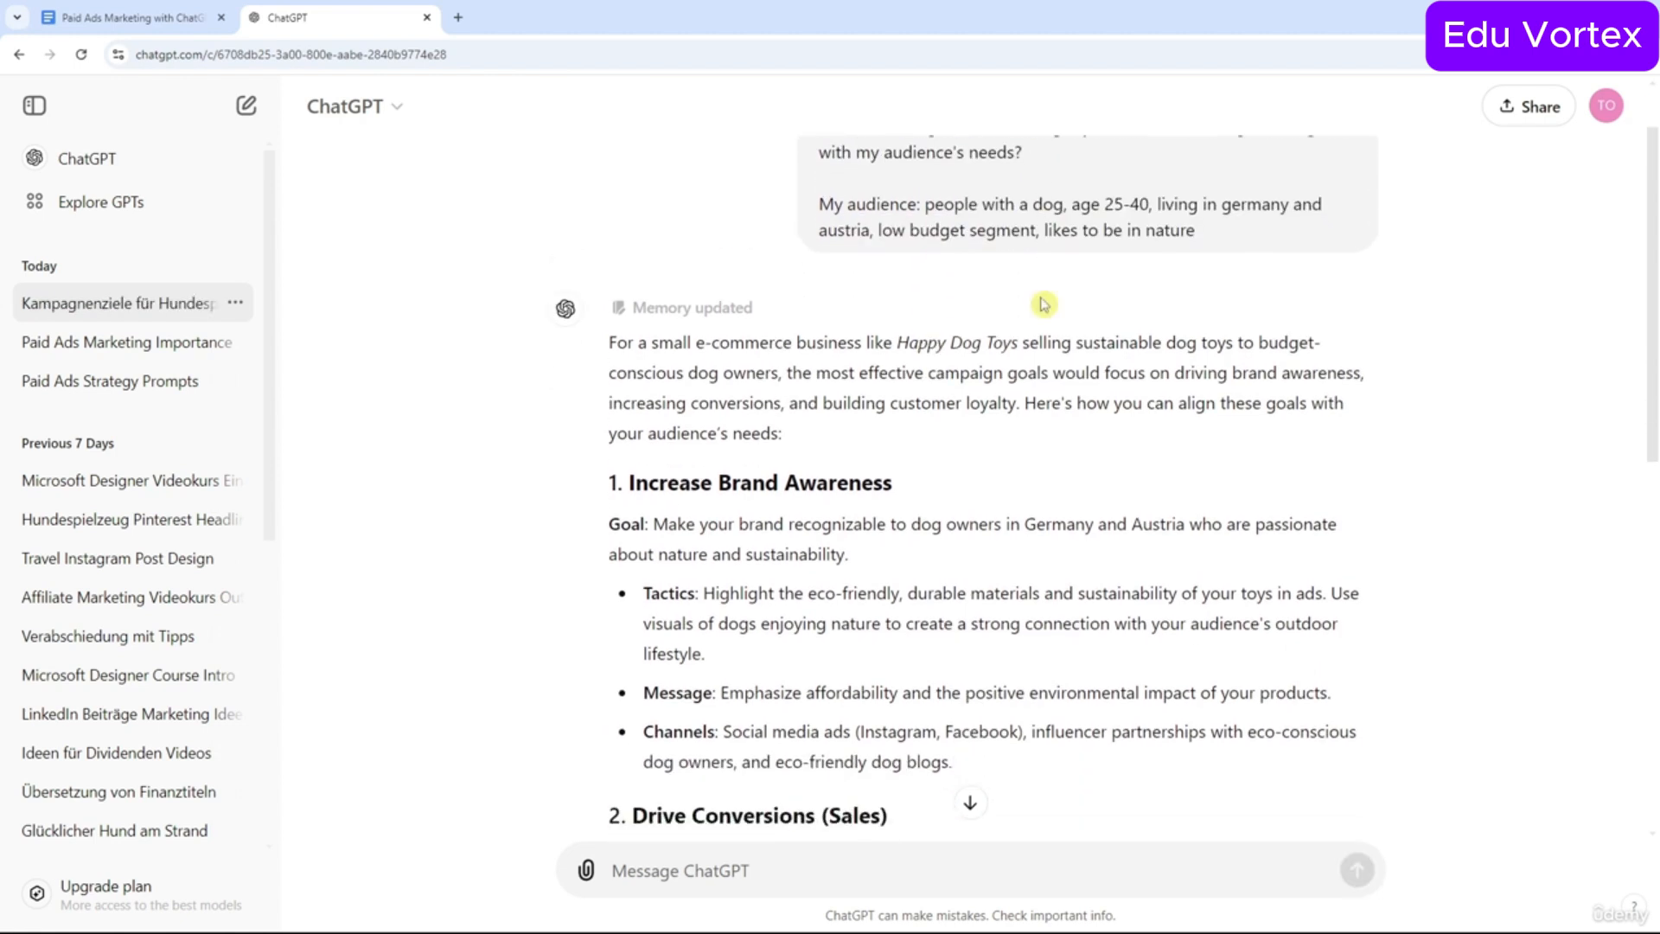
pyautogui.scroll(-2, 1044, 304)
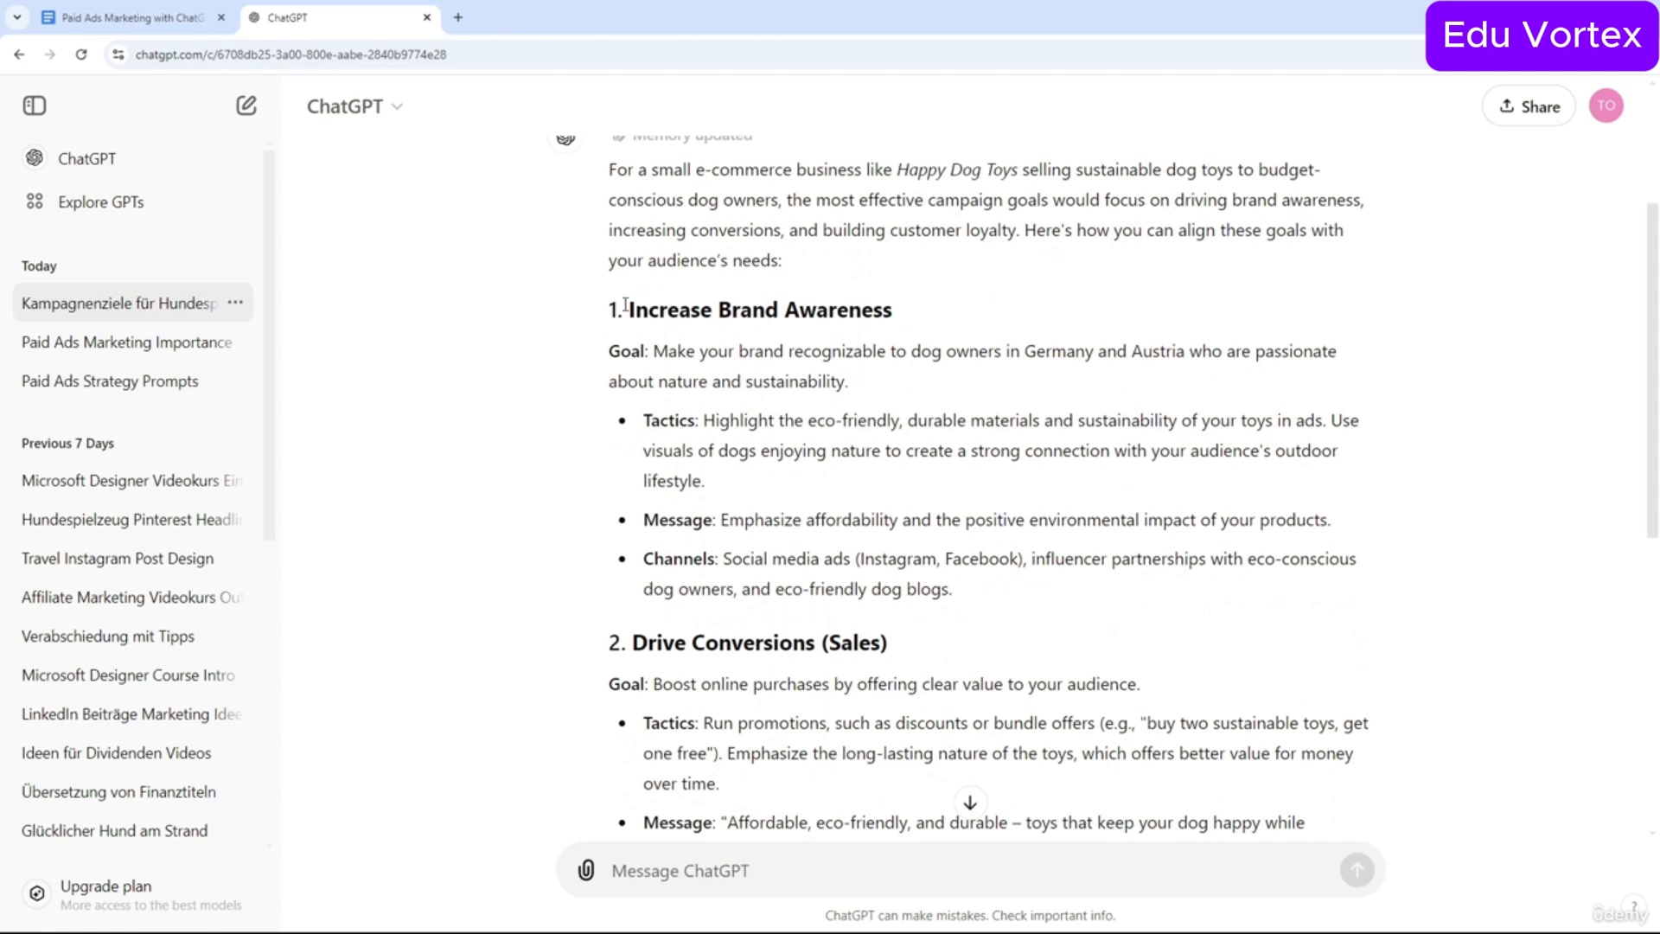
pyautogui.moveTo(625, 305); pyautogui.dragTo(894, 315)
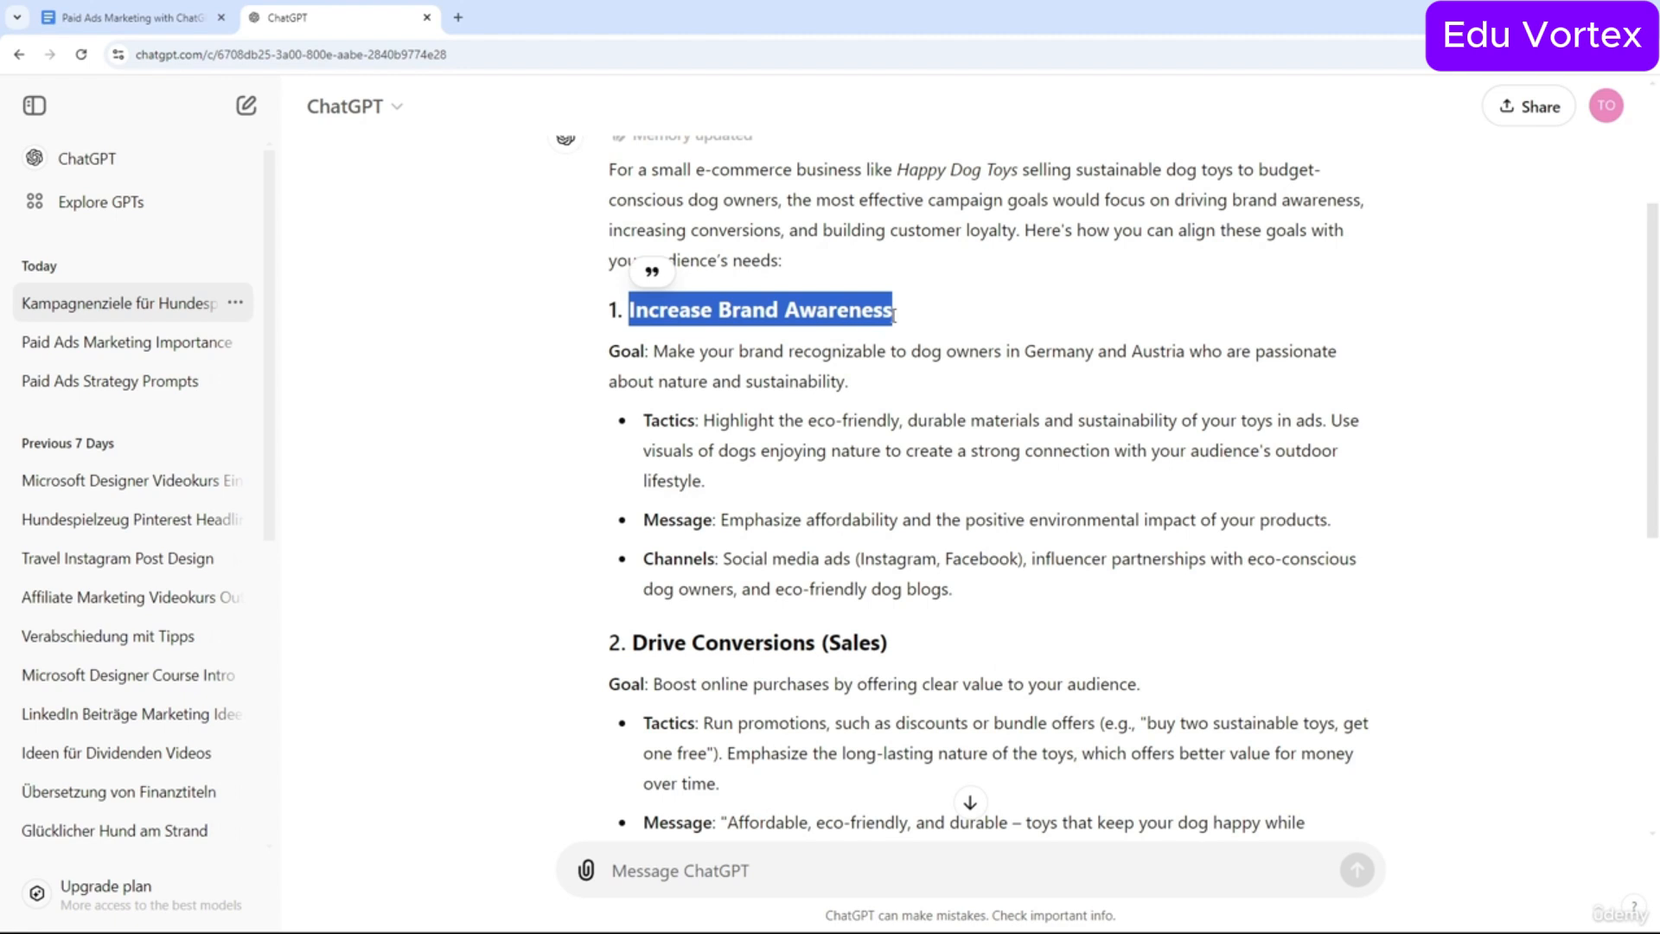
pyautogui.moveTo(1066, 347); pyautogui.dragTo(1286, 380)
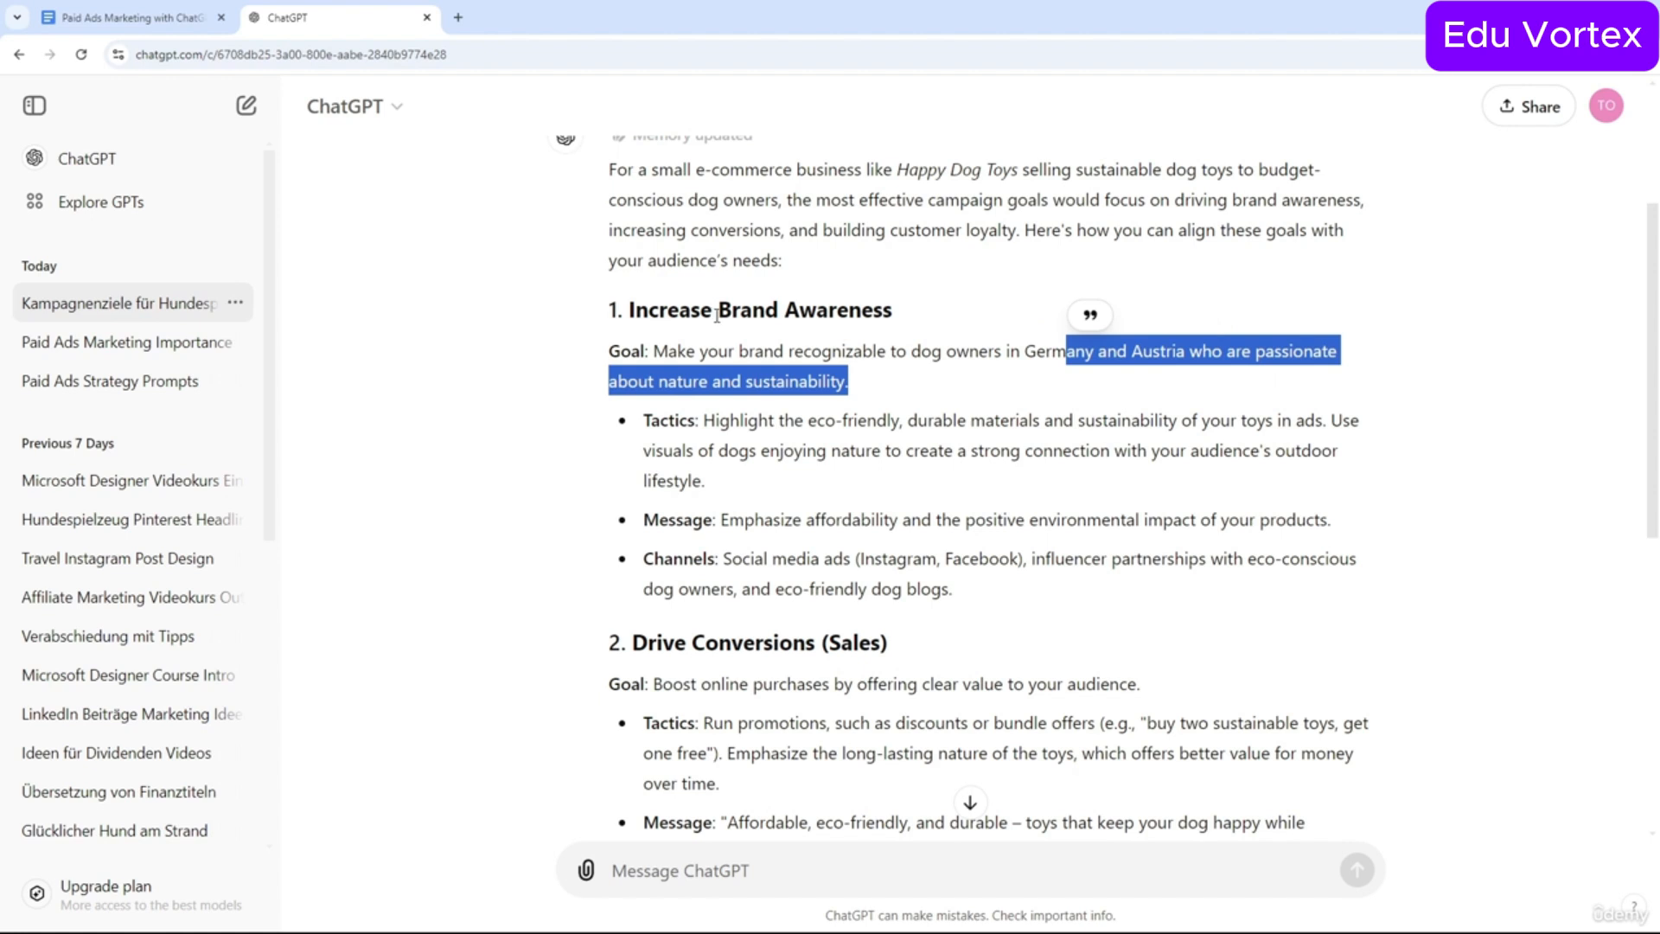
# Examine the Increase Brand Awareness tactics and message, comparing the affordability emphasis with the low budget segment in the sent audience description.
pyautogui.moveTo(717, 316); pyautogui.dragTo(894, 316)
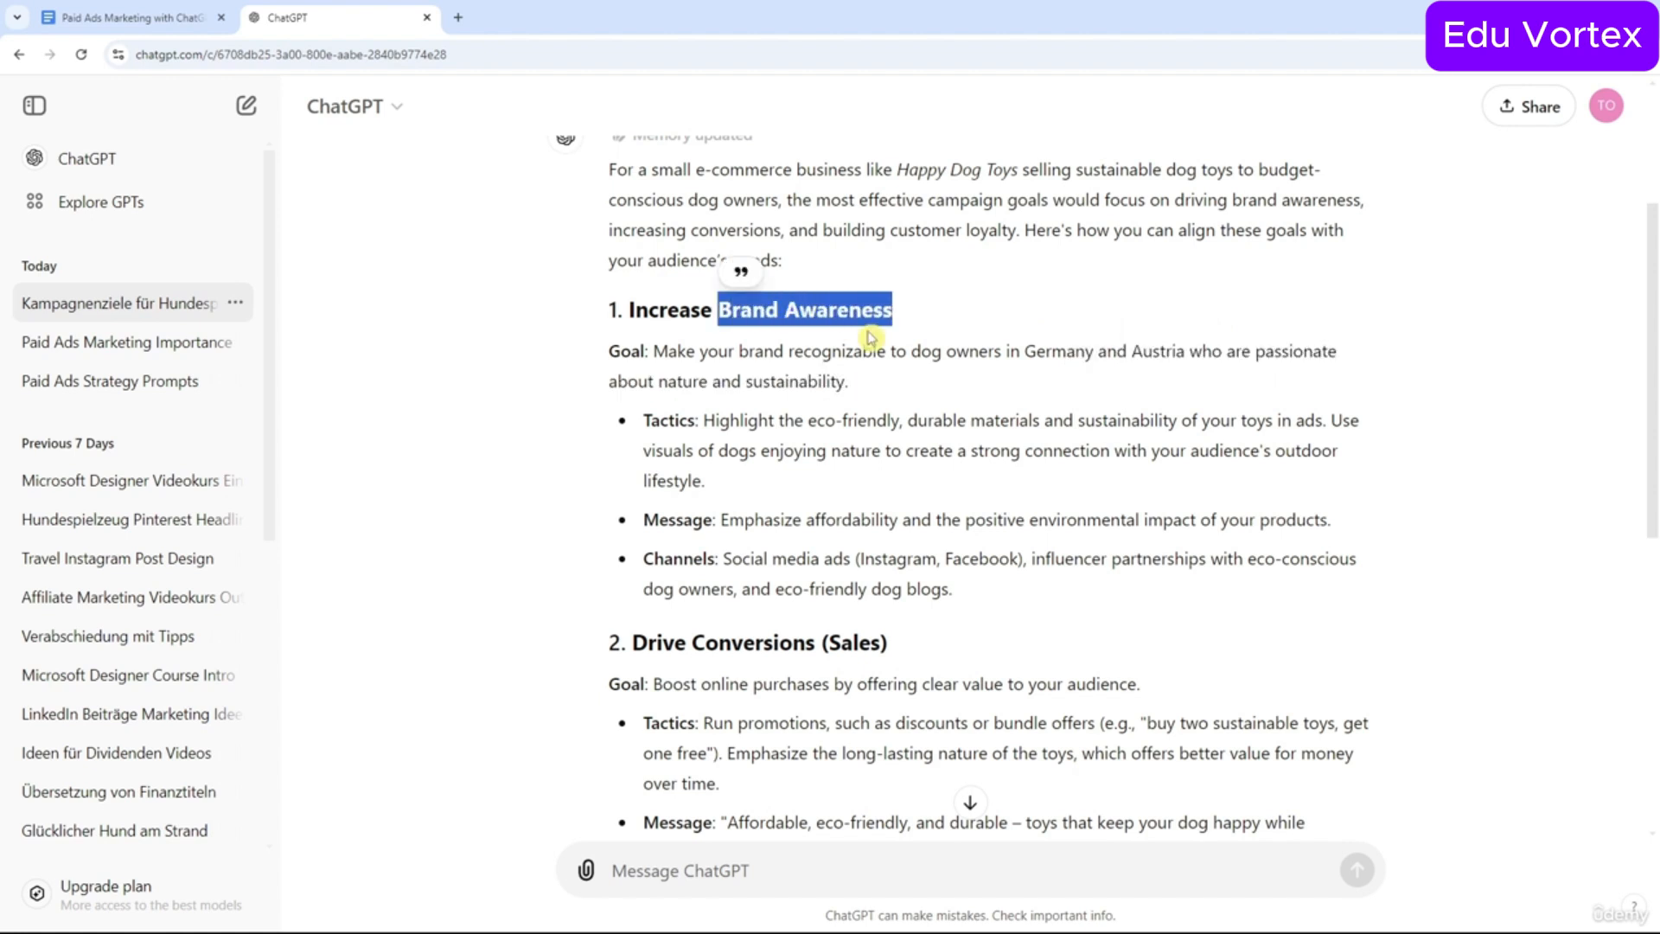
pyautogui.scroll(-2, 871, 337)
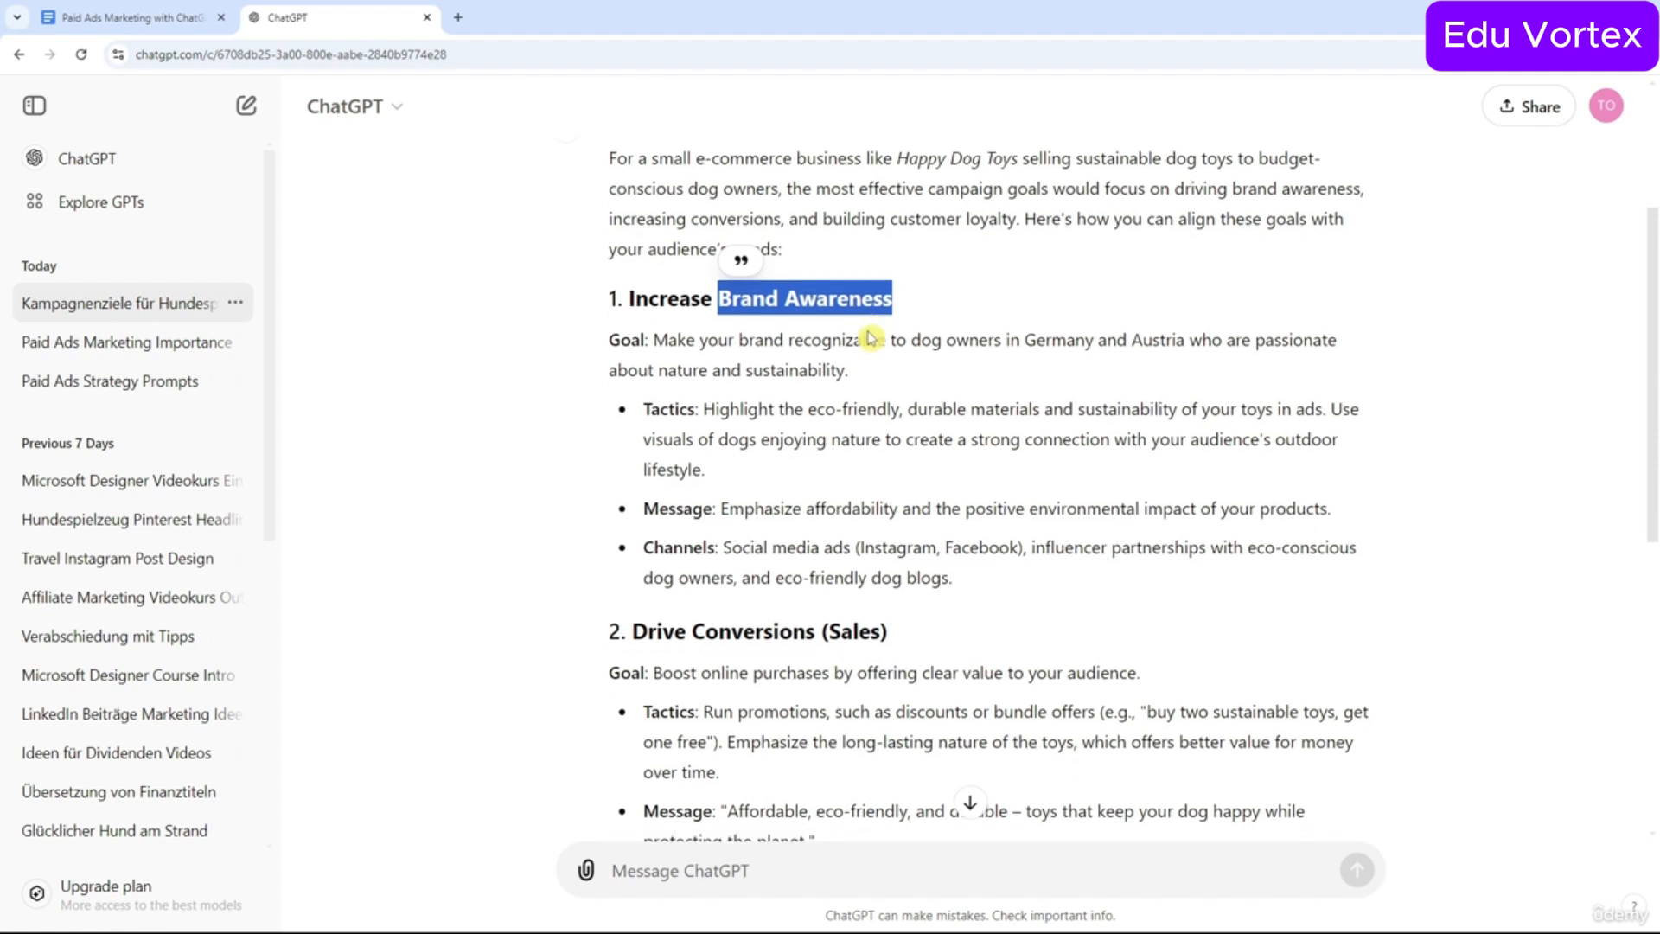
pyautogui.moveTo(889, 471); pyautogui.dragTo(692, 471)
pyautogui.scroll(2, 699, 449)
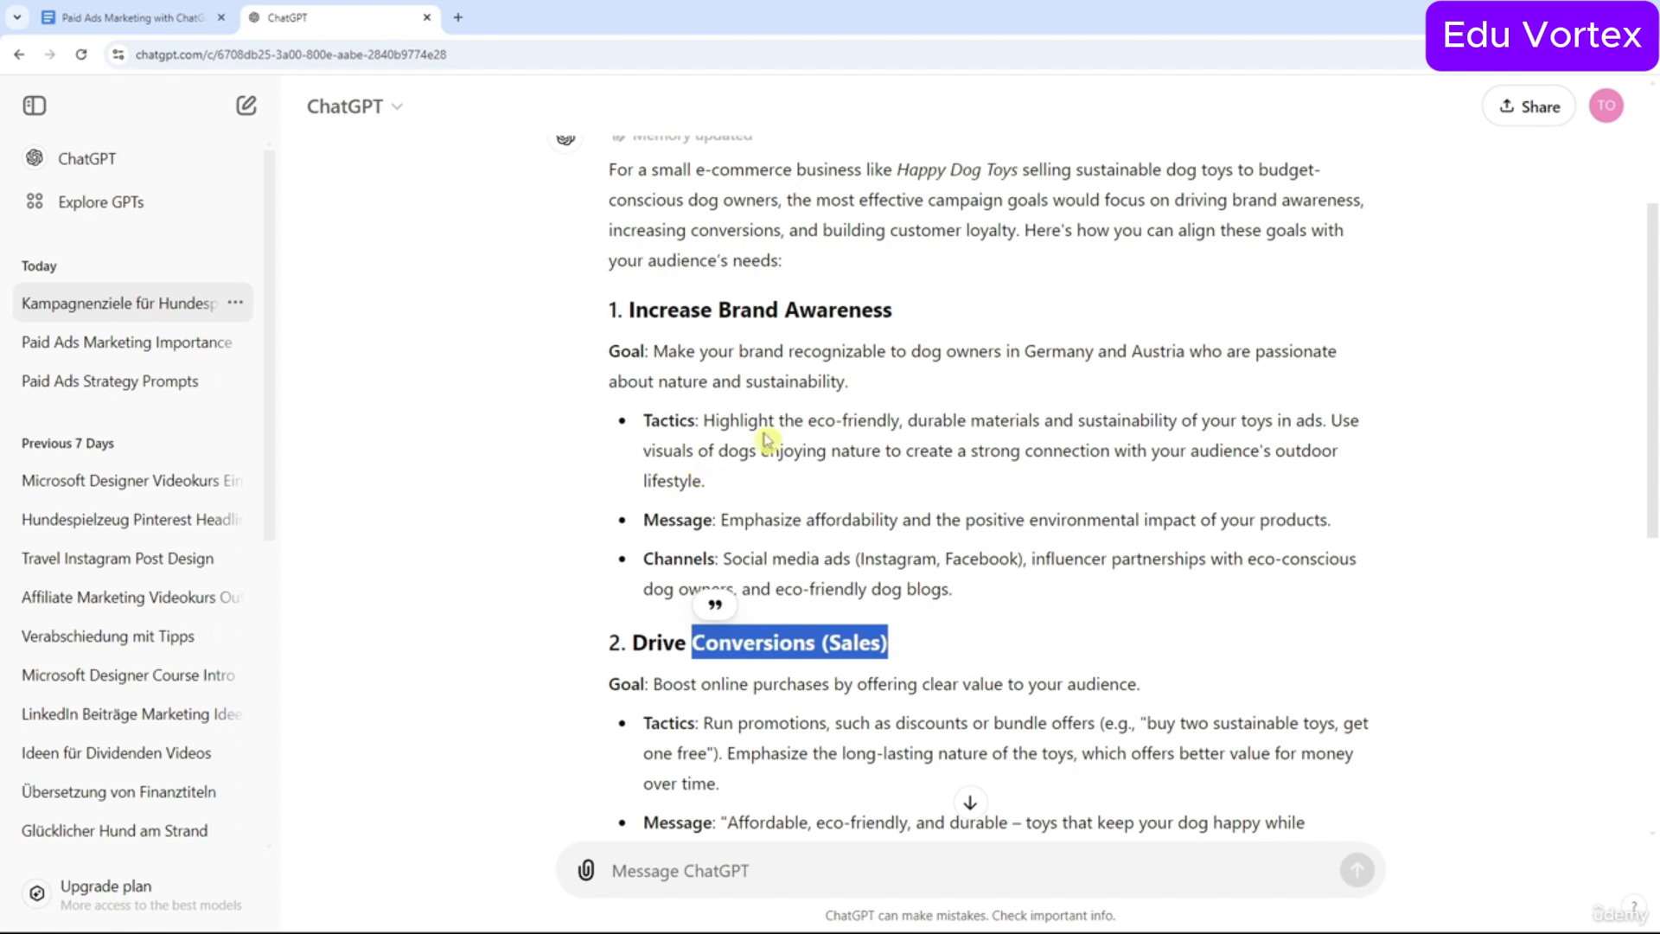
pyautogui.click(929, 428)
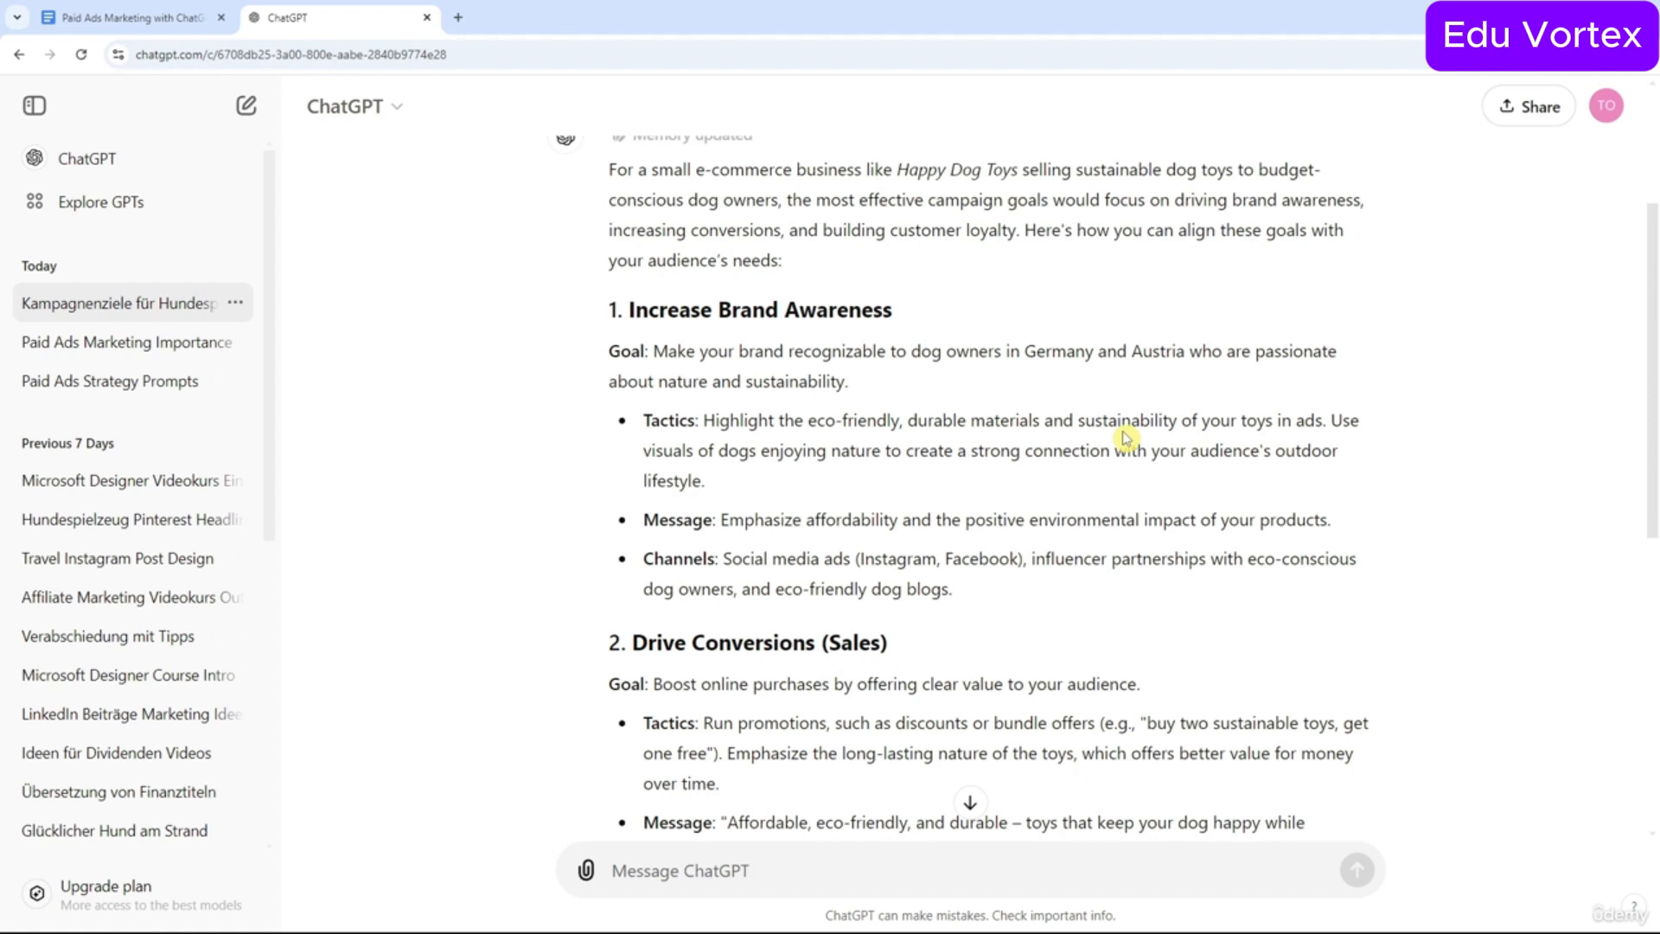
pyautogui.moveTo(643, 450); pyautogui.dragTo(880, 453)
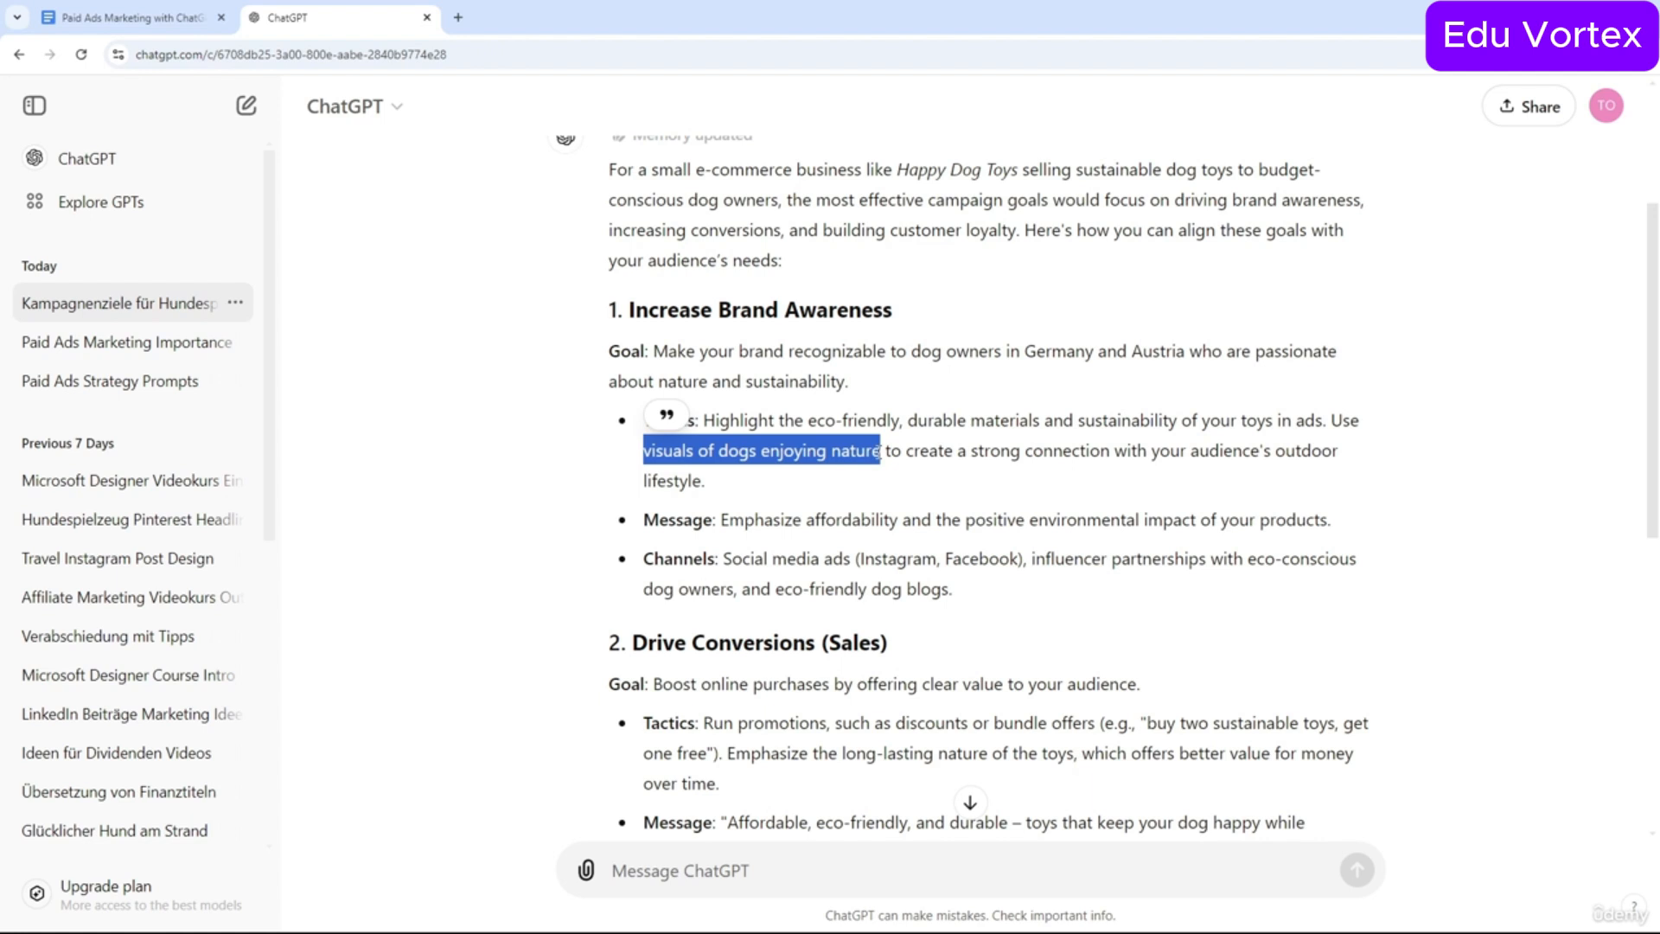
pyautogui.scroll(-1, 1271, 499)
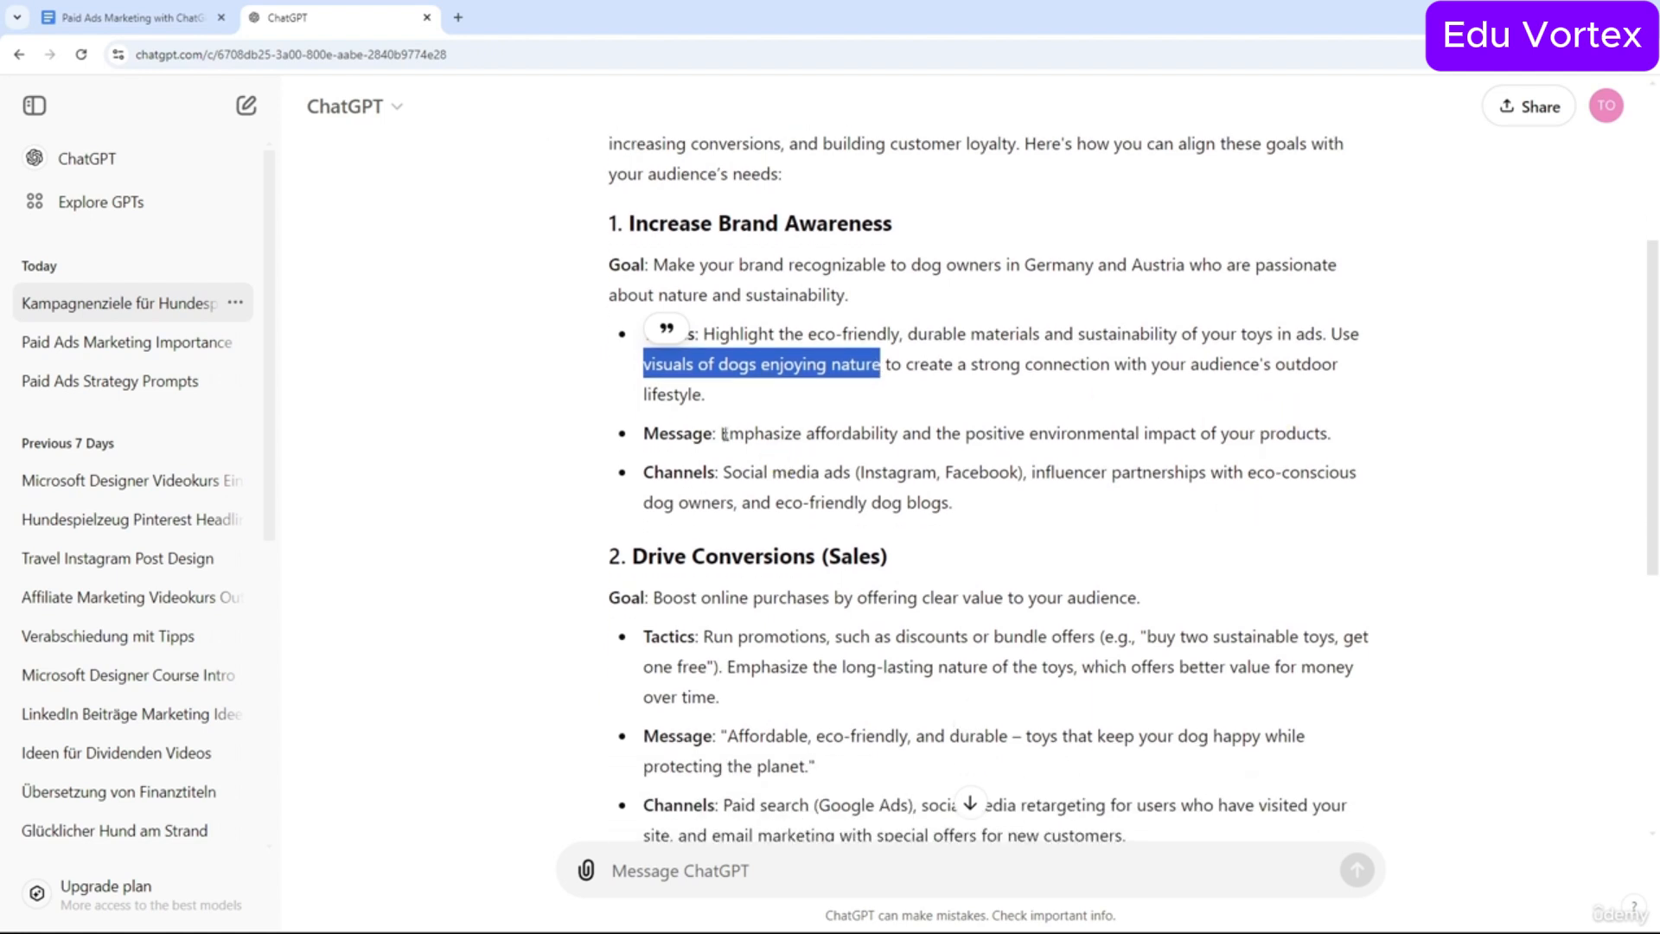
pyautogui.moveTo(718, 434); pyautogui.dragTo(1221, 434)
pyautogui.click(1210, 443)
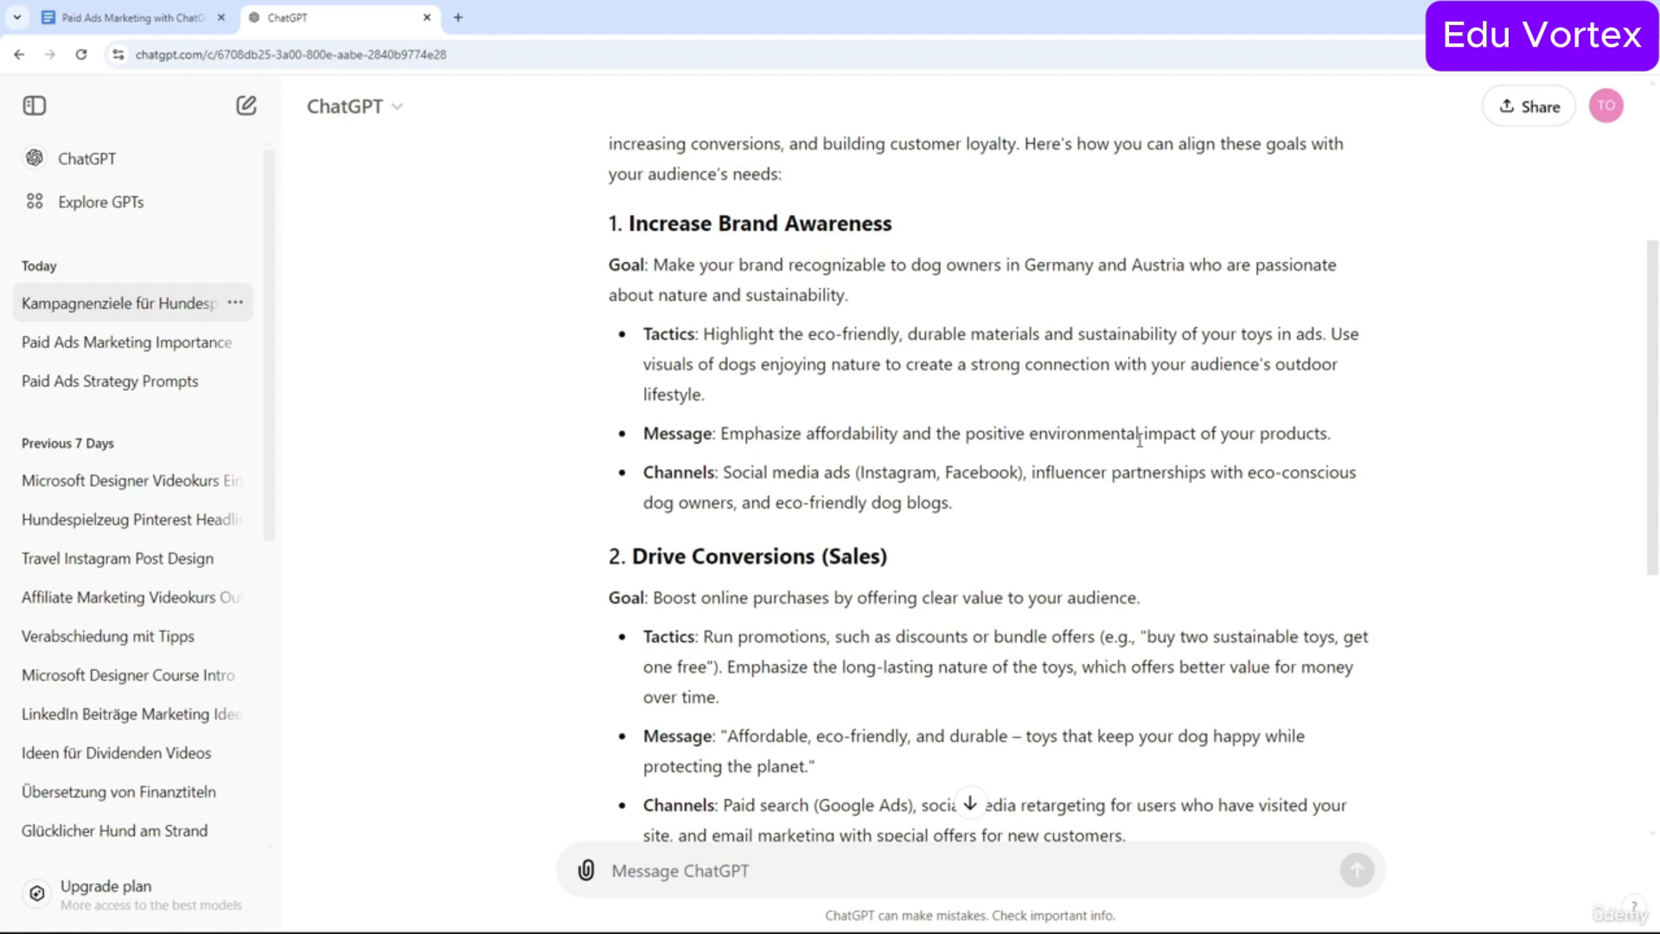
pyautogui.moveTo(806, 434); pyautogui.dragTo(900, 435)
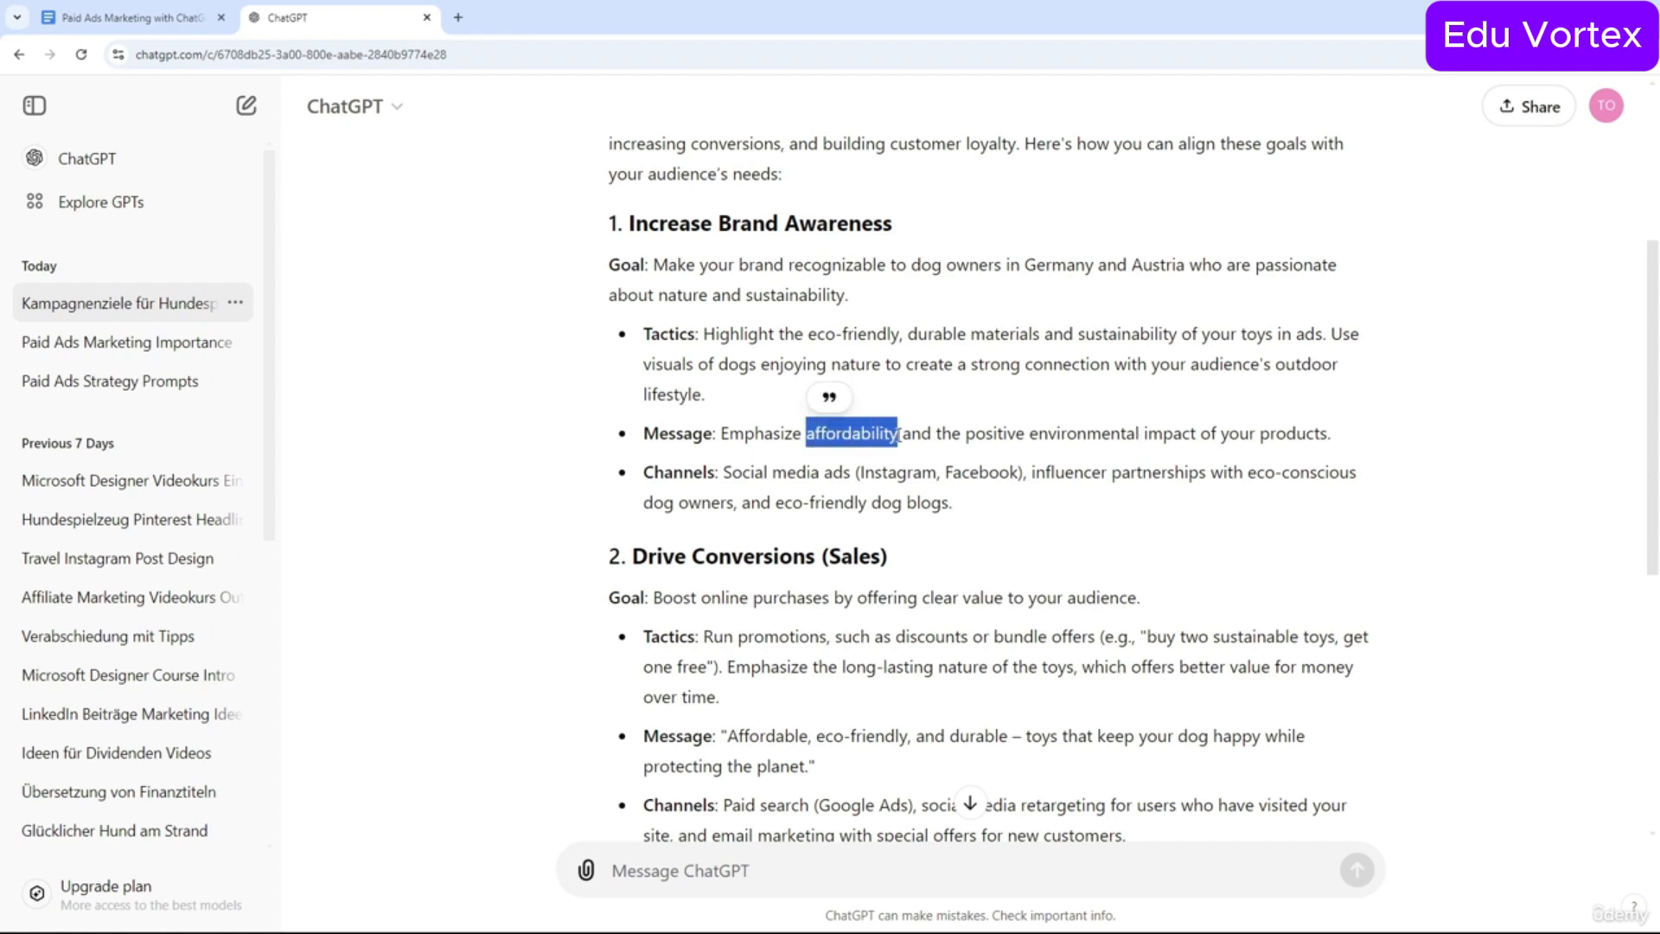
pyautogui.scroll(4, 1032, 362)
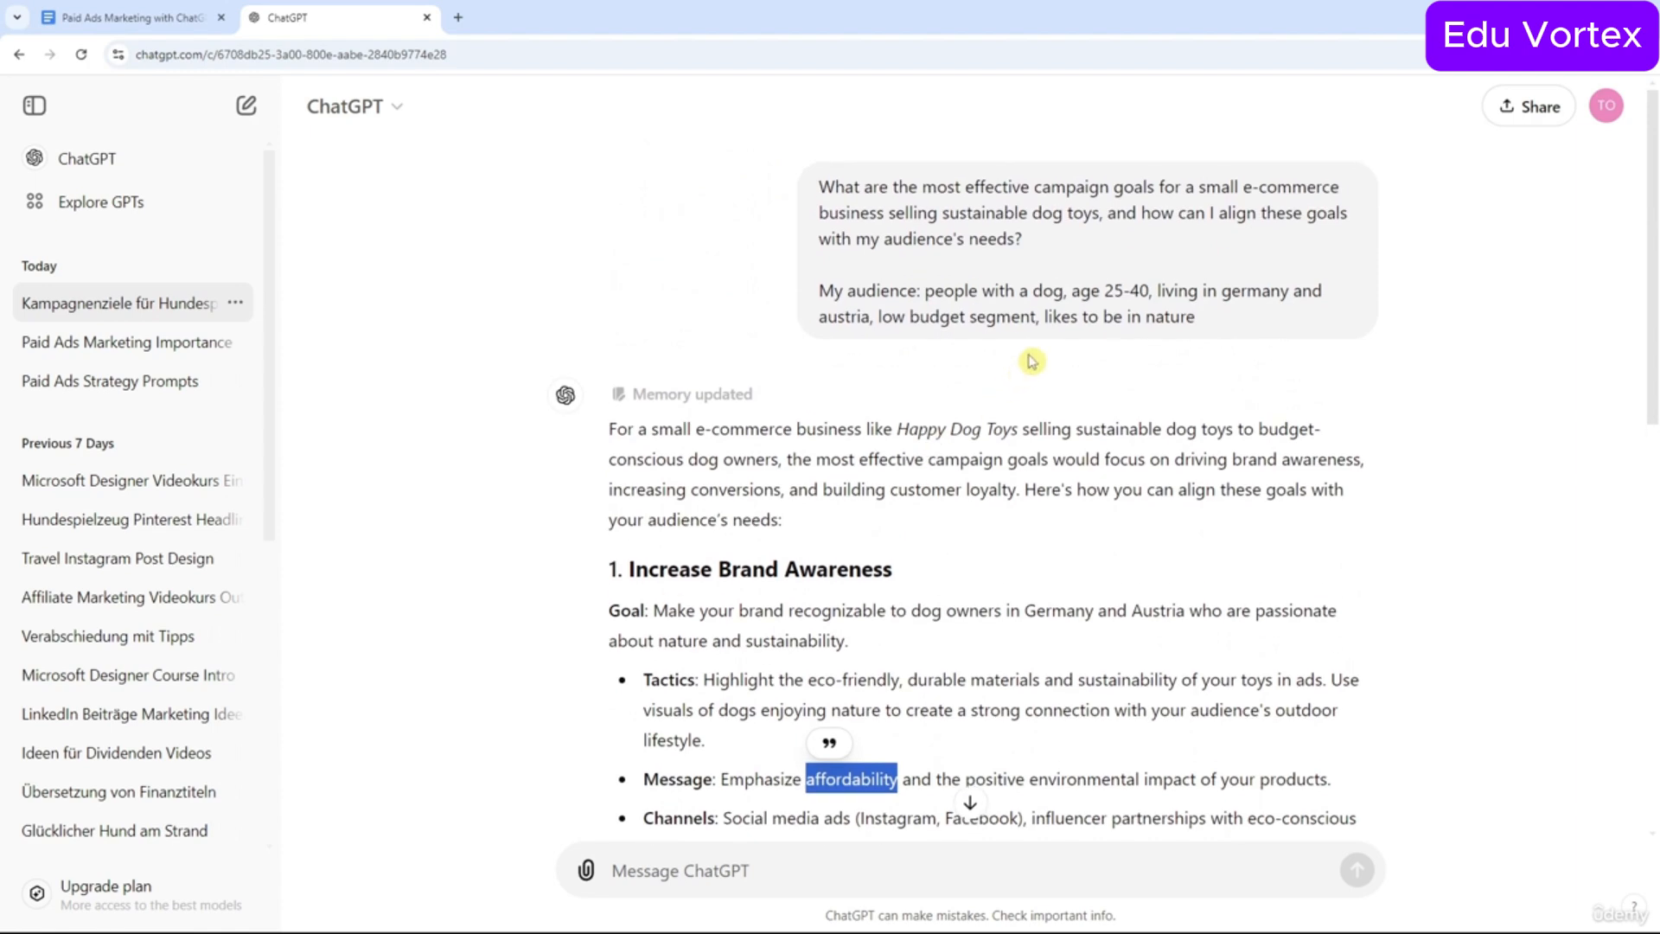
pyautogui.moveTo(879, 317); pyautogui.dragTo(1037, 333)
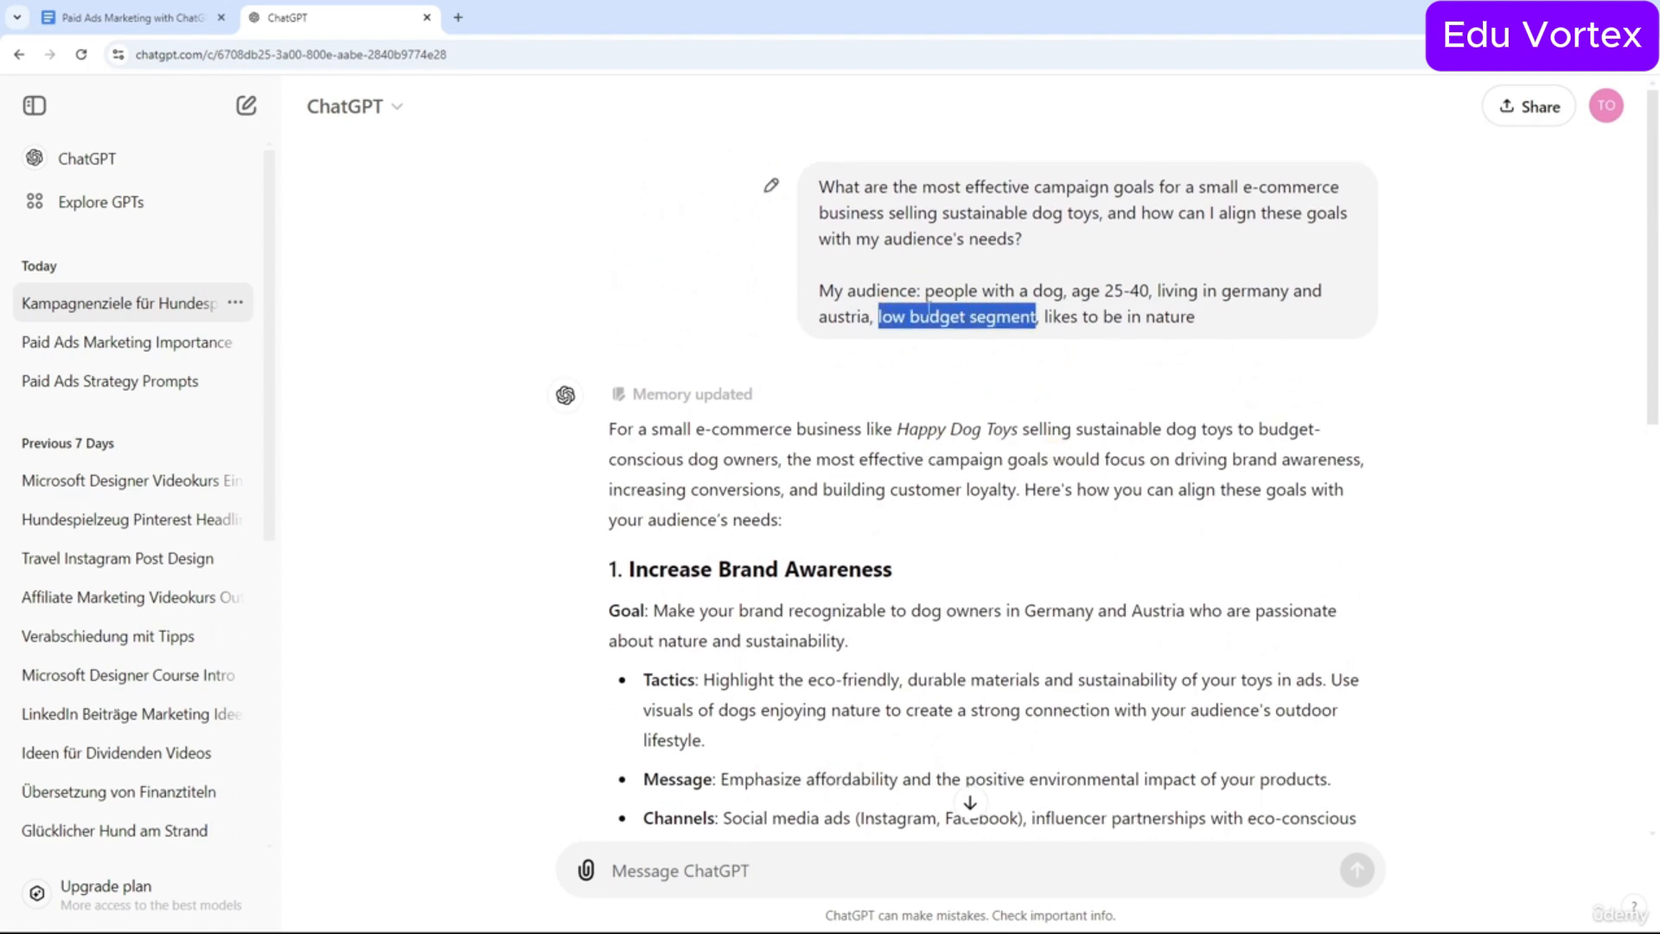
pyautogui.scroll(-4, 985, 320)
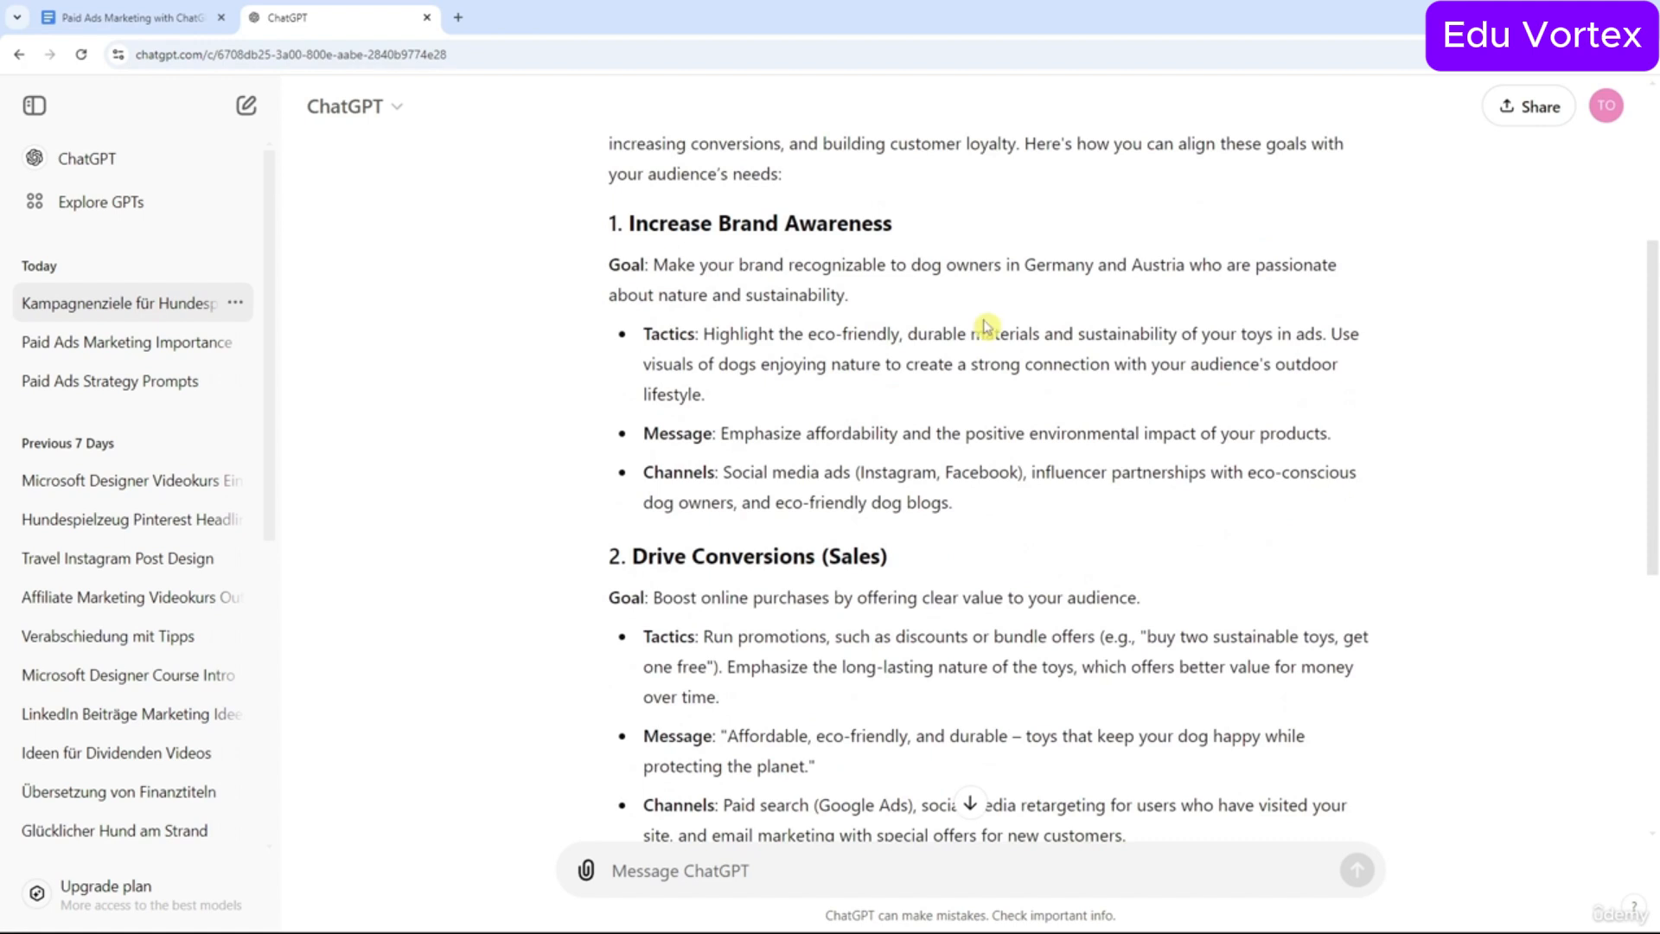
# Check the social media channels suggested for brand awareness against the 25-40 age range in the audience description.
pyautogui.scroll(-1, 986, 325)
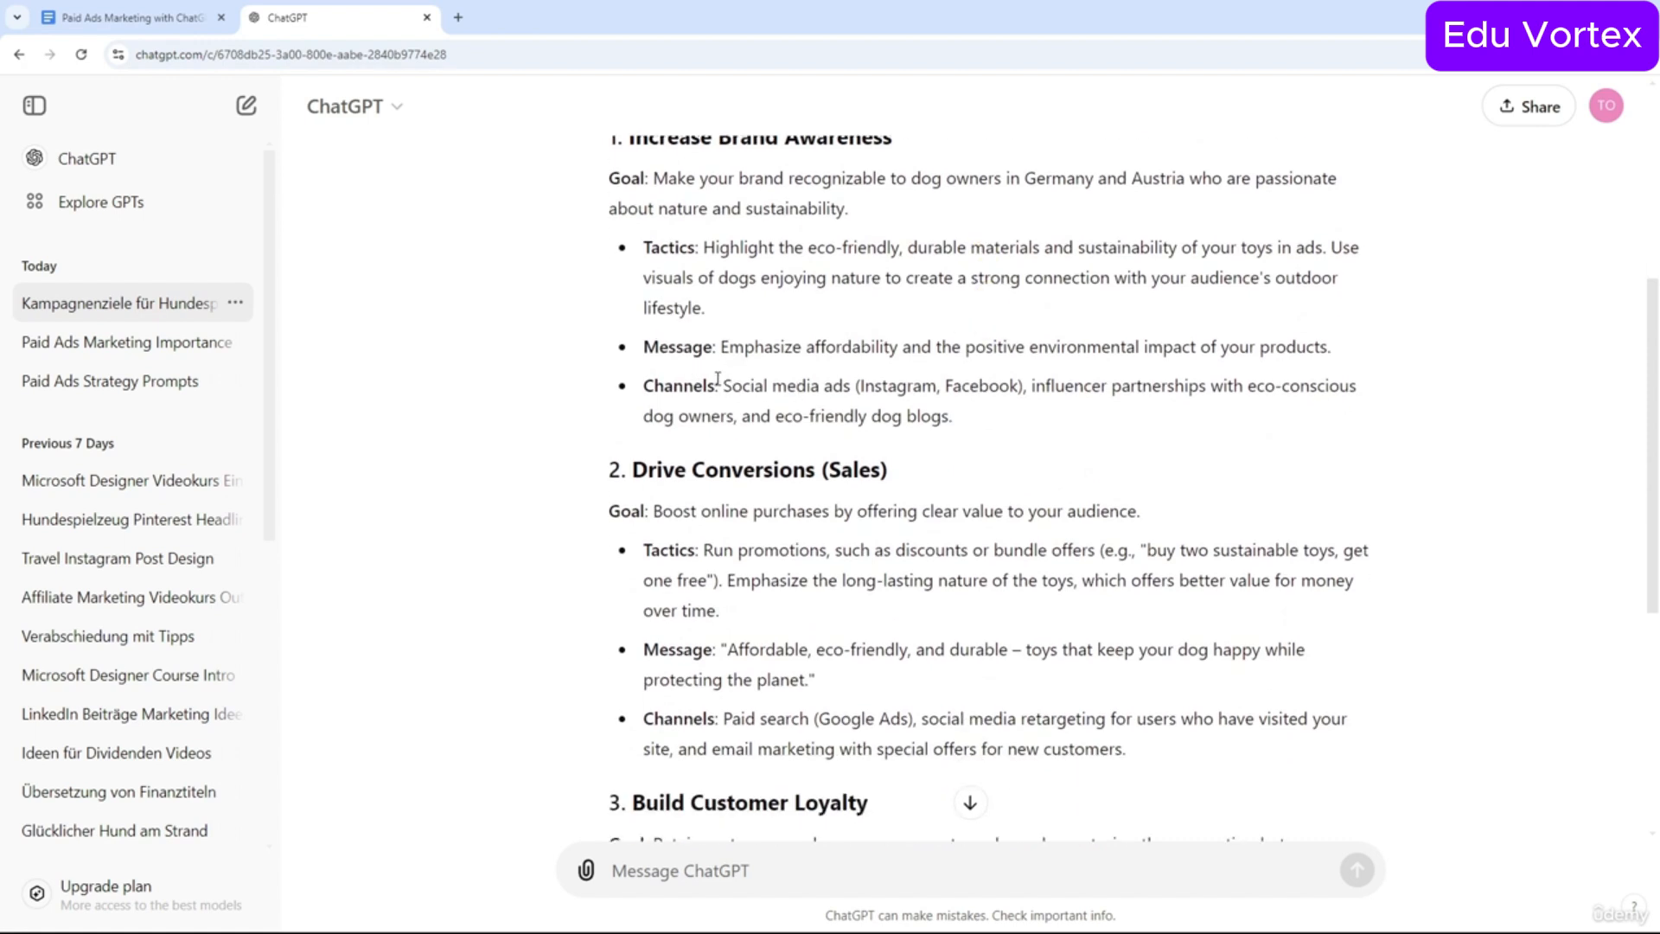
pyautogui.moveTo(717, 386); pyautogui.dragTo(1014, 388)
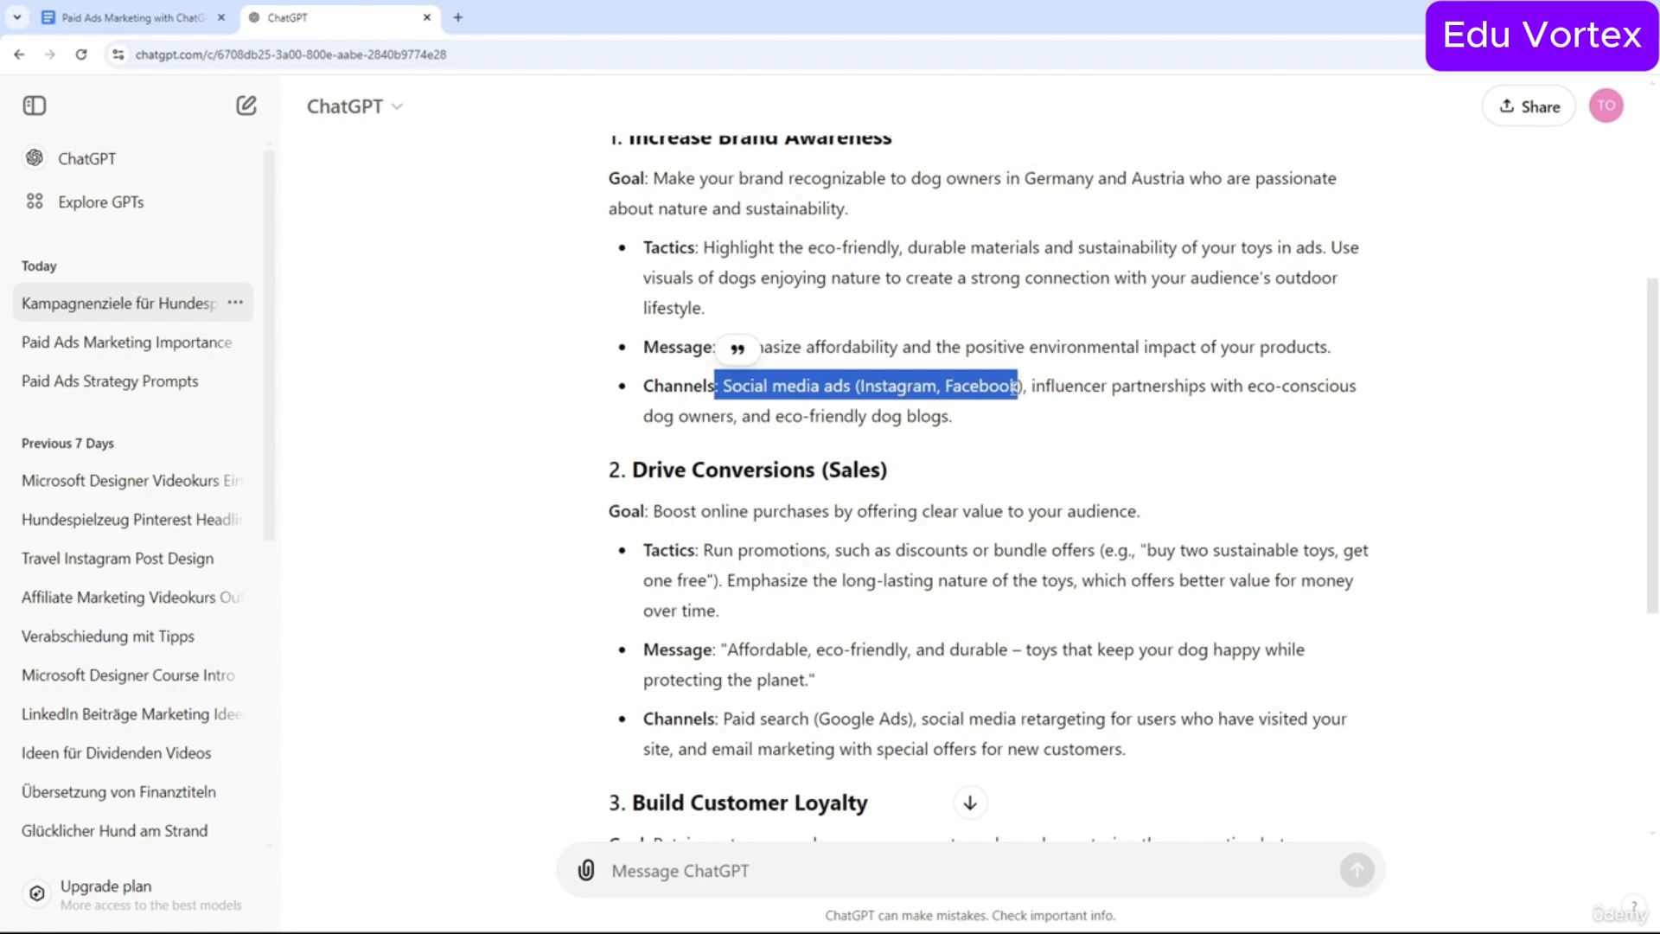
pyautogui.scroll(-3, 1016, 389)
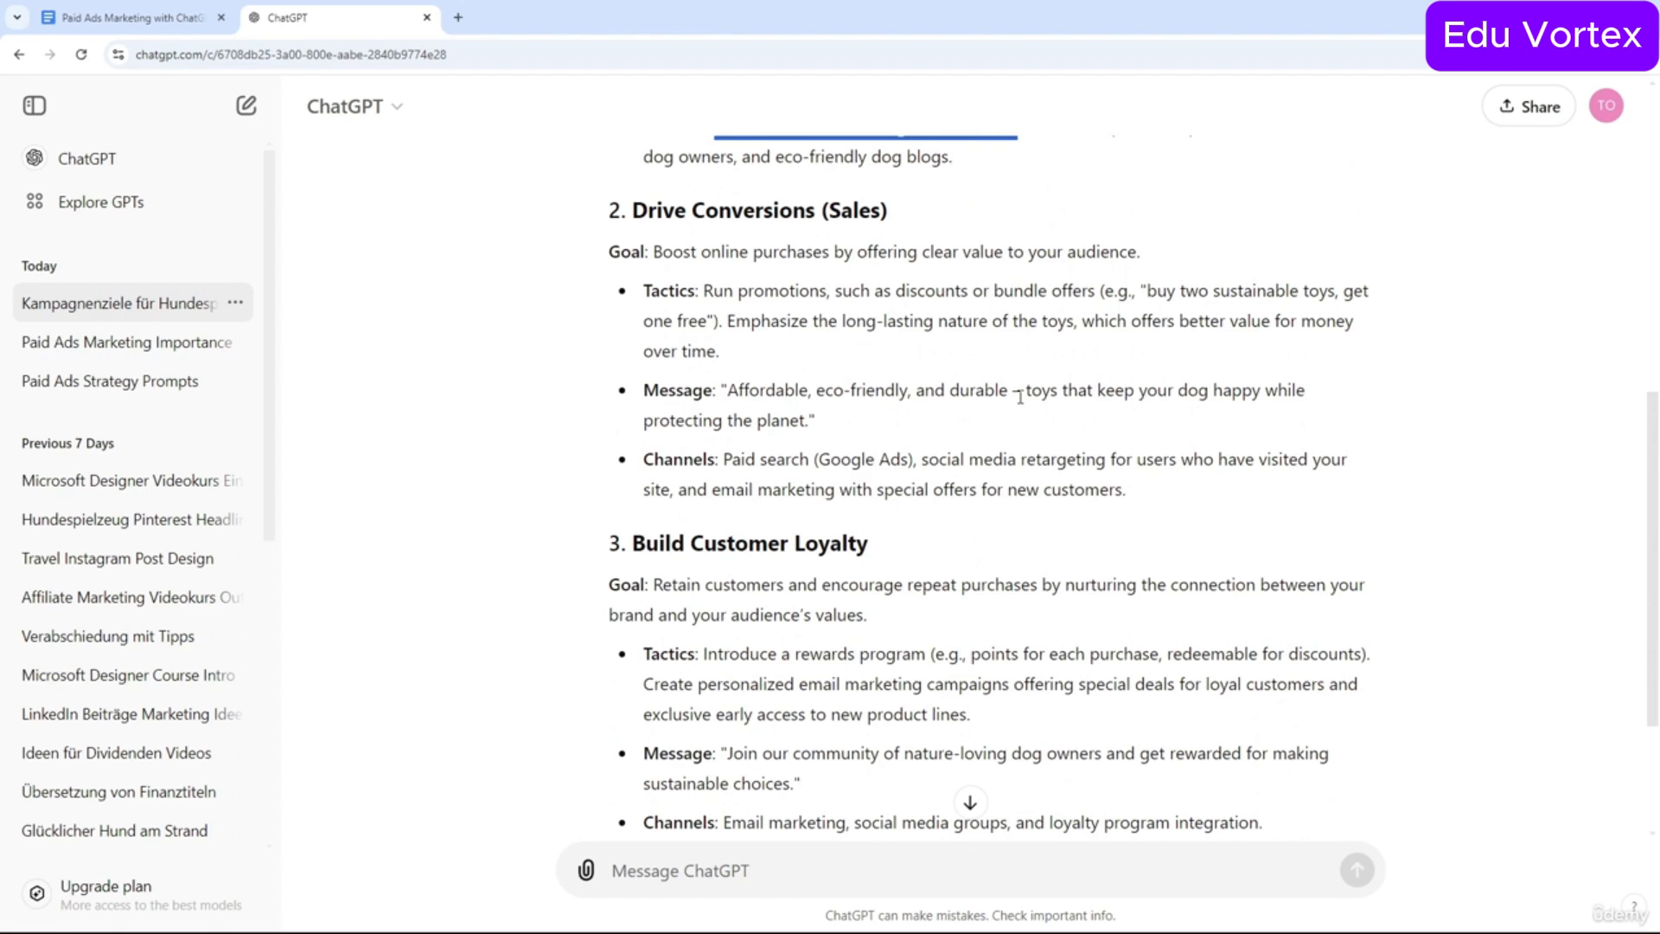
pyautogui.scroll(8, 1020, 397)
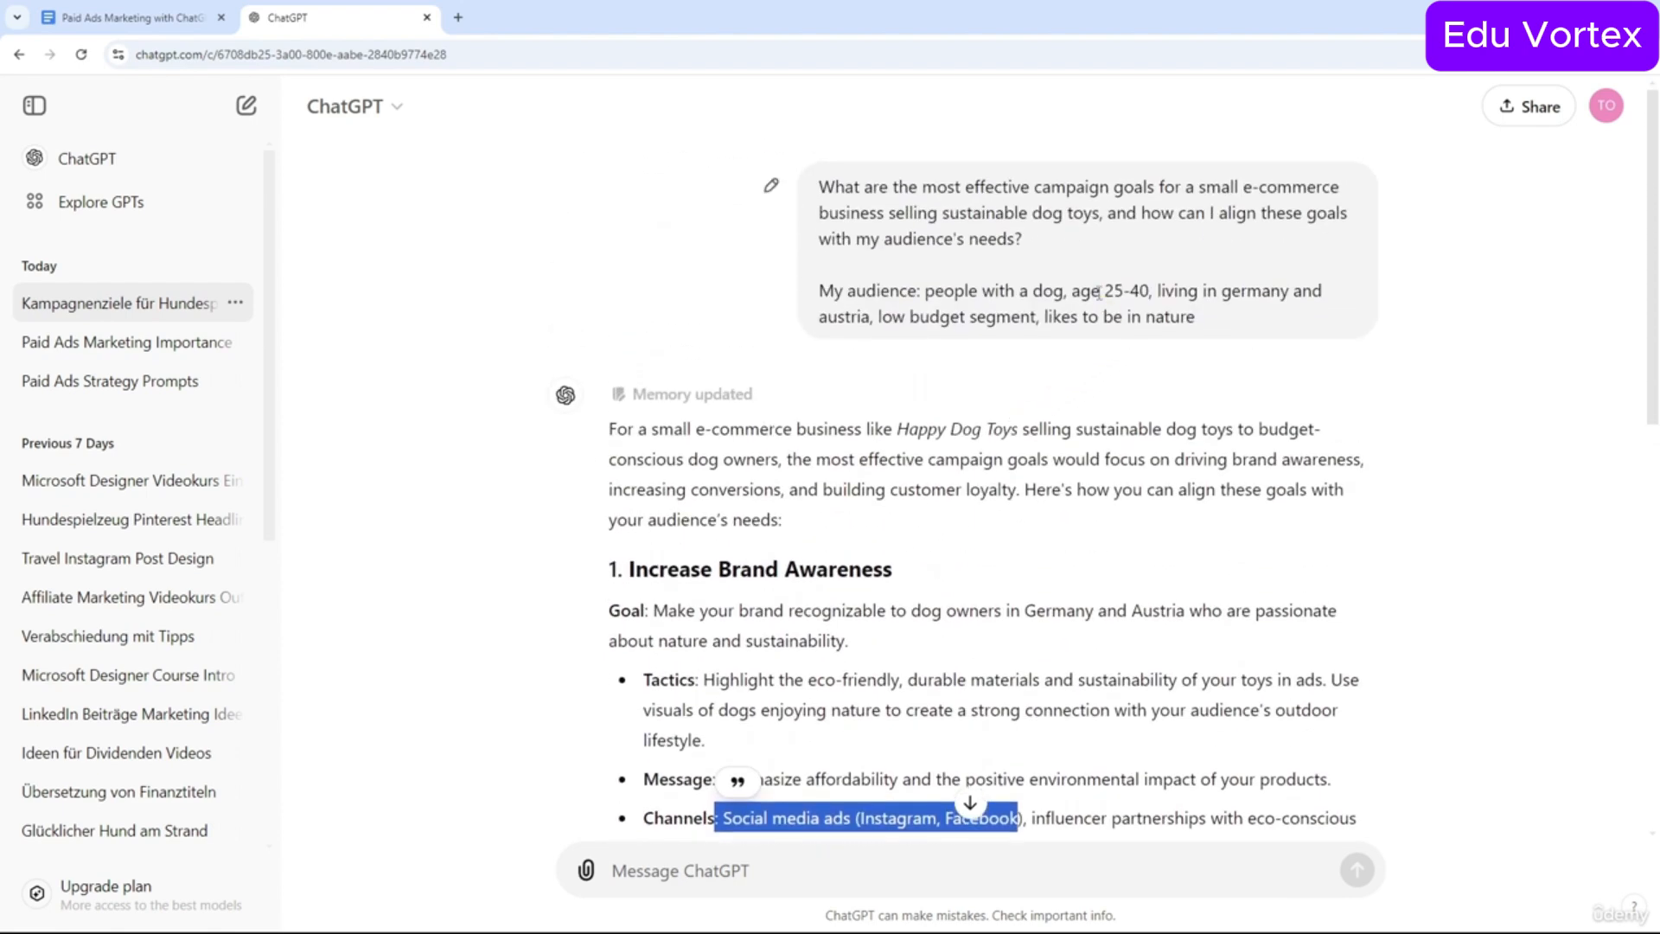
pyautogui.moveTo(1098, 292); pyautogui.dragTo(1153, 292)
pyautogui.scroll(-2, 1050, 502)
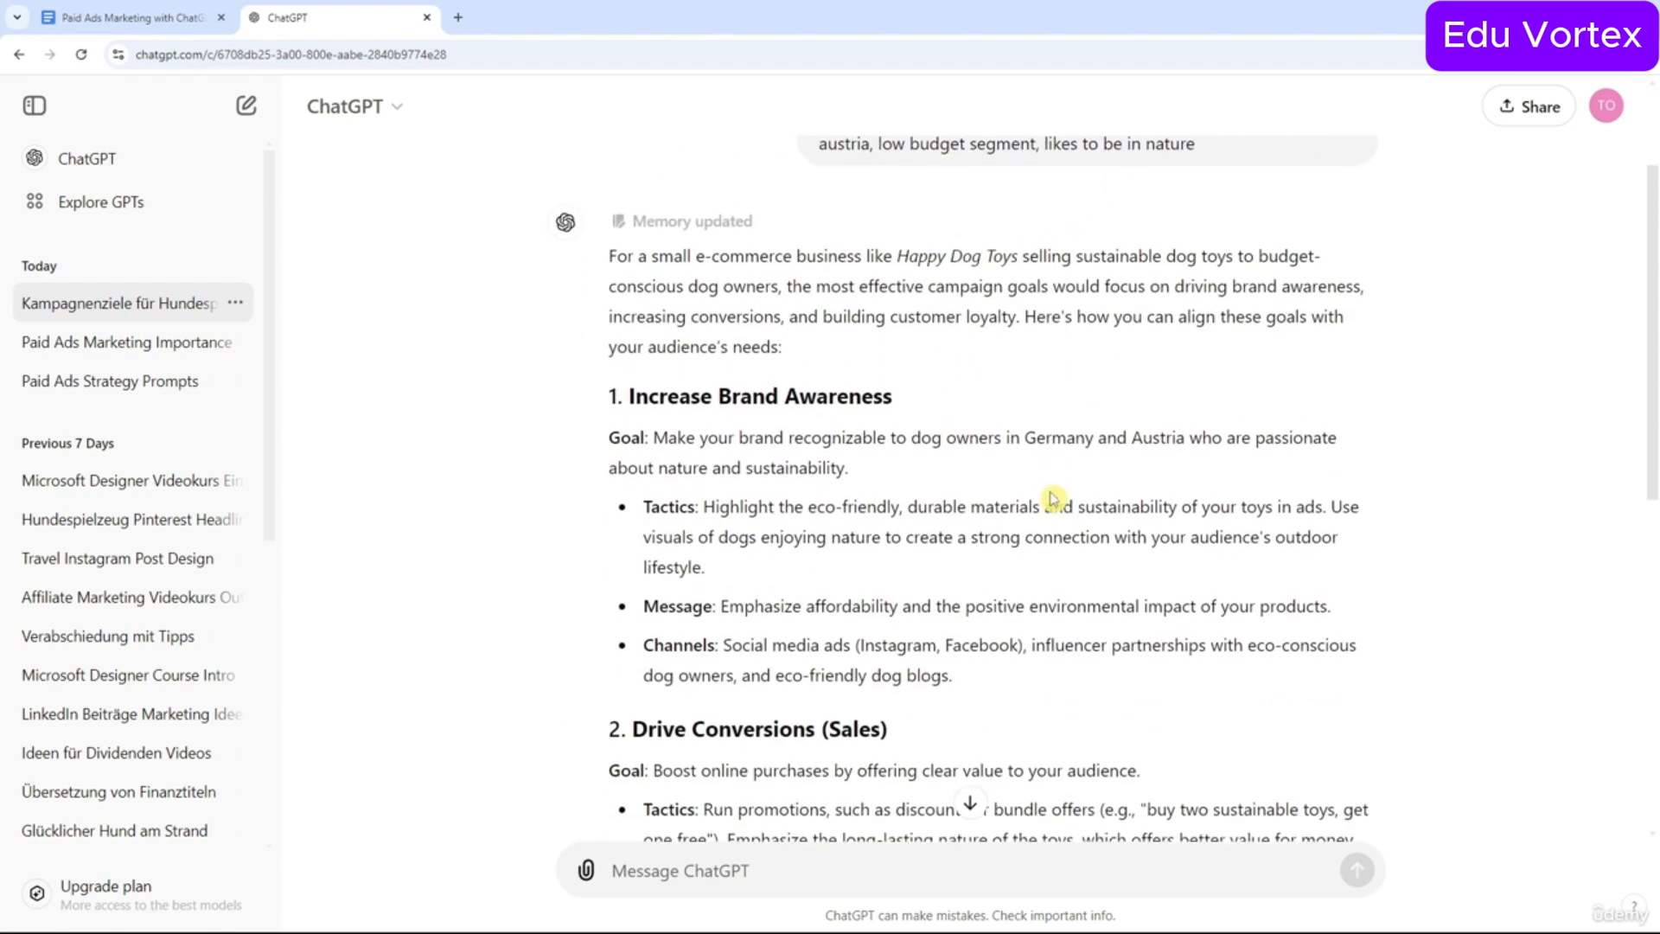
pyautogui.scroll(-2, 1054, 499)
pyautogui.scroll(4, 1056, 470)
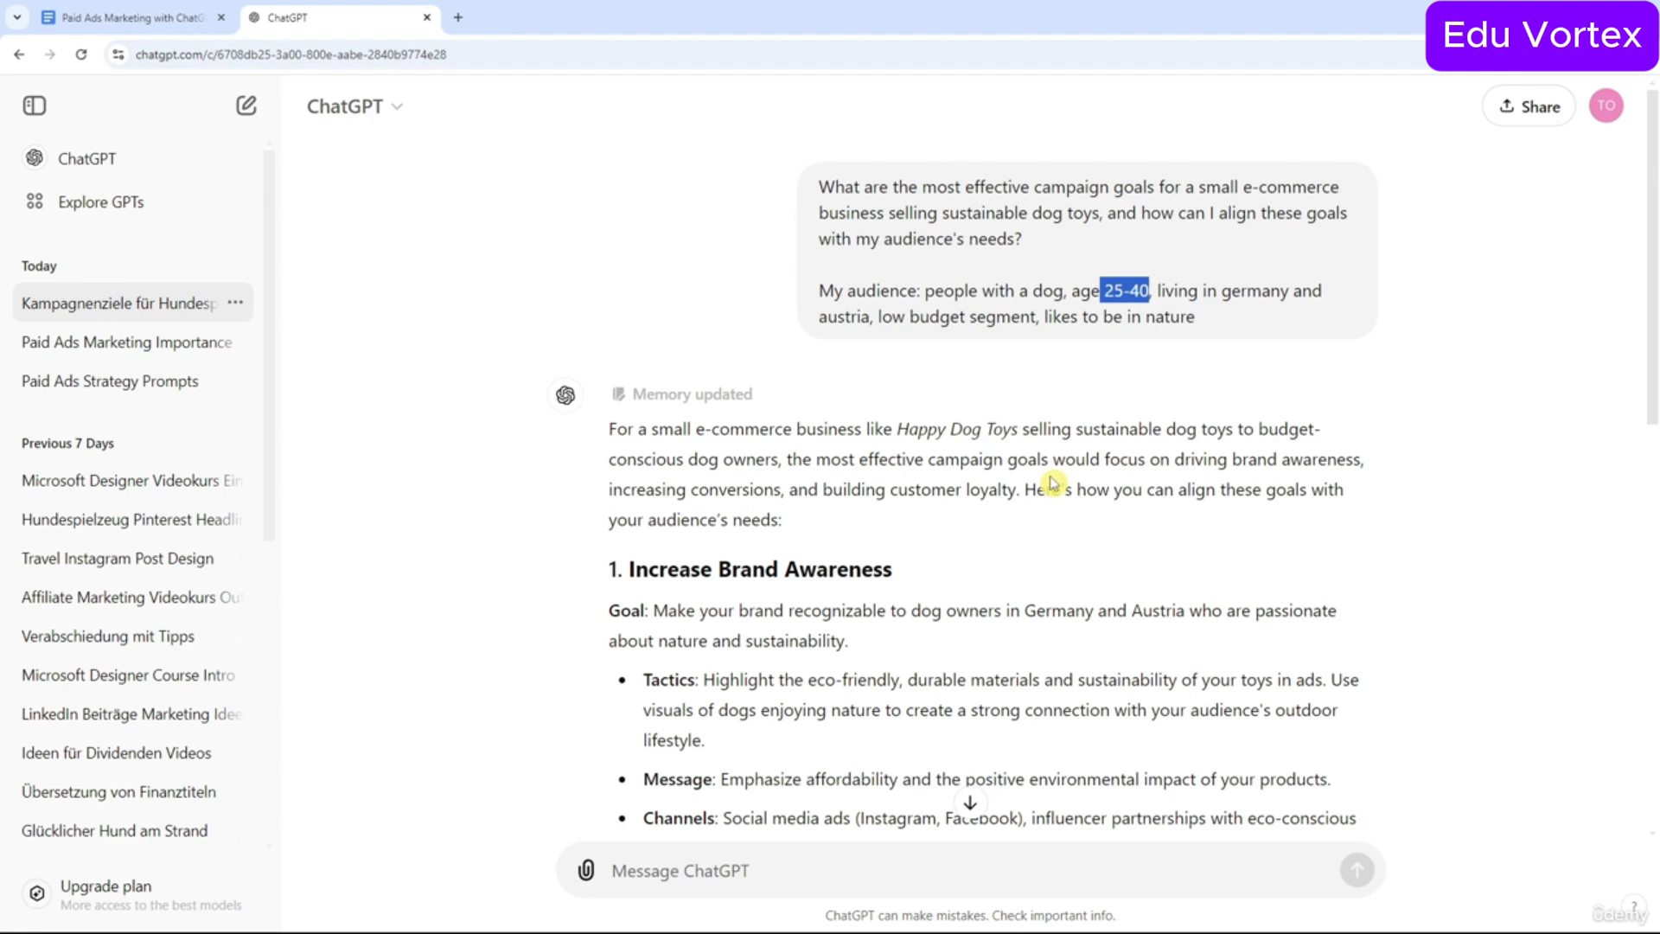
# Read the Build Customer Loyalty goal's rewards program tactic and community message, and look back over the three campaign goals.
pyautogui.scroll(-7, 1037, 467)
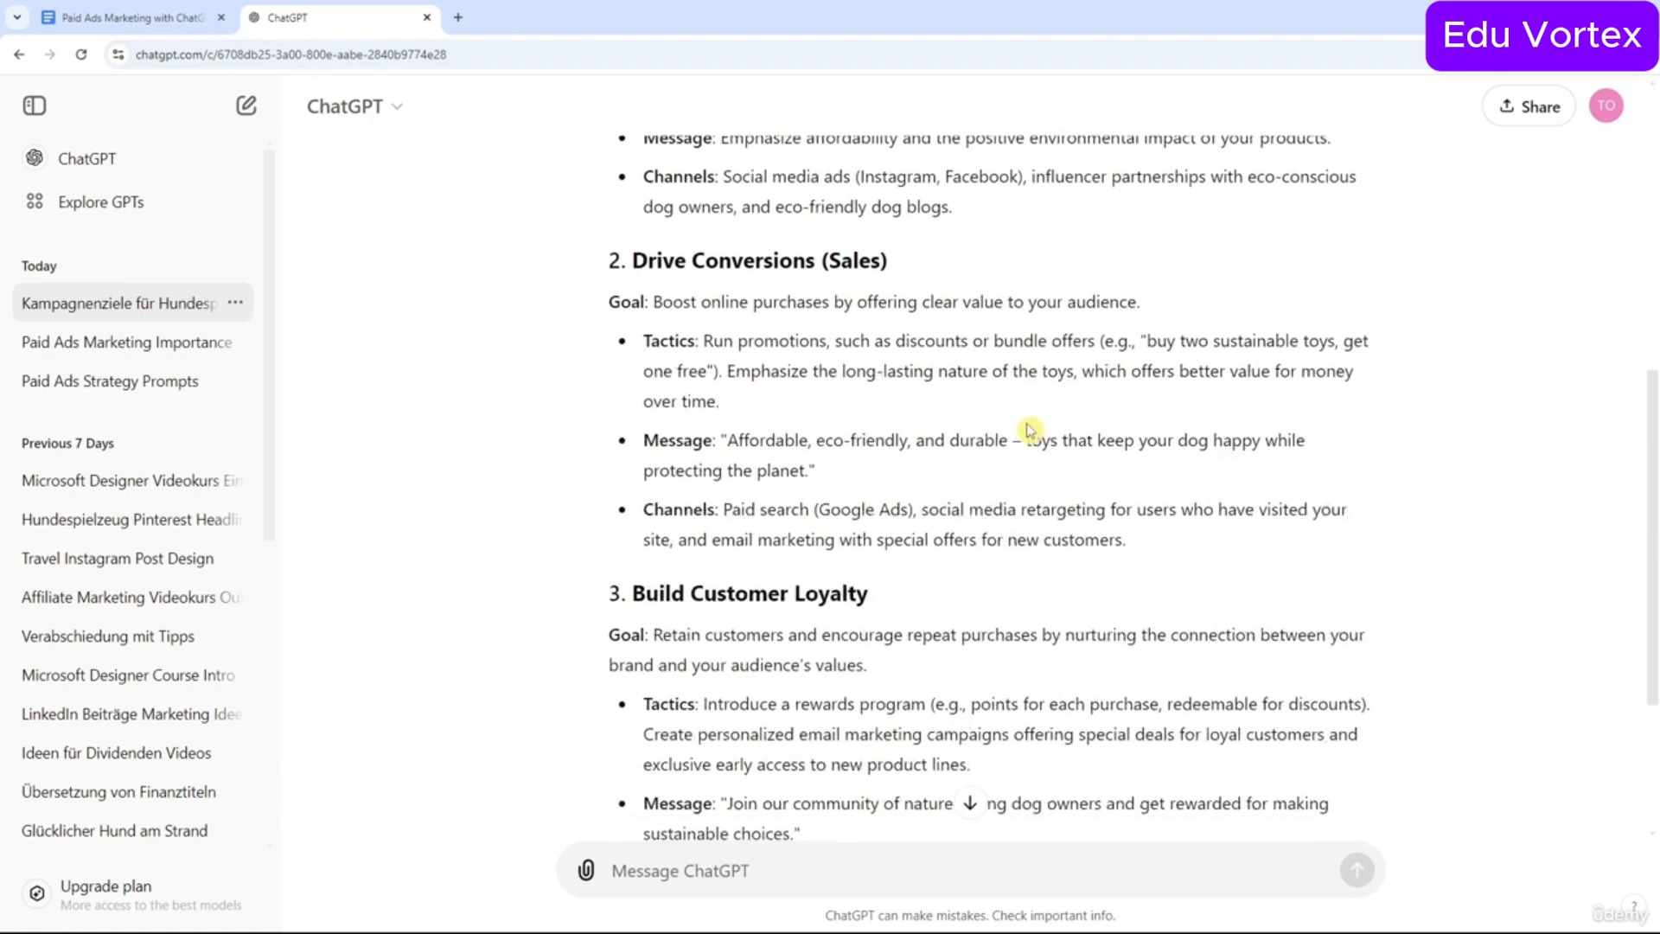
pyautogui.scroll(-3, 1029, 429)
pyautogui.moveTo(658, 324); pyautogui.dragTo(895, 326)
pyautogui.click(895, 326)
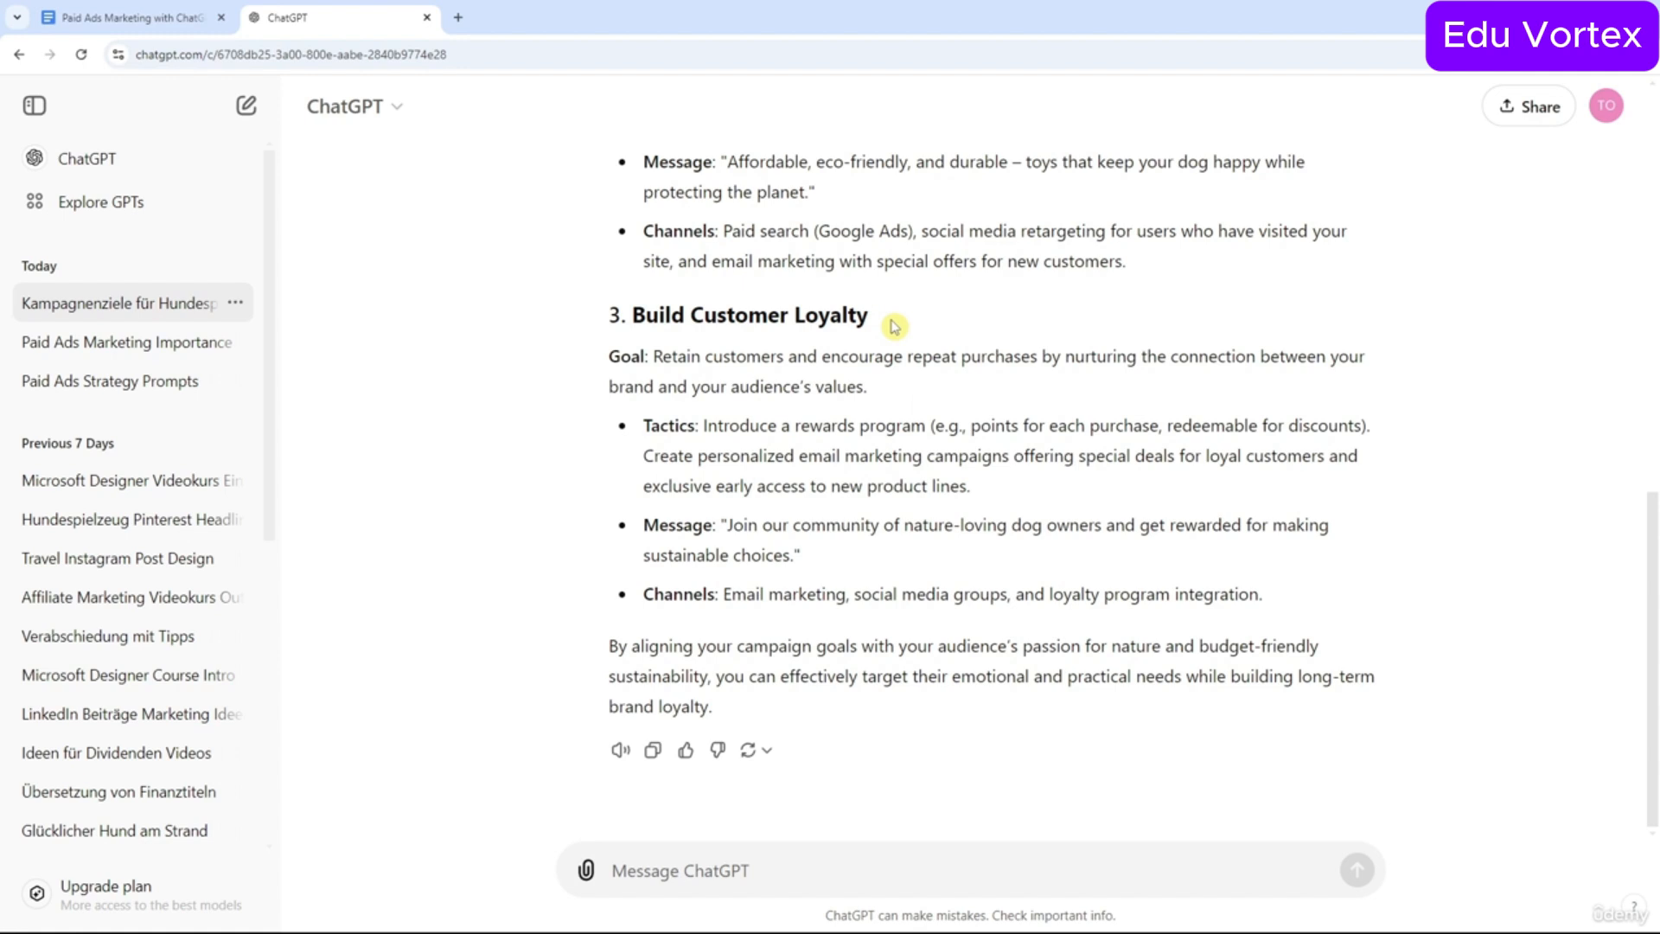
pyautogui.moveTo(795, 427); pyautogui.dragTo(926, 426)
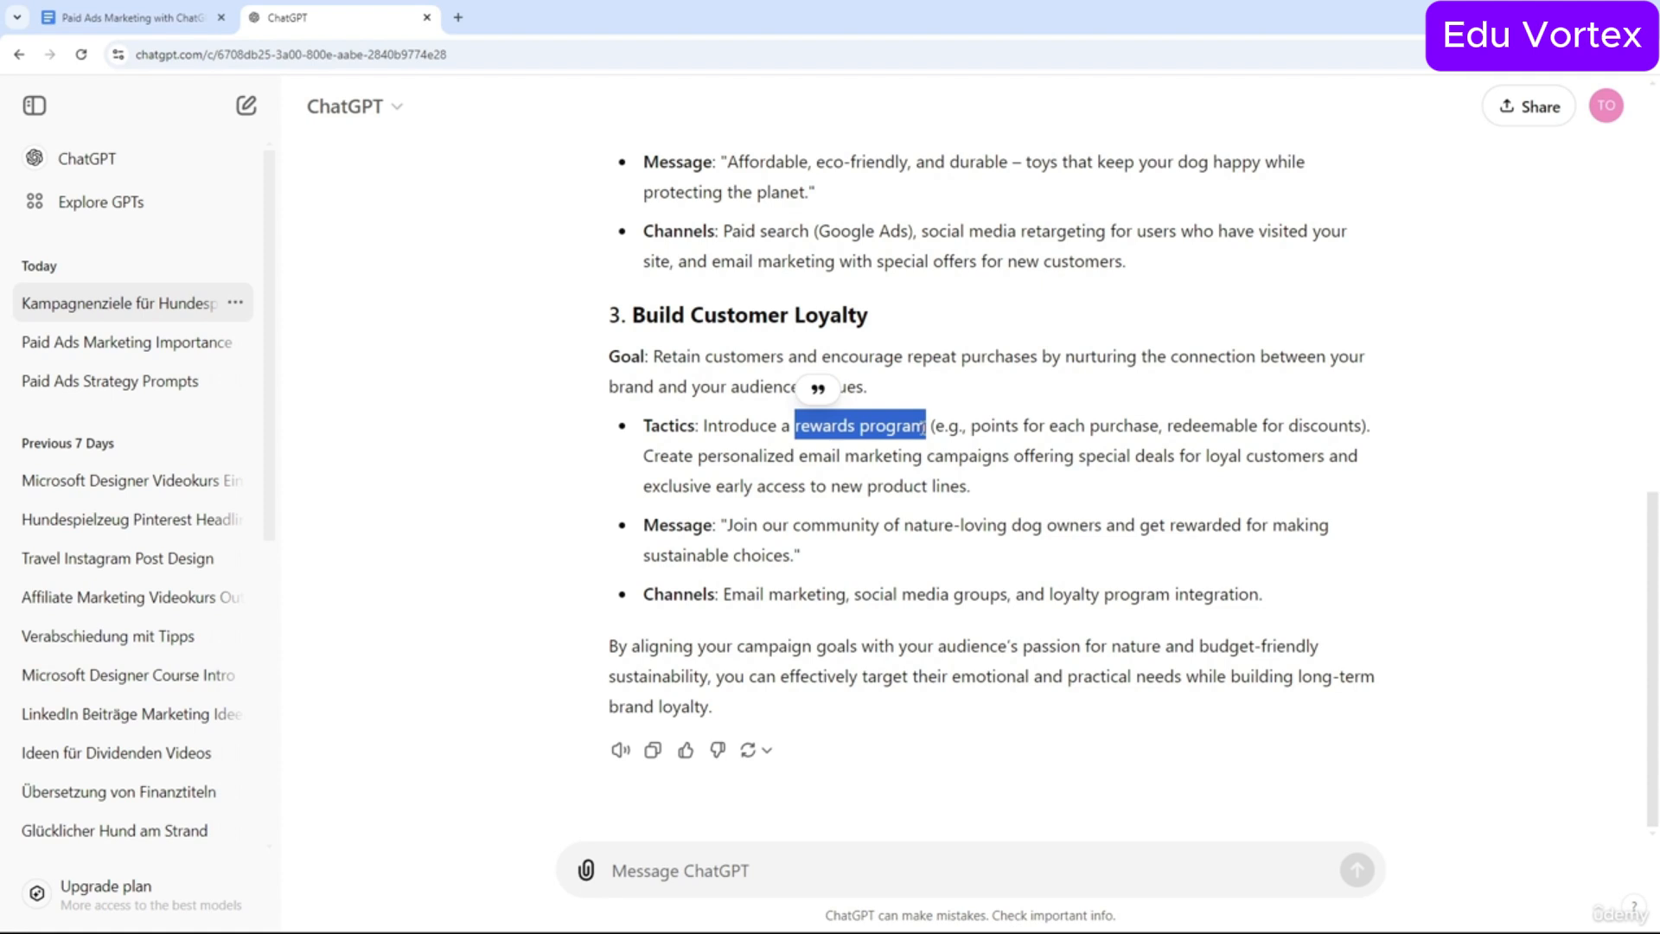
pyautogui.moveTo(728, 525); pyautogui.dragTo(794, 550)
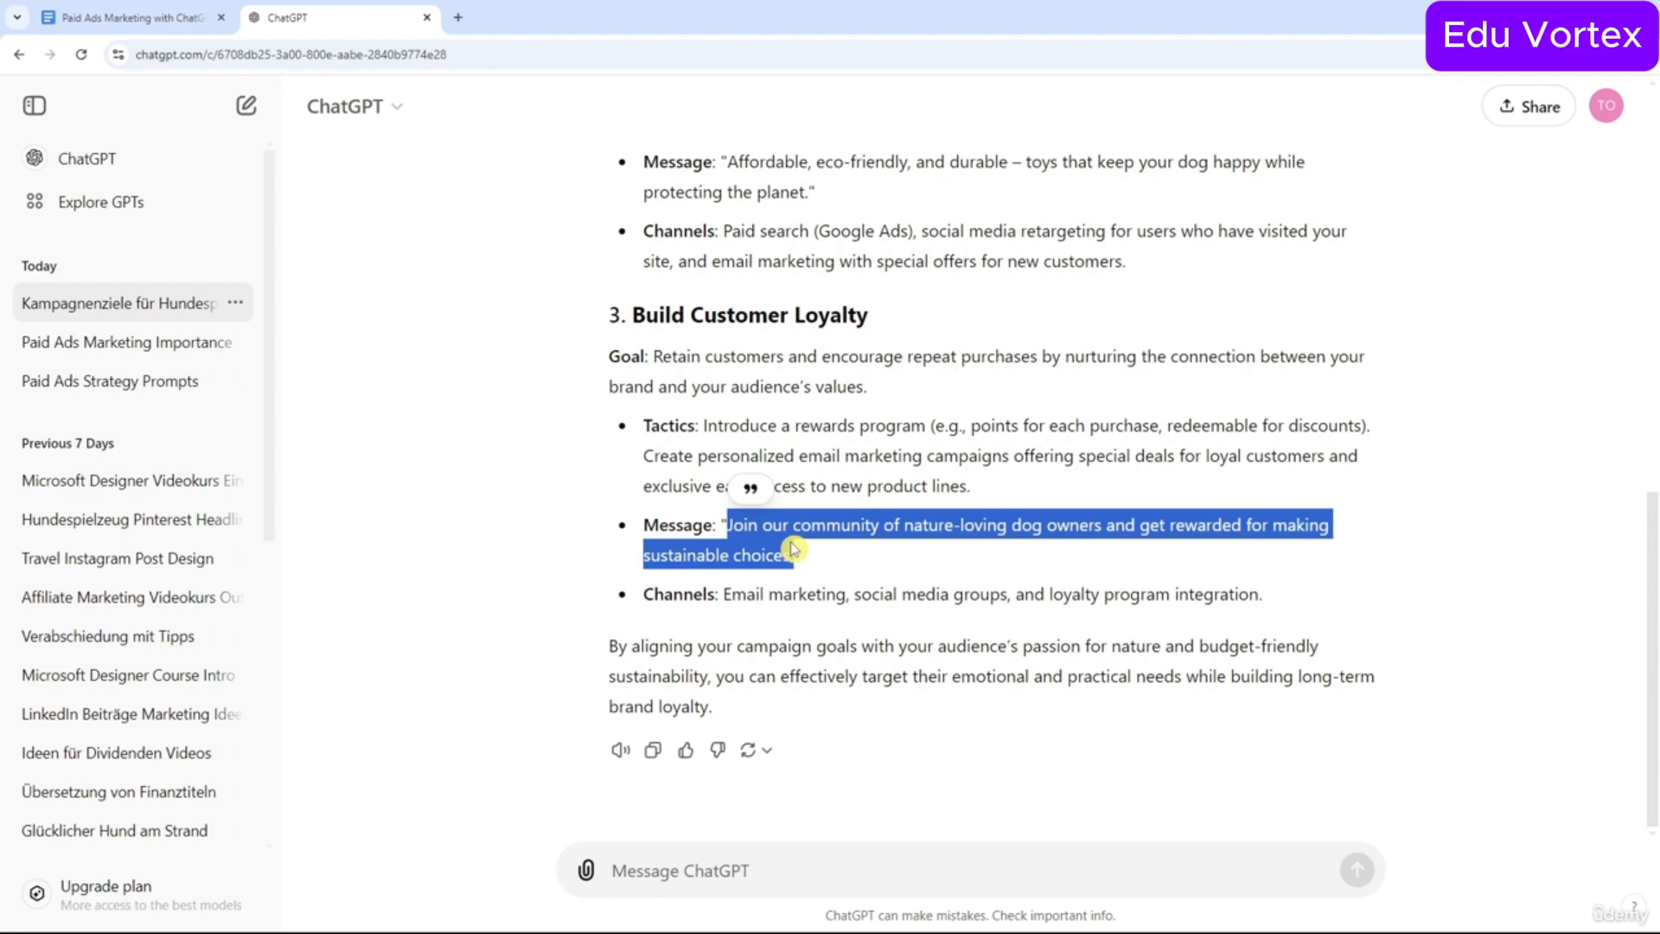
pyautogui.moveTo(626, 315); pyautogui.dragTo(1033, 594)
pyautogui.click(1033, 594)
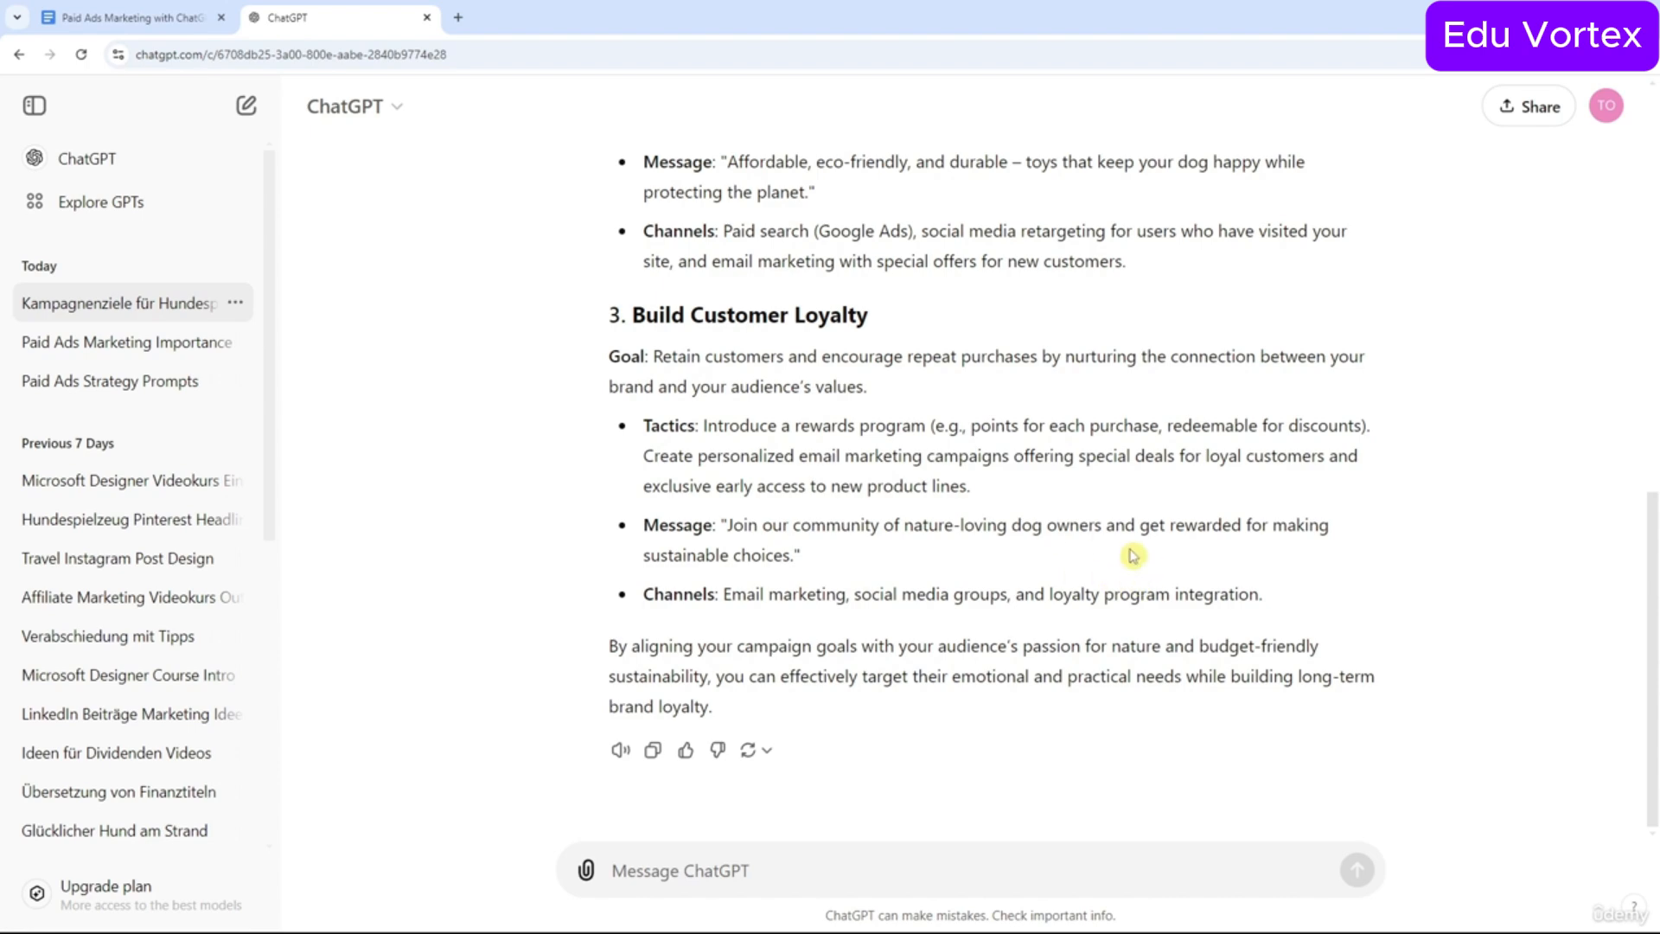
pyautogui.scroll(5, 860, 346)
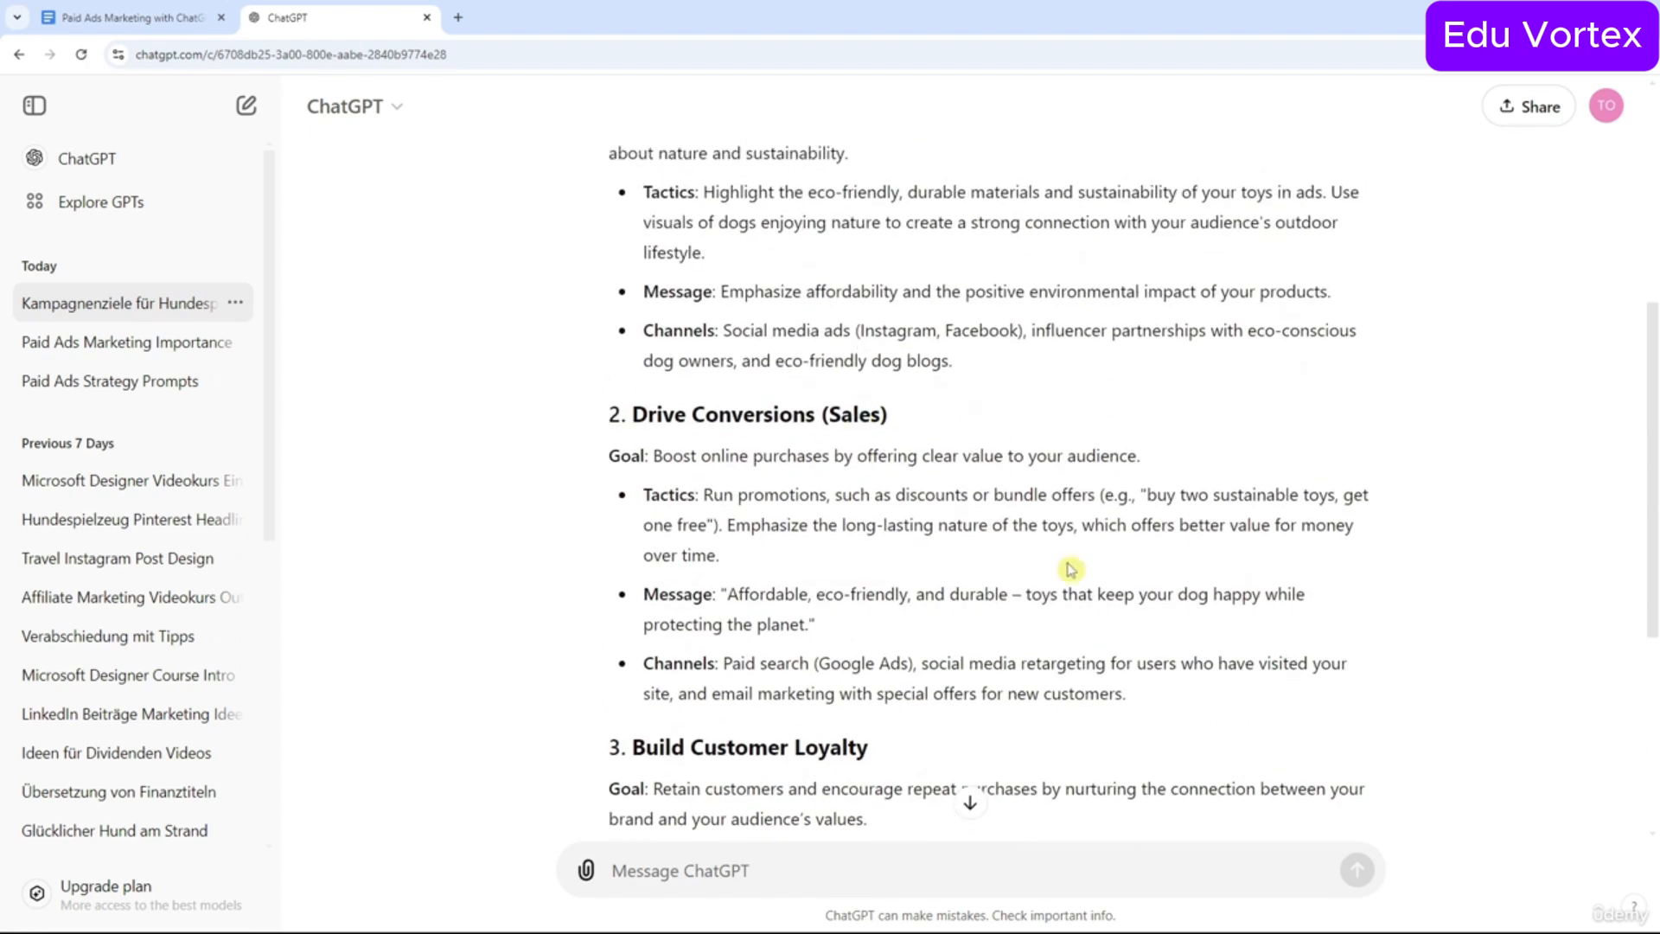
pyautogui.moveTo(1169, 703); pyautogui.dragTo(619, 345)
pyautogui.scroll(3, 617, 341)
pyautogui.scroll(-1, 707, 433)
pyautogui.click(707, 433)
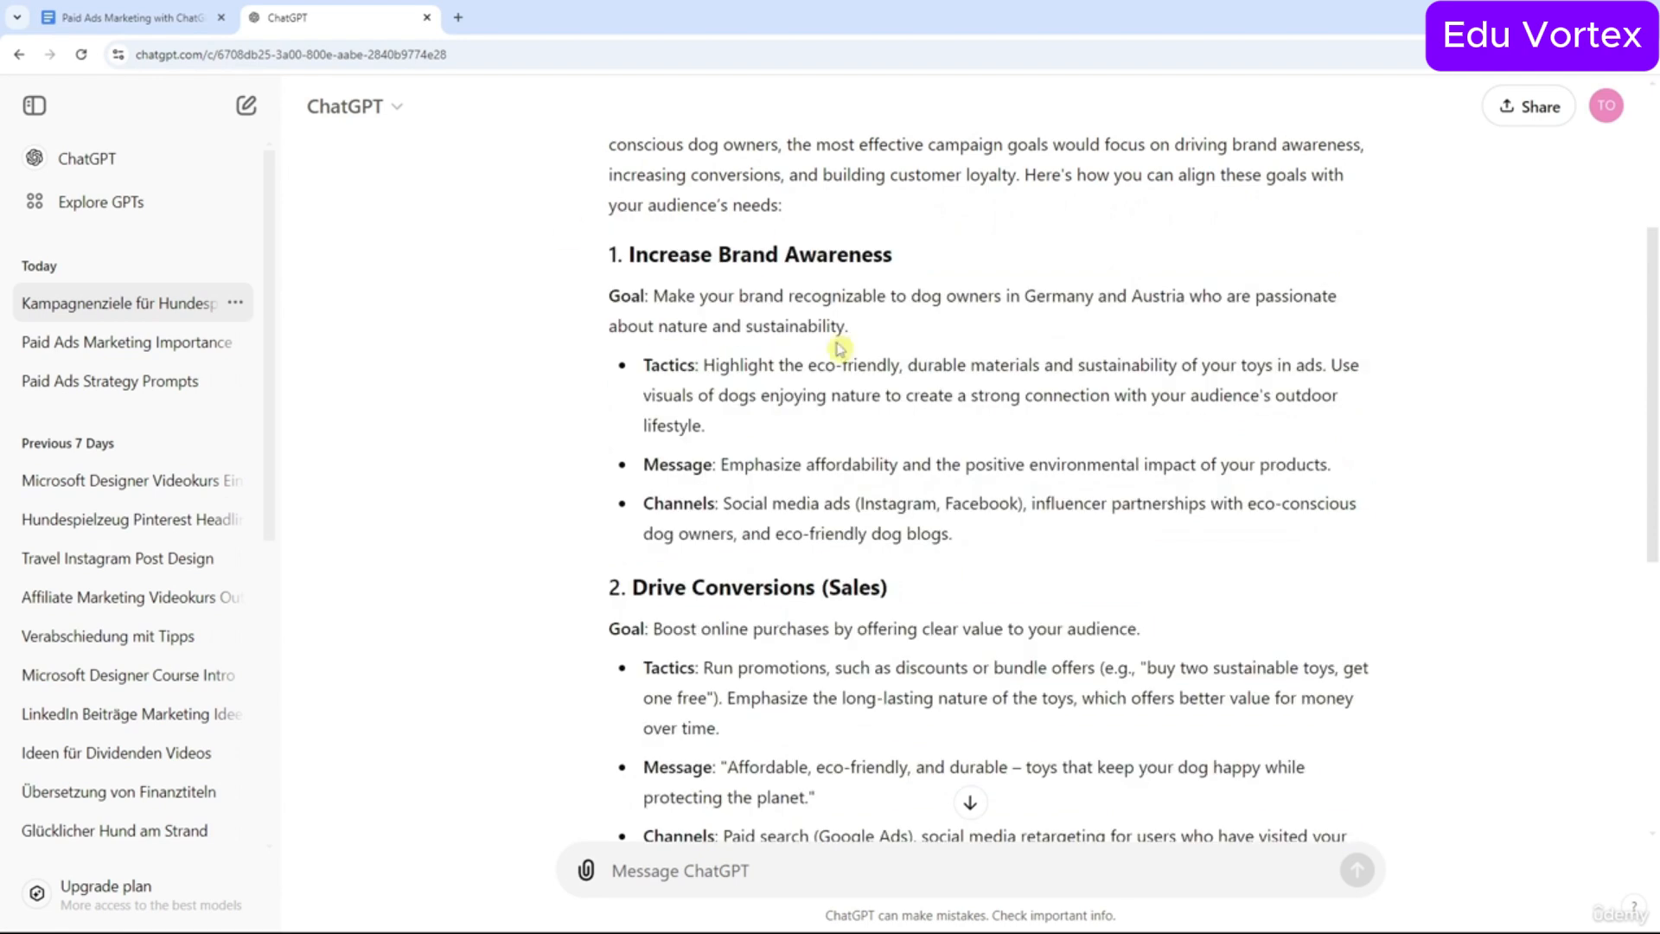
pyautogui.scroll(-4, 755, 264)
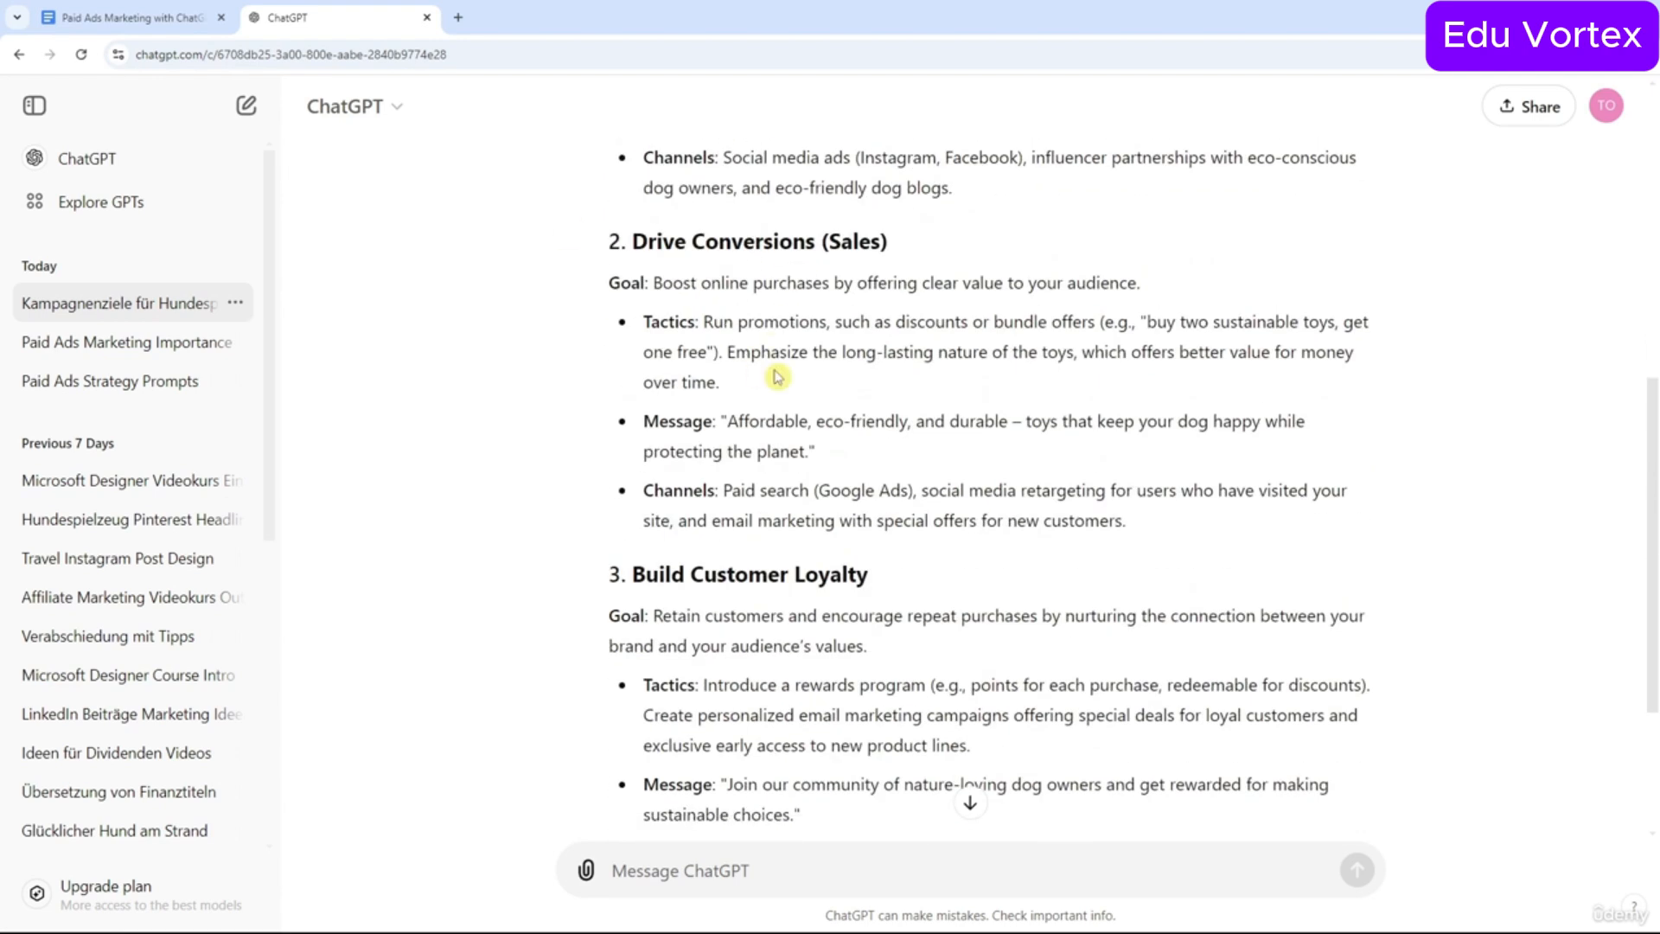
# Copy the second prompt of section 3.1, about SMART goals for a first Facebook Ads campaign, from the prompts document into the ChatGPT message.
pyautogui.click(129, 18)
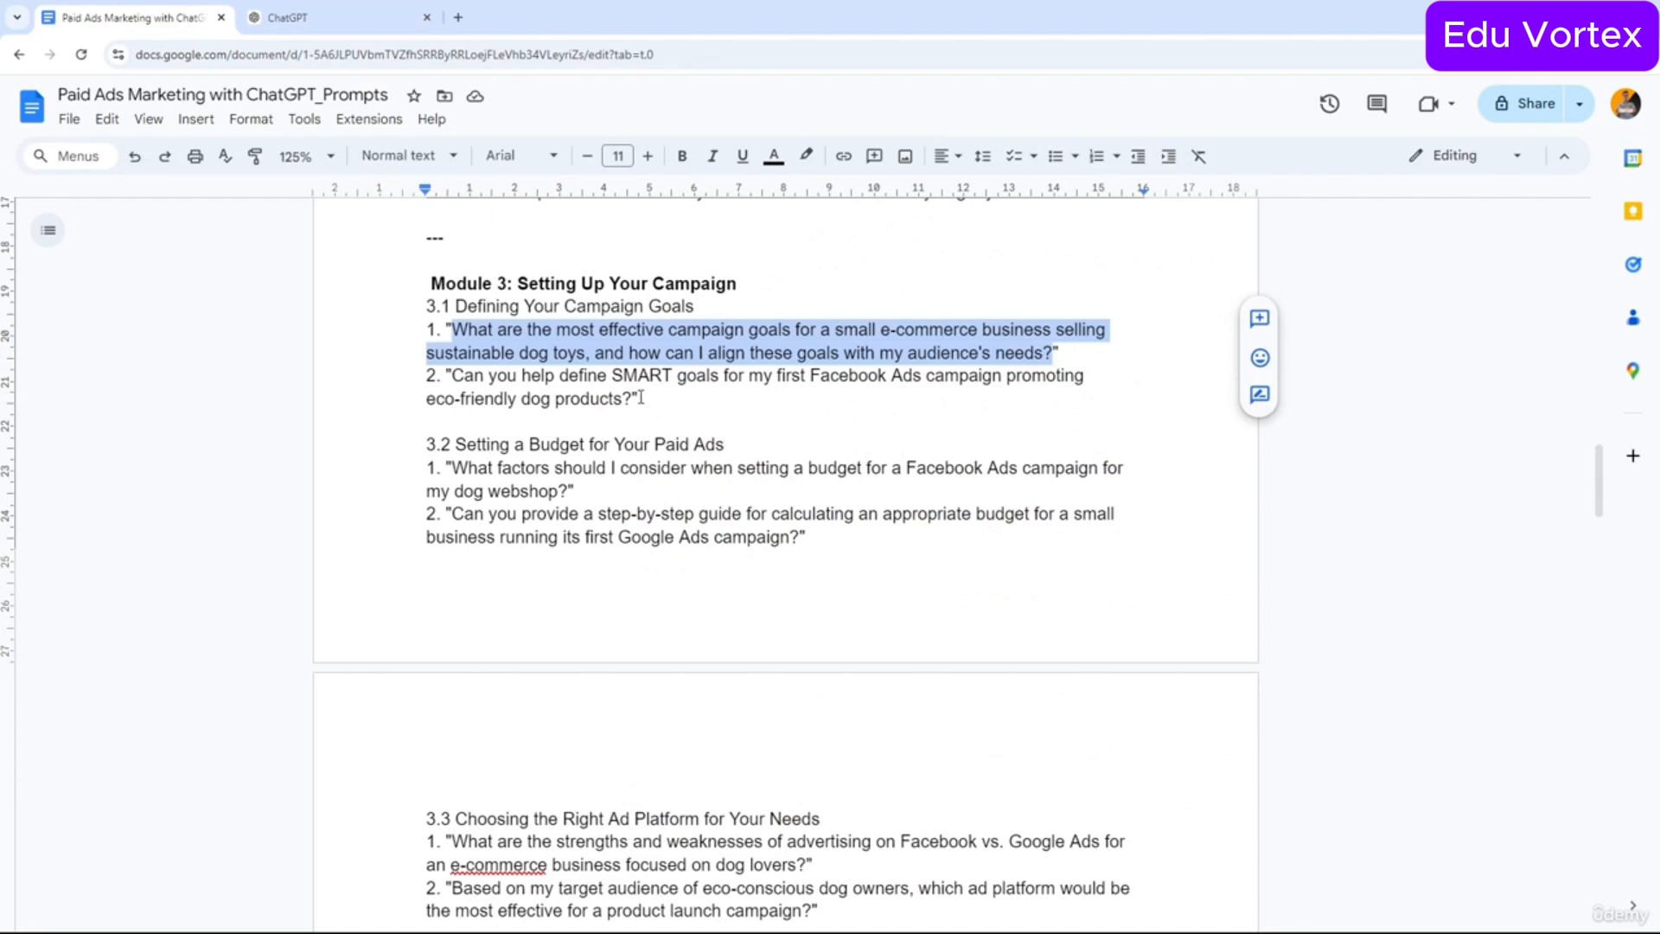
pyautogui.moveTo(638, 398); pyautogui.dragTo(452, 375)
pyautogui.hotkey('ctrl', 'c')
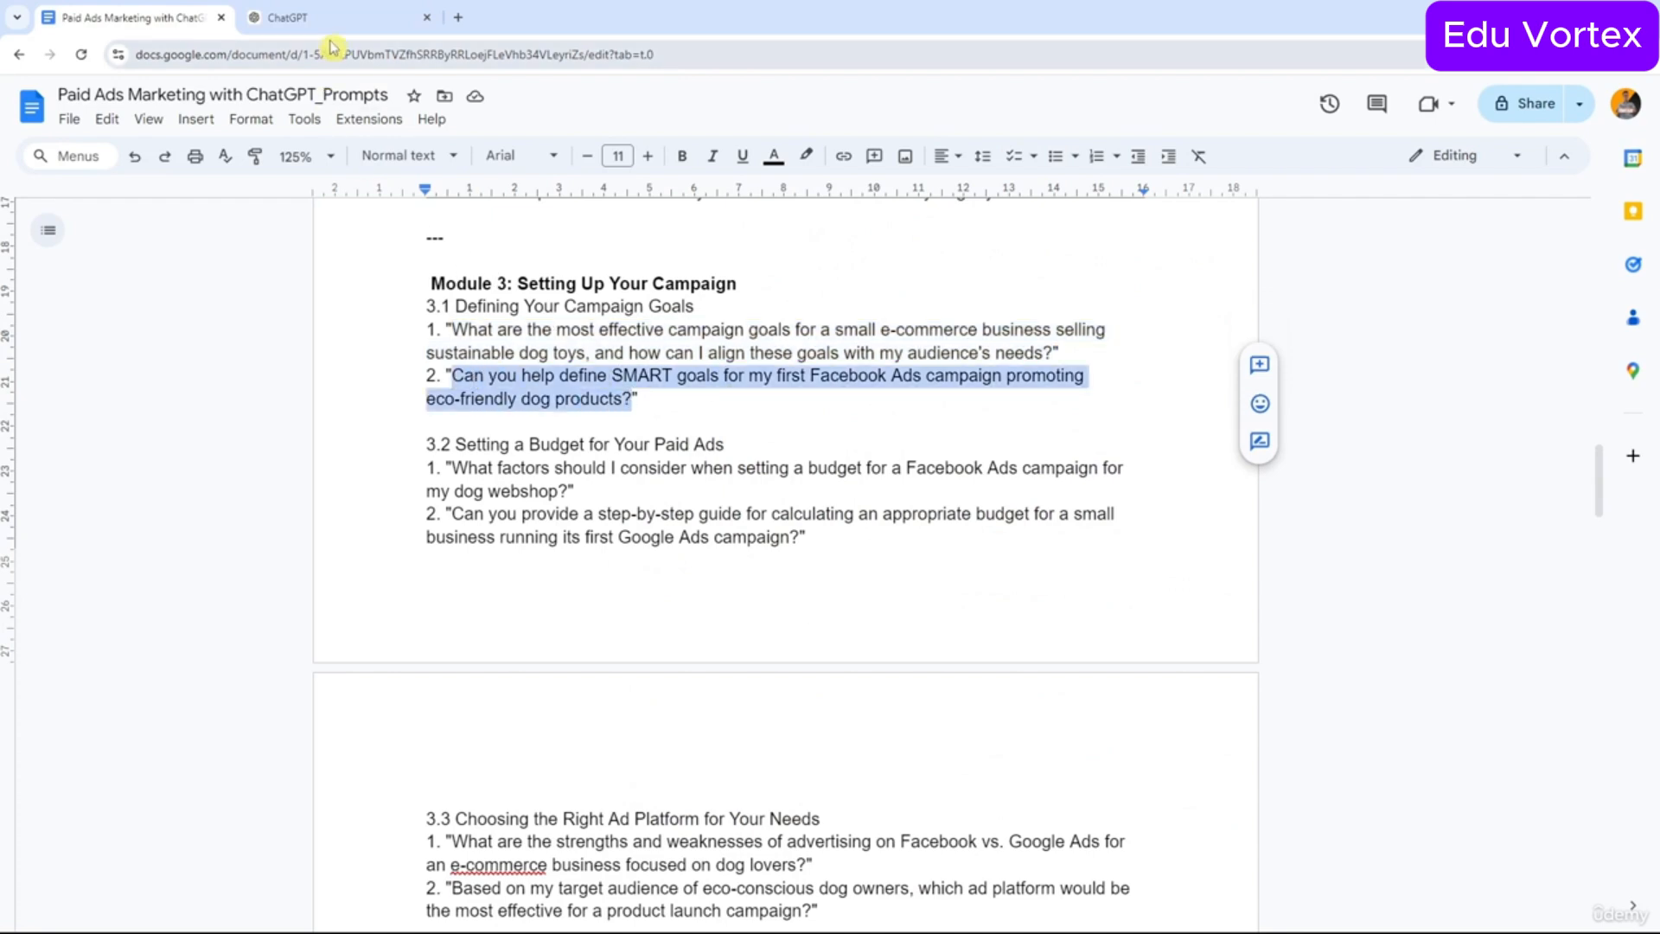
pyautogui.click(355, 17)
pyautogui.click(724, 838)
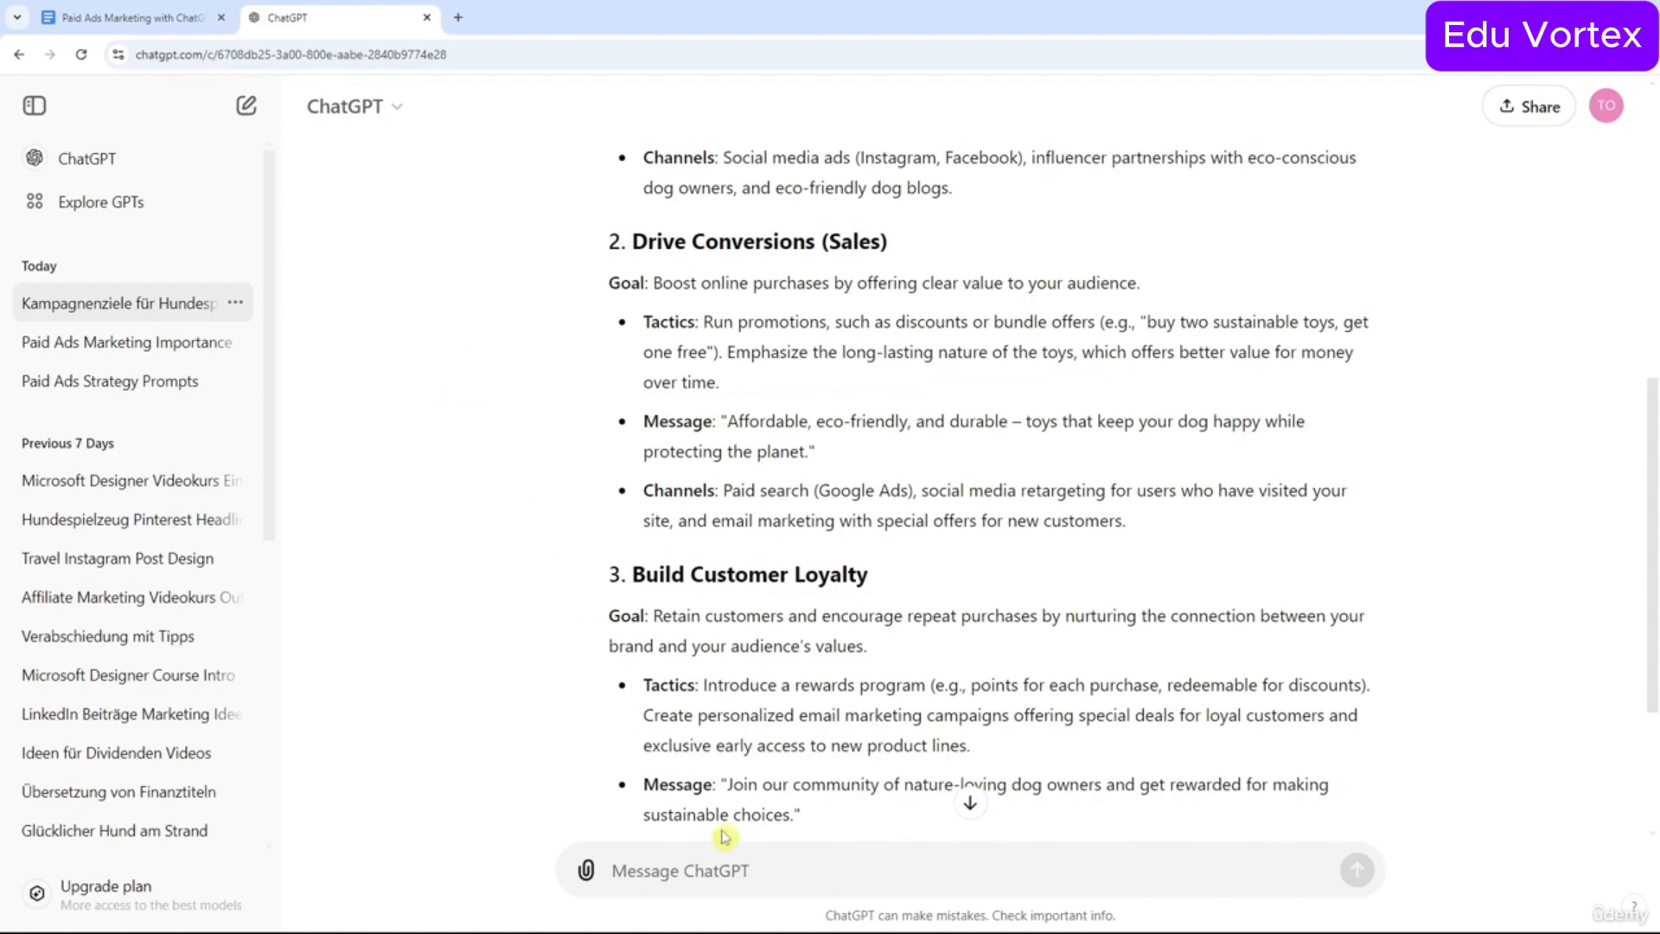
pyautogui.hotkey('ctrl', 'v')
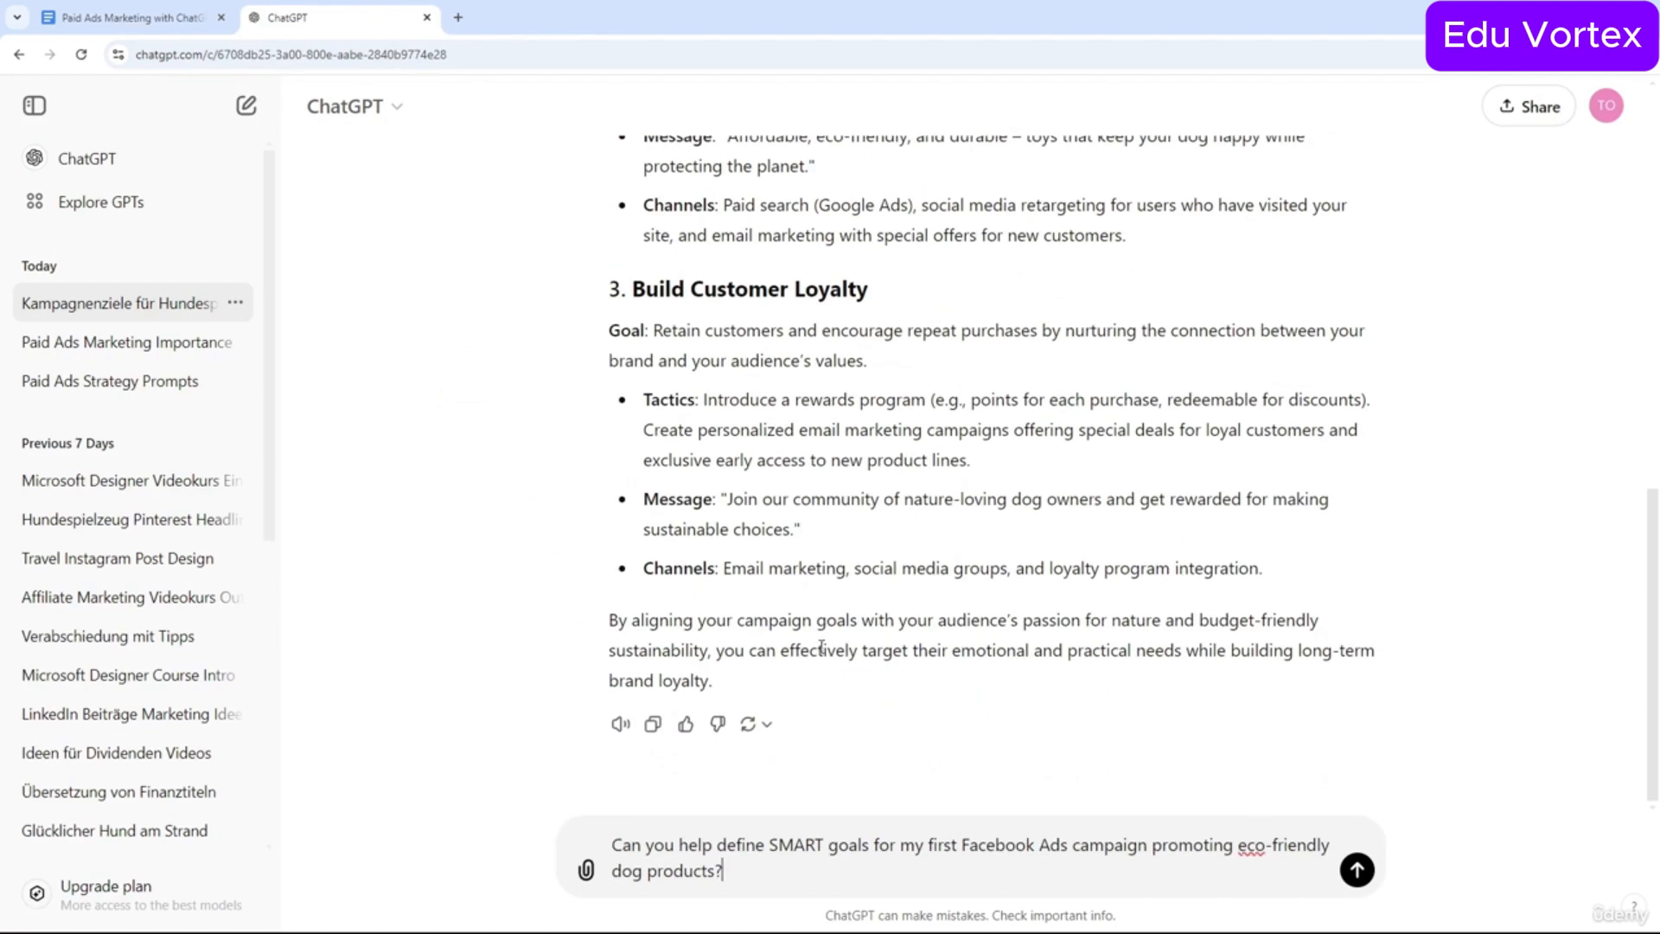
# Insert "these" before "eco-friendly dog products" in the SMART goals prompt and send it.
pyautogui.click(1238, 844)
pyautogui.write('these')
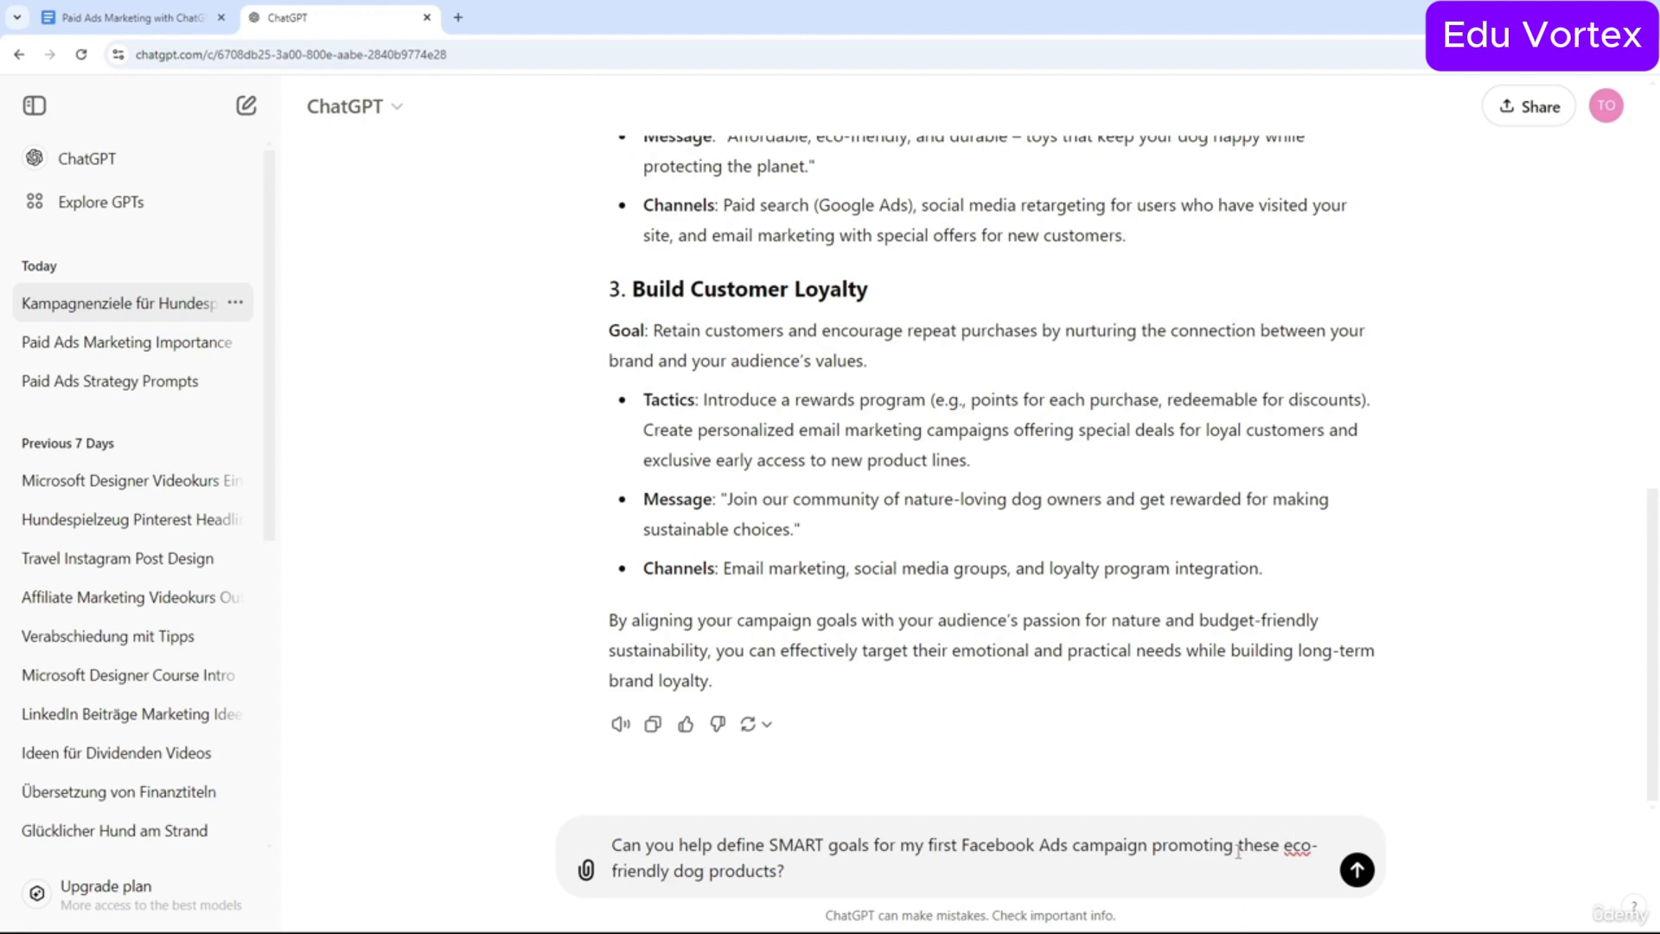
pyautogui.press('Return')
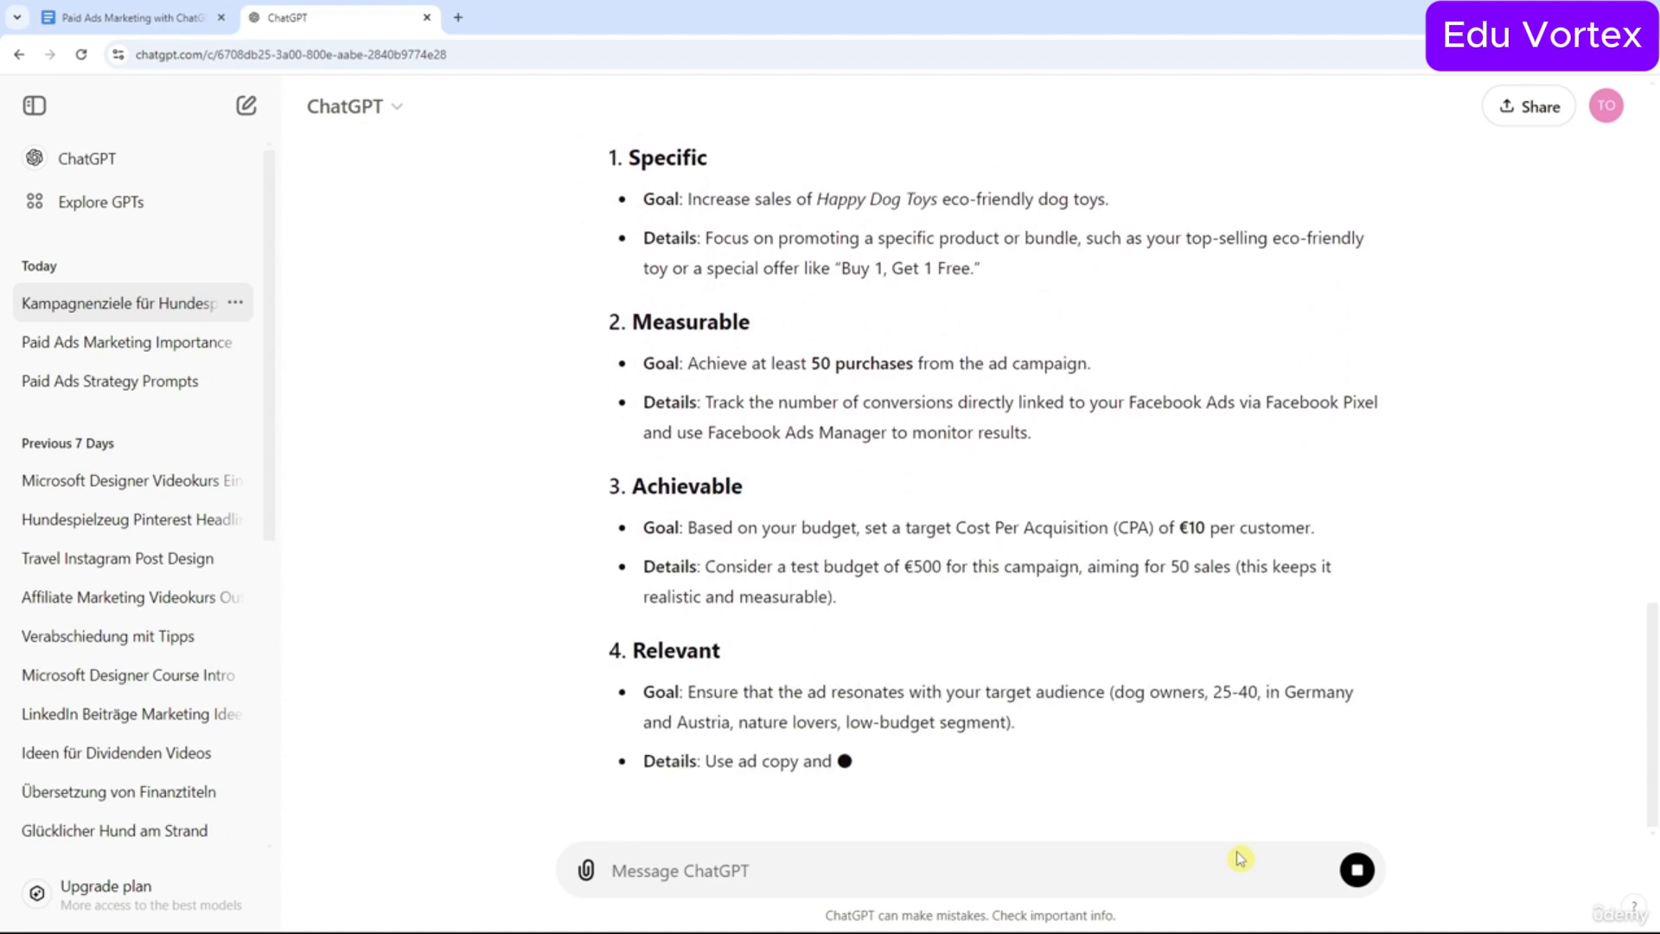
# Read the Specific goal for Happy Dog Toys and its suggested product or special-offer promotion in the SMART goals answer.
pyautogui.scroll(3, 1038, 779)
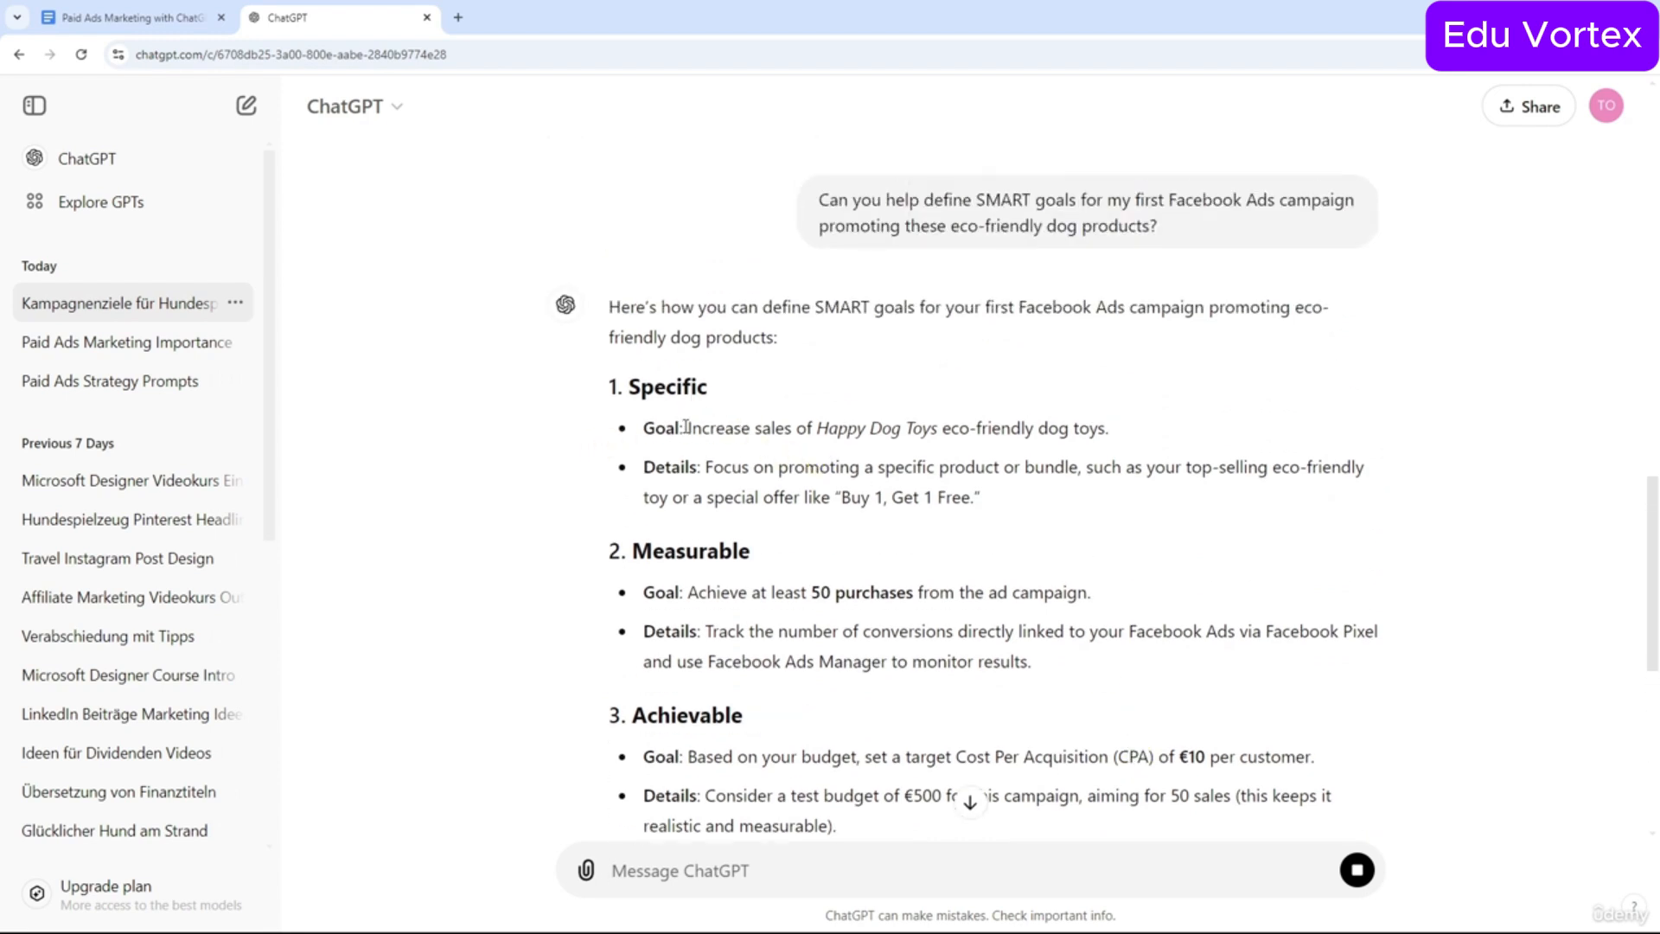
pyautogui.moveTo(829, 428); pyautogui.dragTo(984, 429)
pyautogui.click(985, 428)
pyautogui.moveTo(643, 428); pyautogui.dragTo(1106, 435)
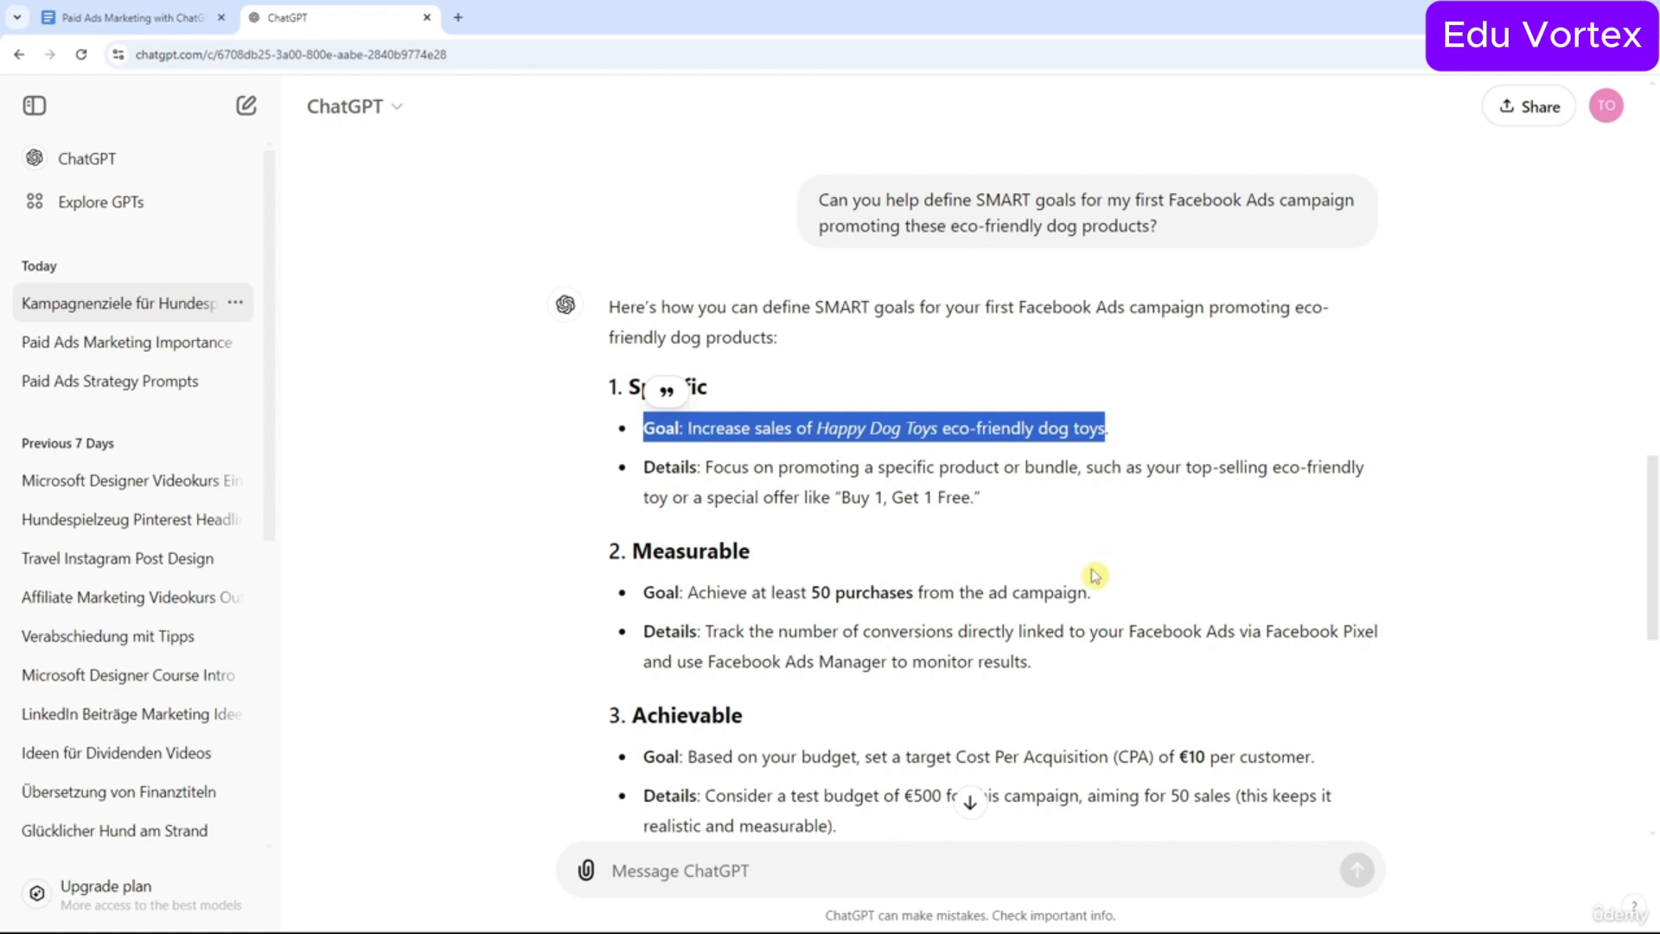
pyautogui.moveTo(870, 498); pyautogui.dragTo(920, 496)
pyautogui.click(896, 468)
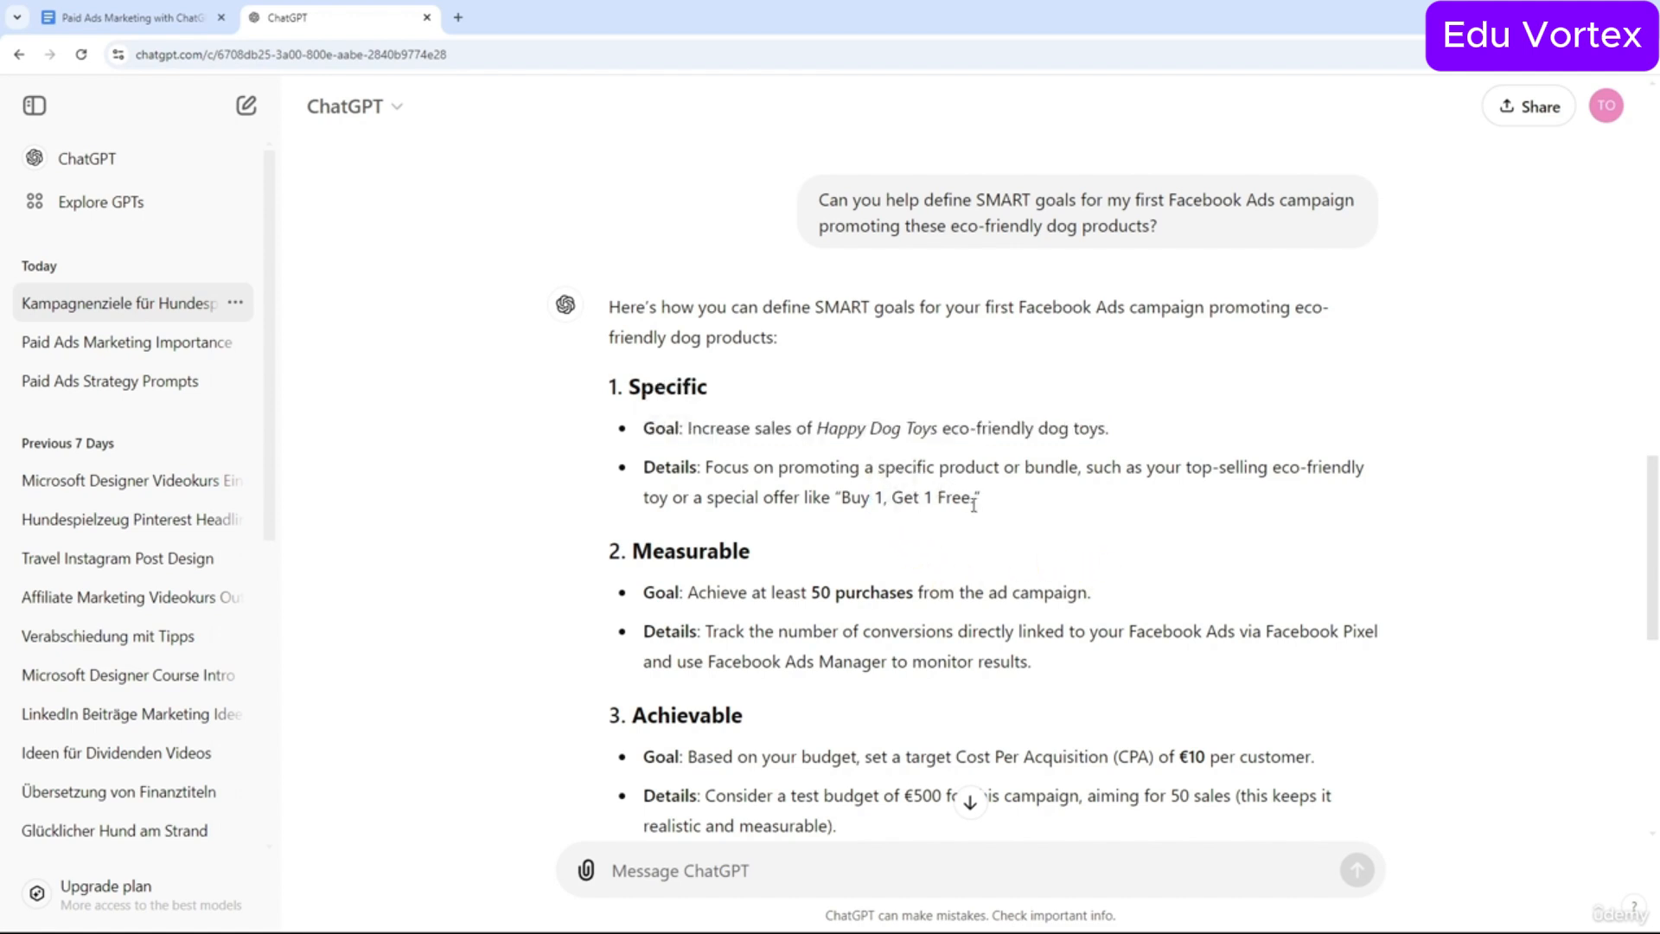
# Read the Measurable section's purchase target and the conversion tracking advice for Facebook Ads.
pyautogui.scroll(-2, 982, 516)
pyautogui.scroll(-2, 990, 523)
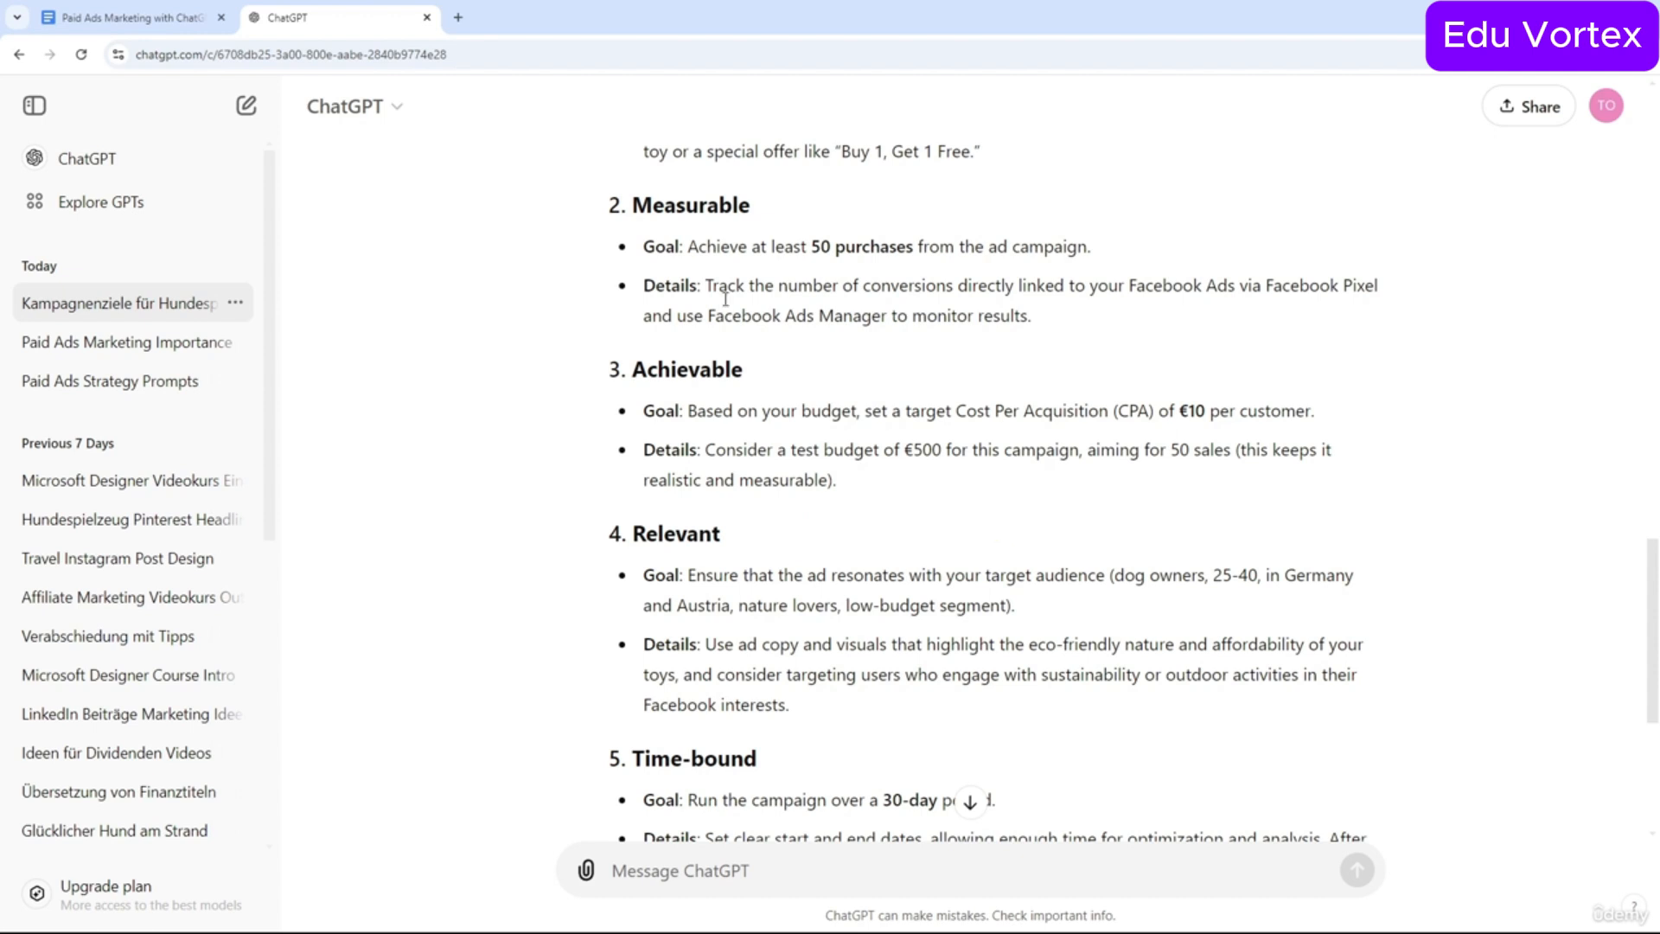
pyautogui.moveTo(689, 245); pyautogui.dragTo(917, 247)
pyautogui.click(927, 313)
# Examine the Achievable section's target cost per acquisition, test budget and sales aim.
pyautogui.moveTo(1180, 409); pyautogui.dragTo(1206, 412)
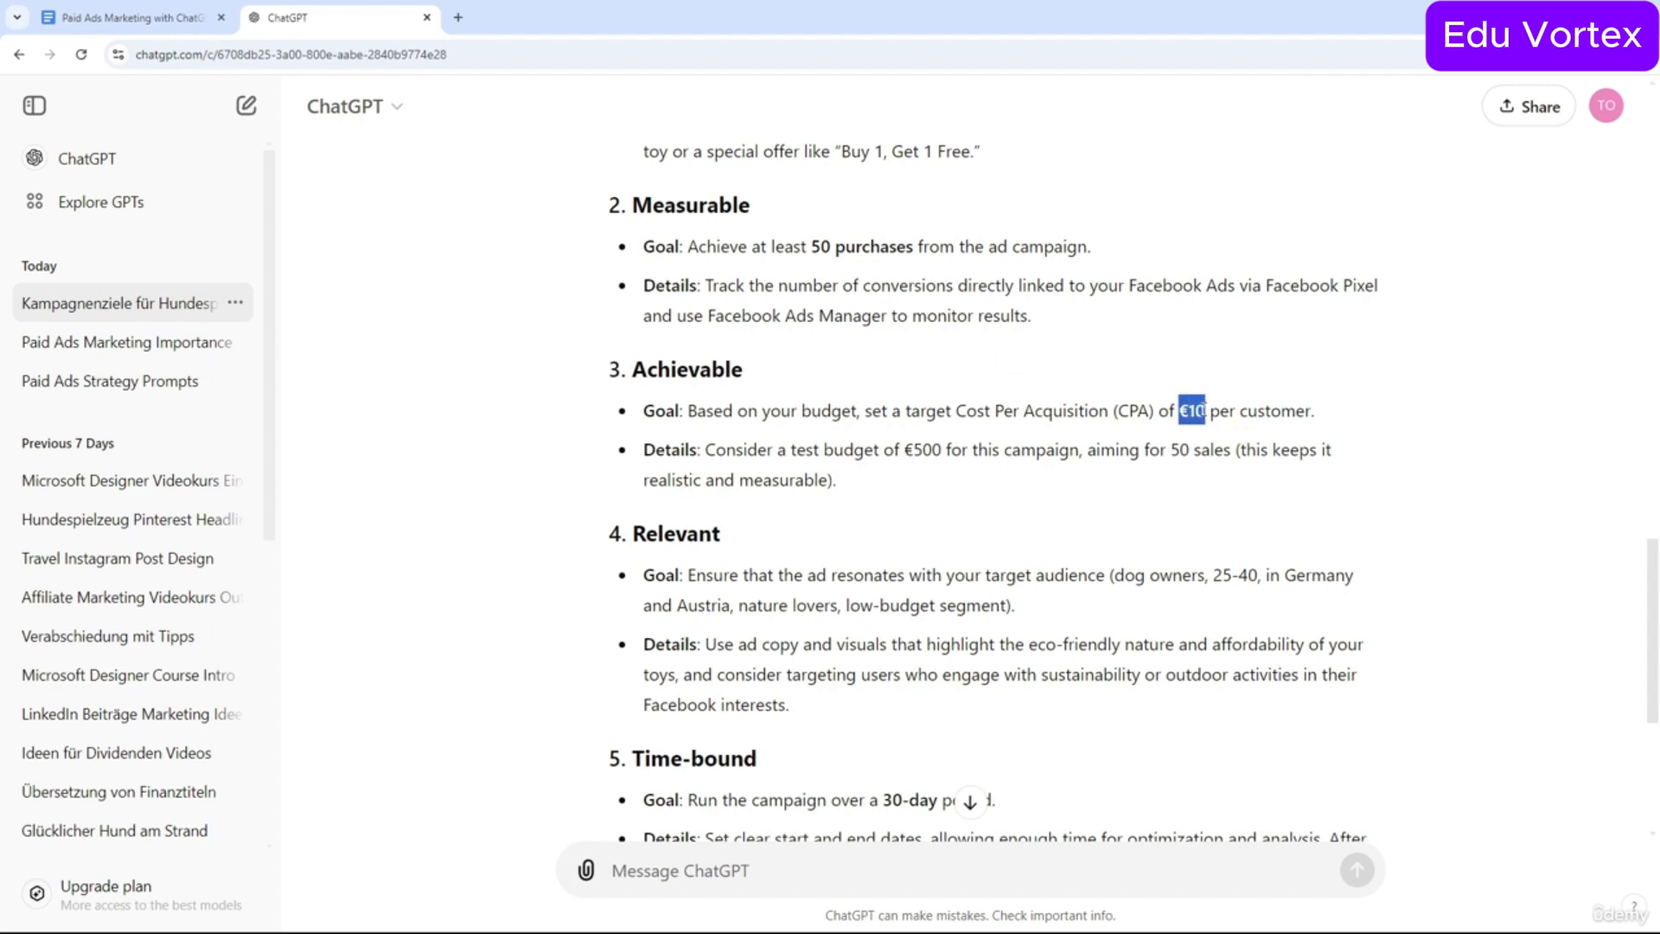
pyautogui.click(1164, 483)
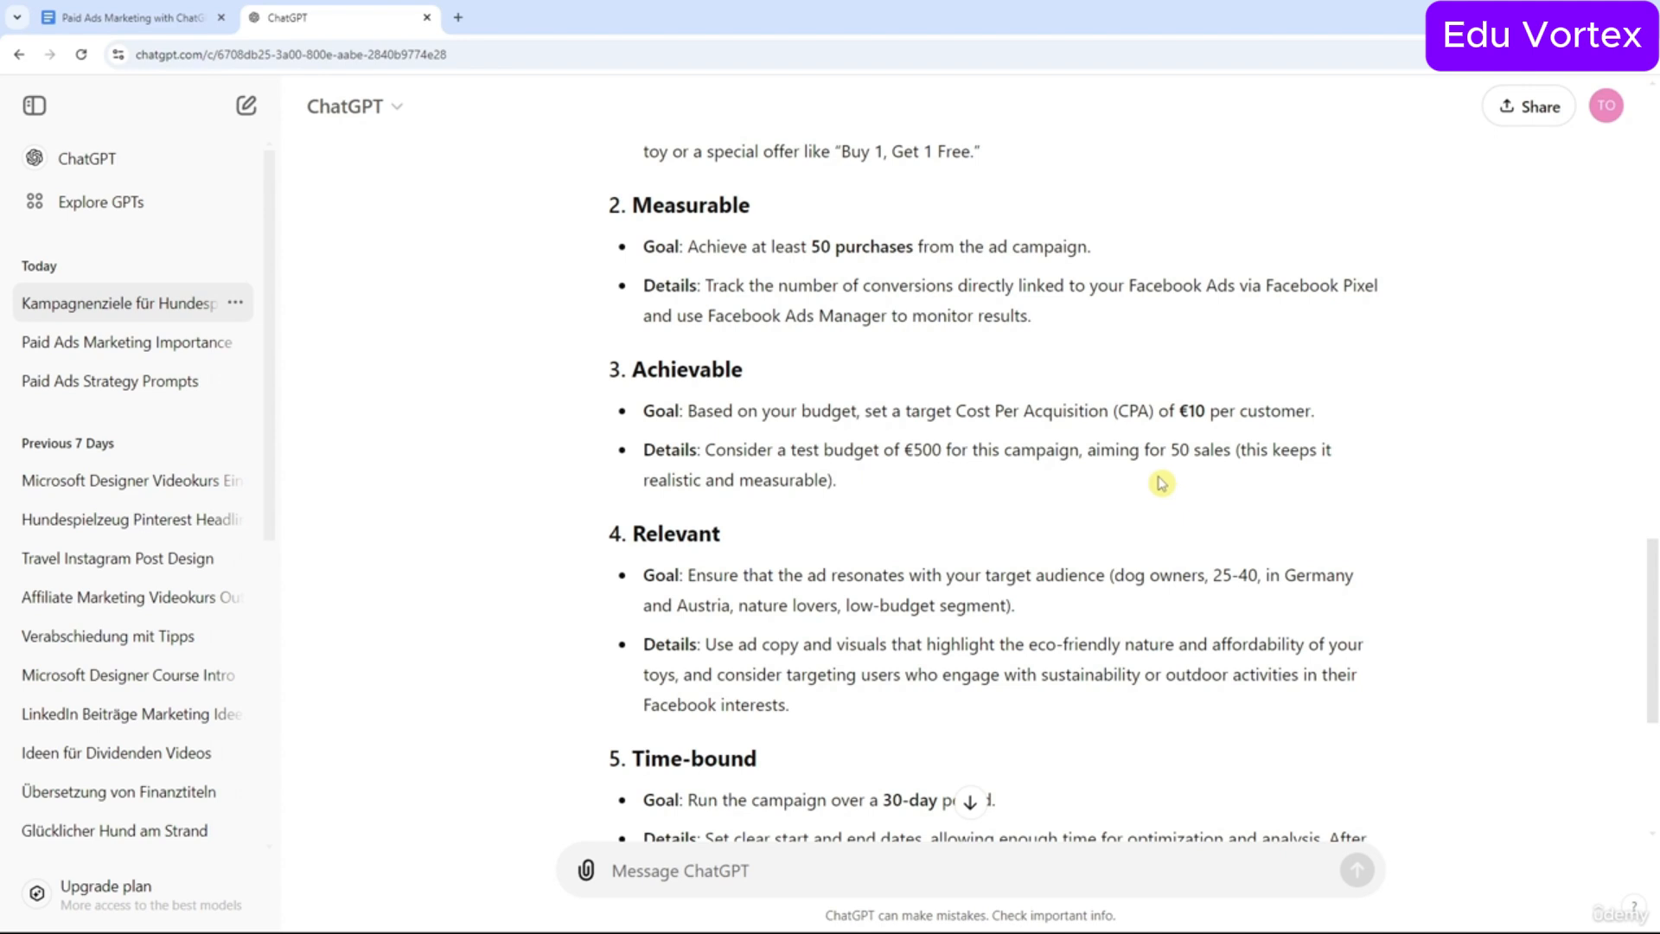
pyautogui.doubleClick(1192, 411)
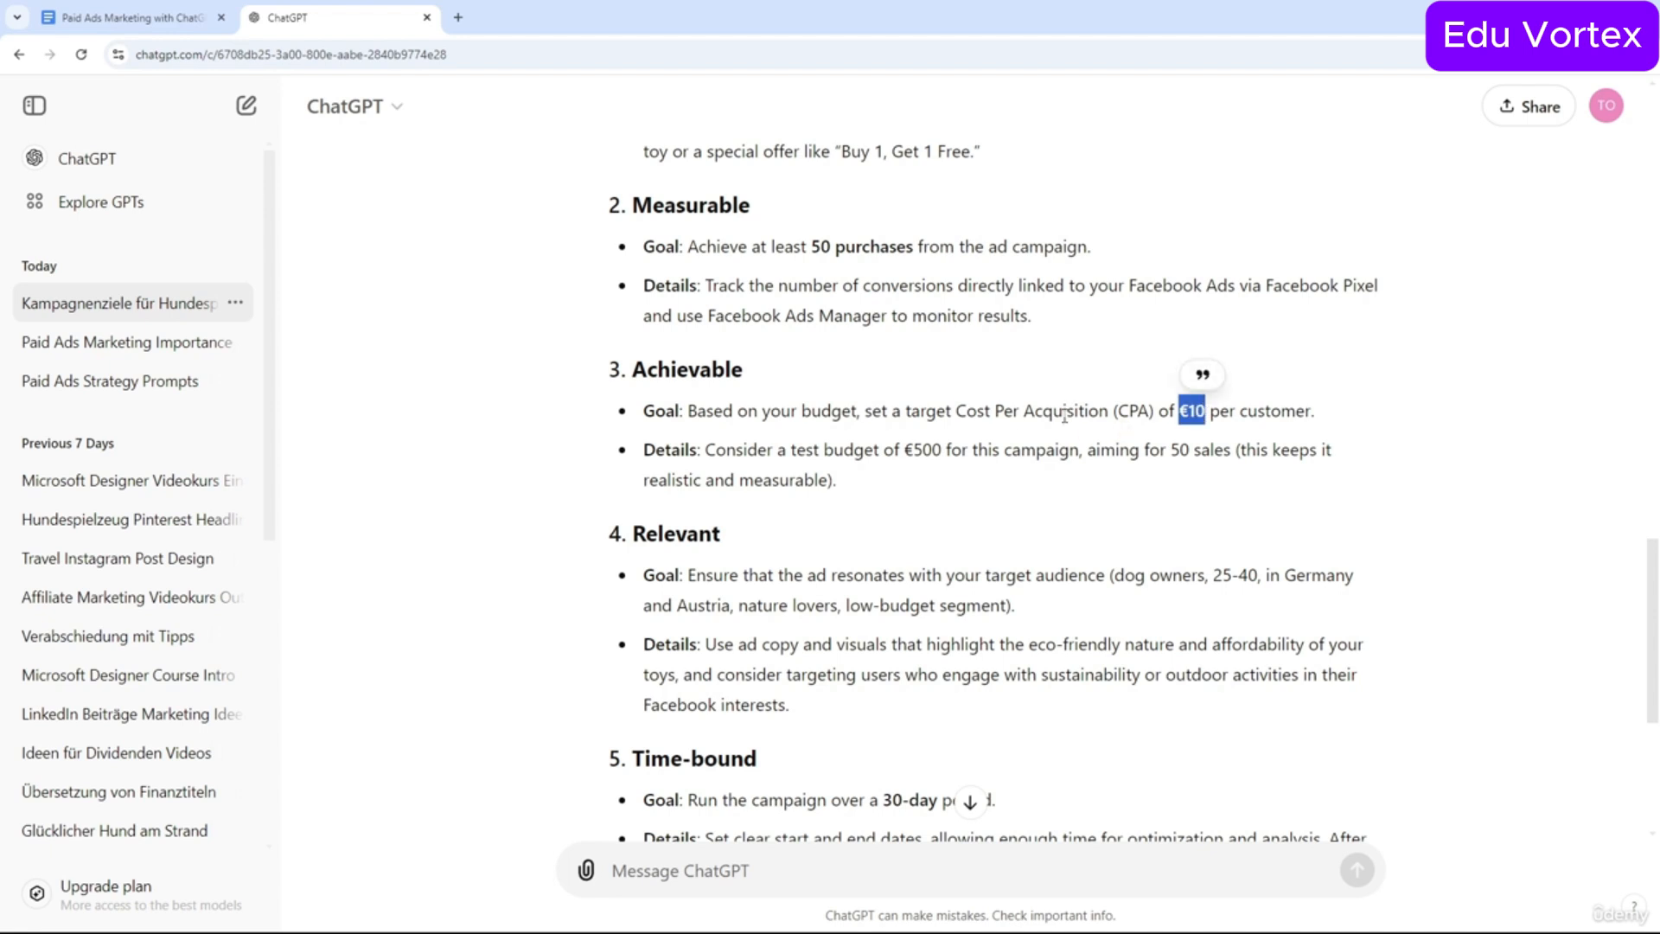
pyautogui.scroll(-3, 1065, 415)
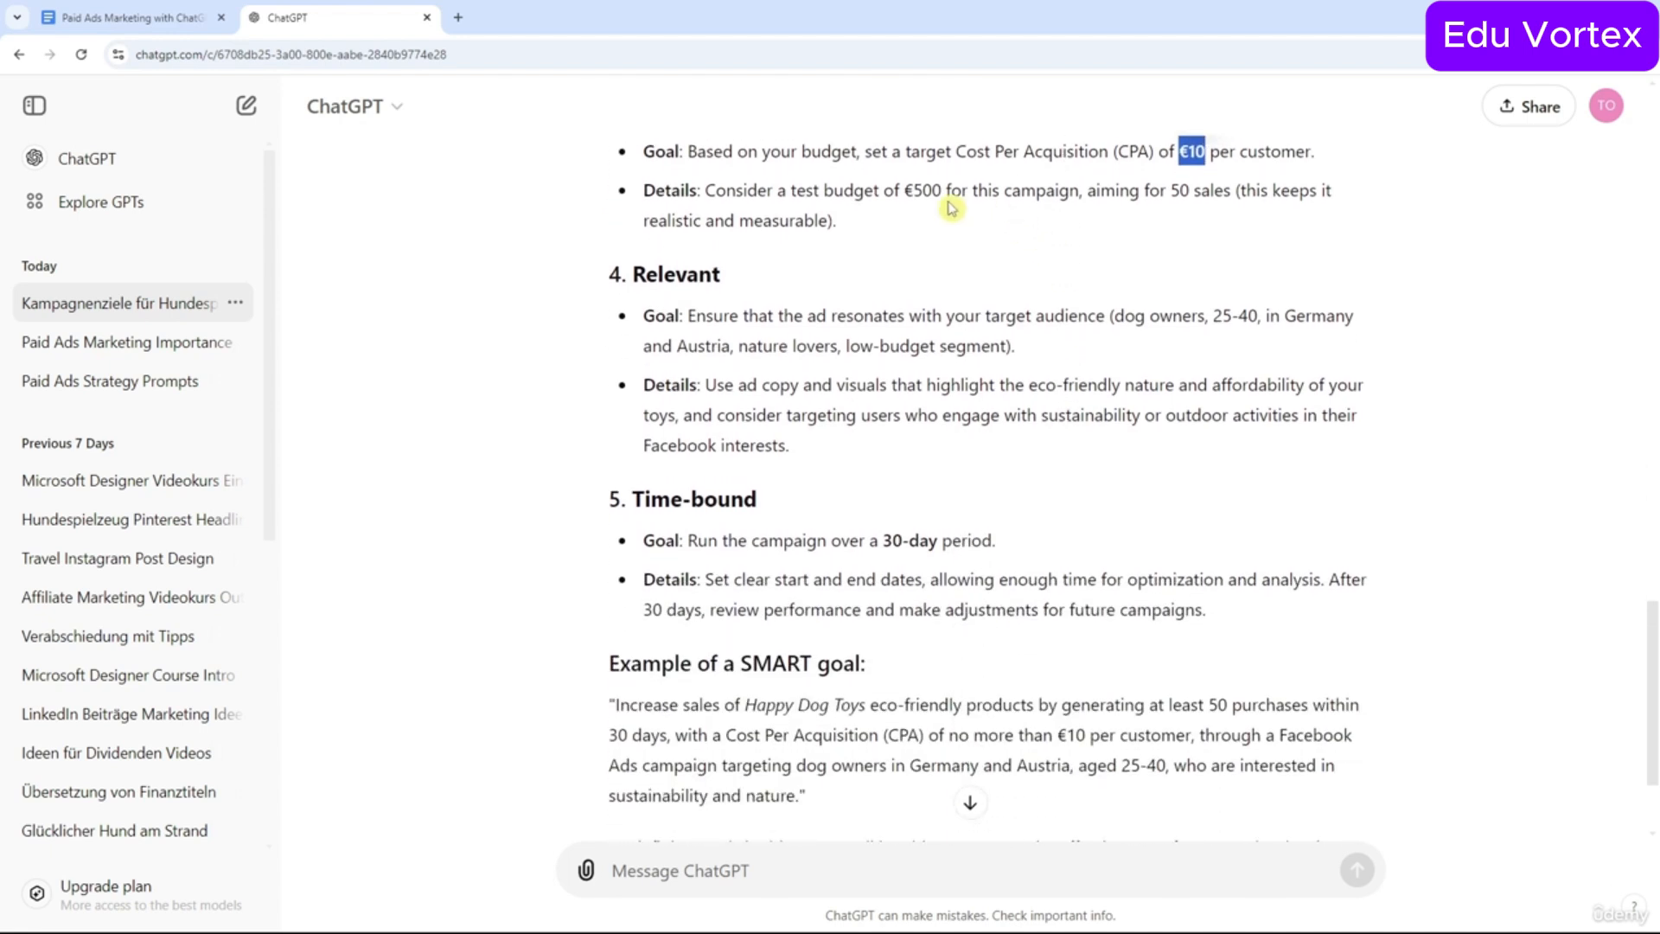
pyautogui.doubleClick(919, 190)
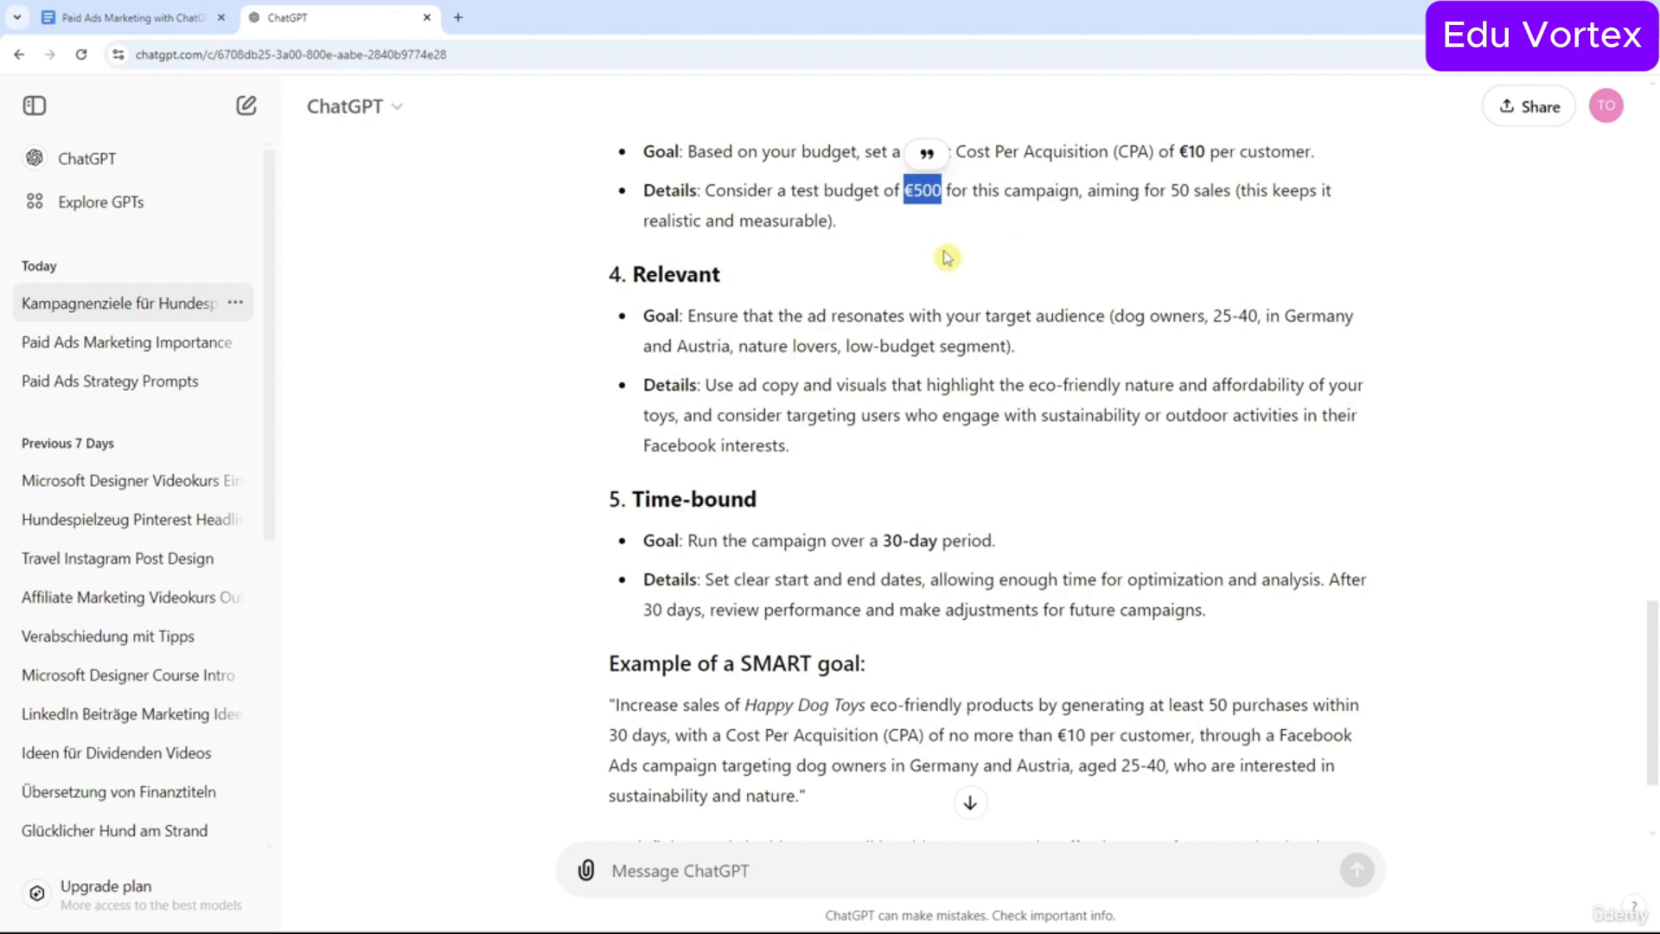
pyautogui.click(1173, 189)
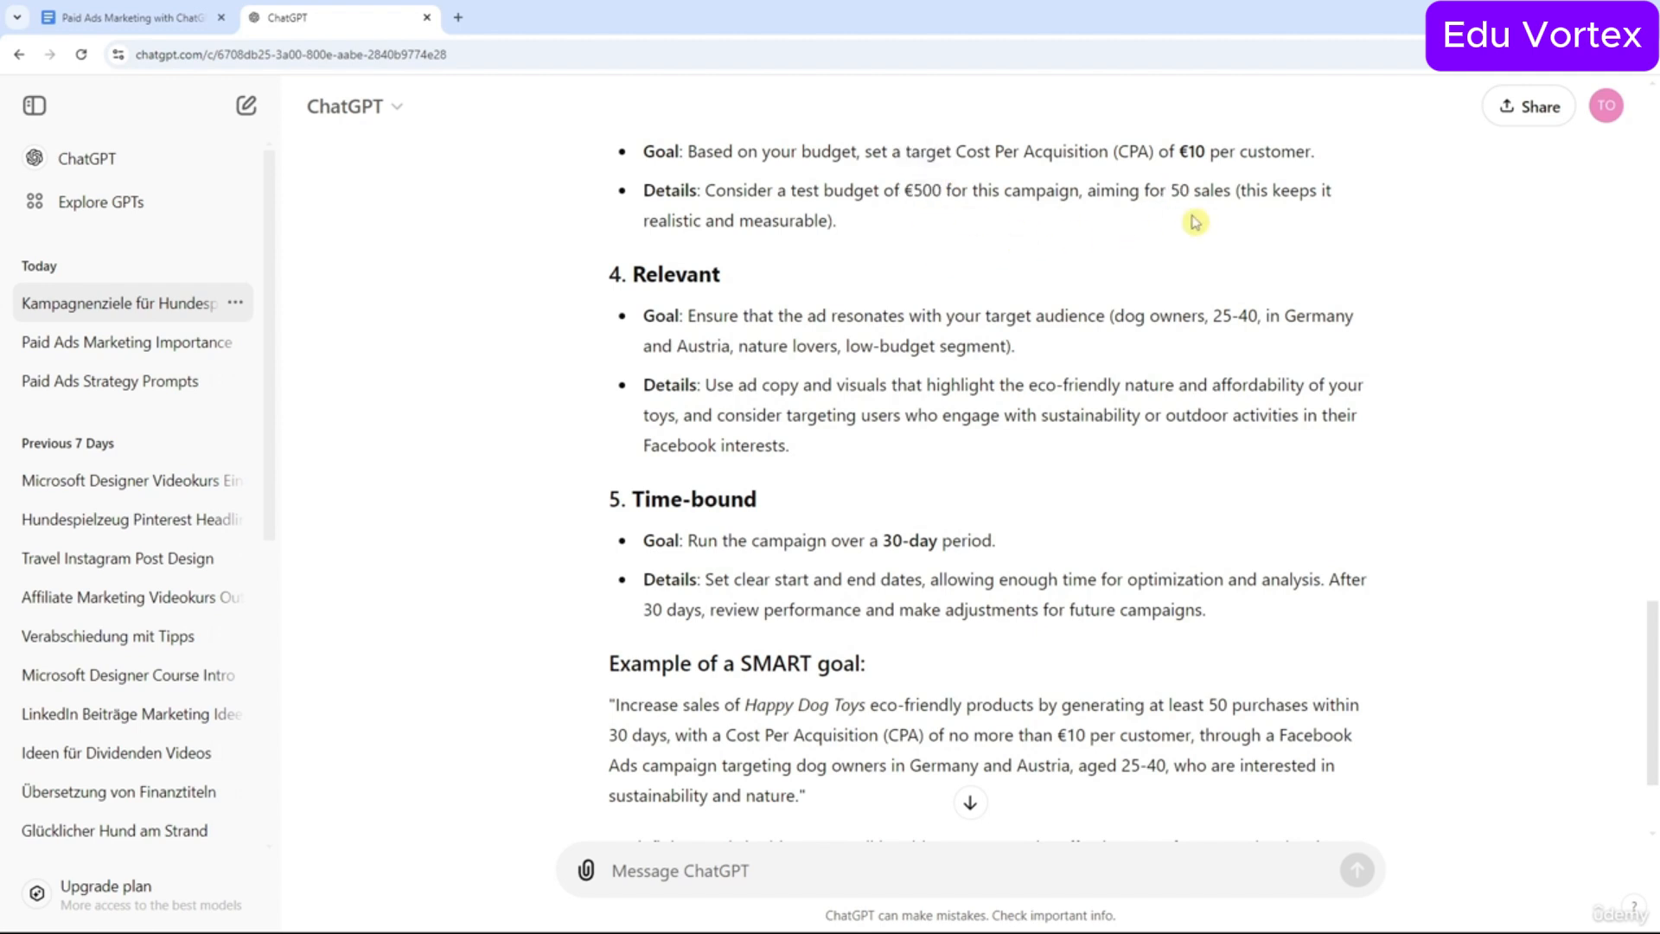
# Examine the Relevant section's target audience description and its advice on ad copy, visuals and interest targeting.
pyautogui.scroll(-1, 923, 211)
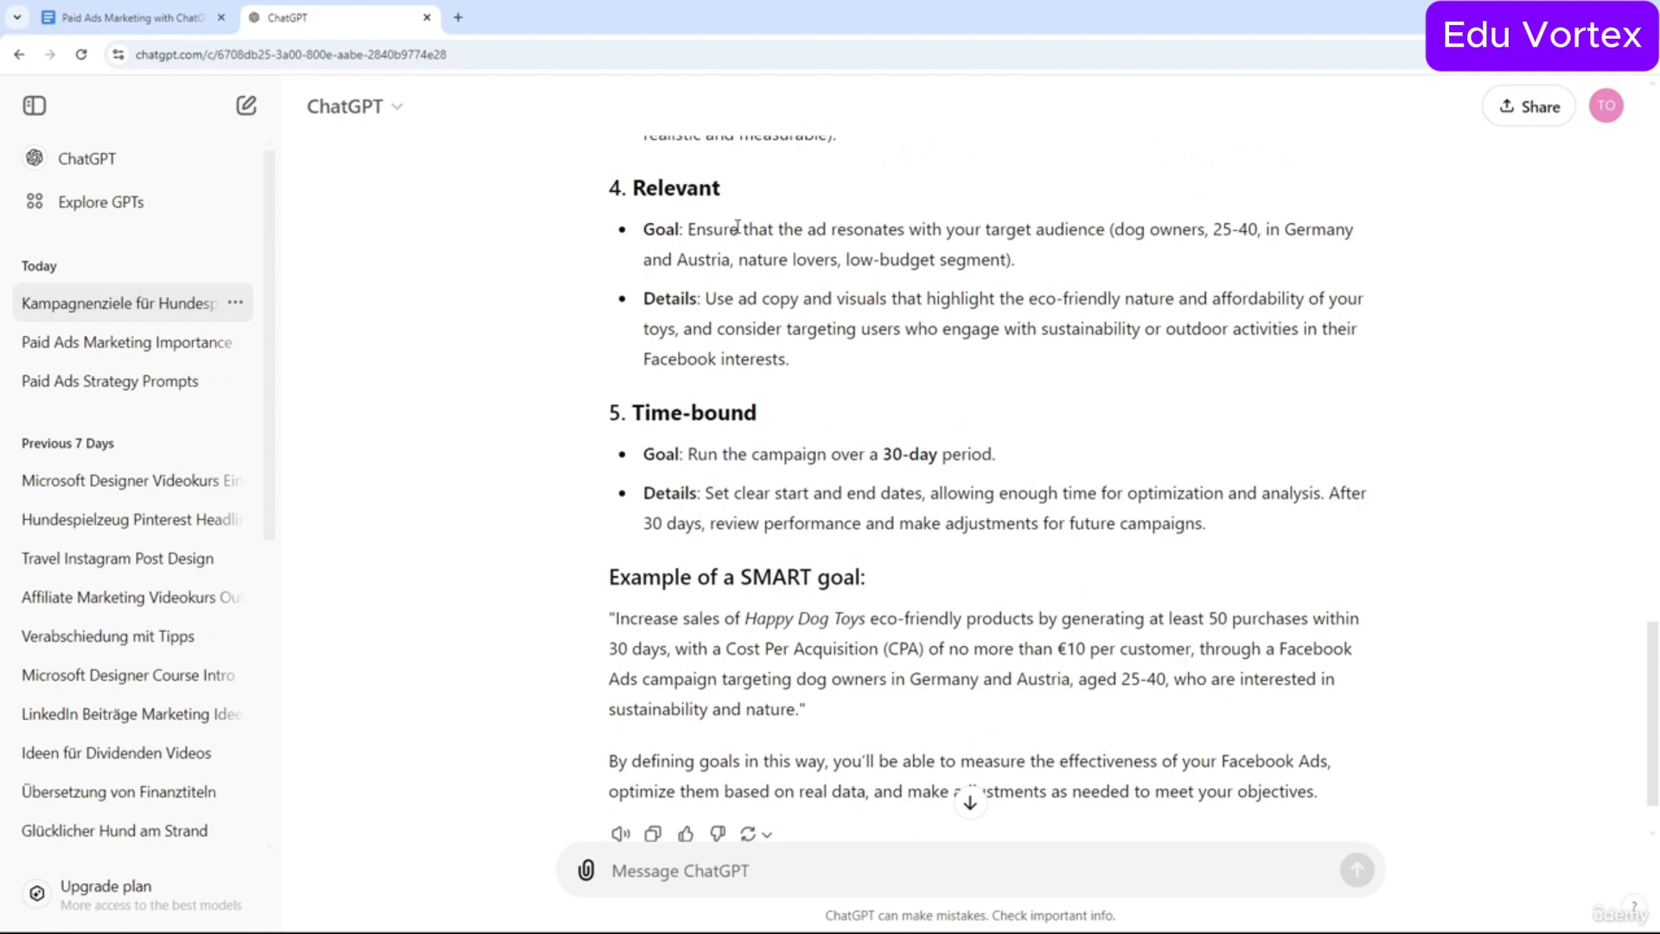
pyautogui.moveTo(1111, 228); pyautogui.dragTo(1116, 250)
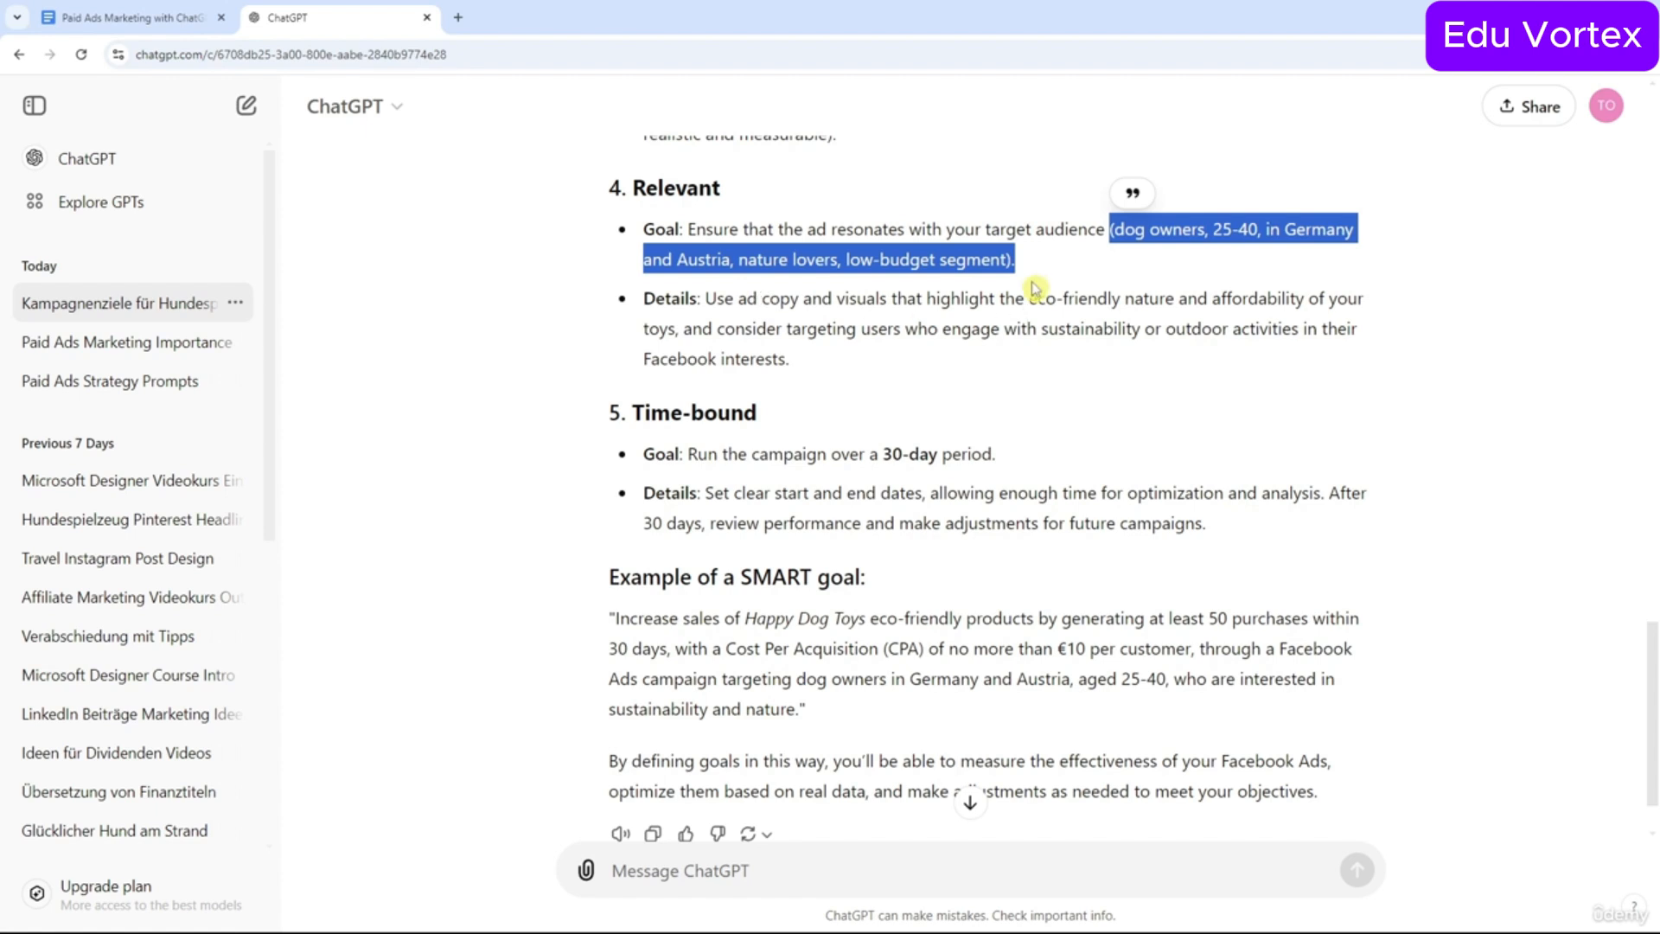
pyautogui.moveTo(1032, 303); pyautogui.dragTo(1263, 320)
pyautogui.click(1267, 320)
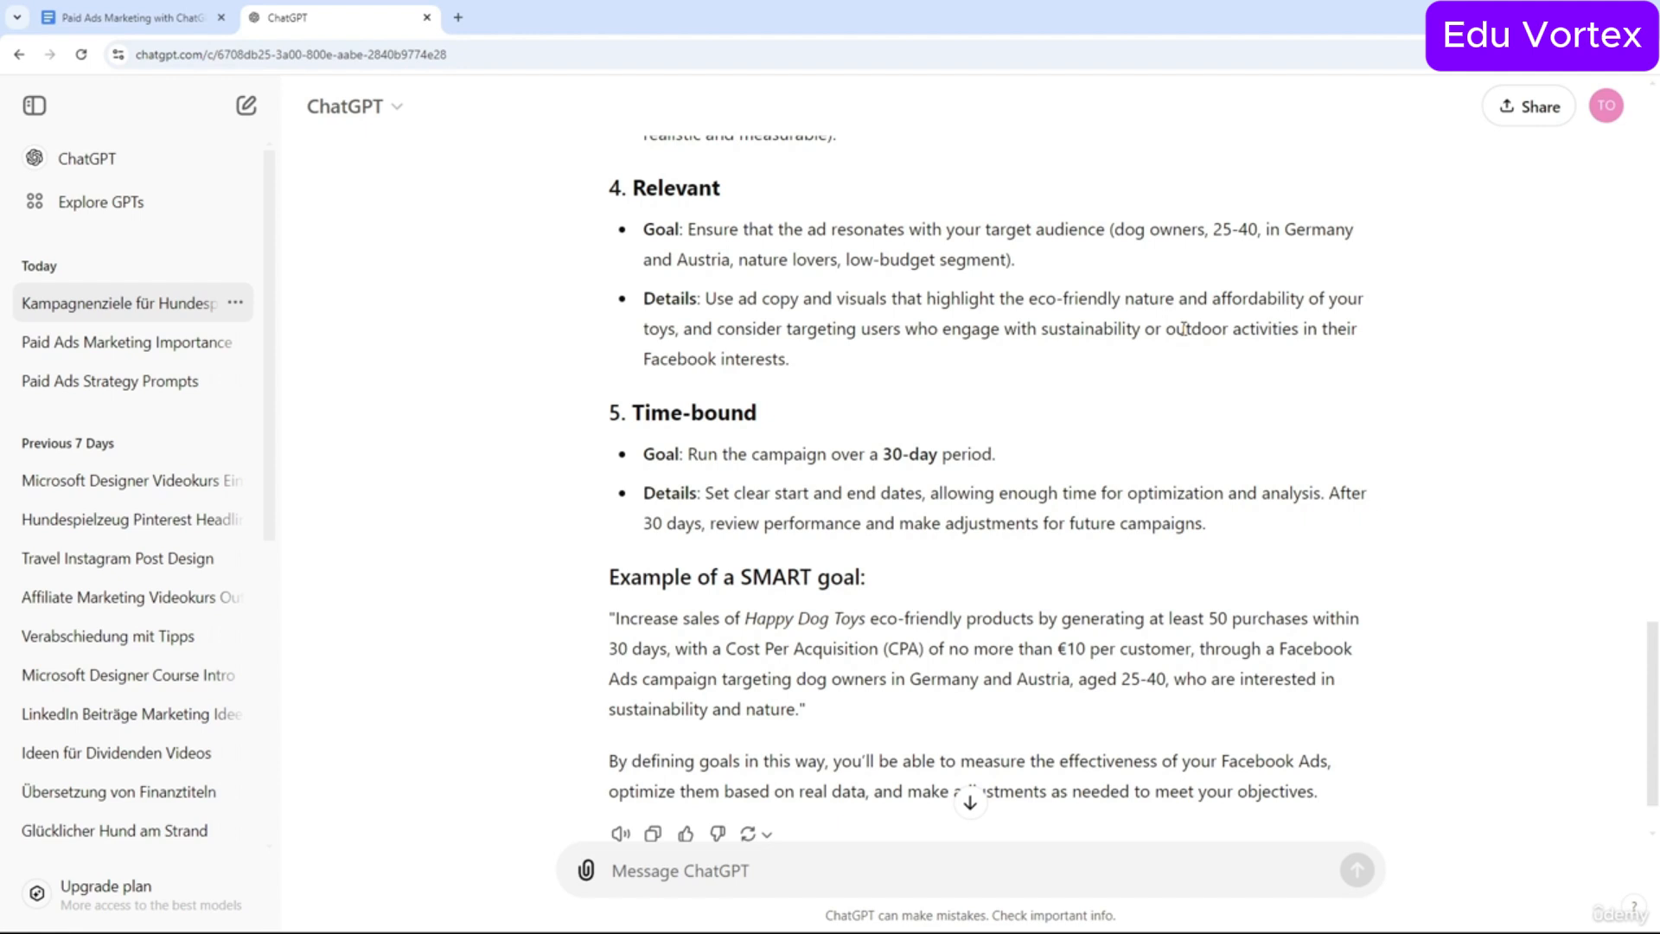
# Read the Time-bound section and check the campaign period it proposes.
pyautogui.scroll(-2, 1034, 462)
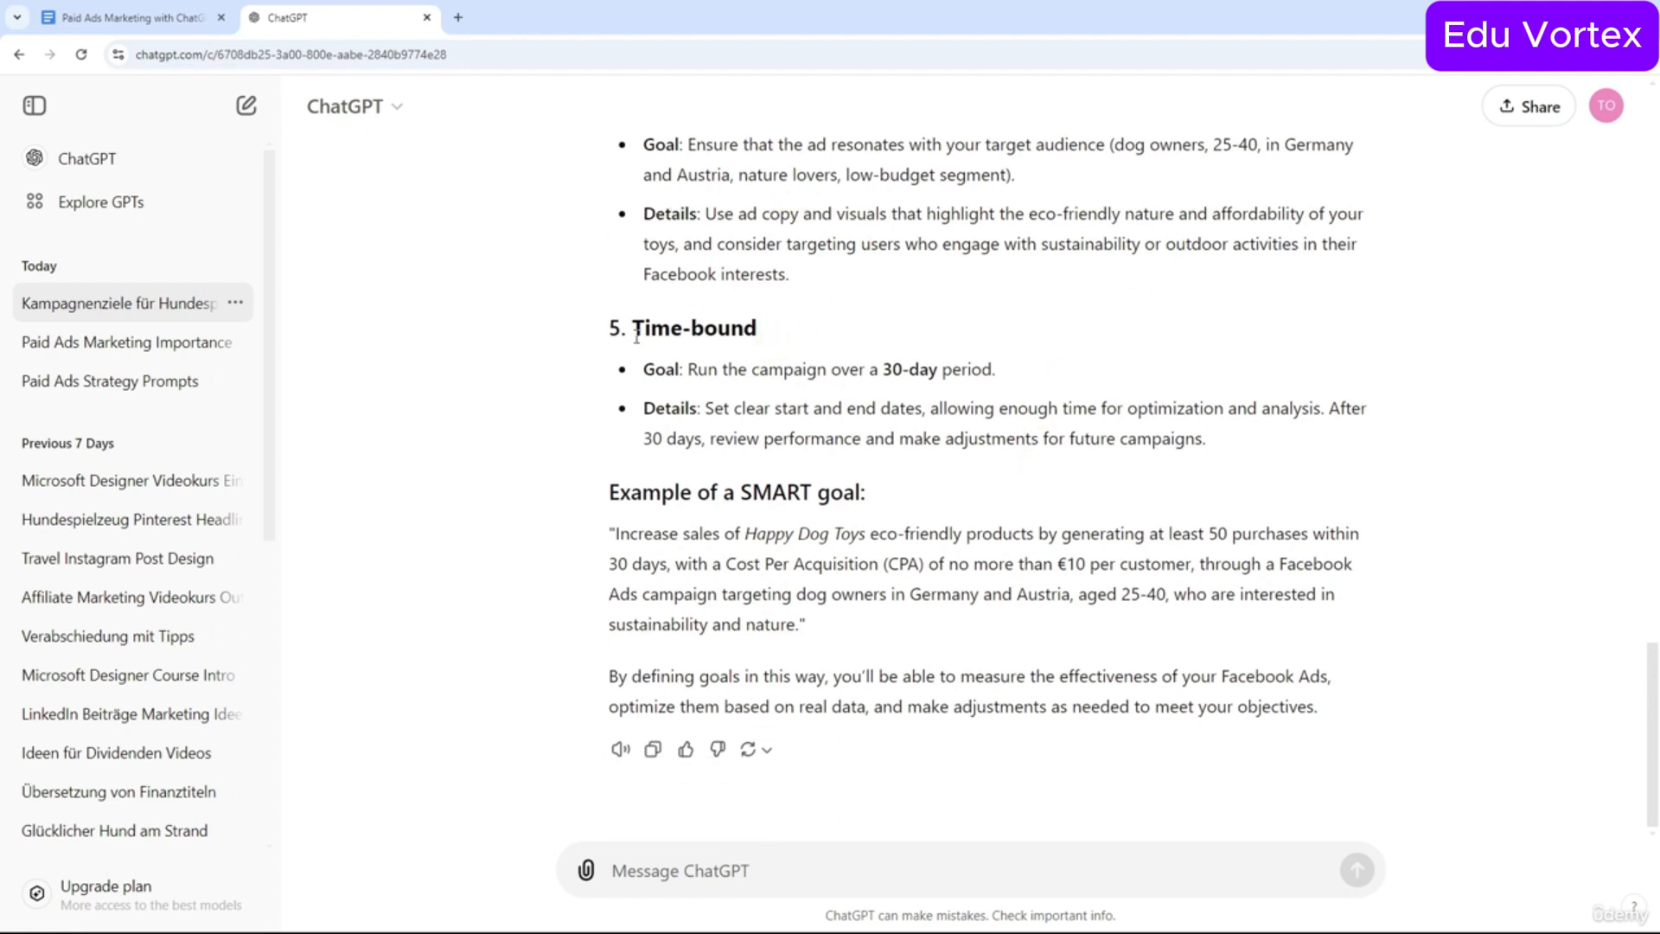
pyautogui.moveTo(633, 329); pyautogui.dragTo(753, 326)
pyautogui.click(796, 334)
pyautogui.moveTo(893, 369); pyautogui.dragTo(923, 370)
pyautogui.click(923, 371)
# Read the example SMART goal for Happy Dog Toys and compare it with the five SMART criteria above.
pyautogui.moveTo(615, 534); pyautogui.dragTo(822, 623)
pyautogui.click(865, 615)
pyautogui.scroll(7, 975, 581)
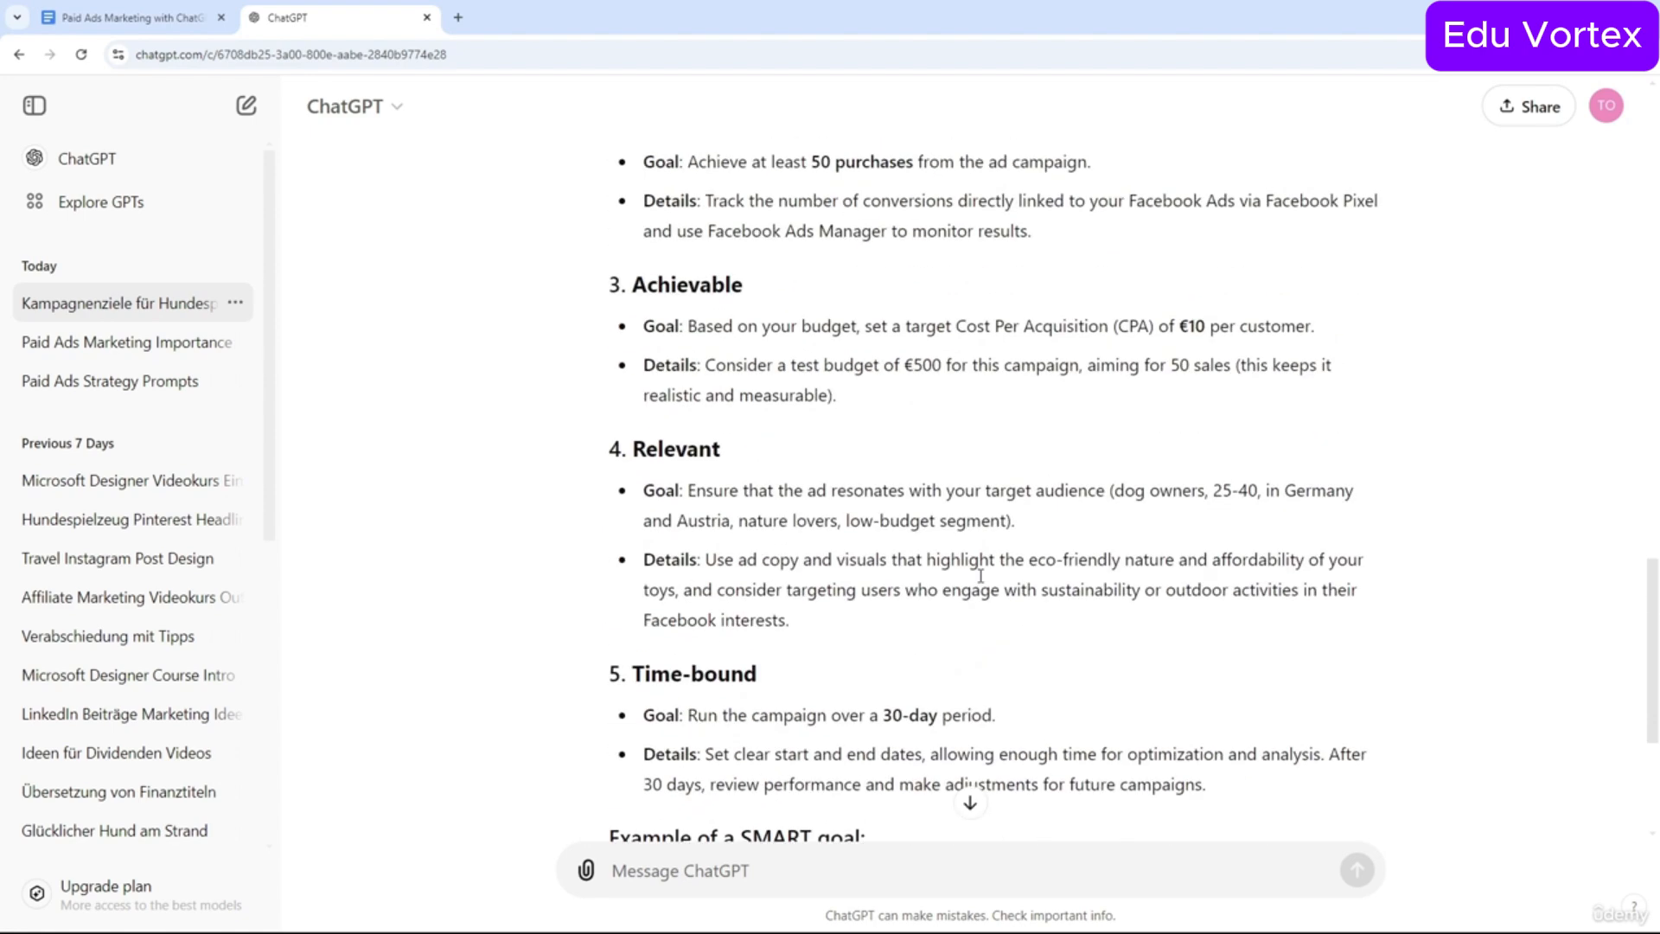
pyautogui.scroll(3, 821, 260)
pyautogui.scroll(-10, 835, 328)
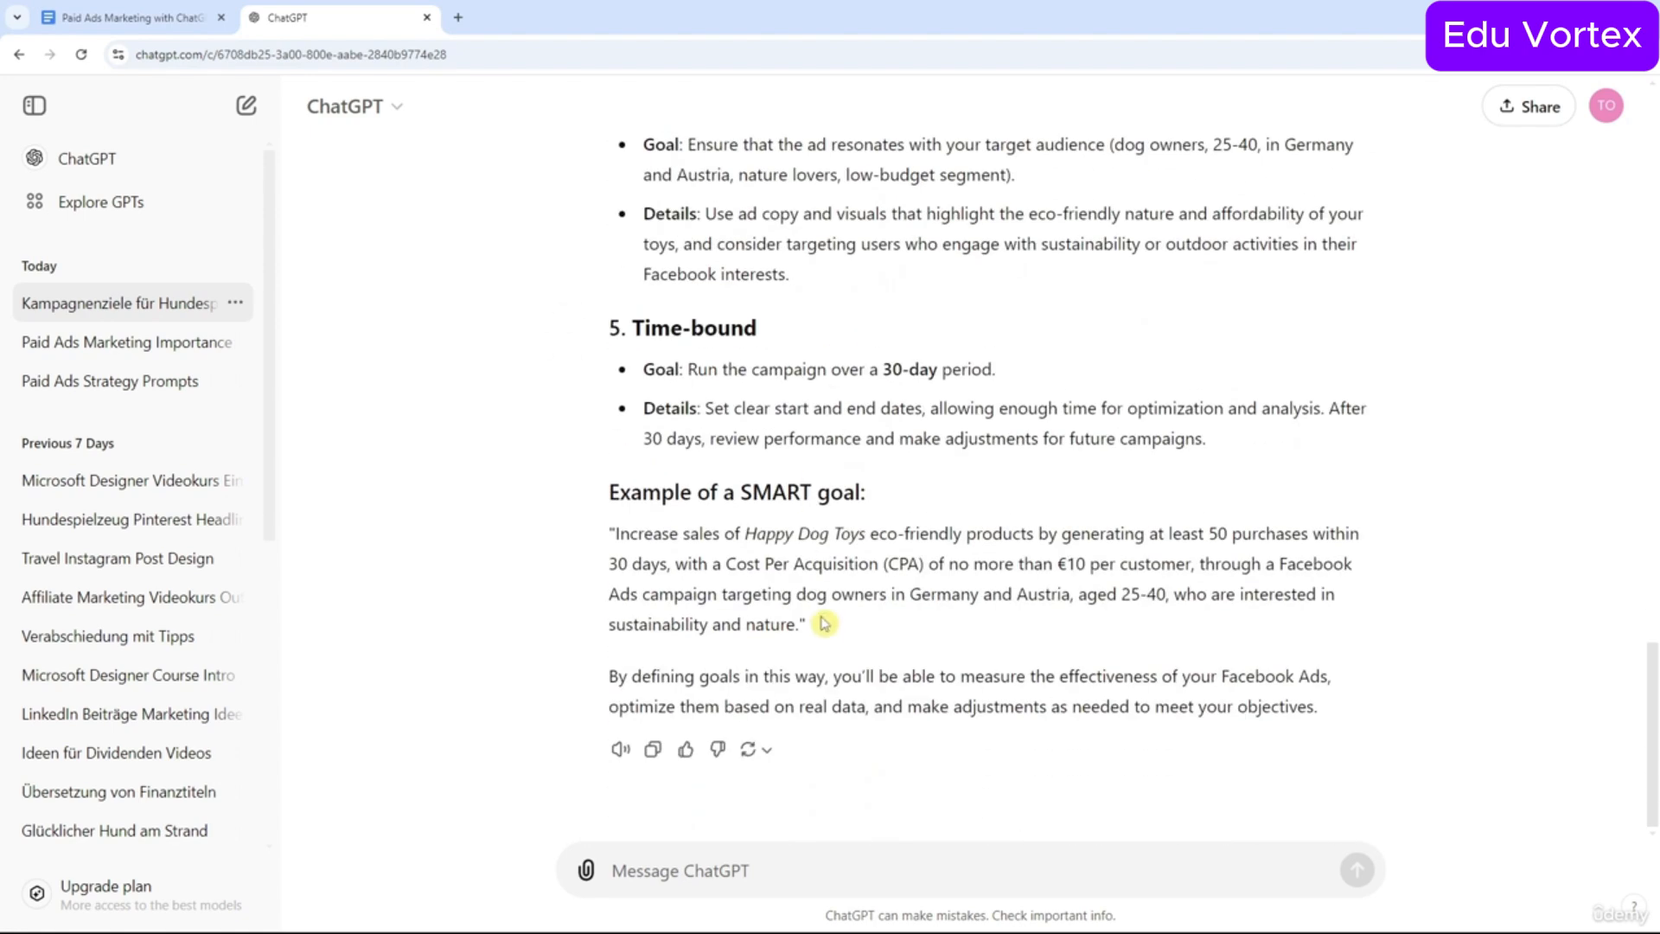
pyautogui.moveTo(820, 625); pyautogui.dragTo(578, 502)
pyautogui.click(574, 505)
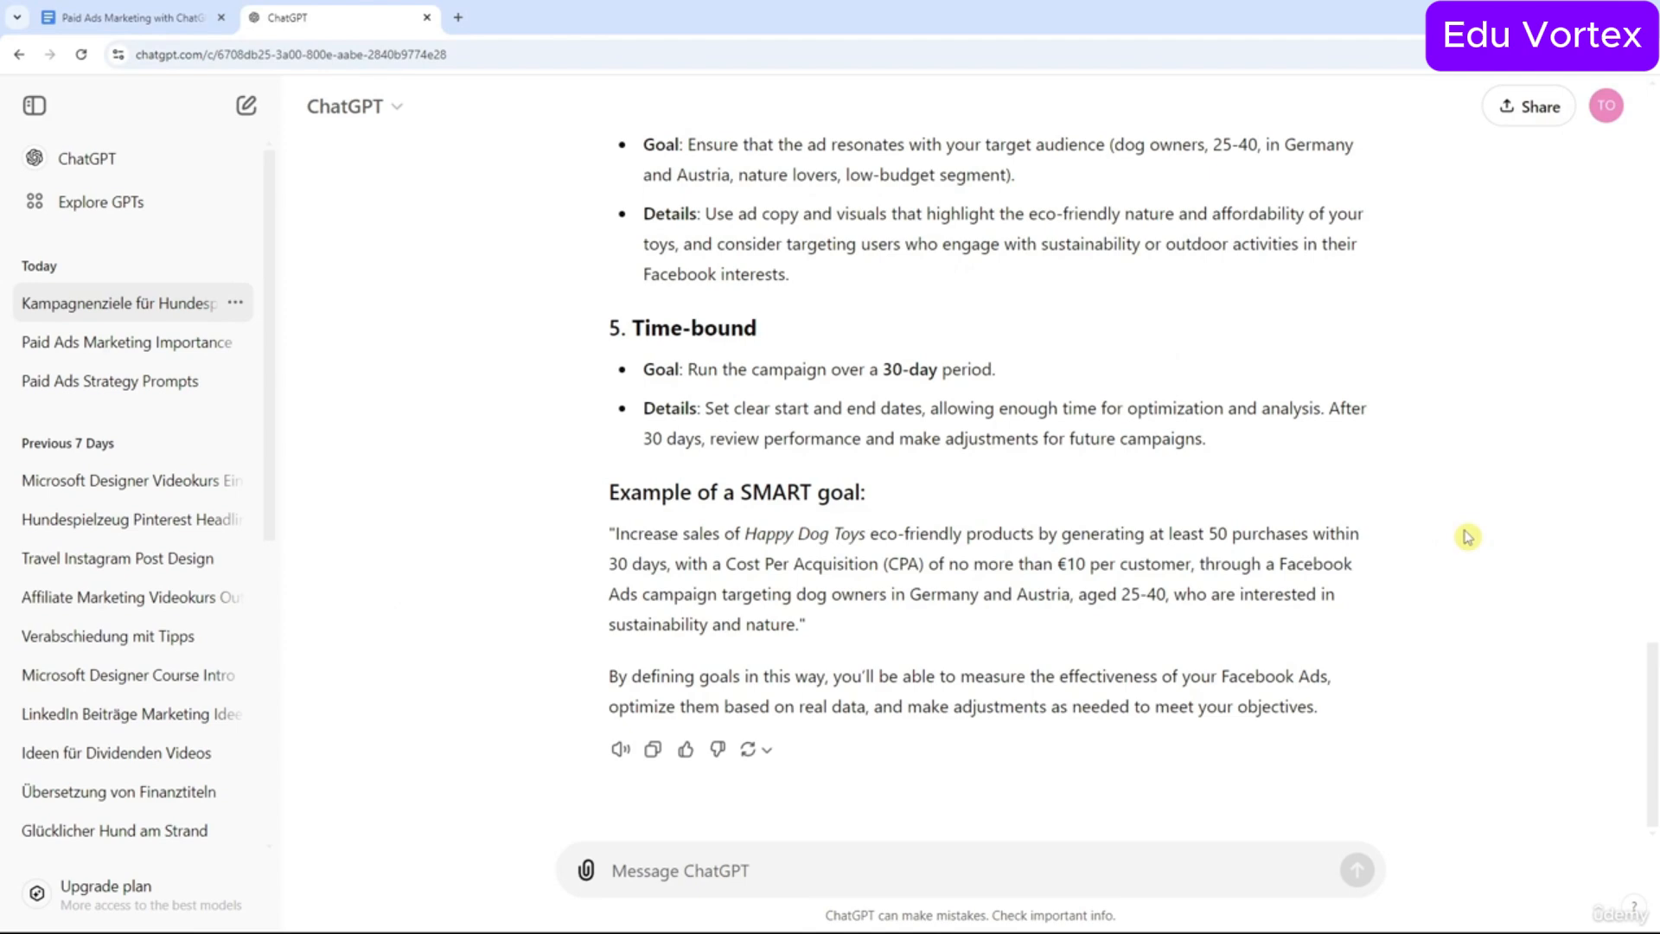
pyautogui.scroll(10, 1327, 586)
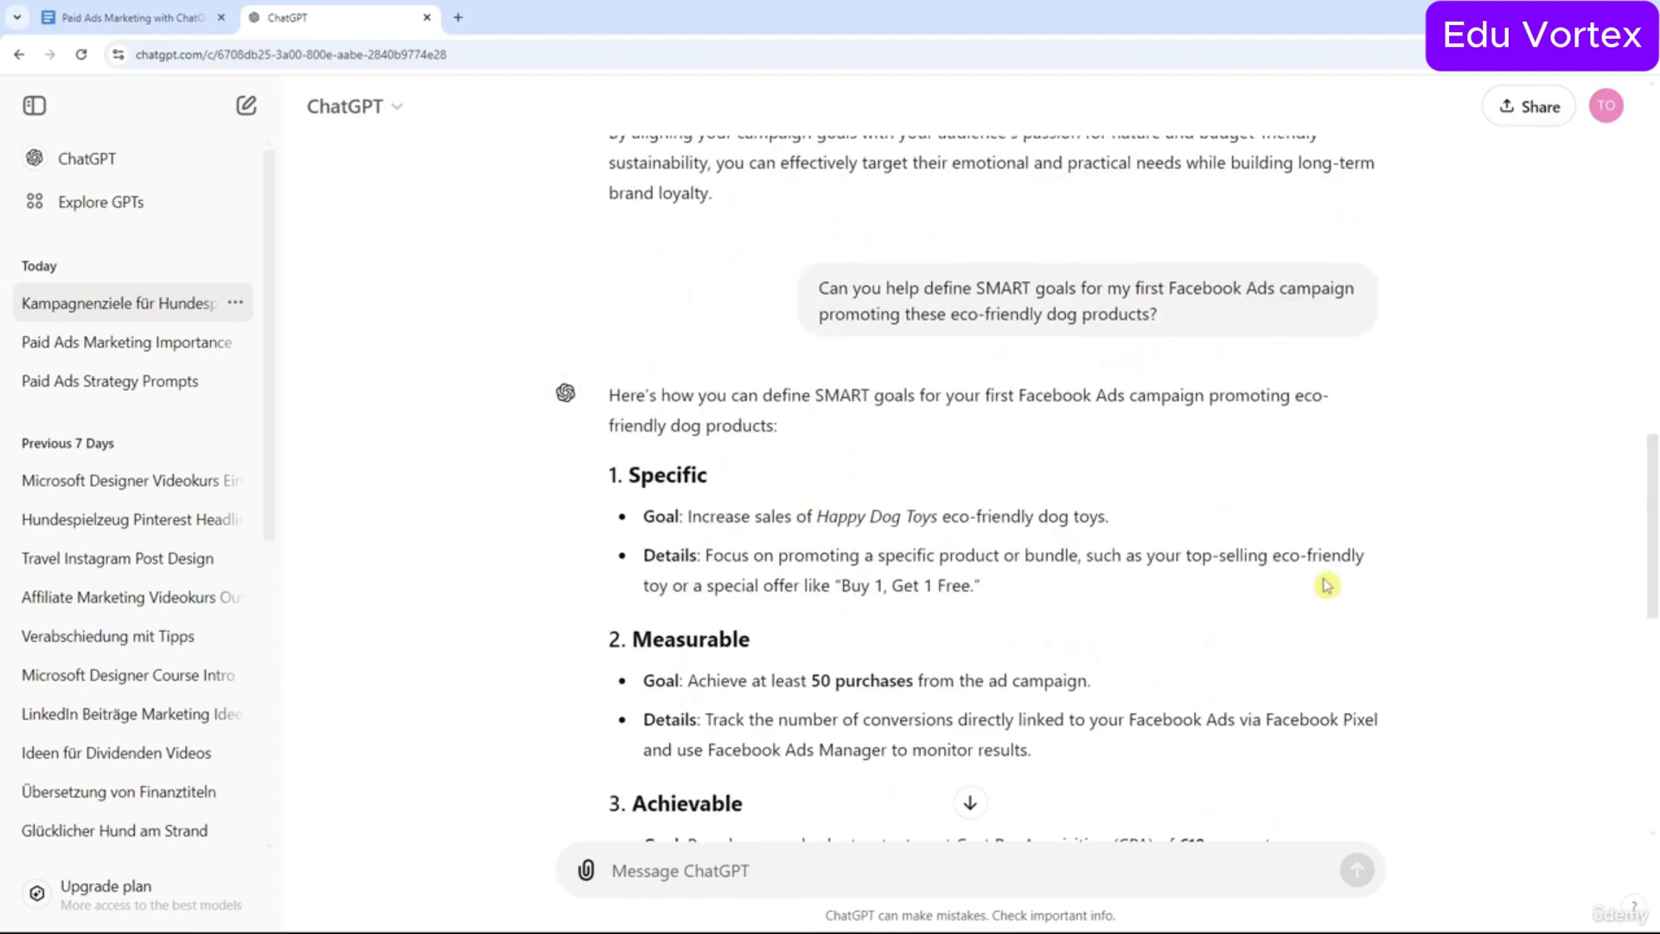
pyautogui.scroll(-11, 1323, 582)
pyautogui.scroll(-1, 1327, 581)
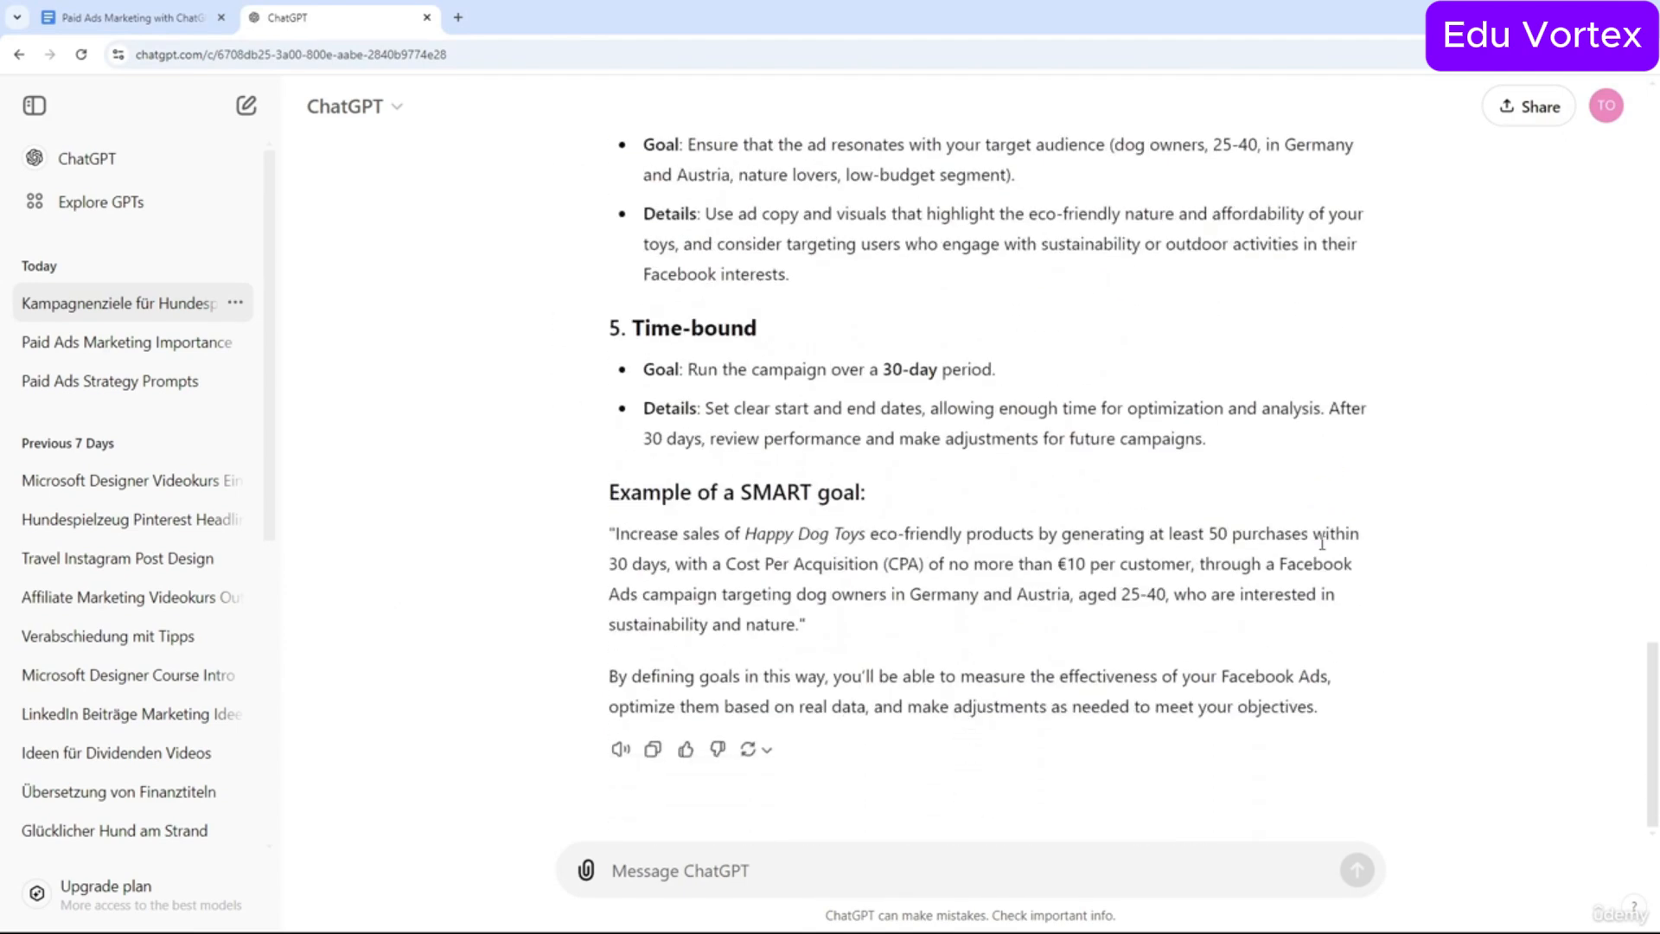
# Copy the first prompt of section 3.2, about Facebook Ads budget factors for the dog webshop, from the prompts document into ChatGPT and send it.
pyautogui.click(199, 18)
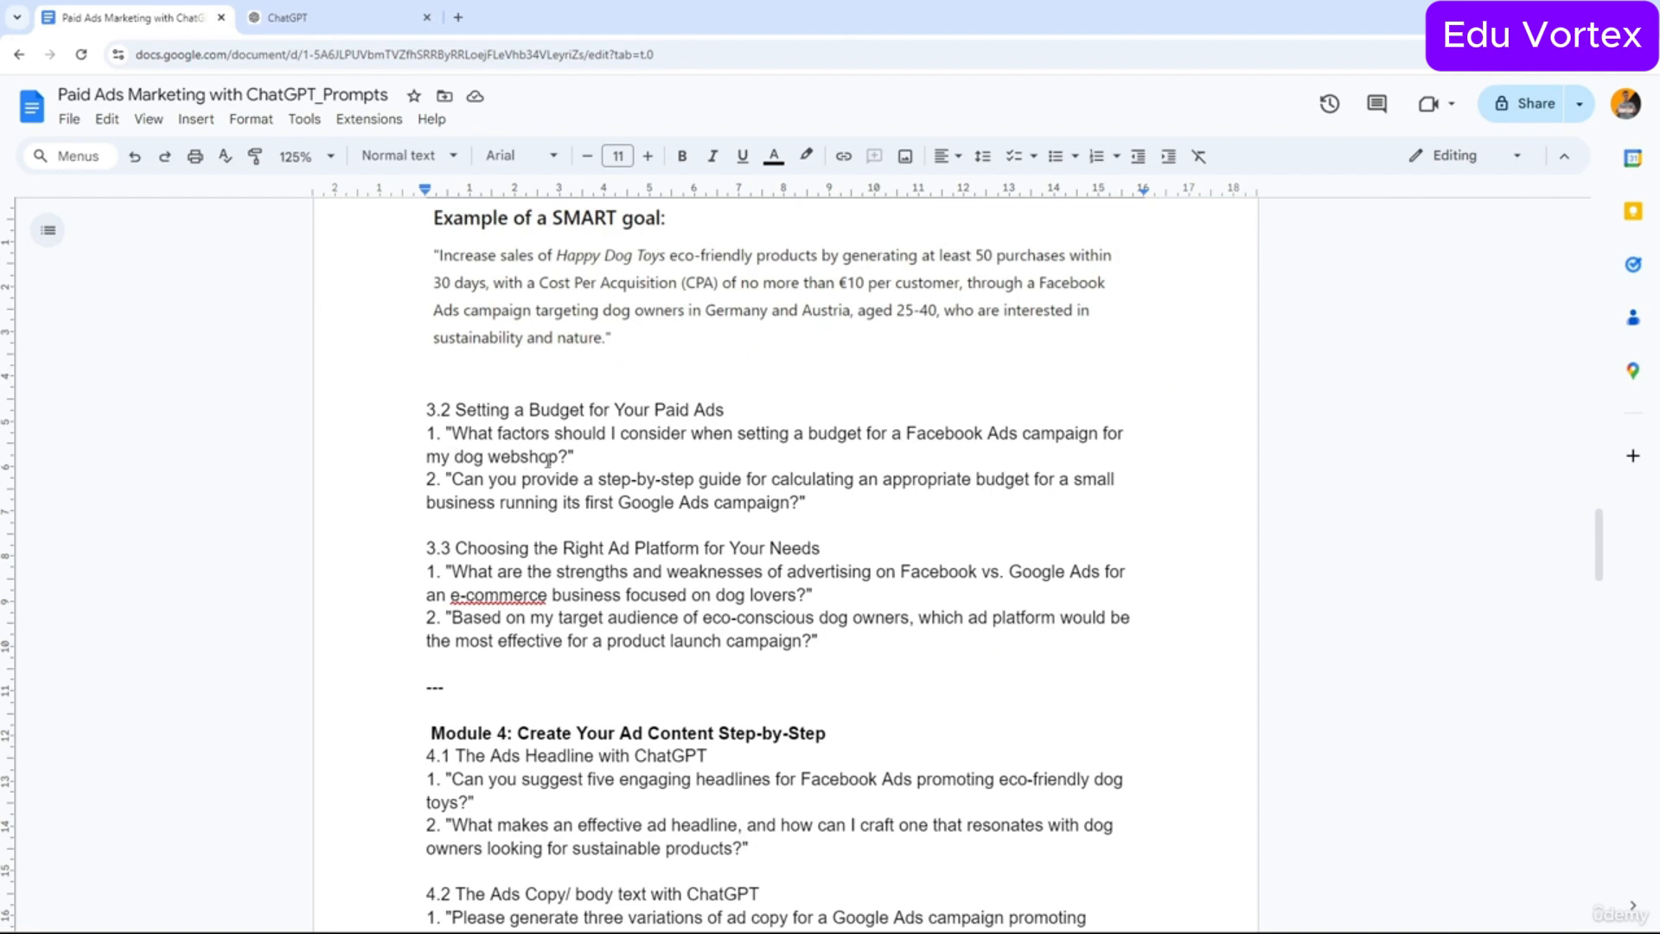
pyautogui.moveTo(567, 457); pyautogui.dragTo(451, 433)
pyautogui.hotkey('ctrl', 'c')
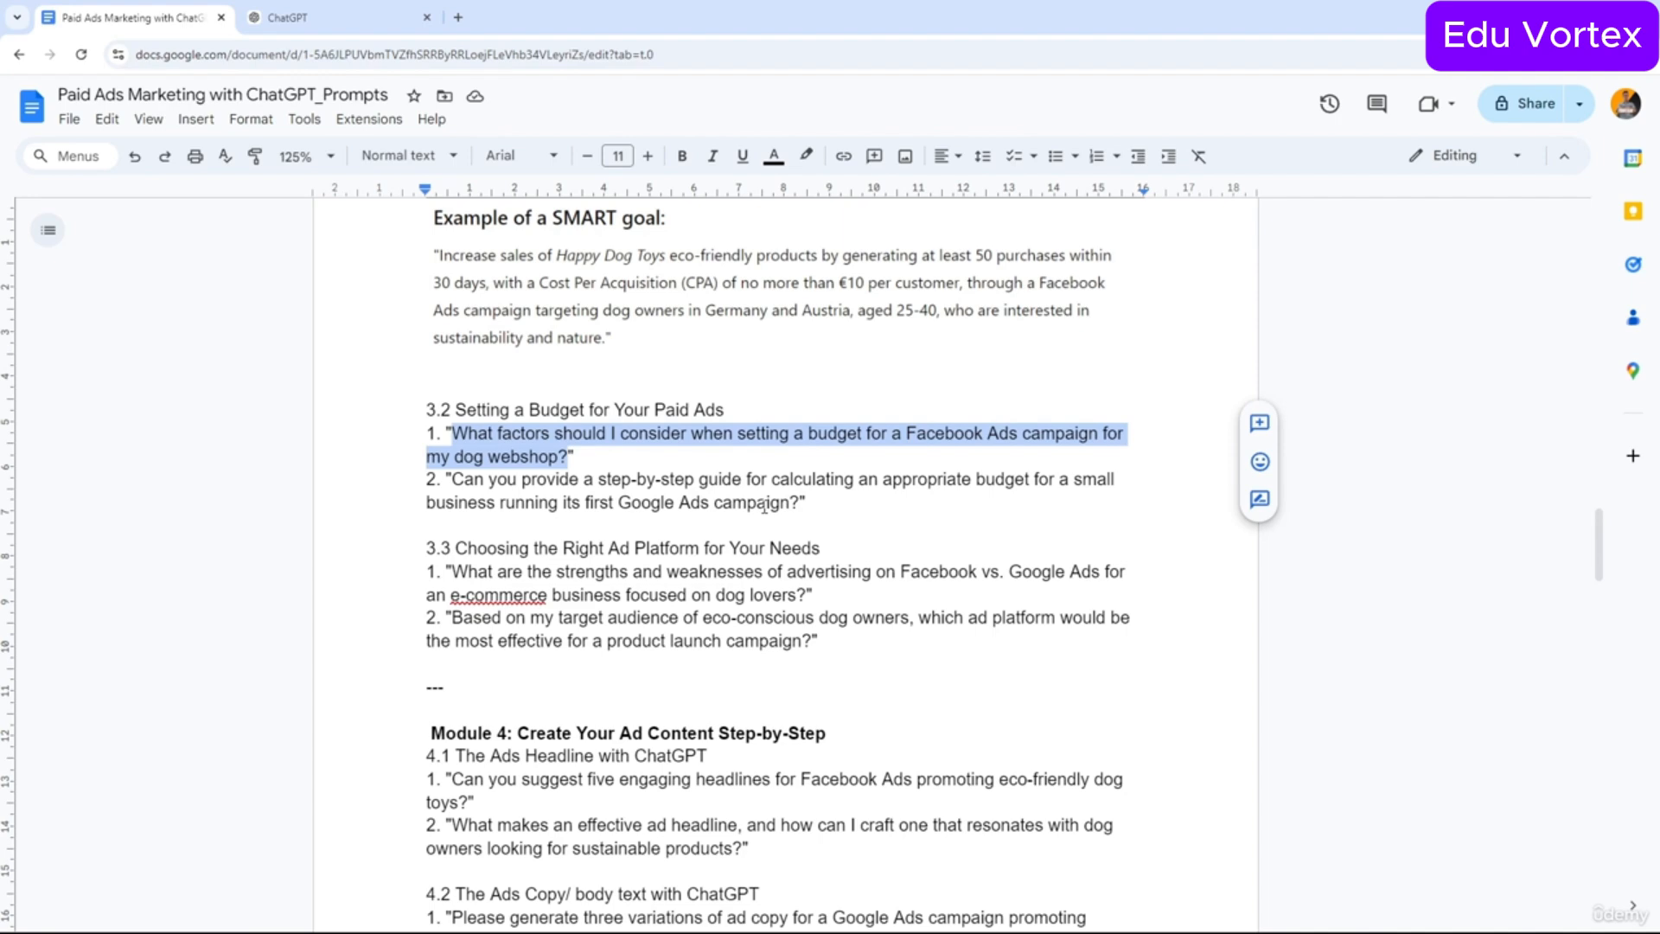
pyautogui.click(304, 18)
pyautogui.hotkey('ctrl', 'v')
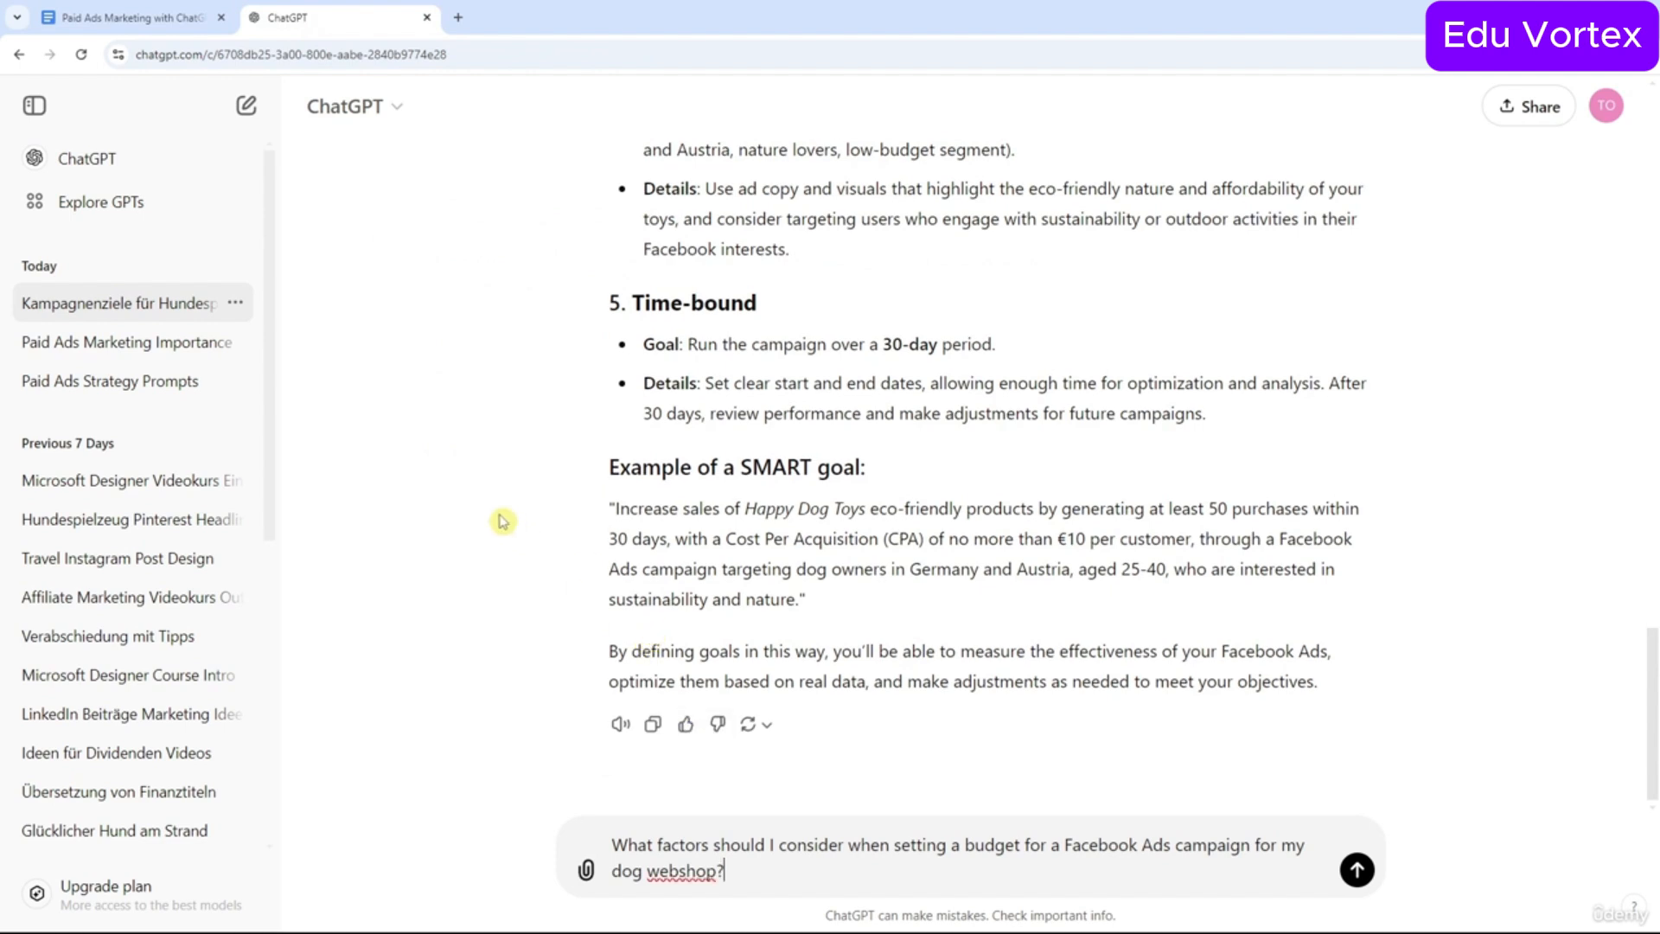
pyautogui.press('Return')
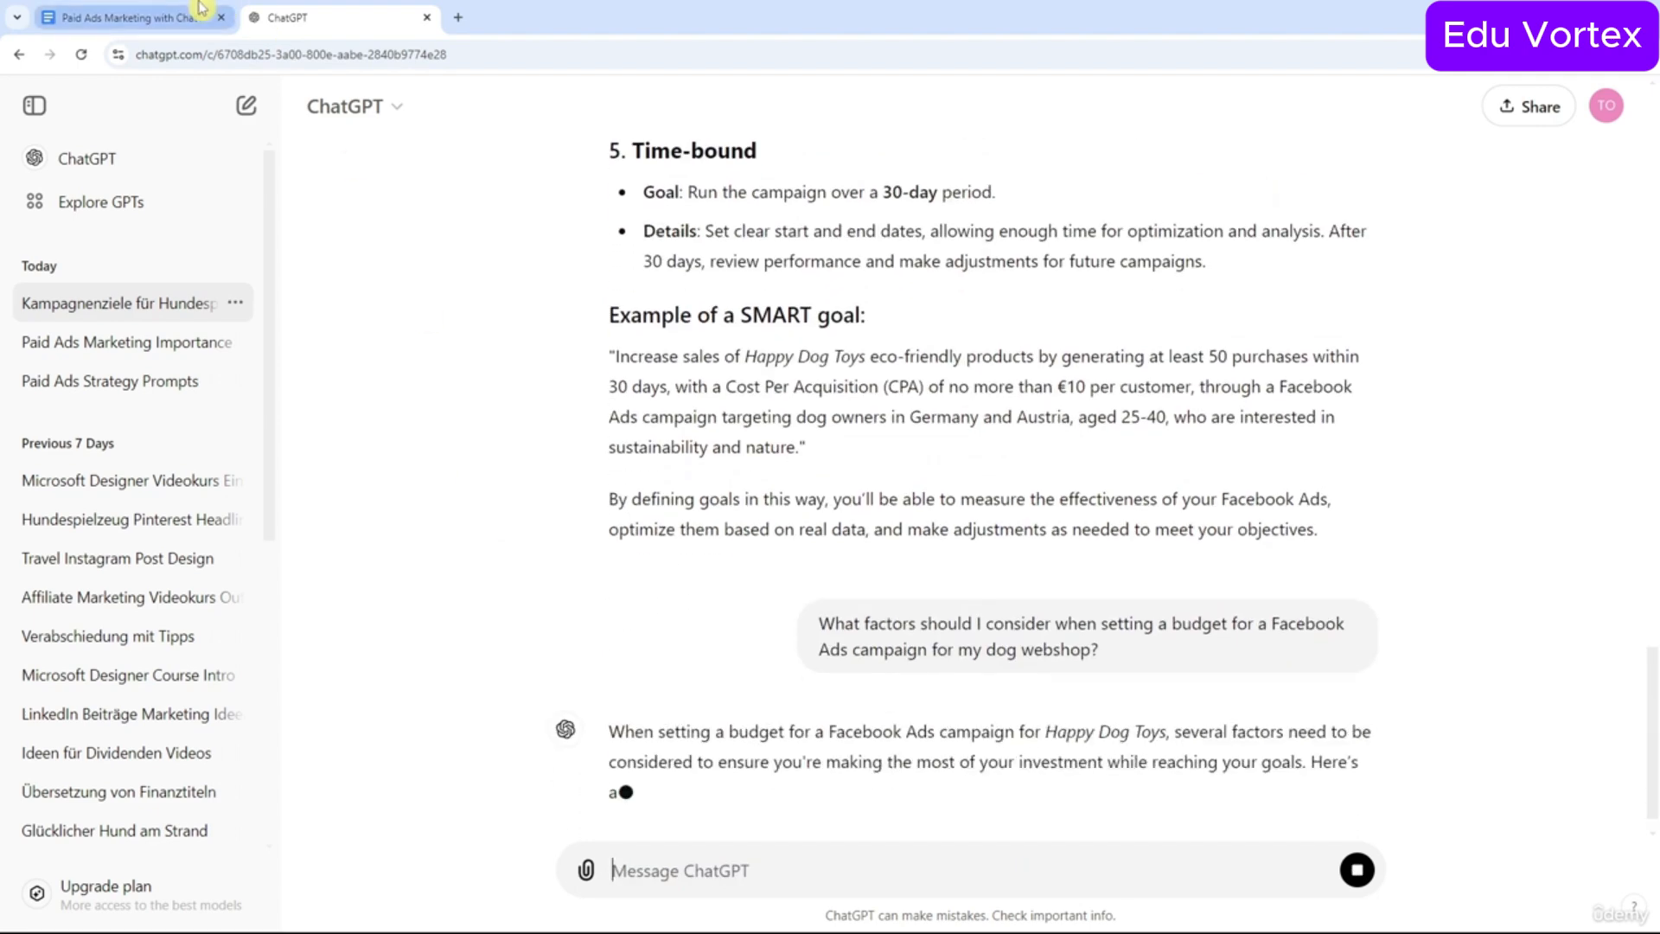
# Check section 3.2 in the prompts document, then read the Campaign Goals budget factor in ChatGPT, focusing on CPM and CPA.
pyautogui.click(130, 17)
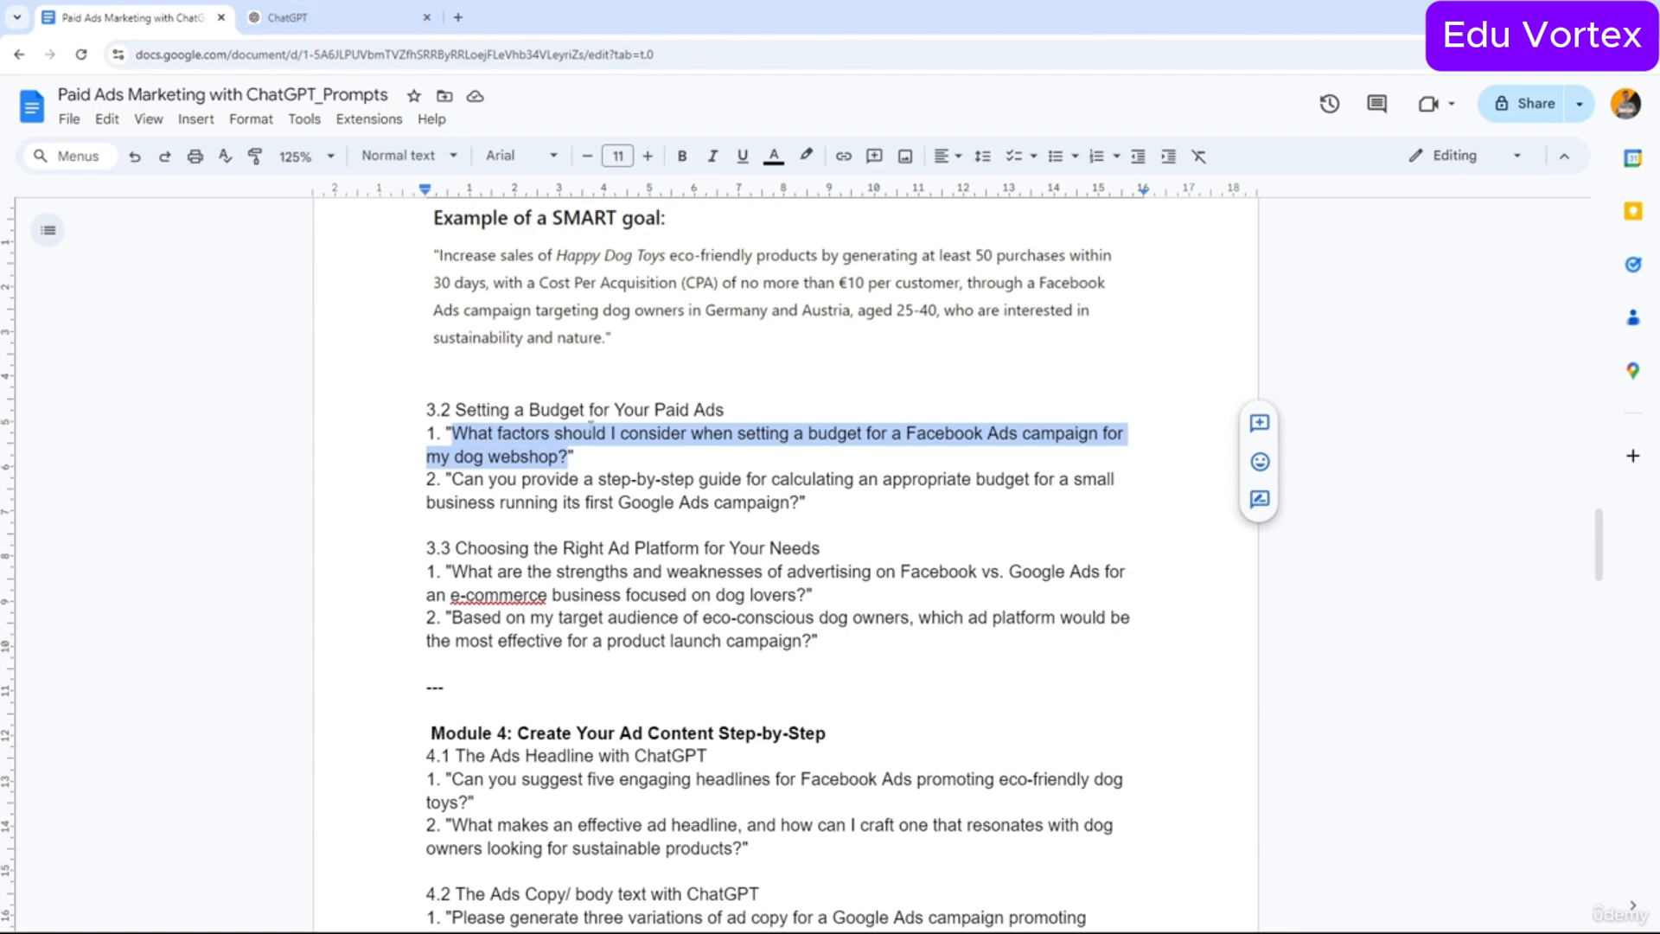
pyautogui.click(345, 18)
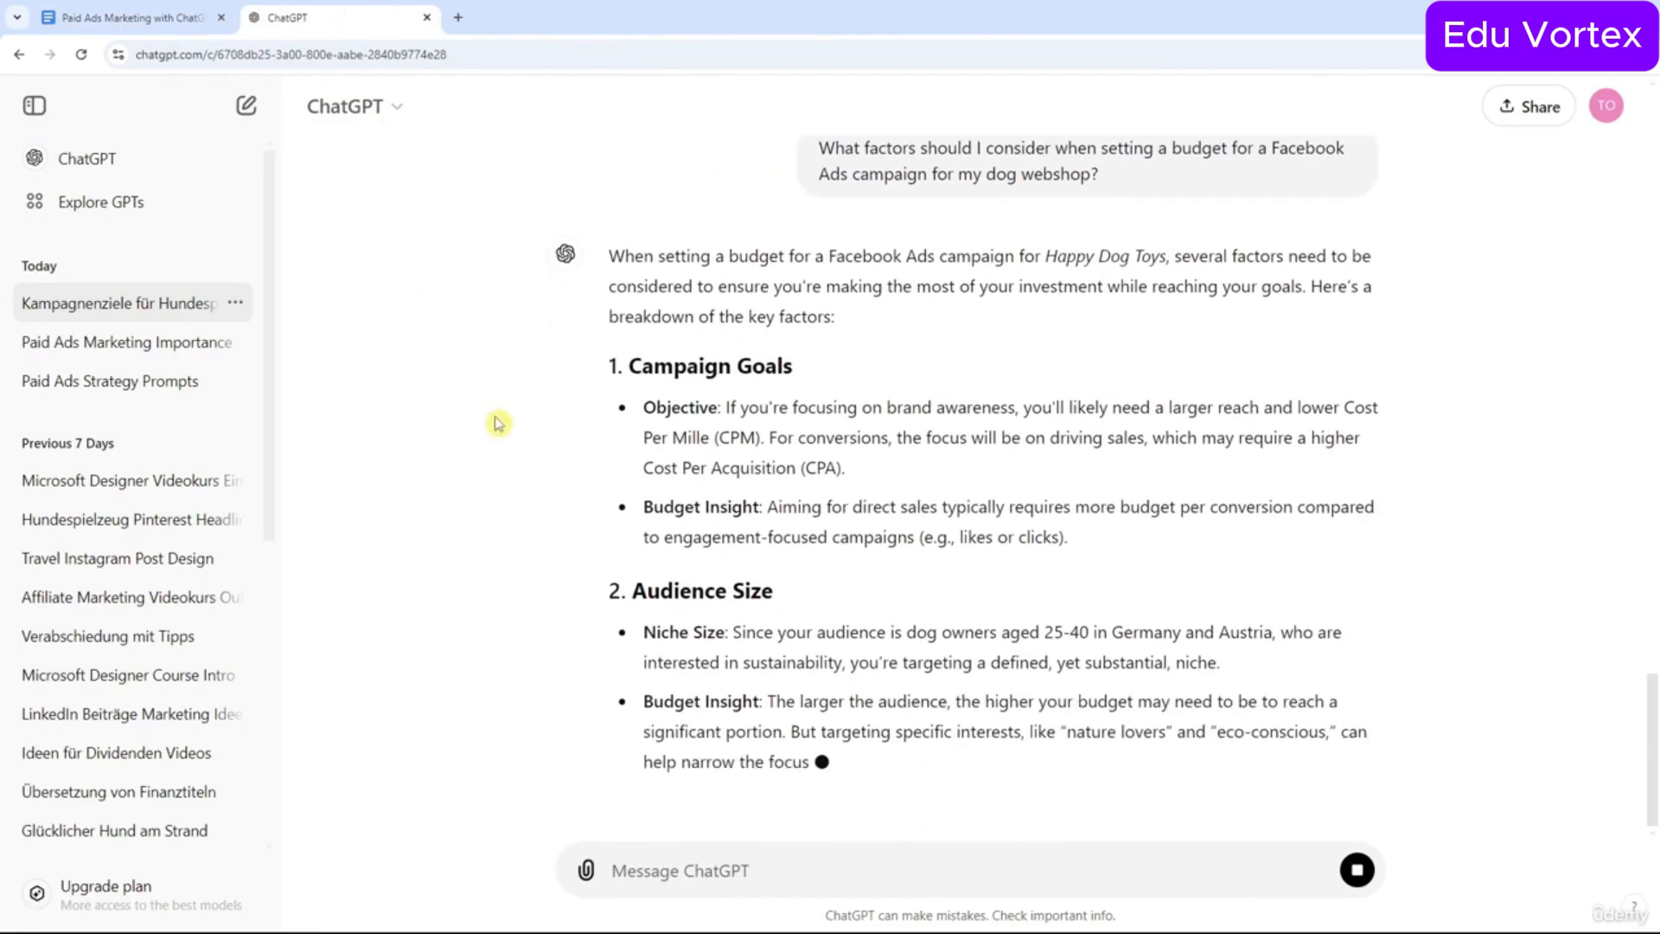
pyautogui.scroll(2, 499, 423)
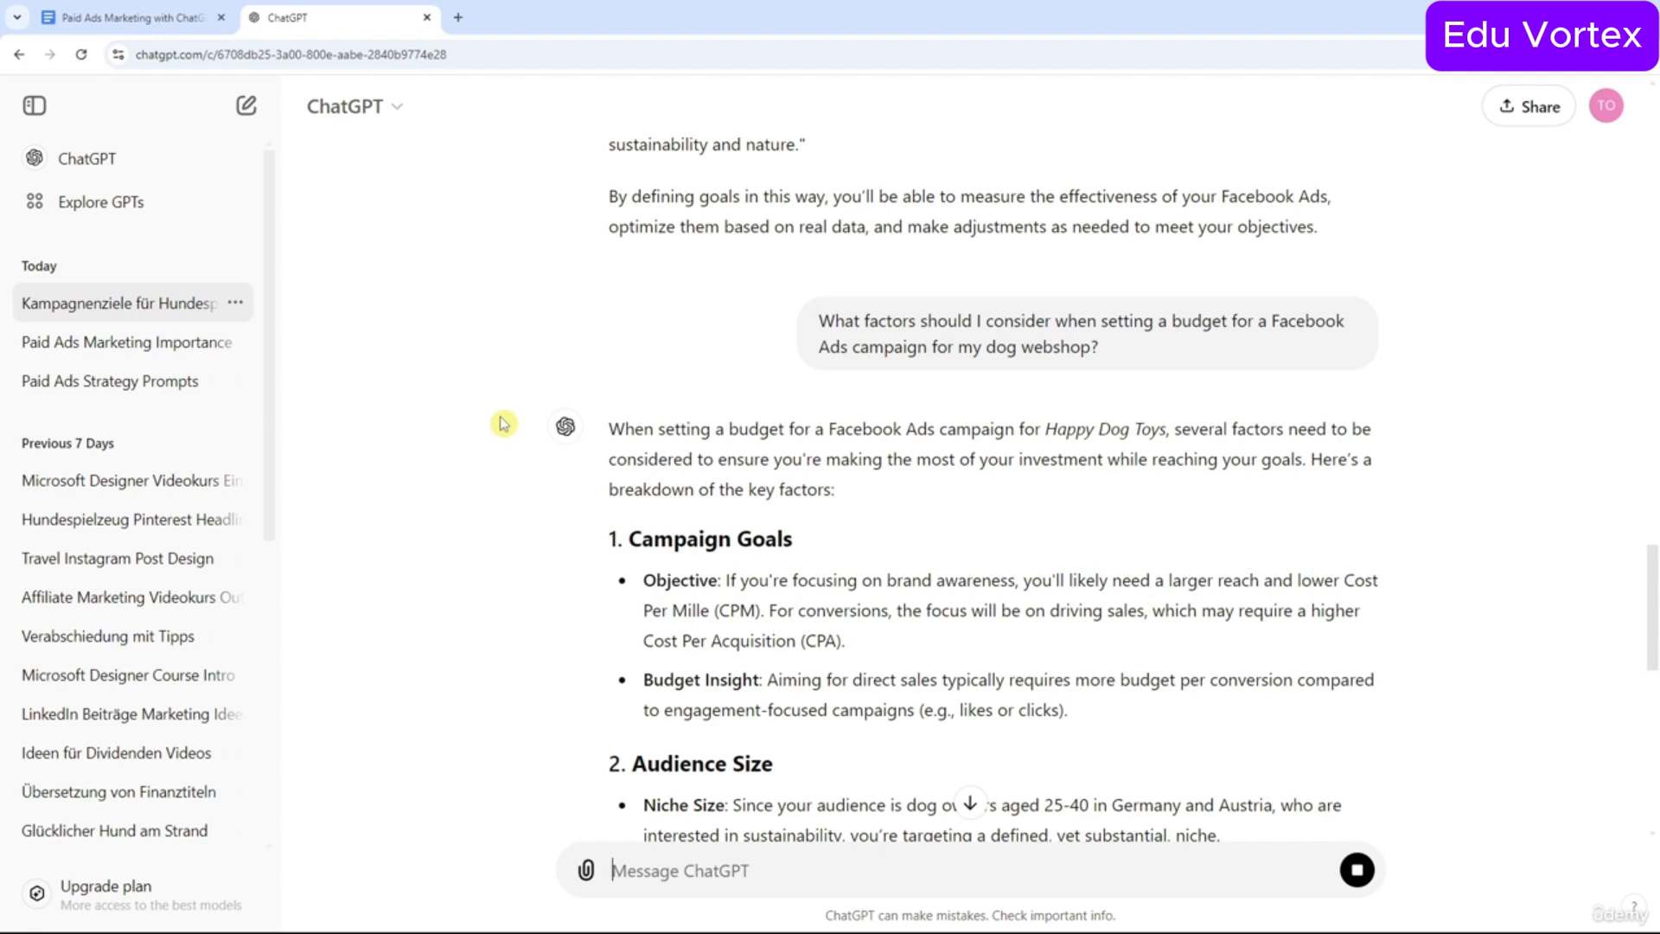
pyautogui.scroll(-2, 686, 494)
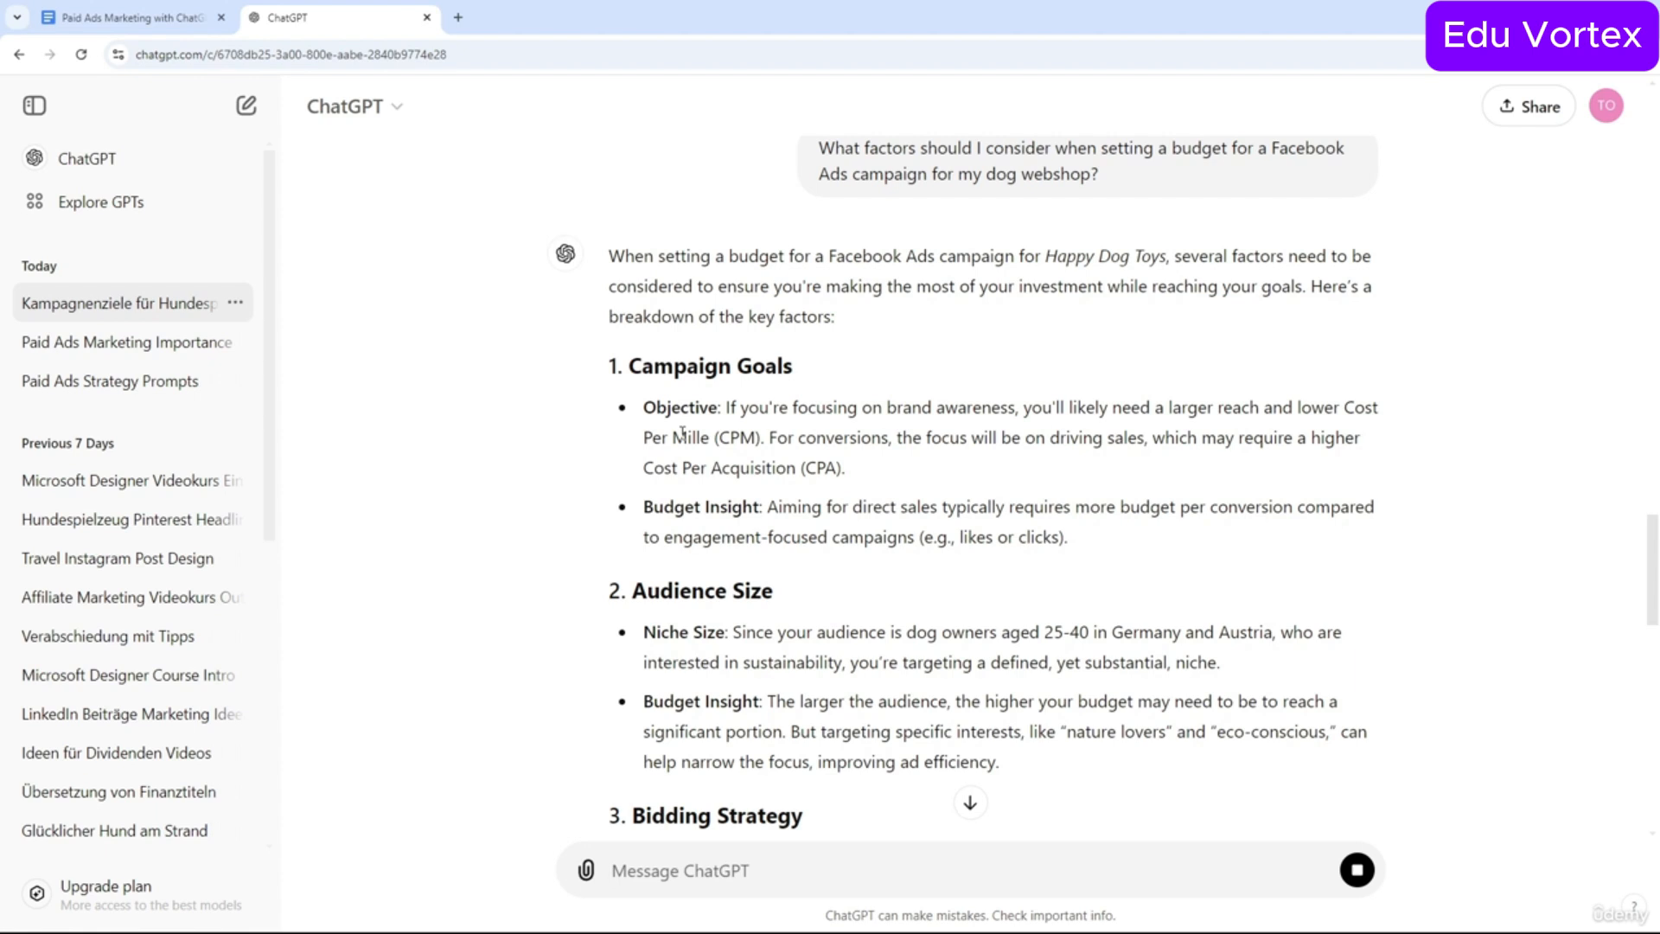
pyautogui.moveTo(672, 437); pyautogui.dragTo(710, 439)
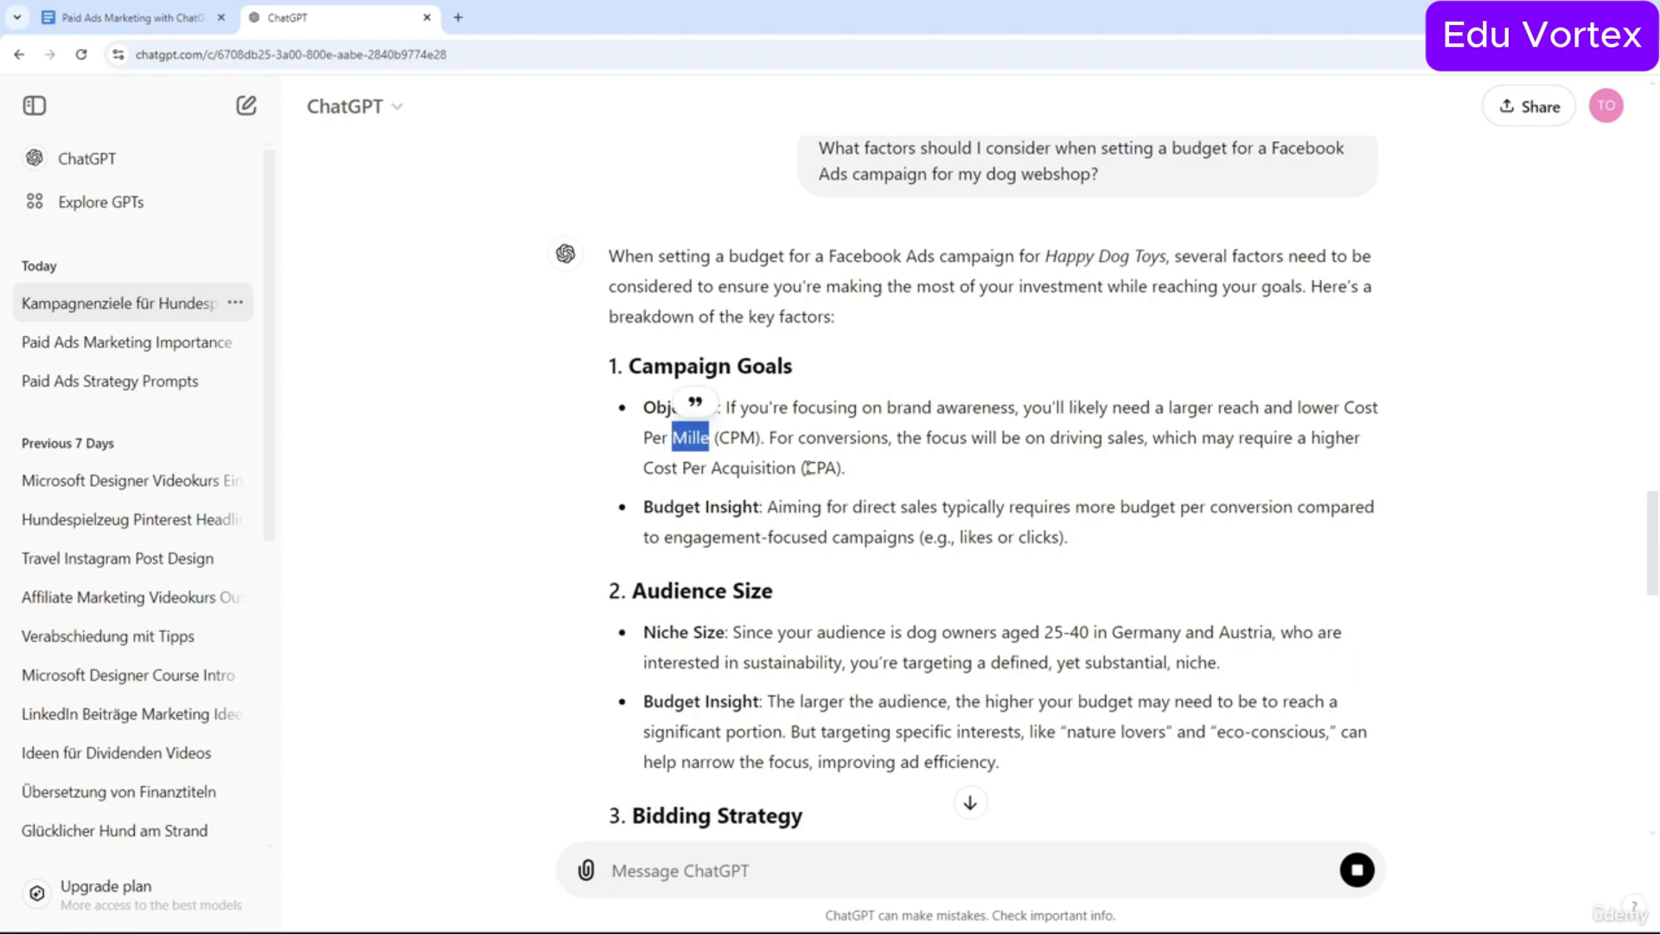
pyautogui.moveTo(806, 468); pyautogui.dragTo(838, 468)
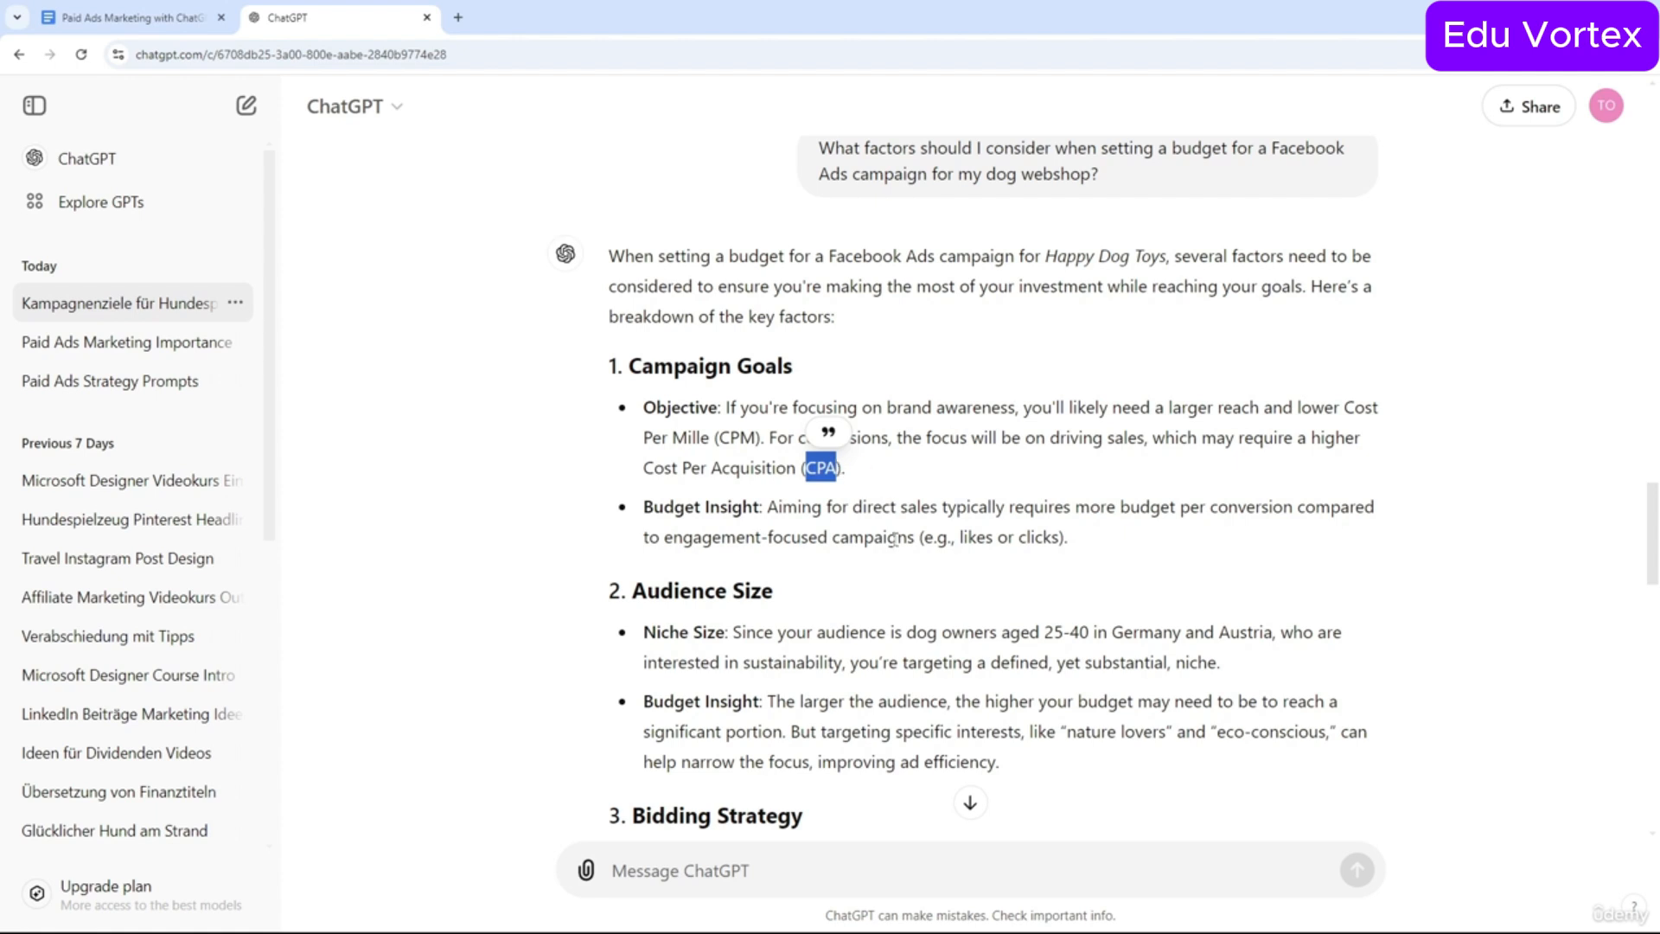
pyautogui.scroll(-2, 891, 519)
pyautogui.scroll(-1, 835, 499)
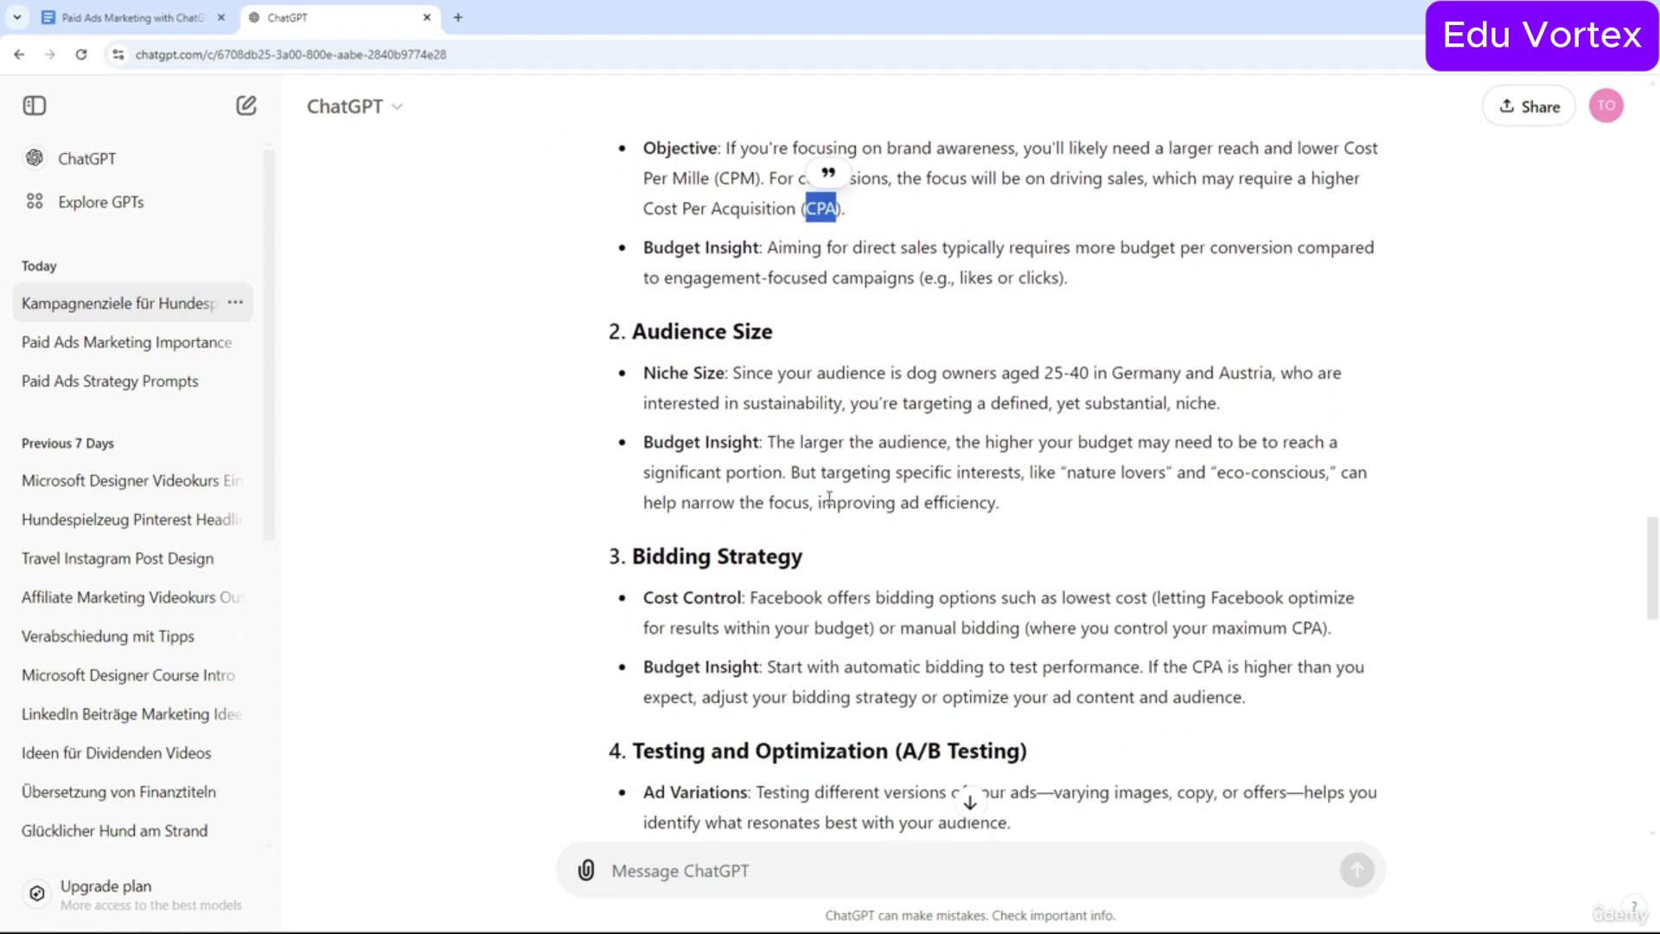
# Examine the Audience Size budget factor, focusing on the audience's age range and target countries.
pyautogui.moveTo(633, 328); pyautogui.dragTo(787, 340)
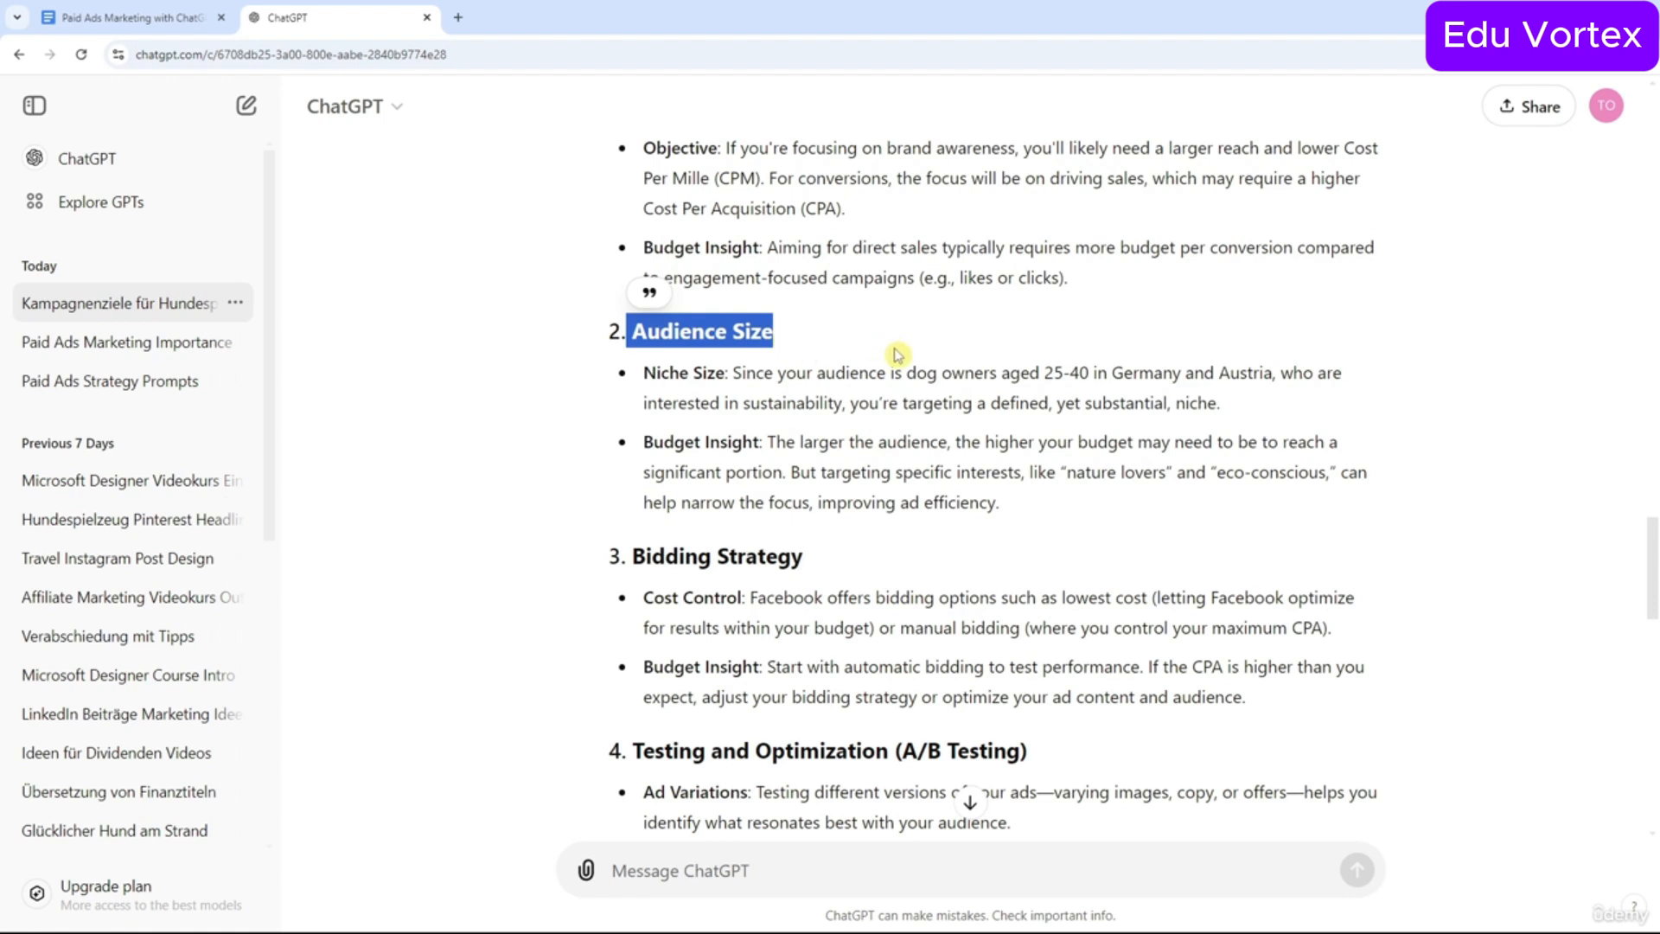
pyautogui.moveTo(1046, 372); pyautogui.dragTo(1092, 373)
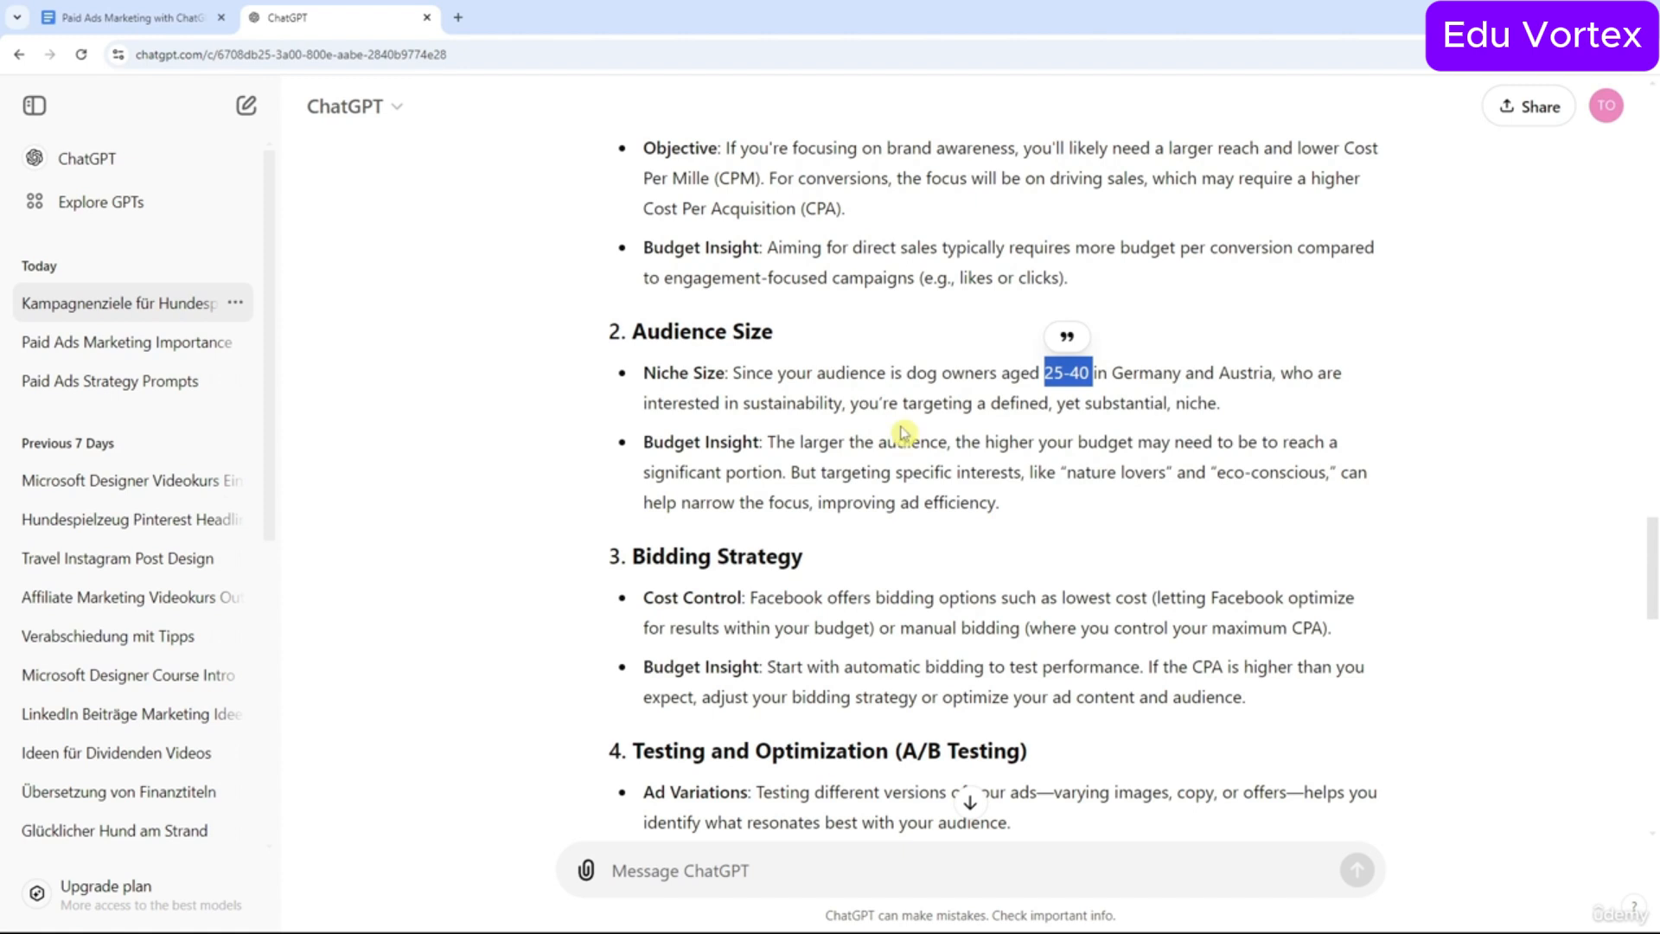
pyautogui.click(955, 430)
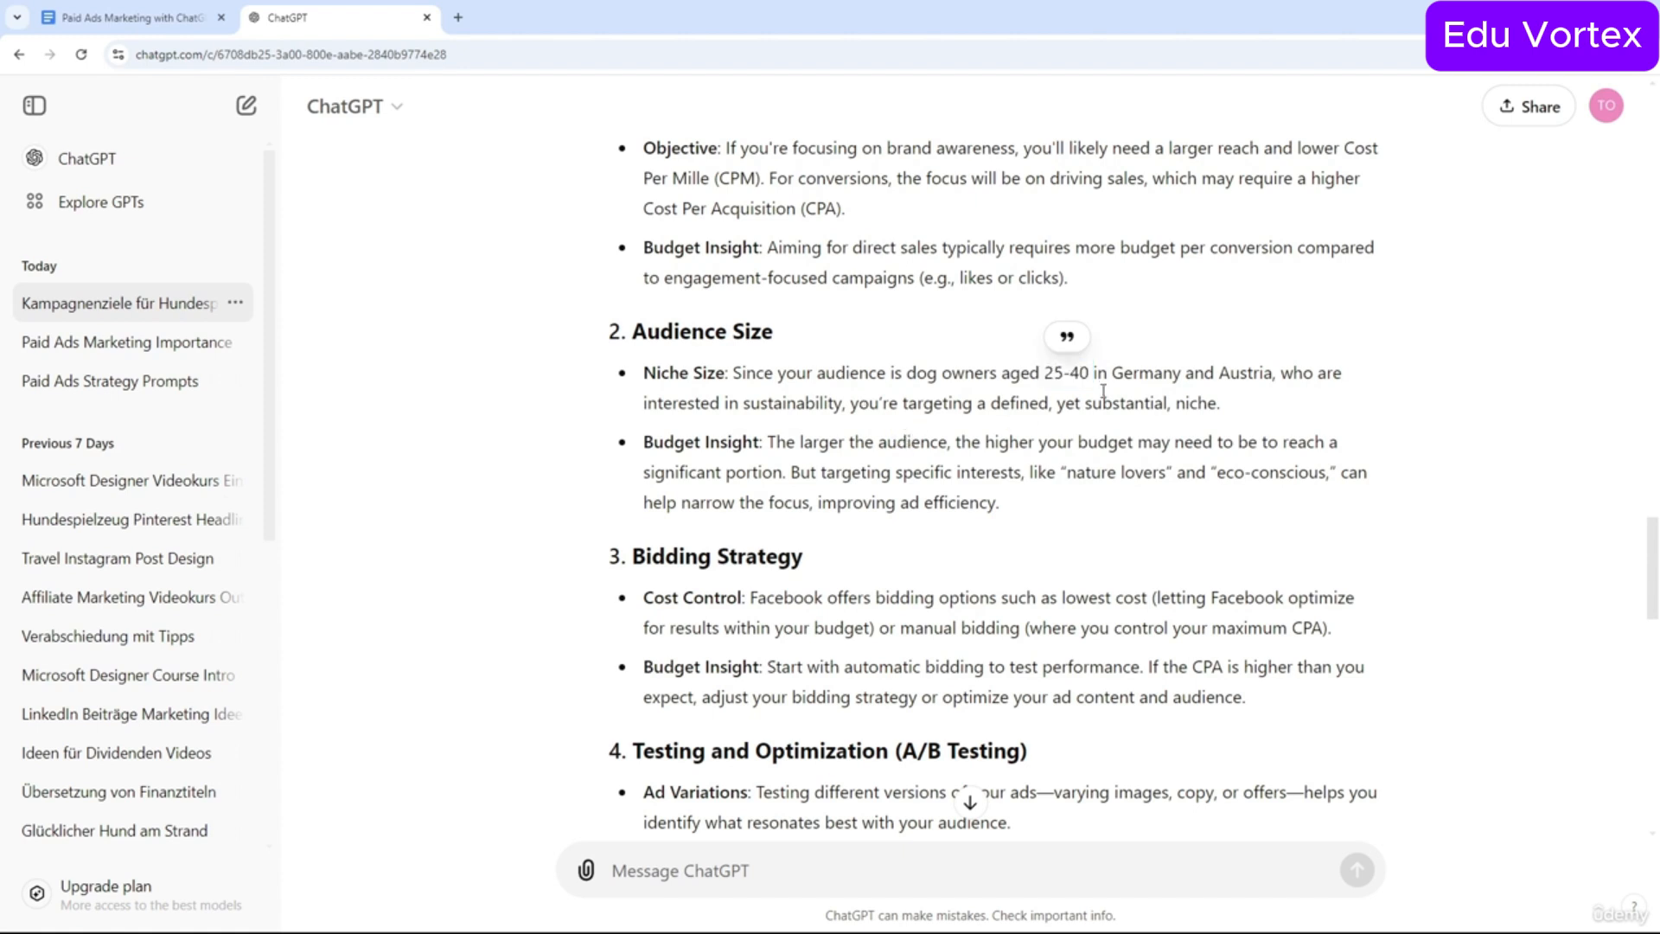
pyautogui.moveTo(1042, 373); pyautogui.dragTo(1090, 373)
pyautogui.click(1043, 377)
pyautogui.moveTo(1044, 373); pyautogui.dragTo(1183, 376)
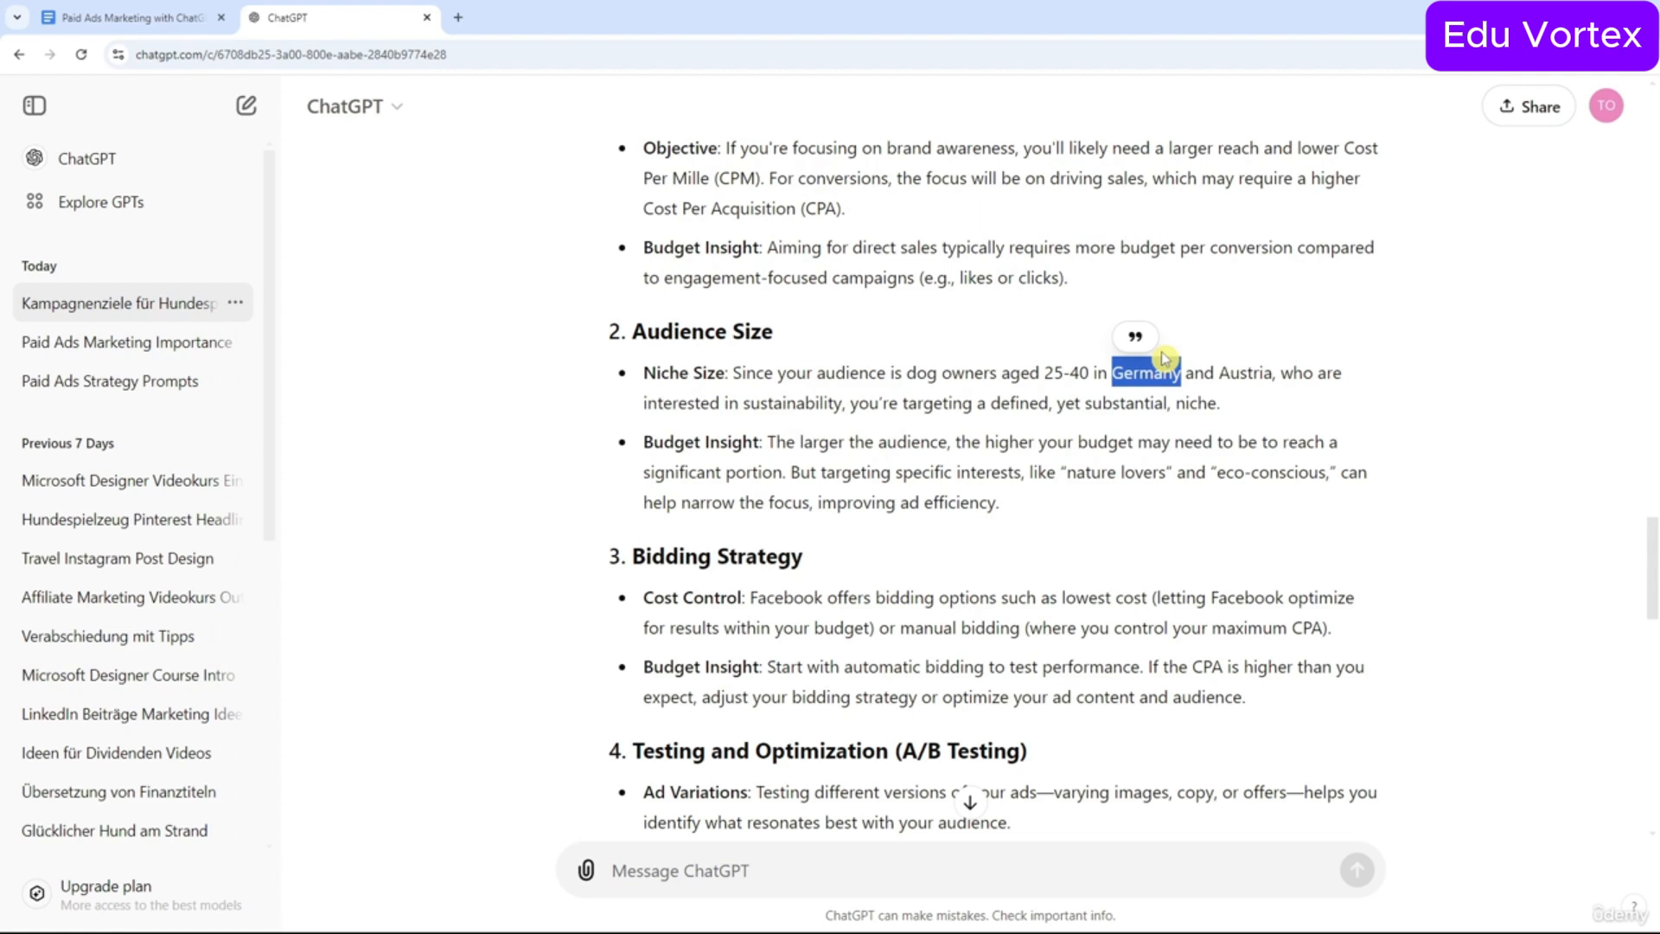
pyautogui.scroll(-4, 1124, 367)
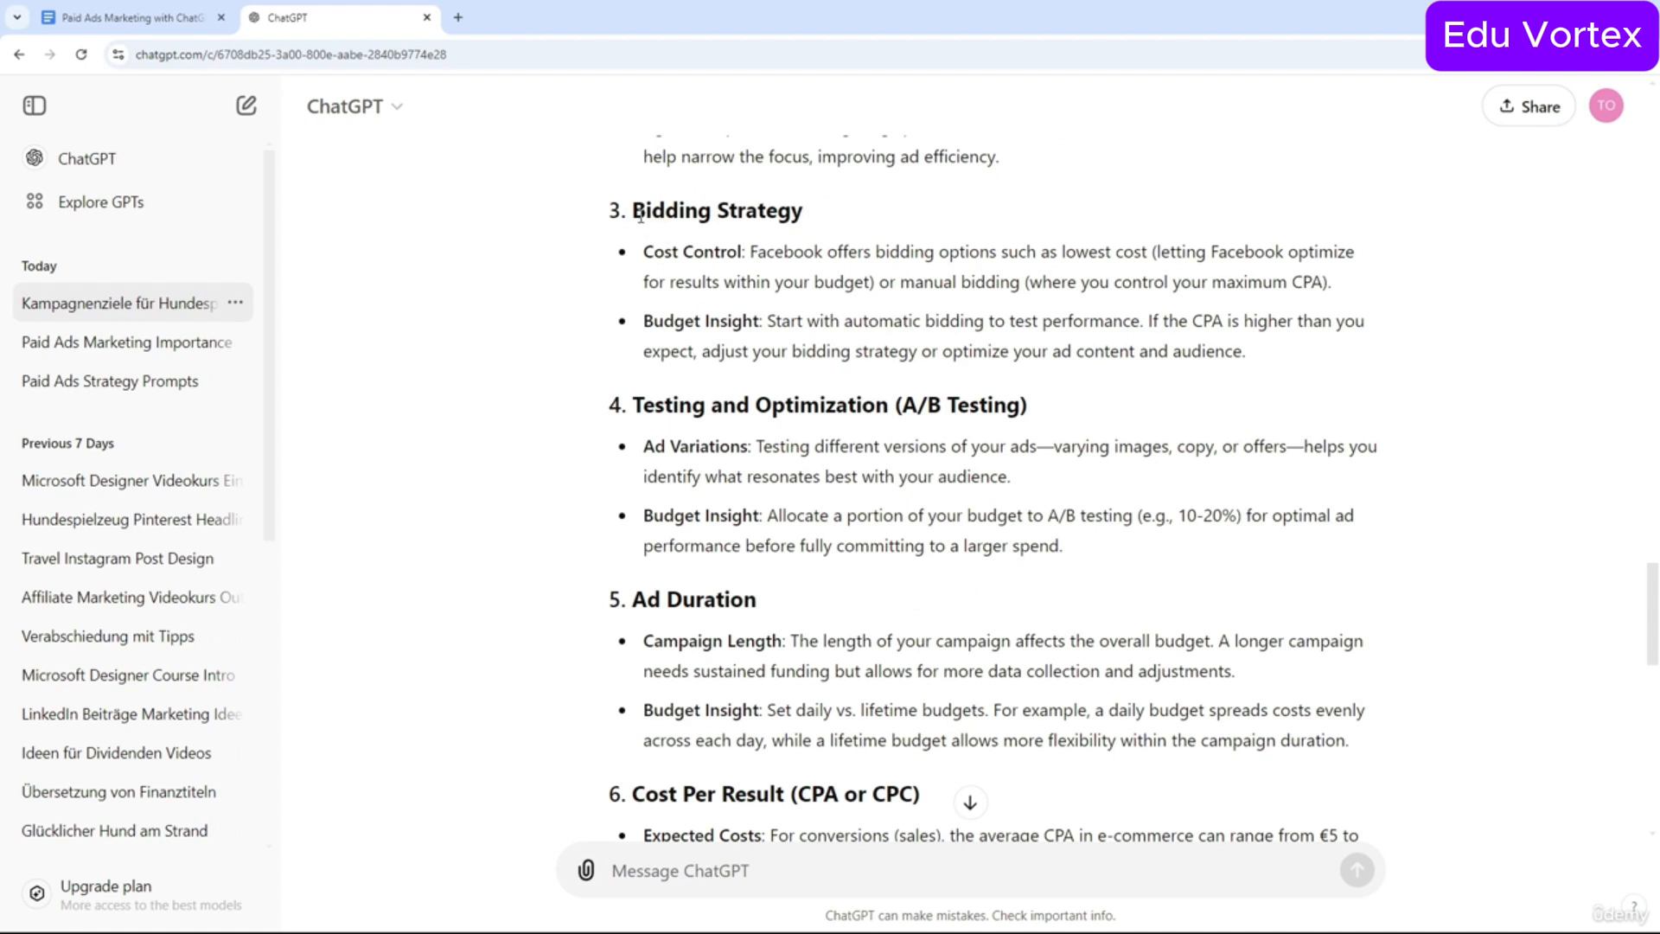
# Read the remaining Facebook Ads budget factors, from Bidding Strategy and A/B testing through Ad Duration and ROAS to Budget Allocation.
pyautogui.moveTo(650, 212); pyautogui.dragTo(837, 239)
pyautogui.click(837, 239)
pyautogui.scroll(-1, 831, 250)
pyautogui.scroll(1, 830, 250)
pyautogui.scroll(-4, 926, 251)
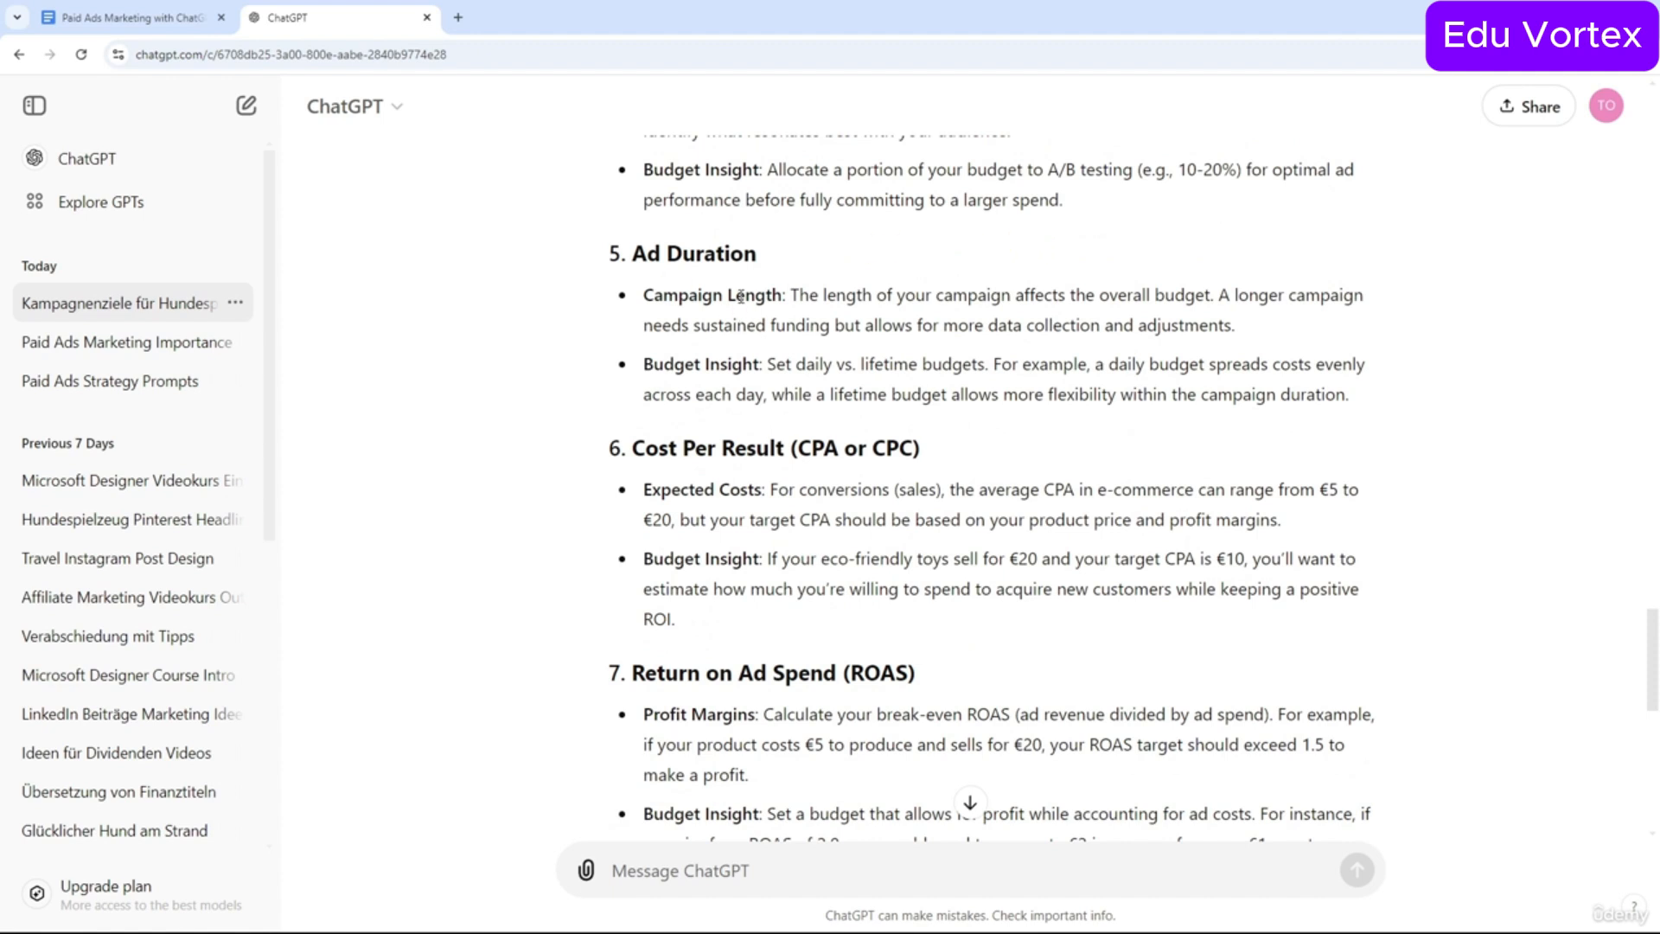
pyautogui.scroll(-1, 741, 296)
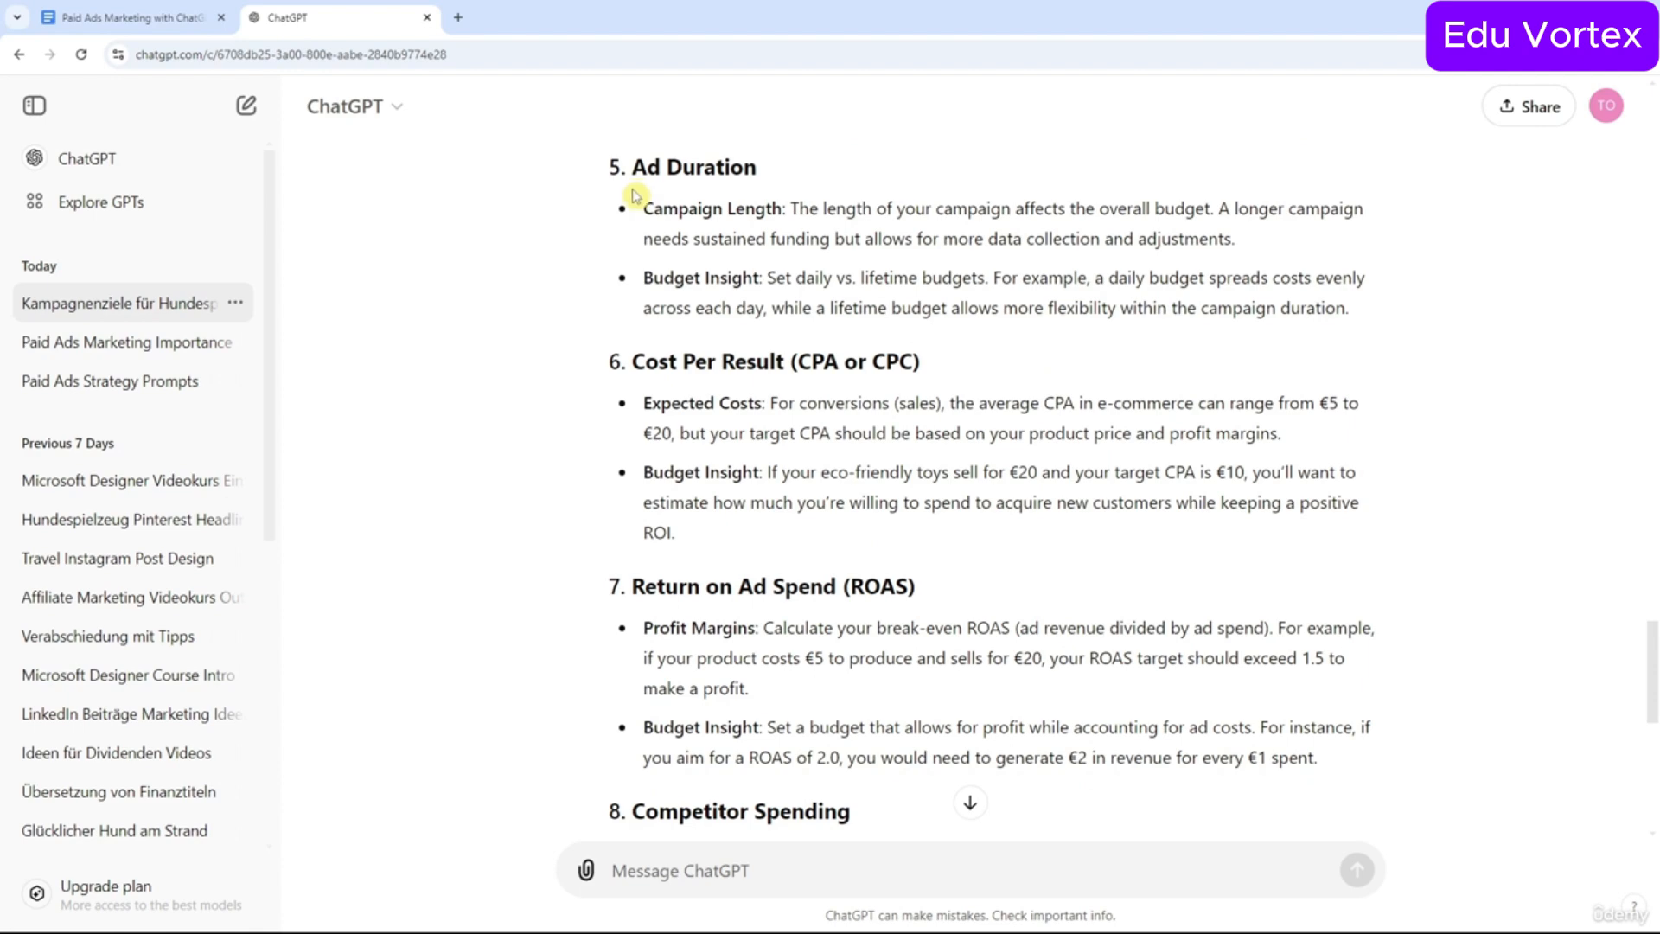
pyautogui.scroll(-4, 635, 195)
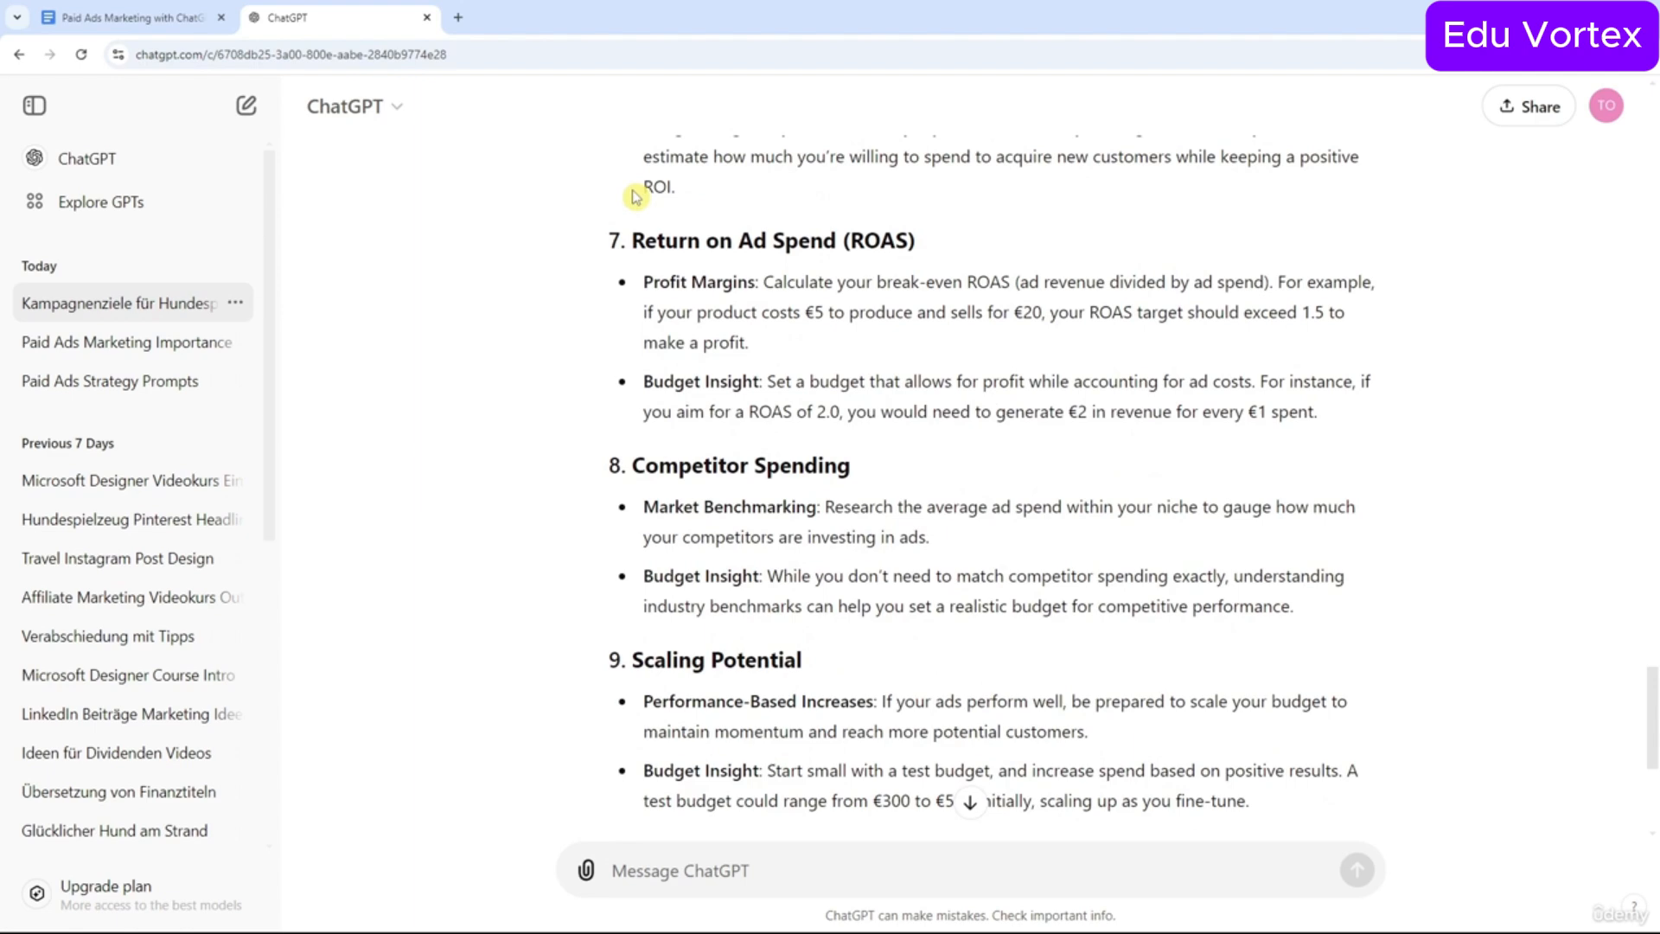
pyautogui.scroll(-1, 636, 195)
pyautogui.scroll(-3, 636, 197)
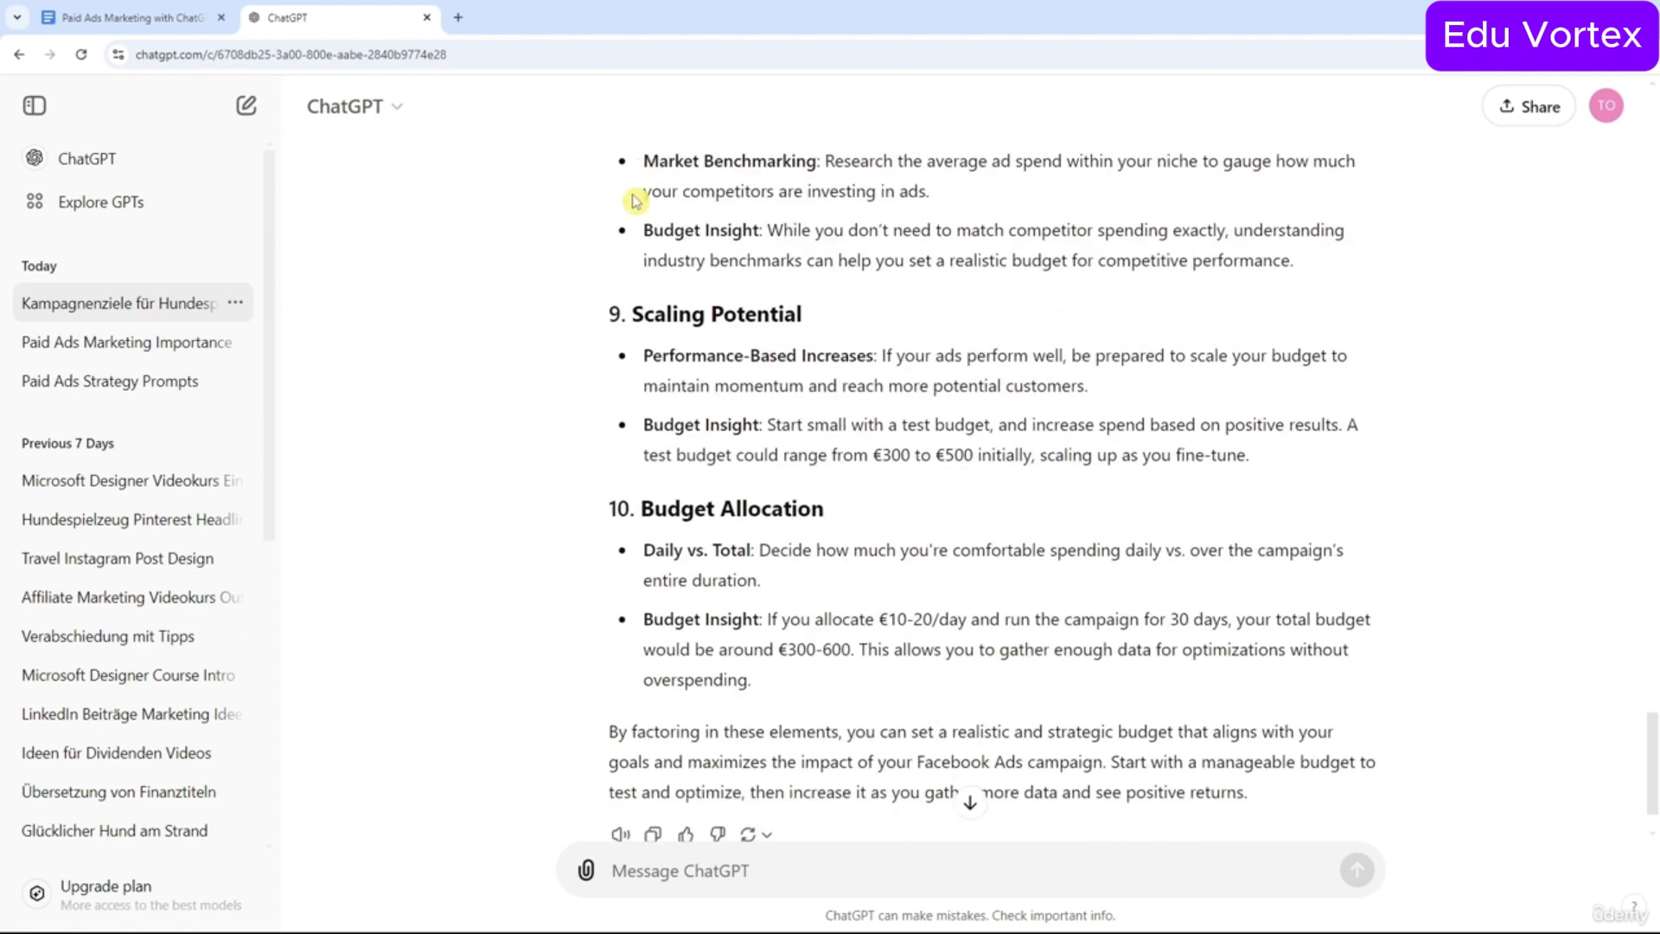
pyautogui.scroll(3, 636, 201)
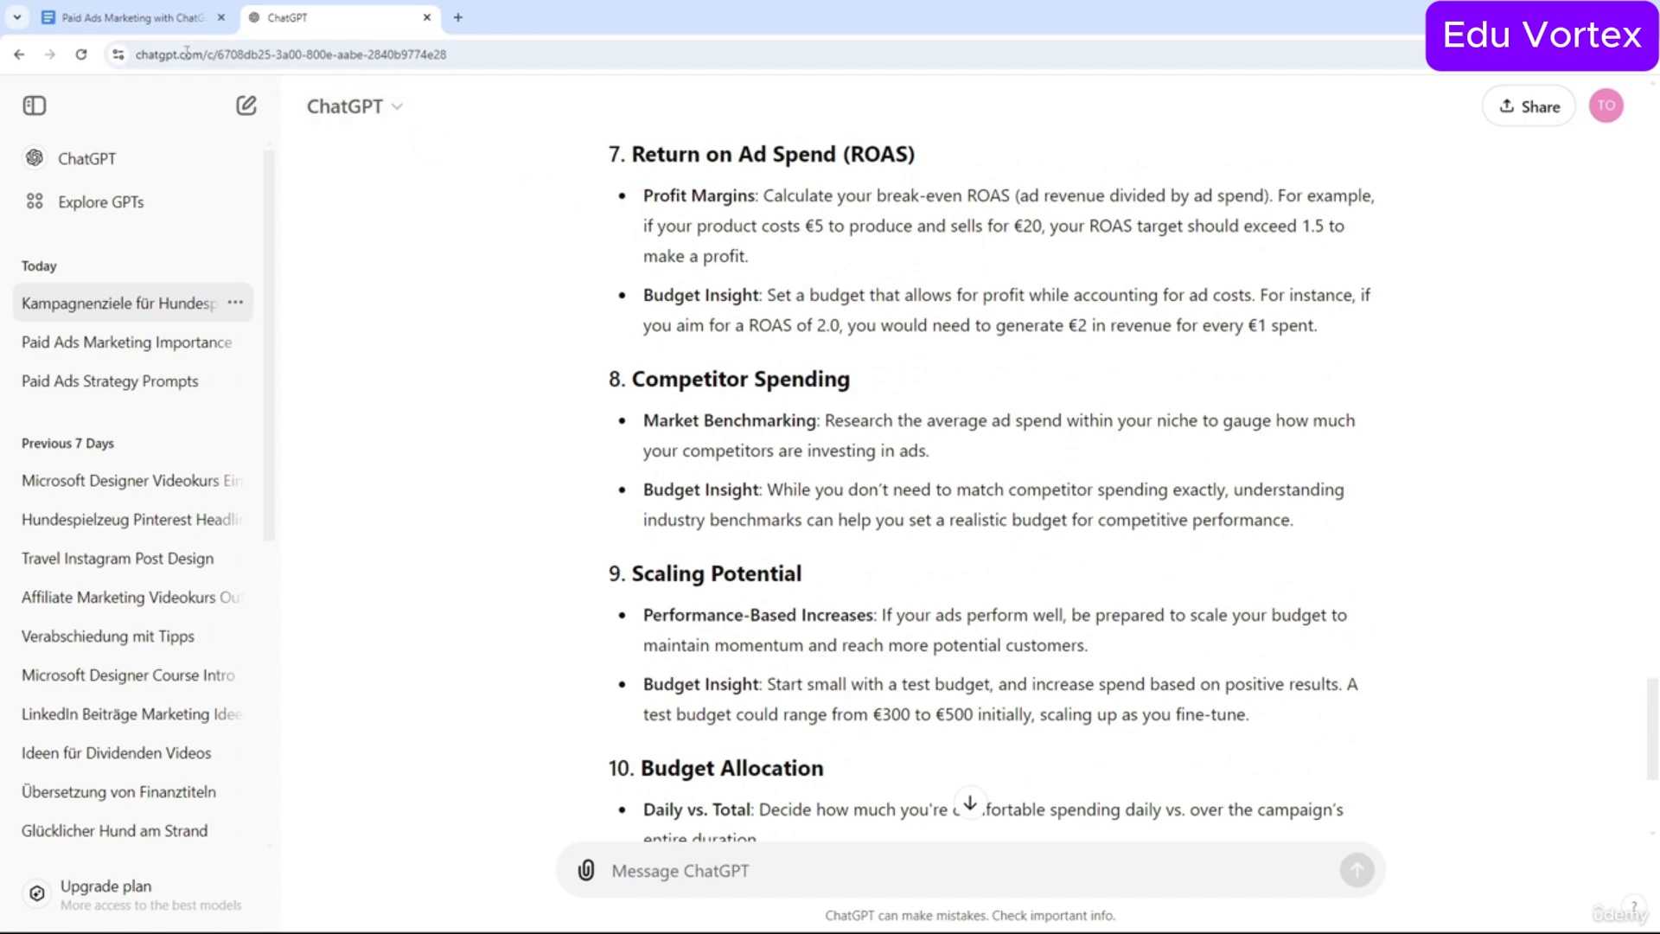
# Copy the second prompt of section 3.2, about calculating a first Google Ads campaign budget, from the prompts document into ChatGPT and send it.
pyautogui.click(165, 17)
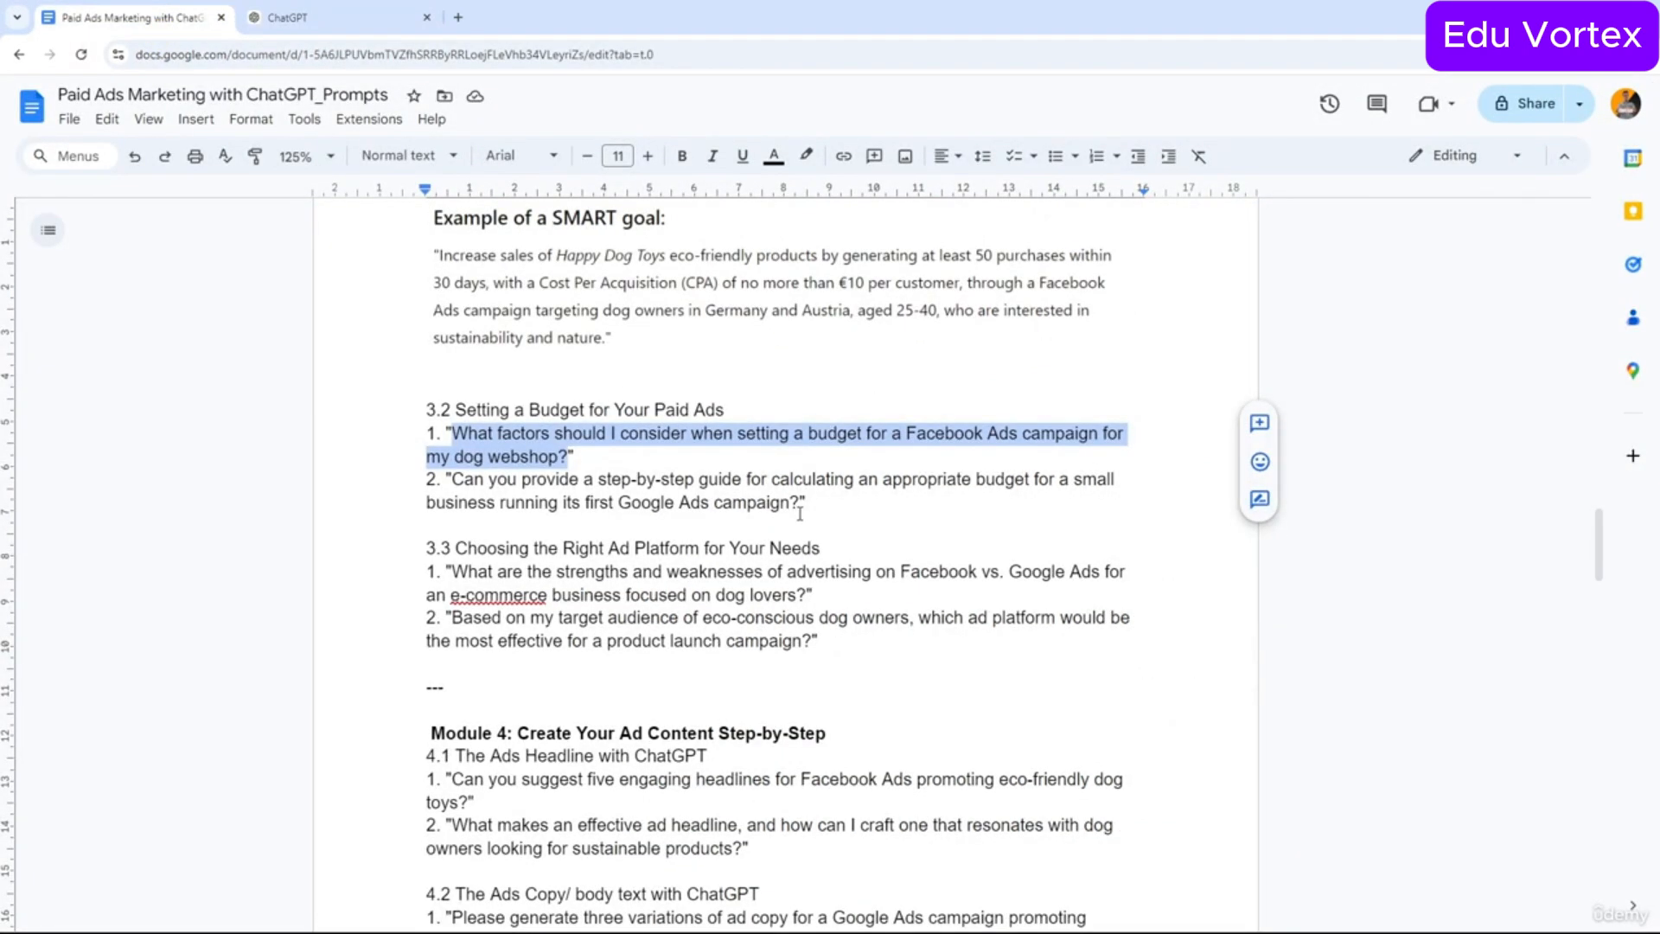
pyautogui.moveTo(803, 504); pyautogui.dragTo(451, 480)
pyautogui.hotkey('ctrl', 'c')
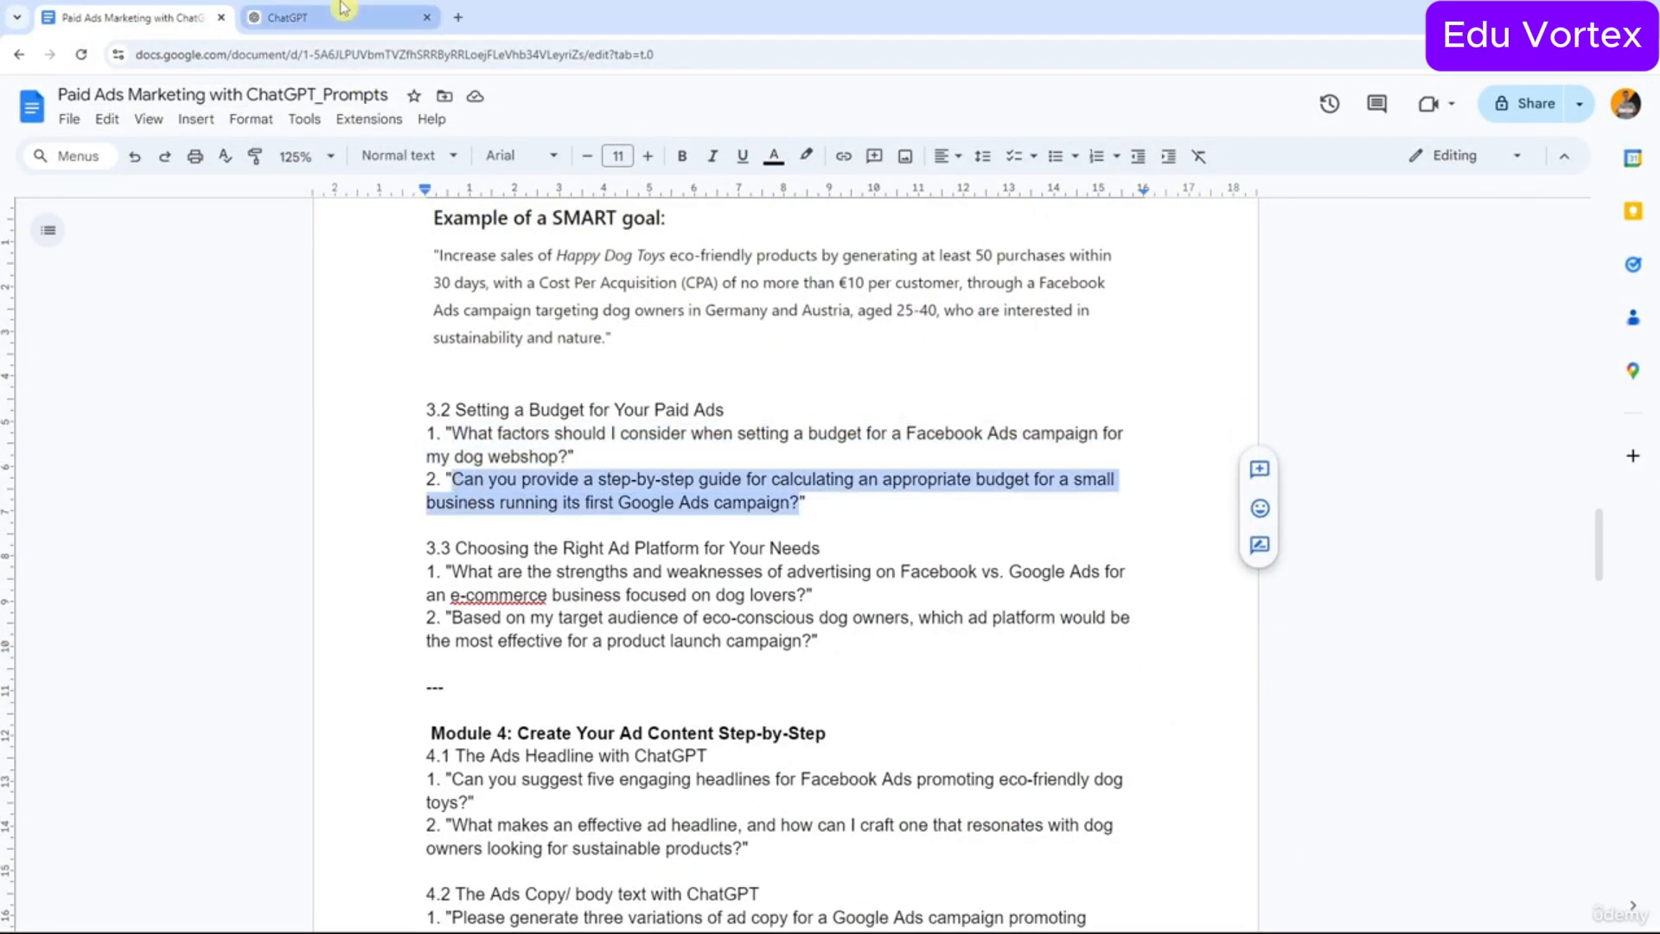
pyautogui.click(285, 17)
pyautogui.click(801, 833)
pyautogui.hotkey('ctrl', 'v')
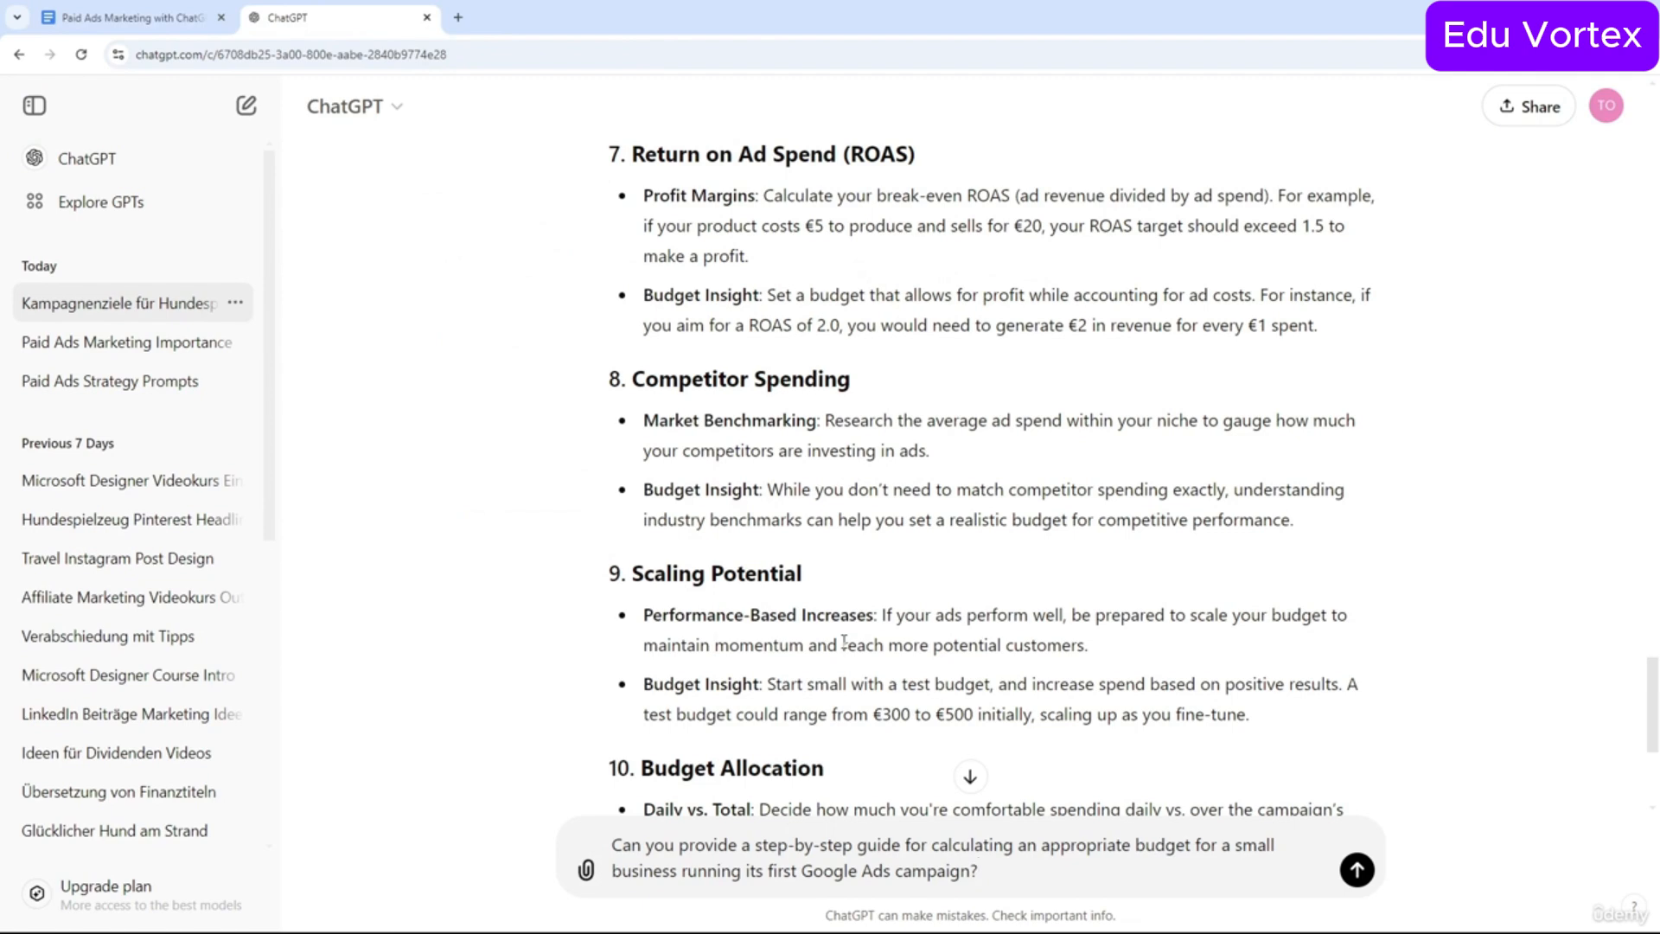
pyautogui.press('Return')
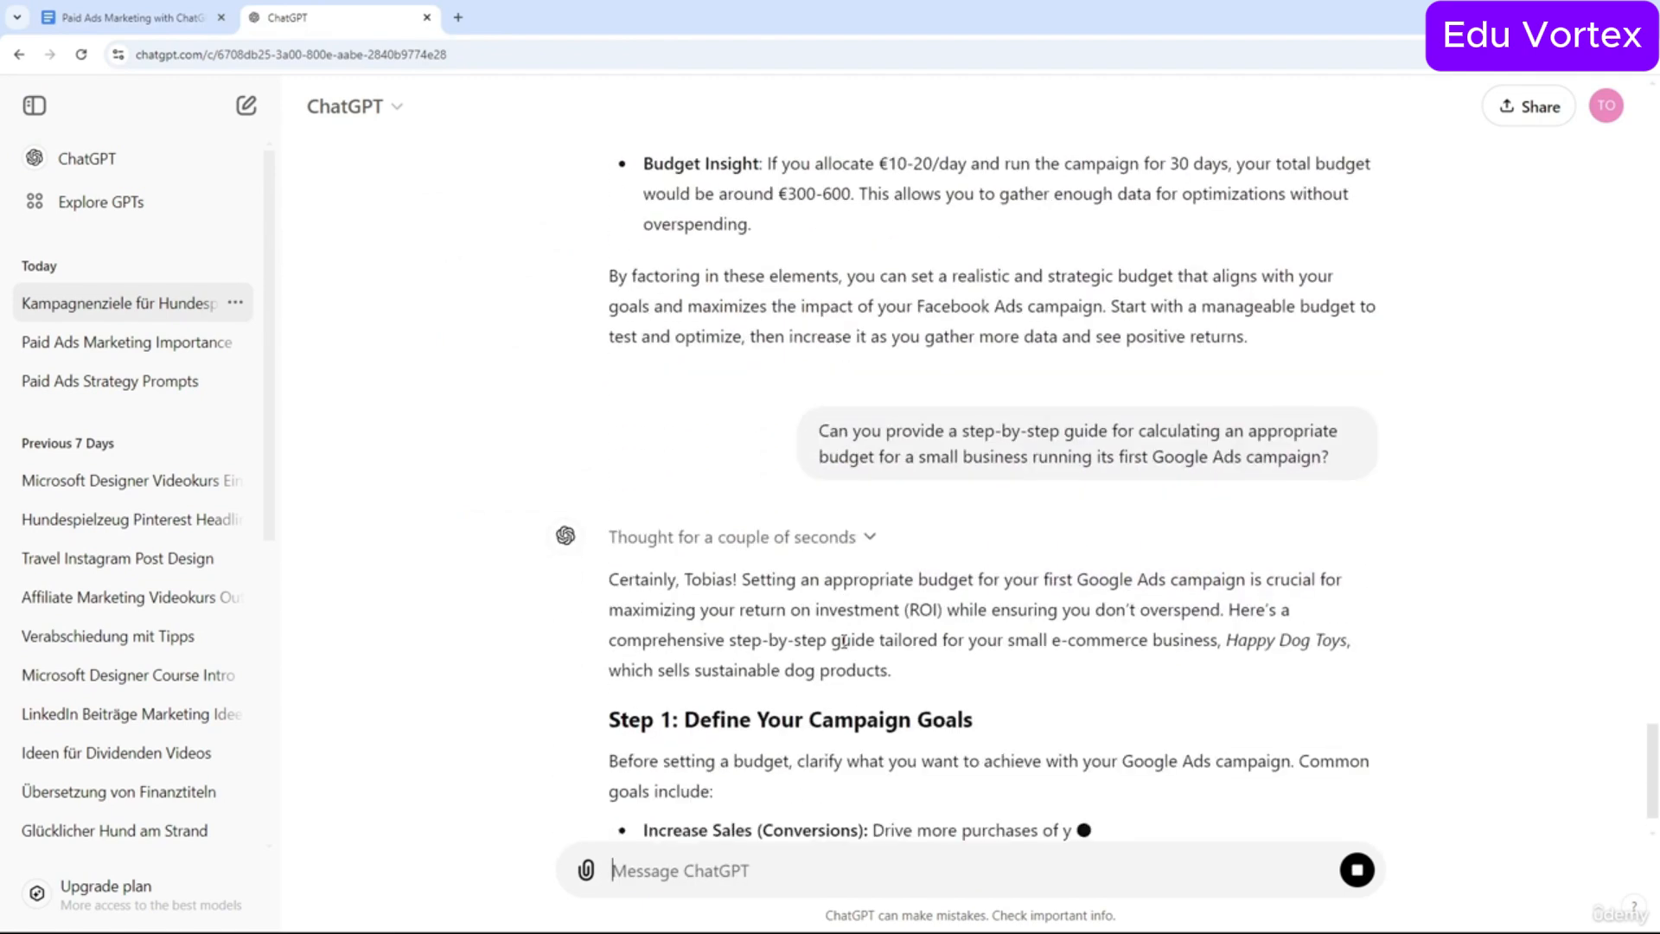
# Skim the Google Ads budget guide, then read Steps 1 to 3 on campaign goals, audience and keyword research.
pyautogui.scroll(1, 958, 550)
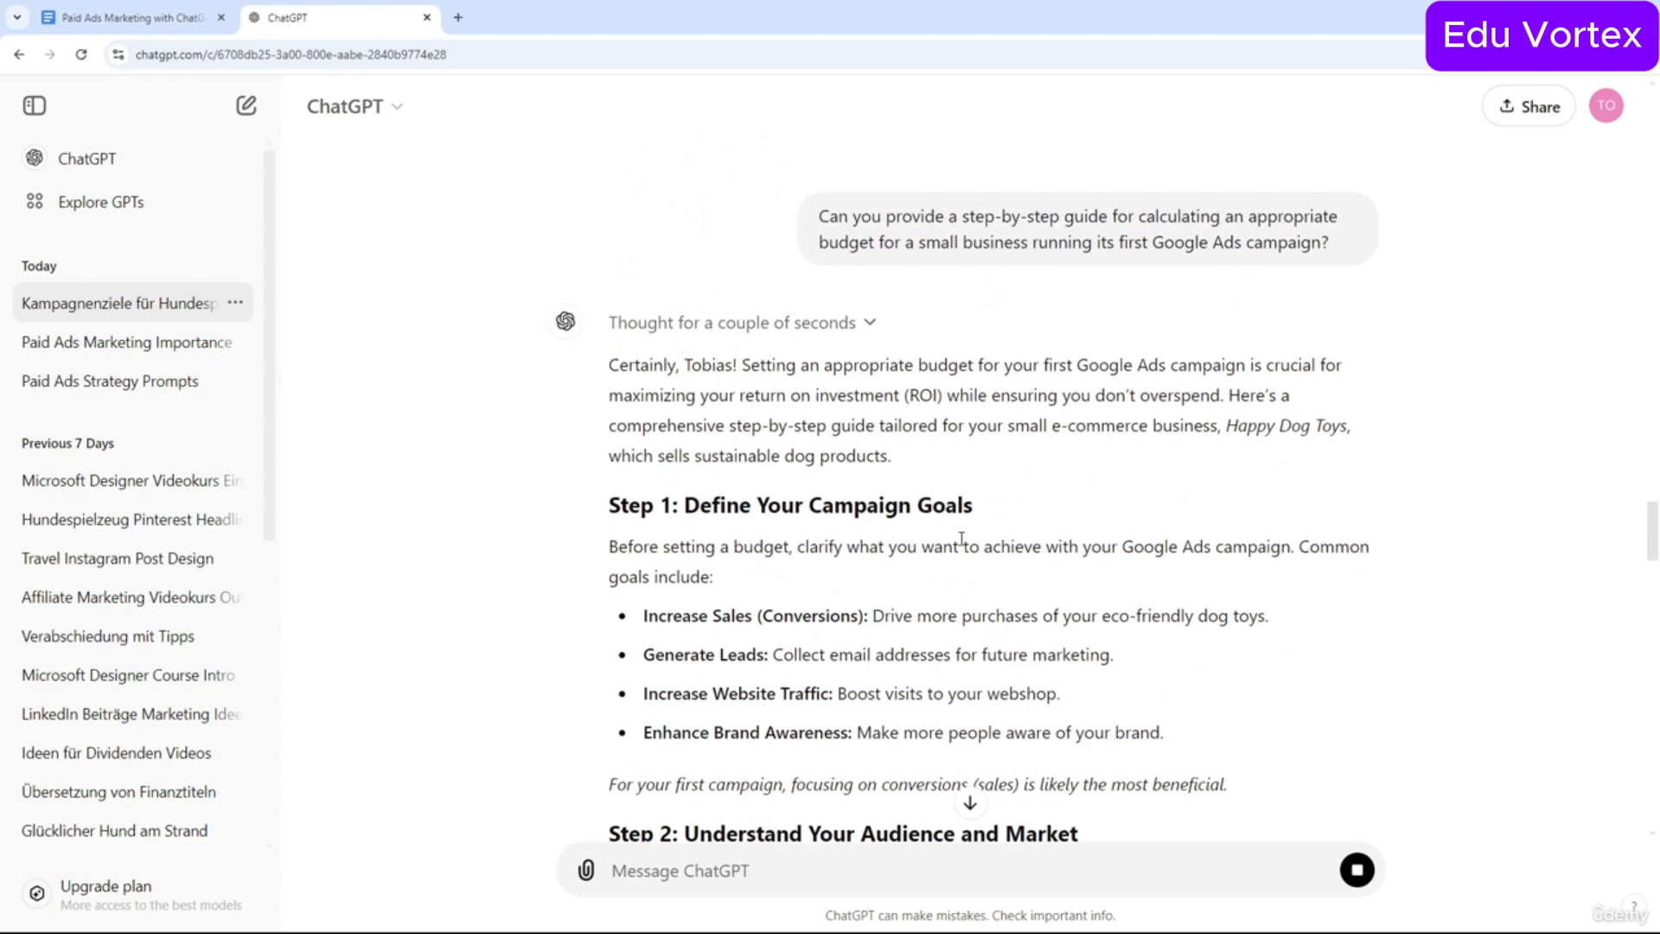
pyautogui.scroll(-10, 962, 538)
pyautogui.scroll(-3, 961, 538)
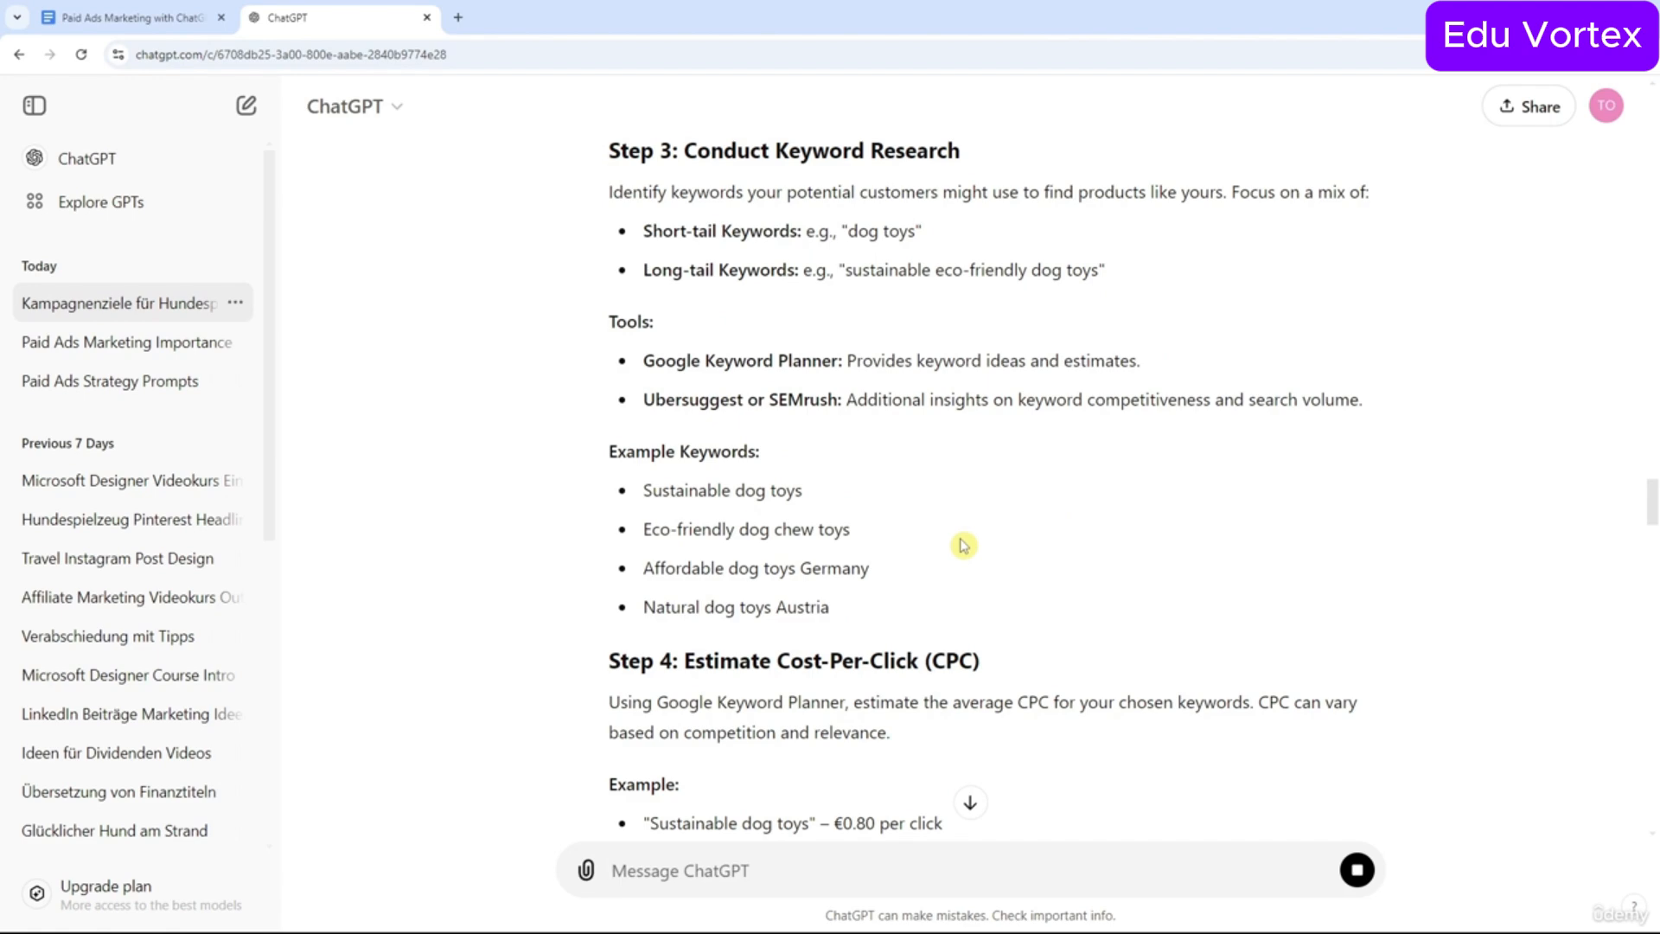
pyautogui.scroll(12, 961, 540)
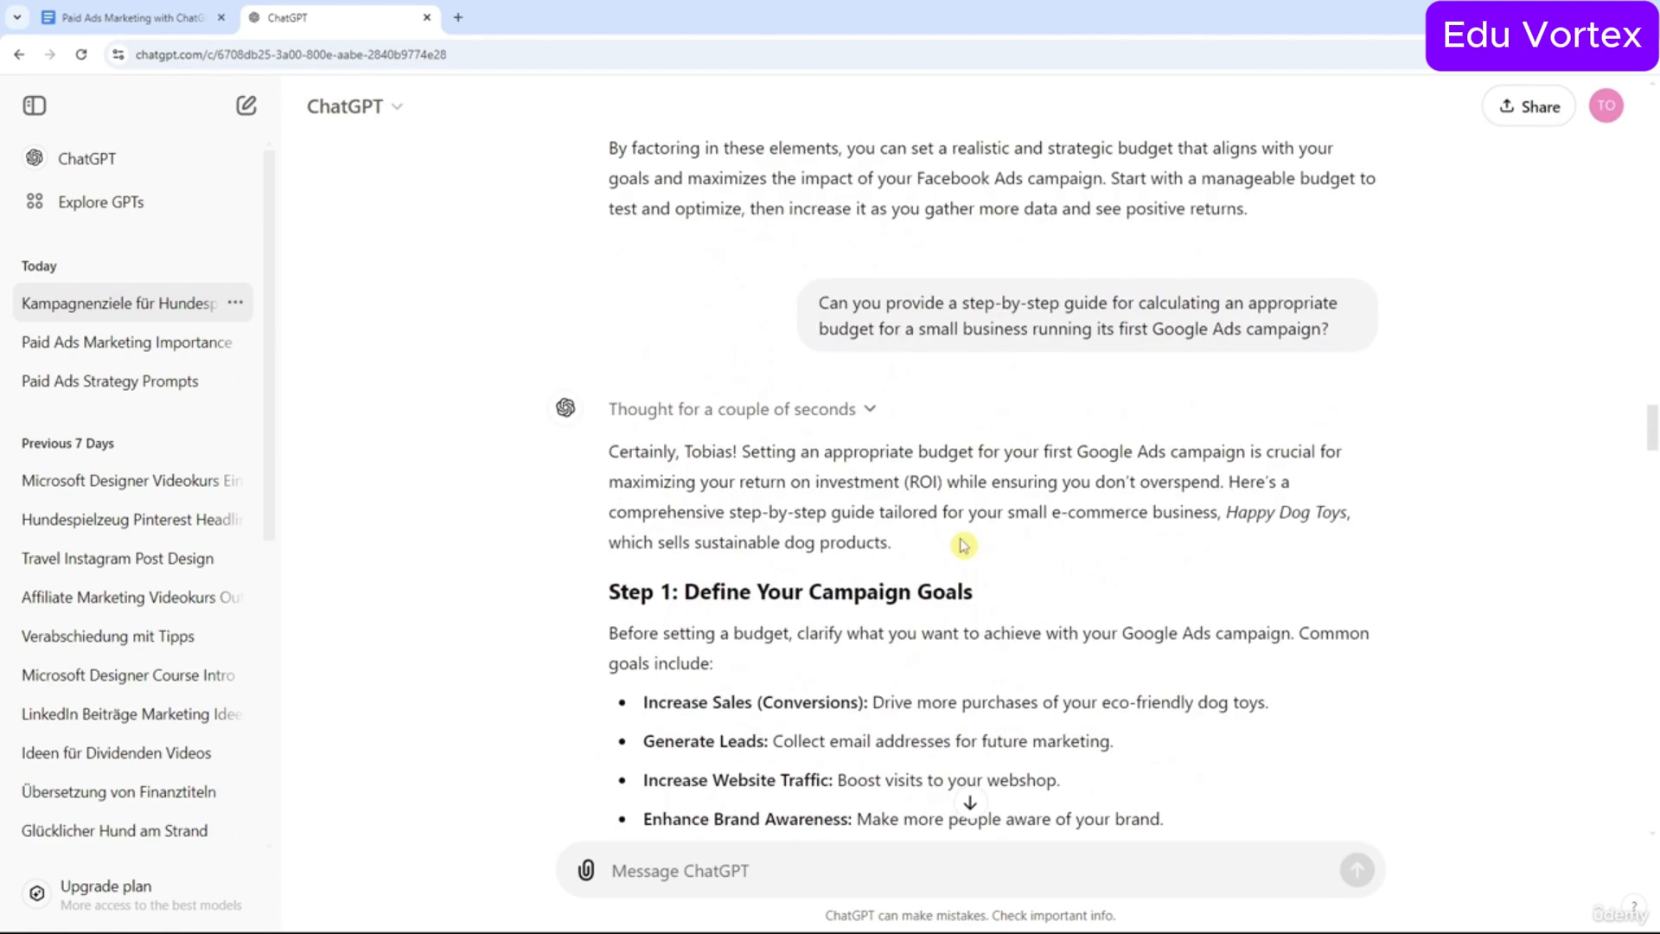
pyautogui.scroll(-2, 962, 539)
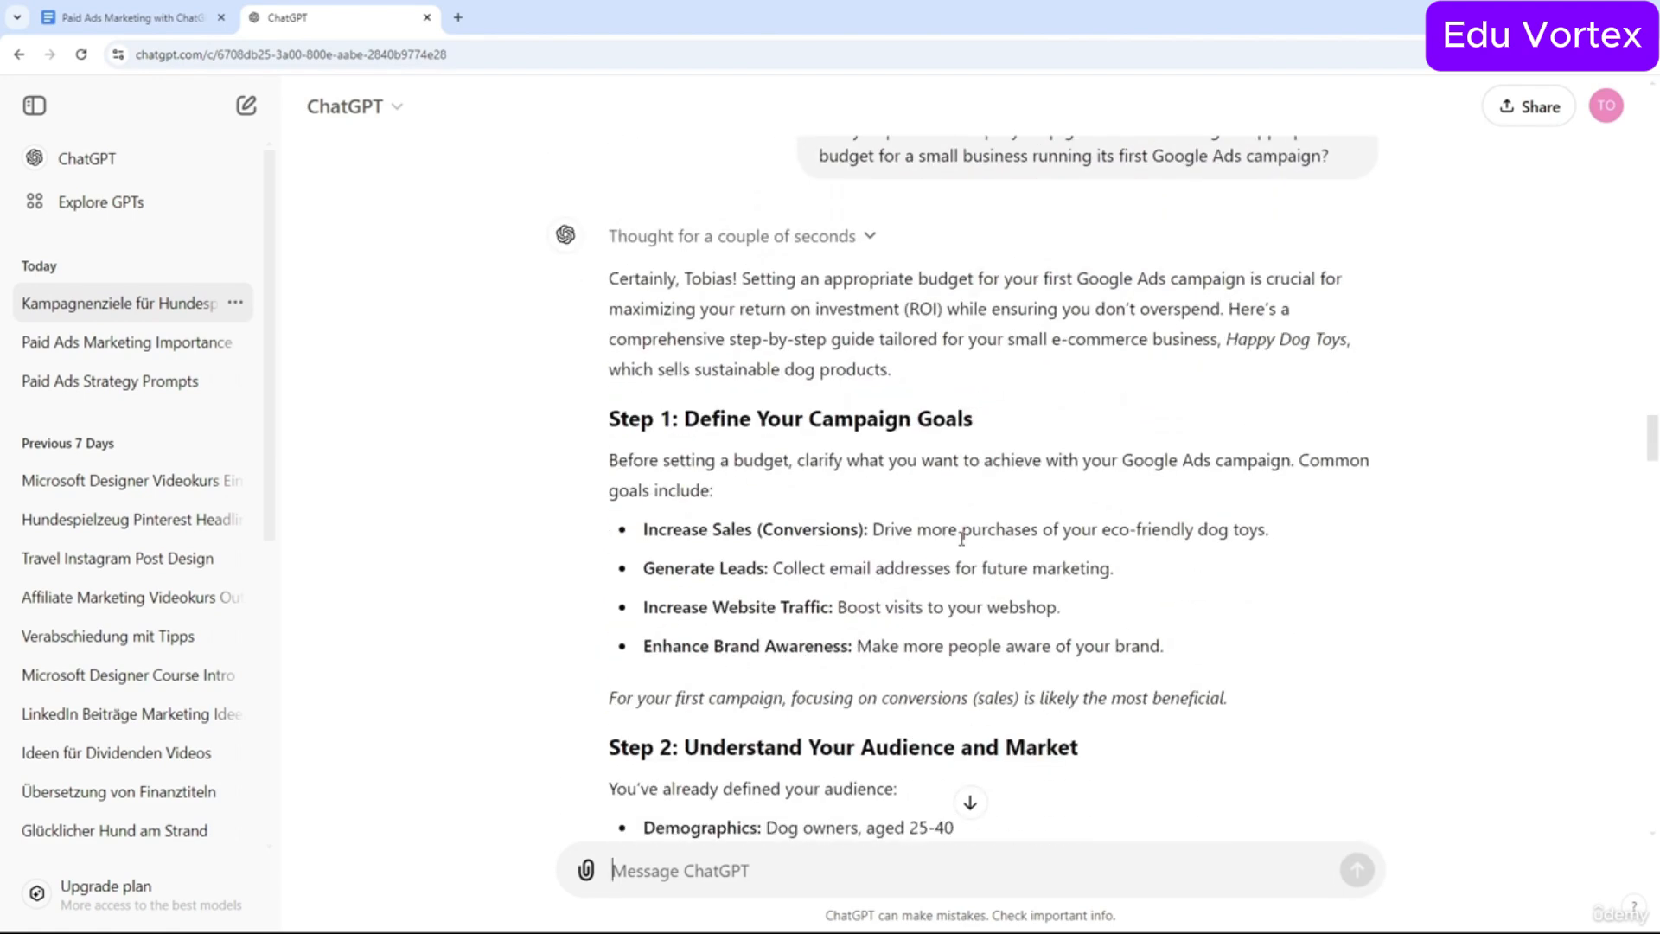
pyautogui.scroll(-1, 962, 541)
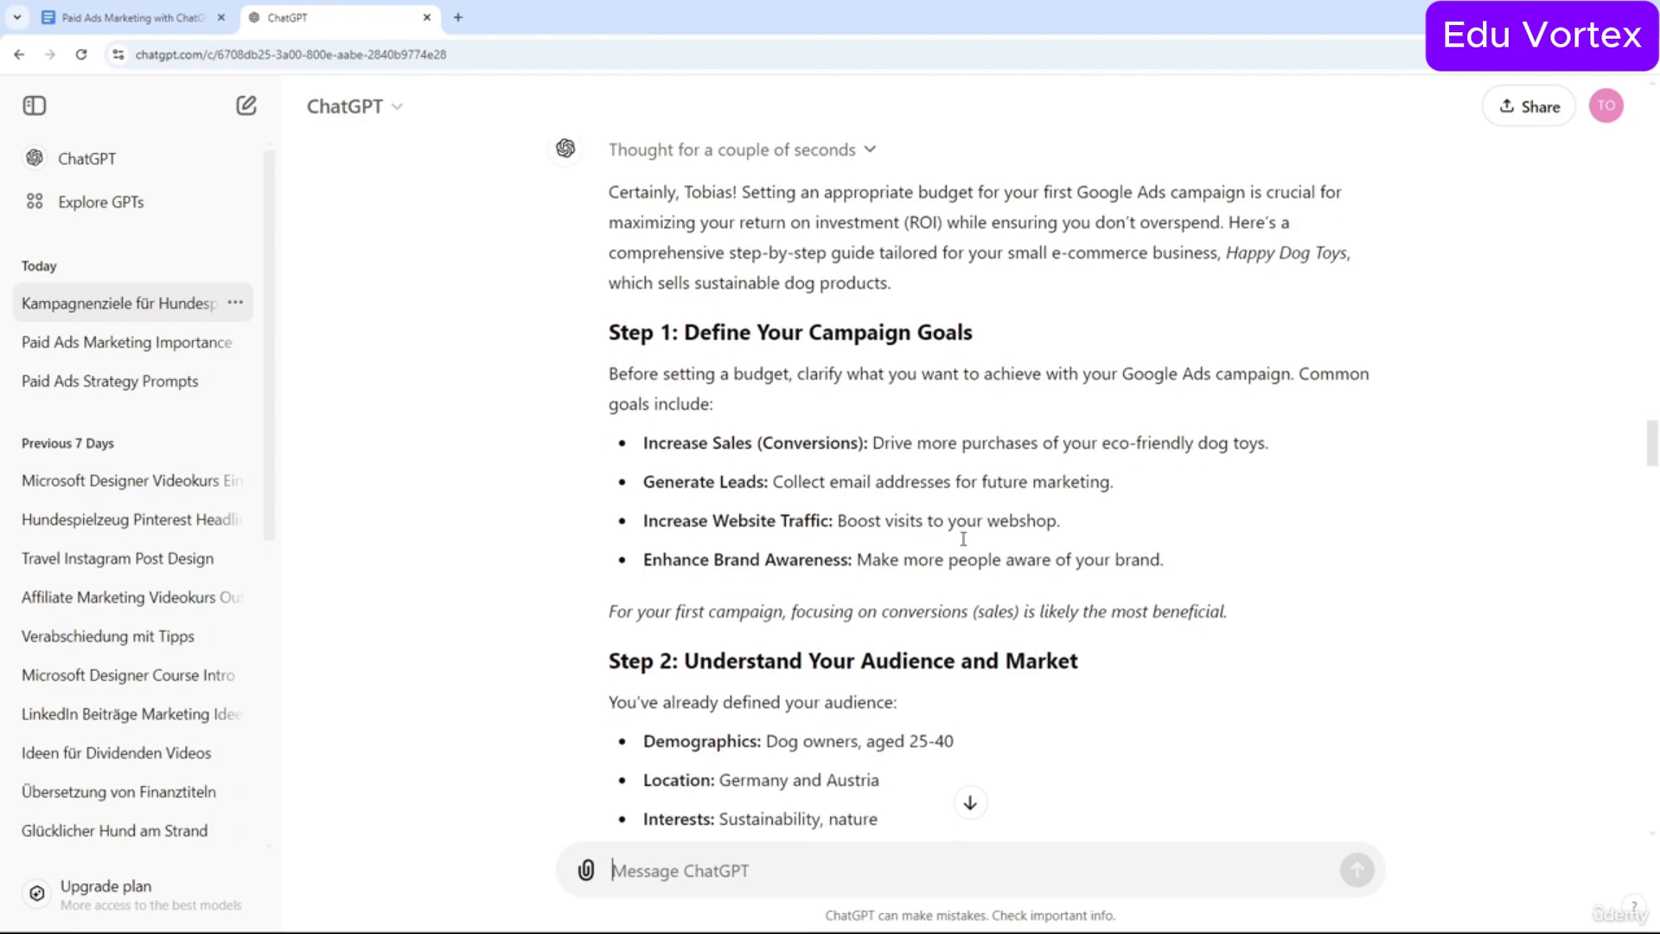
pyautogui.moveTo(694, 337); pyautogui.dragTo(956, 334)
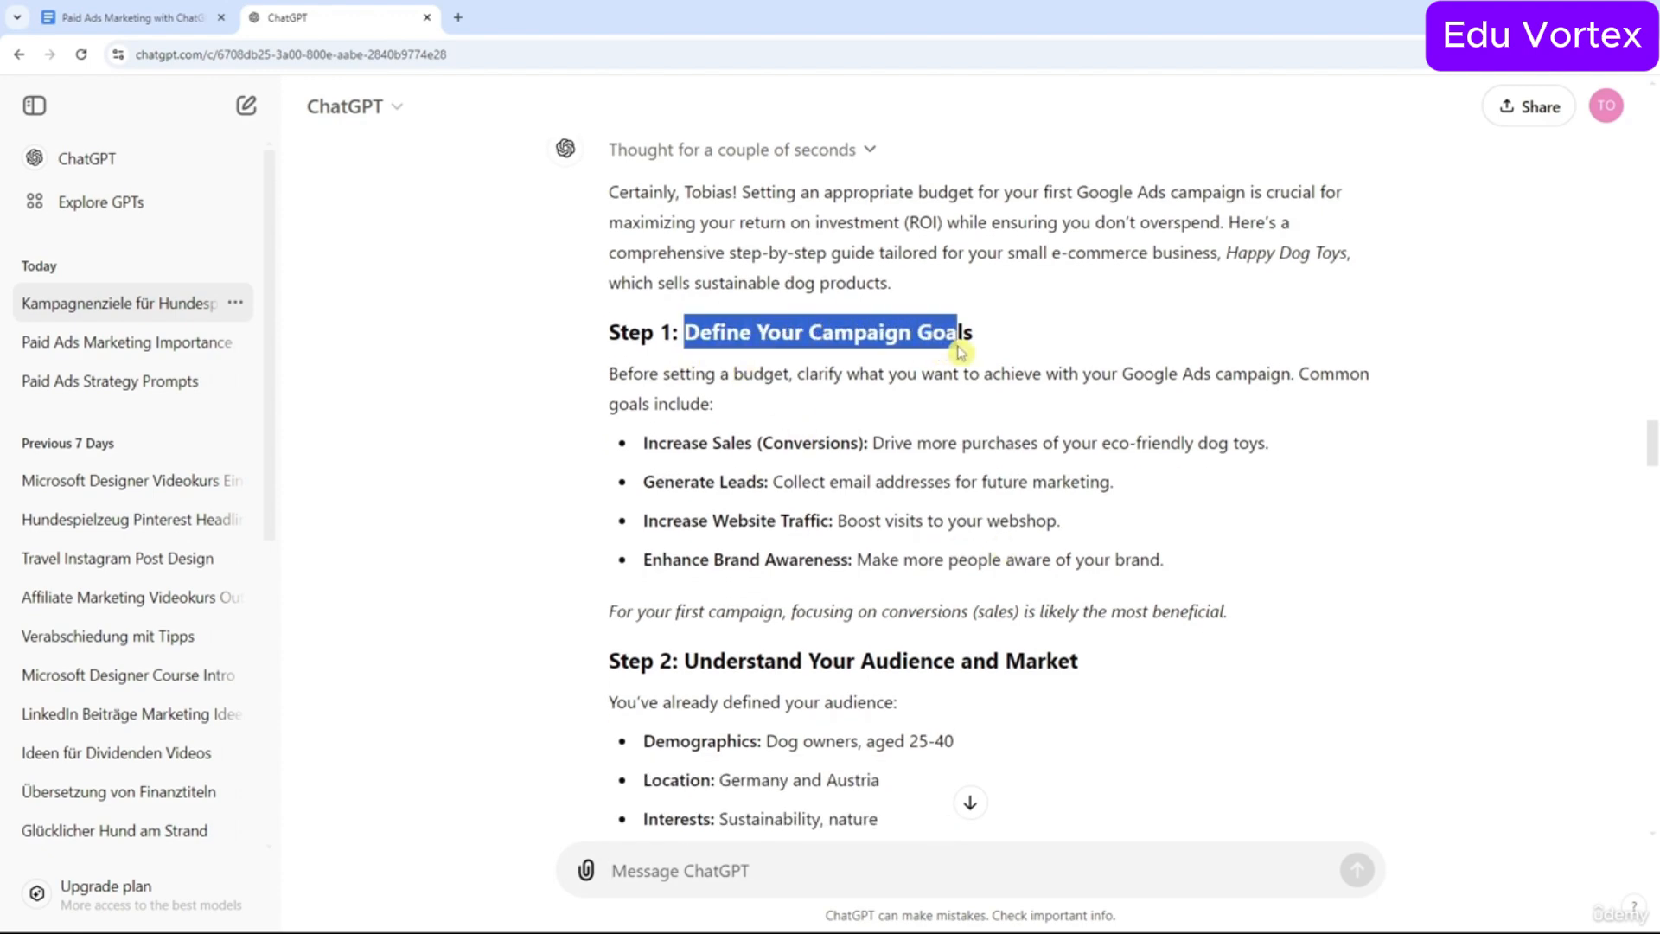
pyautogui.scroll(-4, 971, 467)
pyautogui.moveTo(679, 324); pyautogui.dragTo(1114, 326)
pyautogui.scroll(-1, 1093, 449)
pyautogui.scroll(-6, 1081, 467)
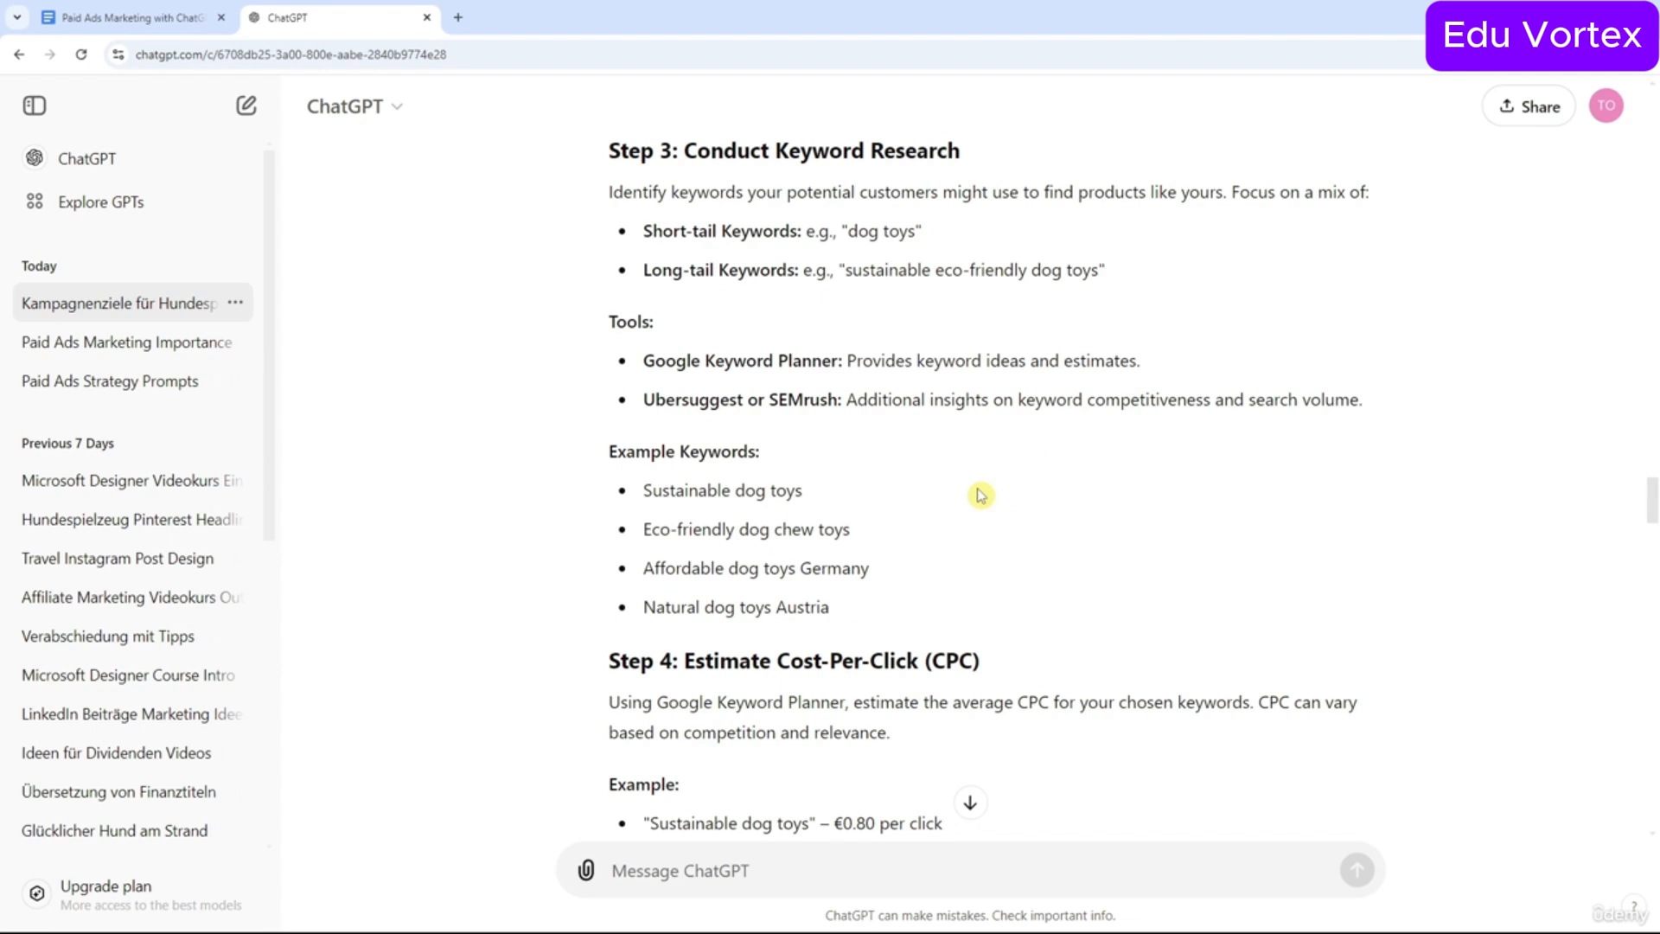
# Examine Step 4 on estimating cost-per-click, comparing the per-click prices of the two example keywords.
pyautogui.scroll(-4, 981, 495)
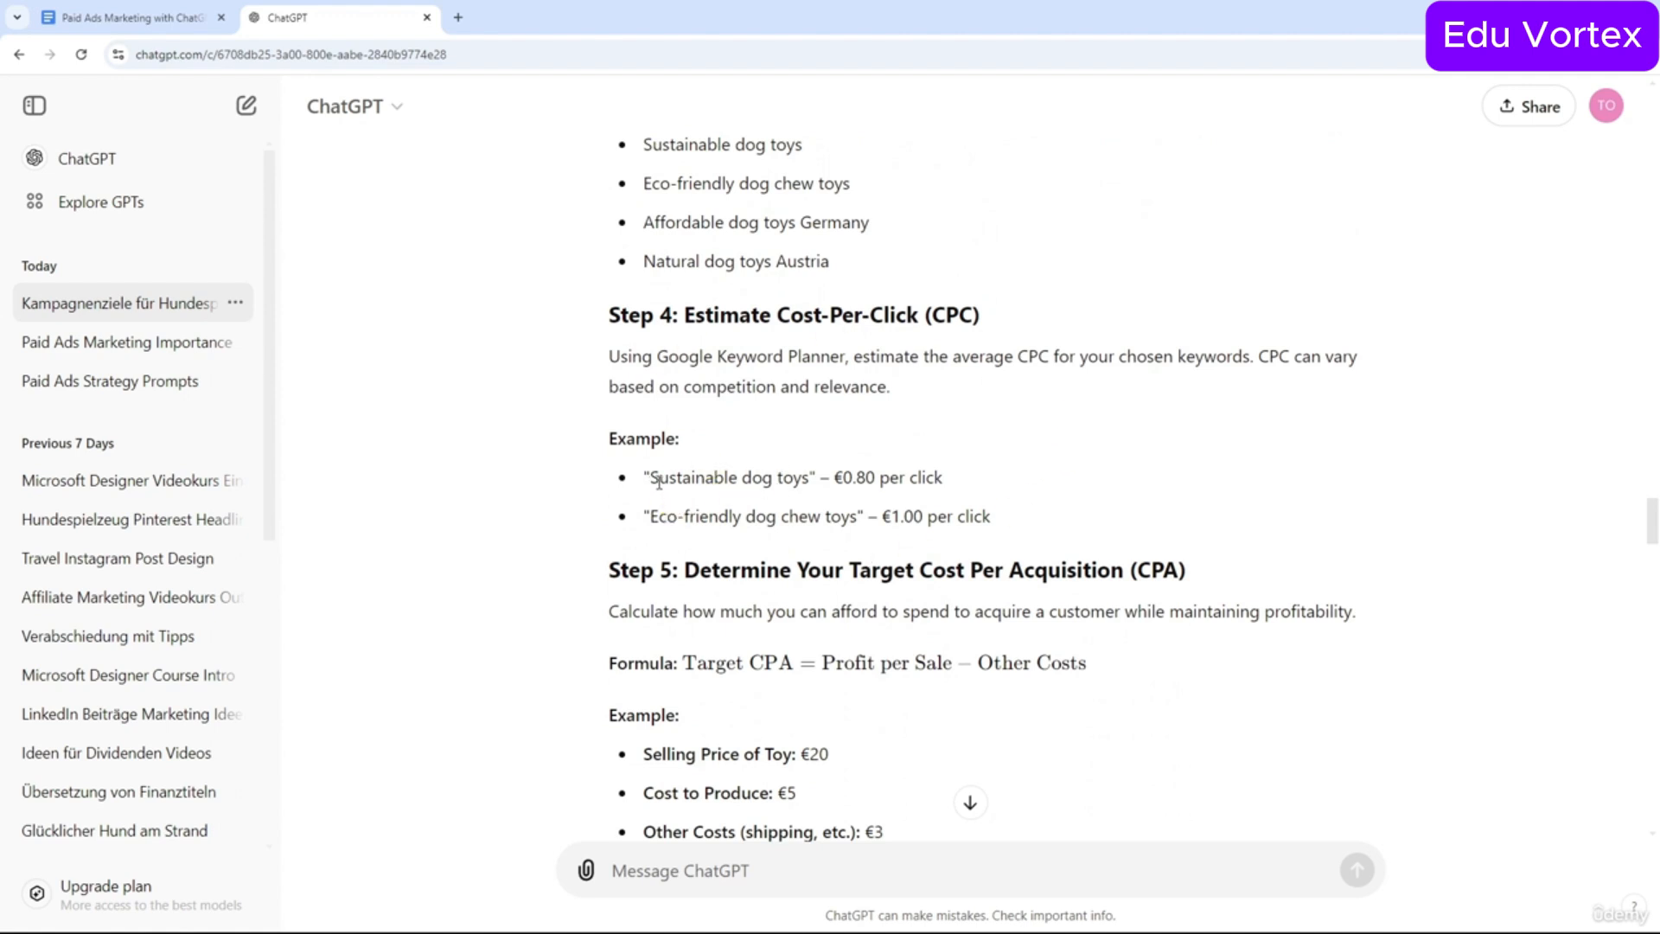
pyautogui.moveTo(652, 478); pyautogui.dragTo(944, 478)
pyautogui.scroll(-1, 1033, 558)
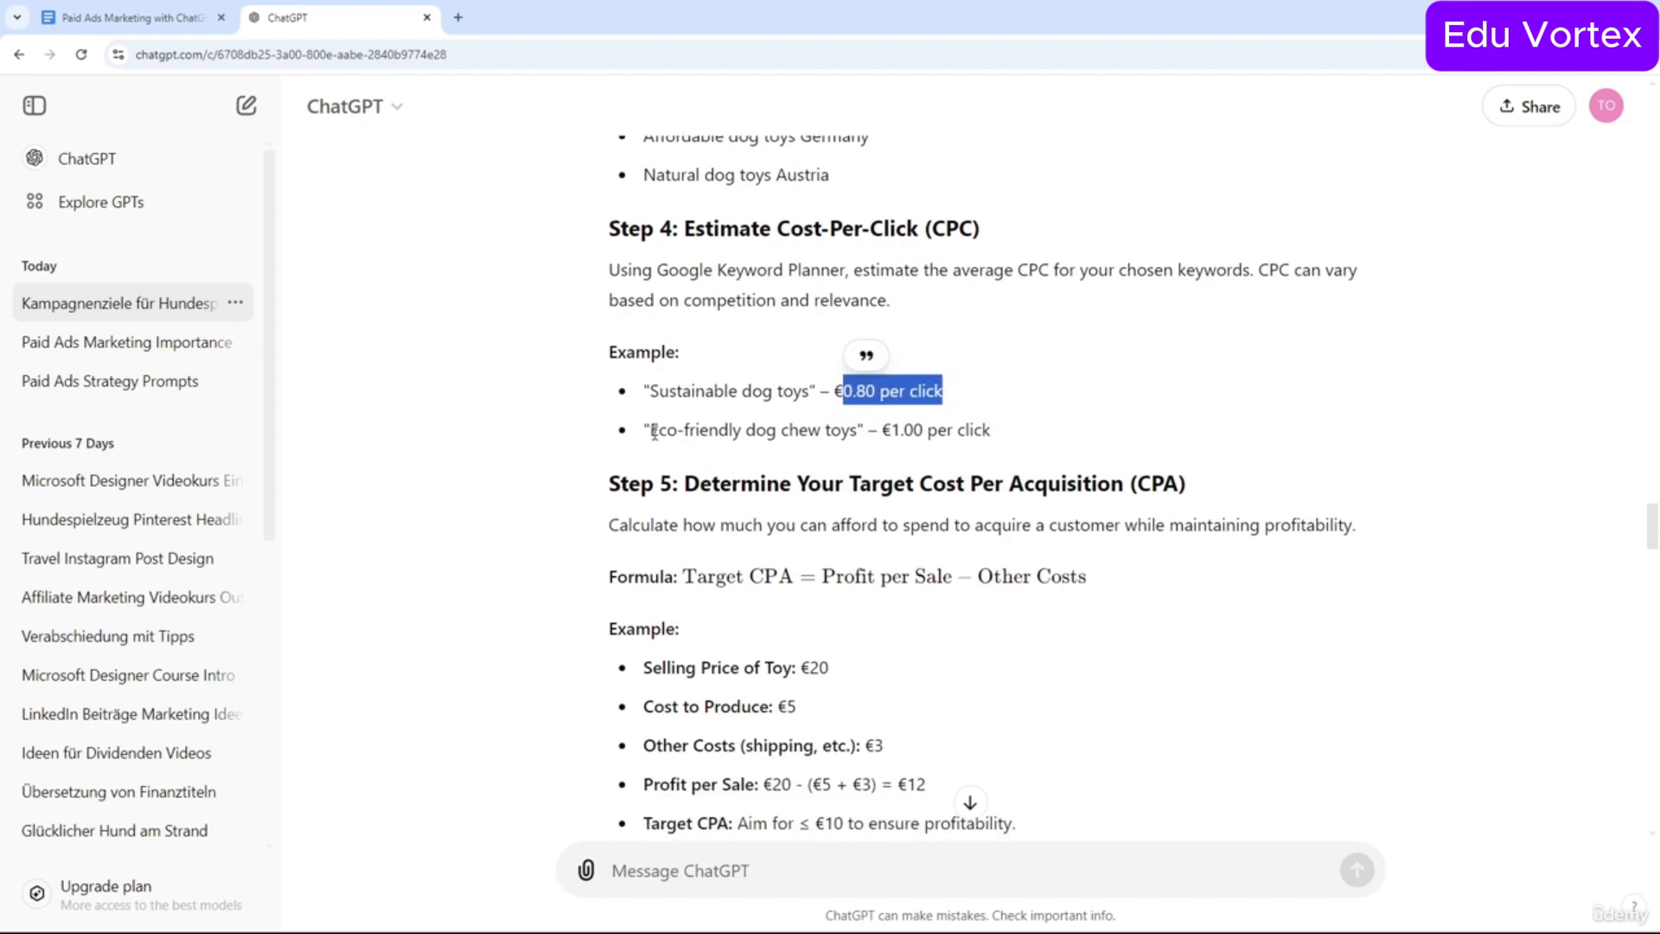
pyautogui.moveTo(650, 430); pyautogui.dragTo(857, 433)
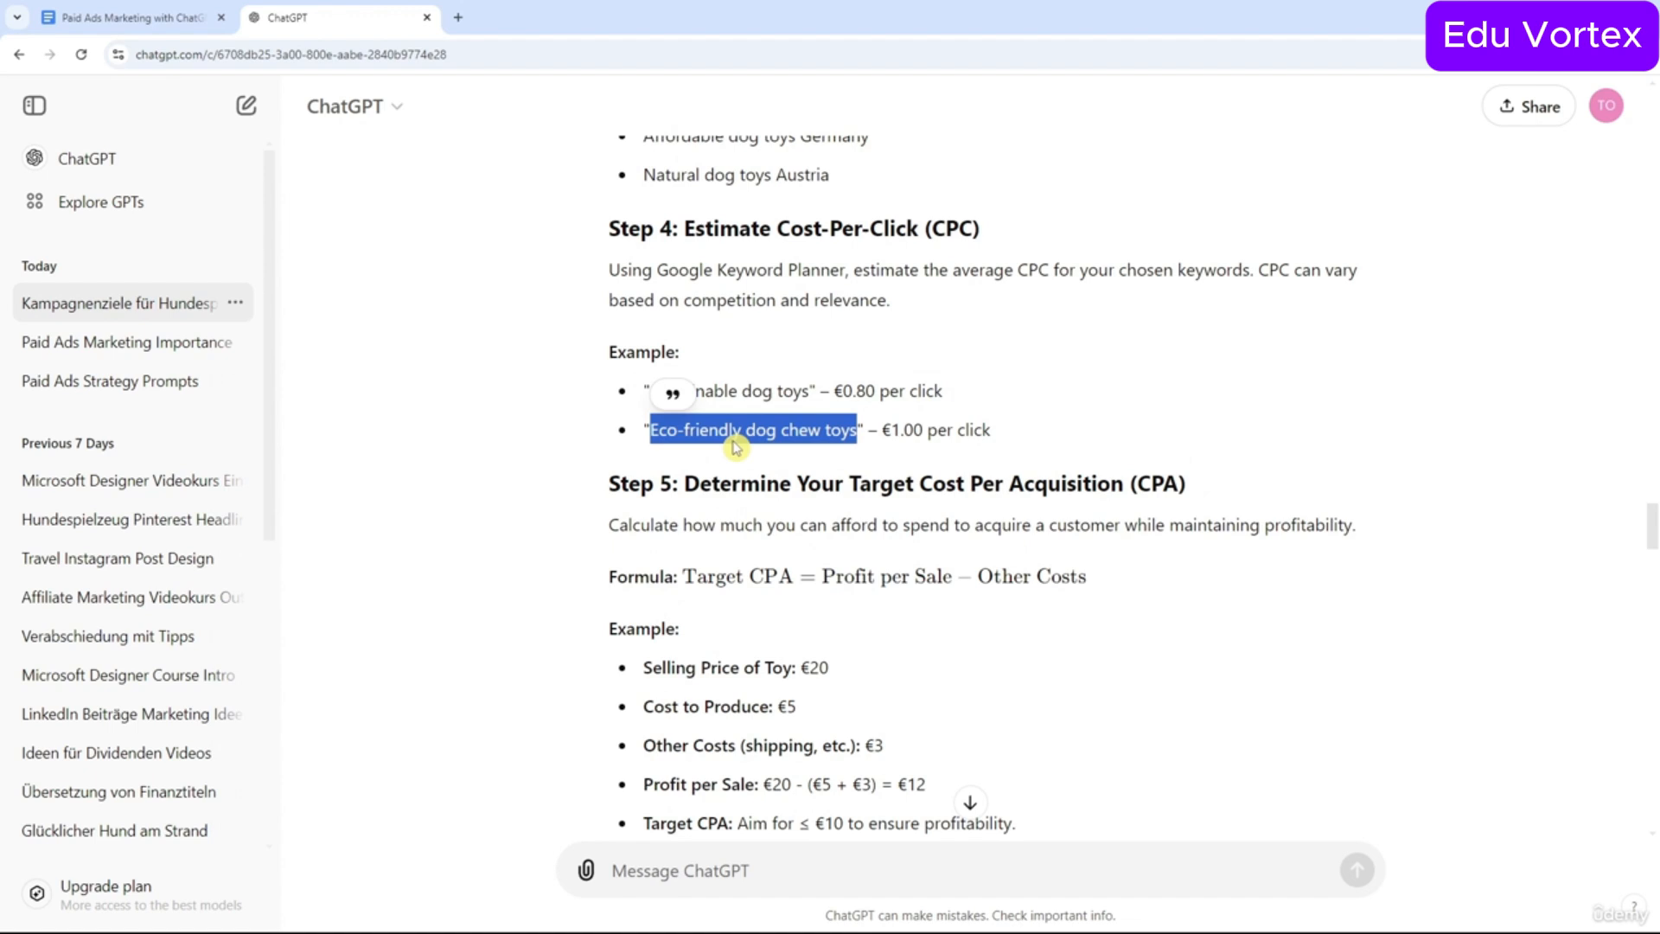
pyautogui.click(905, 429)
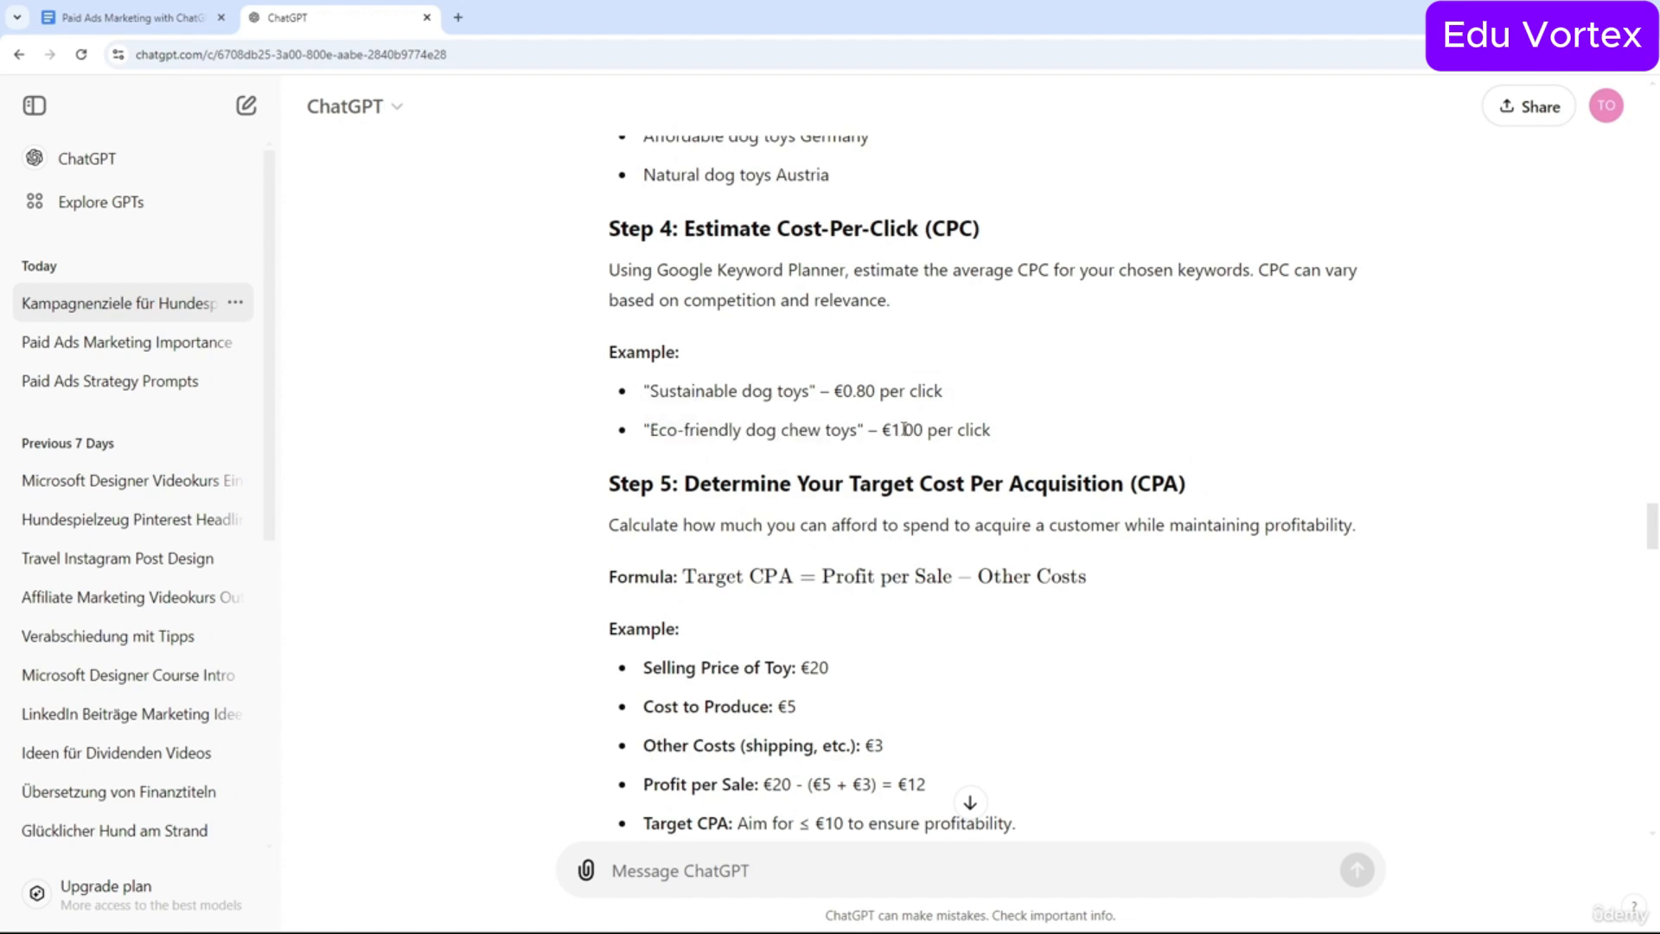
# Examine the target CPA formula in Step 5, focusing on profit per sale and other costs.
pyautogui.scroll(-3, 904, 429)
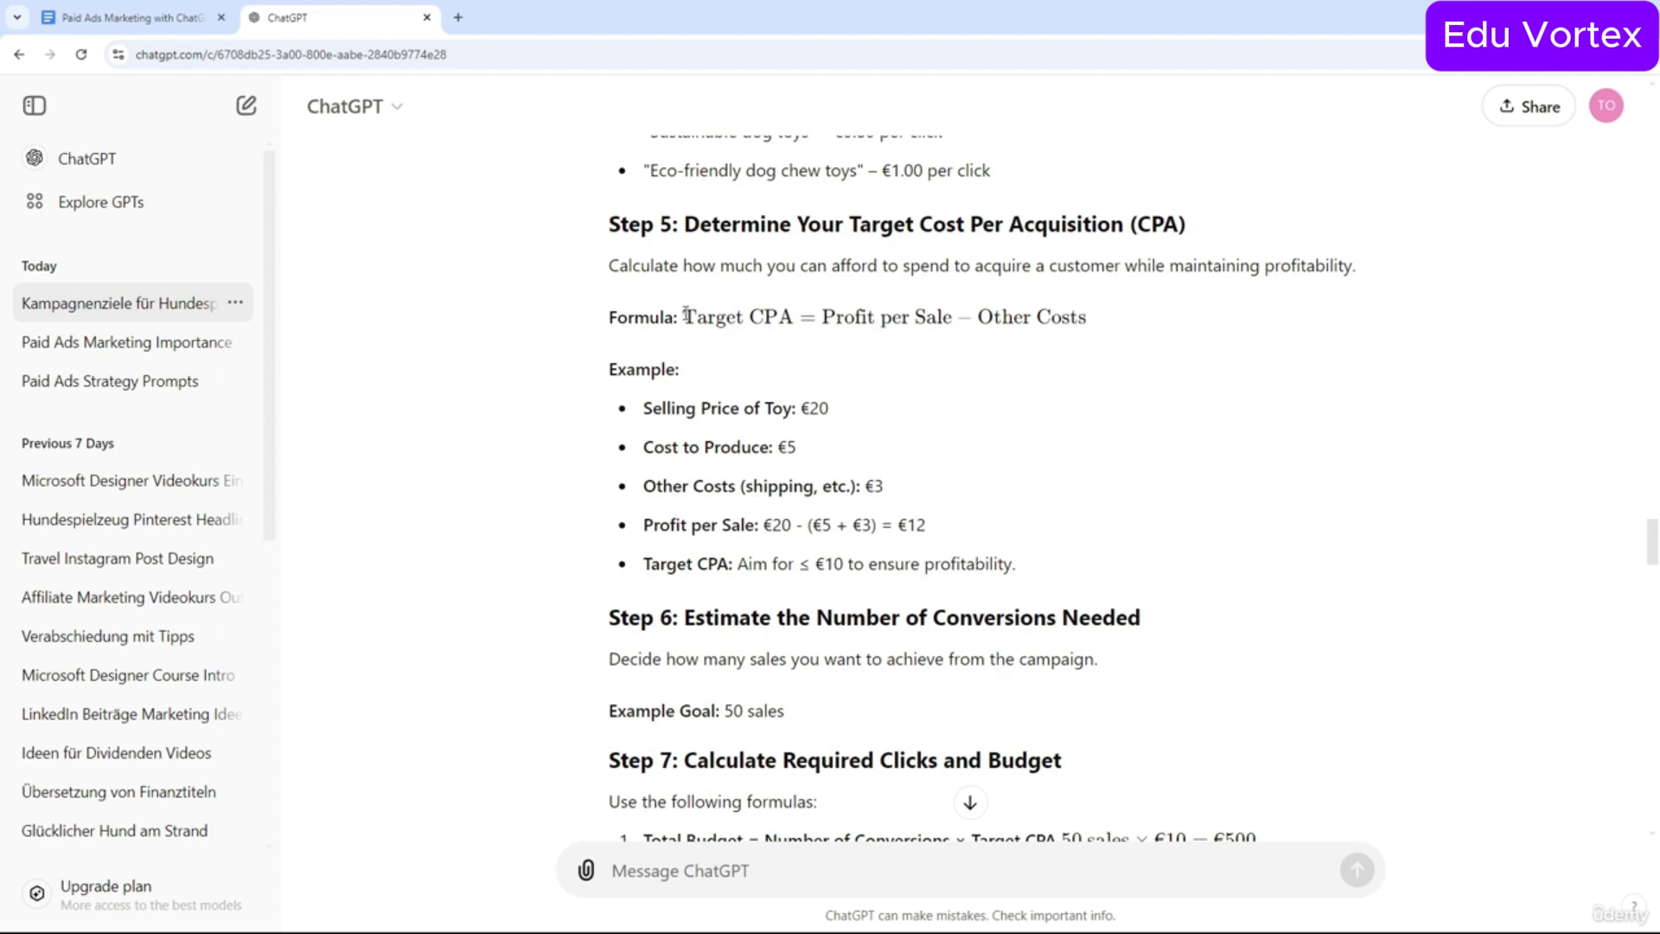
pyautogui.moveTo(743, 317); pyautogui.dragTo(805, 317)
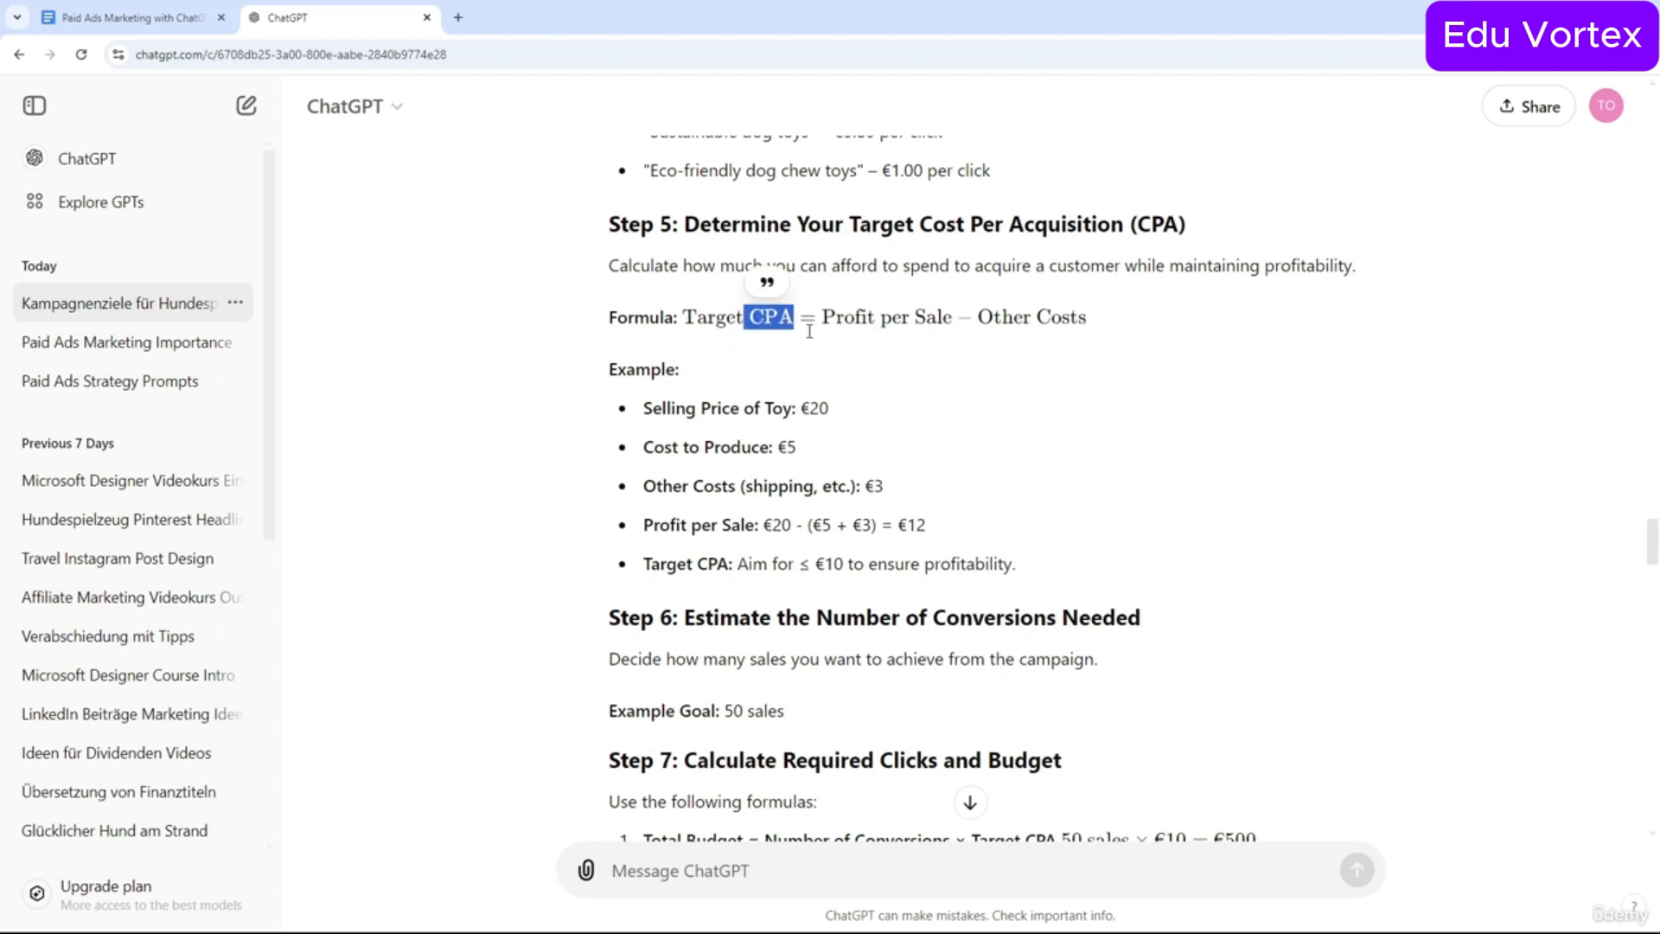
pyautogui.click(854, 415)
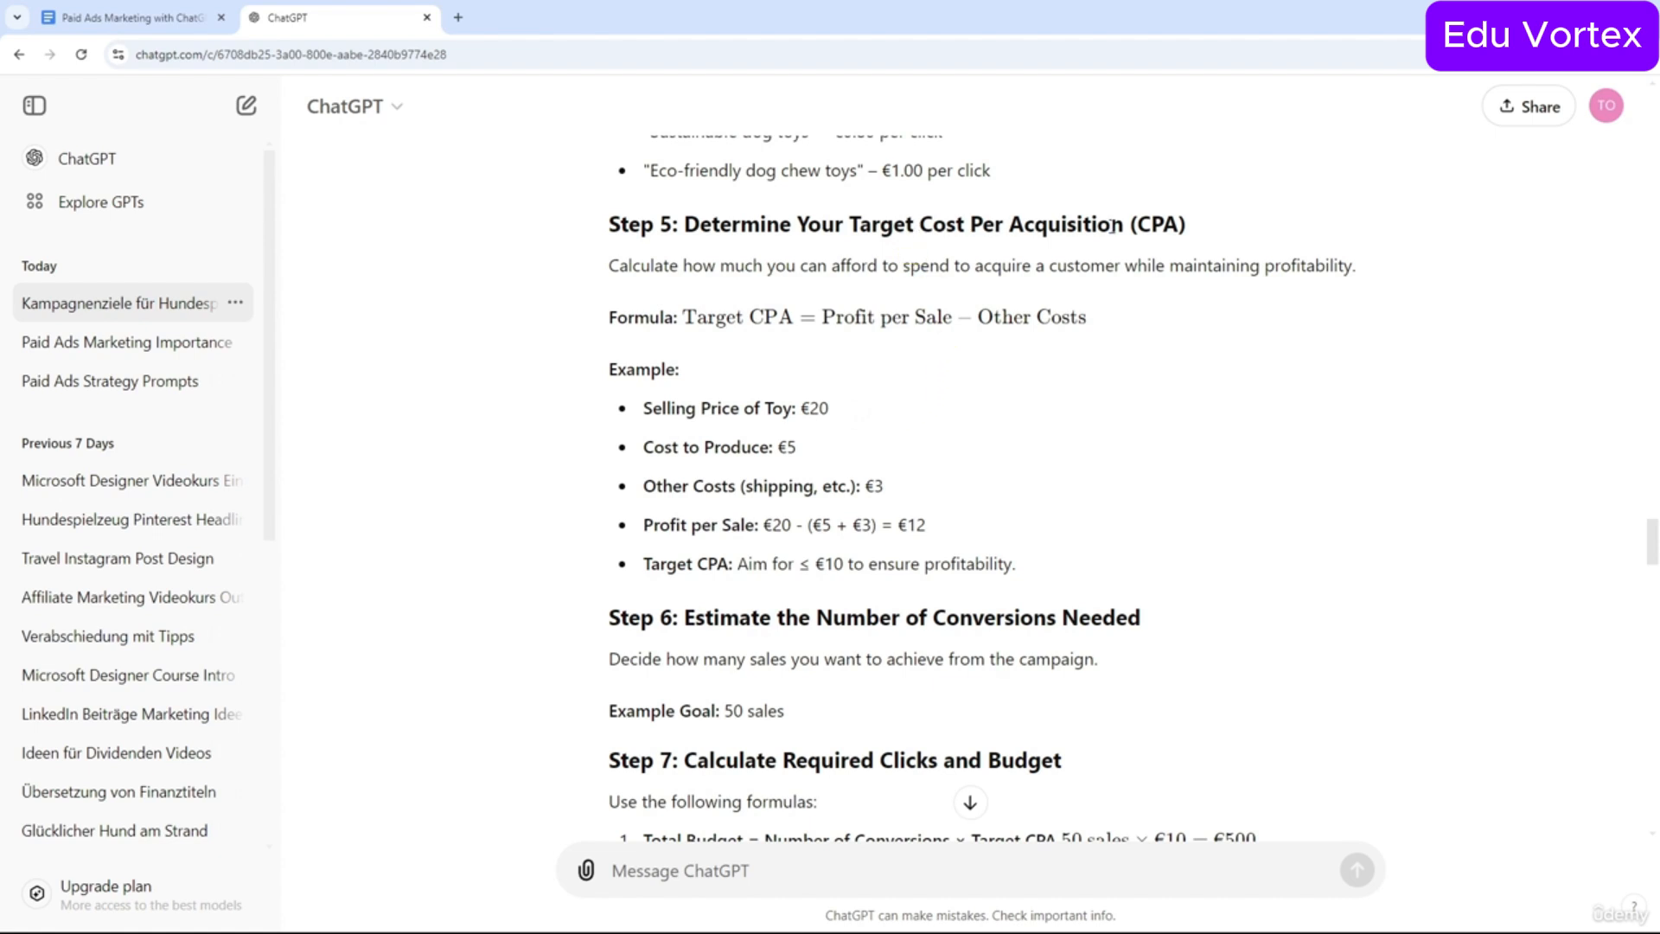
pyautogui.moveTo(823, 322); pyautogui.dragTo(1112, 326)
pyautogui.click(1088, 393)
# Work through the Step 5 example, comparing the toy's selling price, costs and profit per sale with the target CPA.
pyautogui.moveTo(811, 407); pyautogui.dragTo(796, 448)
pyautogui.click(826, 408)
pyautogui.doubleClick(878, 486)
pyautogui.click(865, 532)
pyautogui.moveTo(897, 527); pyautogui.dragTo(928, 530)
pyautogui.moveTo(823, 563); pyautogui.dragTo(838, 589)
pyautogui.moveTo(906, 525); pyautogui.dragTo(928, 524)
pyautogui.moveTo(823, 564); pyautogui.dragTo(846, 564)
pyautogui.moveTo(916, 525); pyautogui.dragTo(926, 525)
pyautogui.click(979, 562)
# Skim Steps 6 to 9 of the budget guide, then return to Step 5 and check section 3.2 in the prompts document.
pyautogui.scroll(-5, 975, 567)
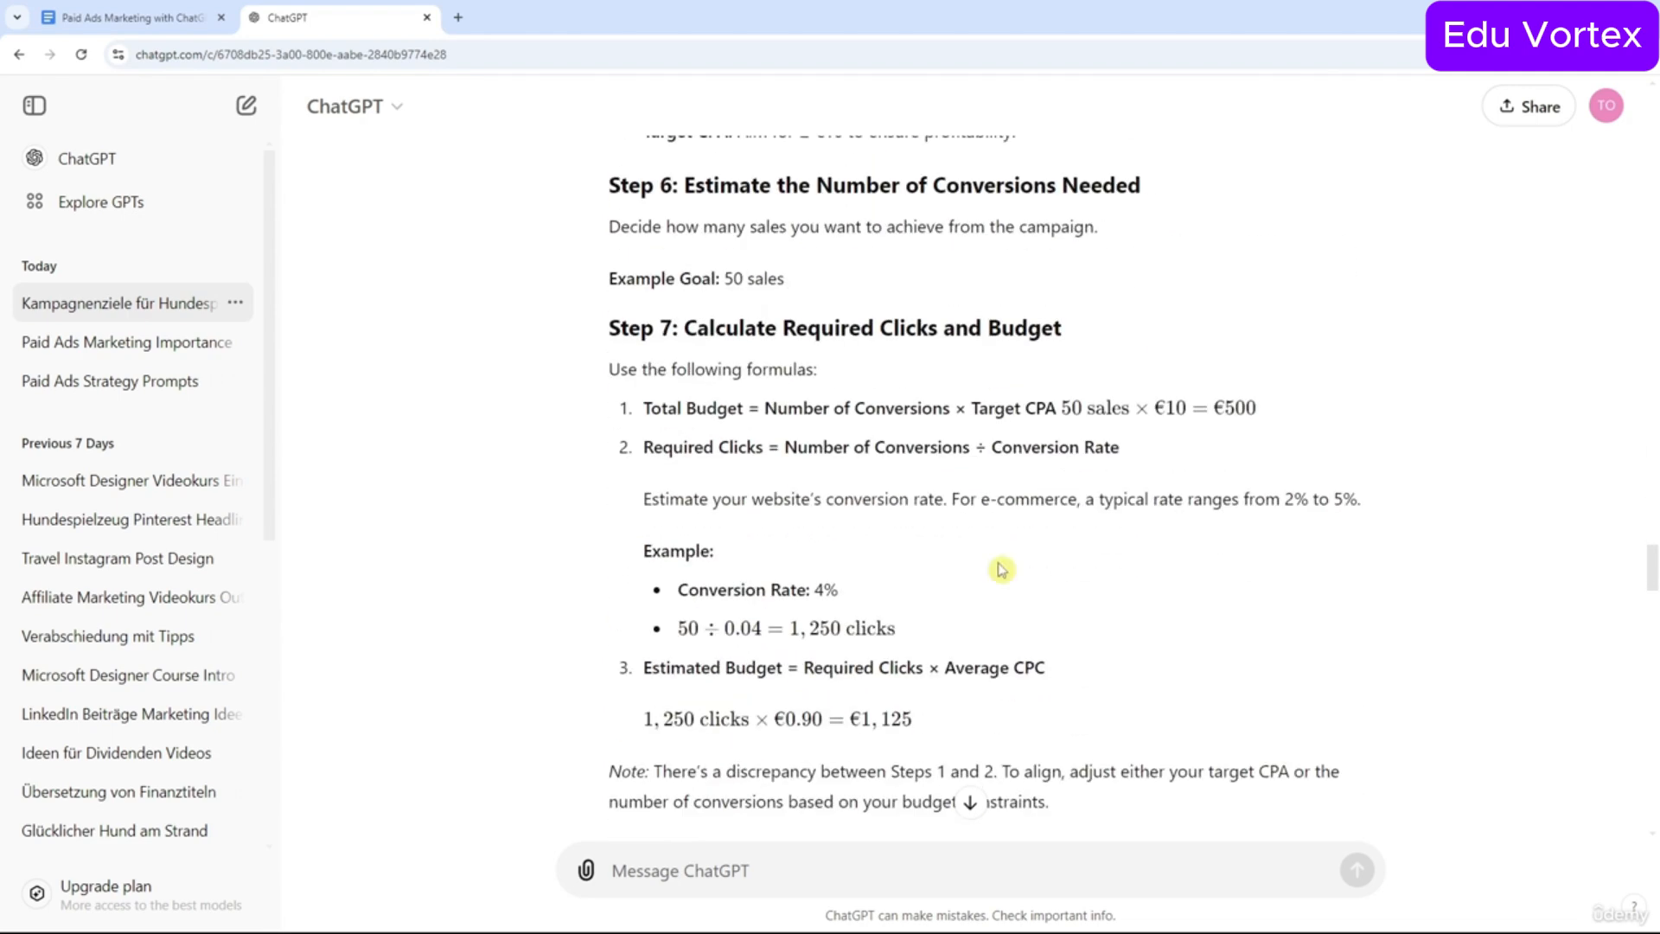
pyautogui.scroll(-9, 1003, 566)
pyautogui.scroll(4, 1043, 560)
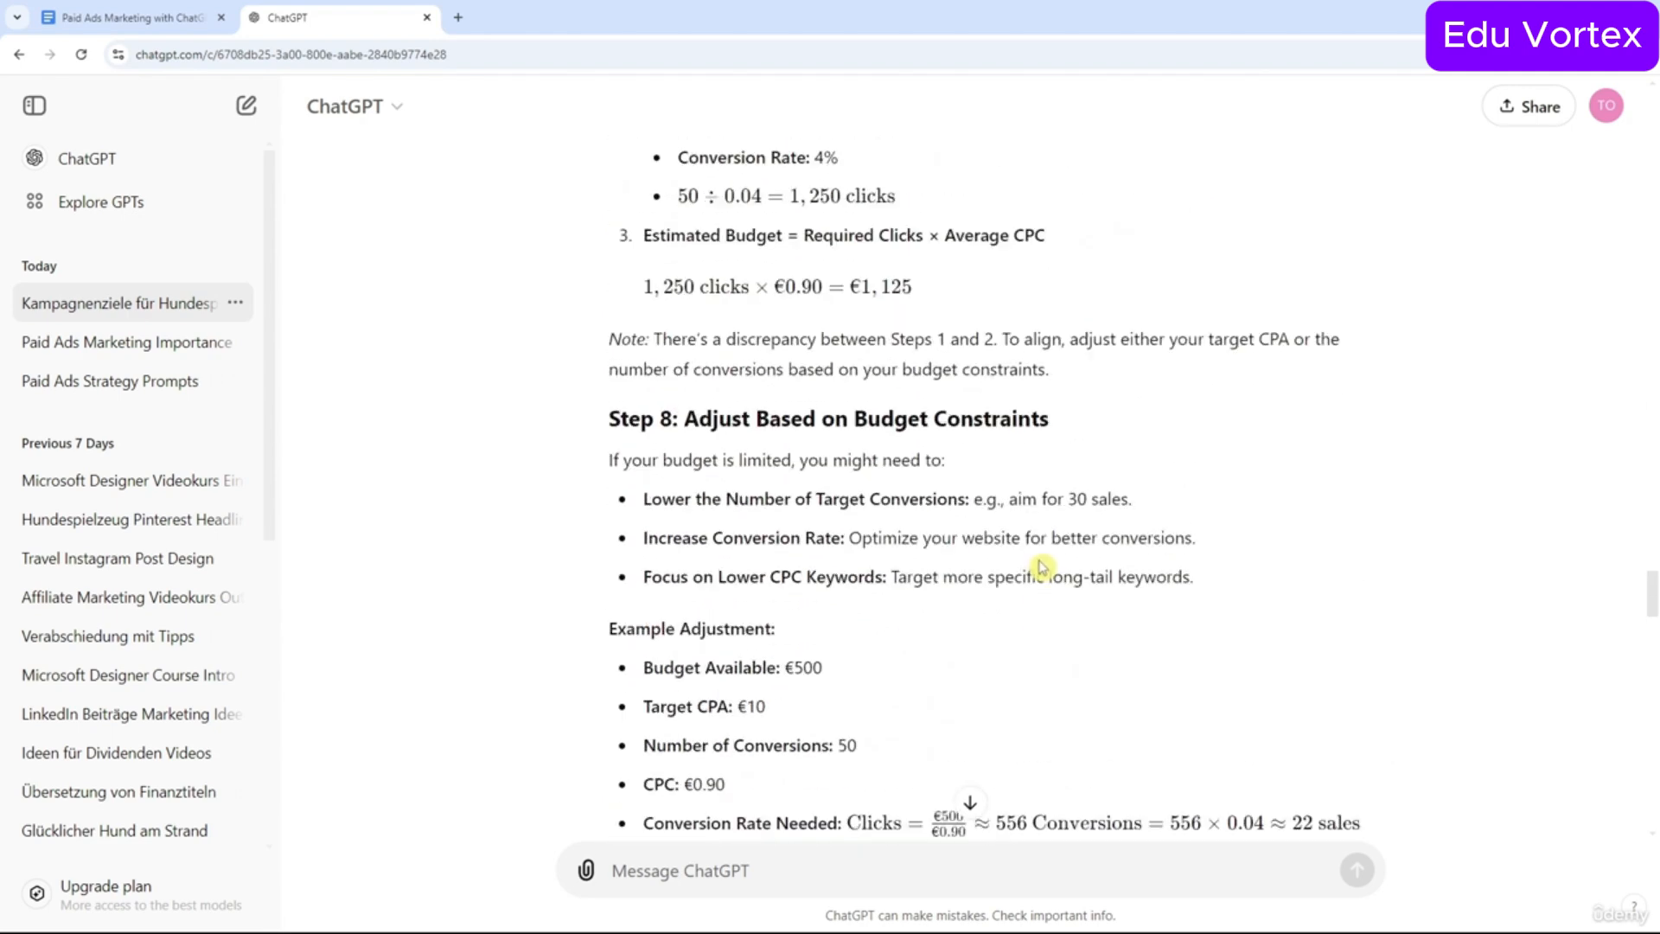
pyautogui.scroll(-2, 1041, 567)
pyautogui.scroll(-5, 926, 484)
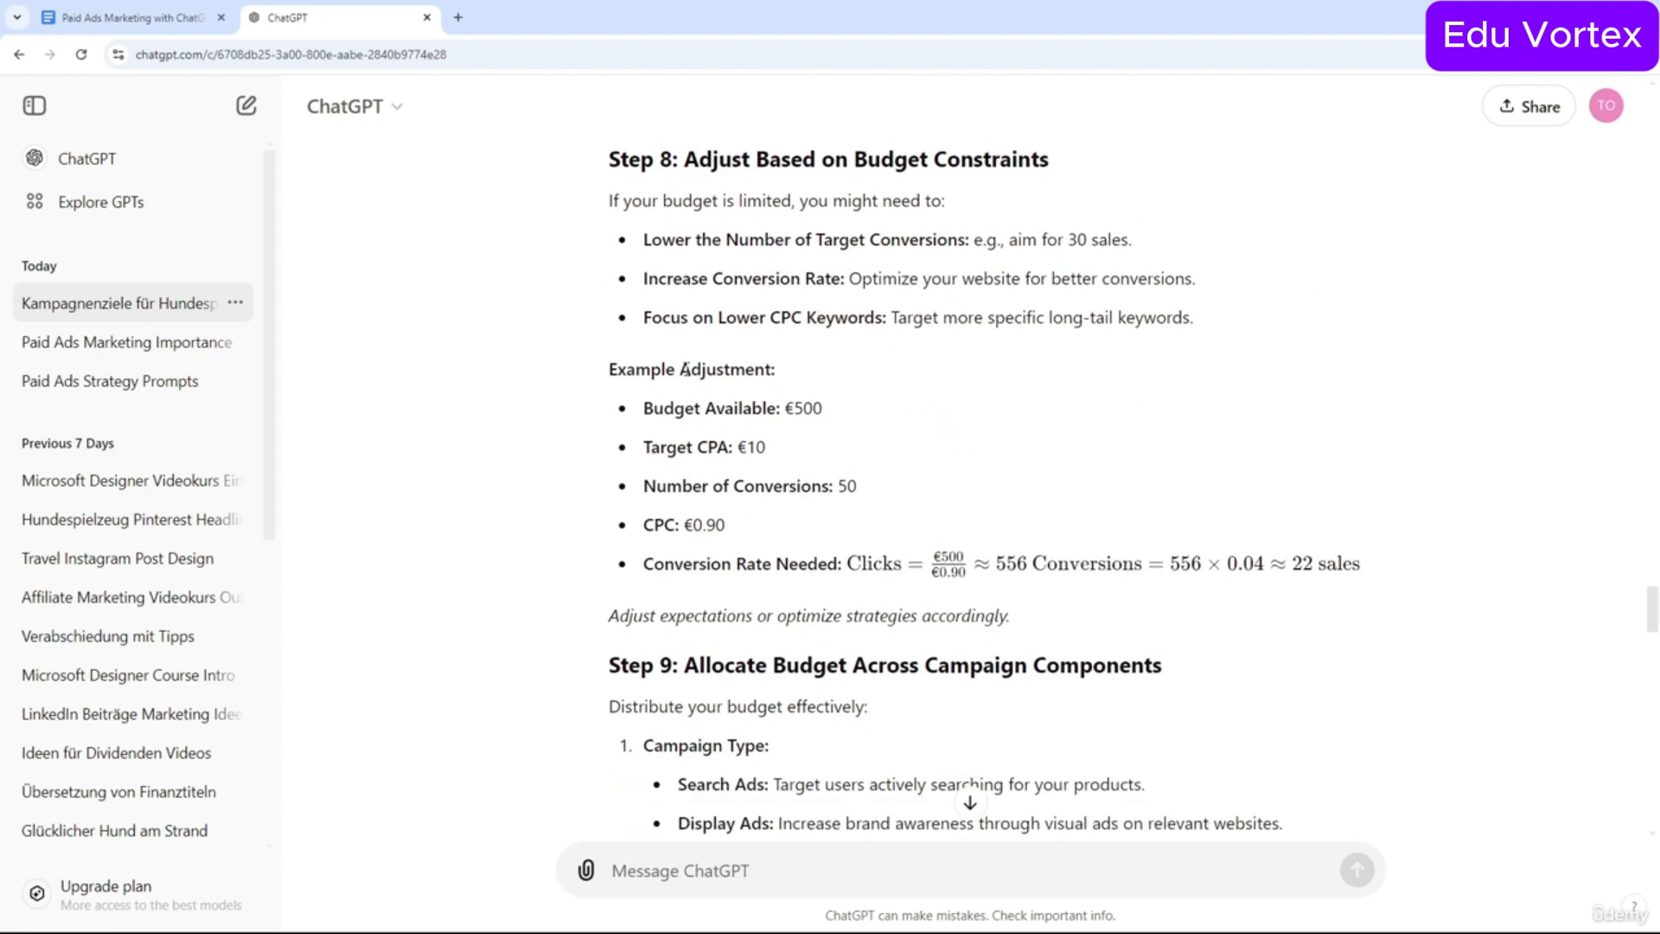
pyautogui.scroll(-4, 930, 461)
pyautogui.scroll(17, 932, 461)
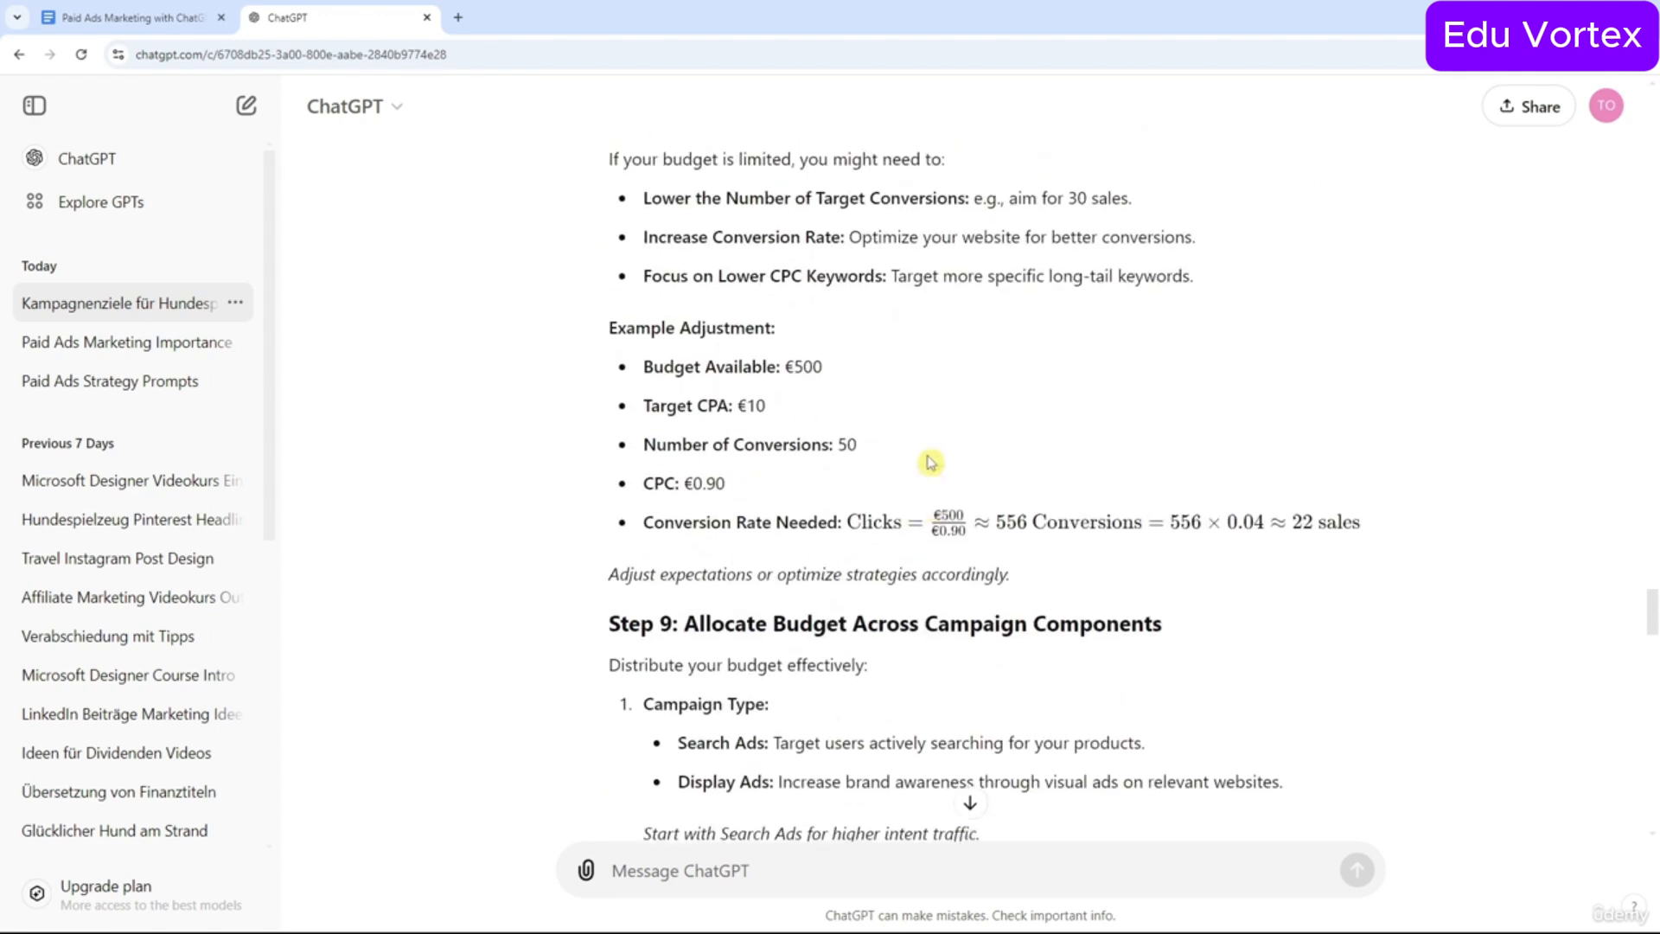
pyautogui.scroll(5, 933, 415)
pyautogui.scroll(-1, 934, 459)
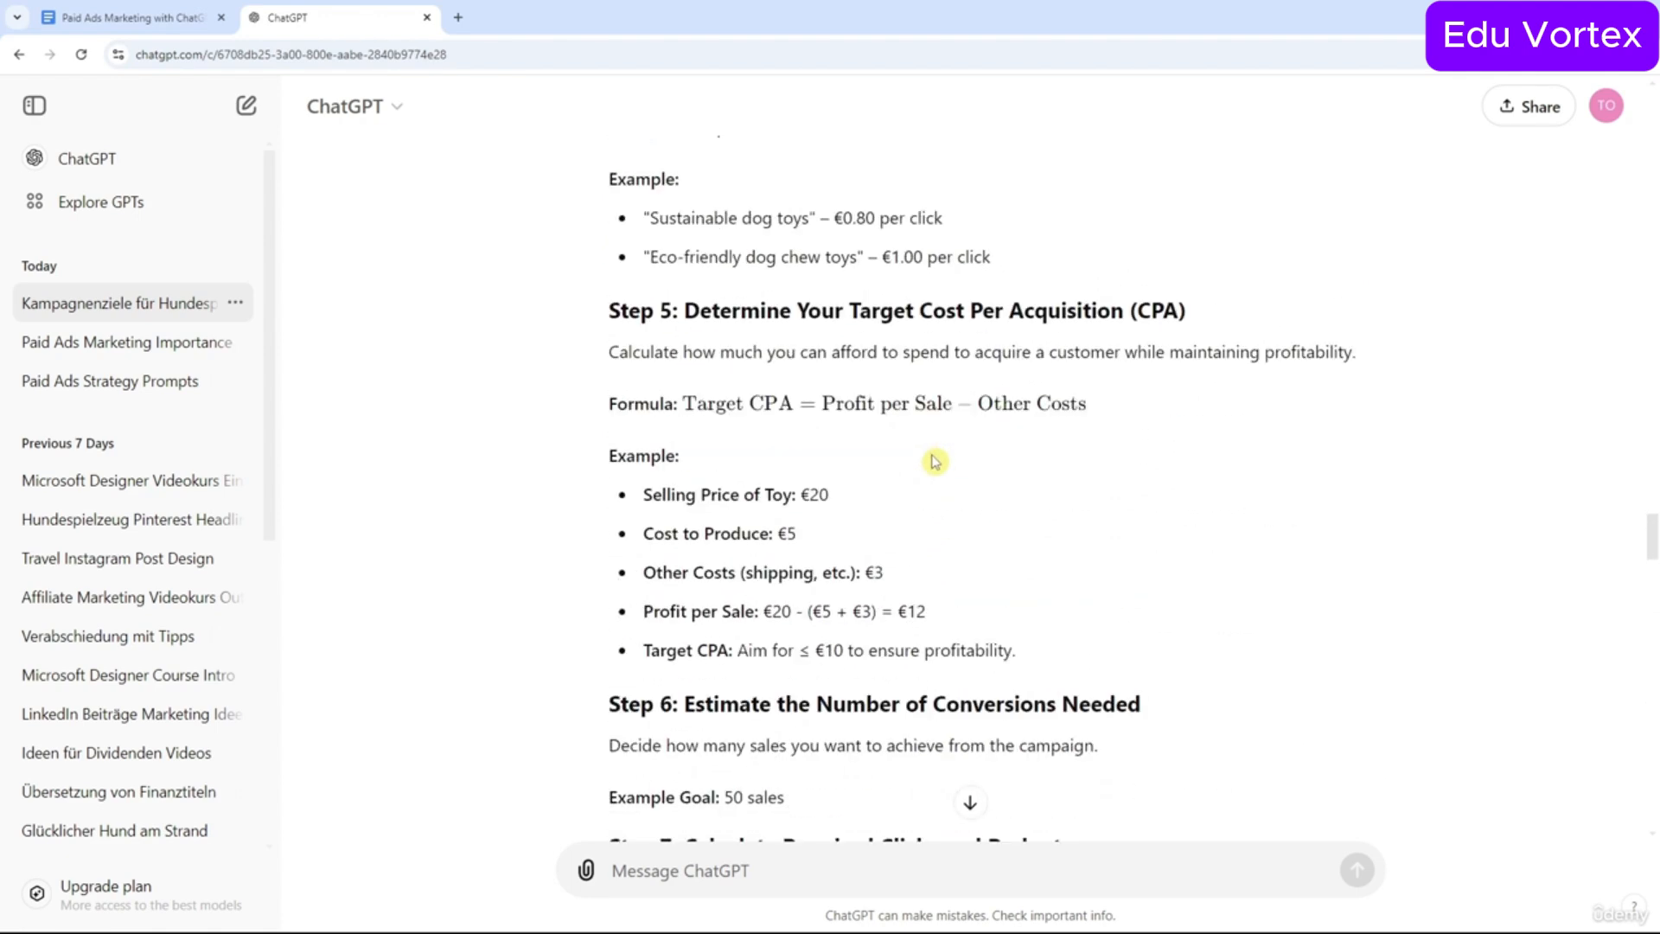
pyautogui.scroll(-1, 863, 432)
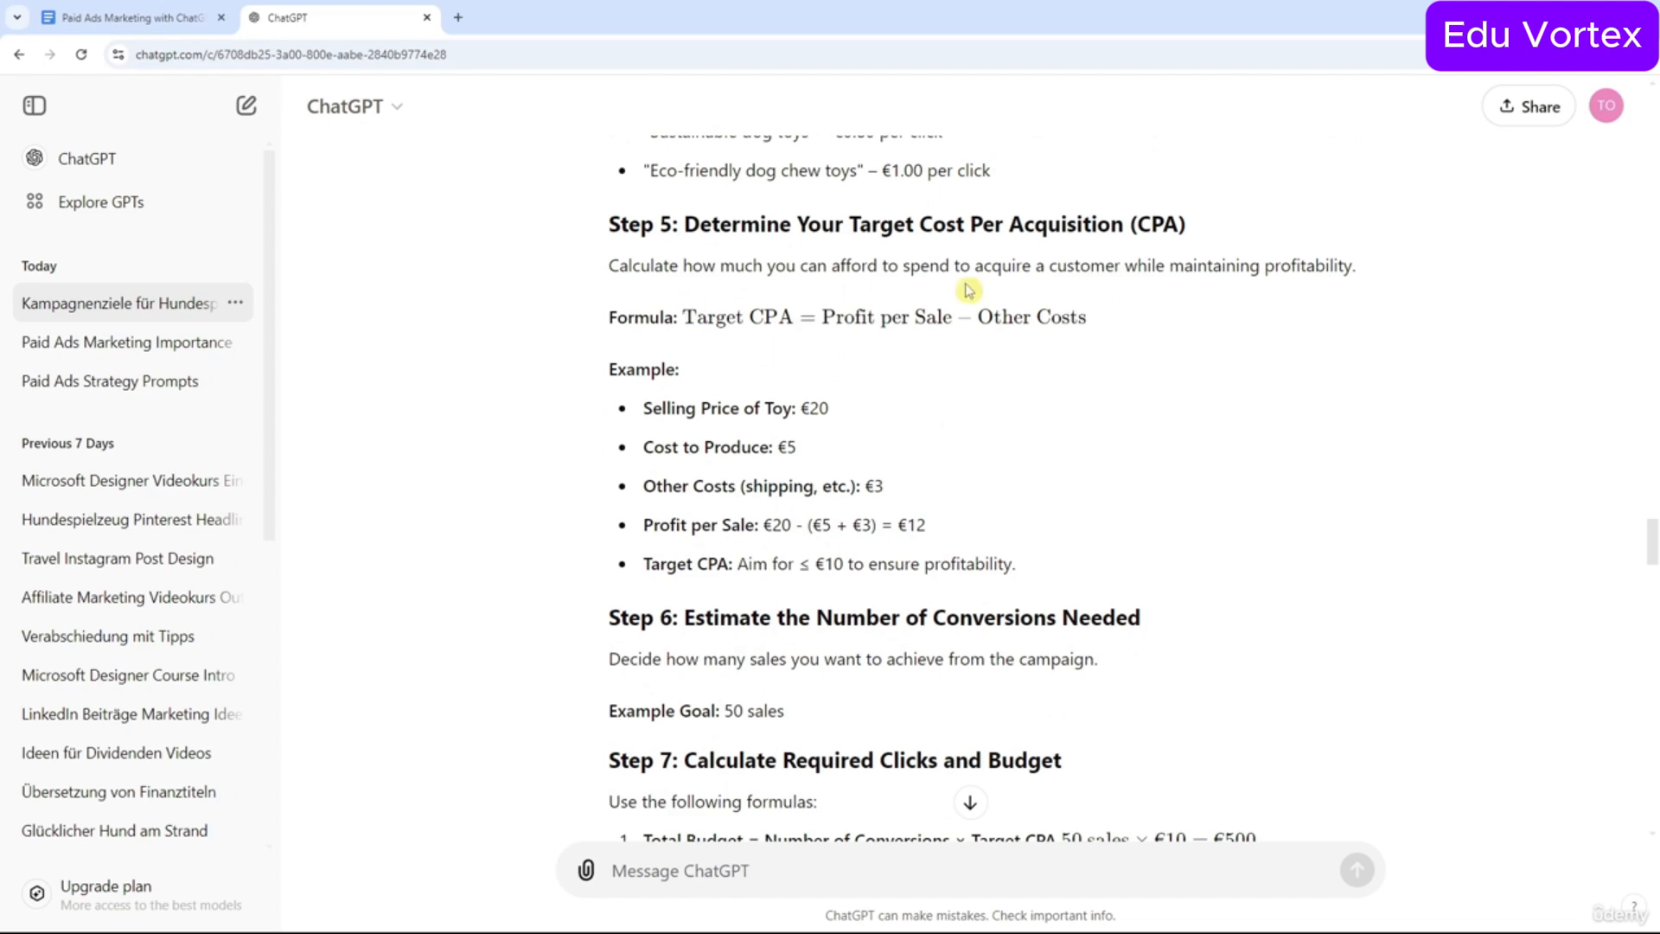
pyautogui.click(195, 15)
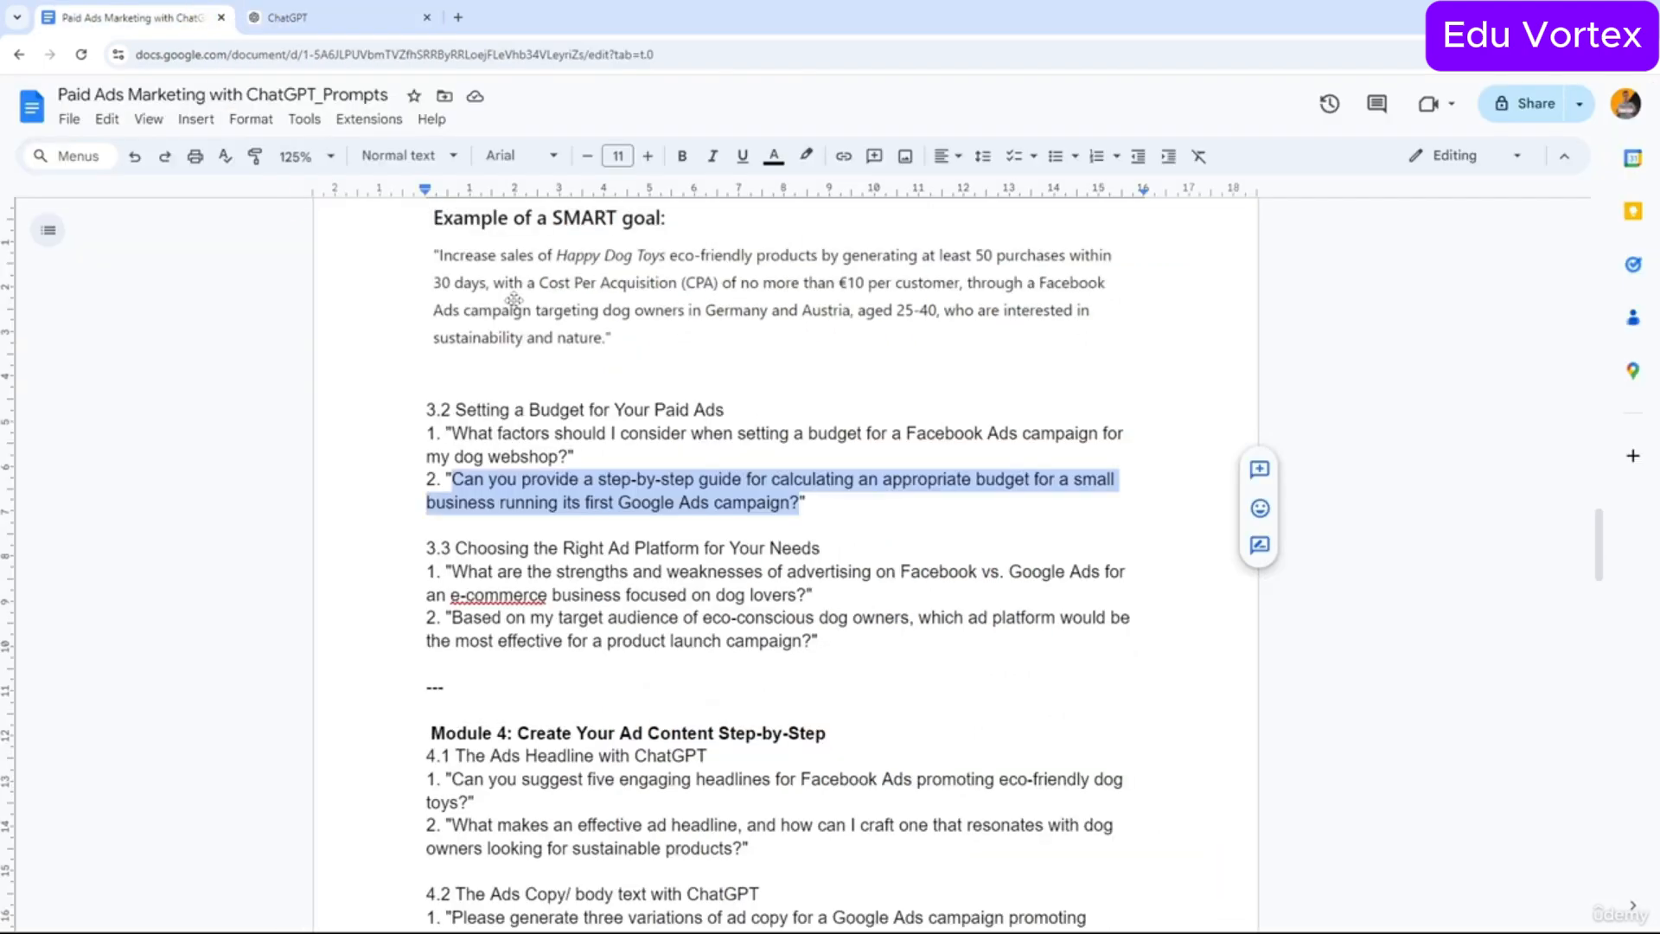
pyautogui.click(381, 19)
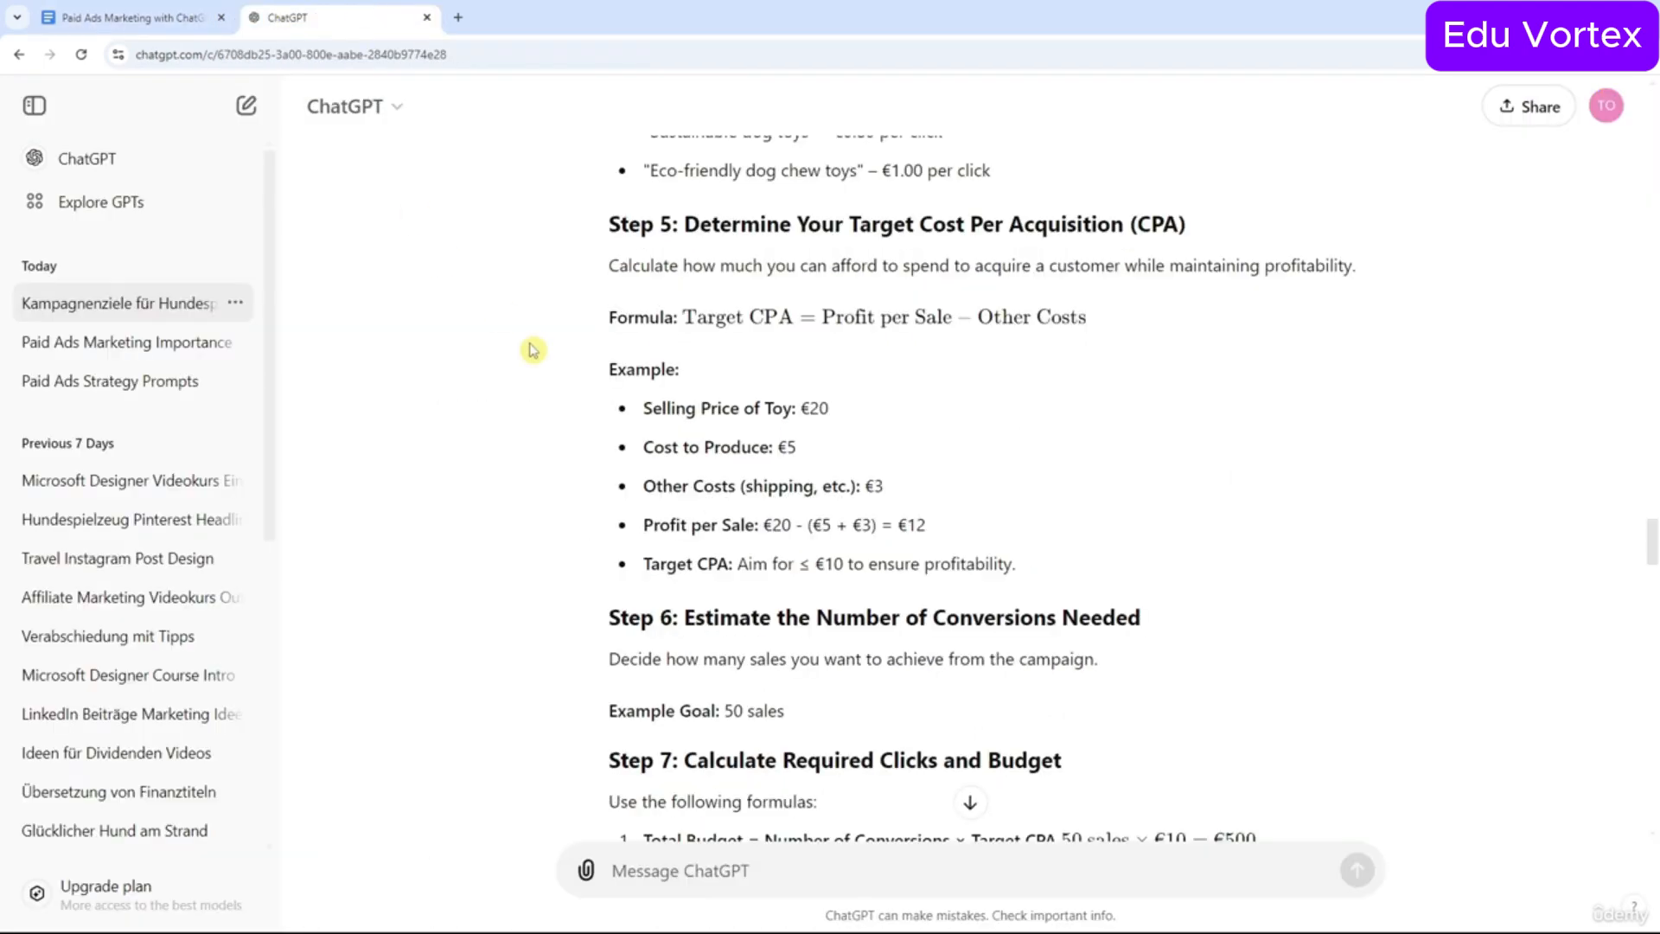
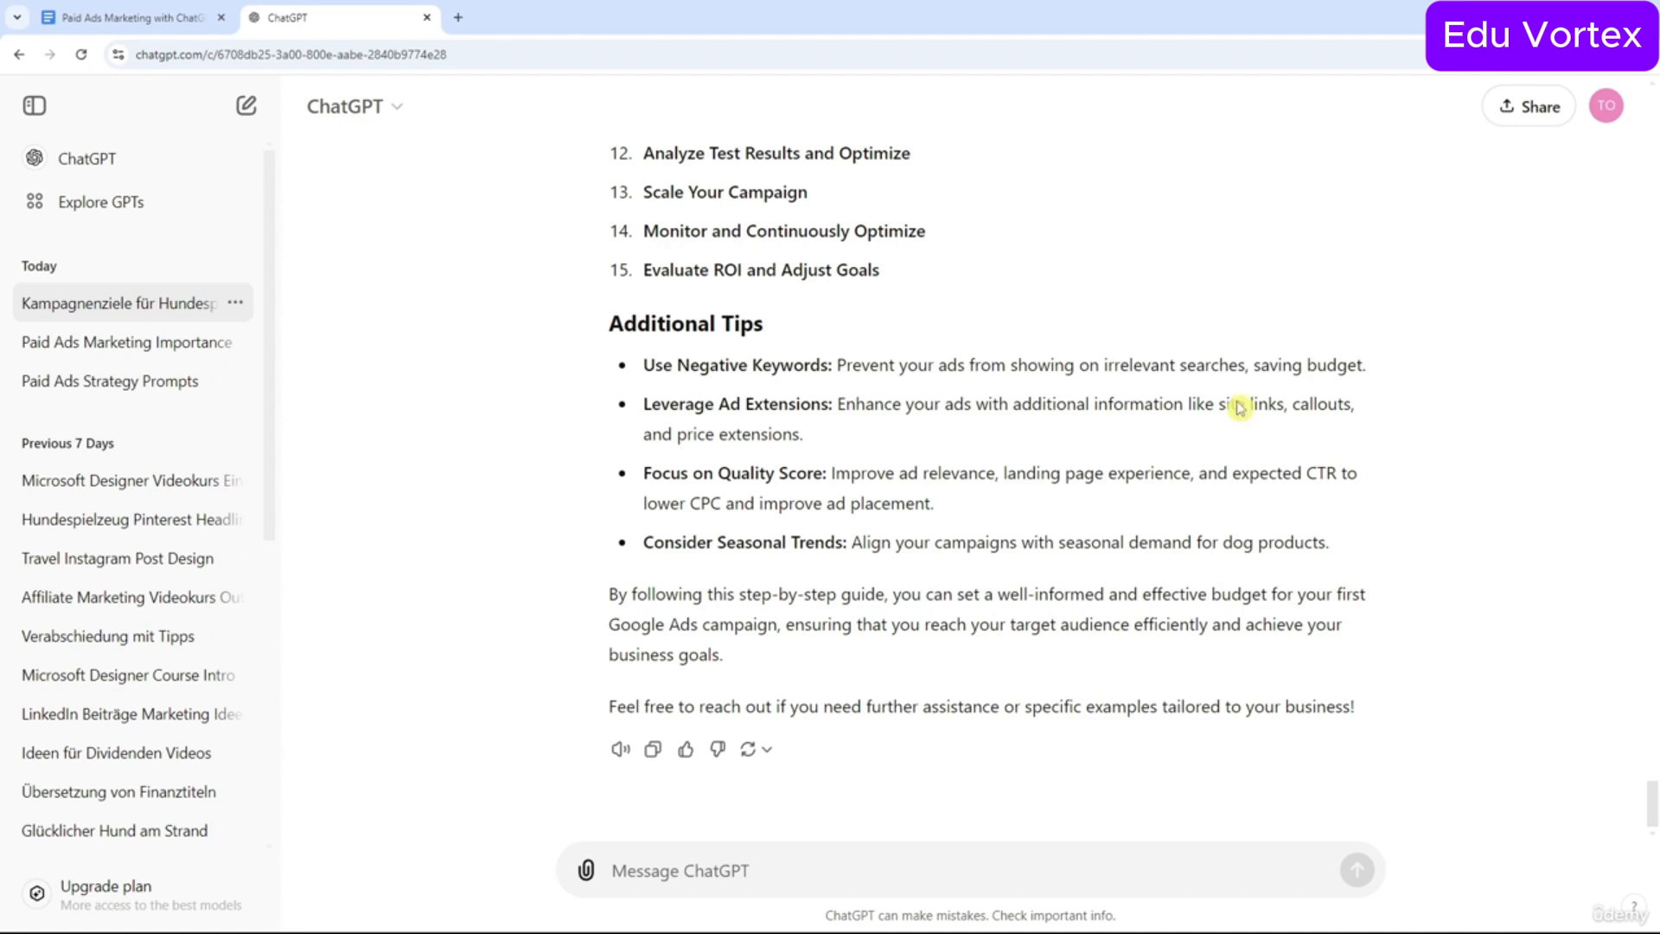
# Copy the first section 3.3 prompt, on Facebook vs. Google Ads strengths and weaknesses, from the prompts document and send it in ChatGPT.
pyautogui.click(160, 19)
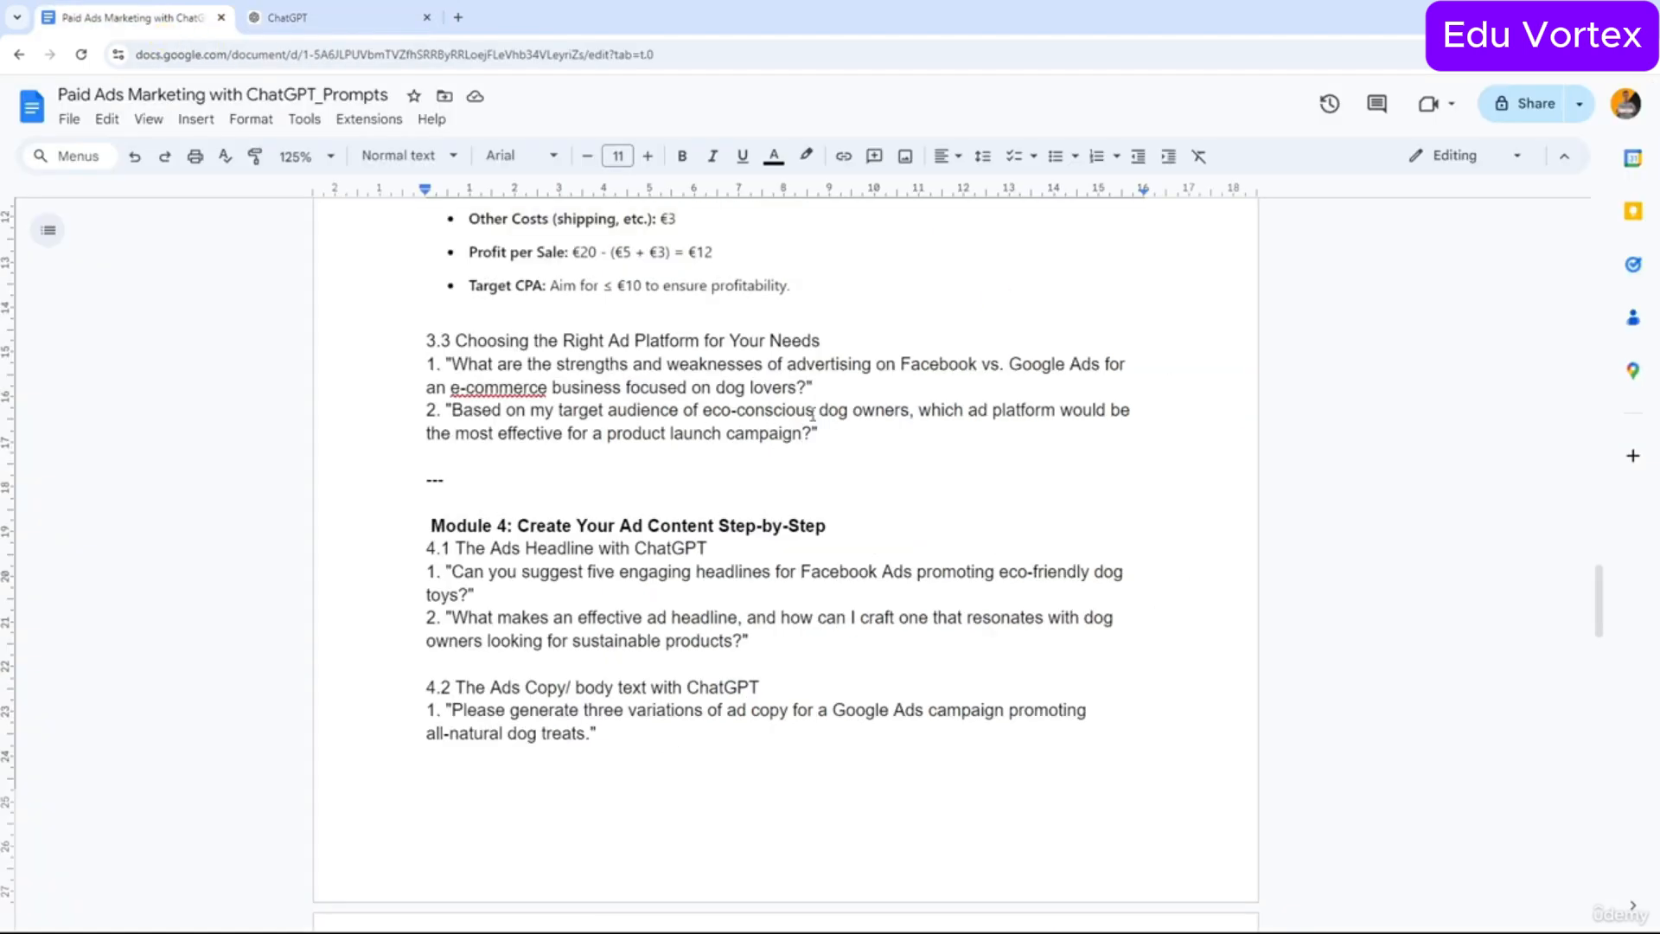
pyautogui.moveTo(806, 388); pyautogui.dragTo(453, 364)
pyautogui.hotkey('ctrl', 'c')
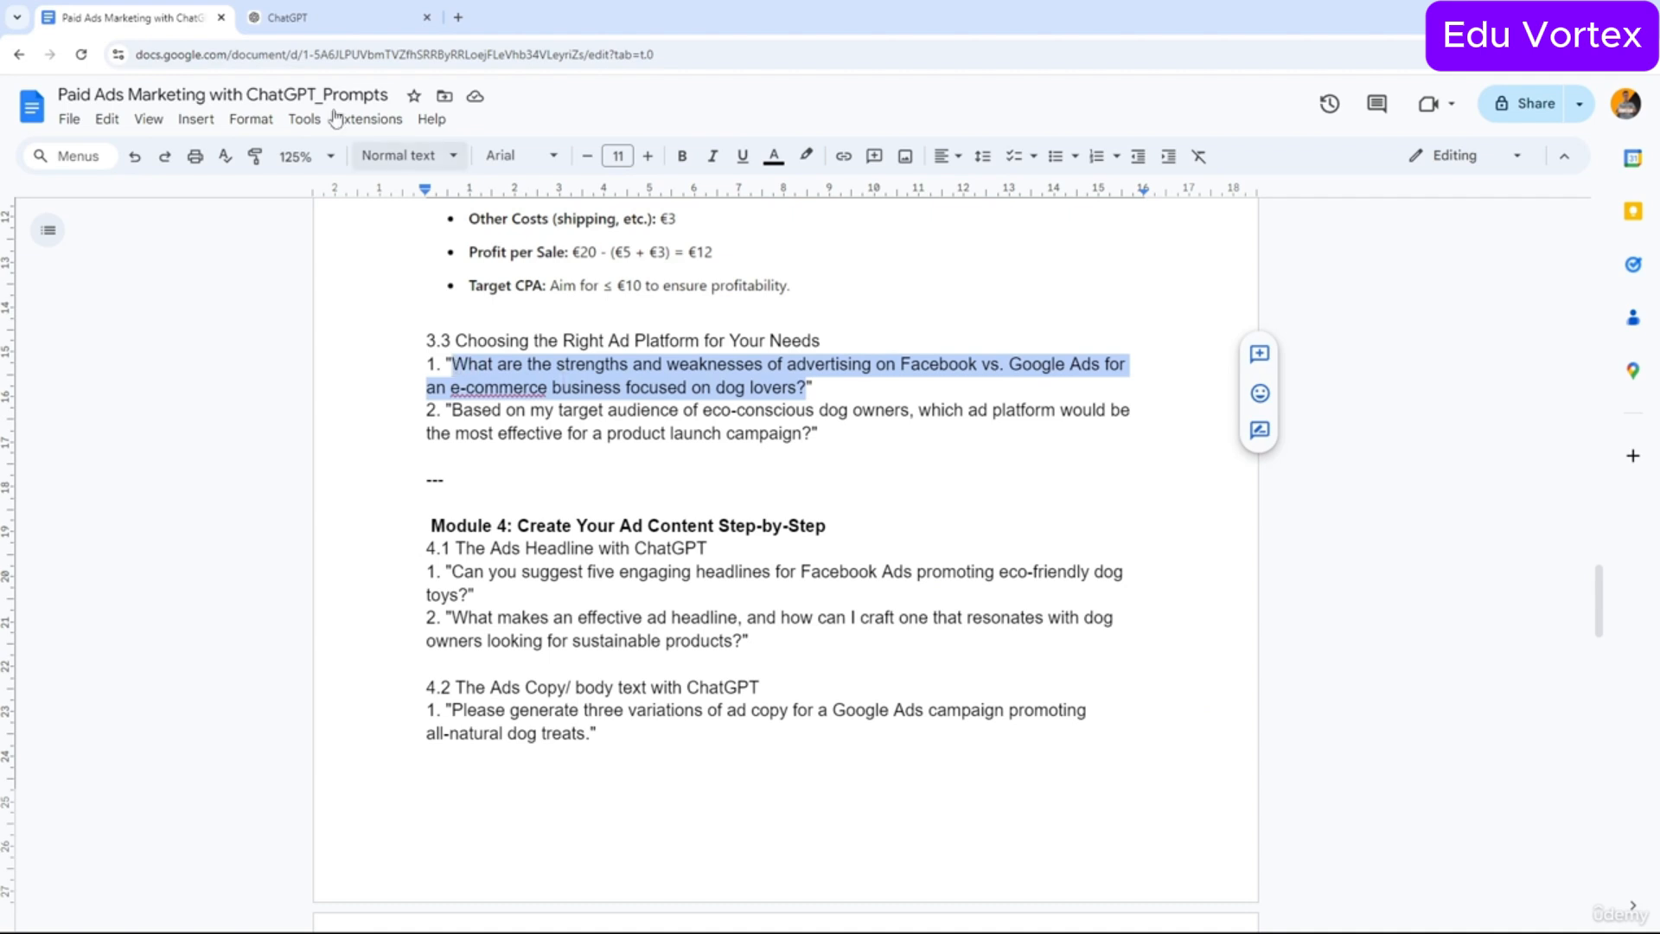
pyautogui.click(285, 17)
pyautogui.click(697, 859)
pyautogui.hotkey('ctrl', 'v')
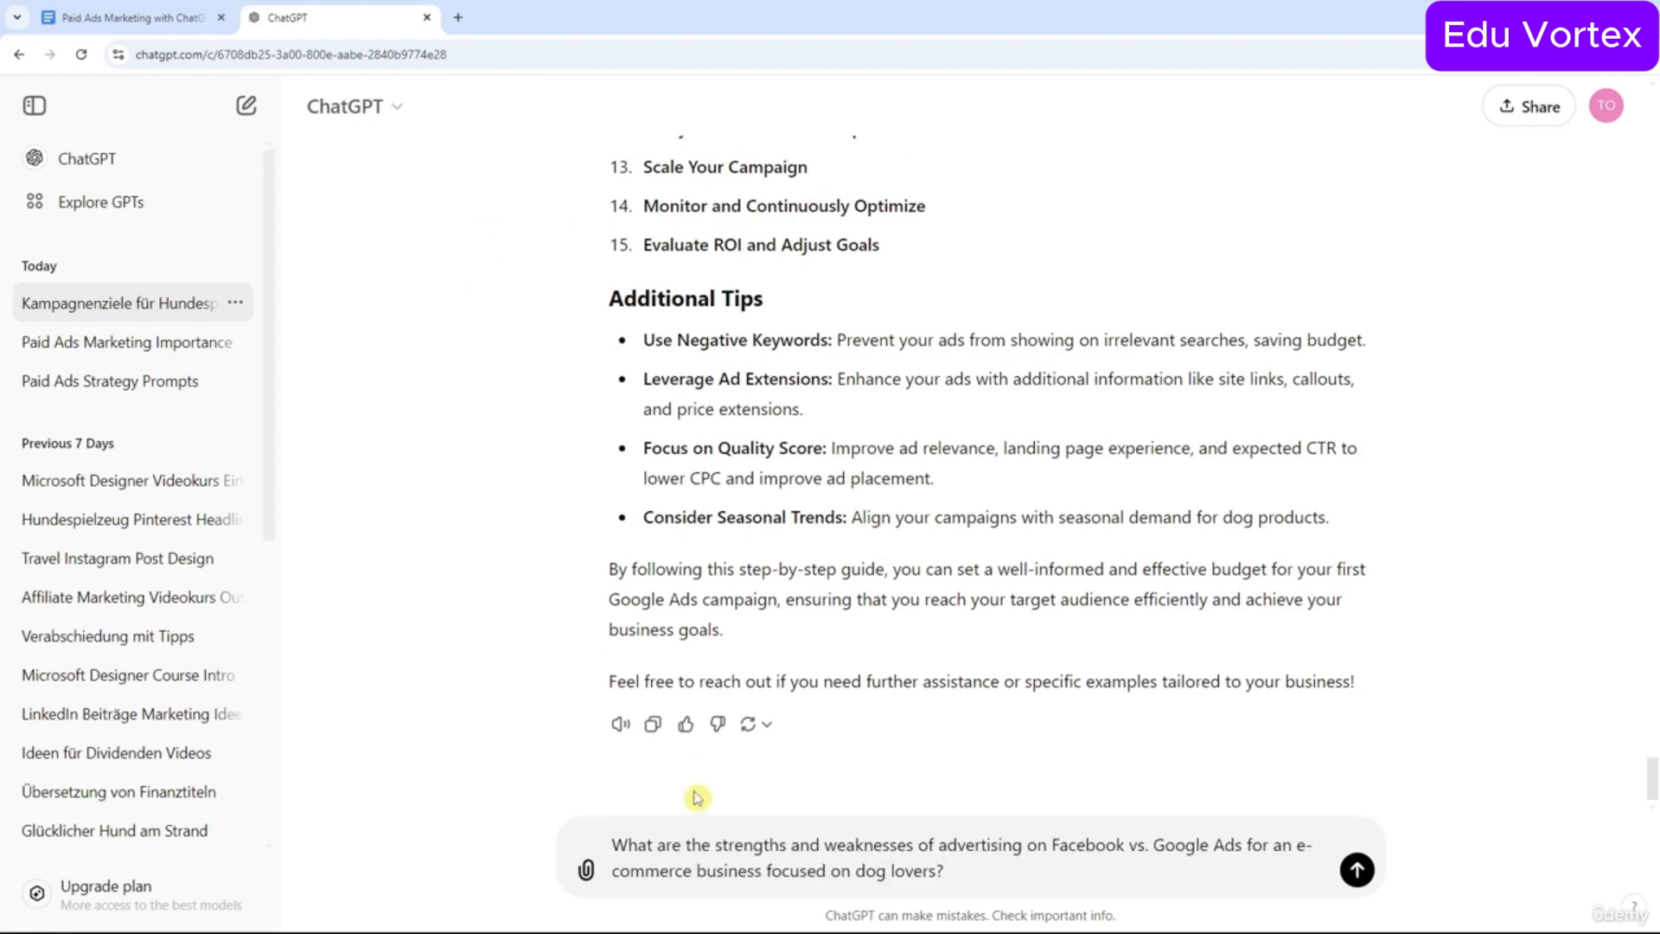
pyautogui.press('Return')
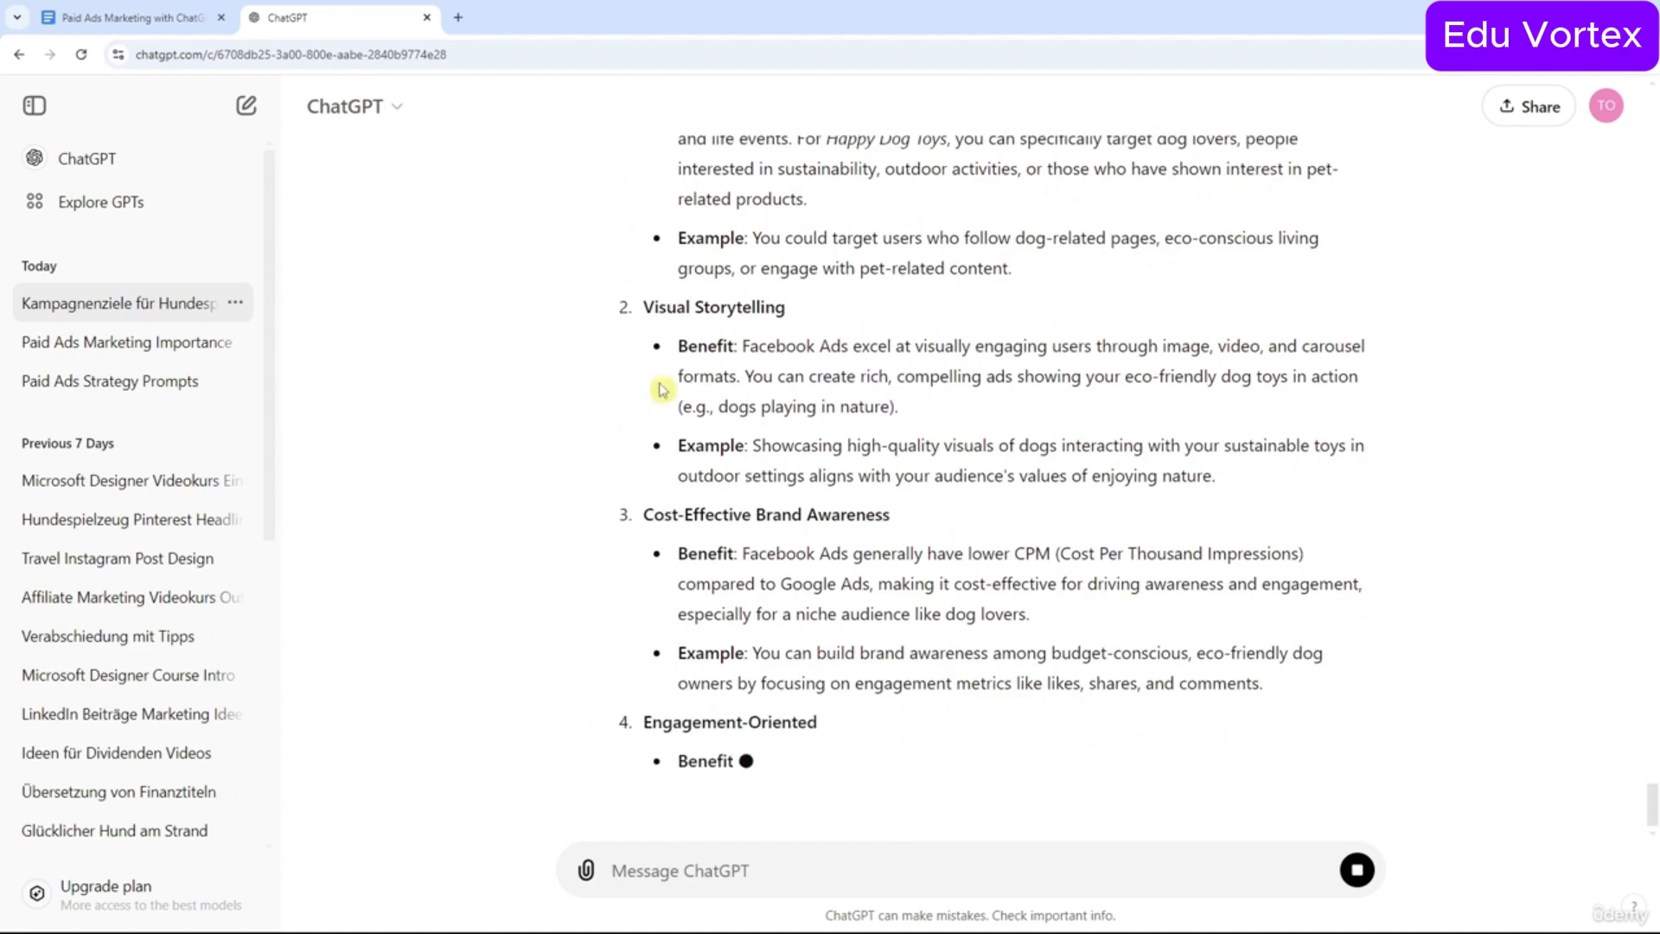
# Copy the second section 3.3 prompt, about the most effective ad platform for eco-conscious dog owners, from the prompts document.
pyautogui.click(137, 18)
pyautogui.click(572, 456)
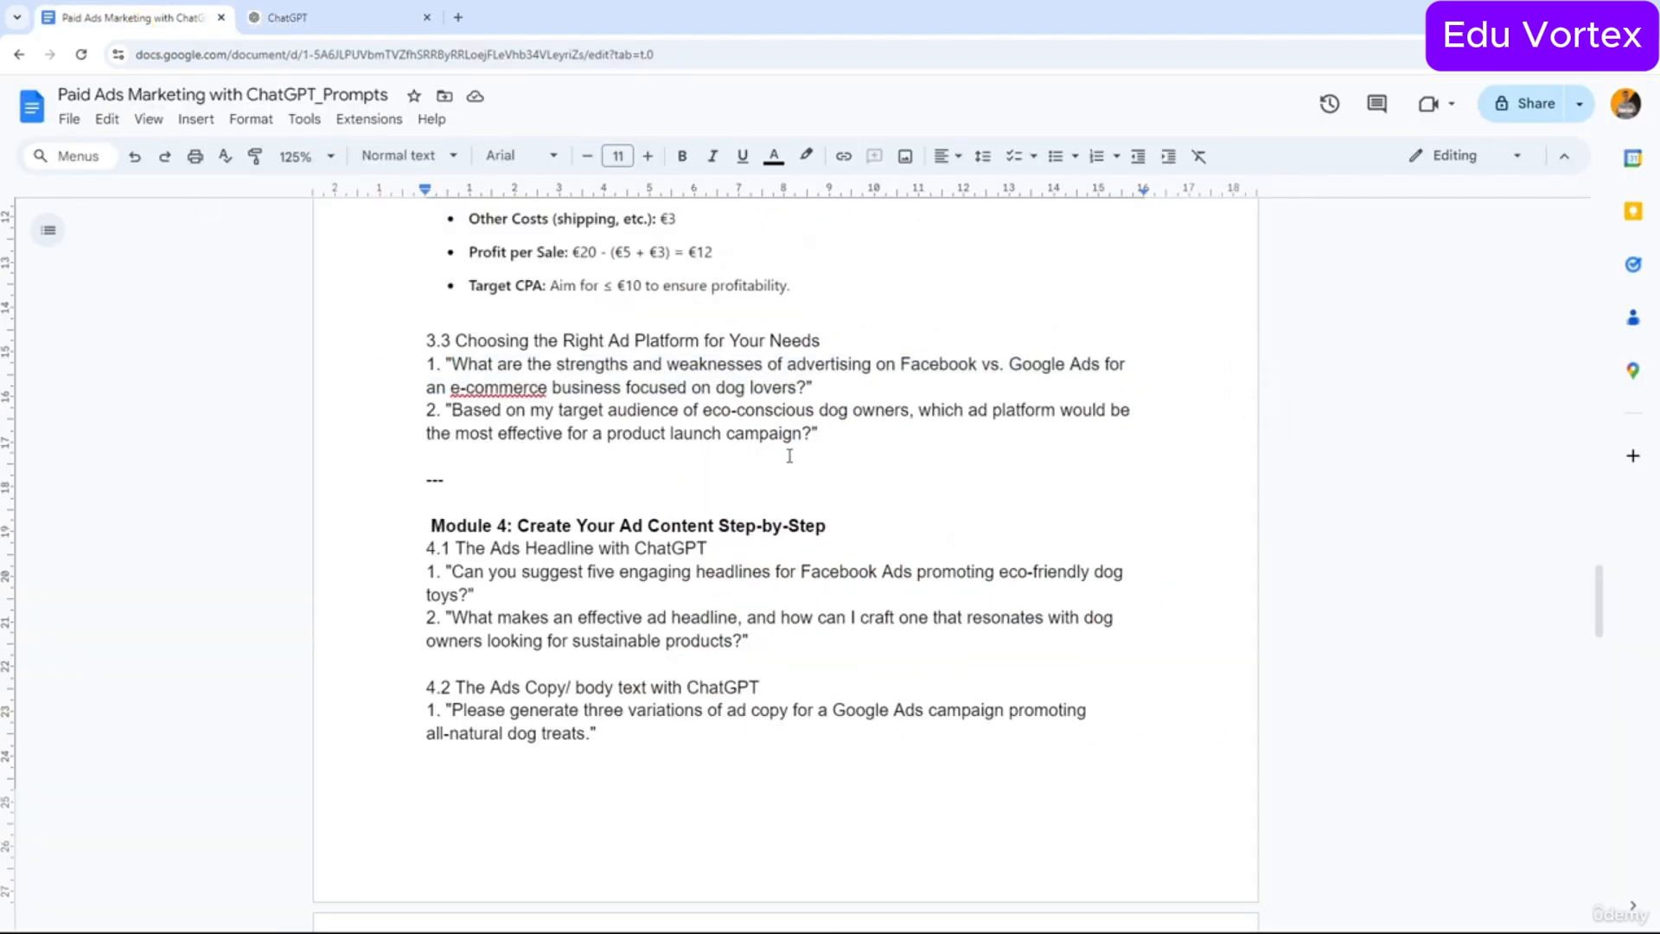
pyautogui.moveTo(814, 435); pyautogui.dragTo(452, 410)
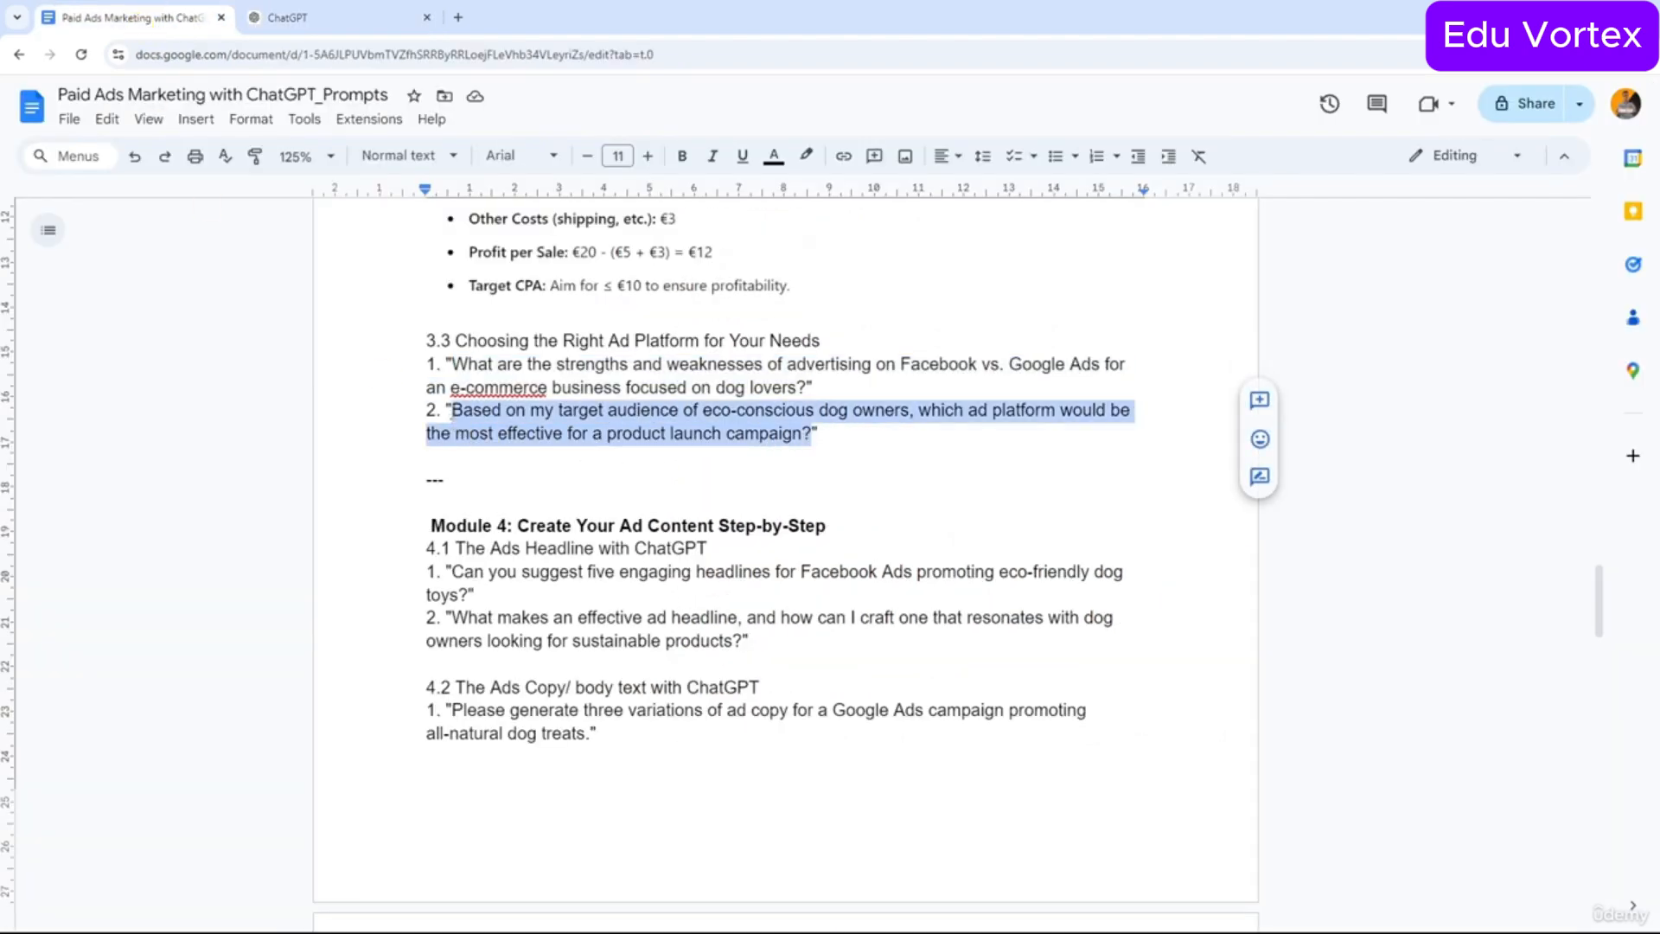
# Switch back to ChatGPT and draft the follow-up message "give me a summary table" without sending it.
pyautogui.click(313, 21)
pyautogui.click(774, 867)
pyautogui.write('giv')
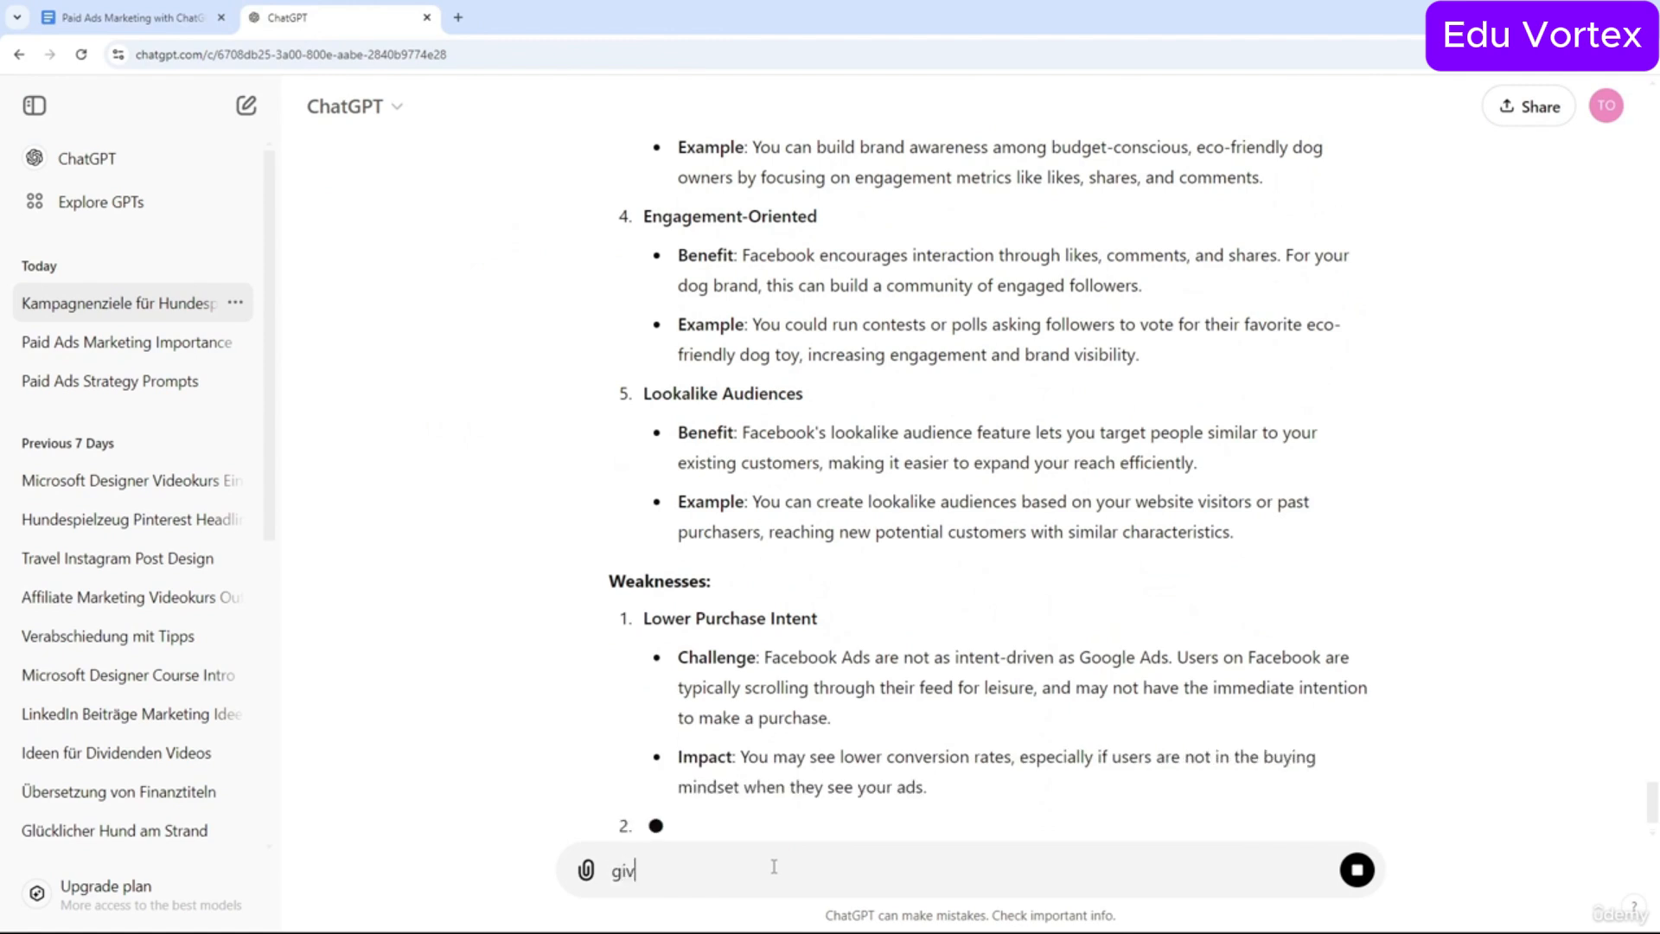
pyautogui.write('e me a sum')
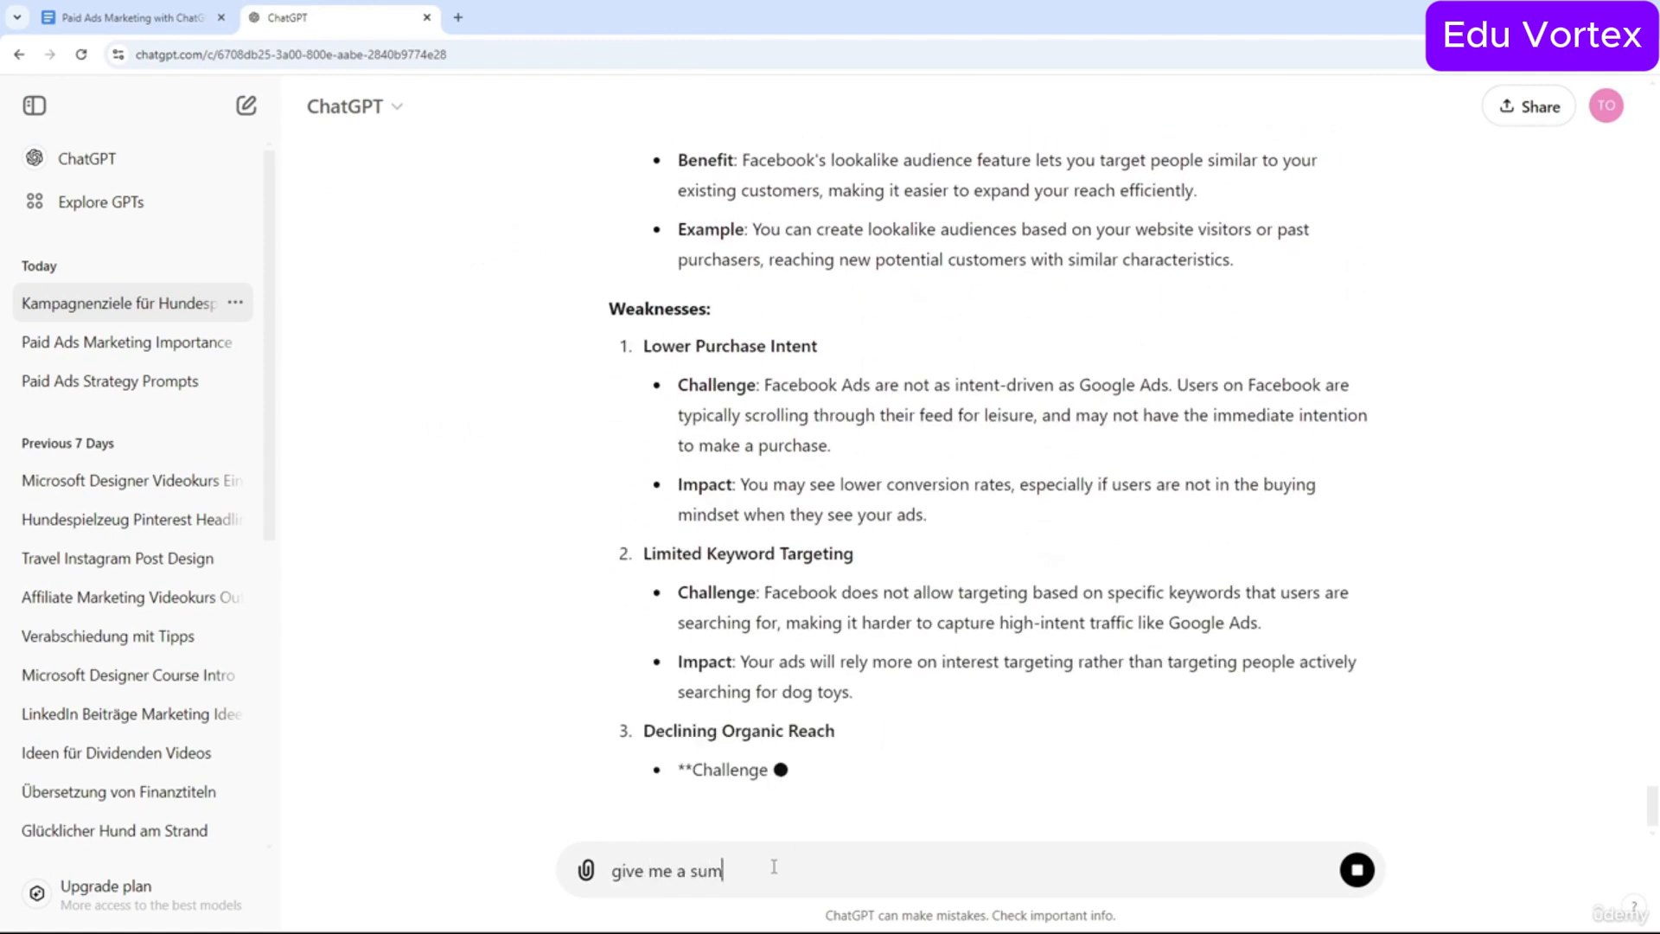
pyautogui.write('mary')
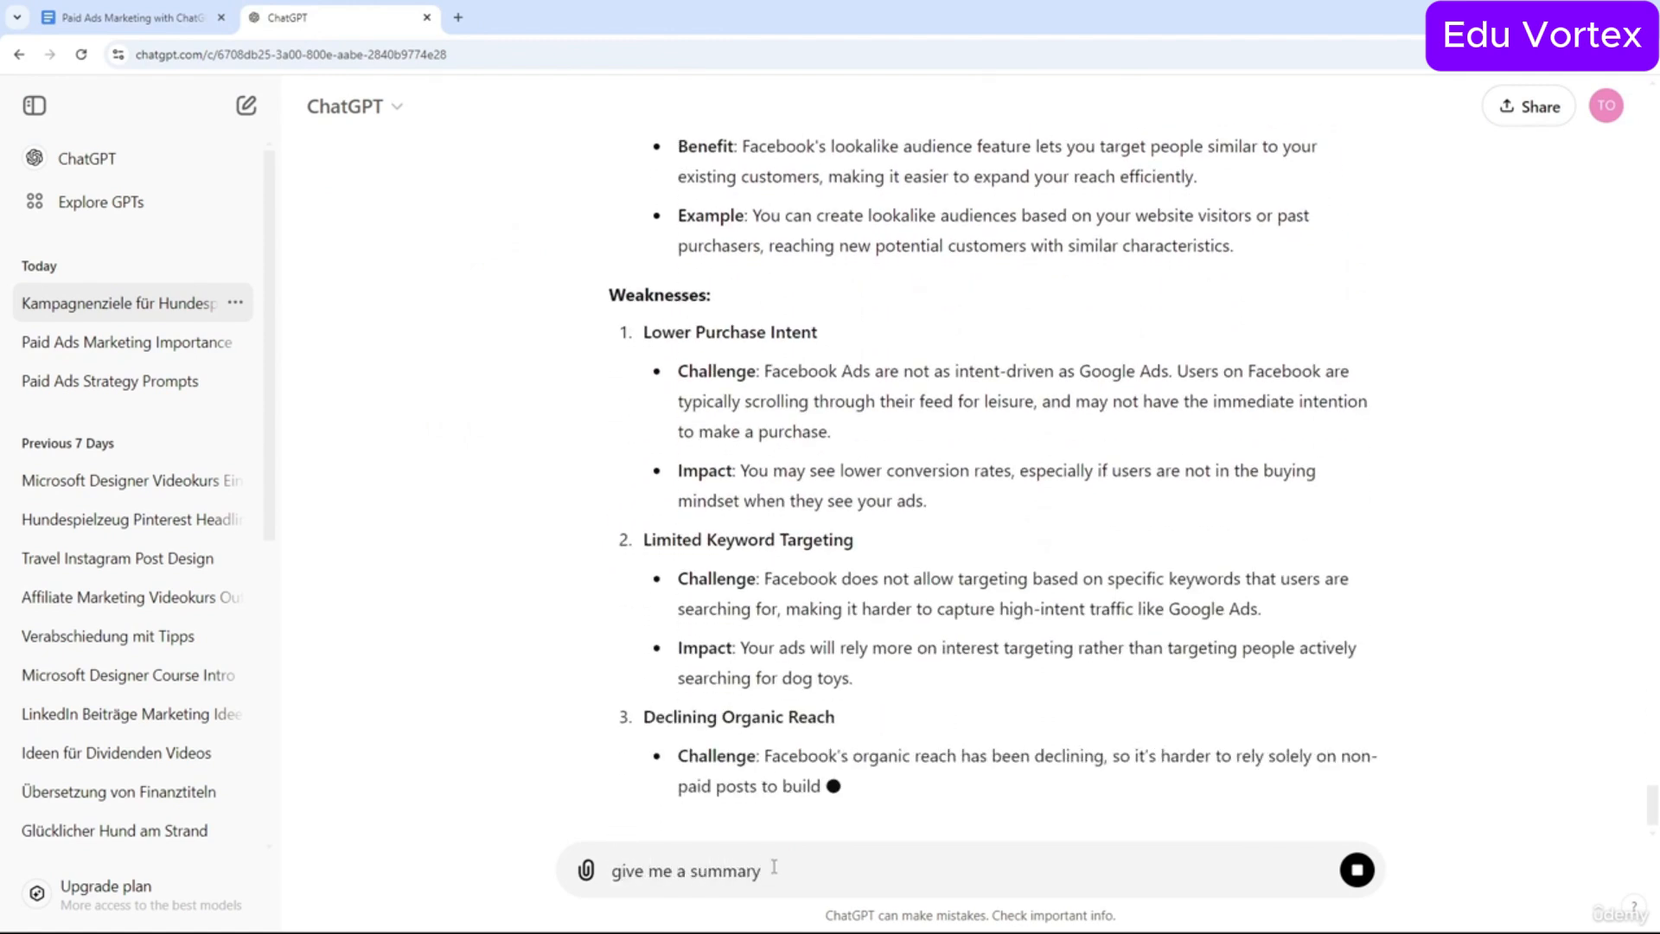
pyautogui.write(' table')
pyautogui.hotkey('shift', 'Return')
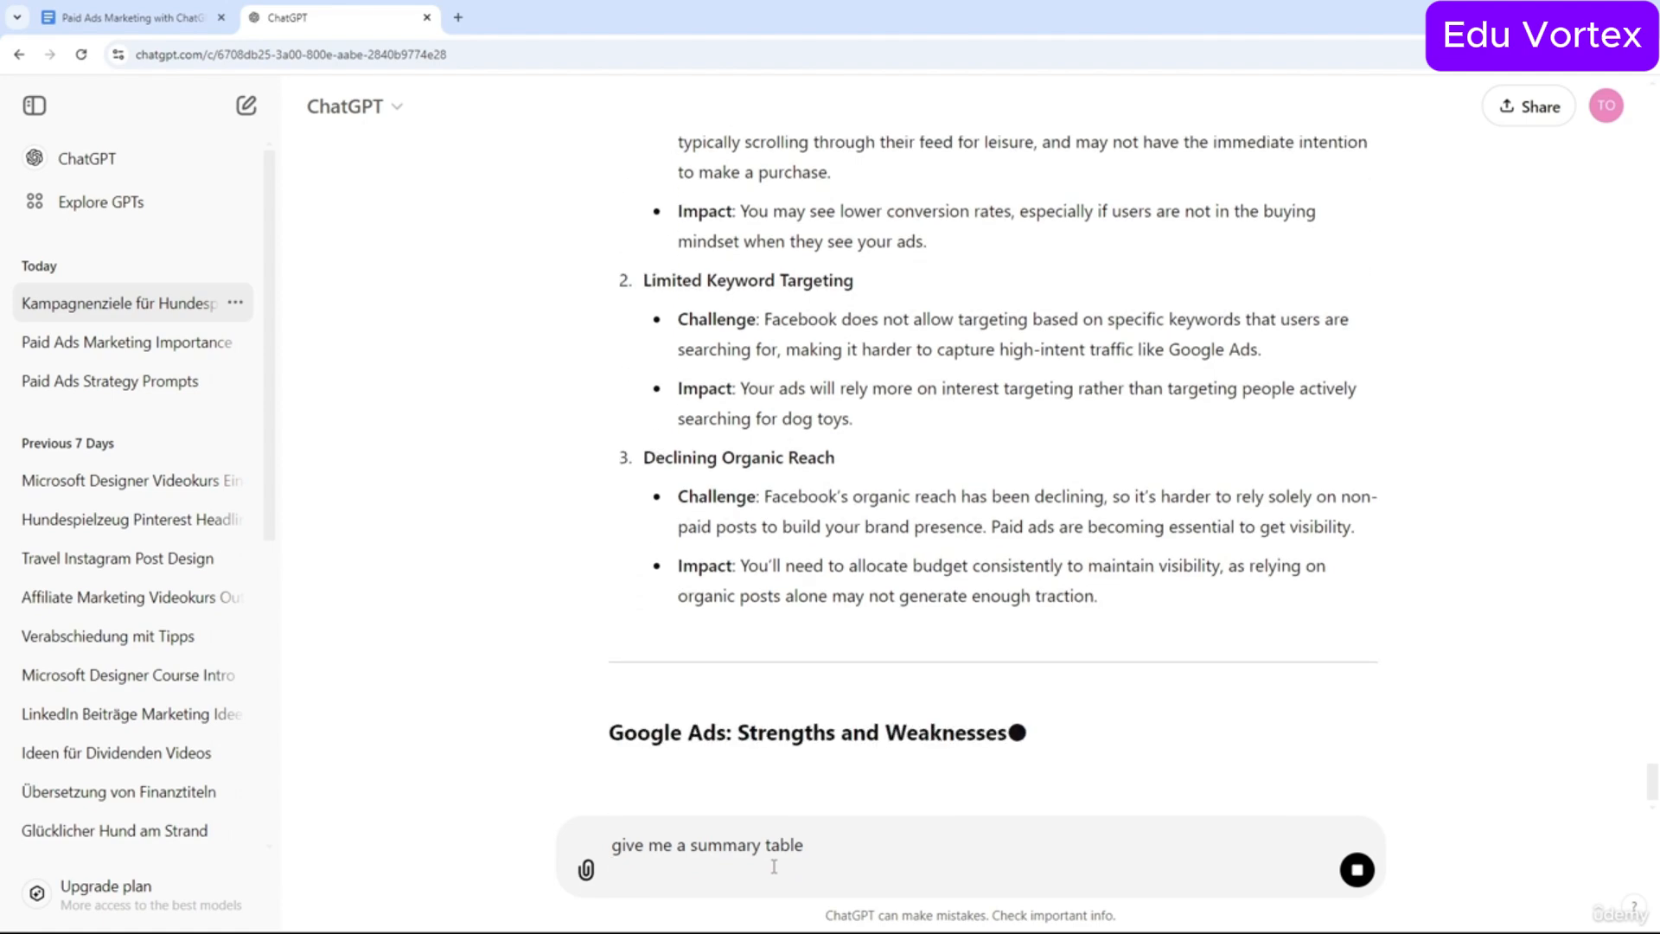
pyautogui.press('BackSpace')
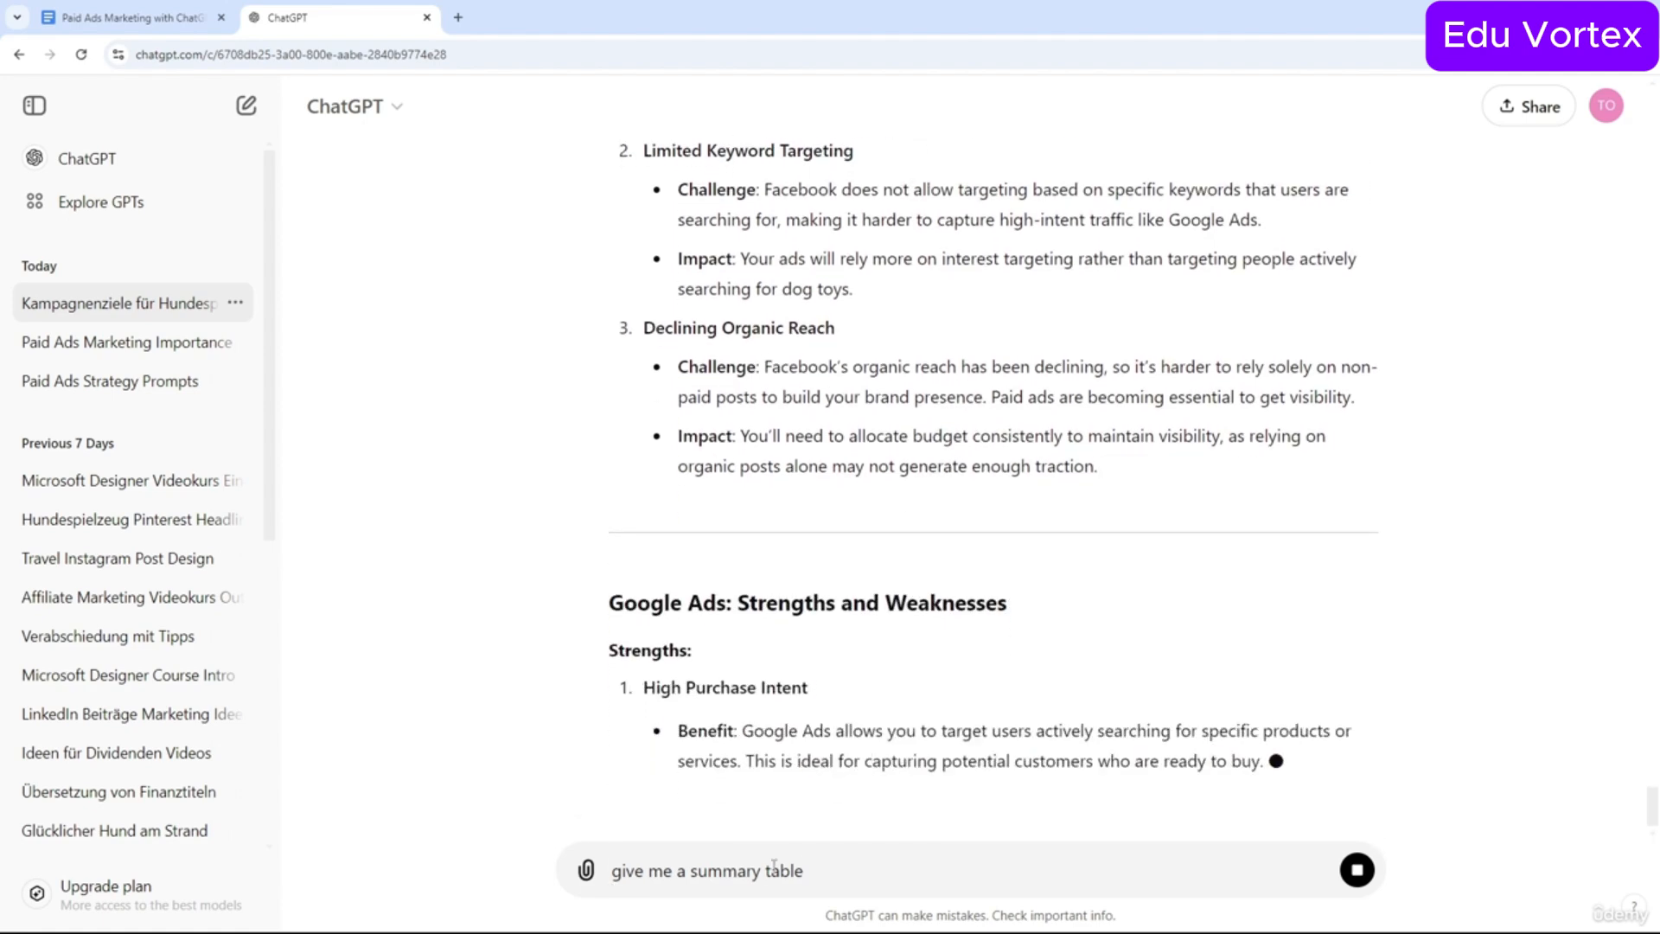
# Examine the Facebook Ads strengths and weaknesses, highlighting the "Lower Purchase Intent" weakness.
pyautogui.scroll(12, 887, 519)
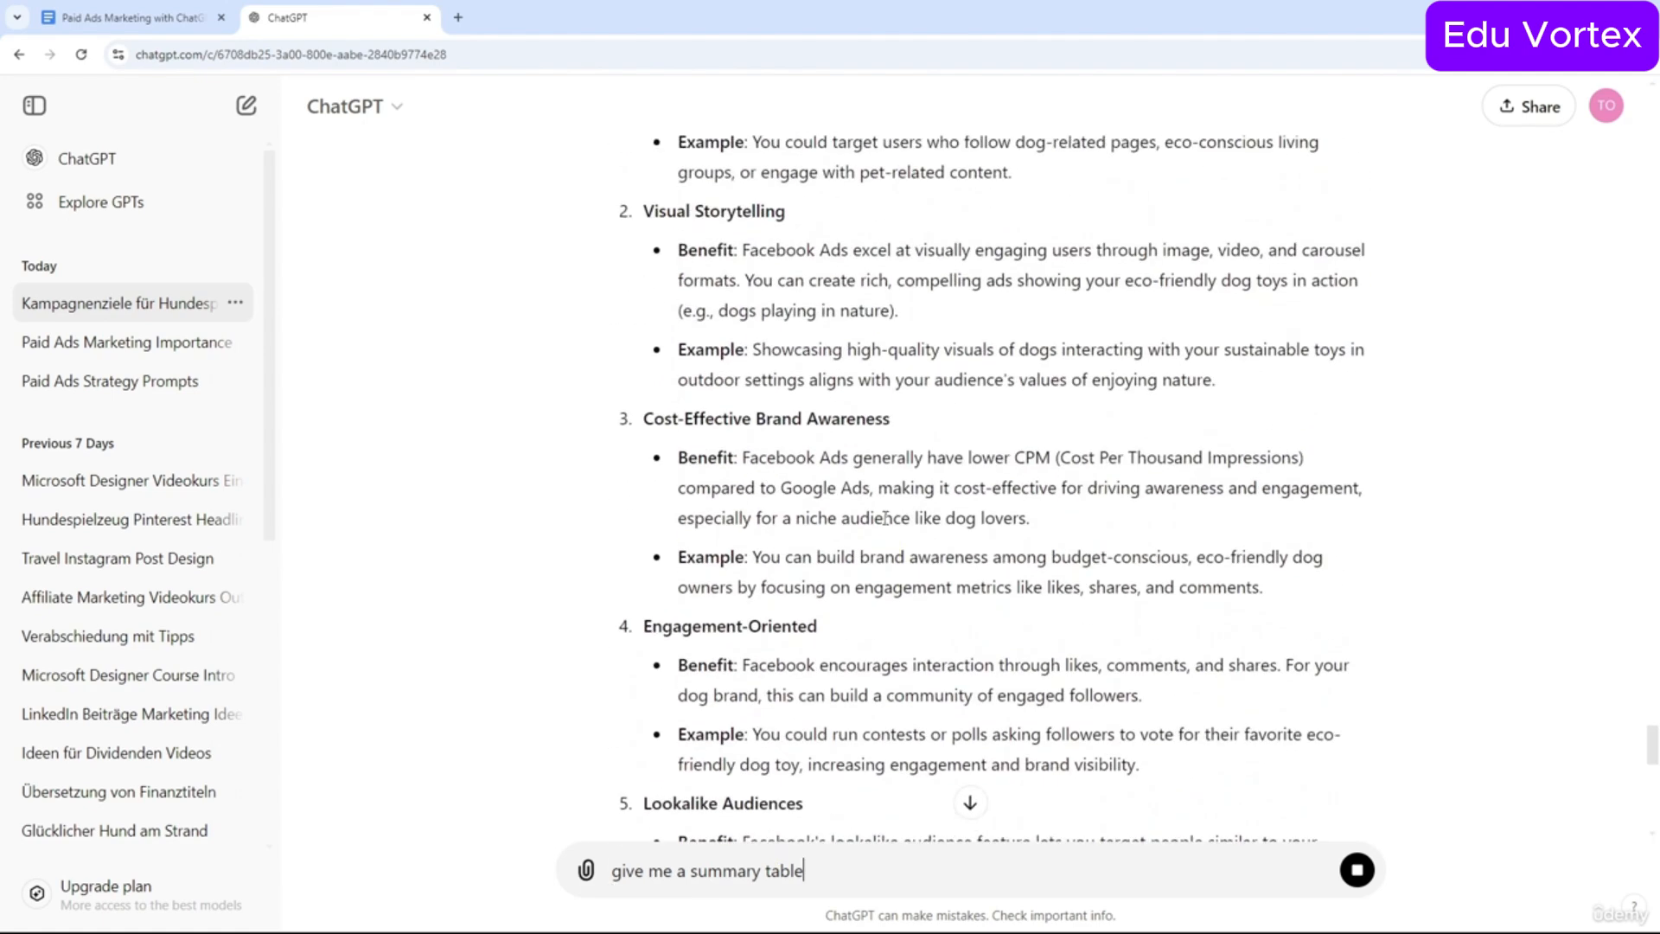
pyautogui.scroll(2, 886, 518)
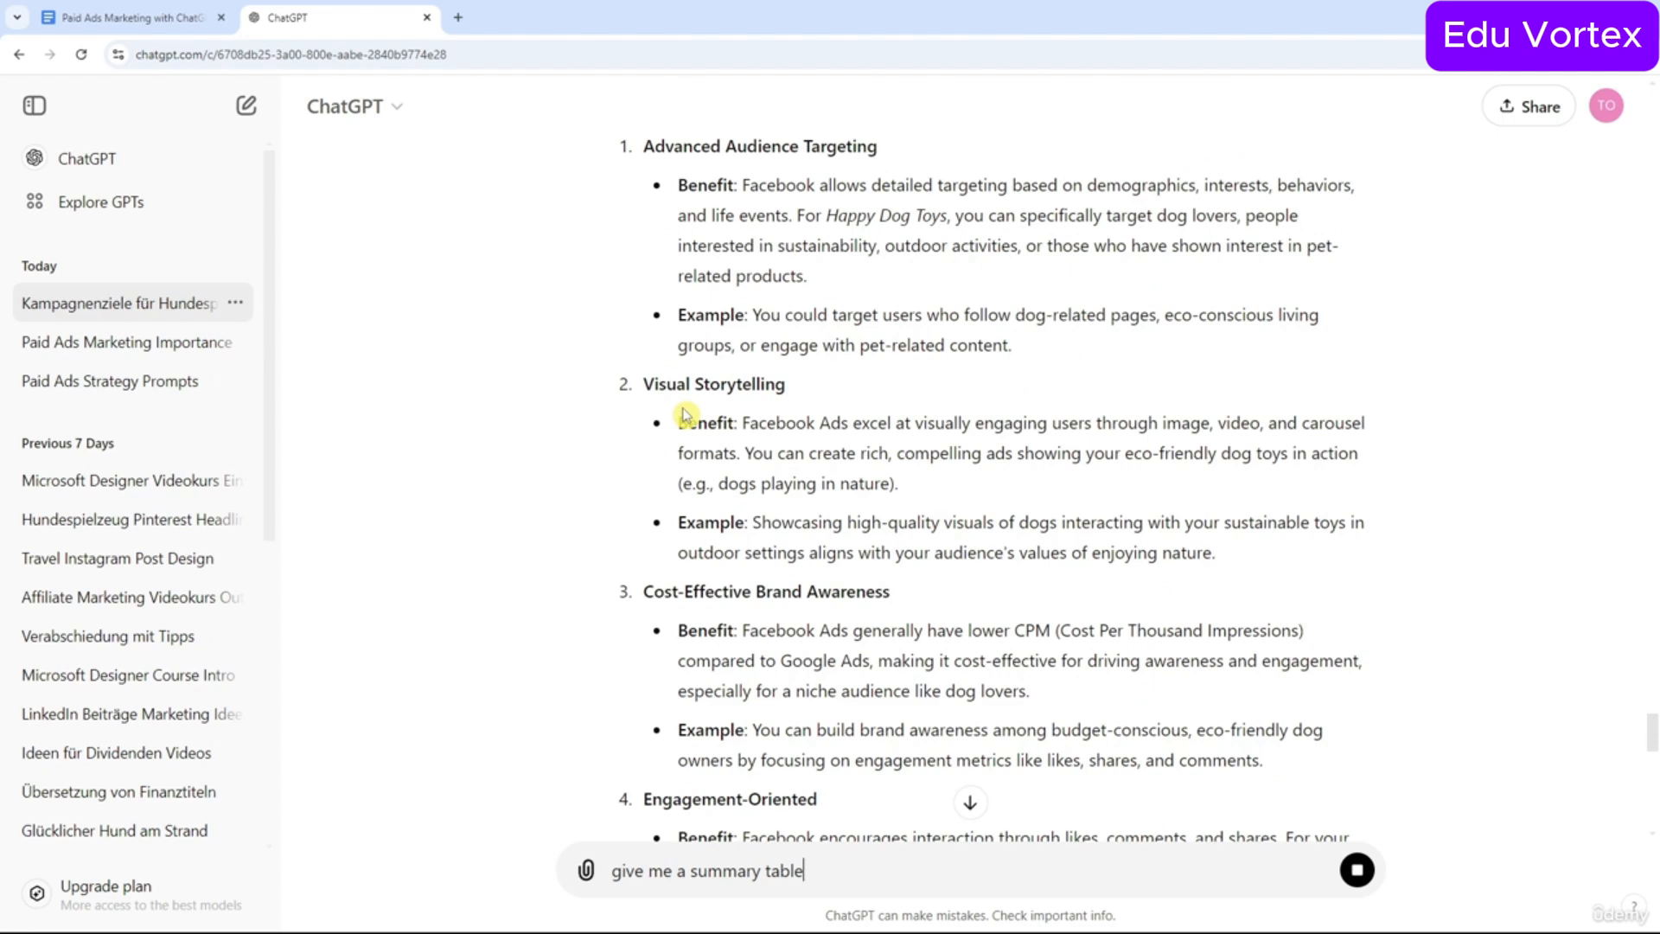
pyautogui.scroll(-3, 683, 406)
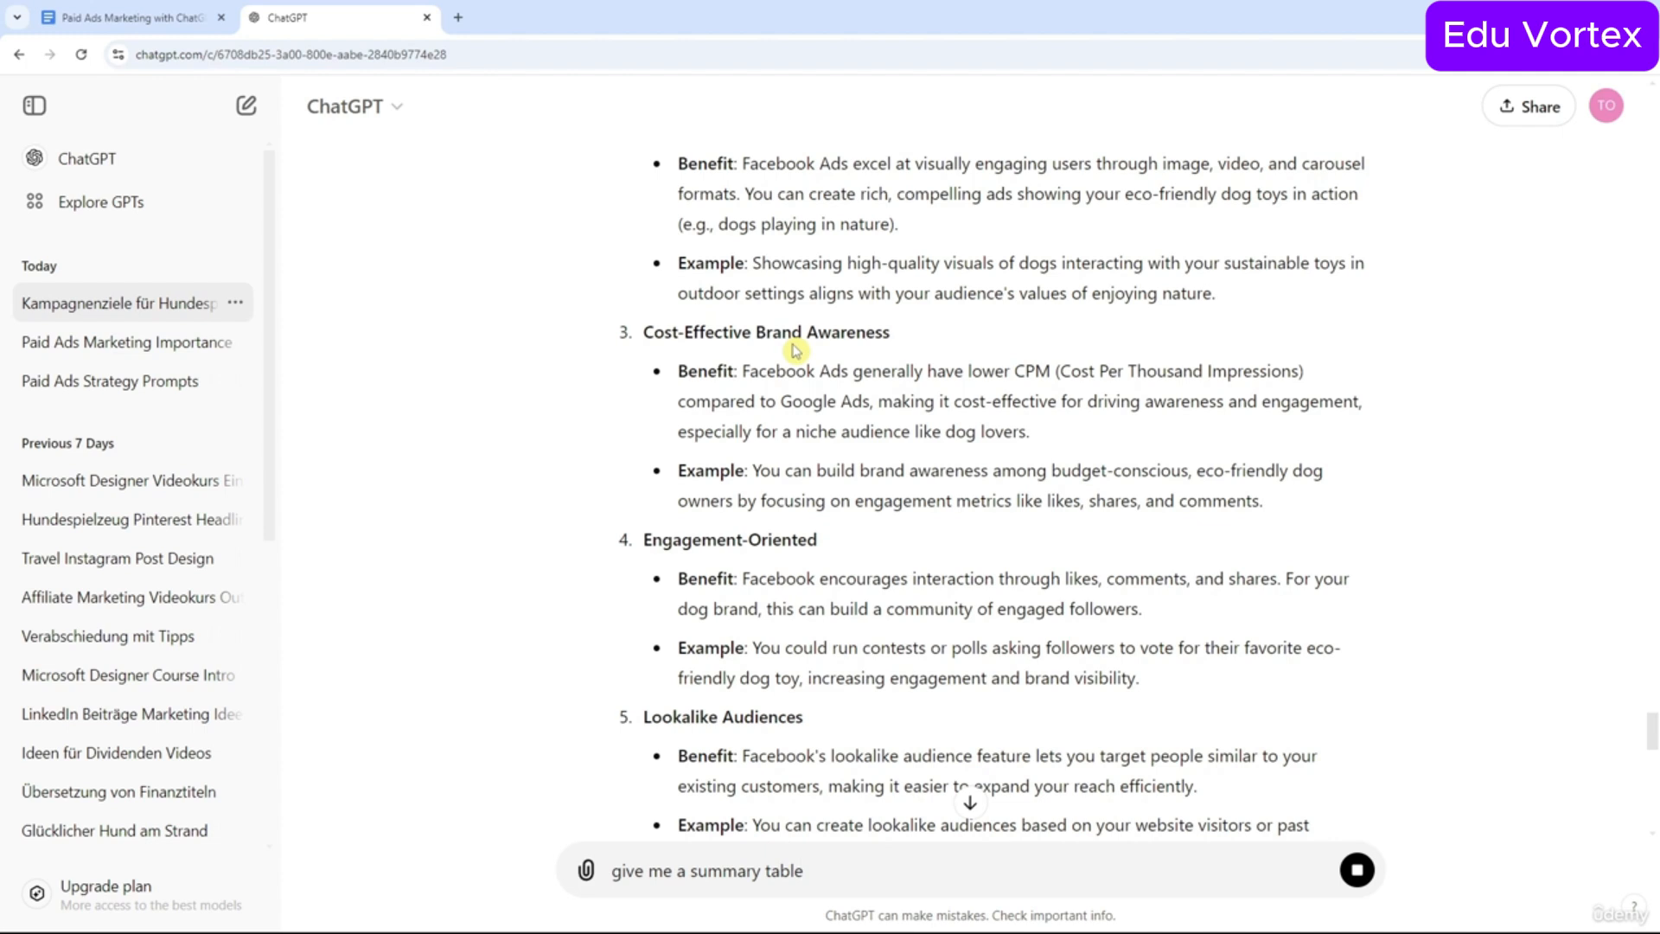
pyautogui.scroll(-2, 796, 350)
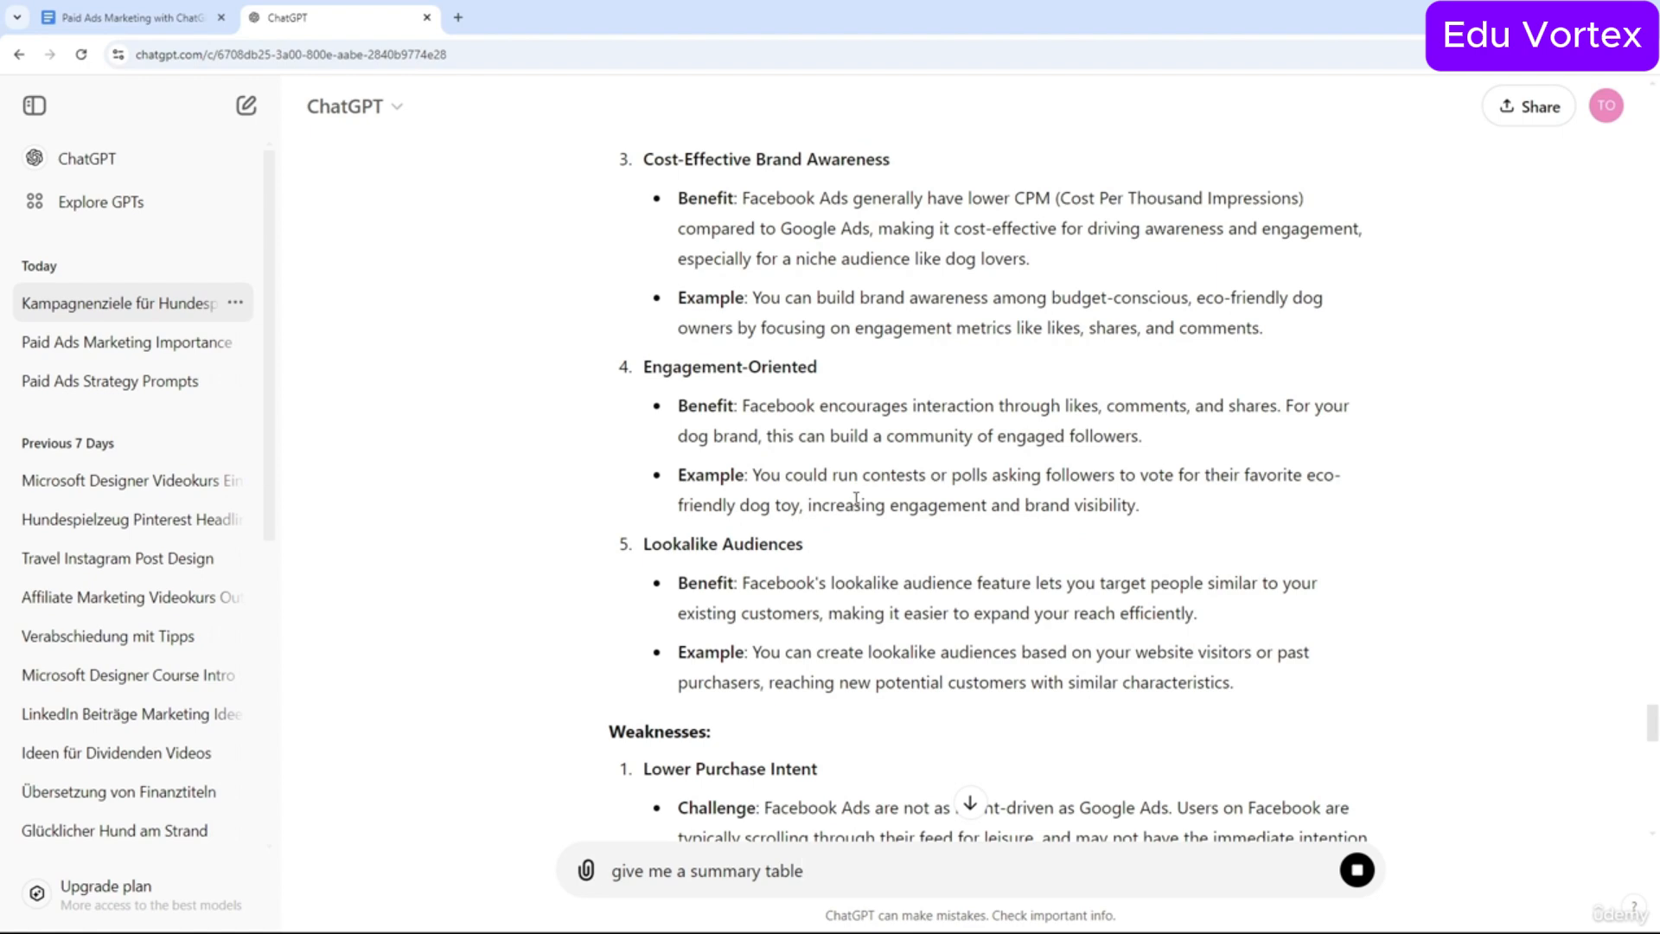
pyautogui.scroll(-1, 843, 485)
pyautogui.scroll(-1, 771, 491)
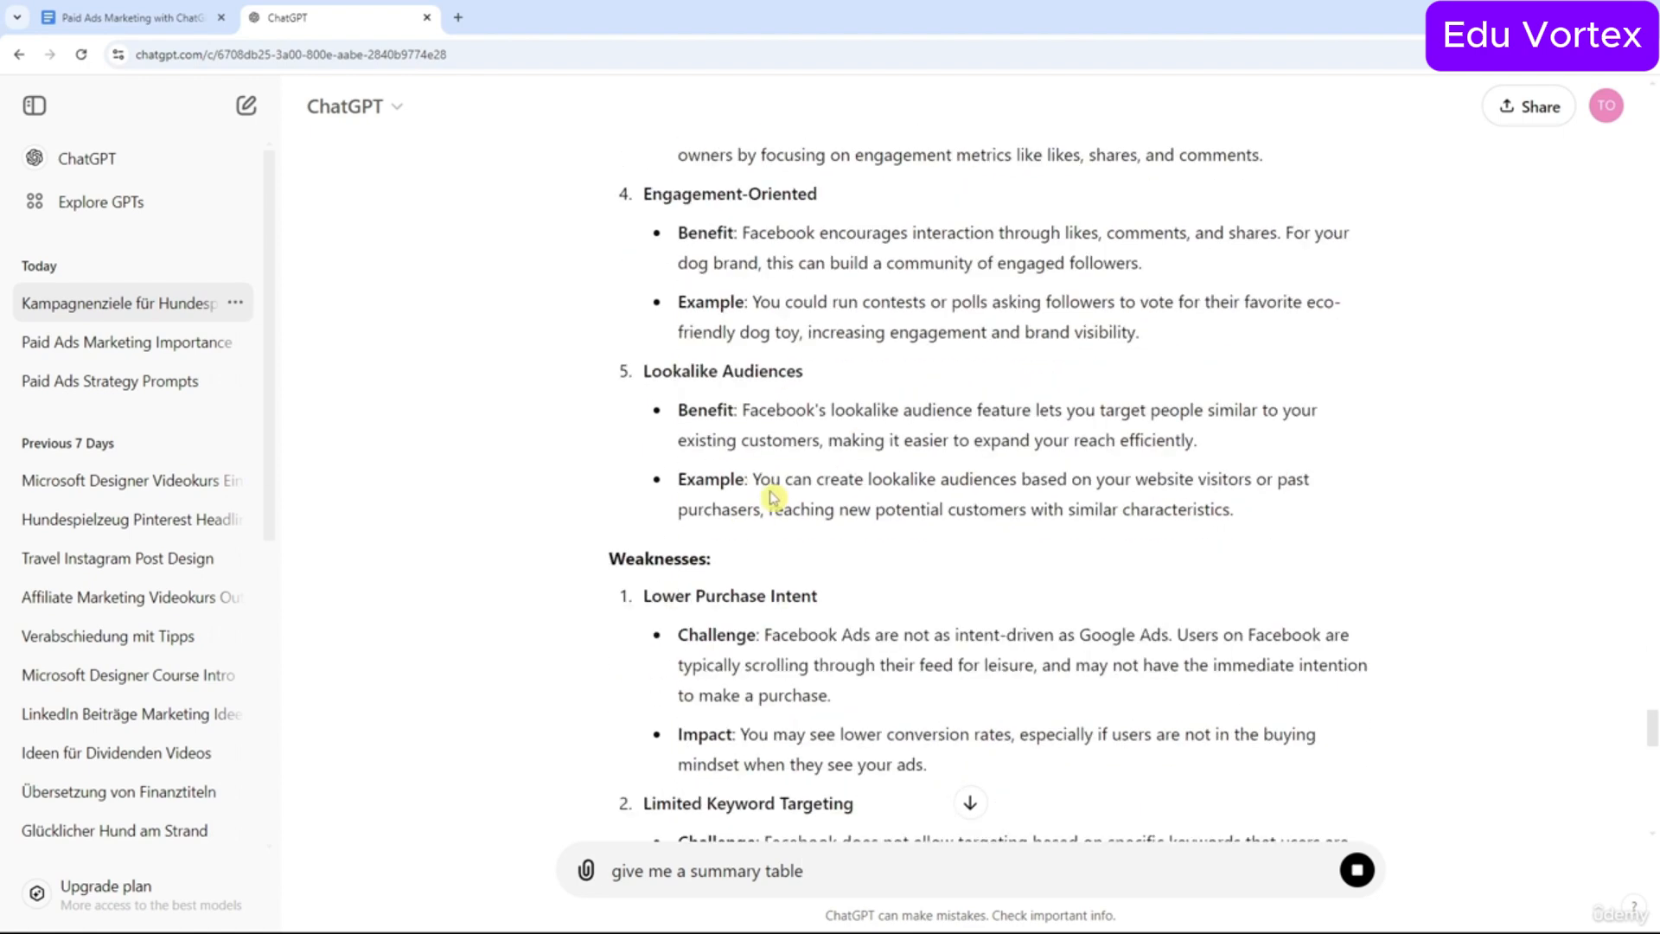
pyautogui.scroll(-4, 771, 474)
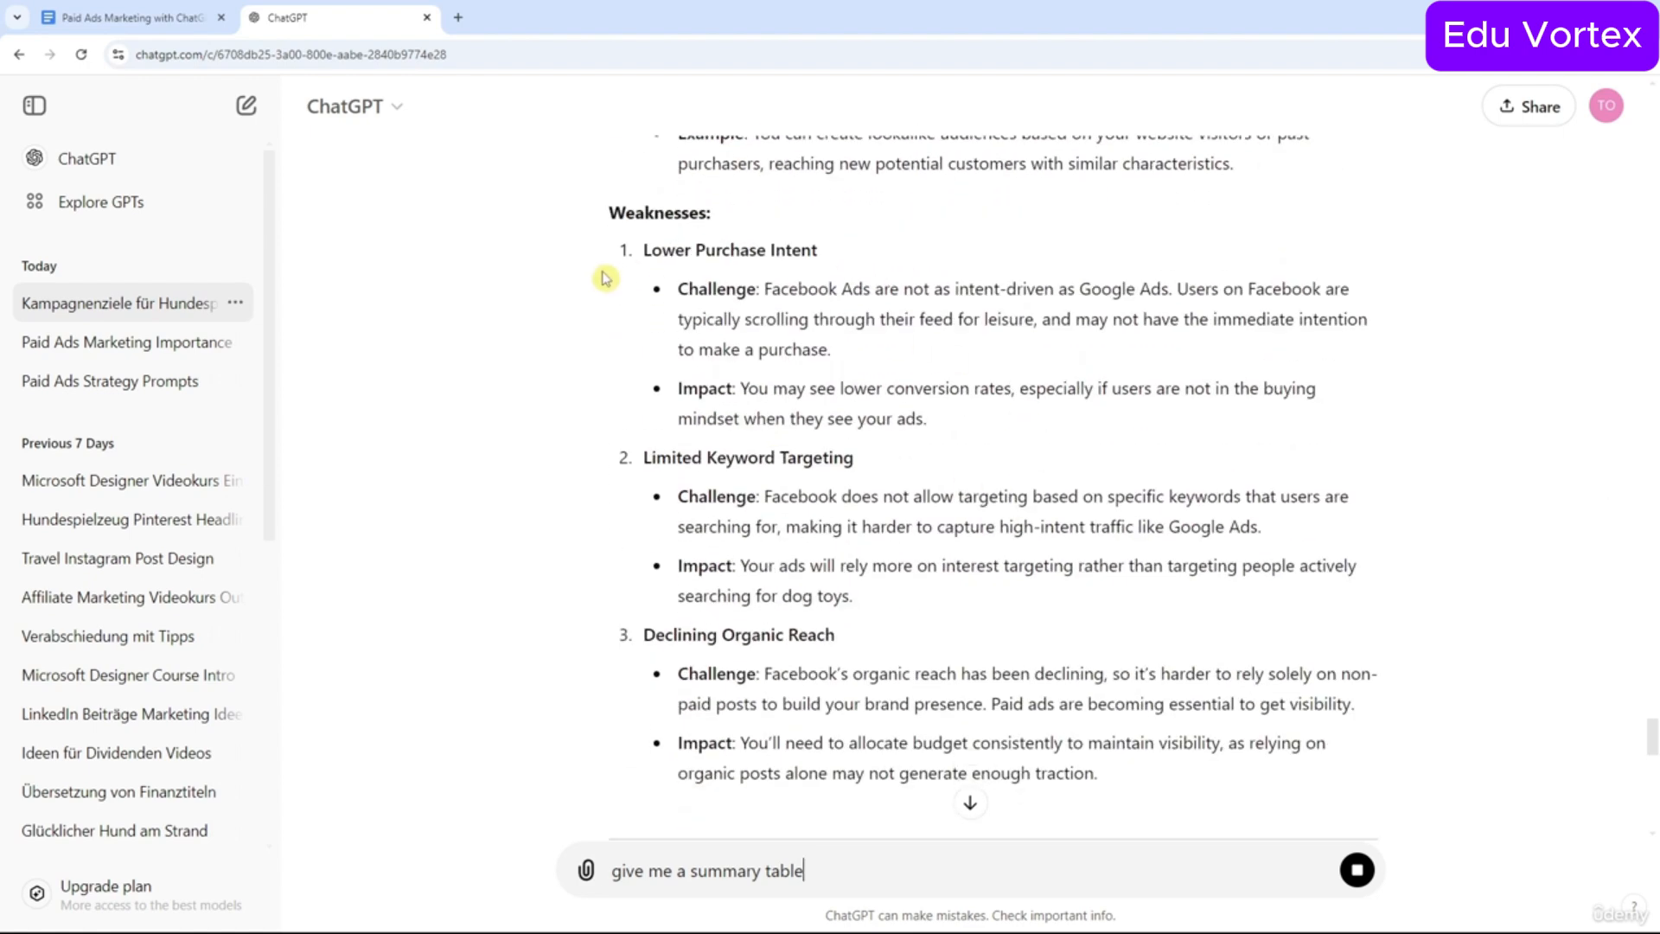
pyautogui.moveTo(645, 248); pyautogui.dragTo(824, 260)
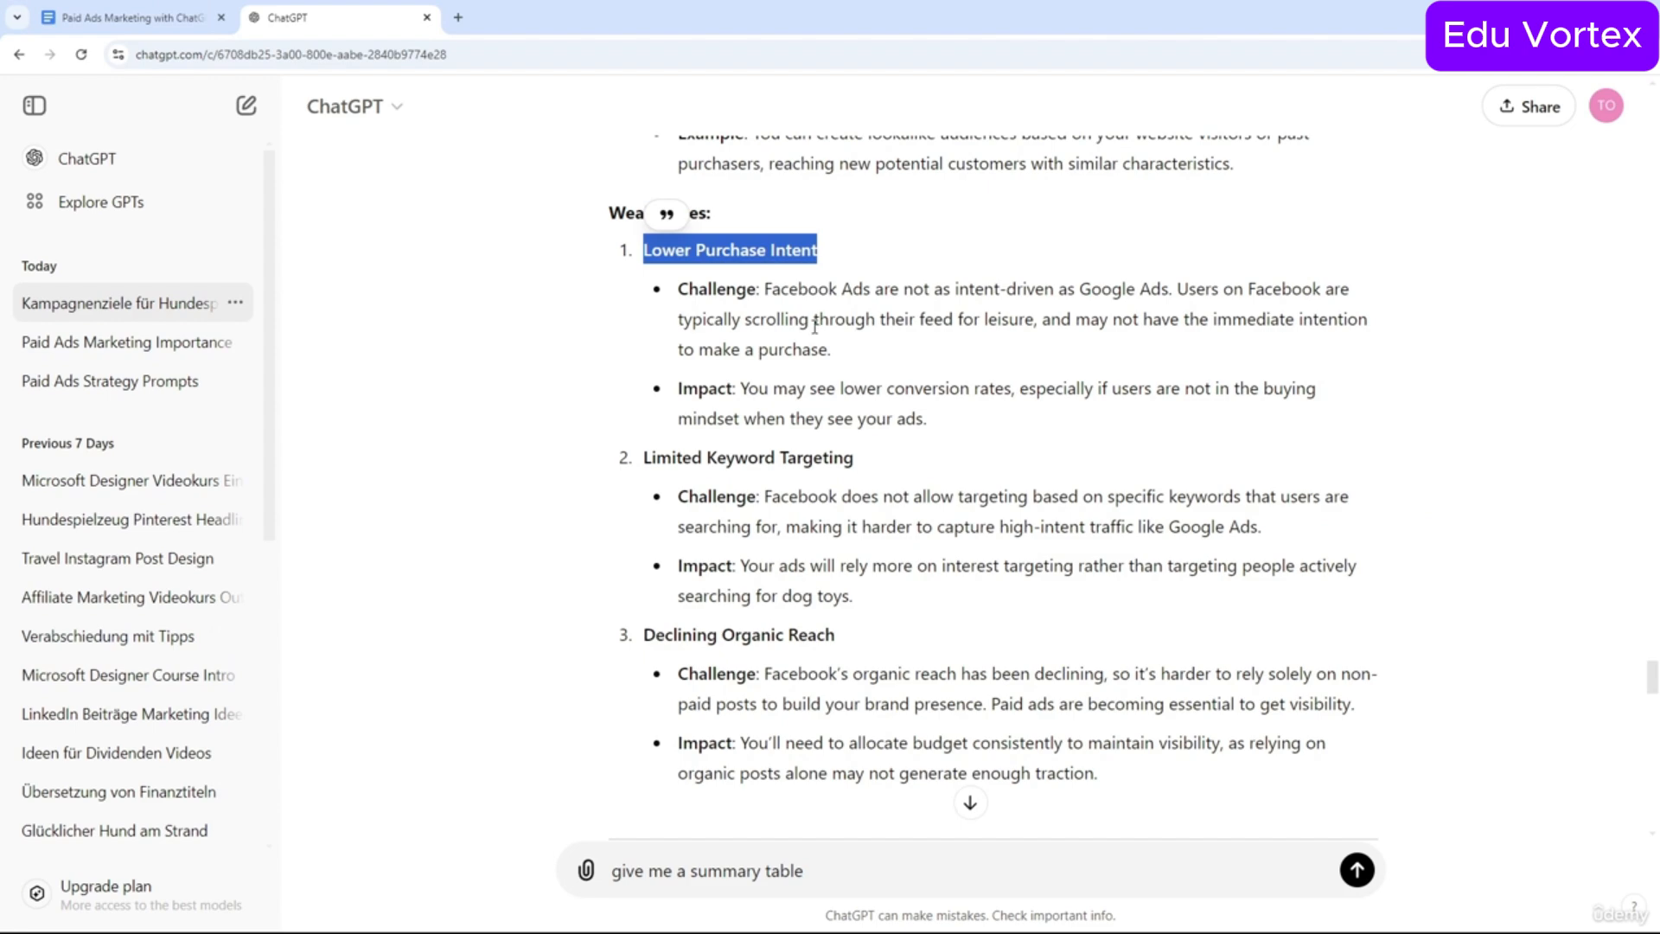
# Send the drafted "give me a summary table" request.
pyautogui.scroll(-4, 888, 381)
pyautogui.scroll(-4, 888, 381)
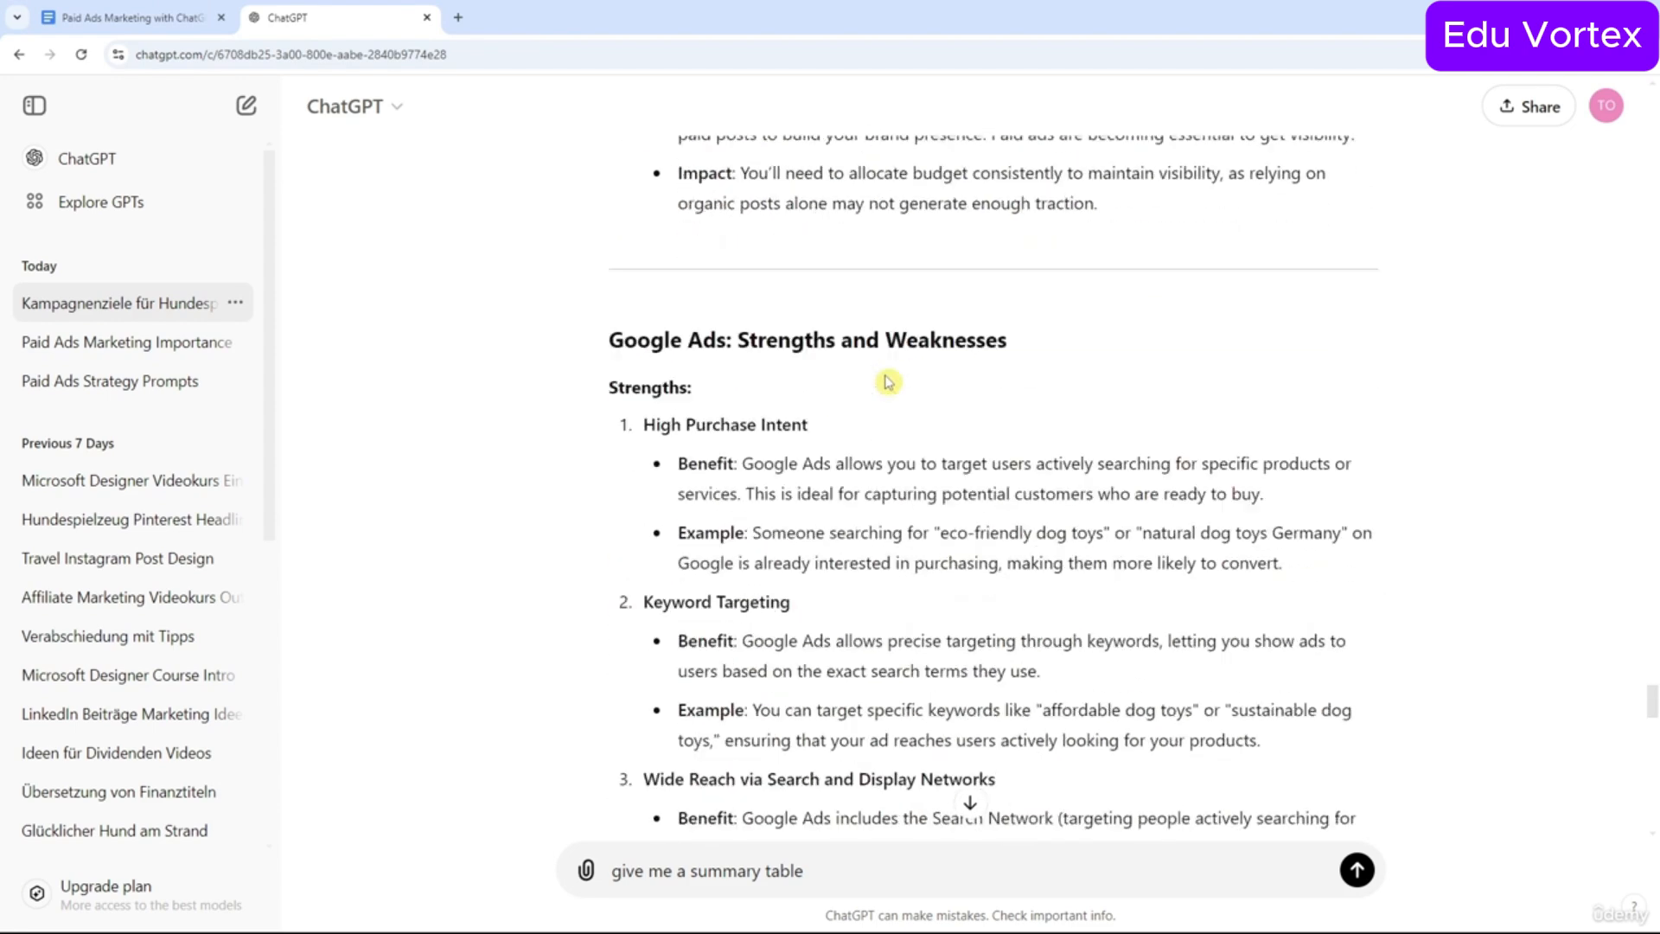
pyautogui.scroll(-4, 719, 229)
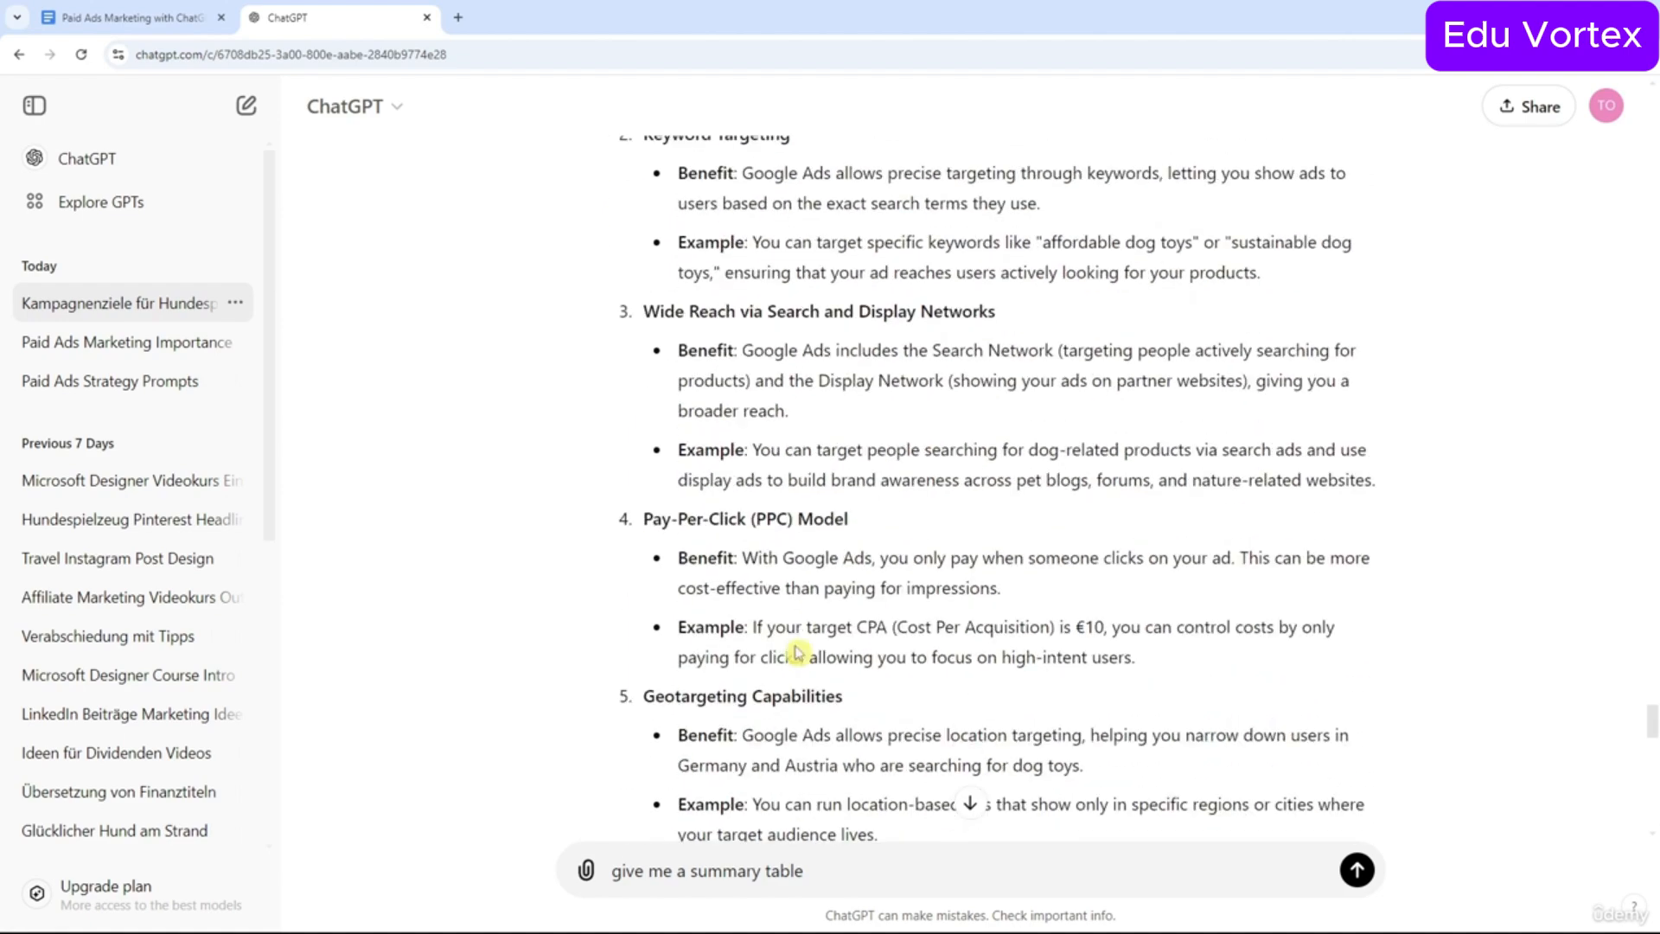
pyautogui.click(1357, 870)
# Examine the Google Ads strengths and weaknesses, from purchase intent and keyword targeting through to the cost and setup challenges.
pyautogui.scroll(20, 1015, 468)
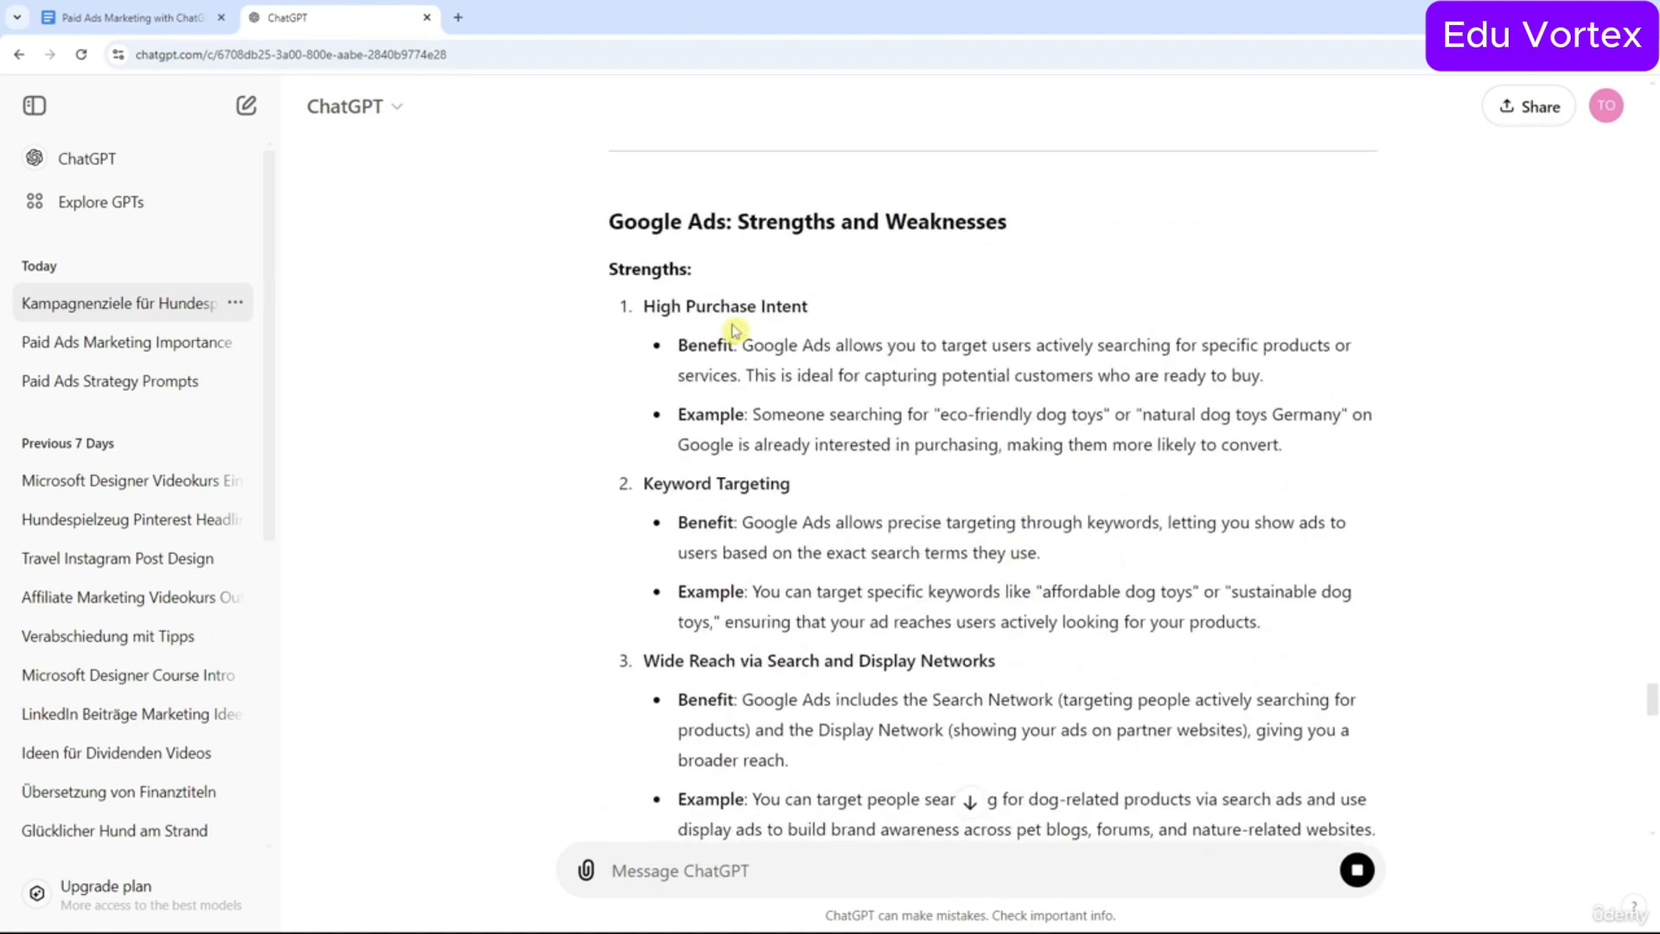
pyautogui.scroll(-1, 734, 326)
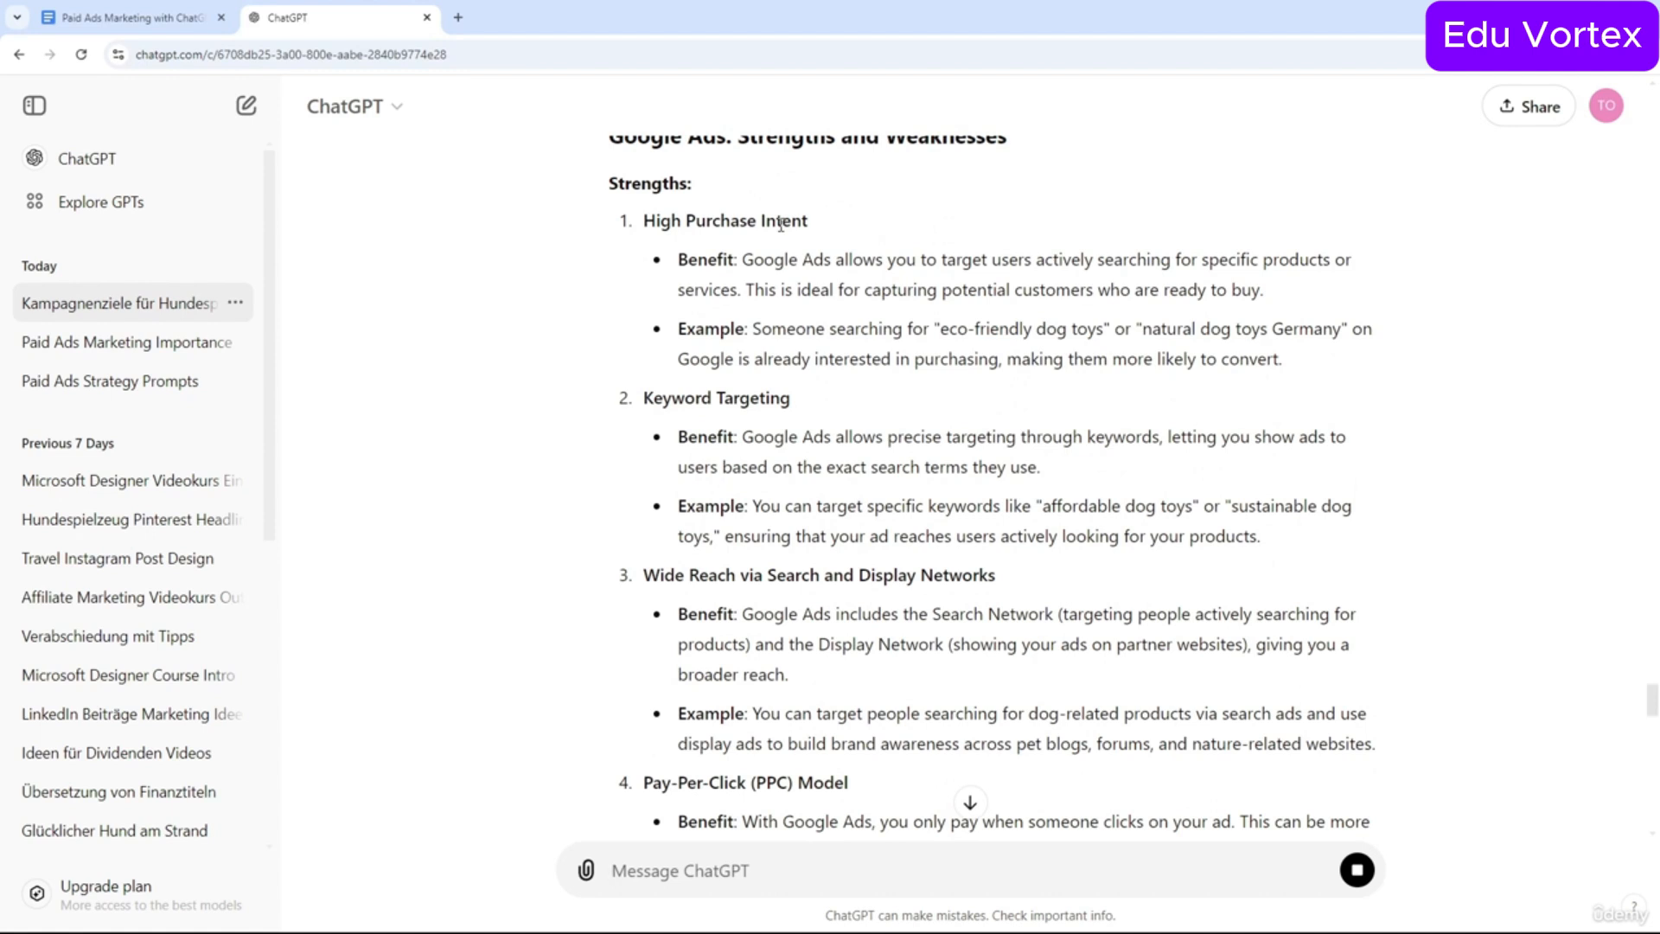
pyautogui.scroll(-2, 781, 224)
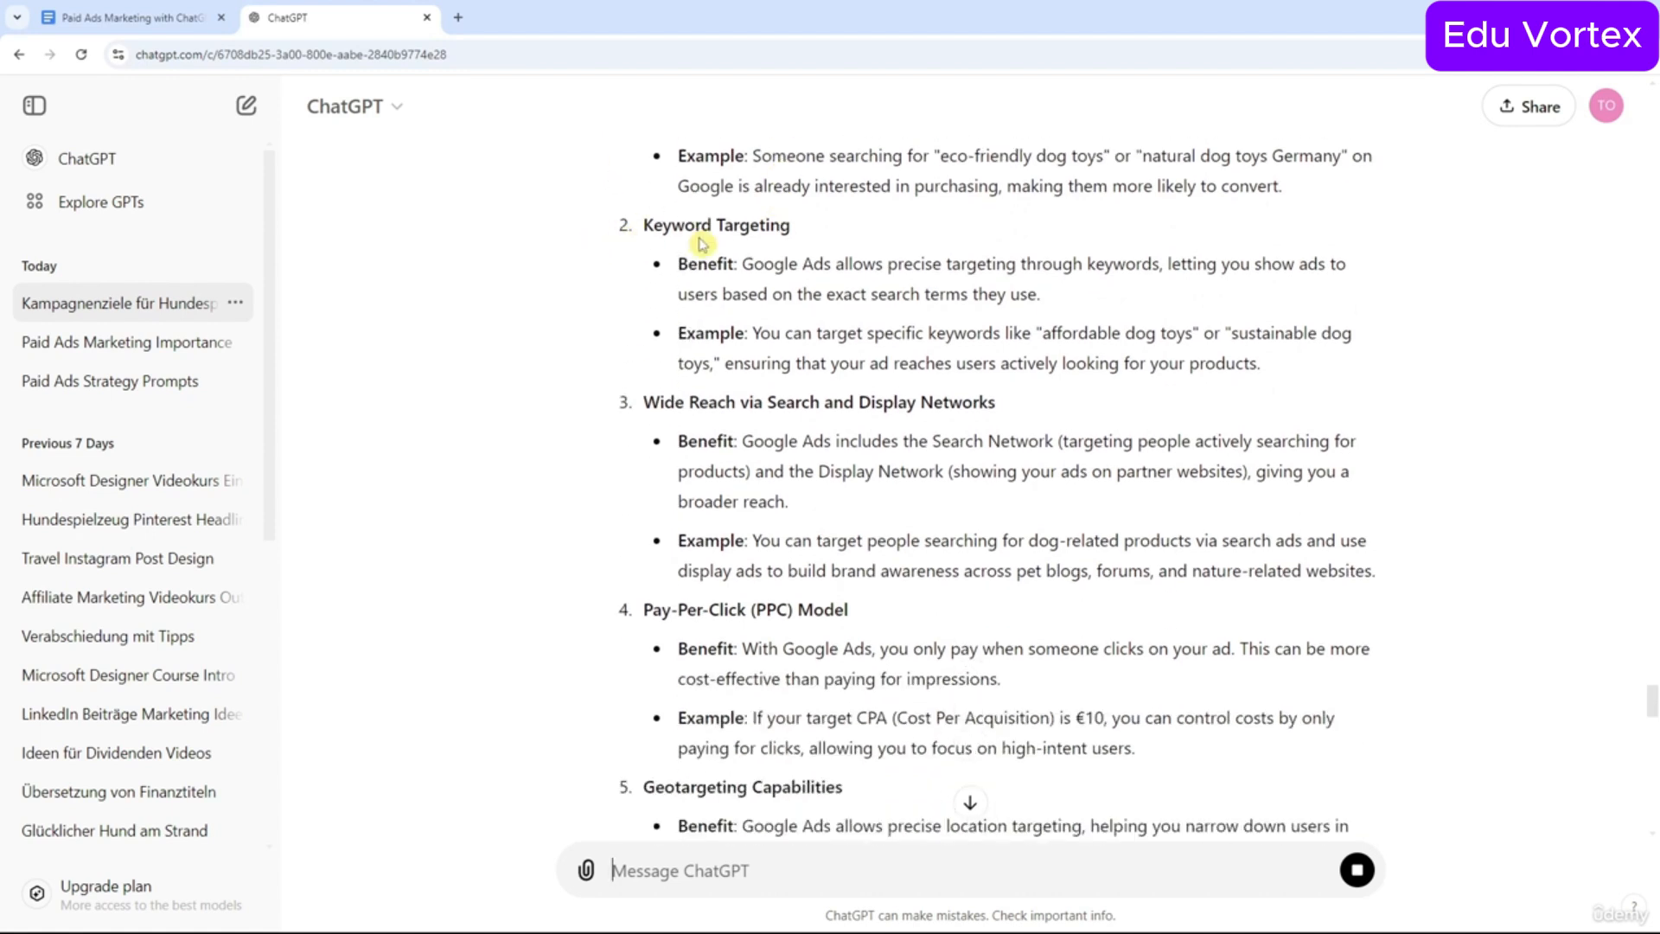
pyautogui.scroll(-3, 703, 244)
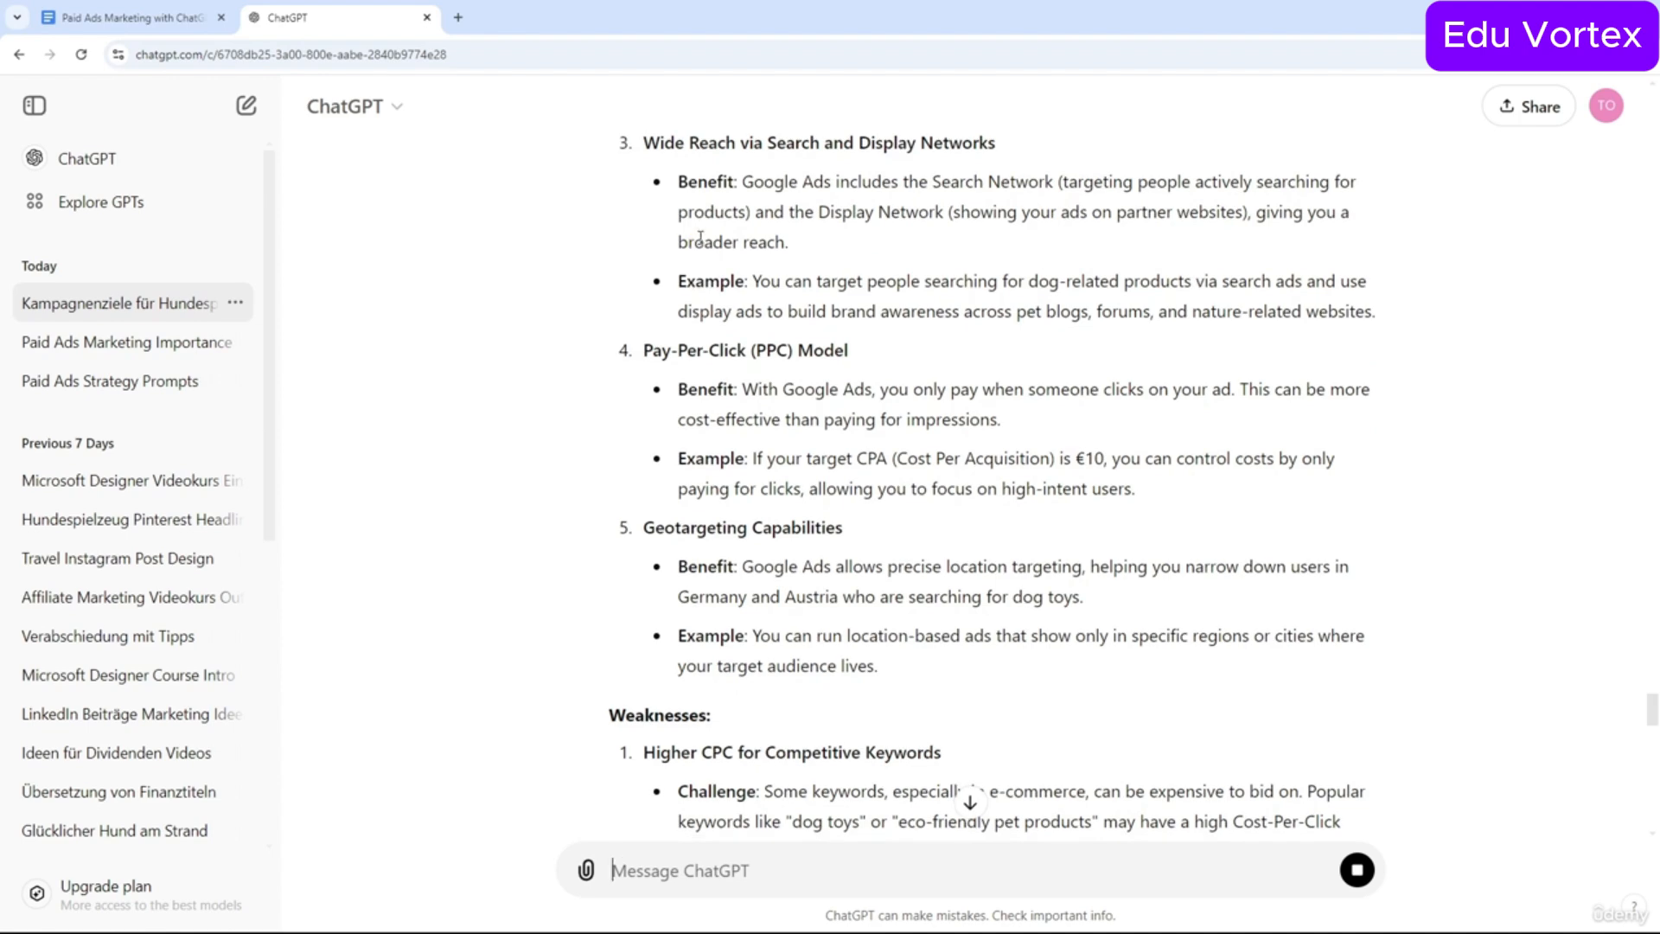
pyautogui.scroll(-1, 702, 244)
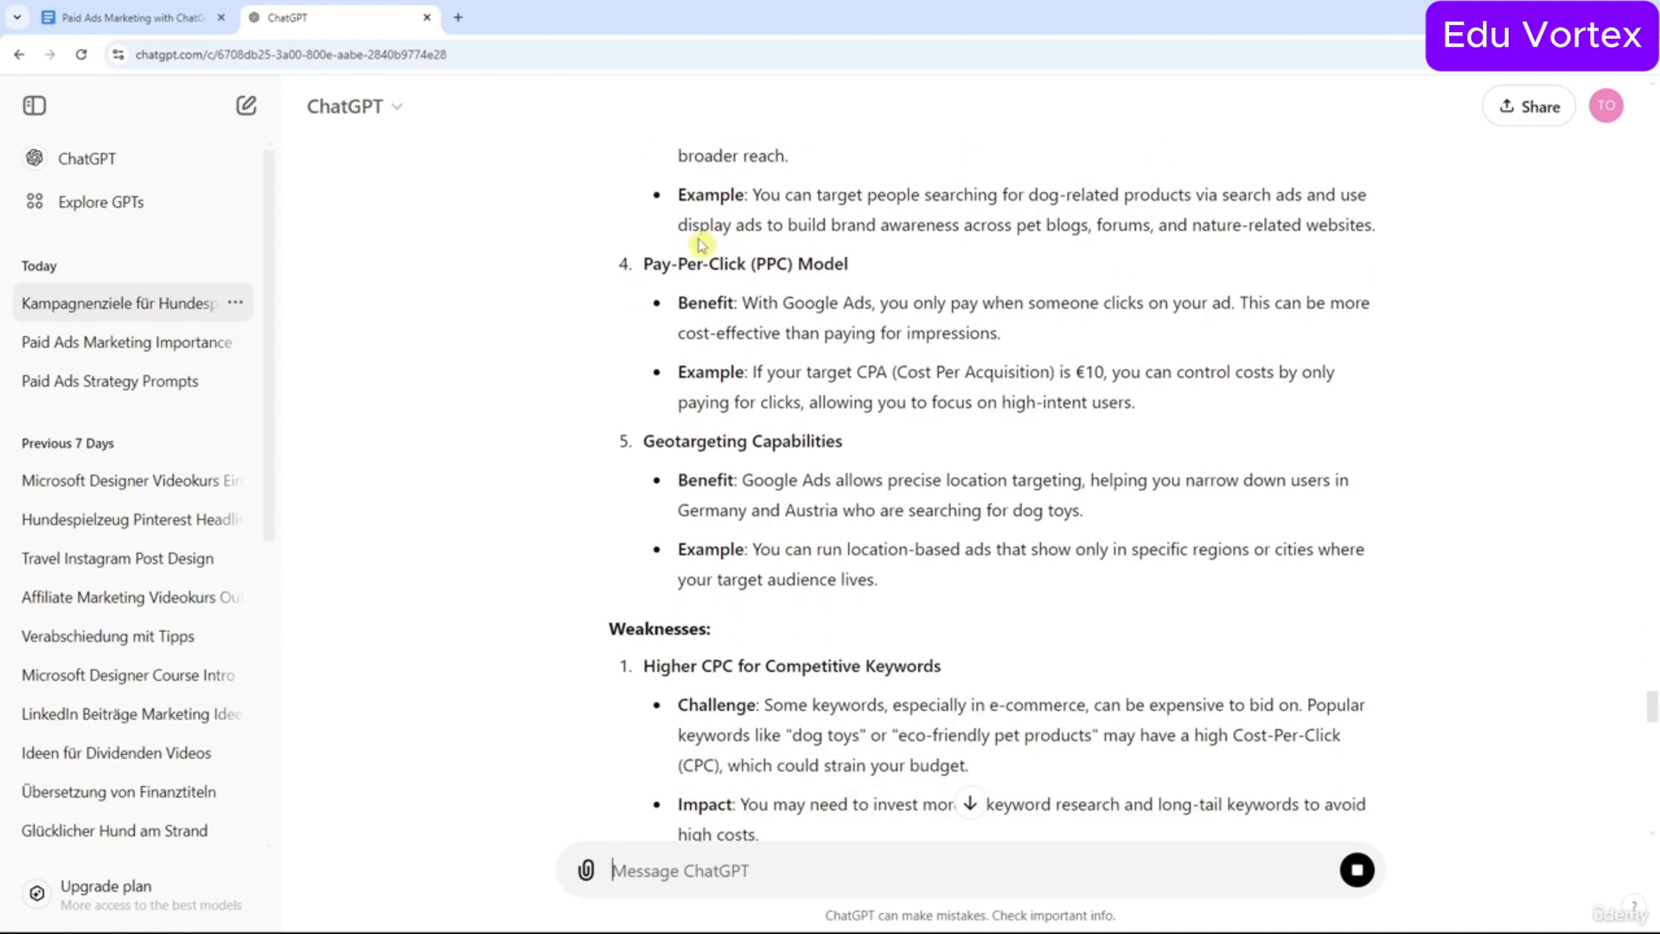
pyautogui.scroll(-15, 723, 337)
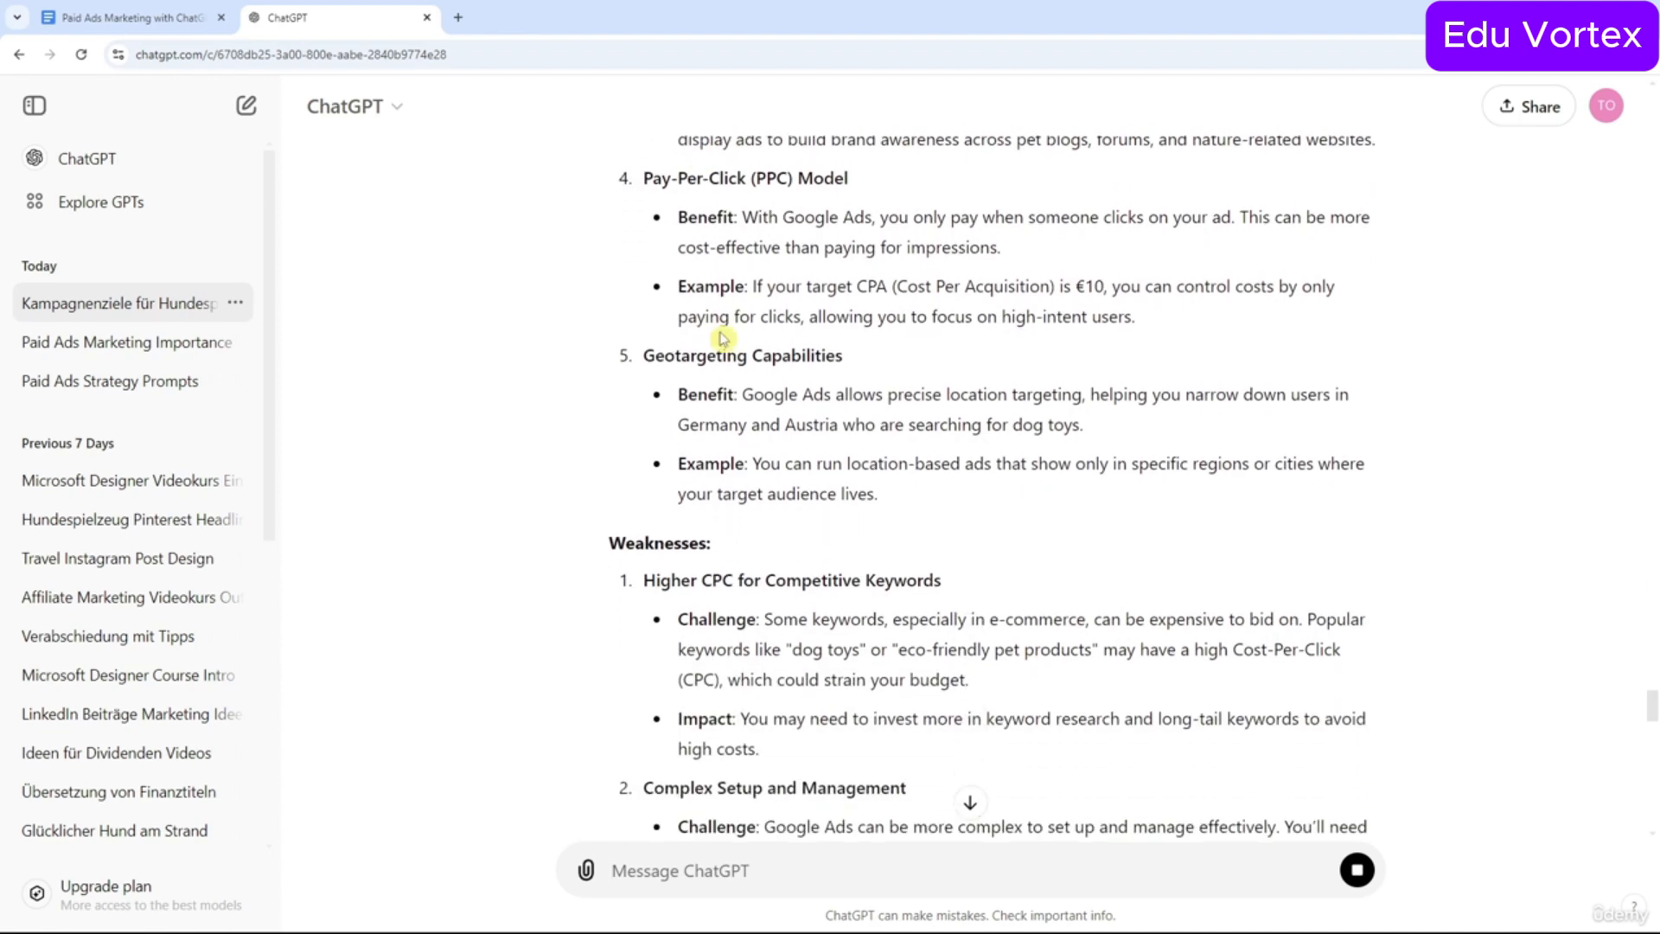
pyautogui.scroll(10, 723, 339)
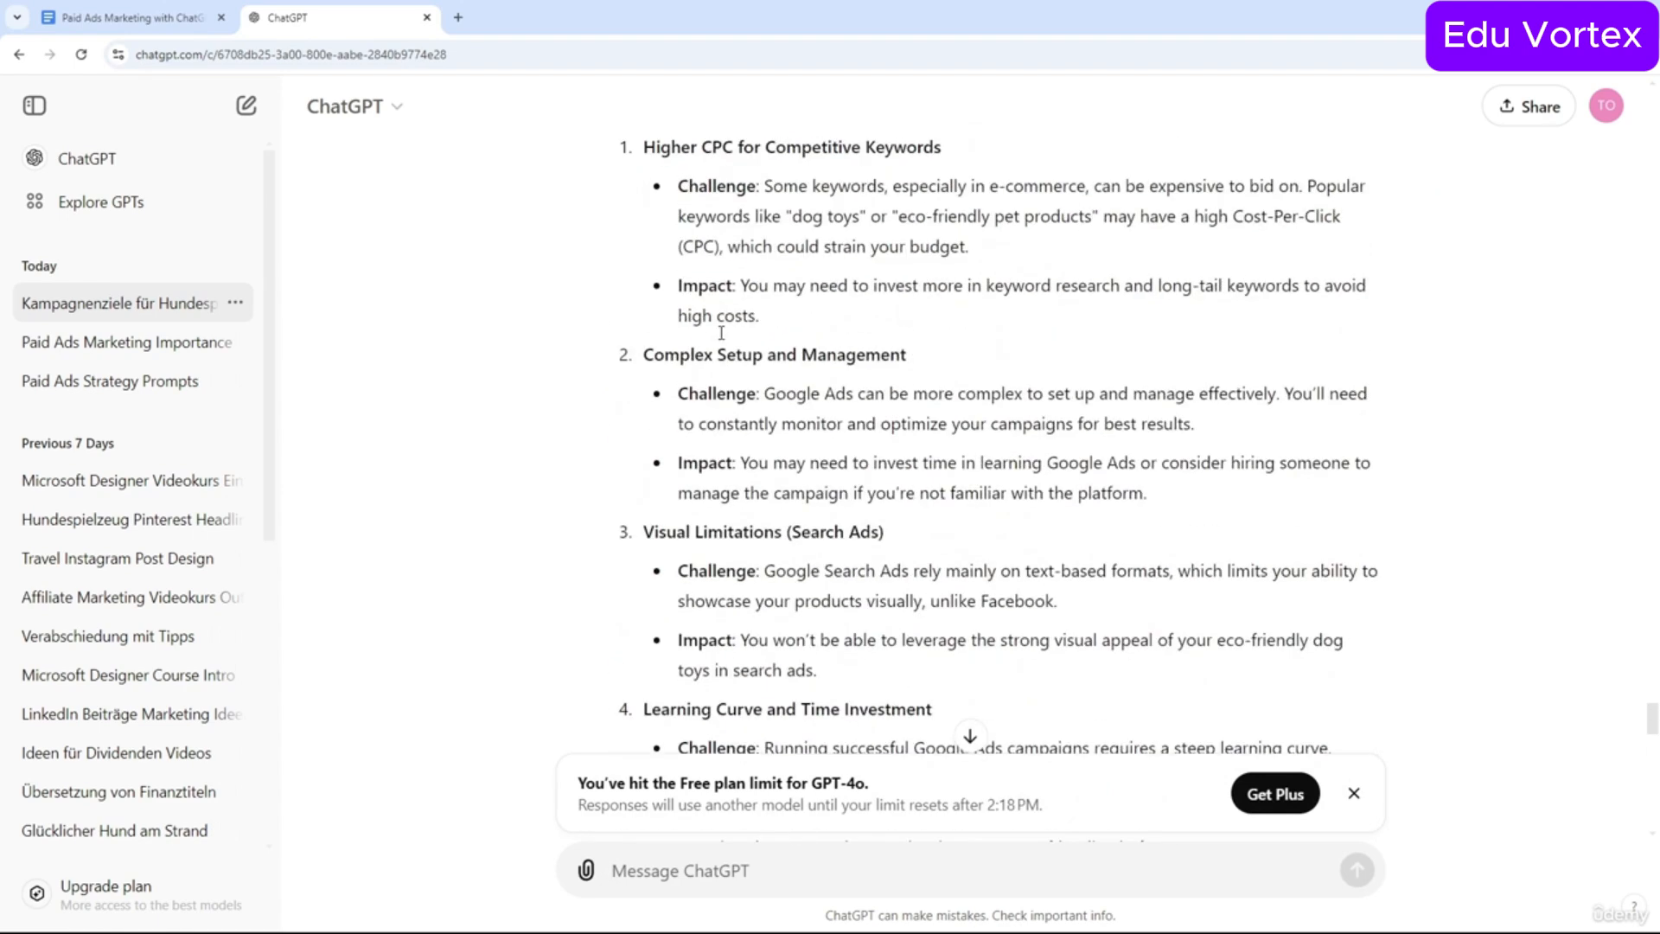
# View the Facebook Ads vs. Google Ads comparison table and dismiss the Free plan limit notice.
pyautogui.scroll(-3, 723, 339)
pyautogui.scroll(-9, 723, 339)
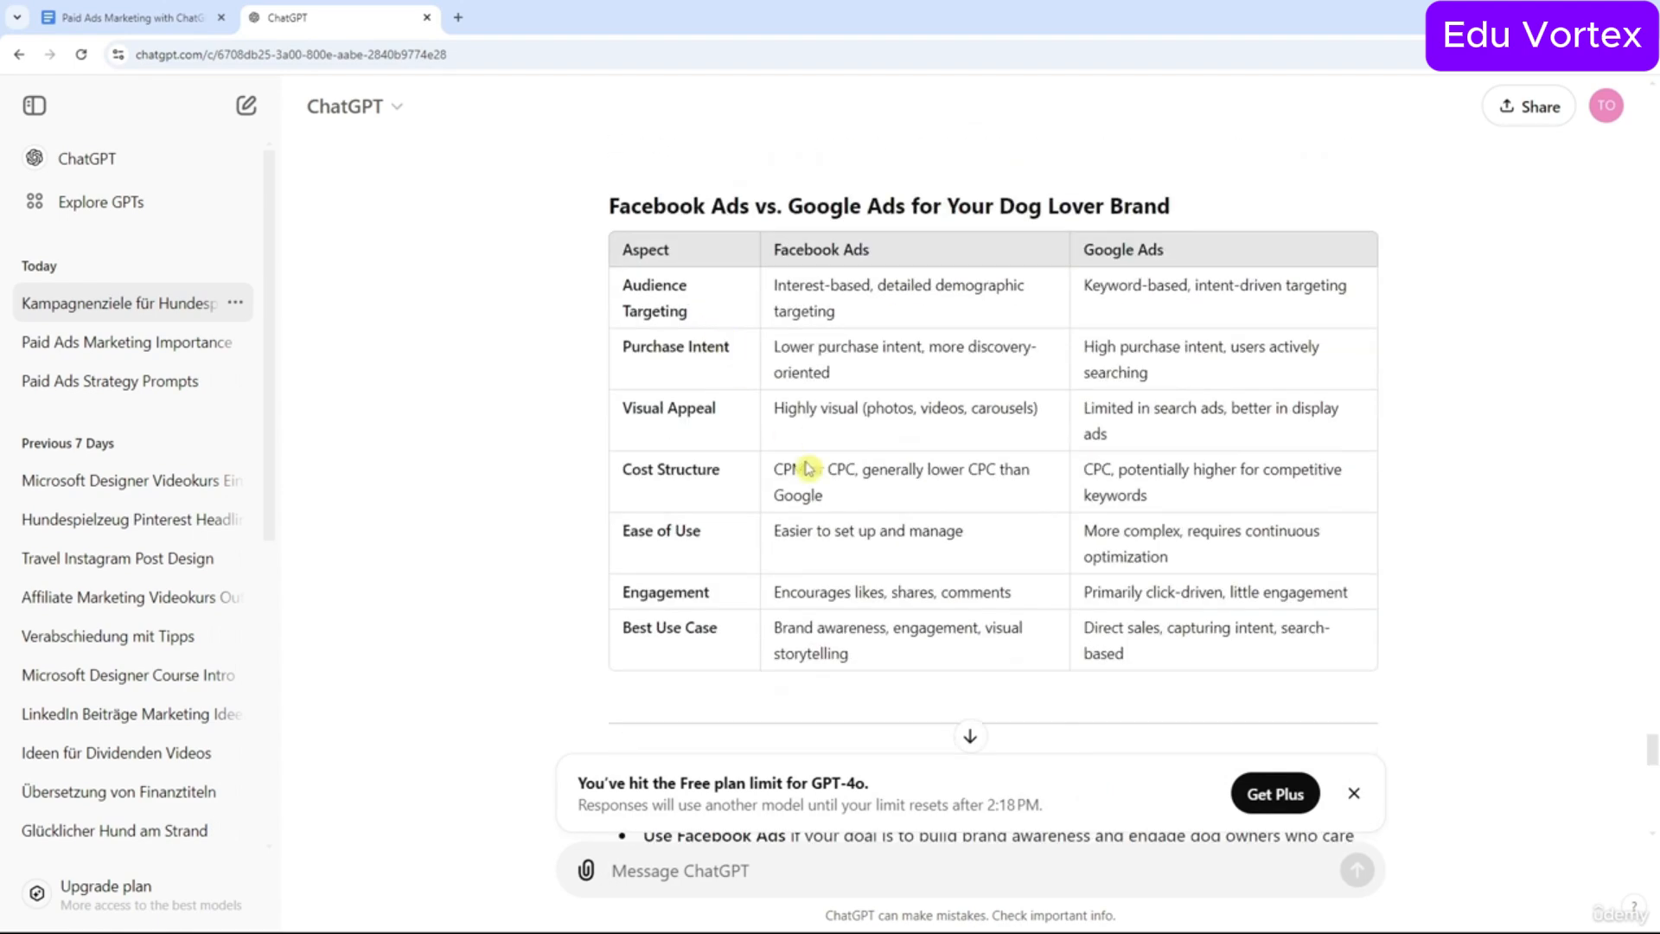
pyautogui.click(1353, 794)
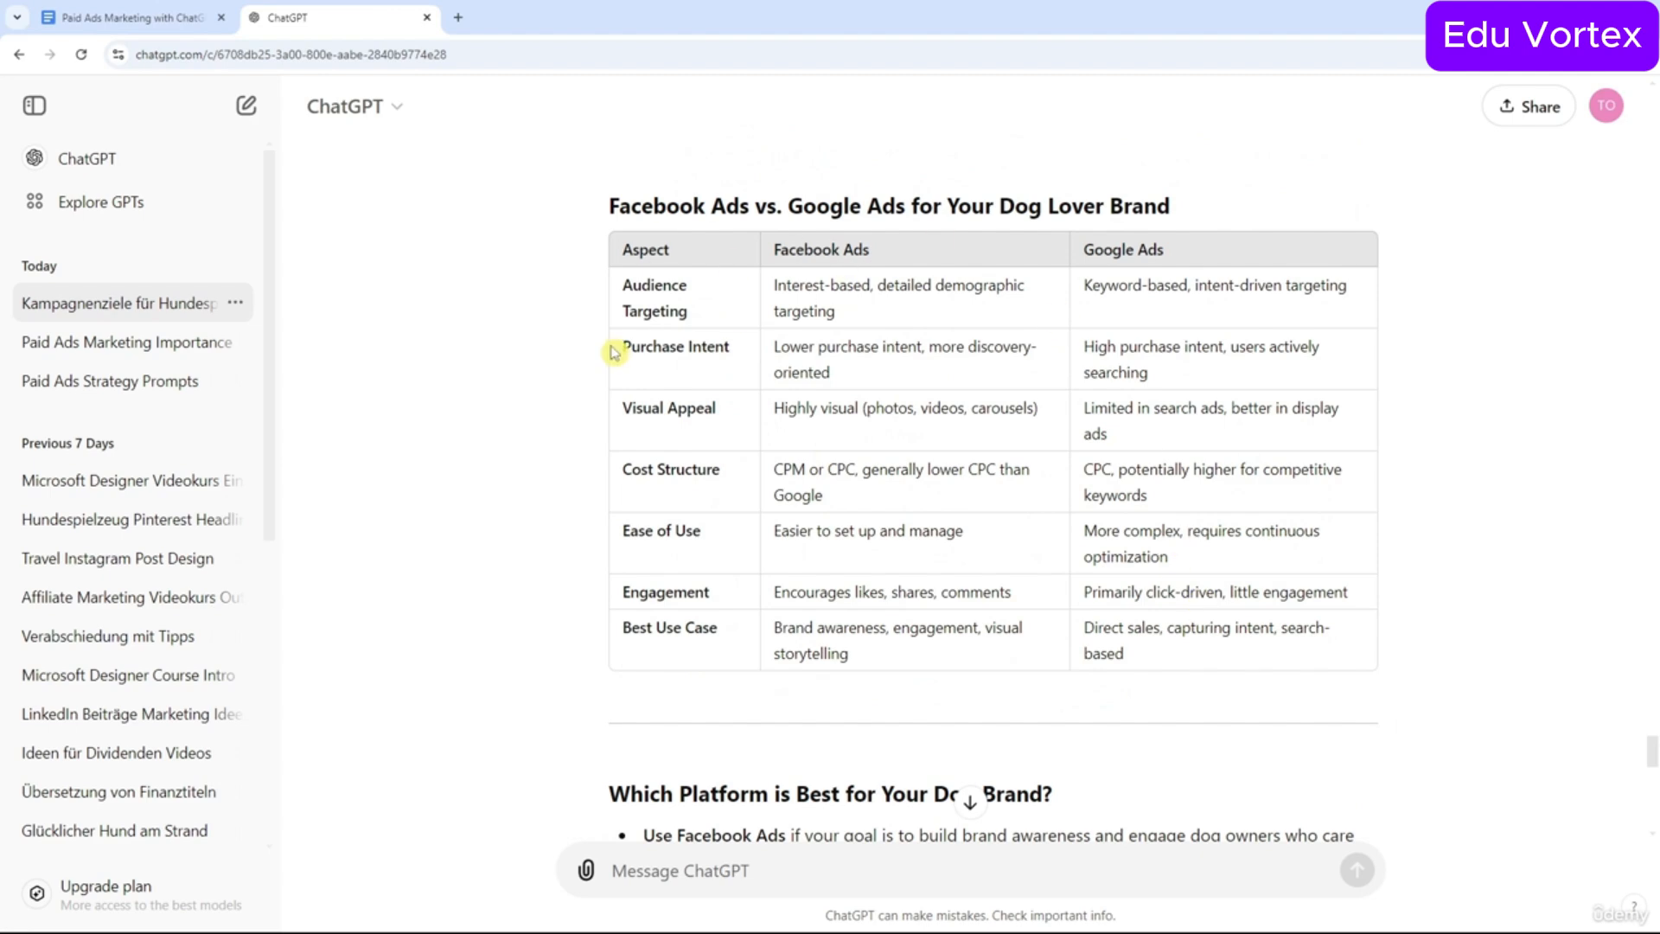
# Send the section 3.3 prompt asking which ad platform is most effective for a product launch targeting eco-conscious dog owners.
pyautogui.click(125, 17)
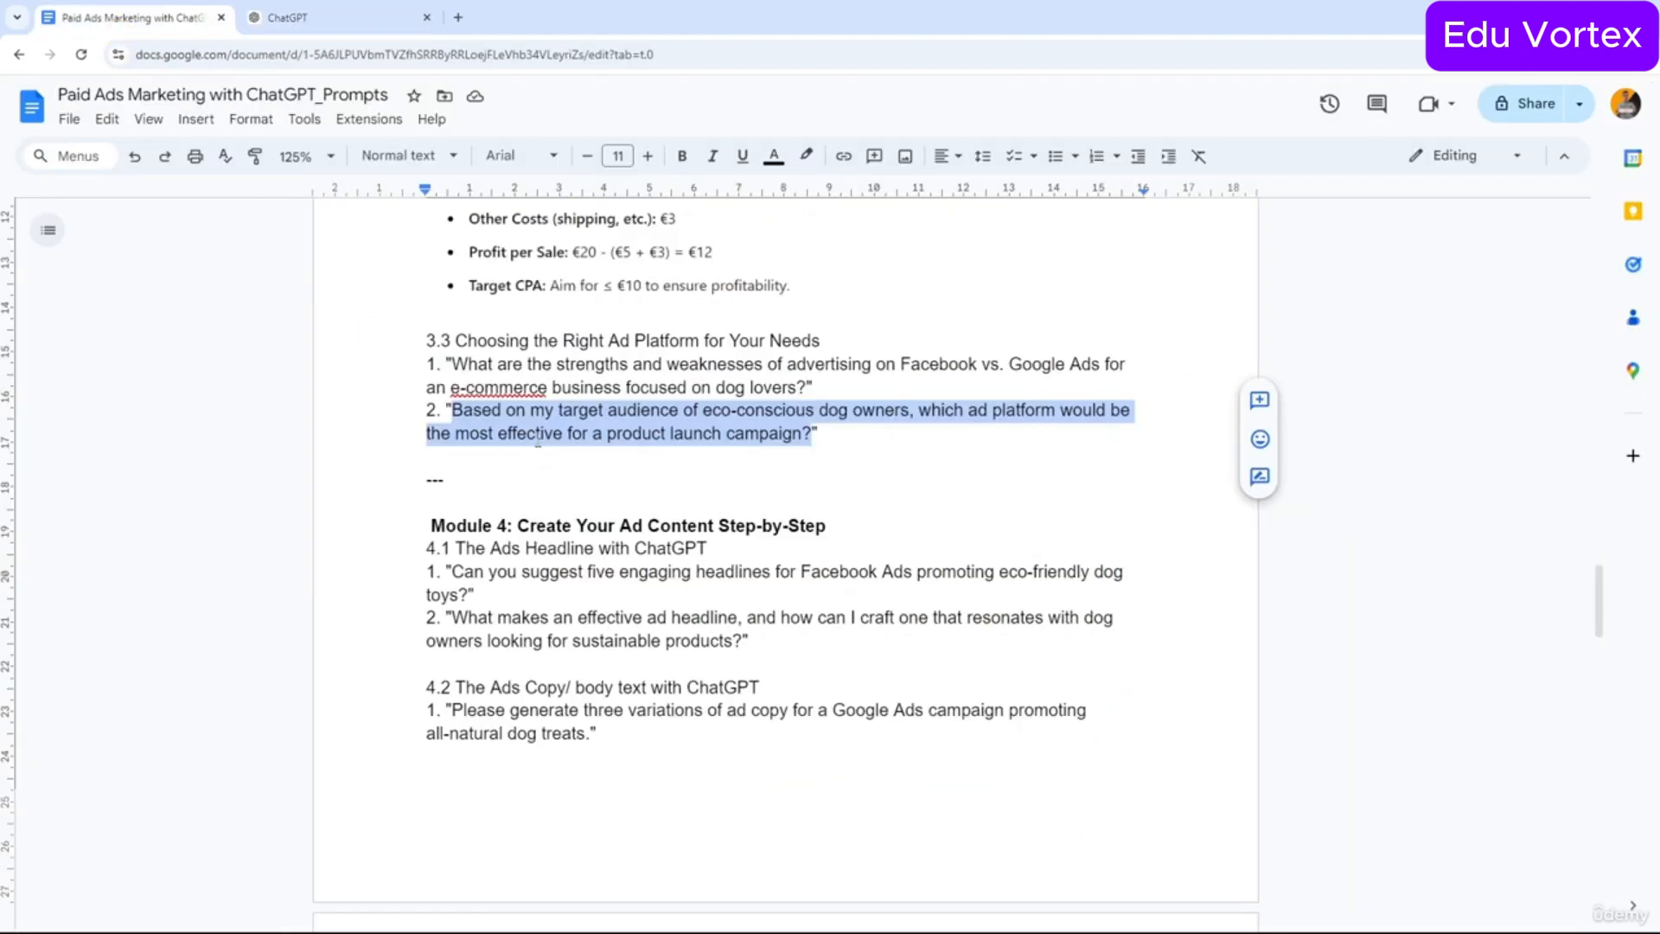
pyautogui.click(285, 18)
pyautogui.write('Based on my target audience of eco-conscious dog owners, which ad platform would be the most effective for a product launch campaign?')
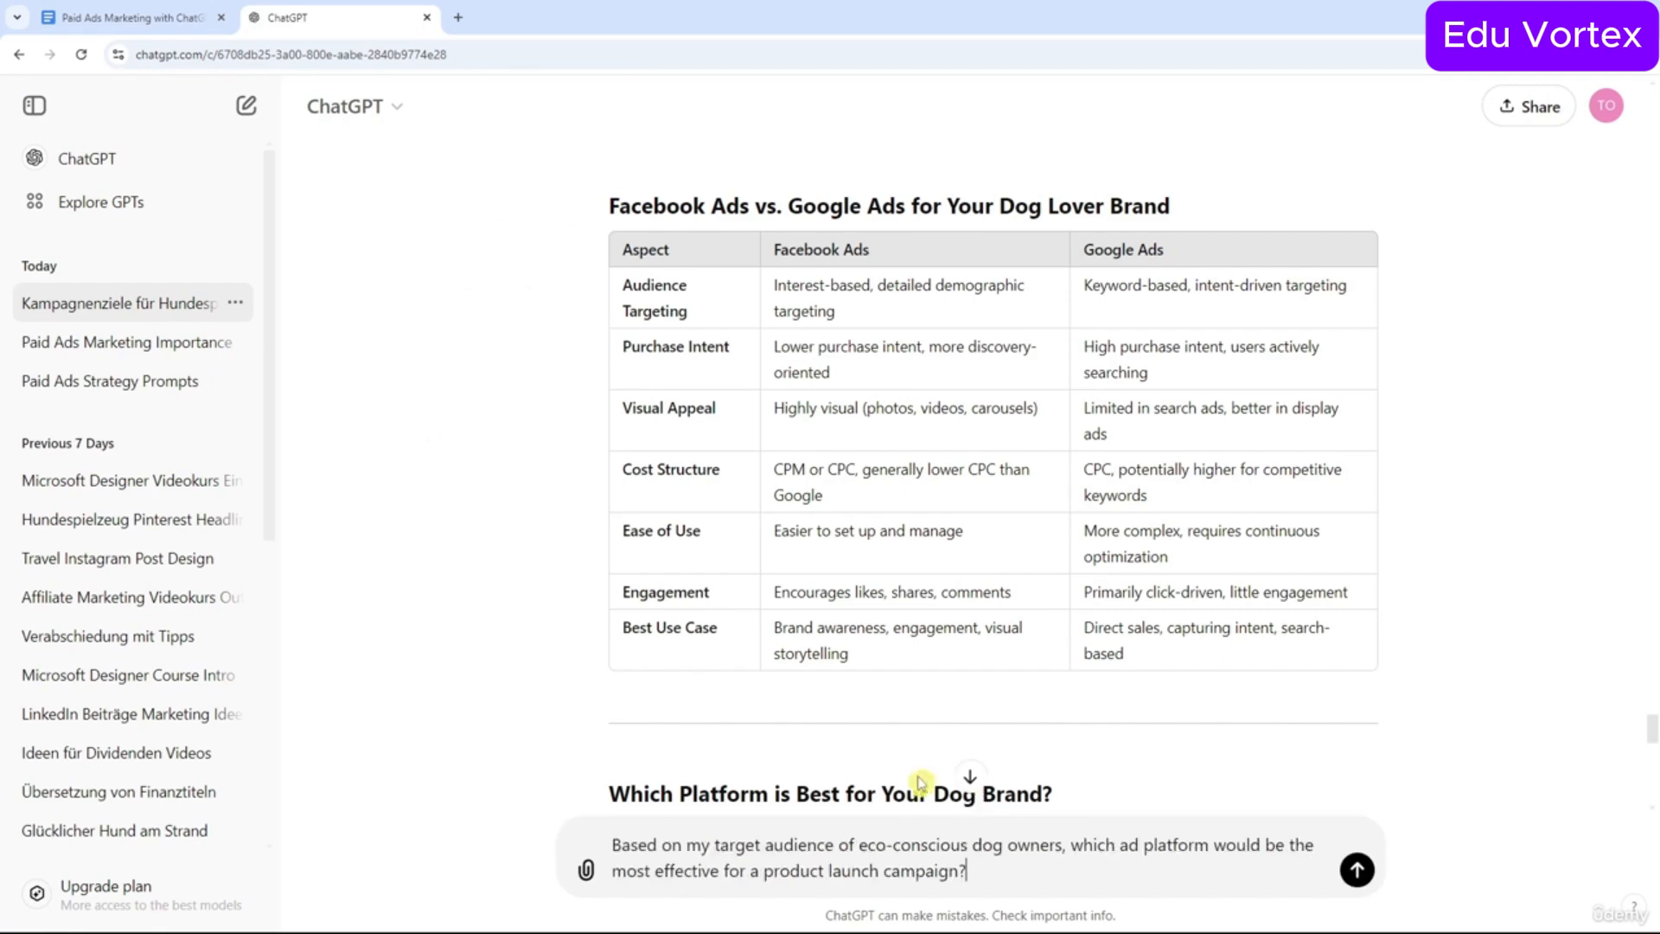
pyautogui.press('Return')
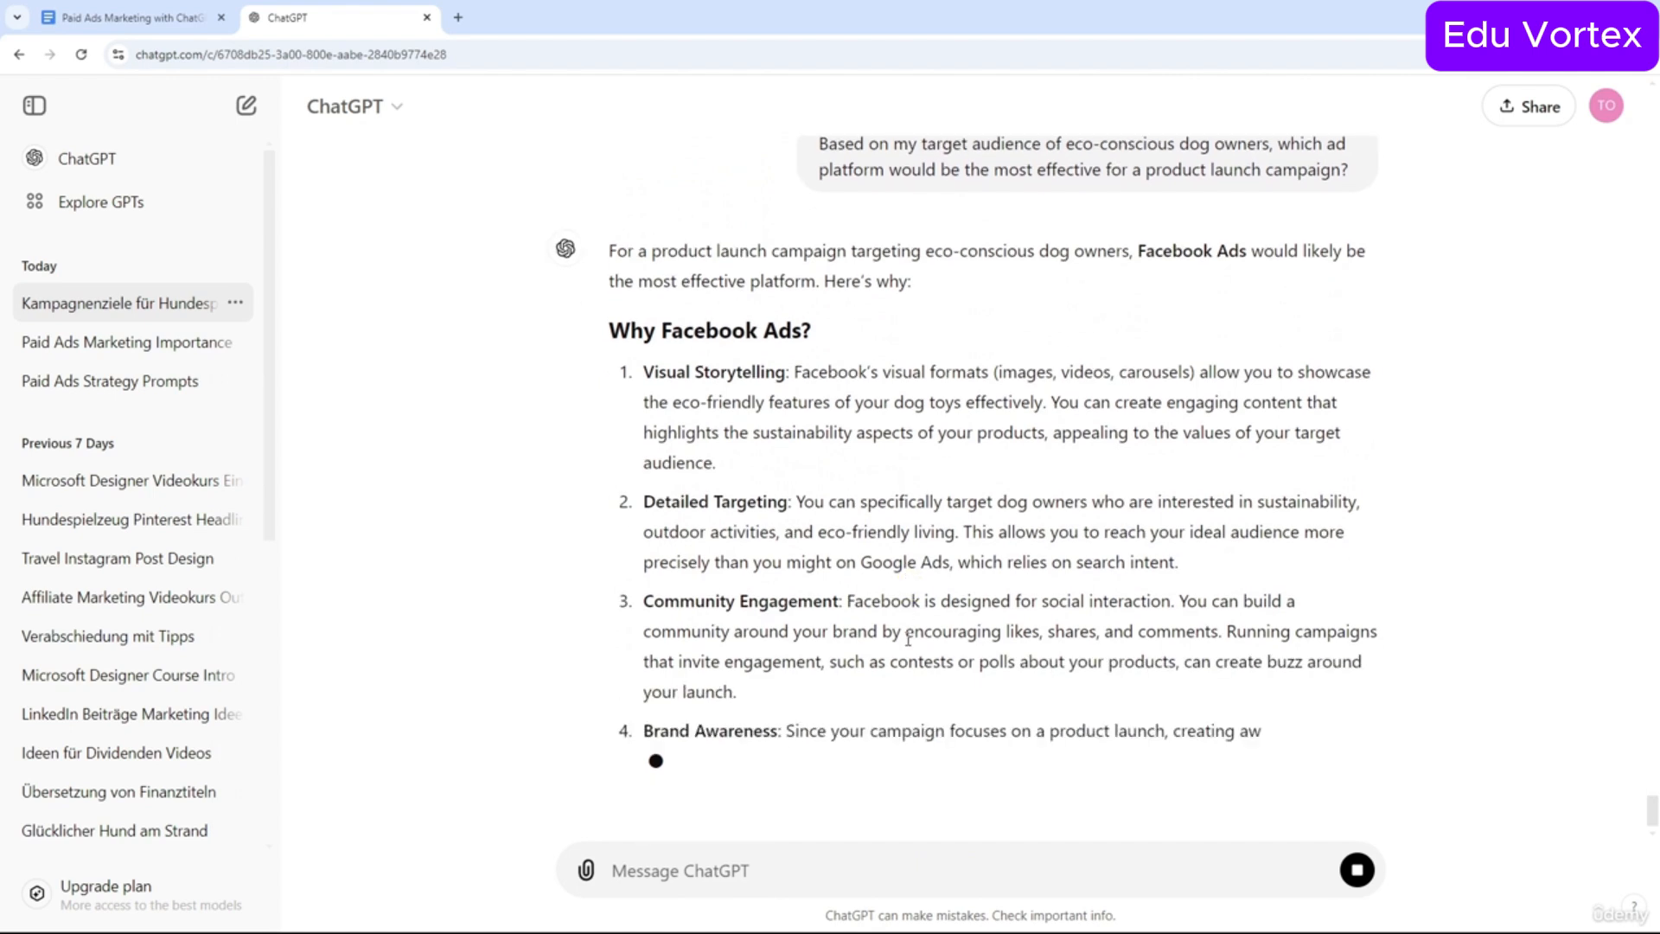
# Examine the platform recommendation for the product launch, including the reasons given and when to use Google Ads.
pyautogui.scroll(2, 1028, 517)
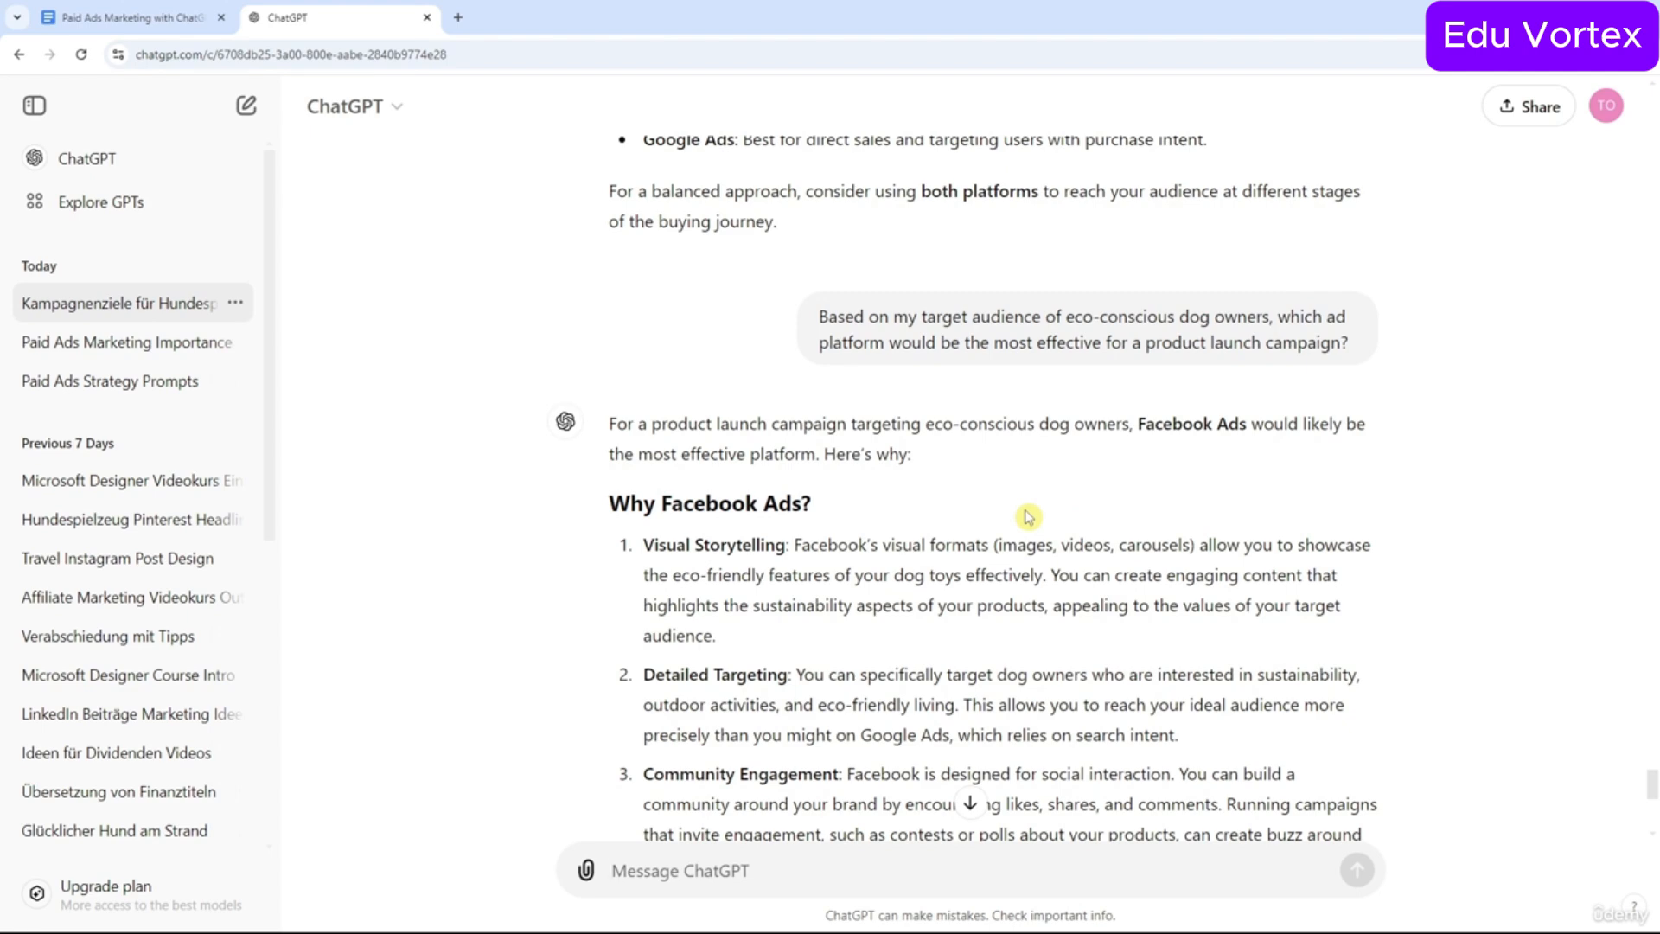
pyautogui.scroll(-5, 1028, 517)
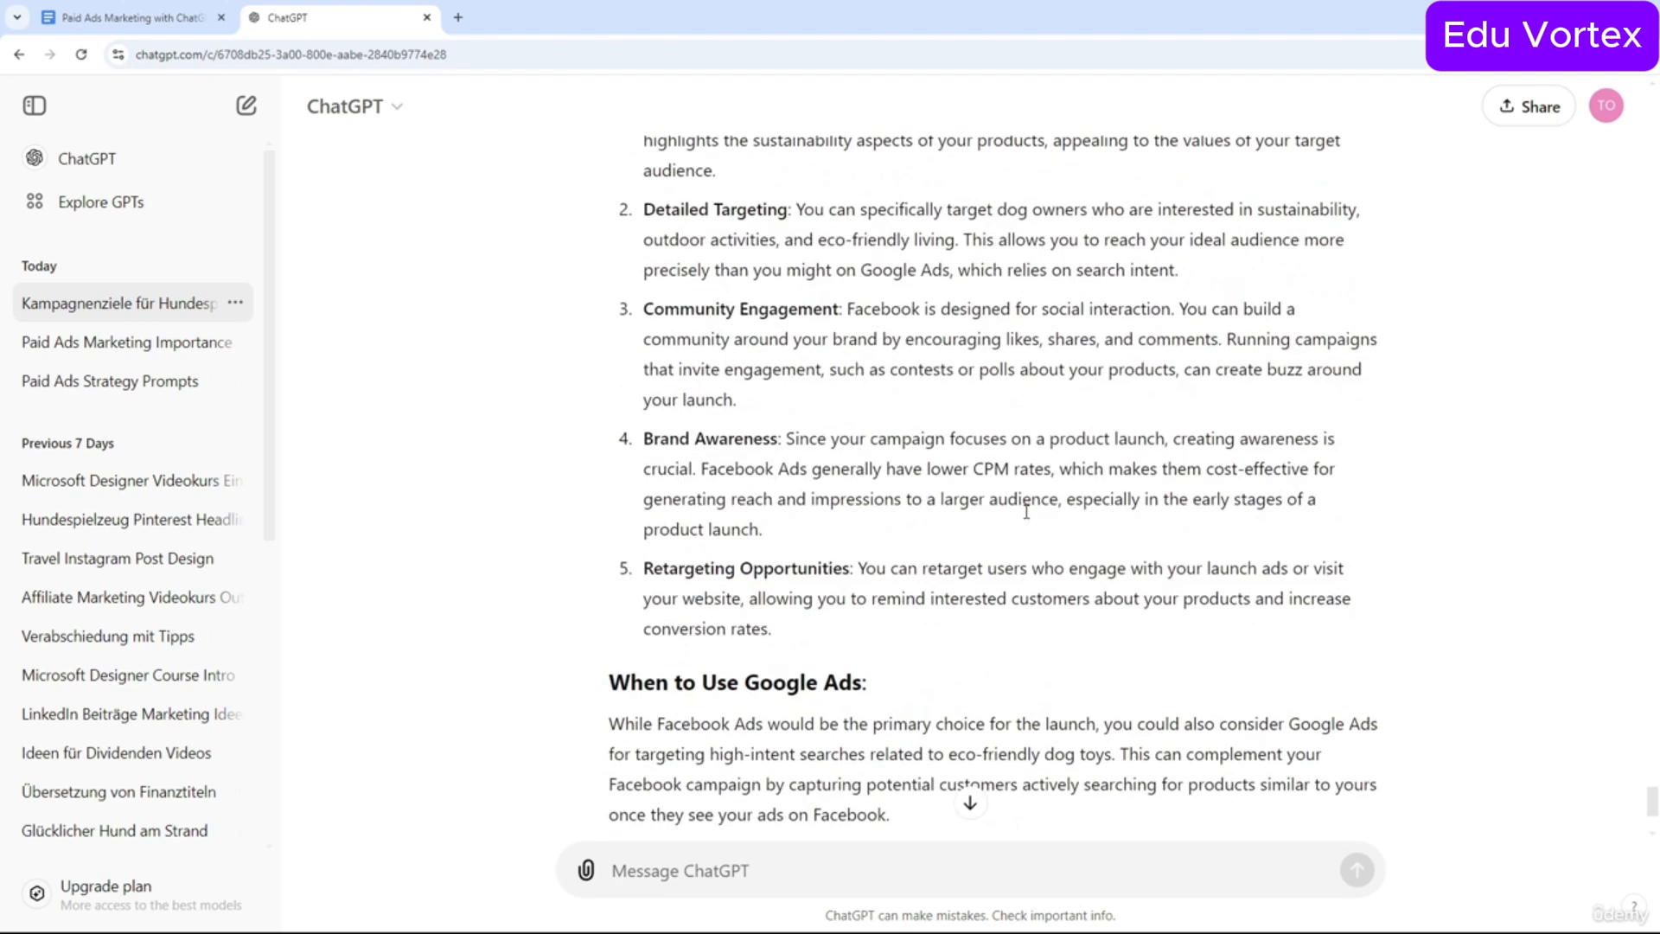
pyautogui.scroll(3, 1026, 511)
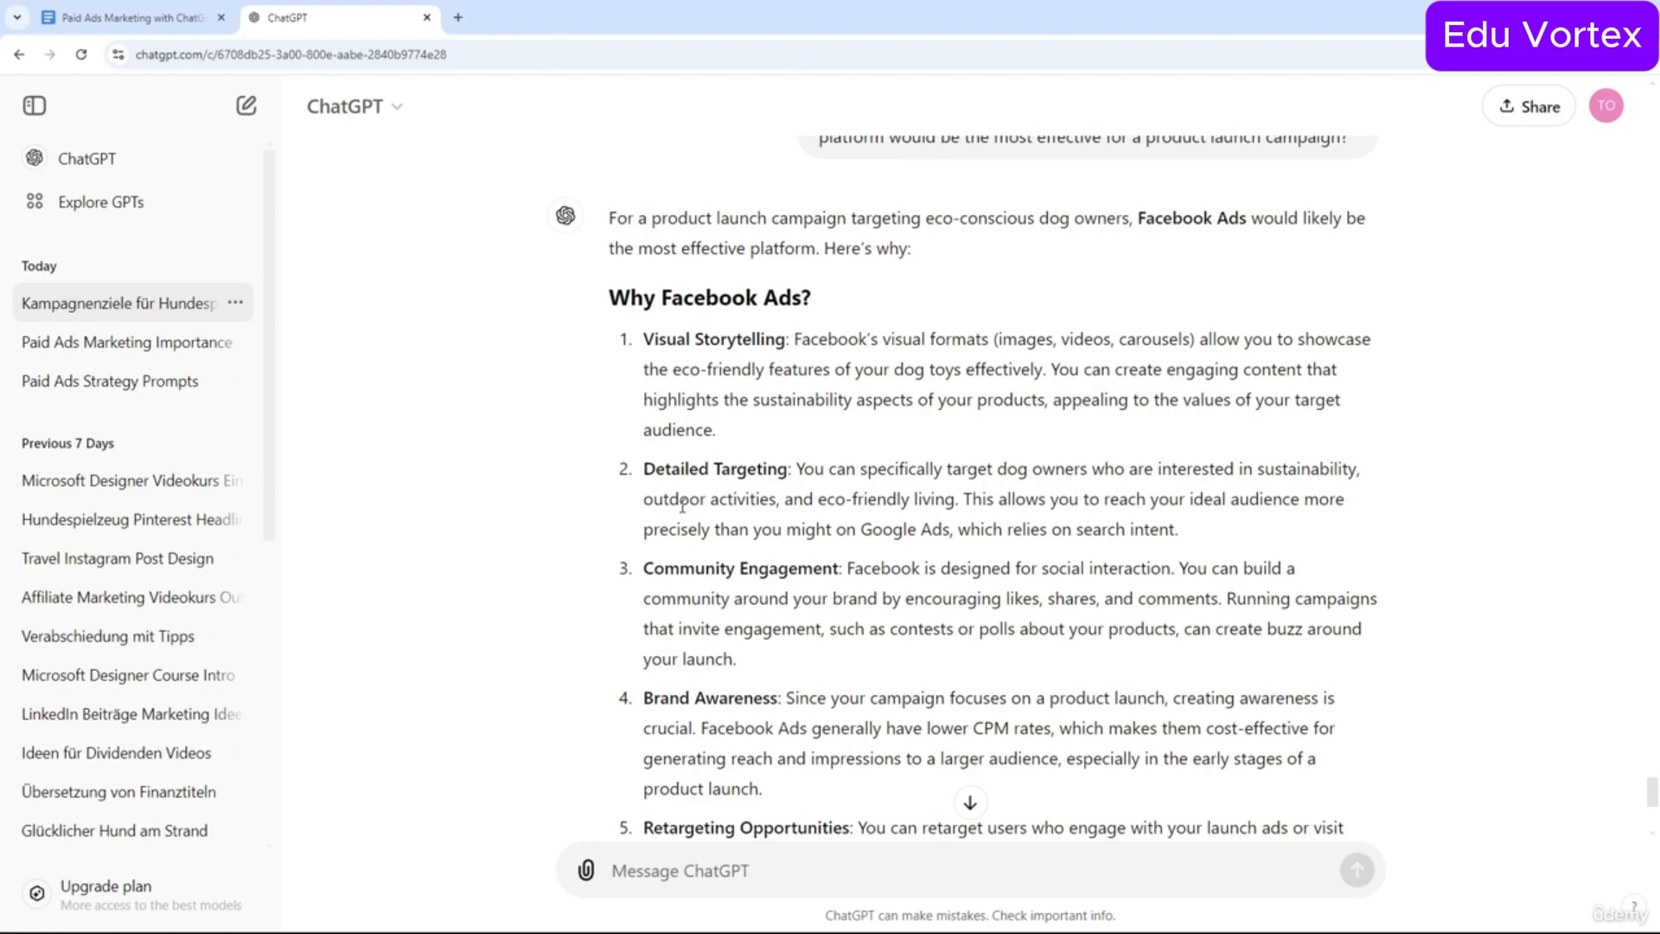
# Examine the reasons given for choosing Facebook Ads, including Visual Storytelling, Detailed Targeting, Community Engagement and Brand Awareness.
pyautogui.scroll(-3, 683, 508)
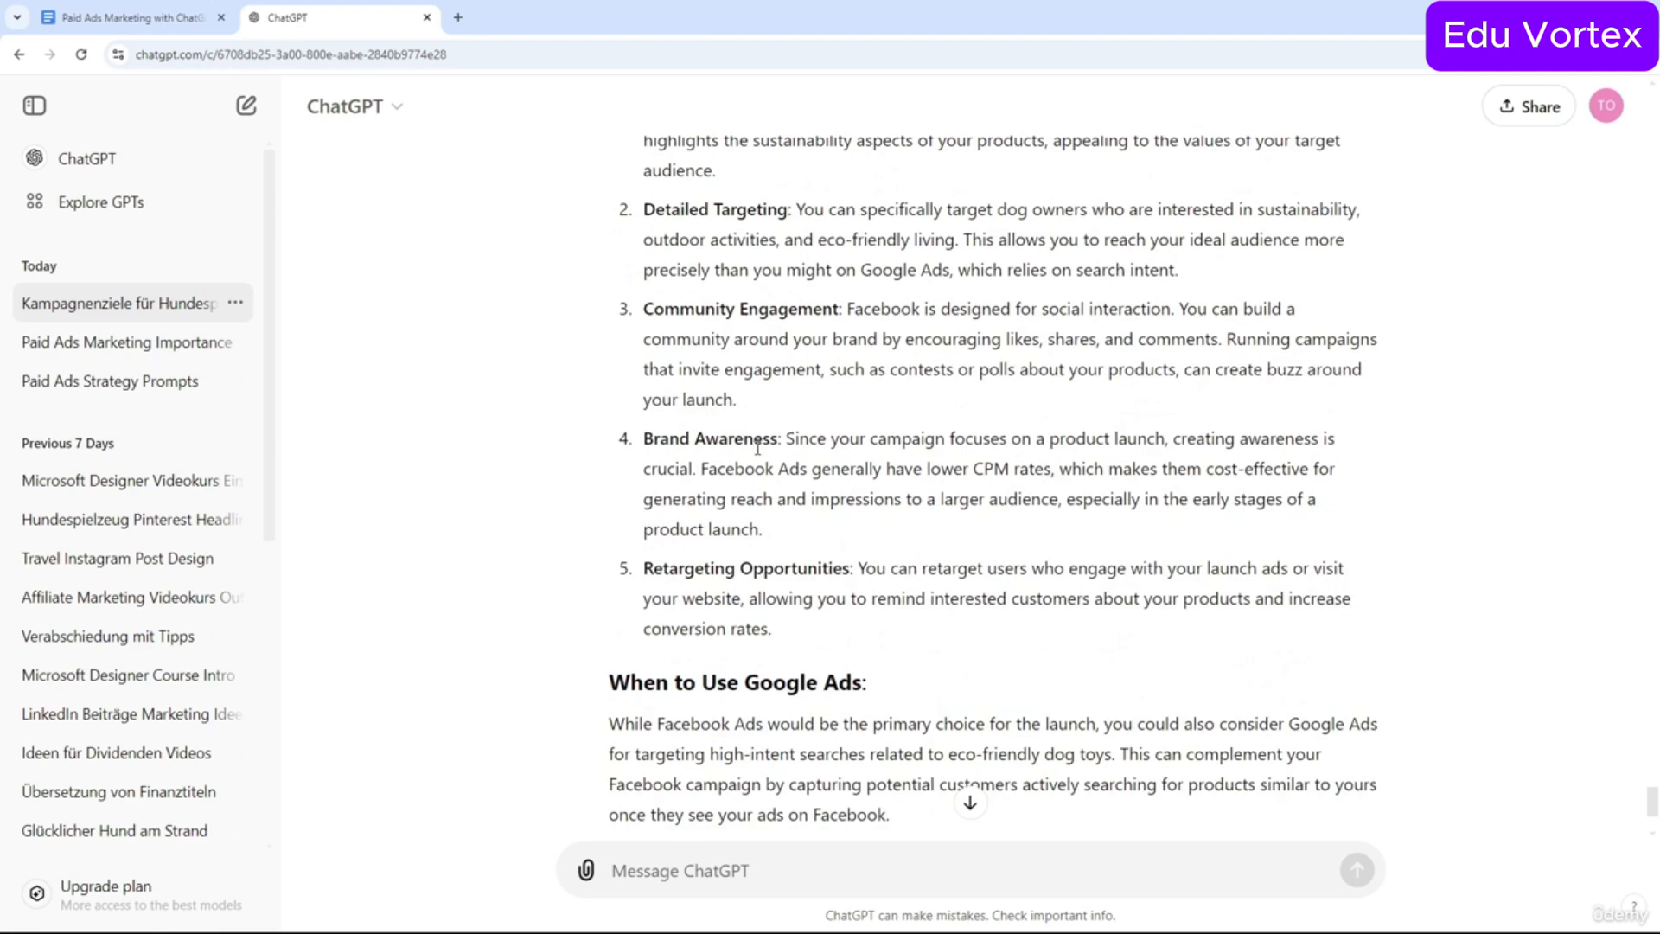
pyautogui.scroll(3, 779, 385)
pyautogui.moveTo(609, 298); pyautogui.dragTo(822, 310)
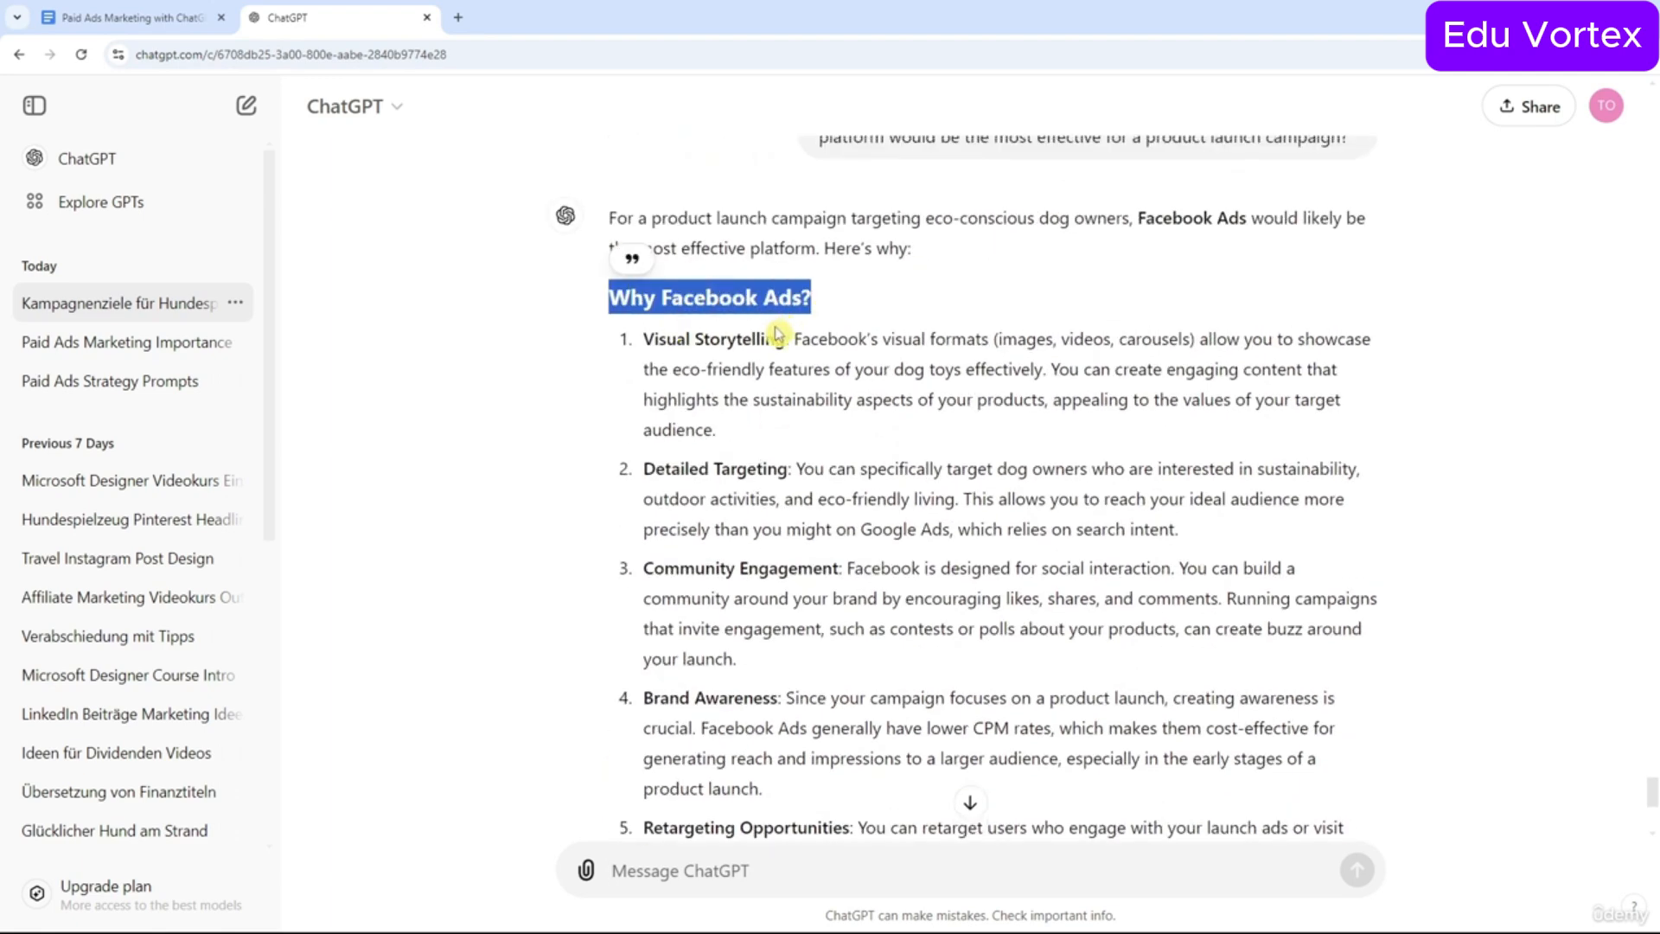
pyautogui.moveTo(789, 469); pyautogui.dragTo(646, 465)
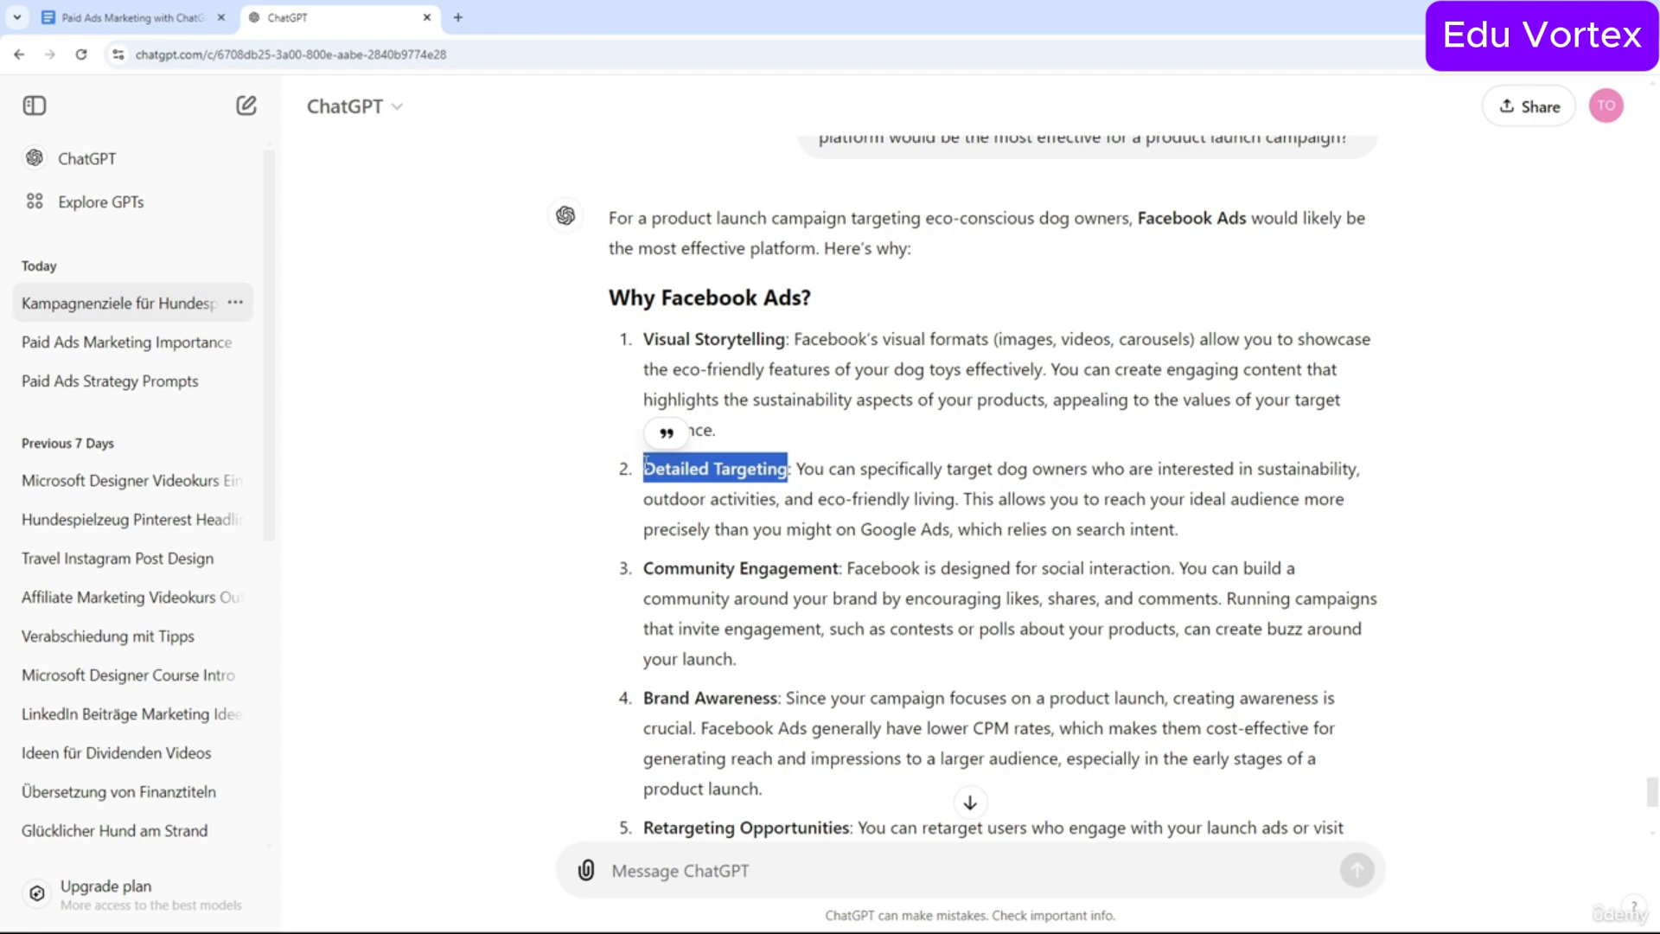
pyautogui.scroll(-1, 786, 588)
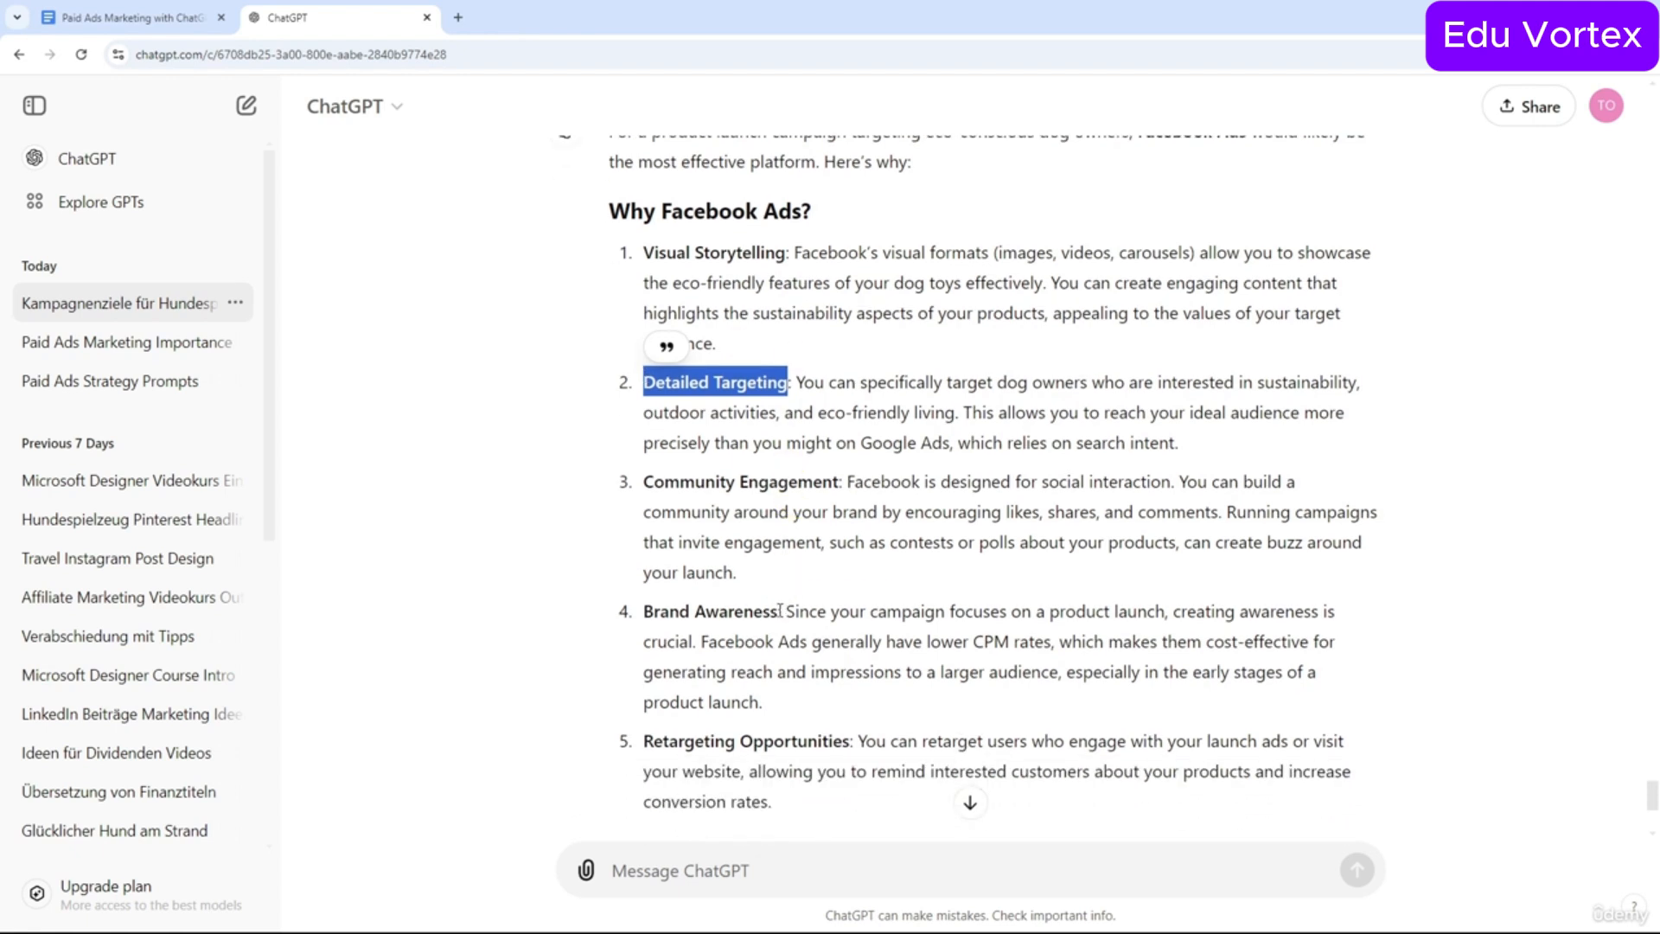
pyautogui.moveTo(781, 610); pyautogui.dragTo(615, 605)
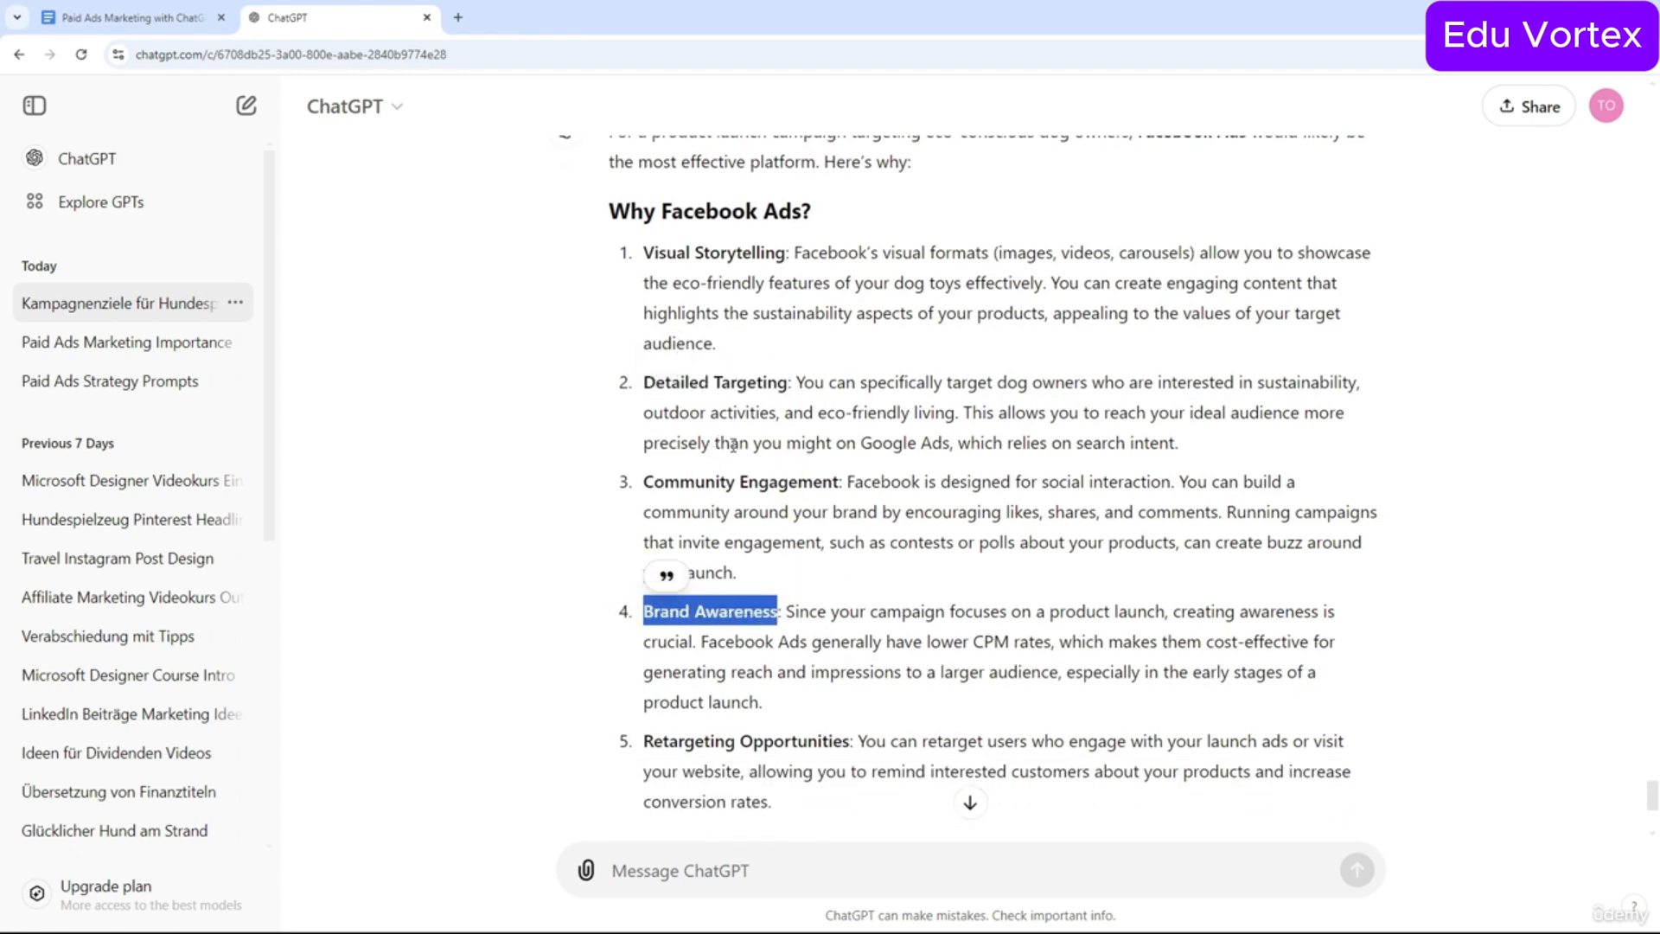
pyautogui.moveTo(789, 253); pyautogui.dragTo(644, 256)
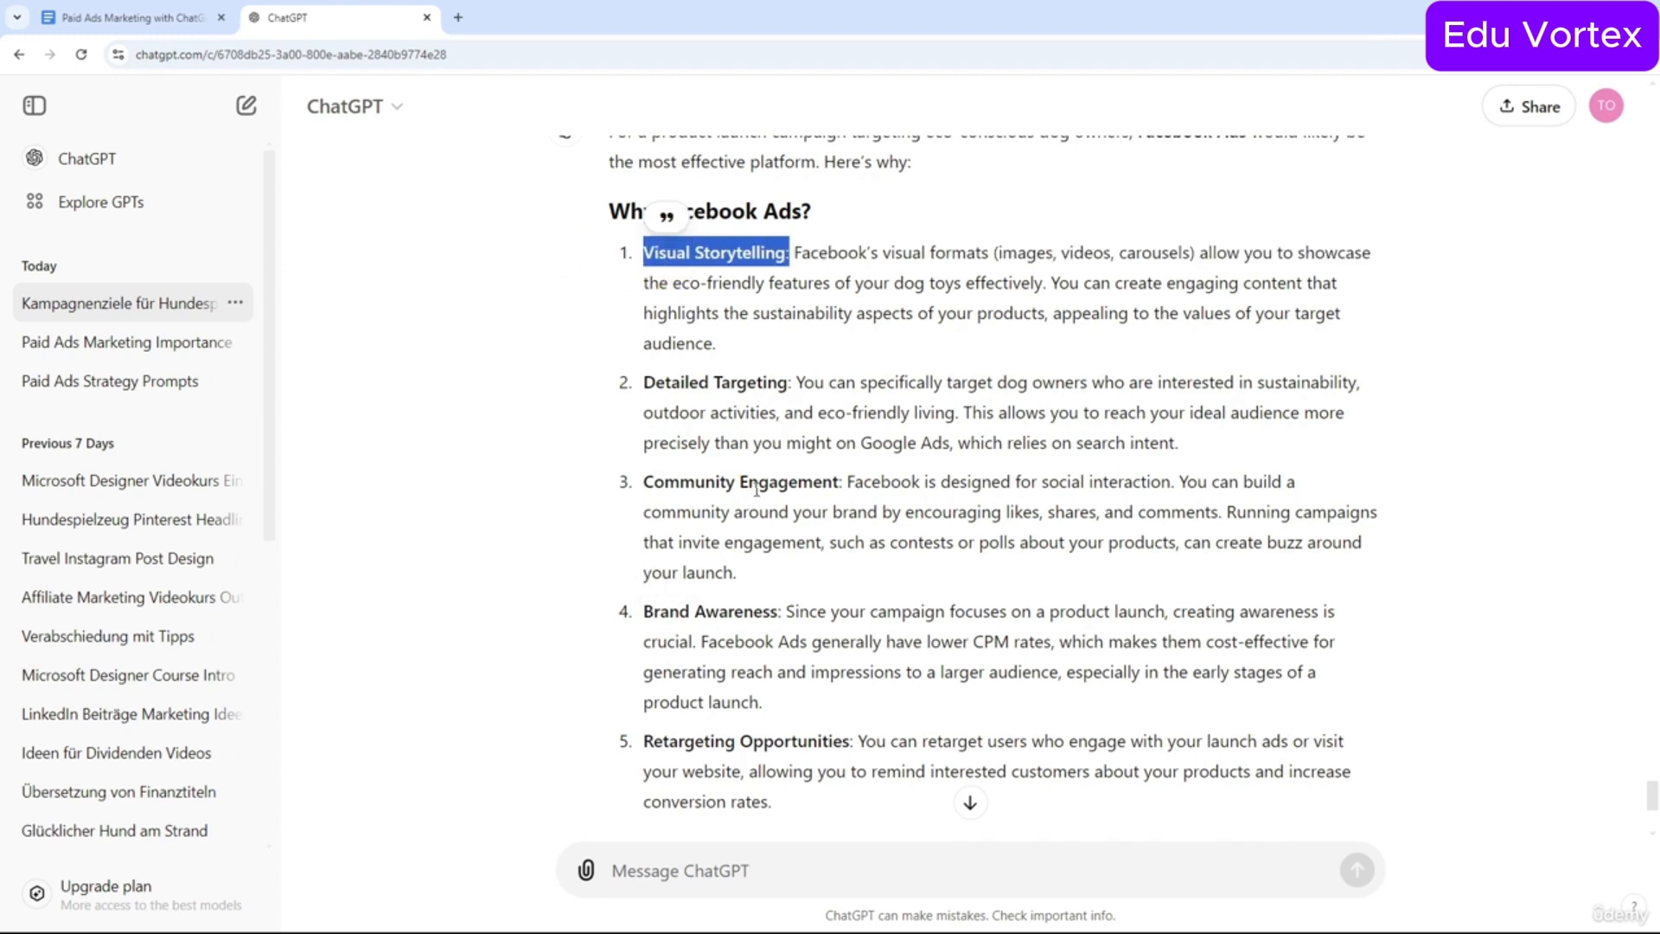
pyautogui.scroll(-2, 767, 369)
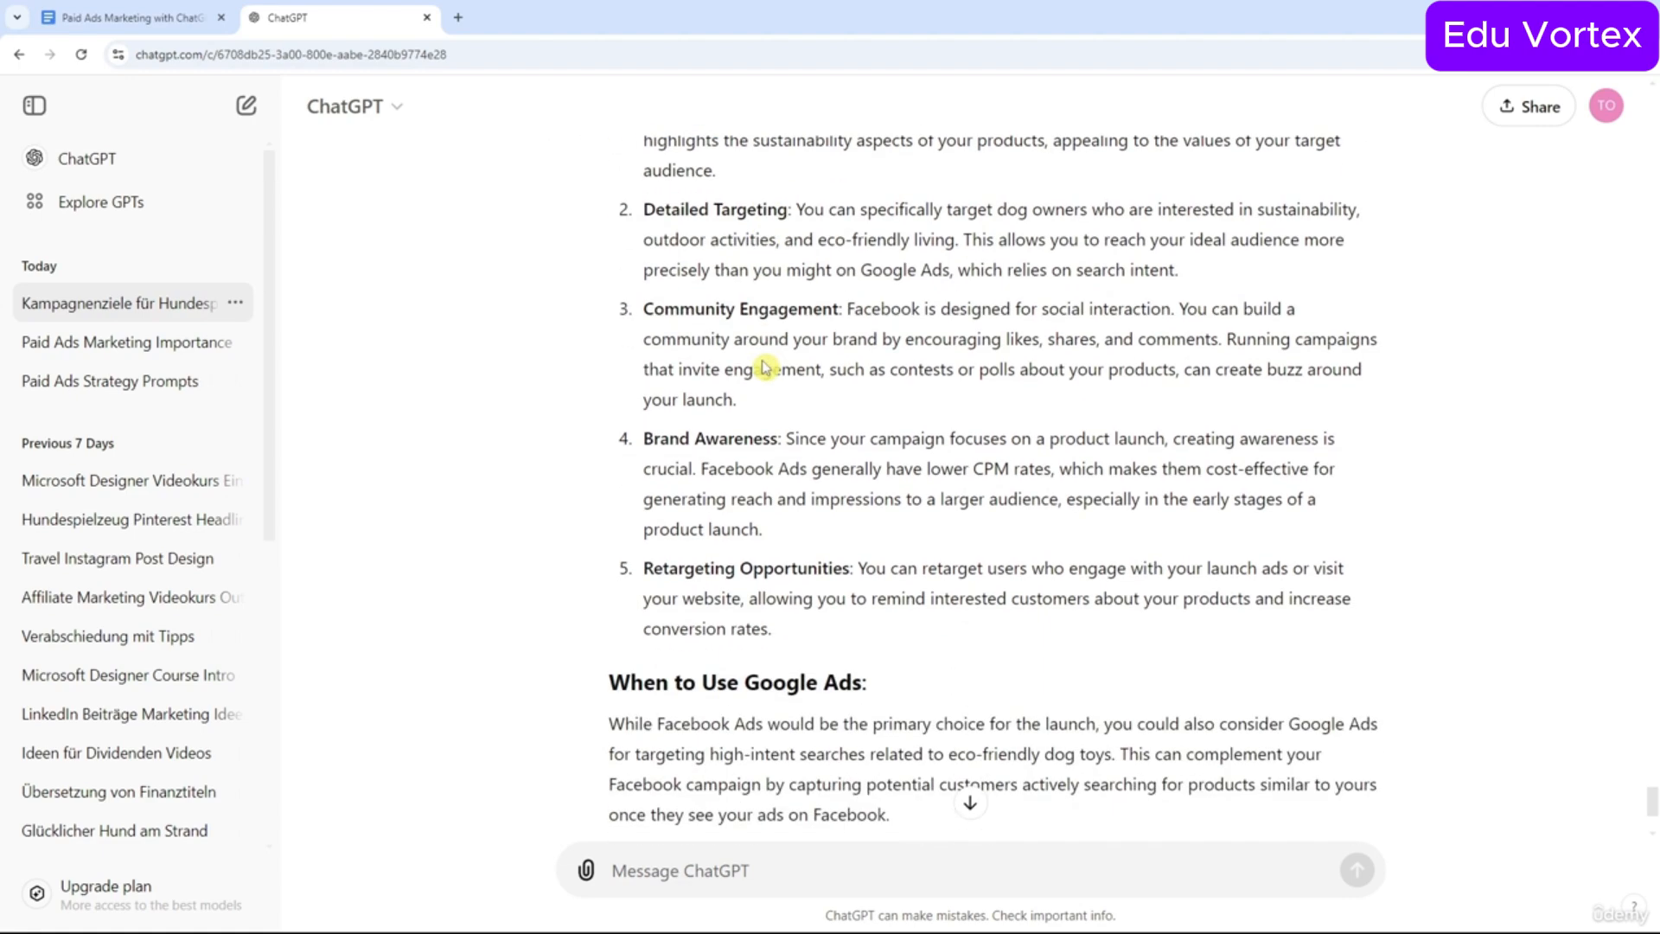
pyautogui.scroll(2, 767, 368)
pyautogui.scroll(-1, 766, 370)
pyautogui.scroll(3, 763, 371)
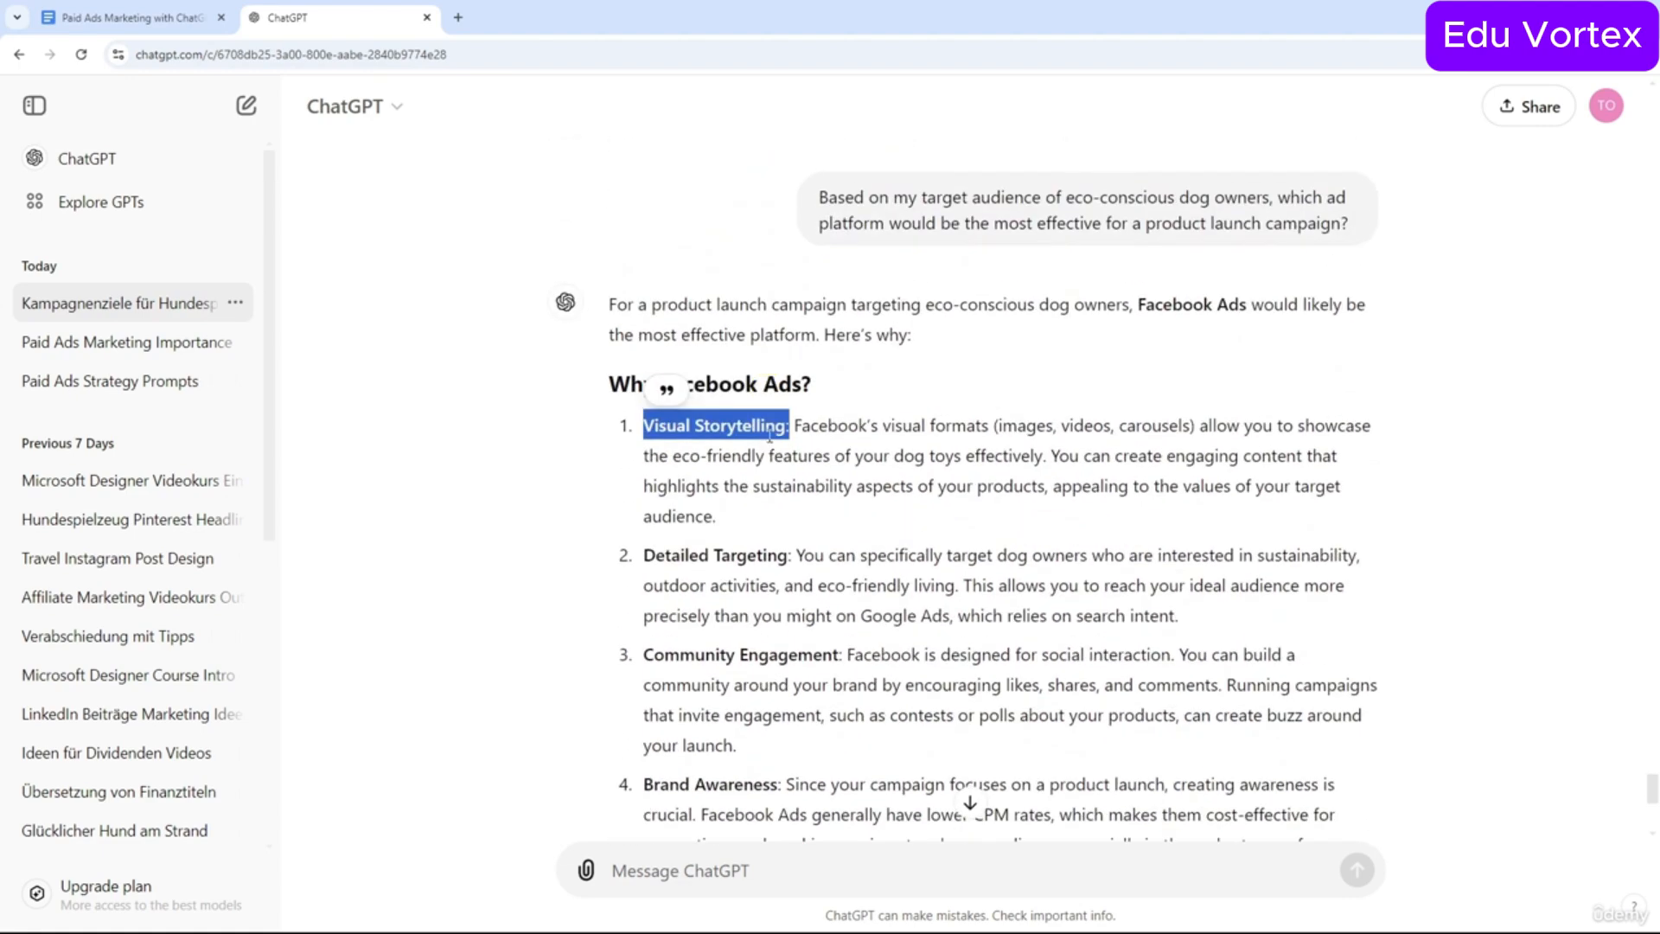
pyautogui.scroll(-6, 770, 435)
pyautogui.scroll(-1, 762, 424)
pyautogui.scroll(6, 761, 389)
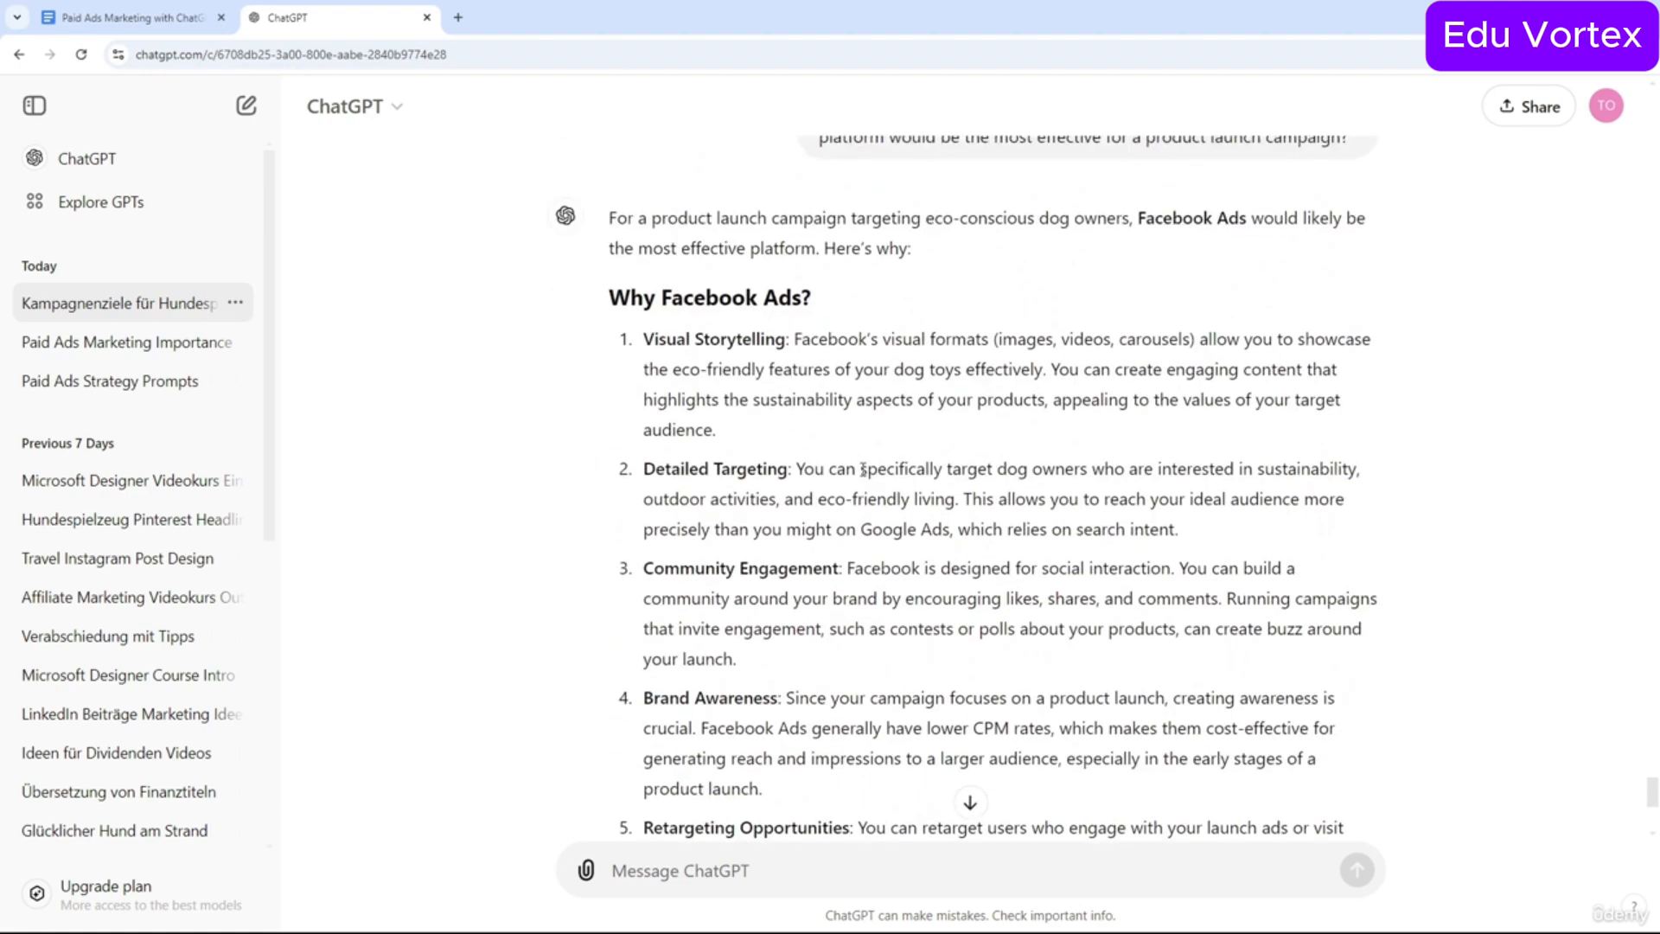
# Read the When to Use Google Ads section and the Conclusion of the platform recommendation for the product launch.
pyautogui.scroll(-4, 758, 346)
pyautogui.scroll(-2, 758, 346)
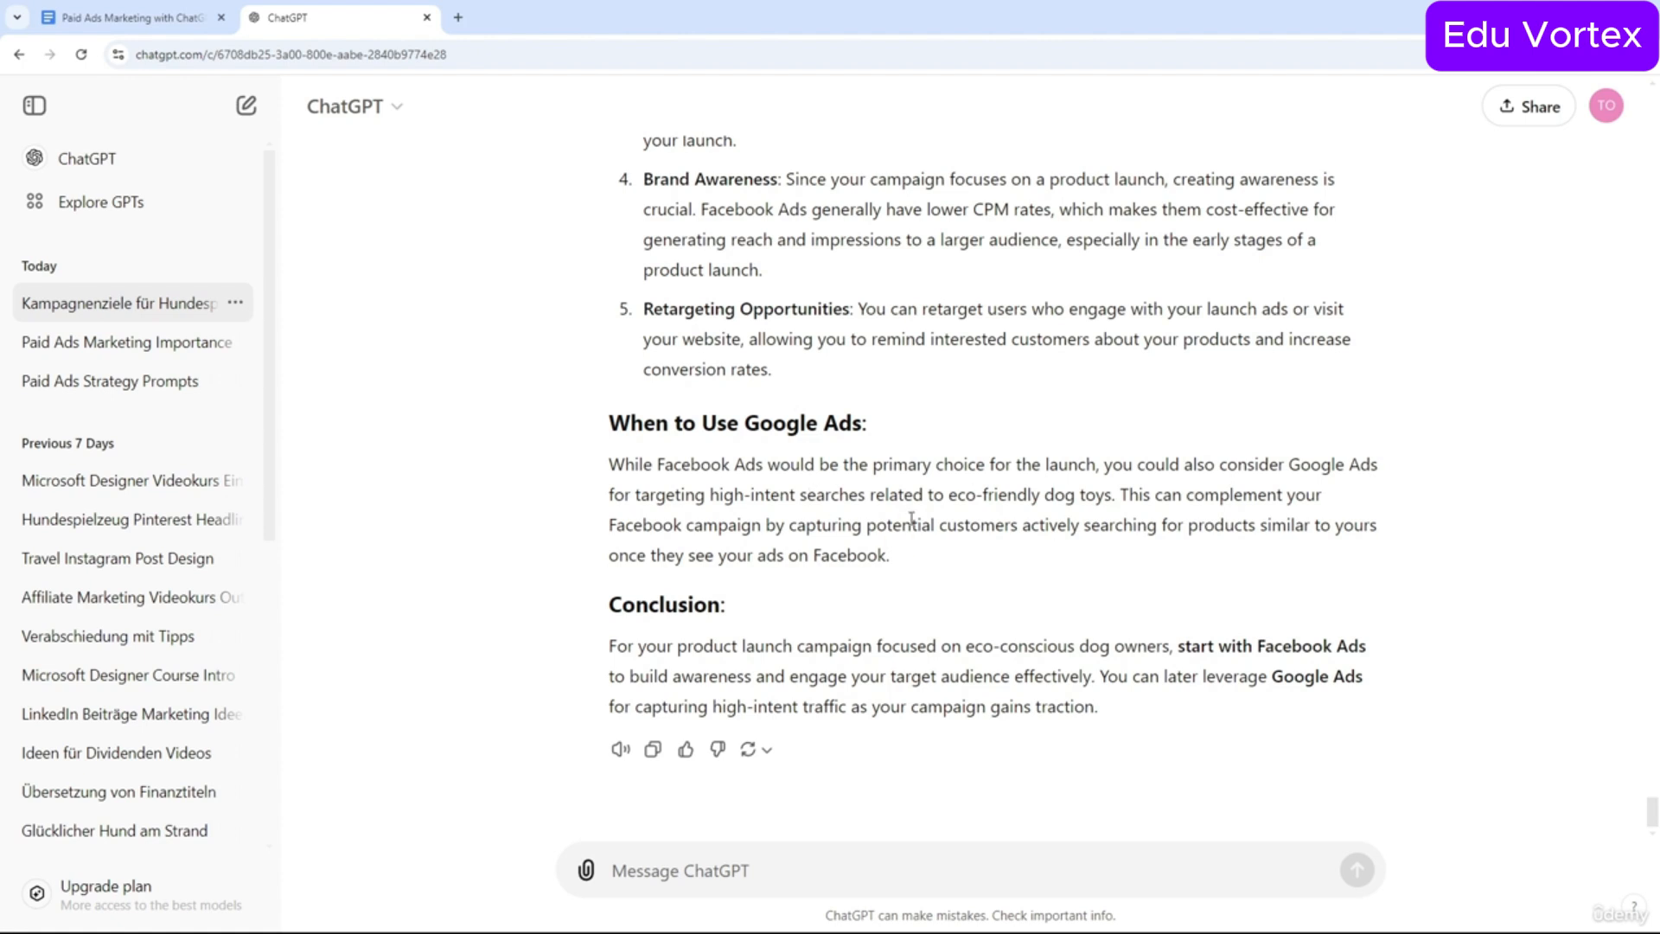
pyautogui.moveTo(909, 562); pyautogui.dragTo(690, 526)
pyautogui.click(690, 526)
pyautogui.moveTo(658, 465); pyautogui.dragTo(768, 466)
pyautogui.click(731, 515)
pyautogui.moveTo(1183, 646); pyautogui.dragTo(754, 677)
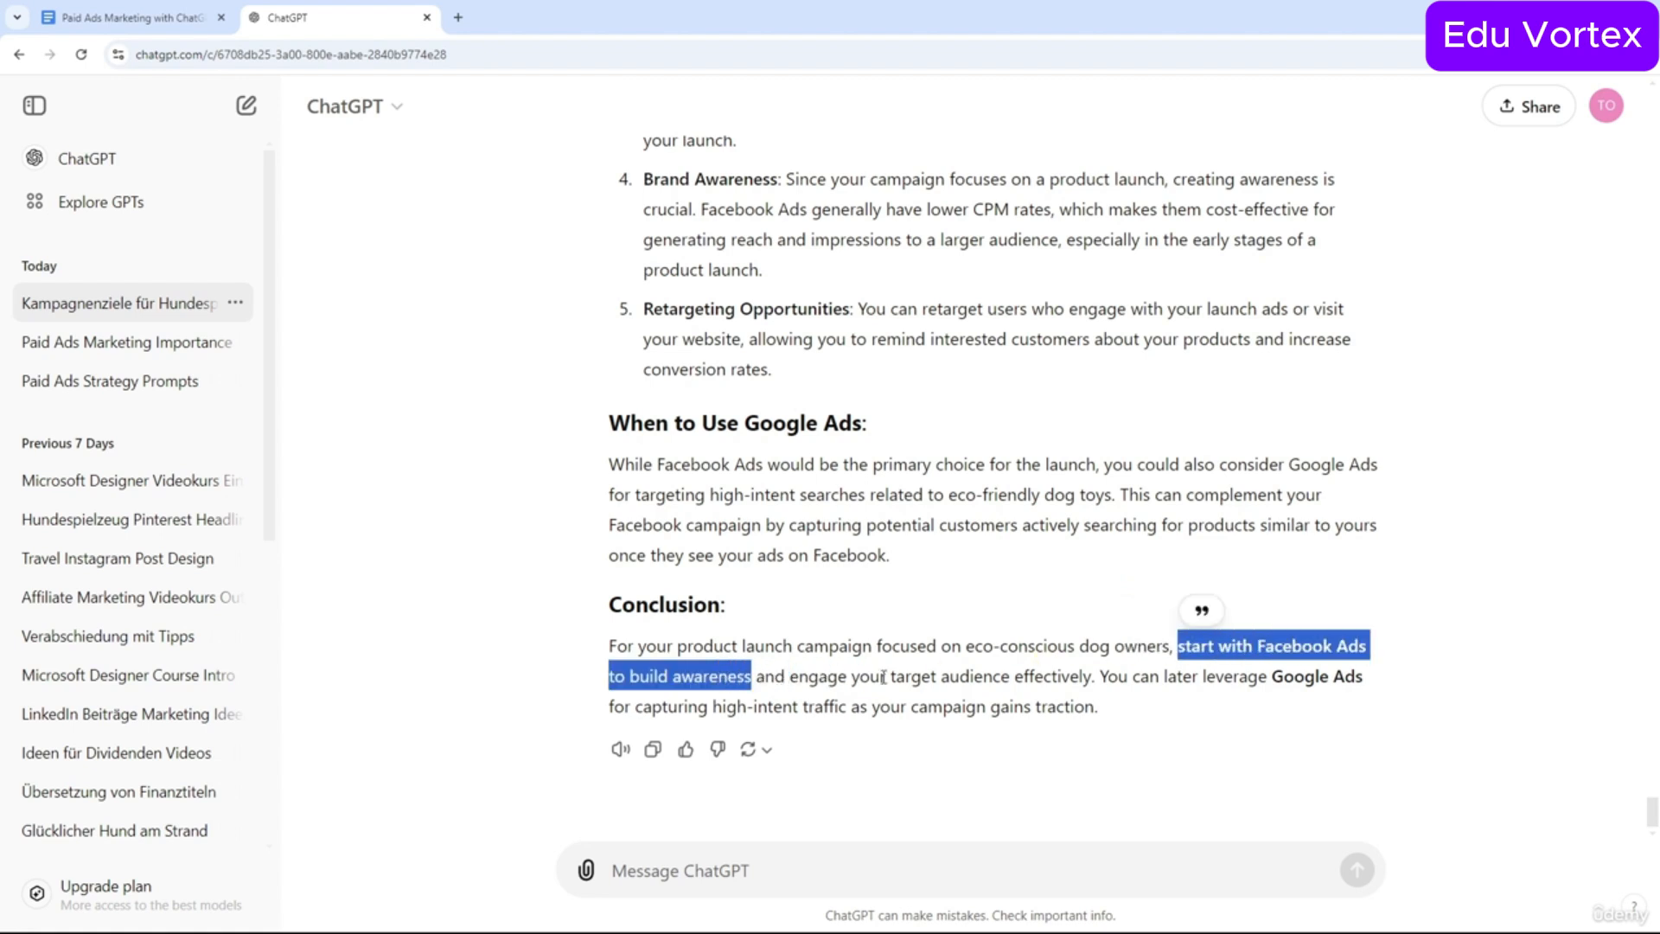
pyautogui.click(928, 670)
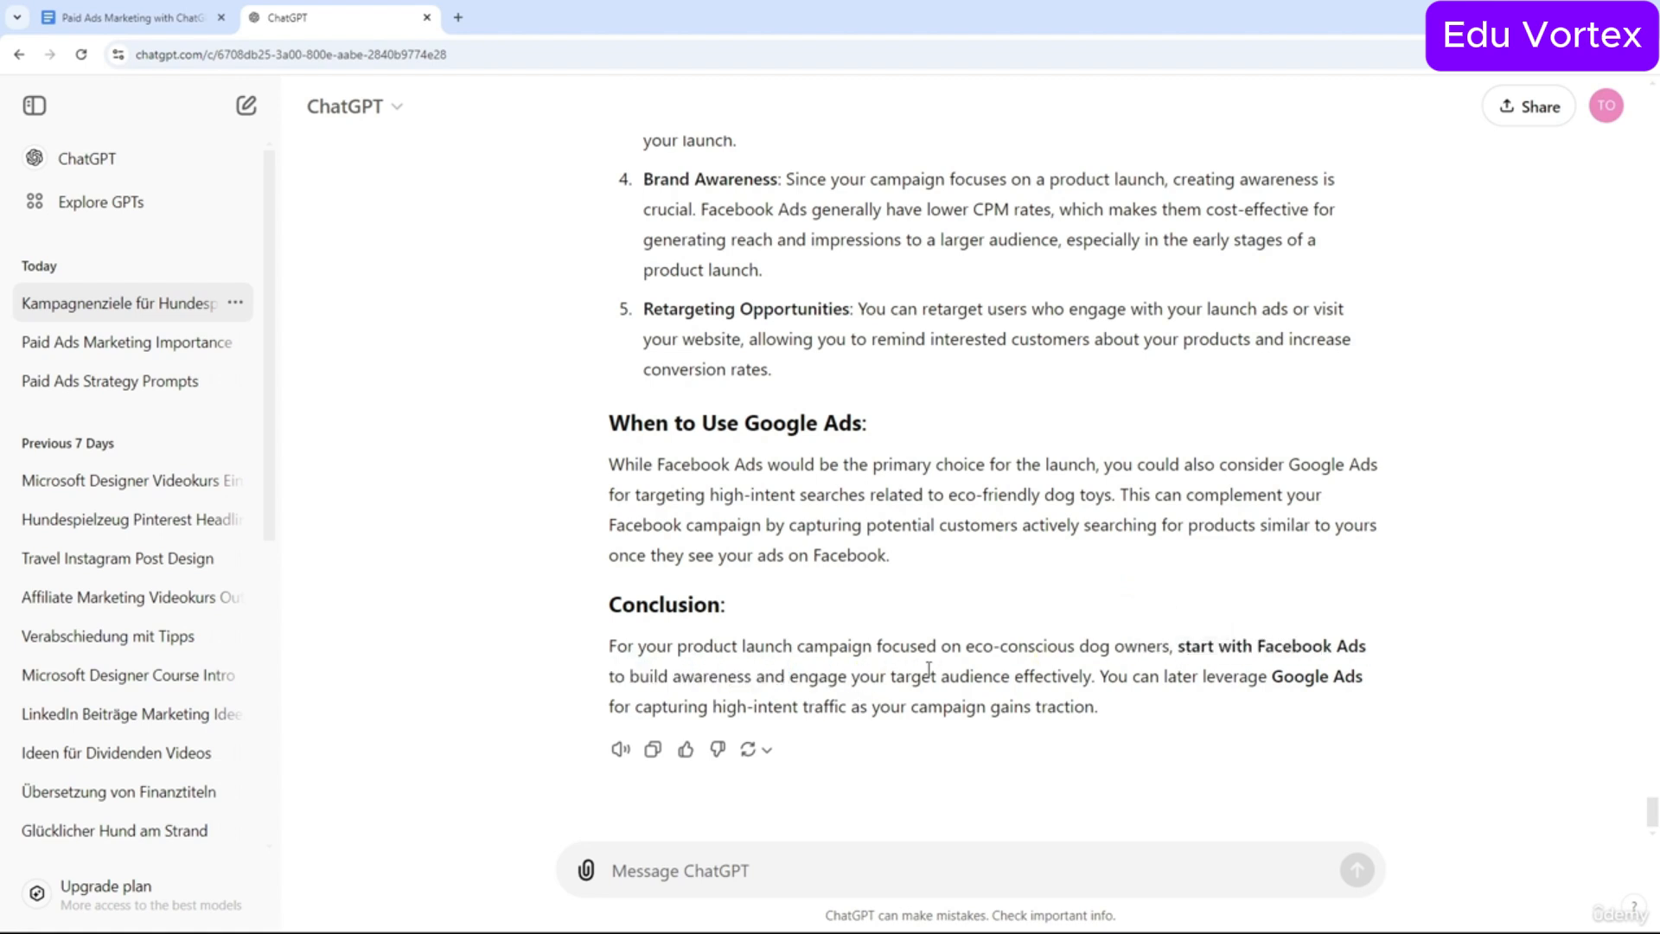
pyautogui.moveTo(1101, 676); pyautogui.dragTo(1121, 703)
pyautogui.click(1121, 702)
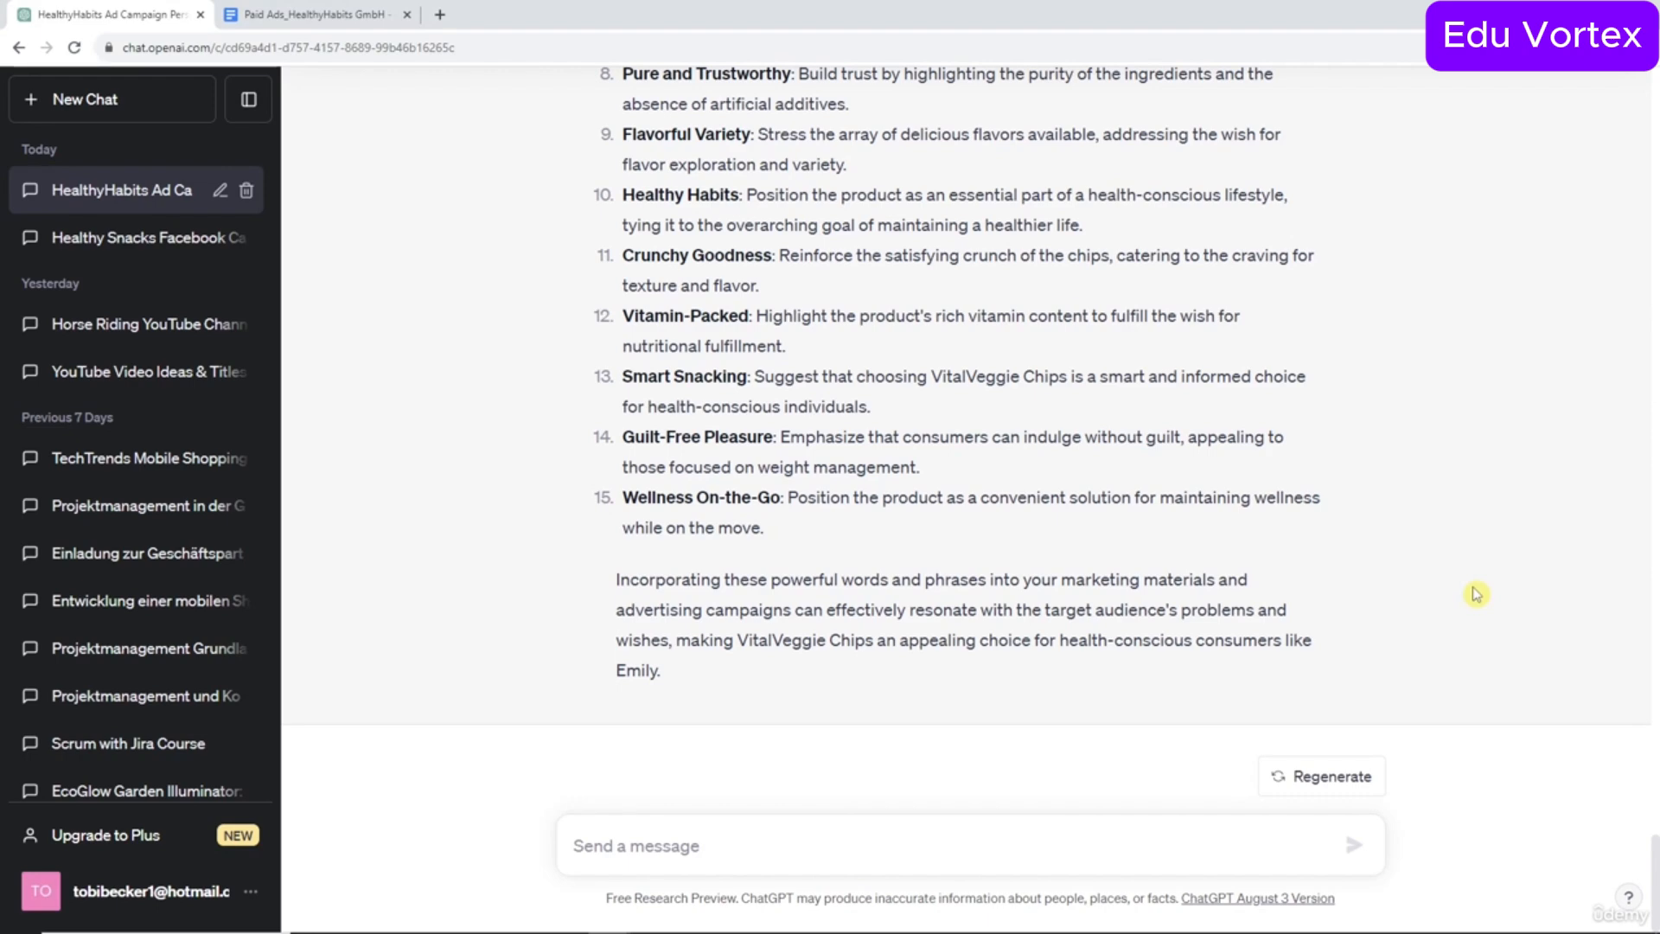
# Copy the prompt requesting 5 powerful headlines for each problem/wish from the Paid Ads_HealthyHabits GmbH document into the HealthyHabits chat's message.
pyautogui.click(315, 14)
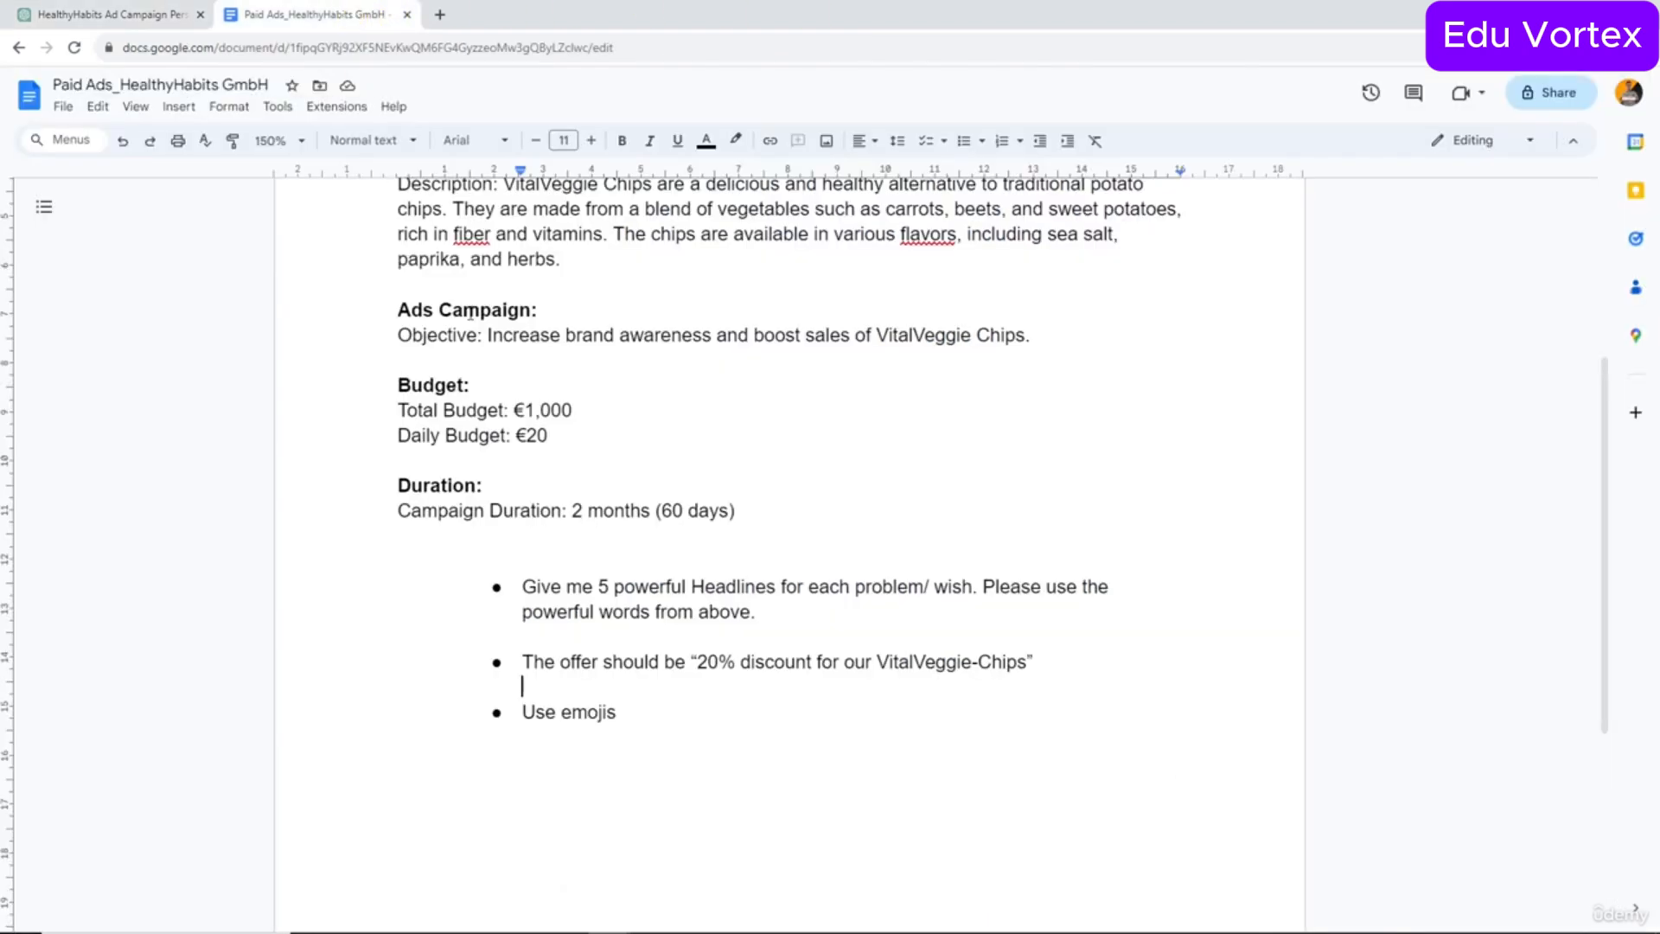
pyautogui.moveTo(522, 587); pyautogui.dragTo(780, 620)
pyautogui.hotkey('ctrl', 'c')
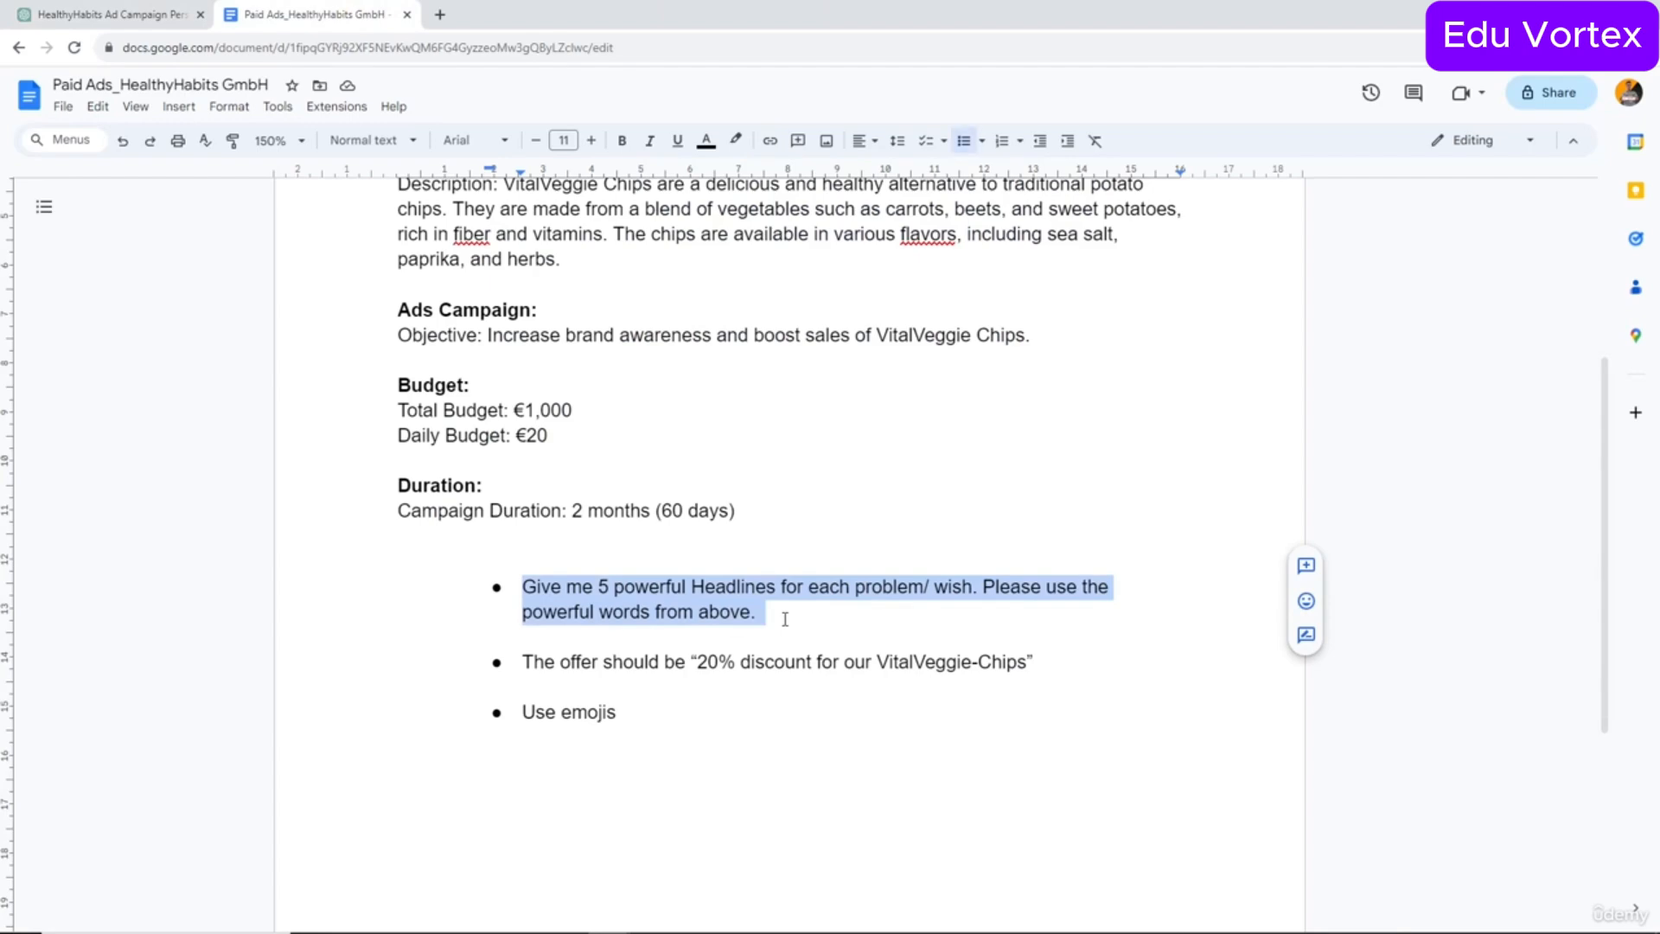
pyautogui.click(97, 14)
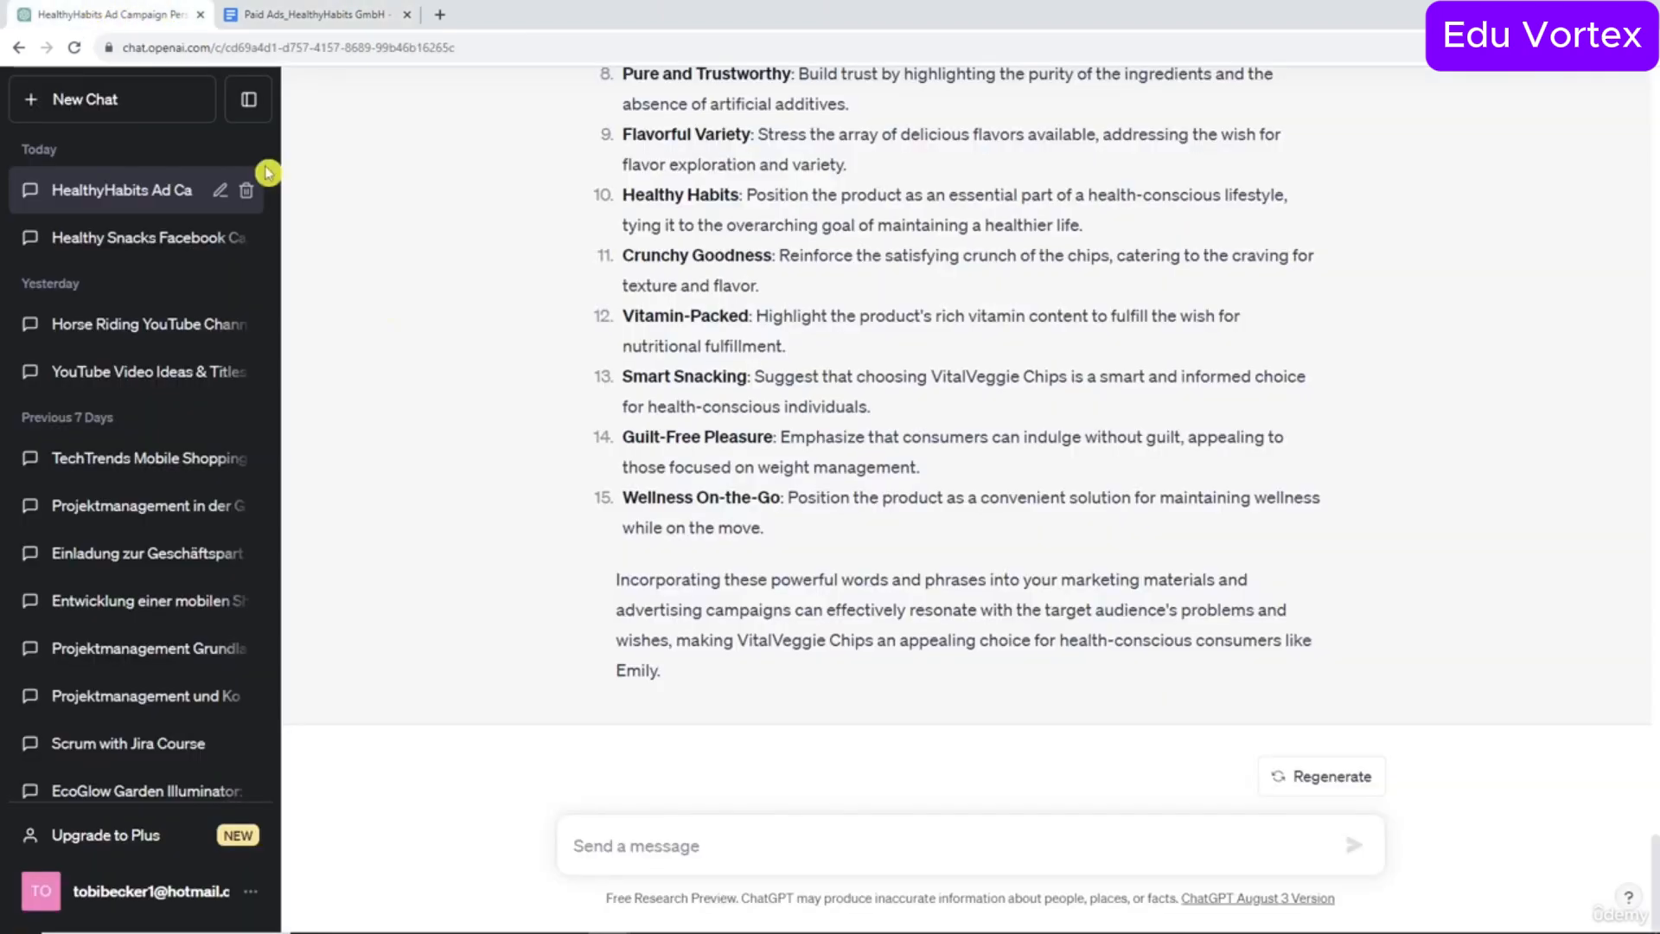
pyautogui.scroll(3, 683, 417)
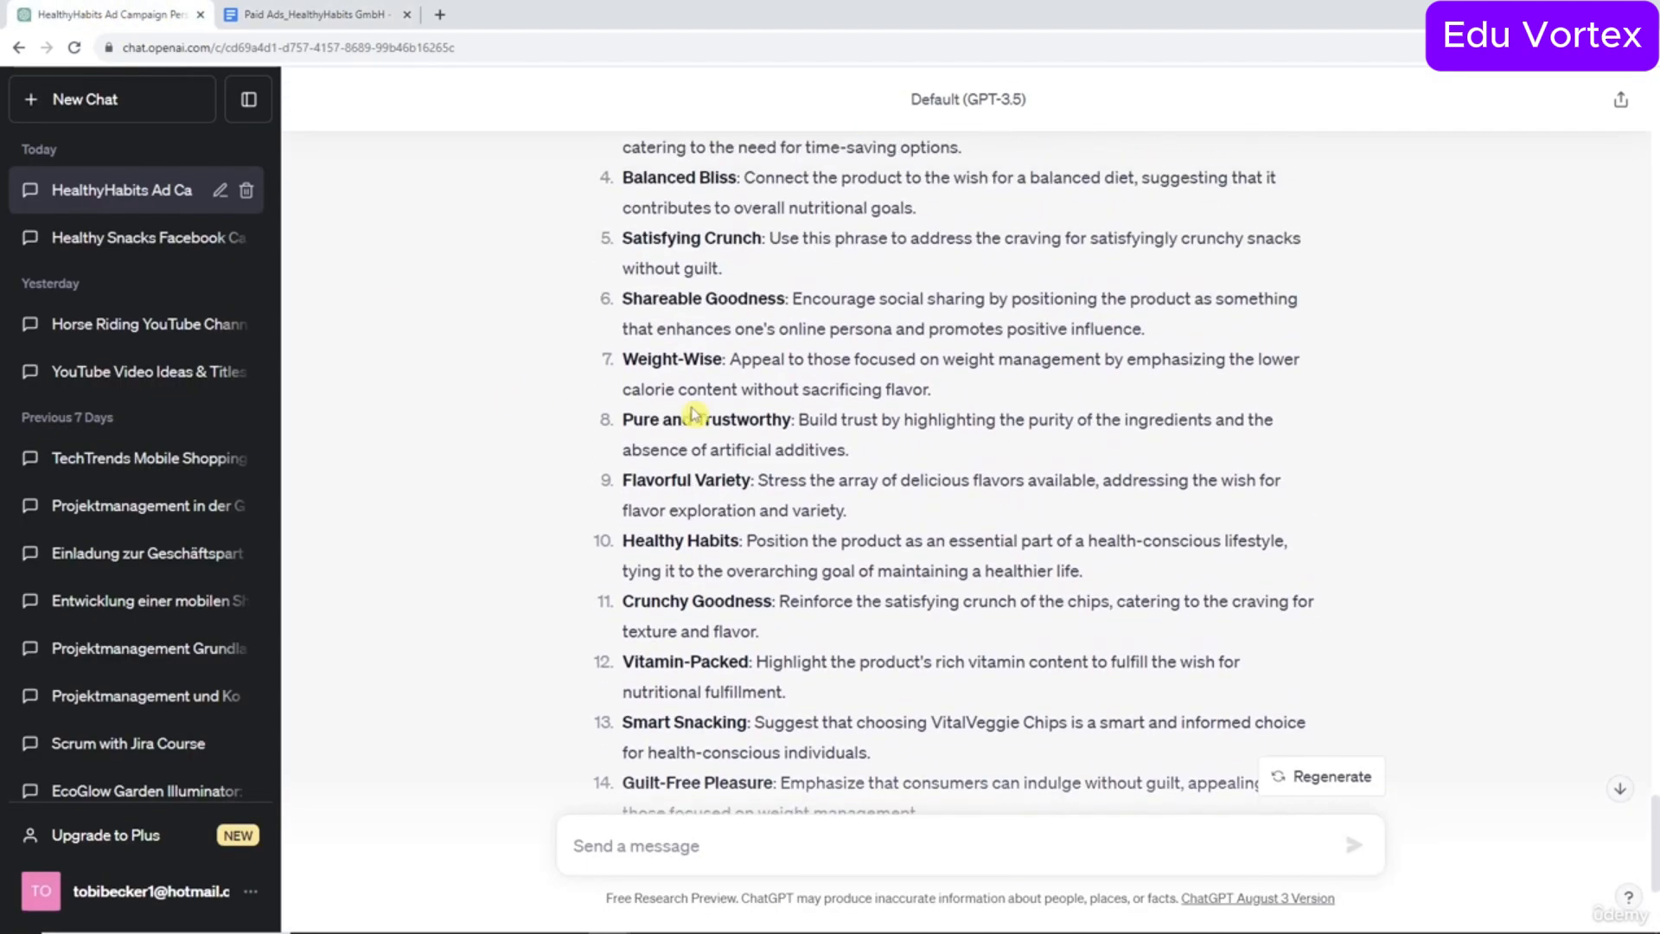
pyautogui.scroll(-3, 695, 415)
pyautogui.click(761, 826)
pyautogui.hotkey('ctrl', 'v')
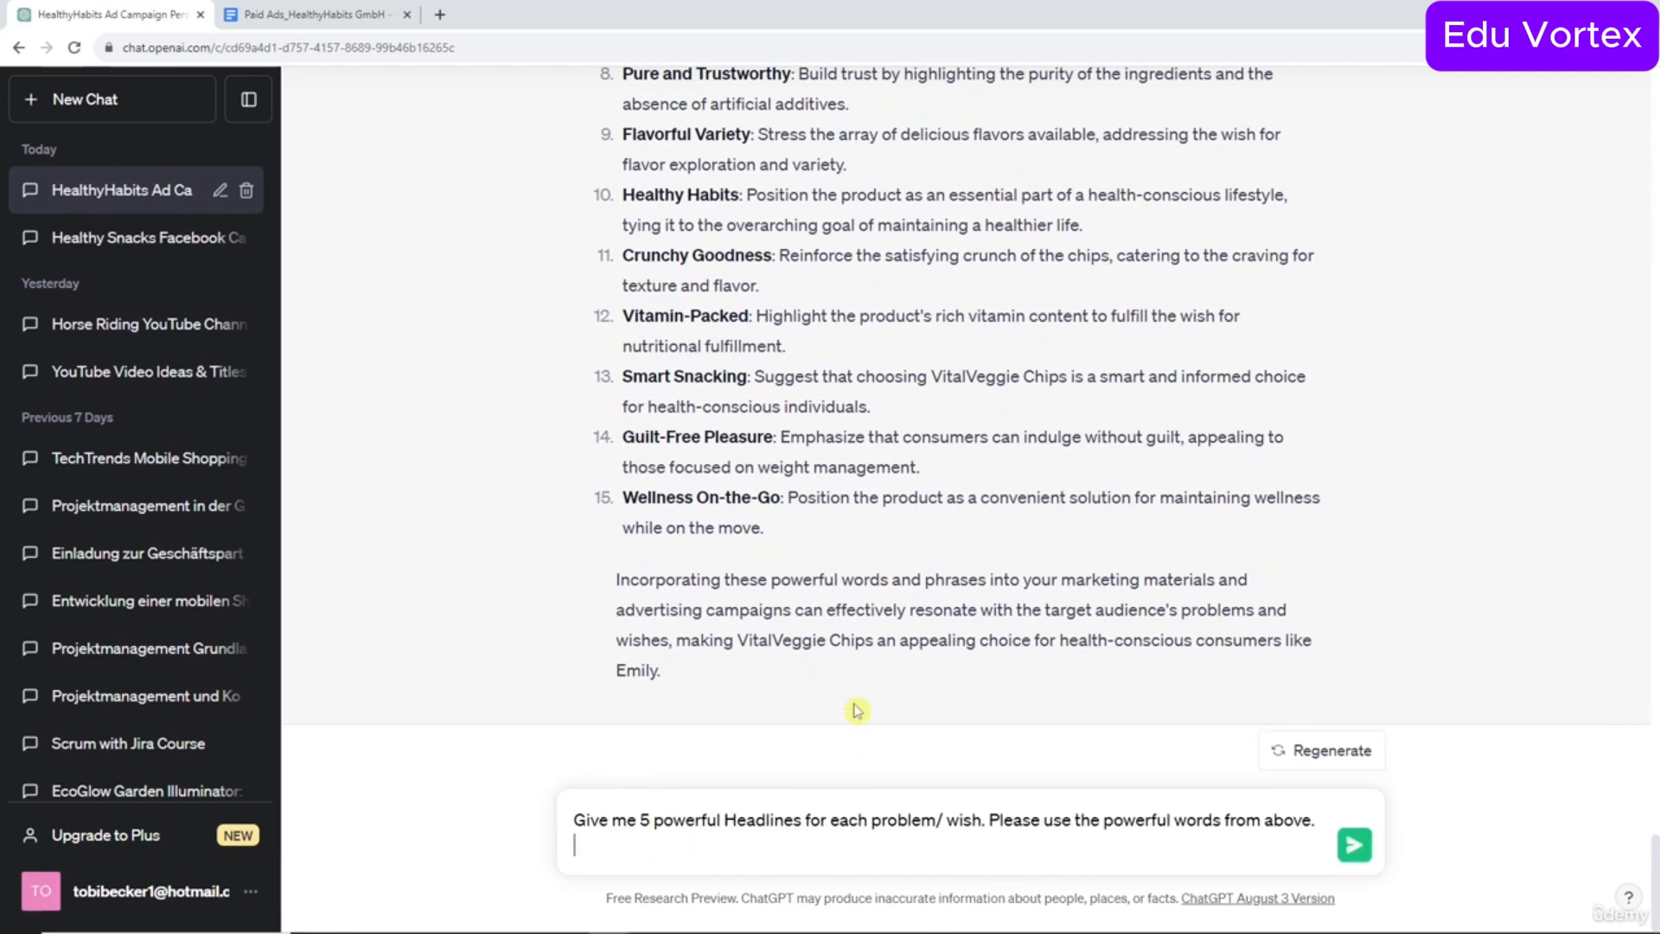
pyautogui.press('BackSpace')
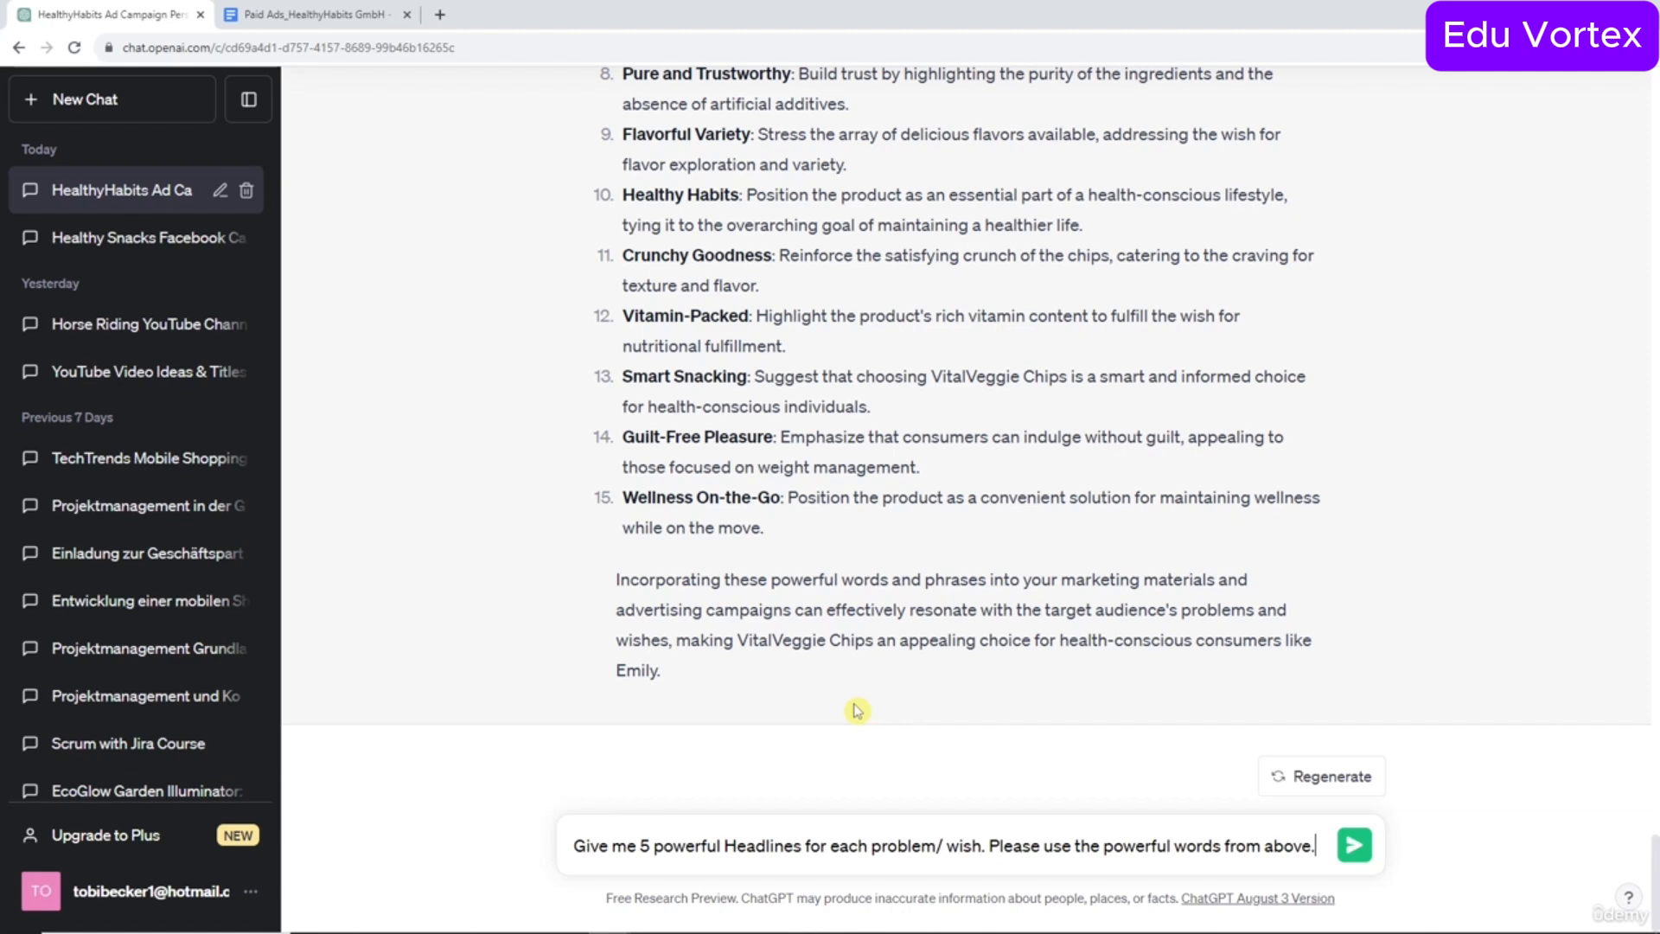
# Check the chat's earlier problems, wishes and powerful words for VitalVeggie Chips, and send the prepared headlines prompt.
pyautogui.moveTo(649, 847); pyautogui.dragTo(722, 848)
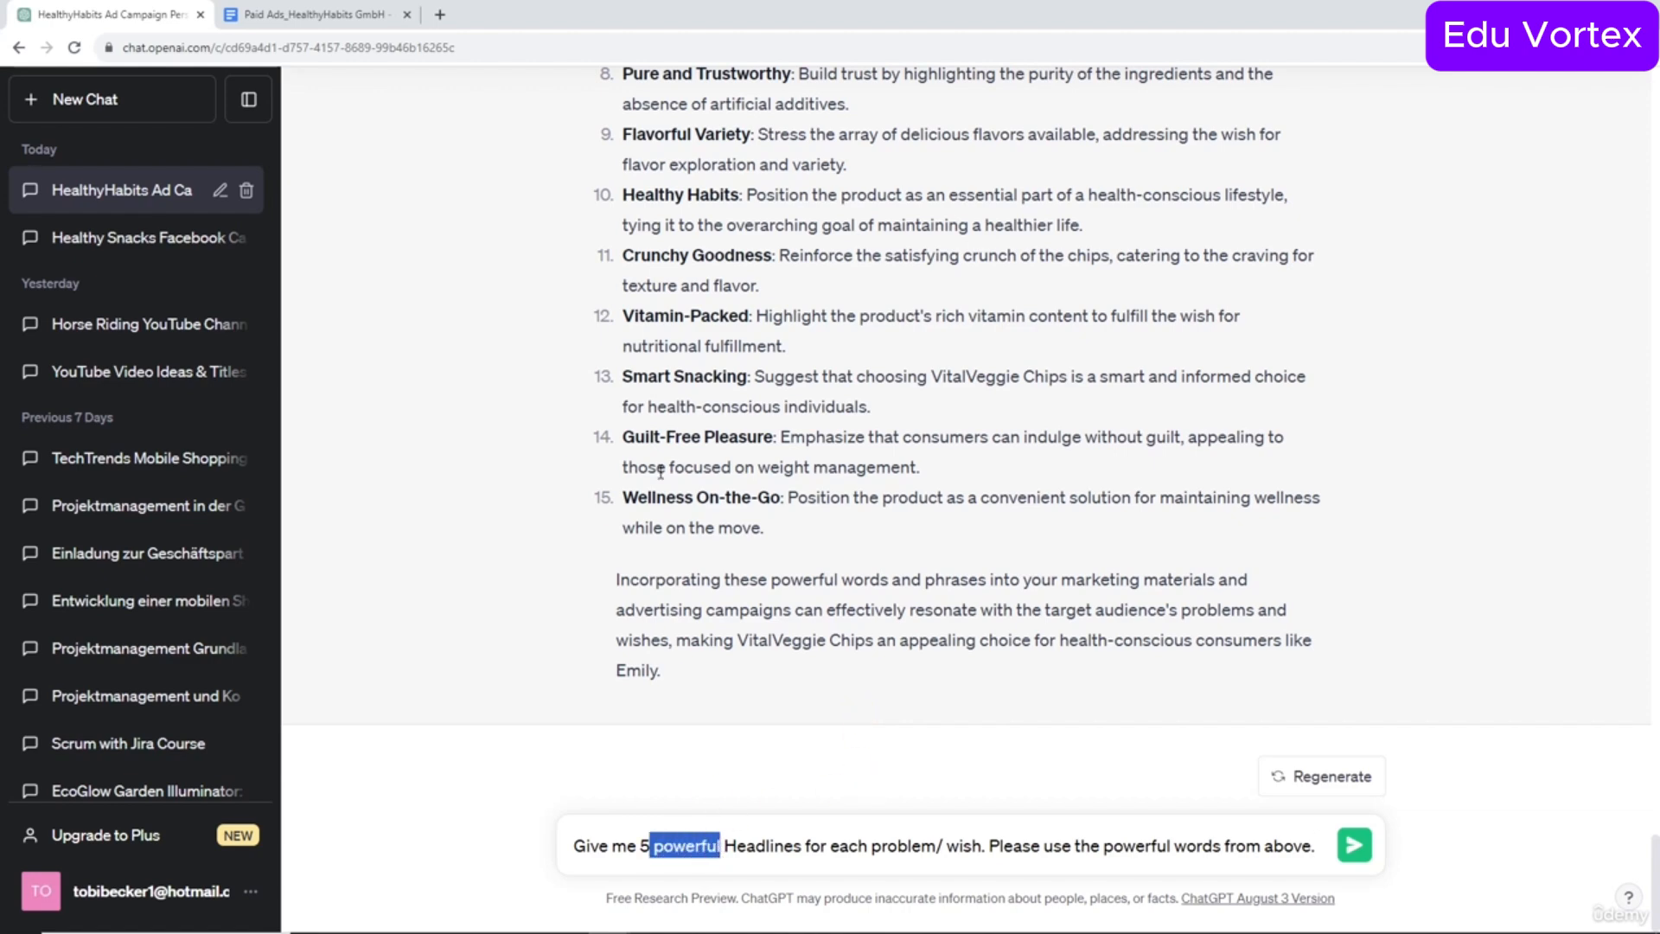
pyautogui.scroll(20, 661, 471)
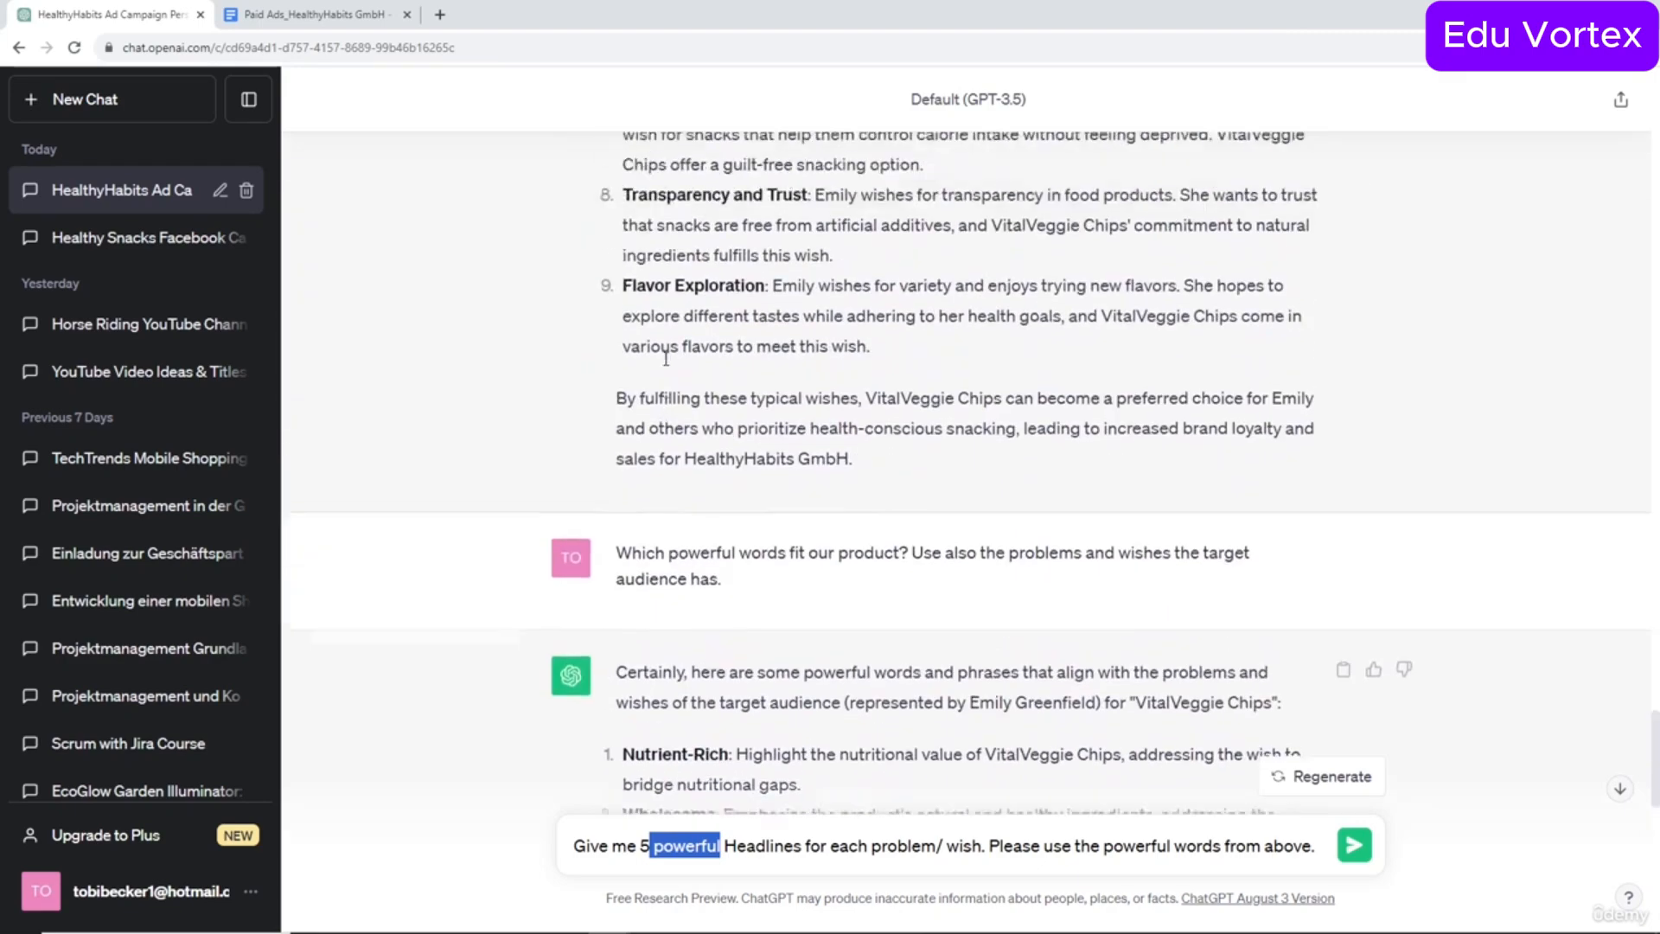
pyautogui.scroll(5, 736, 386)
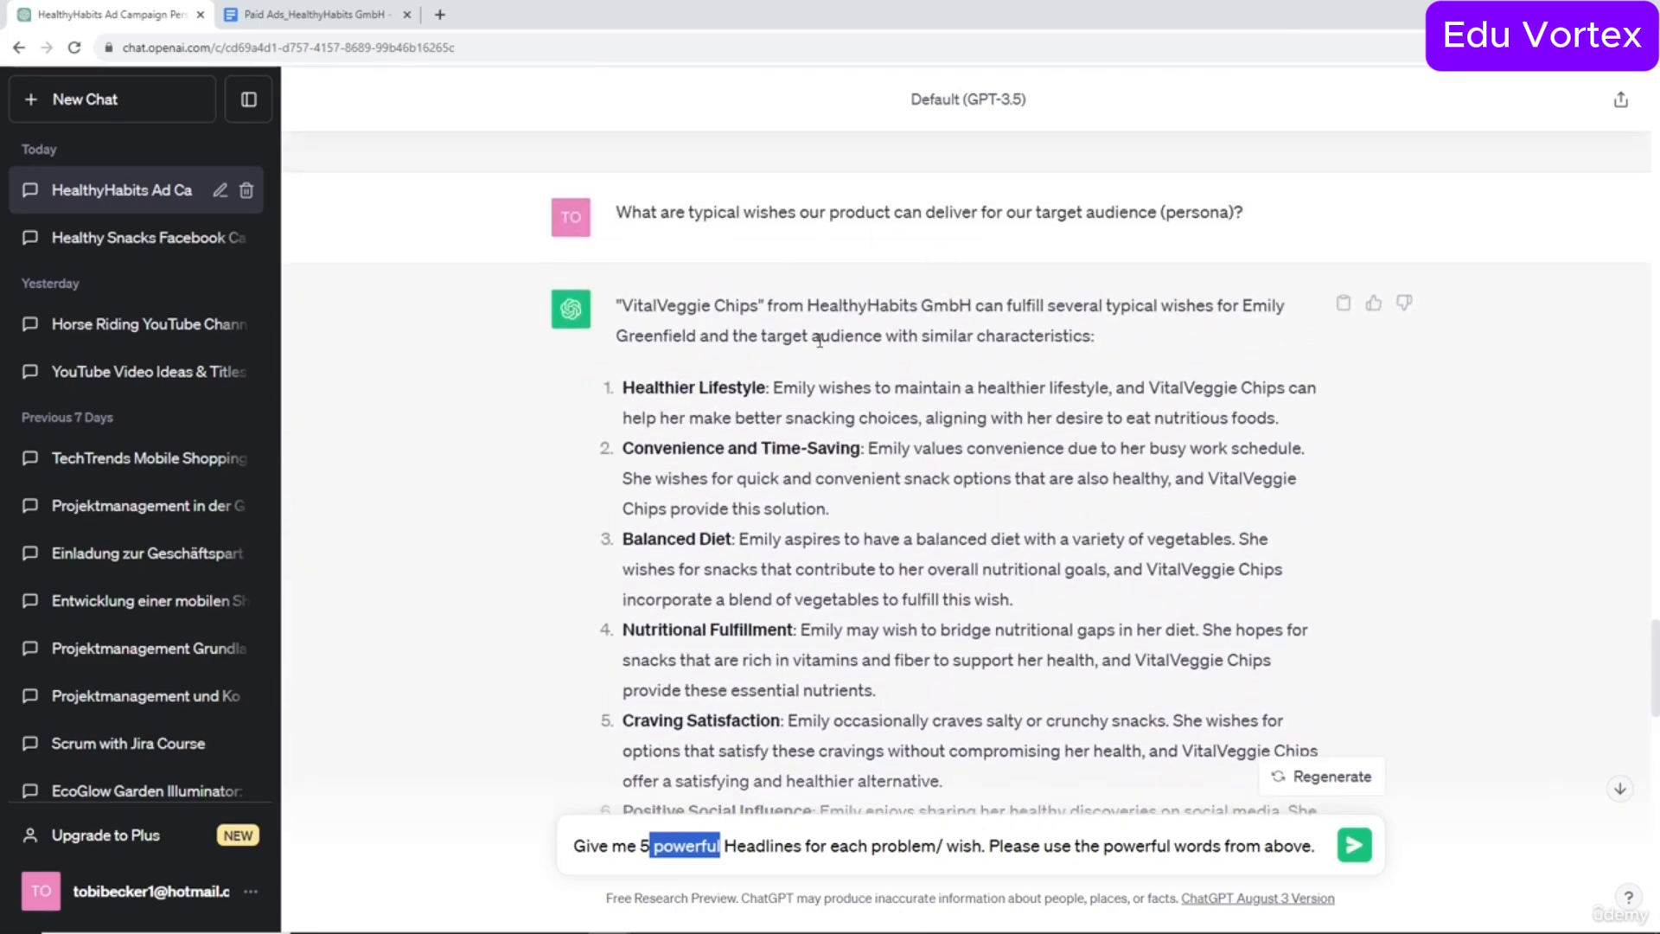
pyautogui.scroll(9, 820, 339)
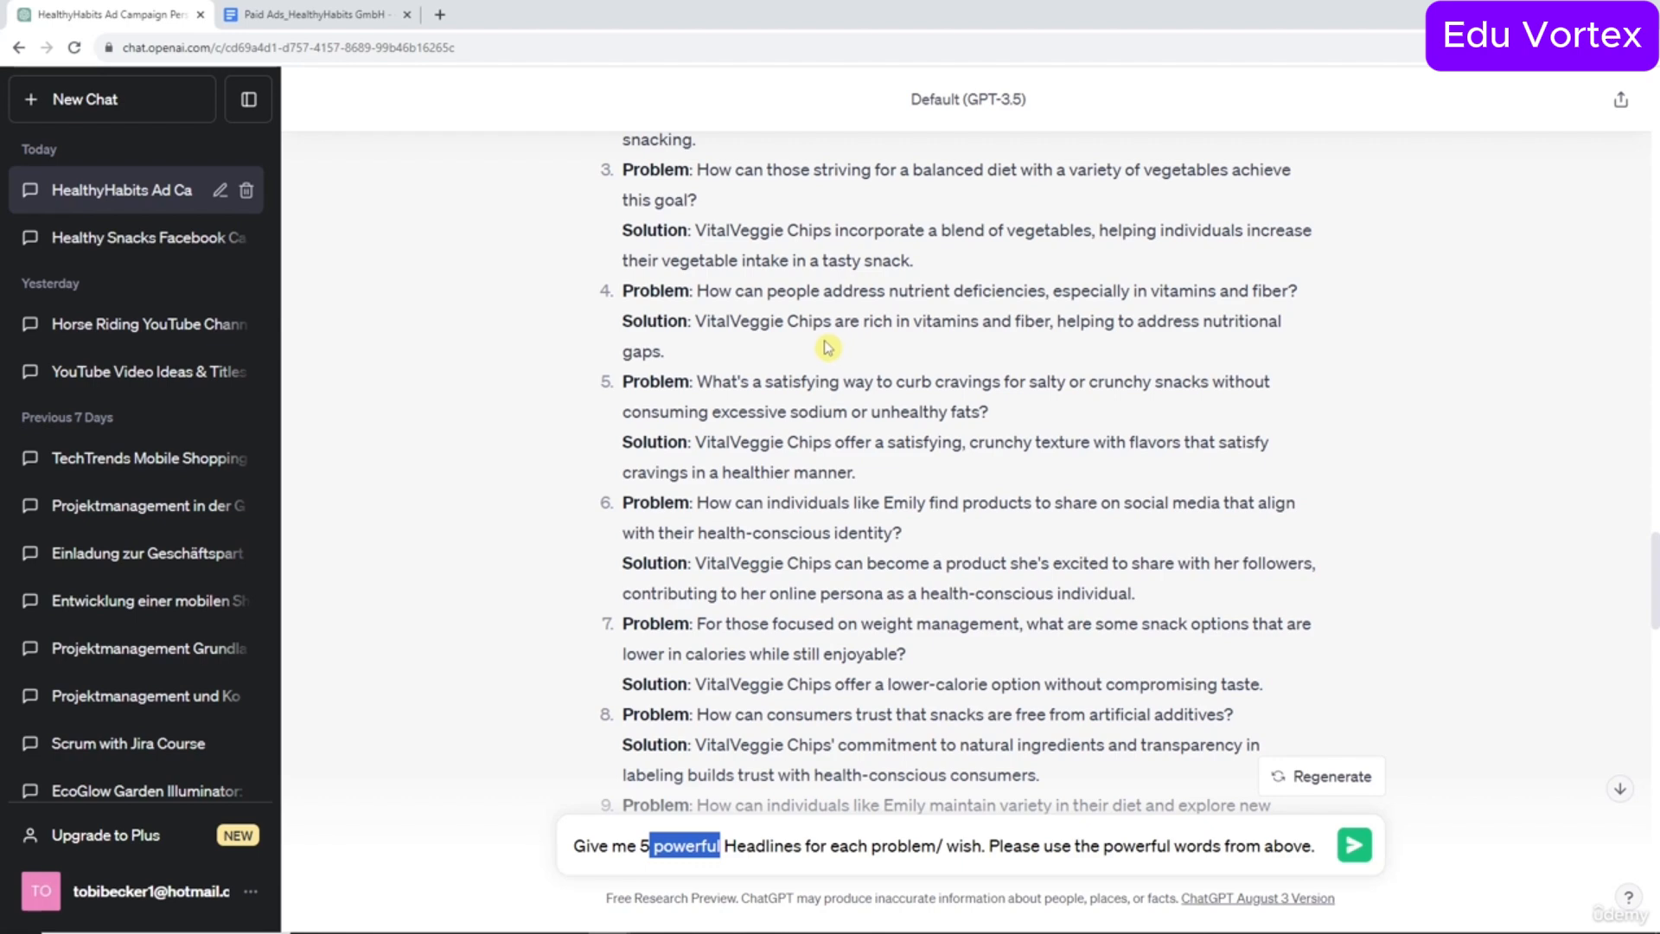
pyautogui.moveTo(986, 845); pyautogui.dragTo(1178, 845)
pyautogui.click(1178, 846)
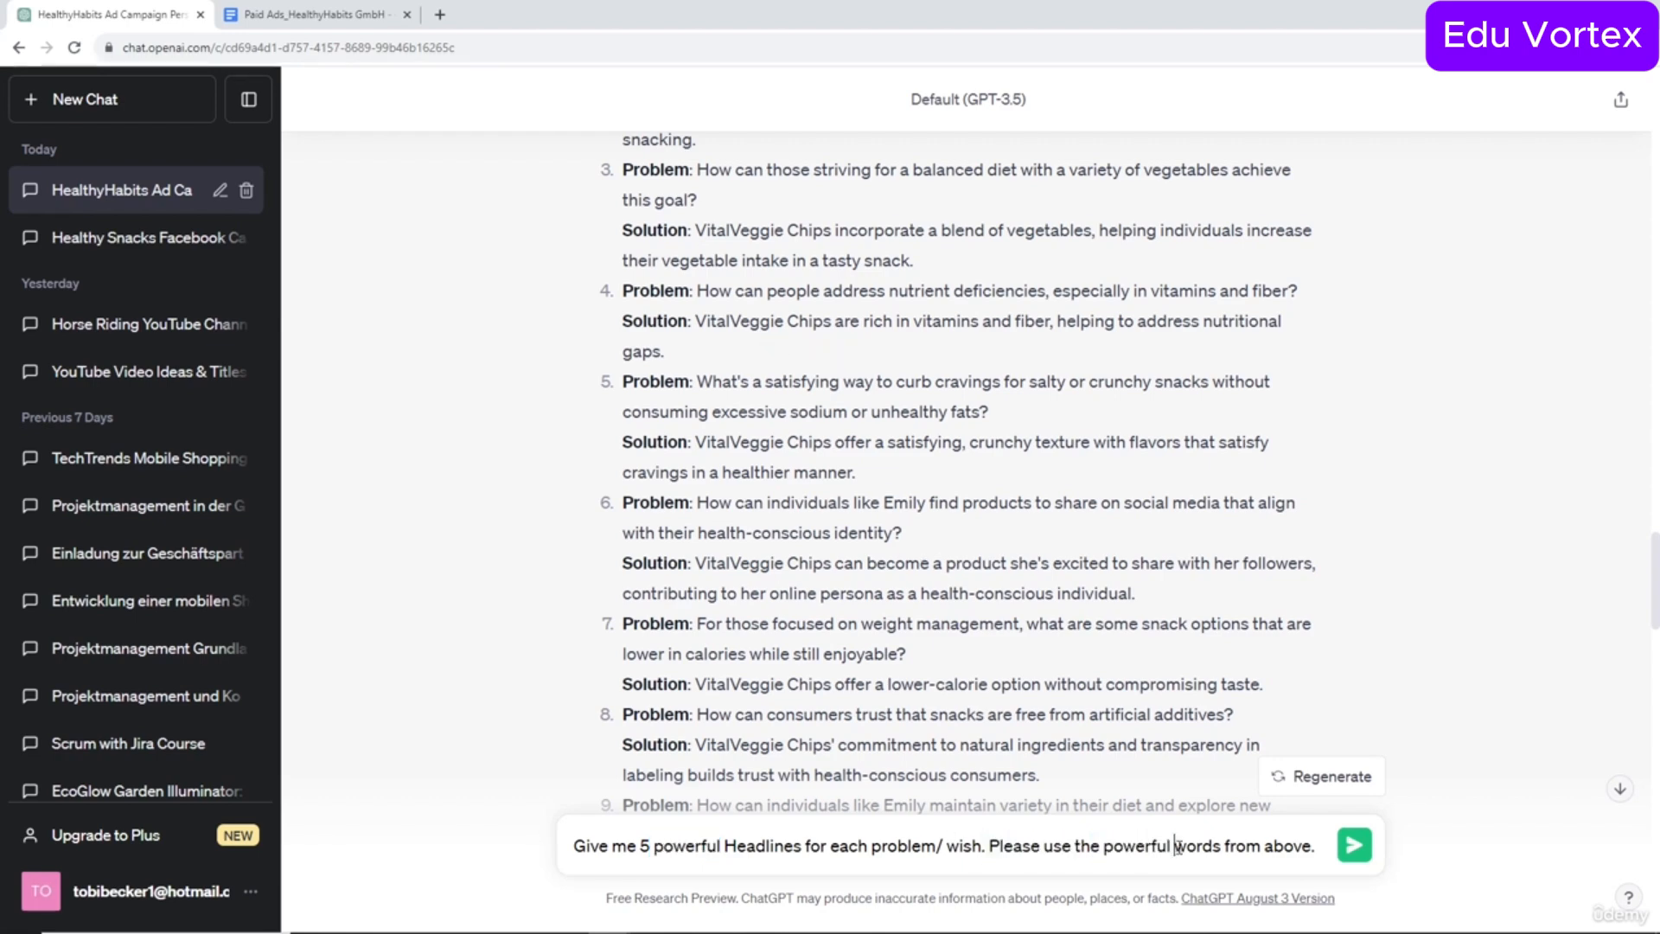
pyautogui.scroll(15, 933, 615)
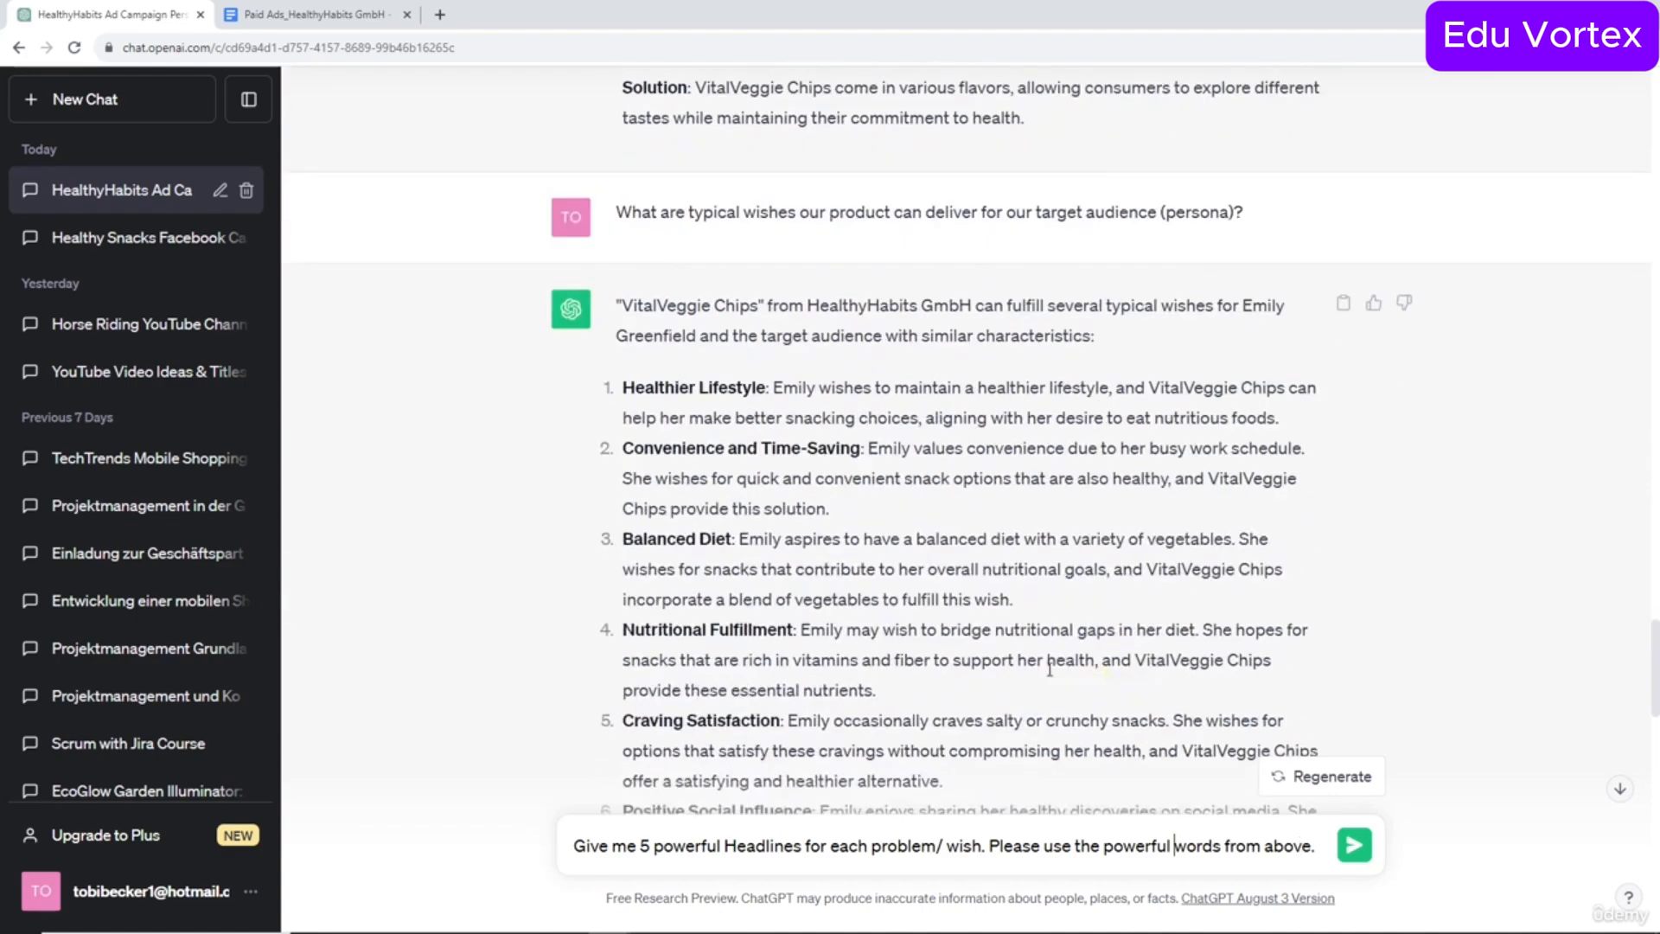
pyautogui.scroll(-8, 824, 473)
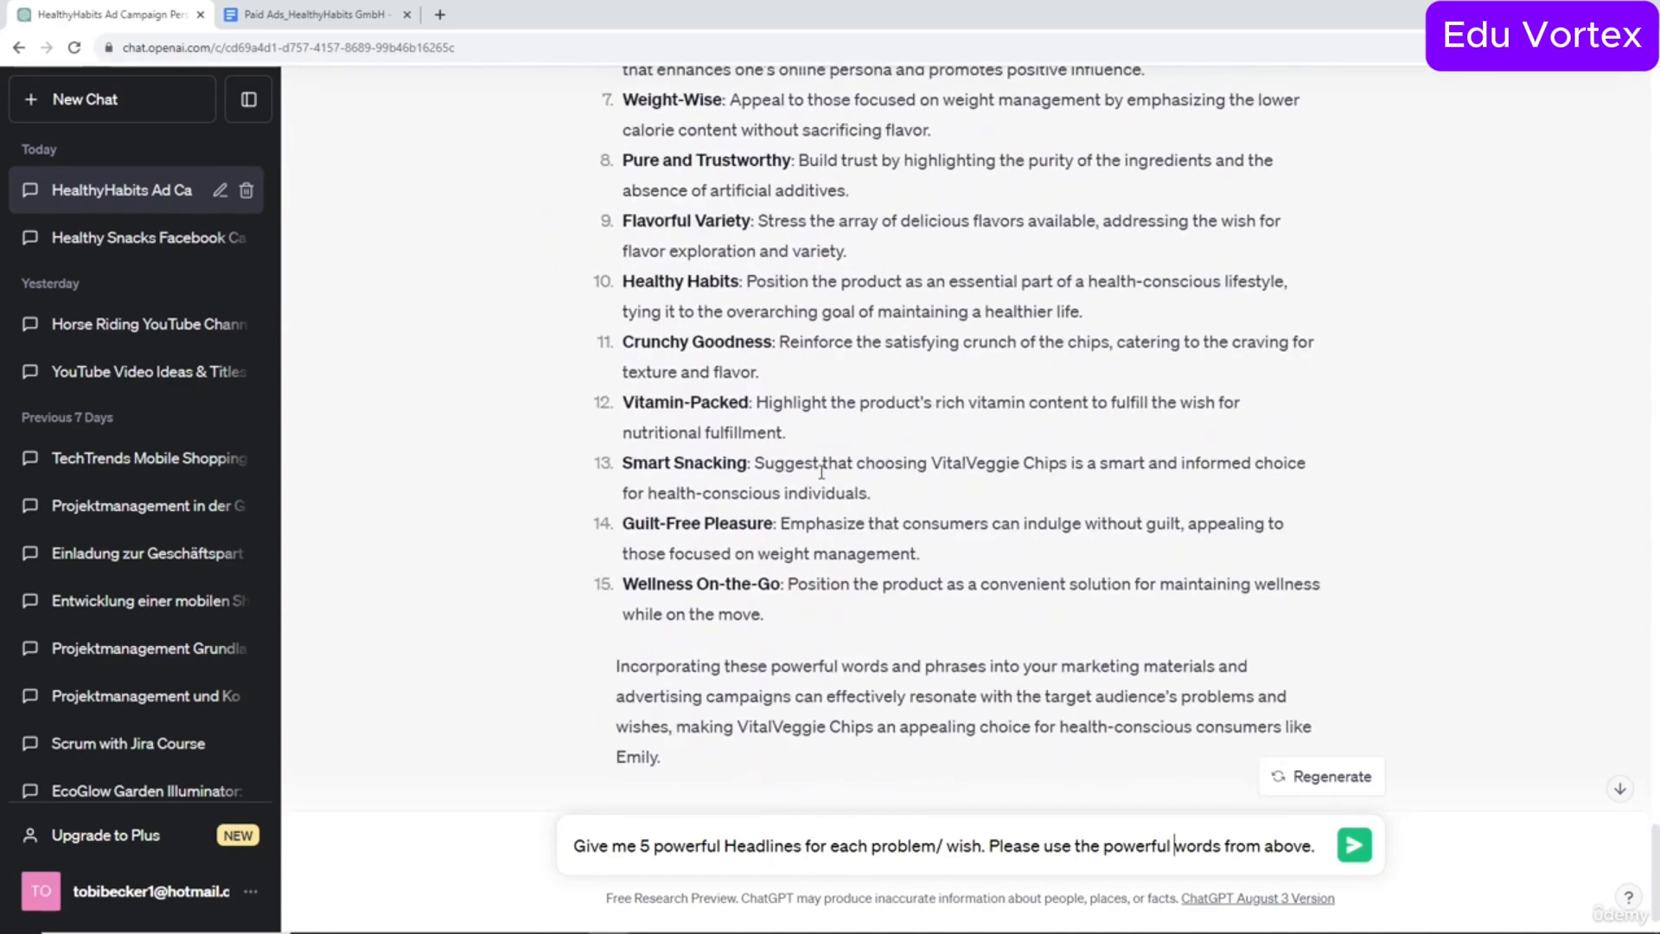
pyautogui.click(1354, 845)
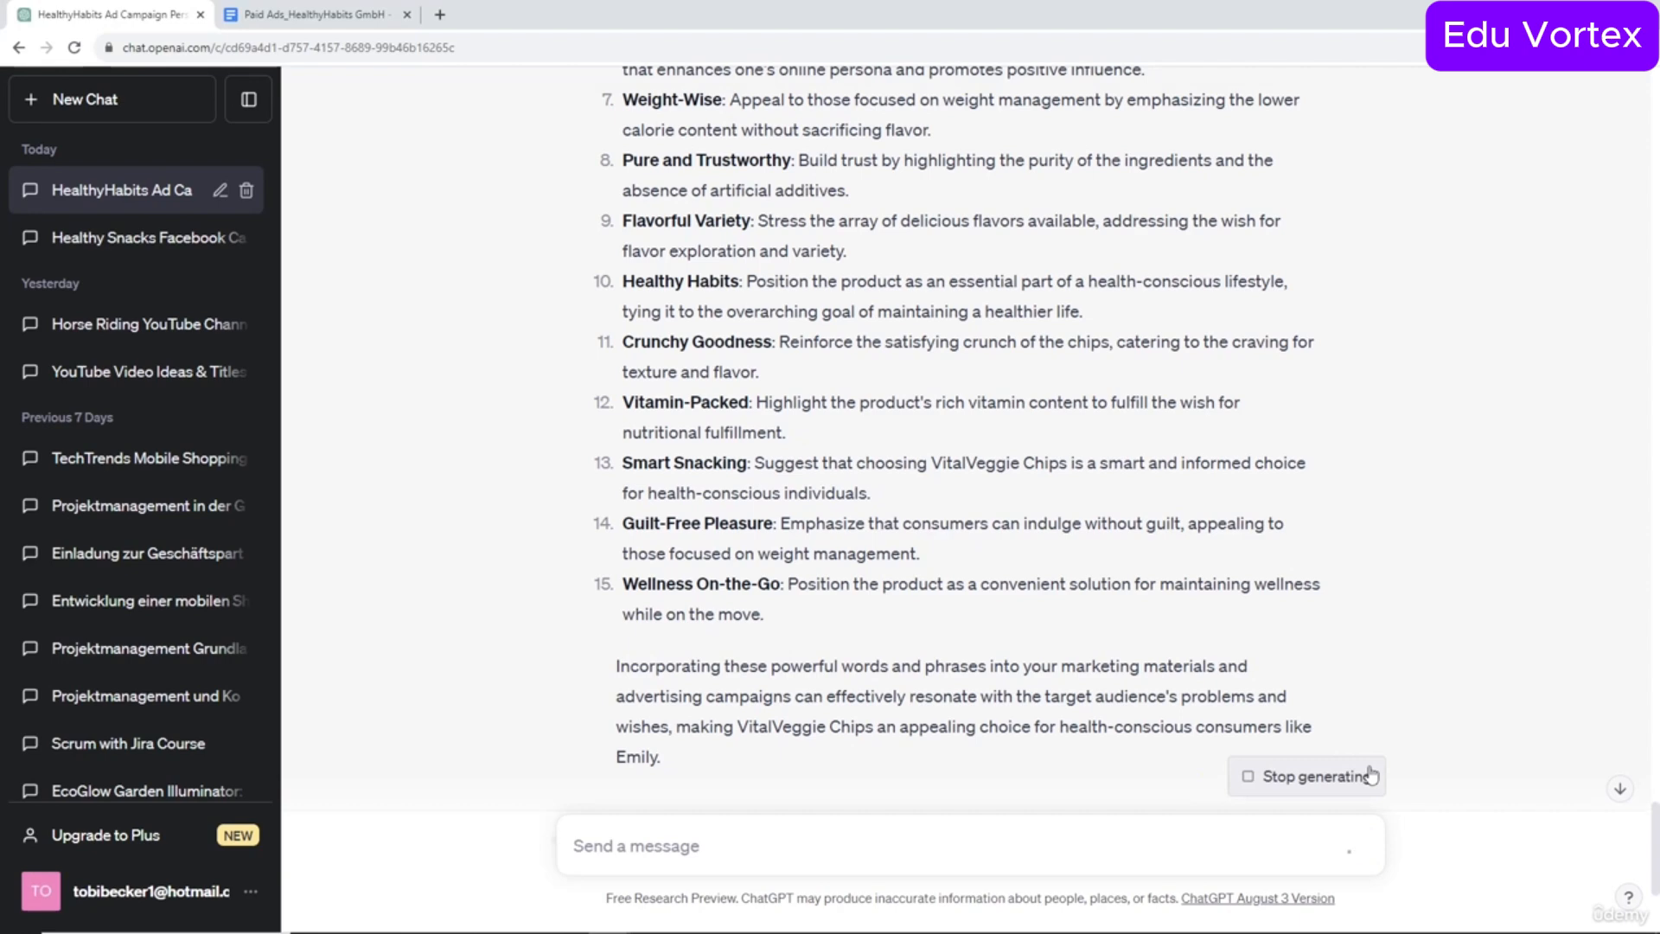
# Examine the VitalVeggie Chips headlines generated for each problem, from Healthier Lifestyle through Balanced Diet to Craving Satisfaction.
pyautogui.click(1620, 789)
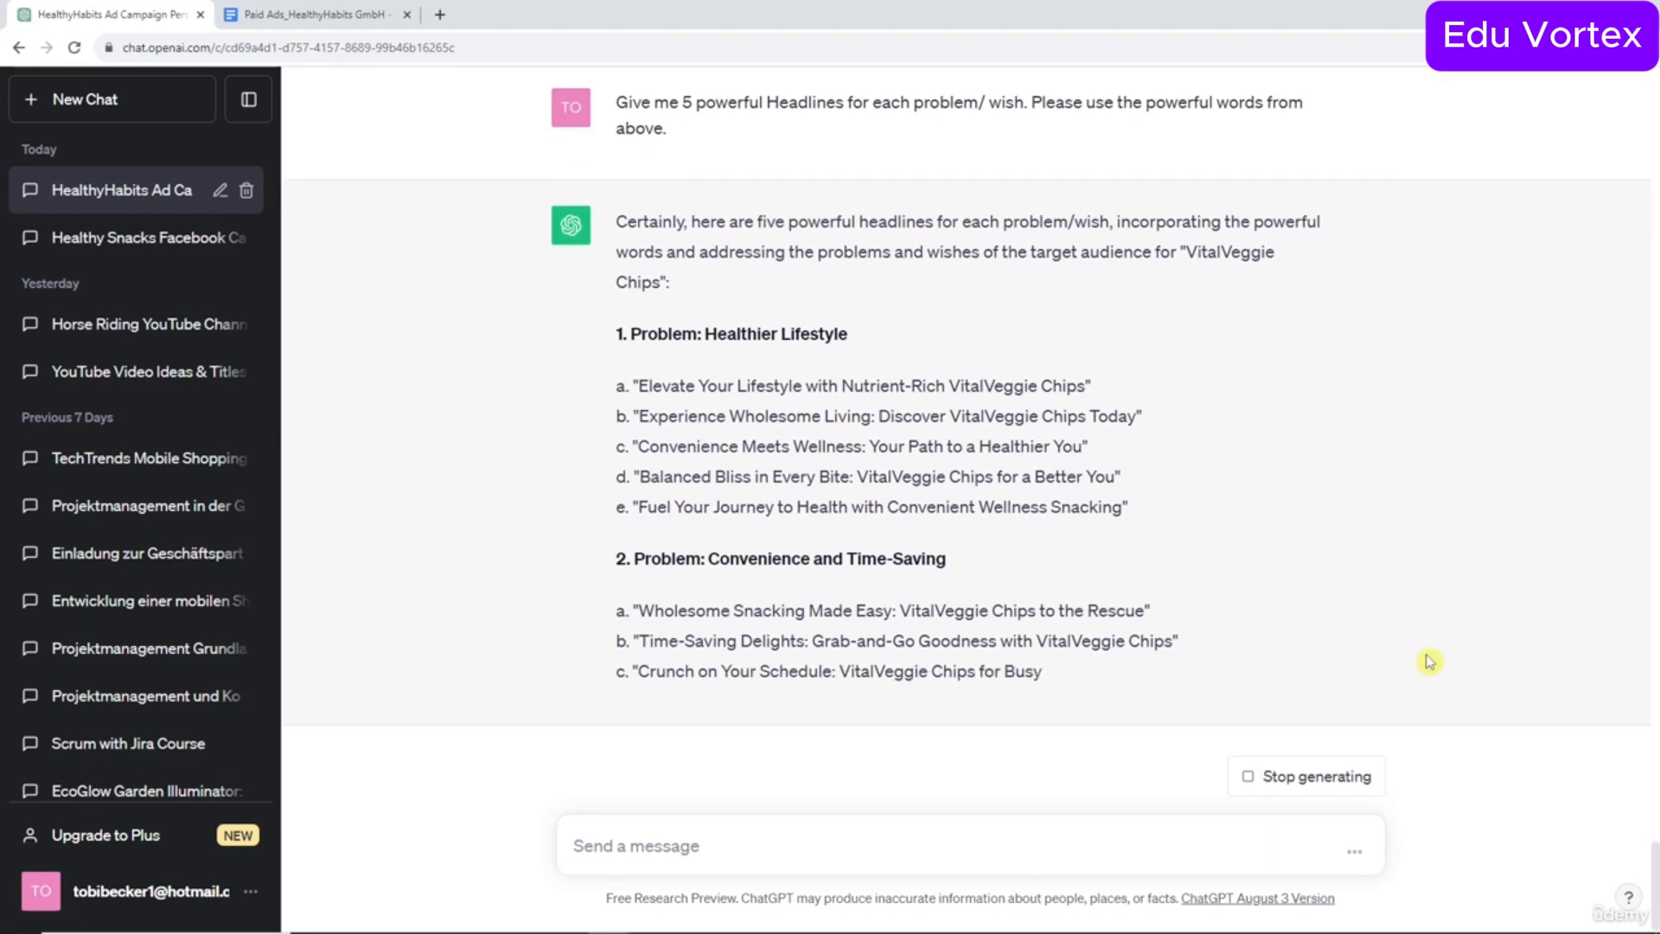
pyautogui.scroll(3, 1035, 508)
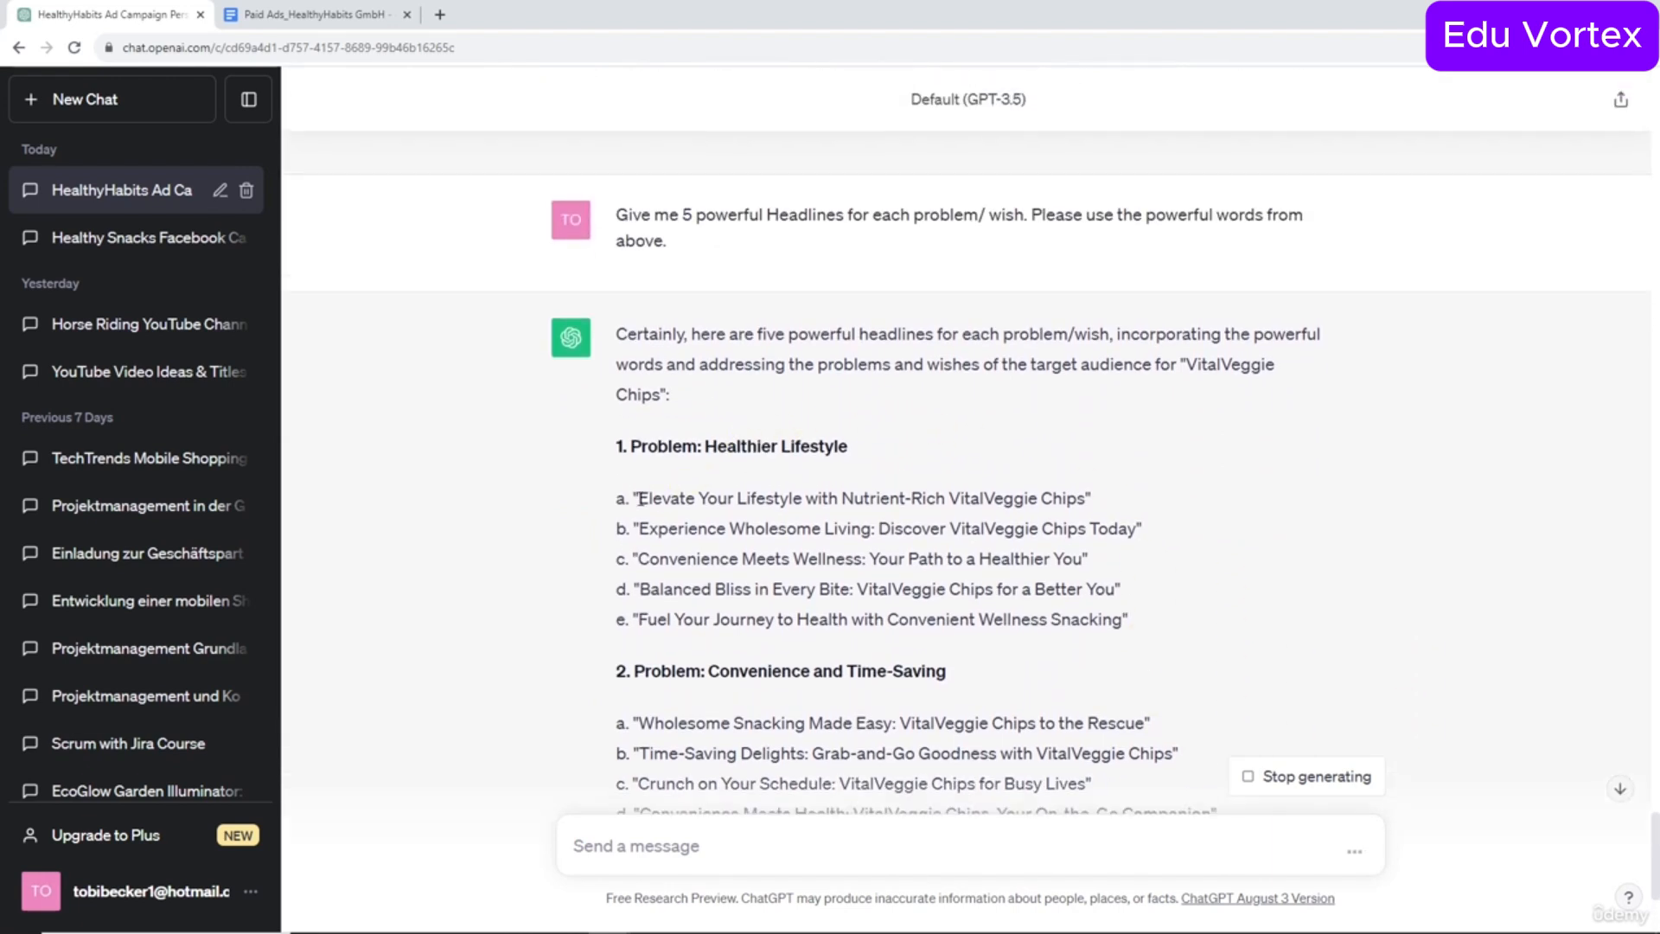
pyautogui.moveTo(640, 499); pyautogui.dragTo(707, 499)
pyautogui.moveTo(839, 497); pyautogui.dragTo(1070, 502)
pyautogui.click(1071, 502)
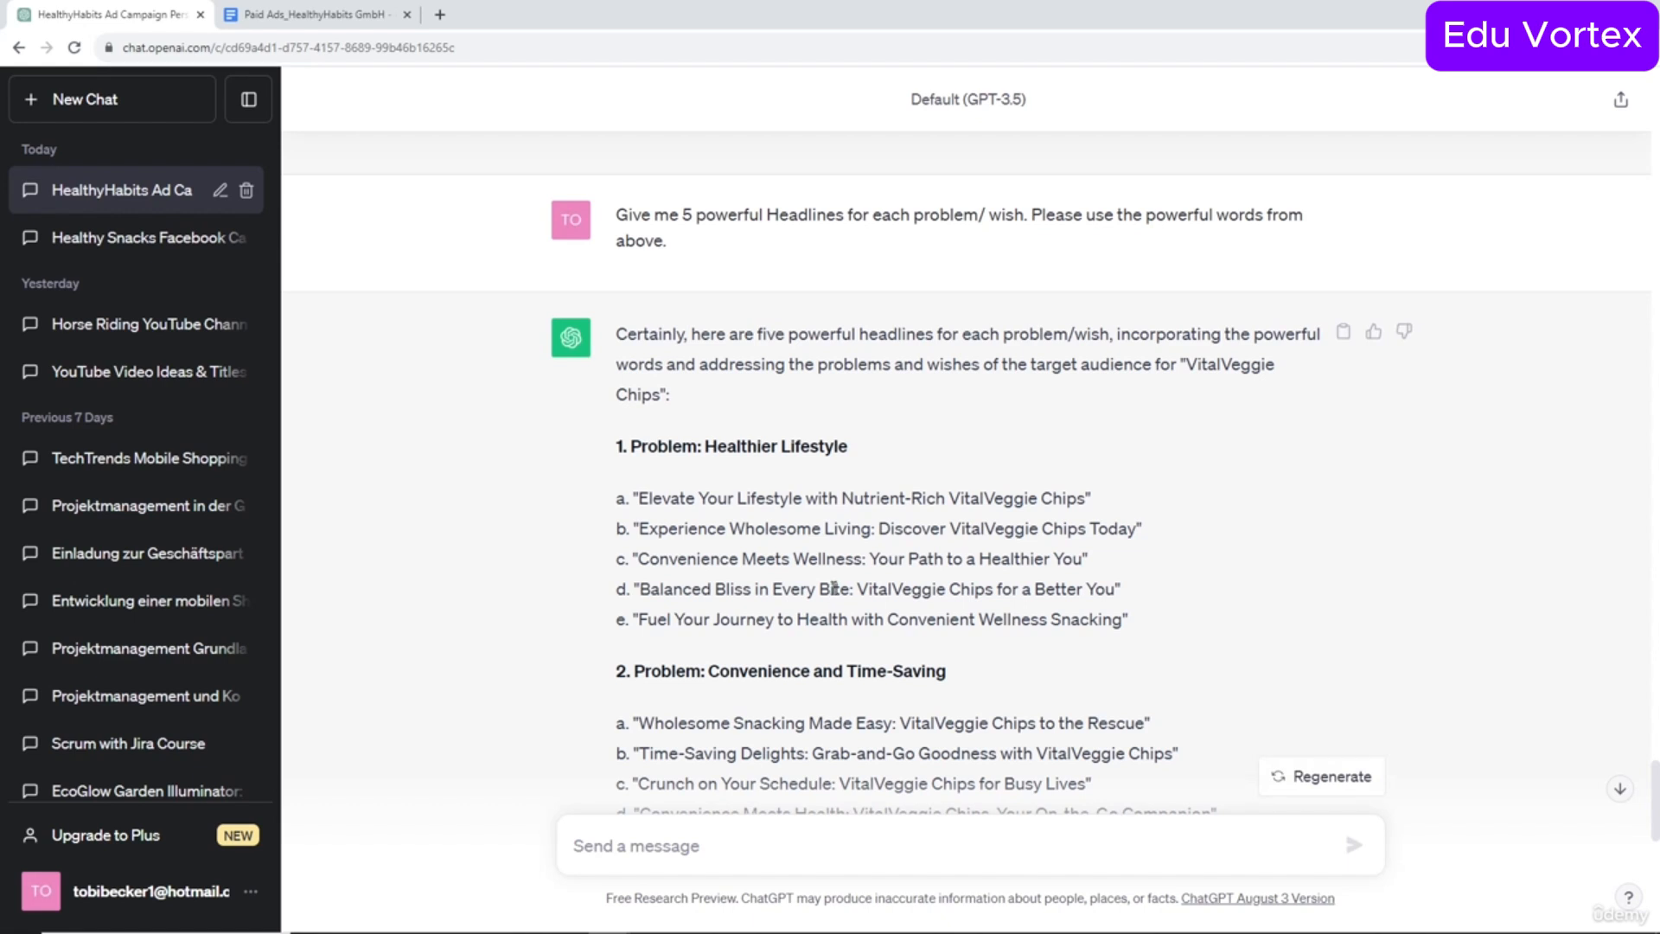
pyautogui.scroll(-7, 834, 588)
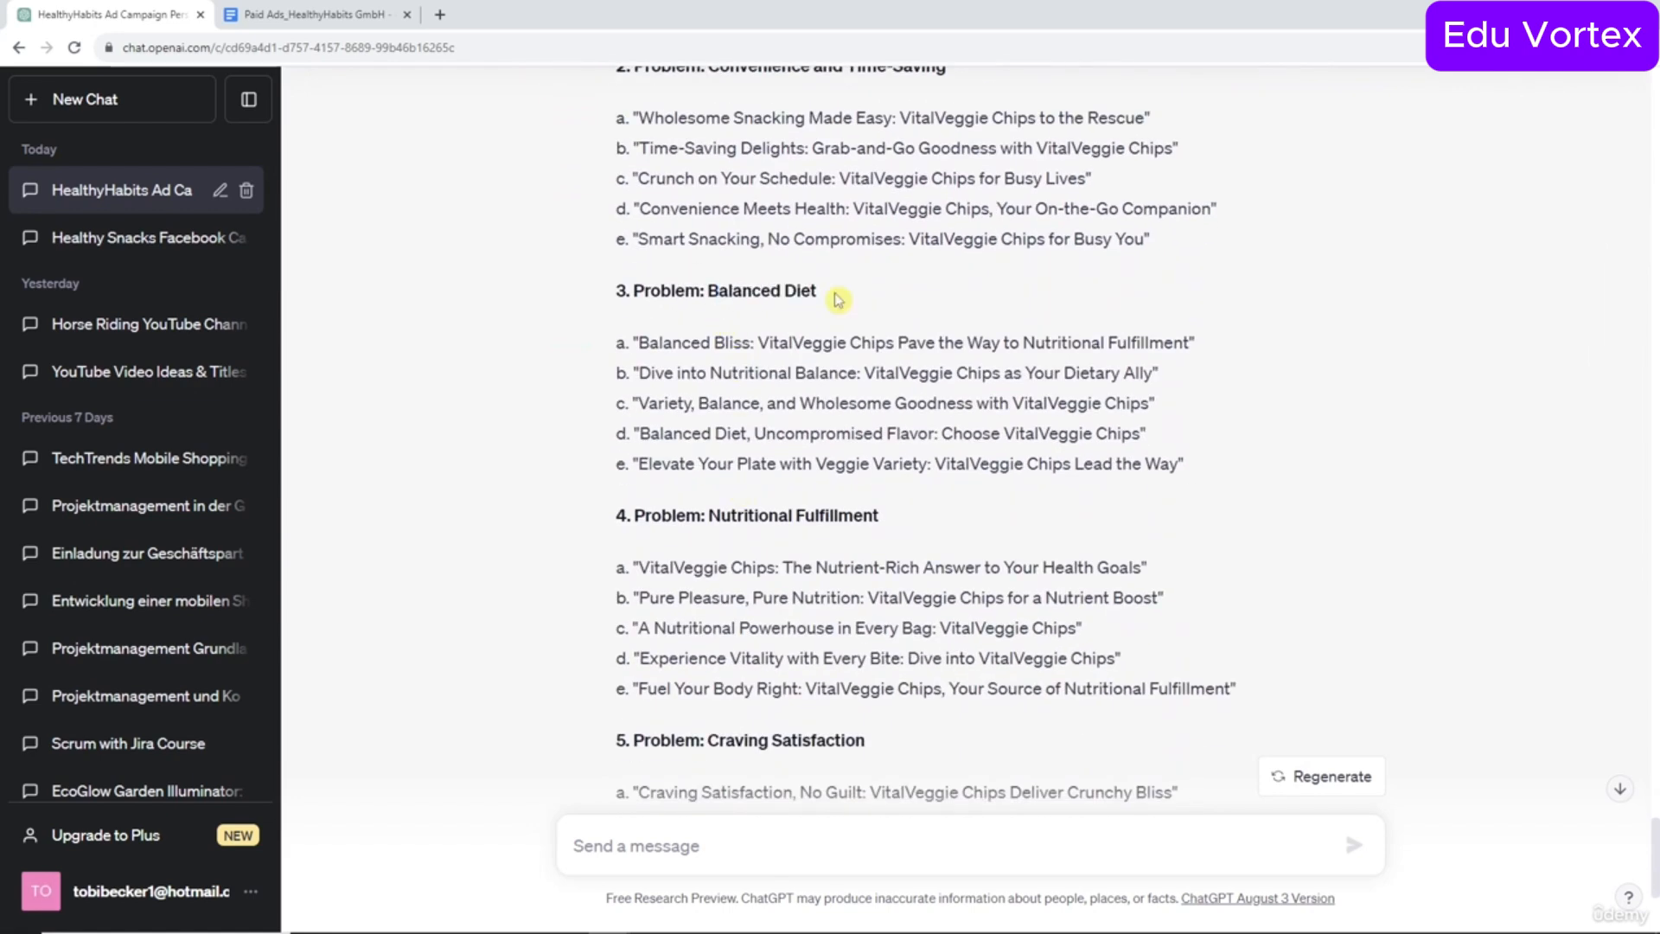
pyautogui.moveTo(636, 373); pyautogui.dragTo(733, 374)
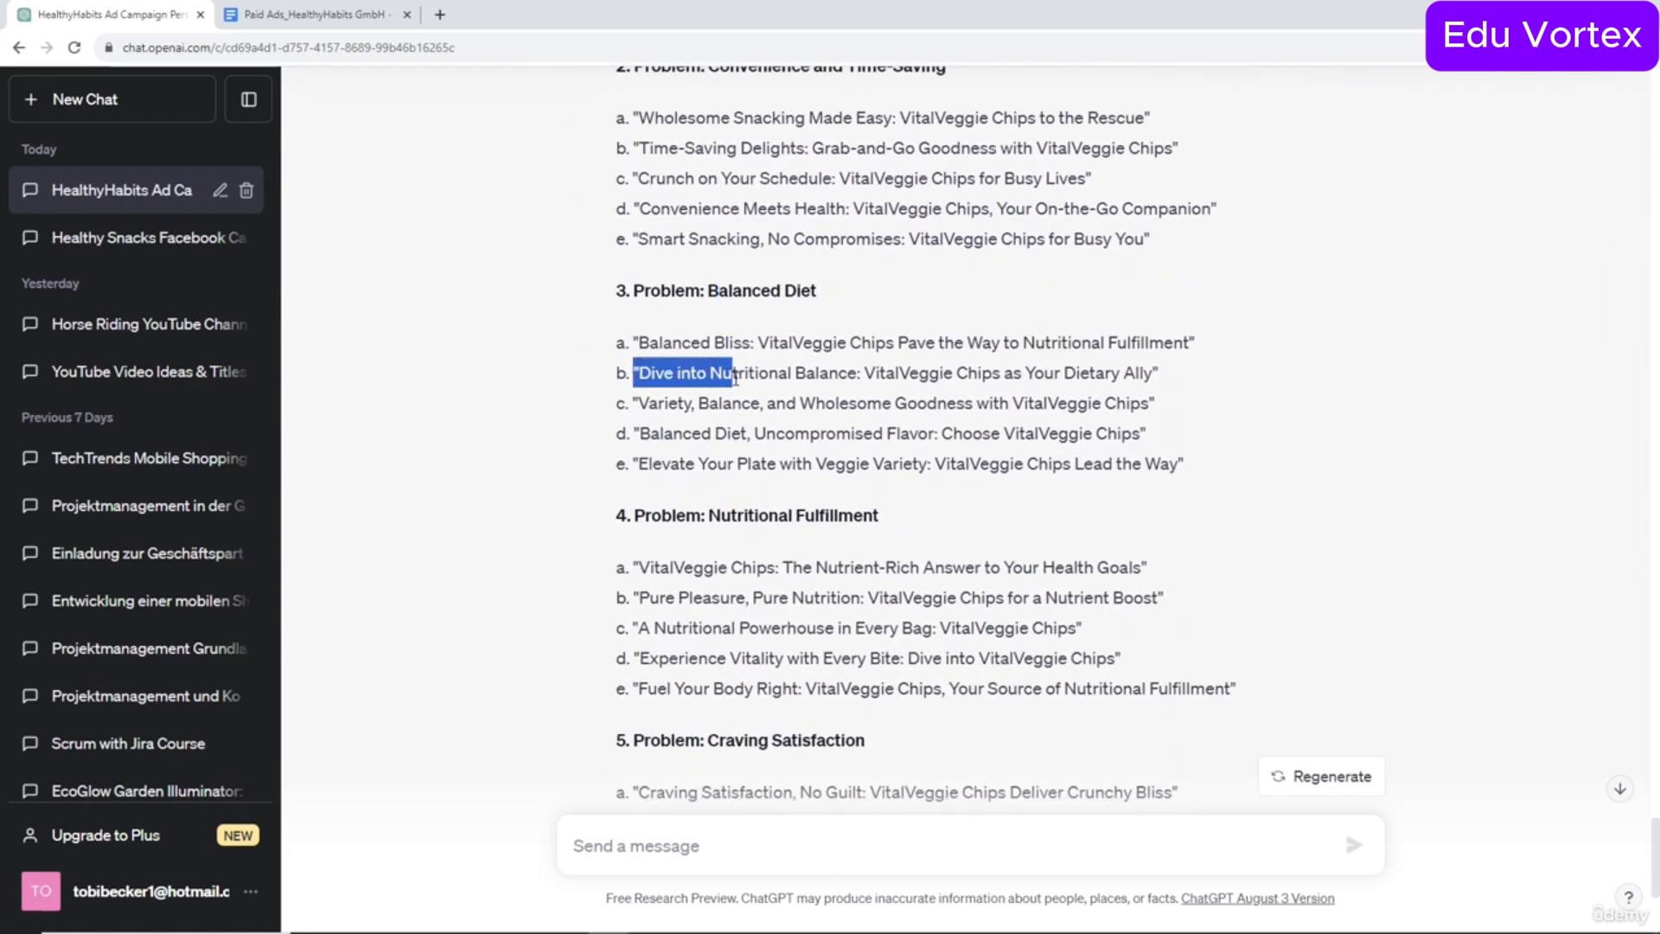
pyautogui.click(747, 374)
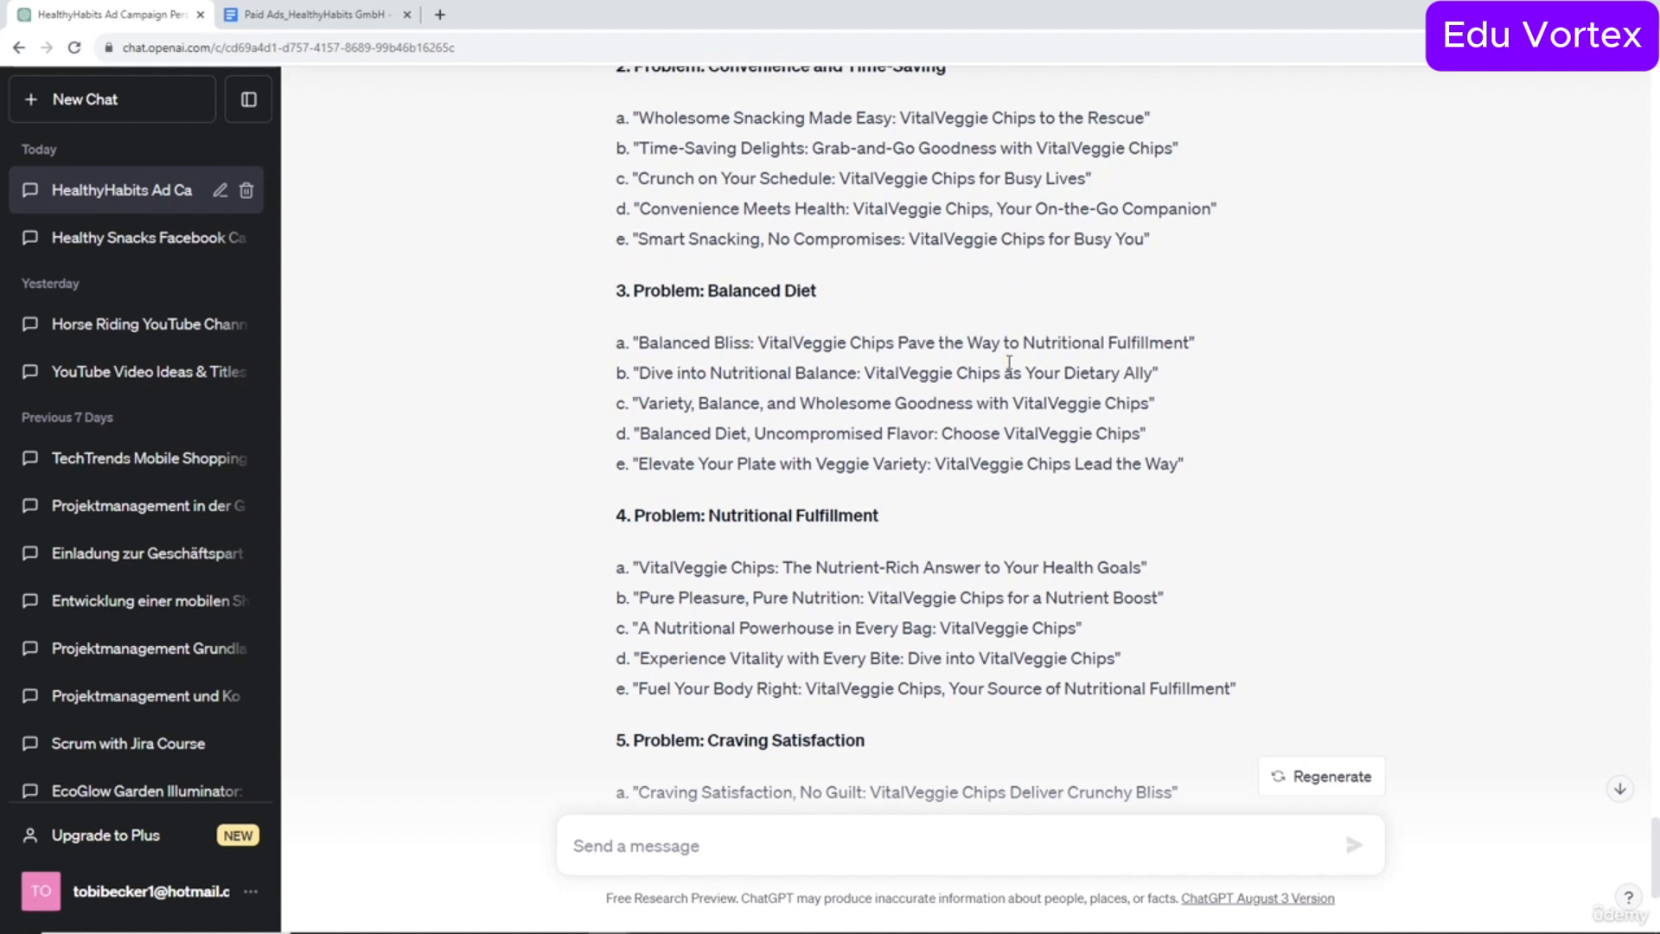
pyautogui.scroll(-1, 735, 345)
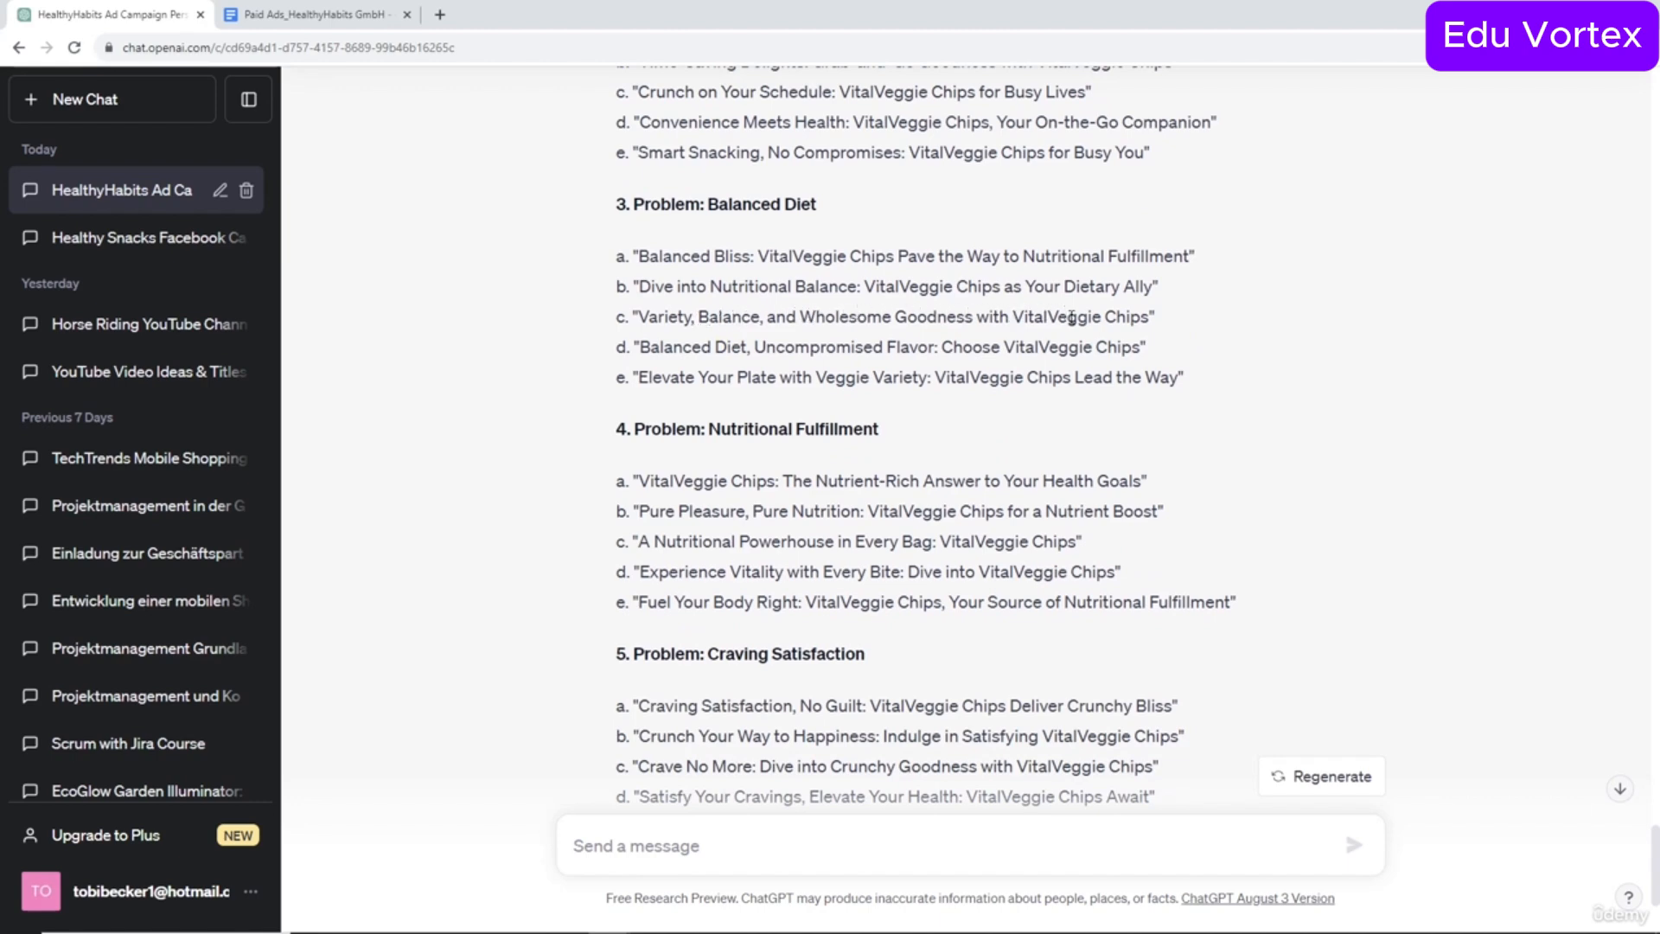
pyautogui.scroll(-1, 1072, 319)
pyautogui.scroll(-3, 1074, 325)
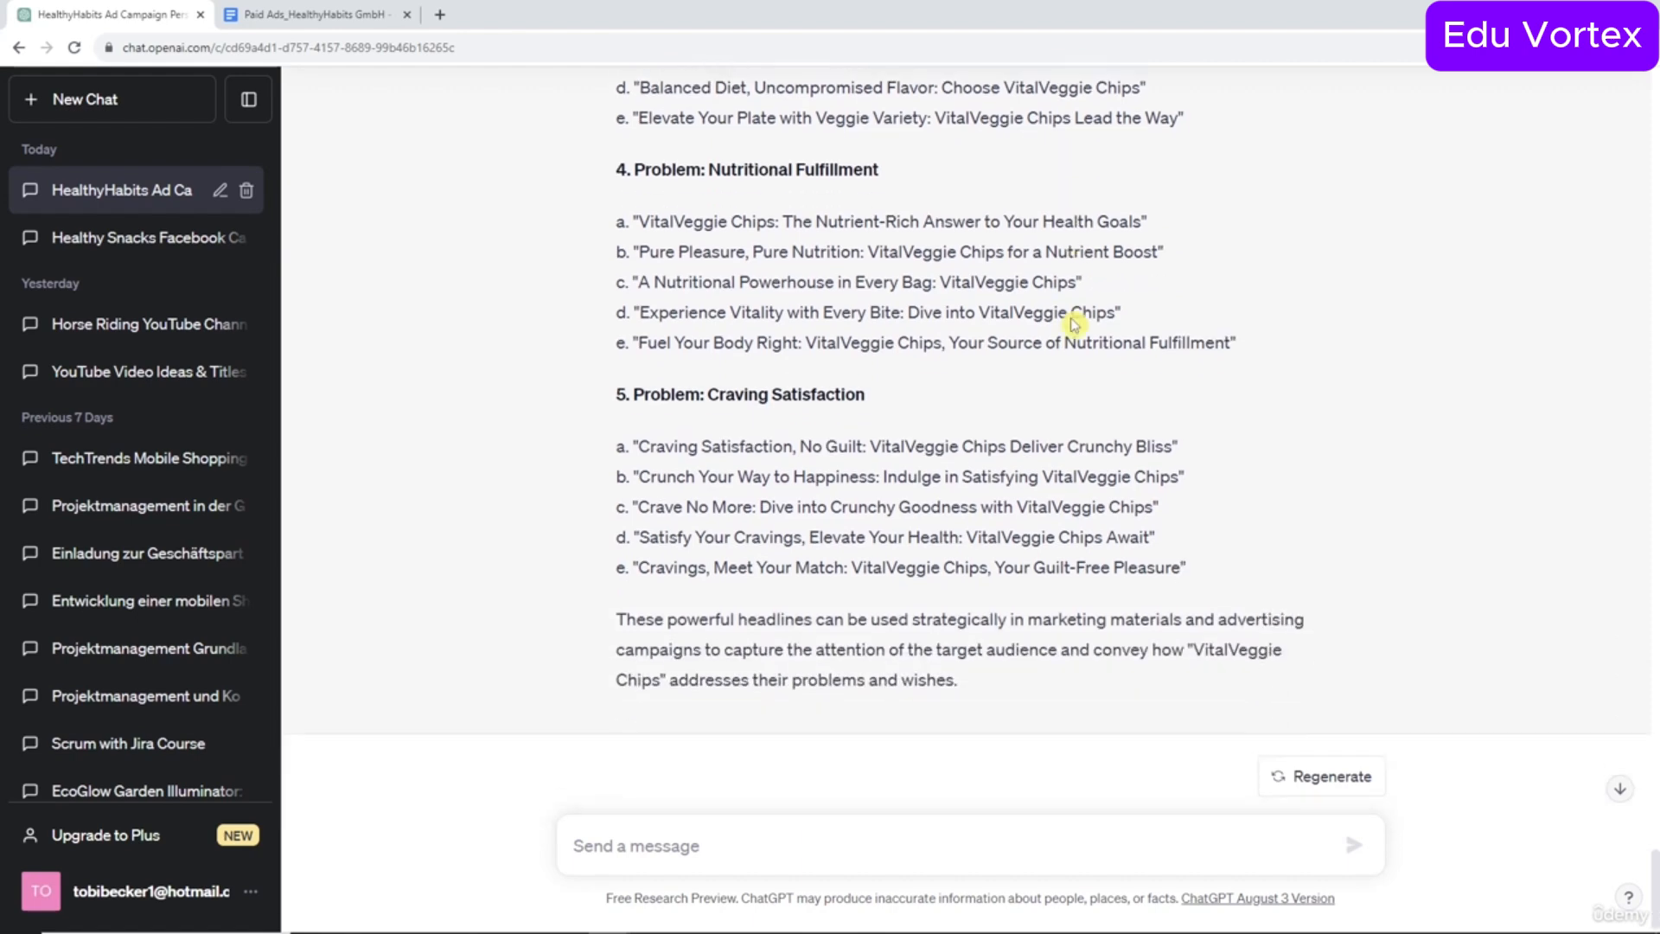
# Send the document's prompt "The offer should be “20% discount for our VitalVeggie-Chips”" in the HealthyHabits chat and check the discount headlines.
pyautogui.click(346, 11)
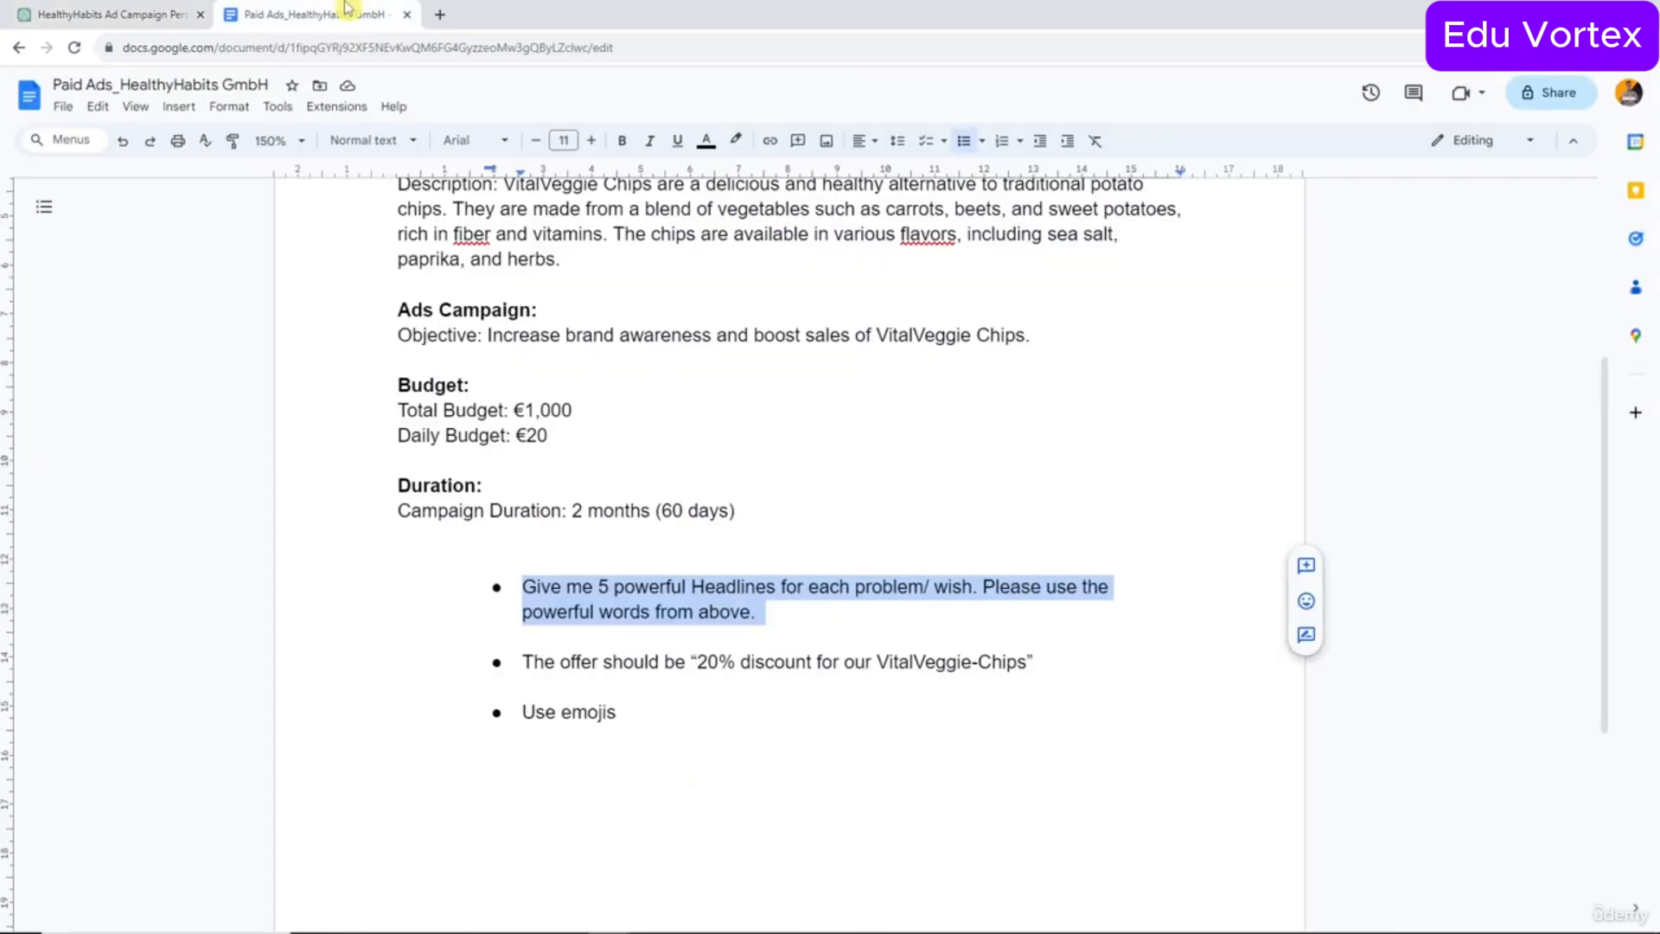
pyautogui.doubleClick(778, 662)
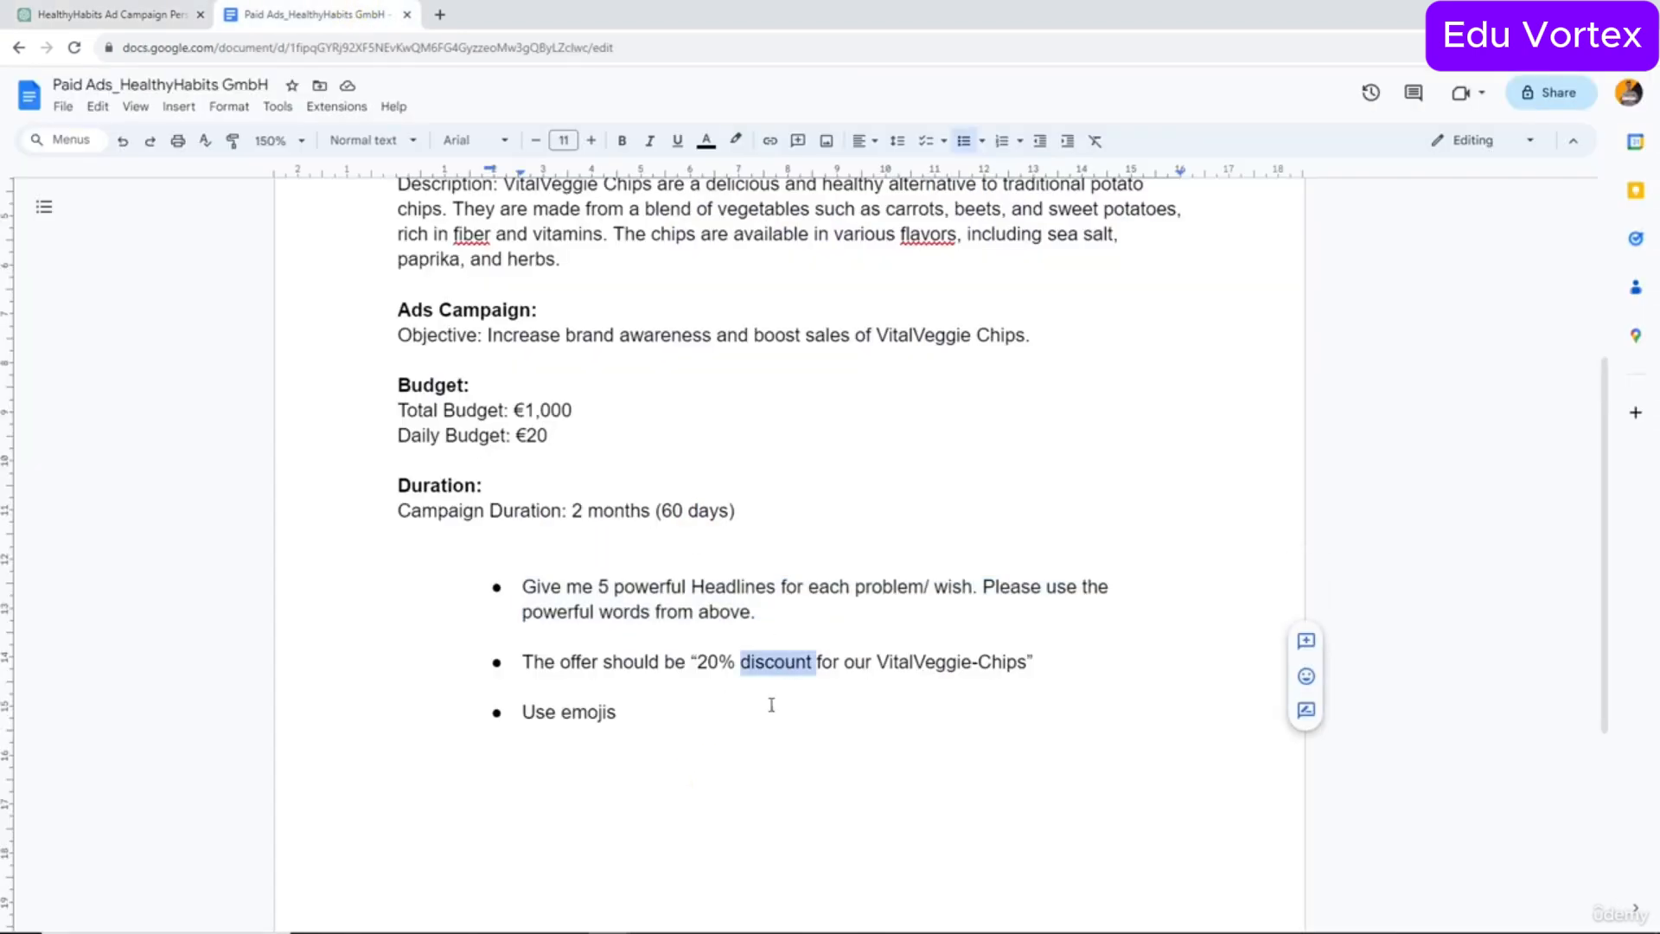
pyautogui.click(1087, 671)
pyautogui.keyDown('shift'); pyautogui.click(504, 664); pyautogui.keyUp('shift')
pyautogui.hotkey('ctrl', 'c')
pyautogui.click(104, 14)
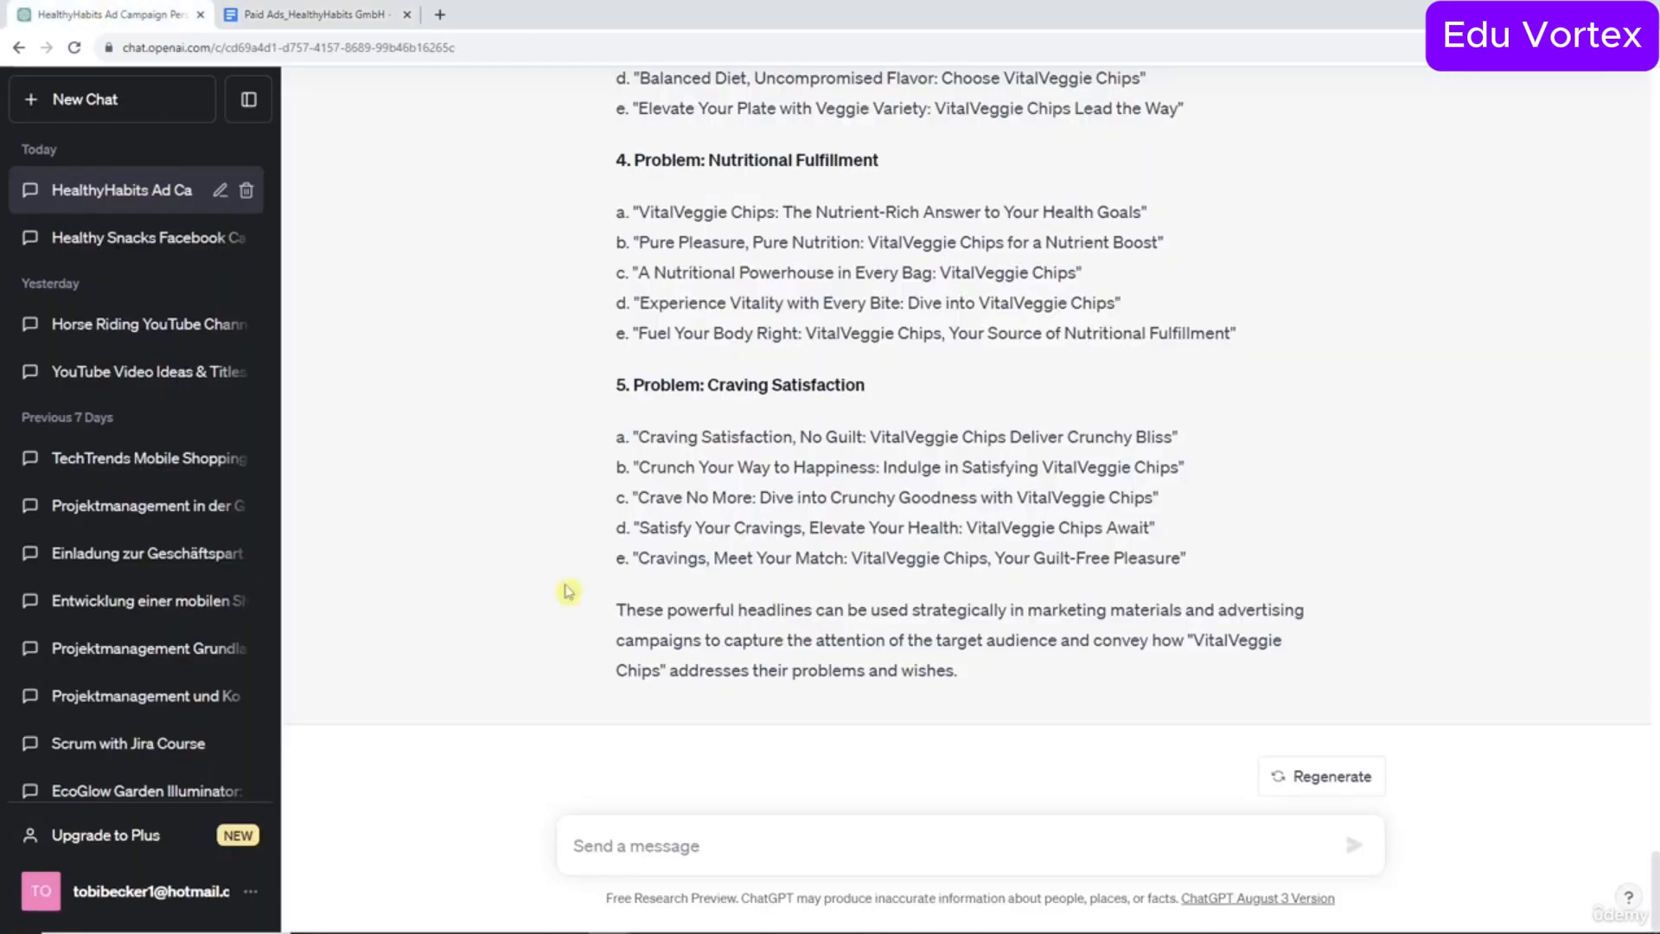
pyautogui.hotkey('ctrl', 'v')
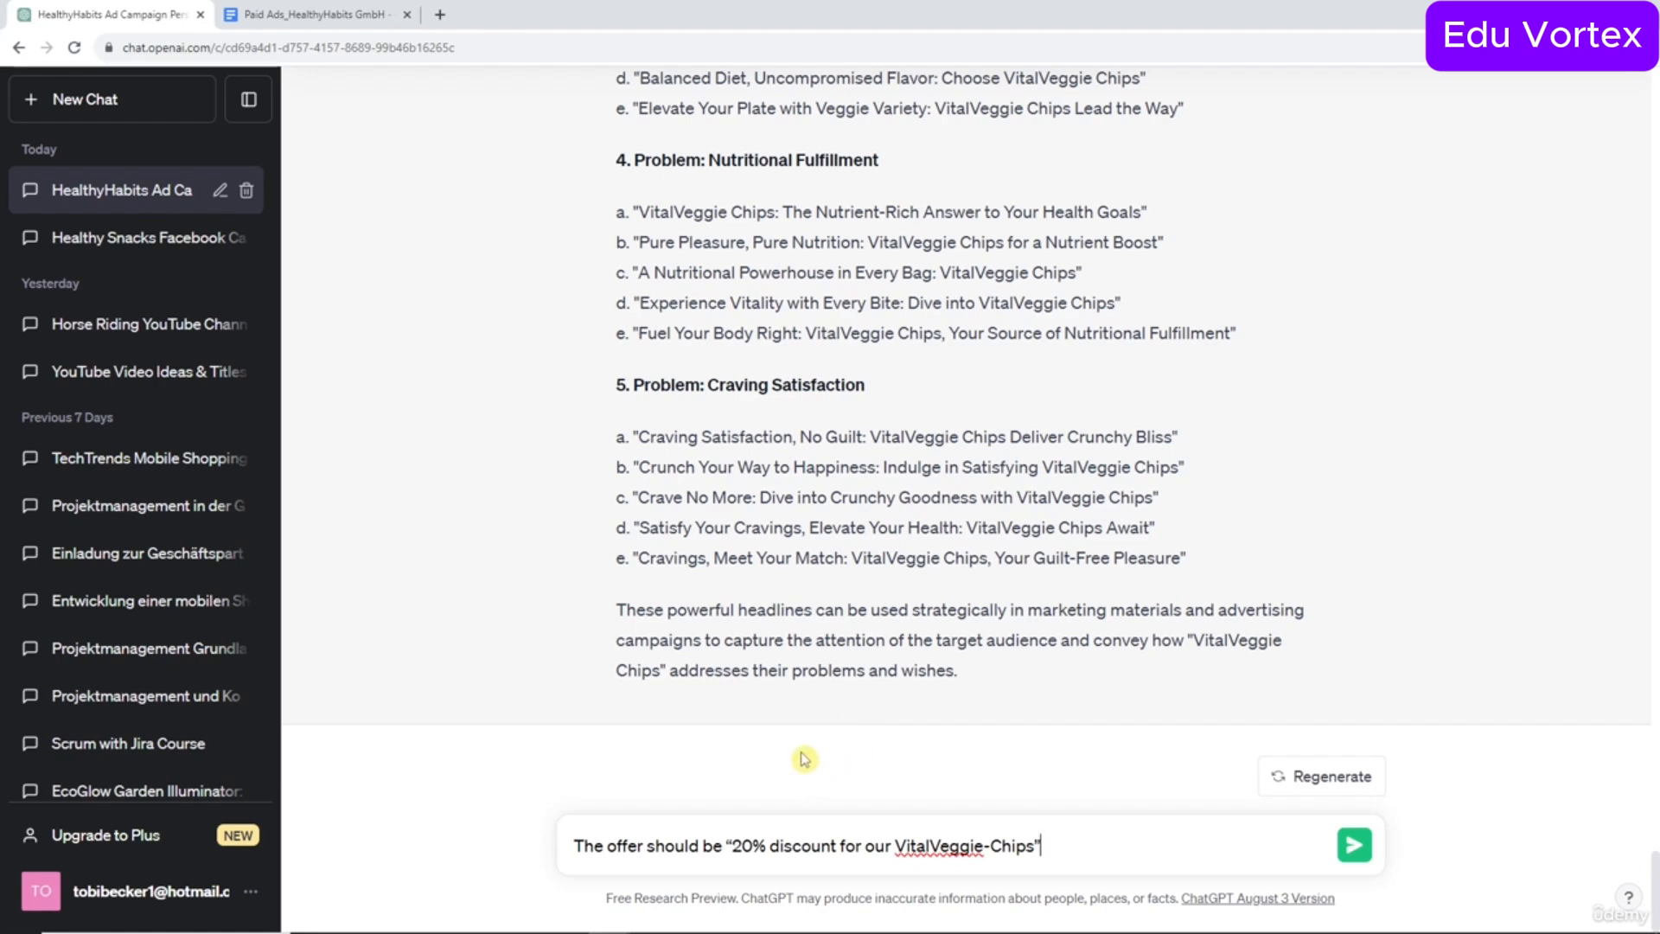
pyautogui.click(1355, 845)
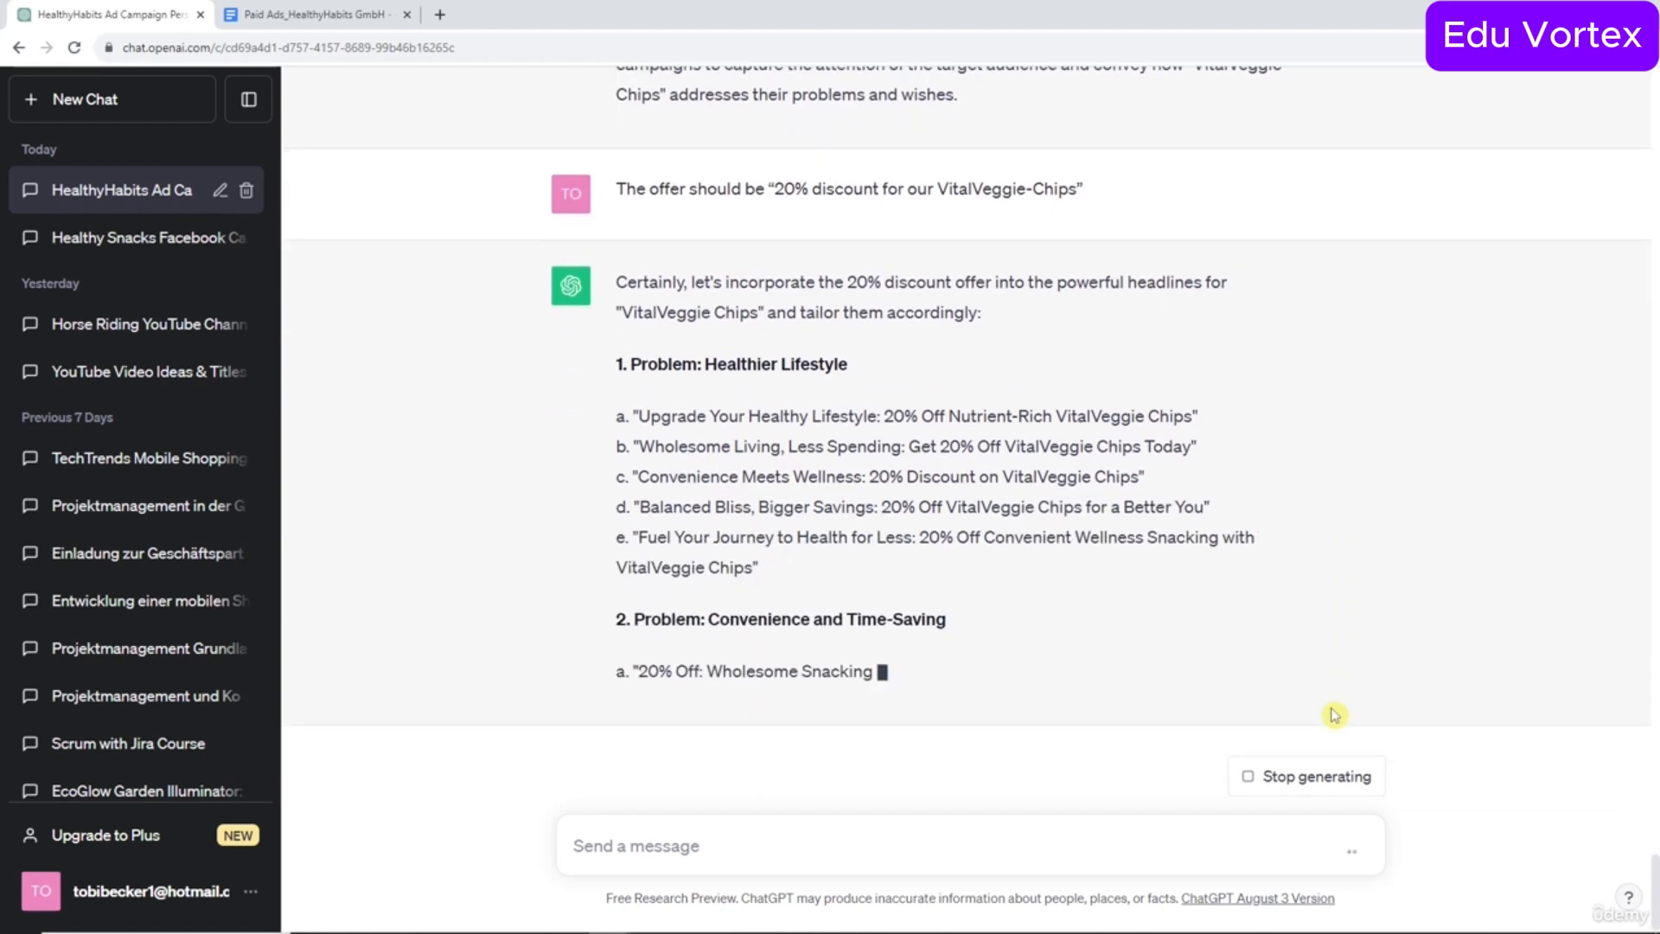
pyautogui.scroll(1, 1093, 438)
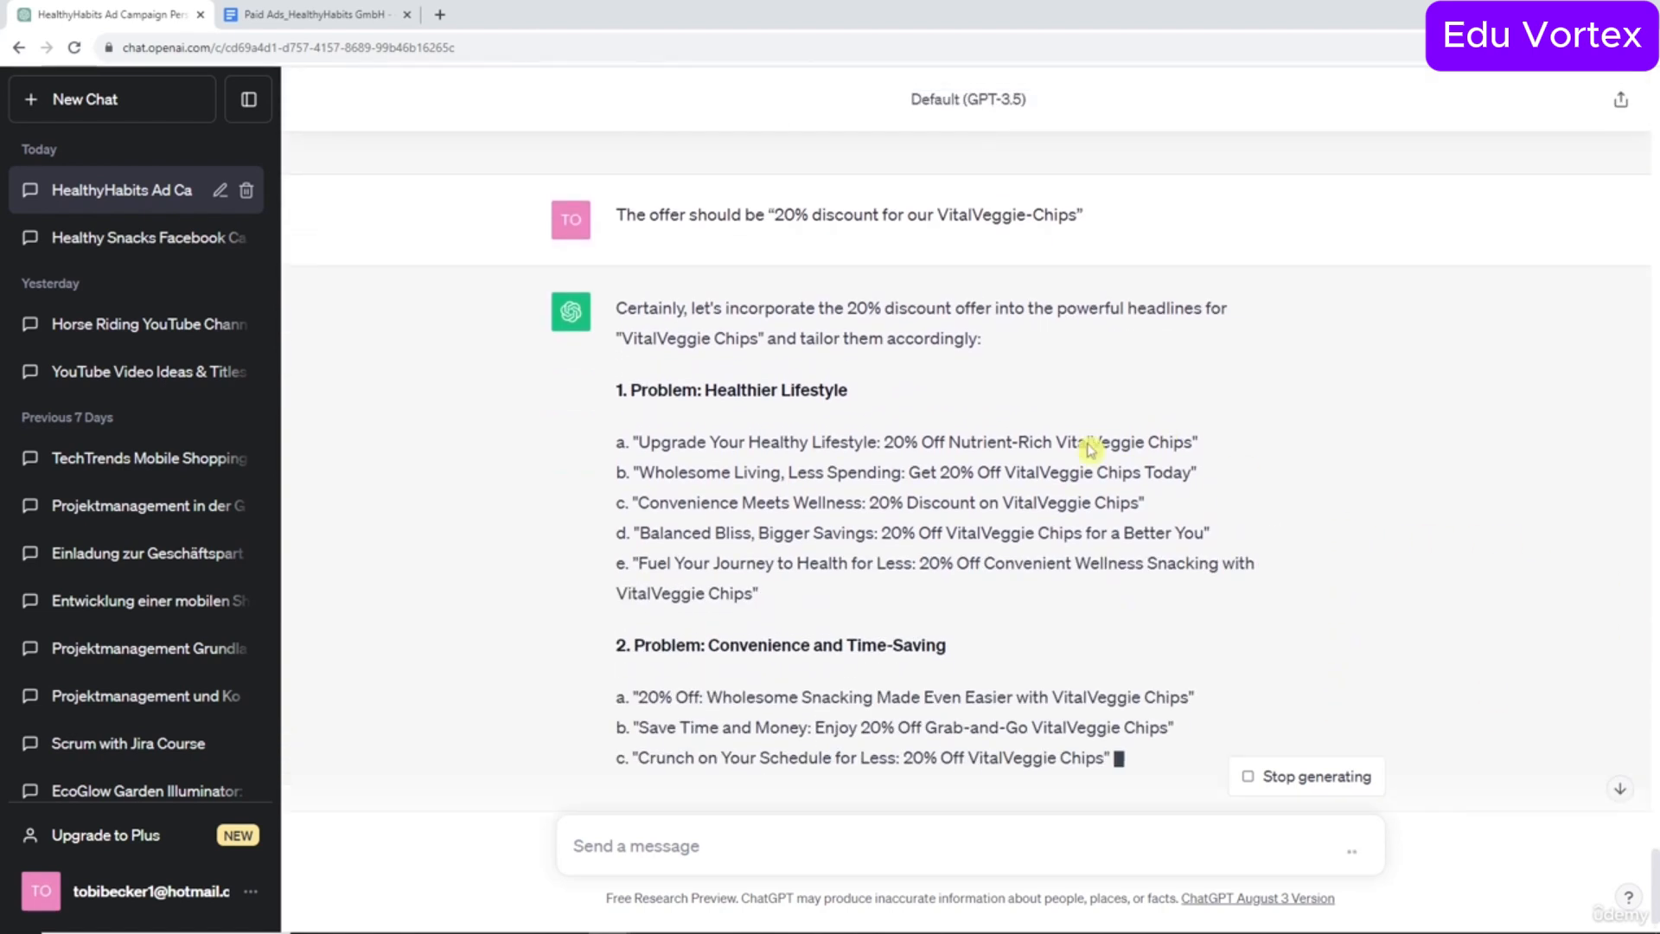
pyautogui.moveTo(882, 442); pyautogui.dragTo(1198, 442)
pyautogui.click(1249, 489)
pyautogui.scroll(-5, 1250, 489)
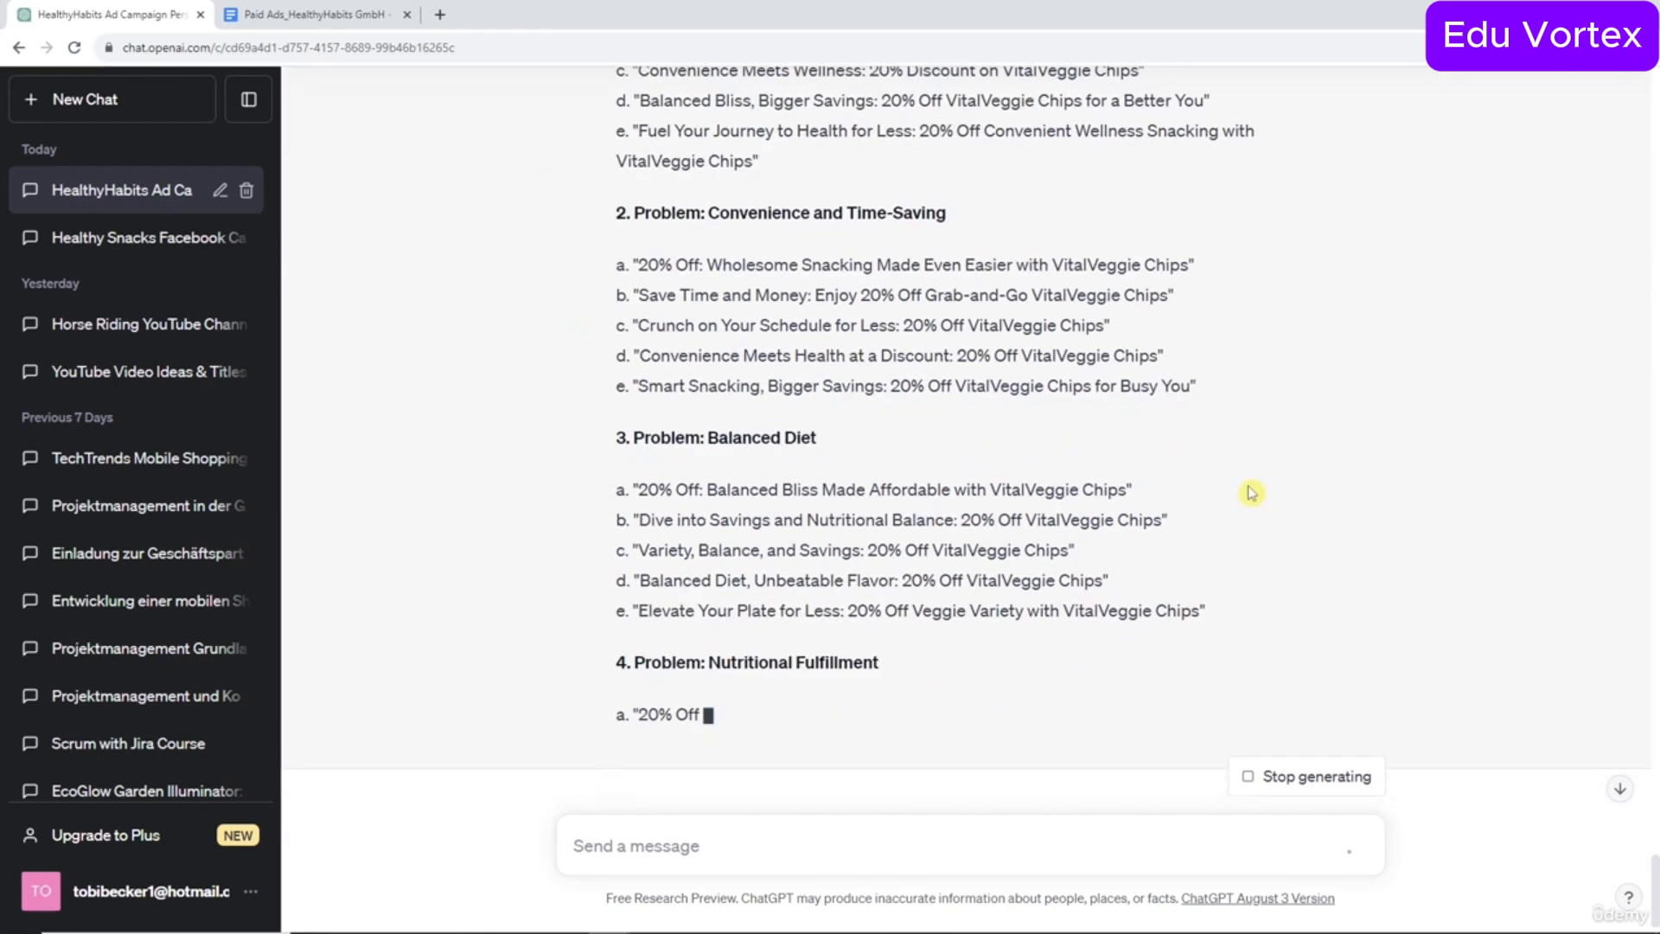
# Copy the "Use emojis" prompt from the Paid Ads_HealthyHabits GmbH document into the HealthyHabits chat's message.
pyautogui.click(301, 10)
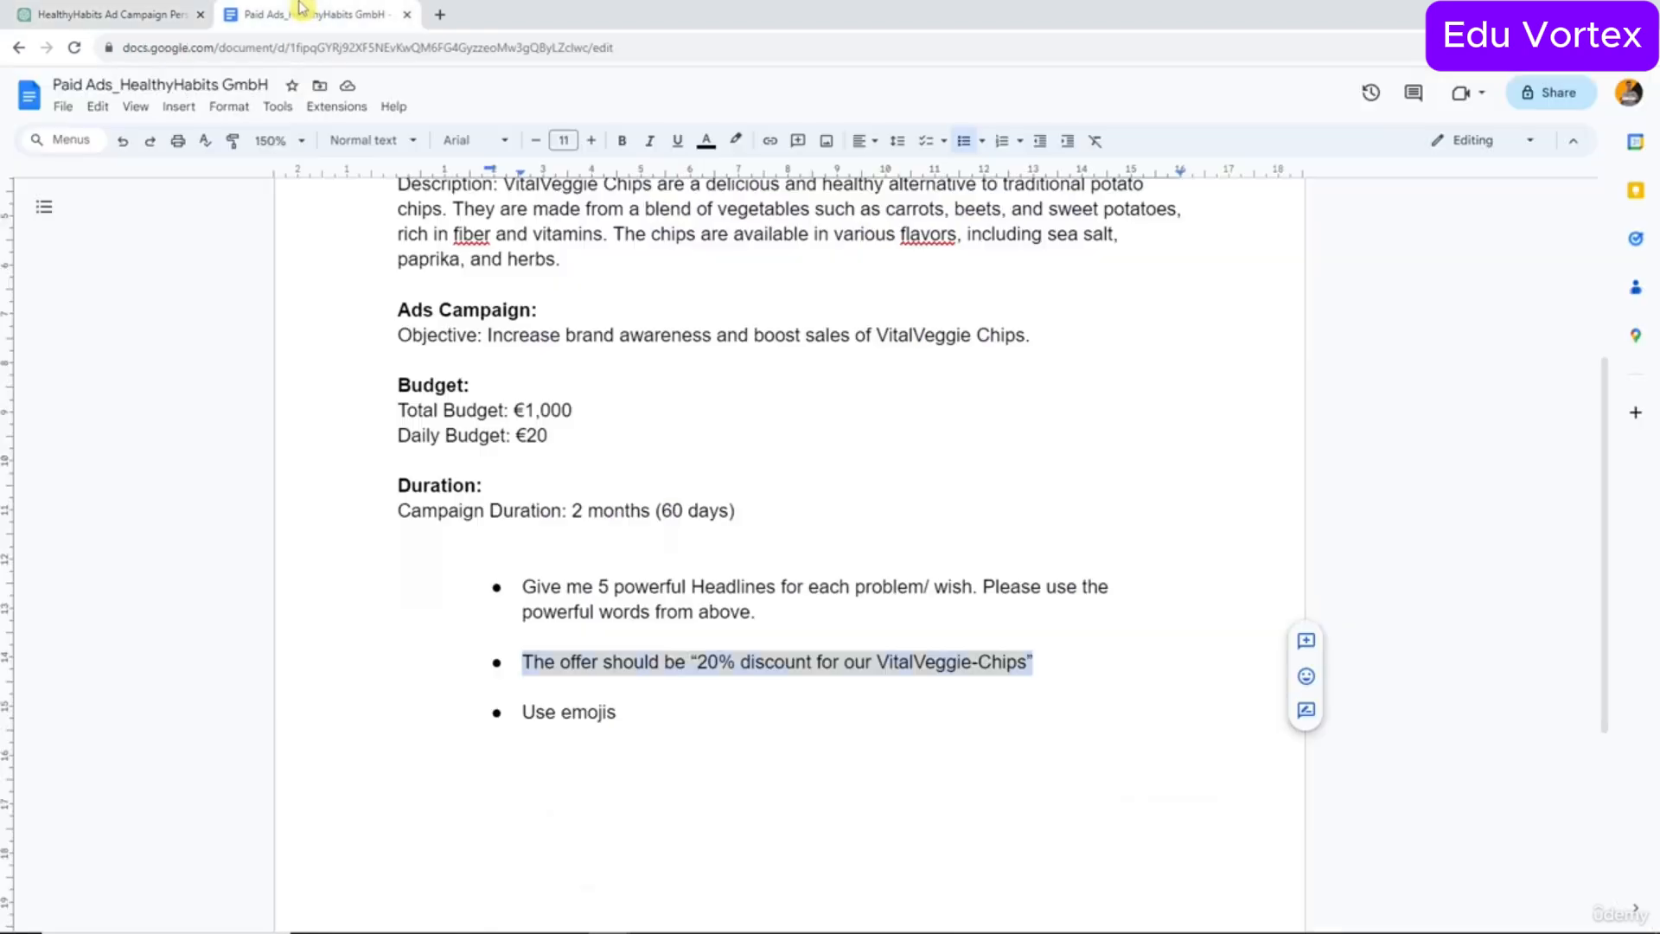
pyautogui.tripleClick(597, 711)
pyautogui.click(121, 14)
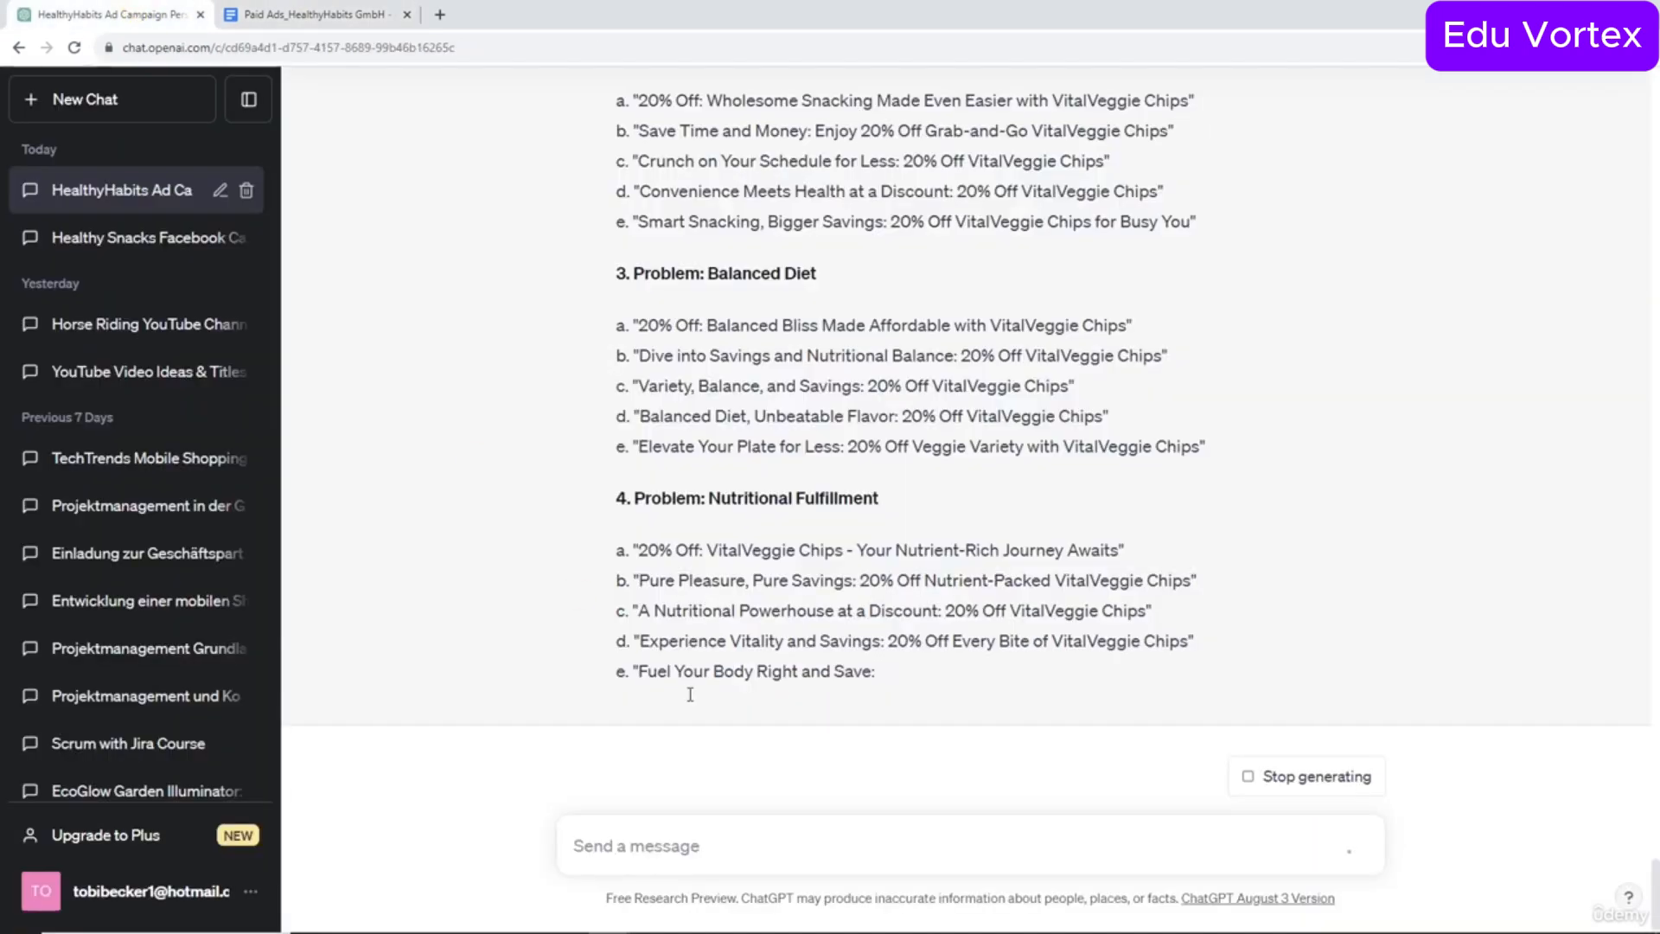
pyautogui.click(831, 845)
pyautogui.hotkey('ctrl', 'v')
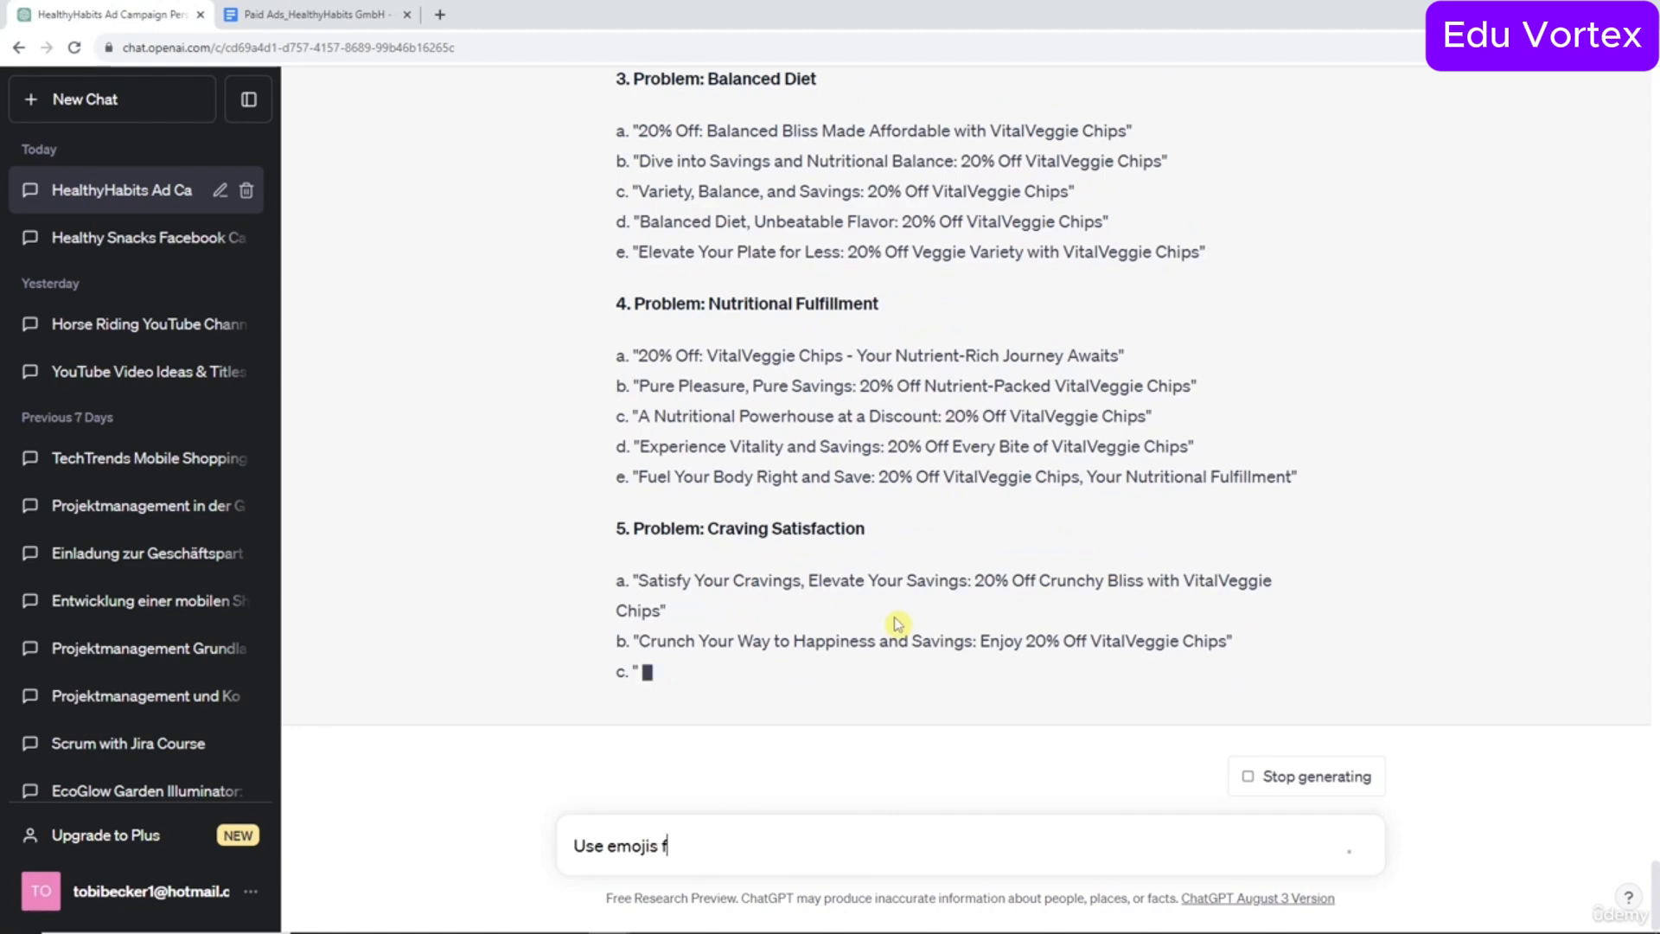
# Reword the drafted message to "Use an emoji in every headline" and send it.
pyautogui.press('BackSpace')
pyautogui.write('i')
pyautogui.press('BackSpace')
pyautogui.press('BackSpace')
pyautogui.press('BackSpace')
pyautogui.press('BackSpace')
pyautogui.press('BackSpace')
pyautogui.write('a')
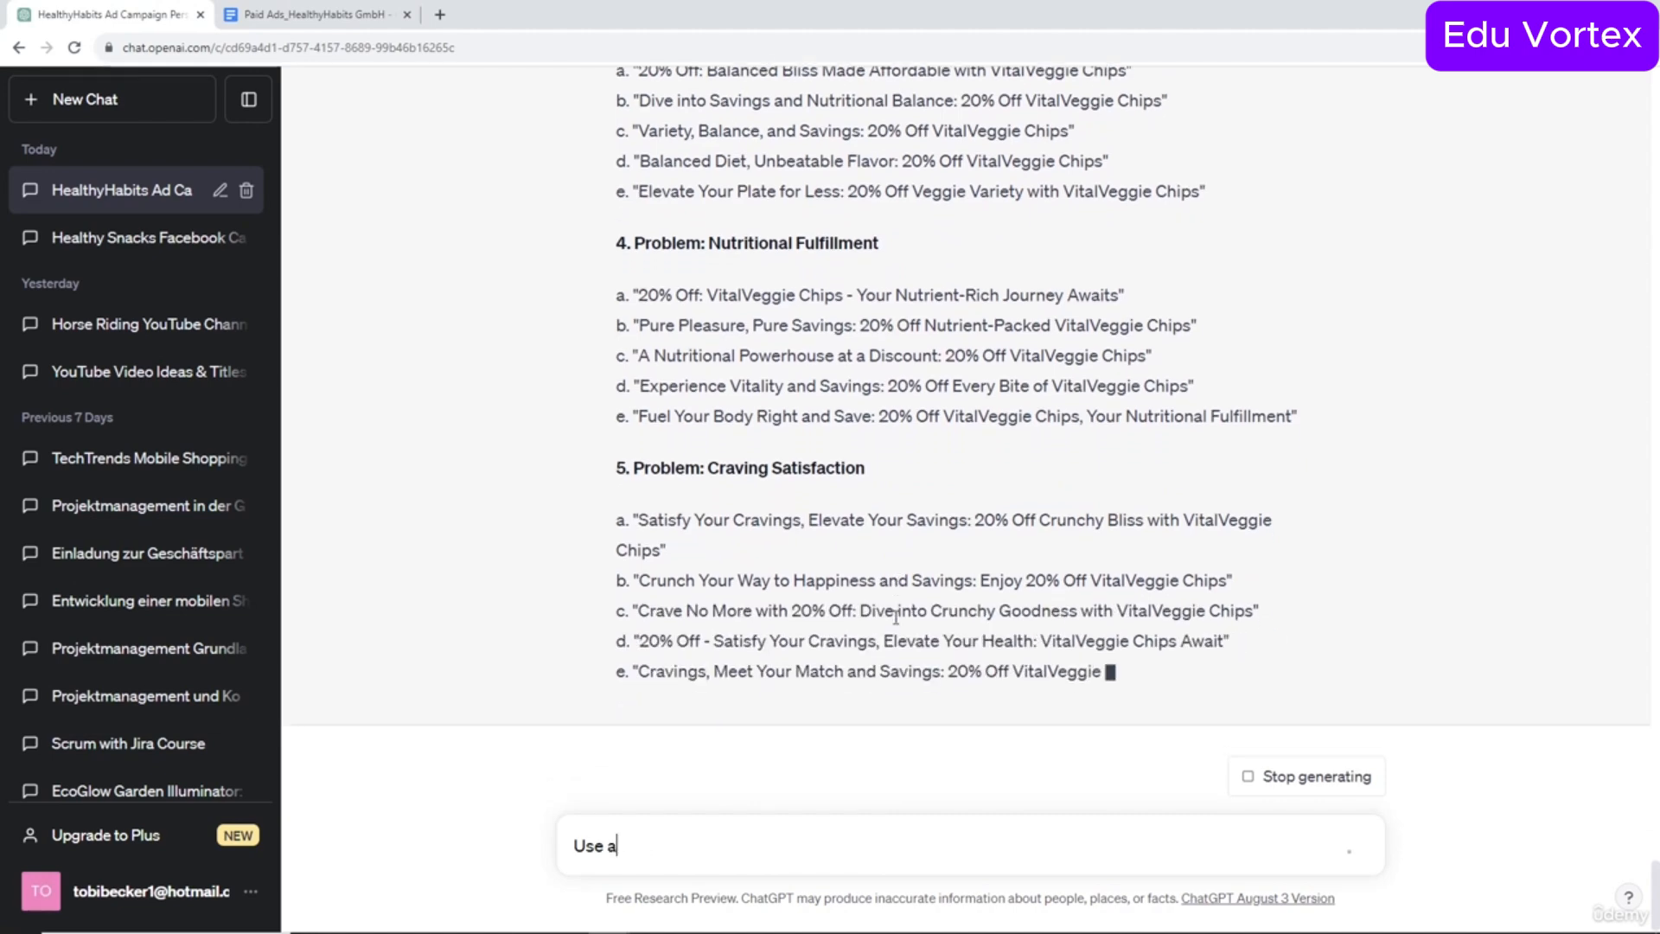
pyautogui.write('n emoji ')
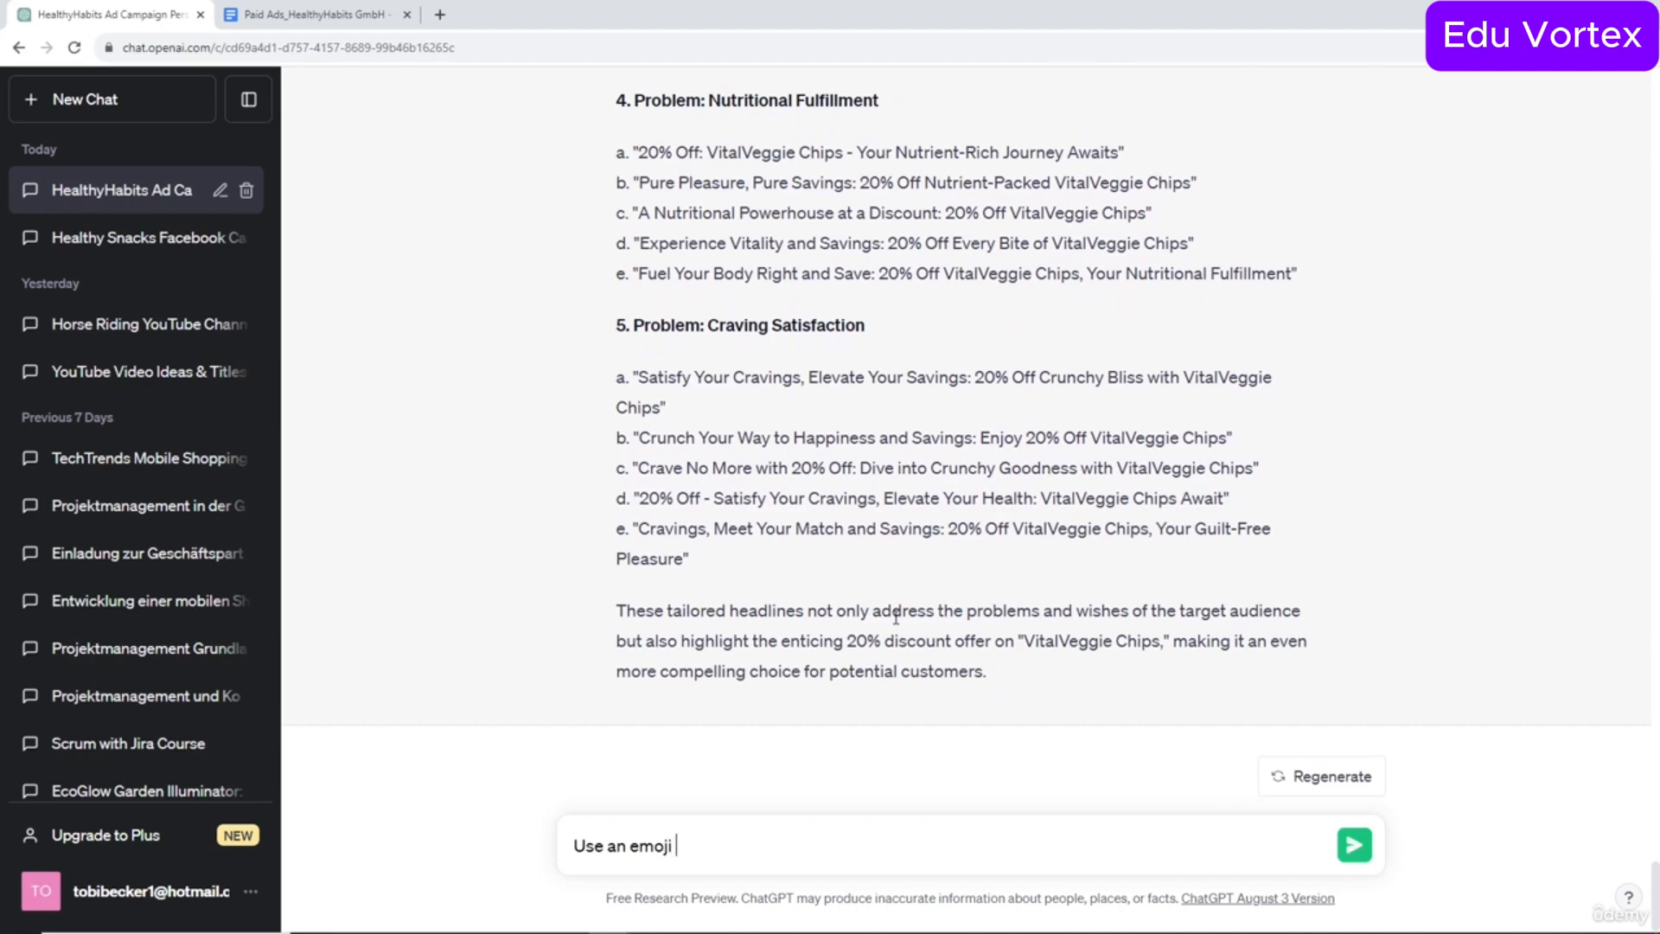
pyautogui.write('in every headlin')
pyautogui.write('e')
pyautogui.press('Return')
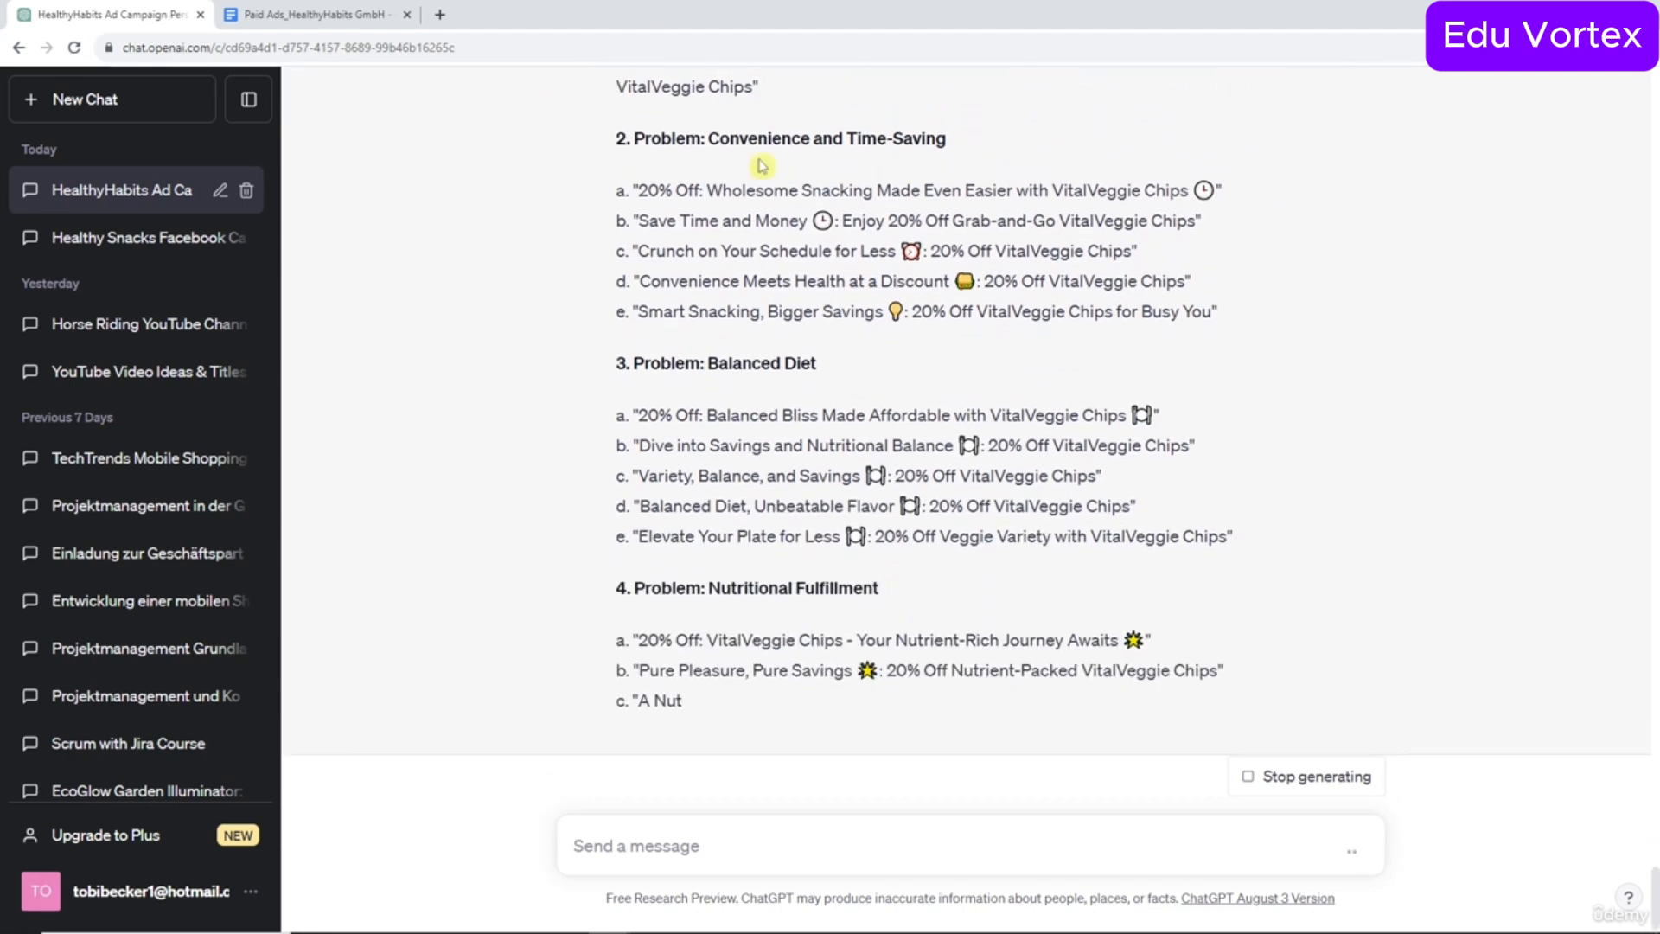
# Examine the emojis and discount wording in the new VitalVeggie Chips headlines, from Healthier Lifestyle to Craving Satisfaction.
pyautogui.scroll(4, 761, 164)
pyautogui.moveTo(640, 539); pyautogui.dragTo(810, 541)
pyautogui.click(847, 538)
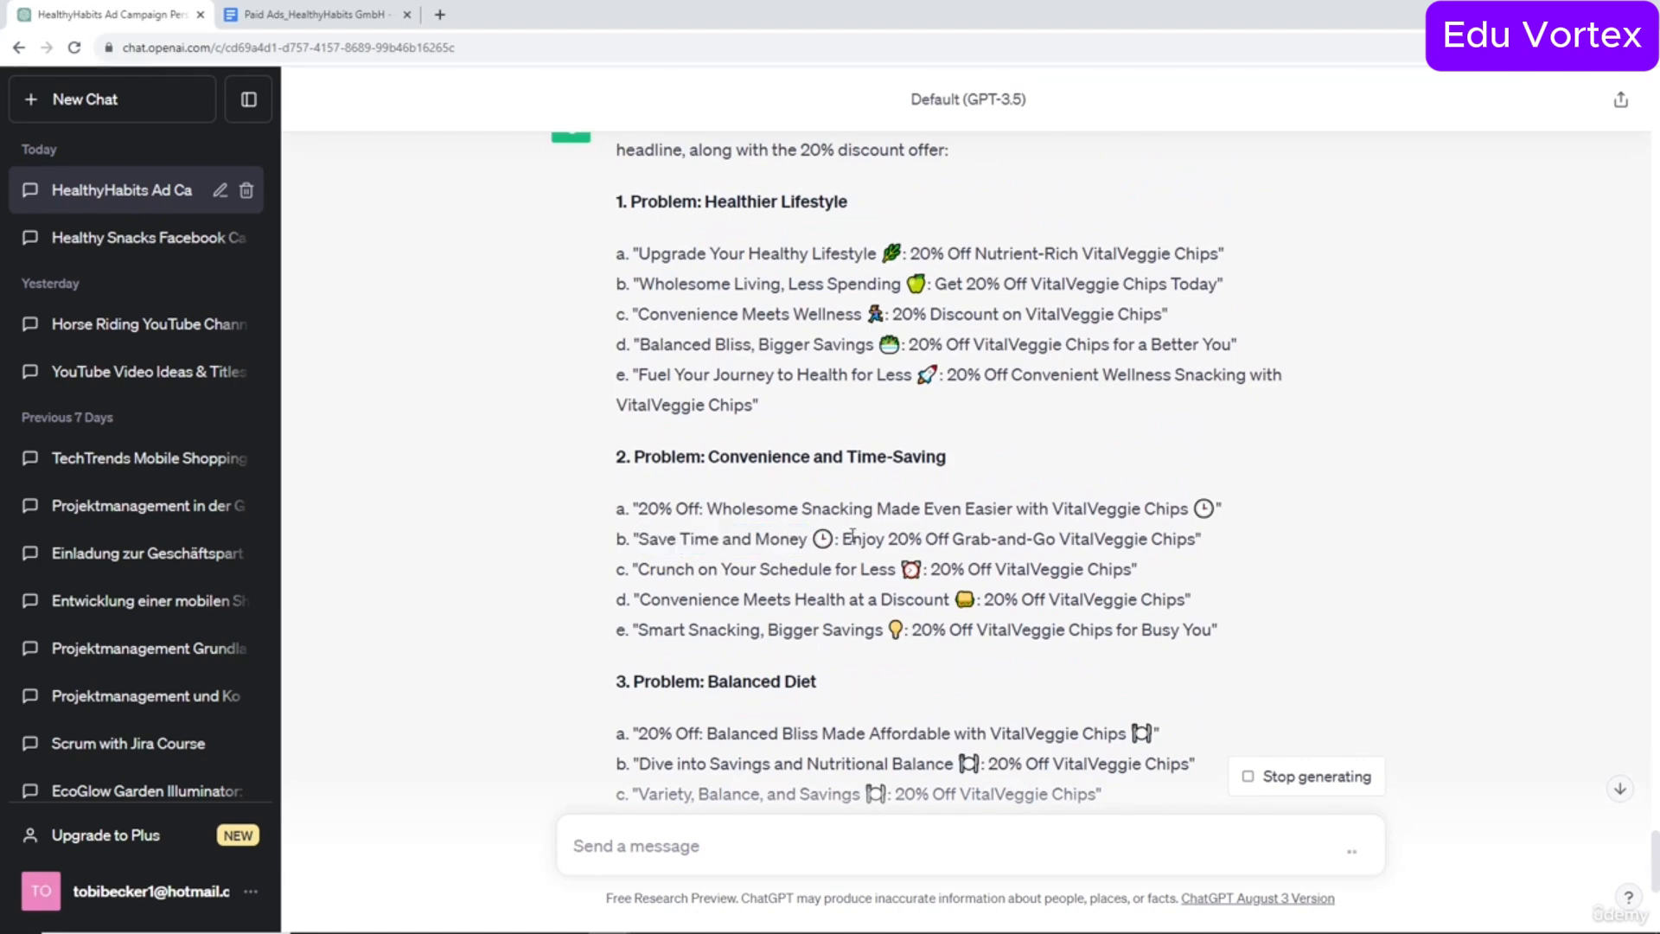
pyautogui.moveTo(948, 545); pyautogui.dragTo(1209, 541)
pyautogui.click(942, 540)
pyautogui.click(1234, 559)
pyautogui.scroll(2, 1240, 557)
pyautogui.scroll(-3, 995, 519)
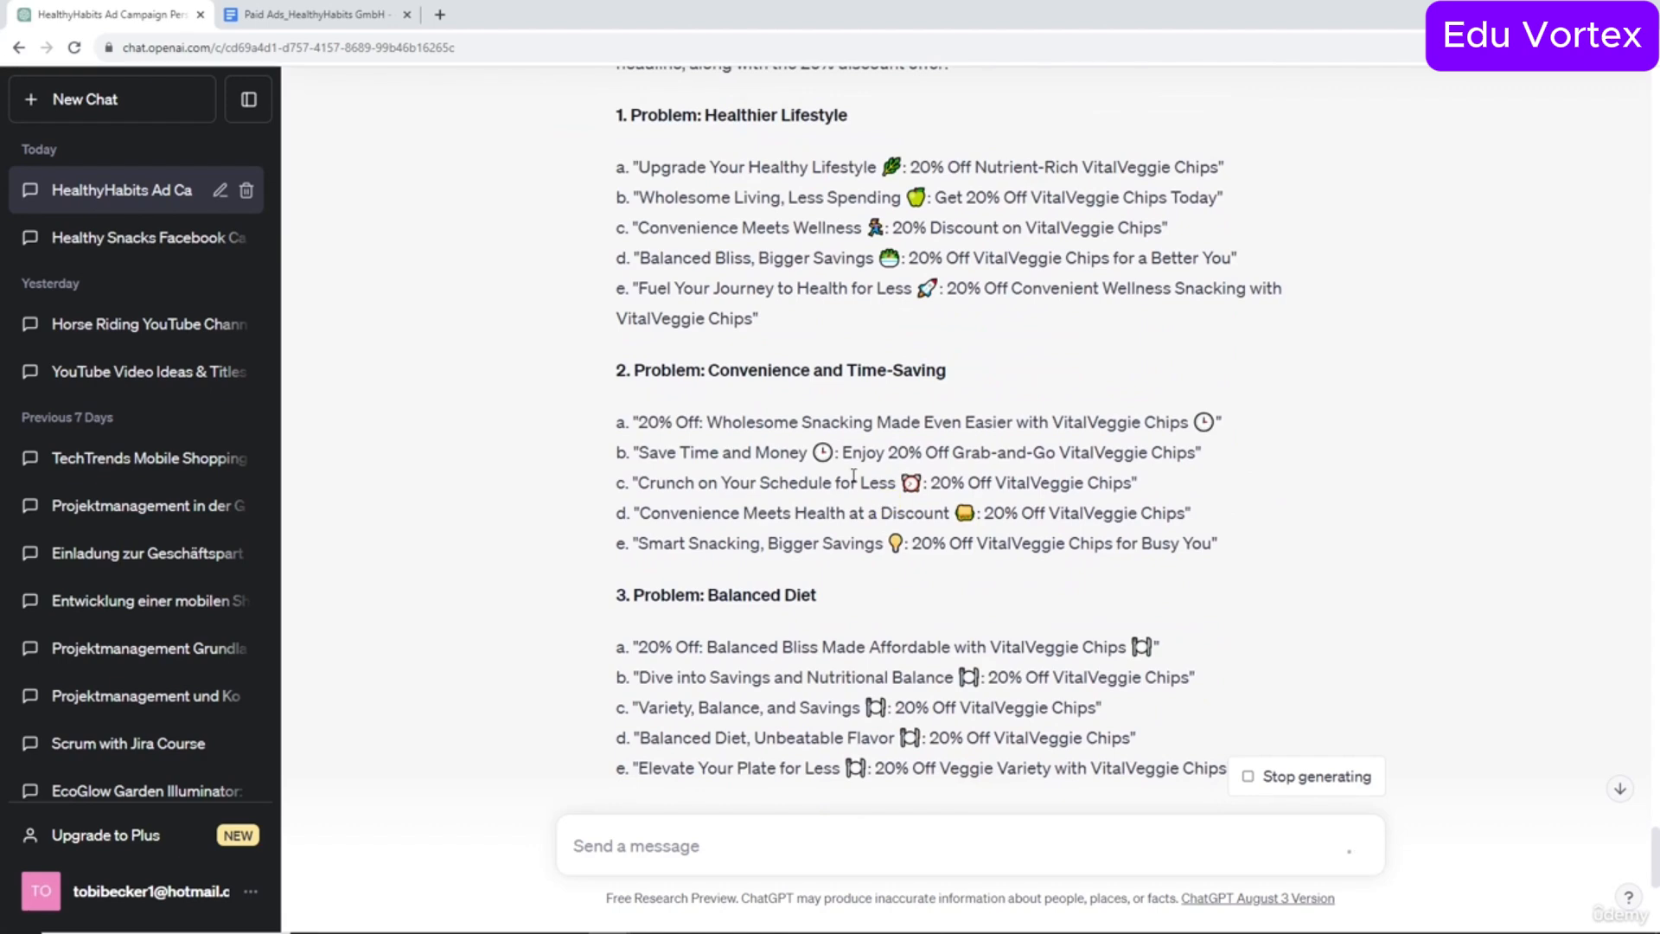
pyautogui.scroll(1, 965, 342)
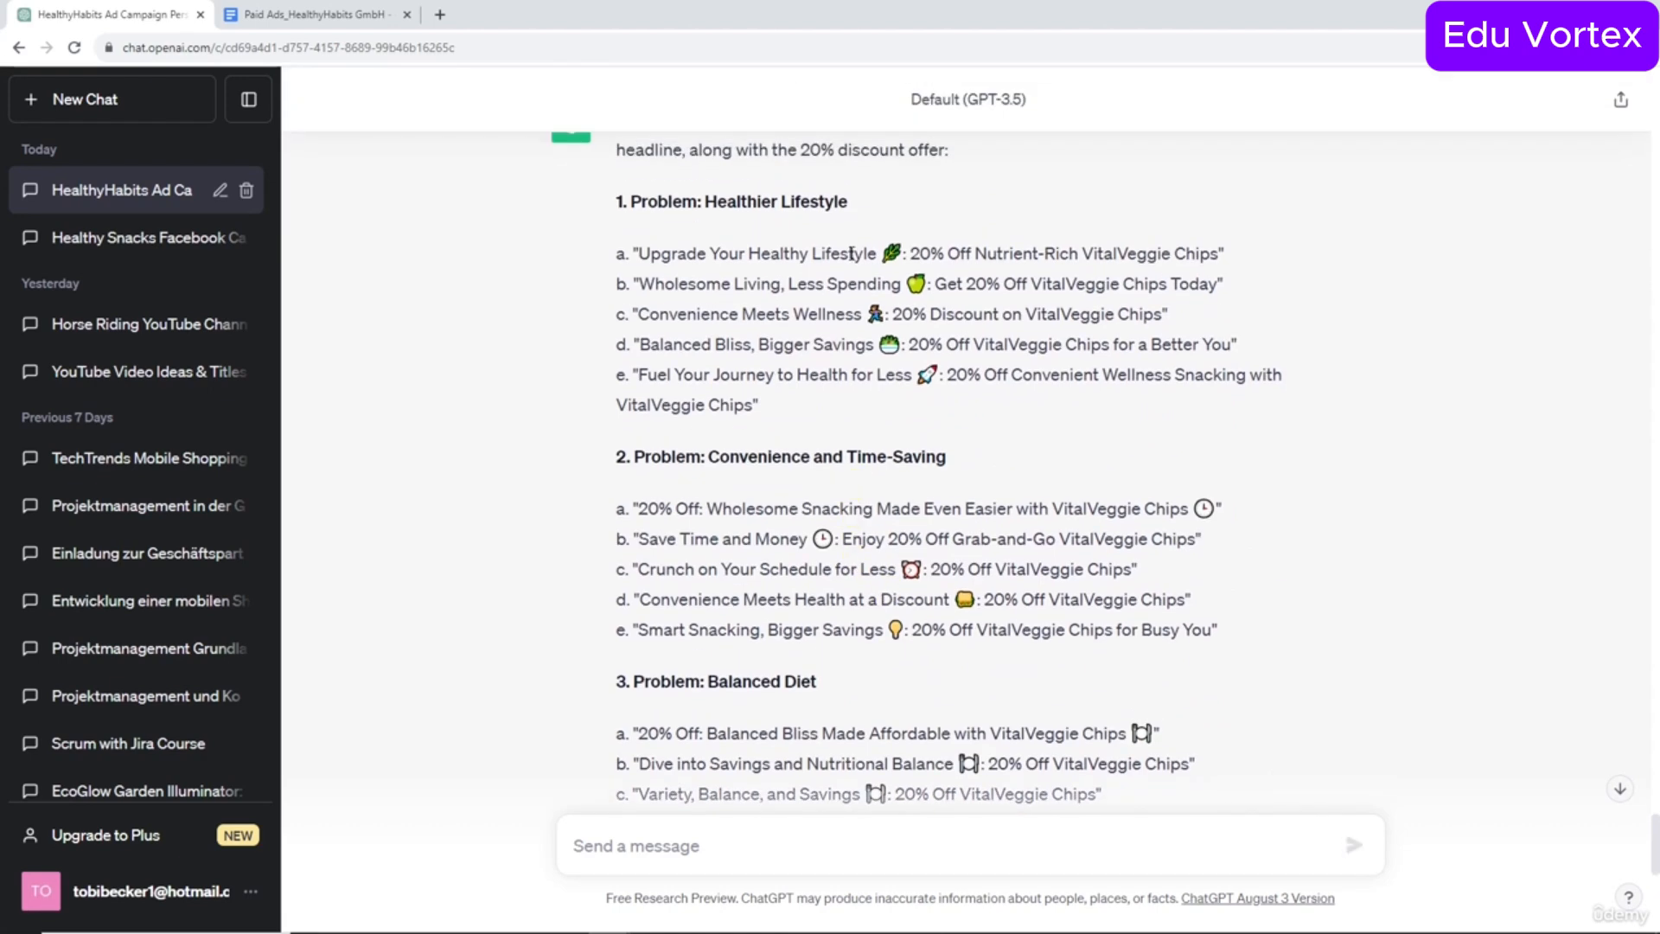
pyautogui.moveTo(877, 254)
pyautogui.mouseDown()
pyautogui.moveTo(749, 254)
pyautogui.moveTo(901, 260)
pyautogui.mouseUp()
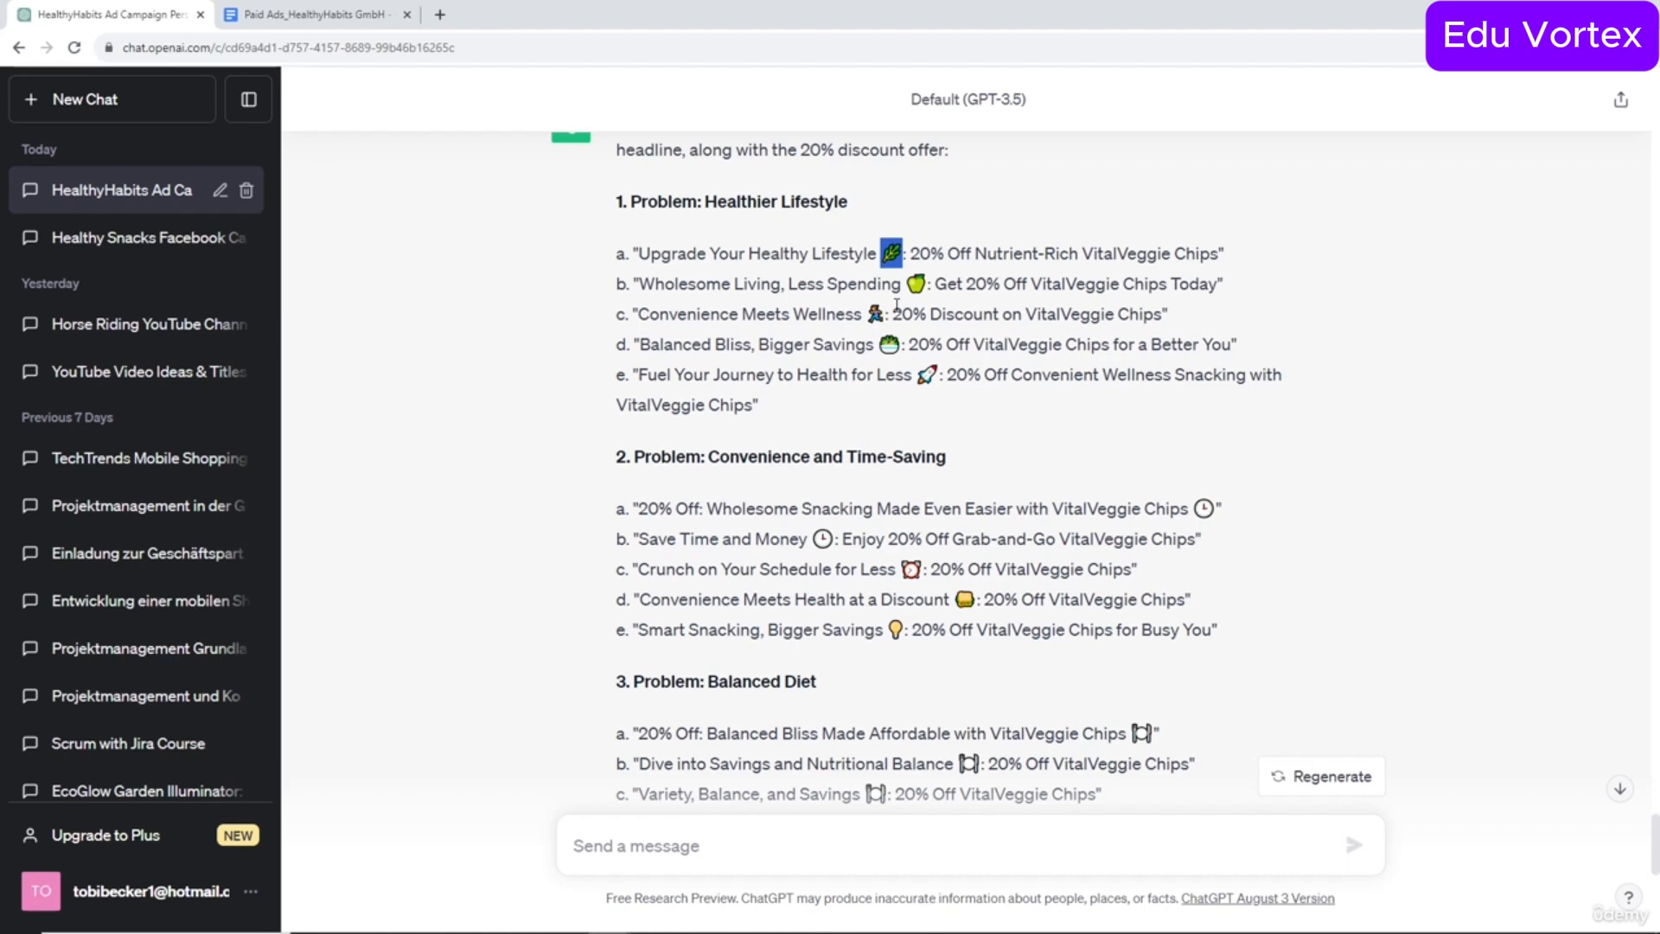
pyautogui.scroll(-10, 897, 305)
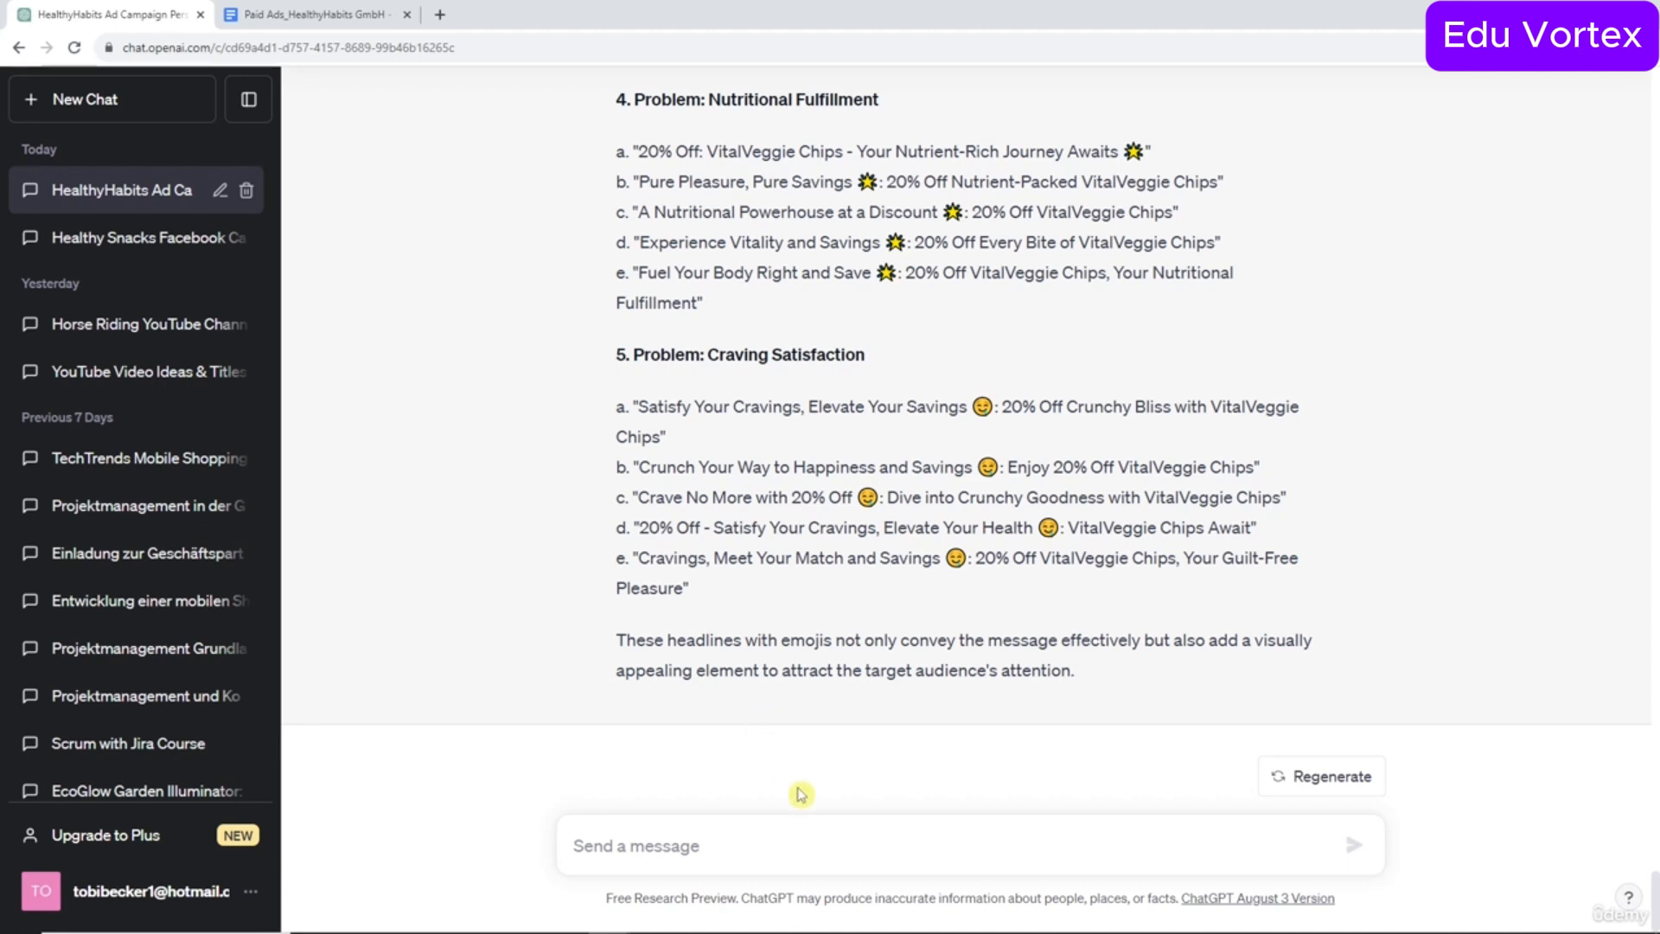
# Write the message "Give me the best 5 headlines from all of the above" in the chat.
pyautogui.click(818, 861)
pyautogui.write('Give')
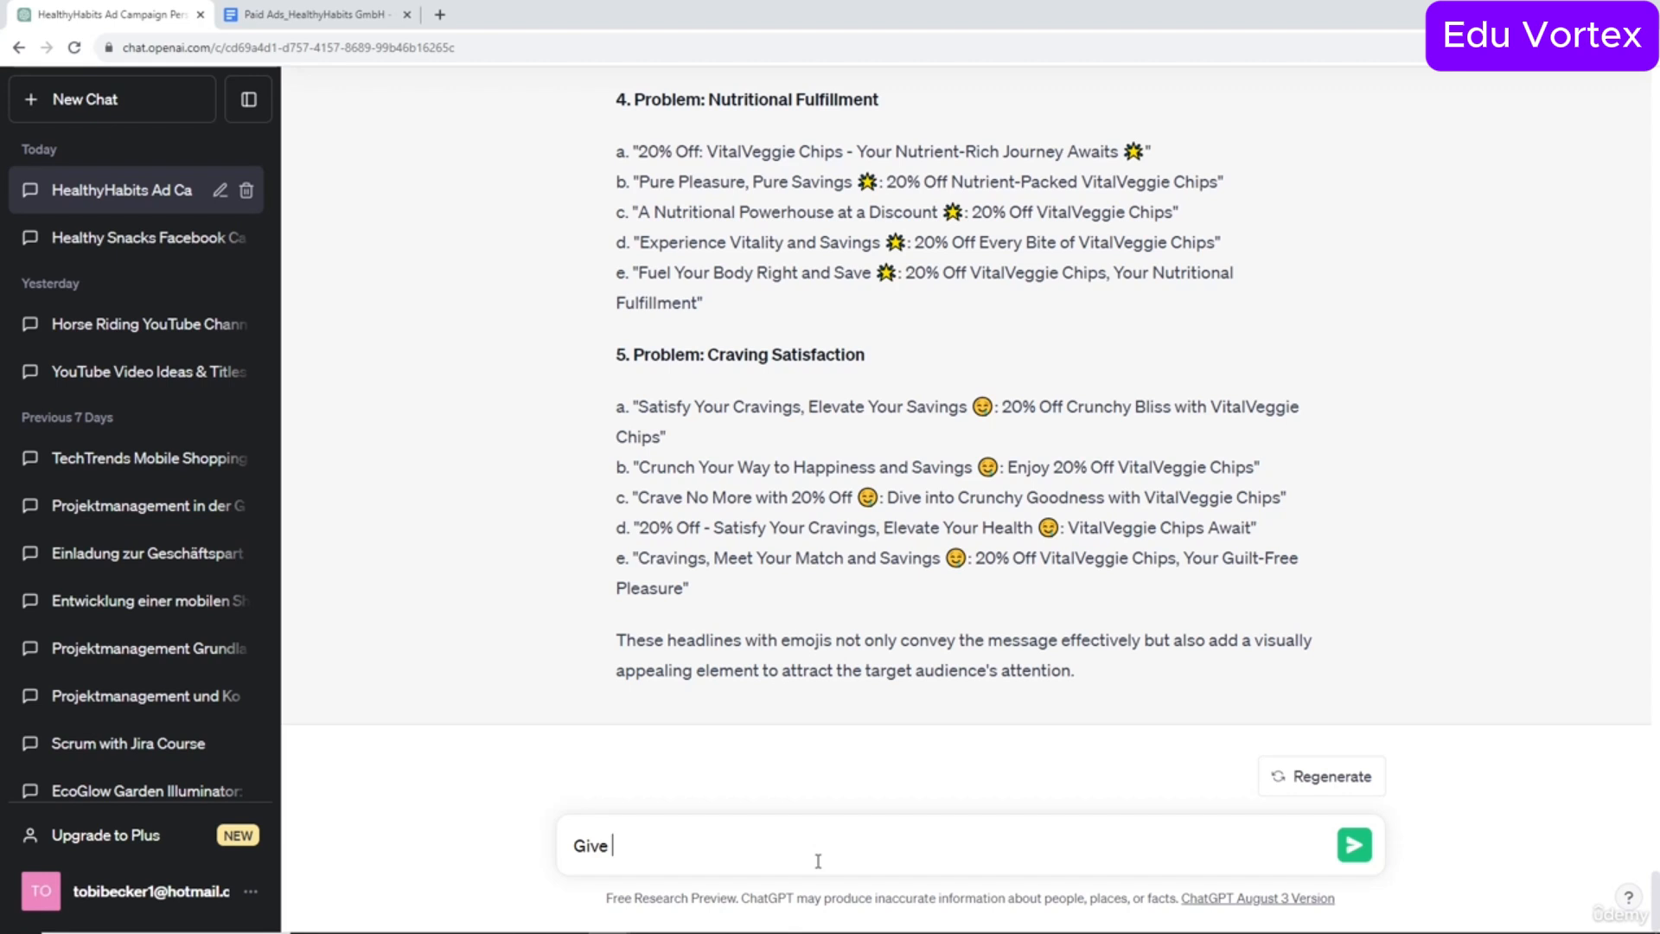
pyautogui.write('me the best 5 headlin')
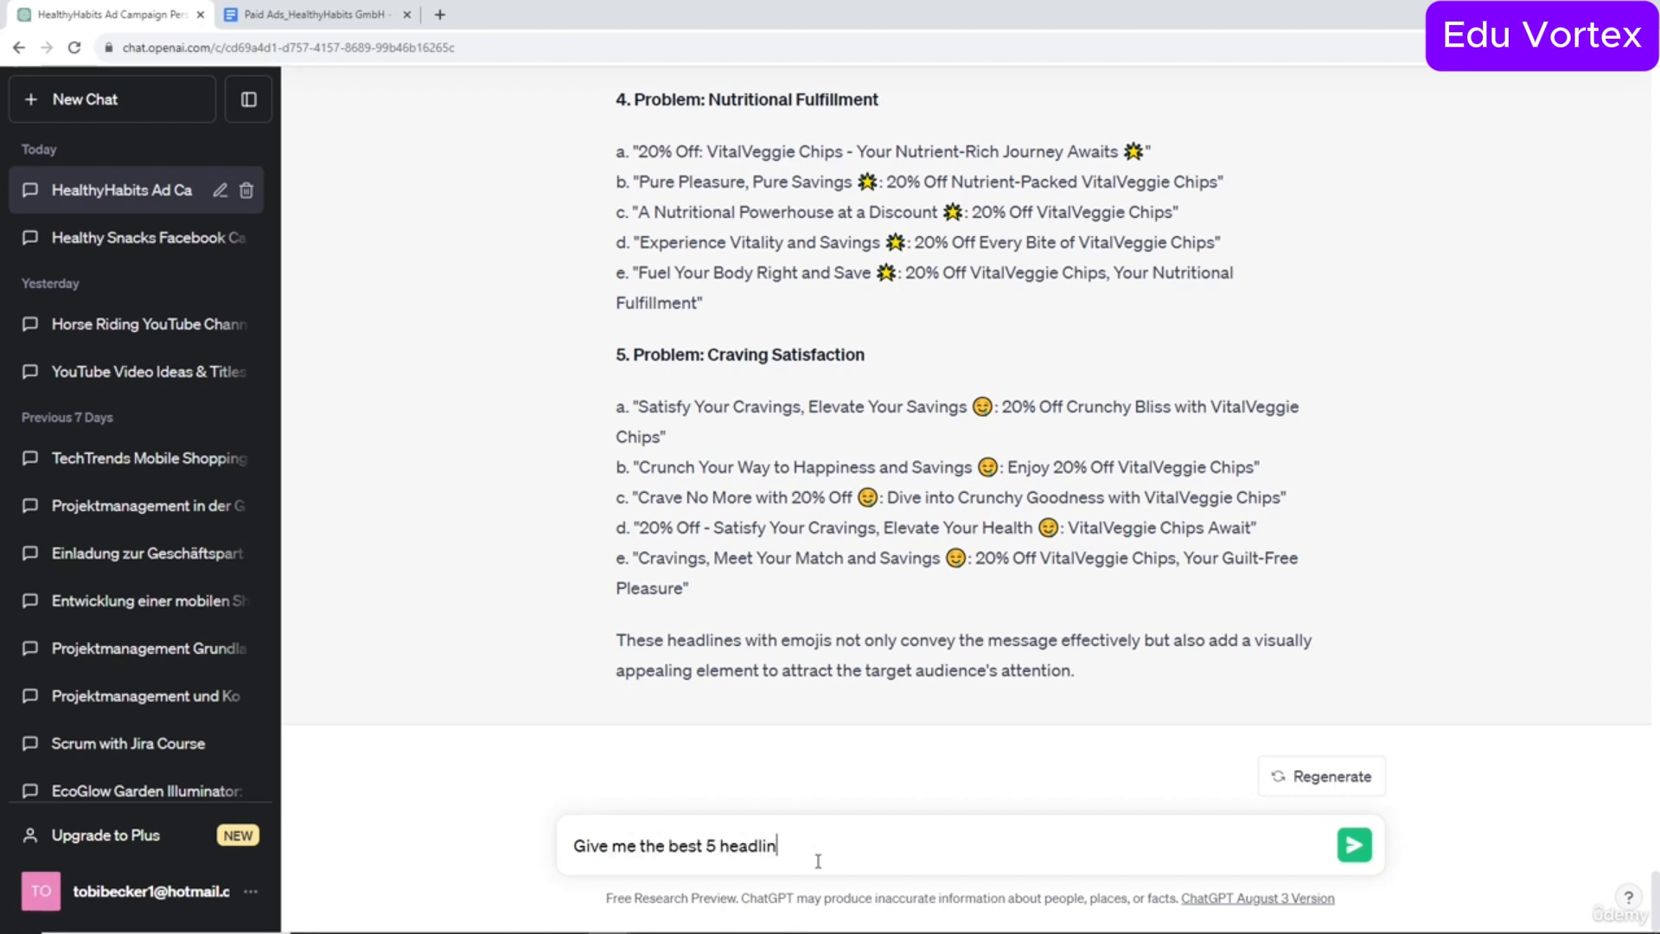
pyautogui.write('es dorm')
pyautogui.press('BackSpace')
pyautogui.press('BackSpace')
pyautogui.press('BackSpace')
pyautogui.write('rom all of the a')
pyautogui.press('BackSpace')
pyautogui.write('of the above')
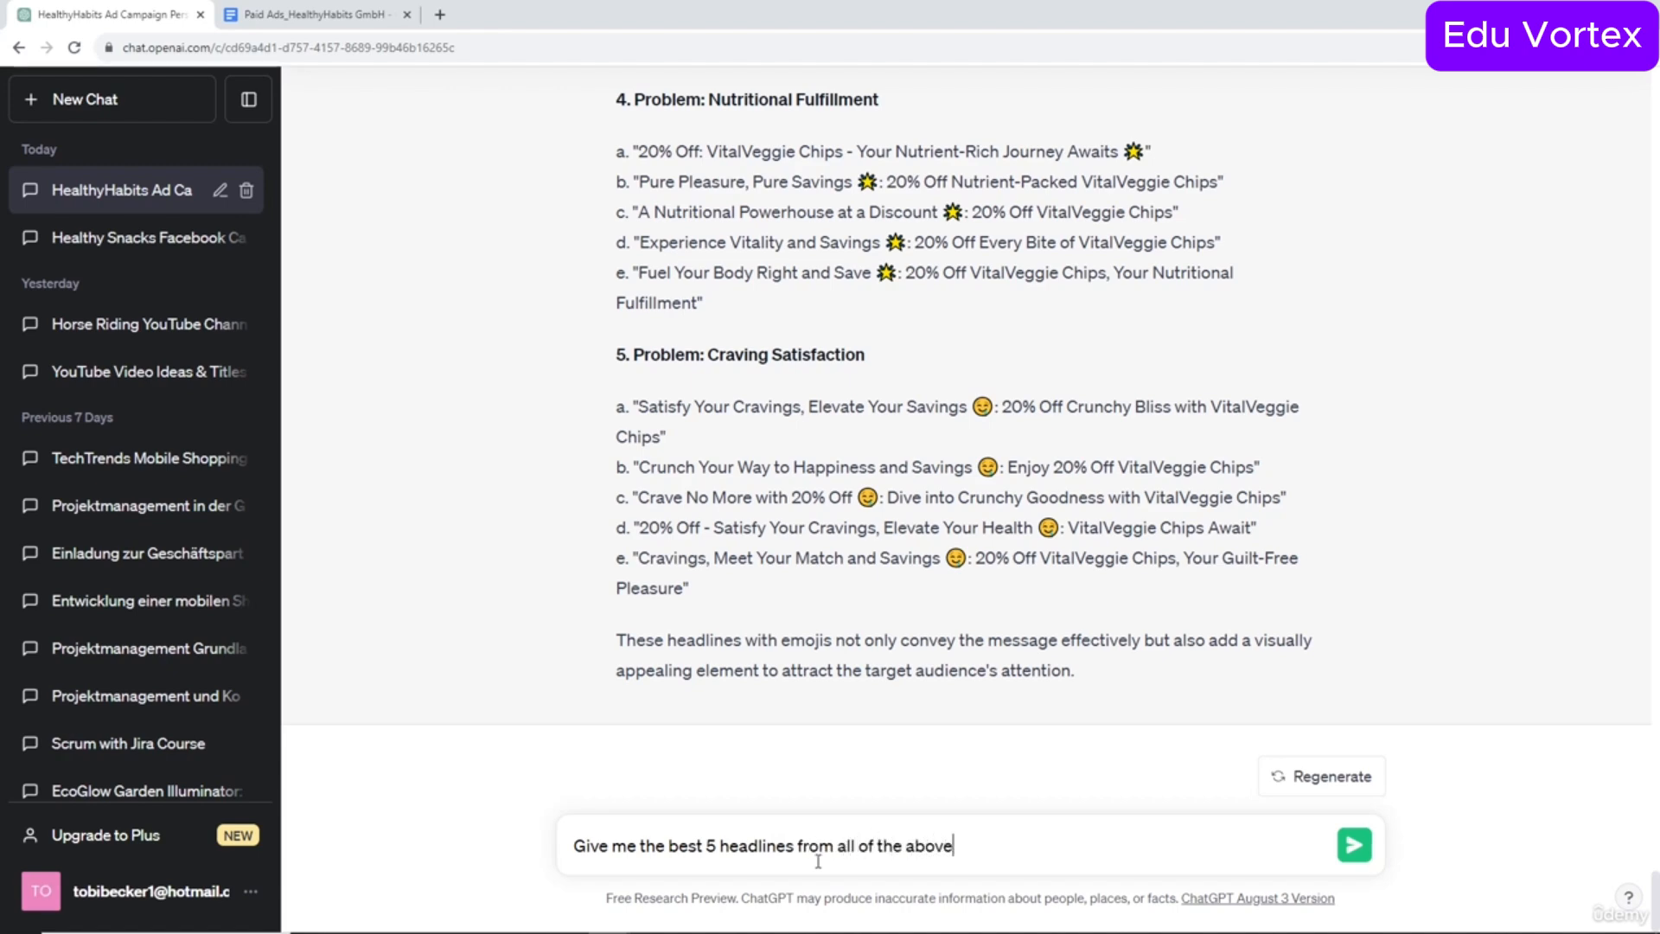
# Insert "only" after "Give me" in the drafted request for the best 5 headlines and send it.
pyautogui.click(638, 848)
pyautogui.write('on')
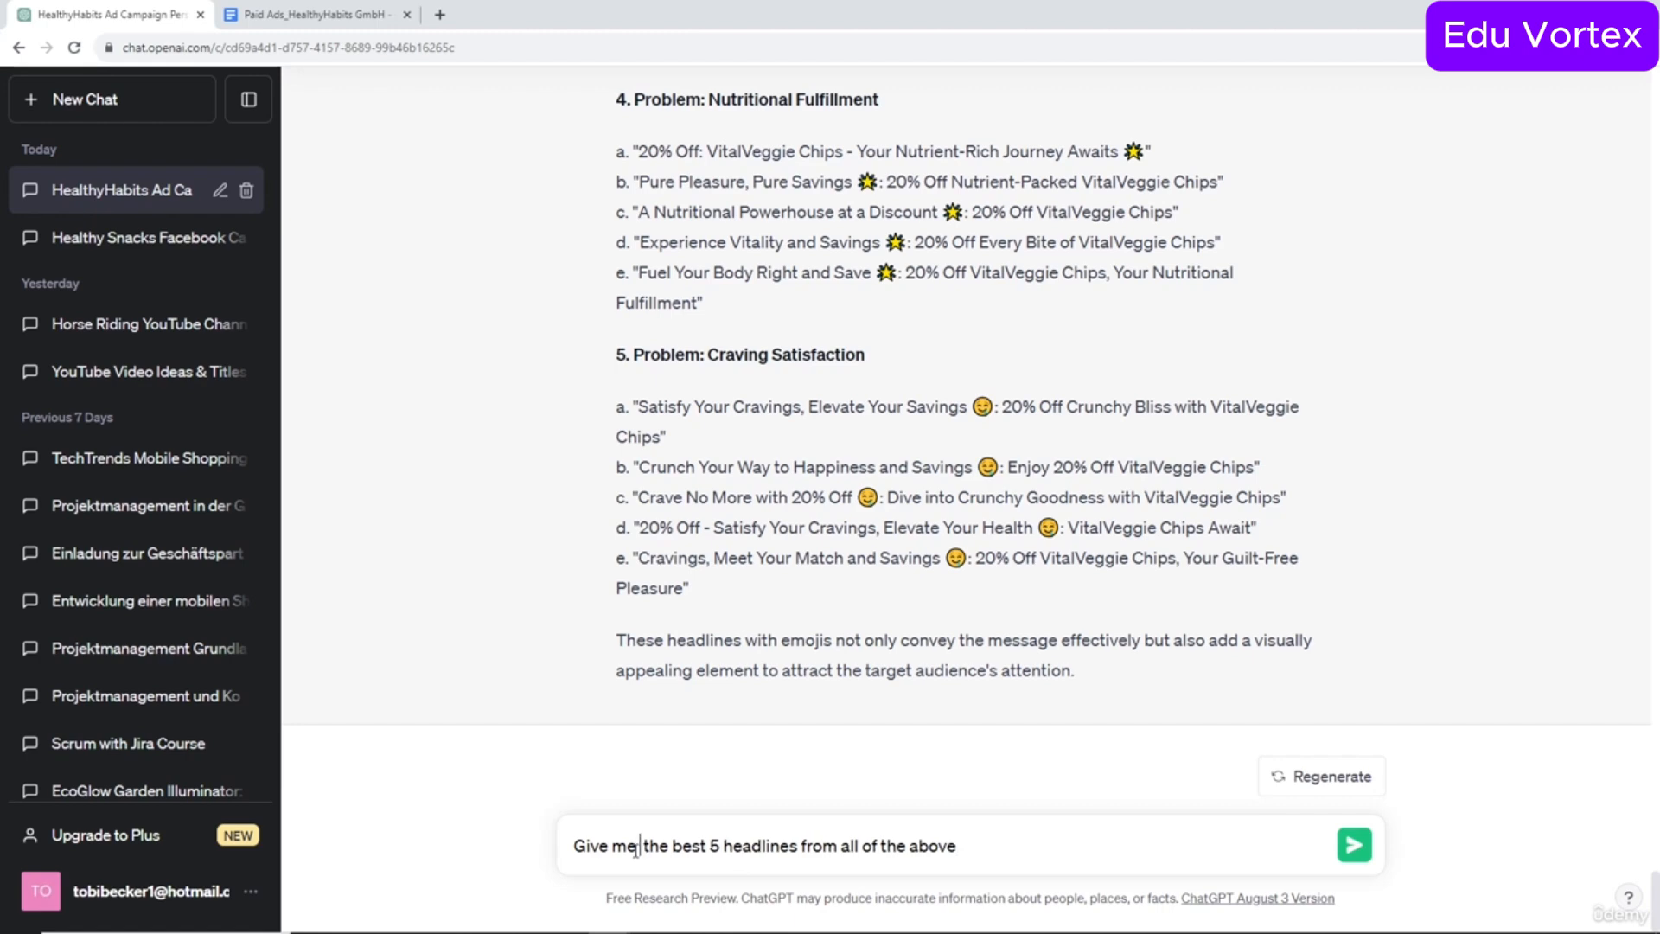
pyautogui.write('ly')
pyautogui.press('Return')
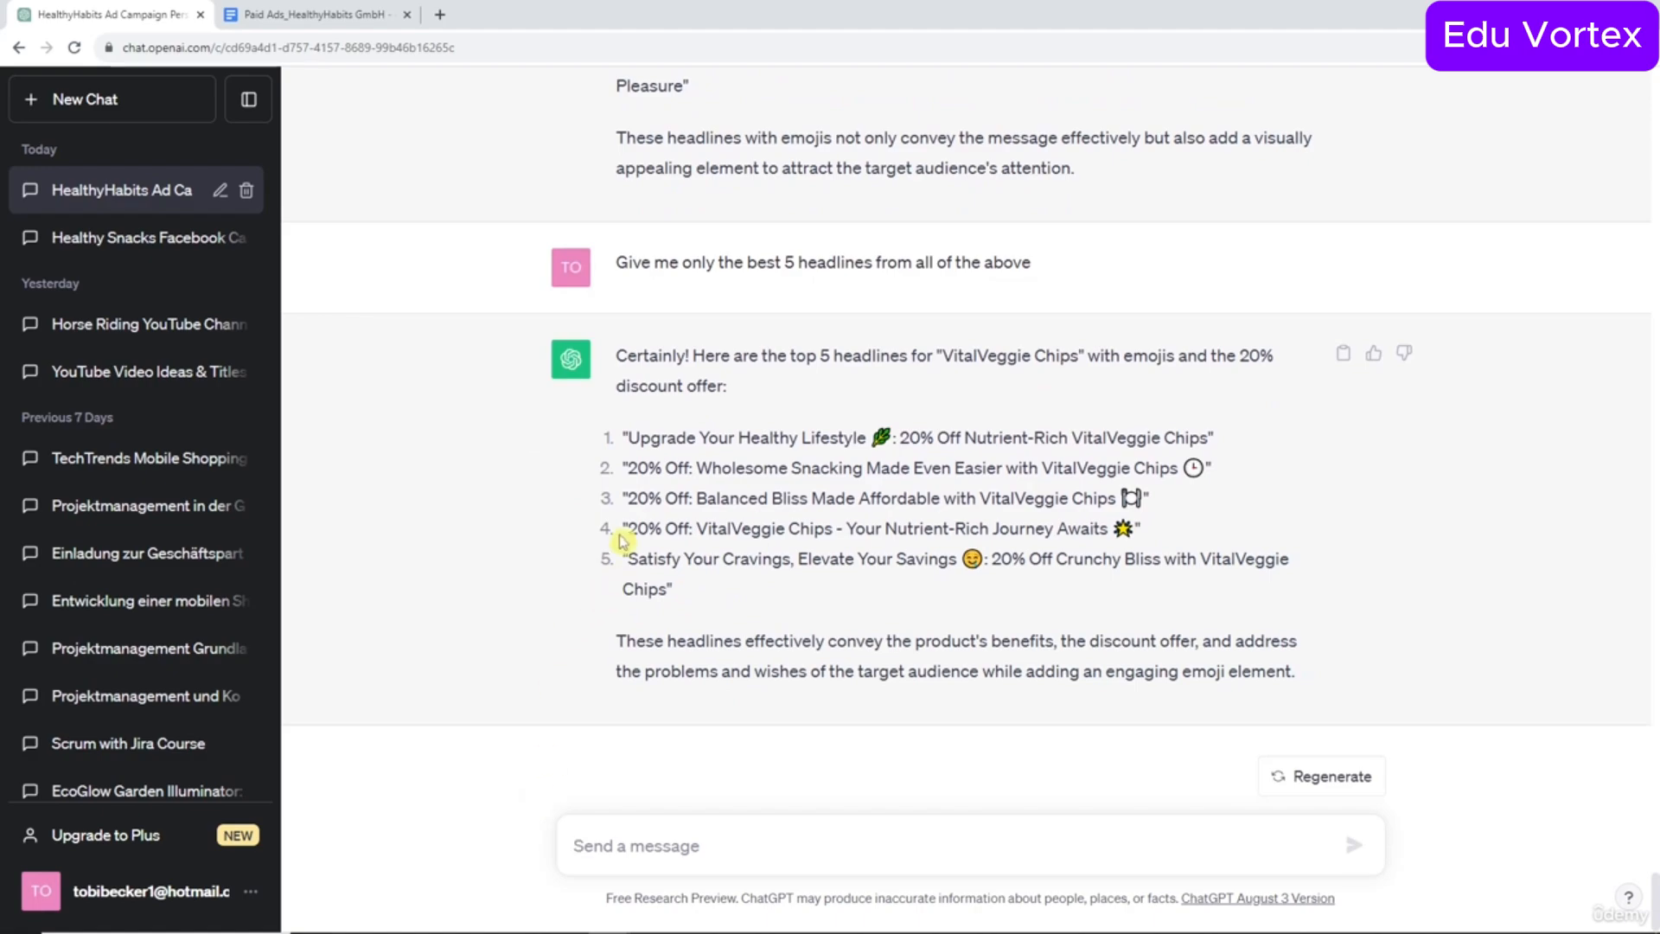
# Compare the top 5 headlines with the earlier emoji, discount and original headlines for each problem.
pyautogui.moveTo(628, 529); pyautogui.dragTo(704, 529)
pyautogui.click(725, 531)
pyautogui.scroll(15, 849, 552)
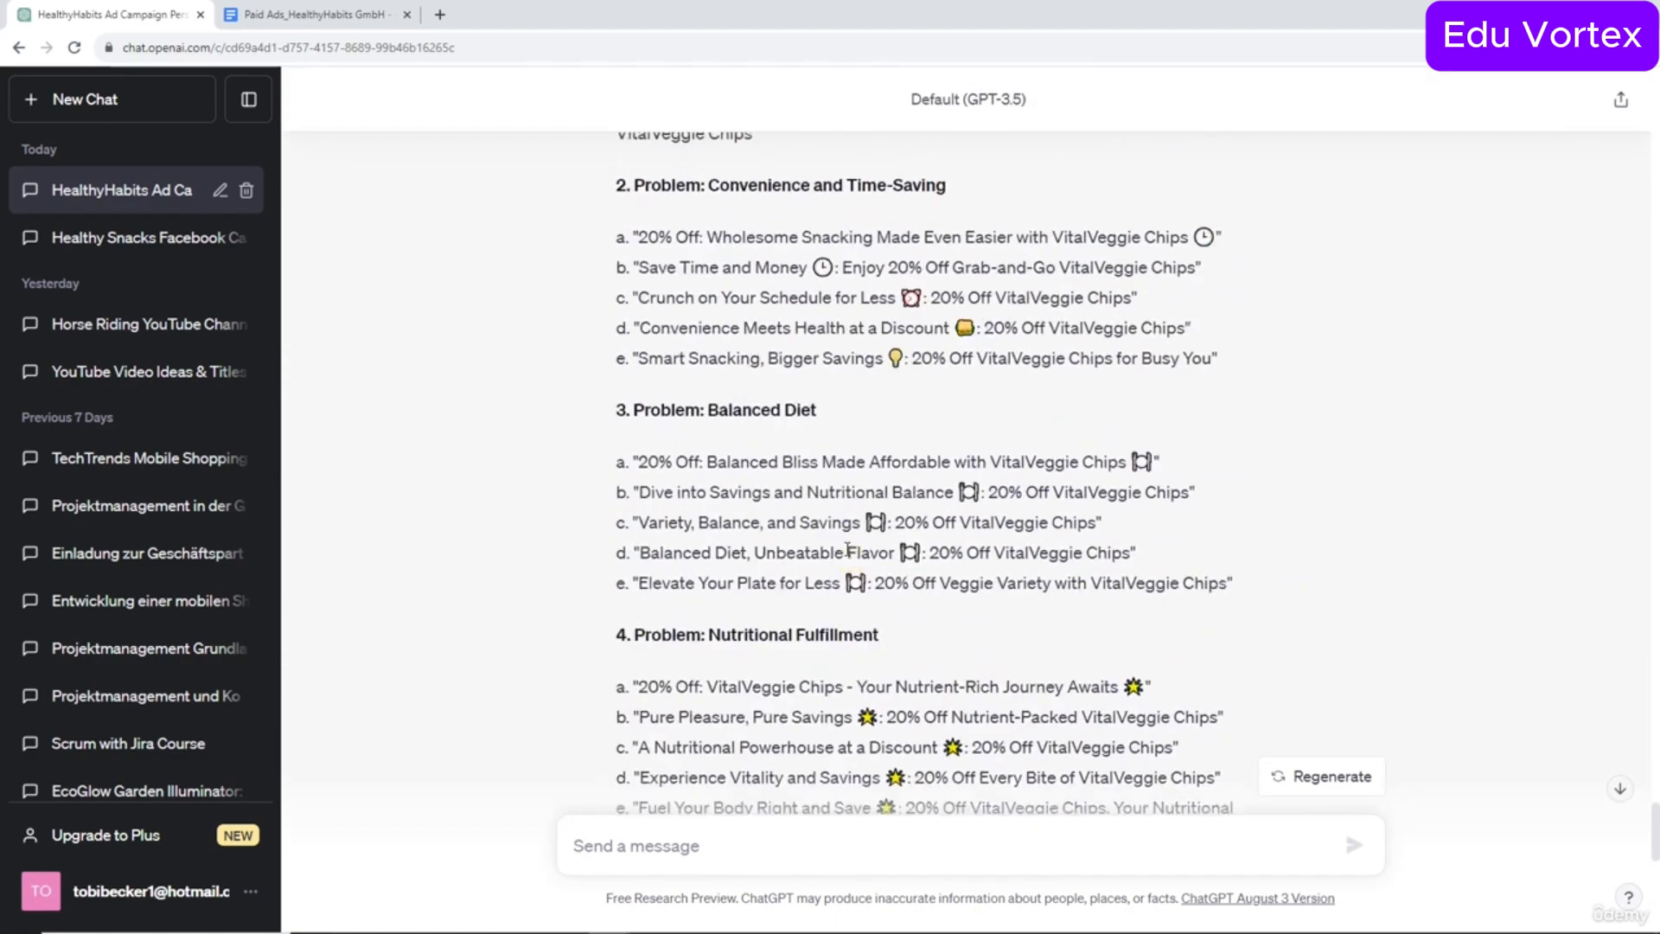
pyautogui.scroll(20, 863, 559)
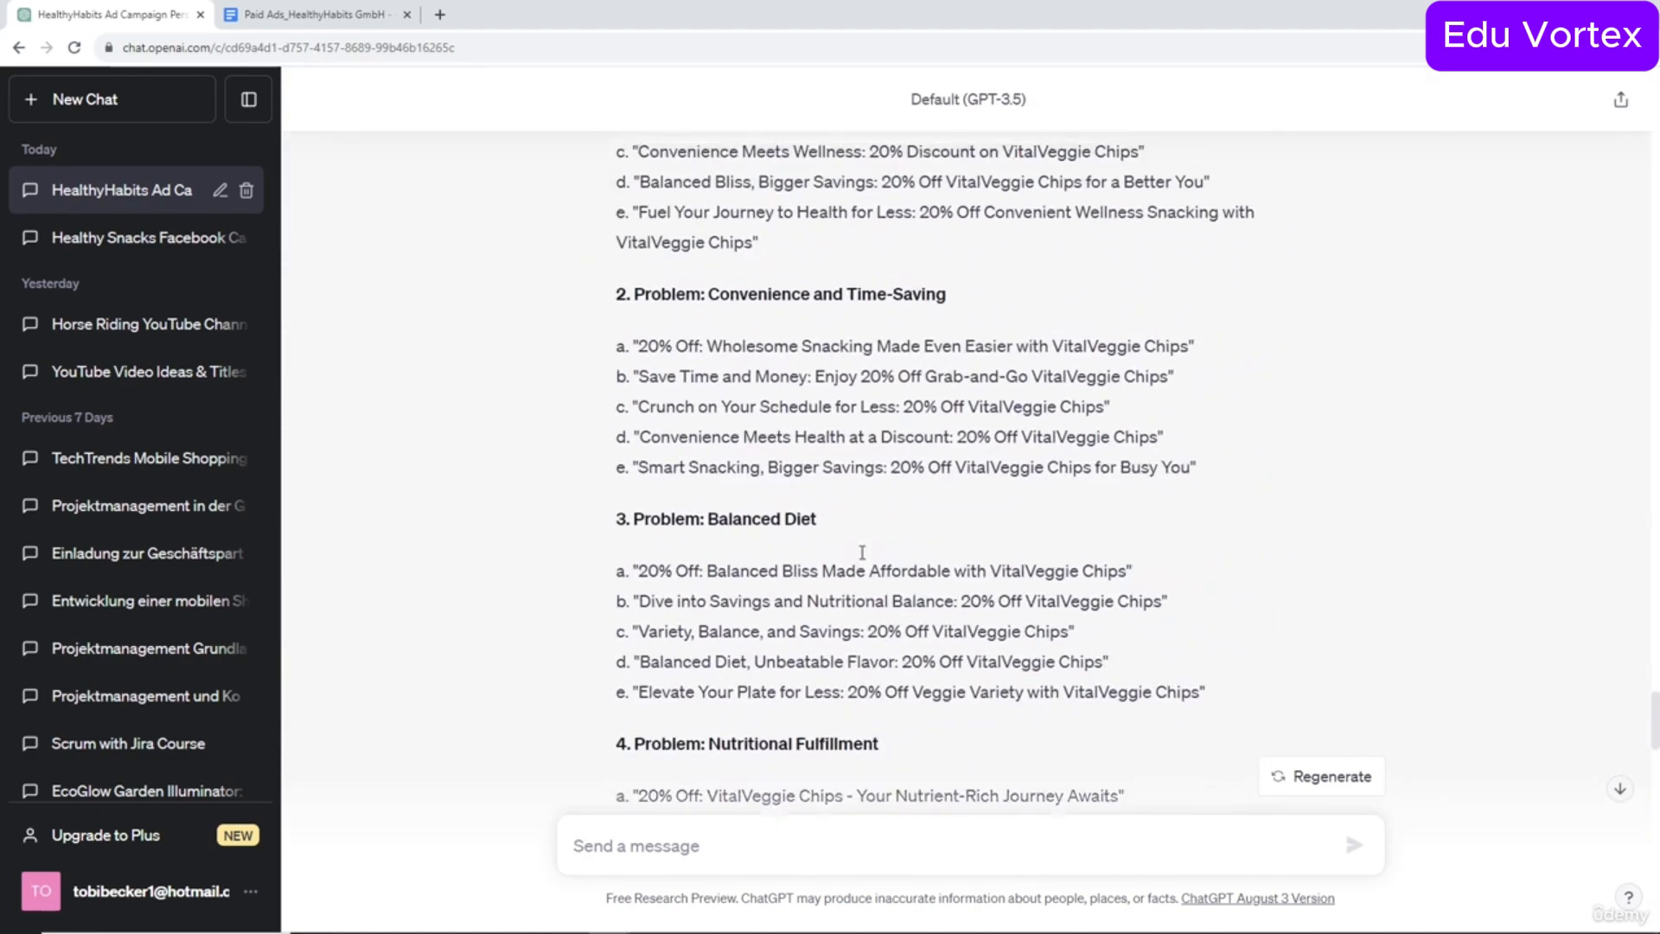
pyautogui.scroll(1, 841, 525)
pyautogui.moveTo(783, 430); pyautogui.dragTo(1036, 465)
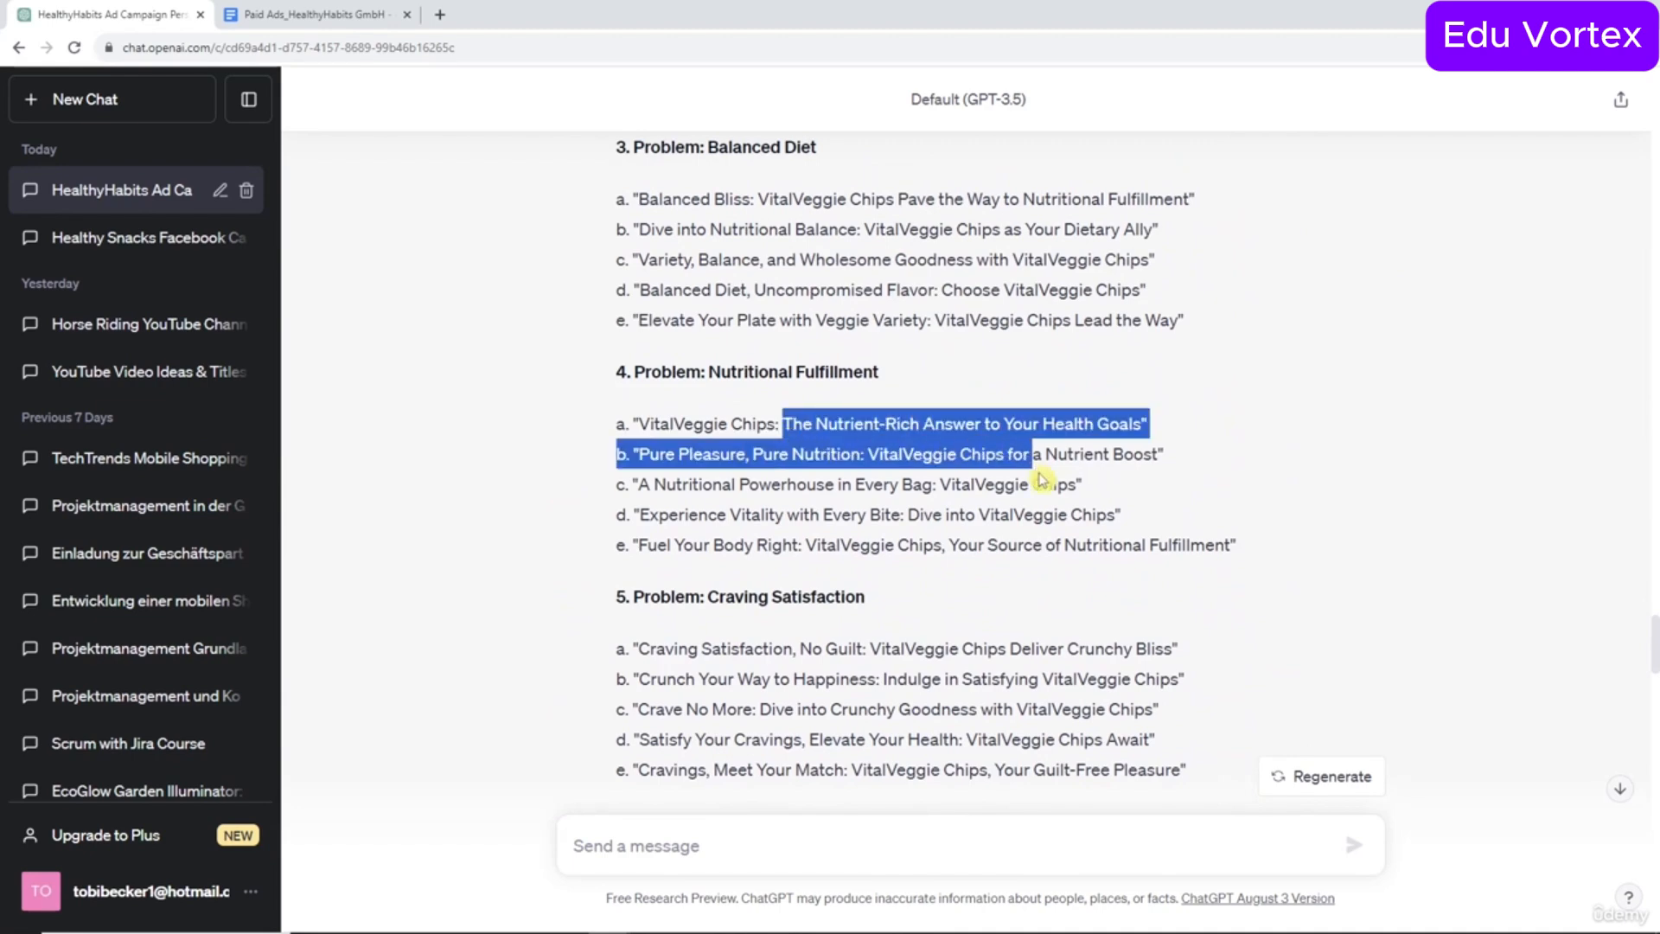
pyautogui.click(1147, 595)
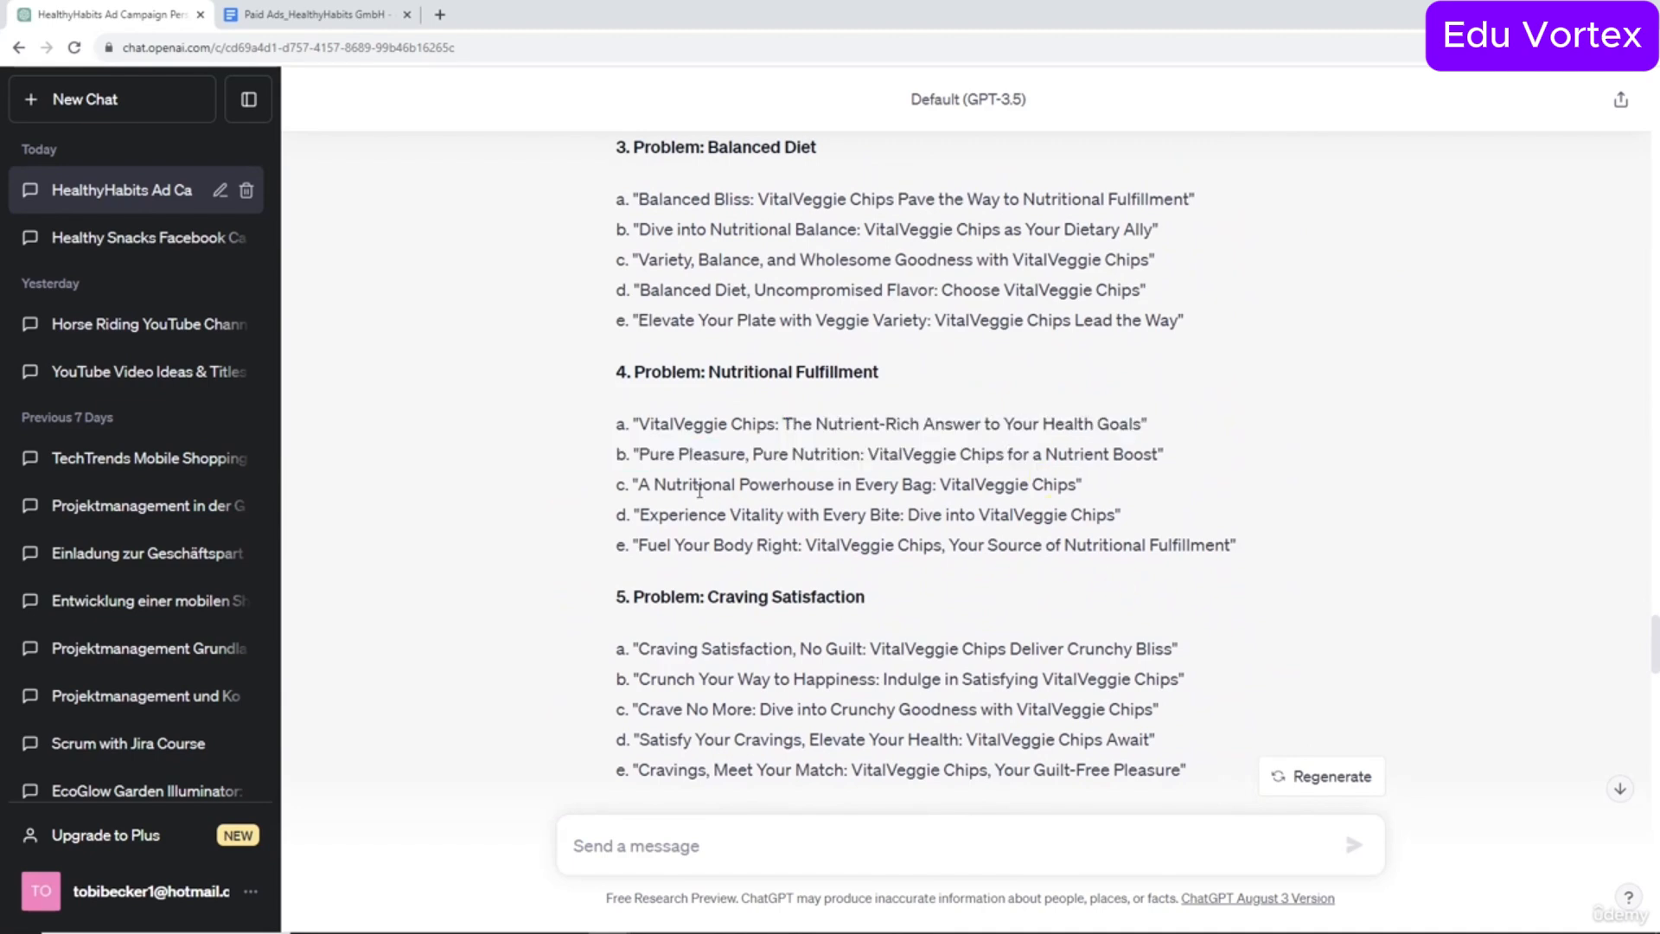
pyautogui.scroll(3, 700, 491)
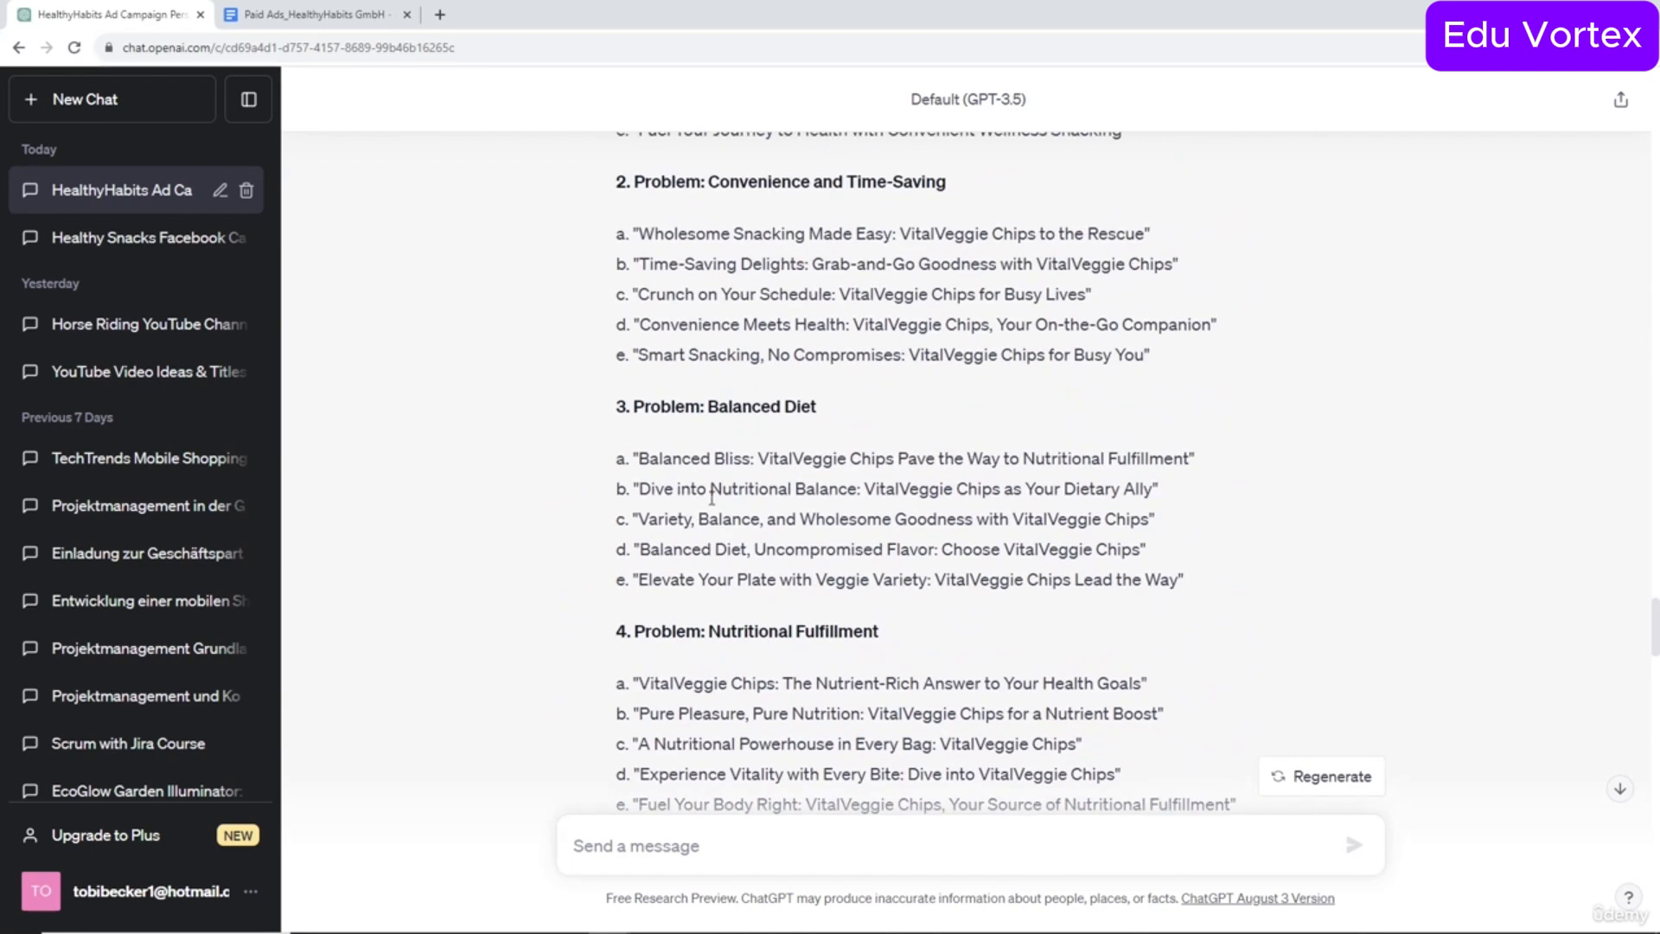
pyautogui.scroll(4, 704, 492)
pyautogui.moveTo(642, 370); pyautogui.dragTo(927, 378)
pyautogui.click(634, 374)
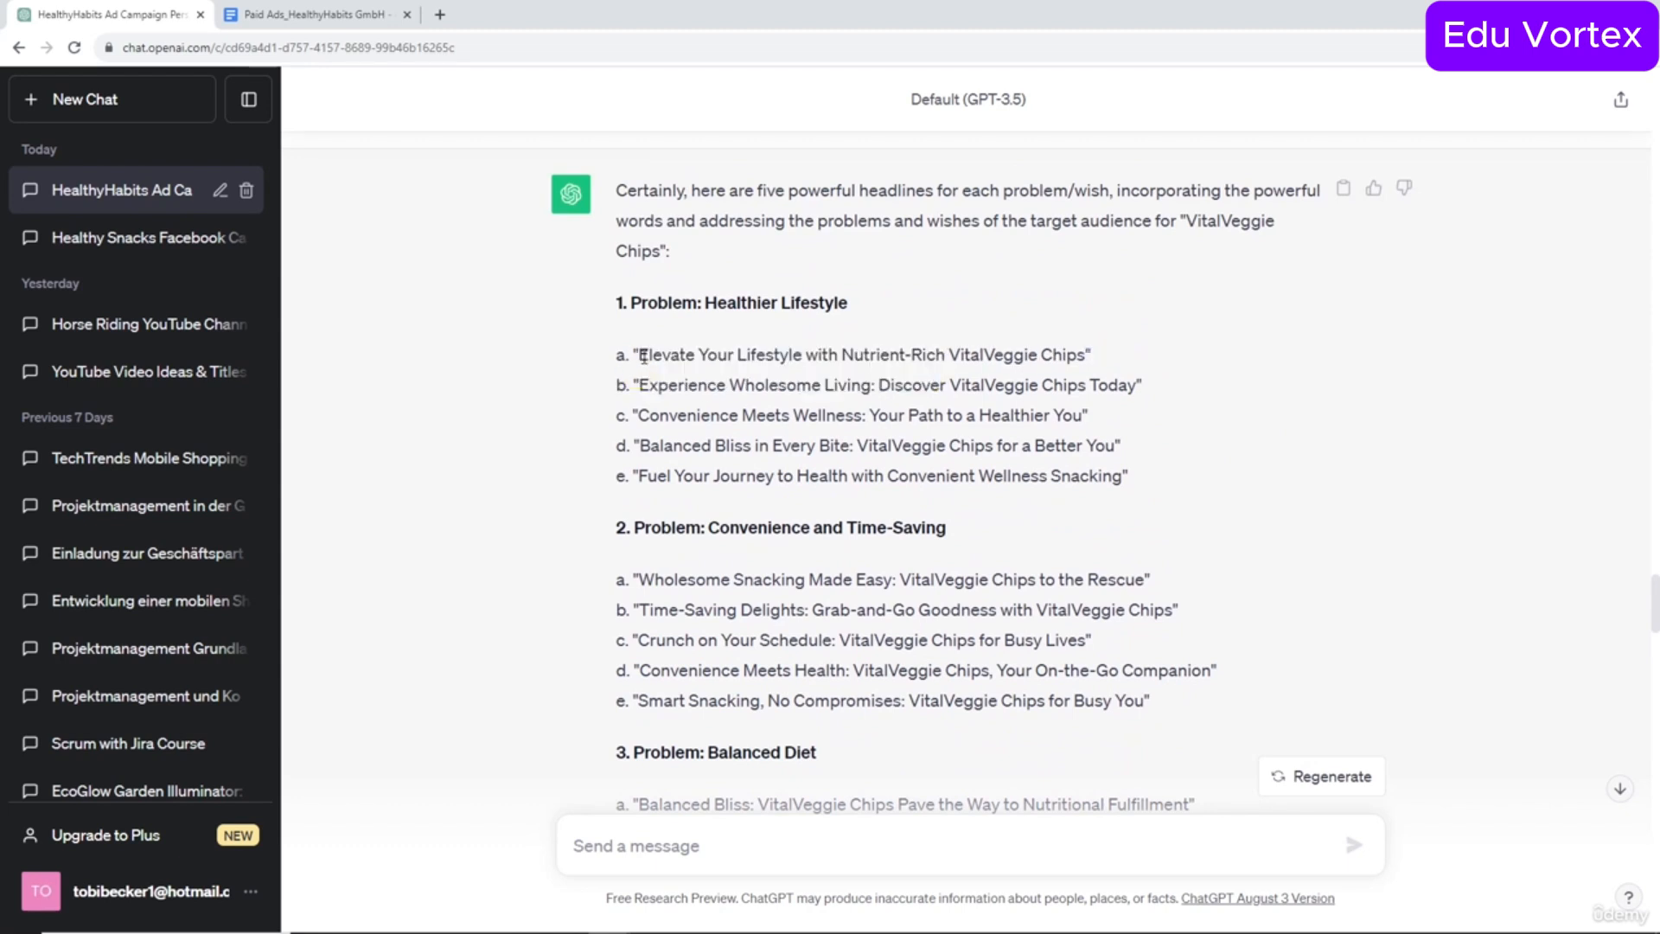
# Copy the original headline "Elevate Your Lifestyle with Nutrient-Rich VitalVeggie Chips" into the message as a draft.
pyautogui.moveTo(639, 354); pyautogui.dragTo(1086, 356)
pyautogui.hotkey('ctrl', 'c')
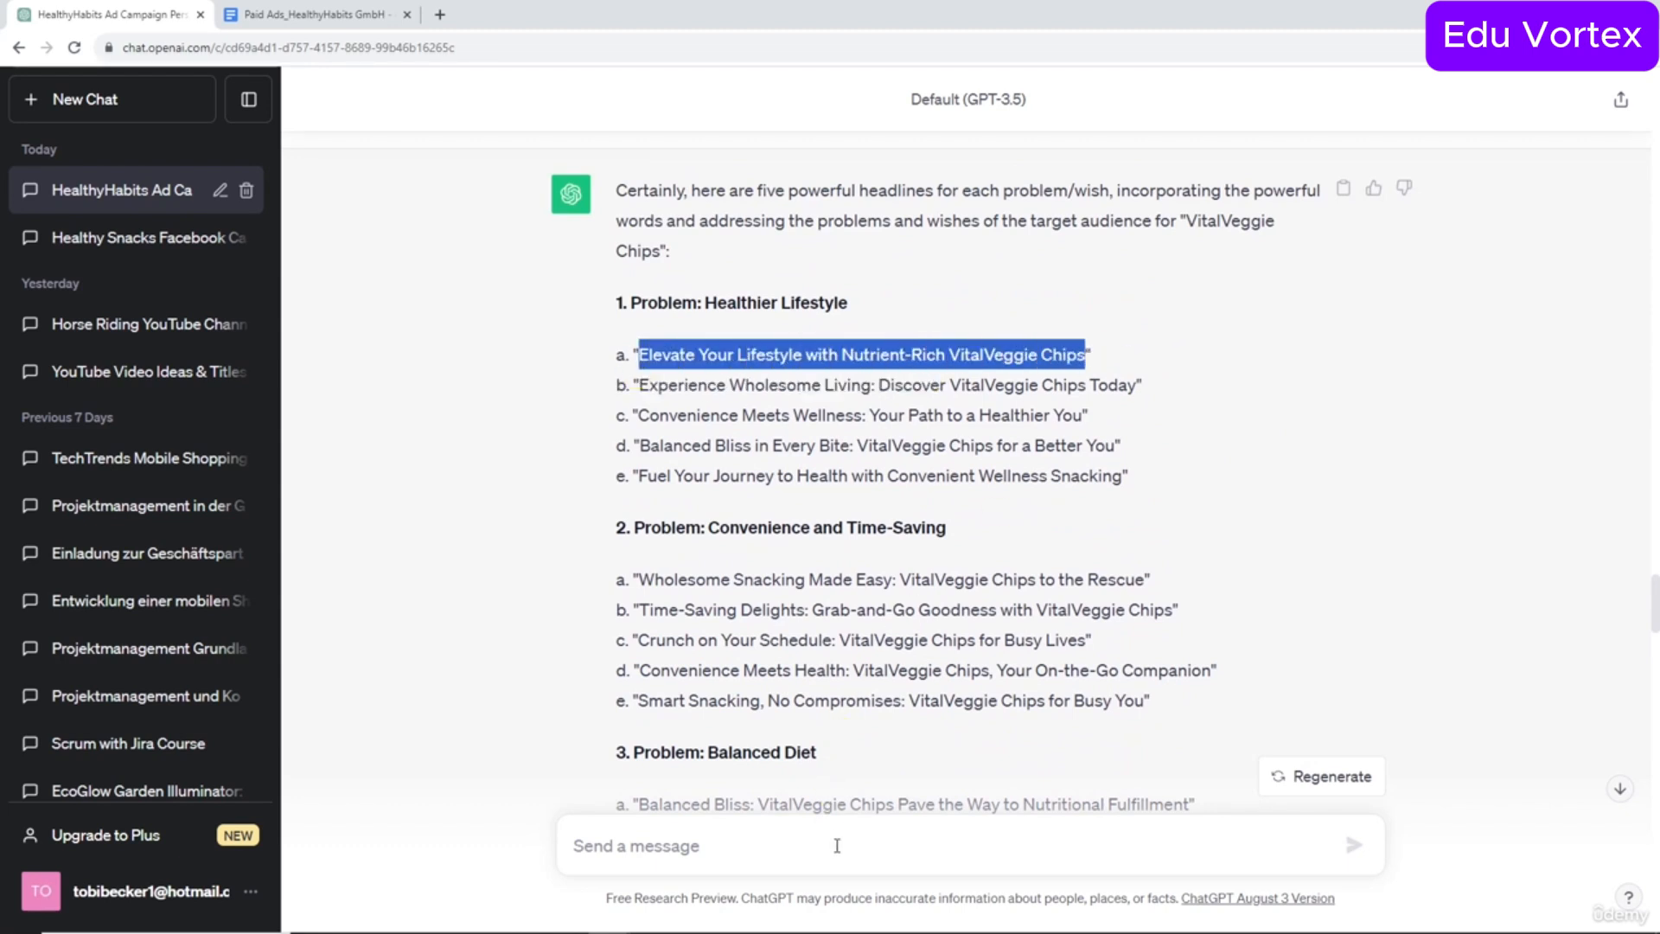
pyautogui.click(838, 845)
pyautogui.hotkey('ctrl', 'v')
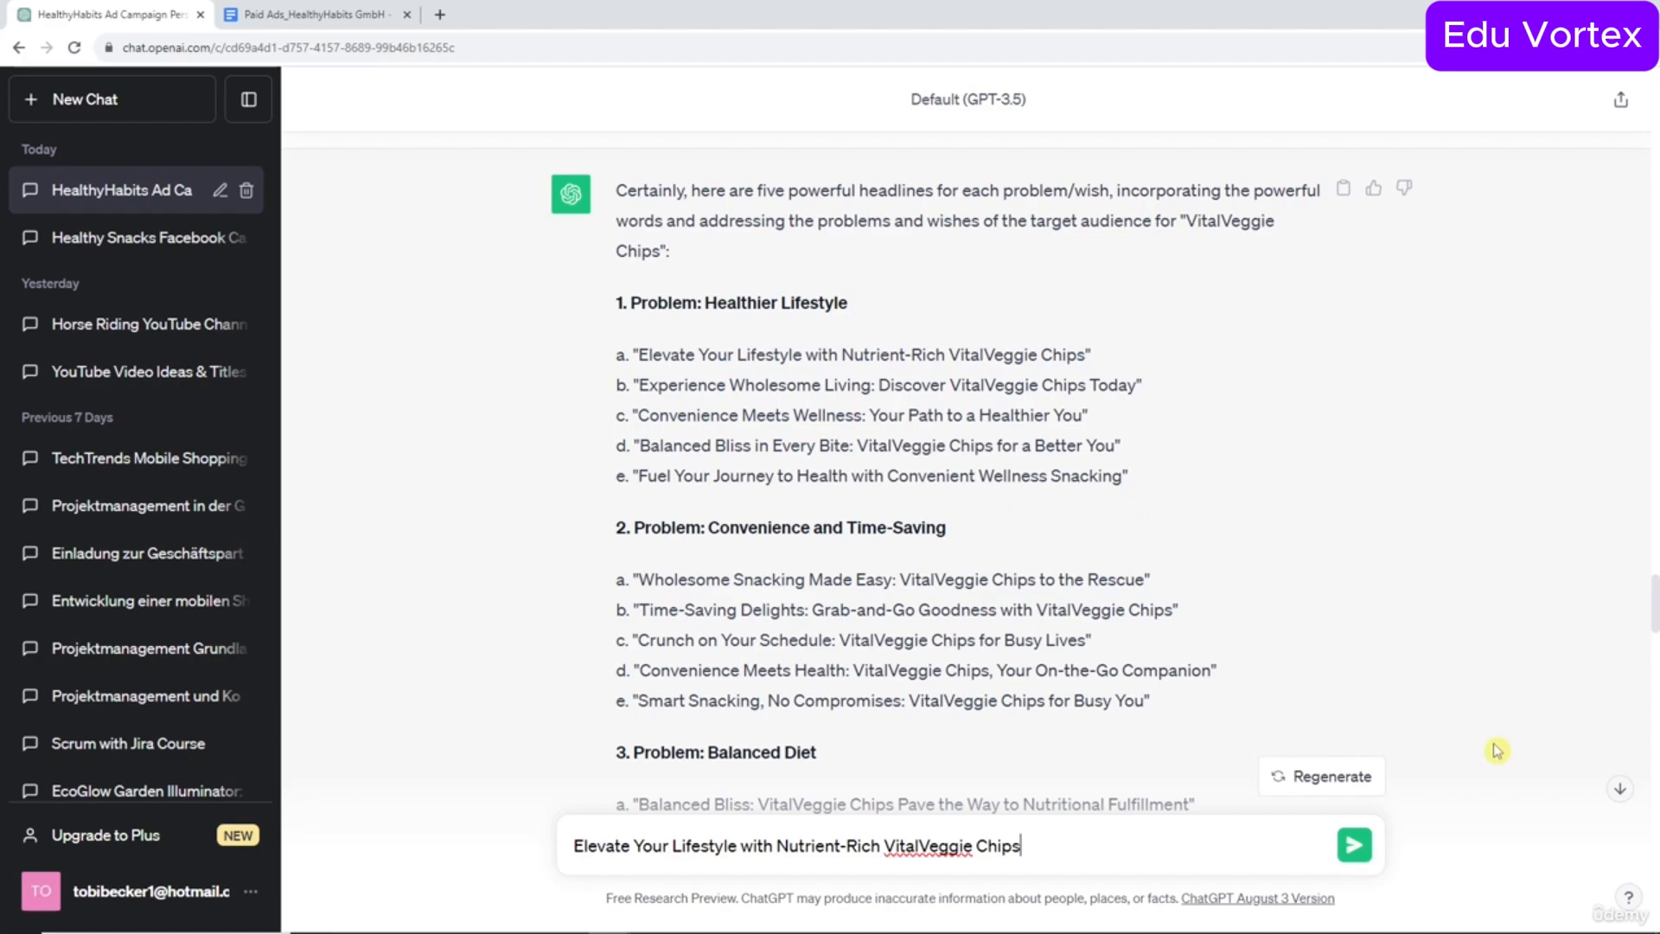
# Replace "Elevate Your Lifestyle with" in the draft with "Upgrade Your Healthy Lifestyle" and its leaf emoji, copied from the first top-5 headline.
pyautogui.click(1619, 788)
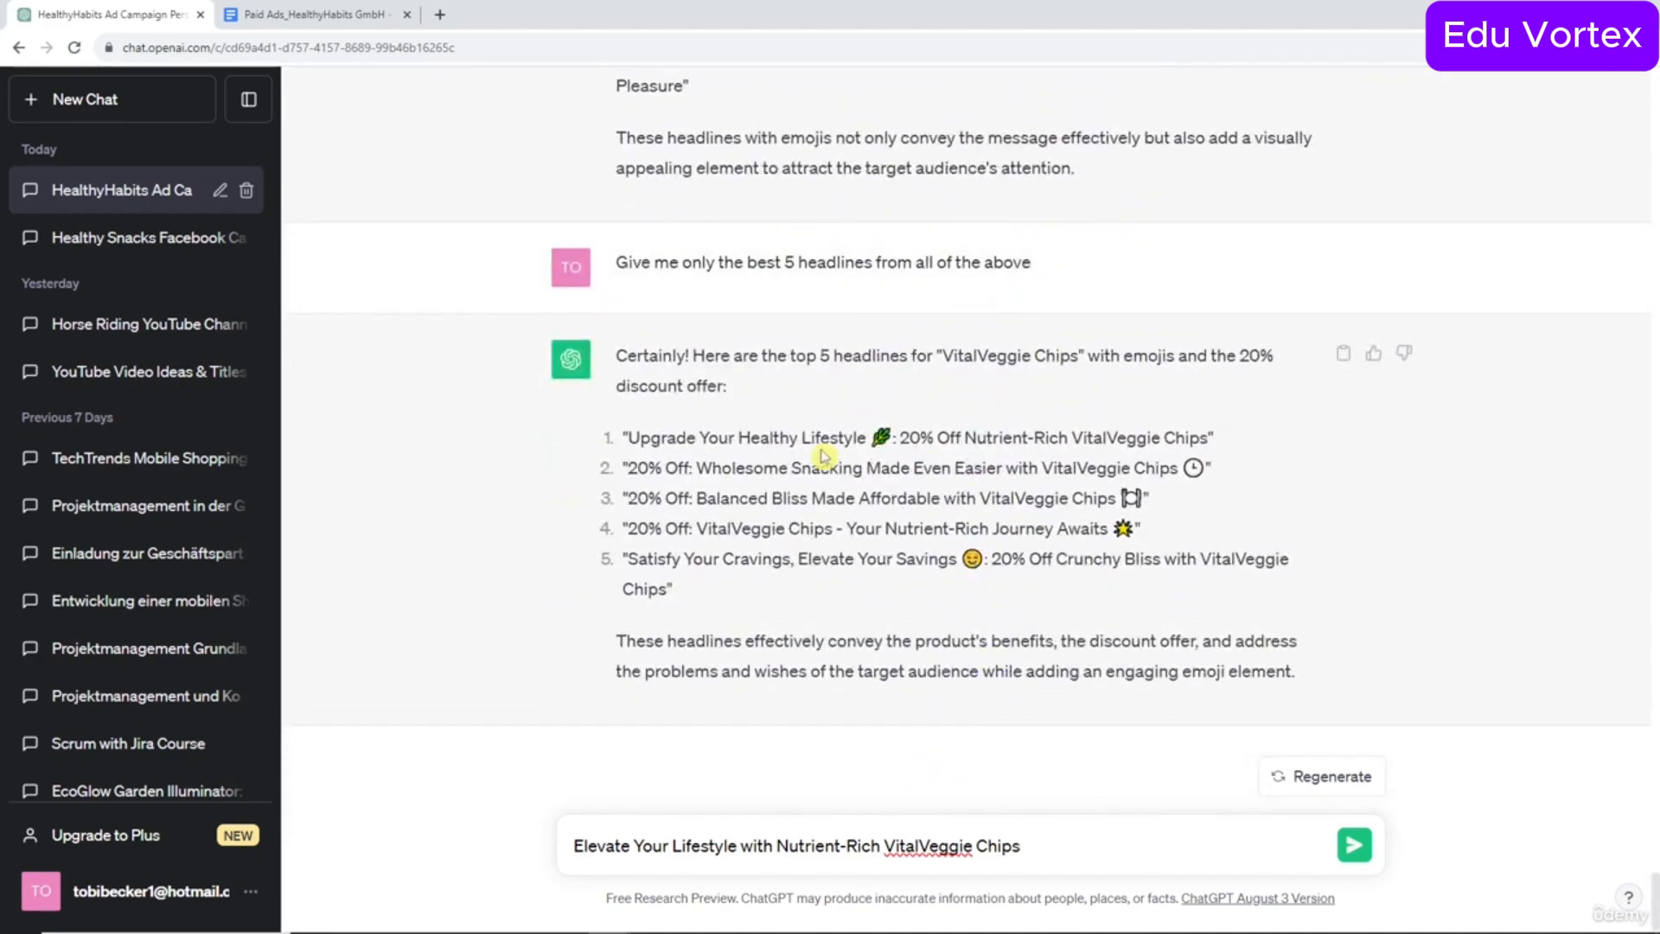
pyautogui.moveTo(627, 439)
pyautogui.mouseDown()
pyautogui.moveTo(951, 439)
pyautogui.moveTo(892, 439)
pyautogui.mouseUp()
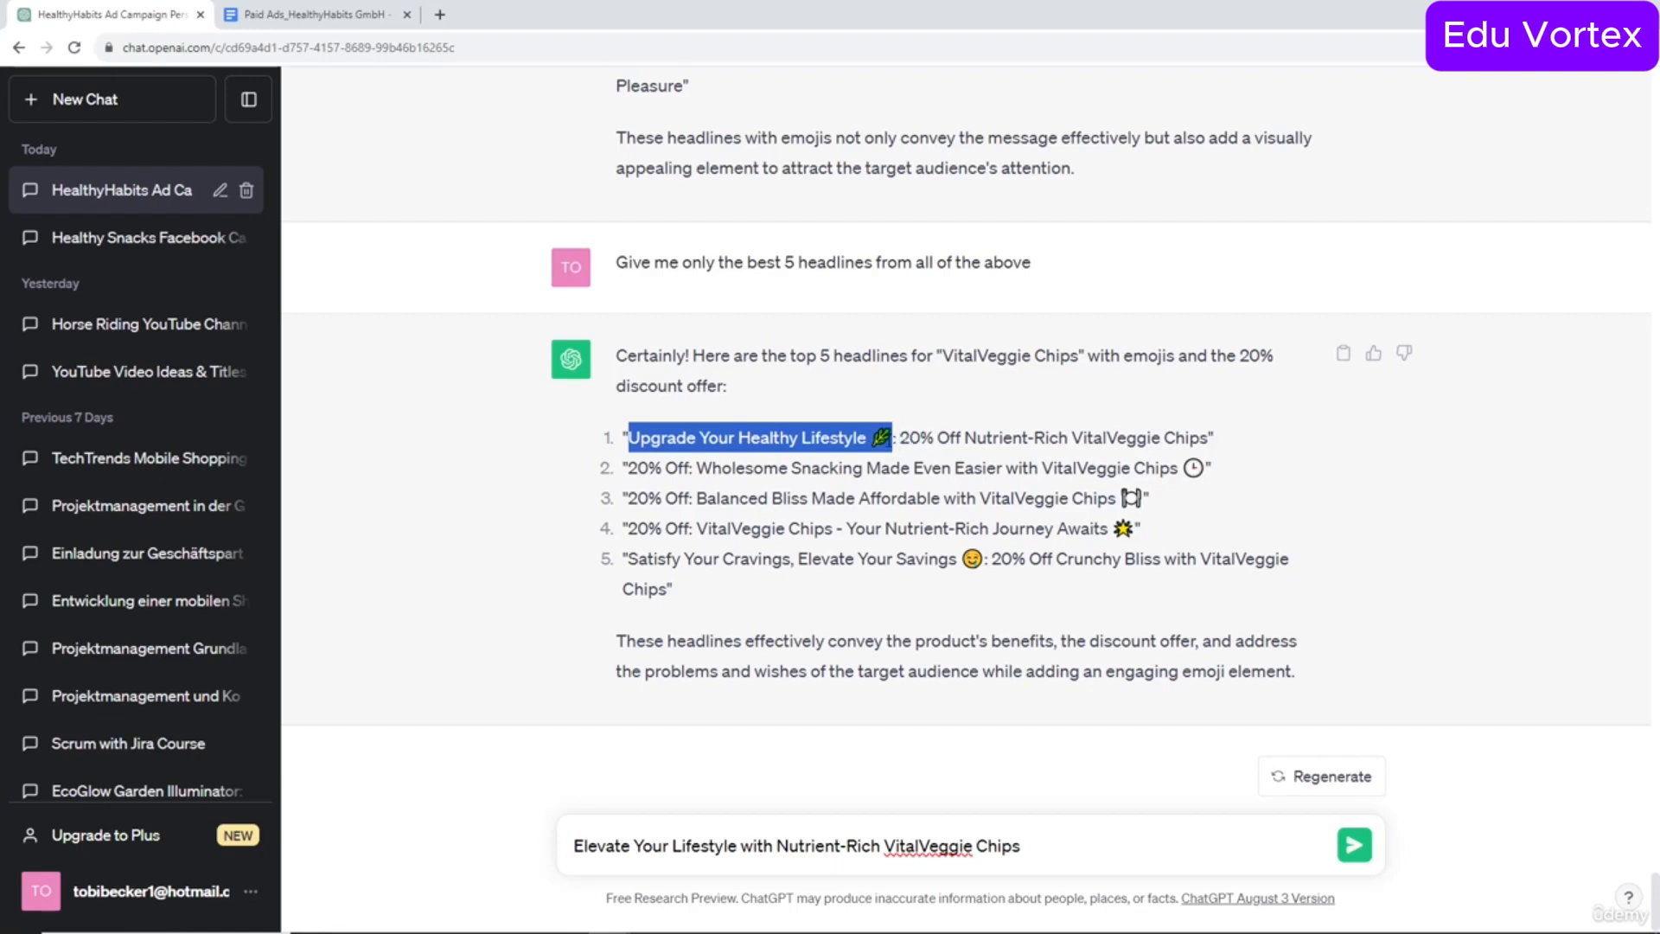
pyautogui.moveTo(778, 848)
pyautogui.mouseDown()
pyautogui.moveTo(619, 847)
pyautogui.moveTo(540, 817)
pyautogui.mouseUp()
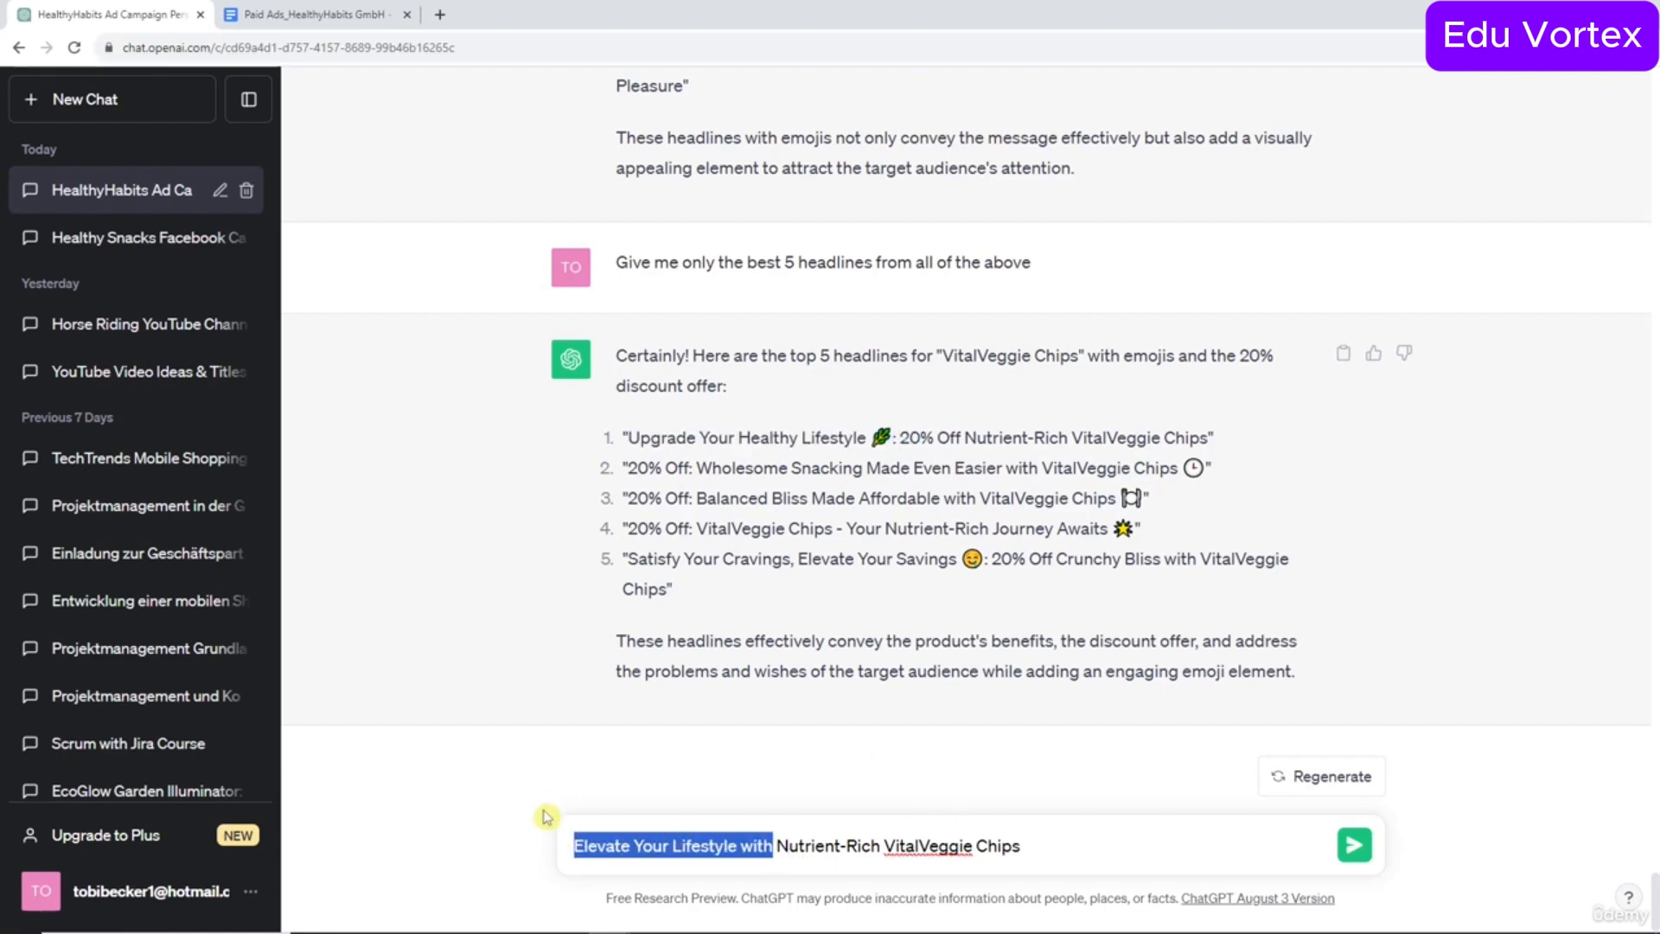
pyautogui.hotkey('ctrl', 'v')
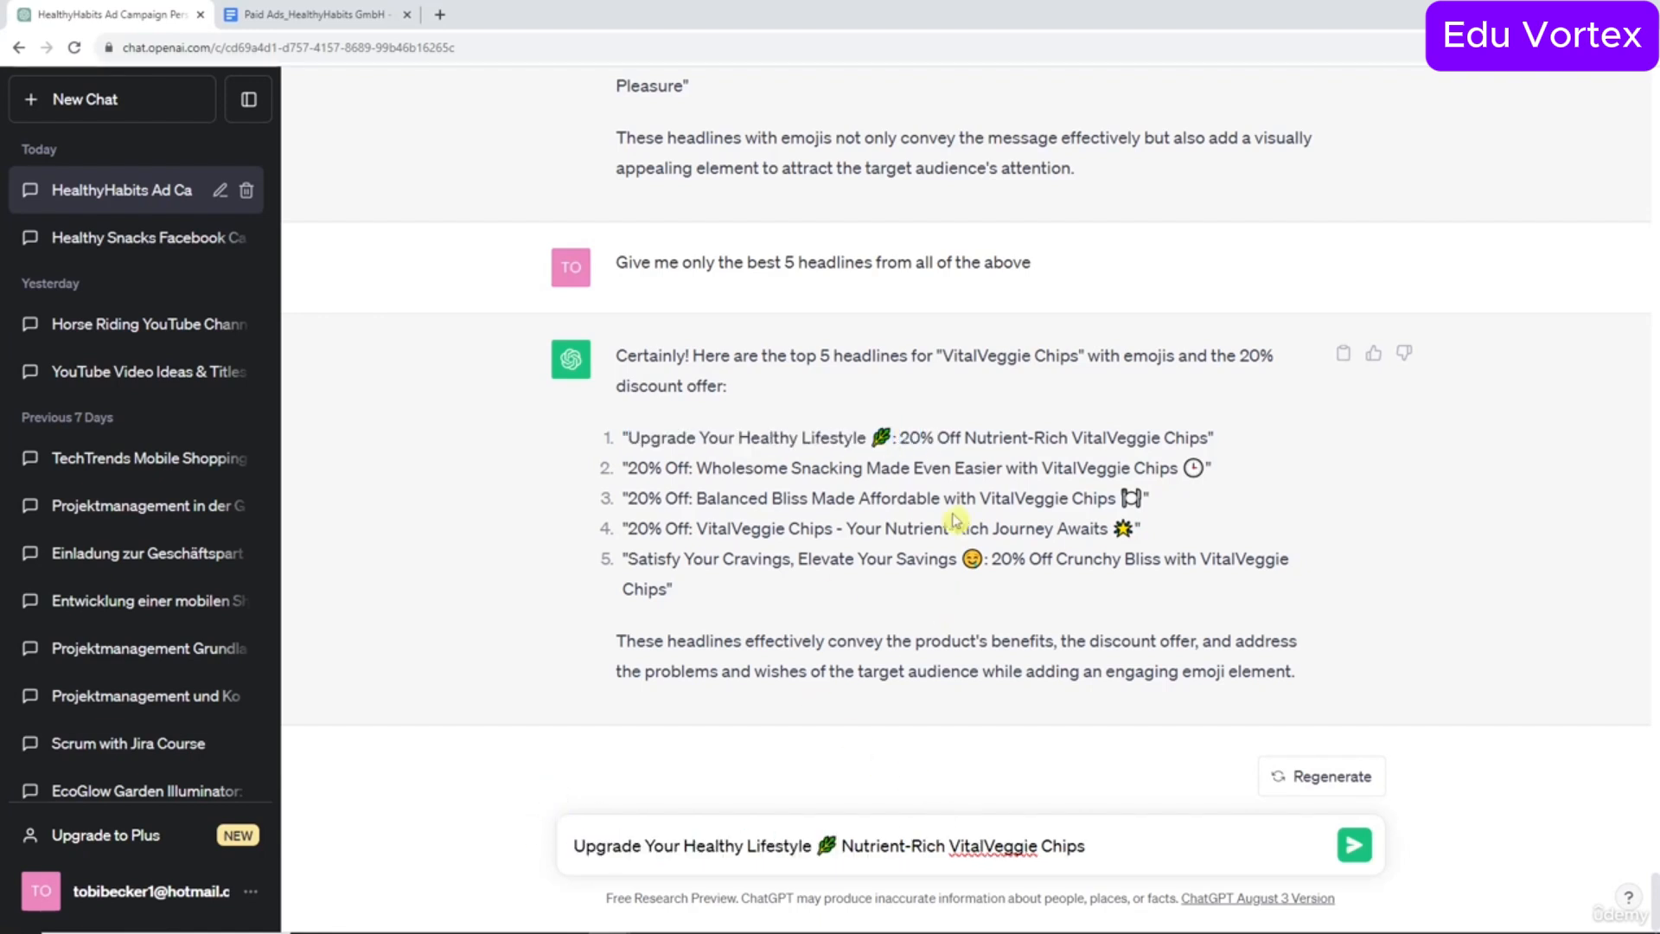
# Insert "20%", copied from the first top-5 headline, after the leaf emoji in the drafted headline.
pyautogui.moveTo(937, 435); pyautogui.dragTo(897, 438)
pyautogui.hotkey('ctrl', 'c')
pyautogui.moveTo(845, 846); pyautogui.dragTo(856, 852)
pyautogui.hotkey('ctrl', 'v')
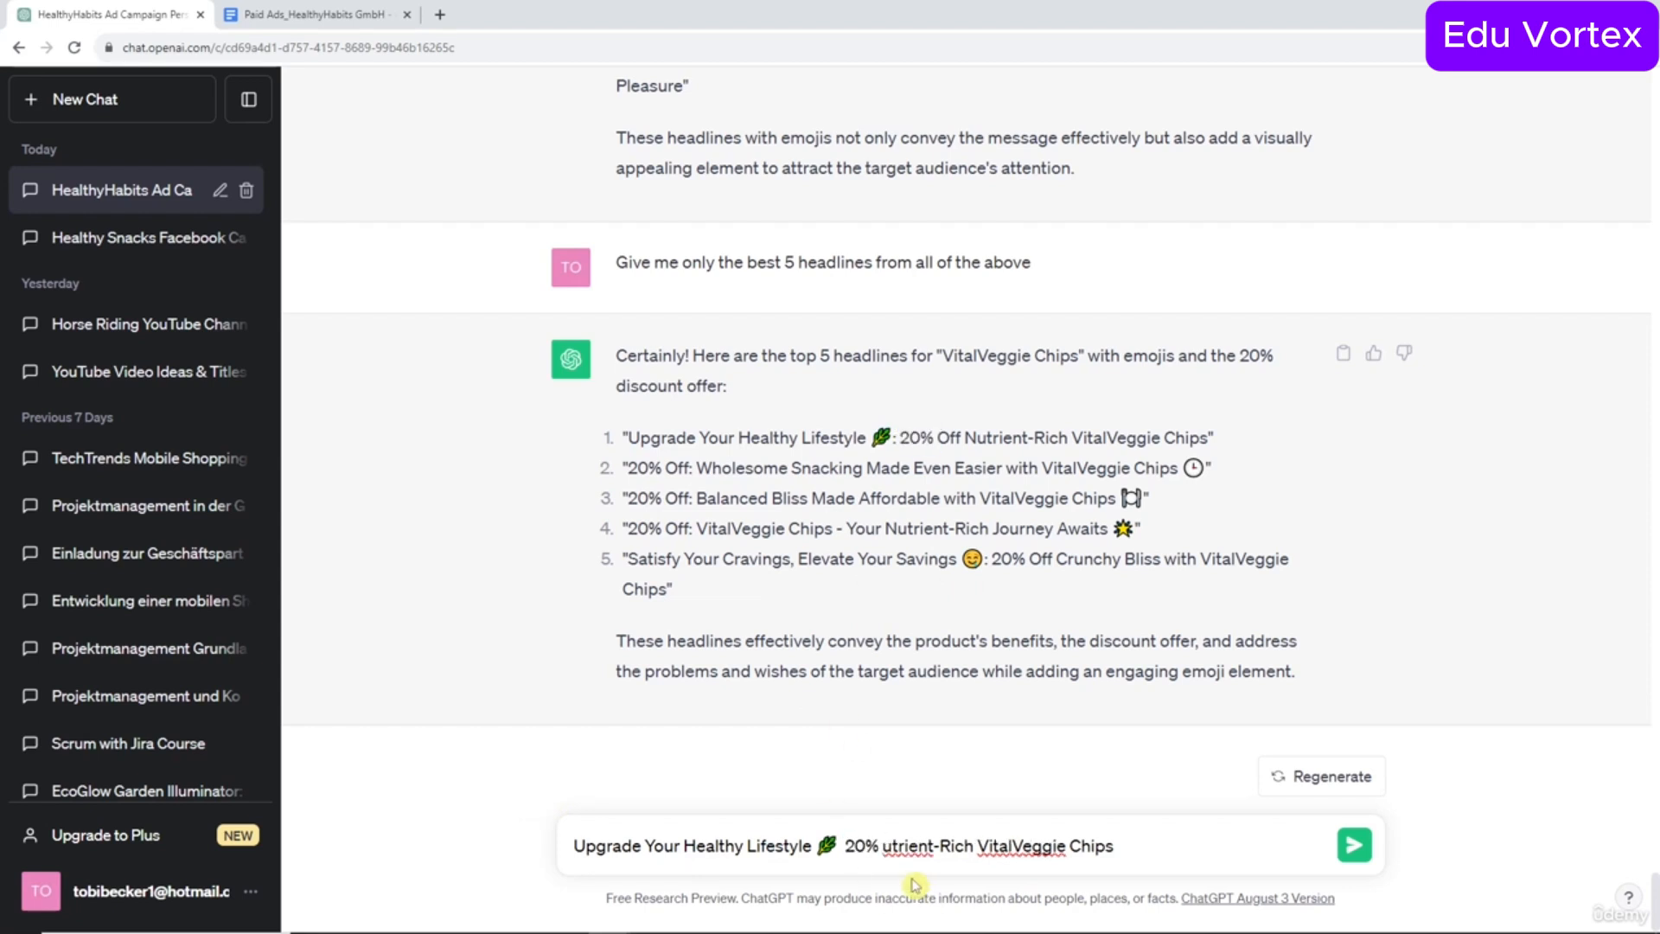
pyautogui.write('N')
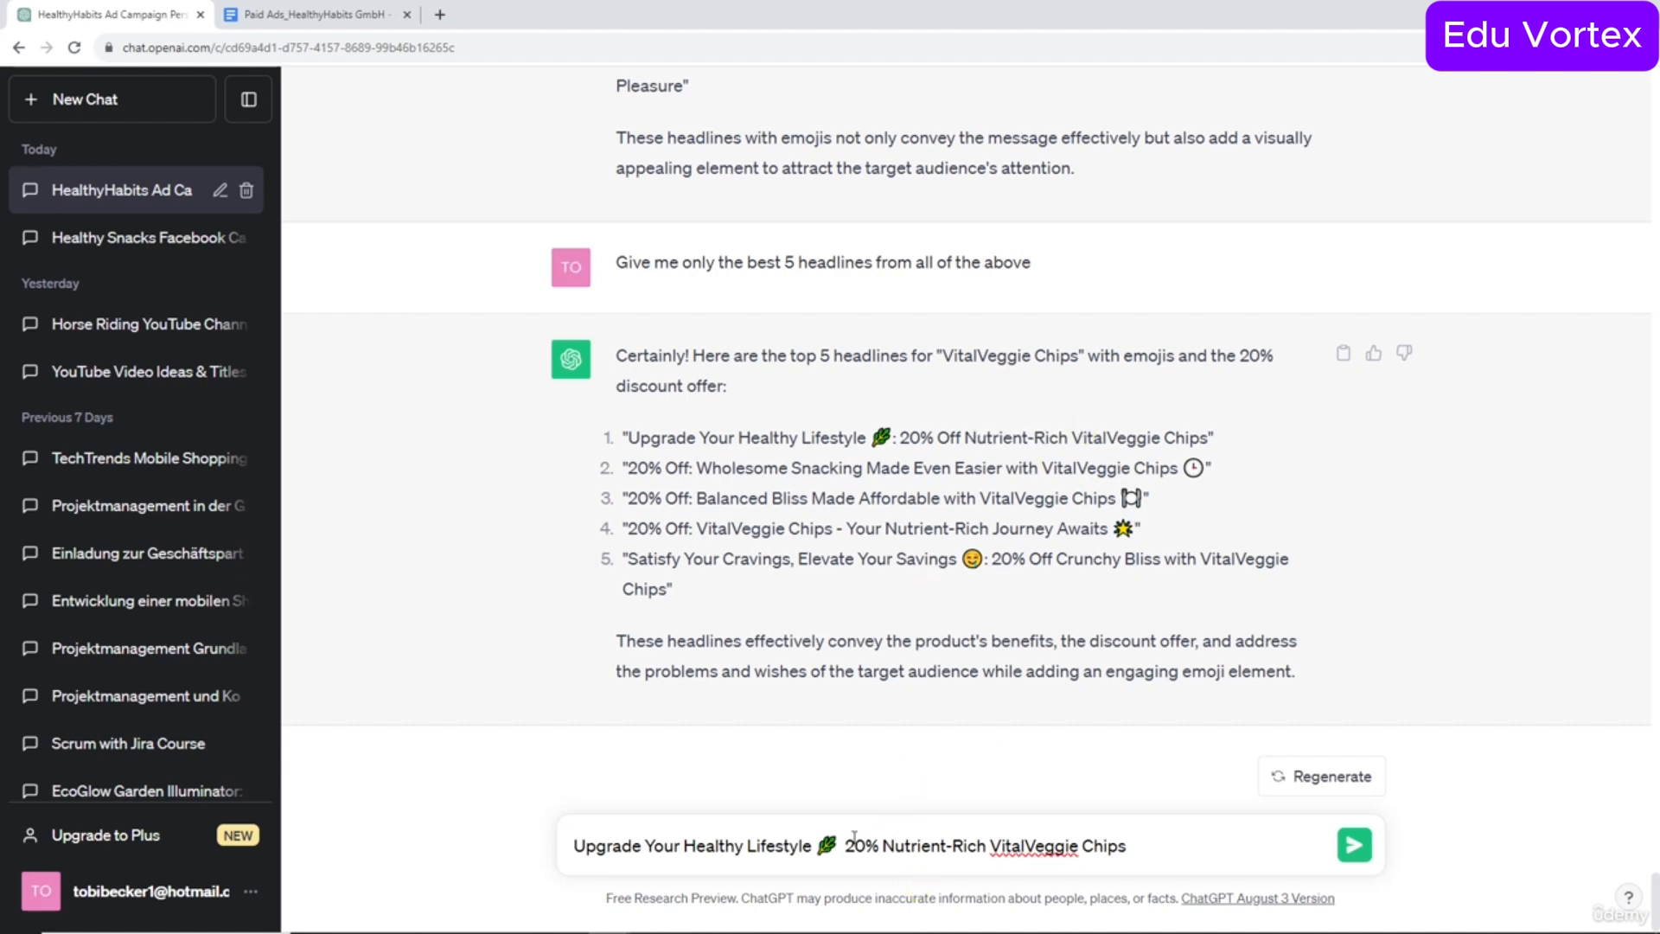
pyautogui.press('BackSpace')
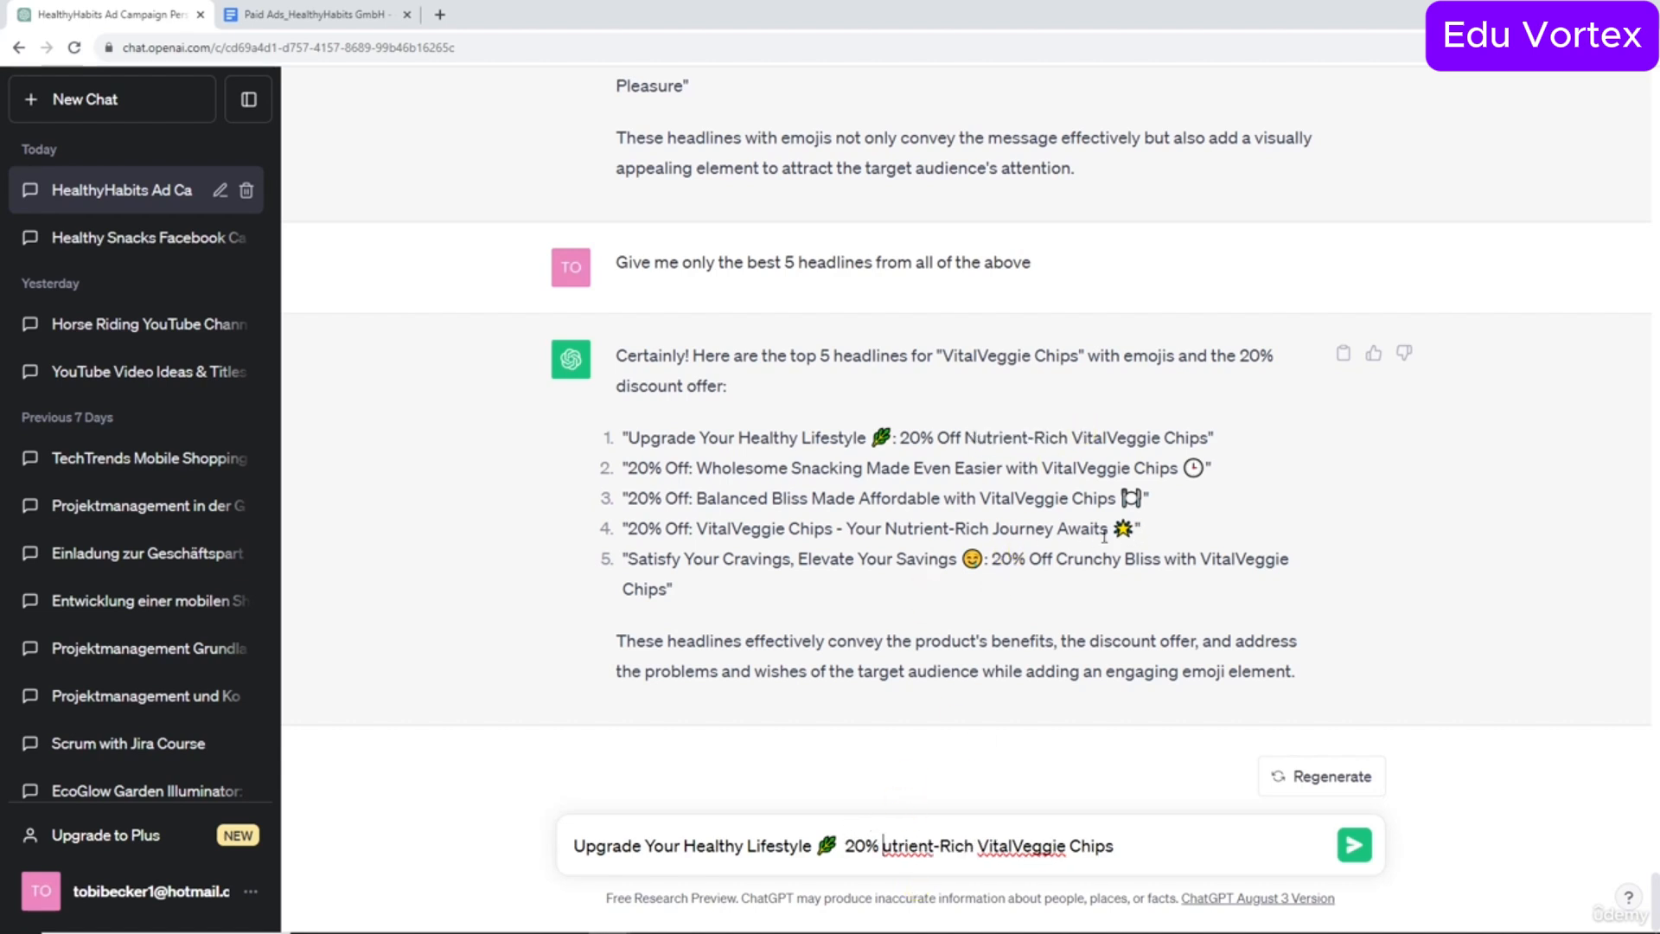
# Replace the leaf emoji in the draft with the winking face emoji copied from the fifth top-5 headline.
pyautogui.doubleClick(972, 558)
pyautogui.hotkey('ctrl', 'c')
pyautogui.doubleClick(818, 835)
pyautogui.hotkey('ctrl', 'v')
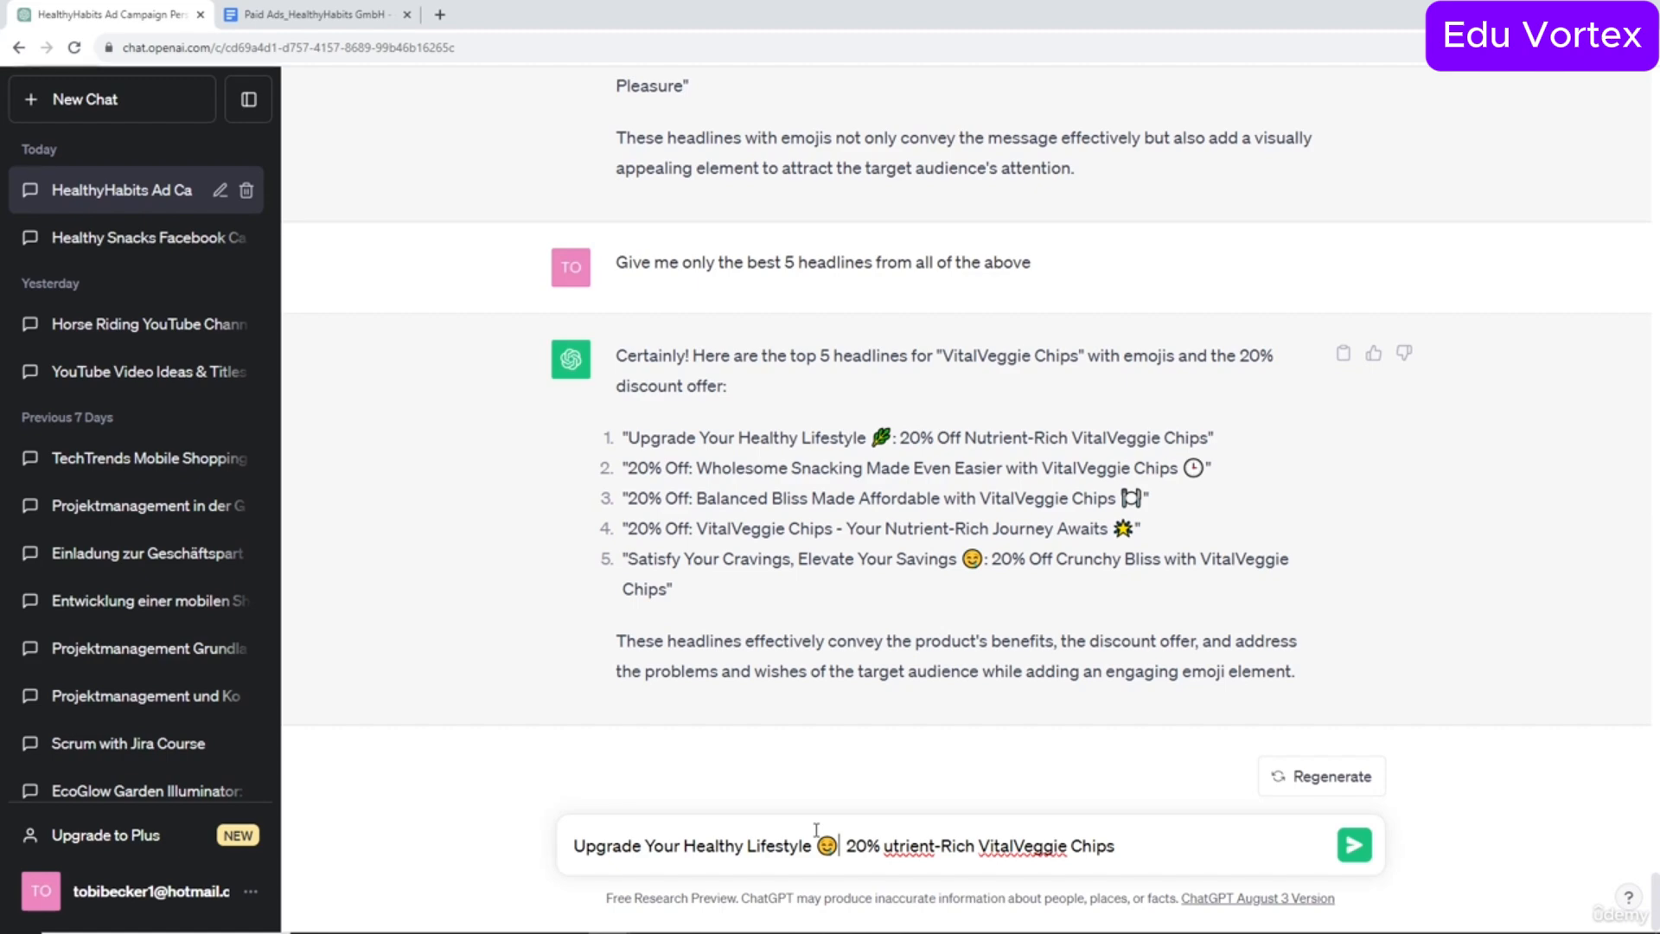
# Review the earlier emoji headlines grouped by problem, from Craving Satisfaction back to Healthier Lifestyle, against the top 5 list.
pyautogui.scroll(10, 782, 647)
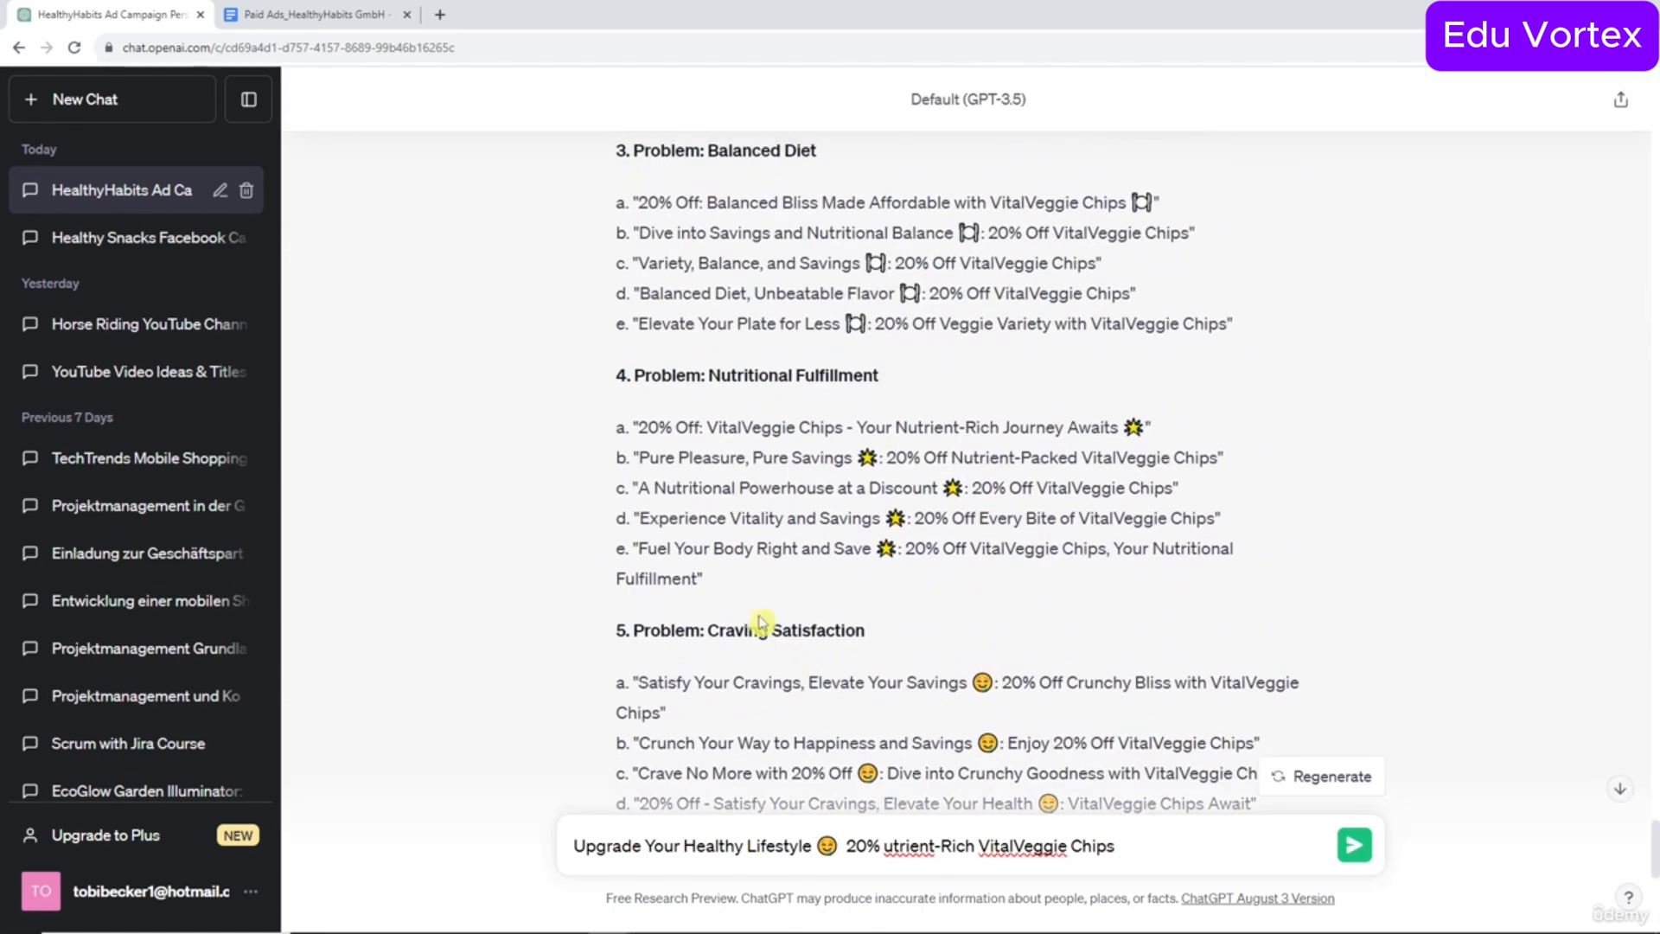
pyautogui.moveTo(741, 630); pyautogui.dragTo(889, 625)
pyautogui.scroll(4, 889, 624)
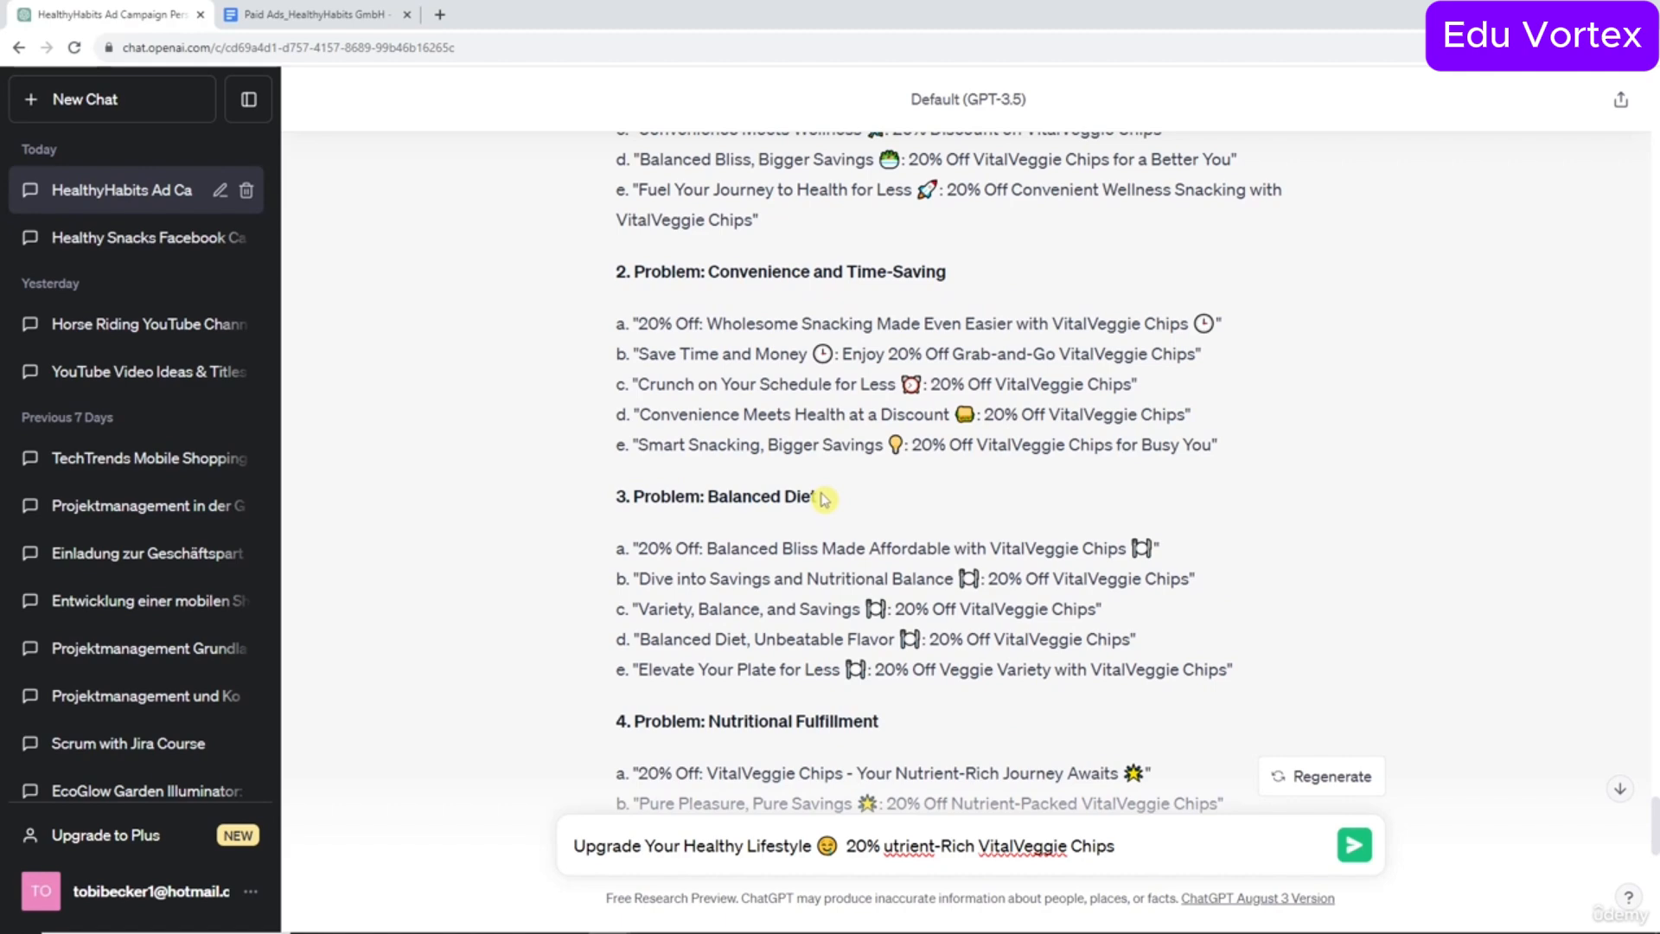
pyautogui.scroll(3, 824, 499)
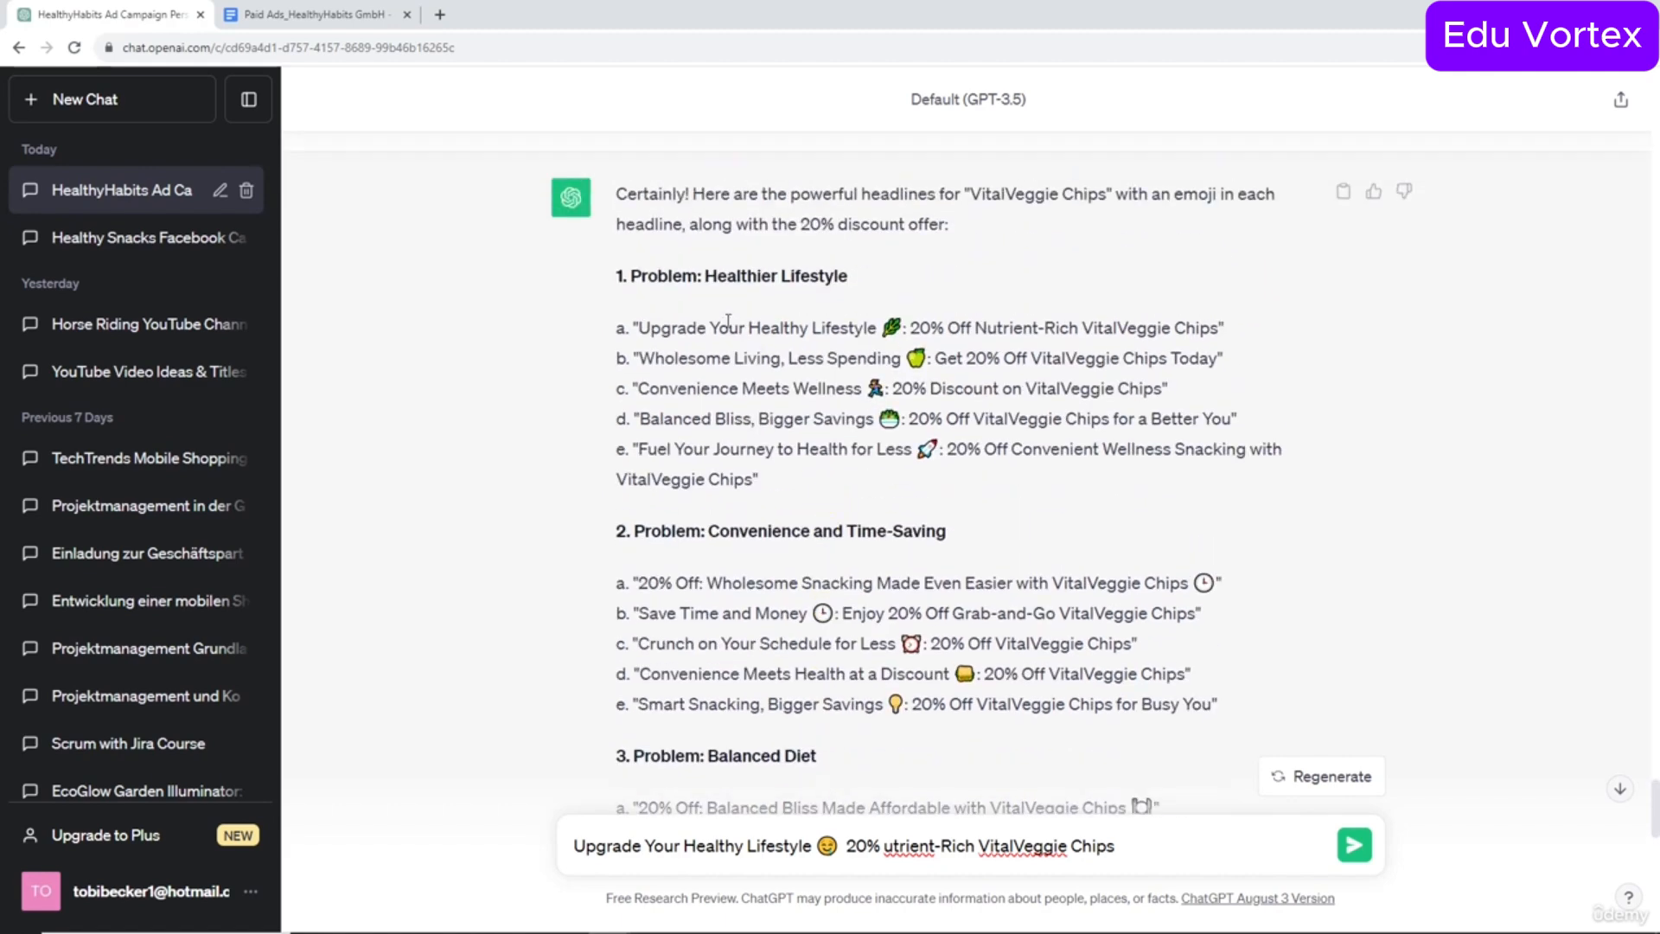
pyautogui.moveTo(705, 276); pyautogui.dragTo(863, 285)
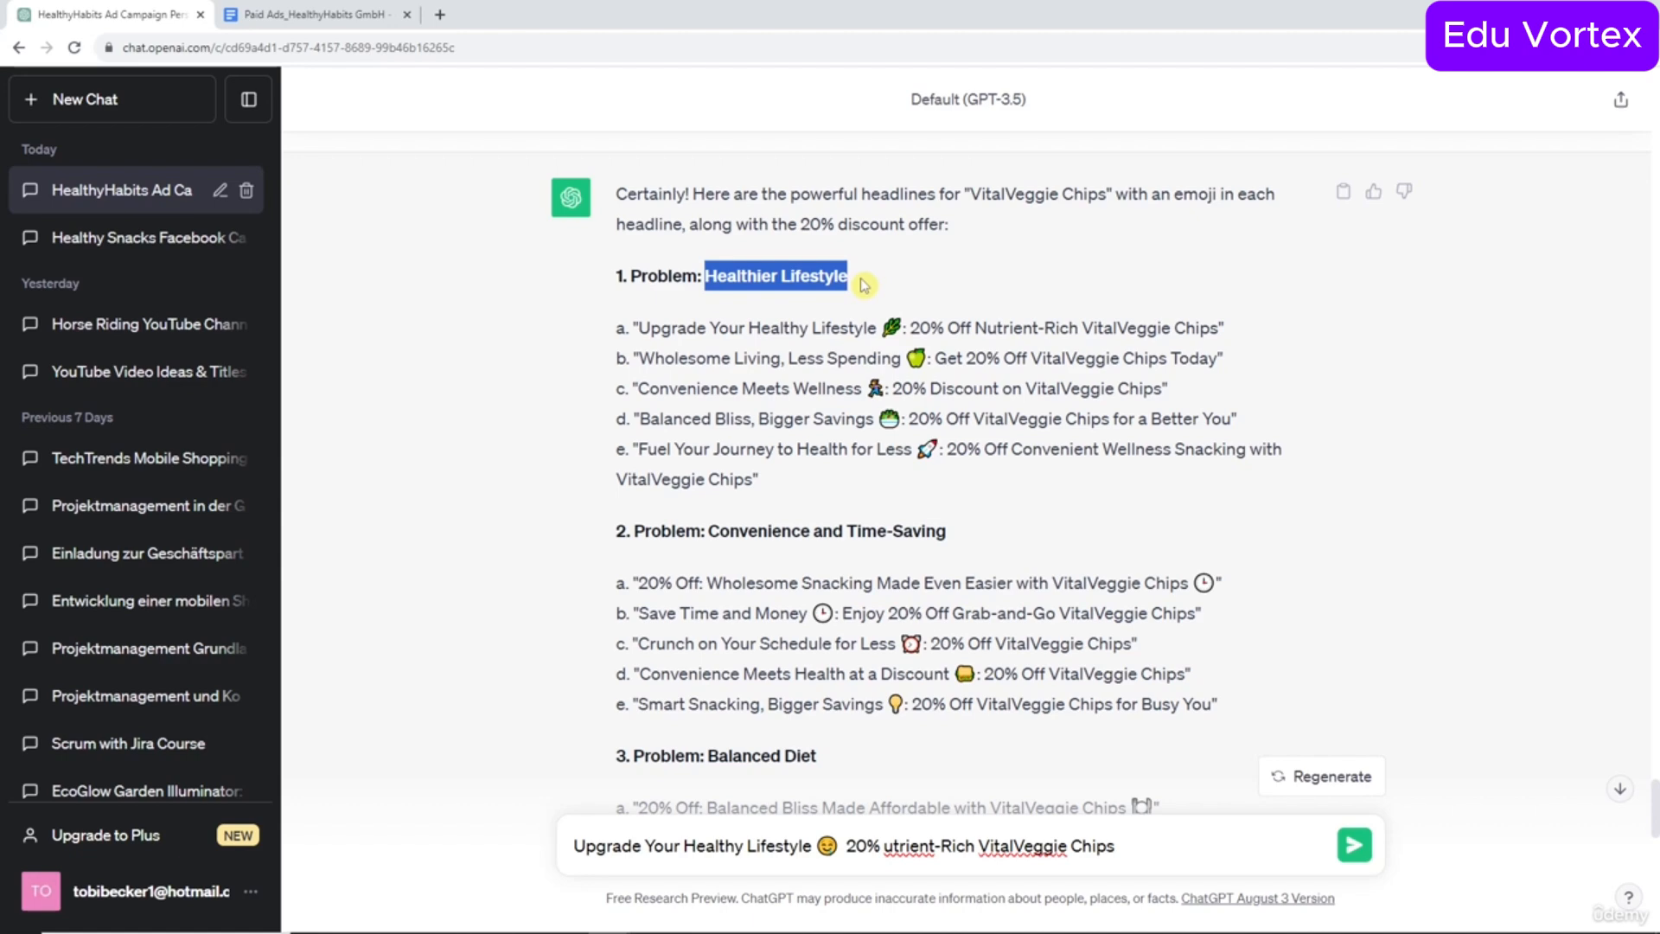
pyautogui.moveTo(639, 328); pyautogui.dragTo(794, 486)
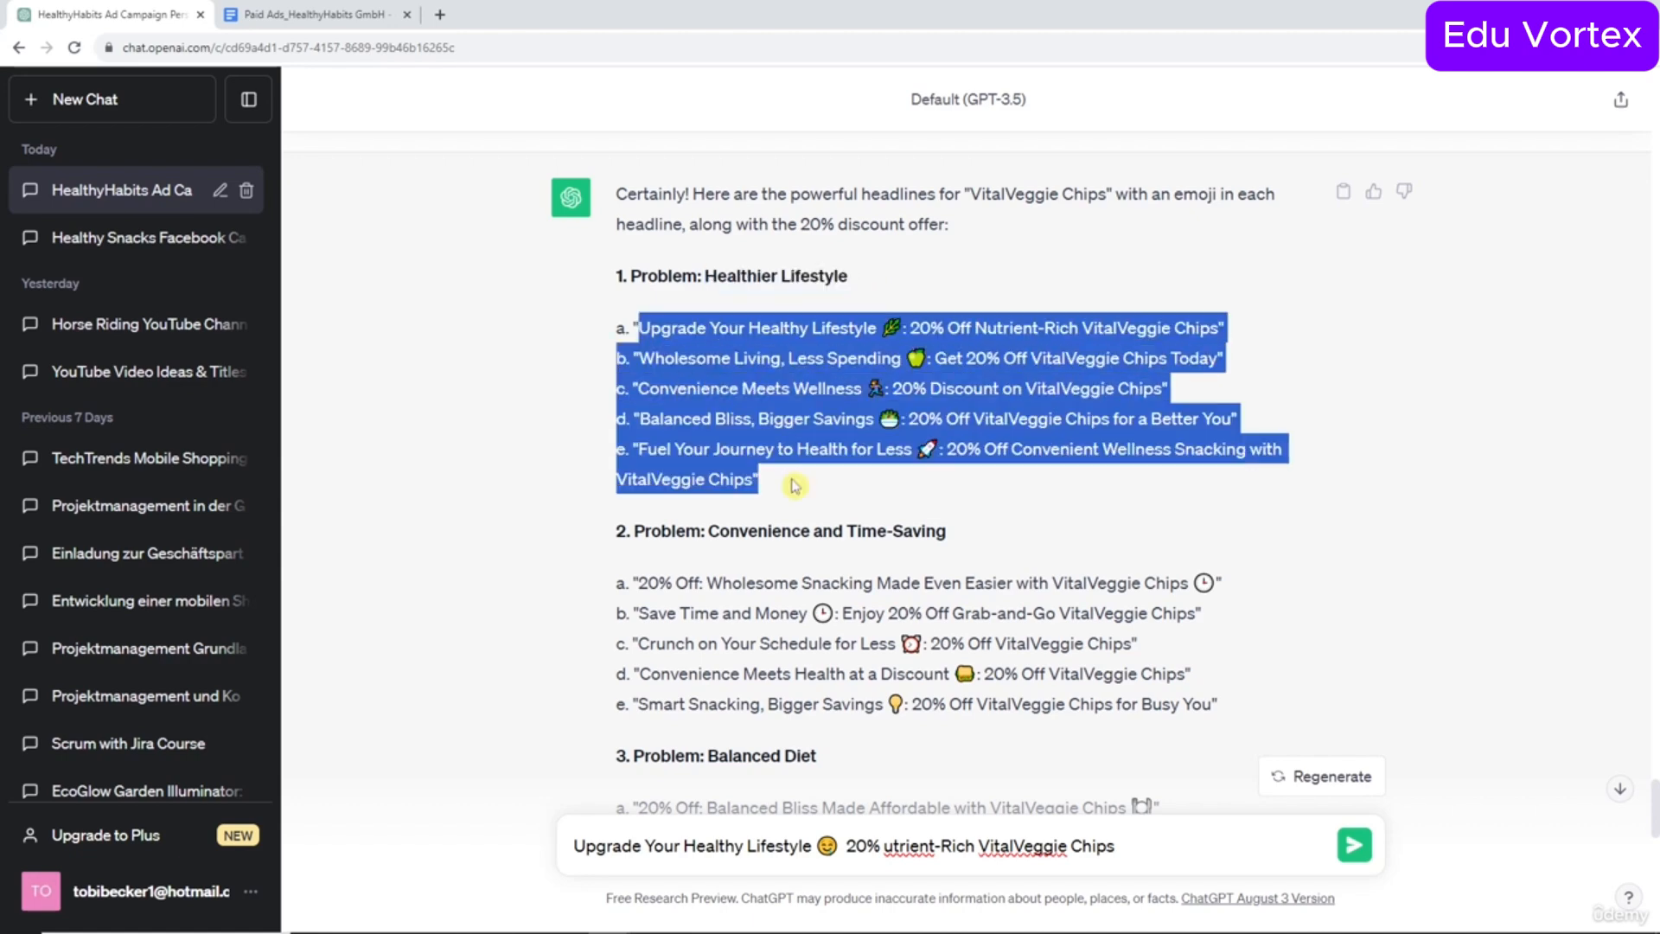
pyautogui.scroll(-2, 794, 486)
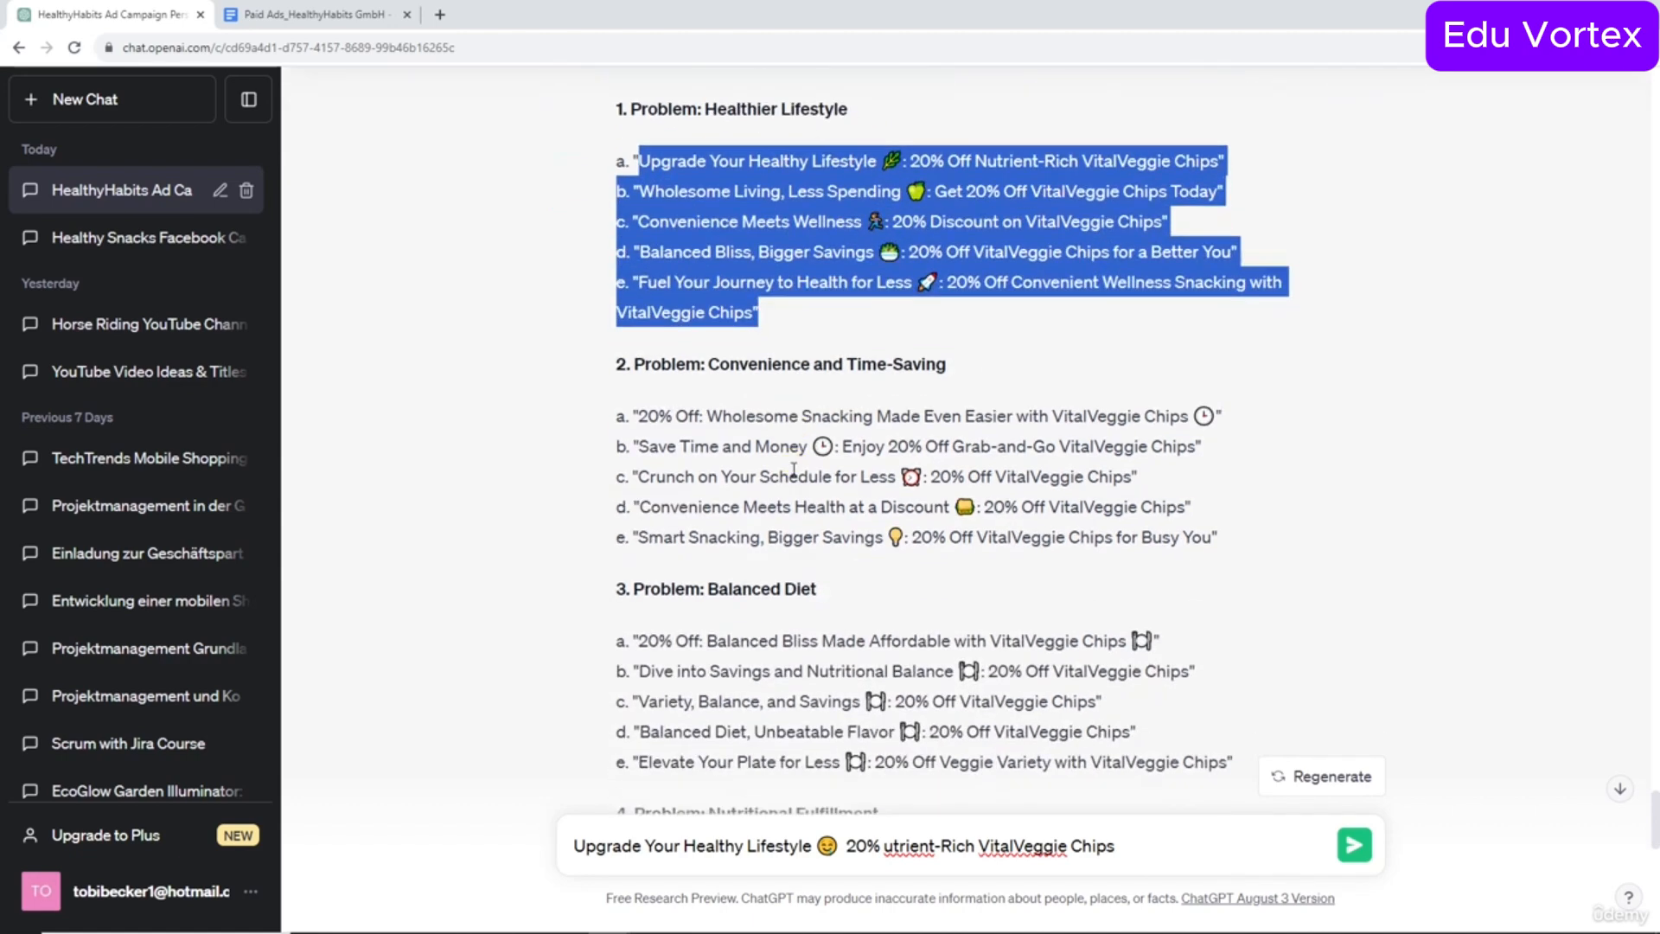
pyautogui.scroll(-10, 882, 458)
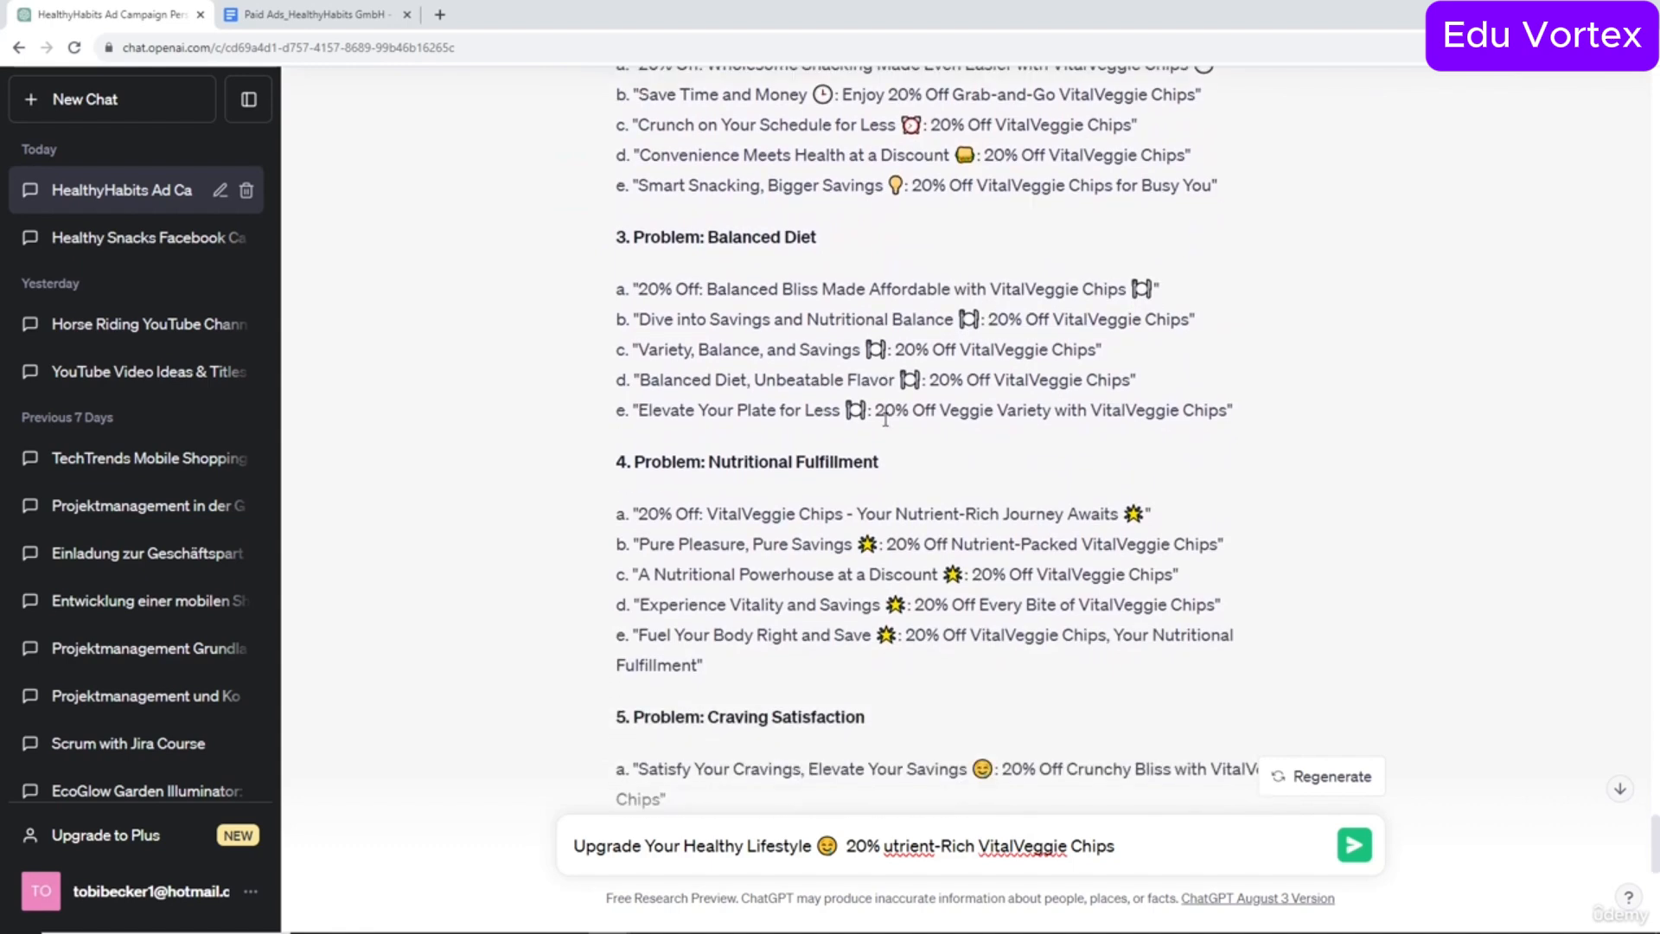
pyautogui.scroll(-3, 885, 421)
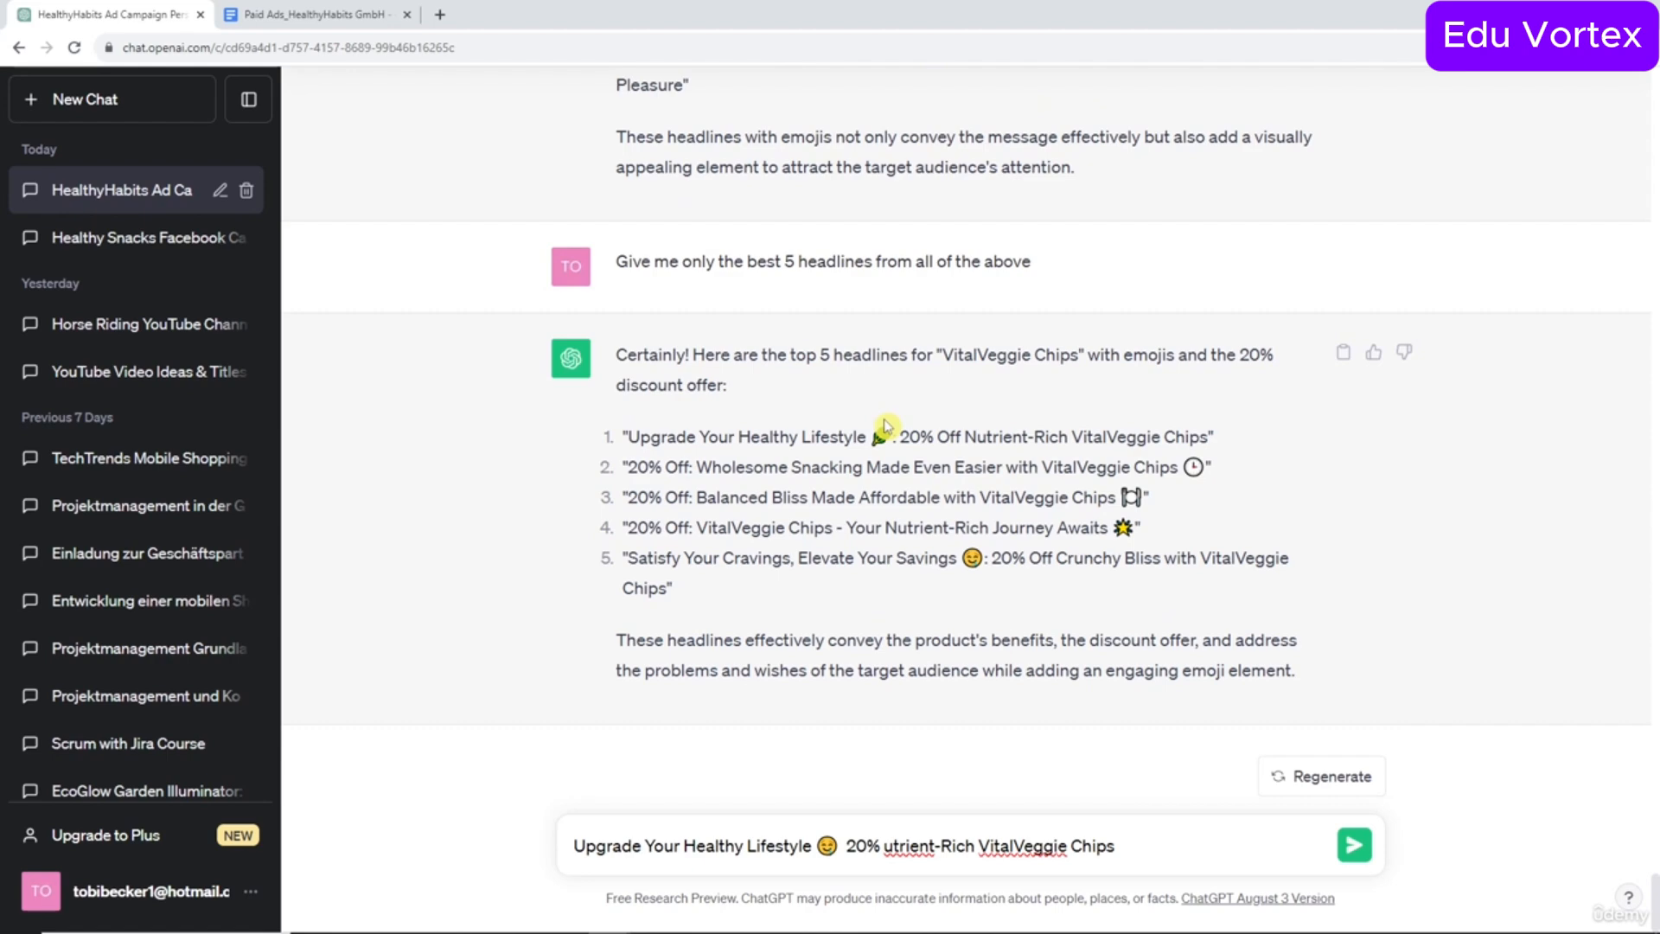
# Switch to the Paid Ads document in Google Docs and delete the three headline-prompt bullets below the campaign duration.
pyautogui.click(359, 13)
pyautogui.click(651, 723)
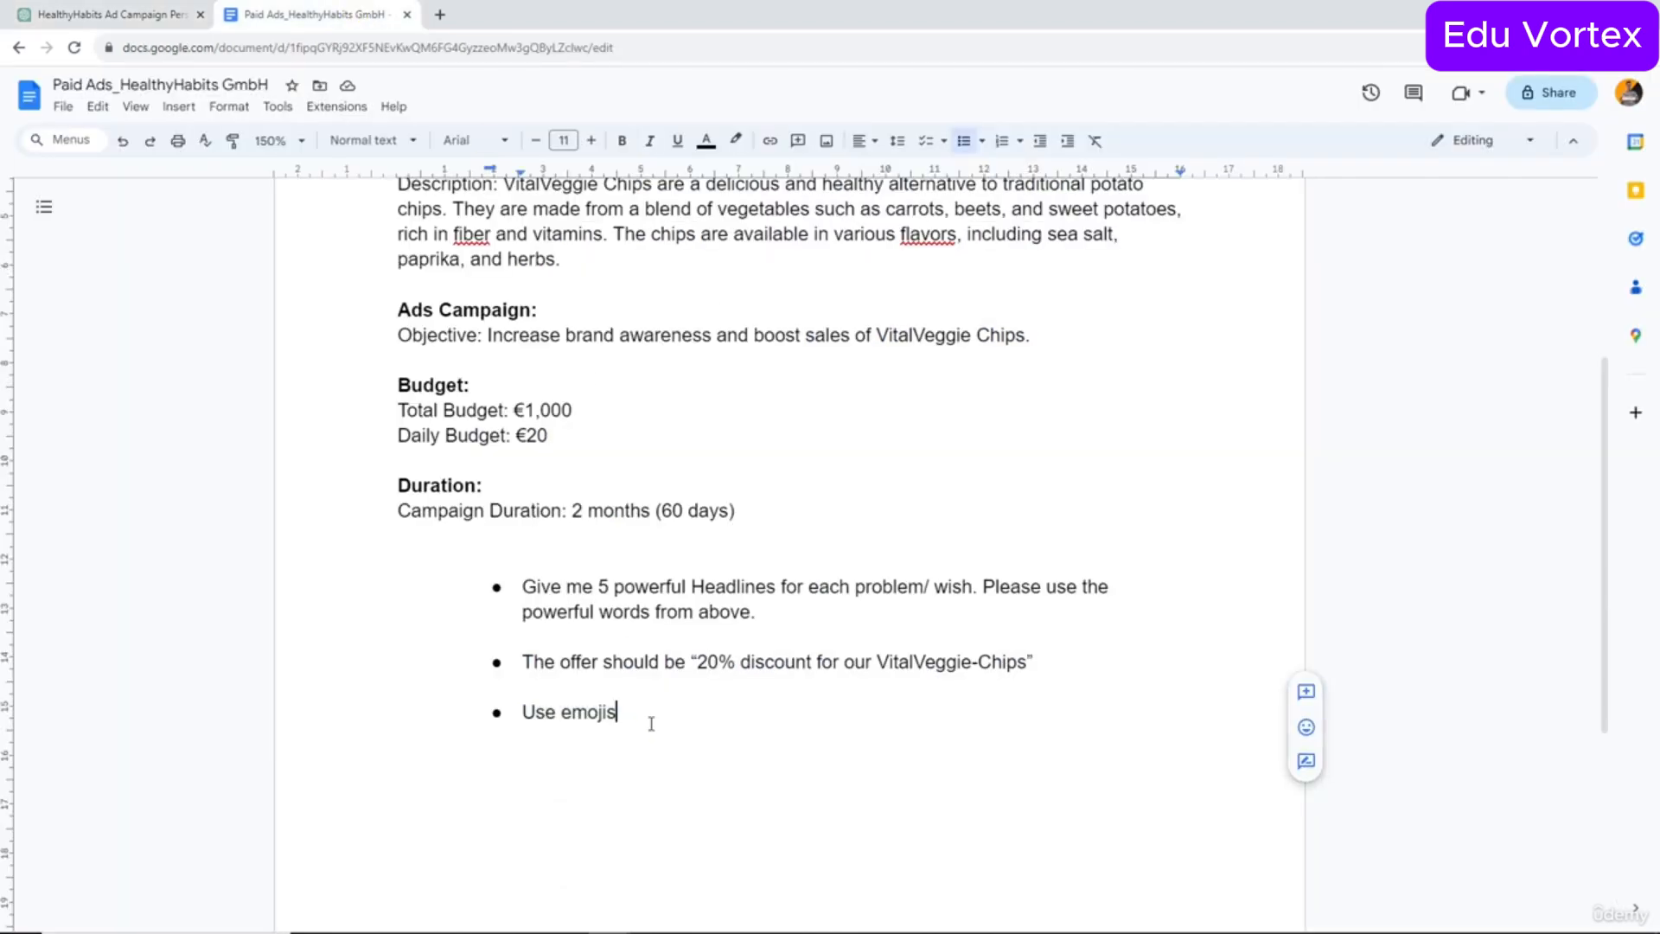
pyautogui.moveTo(651, 723); pyautogui.dragTo(472, 598)
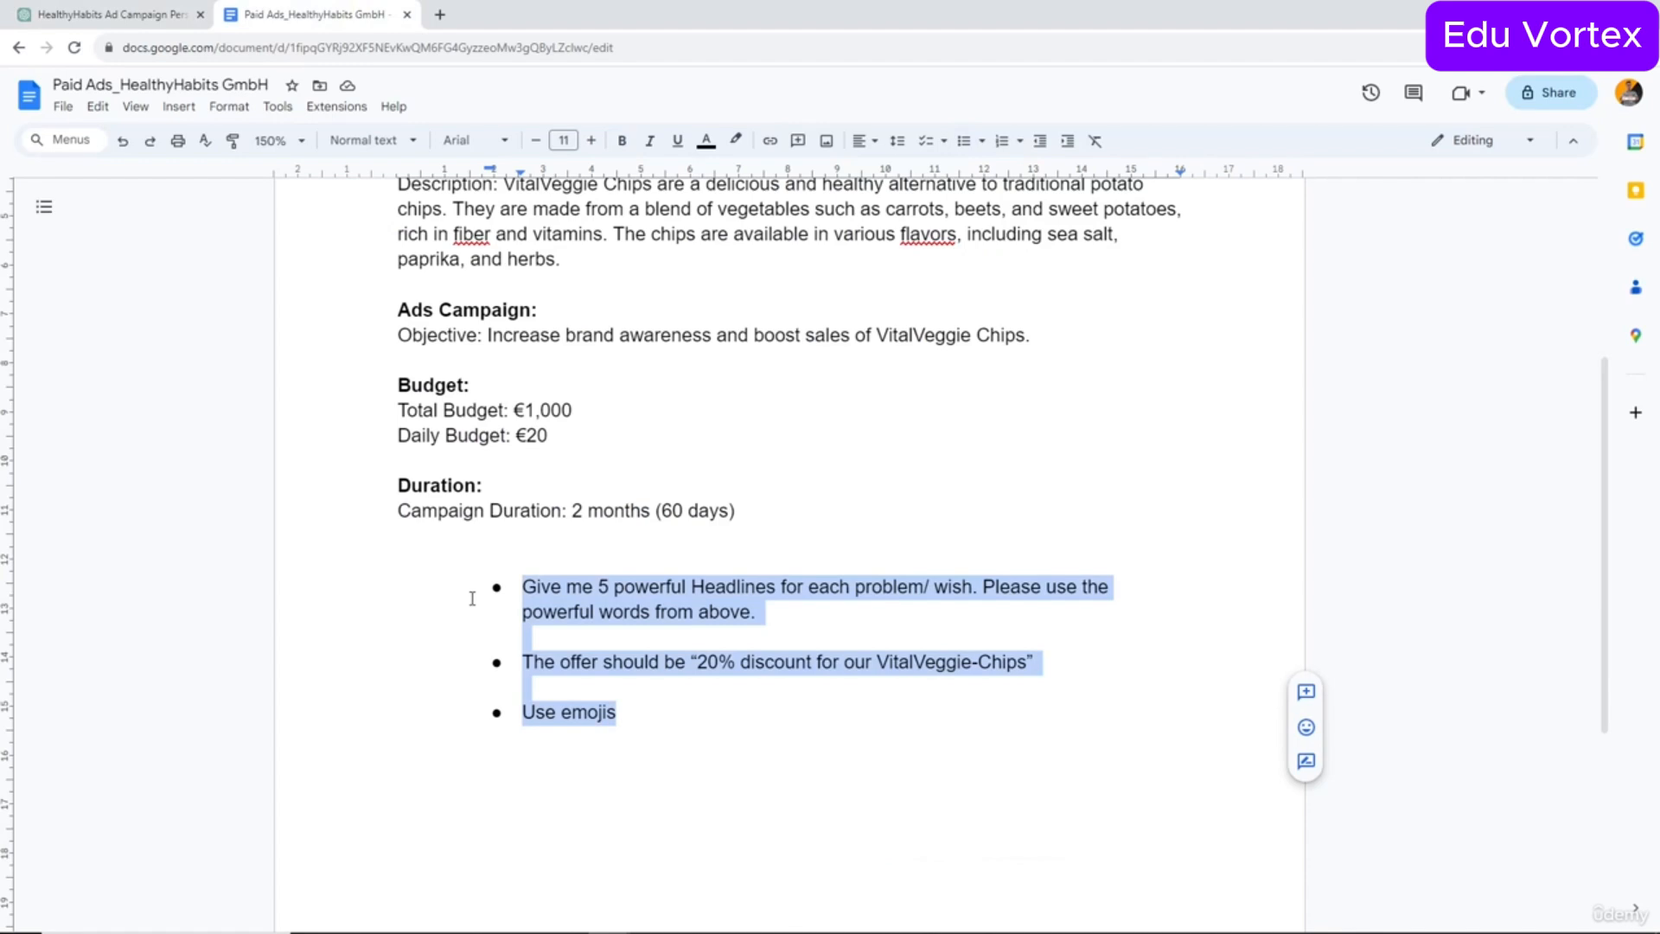
pyautogui.press('BackSpace')
pyautogui.press('BackSpace')
pyautogui.moveTo(740, 516); pyautogui.dragTo(402, 519)
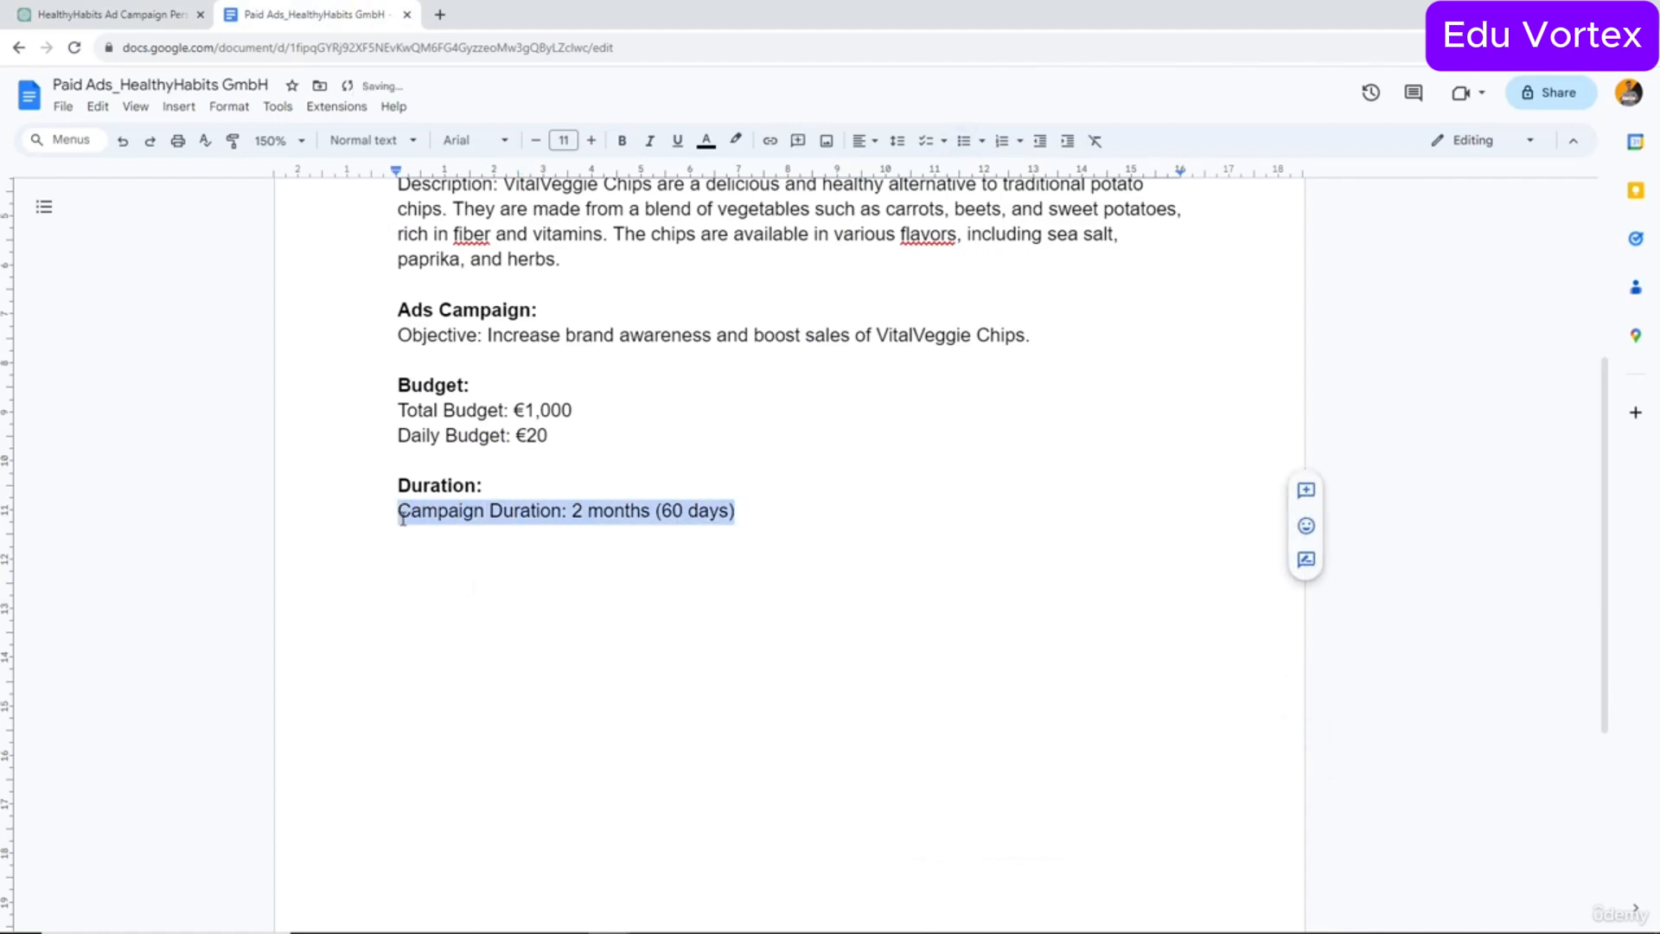
pyautogui.scroll(1, 462, 538)
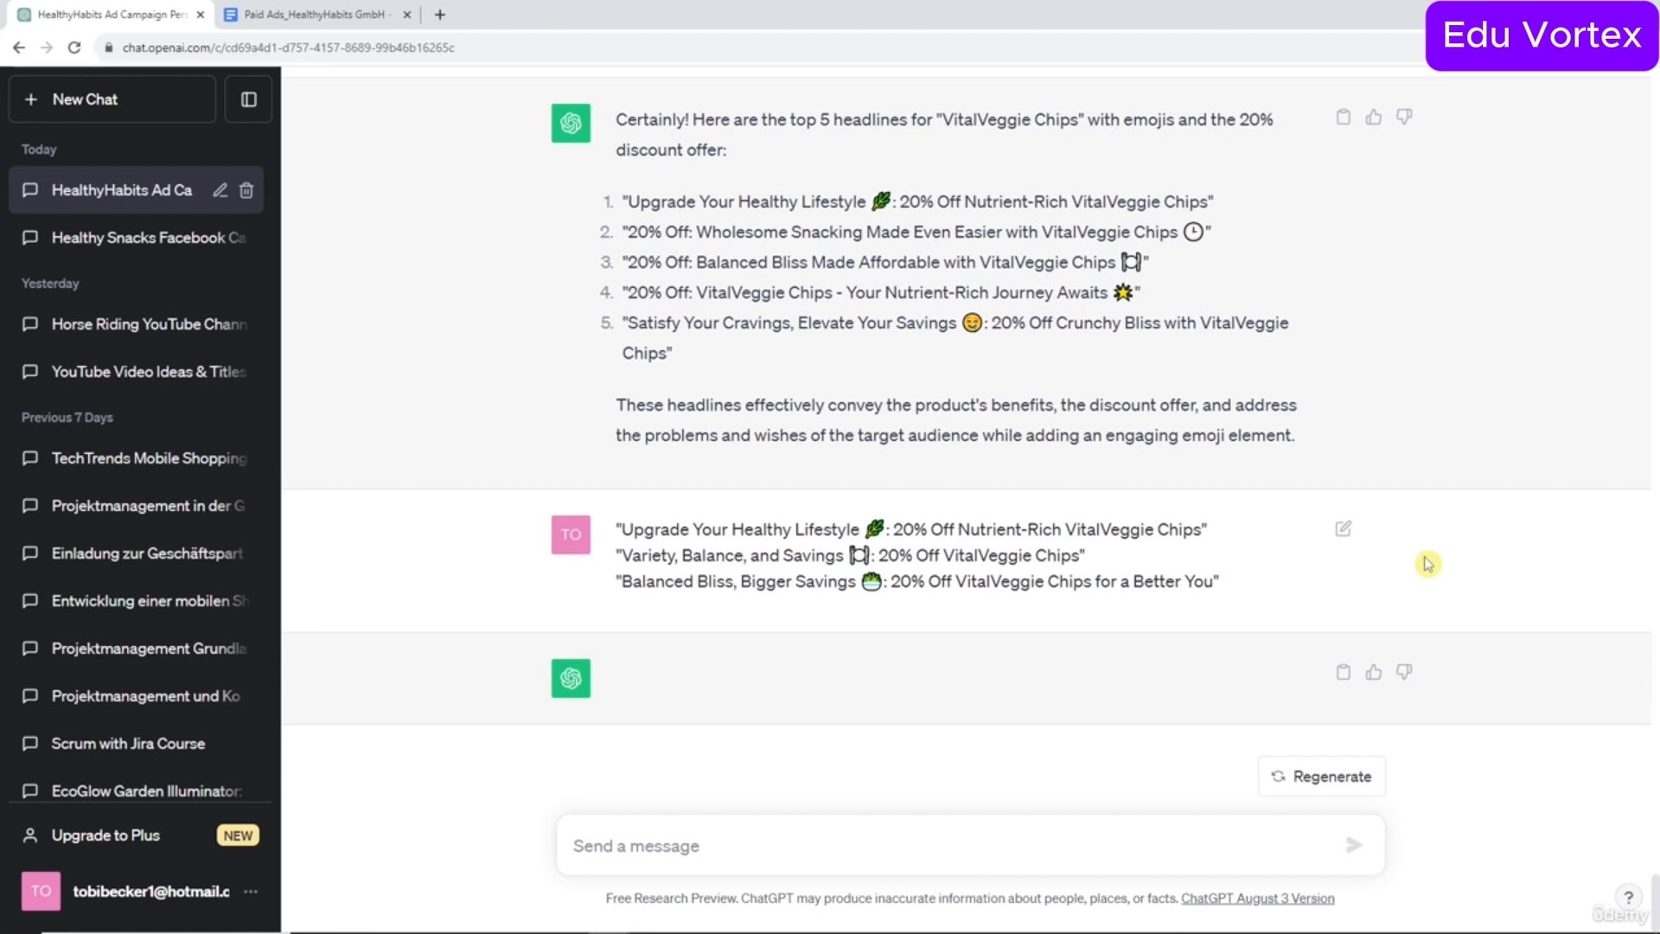
# Copy the selected ads copy prompt with its five headlines from the Google Docs document into the ChatGPT message.
pyautogui.click(300, 8)
pyautogui.rightClick(603, 585)
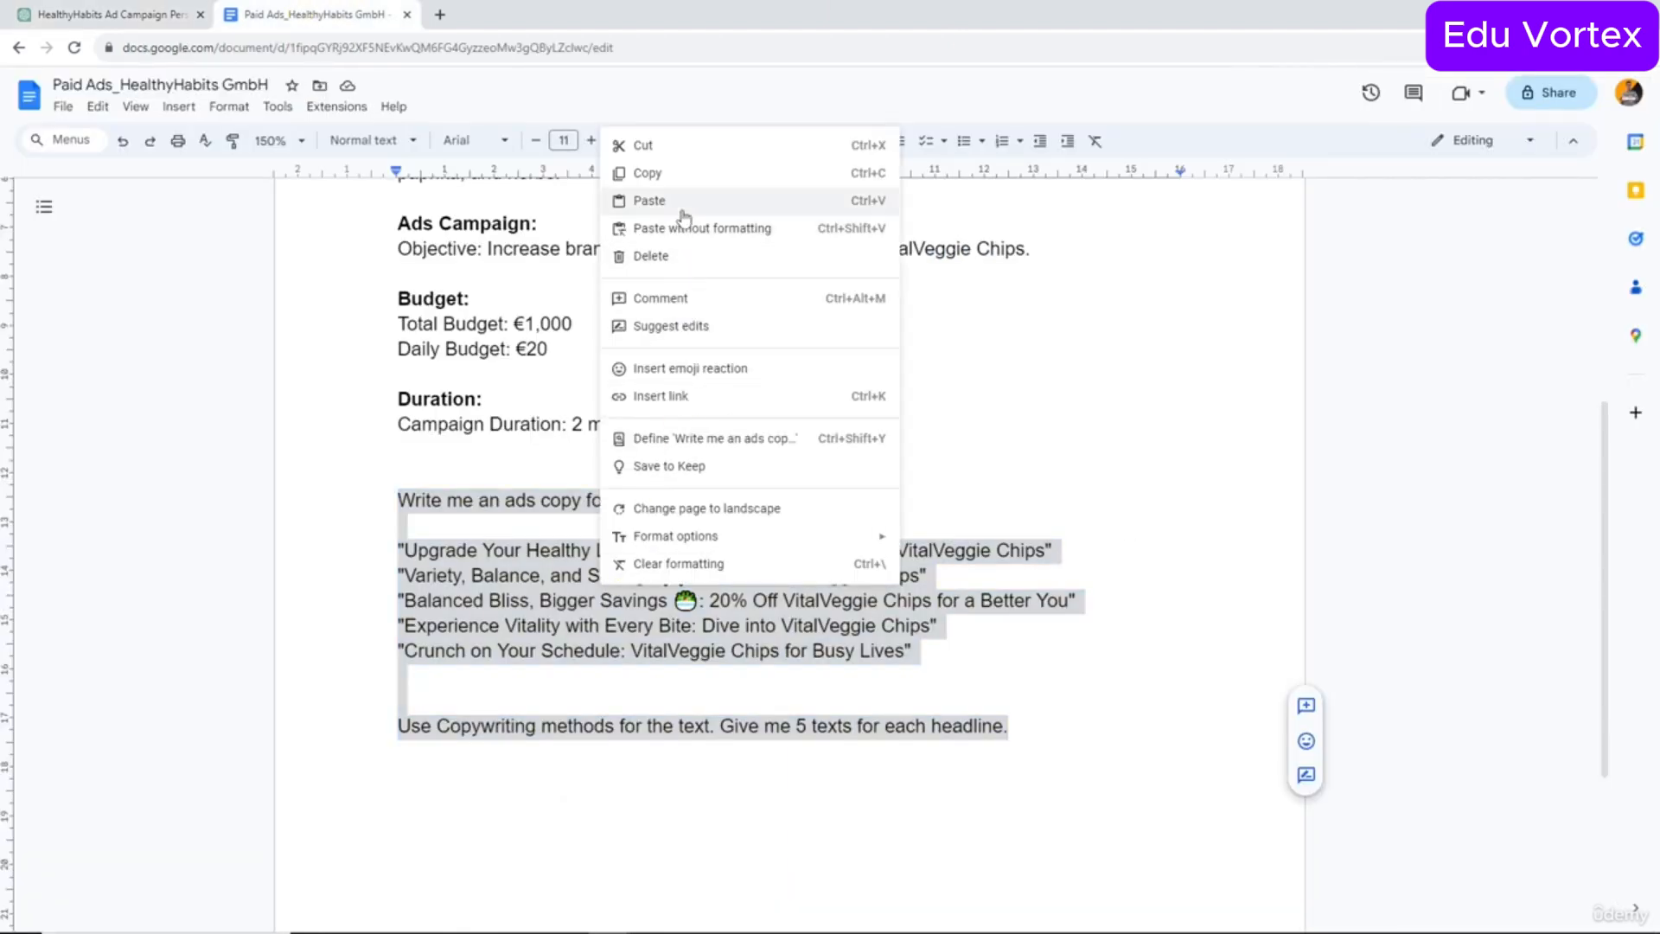
pyautogui.click(679, 178)
pyautogui.hotkey('ctrl', 'Tab')
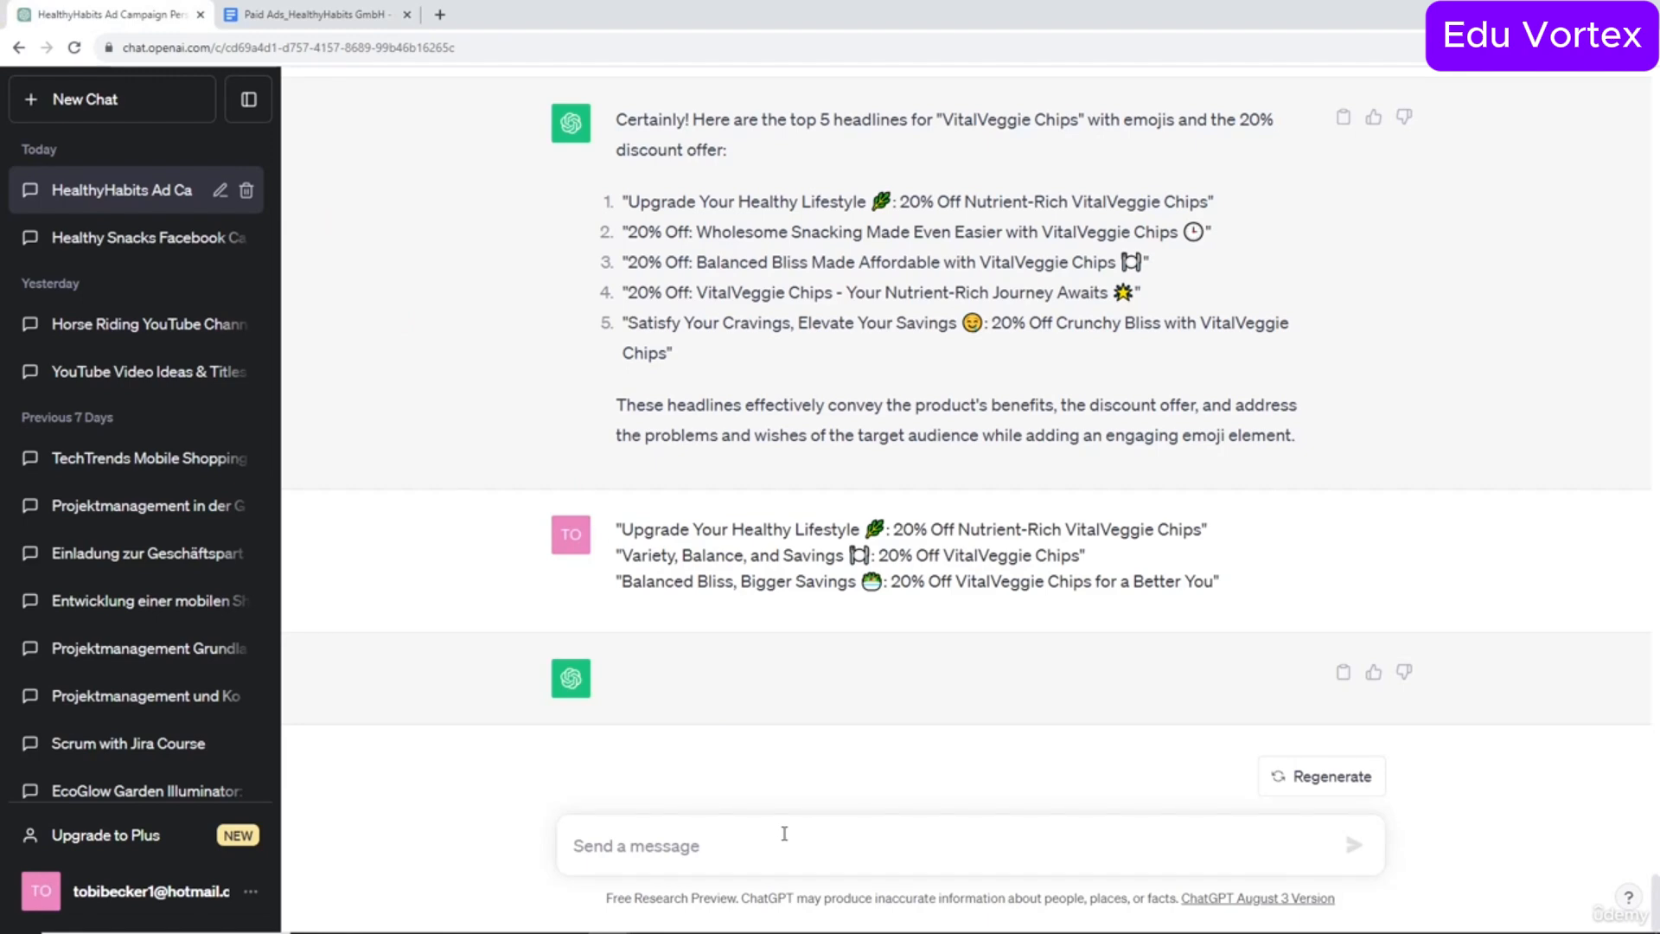
pyautogui.hotkey('ctrl', 'v')
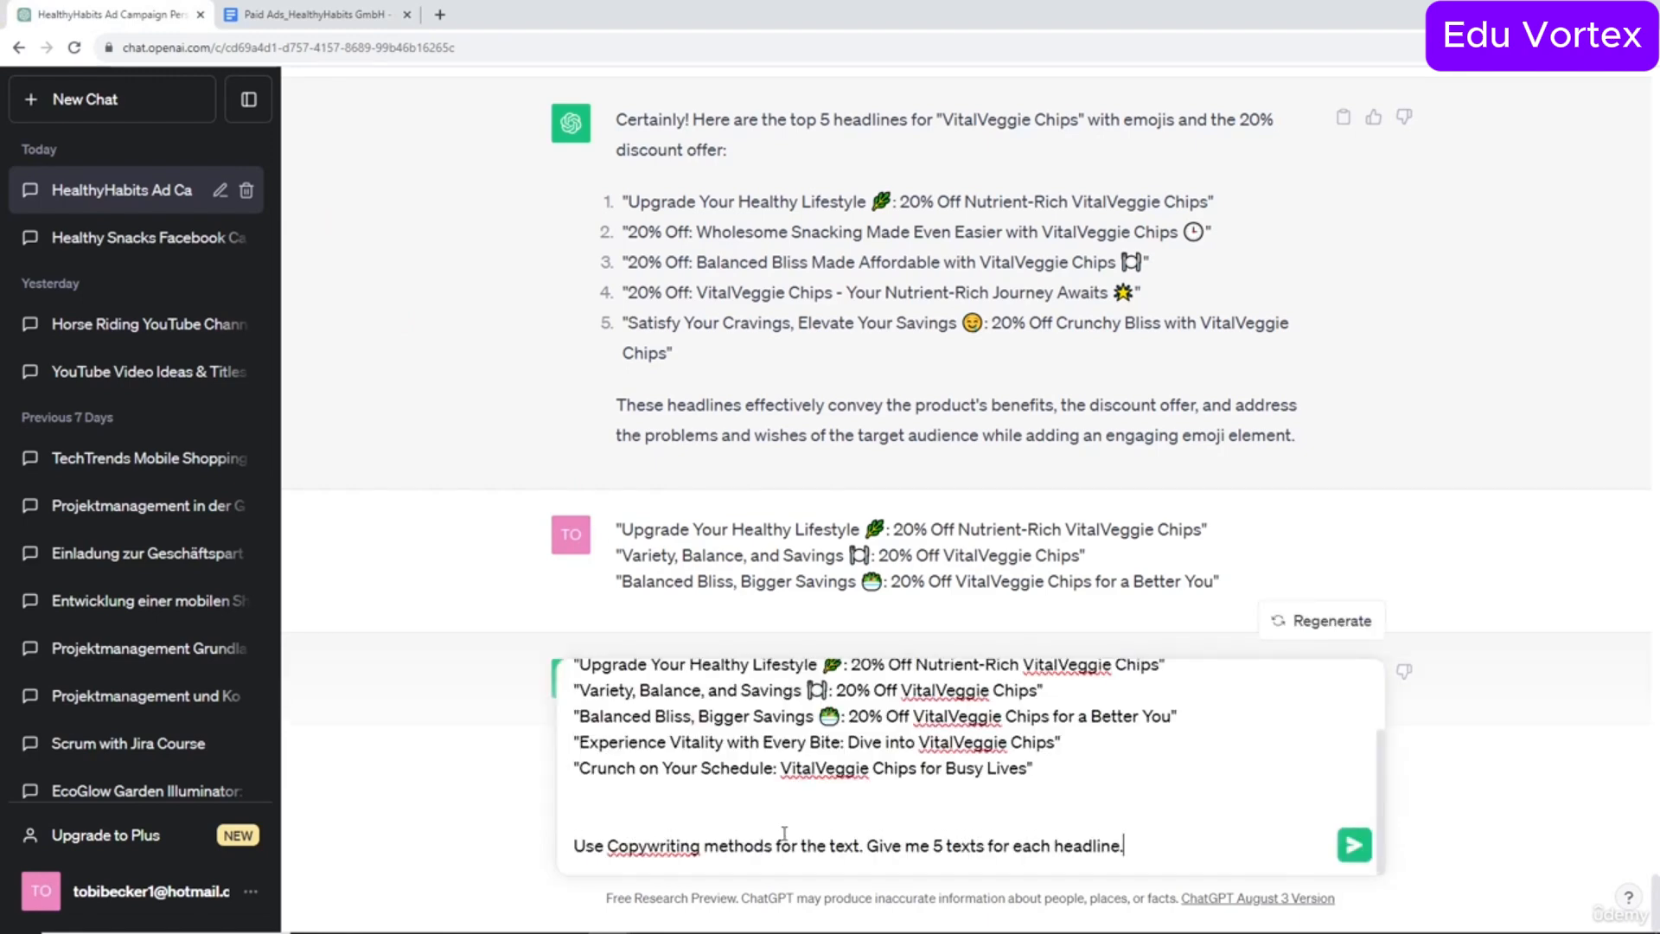
# Remove the surplus blank lines above the headlines and above the "Use Copywriting methods" sentence in the drafted prompt.
pyautogui.hotkey('ctrl', 'a')
pyautogui.hotkey('ctrl', 'Home')
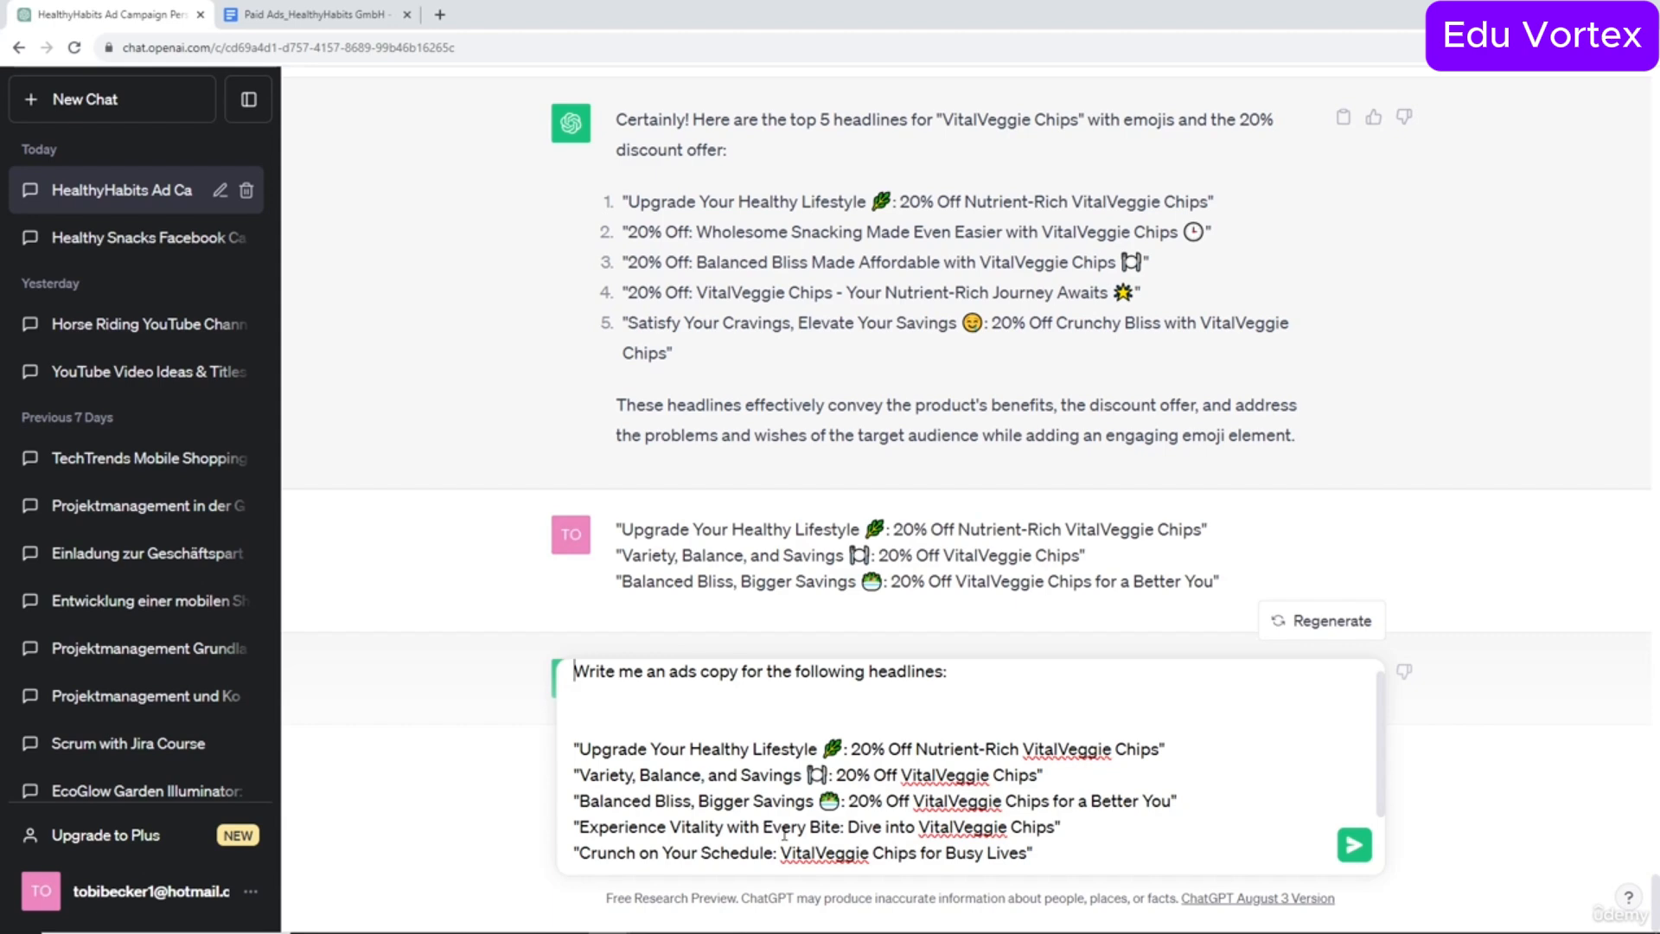
pyautogui.press('BackSpace')
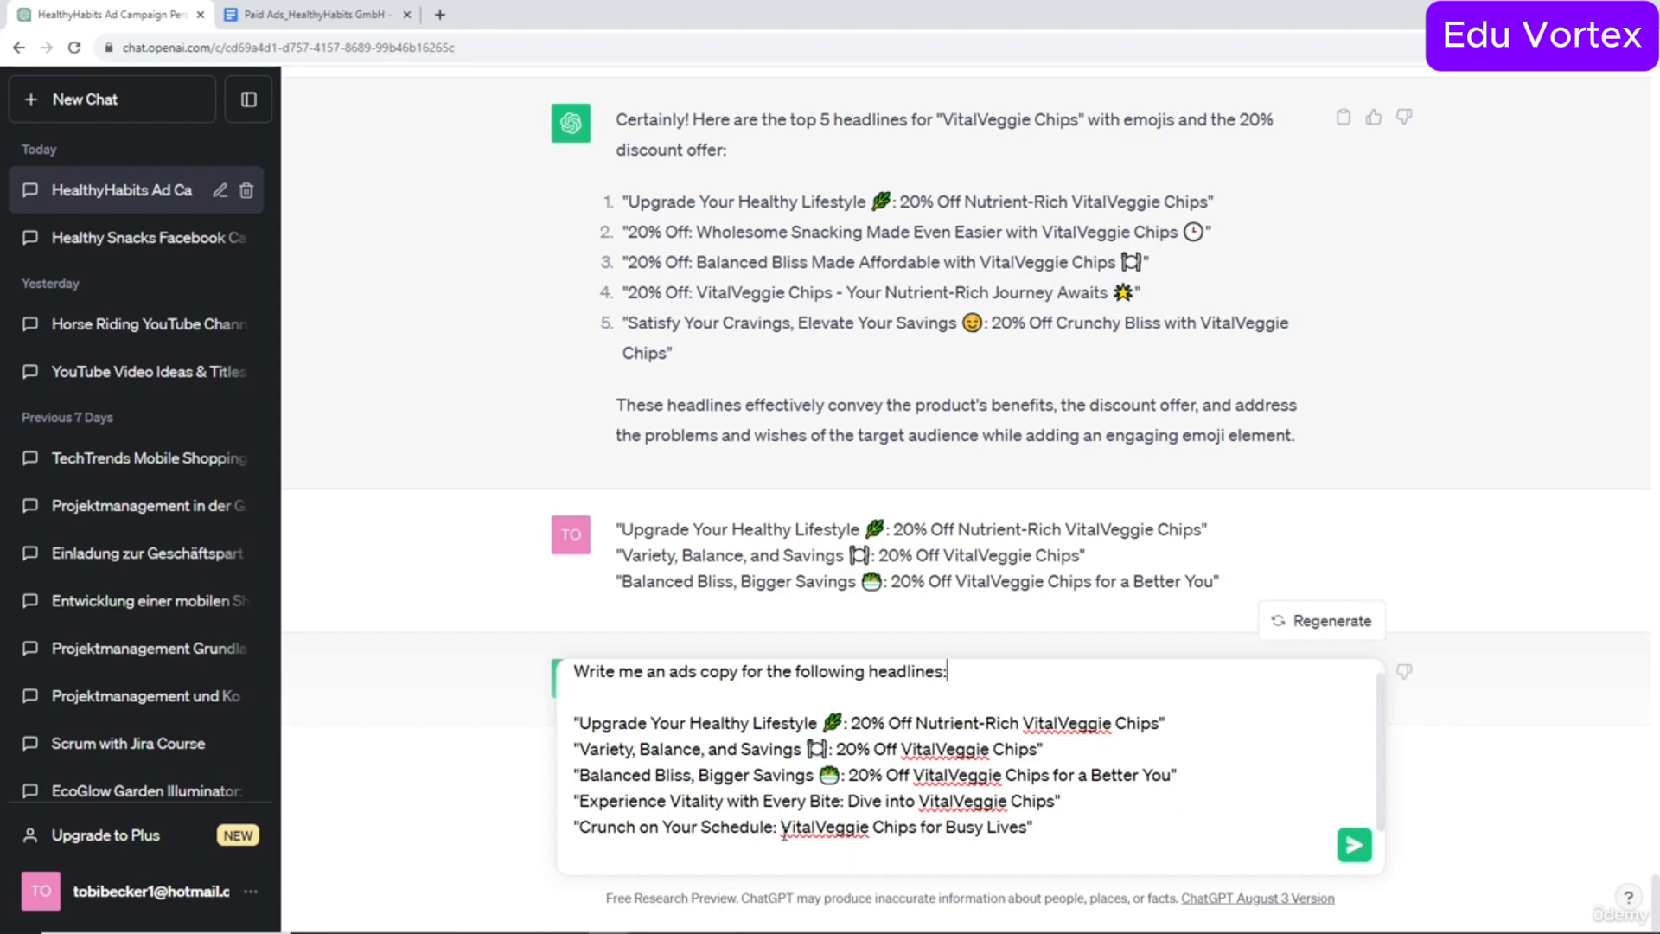
pyautogui.hotkey('ctrl', 'a')
pyautogui.press('Right')
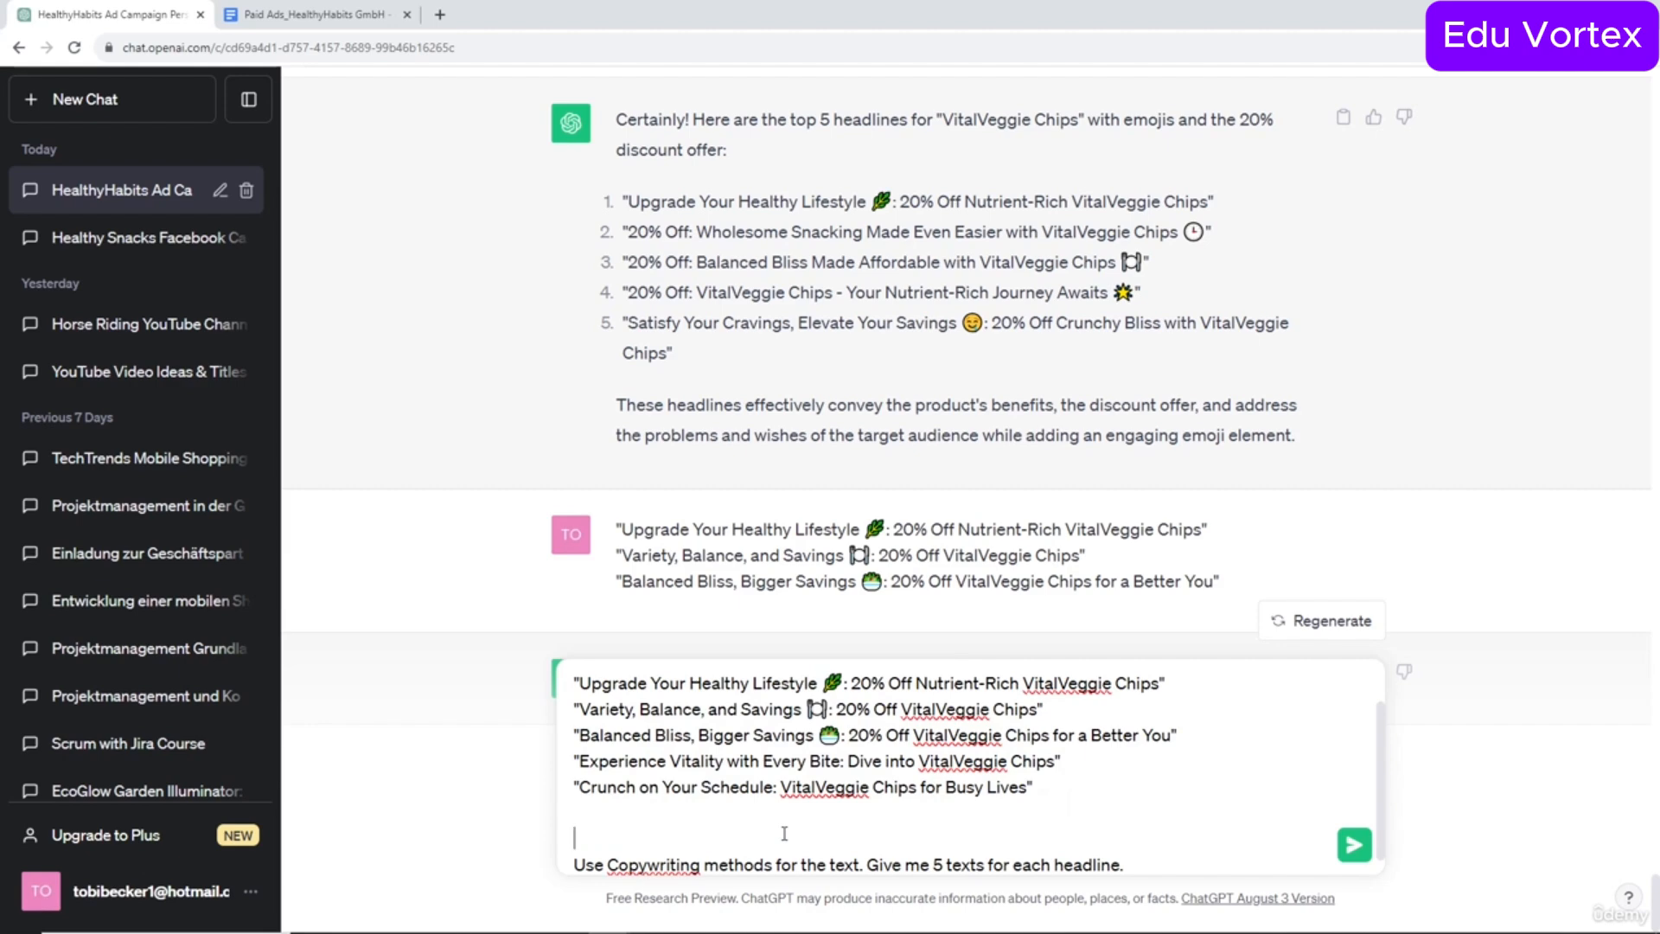
pyautogui.press('BackSpace')
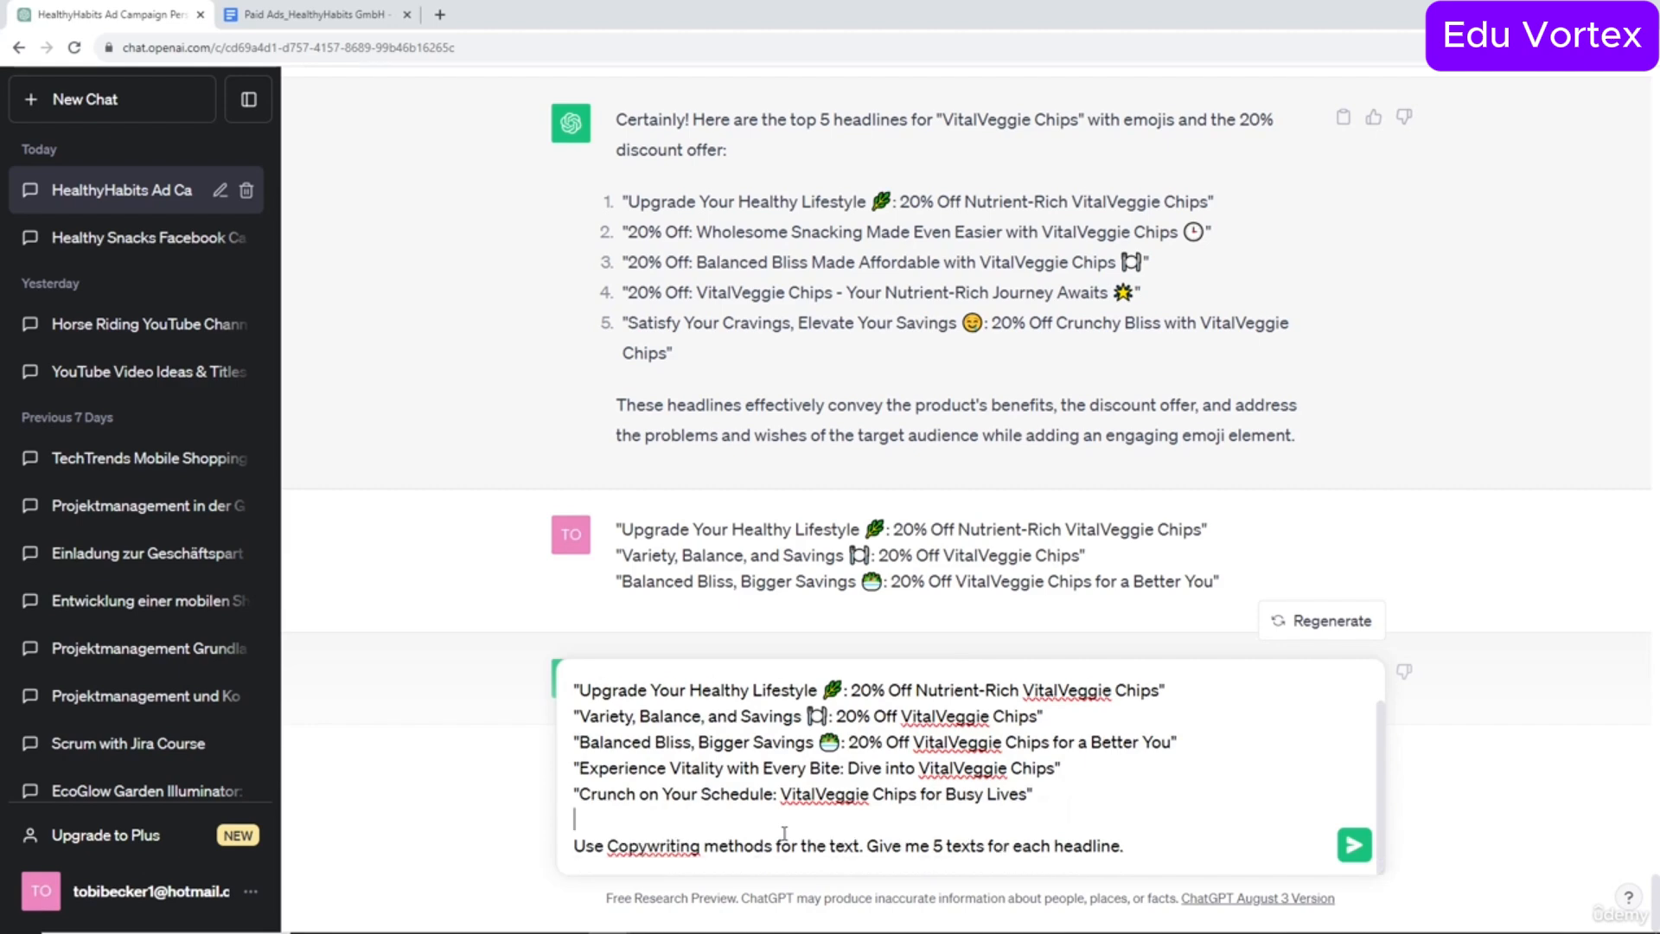
# Cut "Use Copywriting methods for the text. Give me 5 texts for each headline." from the prompt and send the rest.
pyautogui.moveTo(575, 846); pyautogui.dragTo(1138, 835)
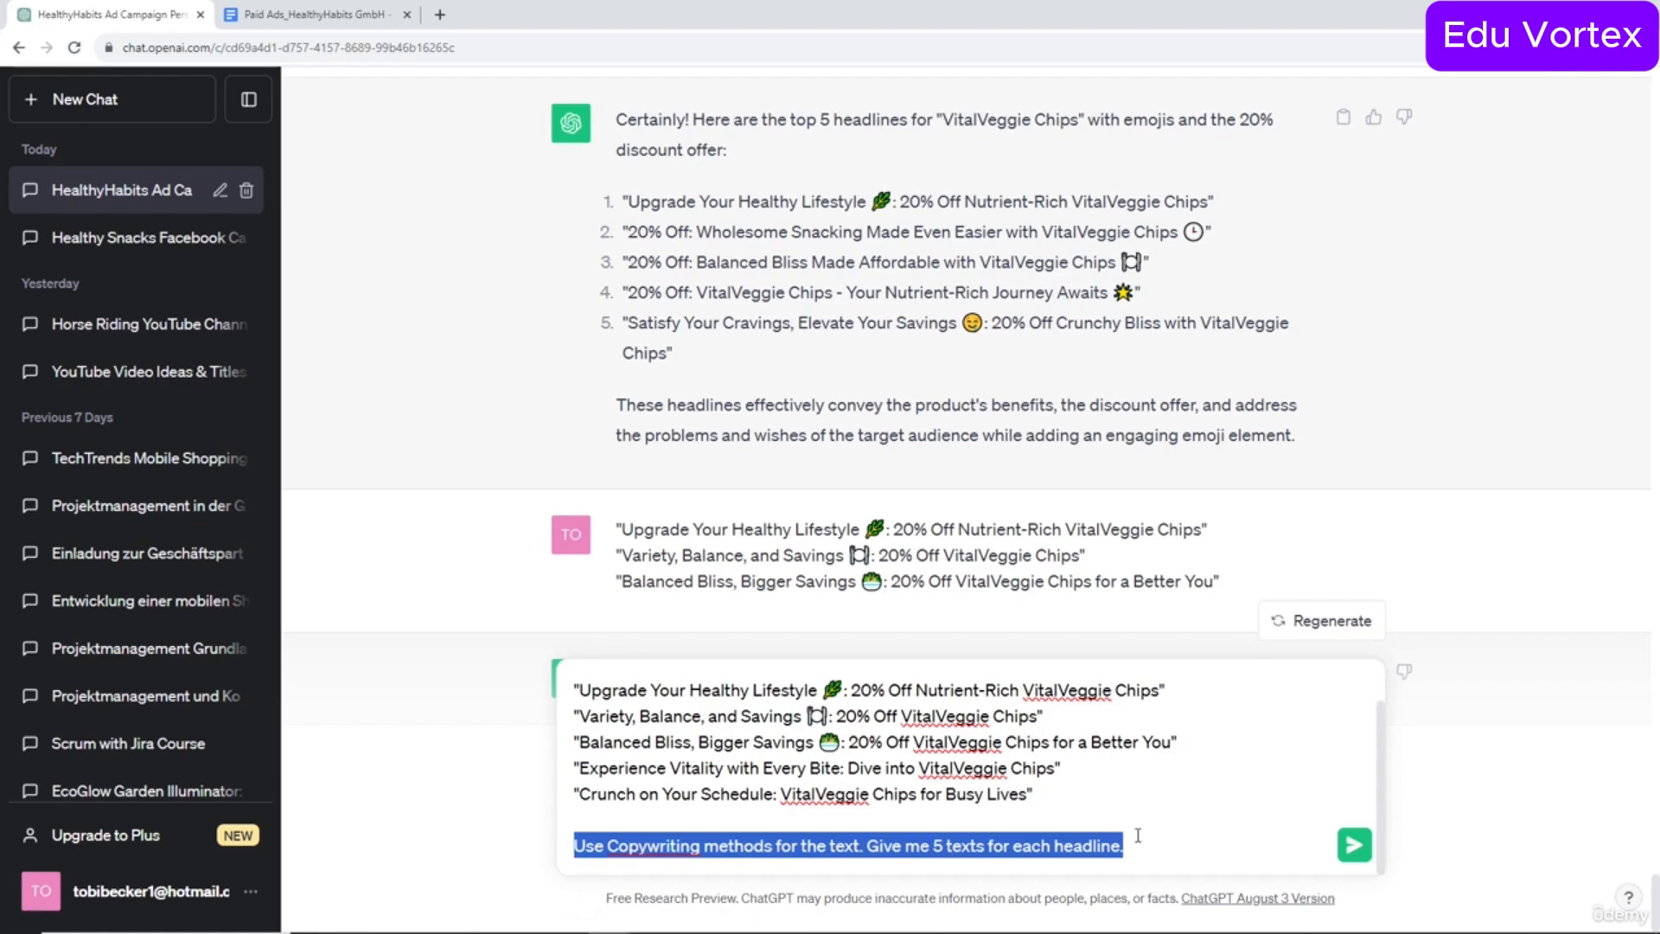
pyautogui.hotkey('ctrl', 'x')
pyautogui.press('BackSpace')
pyautogui.press('BackSpace')
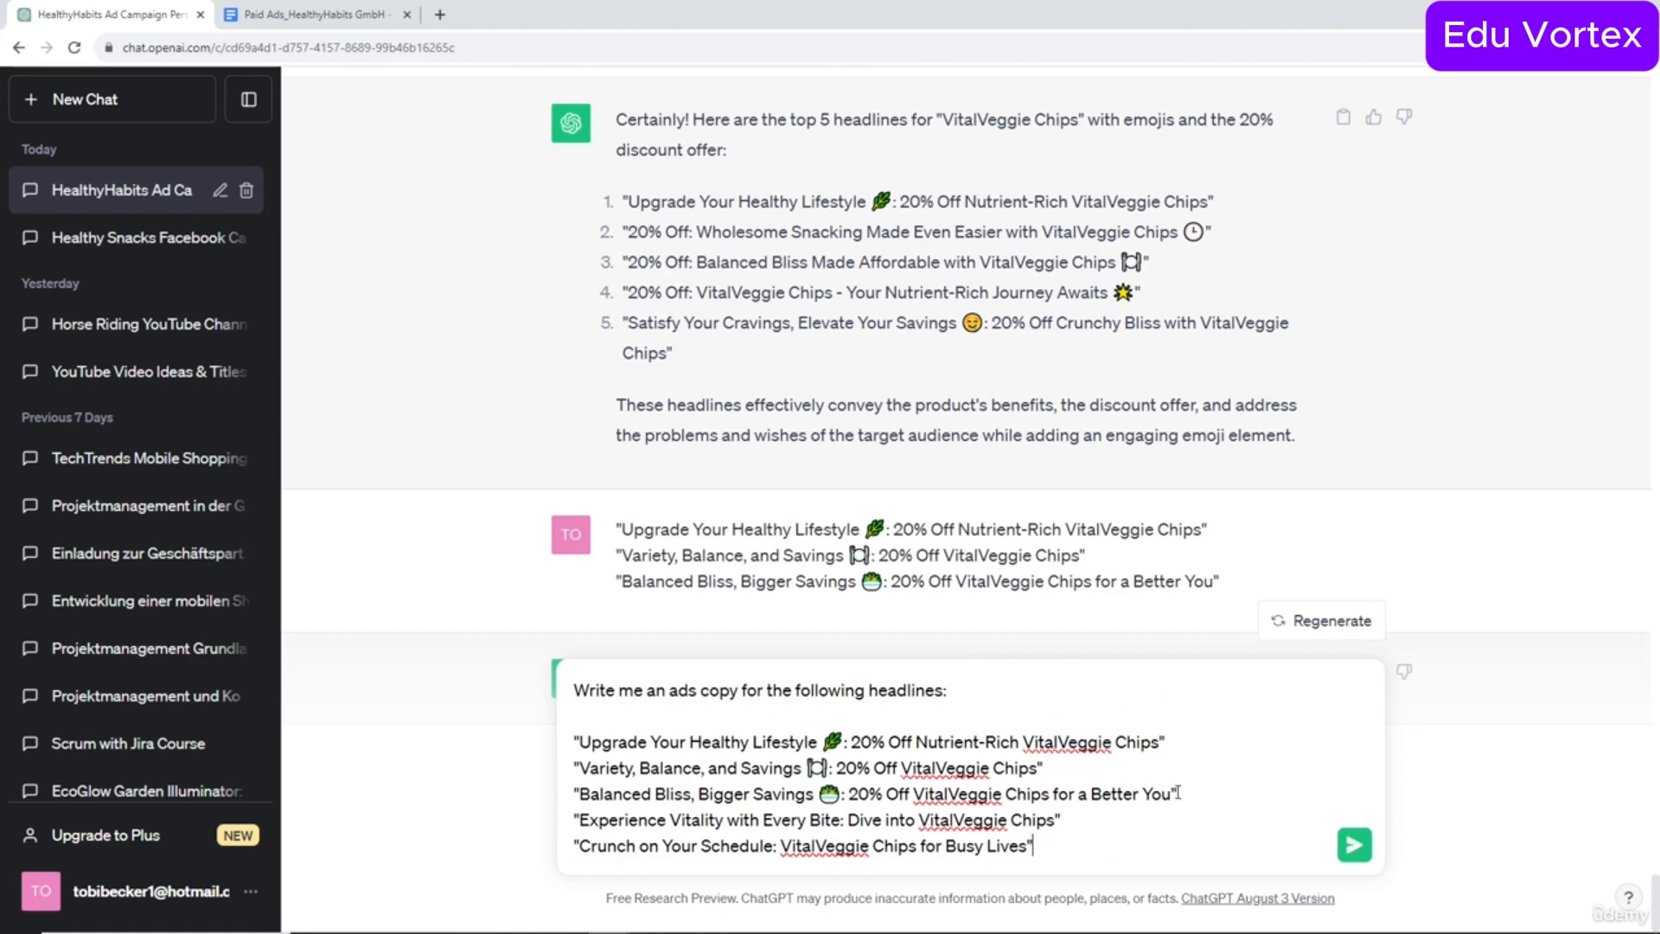
pyautogui.click(1354, 850)
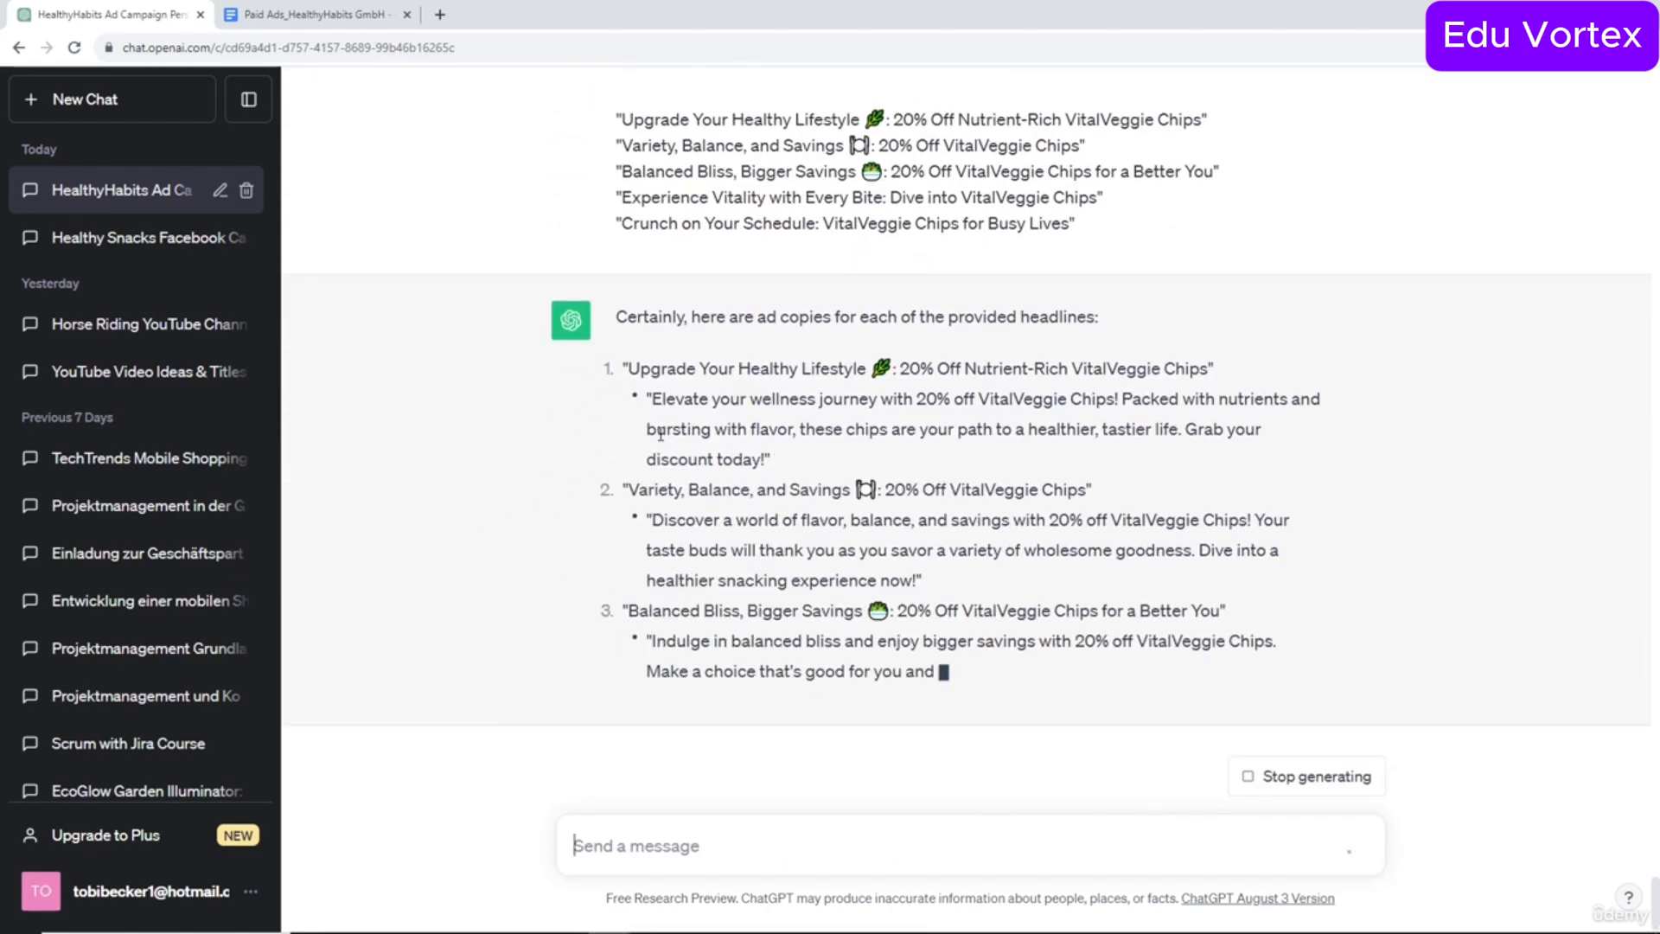
# Read the generated ad copies, examining the wording and closing call to action of the first headline's text.
pyautogui.moveTo(770, 370); pyautogui.dragTo(650, 309)
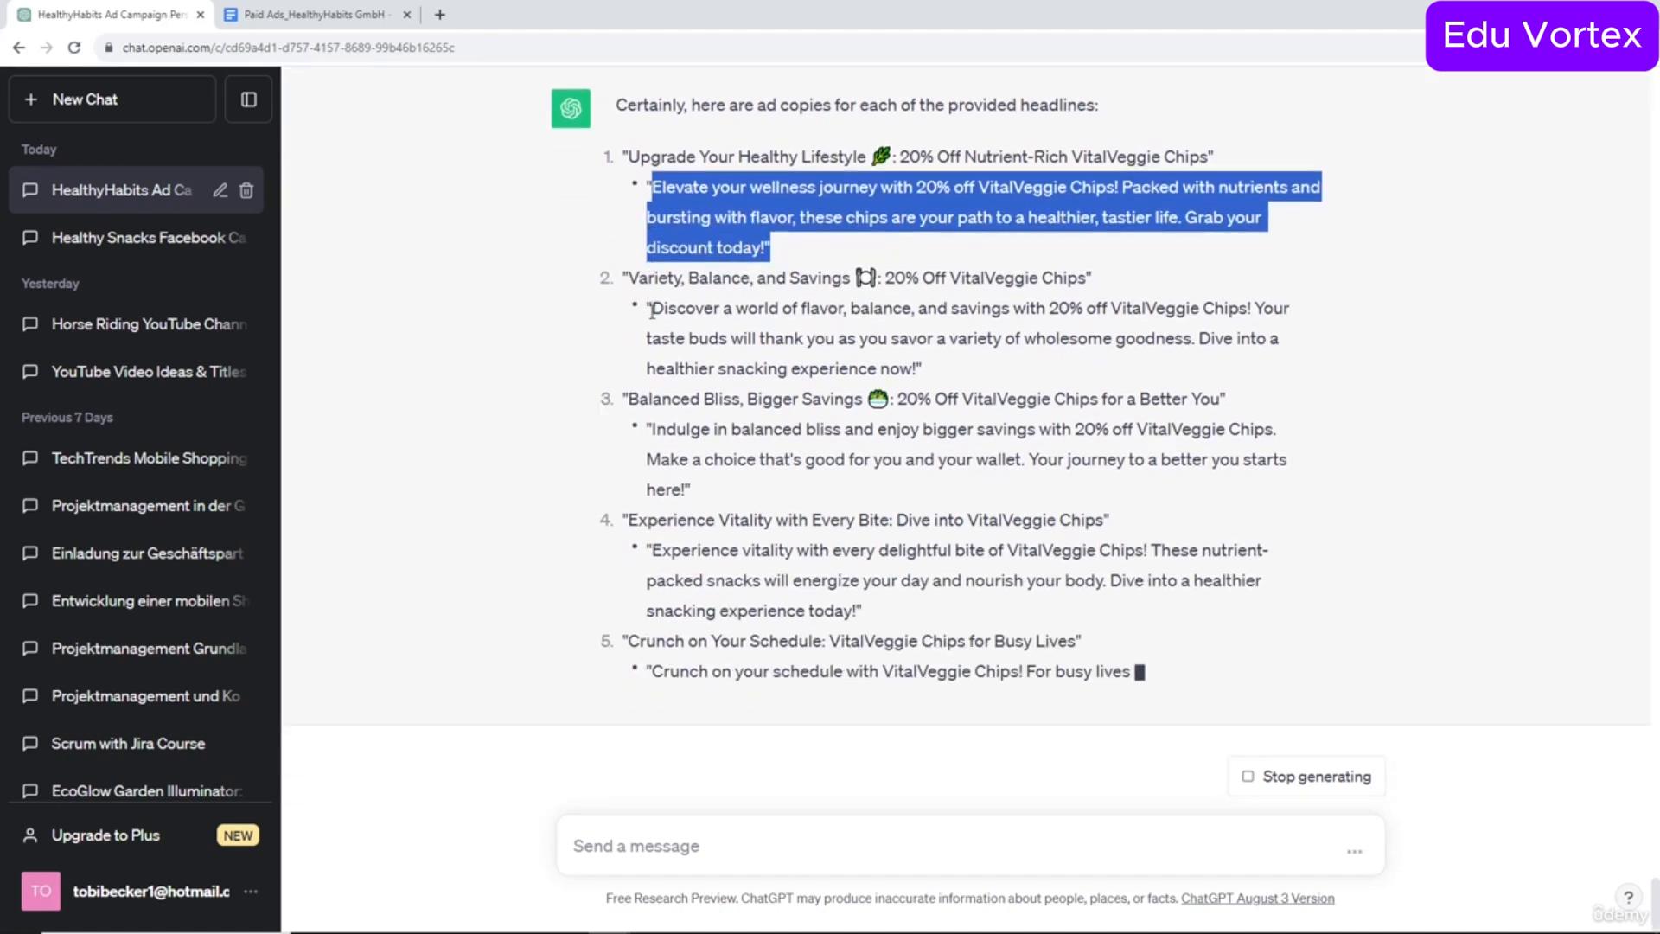
pyautogui.scroll(1, 796, 407)
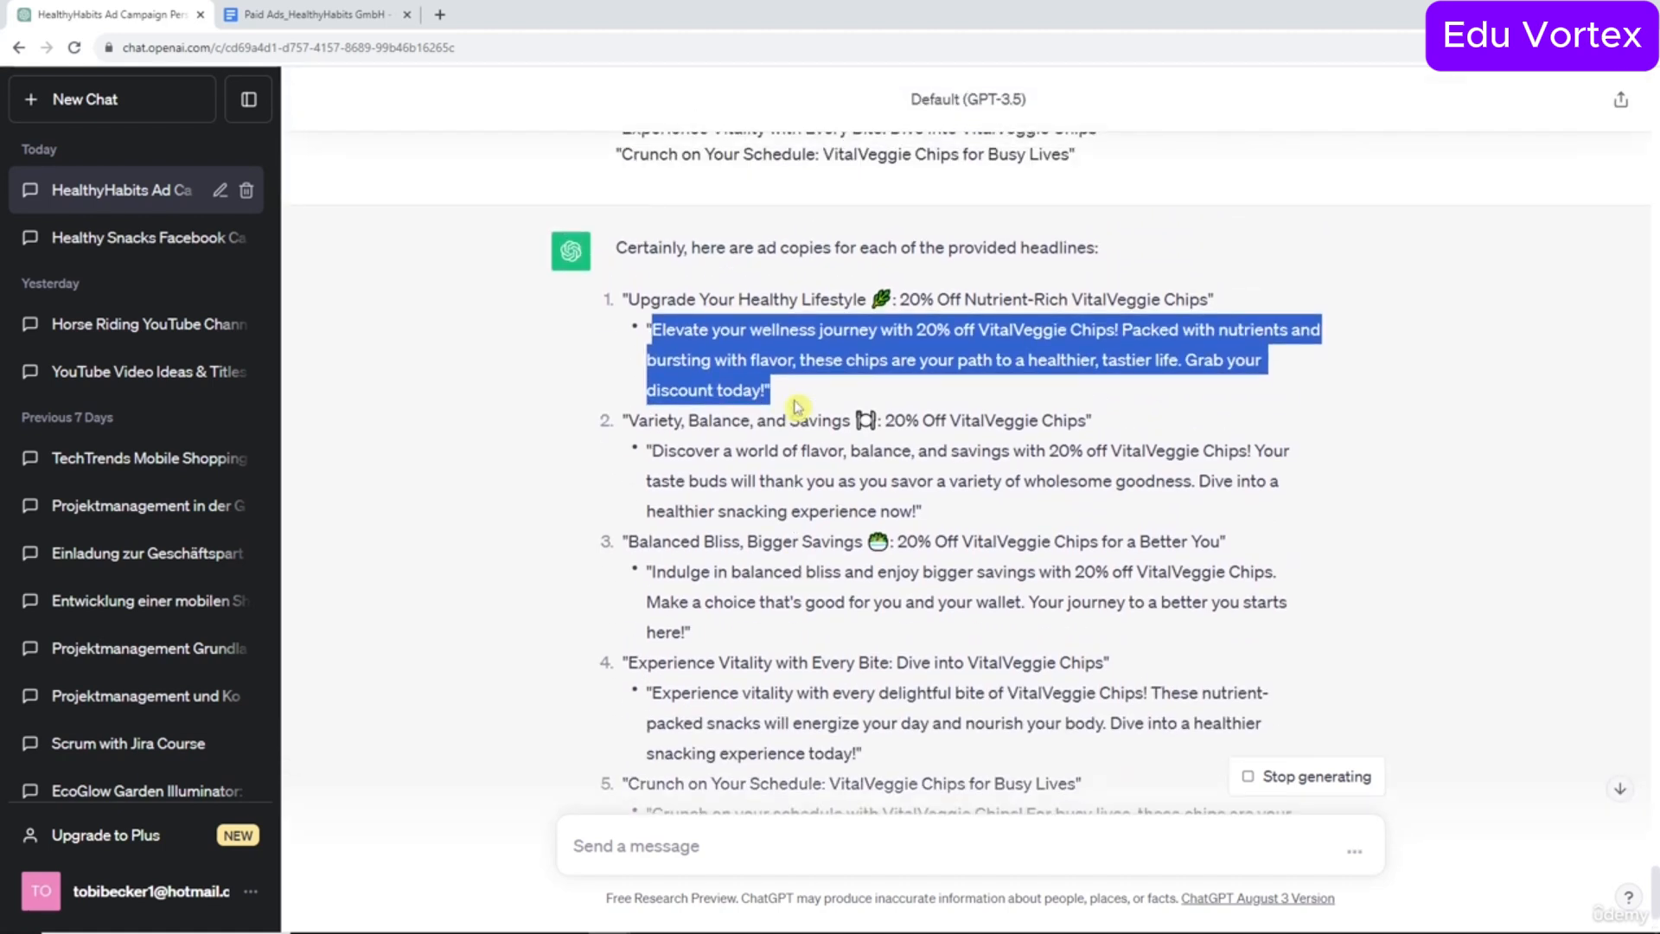
pyautogui.click(796, 406)
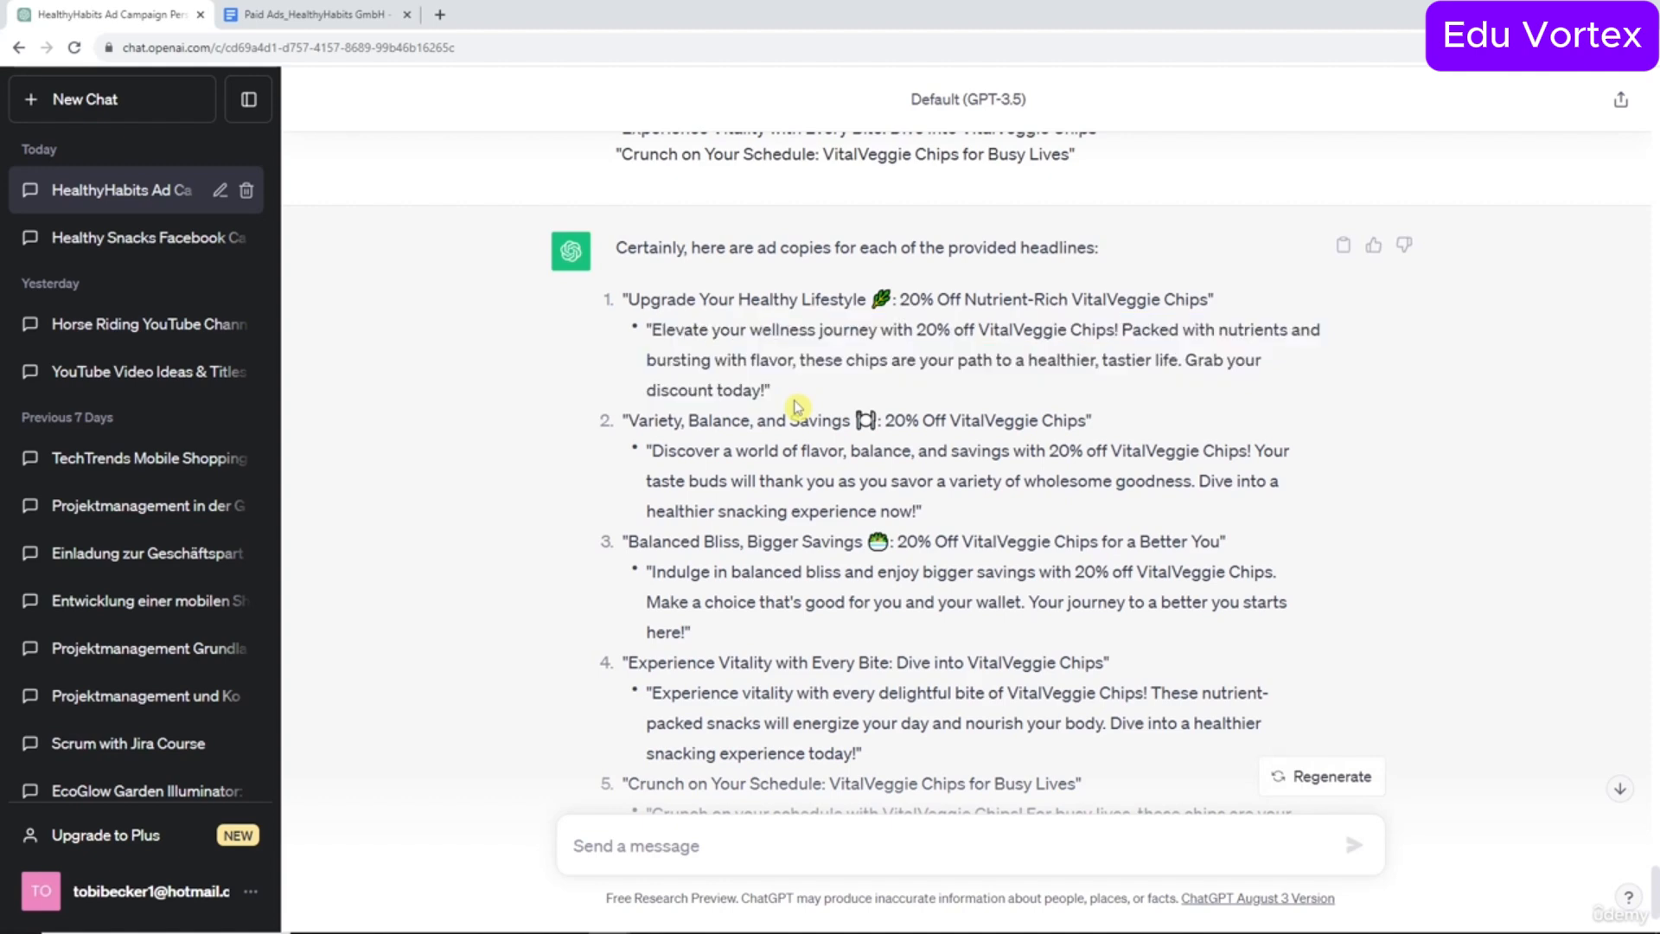
pyautogui.click(765, 845)
pyautogui.moveTo(710, 329); pyautogui.dragTo(972, 331)
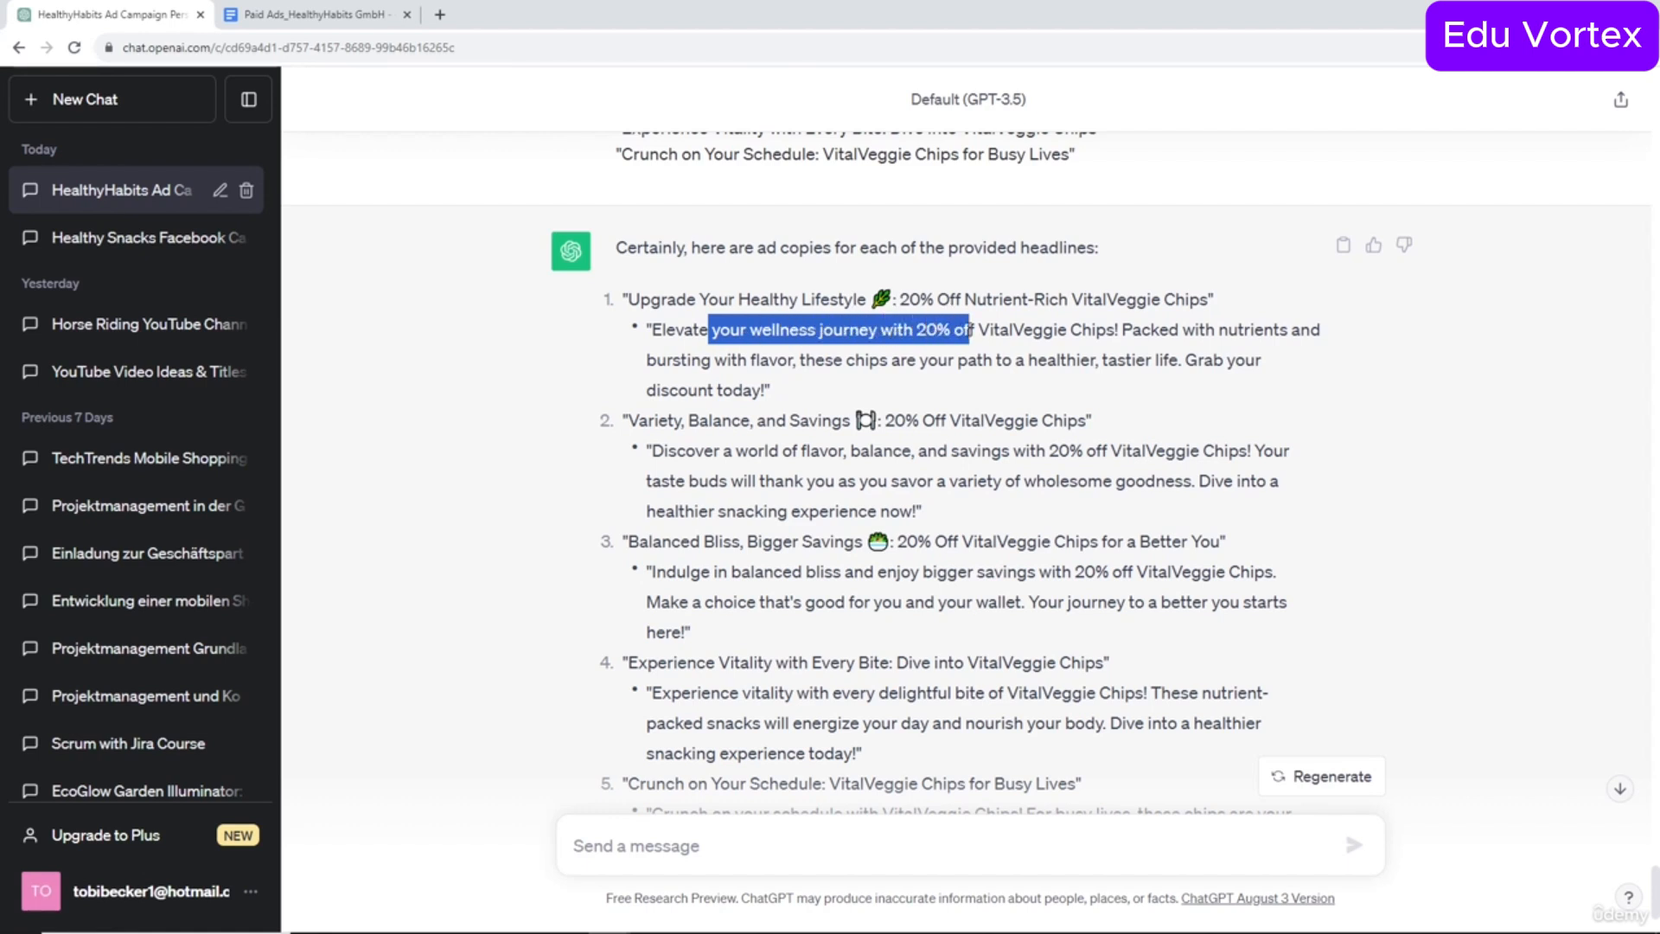
pyautogui.click(1078, 327)
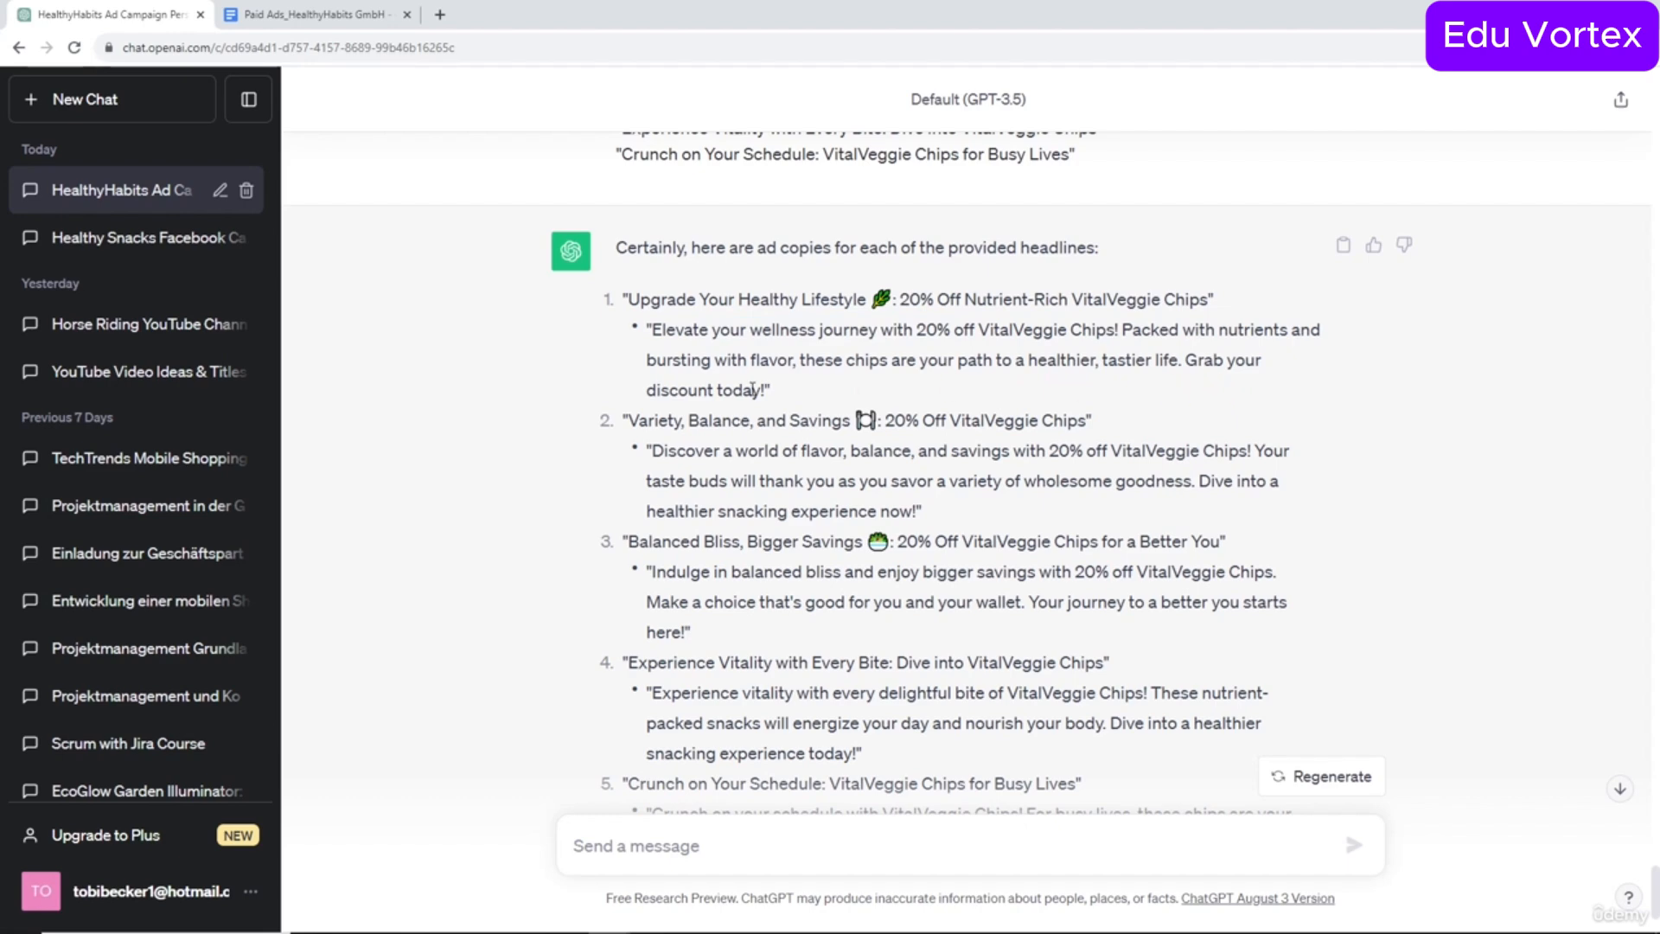
pyautogui.scroll(-1, 753, 389)
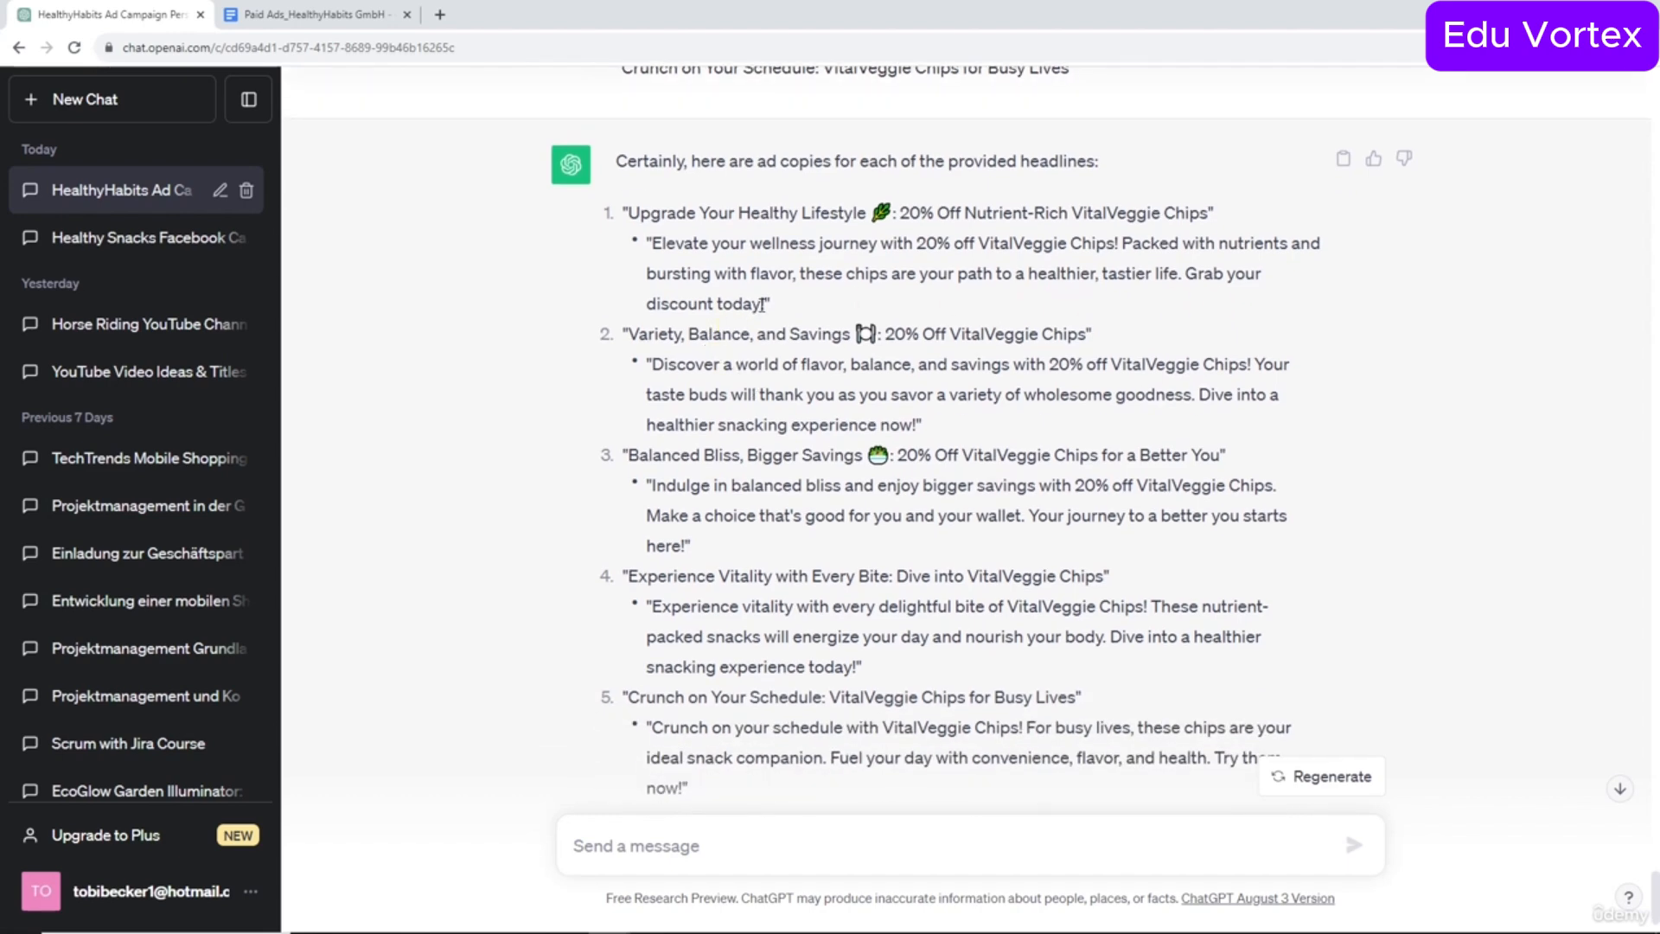
pyautogui.moveTo(762, 305); pyautogui.dragTo(666, 304)
pyautogui.click(671, 305)
# Begin a follow-up message about the generated ad copies with "donÄt".
pyautogui.click(883, 867)
pyautogui.write('donÄt')
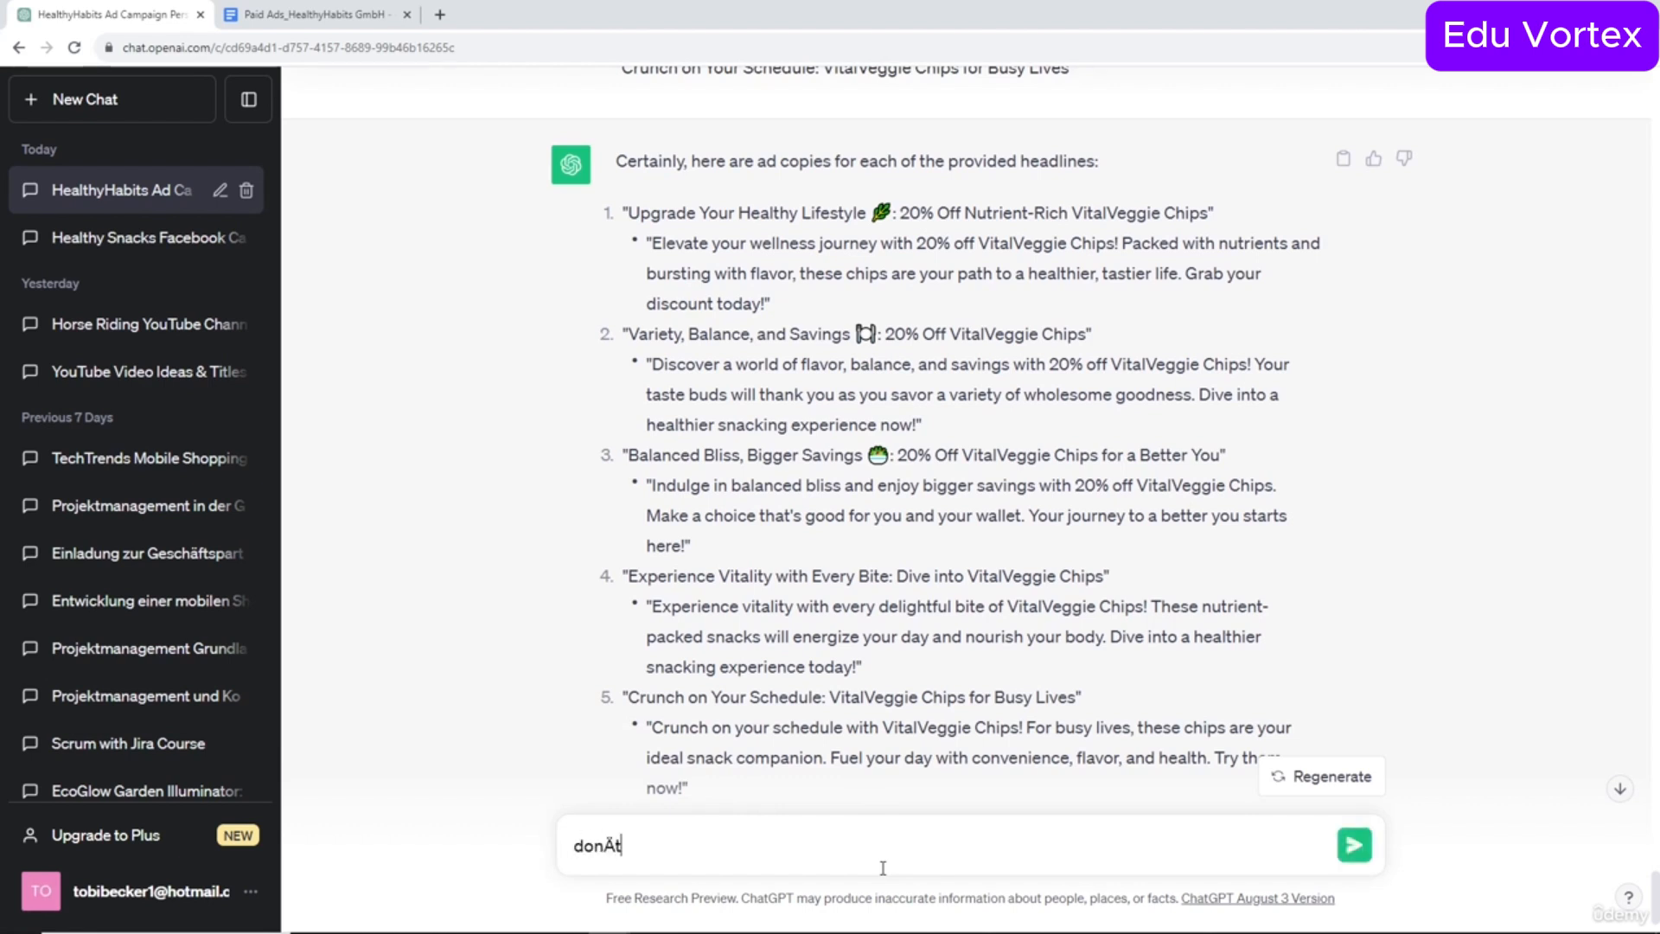
# Send the instruction "don't communicate the 20% discount in the copy text only in the headline" and go to the newest reply.
pyautogui.write("'t")
pyautogui.write('ommunicate the 20% off')
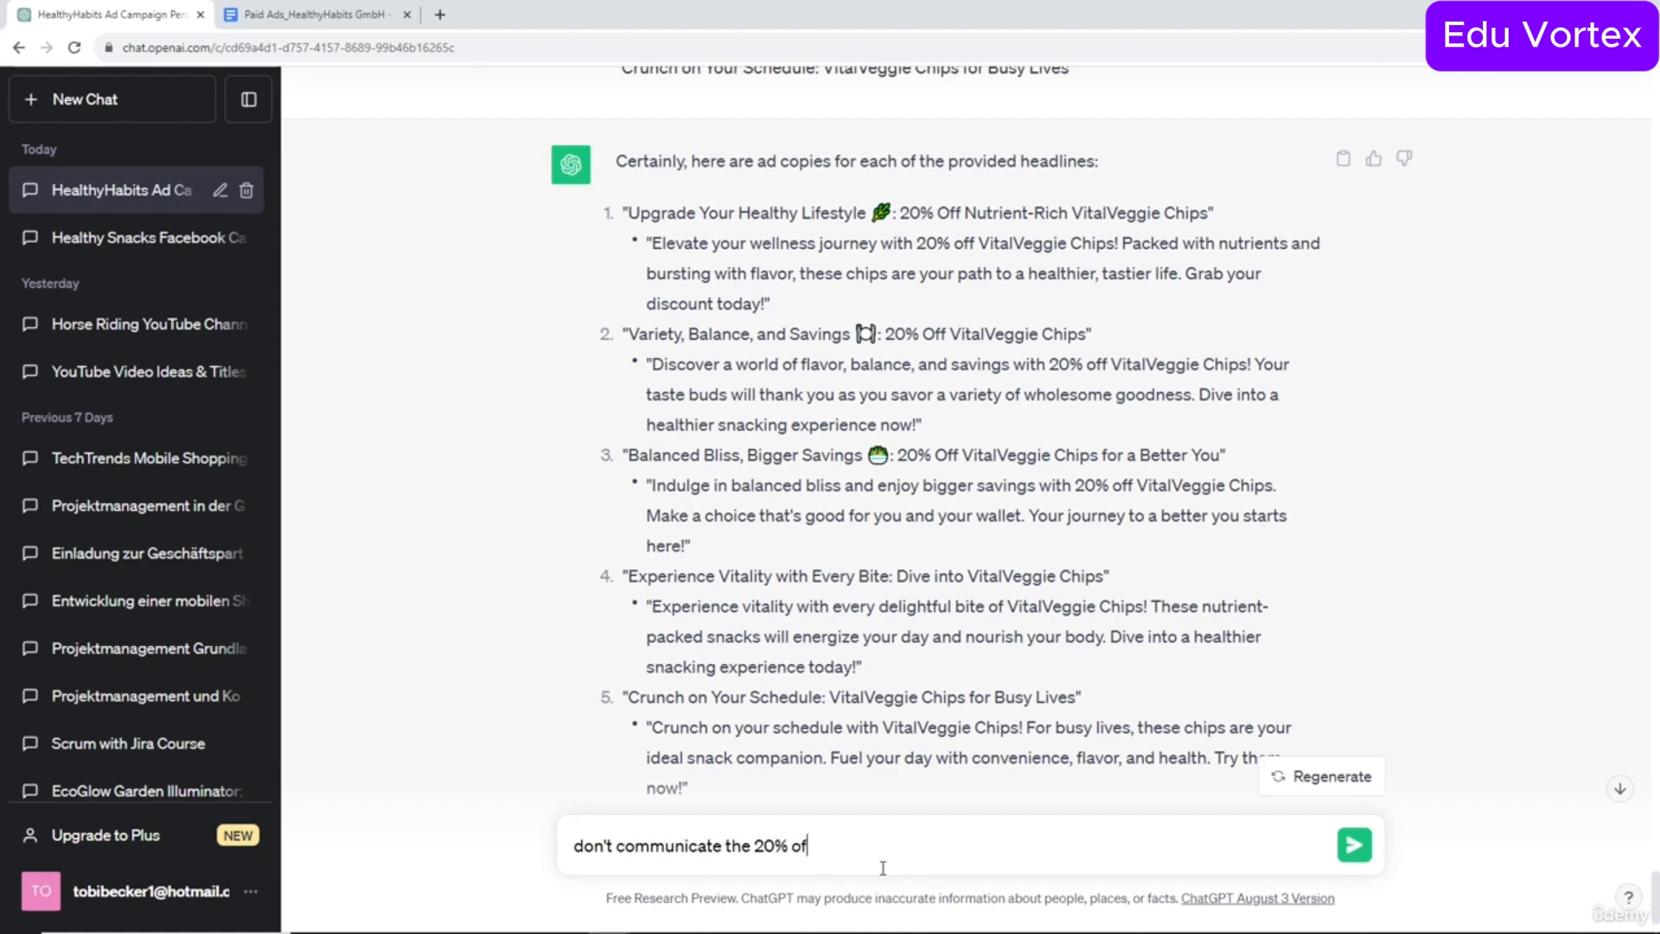
pyautogui.press('BackSpace')
pyautogui.press('BackSpace')
pyautogui.press('BackSpace')
pyautogui.press('BackSpace')
pyautogui.write('discount in the copy text')
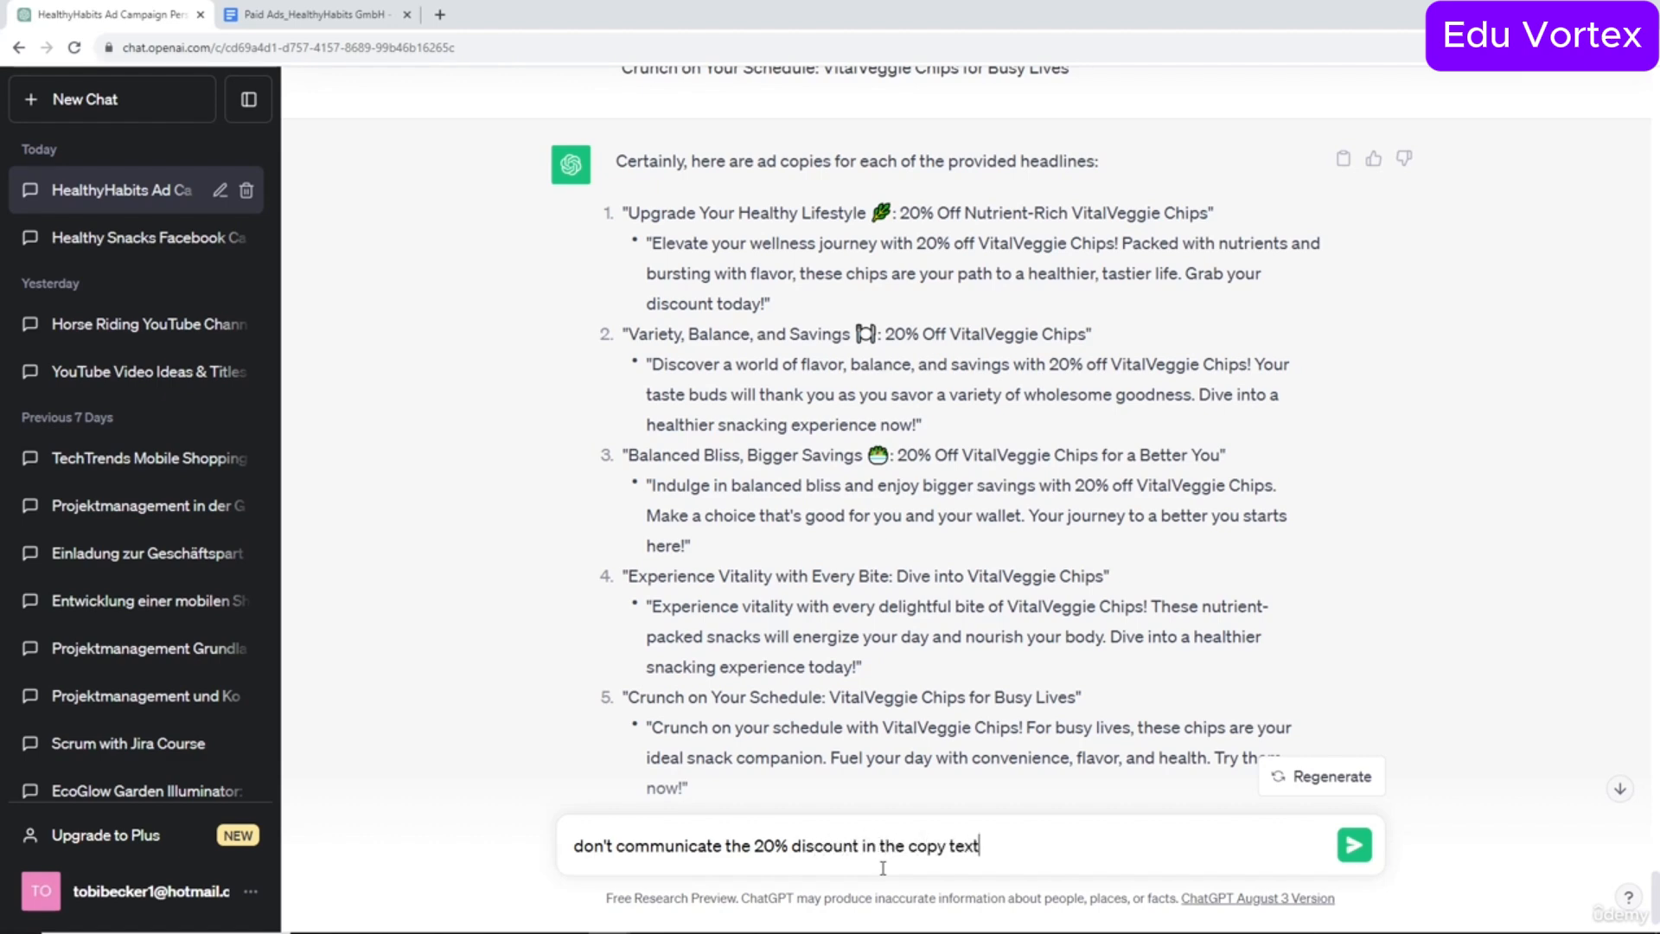
pyautogui.write(' only in the headline')
pyautogui.press('Return')
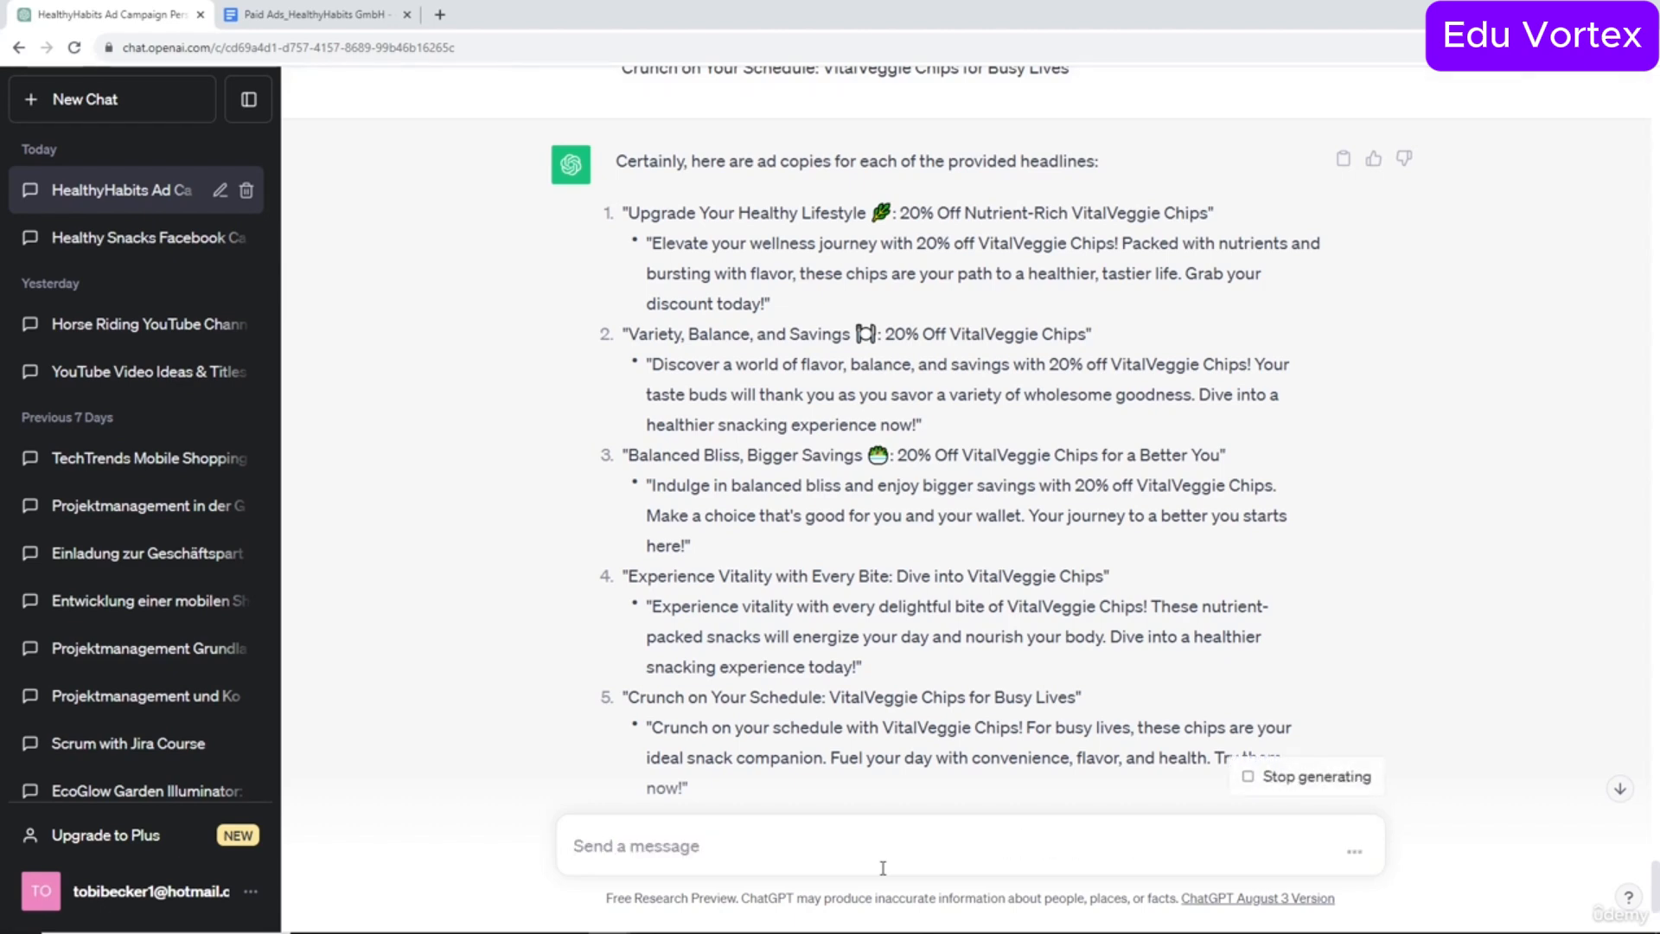
pyautogui.click(1620, 788)
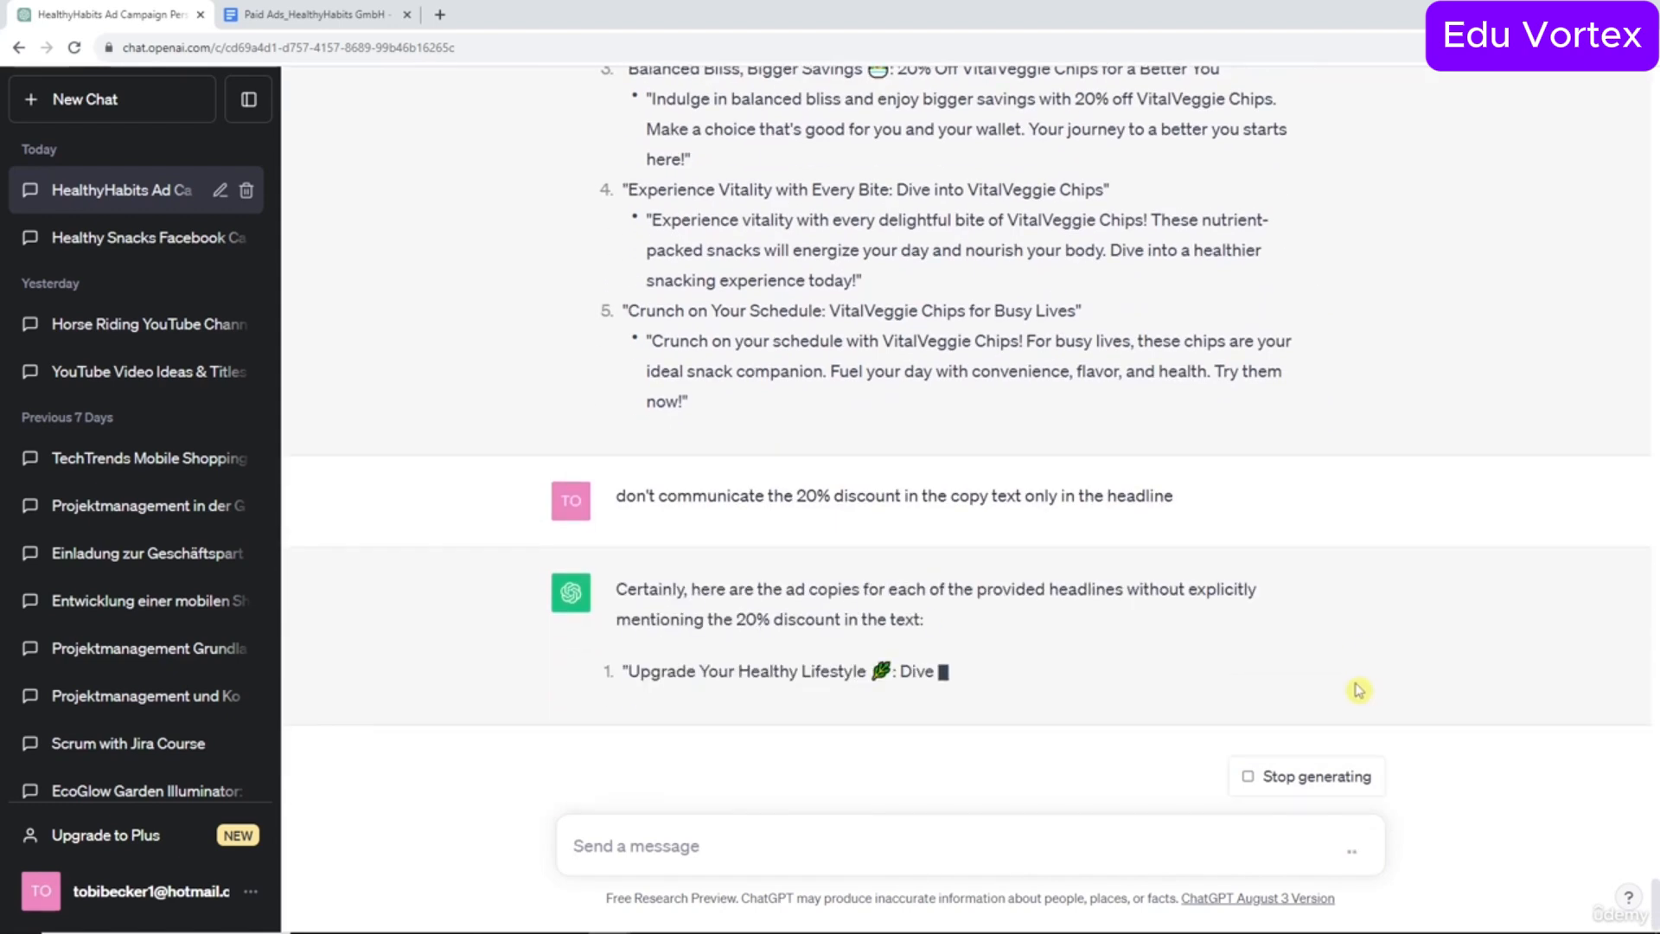
pyautogui.scroll(10, 1358, 690)
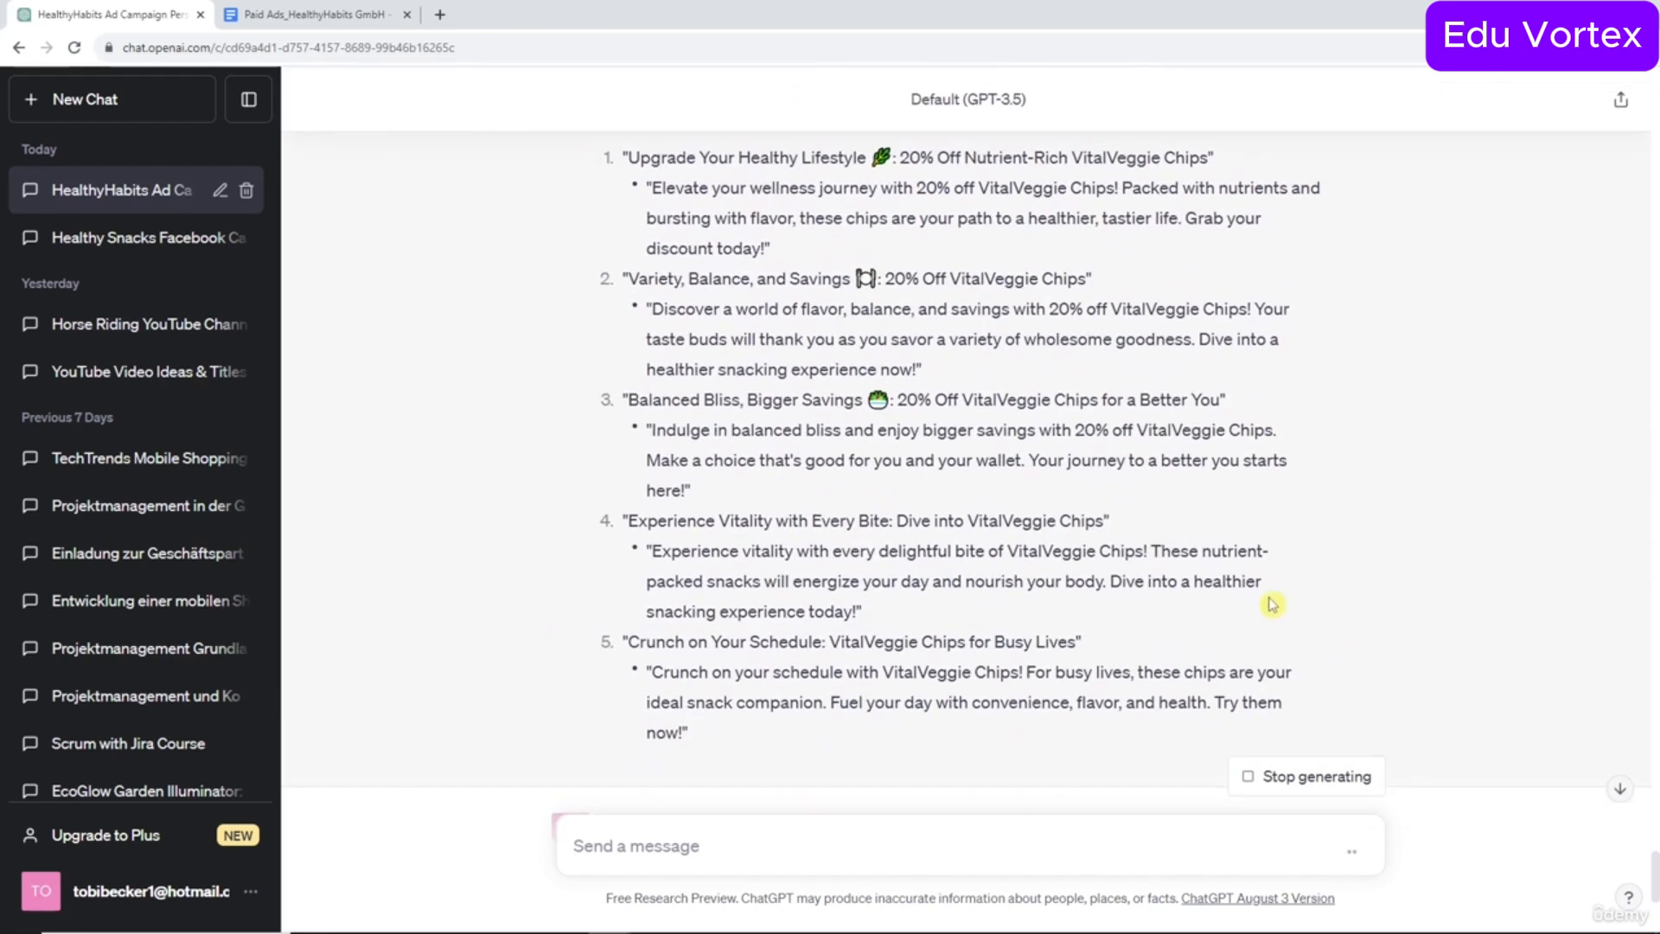
pyautogui.scroll(-9, 905, 337)
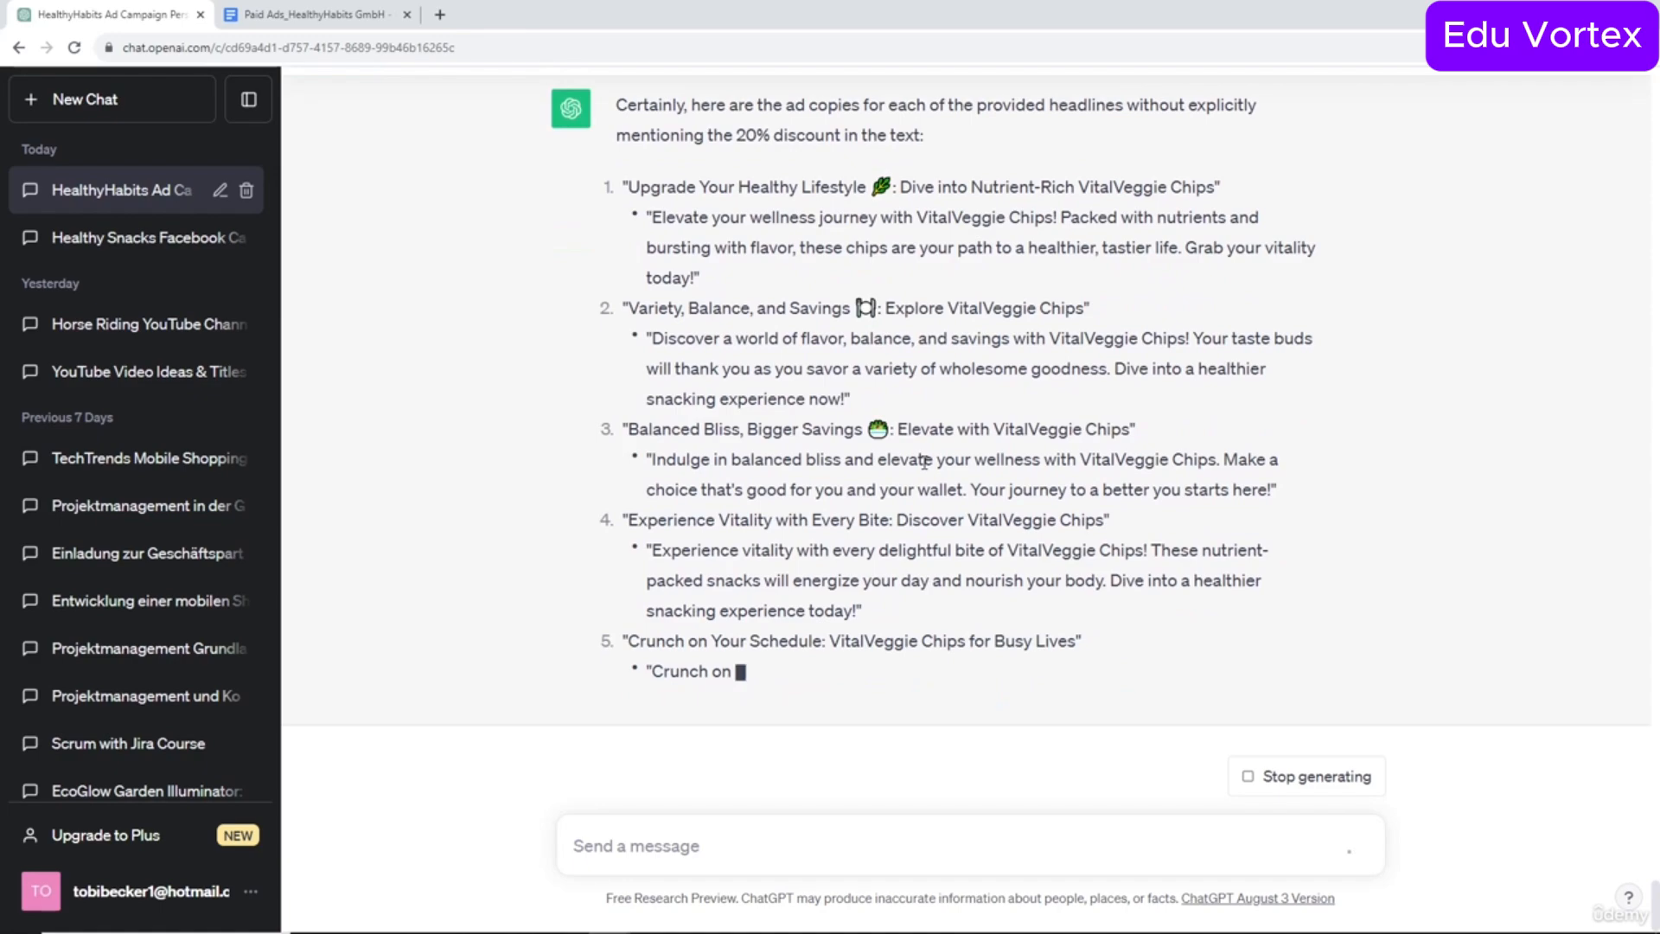
pyautogui.scroll(7, 924, 461)
pyautogui.scroll(4, 924, 467)
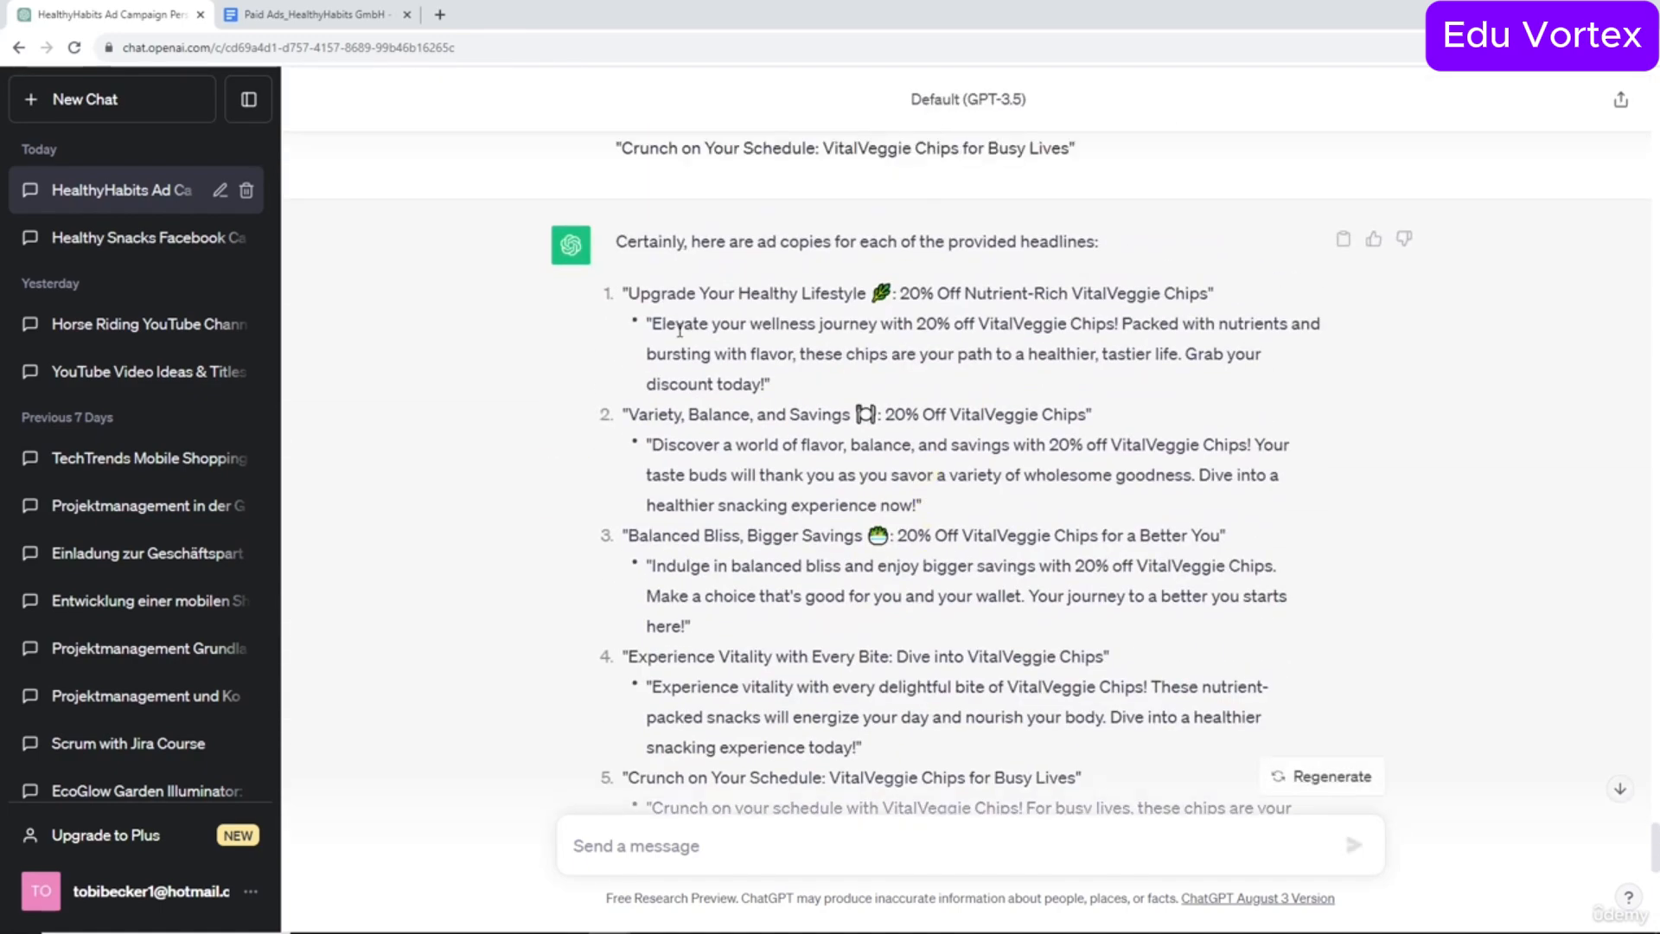
pyautogui.moveTo(628, 294); pyautogui.dragTo(1217, 300)
pyautogui.hotkey('ctrl', 'c')
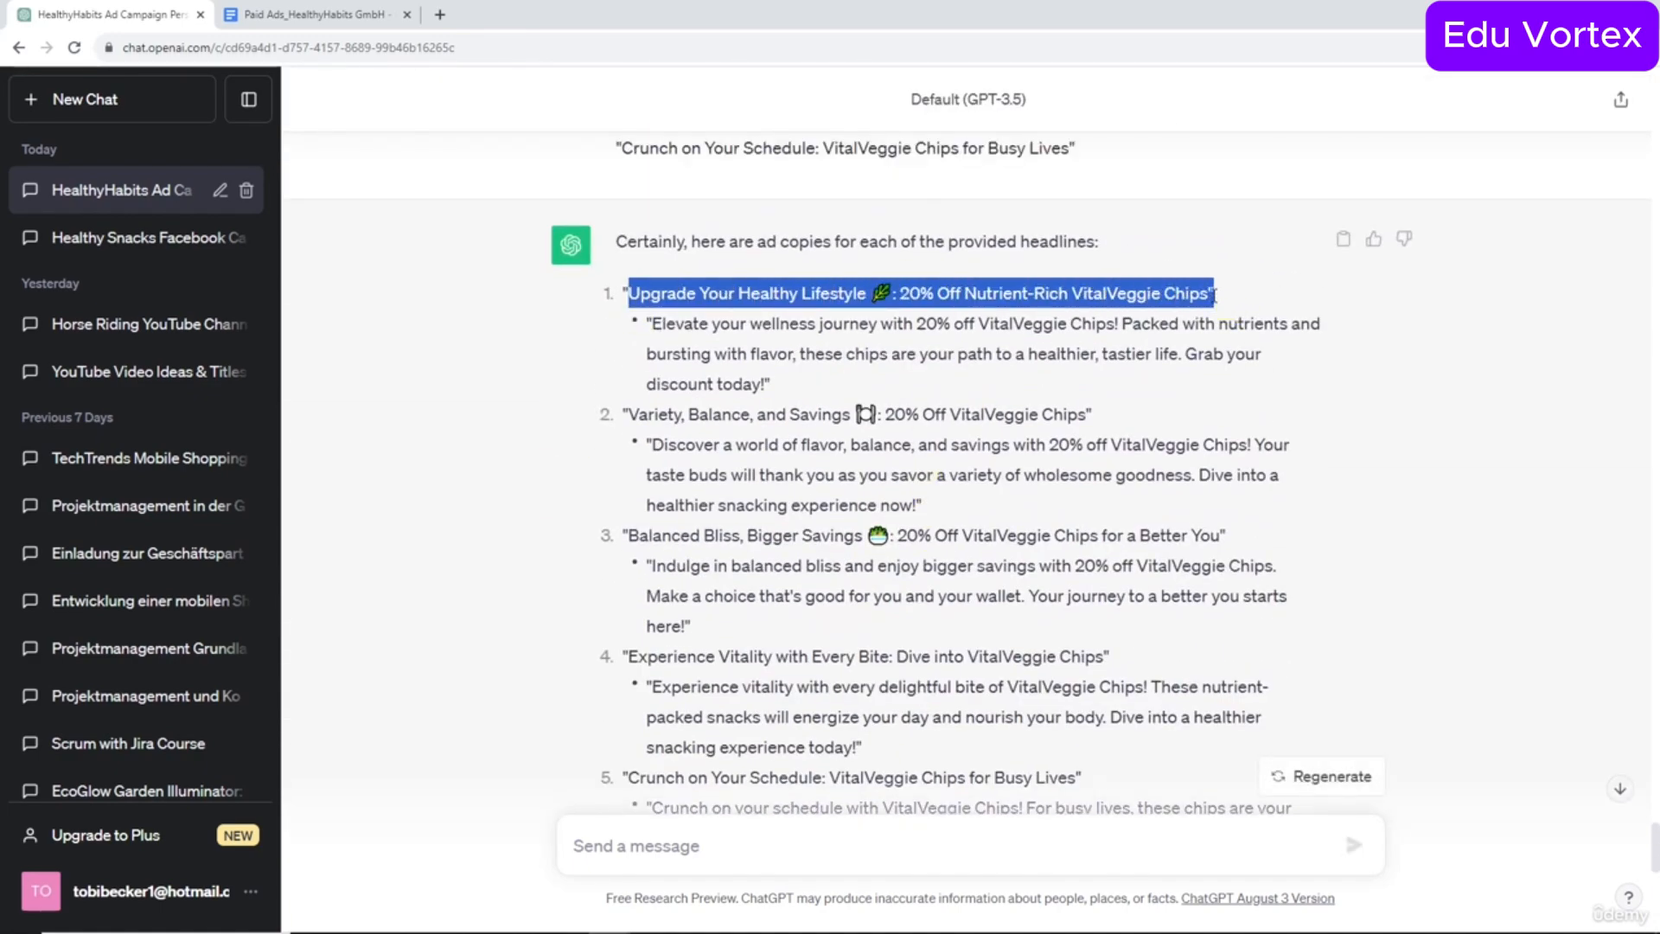
pyautogui.scroll(-9, 920, 609)
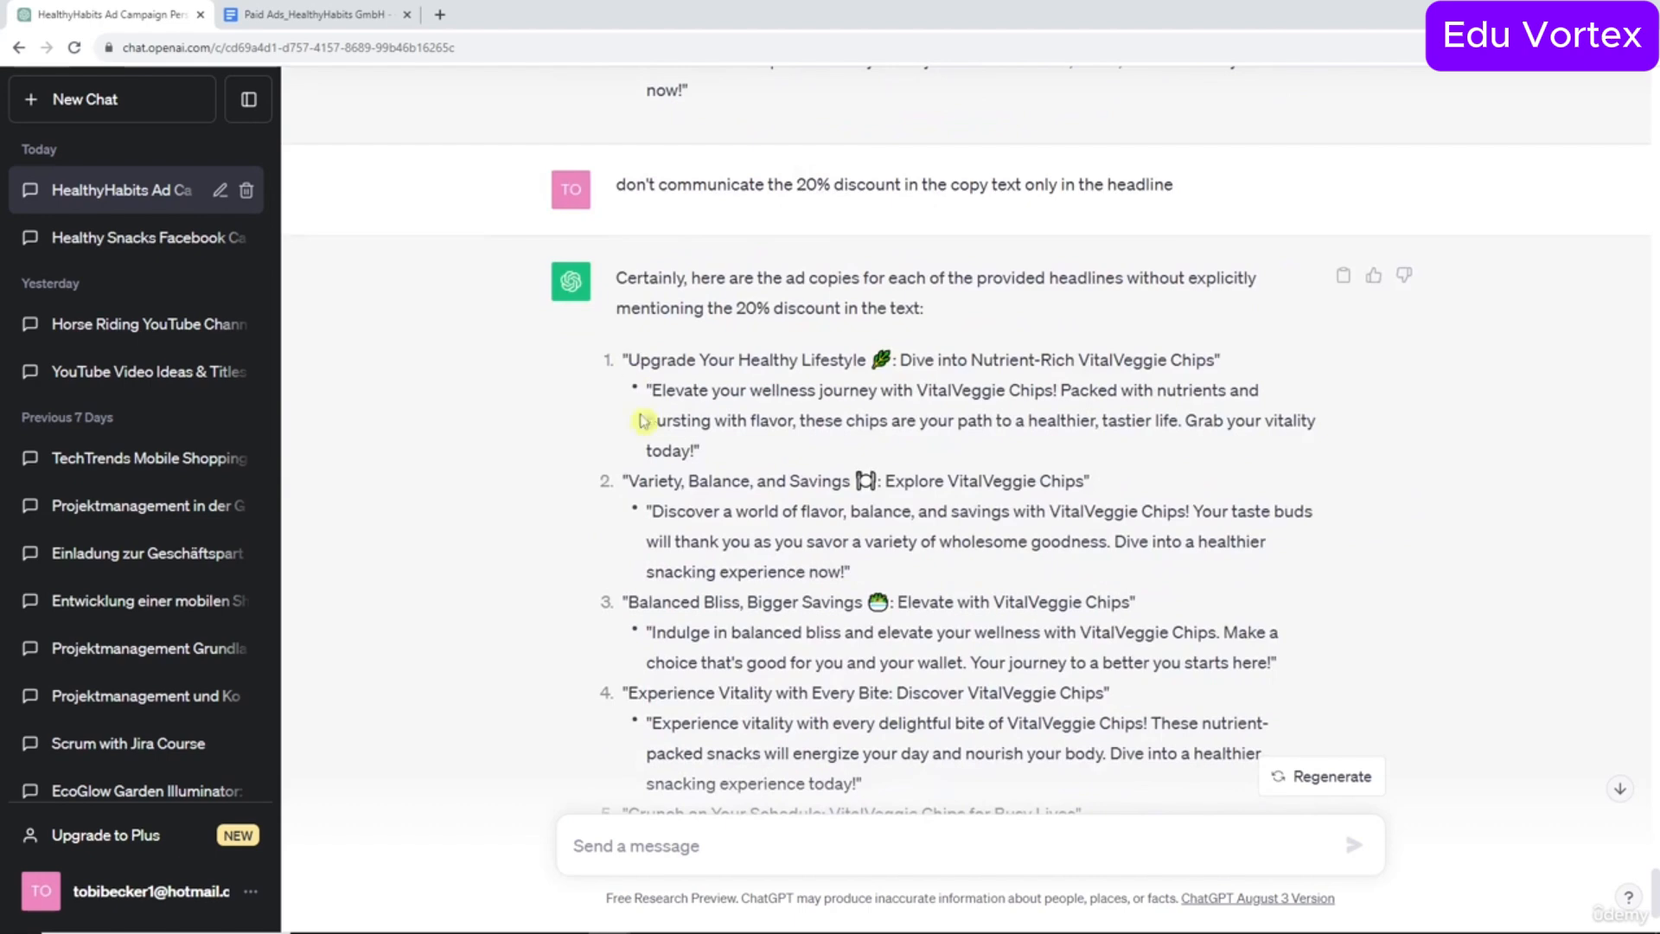
pyautogui.hotkey('ctrl', 'v')
pyautogui.moveTo(650, 403); pyautogui.dragTo(702, 448)
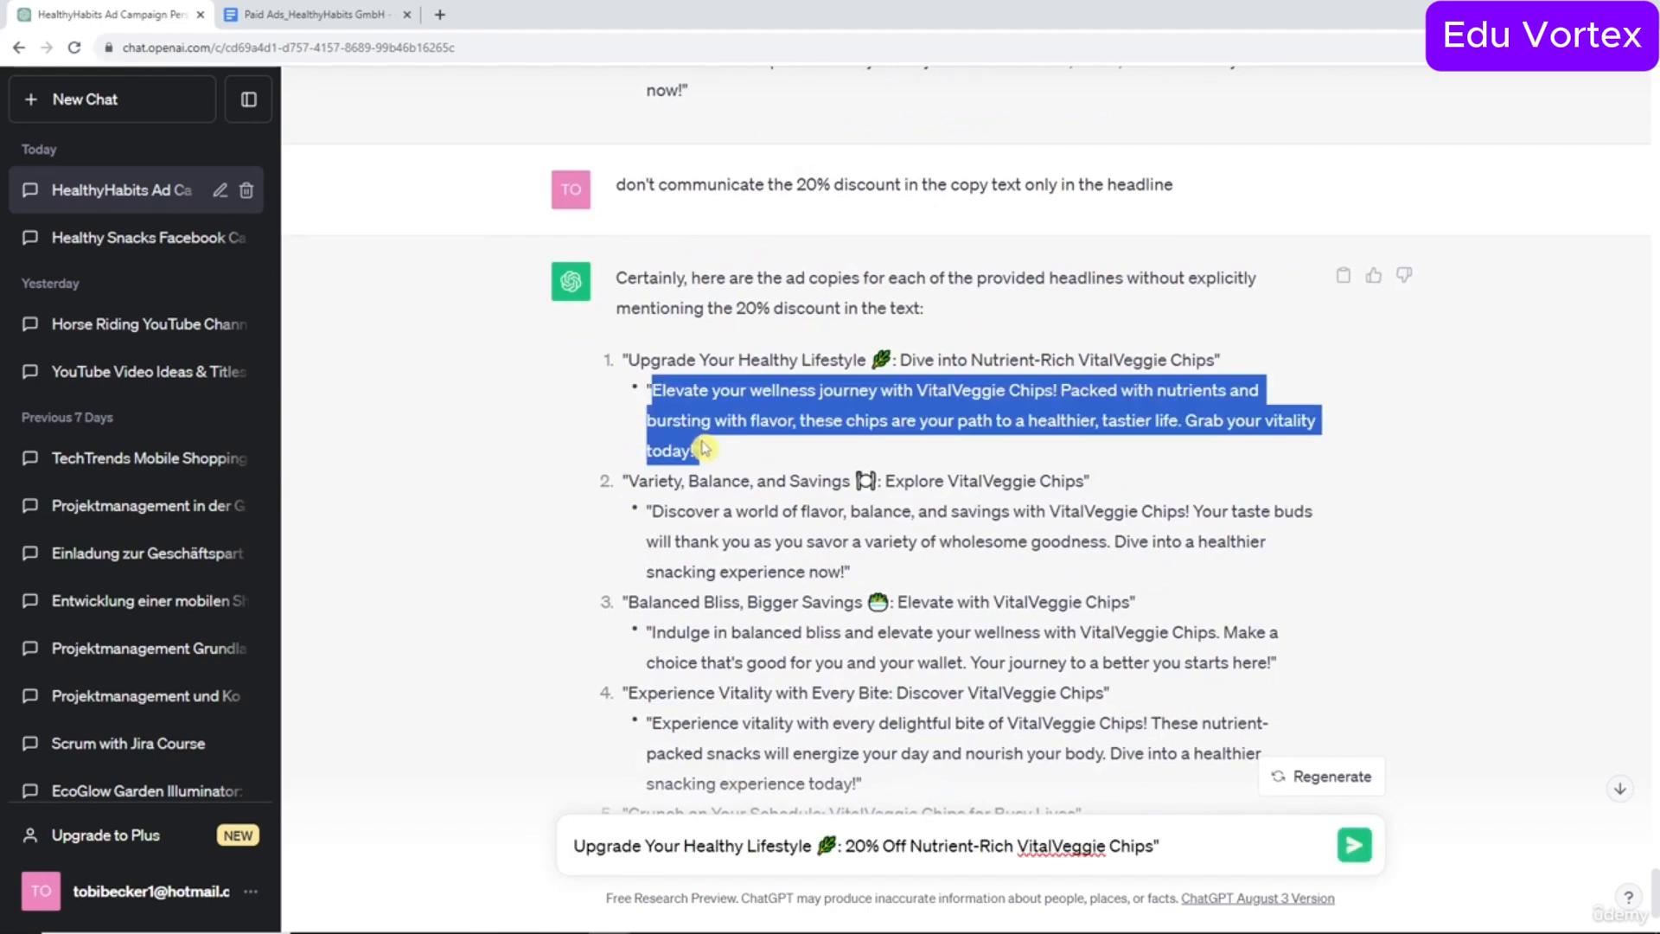
pyautogui.click(1208, 816)
pyautogui.tripleClick(1228, 836)
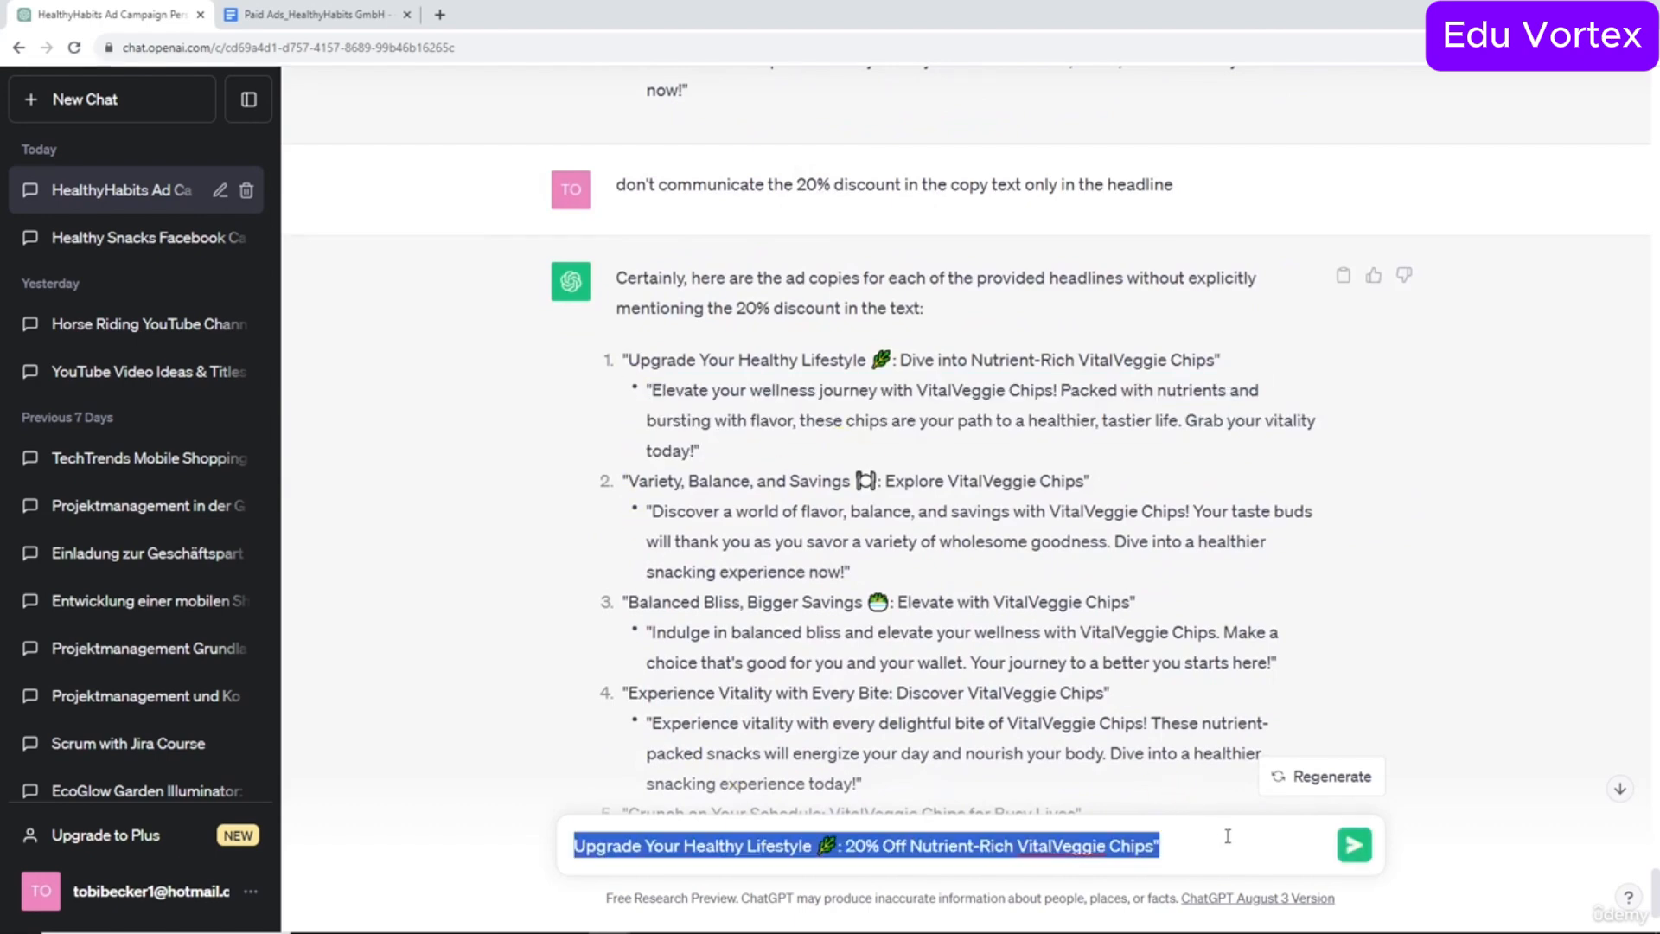
pyautogui.press('BackSpace')
# Reread the sent discount instruction and the revised ad copies below it.
pyautogui.scroll(3, 949, 668)
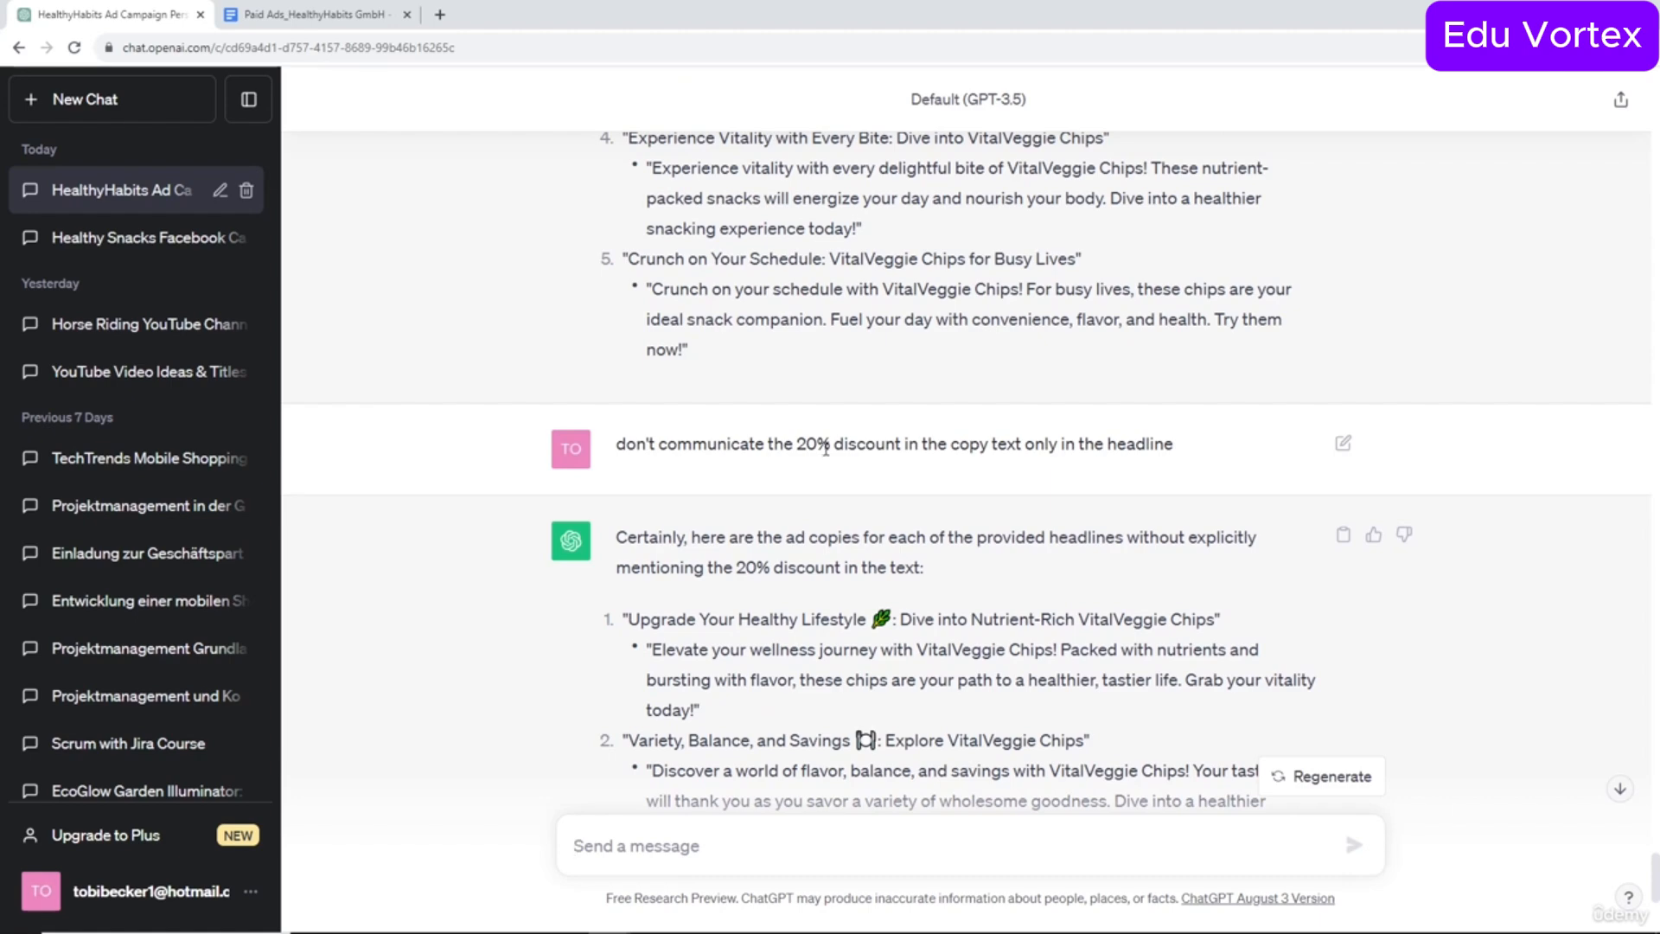
pyautogui.moveTo(863, 447); pyautogui.dragTo(1167, 449)
pyautogui.click(1178, 456)
pyautogui.scroll(-5, 1176, 477)
pyautogui.scroll(-1, 1174, 482)
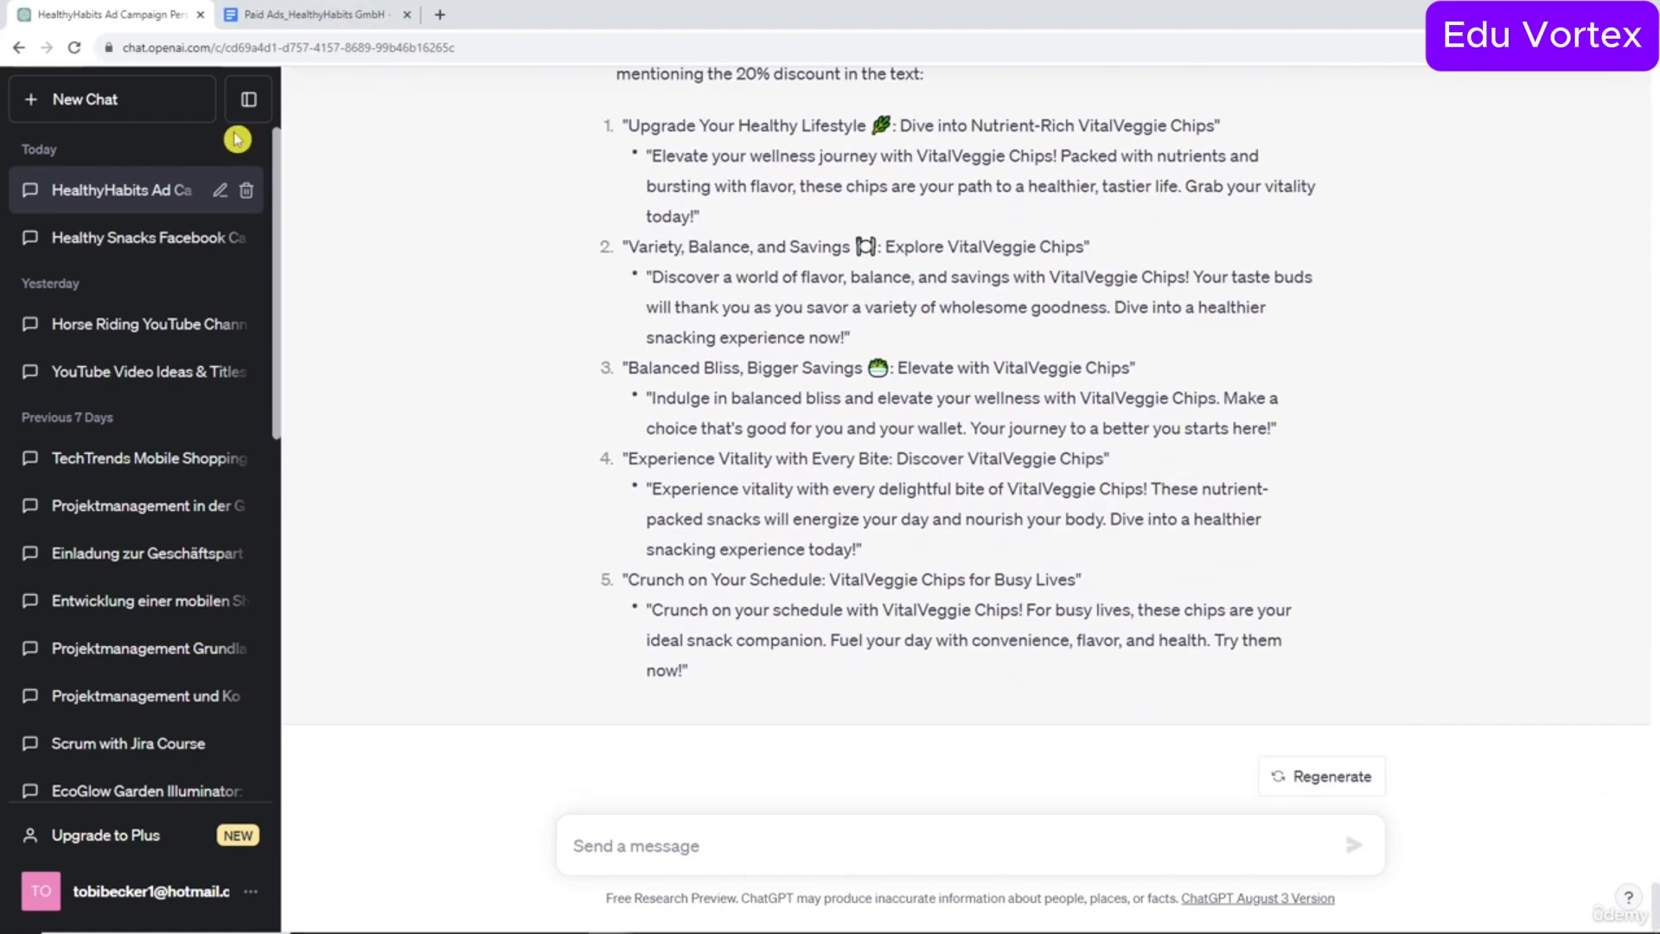
# Copy "Use Copywriting methods for the text. Give me 5 texts for each headline." from the Paid Ads_HealthyHabits GmbH document and send it to ChatGPT.
pyautogui.click(266, 12)
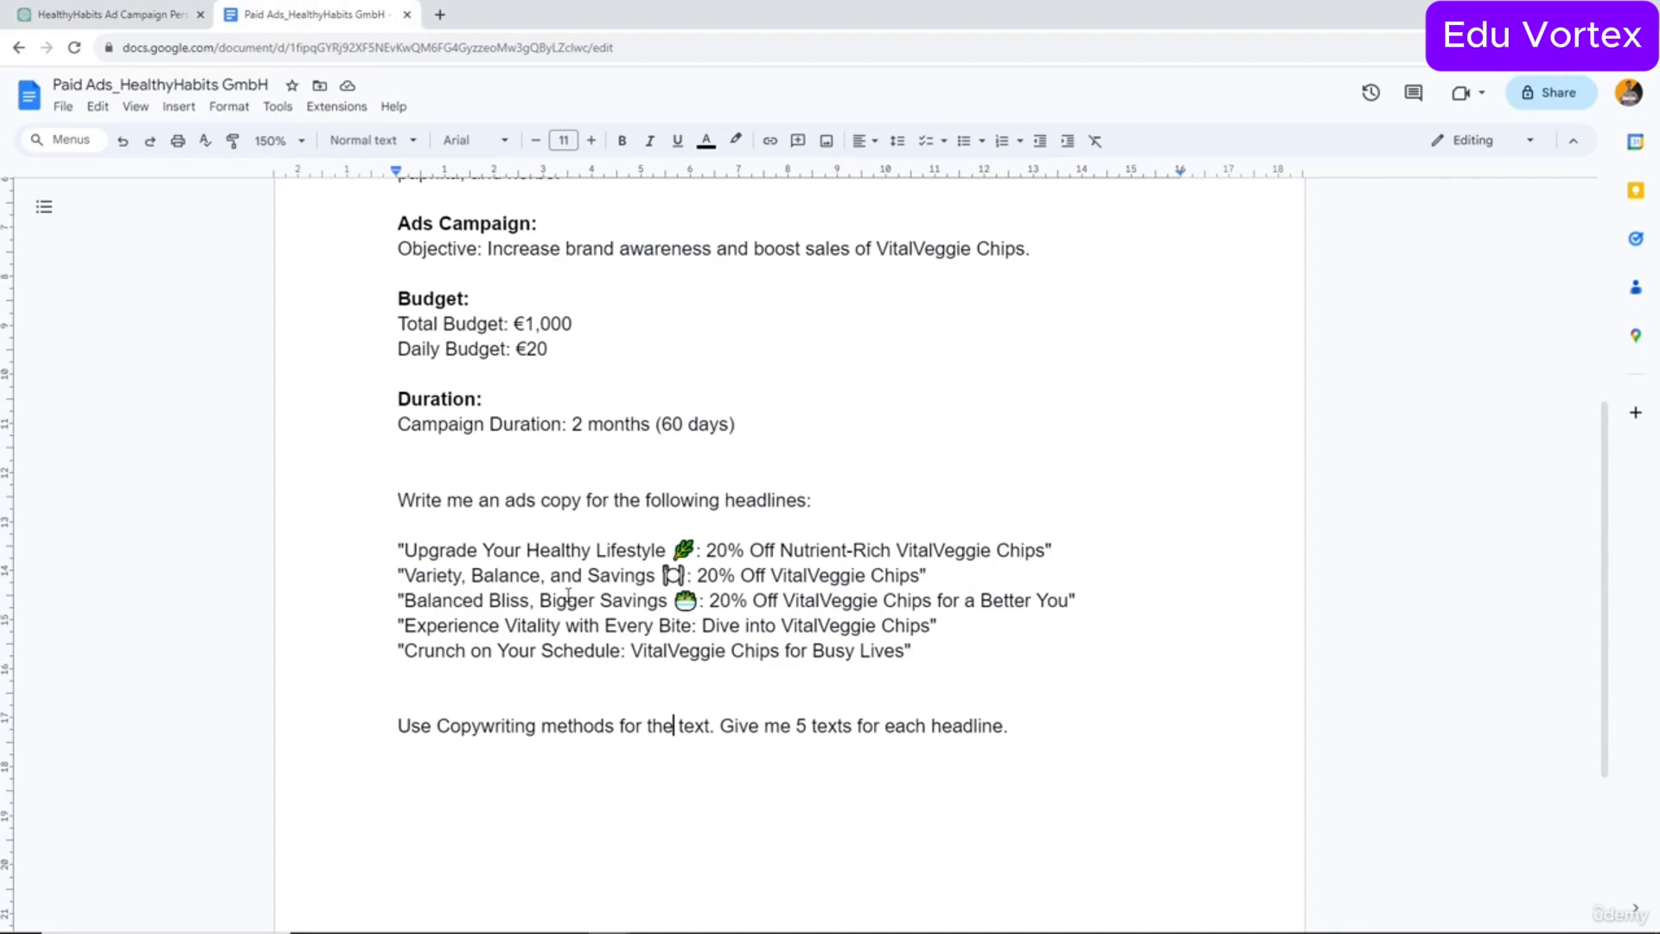
pyautogui.tripleClick(564, 726)
pyautogui.hotkey('ctrl', 'c')
pyautogui.hotkey('ctrl', 'Tab')
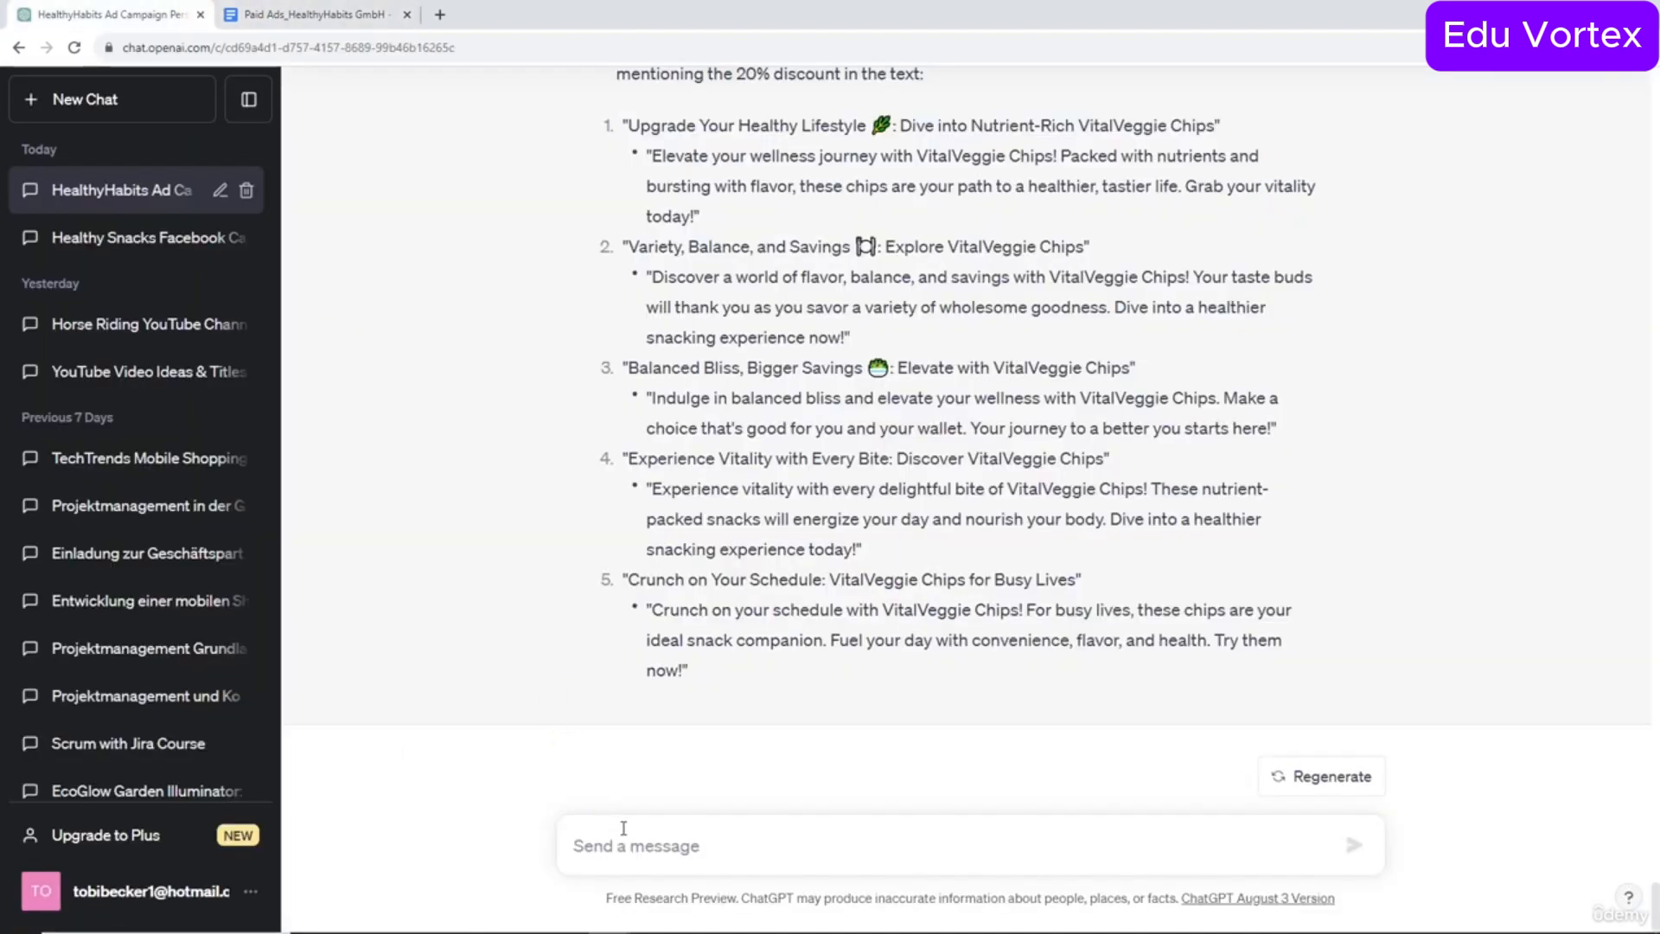
pyautogui.hotkey('ctrl', 'v')
pyautogui.press('BackSpace')
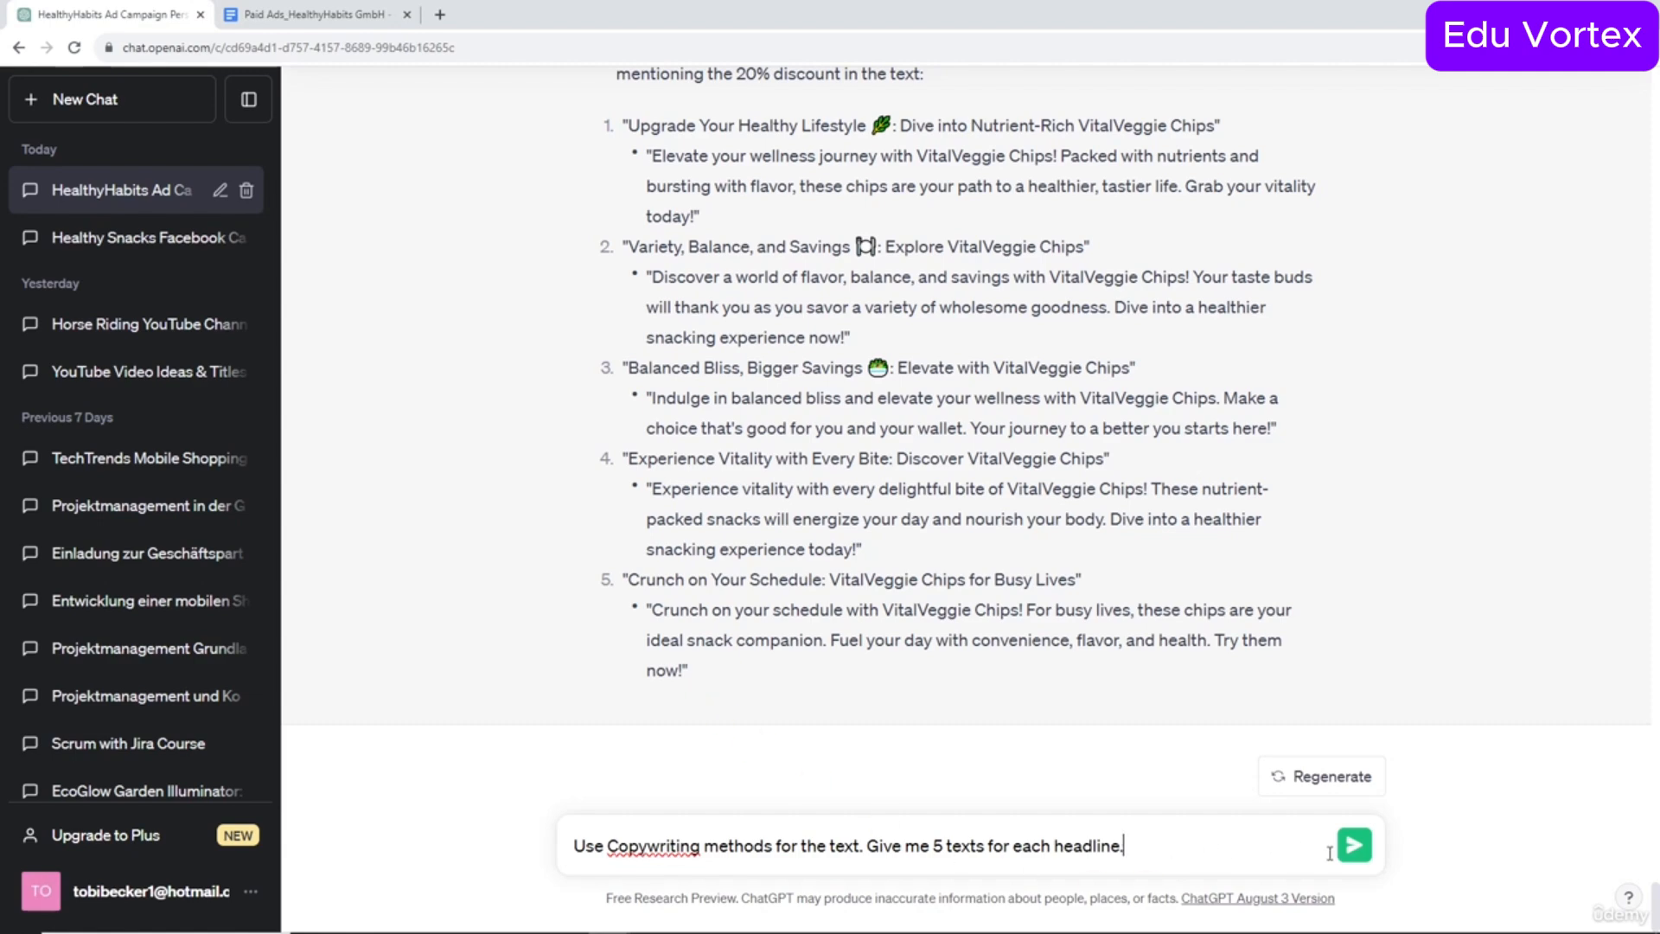
pyautogui.press('Return')
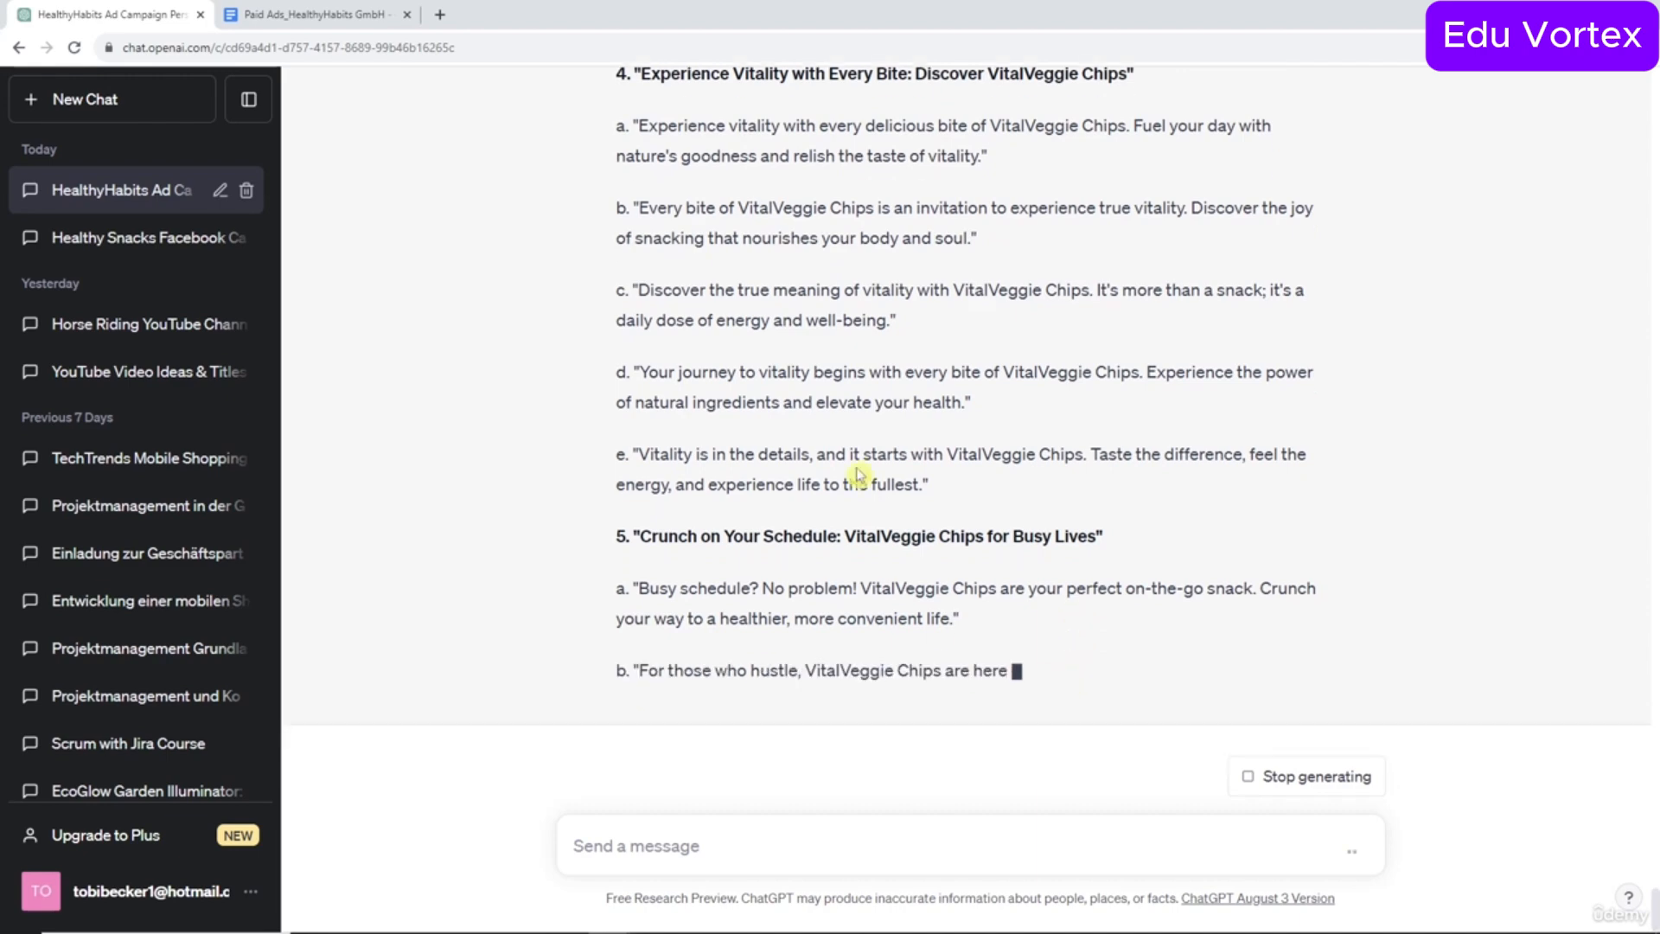
# Examine the "Balanced Bliss, Bigger Savings" headline and the wording of its first copy variation.
pyautogui.scroll(5, 725, 468)
pyautogui.scroll(2, 724, 468)
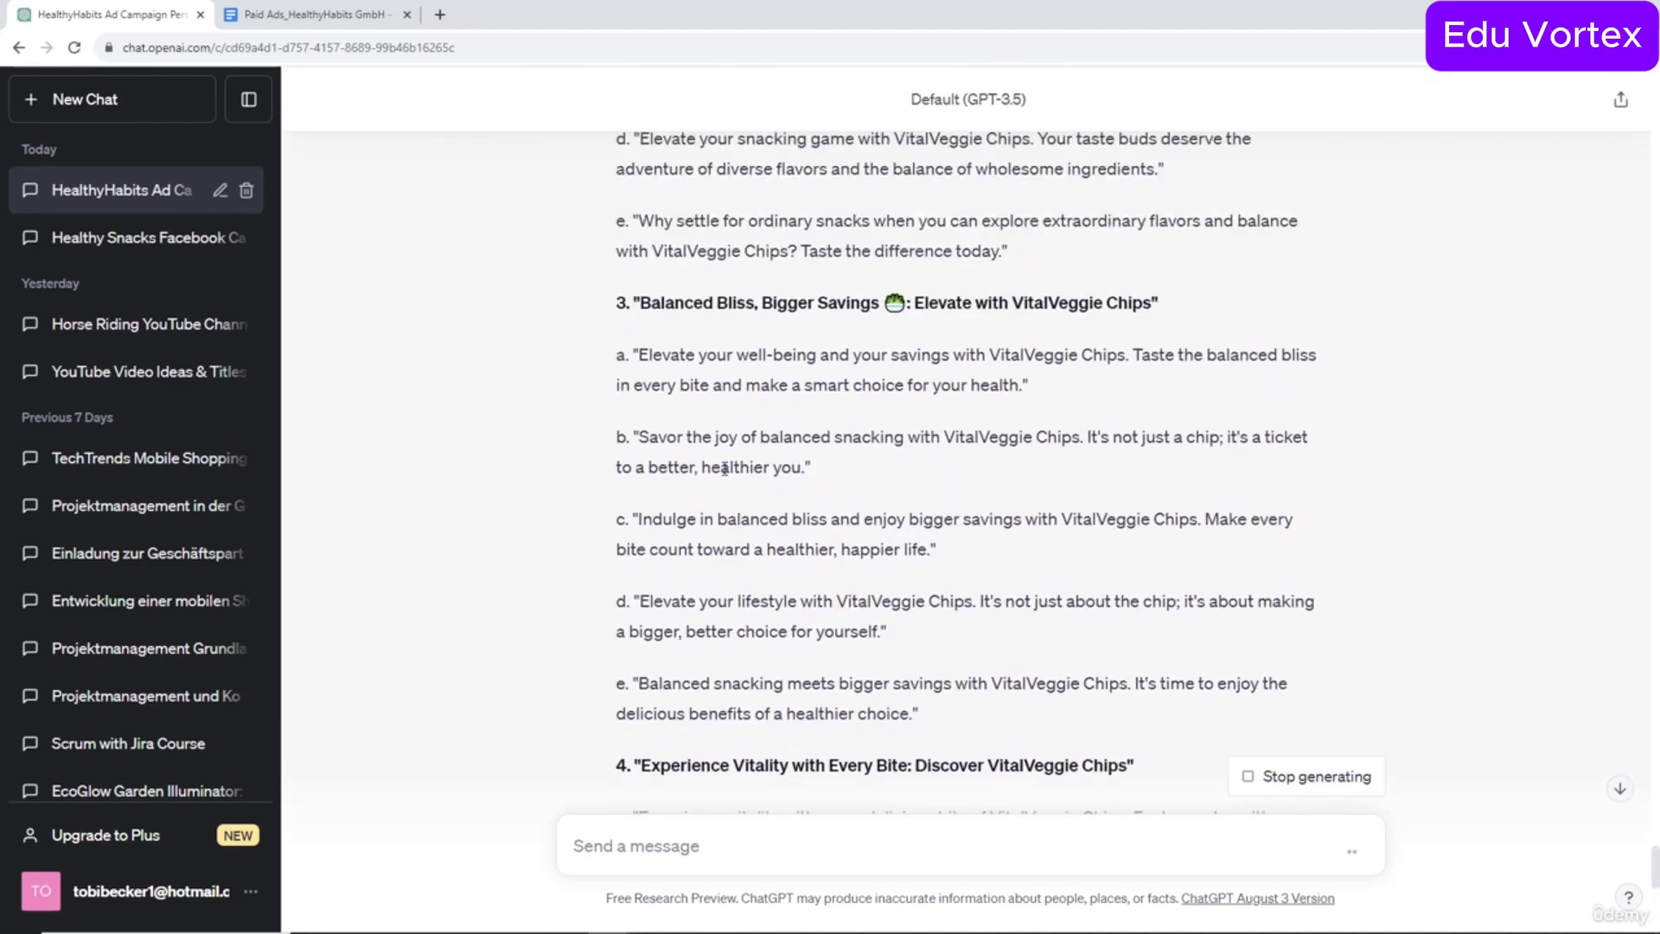
pyautogui.moveTo(640, 305); pyautogui.dragTo(1128, 305)
pyautogui.click(800, 379)
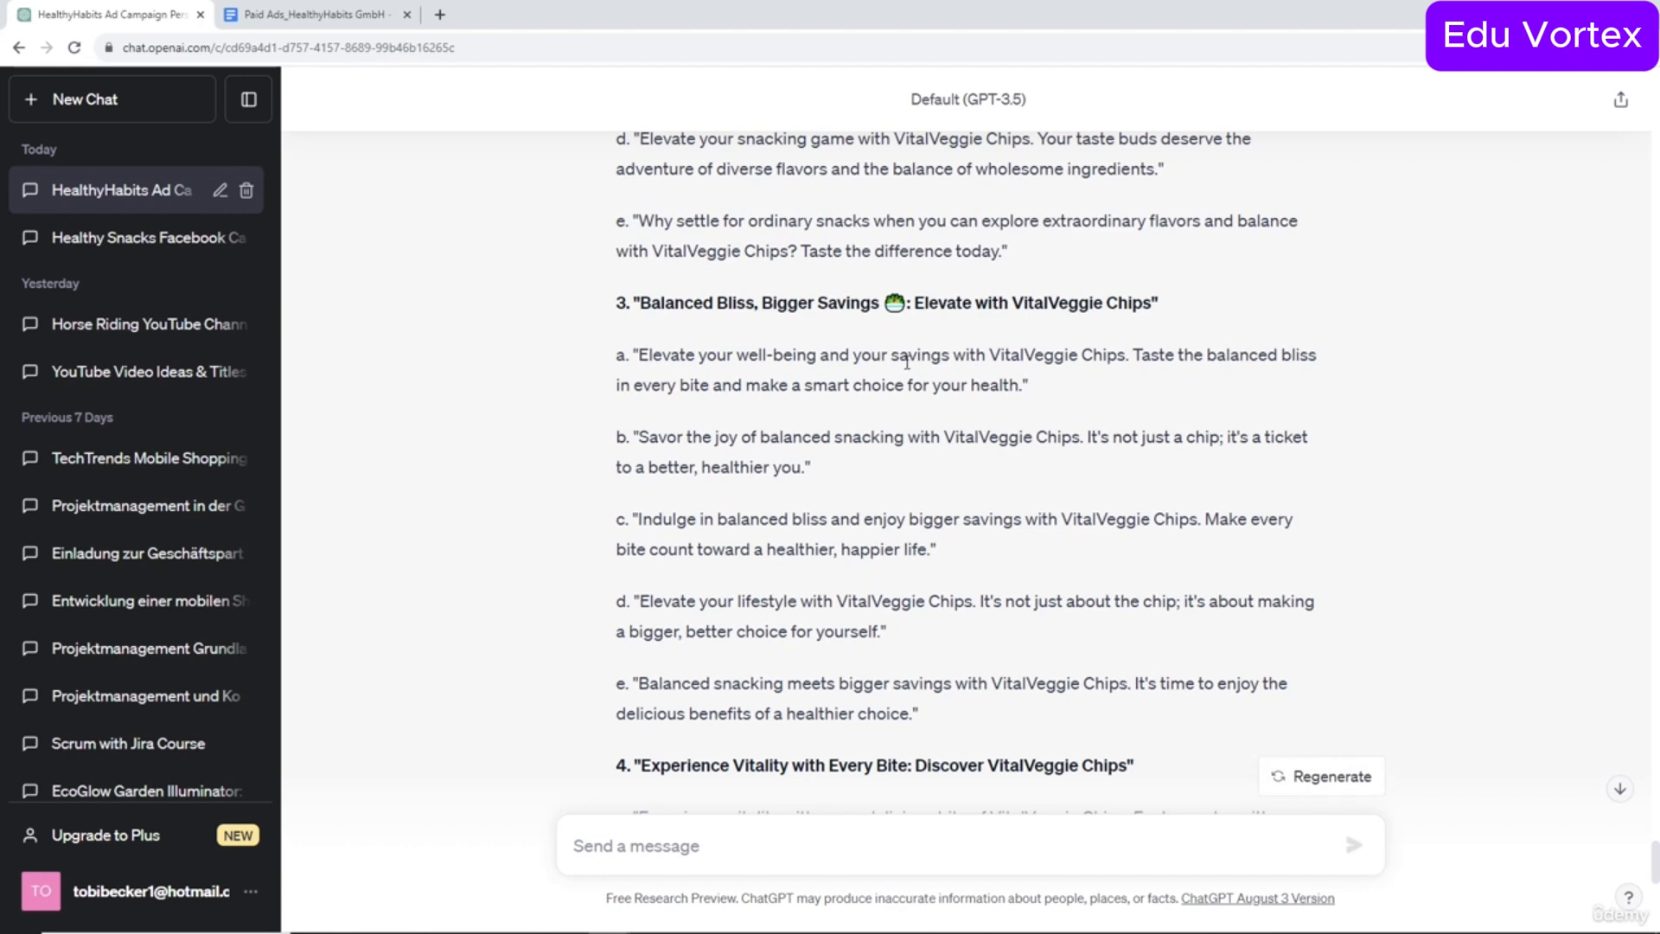
pyautogui.moveTo(955, 360); pyautogui.dragTo(1043, 357)
pyautogui.click(1148, 355)
pyautogui.moveTo(805, 385); pyautogui.dragTo(964, 385)
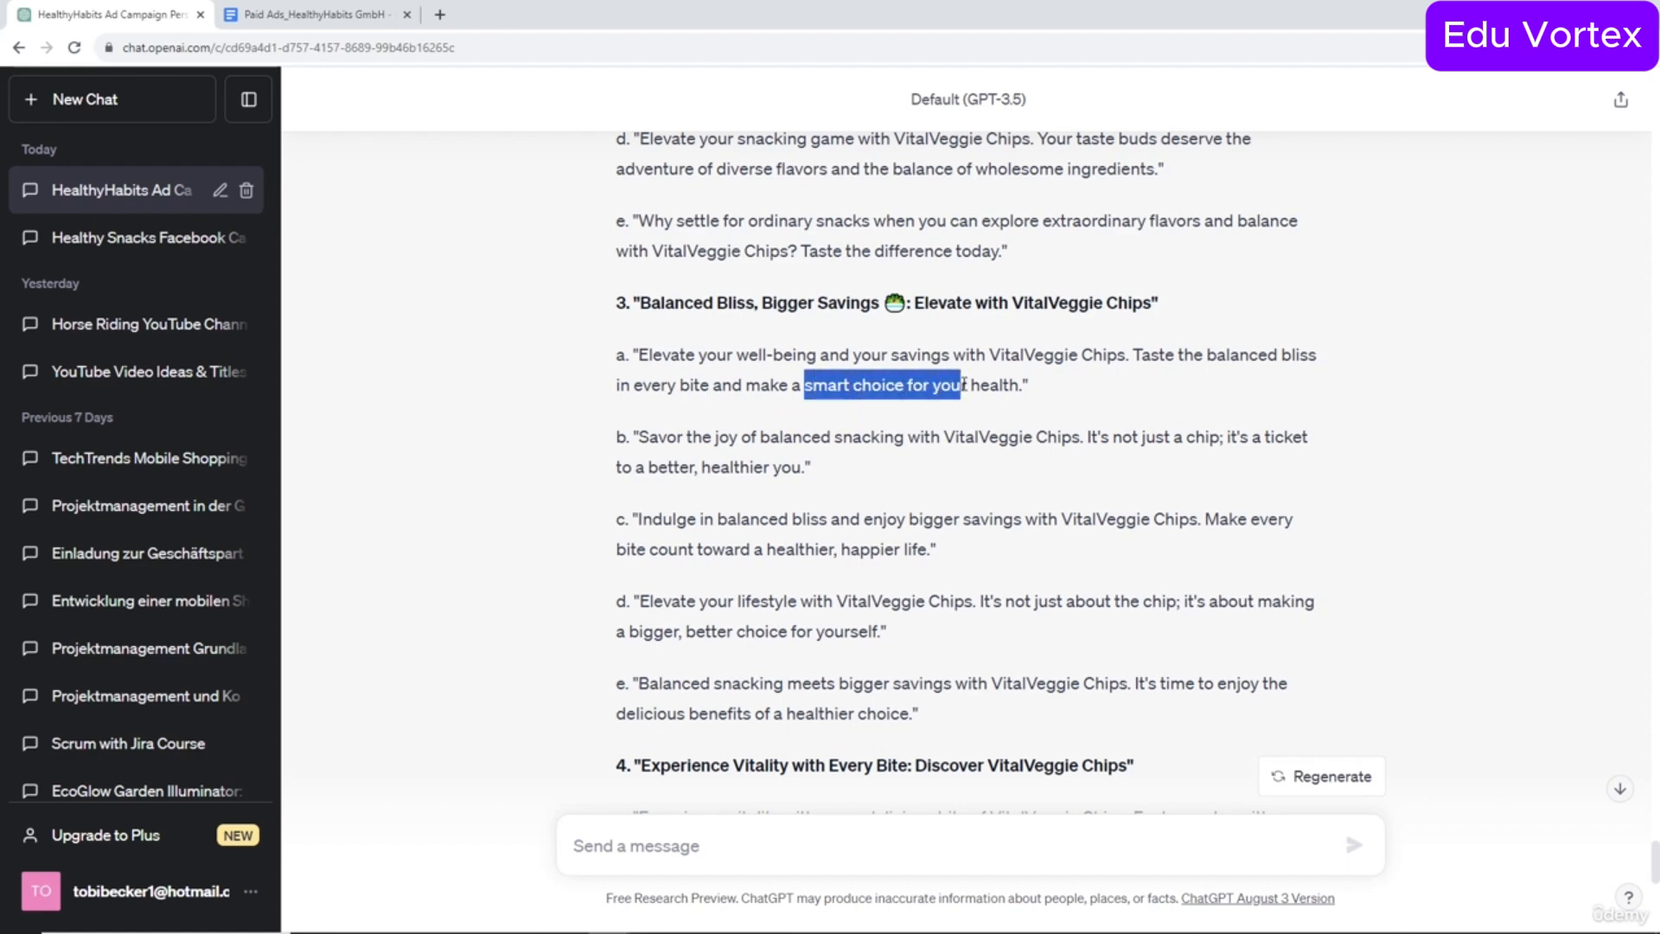
pyautogui.click(964, 385)
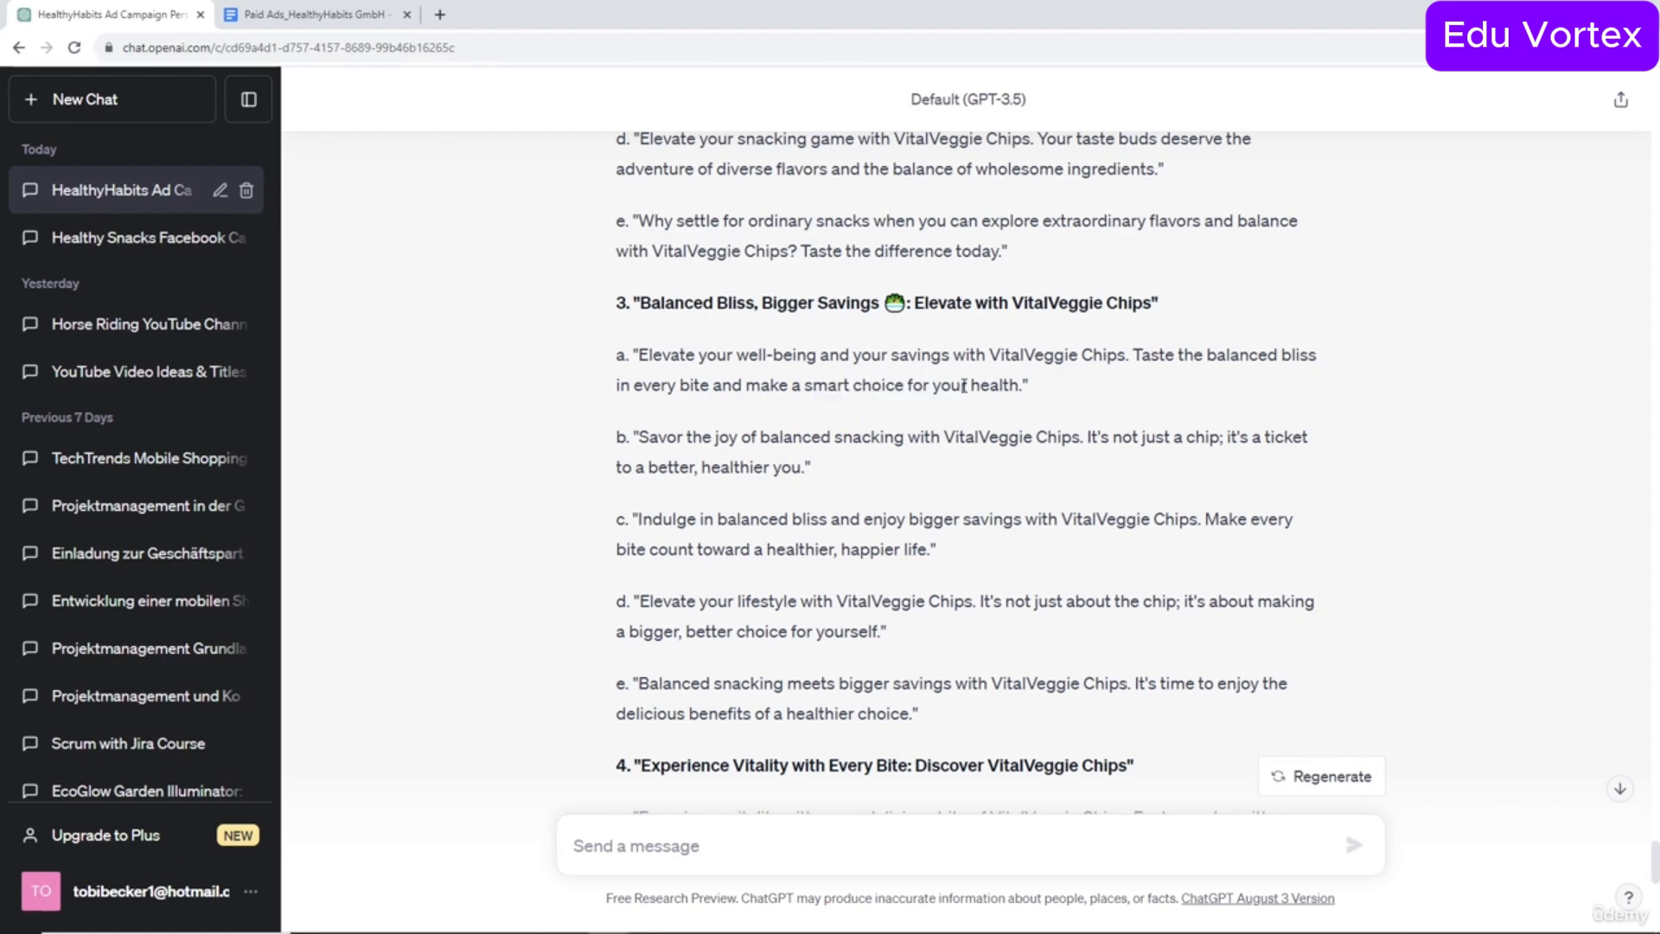
pyautogui.tripleClick(926, 389)
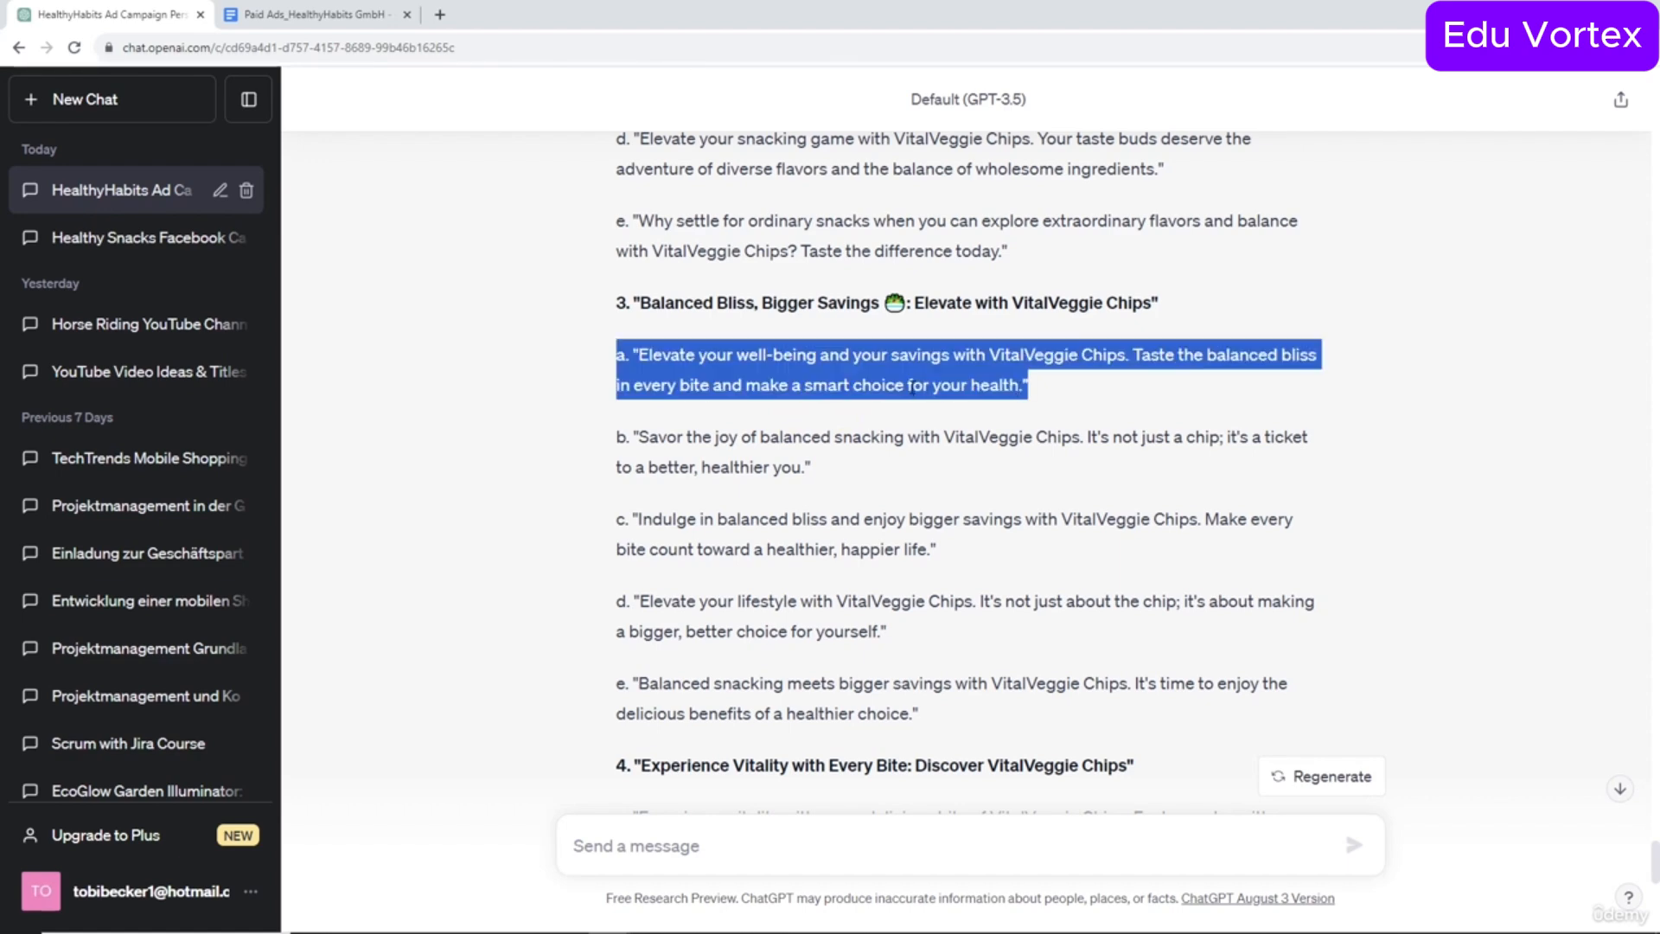
pyautogui.click(914, 387)
pyautogui.moveTo(910, 387); pyautogui.dragTo(850, 390)
pyautogui.click(1242, 377)
pyautogui.moveTo(1207, 353); pyautogui.dragTo(1401, 364)
pyautogui.click(1401, 363)
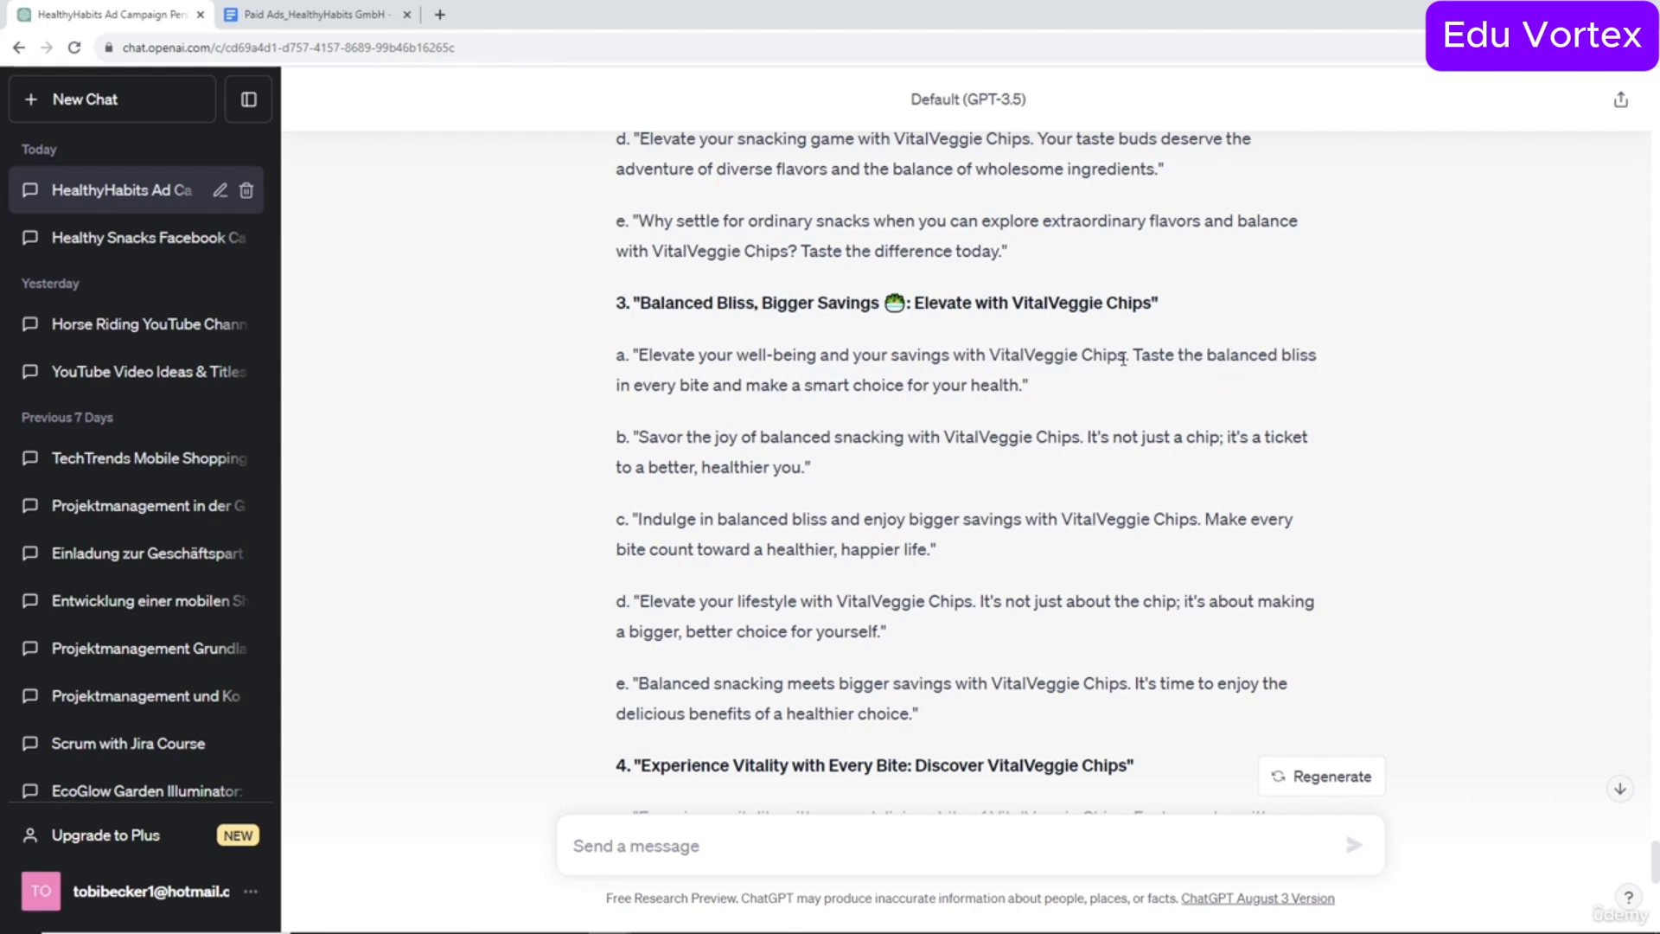
# Review the copy variations for the other headlines, including variation b of "Experience Vitality with Every Bite".
pyautogui.scroll(-2, 1098, 412)
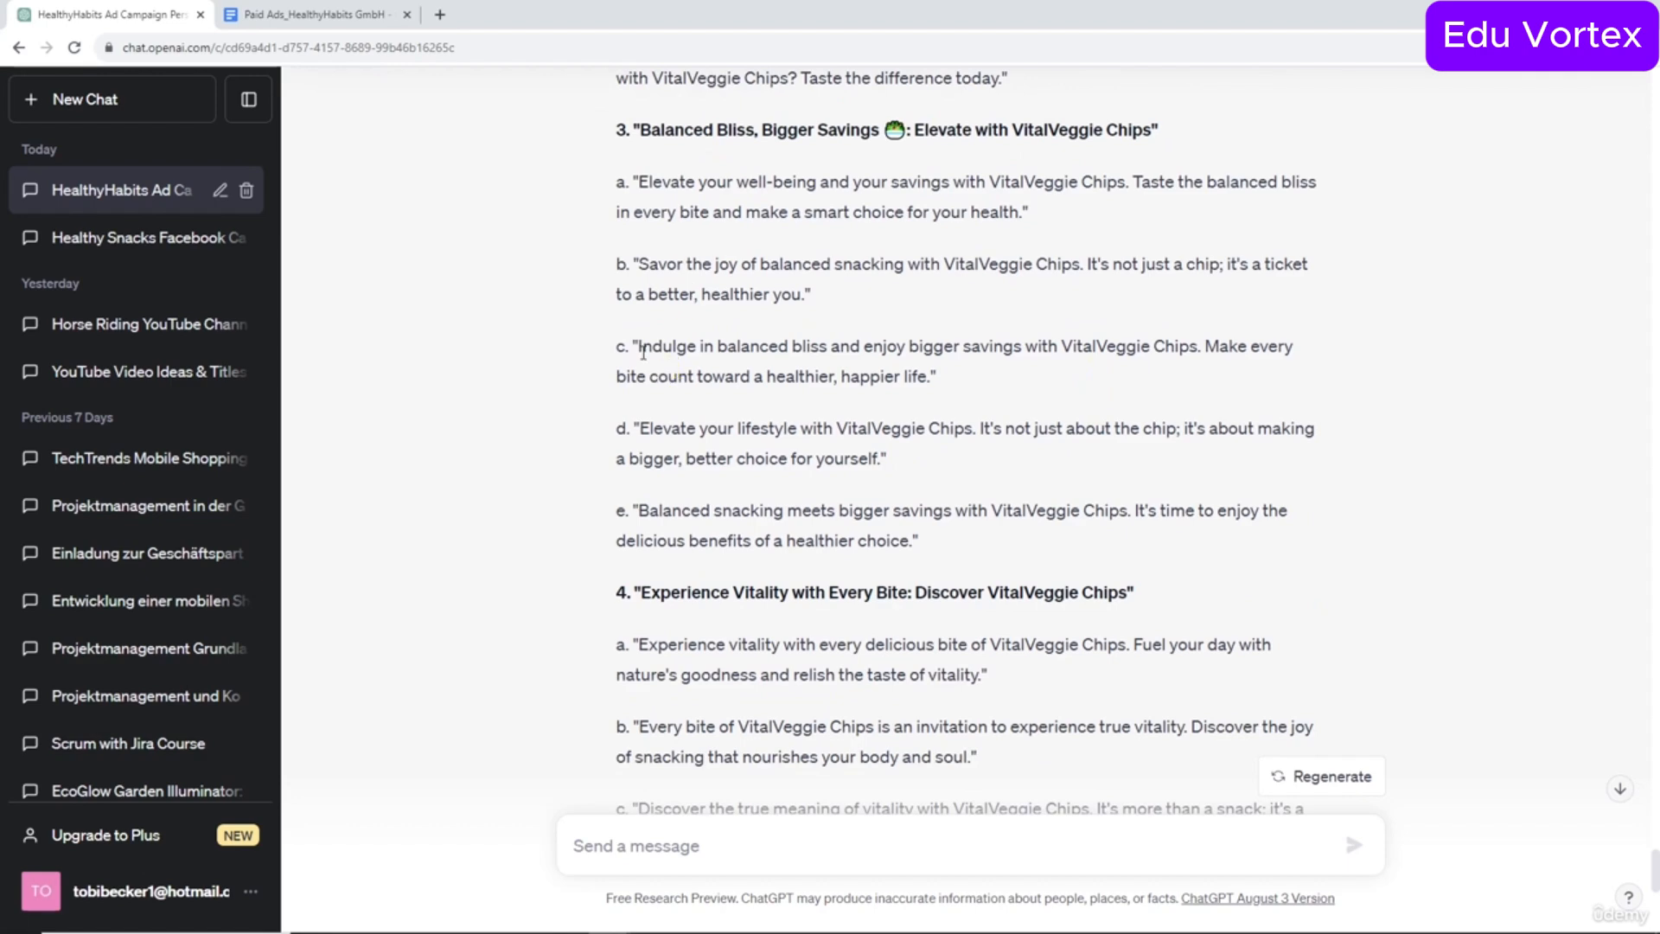
pyautogui.scroll(-4, 638, 446)
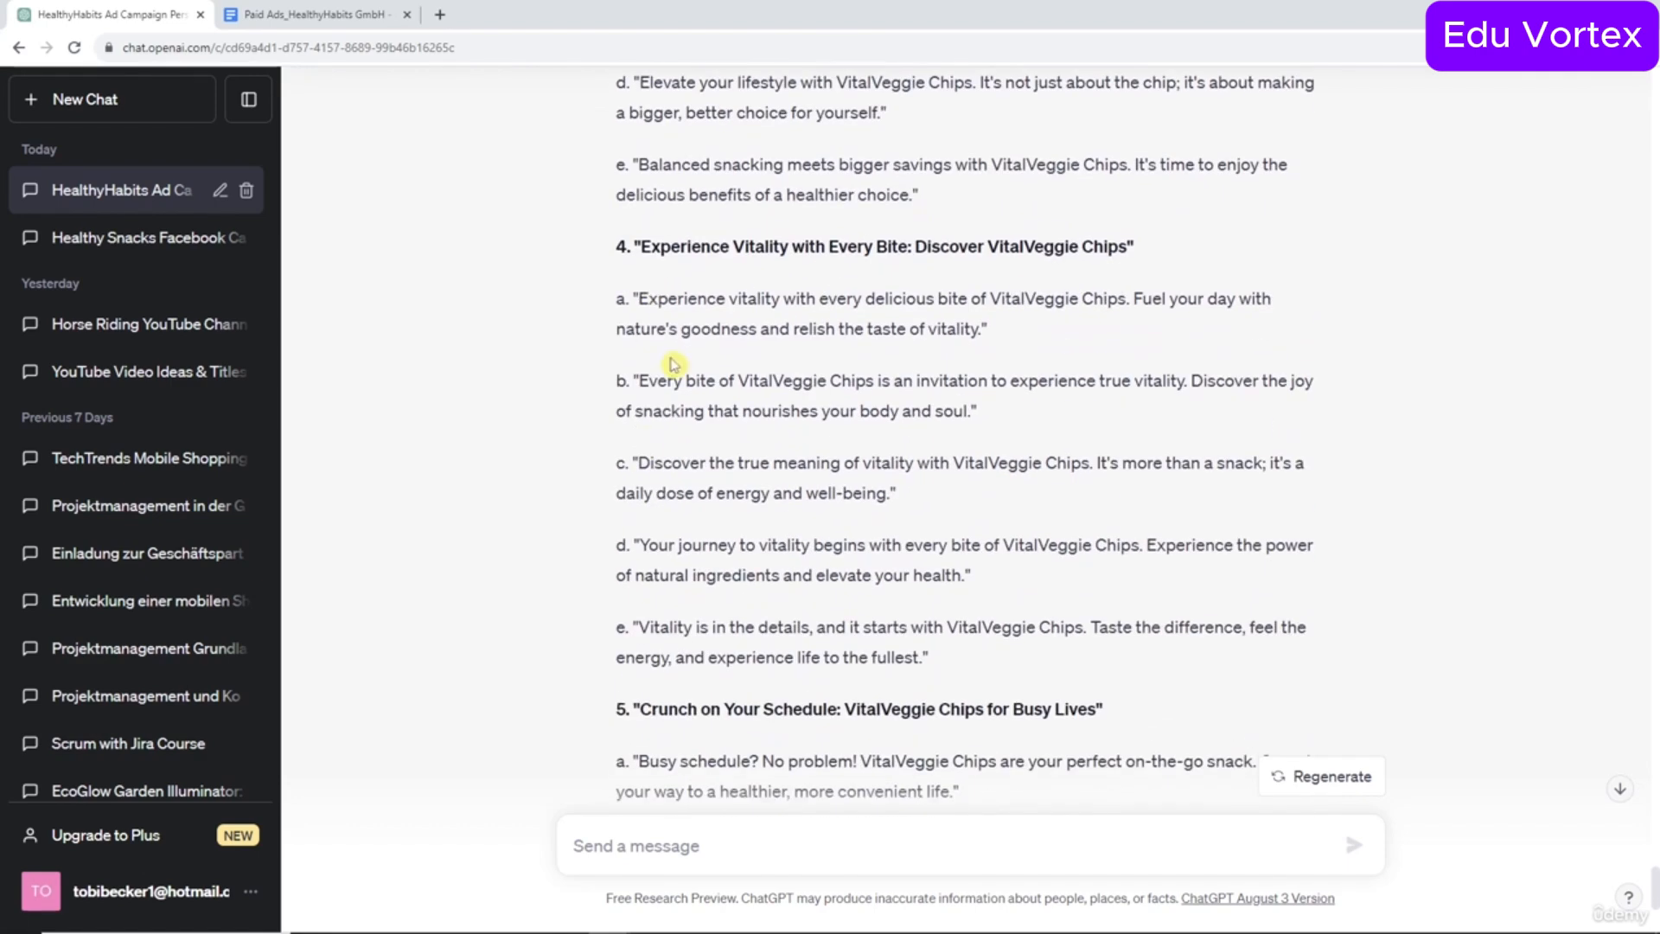
pyautogui.moveTo(648, 381); pyautogui.dragTo(1300, 410)
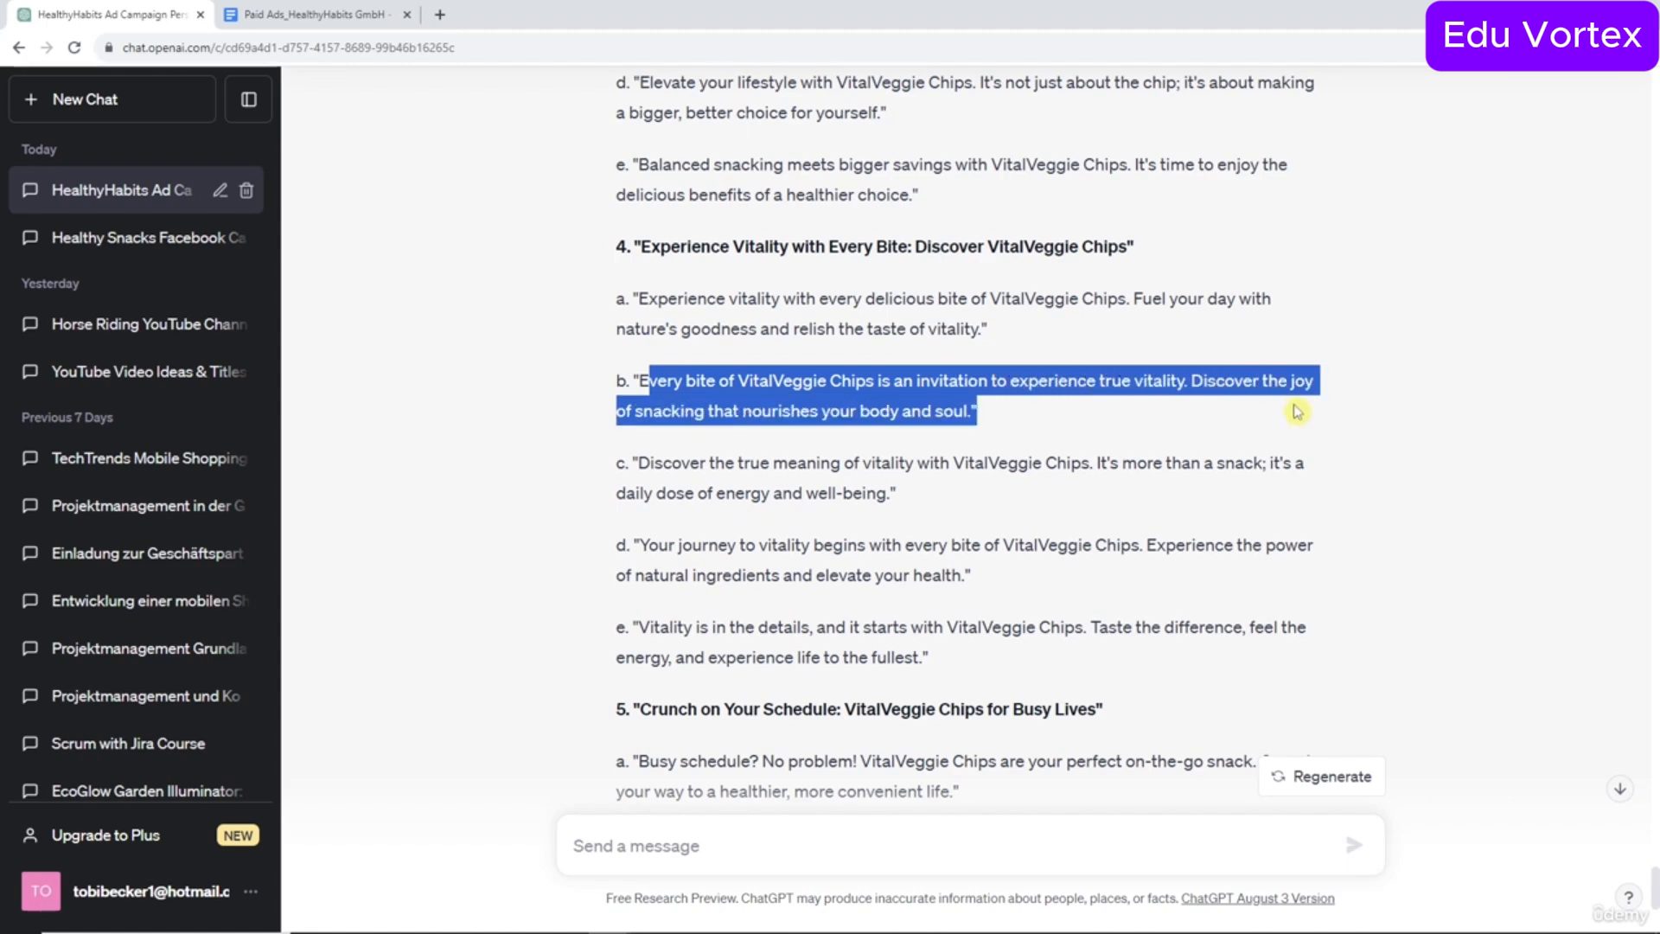
pyautogui.click(1297, 411)
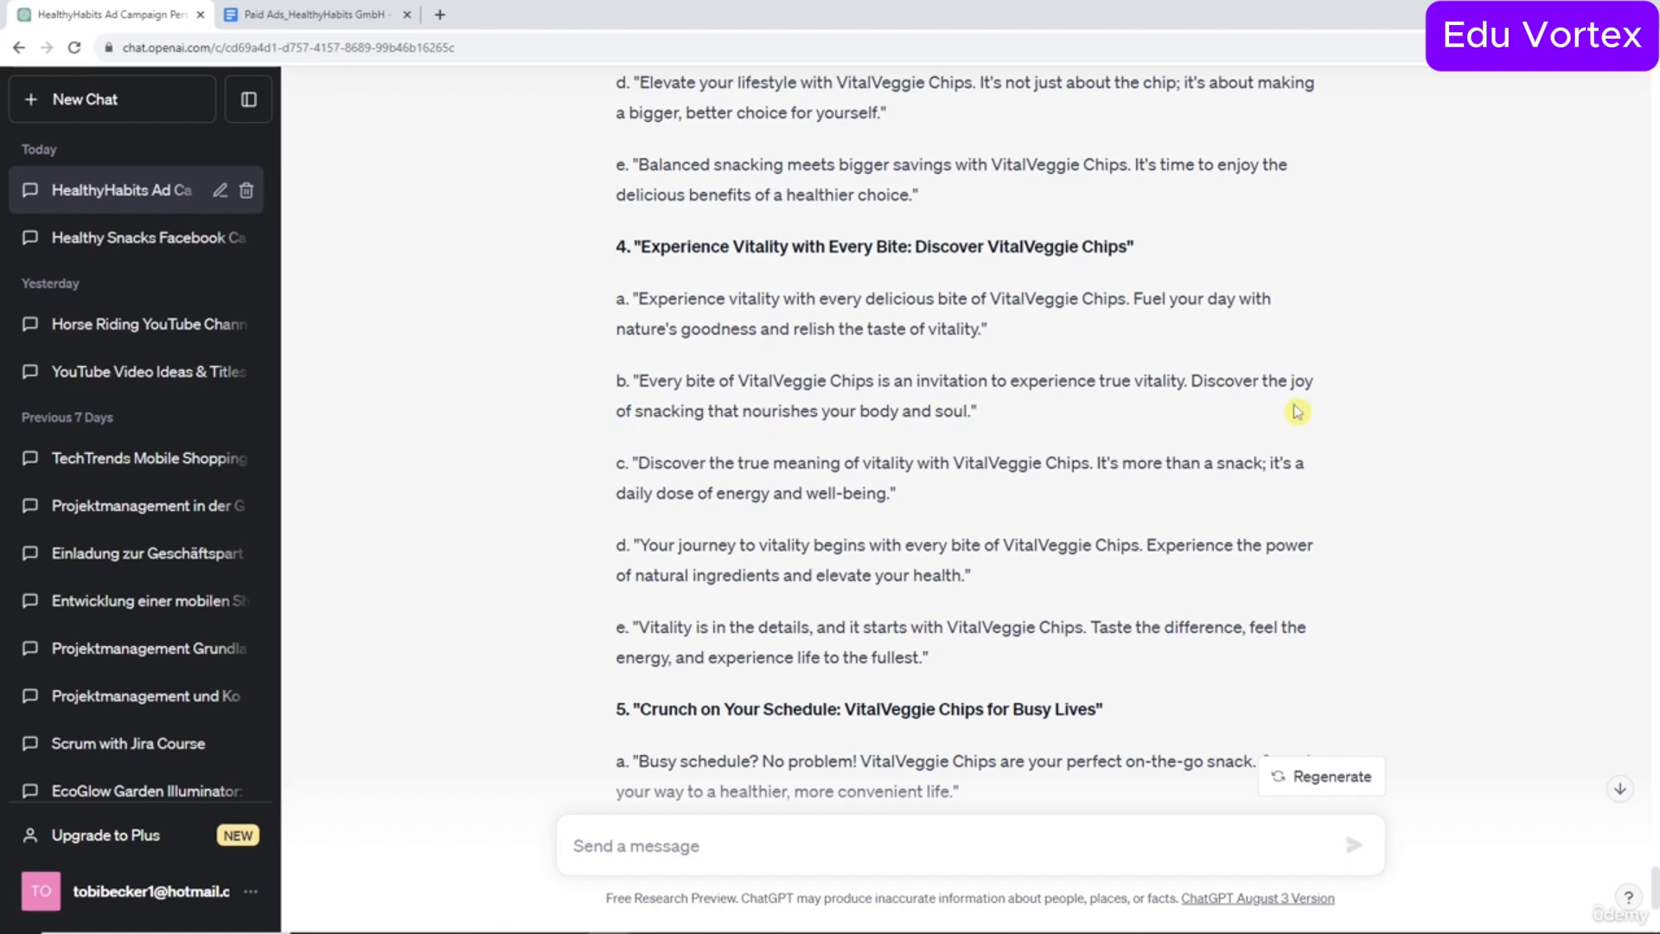
pyautogui.scroll(-5, 1297, 412)
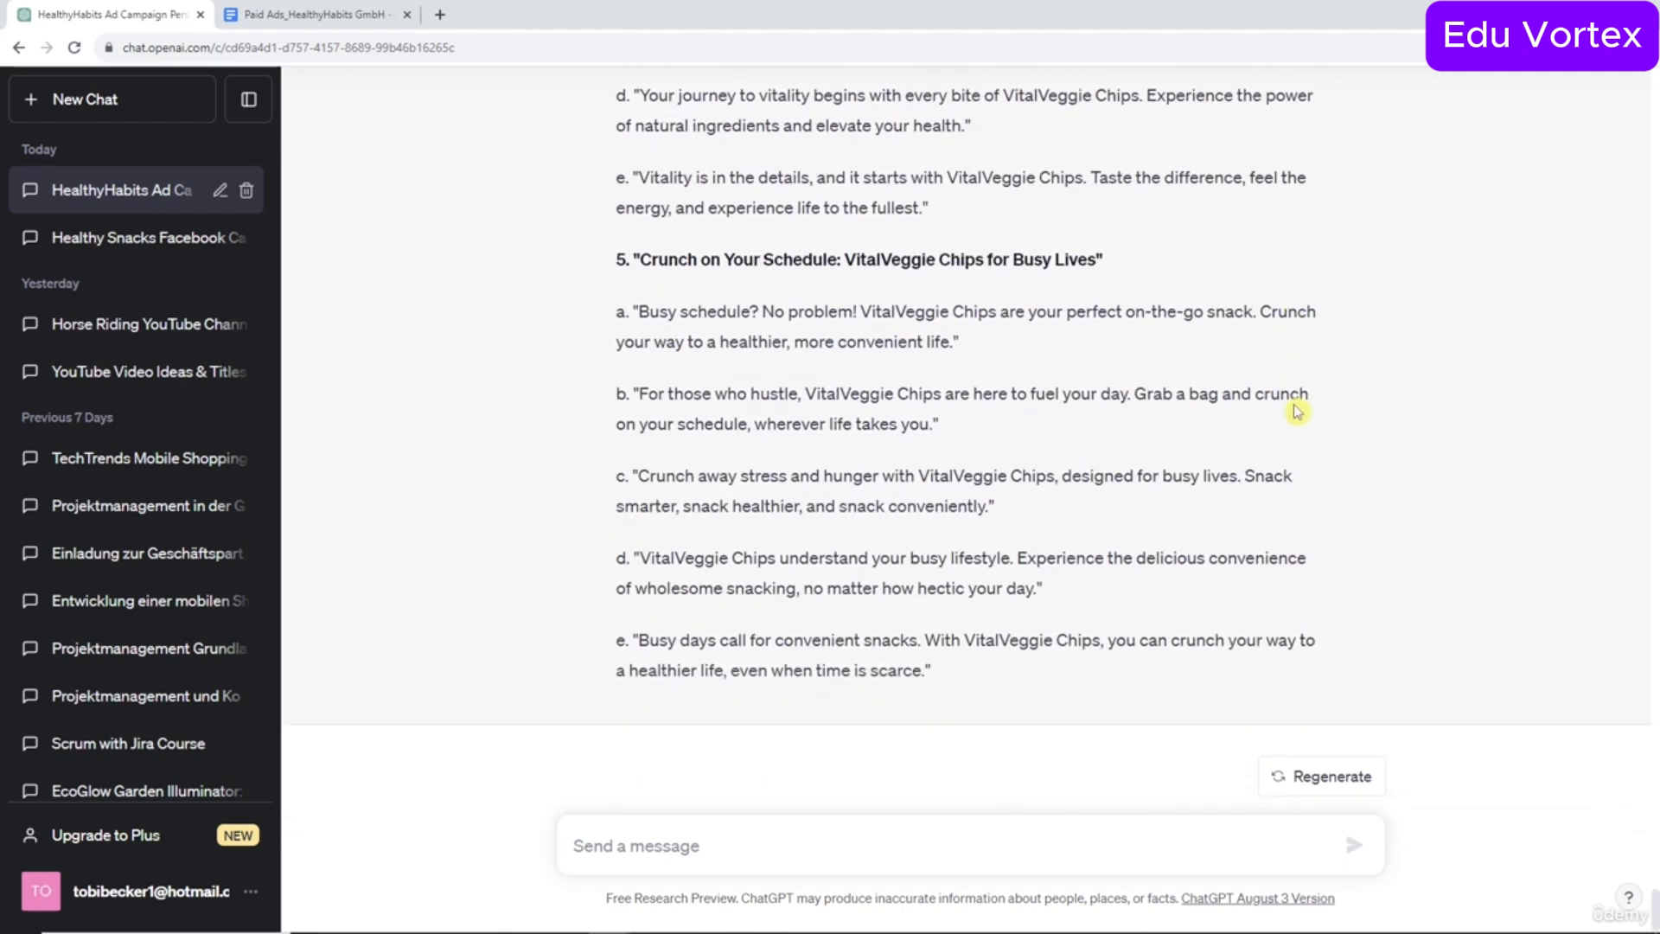
pyautogui.scroll(7, 1292, 403)
pyautogui.scroll(9, 1292, 403)
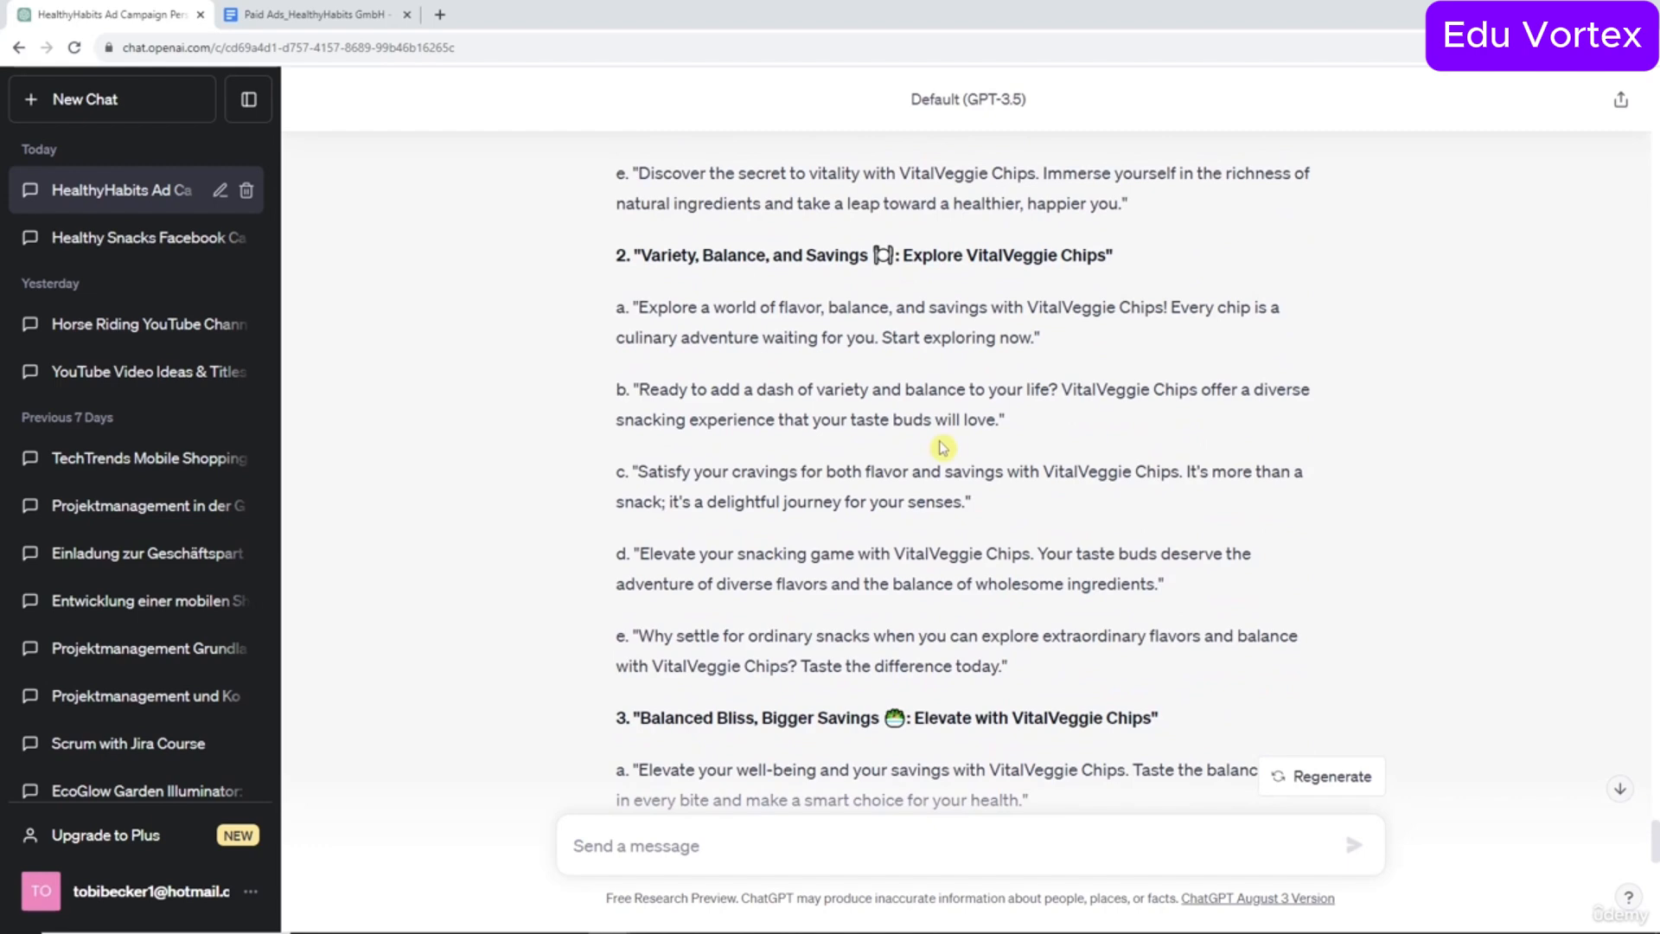
pyautogui.scroll(-6, 943, 447)
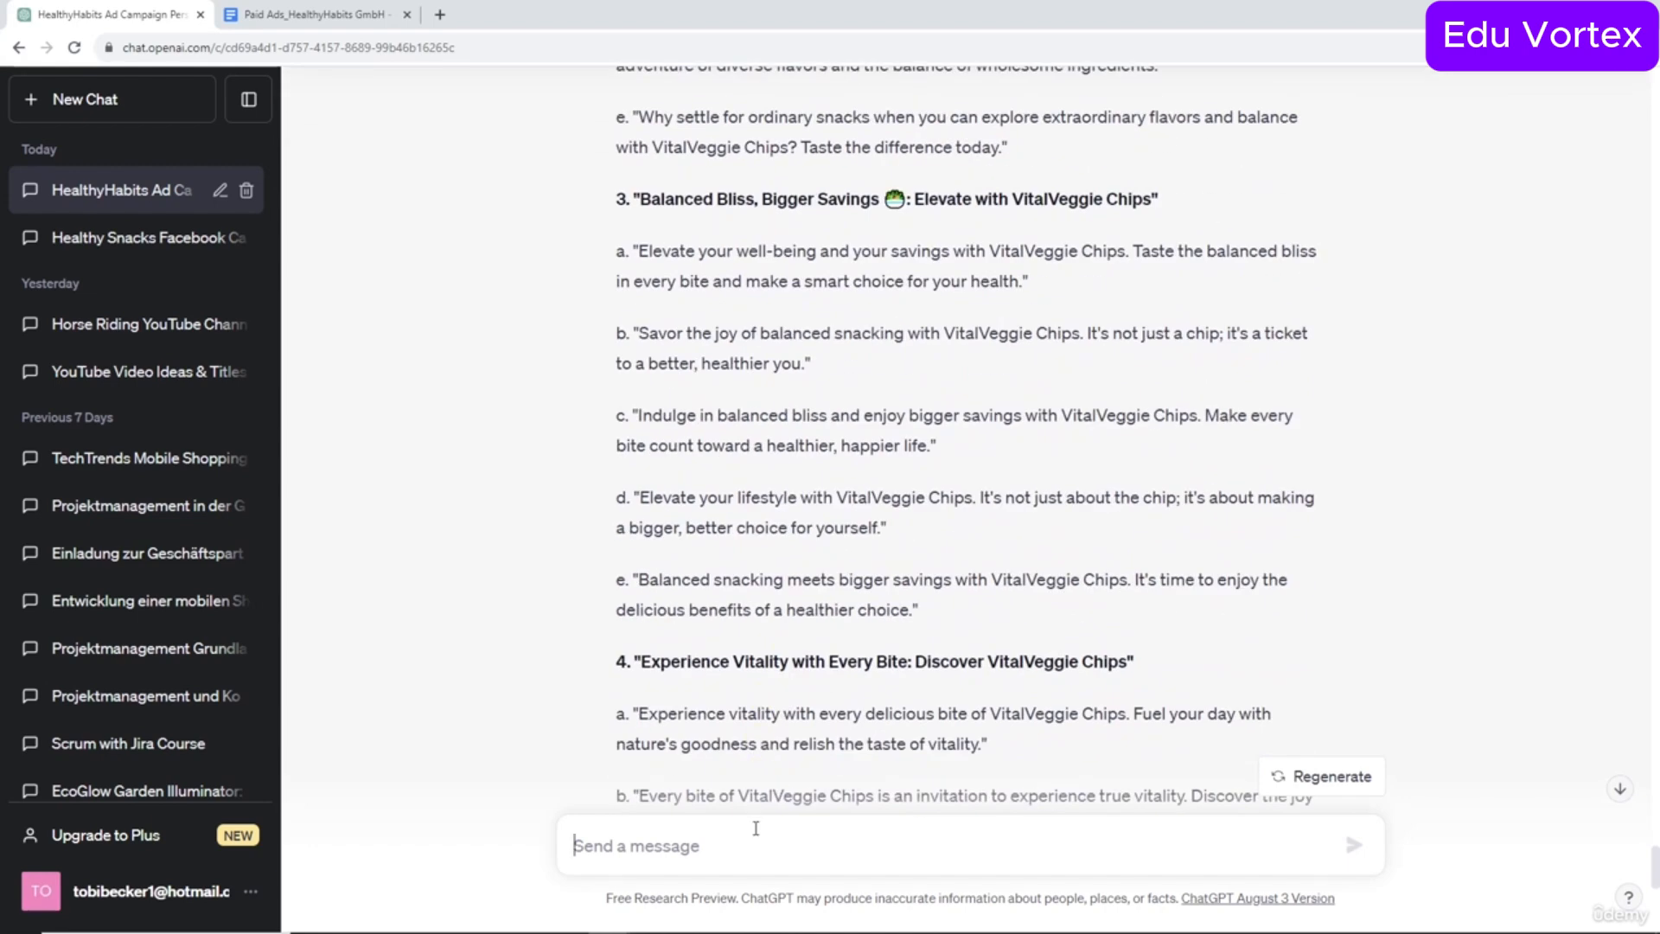
# Copy the earlier headline "Upgrade Your Healthy Lifestyle 🥬: 20% Off Nutrient-Rich VitalVeggie Chips" into a new message draft.
pyautogui.scroll(11, 825, 625)
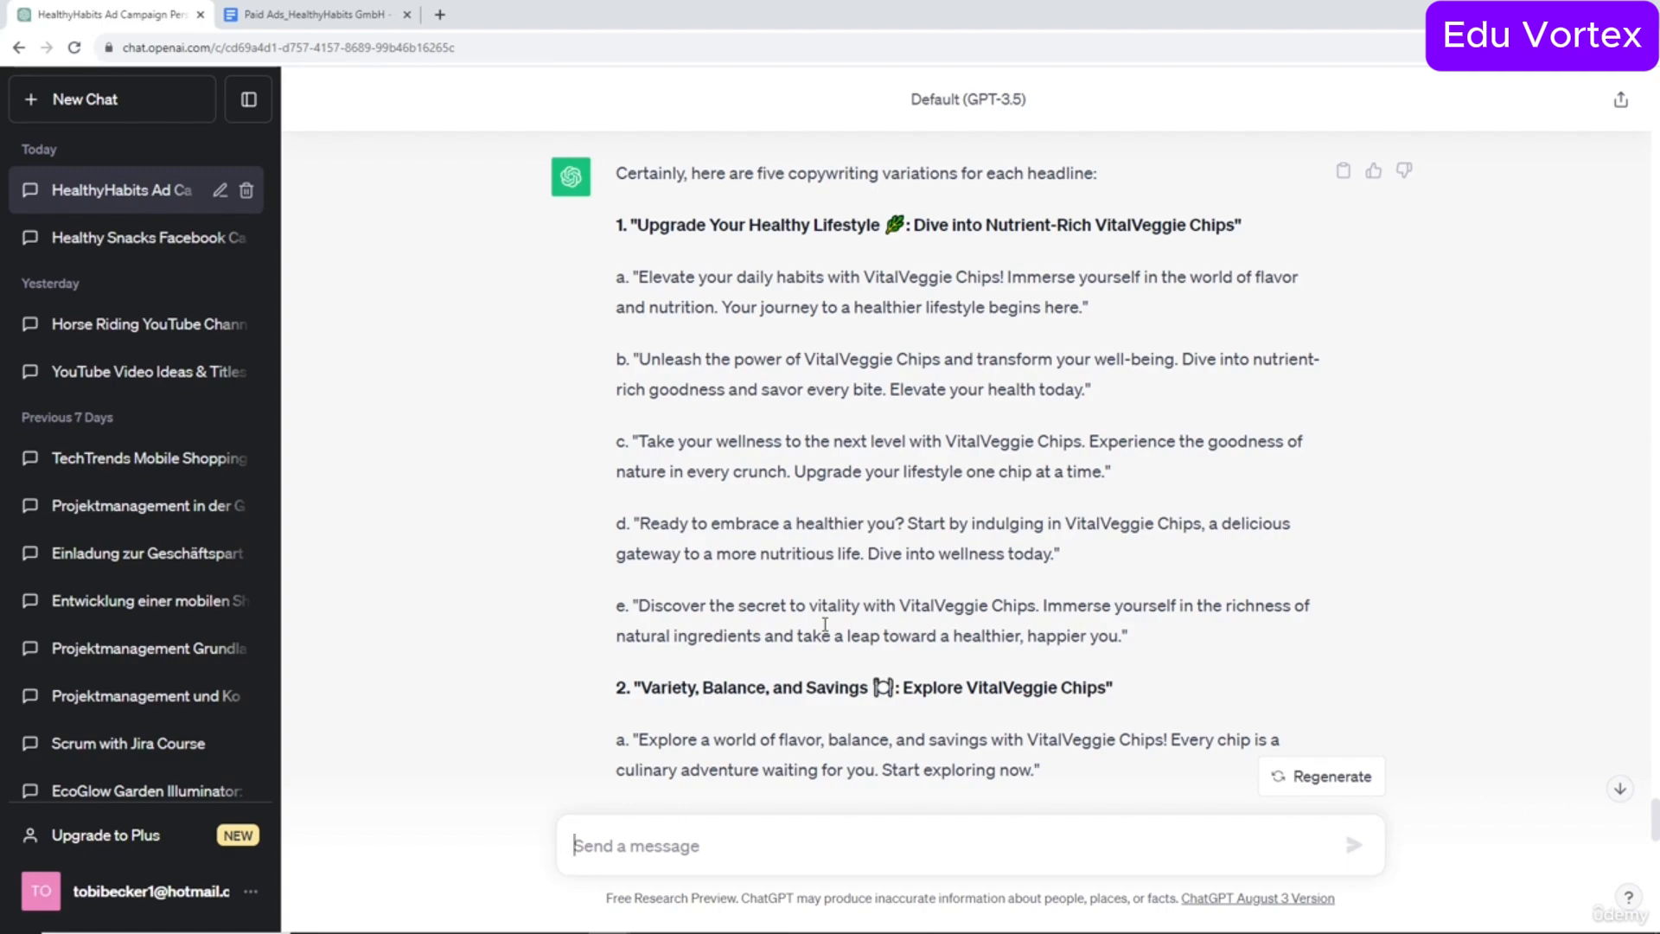
pyautogui.scroll(10, 825, 624)
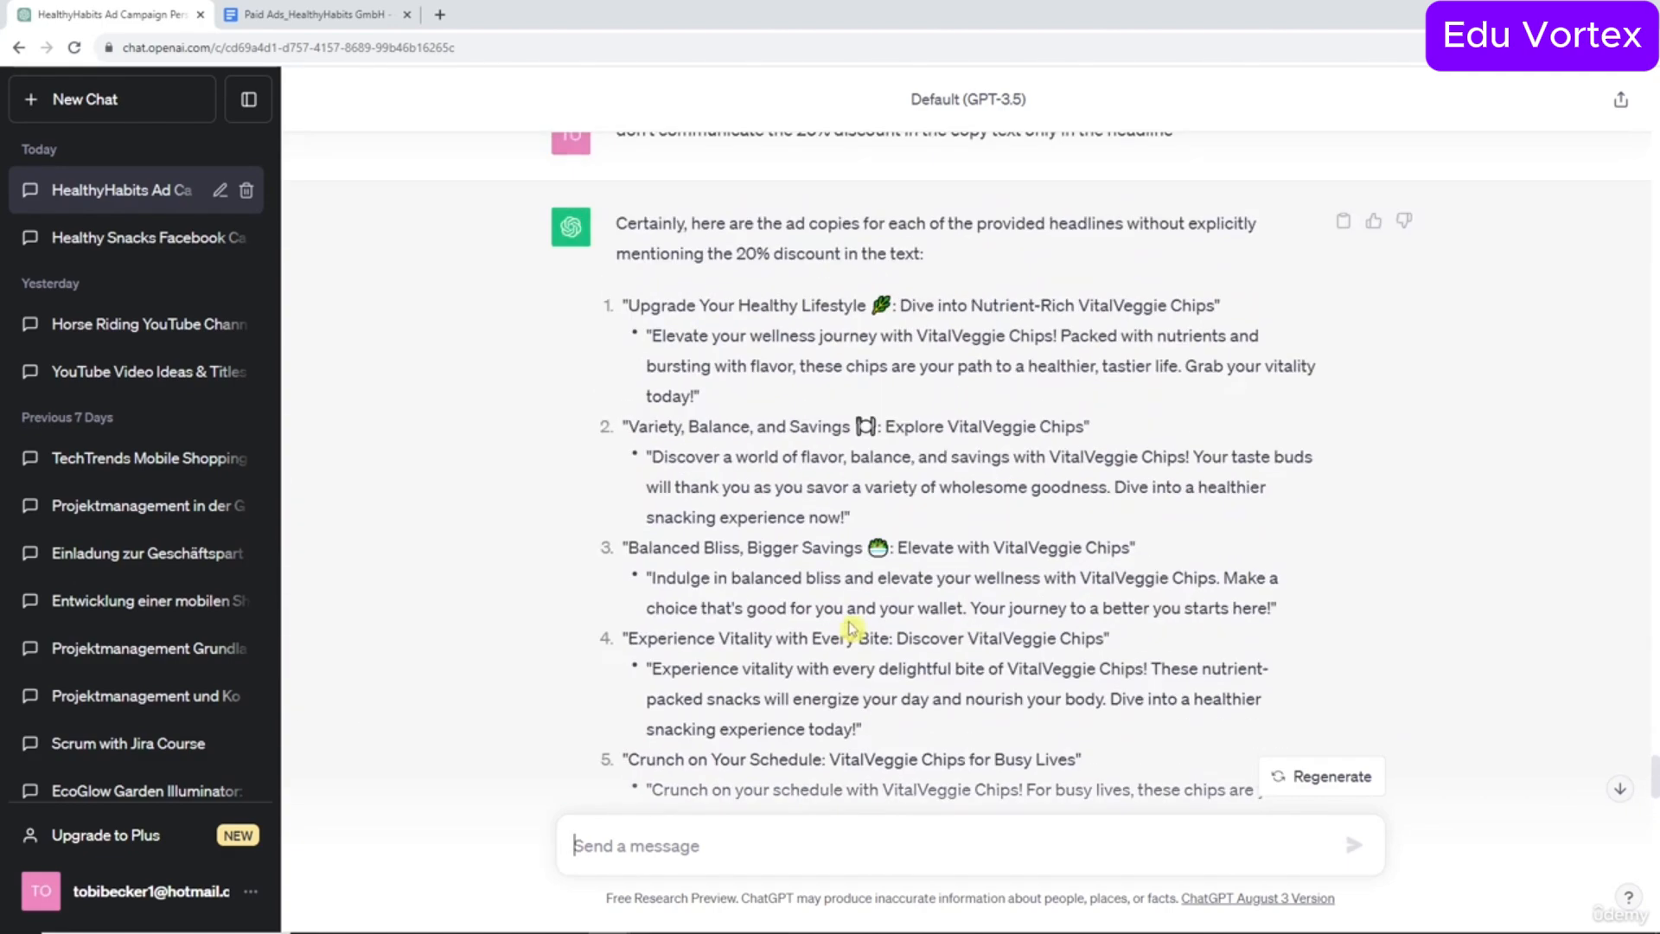
pyautogui.scroll(-8, 813, 597)
pyautogui.scroll(18, 801, 555)
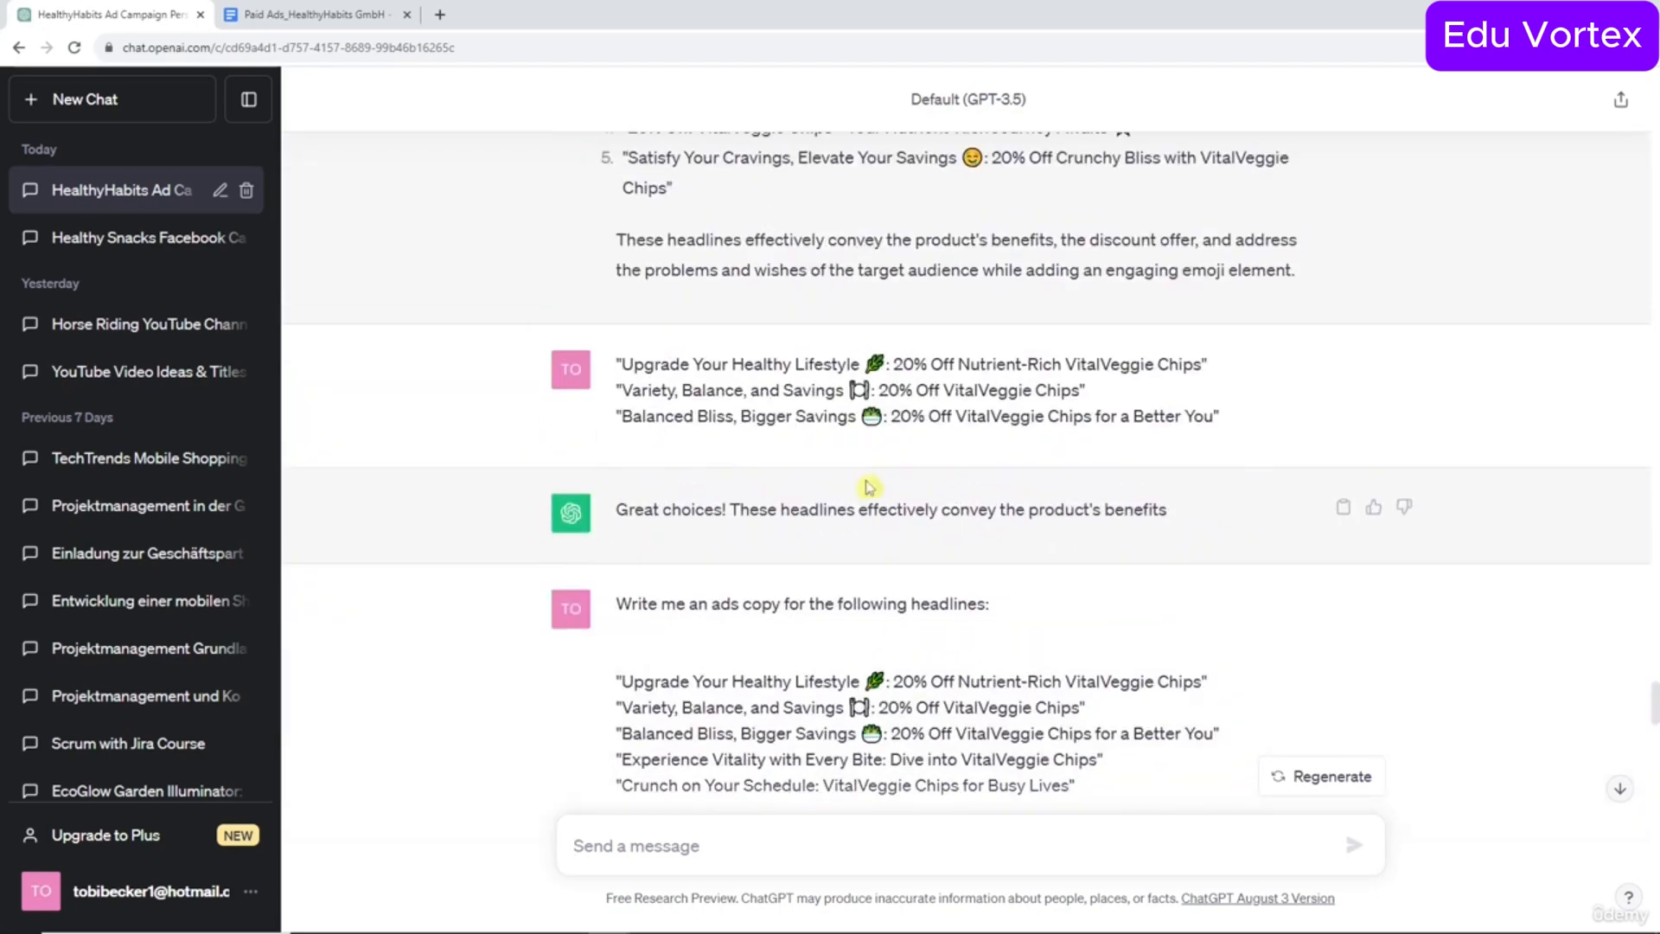
pyautogui.moveTo(621, 336); pyautogui.dragTo(1202, 336)
pyautogui.click(903, 848)
pyautogui.write('Upgrade Your Healthy Lifestyle 🥬: 20% Off Nutrient-Rich VitalVeggie Chips')
# Add variation a of headline 1, "Elevate your daily habits with VitalVeggie Chips!...", on a new line below the drafted headline.
pyautogui.scroll(-15, 899, 668)
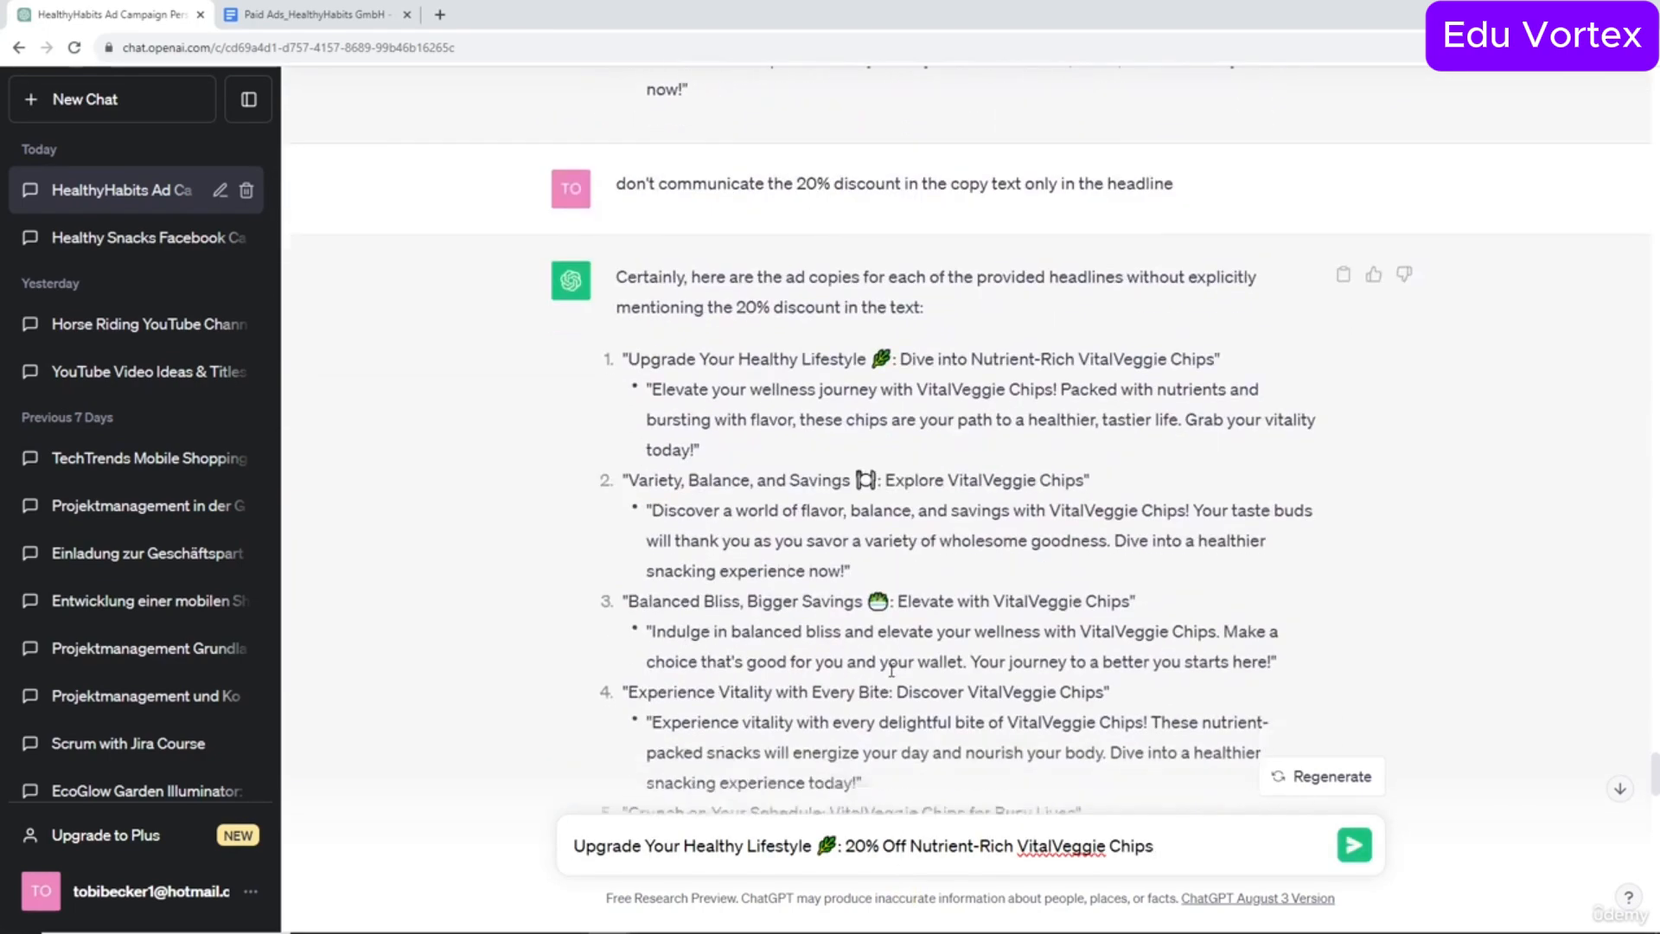
pyautogui.scroll(-20, 899, 669)
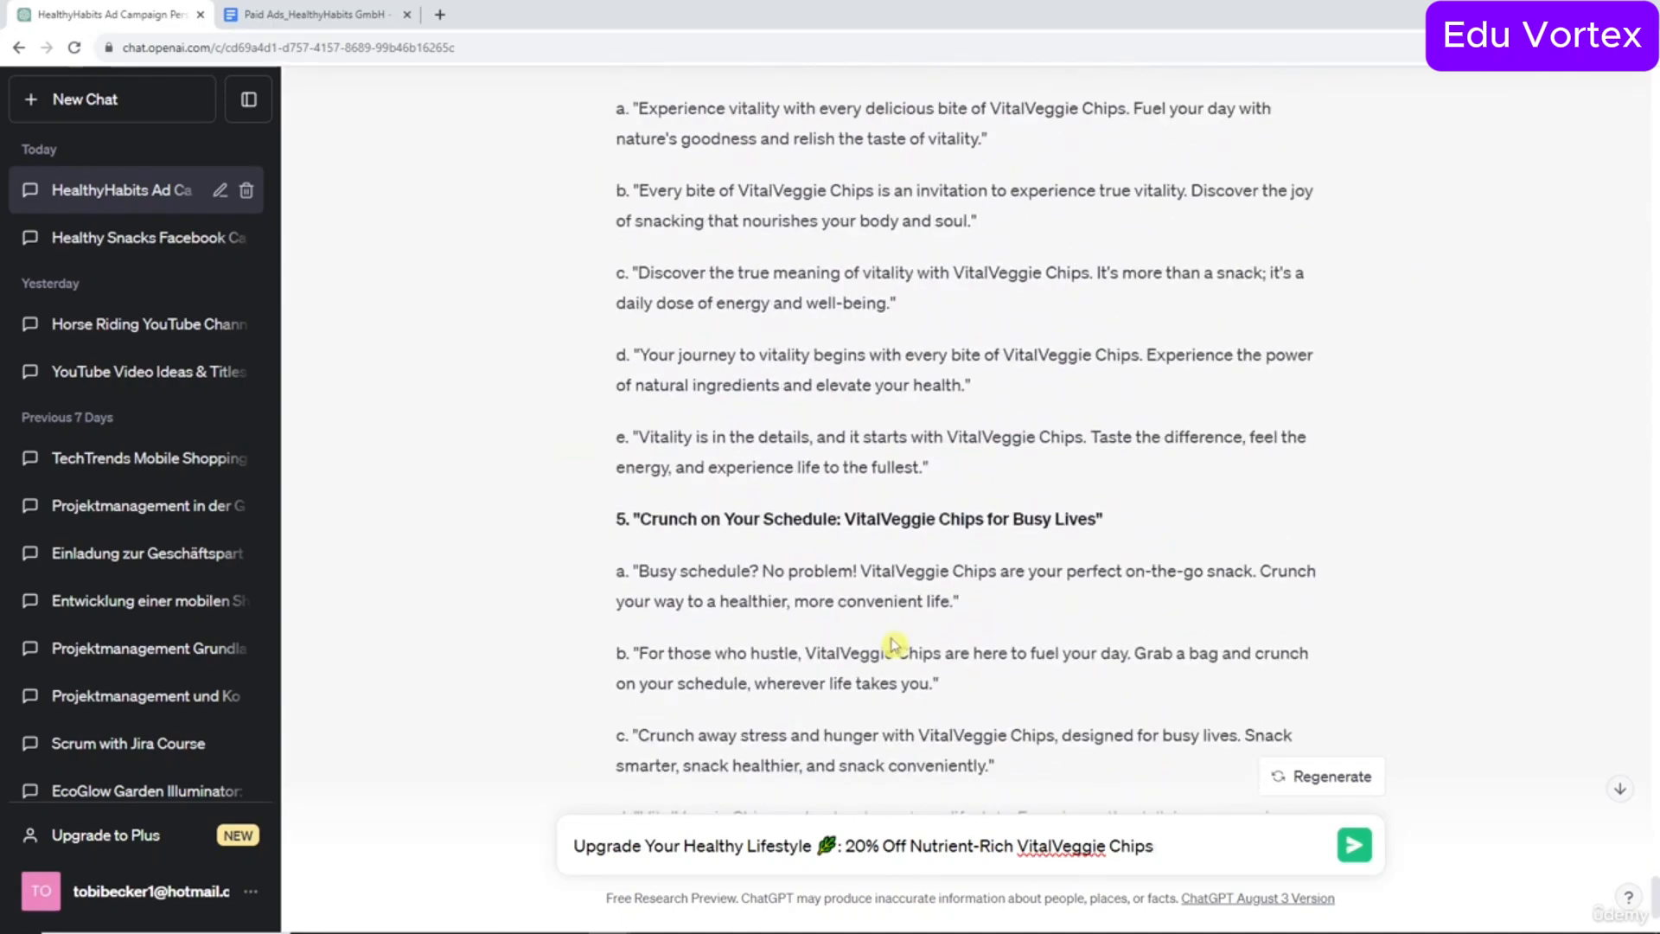
pyautogui.scroll(10, 838, 615)
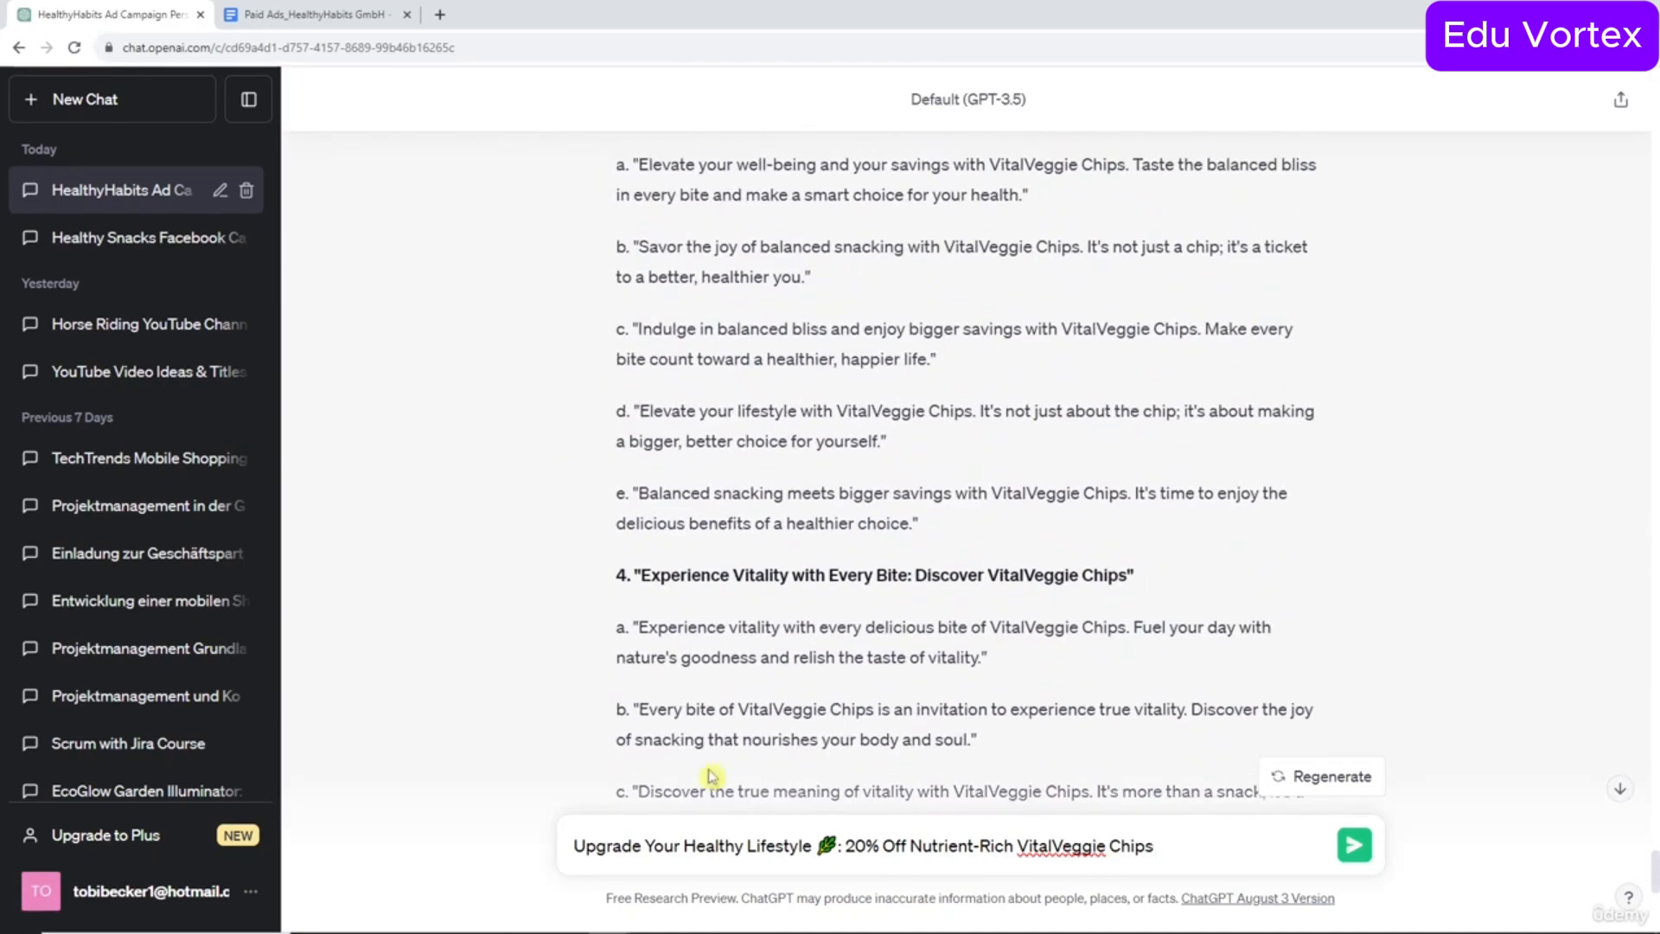
pyautogui.scroll(15, 764, 774)
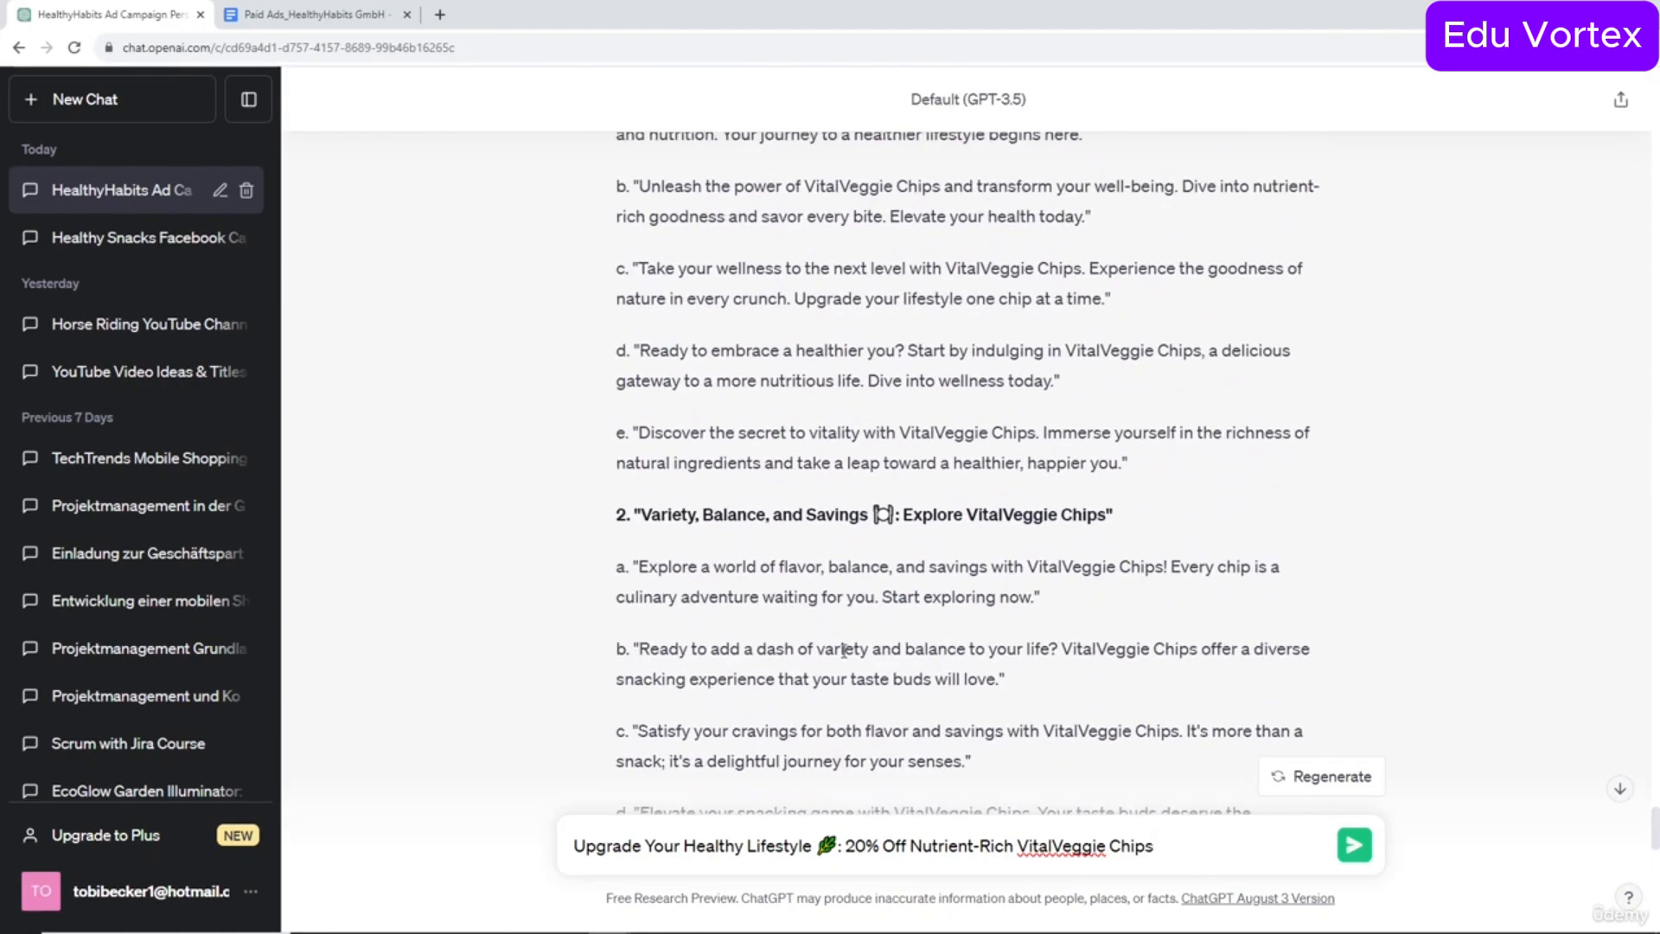
pyautogui.scroll(2, 848, 649)
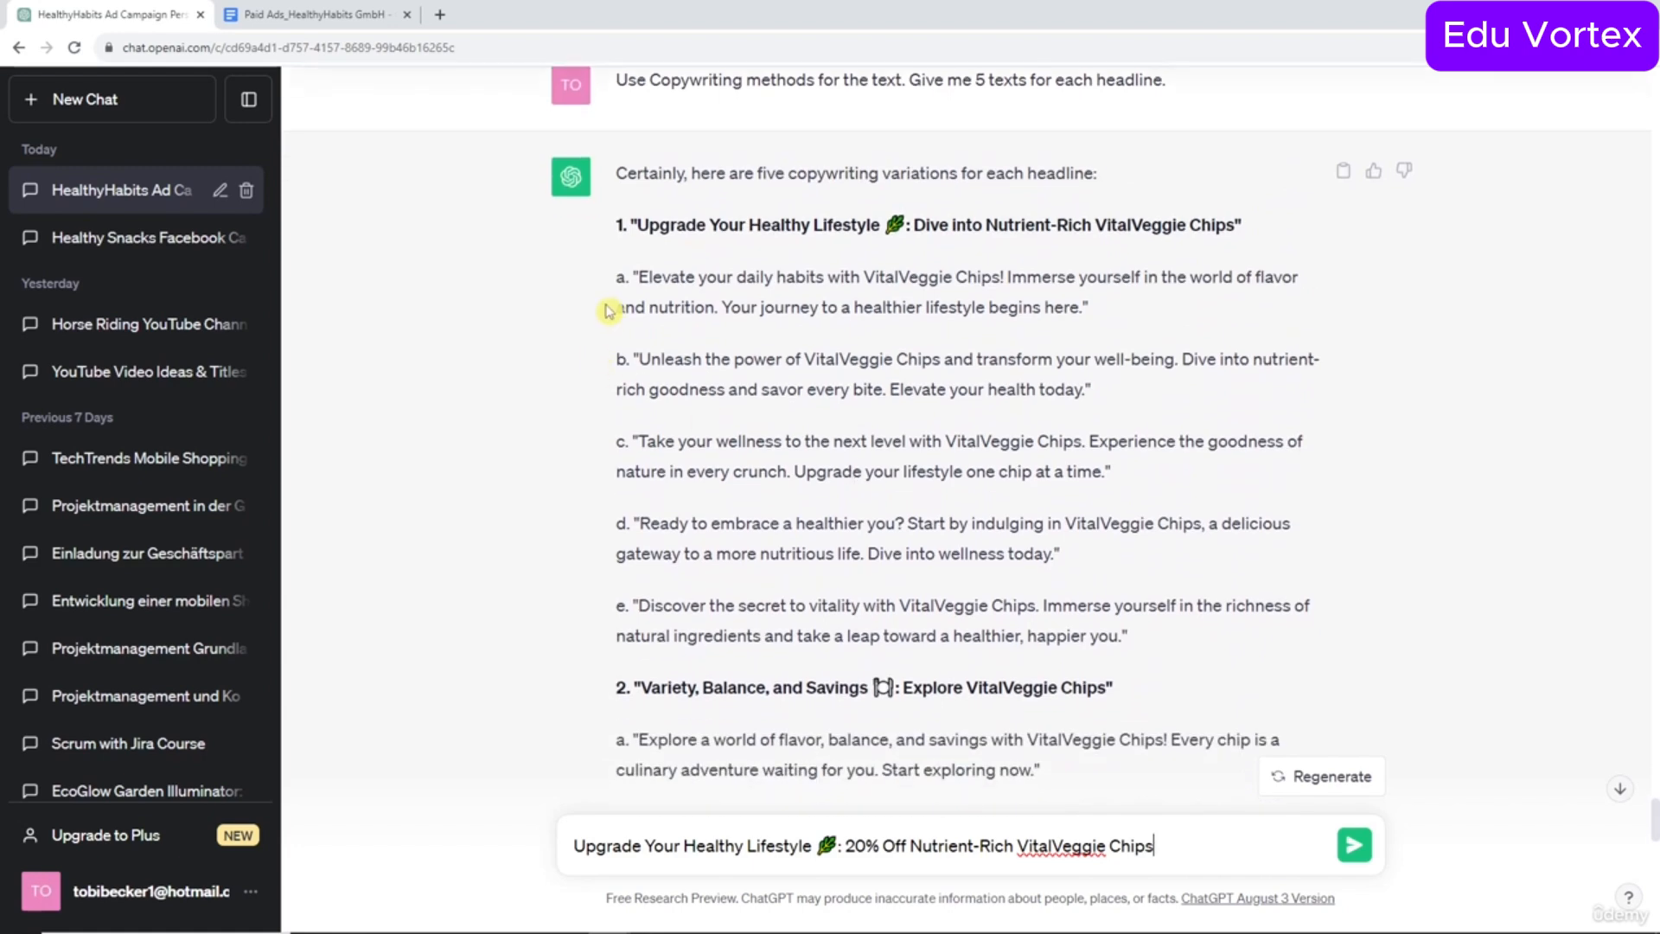
pyautogui.moveTo(644, 277); pyautogui.dragTo(1083, 308)
pyautogui.hotkey('ctrl', 'c')
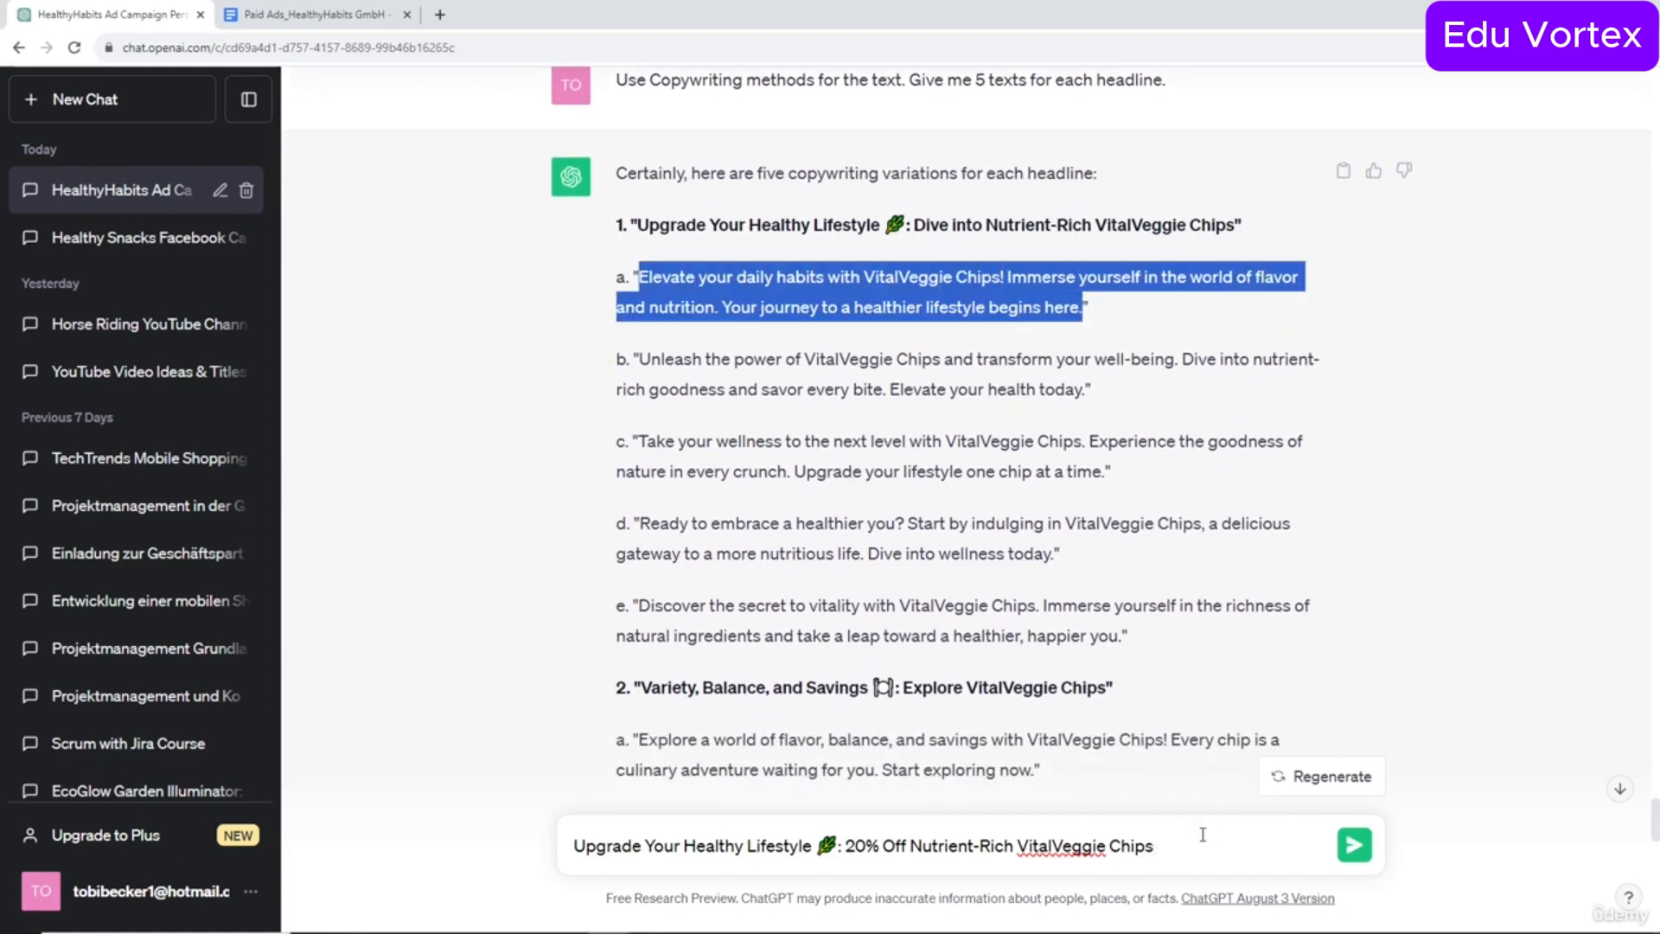
pyautogui.click(1202, 834)
pyautogui.hotkey('shift', 'Return')
pyautogui.hotkey('ctrl', 'v')
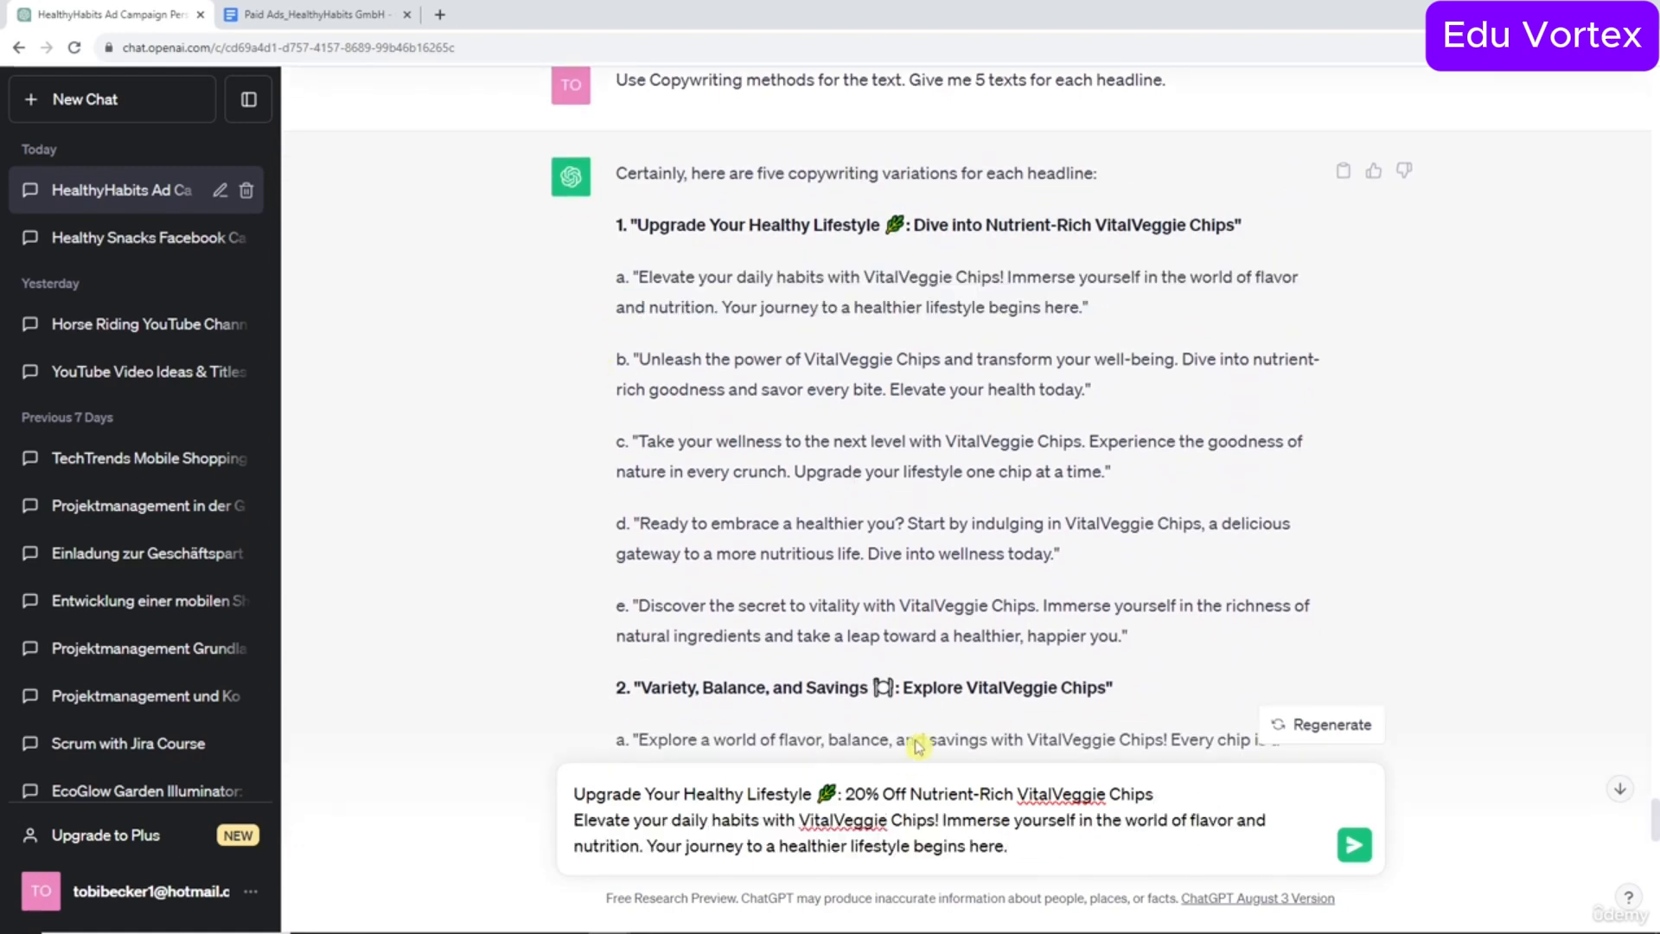
# Look through the copy variations for headlines 1 to 3, and clear the unsent headline and text draft.
pyautogui.scroll(-2, 821, 514)
pyautogui.moveTo(638, 433); pyautogui.dragTo(1079, 449)
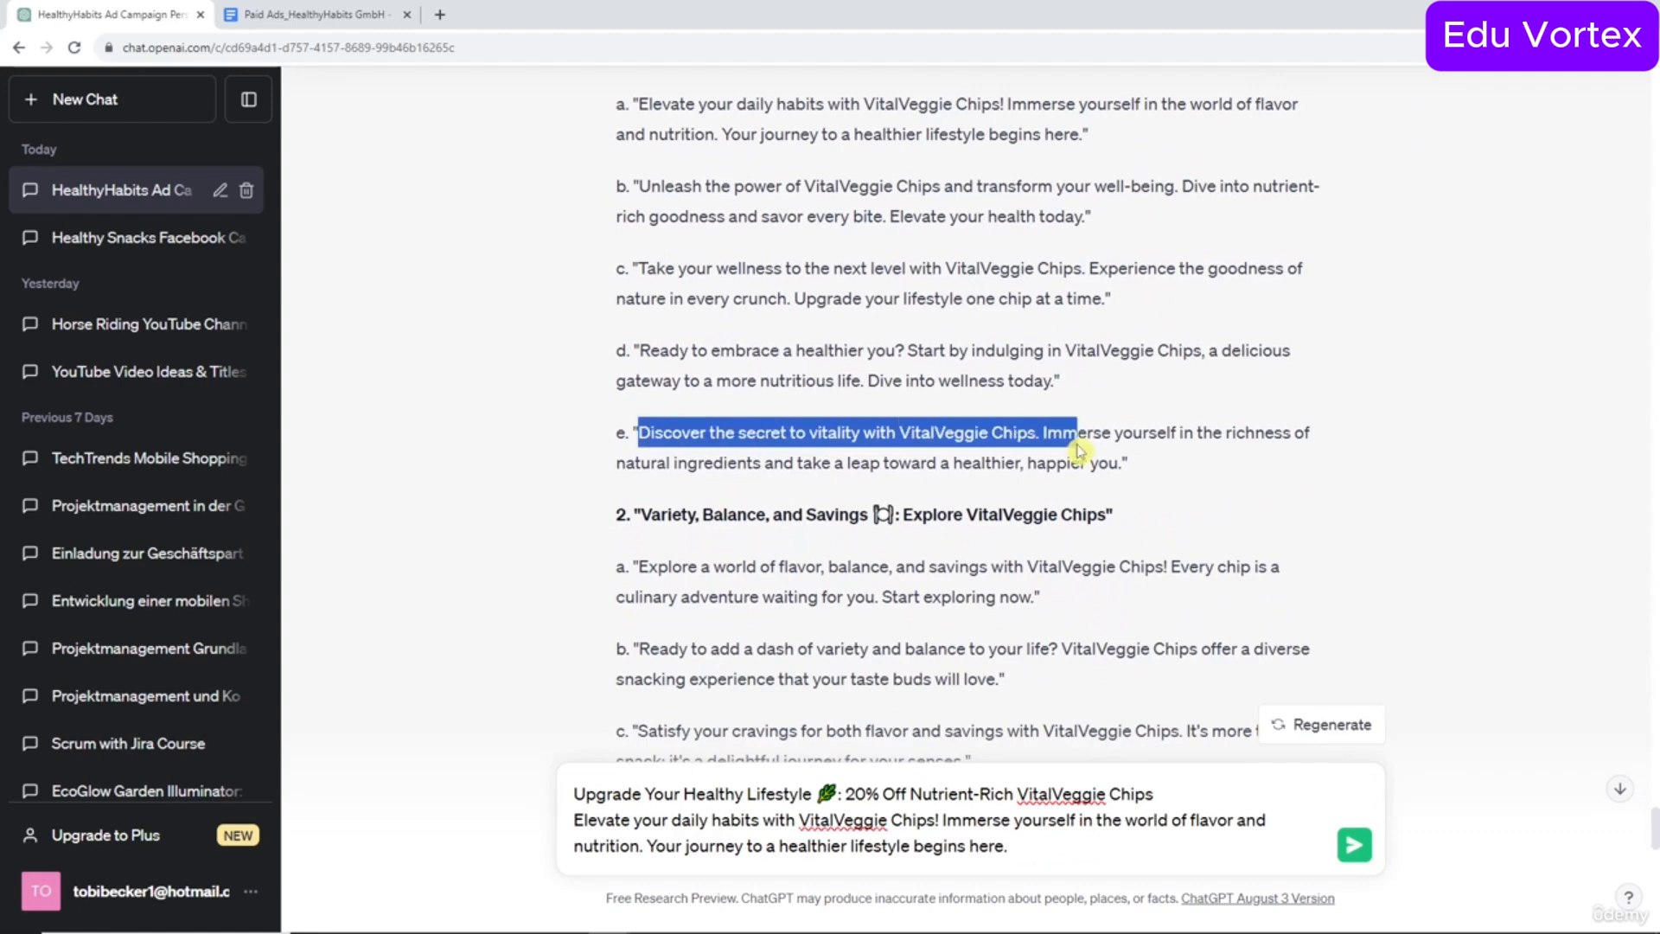
pyautogui.scroll(-3, 1079, 451)
pyautogui.moveTo(653, 550); pyautogui.dragTo(1235, 586)
pyautogui.click(1237, 587)
pyautogui.scroll(-2, 1237, 586)
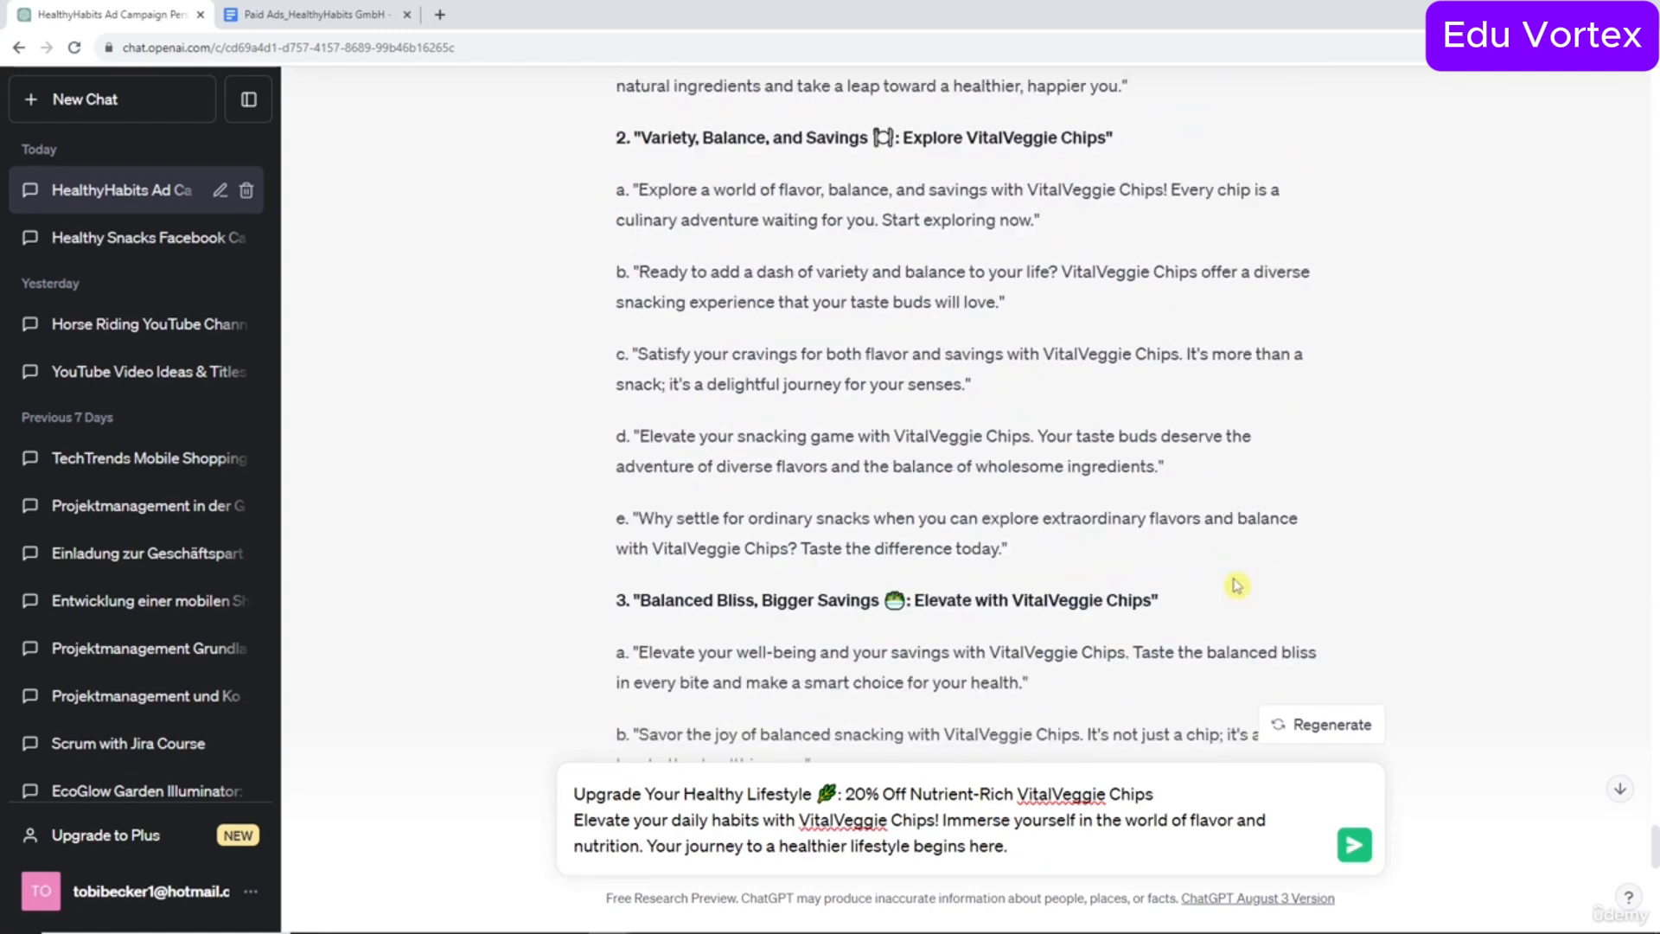
pyautogui.scroll(-3, 1236, 586)
pyautogui.hotkey('ctrl', 'a')
pyautogui.press('BackSpace')
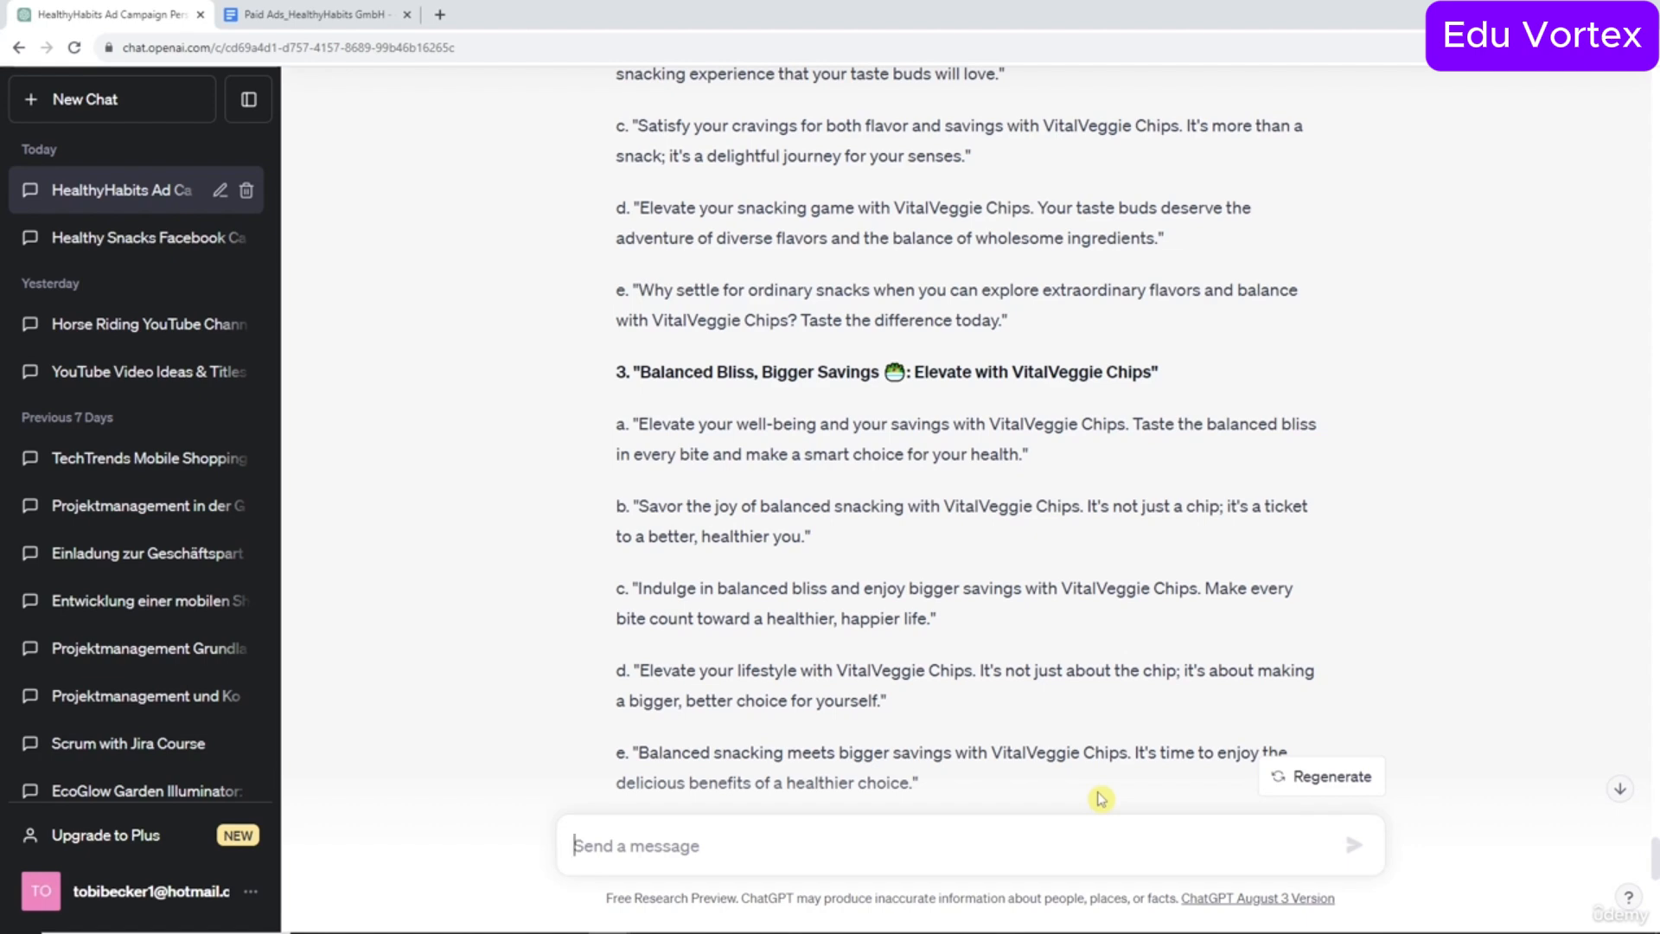
# Draft the sample calls to action "click me" and "buy me" as message text, and clear them without sending.
pyautogui.scroll(-10, 1558, 689)
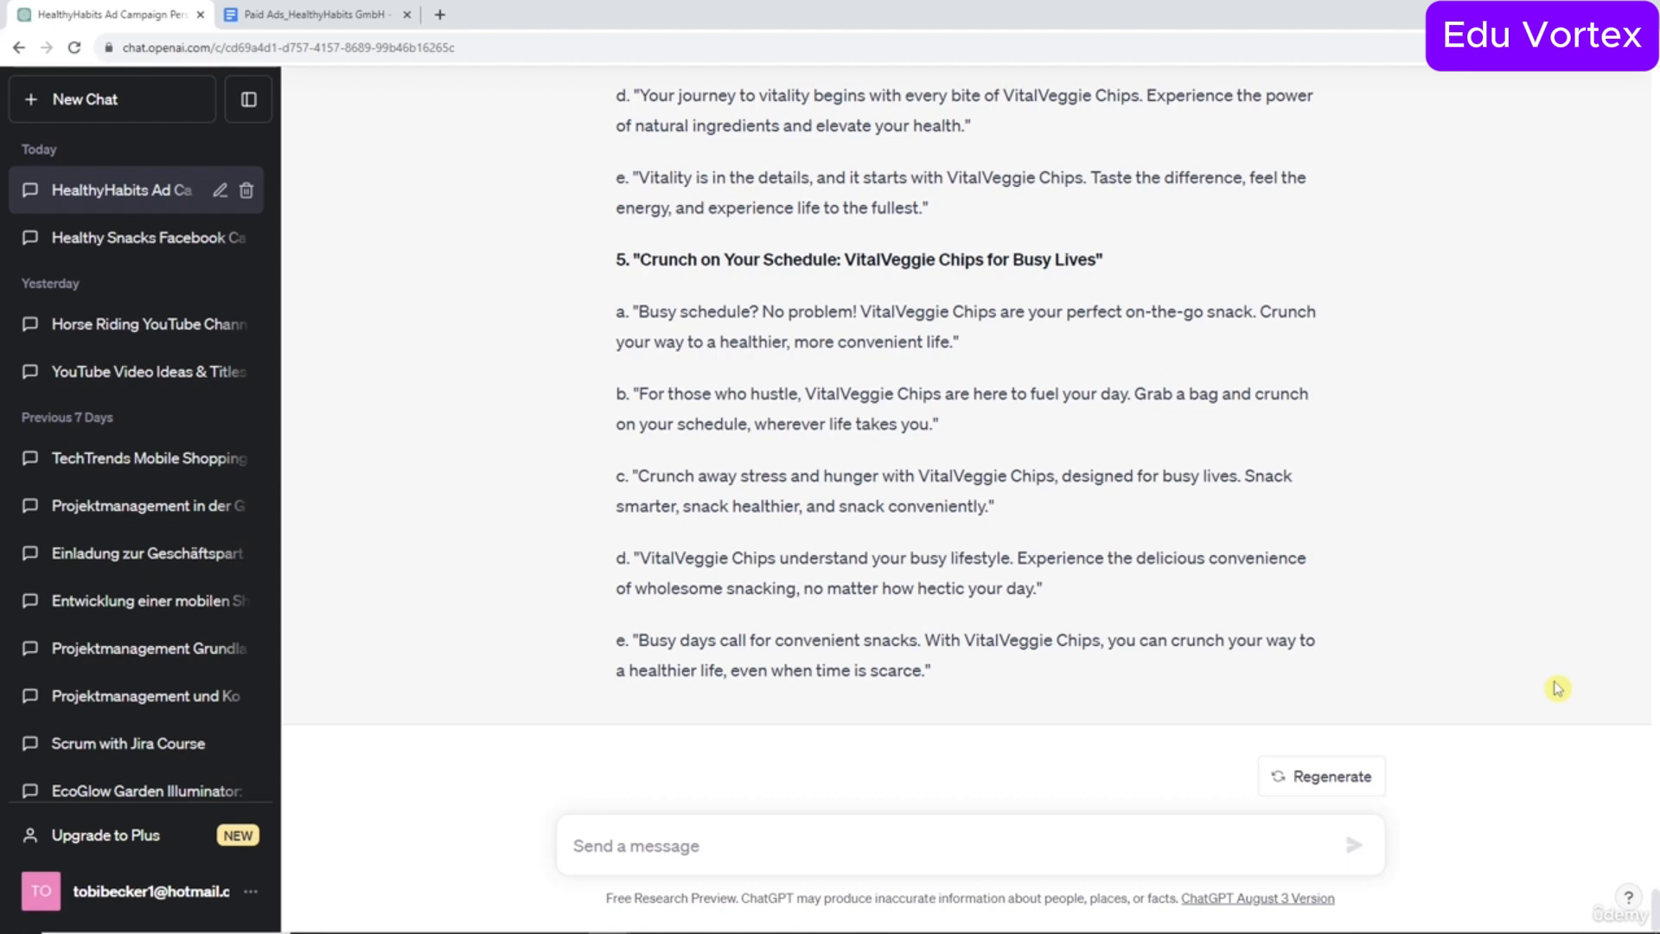
pyautogui.click(1175, 846)
pyautogui.write('click me')
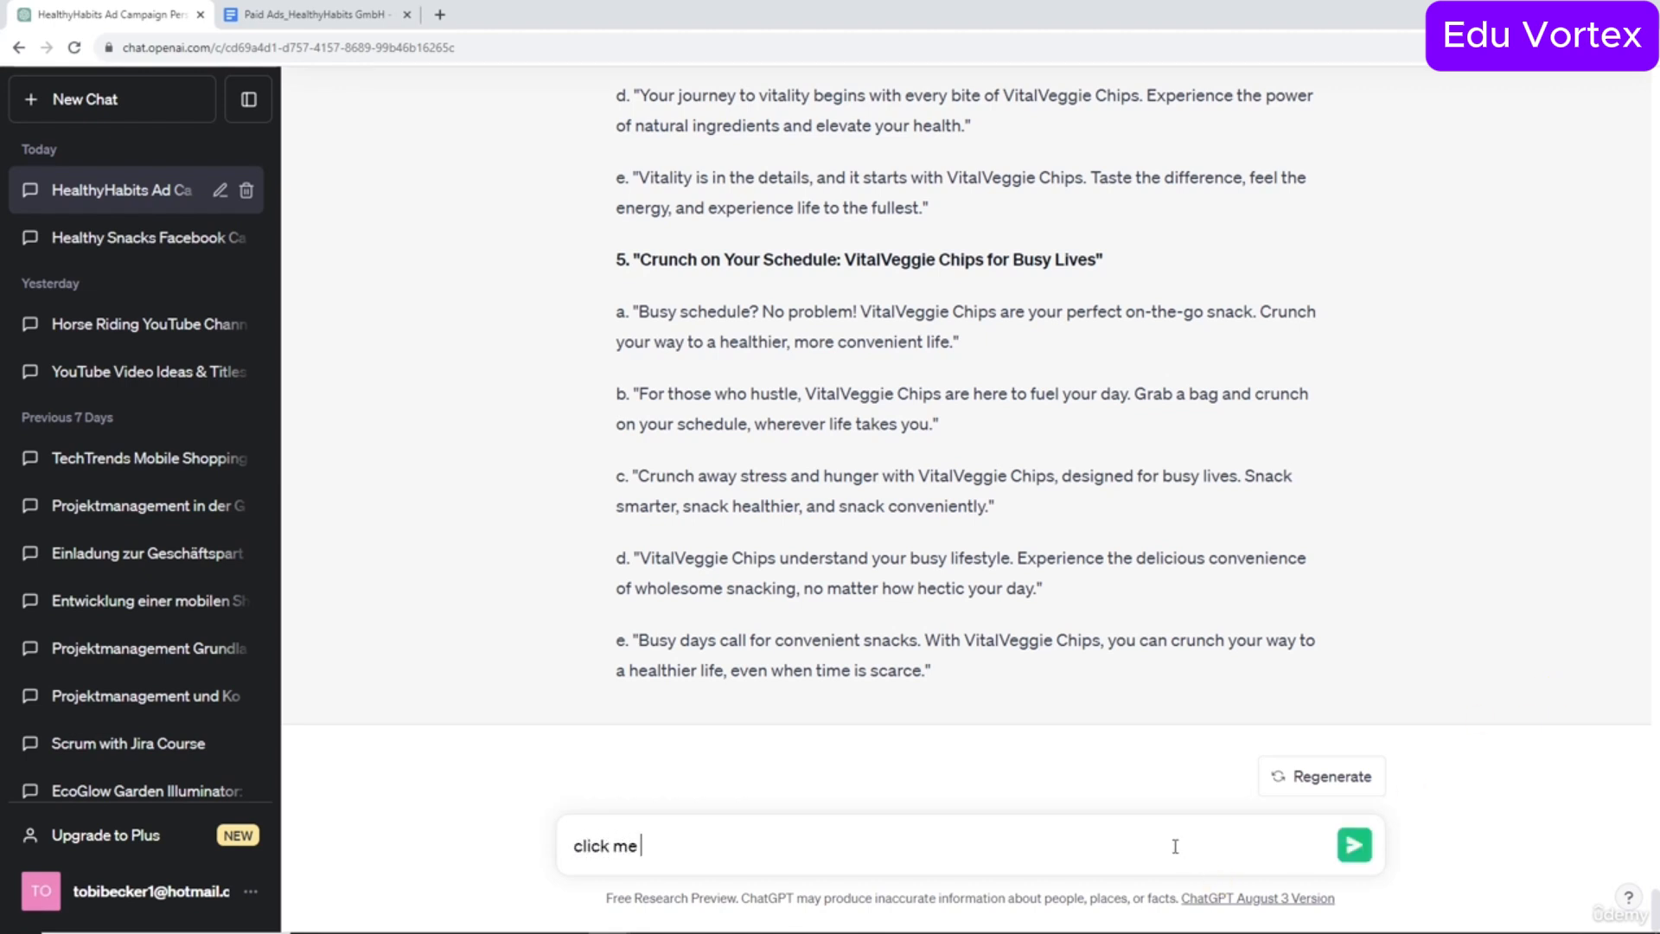
pyautogui.hotkey('ctrl', 'a')
pyautogui.write('buy me')
pyautogui.hotkey('ctrl', 'a')
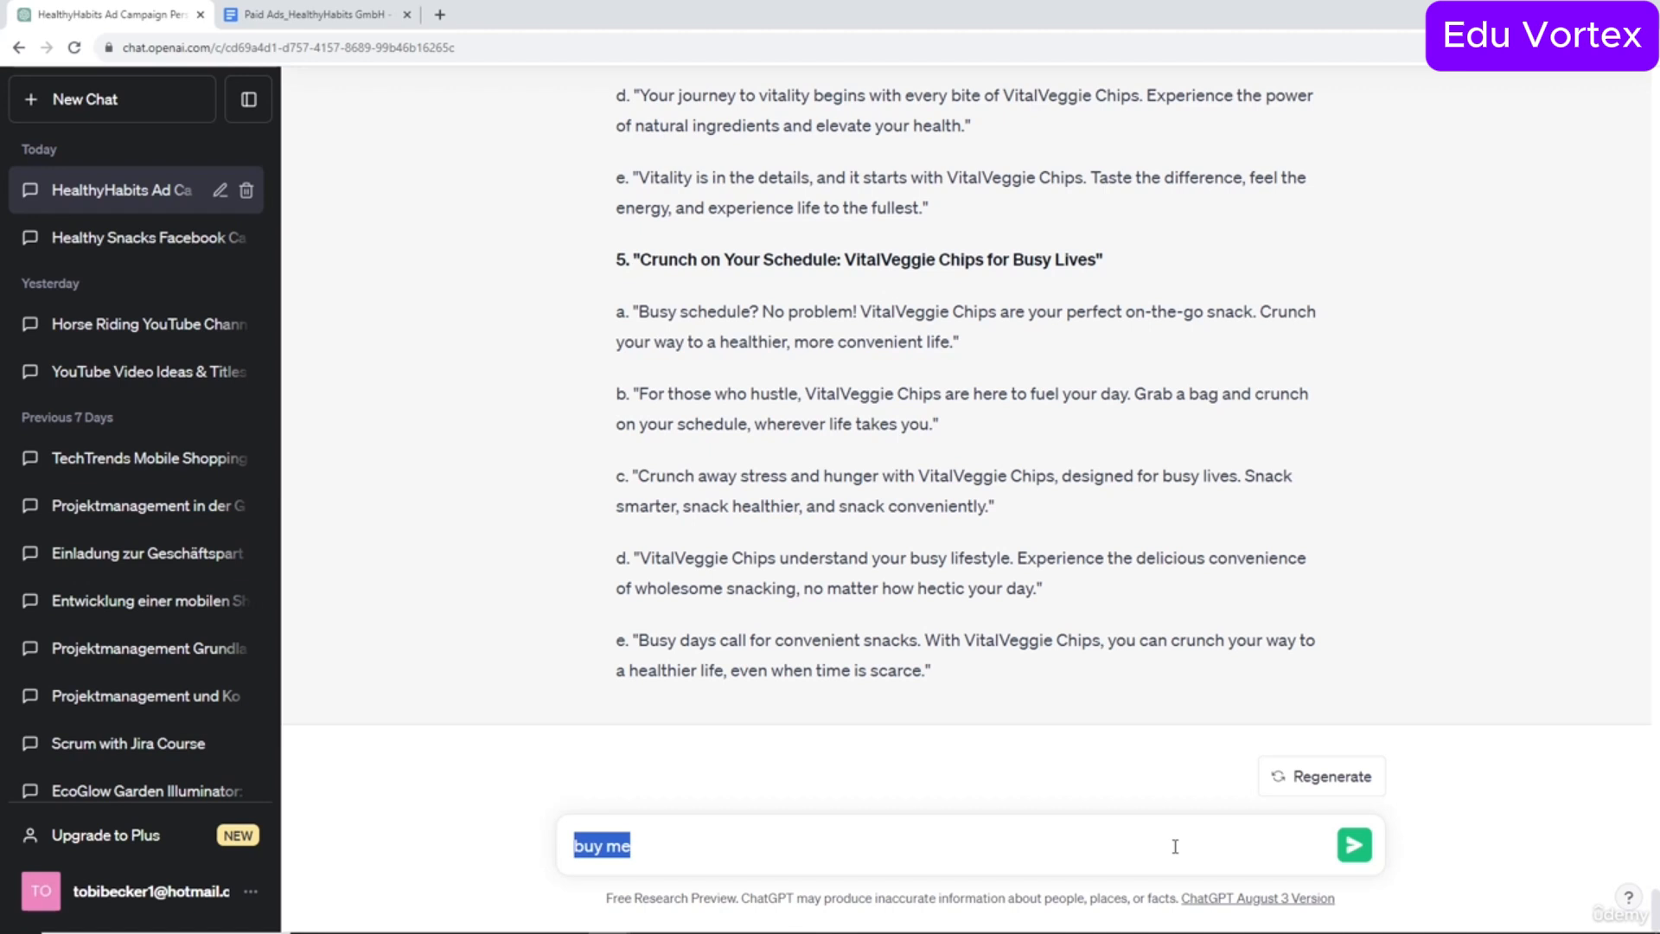
pyautogui.press('BackSpace')
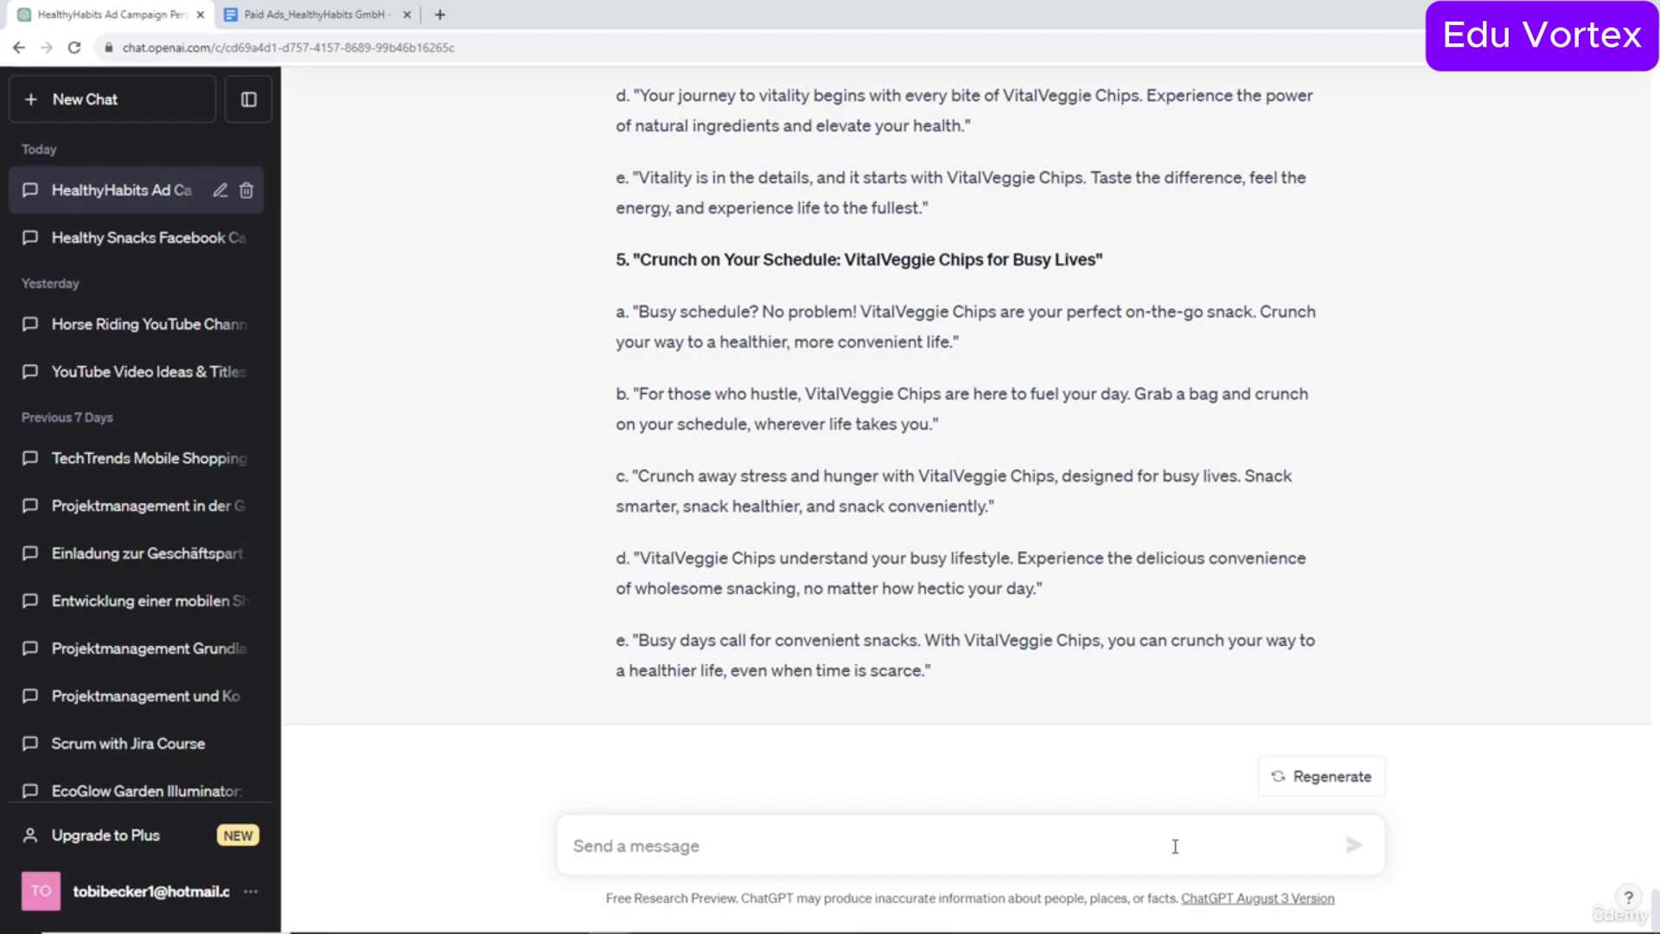
# Ask ChatGPT for 5 Call-To-Action ideas, supplying the "Upgrade Your Healthy Lifestyle" 20% Off headline and the "Elevate your daily habits" primary text.
pyautogui.write('Give me 5 Call-To-Action Ideas for my ads copy with the following information:   Headline: Upgrade Your Healthy Lifestyle 🥬: 20% Off Nutrient-Rich VitalVeggie Chips  Primary text: Elevate your daily habits with VitalVeggie Chips! Immerse yourself in the world of flavor and nutrition. Your journey to a healthier lifestyle begins here.')
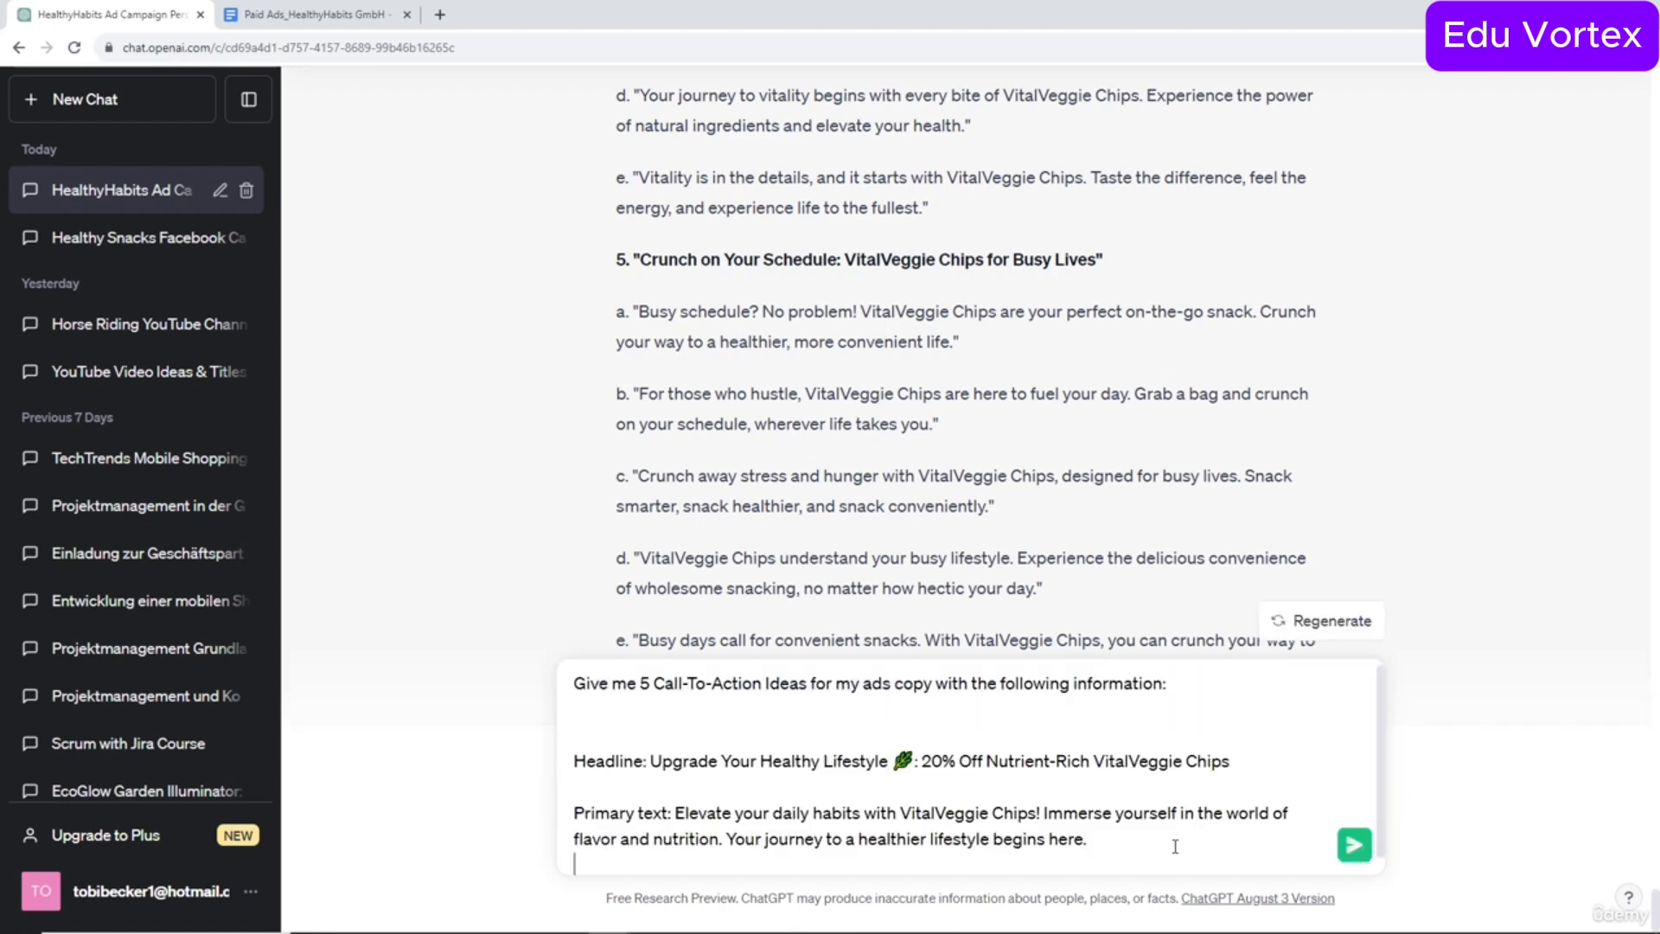
pyautogui.press('BackSpace')
pyautogui.moveTo(621, 820); pyautogui.dragTo(986, 846)
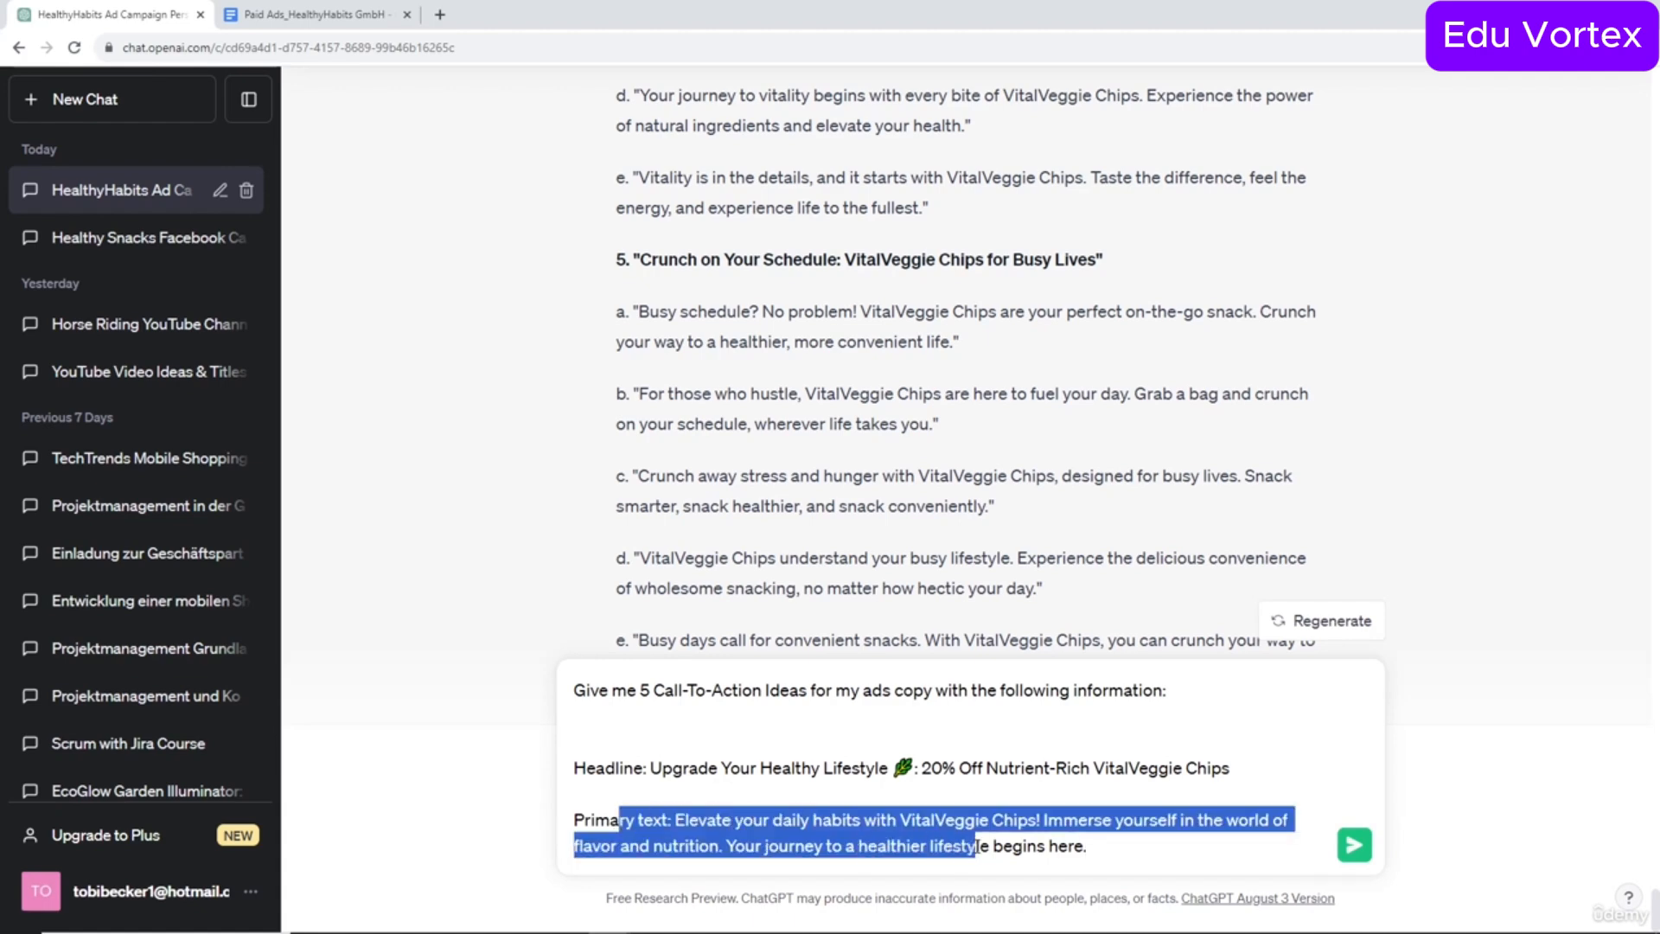
pyautogui.click(983, 846)
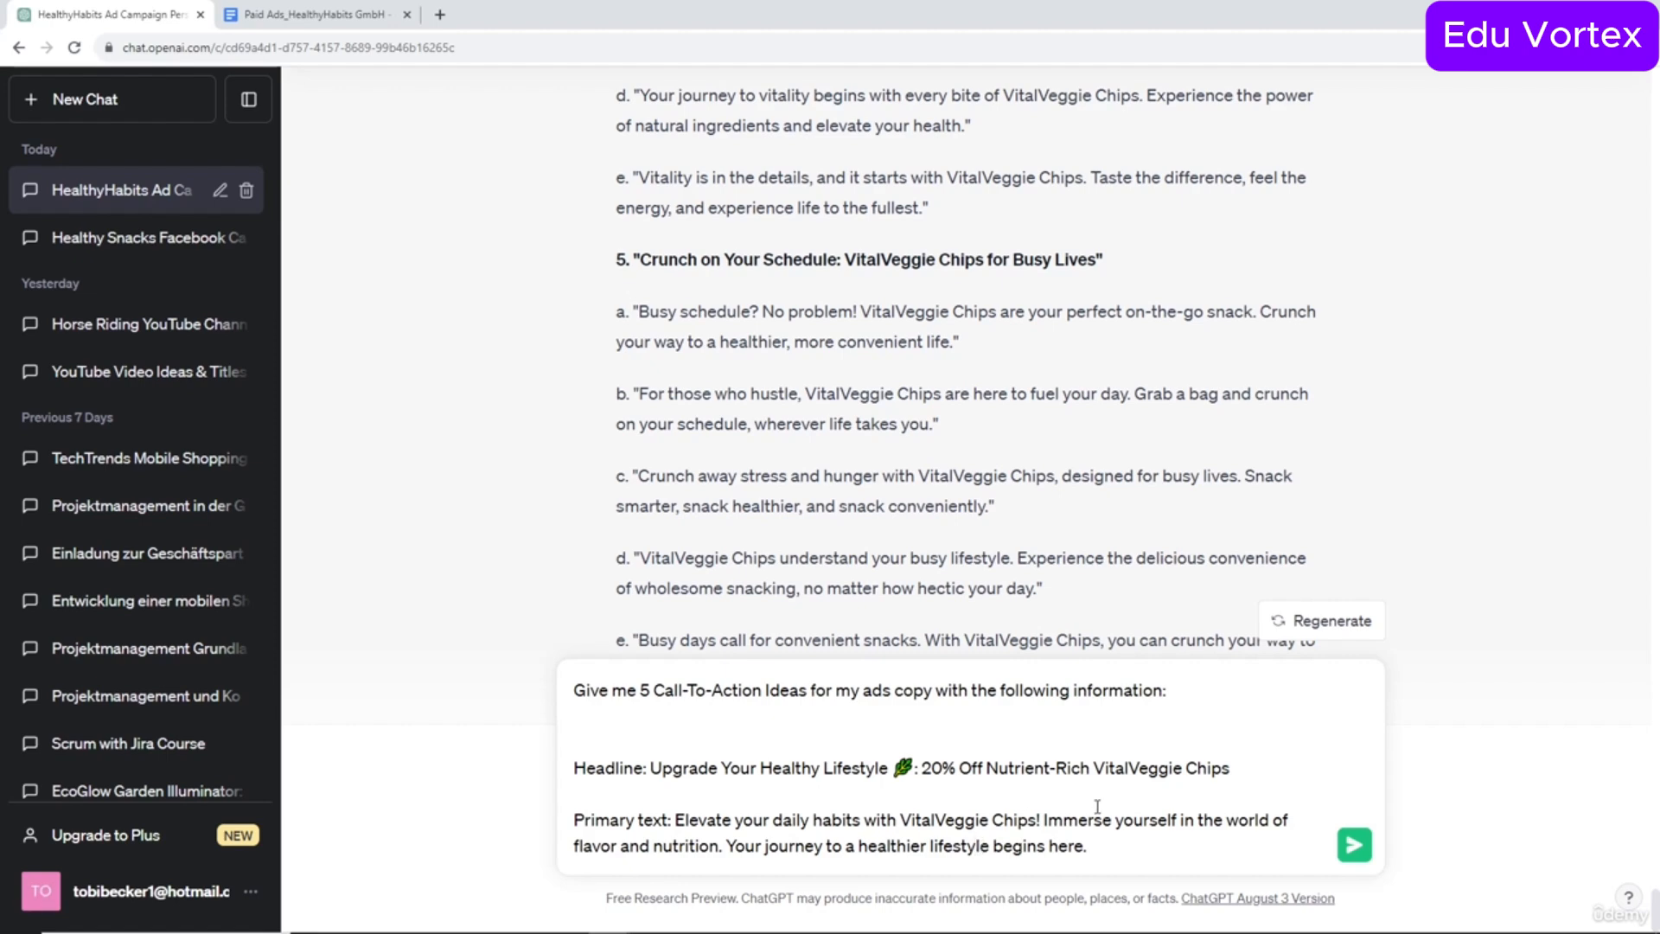
pyautogui.click(1355, 845)
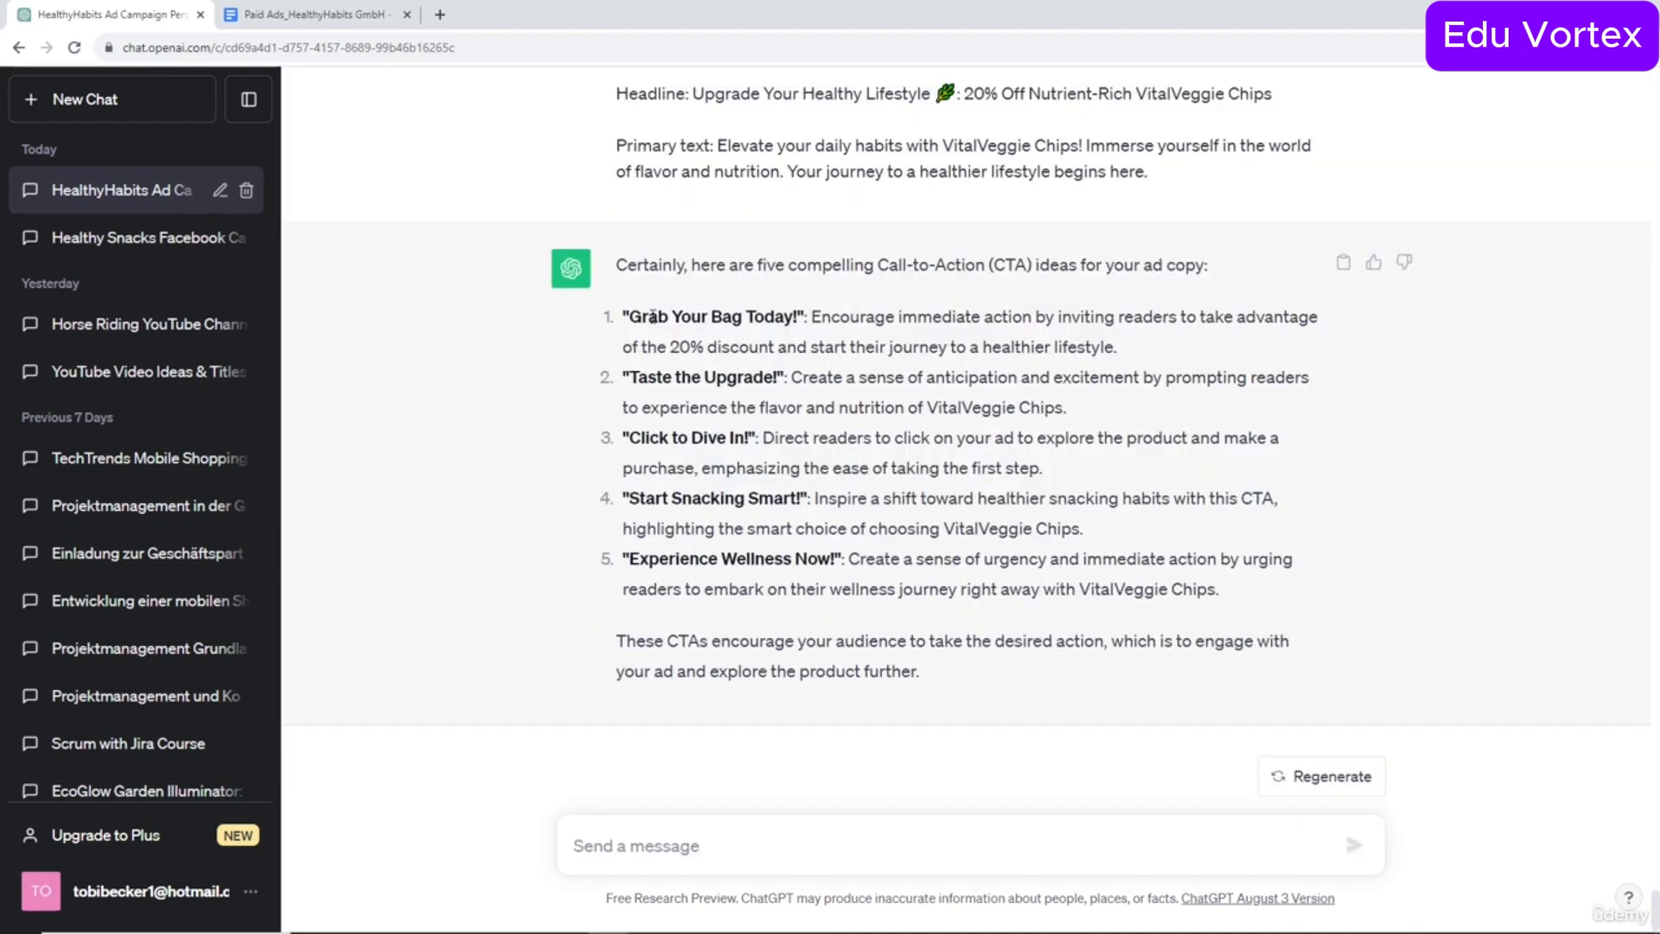
# Review the suggested call-to-action ideas, including "Grab Your Bag Today!" with its explanation, "Click to Dive In!" and "Start Snacking Smart!".
pyautogui.moveTo(629, 317); pyautogui.dragTo(812, 323)
pyautogui.click(743, 366)
pyautogui.moveTo(814, 317); pyautogui.dragTo(1167, 351)
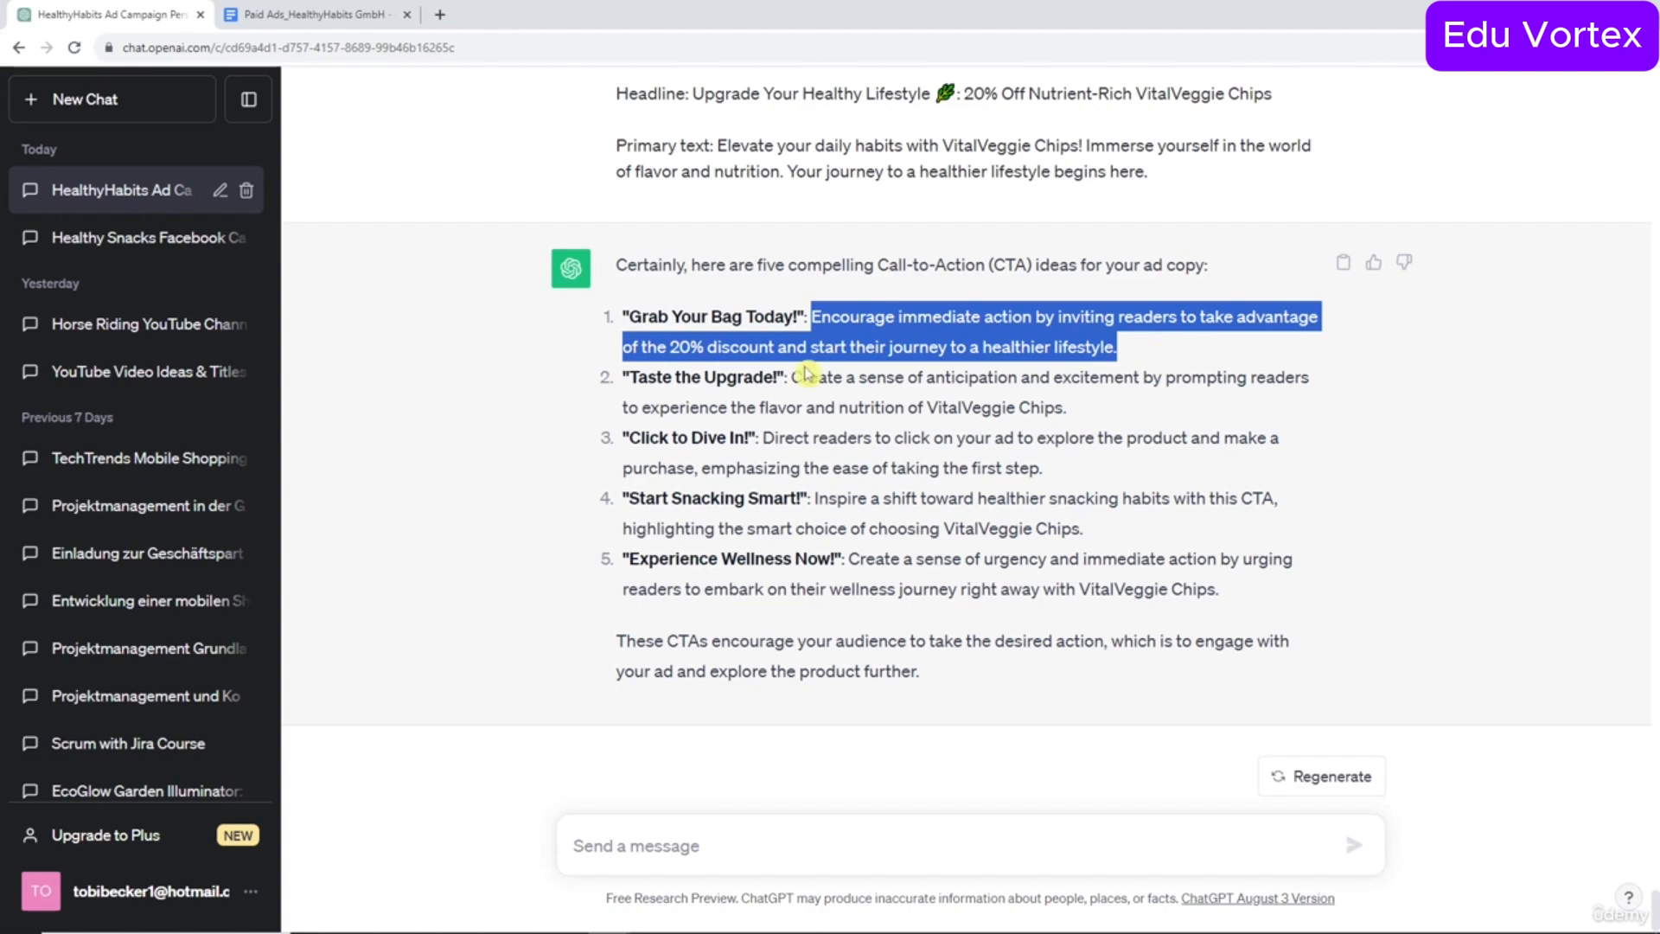
pyautogui.moveTo(629, 439); pyautogui.dragTo(750, 444)
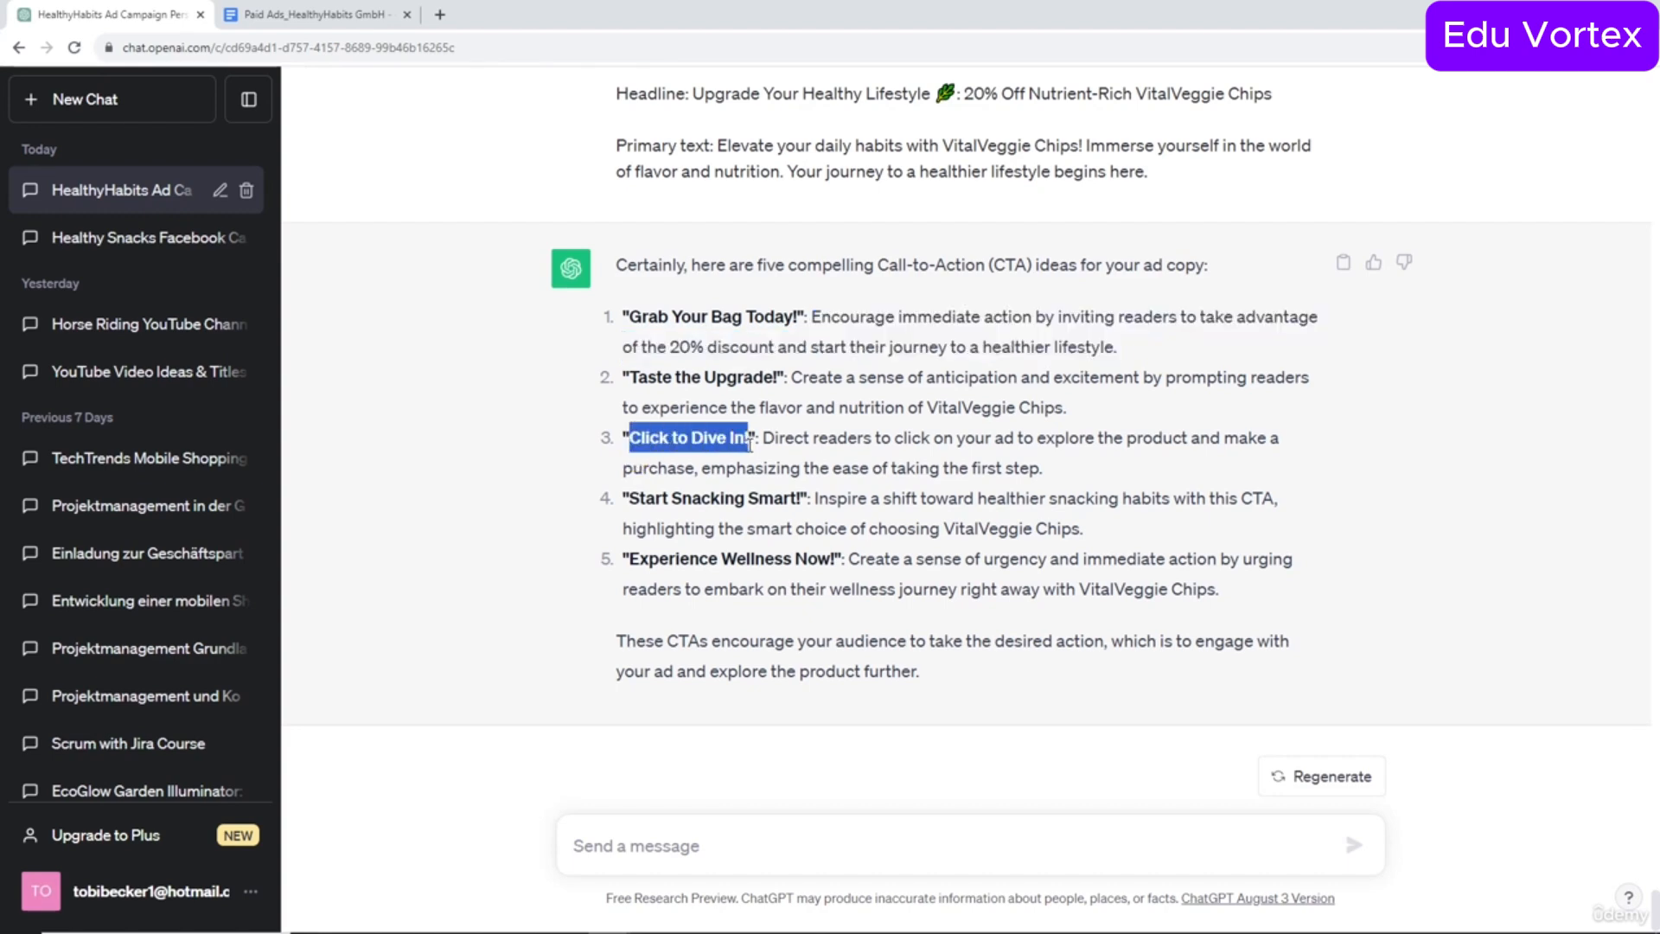
pyautogui.moveTo(630, 499); pyautogui.dragTo(810, 499)
pyautogui.moveTo(624, 563); pyautogui.dragTo(678, 563)
pyautogui.click(844, 564)
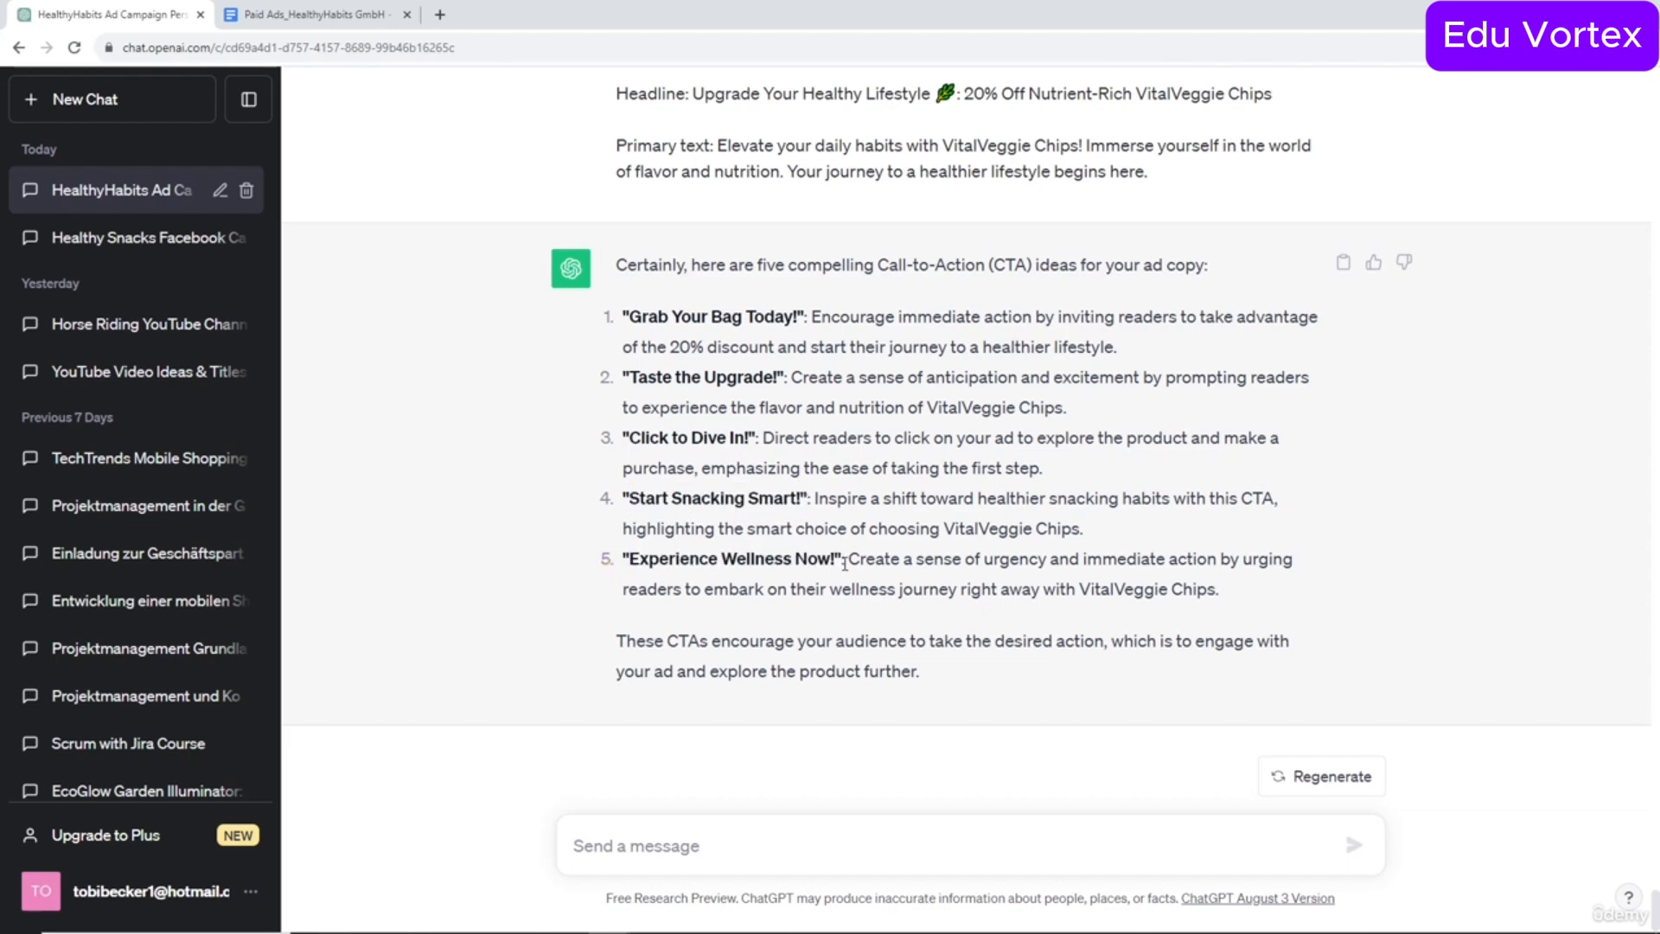
# Copy "Include the 20% discount offer" from the Paid Ads_HealthyHabits GmbH document, extend it with "and an emoji", and send it to ChatGPT.
pyautogui.click(346, 13)
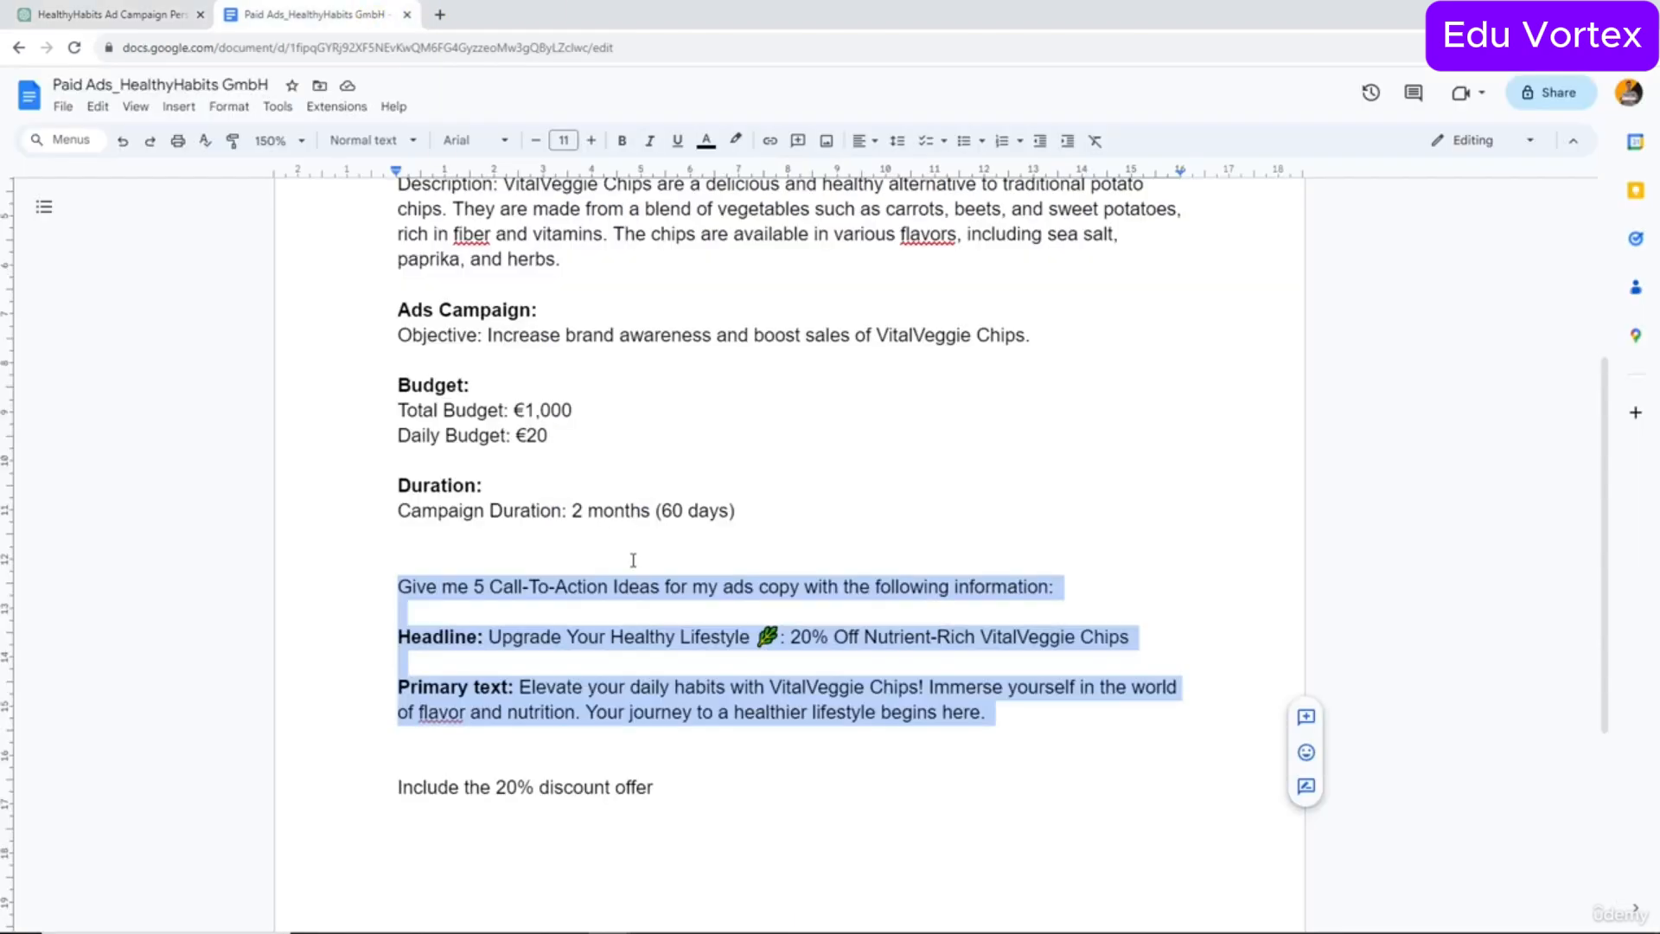
pyautogui.click(613, 787)
pyautogui.tripleClick(613, 787)
pyautogui.hotkey('ctrl', 'c')
pyautogui.click(113, 14)
pyautogui.hotkey('ctrl', 'v')
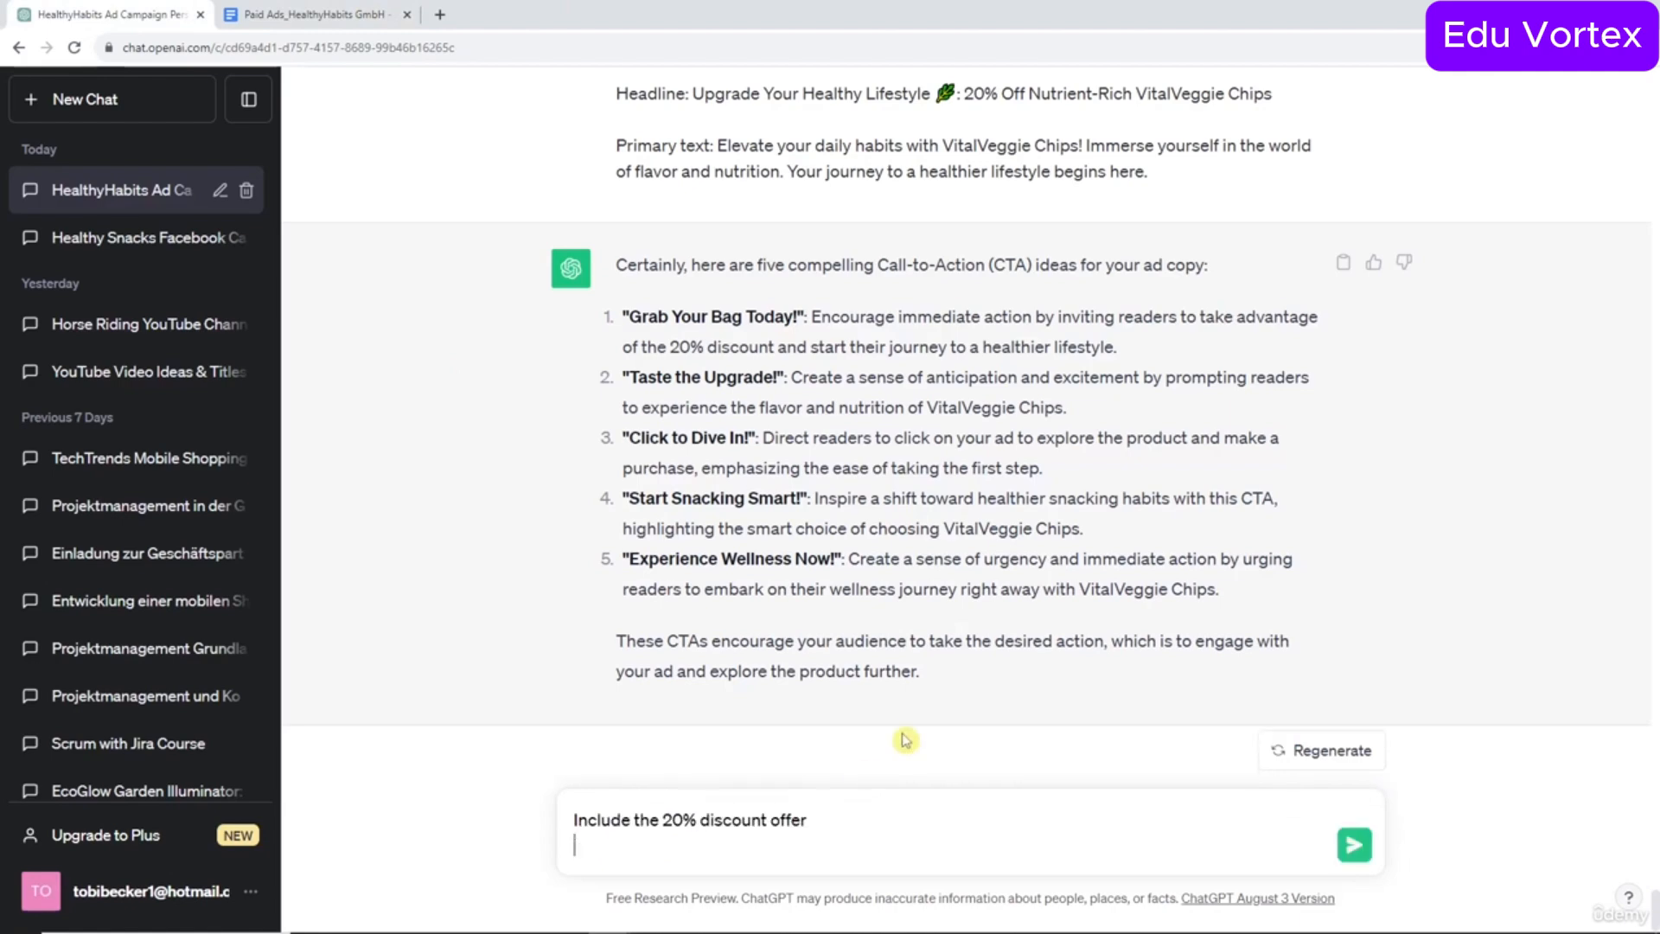
pyautogui.press('BackSpace')
pyautogui.write('and')
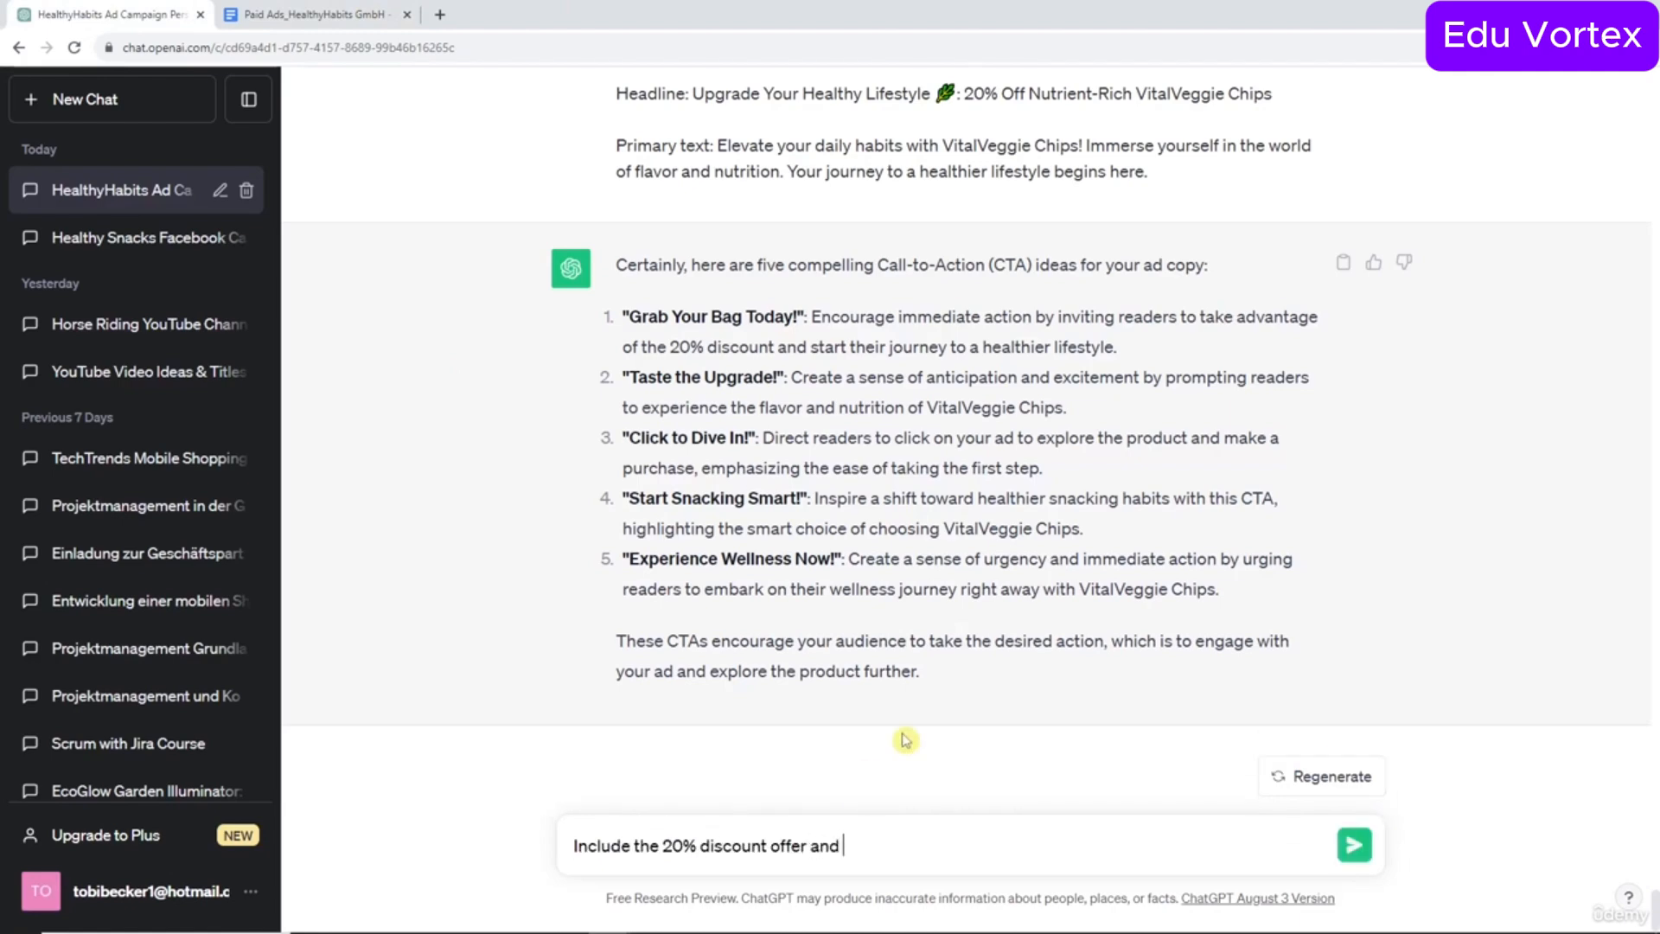
pyautogui.write(' an emoji')
pyautogui.press('Return')
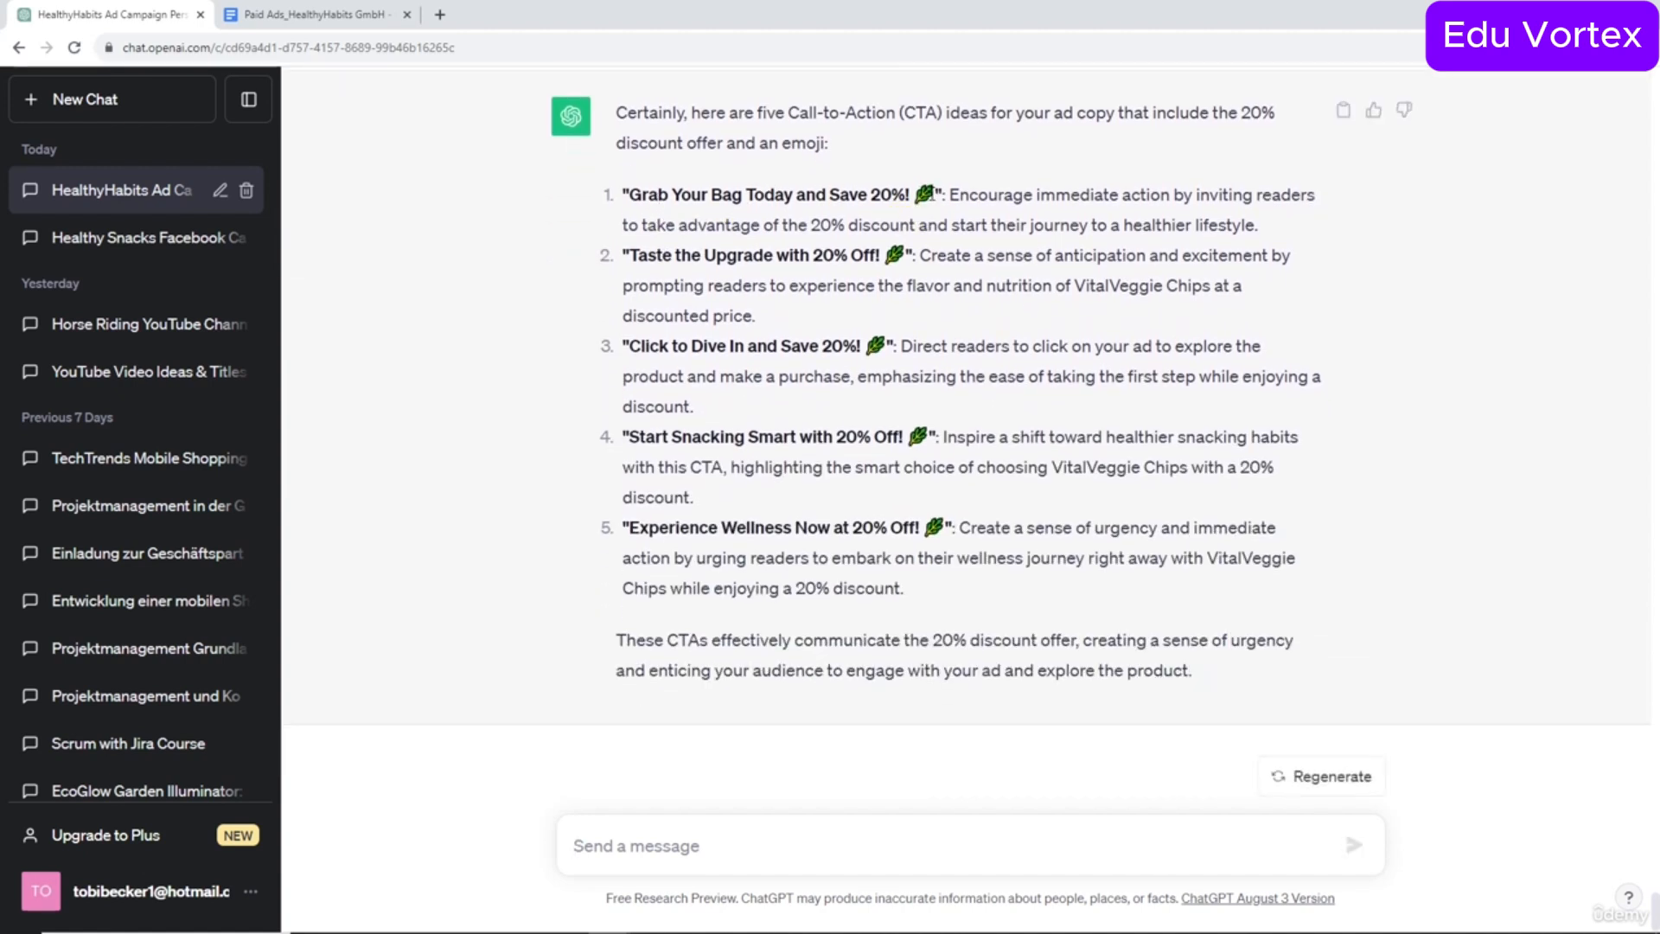
# Replace "Include the 20% discount offer" in the Paid Ads_HealthyHabits GmbH document with ChatGPT's call to action "Grab Your Bag Today and Save 20%! 🥬".
pyautogui.moveTo(936, 195); pyautogui.dragTo(633, 203)
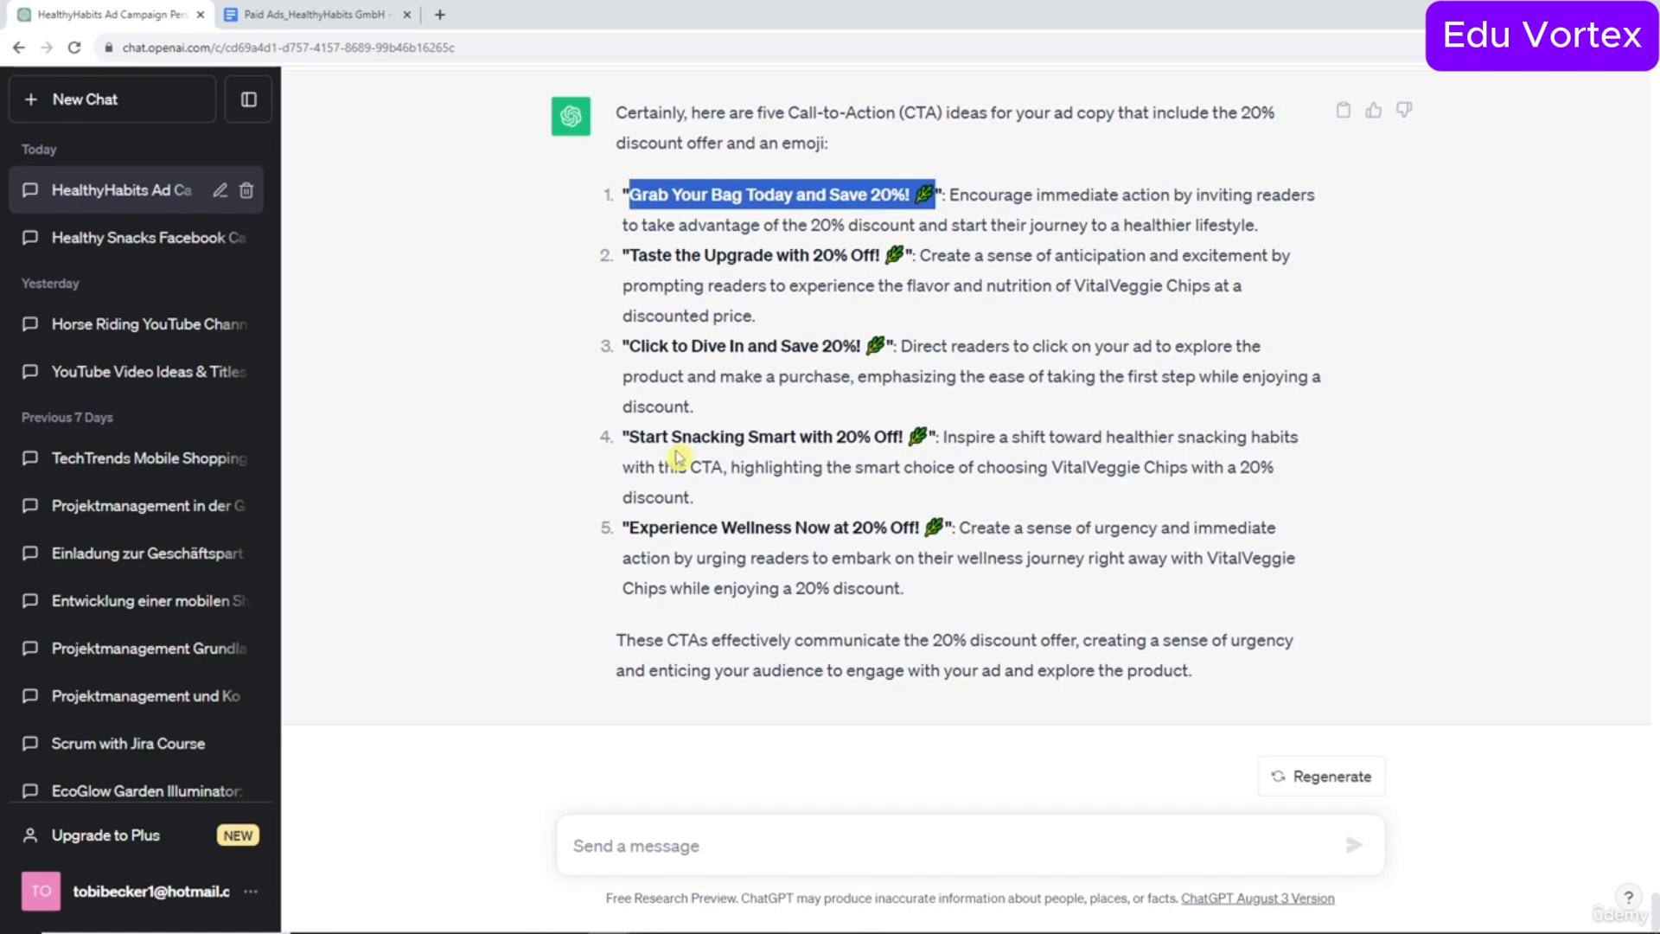
pyautogui.moveTo(629, 437); pyautogui.dragTo(934, 433)
pyautogui.click(932, 429)
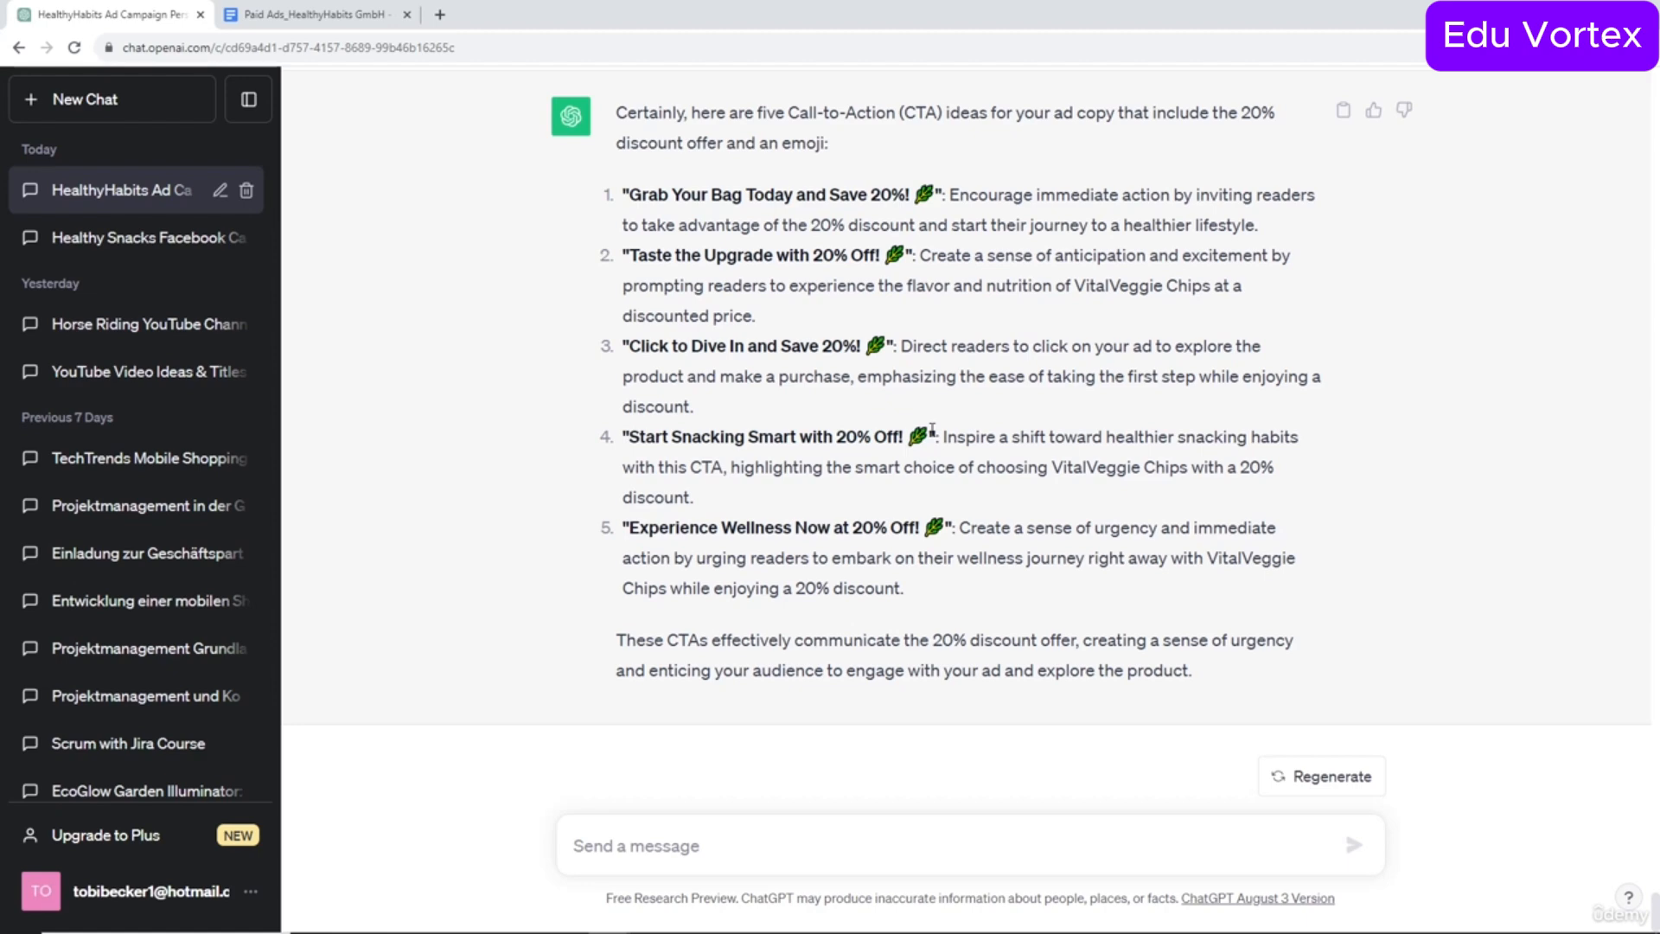
pyautogui.moveTo(624, 255); pyautogui.dragTo(882, 255)
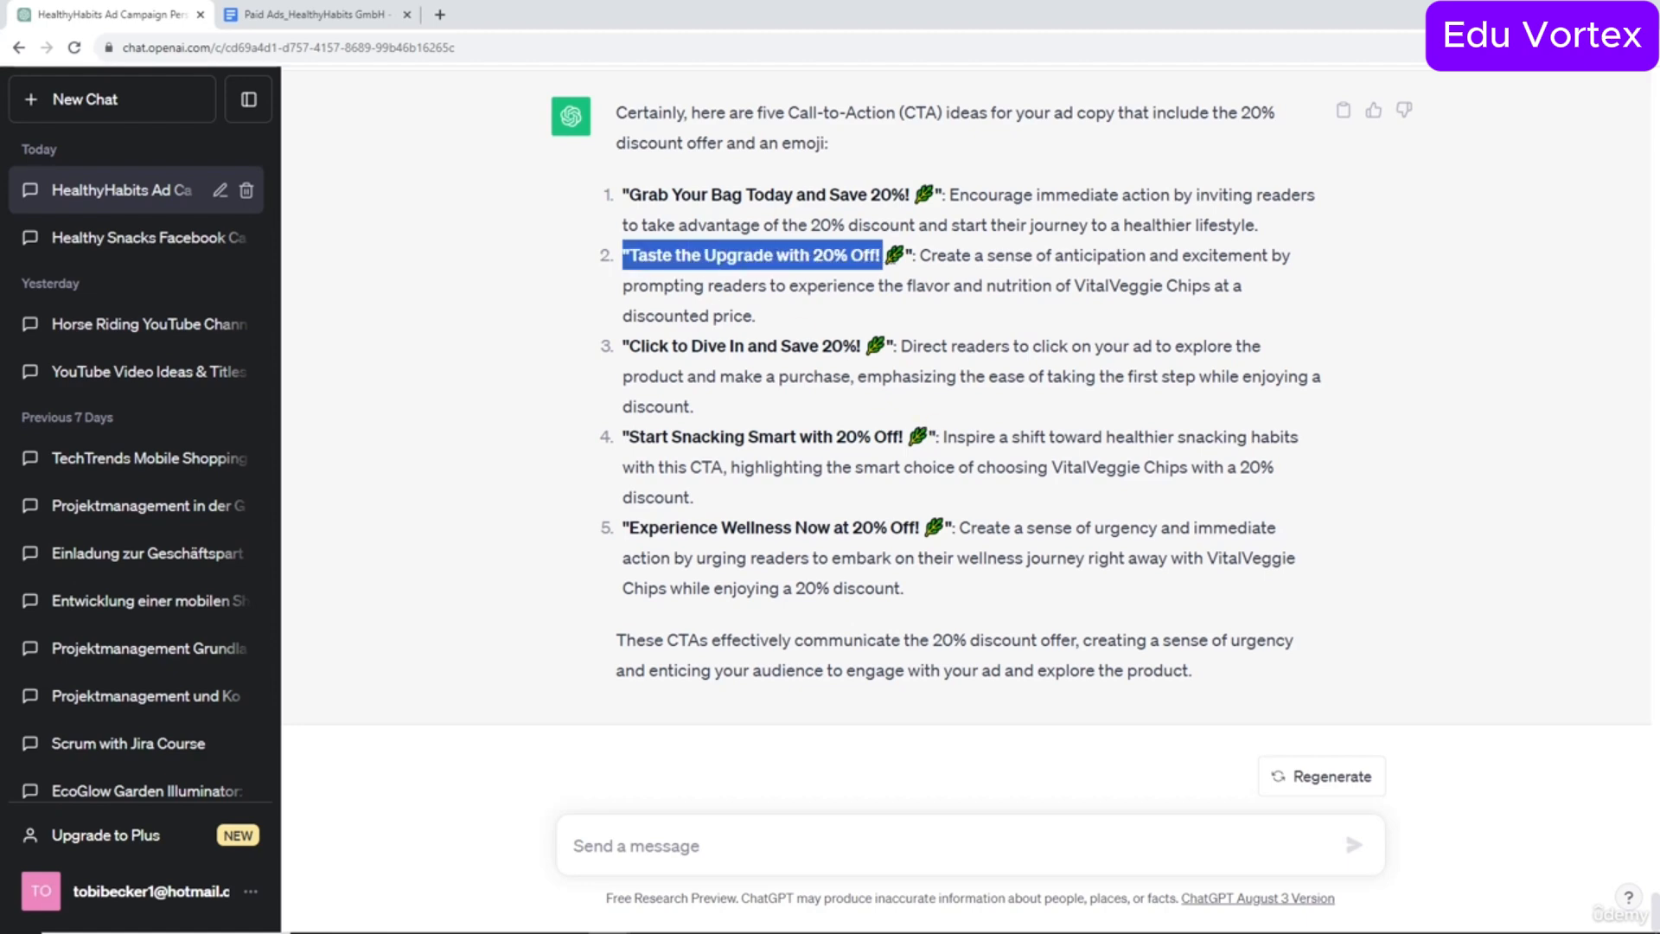
pyautogui.moveTo(937, 194); pyautogui.dragTo(629, 195)
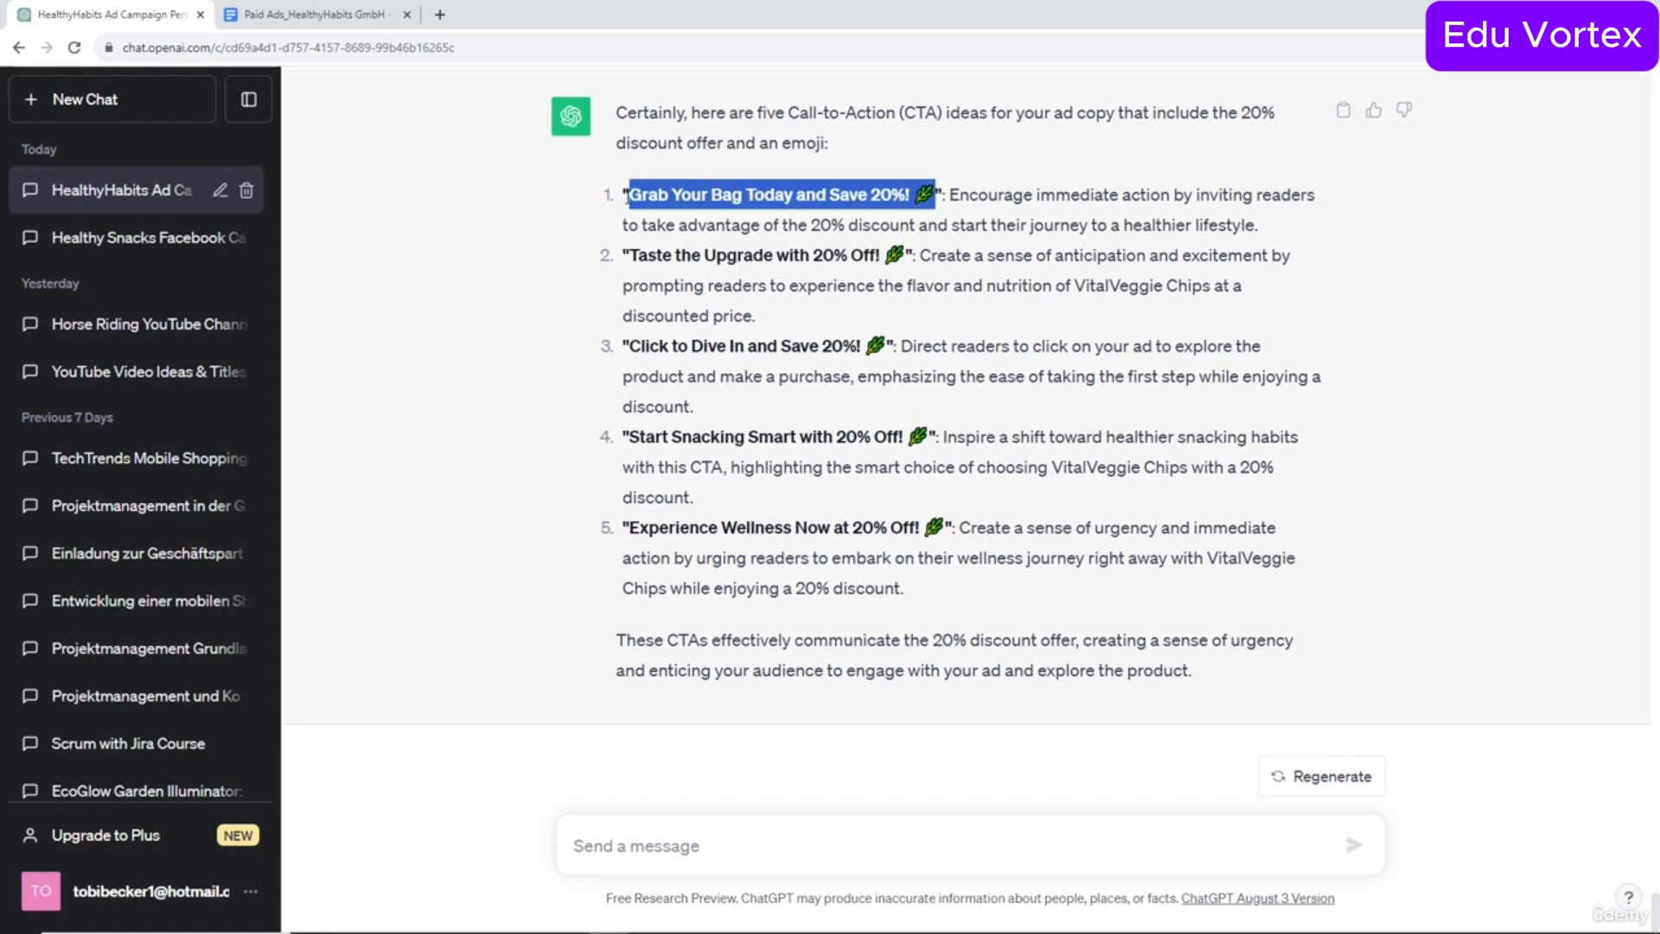
pyautogui.click(341, 12)
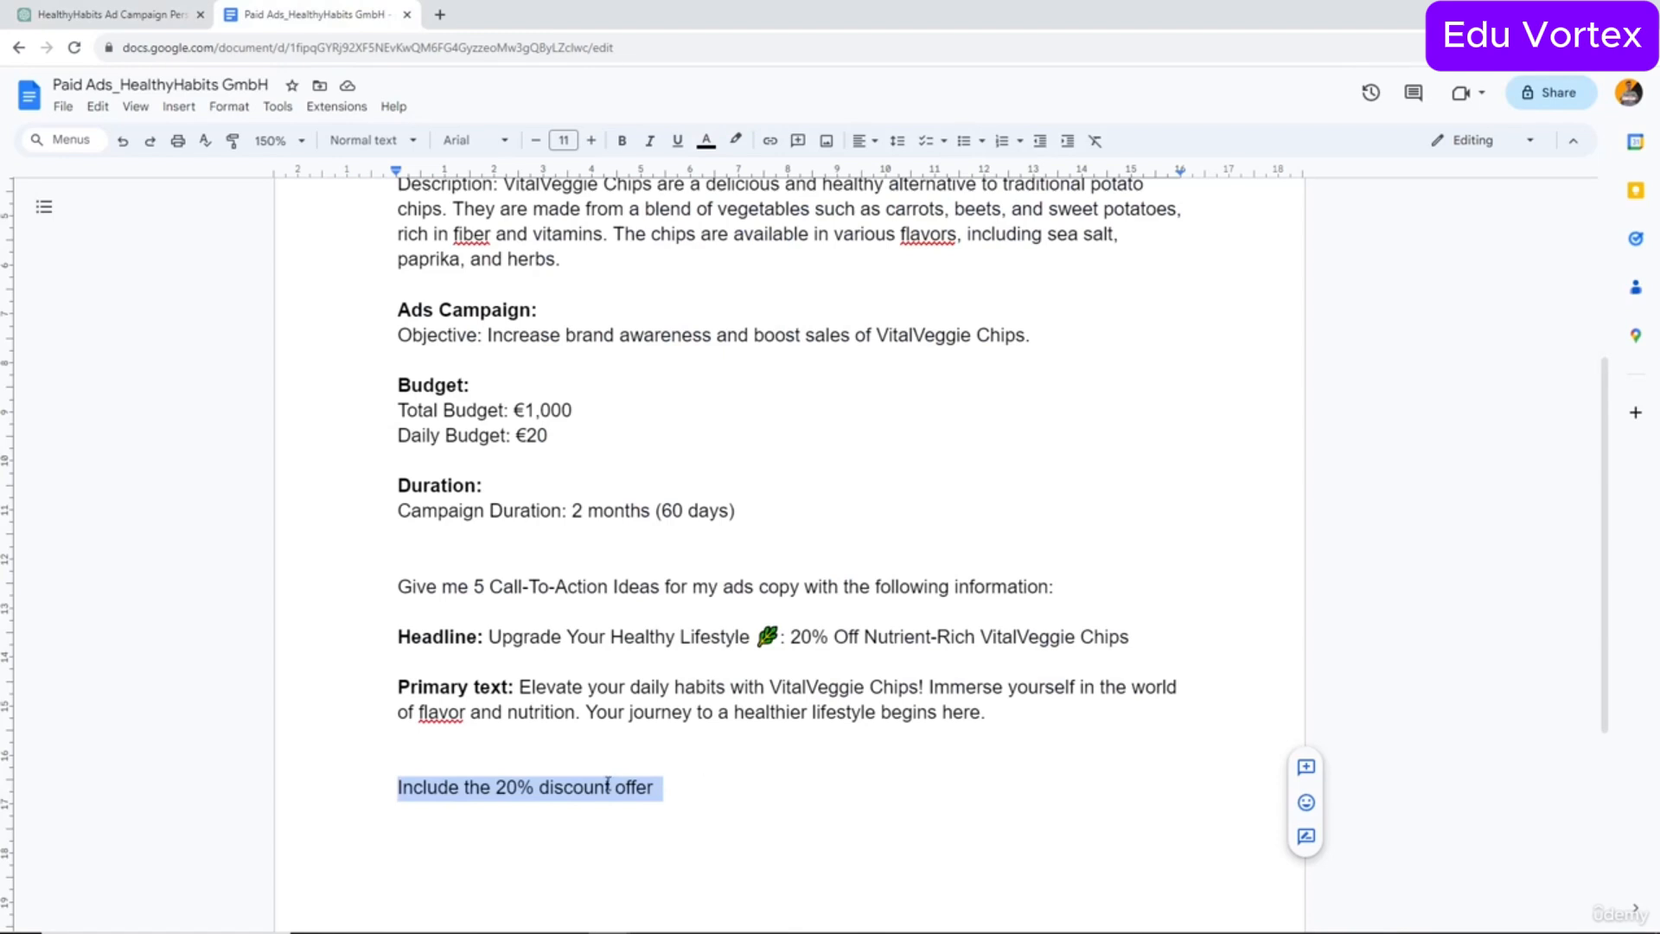
pyautogui.press('BackSpace')
pyautogui.rightClick(468, 770)
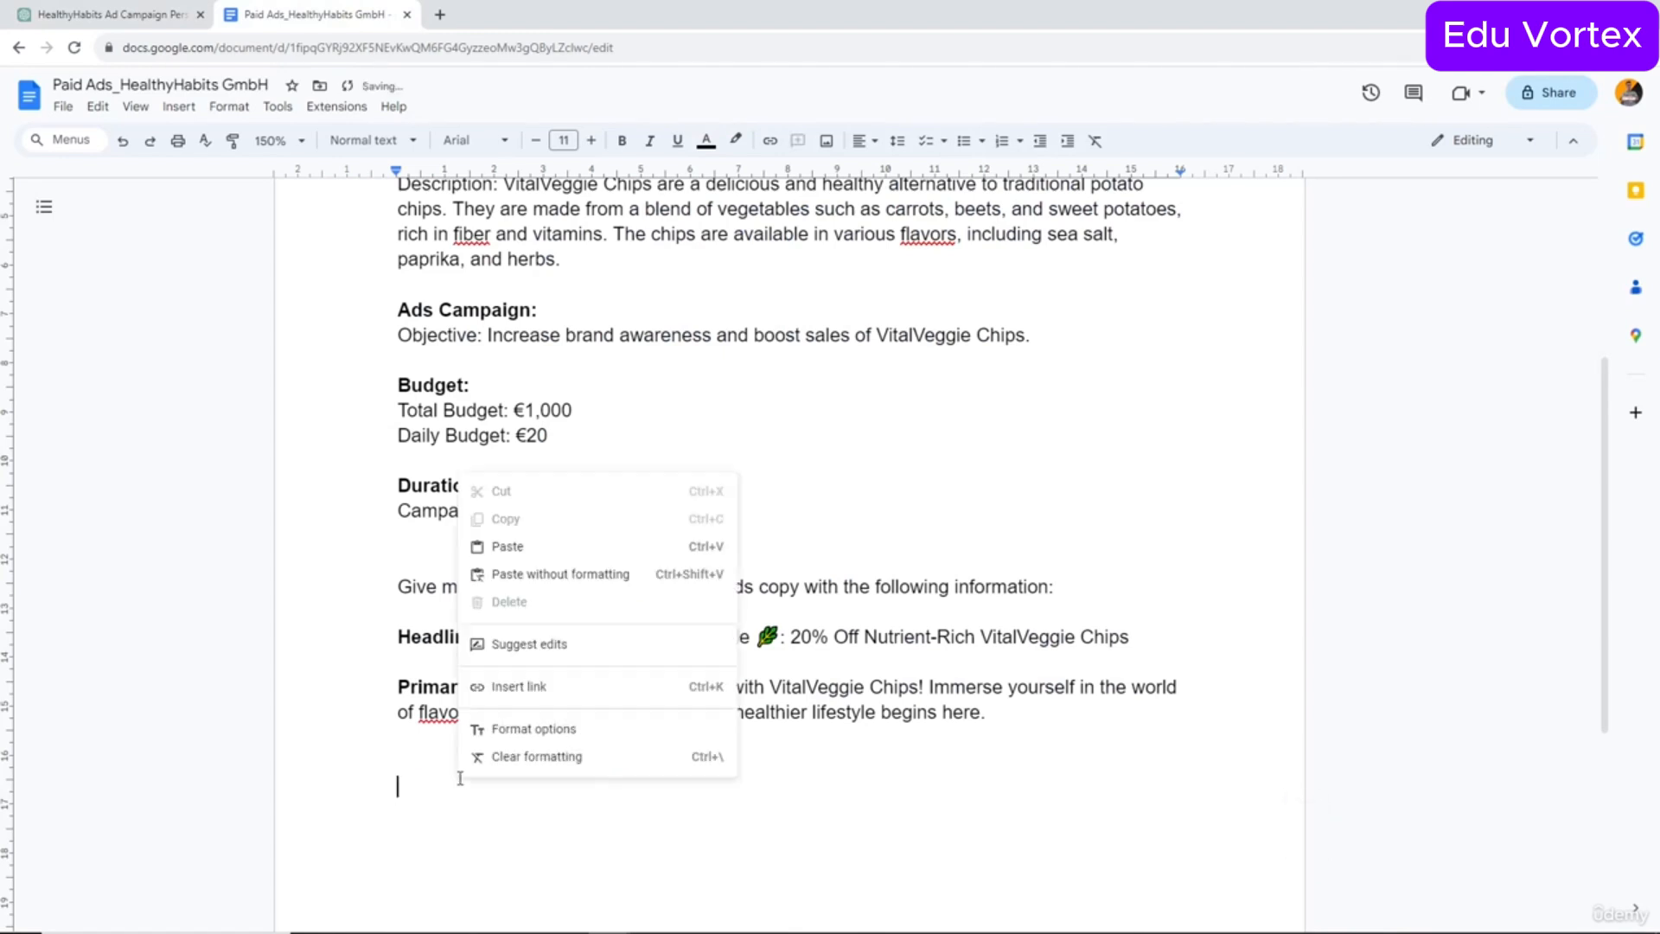
pyautogui.click(561, 547)
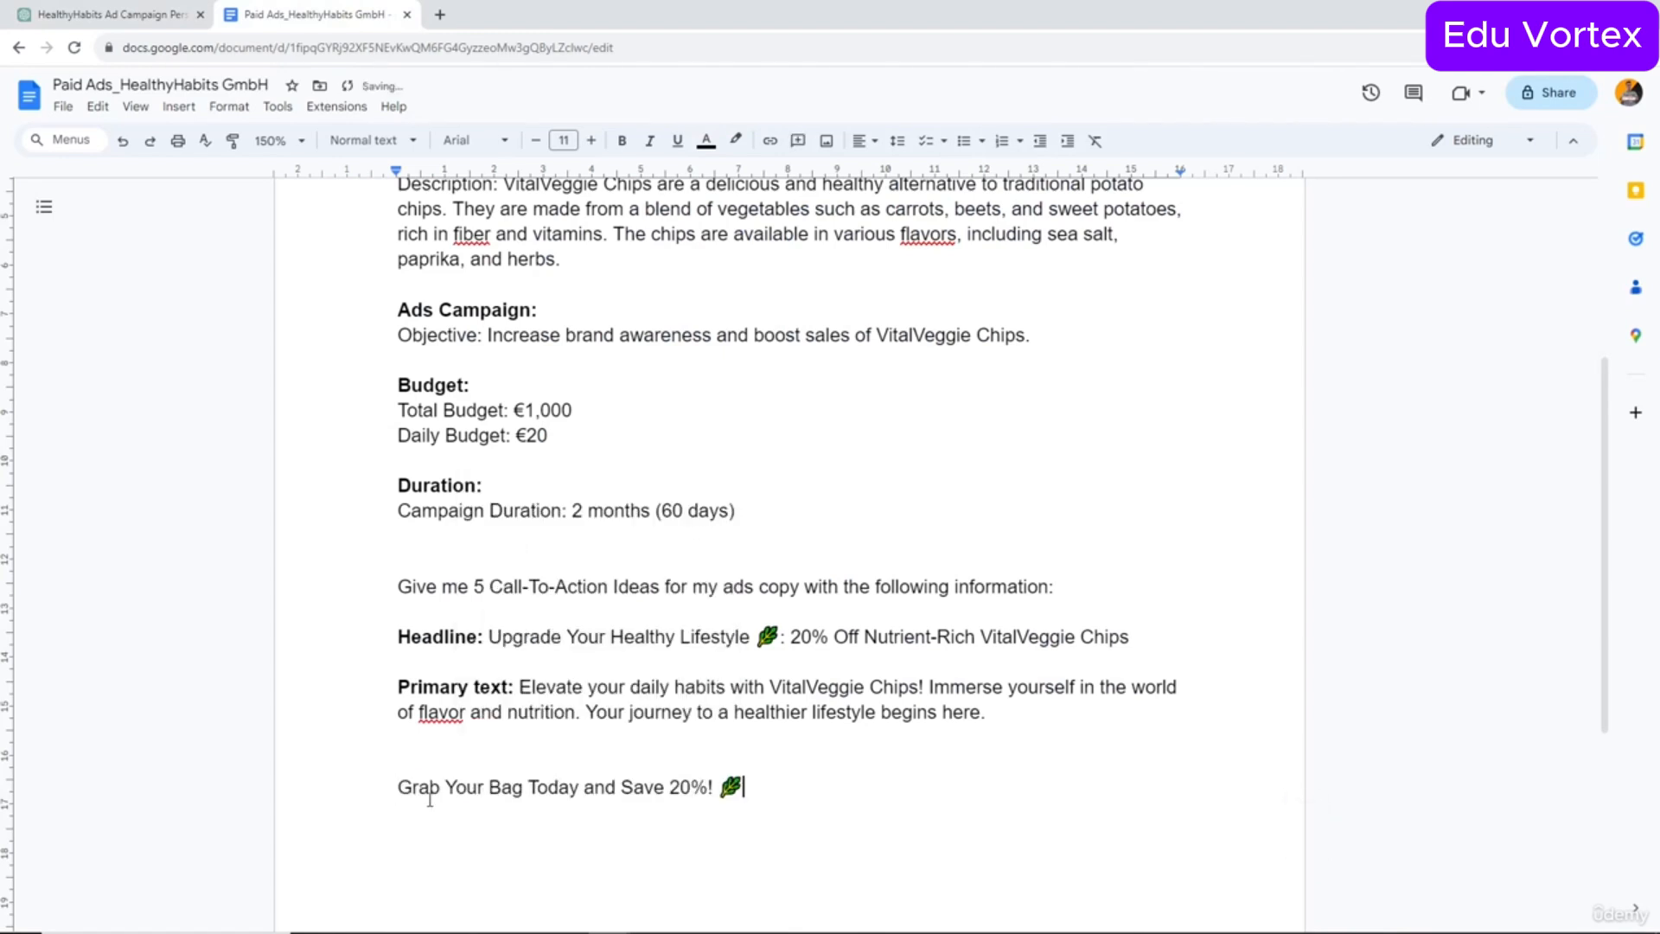
# Label the "Grab Your Bag Today and Save 20%!" line with a bold "CTA:" and remove the extra blank line above it.
pyautogui.click(383, 777)
pyautogui.write('CTA:')
pyautogui.press('Up')
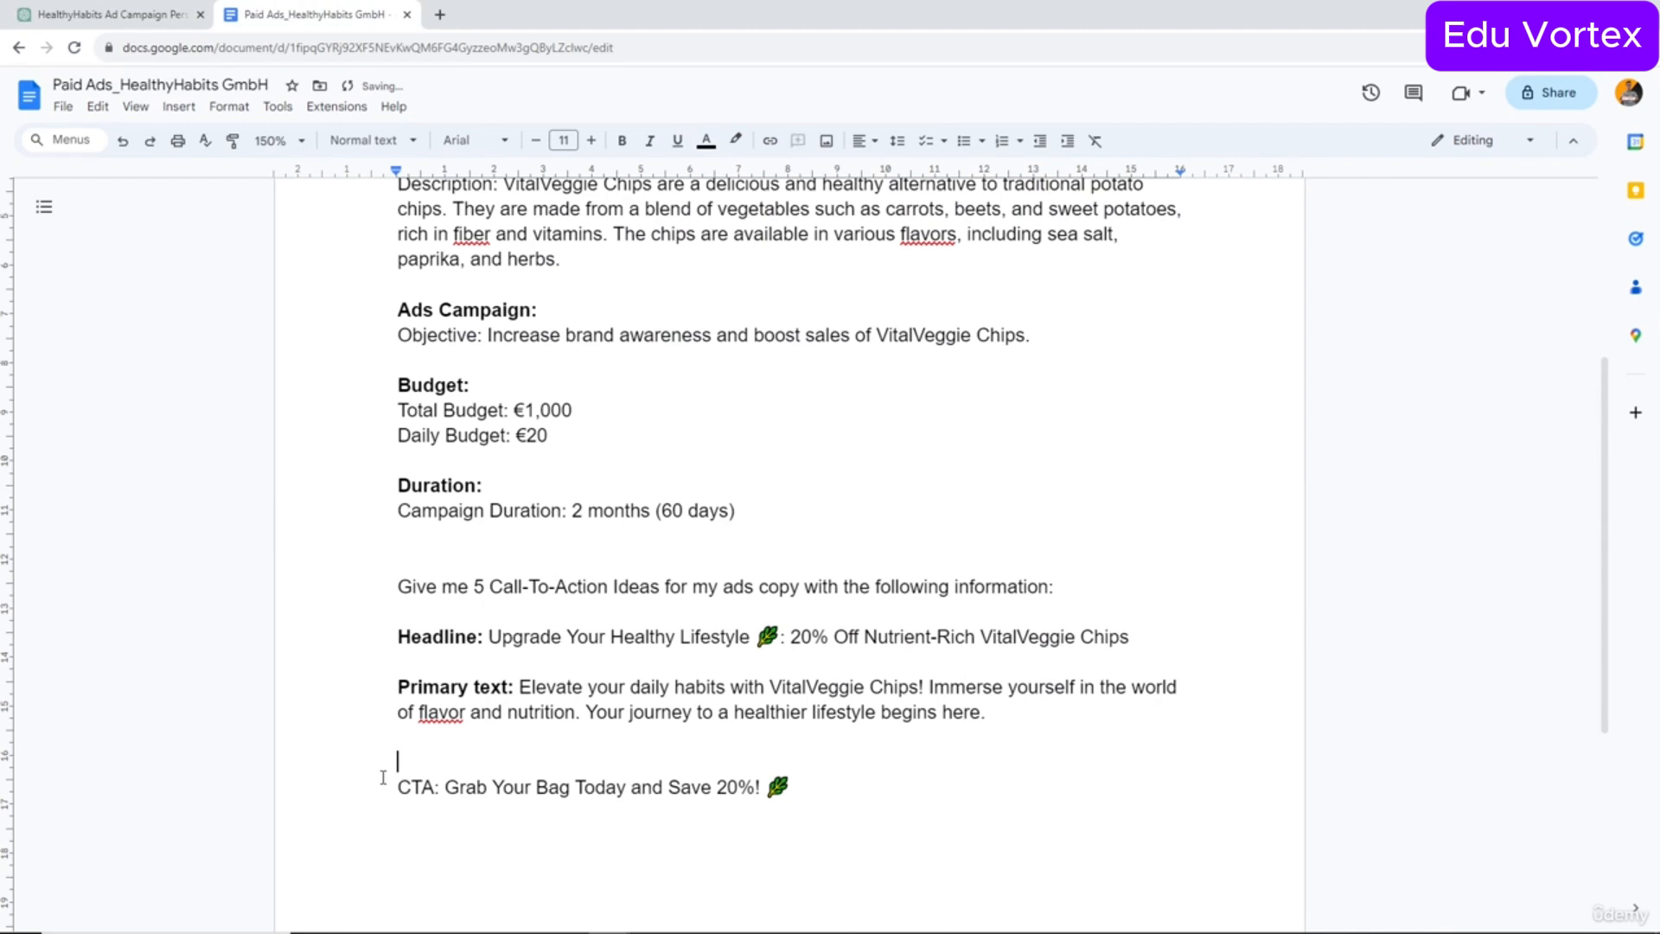
pyautogui.press('BackSpace')
pyautogui.moveTo(441, 767); pyautogui.dragTo(397, 768)
pyautogui.click(441, 769)
pyautogui.hotkey('ctrl', 'b')
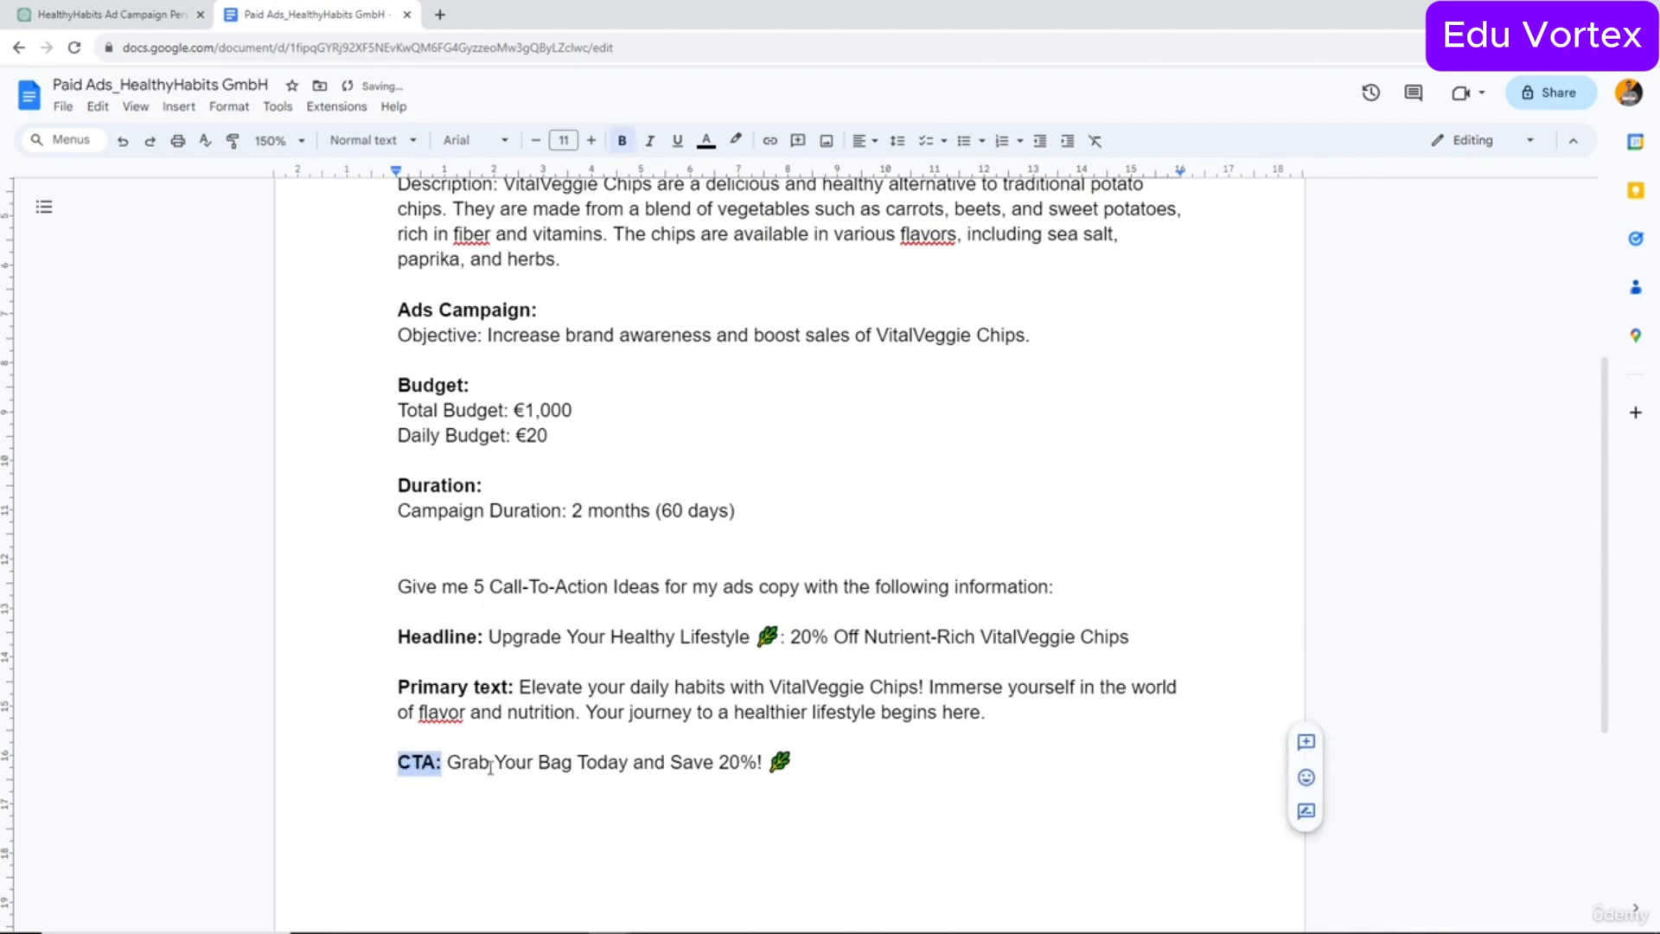
# Delete the "Give me 5 Call-To-Action Ideas" prompt line and the blank line beneath it.
pyautogui.doubleClick(645, 592)
pyautogui.tripleClick(644, 597)
pyautogui.press('Delete')
pyautogui.press('Delete')
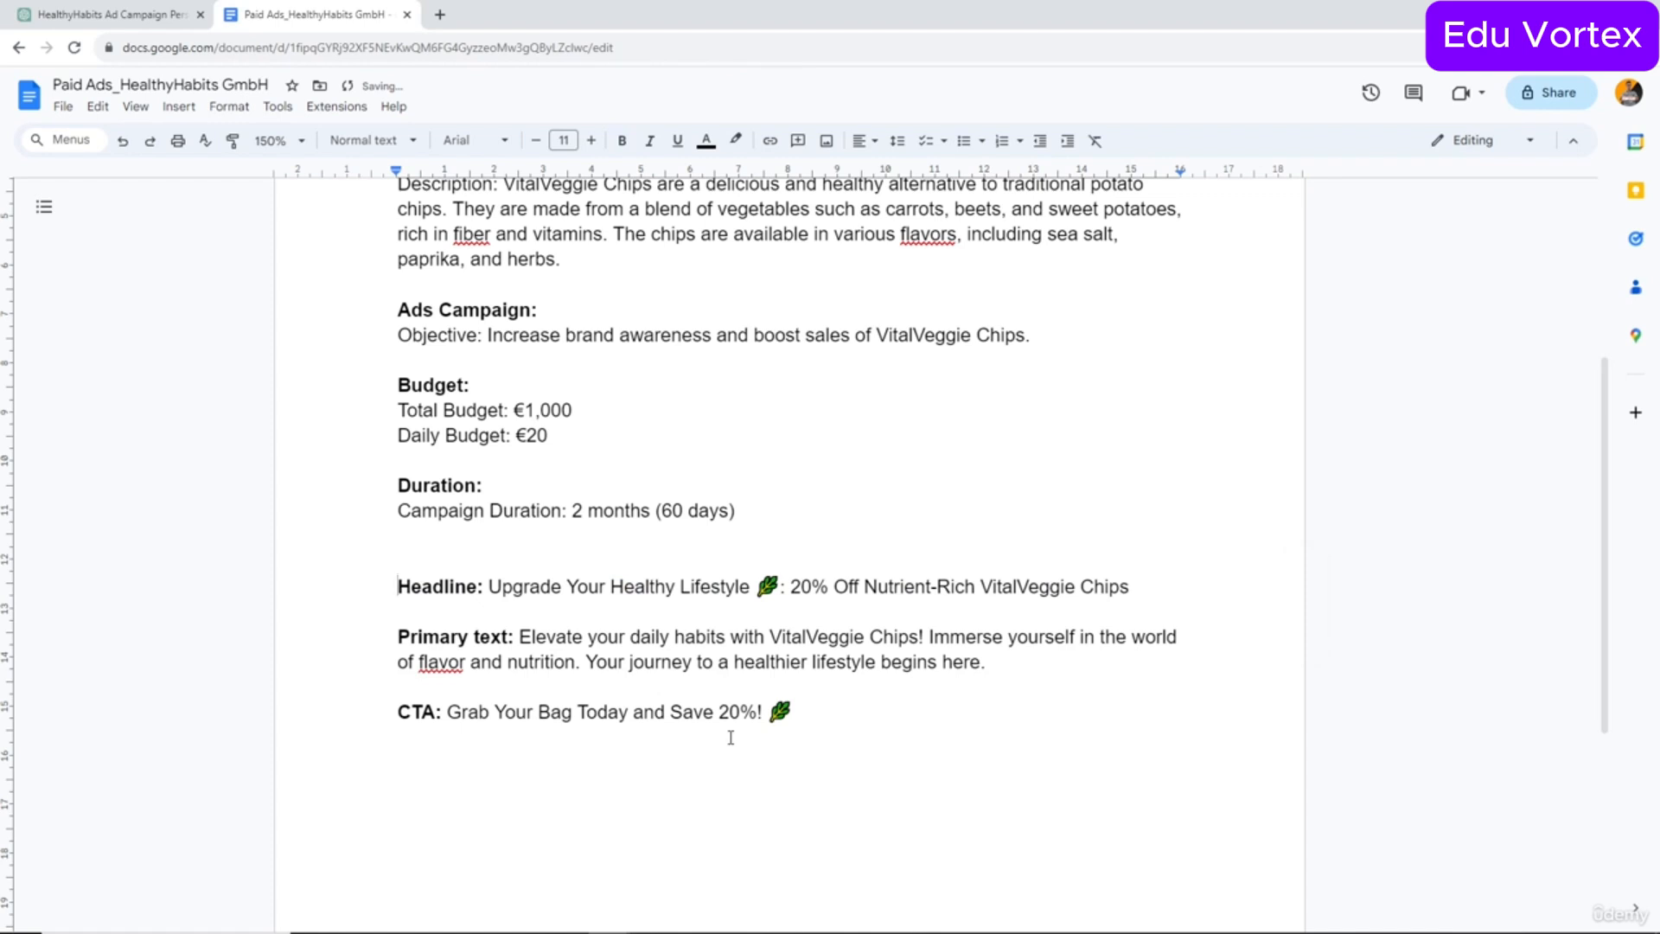
# Strip the "CTA:", "Headline:" and "Primary text:" labels so only the plain ad text remains.
pyautogui.click(449, 712)
pyautogui.moveTo(449, 712); pyautogui.dragTo(397, 712)
pyautogui.press('BackSpace')
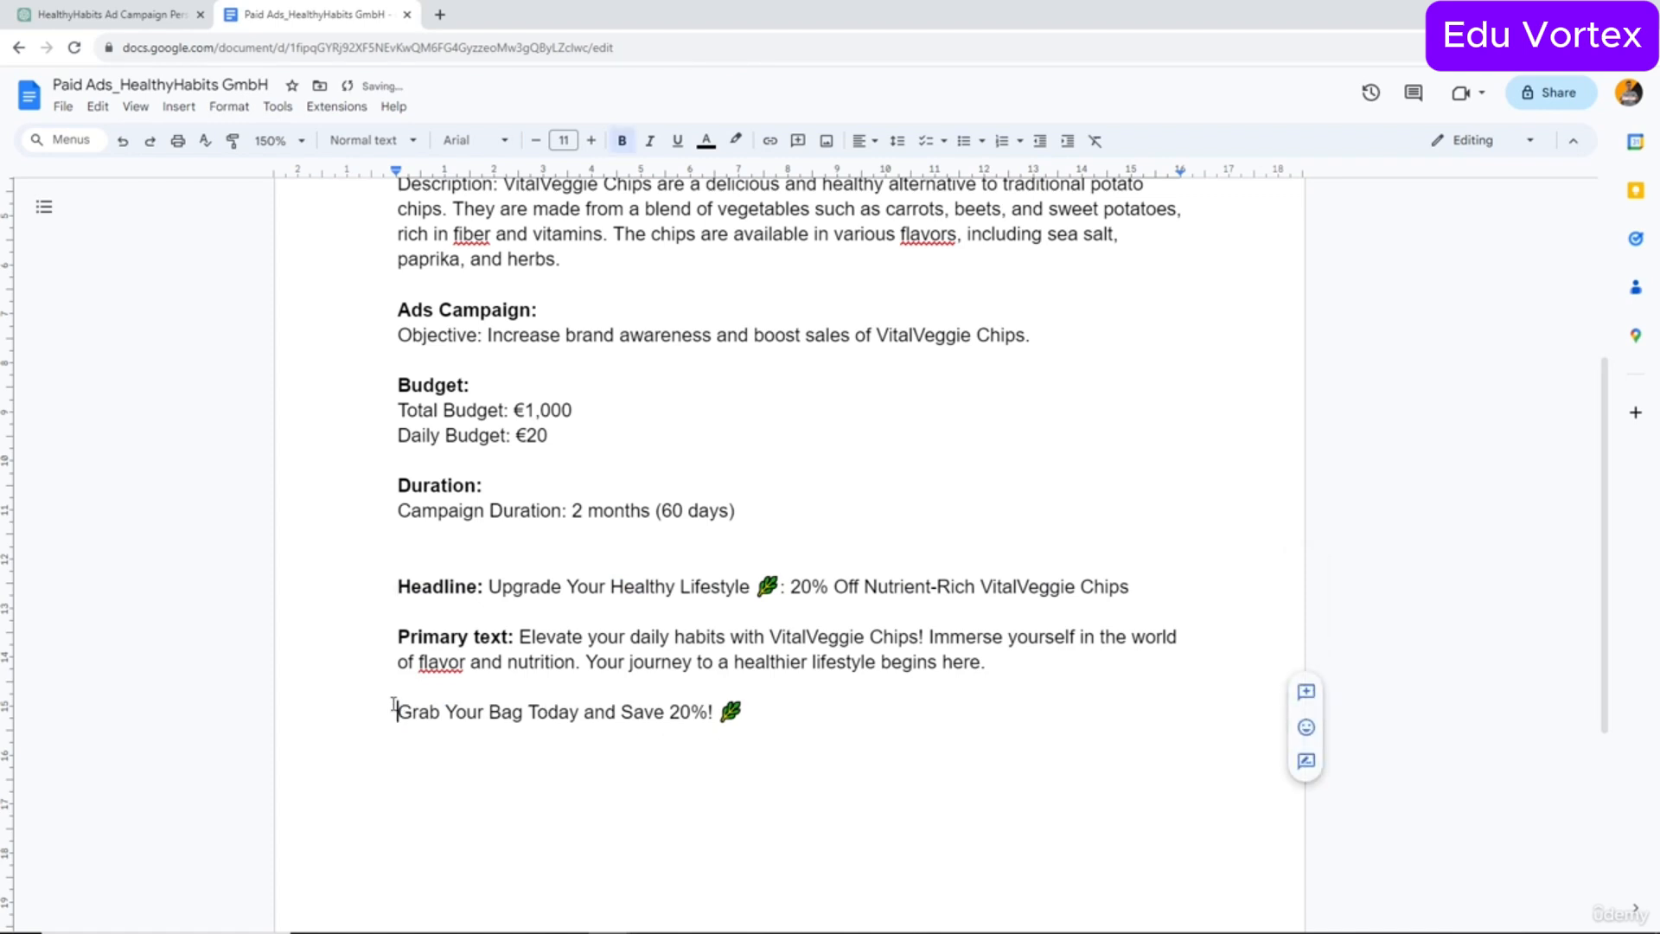
pyautogui.press('BackSpace')
pyautogui.press('Return')
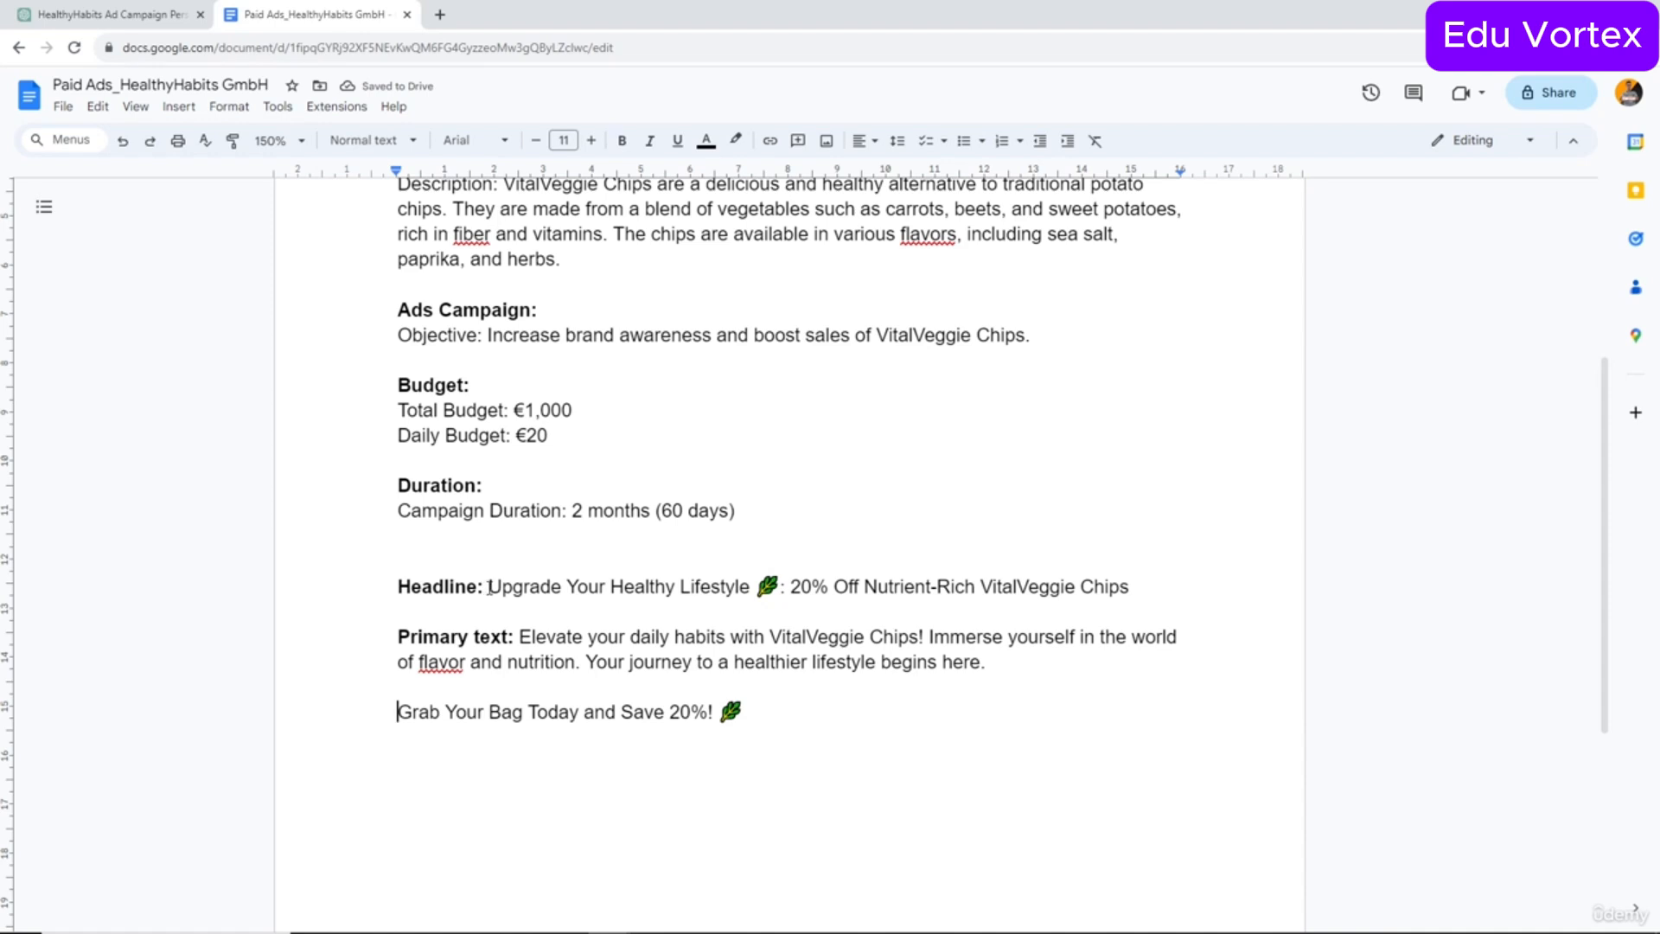
pyautogui.moveTo(487, 588); pyautogui.dragTo(397, 588)
pyautogui.press('BackSpace')
pyautogui.moveTo(519, 636); pyautogui.dragTo(372, 636)
pyautogui.press('BackSpace')
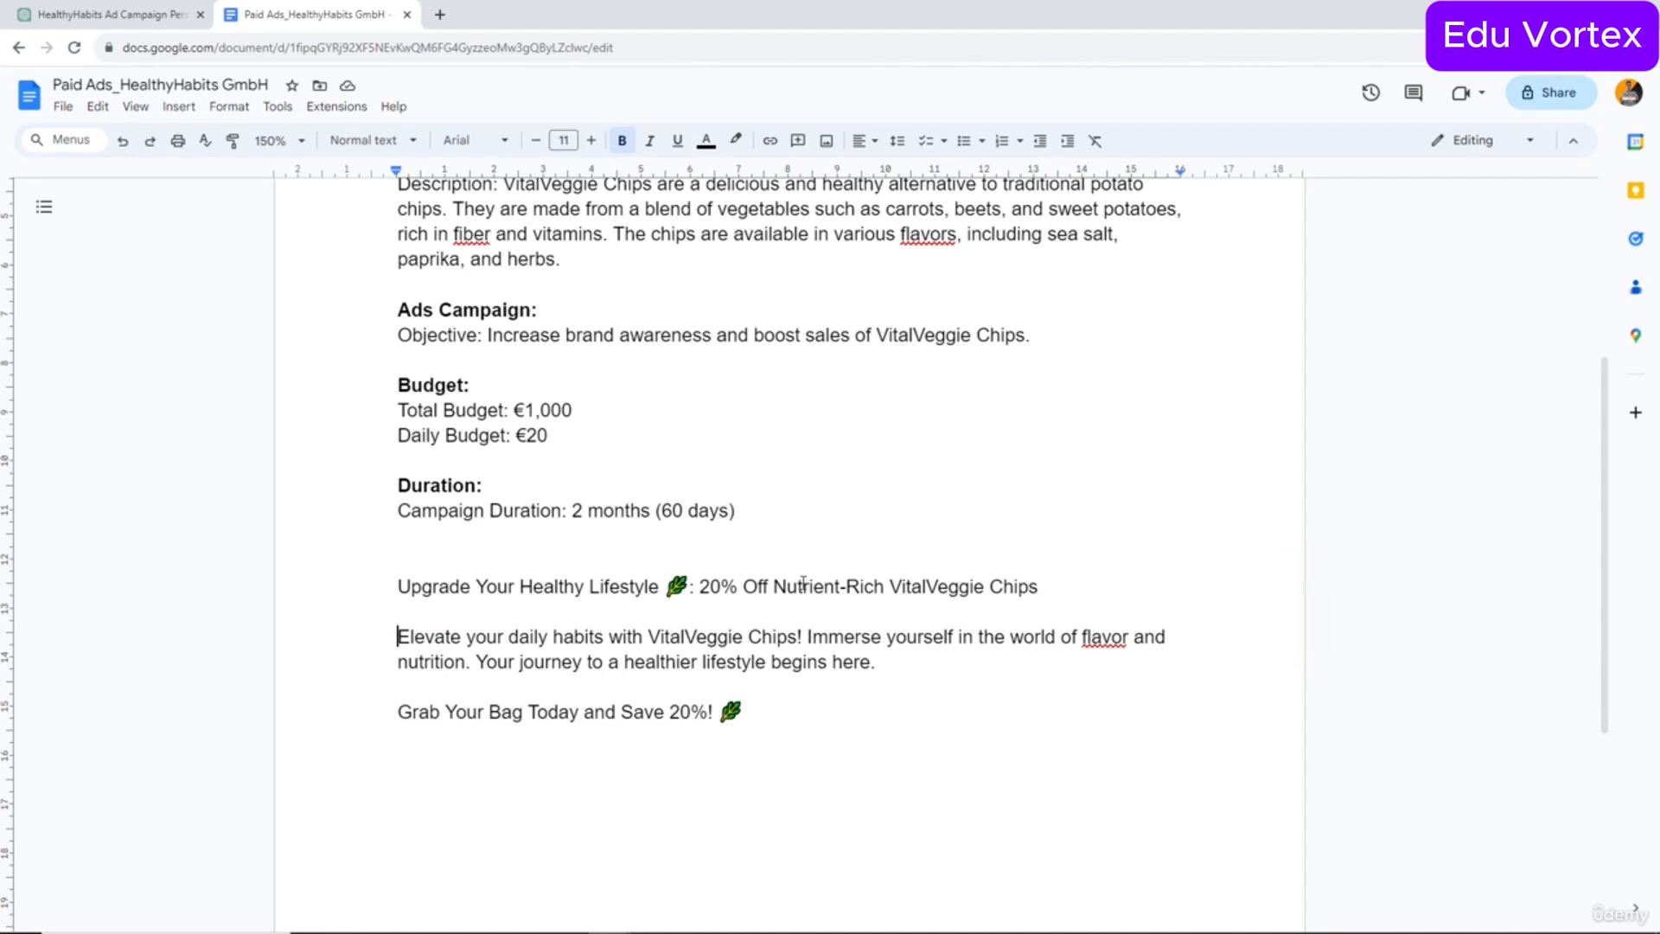
# Review the product name in the headline, the primary text and the call to action of the assembled ad.
pyautogui.click(896, 585)
pyautogui.moveTo(896, 585); pyautogui.dragTo(993, 586)
pyautogui.click(991, 586)
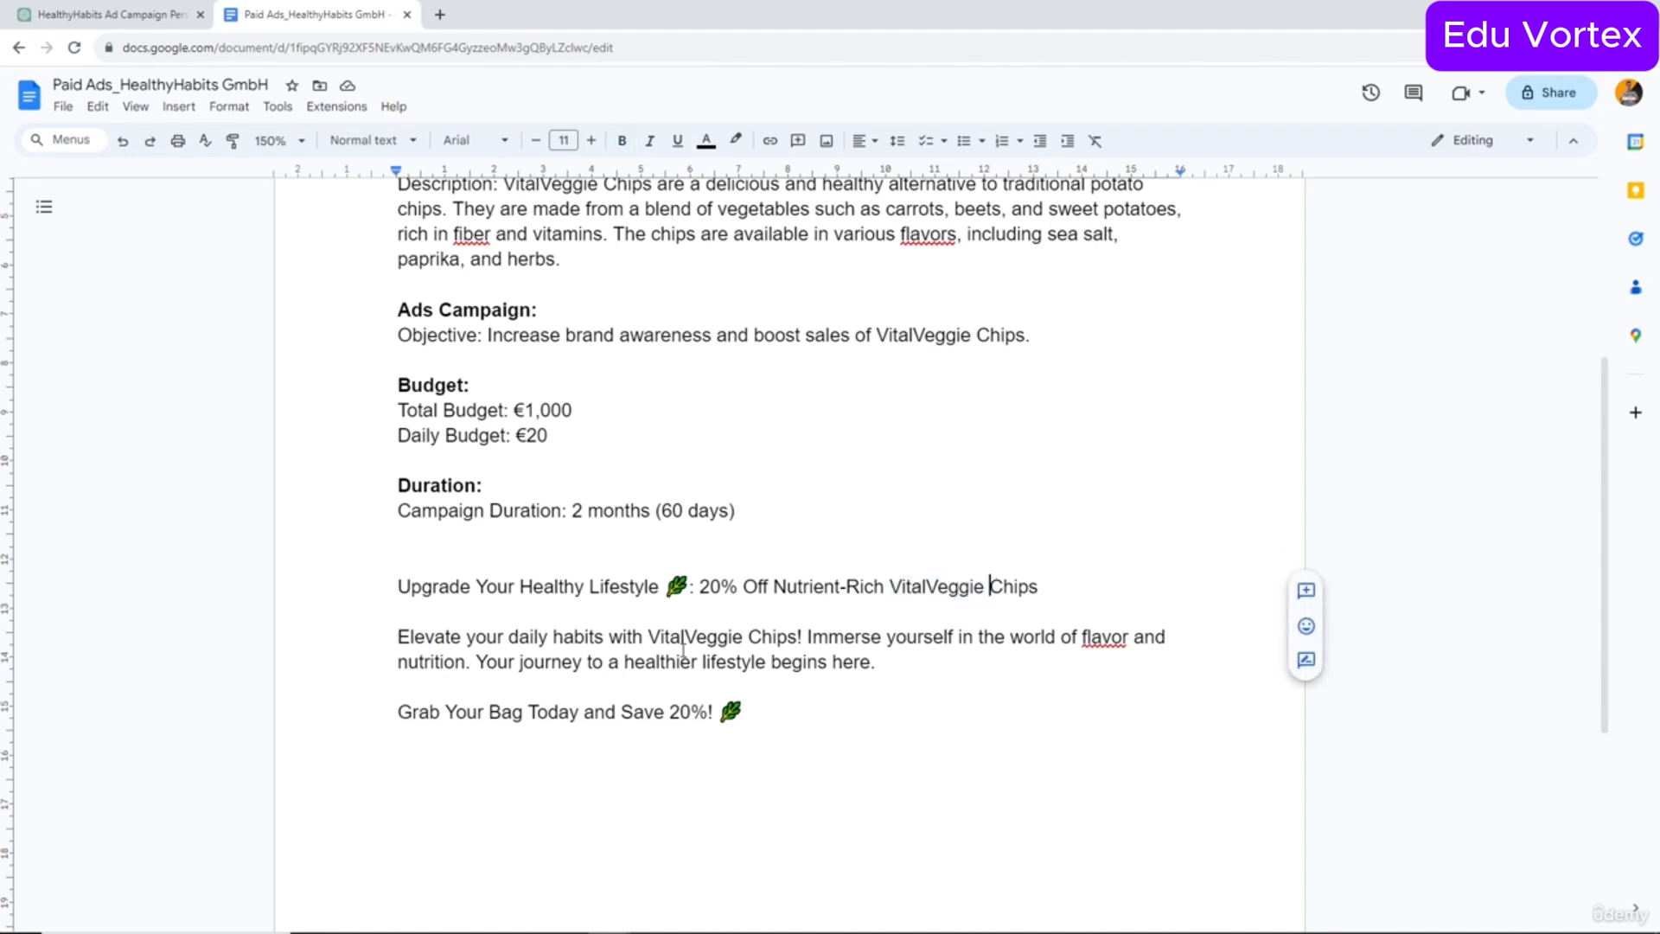
pyautogui.click(399, 637)
pyautogui.moveTo(399, 637); pyautogui.dragTo(1130, 657)
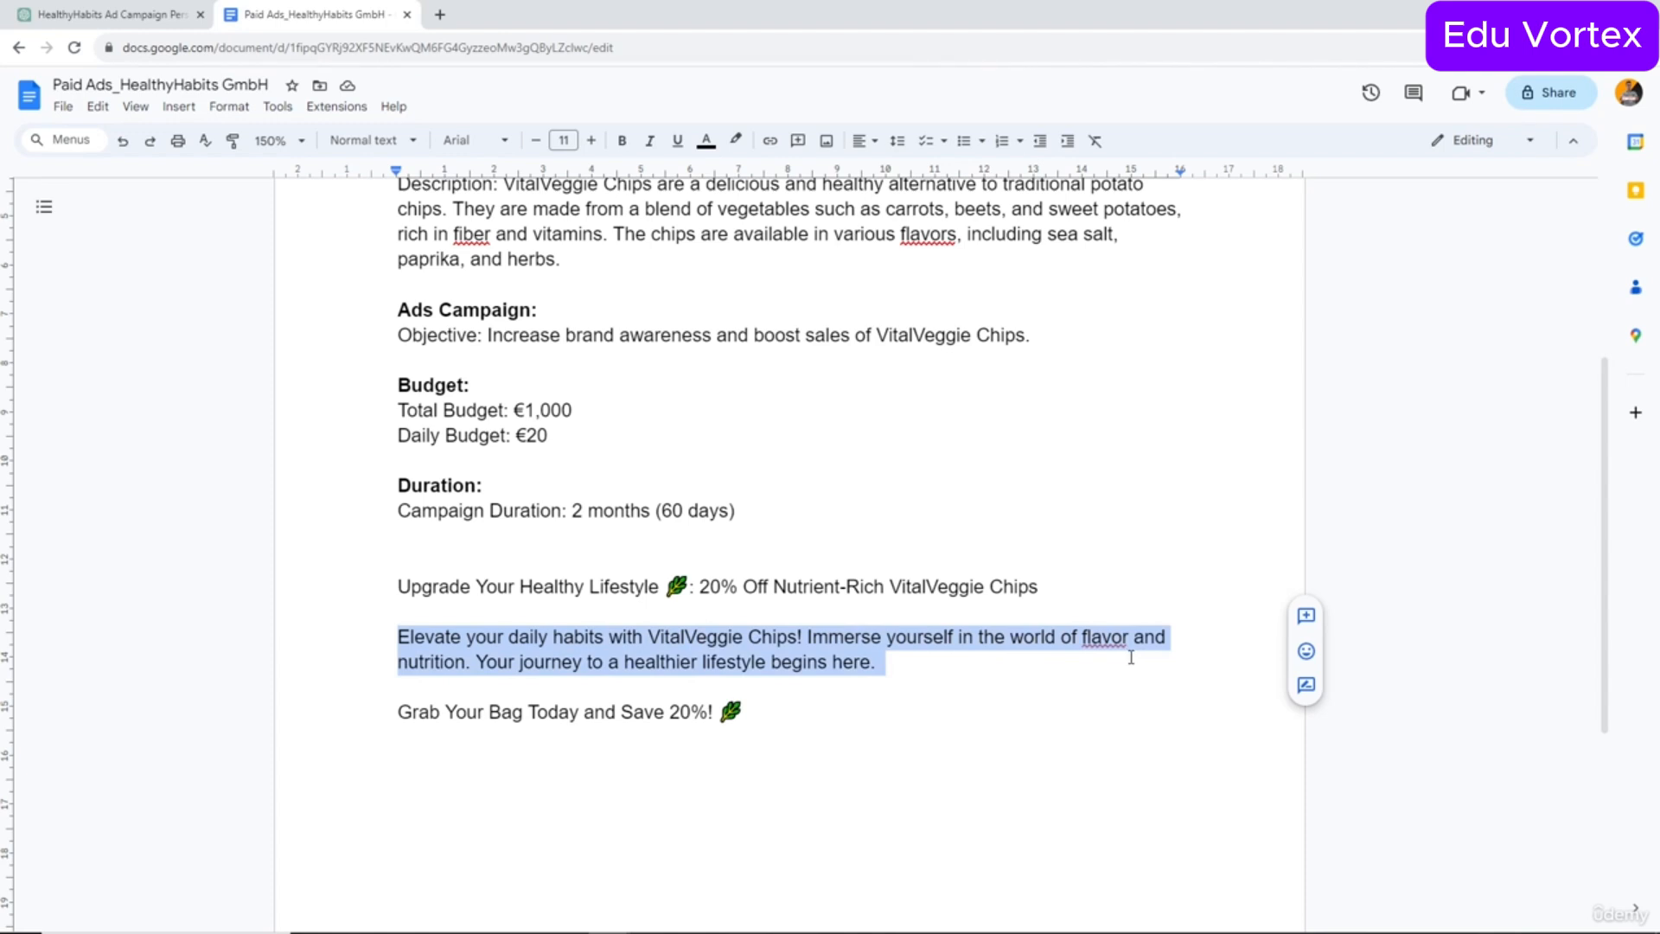
pyautogui.click(1134, 660)
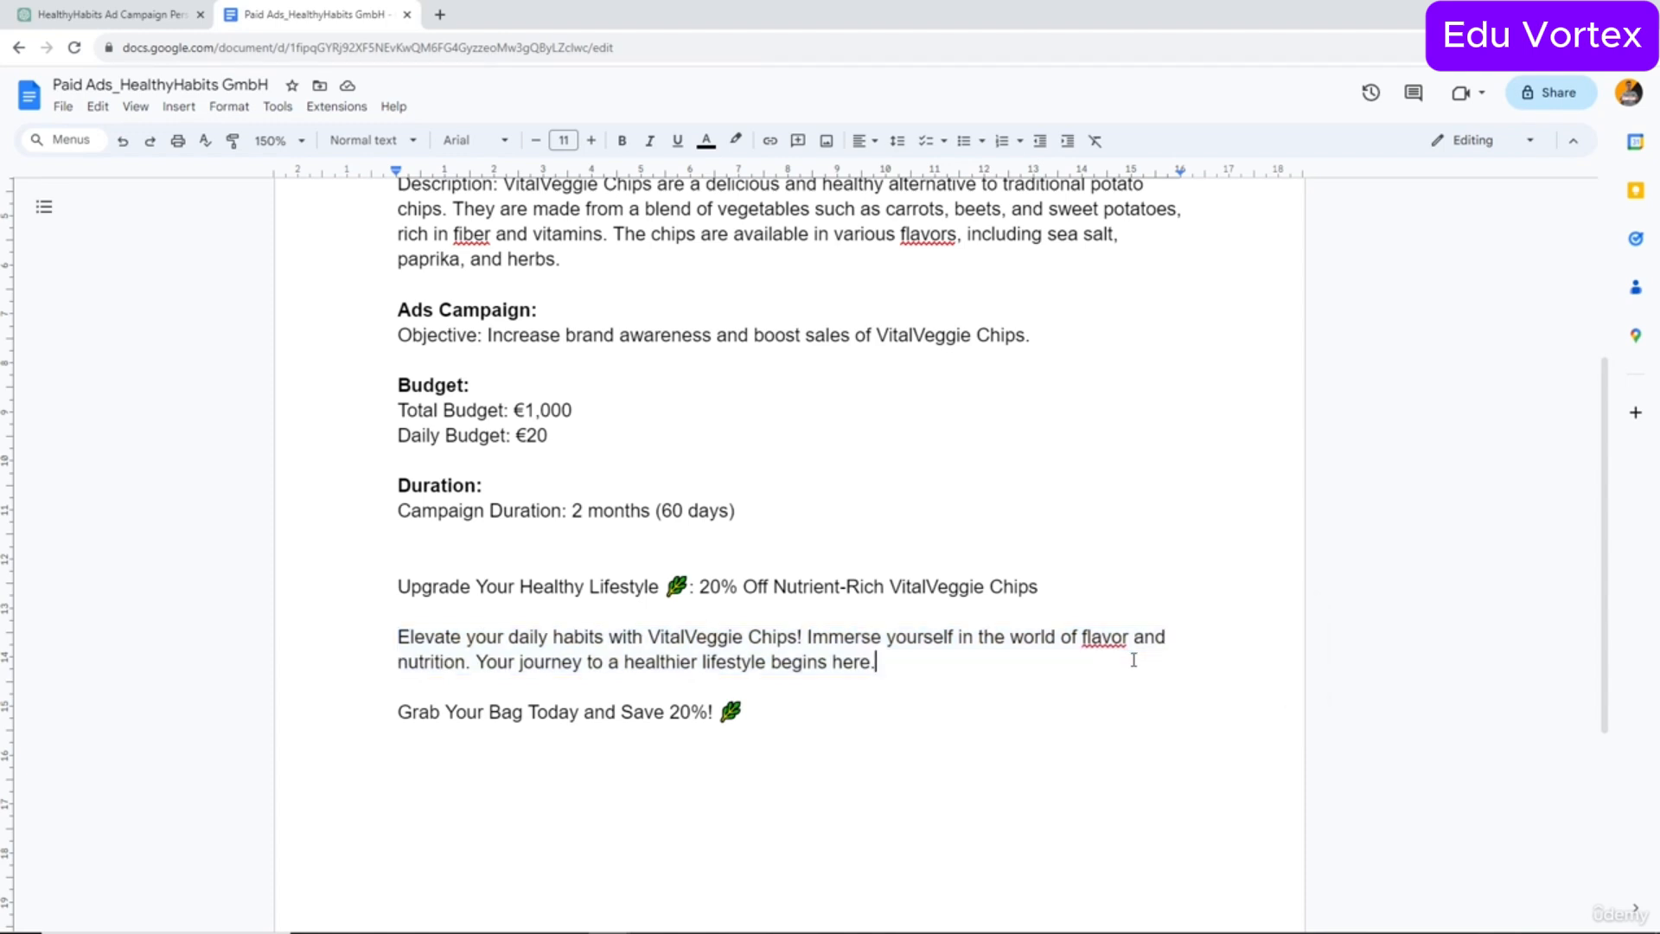
pyautogui.click(737, 716)
# Remove the leaf emoji after "Upgrade Your Healthy Lifestyle" in the headline.
pyautogui.click(685, 588)
pyautogui.press('BackSpace')
pyautogui.press('BackSpace')
pyautogui.click(760, 724)
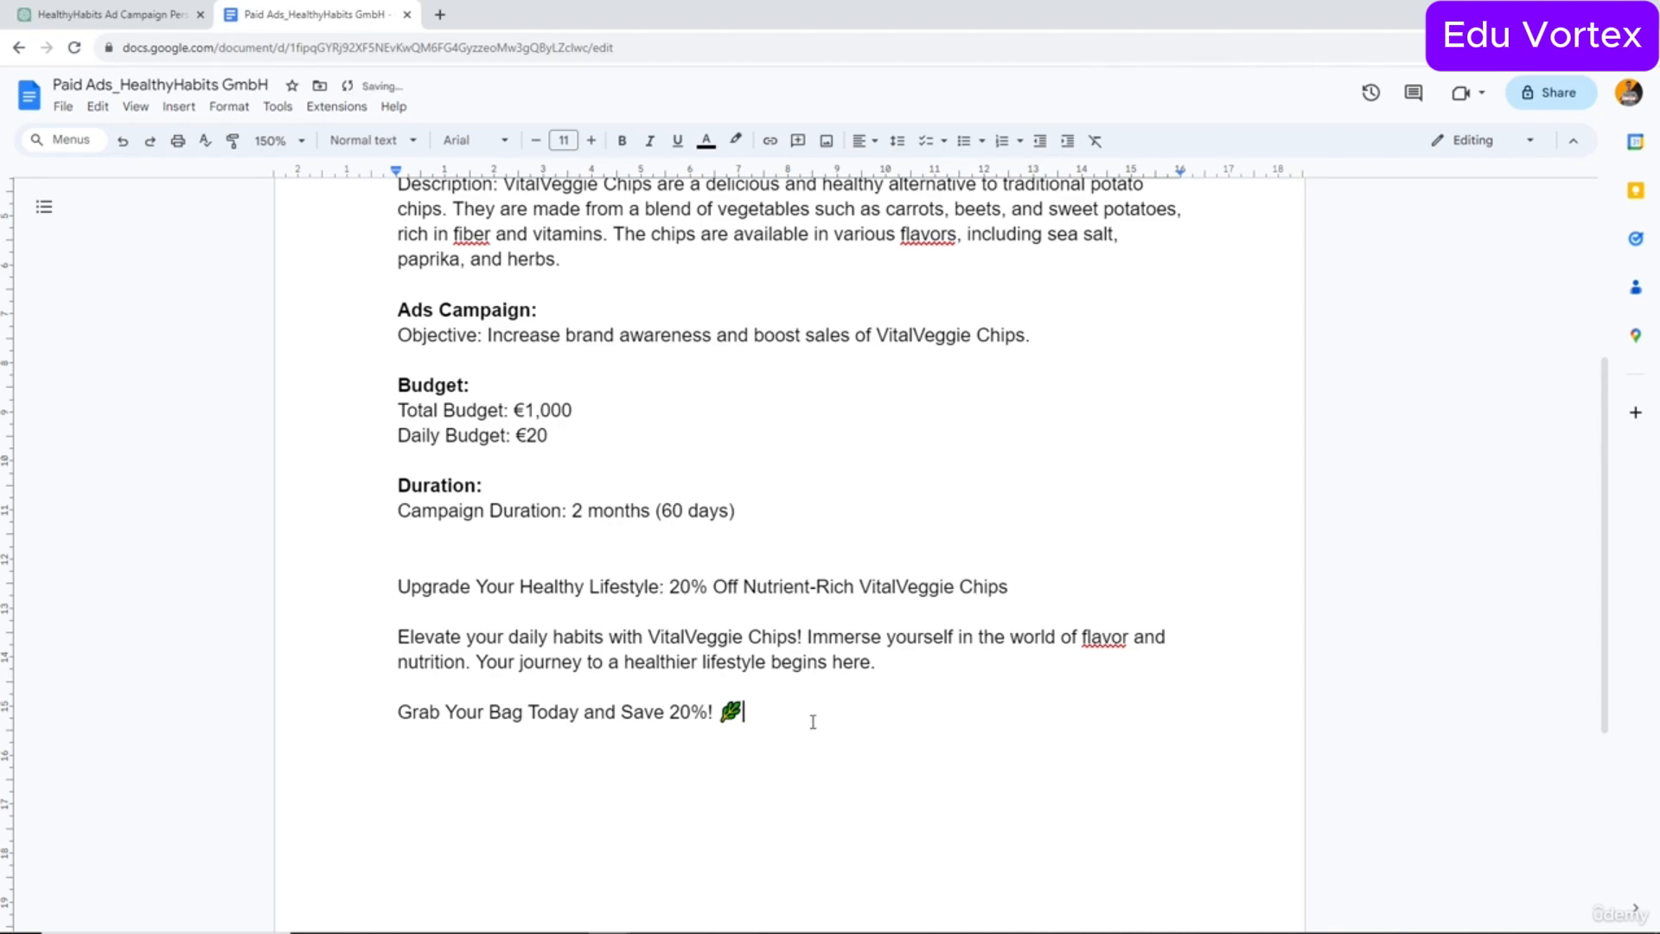
# Switch to ChatGPT and copy the smiley emoji from the "Satisfy Your Cravings, Elevate Your Savings" headline.
pyautogui.click(82, 14)
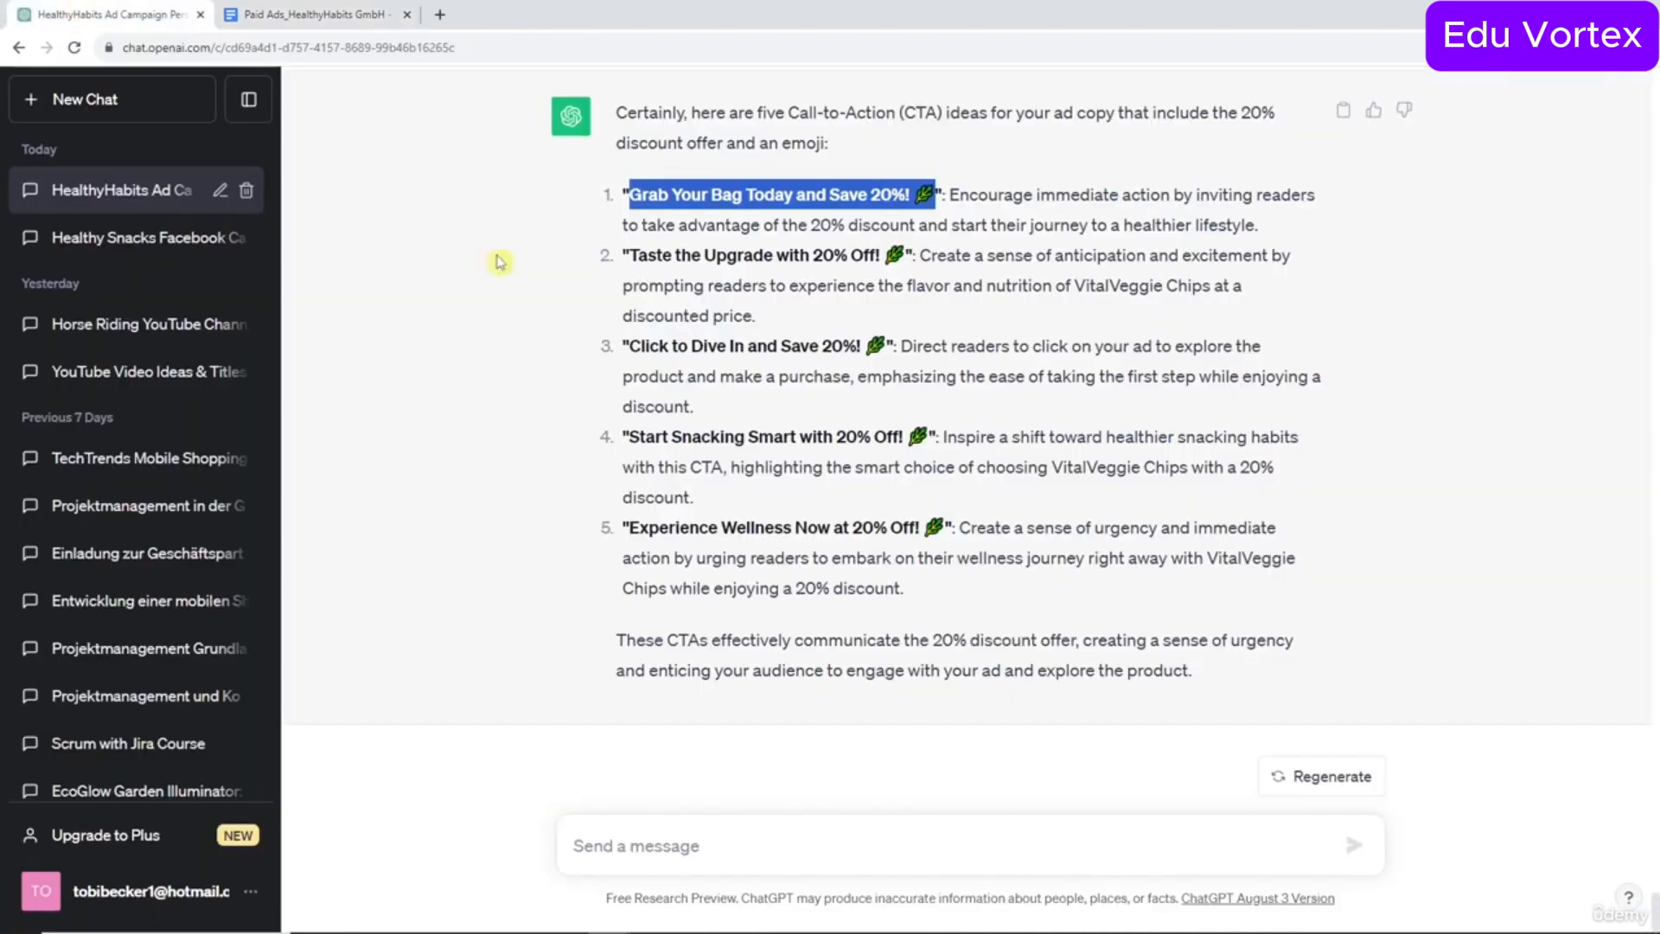
pyautogui.scroll(8, 719, 516)
pyautogui.scroll(20, 720, 519)
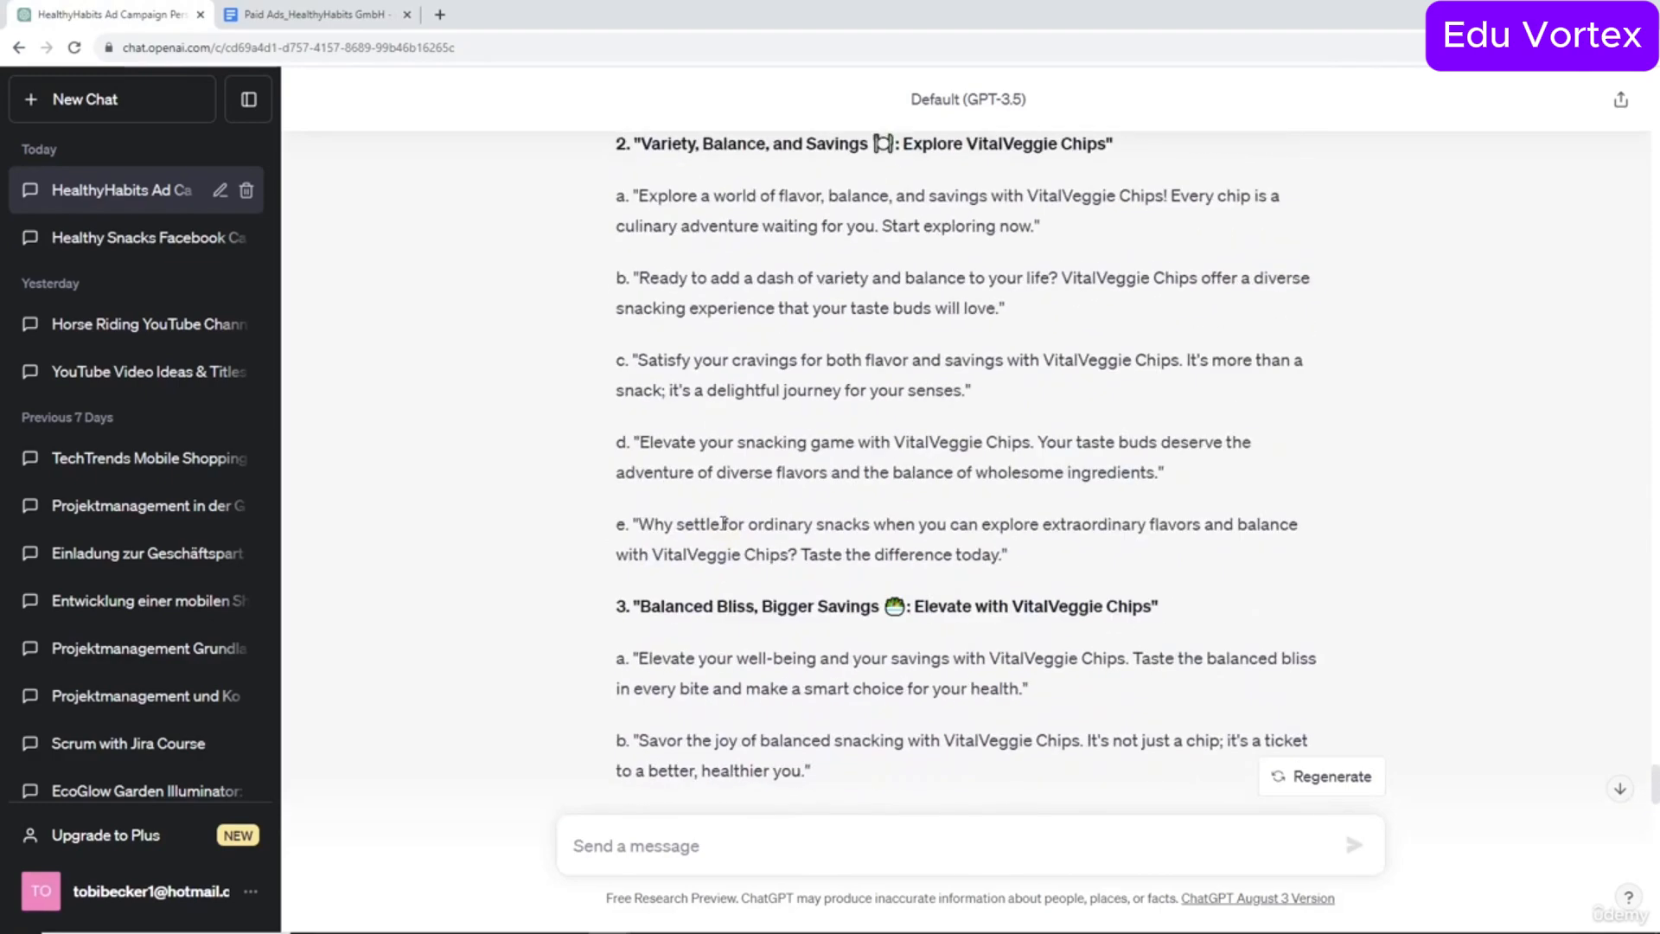
pyautogui.scroll(-15, 900, 528)
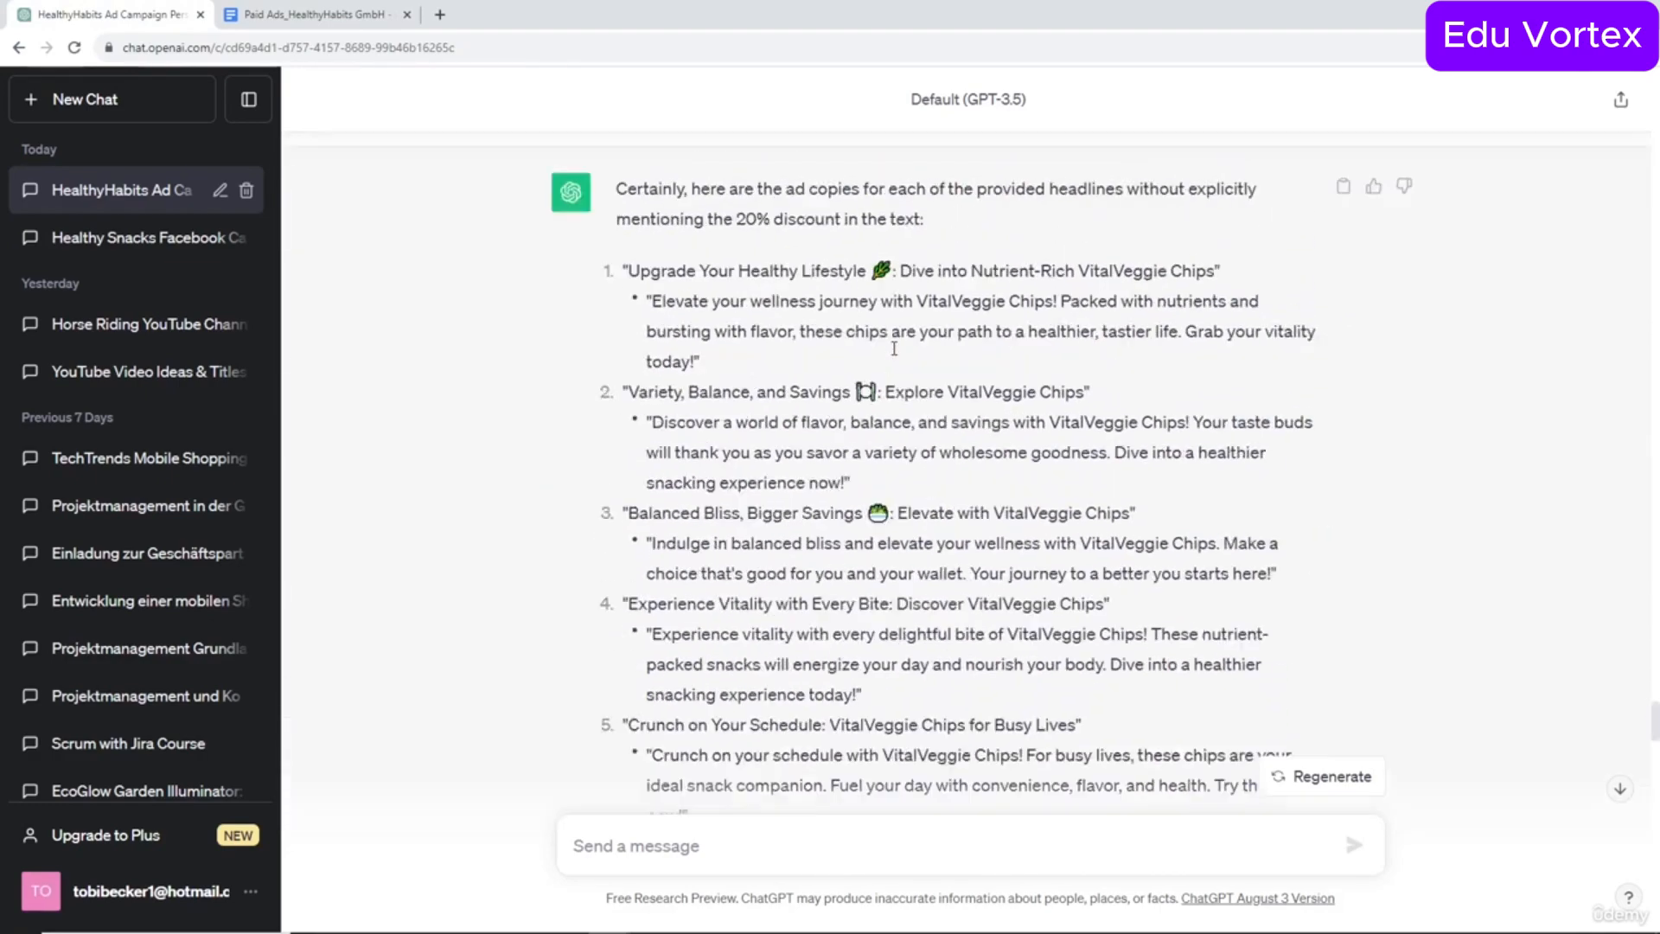
pyautogui.scroll(7, 899, 537)
pyautogui.scroll(15, 899, 537)
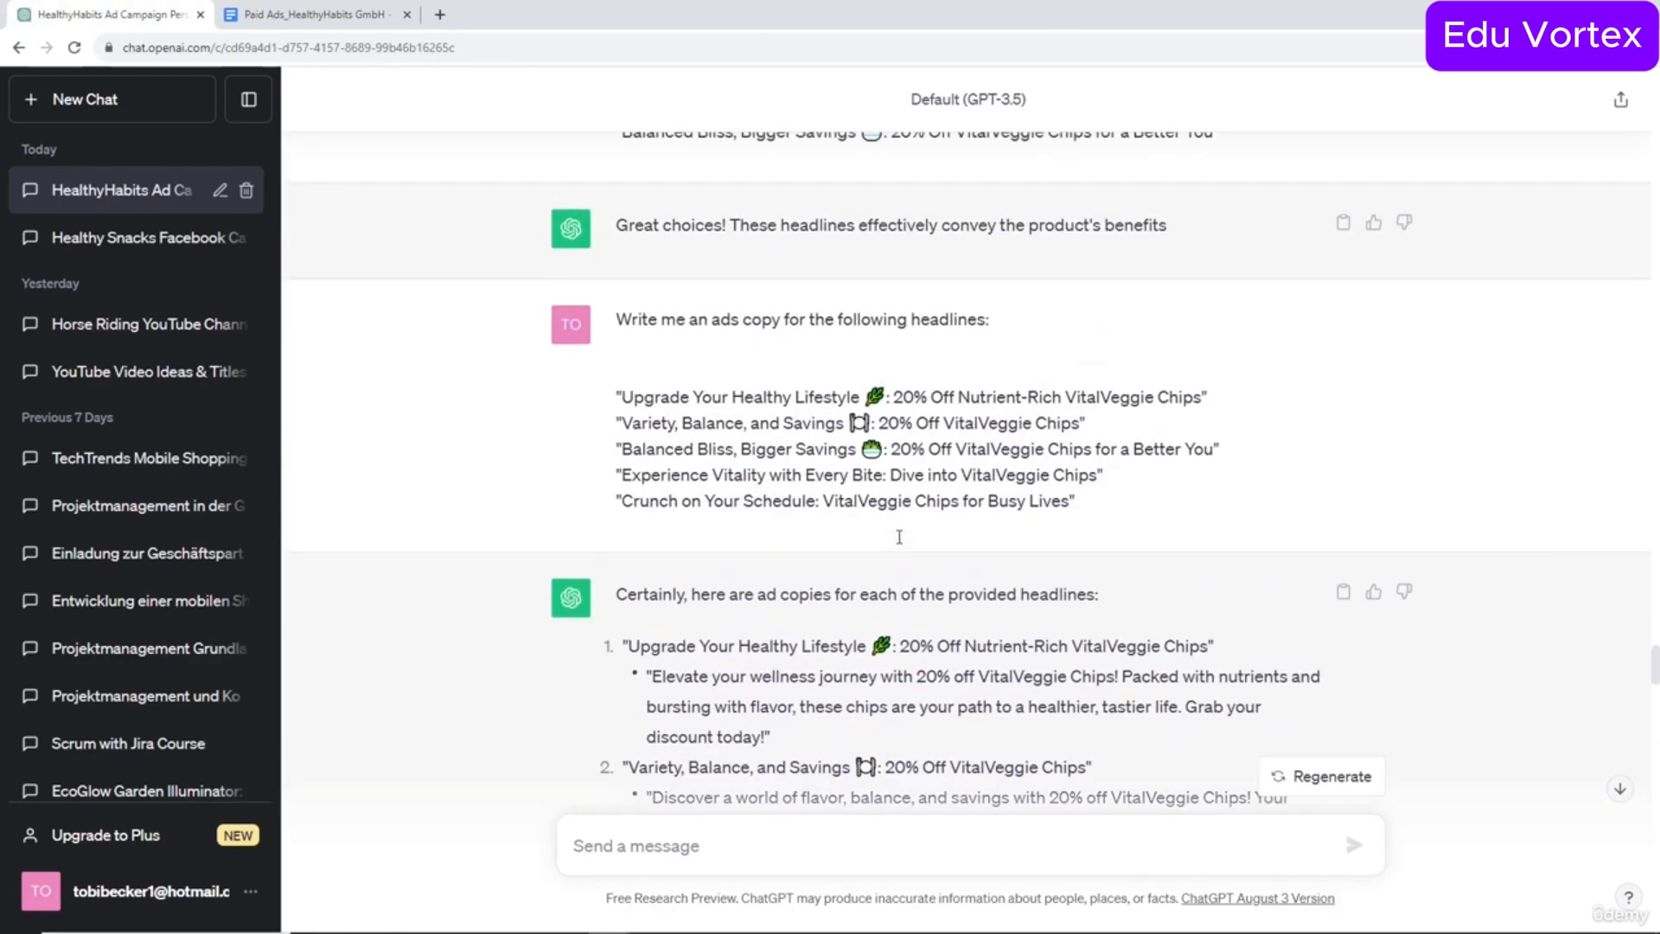
pyautogui.scroll(4, 899, 543)
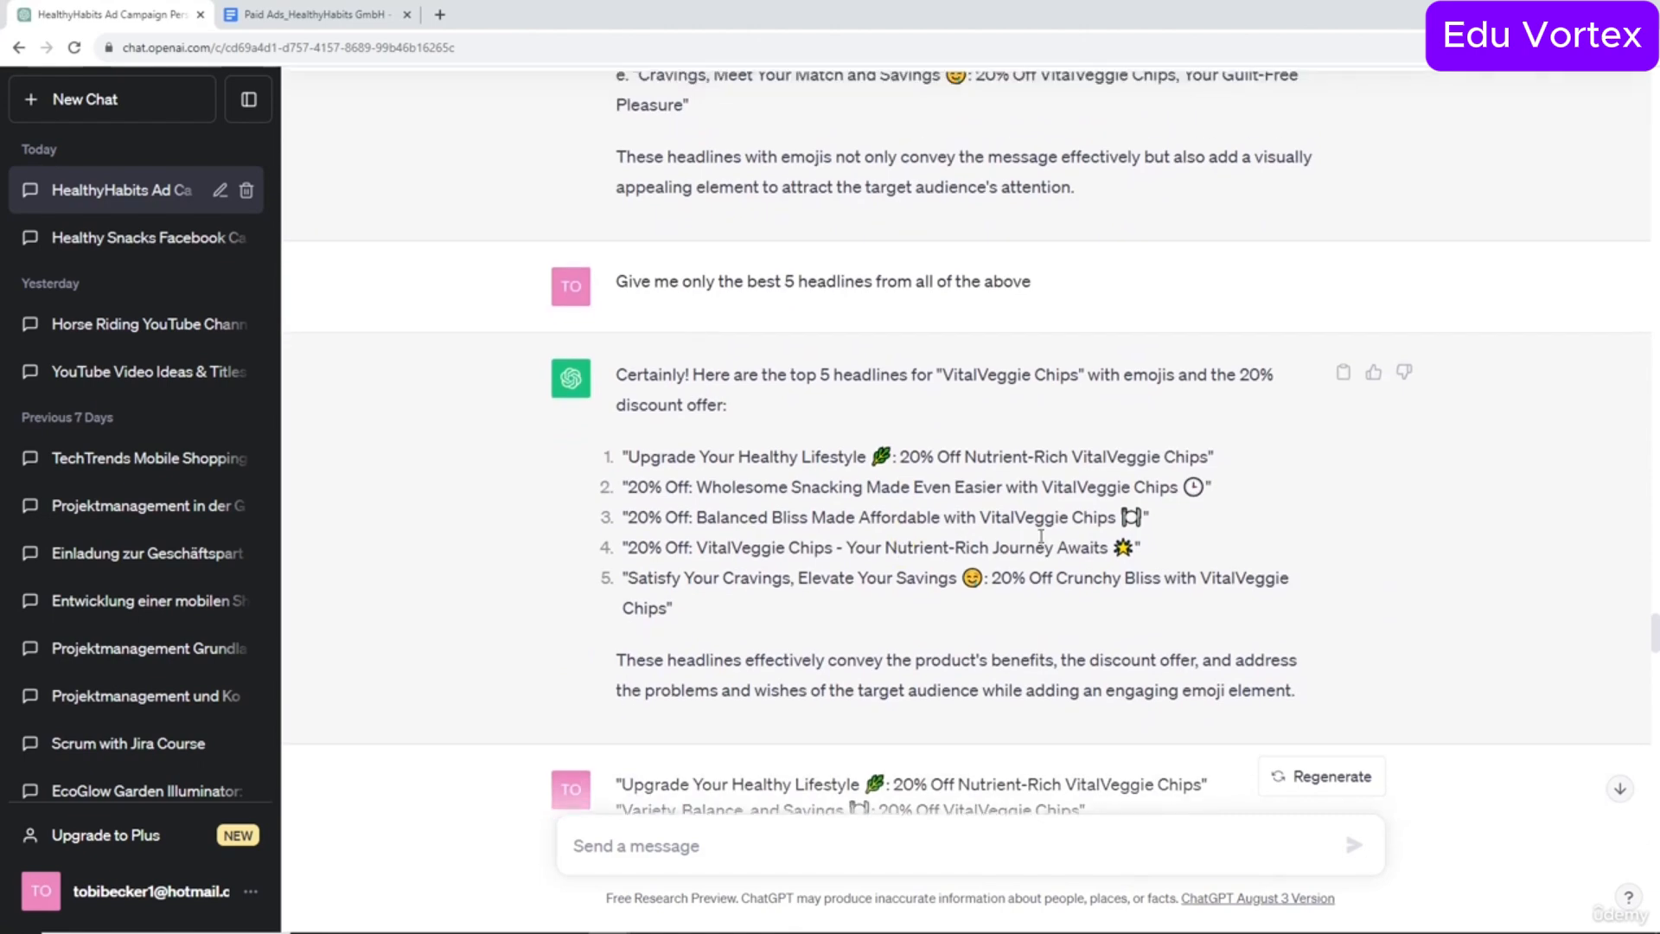
pyautogui.scroll(-4, 1040, 547)
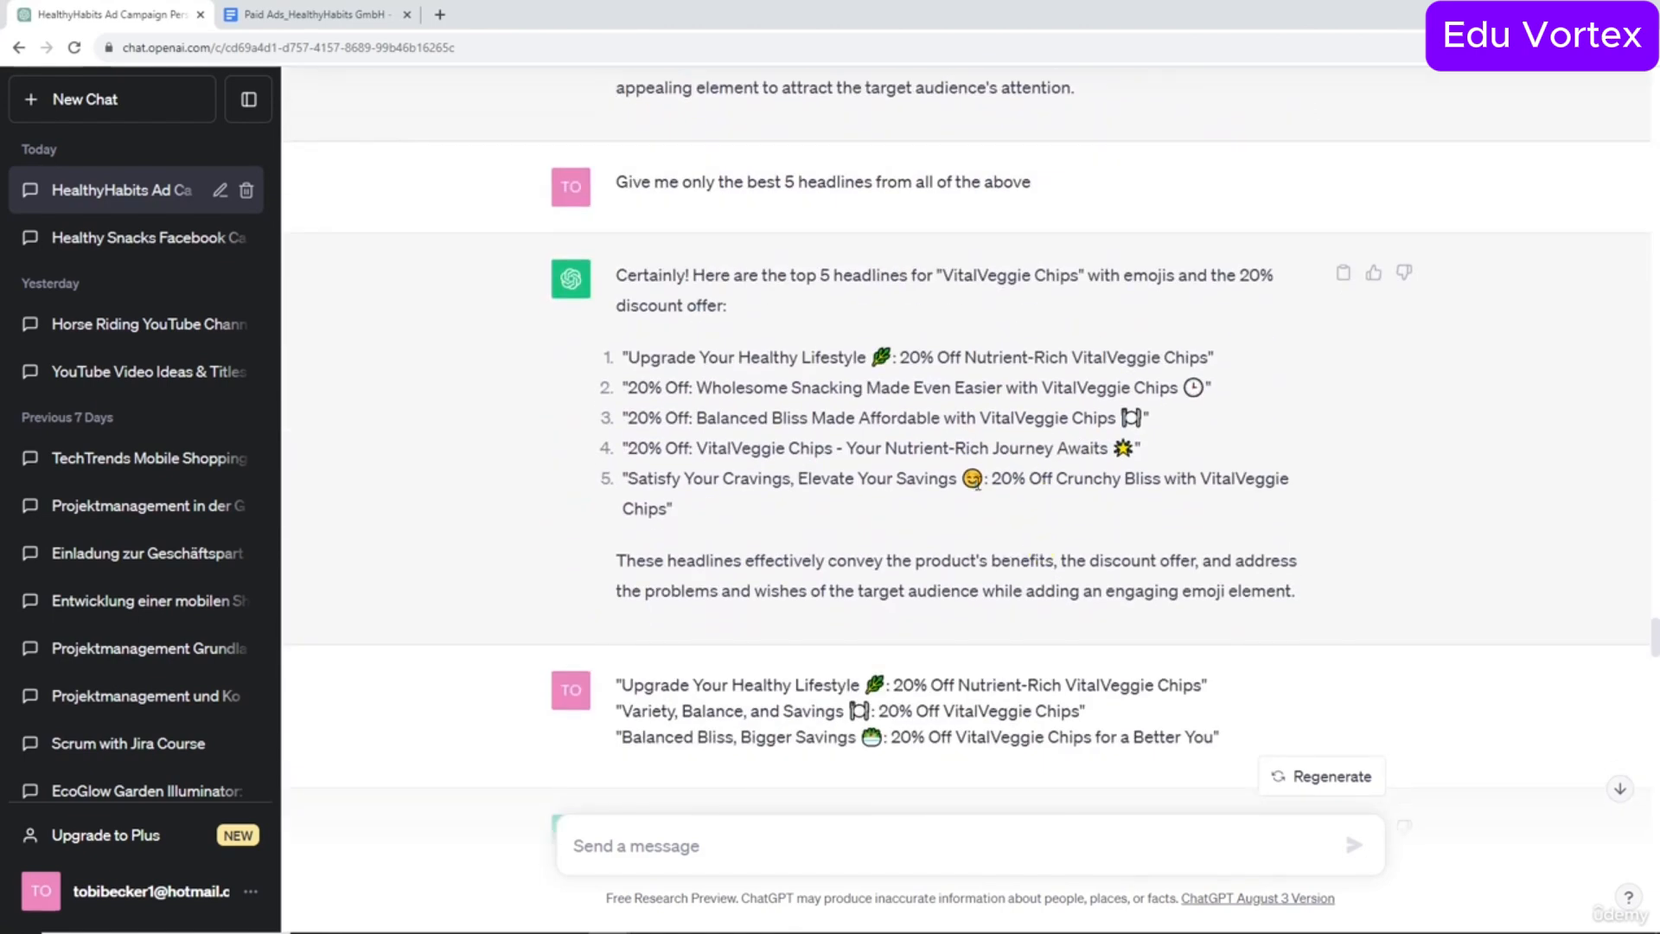
# Return to the Paid Ads_HealthyHabits GmbH document and replace the leaf emoji ending the call to action with the copied smiley.
pyautogui.click(302, 15)
pyautogui.doubleClick(730, 696)
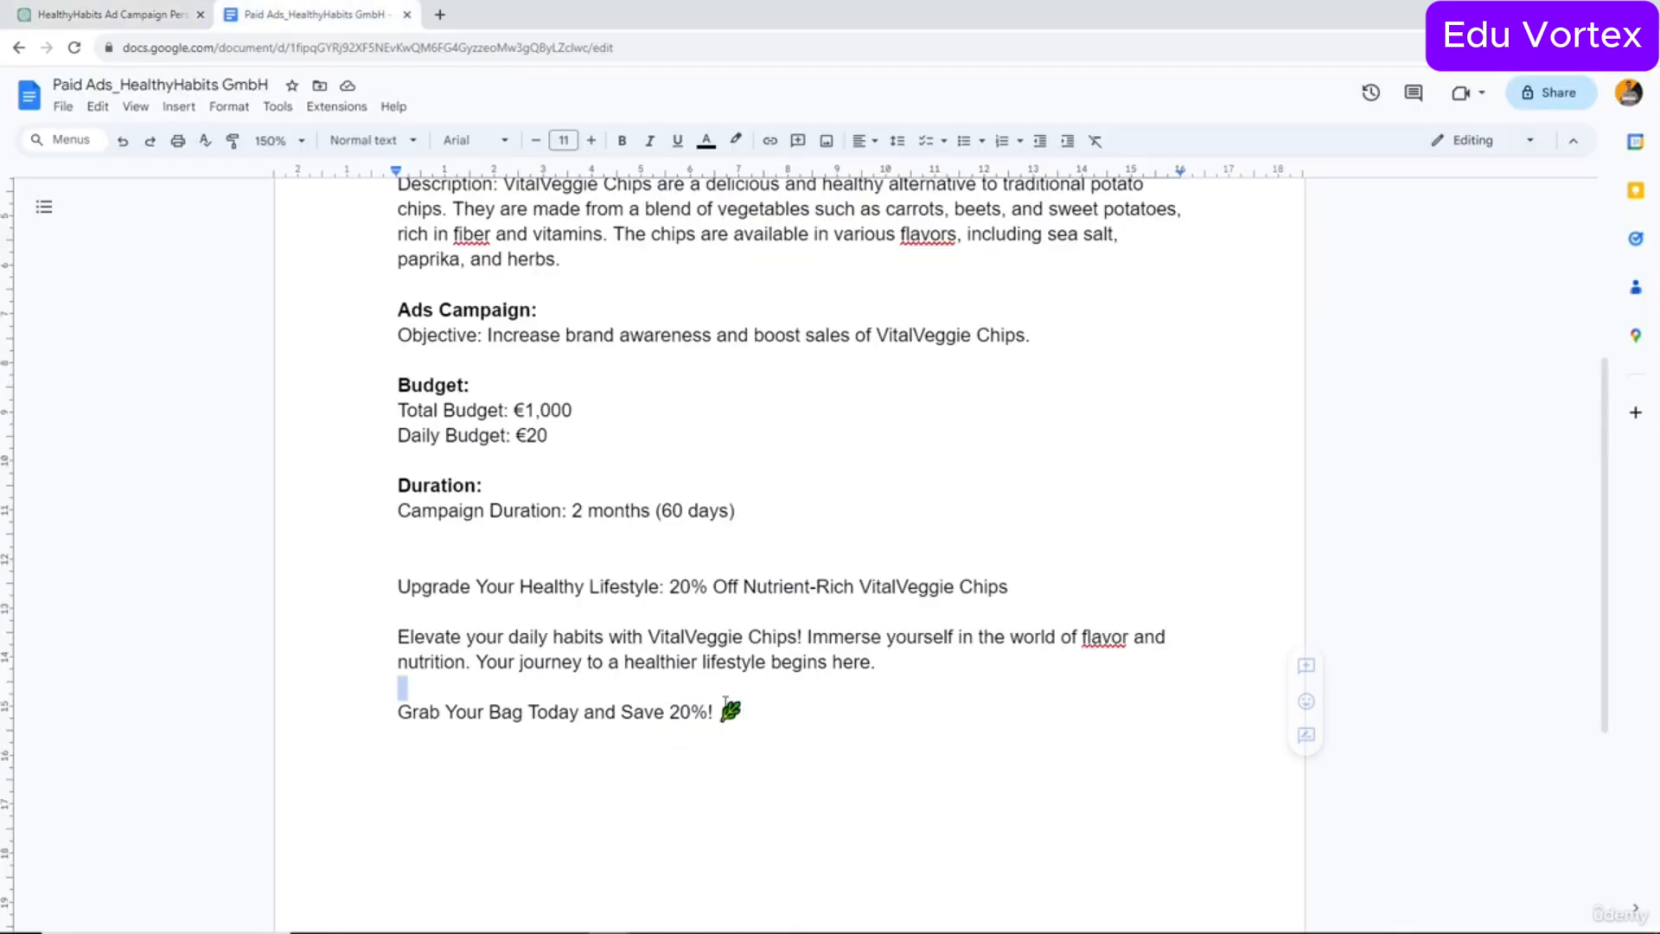
pyautogui.write('😋')
pyautogui.hotkey('ctrl', 'z')
pyautogui.click(718, 711)
pyautogui.write('🤤')
pyautogui.moveTo(773, 714); pyautogui.dragTo(748, 714)
pyautogui.press('BackSpace')
# Insert the leaf emoji at the start of the headline, in front of "Upgrade Your Healthy Lifestyle".
pyautogui.click(404, 586)
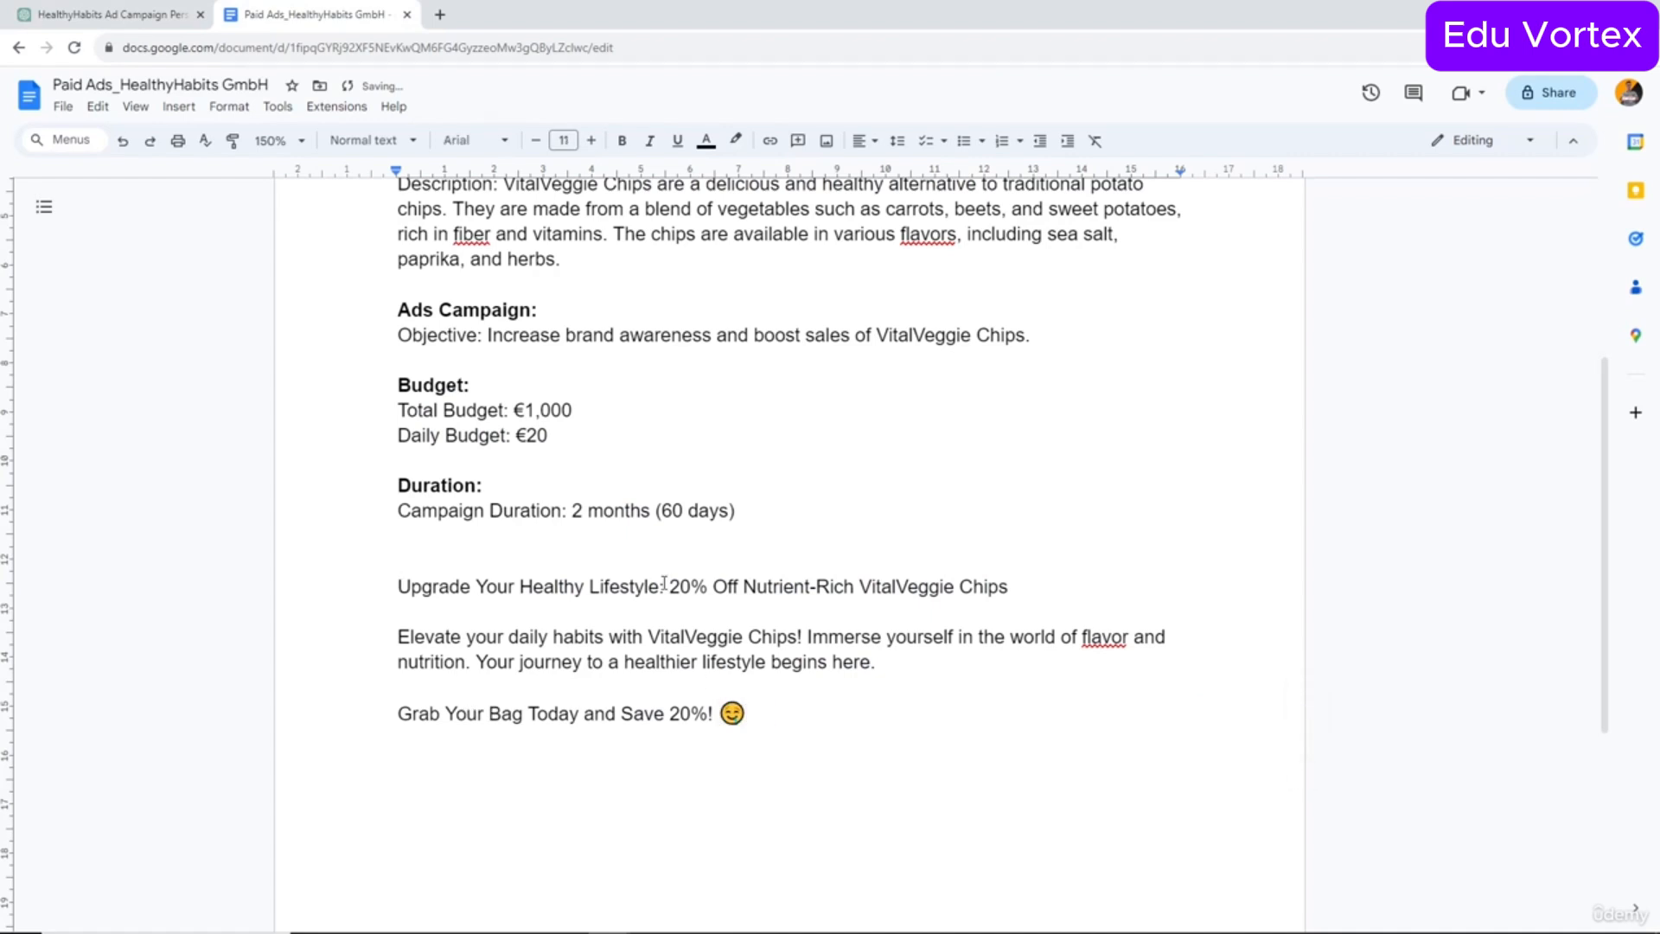
pyautogui.hotkey('ctrl', 'v')
pyautogui.scroll(-2, 710, 629)
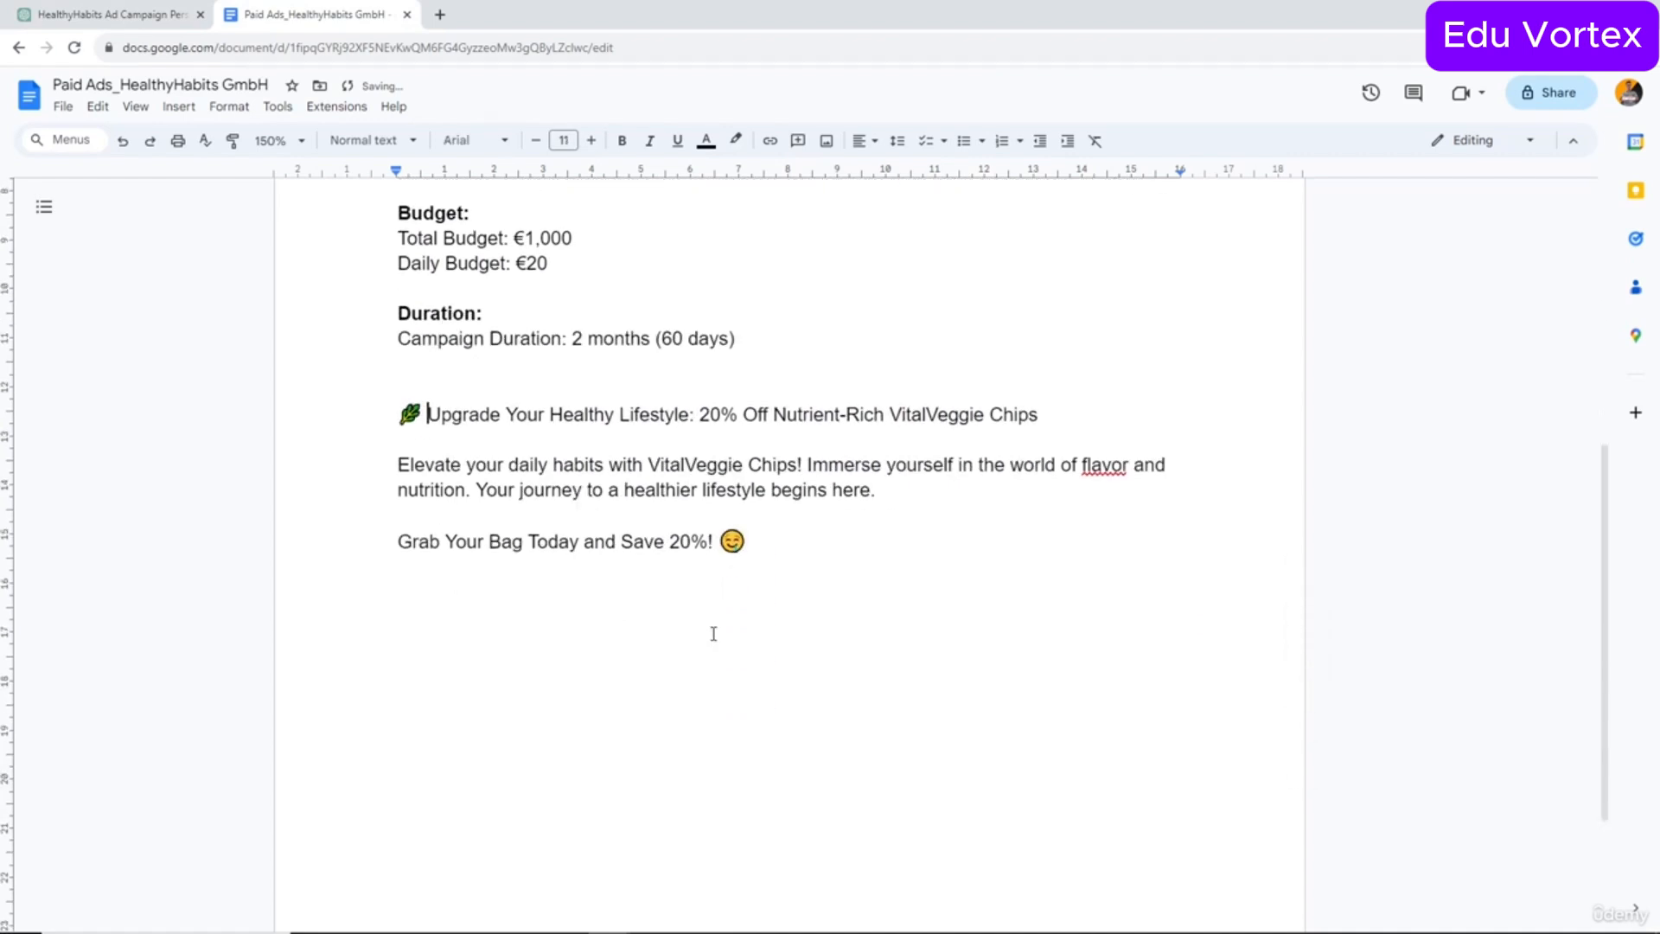
pyautogui.scroll(1, 712, 631)
# Highlight the finished ad text, switch to ChatGPT and look through the conversation down to the latest call-to-action ideas.
pyautogui.moveTo(801, 641); pyautogui.dragTo(348, 498)
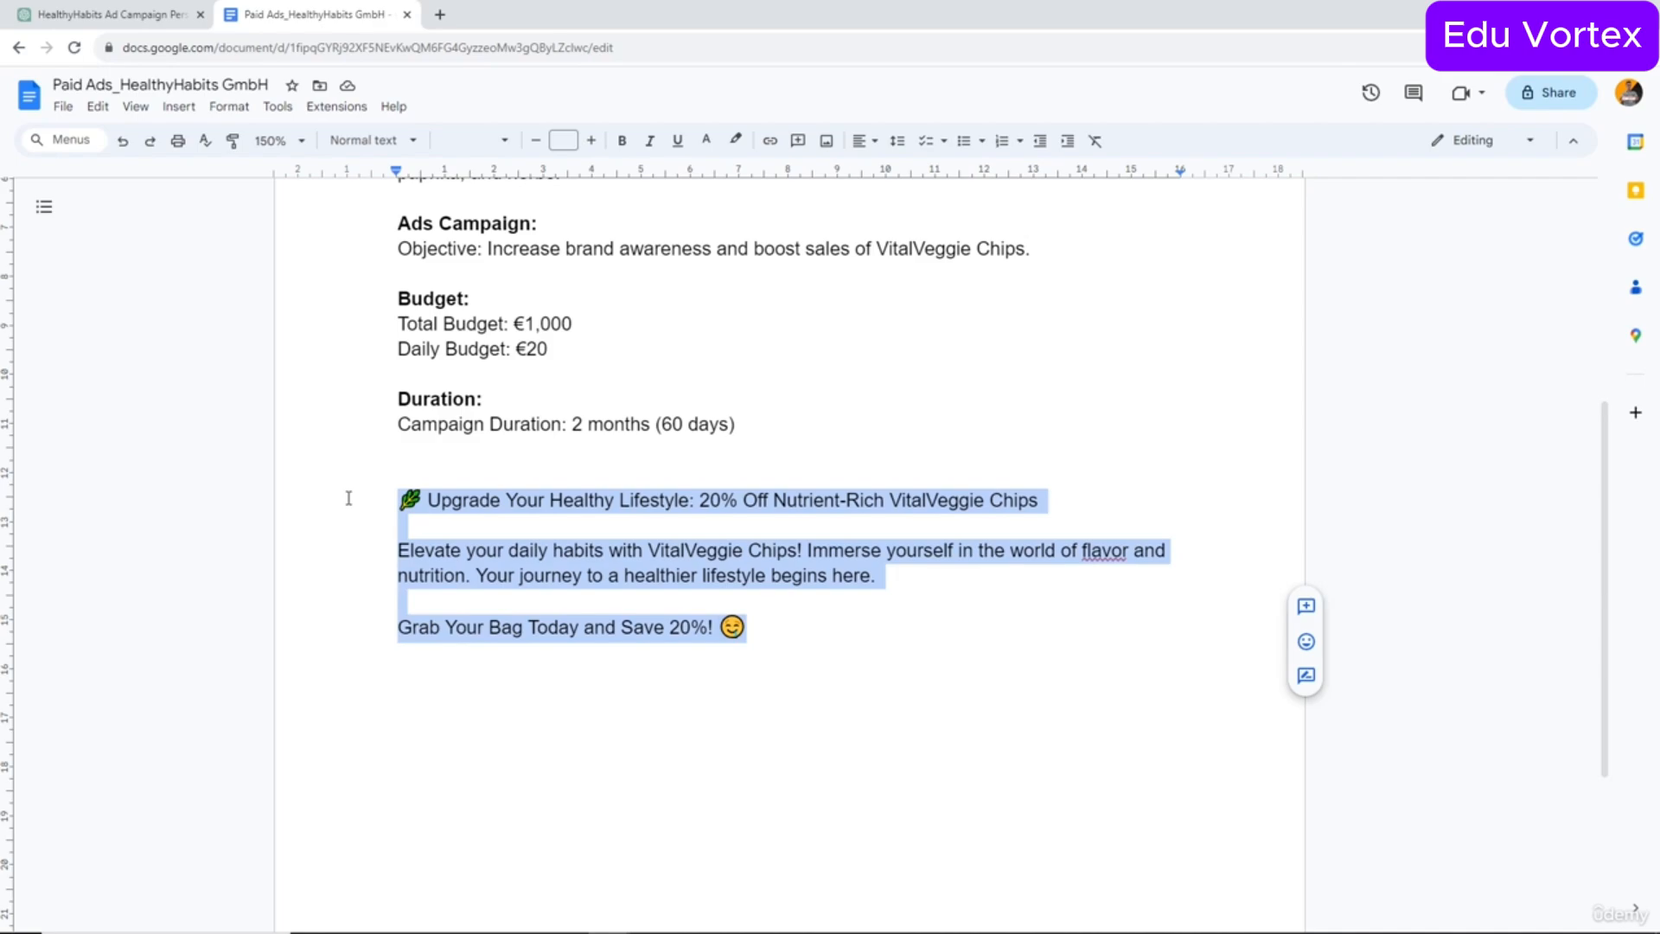
pyautogui.hotkey('ctrl', 'shift', 'Tab')
pyautogui.scroll(-10, 517, 373)
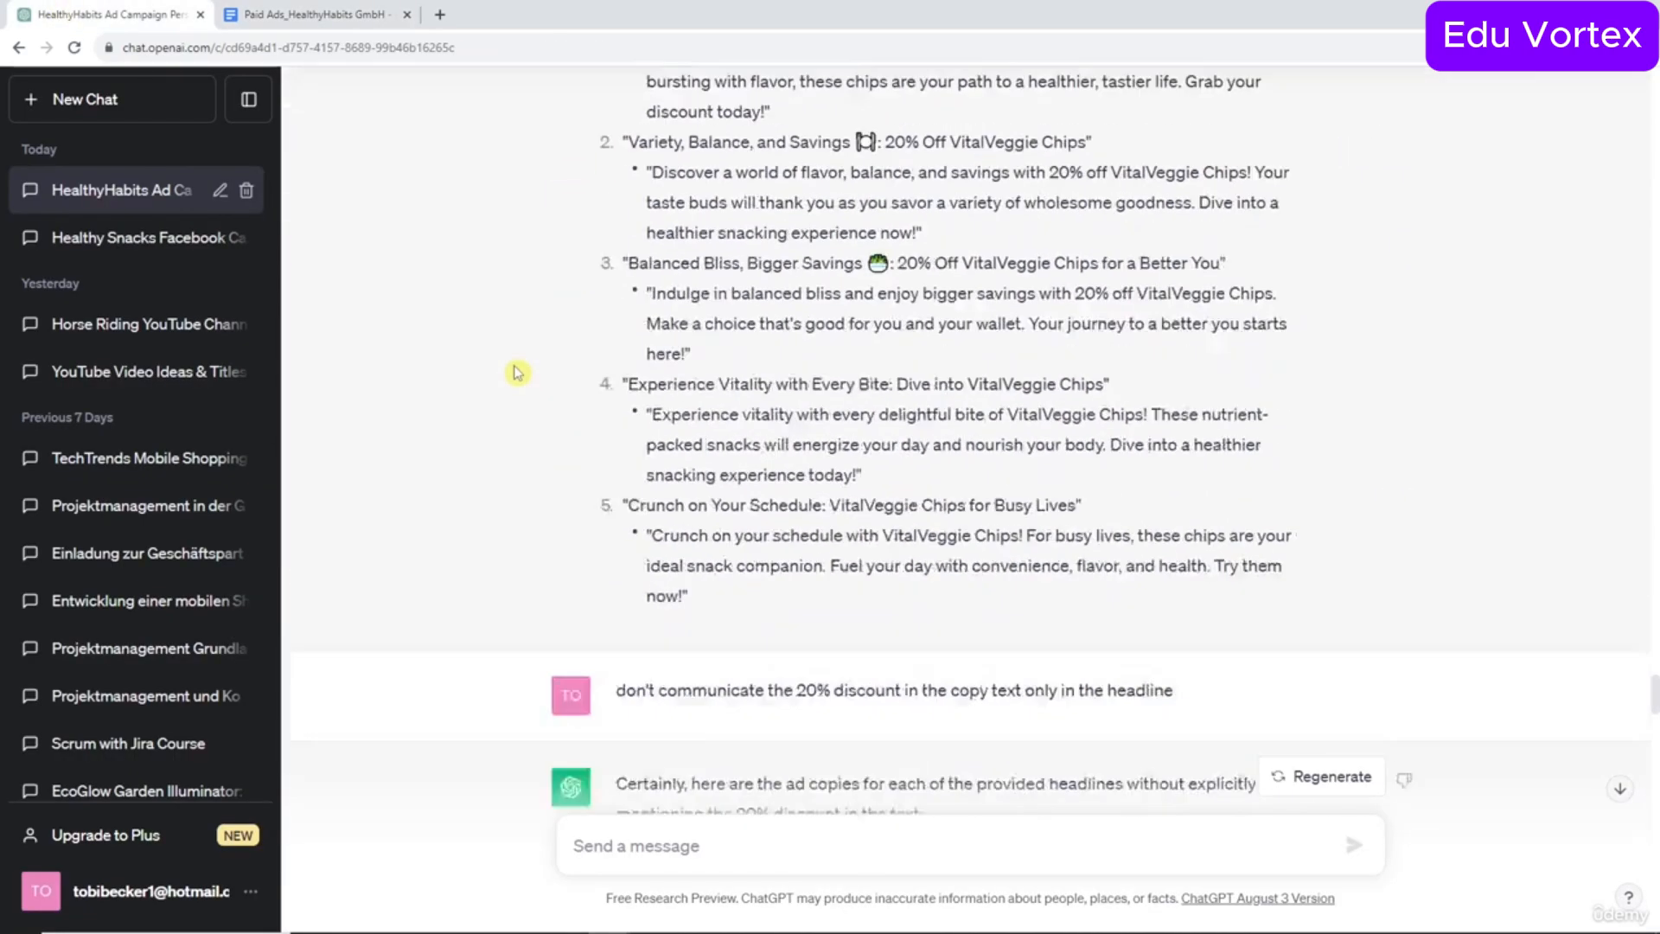
pyautogui.scroll(-15, 517, 373)
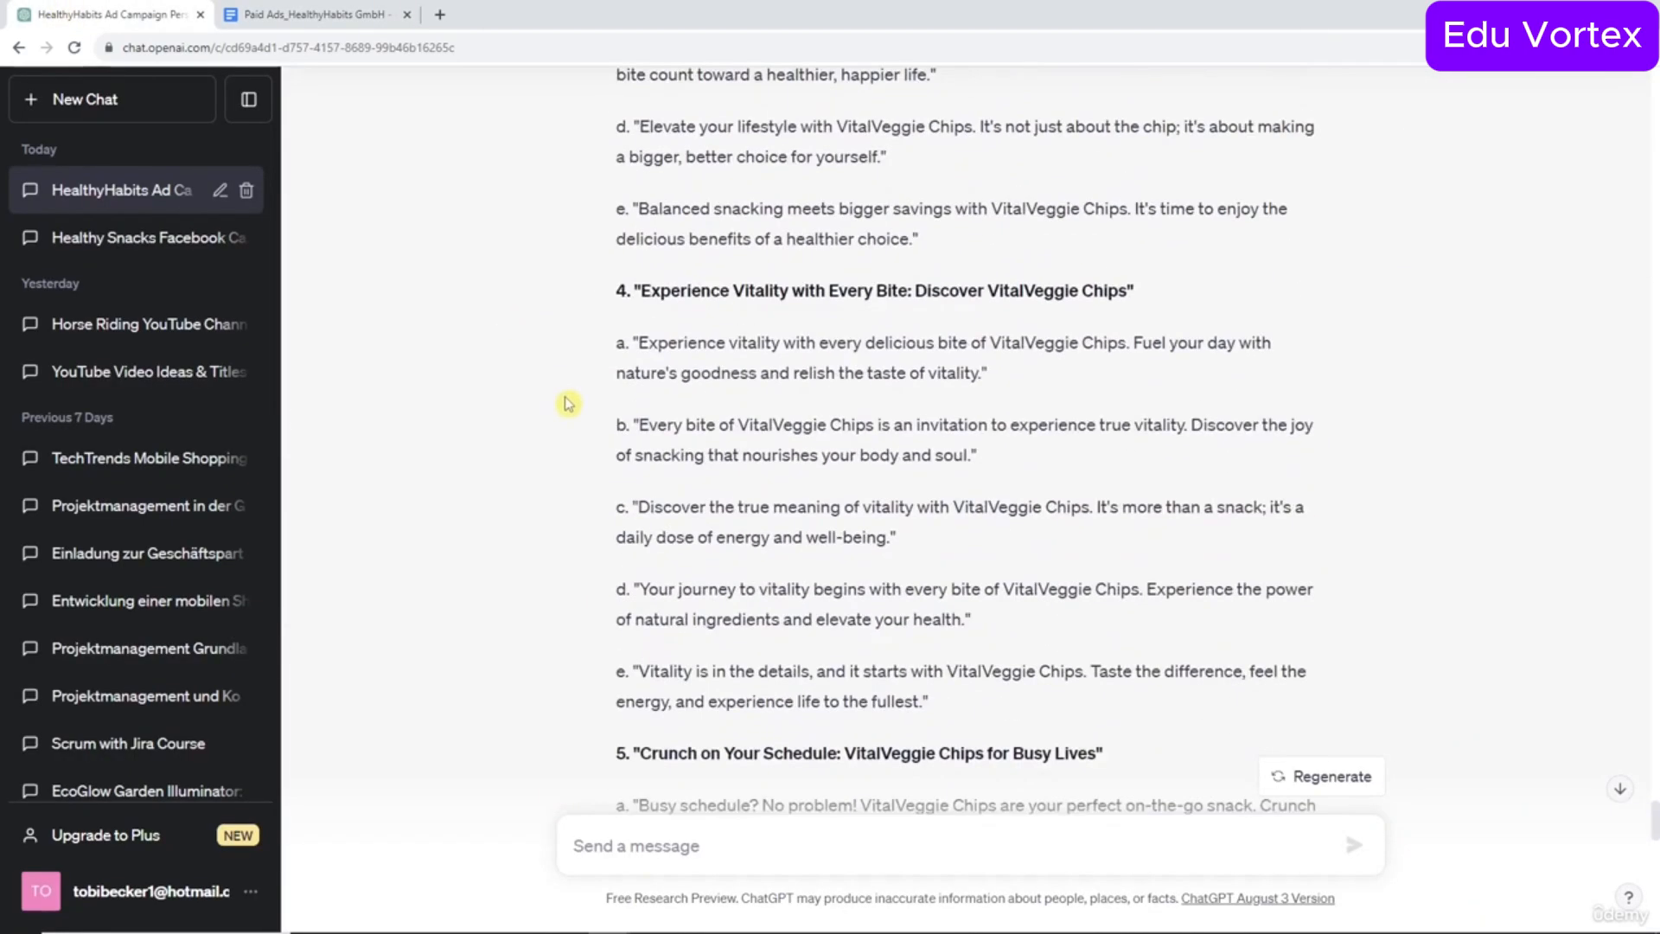
pyautogui.scroll(-20, 568, 404)
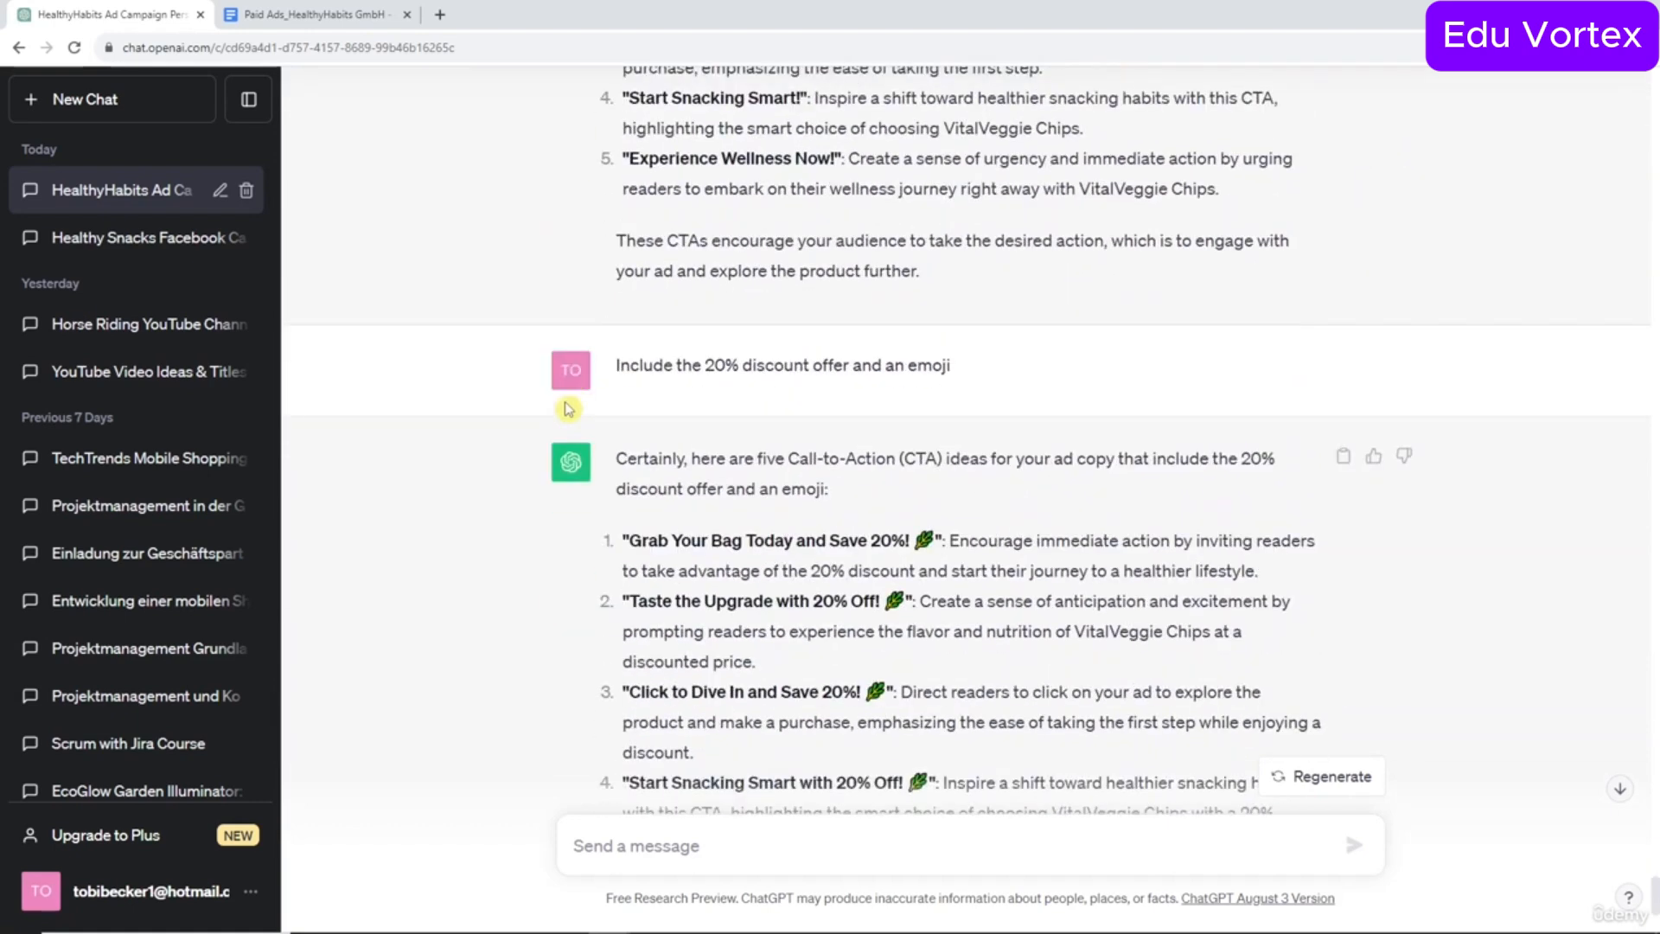
pyautogui.scroll(-4, 569, 408)
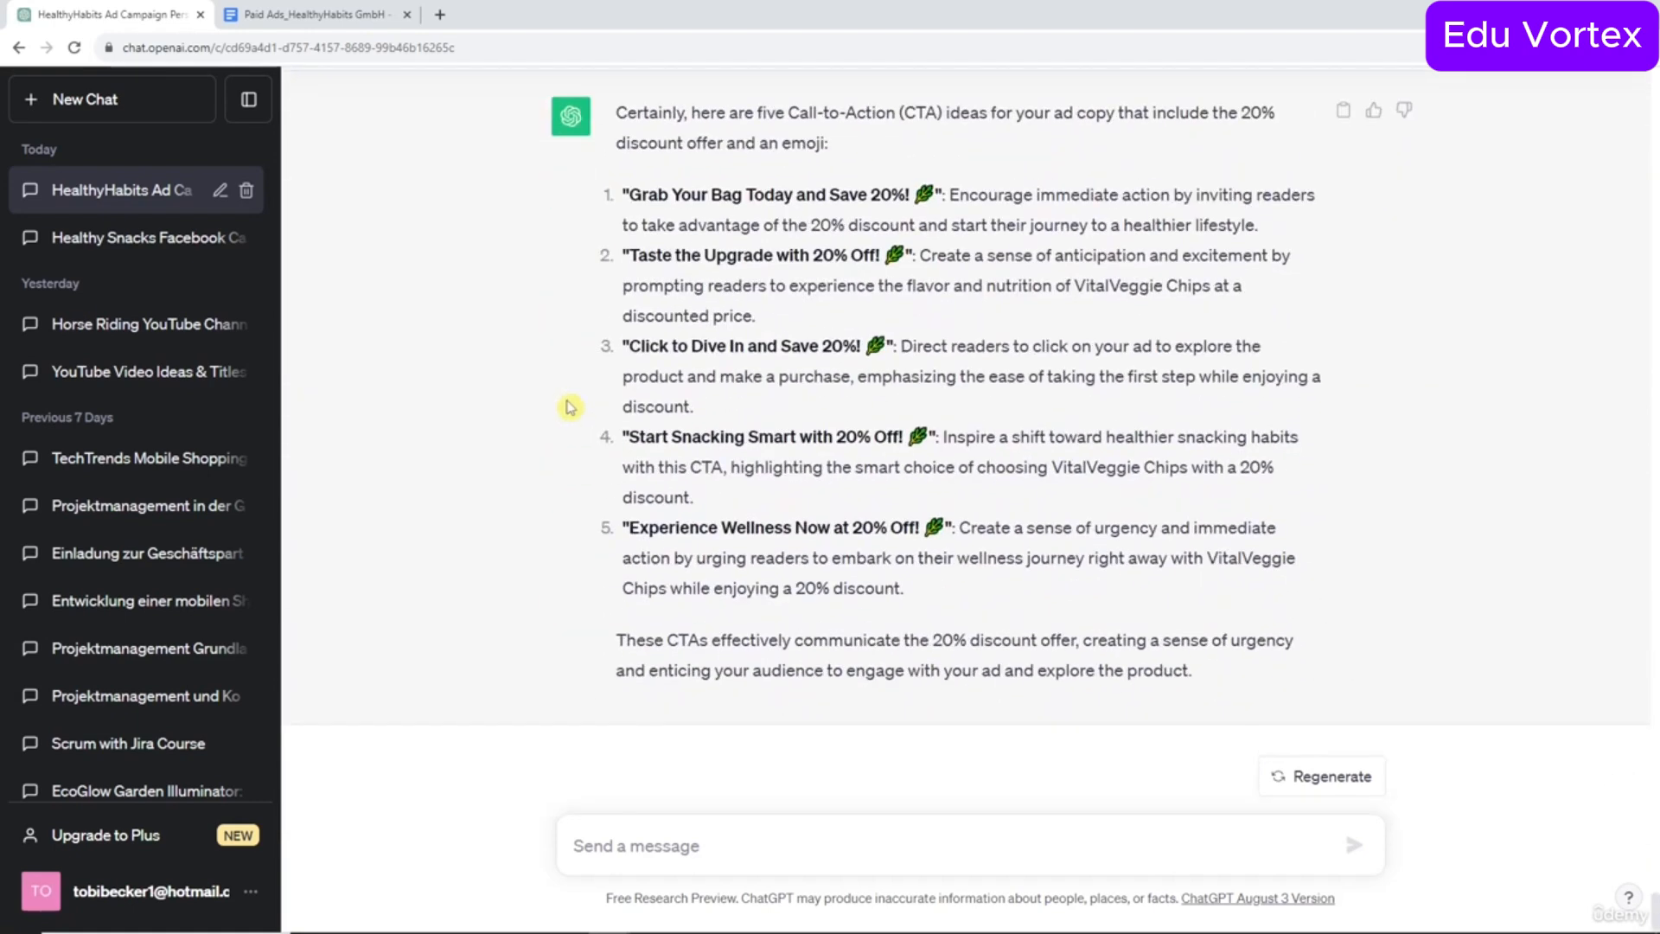
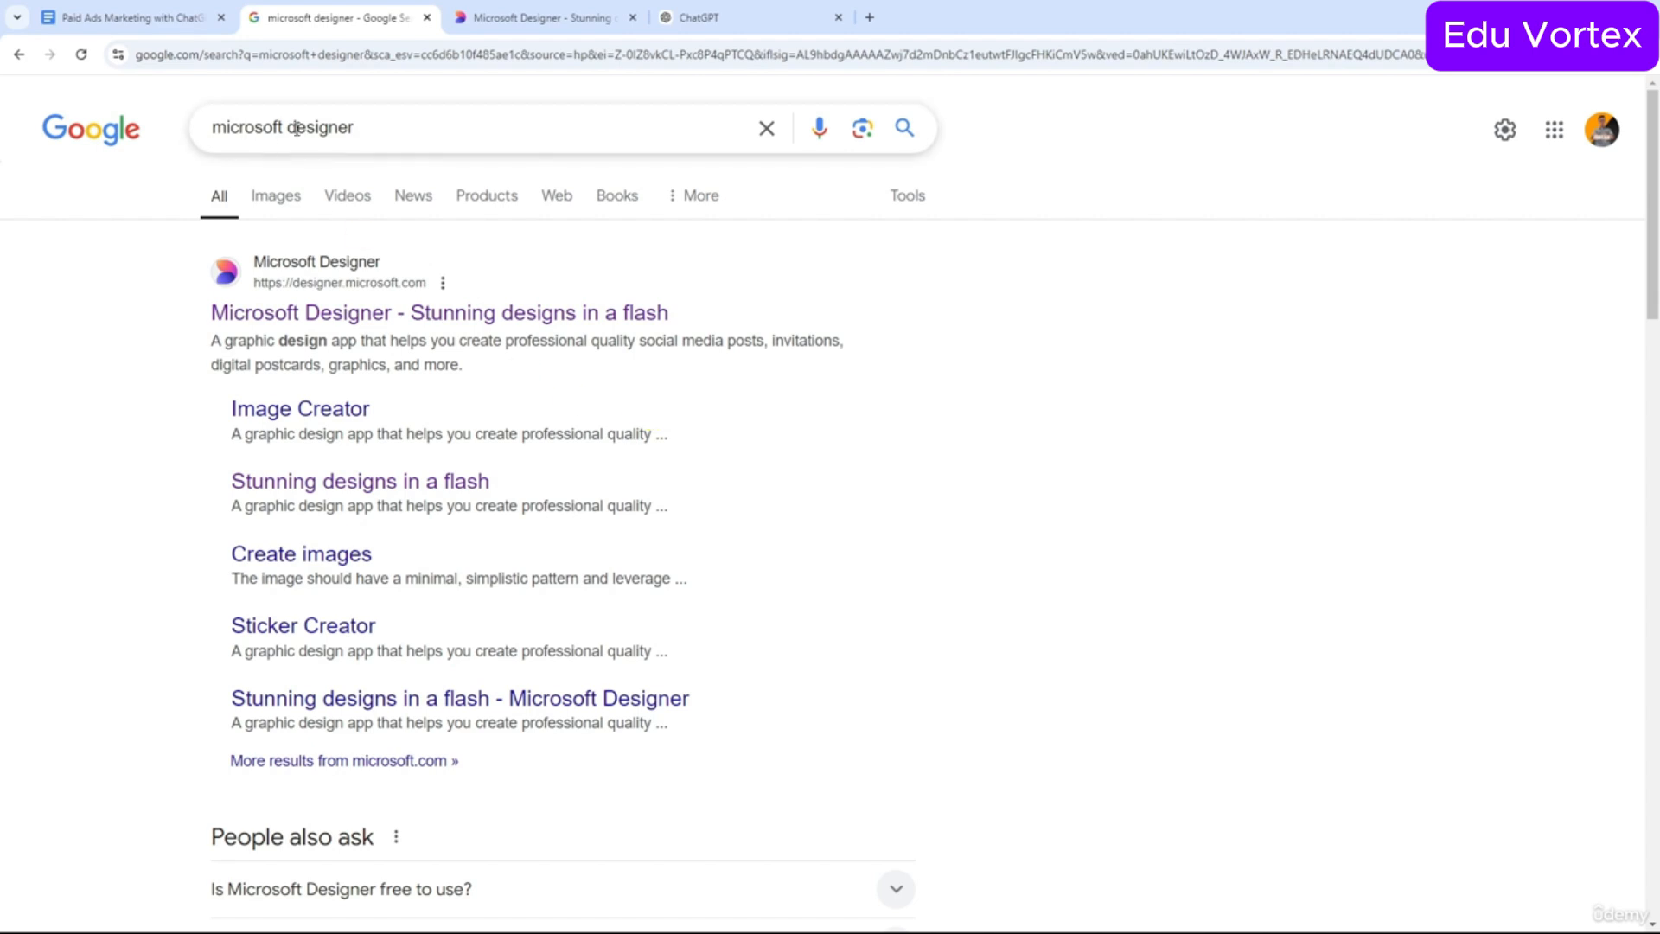
# Switch to Microsoft Designer and look over its Create with AI and Edit with AI offerings.
pyautogui.click(510, 19)
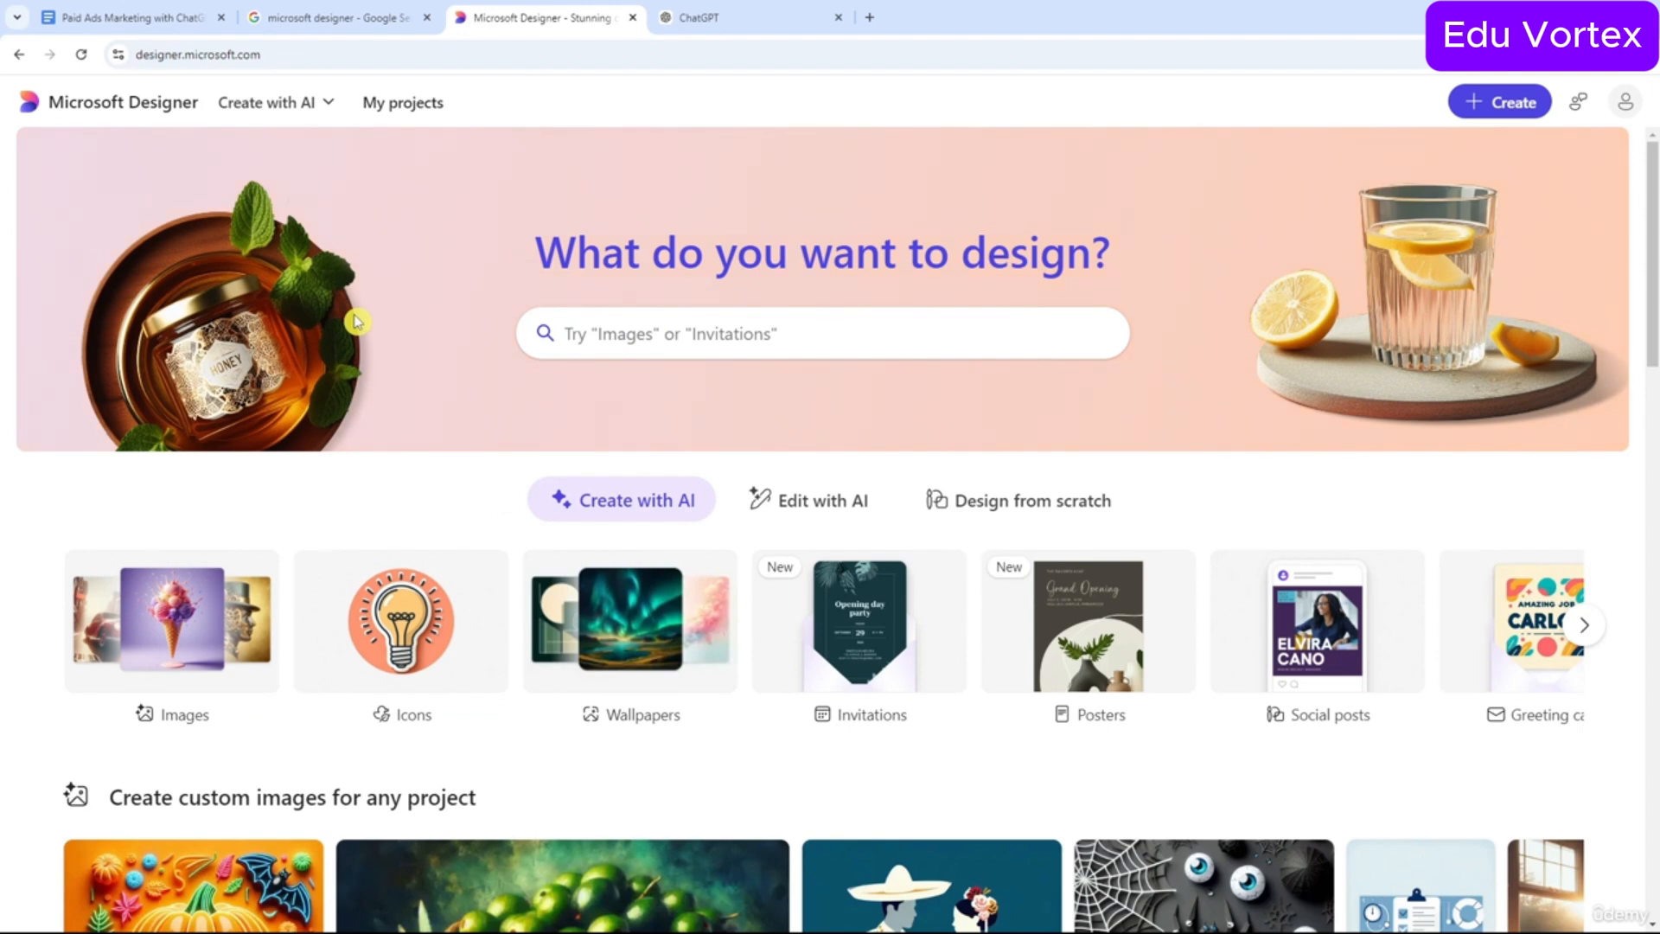
pyautogui.hotkey('ctrl', '+')
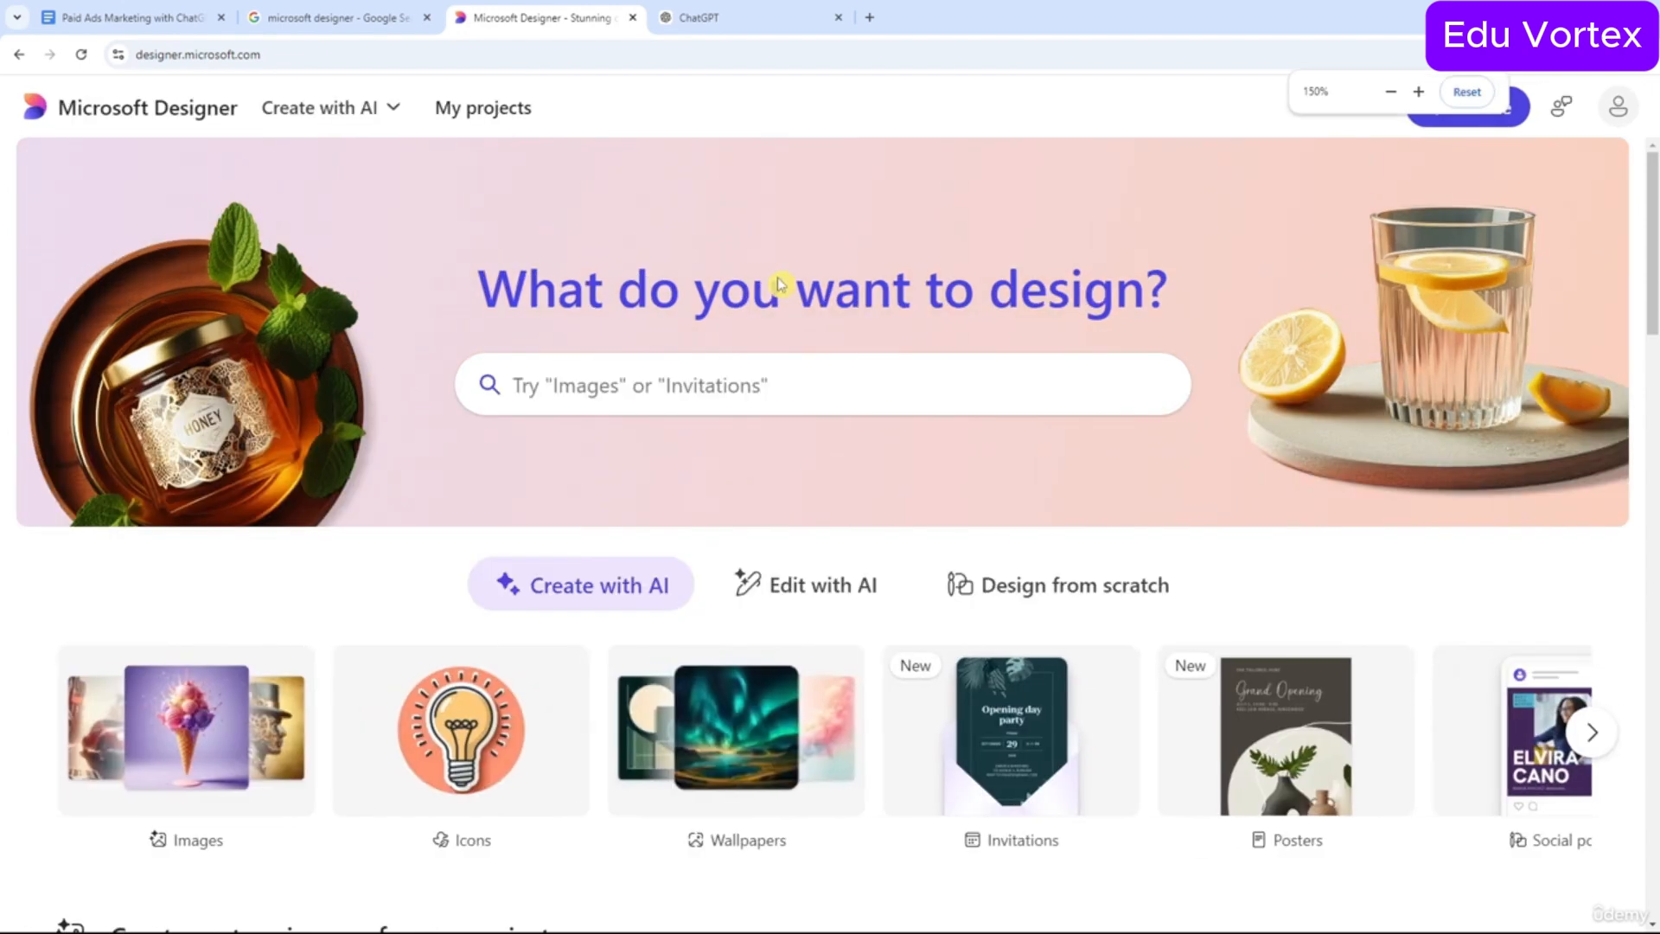
pyautogui.hotkey('ctrl', '-')
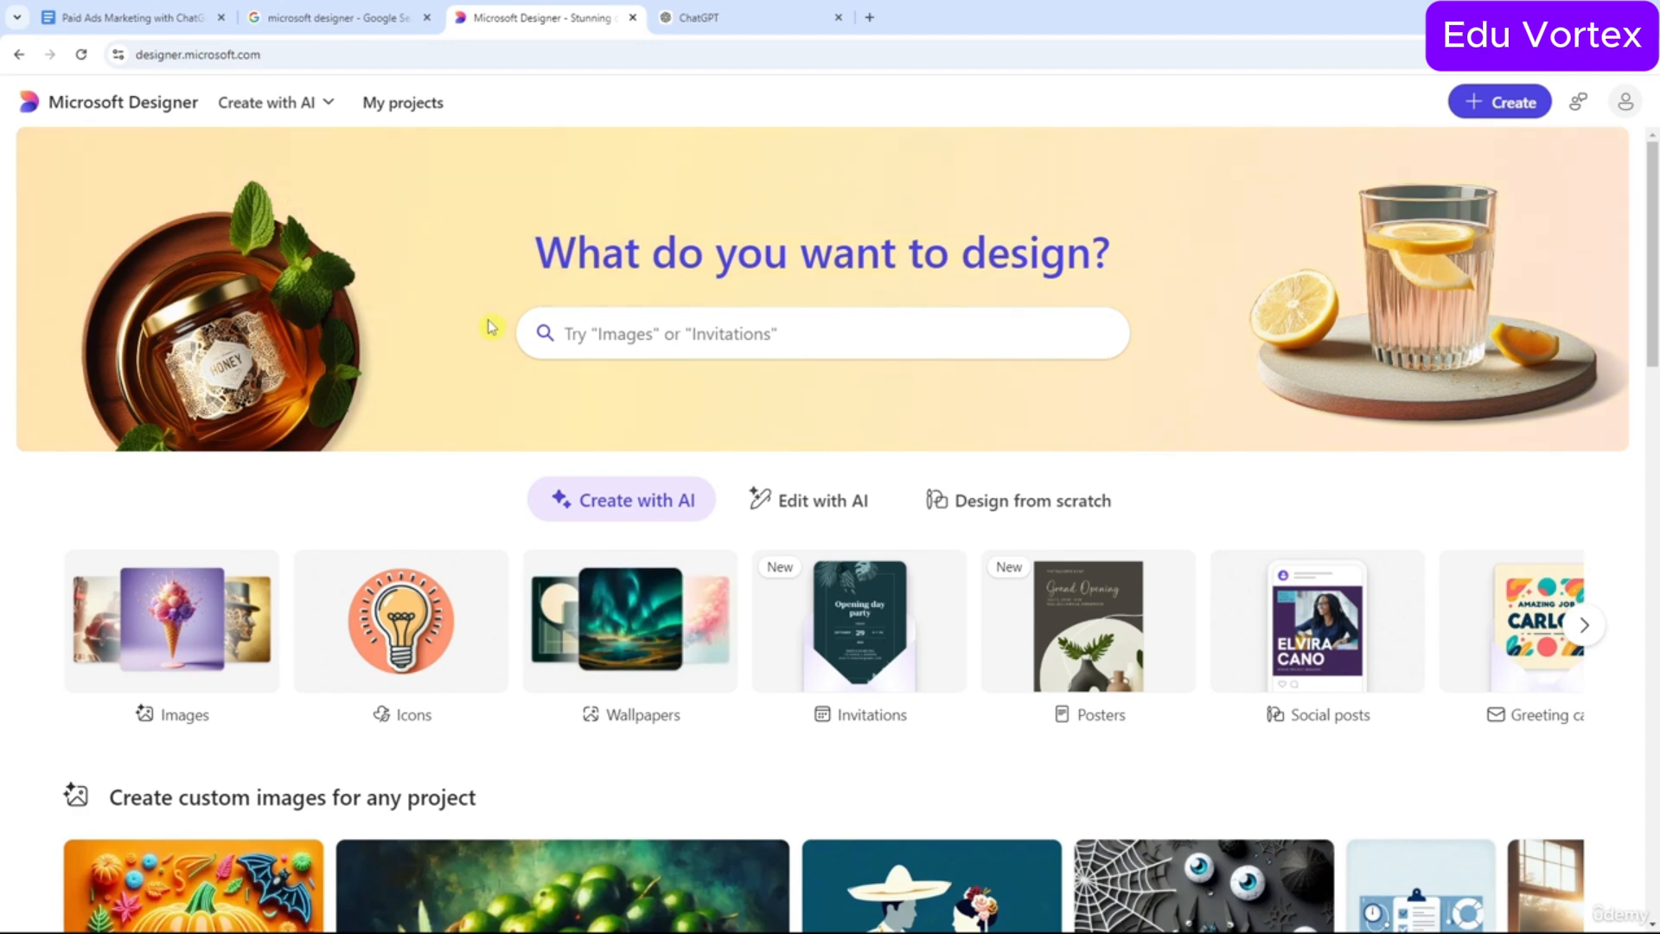
pyautogui.scroll(-2, 491, 326)
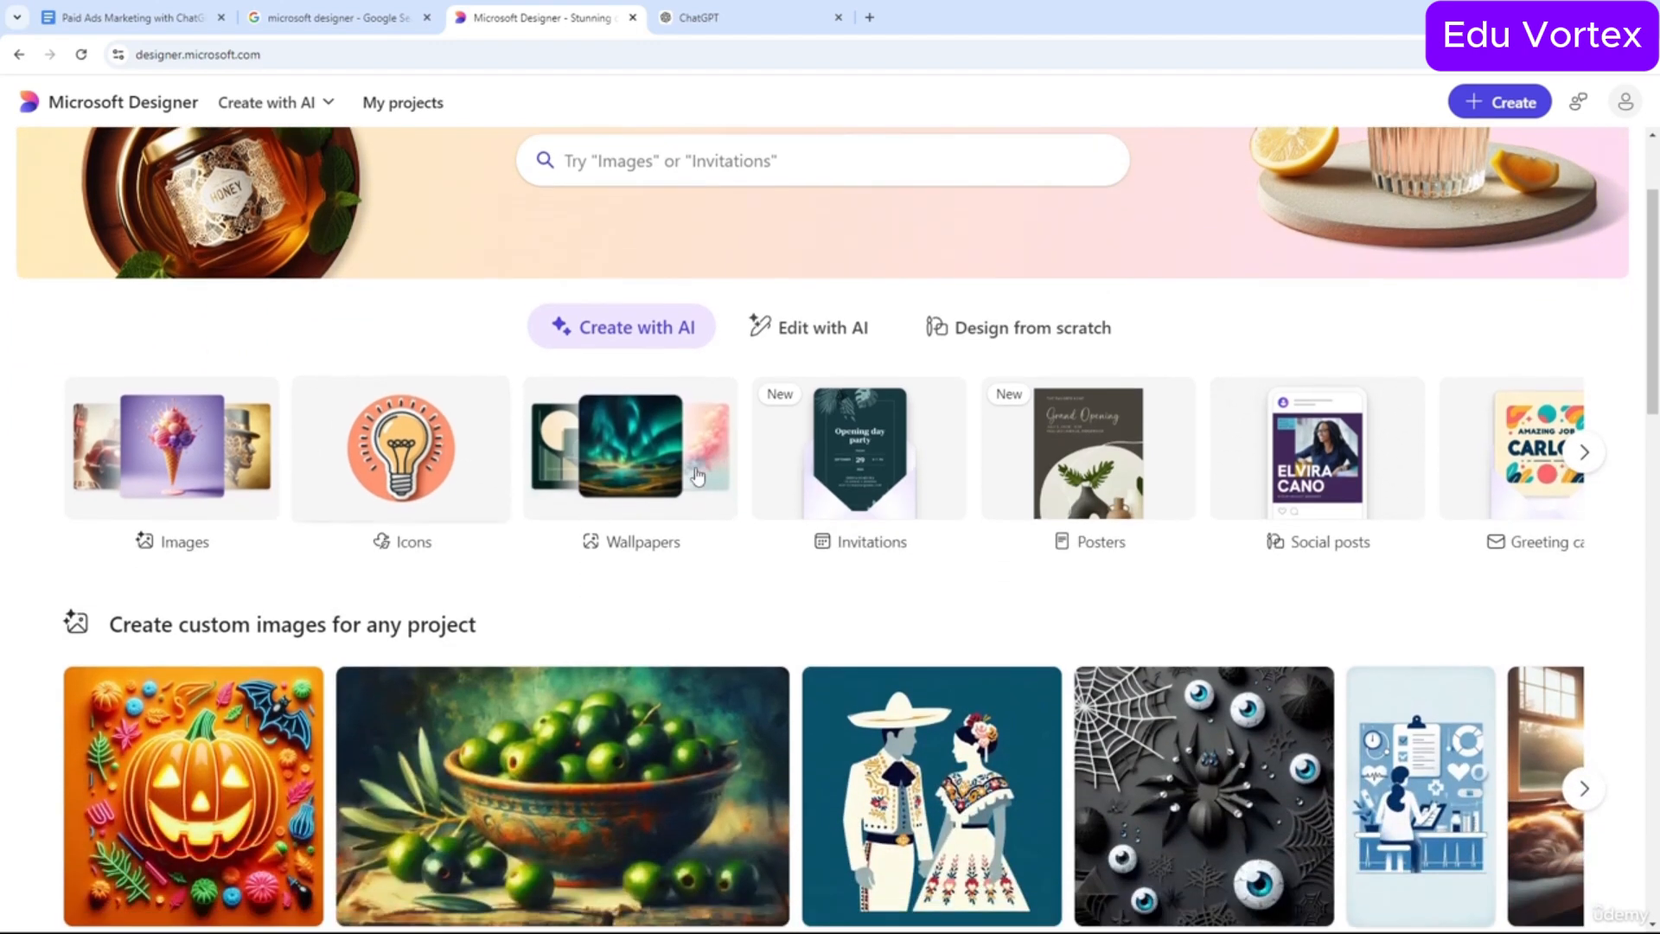
pyautogui.scroll(-1, 605, 313)
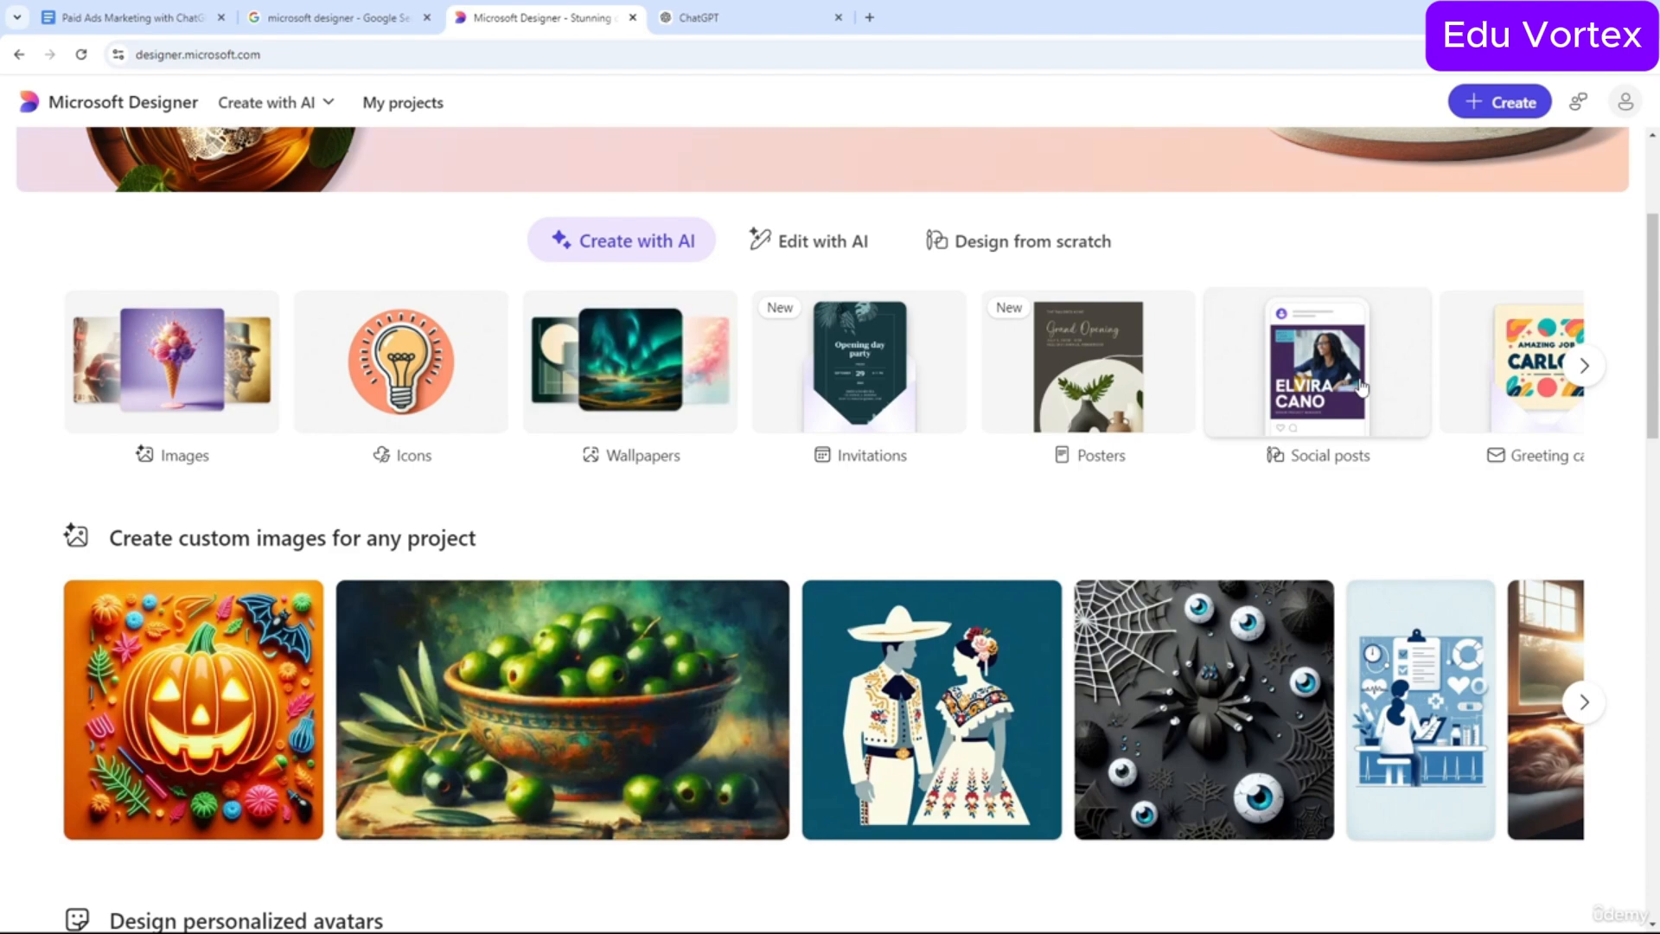
pyautogui.click(856, 242)
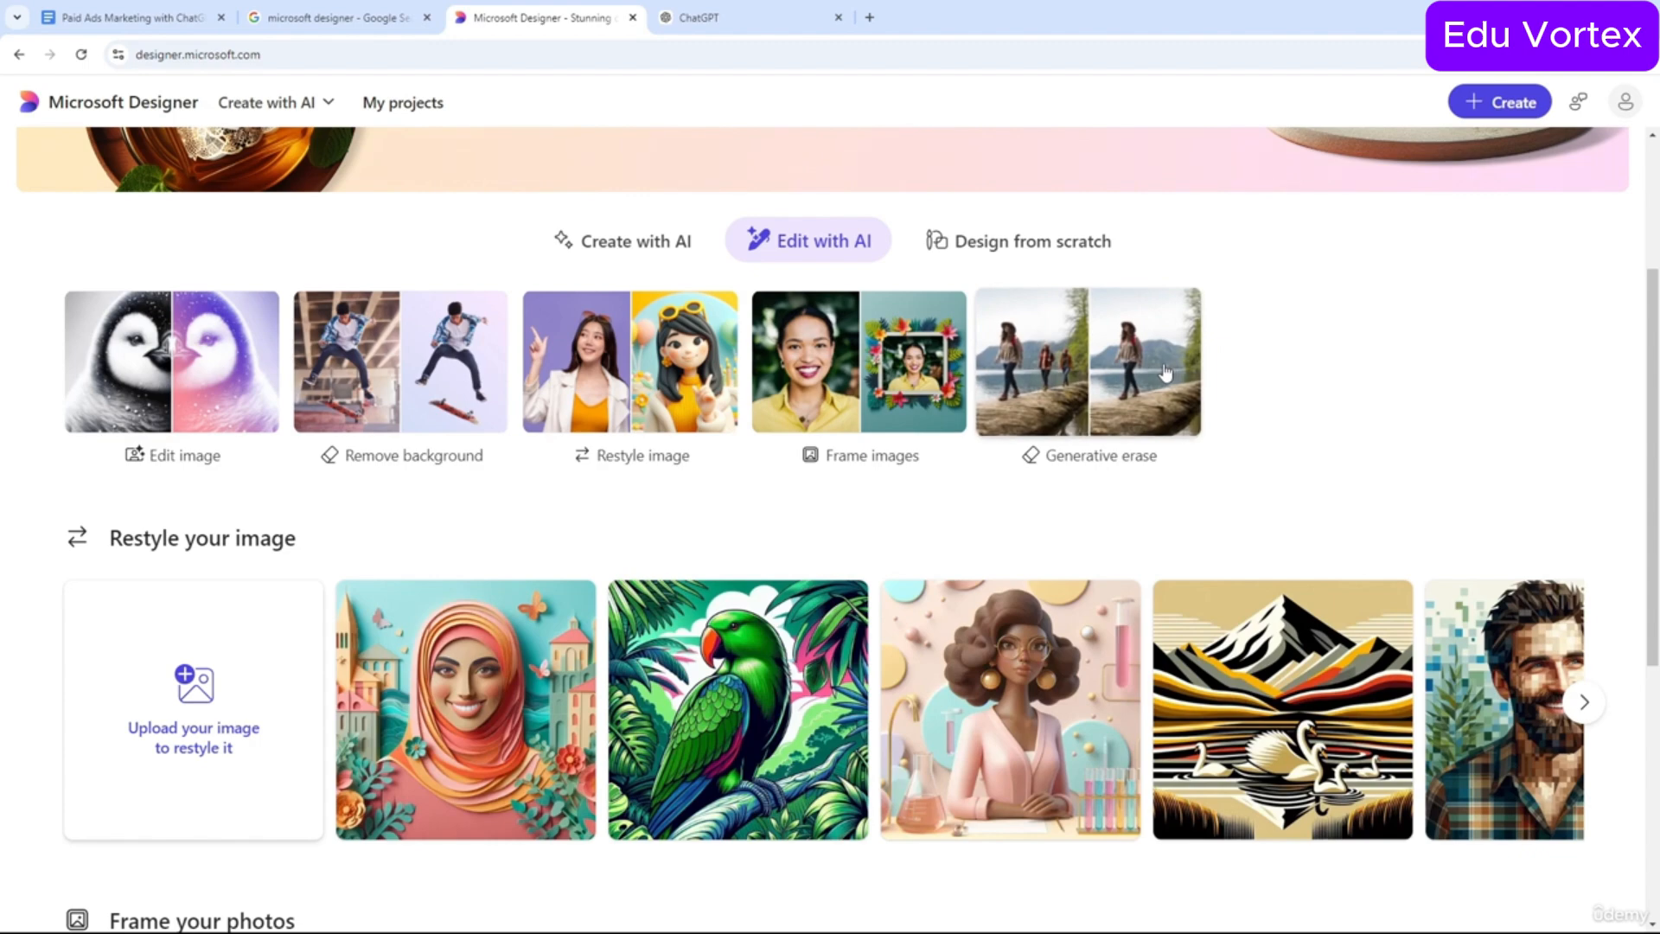
# Browse the Design from scratch formats in Microsoft Designer, covering the Social media and Productivity groups.
pyautogui.scroll(3, 1165, 372)
pyautogui.click(1060, 492)
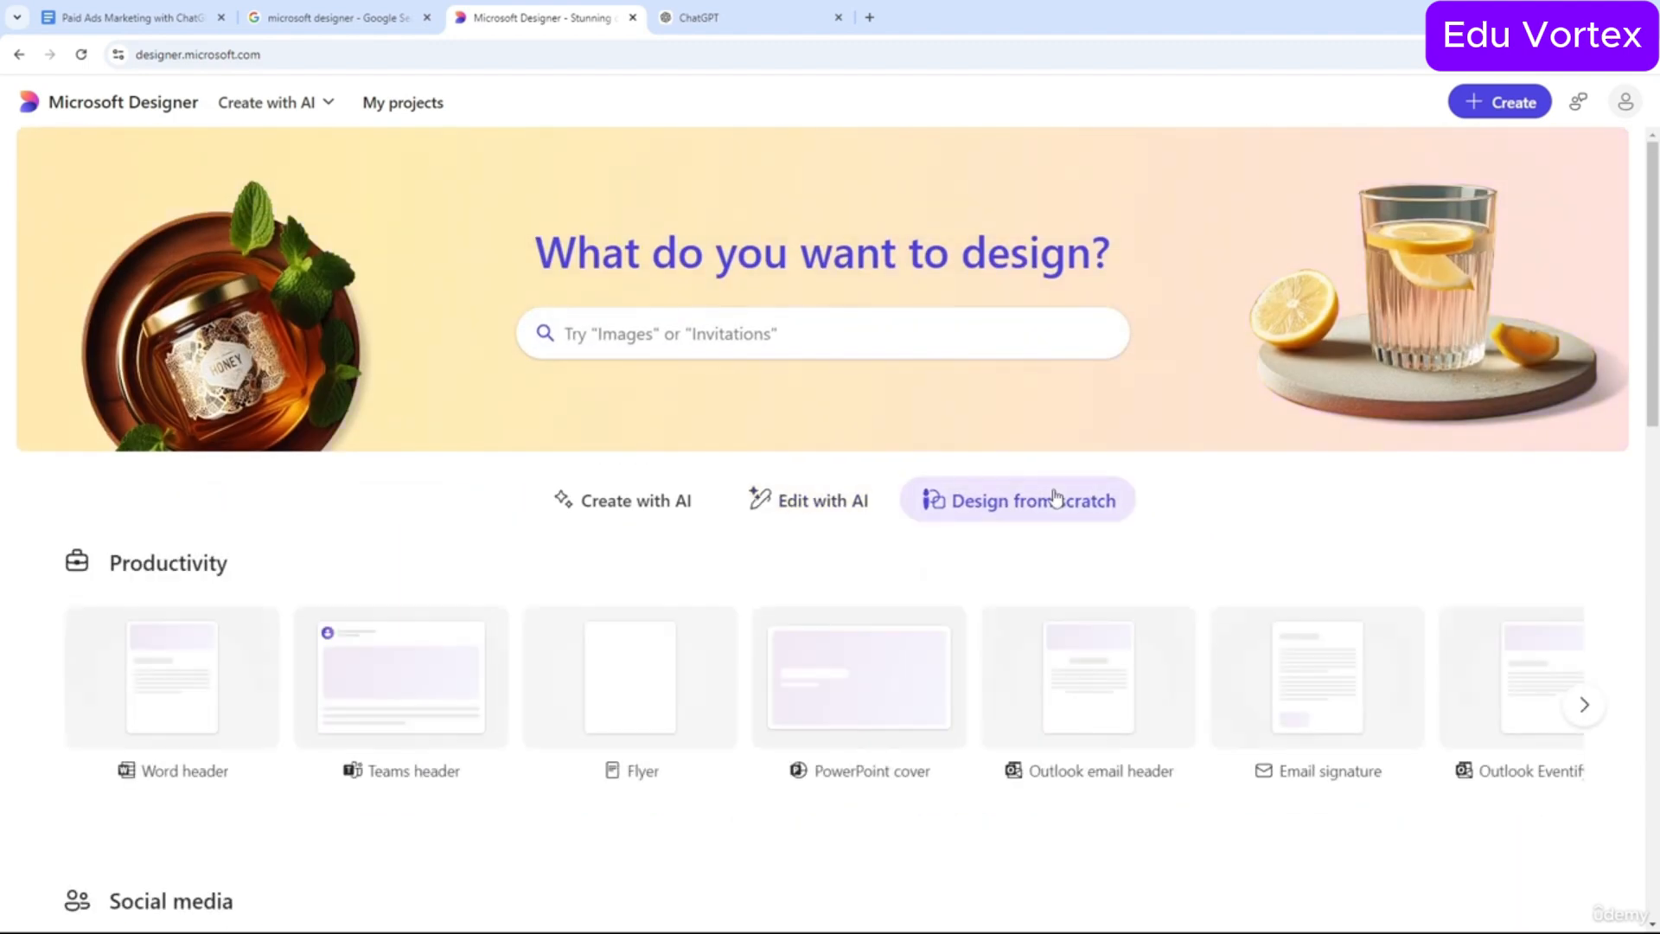
pyautogui.scroll(-4, 1053, 486)
pyautogui.scroll(-2, 1052, 486)
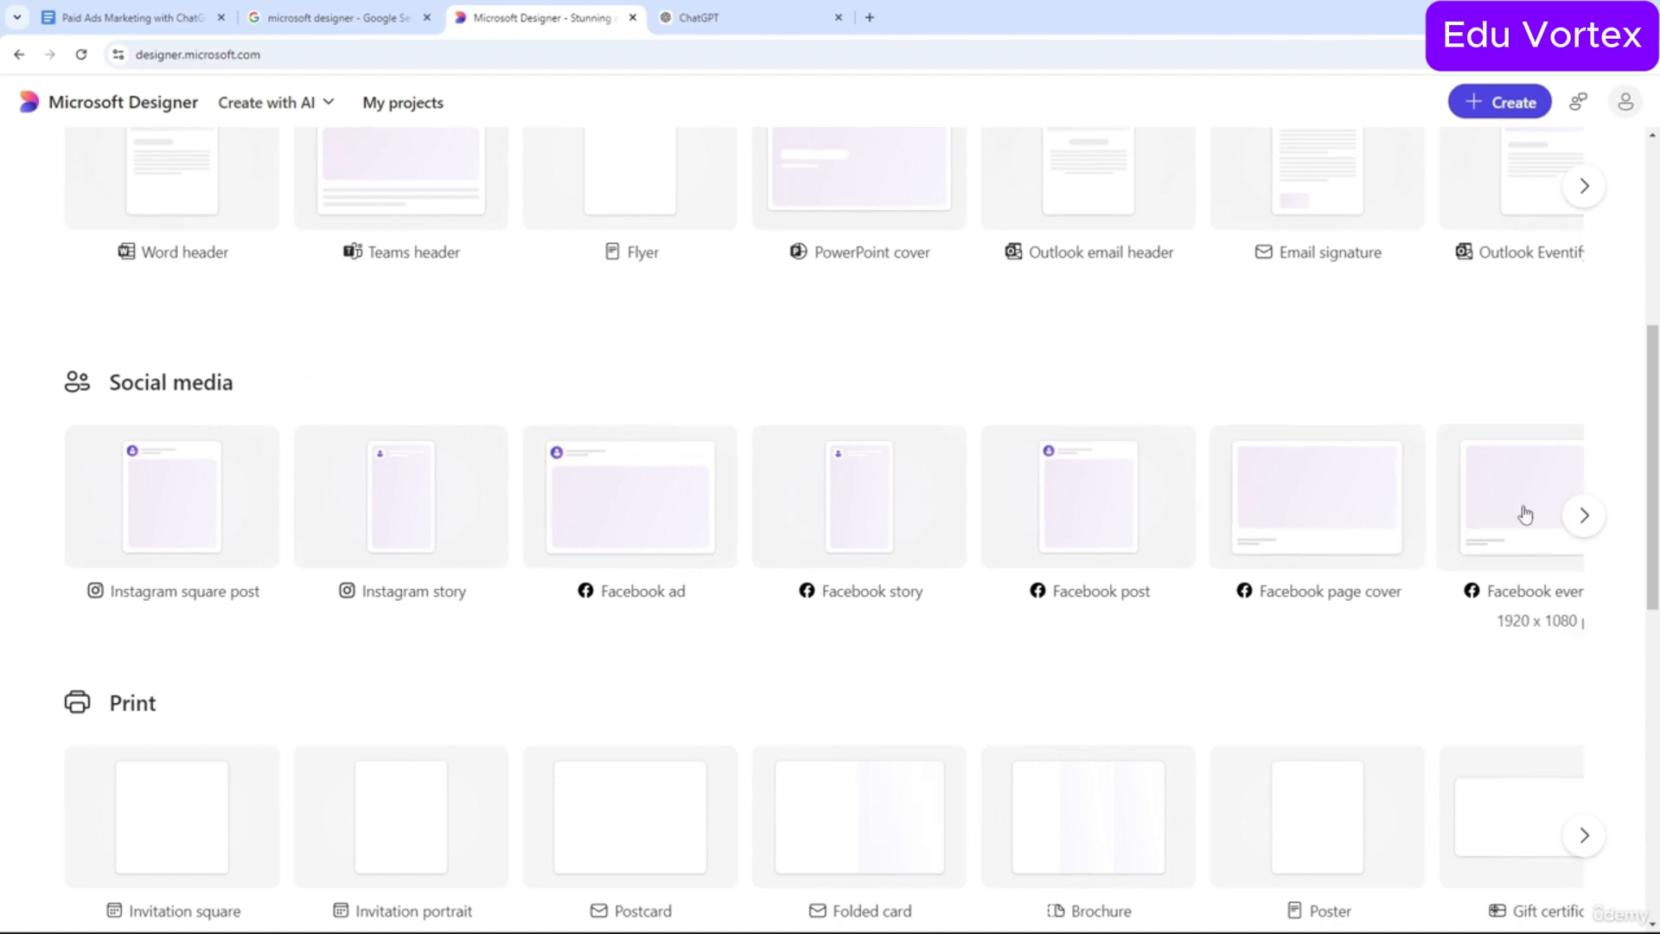
pyautogui.click(1573, 518)
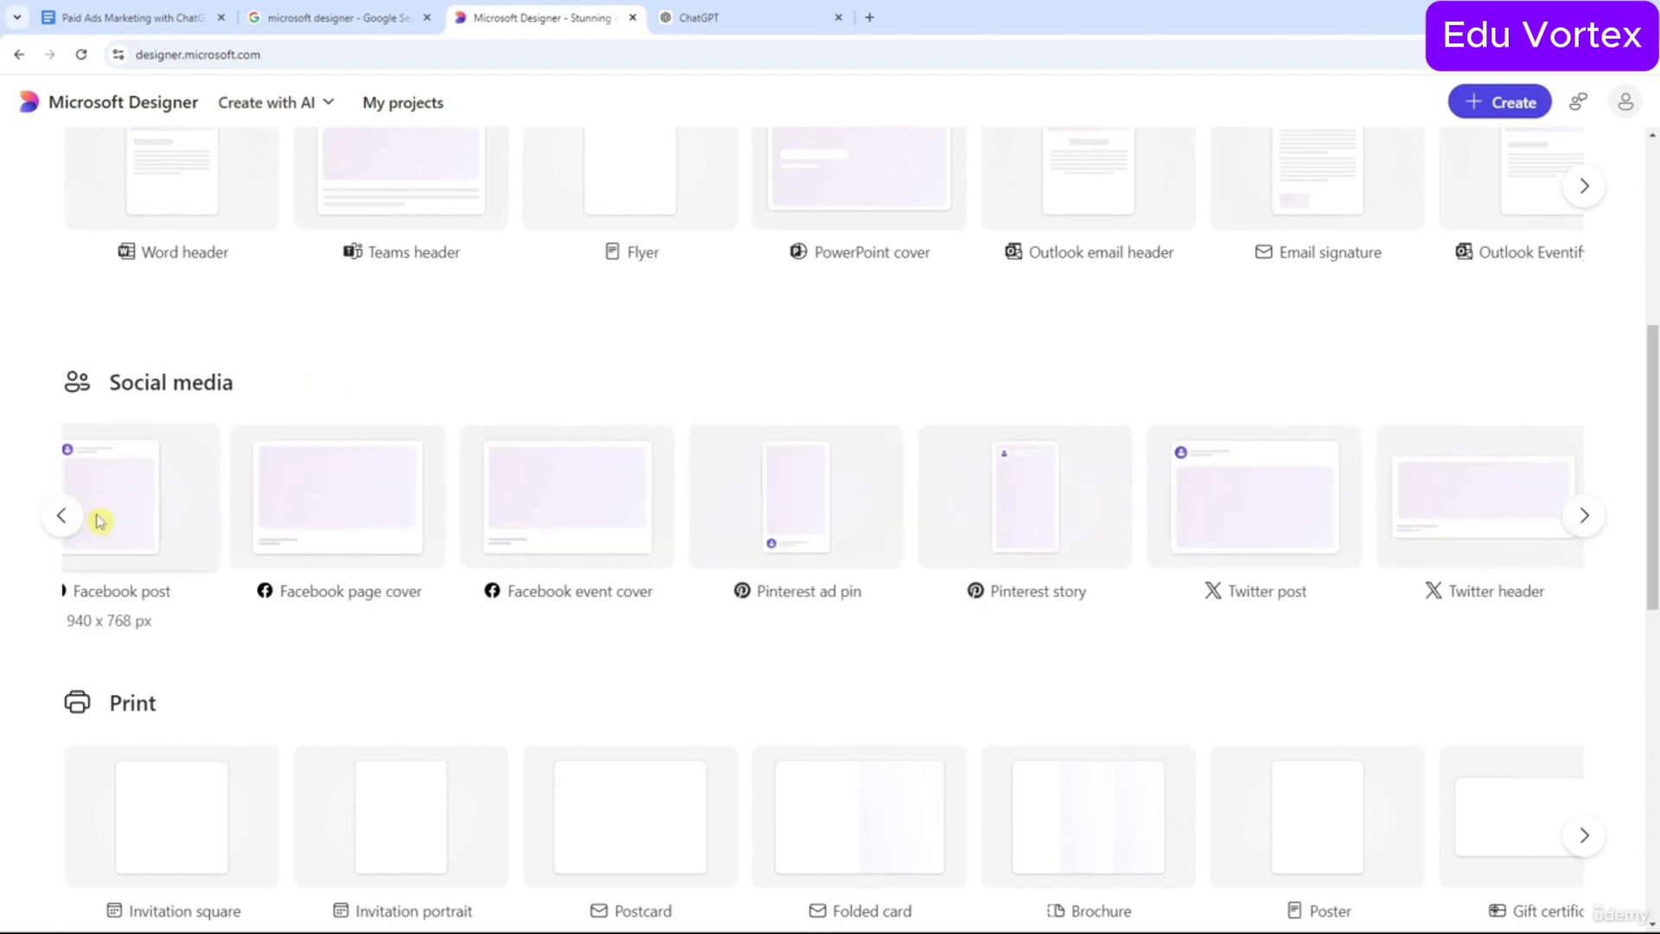
pyautogui.click(60, 517)
pyautogui.scroll(3, 1216, 326)
pyautogui.click(1574, 454)
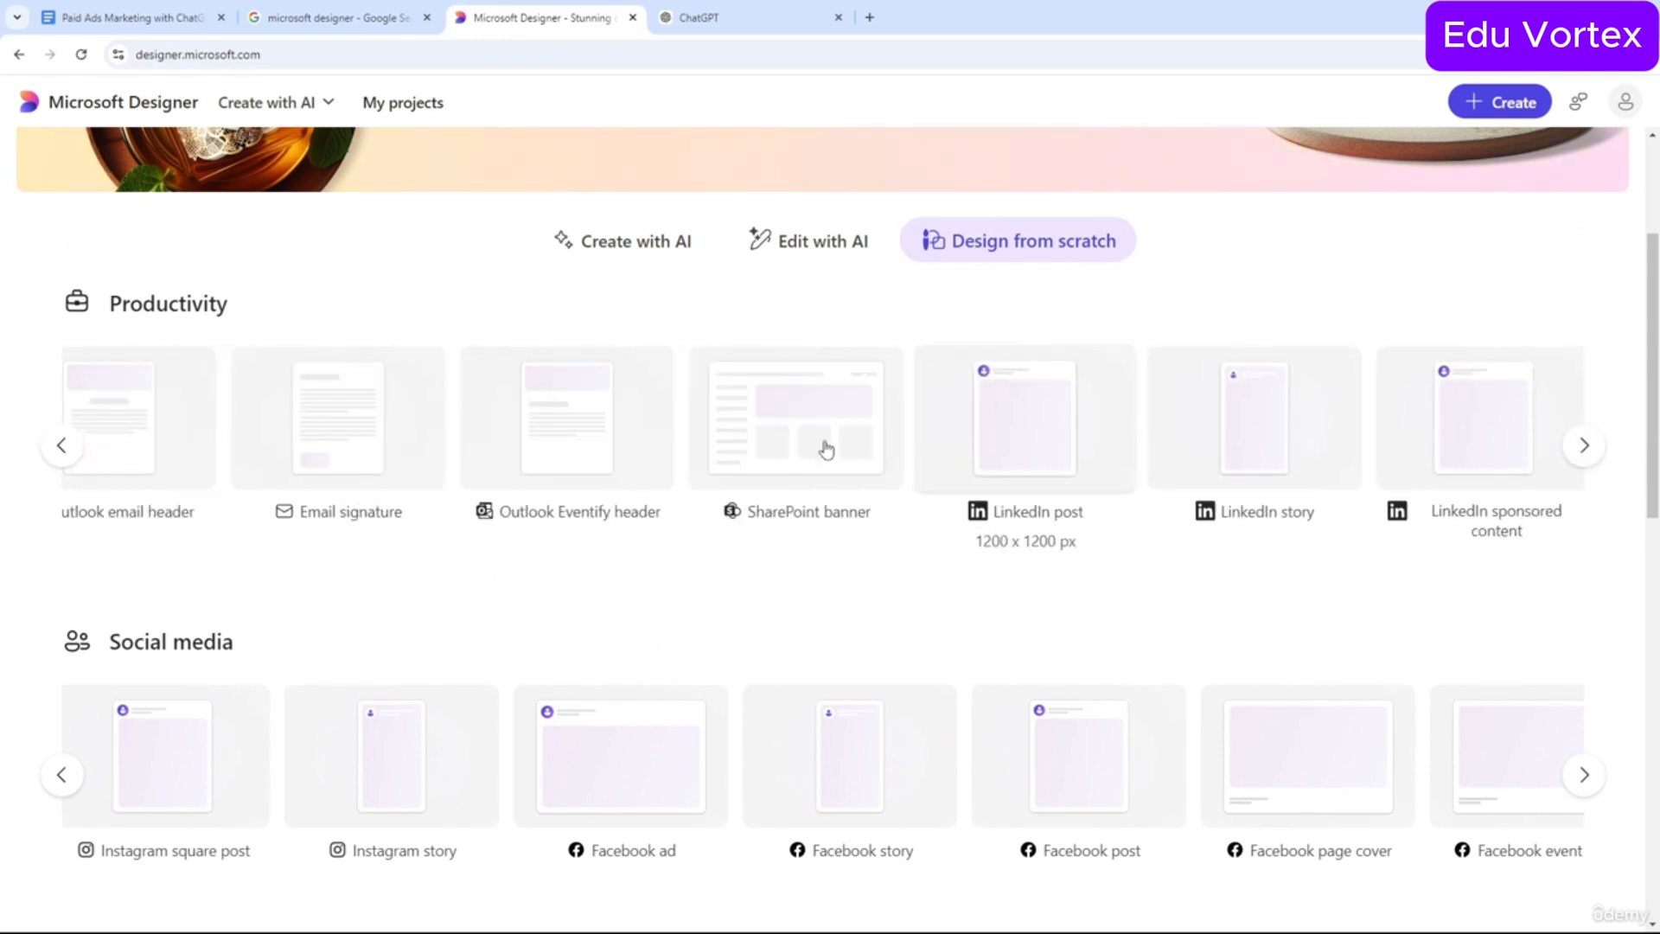
# Open the Instagram square post format from the Social media group as a blank design in a new browser tab.
pyautogui.scroll(-2, 255, 671)
pyautogui.scroll(-1, 301, 649)
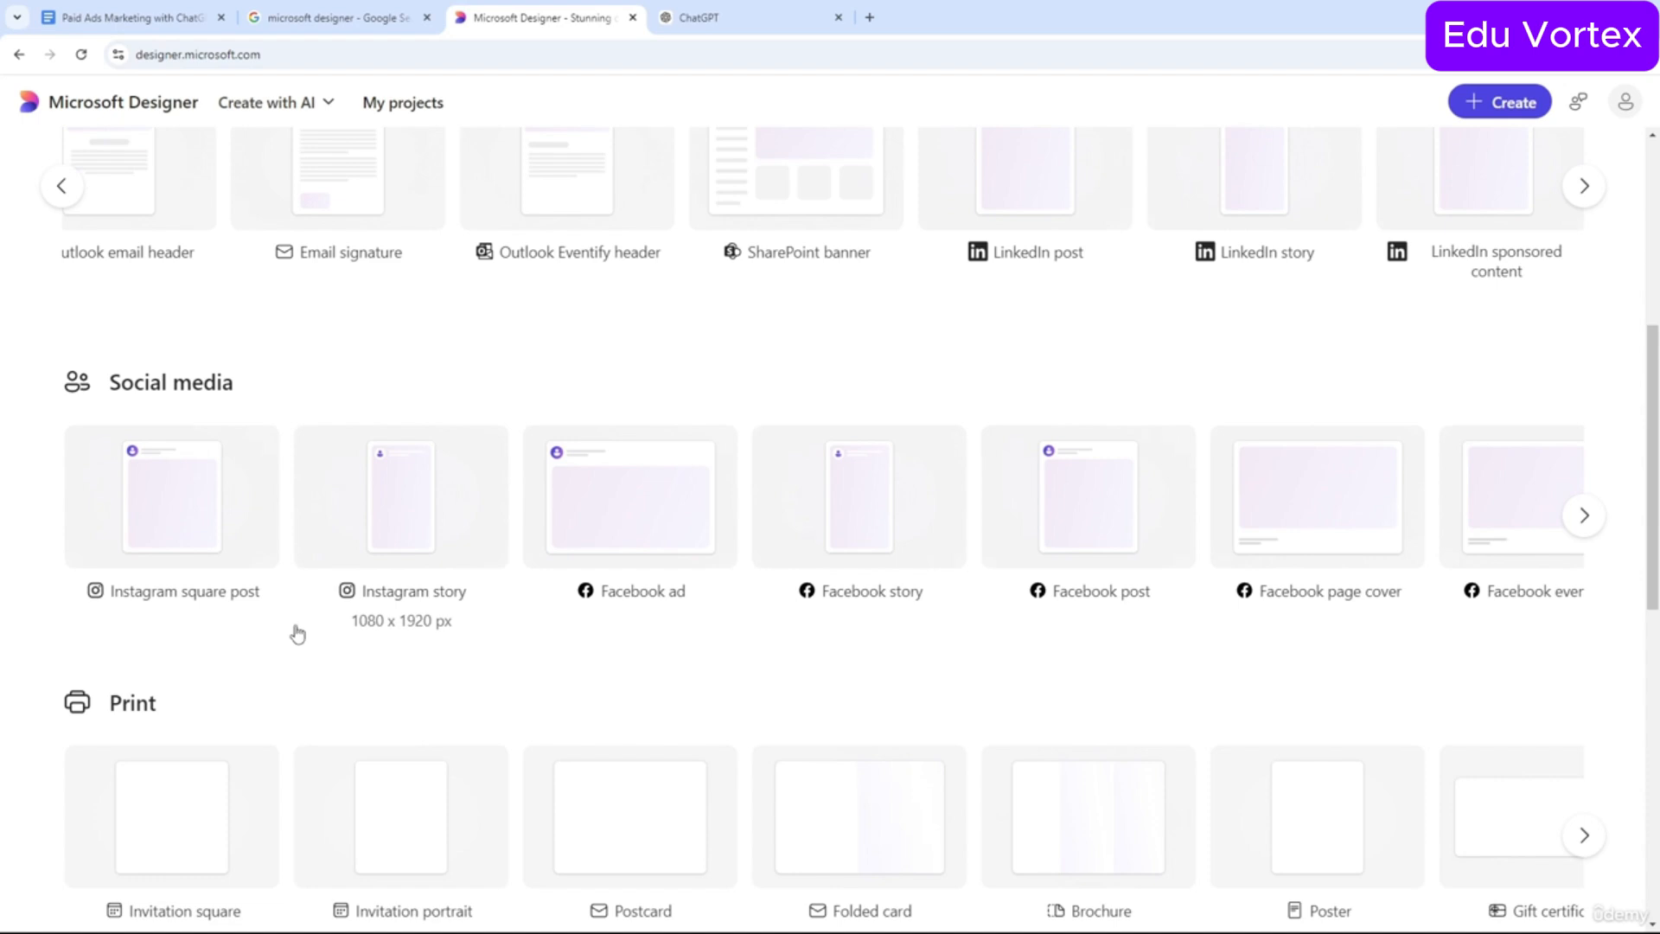
pyautogui.rightClick(175, 520)
pyautogui.click(200, 530)
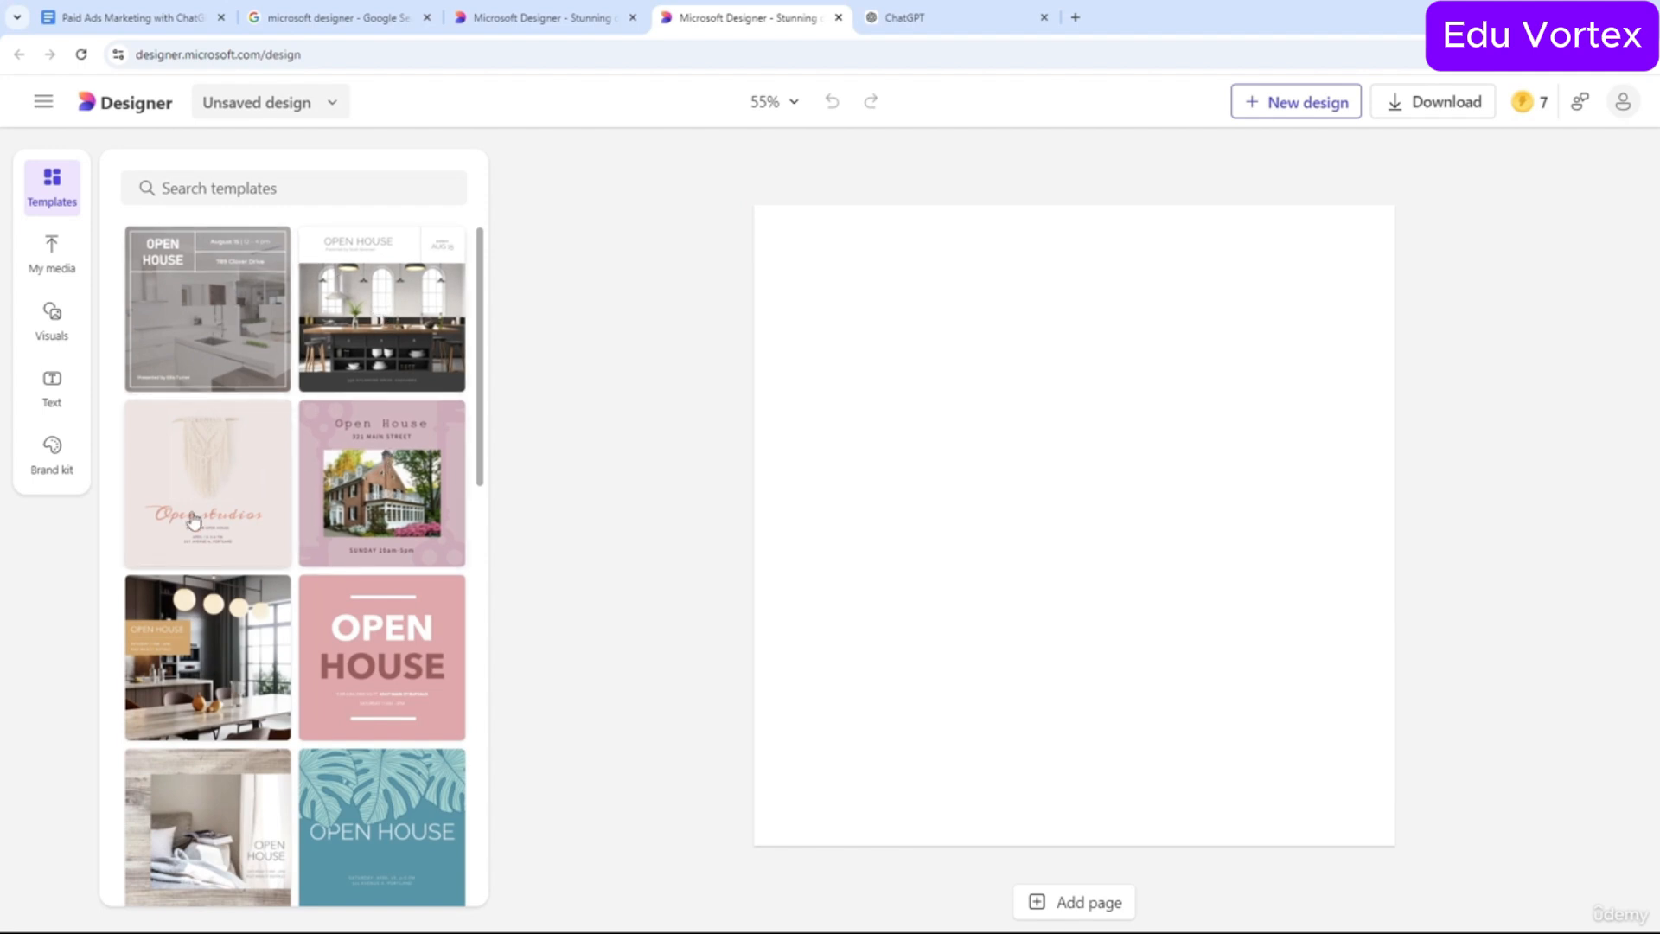
# Look through the design editor's templates, media upload sources, and stock photos and graphics.
pyautogui.scroll(-5, 381, 648)
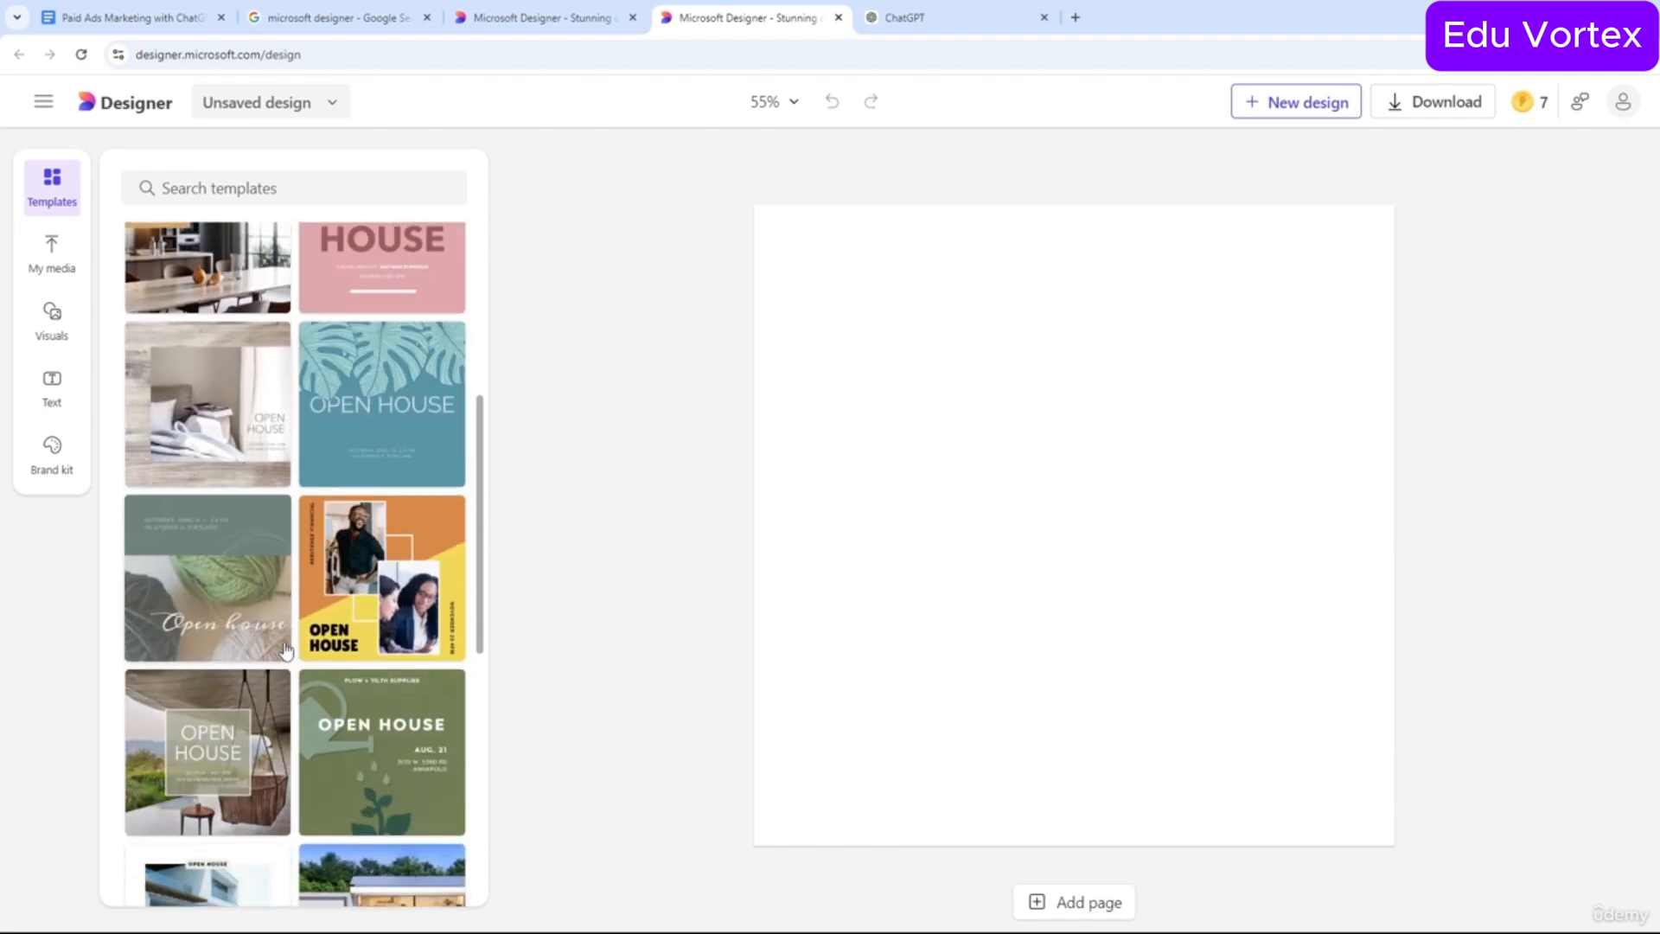
pyautogui.scroll(5, 381, 649)
pyautogui.click(57, 270)
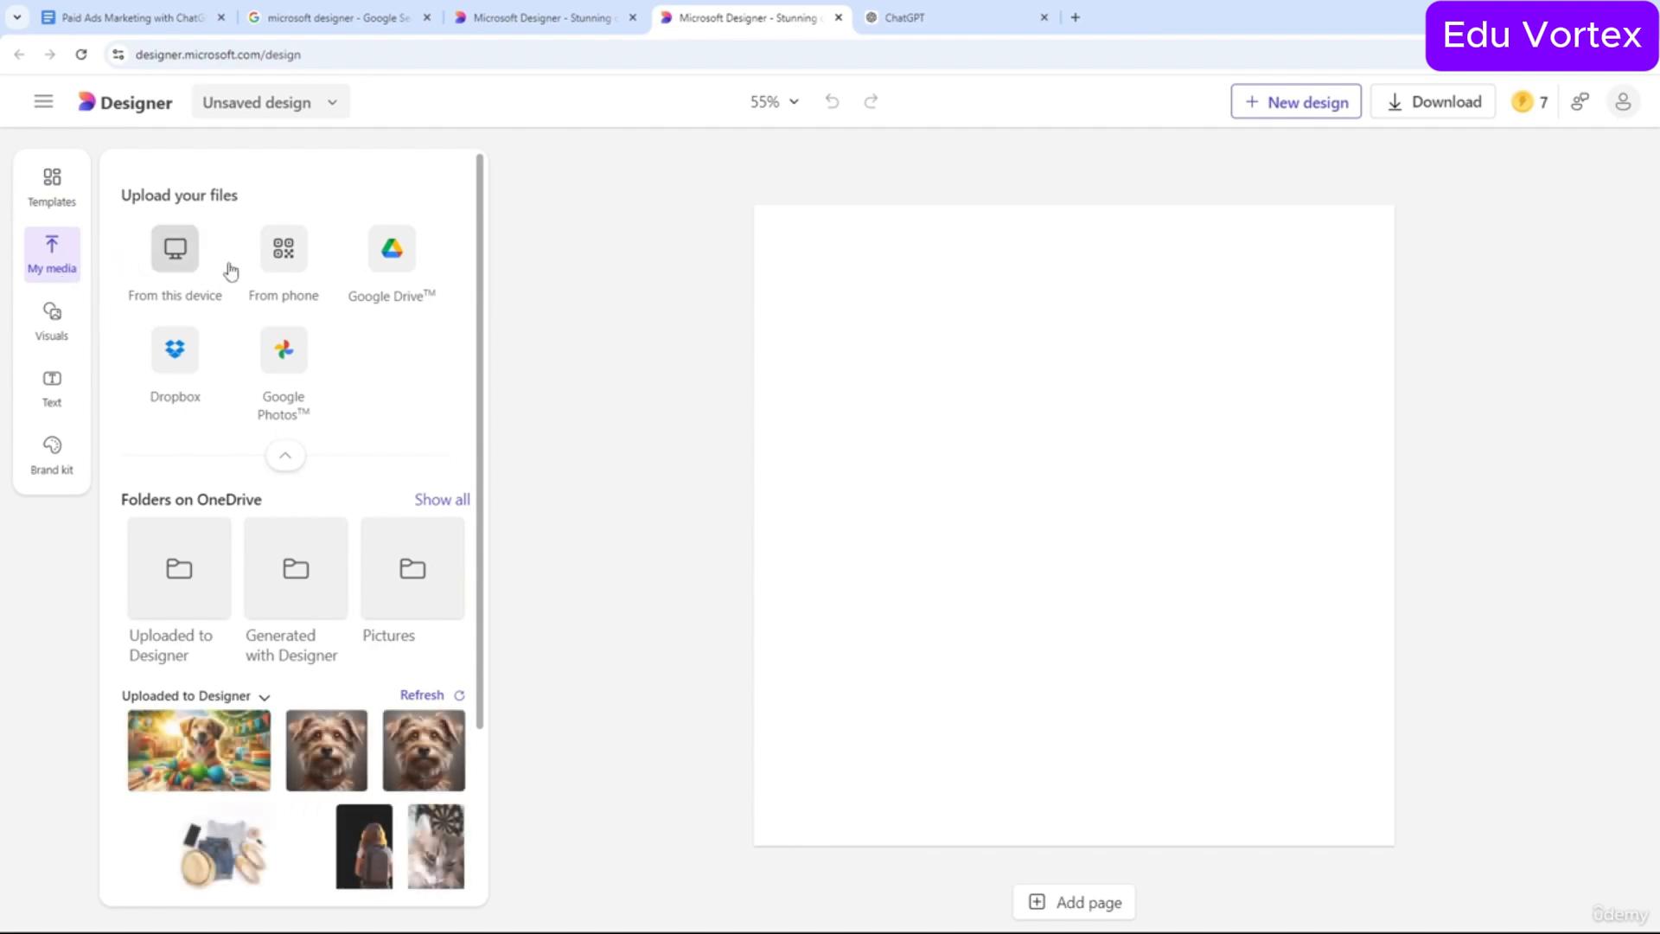
pyautogui.click(78, 338)
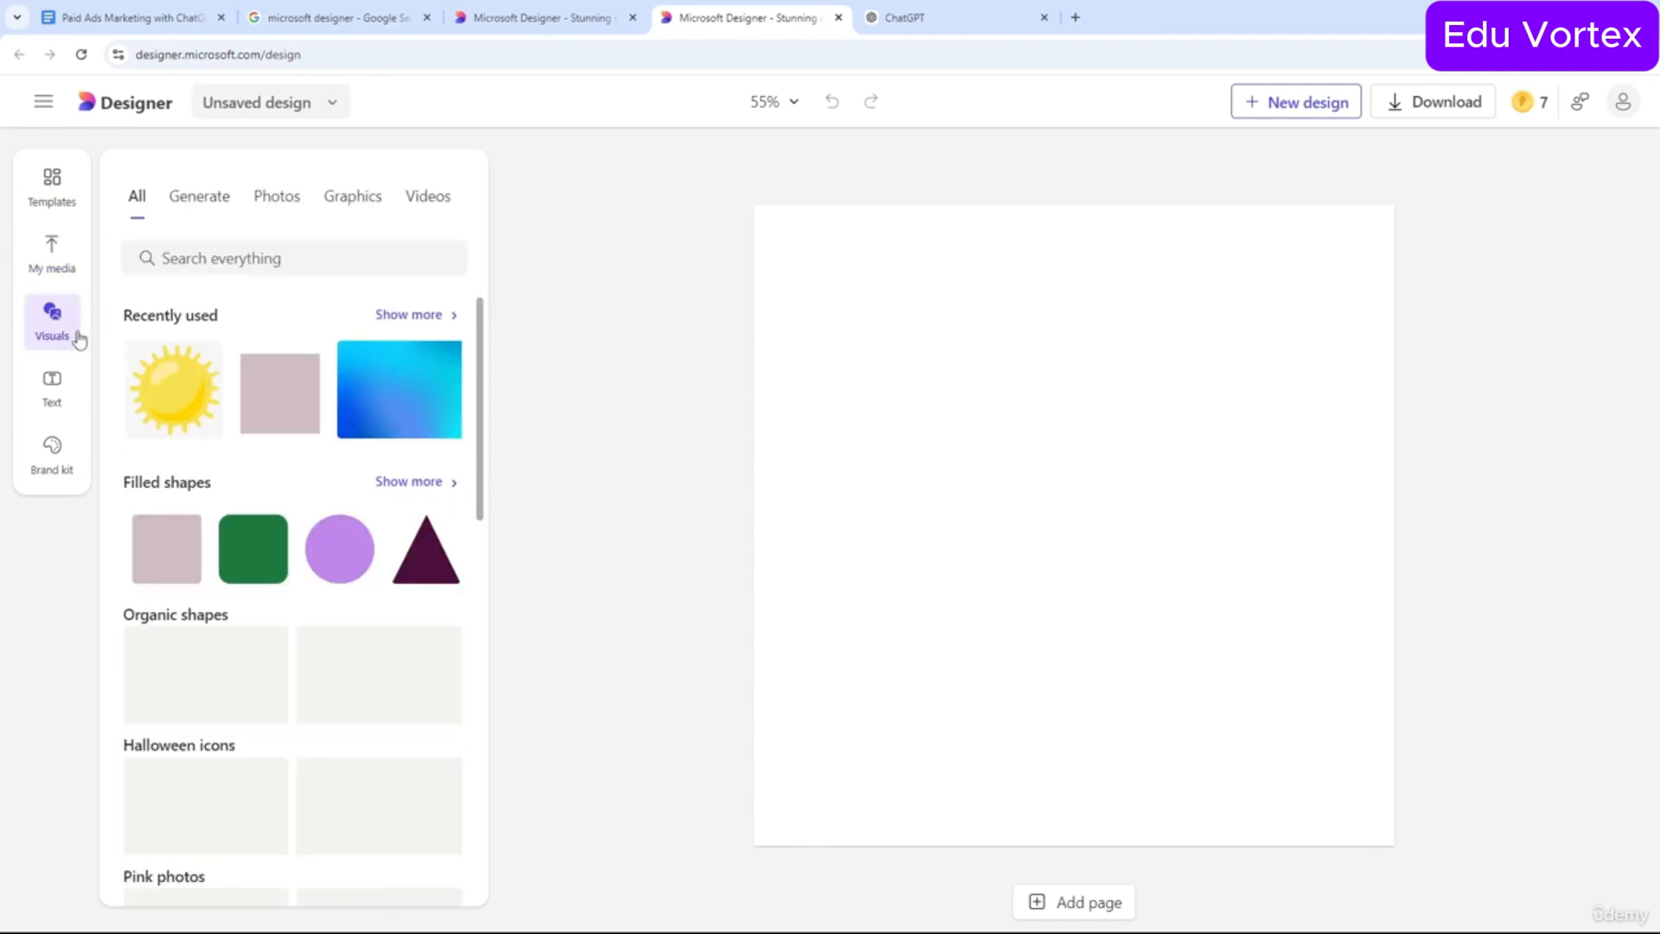
pyautogui.click(276, 197)
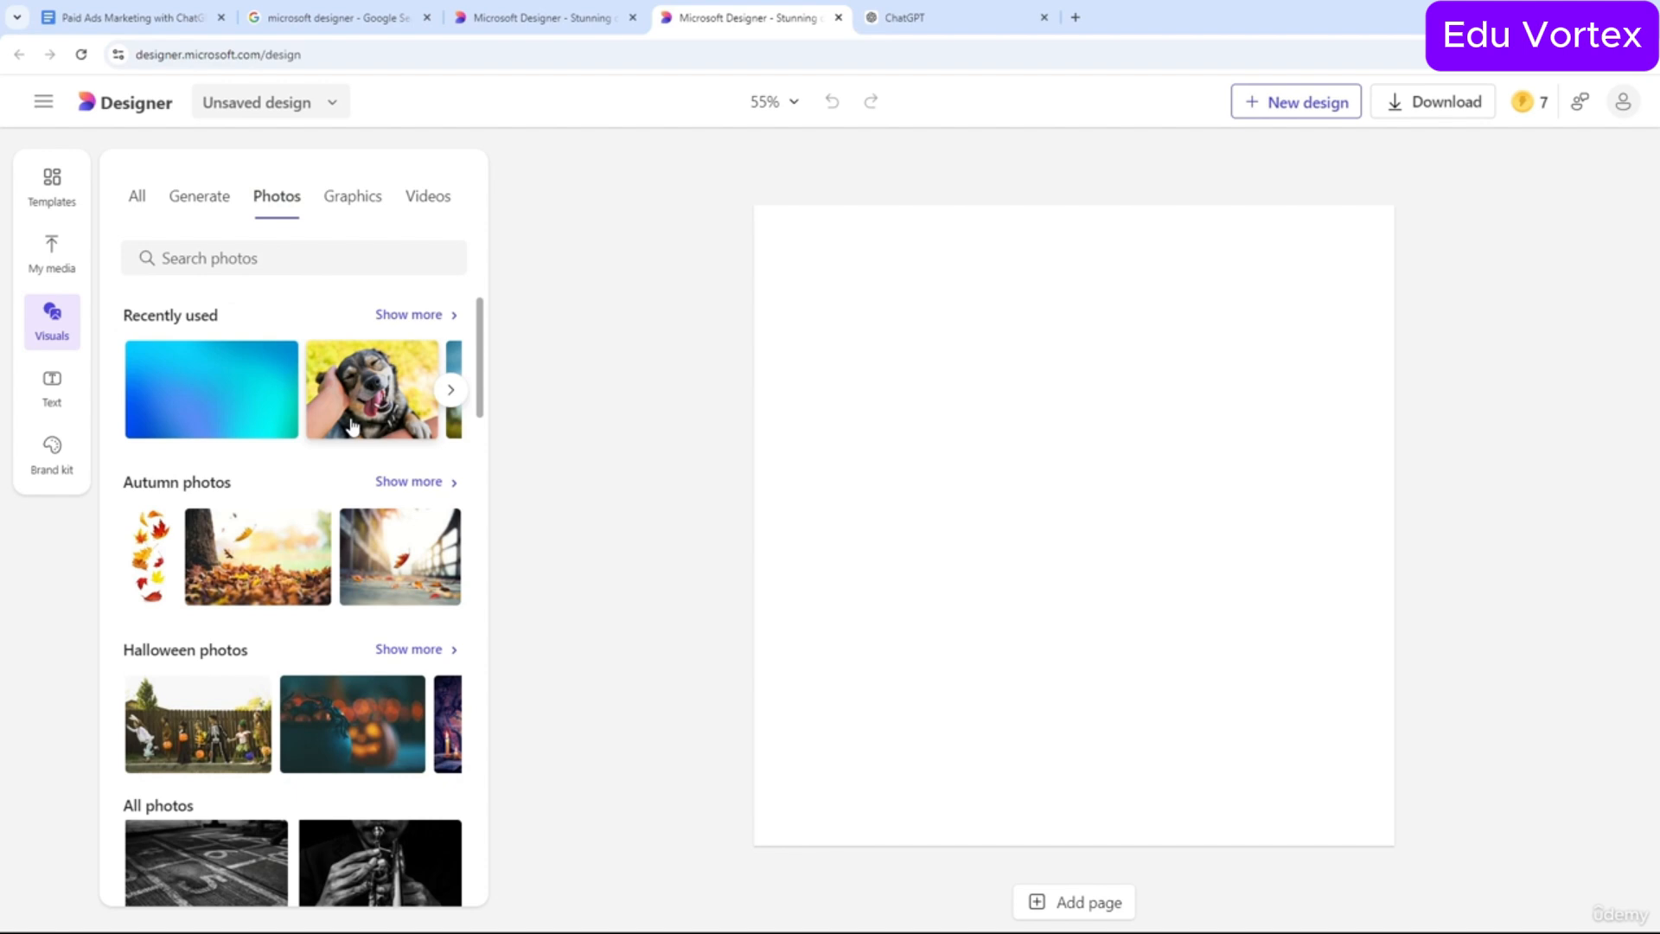
pyautogui.click(361, 207)
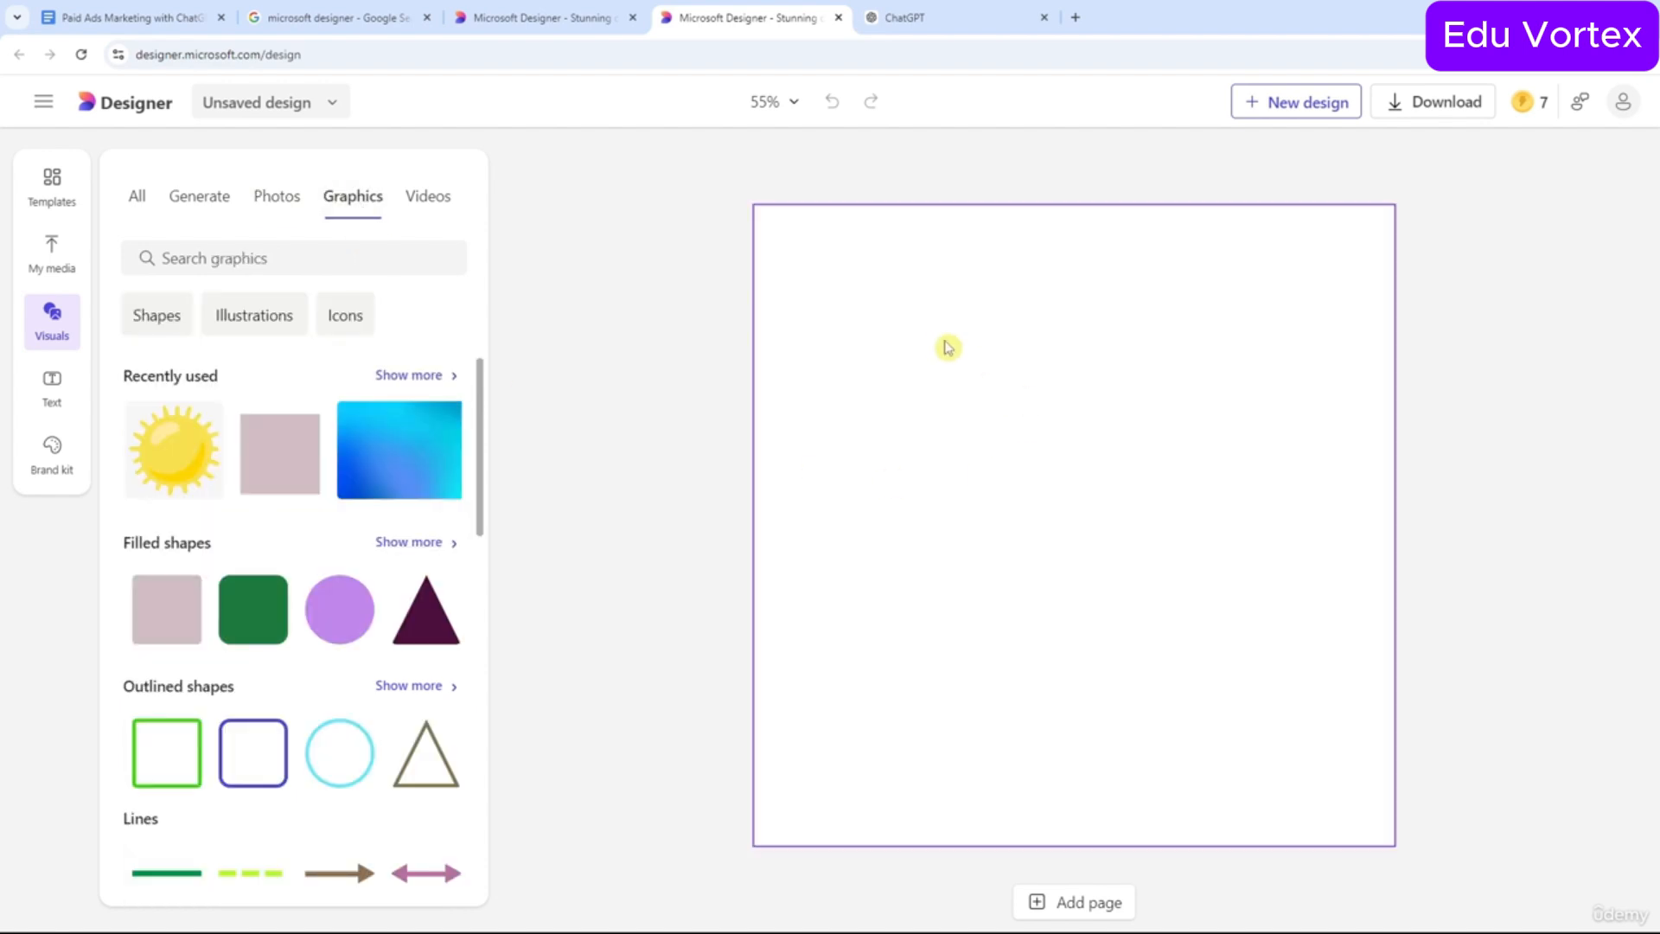
# Try the example image prompt "Grapes as a comic book drawing" in the image generator, and clear the description.
pyautogui.click(185, 205)
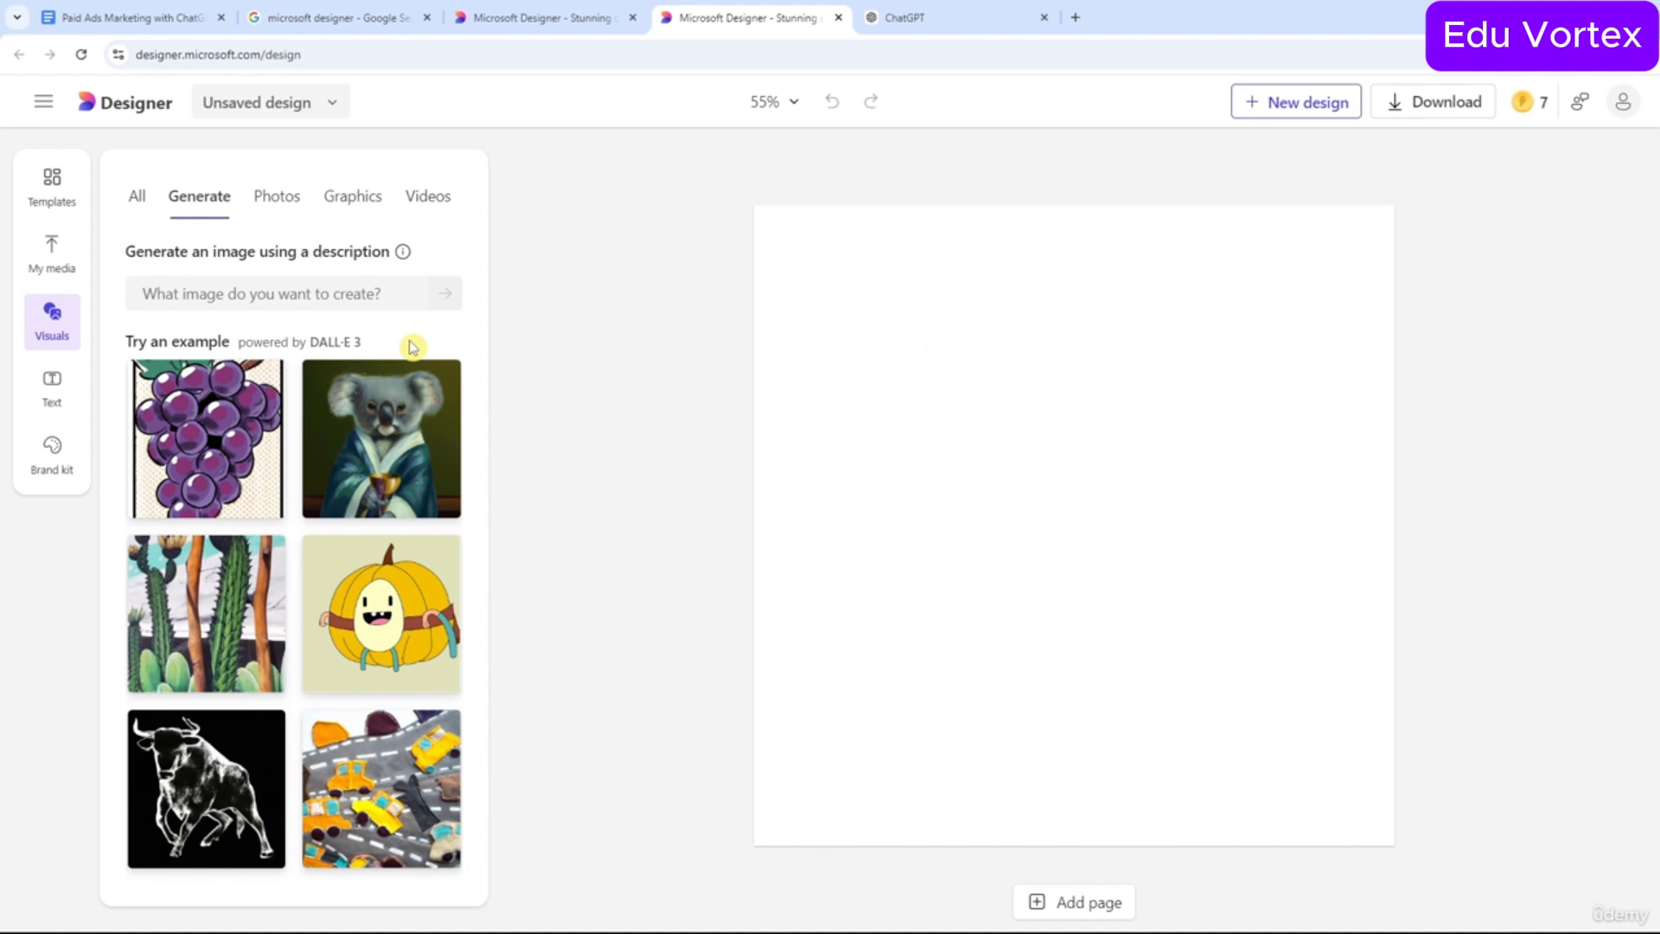
pyautogui.moveTo(360, 434)
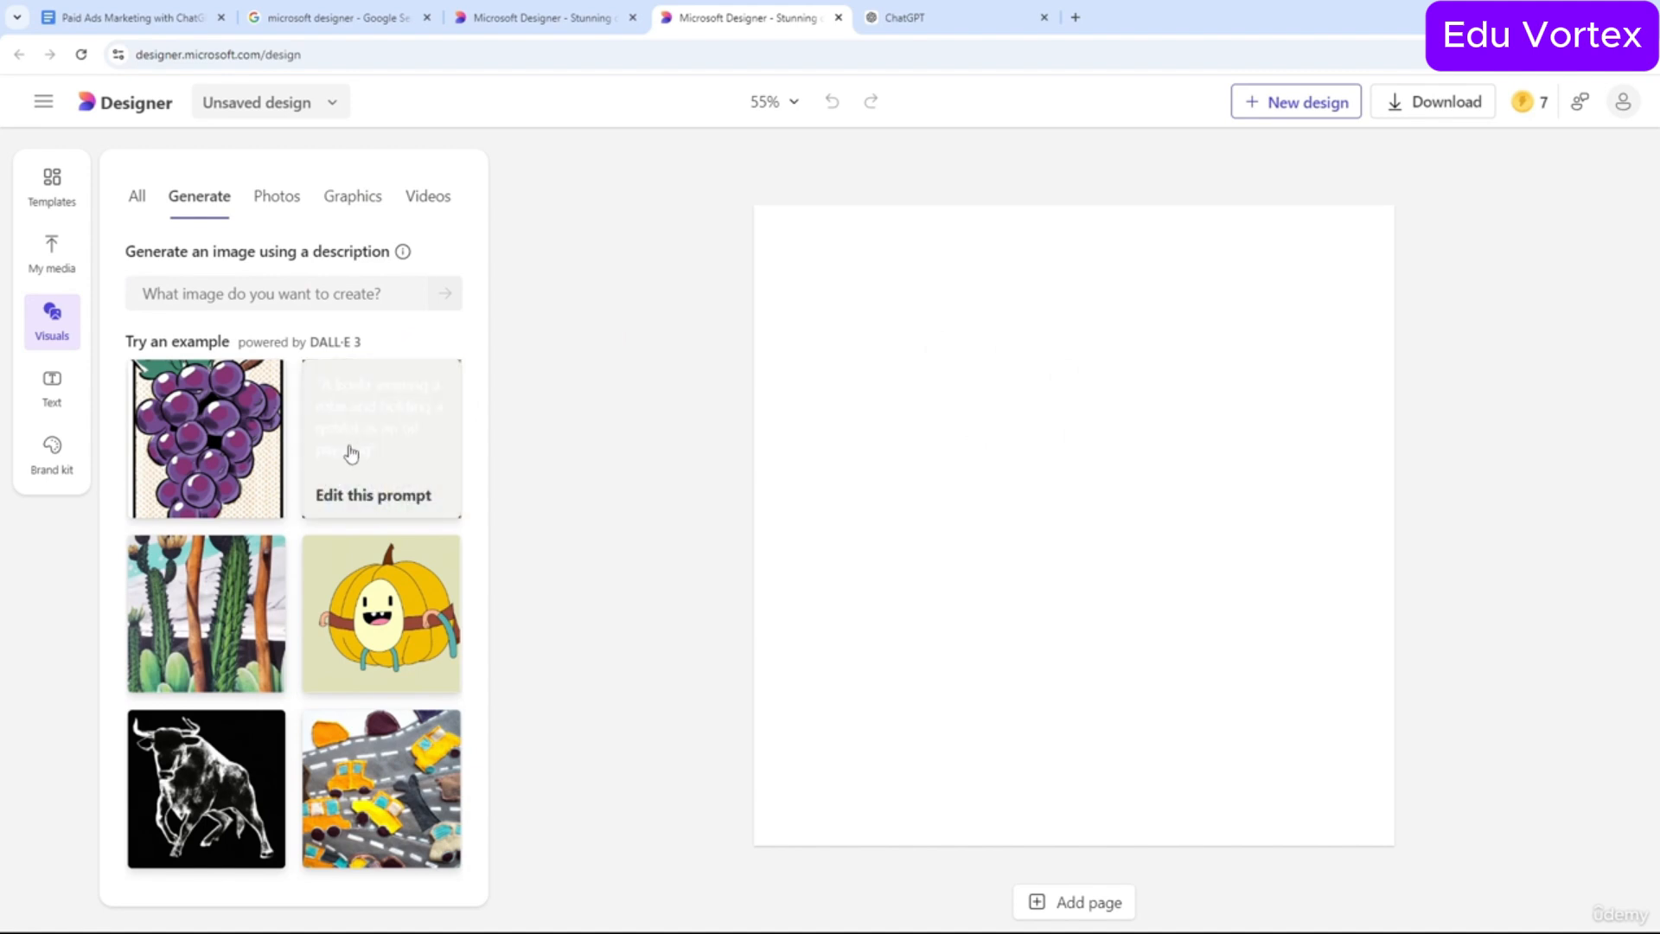
pyautogui.moveTo(244, 669)
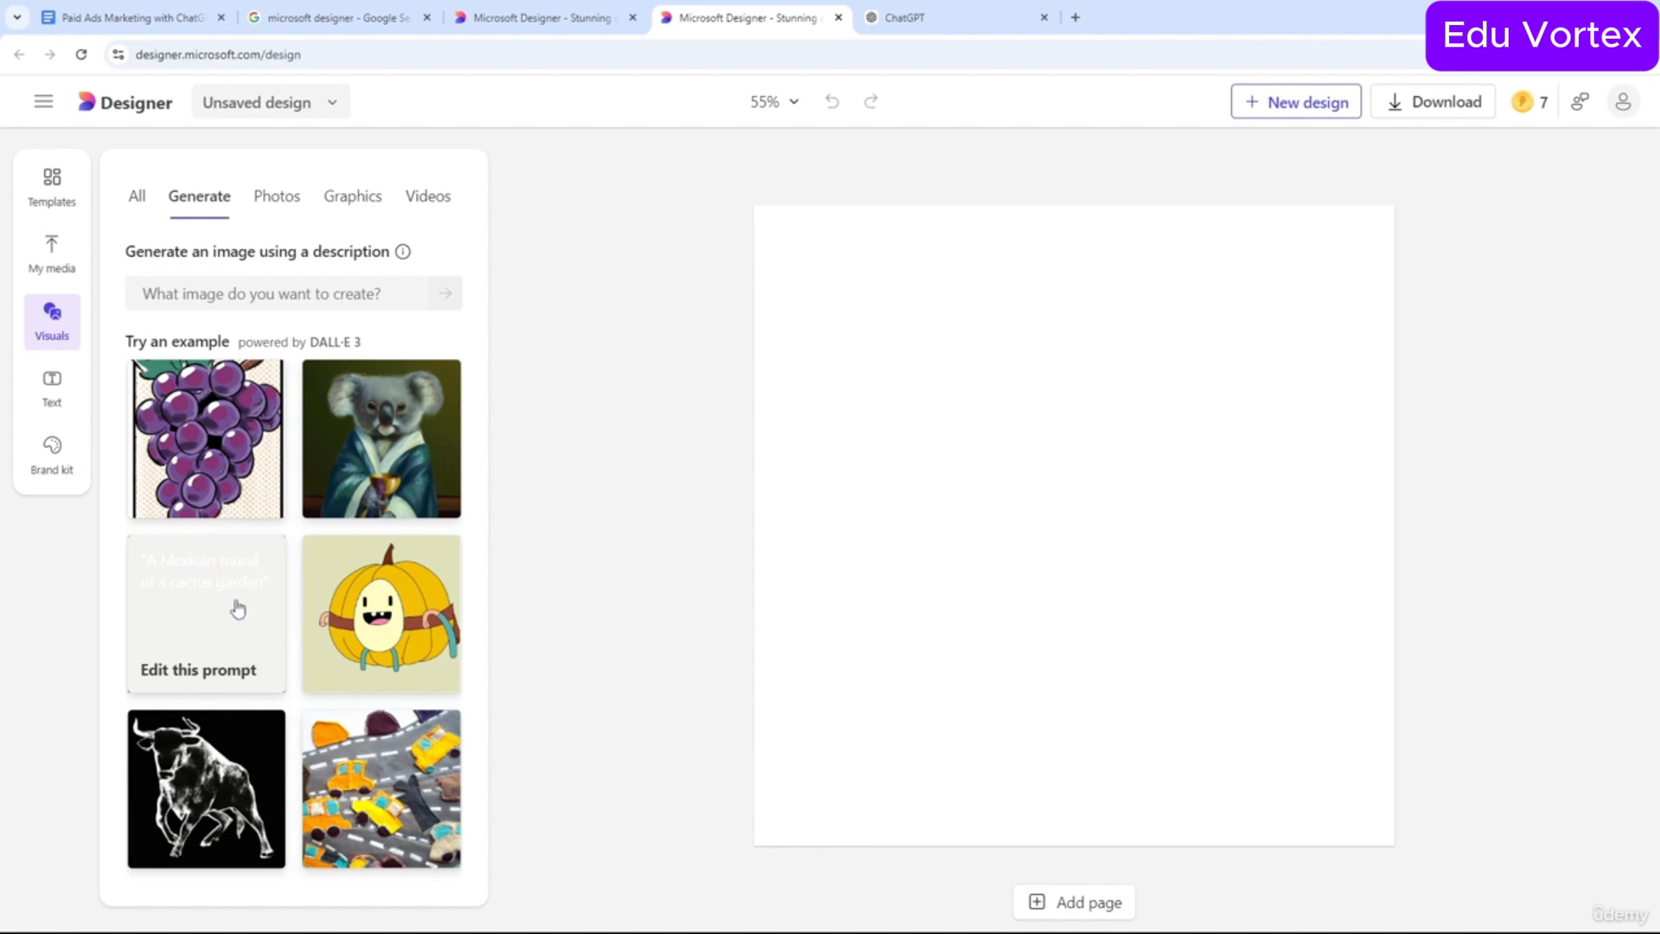
pyautogui.click(223, 456)
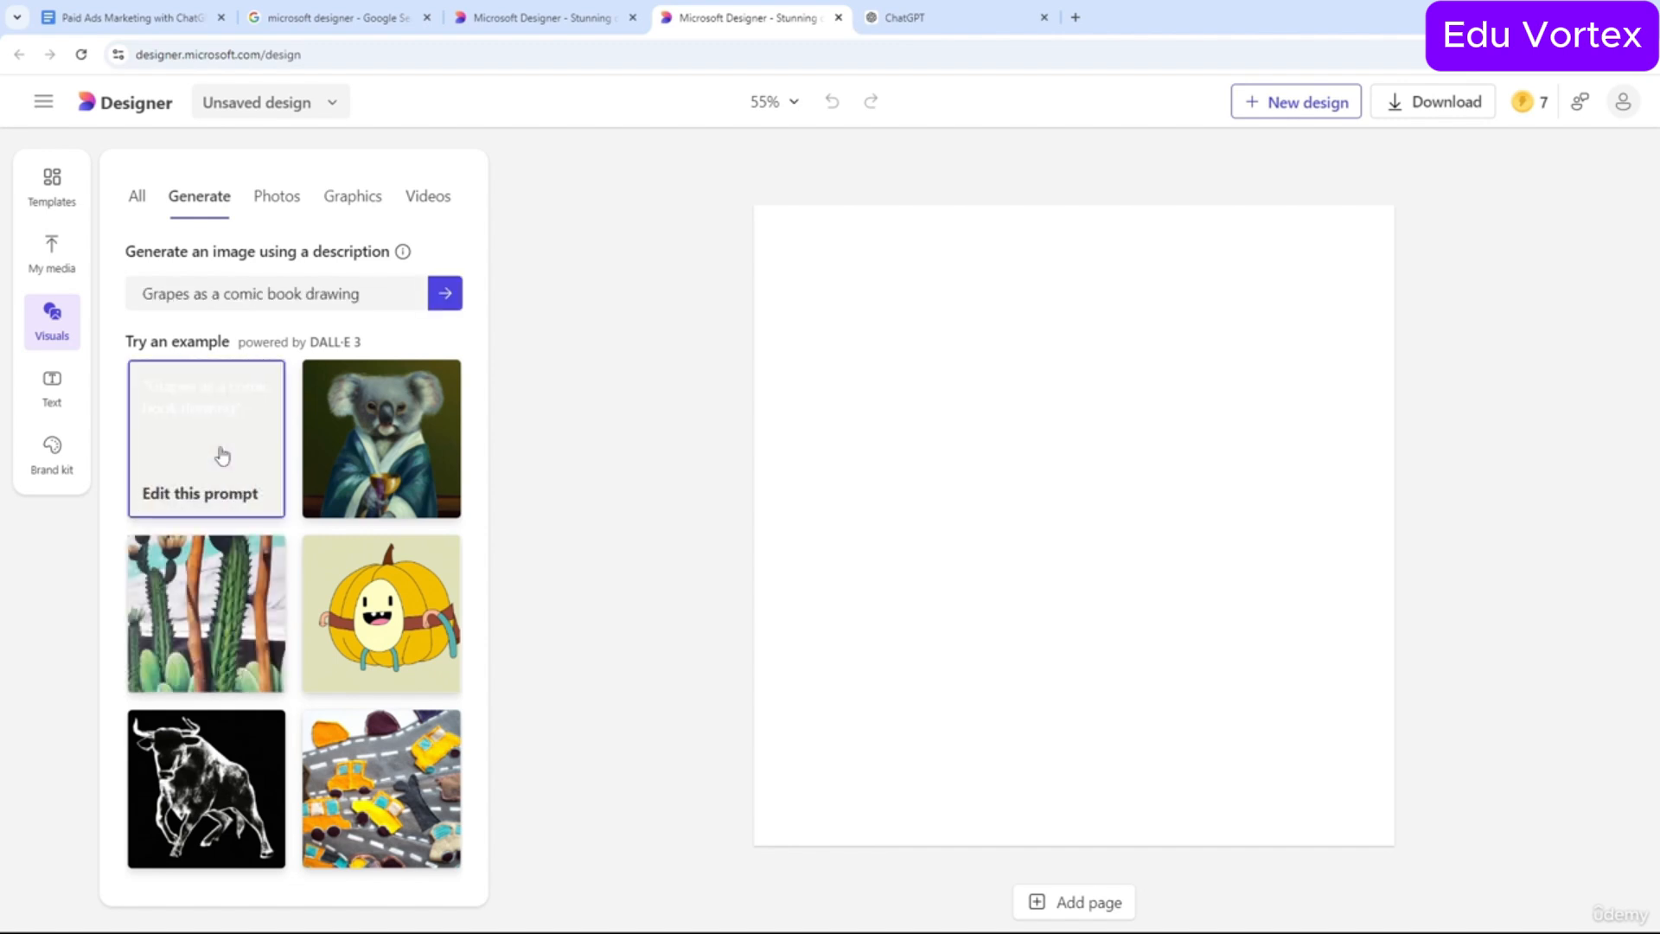
pyautogui.moveTo(143, 294); pyautogui.dragTo(364, 300)
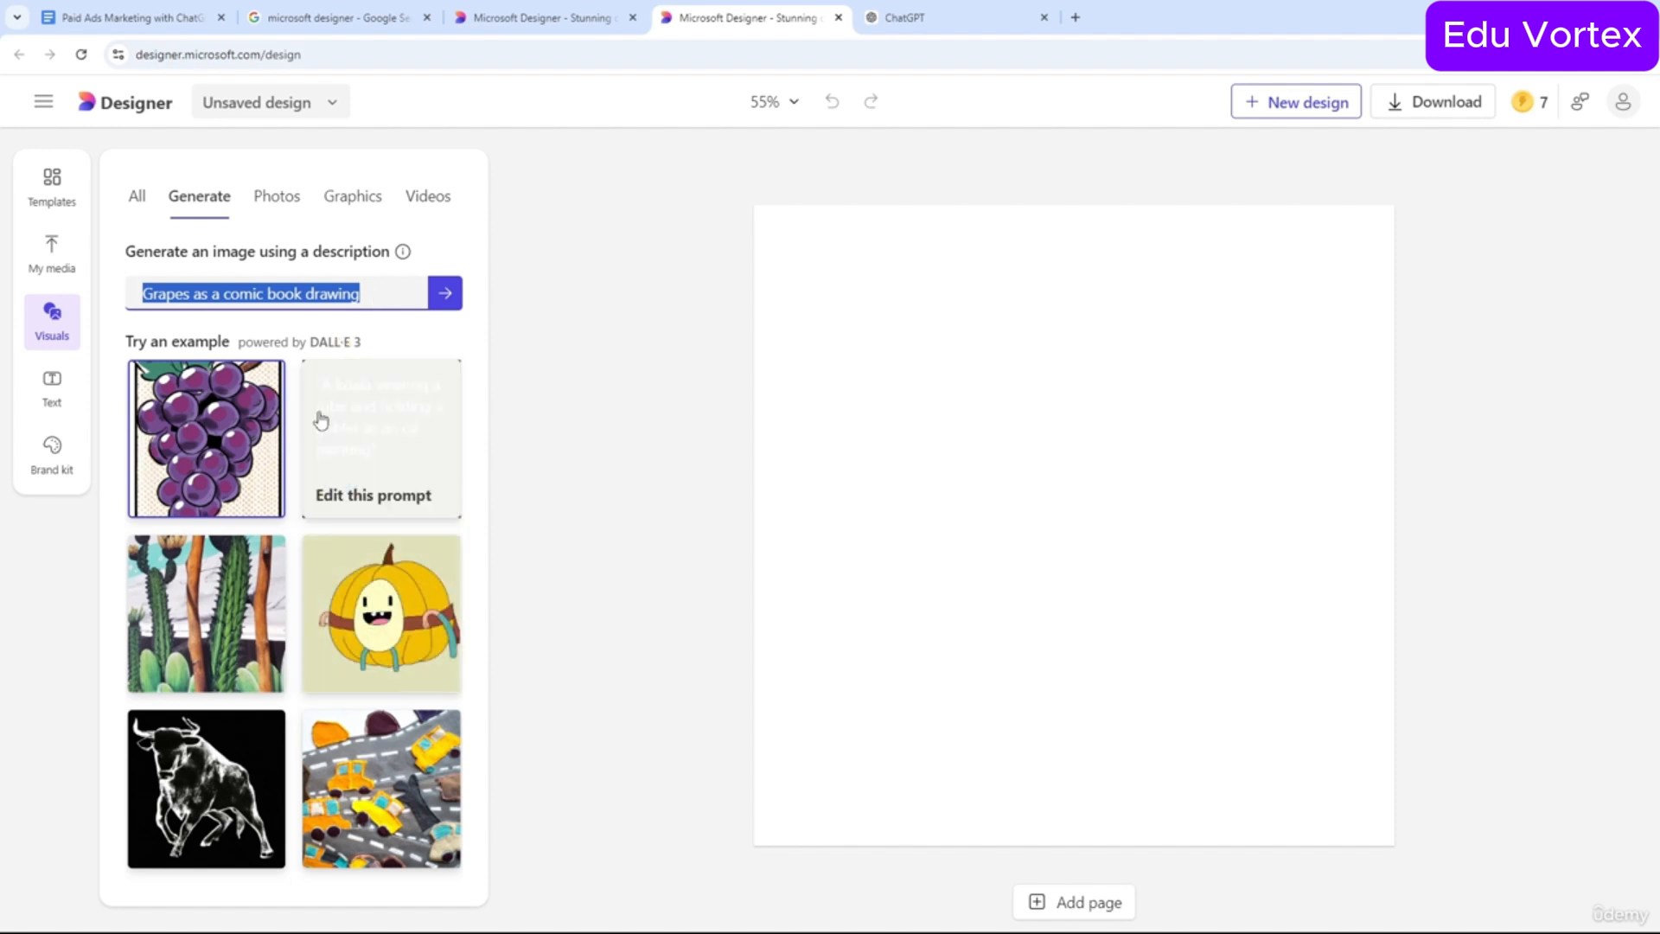
pyautogui.press('BackSpace')
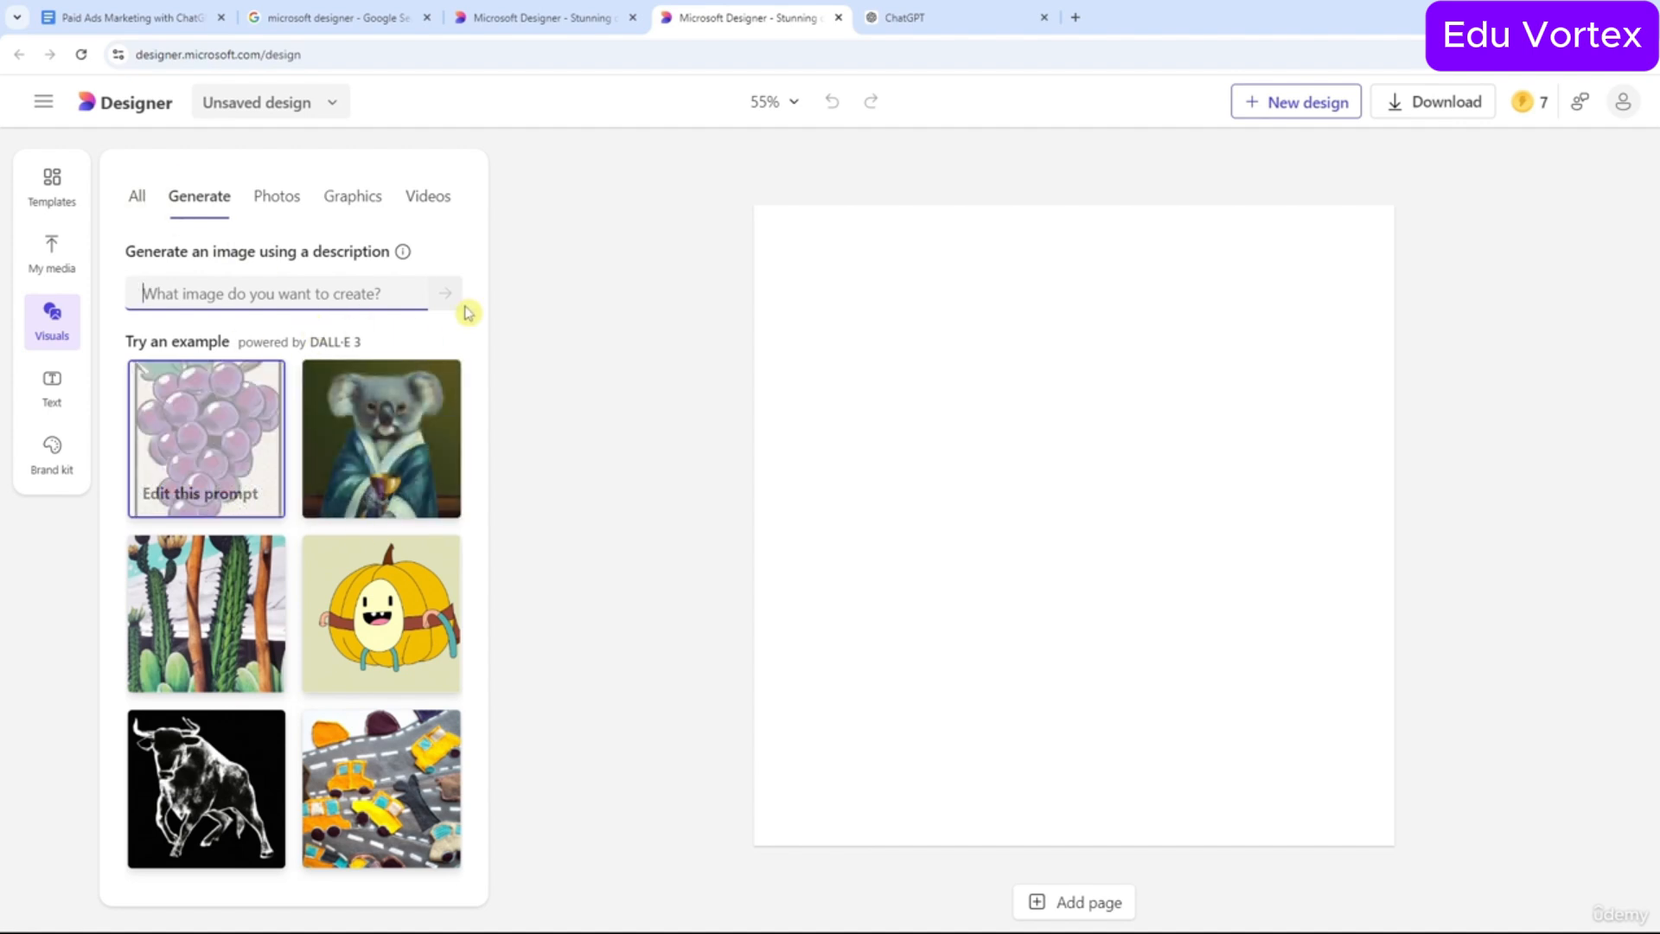
# Glance at the text styles, browse the templates down to the sale designs, and apply the Private Sale beach template.
pyautogui.click(53, 386)
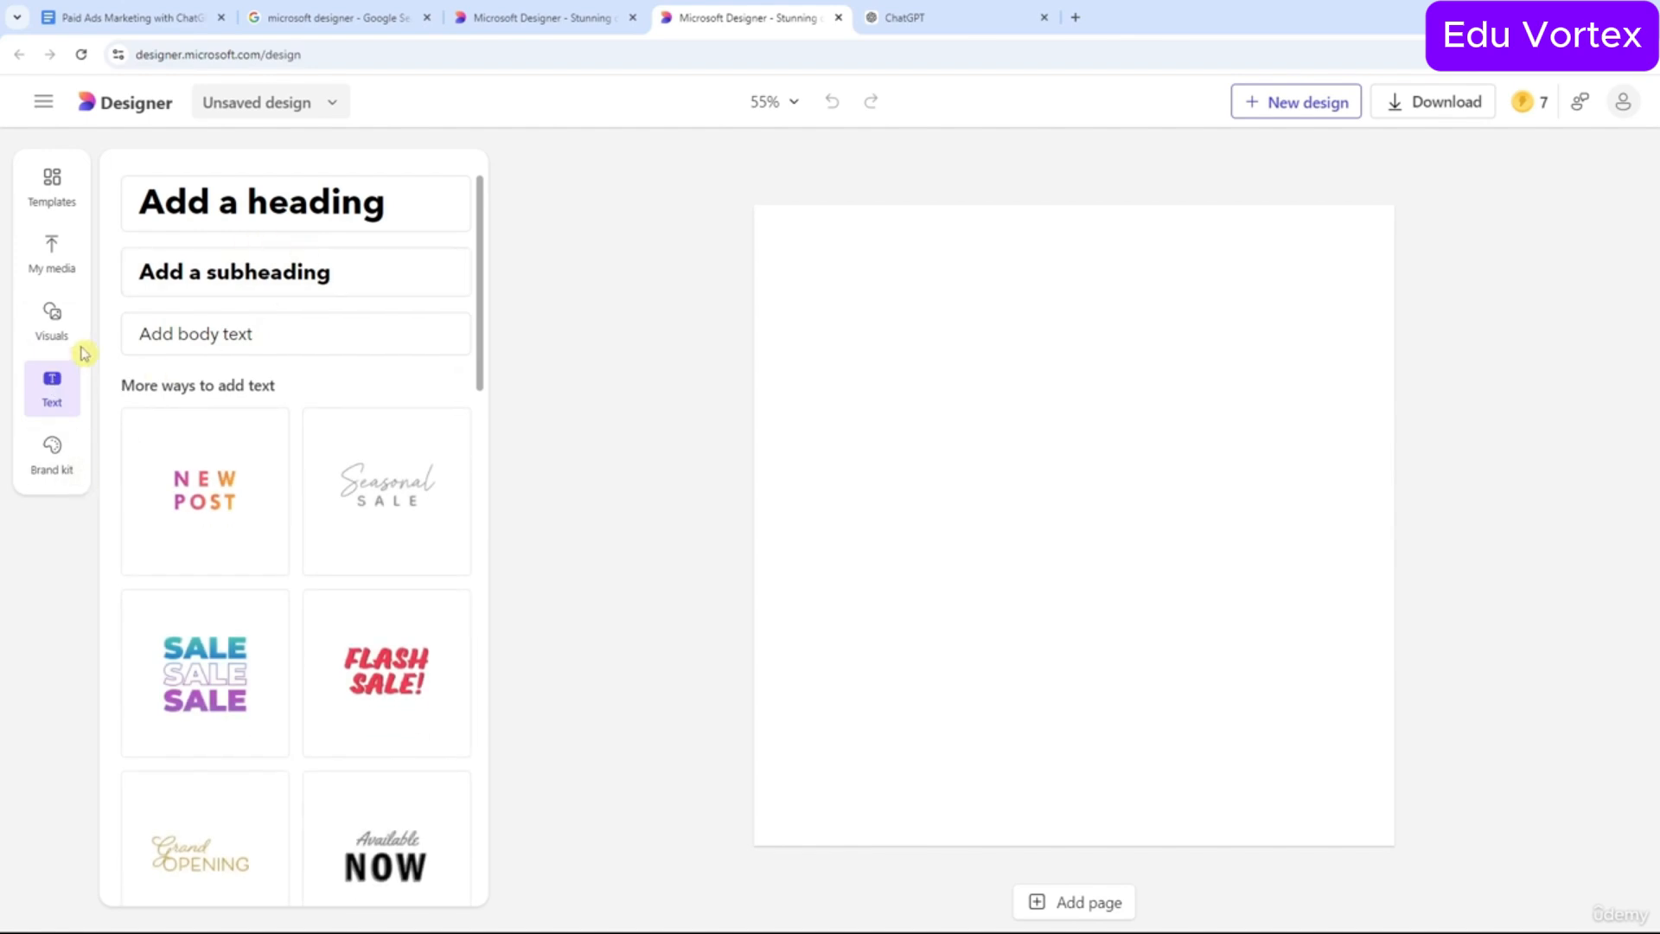
pyautogui.click(75, 202)
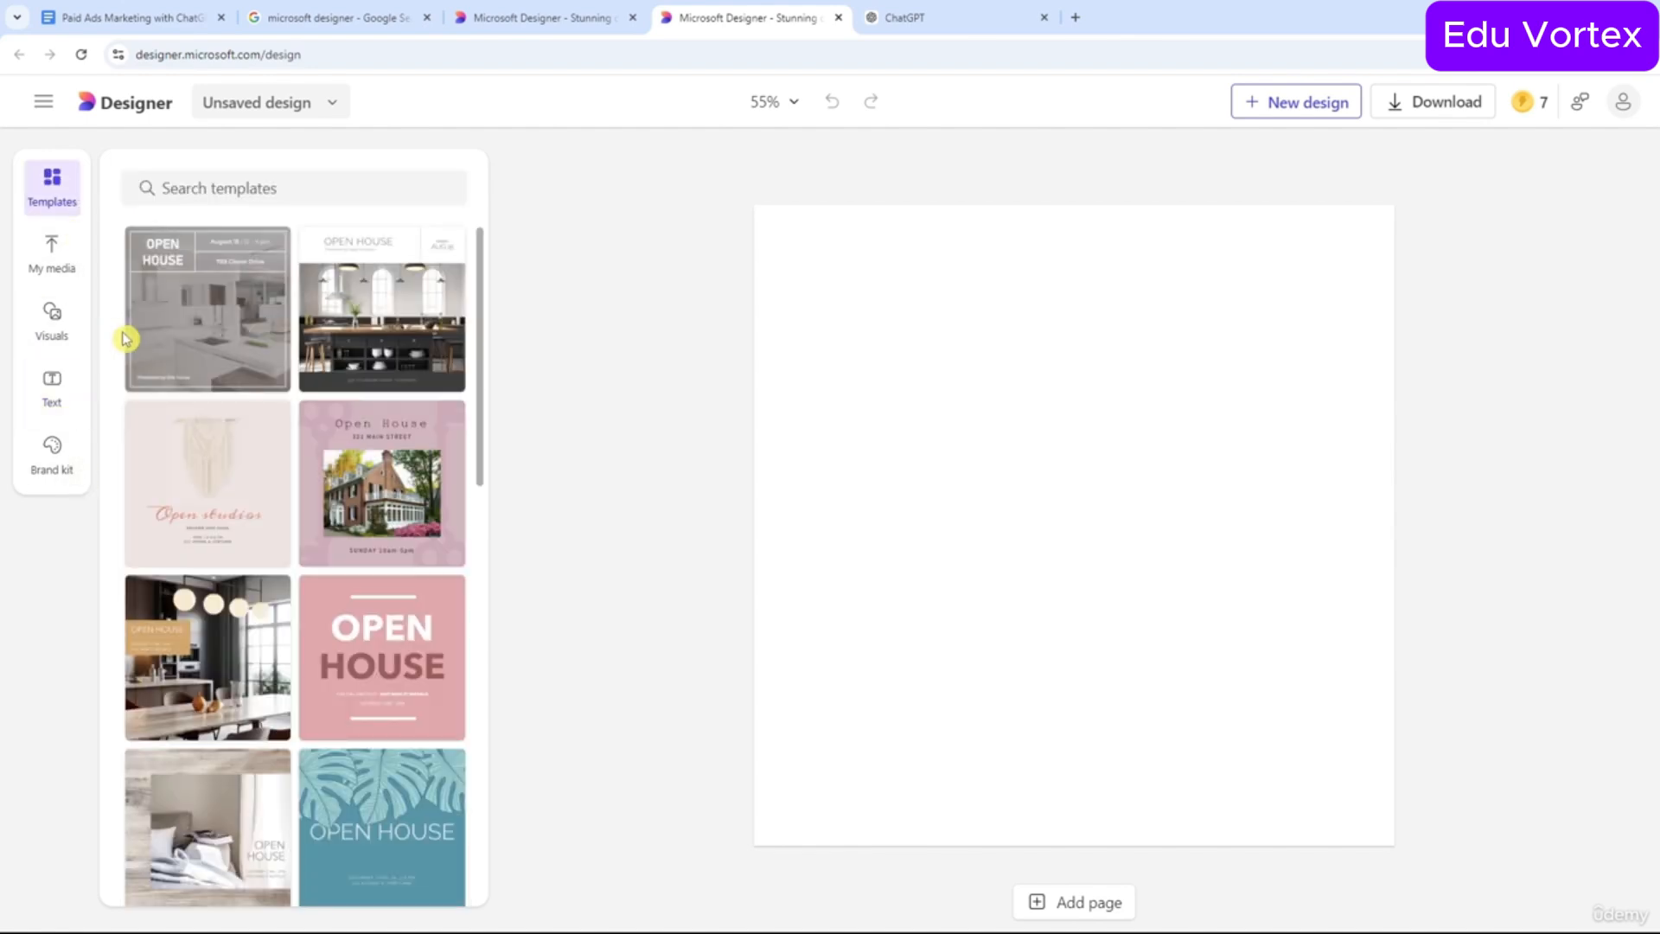
pyautogui.scroll(-15, 219, 366)
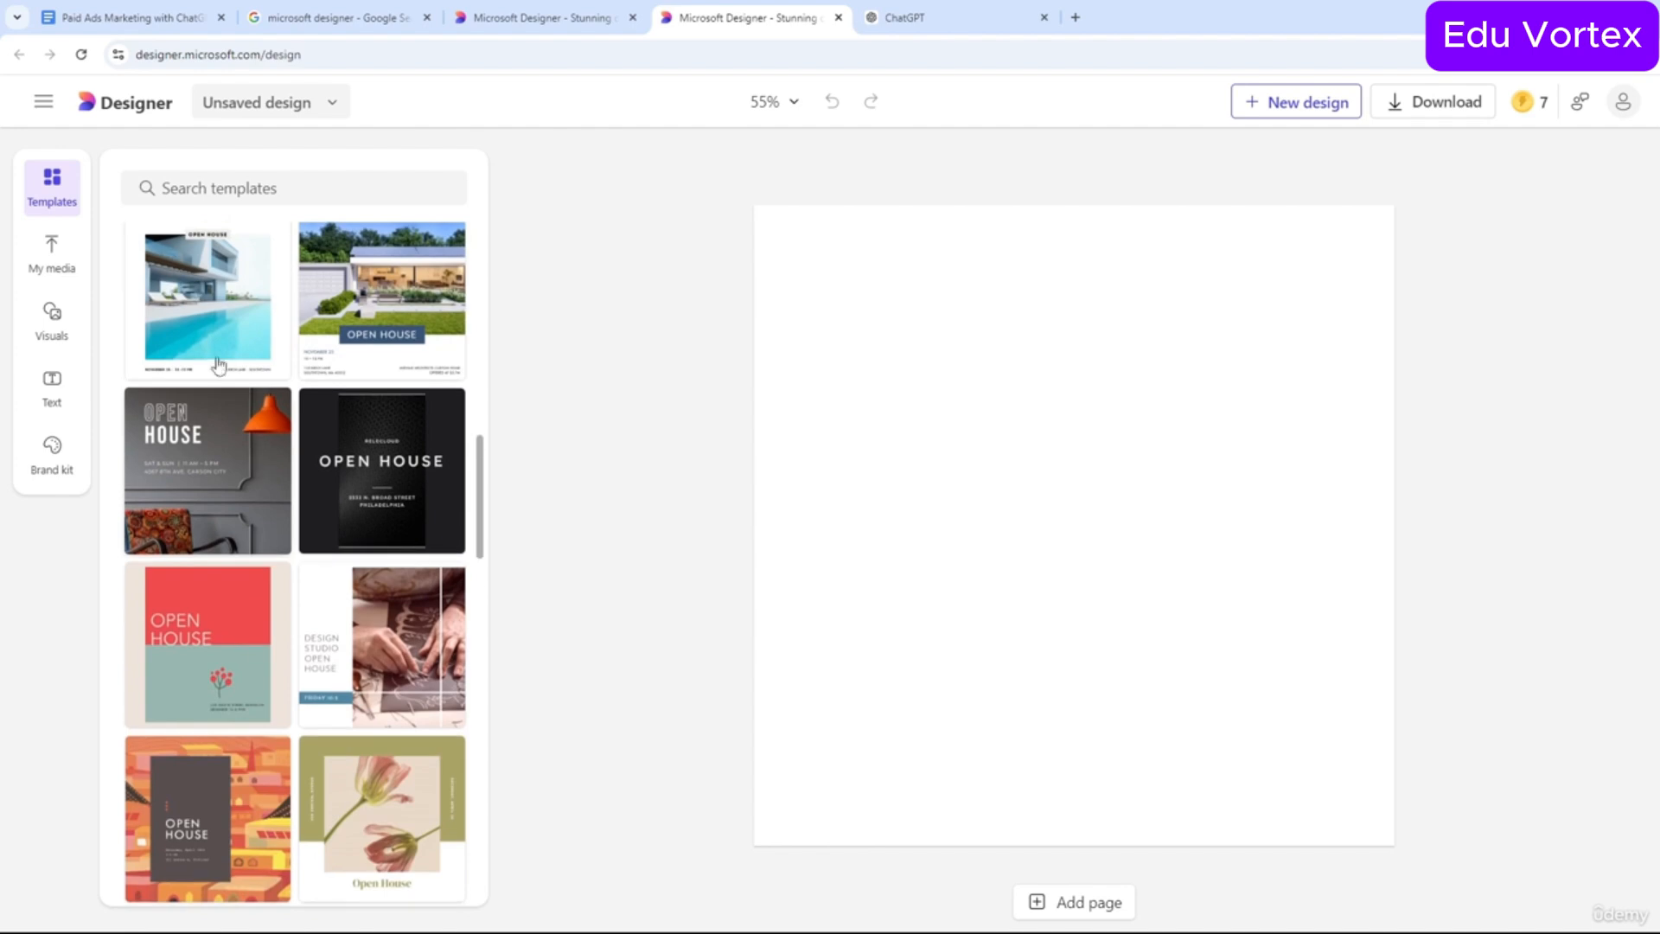
pyautogui.scroll(-4, 223, 476)
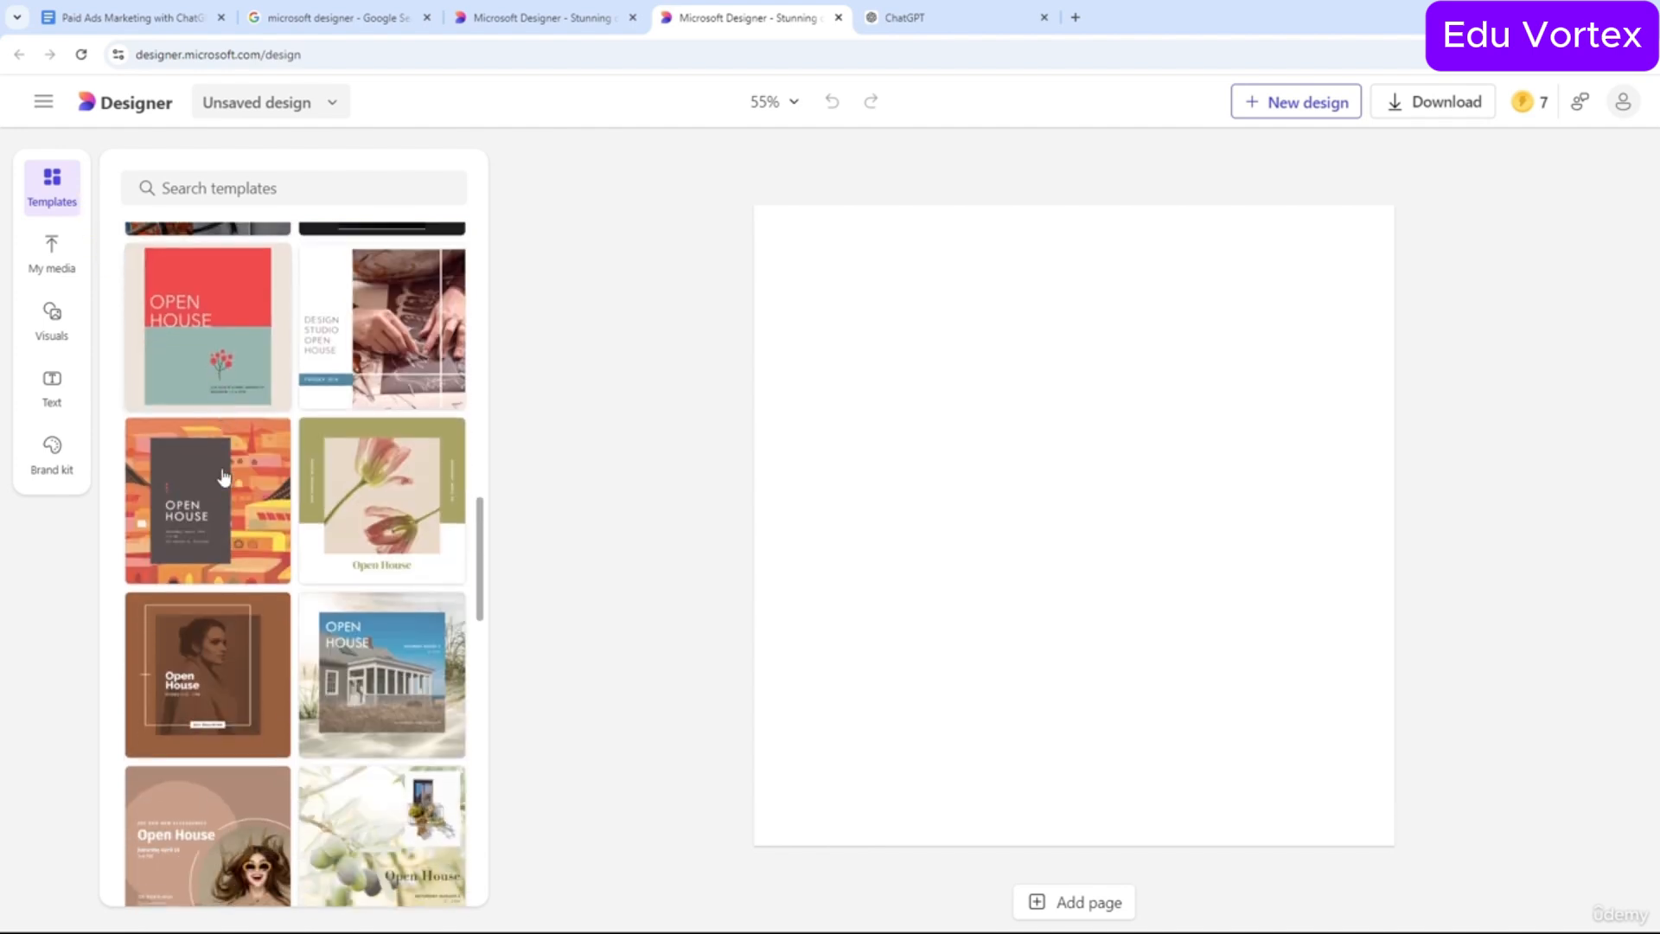
pyautogui.scroll(-6, 224, 477)
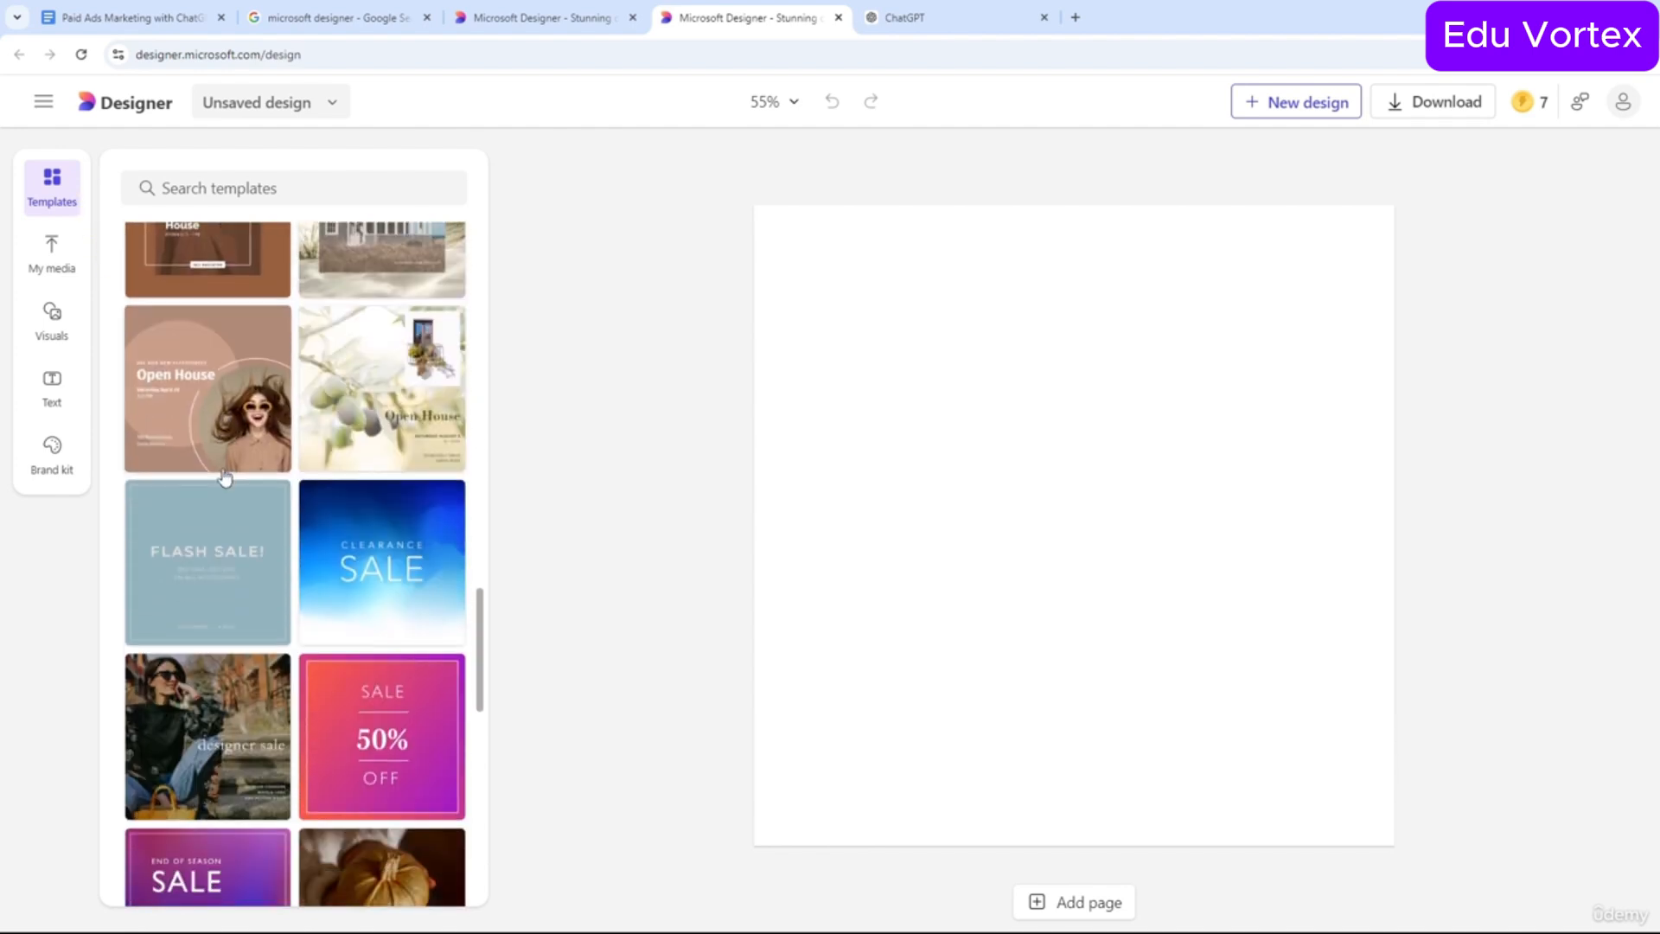
pyautogui.scroll(-6, 224, 476)
pyautogui.scroll(3, 283, 478)
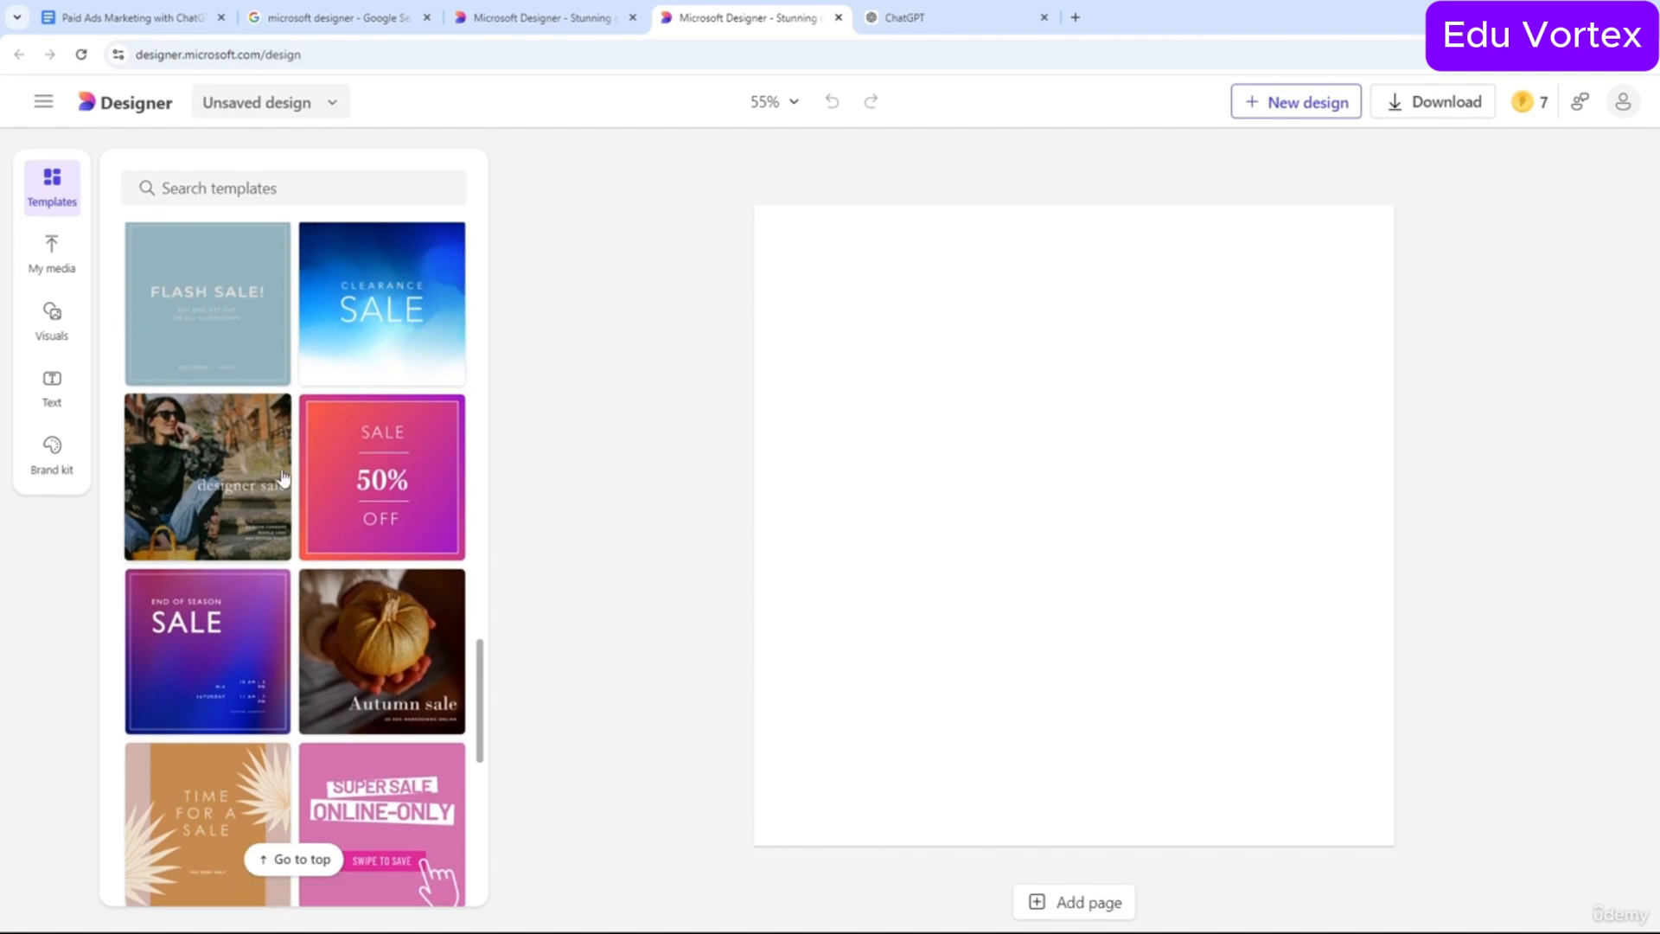
pyautogui.scroll(-7, 205, 438)
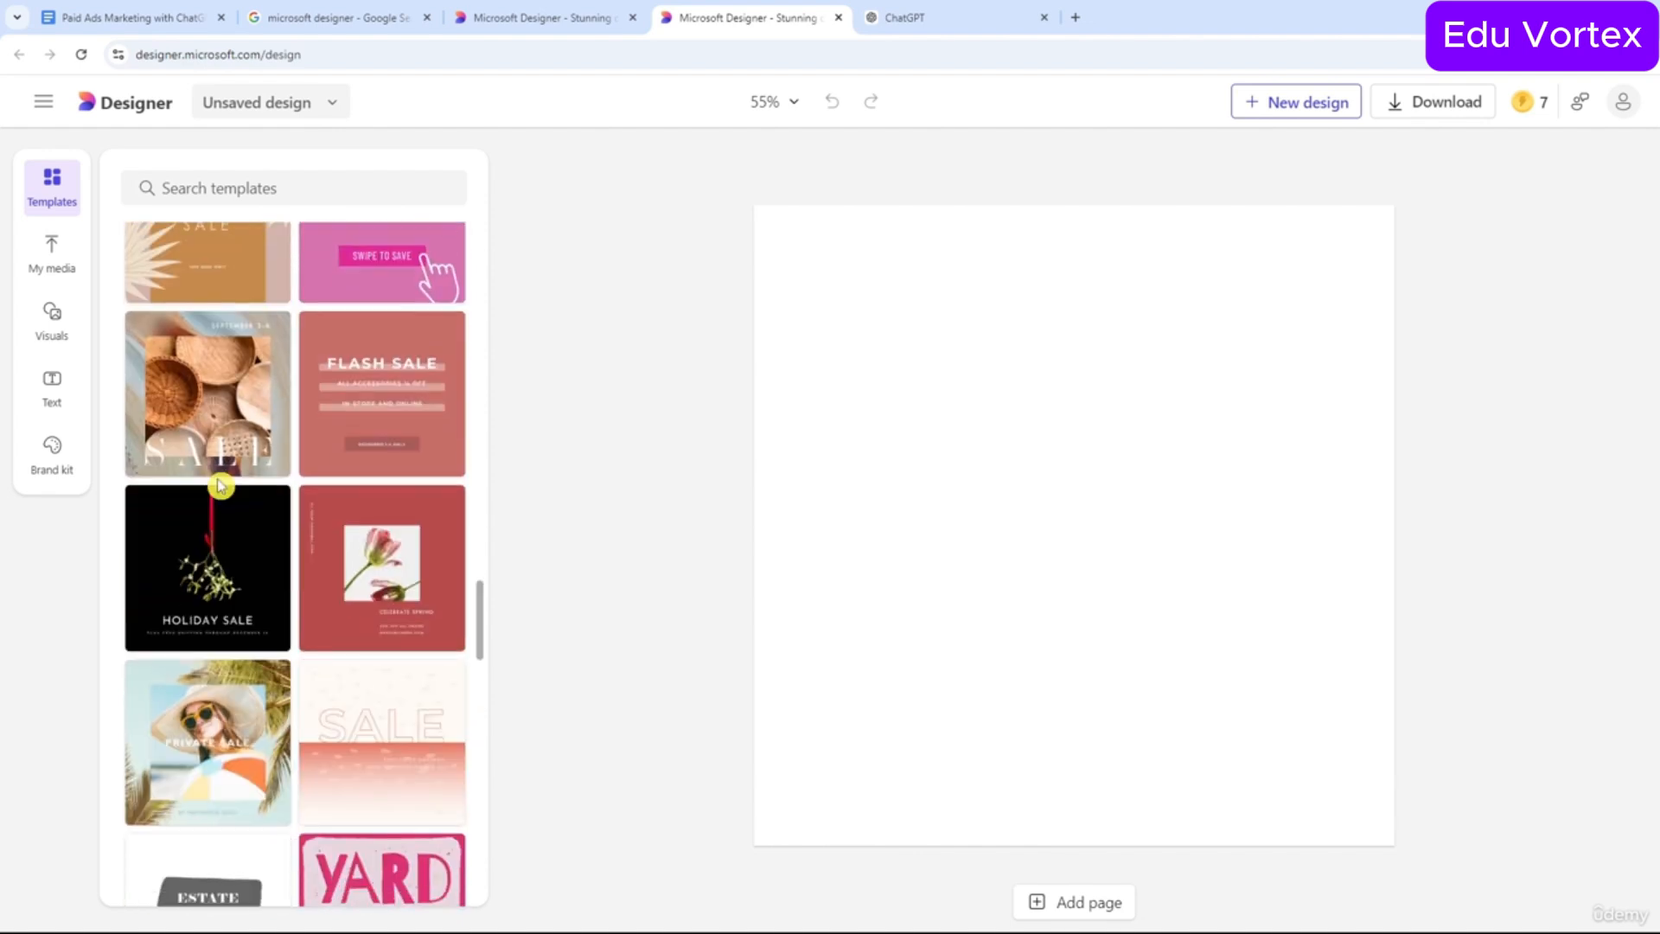
pyautogui.scroll(2, 220, 486)
pyautogui.scroll(-6, 220, 486)
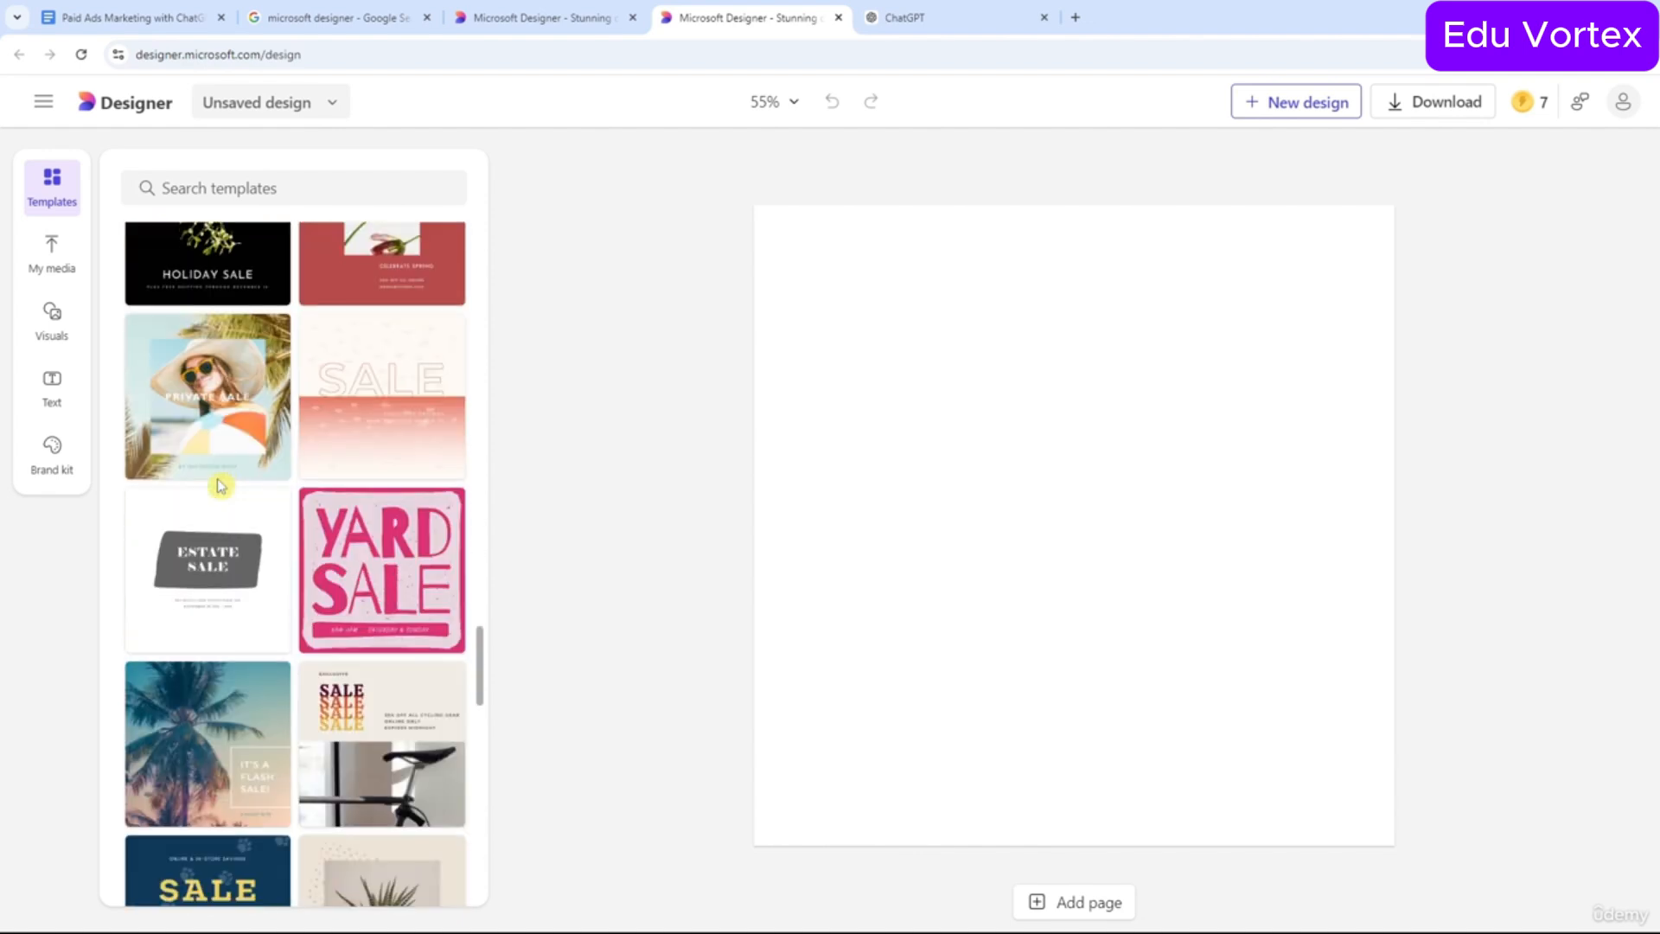
pyautogui.click(216, 404)
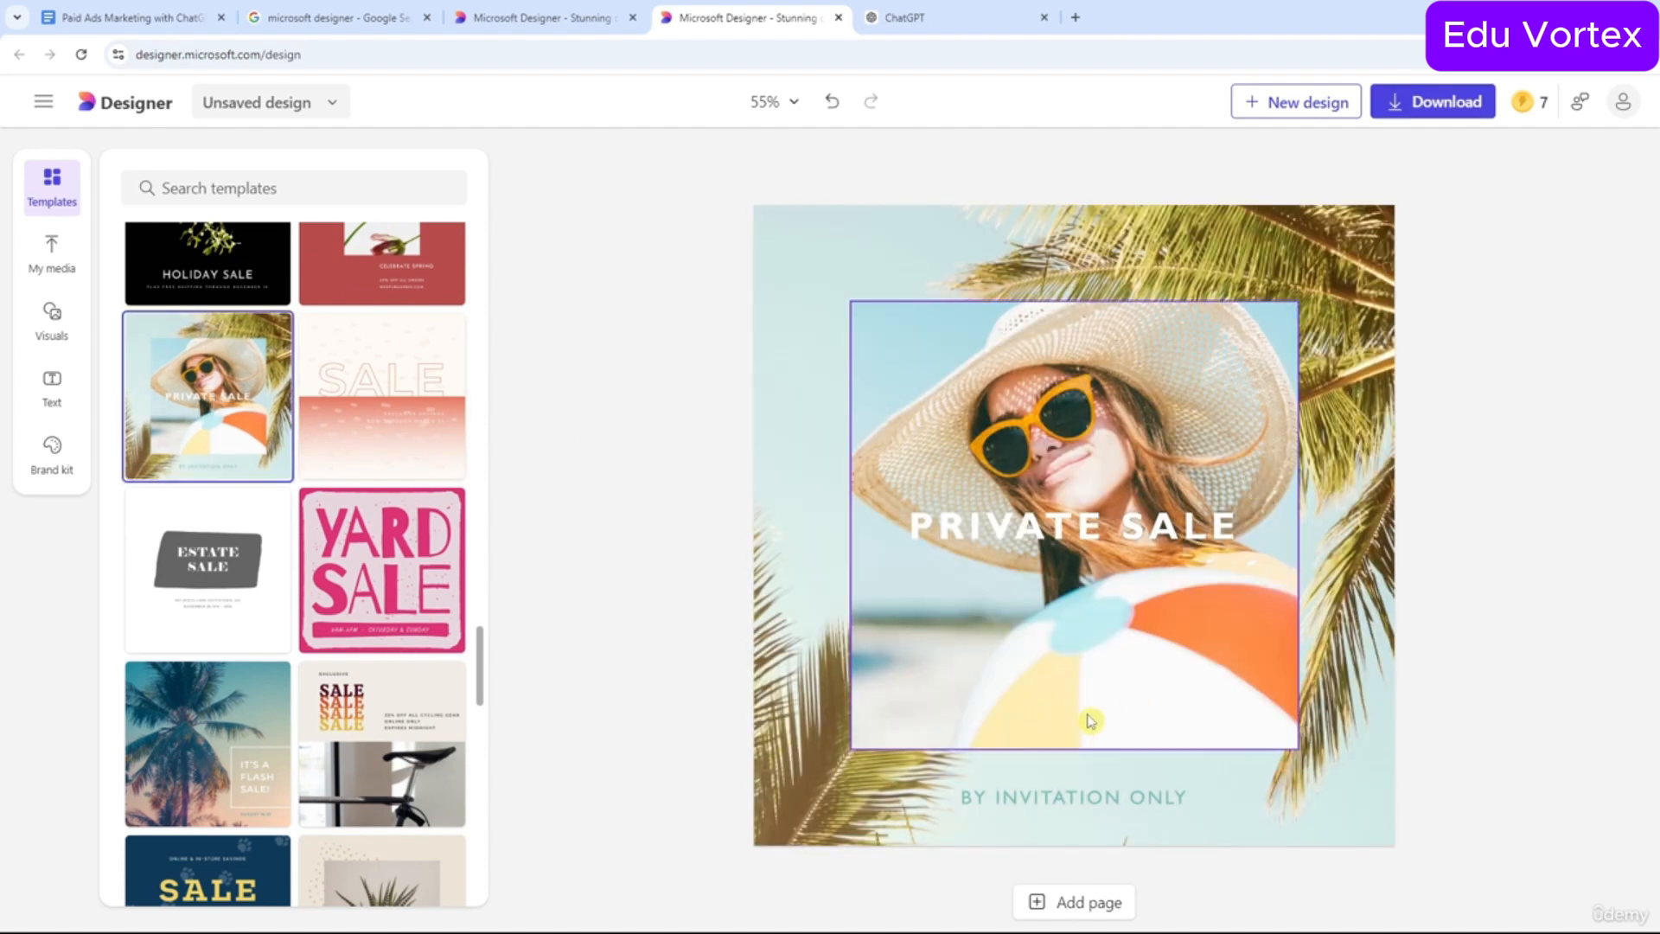
# Examine the editing options for the template's background, centre photo, "Private Sale" heading and "By invitation only" text, leaving everything deselected.
pyautogui.click(892, 278)
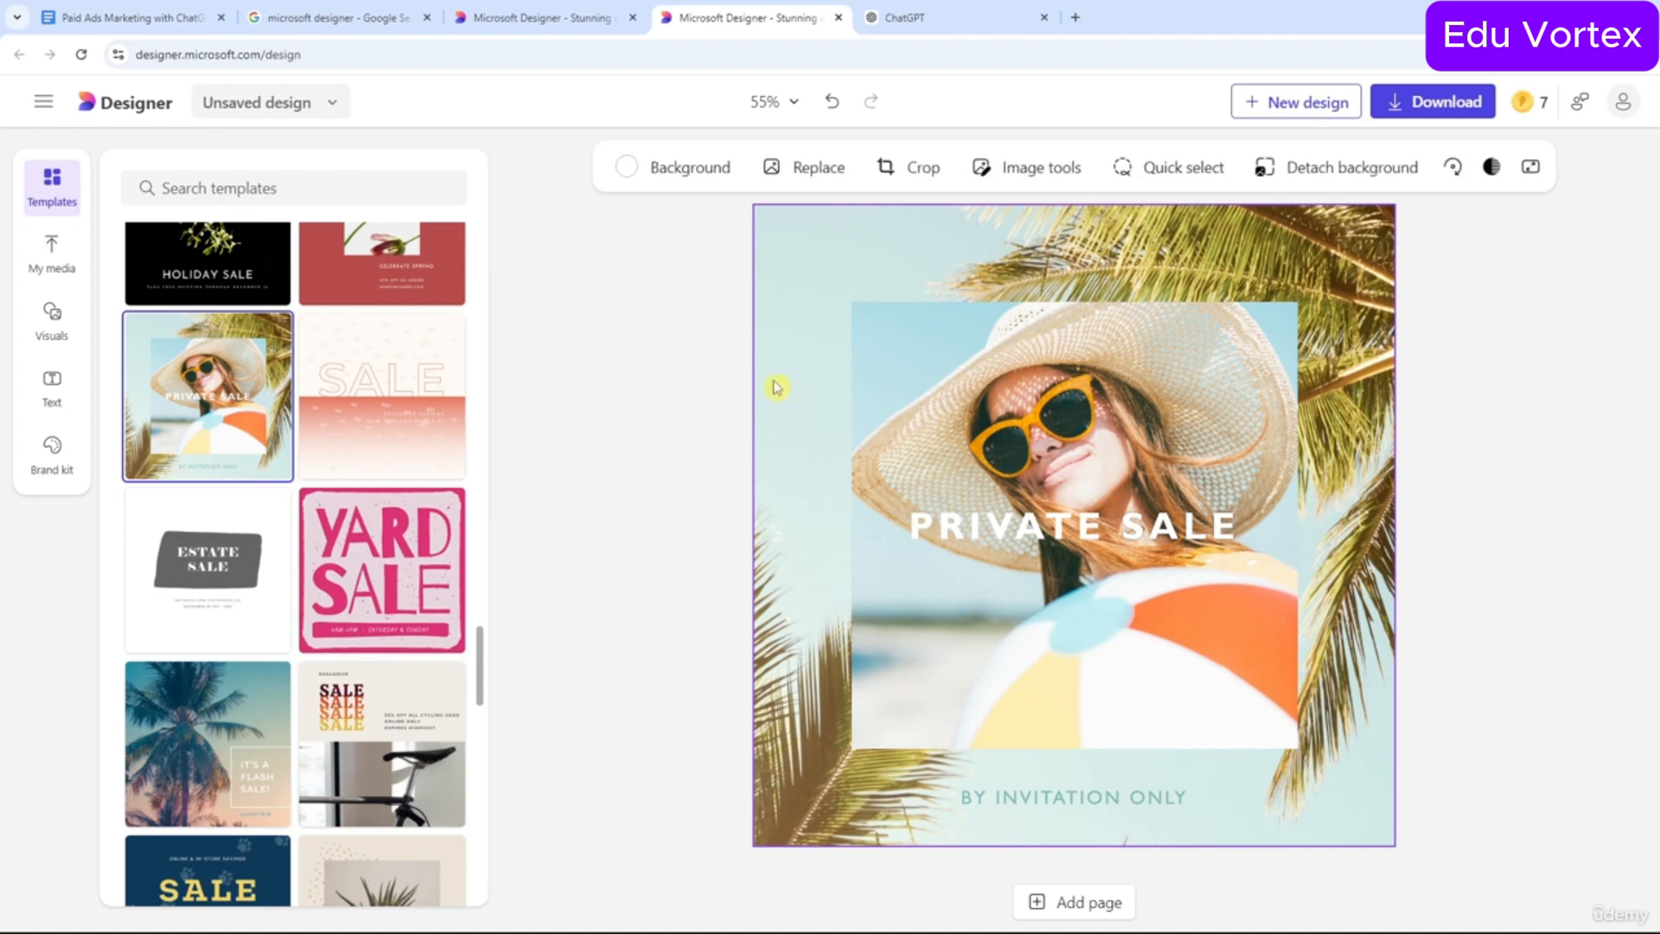
pyautogui.click(963, 367)
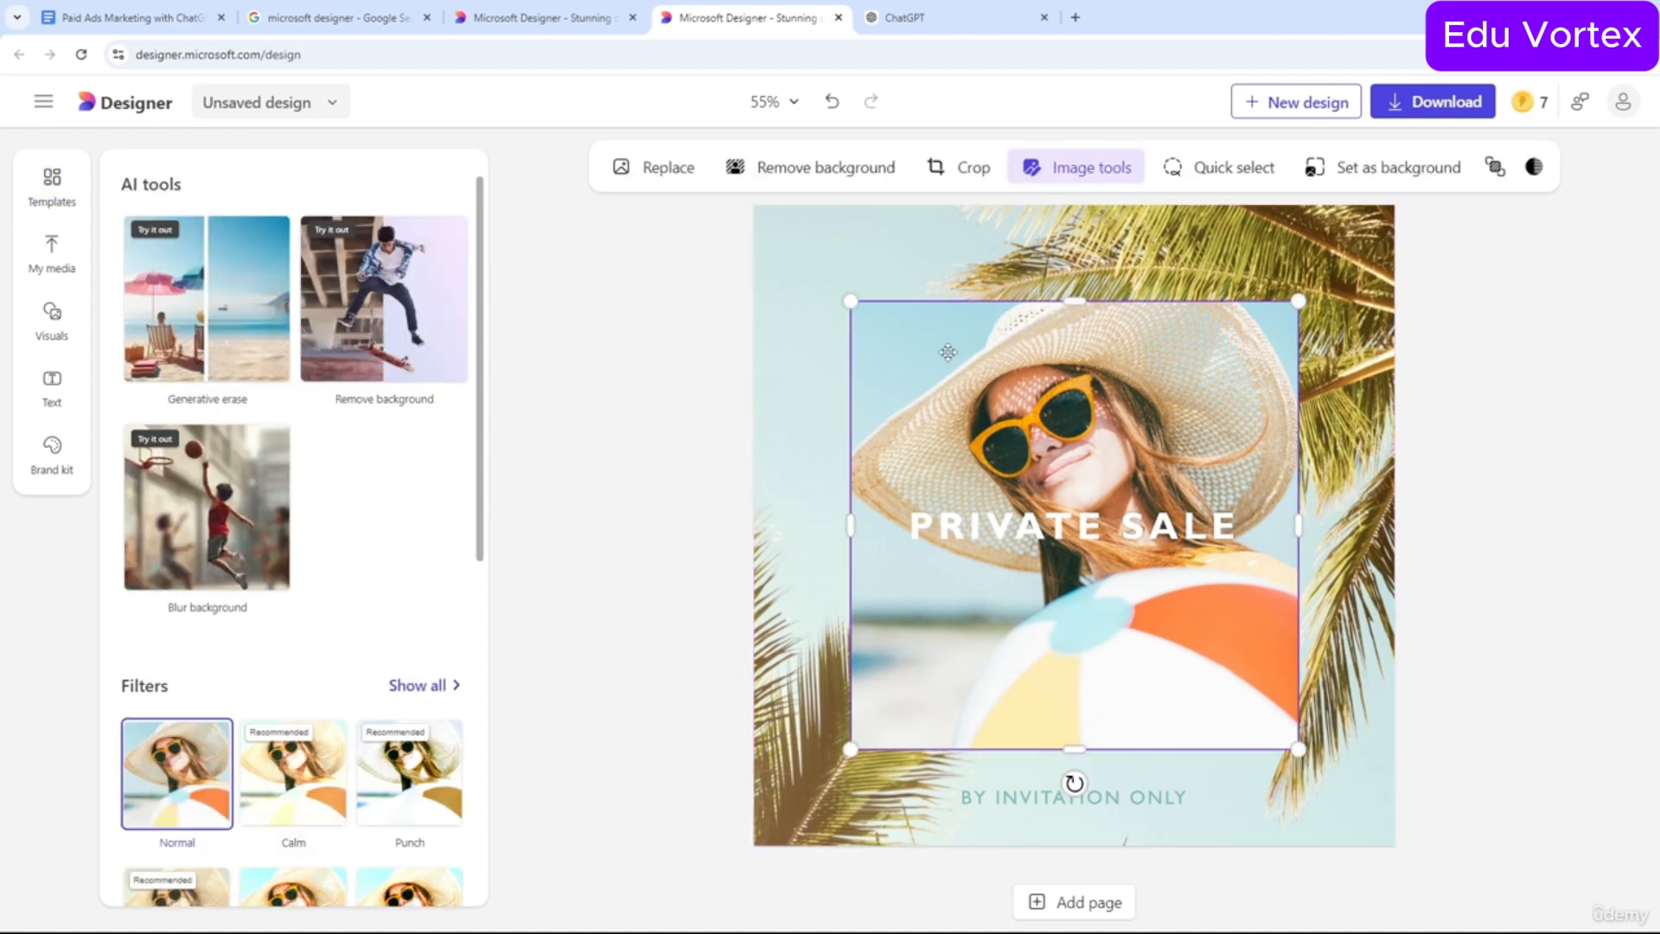
pyautogui.click(1023, 519)
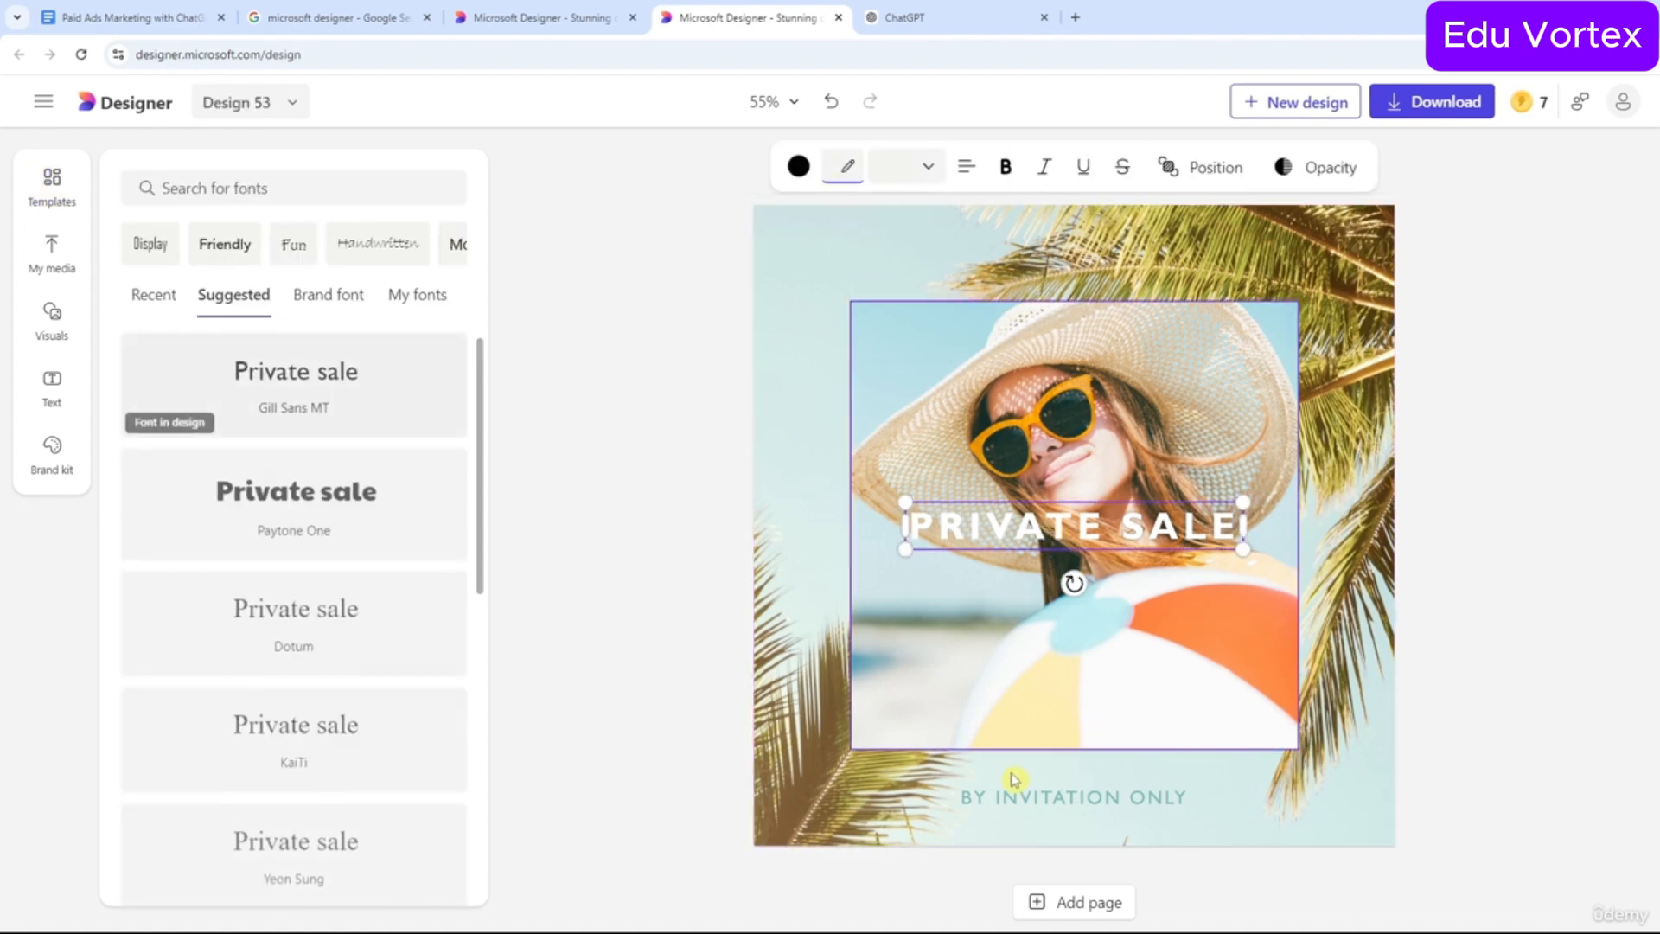
pyautogui.click(1013, 791)
pyautogui.click(1010, 794)
pyautogui.click(689, 660)
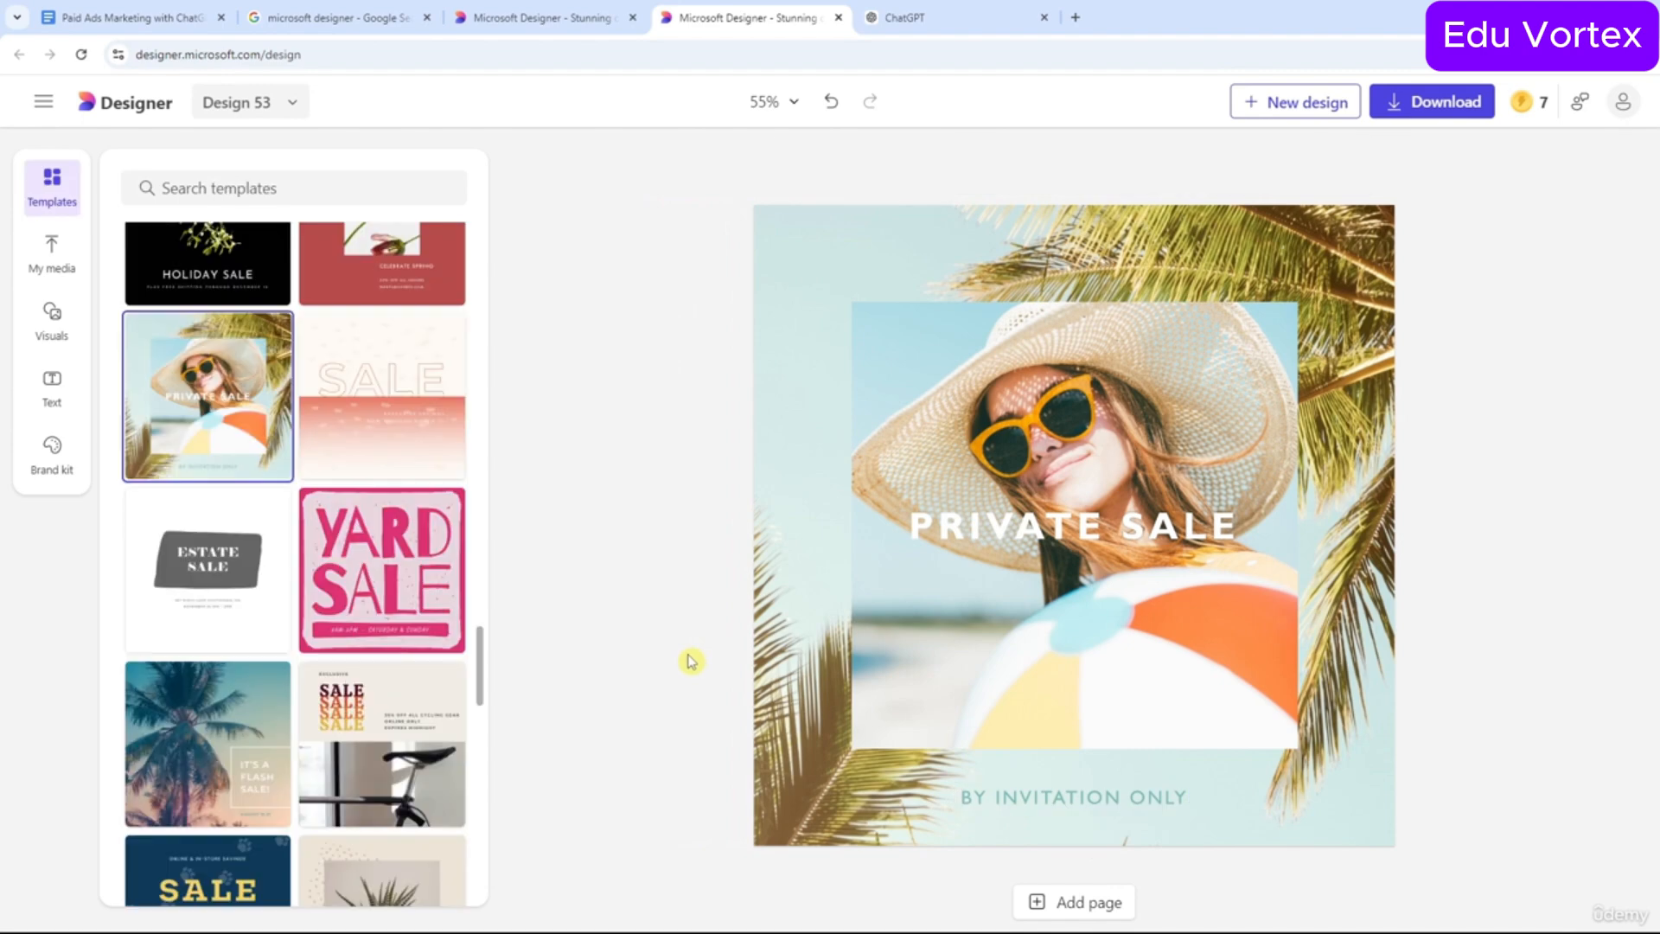
# Return to the Designer home page and open the Images creator from the Create with AI offerings.
pyautogui.click(523, 17)
pyautogui.scroll(6, 502, 380)
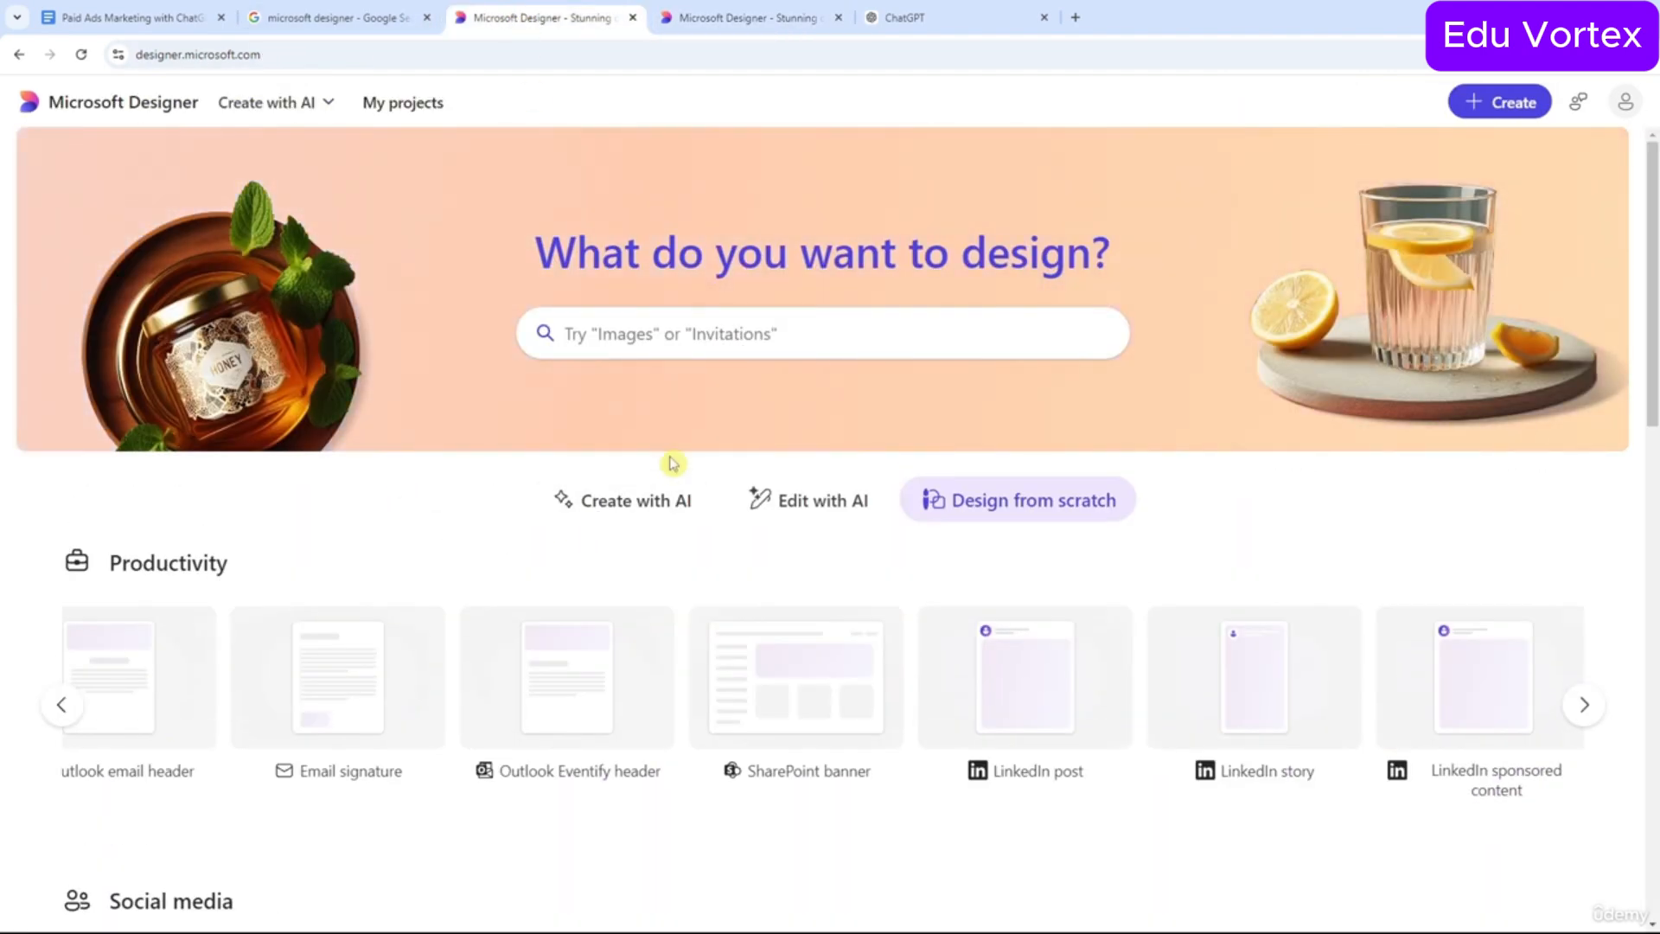
pyautogui.click(671, 508)
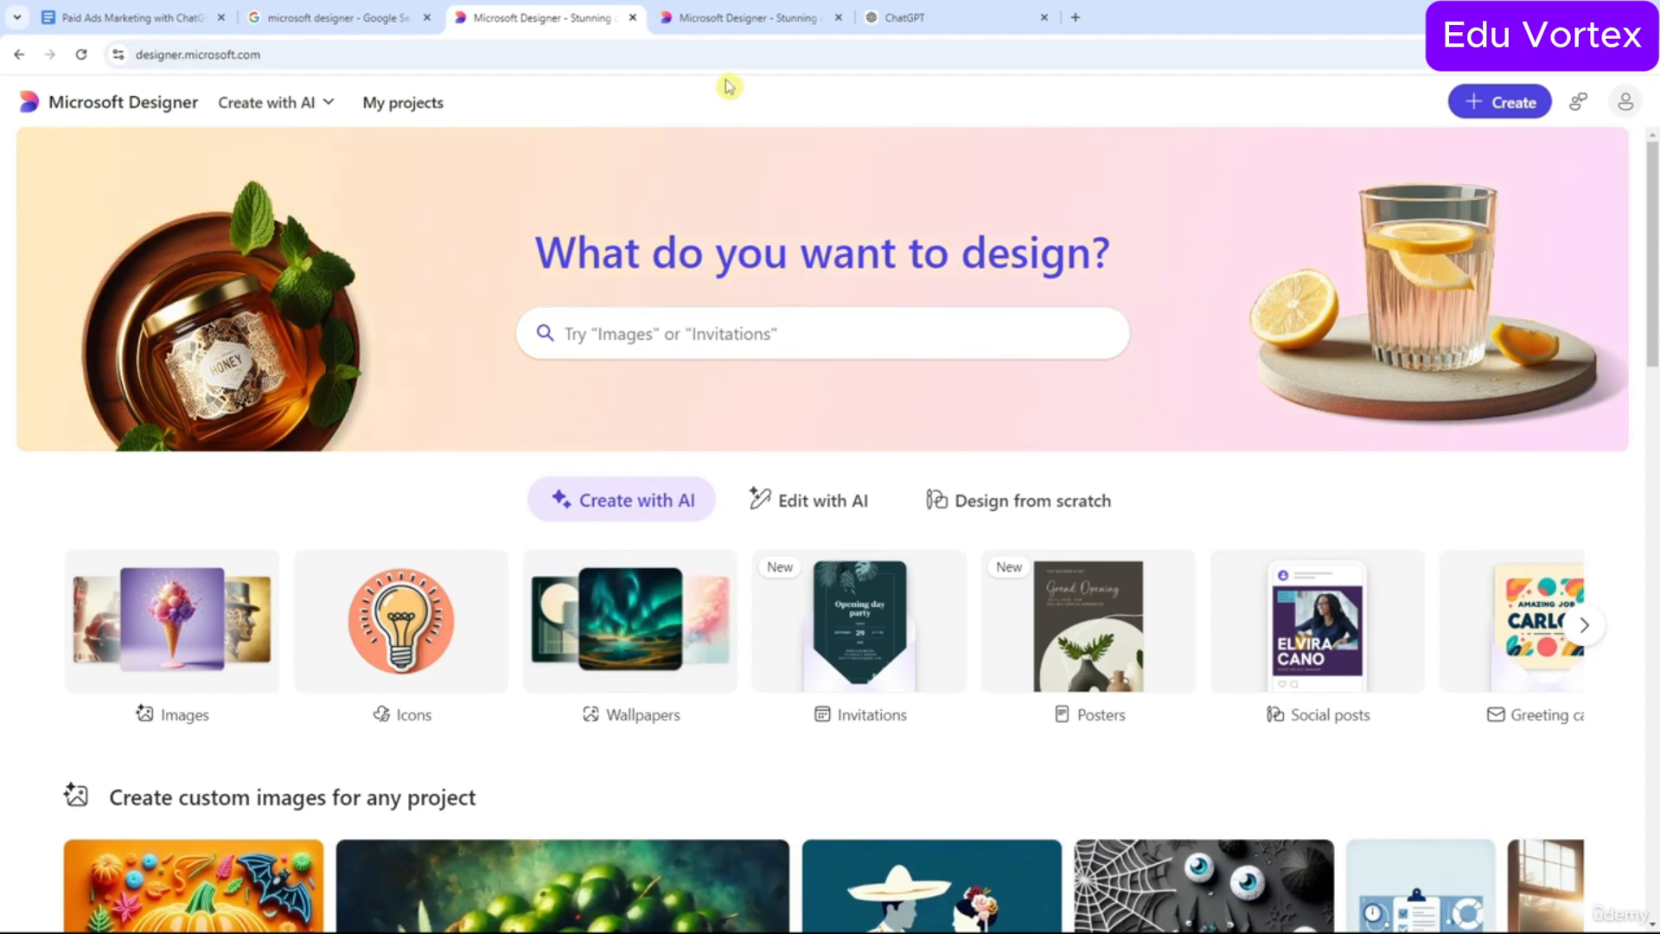
pyautogui.click(733, 20)
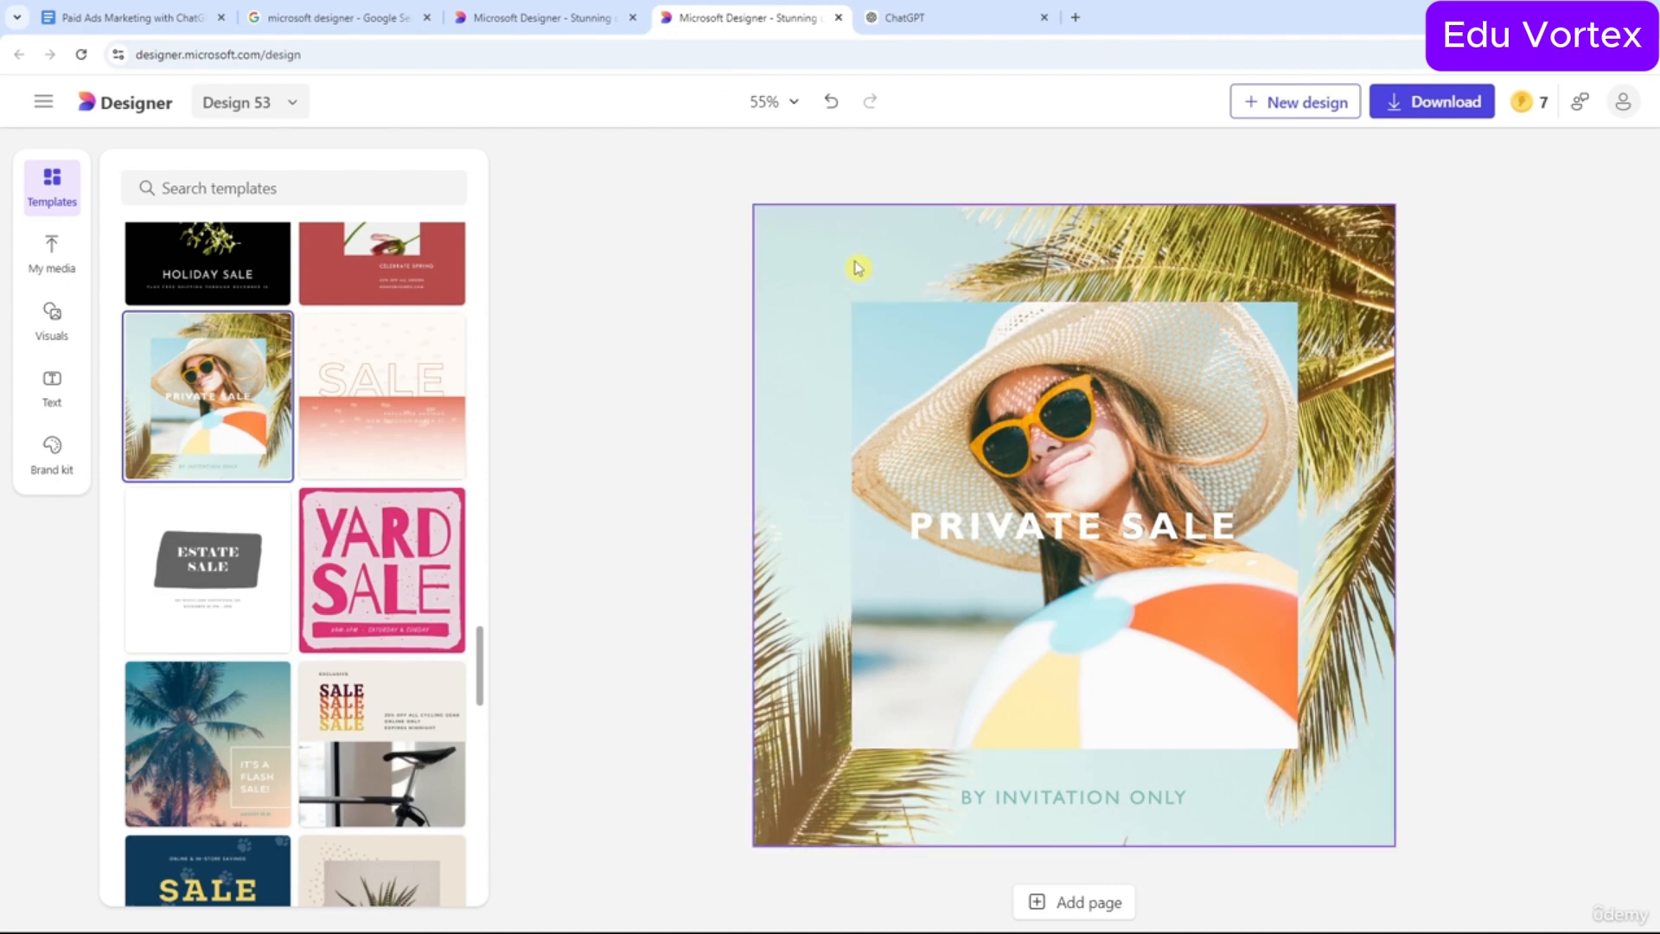
pyautogui.click(606, 16)
pyautogui.scroll(-3, 594, 430)
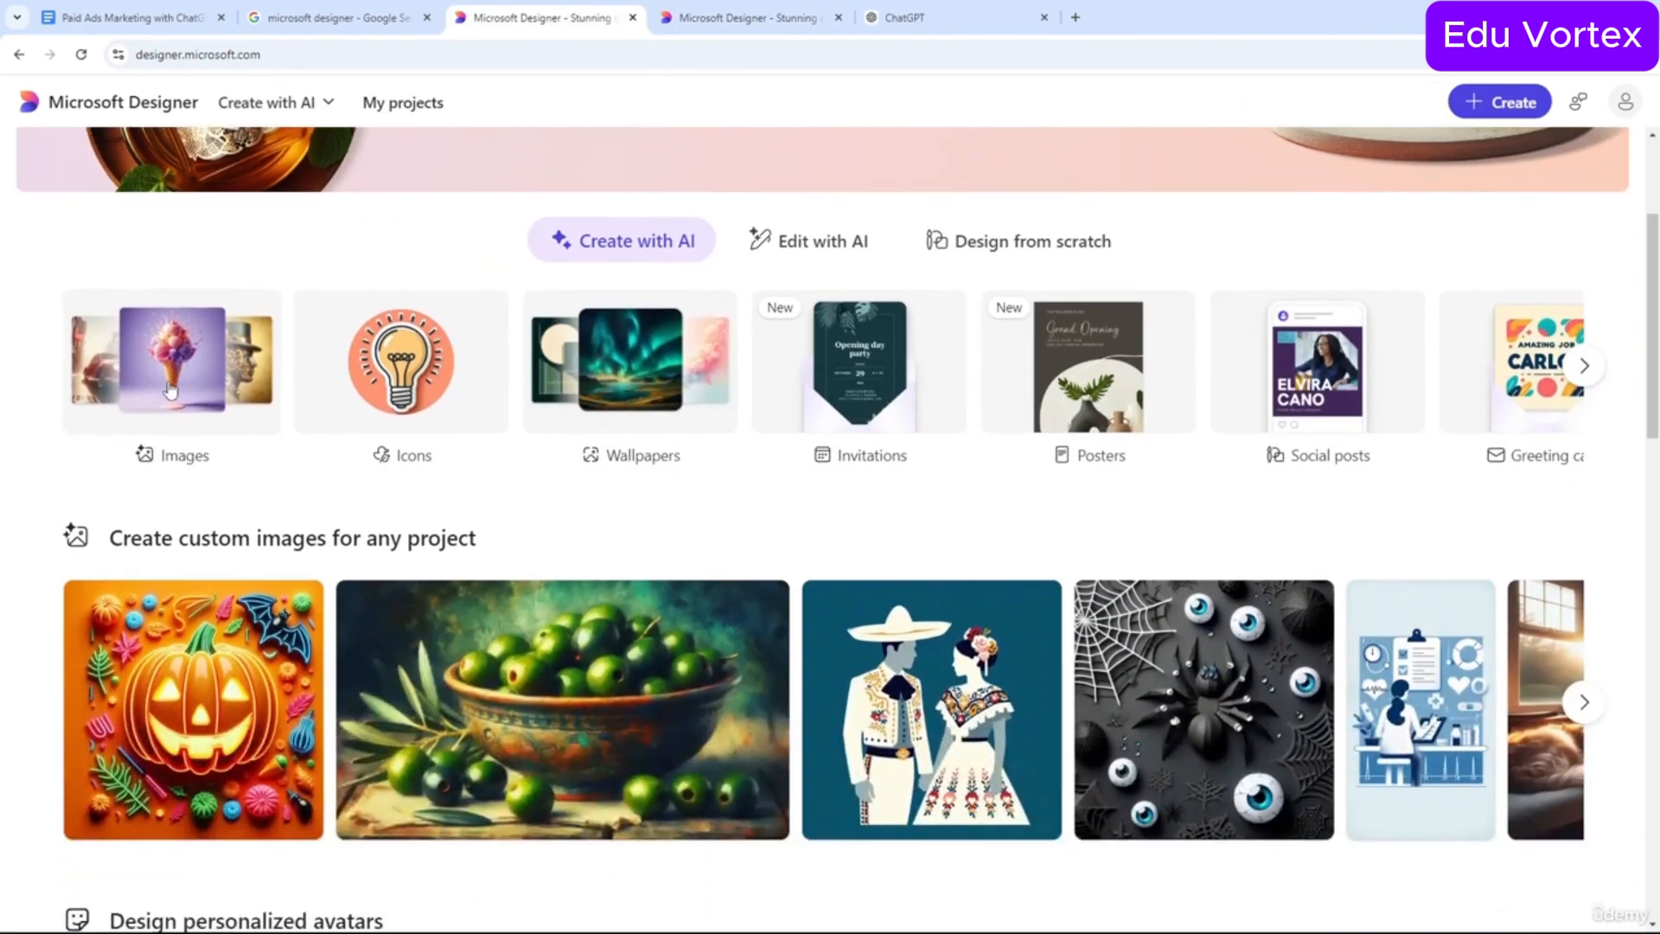
pyautogui.click(199, 380)
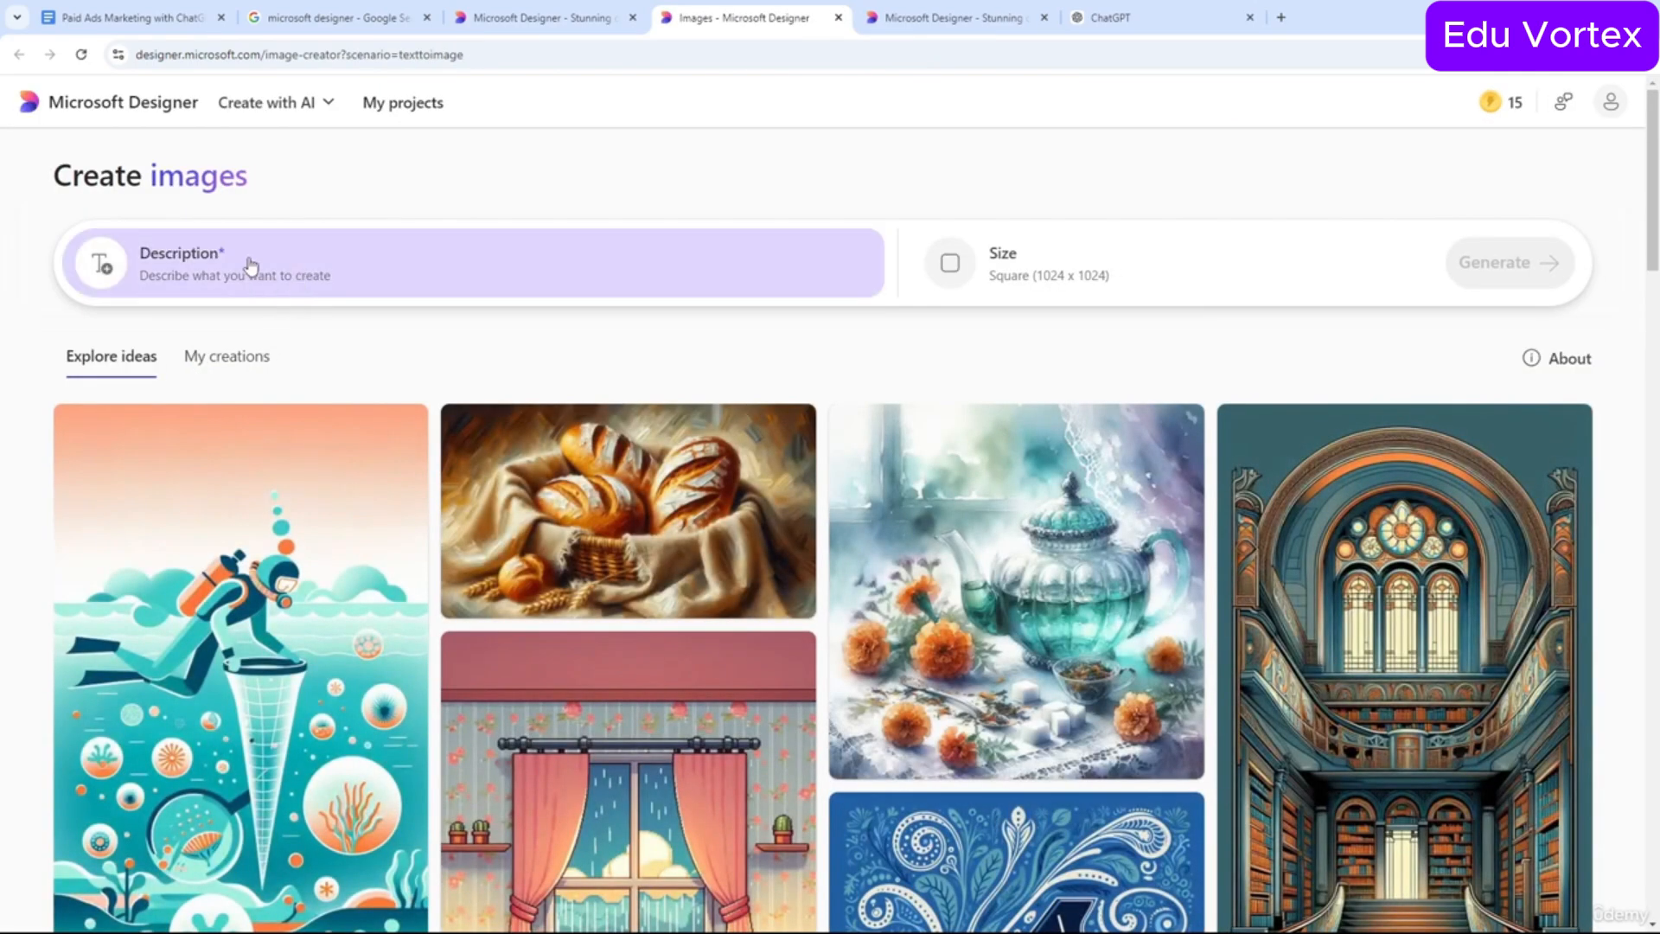
# Try the Portrait (1024 x 1792) image size, set it back to Square (1024 x 1024), and open the image description for entry.
pyautogui.click(994, 281)
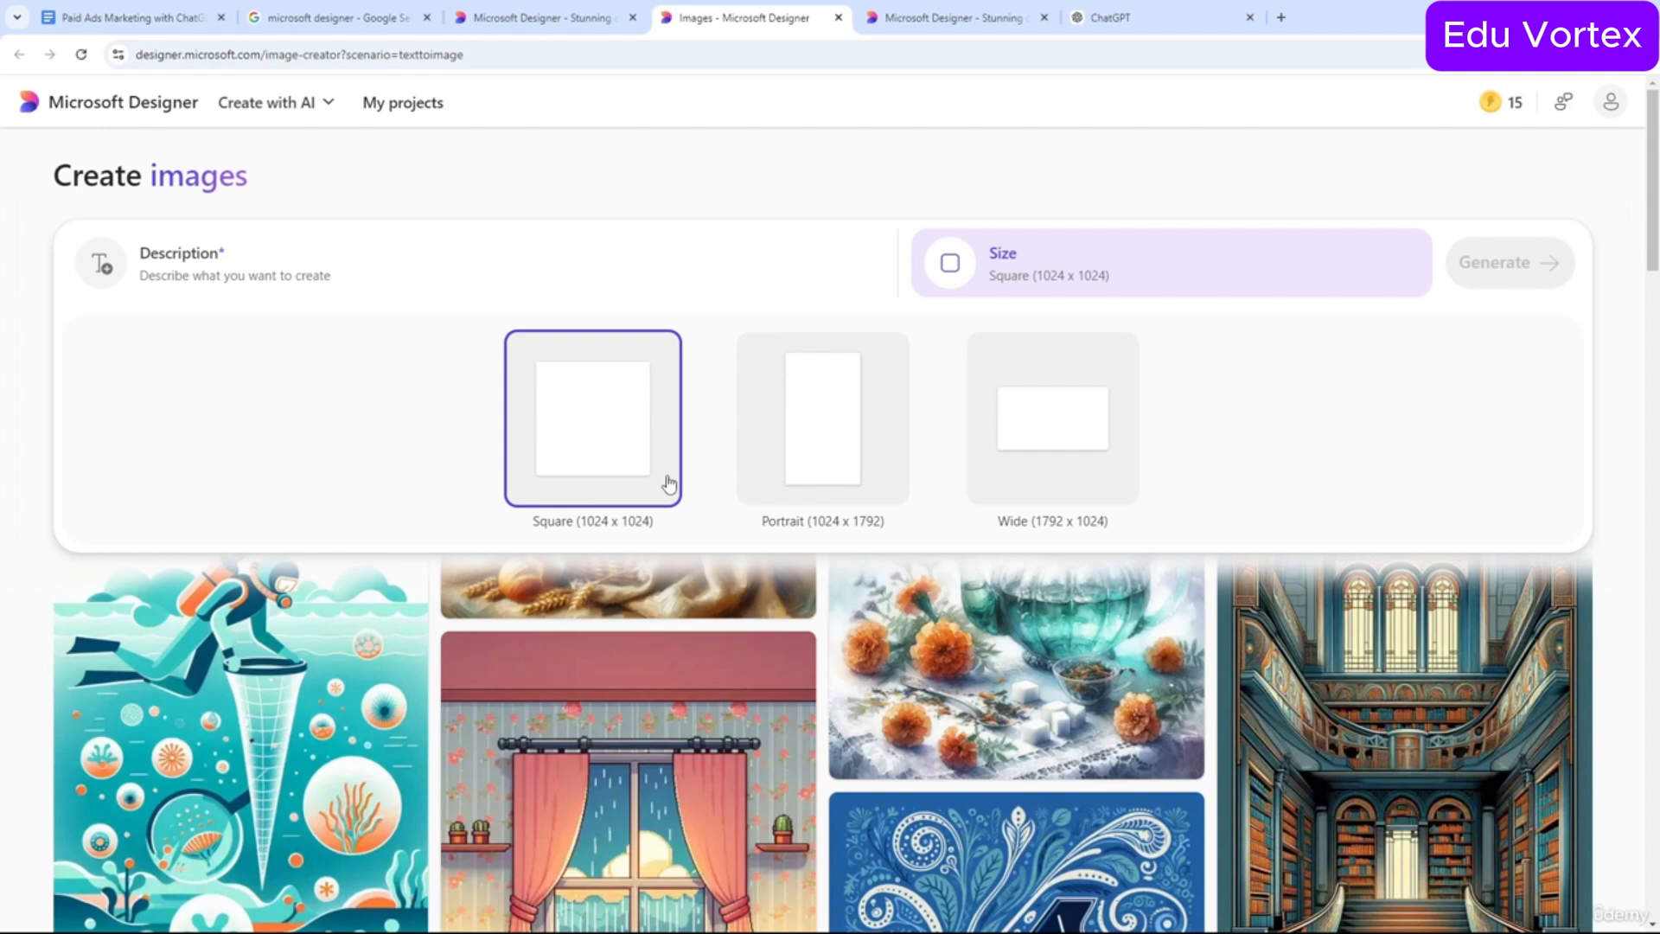
pyautogui.click(868, 438)
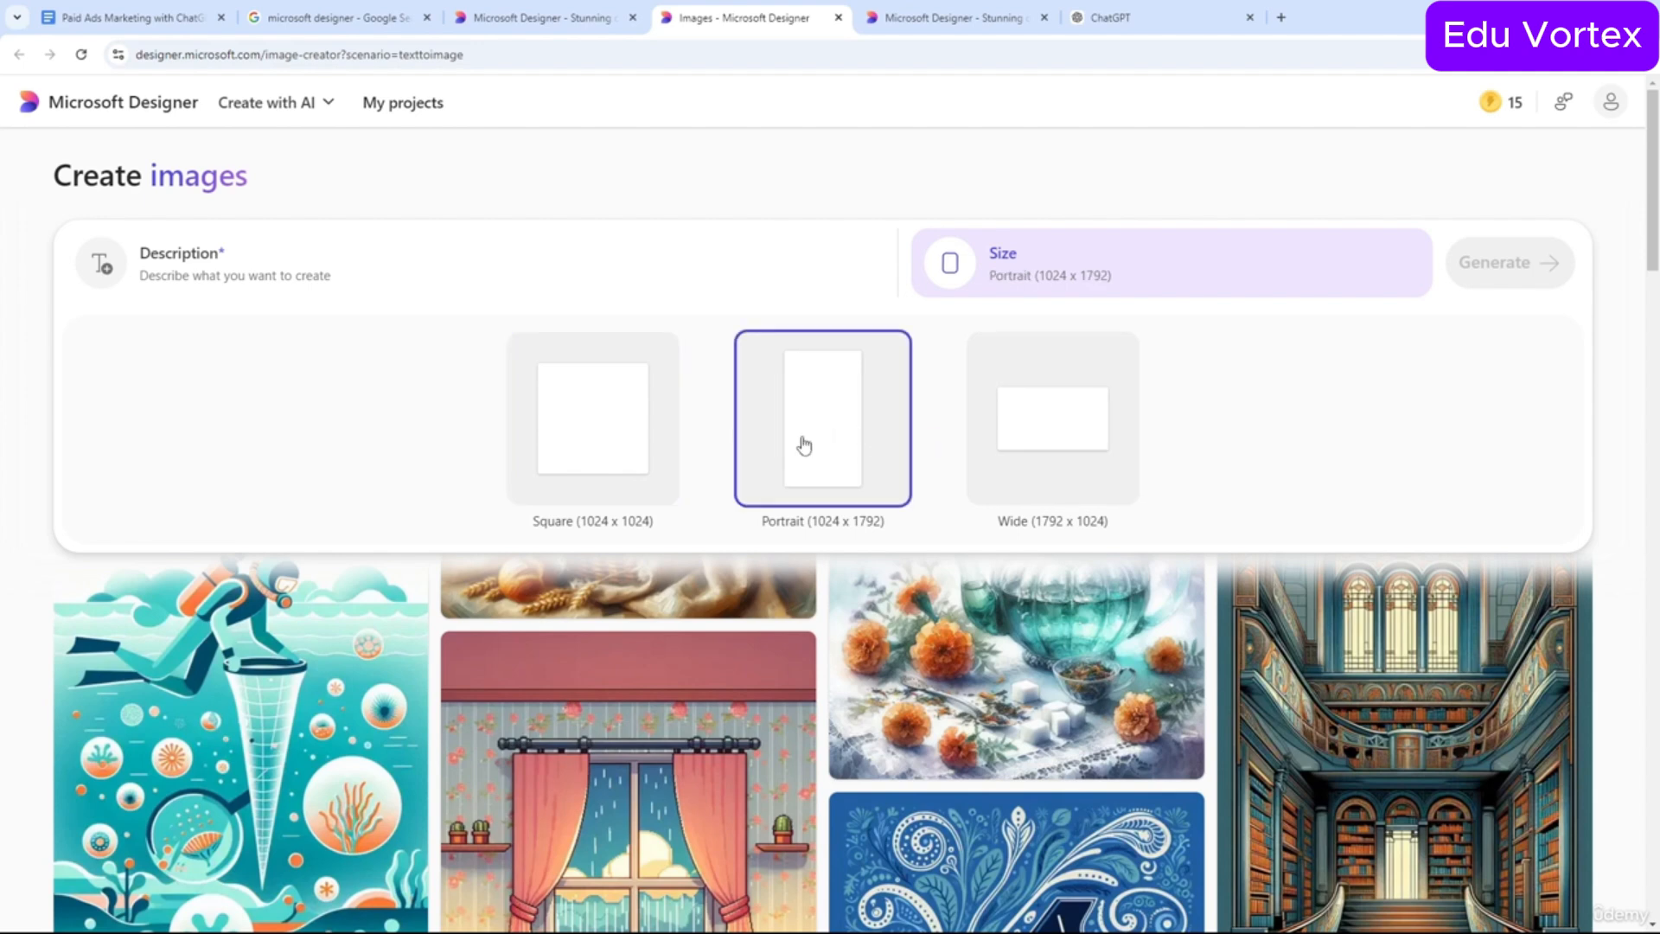
pyautogui.click(527, 459)
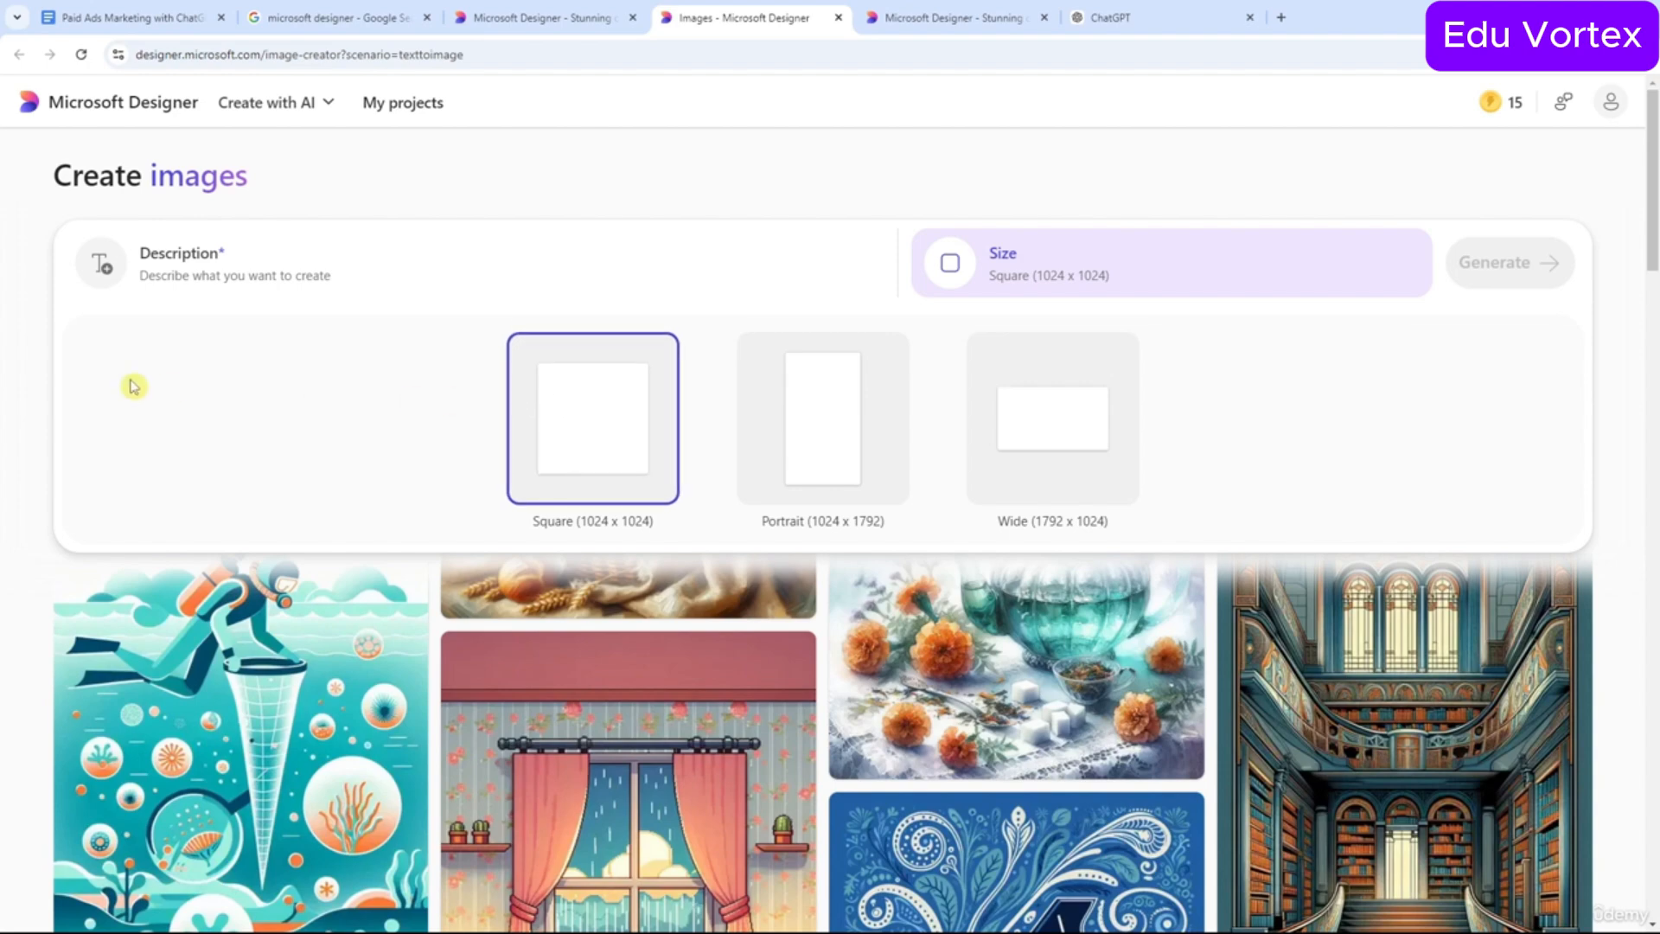
pyautogui.click(248, 286)
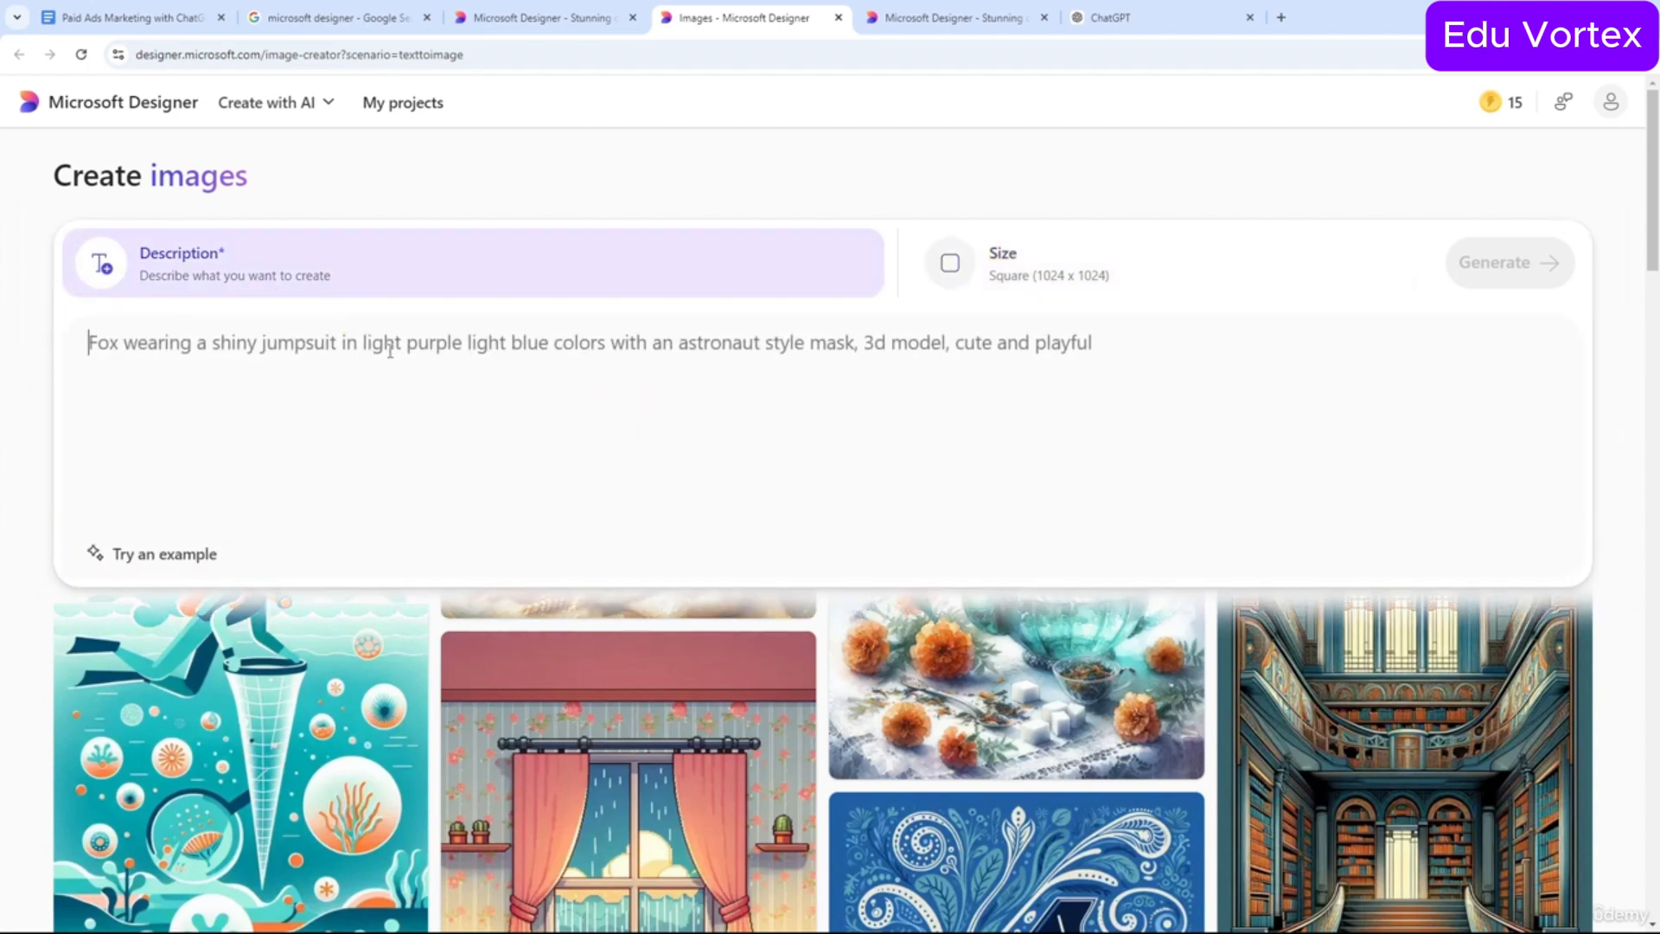
# Close the image description and examine the example images and their prompts in the Explore ideas gallery.
pyautogui.click(26, 419)
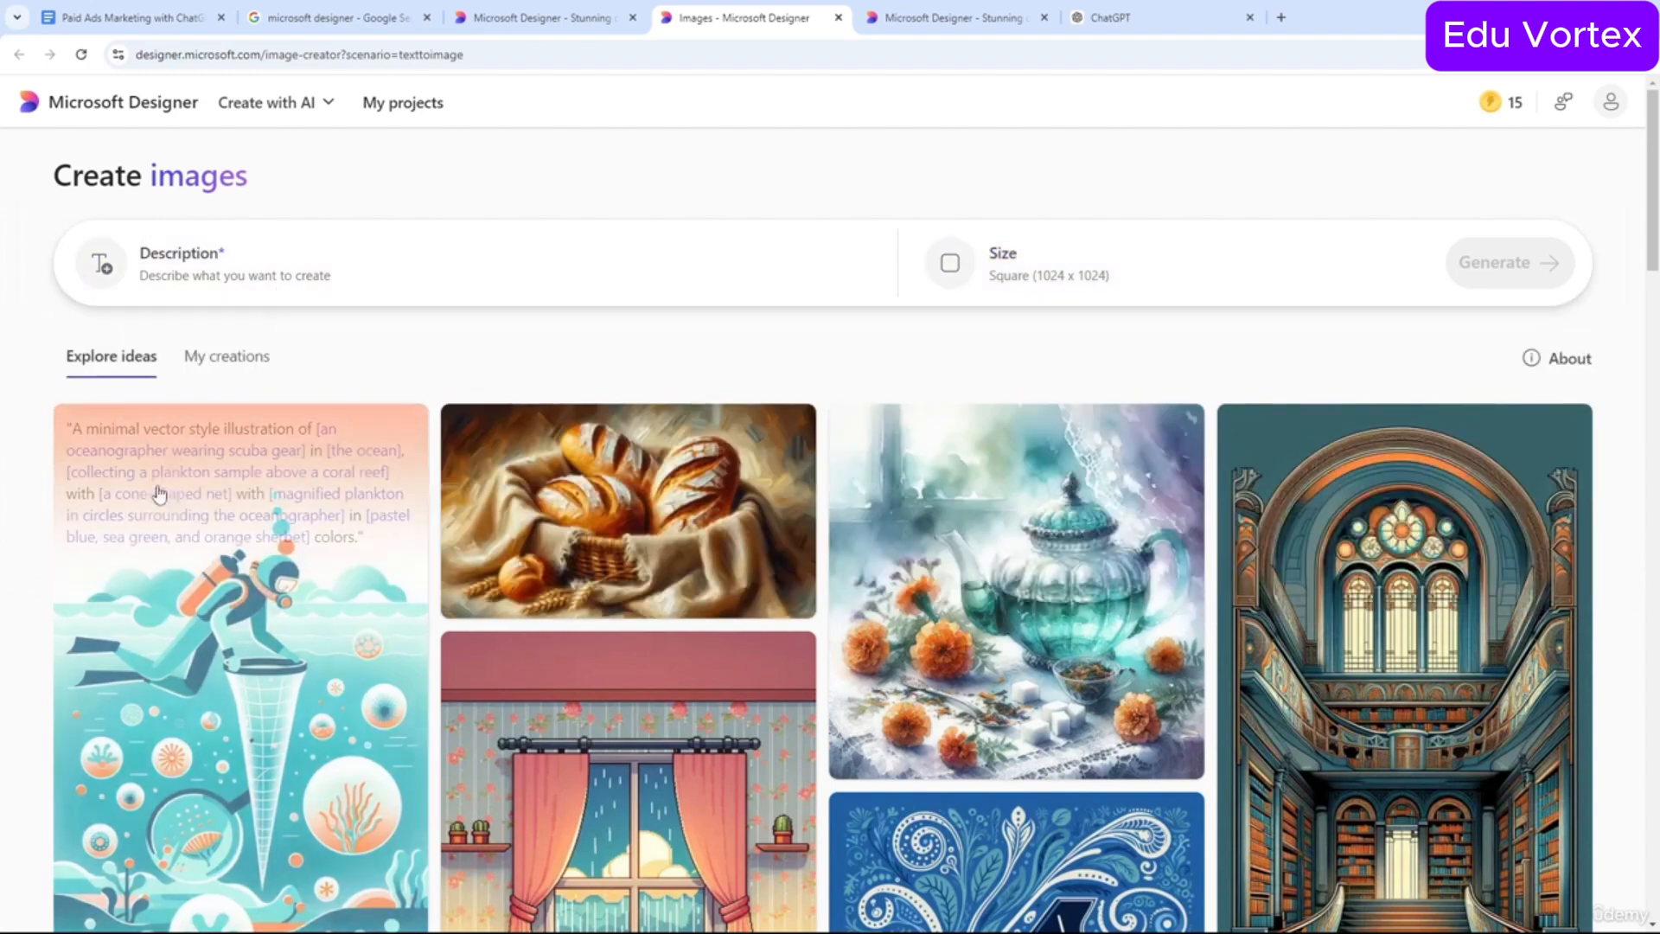
pyautogui.scroll(-3, 493, 556)
pyautogui.scroll(-10, 1027, 483)
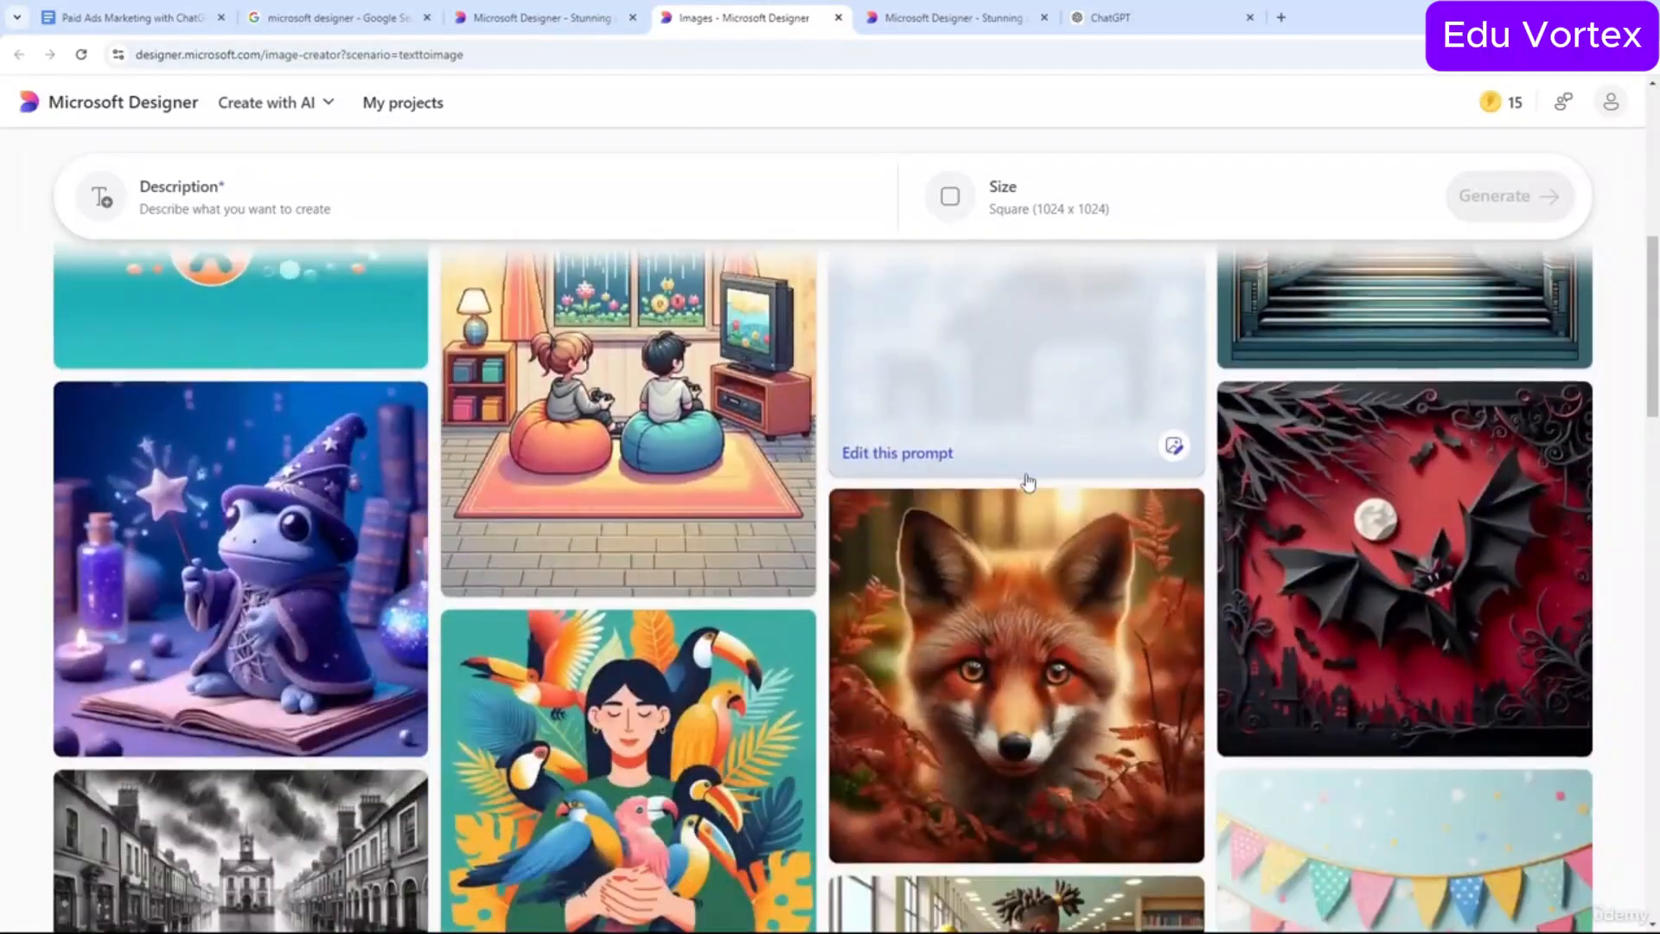
pyautogui.scroll(-4, 1027, 483)
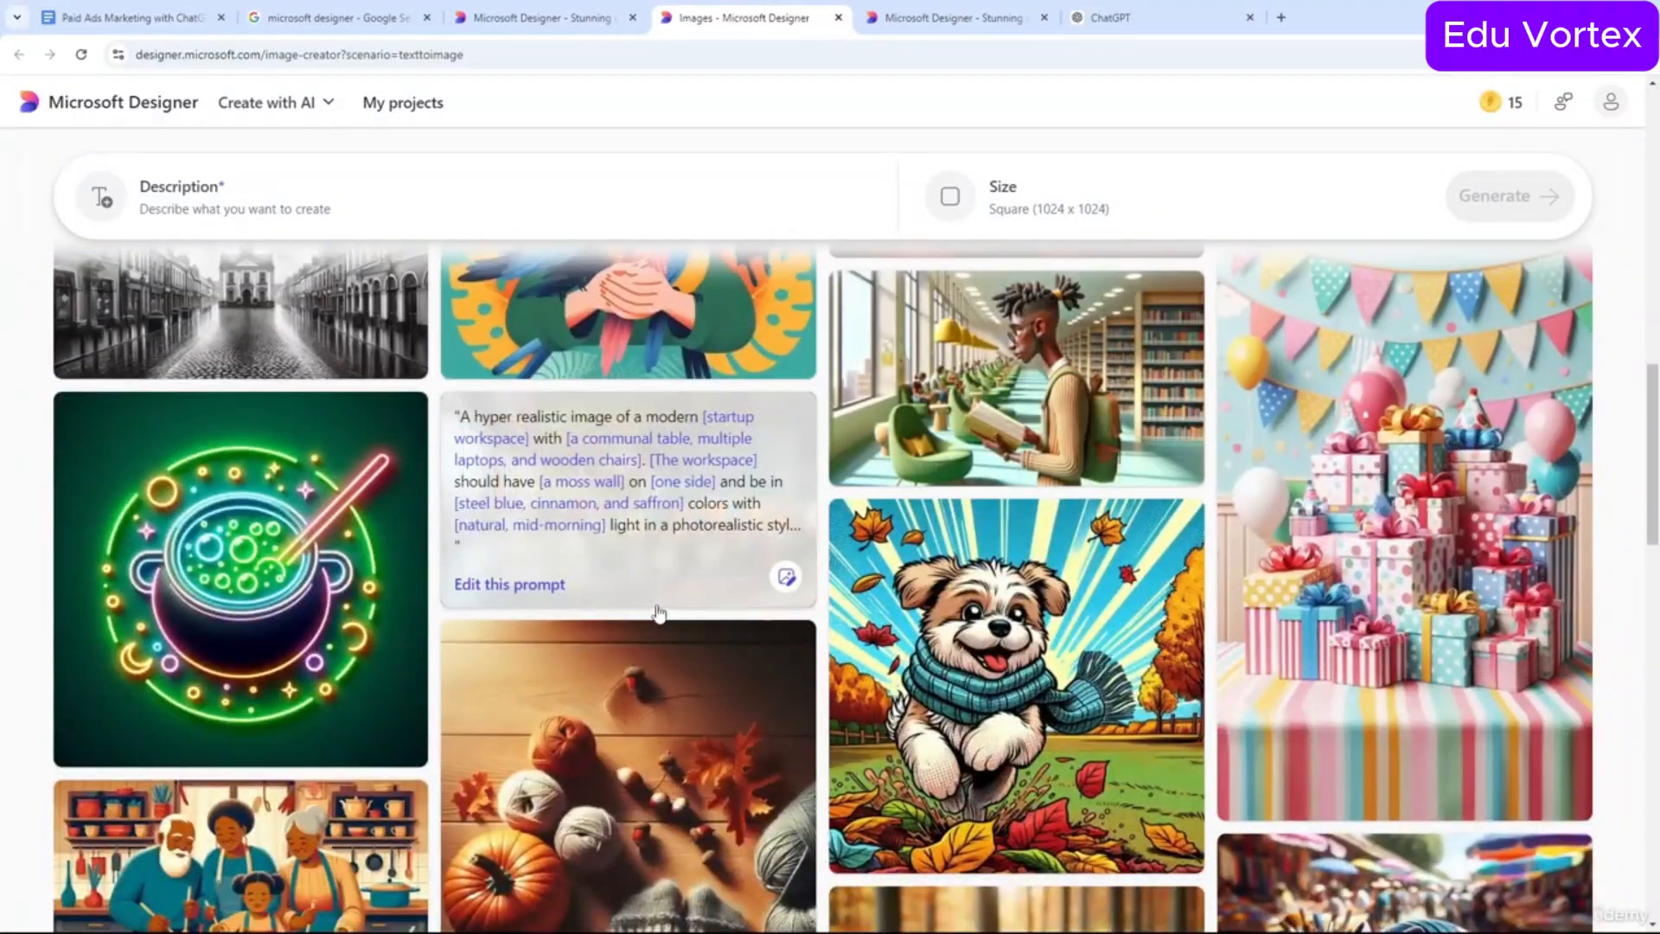
pyautogui.scroll(-4, 269, 618)
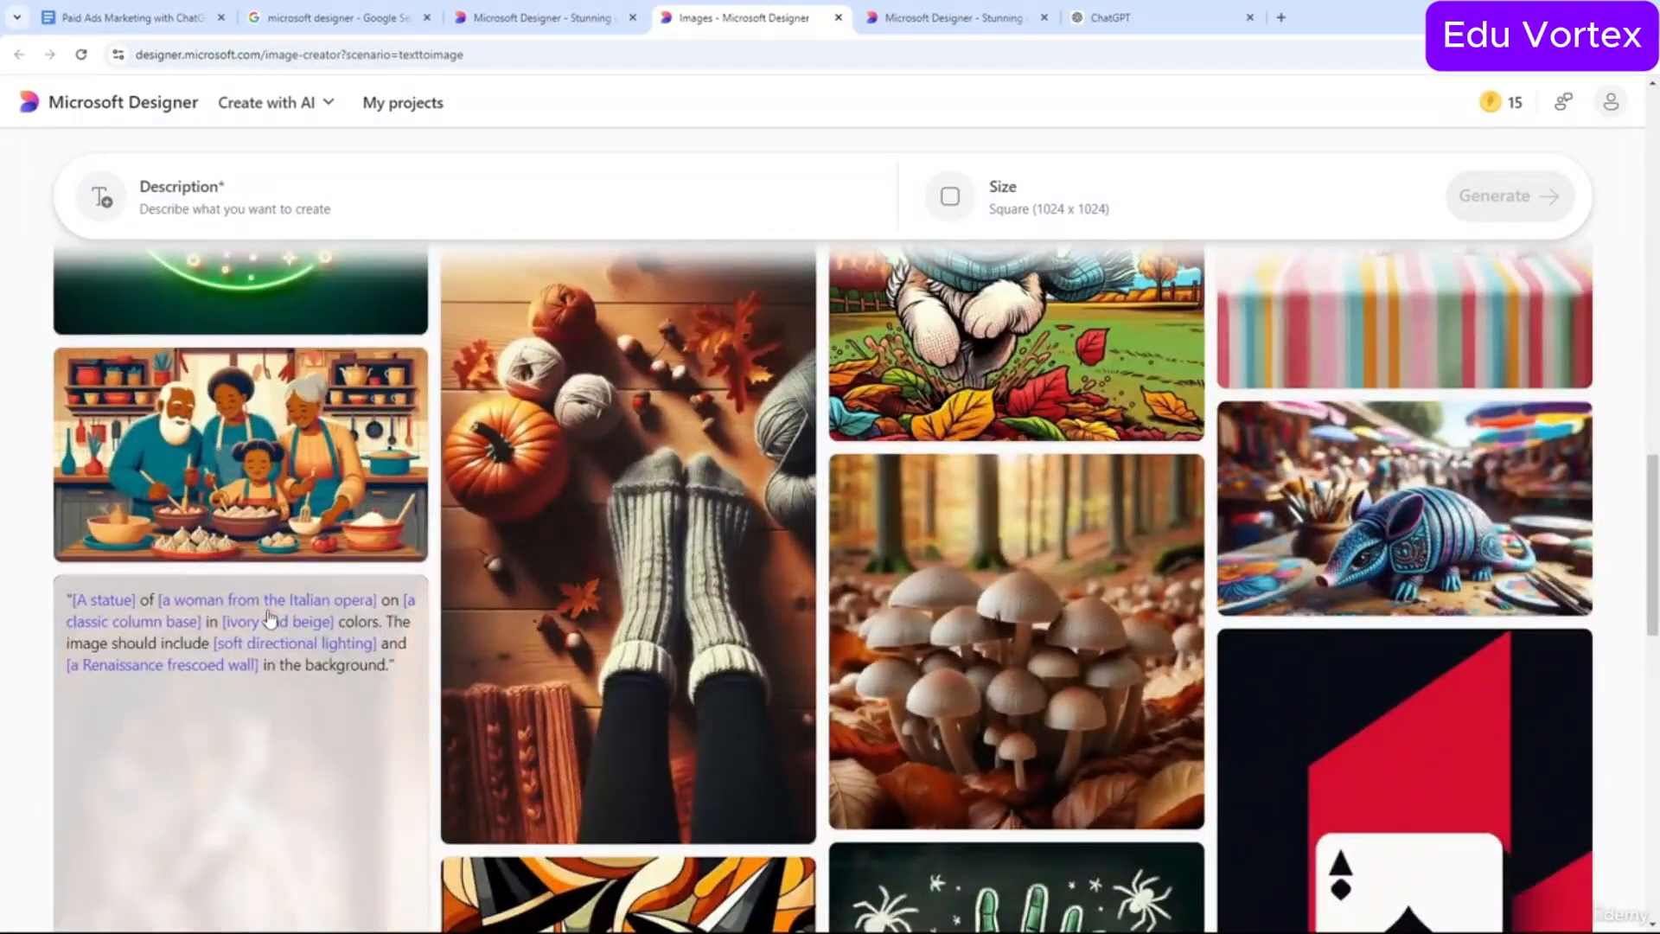
pyautogui.scroll(-11, 270, 617)
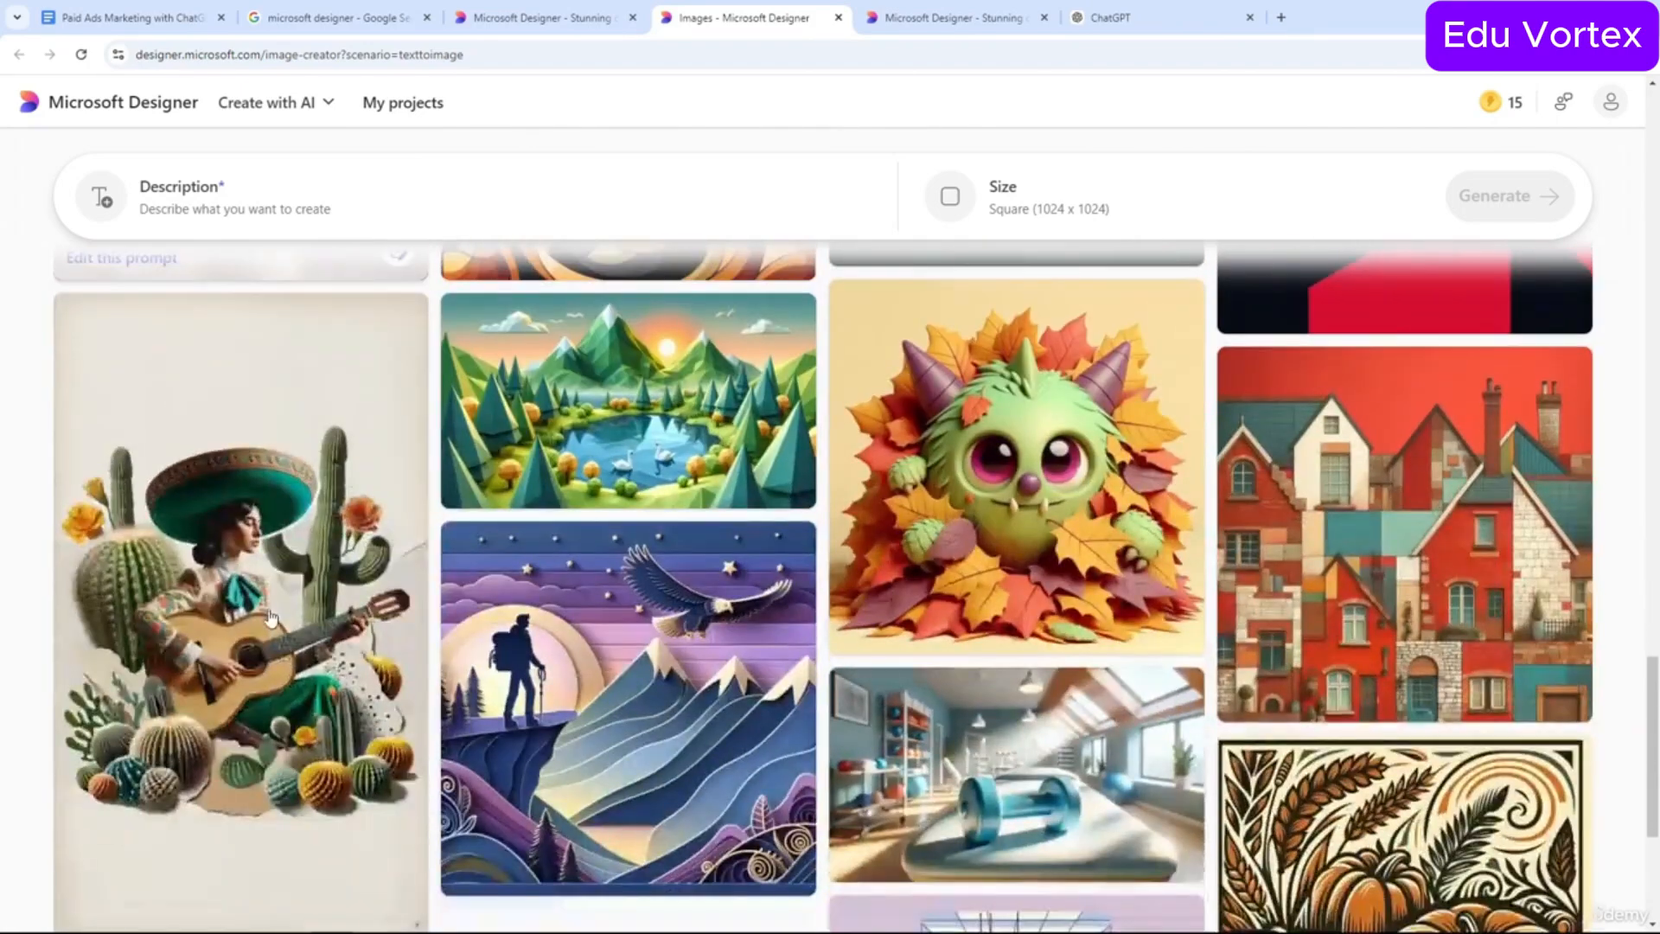
pyautogui.moveTo(271, 617)
pyautogui.scroll(15, 271, 617)
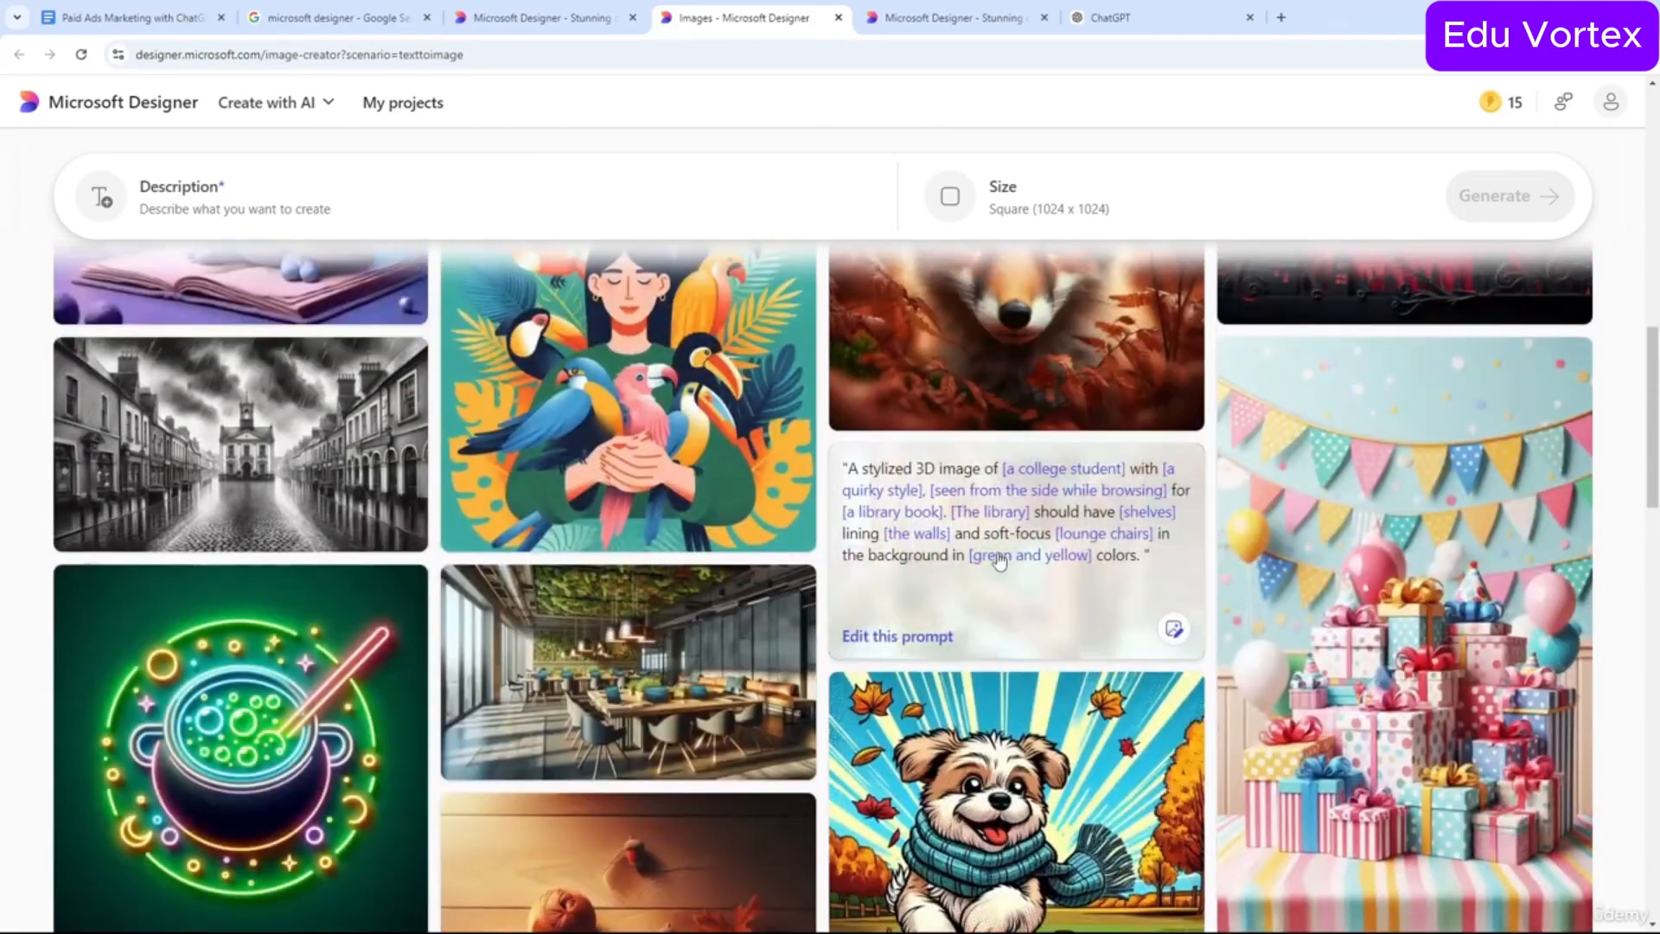
# Load the example prompt of the college student in a library, make it fully editable, and cut it down to "A stylized 3D image".
pyautogui.click(1041, 591)
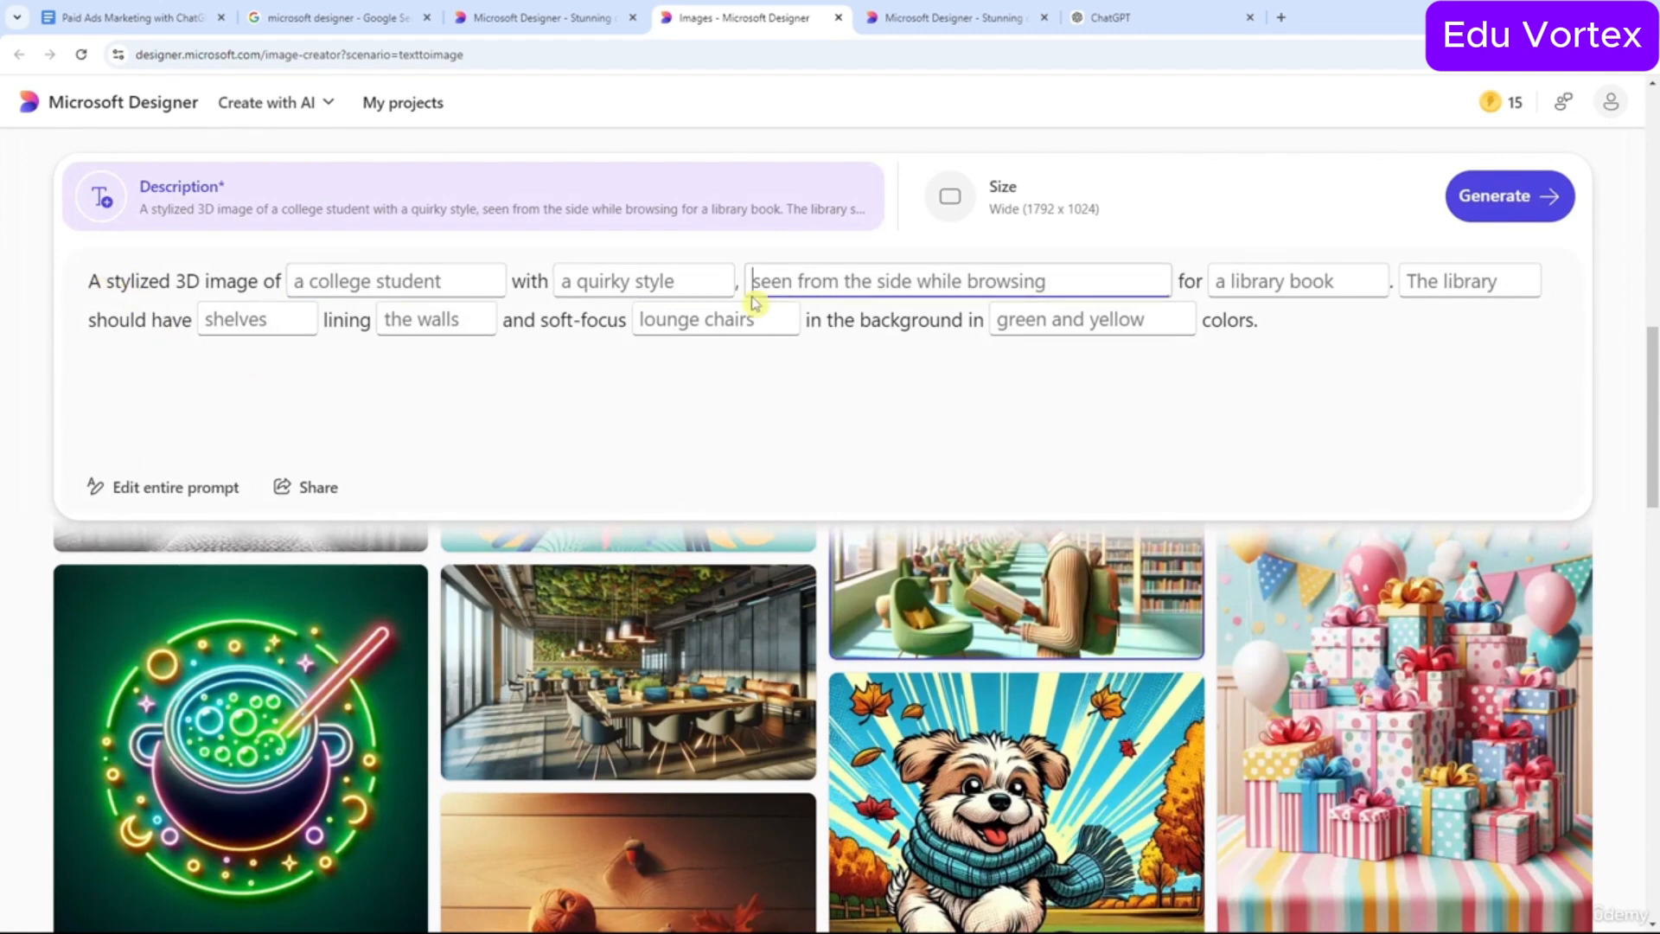
pyautogui.click(190, 487)
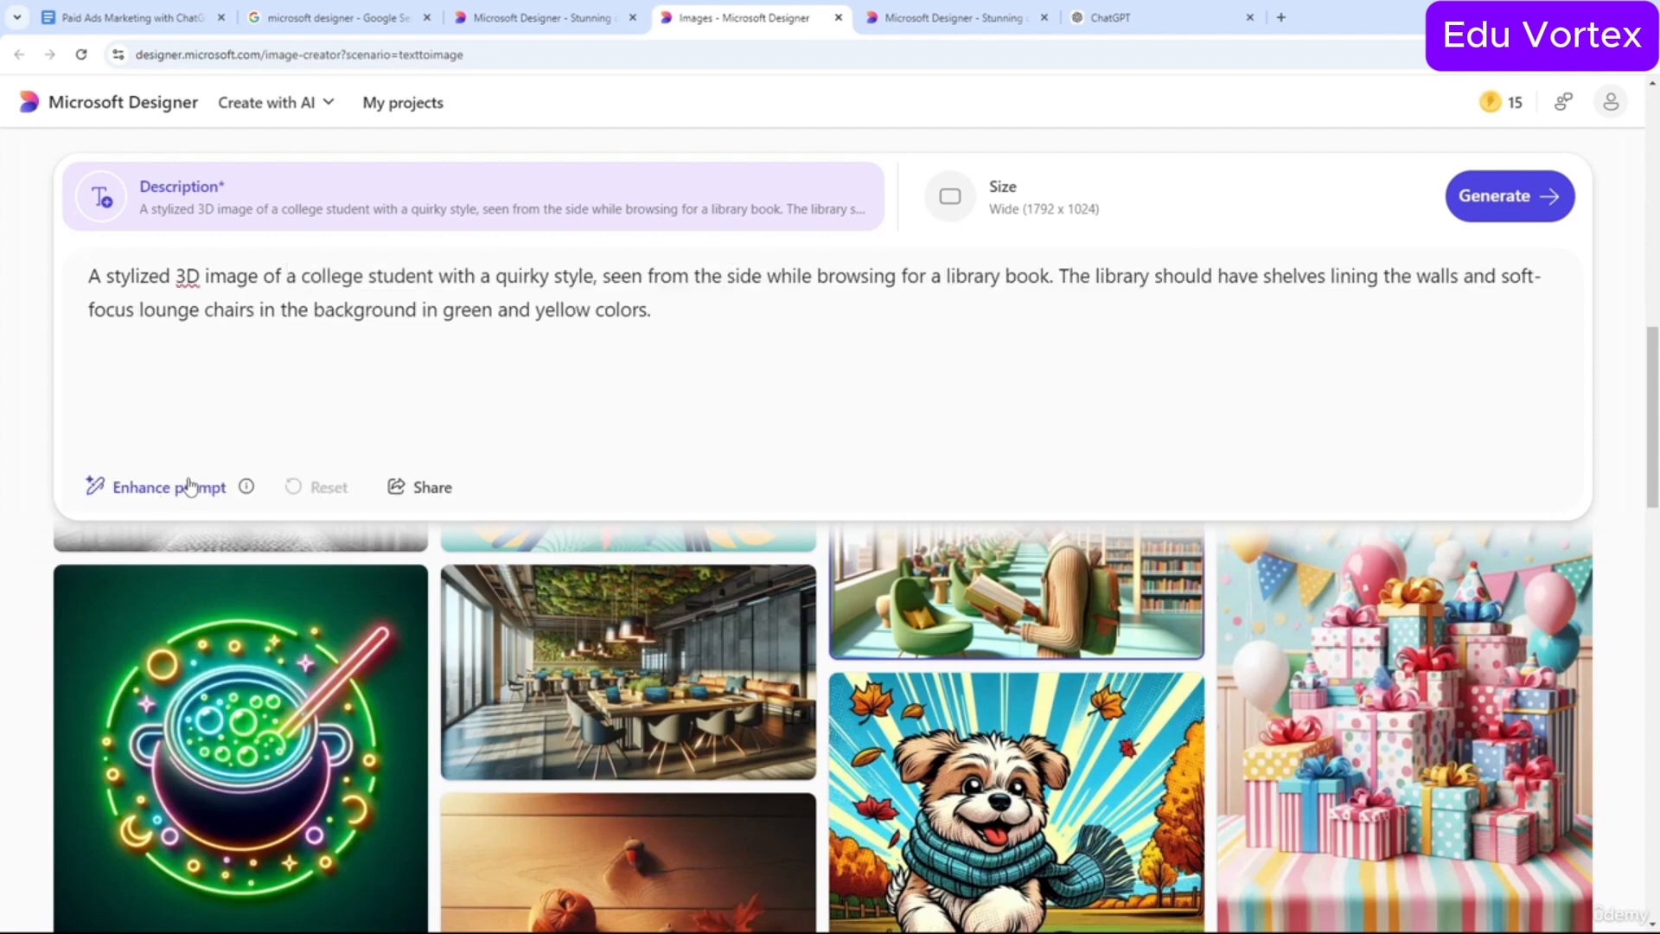
pyautogui.moveTo(77, 284); pyautogui.dragTo(663, 307)
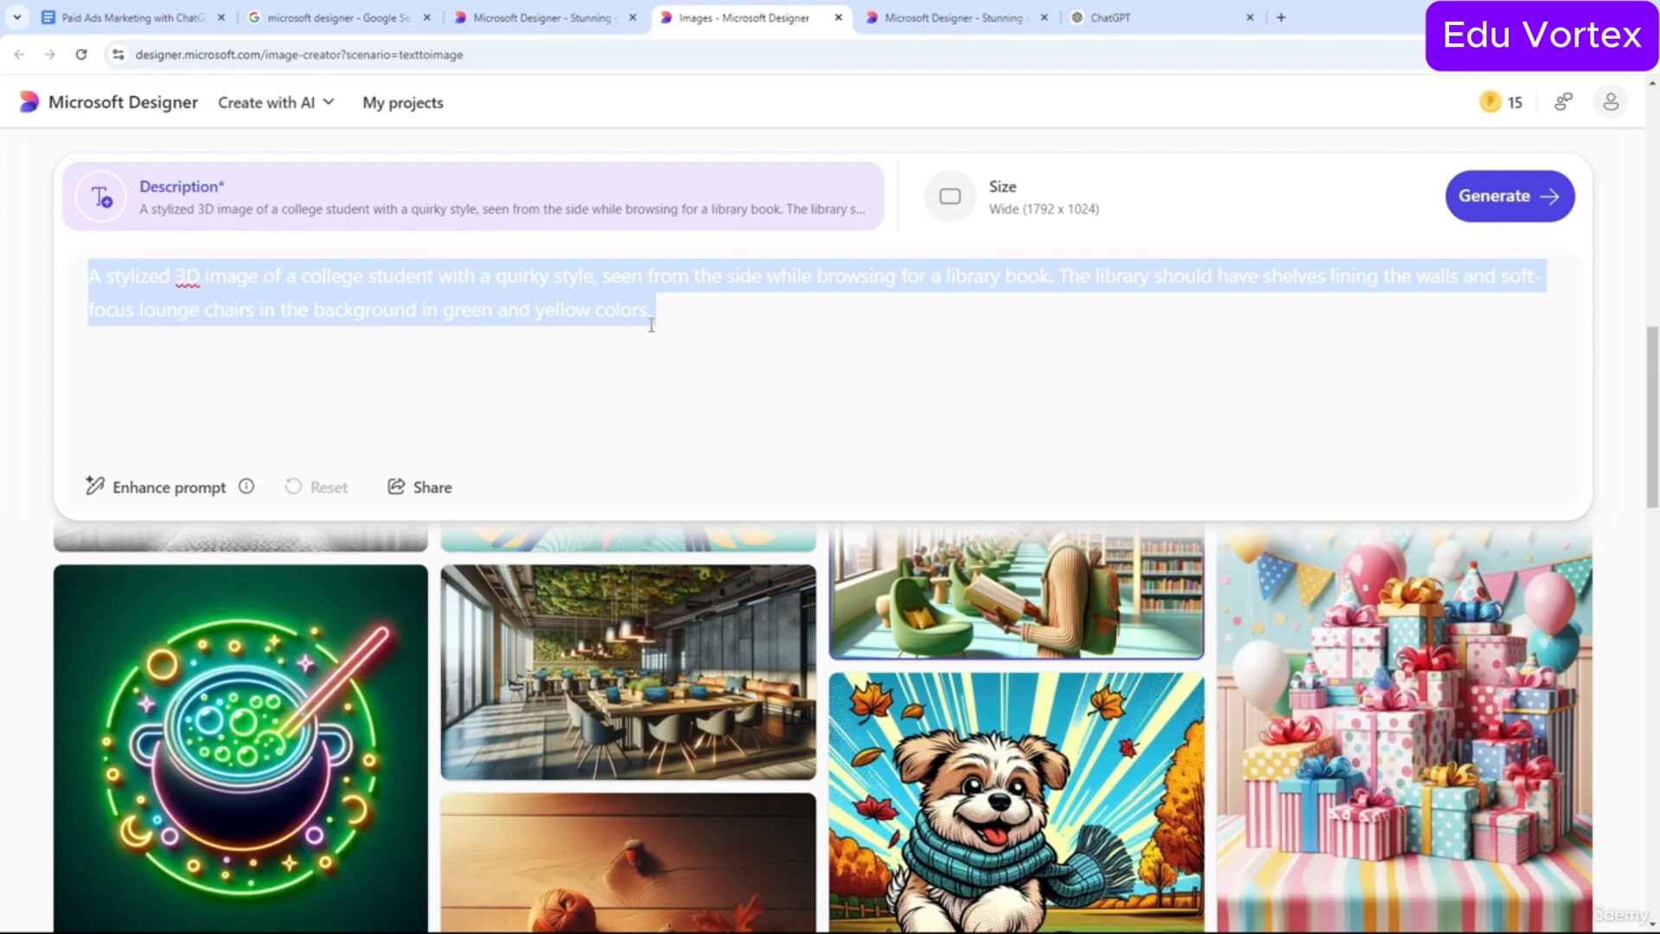
pyautogui.click(651, 326)
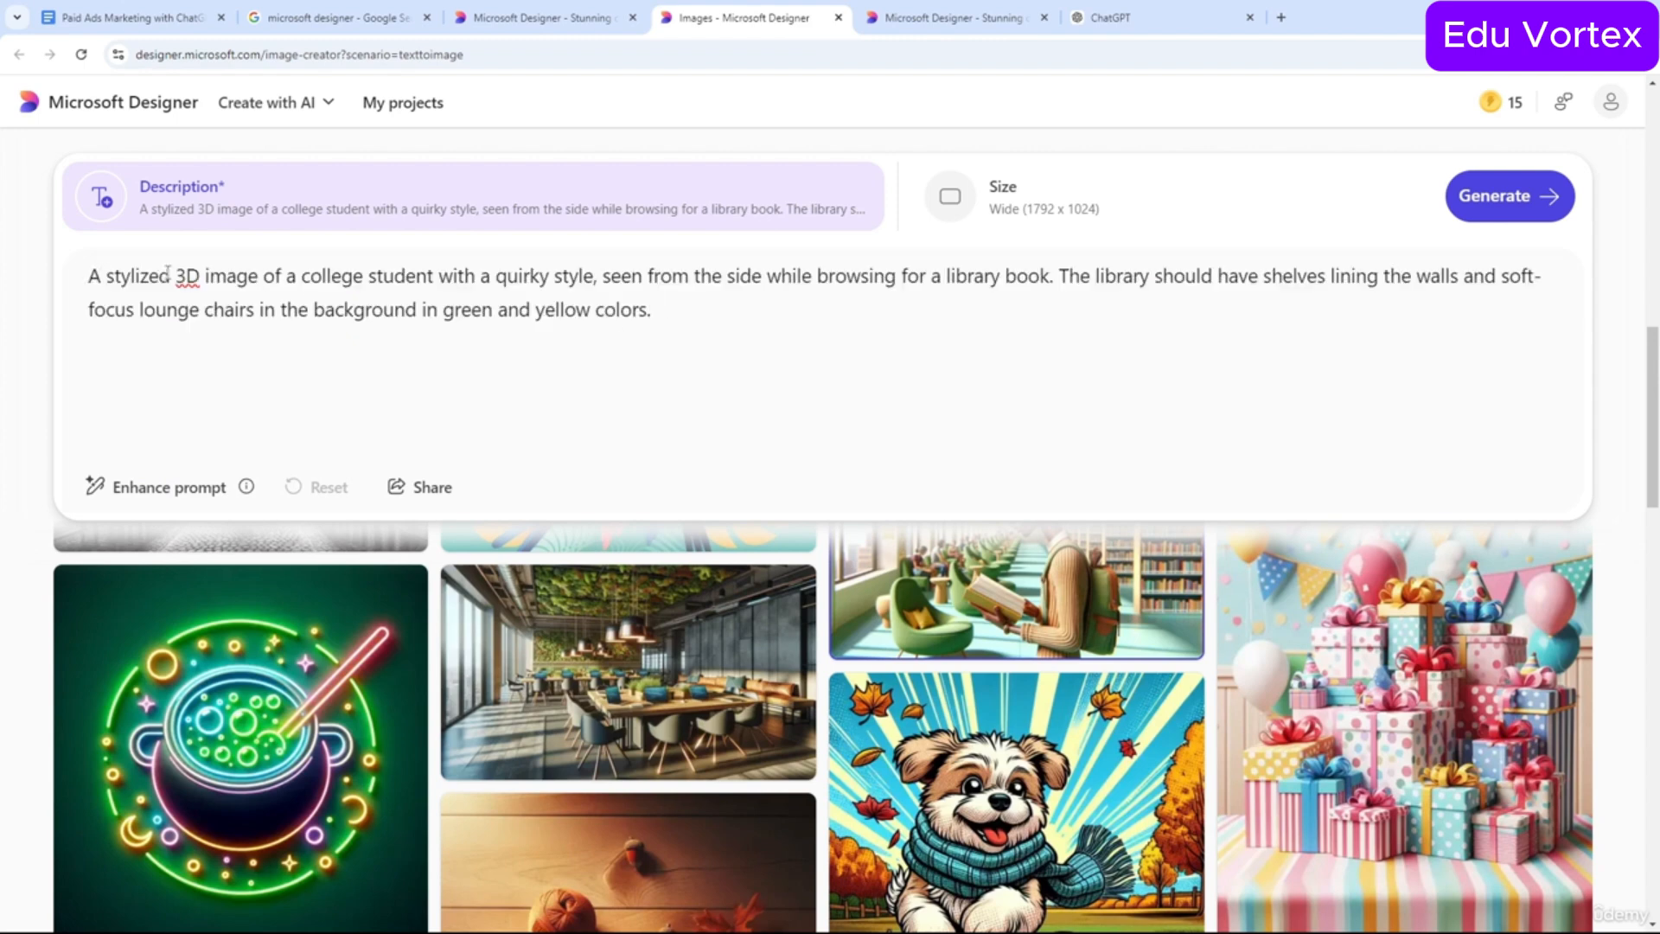
pyautogui.moveTo(259, 277); pyautogui.dragTo(695, 329)
pyautogui.press('BackSpace')
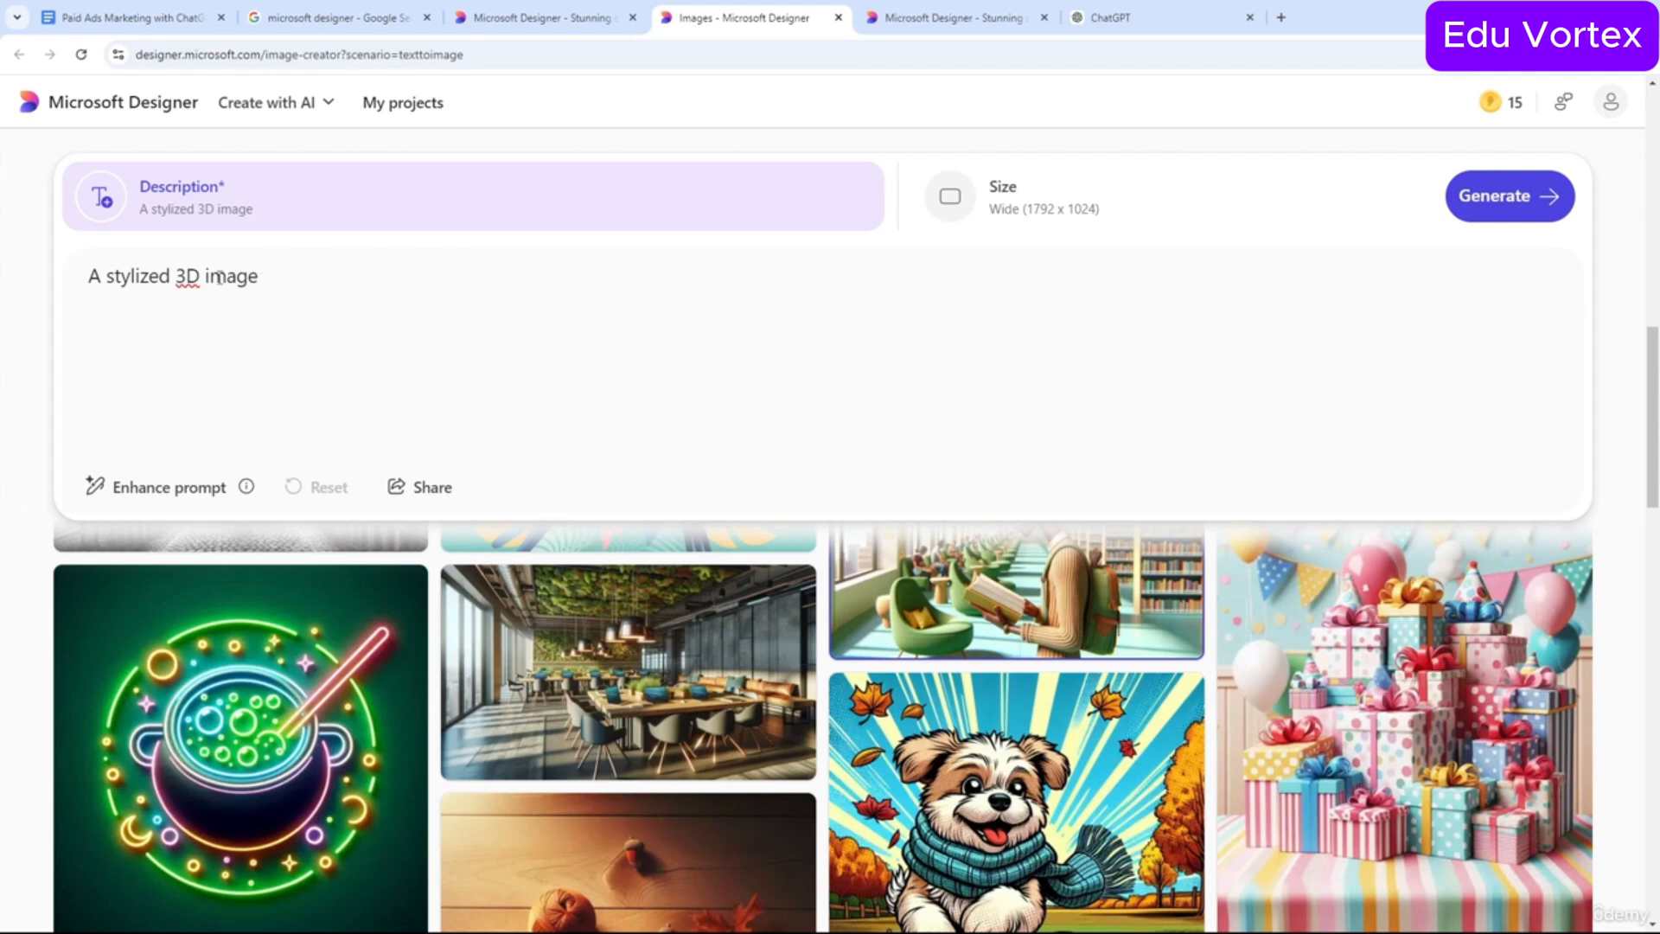
pyautogui.moveTo(249, 276); pyautogui.dragTo(61, 294)
pyautogui.click(145, 285)
# Switch to ChatGPT and draft "give me a prompt for microsoft designer to design a picture for me dog toy brand I can use for Paid ads".
pyautogui.moveTo(1121, 19); pyautogui.dragTo(938, 24)
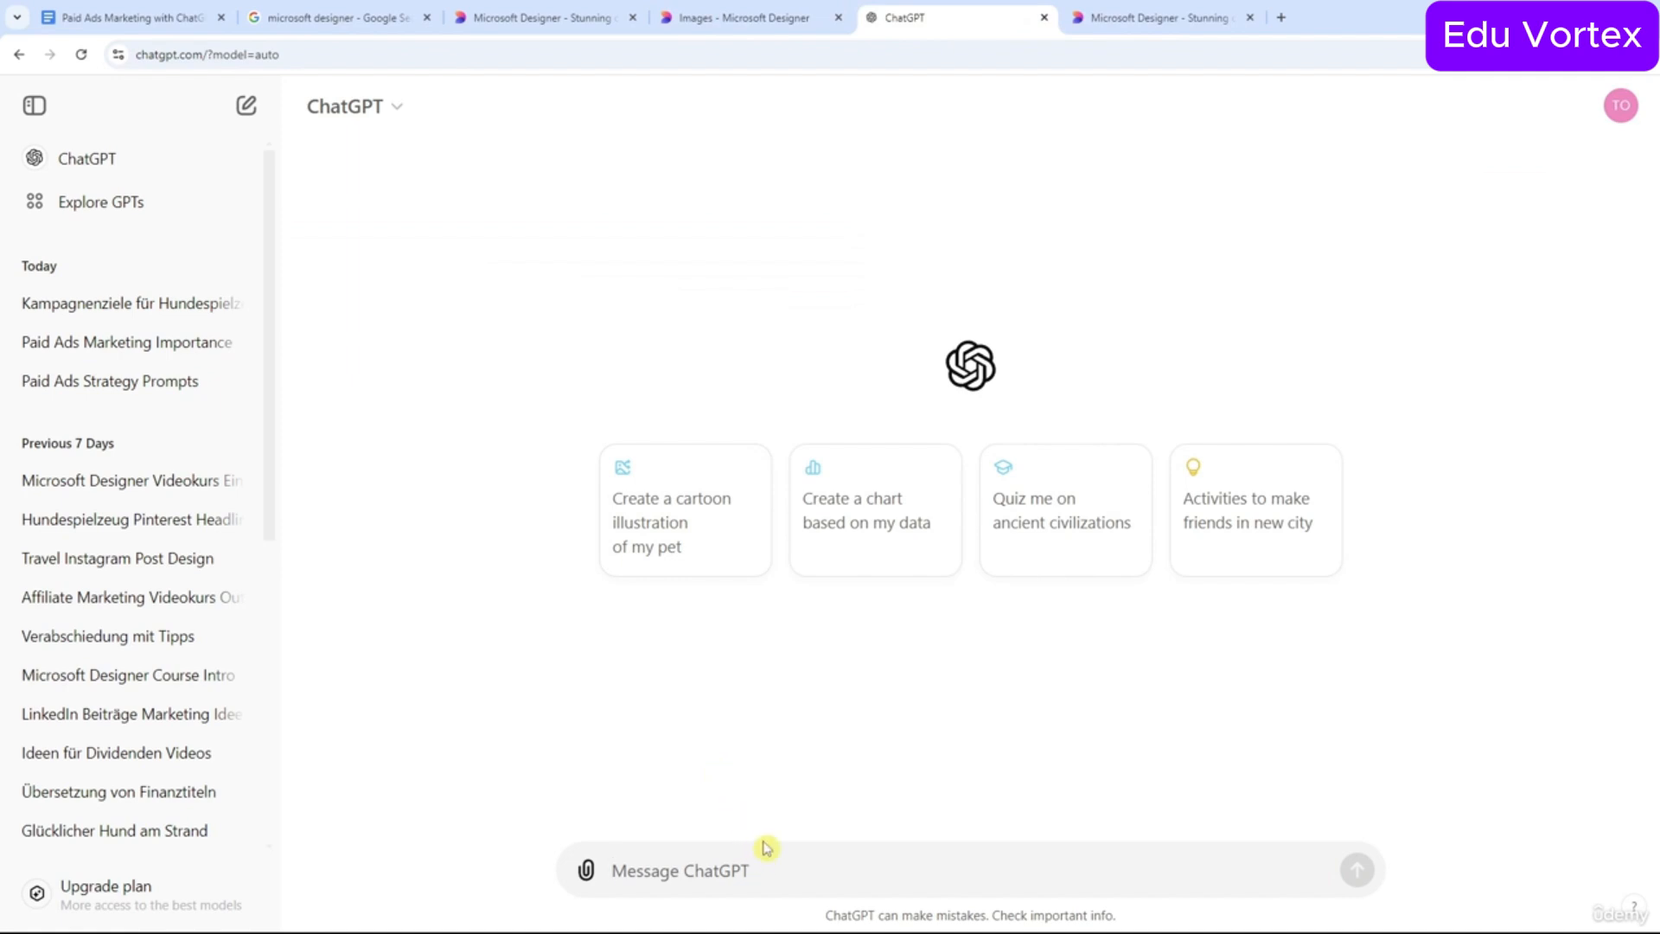
pyautogui.write('give me a dog')
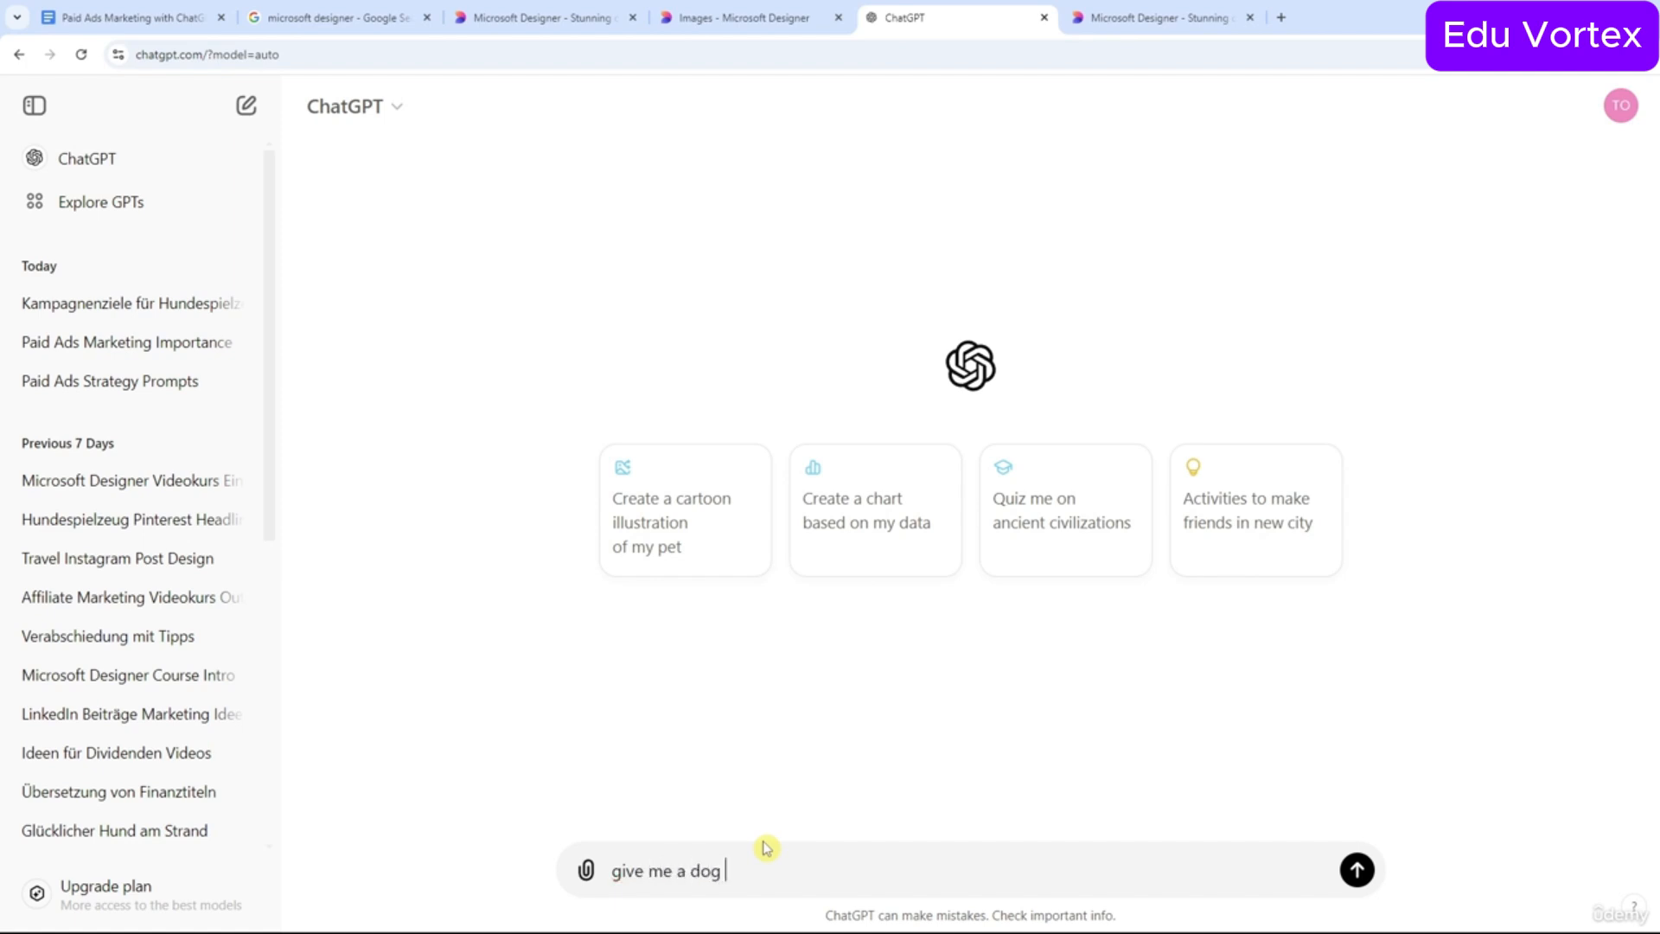
pyautogui.hotkey('ctrl', 'a')
pyautogui.write('give')
pyautogui.write('ompt for microsoft designer')
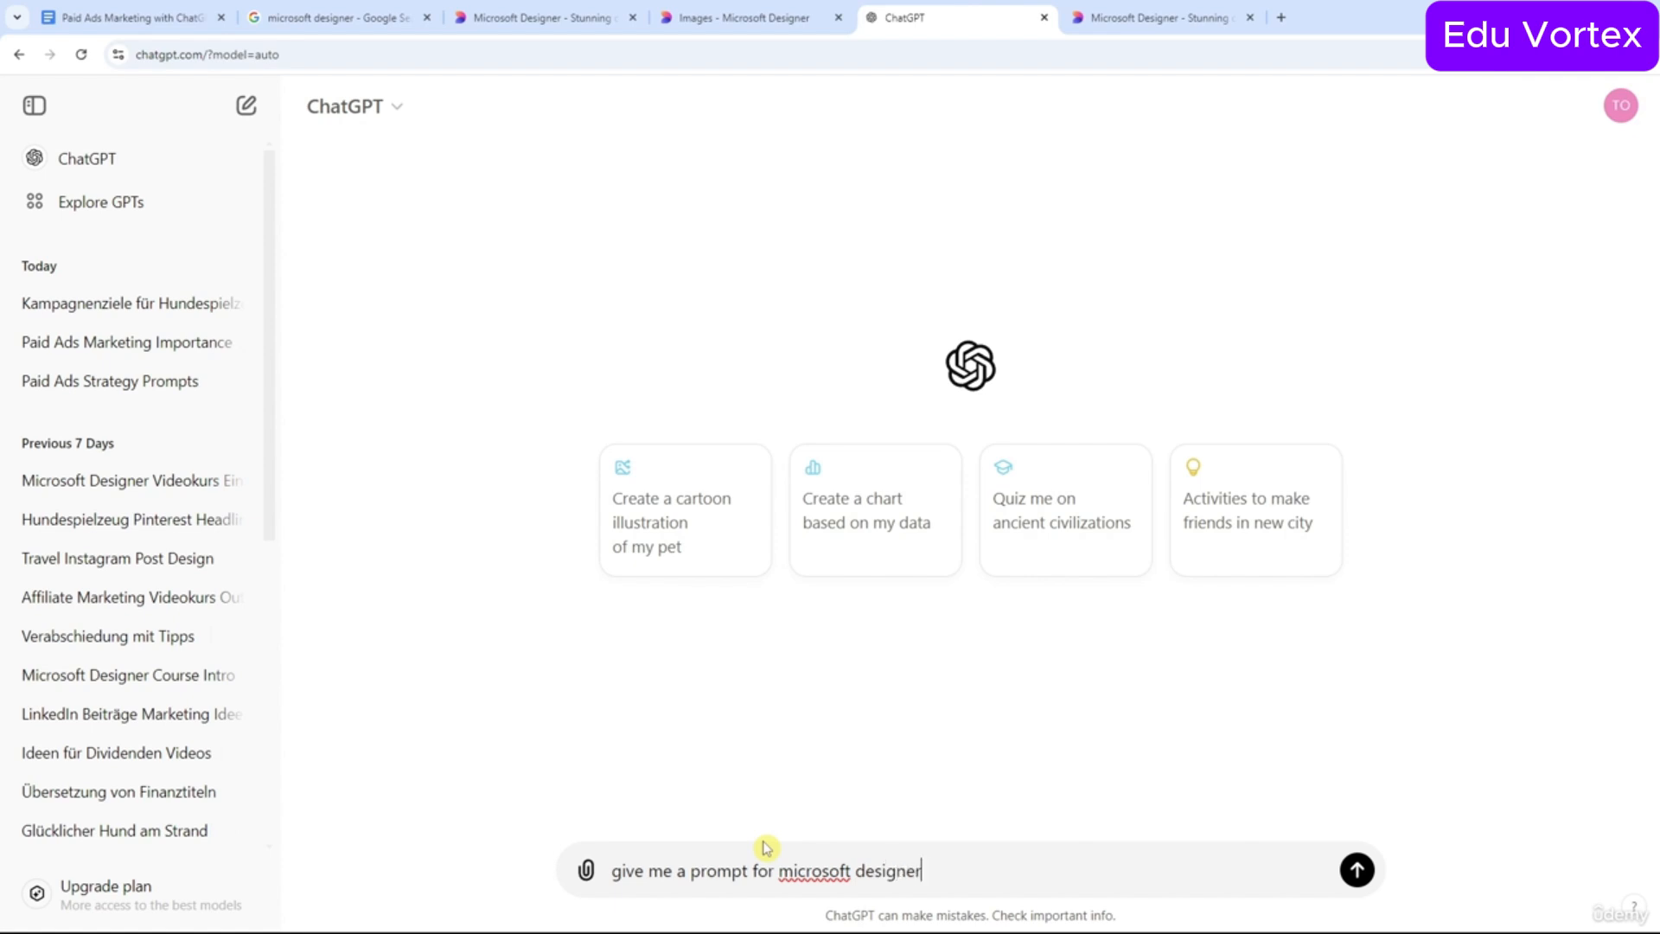
pyautogui.write(' to design a picutr')
pyautogui.press('BackSpace')
pyautogui.write('ture ')
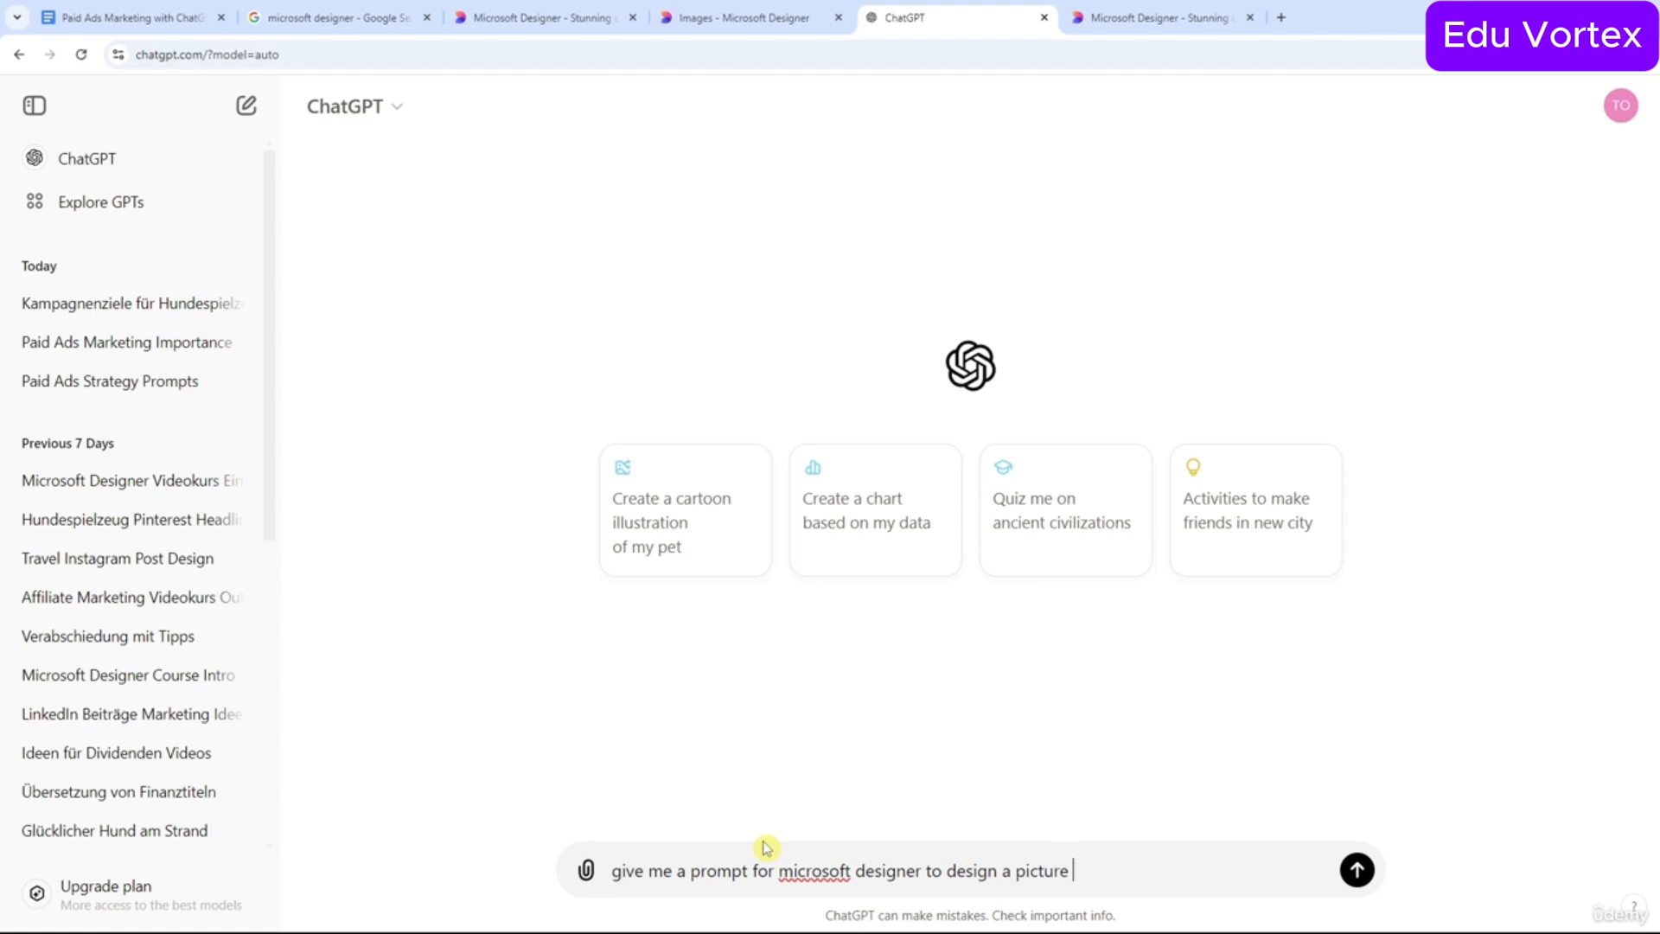
pyautogui.write('for me dog toy brand ')
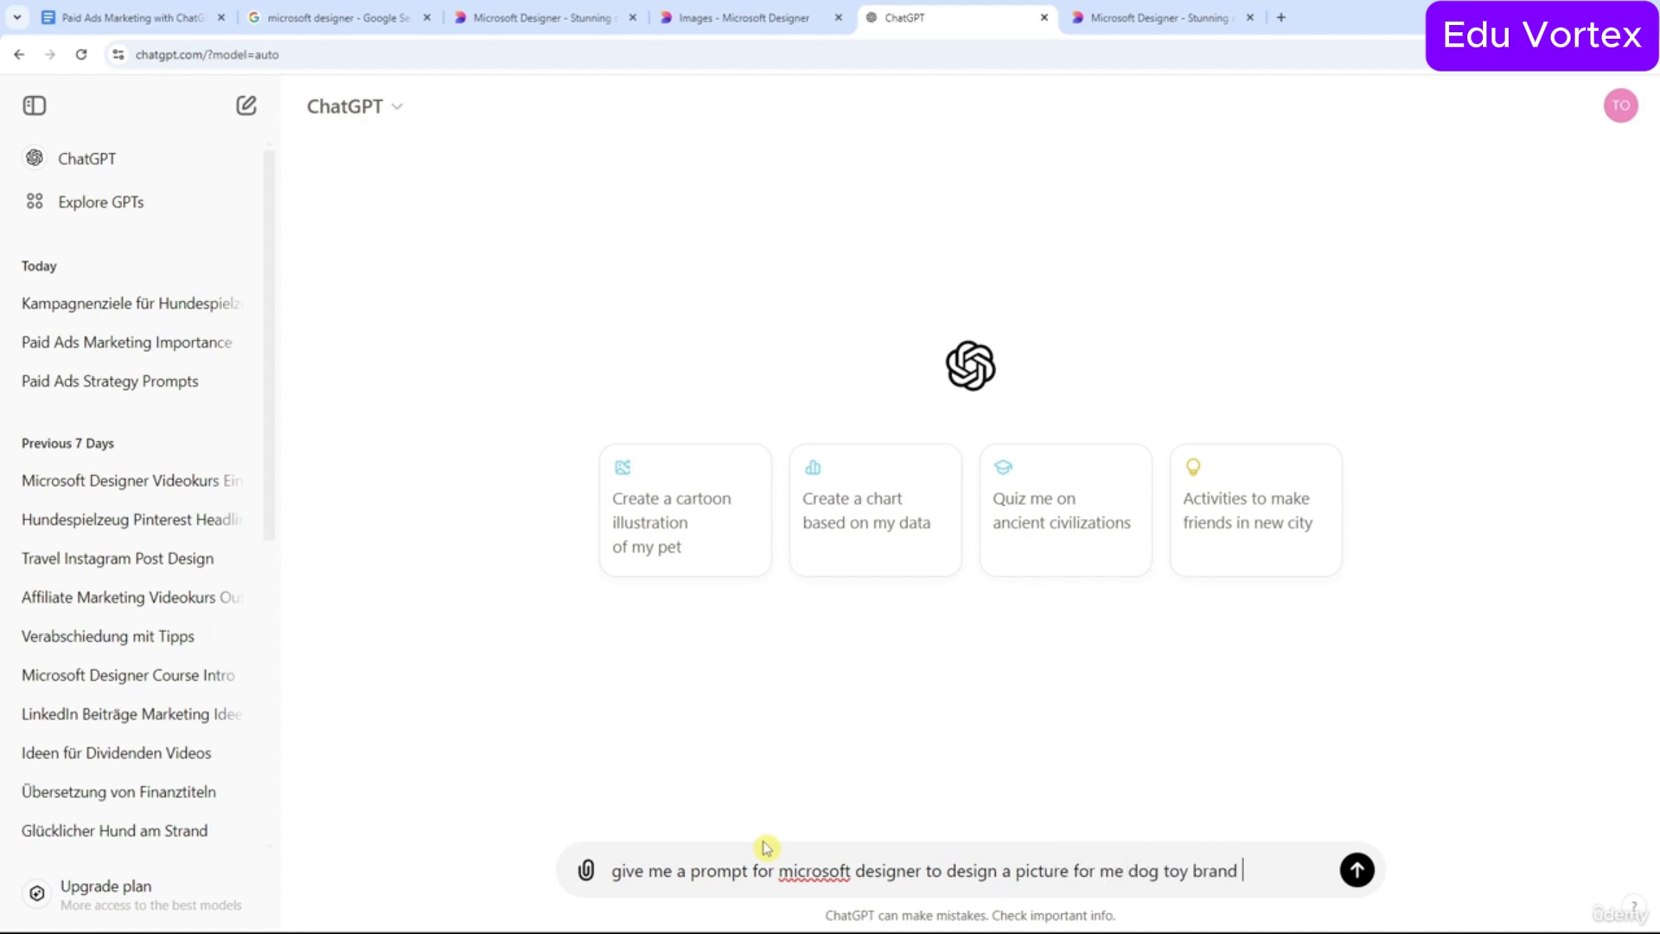
pyautogui.write('I can use for Paid')
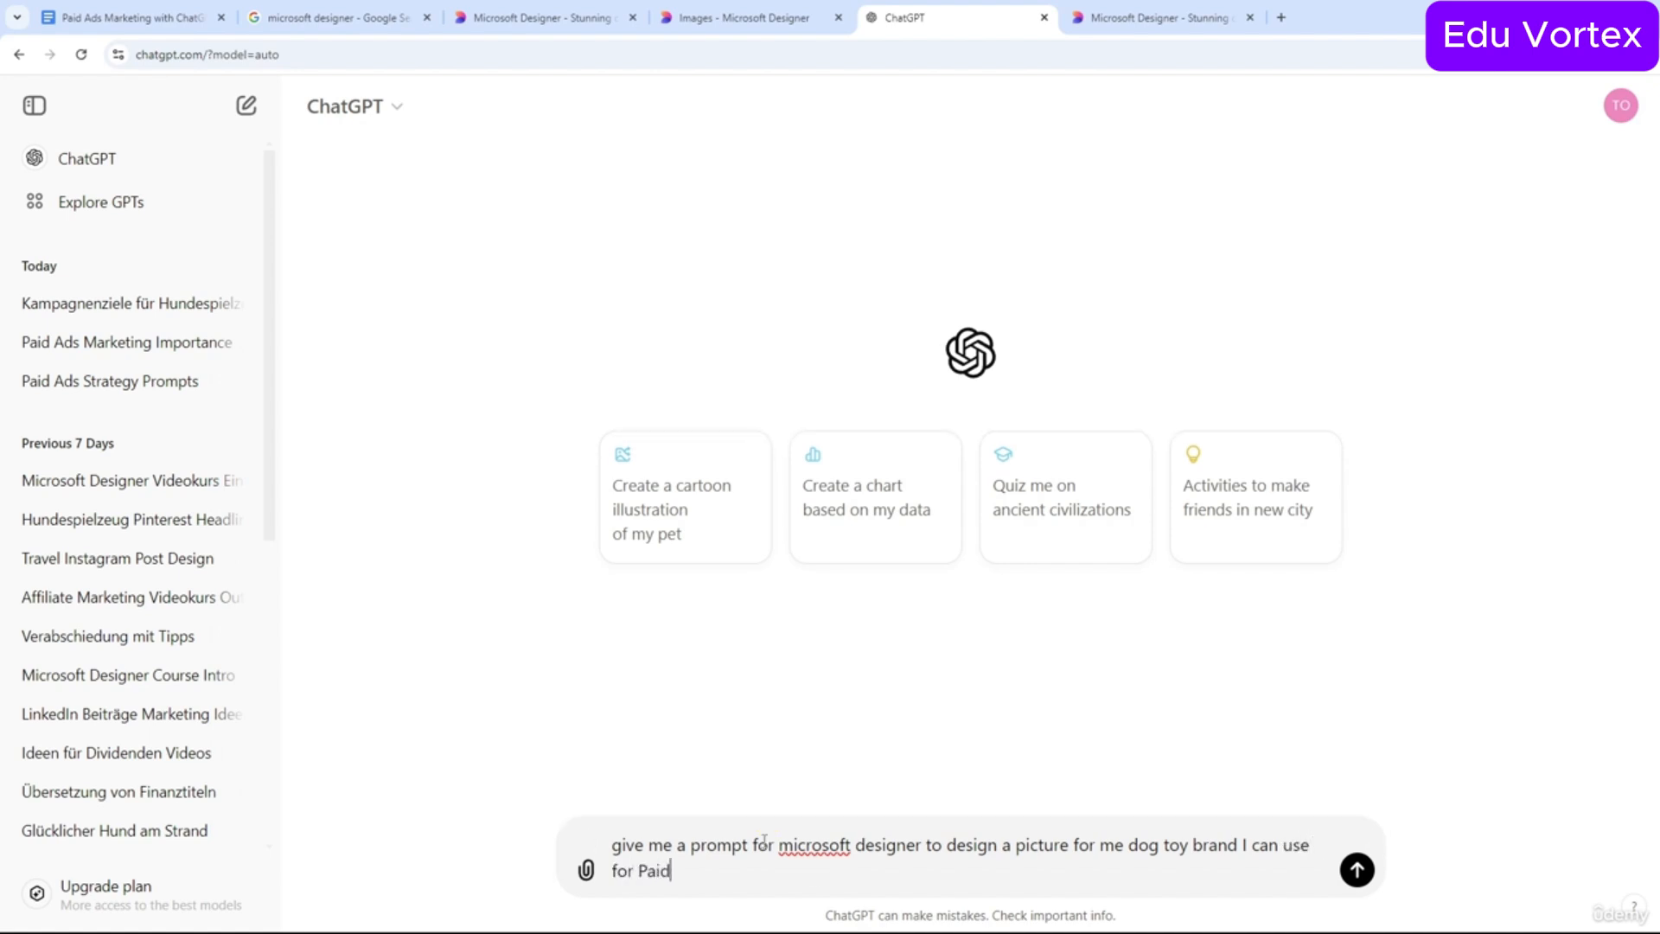
pyautogui.write(' ads')
# Copy the drafted request into the existing chat on dog toy campaign goals, Kampagnenziele für Hundespielz…, and send it there.
pyautogui.hotkey('ctrl', 'a')
pyautogui.hotkey('ctrl', 'c')
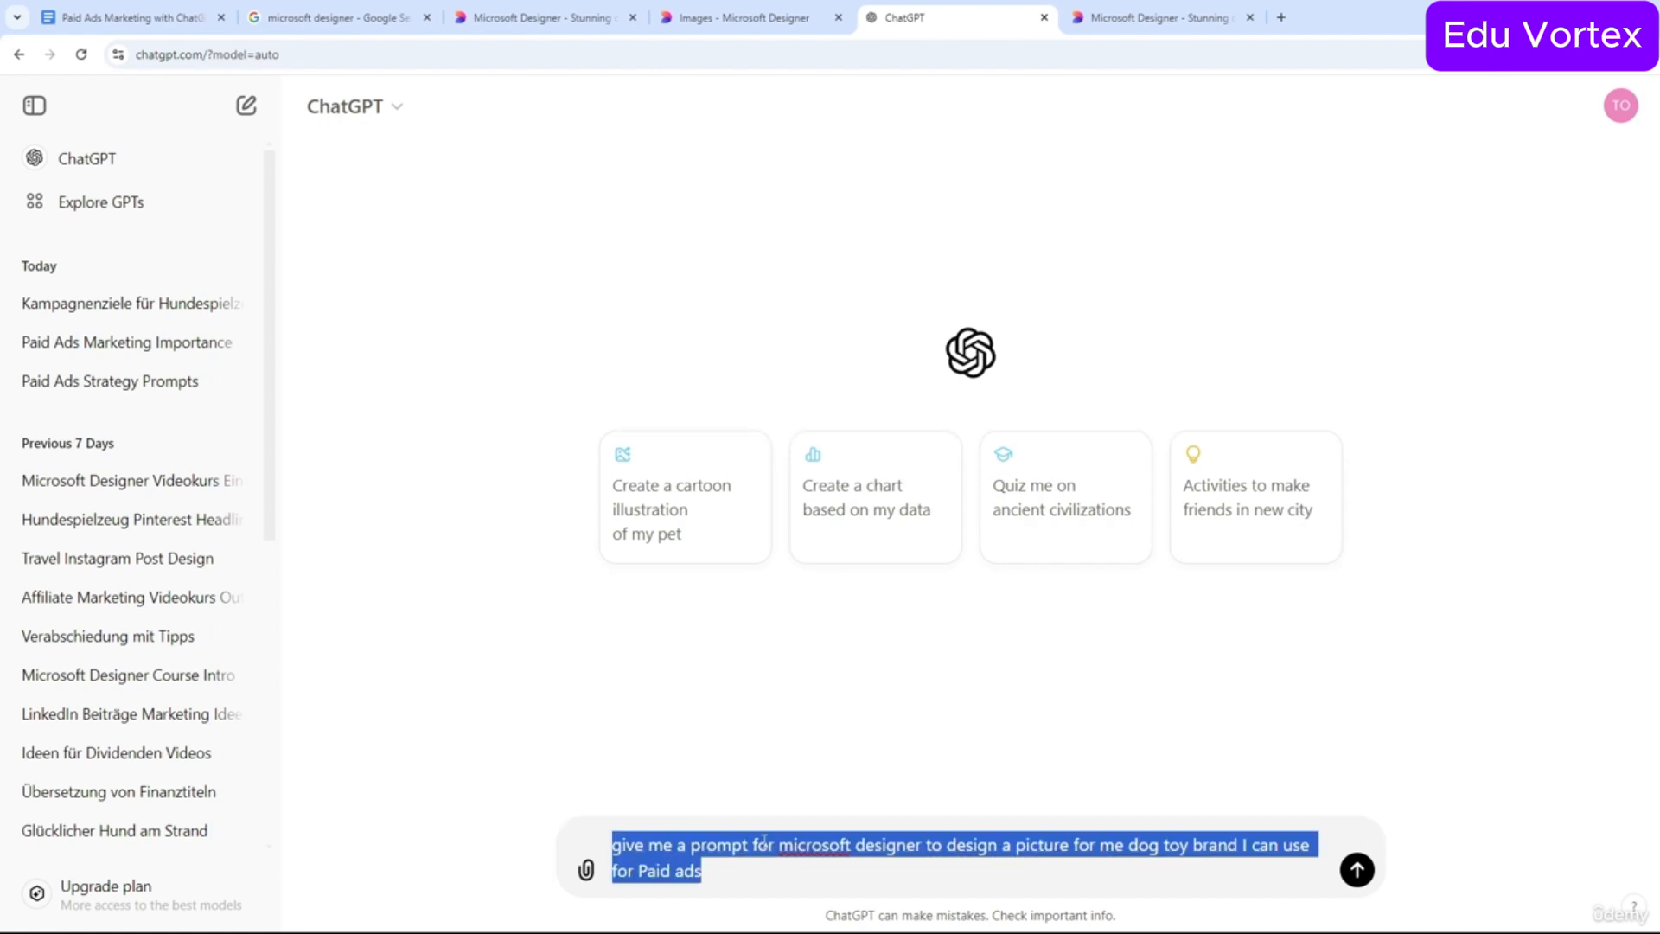
pyautogui.click(121, 343)
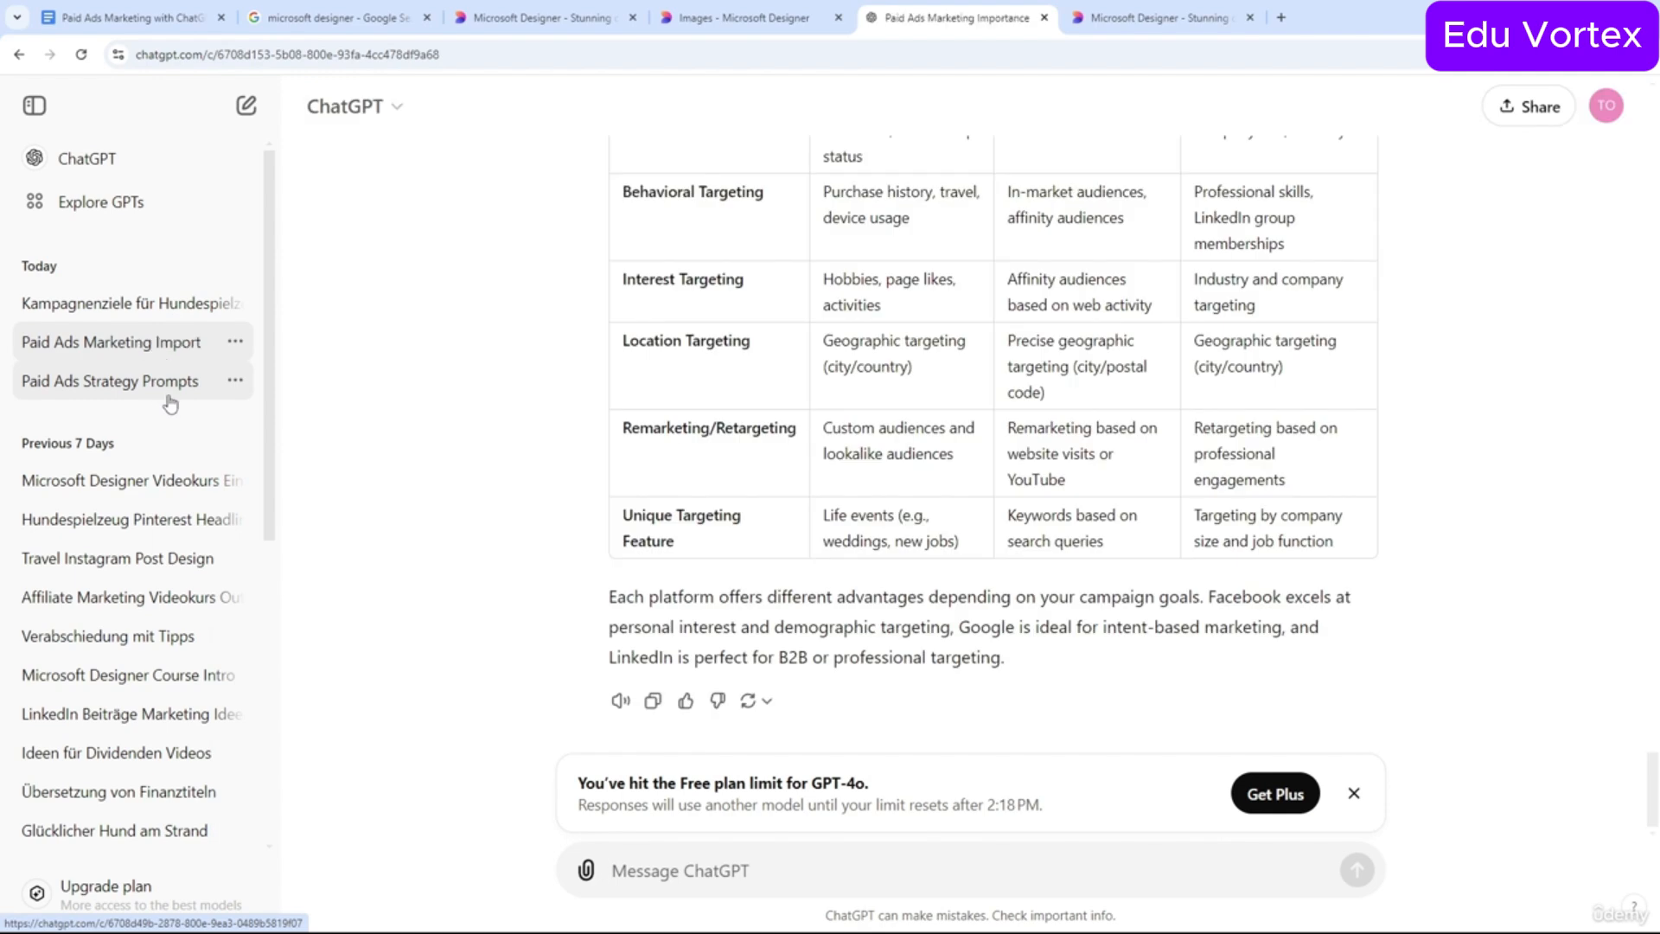
pyautogui.click(125, 307)
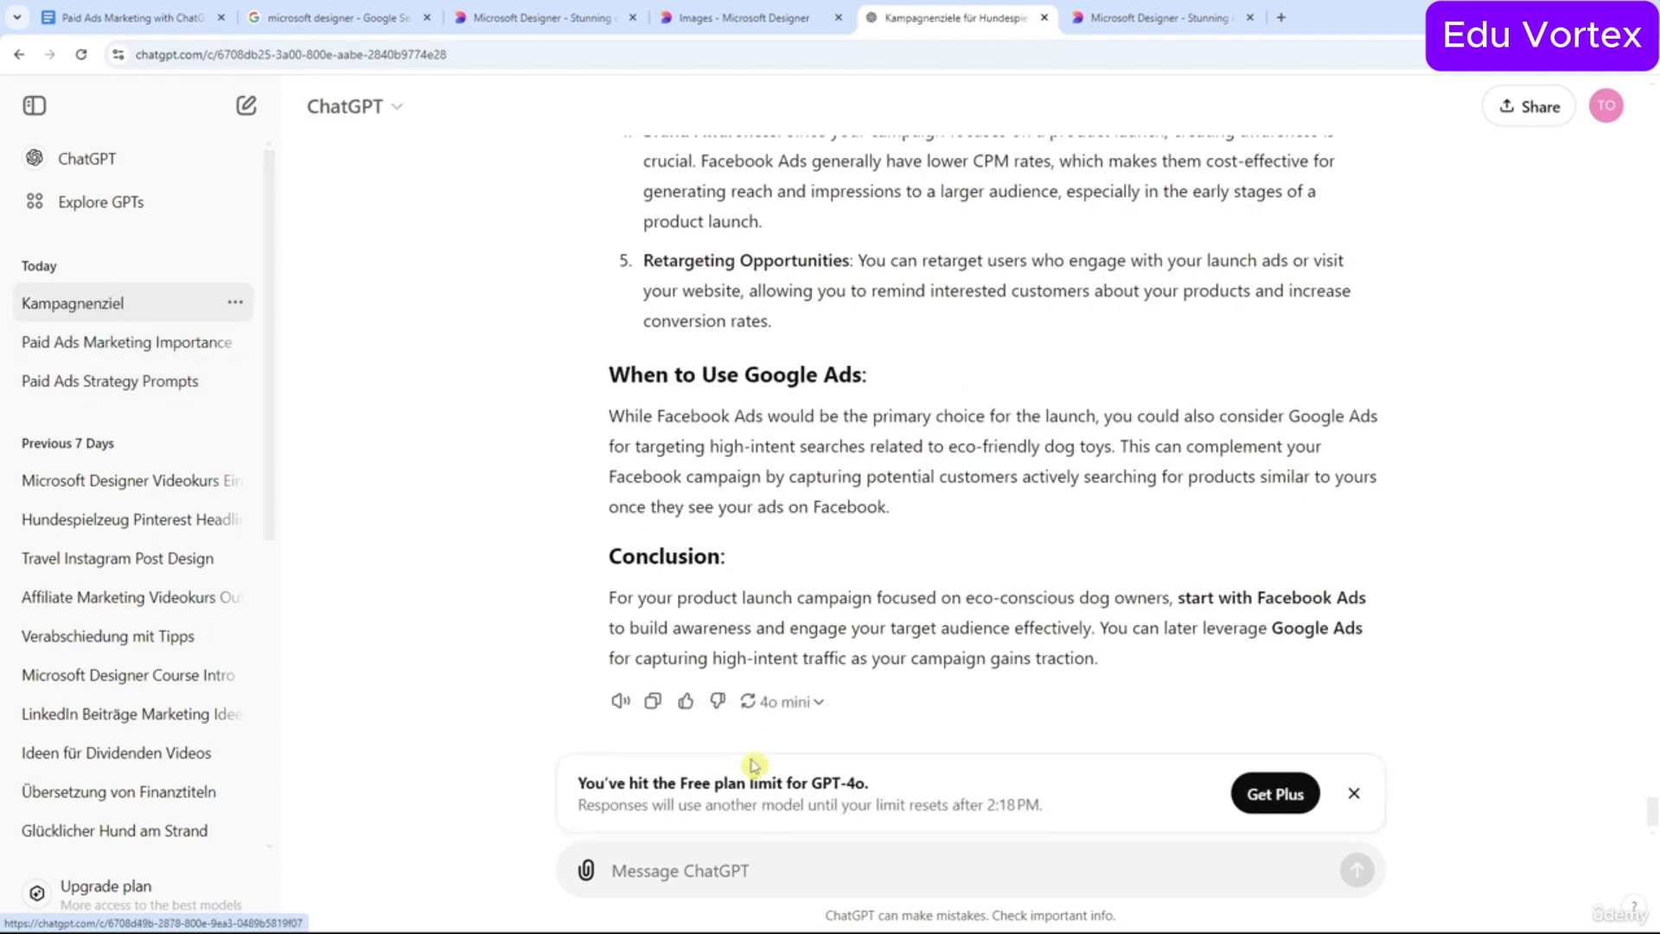
pyautogui.click(716, 845)
pyautogui.hotkey('ctrl', 'v')
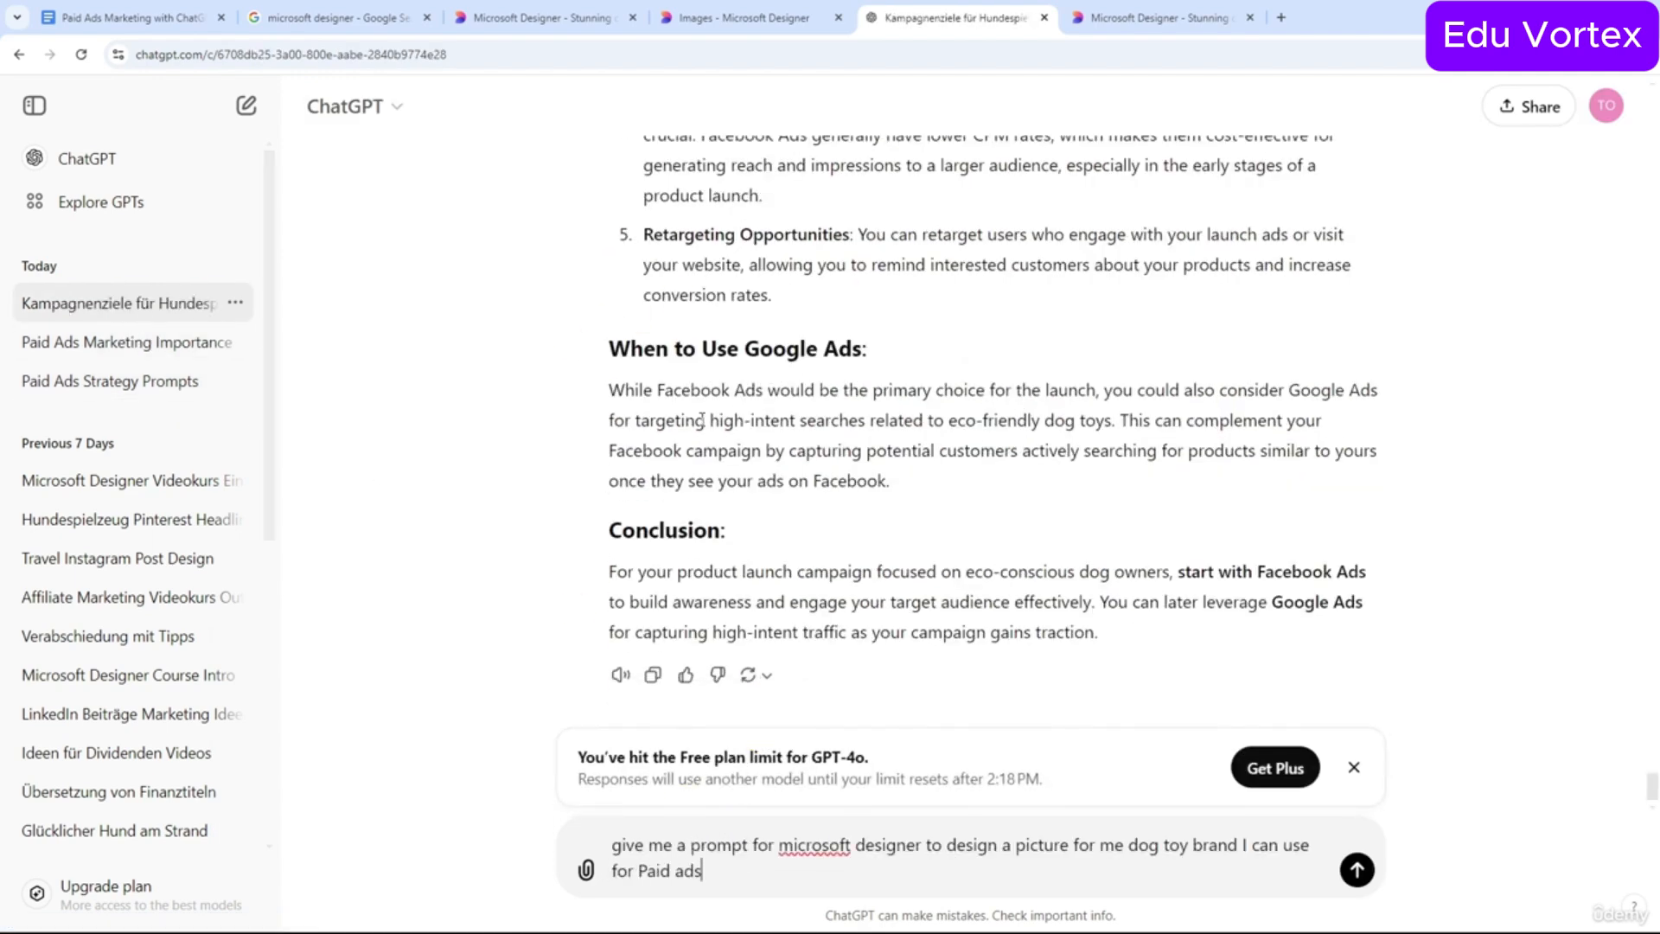
pyautogui.press('Return')
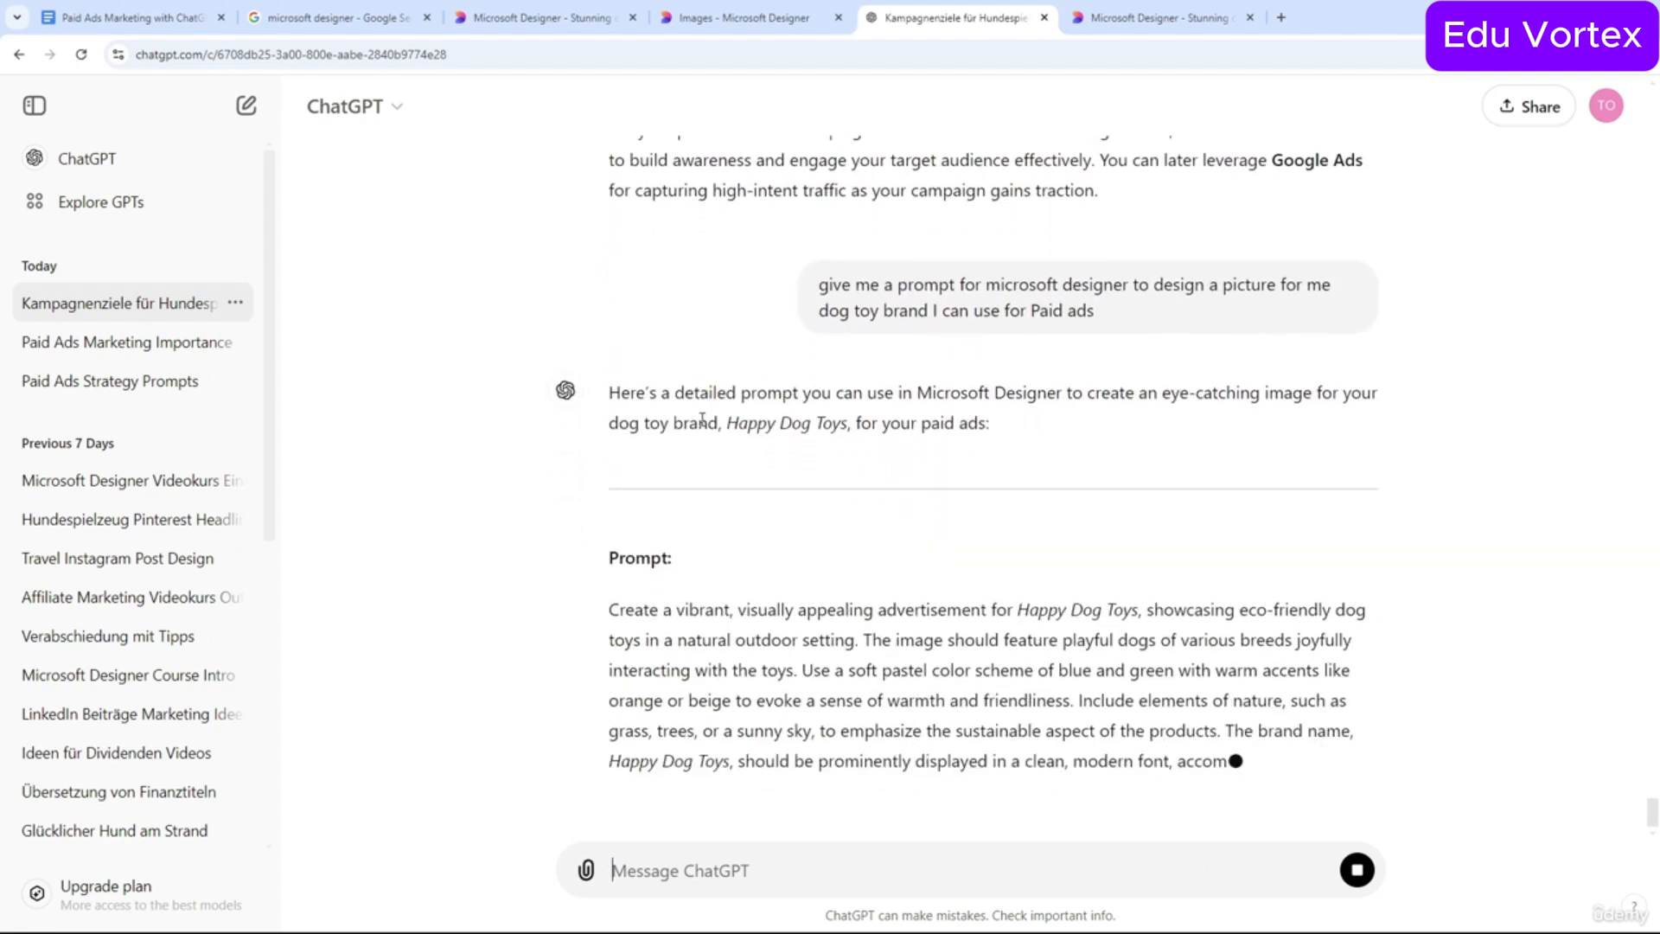
# Send the follow-up message "a short prompt only" in the same chat.
pyautogui.write('a')
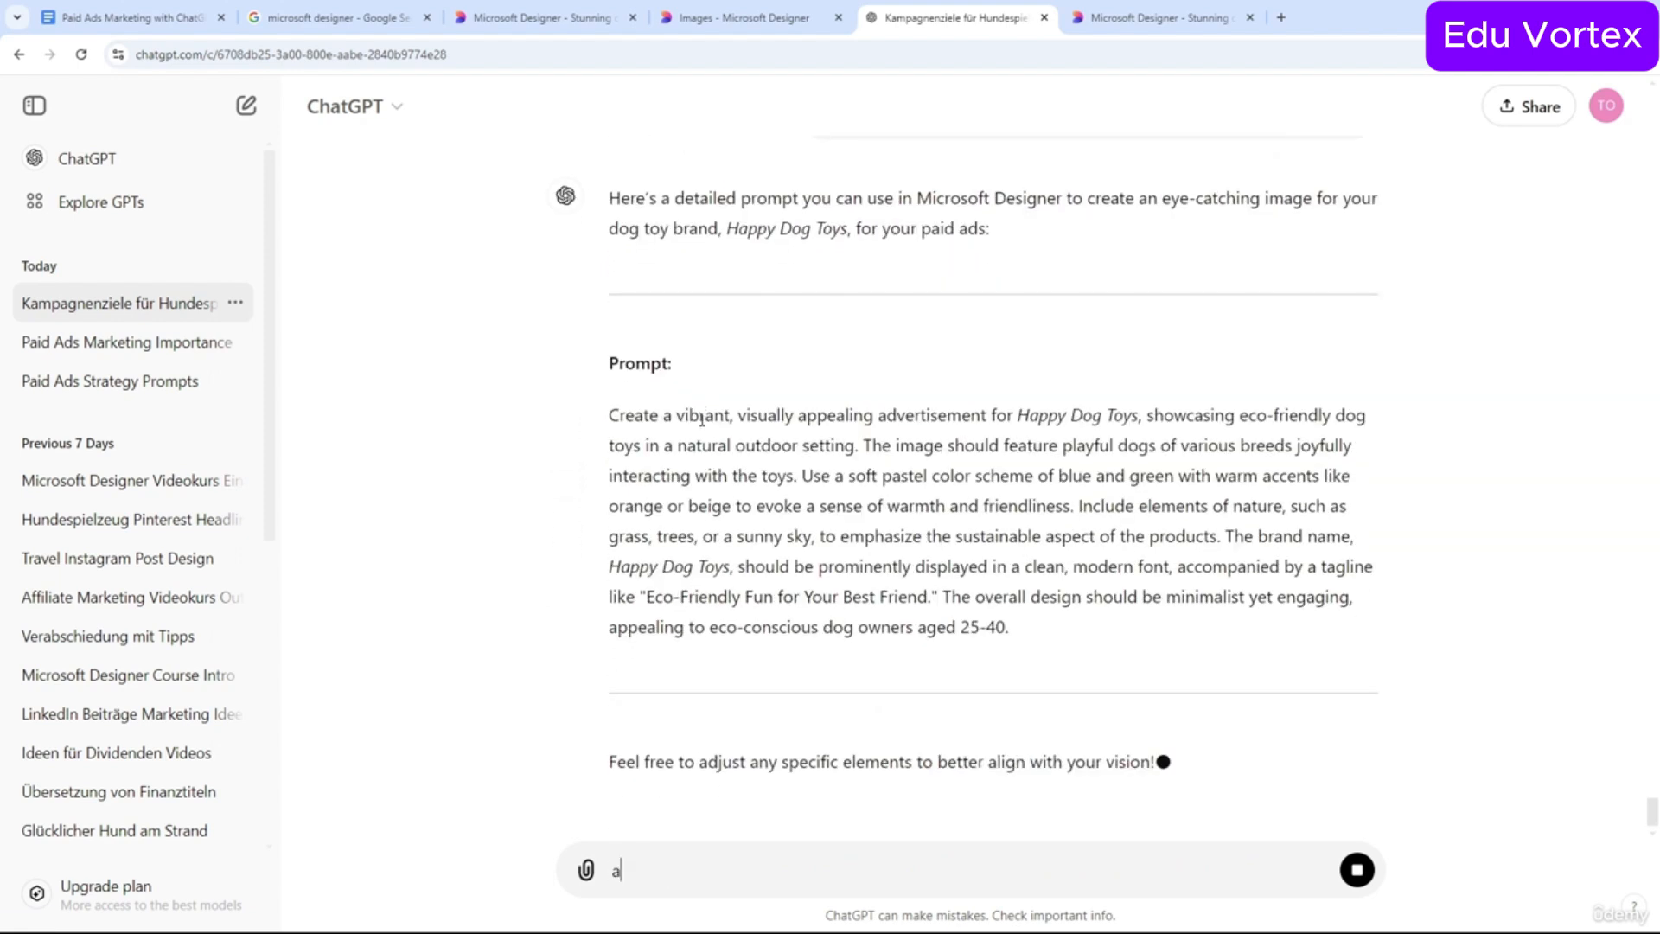
pyautogui.write(' short prom')
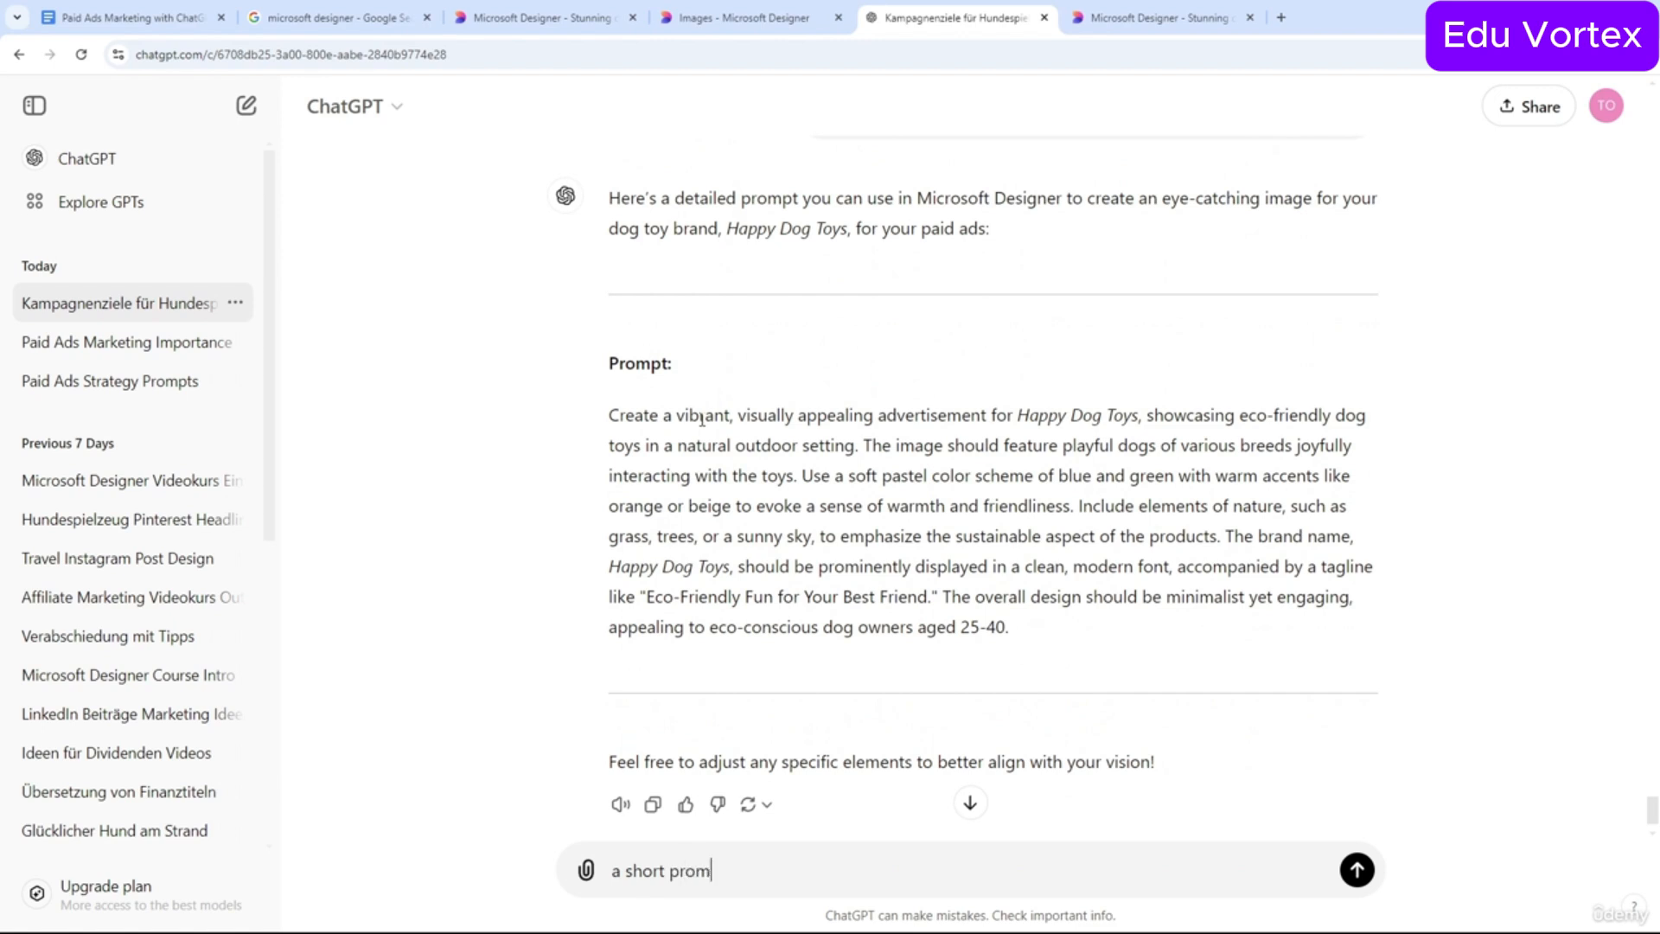
pyautogui.write('pt onyly')
pyautogui.press('Return')
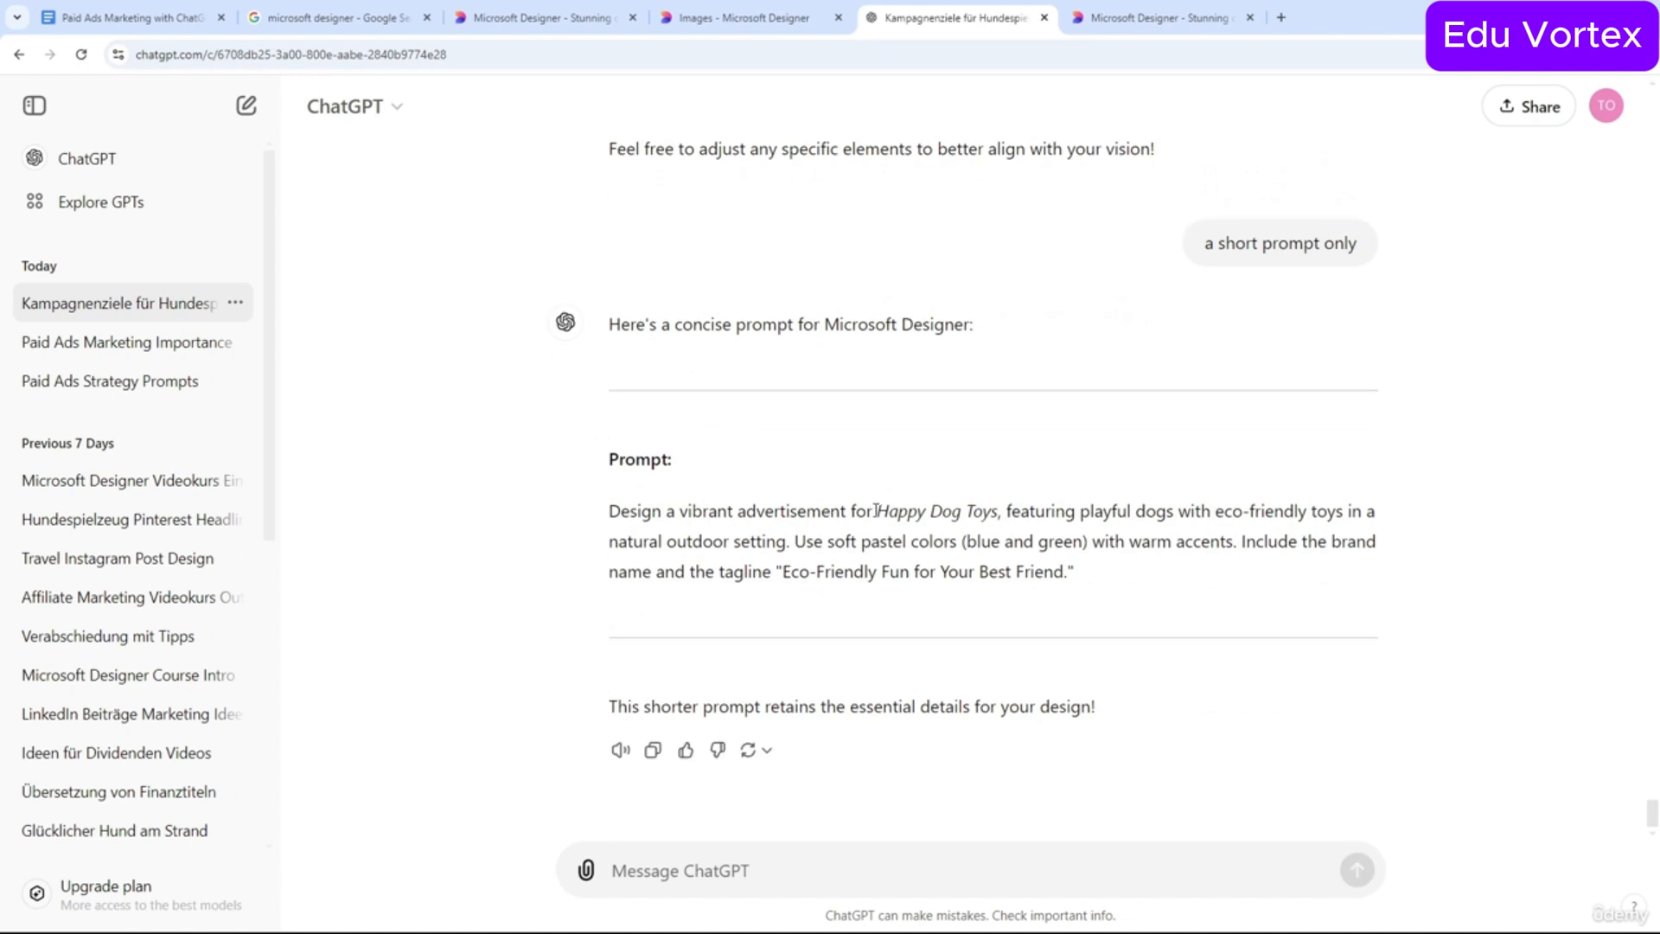
# Copy the short prompt's first sentence, up to "natural outdoor setting", and paste it after "A stylized 3D image" in Microsoft Designer's image description.
pyautogui.moveTo(871, 511); pyautogui.dragTo(993, 511)
pyautogui.click(1029, 511)
pyautogui.moveTo(784, 542); pyautogui.dragTo(616, 507)
pyautogui.hotkey('ctrl', 'c')
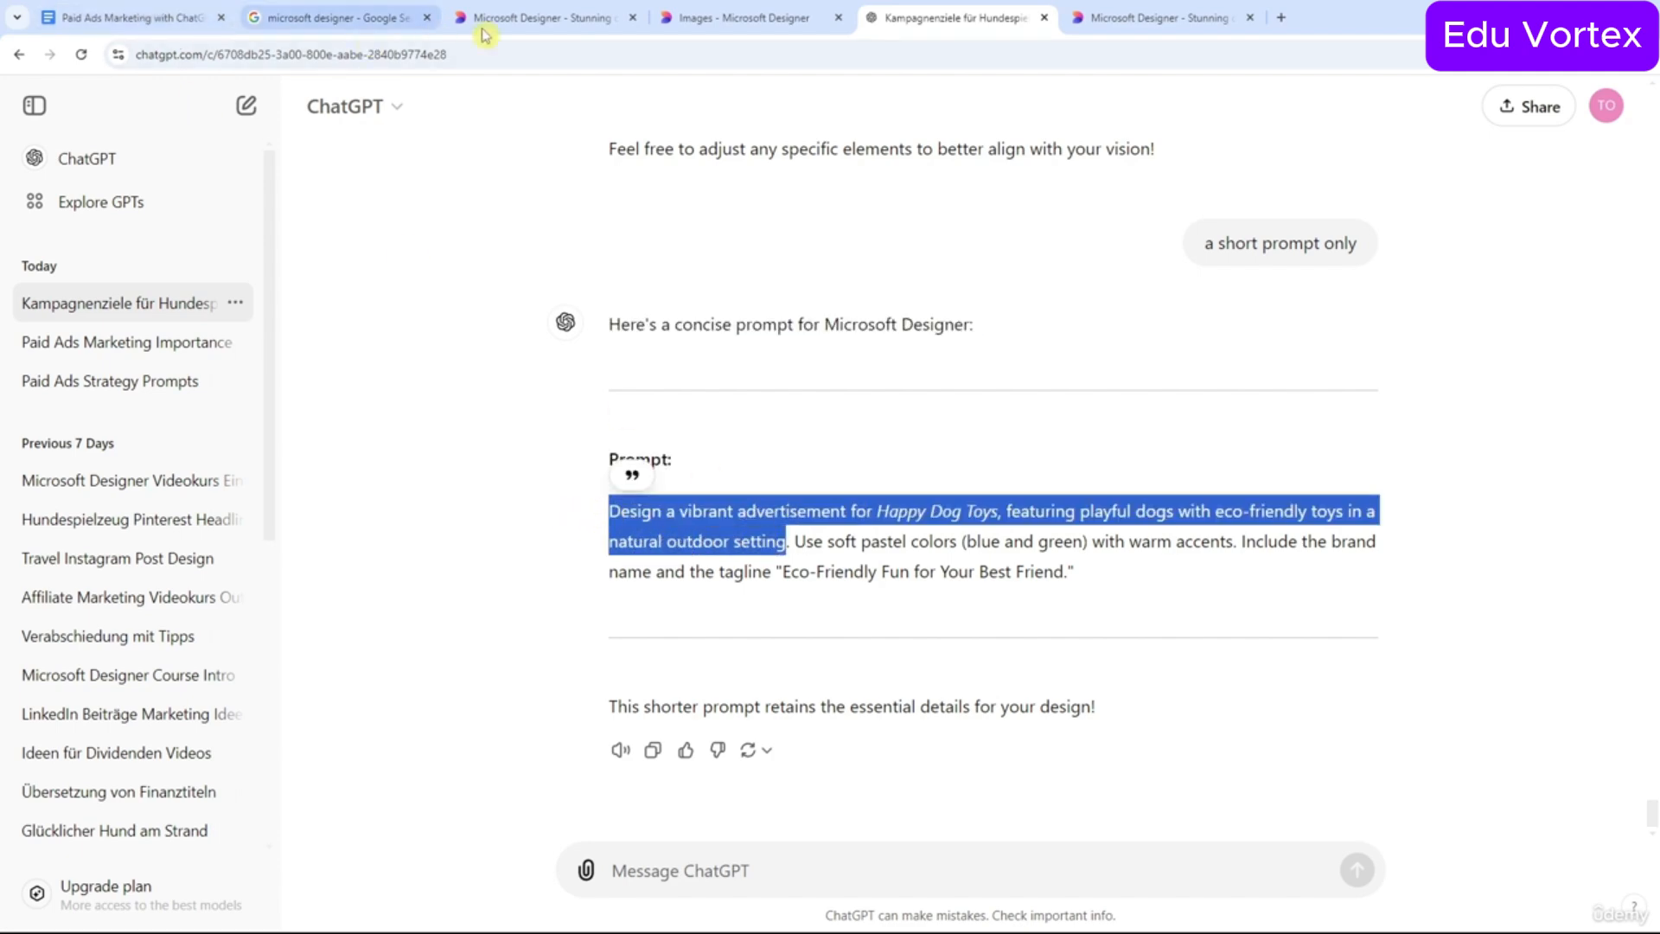
pyautogui.click(528, 18)
pyautogui.click(743, 17)
pyautogui.hotkey('ctrl', 'v')
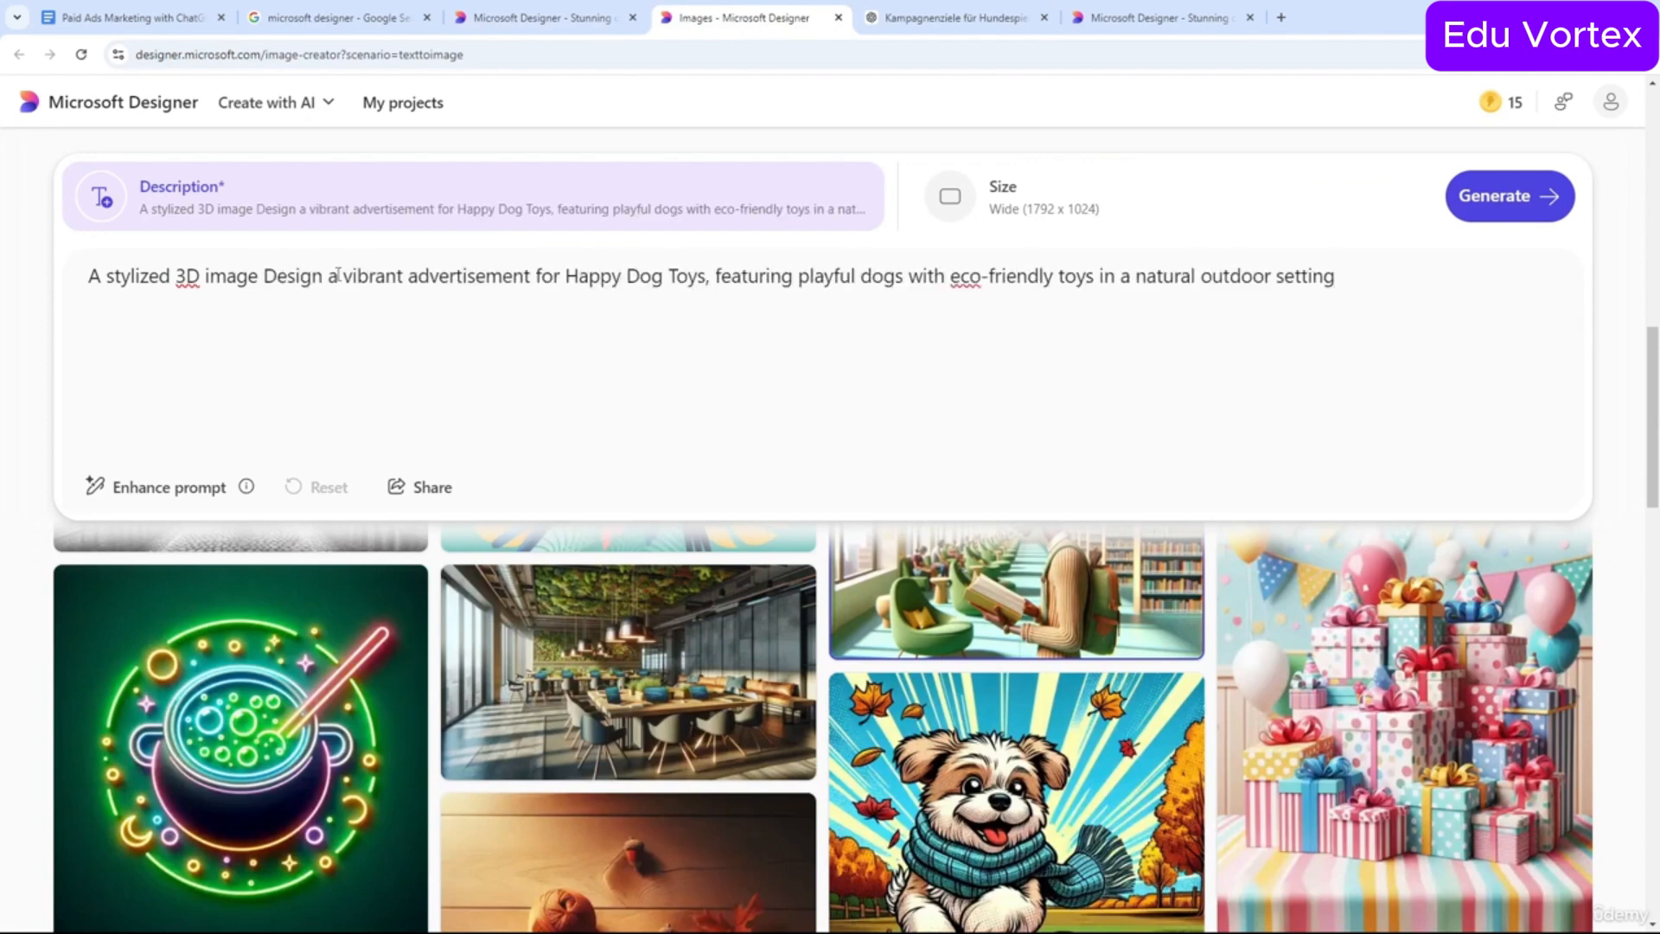
# Trim the description to "A stylized 3D image featuring playful dogs with eco-friendly toys in a natural outdoor setting".
pyautogui.moveTo(344, 275); pyautogui.dragTo(264, 276)
pyautogui.press('BackSpace')
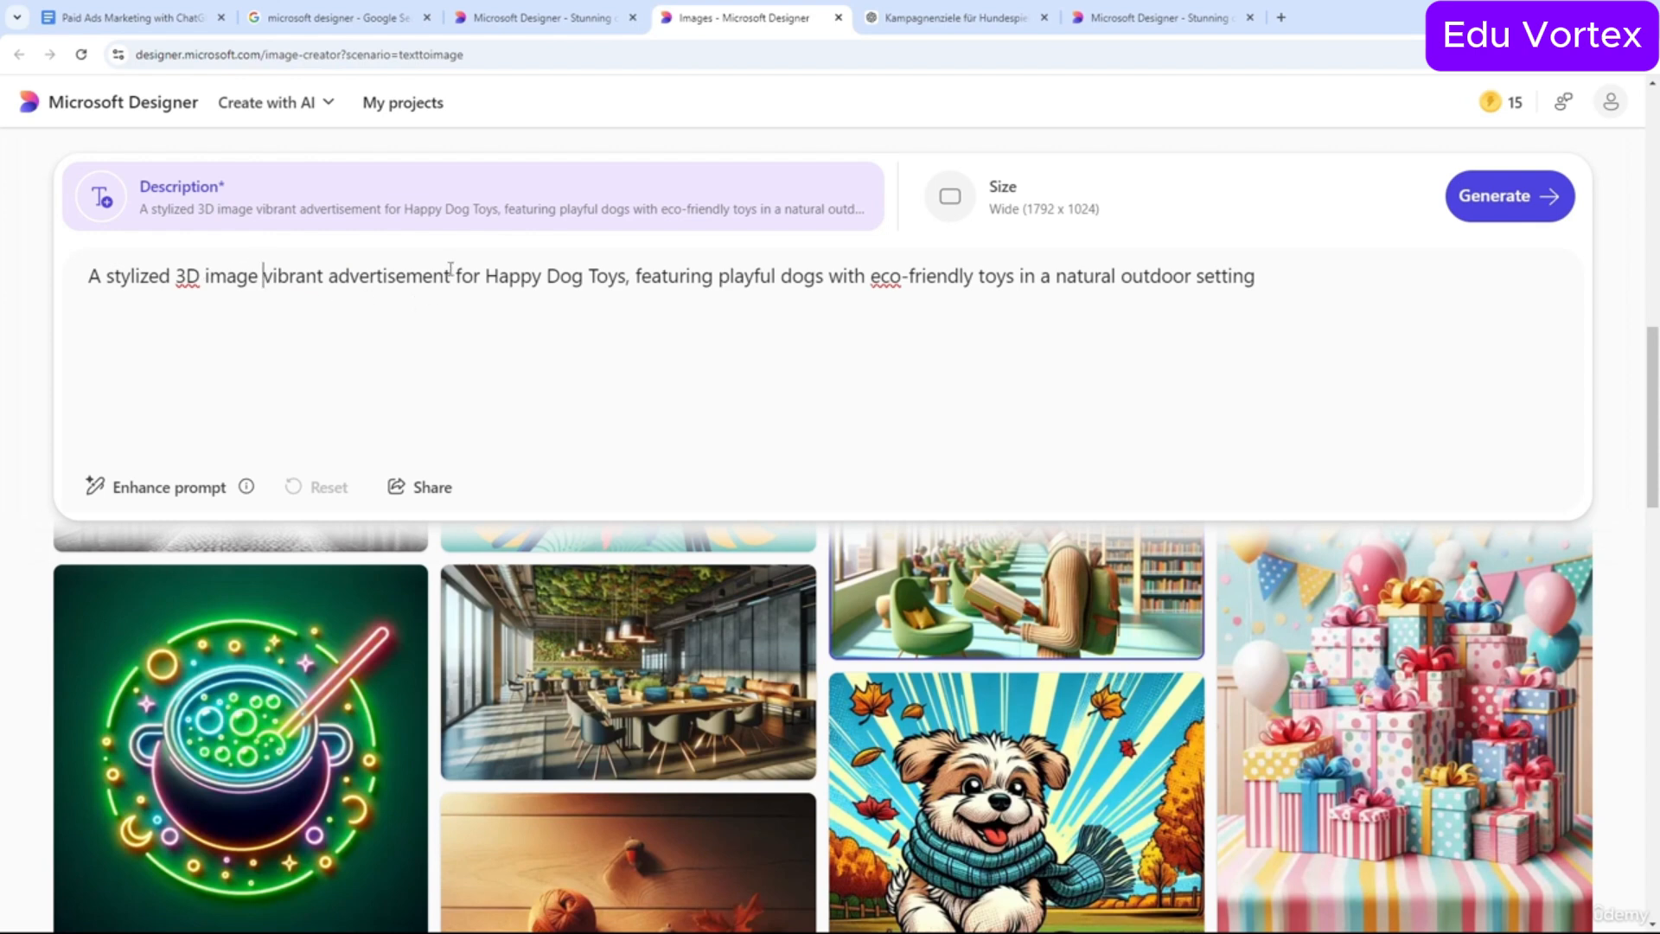
pyautogui.moveTo(451, 270); pyautogui.dragTo(259, 276)
pyautogui.press('BackSpace')
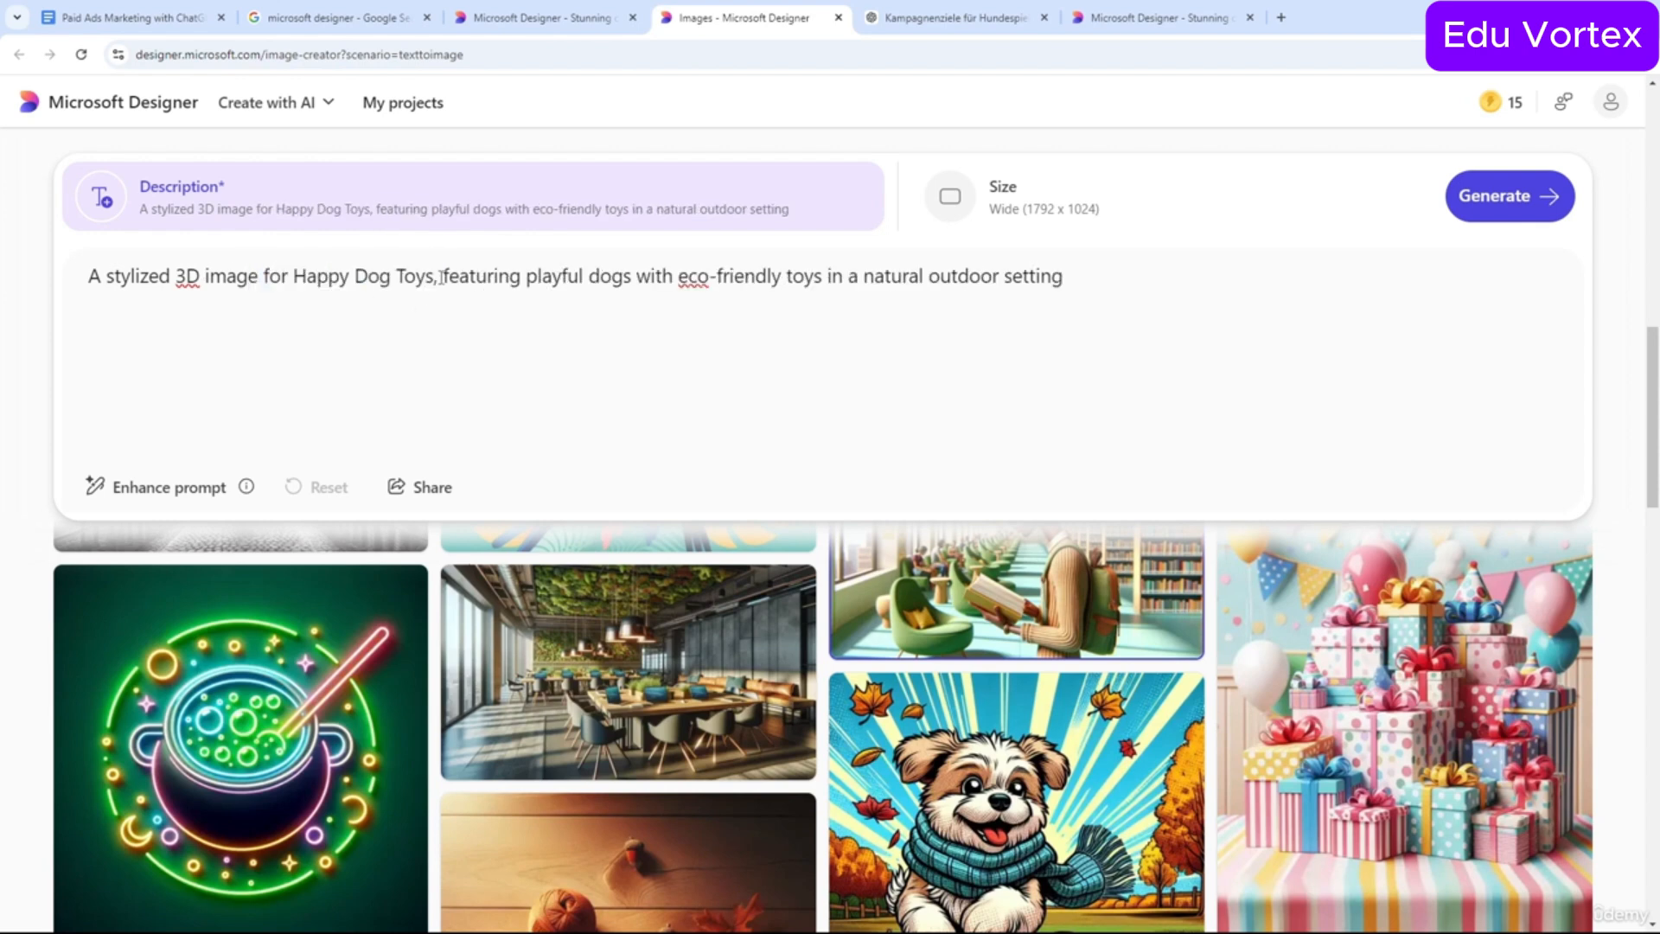
pyautogui.moveTo(441, 278); pyautogui.dragTo(275, 287)
pyautogui.press('BackSpace')
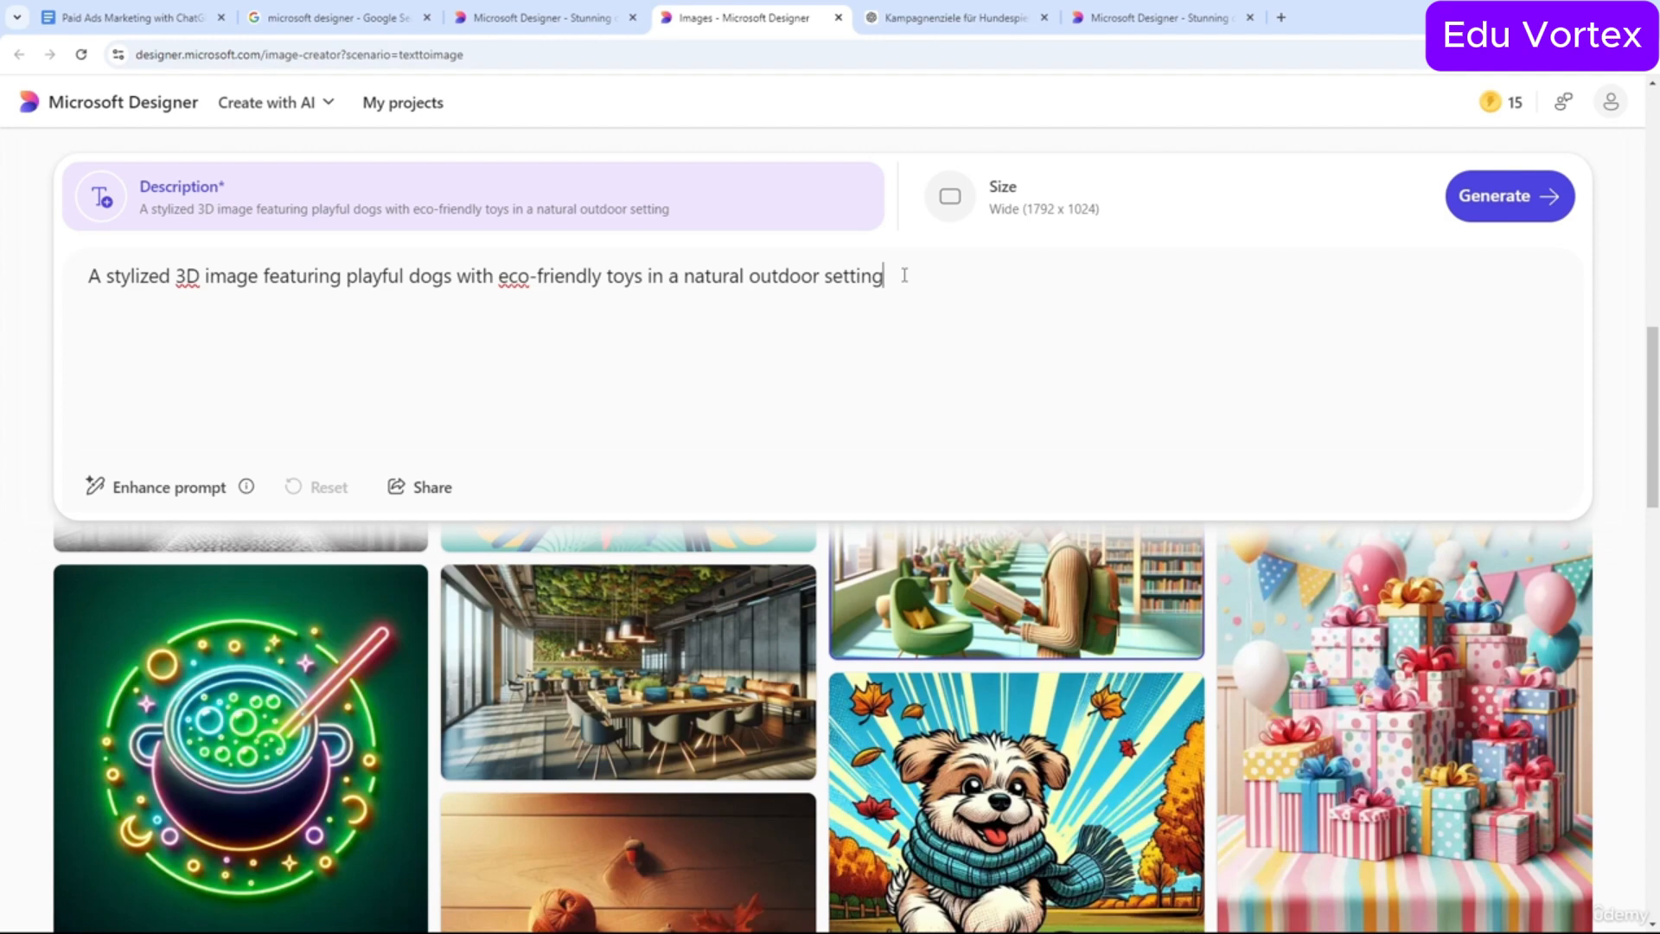
# Set the image size to Square (1024 x 1024) and generate the images from the description.
pyautogui.click(994, 228)
pyautogui.click(541, 333)
pyautogui.click(644, 240)
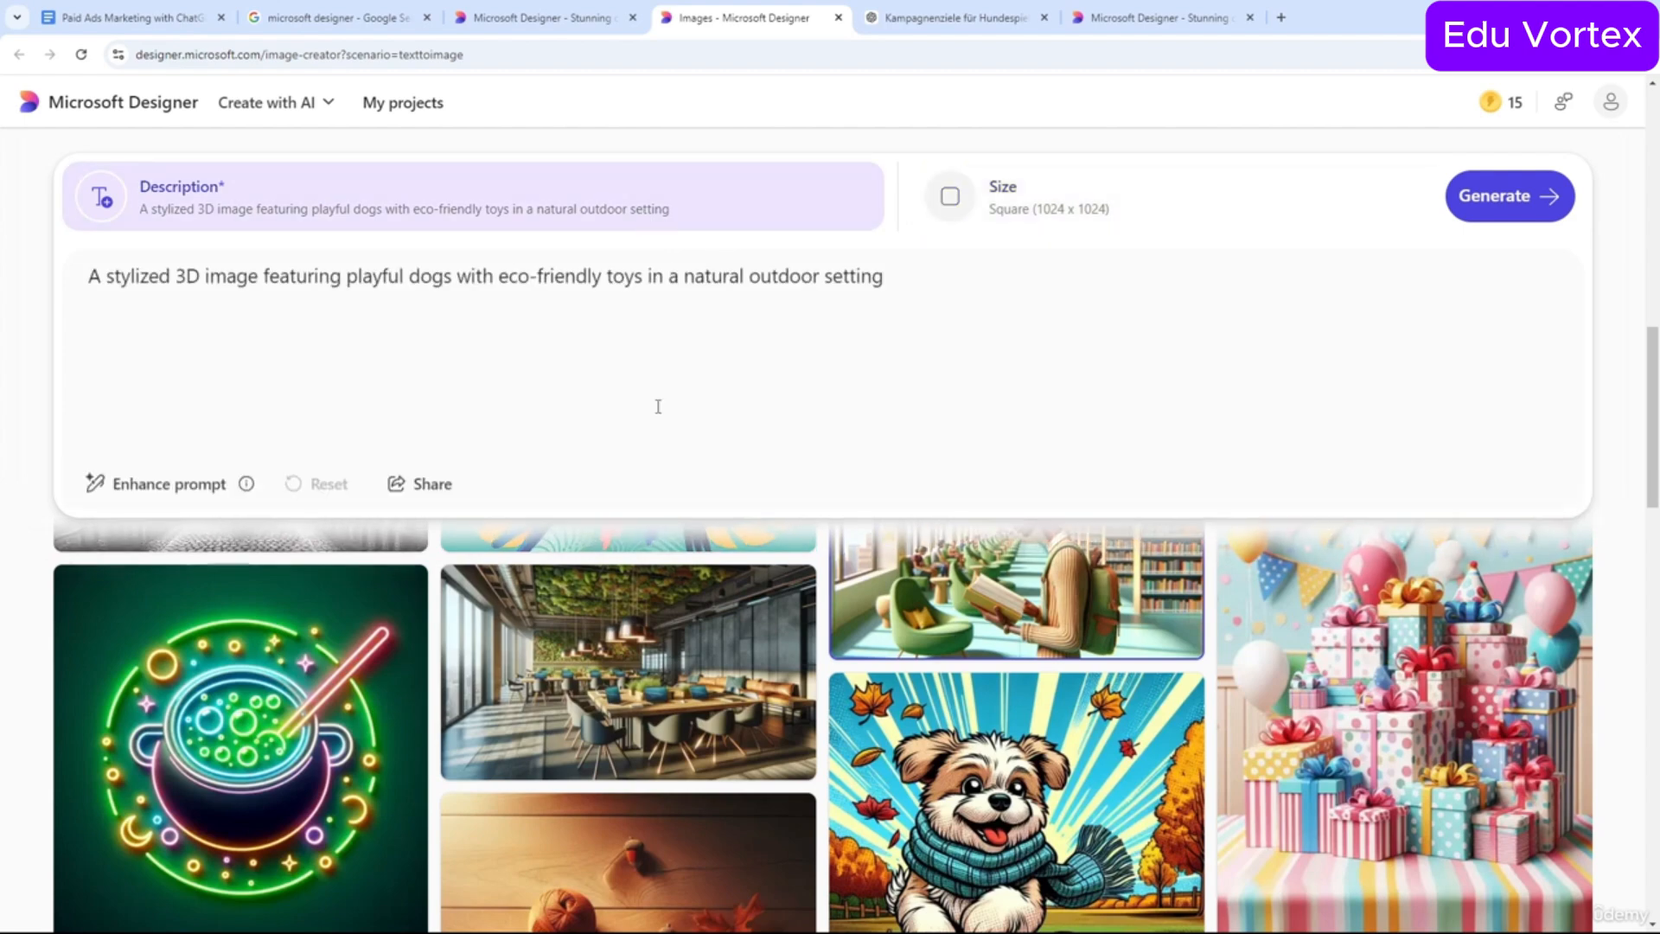
pyautogui.moveTo(989, 585)
pyautogui.scroll(3, 995, 606)
pyautogui.scroll(-1, 1006, 759)
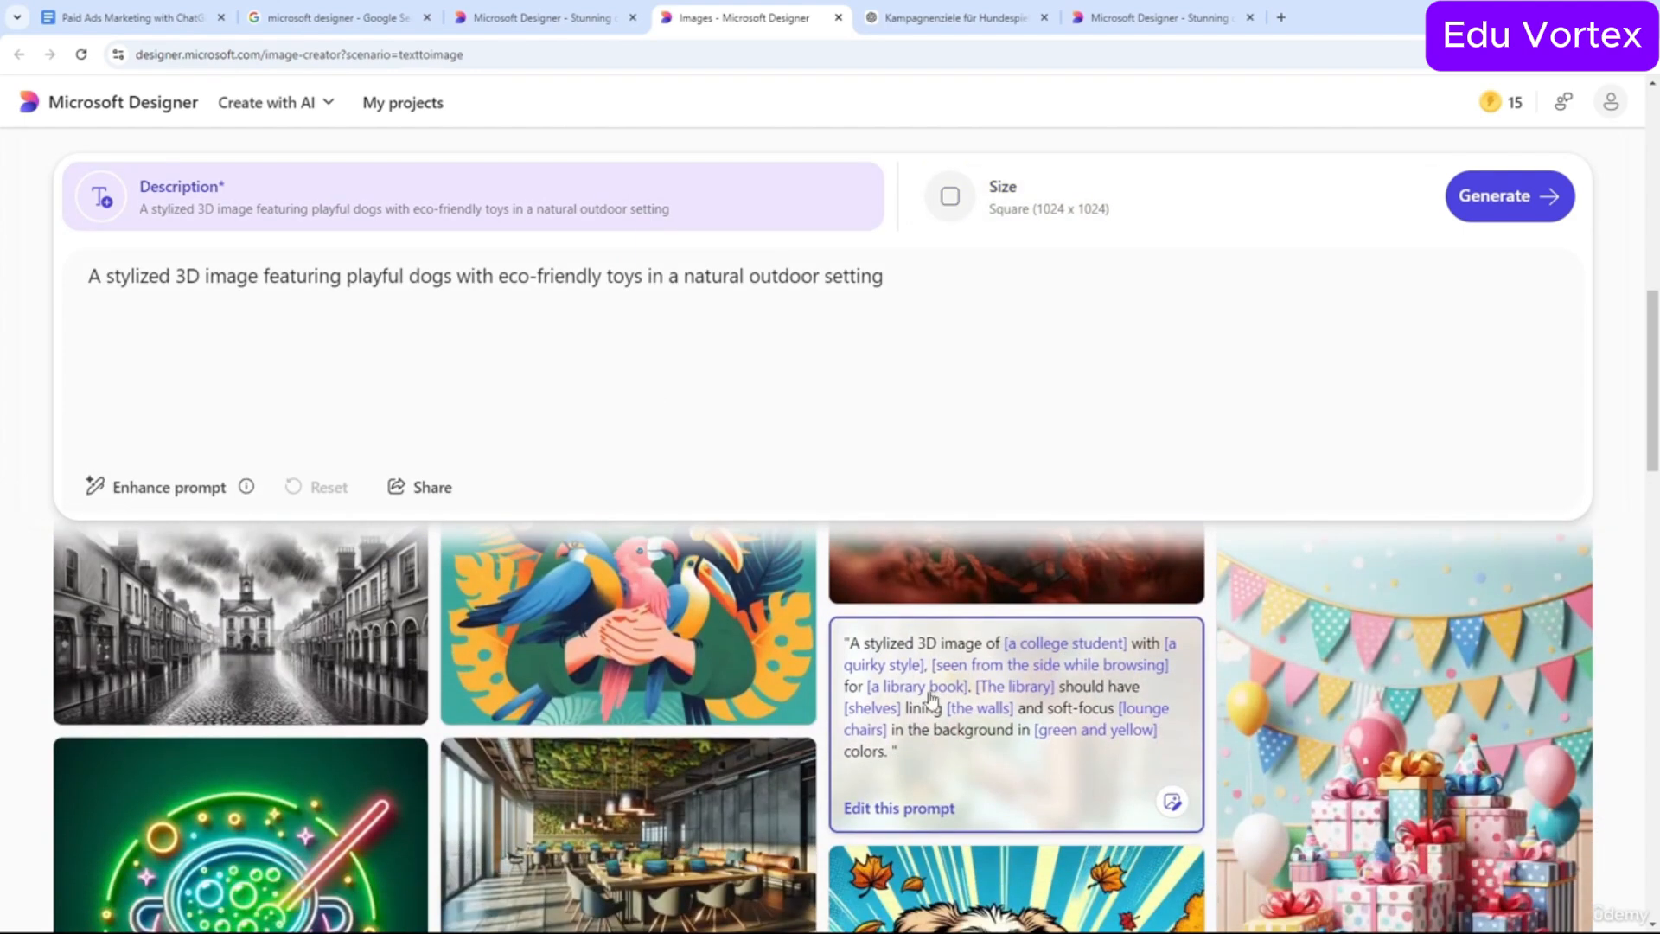
pyautogui.click(776, 278)
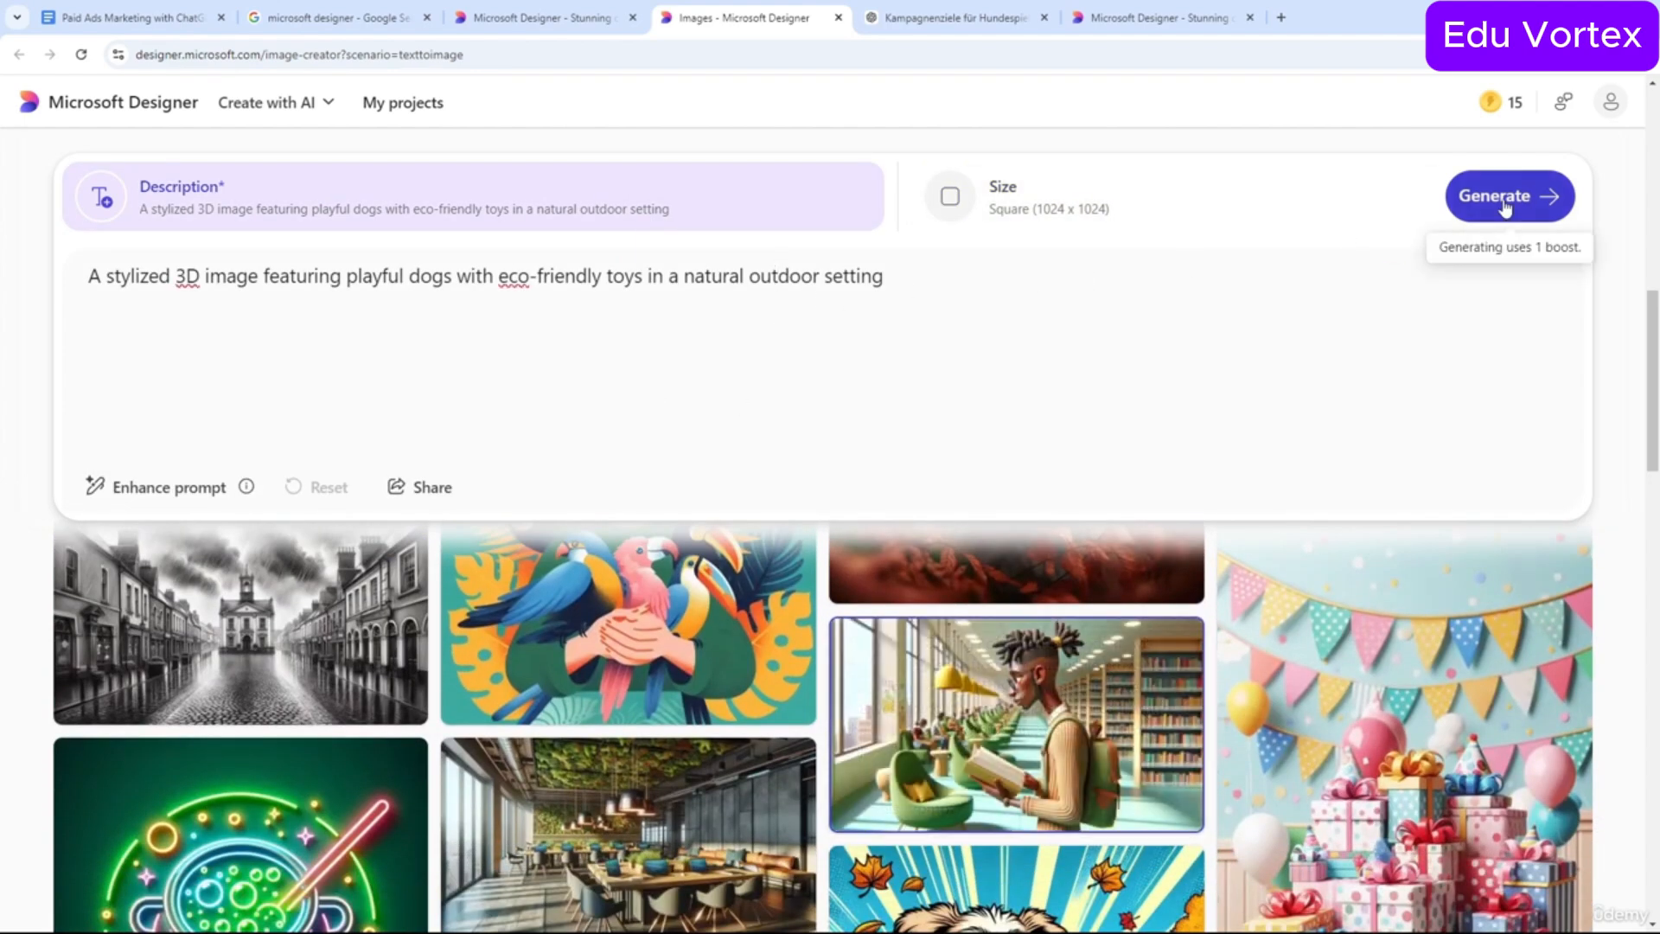
pyautogui.click(1505, 206)
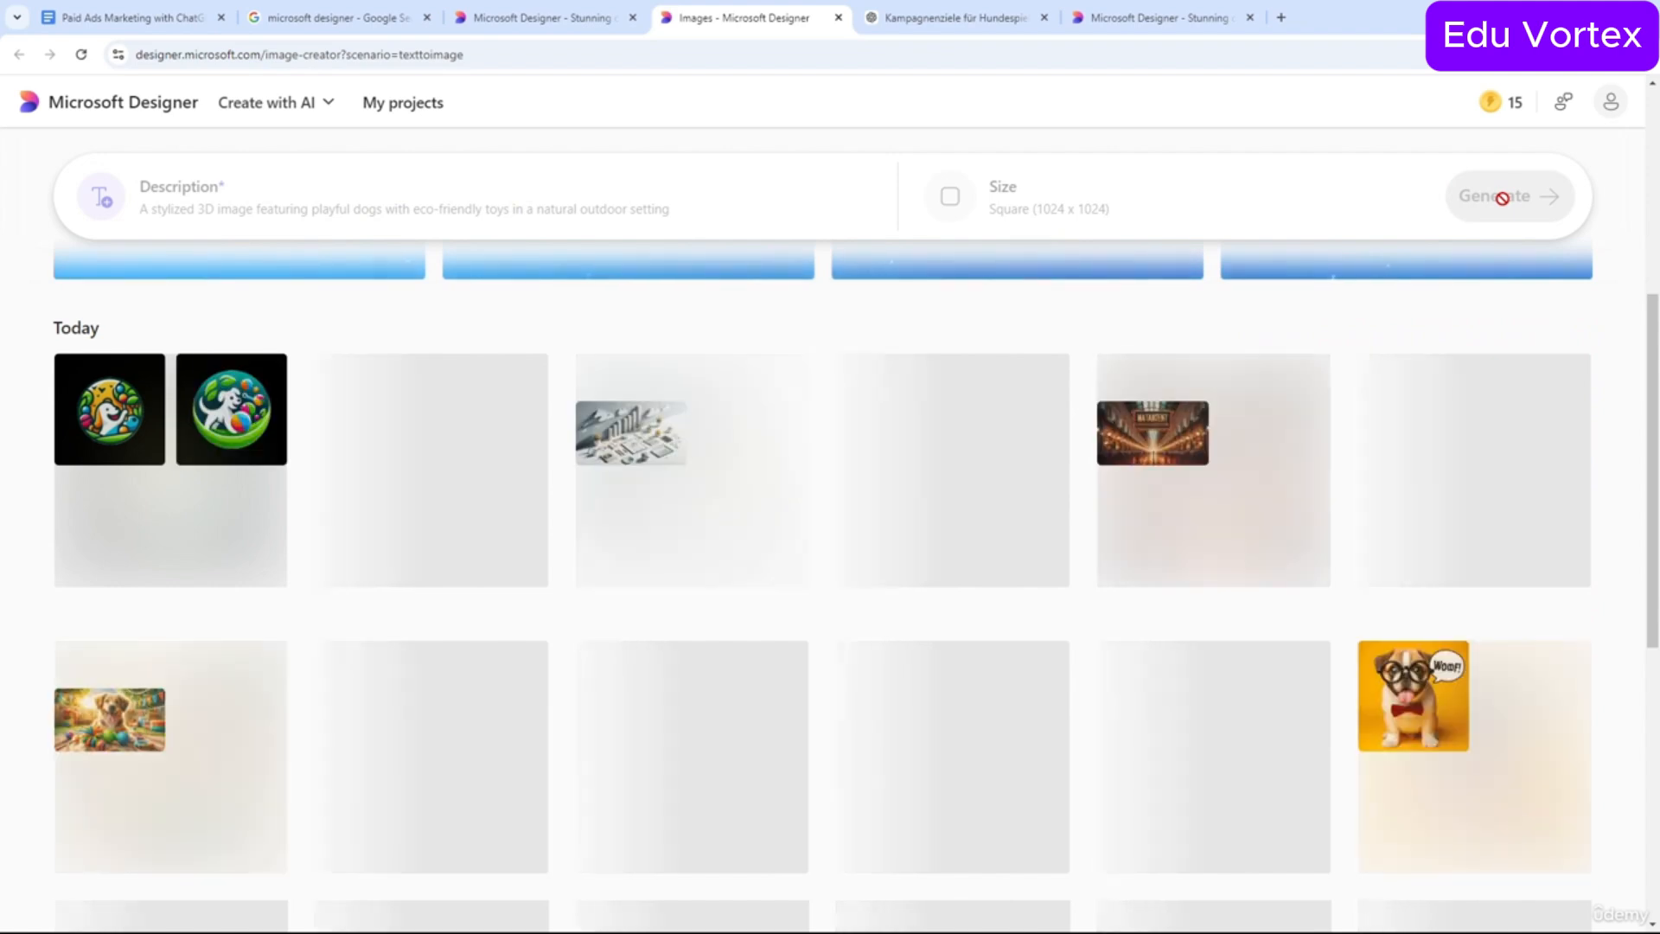
pyautogui.scroll(6, 1023, 464)
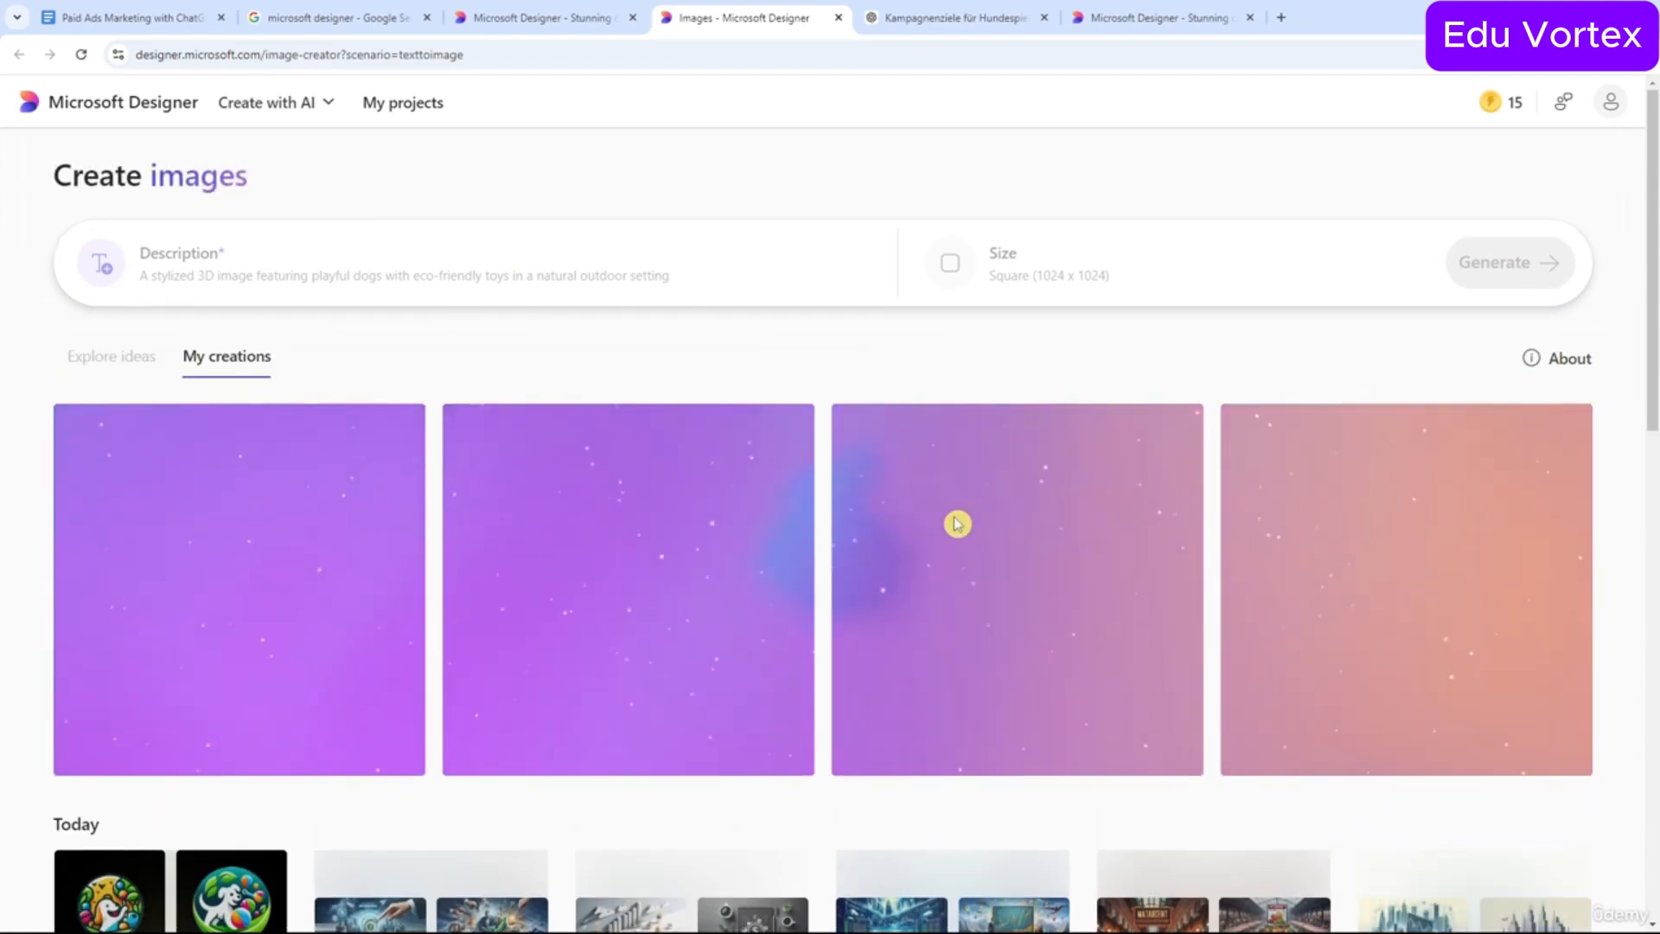
# View the earlier hyper realistic funny dog portraits among the creations and close their preview.
pyautogui.scroll(-3, 954, 514)
pyautogui.scroll(-3, 954, 514)
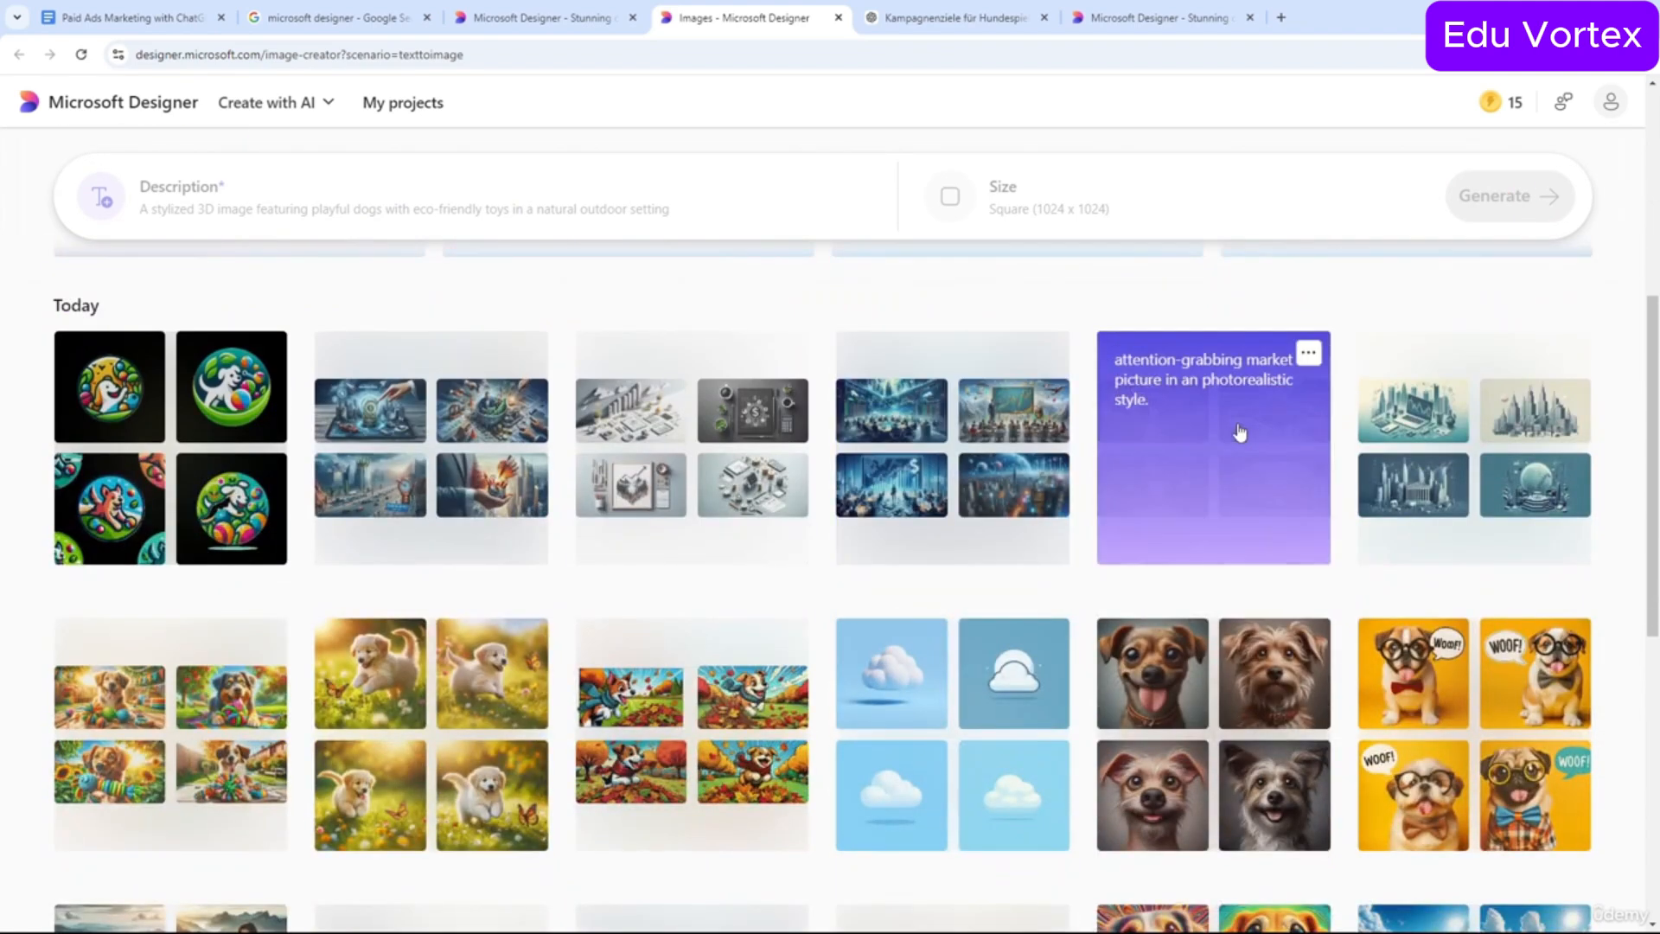
pyautogui.scroll(-2, 1242, 437)
pyautogui.click(1194, 519)
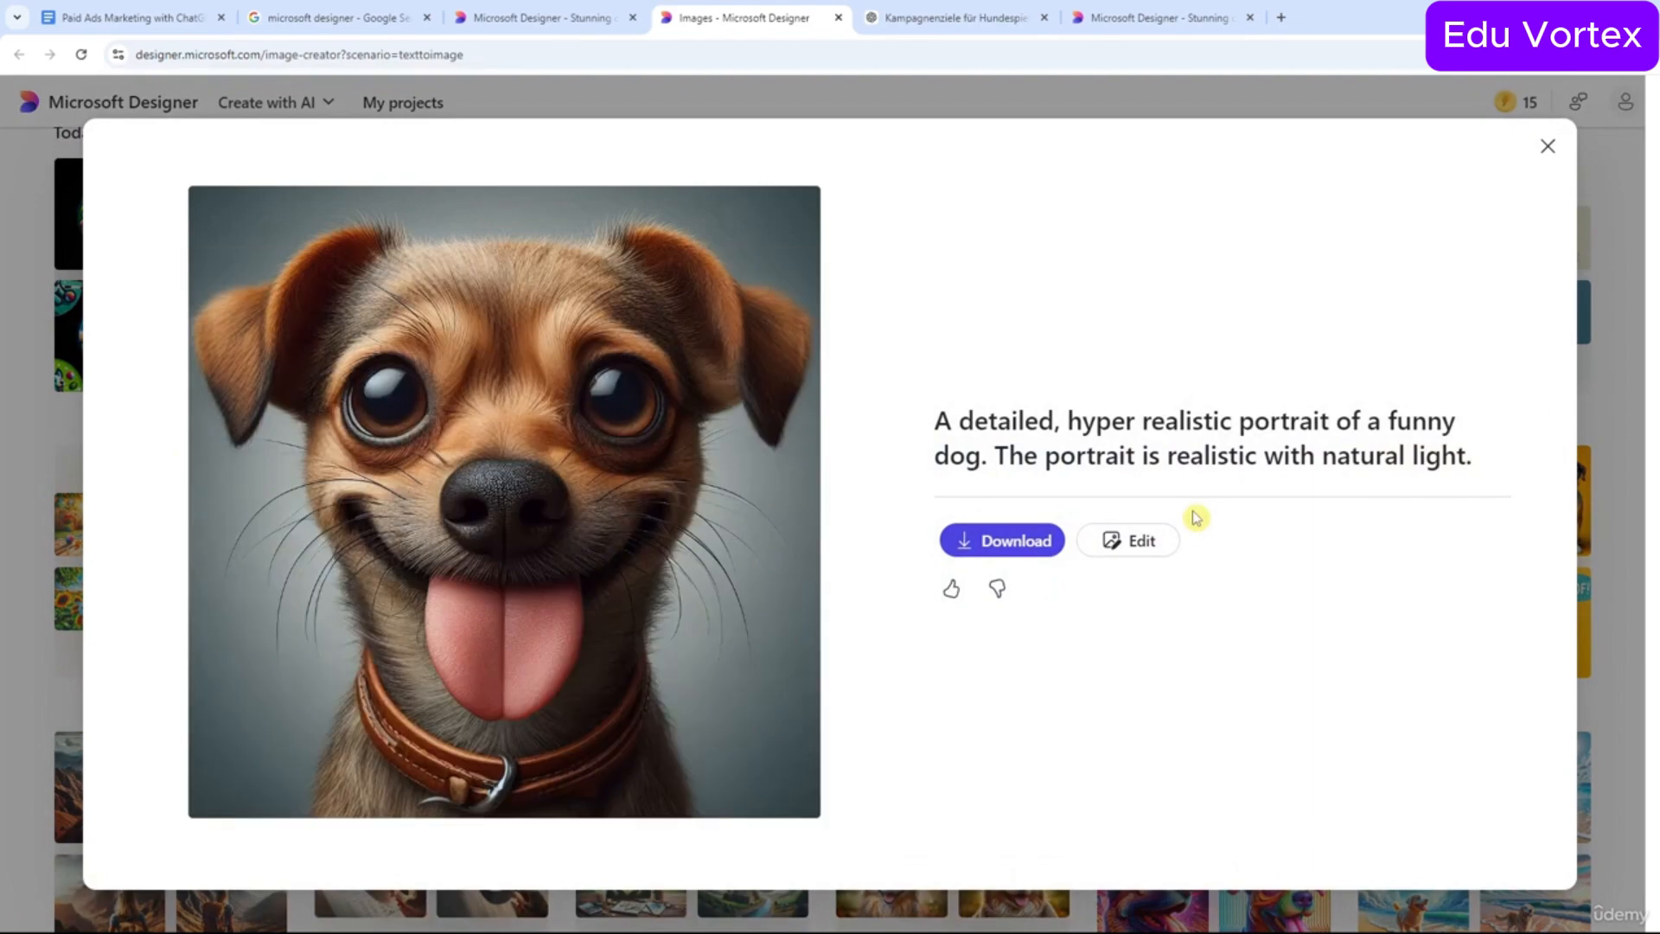
pyautogui.click(857, 508)
pyautogui.click(856, 510)
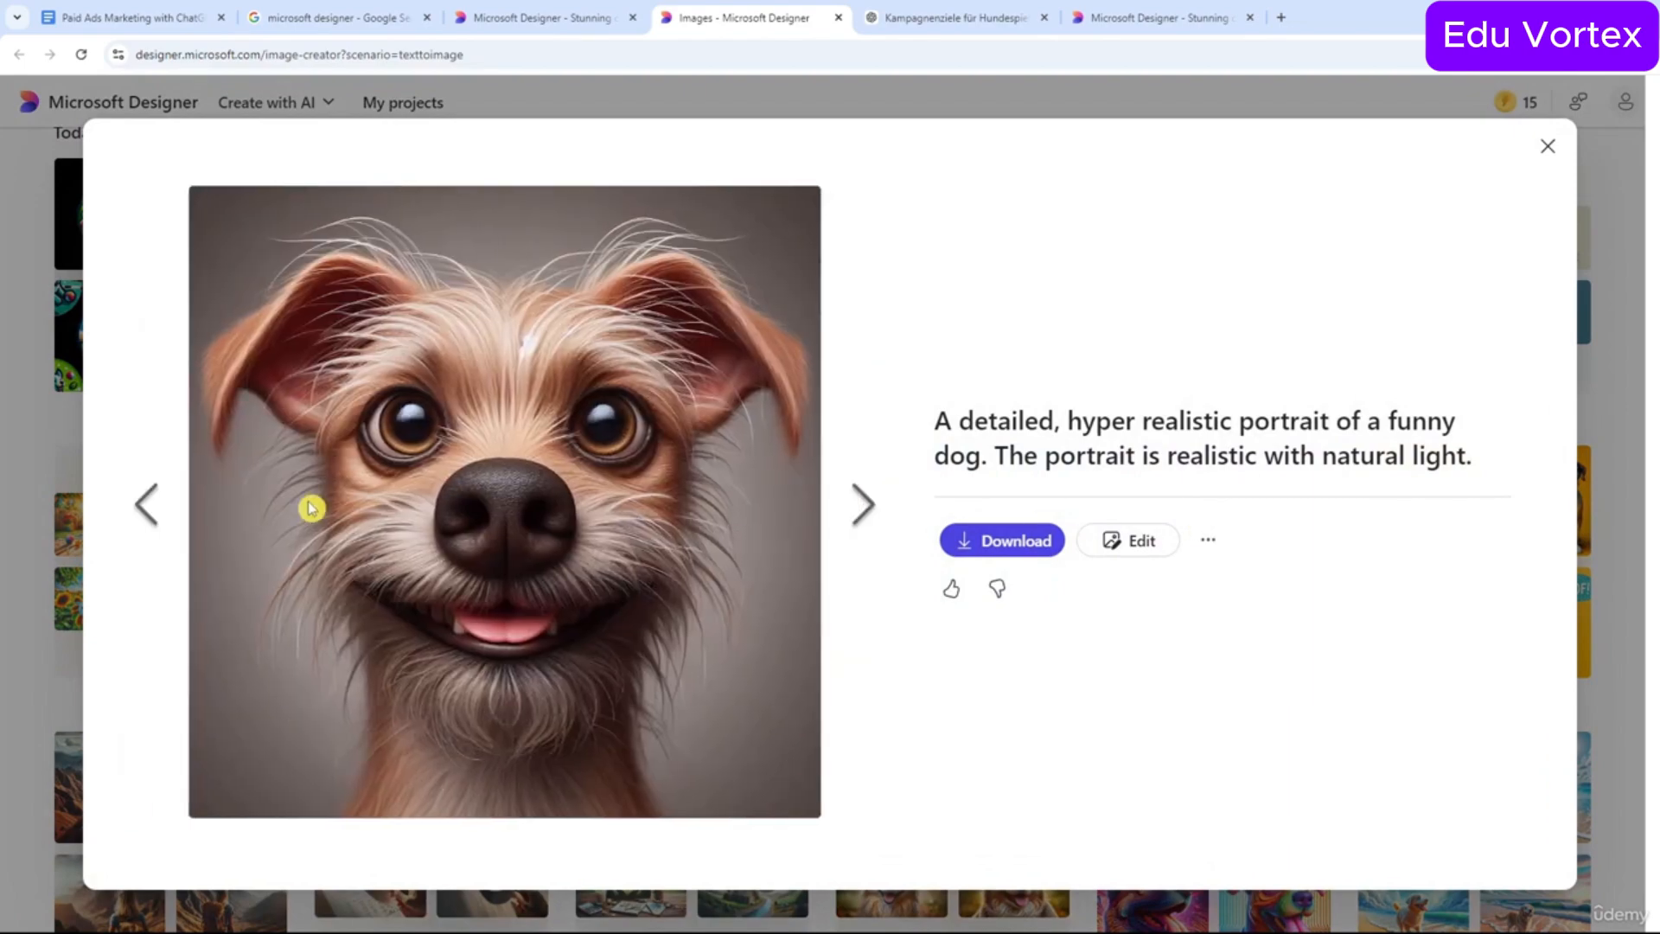
pyautogui.click(29, 461)
# View the earlier photorealistic images of a playful dog with a vibrant eco-friendly toy, and close their preview.
pyautogui.click(113, 576)
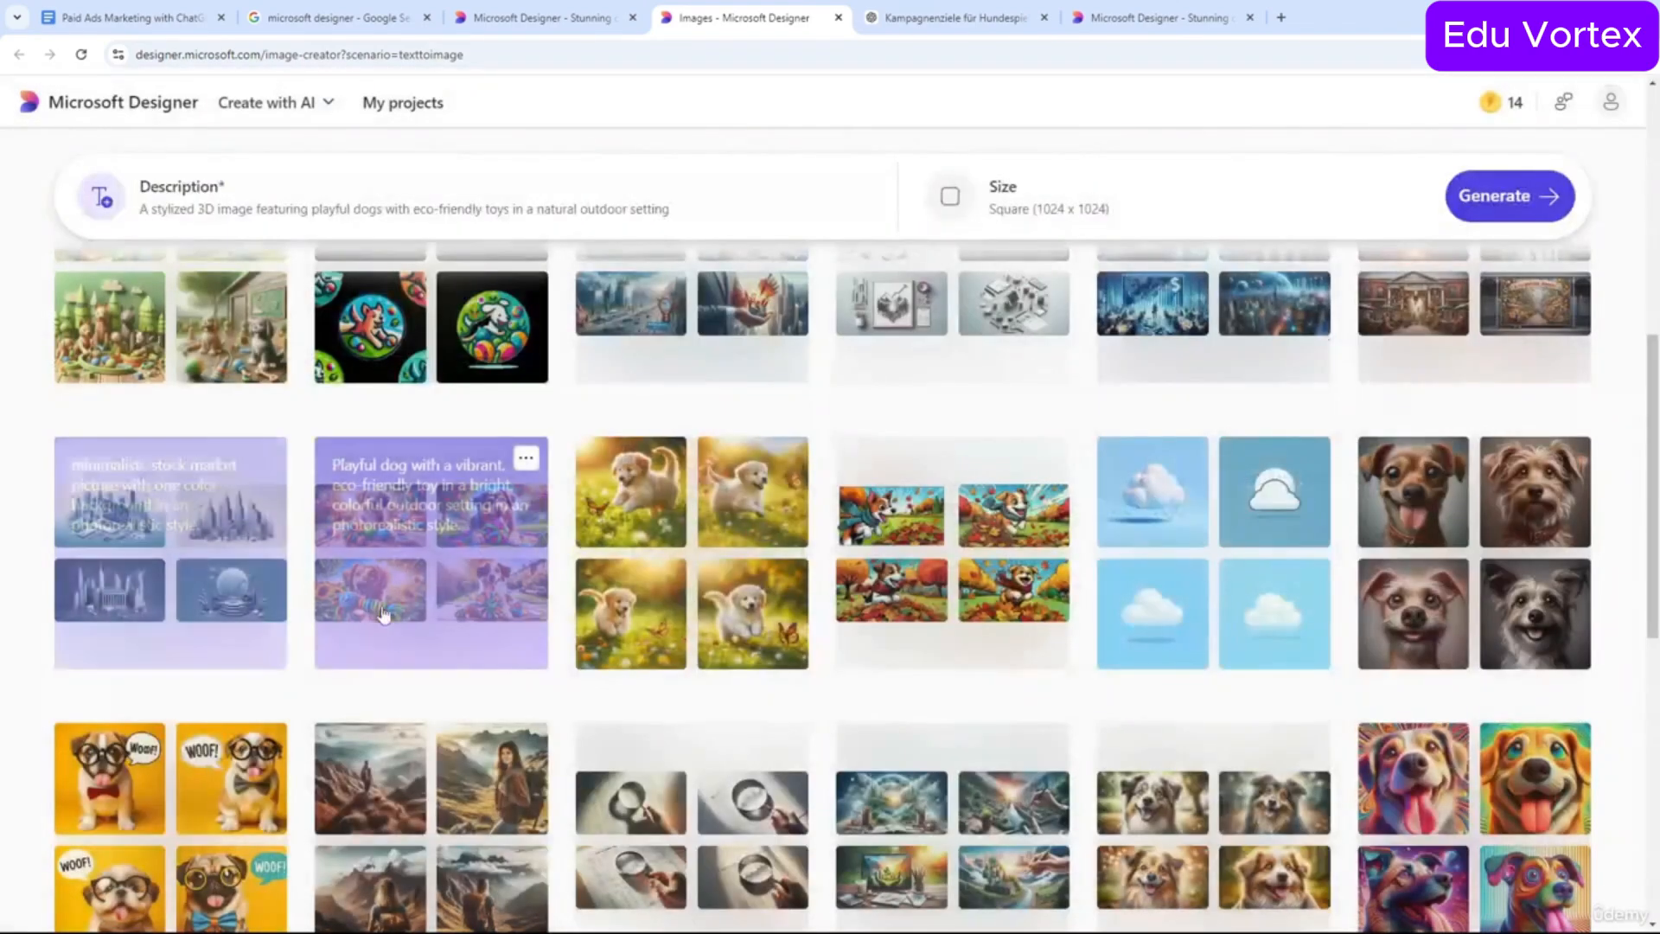
pyautogui.click(411, 586)
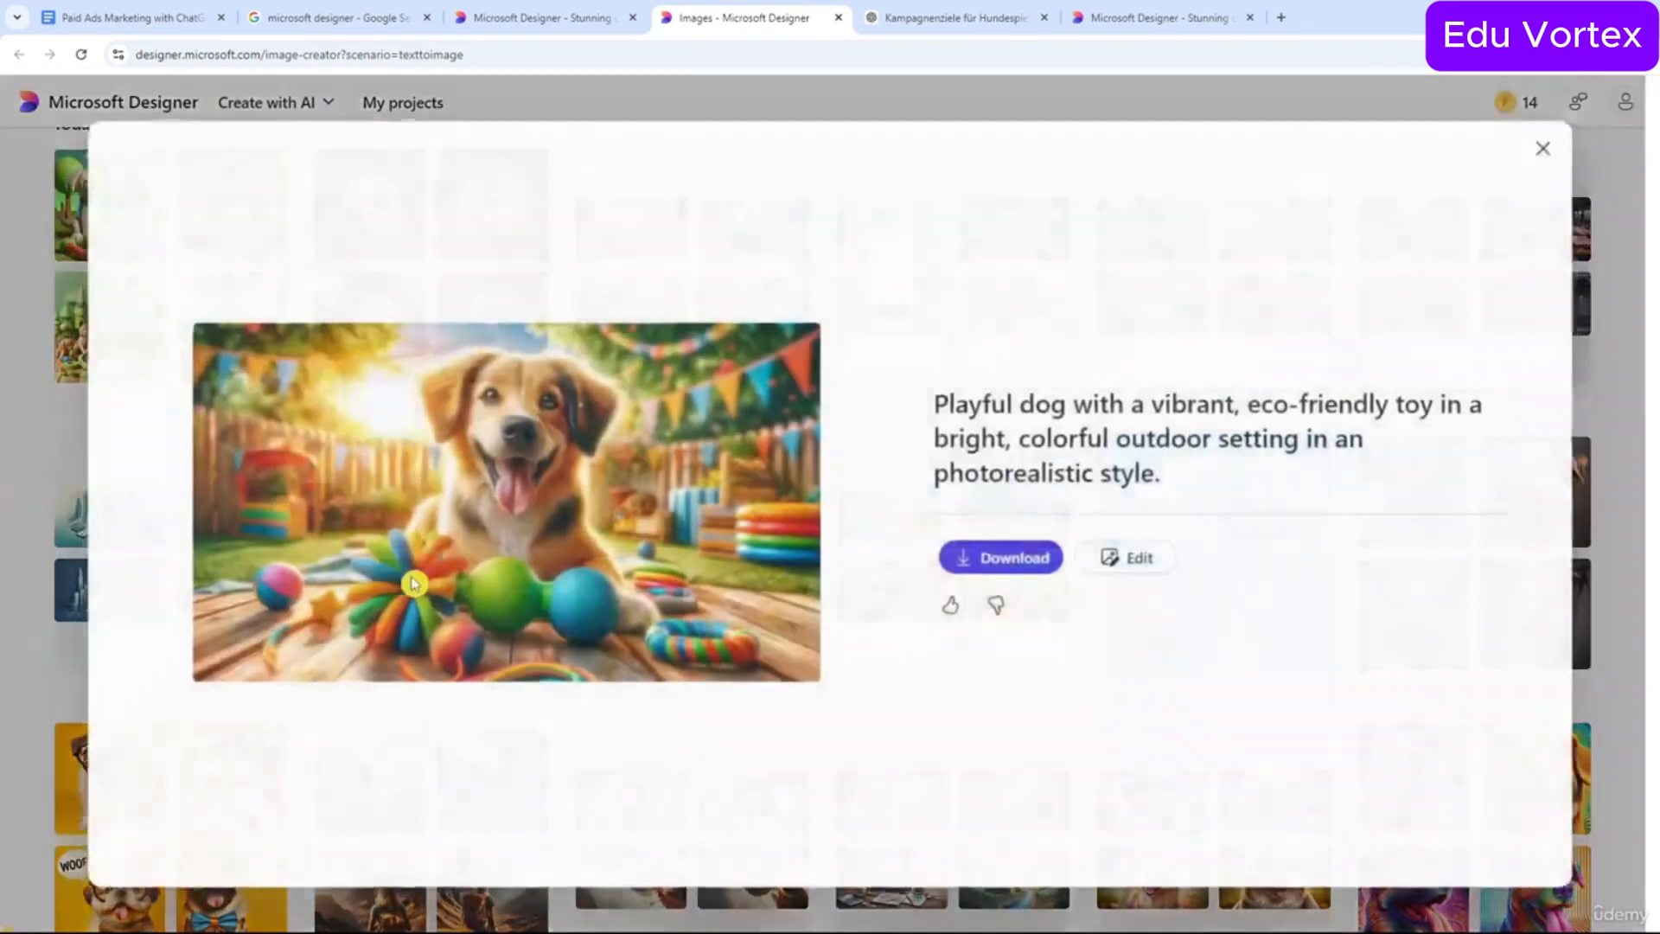
pyautogui.click(863, 503)
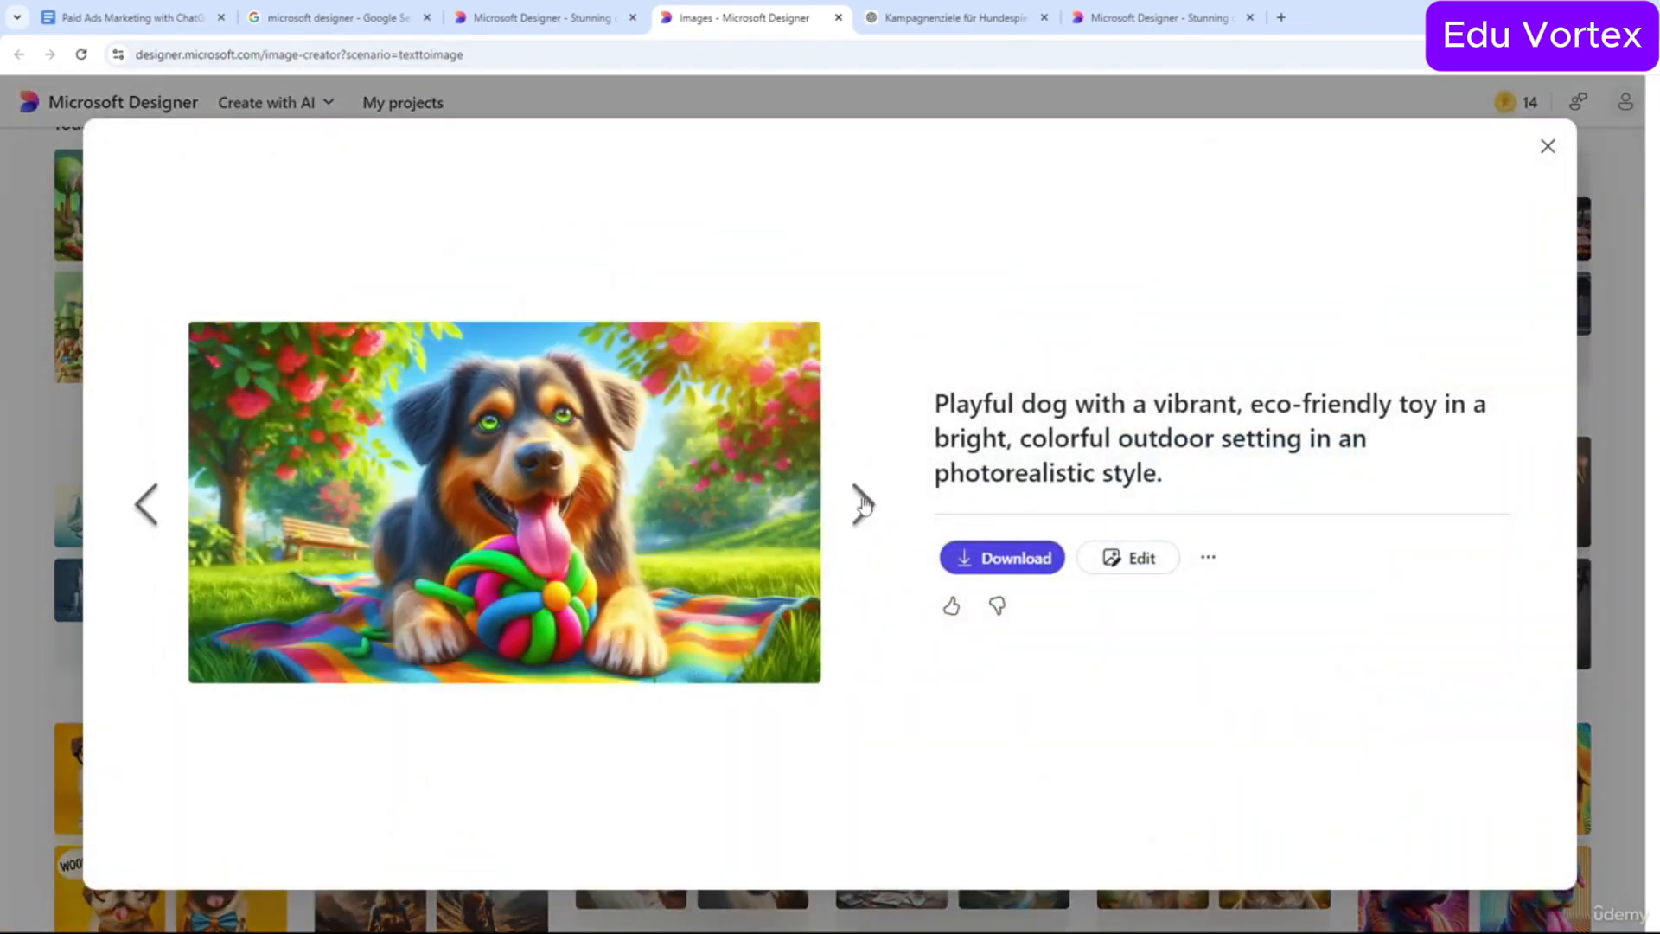
pyautogui.click(862, 503)
pyautogui.click(61, 453)
# View the earlier hyper-realistic happy dog images with the soft-focus natural background, and close their preview.
pyautogui.scroll(-2, 1083, 608)
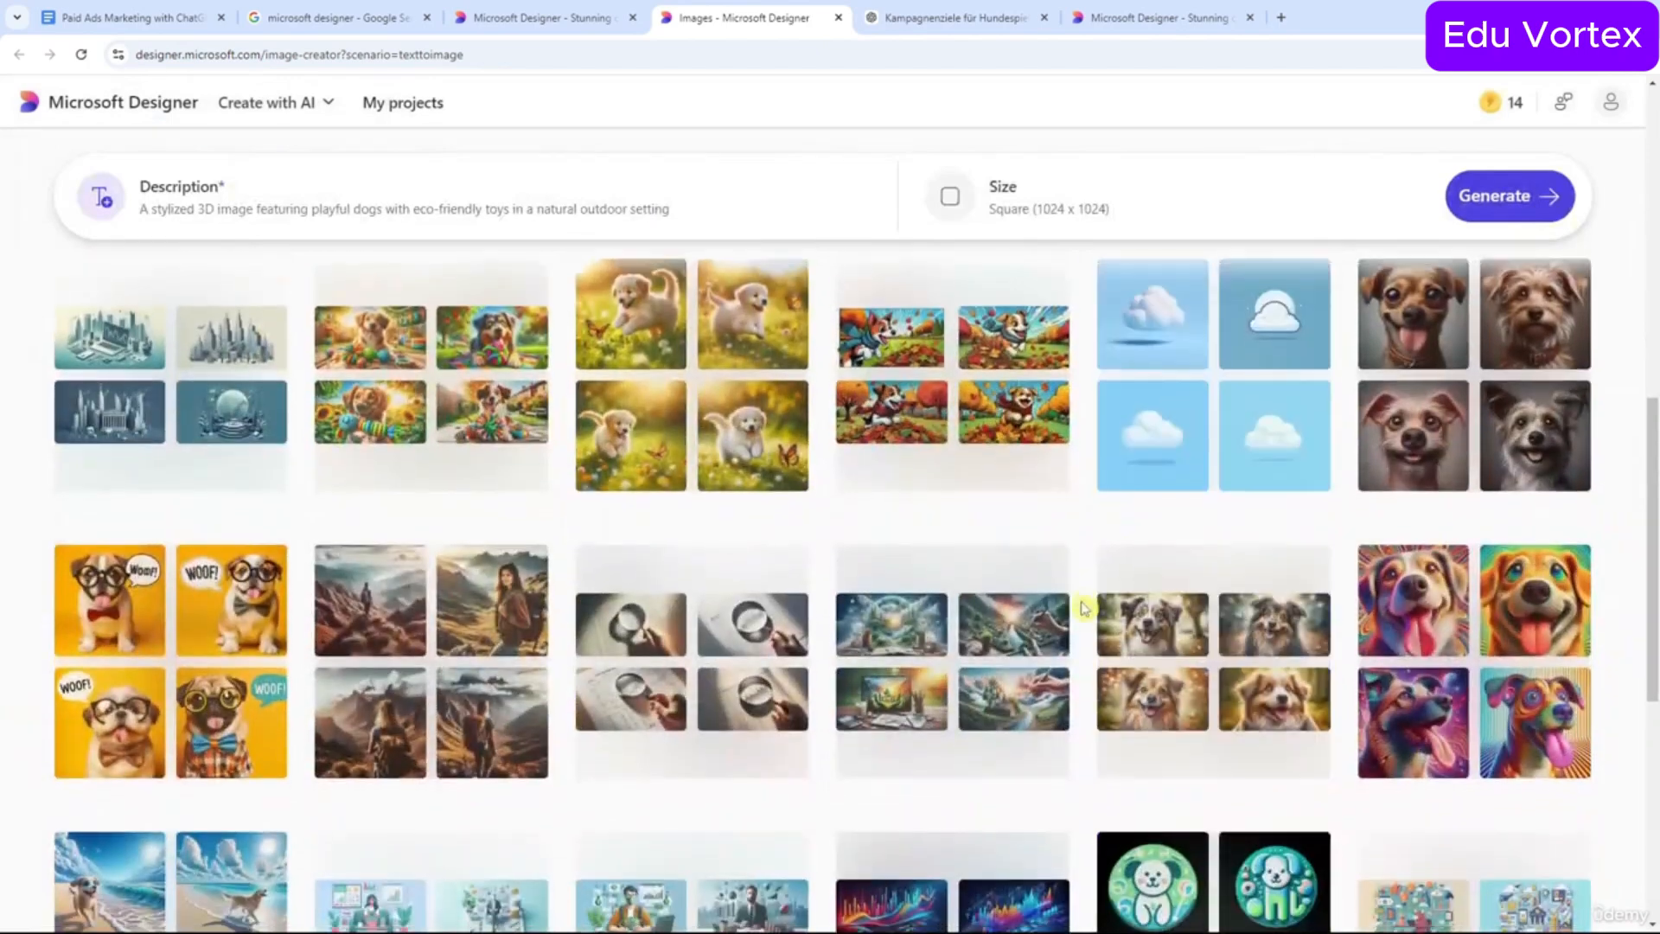
pyautogui.scroll(-2, 1083, 608)
pyautogui.click(1190, 545)
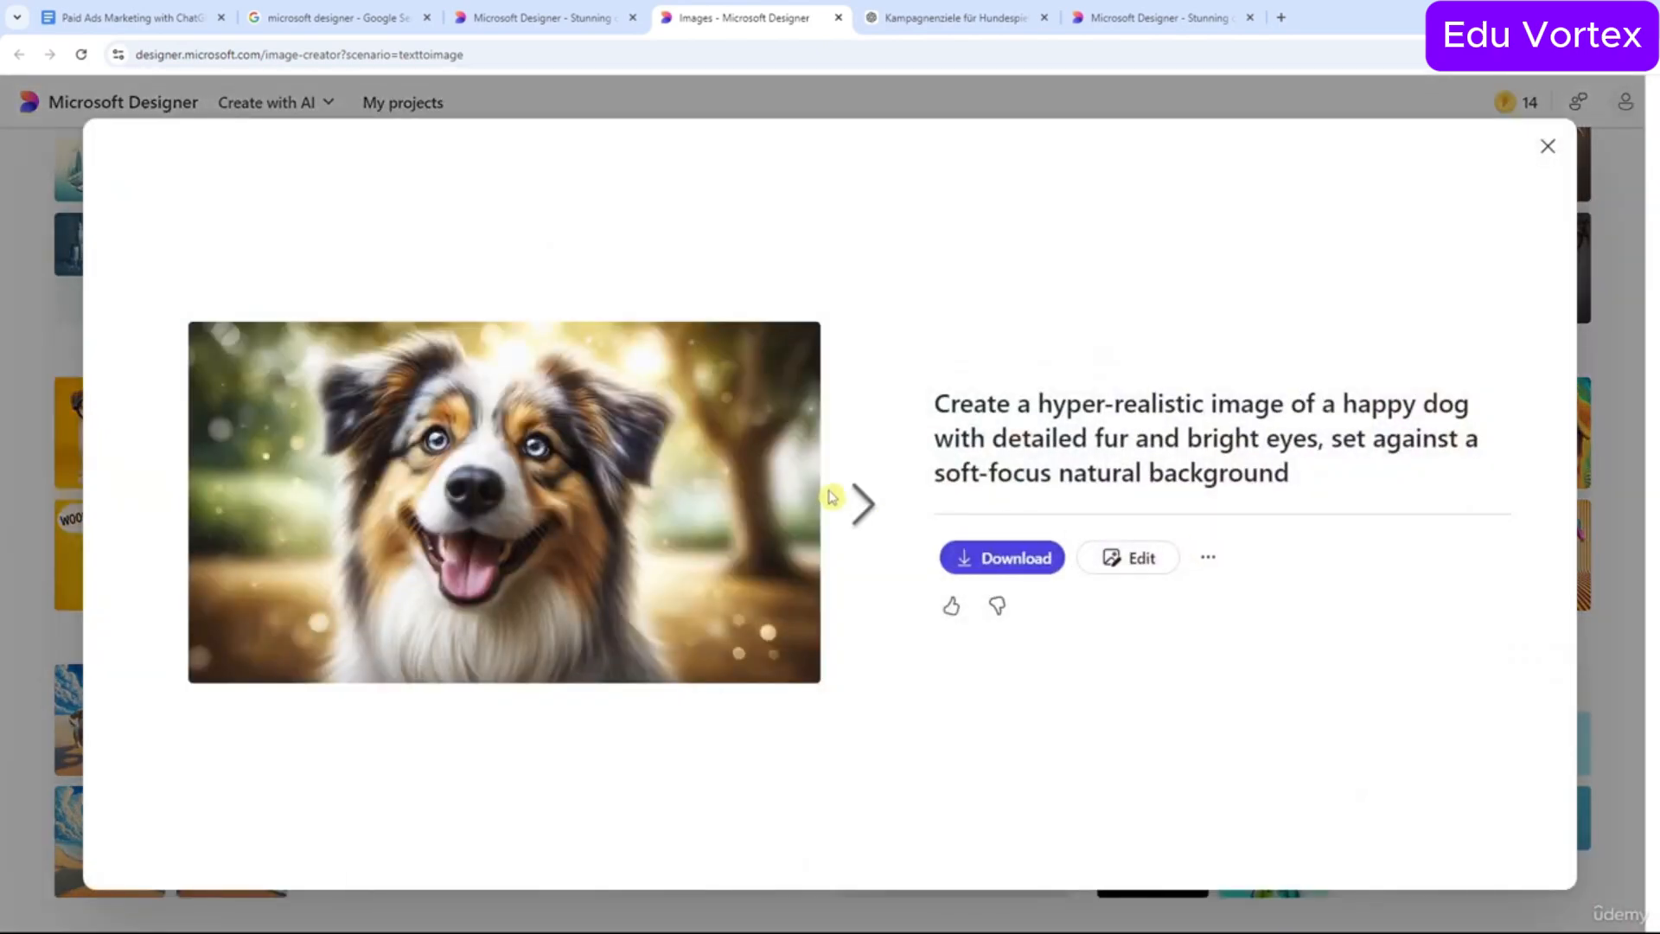
pyautogui.click(857, 501)
pyautogui.click(63, 382)
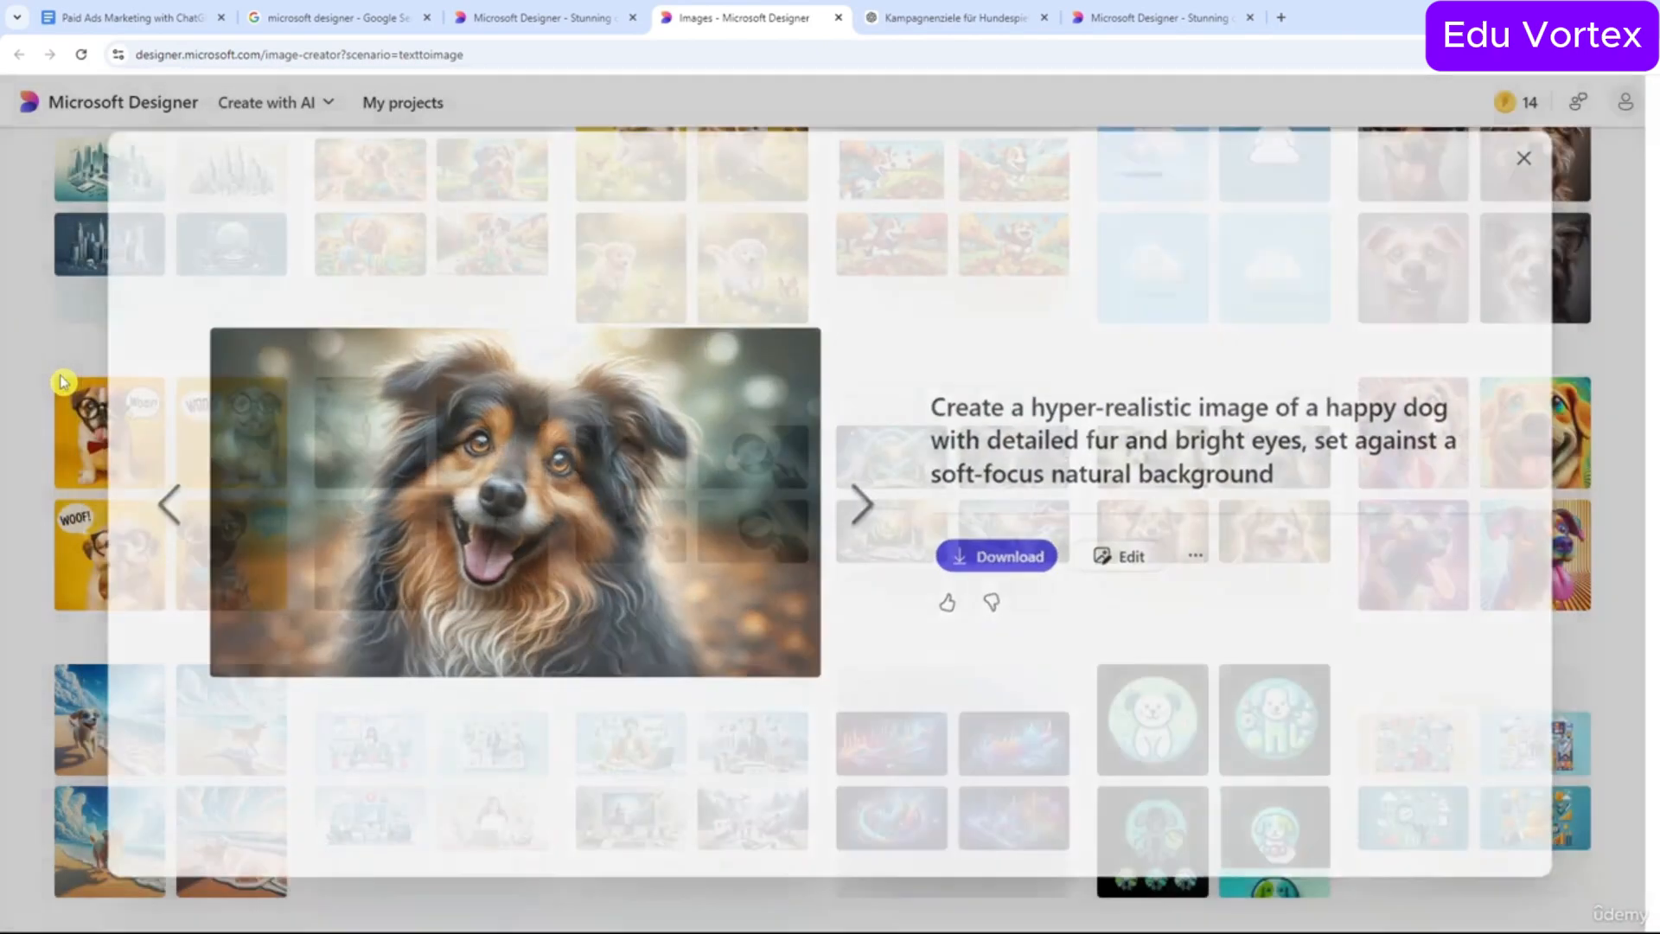
# Look through the earlier "funny dog one color background" images and close their preview.
pyautogui.click(107, 478)
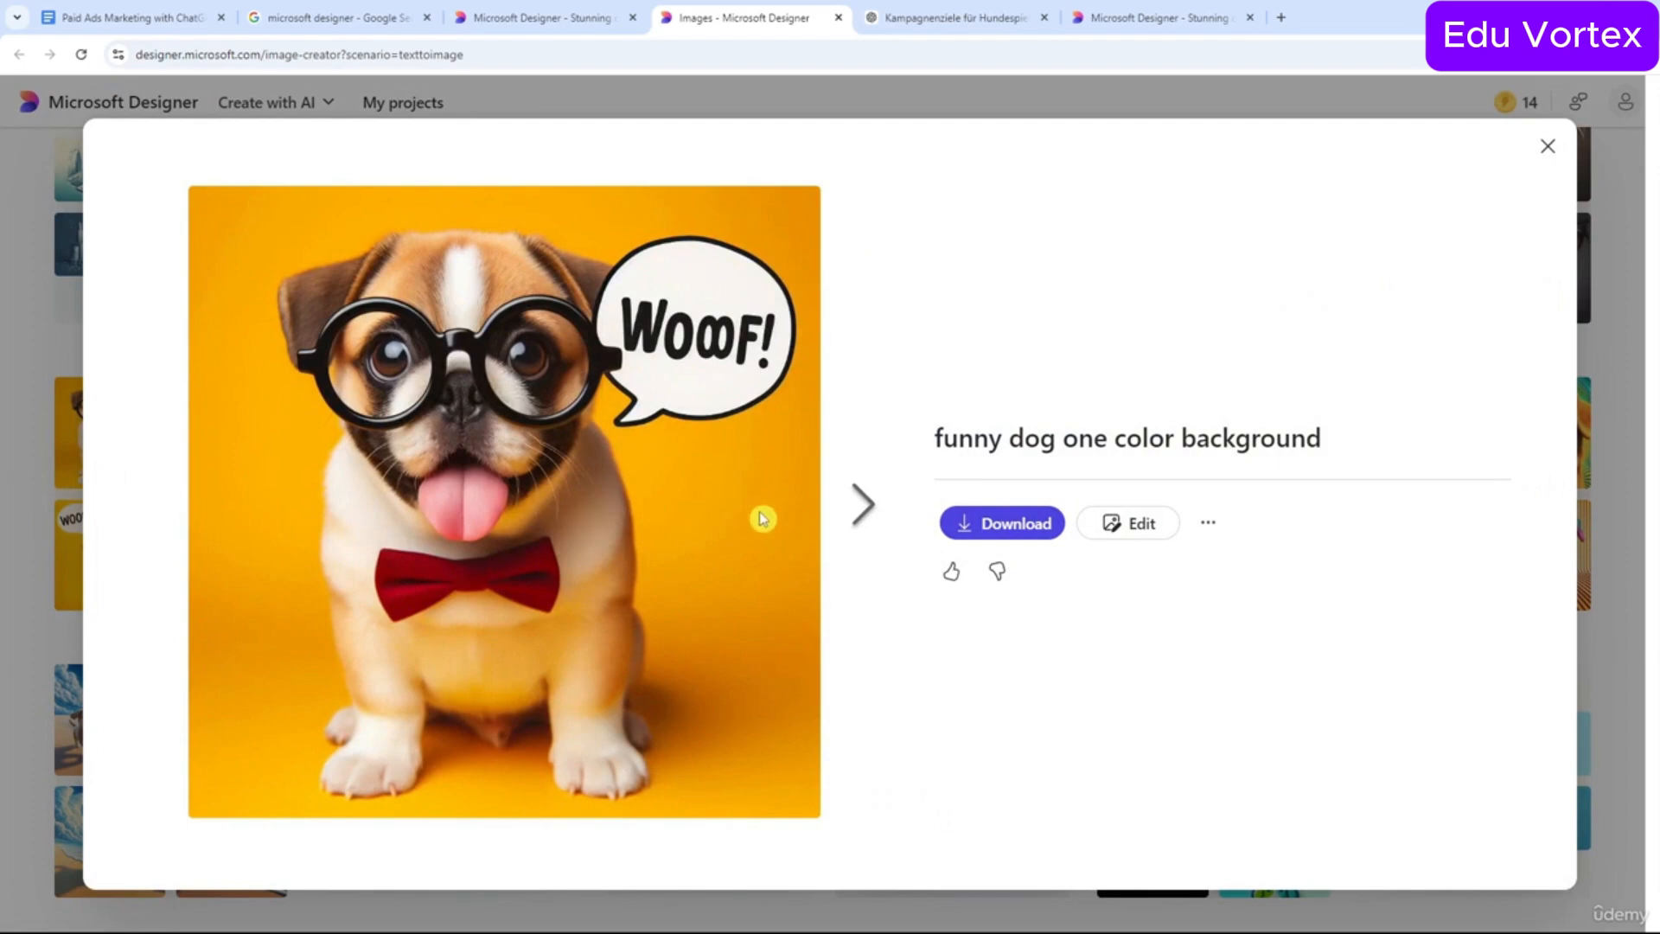
pyautogui.click(856, 503)
pyautogui.click(851, 508)
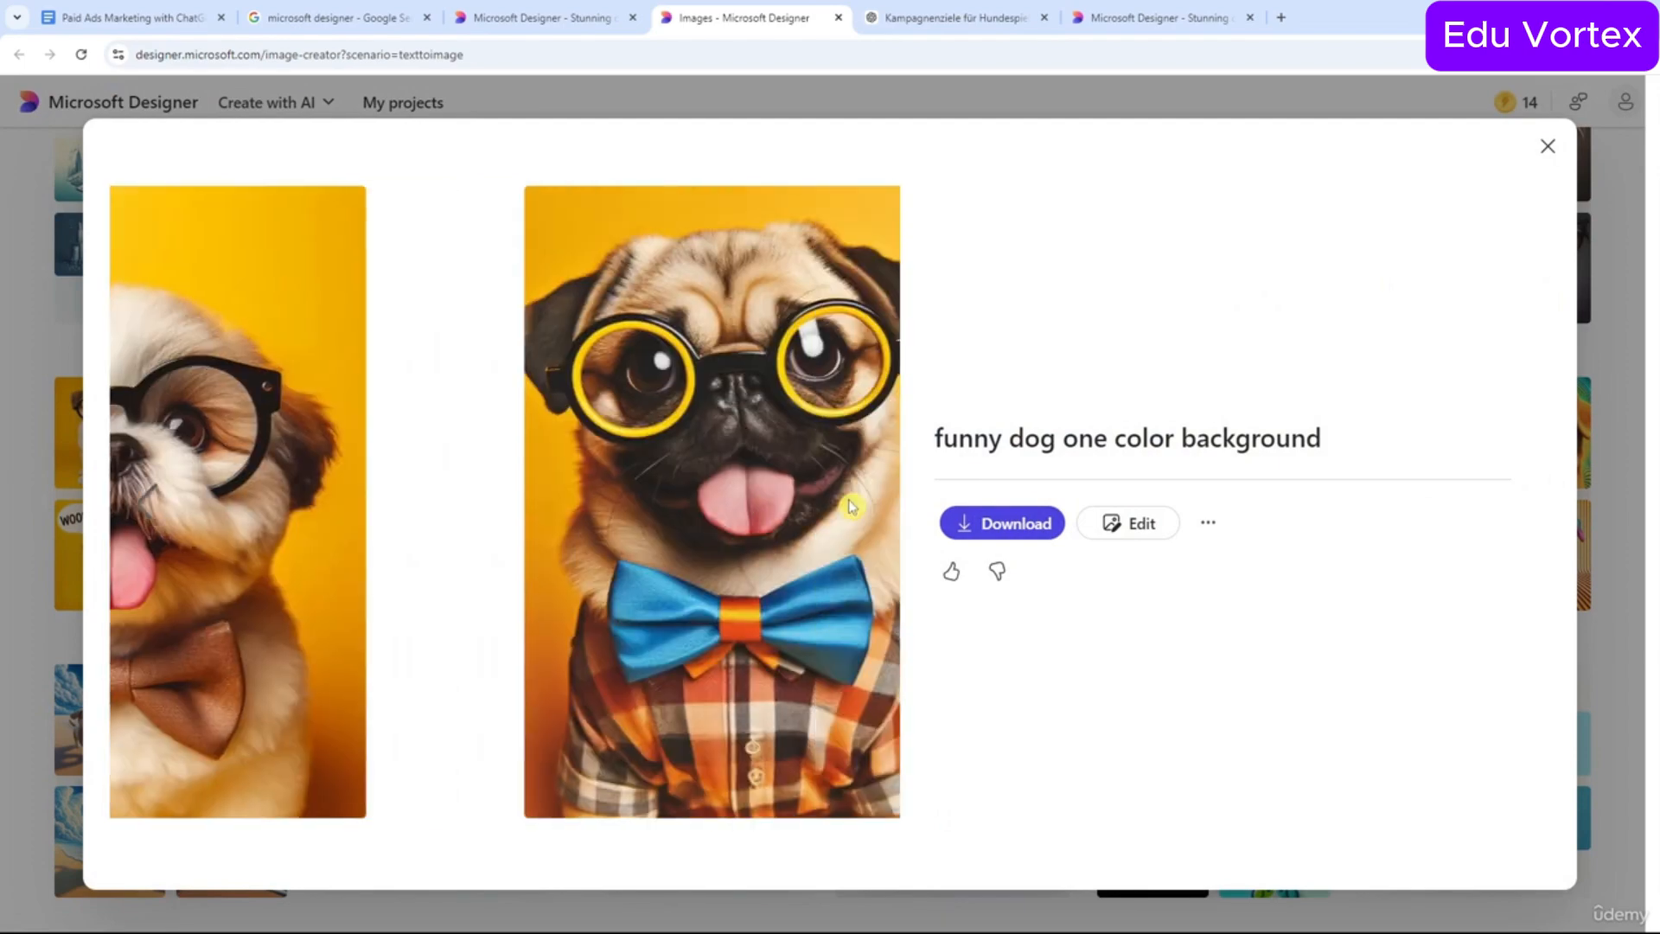
pyautogui.click(37, 400)
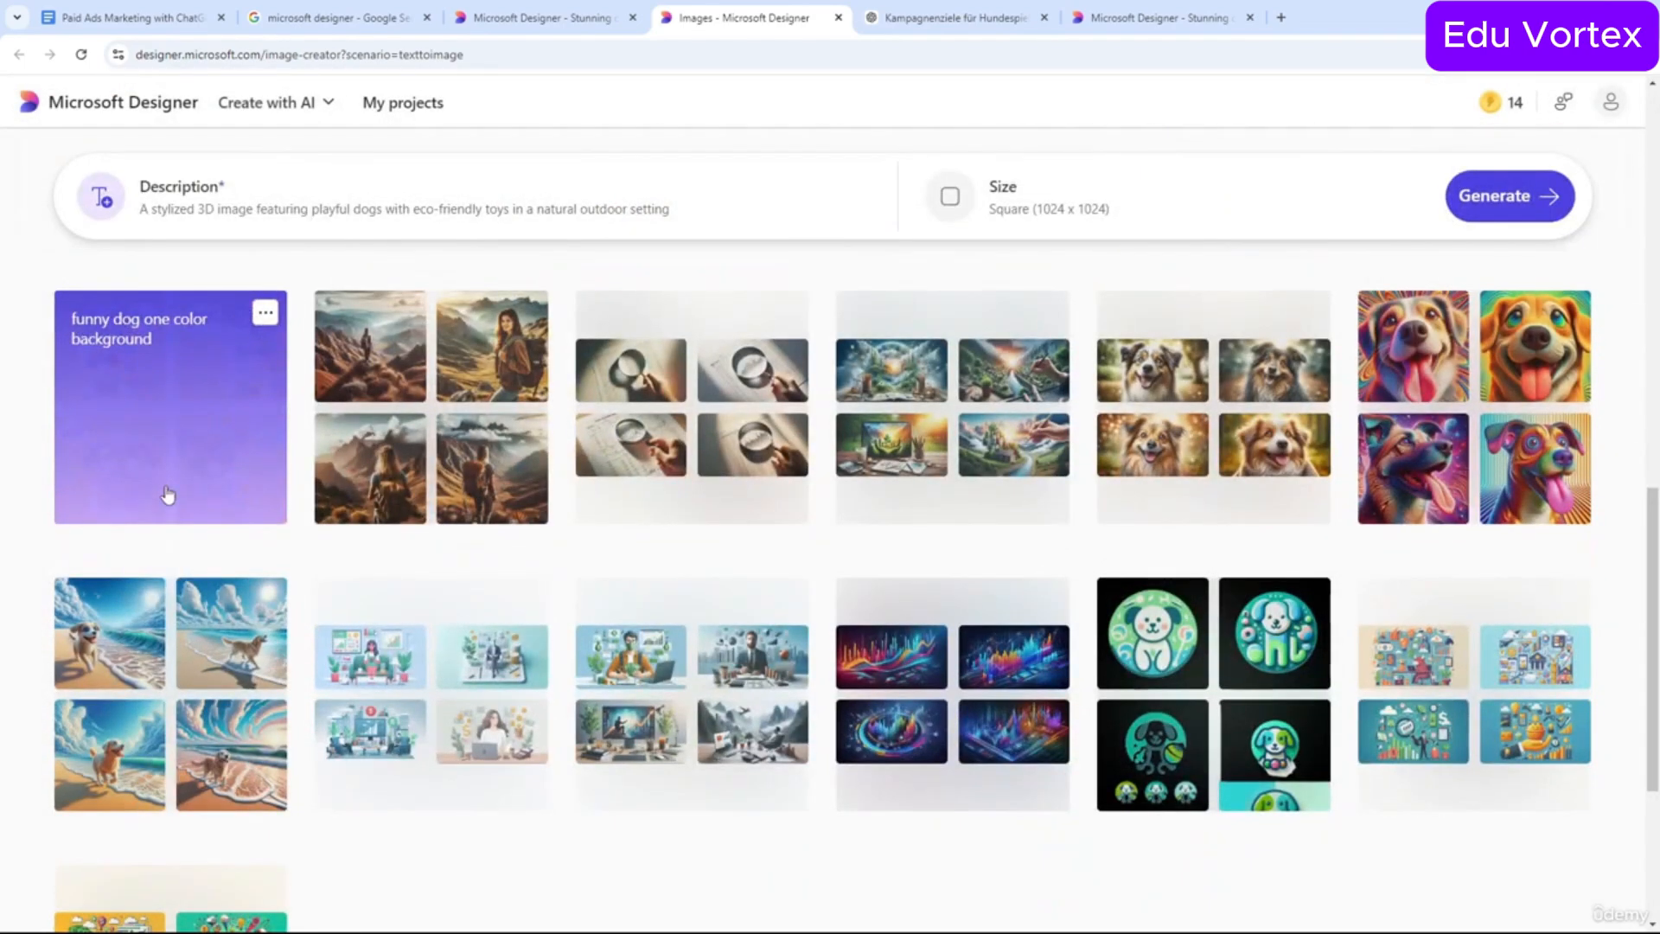
# Examine the new stylized 3D image of the dog with the recycling symbol and highlight its prompt text.
pyautogui.scroll(10, 169, 494)
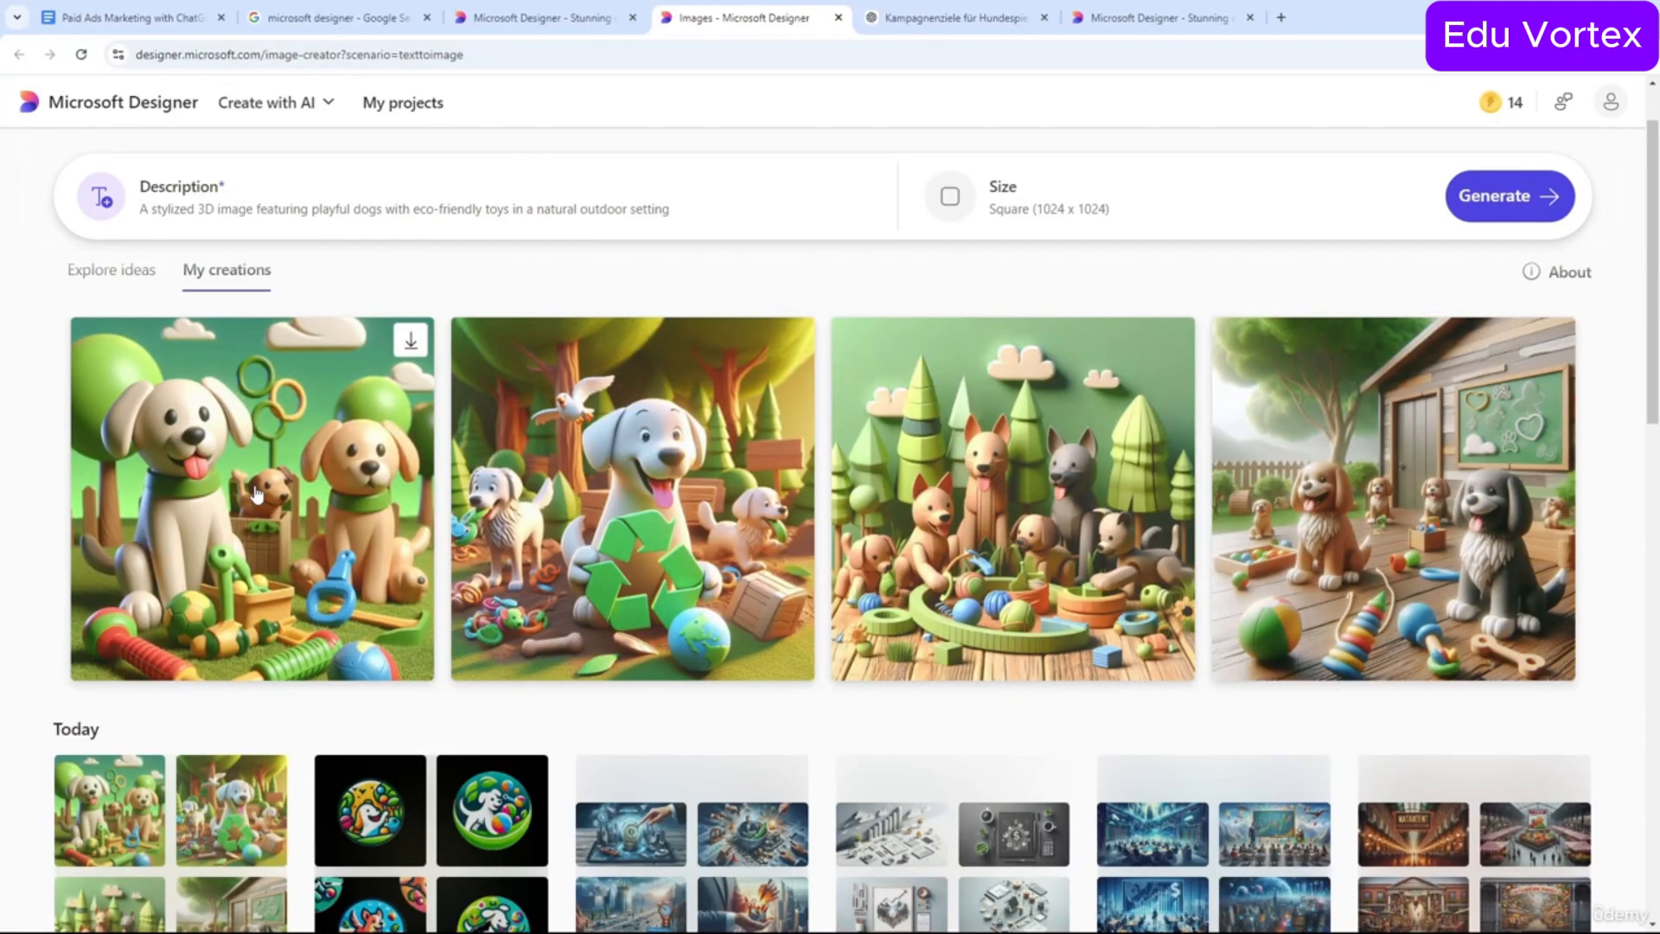
pyautogui.click(623, 540)
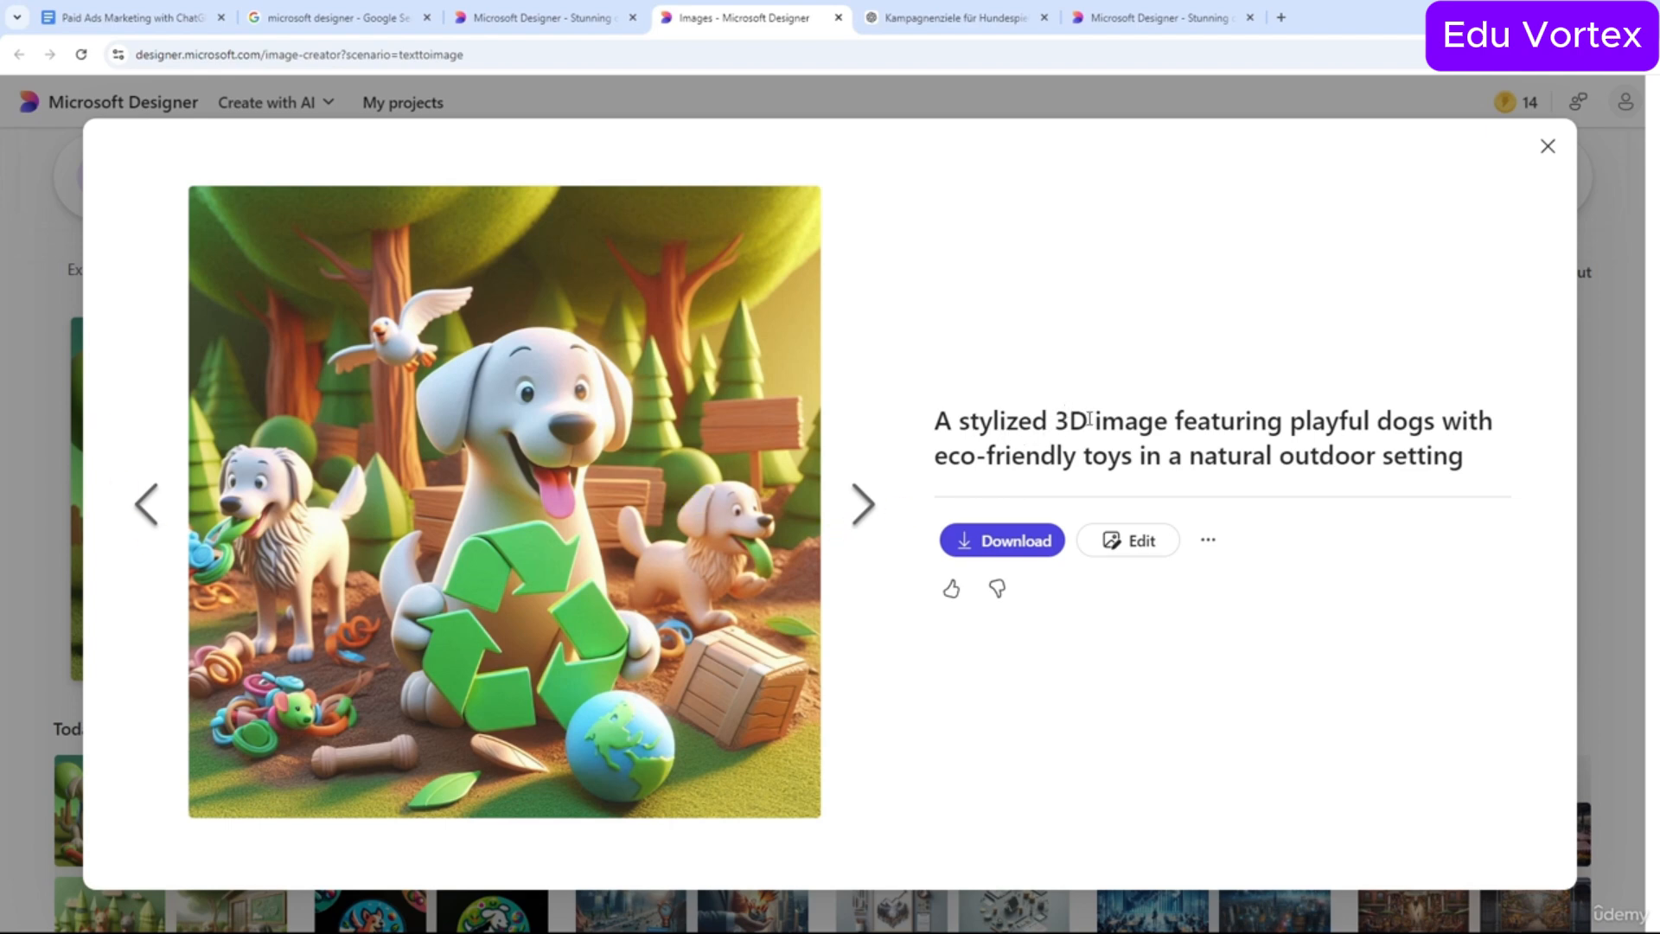
pyautogui.moveTo(1089, 420); pyautogui.dragTo(928, 422)
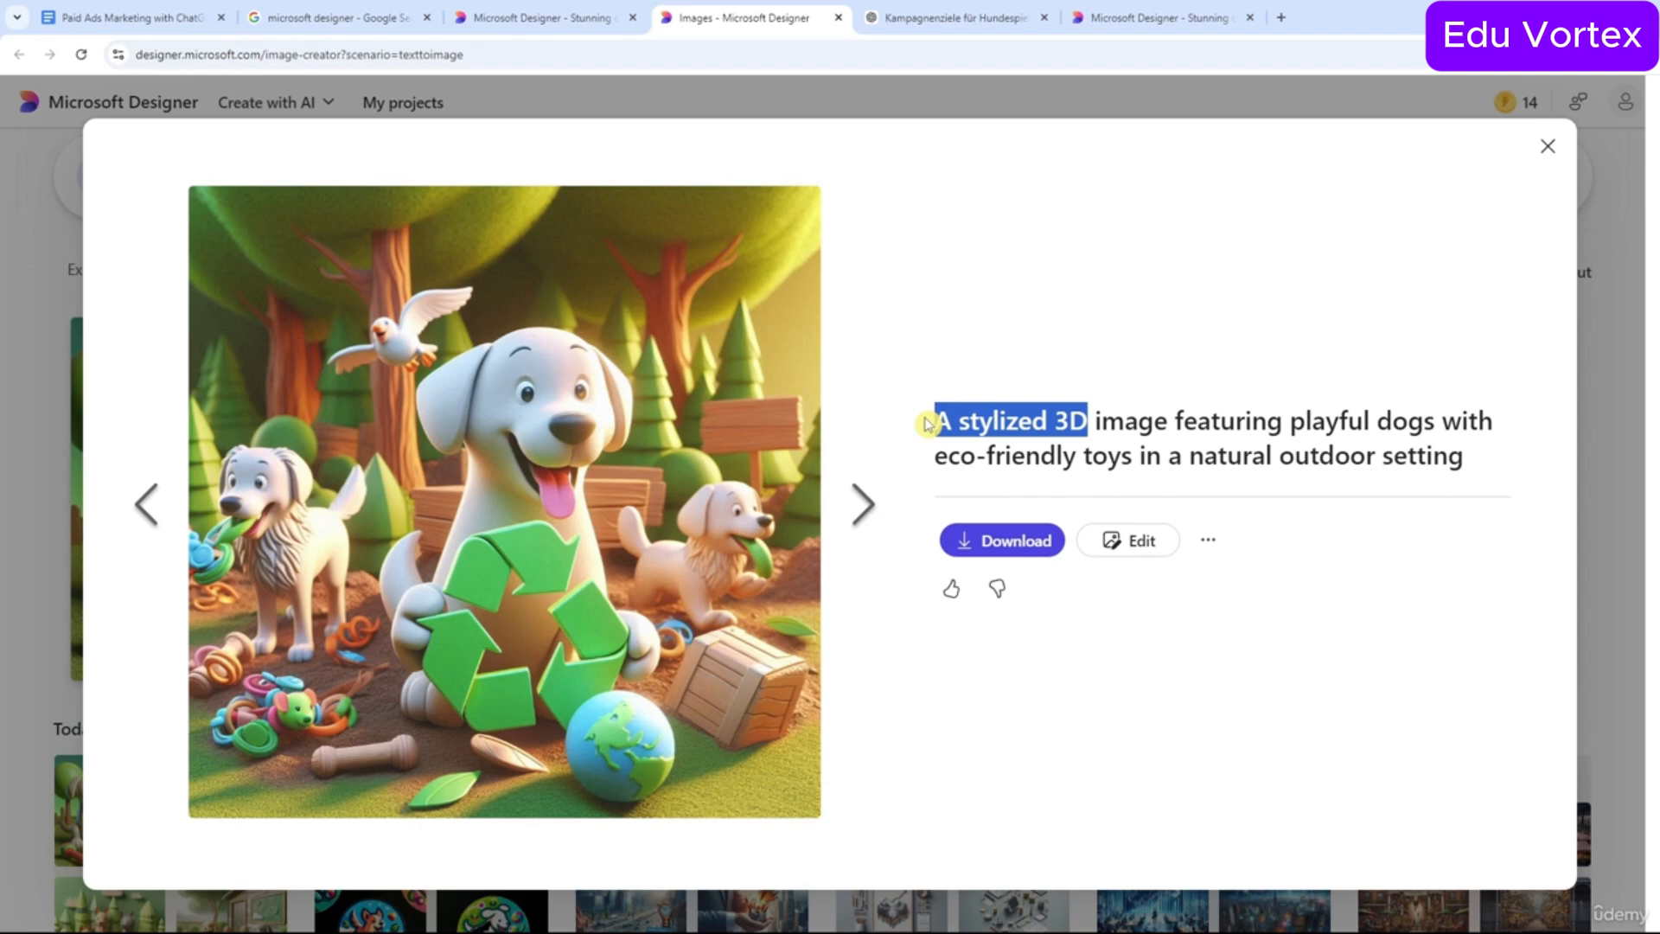
pyautogui.tripleClick(1285, 457)
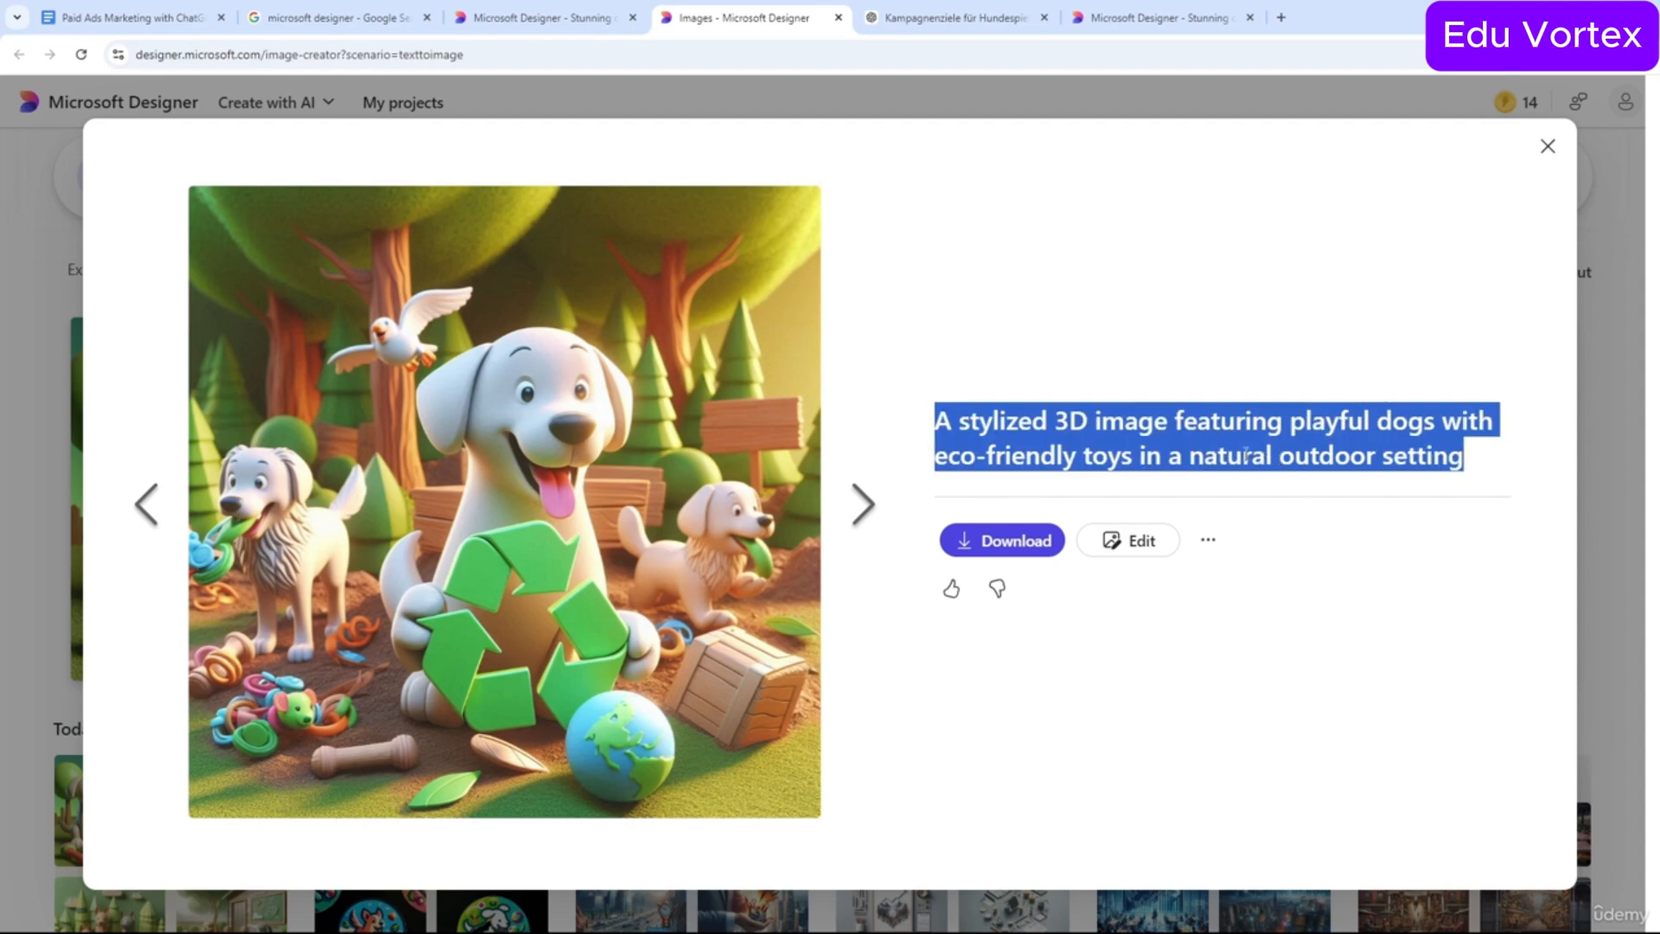
pyautogui.click(52, 355)
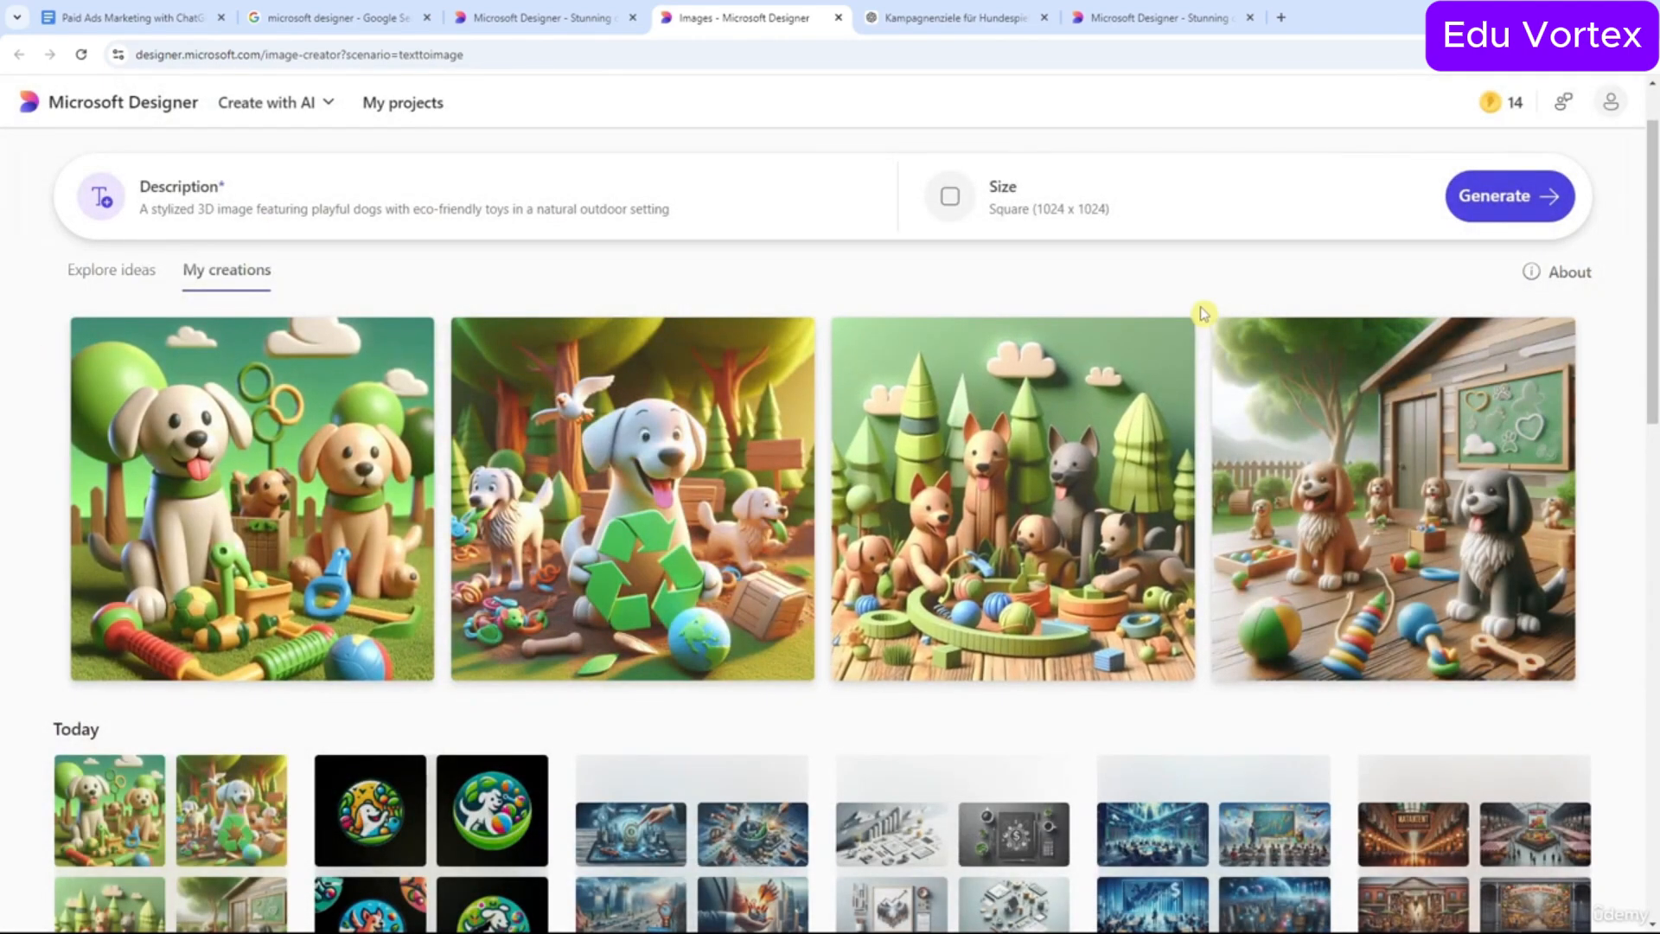
# Check the daily boosts, dismiss the Copilot Pro offer, and enlarge the recycling-symbol dog image again.
pyautogui.moveTo(1504, 100)
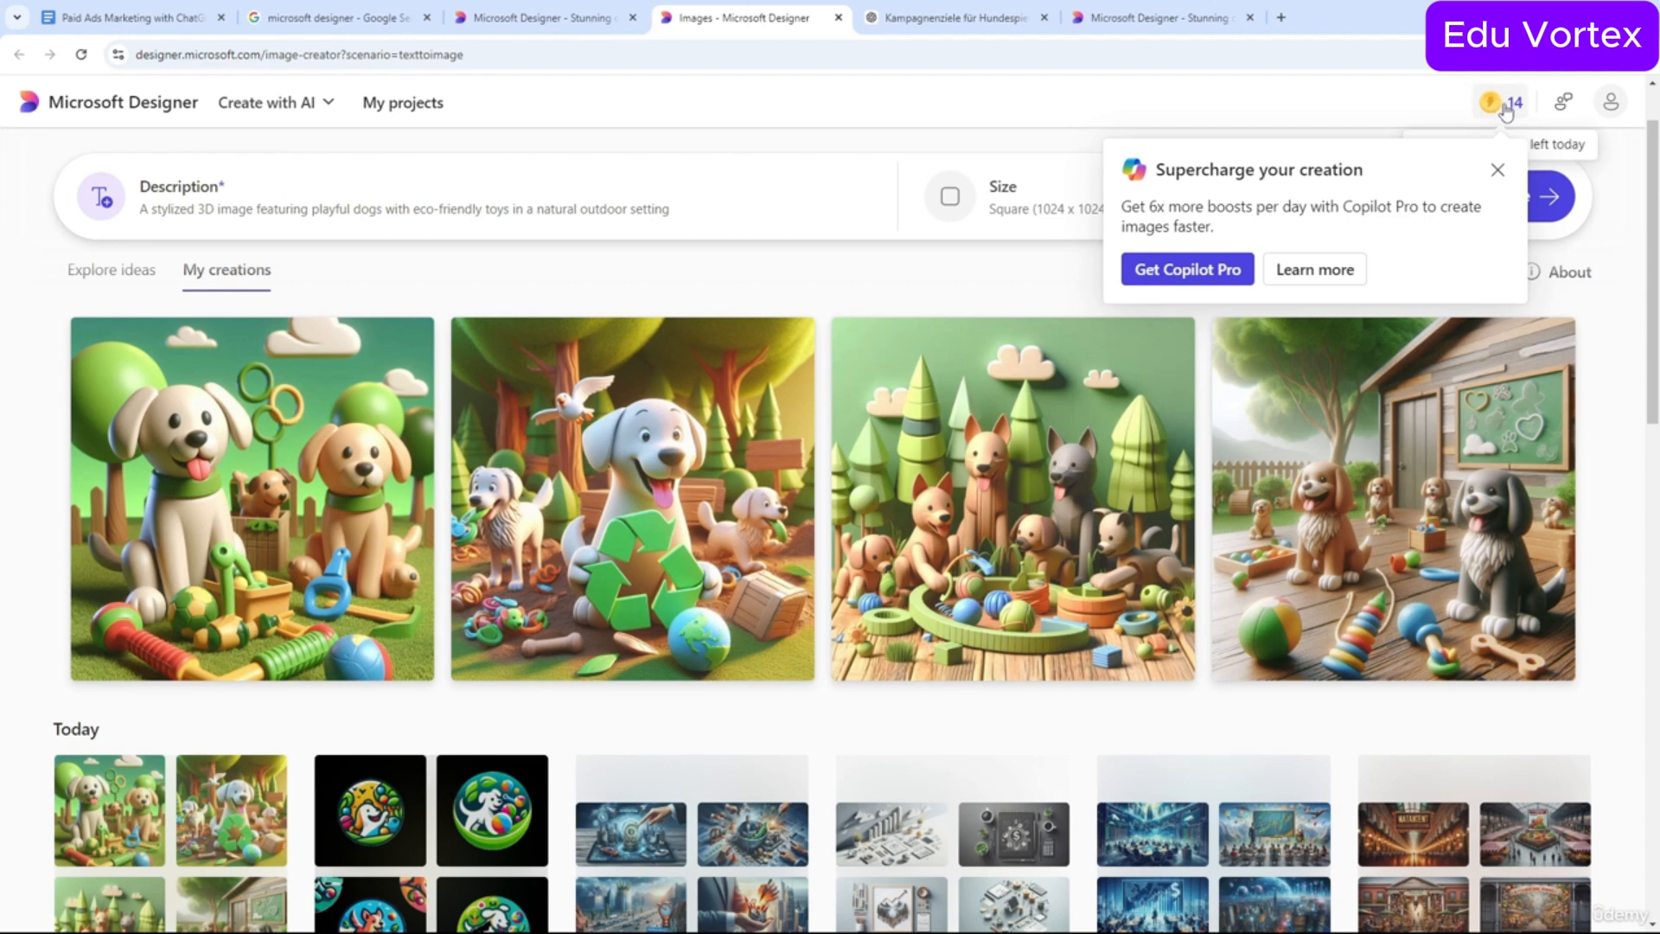
pyautogui.click(1369, 109)
pyautogui.click(1496, 104)
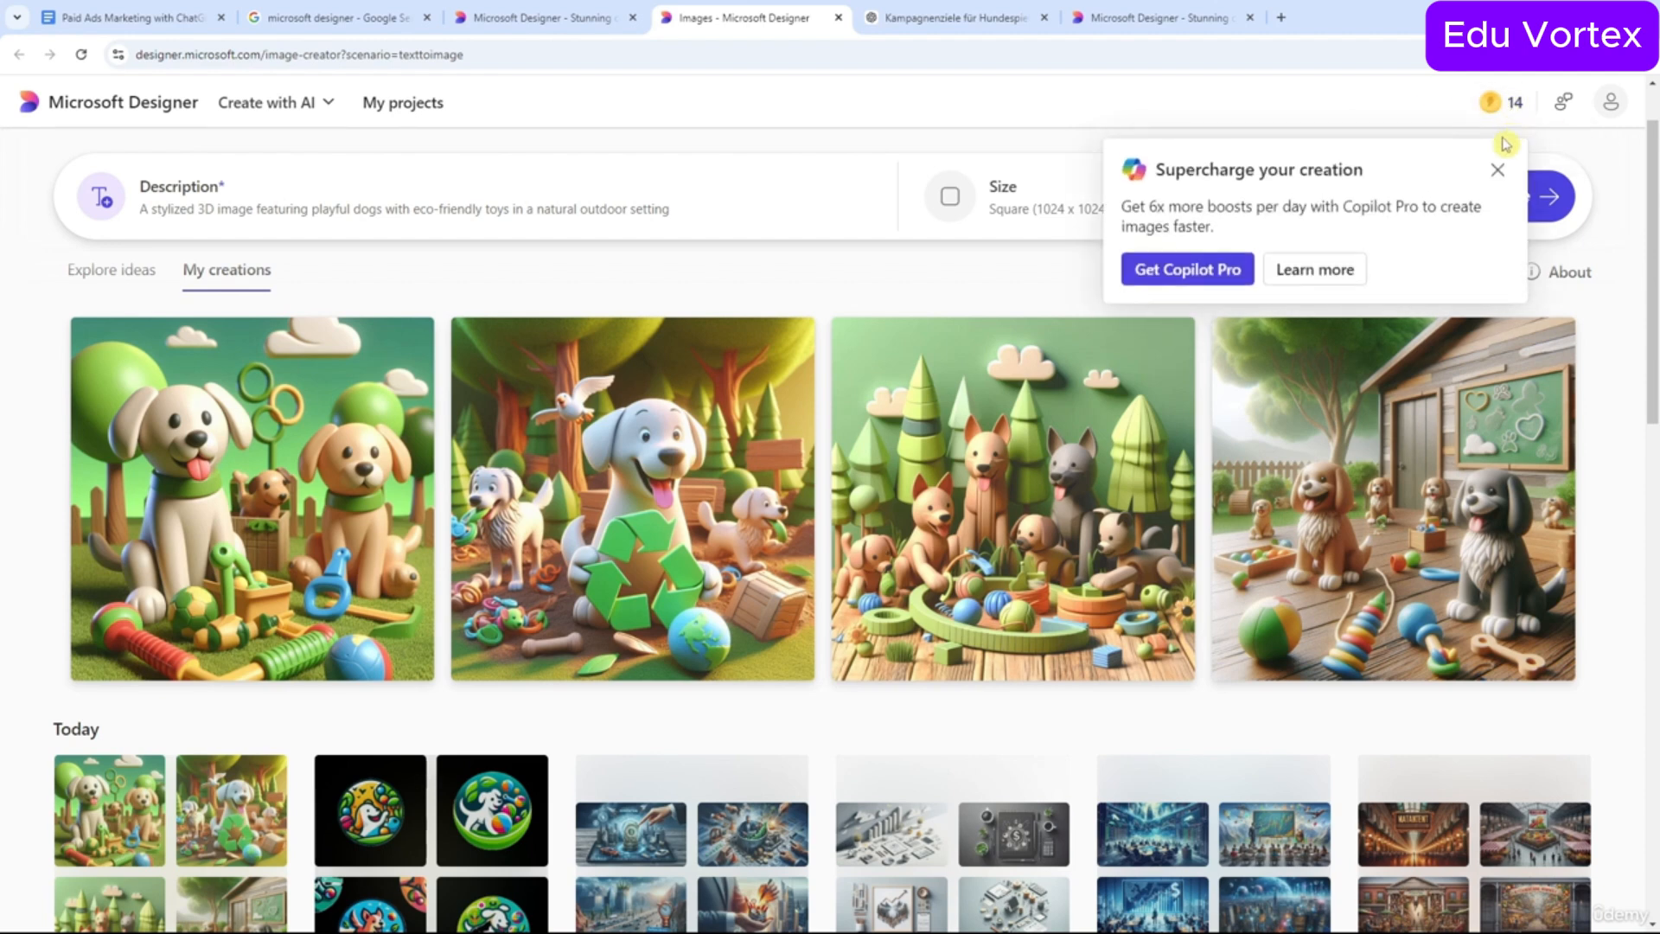
pyautogui.click(1497, 170)
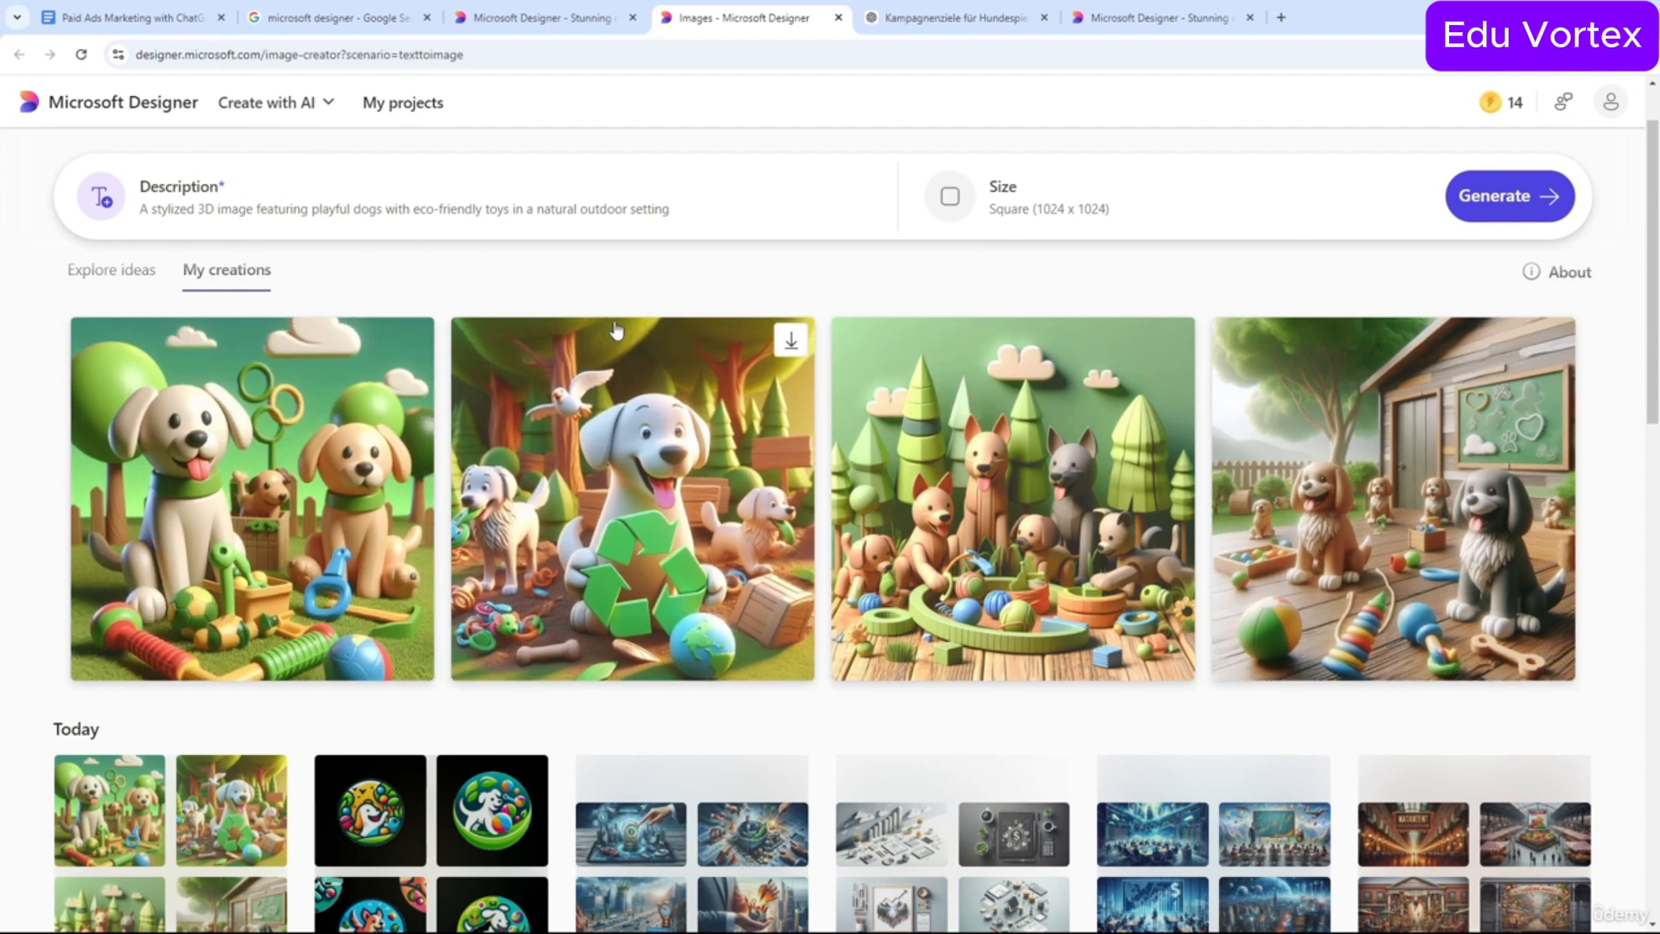
pyautogui.click(556, 438)
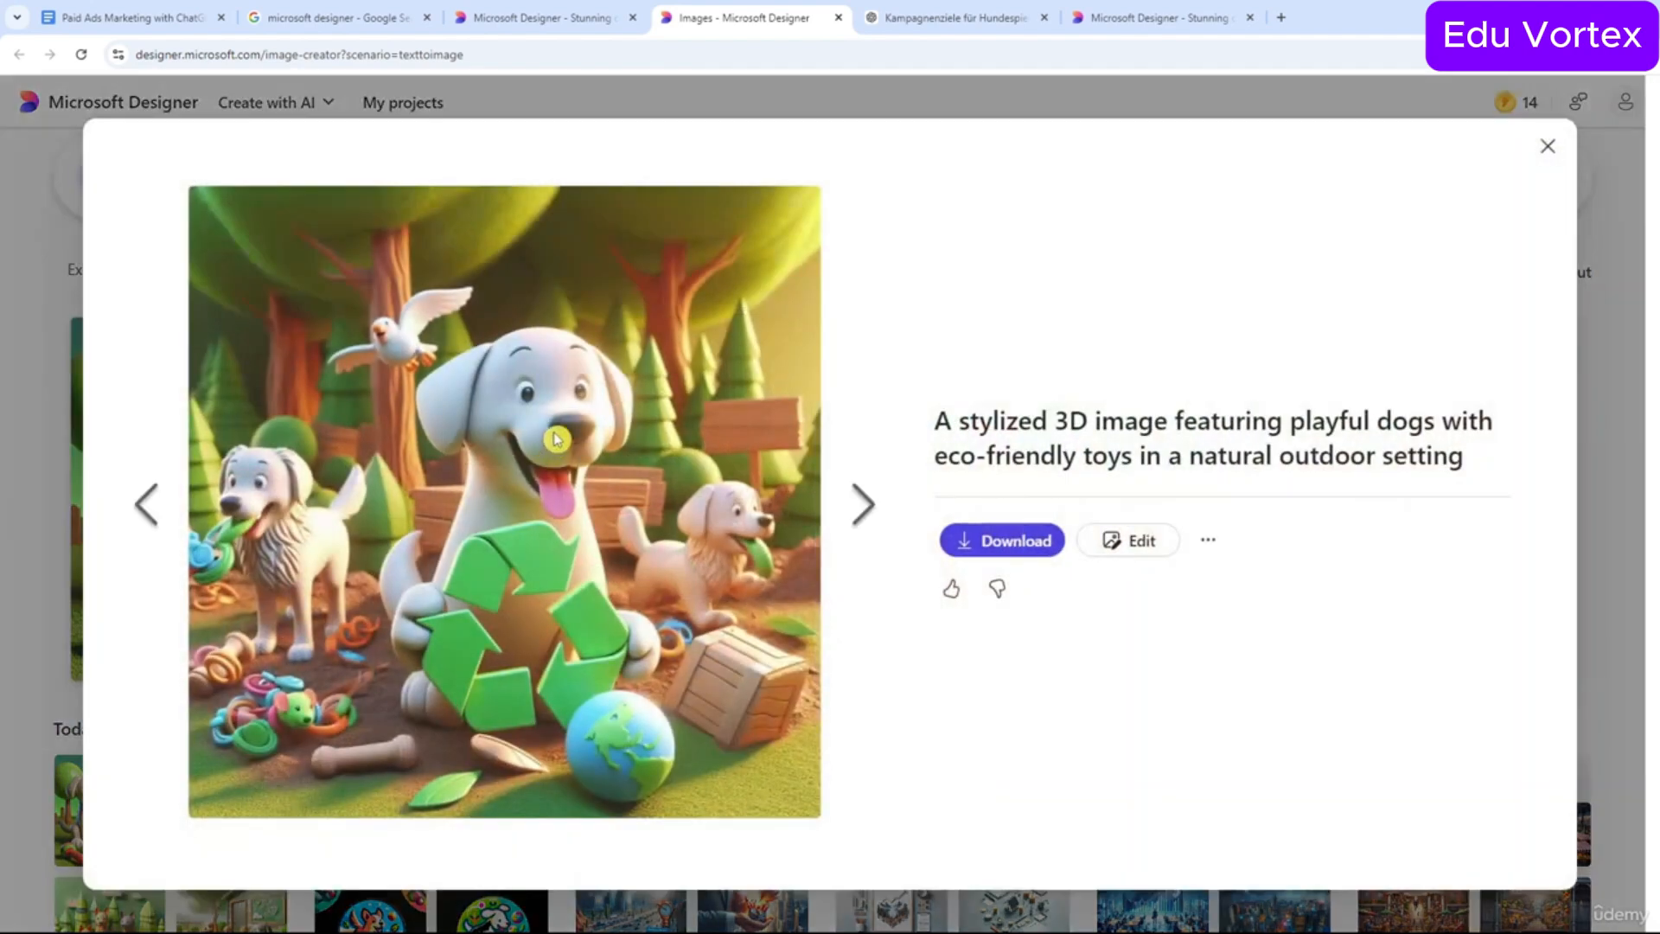
# Open the Restyle image tool from the Edit with AI options on the Microsoft Designer home page.
pyautogui.click(531, 19)
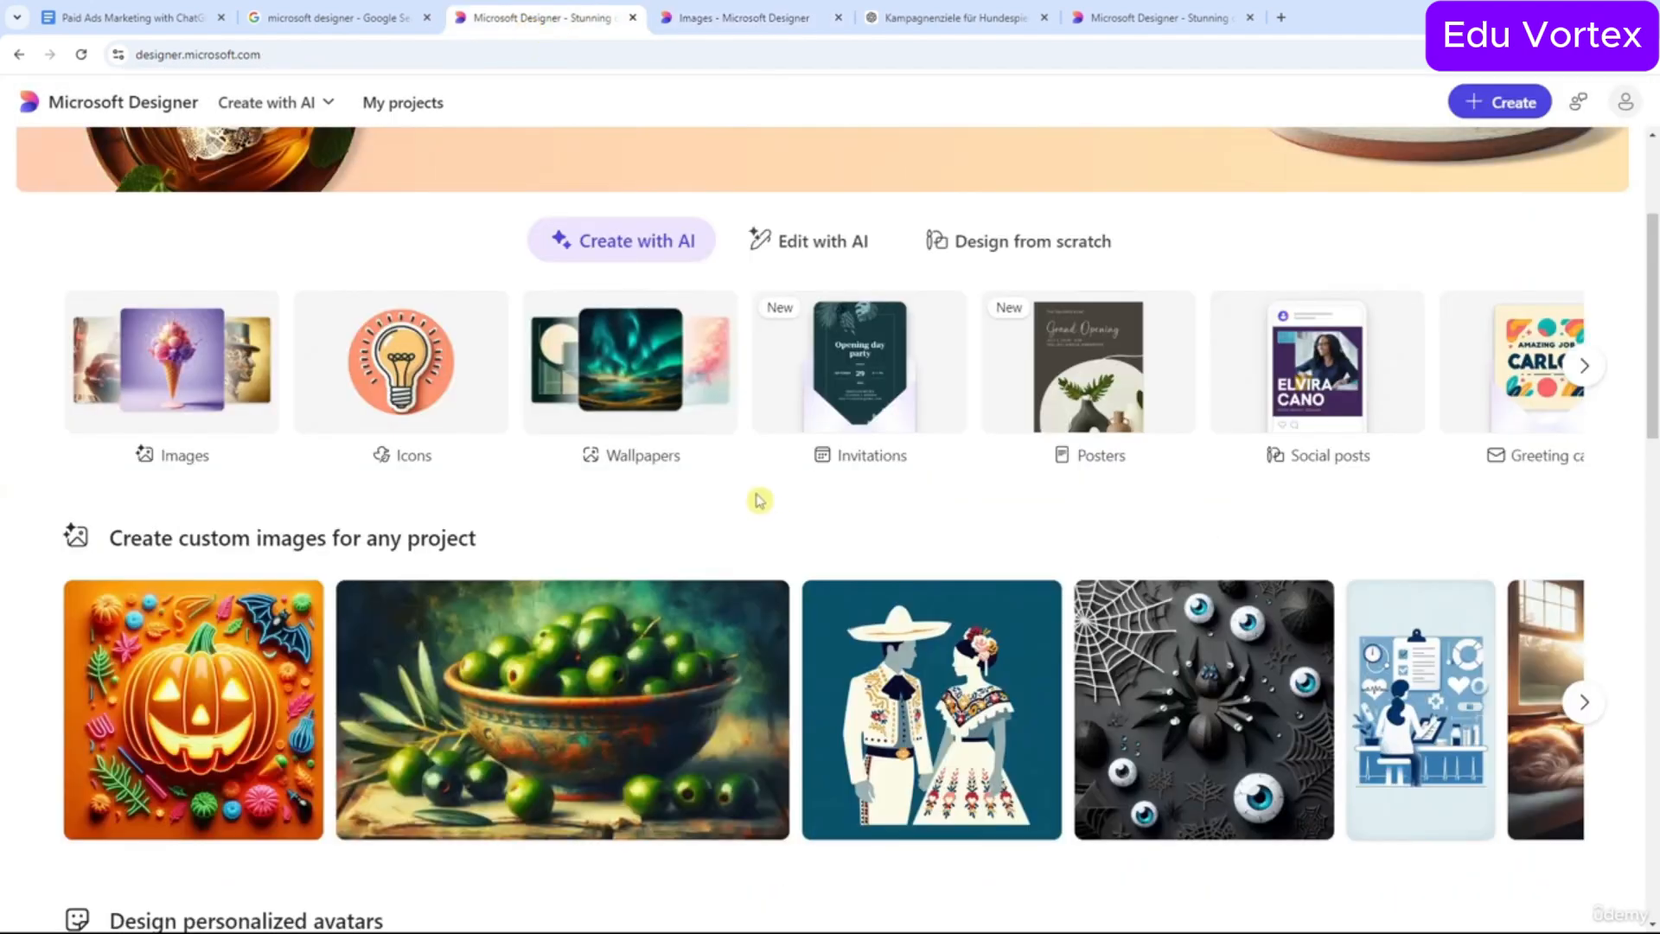
pyautogui.click(800, 247)
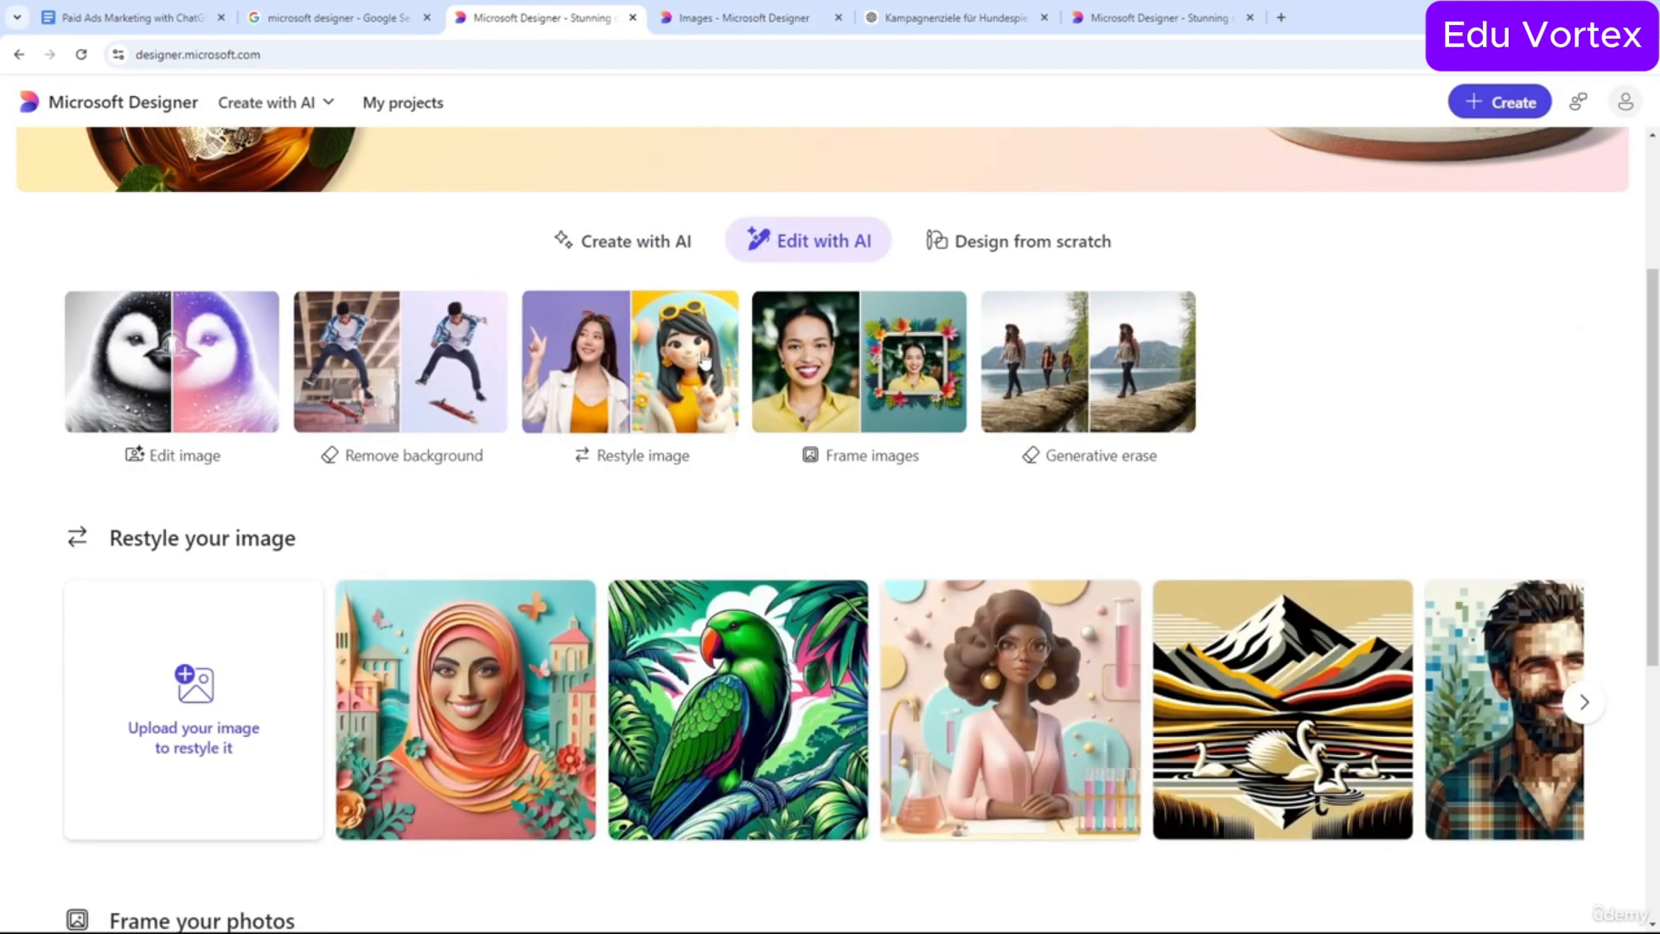
pyautogui.click(639, 372)
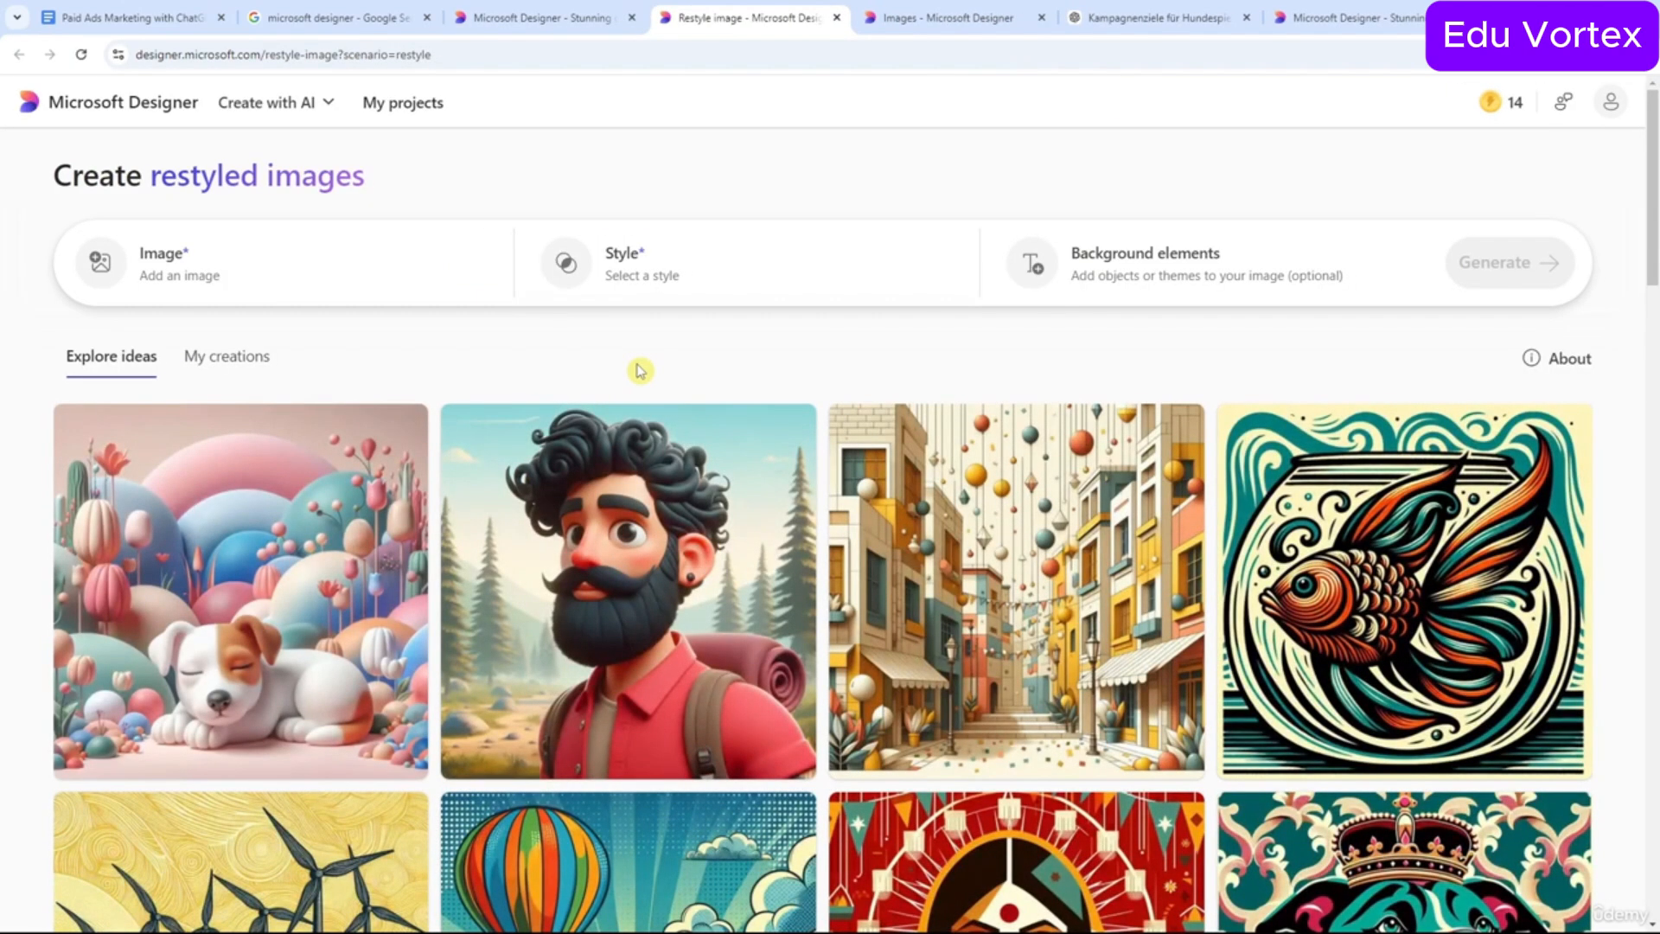
pyautogui.scroll(-5, 345, 270)
pyautogui.scroll(5, 367, 437)
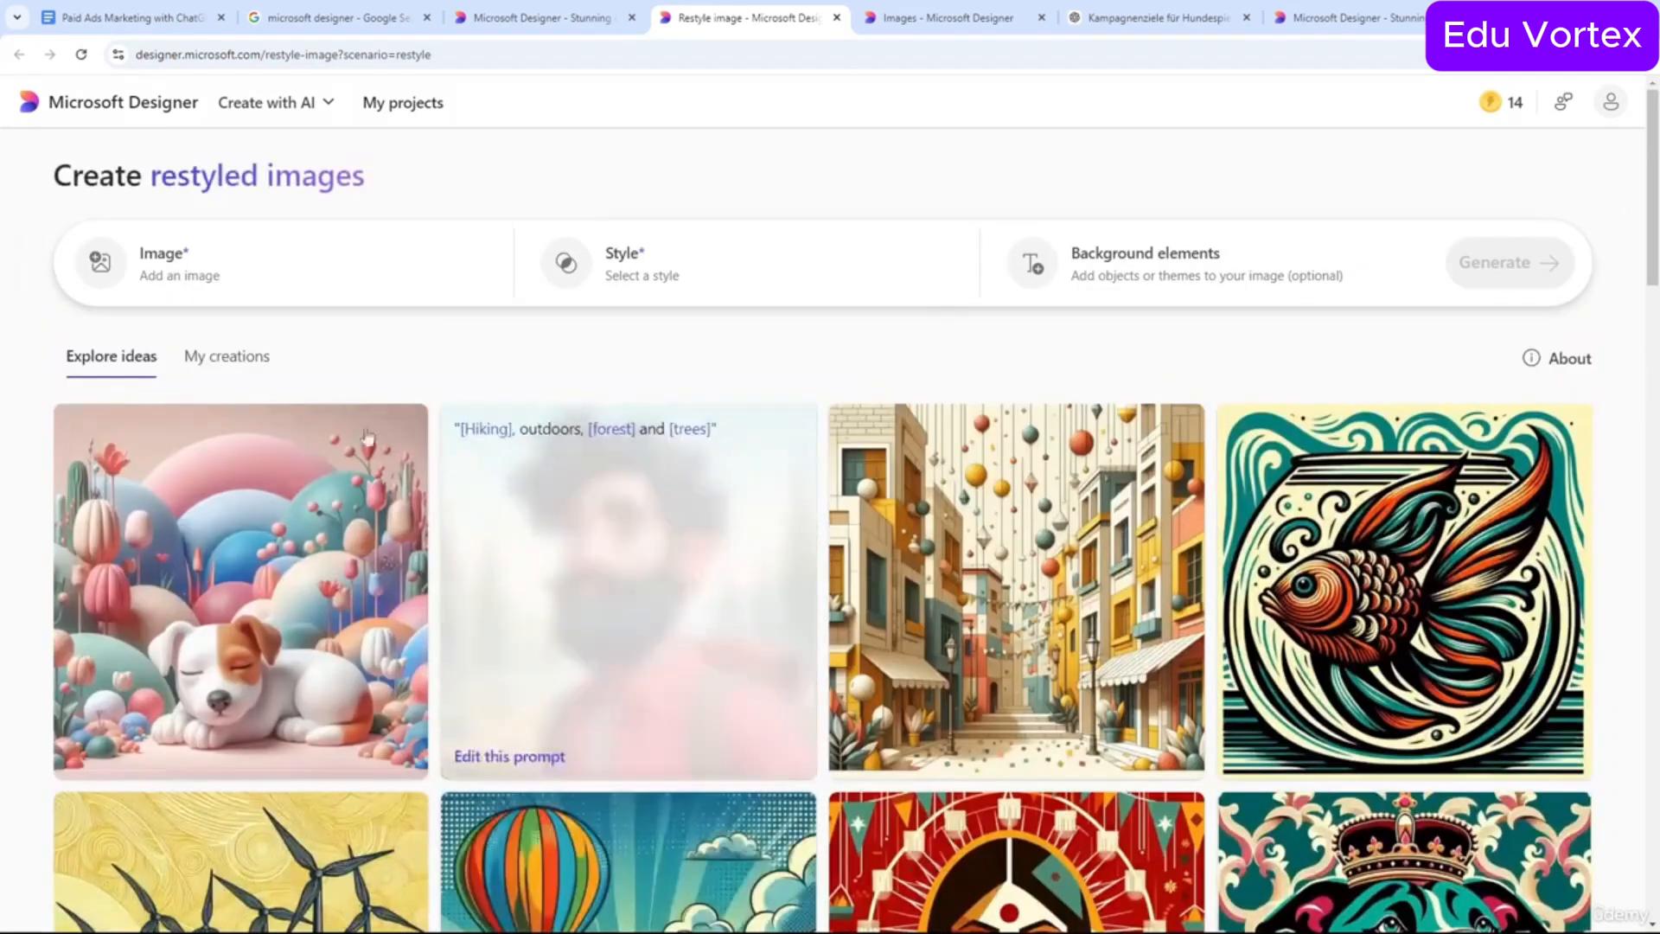
# Add the uploaded photo of the clothing outfit with hat and shoes as the image to restyle.
pyautogui.click(229, 285)
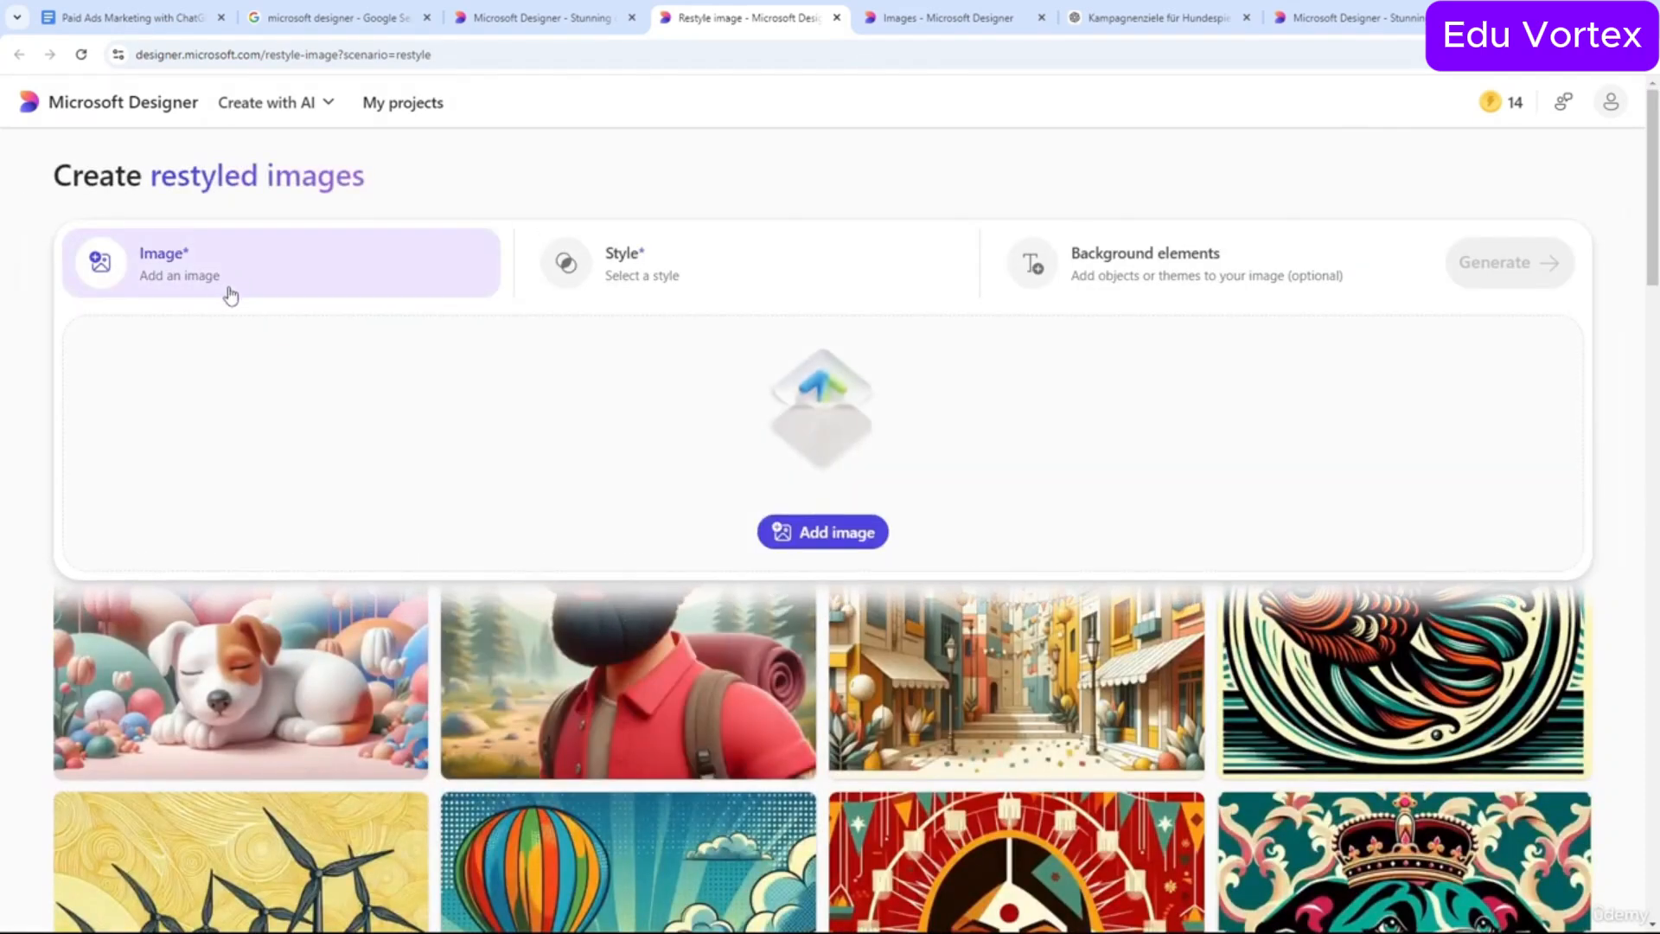
pyautogui.click(790, 538)
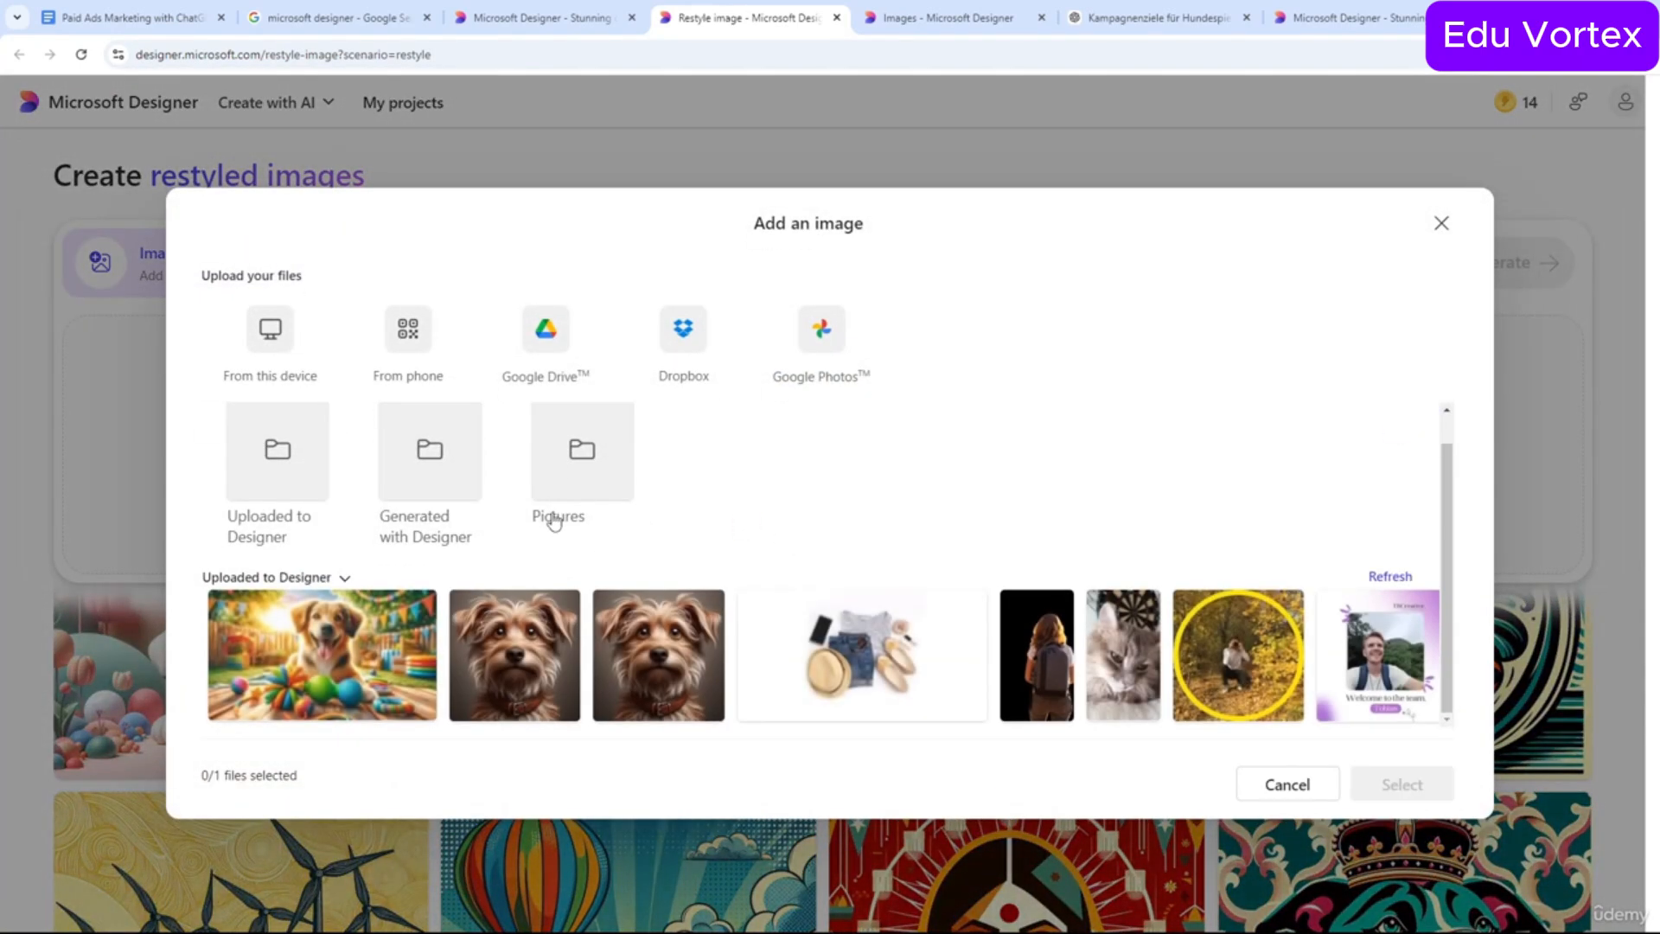
pyautogui.click(960, 693)
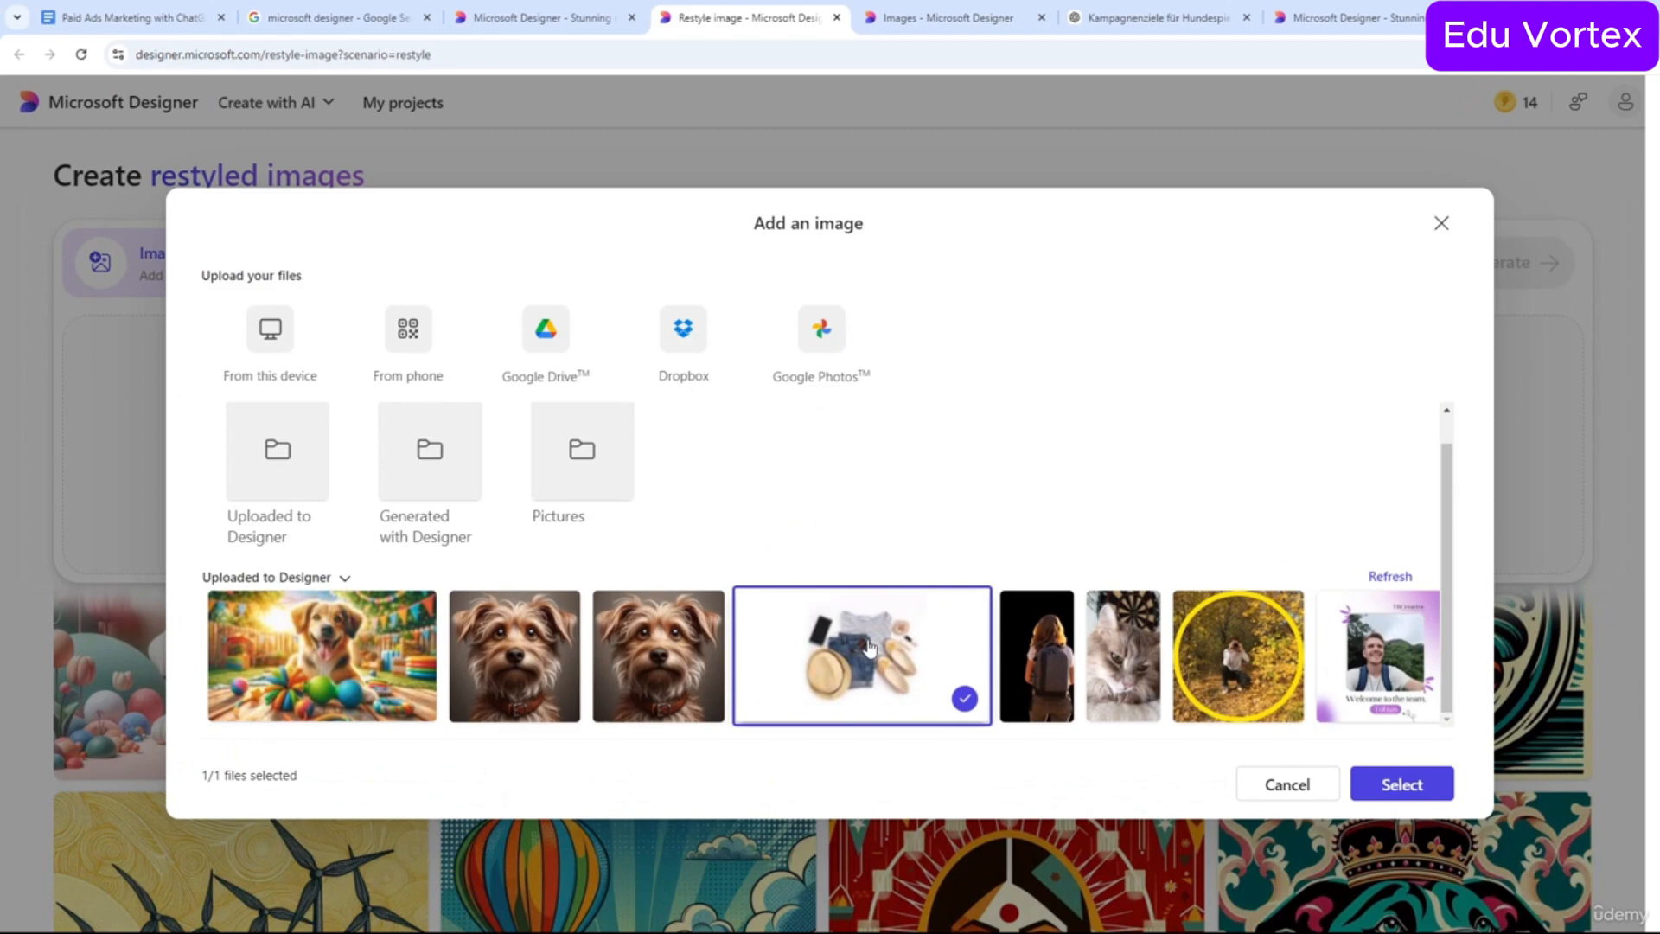
pyautogui.click(1427, 777)
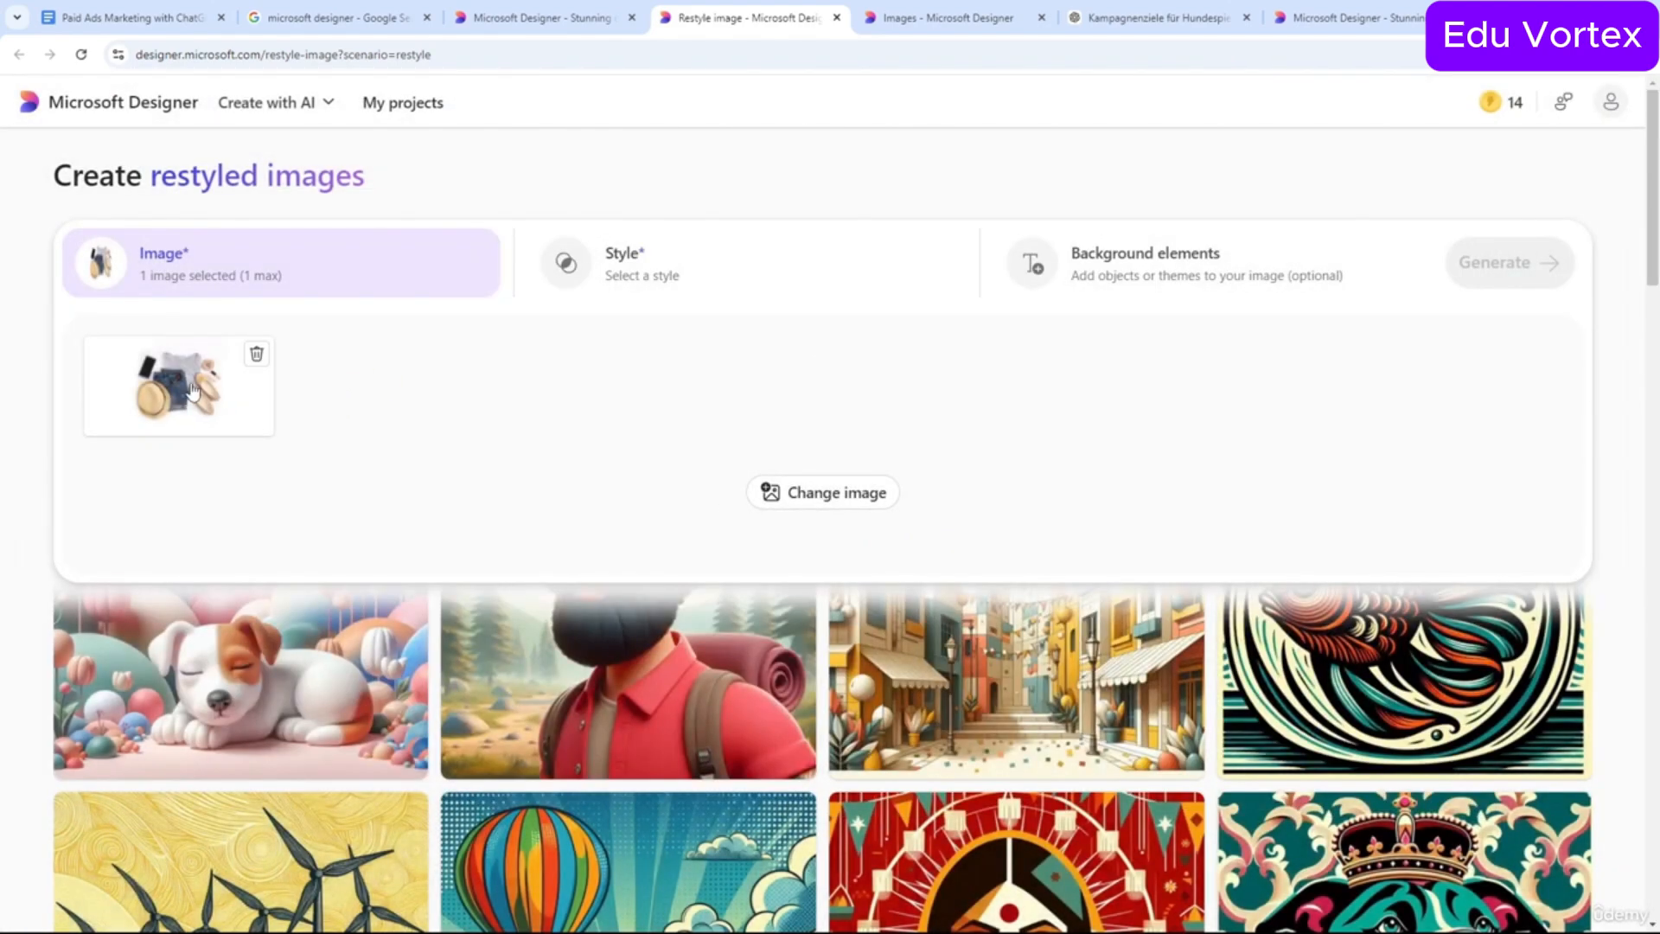
# Browse the available restyle styles, try Pop art, and settle on Modern cartoon.
pyautogui.click(621, 283)
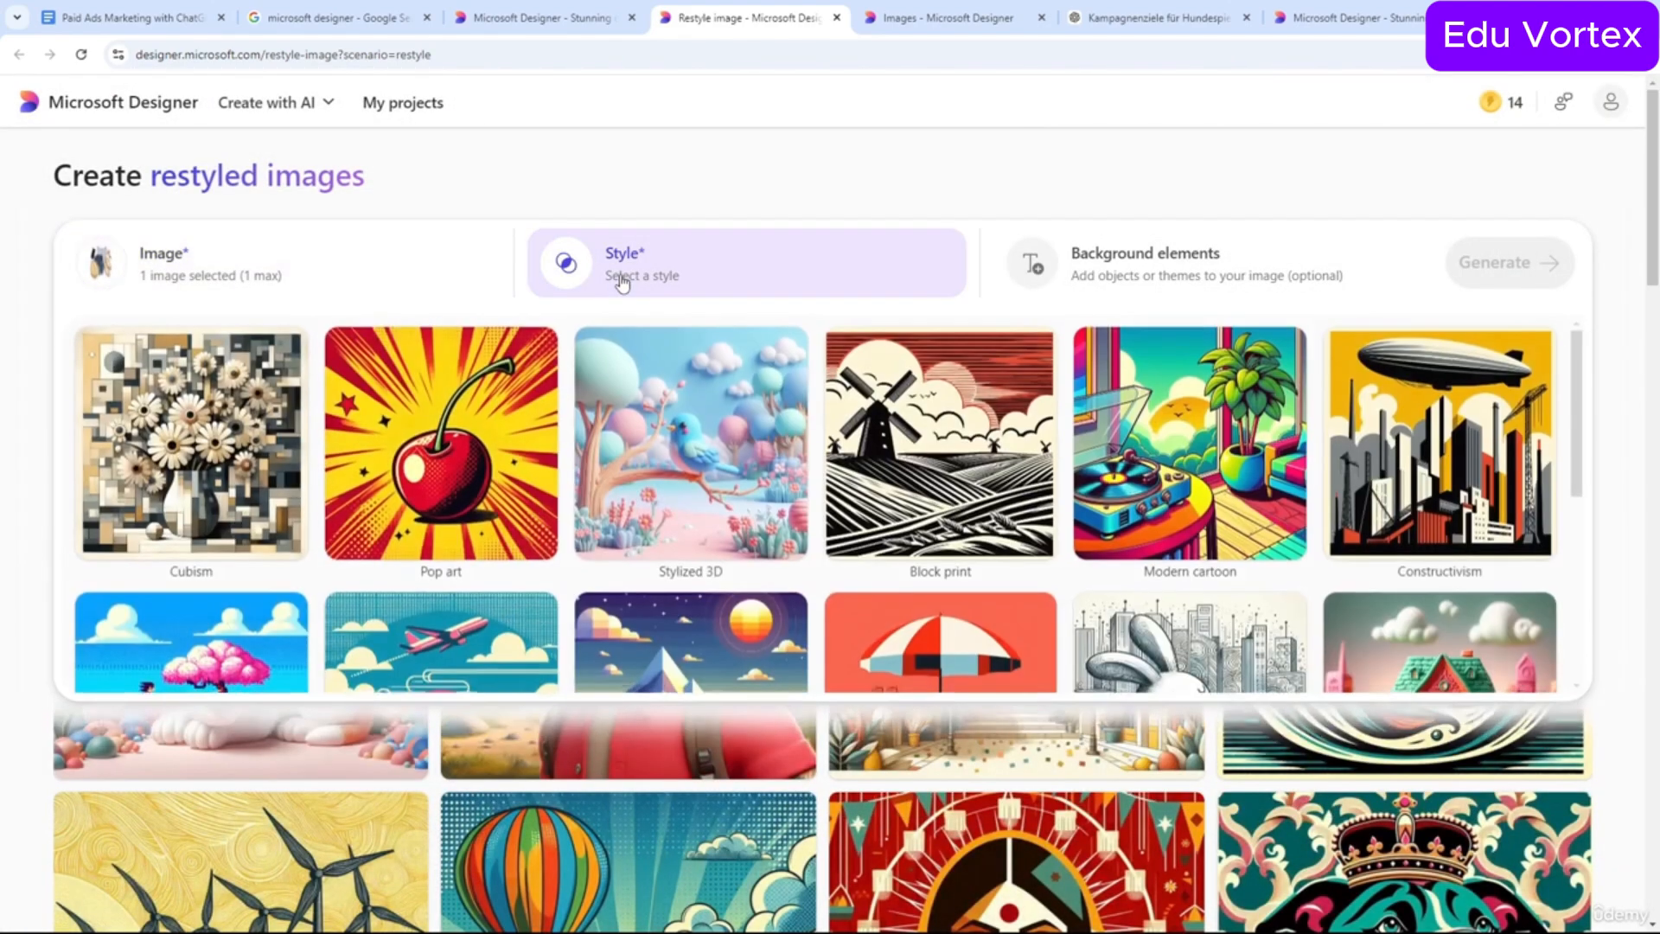
pyautogui.scroll(-3, 582, 410)
pyautogui.scroll(3, 582, 410)
pyautogui.scroll(-5, 582, 410)
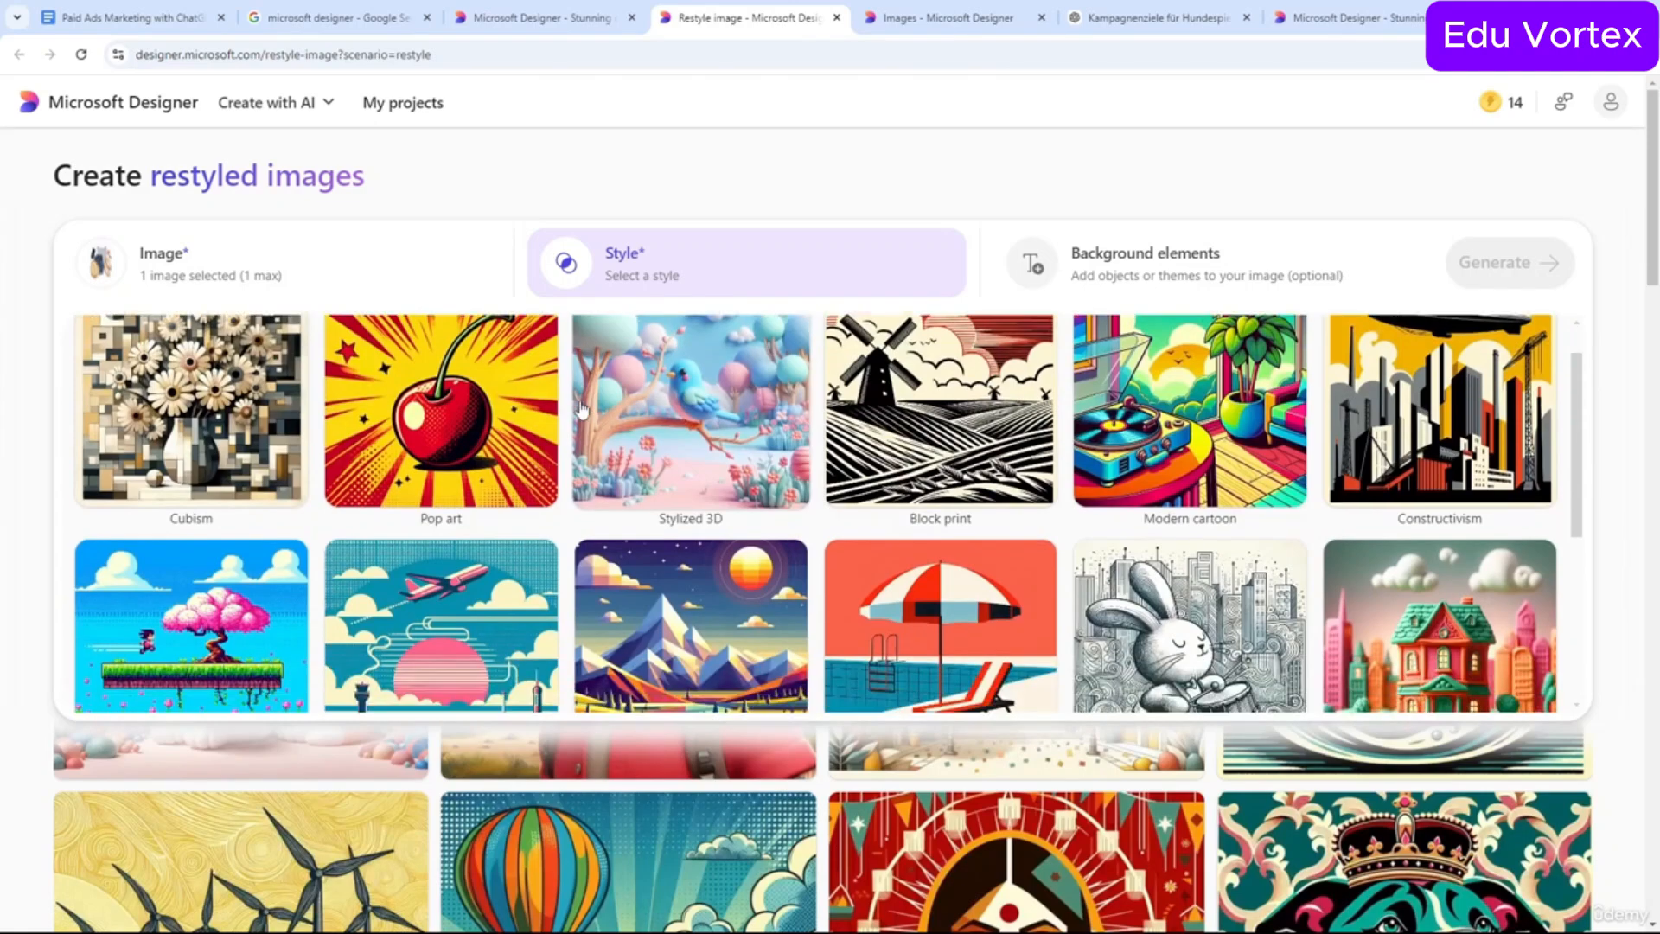
pyautogui.scroll(3, 582, 410)
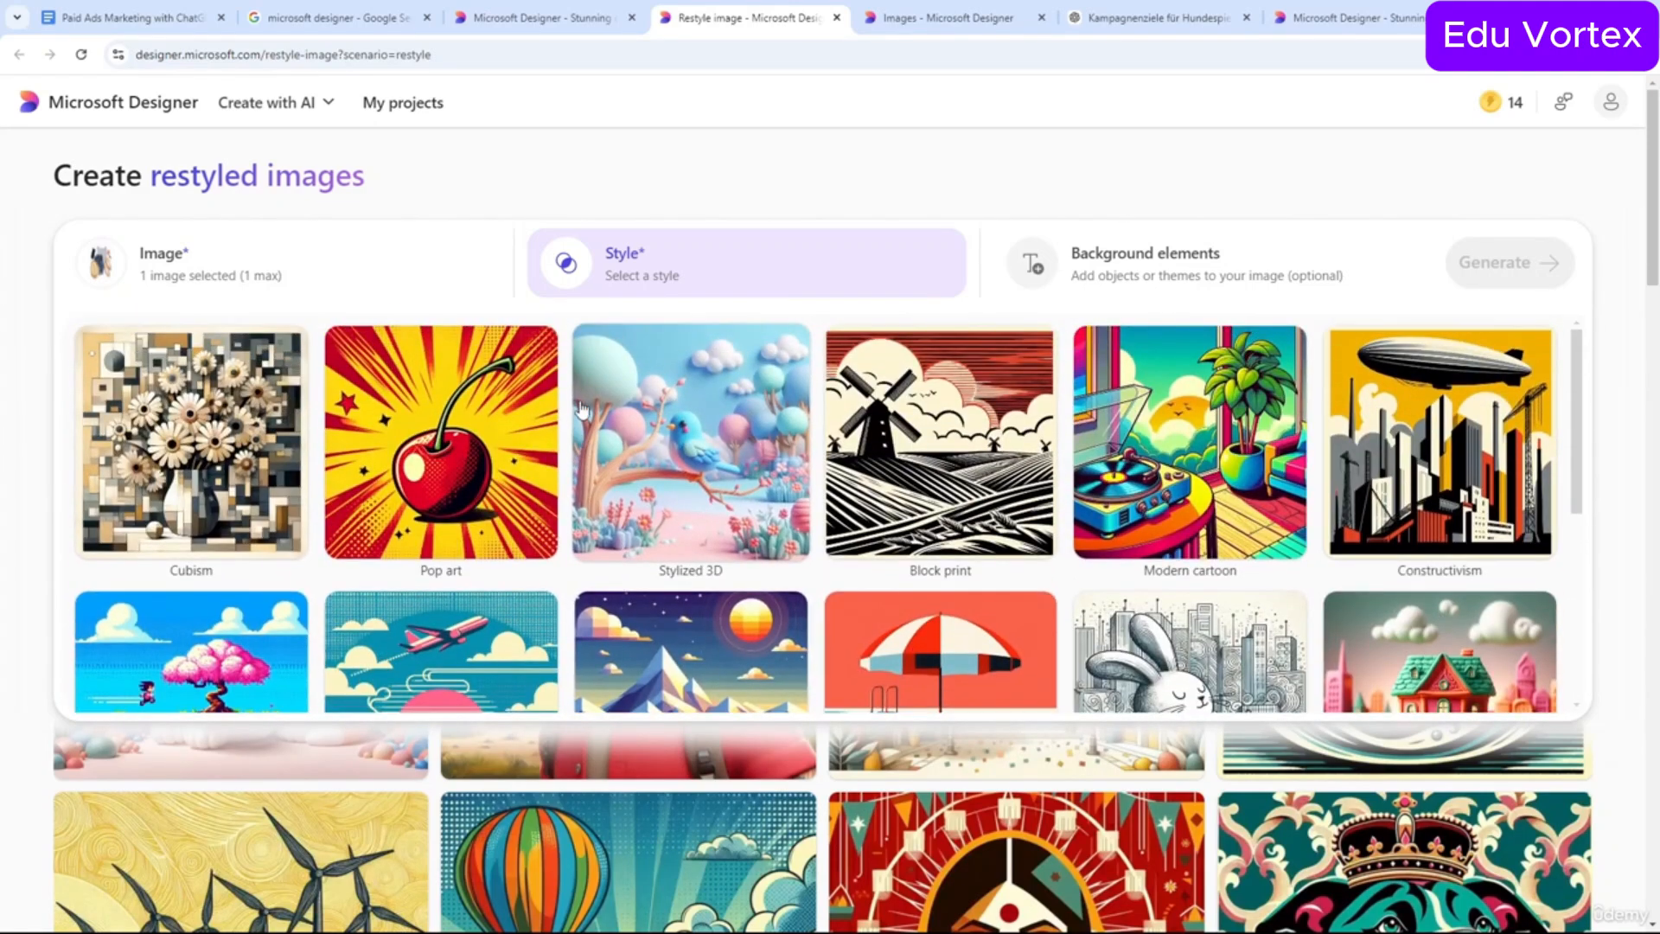
pyautogui.click(490, 429)
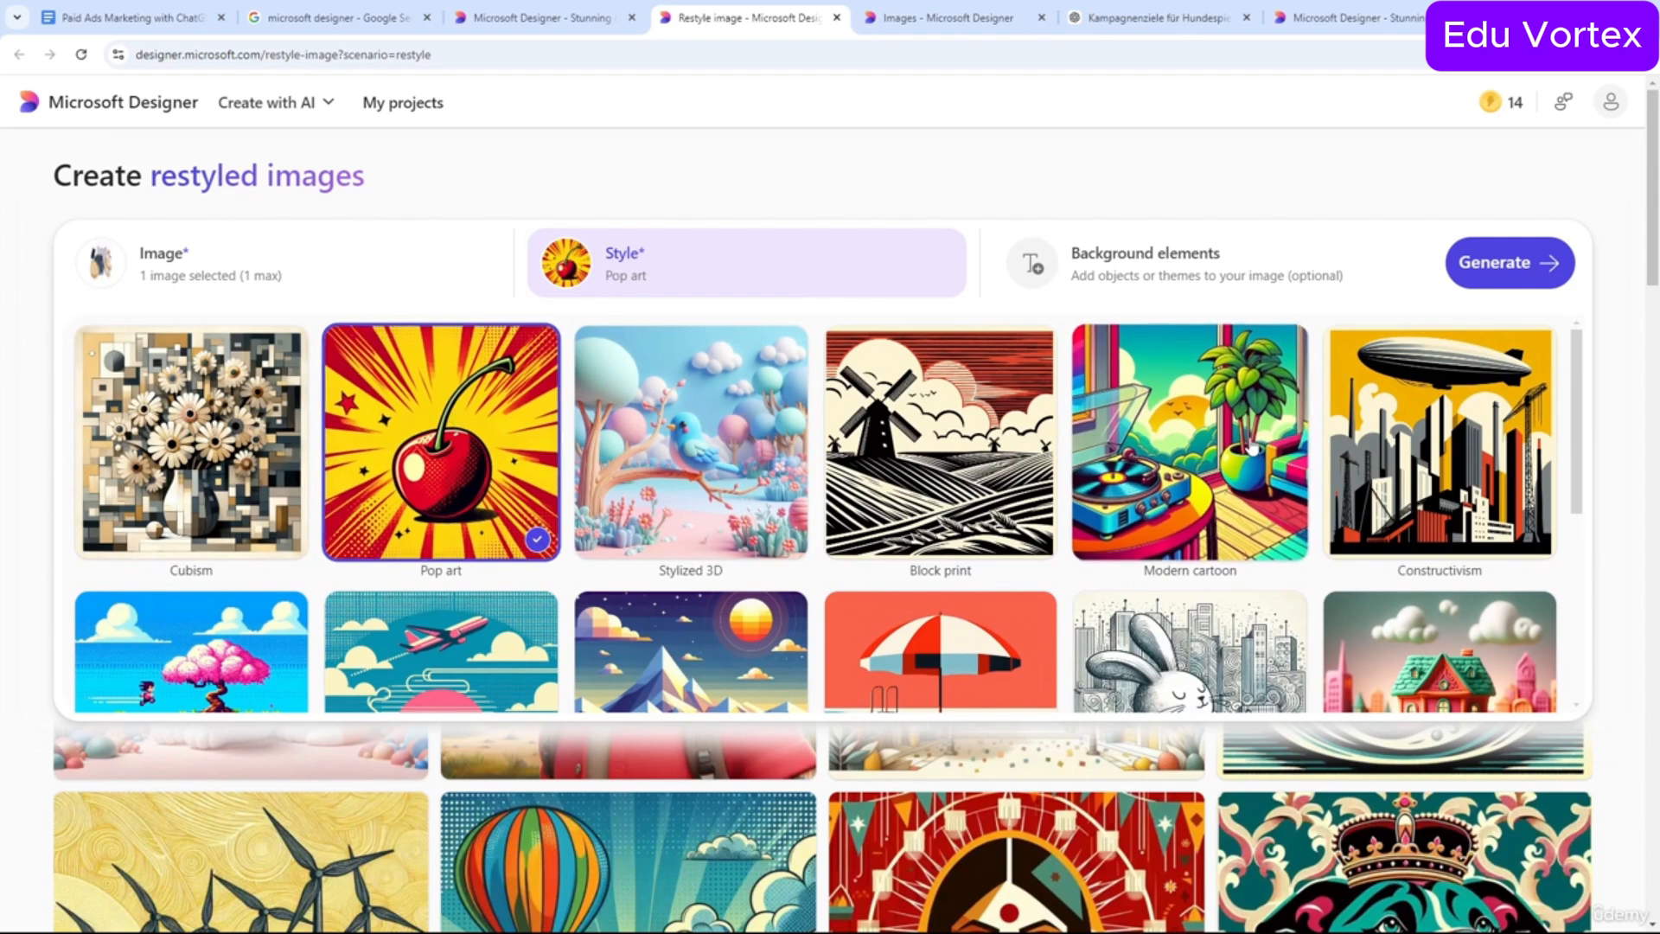
pyautogui.click(1083, 395)
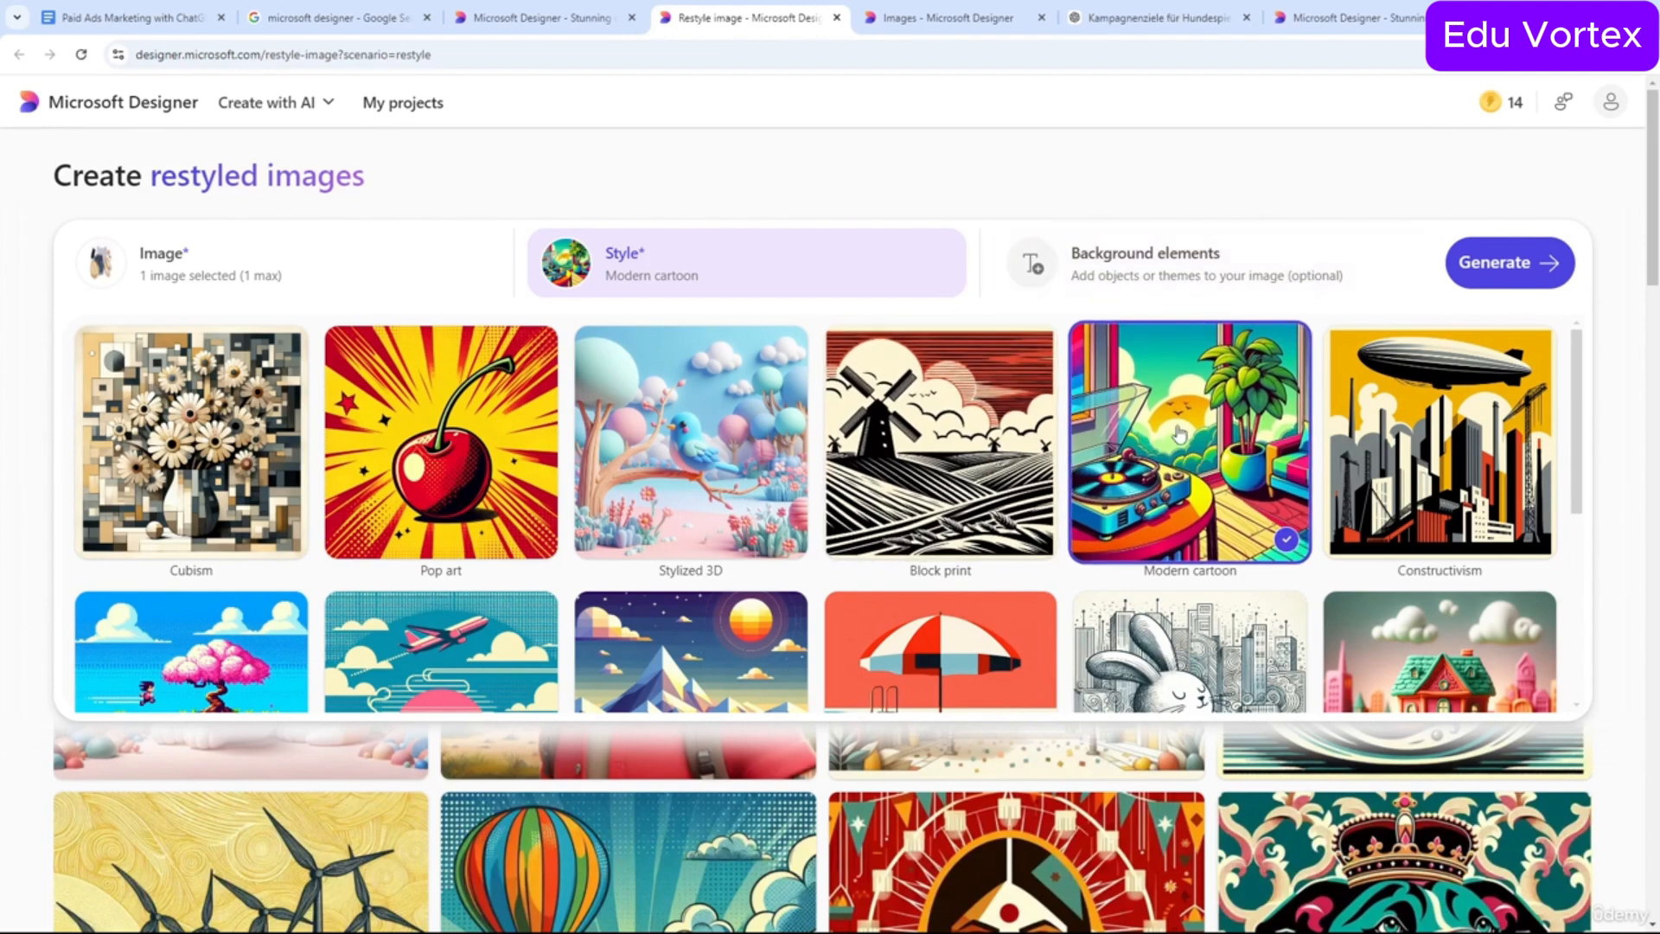
# Add "clean one colored background" as the background elements and generate the Modern cartoon restyle of the outfit photo.
pyautogui.click(1194, 282)
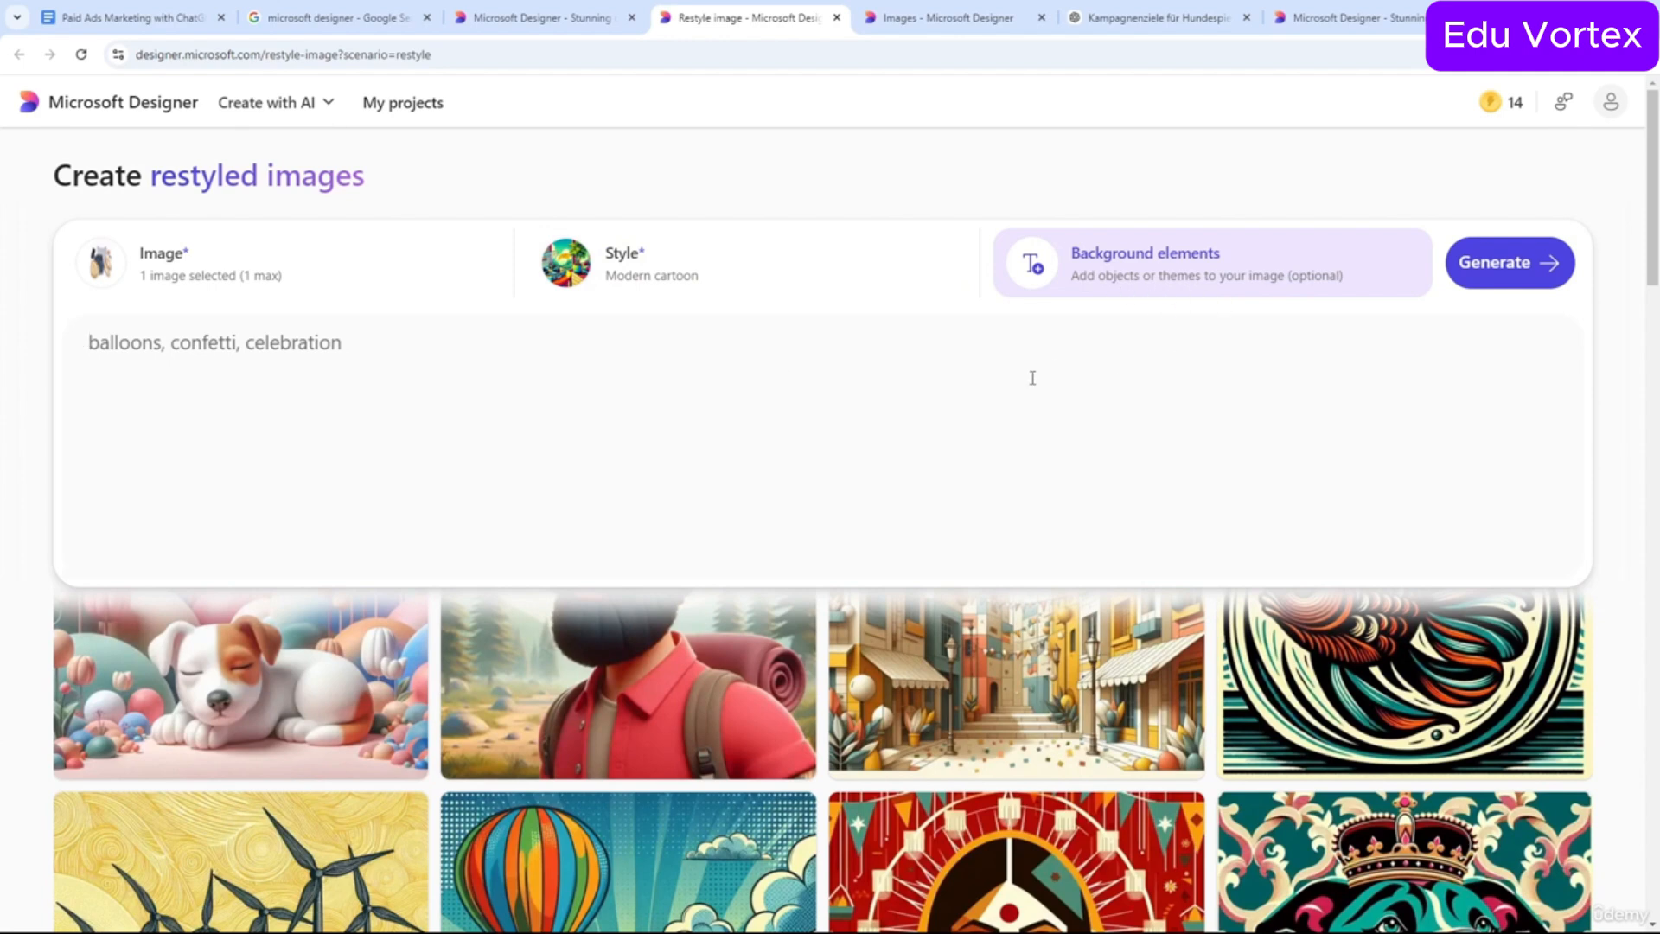
pyautogui.write('clean one colored background')
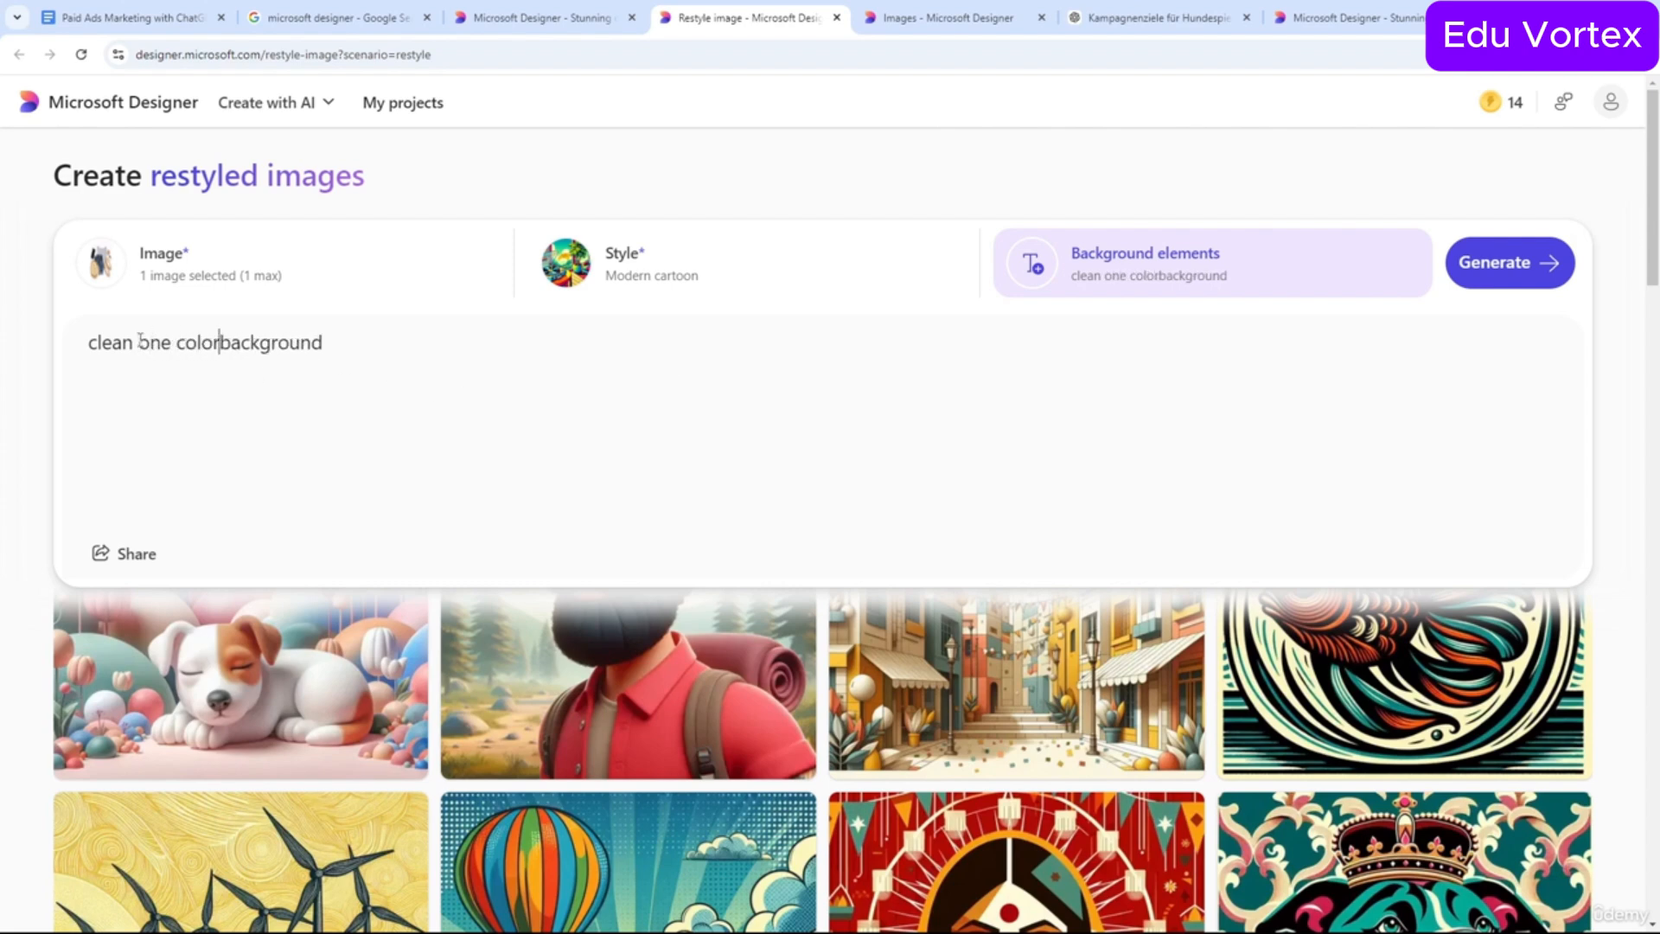
pyautogui.click(1503, 262)
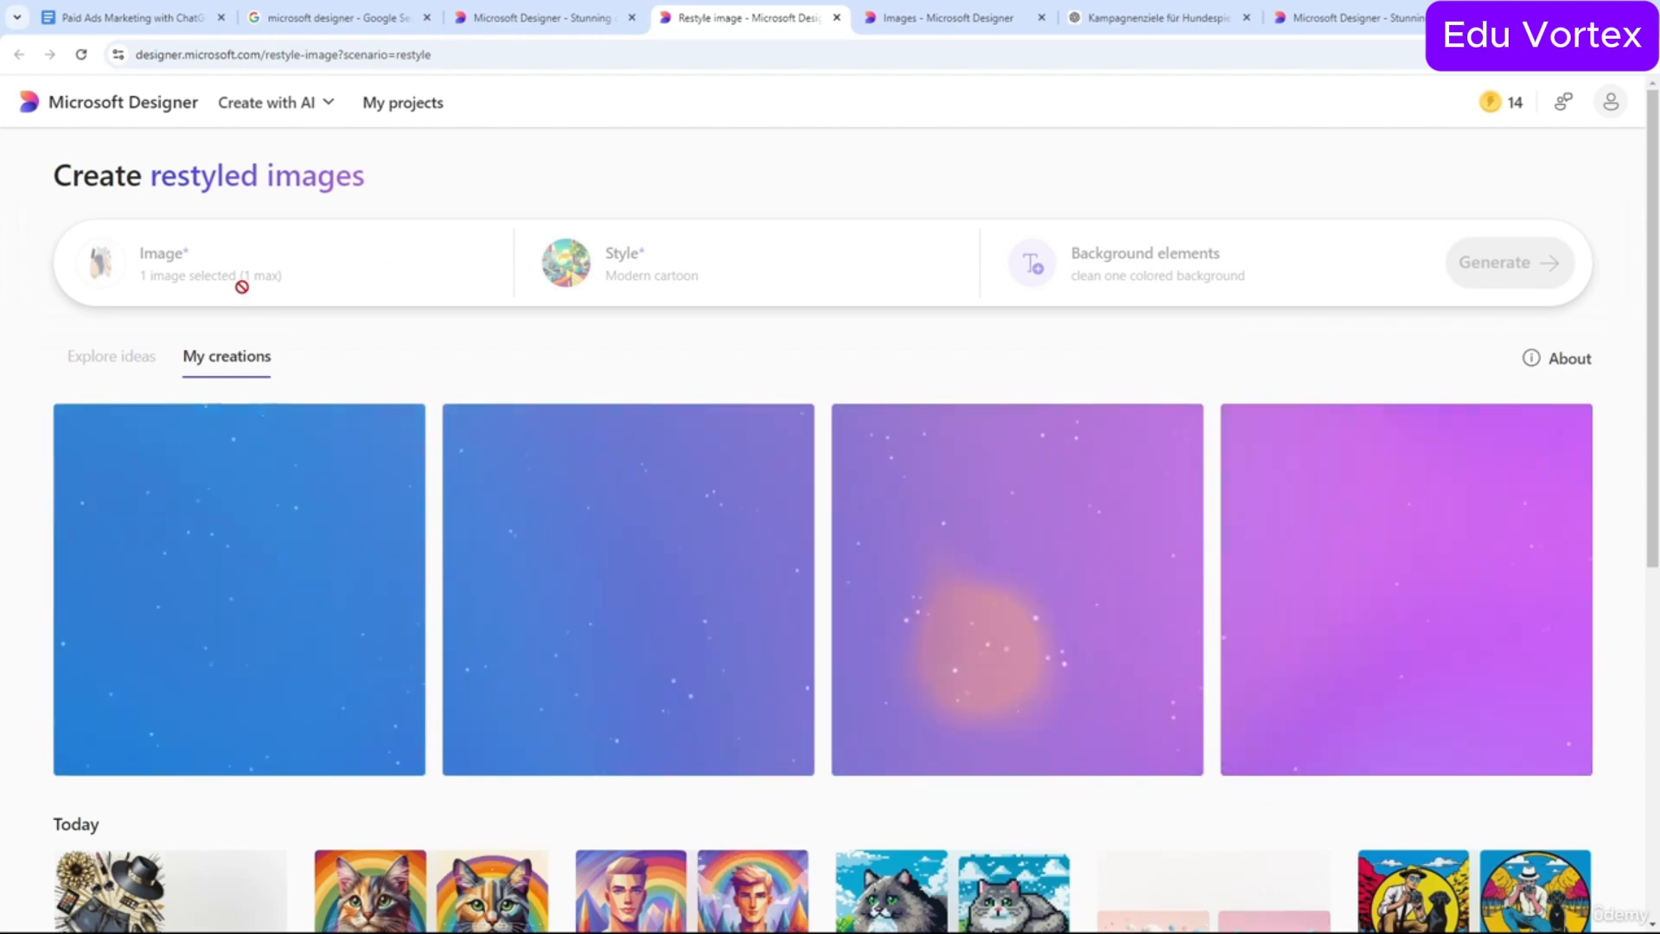
# Look through the four earlier black-and-gold restyled versions of the outfit among today's creations.
pyautogui.scroll(-2, 286, 358)
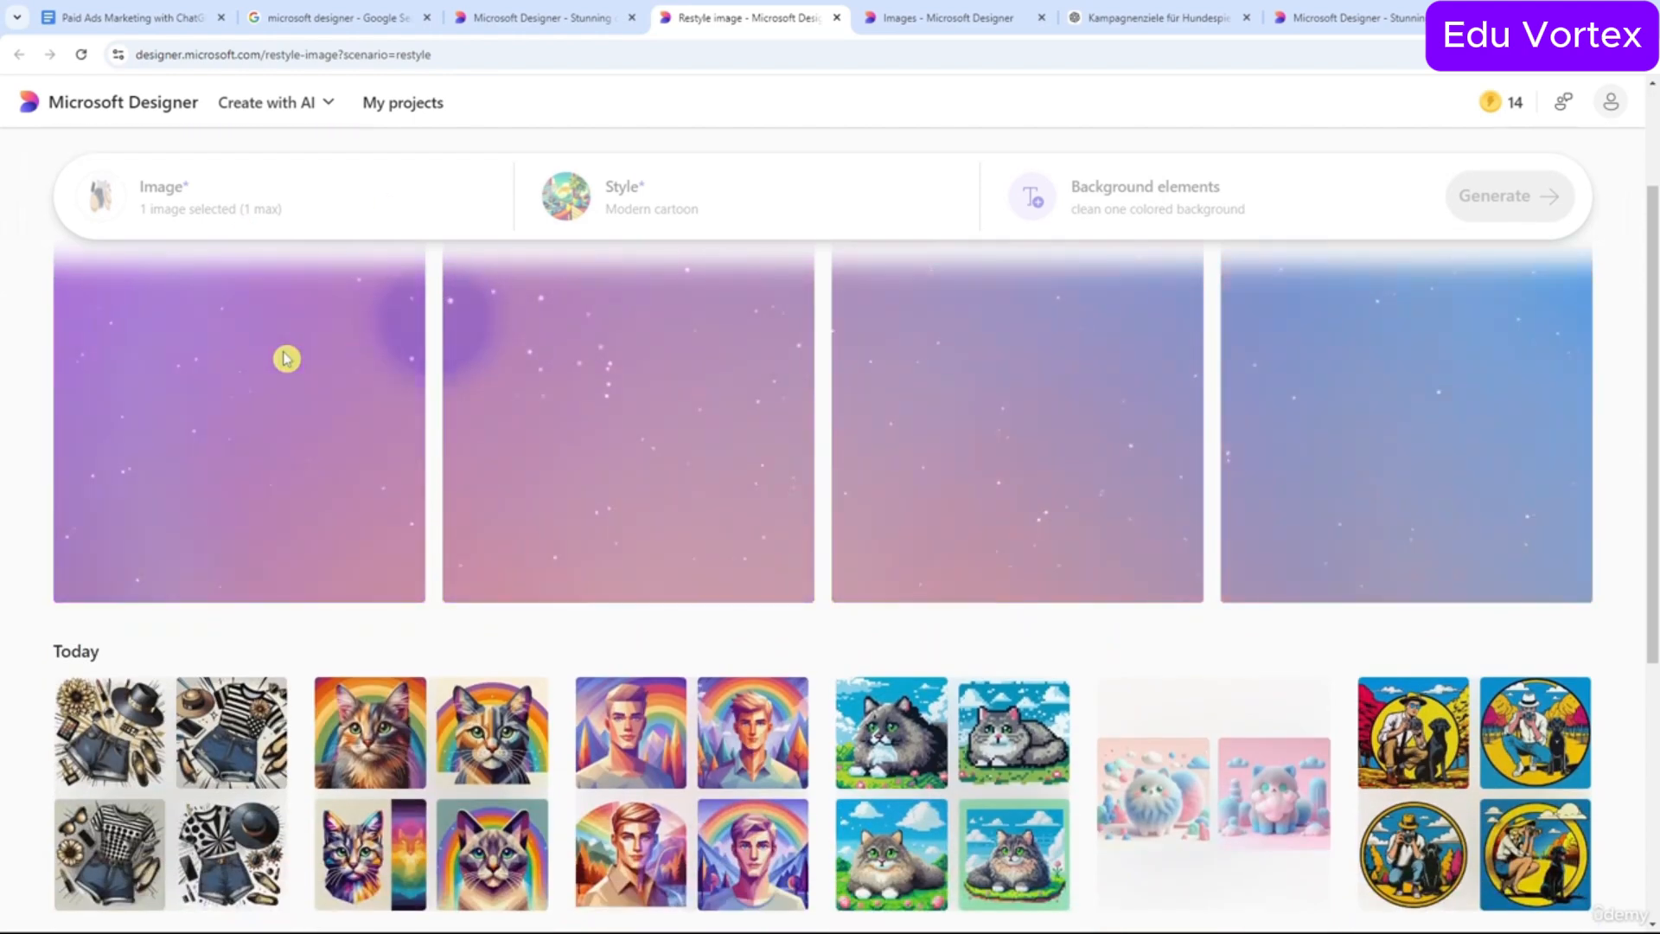
pyautogui.scroll(-2, 288, 368)
pyautogui.moveTo(328, 684)
pyautogui.scroll(-1, 412, 689)
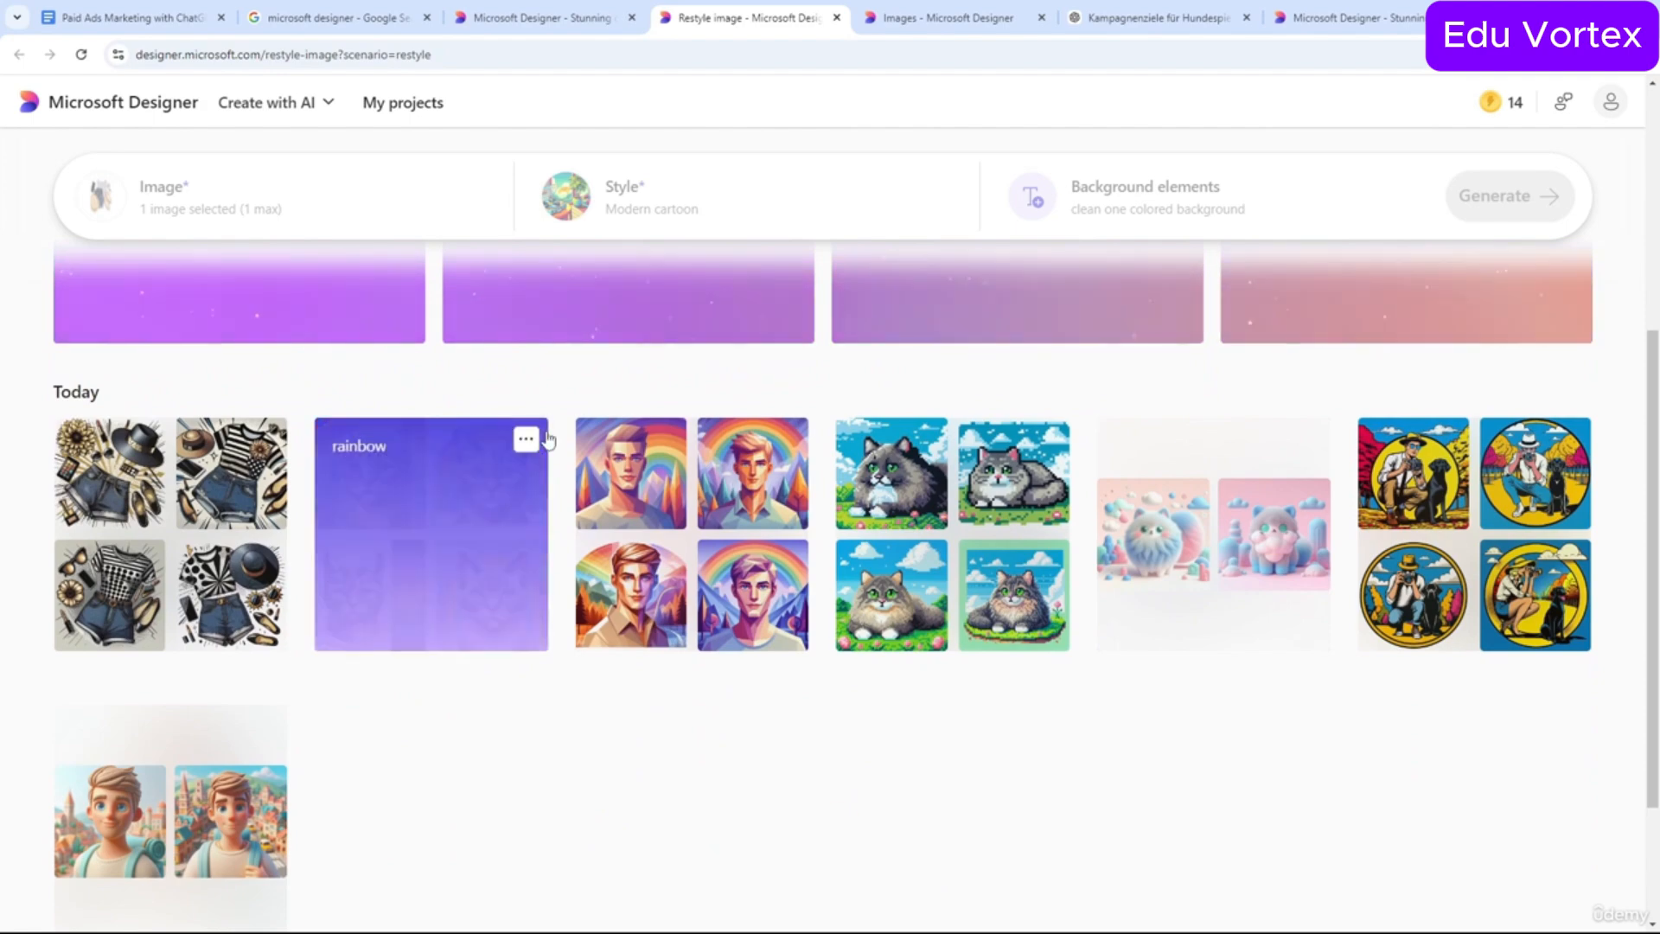
pyautogui.click(182, 510)
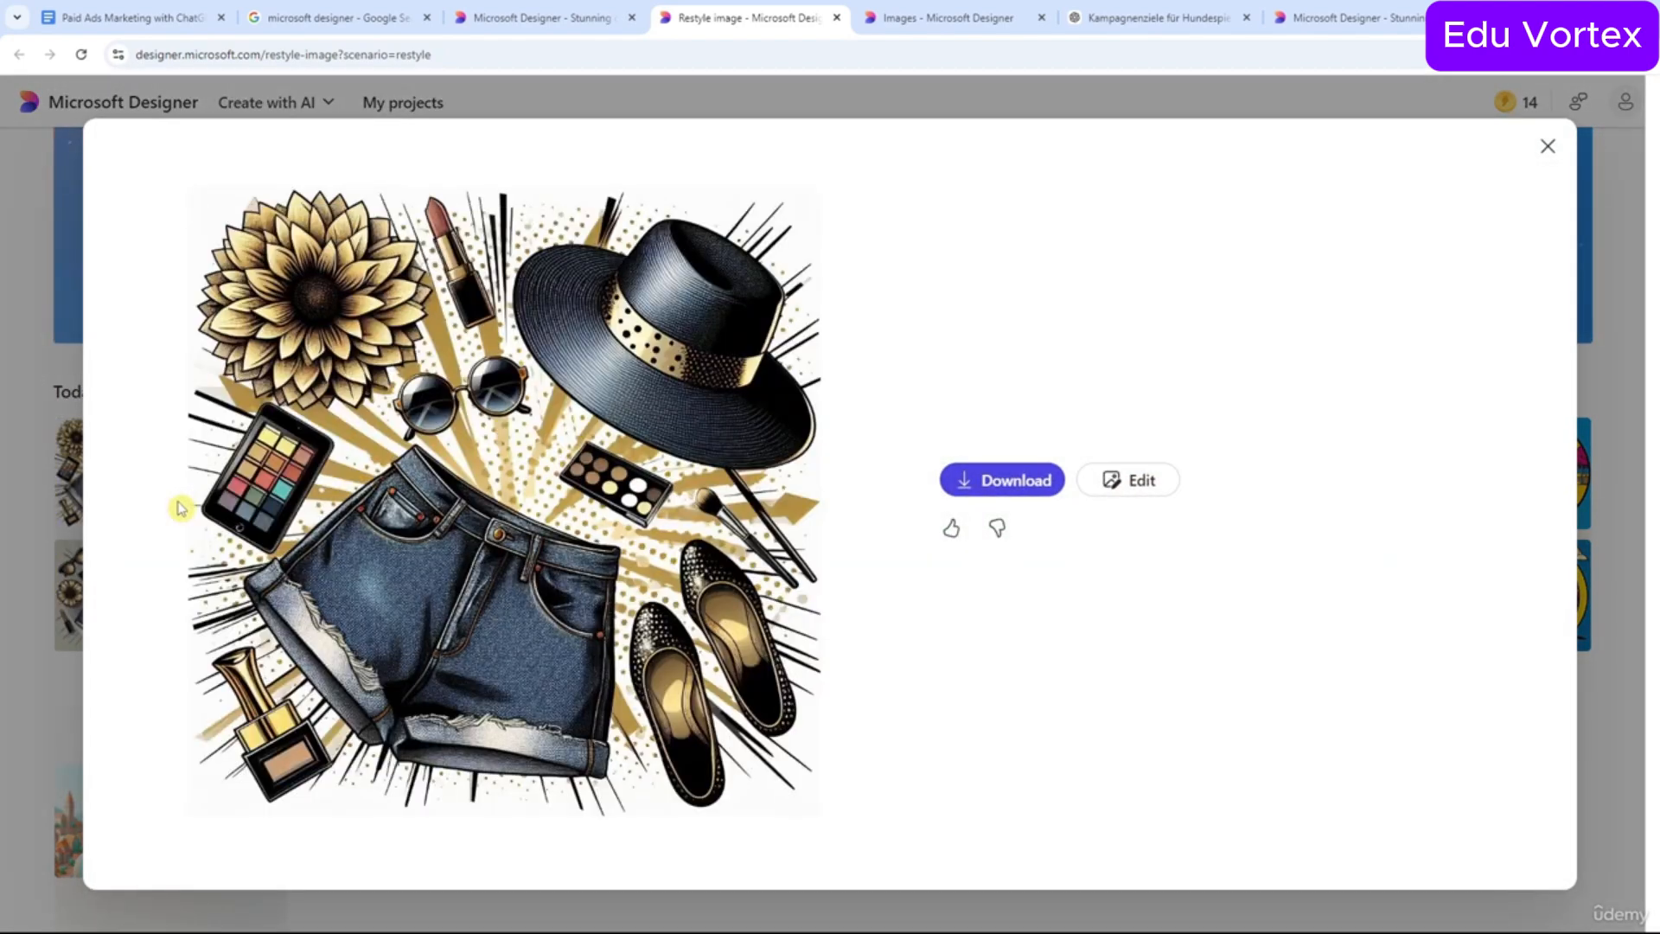
pyautogui.click(837, 509)
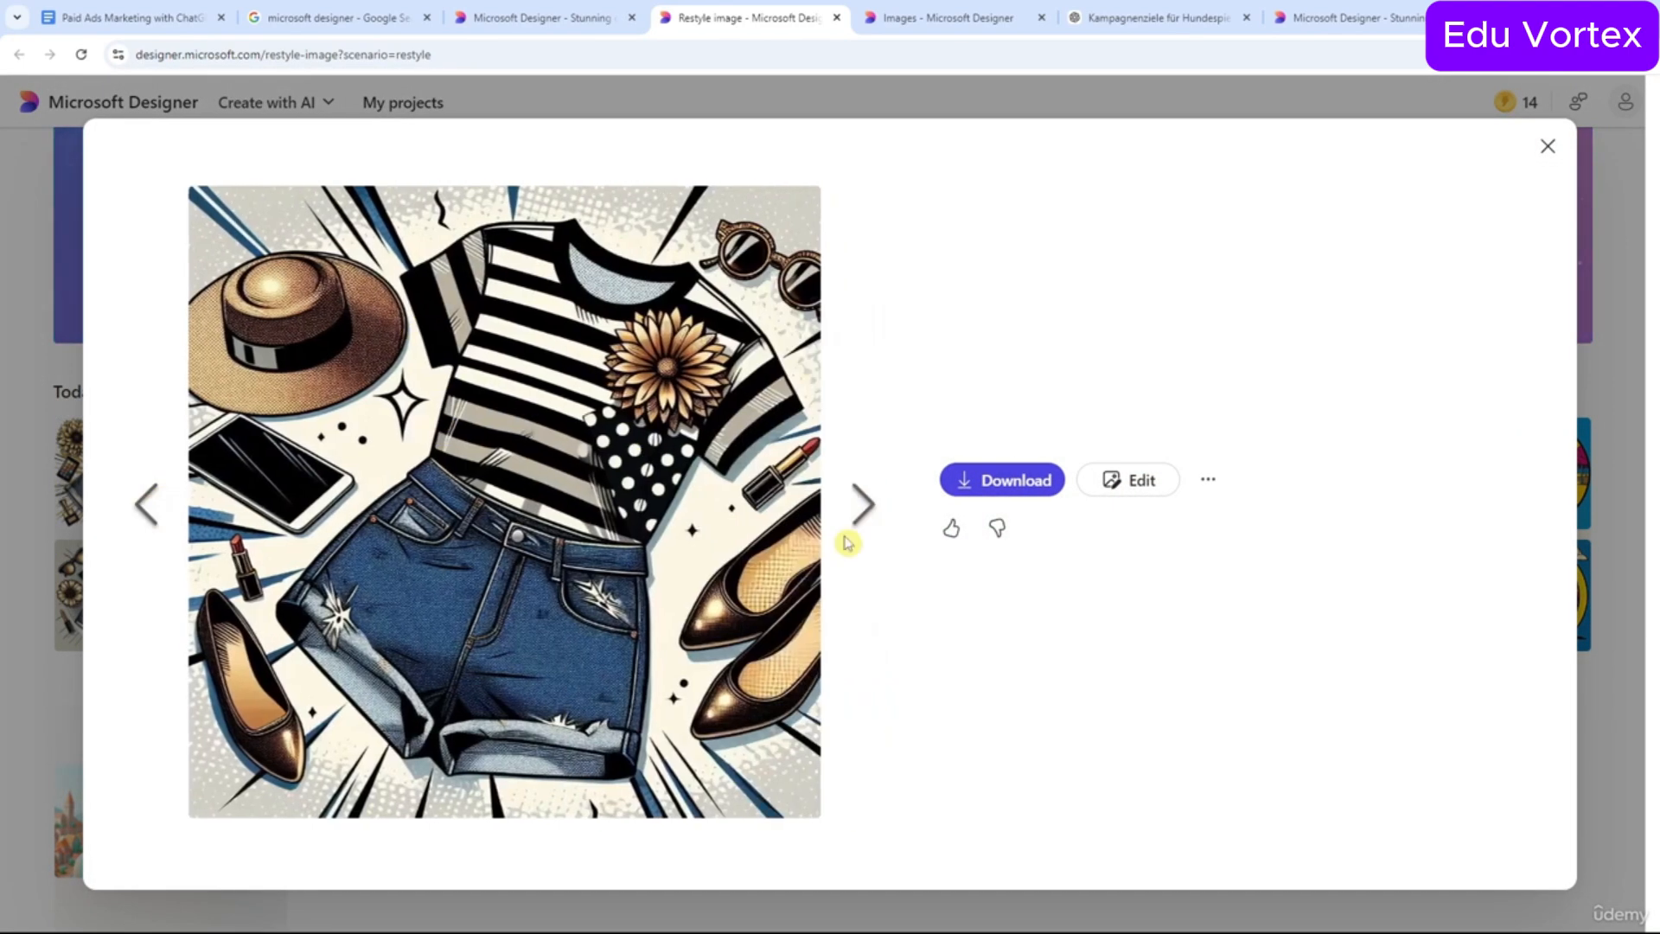
pyautogui.click(850, 535)
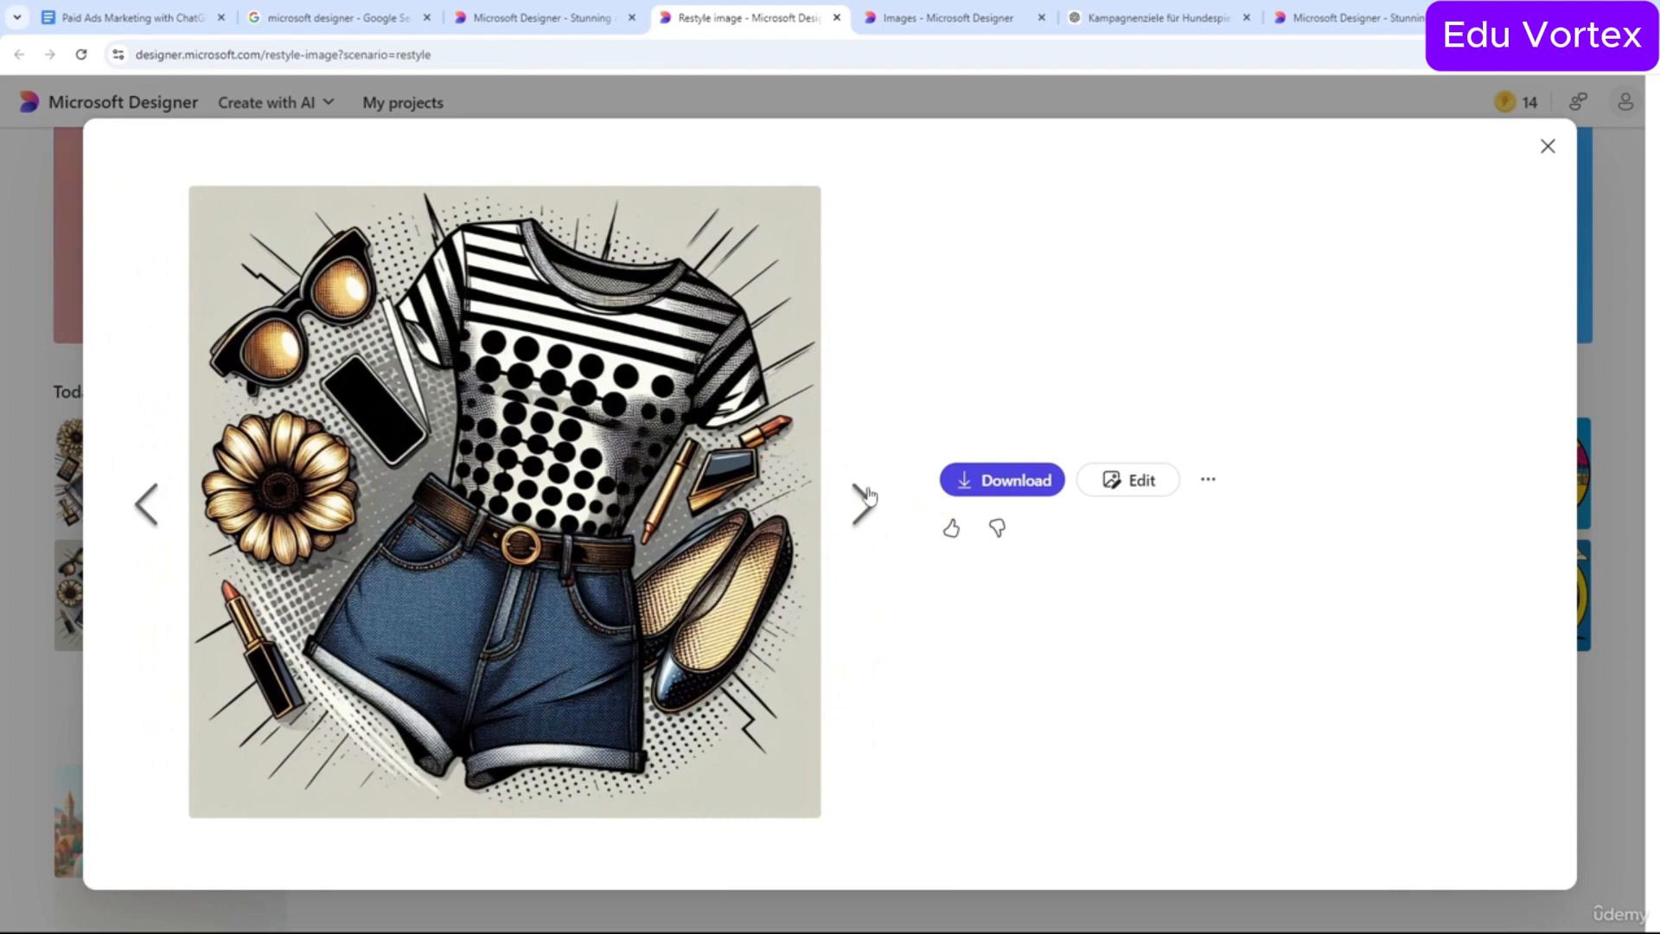
pyautogui.click(865, 501)
pyautogui.click(16, 426)
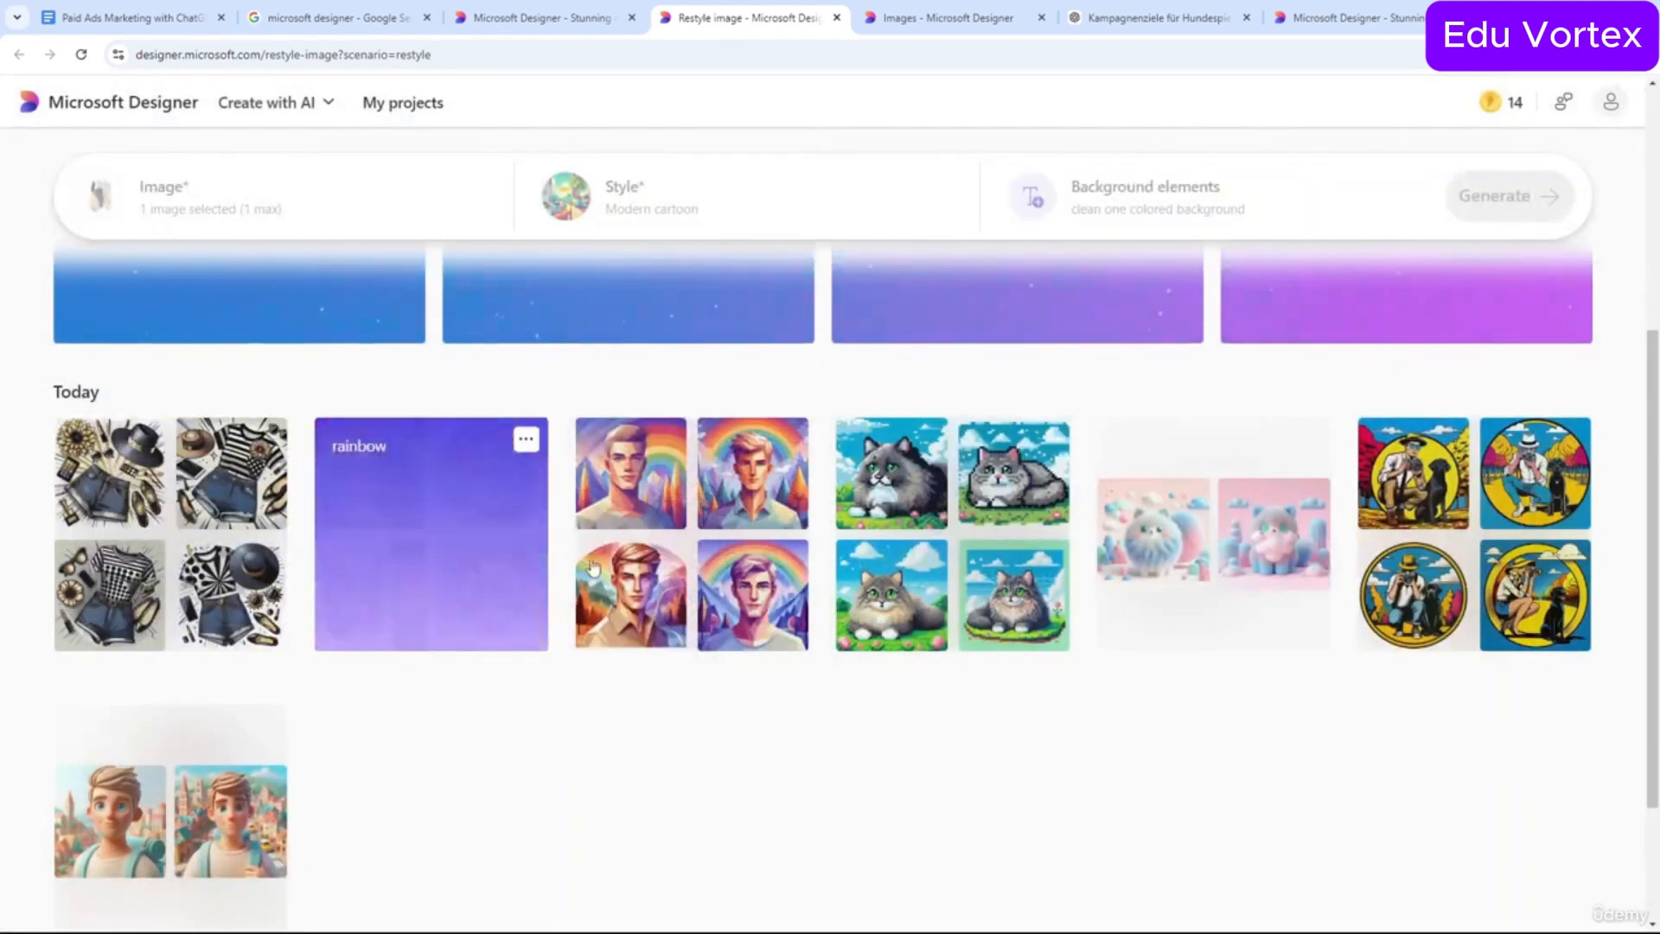
# Look through the earlier restyled portraits of the man with the rainbow background.
pyautogui.click(754, 545)
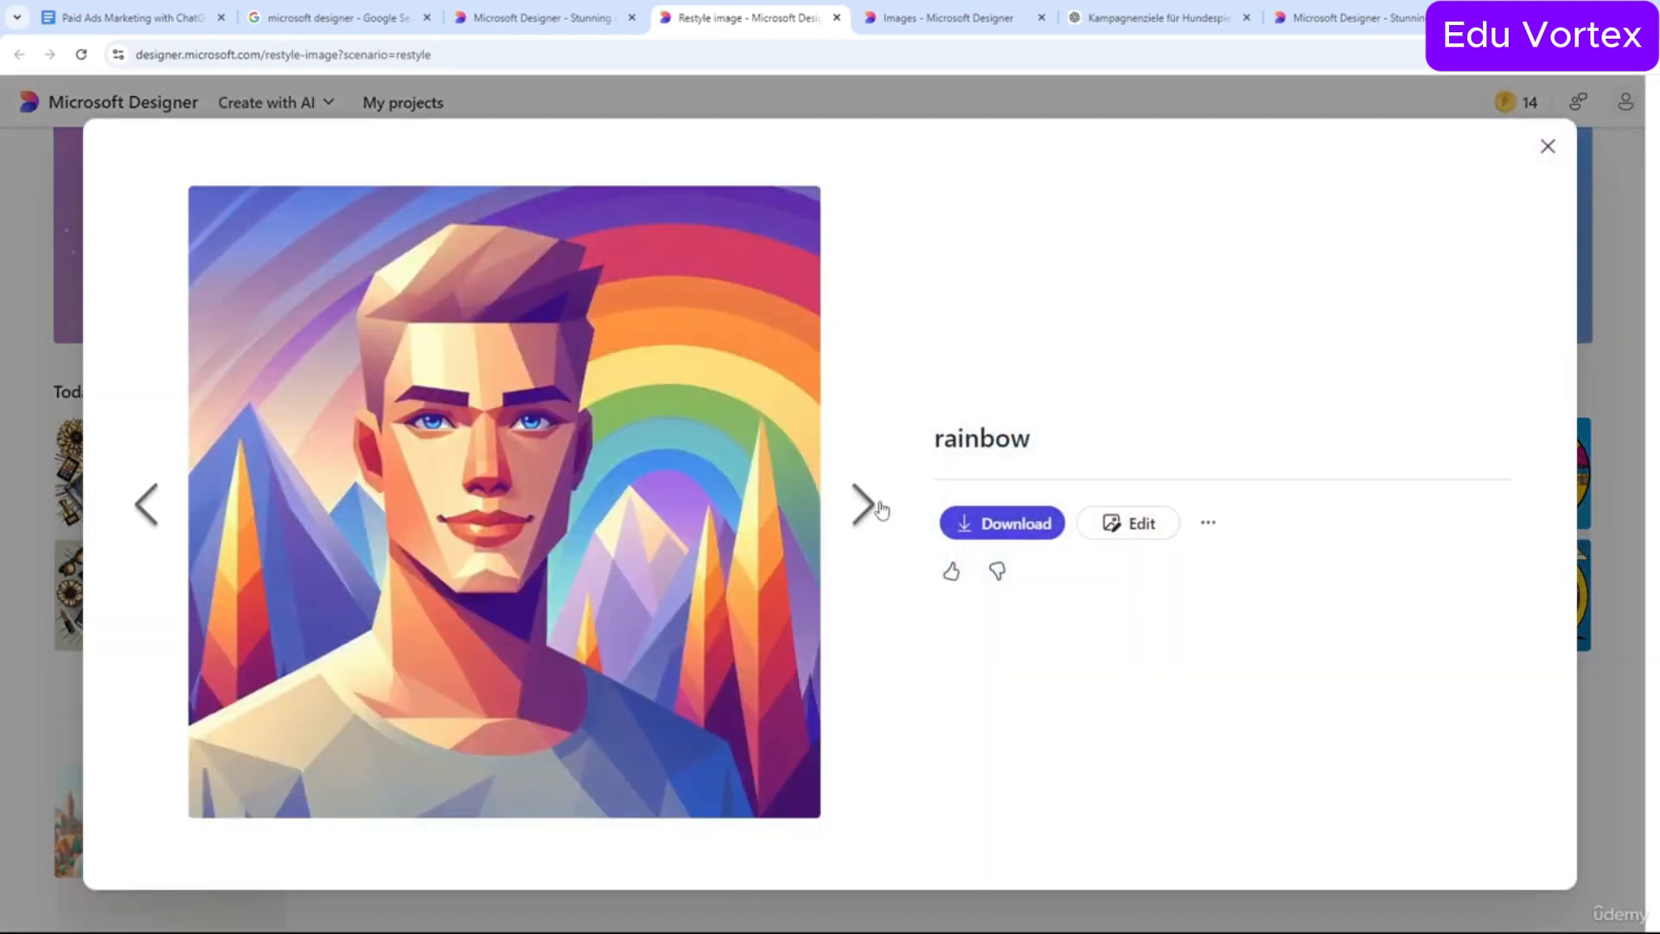
pyautogui.click(878, 508)
pyautogui.click(875, 508)
pyautogui.click(876, 508)
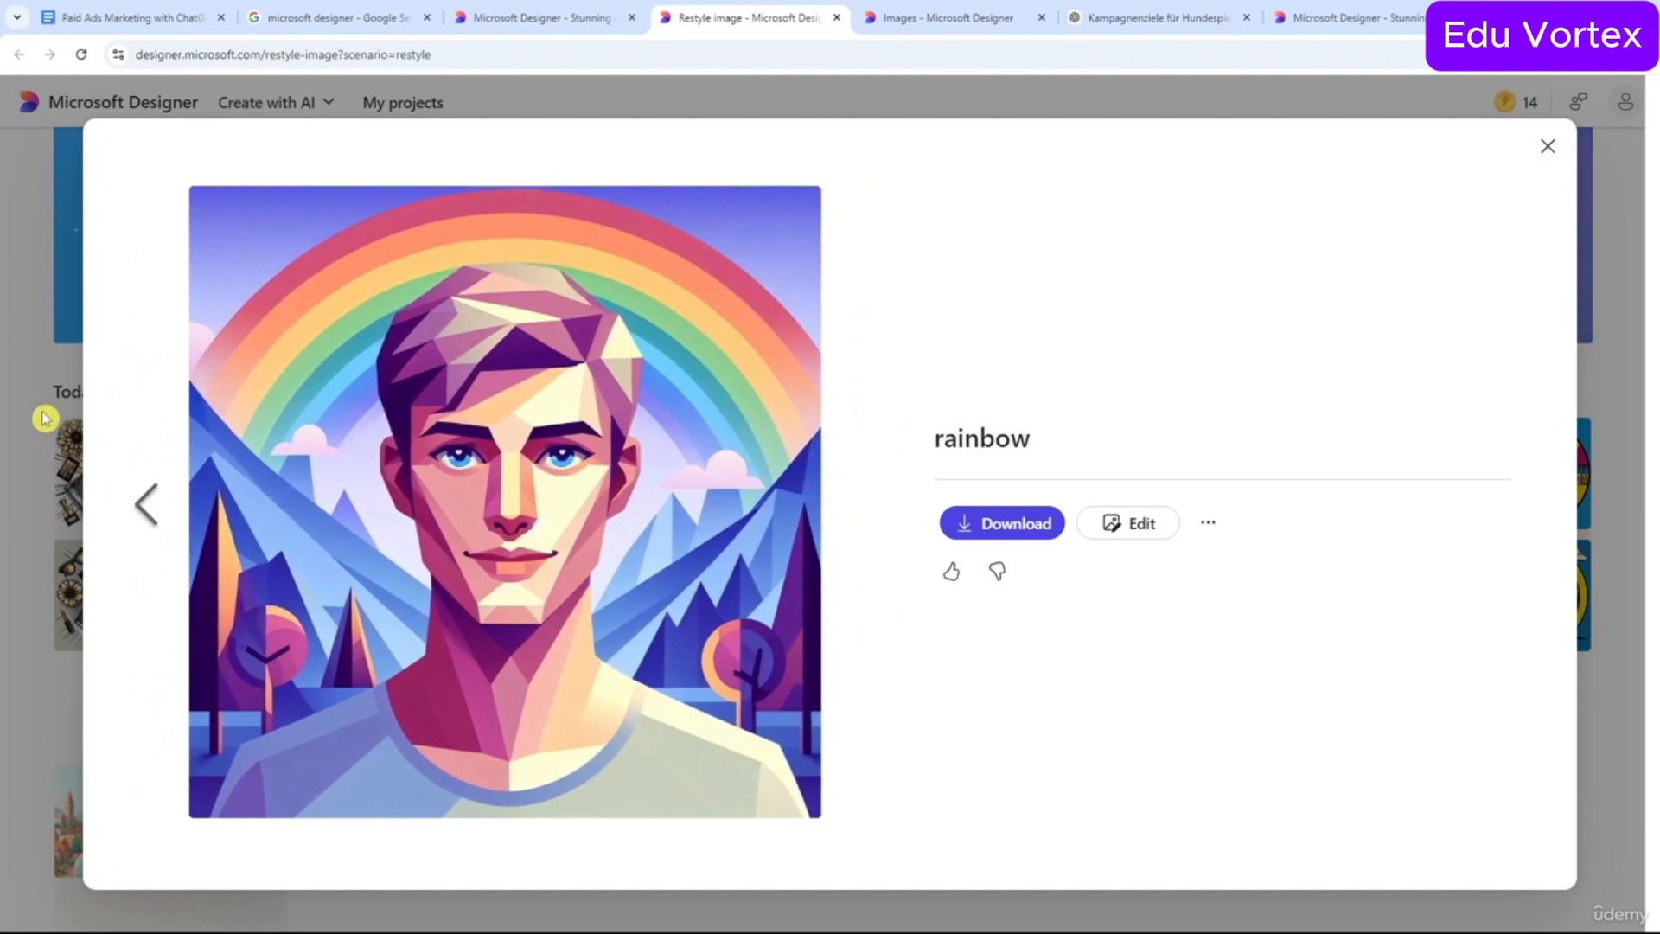
pyautogui.click(45, 419)
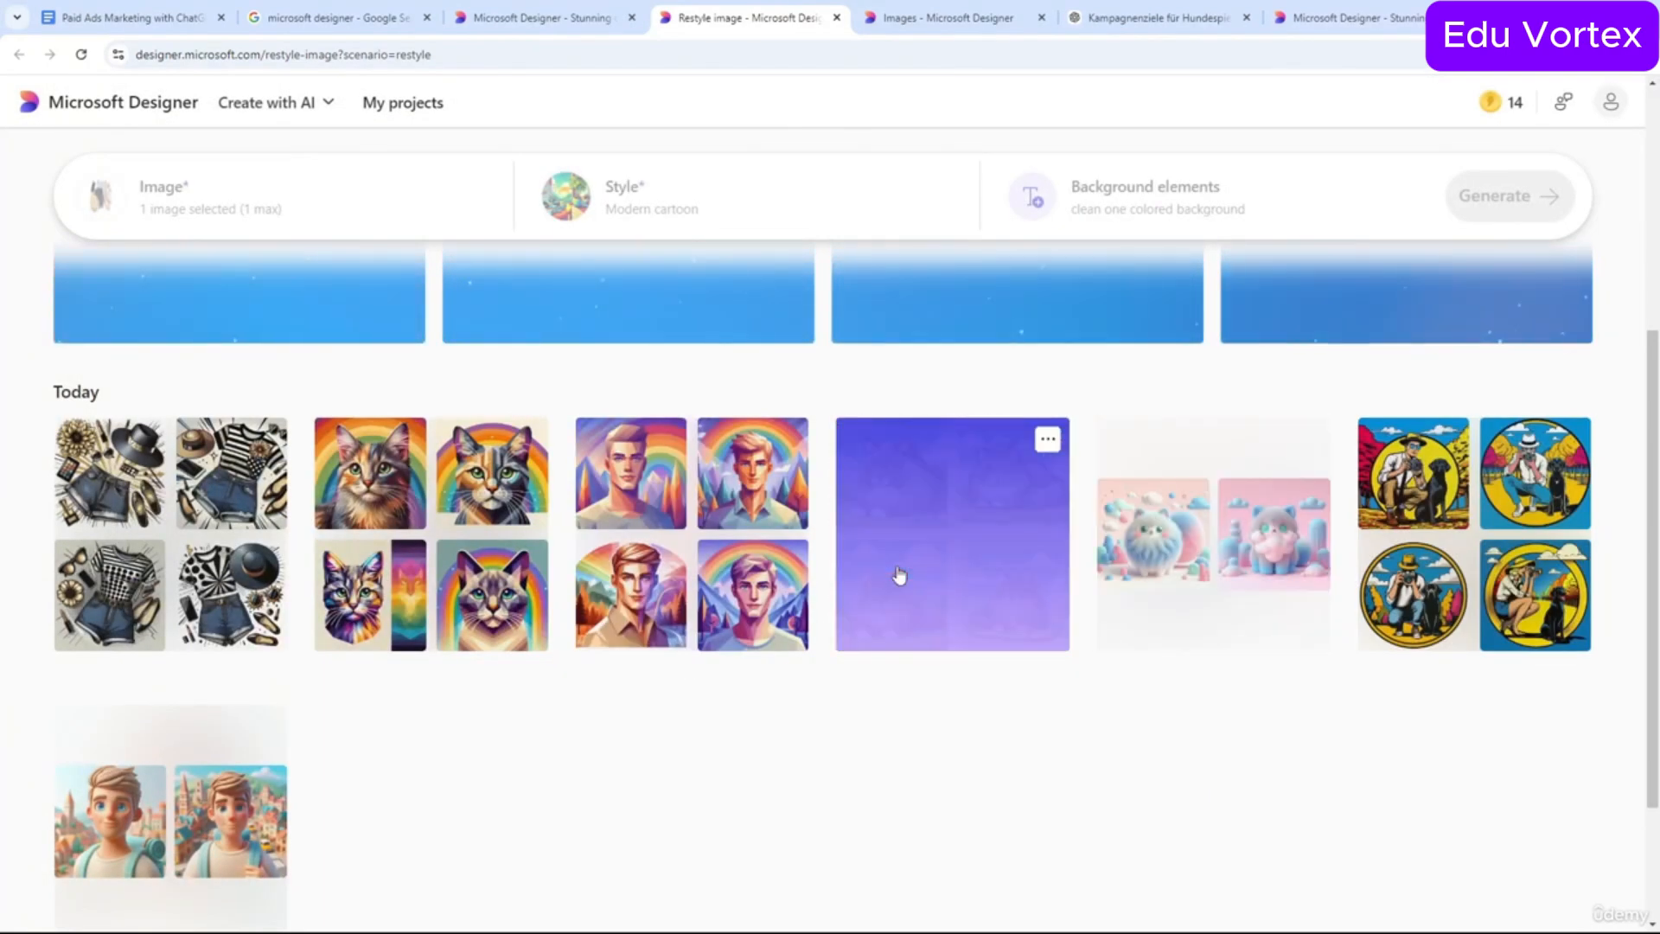
# Look through the earlier pixel-art restyles of the grey cat lying on the grass.
pyautogui.click(900, 575)
pyautogui.click(861, 510)
pyautogui.click(861, 511)
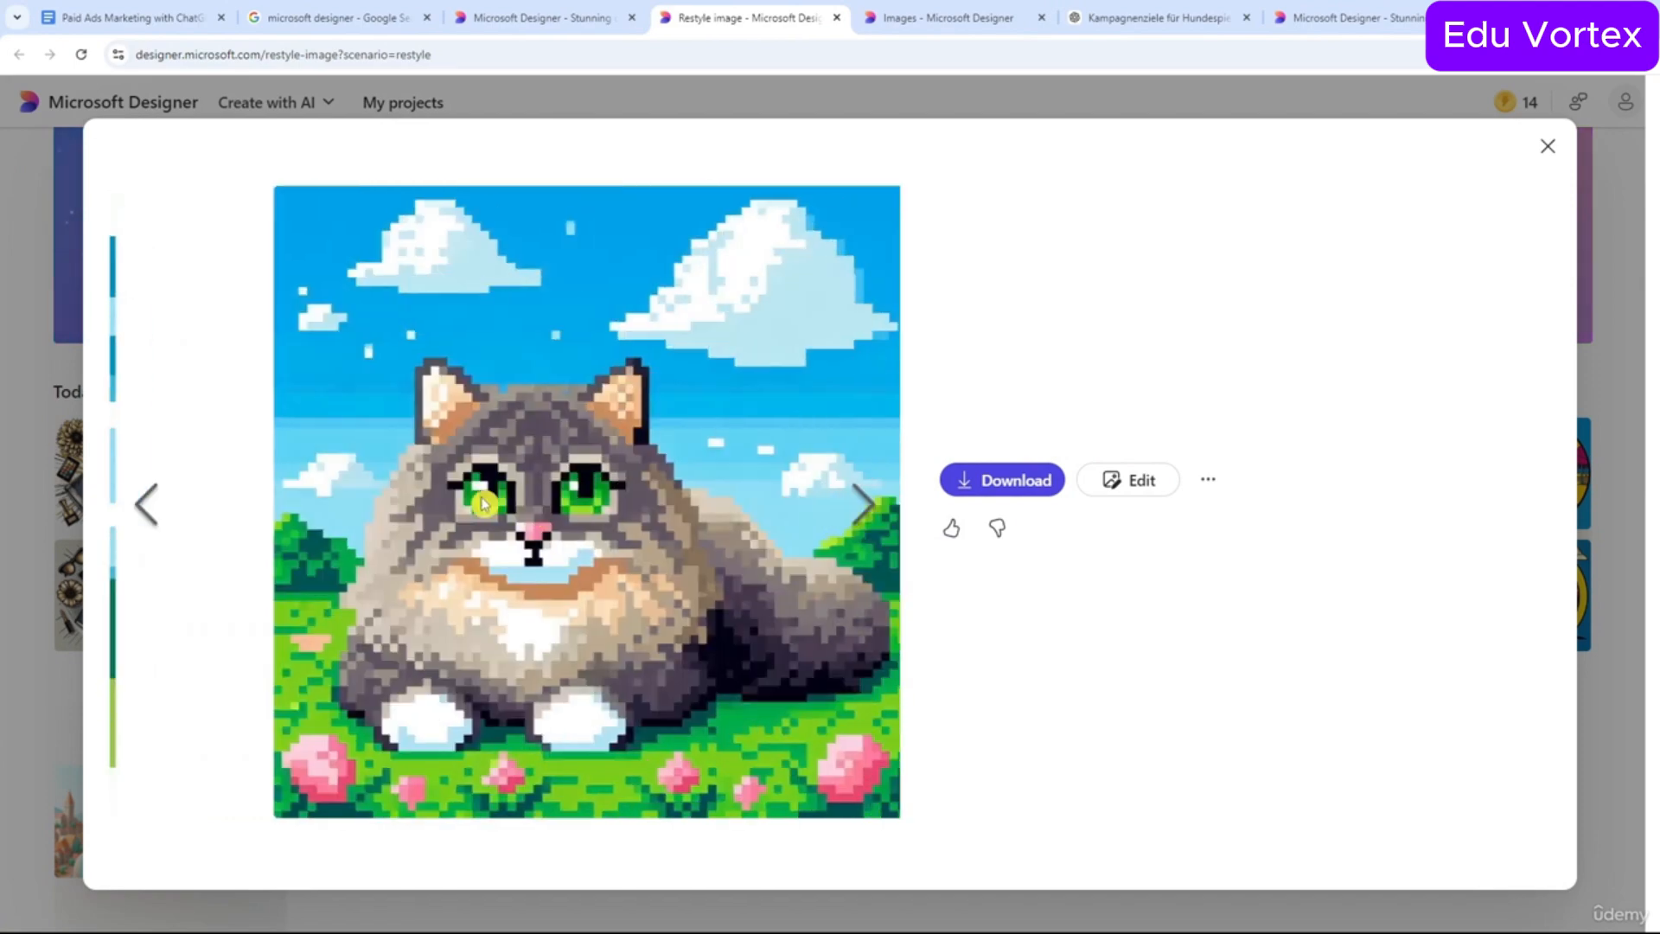
pyautogui.click(18, 441)
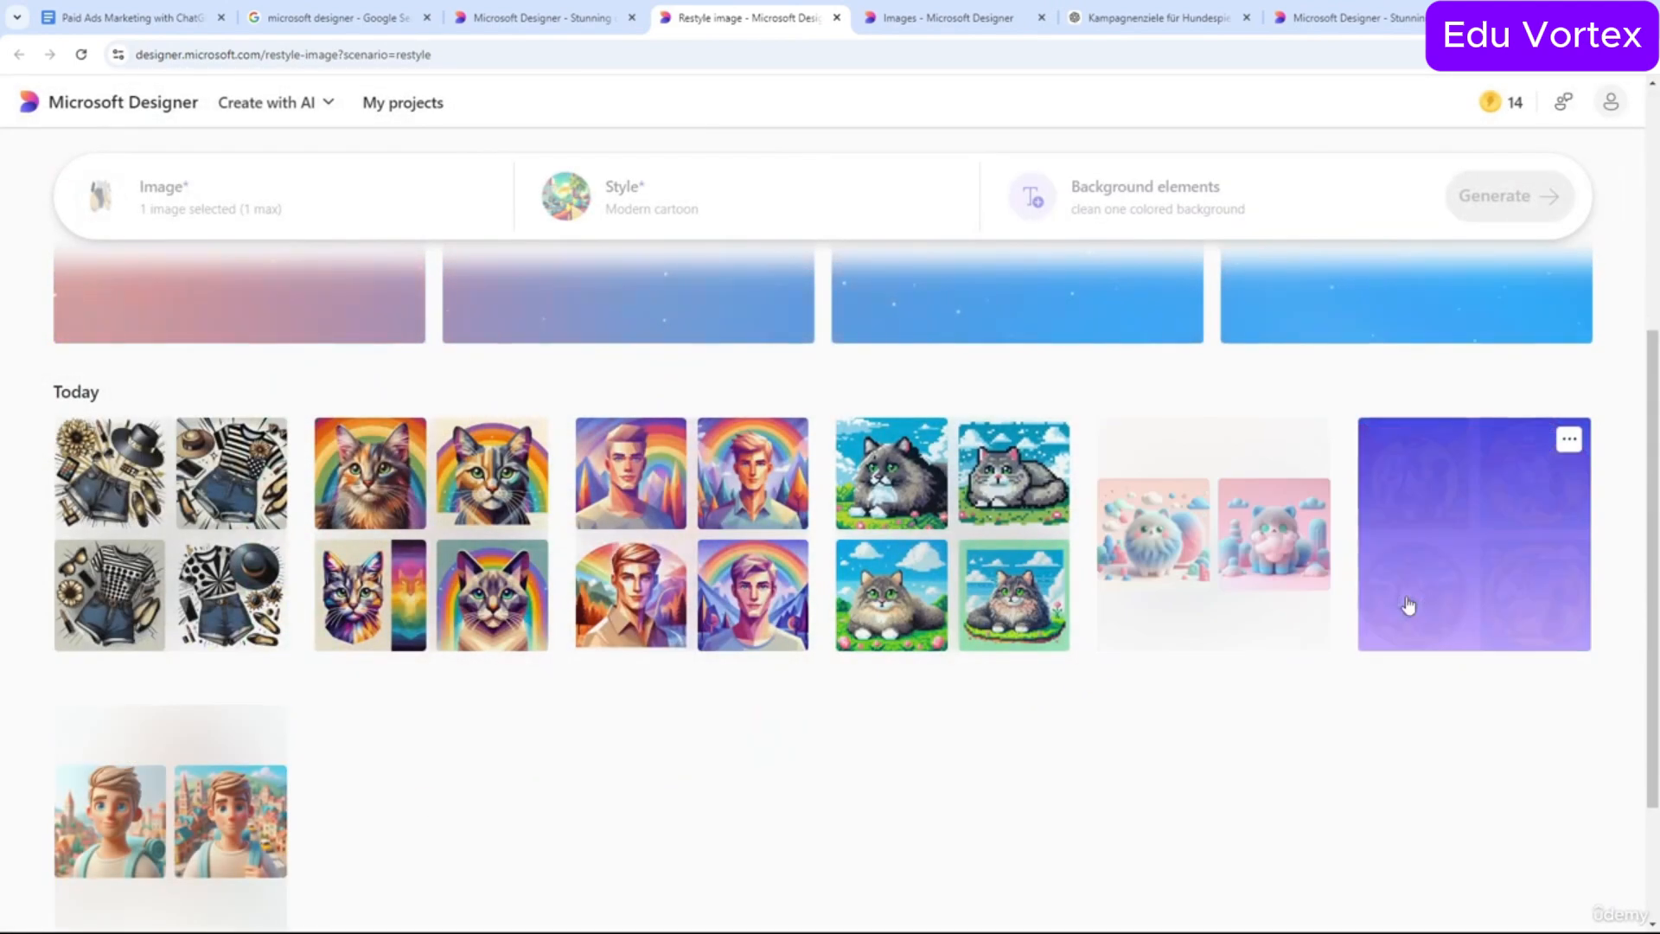
# Compare the earlier pop-art restyles of the photographer crouching beside a black dog.
pyautogui.click(1409, 605)
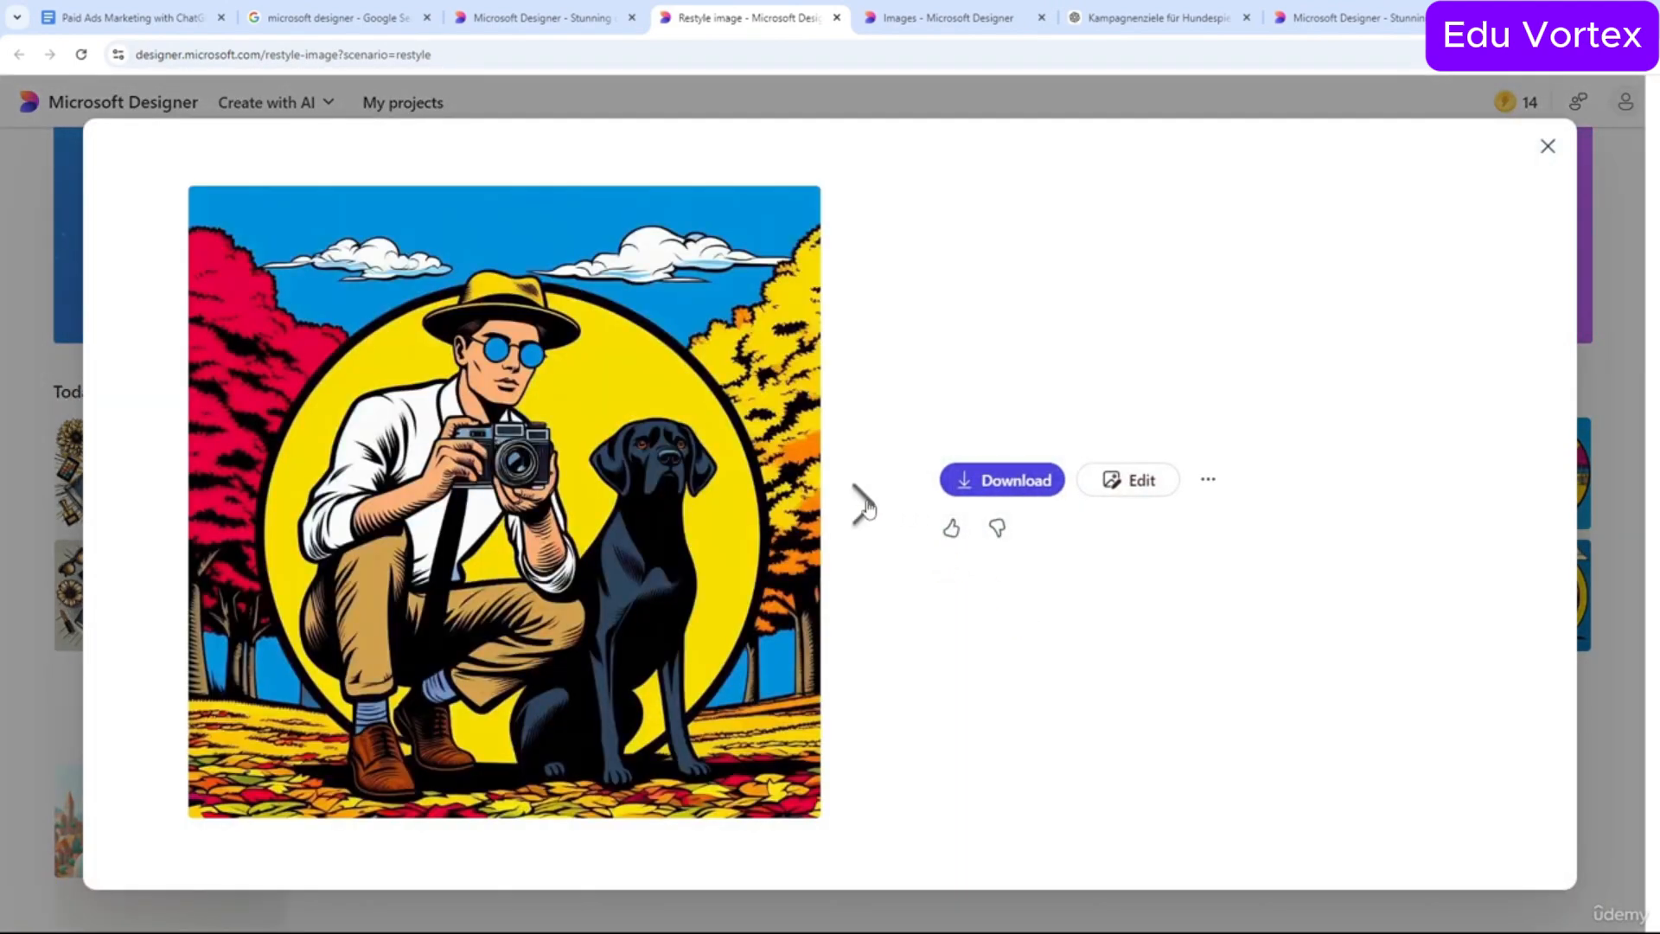
pyautogui.click(865, 506)
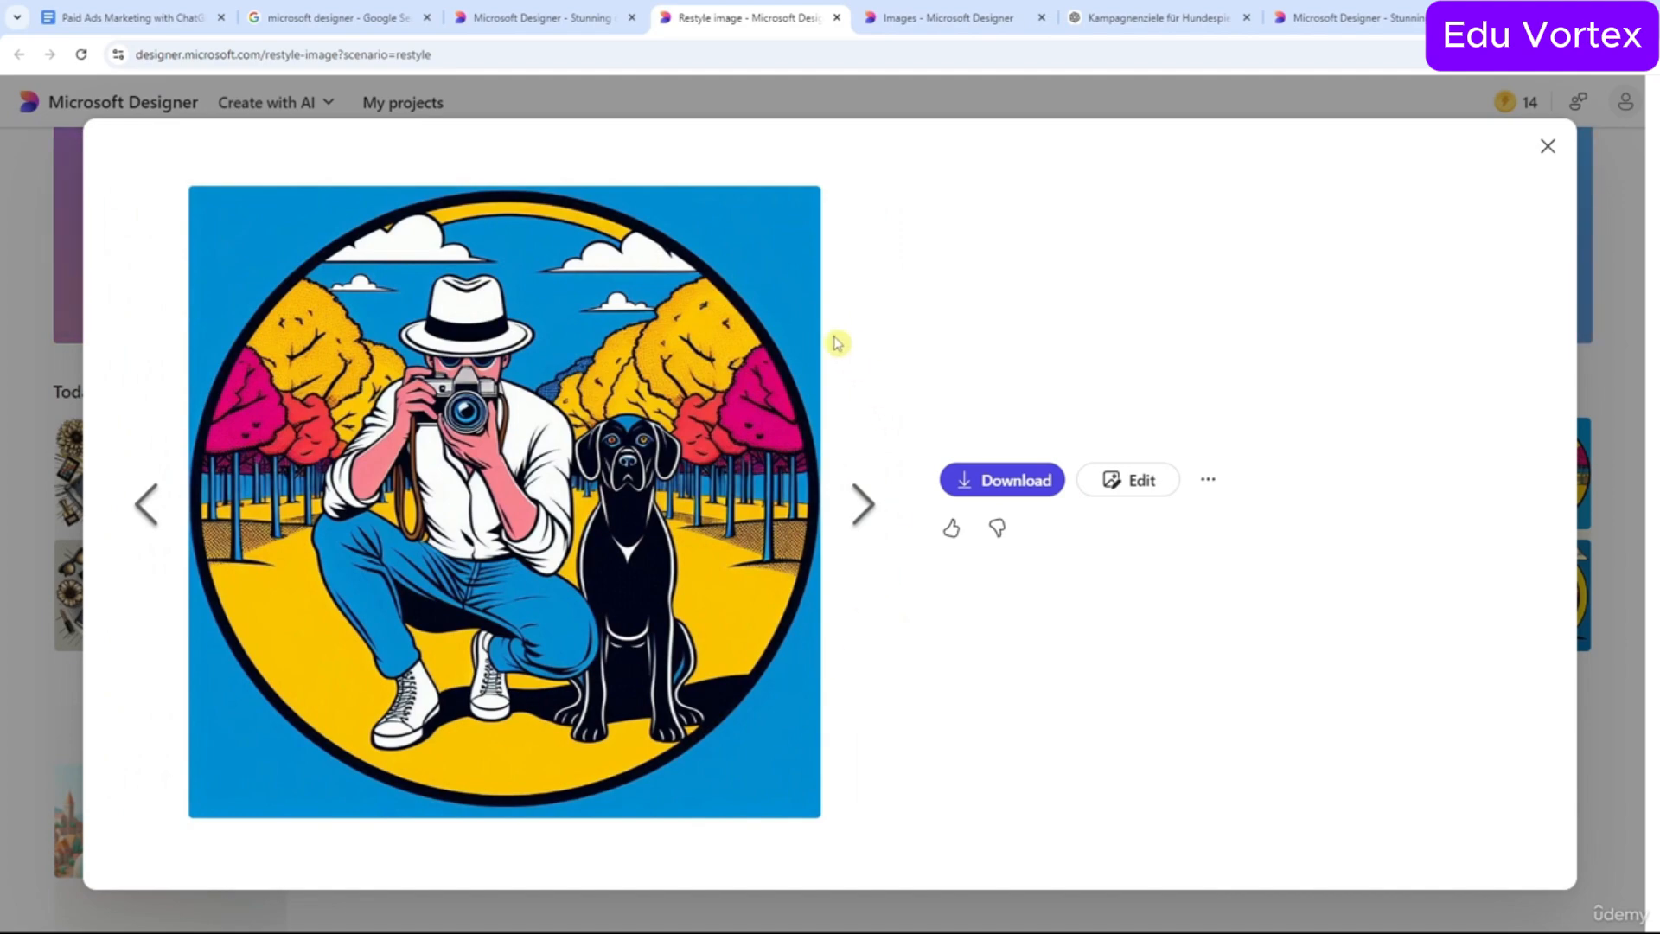
pyautogui.click(861, 504)
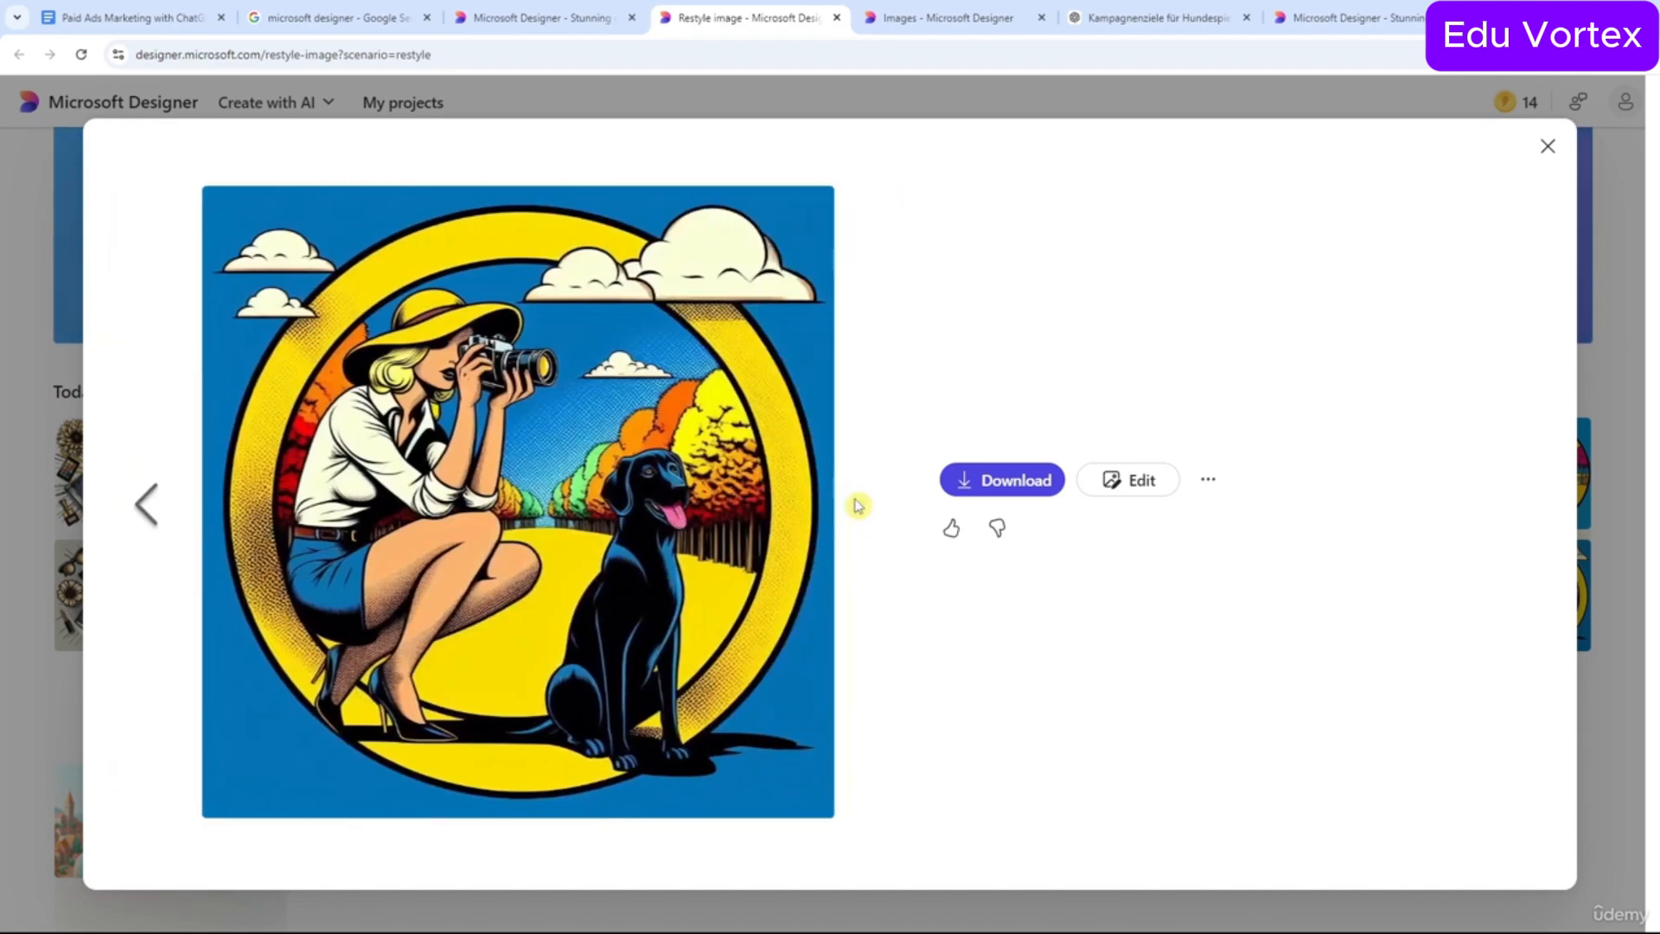
pyautogui.click(147, 504)
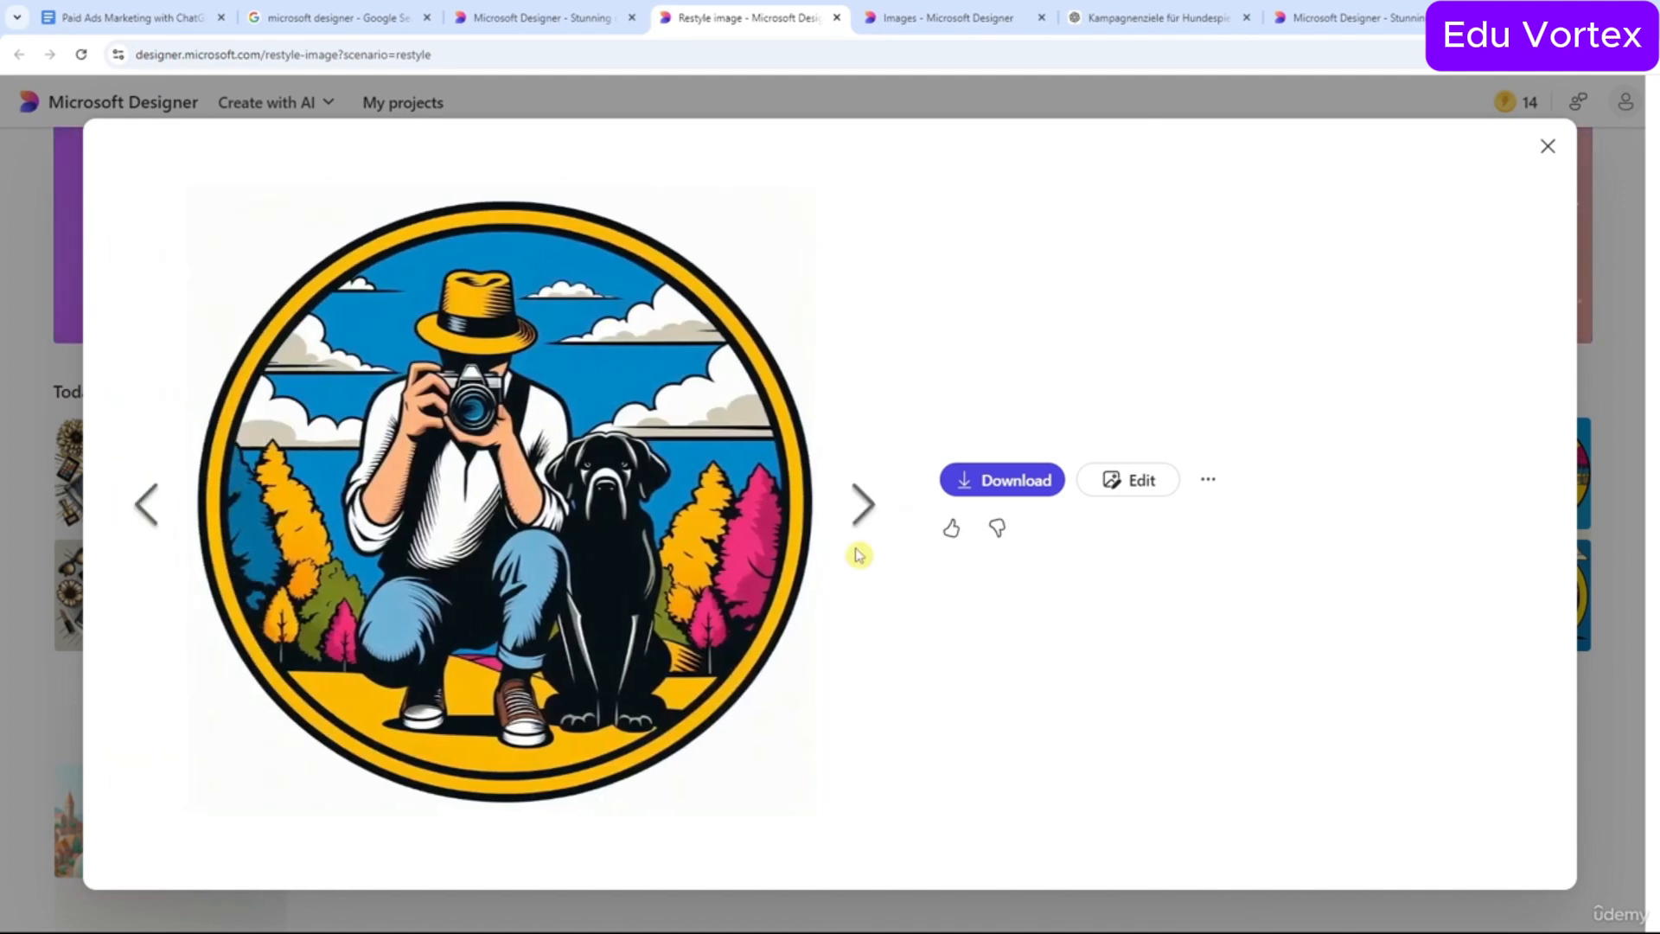
pyautogui.click(860, 519)
pyautogui.click(36, 420)
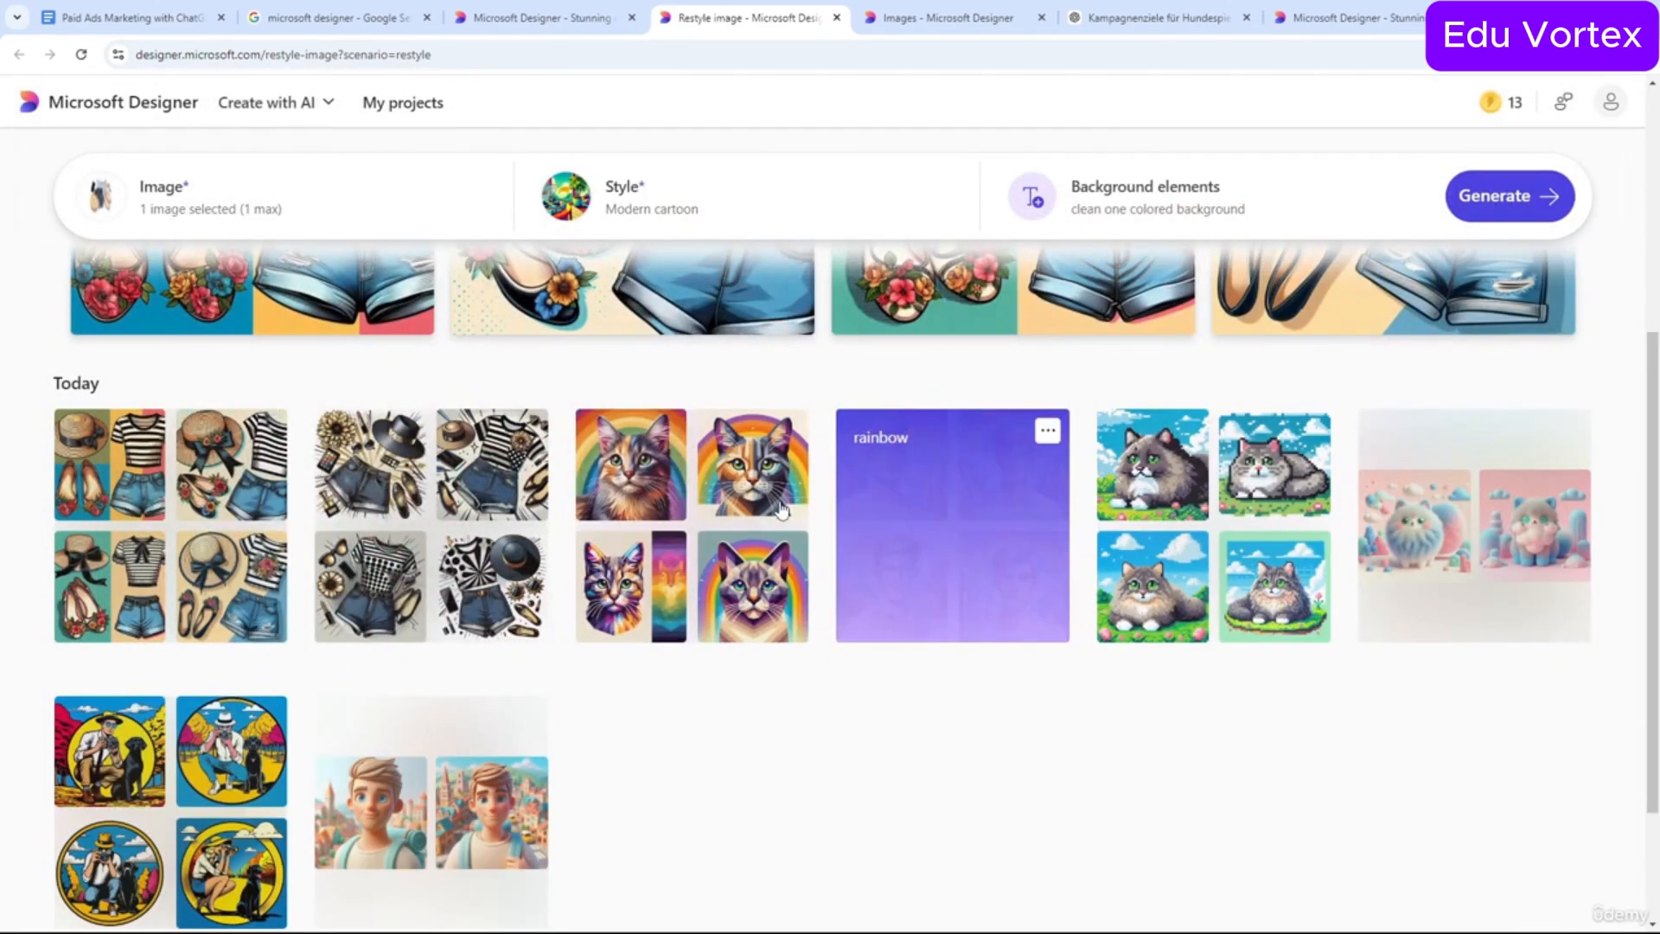
# Reopen the photographer-and-dog restyles and go back and forth between the variants to compare the people and backgrounds.
pyautogui.click(189, 805)
pyautogui.click(854, 509)
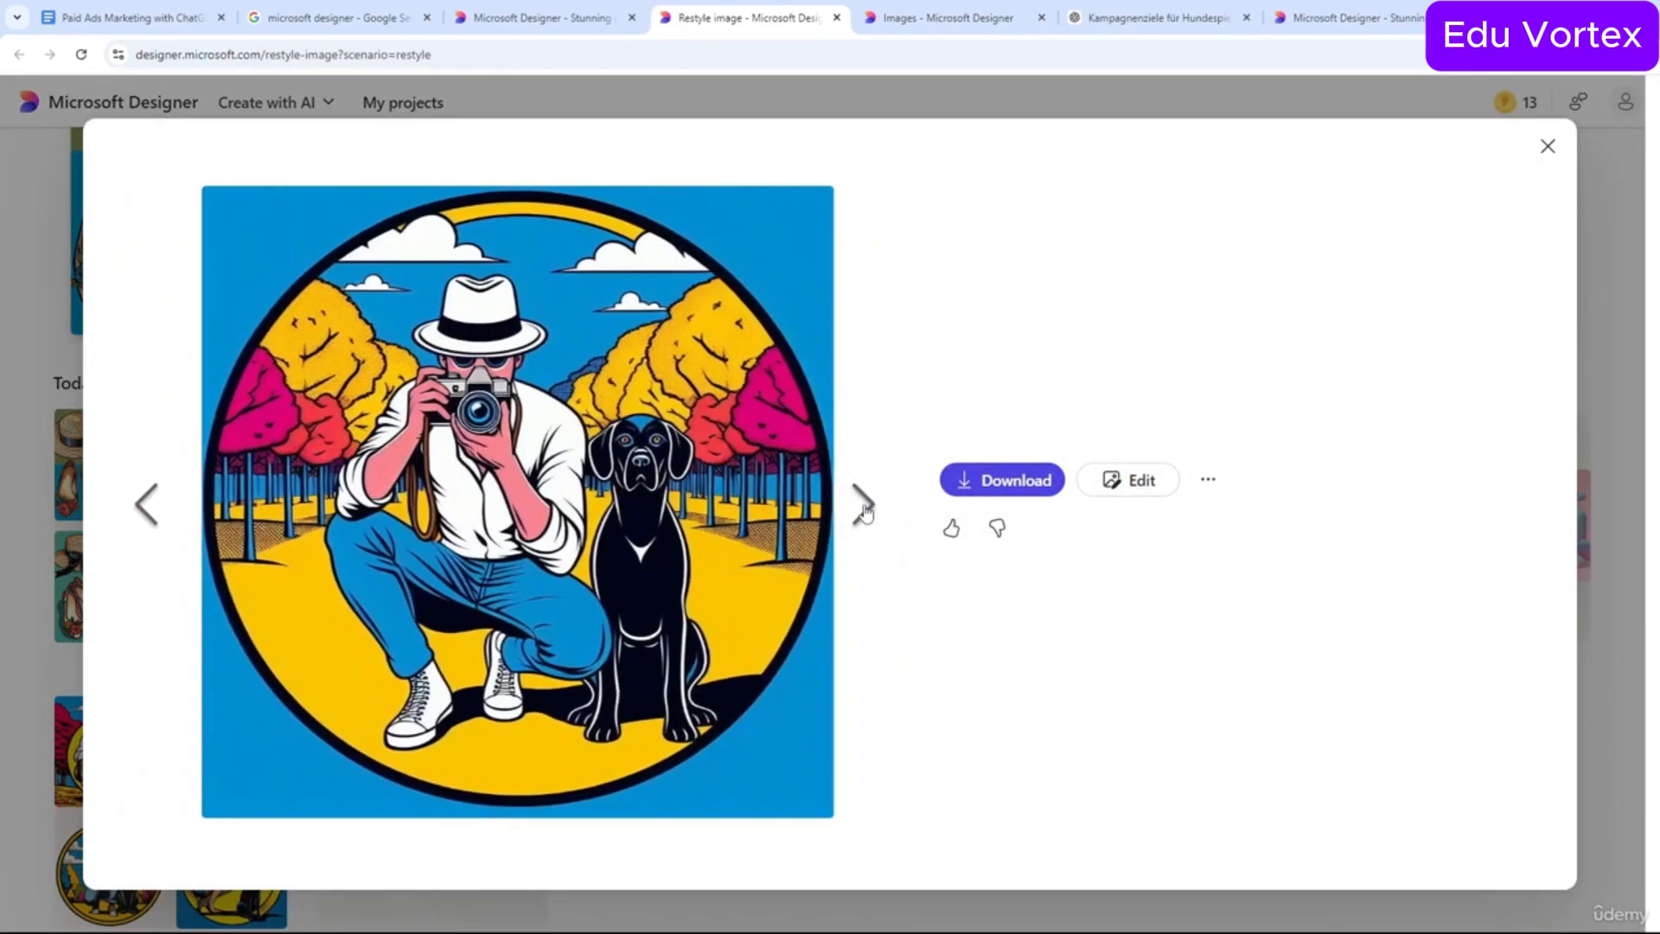
pyautogui.click(858, 509)
pyautogui.click(863, 510)
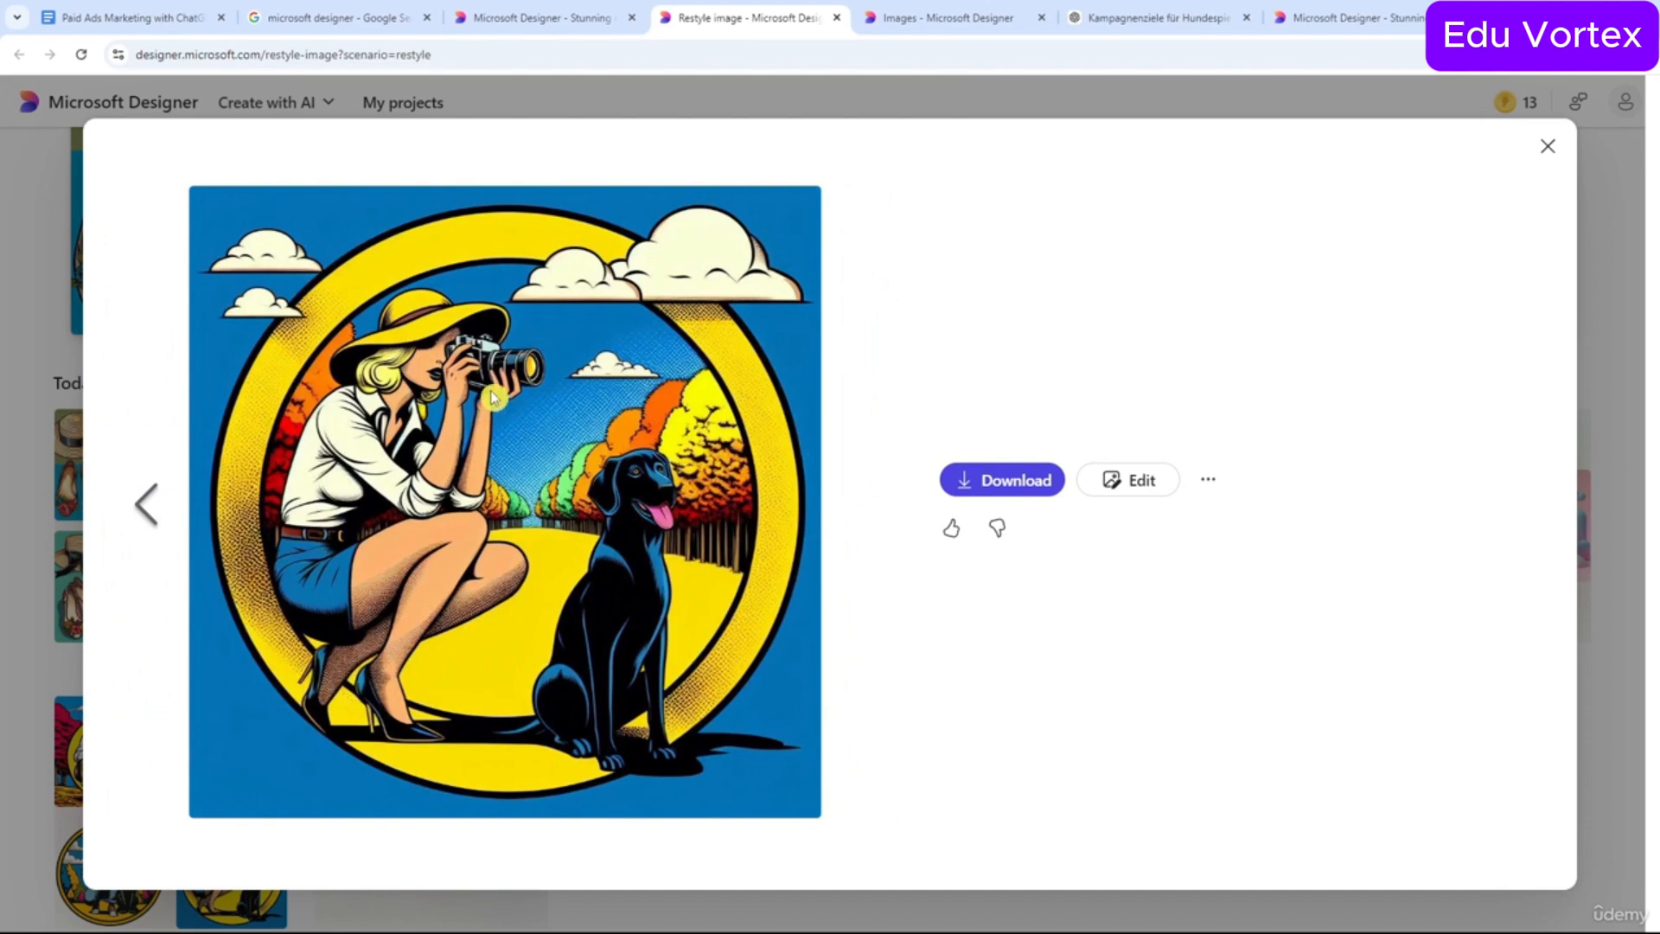
pyautogui.click(145, 497)
pyautogui.click(856, 512)
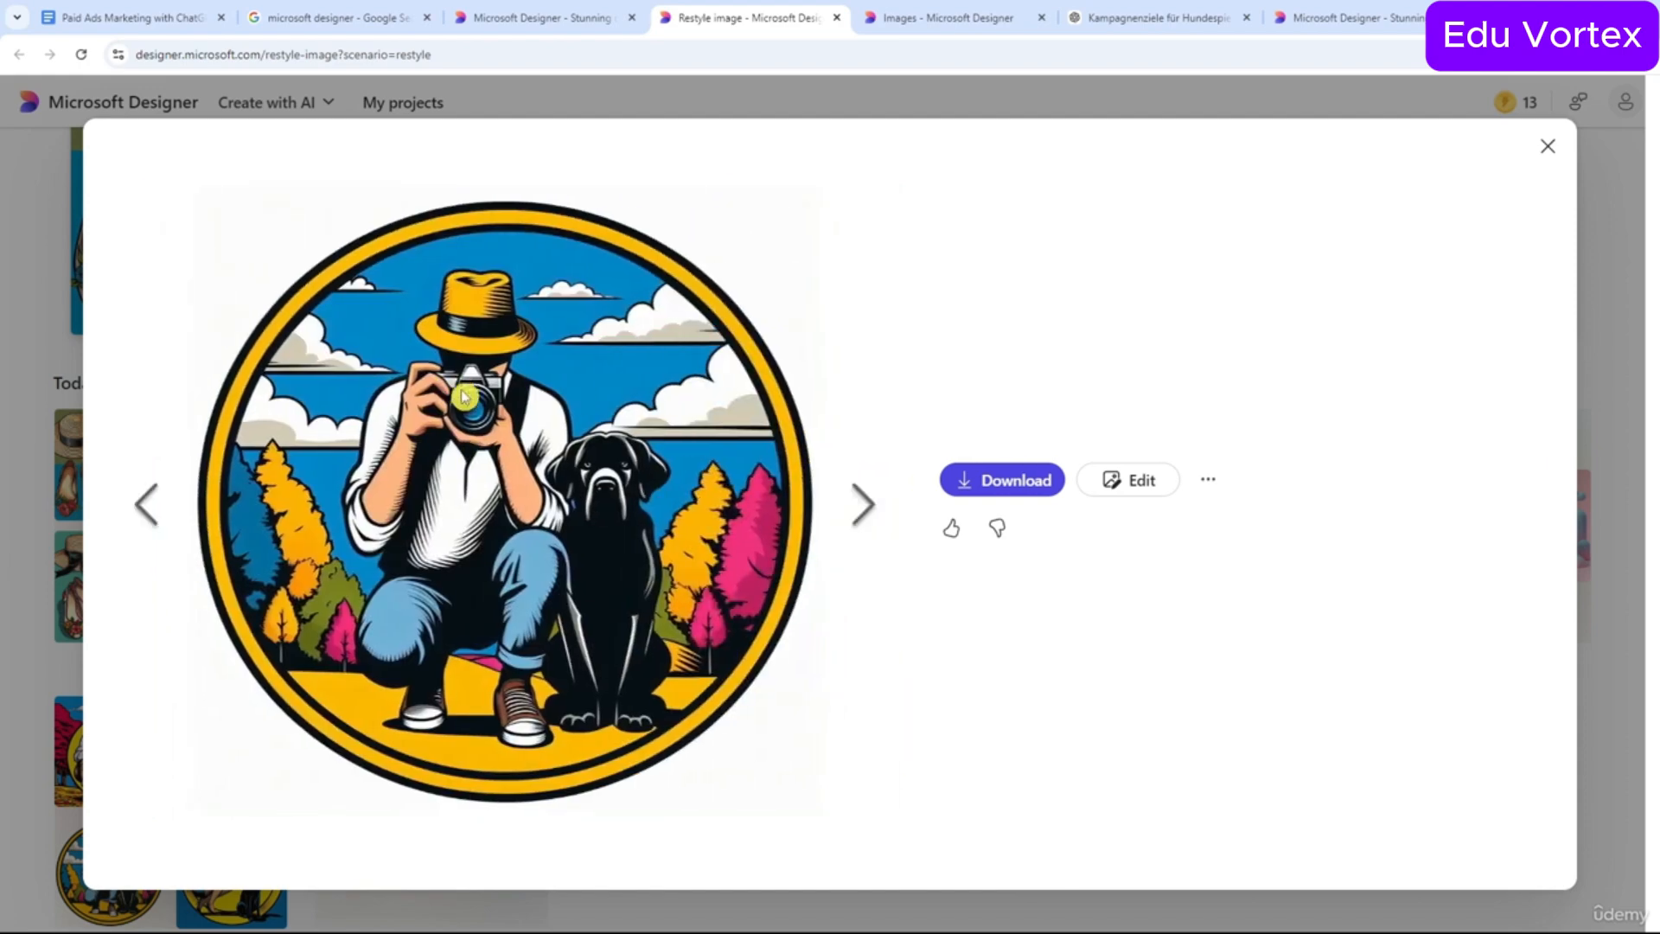
pyautogui.click(149, 501)
pyautogui.click(149, 501)
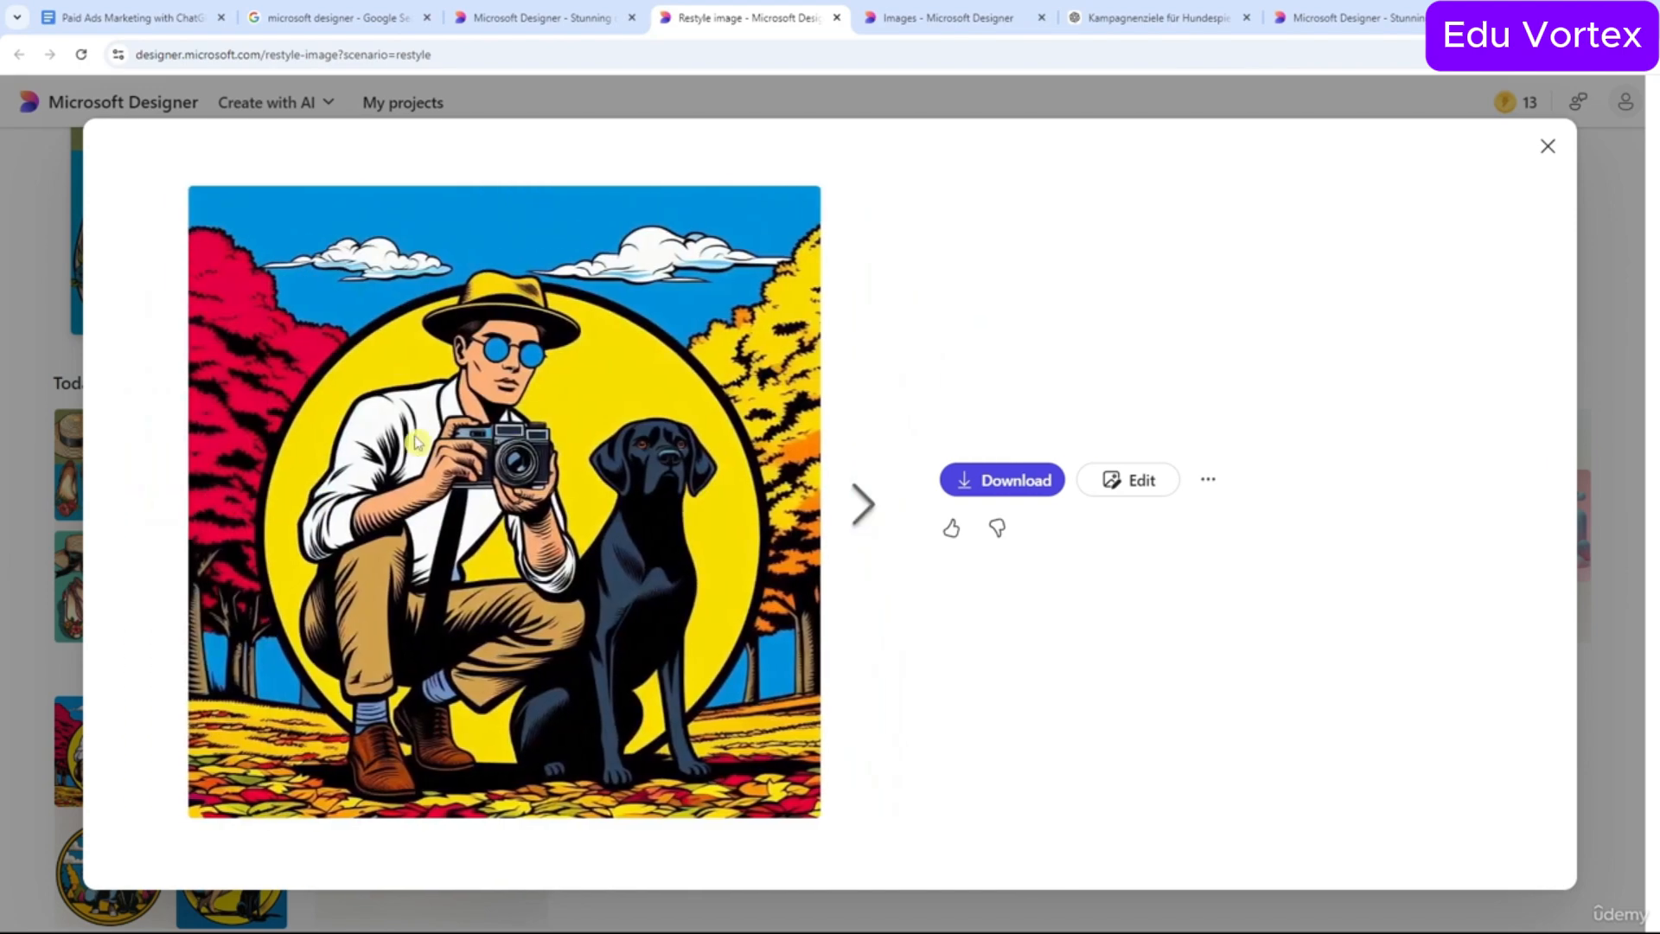
pyautogui.click(25, 395)
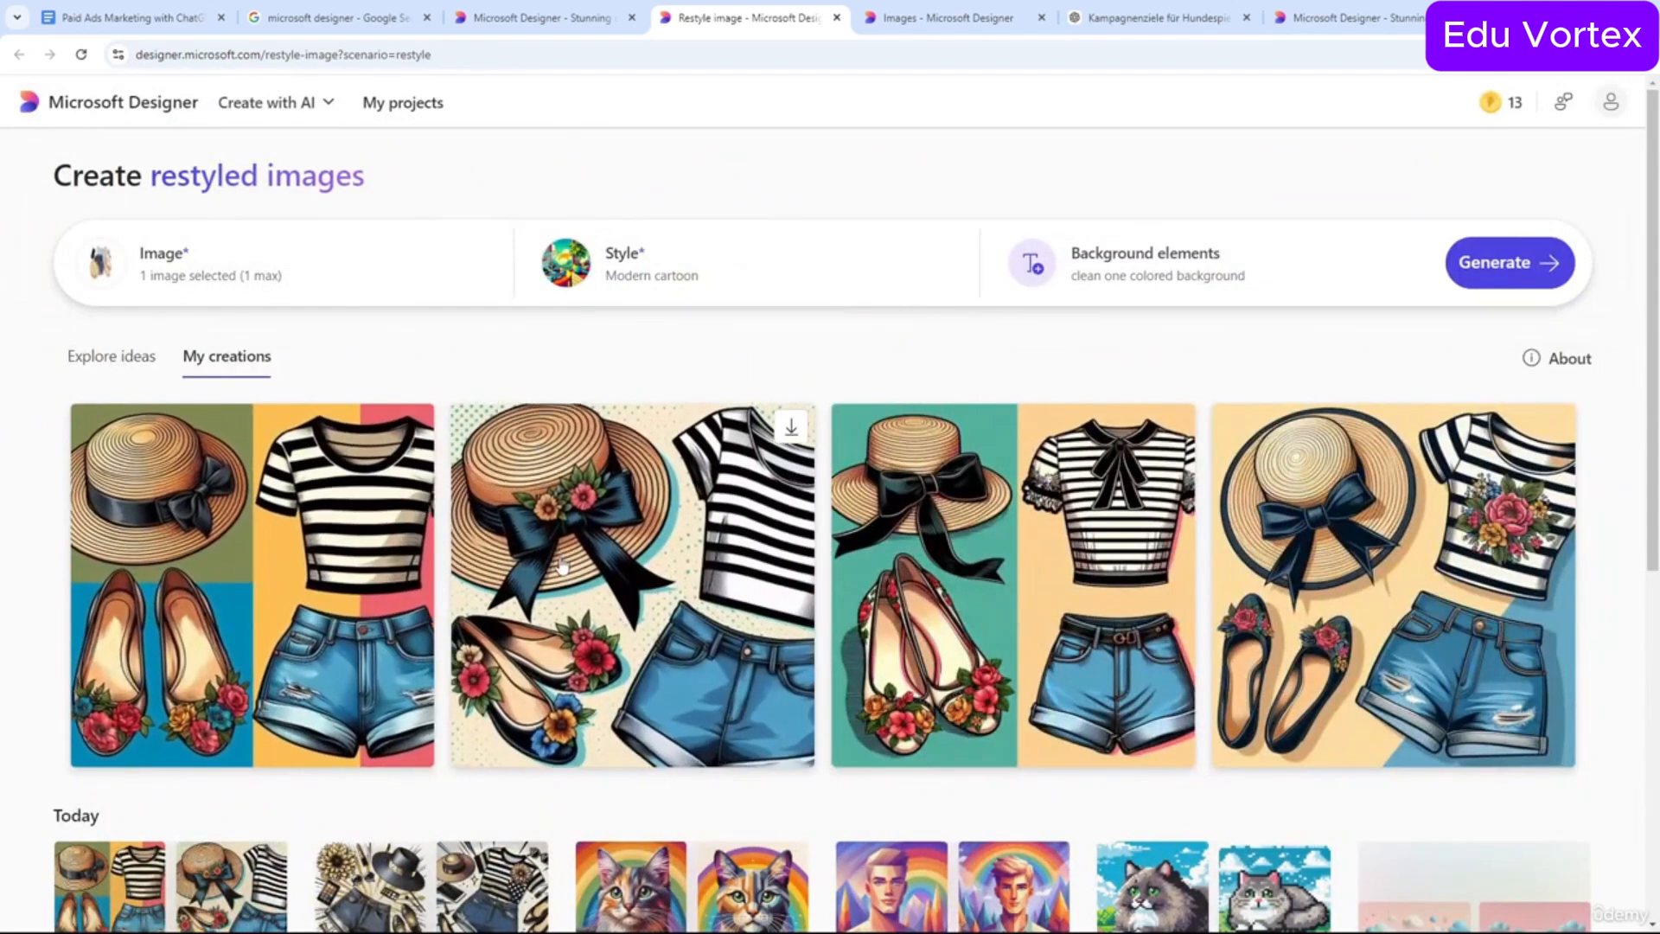
# Review the new cartoon outfit images and open the one with the floral striped shirt and ripped shorts for editing.
pyautogui.click(562, 566)
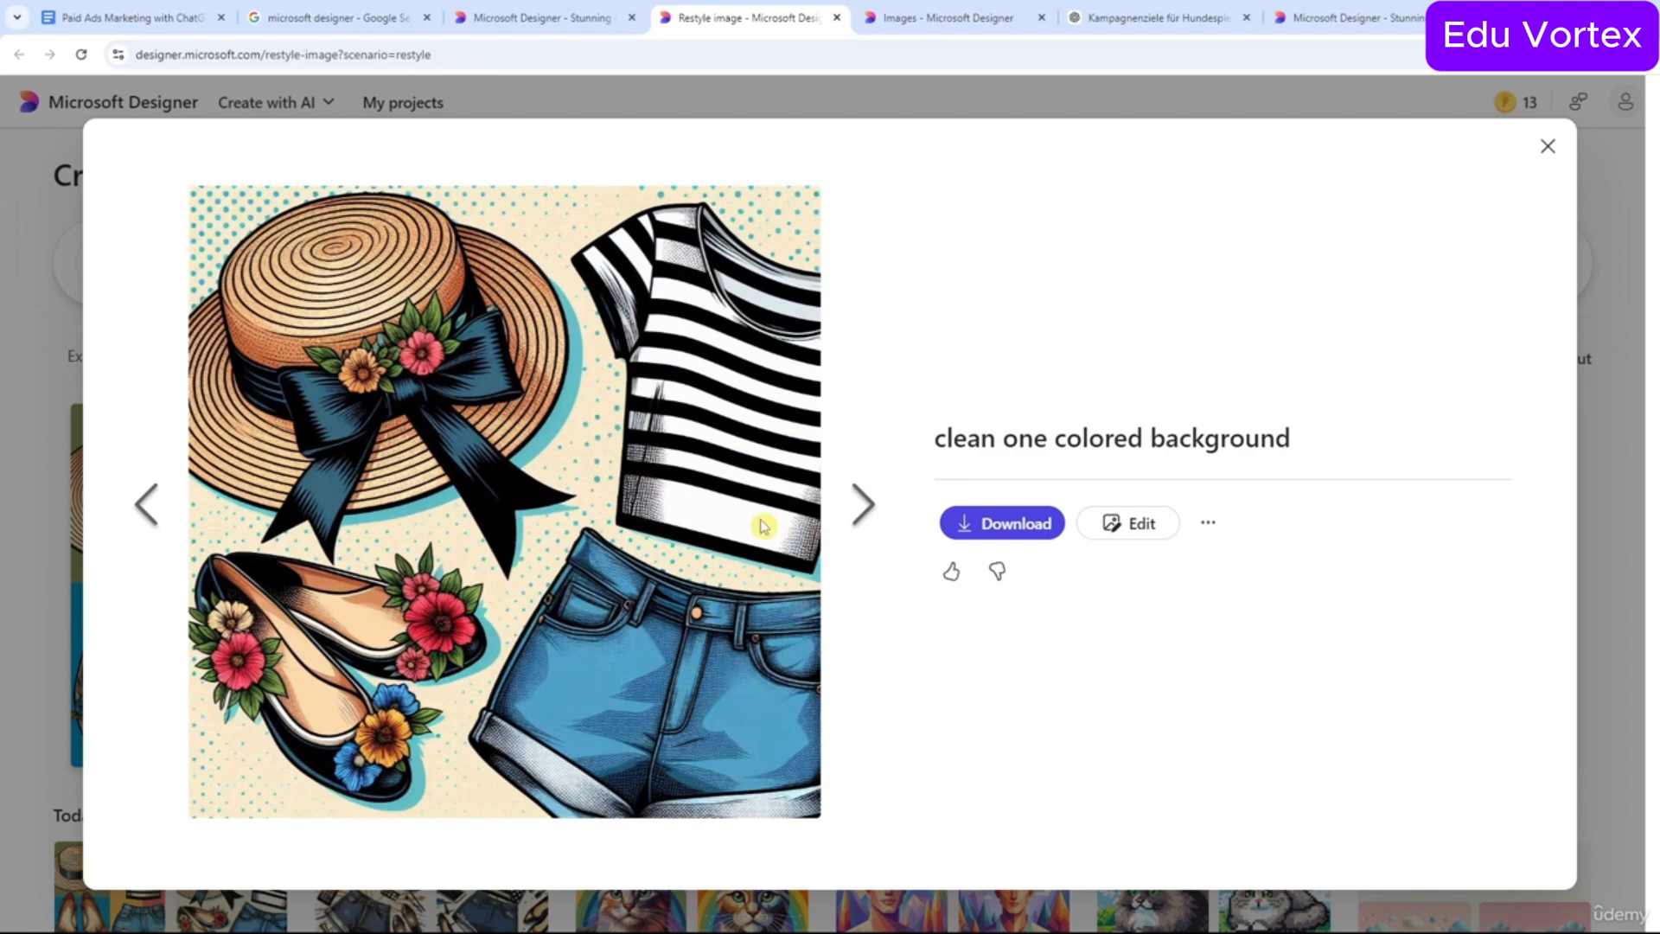
pyautogui.click(859, 506)
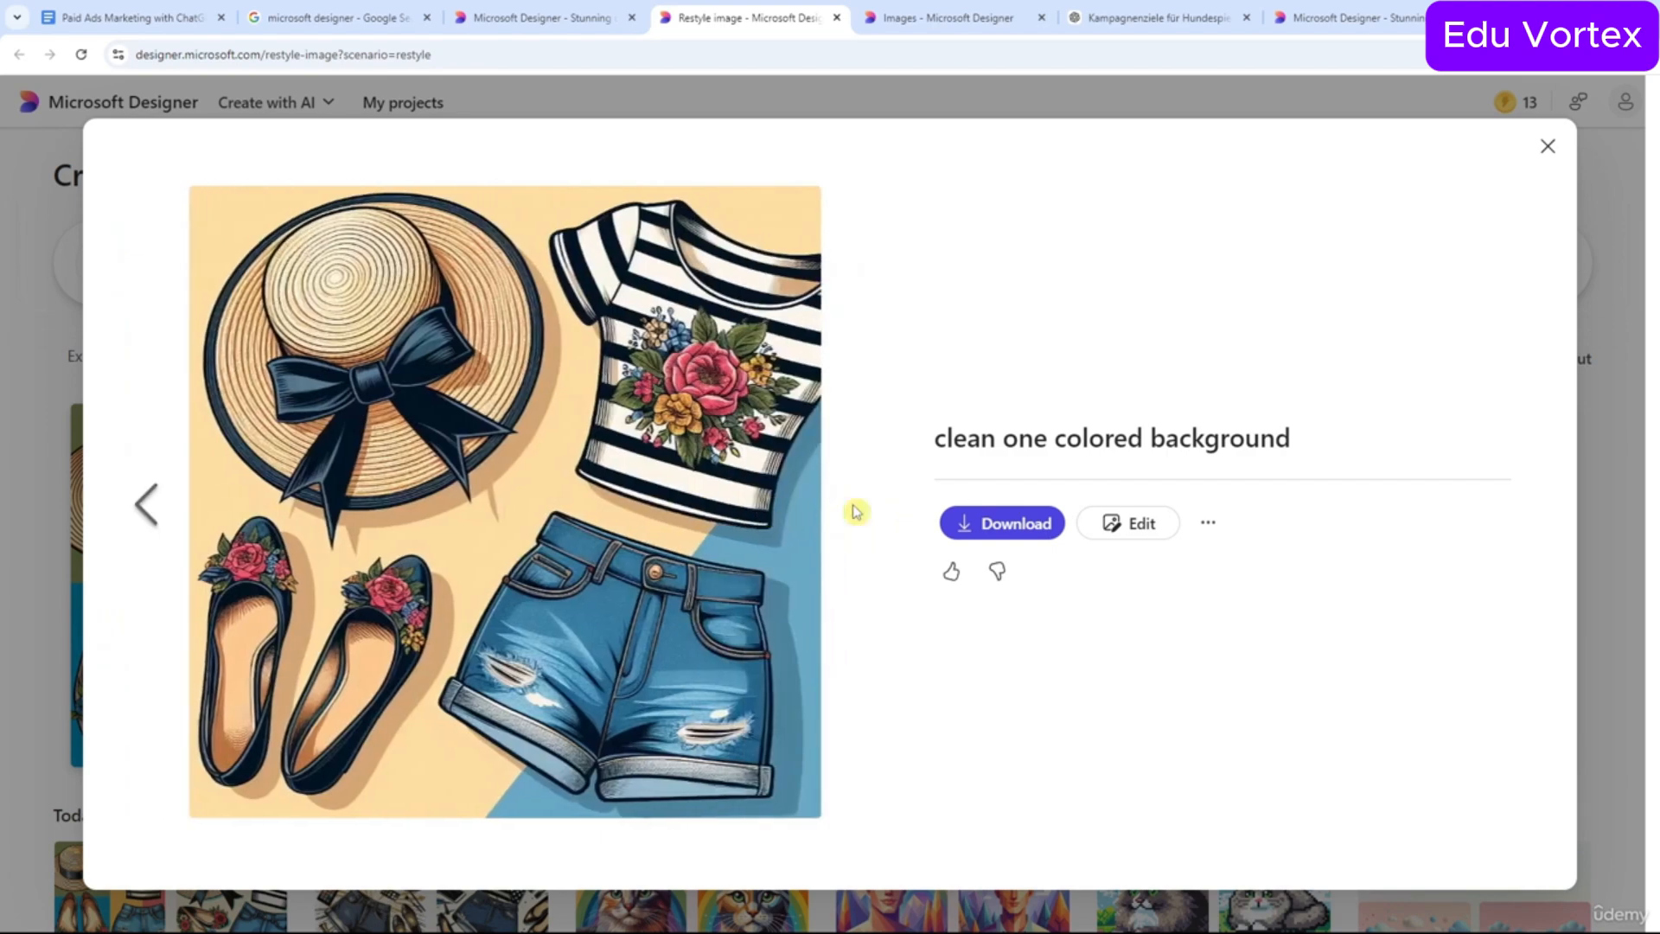
pyautogui.click(1141, 529)
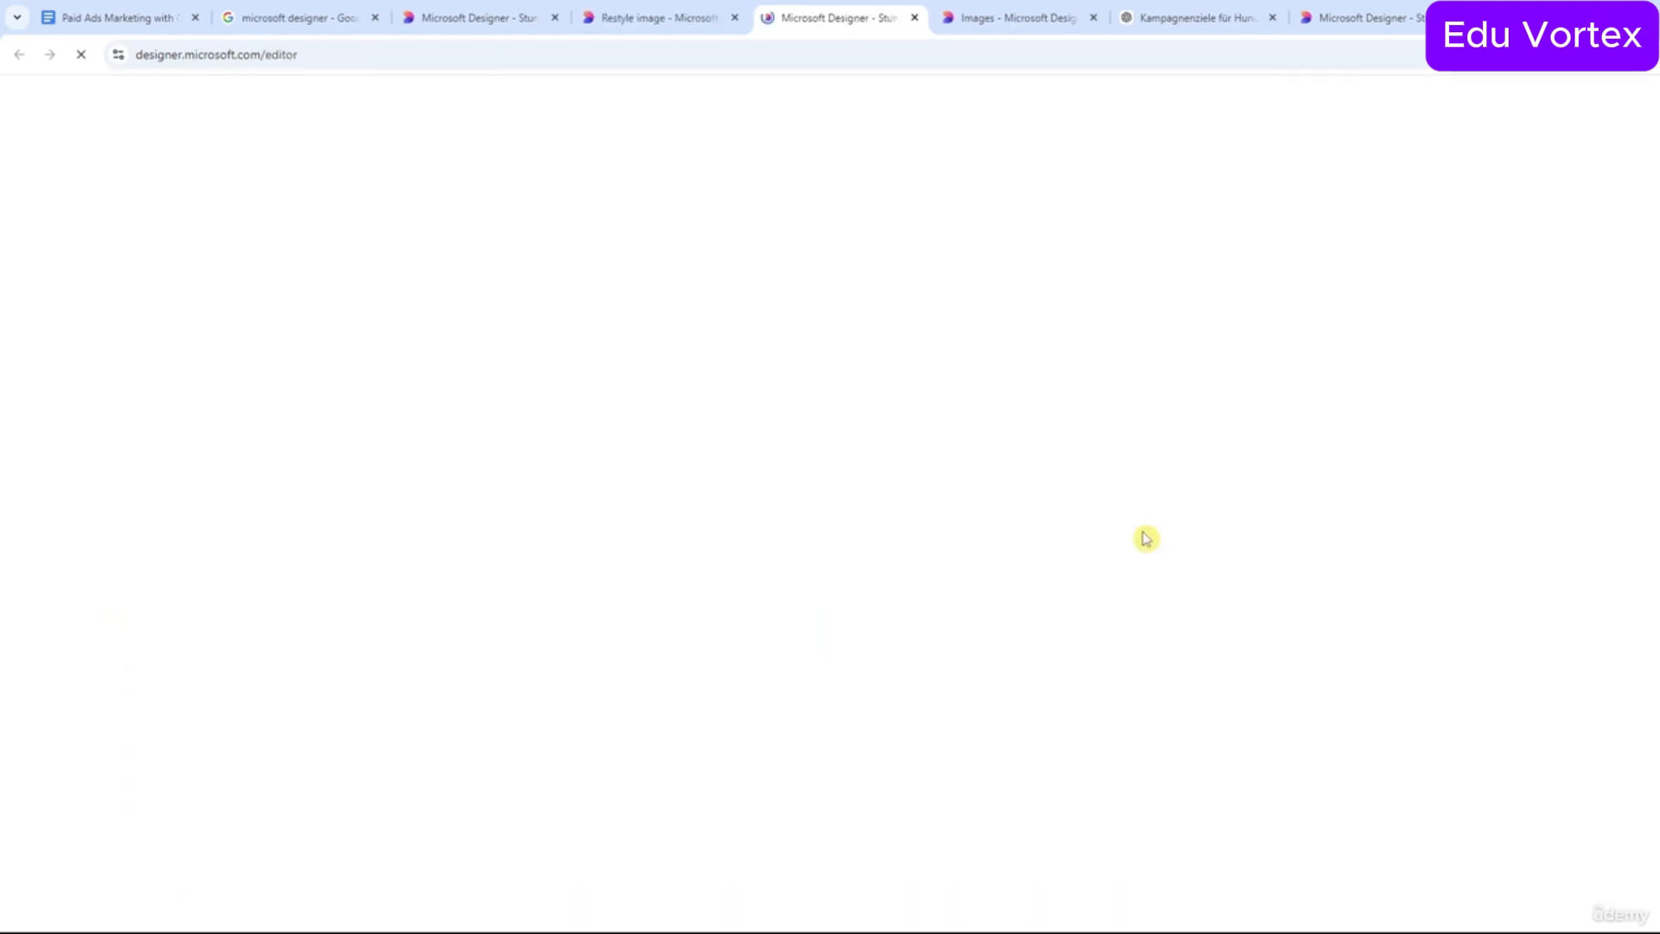
pyautogui.click(692, 17)
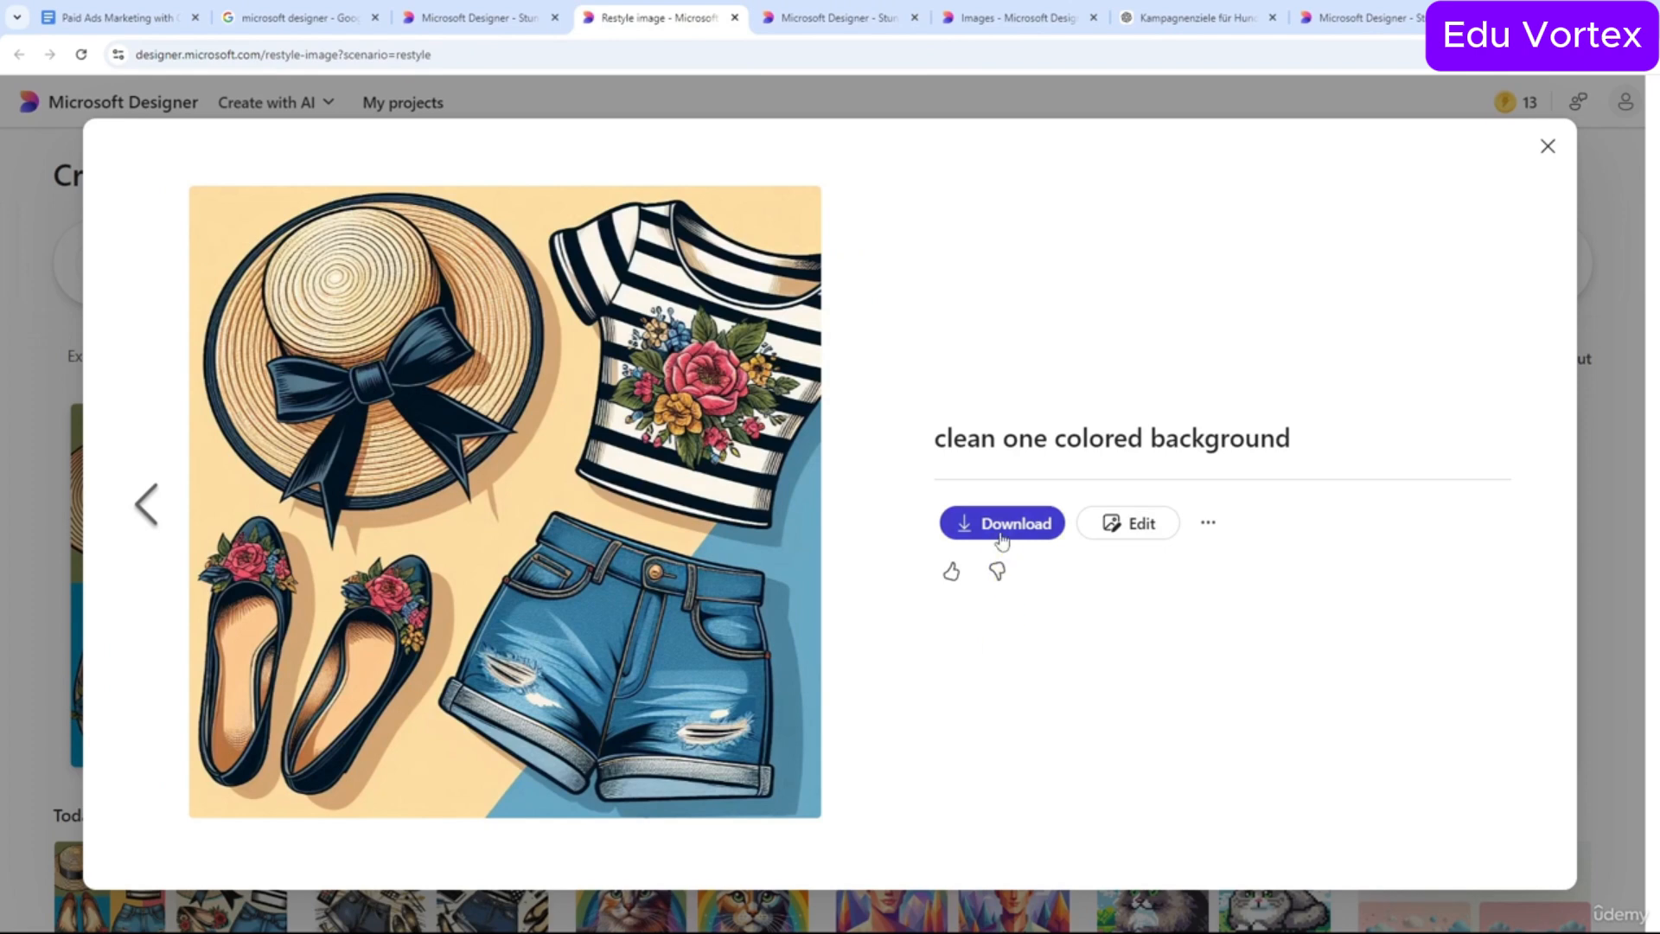
pyautogui.click(822, 18)
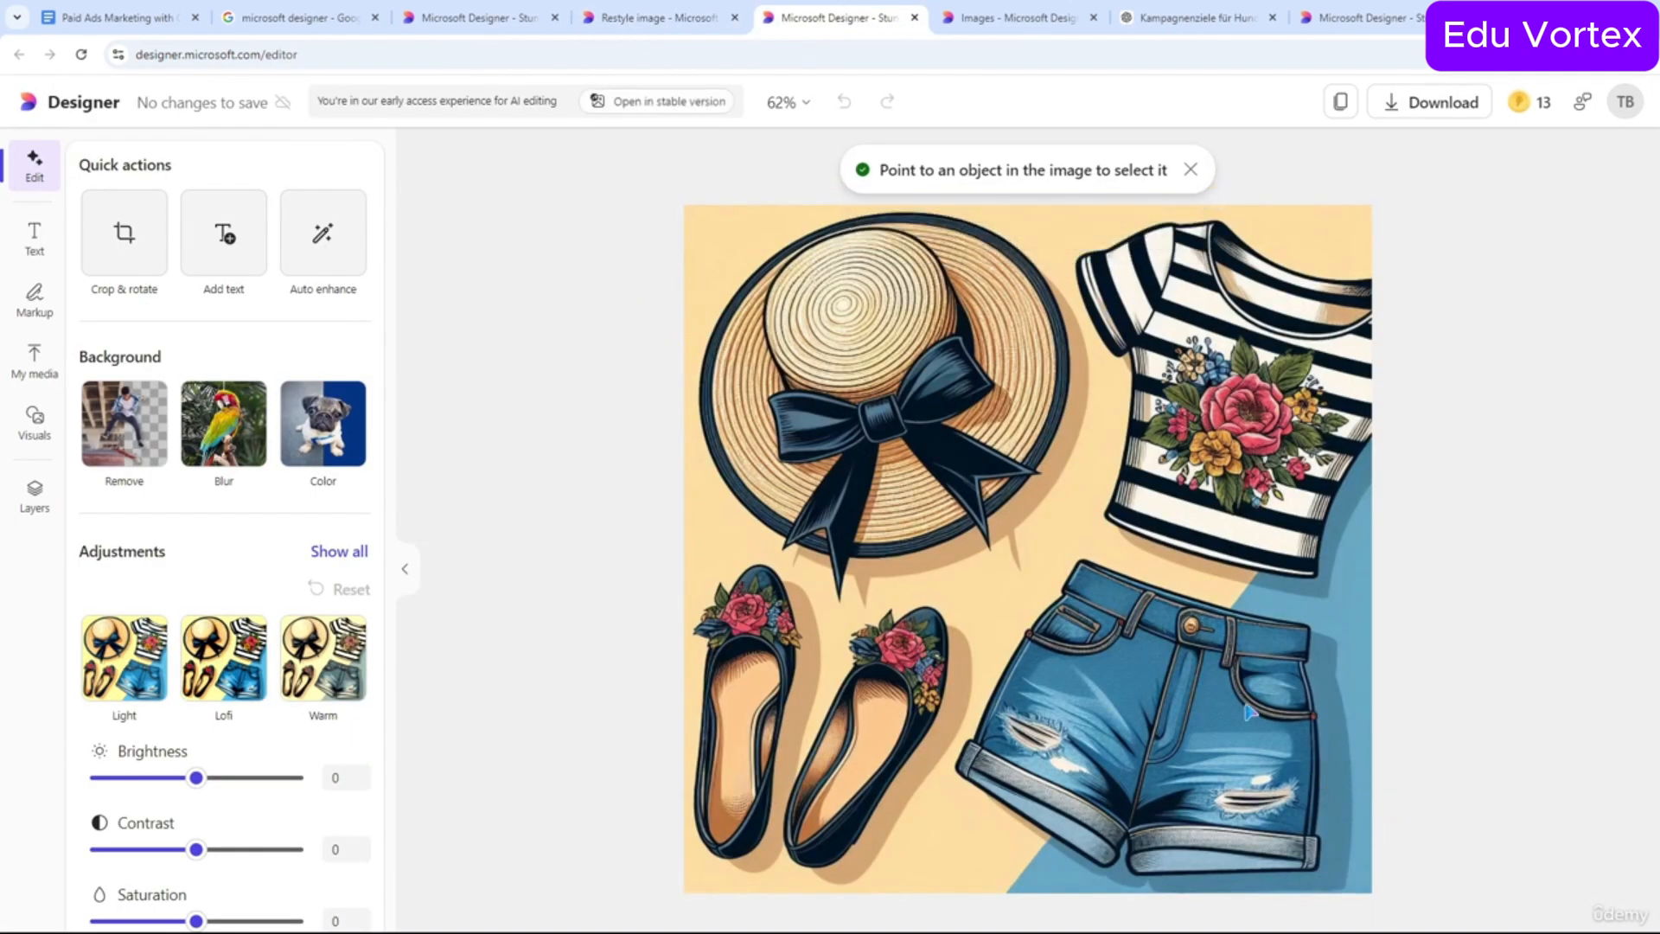
# Reopen the outfit image in the stable version of the editor and close the Restyle image page.
pyautogui.click(691, 228)
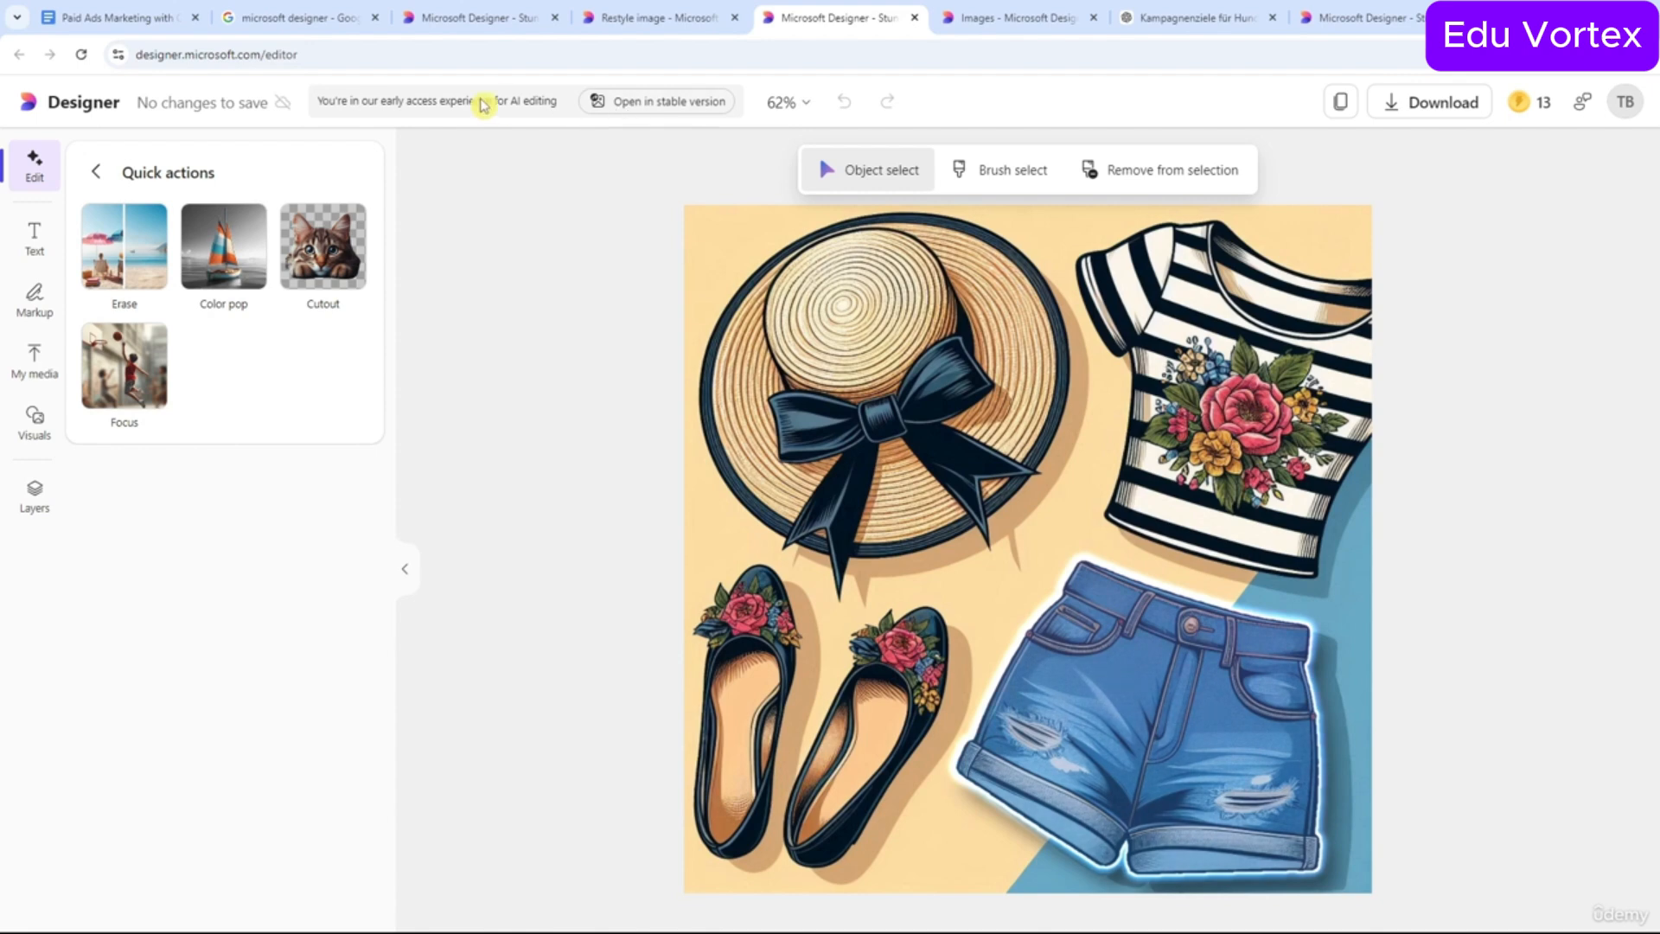
pyautogui.click(637, 117)
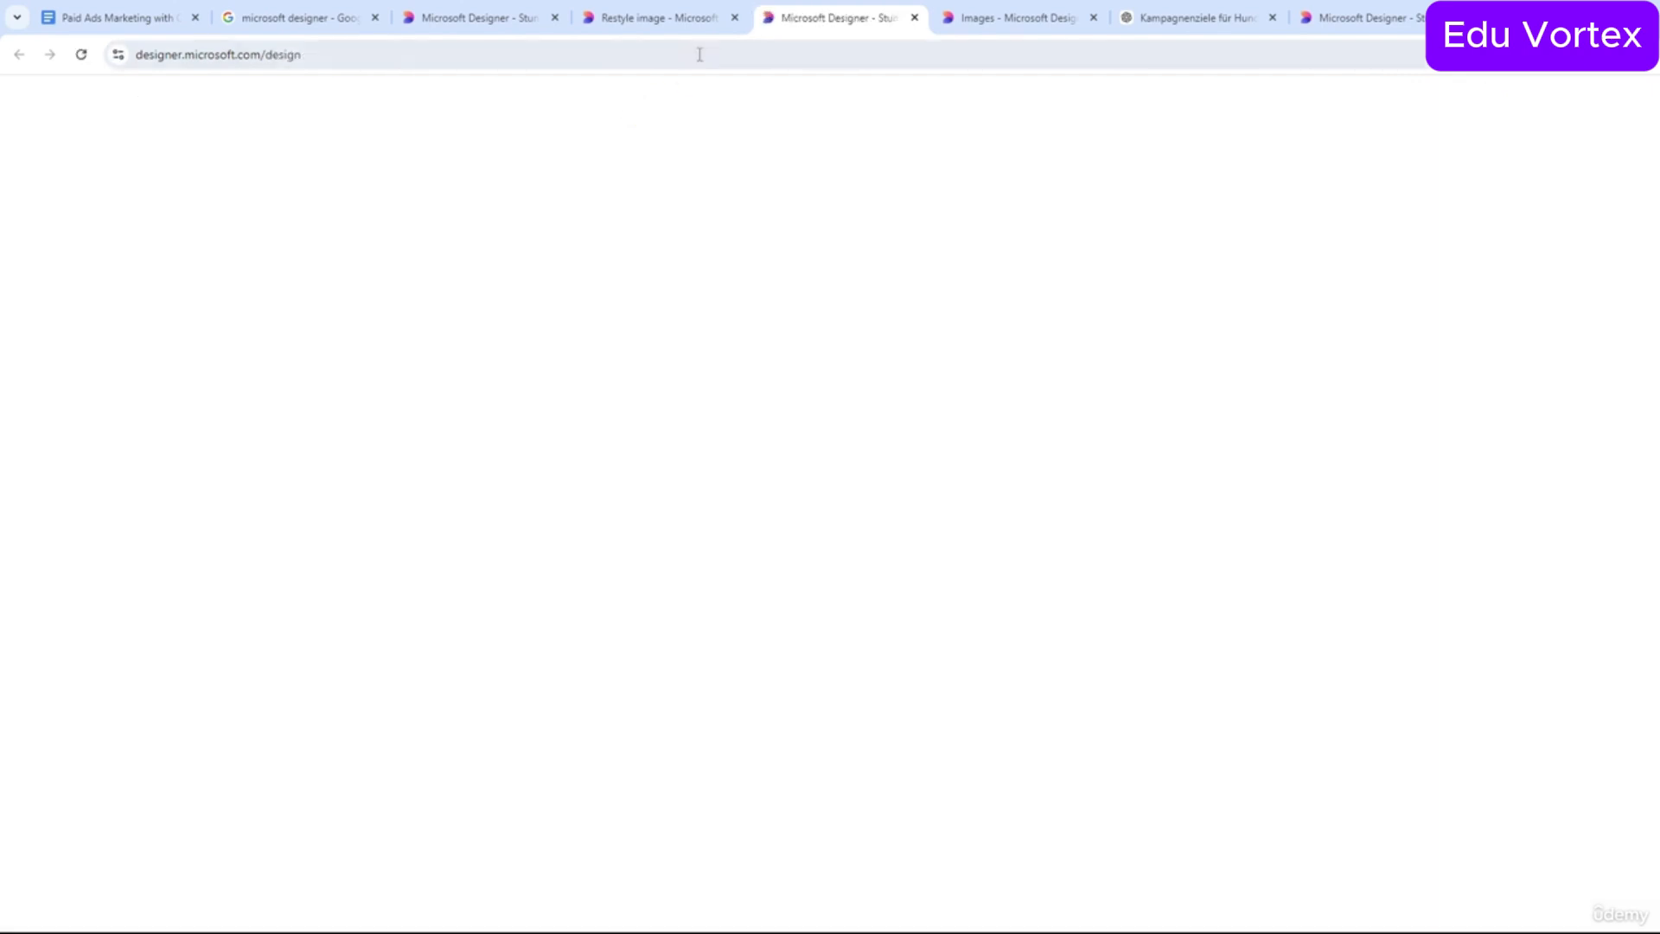
pyautogui.click(718, 26)
pyautogui.click(735, 19)
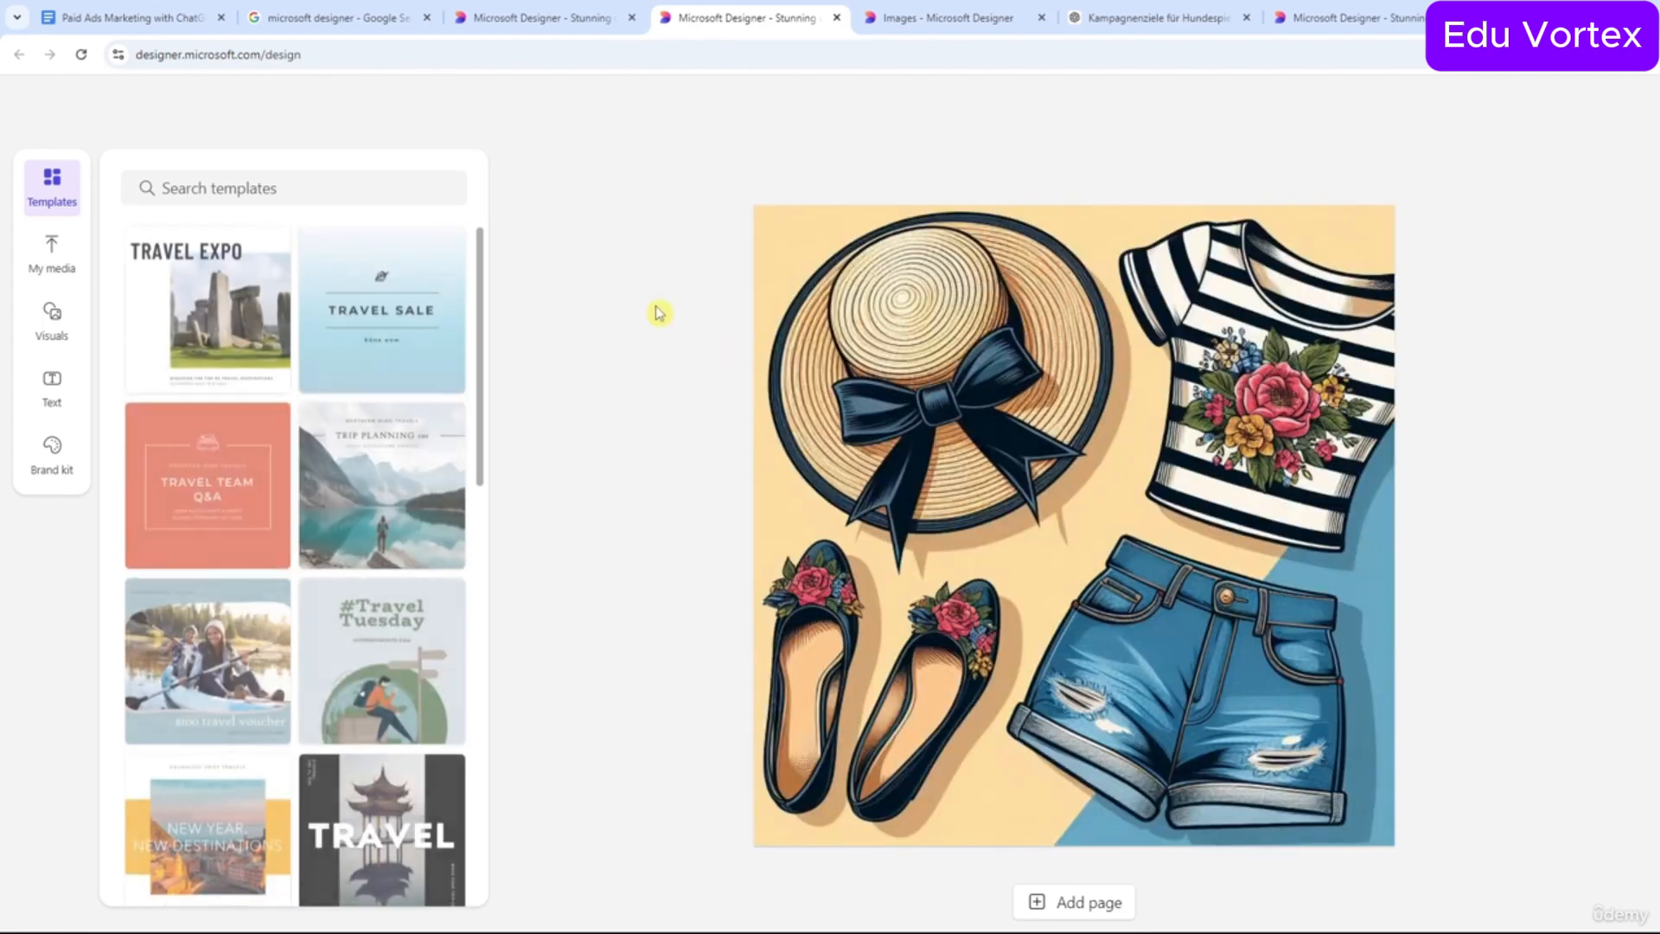
# Copy the outfit image on the canvas and return to the generated dog image with the recycling symbol.
pyautogui.moveTo(839, 389); pyautogui.dragTo(1213, 590)
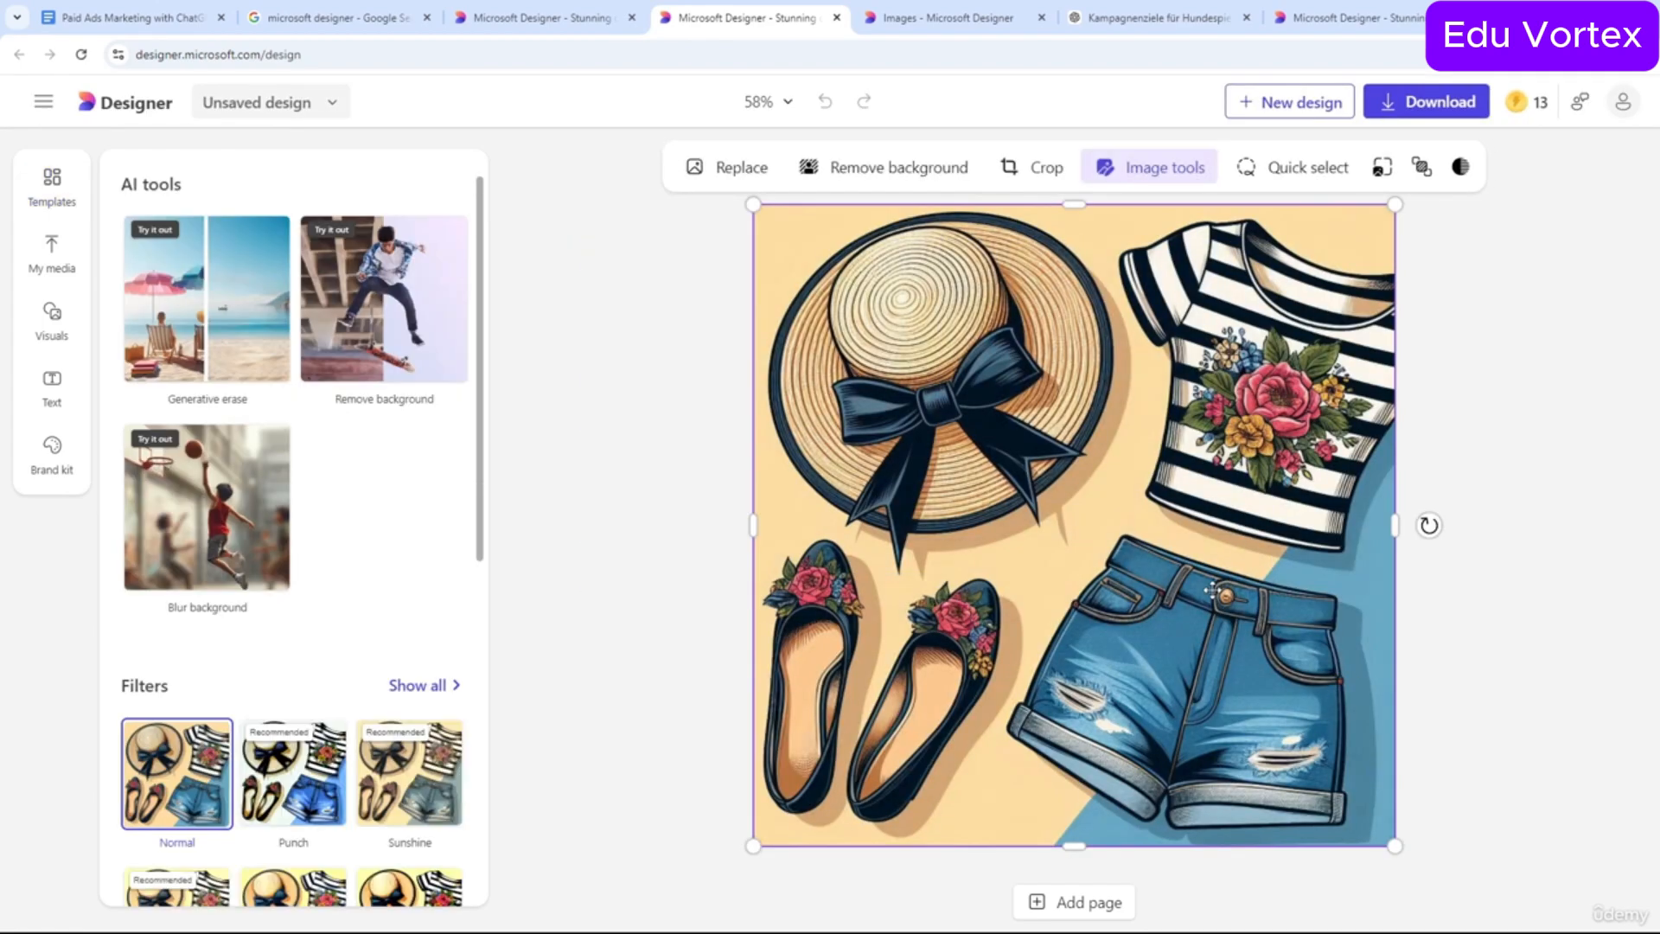
pyautogui.rightClick(995, 446)
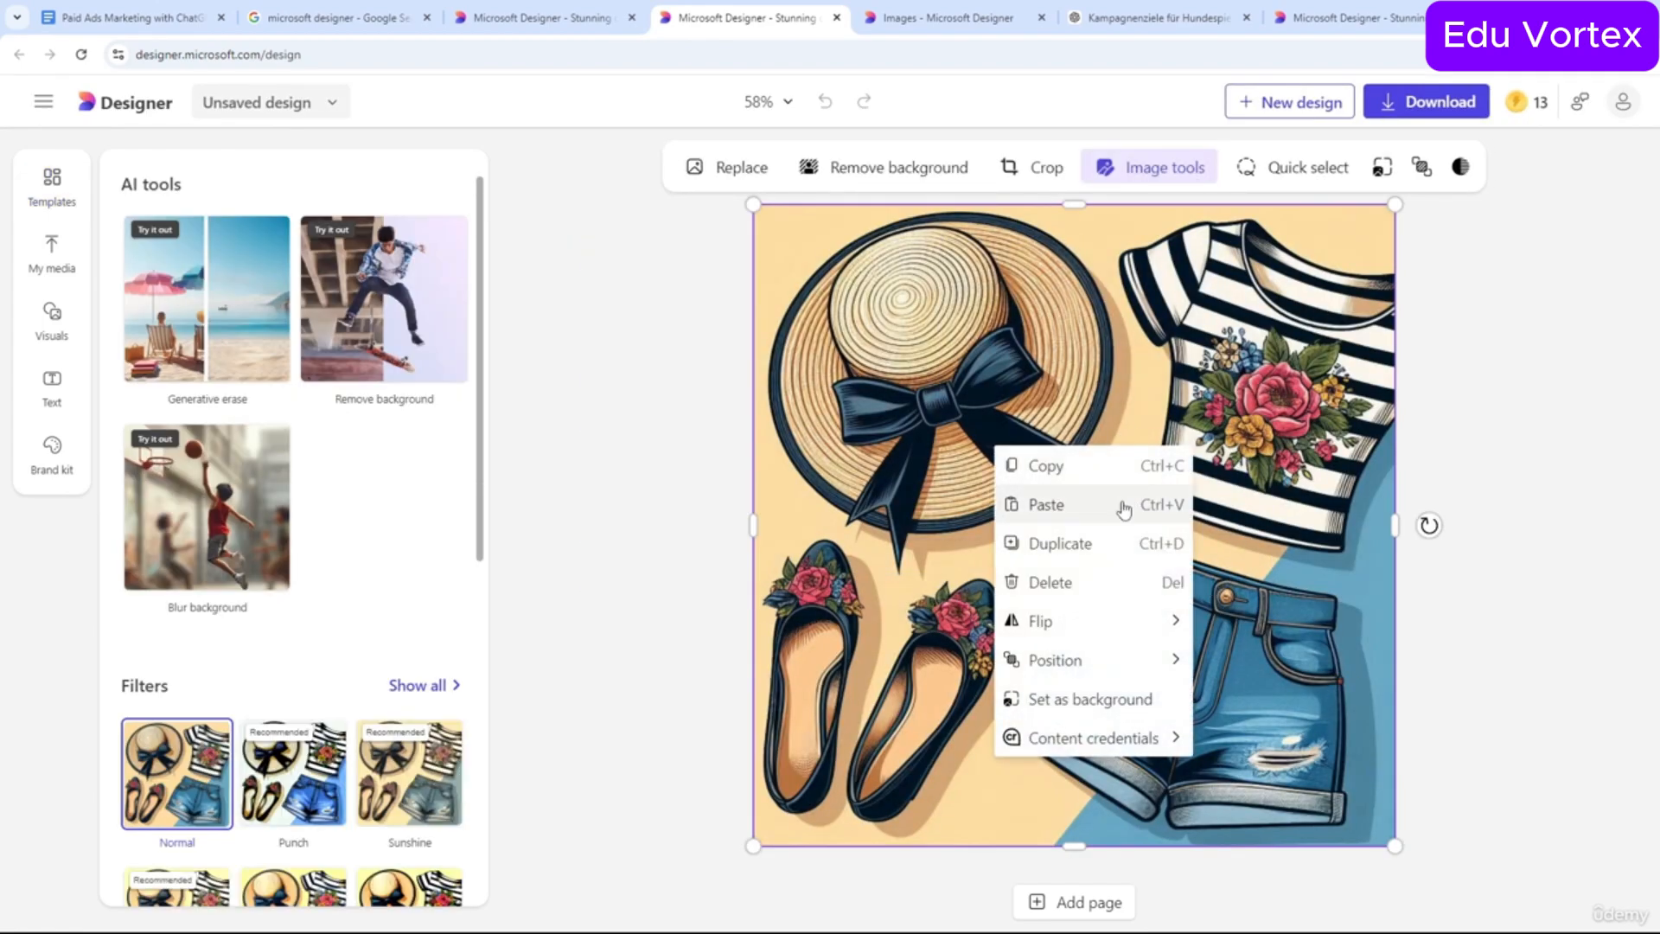
pyautogui.click(1119, 471)
pyautogui.click(922, 23)
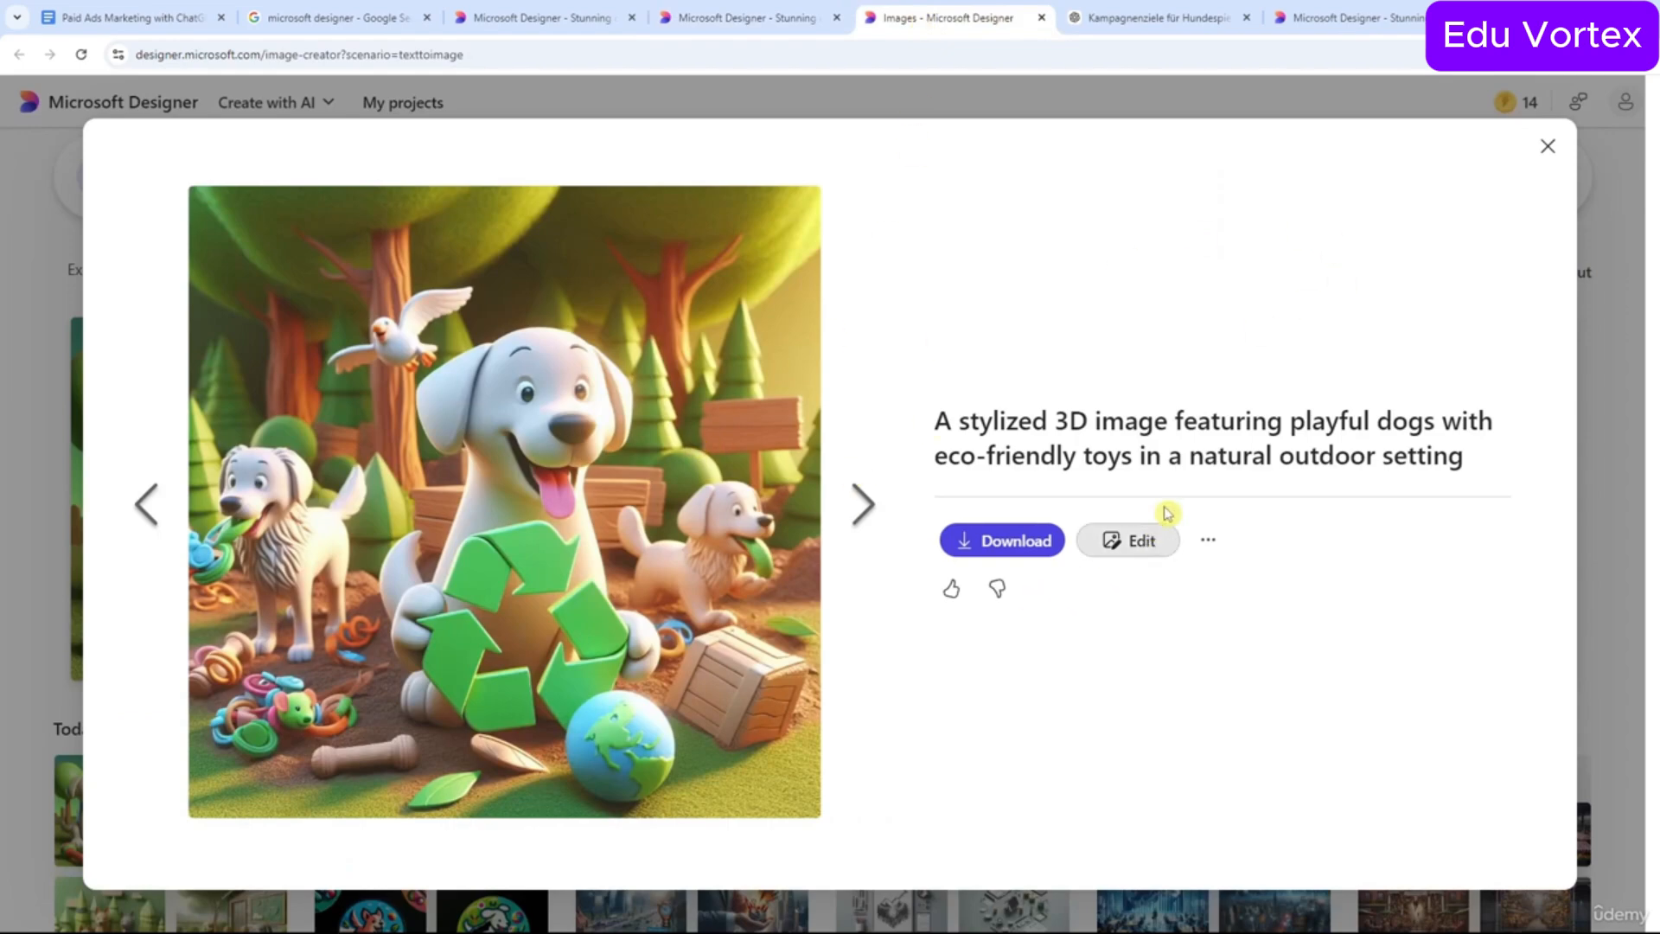
# Open the dog image with the recycling symbol for editing and paste the copied outfit image into the Private Sale template design.
pyautogui.click(1159, 538)
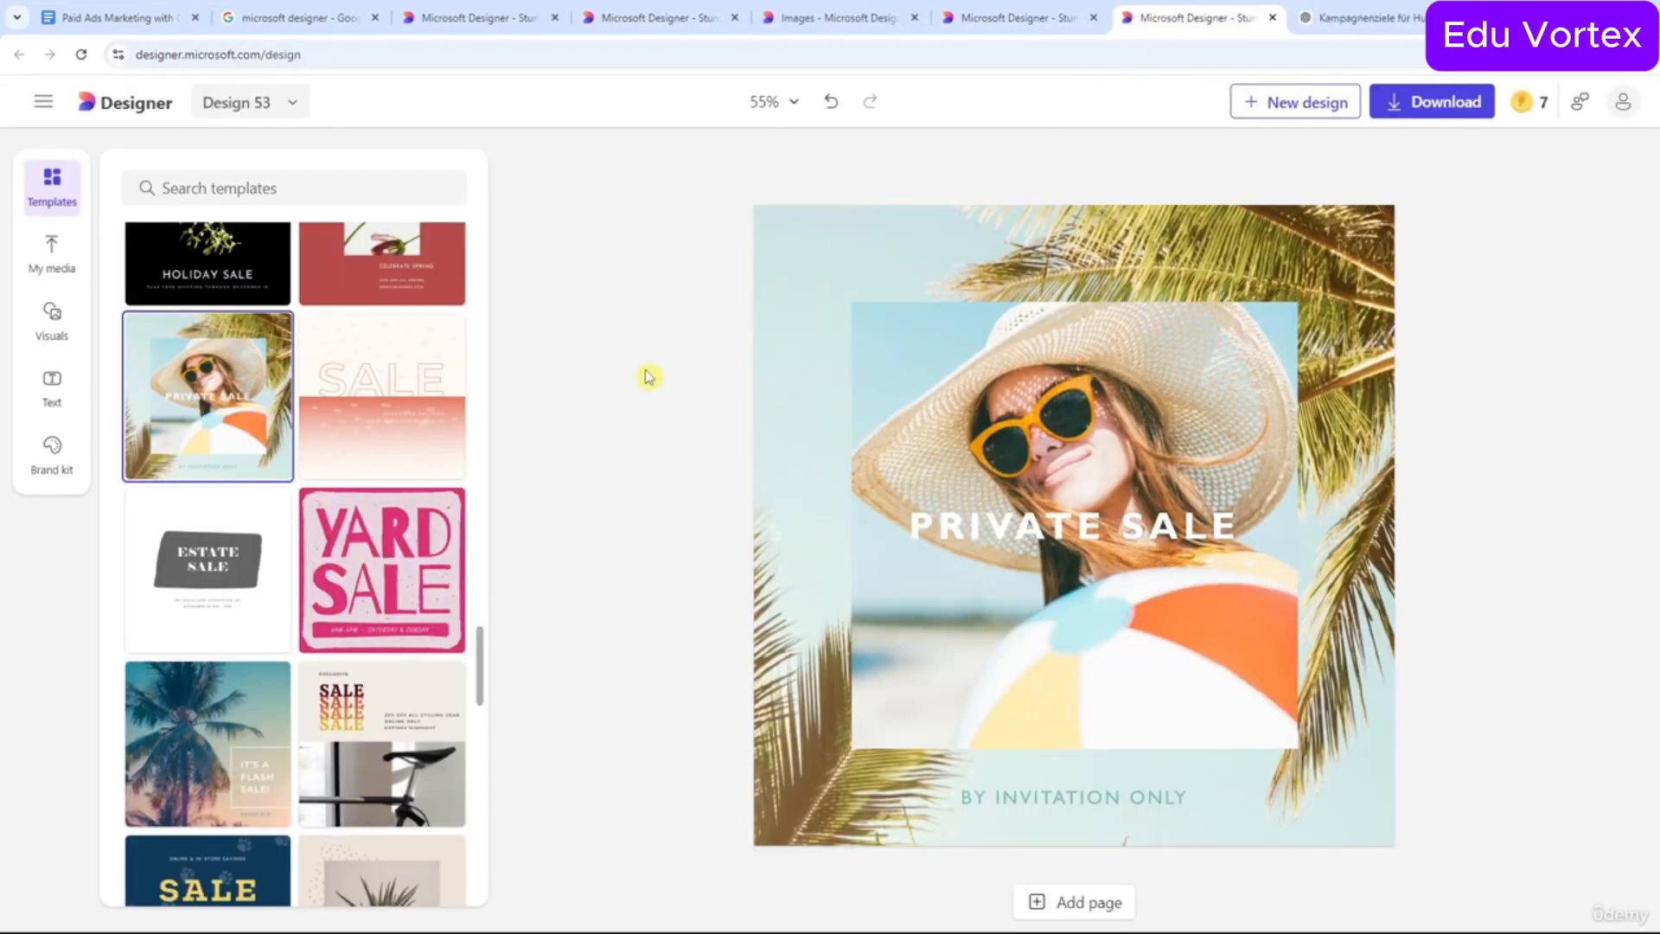
pyautogui.rightClick(852, 372)
pyautogui.click(995, 437)
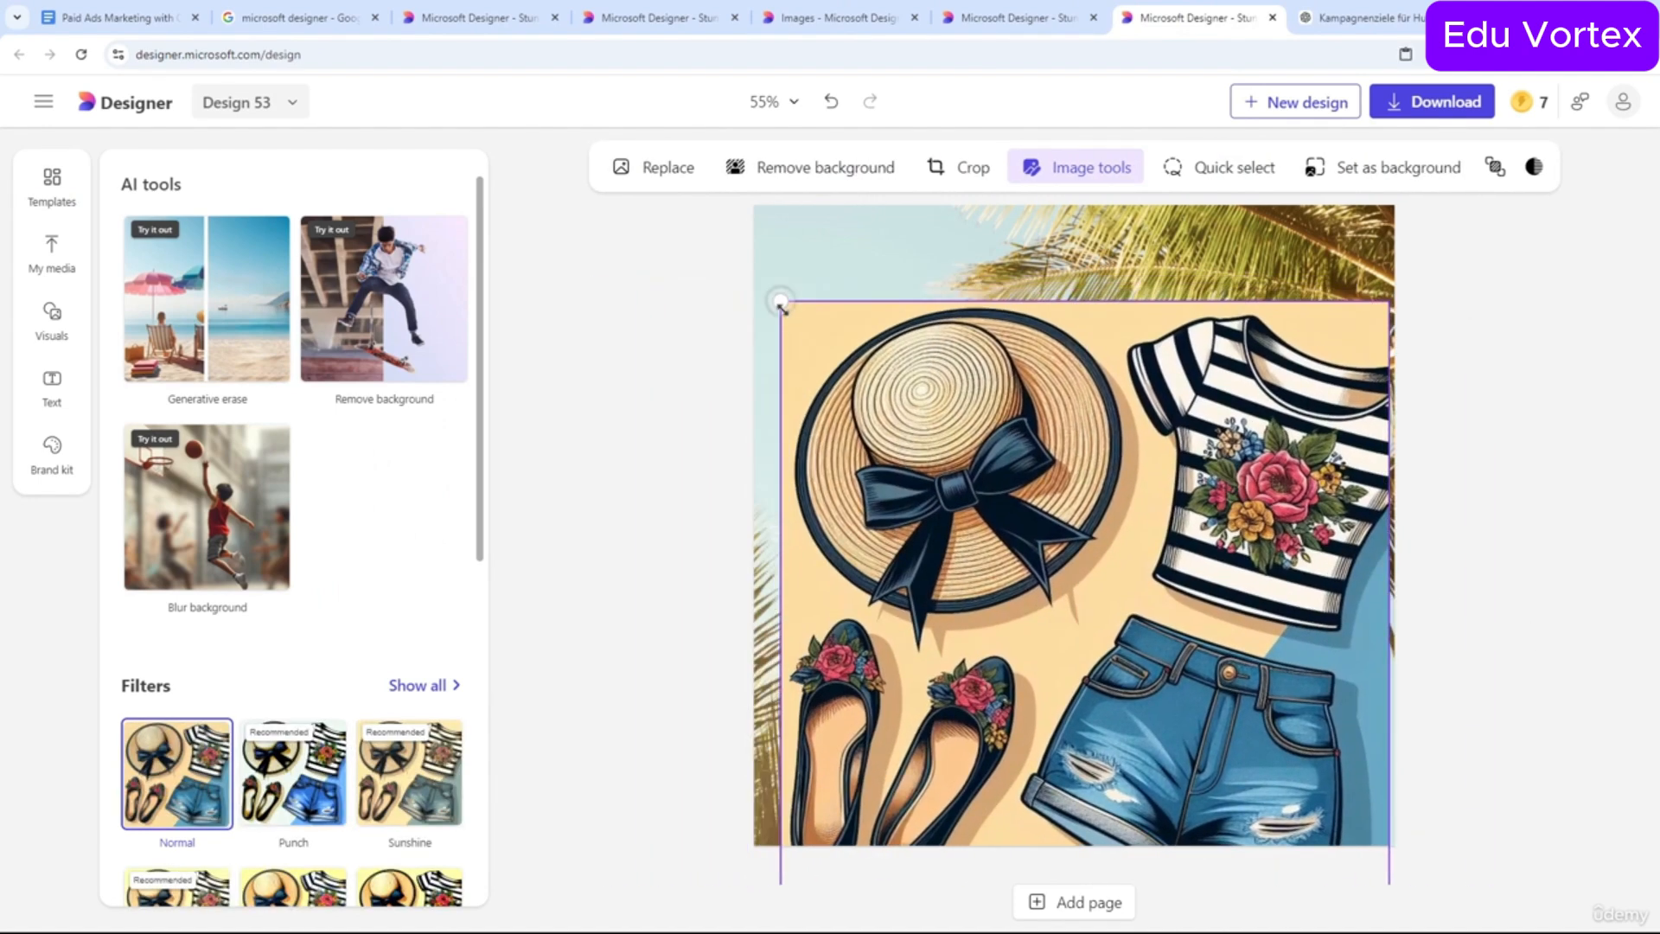
# Scale the pasted outfit image down and position it exactly over the template's square photo of the woman with sunglasses.
pyautogui.moveTo(781, 304); pyautogui.dragTo(1030, 556)
pyautogui.moveTo(1237, 666); pyautogui.dragTo(1057, 415)
pyautogui.moveTo(1191, 640); pyautogui.dragTo(1299, 751)
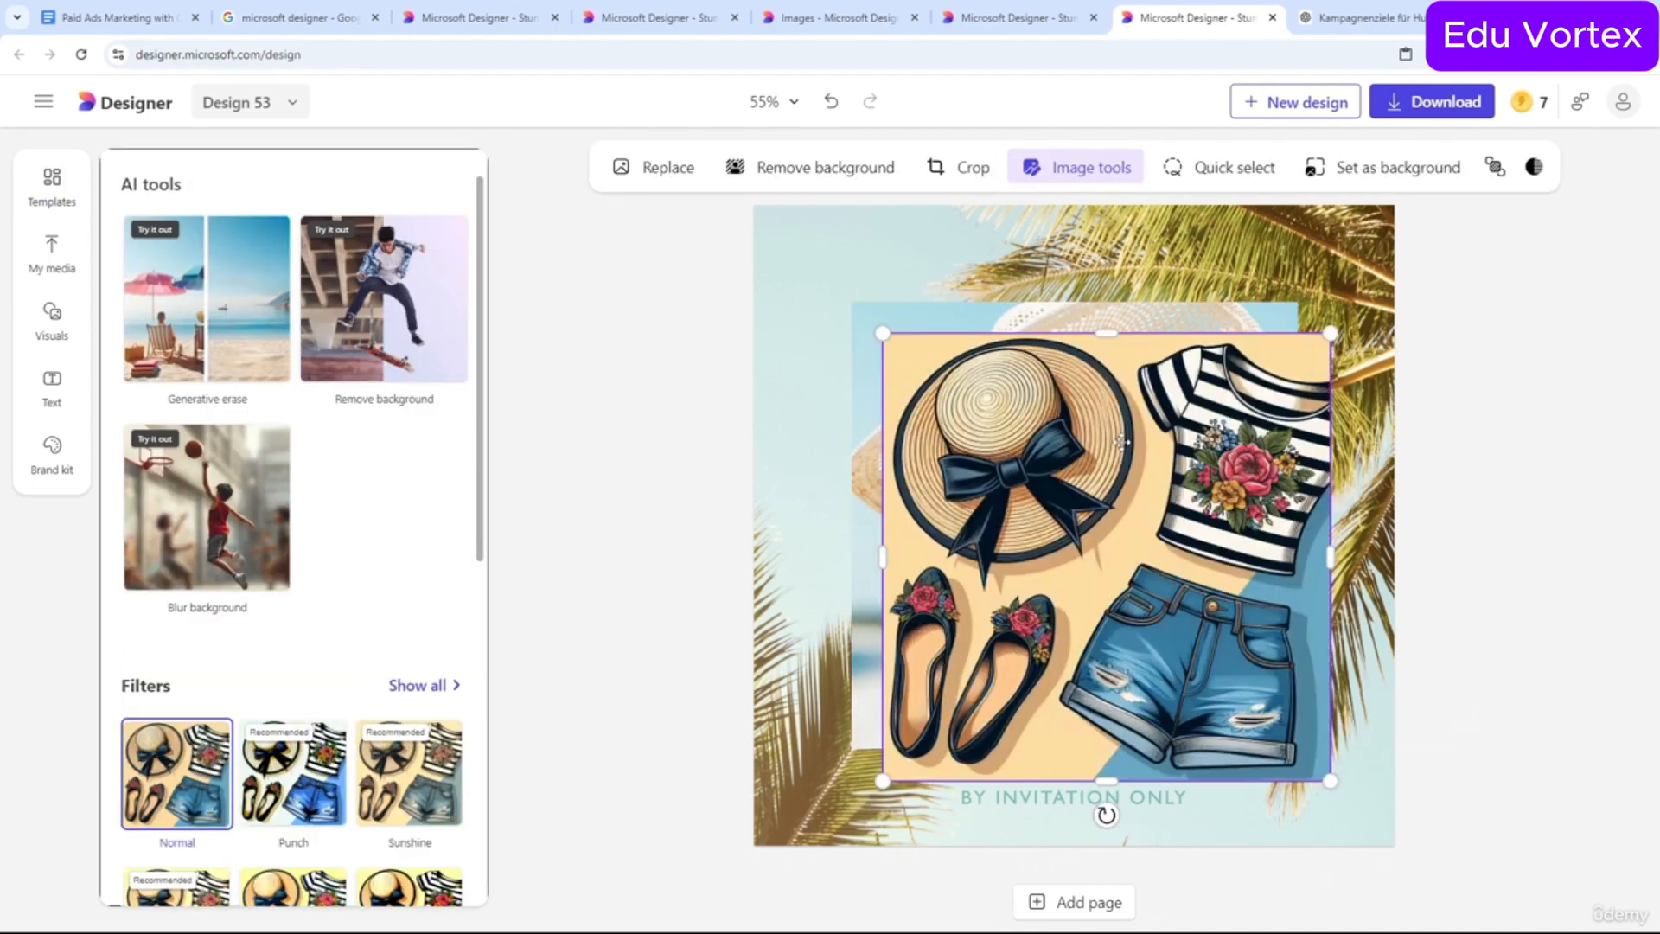
pyautogui.moveTo(1123, 442); pyautogui.dragTo(1116, 439)
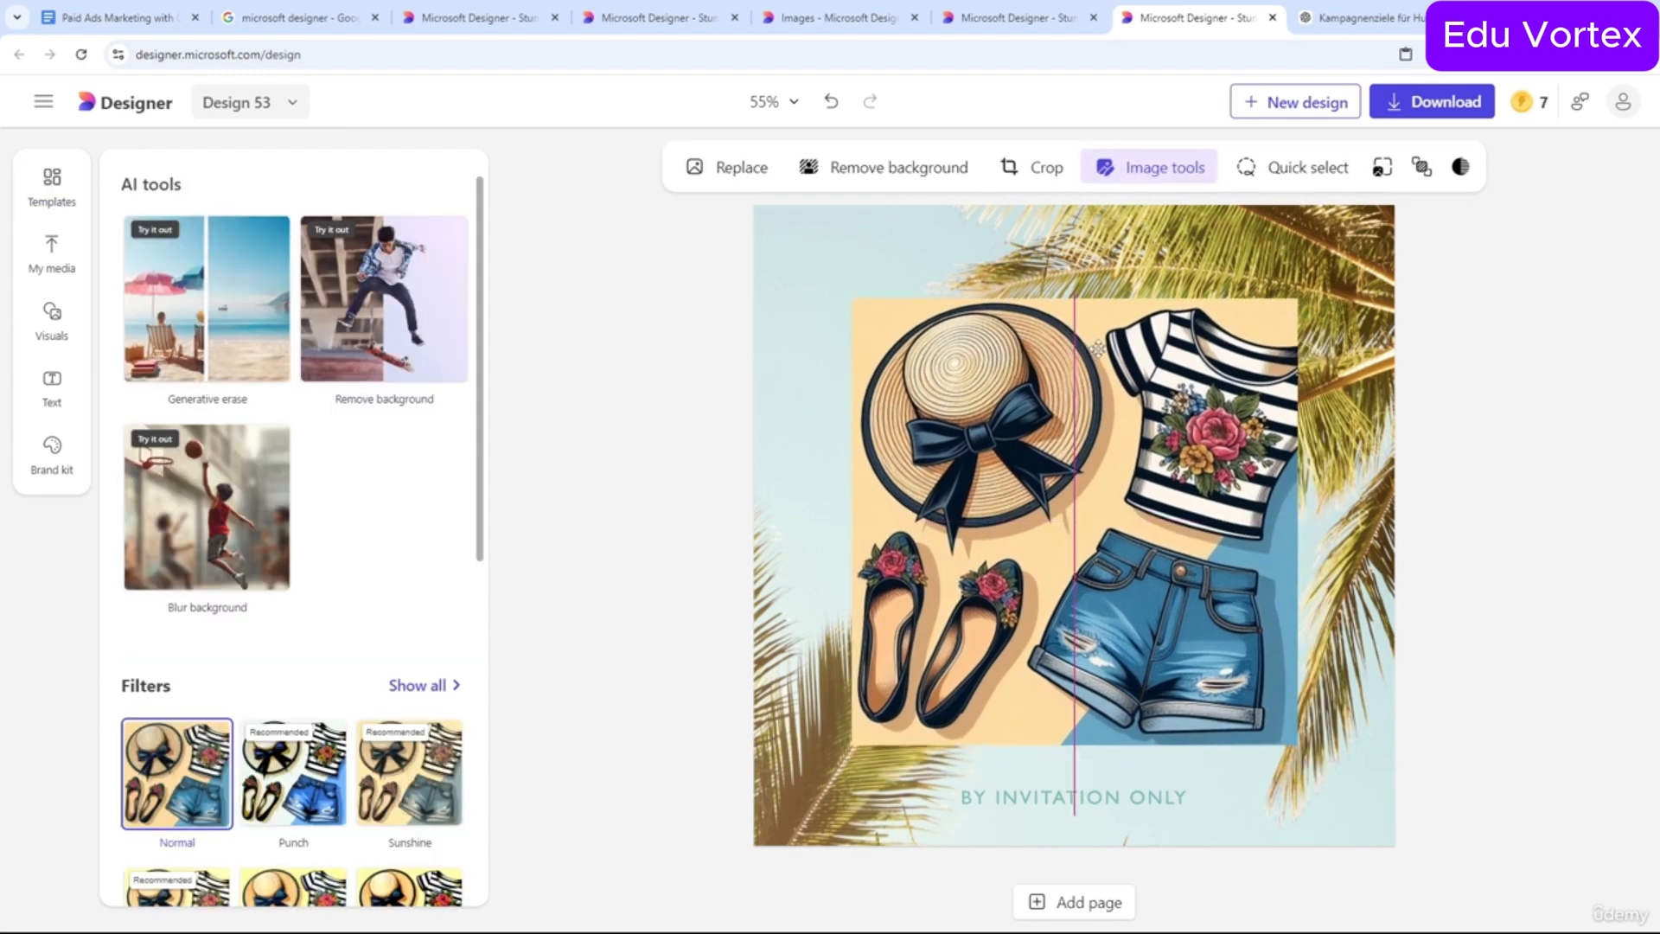
pyautogui.moveTo(1097, 349); pyautogui.dragTo(1097, 351)
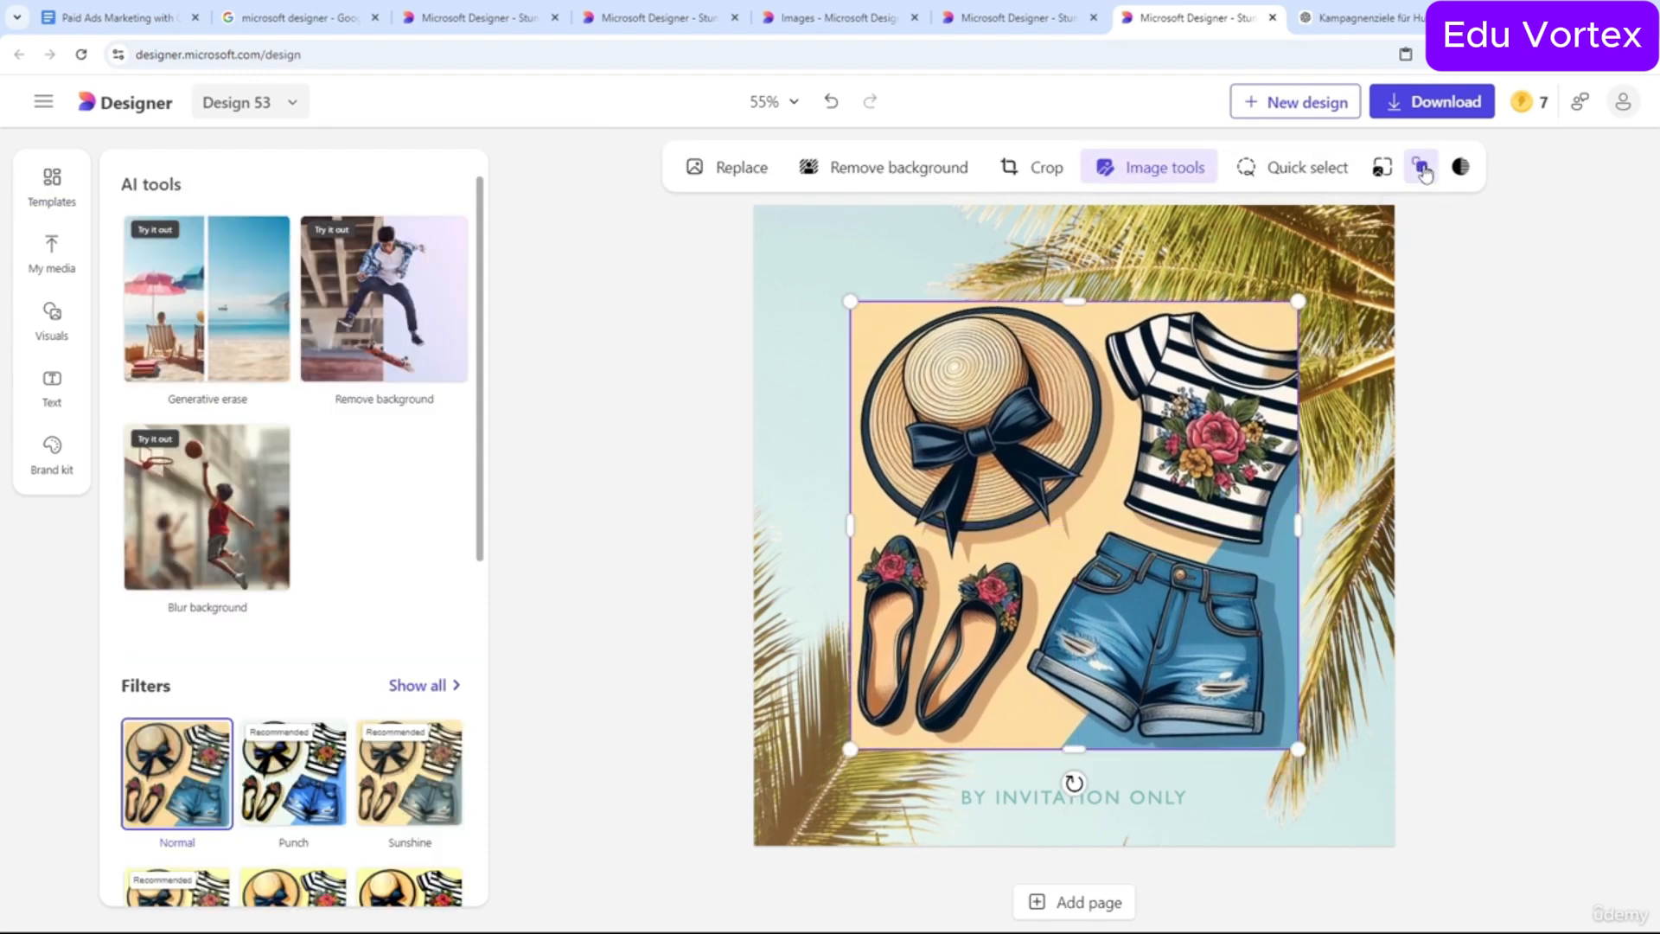
# Send the outfit image backward so it sits behind the PRIVATE SALE heading.
pyautogui.click(1423, 170)
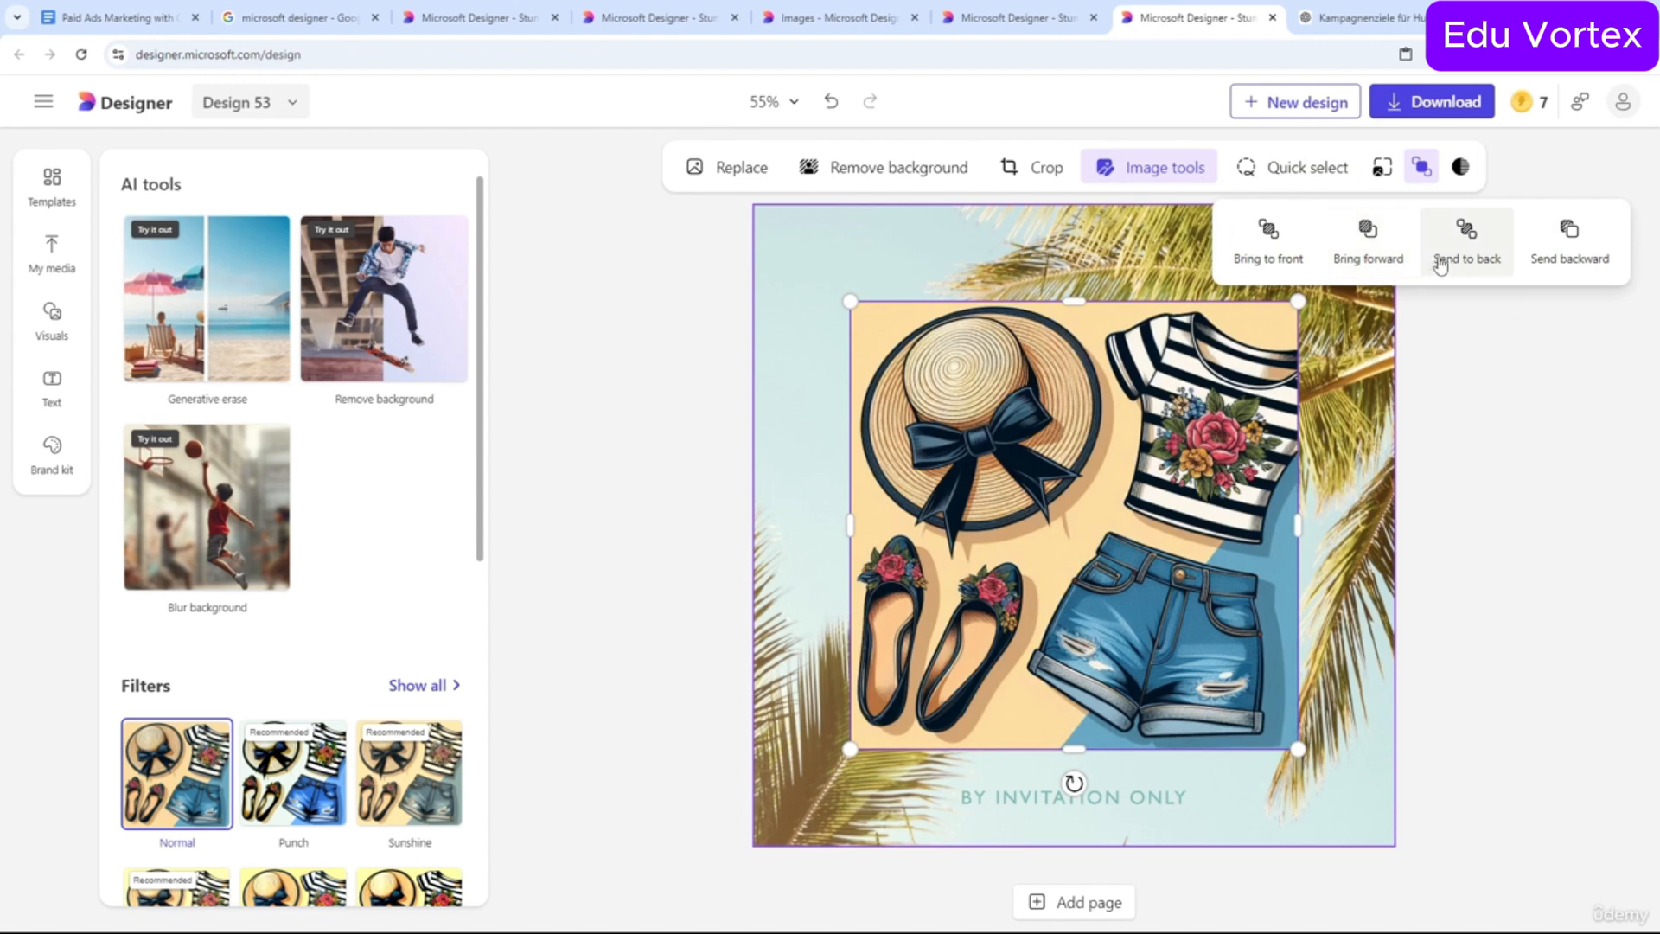
pyautogui.click(1568, 261)
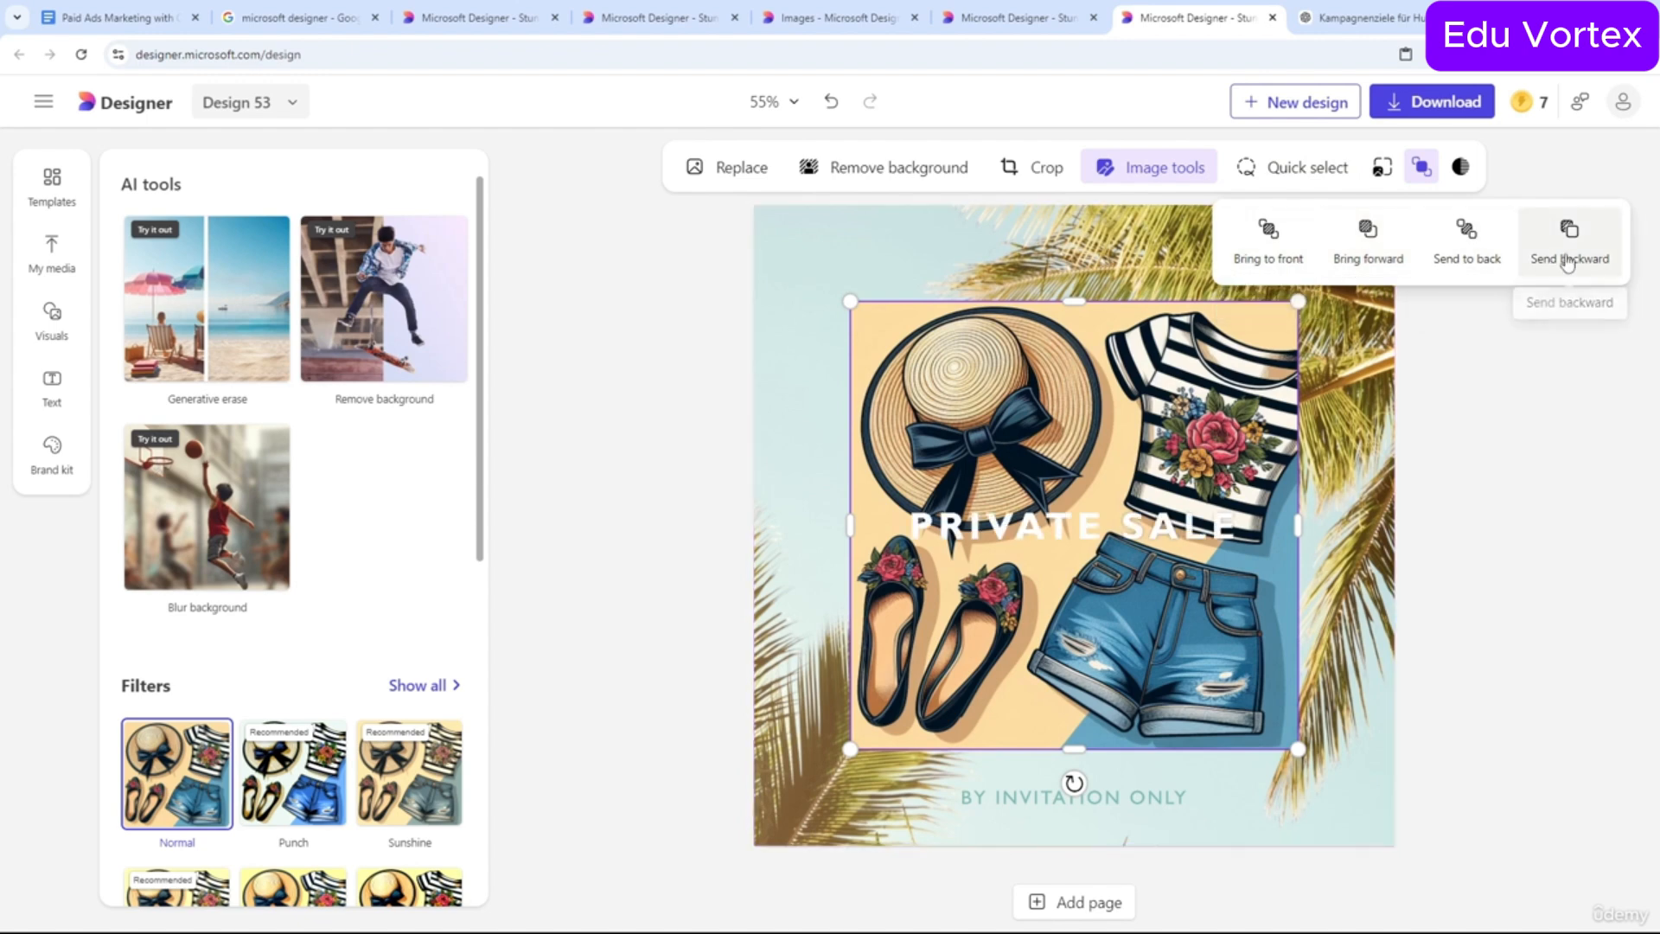
pyautogui.click(697, 438)
# Move the PRIVATE SALE heading up to the outfit image's upper edge and colour it black.
pyautogui.click(1087, 349)
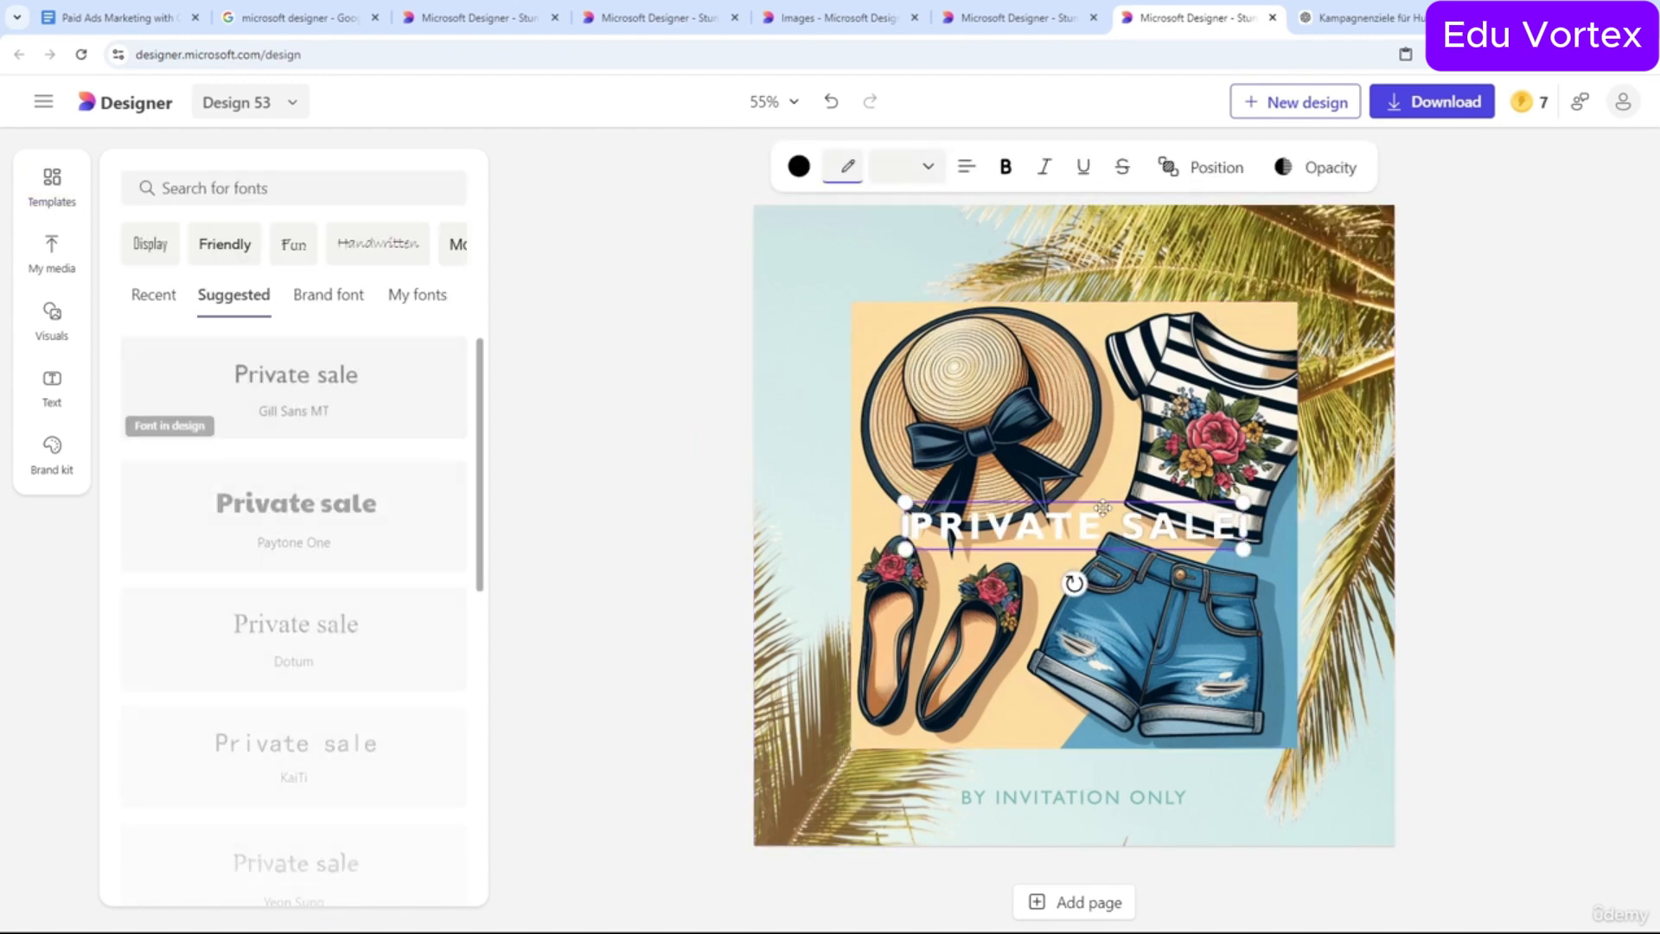
pyautogui.moveTo(1087, 350); pyautogui.dragTo(1068, 284)
pyautogui.click(799, 166)
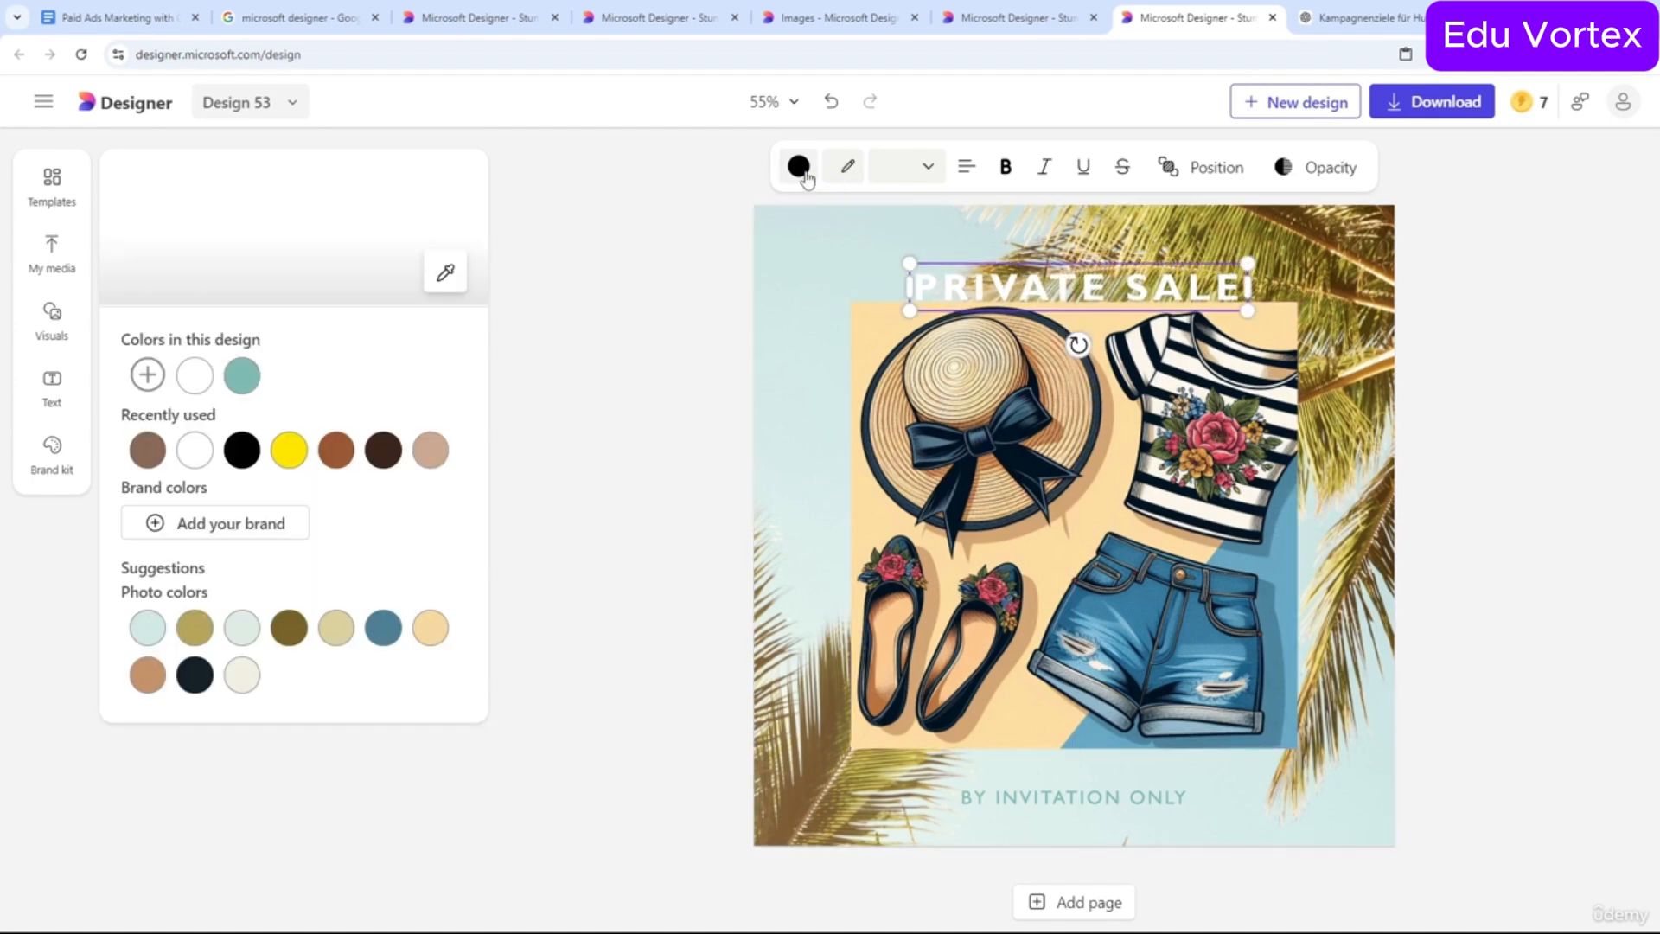
pyautogui.click(239, 456)
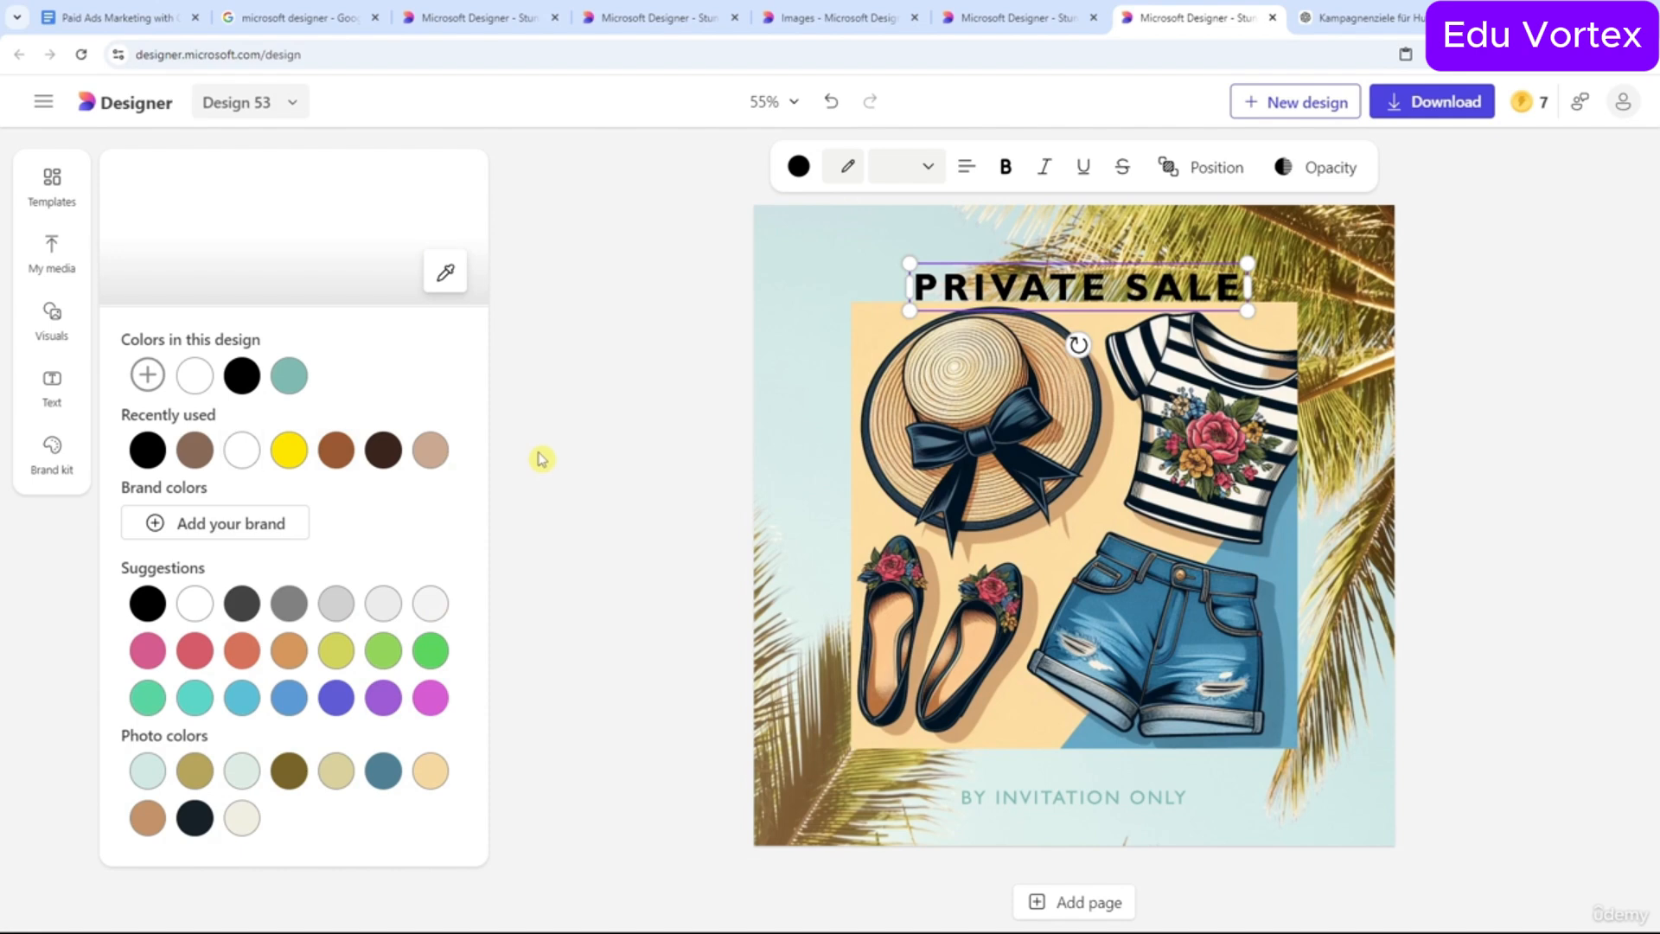
# Change the BY INVITATION ONLY line's text colour to black.
pyautogui.click(1081, 797)
pyautogui.click(799, 166)
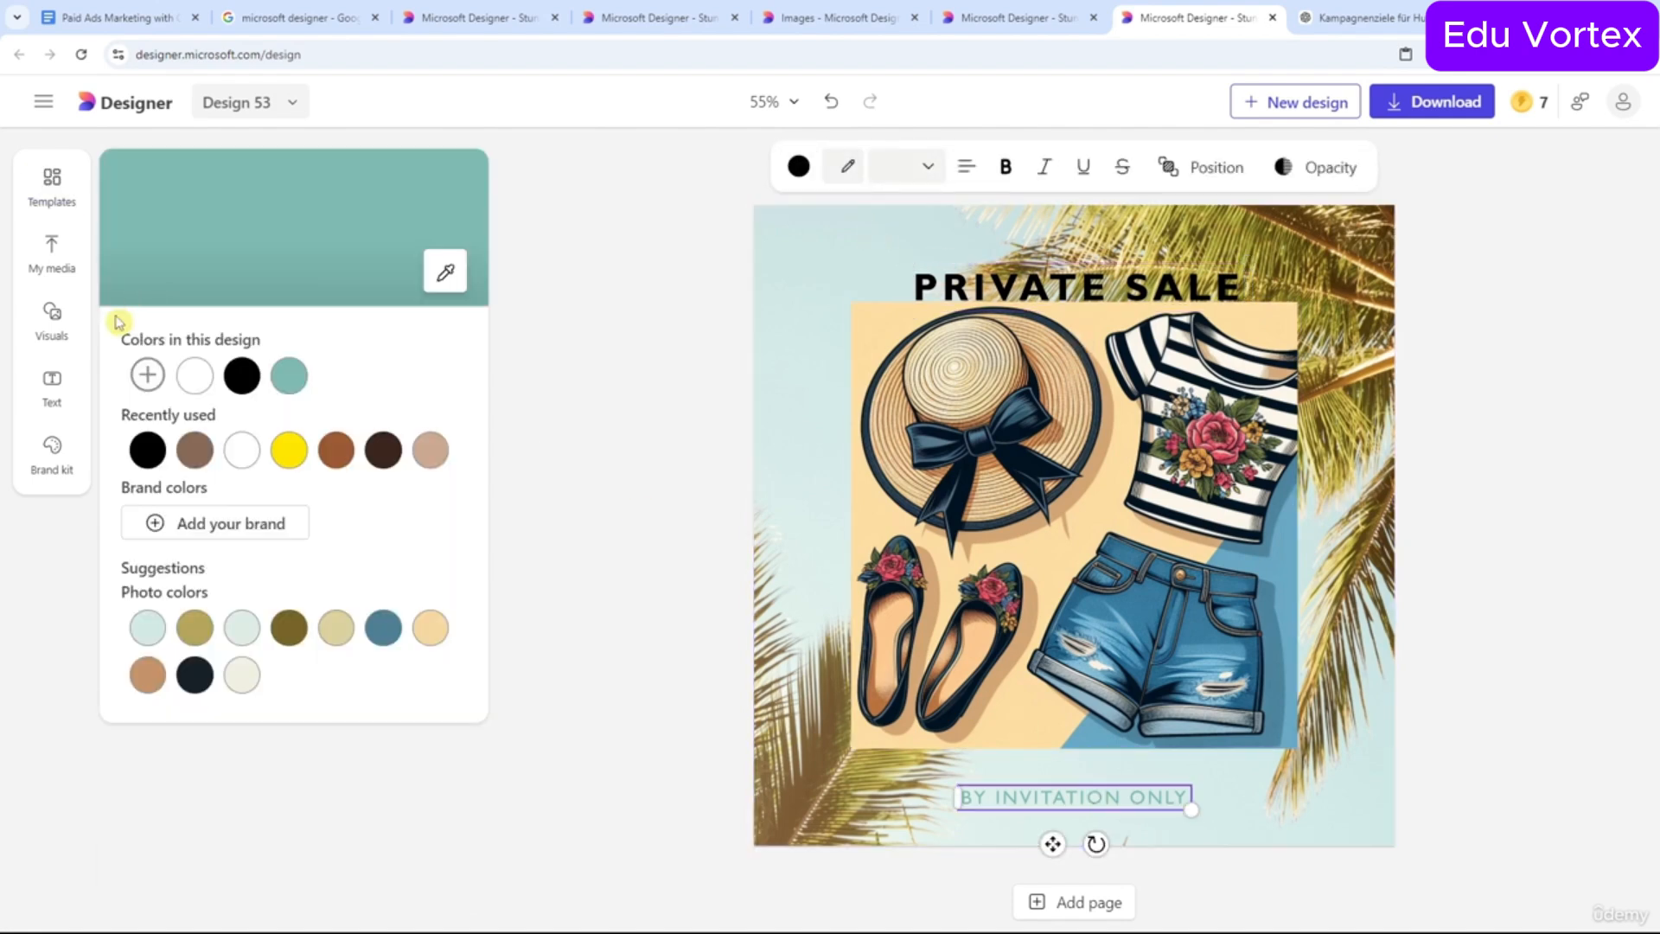
pyautogui.click(571, 428)
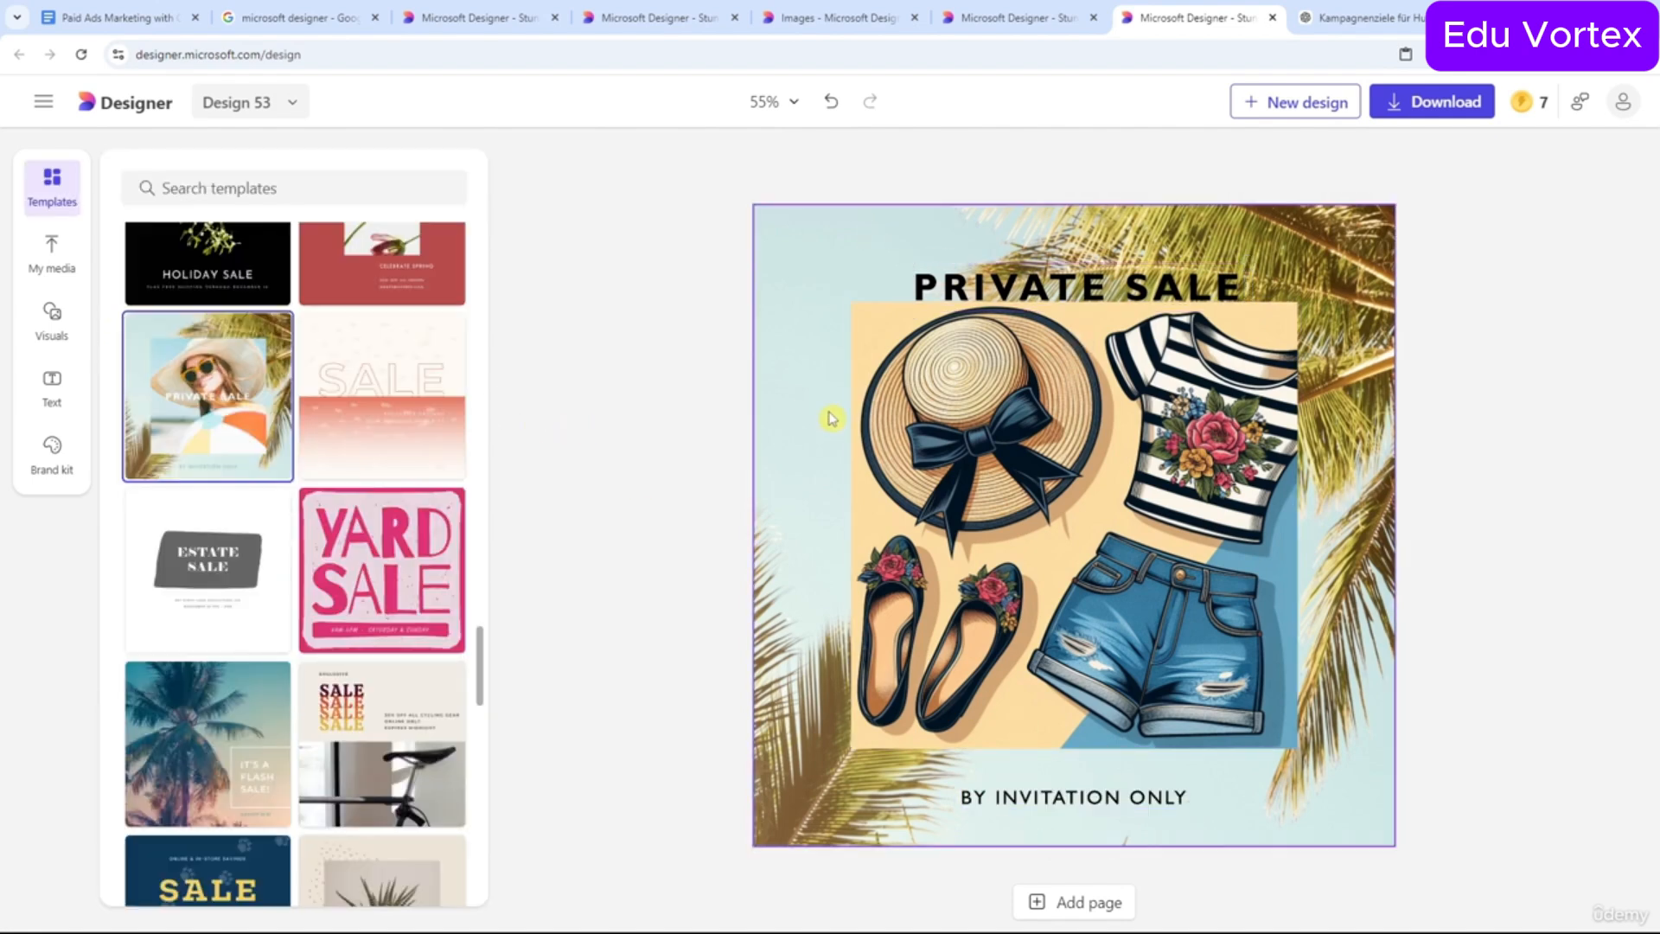
# Replace the heading text with FASHION SALE, widen its text box to fit one line and centre it above the outfit image.
pyautogui.click(939, 291)
pyautogui.hotkey('ctrl', 'a')
pyautogui.write('FASHI')
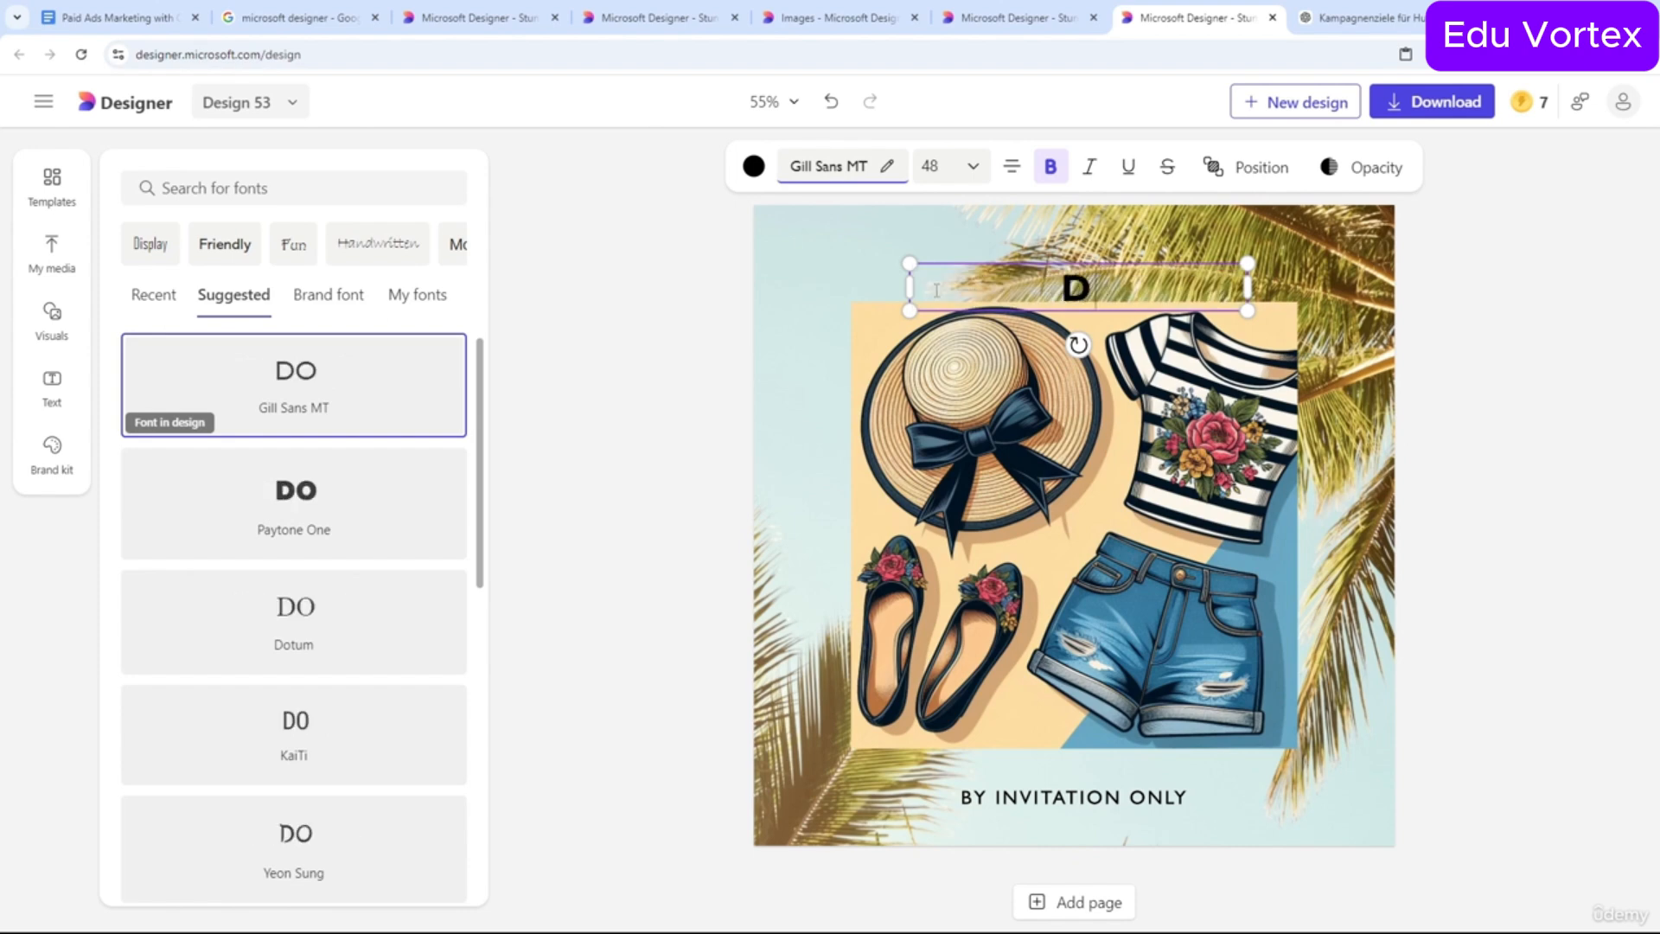
pyautogui.write('ON SALE')
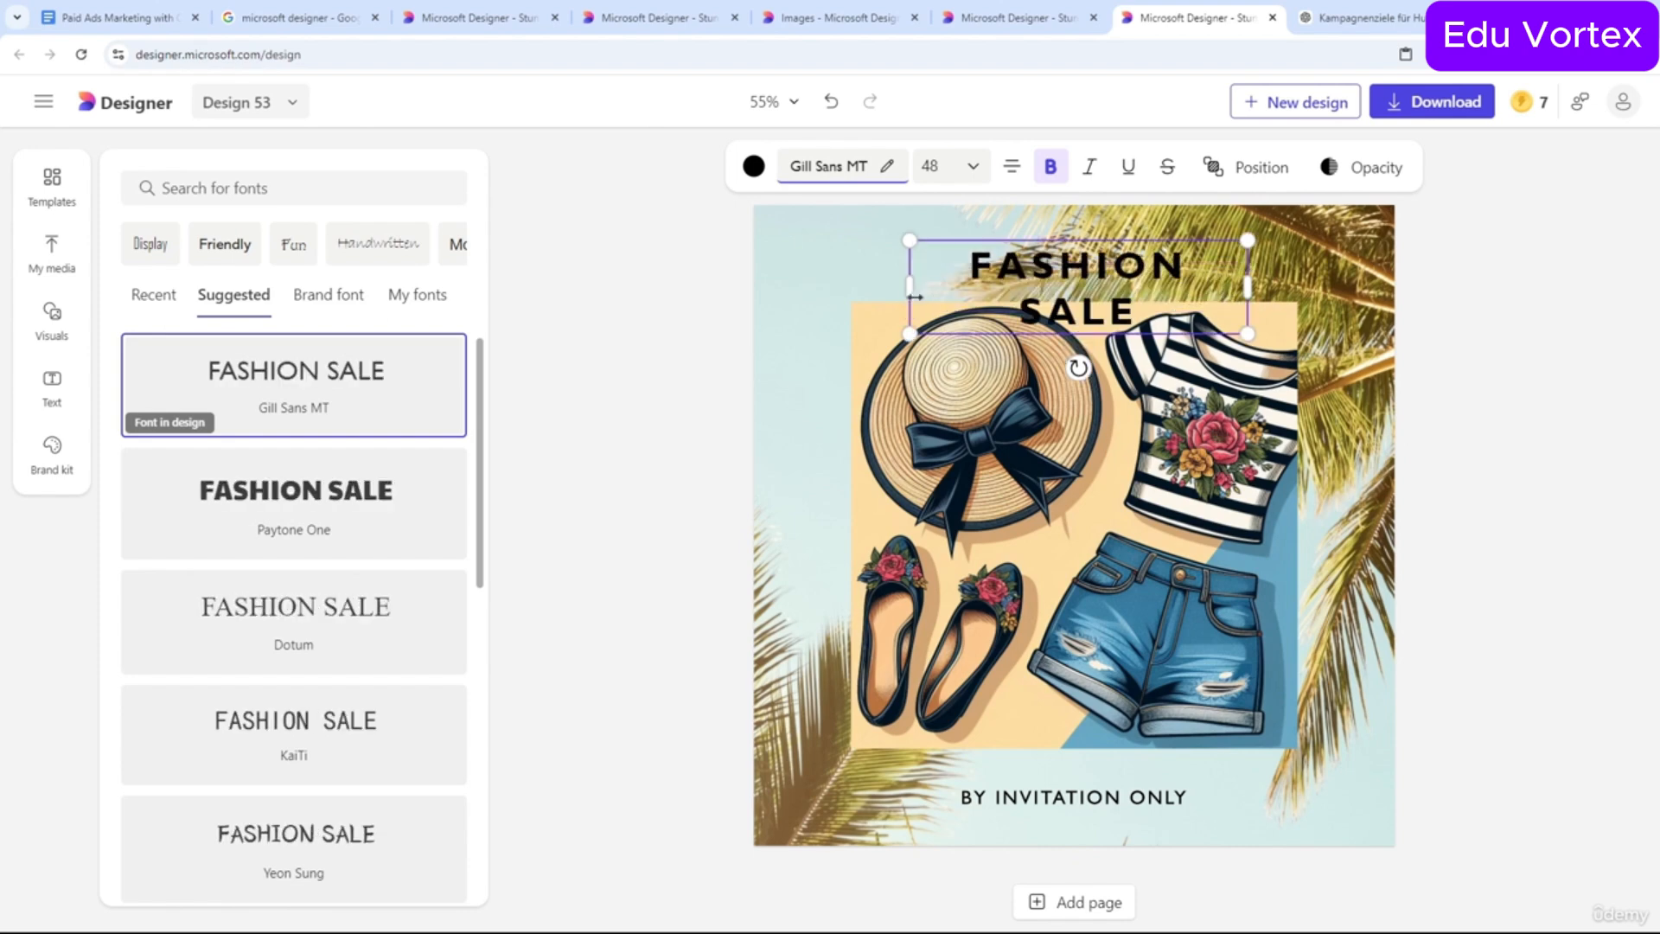
pyautogui.moveTo(915, 298); pyautogui.dragTo(976, 287)
pyautogui.click(885, 292)
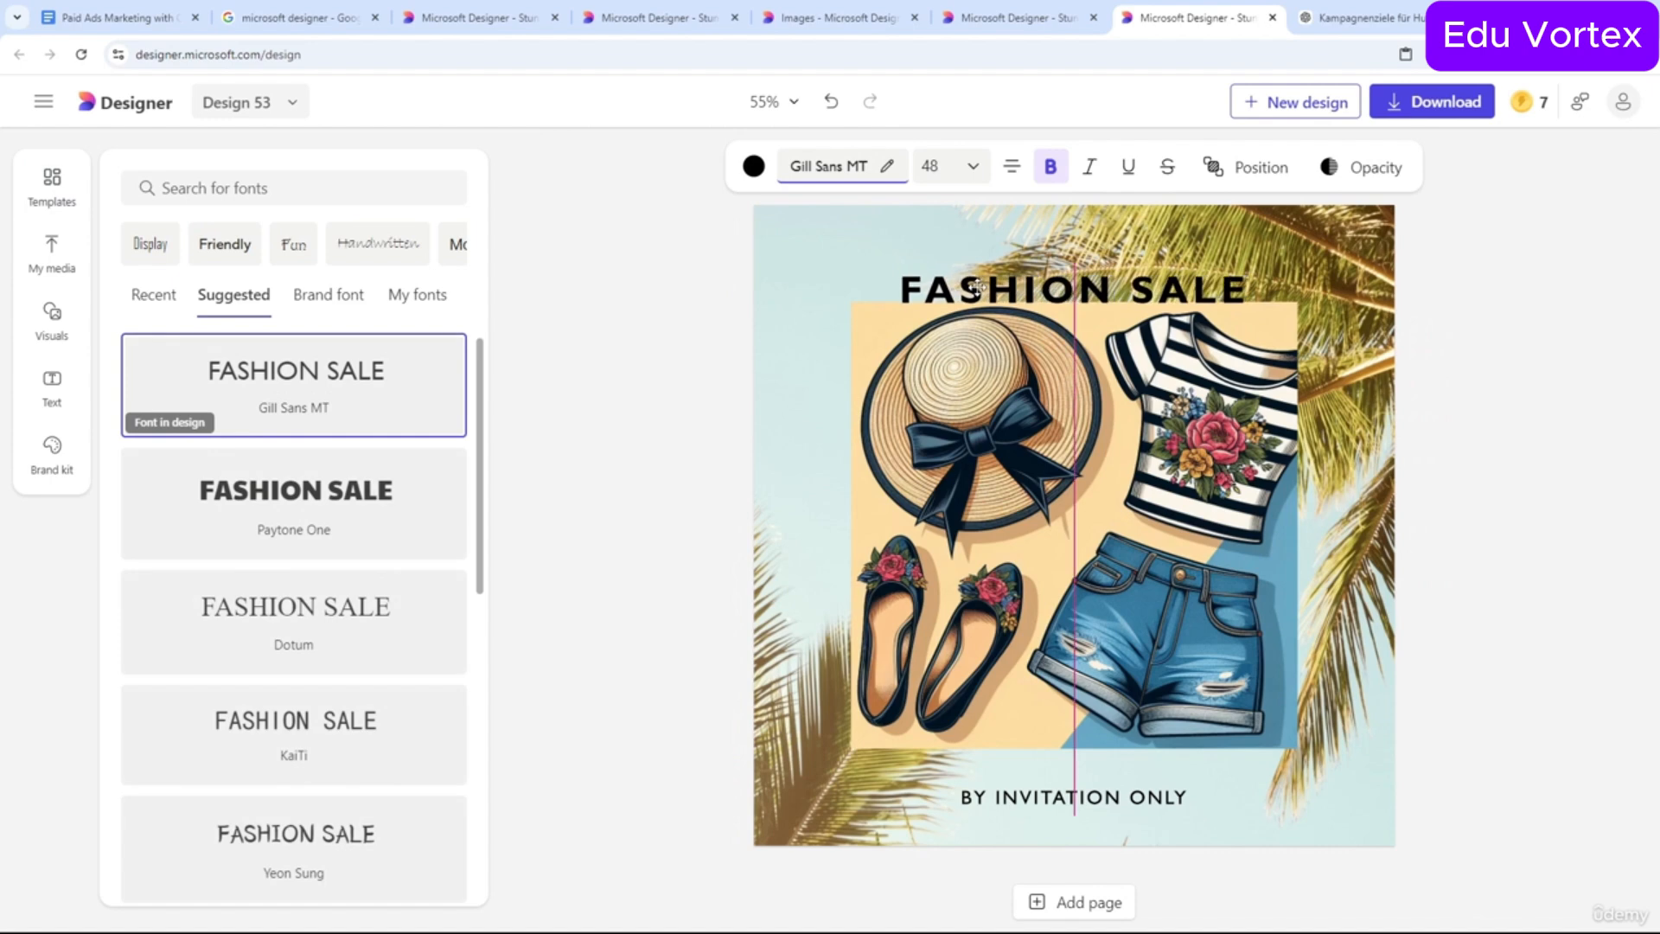
pyautogui.click(1049, 798)
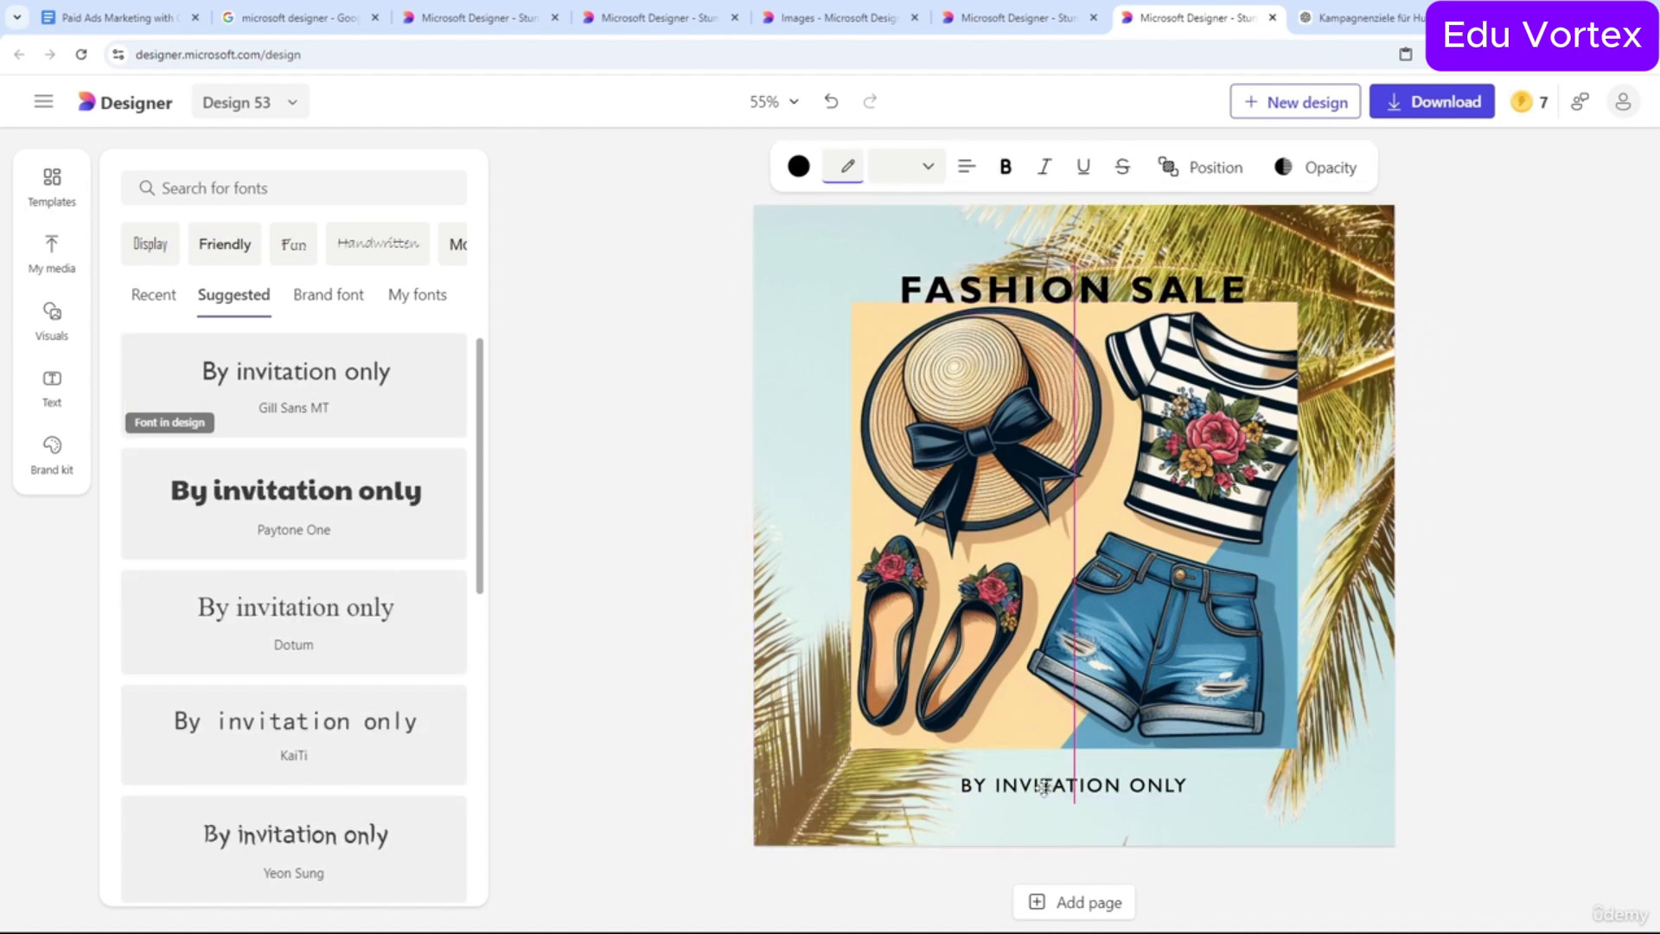
pyautogui.doubleClick(1047, 789)
pyautogui.hotkey('ctrl', 'a')
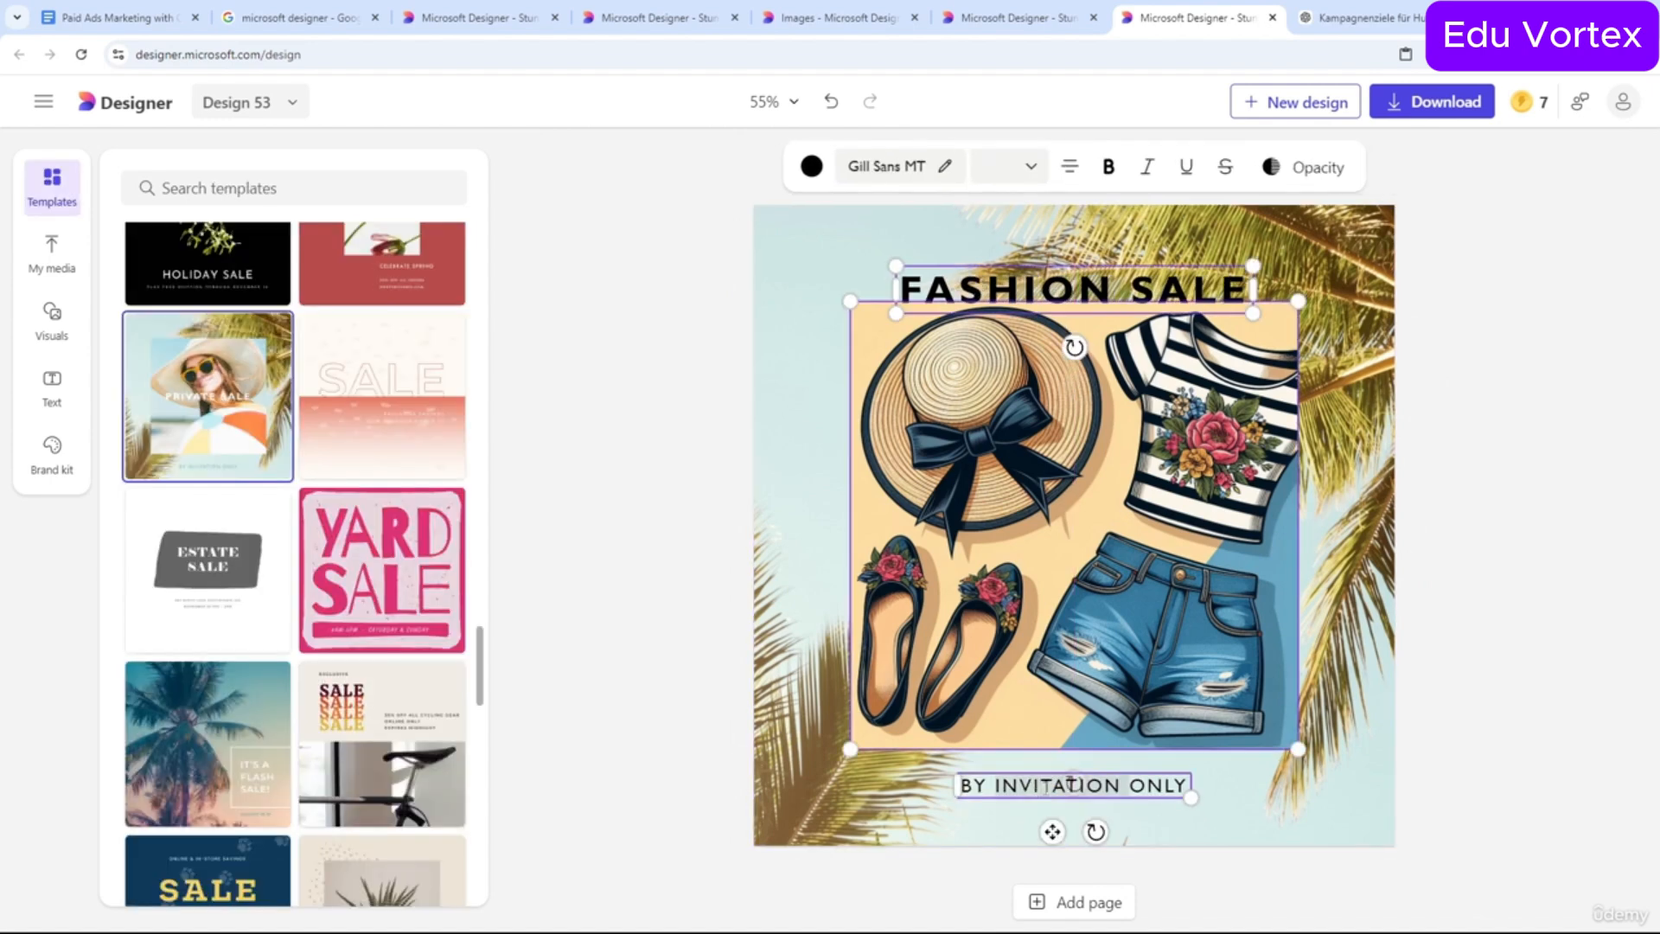
pyautogui.doubleClick(1047, 788)
pyautogui.press('BackSpace')
pyautogui.hotkey('ctrl', 'z')
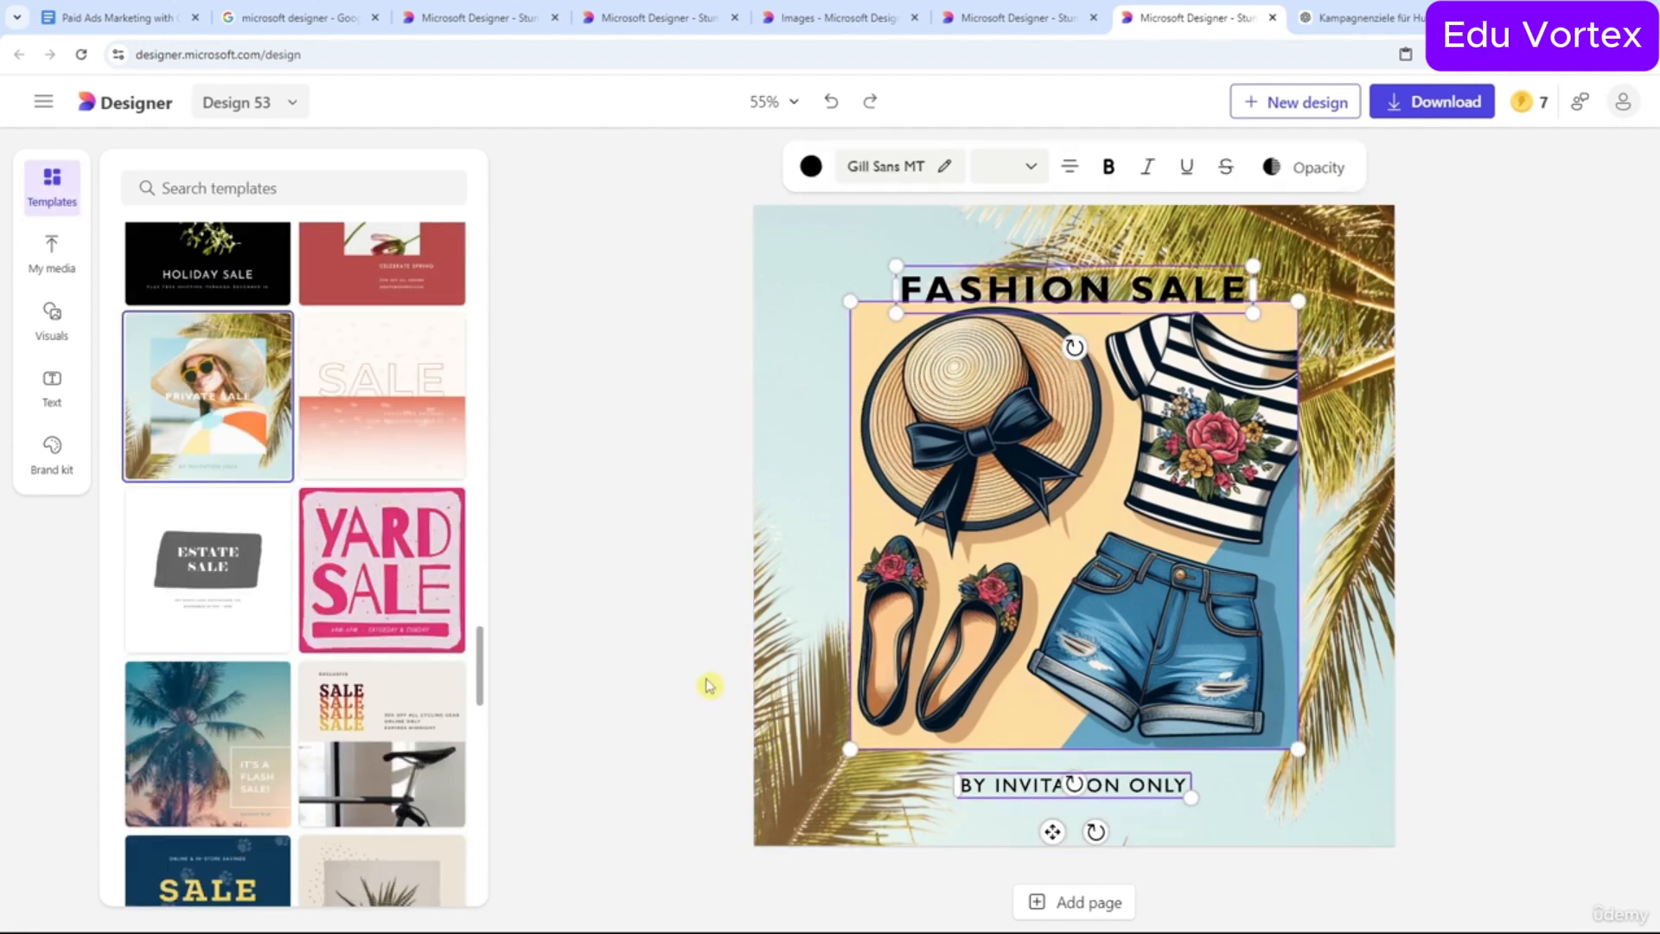
# Overwrite the start of the BY INVITATION ONLY line with 25% OFF and move the line up directly below the outfit image.
pyautogui.click(709, 686)
pyautogui.doubleClick(1044, 788)
pyautogui.write('-')
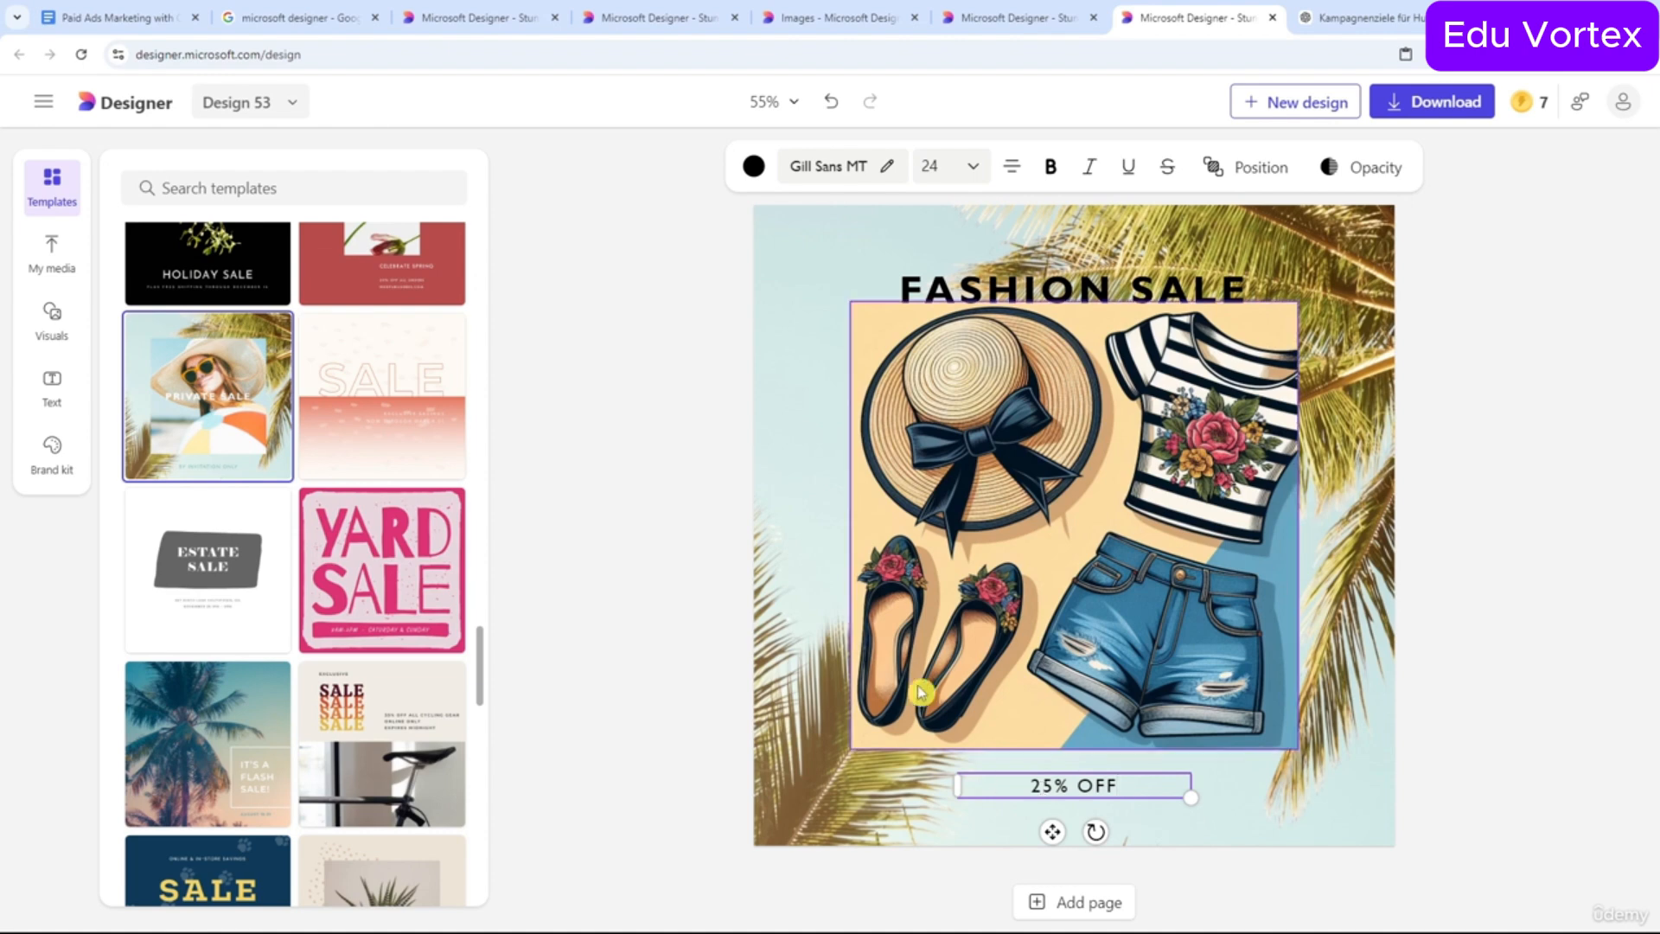
pyautogui.click(774, 566)
pyautogui.click(1054, 769)
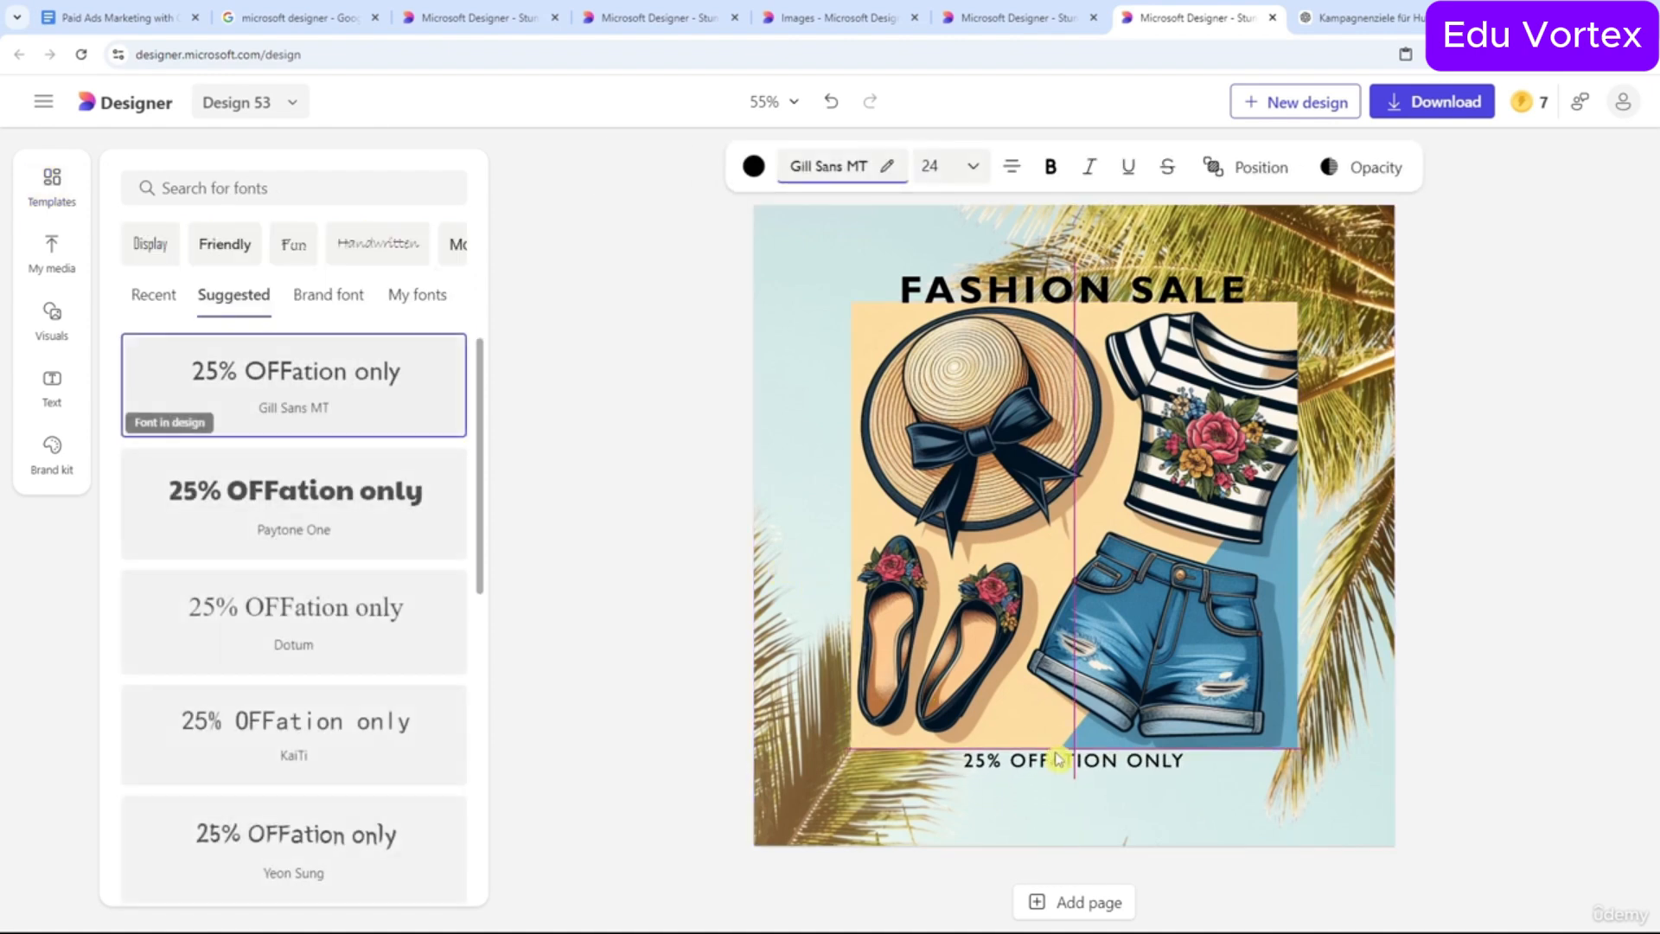
pyautogui.click(729, 566)
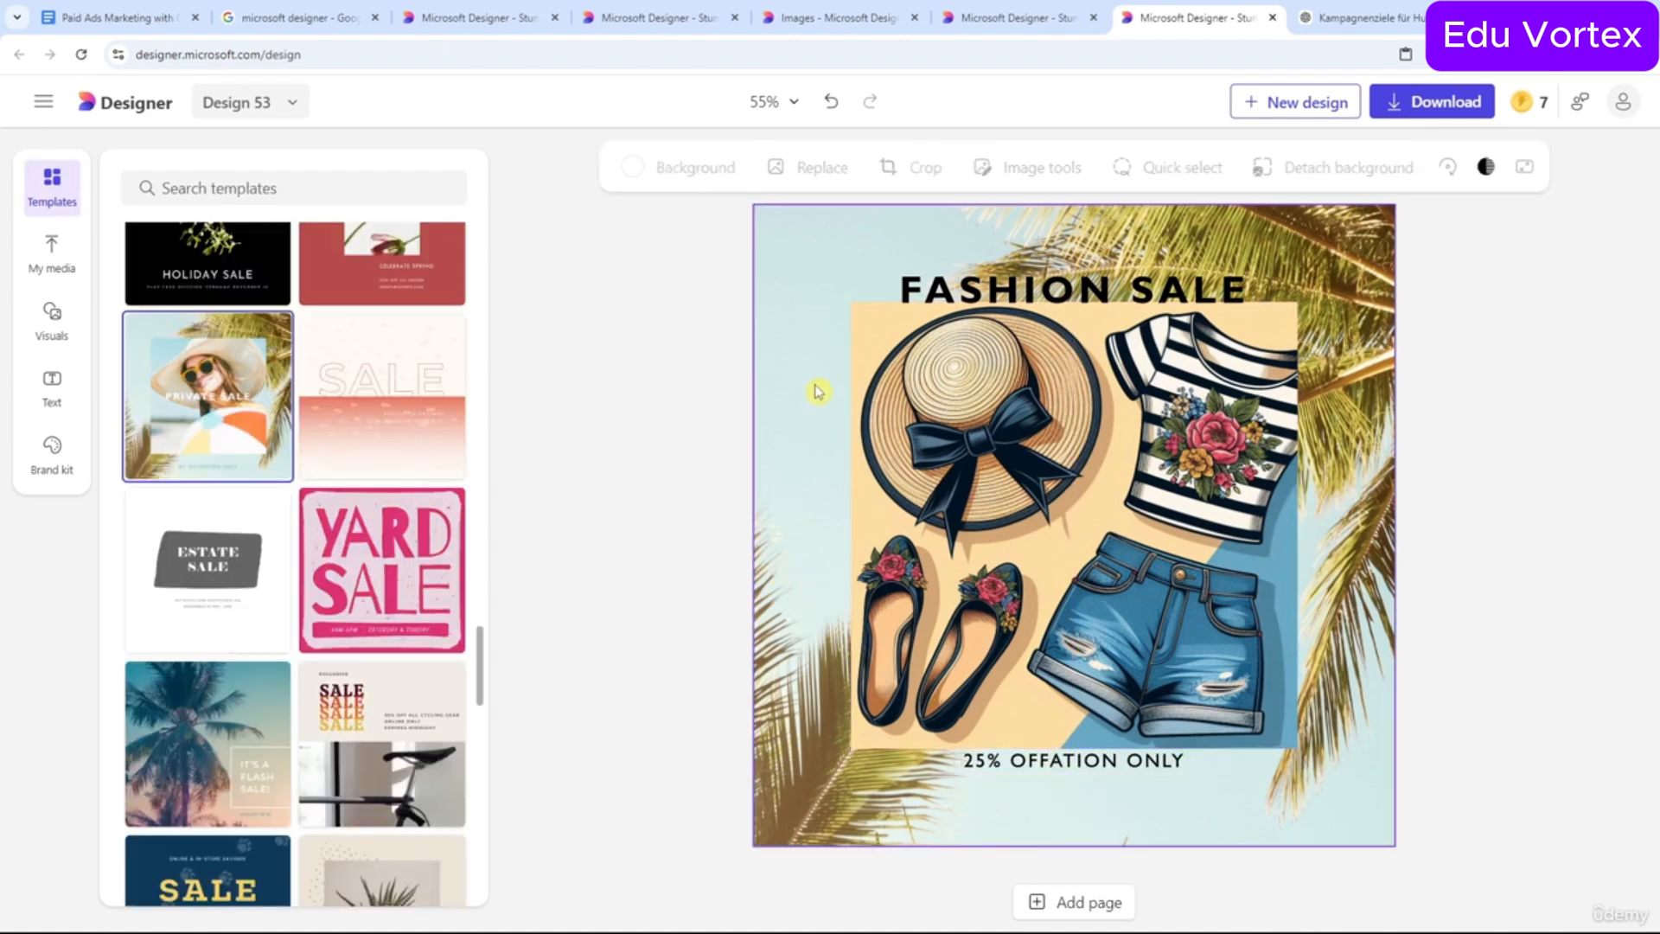
# Open the dog image in the stable version of the editor and close the generated Images page.
pyautogui.click(995, 19)
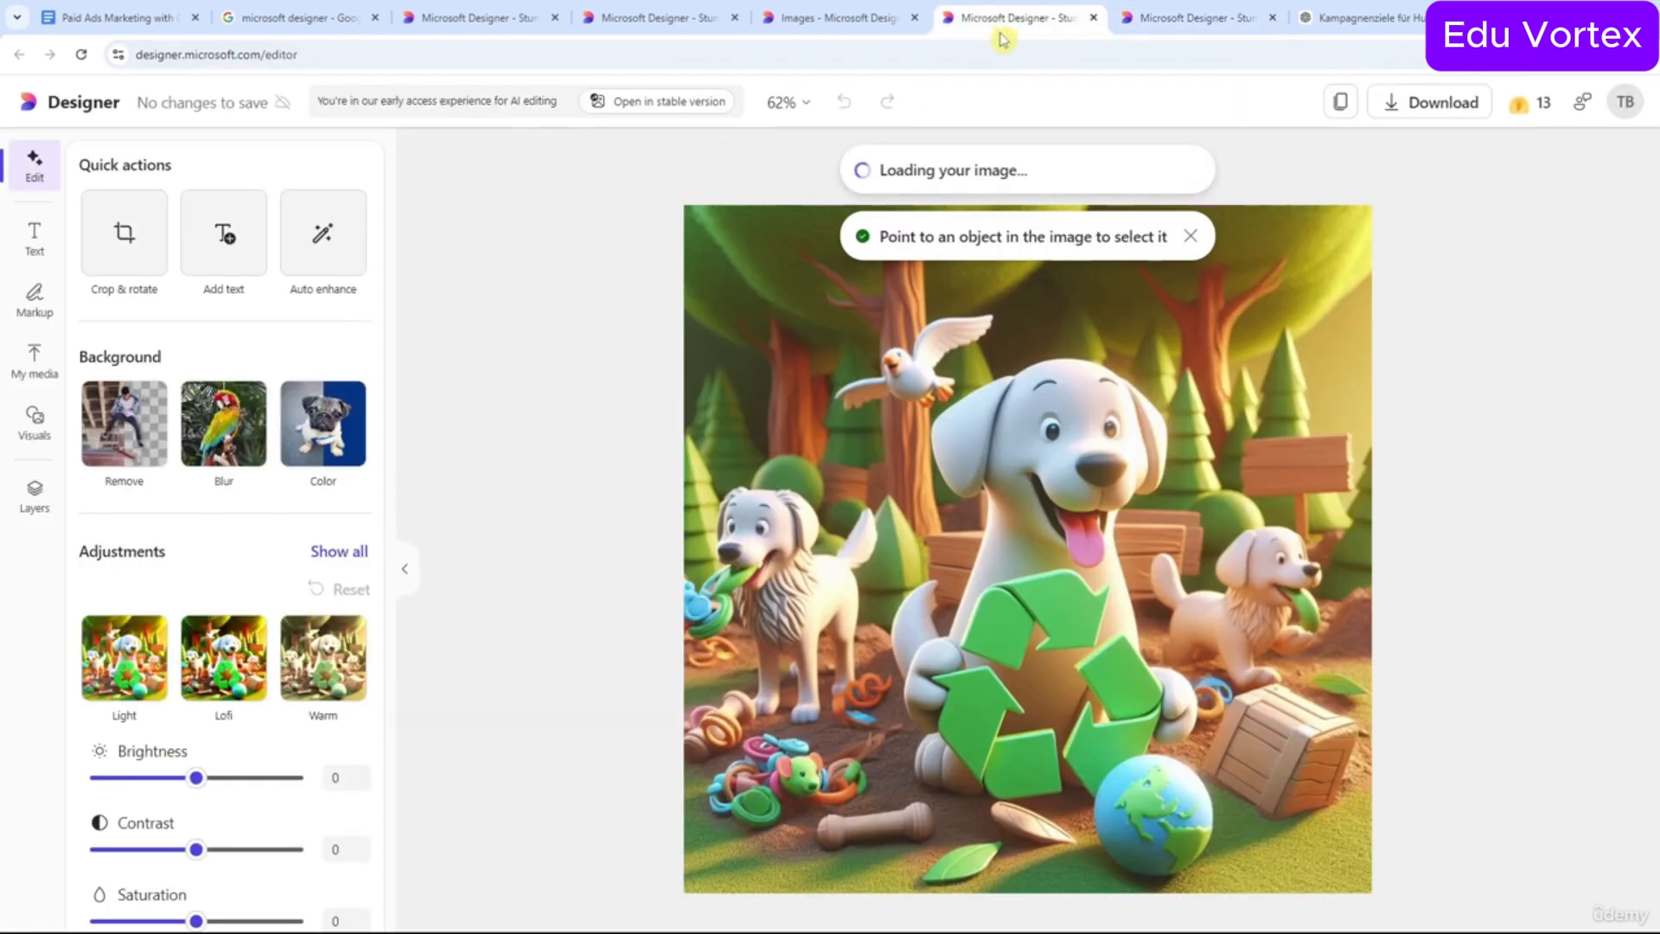
pyautogui.click(662, 111)
pyautogui.click(914, 17)
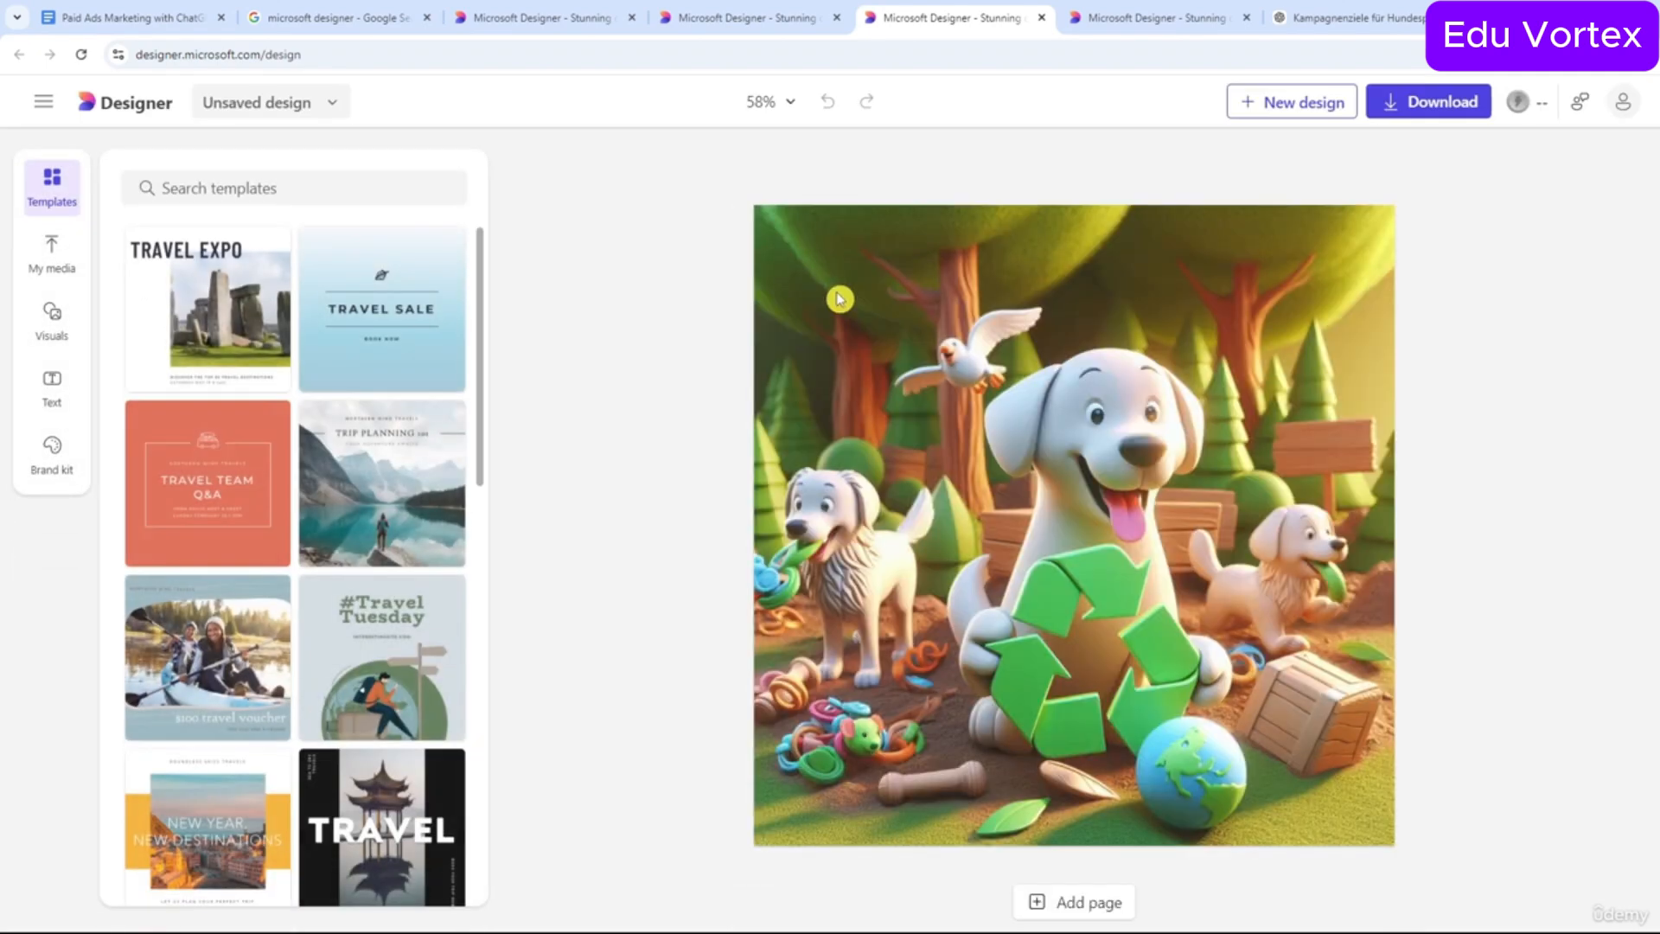
# Copy the dog image into the Fashion Sale design and enlarge it to cover the whole canvas.
pyautogui.click(839, 299)
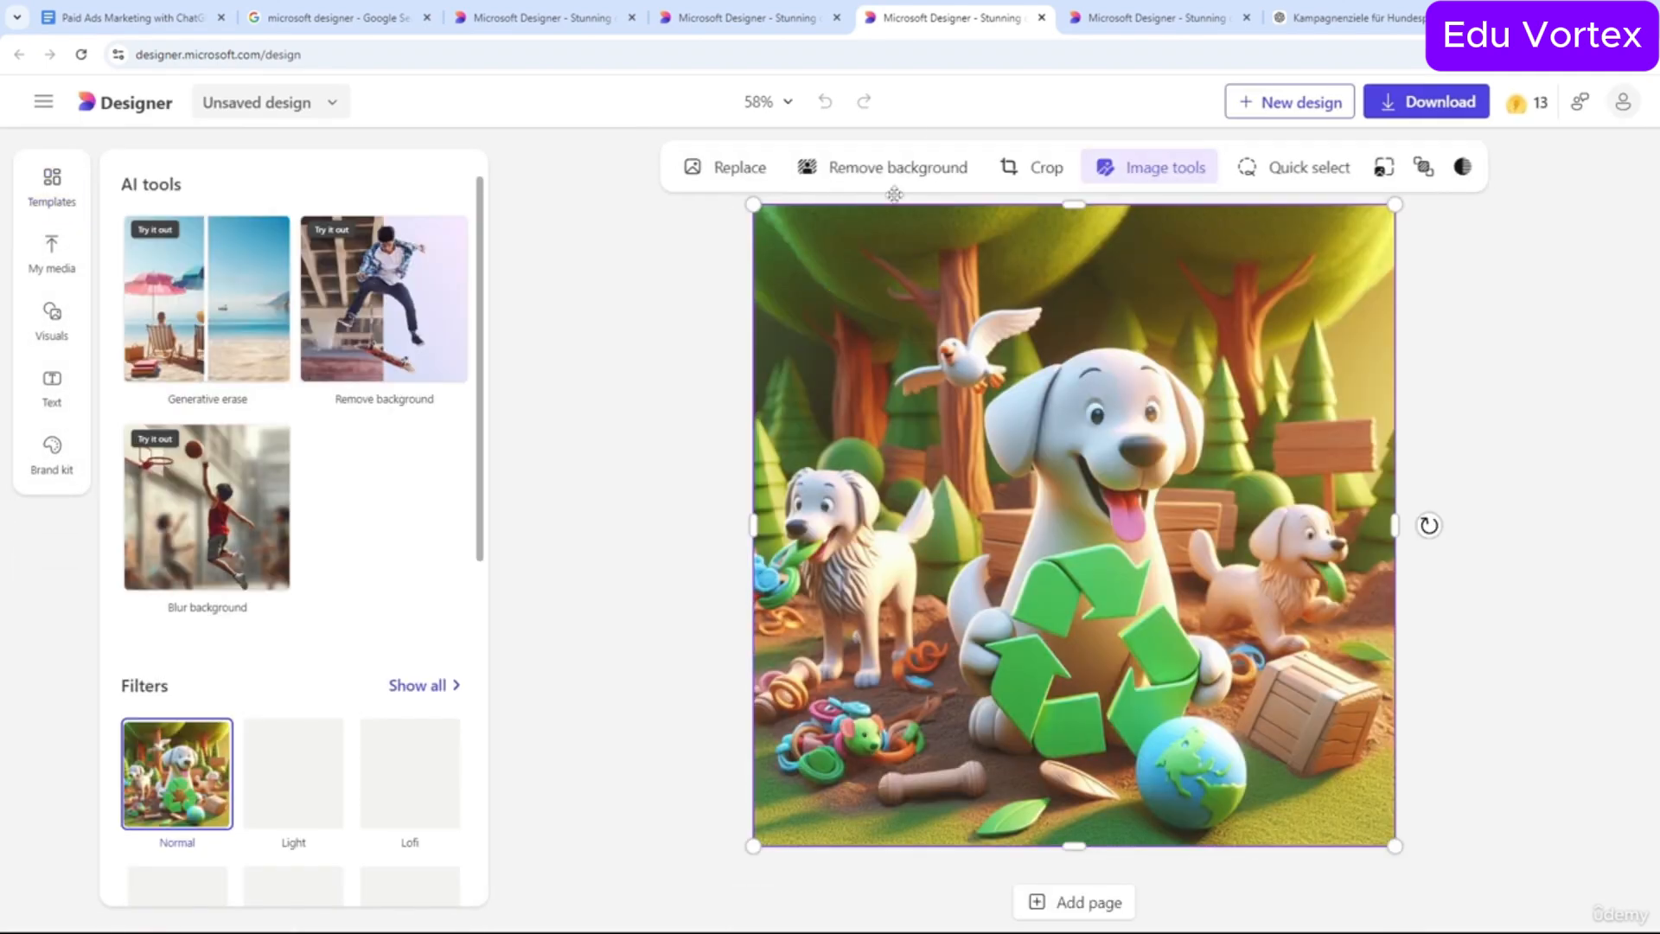
pyautogui.click(1100, 26)
pyautogui.moveTo(889, 429)
pyautogui.mouseDown()
pyautogui.moveTo(789, 419)
pyautogui.moveTo(878, 441)
pyautogui.mouseUp()
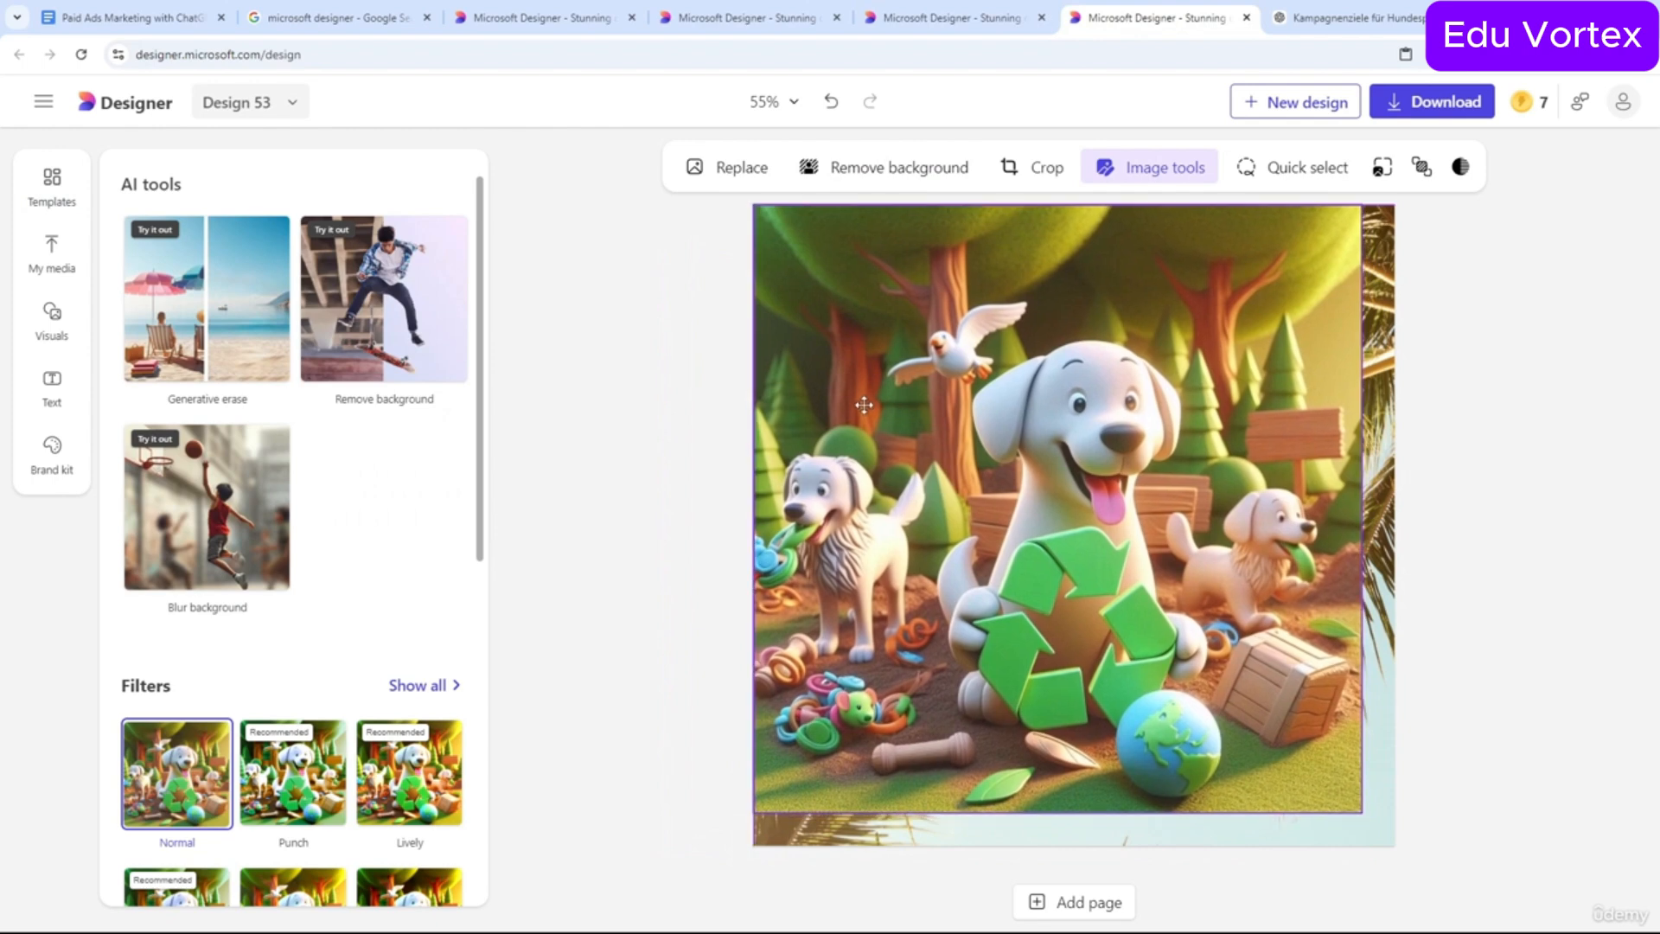
pyautogui.moveTo(1367, 817); pyautogui.dragTo(1399, 847)
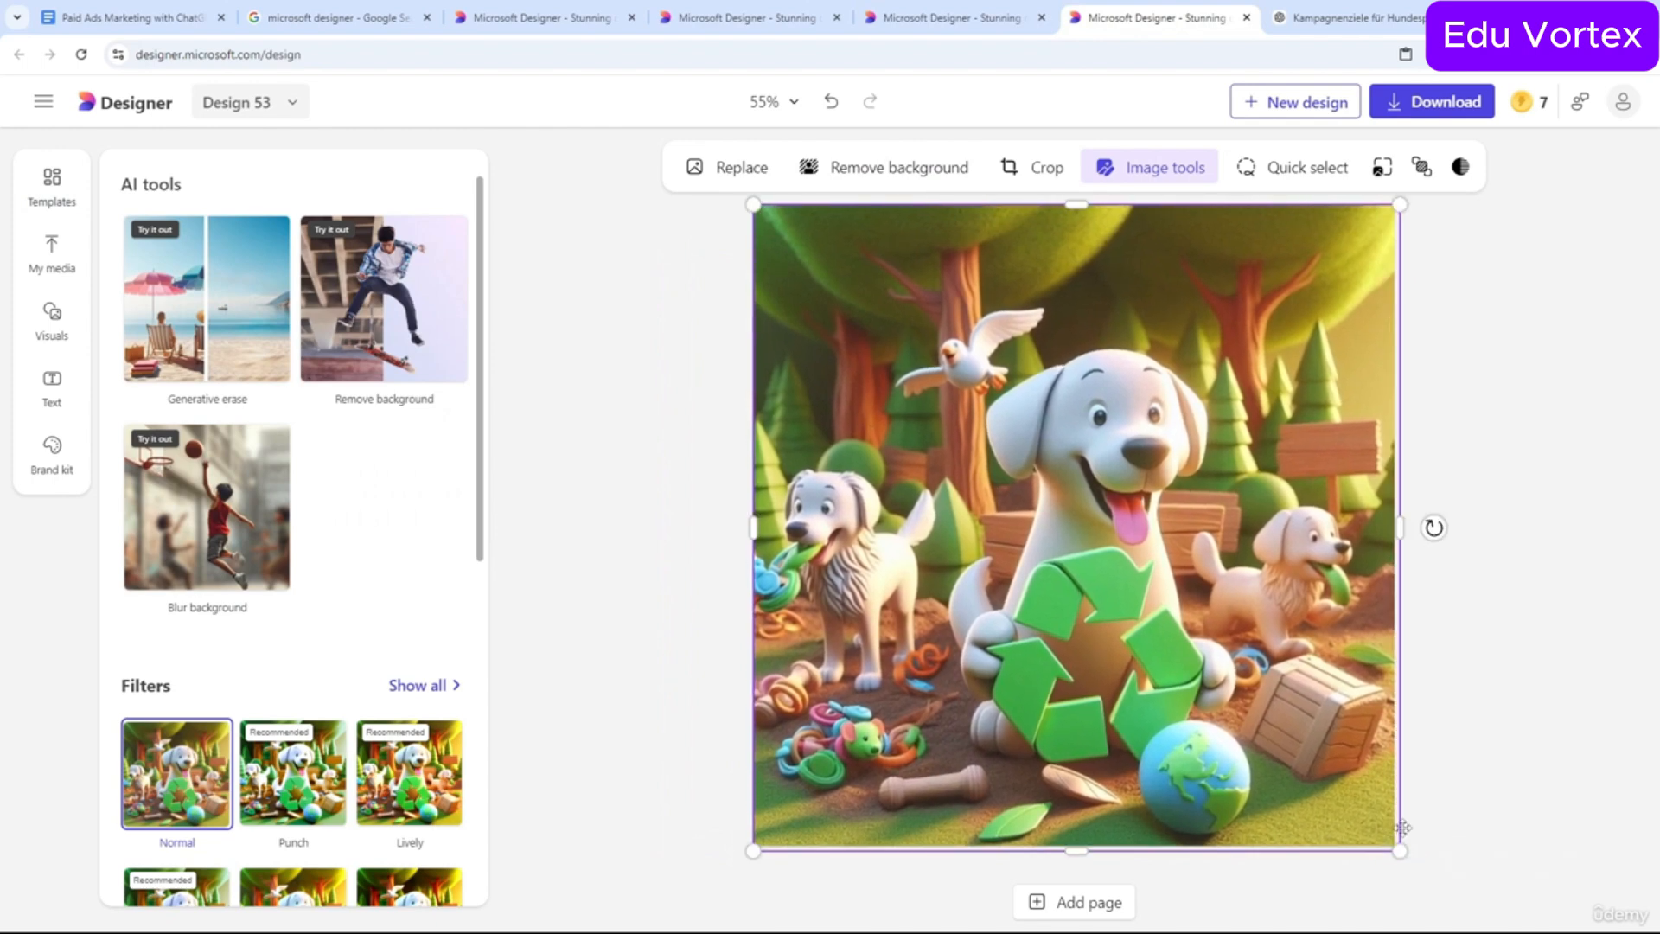
# Send the dog image to the back, behind the outfit image and both text lines.
pyautogui.click(1468, 173)
pyautogui.click(1422, 166)
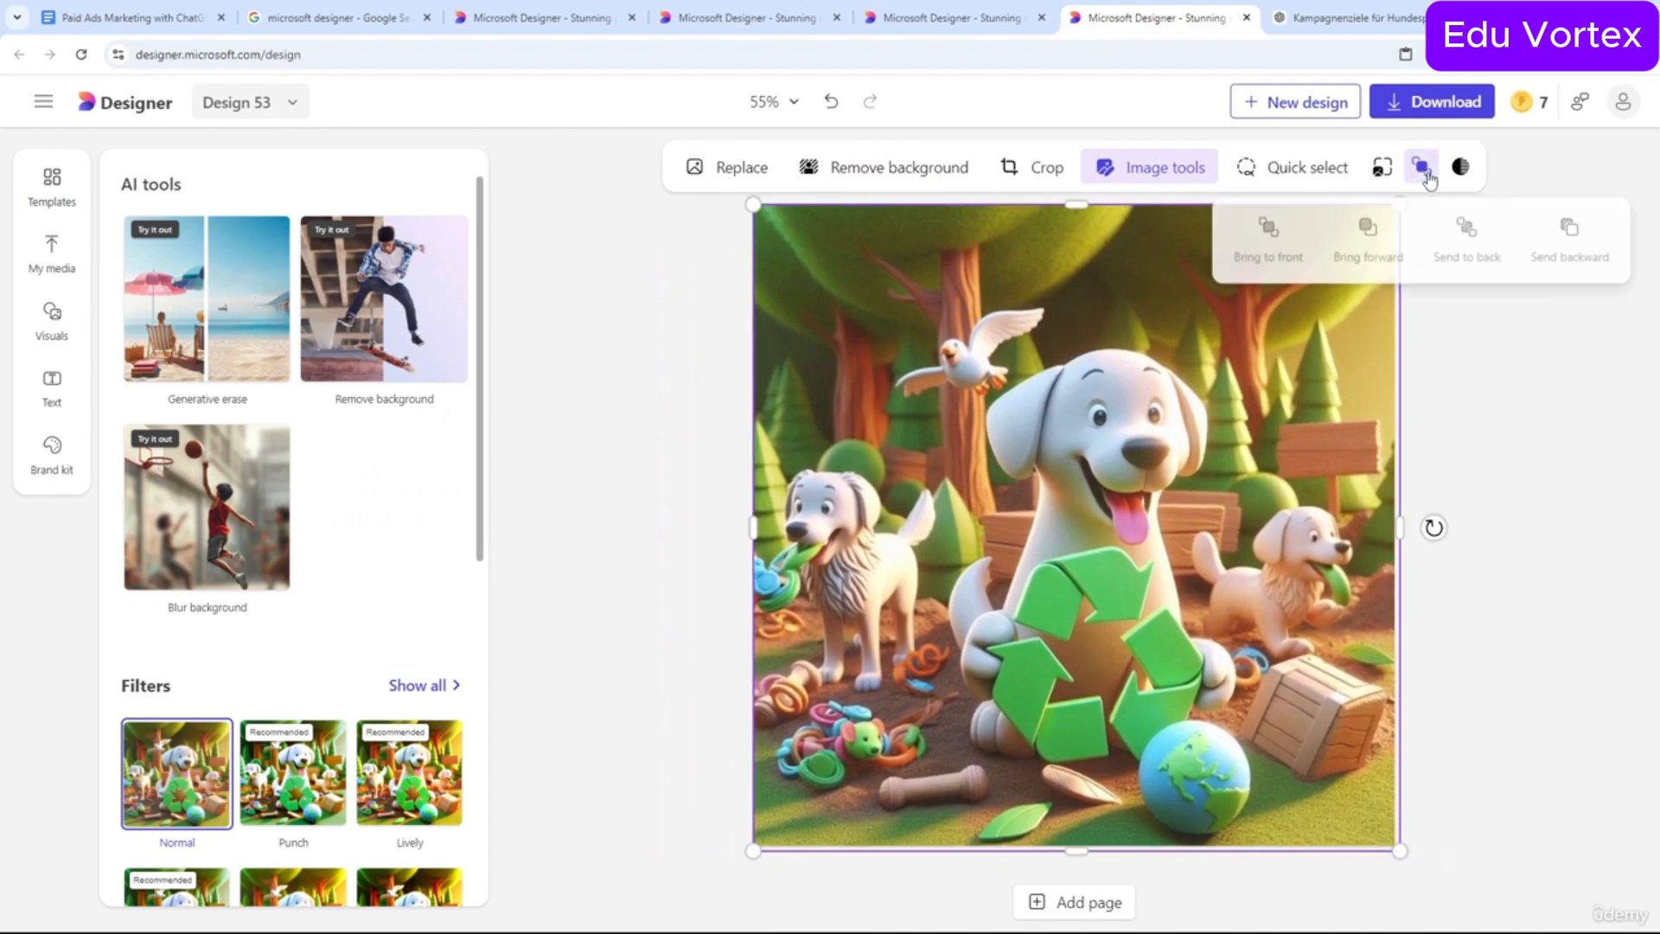
pyautogui.click(1482, 261)
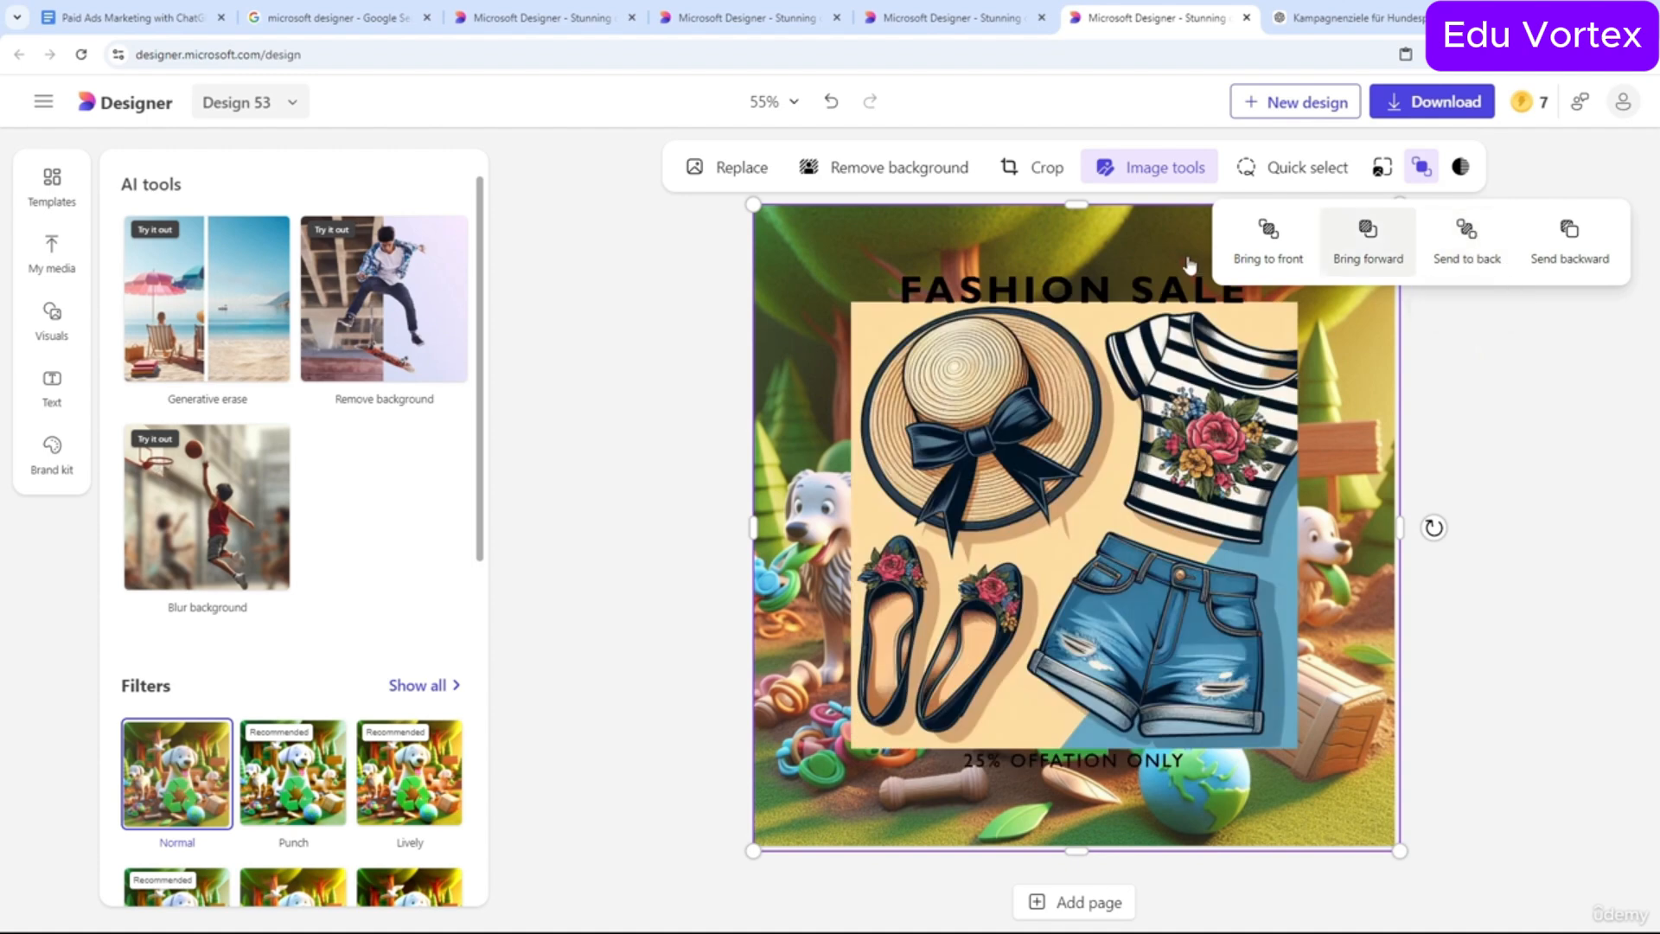
pyautogui.click(700, 300)
# Change the text colour of the FASHION SALE heading and the 25% OFF line to white.
pyautogui.click(956, 304)
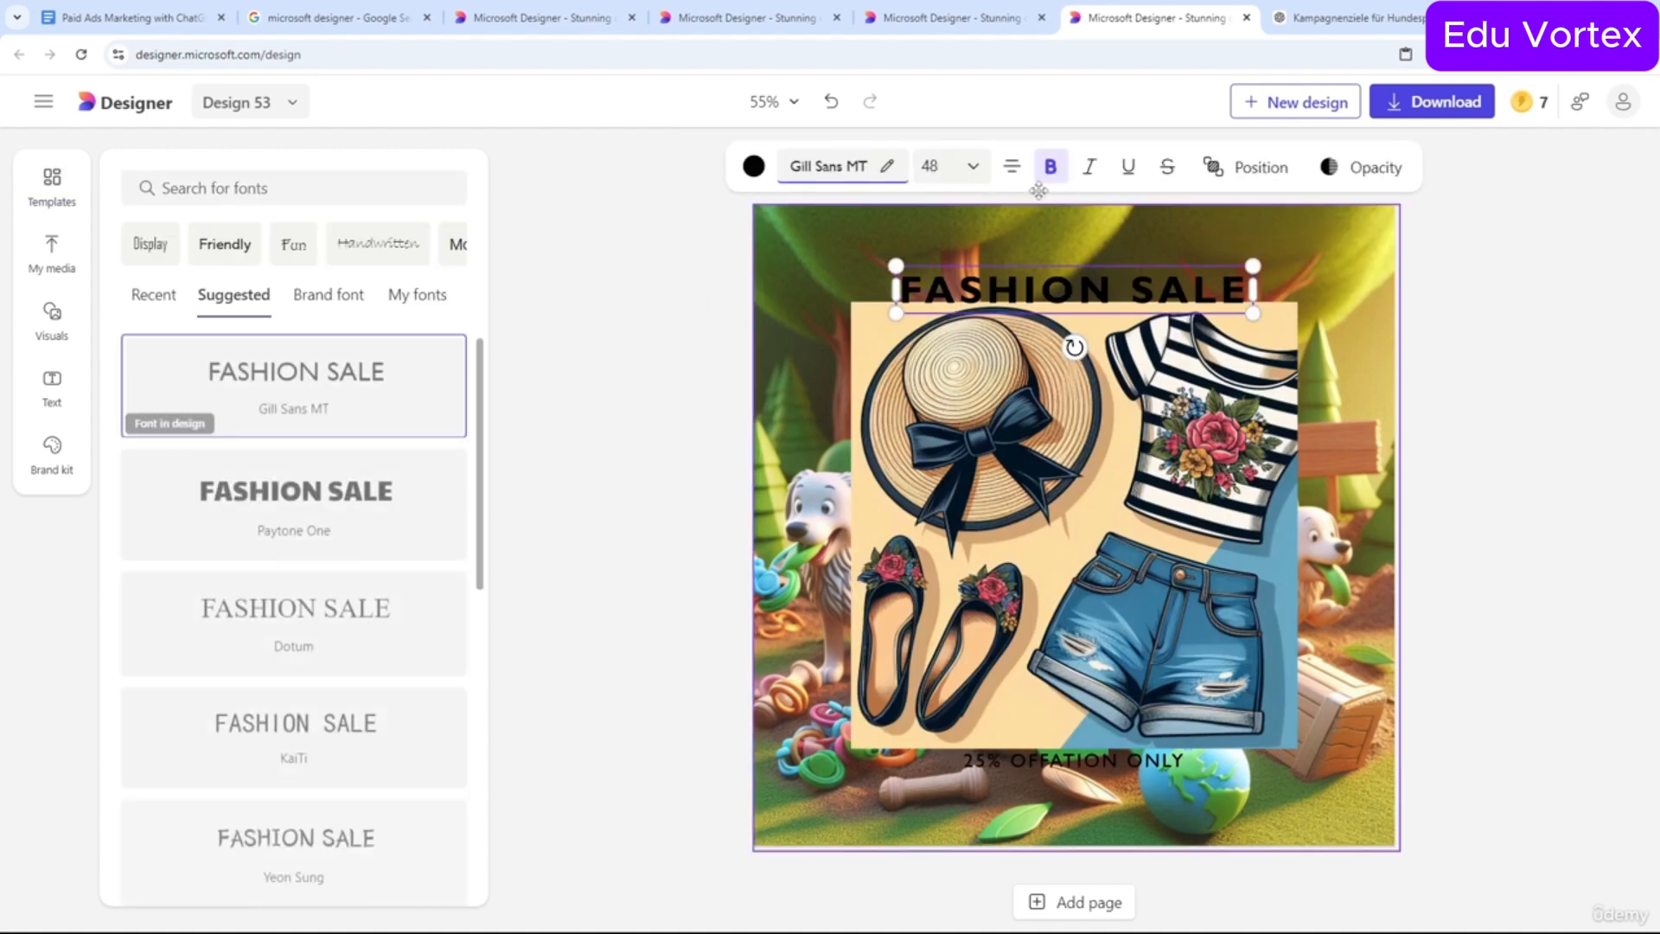
pyautogui.click(754, 166)
pyautogui.click(195, 374)
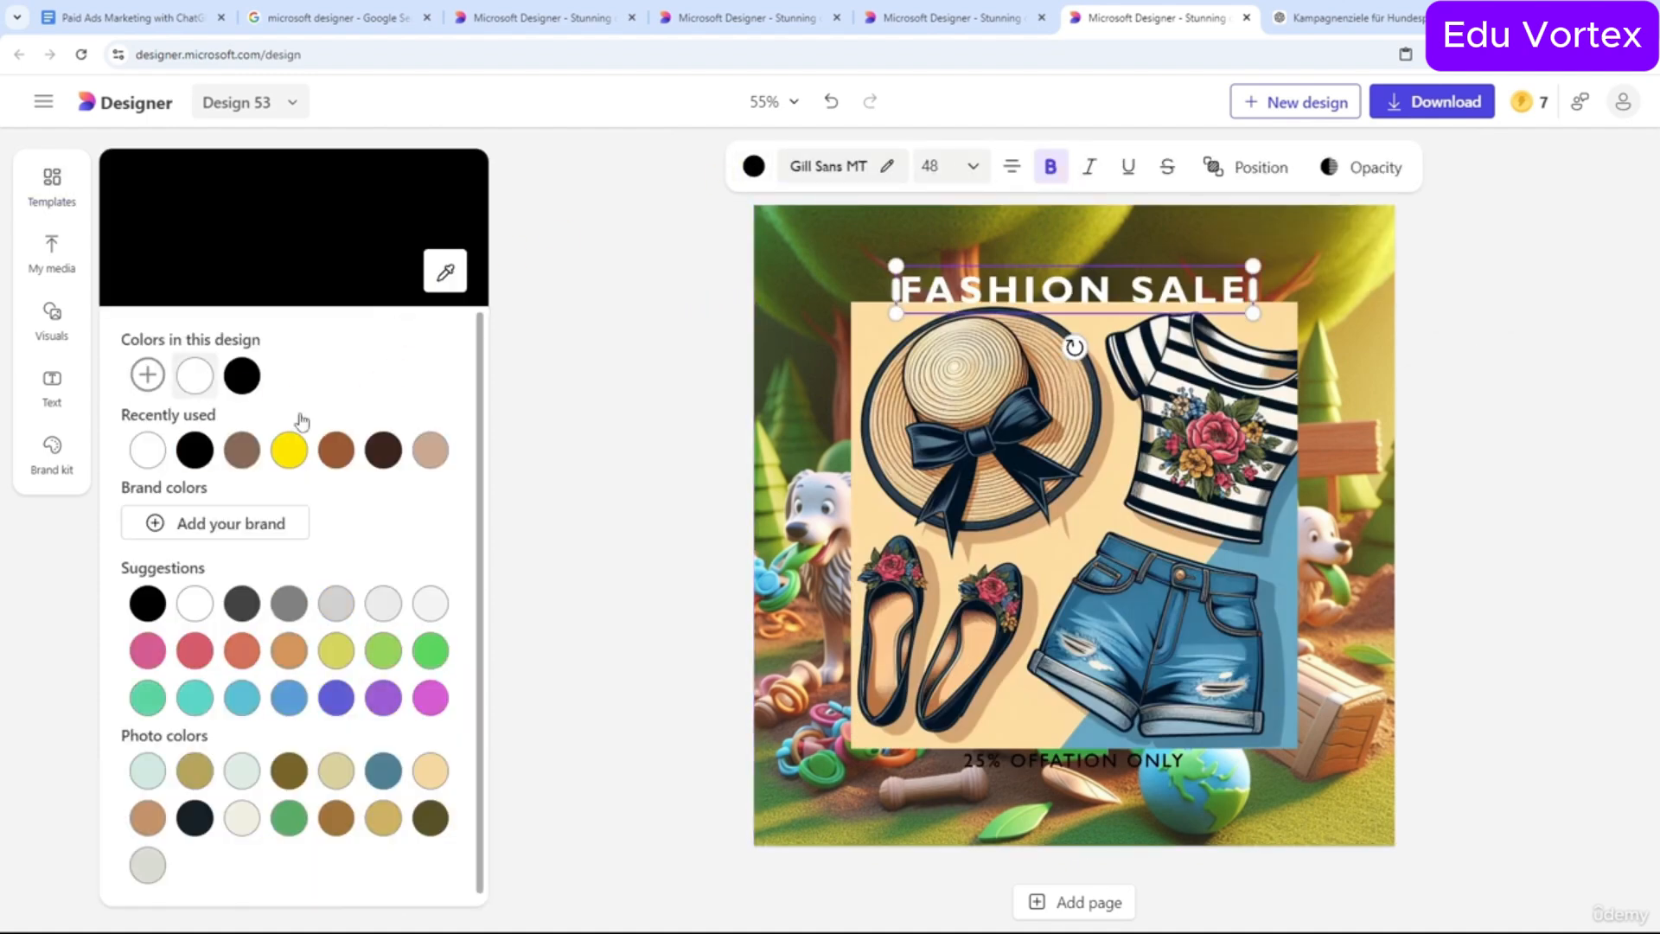
pyautogui.click(986, 761)
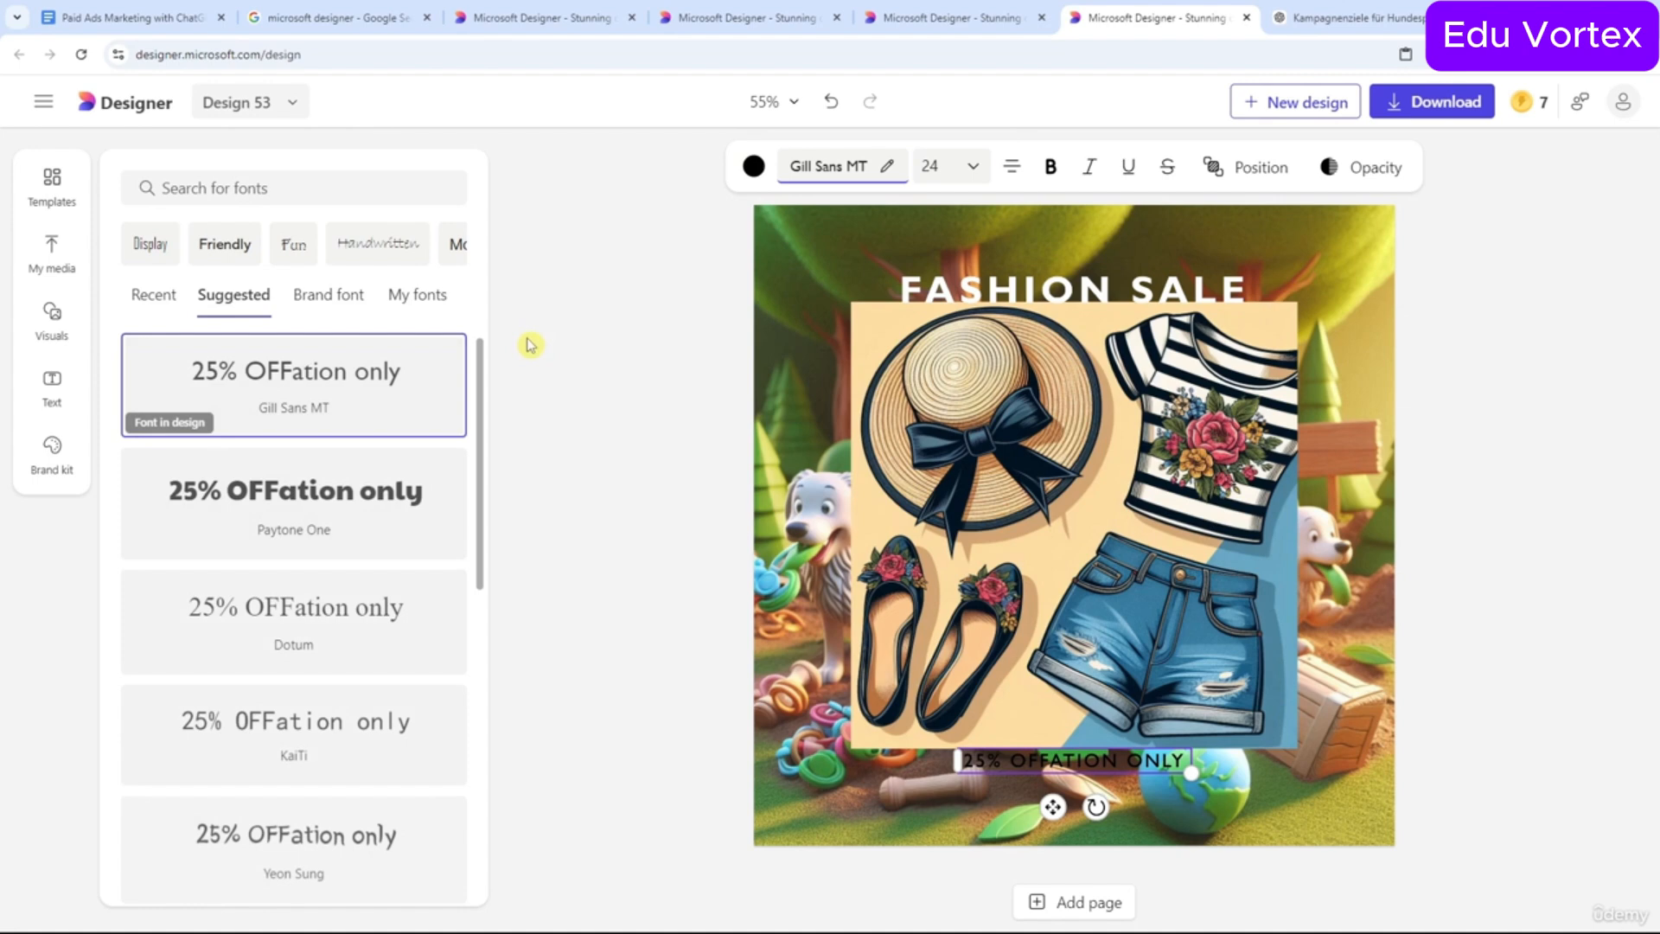
pyautogui.click(754, 166)
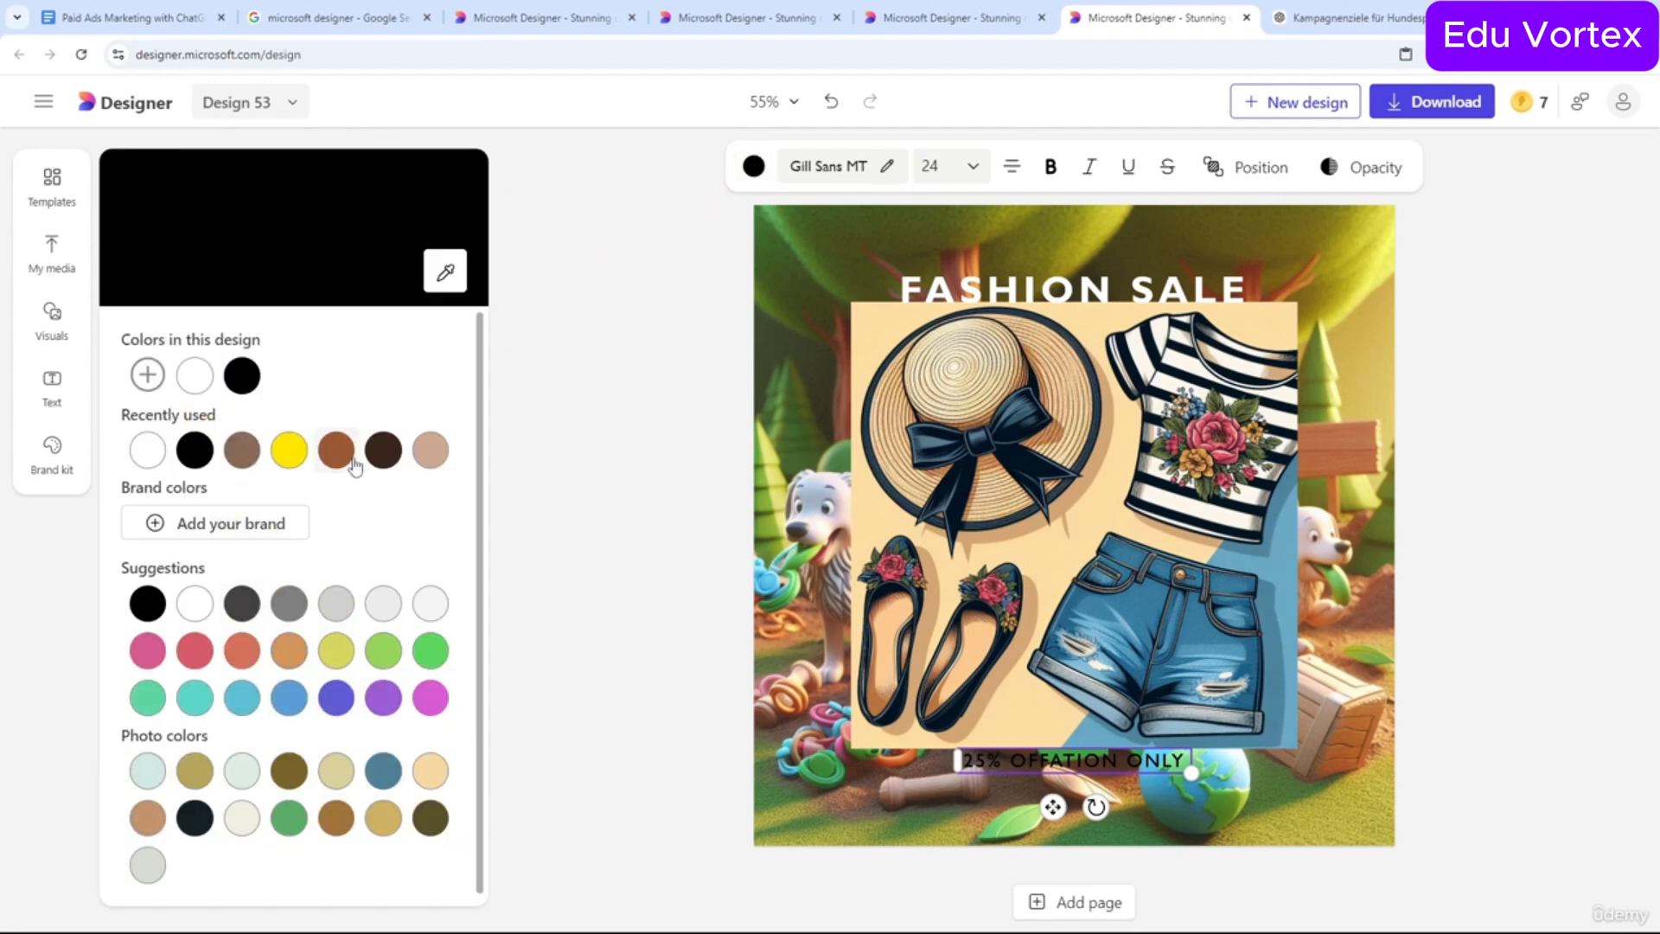
pyautogui.click(194, 375)
pyautogui.click(643, 480)
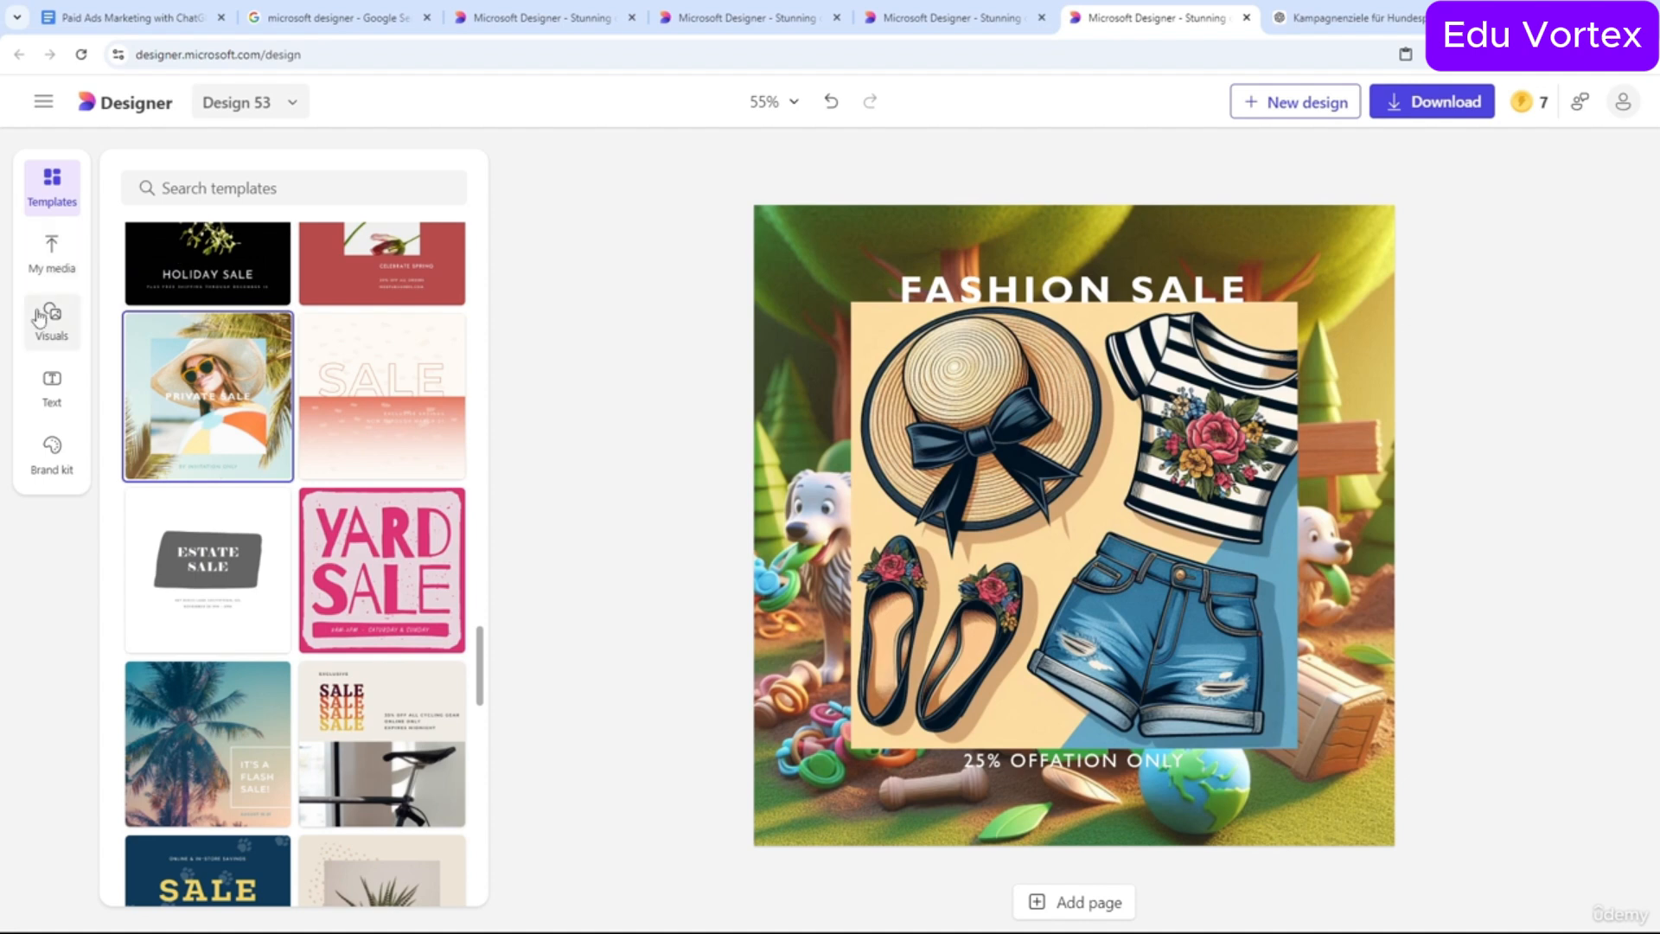
# Download the finished Fashion Sale design as a PNG file, keeping its background non-transparent.
pyautogui.click(52, 389)
pyautogui.click(52, 321)
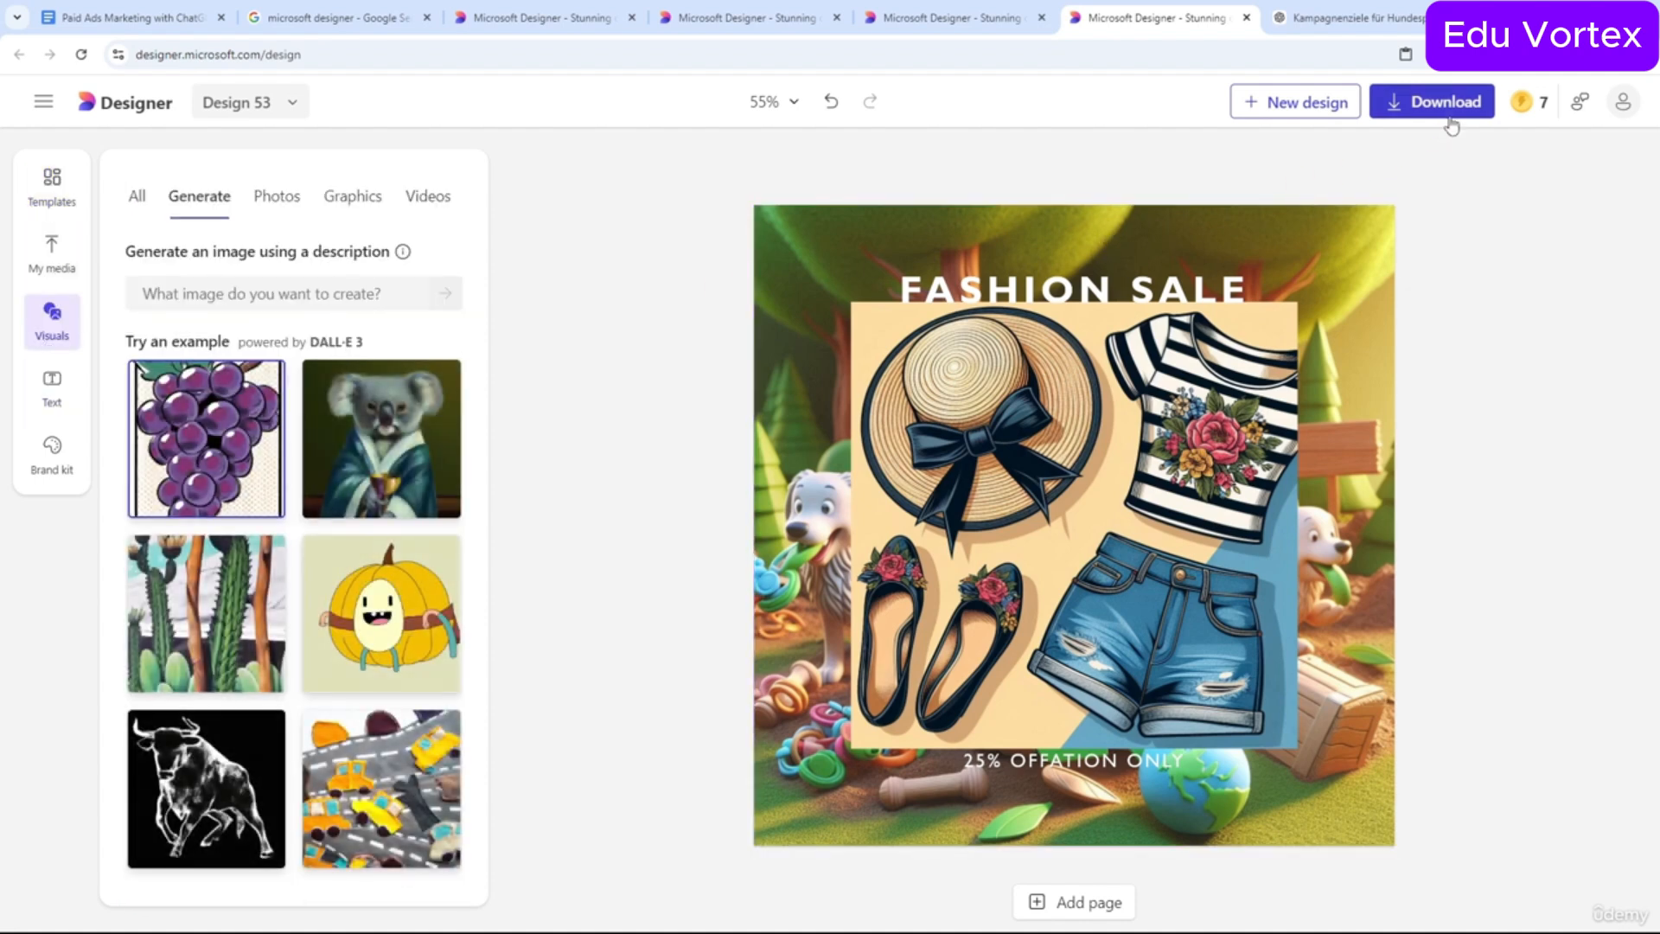
pyautogui.click(1450, 118)
pyautogui.click(1251, 240)
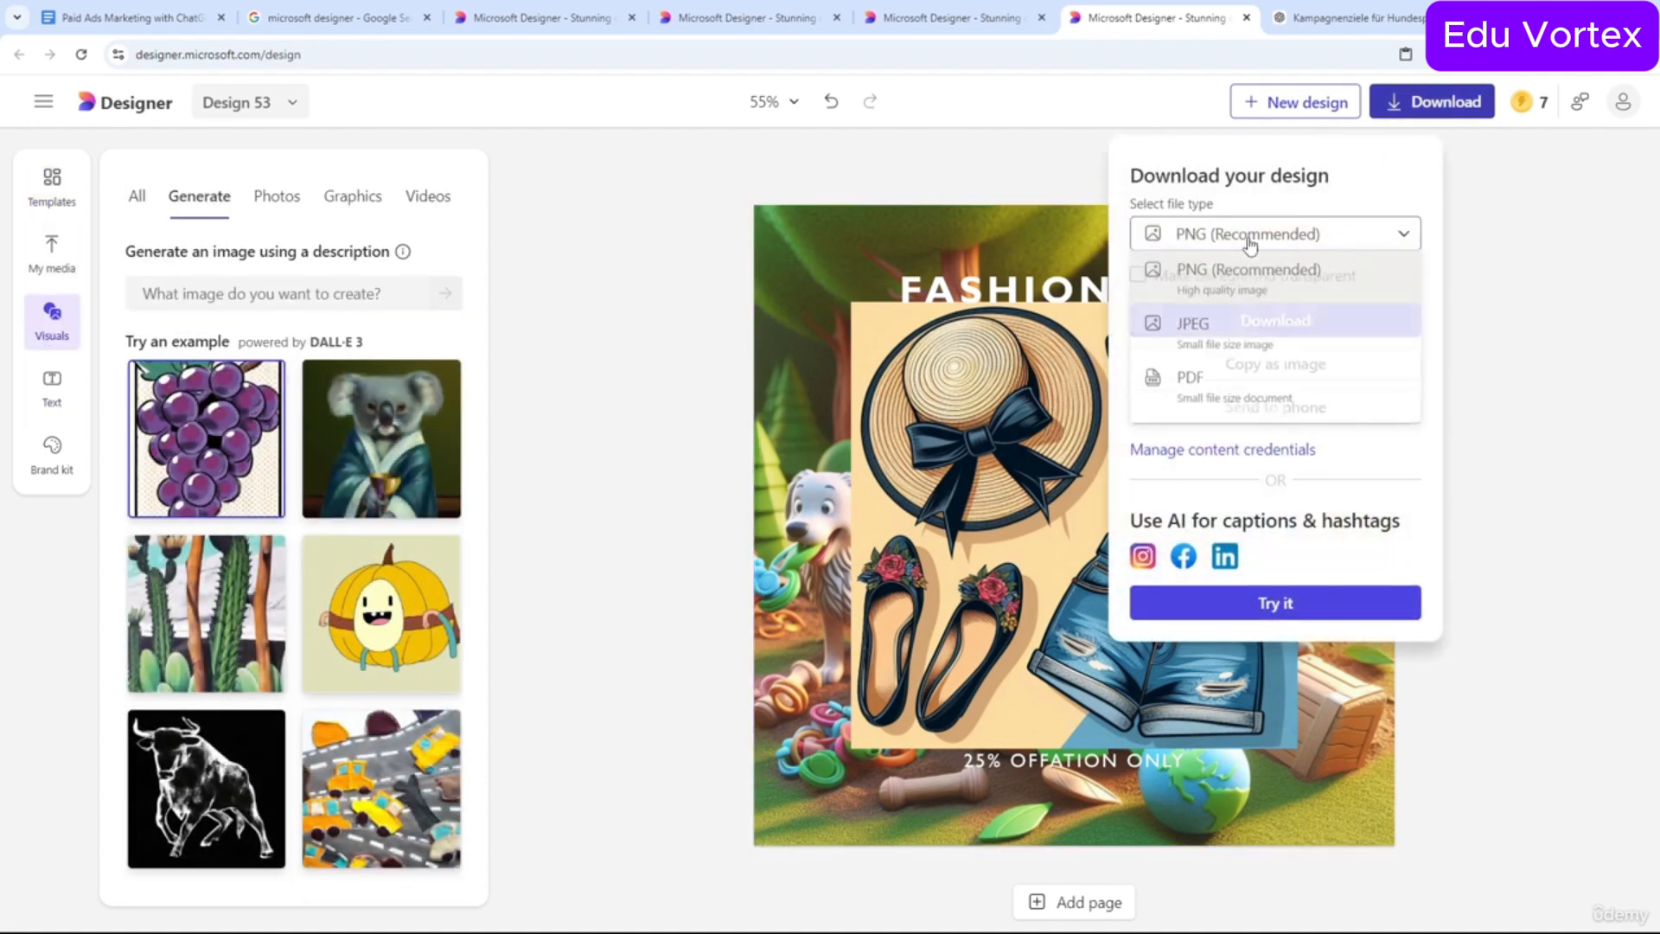
pyautogui.click(1249, 273)
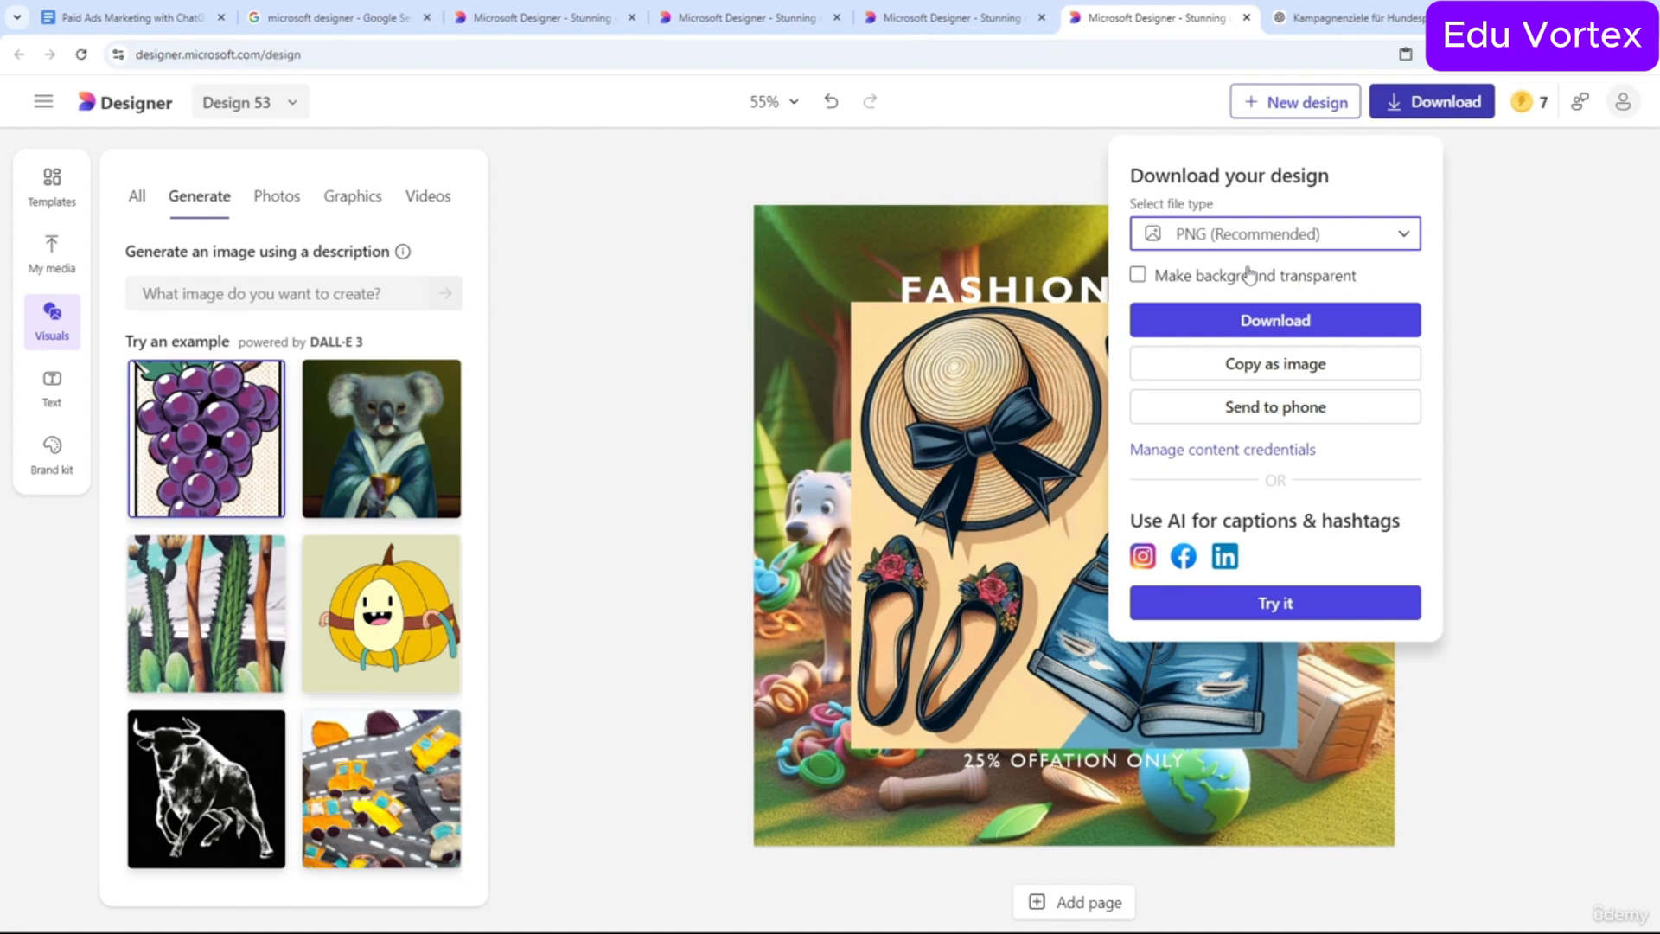
pyautogui.click(1260, 239)
pyautogui.click(1262, 327)
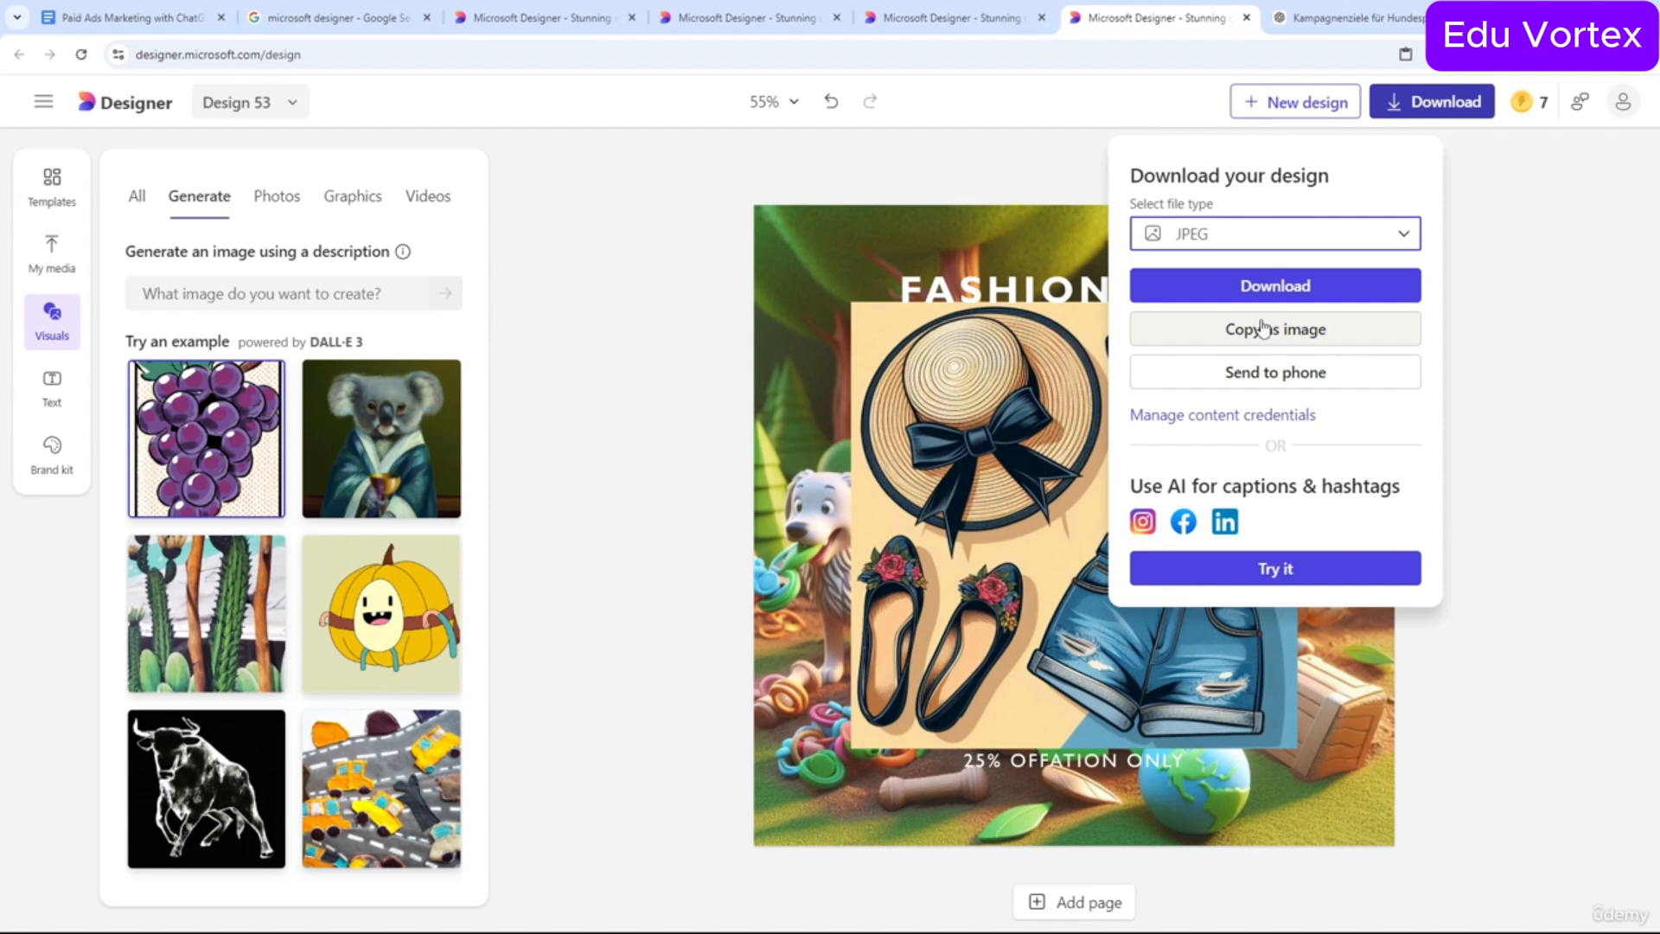
pyautogui.click(1284, 232)
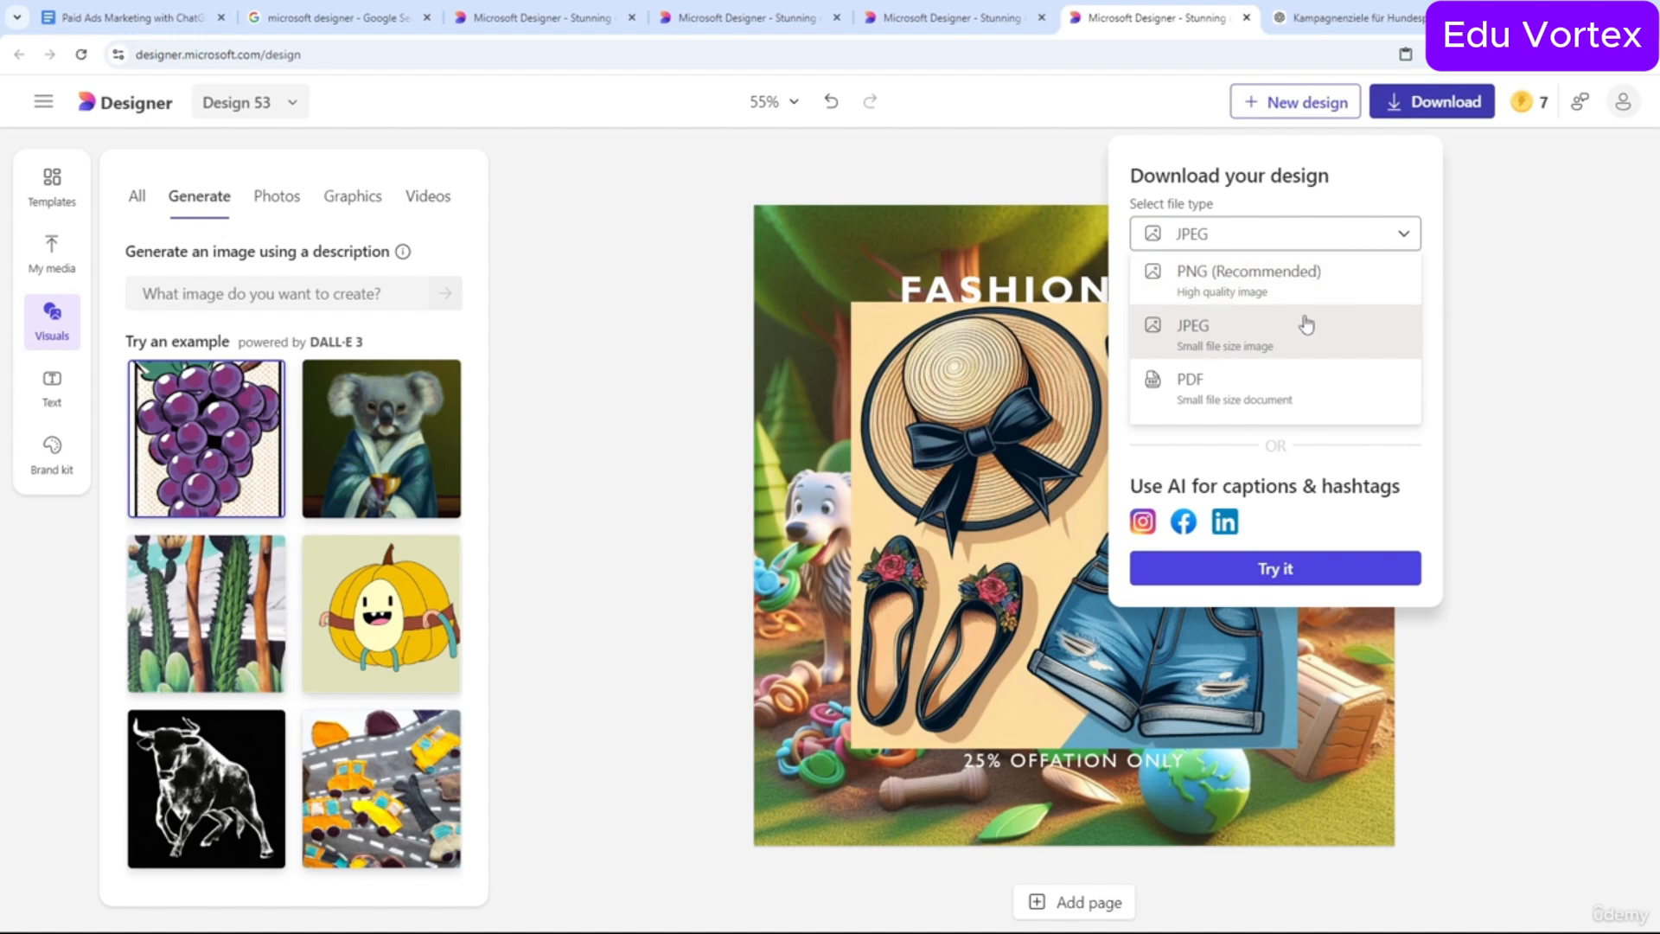
pyautogui.click(1294, 280)
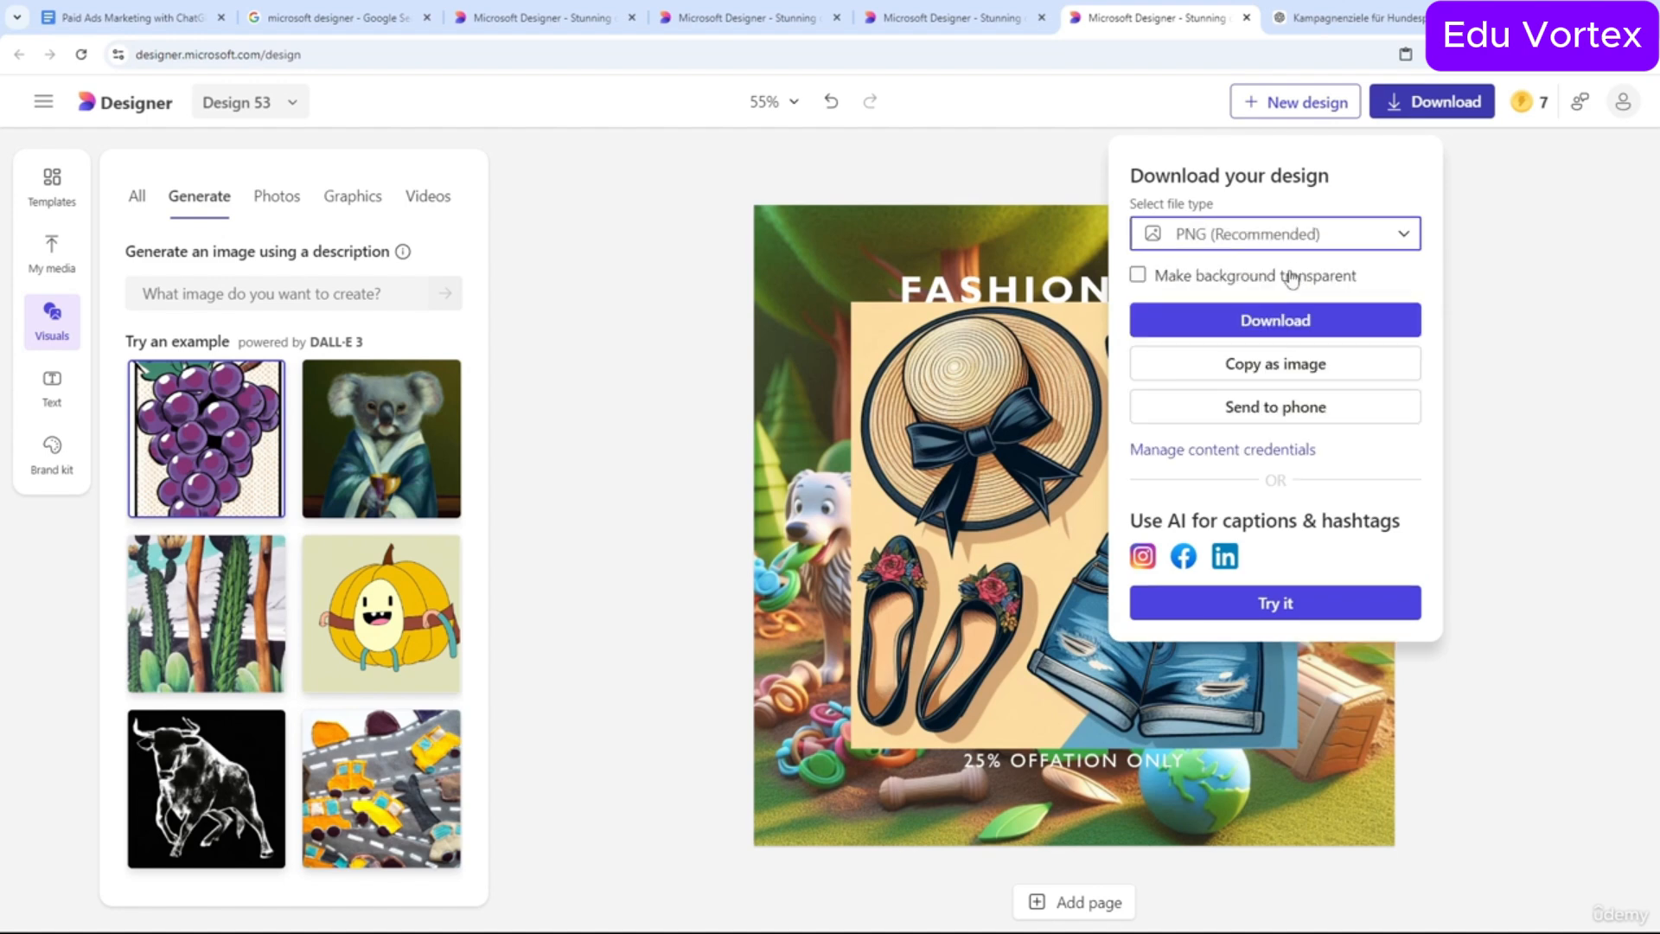
pyautogui.click(1306, 327)
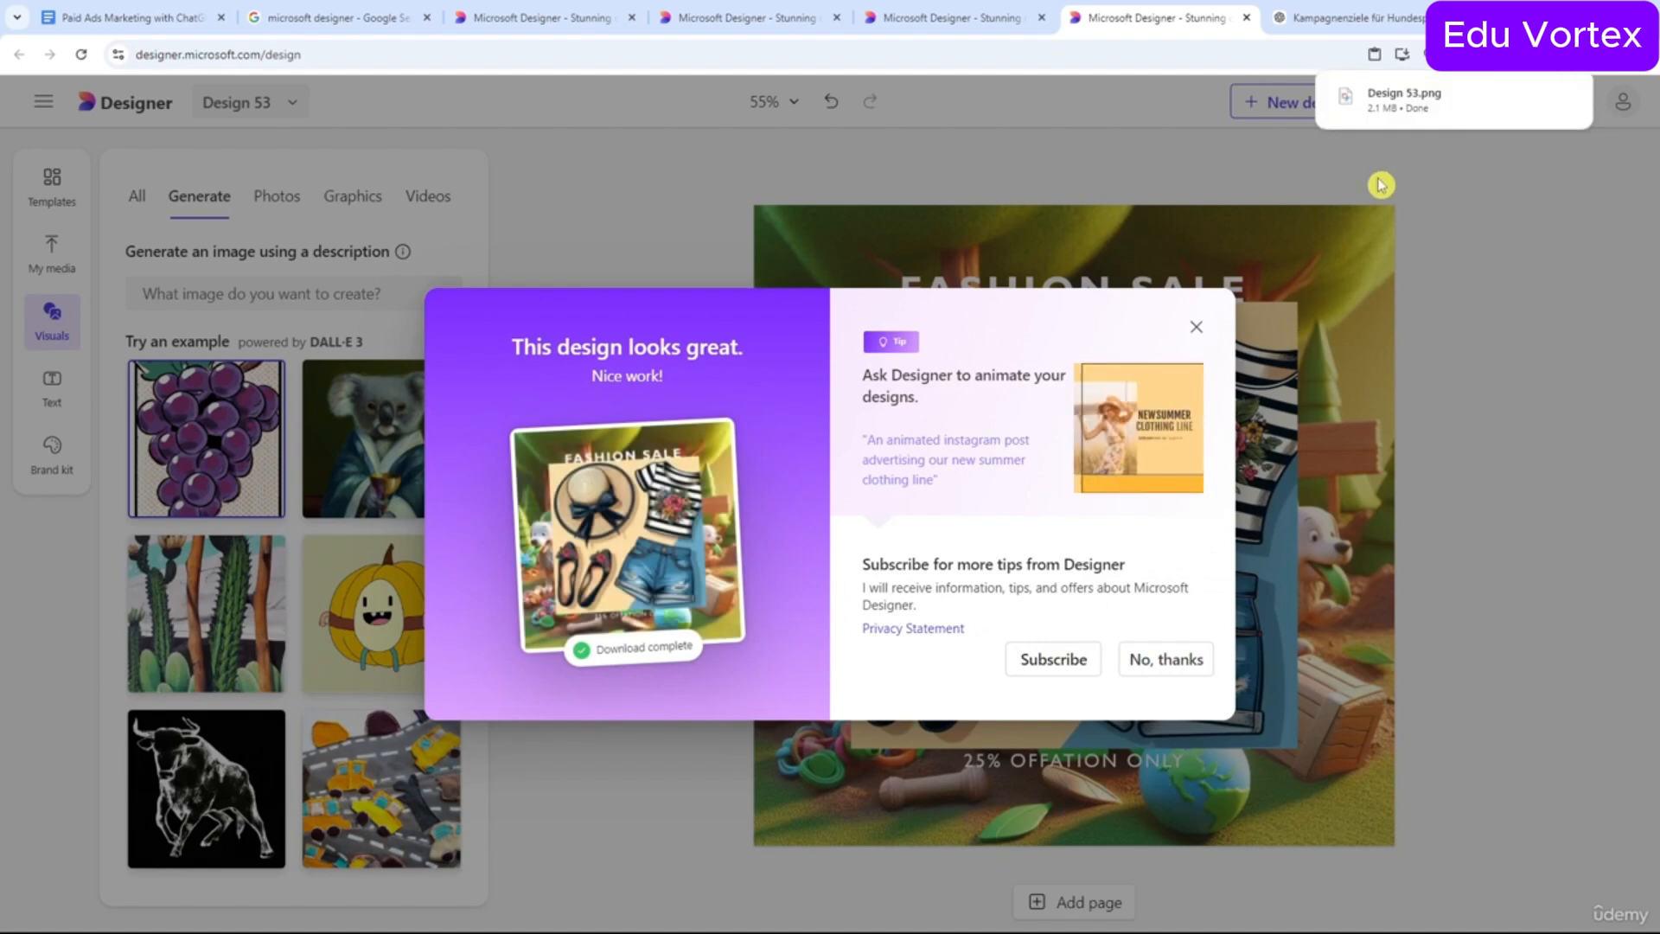
# Open the downloaded Design 53.png, inspect it at full-screen size and close the image viewer.
pyautogui.click(1375, 108)
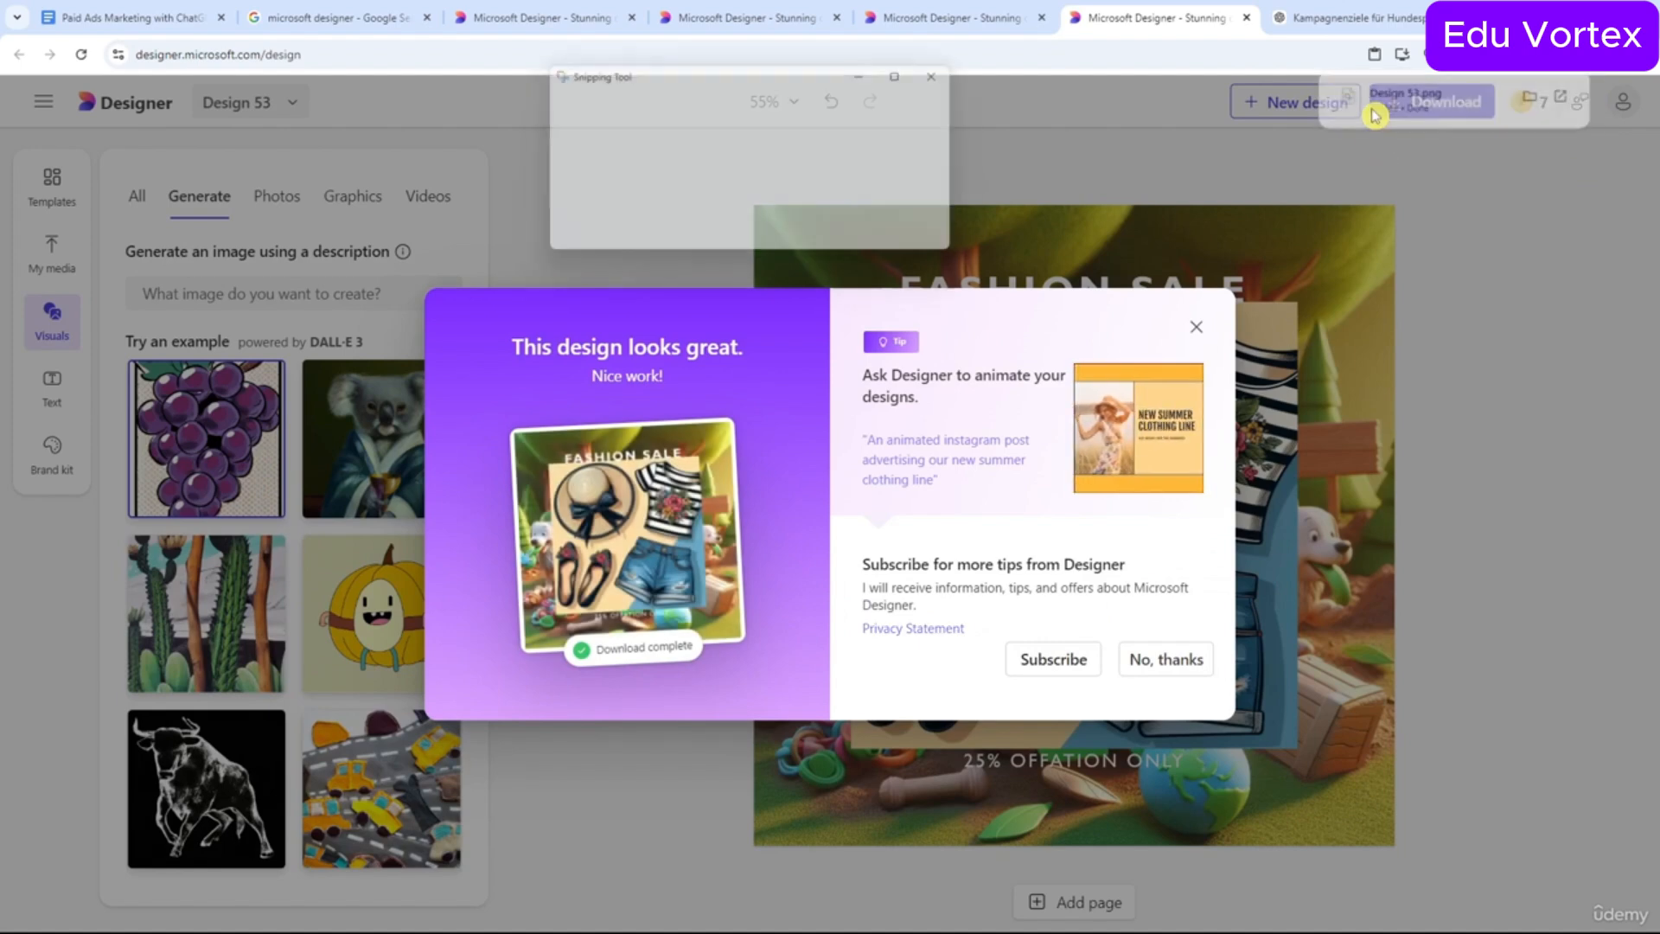
pyautogui.keyDown('ctrl'); pyautogui.scroll(3, 986, 459); pyautogui.keyUp('ctrl')
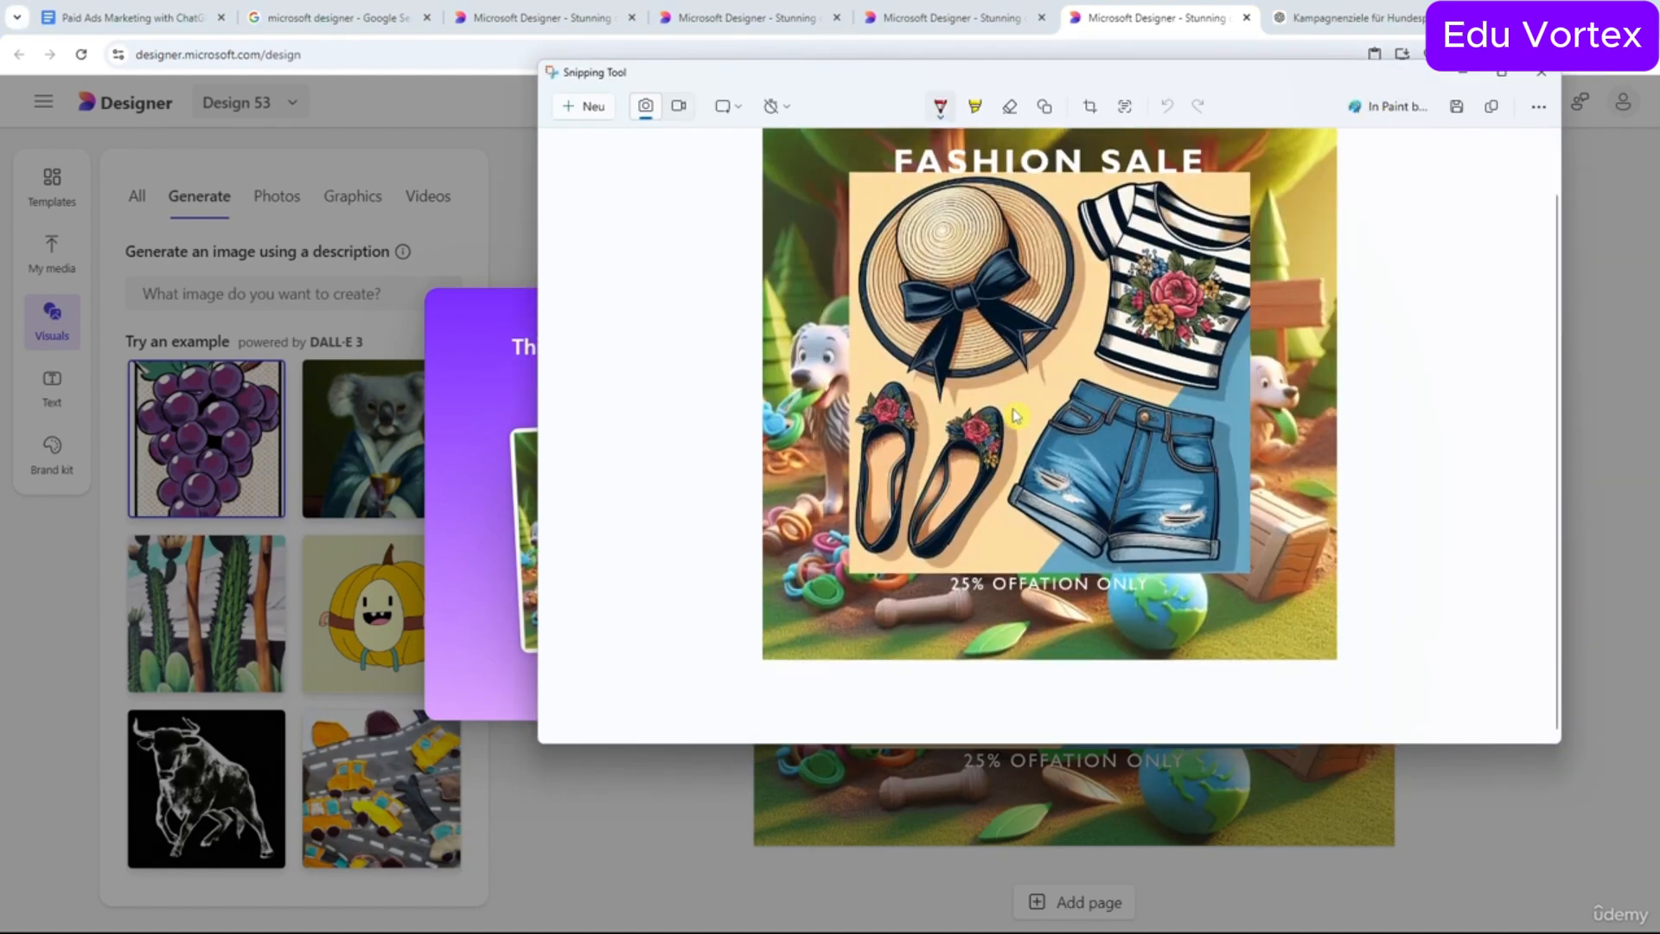
pyautogui.scroll(-1, 1043, 393)
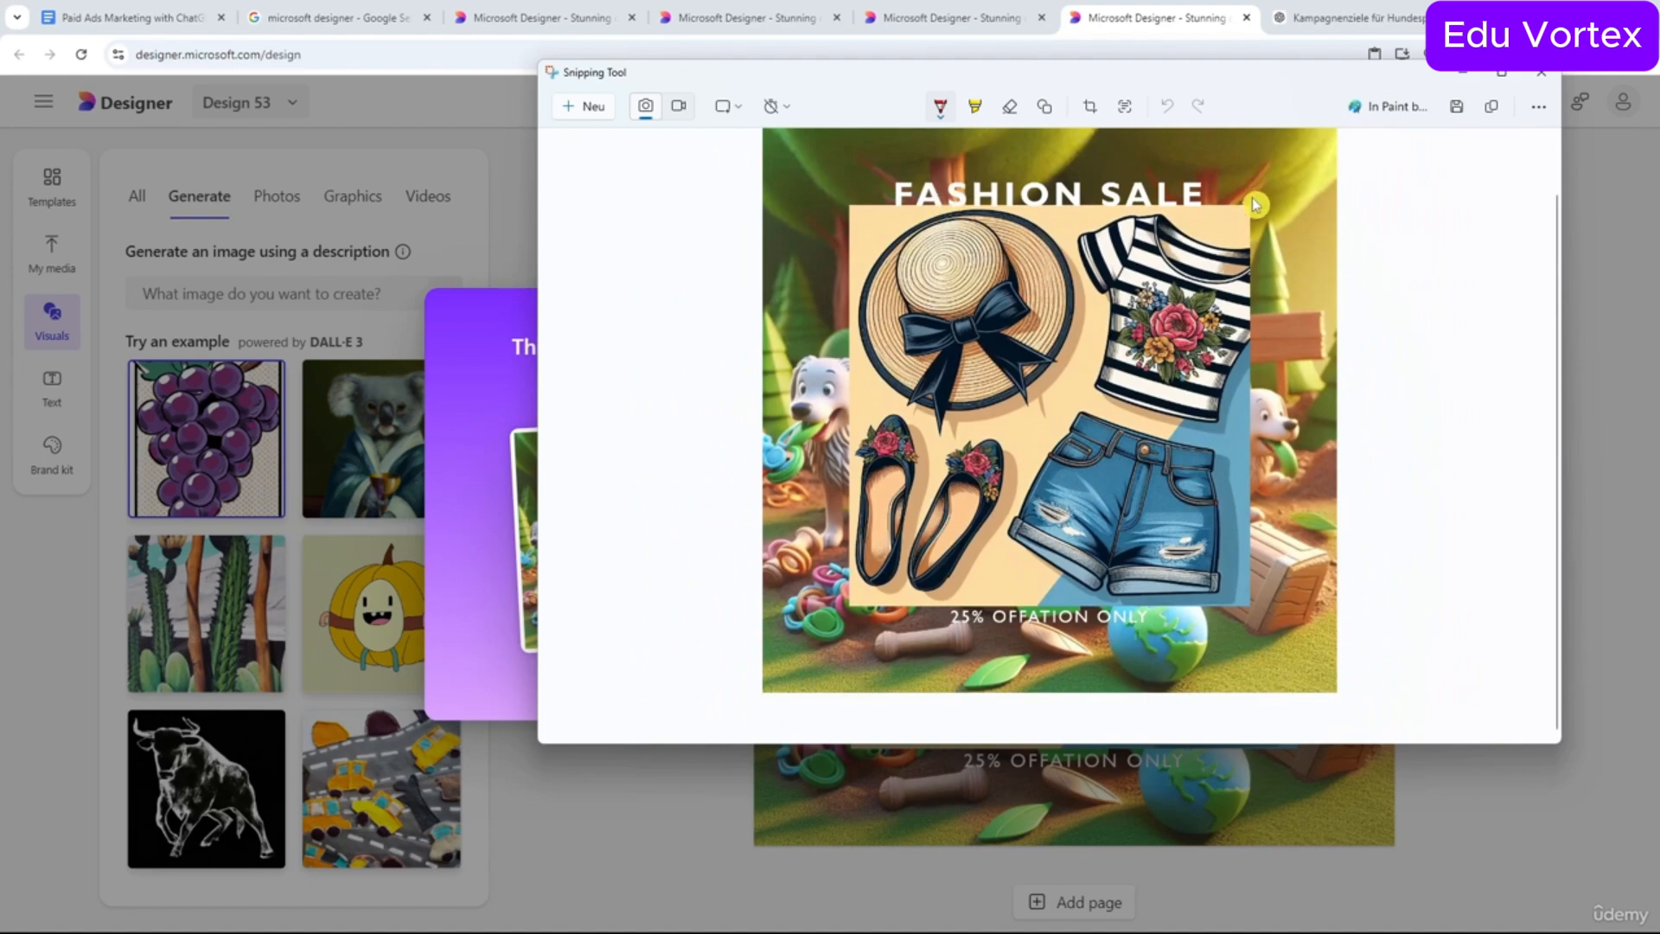
pyautogui.click(1502, 72)
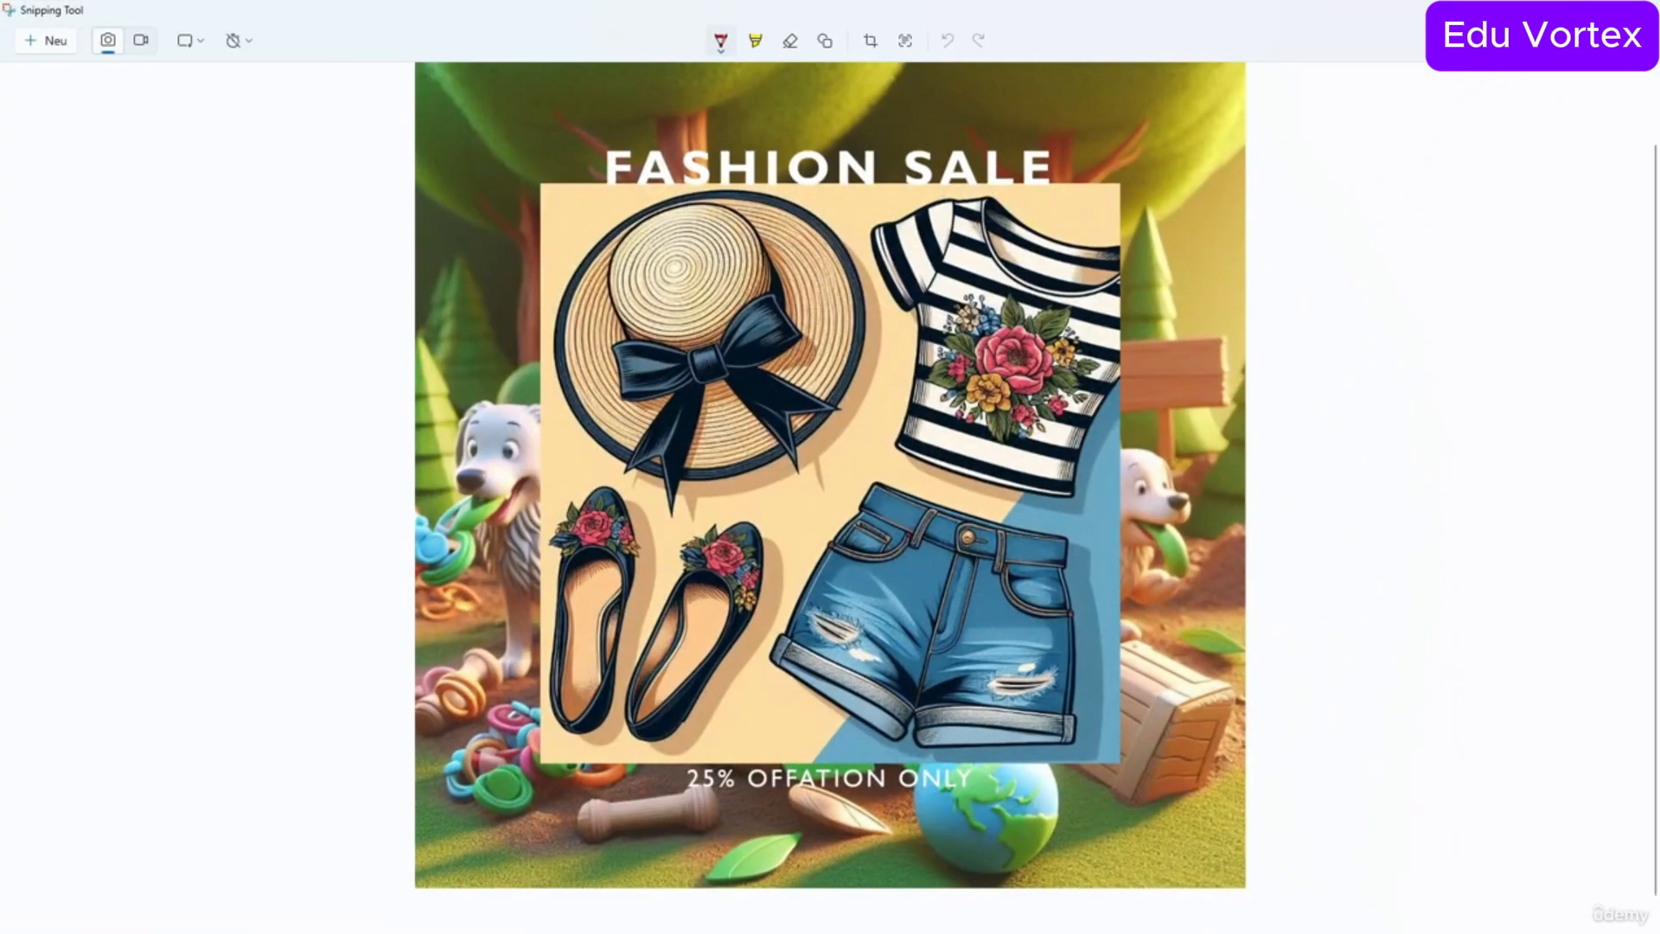
pyautogui.click(1641, 8)
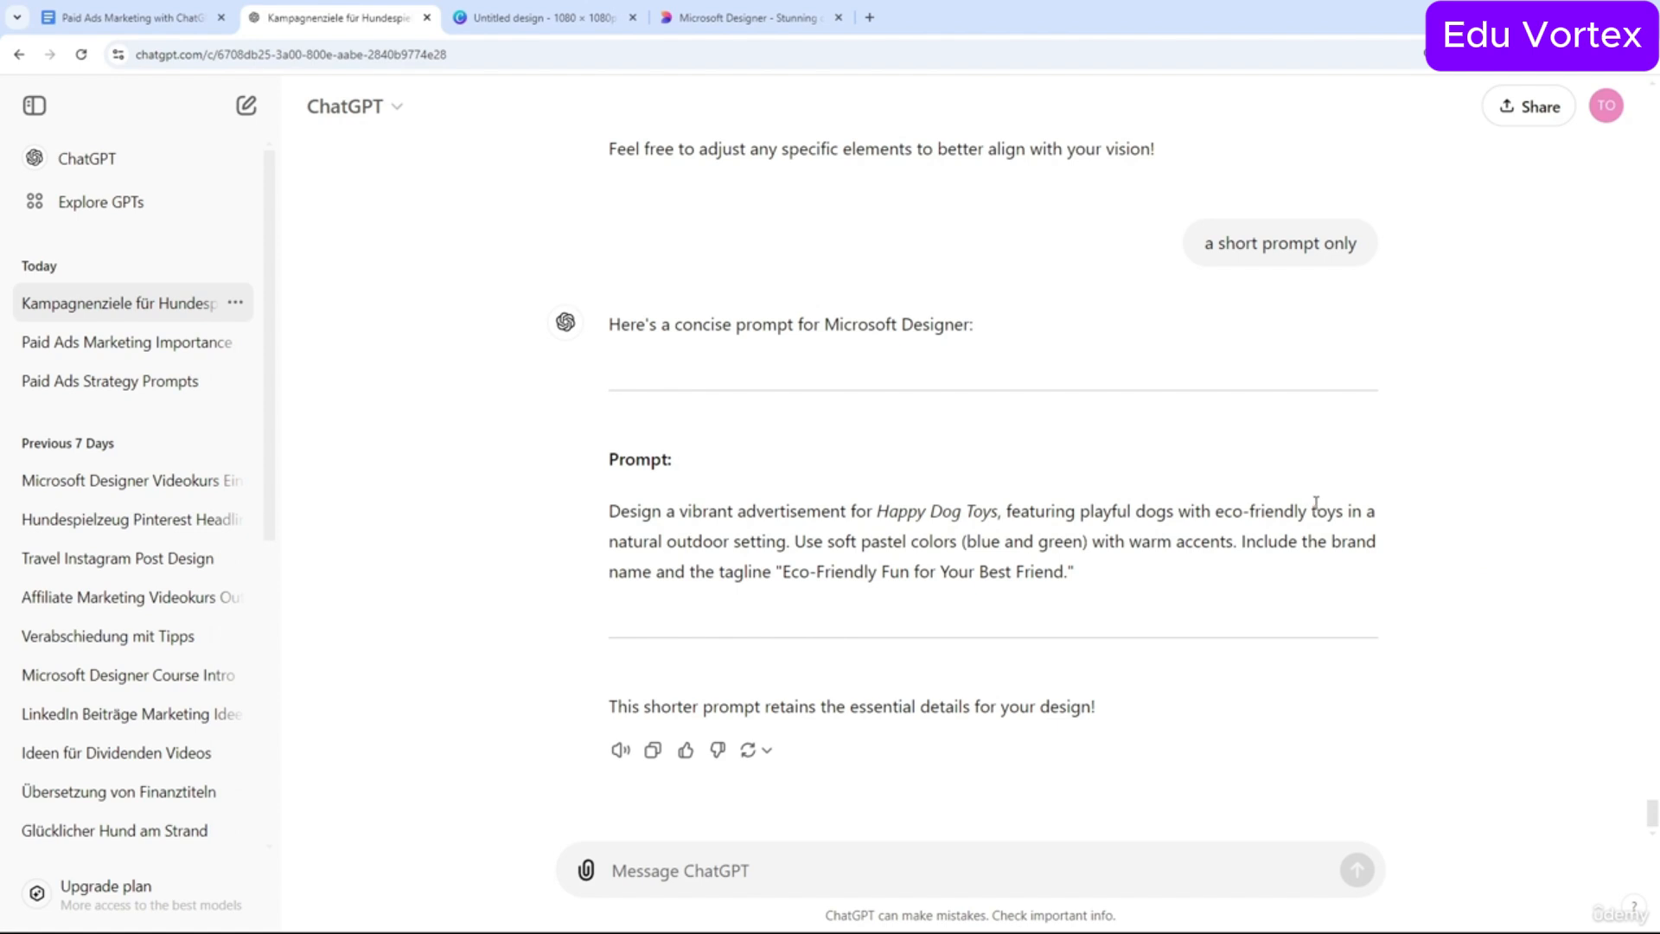
# Copy the first section 5.2 prompt, on catchy text ideas for dog product ad visuals, from the Google Docs document and send it to ChatGPT.
pyautogui.click(129, 18)
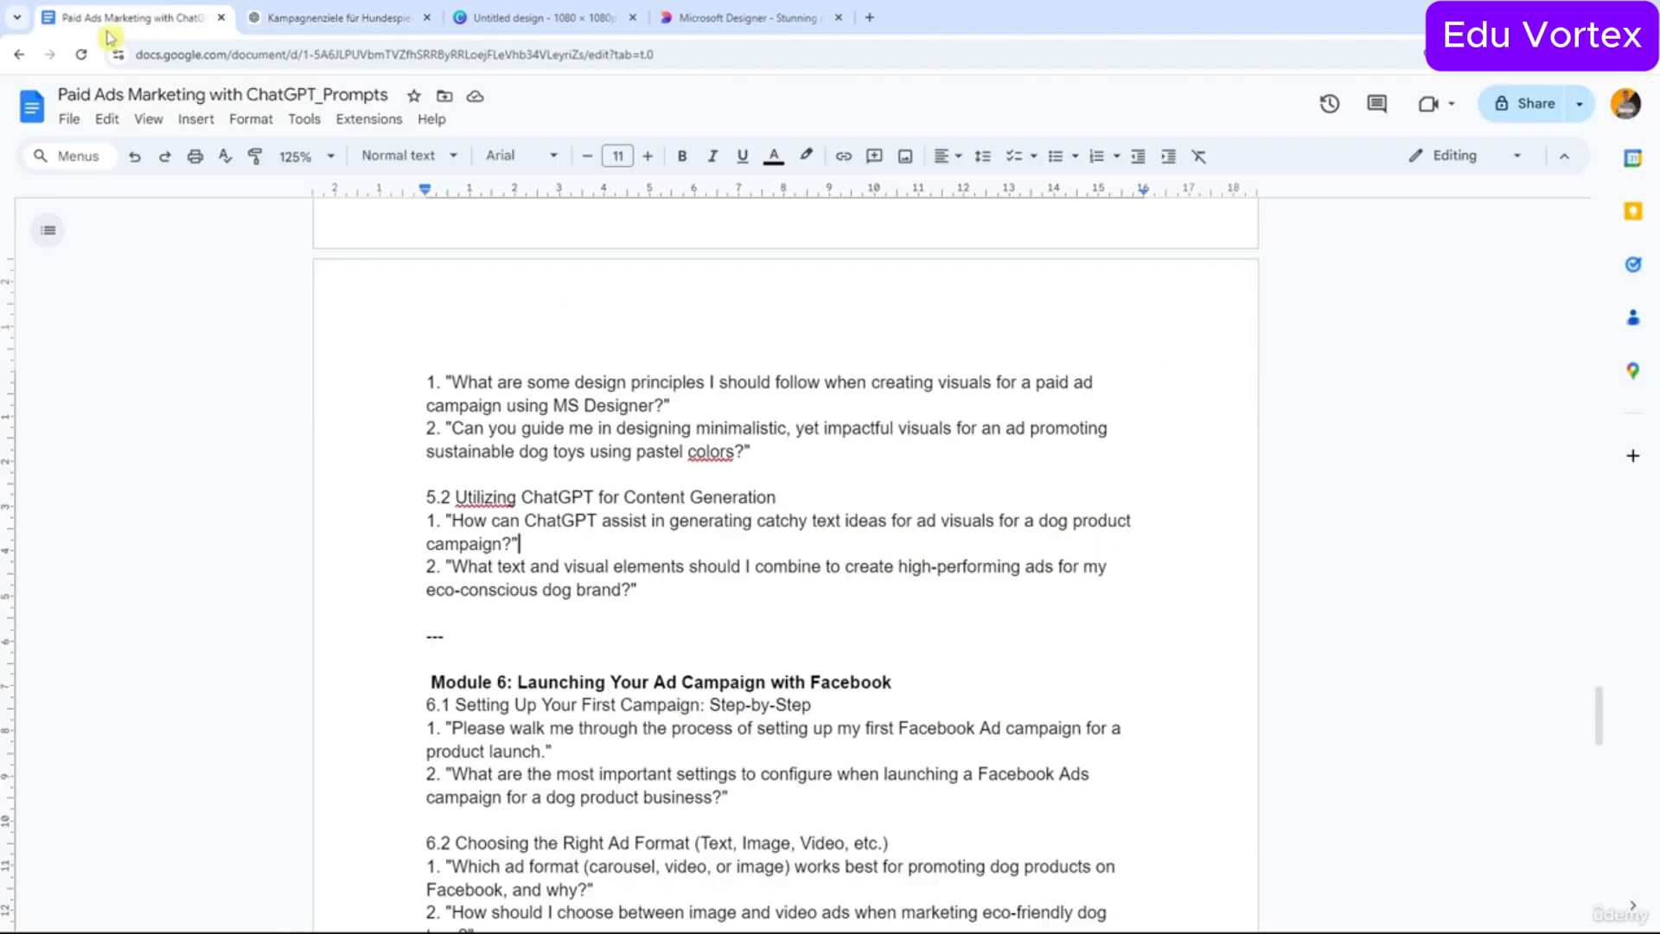
pyautogui.moveTo(452, 521); pyautogui.dragTo(512, 545)
pyautogui.hotkey('ctrl', 'c')
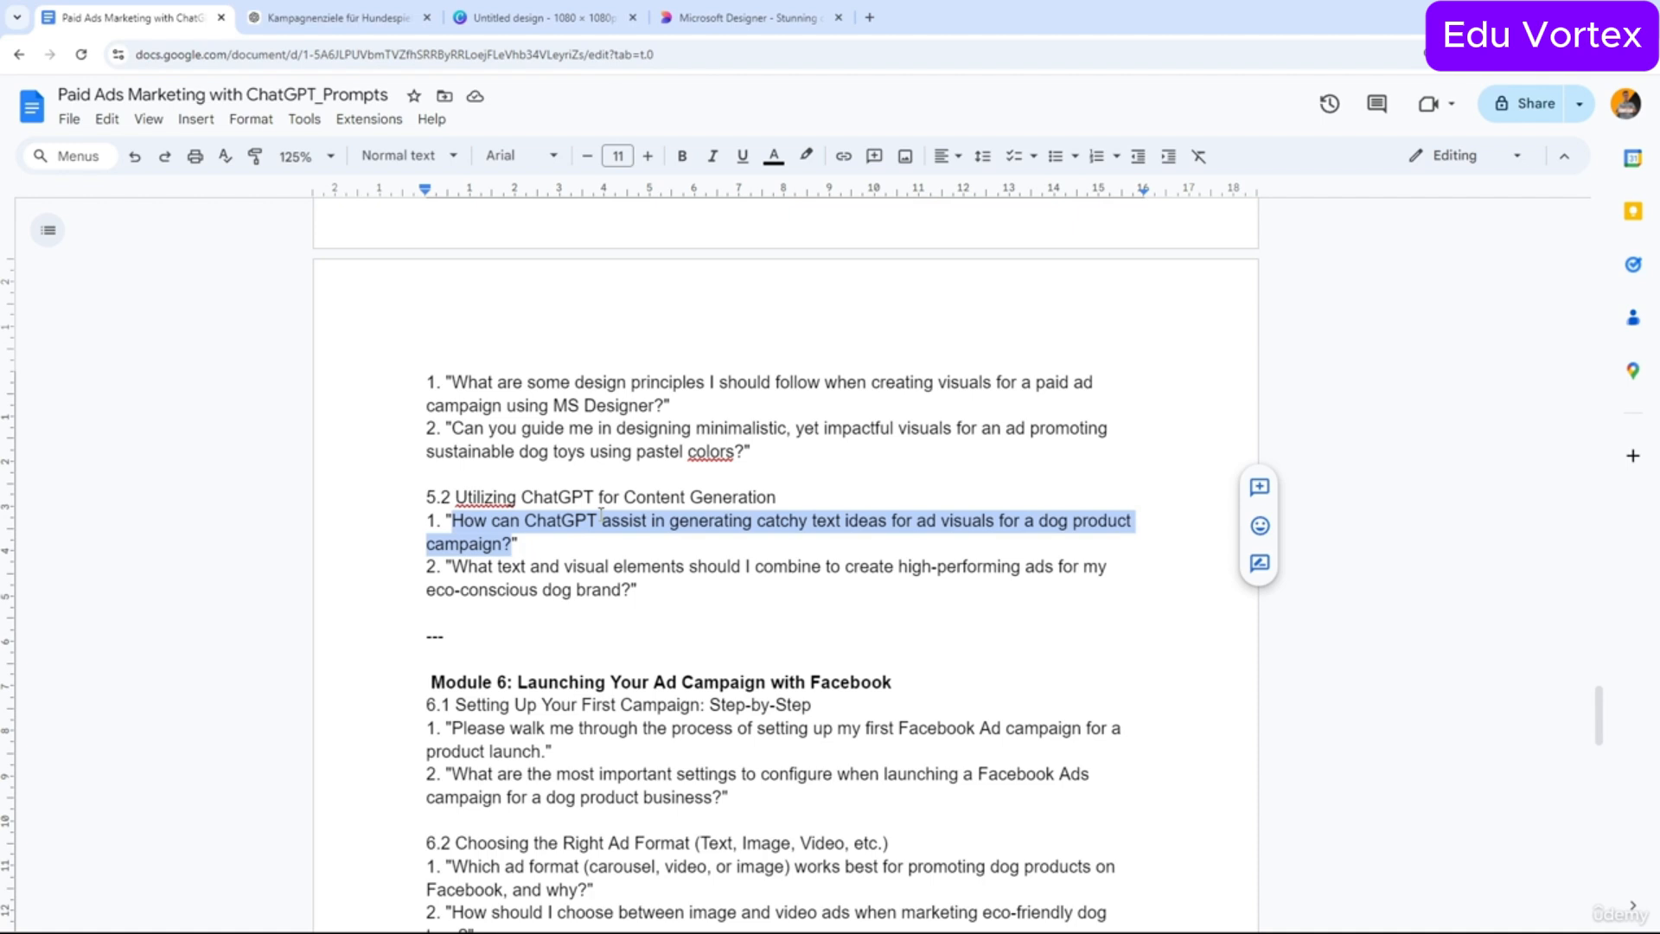
pyautogui.click(337, 17)
pyautogui.click(732, 867)
pyautogui.hotkey('ctrl', 'v')
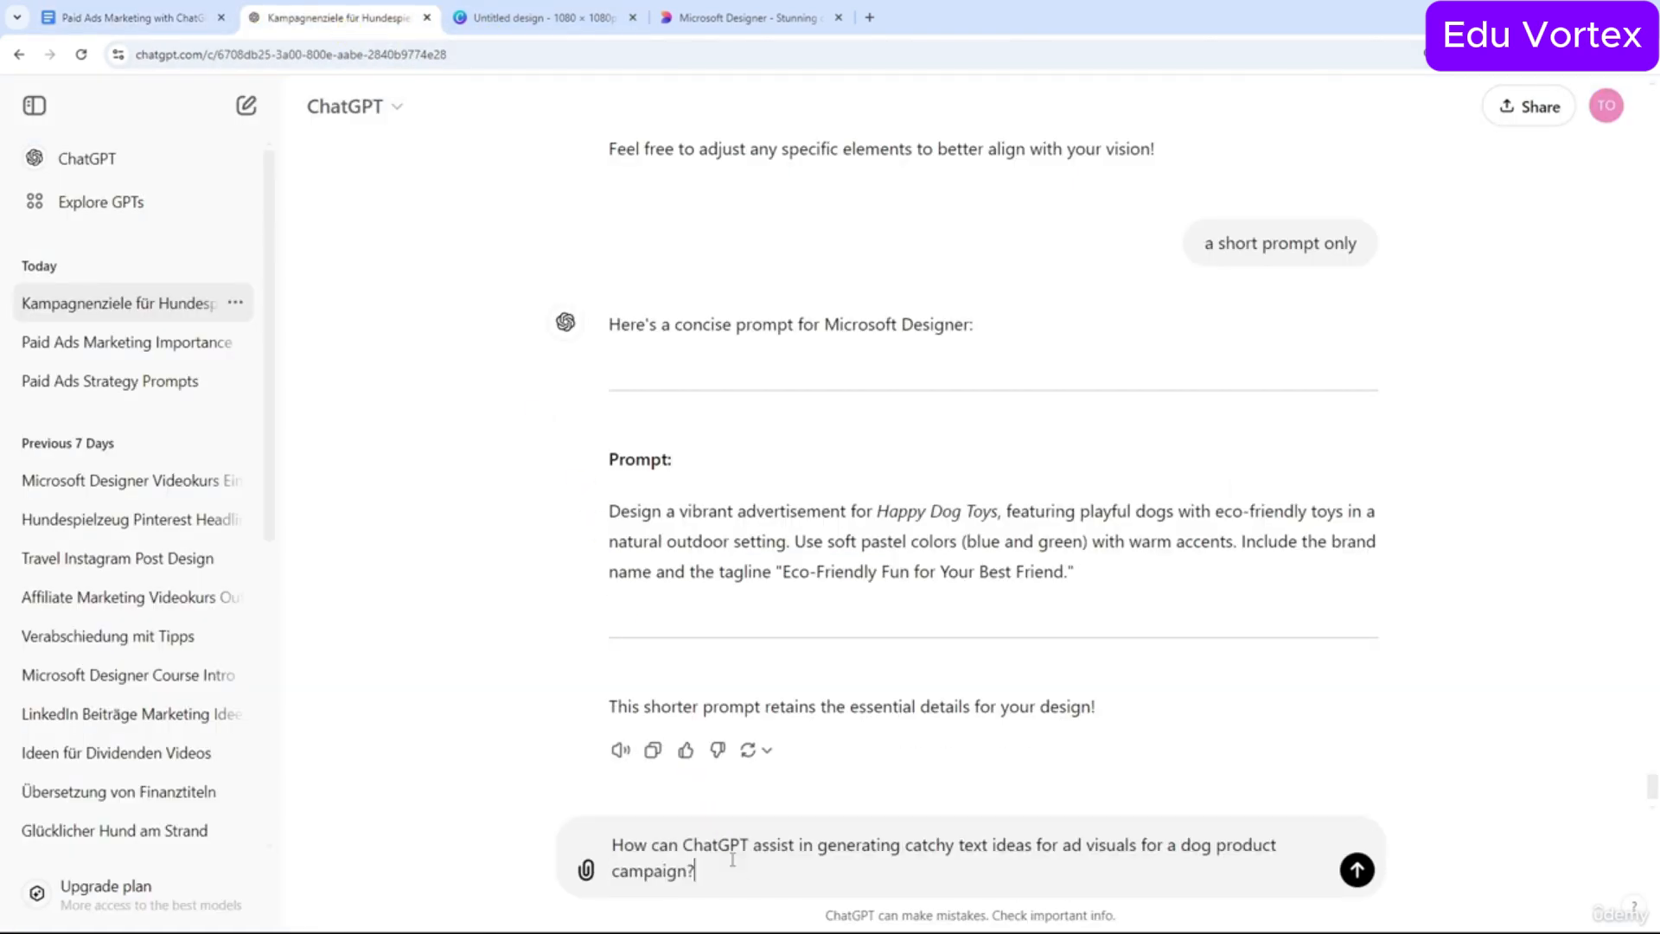
pyautogui.press('Return')
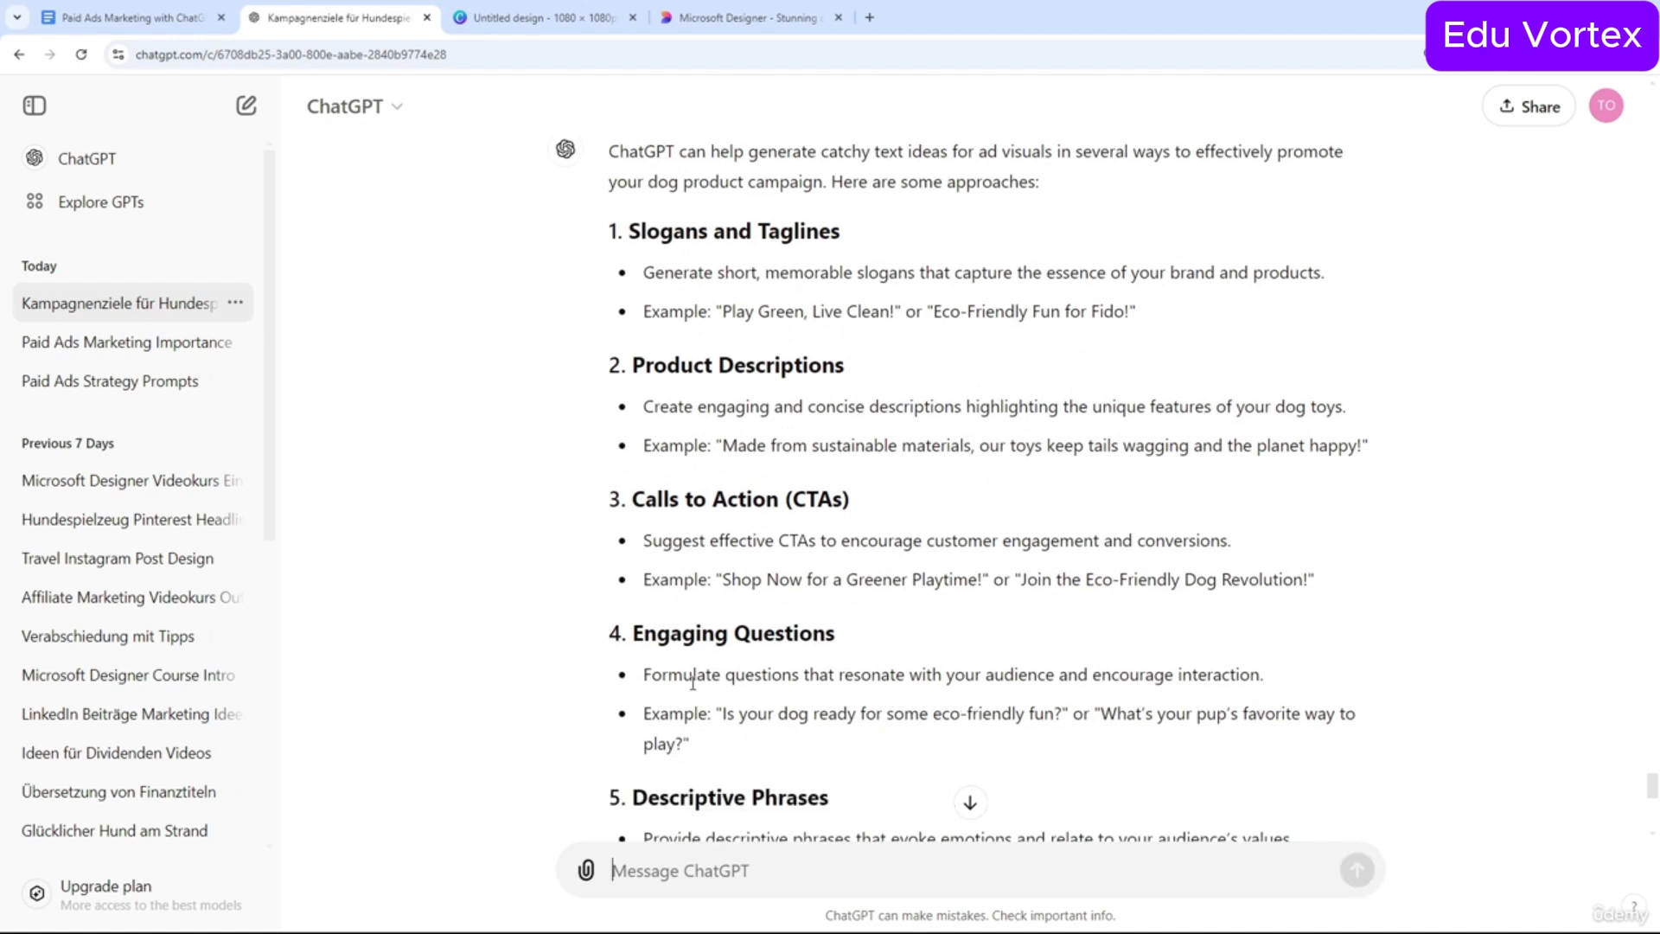
# Ask ChatGPT for a title and a description with a CTA for the visual, plus ideas for that ad picture.
pyautogui.write('give me a ti')
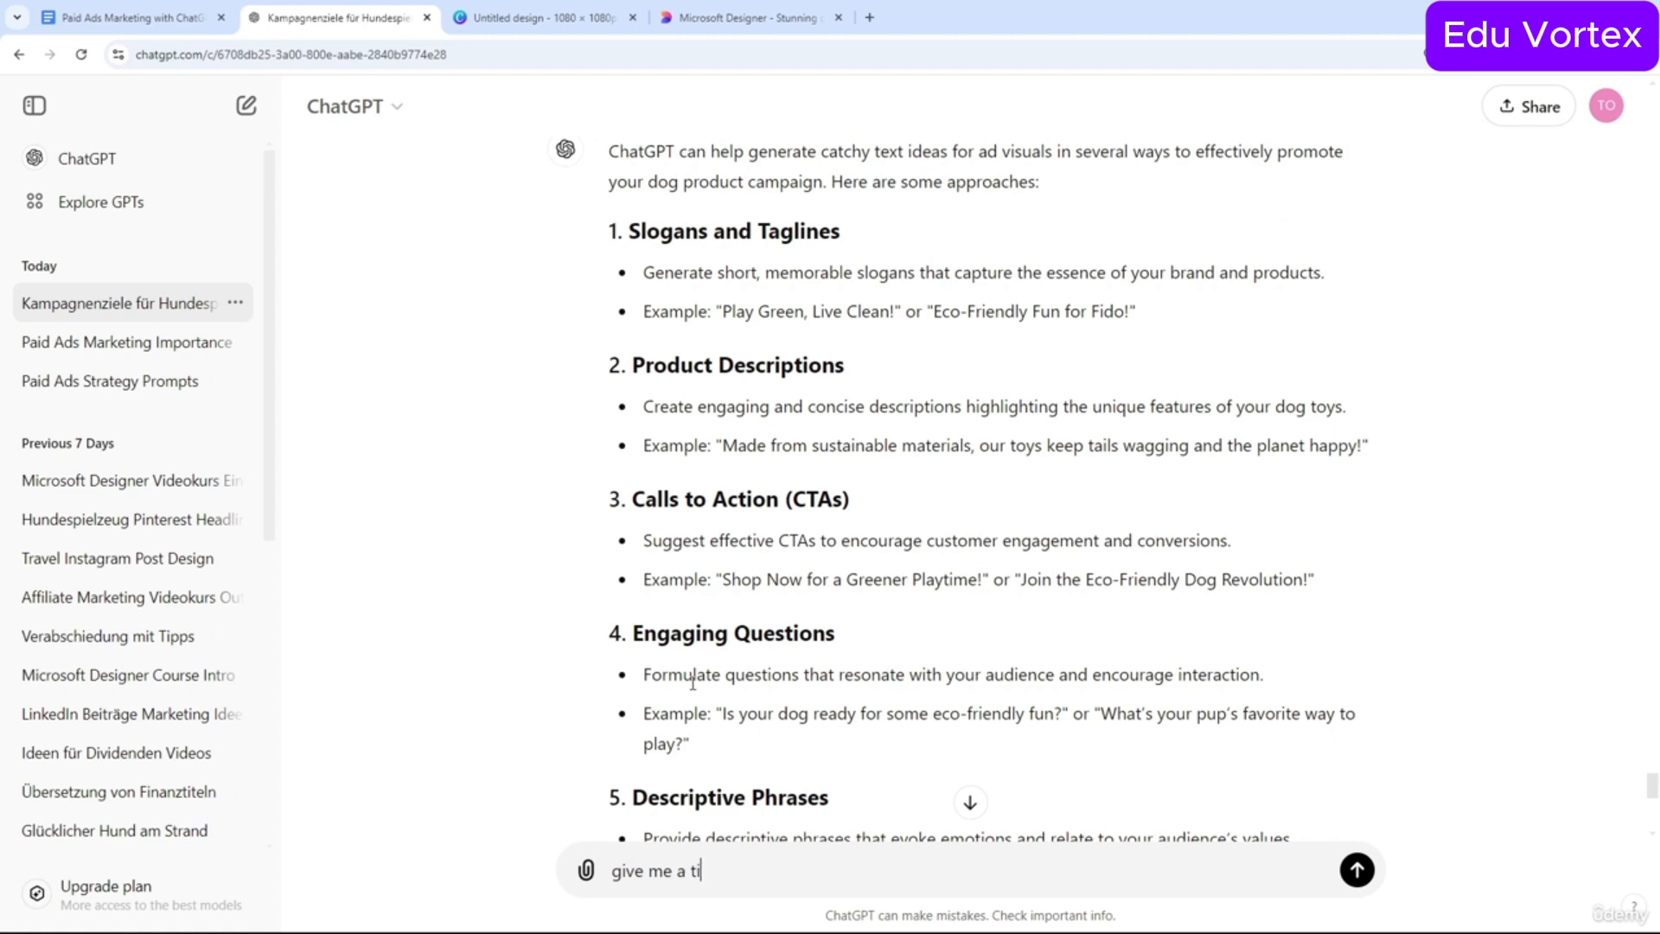
pyautogui.write('tle and')
pyautogui.press('BackSpace')
pyautogui.press('BackSpace')
pyautogui.press('BackSpace')
pyautogui.write(', a description with an C')
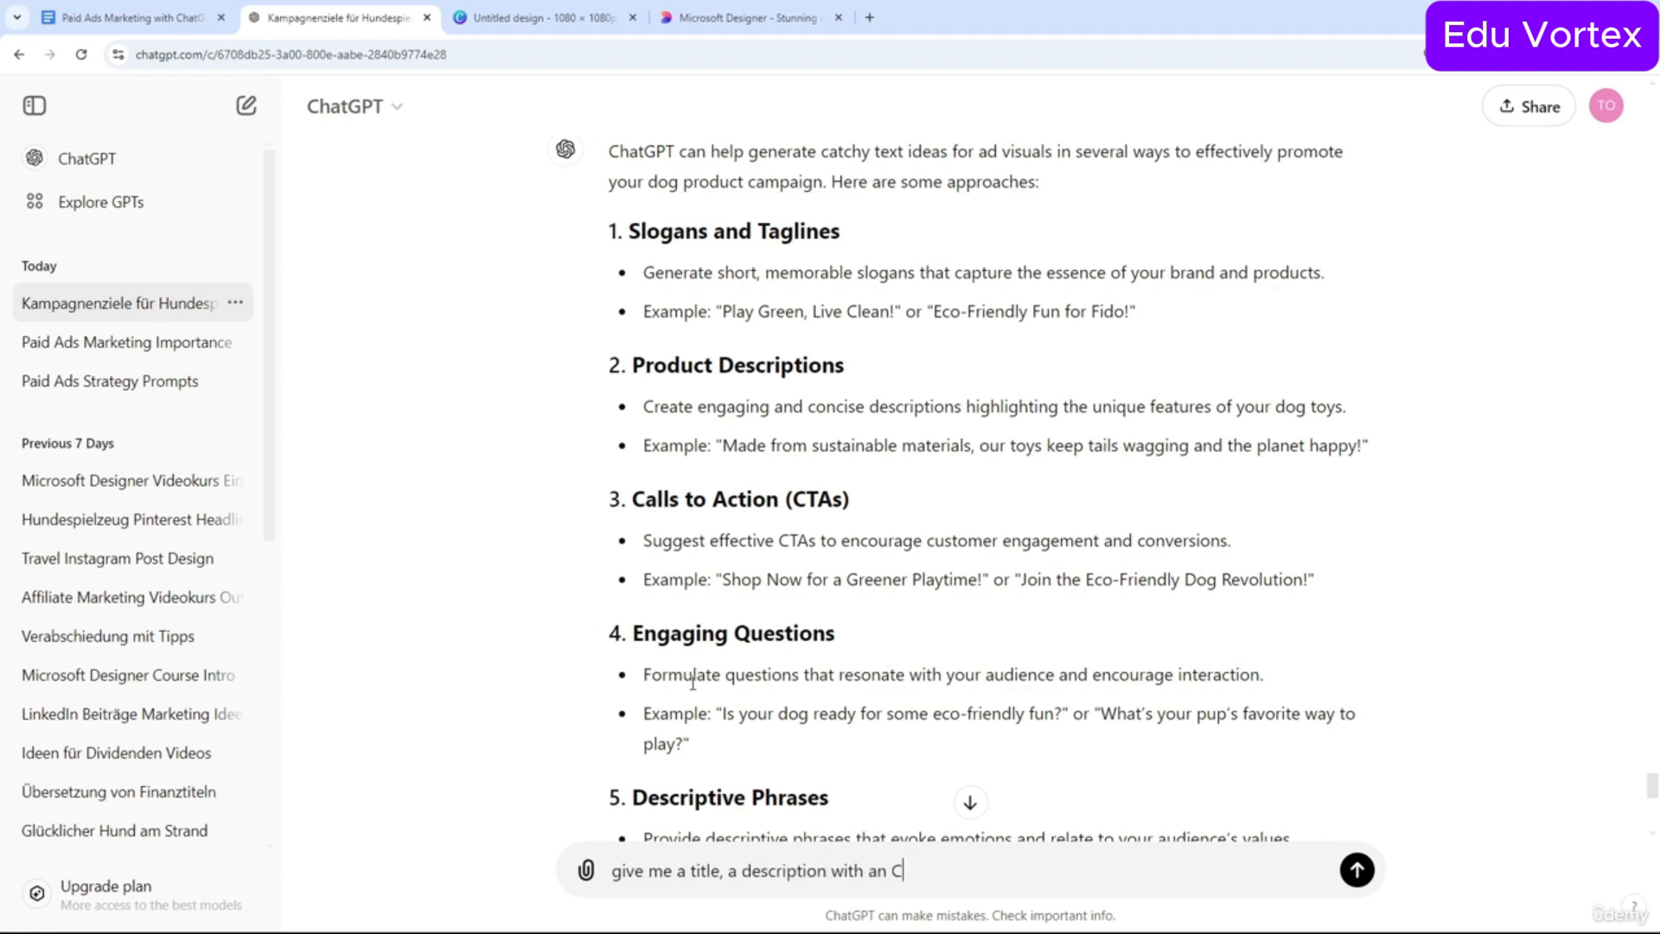
pyautogui.write('TA for my visual. Give em a')
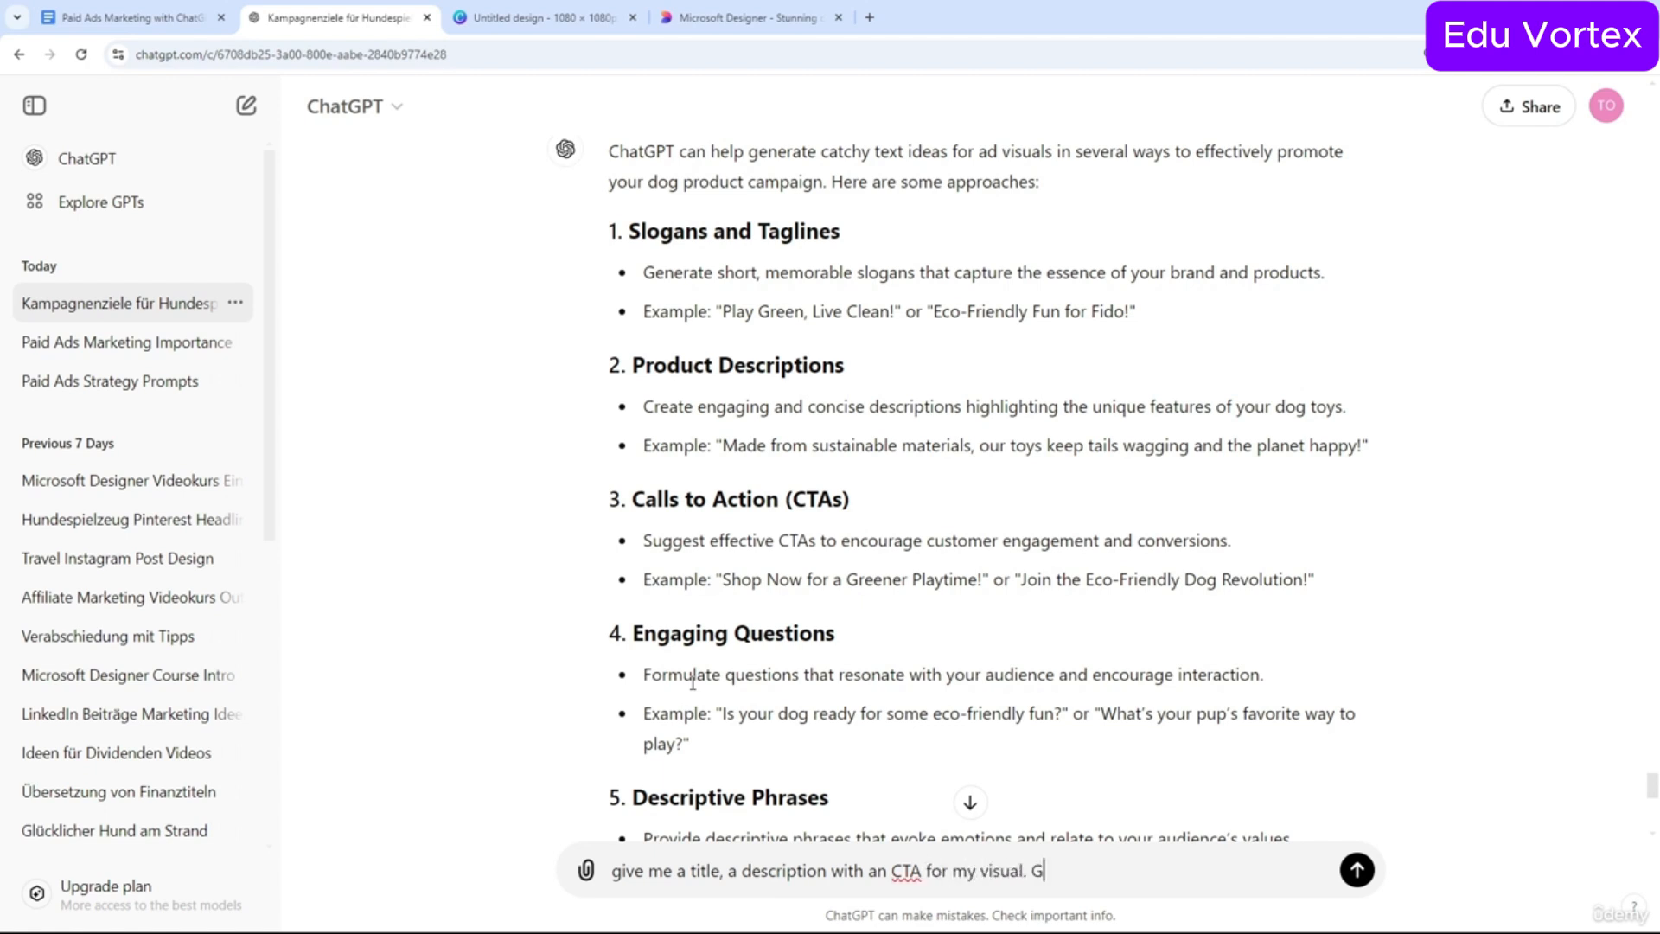
pyautogui.press('BackSpace')
pyautogui.press('BackSpace')
pyautogui.press('BackSpace')
pyautogui.press('BackSpace')
pyautogui.write('me also ideas')
pyautogui.write(' or')
pyautogui.press('BackSpace')
pyautogui.press('BackSpace')
pyautogui.press('BackSpace')
pyautogui.write('for that pcit')
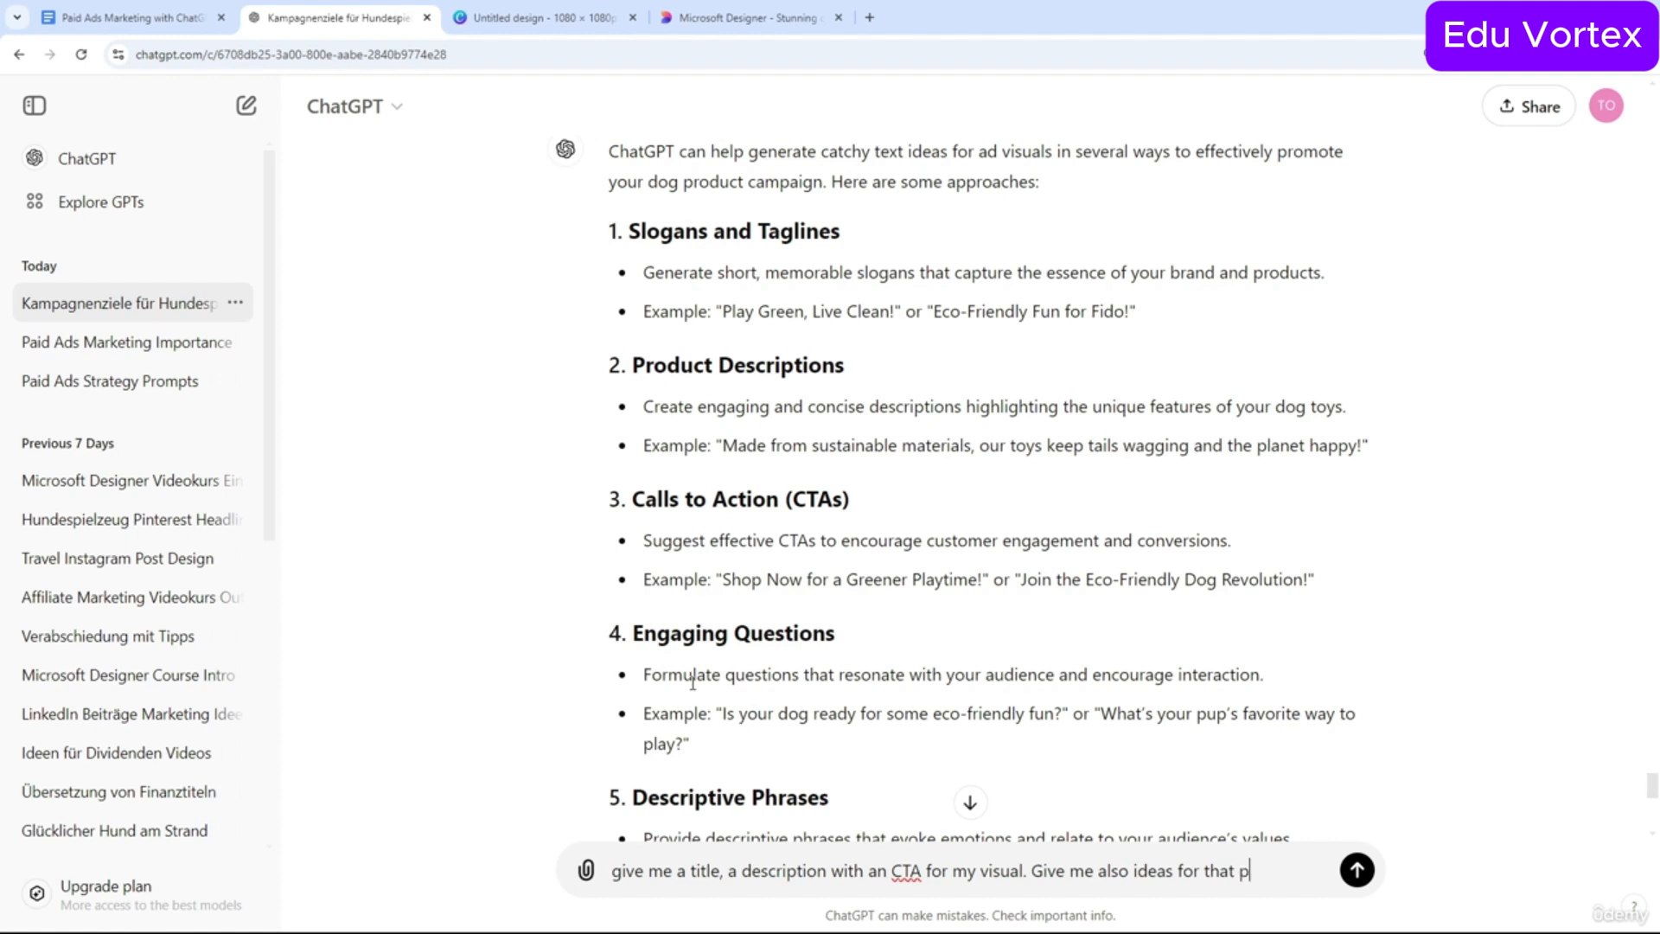
pyautogui.press('BackSpace')
pyautogui.press('BackSpace')
pyautogui.press('BackSpace')
pyautogui.write('ad pcicture')
pyautogui.press('Return')
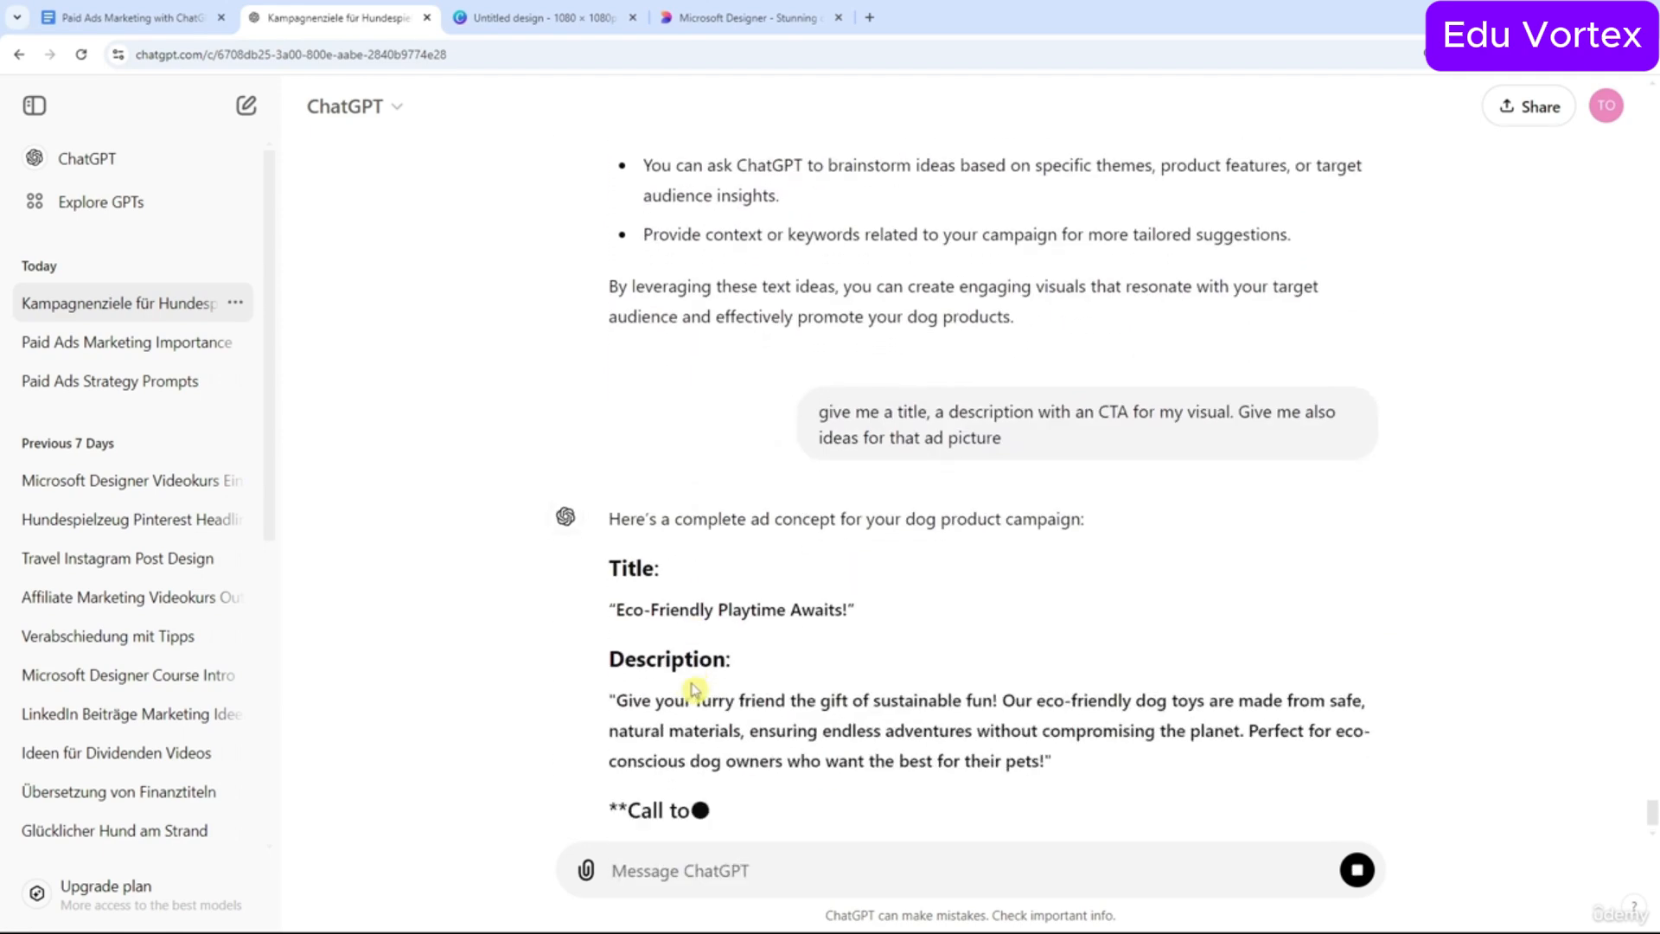
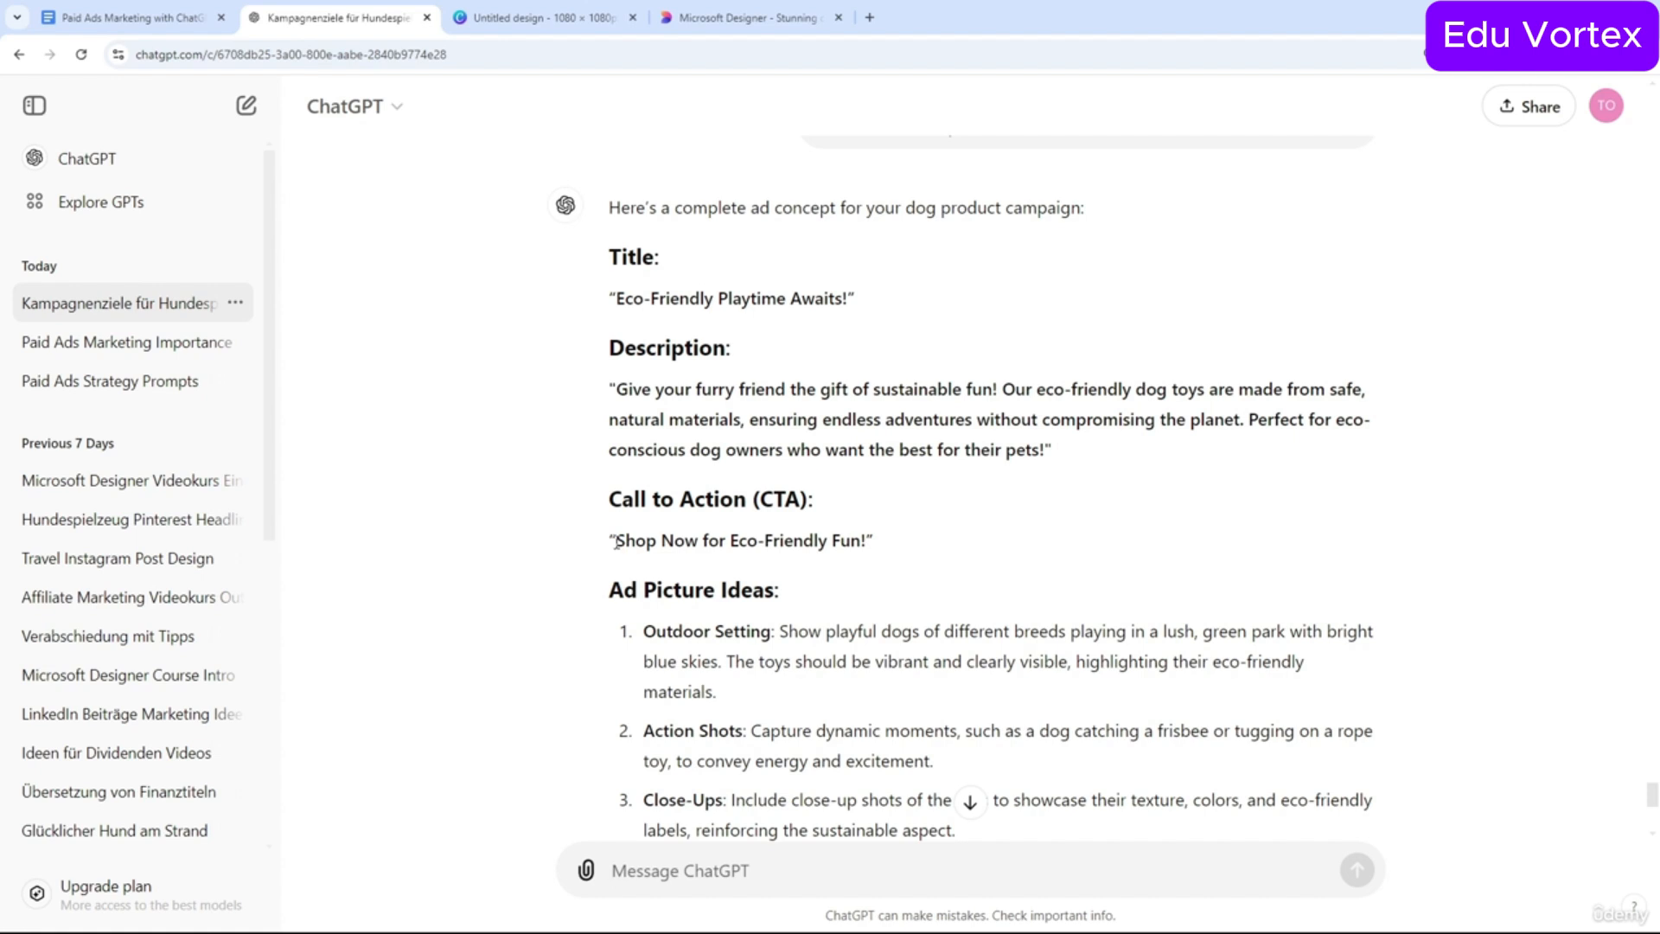
# Review ChatGPT's ad concept, covering the call to action and the picture ideas Outdoor Setting, Action Shots and Close-Ups.
pyautogui.moveTo(614, 541); pyautogui.dragTo(869, 545)
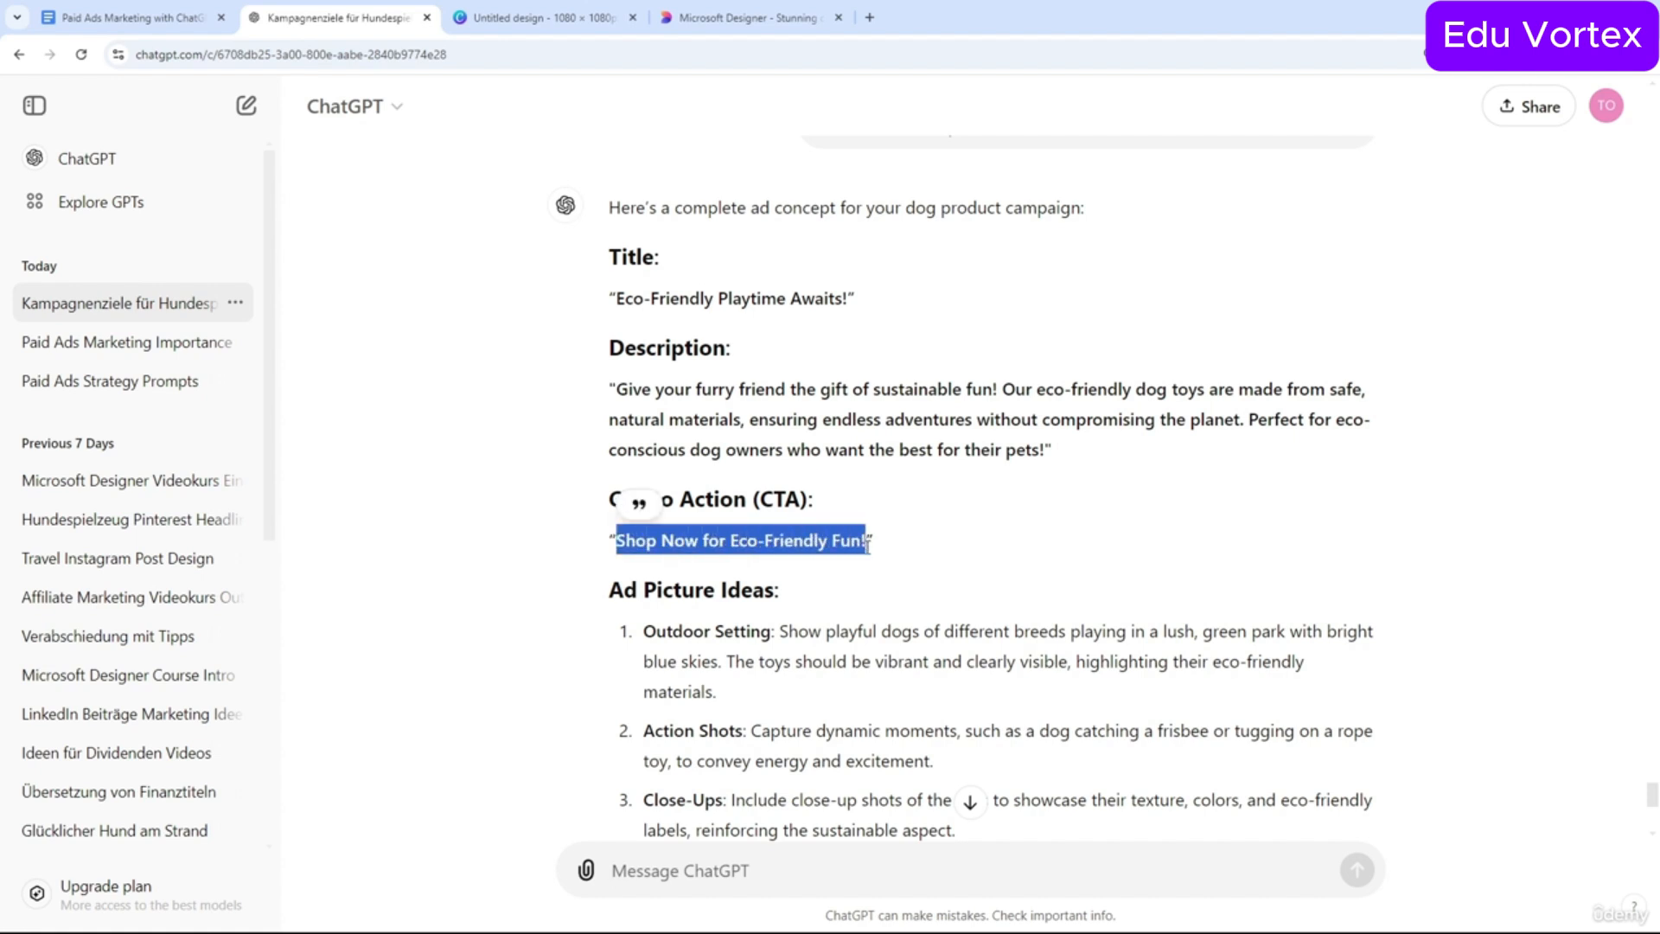
pyautogui.click(874, 550)
pyautogui.scroll(-2, 718, 541)
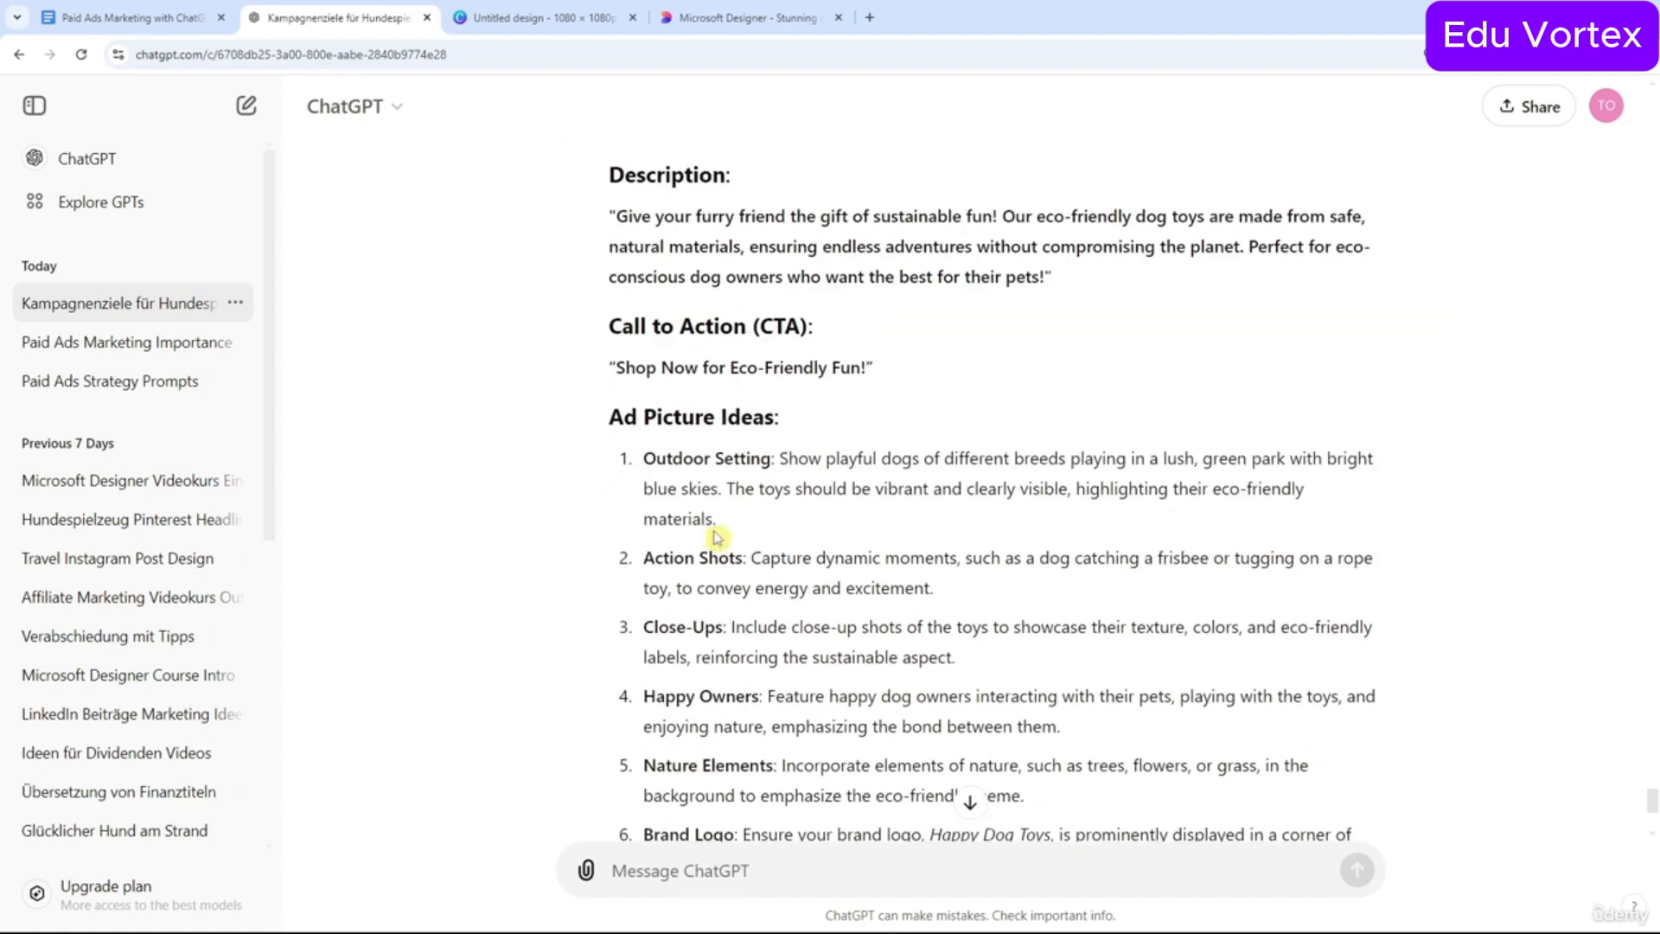
pyautogui.scroll(-2, 716, 534)
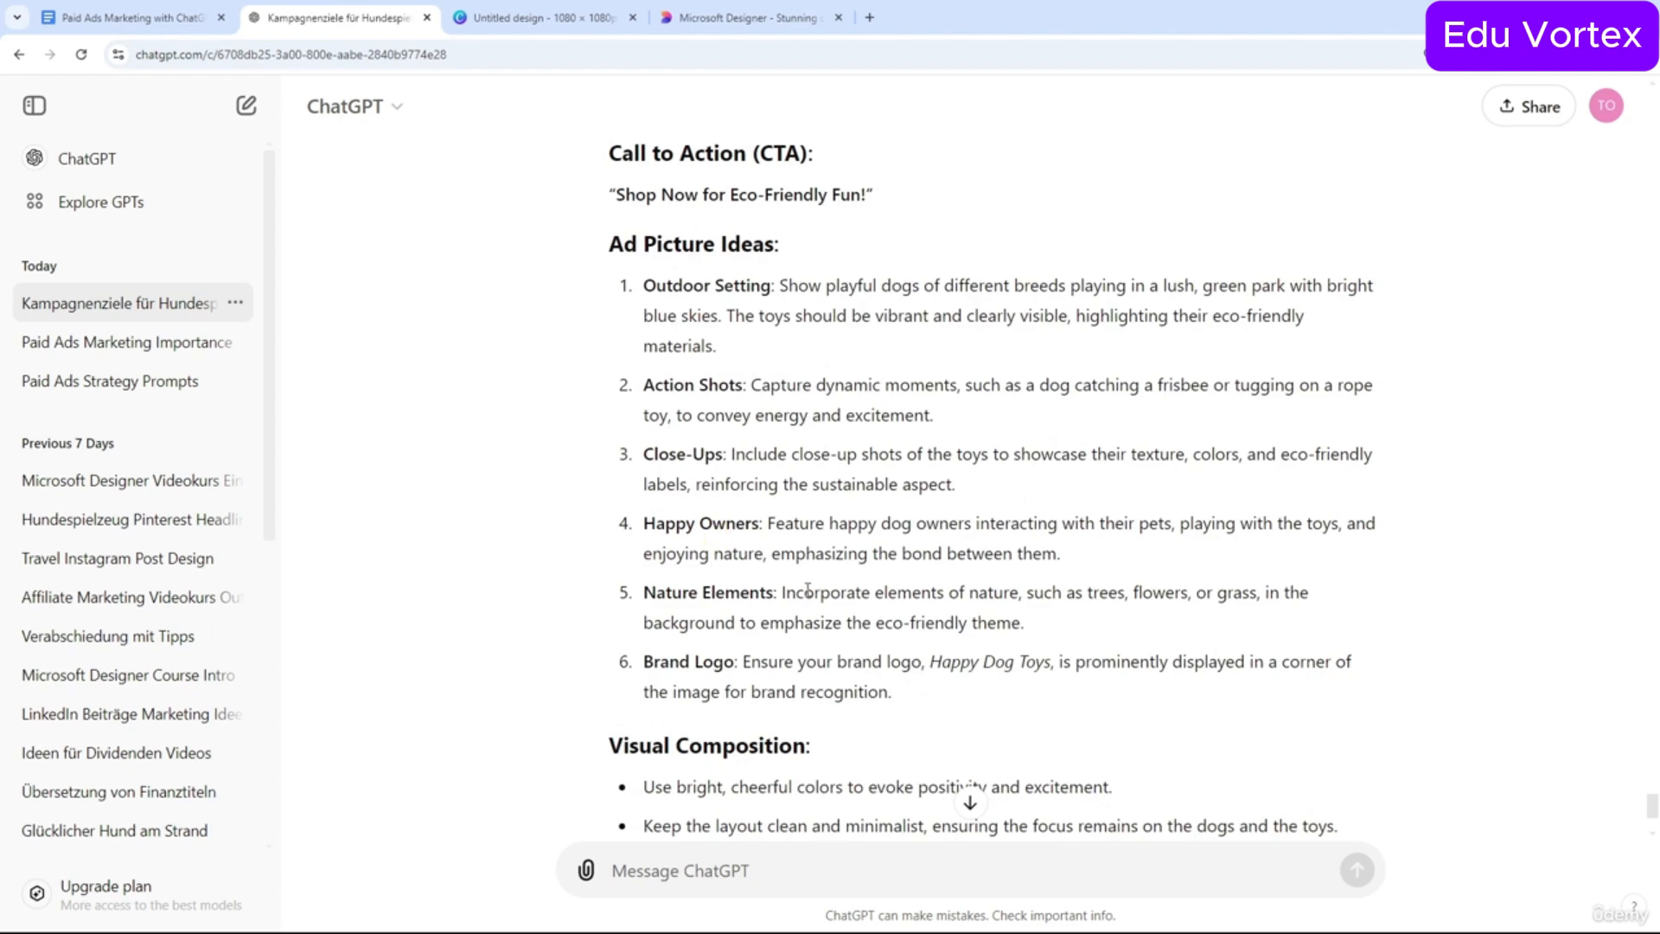
pyautogui.scroll(-3, 778, 567)
pyautogui.scroll(2, 818, 588)
pyautogui.scroll(5, 817, 581)
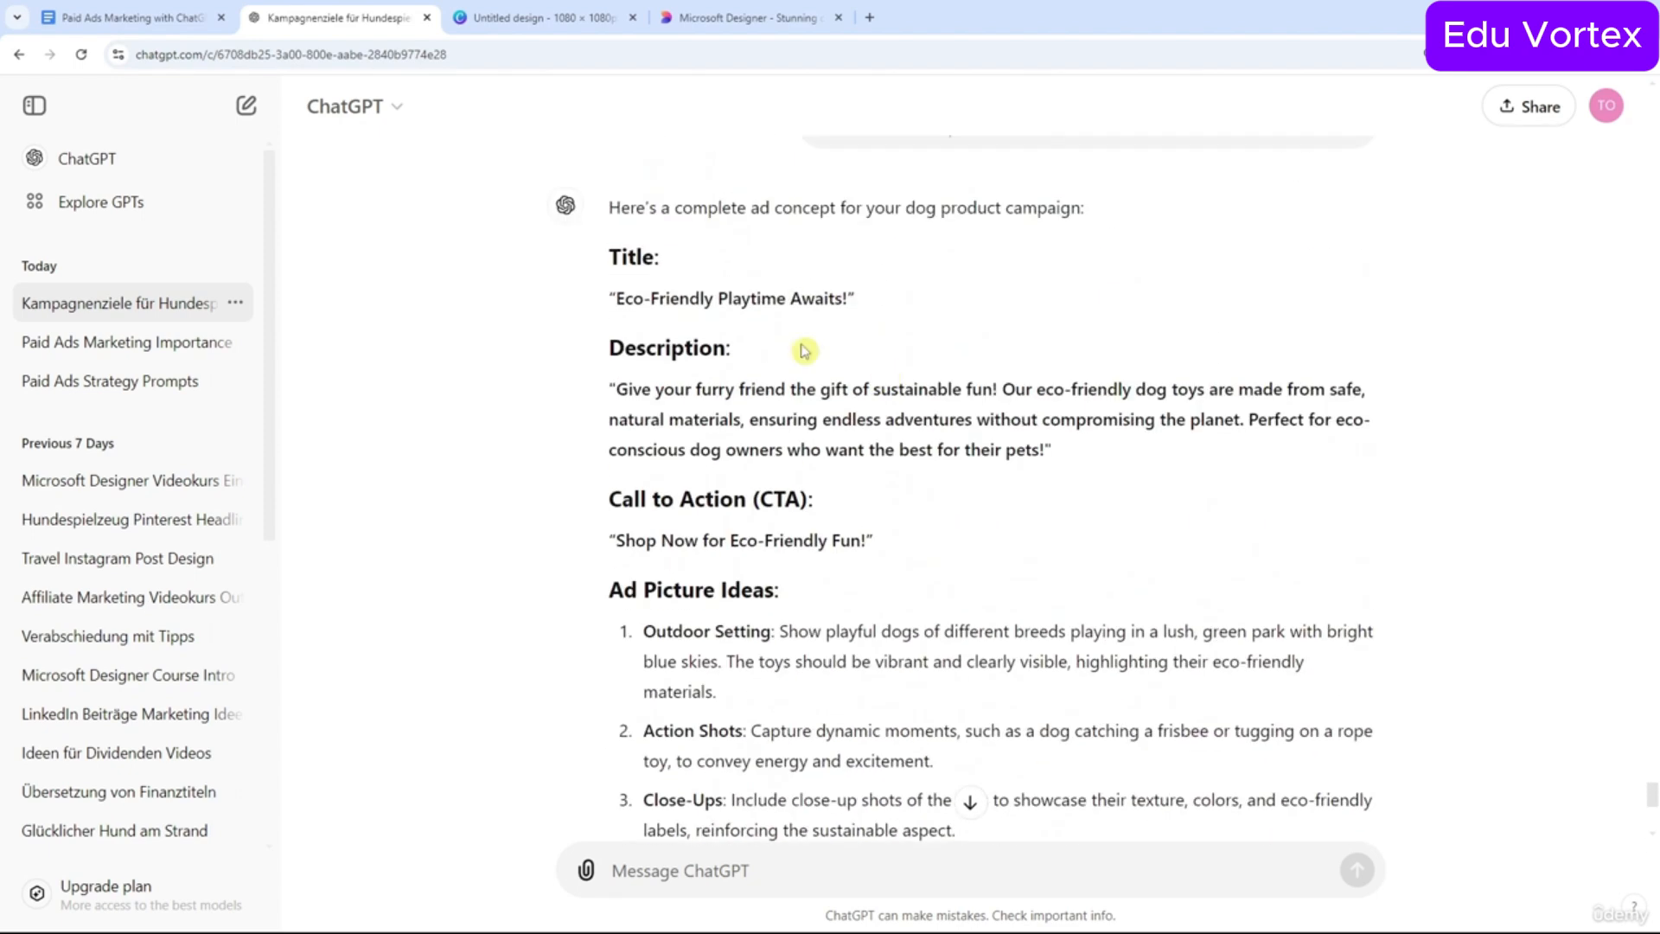
pyautogui.scroll(-4, 804, 349)
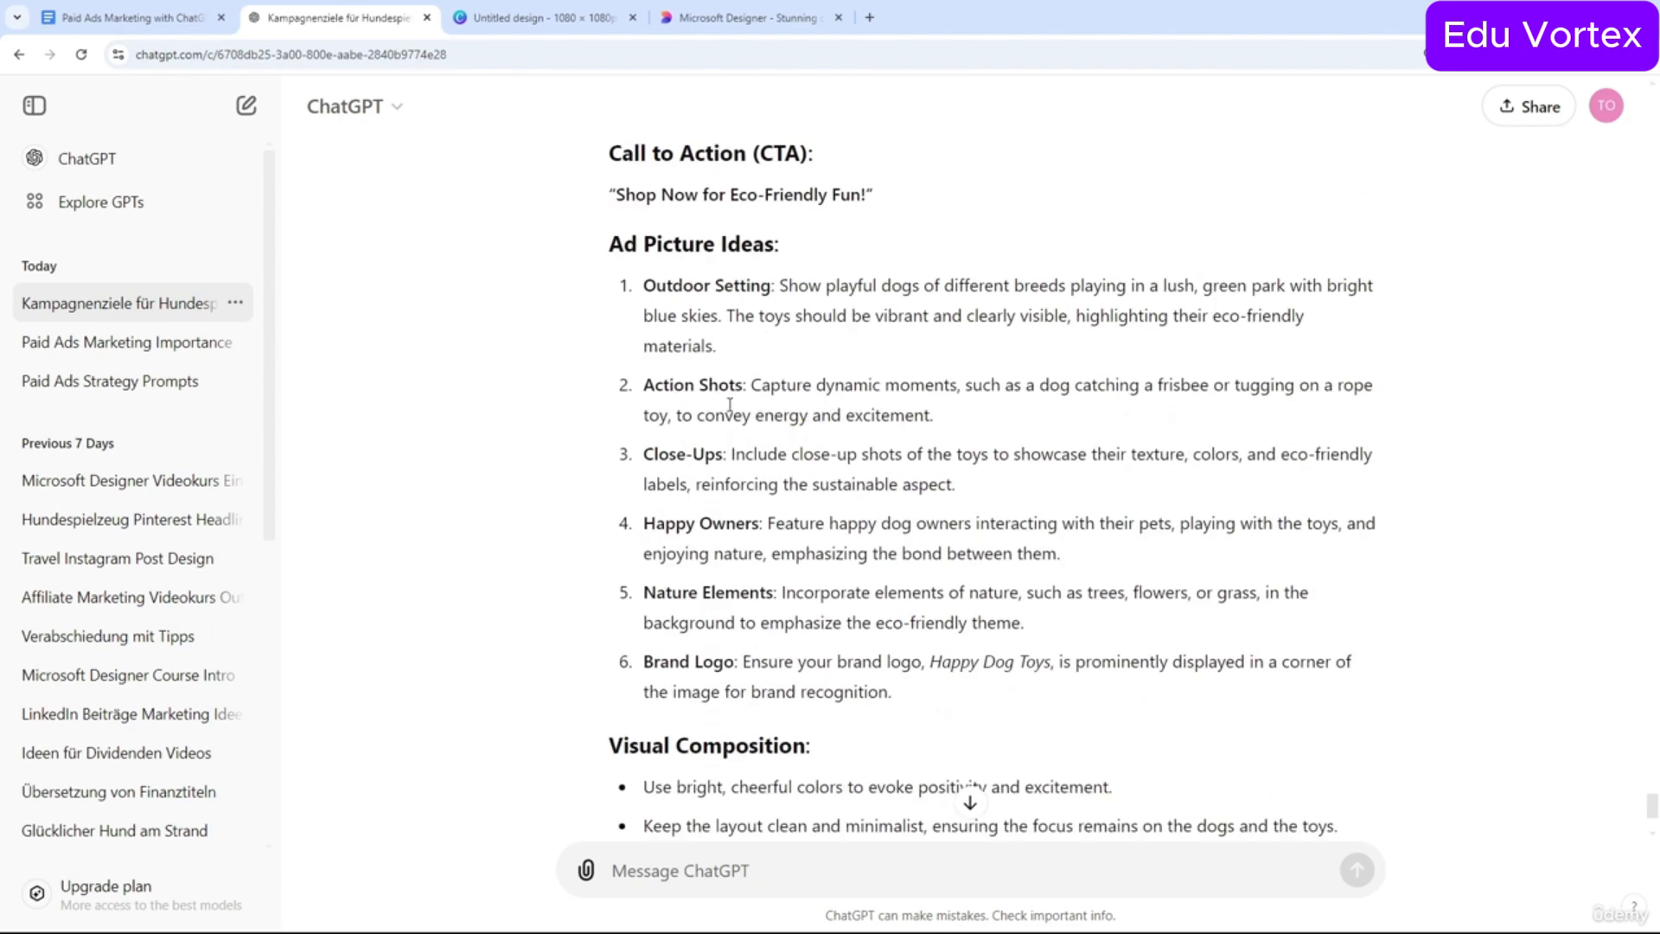
pyautogui.moveTo(645, 286); pyautogui.dragTo(773, 294)
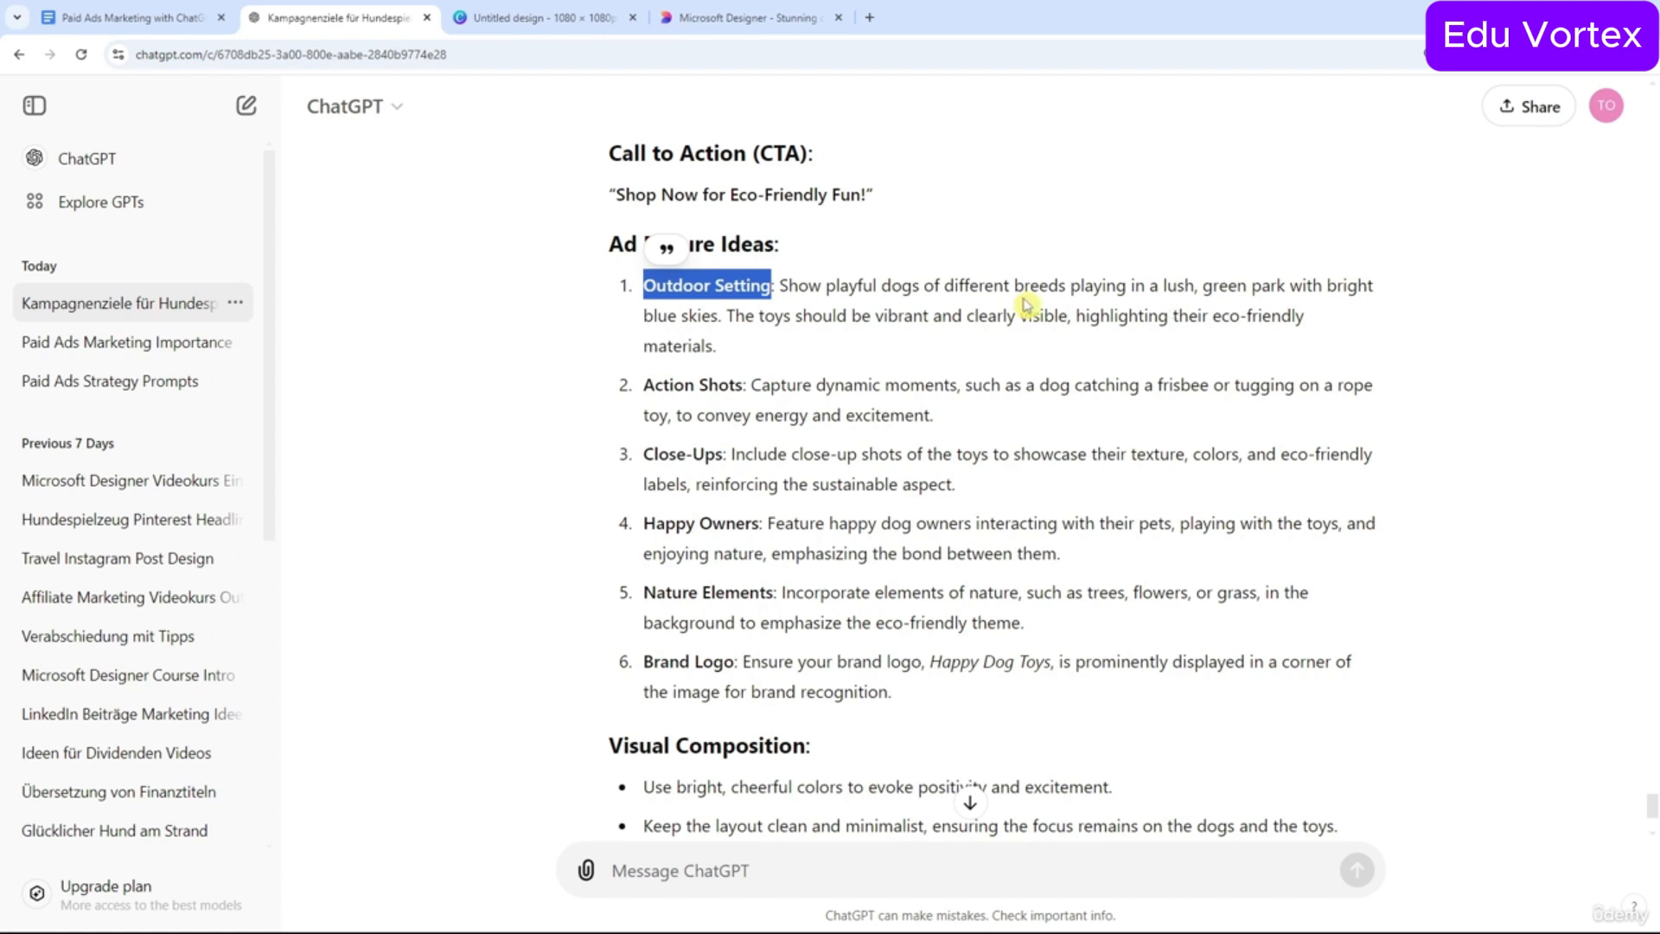
pyautogui.moveTo(714, 383); pyautogui.dragTo(735, 385)
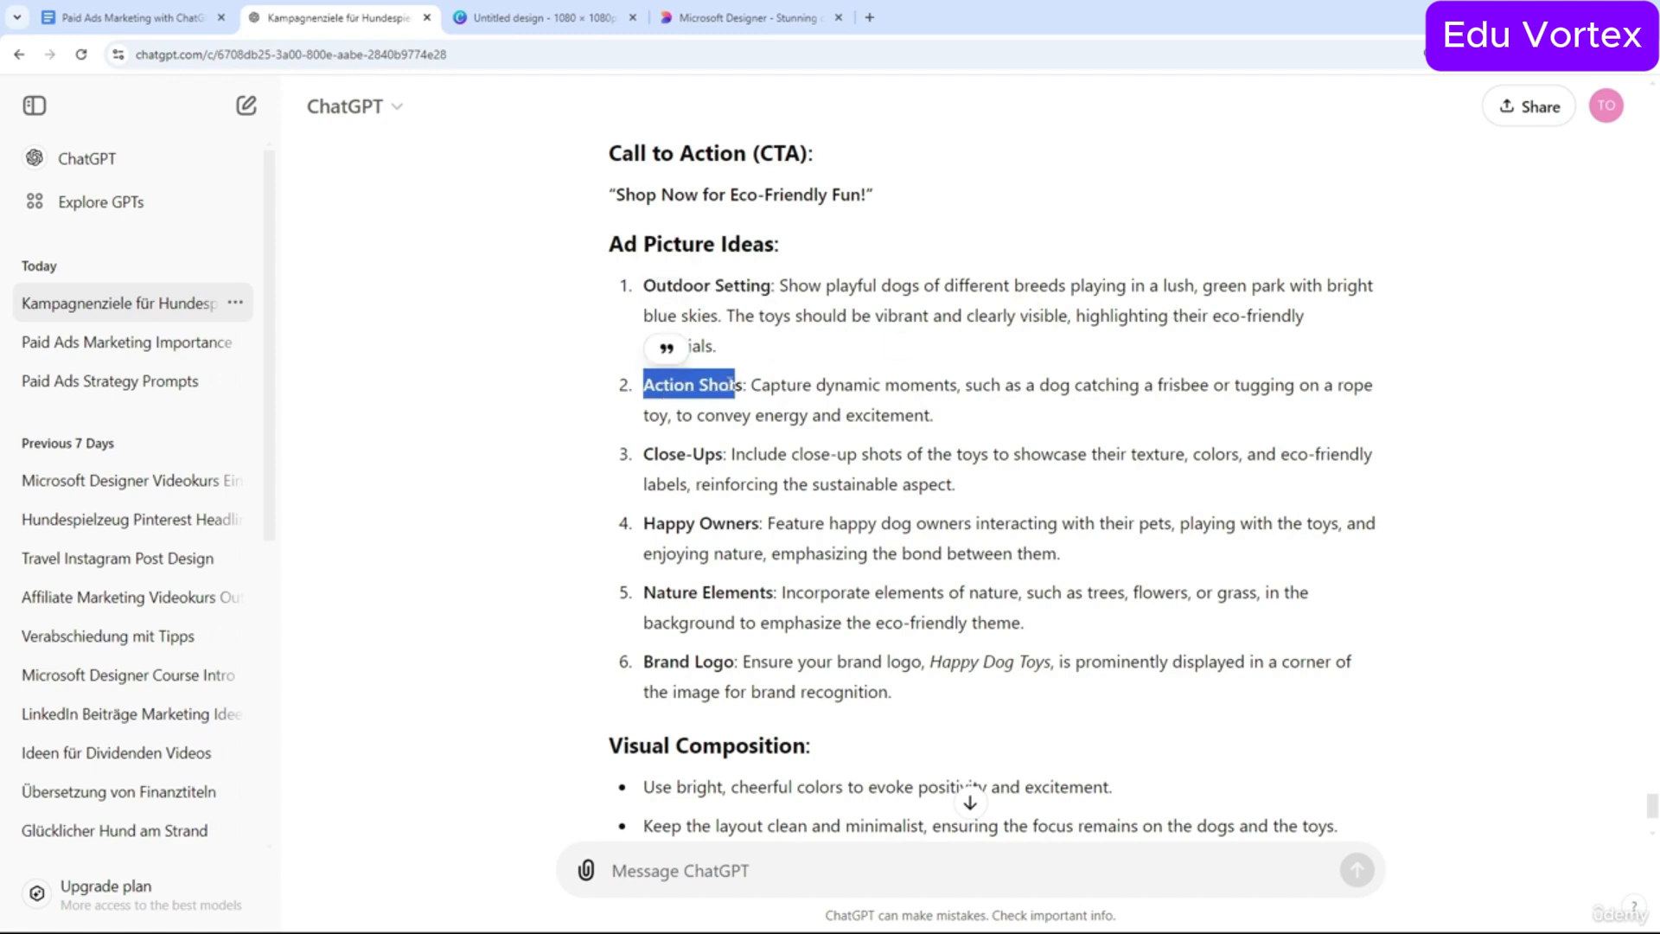
pyautogui.moveTo(644, 454); pyautogui.dragTo(724, 456)
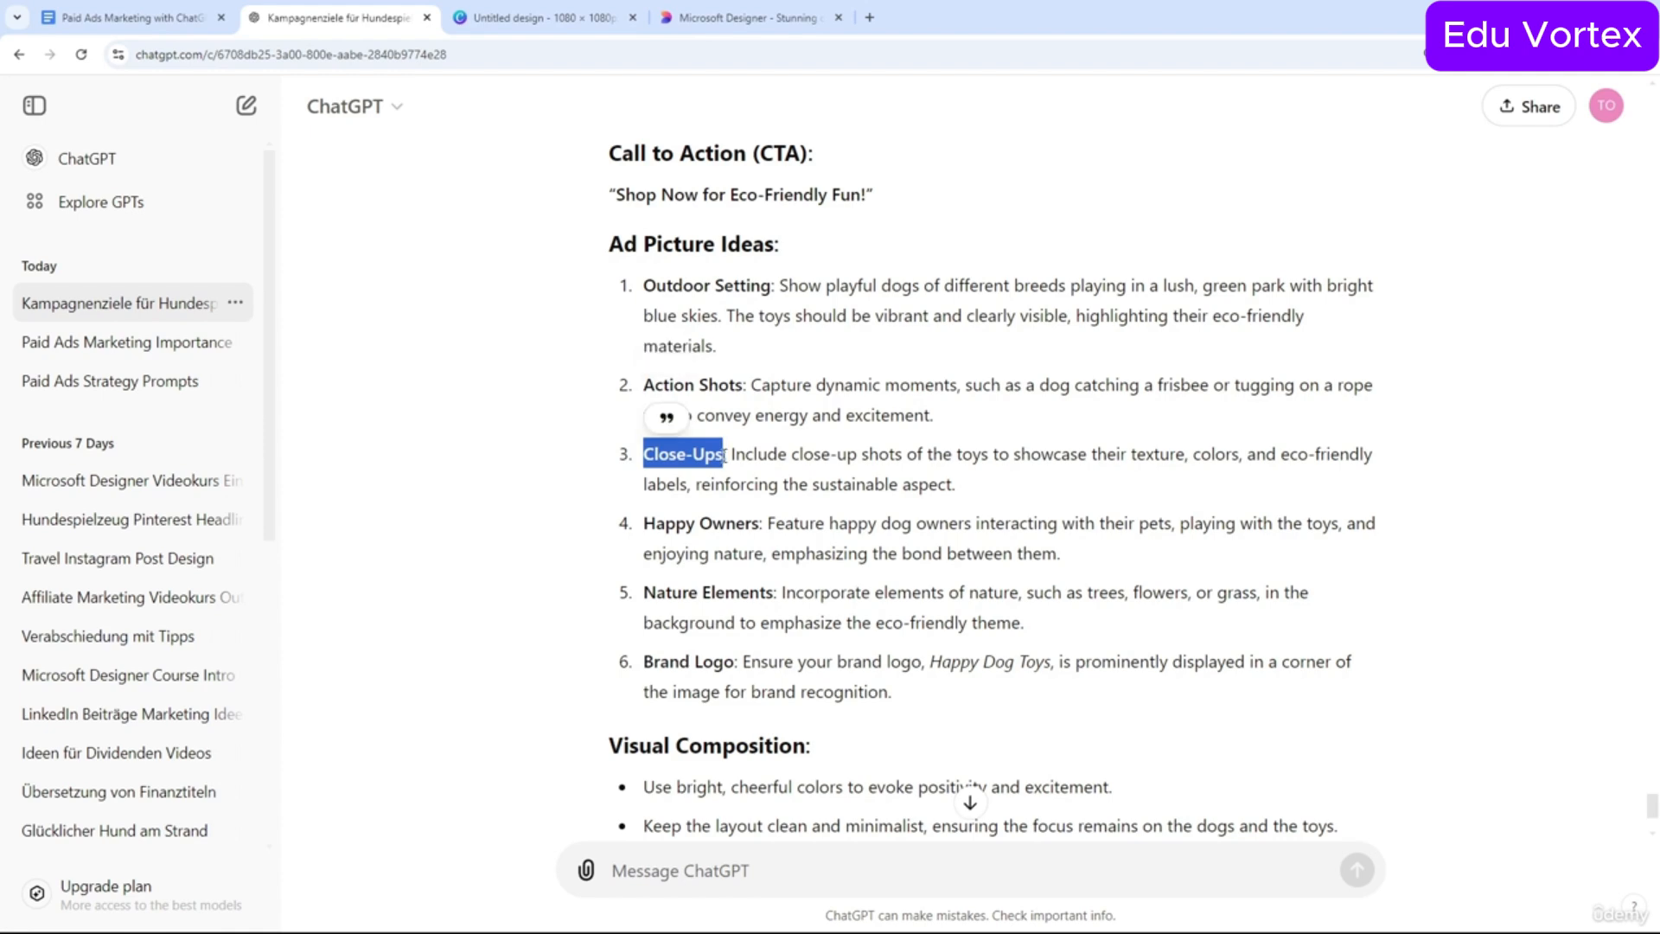
# Switch to Microsoft Designer and preview the generated puppy image, followed by the playful dog with eco-friendly toy image, from the saved generated images.
pyautogui.click(759, 19)
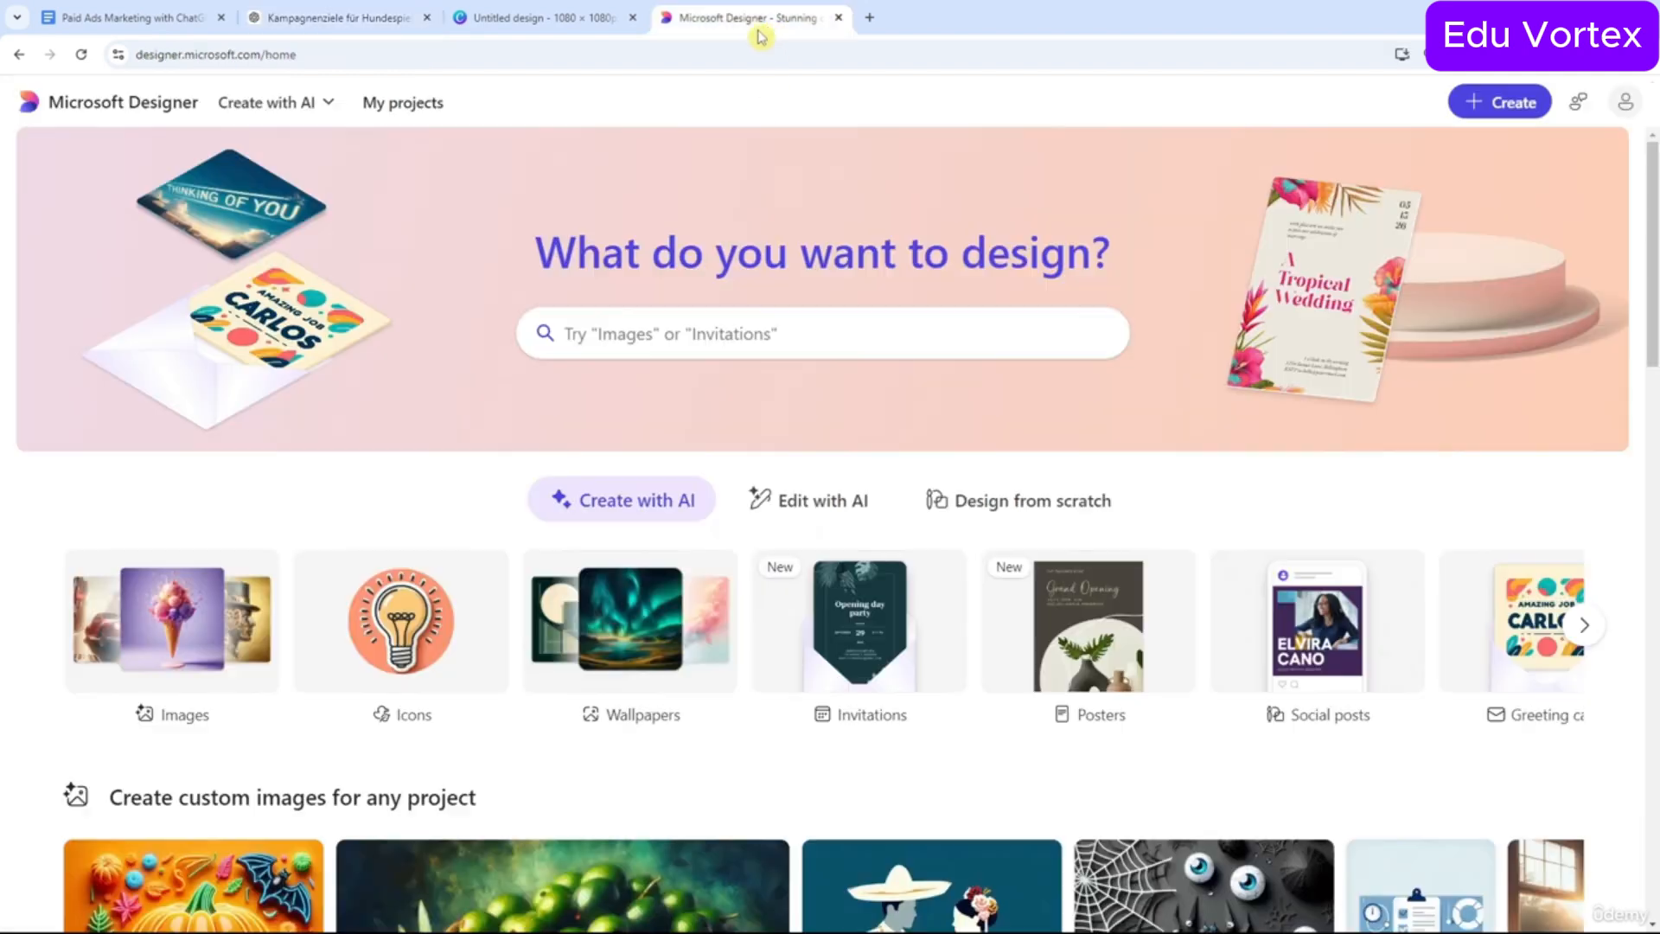
pyautogui.click(382, 107)
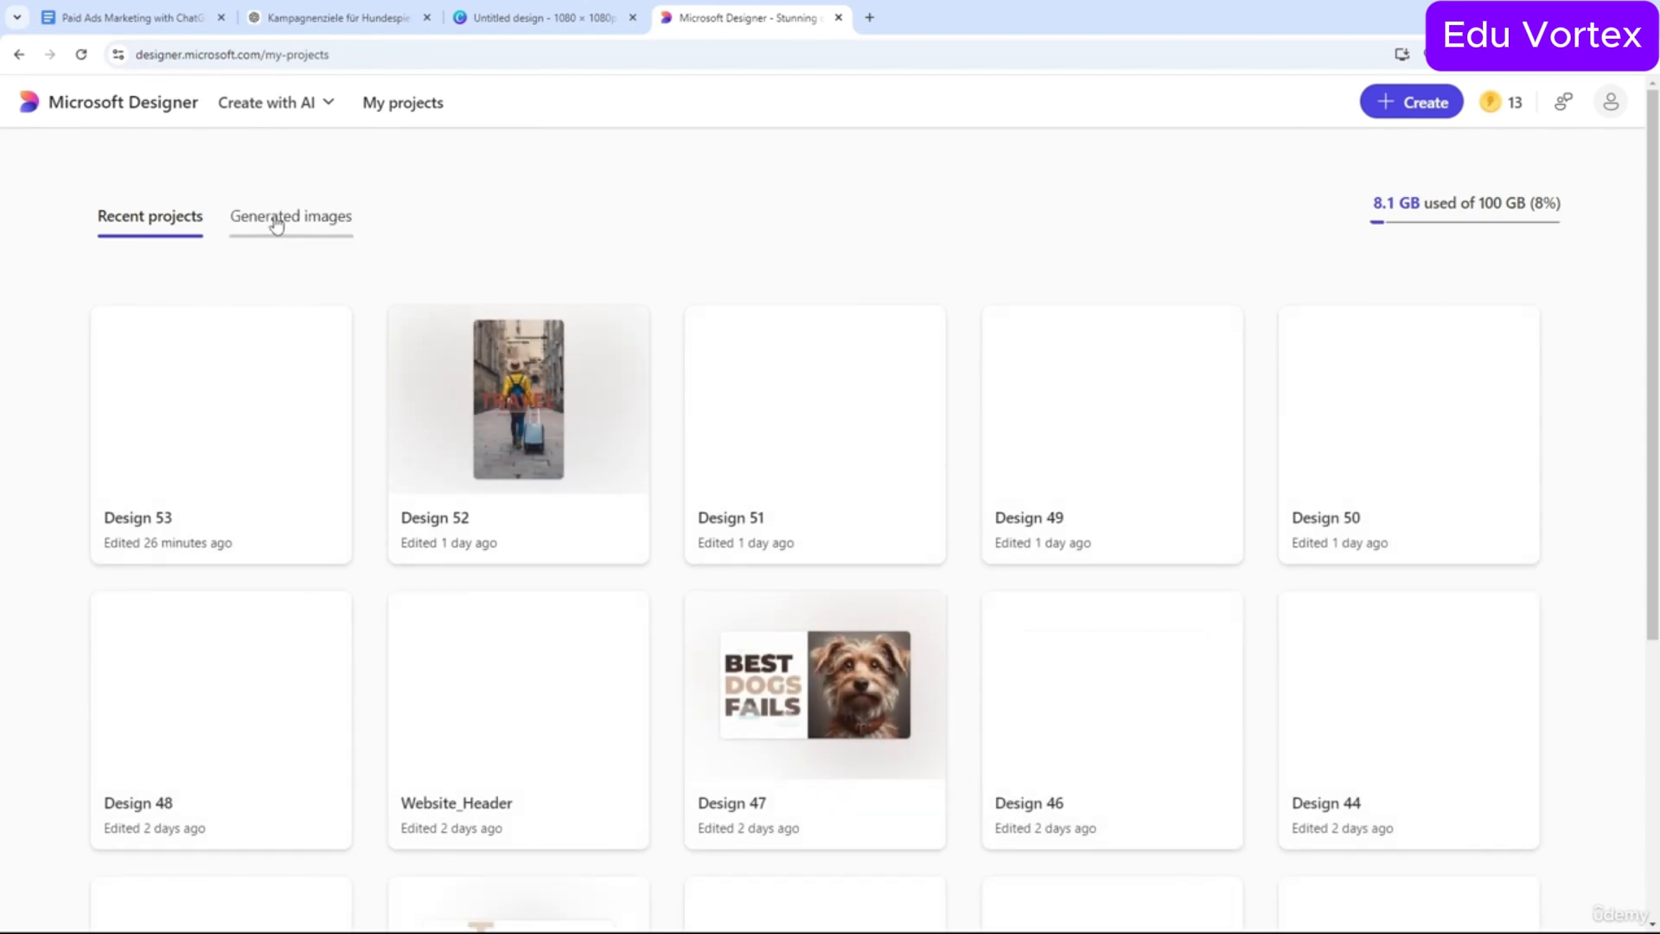
pyautogui.click(279, 220)
pyautogui.scroll(-4, 640, 363)
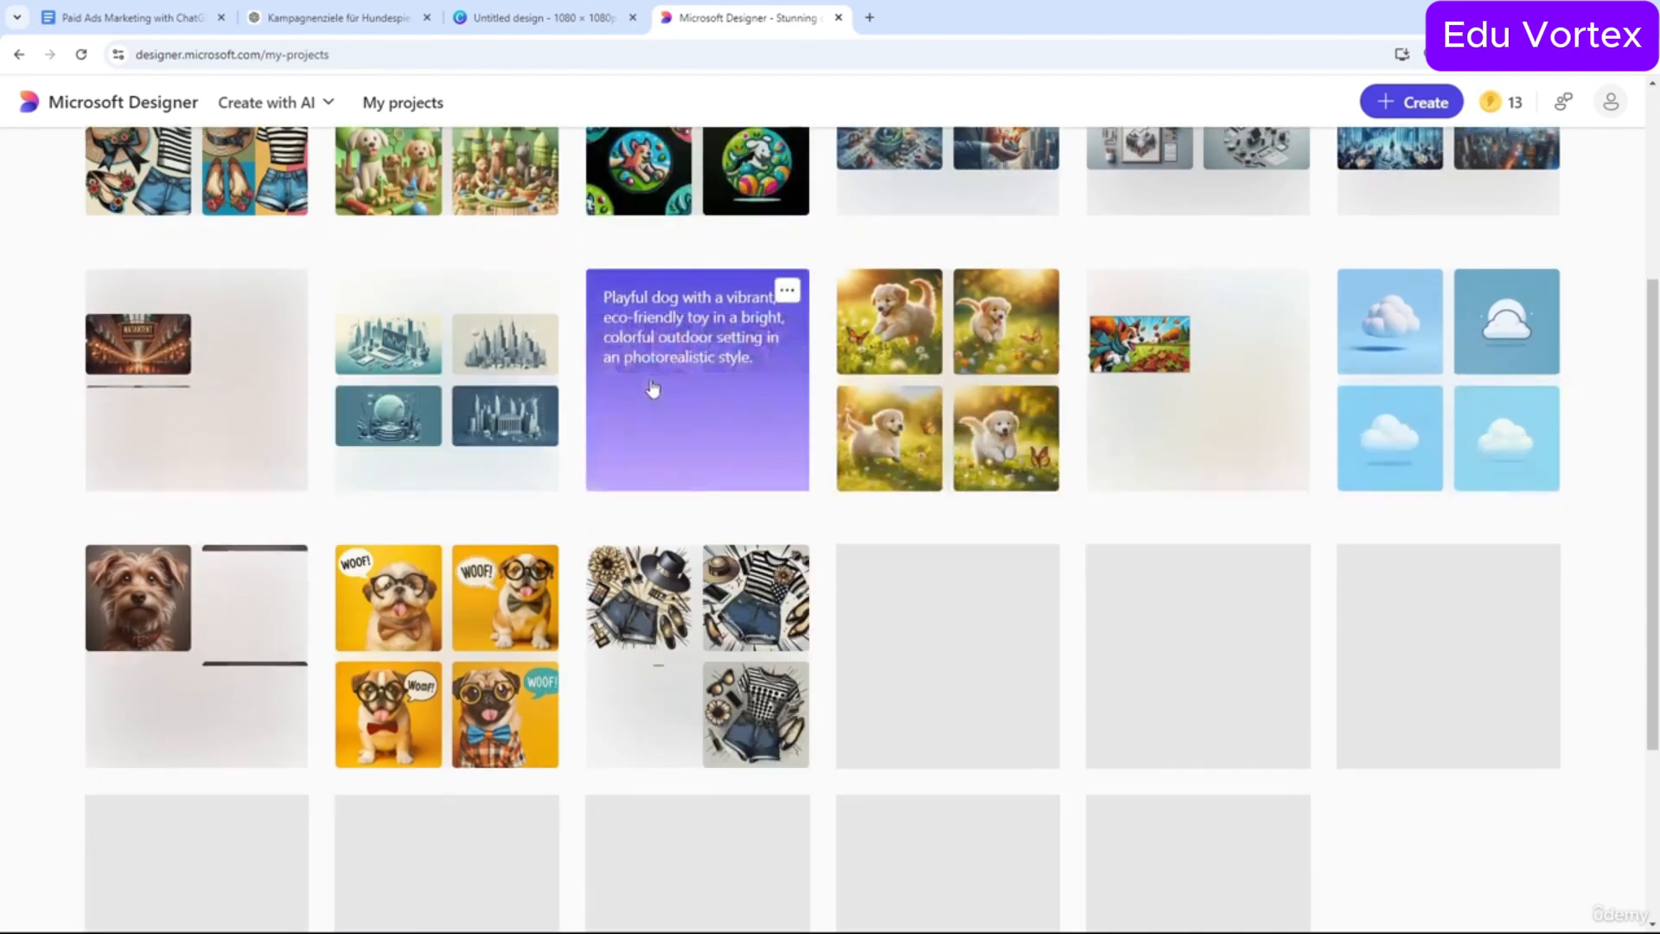
pyautogui.click(891, 394)
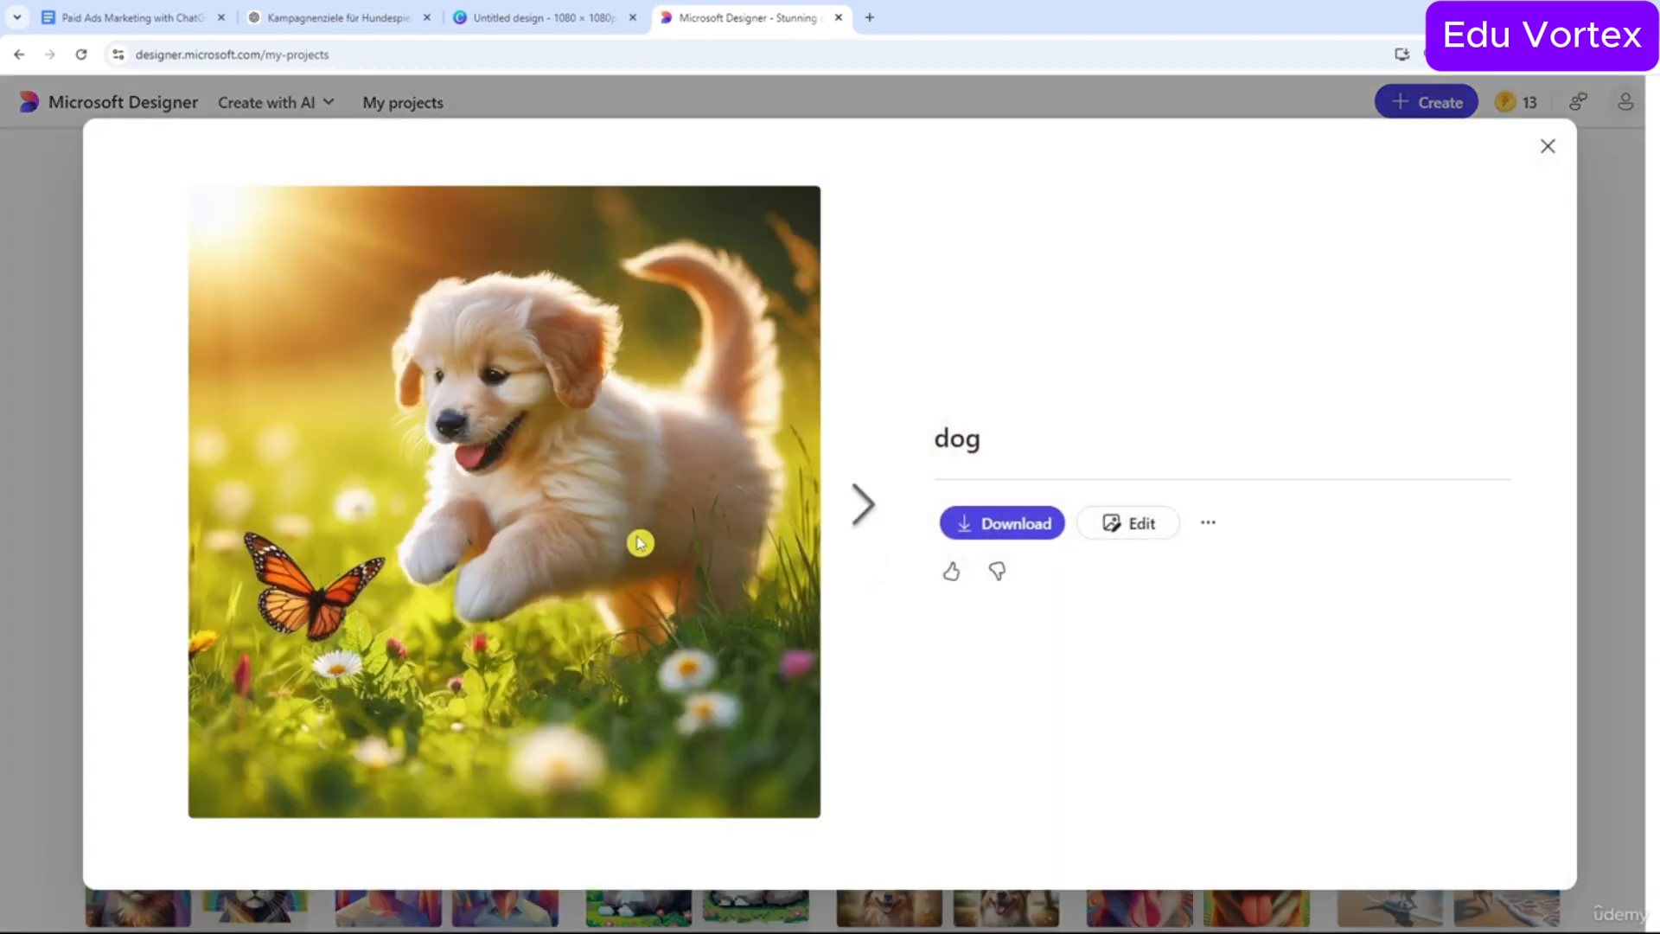
pyautogui.click(50, 512)
pyautogui.click(678, 396)
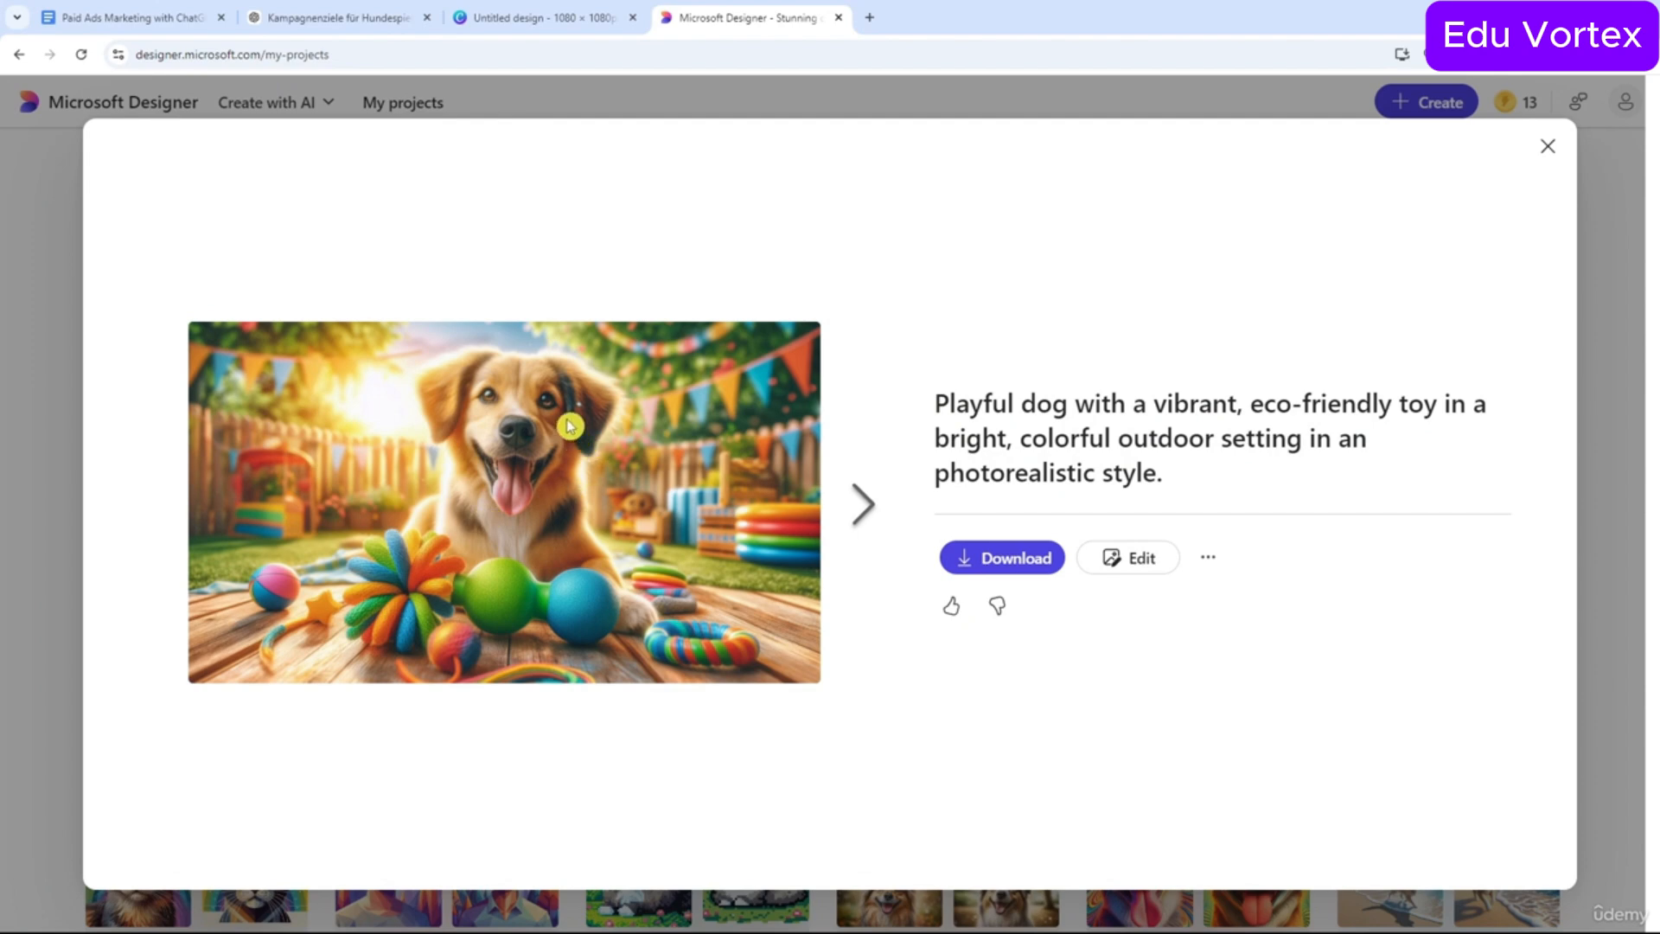
# Switch to ChatGPT and review the remaining ad picture ideas, including Happy Owners and Nature Elements, plus the visual composition notes.
pyautogui.click(386, 19)
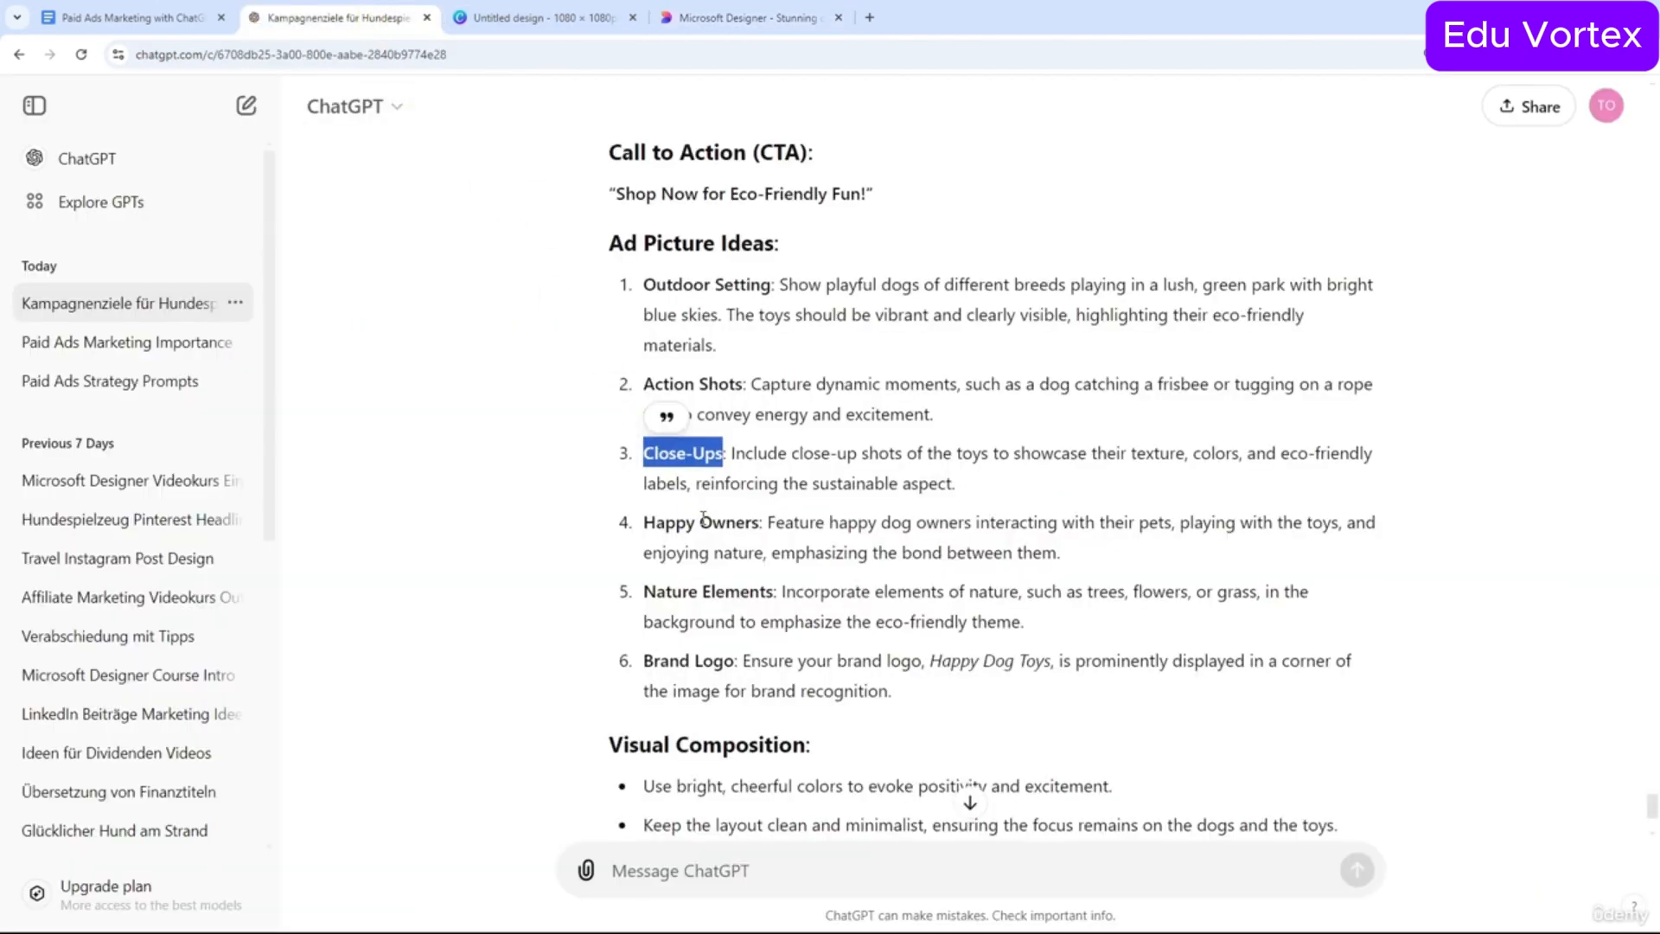
pyautogui.scroll(-1, 684, 415)
pyautogui.moveTo(656, 437); pyautogui.dragTo(758, 438)
pyautogui.click(758, 438)
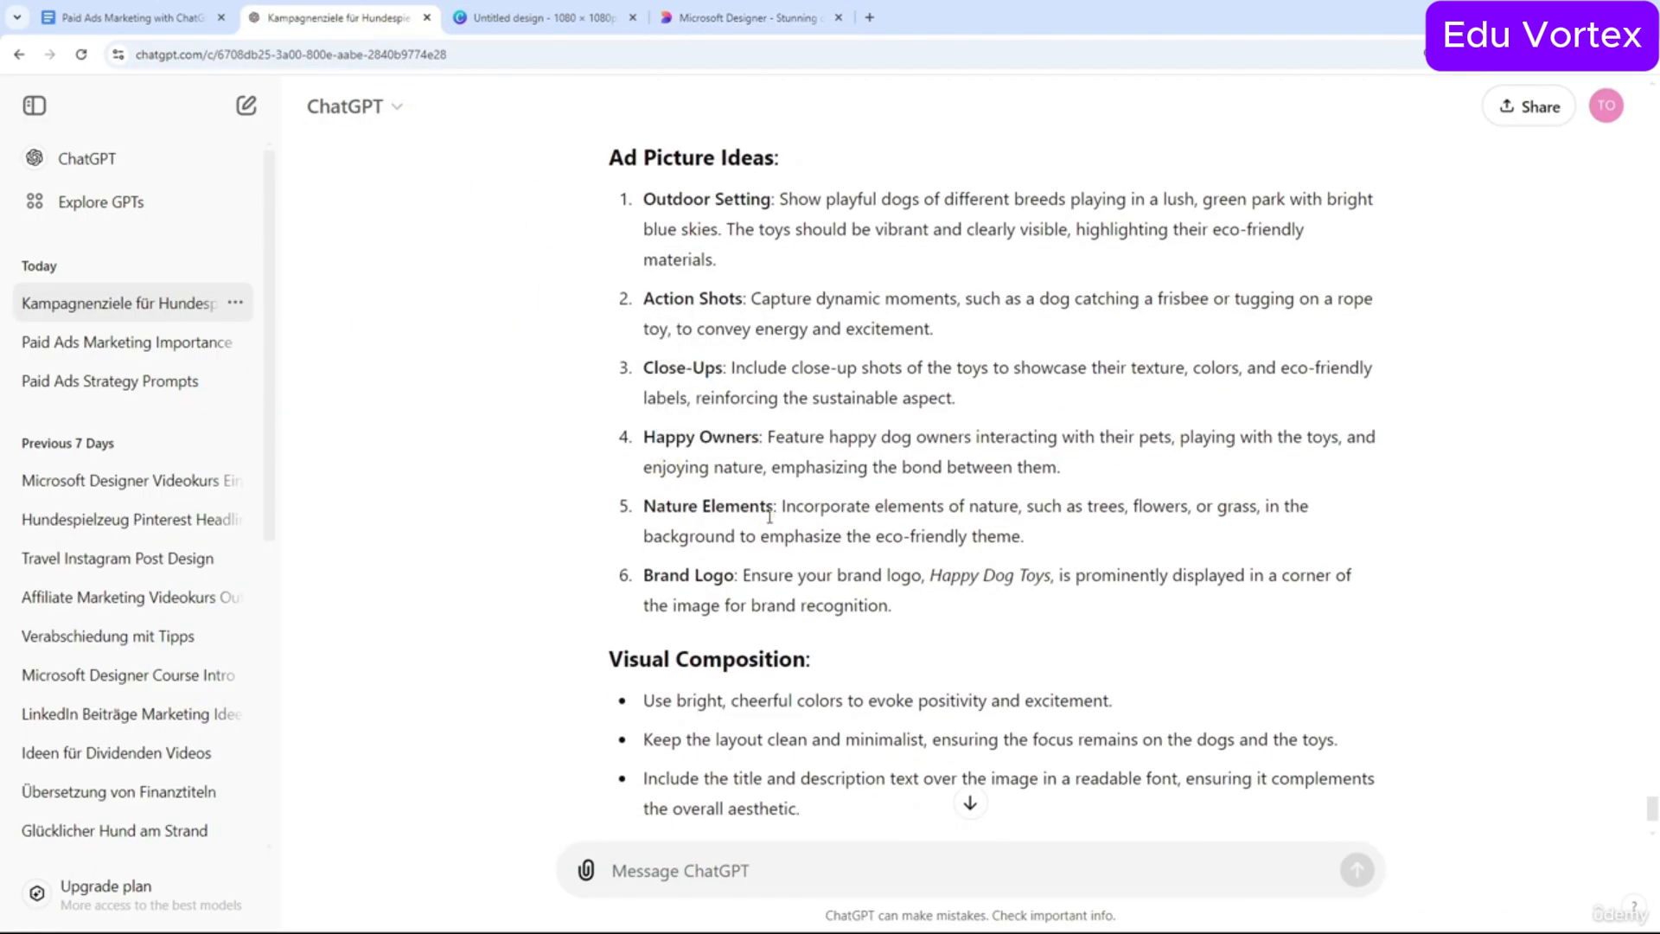
pyautogui.moveTo(771, 517); pyautogui.dragTo(640, 510)
pyautogui.click(697, 555)
pyautogui.scroll(1, 700, 555)
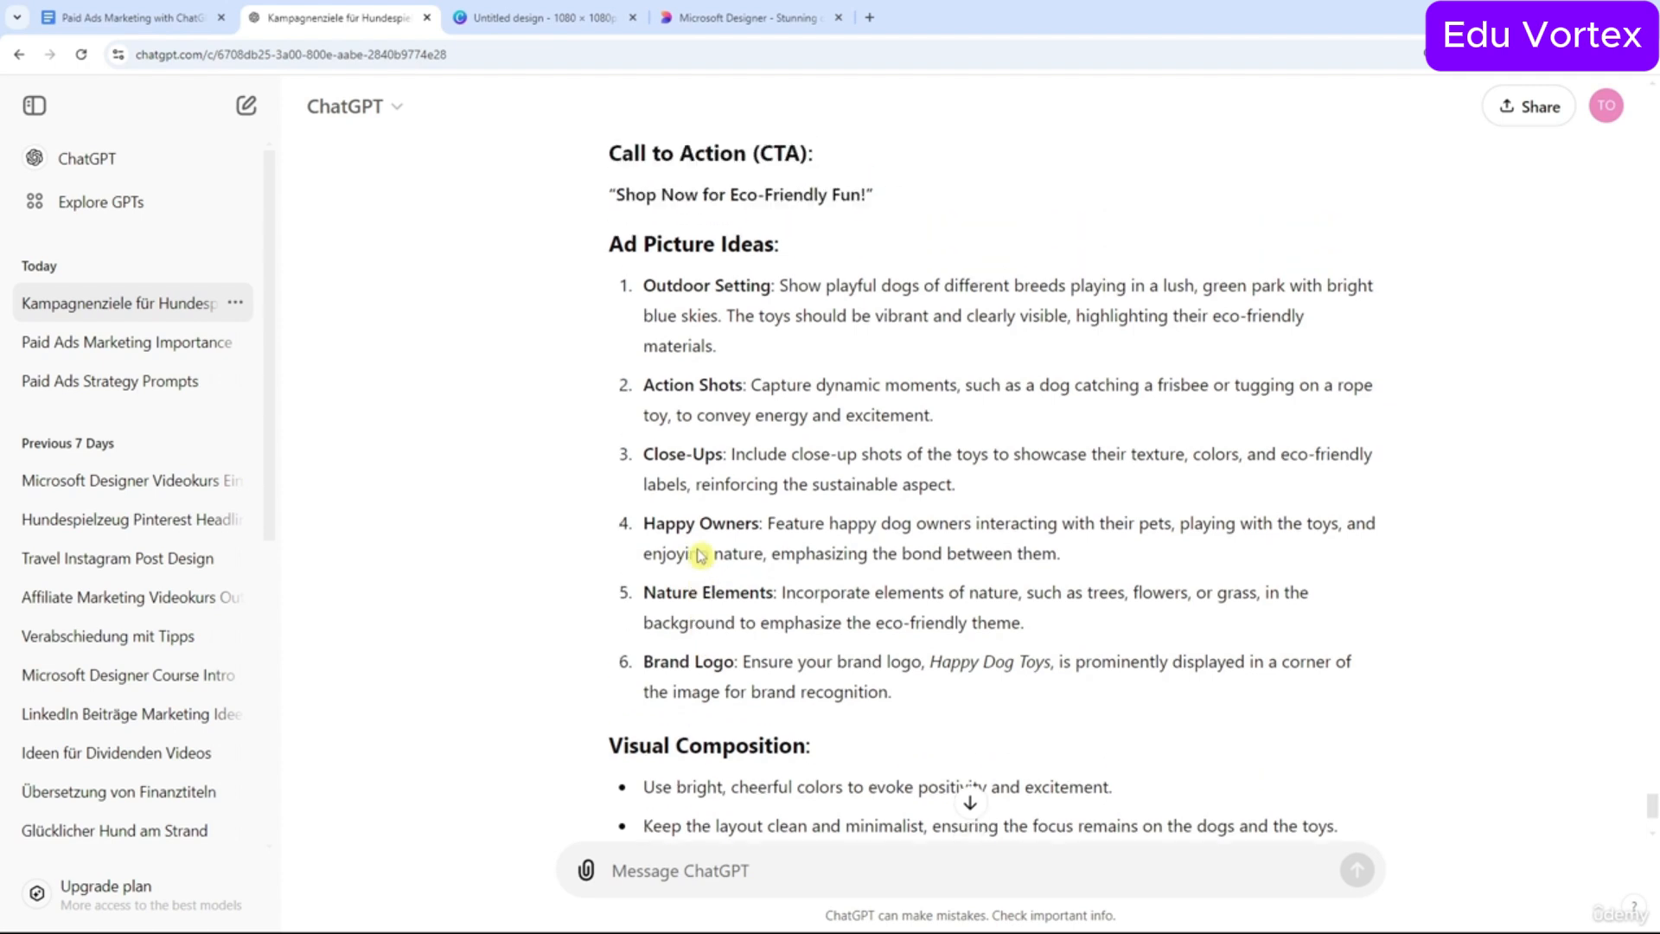
pyautogui.scroll(-3, 704, 556)
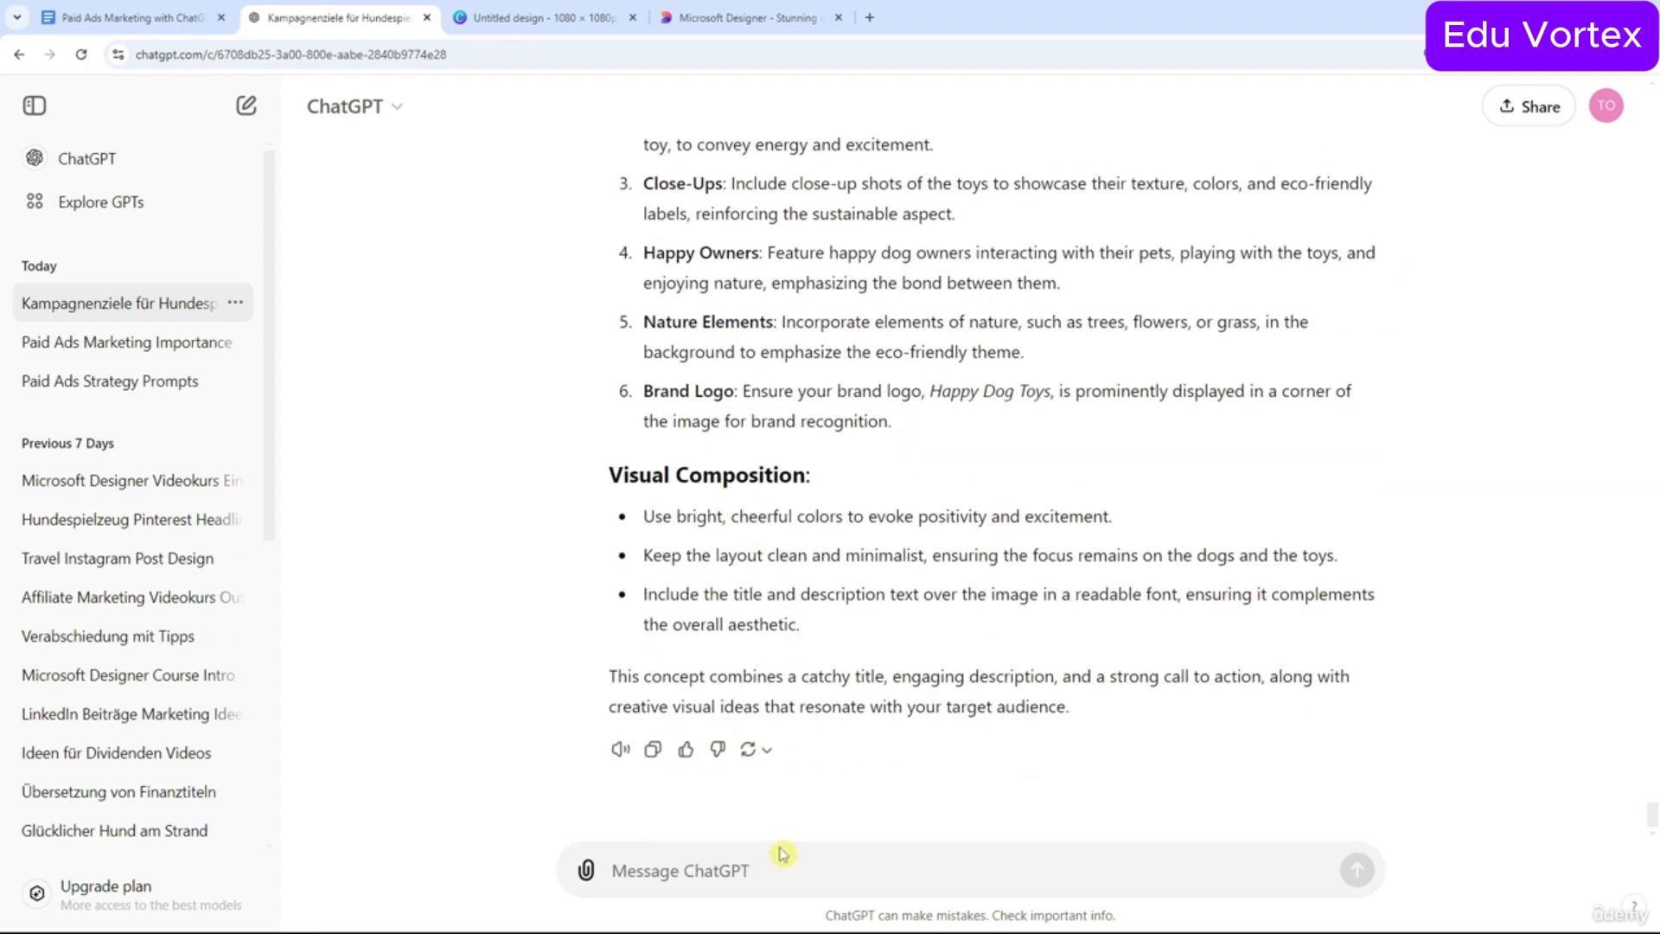
# Ask ChatGPT for a prompt that combines the outdoor setting with the action shot of different breeds playing with dog toys.
pyautogui.write('give me a prompt that combines')
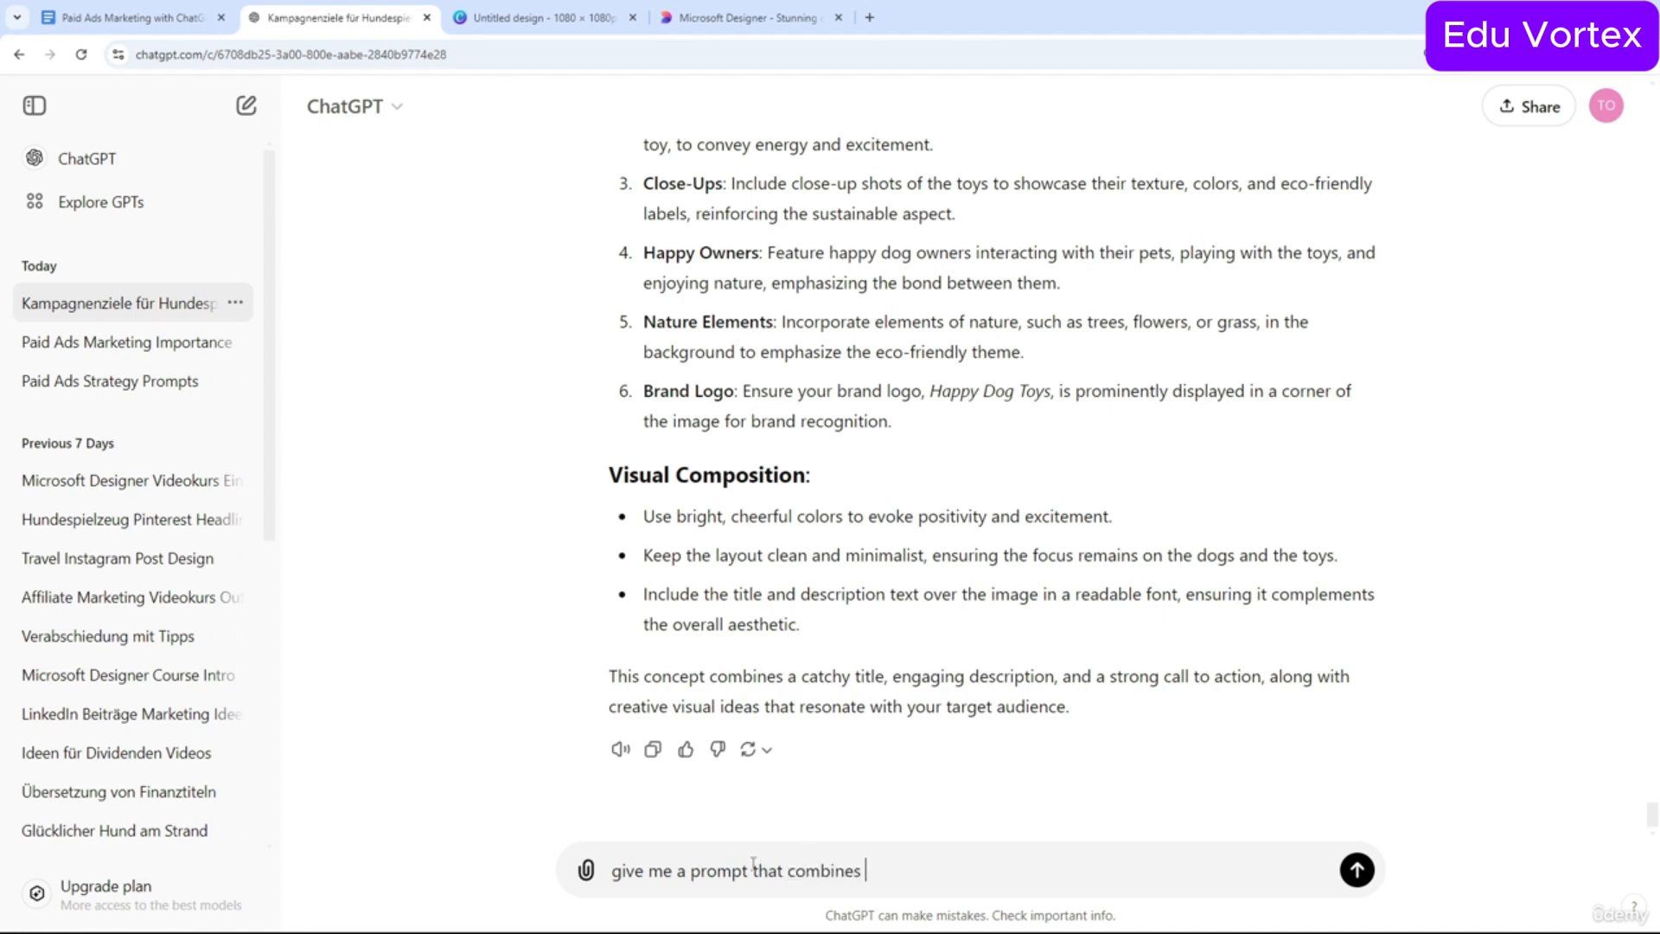
pyautogui.scroll(1, 823, 677)
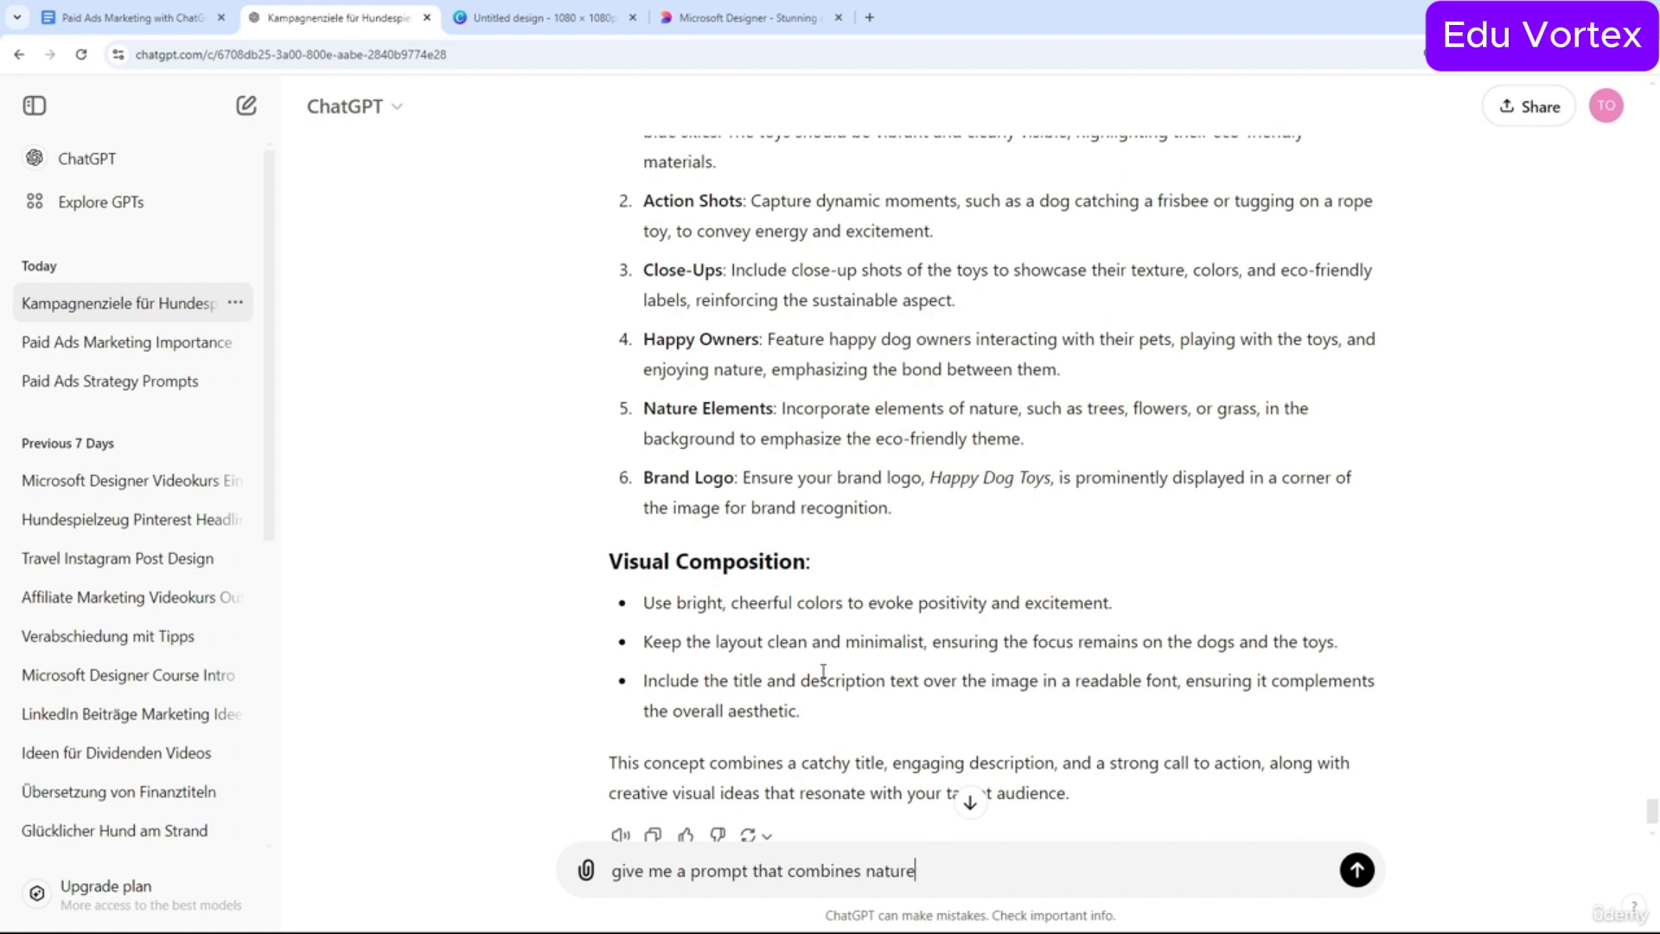
pyautogui.scroll(1, 986, 555)
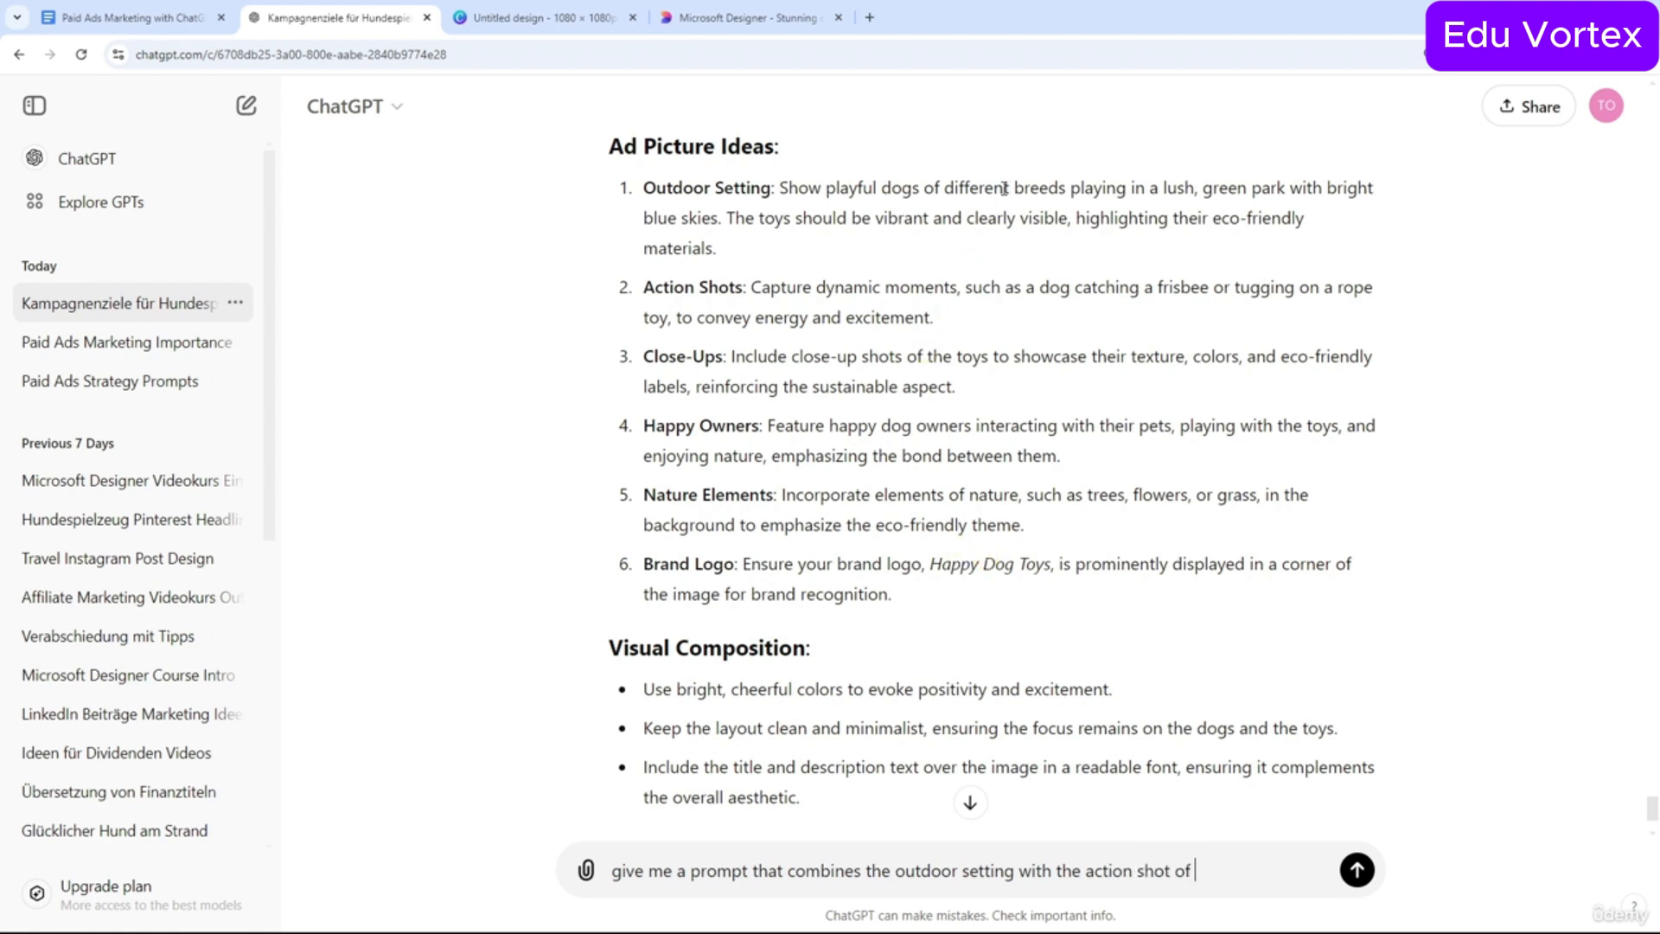
pyautogui.moveTo(945, 189); pyautogui.dragTo(1113, 190)
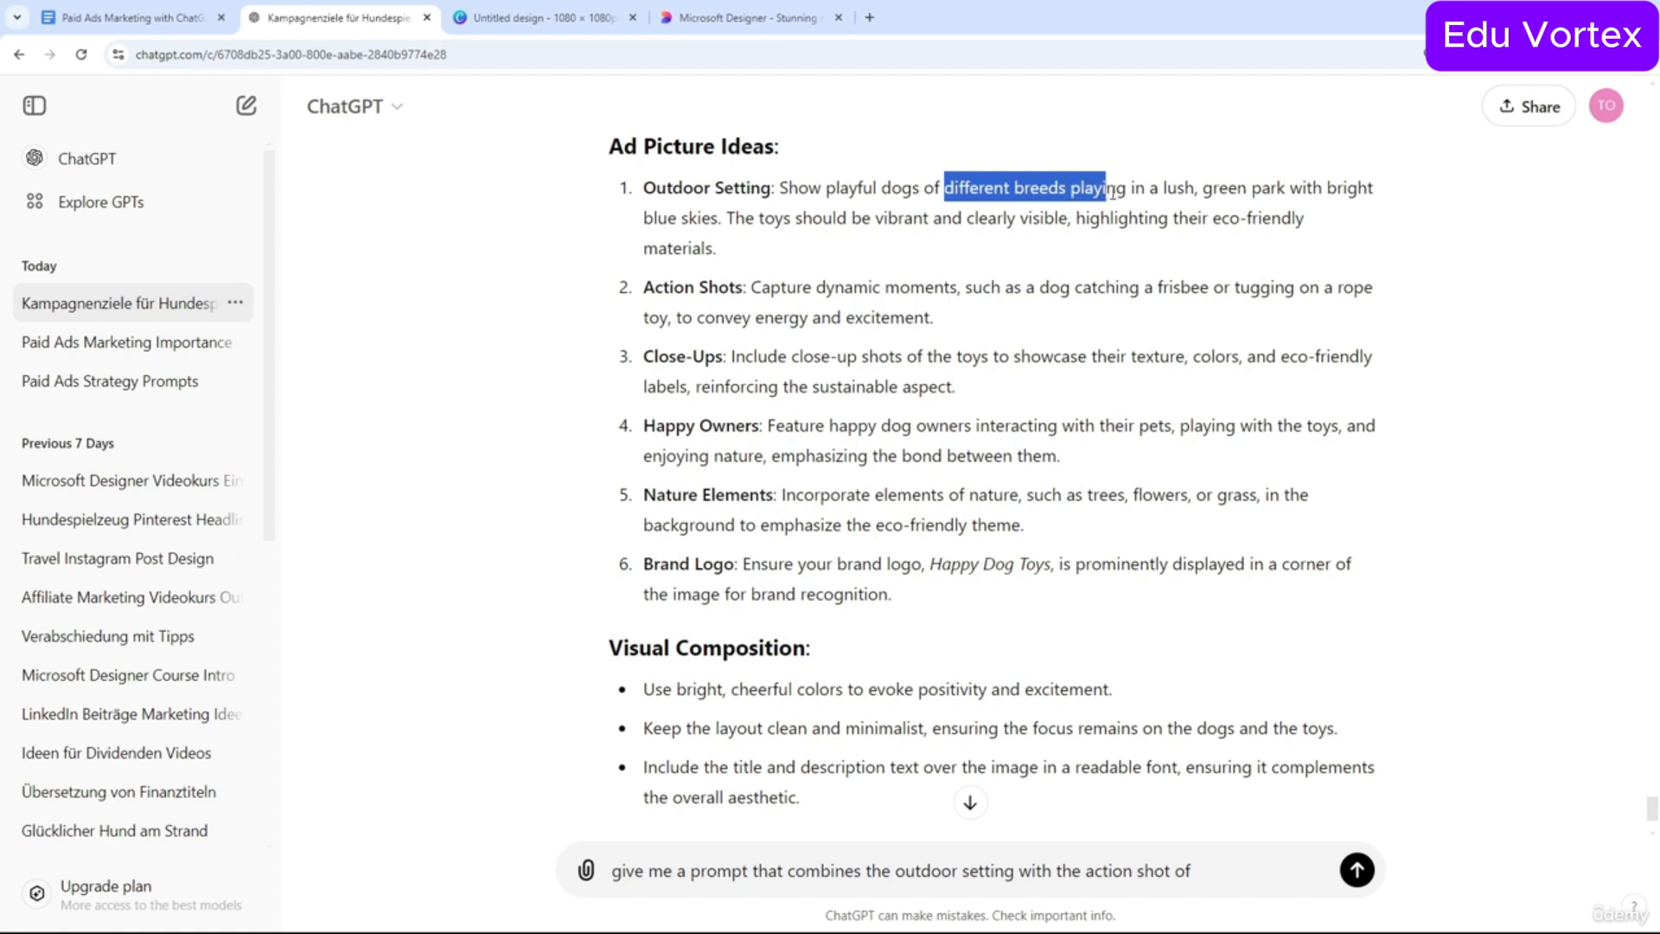
pyautogui.hotkey('ctrl', 'c')
pyautogui.click(1194, 864)
pyautogui.hotkey('ctrl', 'v')
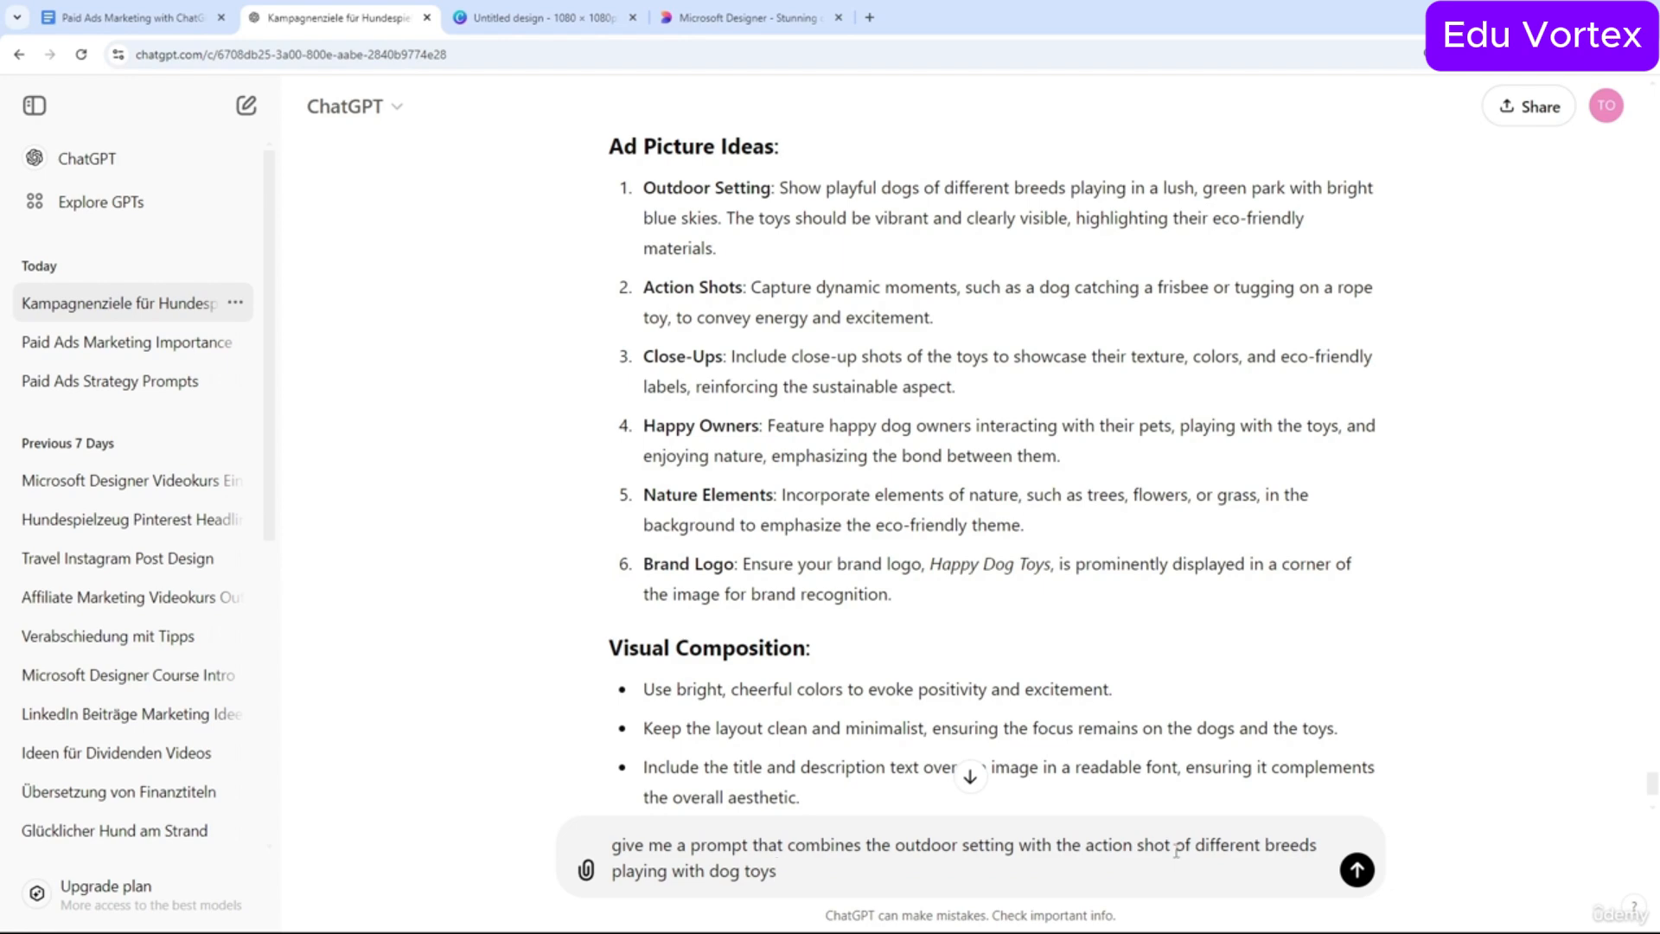
pyautogui.press('Return')
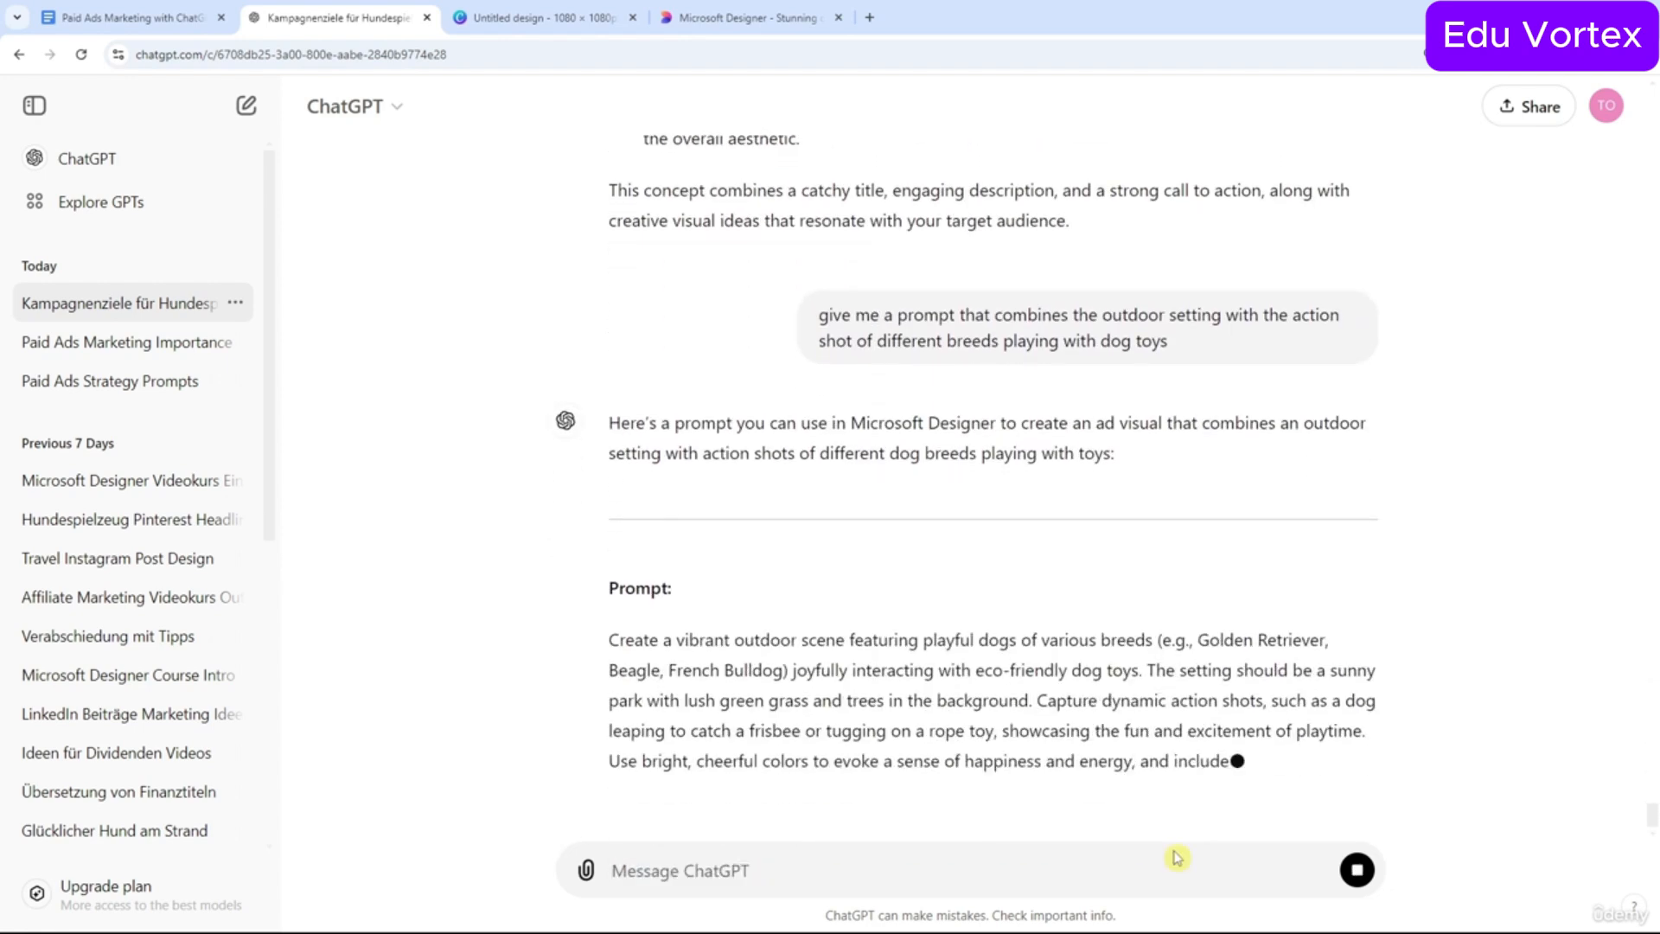
# Have ChatGPT condense the image prompt twice, with the follow-up requests "shorter" and "less information".
pyautogui.write('shorter')
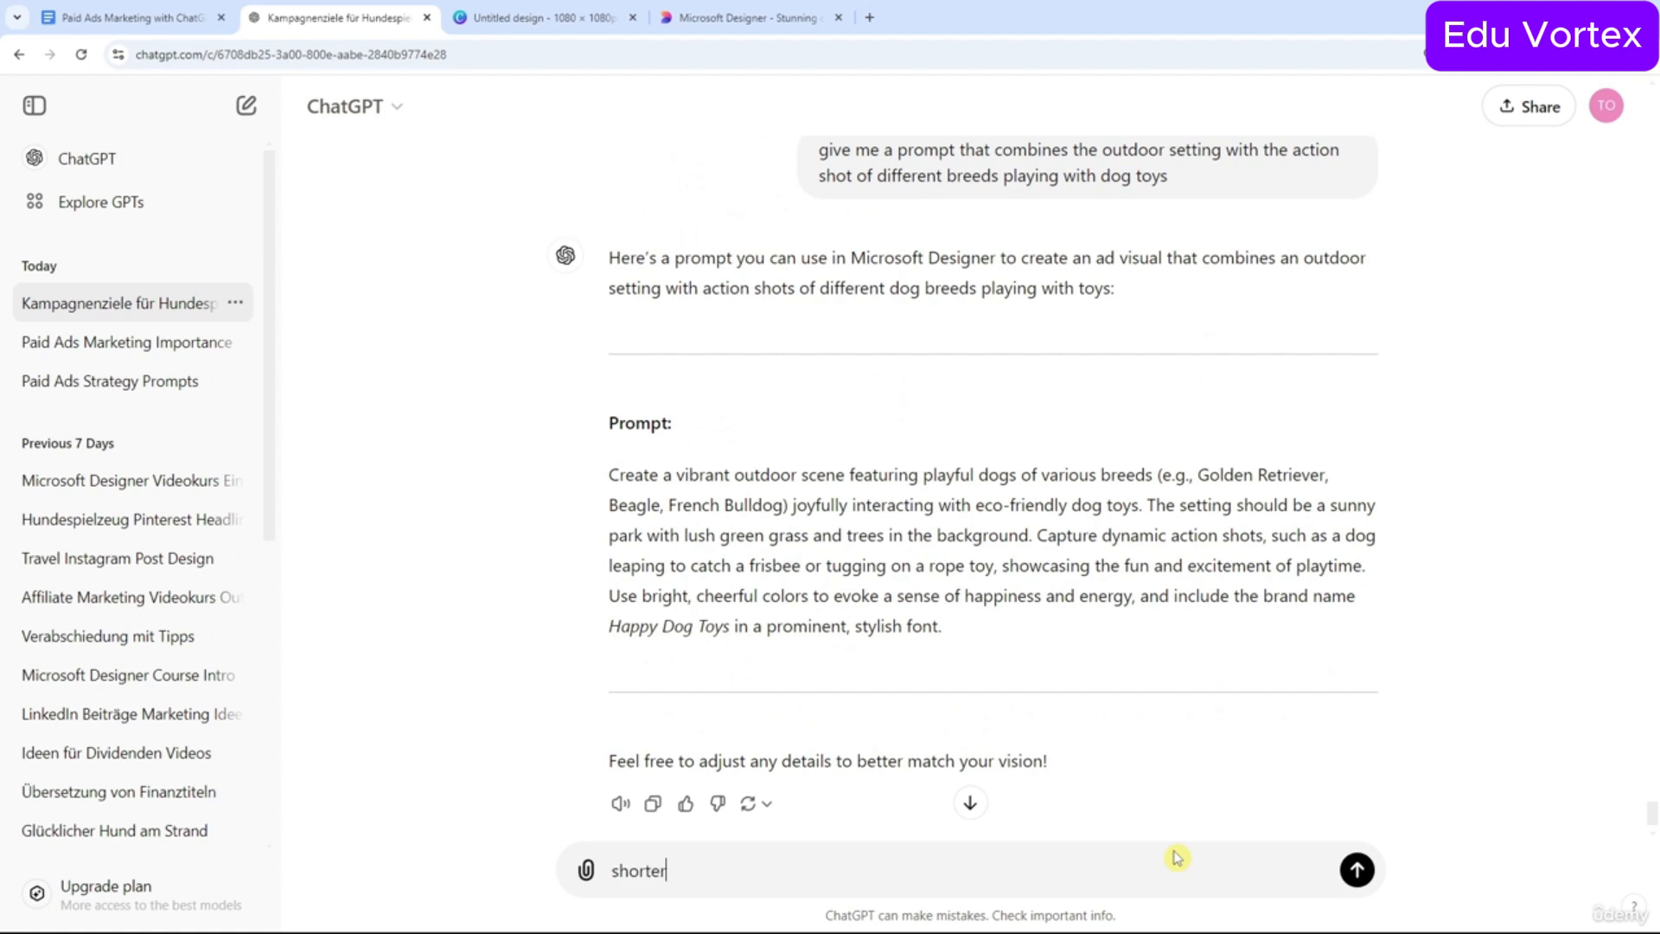
pyautogui.press('Return')
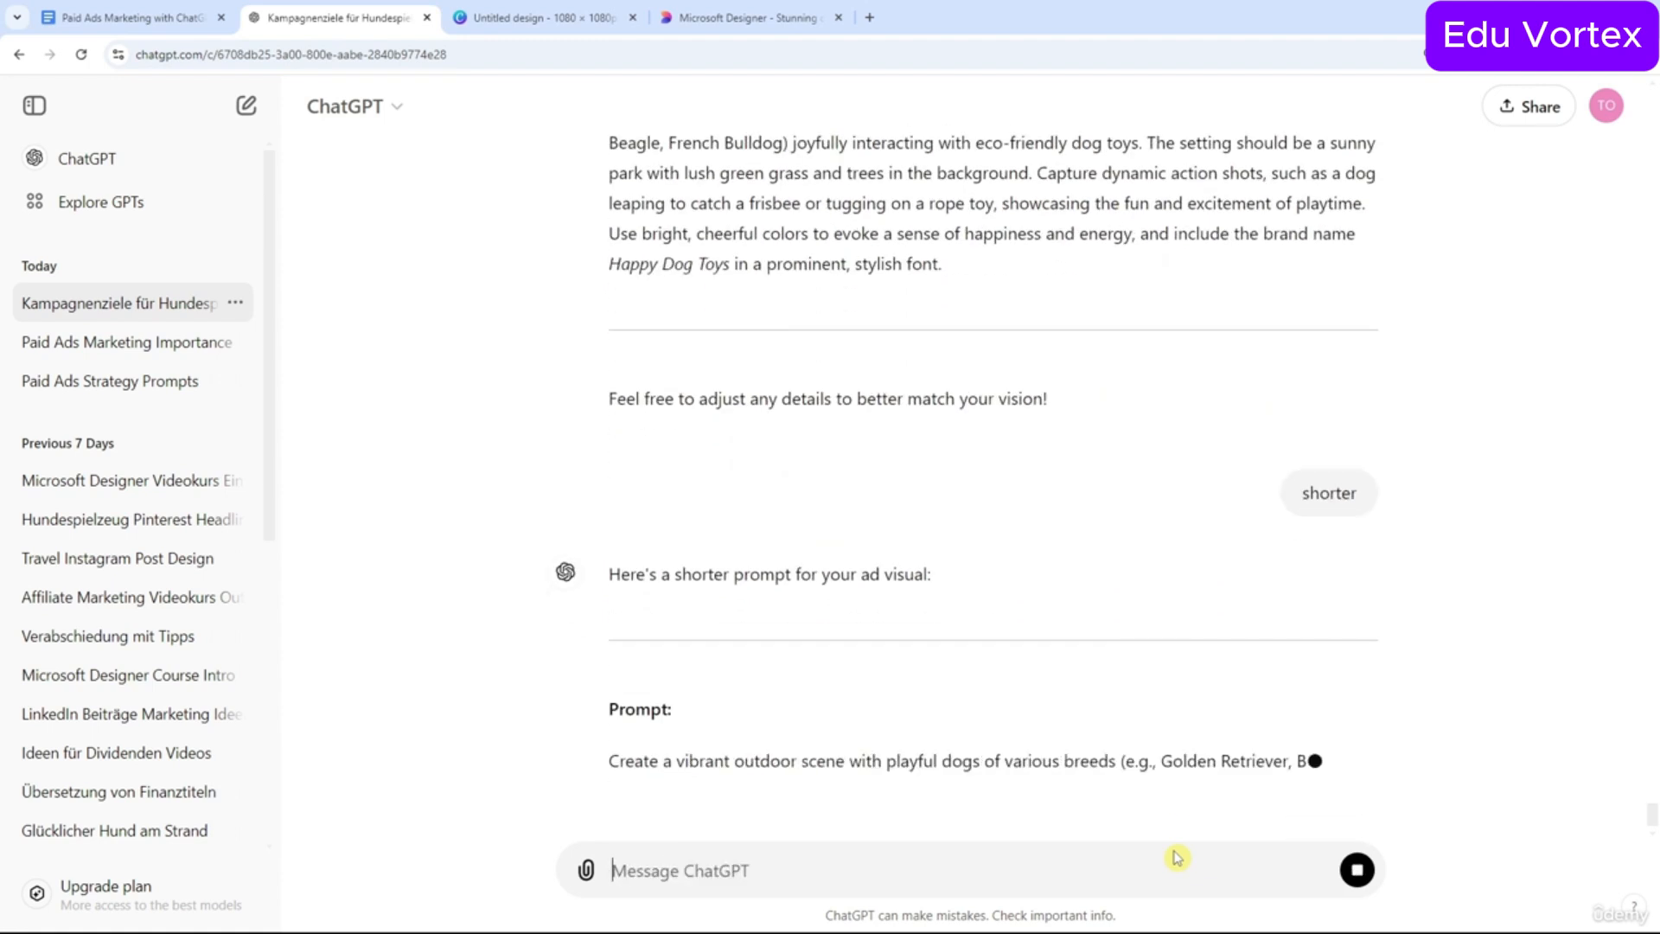
pyautogui.write('less information')
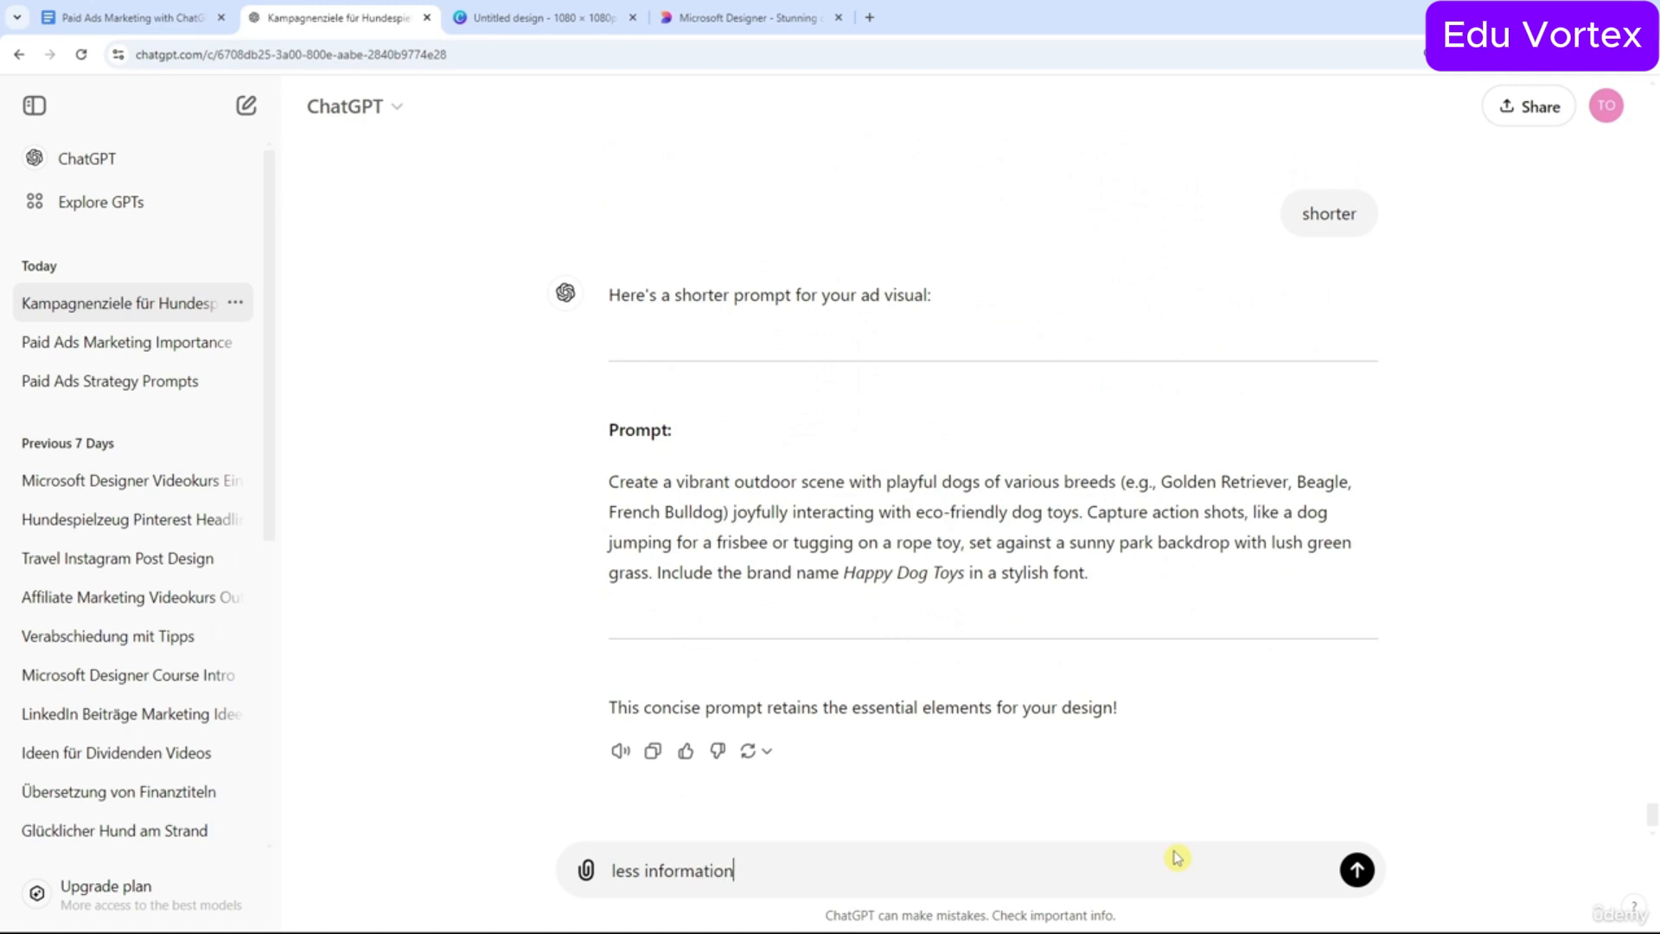
pyautogui.press('Return')
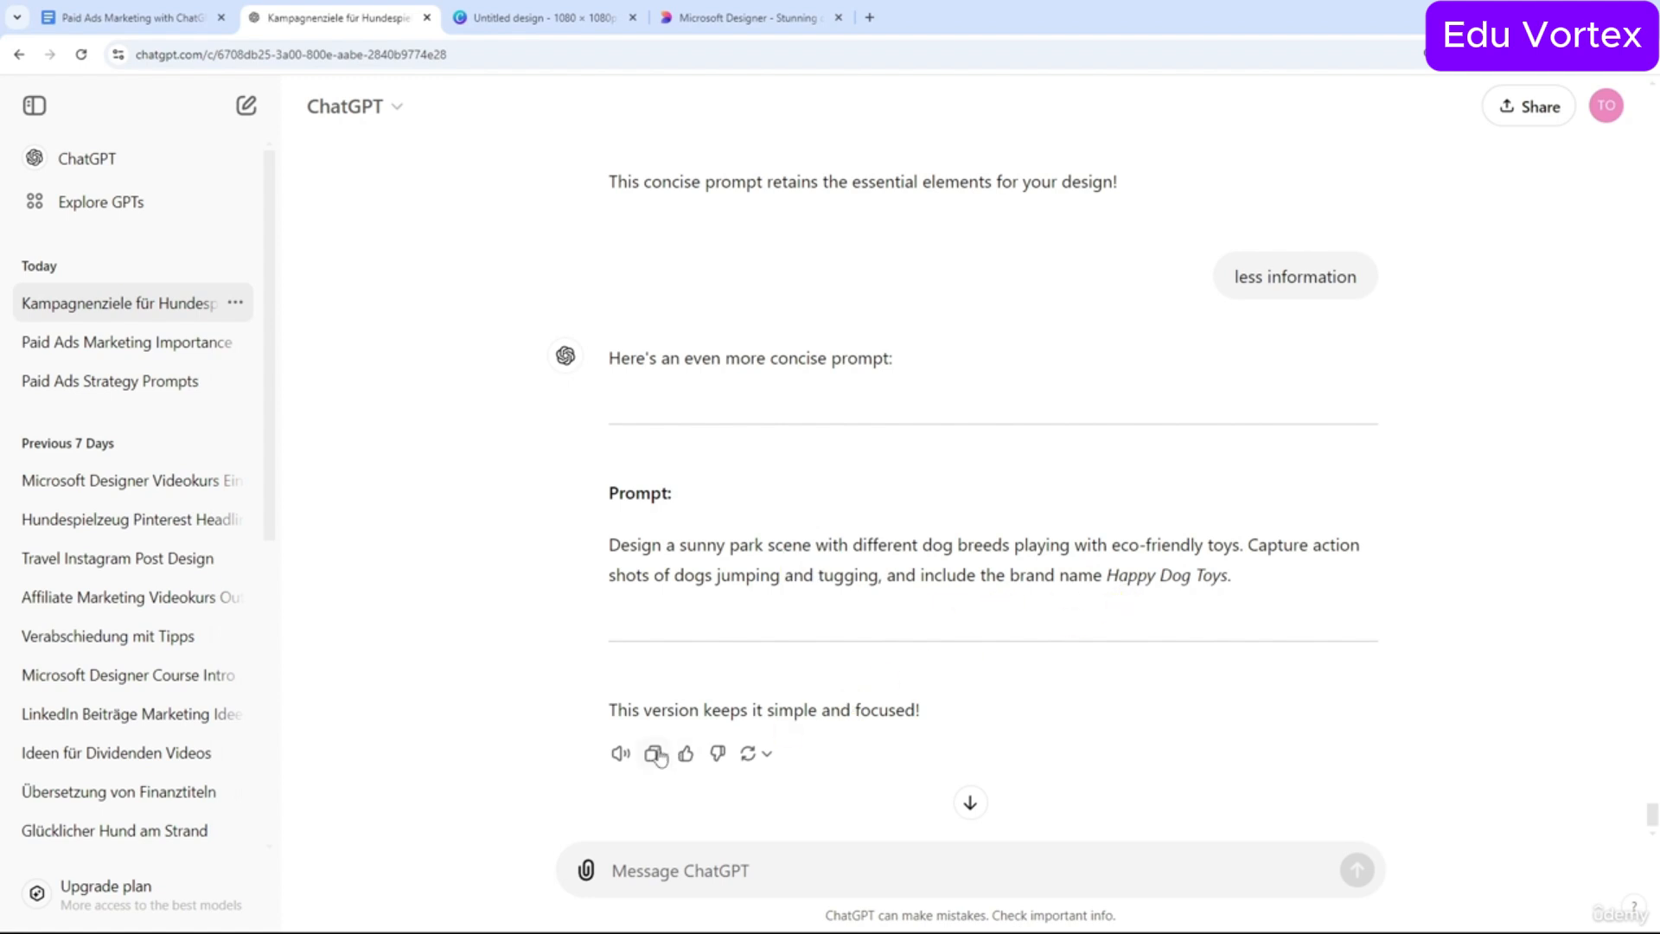
# Copy ChatGPT's condensed prompt, switch to Microsoft Designer, open the AI image creator and paste it as the image description.
pyautogui.click(744, 18)
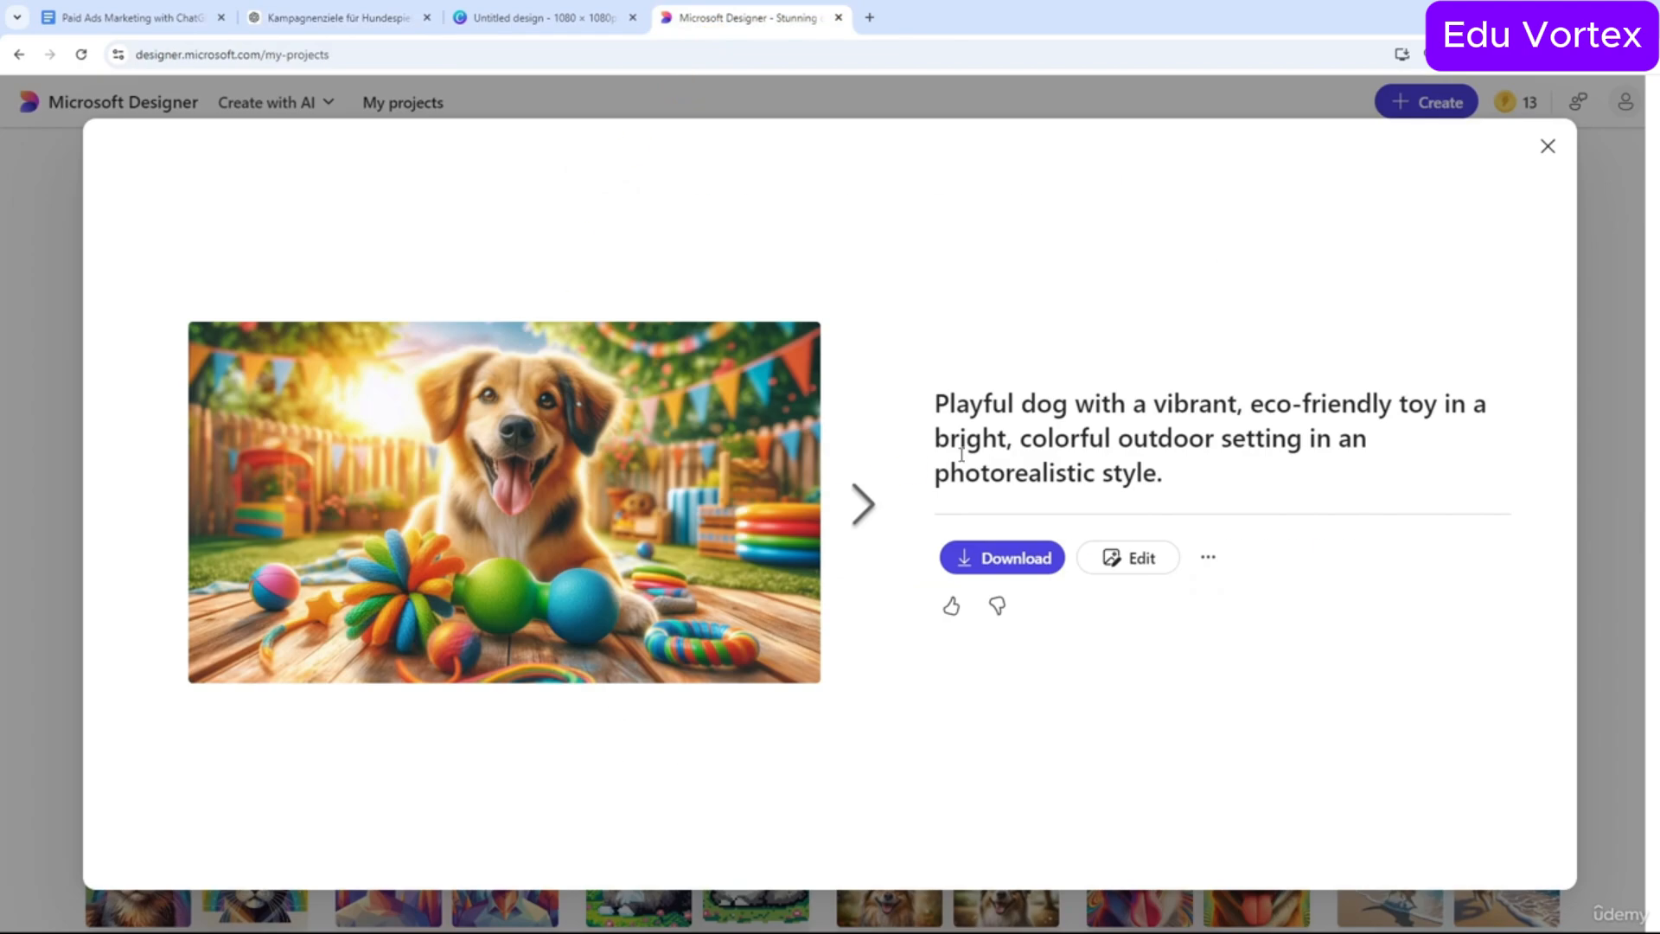
pyautogui.click(26, 281)
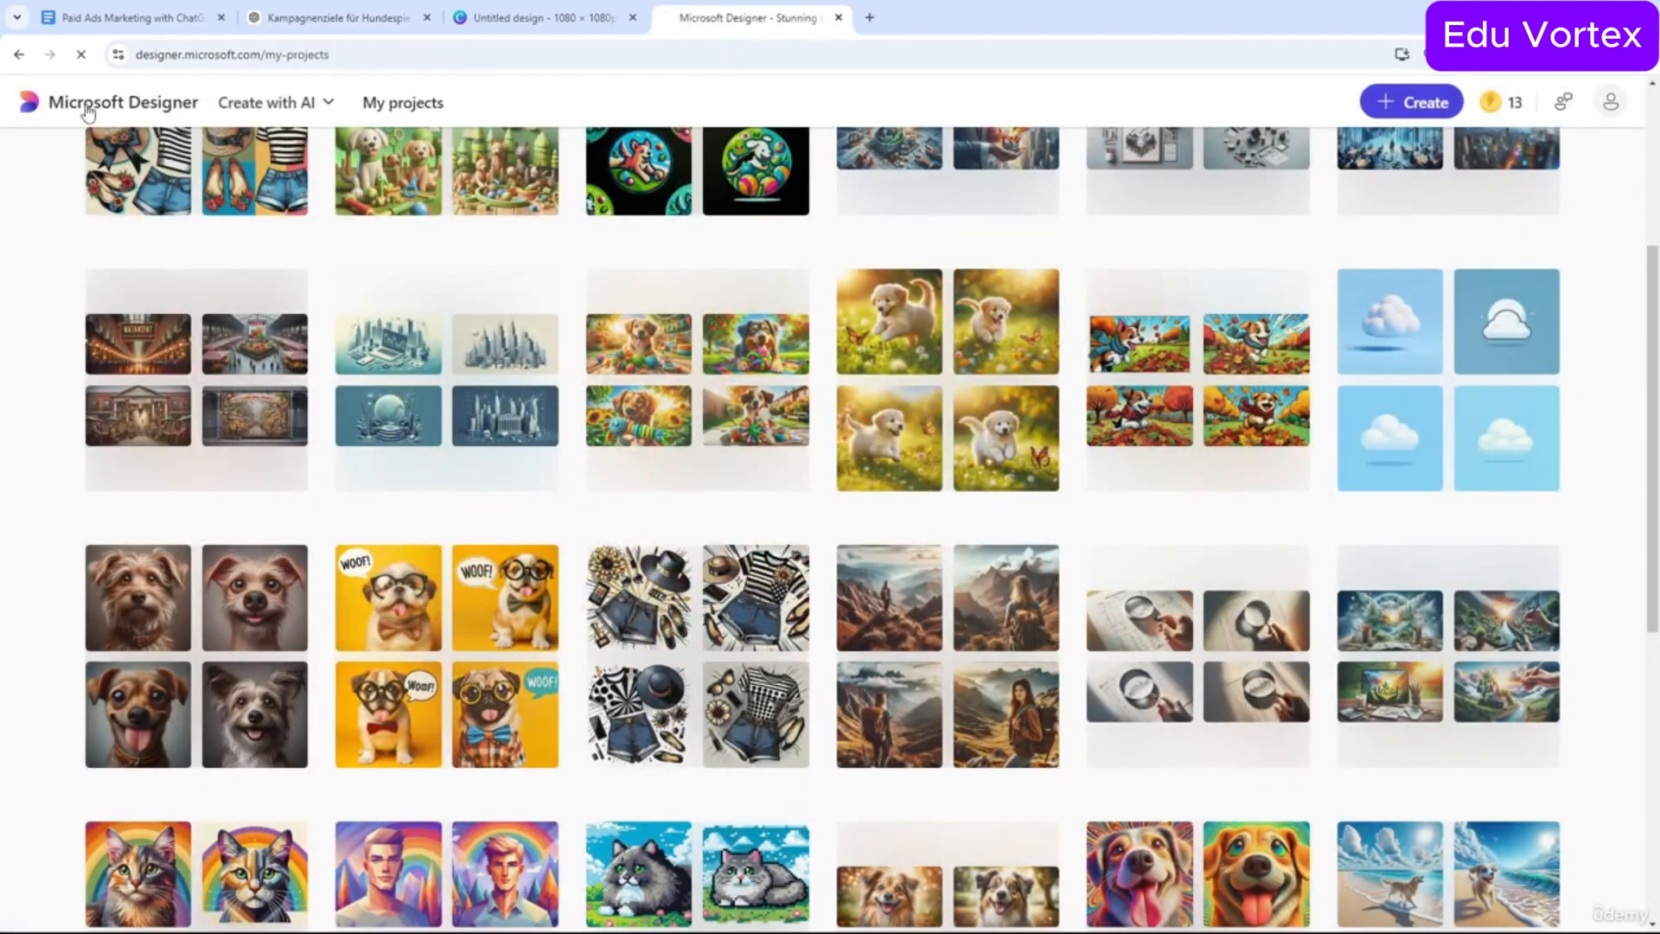
pyautogui.click(88, 106)
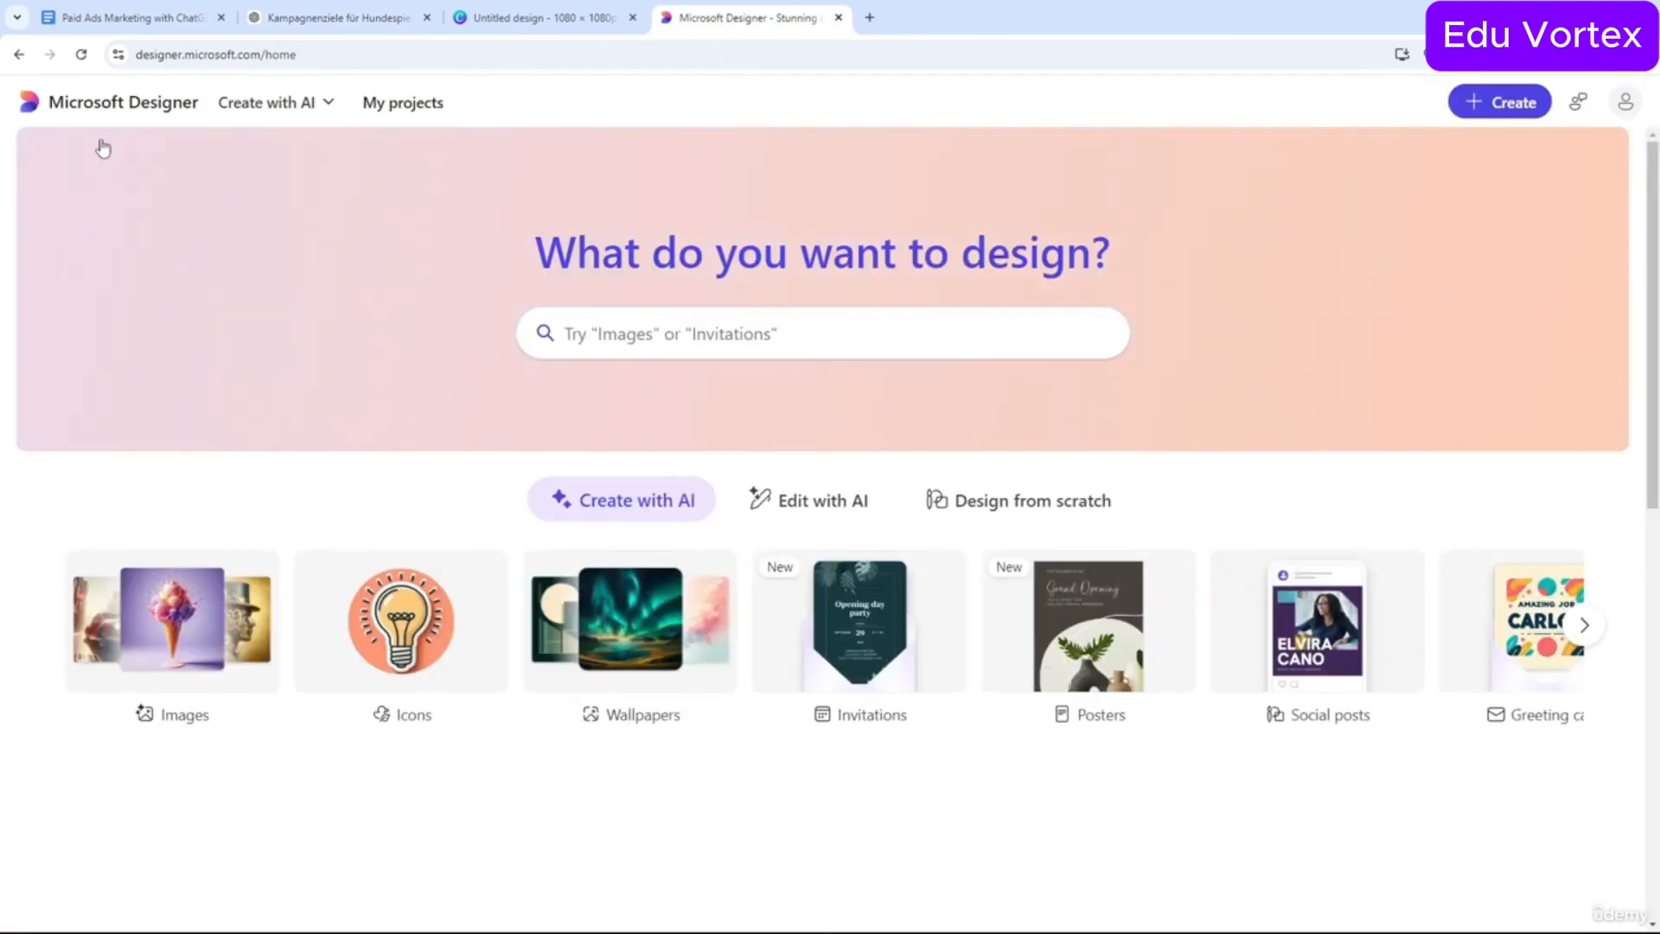
pyautogui.scroll(-4, 323, 426)
pyautogui.click(225, 337)
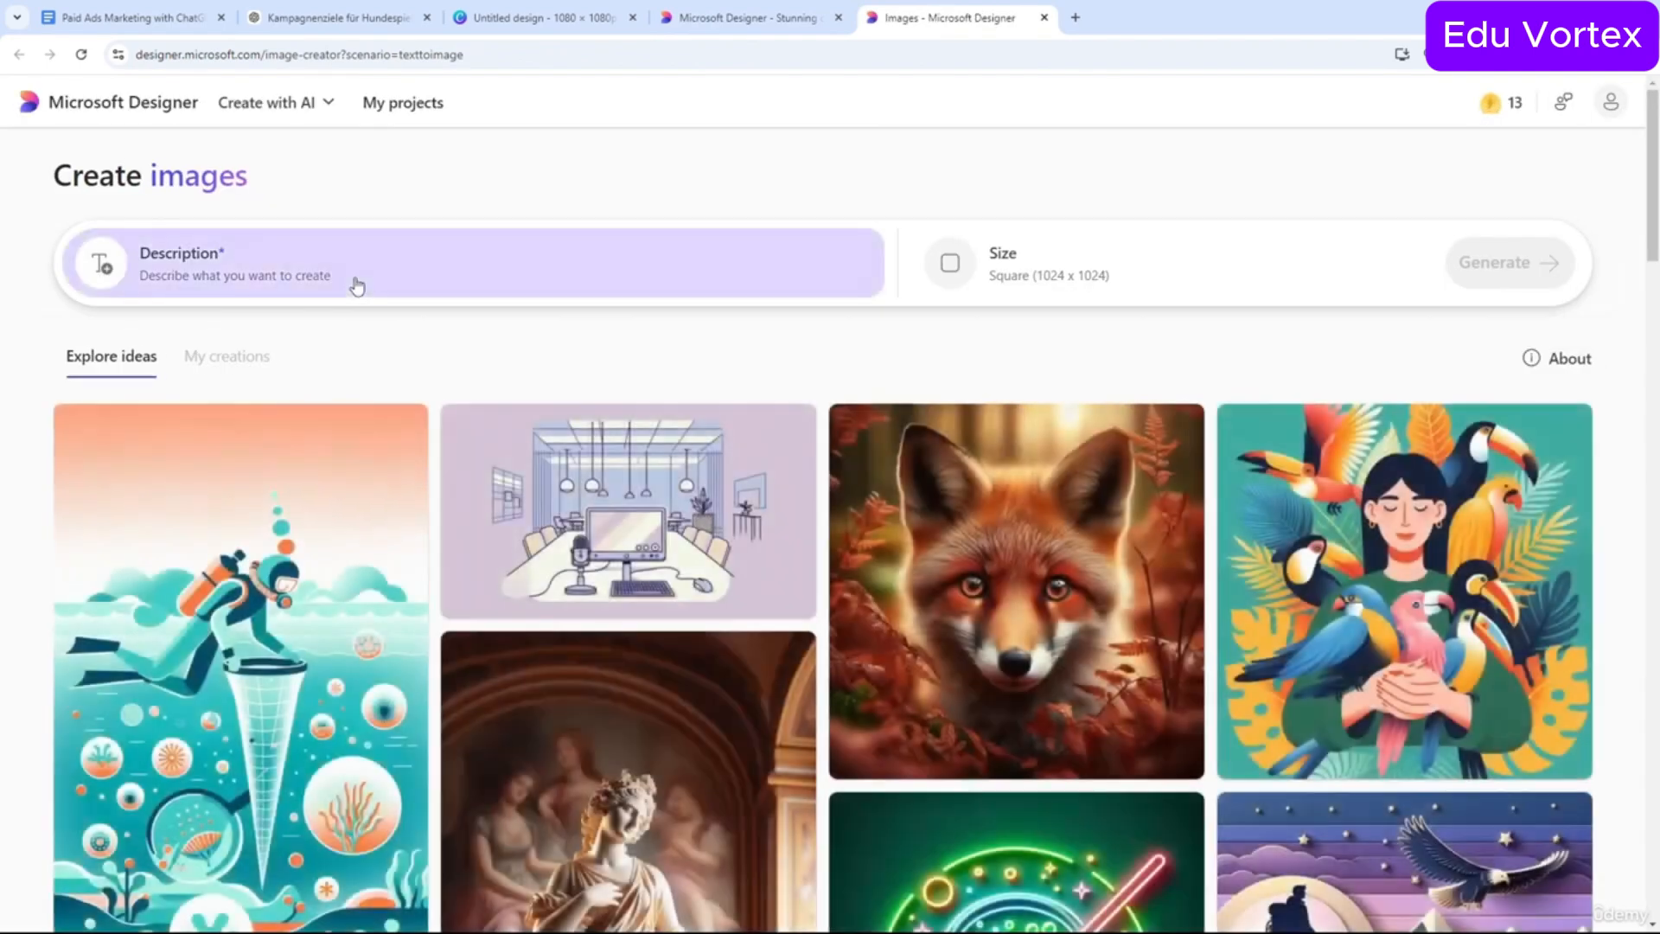
pyautogui.click(356, 282)
pyautogui.hotkey('ctrl', 'v')
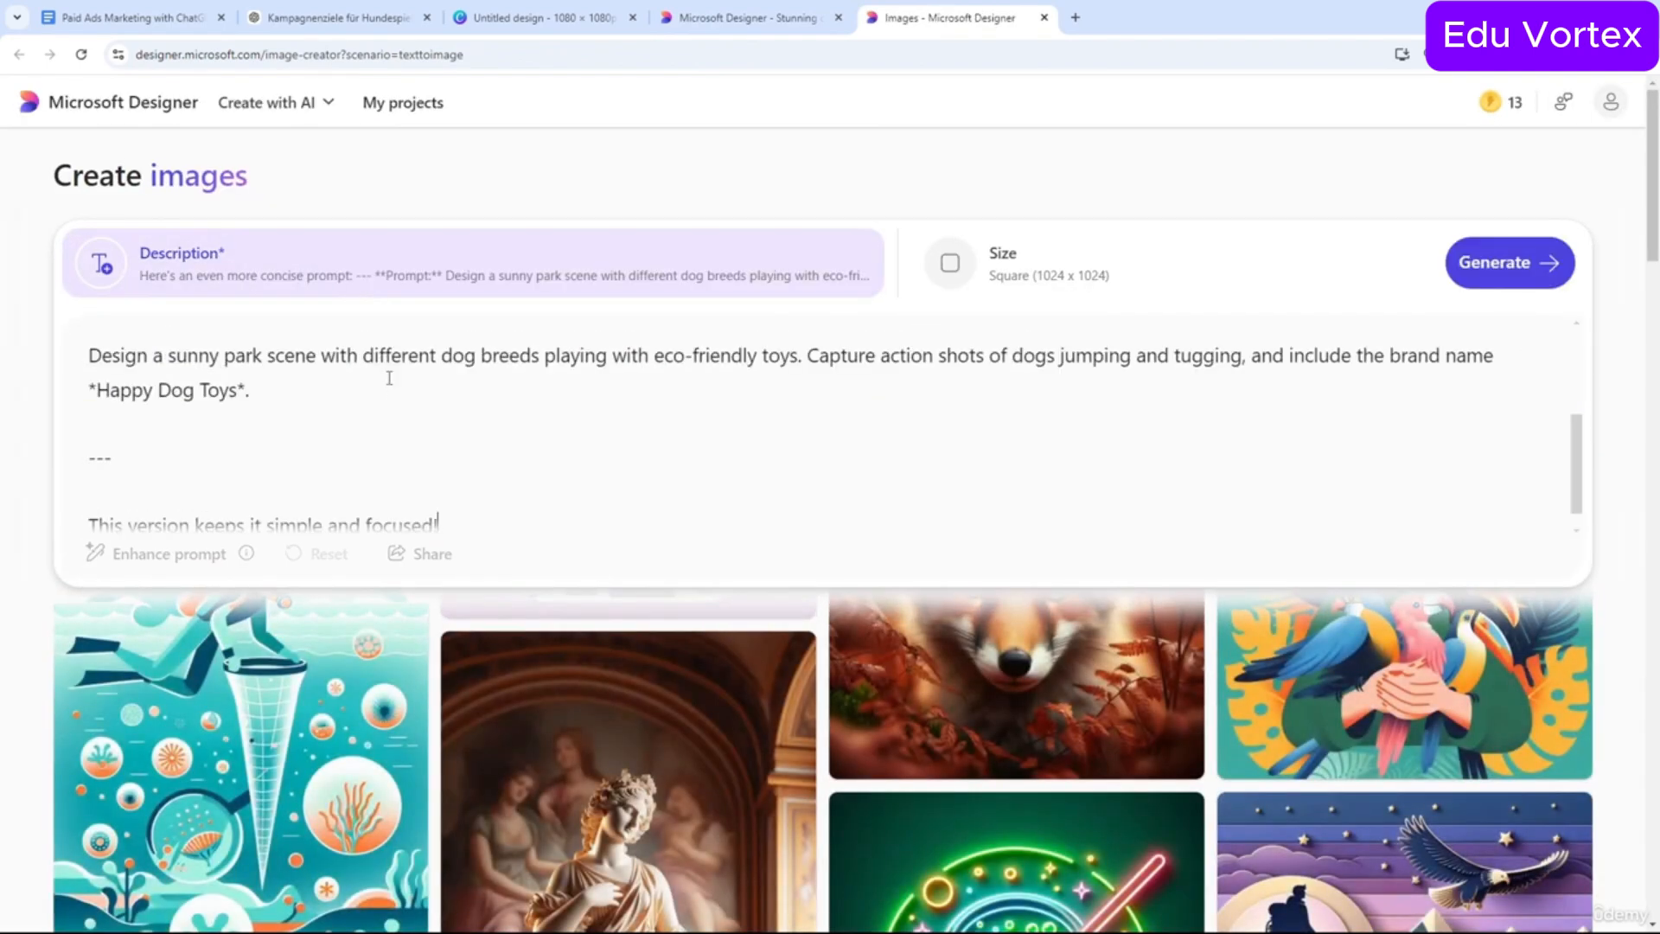
# Trim the description to the sunny park scene and action shot sentences, removing the brand name clause and surrounding ChatGPT text, and copy it.
pyautogui.click(389, 378)
pyautogui.keyDown('shift'); pyautogui.click(1248, 359); pyautogui.keyUp('shift')
pyautogui.press('BackSpace')
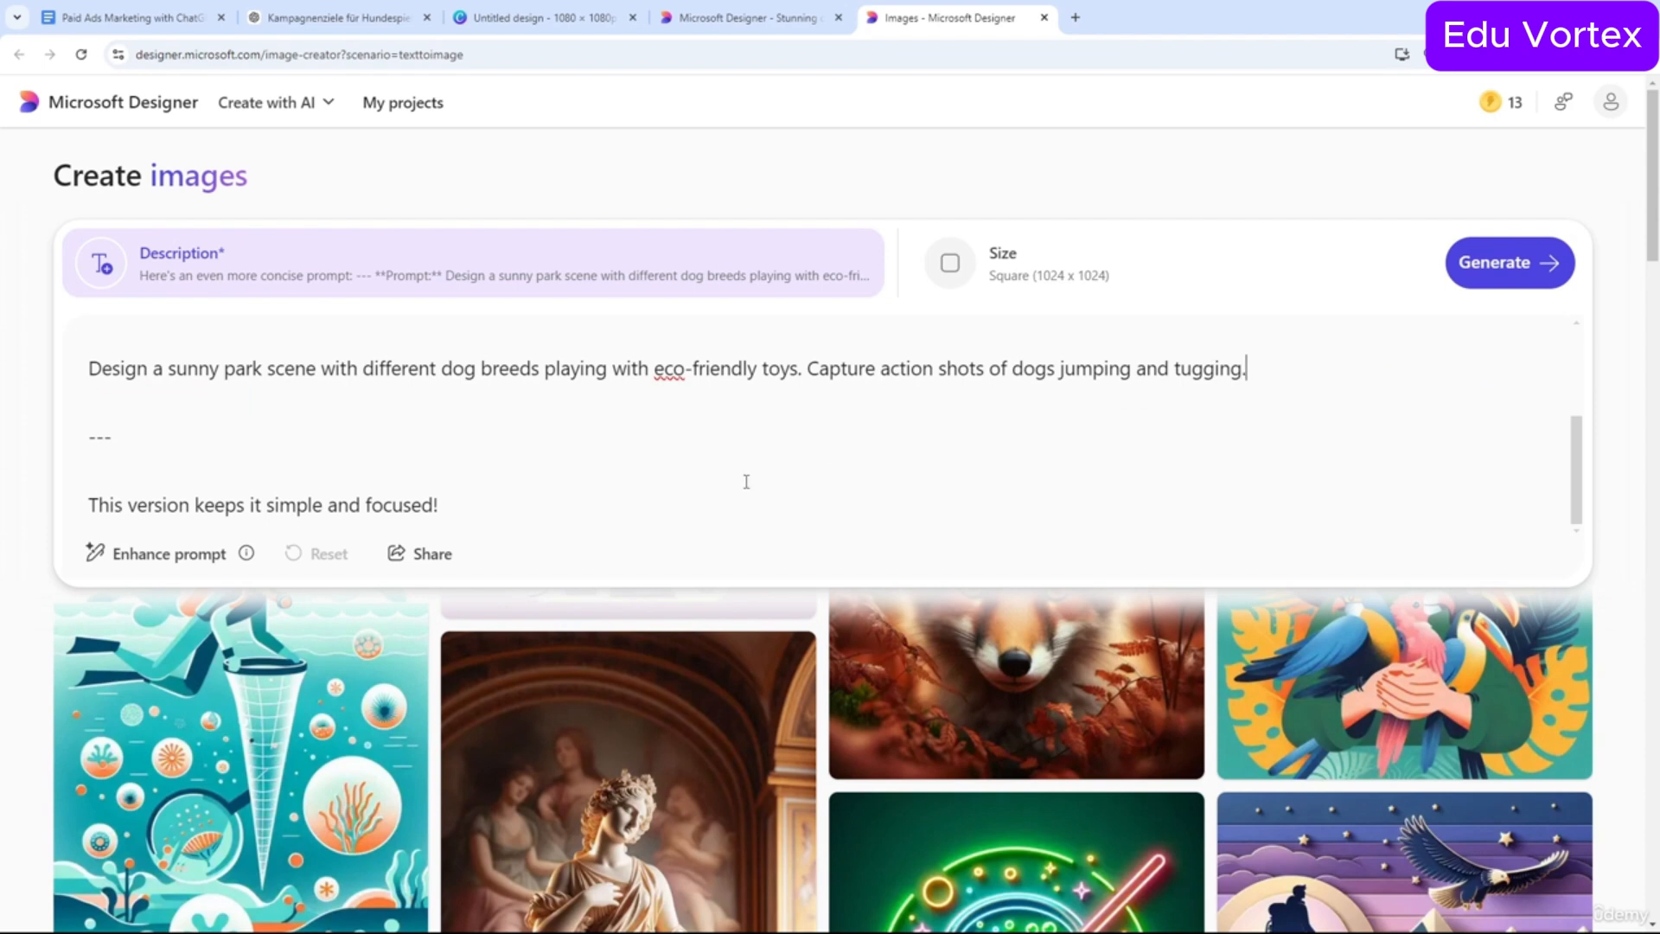
pyautogui.moveTo(299, 468); pyautogui.dragTo(490, 522)
pyautogui.press('BackSpace')
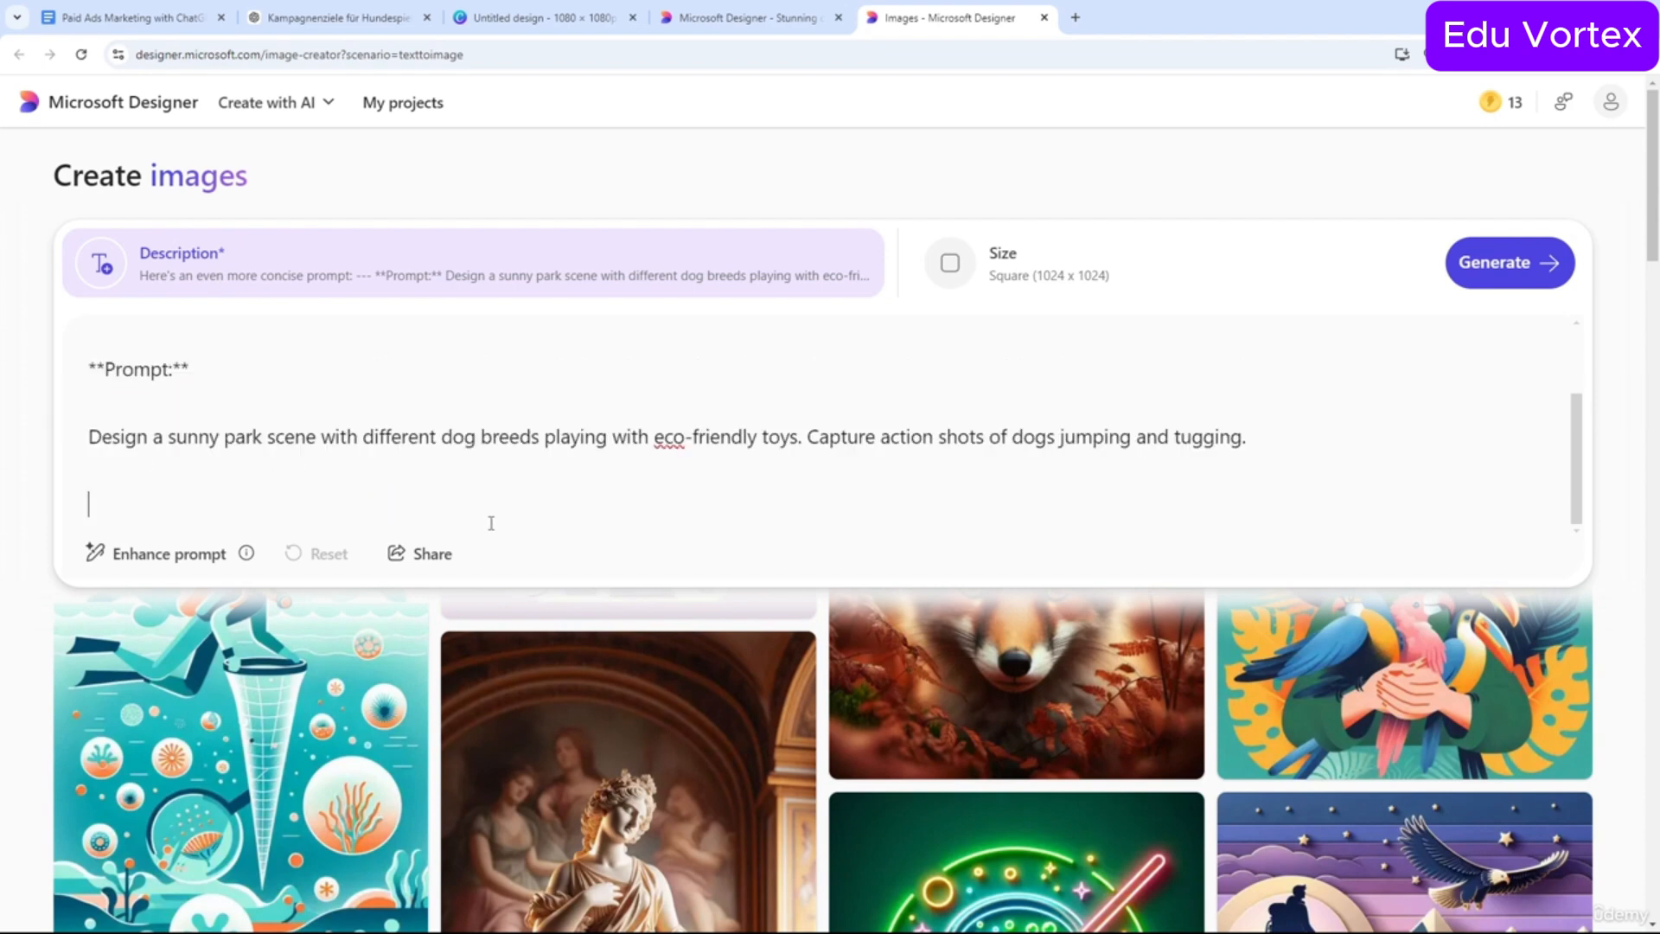
pyautogui.press('BackSpace')
pyautogui.press('BackSpace')
pyautogui.moveTo(88, 500); pyautogui.dragTo(44, 296)
pyautogui.press('BackSpace')
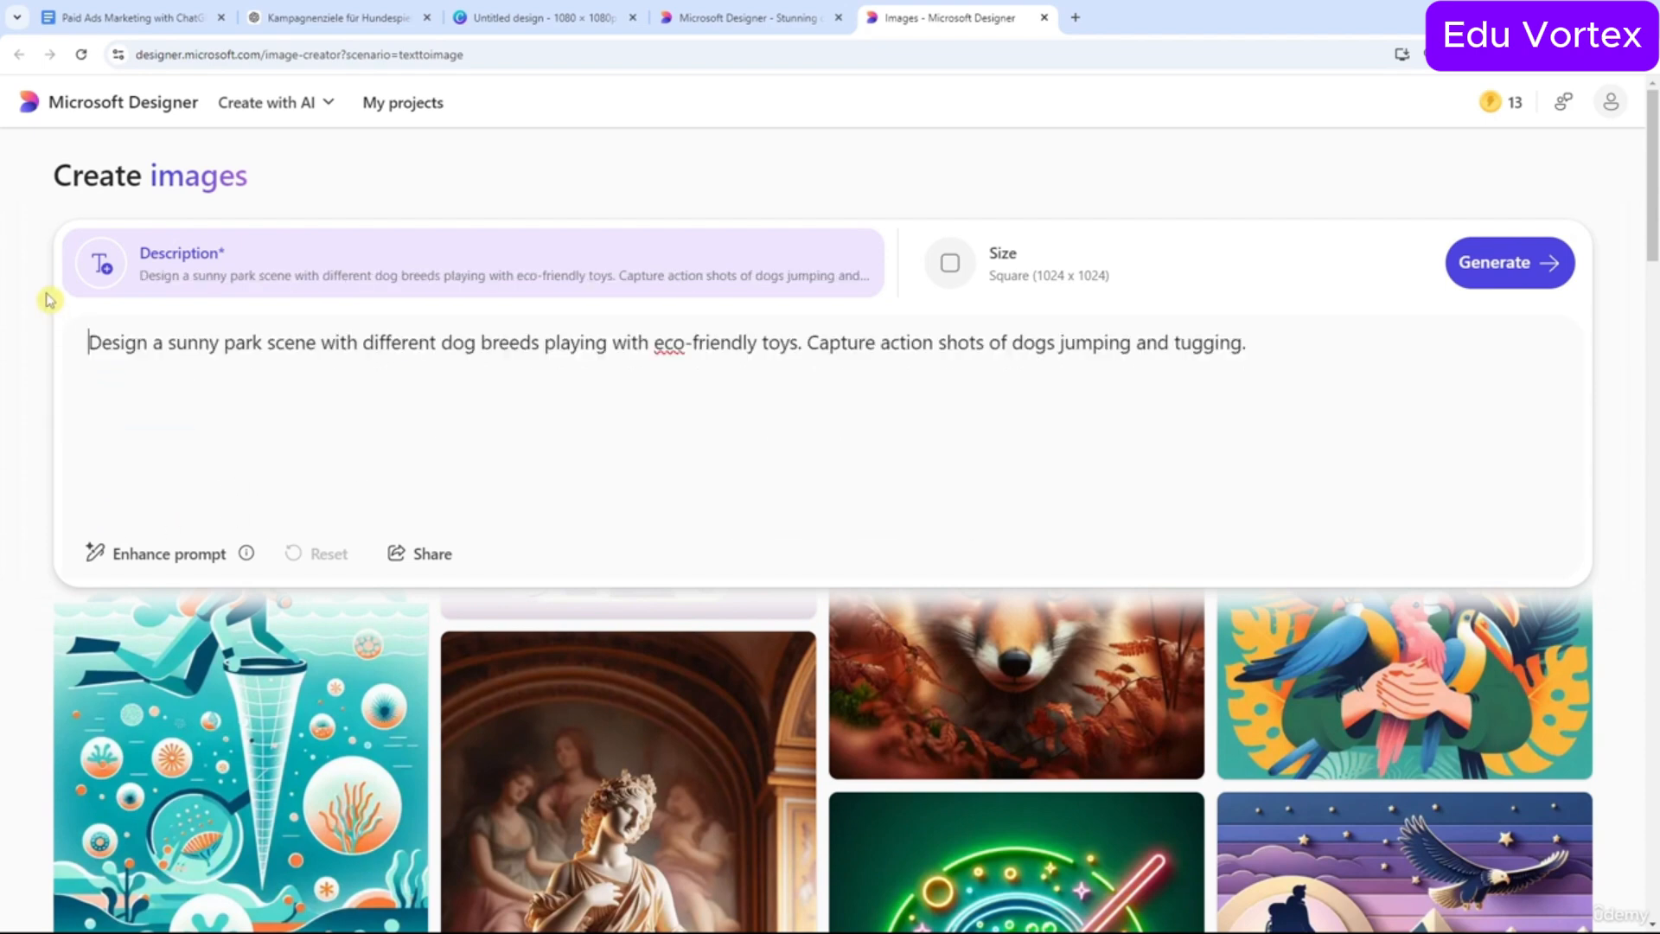
pyautogui.moveTo(1264, 364); pyautogui.dragTo(11, 359)
# Set the image size to Wide (1792 x 1024) and generate the sunny park dog images.
pyautogui.click(1003, 285)
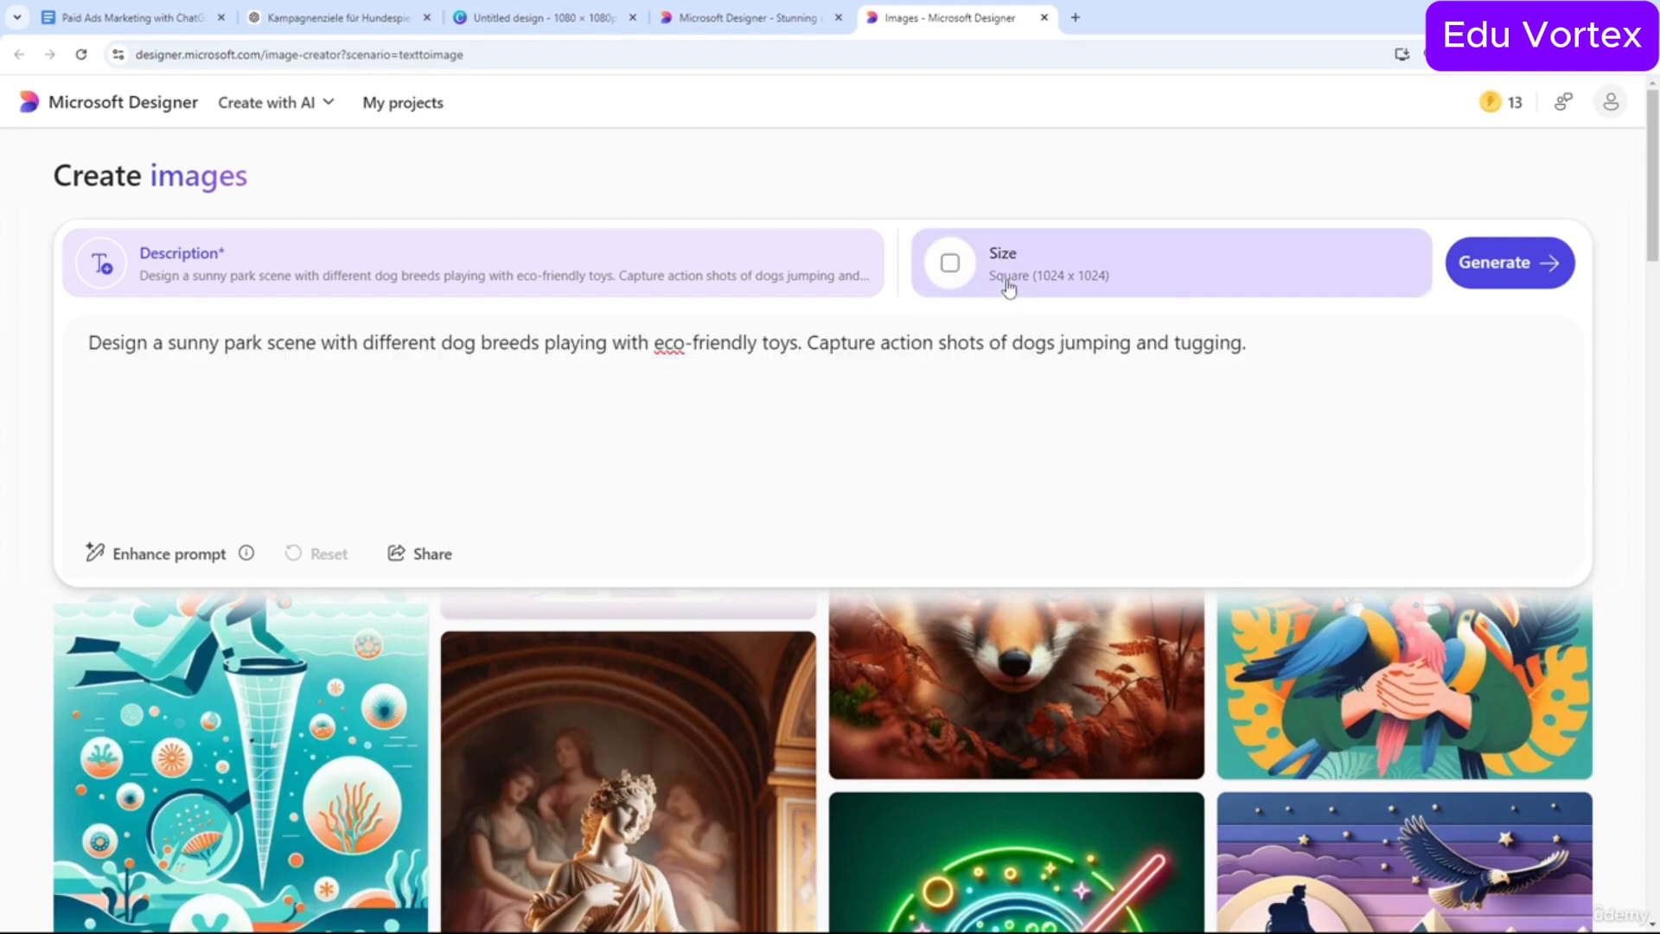
pyautogui.click(1001, 470)
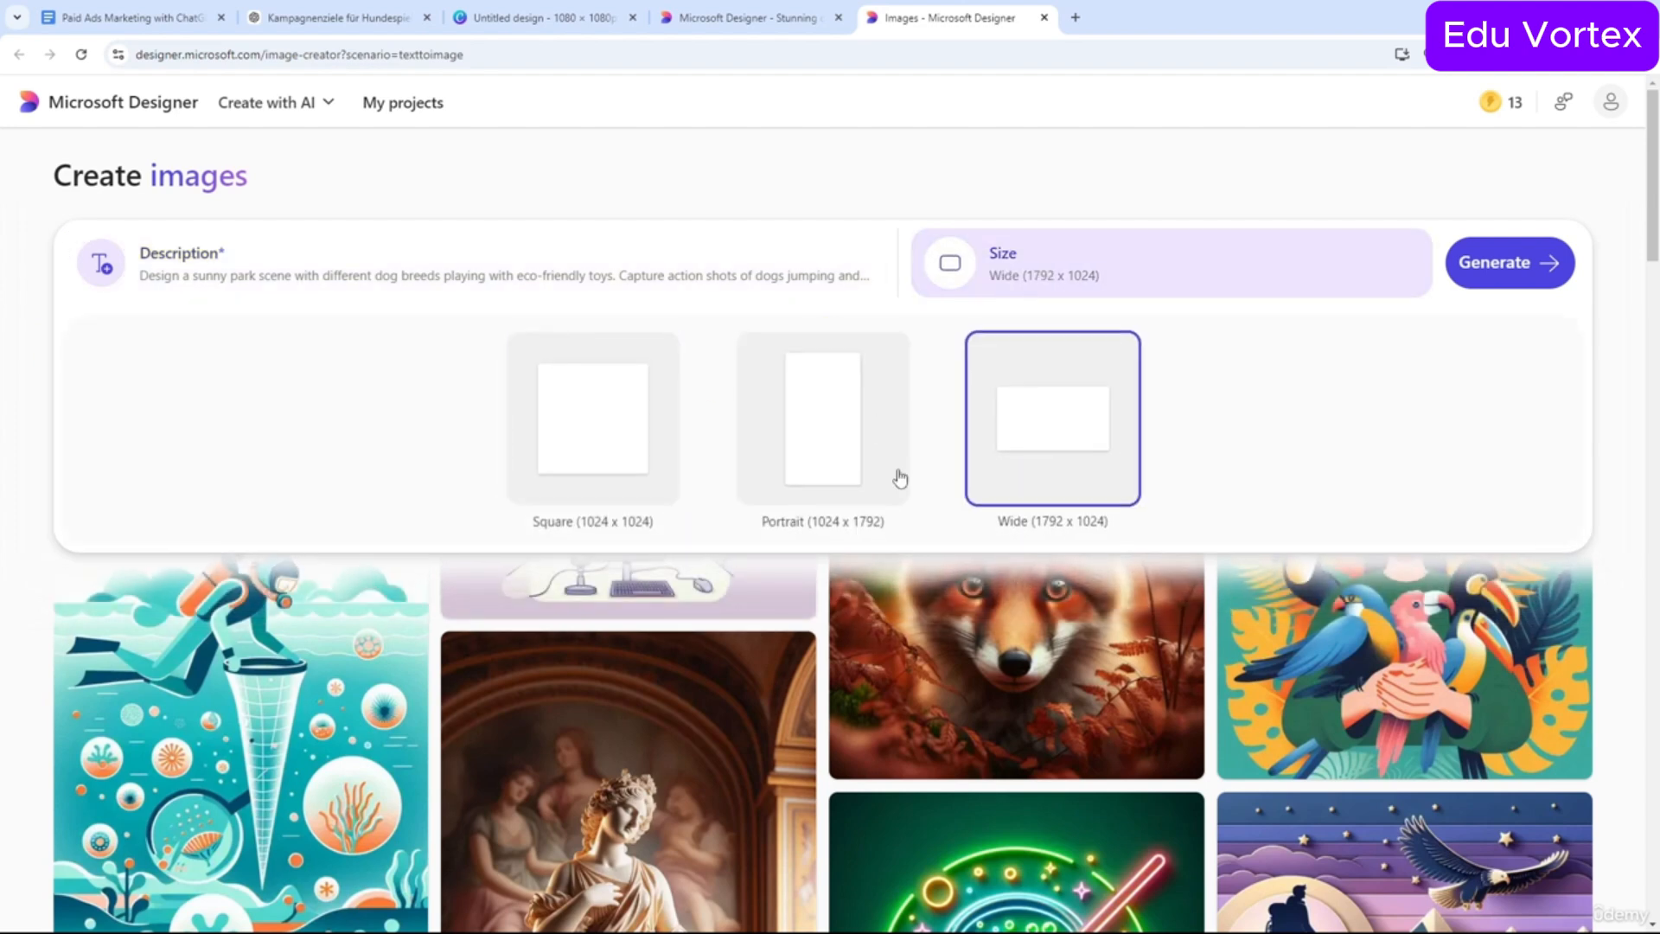
pyautogui.click(1537, 282)
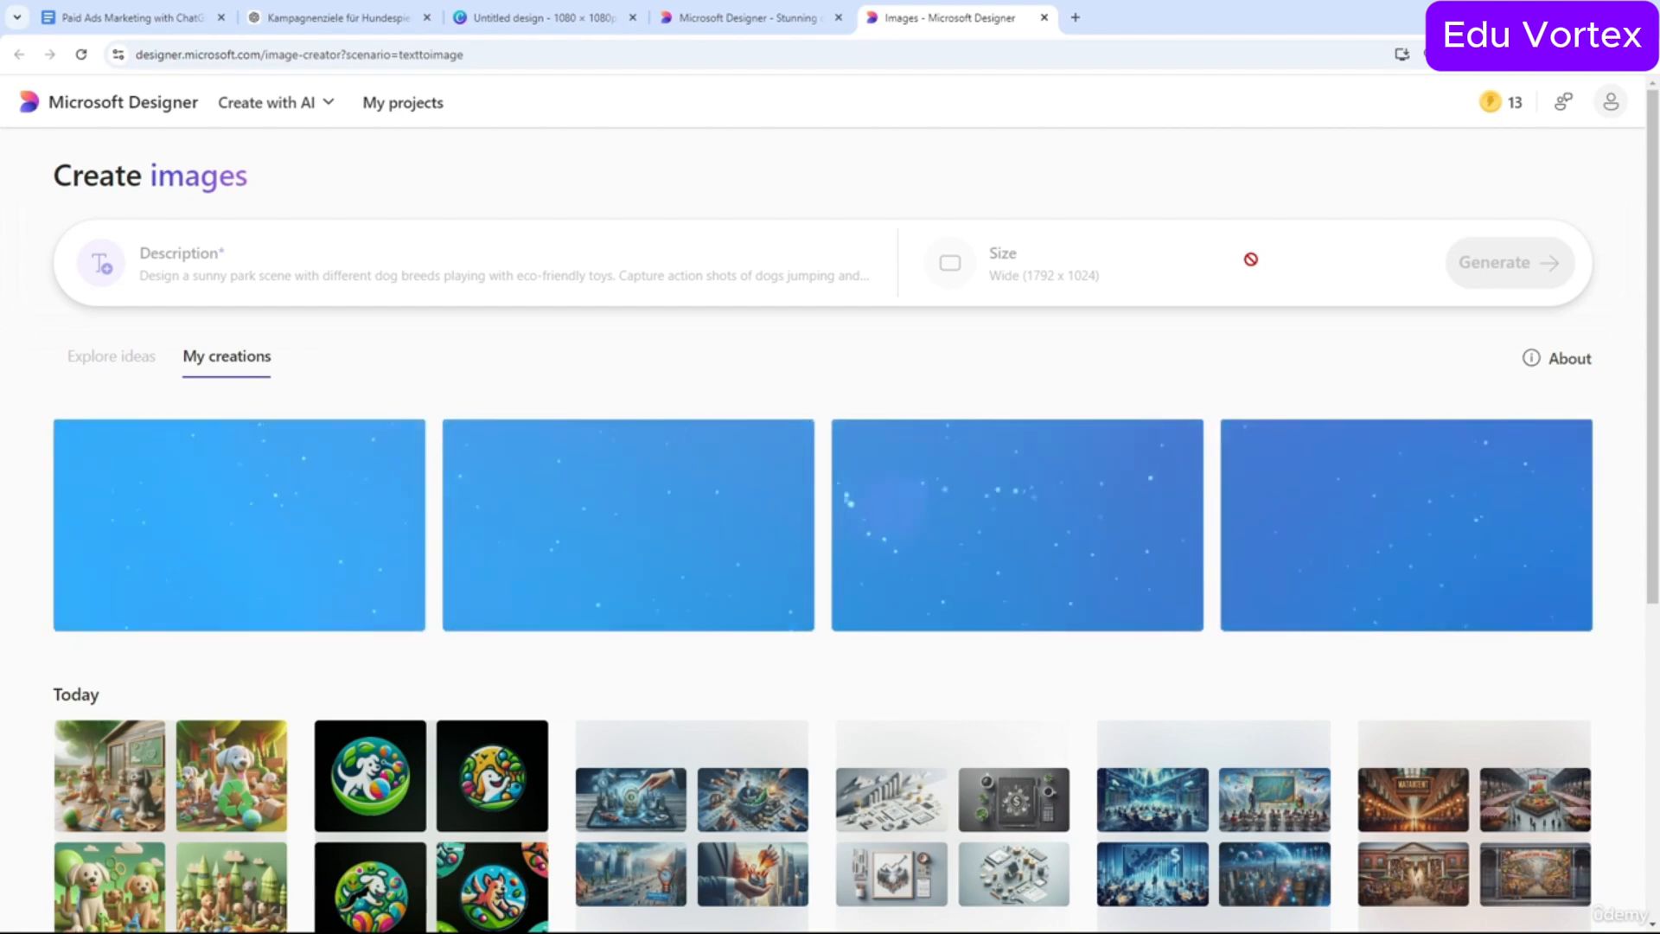
# Start a blank Instagram square post as a design from scratch from the Designer home page.
pyautogui.click(744, 19)
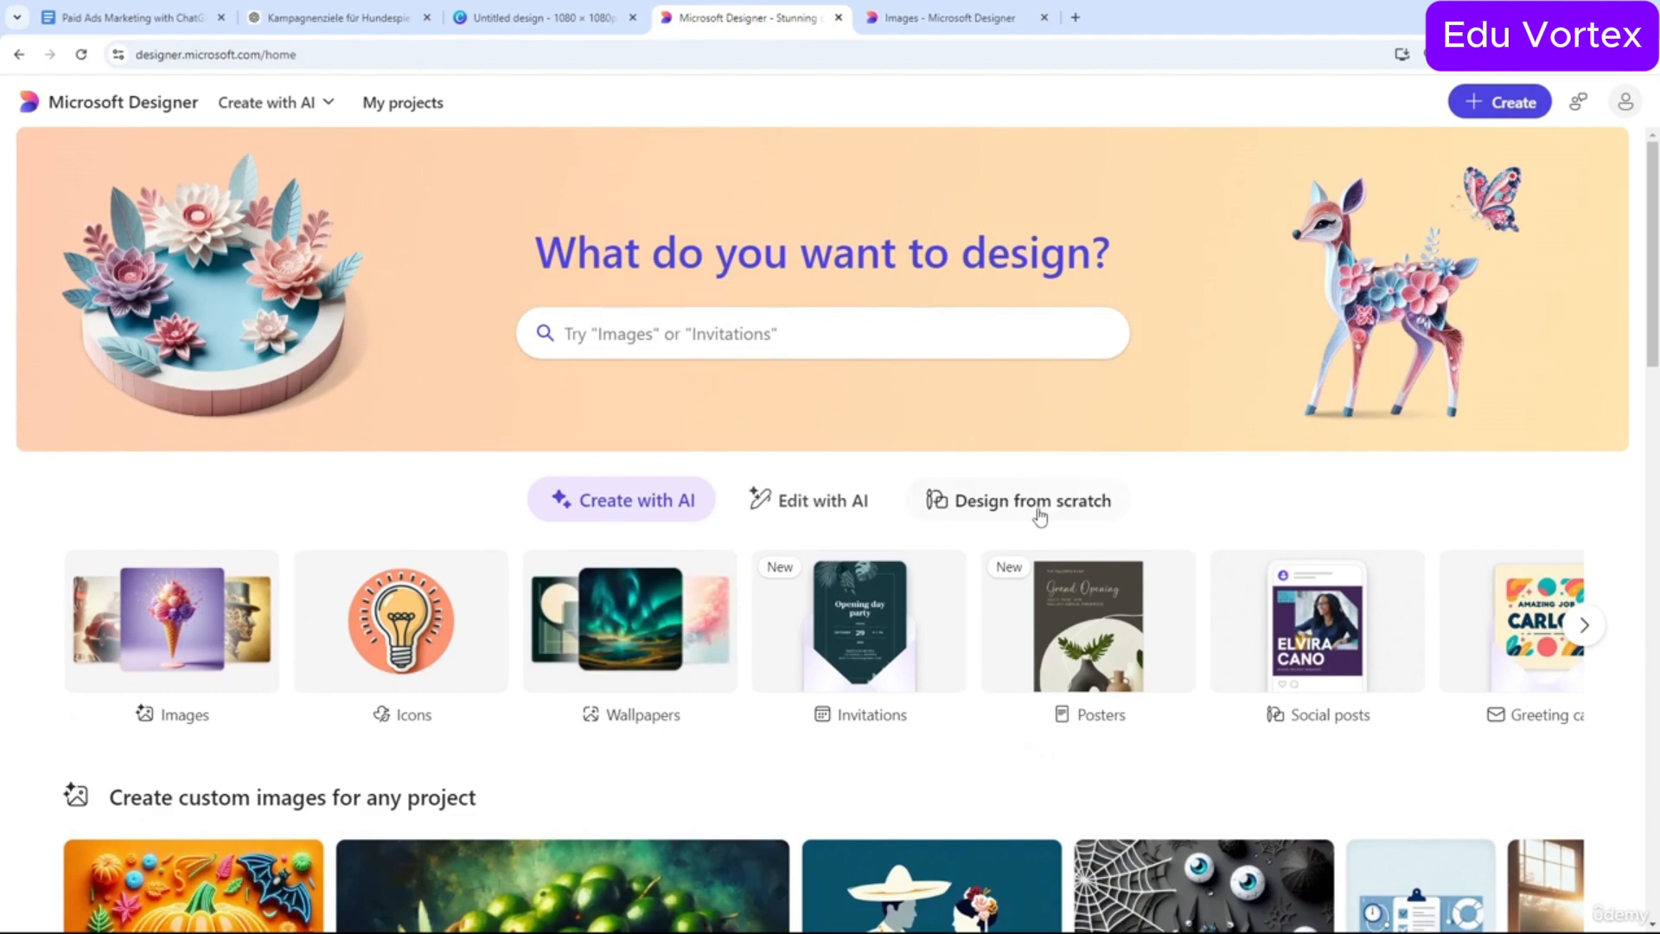
pyautogui.click(1041, 516)
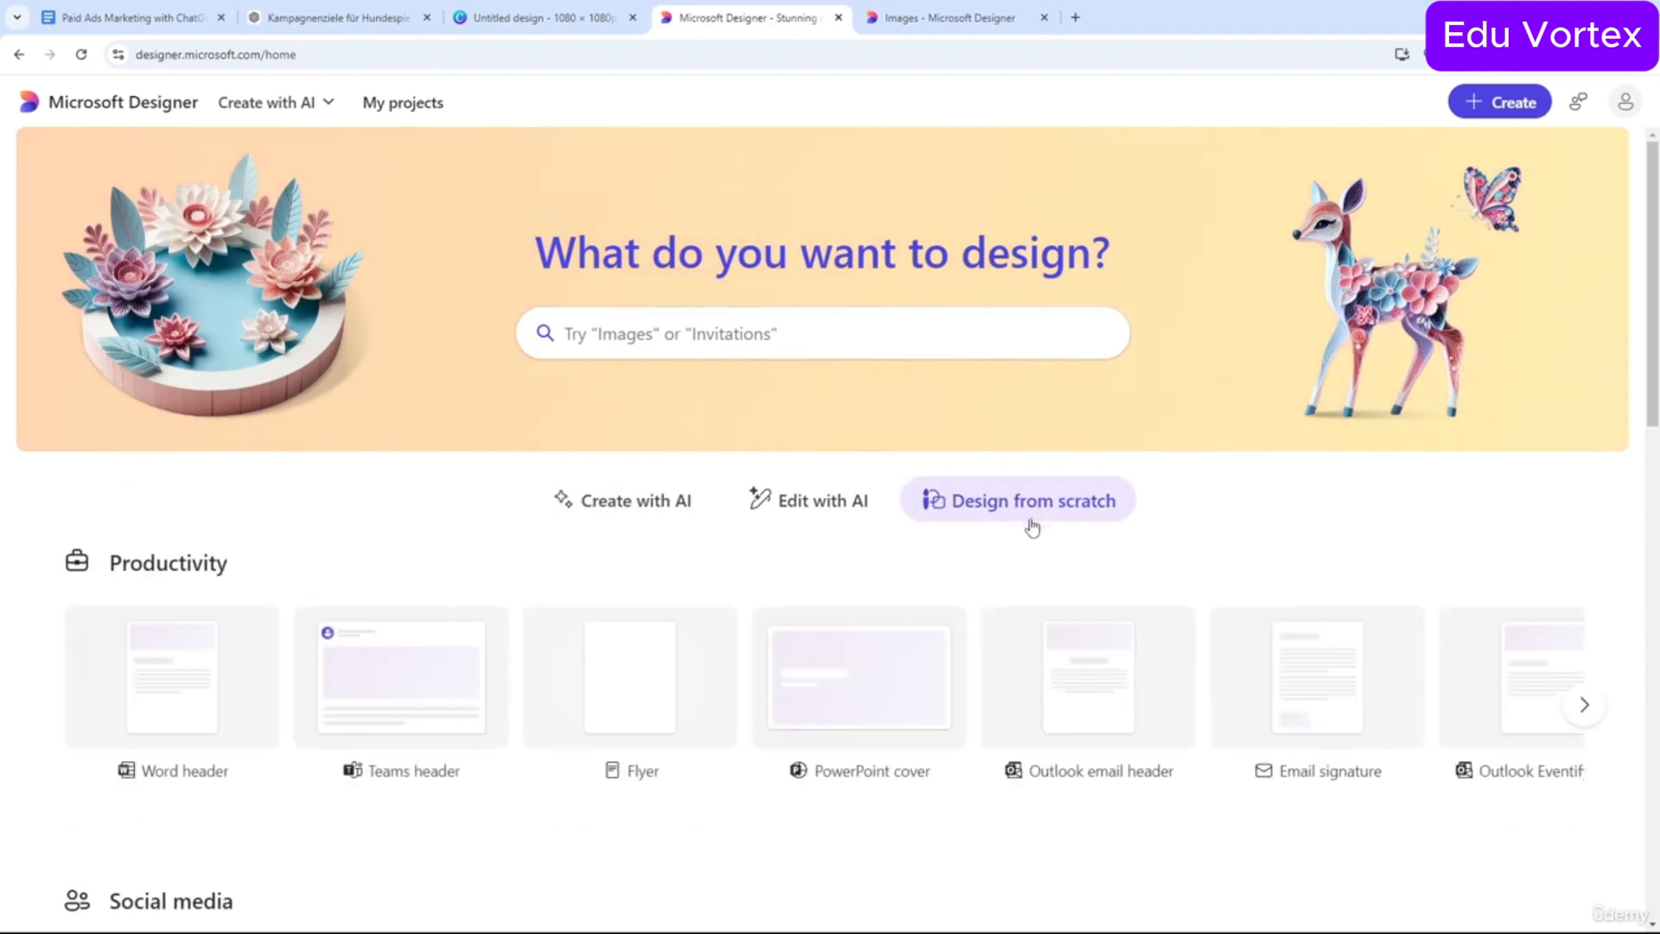
pyautogui.scroll(-7, 631, 556)
pyautogui.scroll(-2, 935, 608)
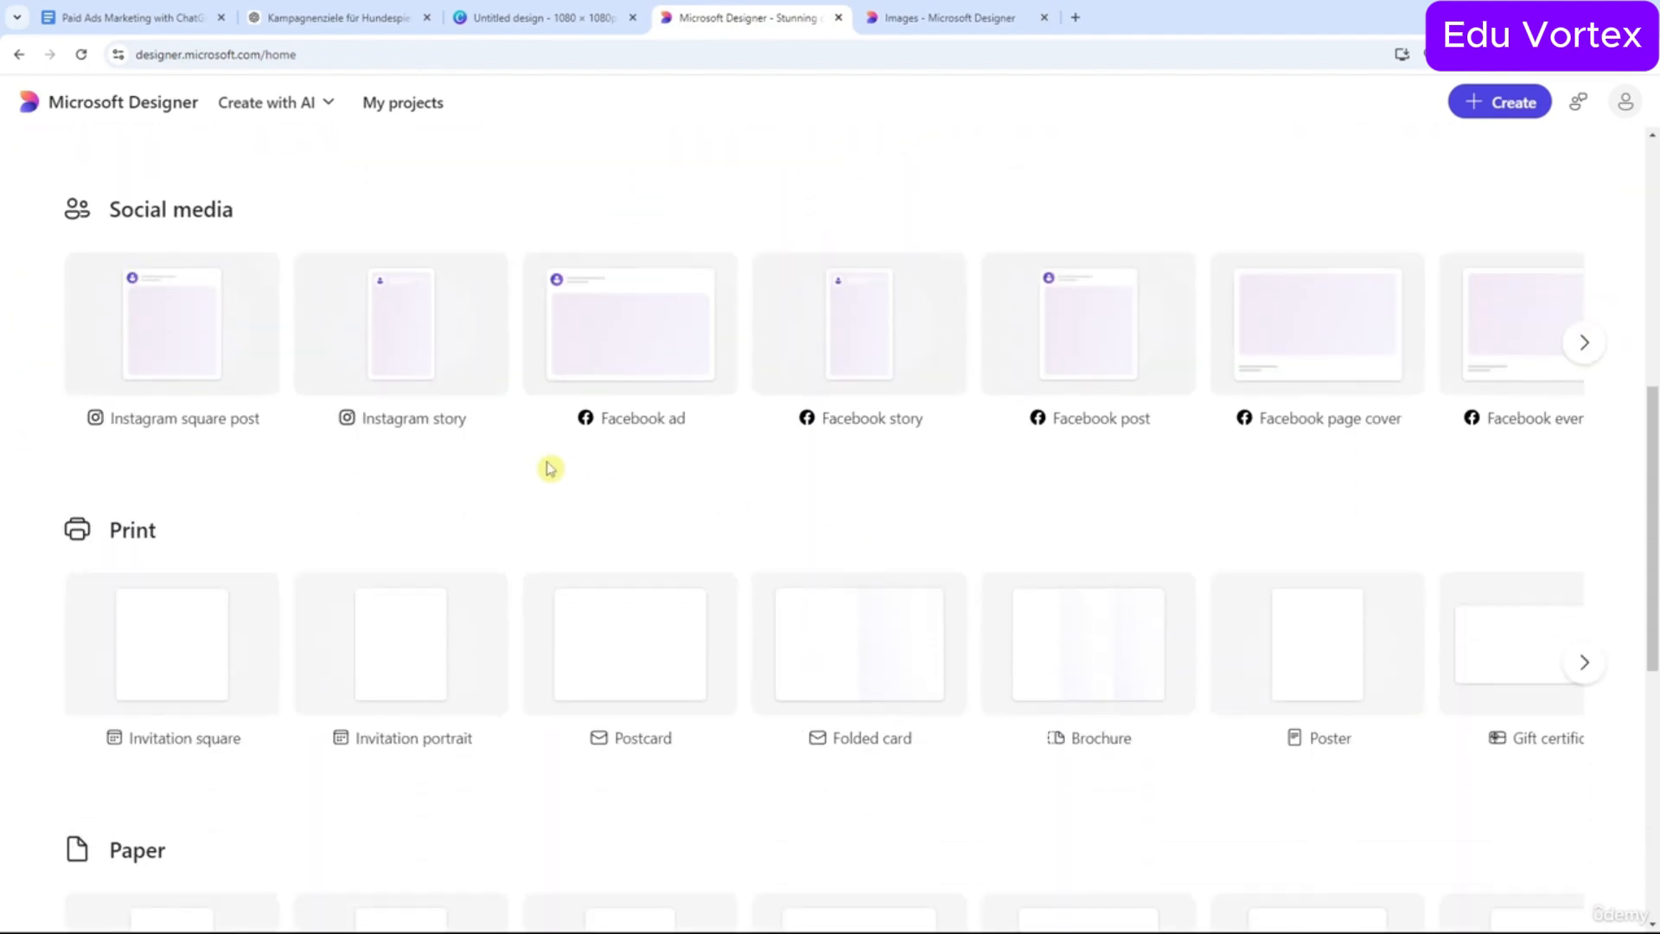
pyautogui.click(241, 363)
# Return to the image creator and look through the four generated sunny park dog images in the enlarged preview.
pyautogui.click(1115, 17)
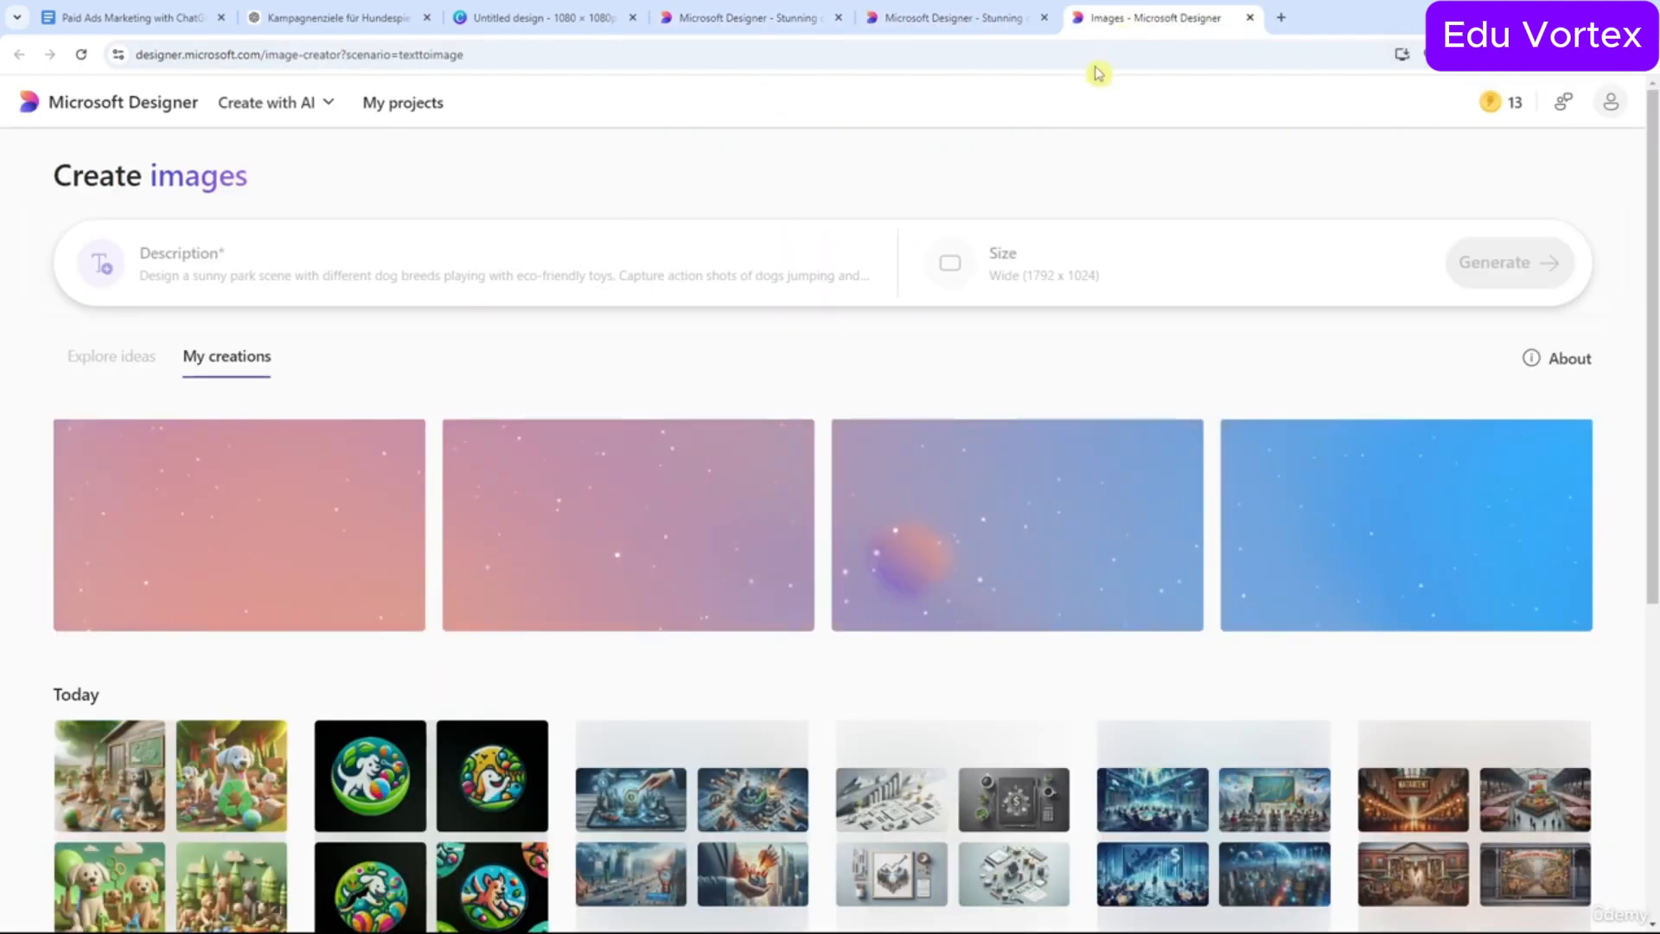
pyautogui.click(136, 579)
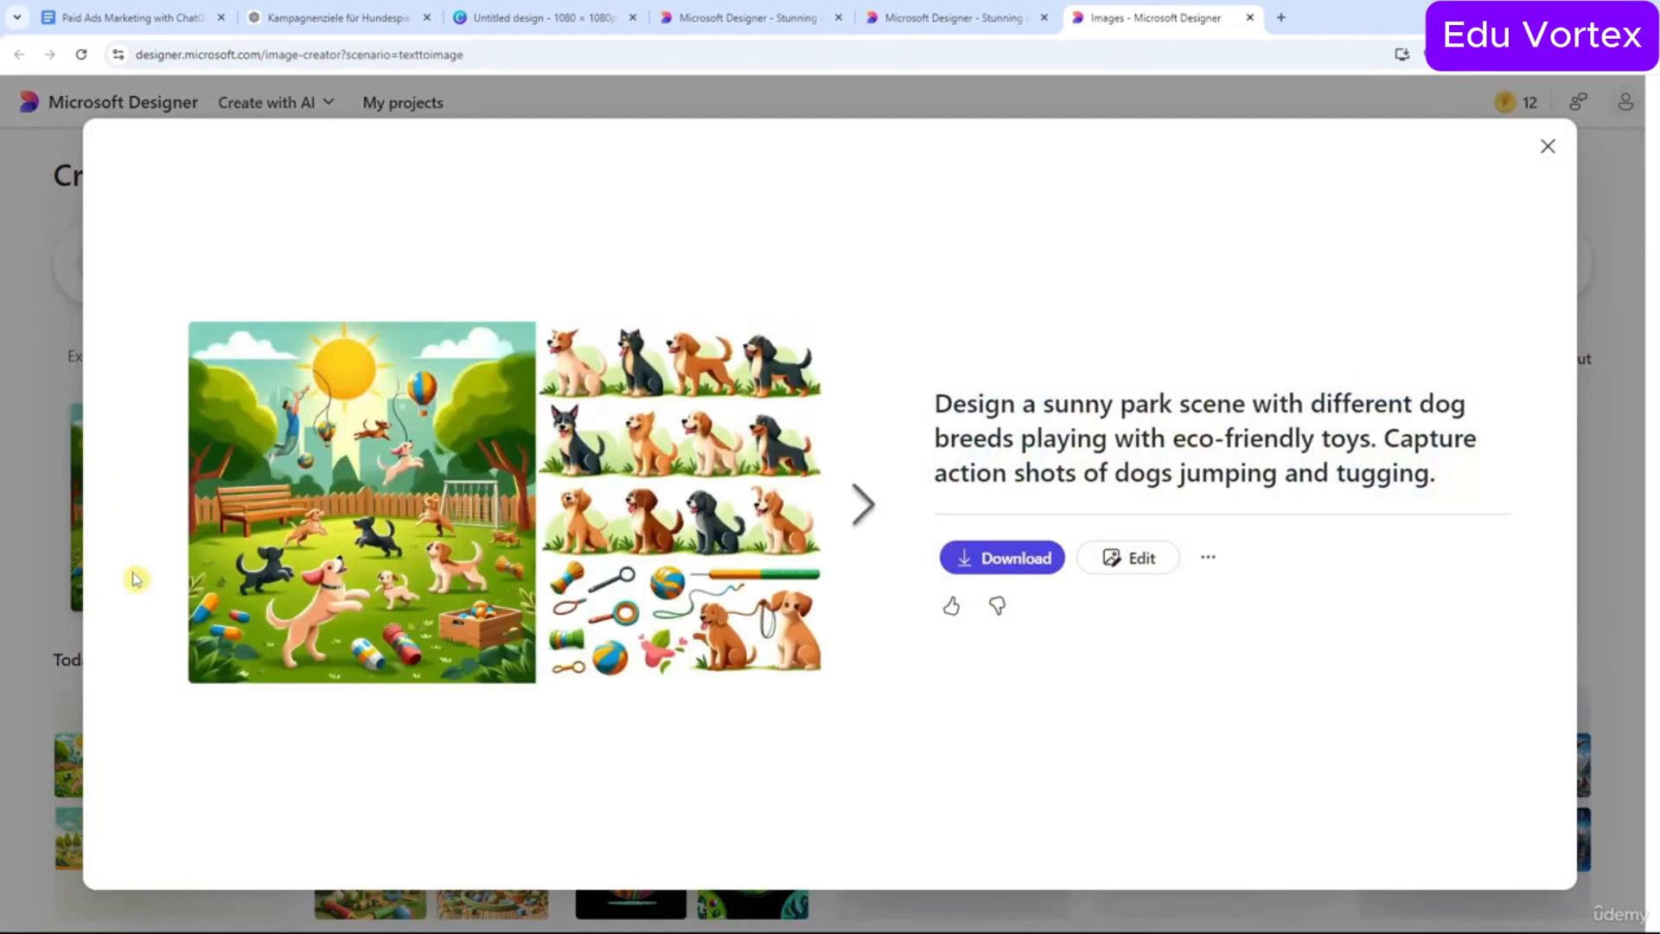
pyautogui.click(866, 510)
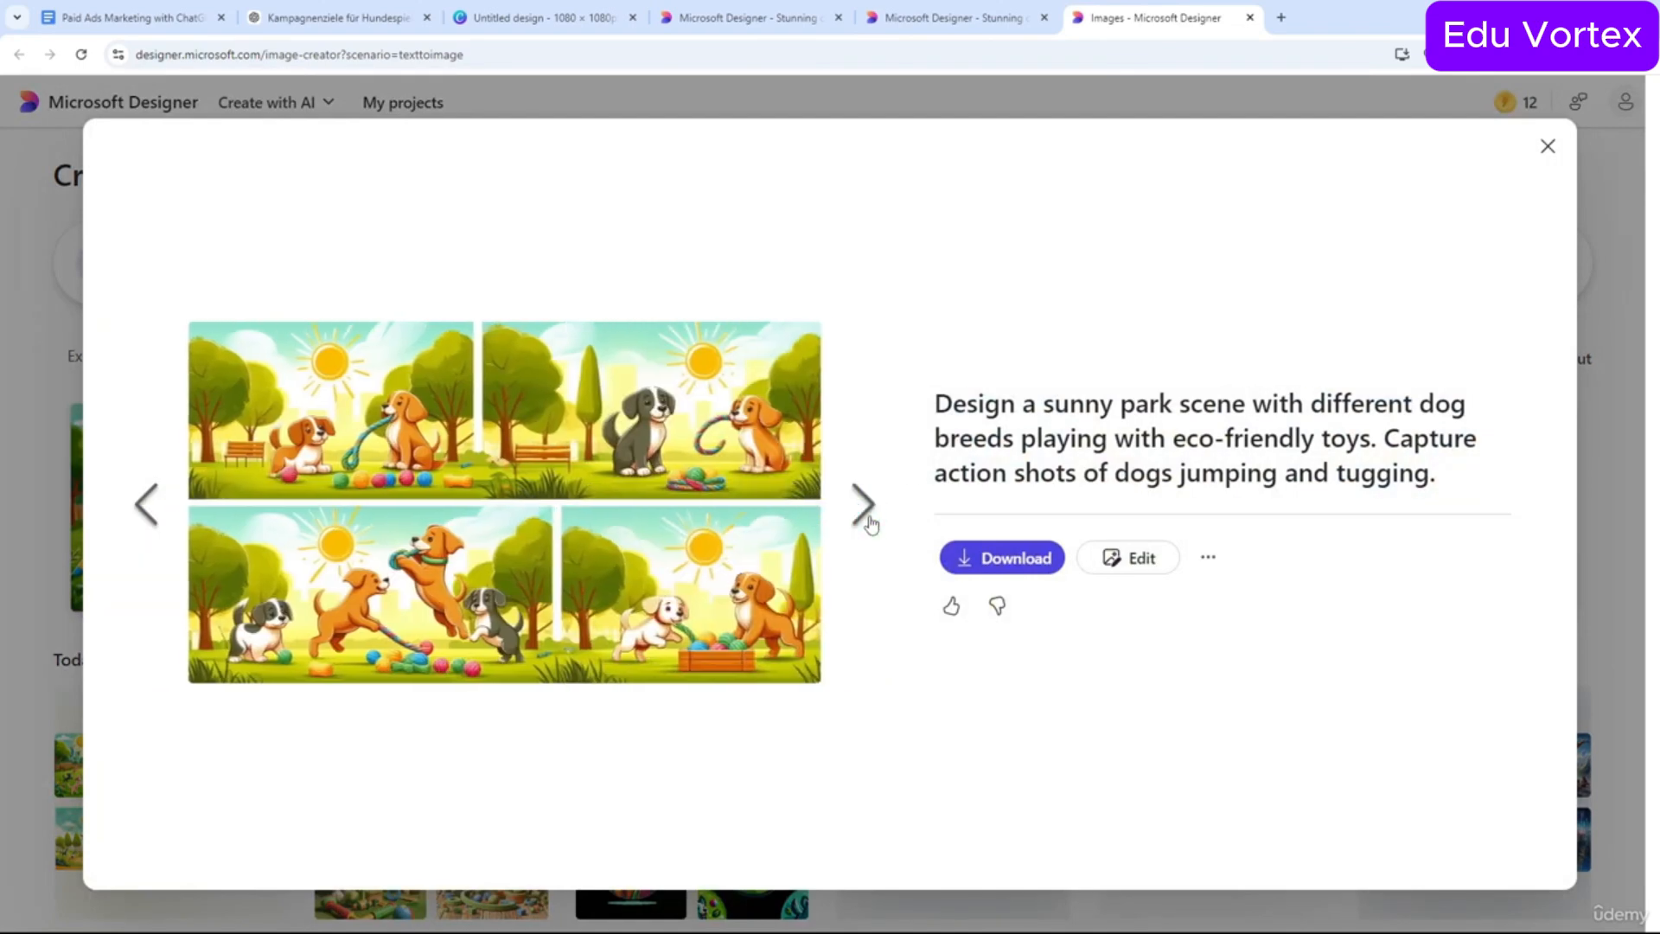
pyautogui.click(865, 511)
pyautogui.click(866, 510)
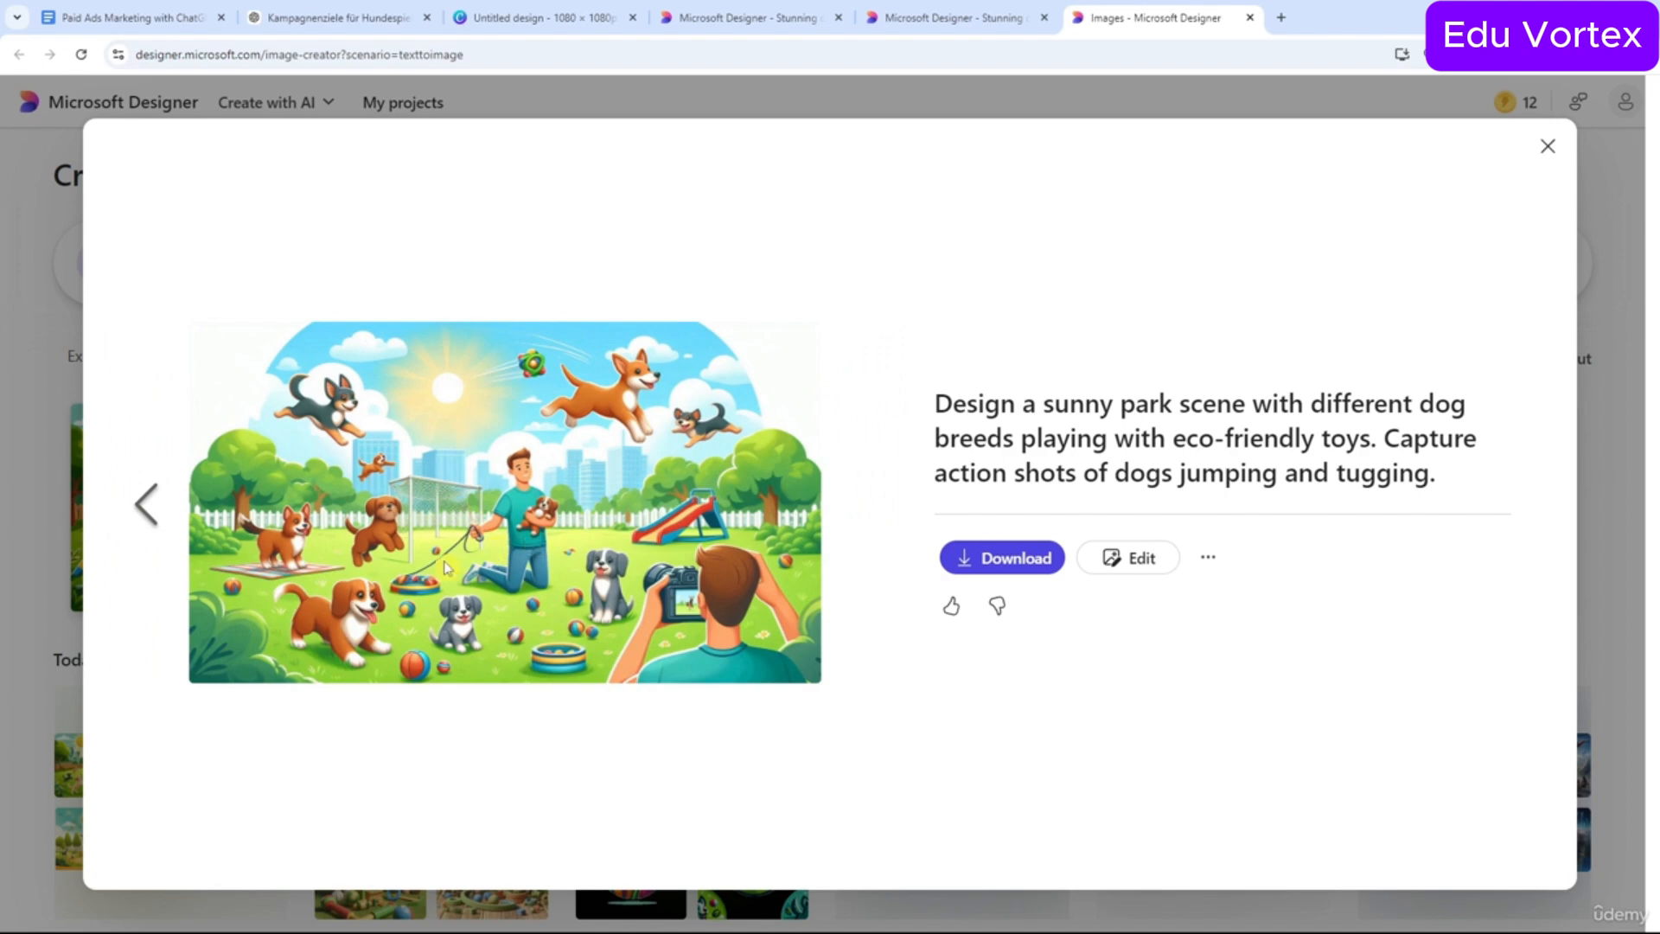
# In the blank Instagram post design, open image generation among the visuals and paste the sunny park dog prompt as the description.
pyautogui.click(947, 18)
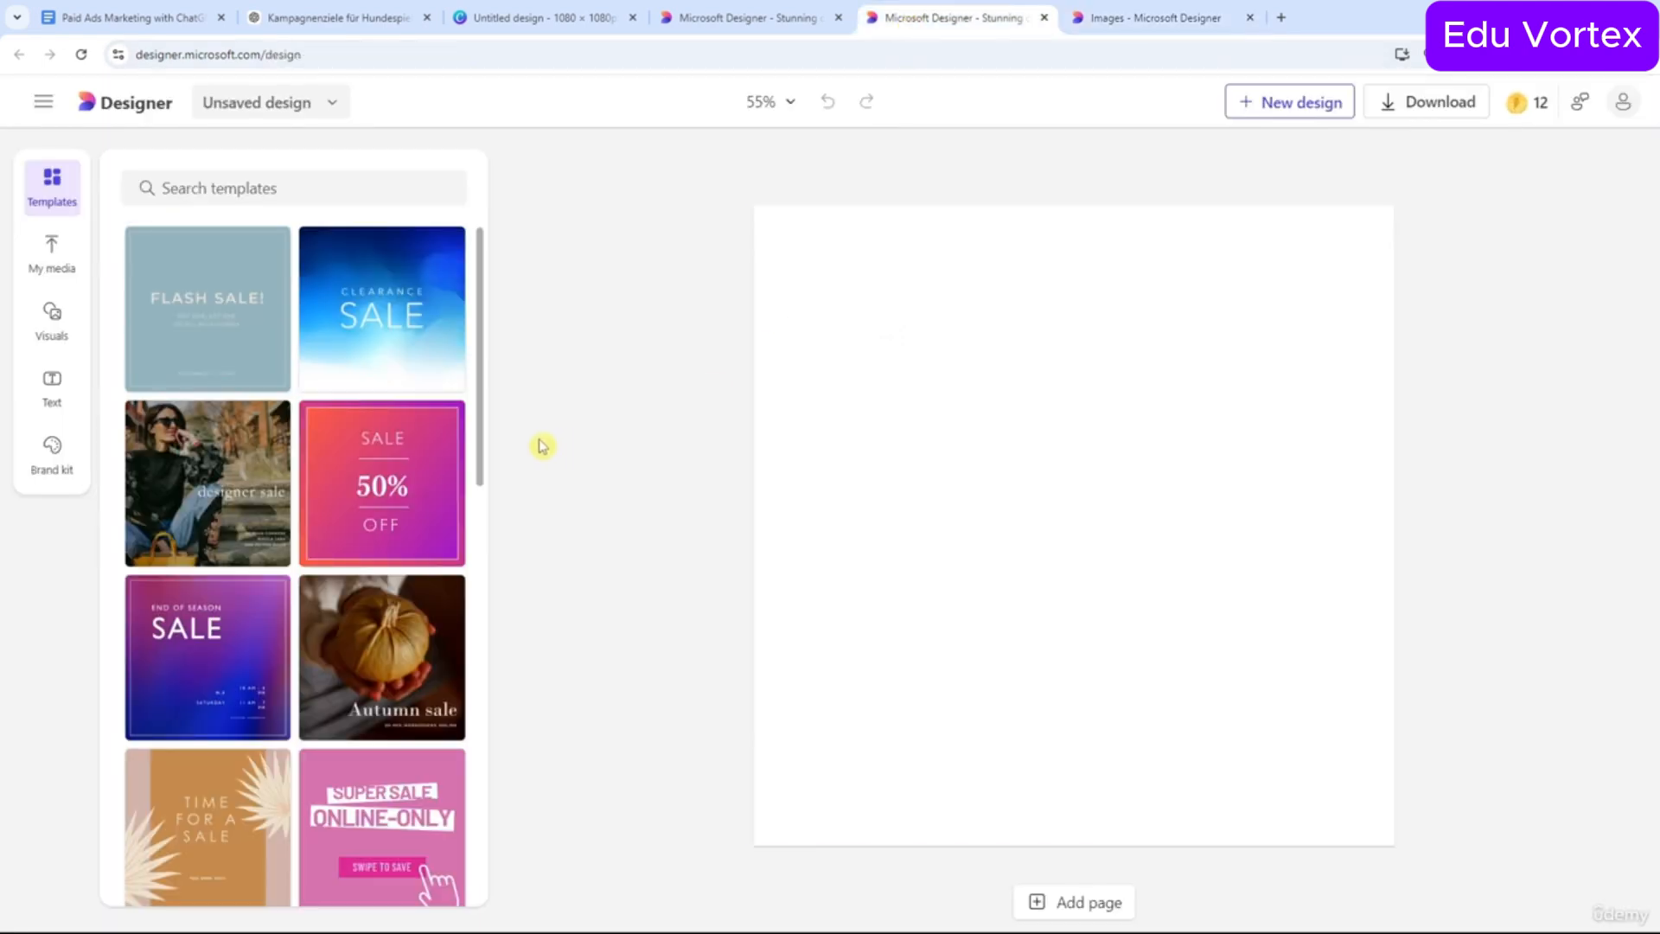
pyautogui.click(65, 343)
pyautogui.click(208, 201)
pyautogui.click(283, 300)
pyautogui.hotkey('ctrl', 'v')
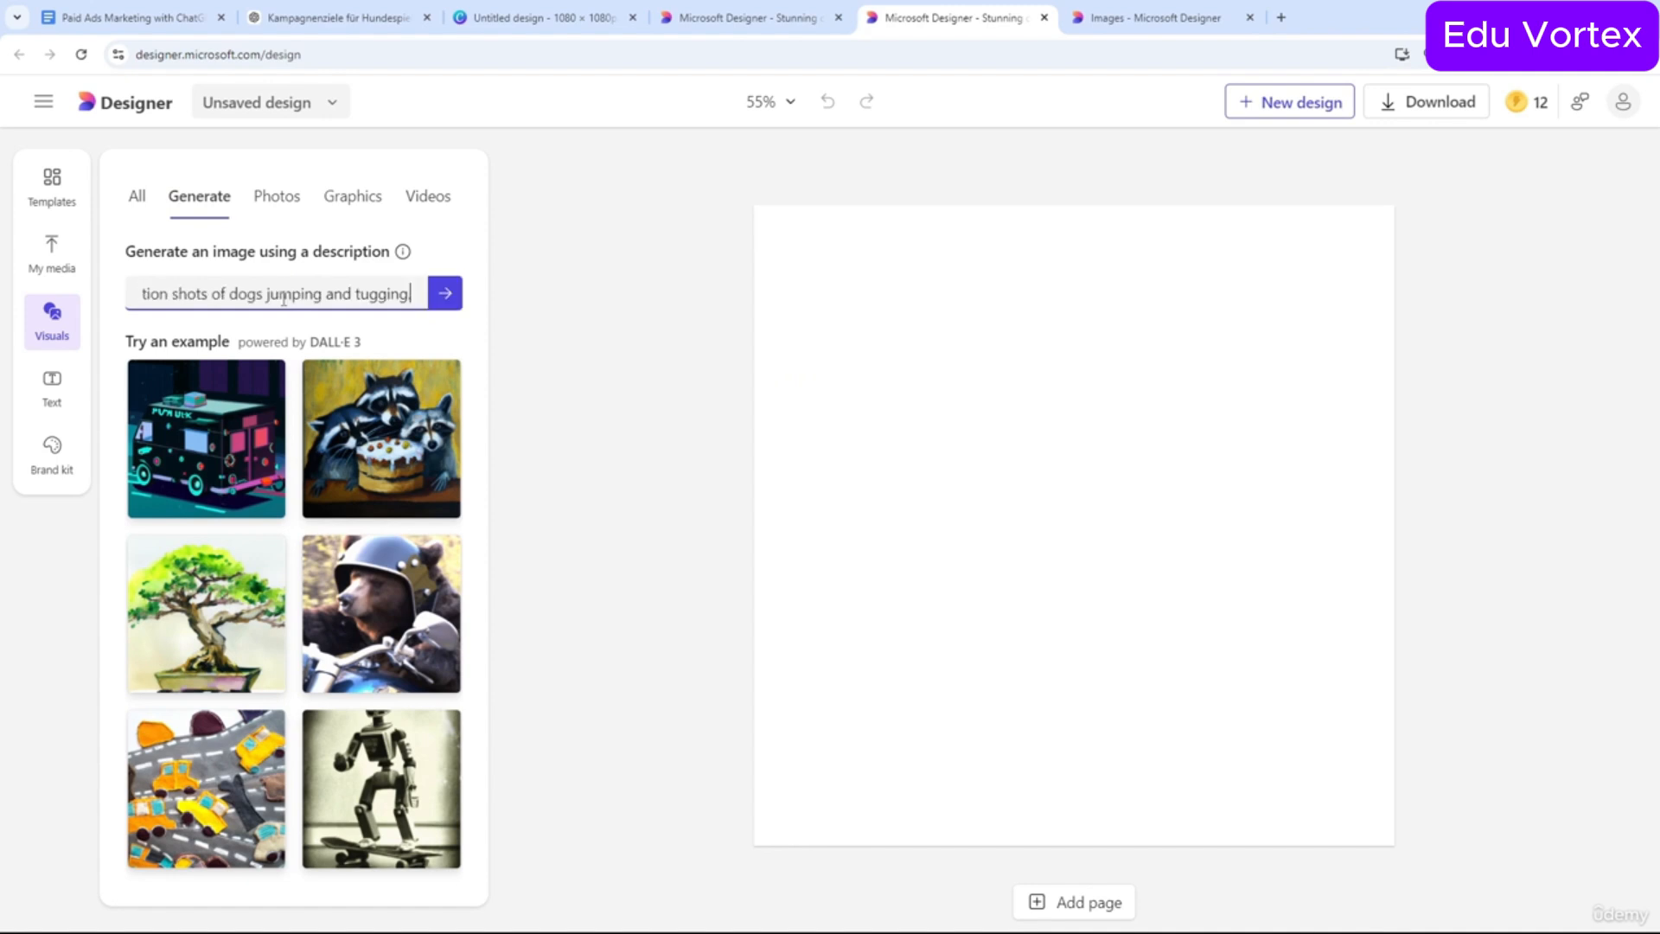
# Generate images from the entered sunny park dog description and add the collage with one large and three small scenes to the canvas.
pyautogui.press('Return')
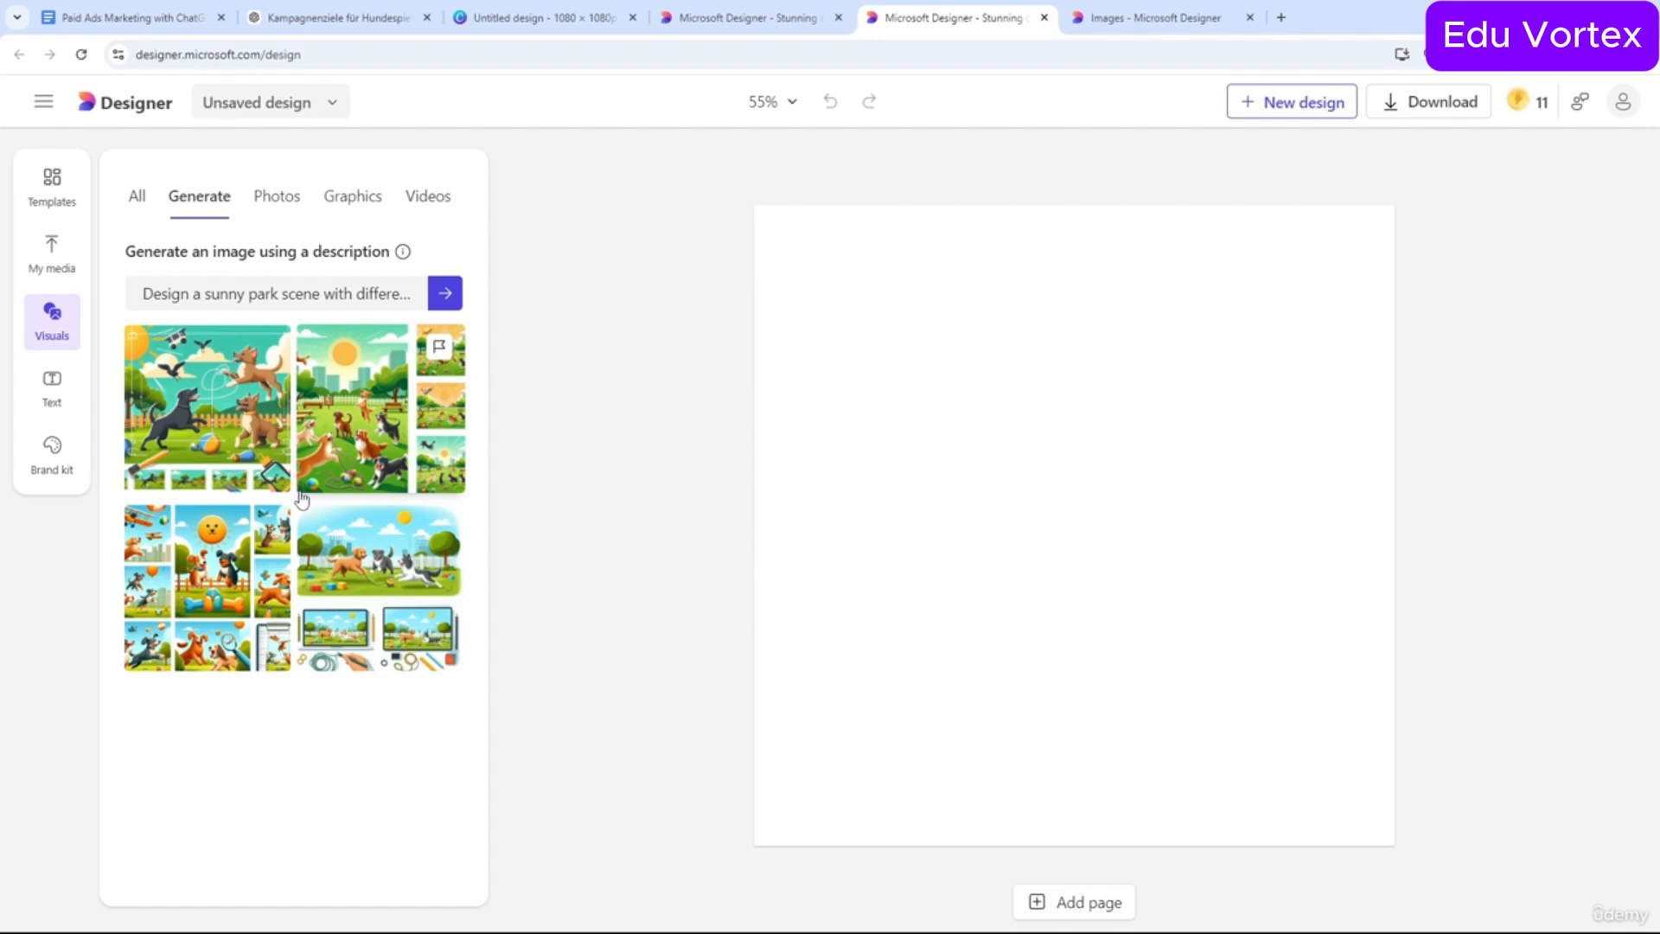
pyautogui.click(301, 490)
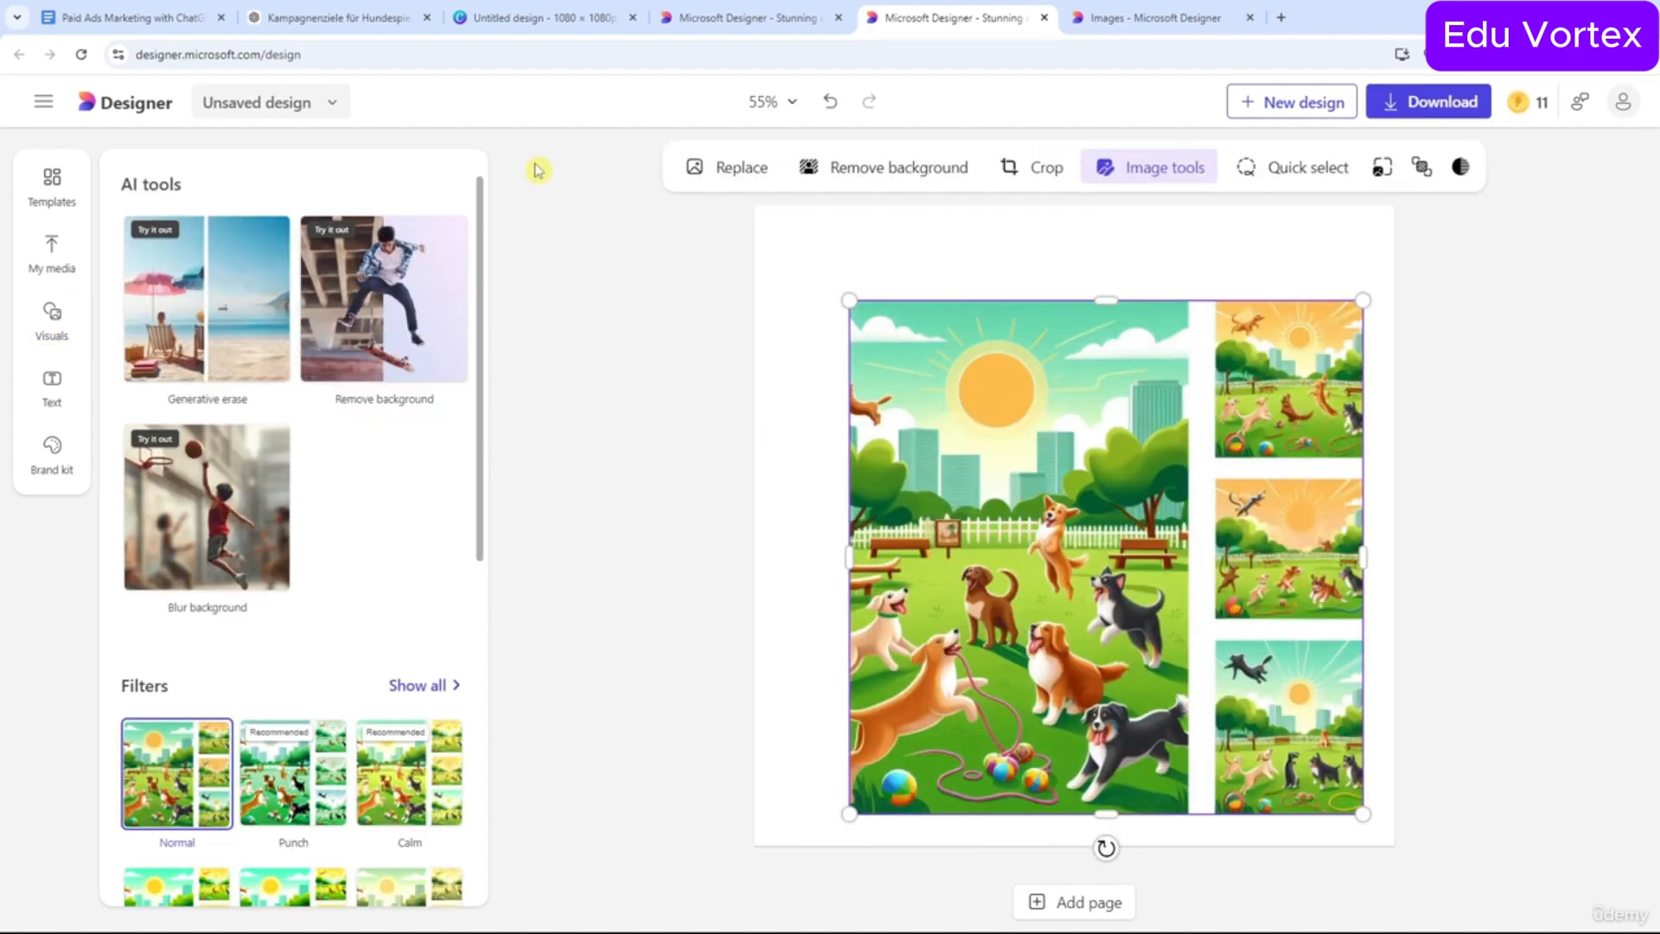
# Switch to the blank 1080px × 1080px Canva design and look through its apps, including the Magic Media and DALL·E image generators.
pyautogui.moveTo(556, 18); pyautogui.dragTo(678, 23)
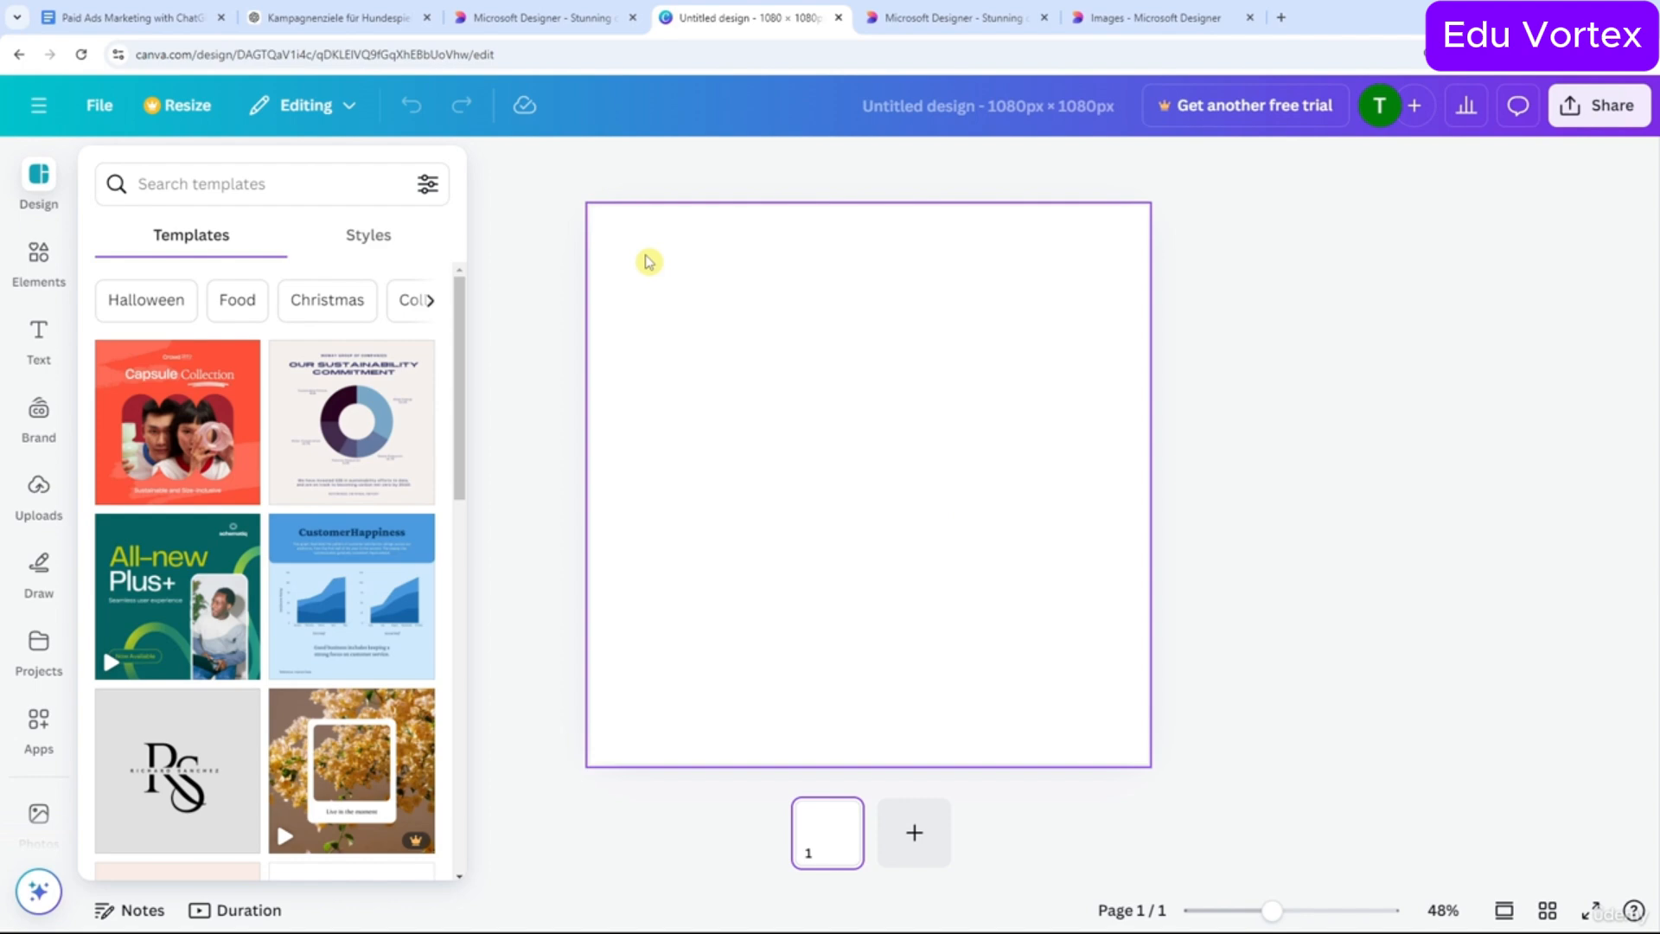
pyautogui.scroll(-2, 38, 606)
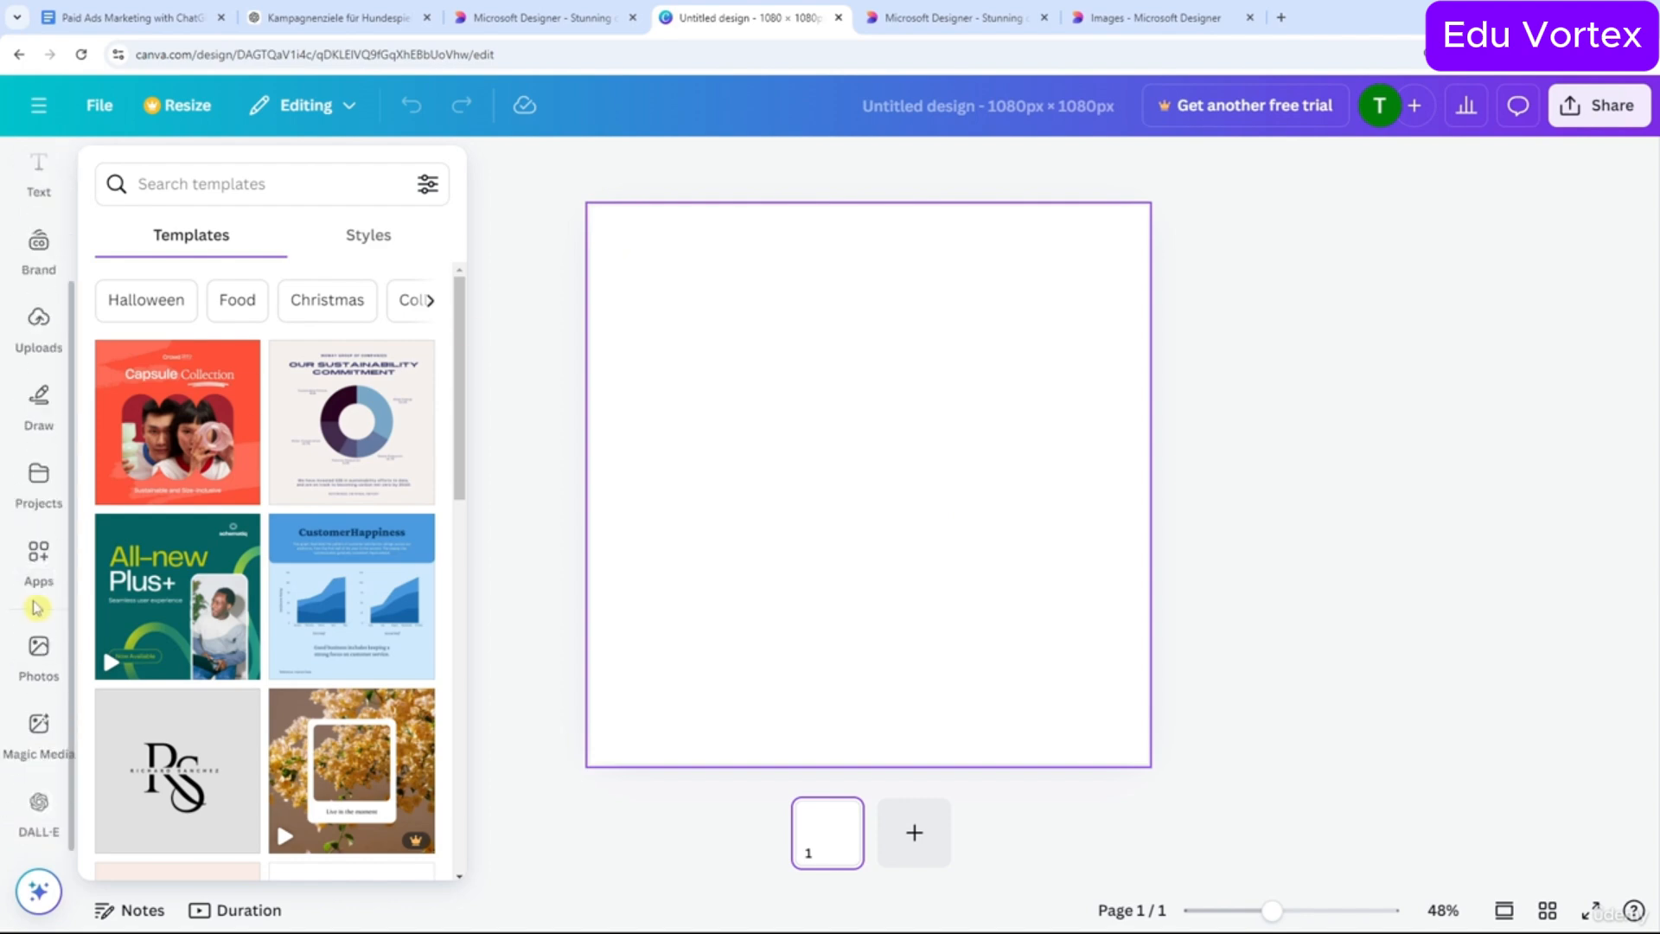
pyautogui.scroll(2, 61, 519)
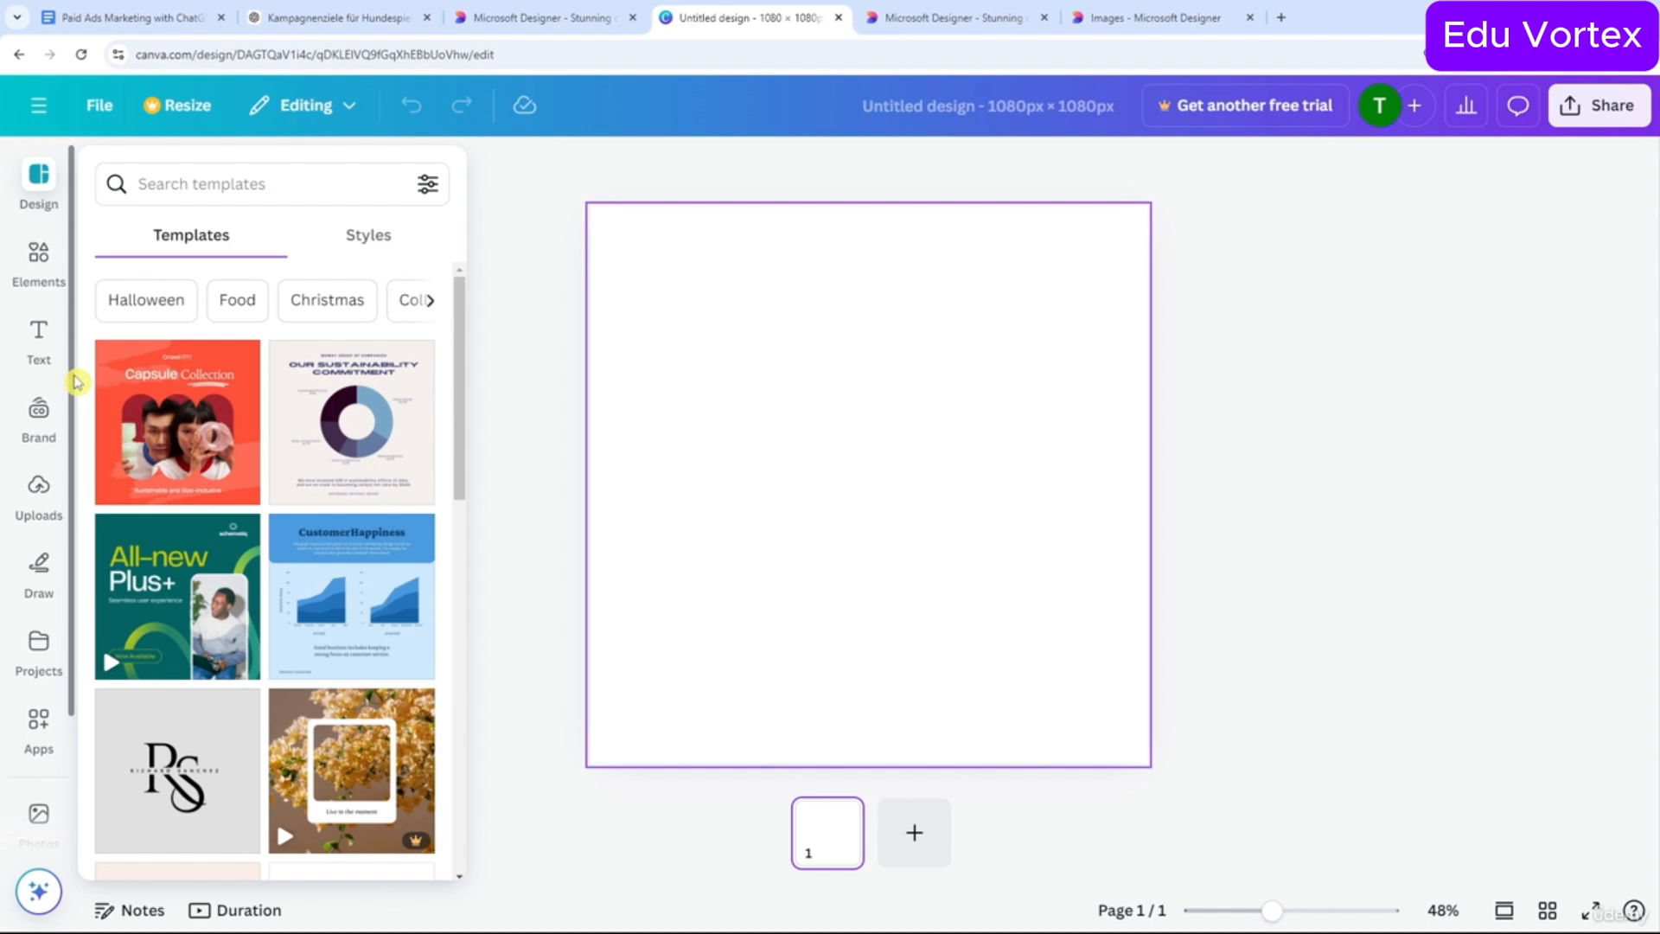
pyautogui.scroll(-2, 39, 562)
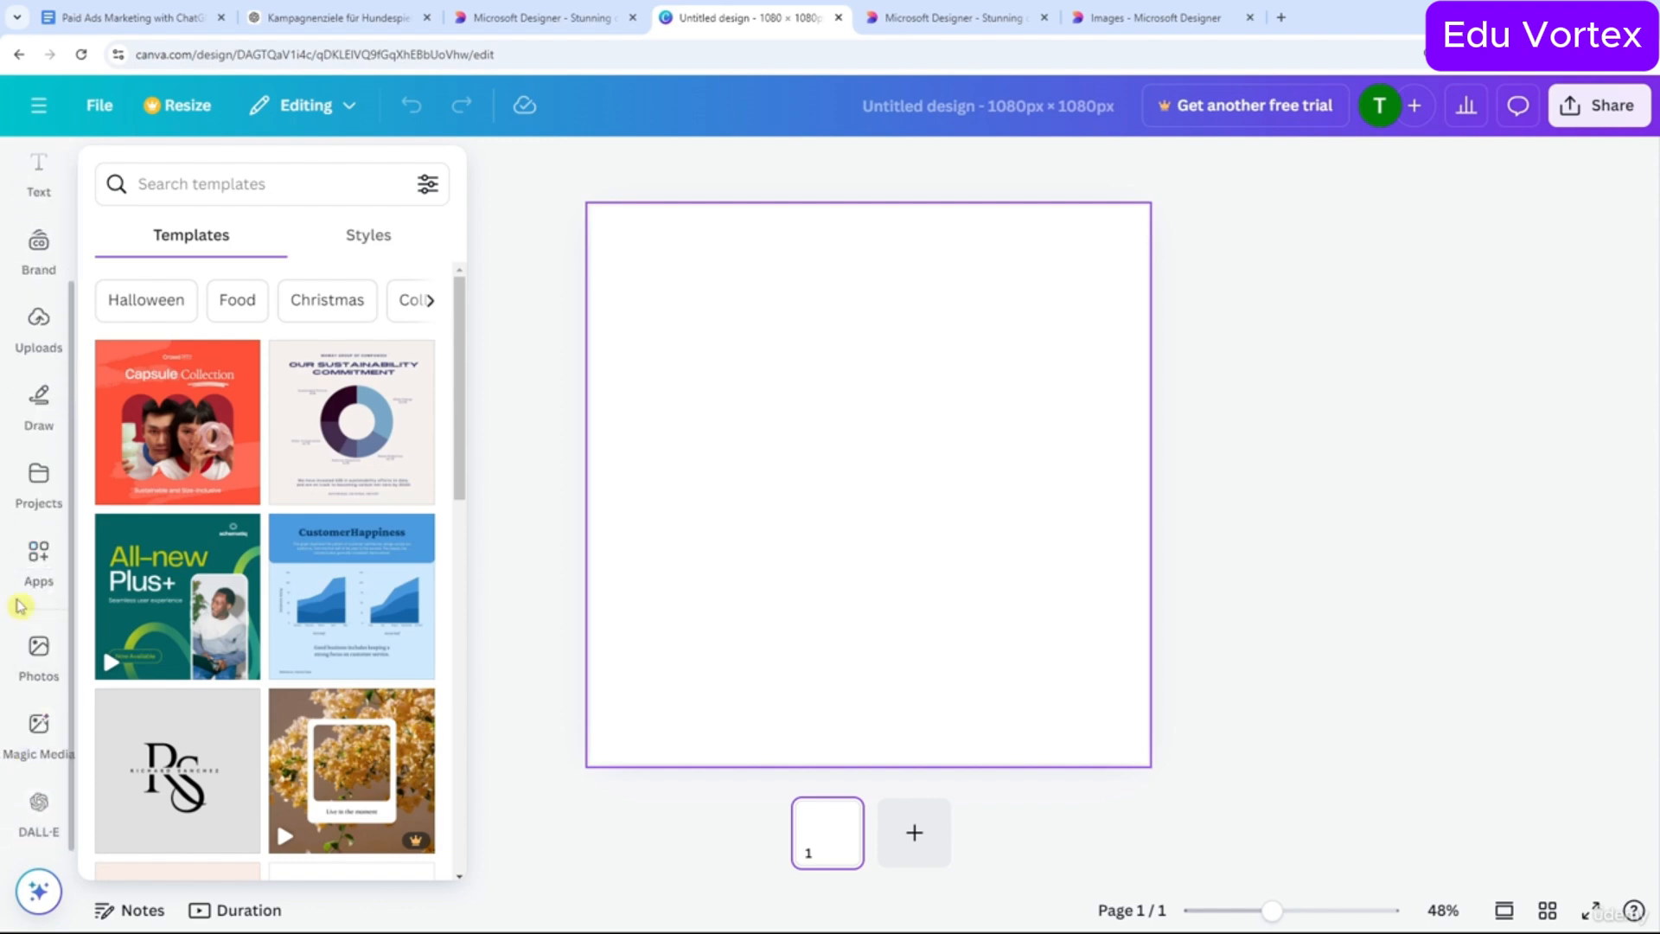
pyautogui.click(39, 558)
pyautogui.scroll(-3, 249, 581)
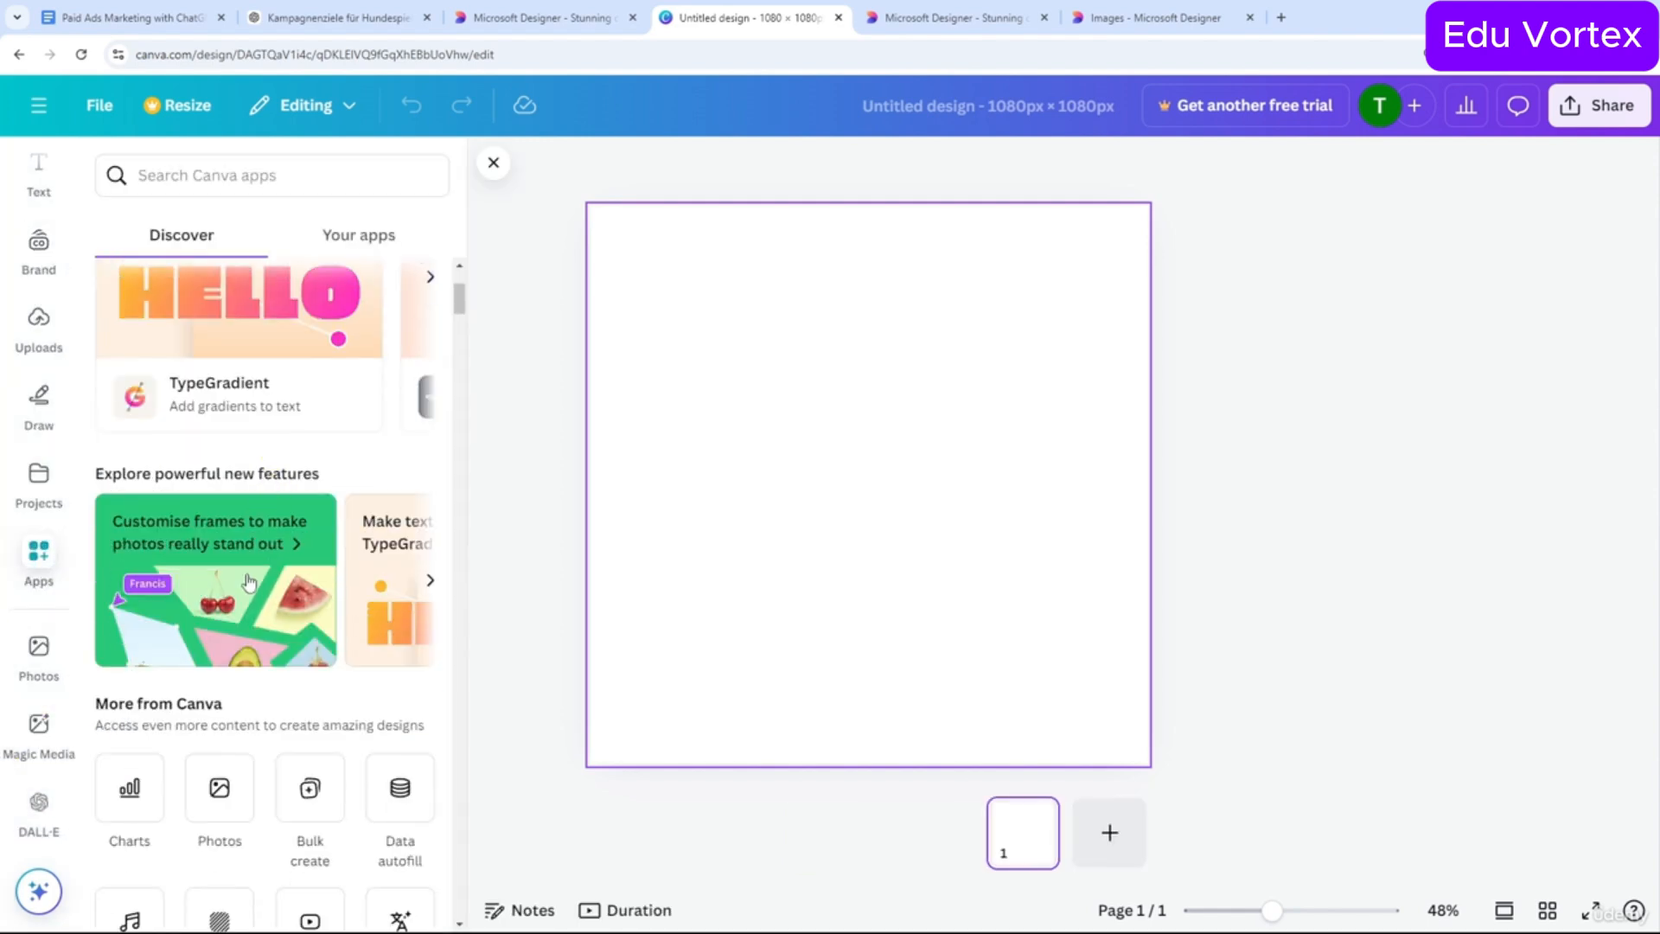
pyautogui.scroll(-4, 249, 581)
pyautogui.scroll(7, 211, 288)
pyautogui.click(211, 176)
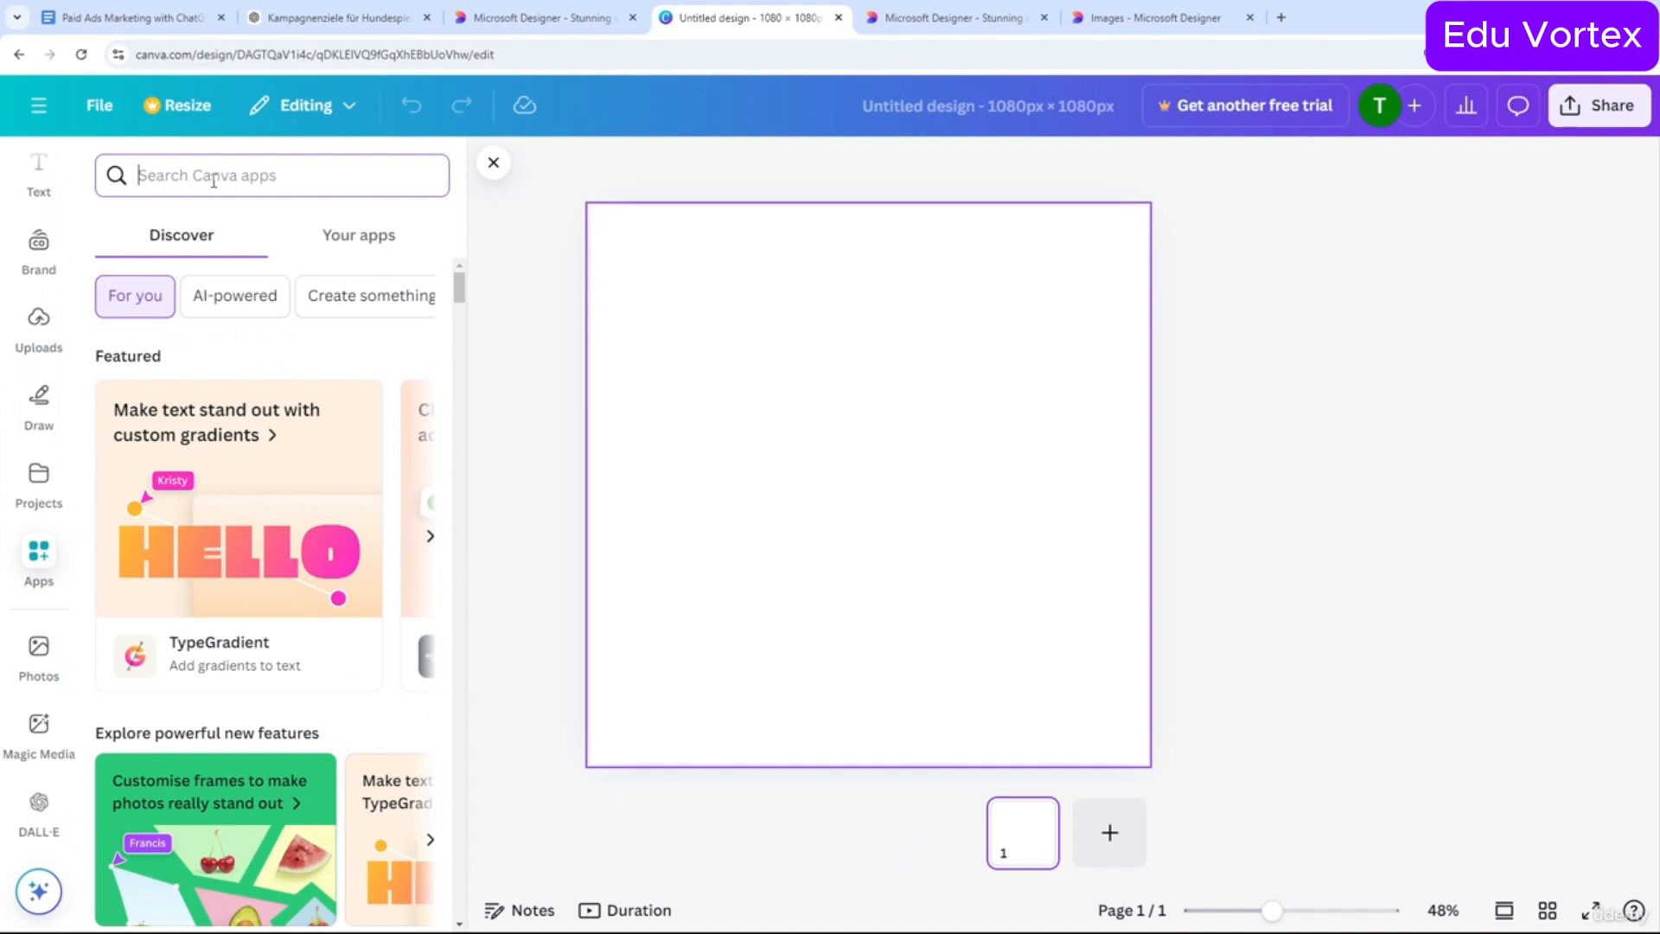
pyautogui.click(42, 748)
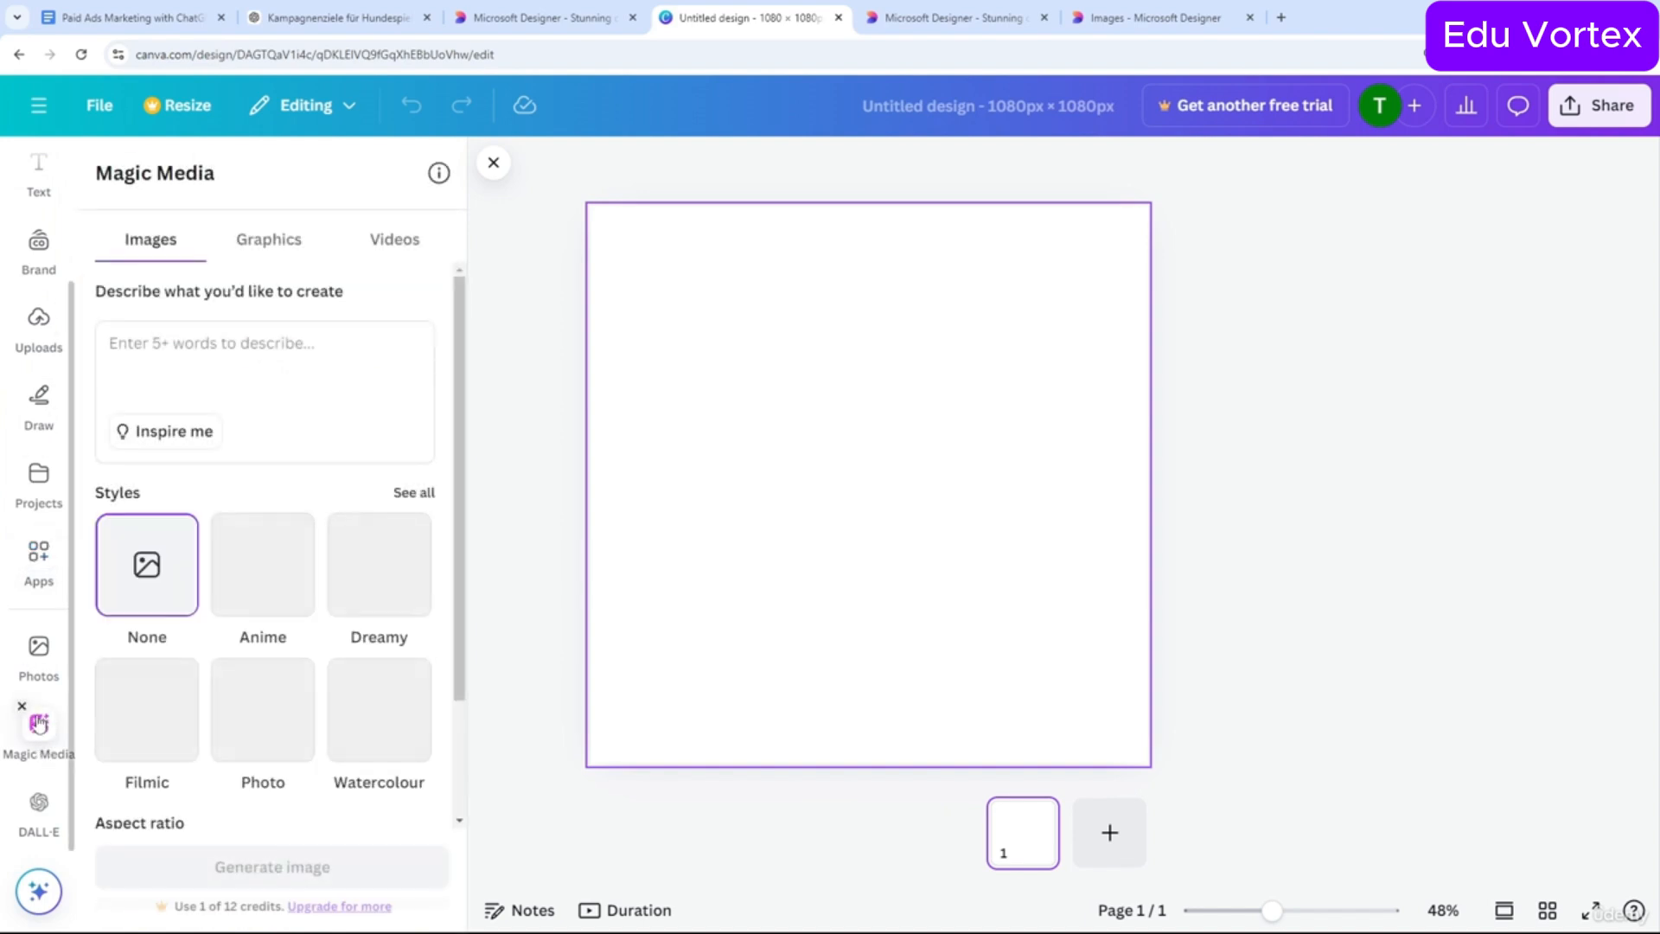
pyautogui.click(30, 817)
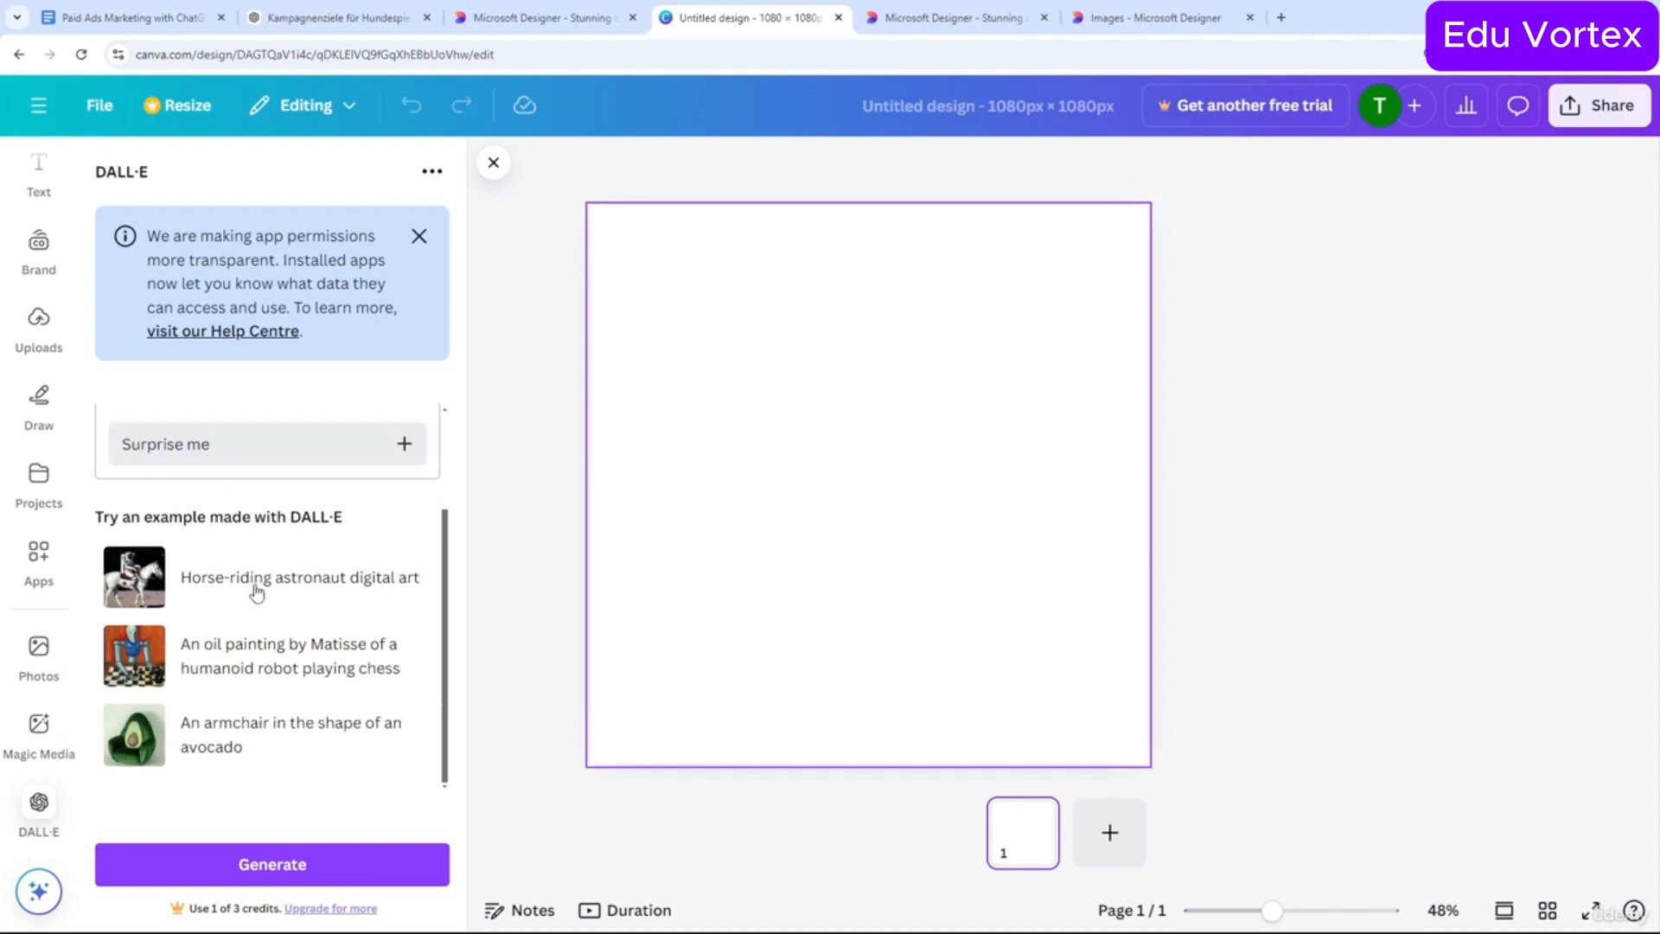
# Enter in Magic Media "Design a sunny park scene with different dog breeds playing with eco-friendly toys. Capture action shots of dogs jumping and tugging.".
pyautogui.click(49, 749)
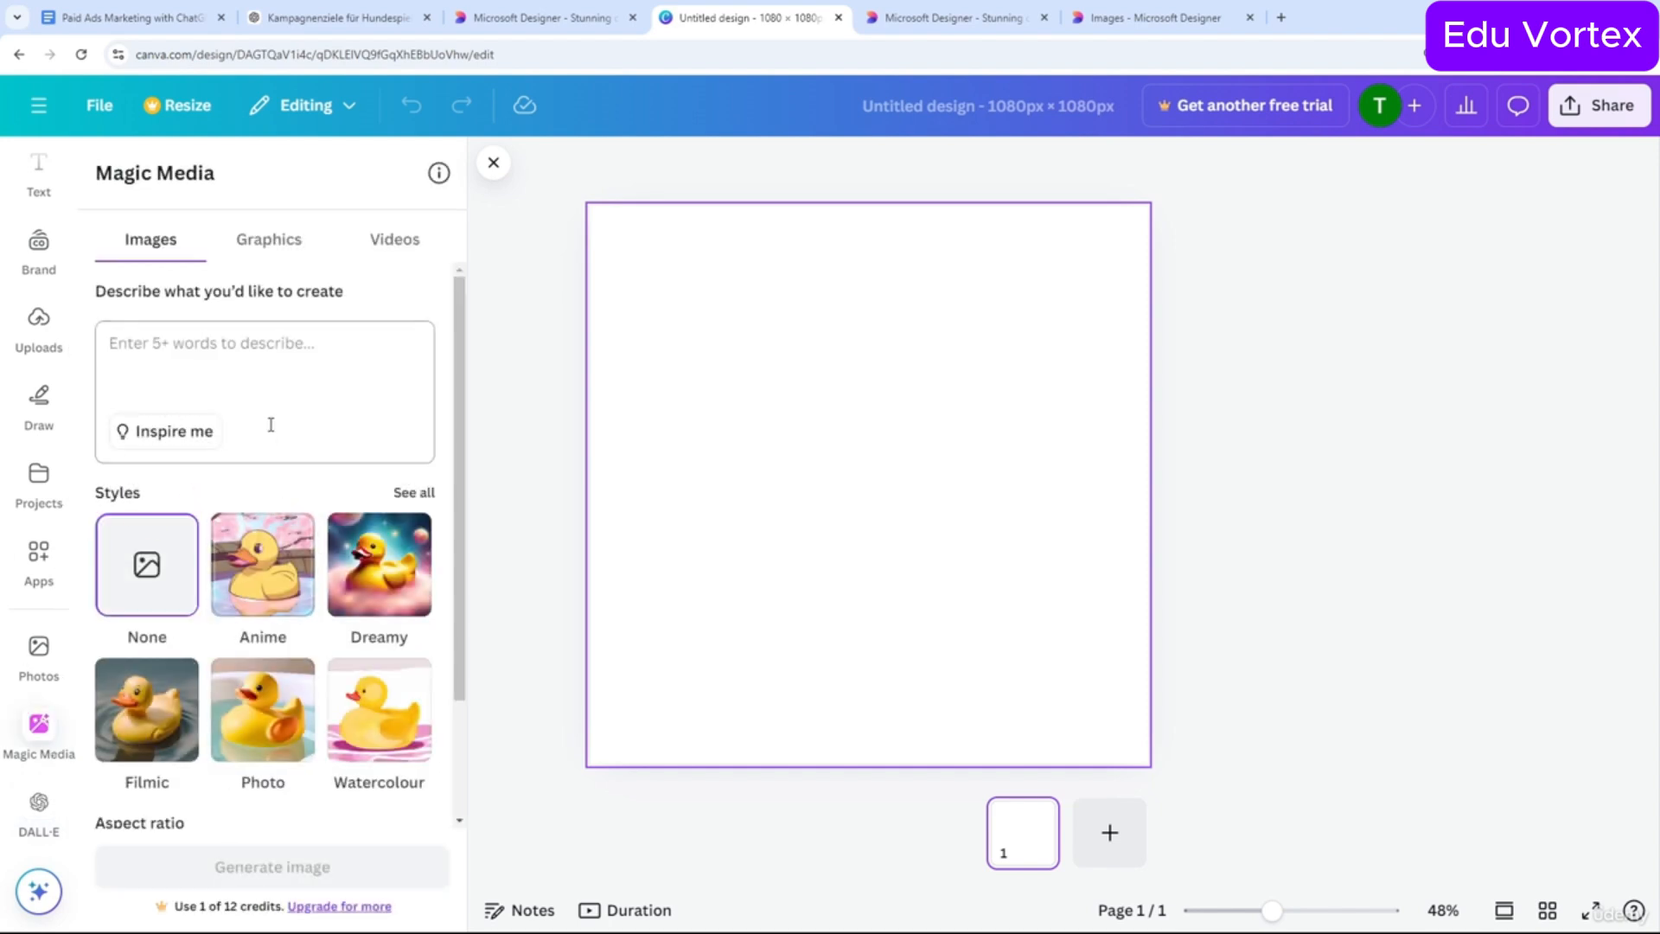
pyautogui.click(270, 375)
pyautogui.write('Design a sunny park scene with different dog breeds playing with eco-friendly toys. Capture action shots of dogs jumping and tugging.')
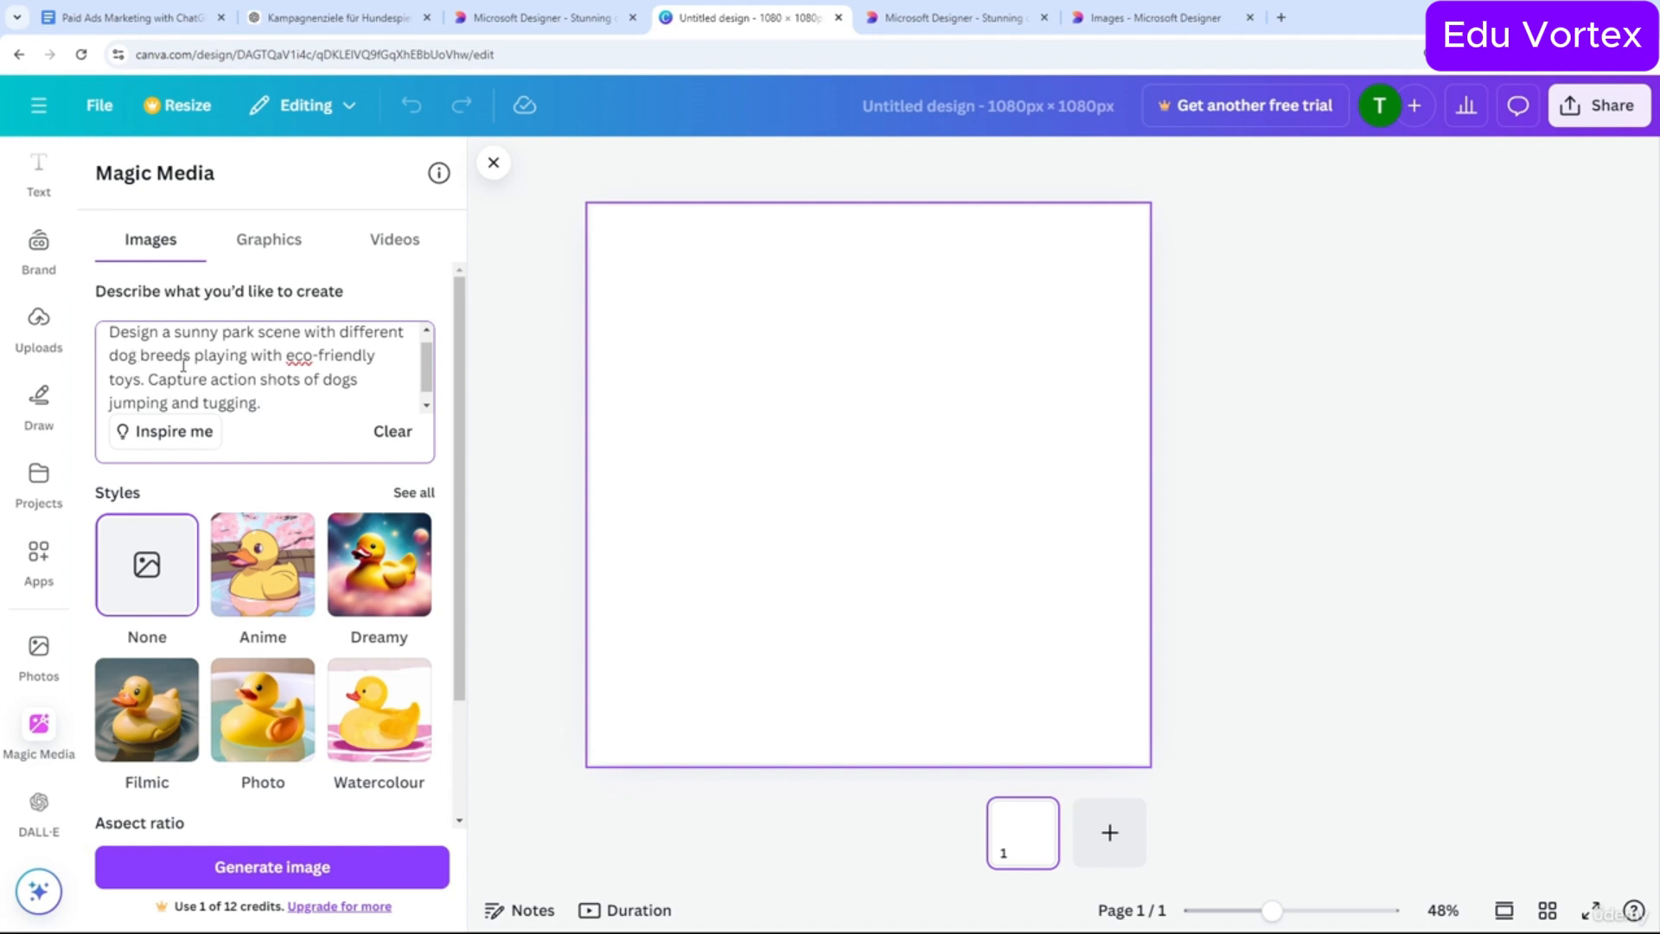
pyautogui.moveTo(110, 330); pyautogui.dragTo(291, 404)
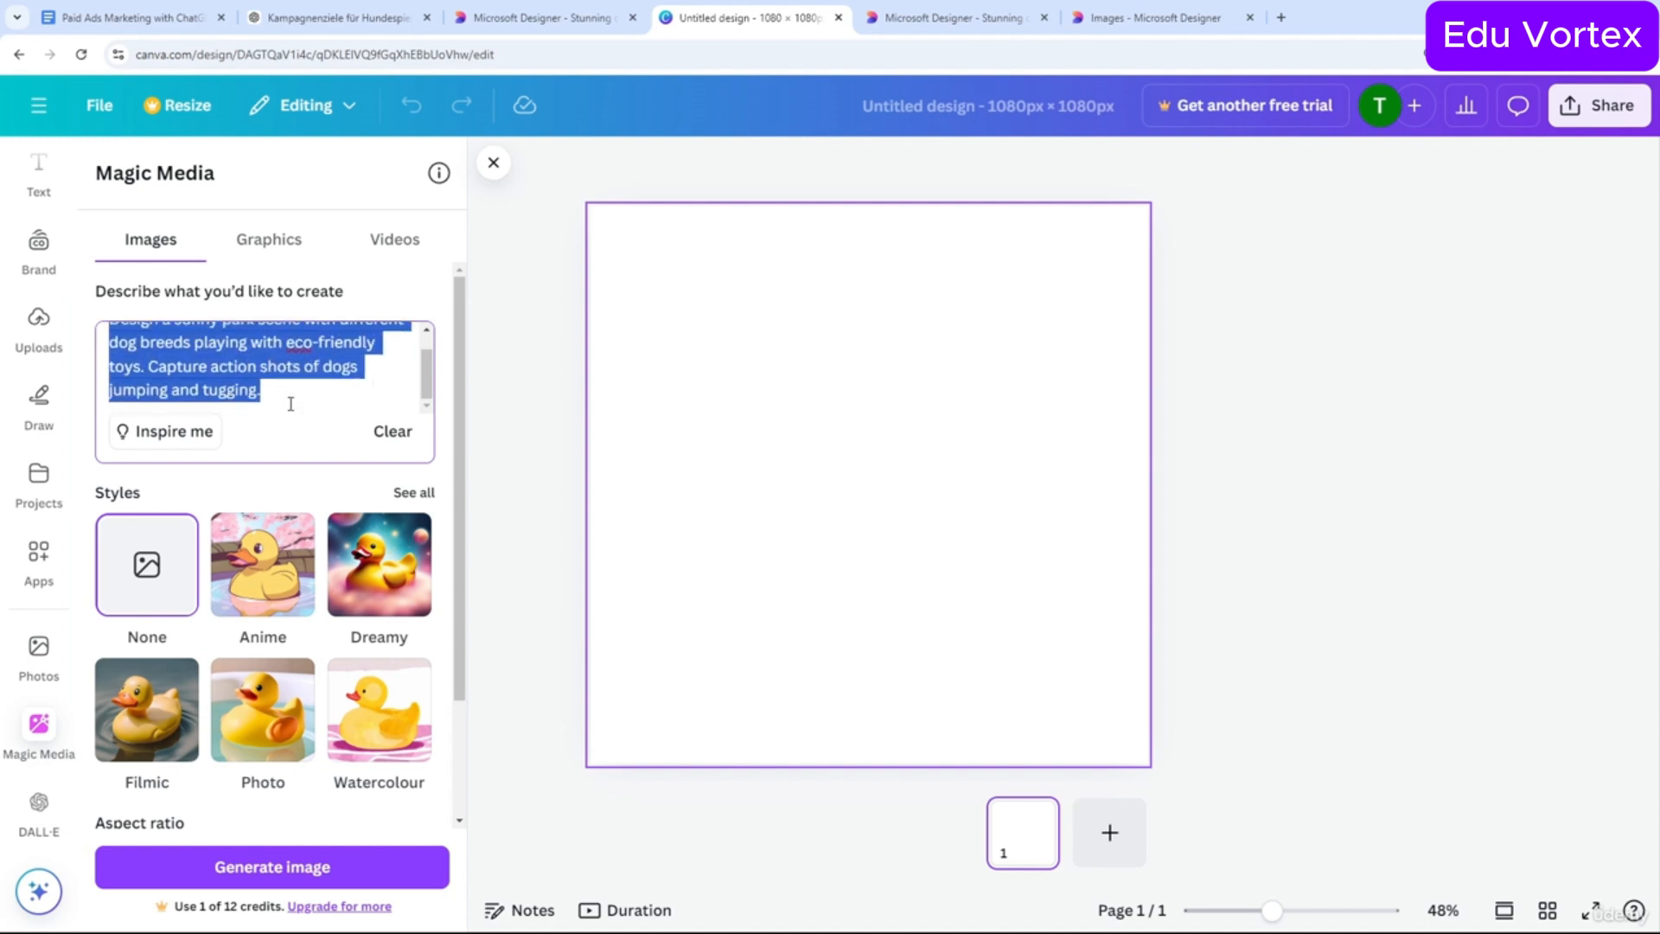
# Choose the Photo style for the Magic Media description and generate the images.
pyautogui.scroll(-2, 294, 466)
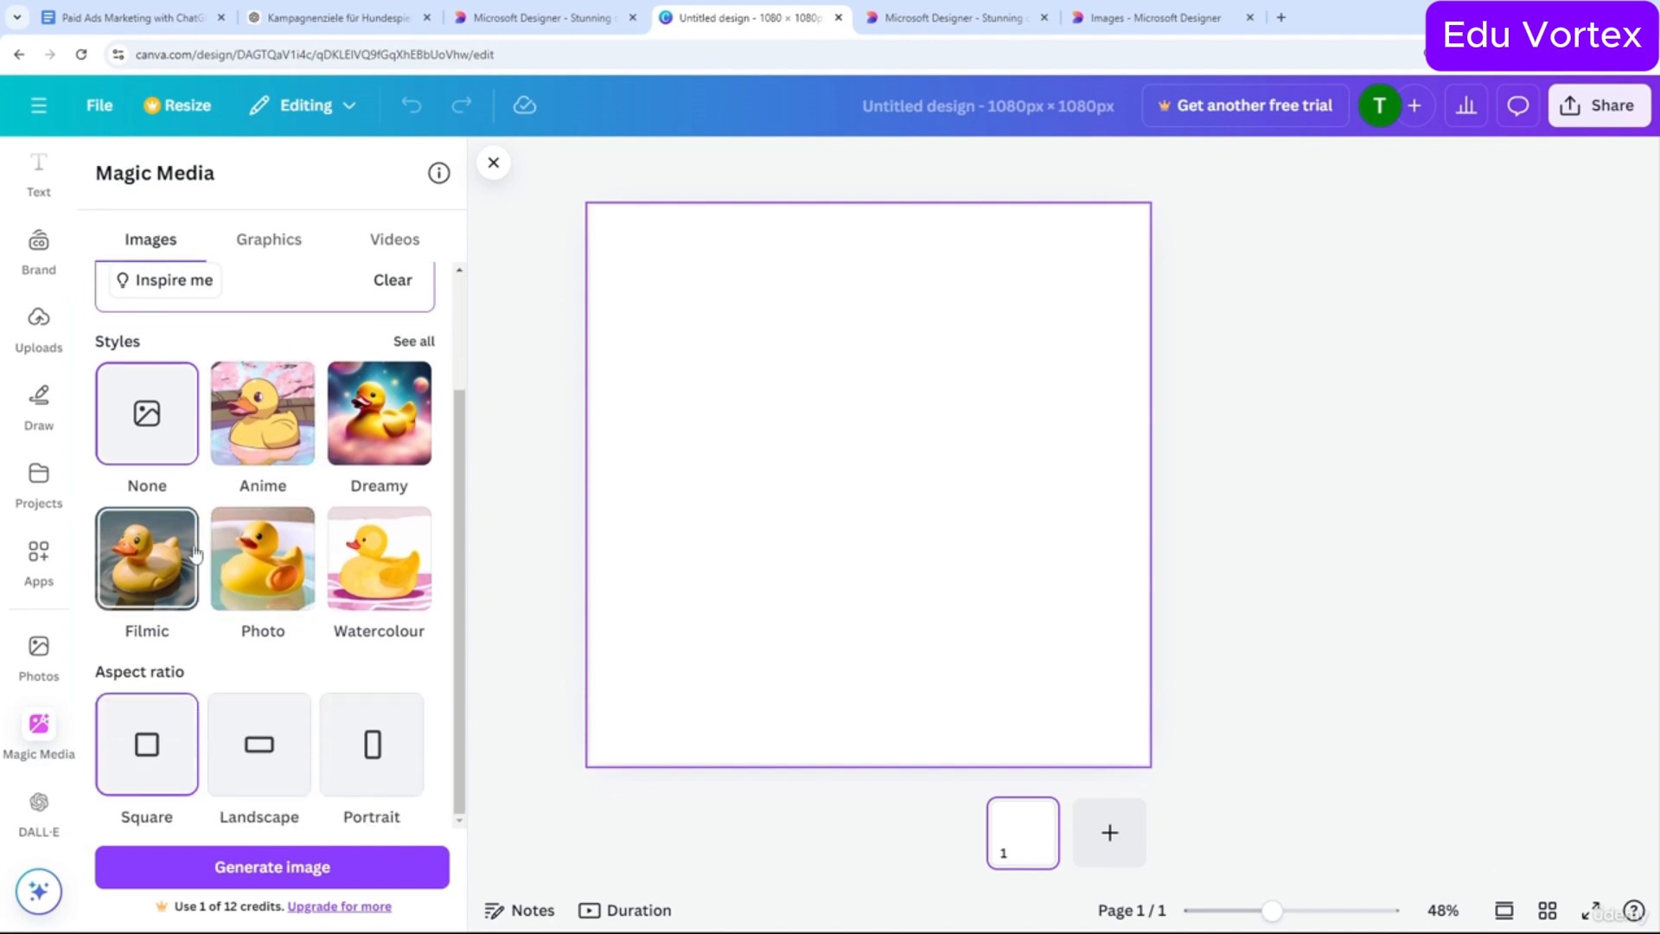
pyautogui.click(268, 562)
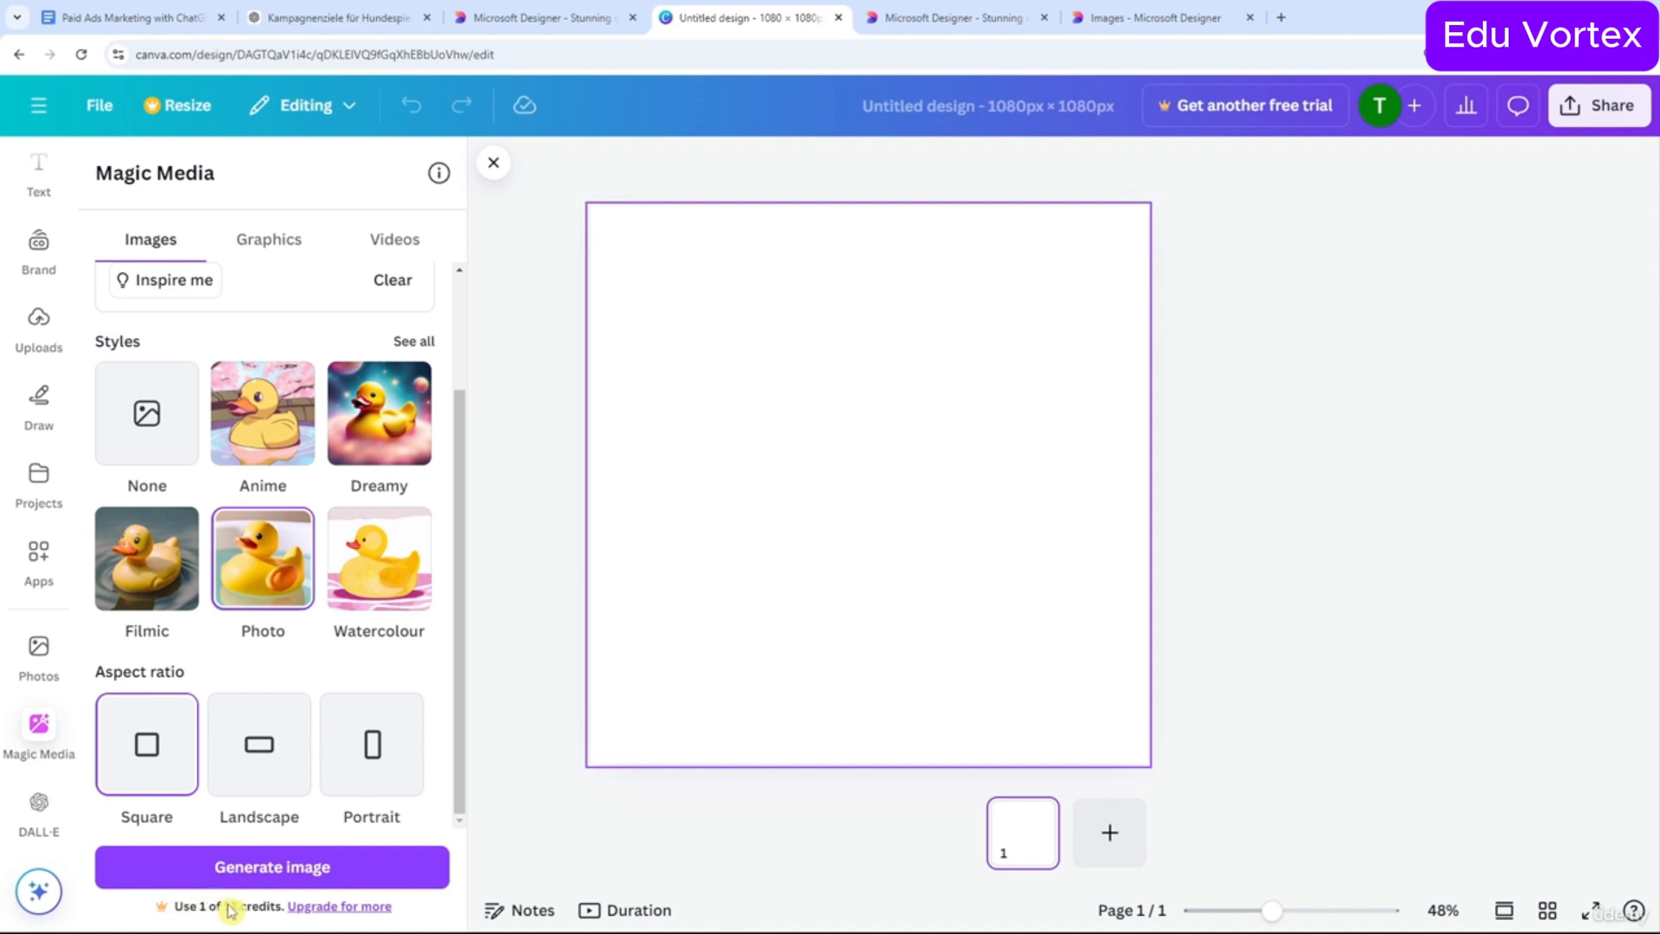
pyautogui.click(251, 867)
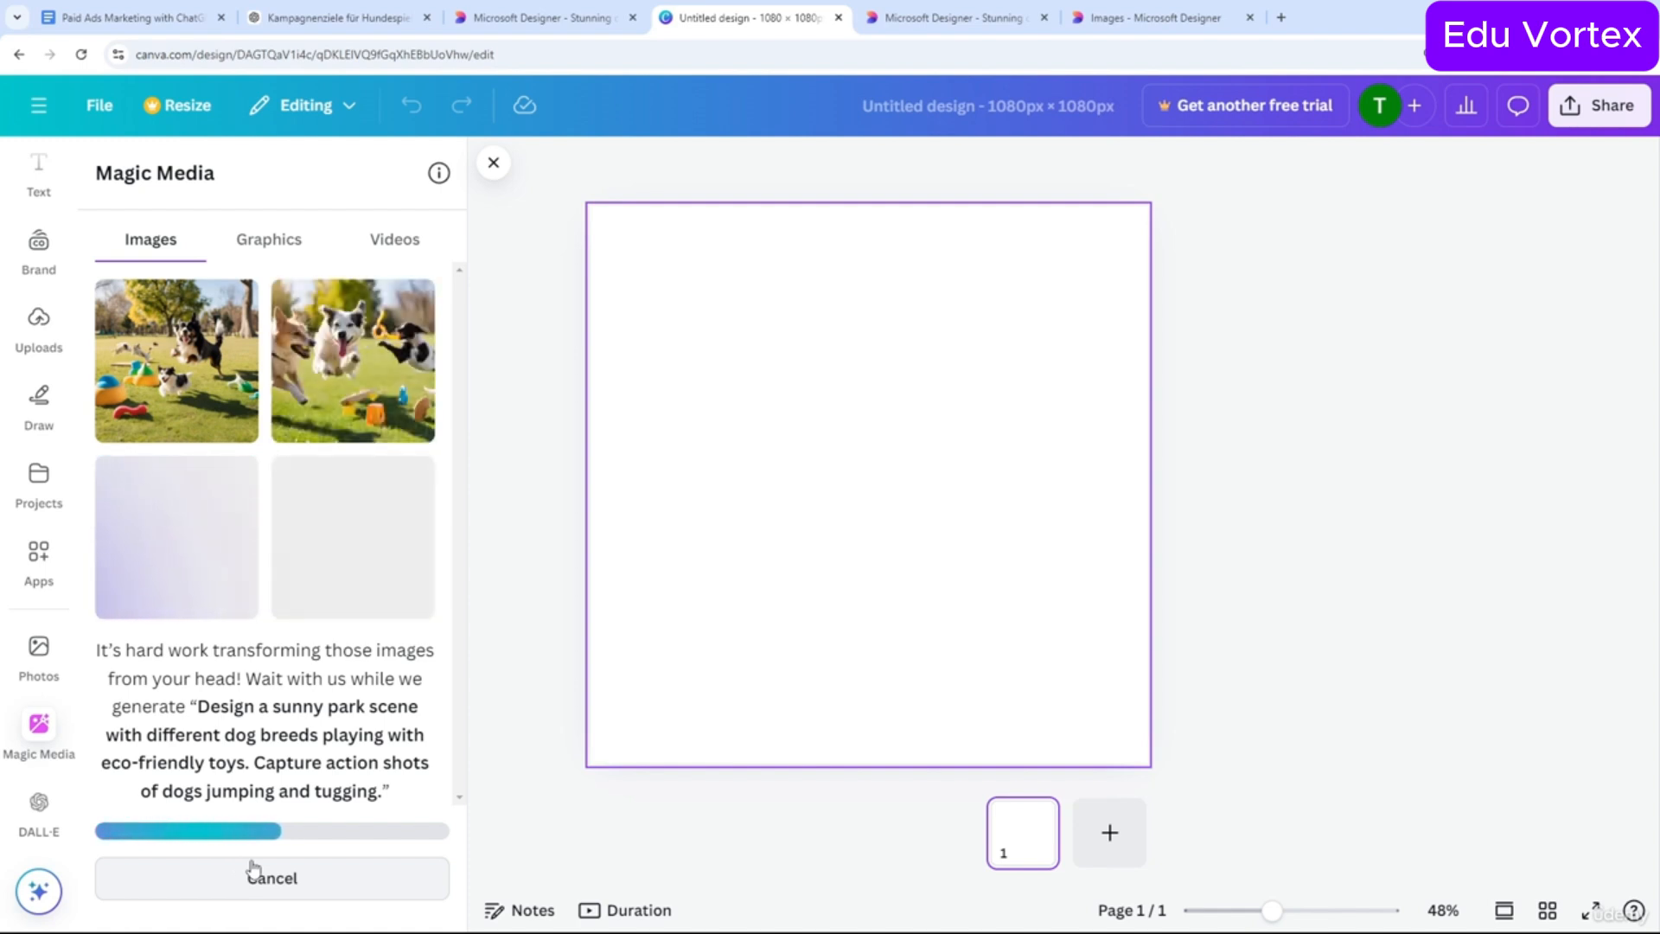
# Switch to Microsoft Designer, reword the image description to begin "Design a realistic 3d picture of a sunny park scene" and generate new images.
pyautogui.click(924, 20)
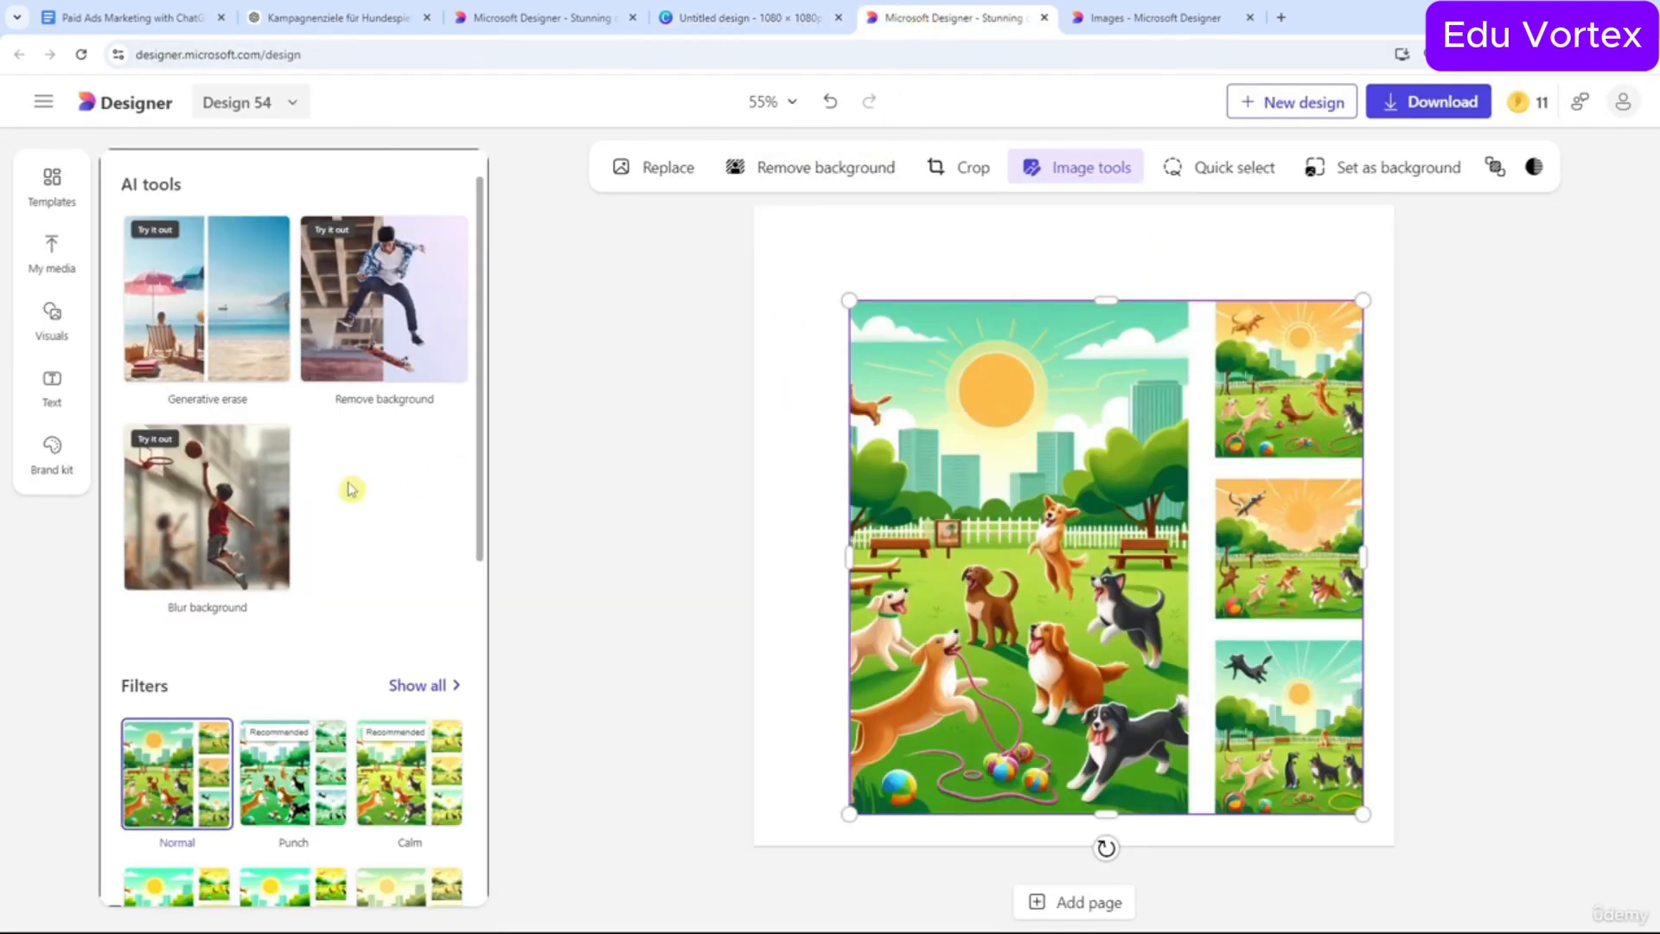
pyautogui.click(52, 322)
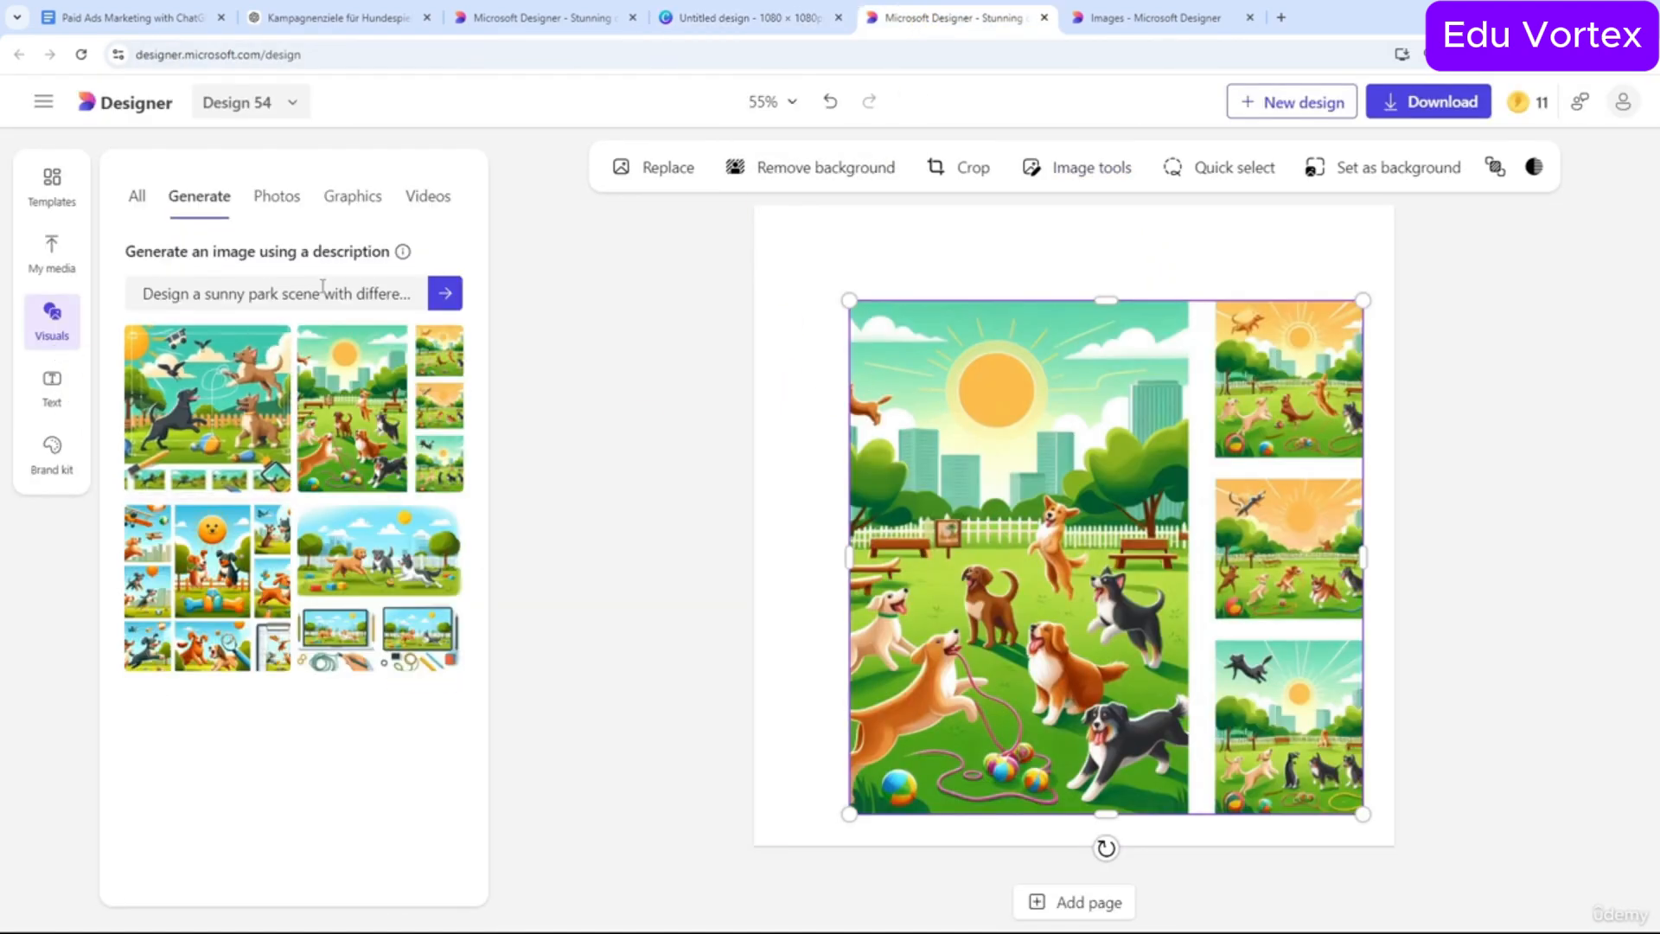
pyautogui.click(322, 287)
pyautogui.click(195, 294)
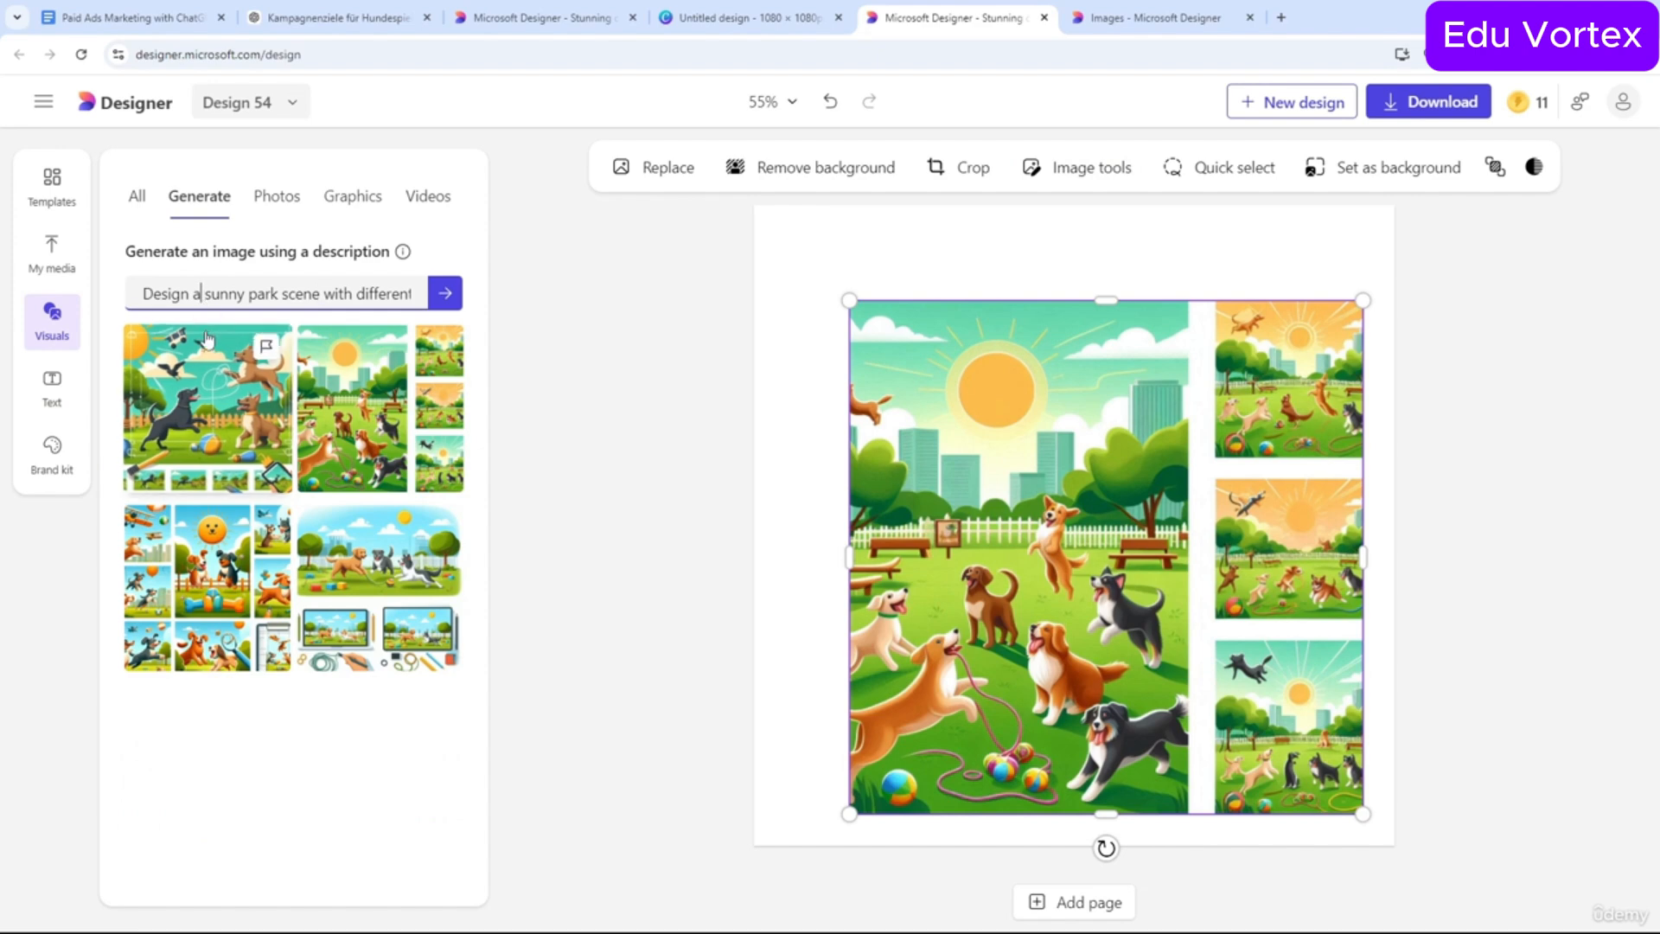
pyautogui.write('re')
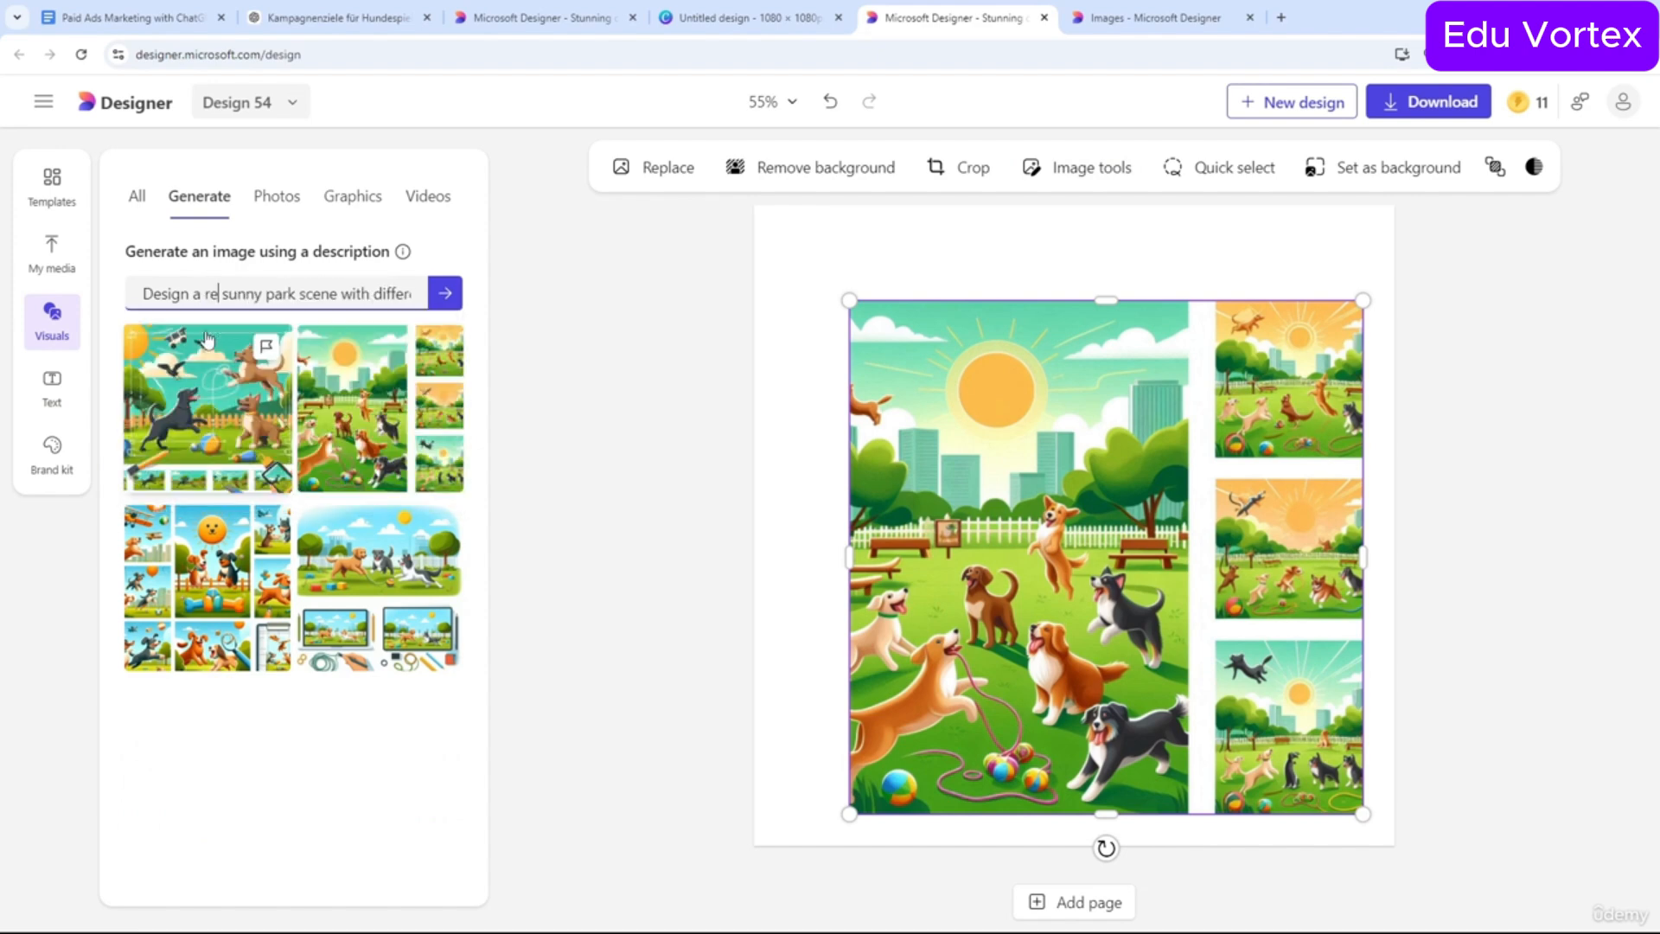
pyautogui.write('alistc')
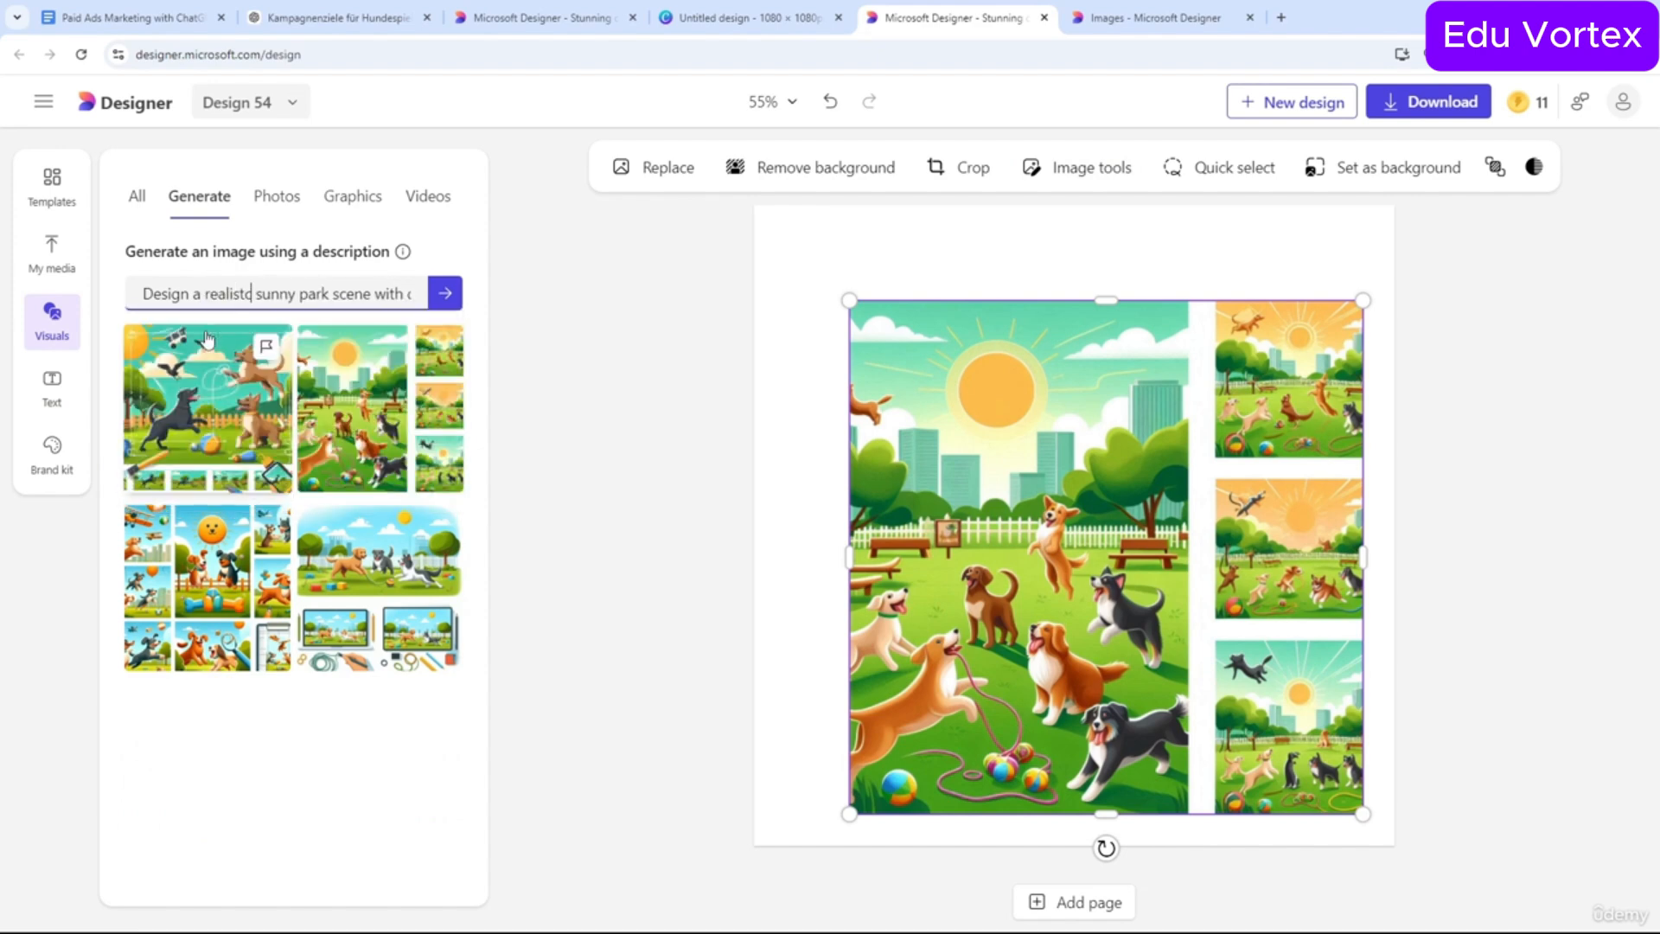
pyautogui.press('BackSpace')
pyautogui.write('ic 3d')
pyautogui.write(' picu')
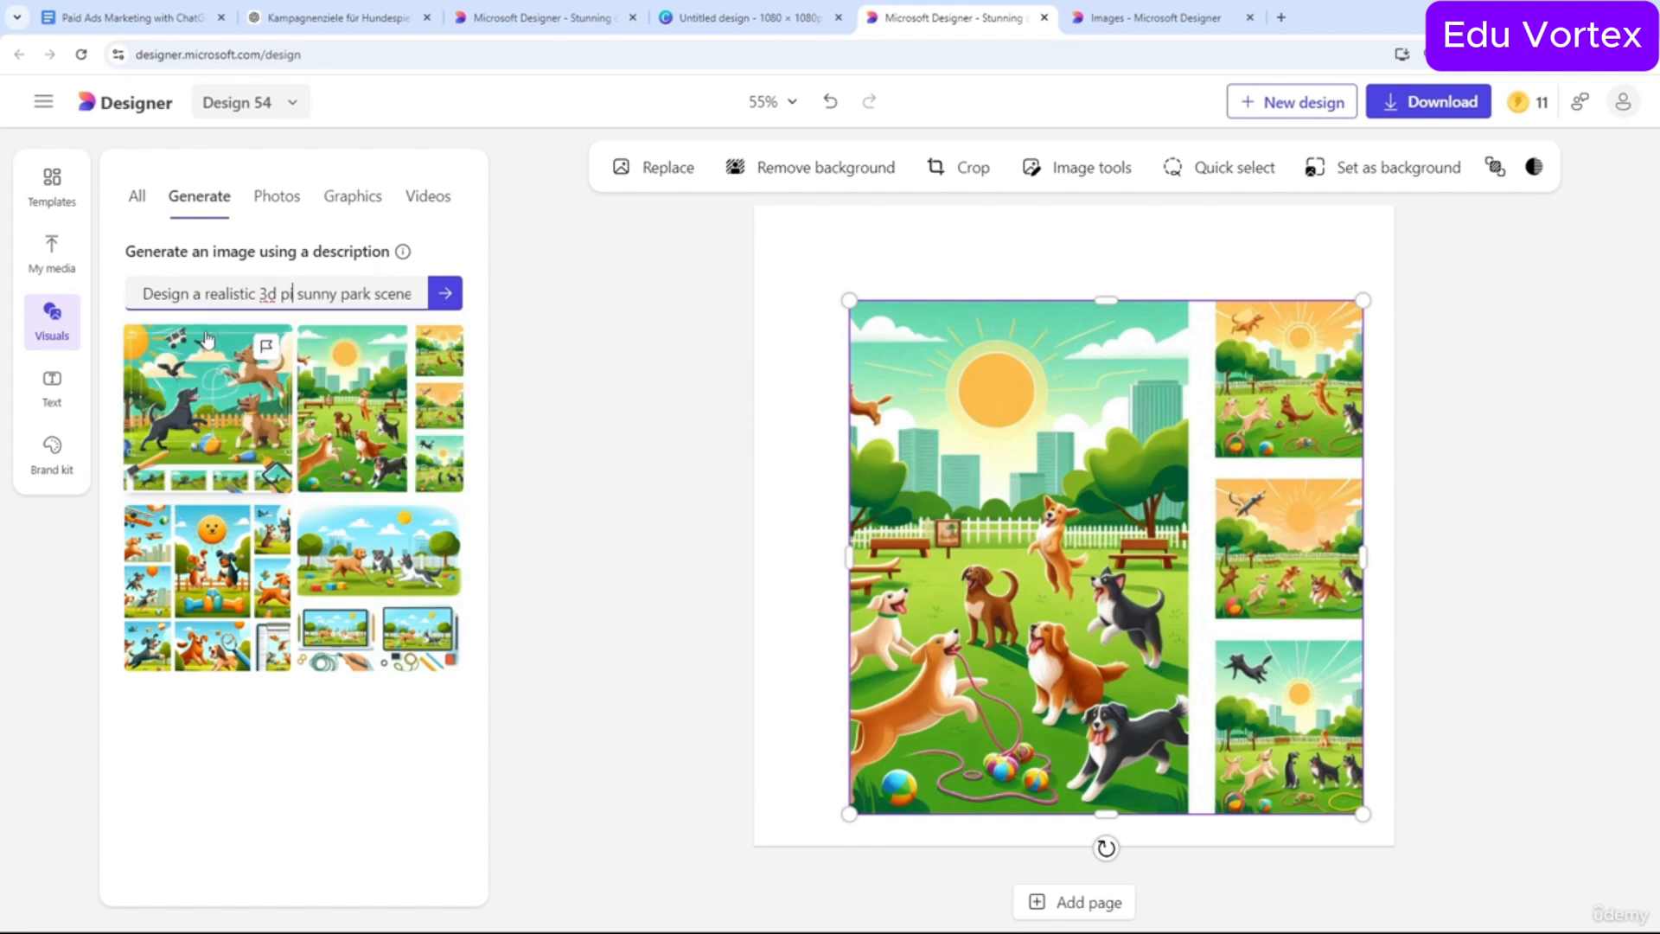
pyautogui.write('ure of a')
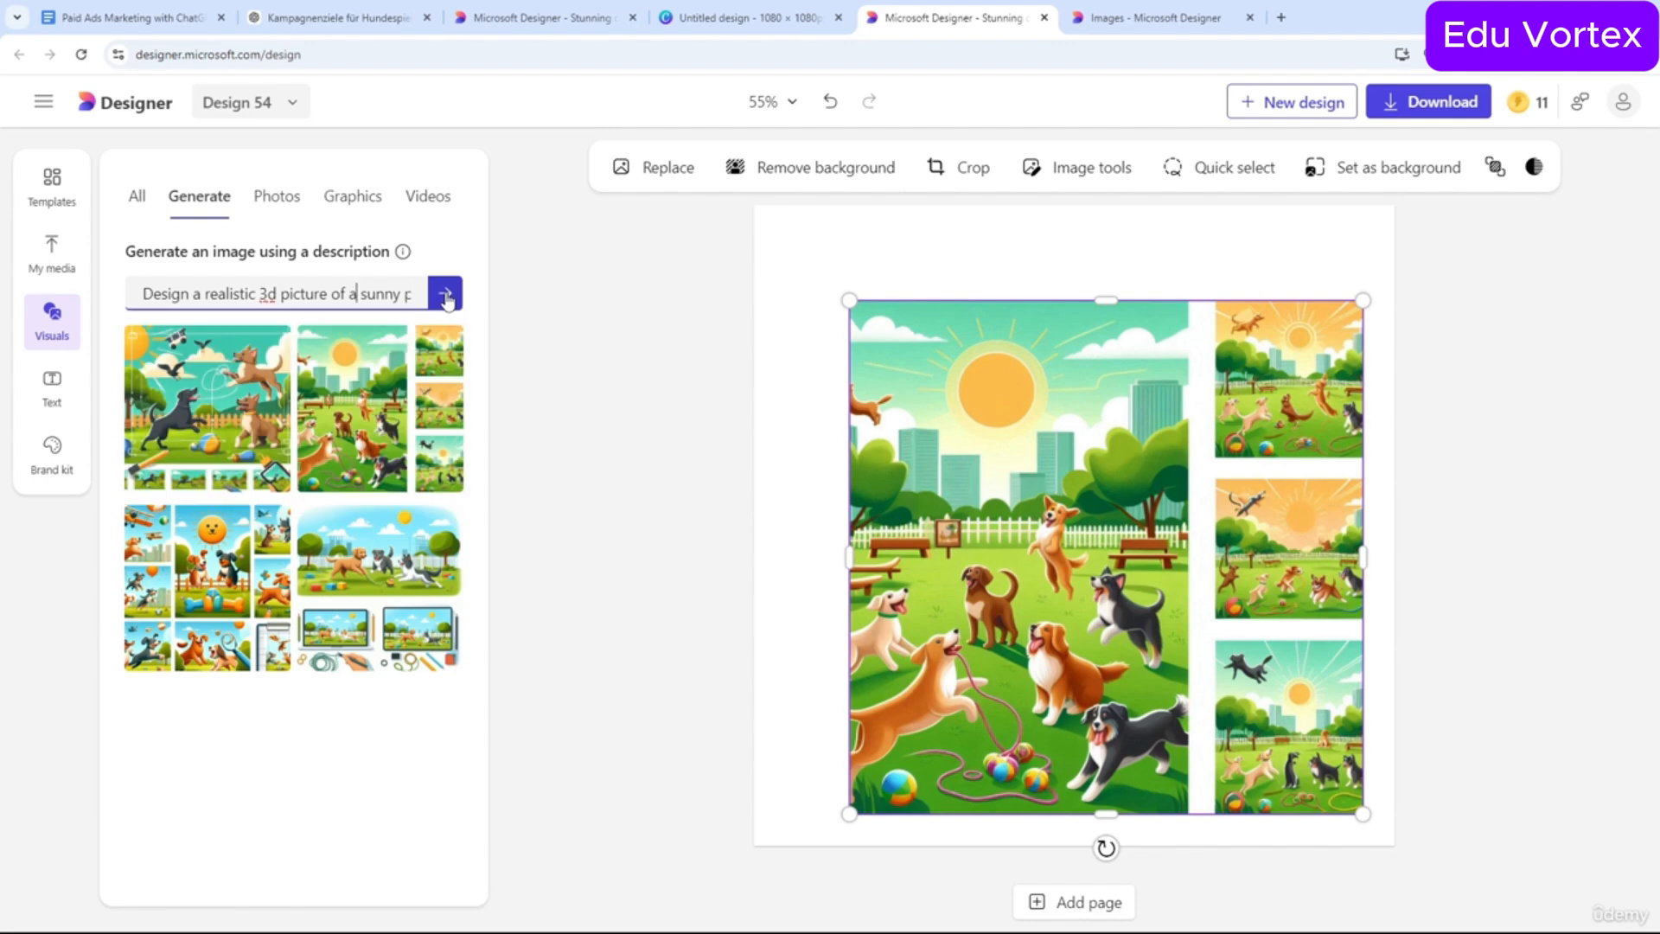
pyautogui.click(446, 300)
# Delete the cartoon park collage from the Designer canvas.
pyautogui.click(939, 475)
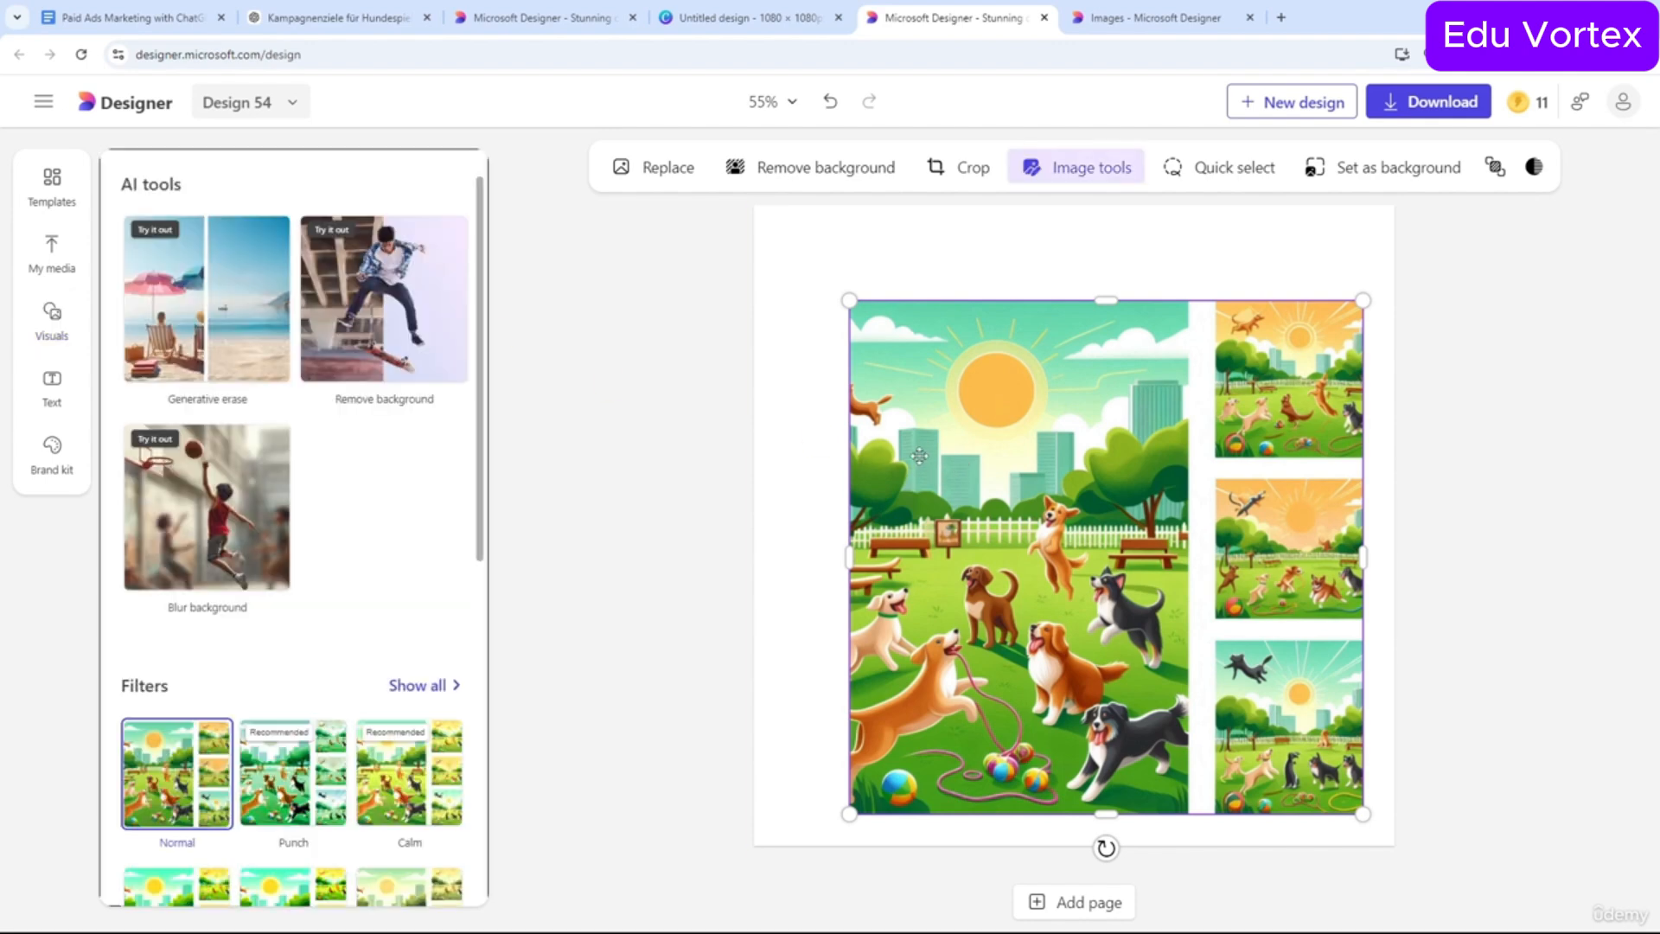
pyautogui.moveTo(918, 456); pyautogui.dragTo(1023, 438)
pyautogui.press('Delete')
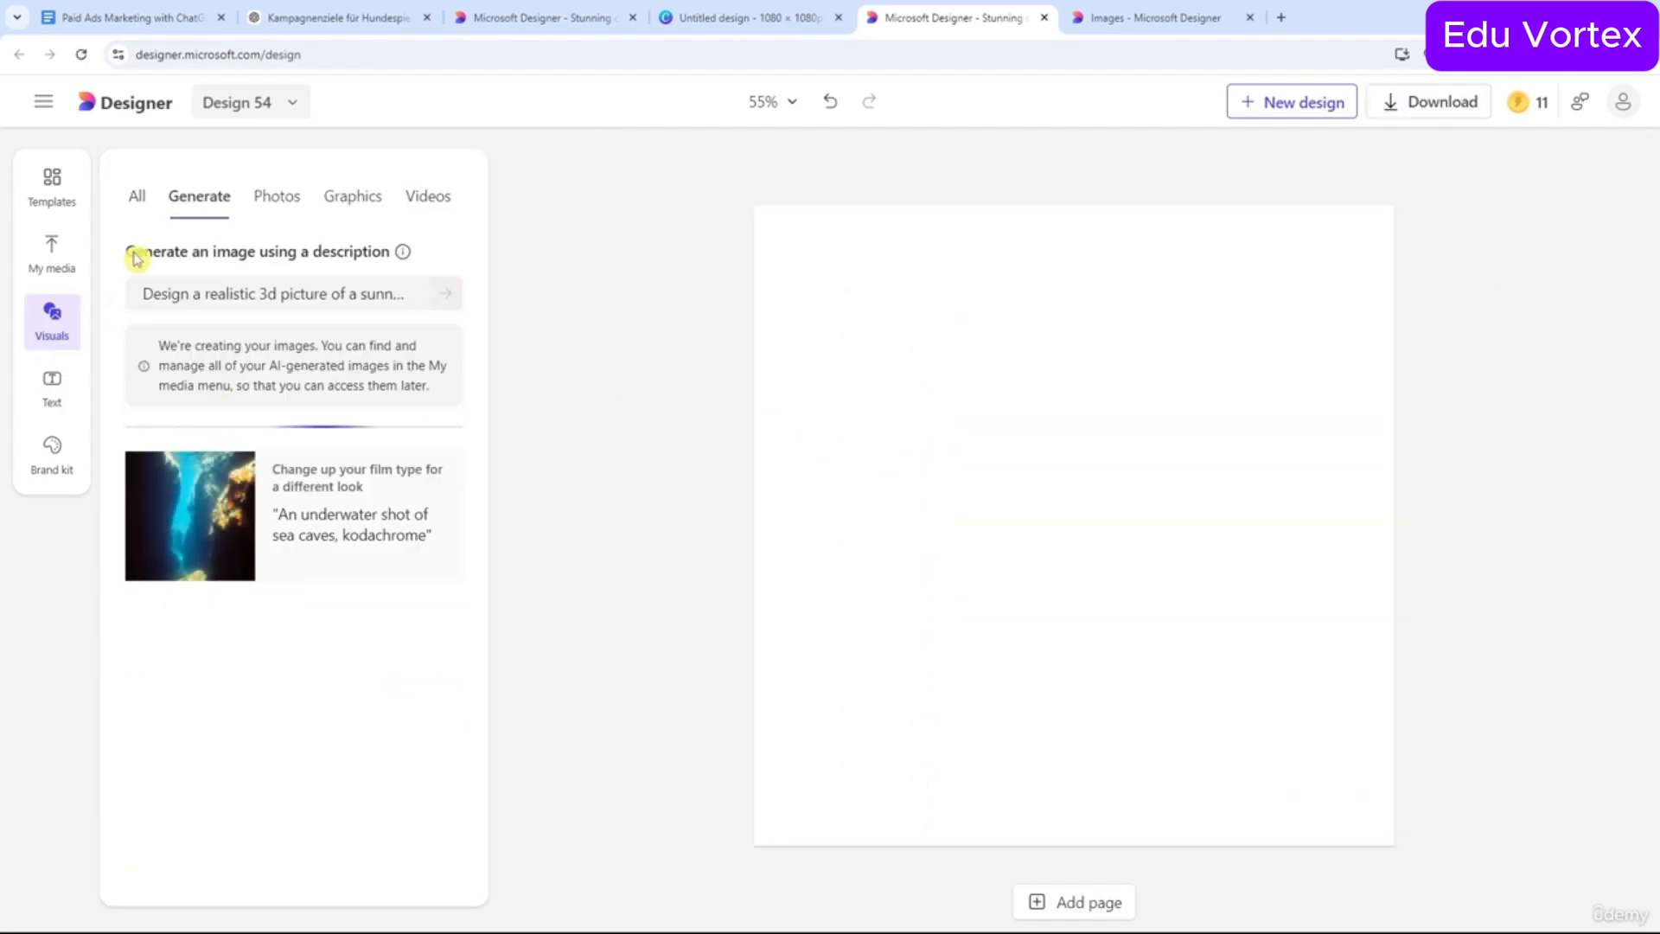
# Switch to Canva and fill the page with the generated photo of the golden dog leaping beside the colourful blocks.
pyautogui.click(744, 17)
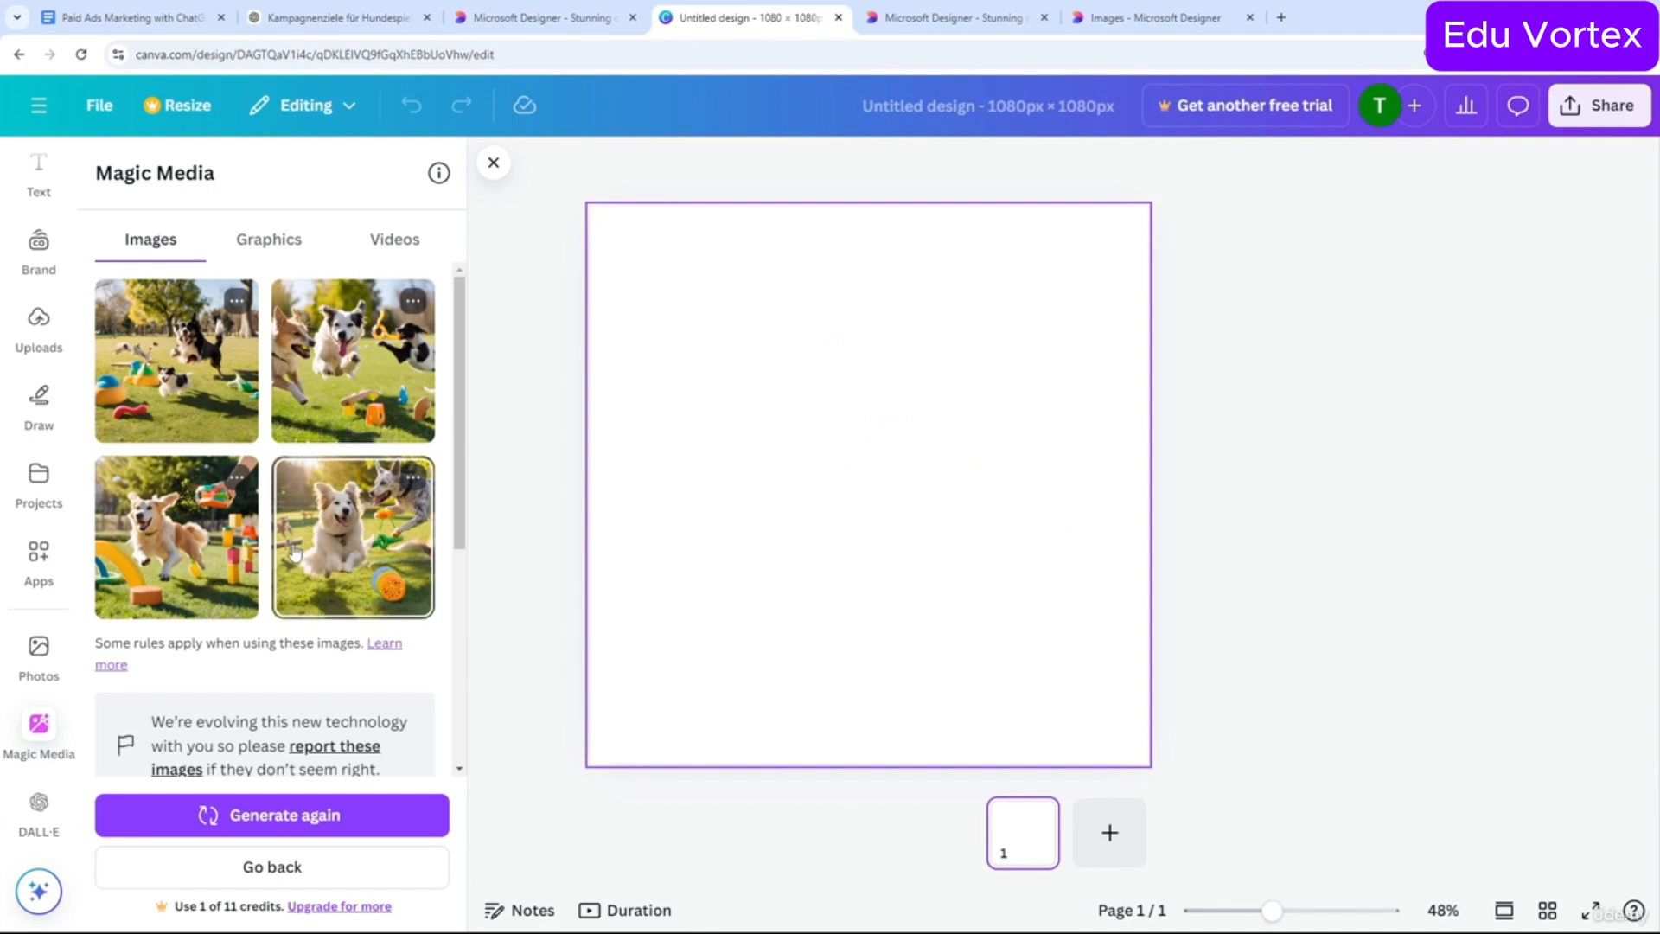
pyautogui.moveTo(188, 581); pyautogui.dragTo(604, 463)
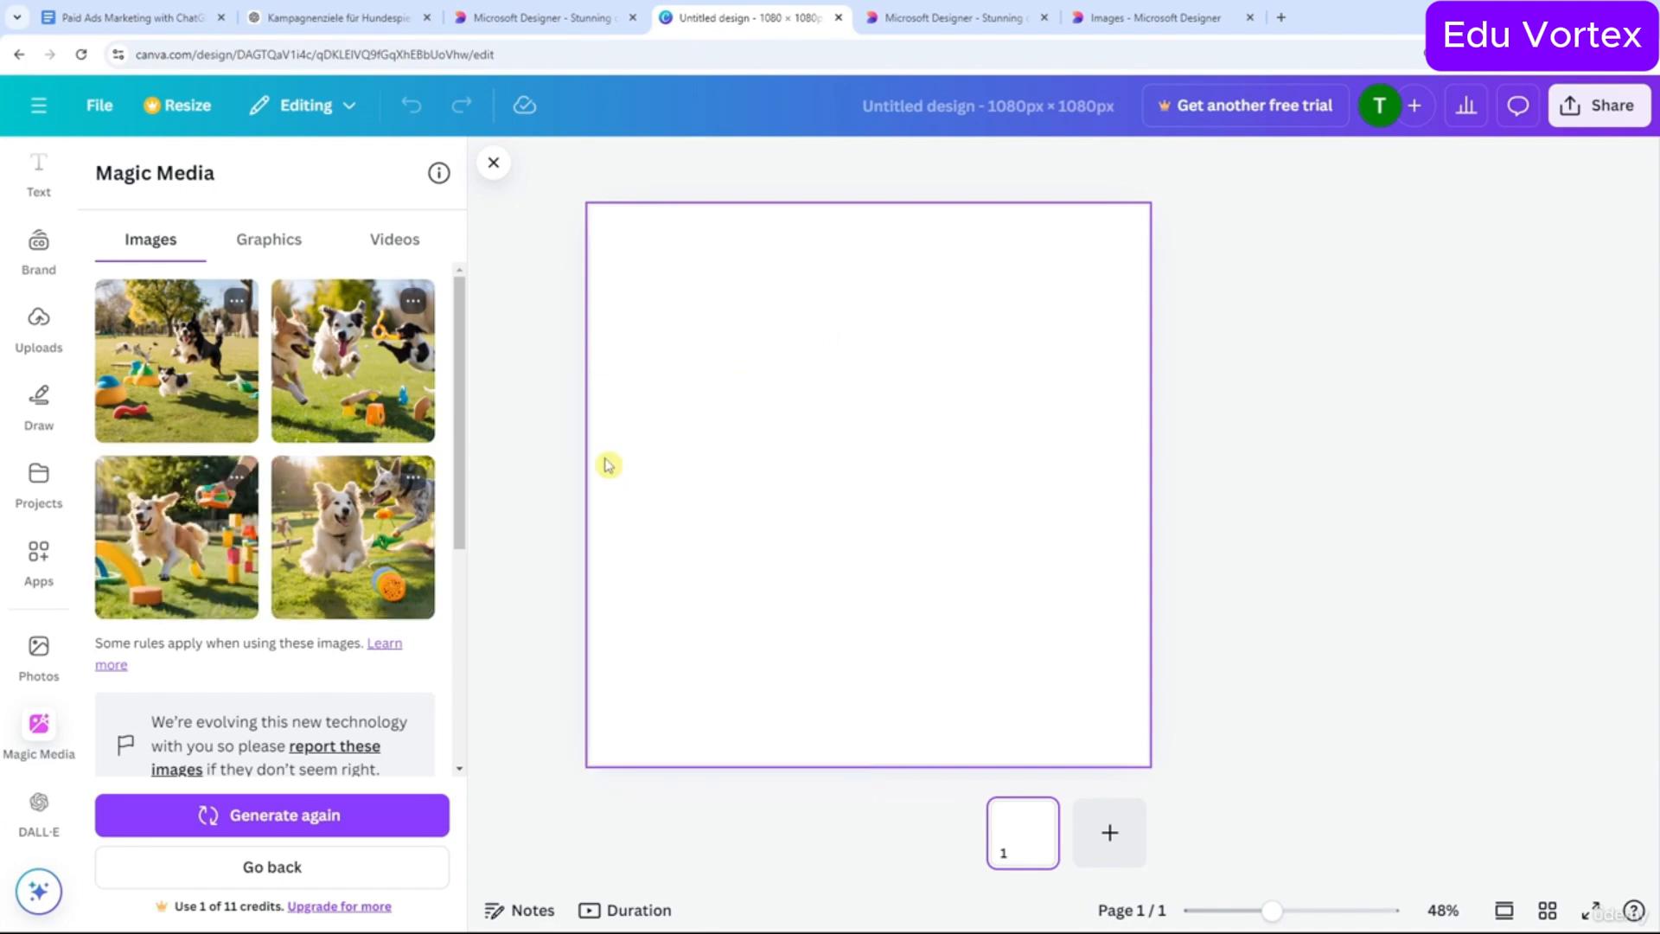
# Try the generated photo of three playing dogs enlarged over nearly the whole page, and remove it.
pyautogui.moveTo(352, 361); pyautogui.dragTo(751, 488)
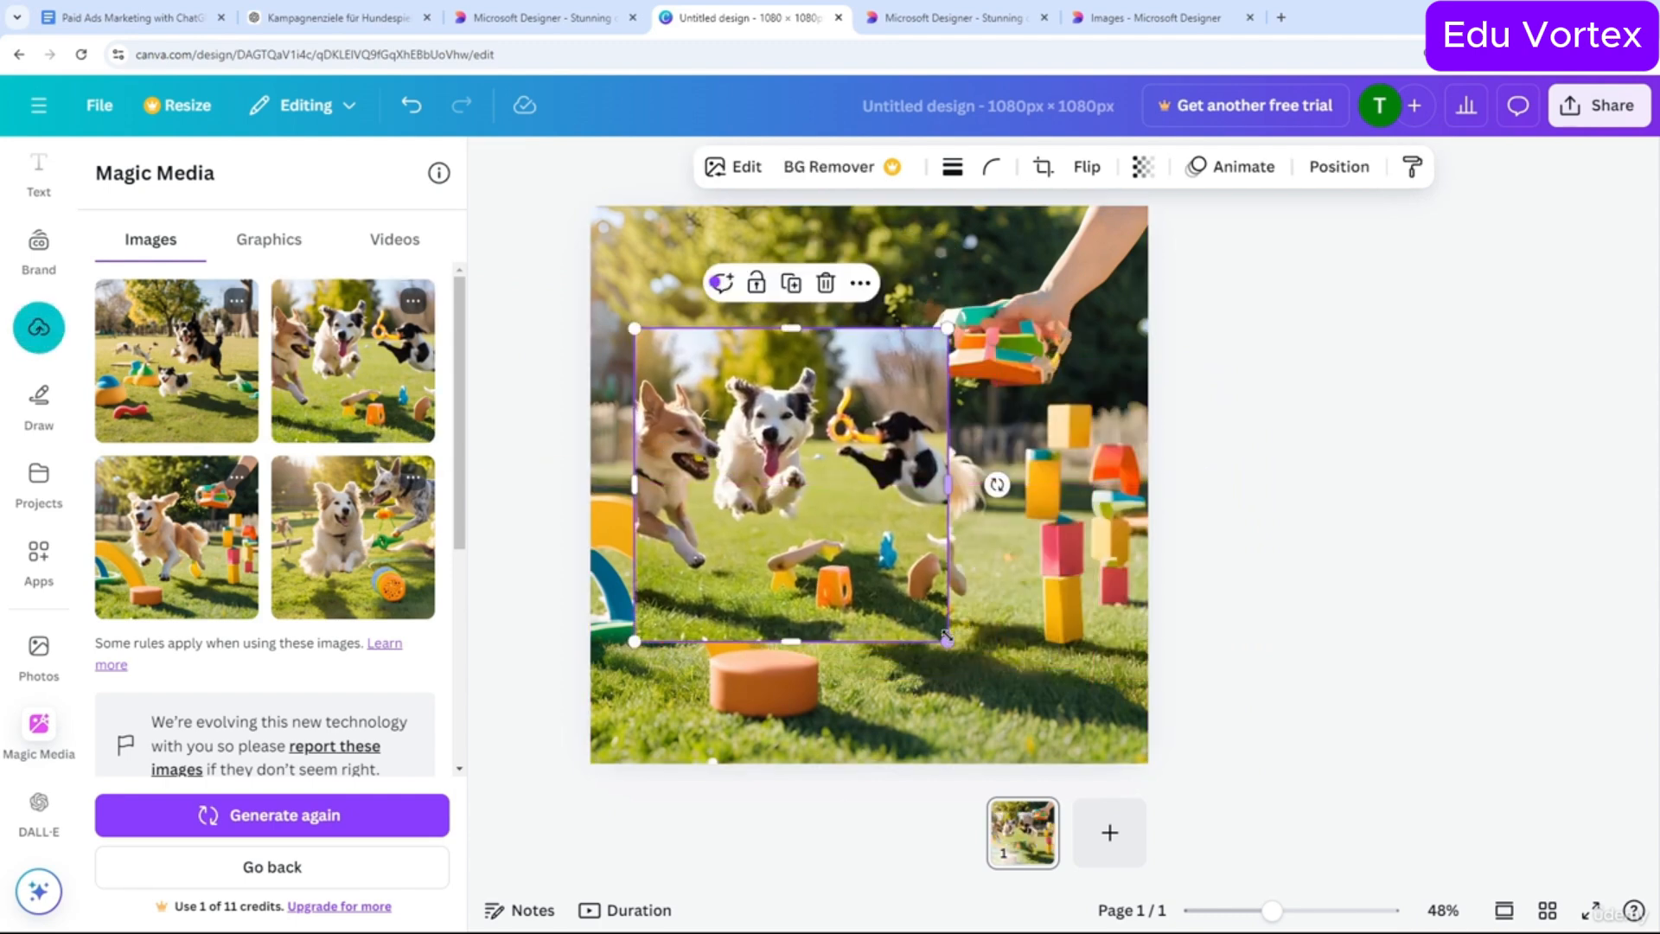
pyautogui.moveTo(948, 640); pyautogui.dragTo(1167, 860)
pyautogui.moveTo(1022, 649); pyautogui.dragTo(955, 551)
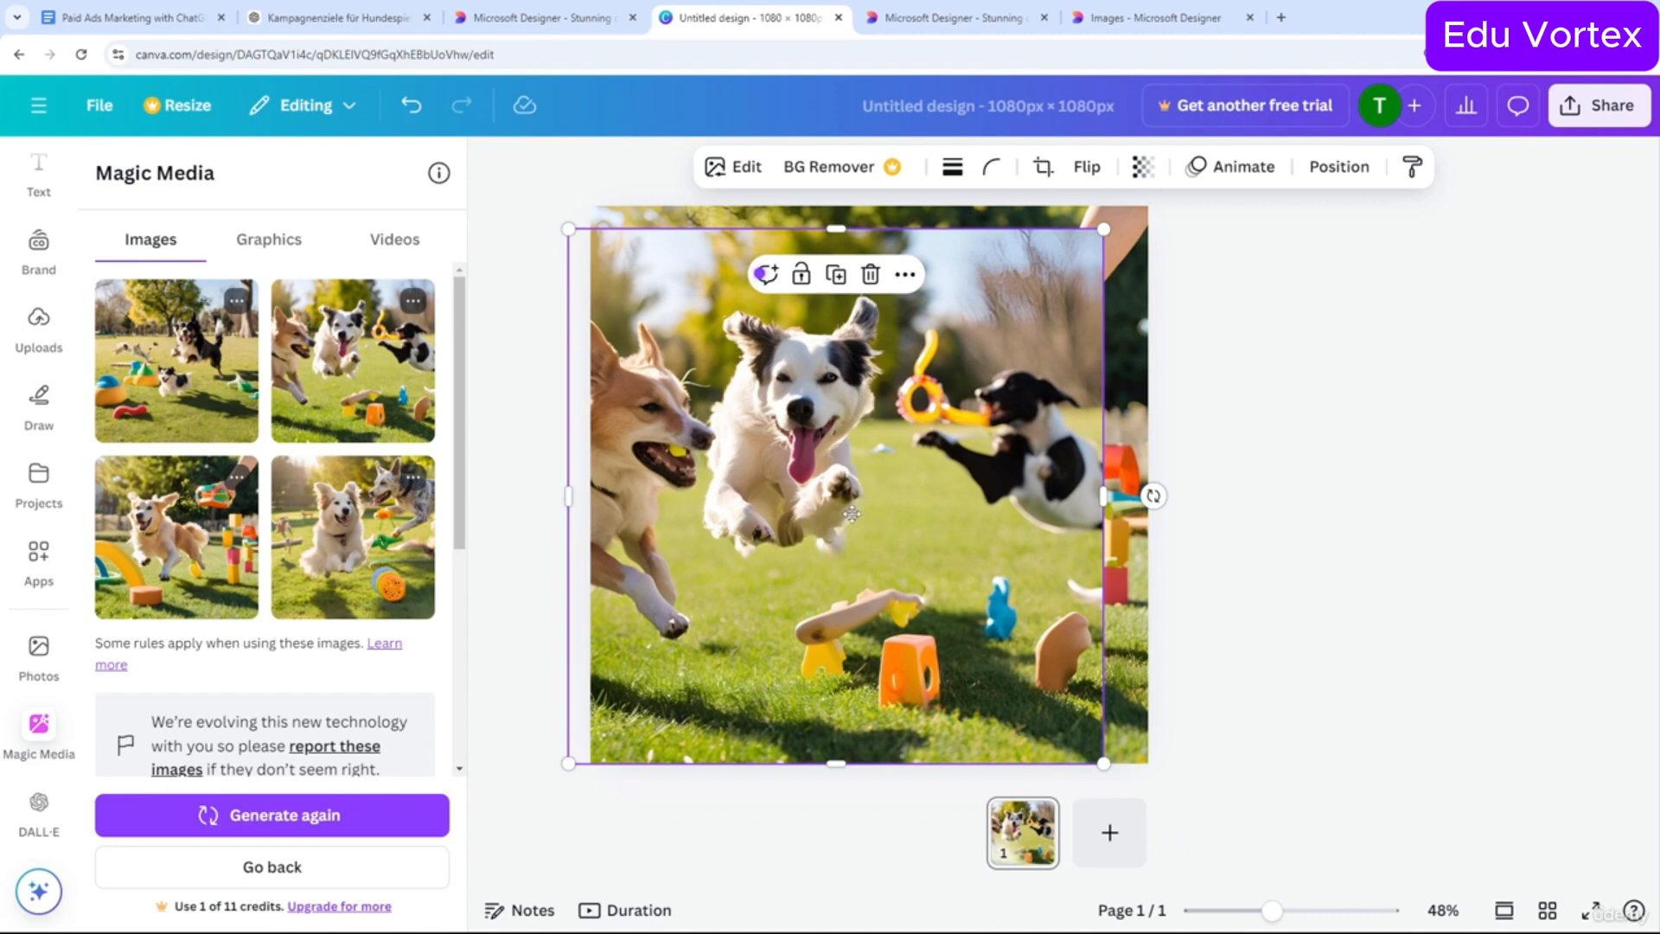
pyautogui.moveTo(828, 519); pyautogui.dragTo(850, 492)
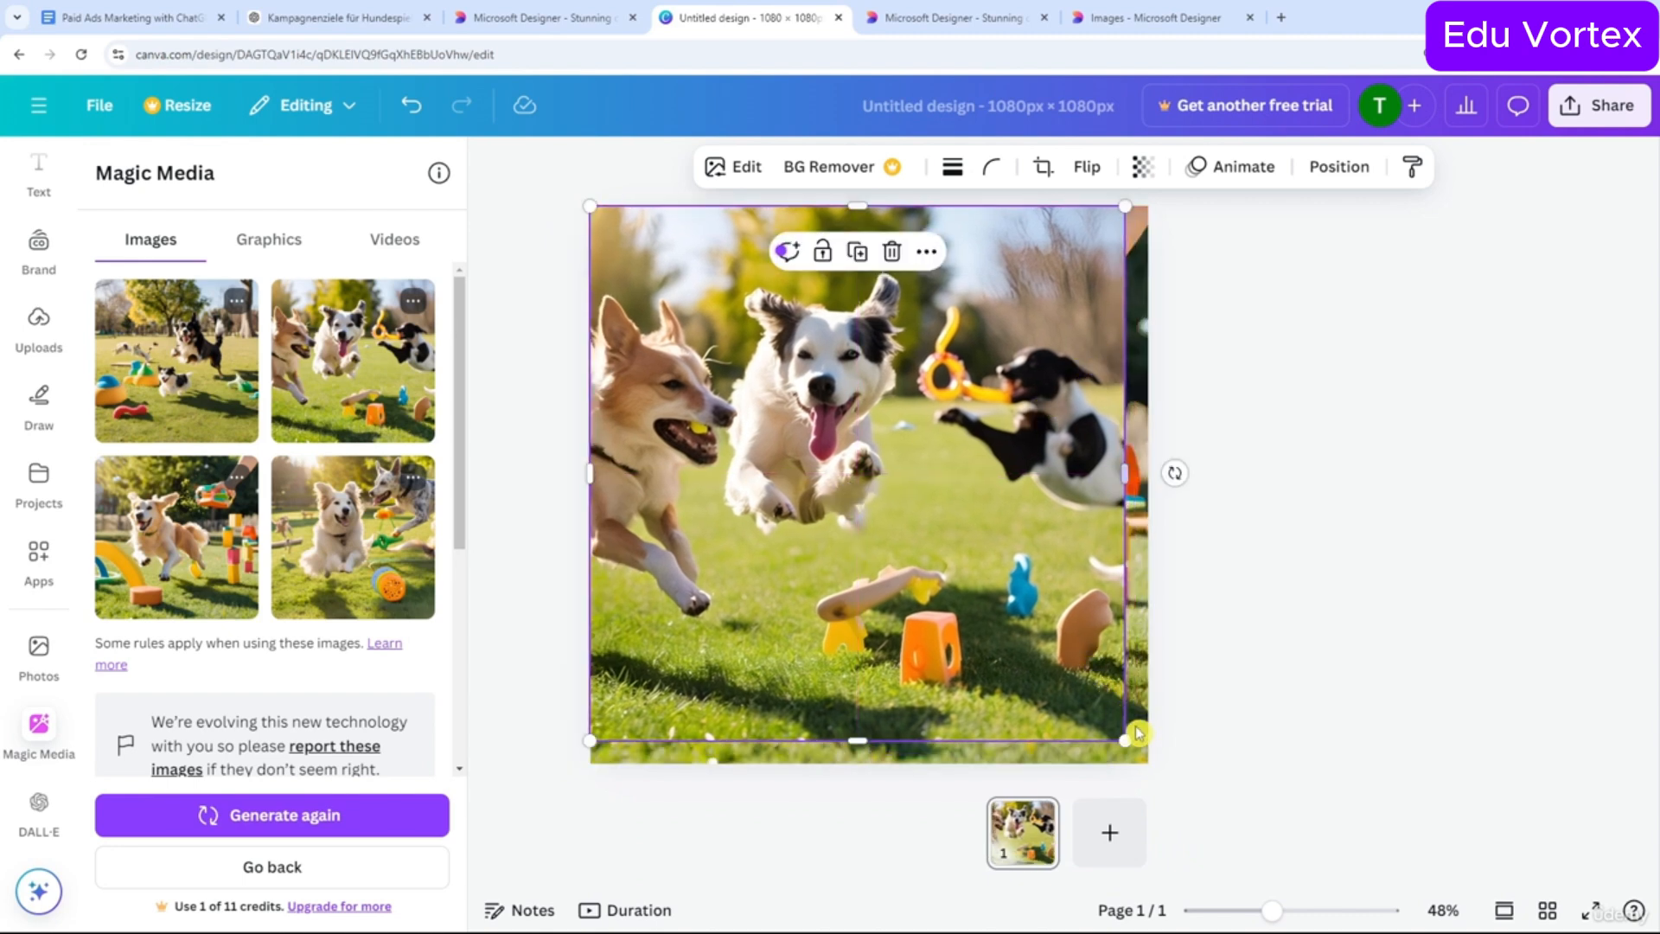
pyautogui.moveTo(1151, 472); pyautogui.dragTo(1144, 647)
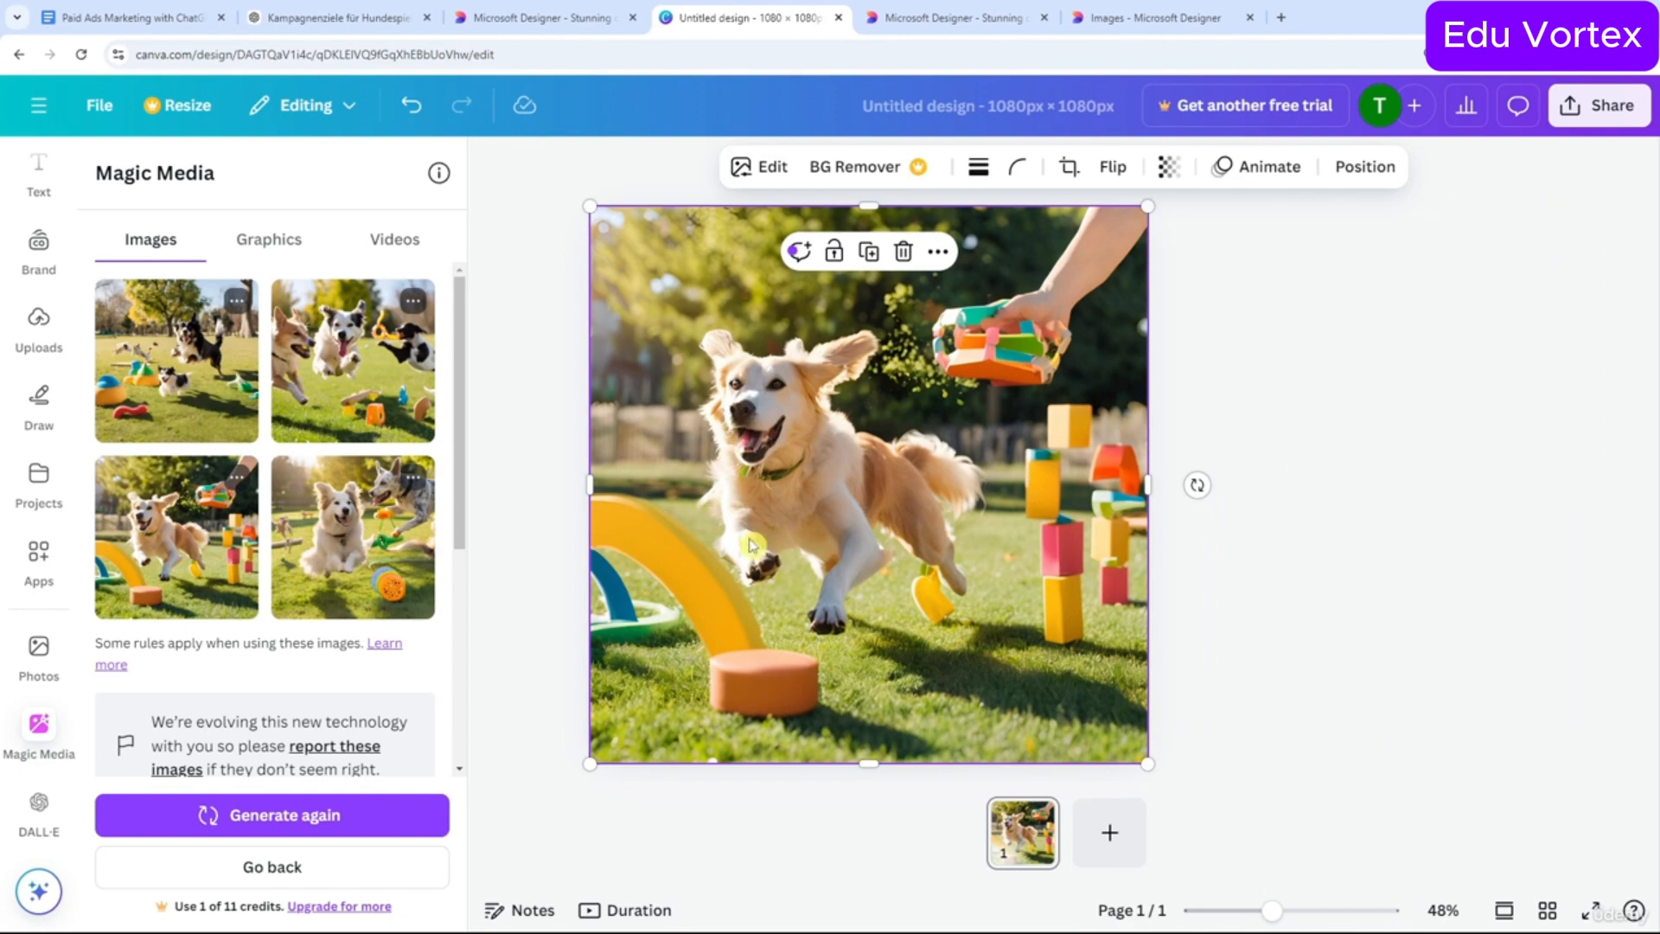
pyautogui.click(555, 433)
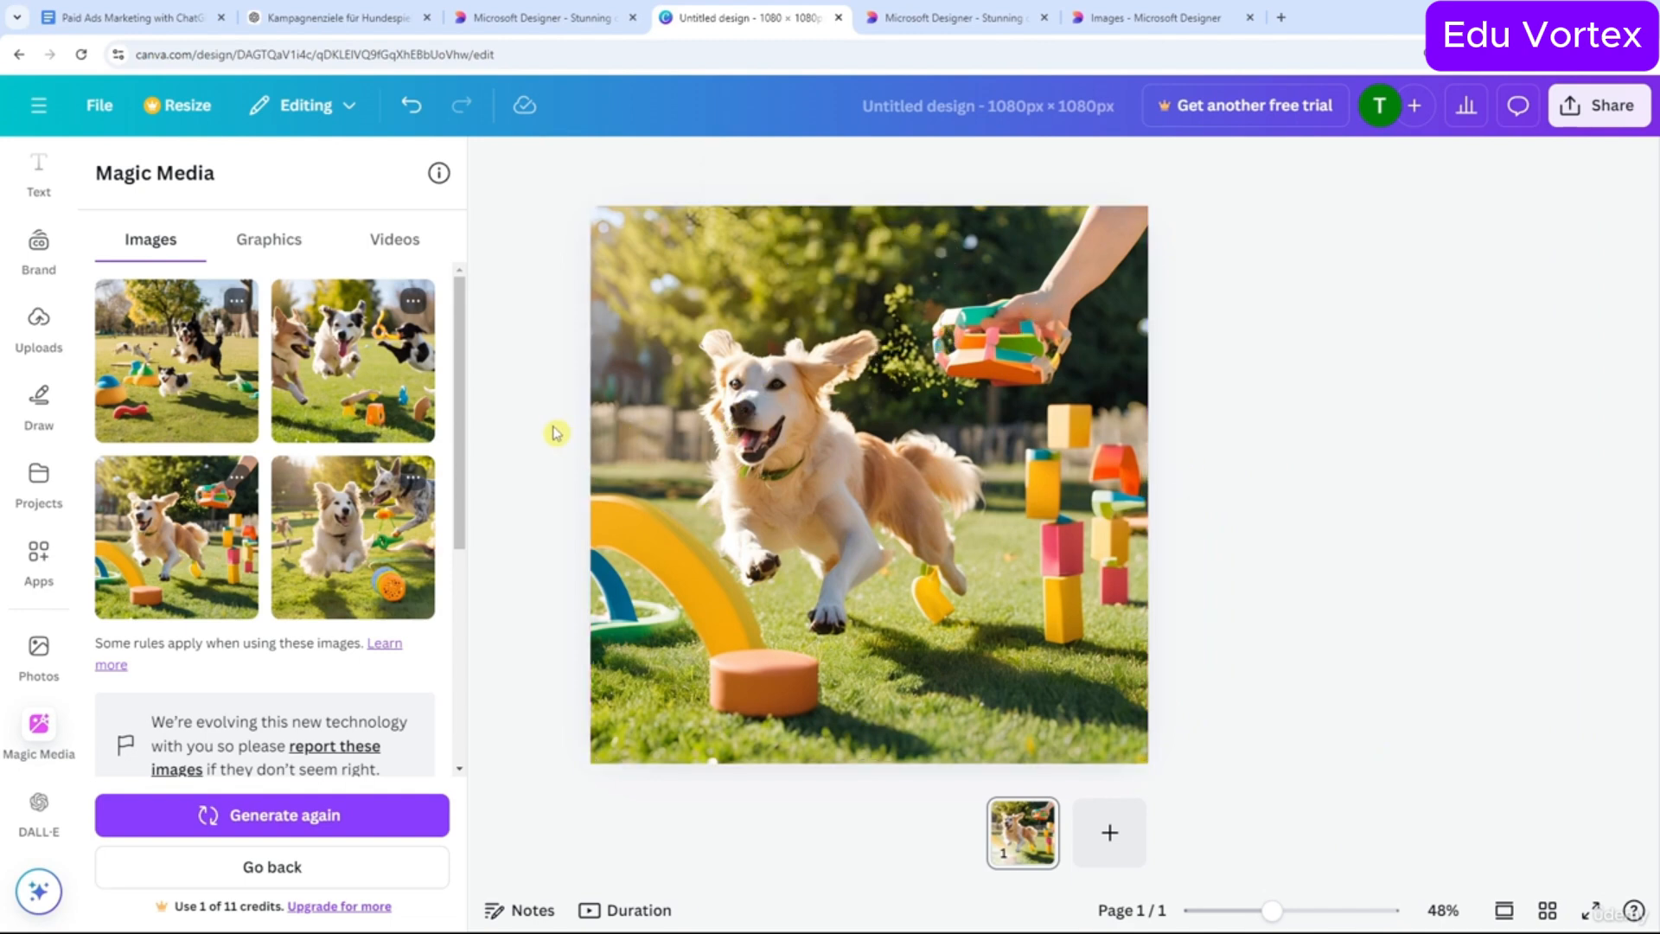
# Switch to Microsoft Designer, add the generated 3D picture of the fenced dog park to the canvas and view its filters.
pyautogui.hotkey('ctrl', 'Tab')
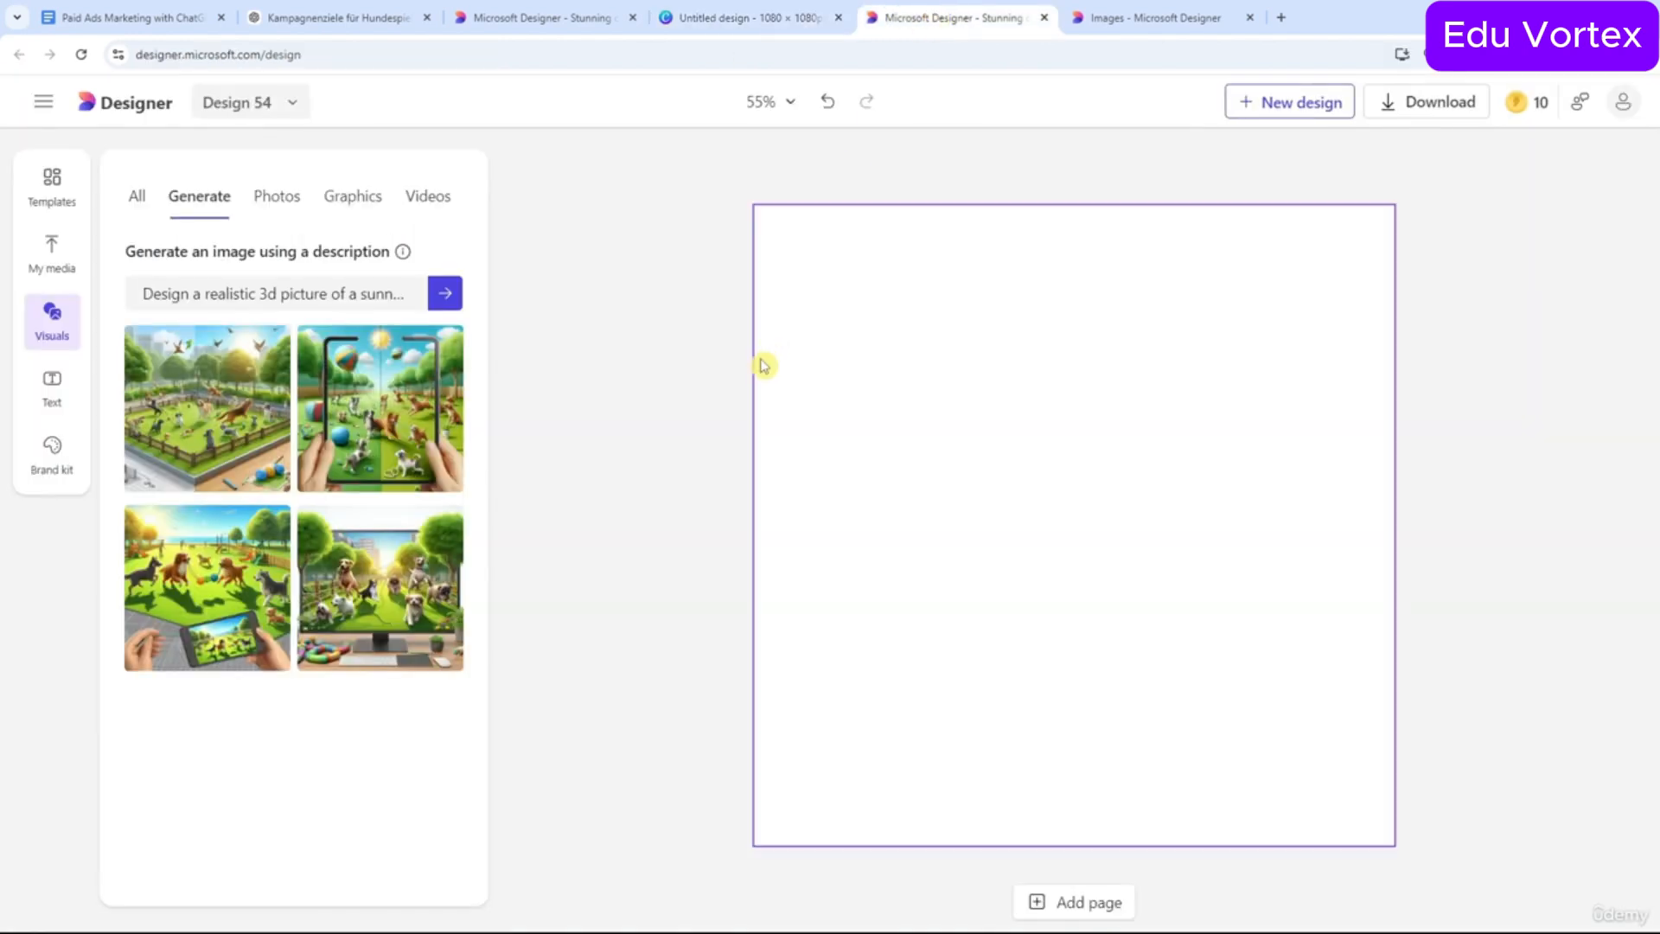
pyautogui.click(233, 451)
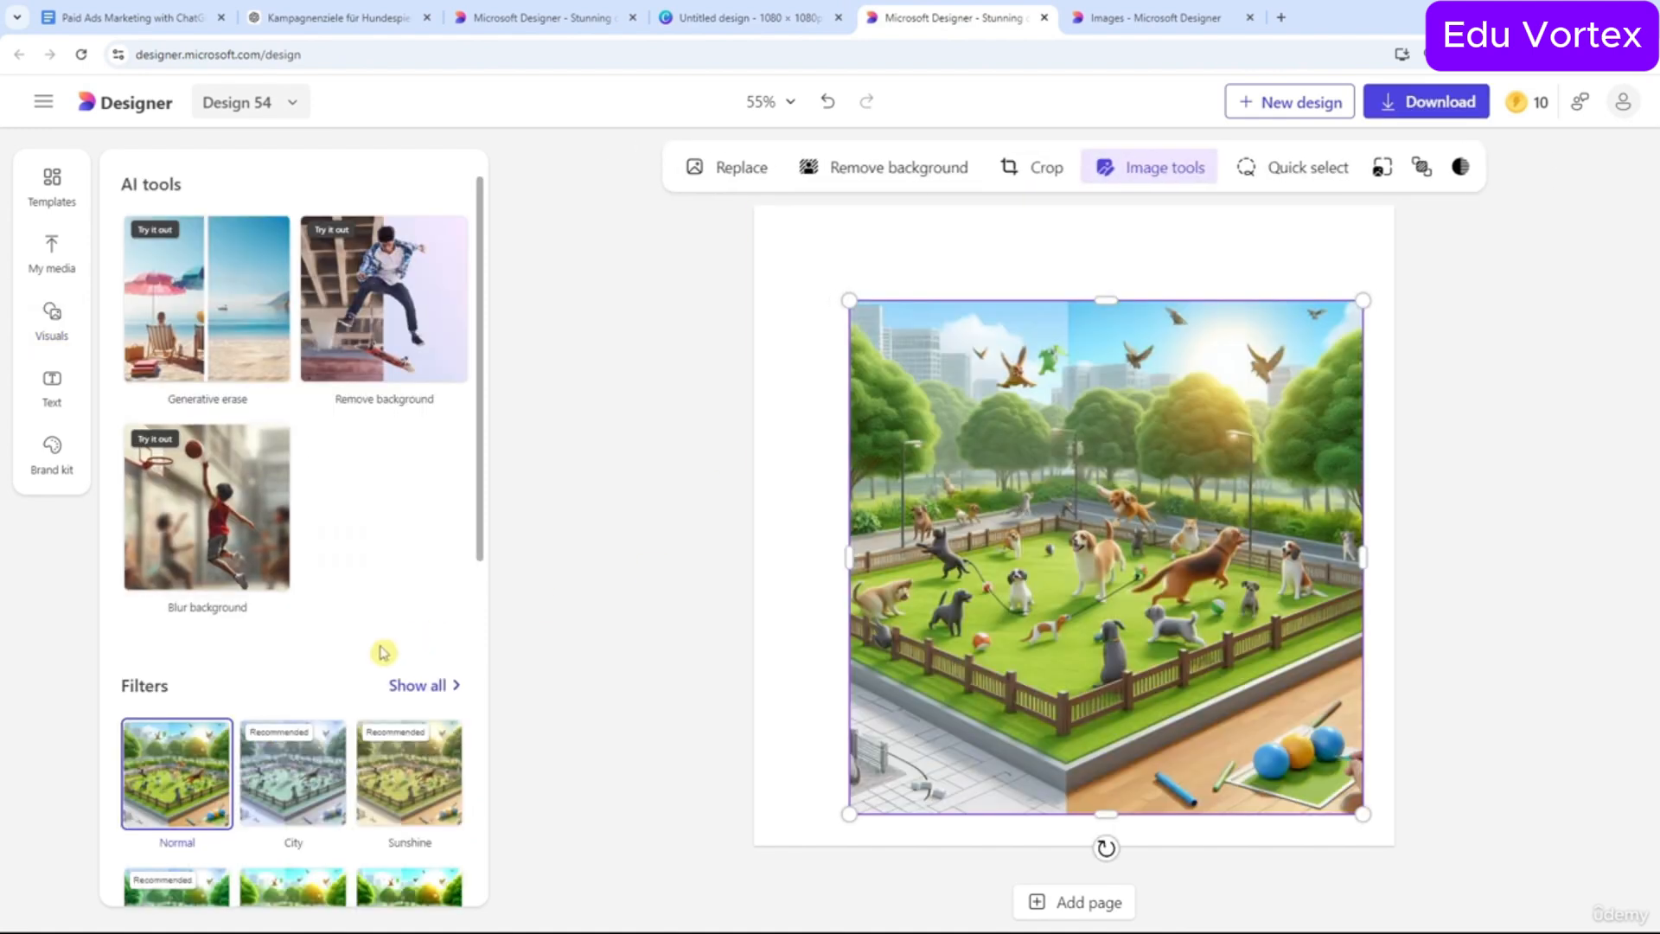
pyautogui.scroll(-3, 282, 601)
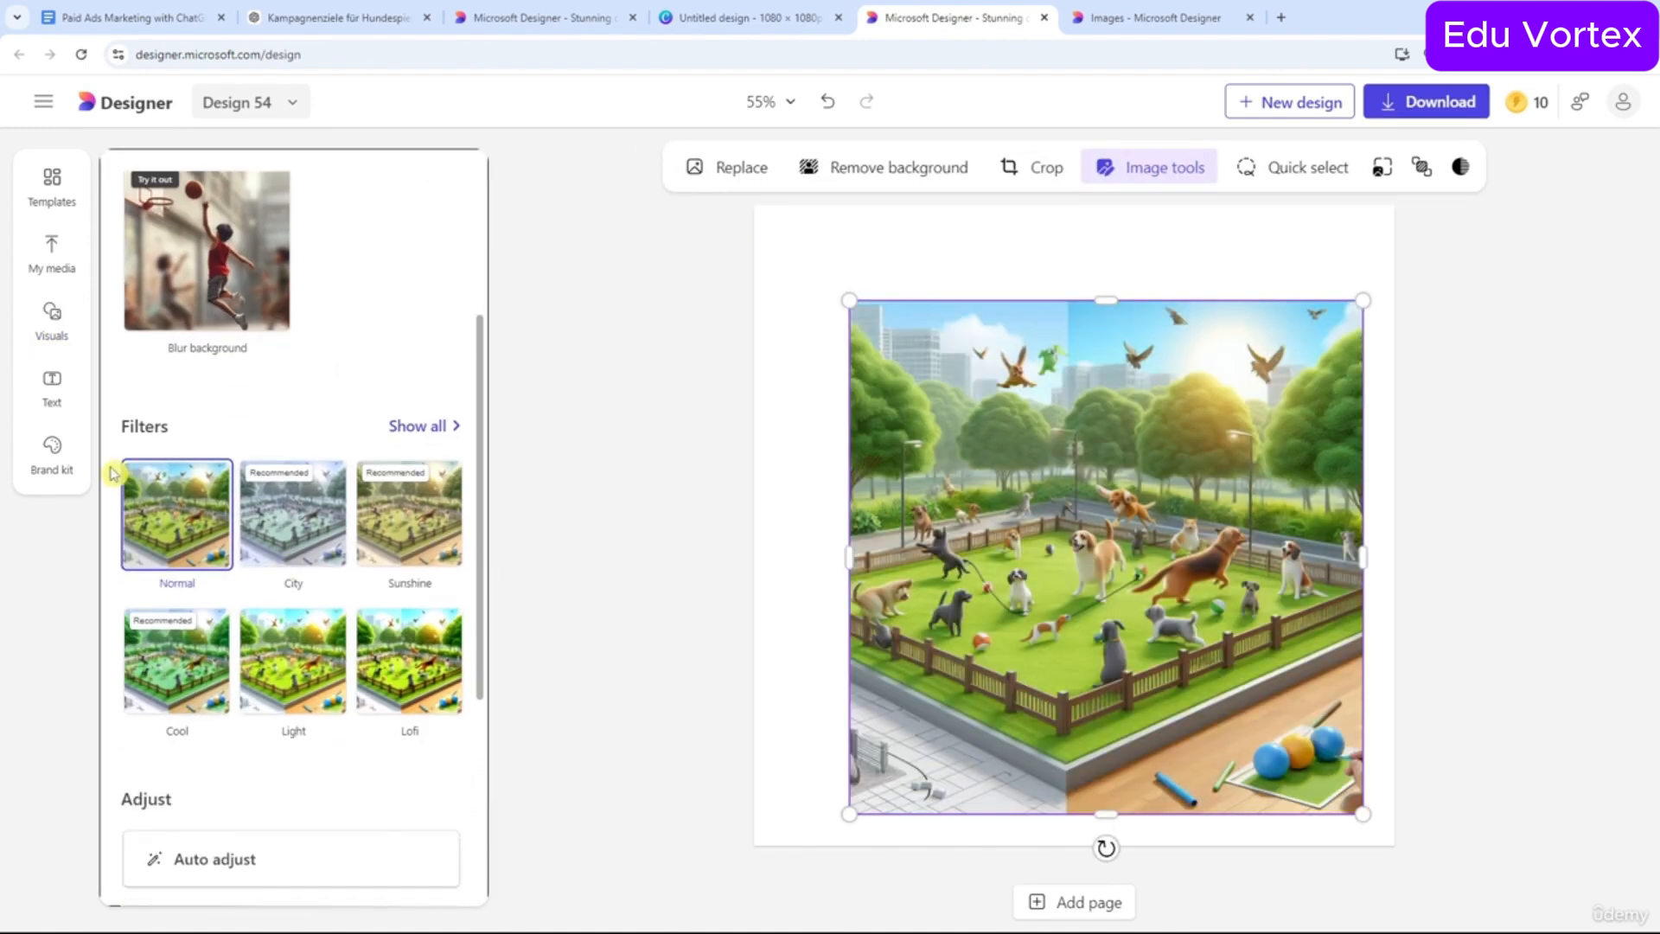
# Replace the fenced dog park picture with the generated picture of dogs on a computer monitor and enlarge it to 1080 × 1080.
pyautogui.click(52, 322)
pyautogui.click(320, 597)
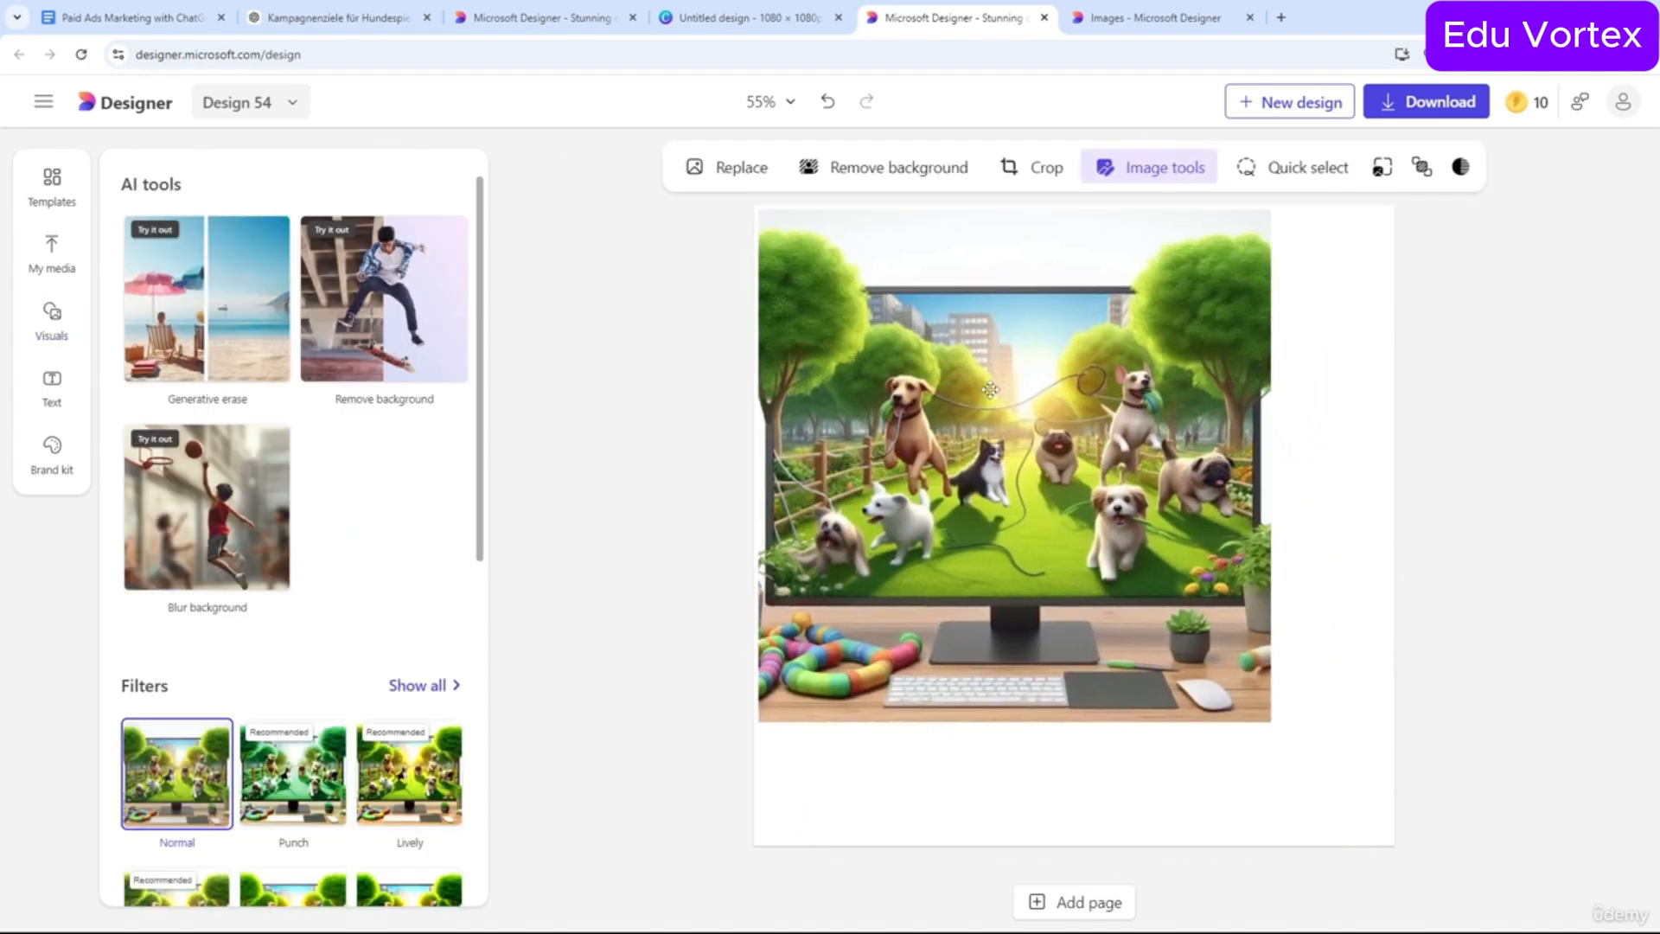
pyautogui.click(990, 390)
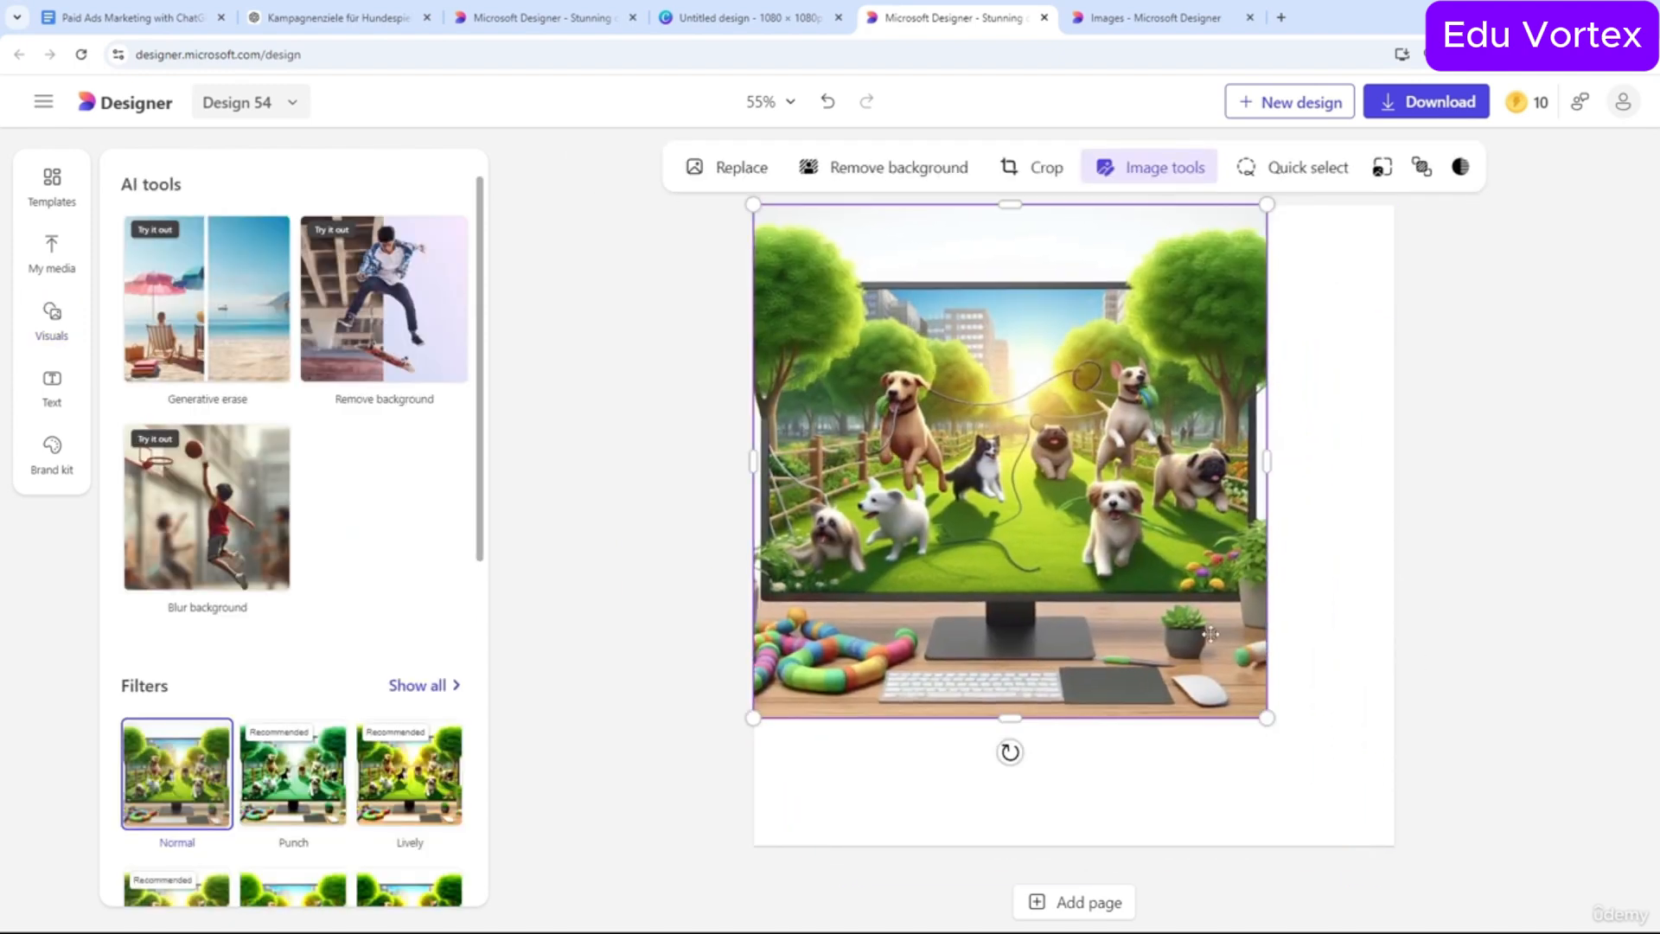
pyautogui.moveTo(1270, 720); pyautogui.dragTo(1401, 815)
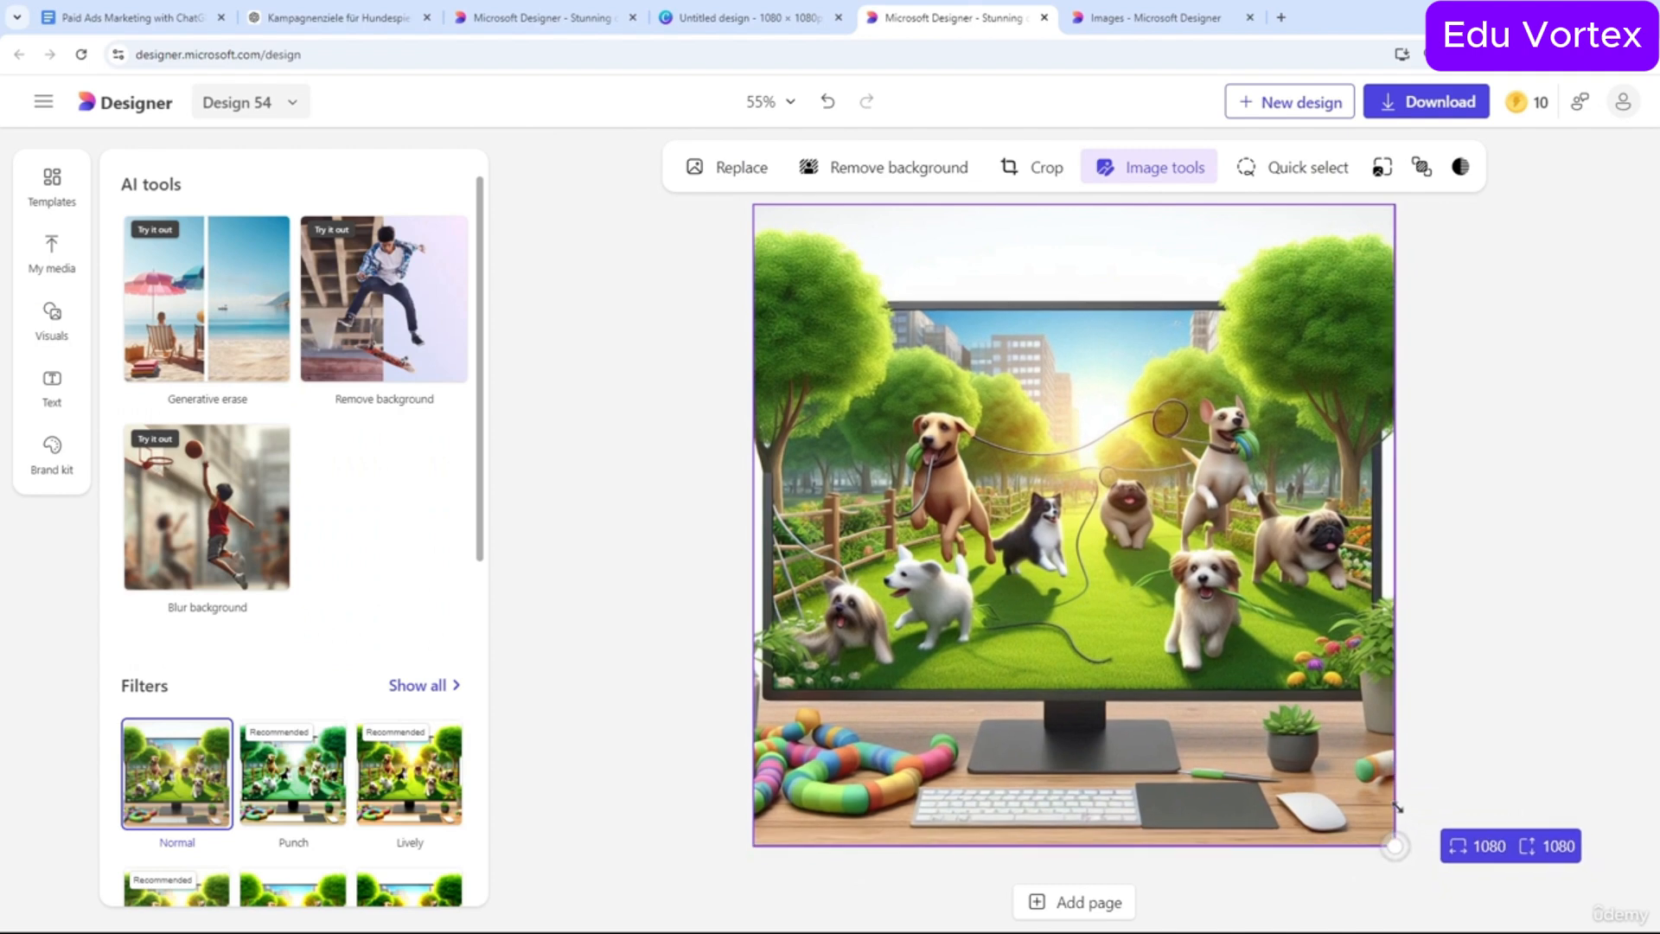
# Switch to Canva and download the design with the leaping golden dog as a PNG file.
pyautogui.click(746, 18)
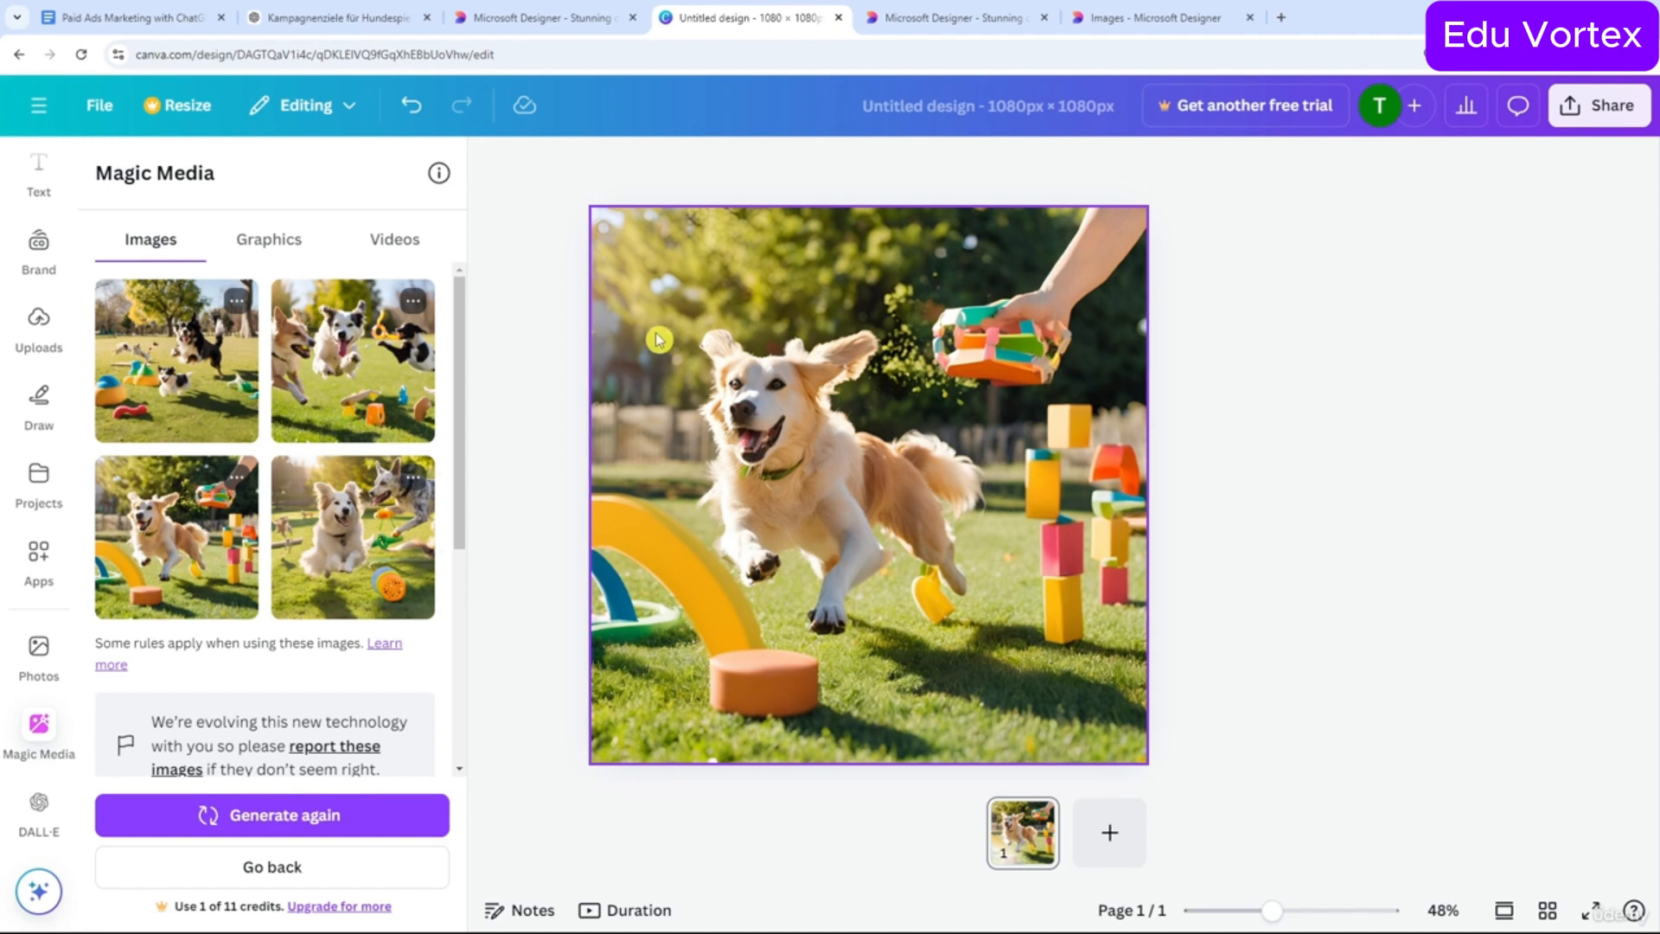
pyautogui.click(782, 372)
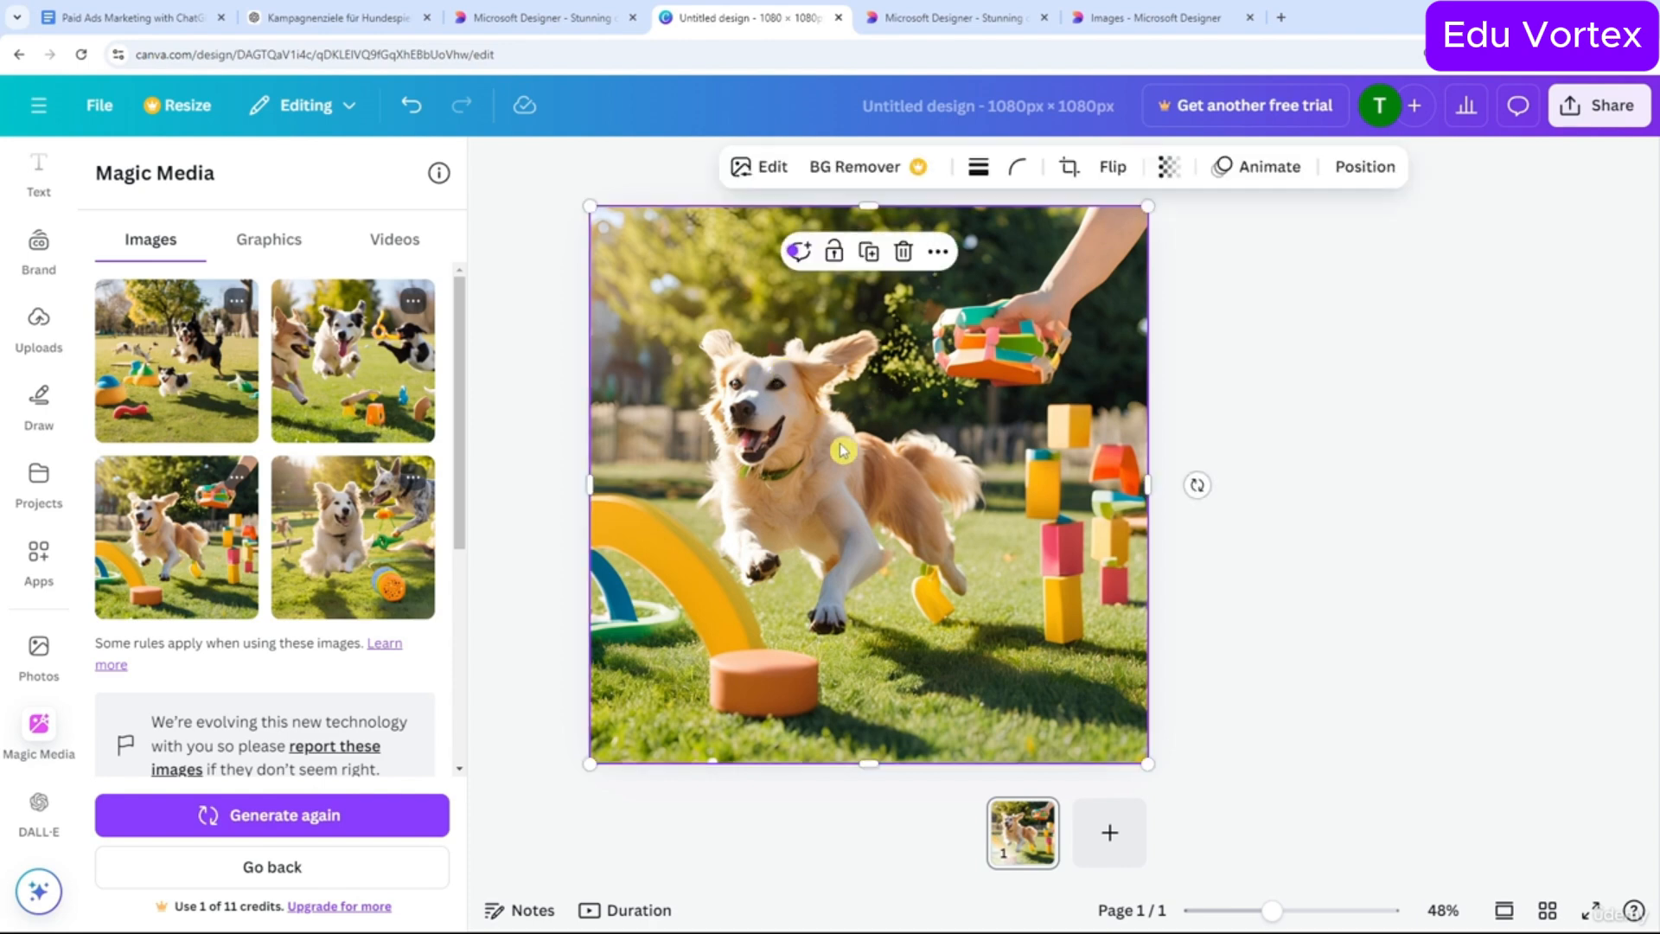
pyautogui.click(1246, 393)
pyautogui.click(983, 467)
pyautogui.click(1599, 105)
pyautogui.click(1271, 540)
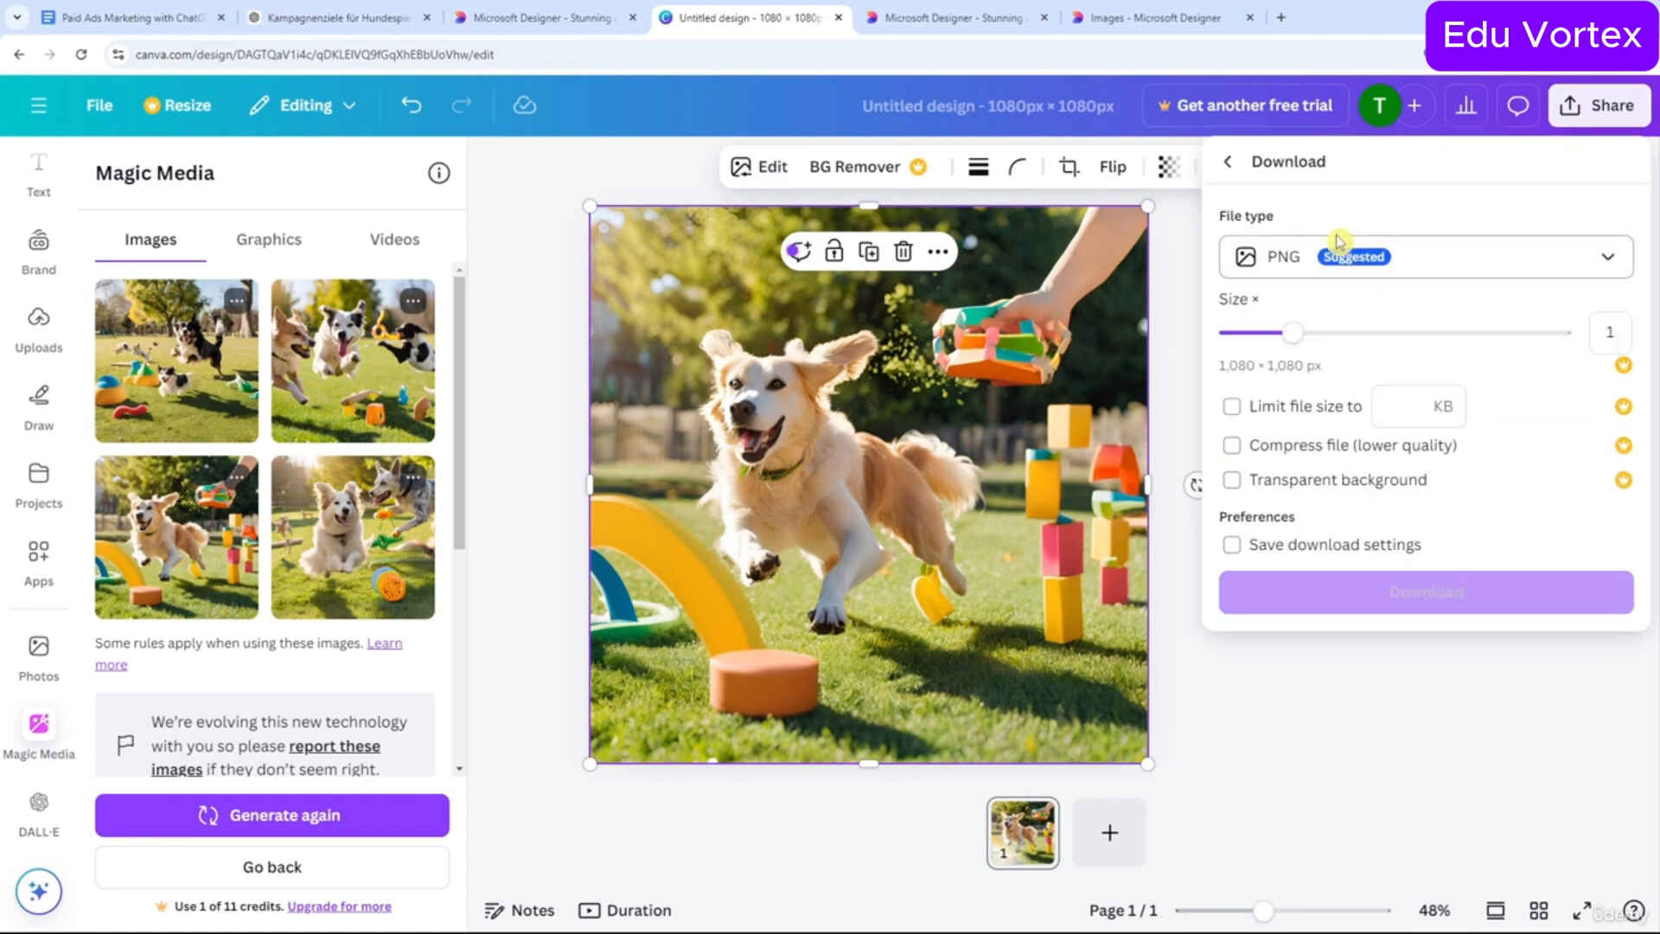
pyautogui.click(1305, 576)
# Switch to Microsoft Designer, open the downloaded golden dog image, view it maximized and close it.
pyautogui.click(962, 19)
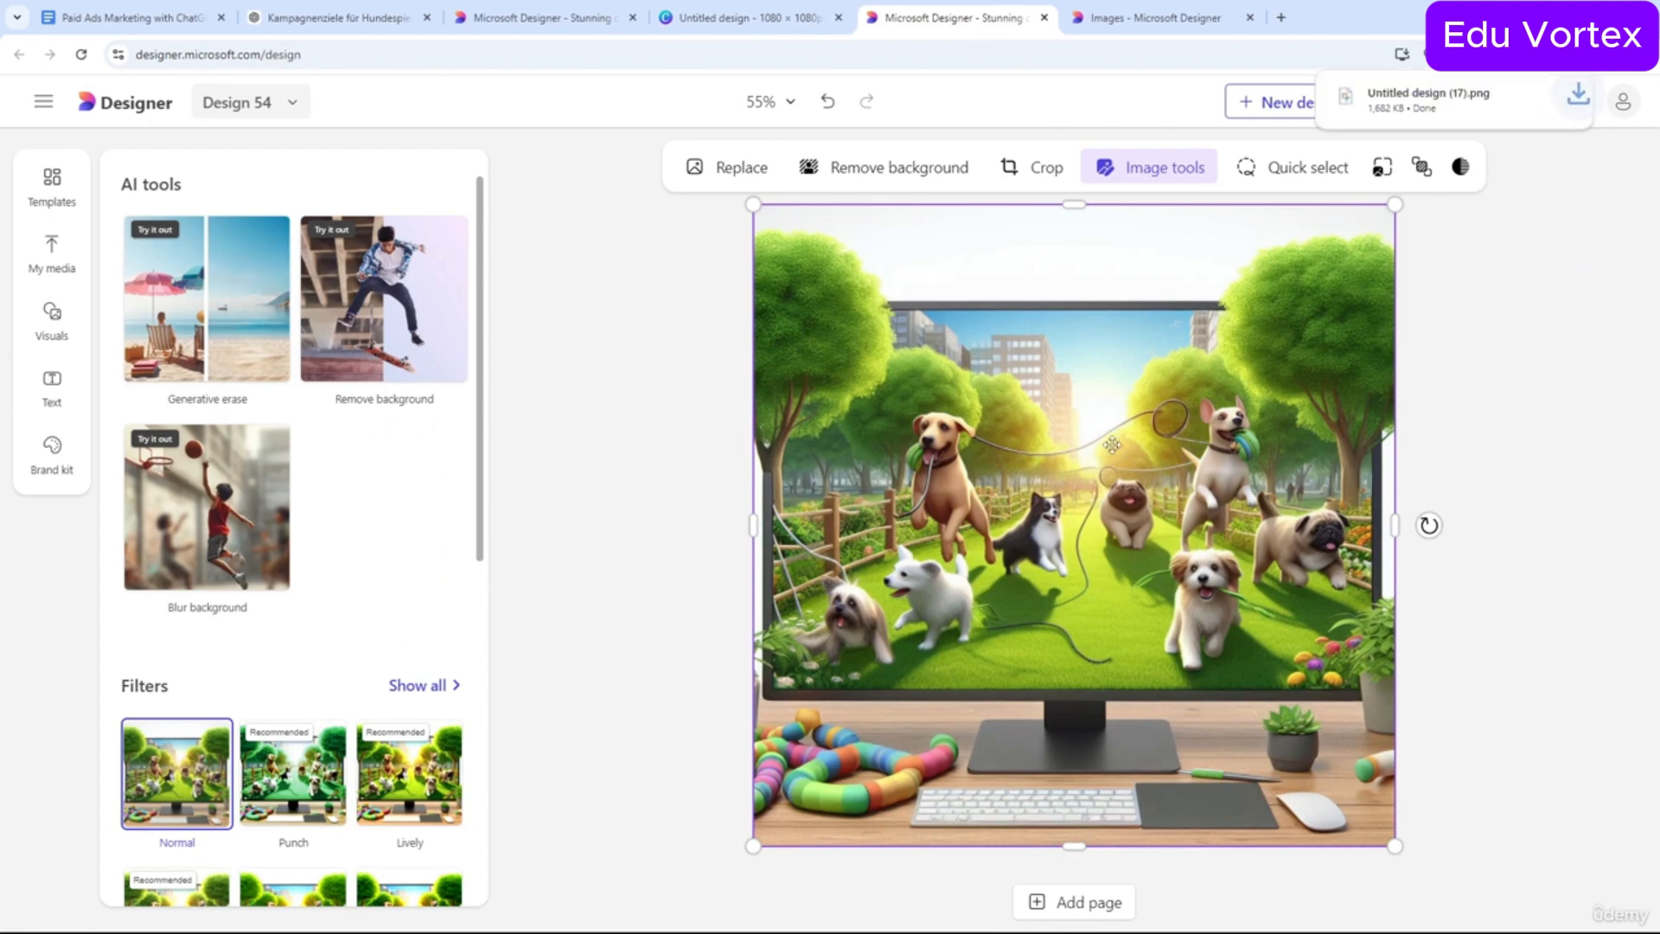
pyautogui.click(1407, 115)
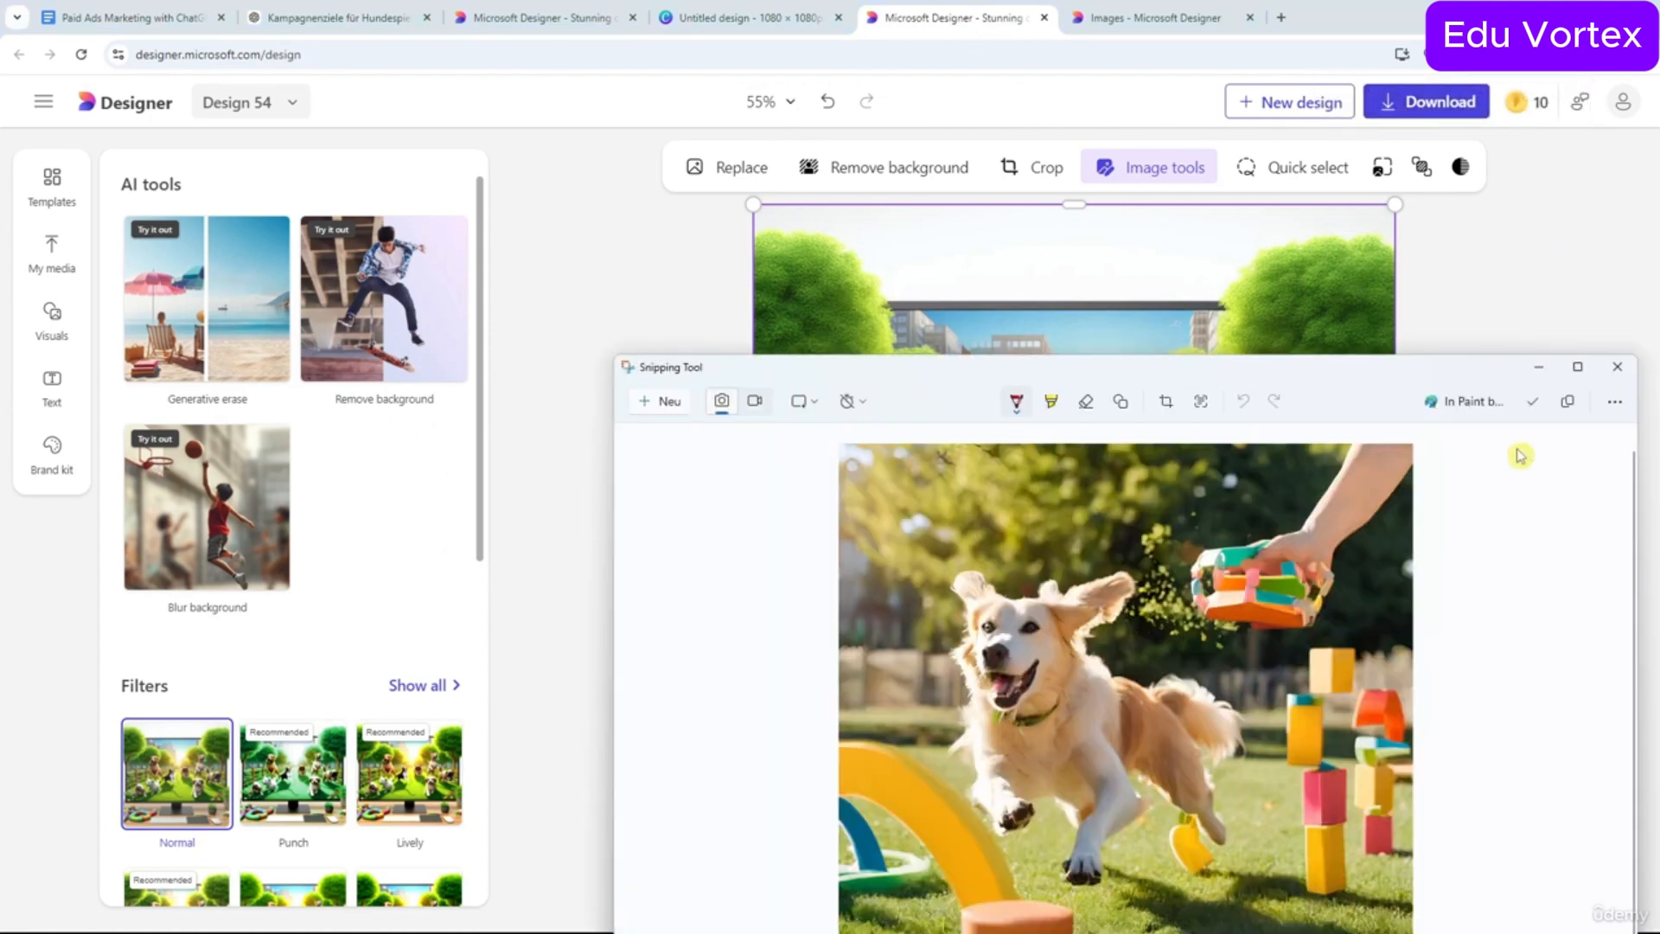
pyautogui.click(1575, 365)
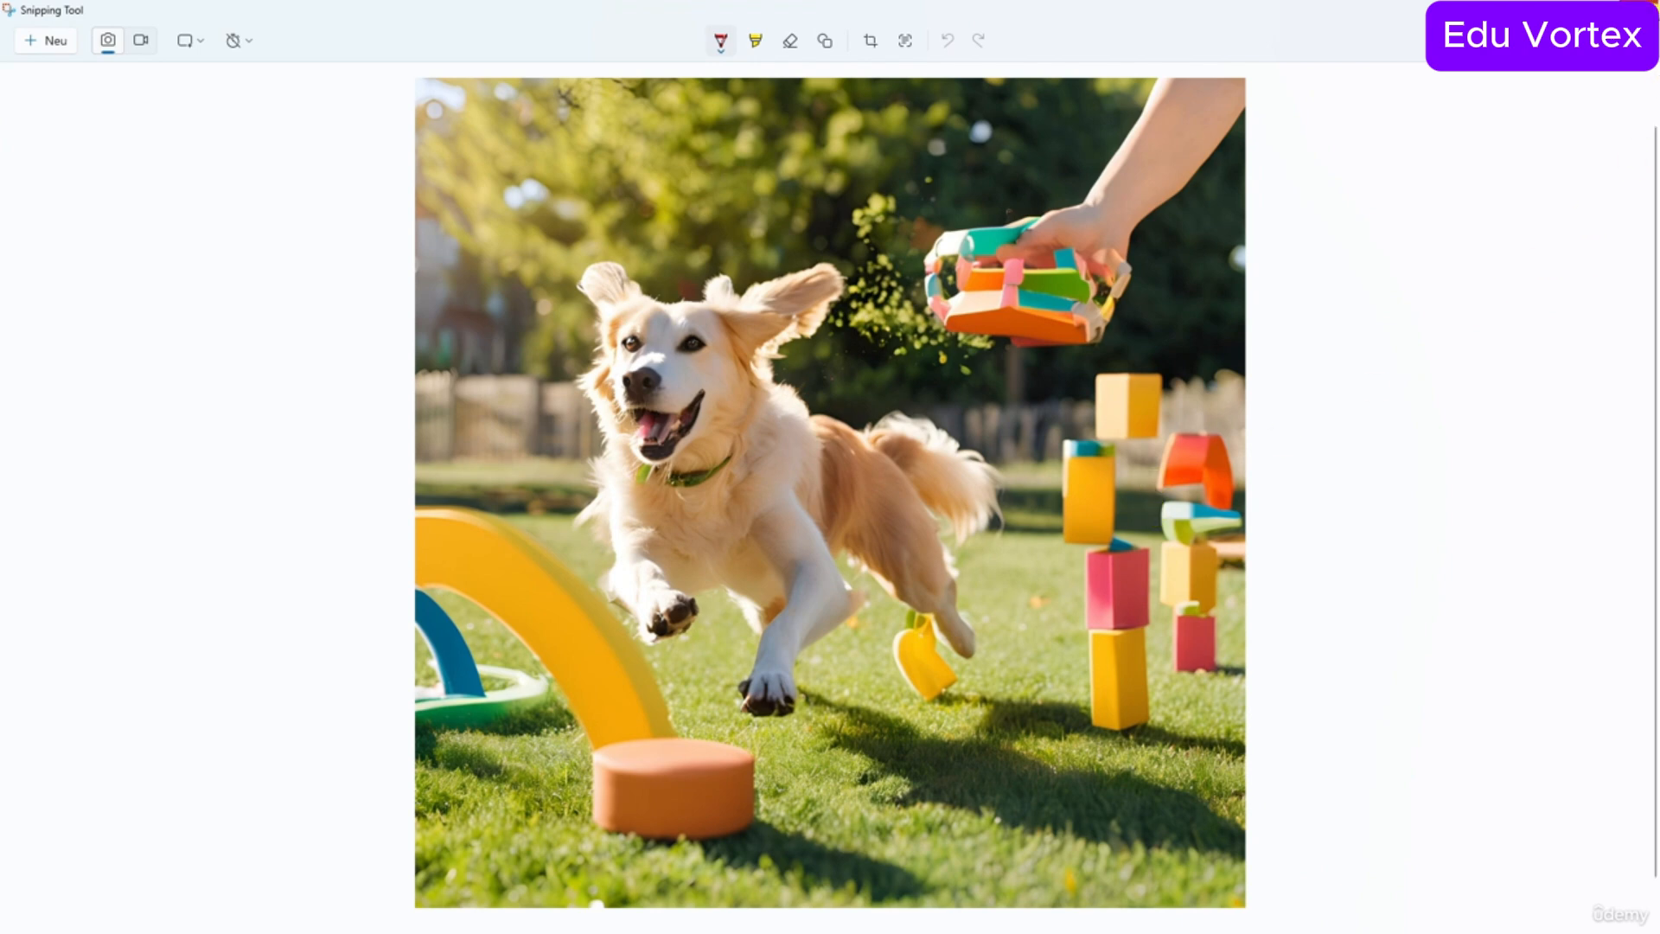
pyautogui.click(1639, 7)
# Switch to ChatGPT and look through the ad image prompts for dogs playing with eco-friendly toys.
pyautogui.click(337, 17)
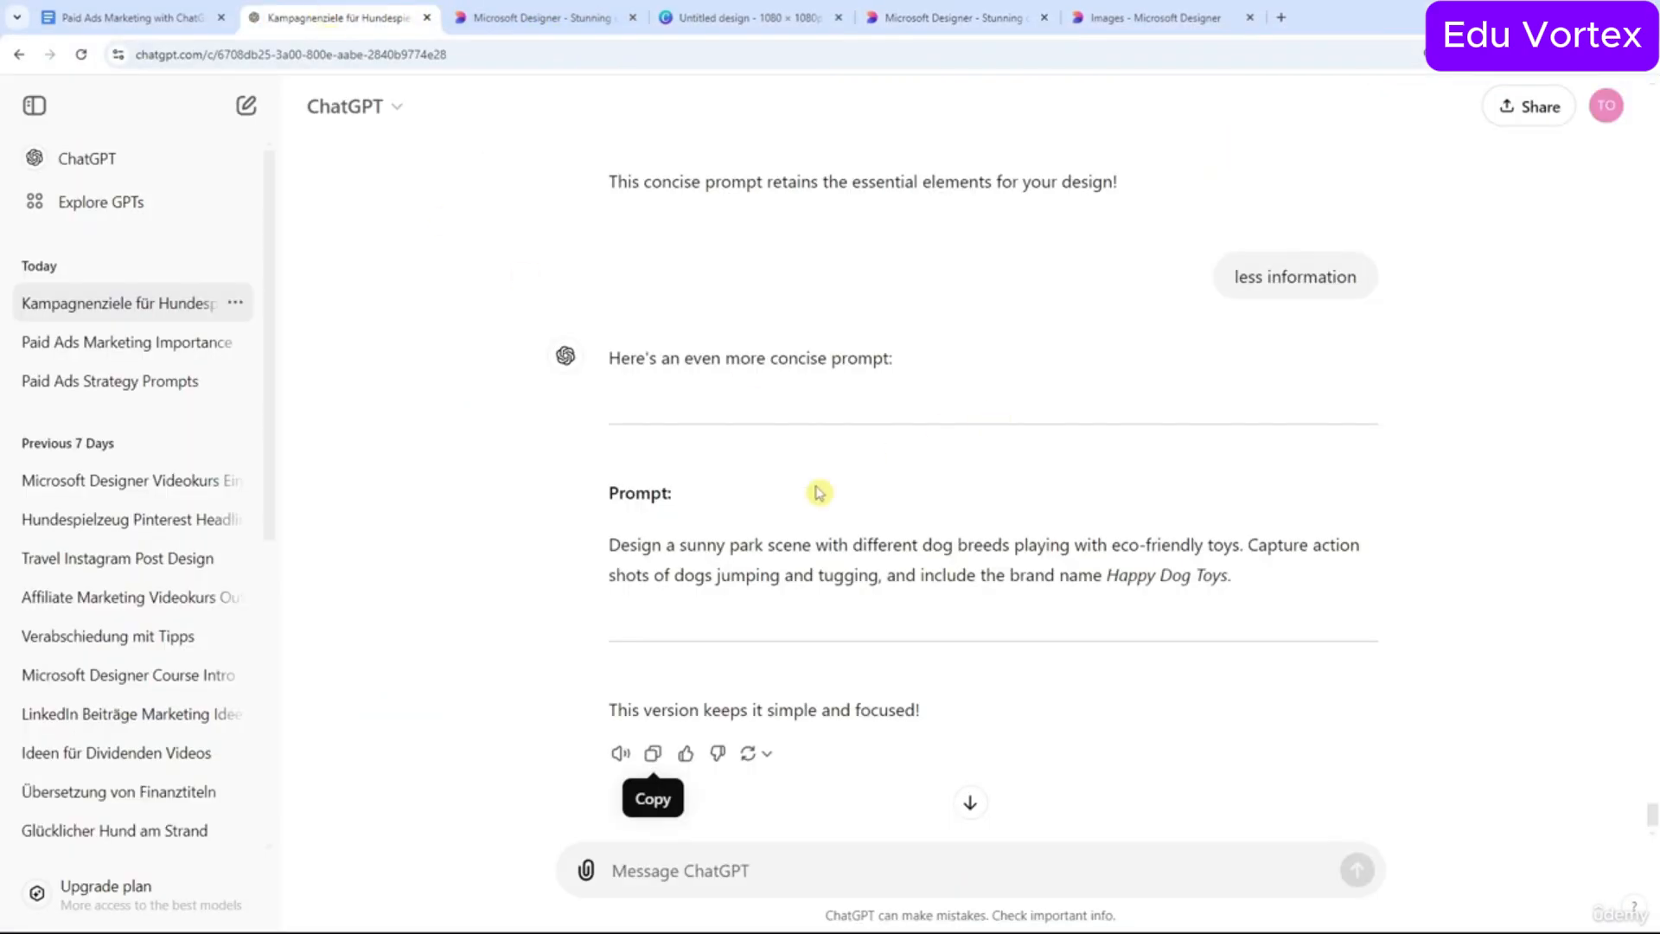
pyautogui.scroll(5, 740, 572)
pyautogui.scroll(10, 739, 571)
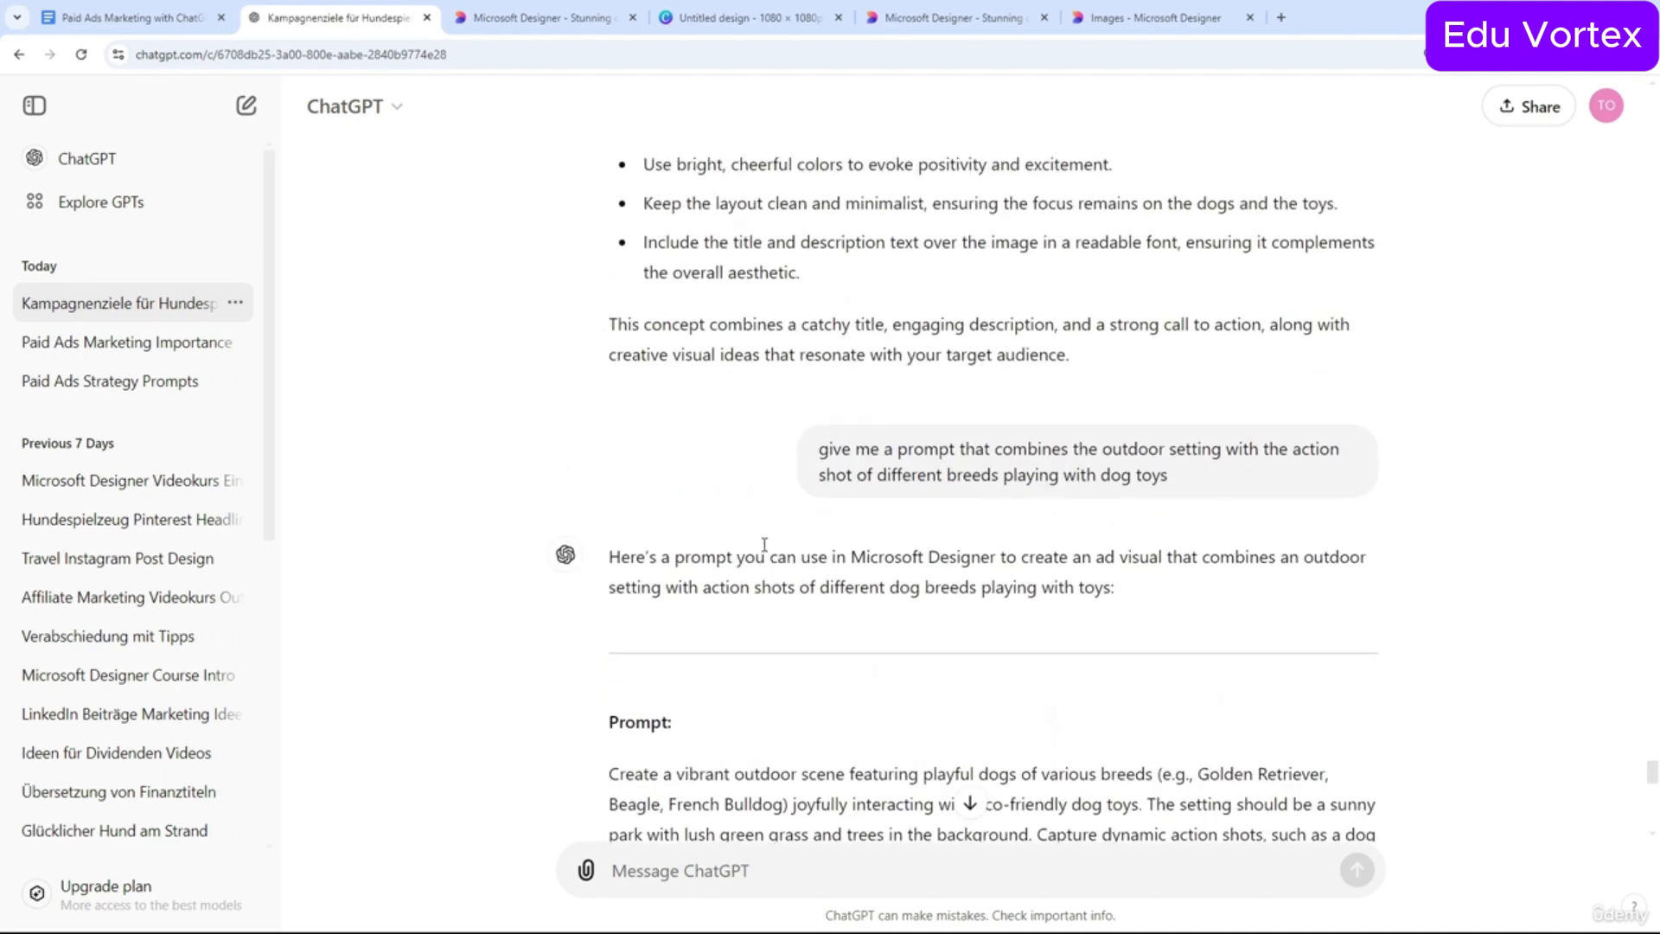
pyautogui.scroll(-10, 864, 548)
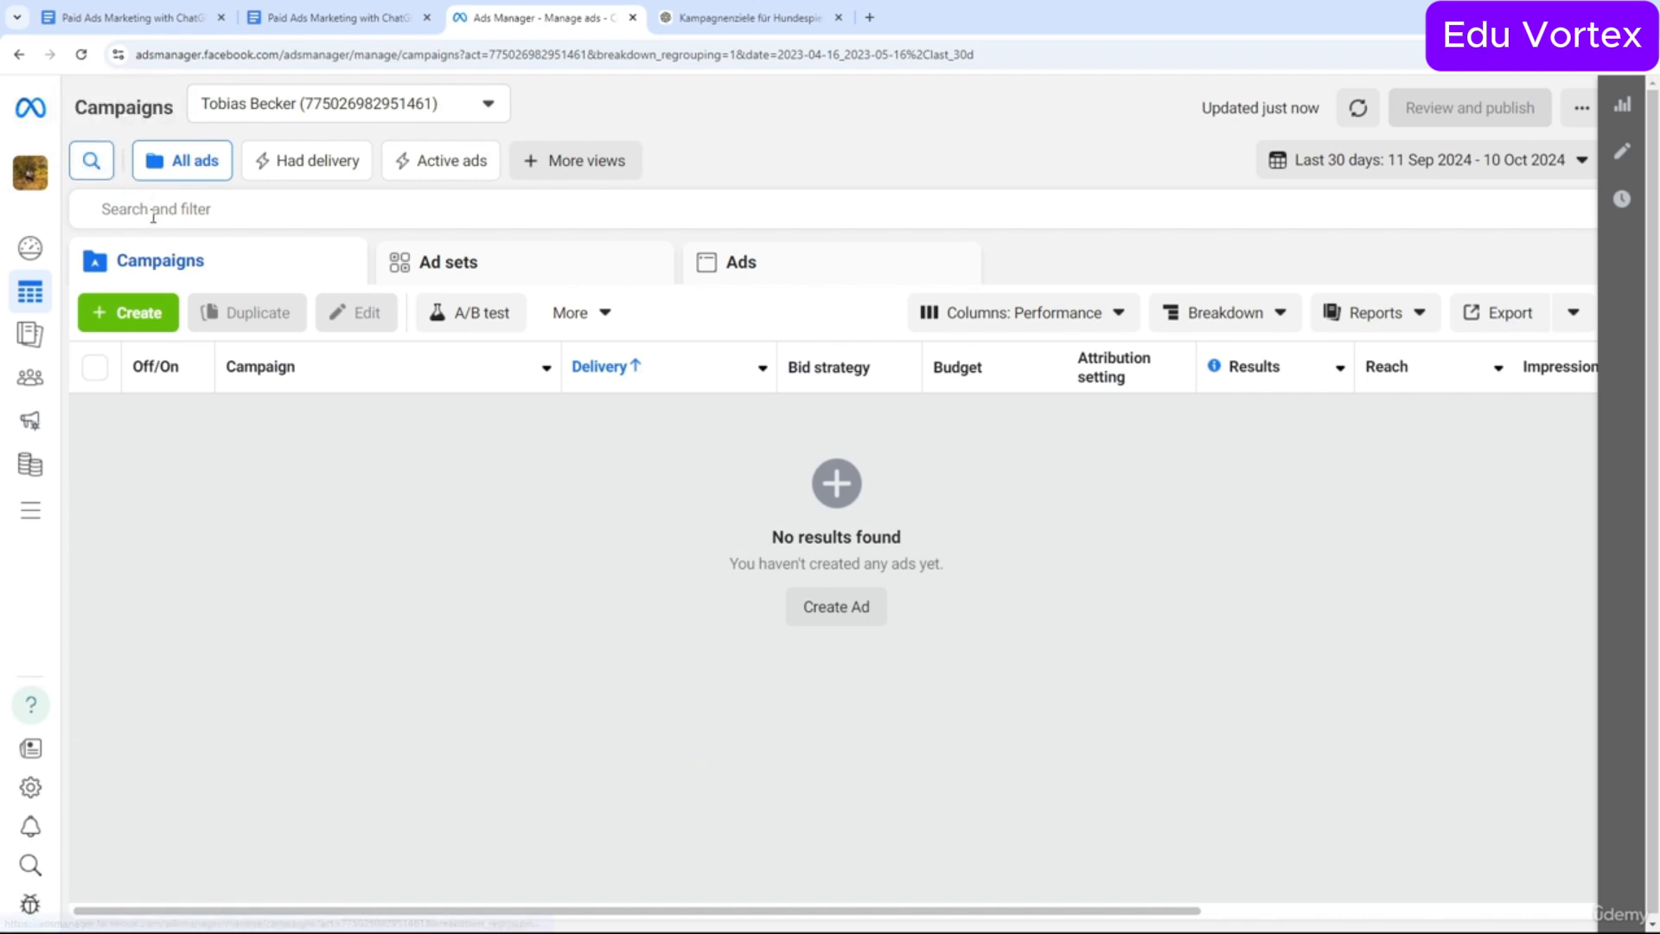
pyautogui.click(751, 18)
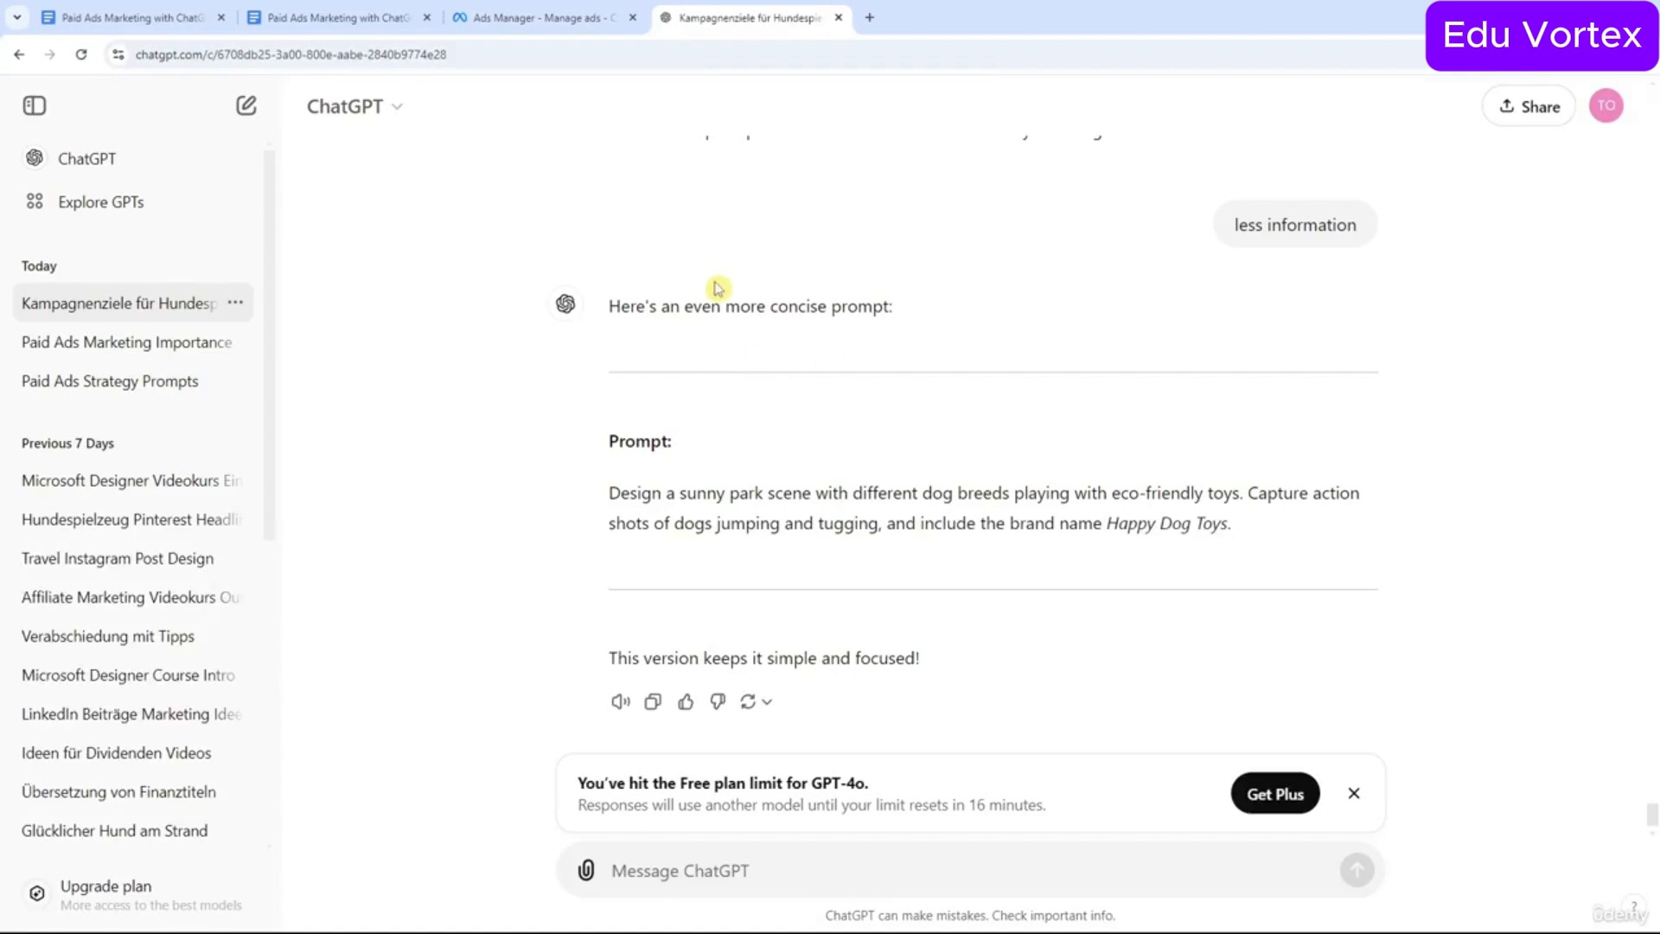
# Switch to Meta Ads Manager and create a campaign with the Auction buying type and the Awareness objective.
pyautogui.click(515, 19)
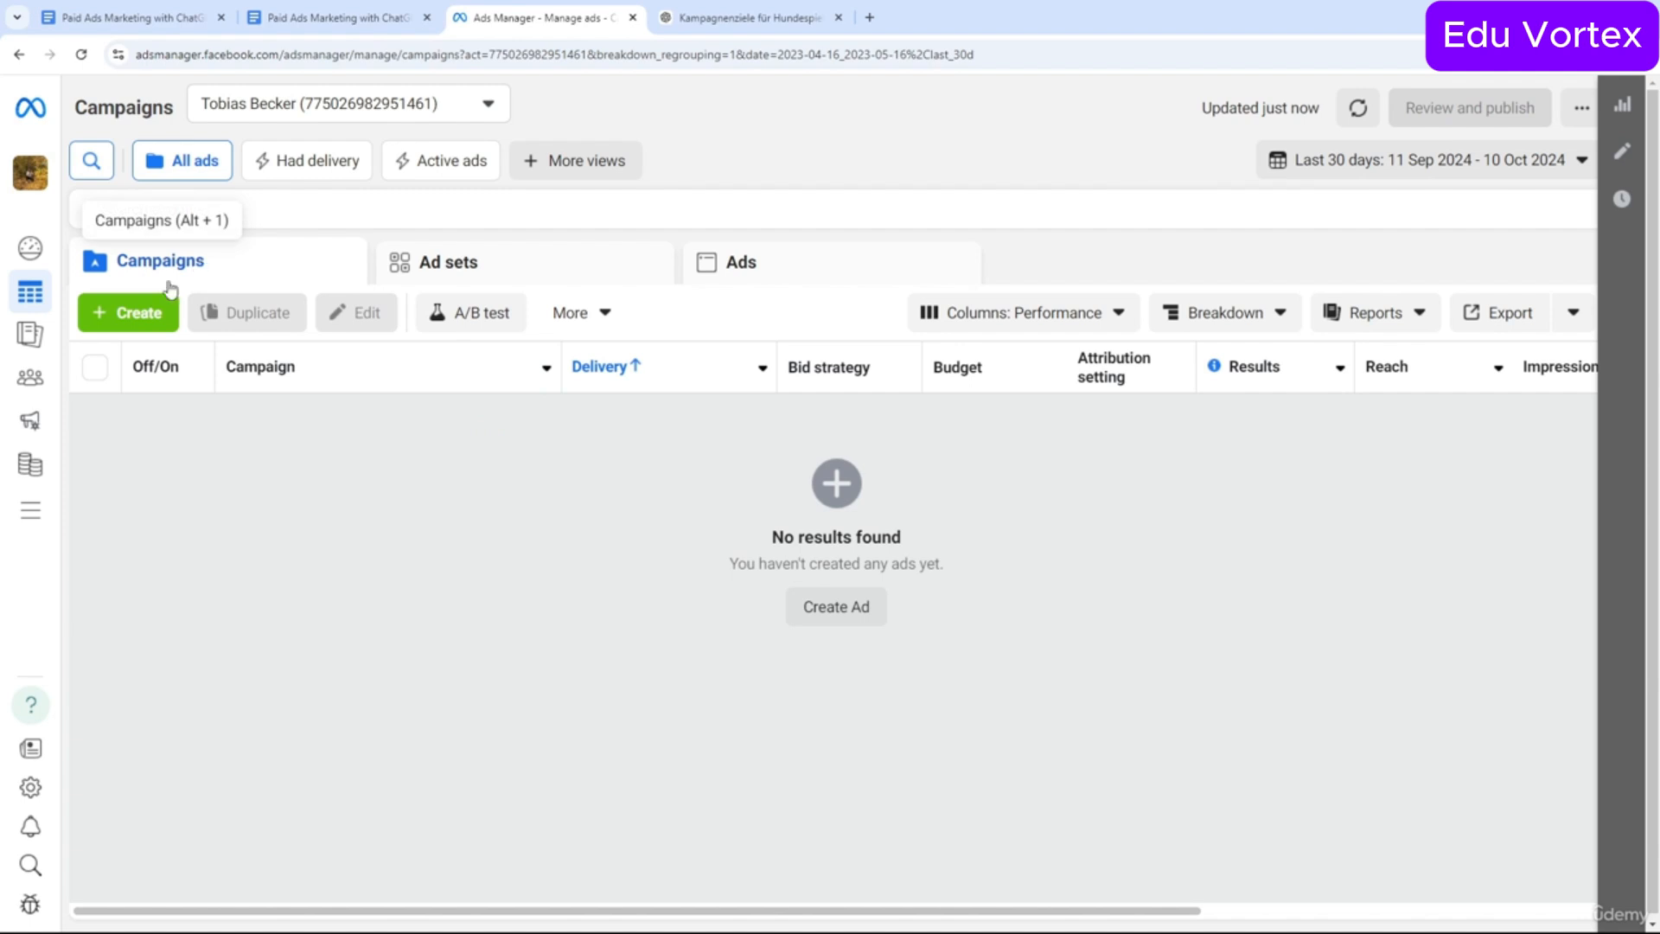
pyautogui.click(147, 315)
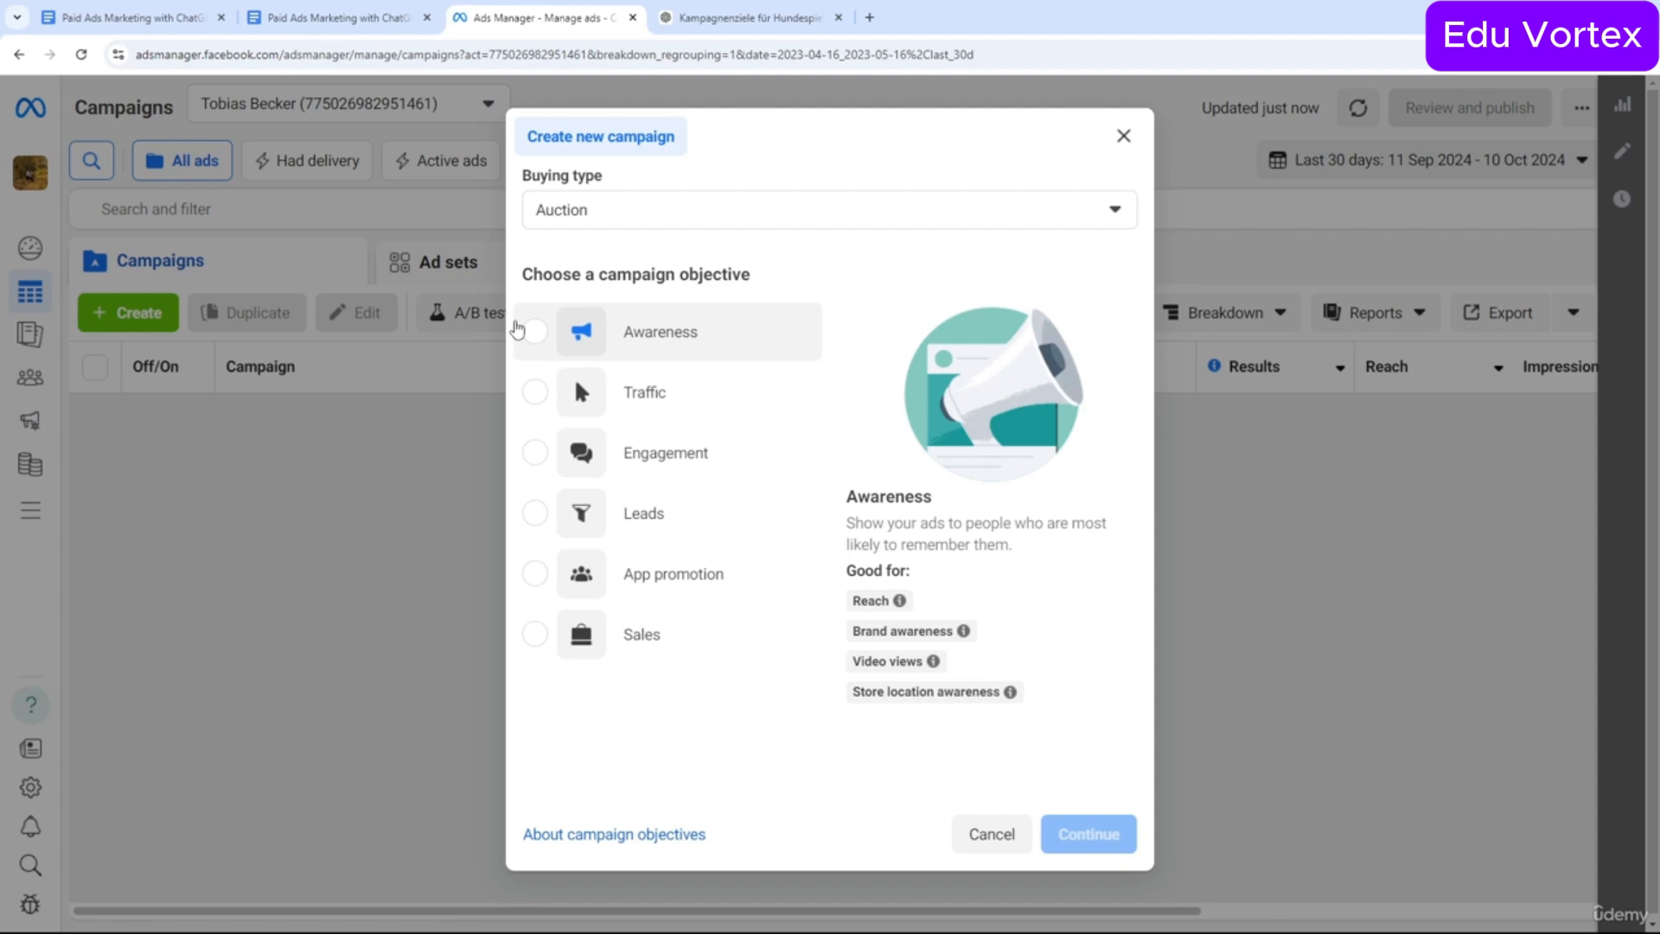
pyautogui.click(554, 337)
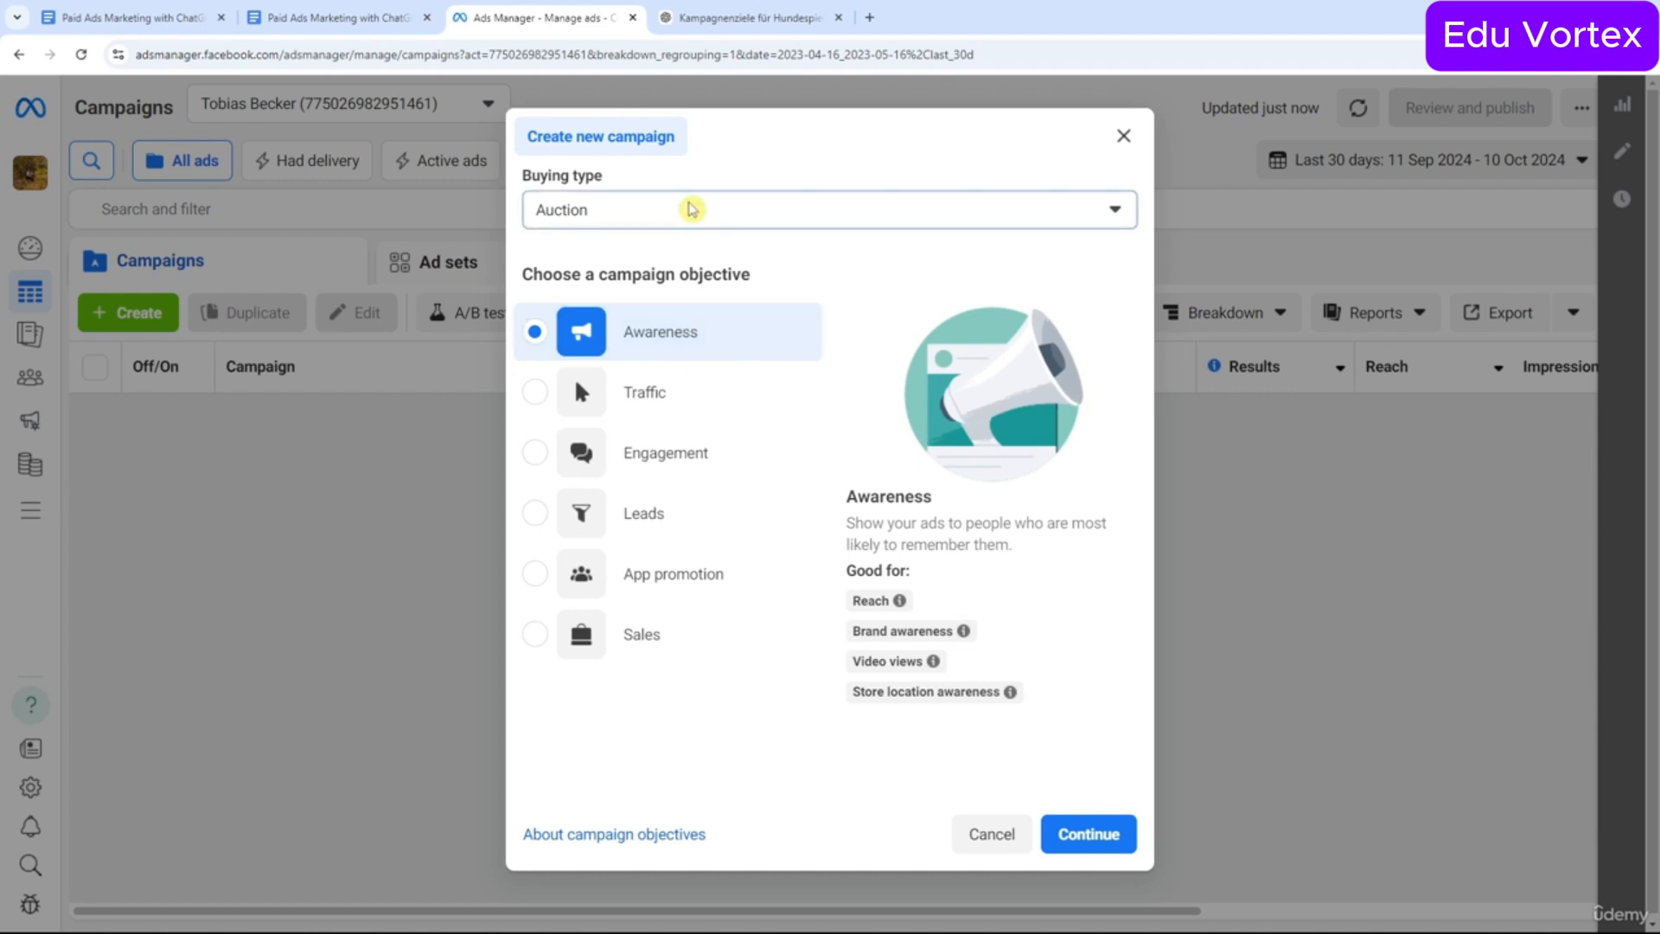
pyautogui.click(686, 210)
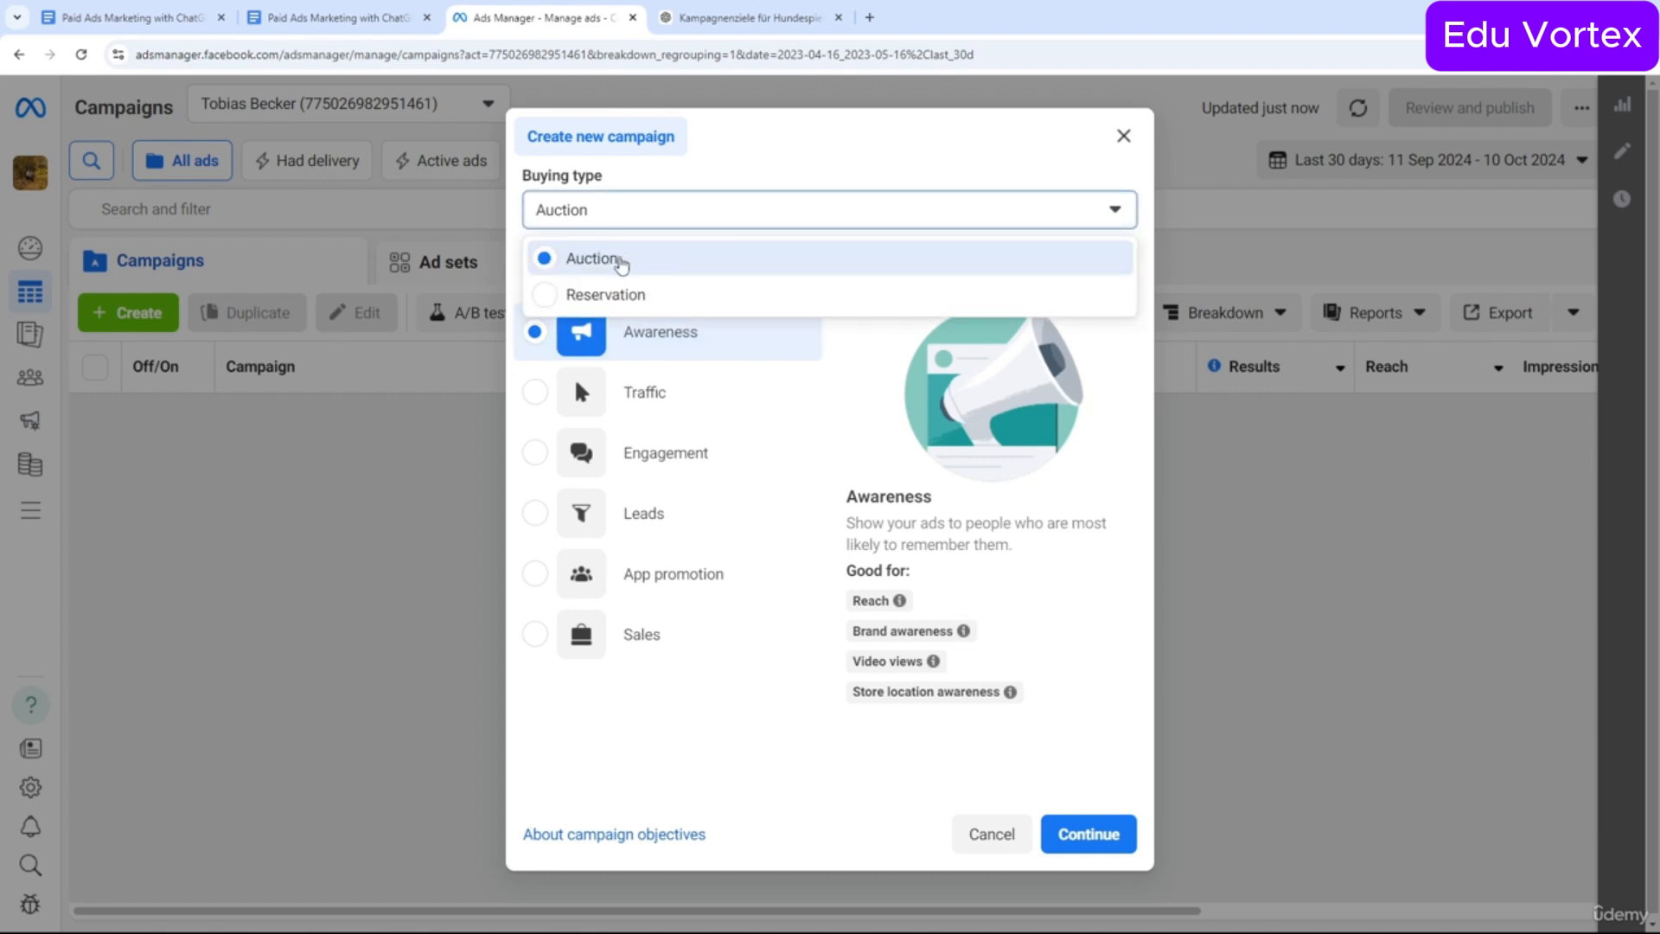
pyautogui.click(620, 261)
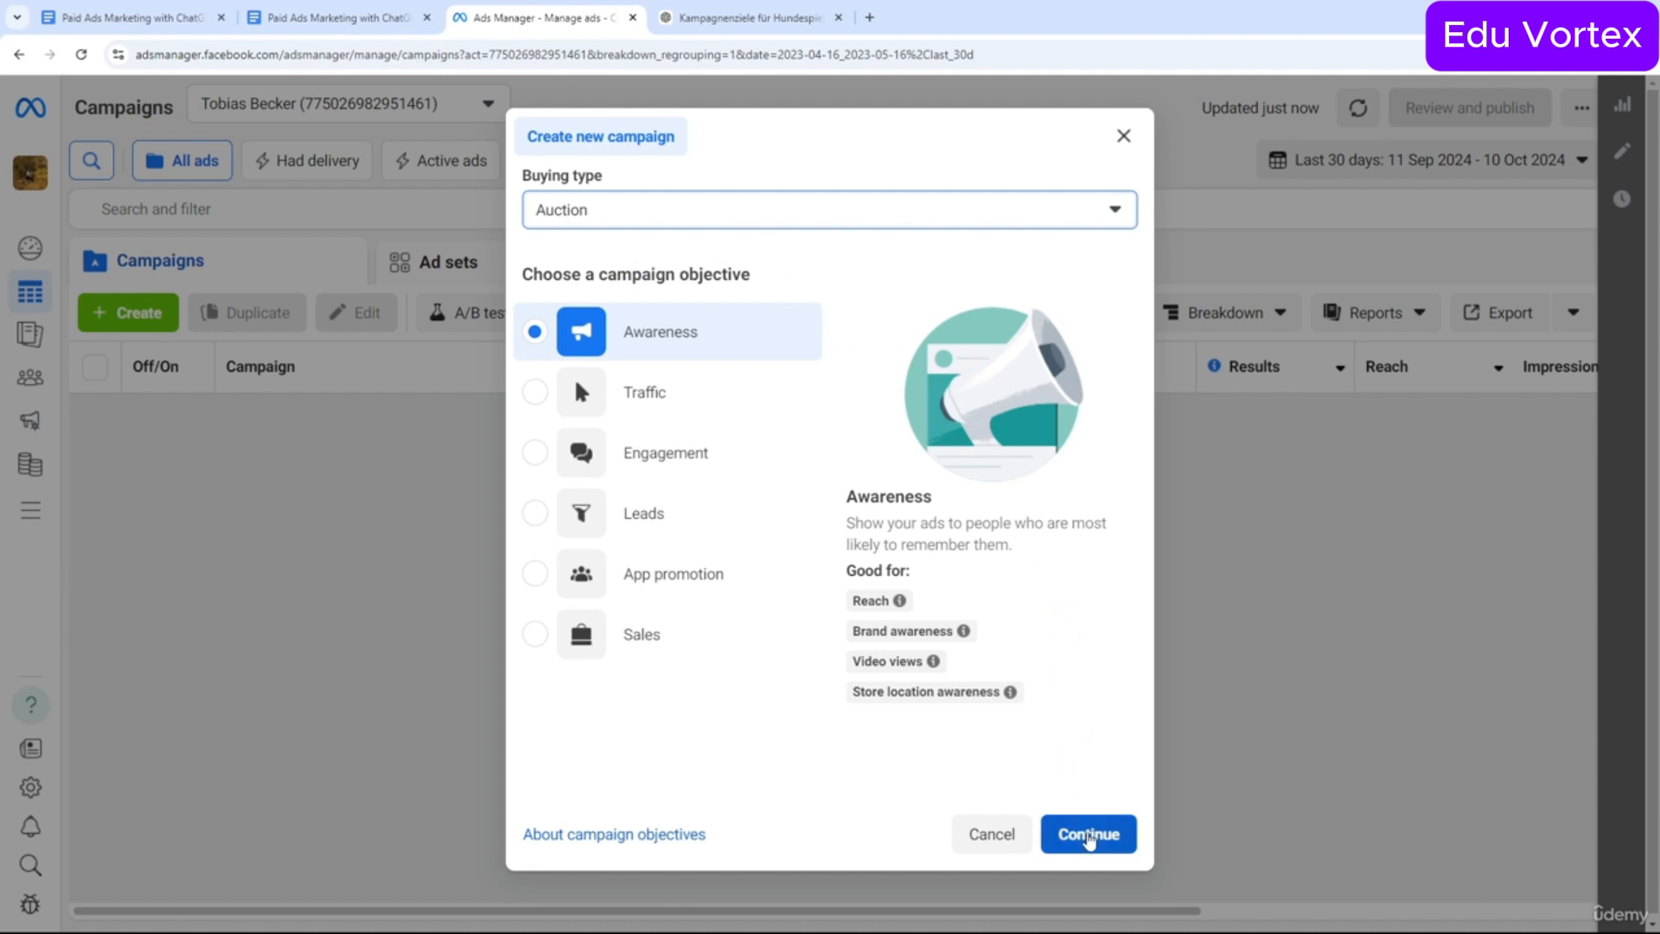
pyautogui.click(1089, 835)
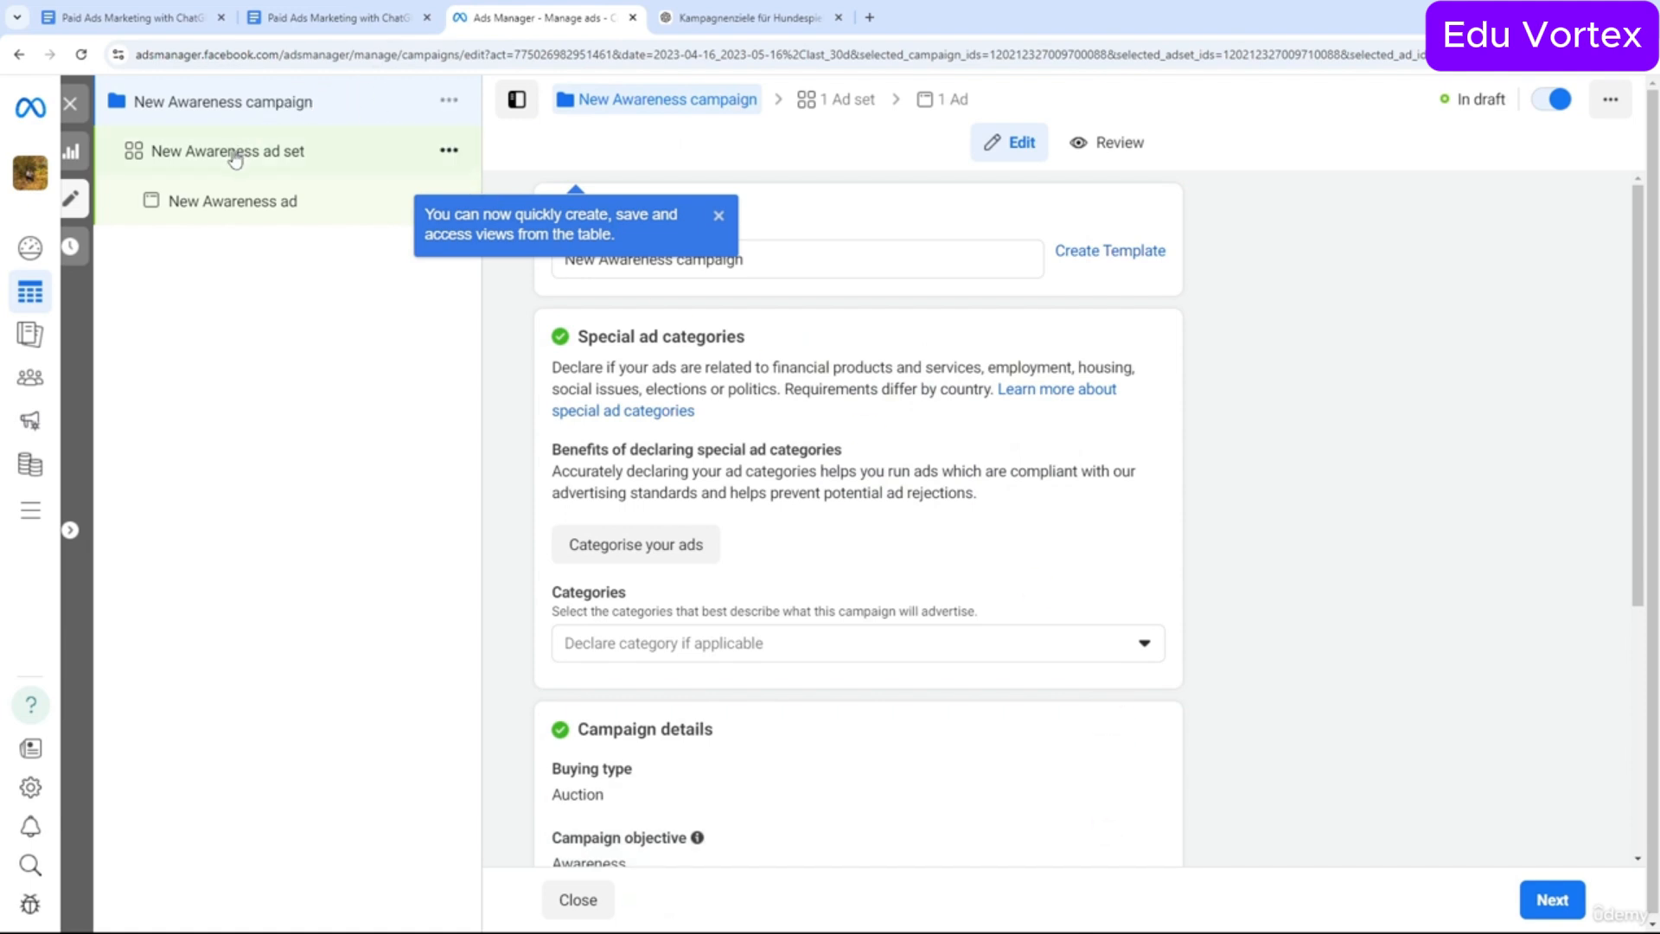
# View the ad set and ad levels of the new awareness campaign and dismiss the tip about table views.
pyautogui.click(134, 164)
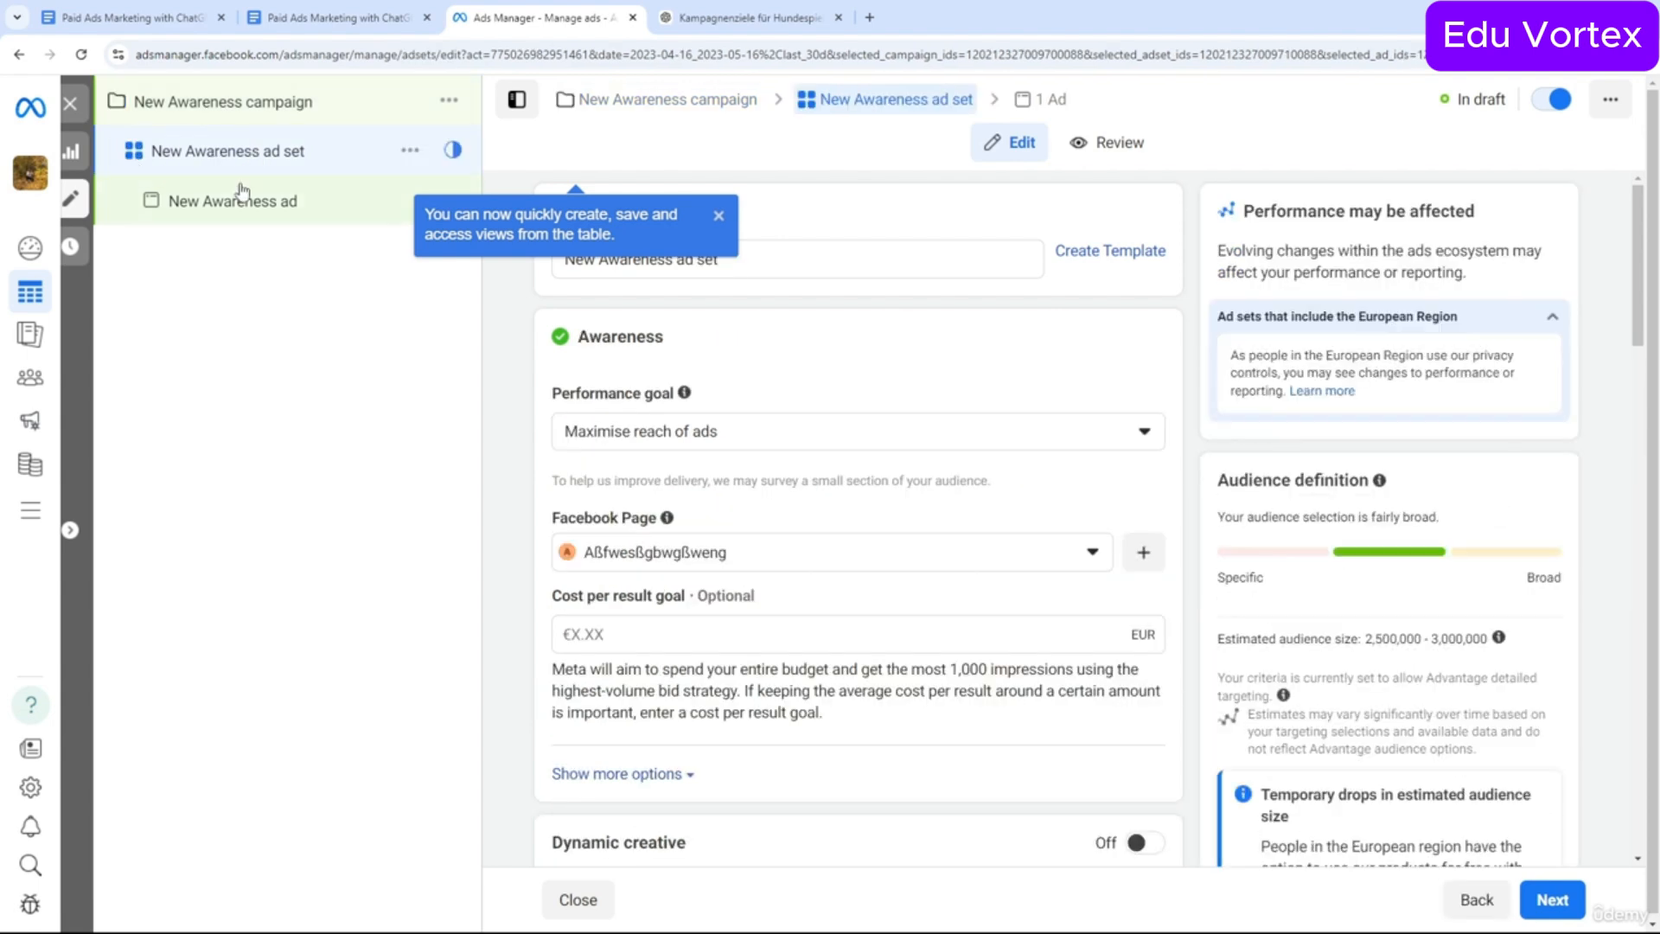
pyautogui.click(718, 216)
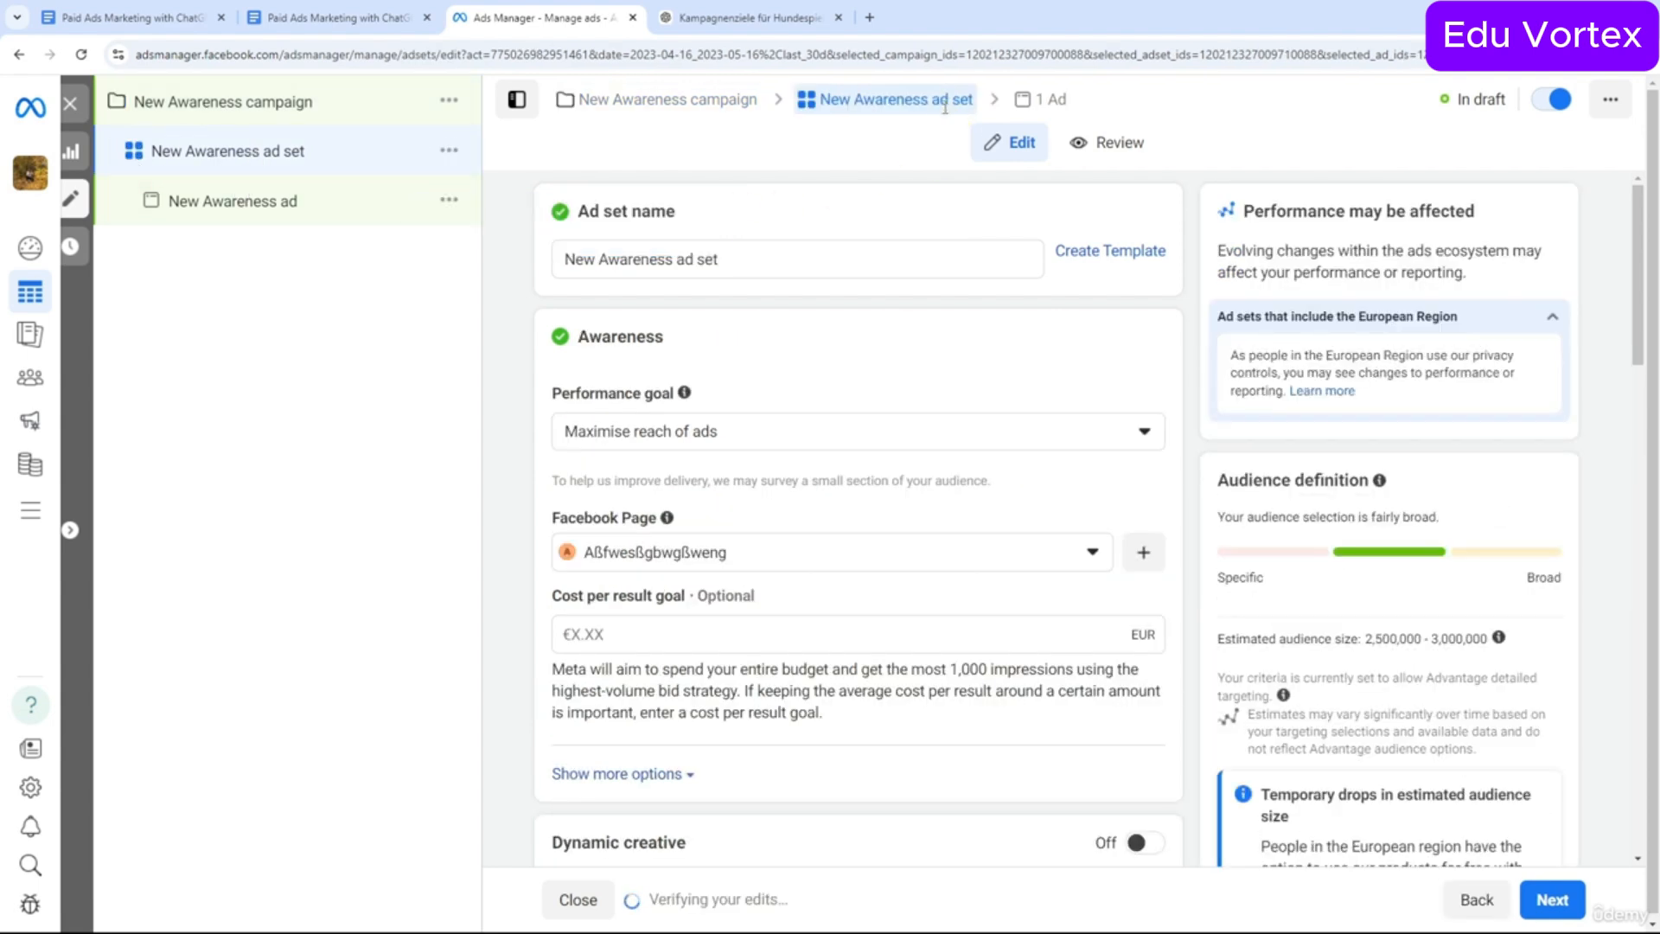
pyautogui.click(1035, 101)
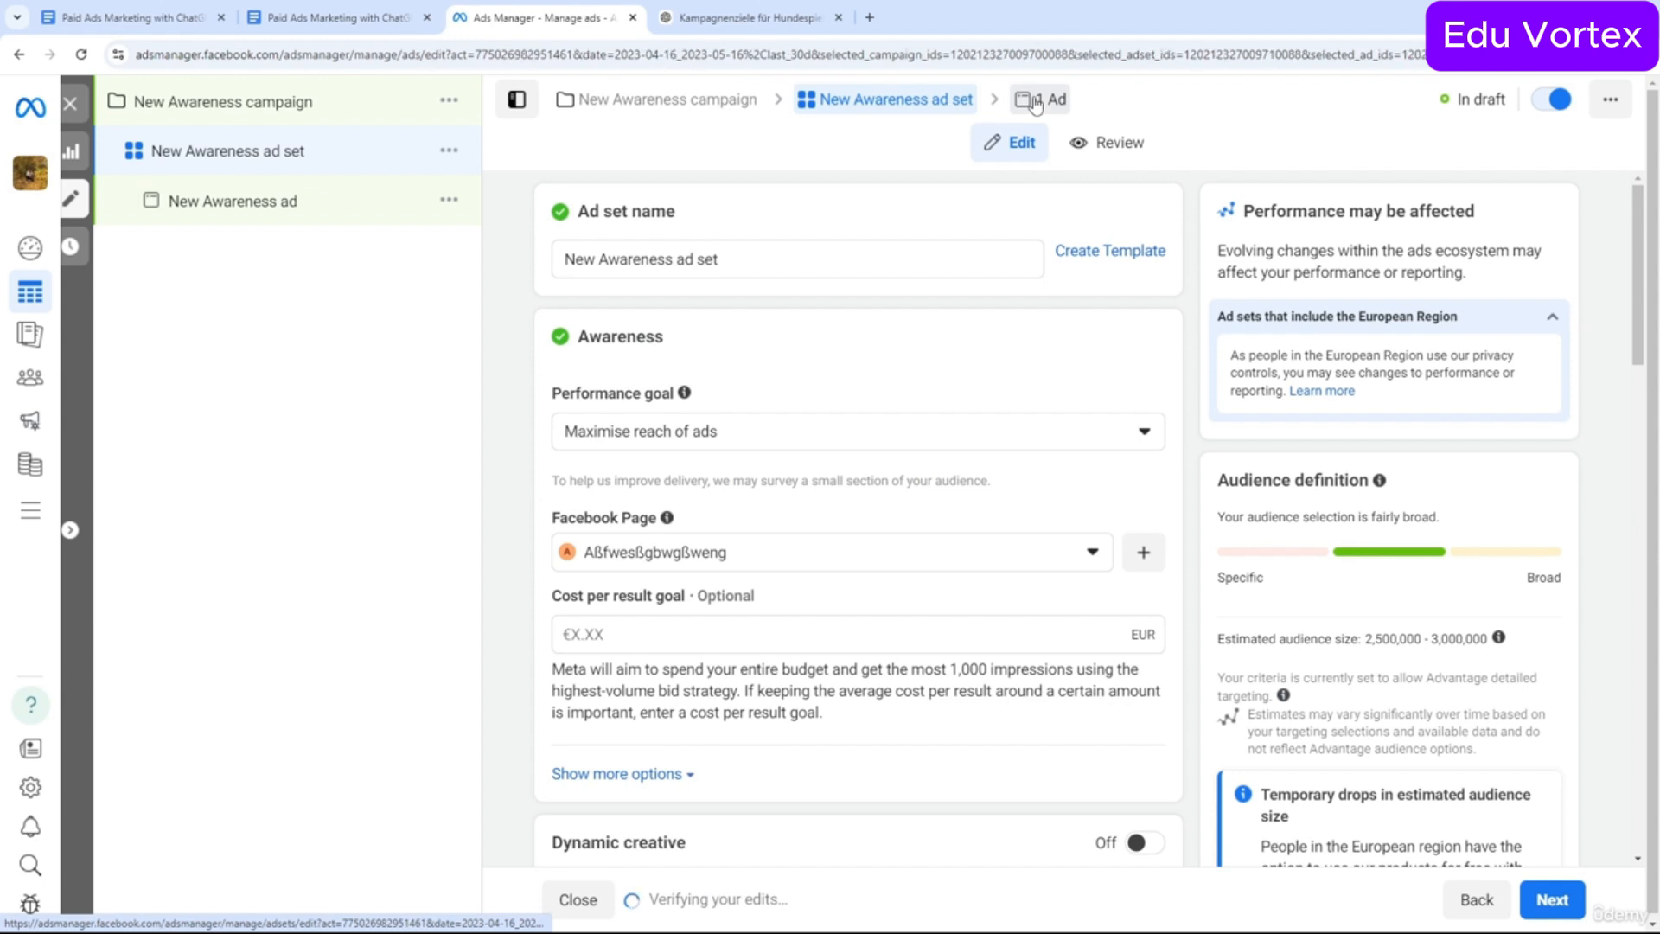
# Return to the campaign level and rename the campaign as Awareness campaign_1_Test.
pyautogui.click(677, 101)
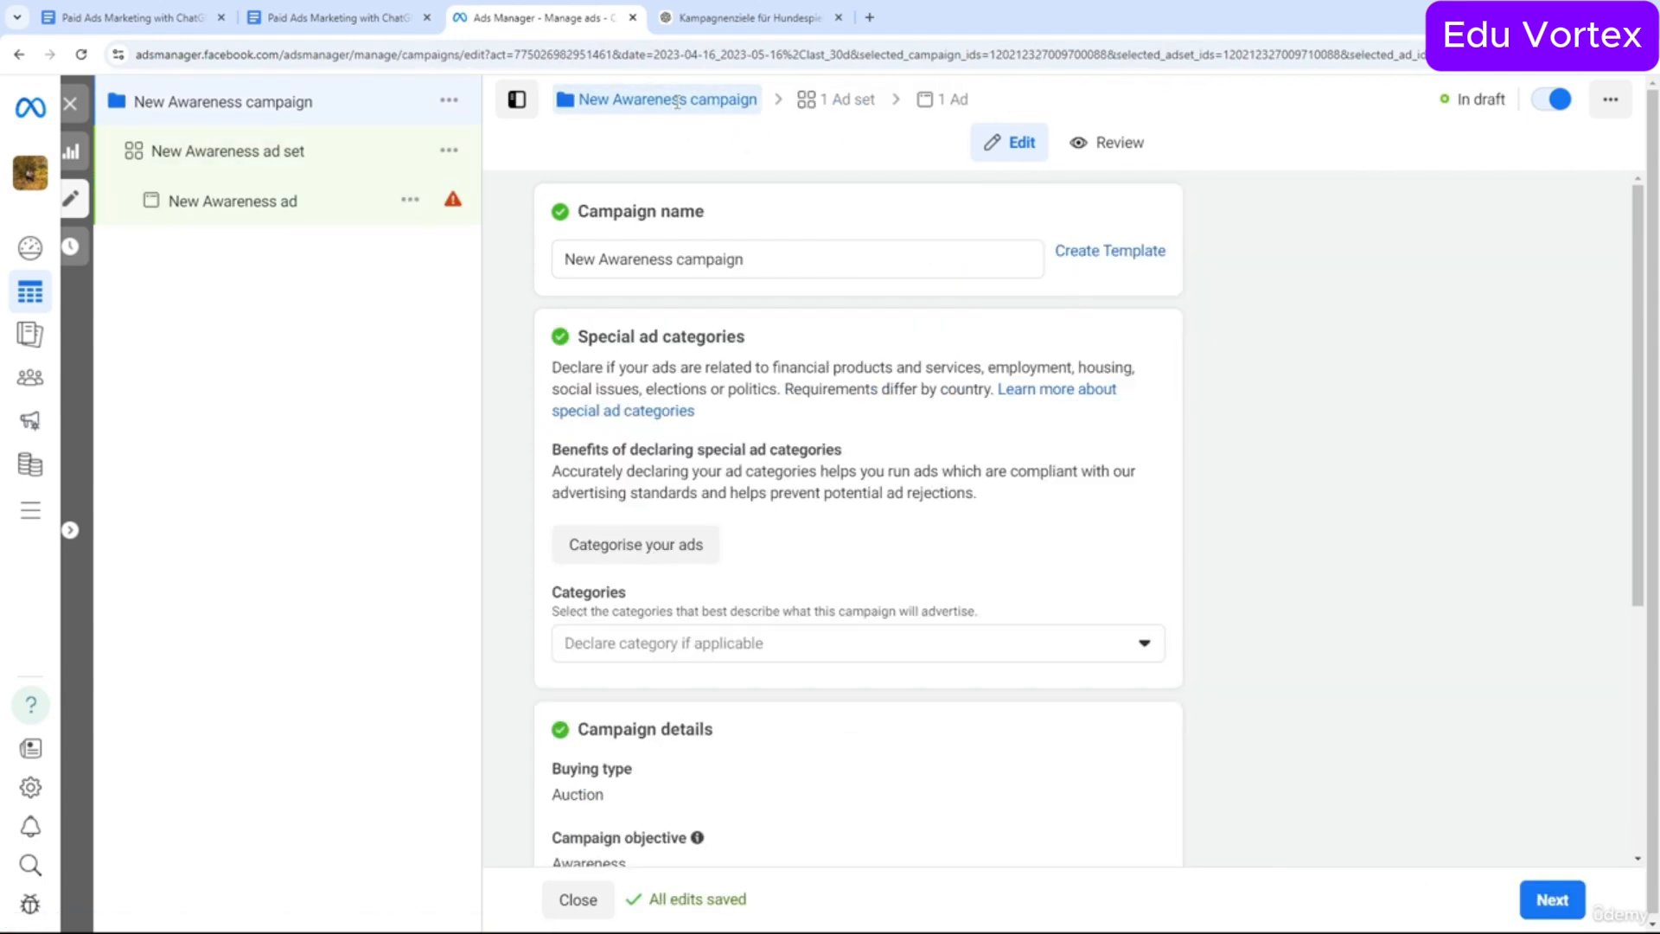
pyautogui.moveTo(860, 261); pyautogui.dragTo(567, 265)
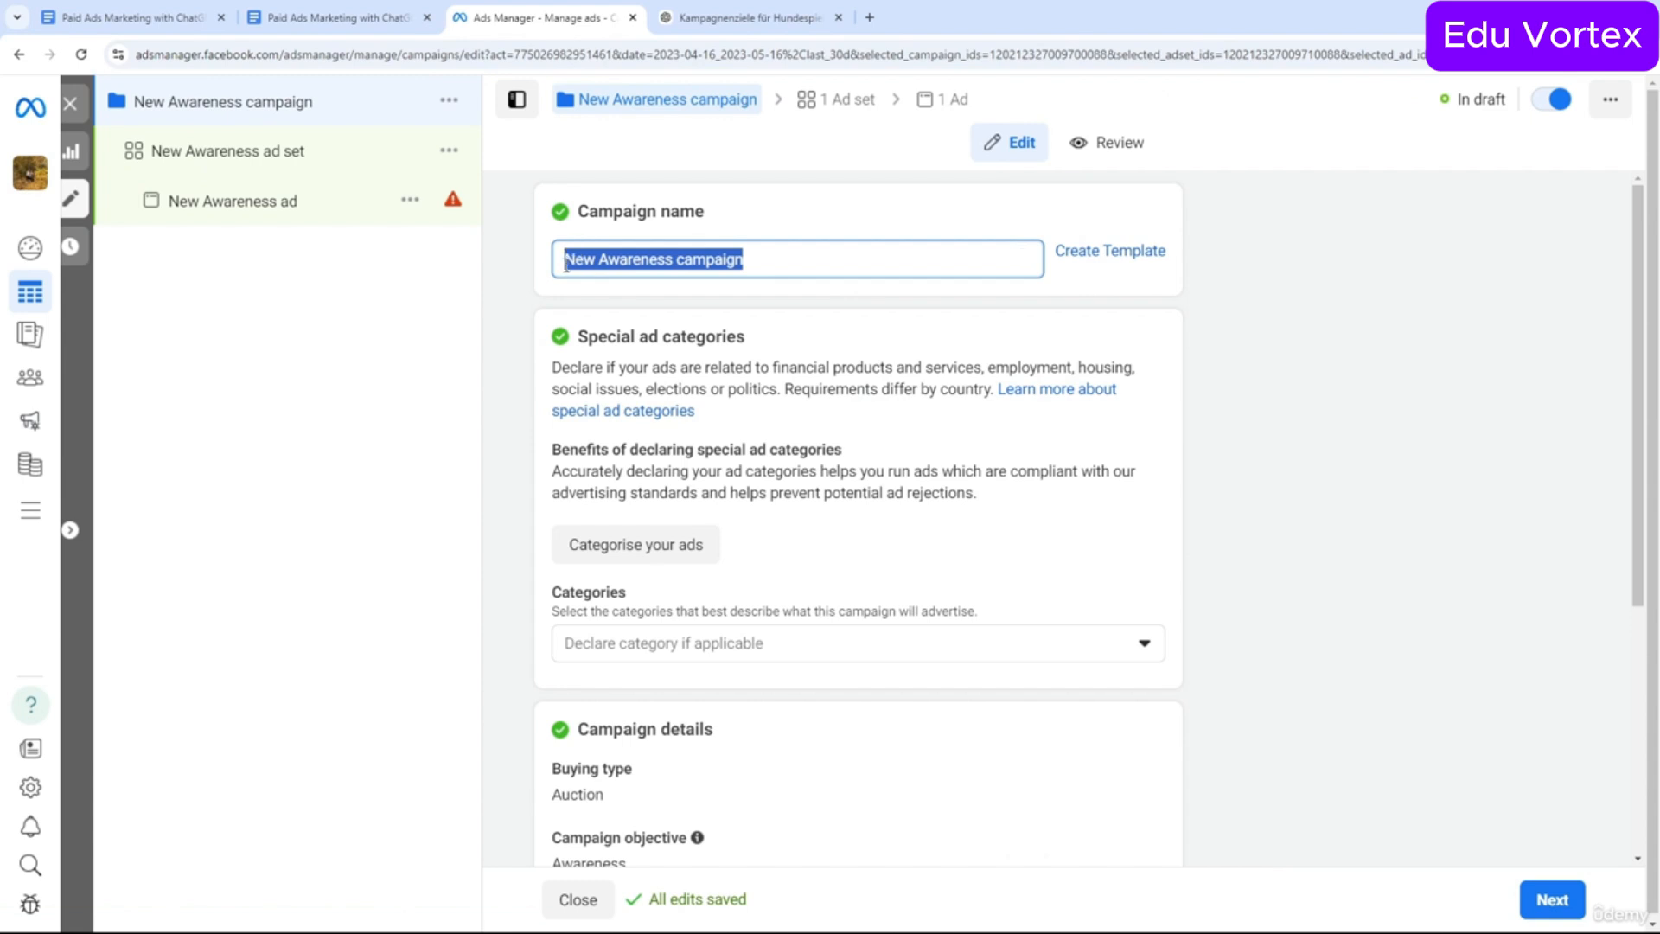
pyautogui.write('Awar')
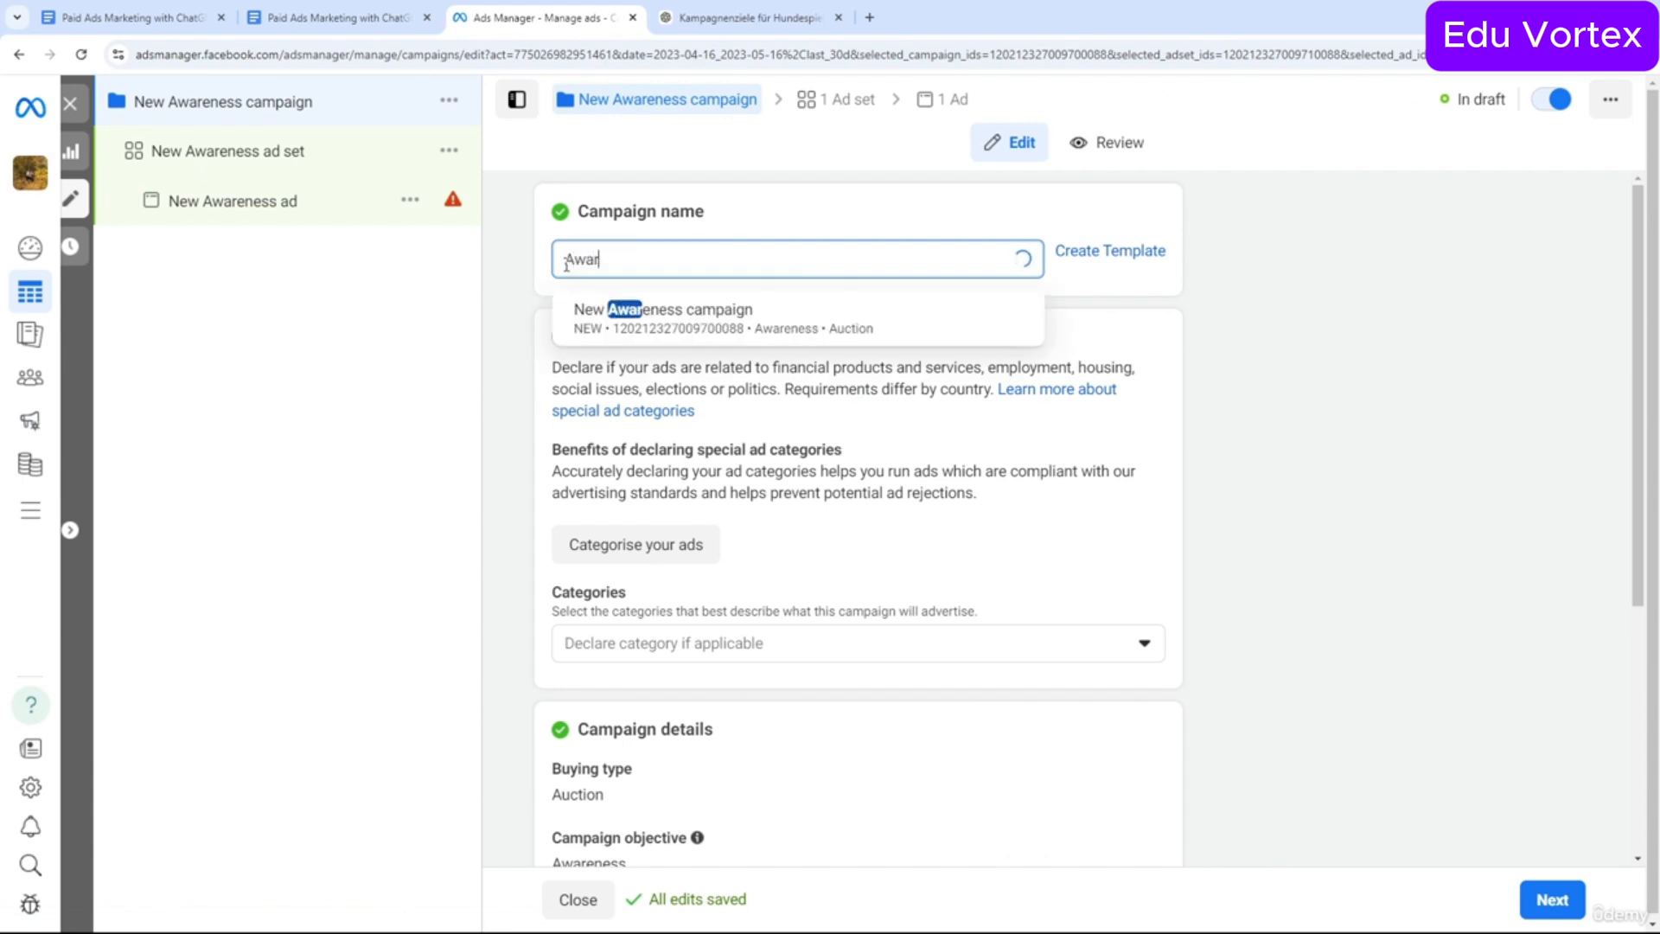
pyautogui.write('eness campagi')
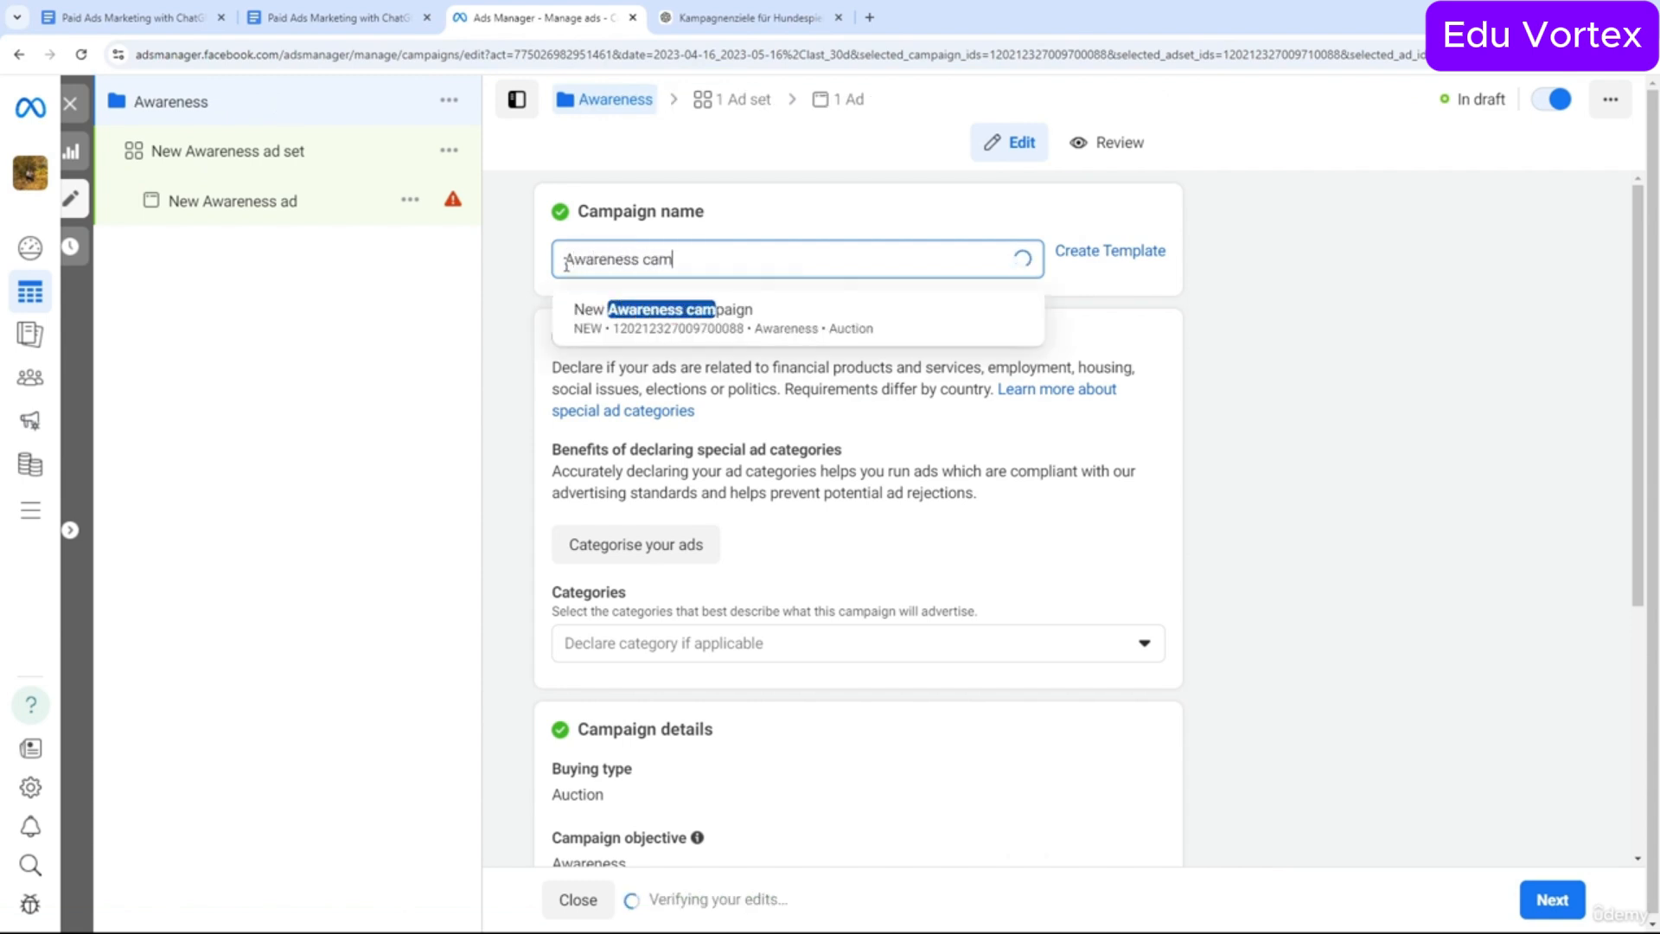
pyautogui.press('BackSpace')
pyautogui.press('BackSpace')
pyautogui.write('ign')
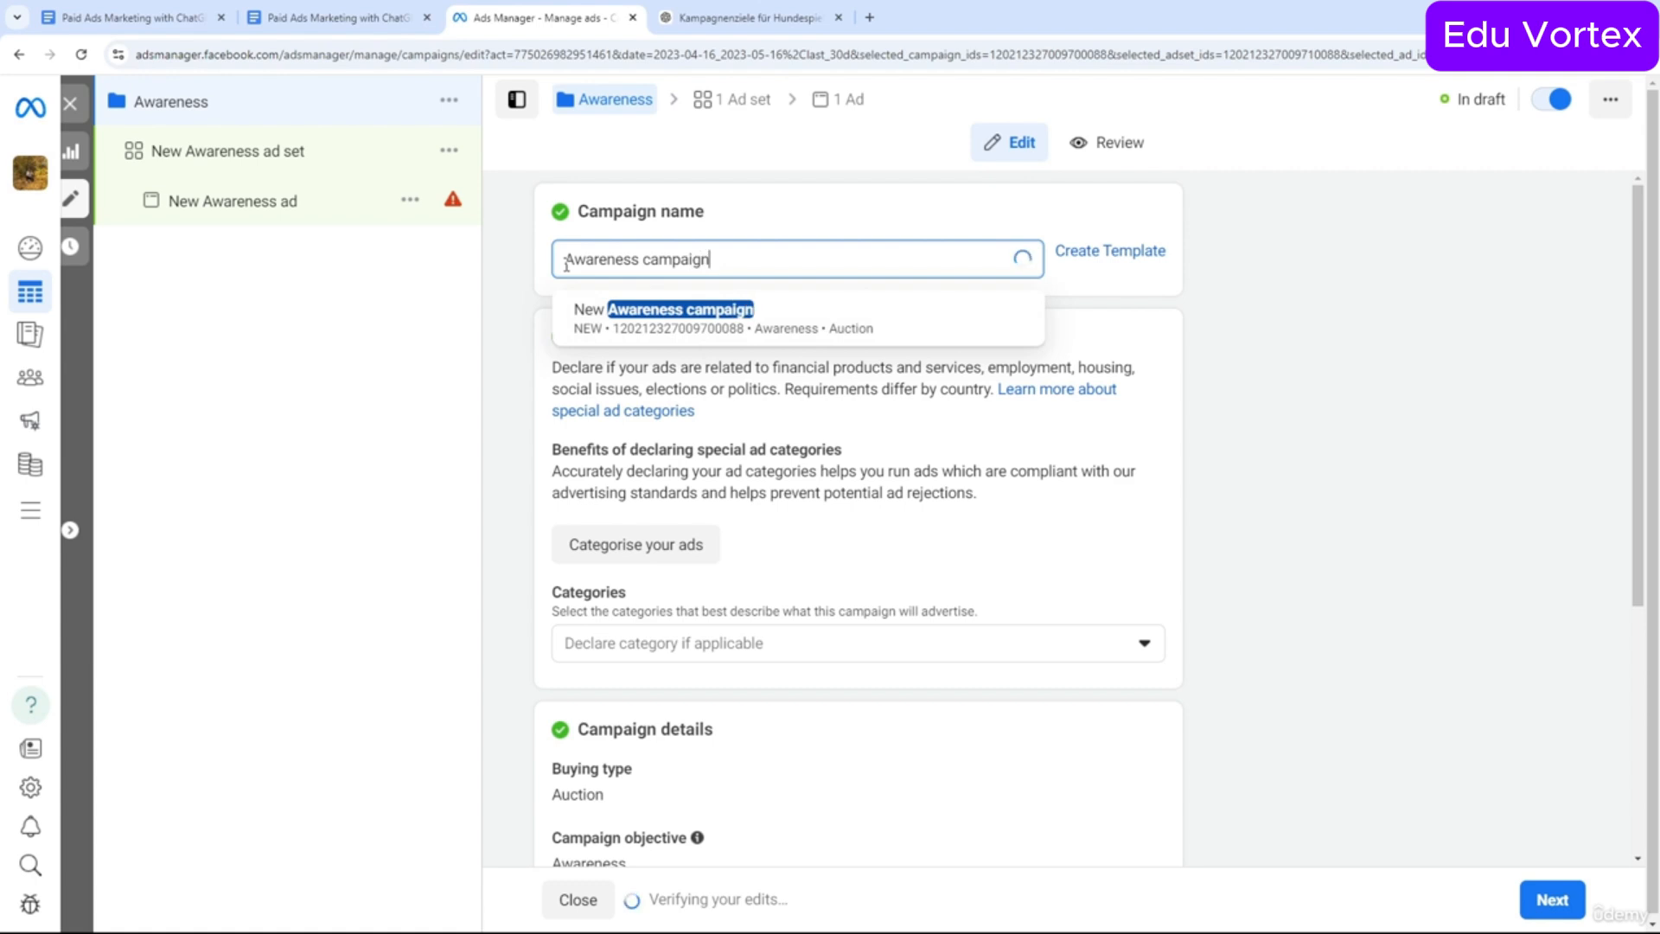
pyautogui.write('_1_Test')
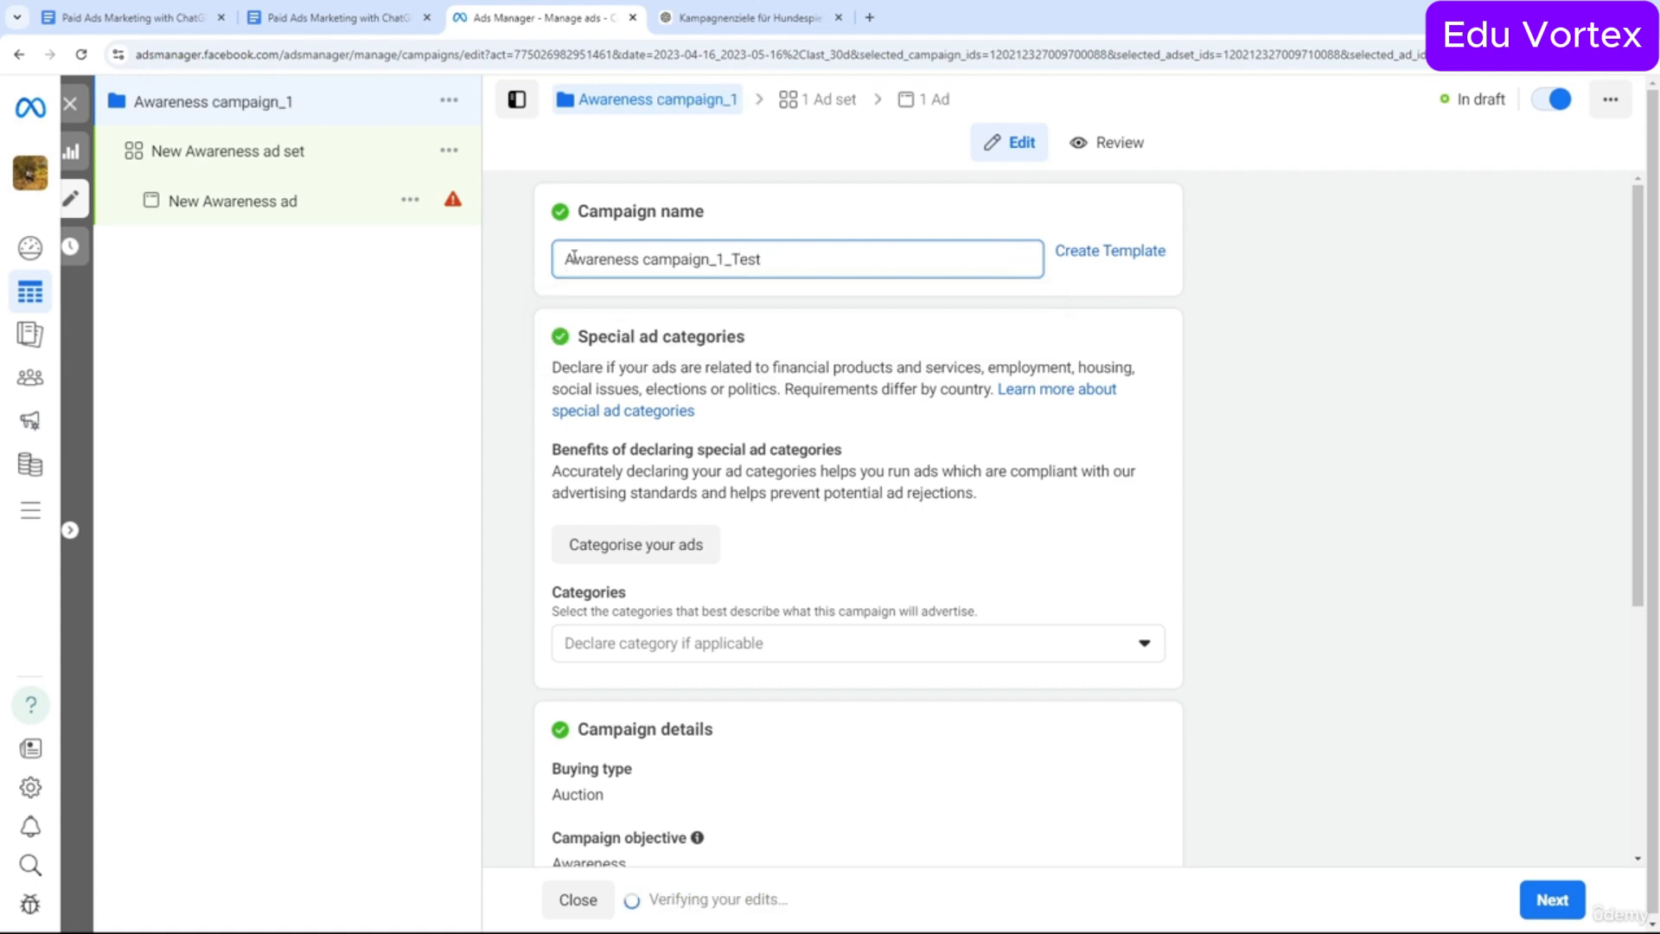
# Look through the special ad categories that can be declared for the campaign and close the list.
pyautogui.scroll(-2, 772, 381)
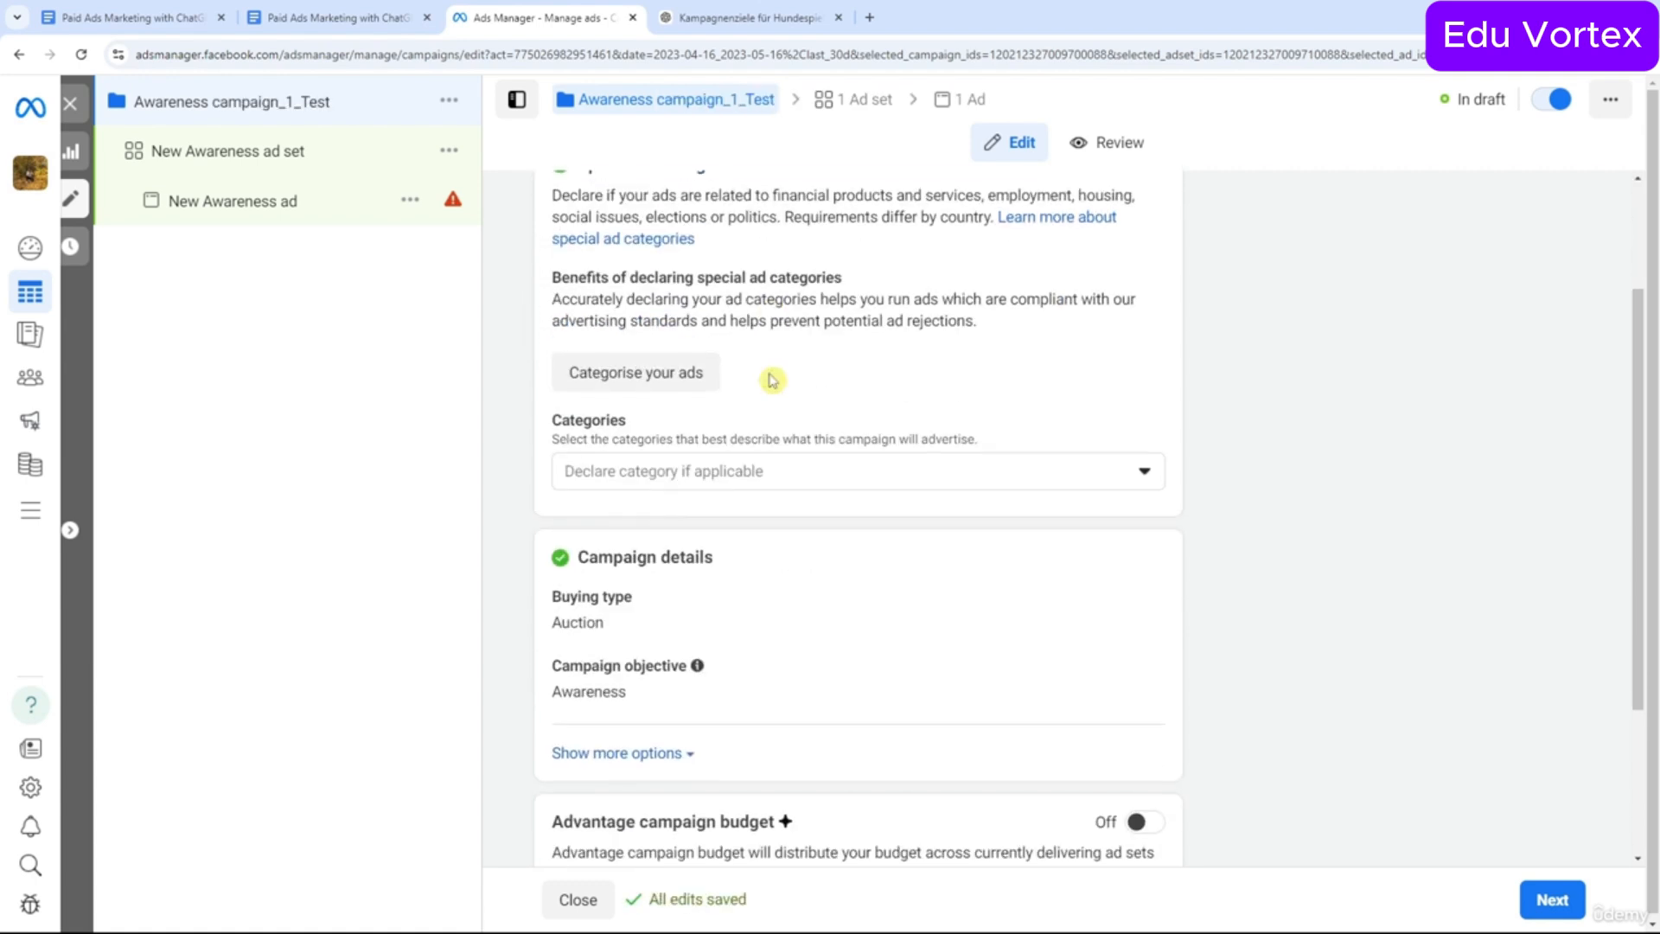
pyautogui.scroll(1, 772, 381)
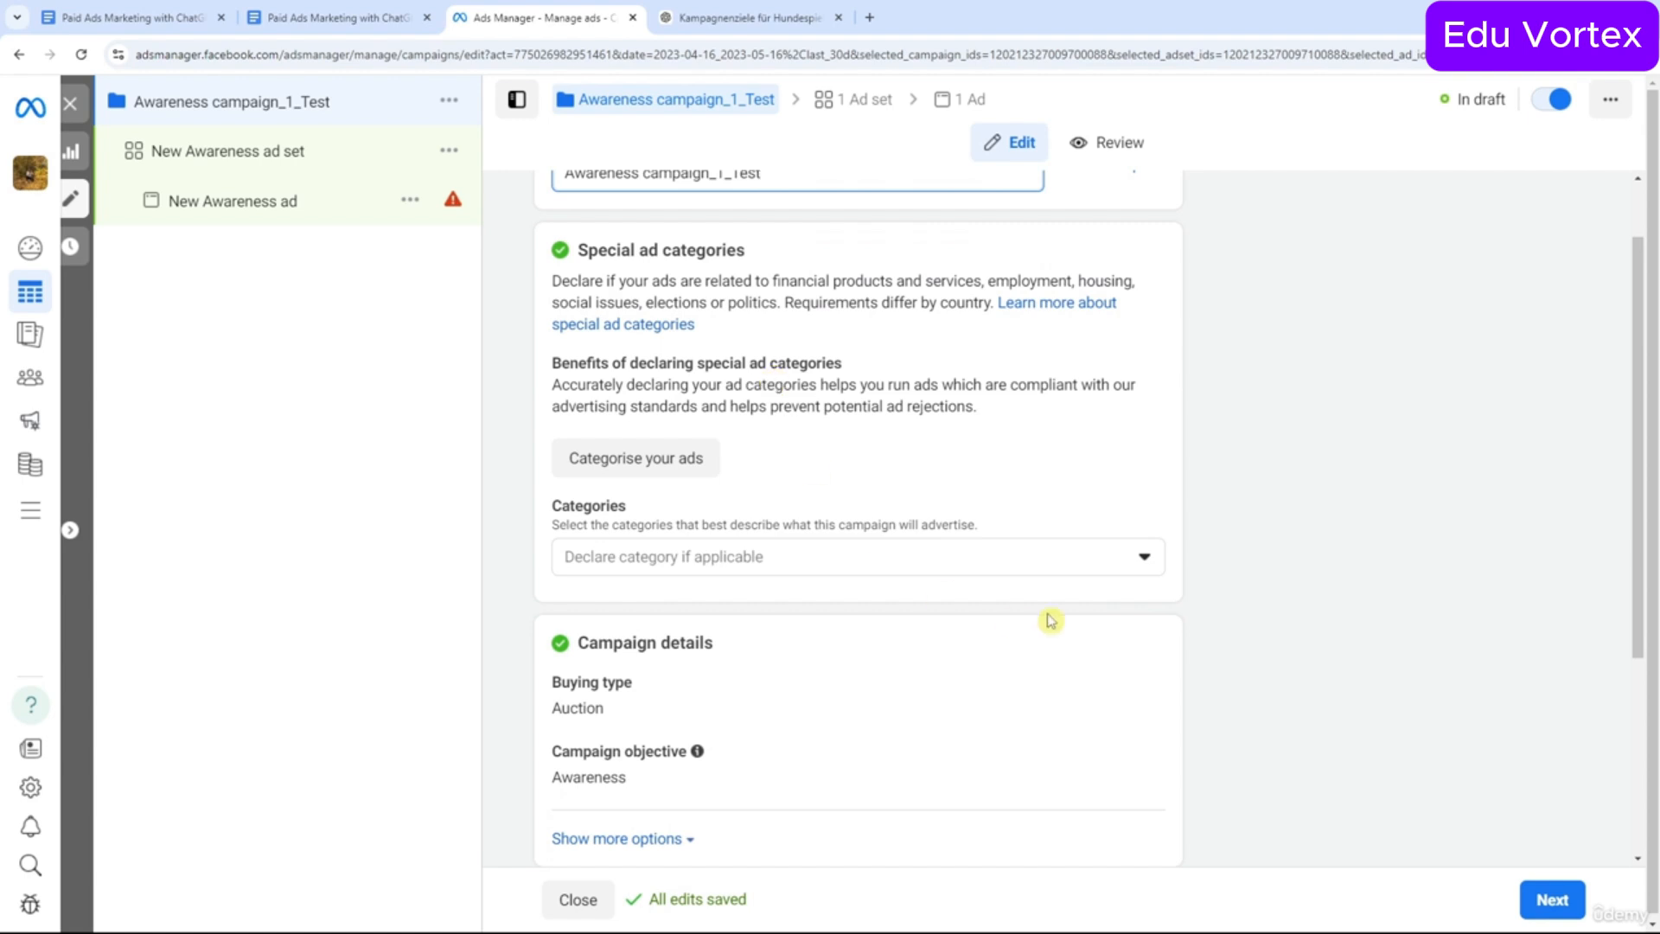
pyautogui.click(1134, 563)
pyautogui.click(1135, 567)
pyautogui.scroll(-2, 1135, 566)
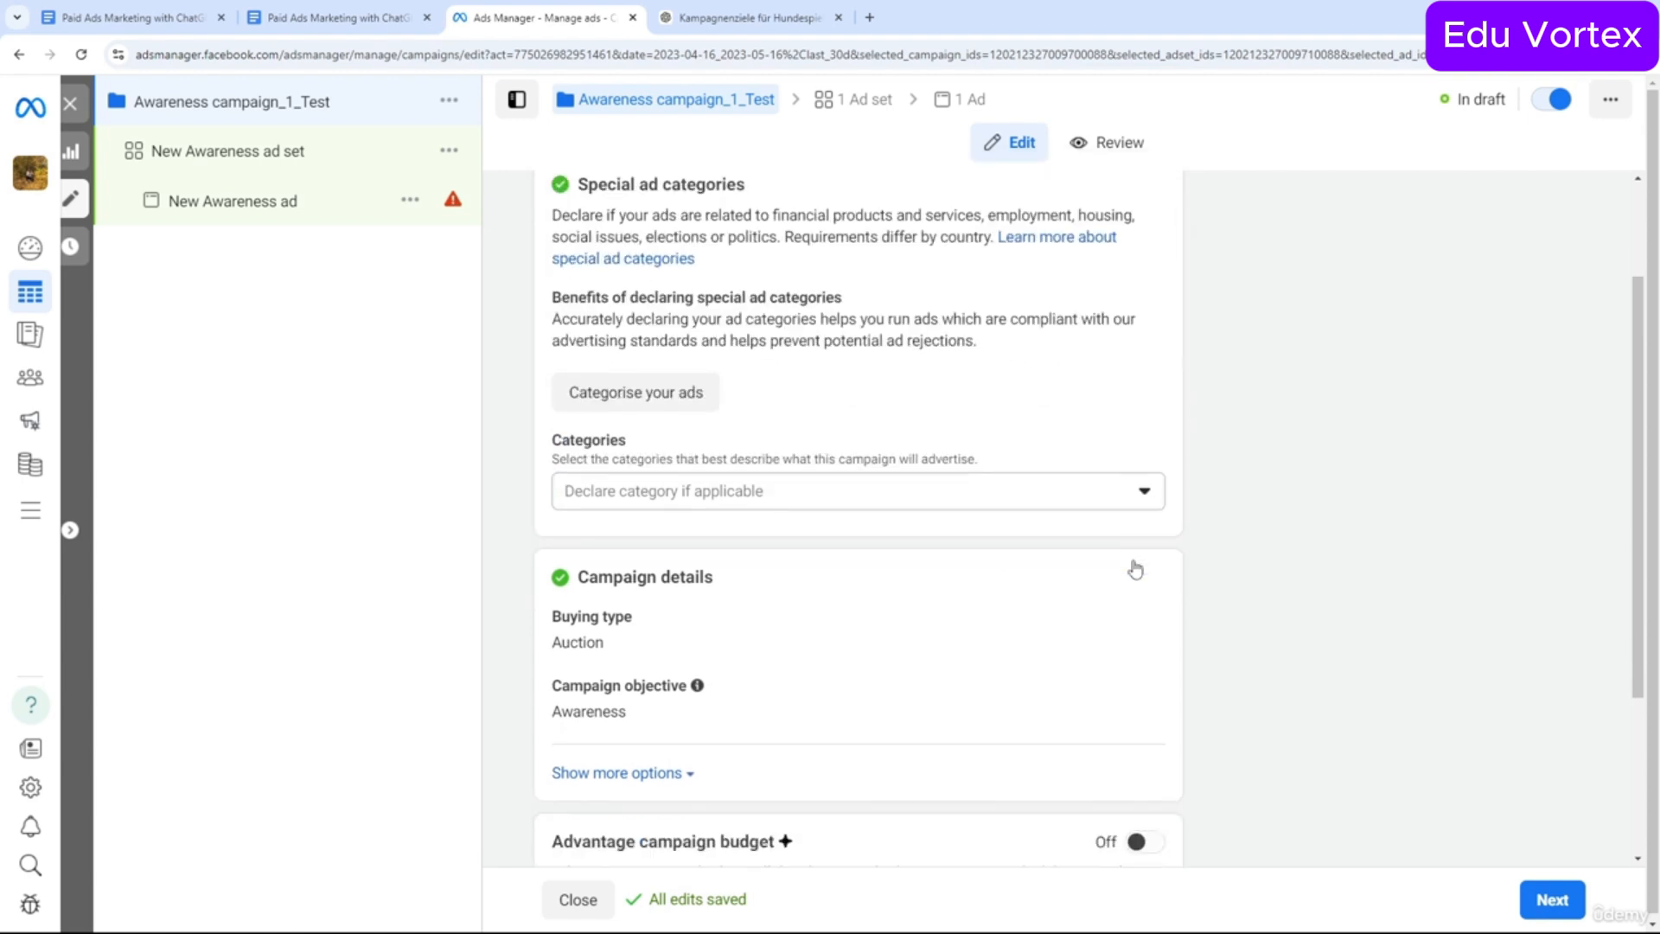
pyautogui.click(1046, 389)
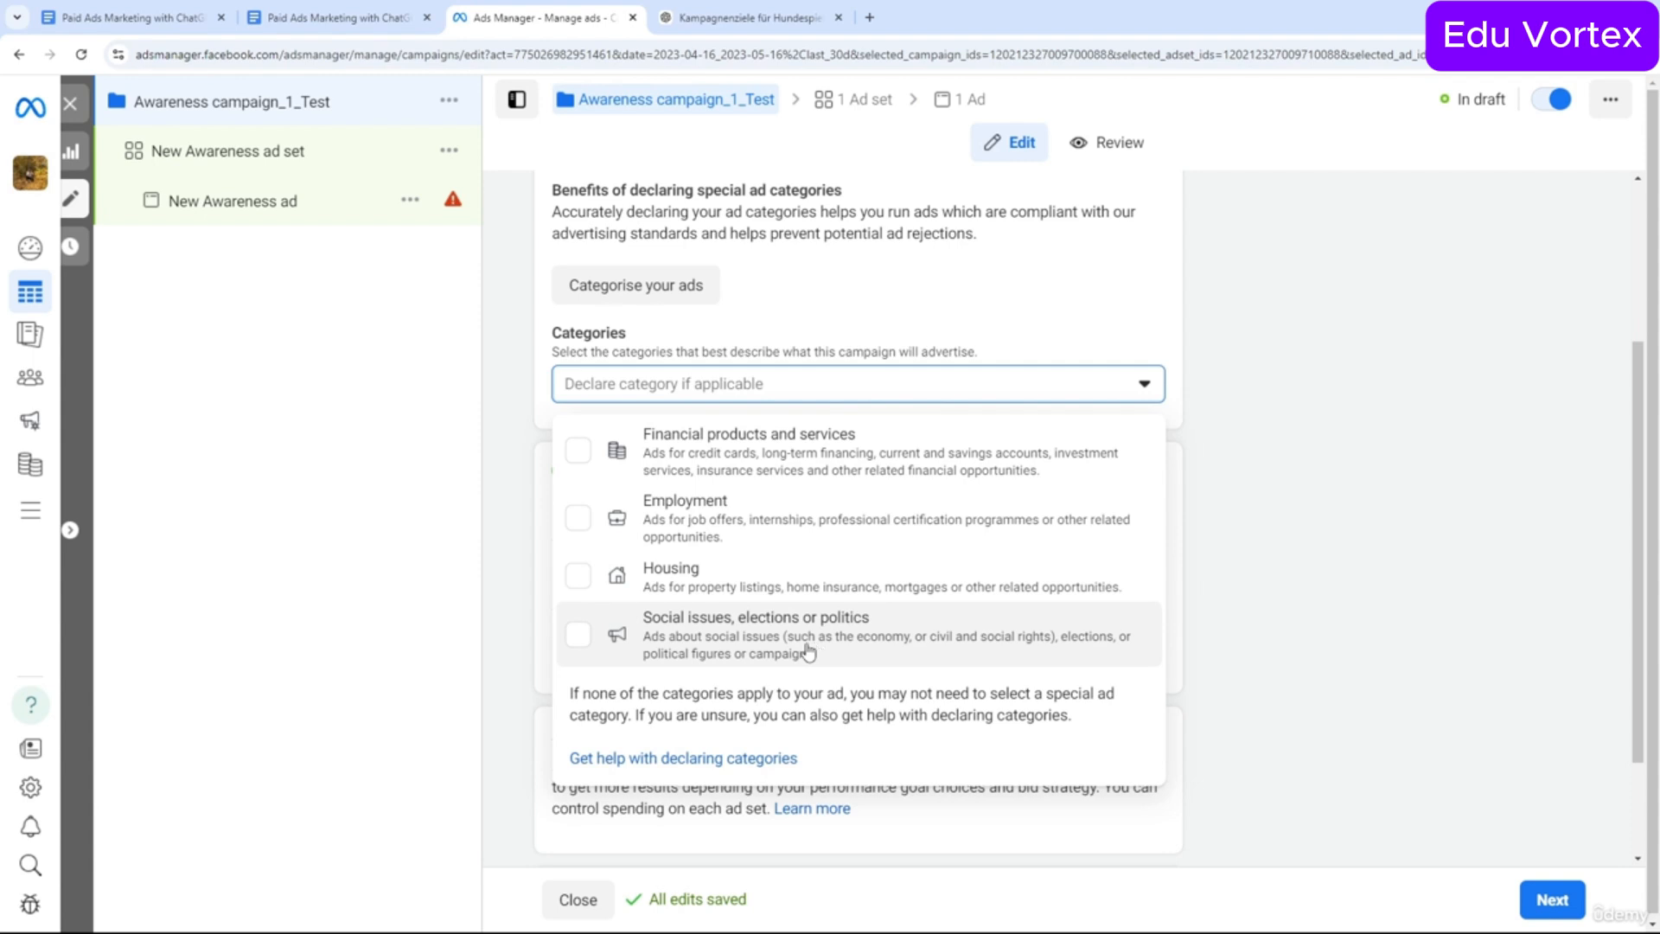
pyautogui.click(923, 348)
pyautogui.scroll(-2, 924, 348)
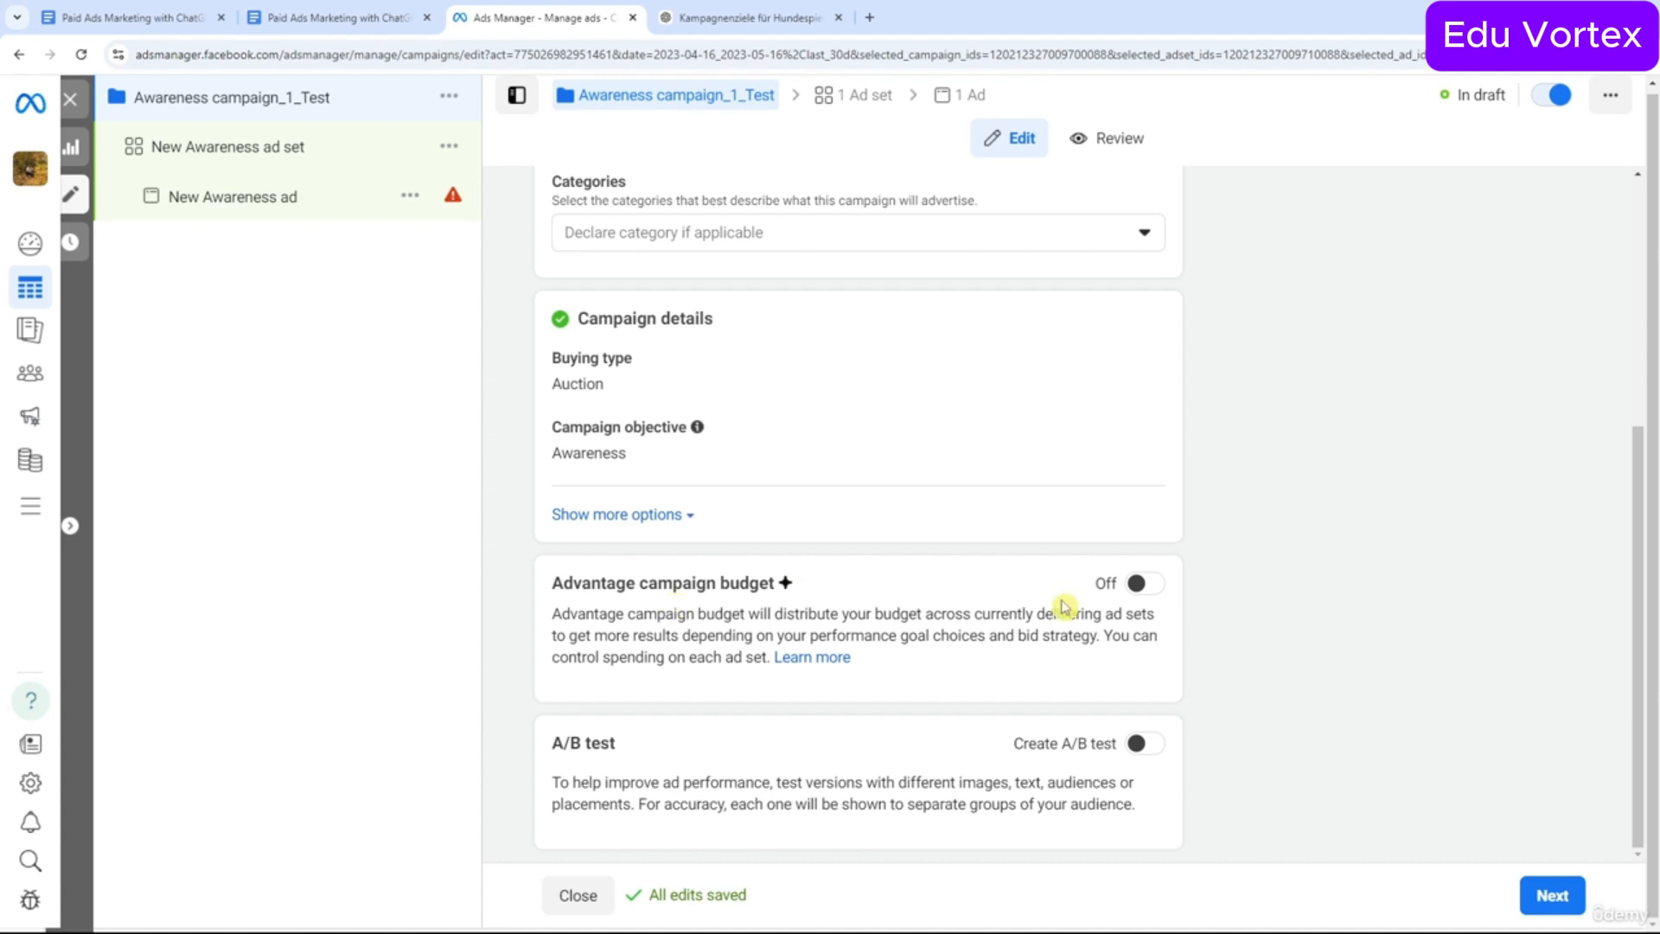
# Turn on the Advantage campaign budget and view its budget and scheduling options.
pyautogui.click(1146, 583)
pyautogui.scroll(-4, 929, 567)
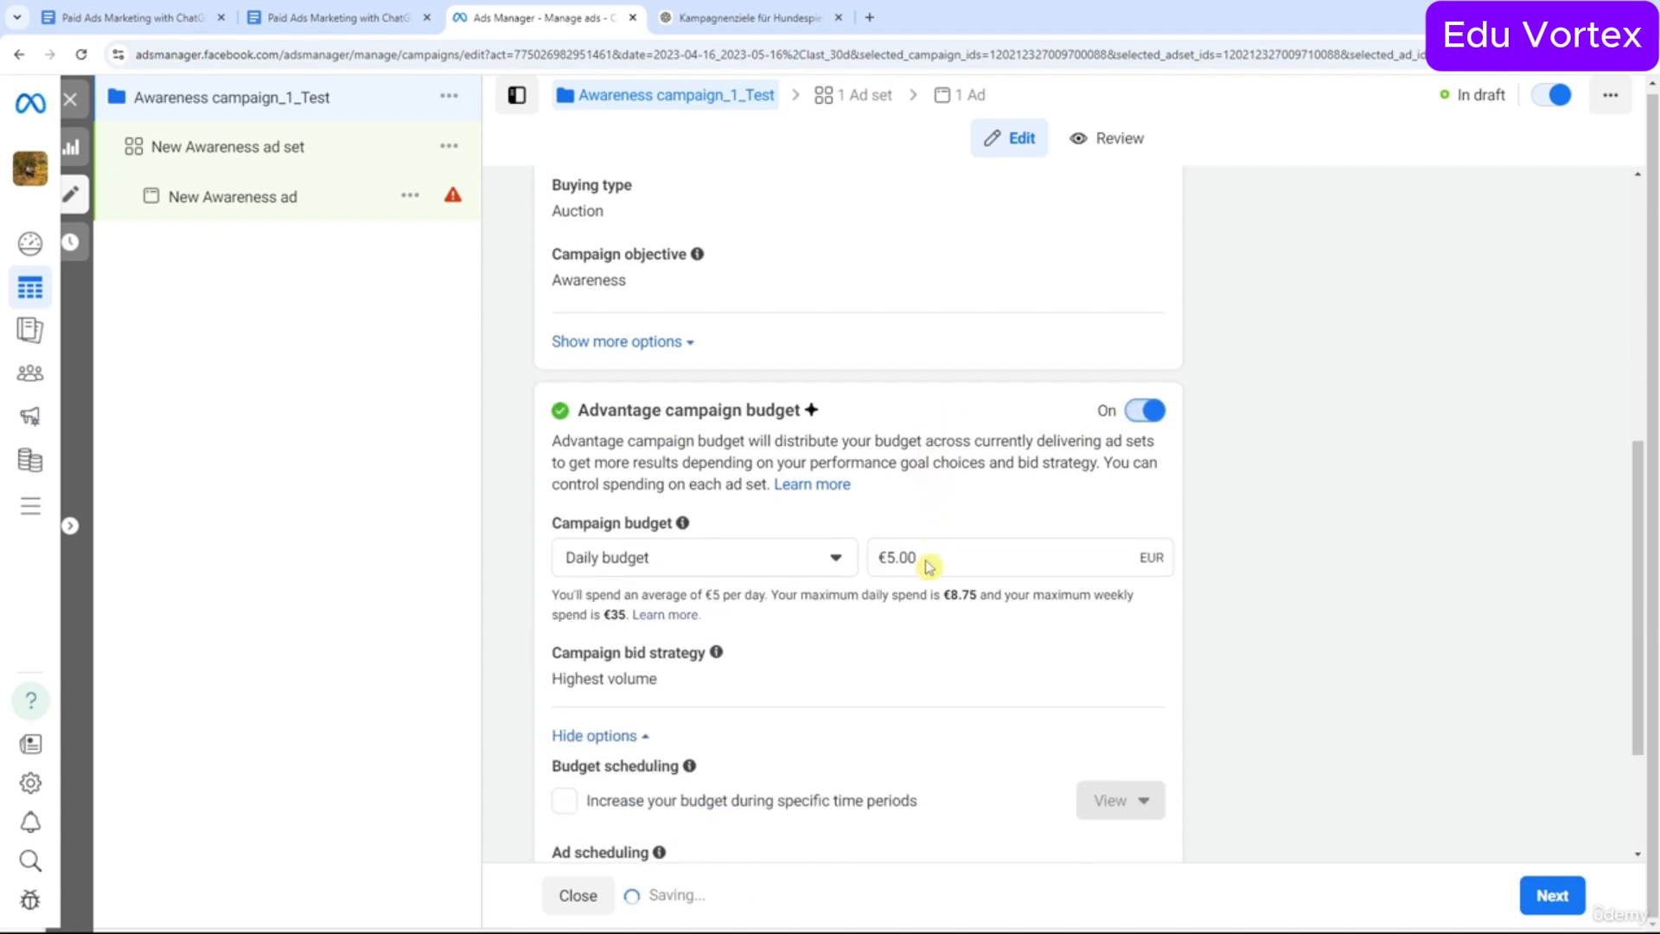
pyautogui.scroll(1, 928, 567)
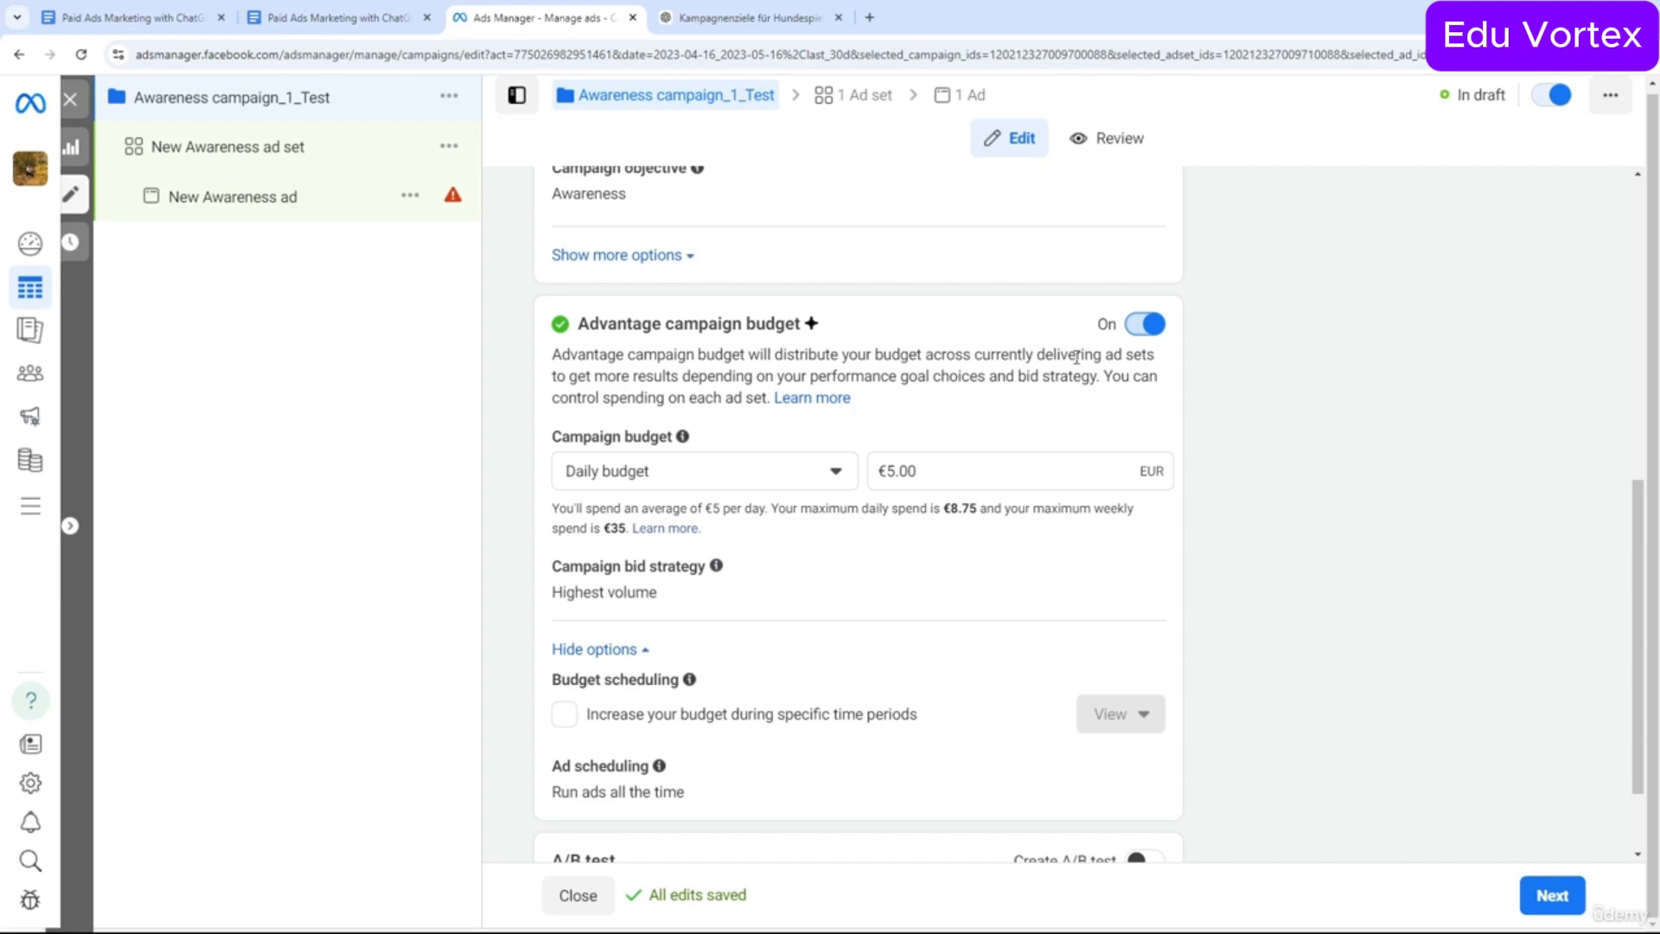
# Turn off the Advantage campaign budget and review the budget, schedule, audience and placement settings of the ad set.
pyautogui.click(1145, 323)
pyautogui.click(241, 162)
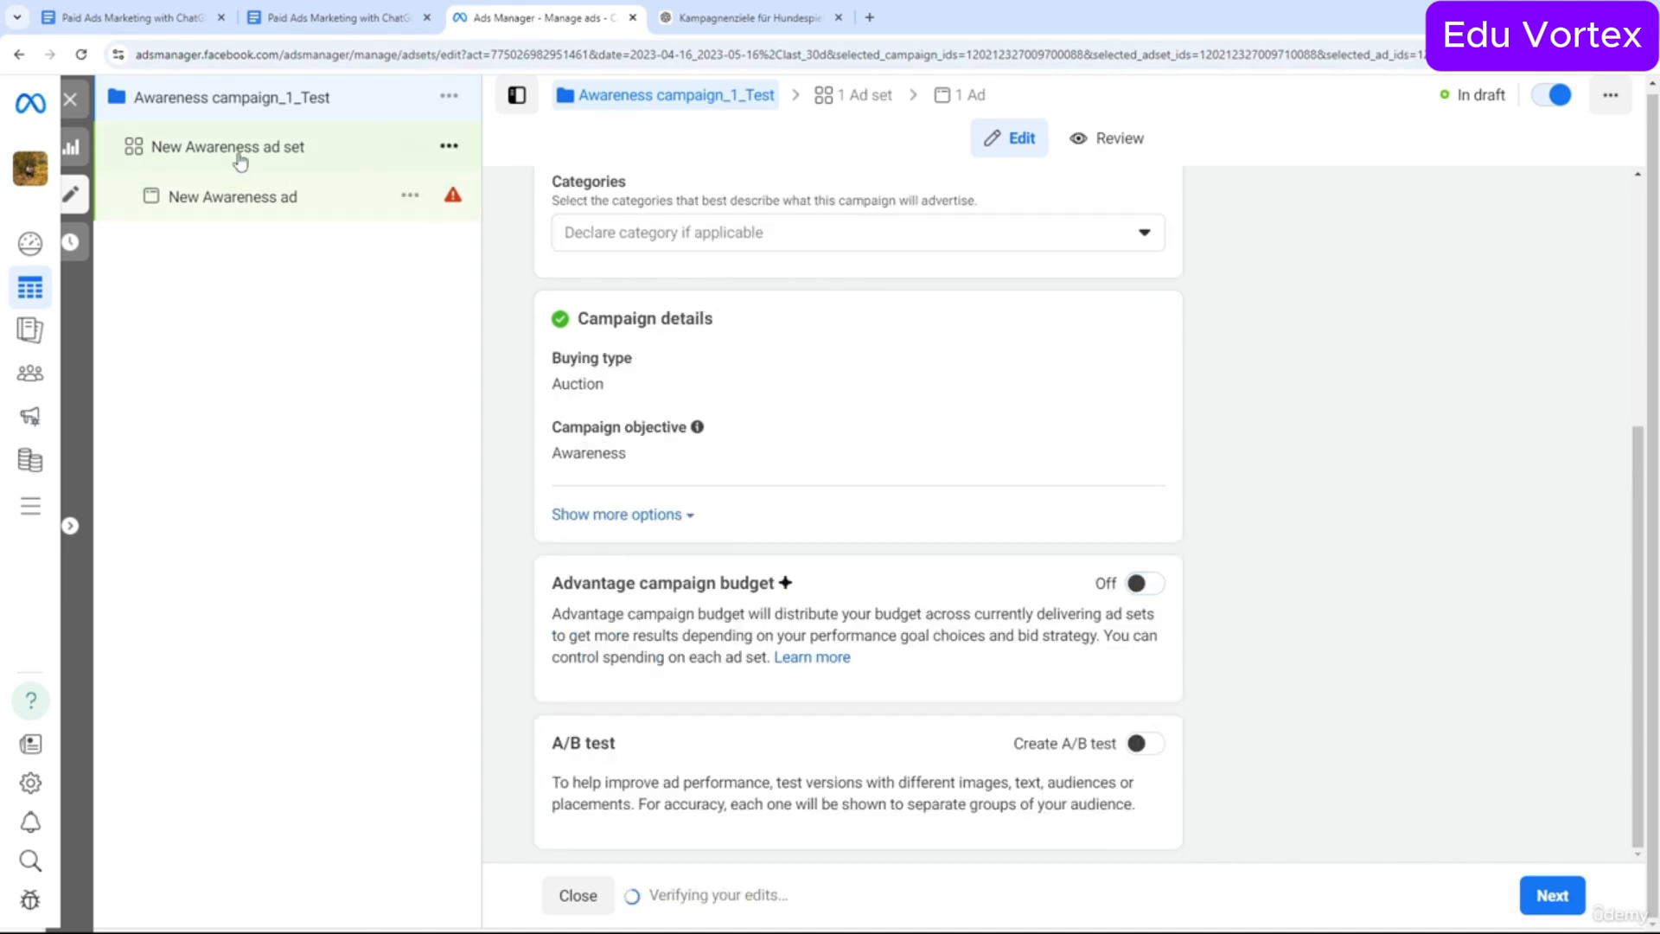
pyautogui.scroll(-7, 778, 371)
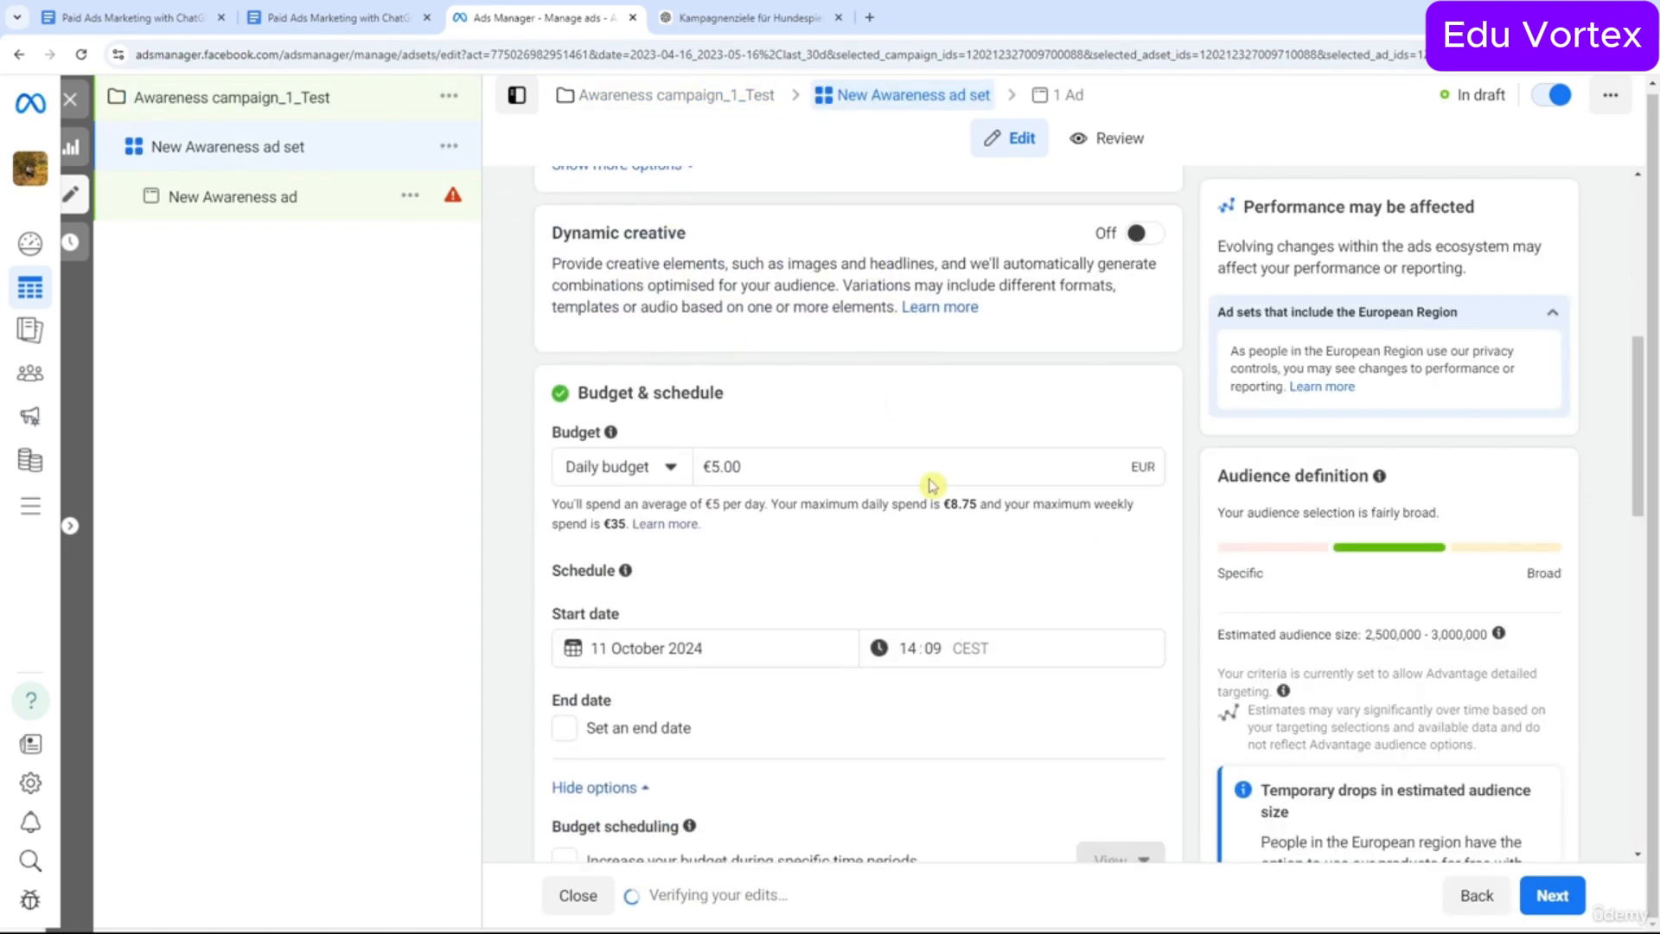
pyautogui.scroll(-8, 943, 423)
pyautogui.scroll(-7, 902, 428)
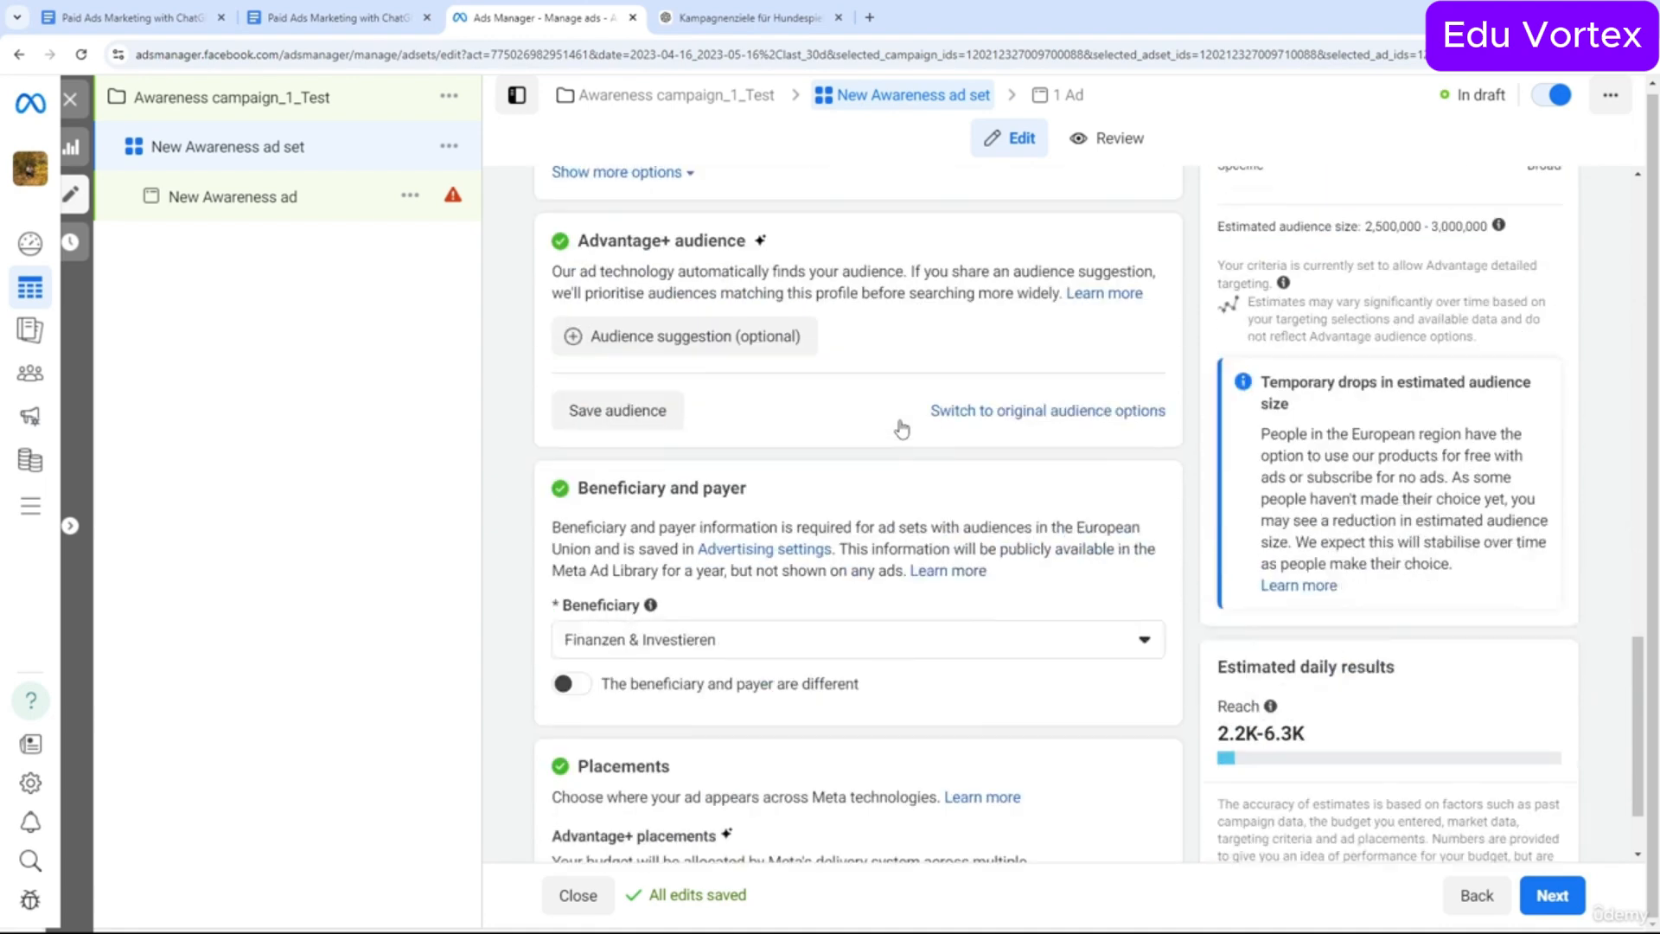
pyautogui.scroll(2, 902, 426)
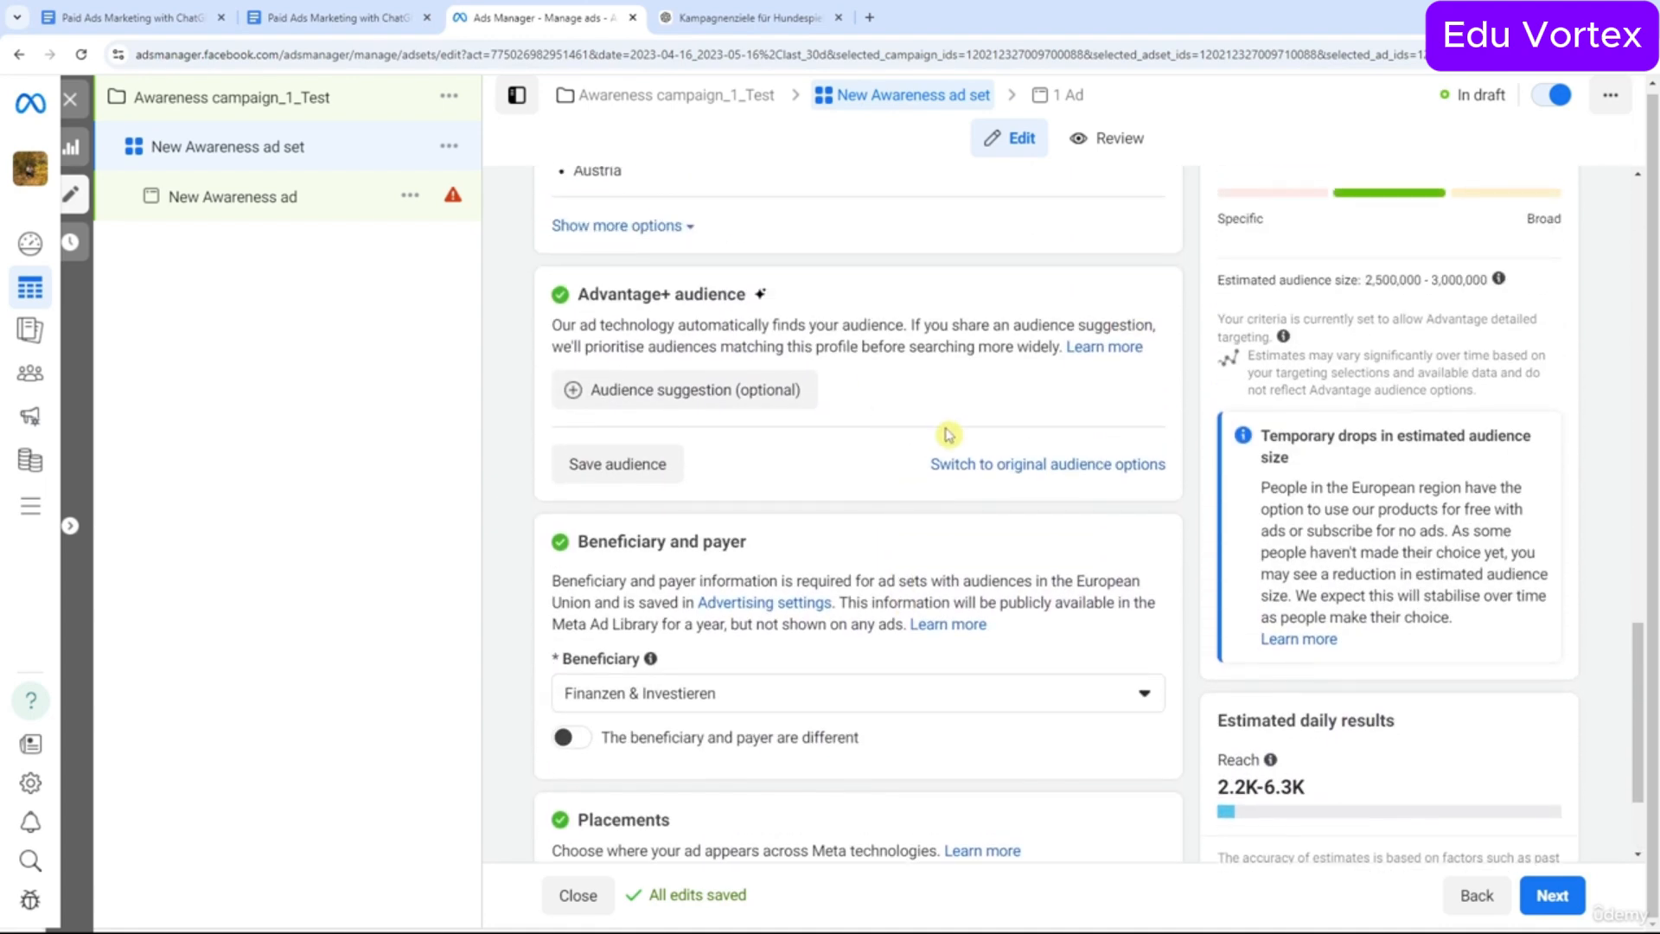
pyautogui.scroll(-2, 950, 432)
pyautogui.scroll(5, 947, 427)
pyautogui.scroll(10, 947, 427)
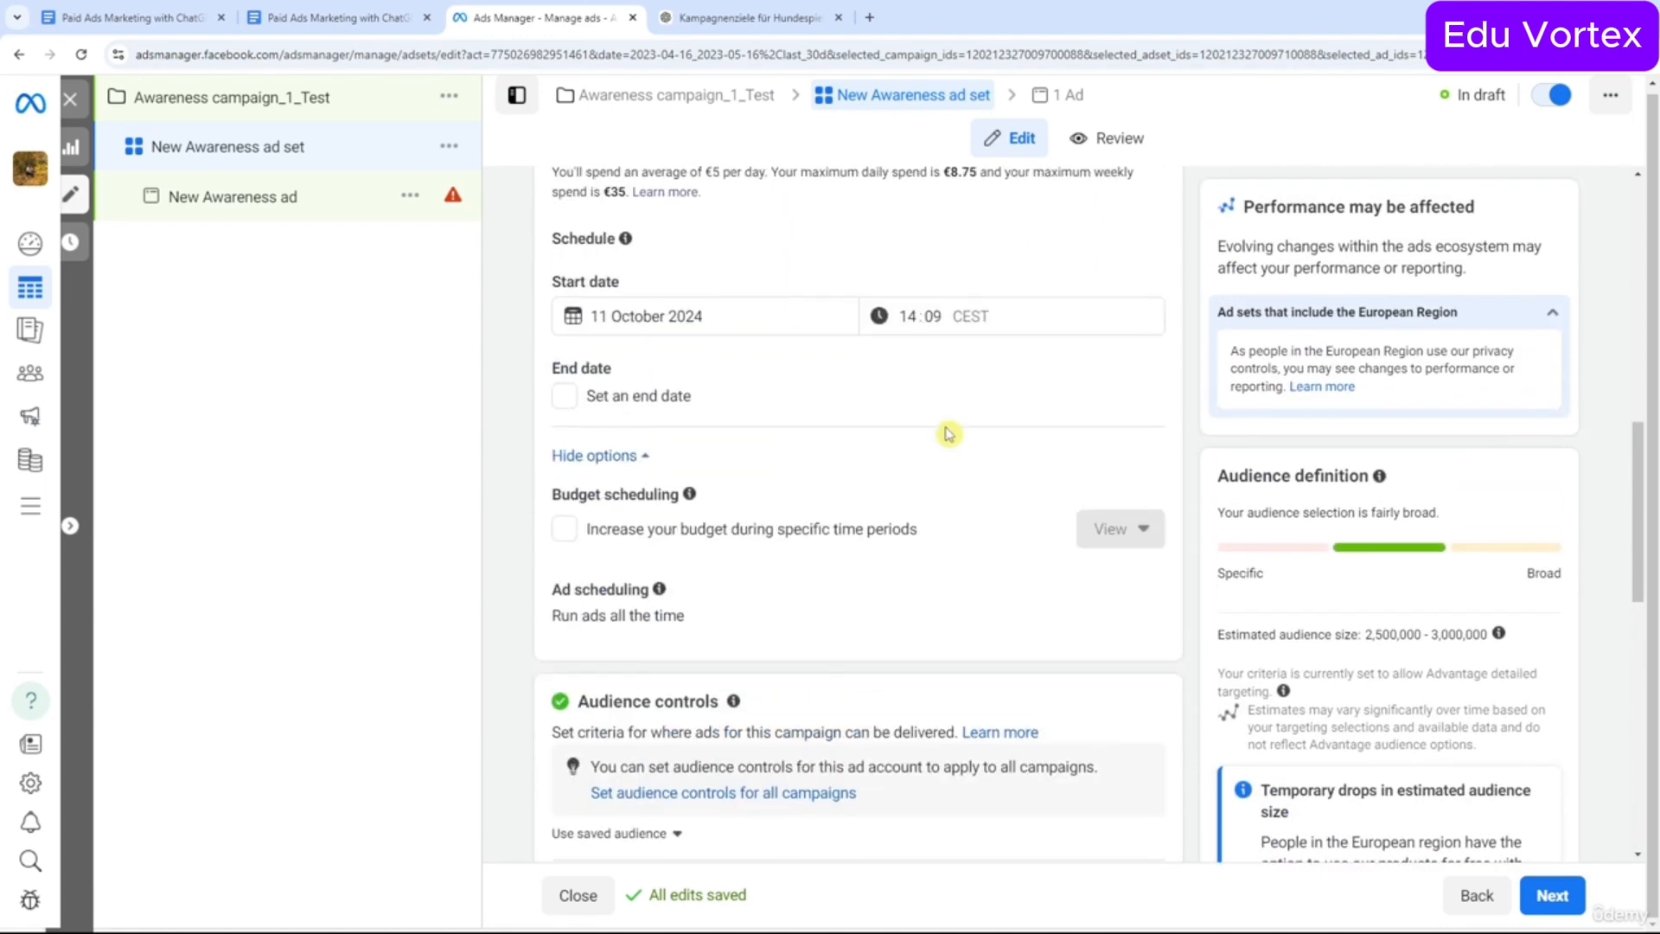
# Return to the campaign level, turn the Advantage campaign budget back on and set its daily budget to €20.
pyautogui.click(333, 122)
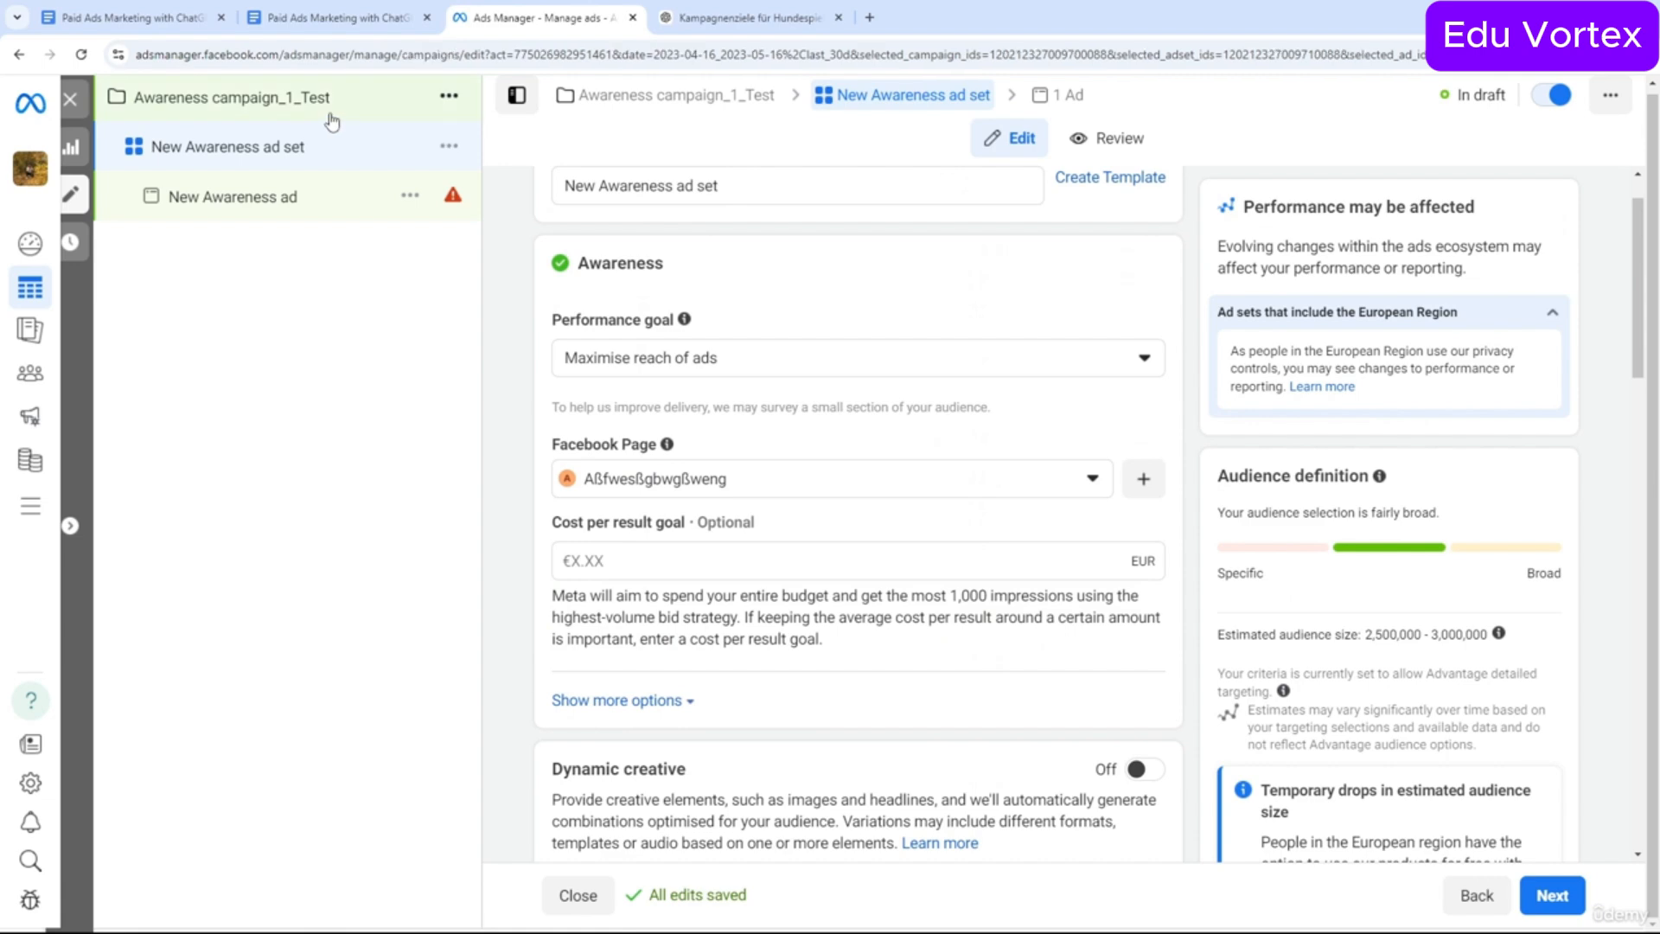
pyautogui.scroll(-5, 978, 578)
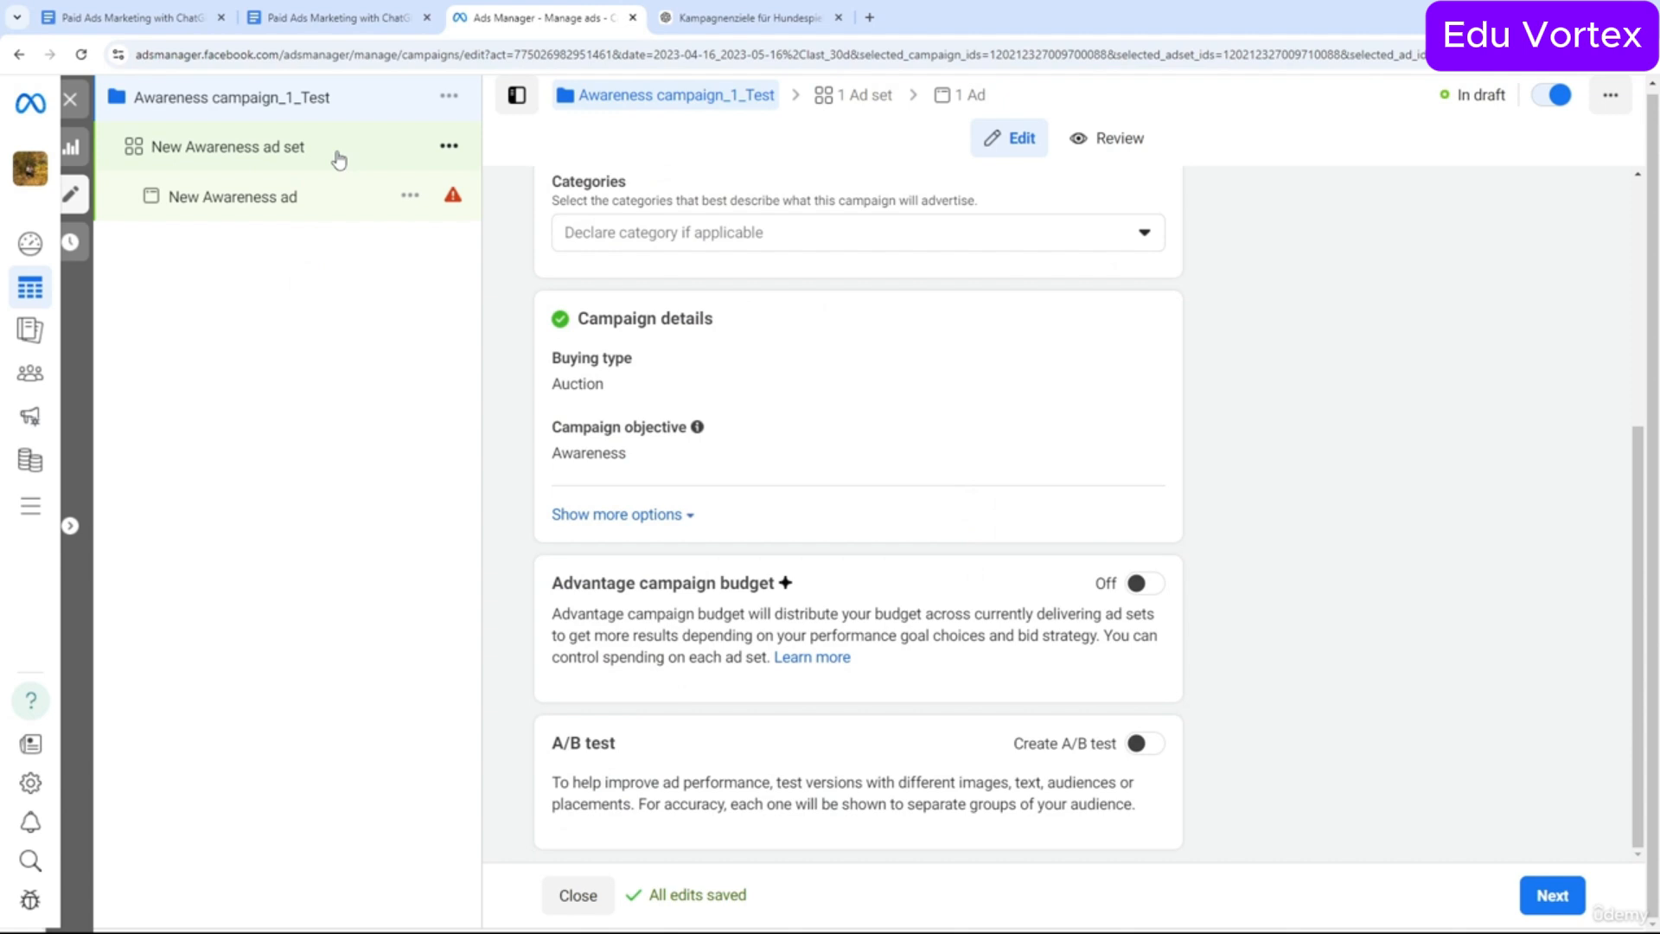
pyautogui.click(1138, 584)
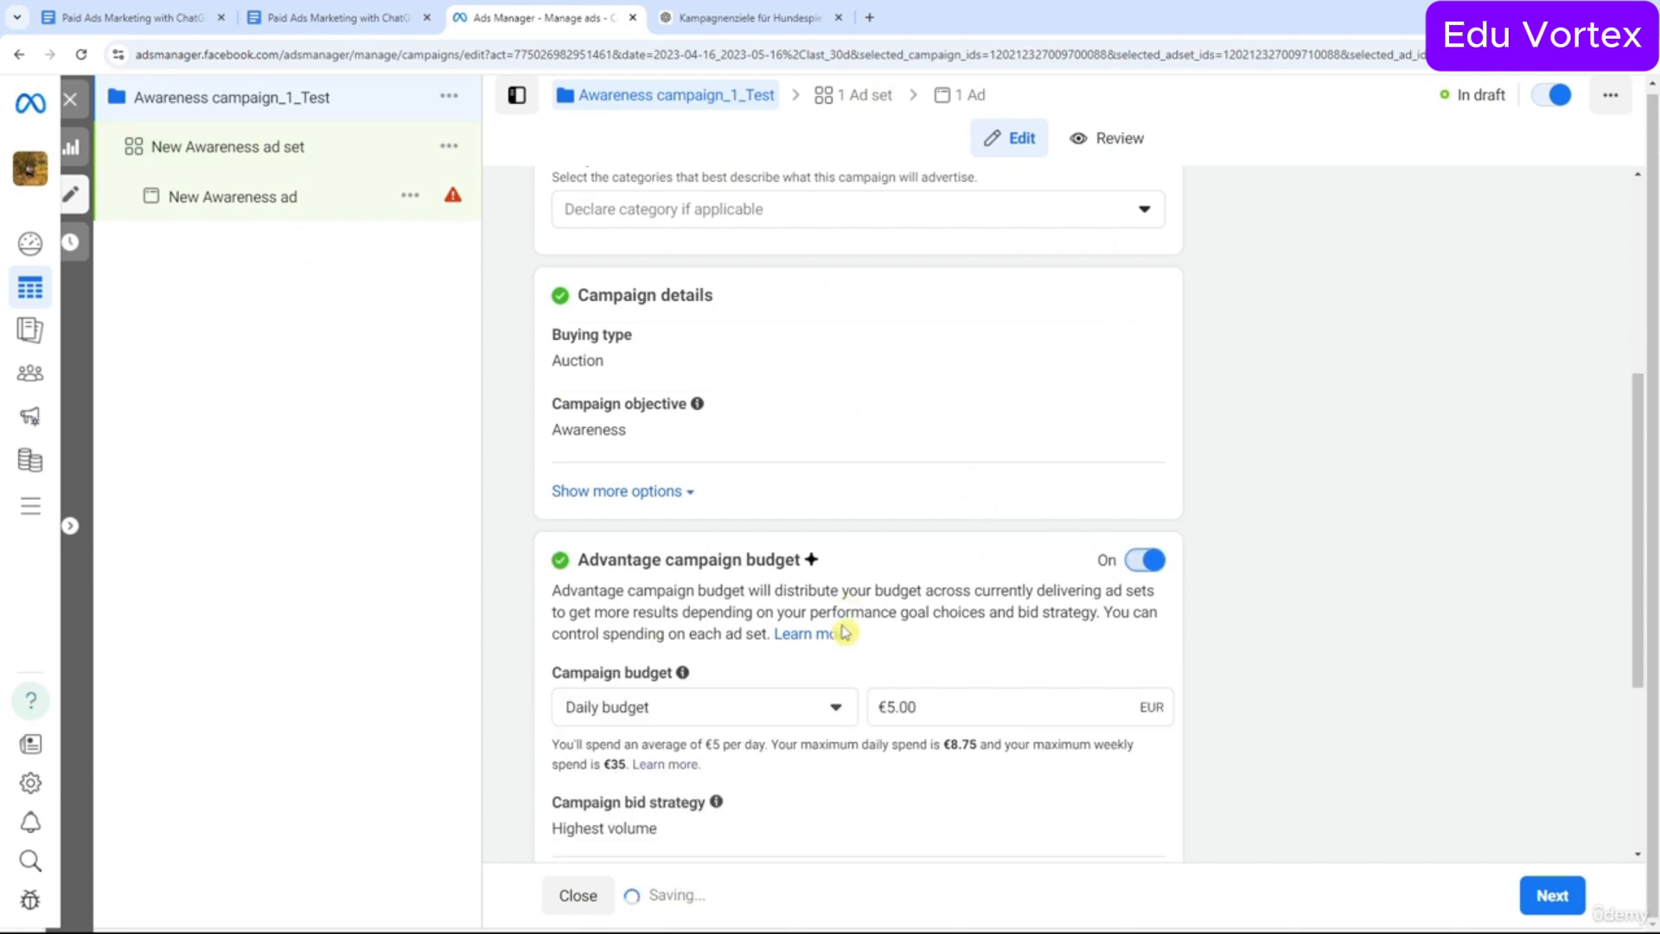
pyautogui.scroll(-3, 843, 633)
pyautogui.click(790, 481)
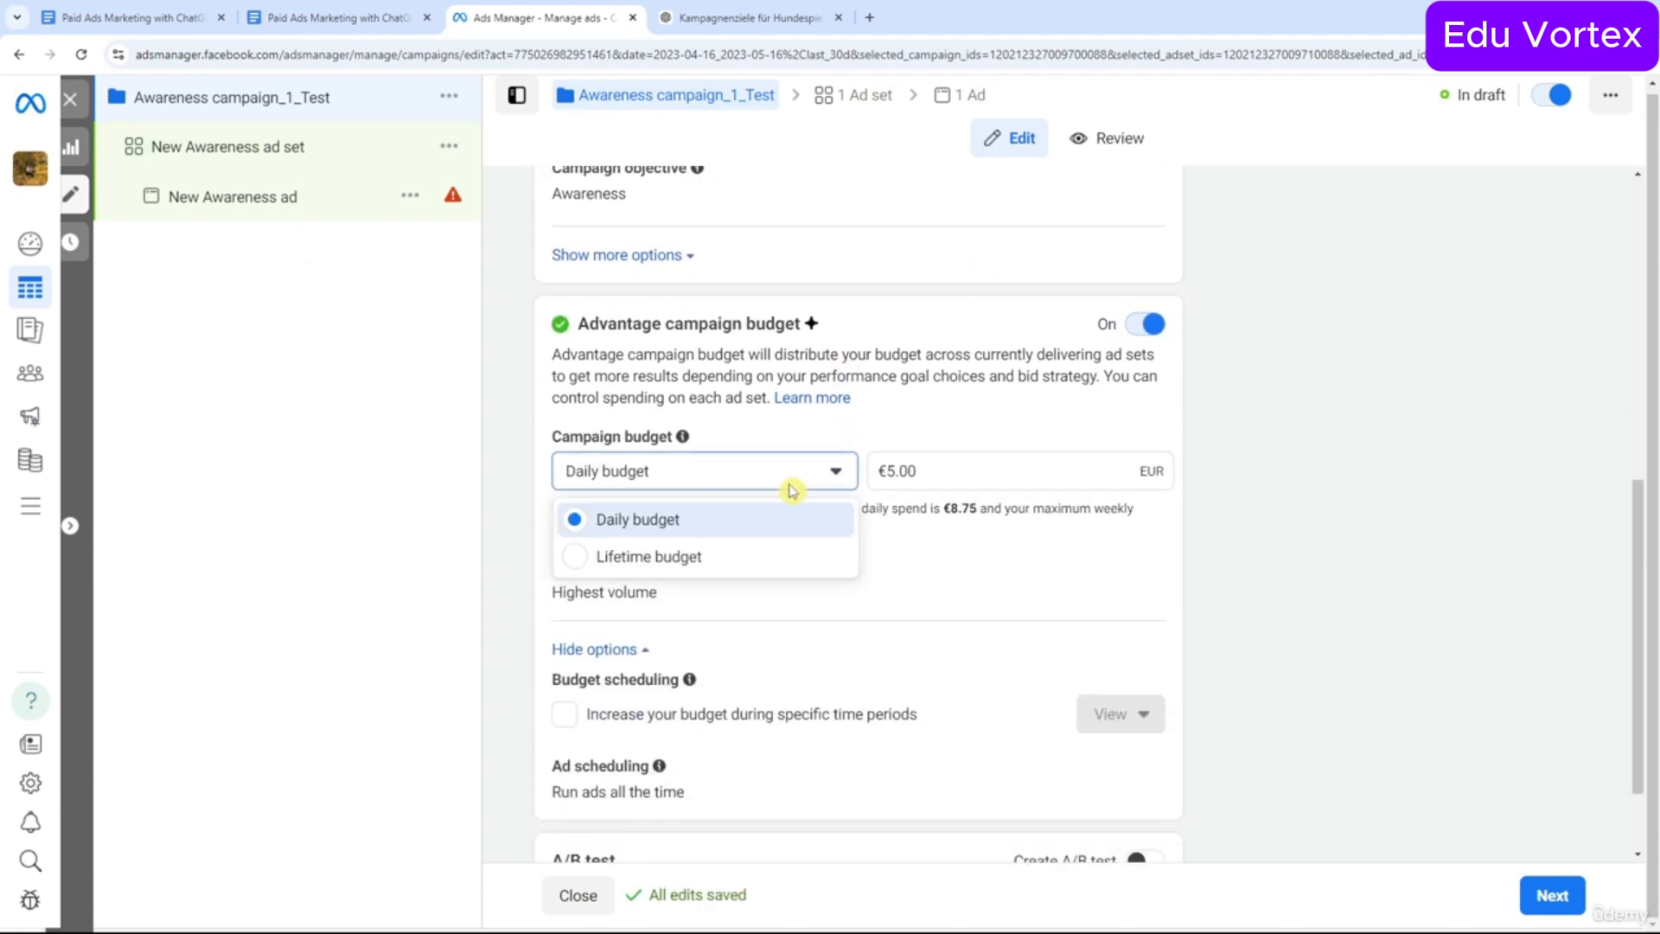
pyautogui.click(789, 491)
pyautogui.click(945, 475)
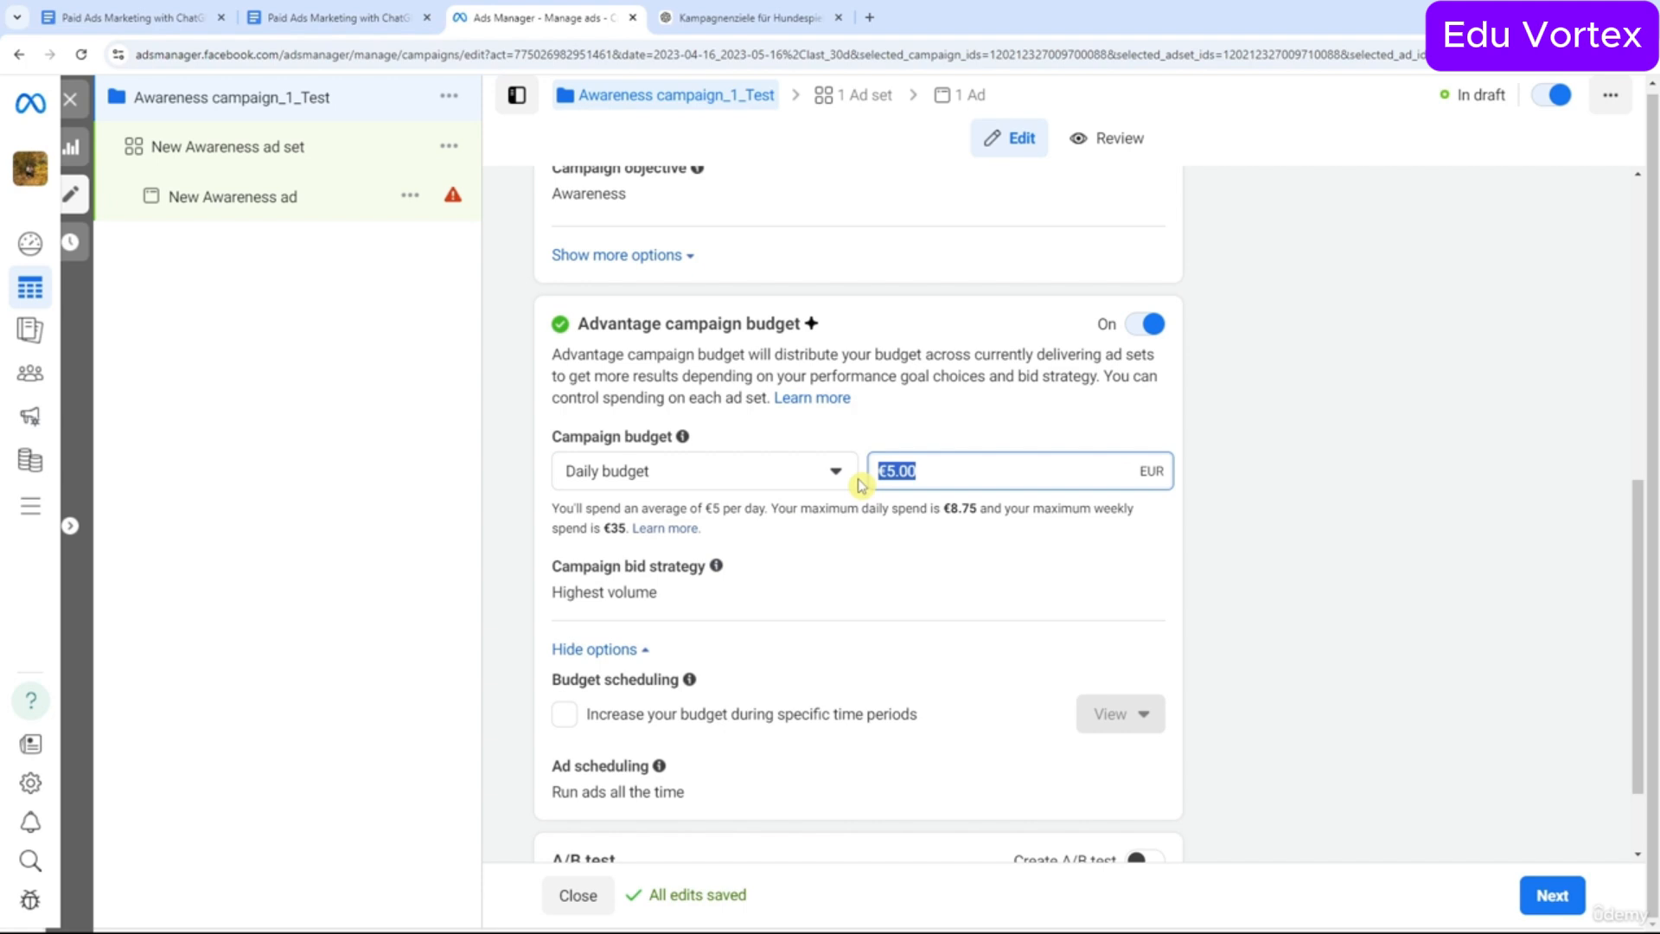
pyautogui.write('20')
pyautogui.click(908, 450)
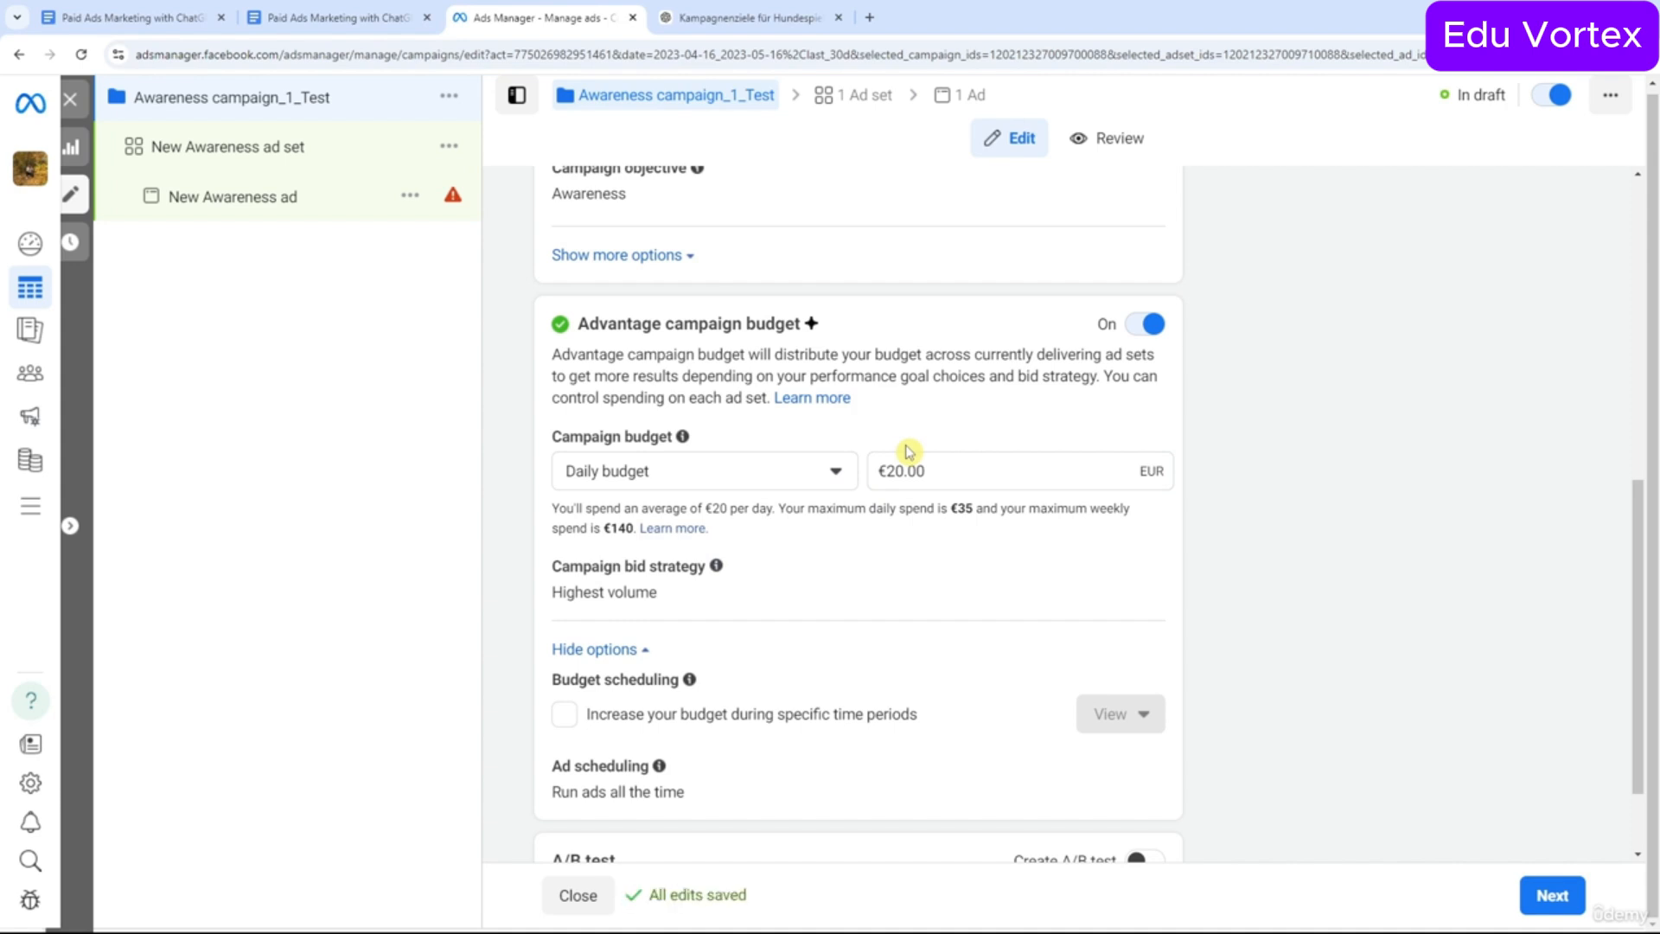
# Check the ad set level, return to the campaign and turn its Advantage campaign budget off.
pyautogui.click(309, 145)
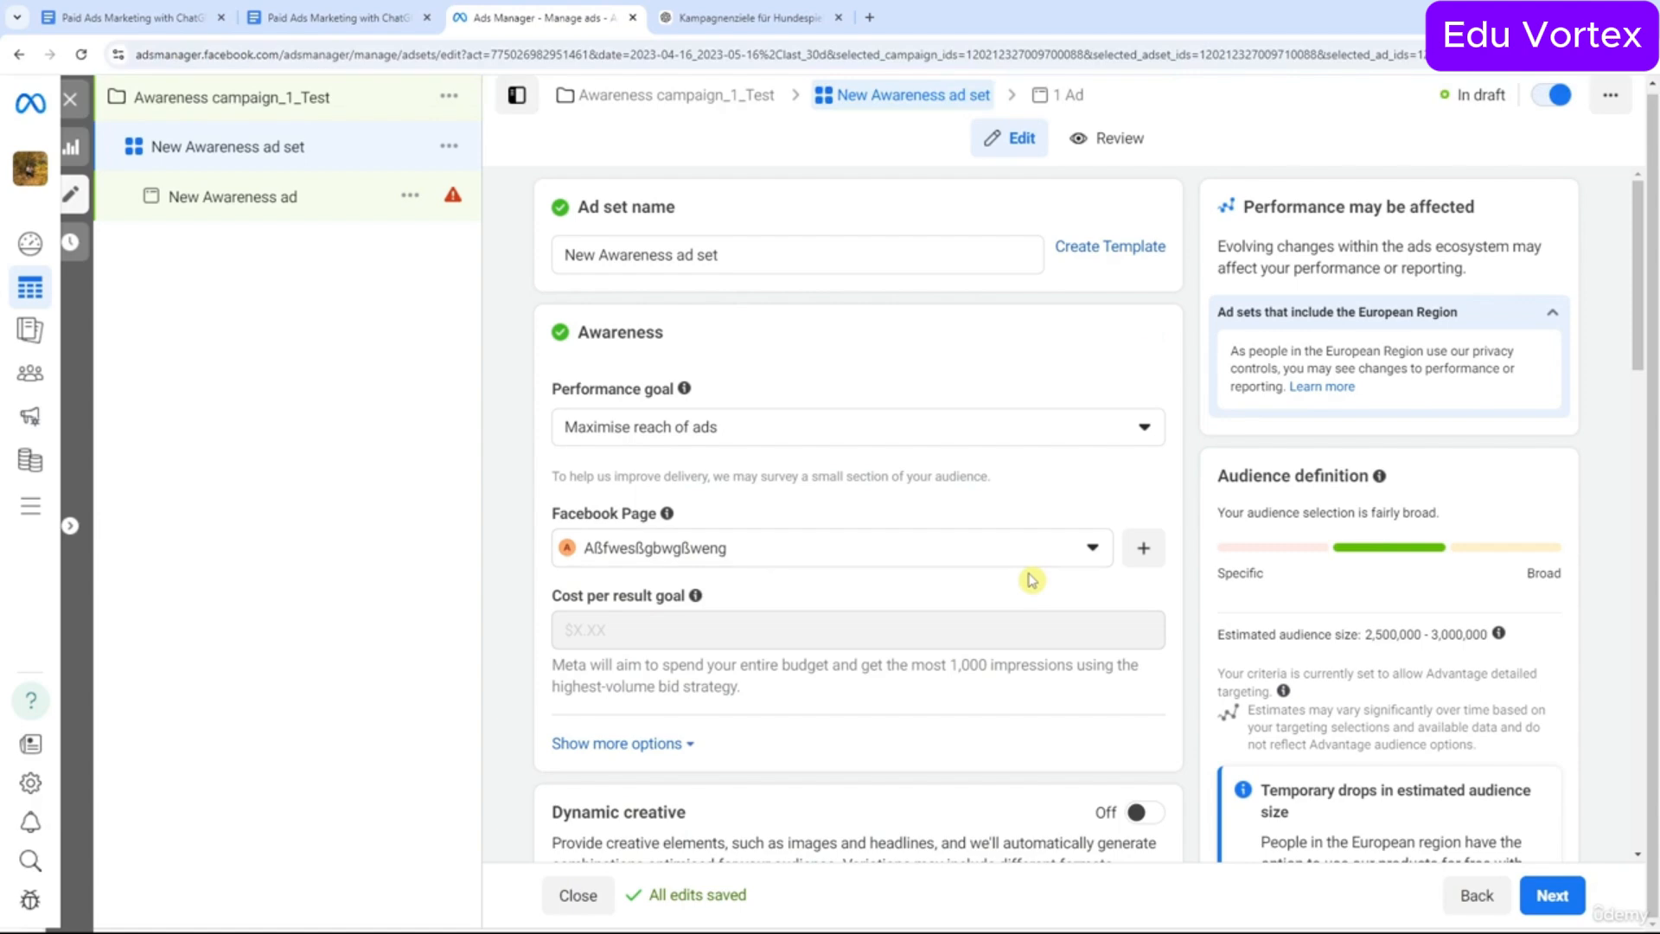
pyautogui.click(318, 105)
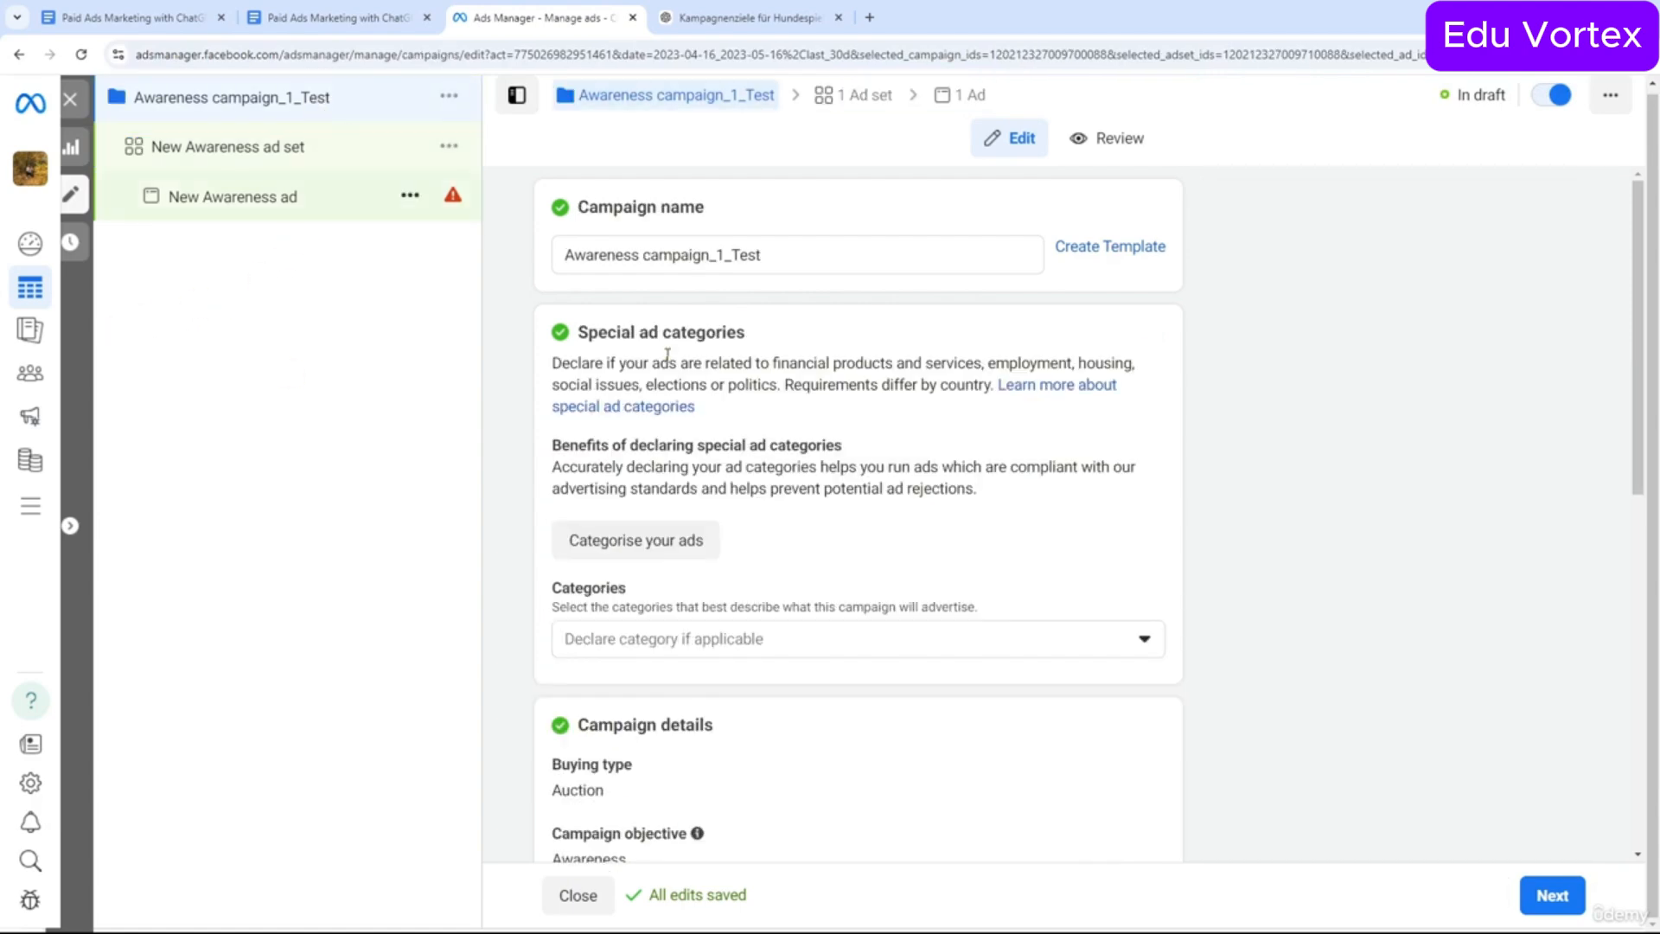
pyautogui.scroll(-9, 978, 489)
pyautogui.click(1144, 208)
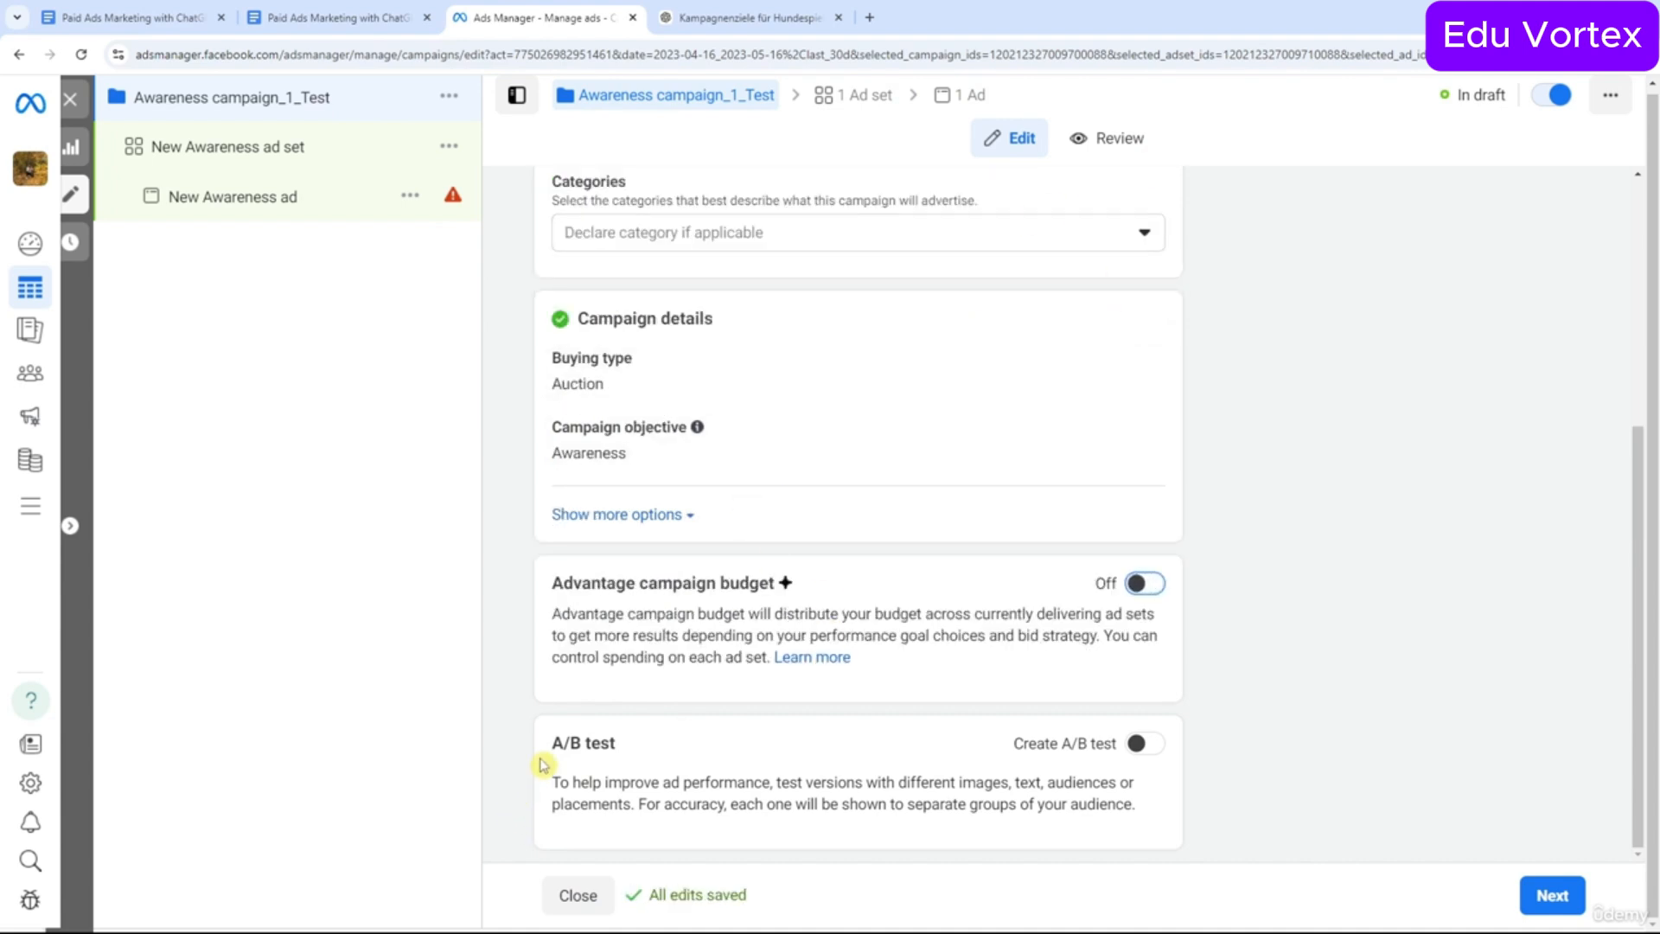
pyautogui.moveTo(550, 744); pyautogui.dragTo(648, 746)
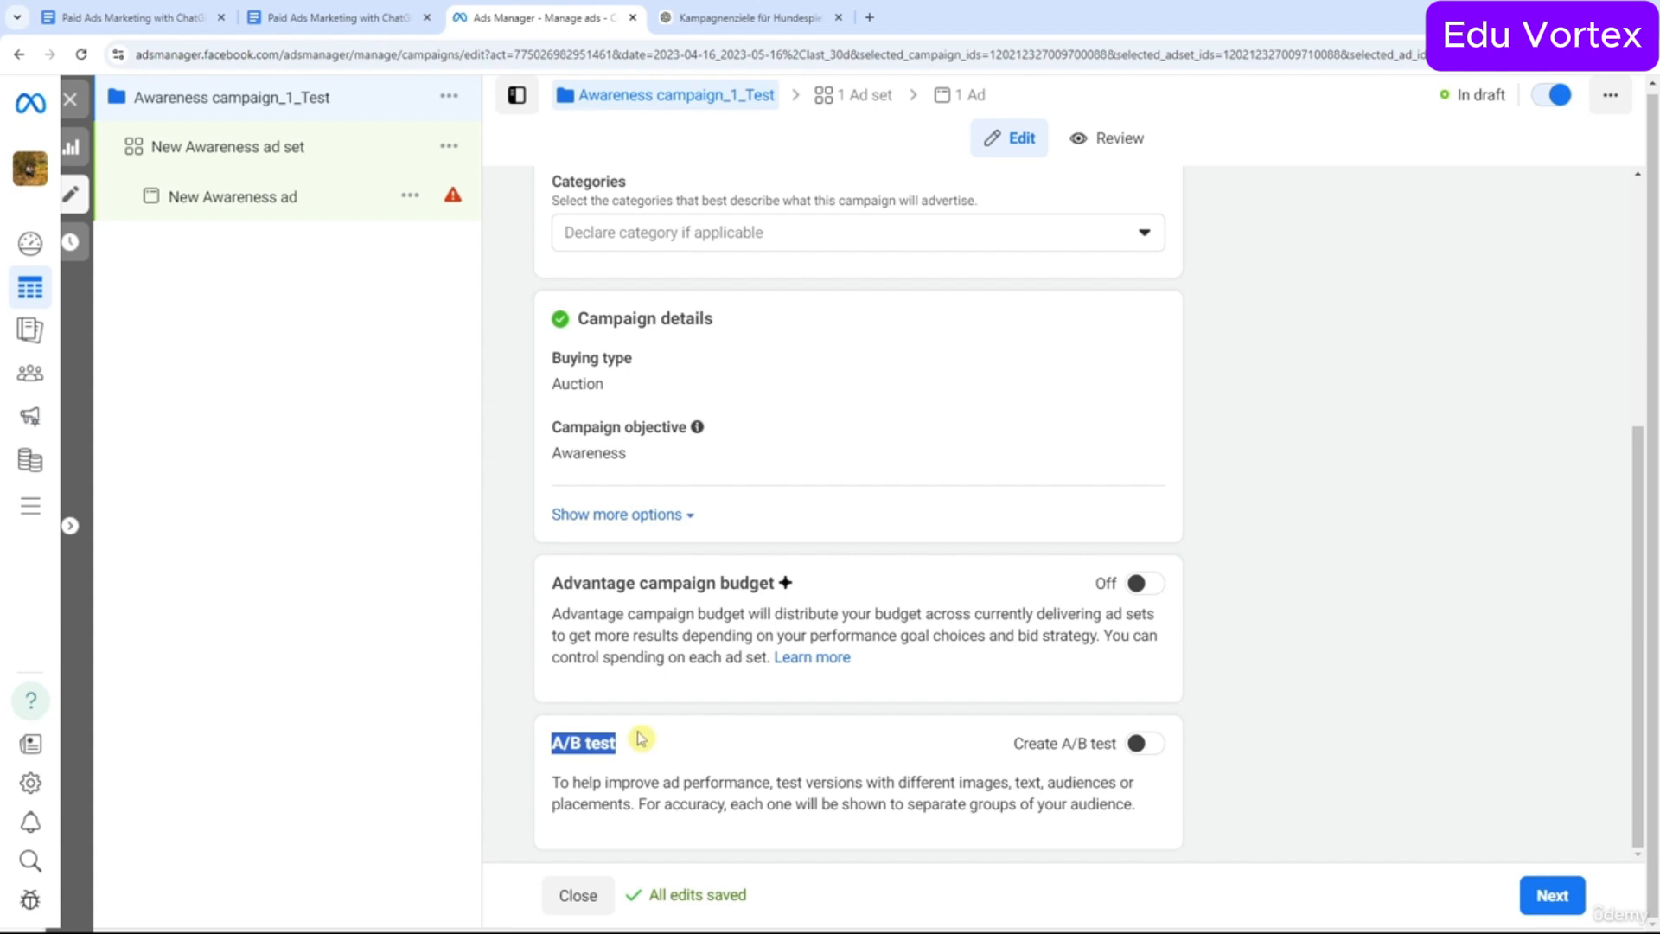
pyautogui.click(642, 739)
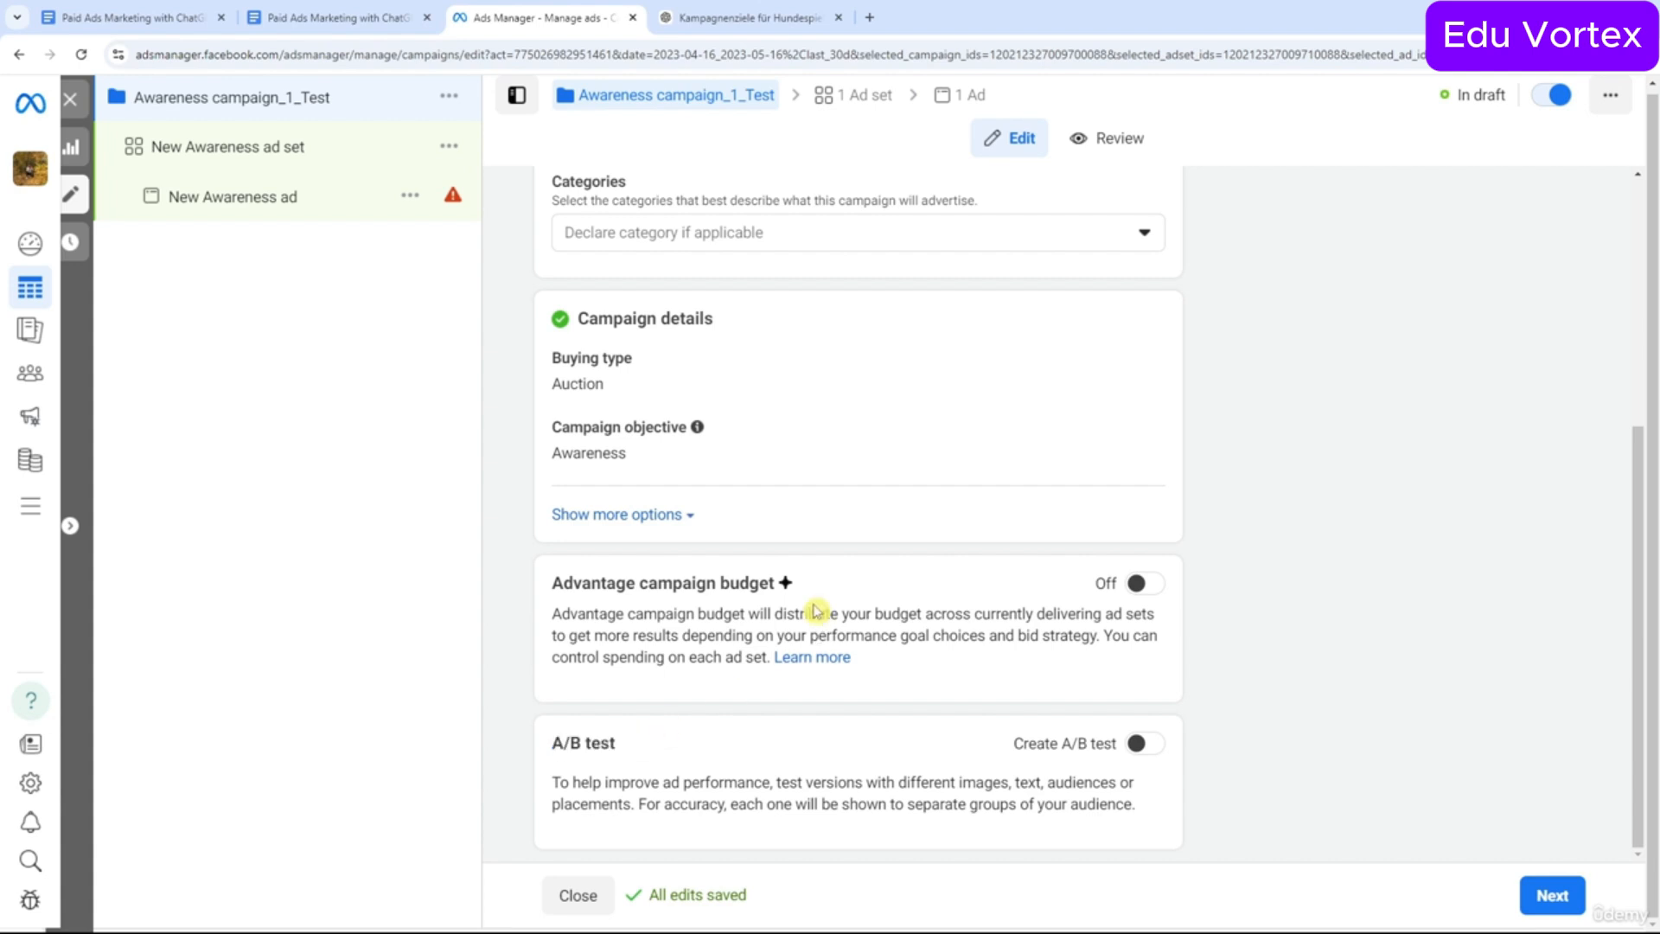
# Continue to the ad set level and rename the ad set as Awareness ad set_1_Test.
pyautogui.click(1551, 895)
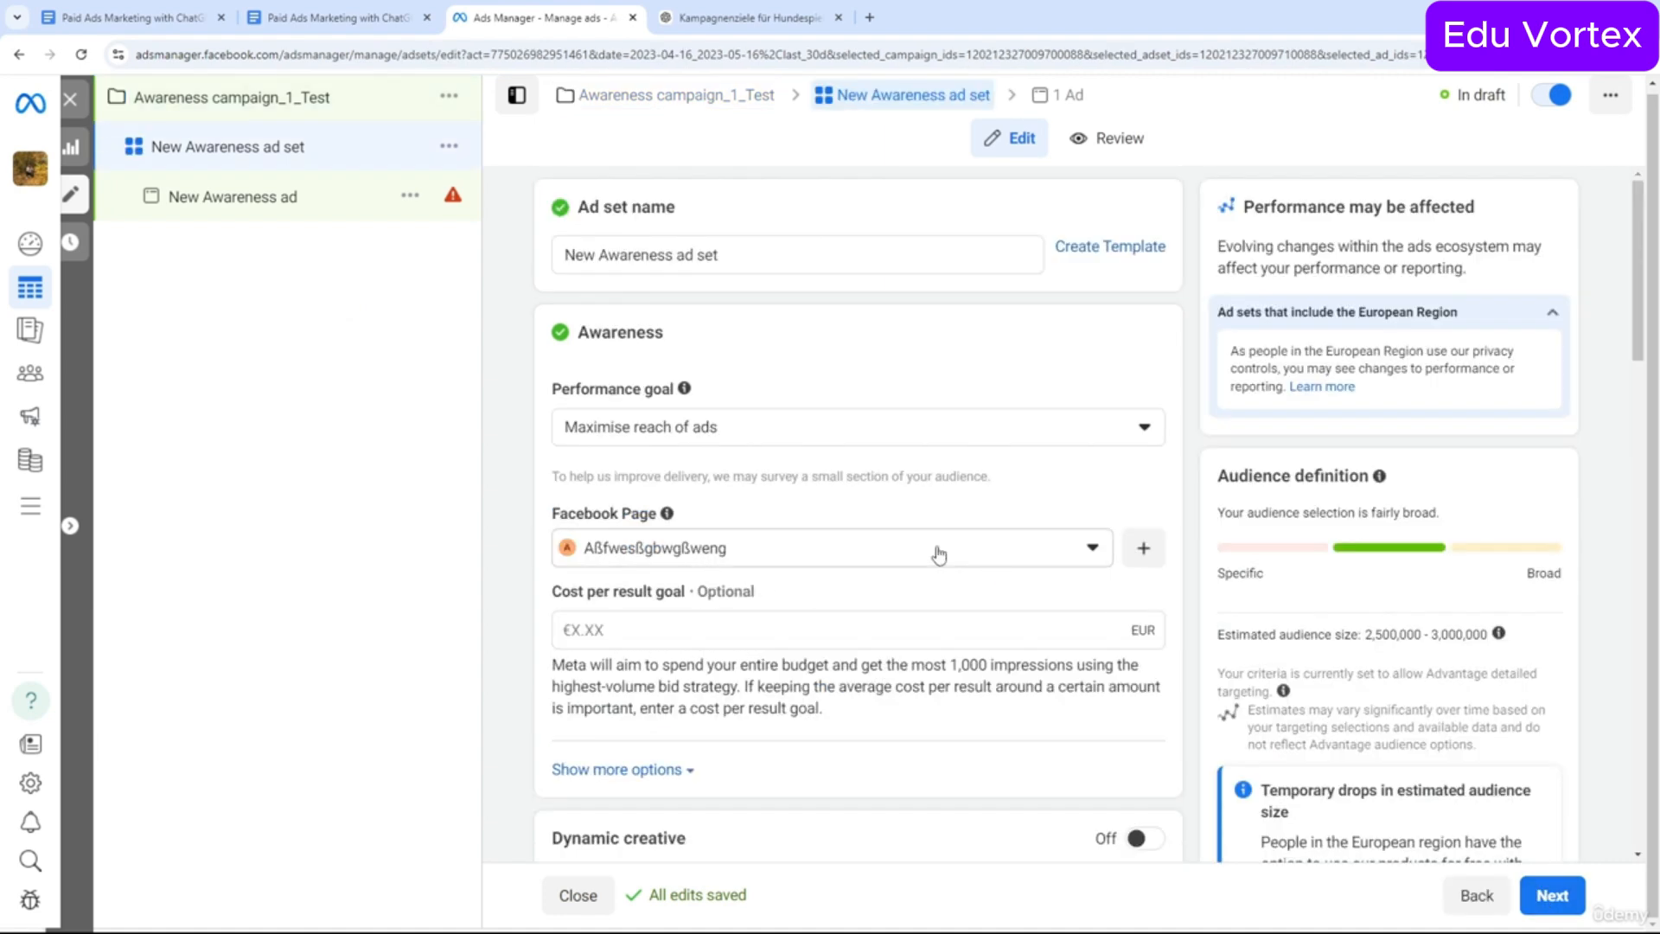
pyautogui.moveTo(760, 251); pyautogui.dragTo(562, 255)
pyautogui.press('BackSpace')
pyautogui.write('_1-Test')
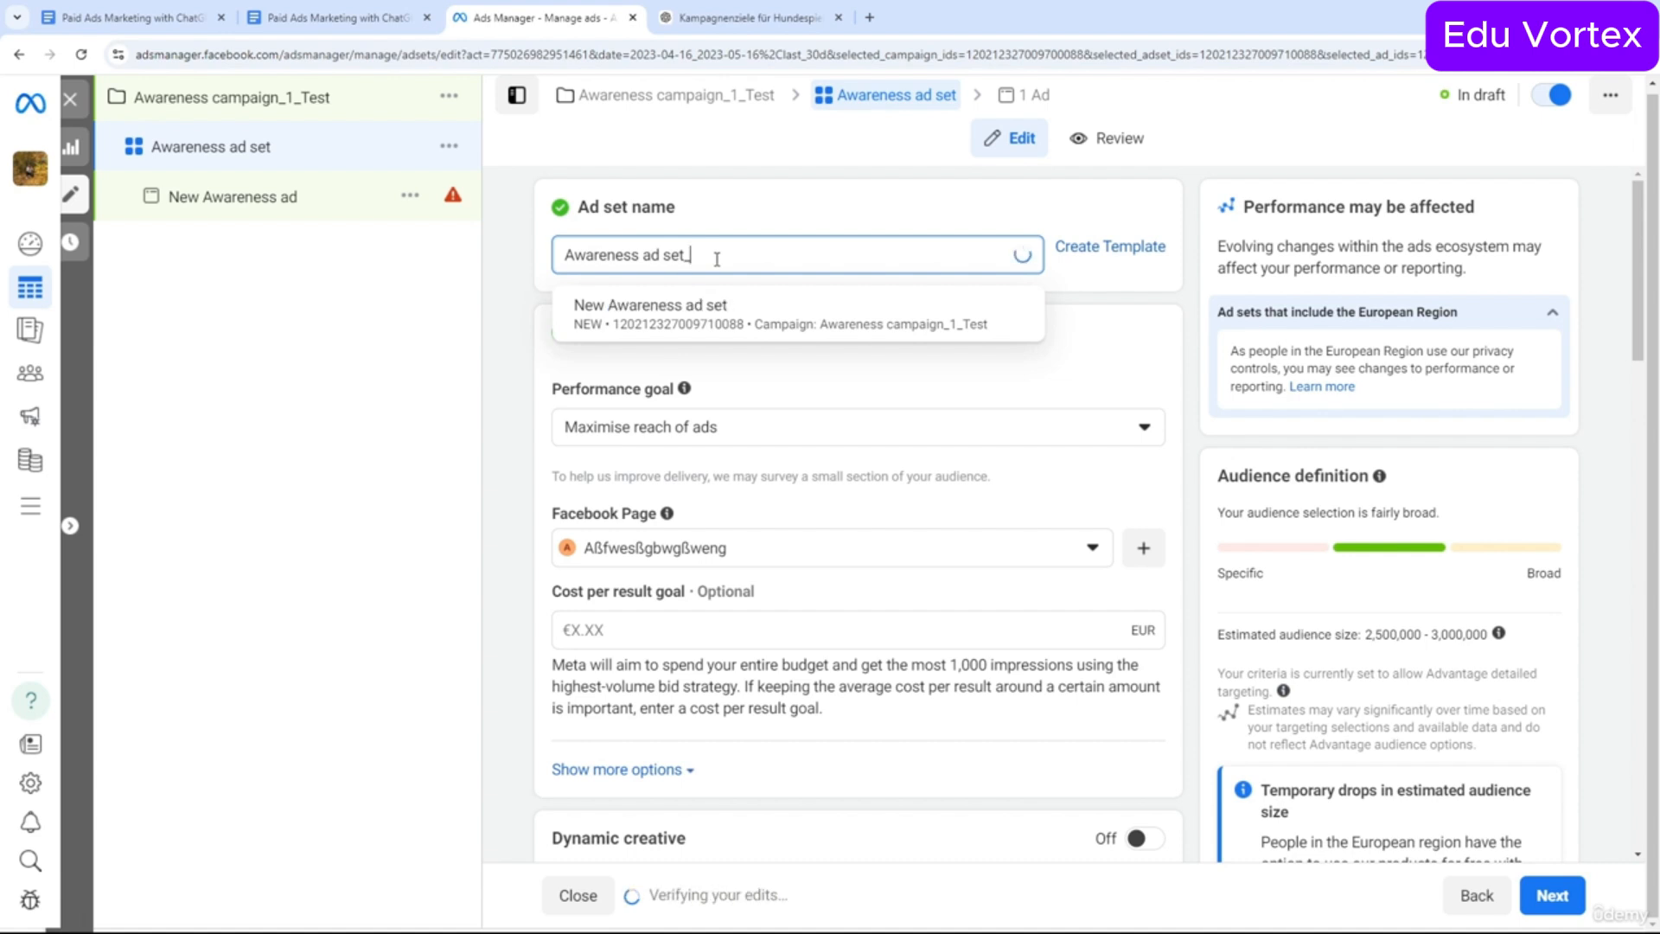
pyautogui.press('BackSpace')
pyautogui.press('BackSpace')
pyautogui.press('BackSpace')
pyautogui.press('BackSpace')
pyautogui.press('BackSpace')
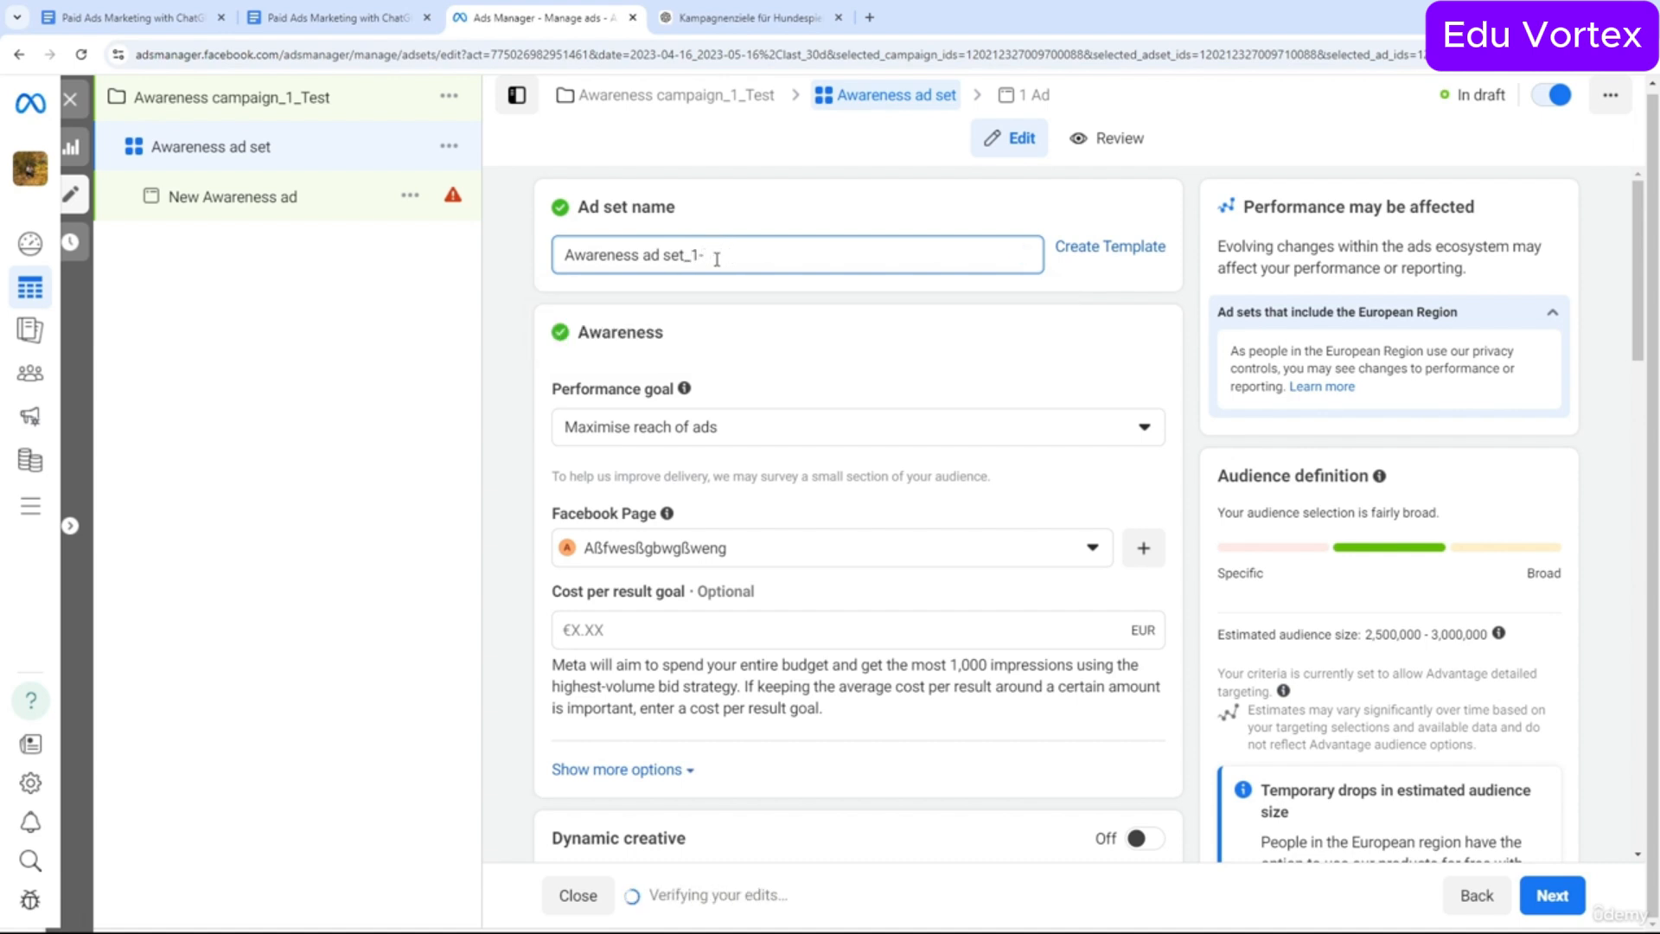
pyautogui.write('_Test')
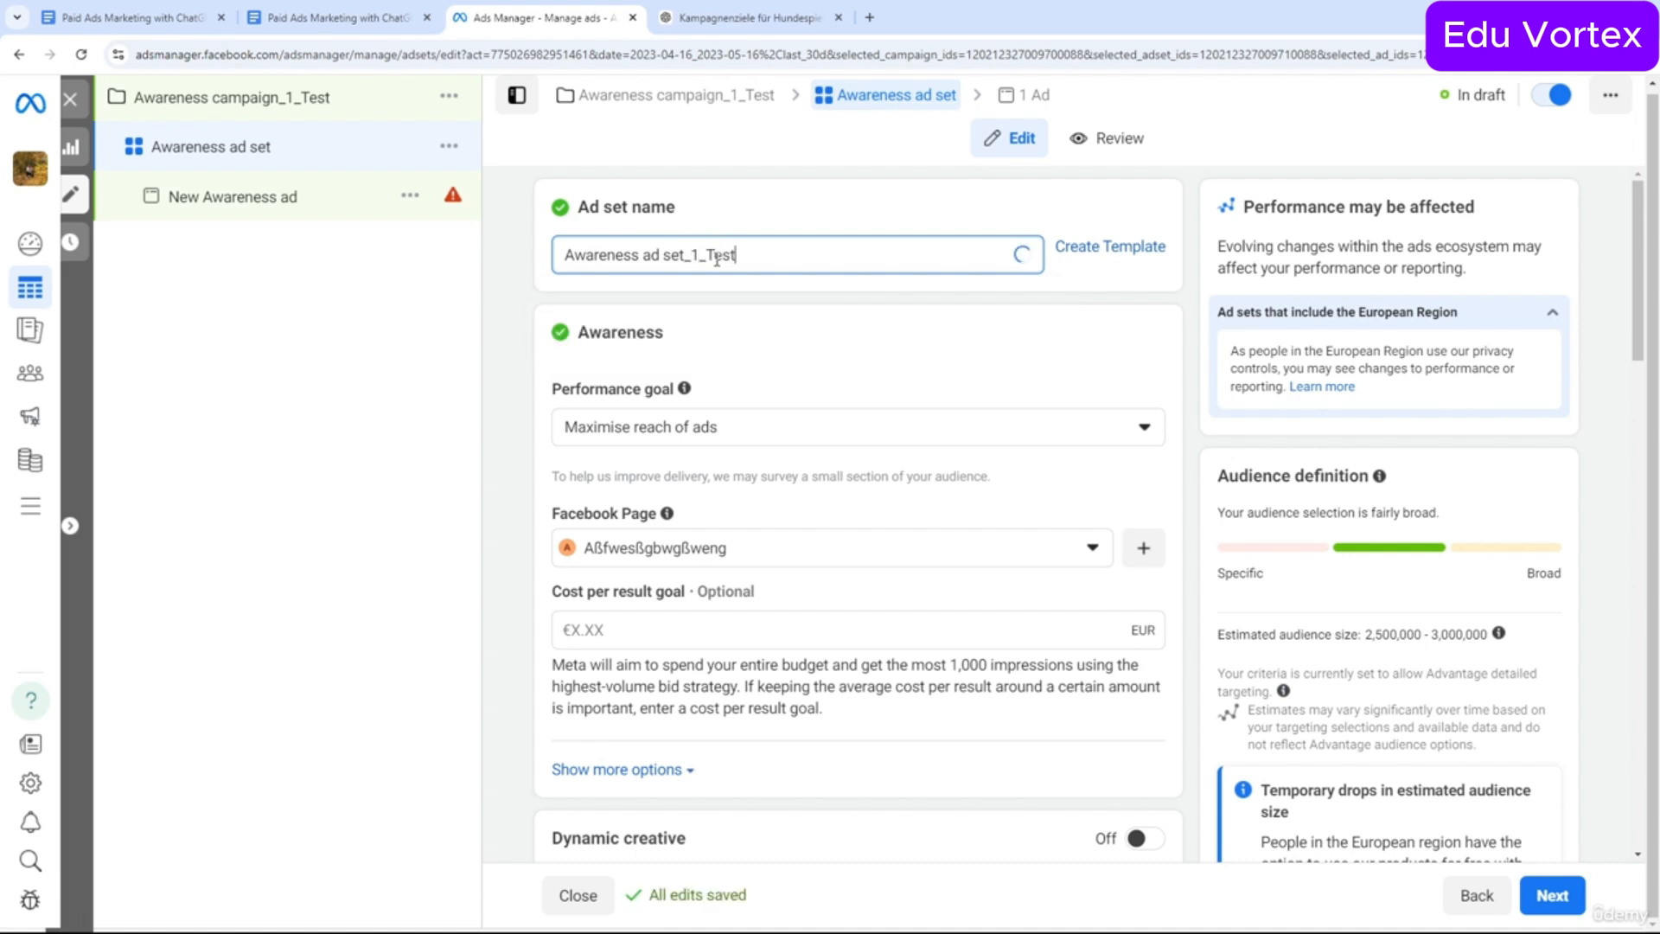
# Set the ad set's performance goal to Maximise number of impressions.
pyautogui.scroll(-4, 791, 368)
pyautogui.scroll(3, 794, 370)
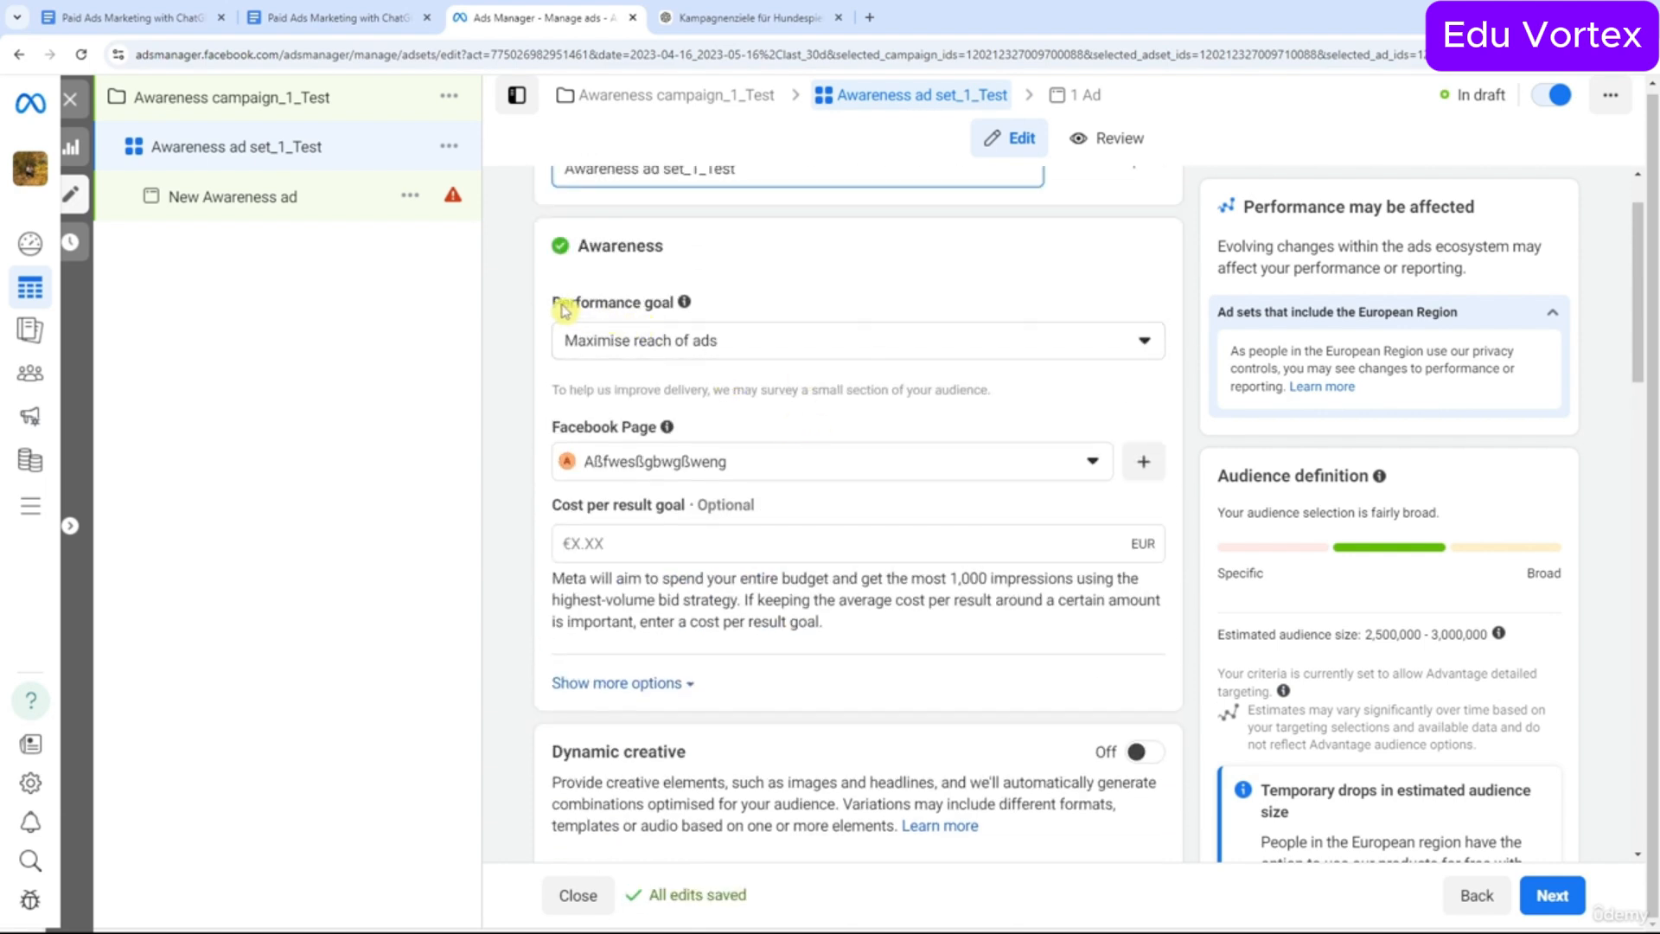
pyautogui.click(705, 345)
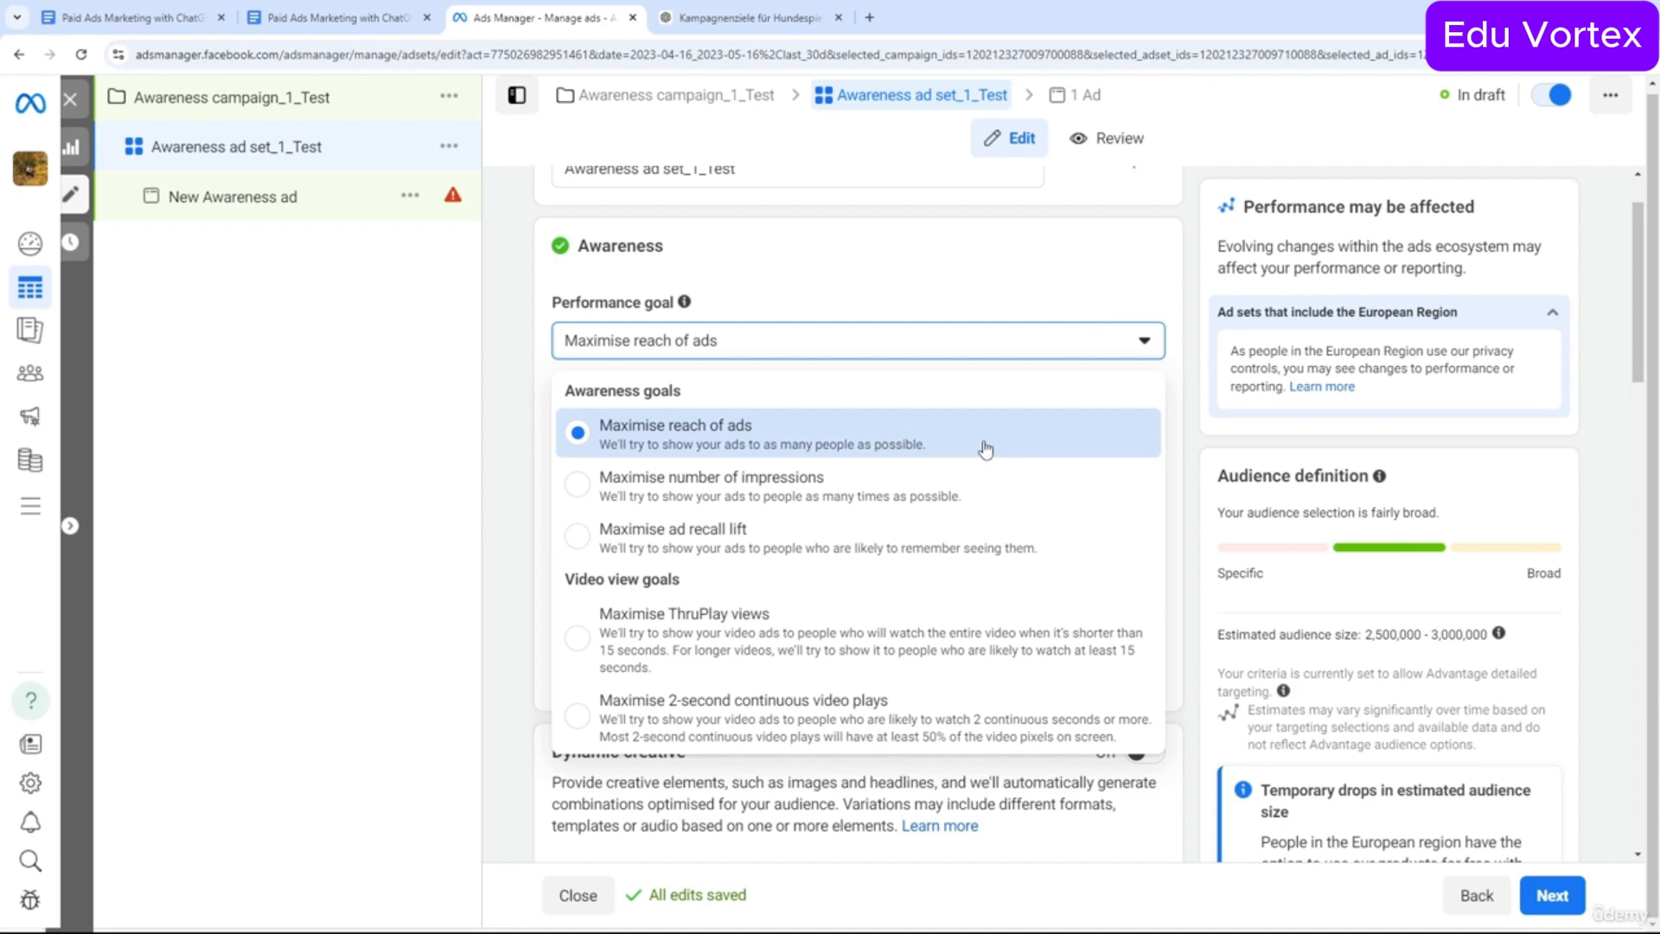
pyautogui.click(904, 482)
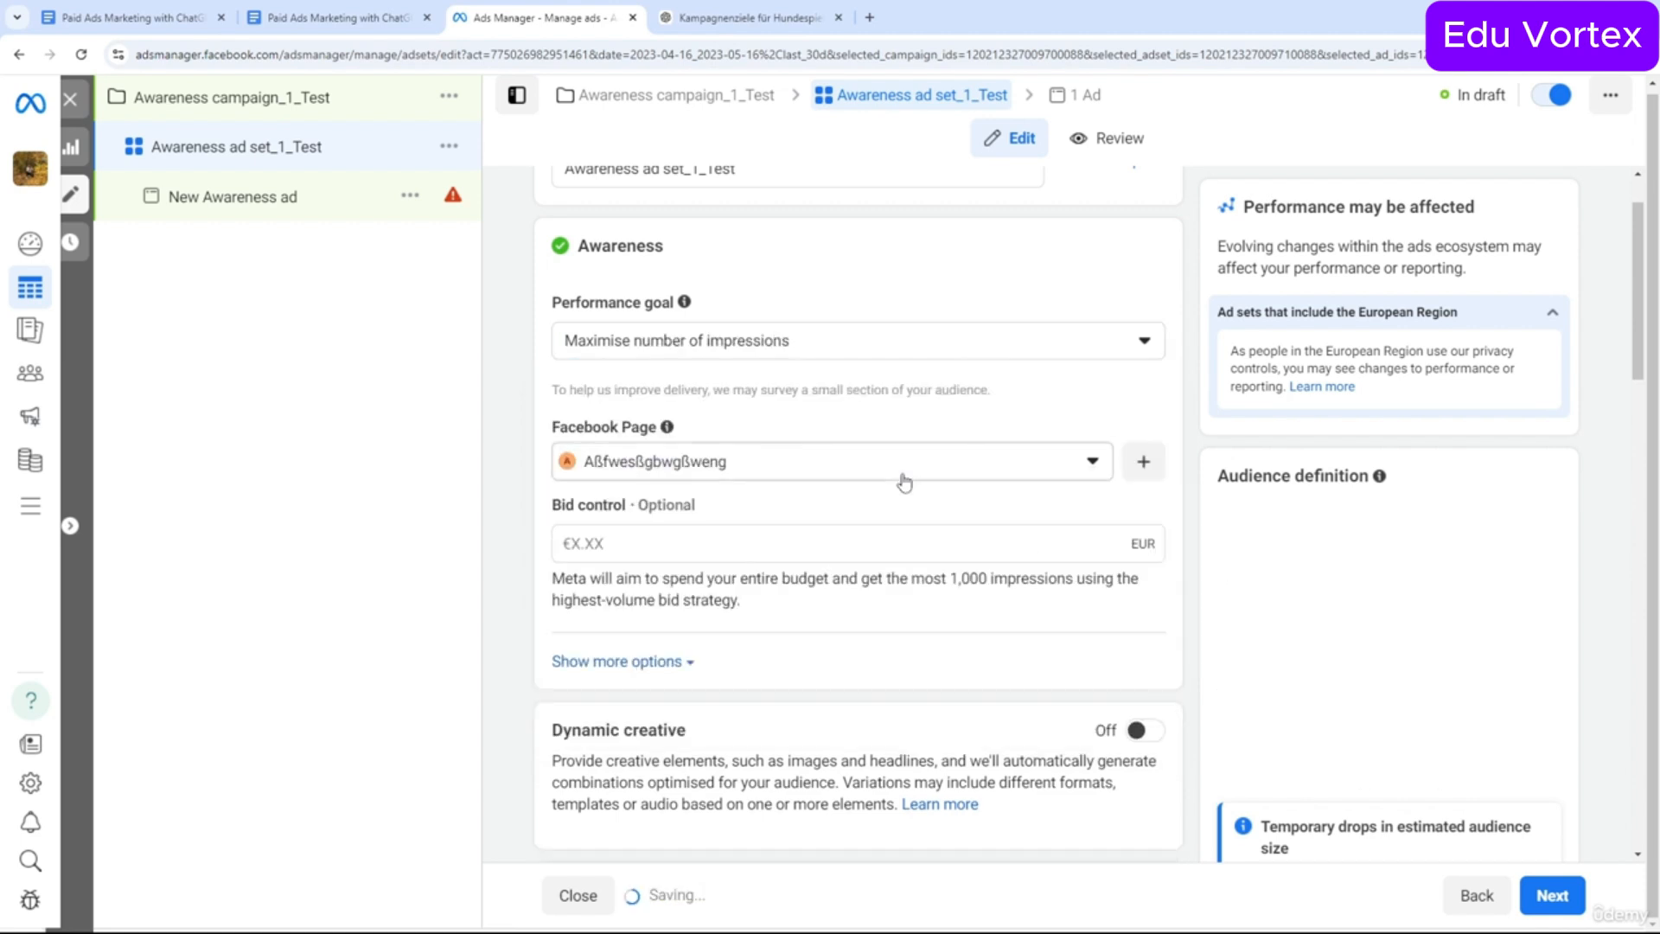
pyautogui.click(904, 346)
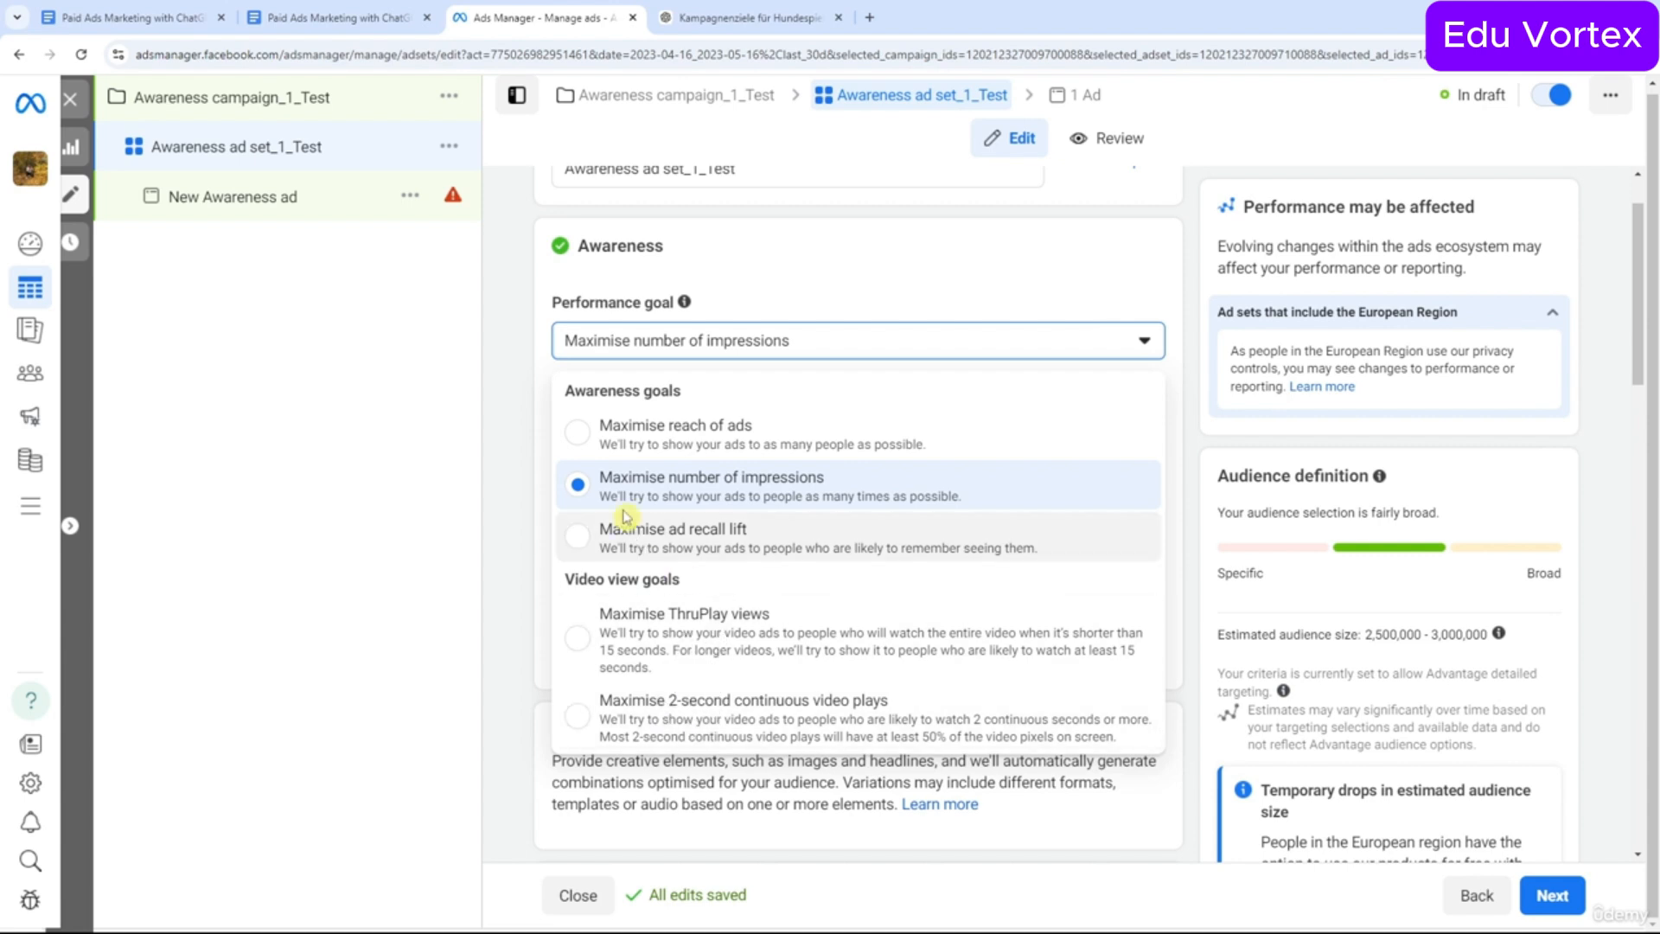
pyautogui.click(709, 495)
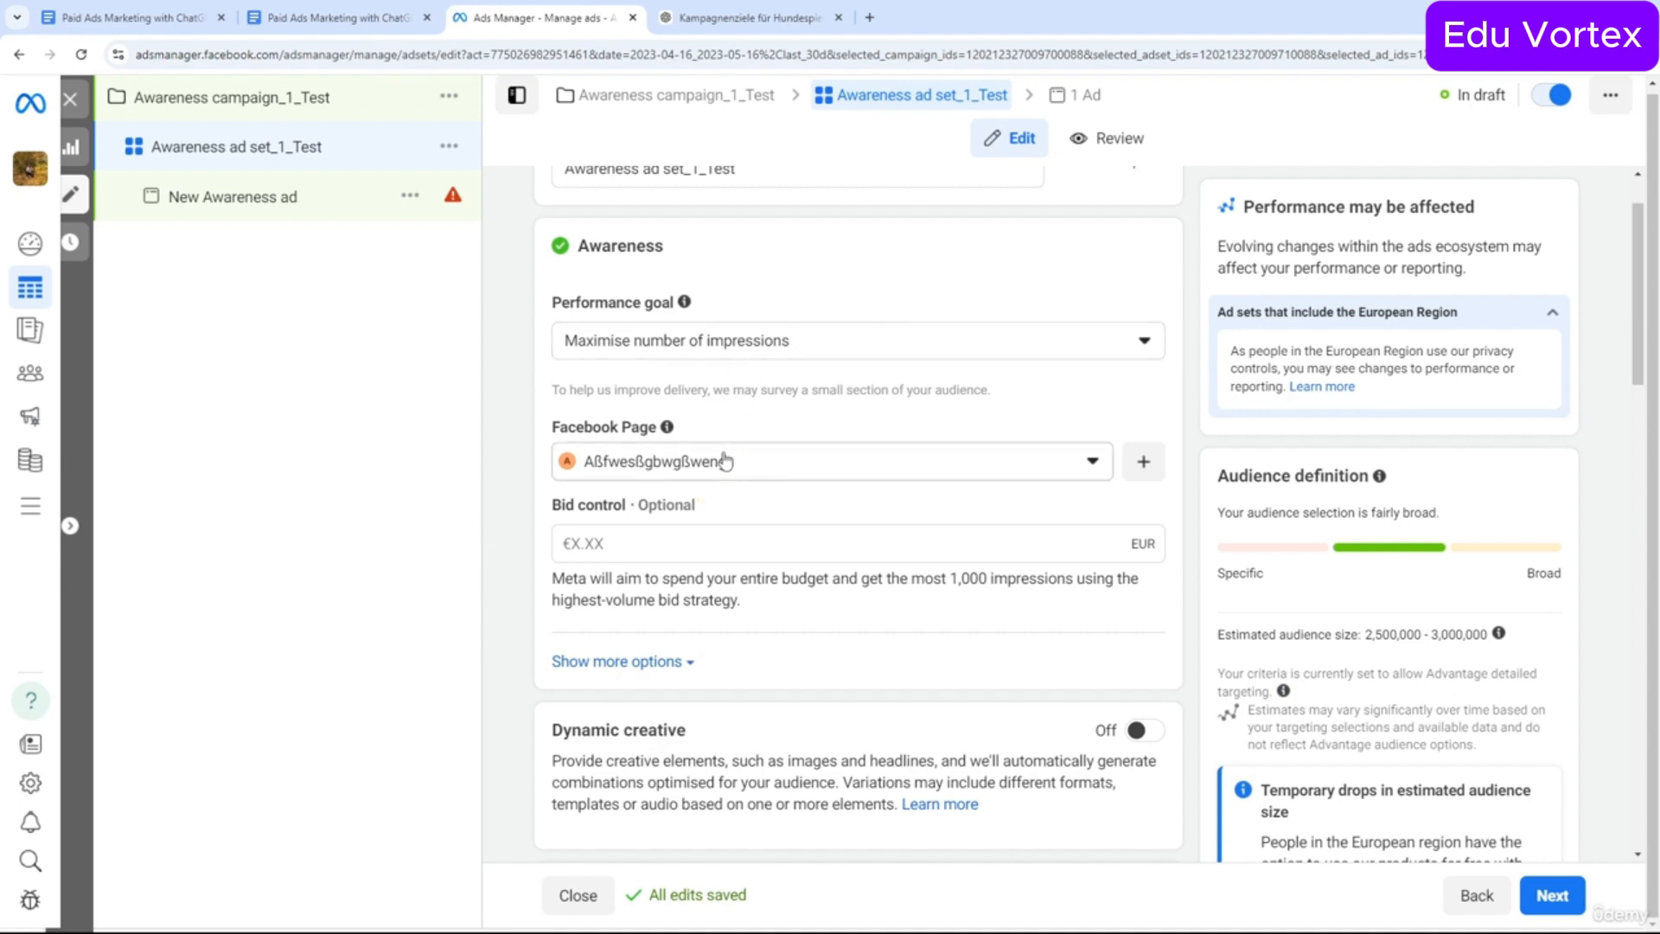
# Keep the currently selected Facebook Page for the ad set and set the bid control to €0.50.
pyautogui.click(725, 461)
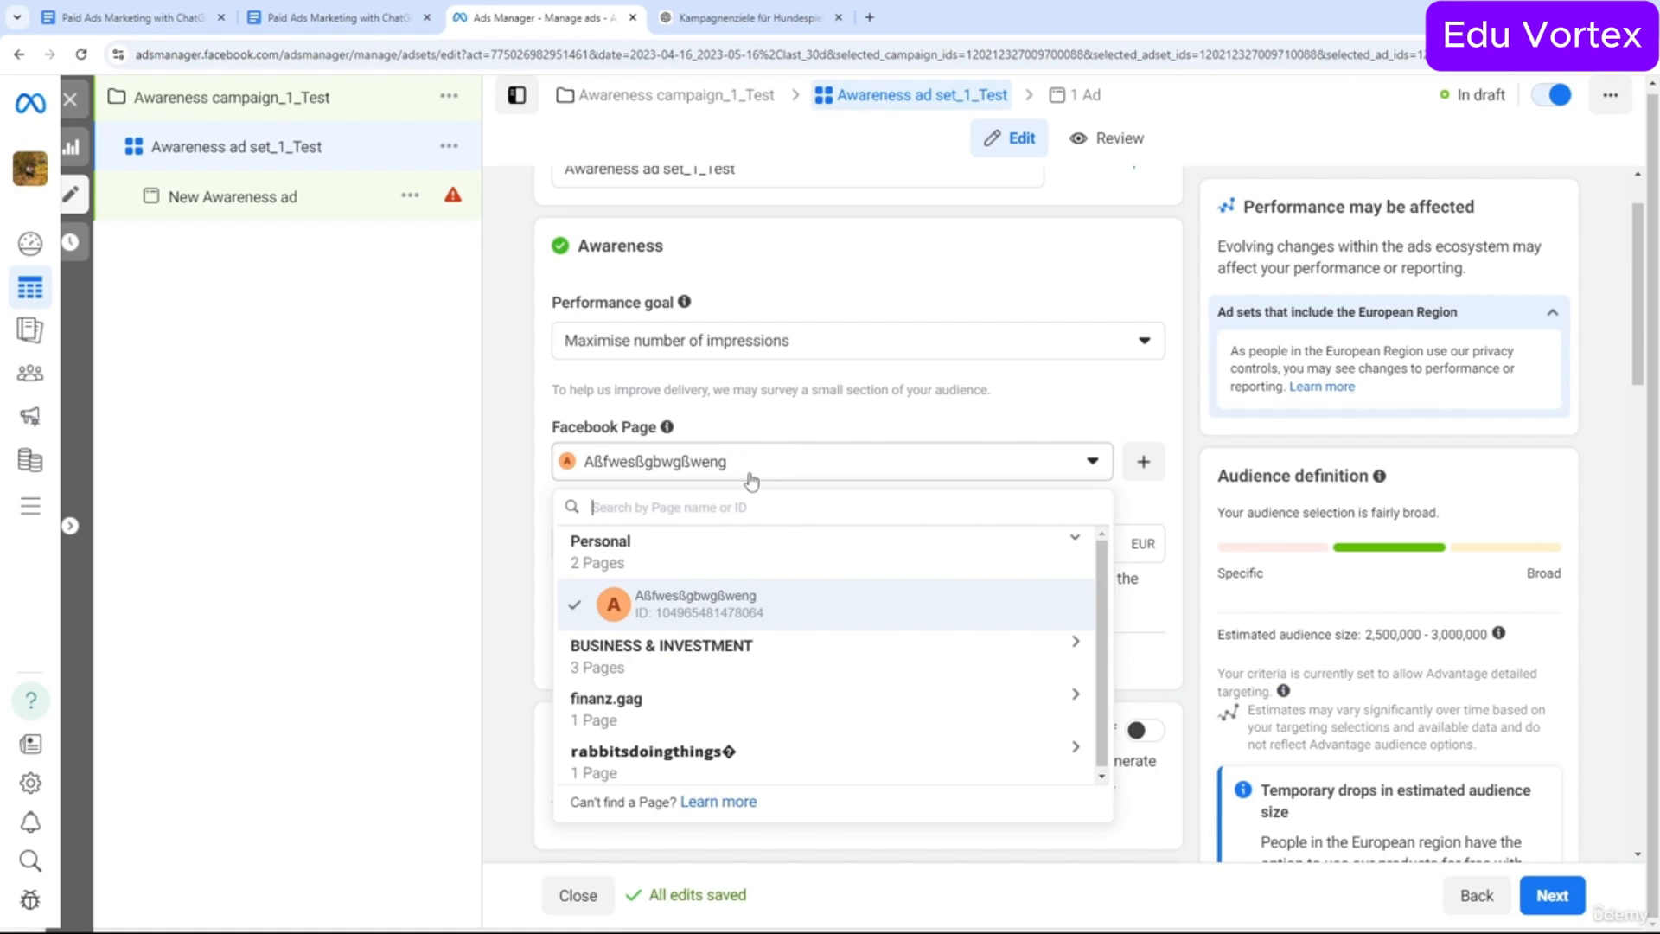
pyautogui.click(713, 601)
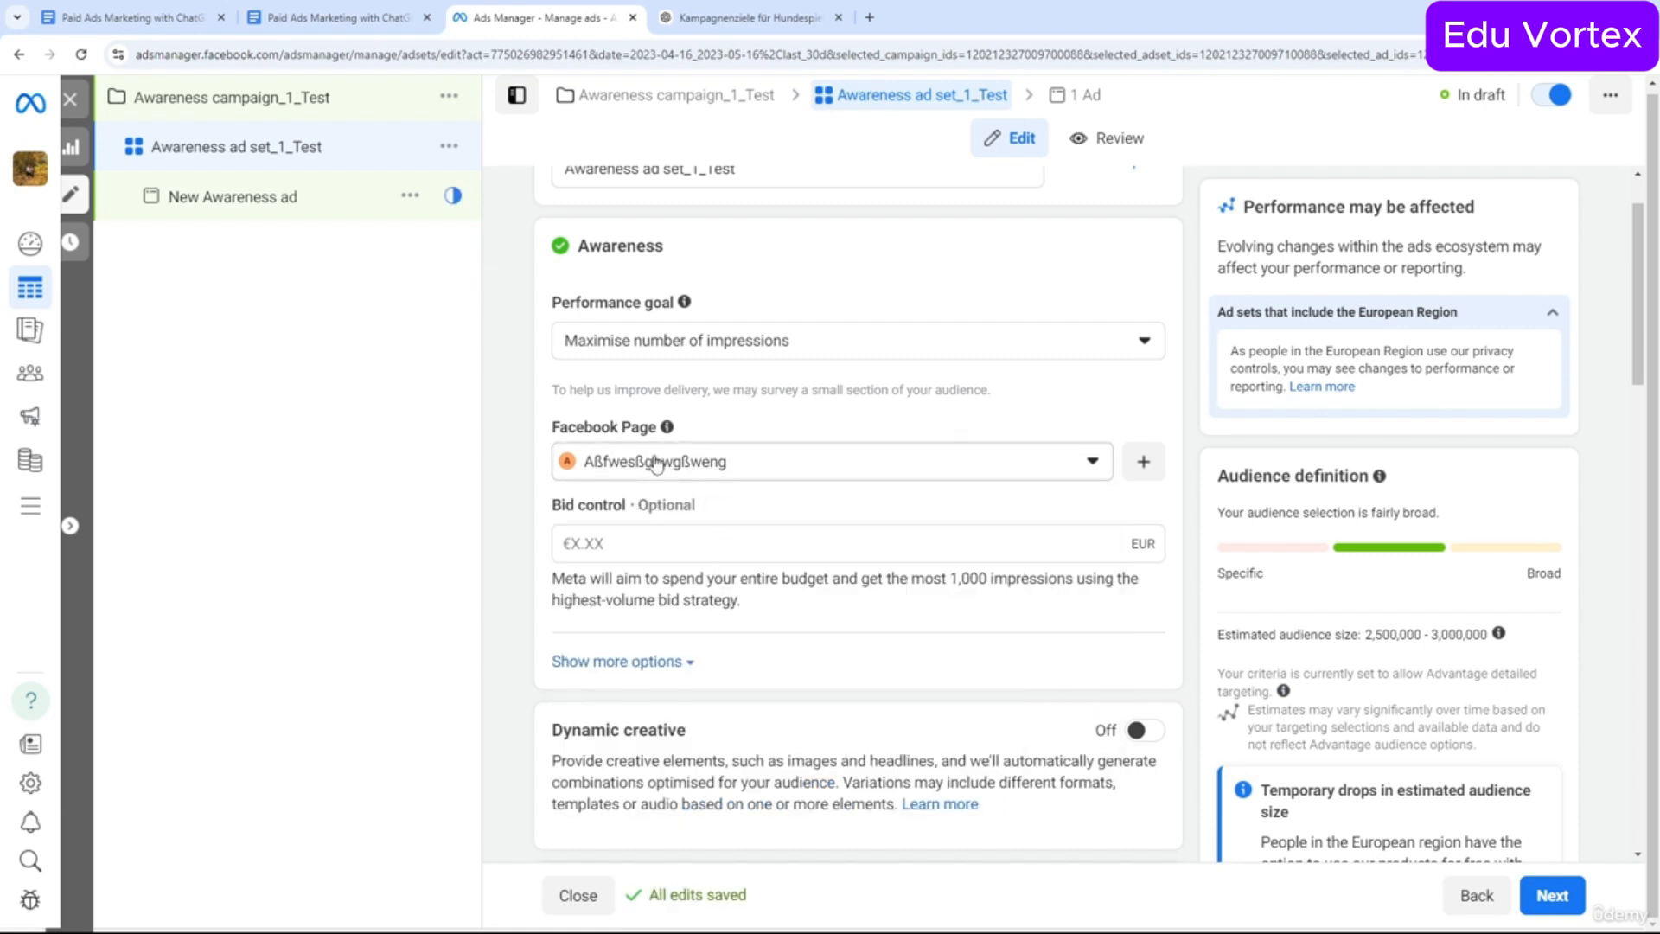
pyautogui.scroll(-1, 666, 461)
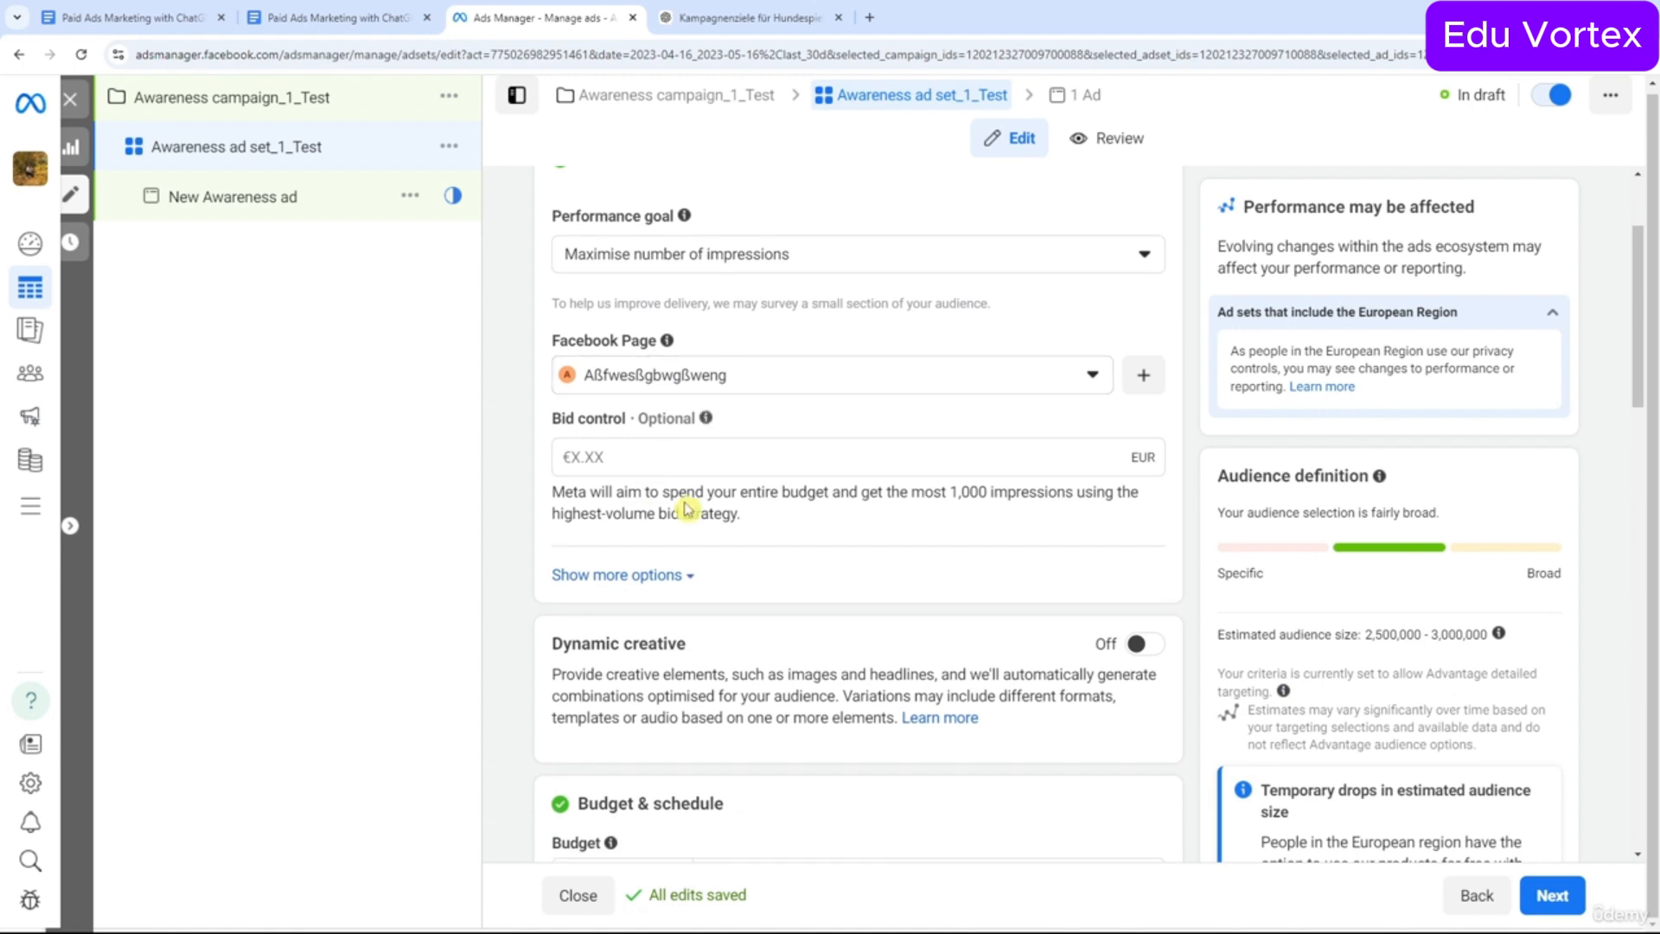
pyautogui.click(692, 458)
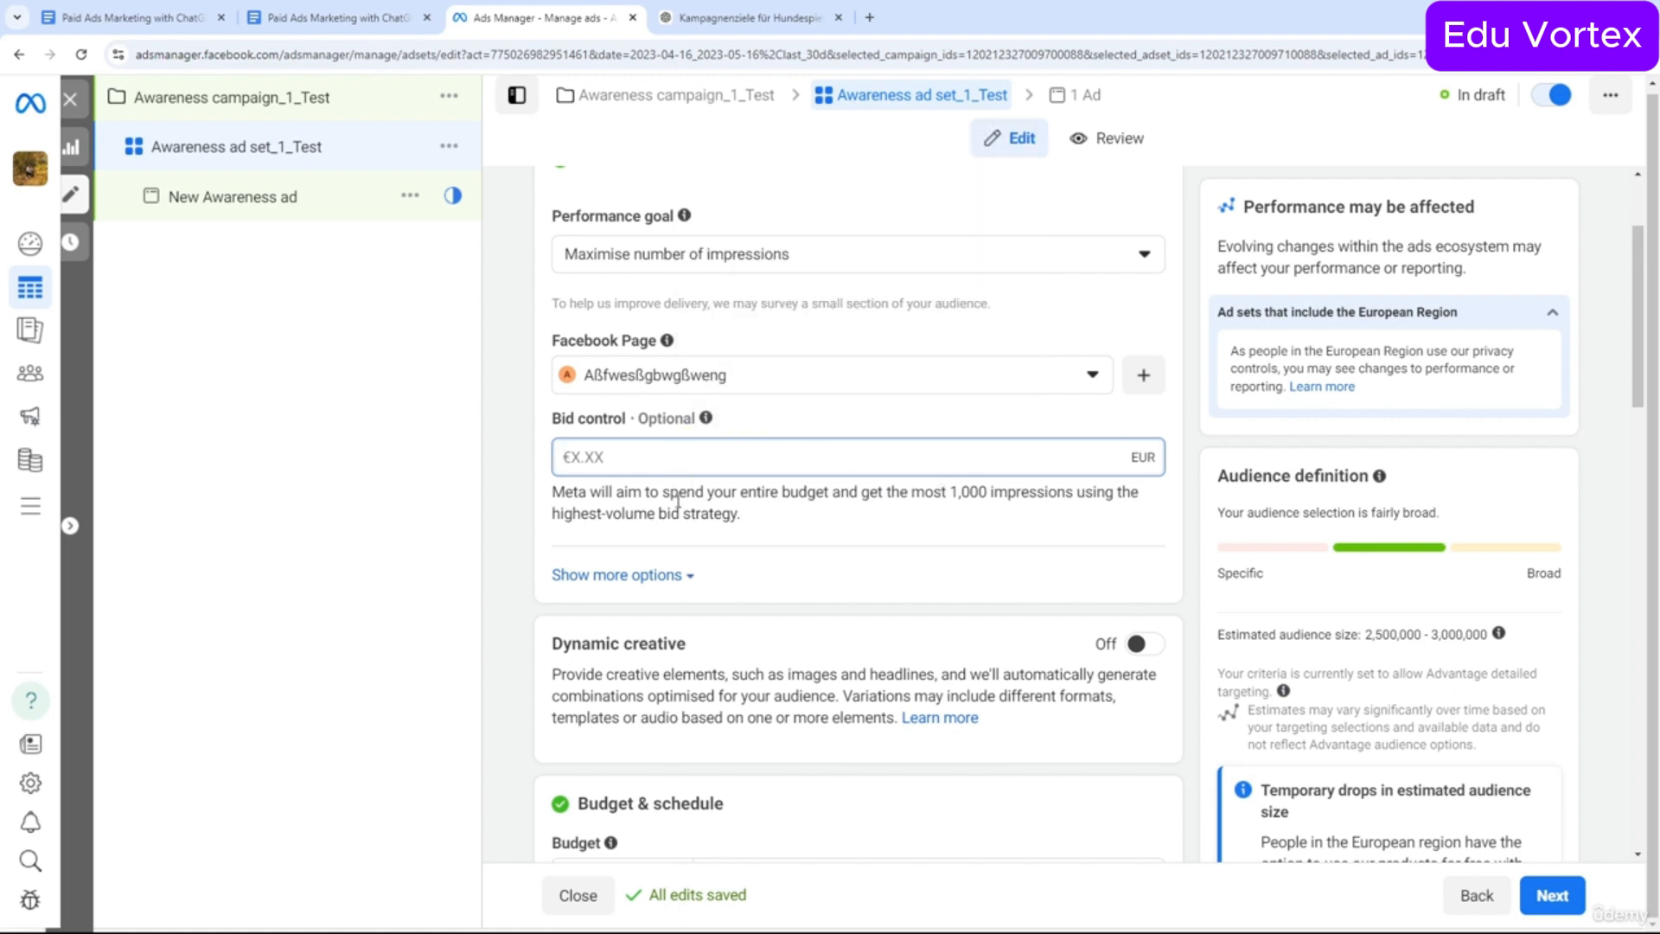
pyautogui.moveTo(705, 422)
pyautogui.write('0.5')
pyautogui.click(749, 437)
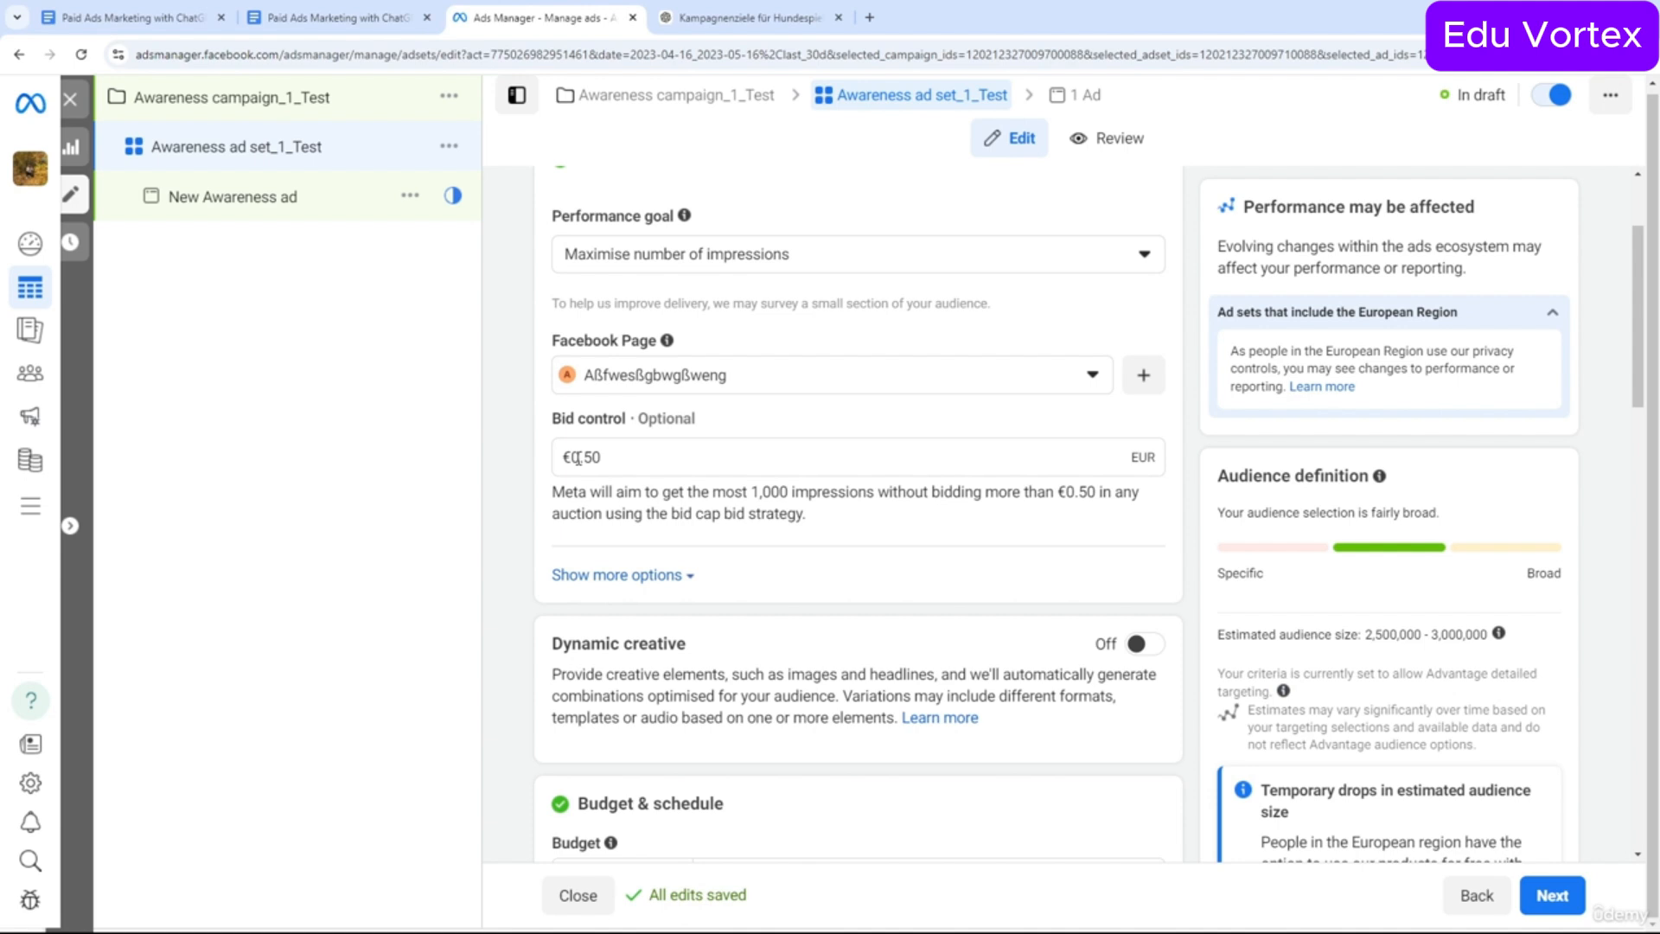
pyautogui.click(749, 450)
pyautogui.moveTo(762, 456); pyautogui.dragTo(542, 480)
pyautogui.click(543, 480)
pyautogui.moveTo(668, 478); pyautogui.dragTo(558, 474)
pyautogui.click(558, 474)
# Try a bid control of €0.05 for the ad set and restore it to €0.50.
pyautogui.scroll(-3, 562, 476)
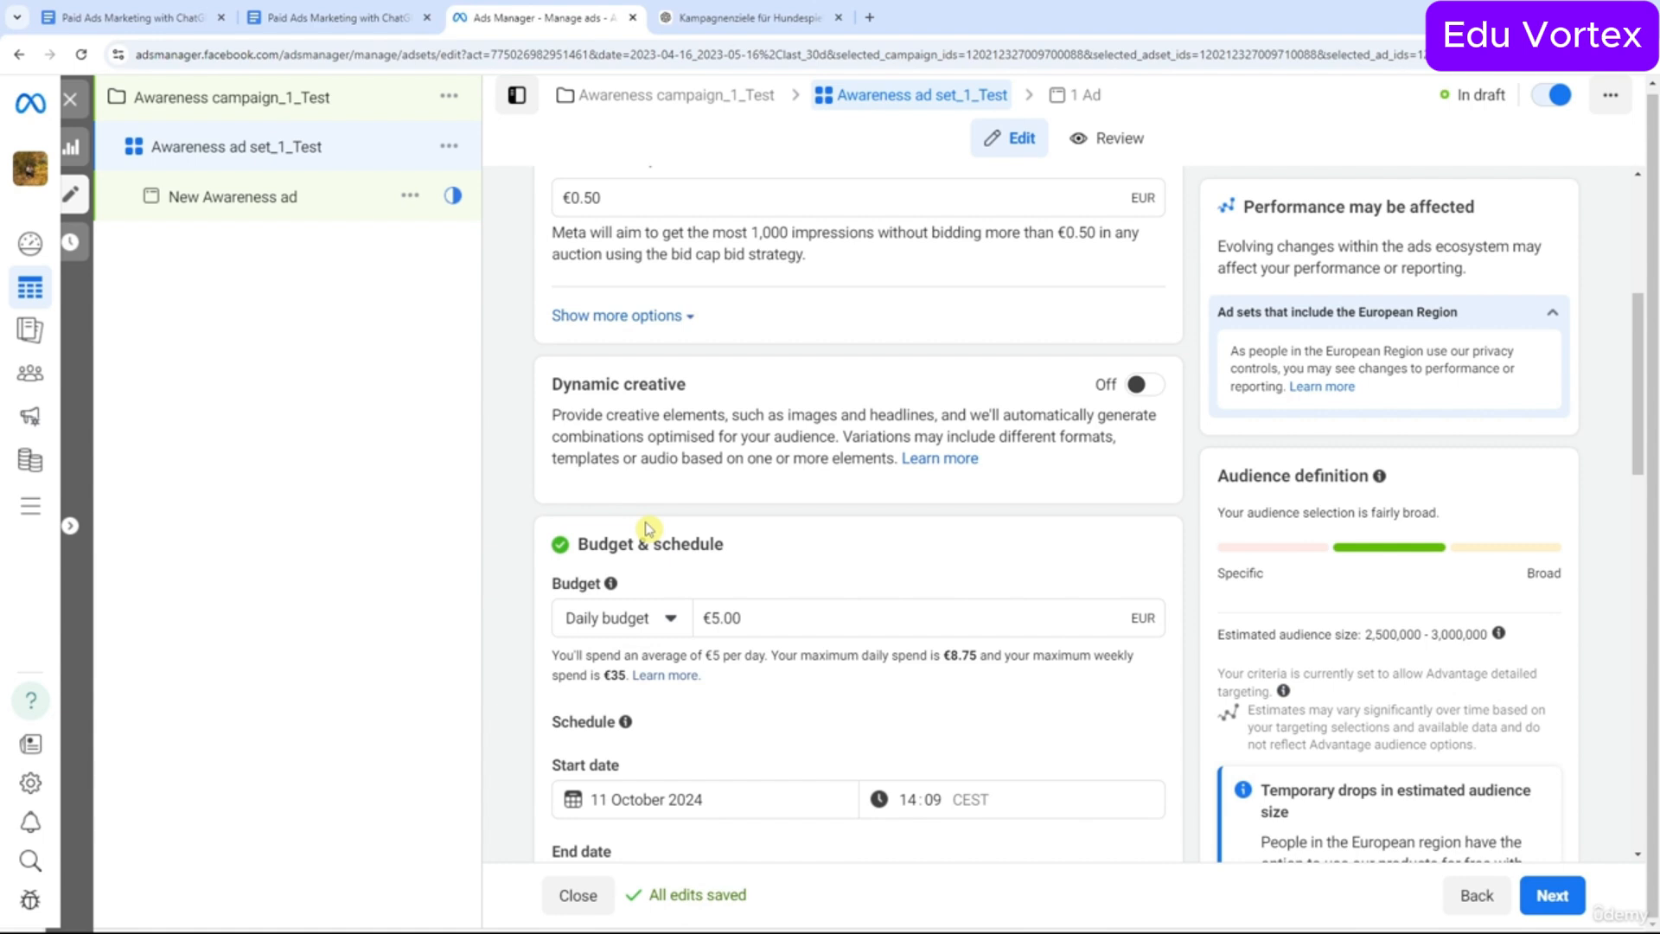
pyautogui.scroll(3, 647, 528)
pyautogui.click(599, 455)
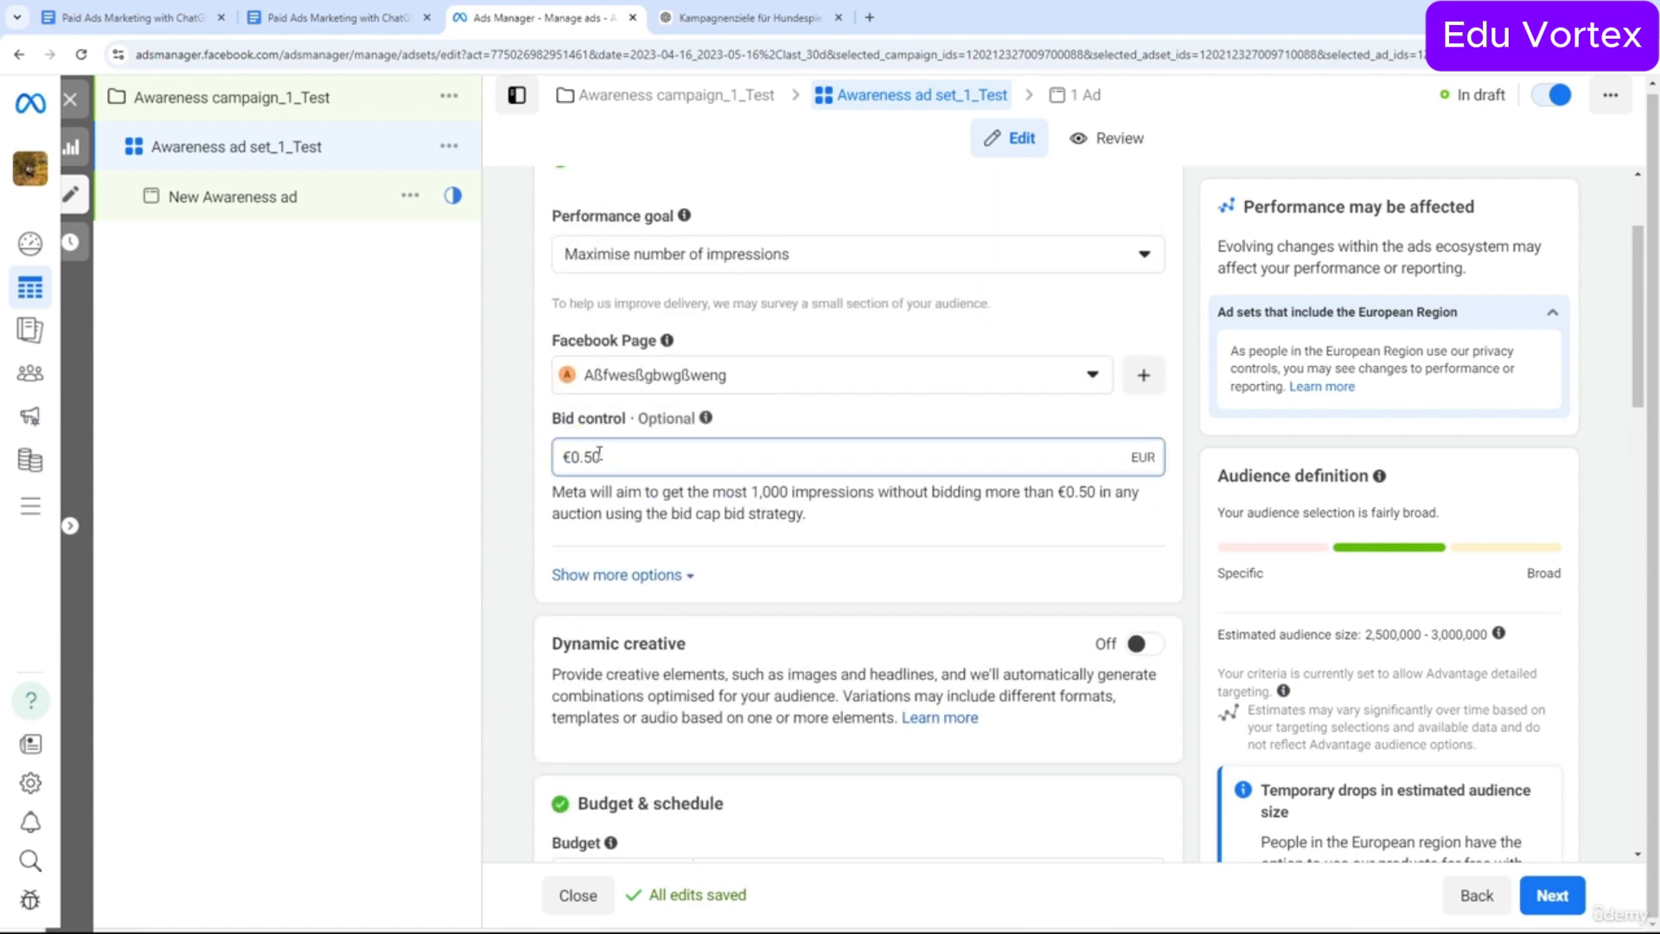
pyautogui.press('BackSpace')
pyautogui.press('BackSpace')
pyautogui.write('05')
pyautogui.press('BackSpace')
pyautogui.press('BackSpace')
pyautogui.write('50')
# Look at the ad set's dynamic creative option and its budget and schedule settings.
pyautogui.scroll(-3, 643, 445)
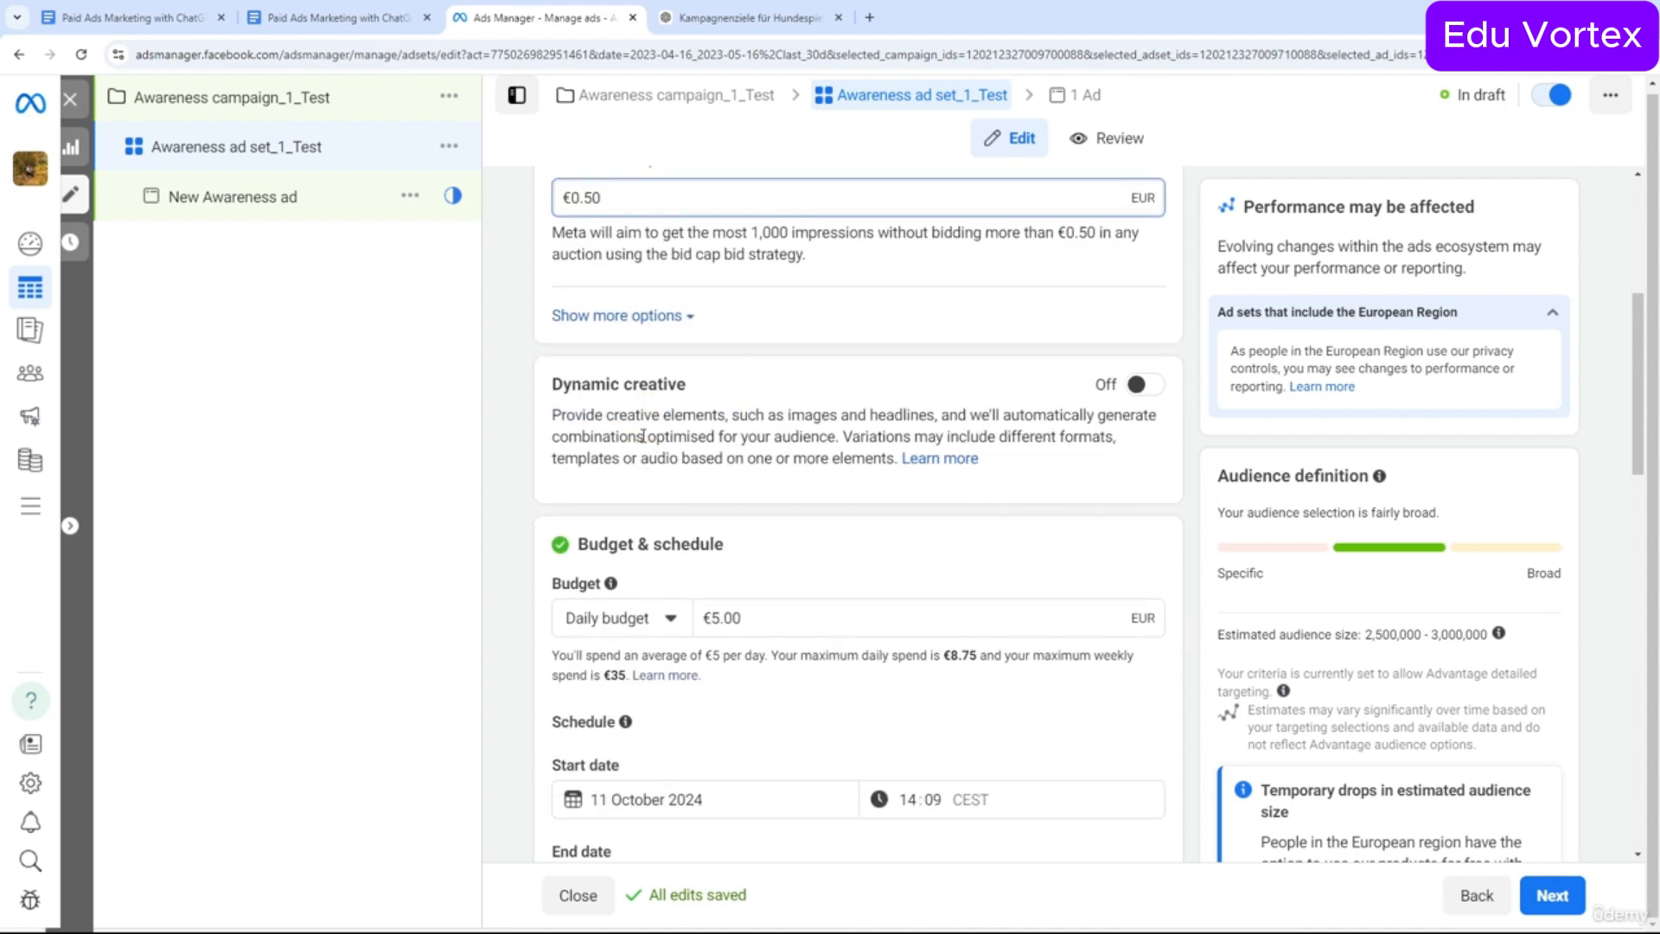
pyautogui.moveTo(552, 384); pyautogui.dragTo(692, 381)
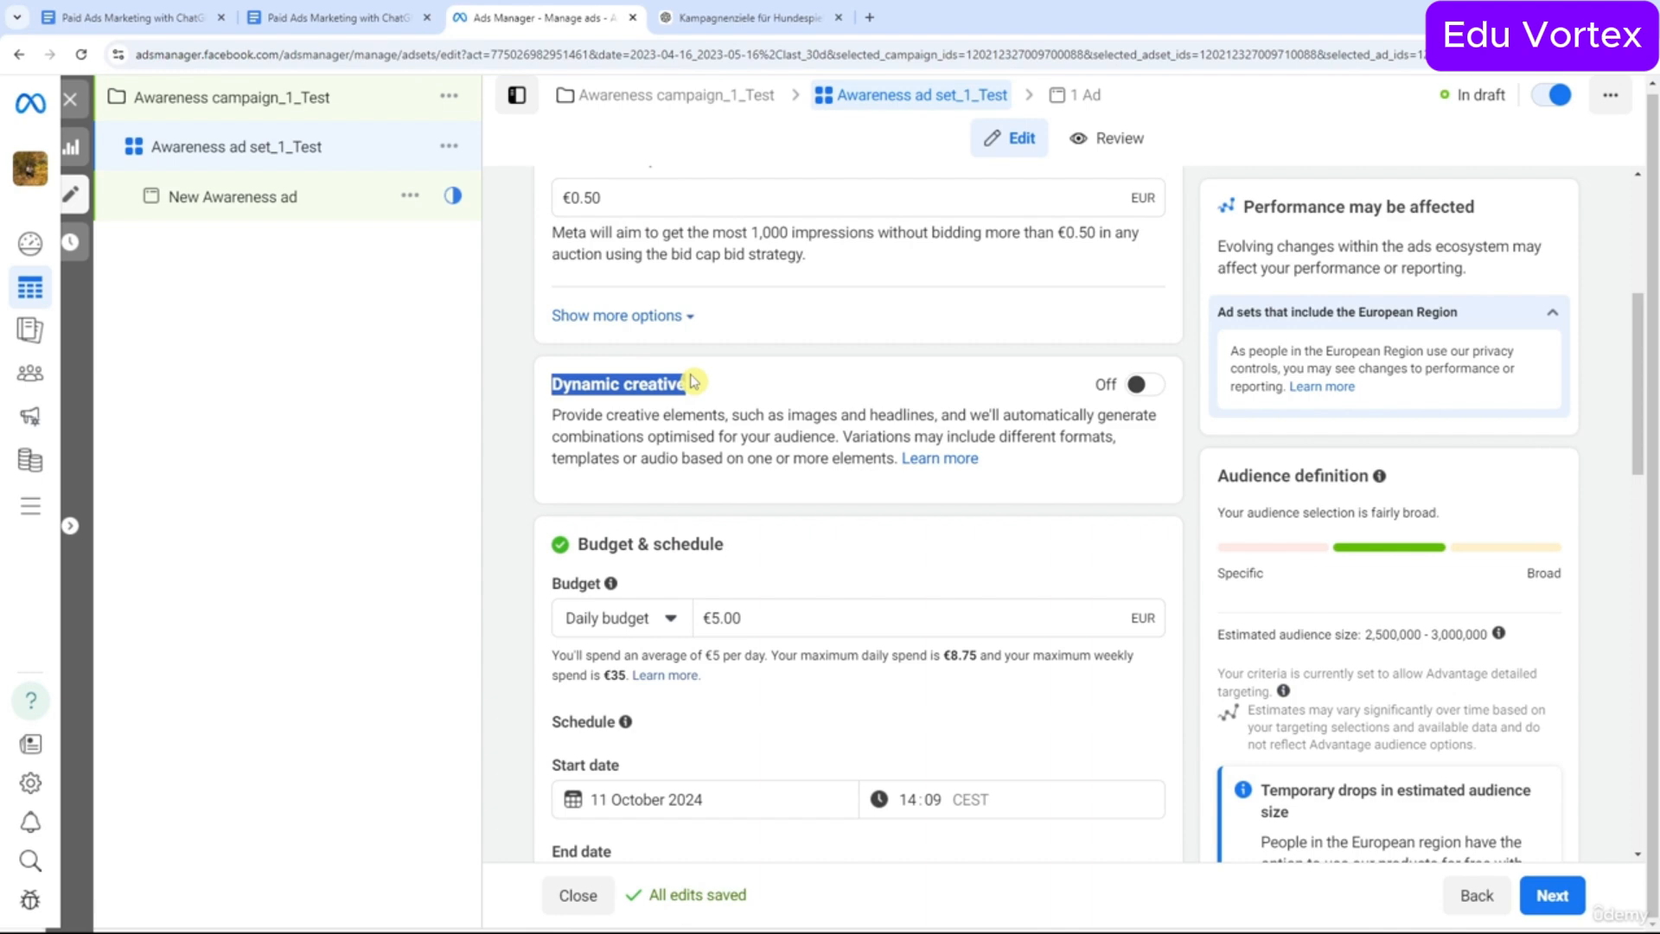
pyautogui.click(692, 381)
pyautogui.scroll(-3, 697, 382)
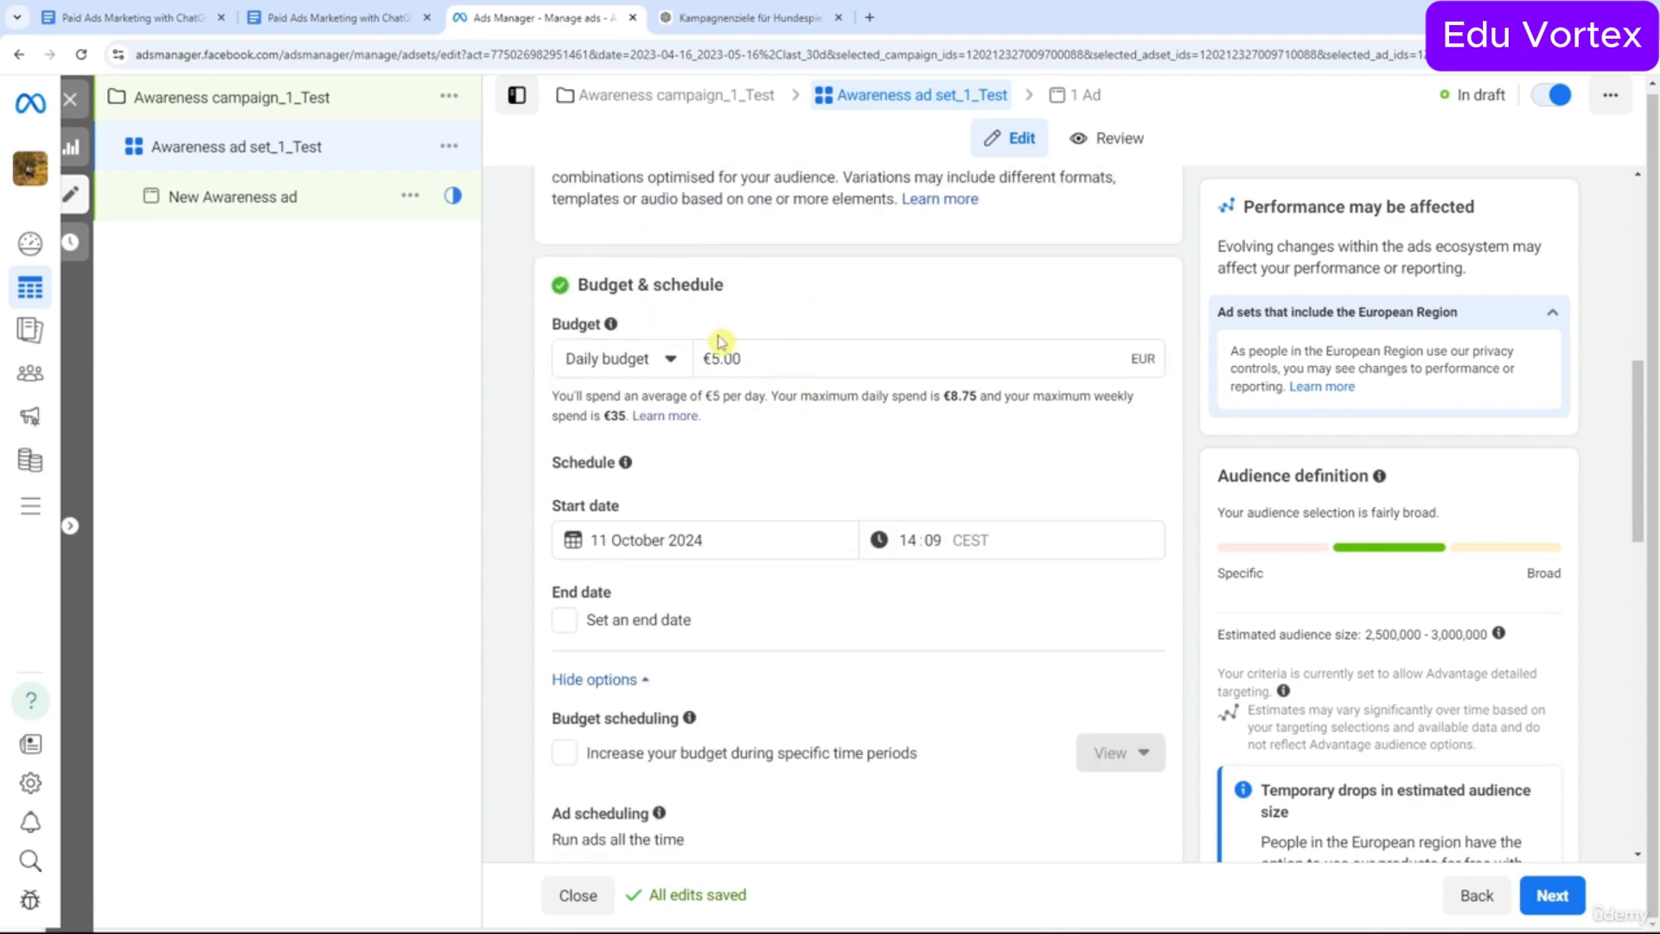
# Review the ad set from its budget and schedule up to its performance goal and bid control.
pyautogui.scroll(-4, 720, 342)
pyautogui.scroll(3, 721, 342)
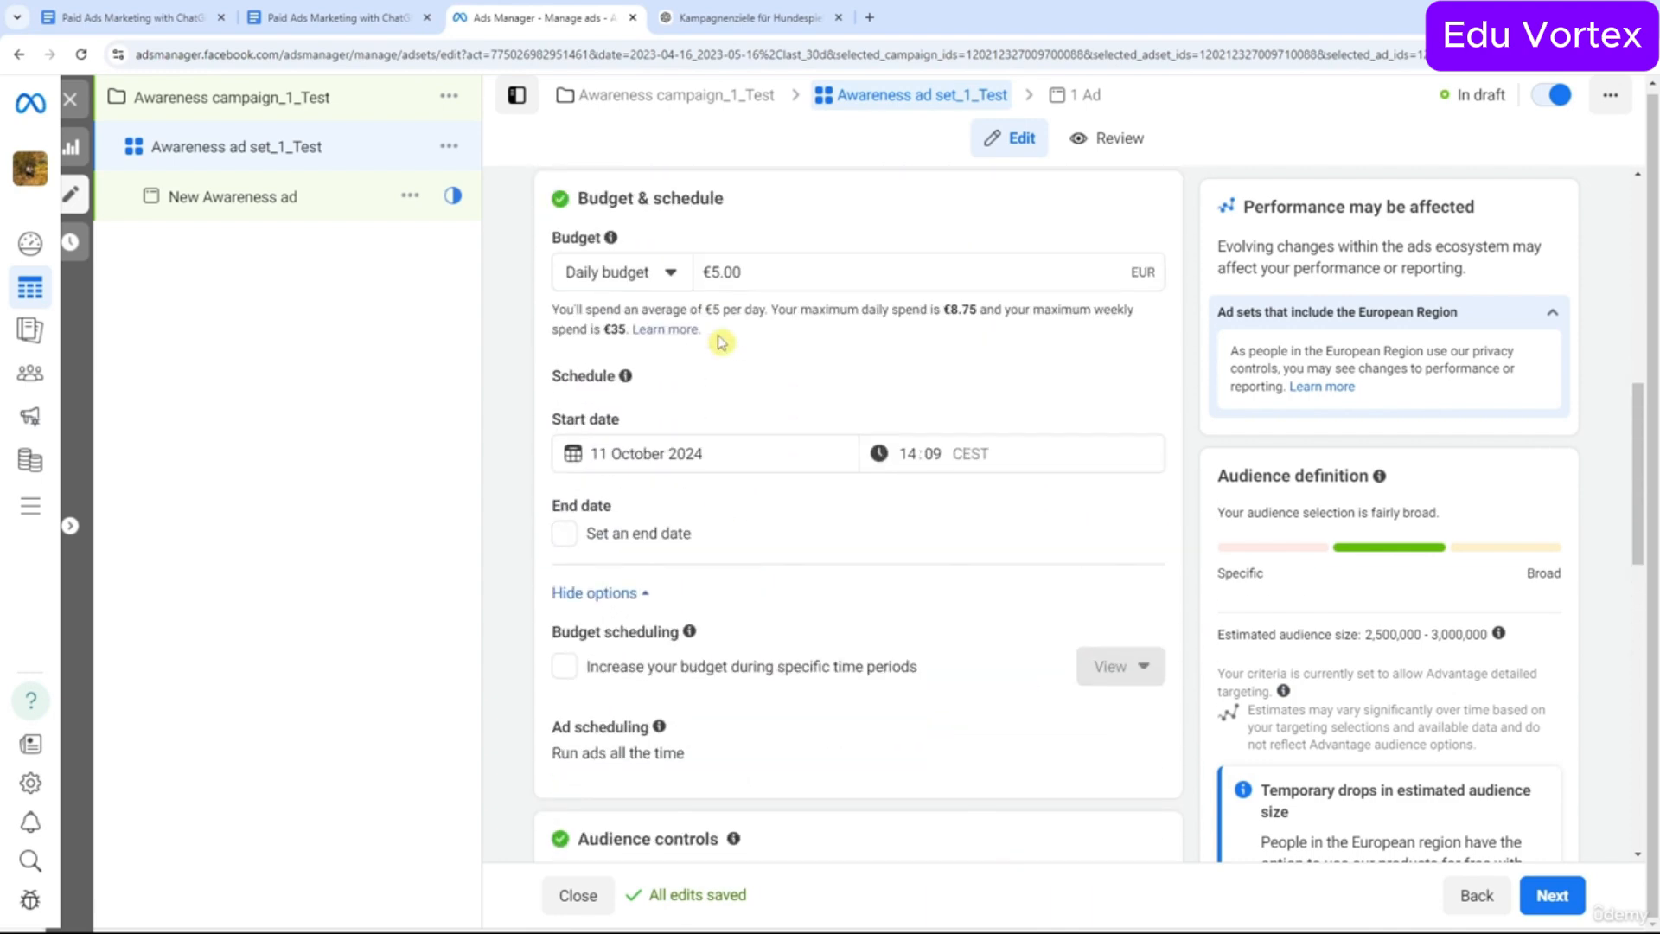
pyautogui.scroll(2, 721, 342)
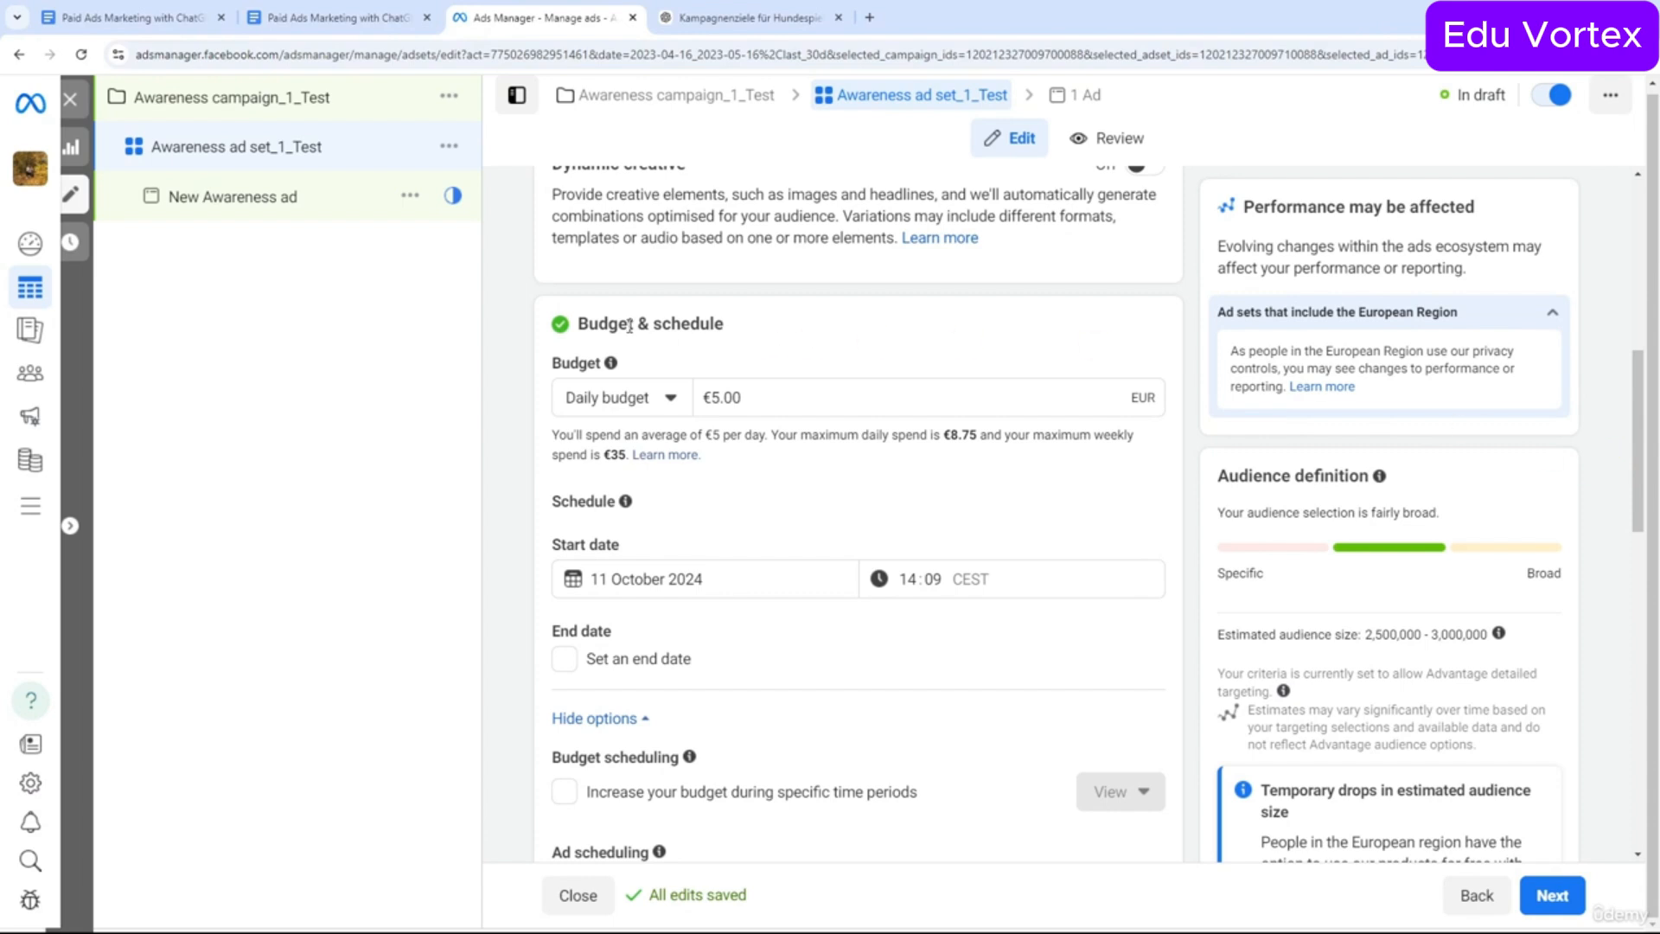
pyautogui.scroll(-1, 630, 325)
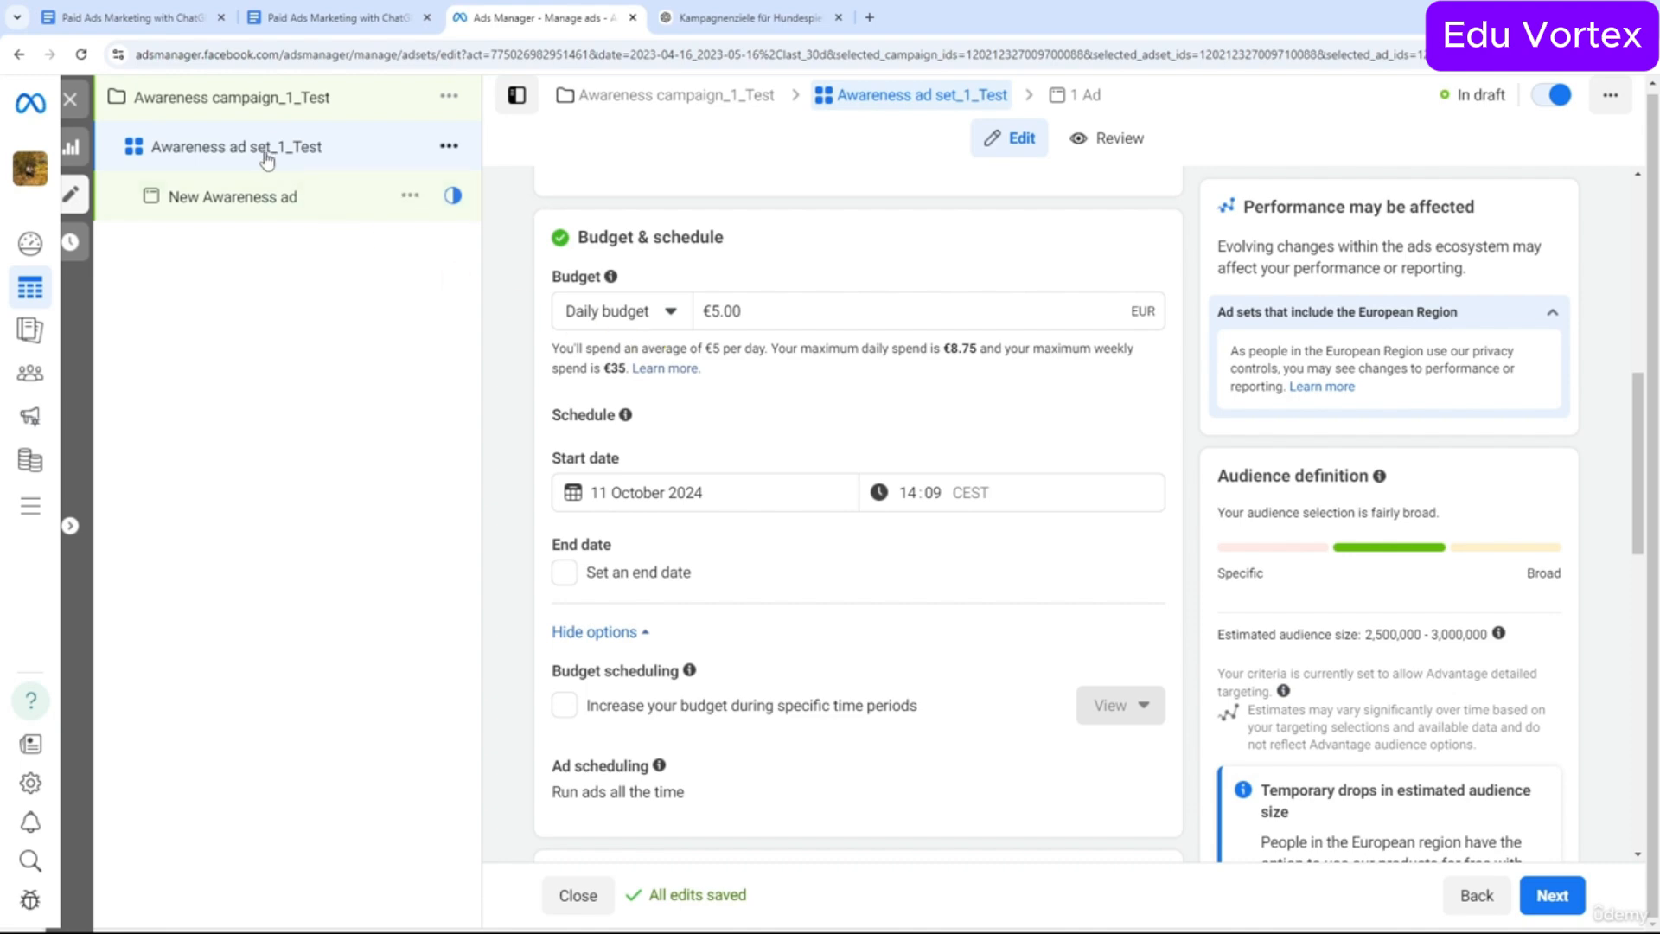
pyautogui.scroll(4, 571, 195)
pyautogui.scroll(4, 570, 195)
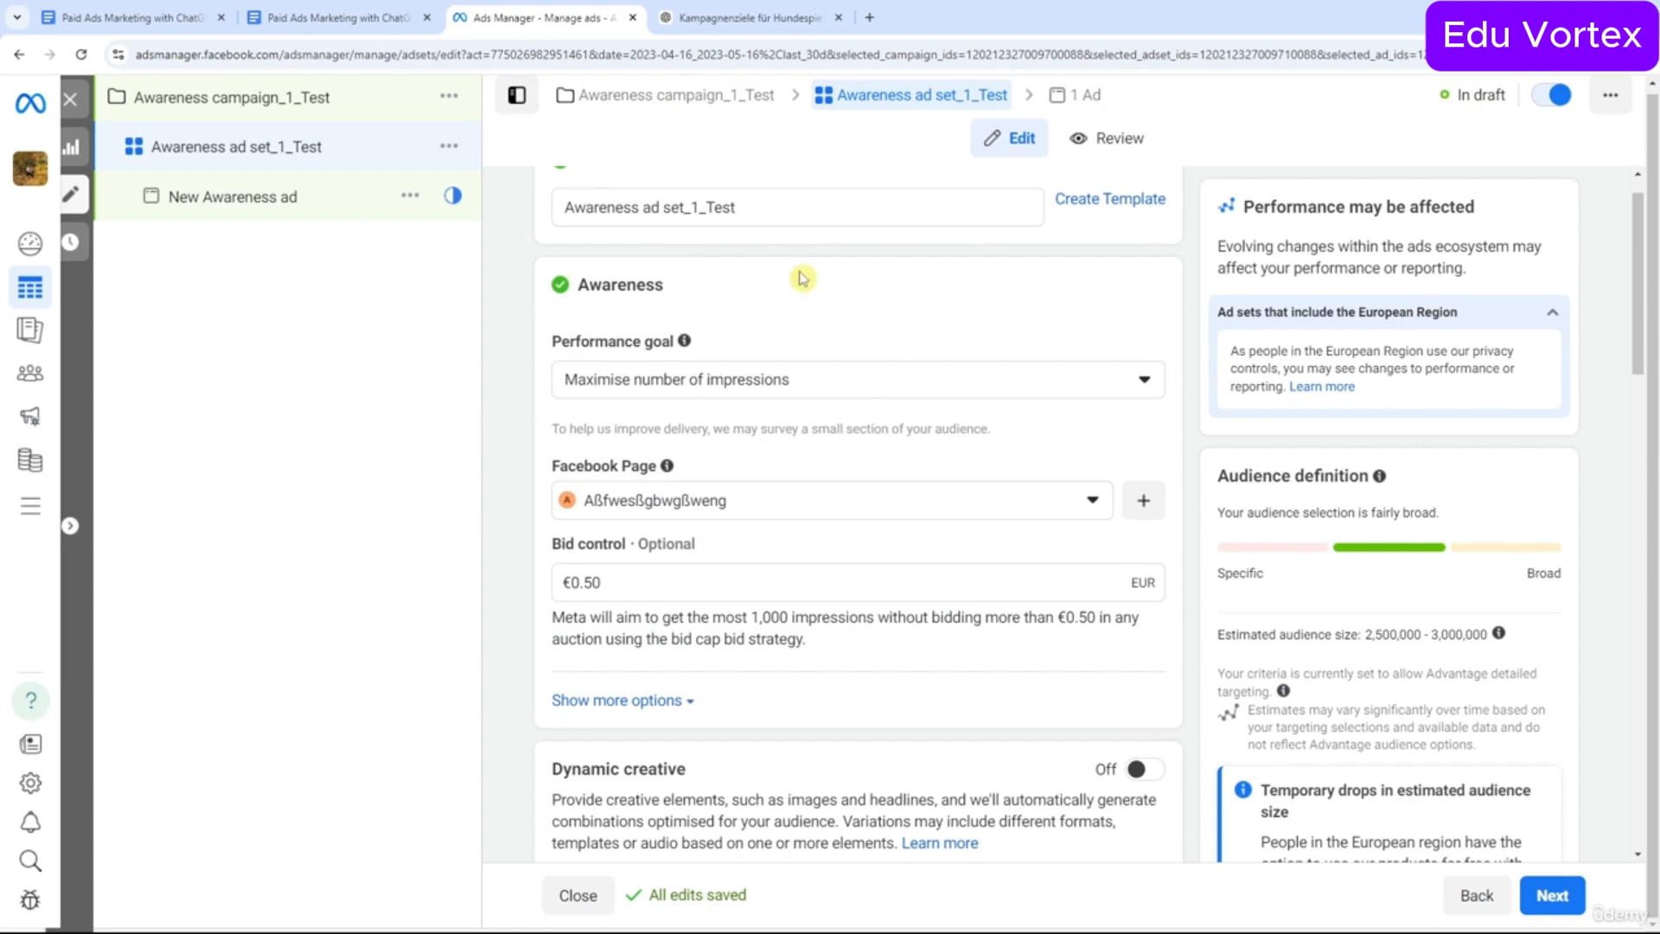
pyautogui.scroll(1, 975, 401)
# Set the ad set's daily budget to €10.
pyautogui.scroll(-10, 836, 328)
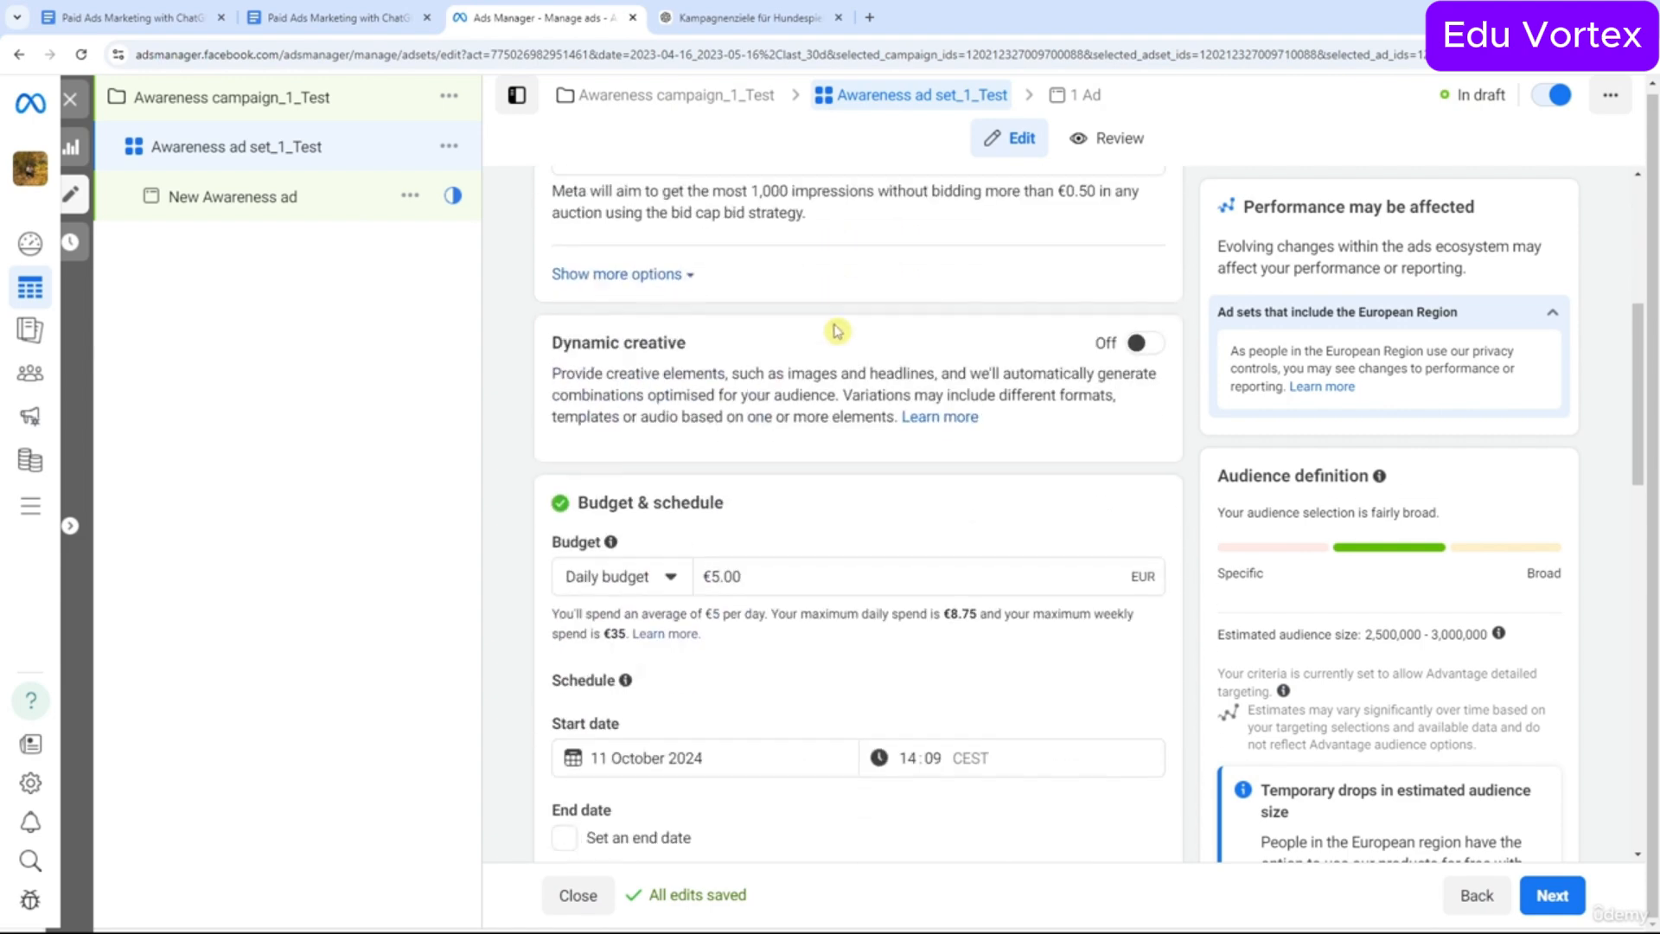
pyautogui.scroll(2, 837, 329)
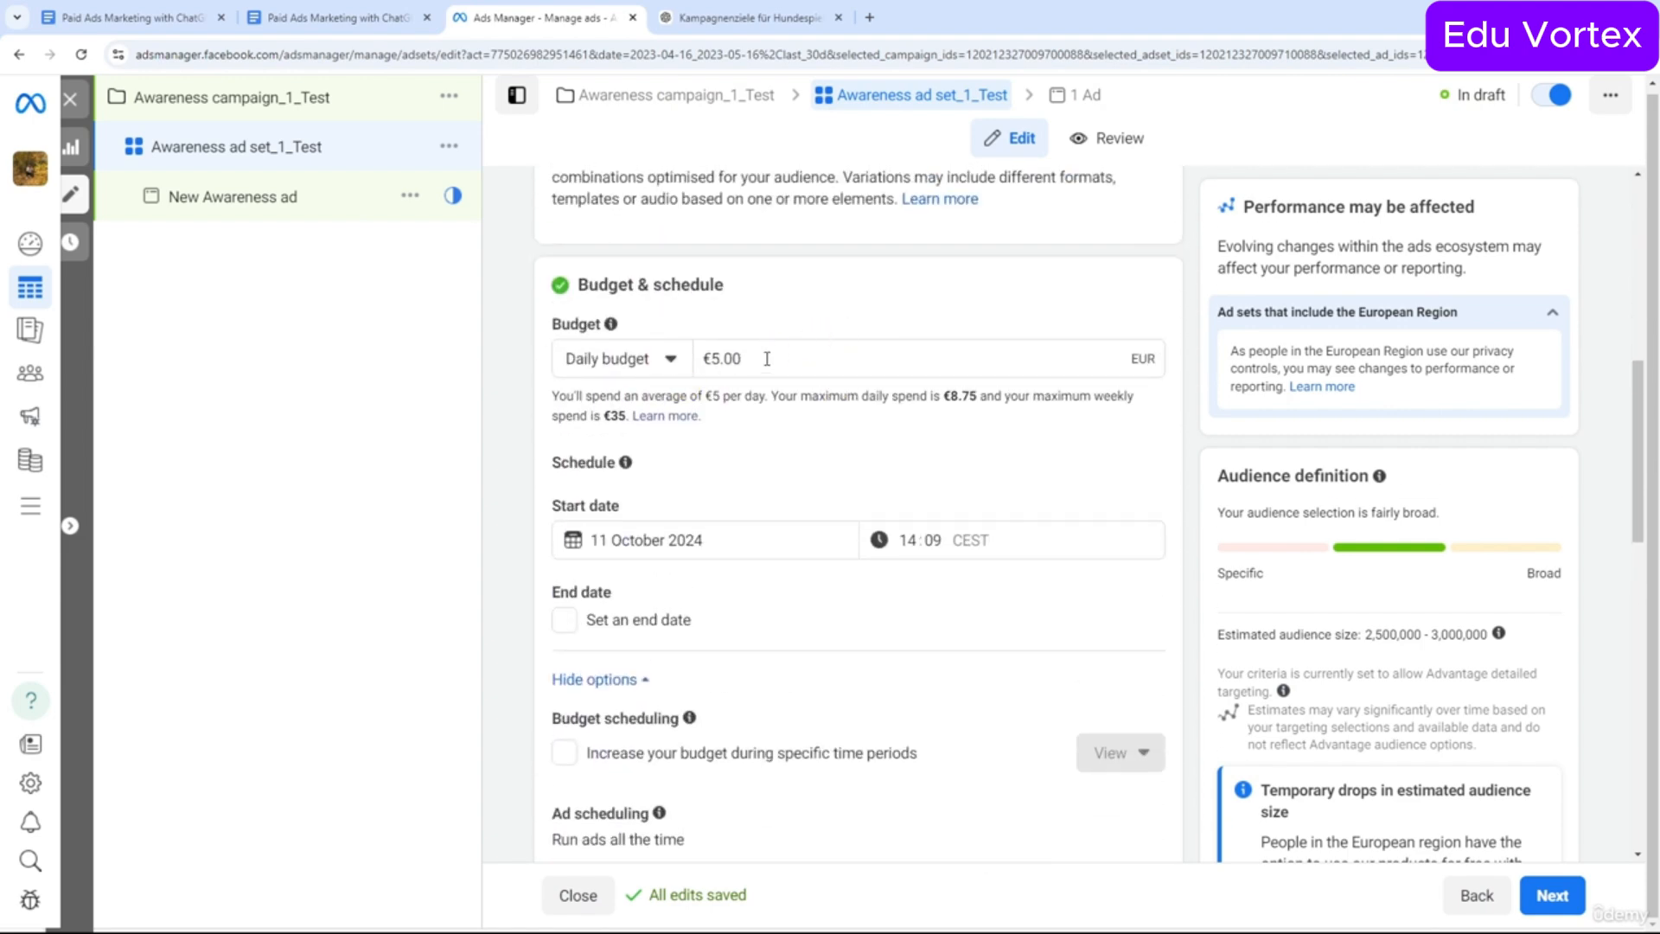
pyautogui.click(676, 363)
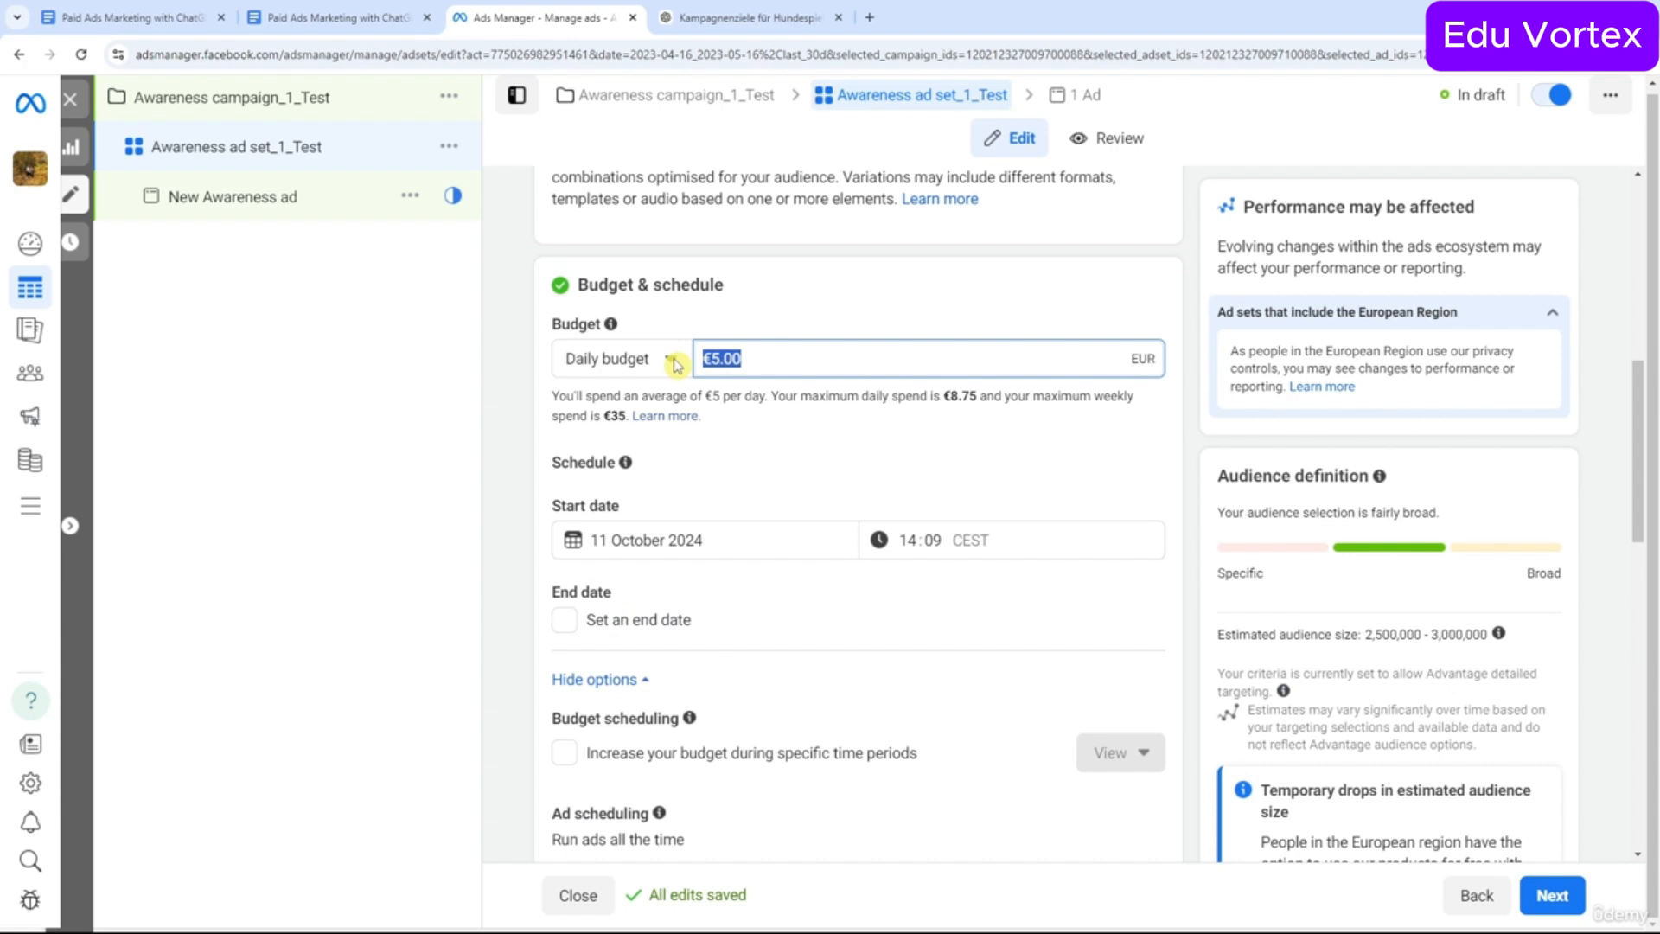
pyautogui.write('10')
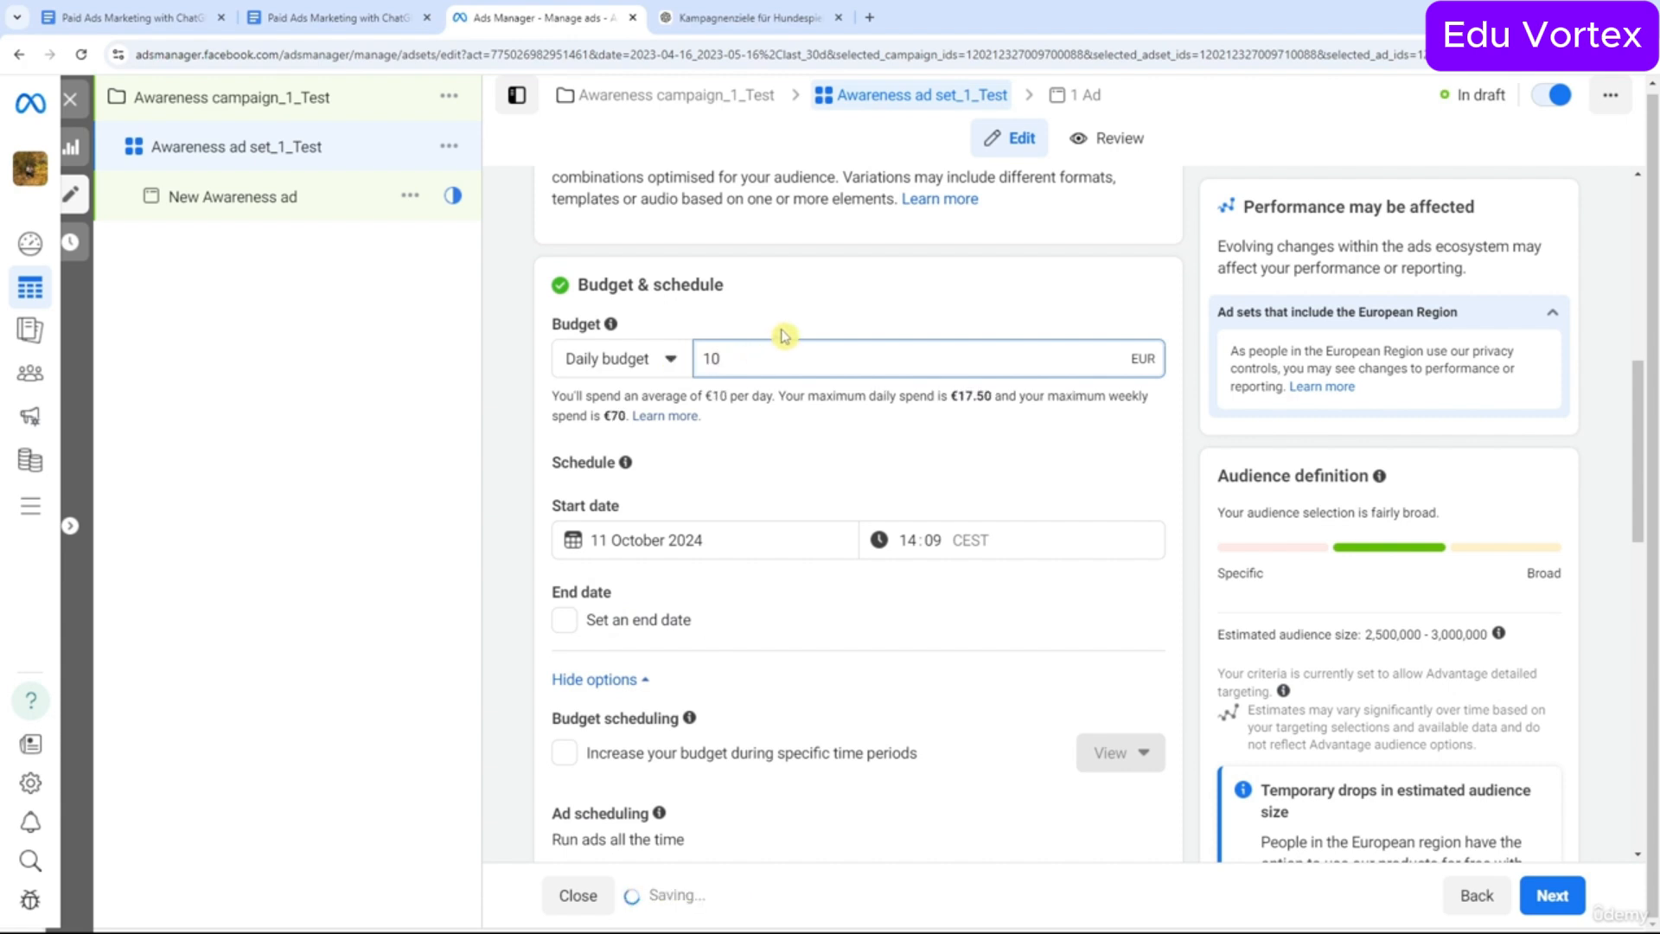
pyautogui.click(784, 335)
# Schedule the ad set to start on 12 October 2024 and end on 26 October 2024.
pyautogui.scroll(-2, 689, 459)
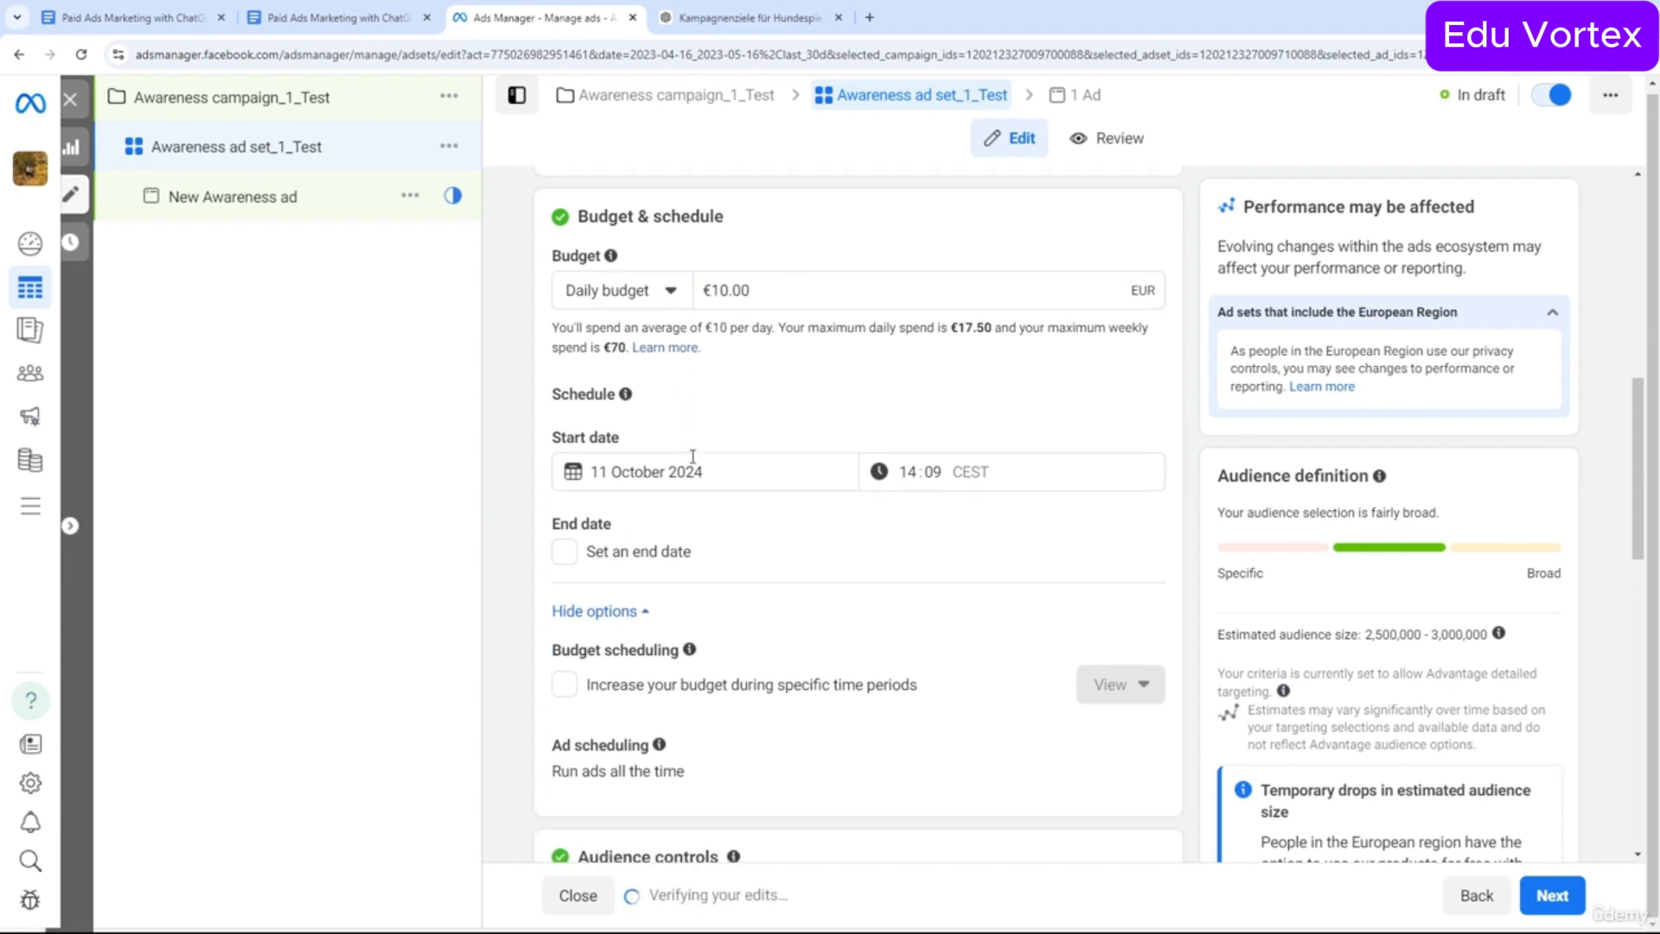
pyautogui.click(819, 372)
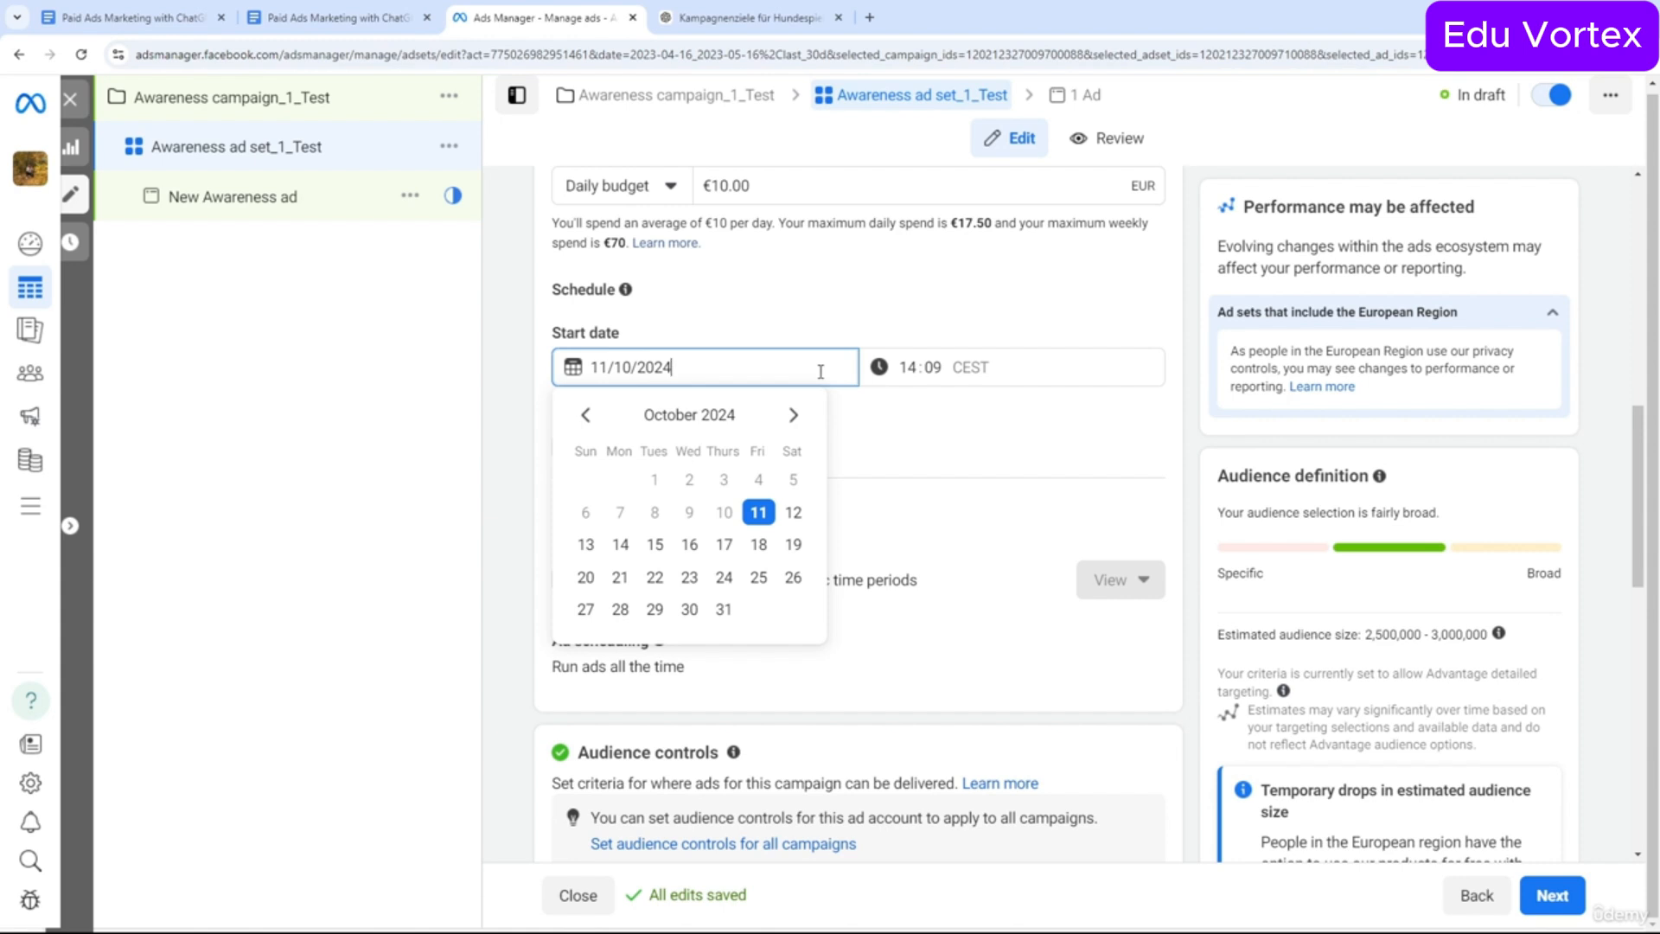
pyautogui.click(791, 512)
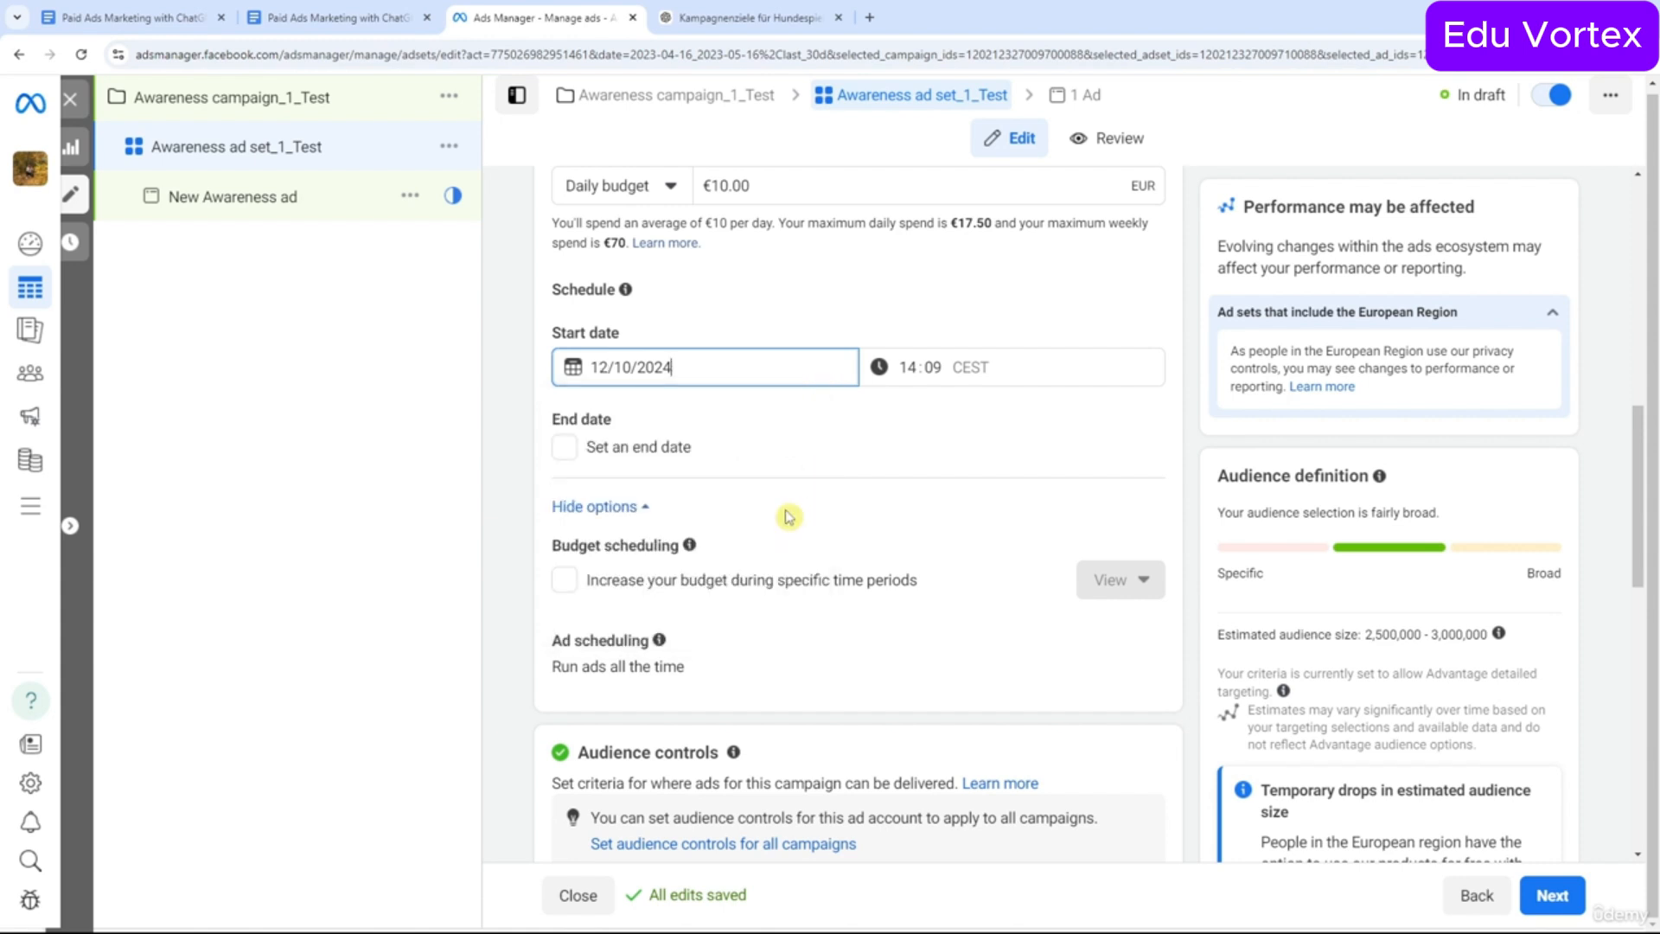
pyautogui.click(639, 450)
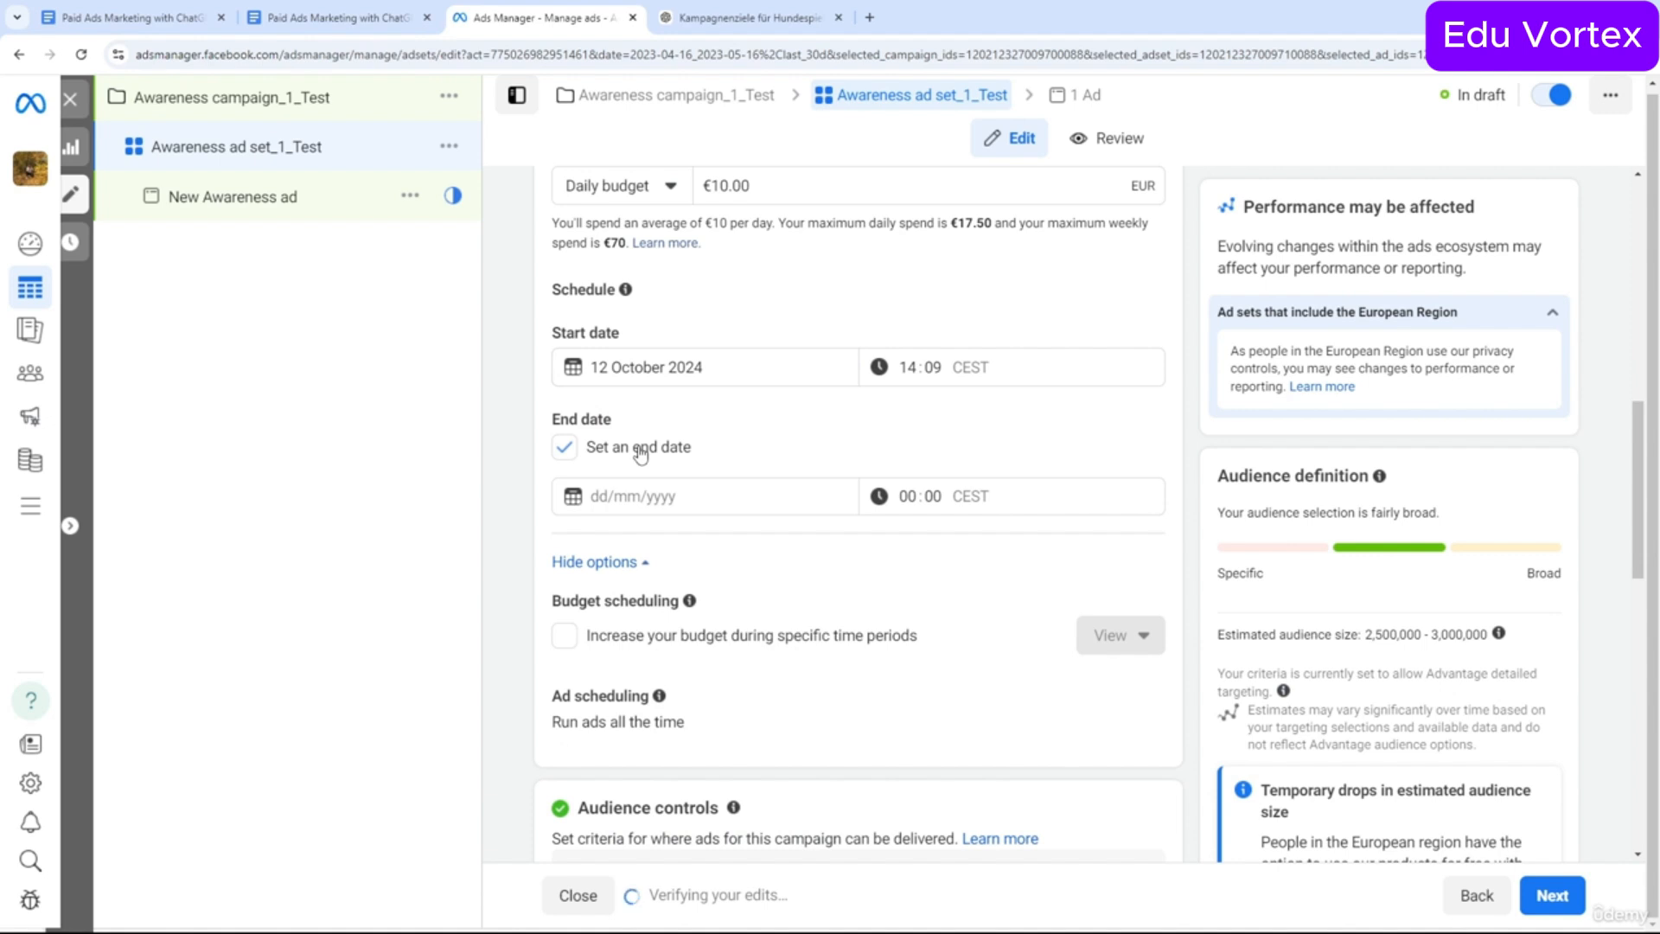
pyautogui.click(664, 496)
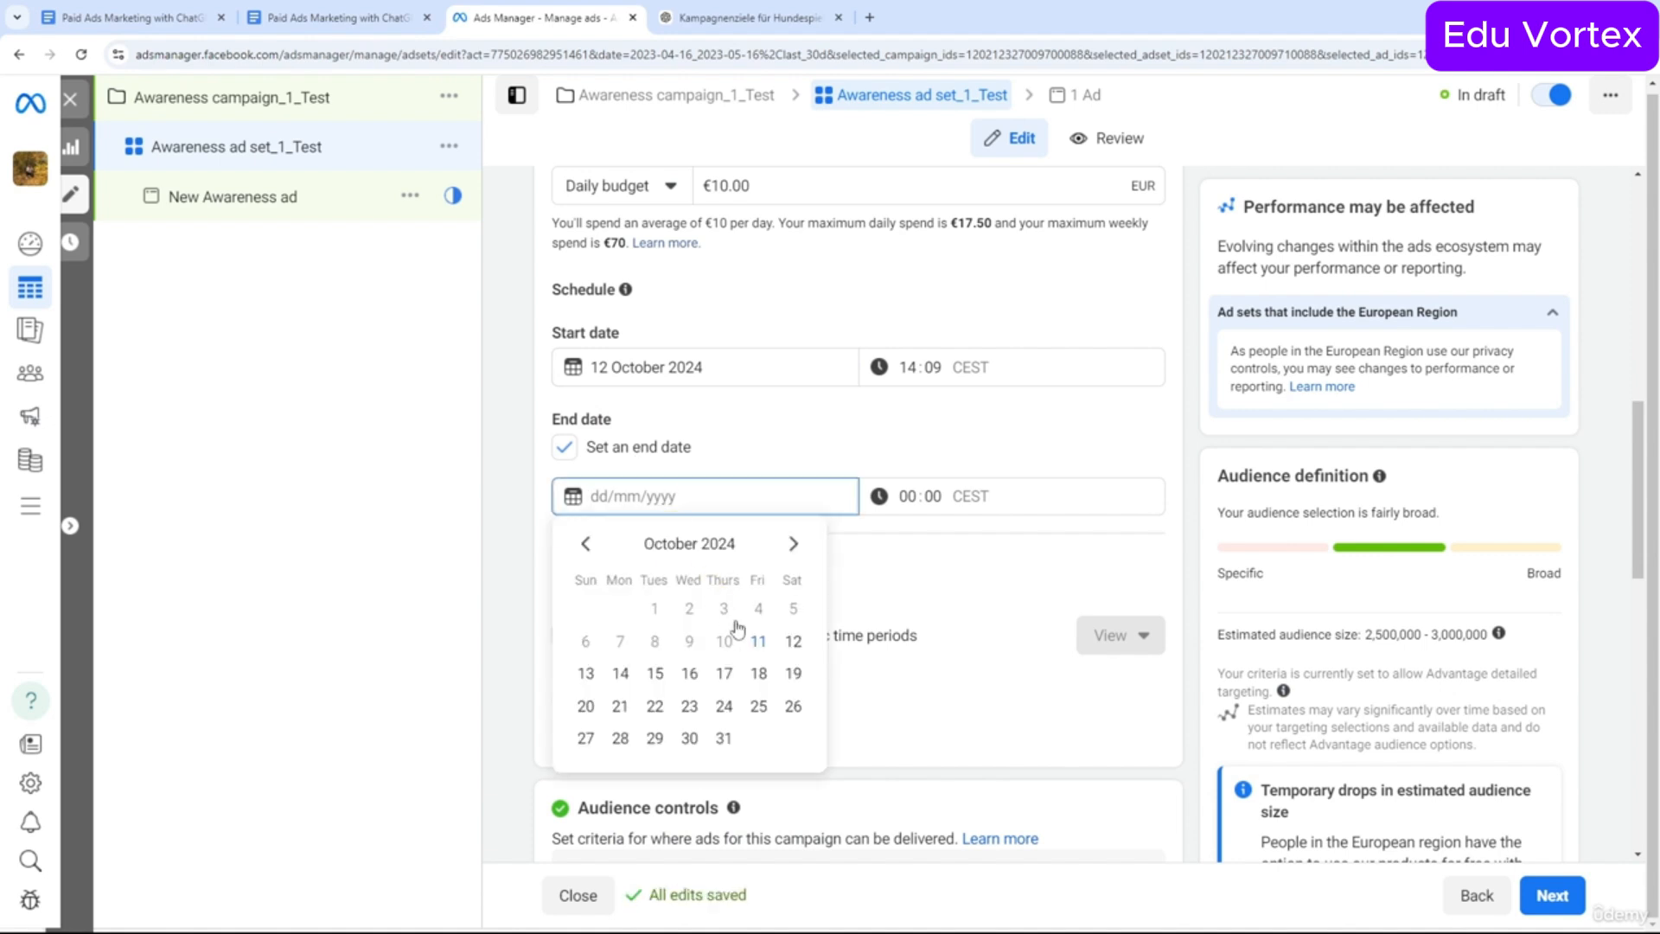
pyautogui.click(793, 706)
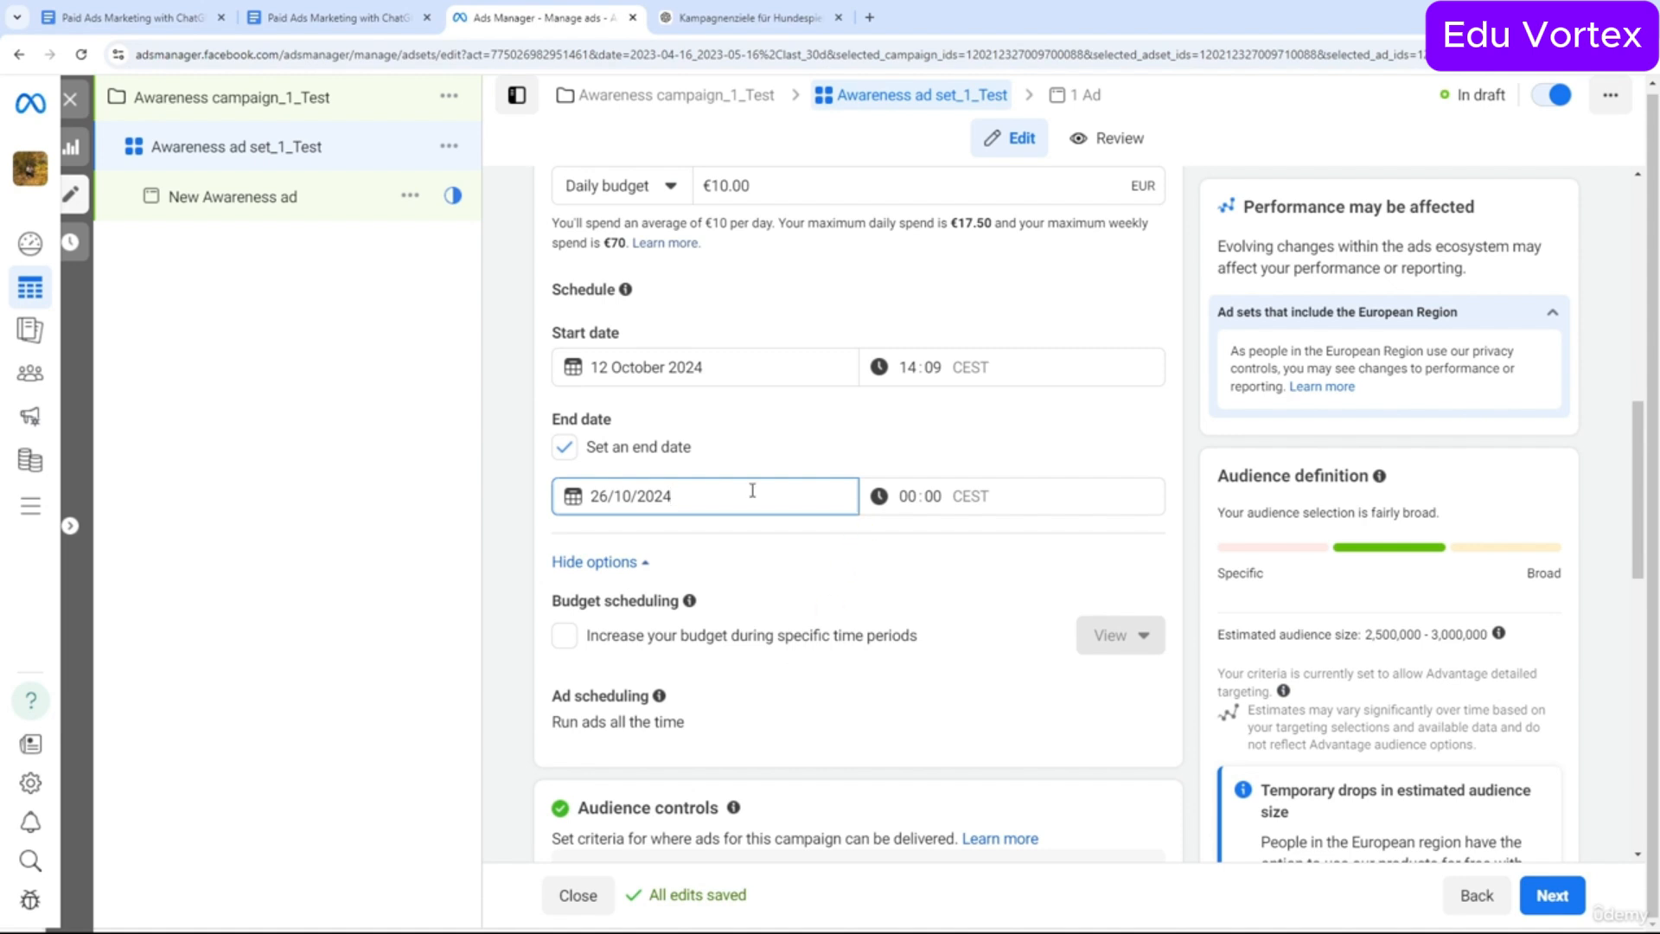
pyautogui.scroll(-1, 936, 517)
pyautogui.scroll(3, 779, 446)
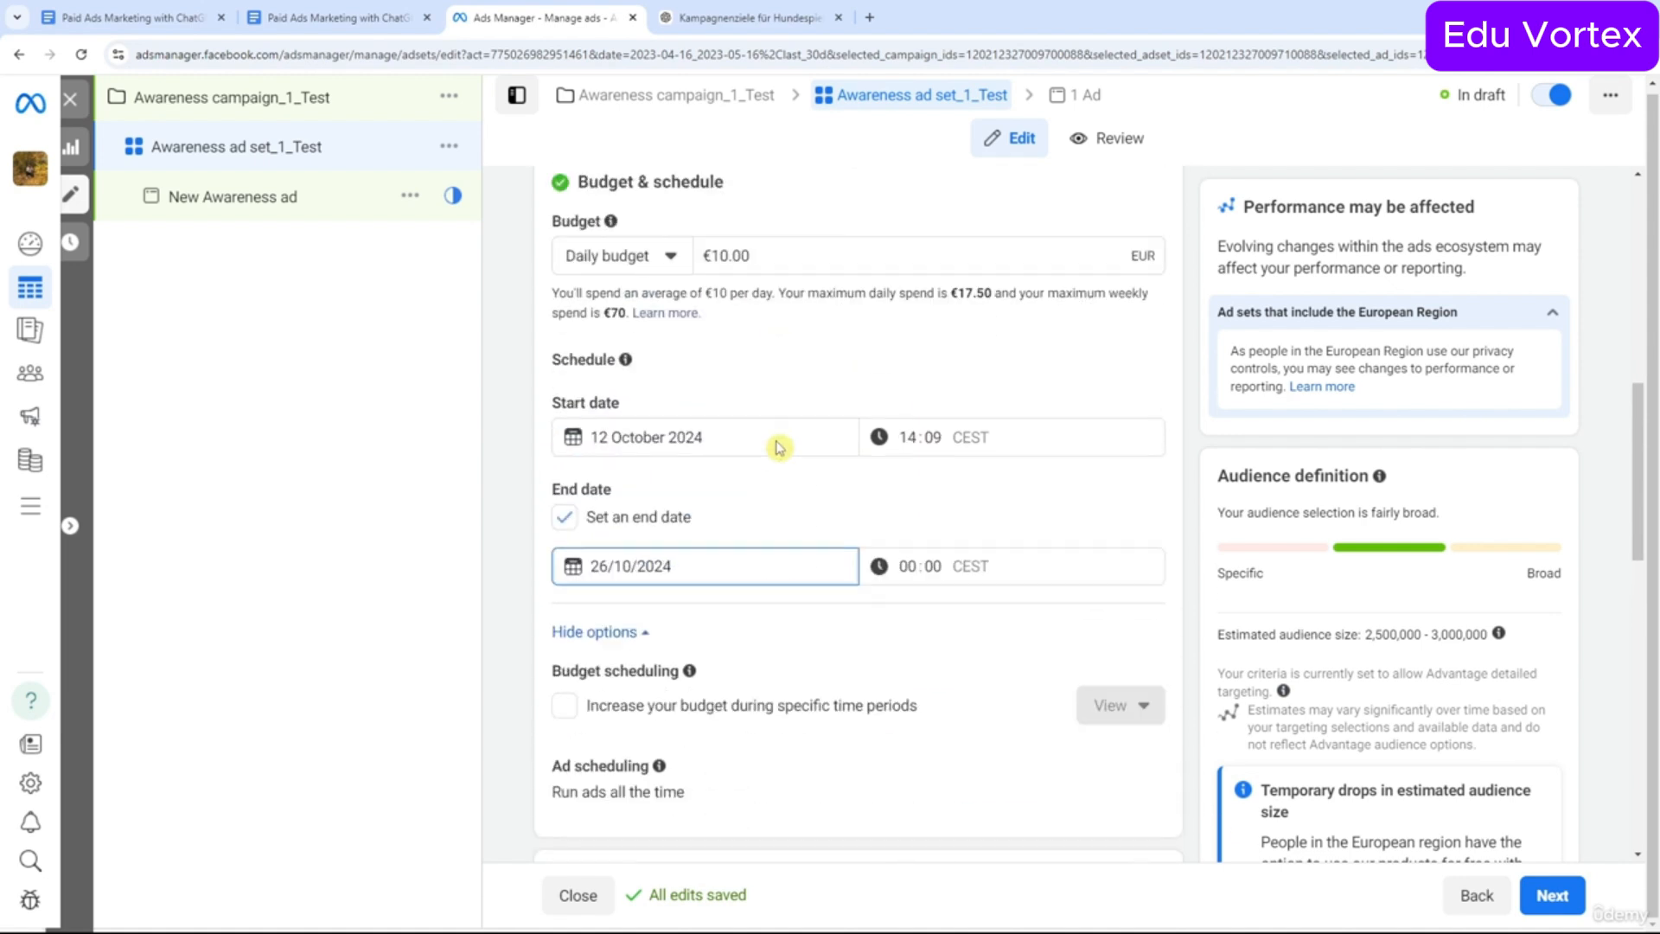
pyautogui.moveTo(712, 273); pyautogui.dragTo(755, 274)
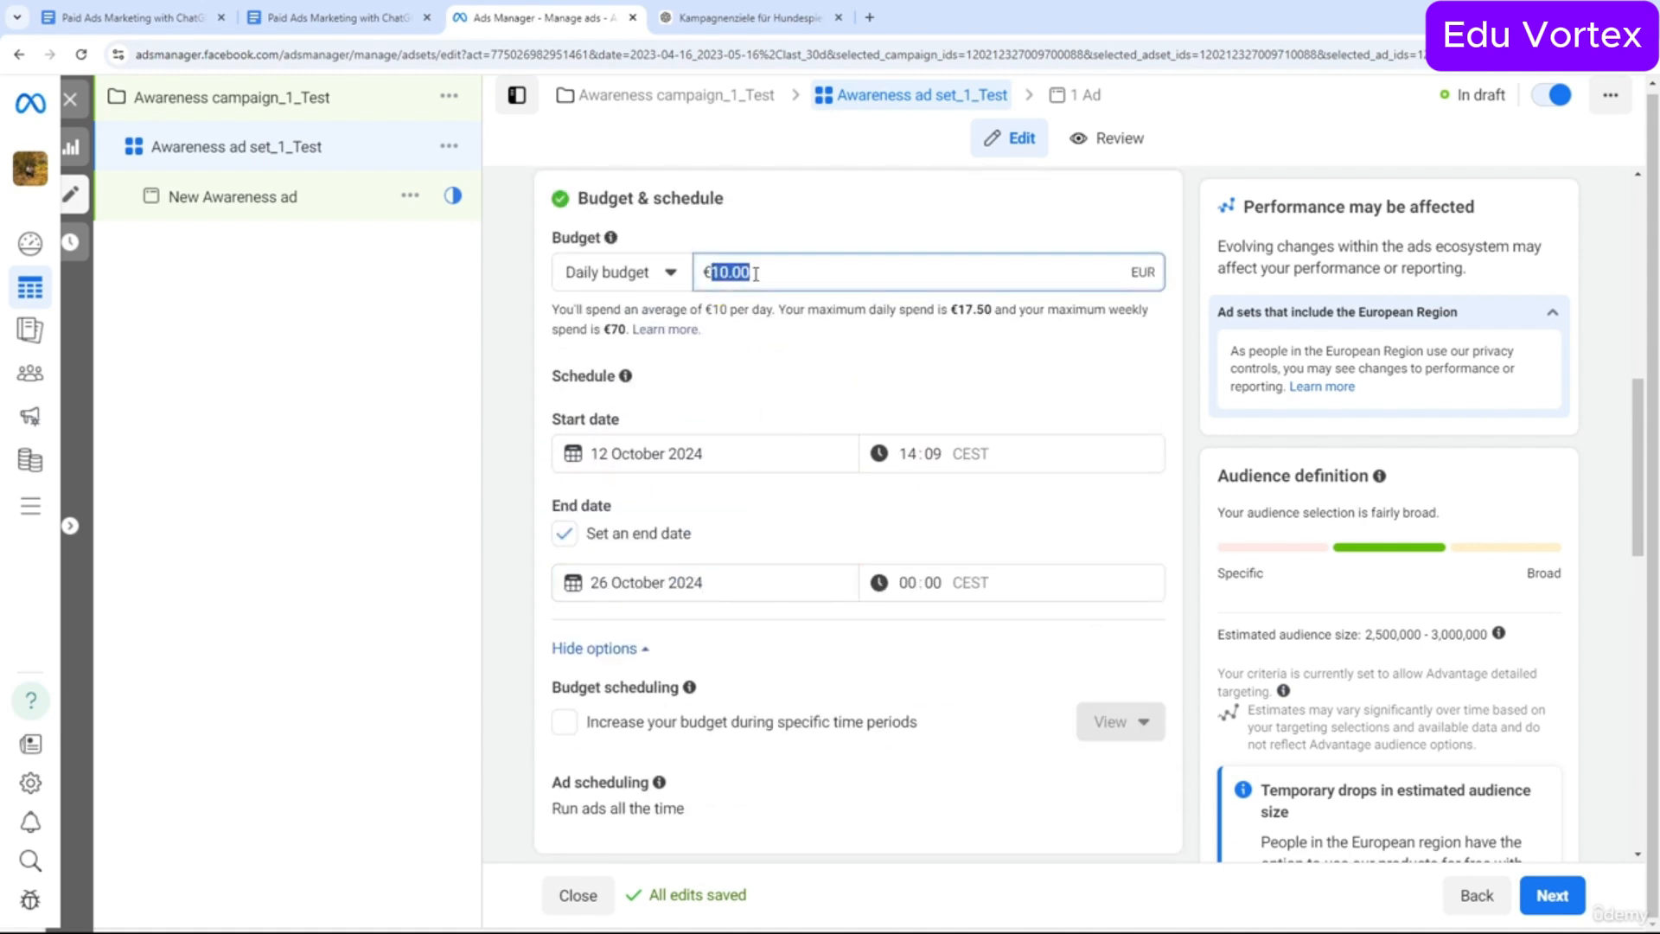
pyautogui.click(760, 362)
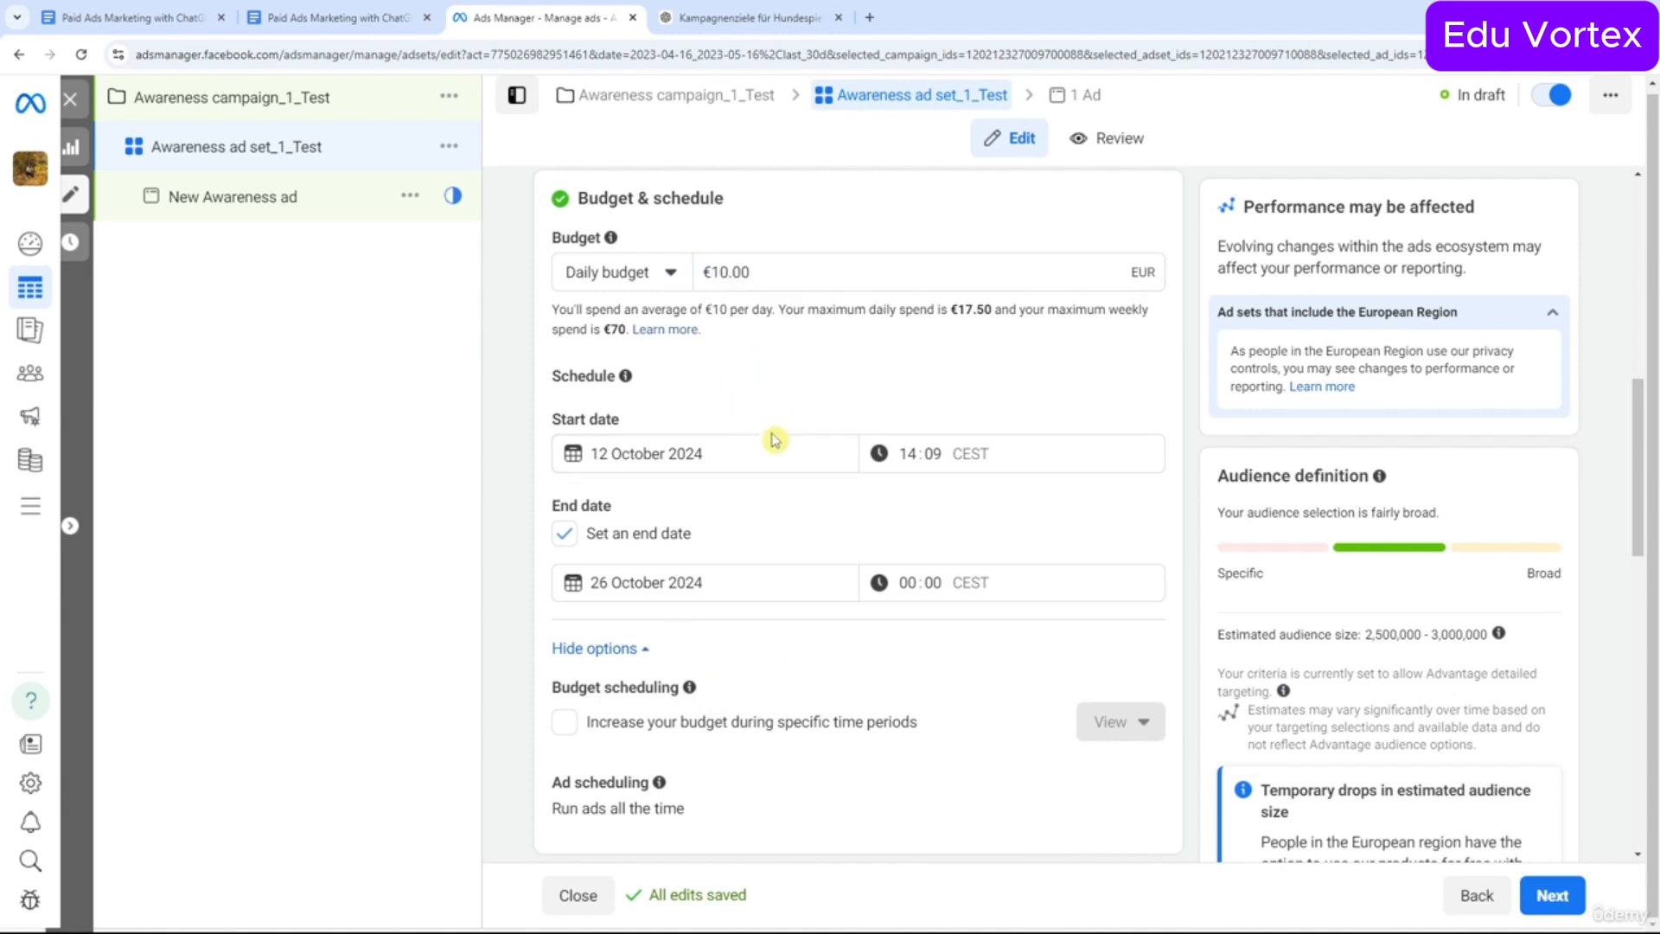
# Enable budget increases during specific time periods for the ad set.
pyautogui.scroll(-3, 774, 439)
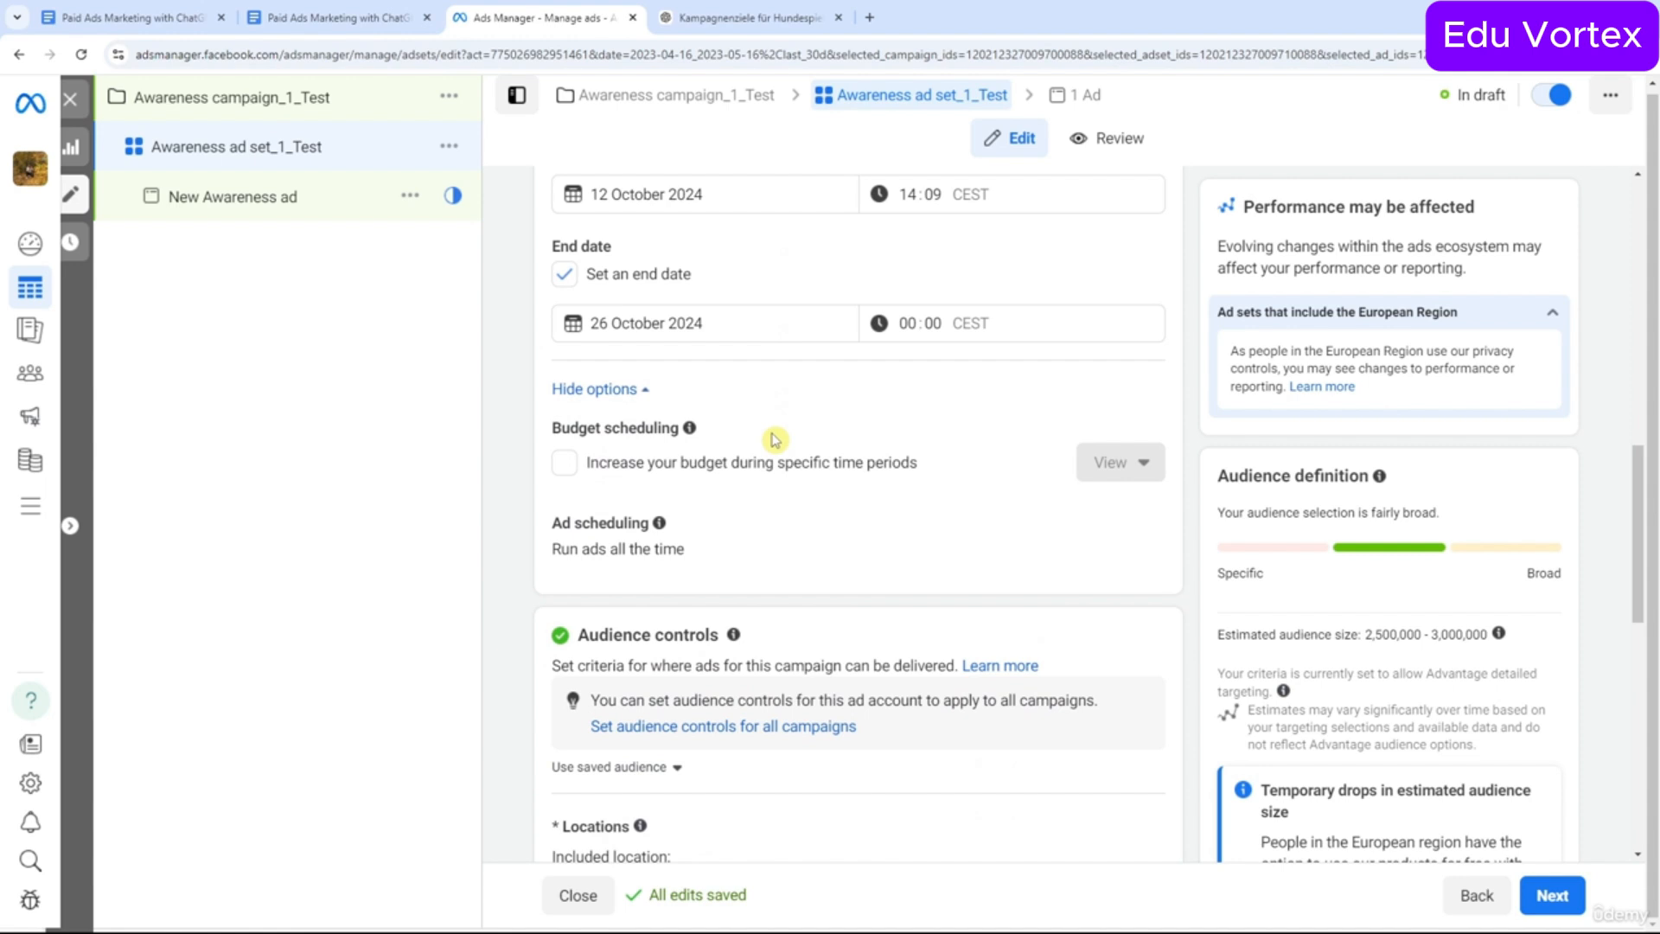
pyautogui.click(704, 469)
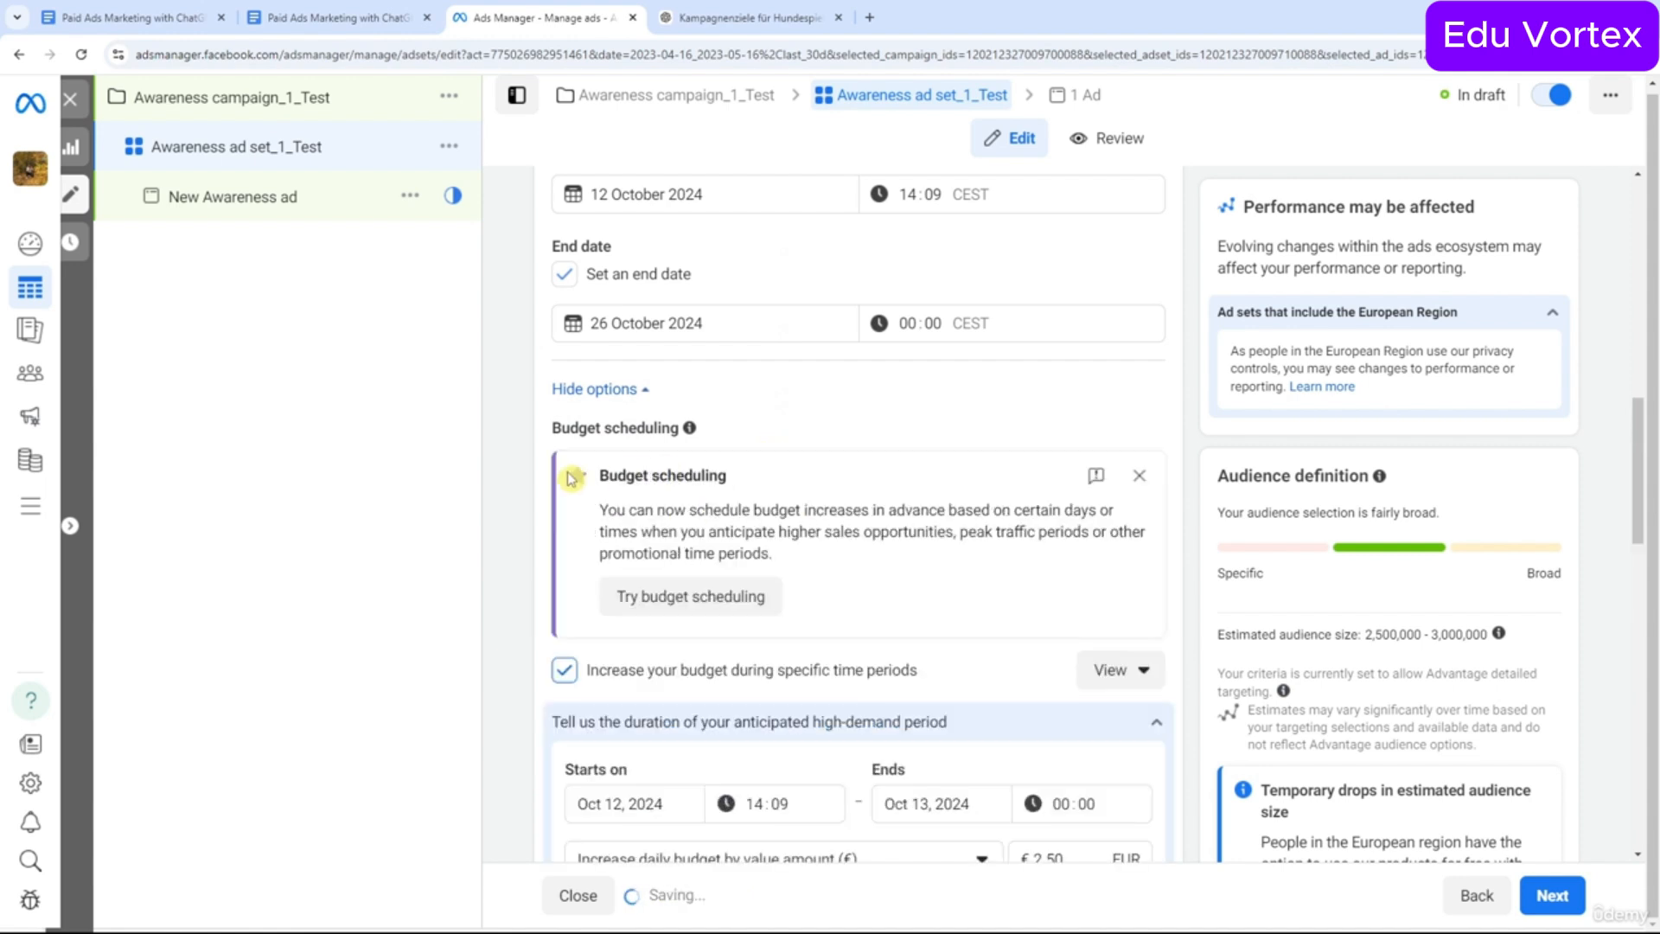
pyautogui.scroll(-3, 584, 514)
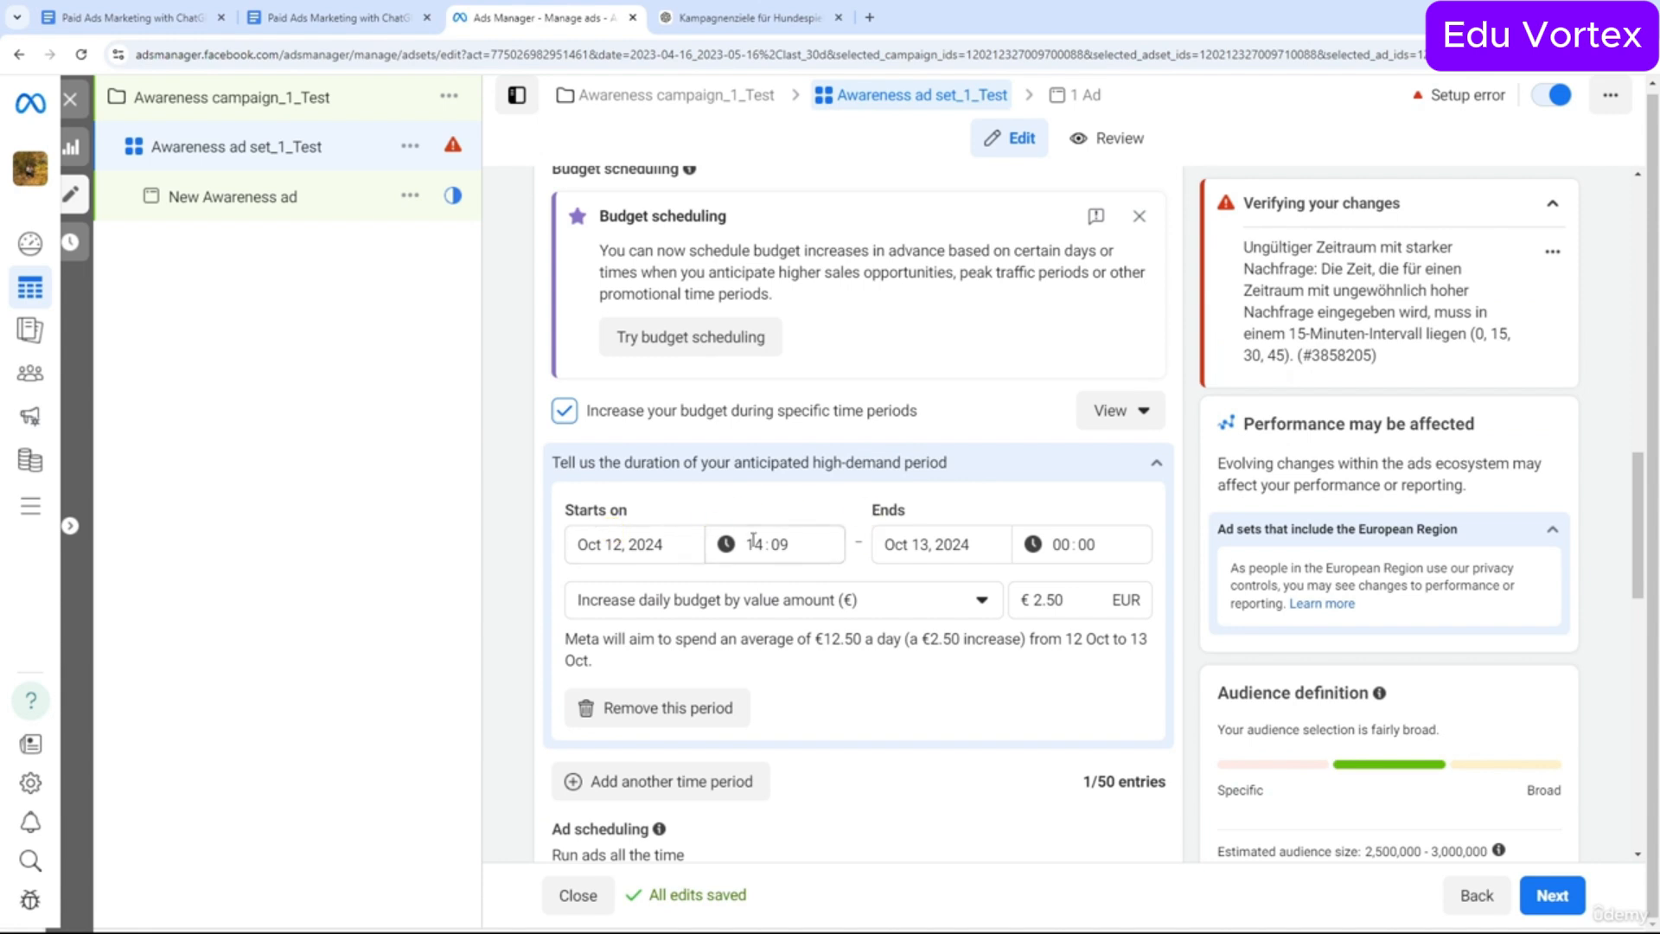
pyautogui.scroll(-2, 692, 553)
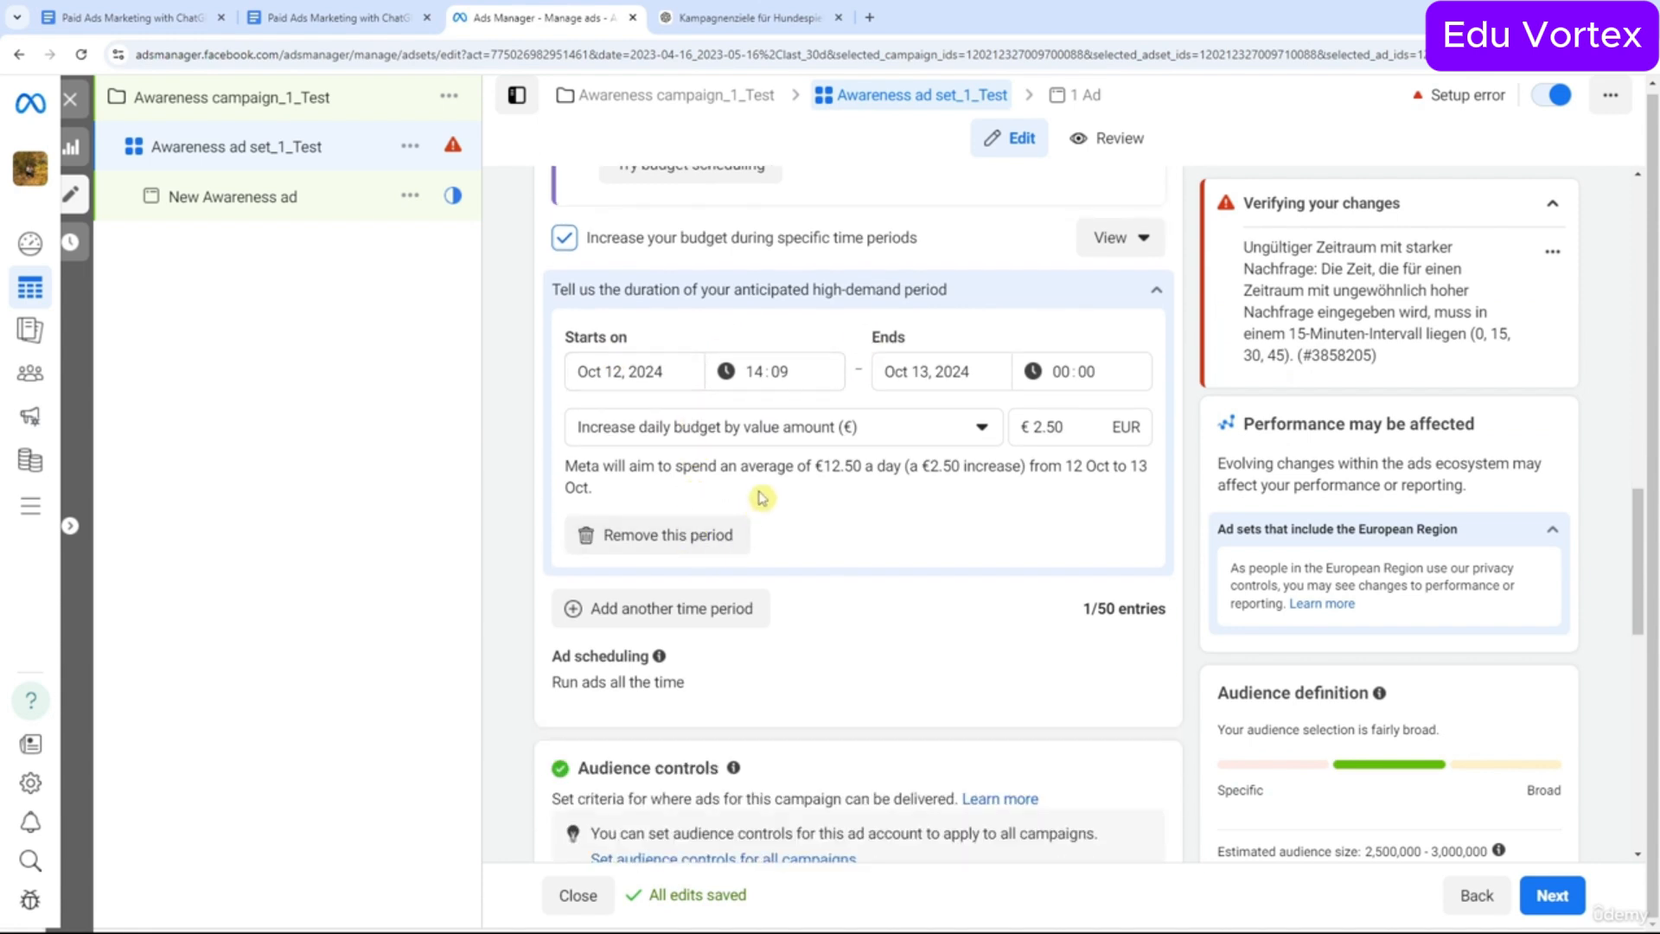
# Inspect the high-demand period's start date, end date and budget increase amount, and remove that period.
pyautogui.click(634, 373)
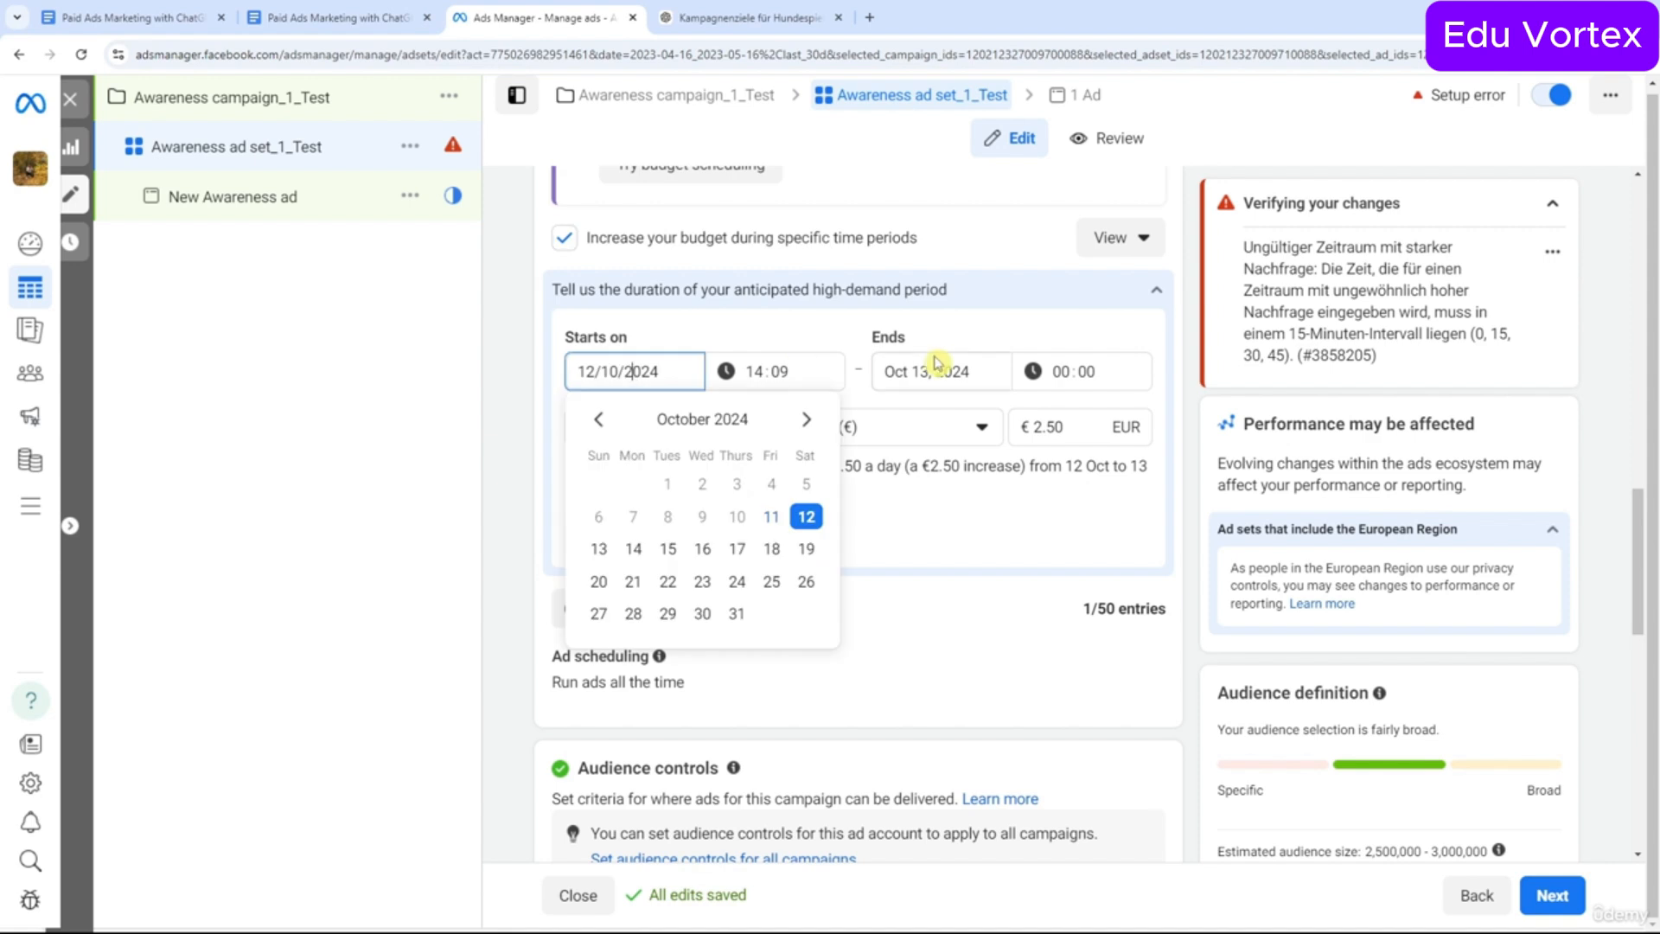
pyautogui.click(939, 366)
pyautogui.click(952, 371)
pyautogui.click(680, 367)
pyautogui.click(671, 375)
pyautogui.click(1049, 490)
pyautogui.click(1043, 430)
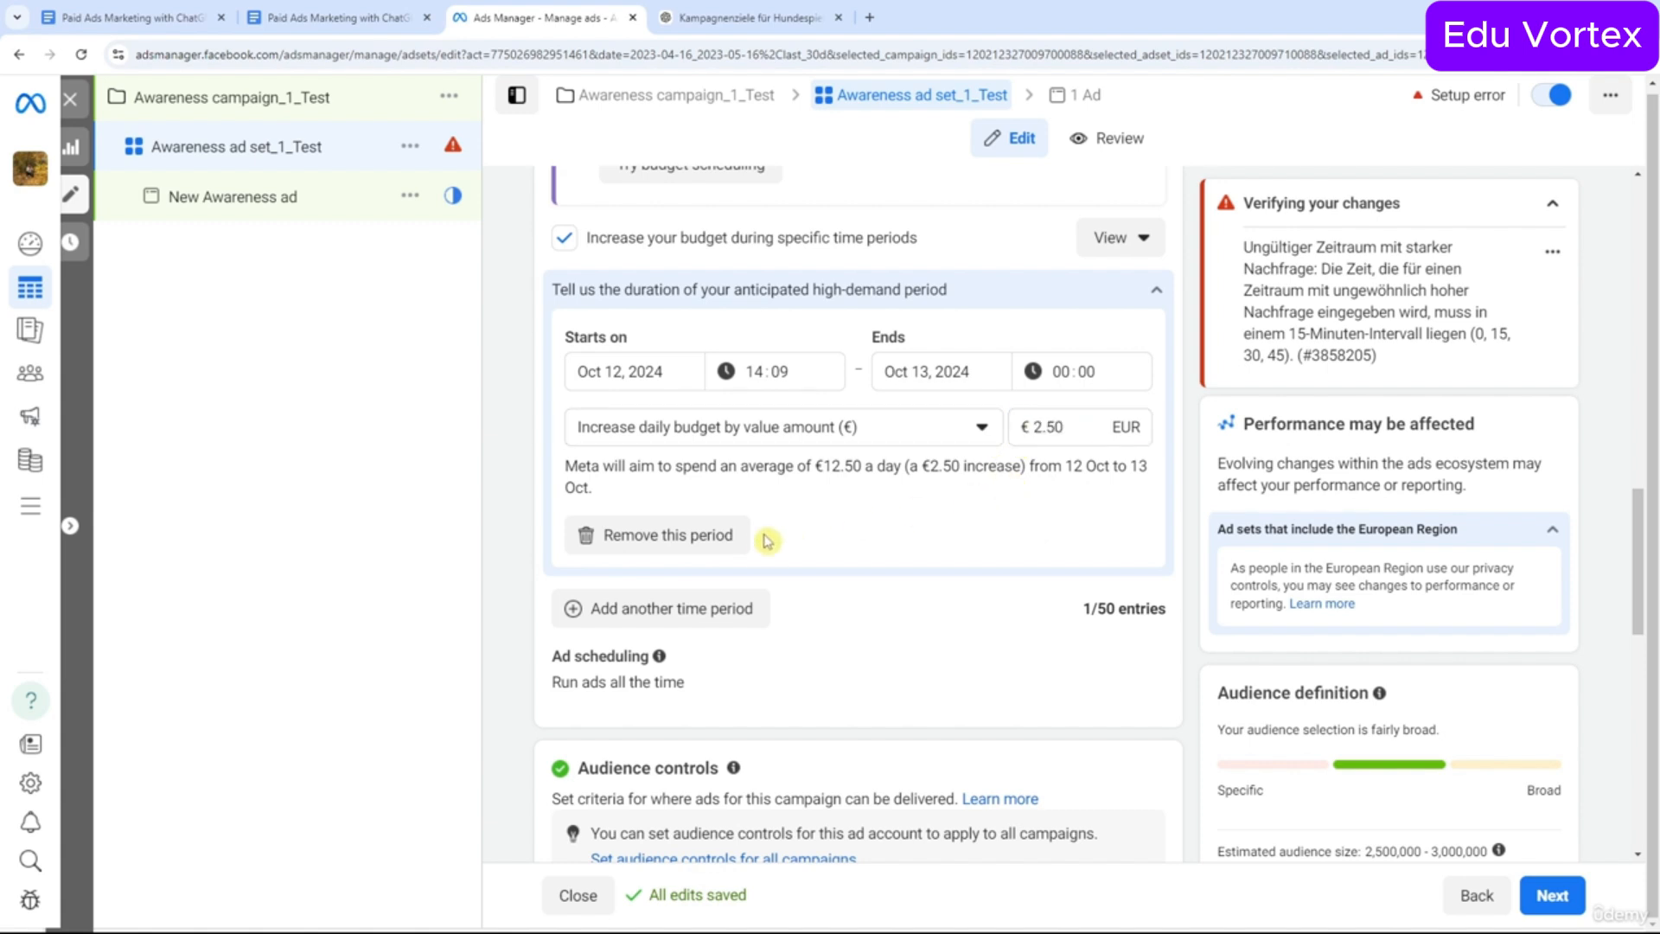
pyautogui.click(738, 537)
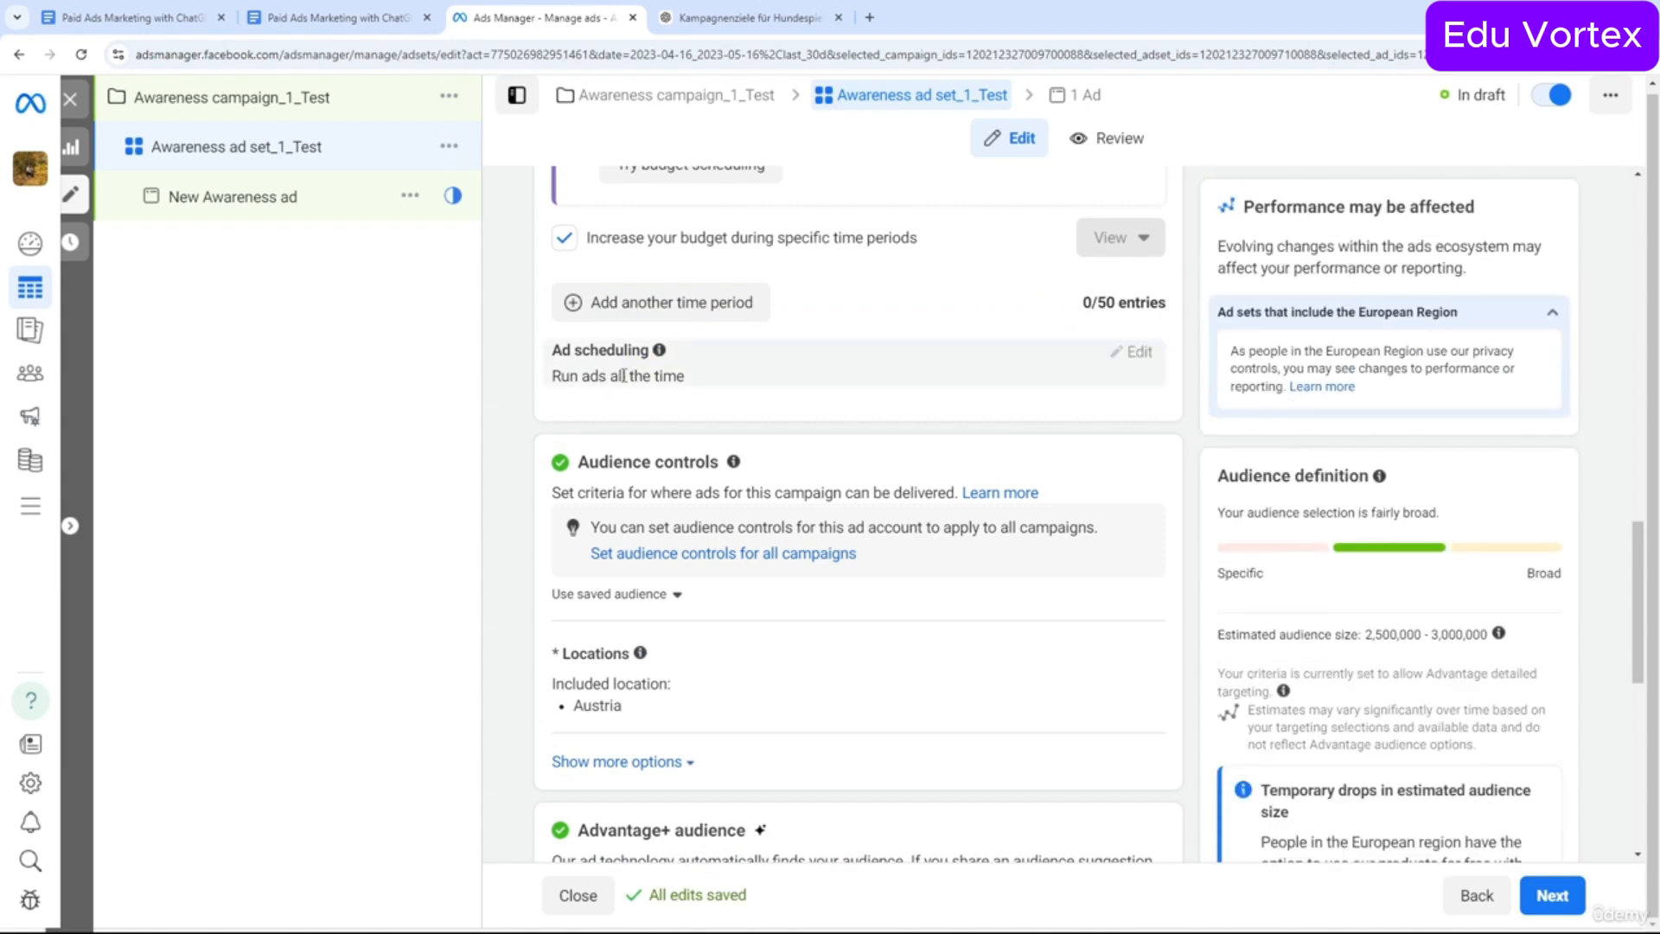
# Review the ad set's audience controls and expand the optional audience suggestion for the Advantage+ audience.
pyautogui.scroll(-1, 1036, 516)
pyautogui.scroll(-1, 1035, 515)
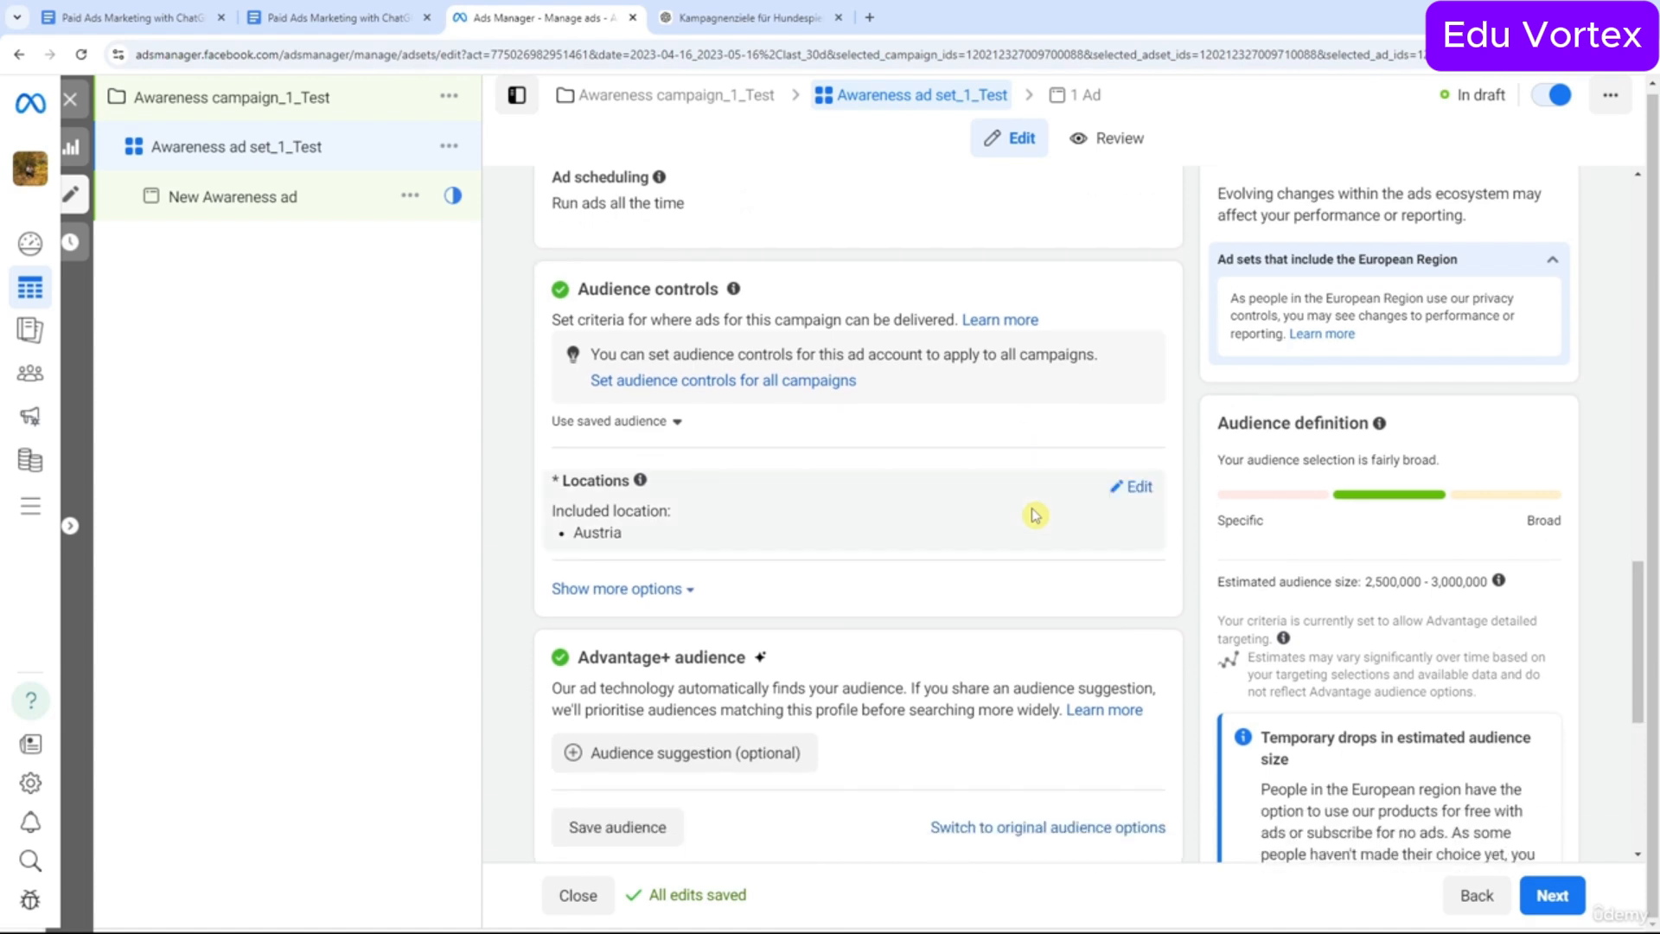
pyautogui.scroll(-1, 1035, 516)
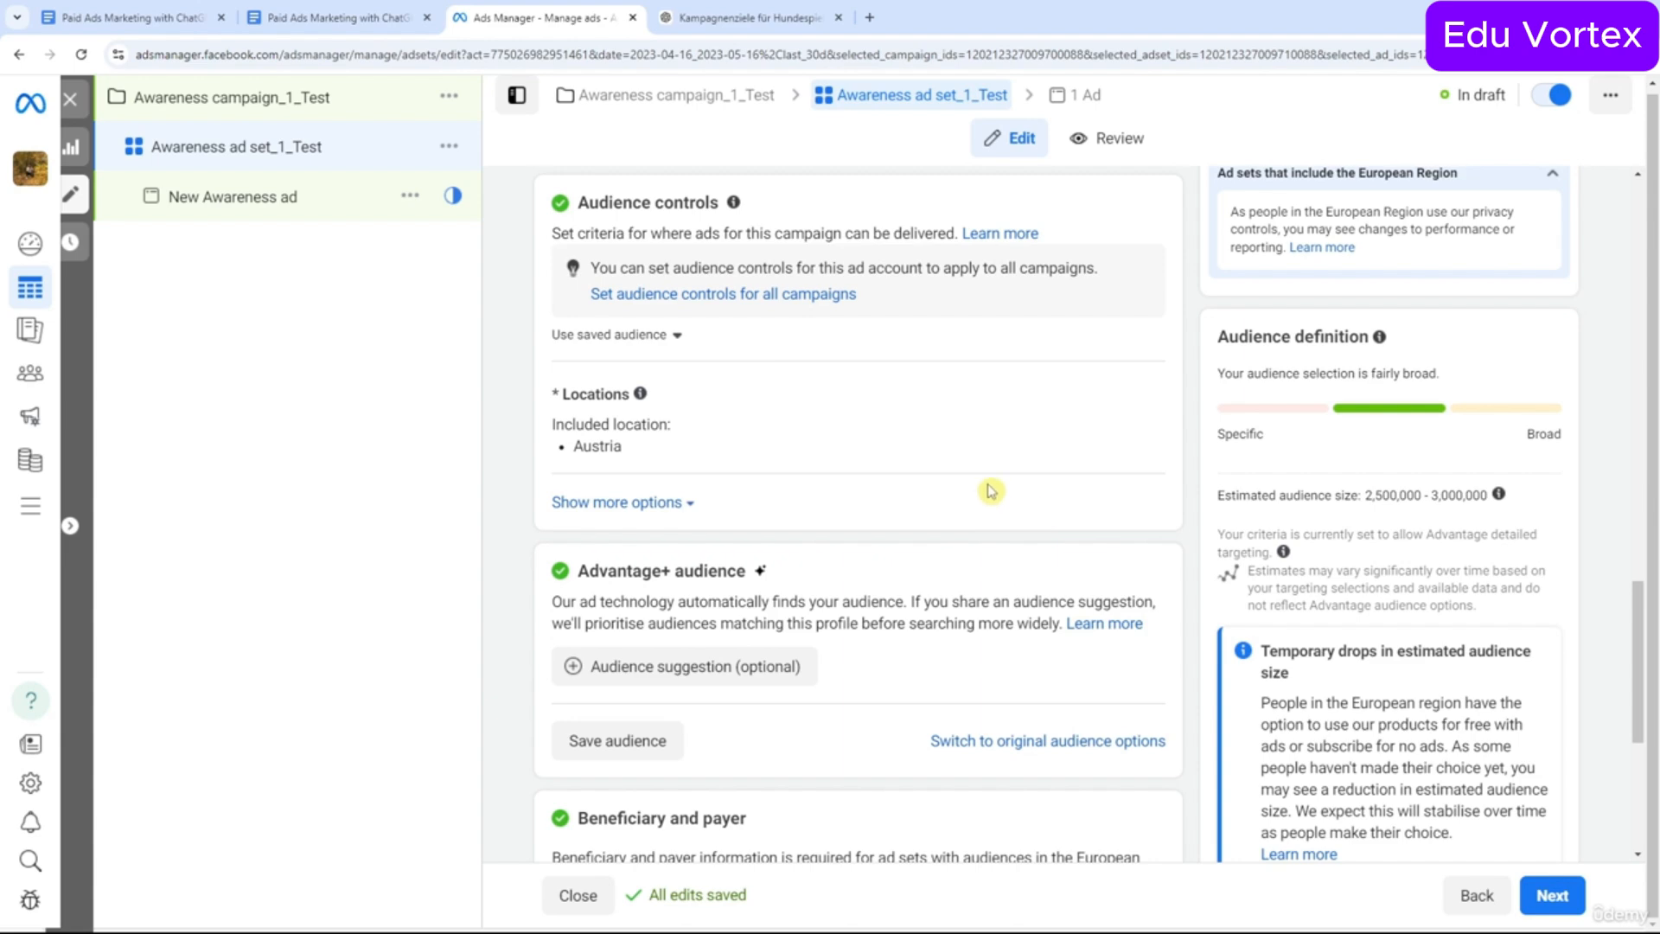
pyautogui.scroll(-5, 991, 486)
pyautogui.scroll(5, 987, 482)
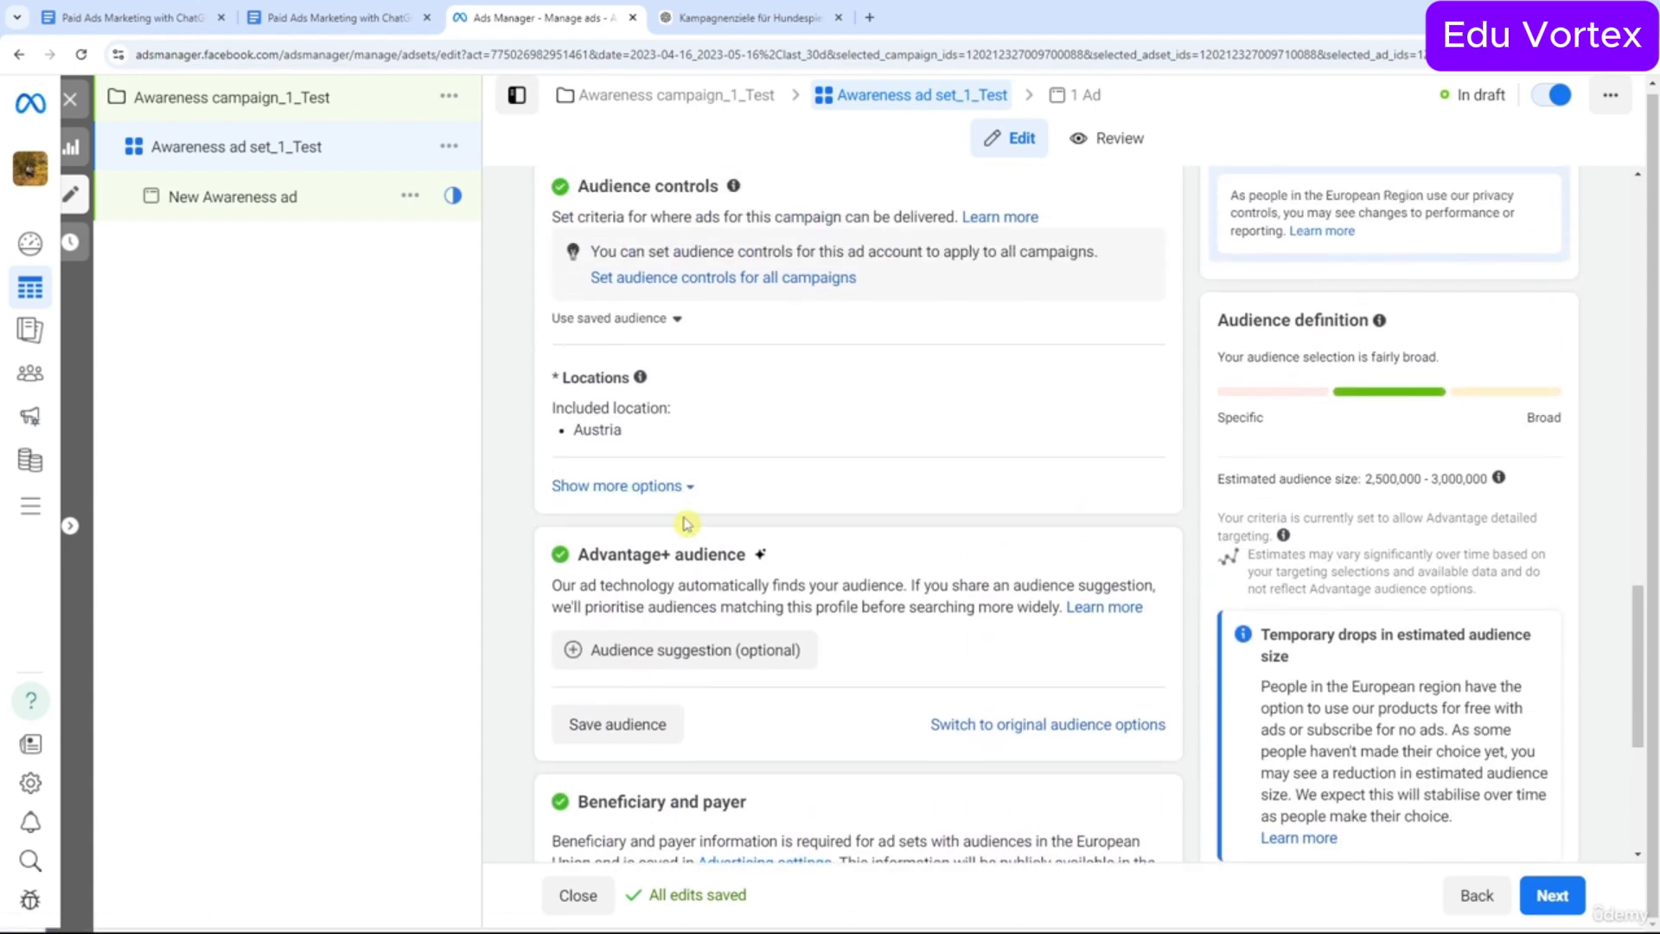
pyautogui.click(726, 659)
pyautogui.scroll(-2, 754, 649)
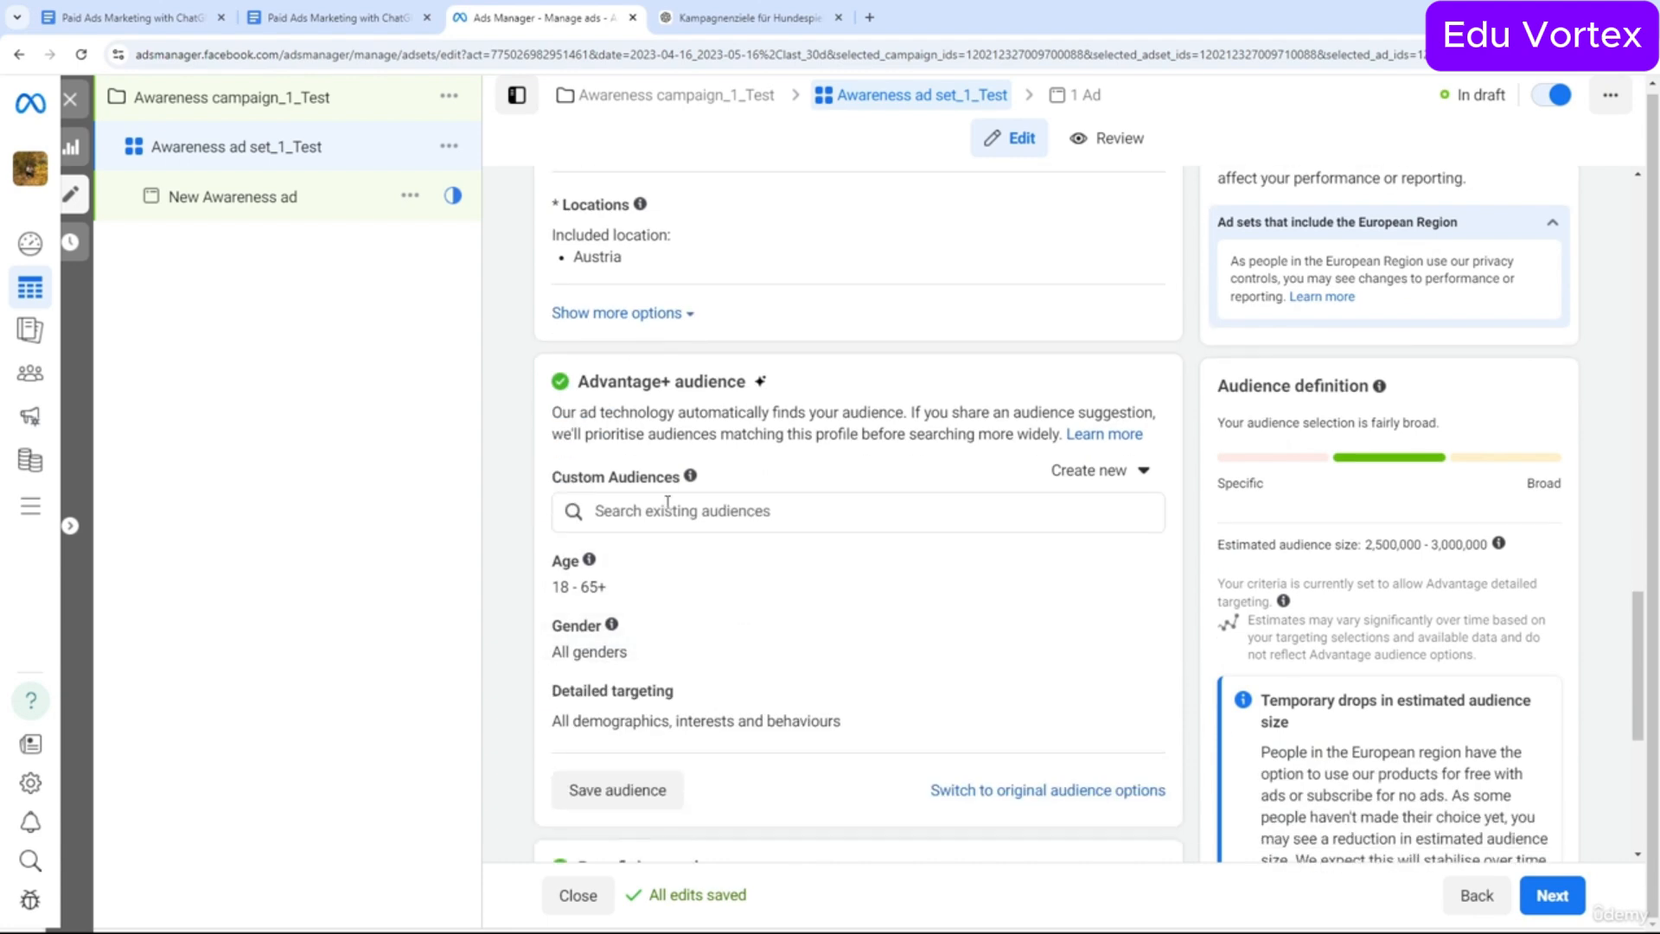
pyautogui.scroll(5, 667, 501)
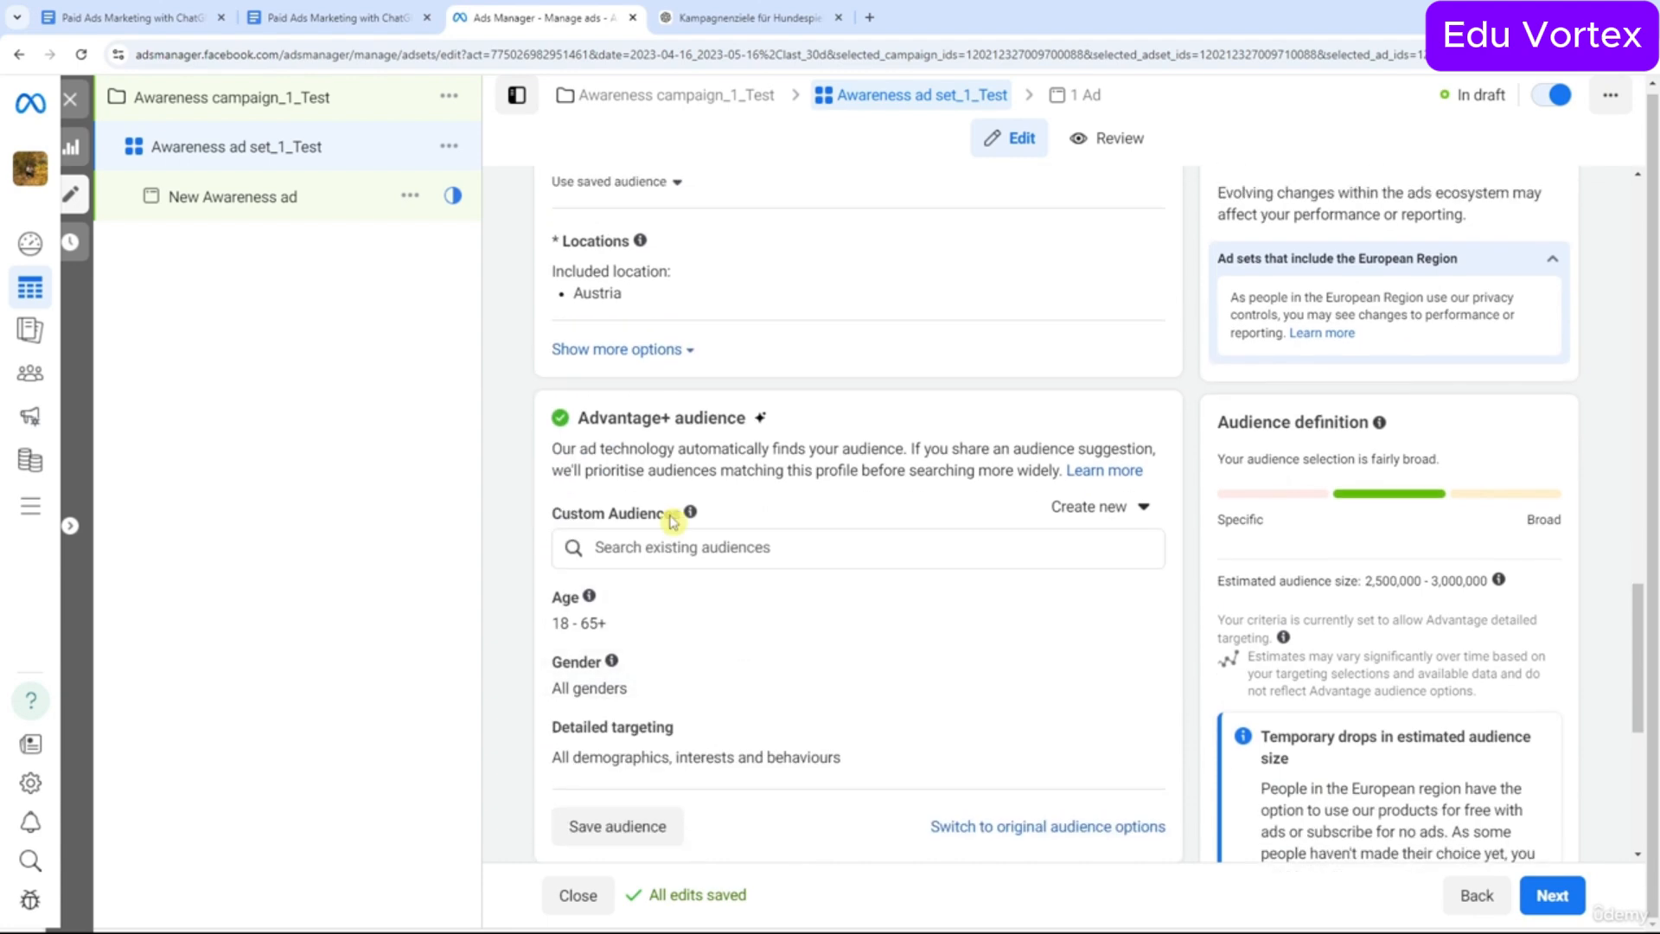
# Switch to ChatGPT and read the age, gender and location in the dog toy company's target audience profile.
pyautogui.click(719, 18)
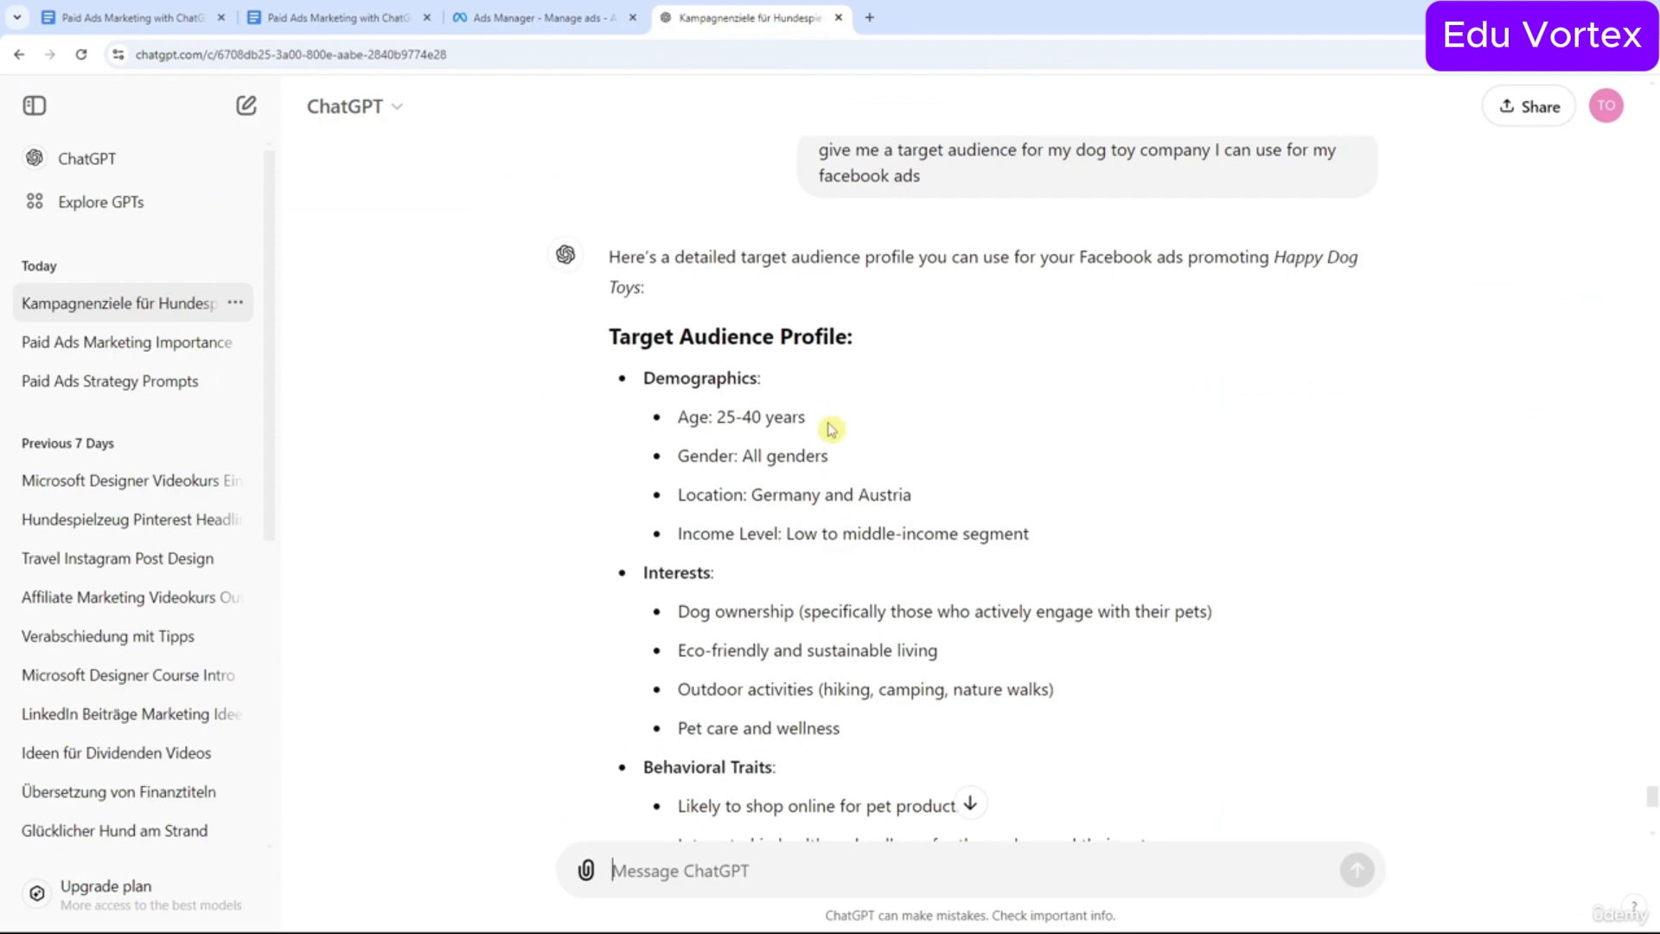
pyautogui.scroll(-1, 830, 428)
pyautogui.moveTo(717, 331); pyautogui.dragTo(902, 411)
pyautogui.click(899, 411)
# Switch back to Ads Manager and add Germany to the ad set's included locations alongside Austria.
pyautogui.click(560, 18)
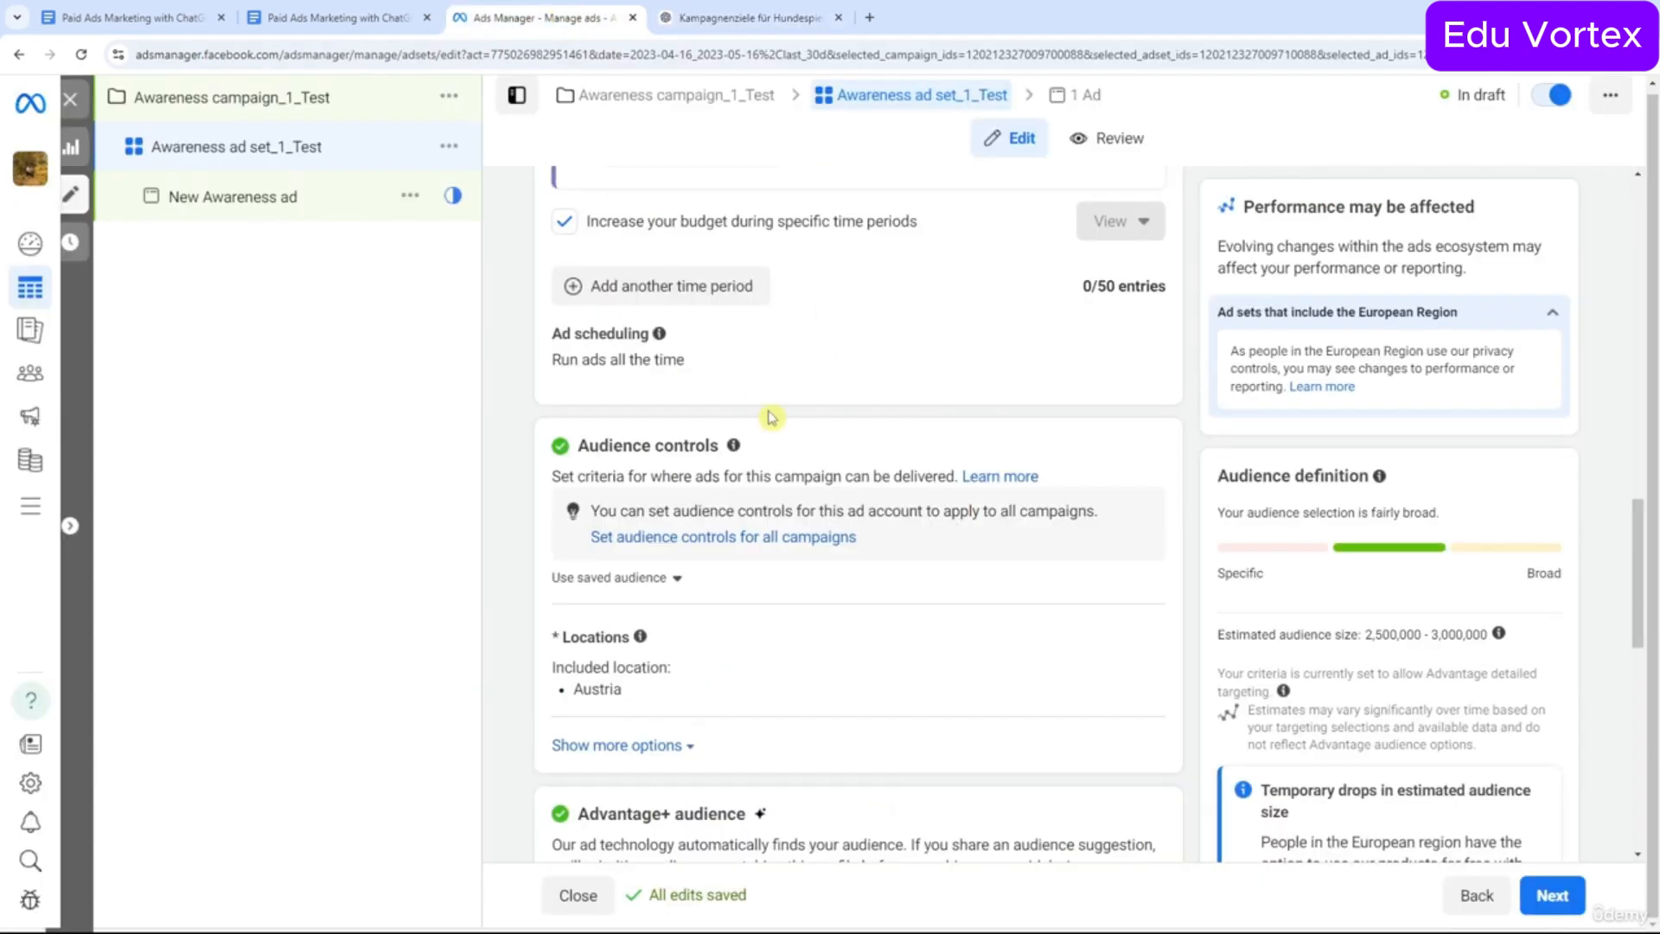
pyautogui.scroll(5, 772, 420)
pyautogui.click(1138, 458)
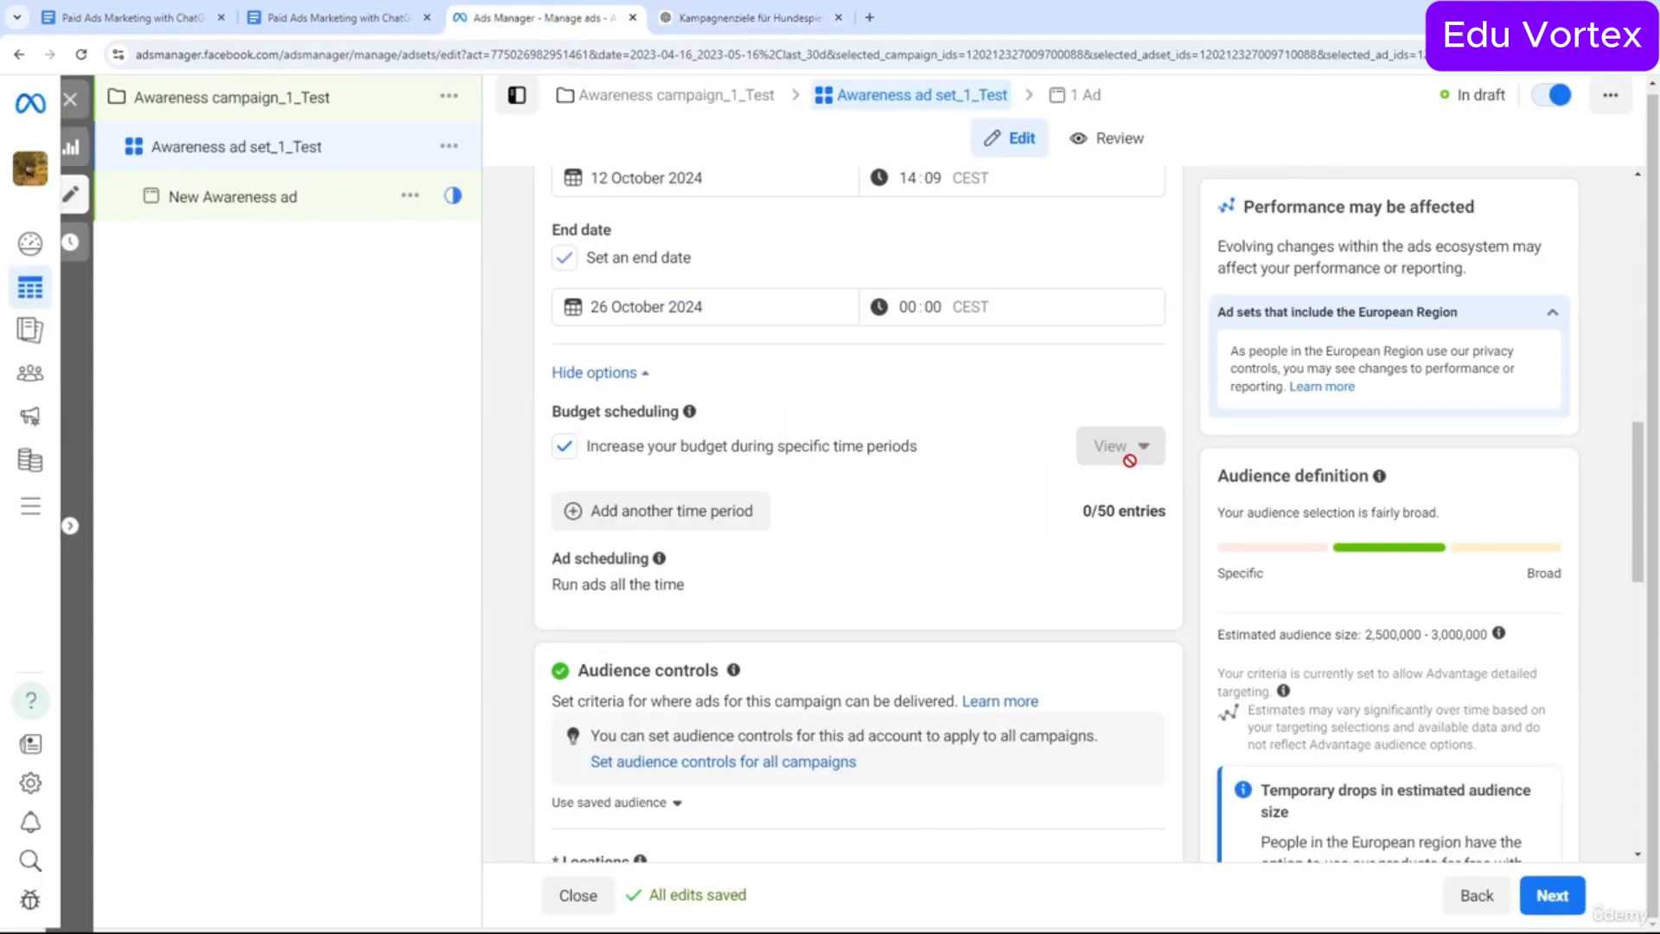
pyautogui.scroll(-5, 882, 449)
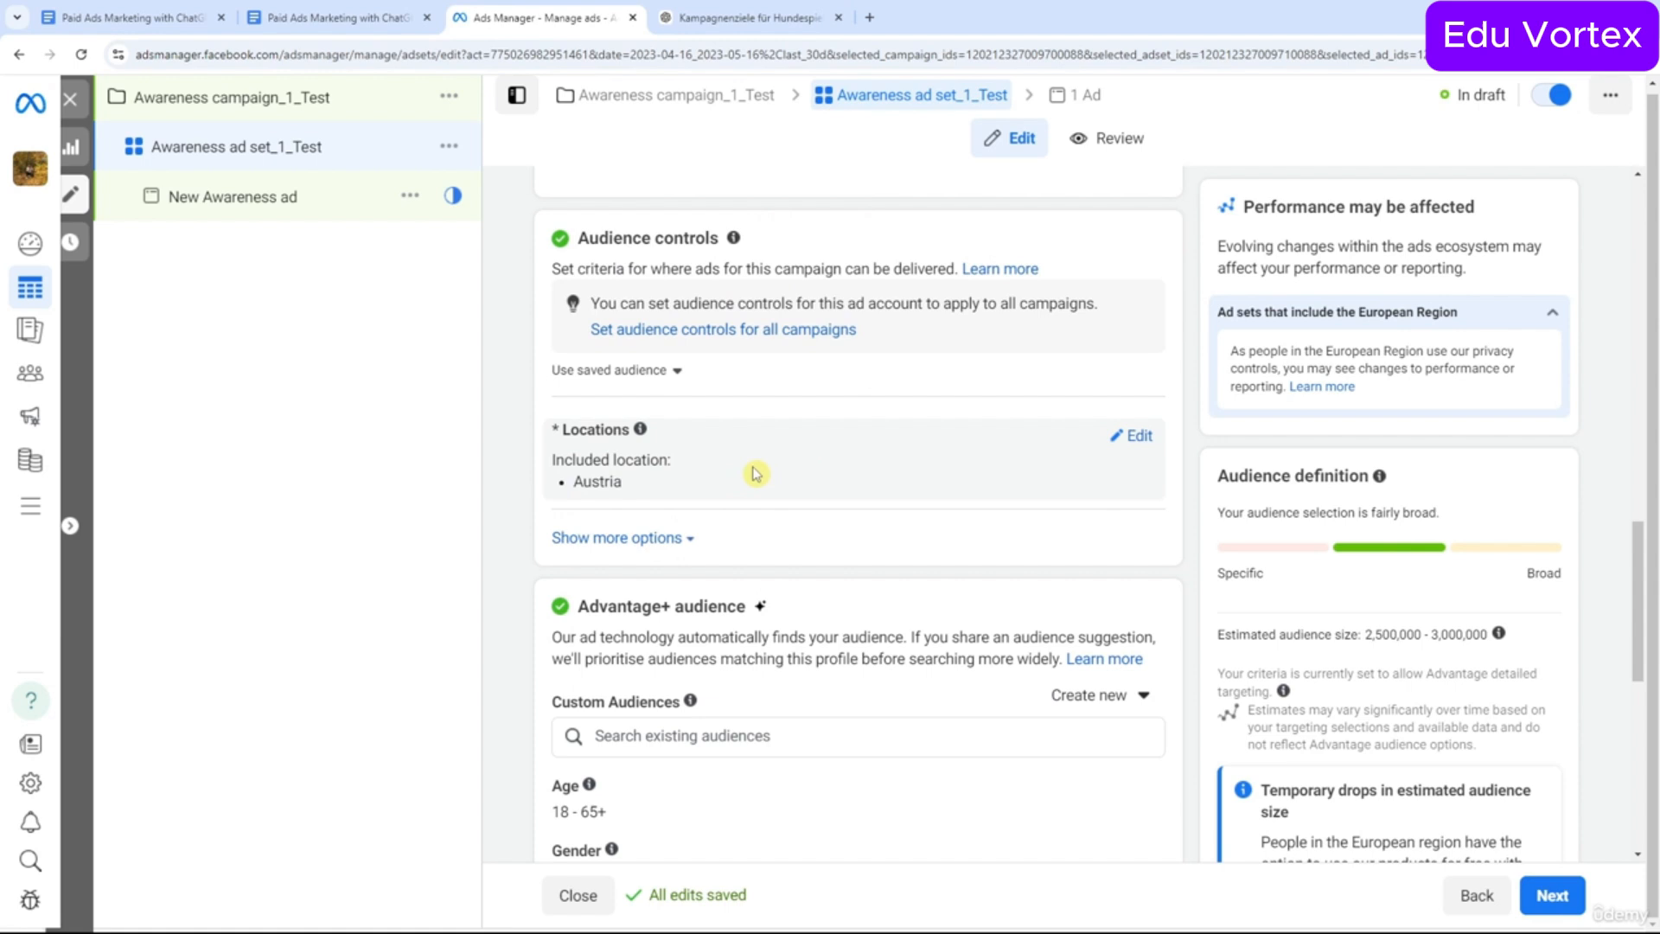
pyautogui.click(1124, 436)
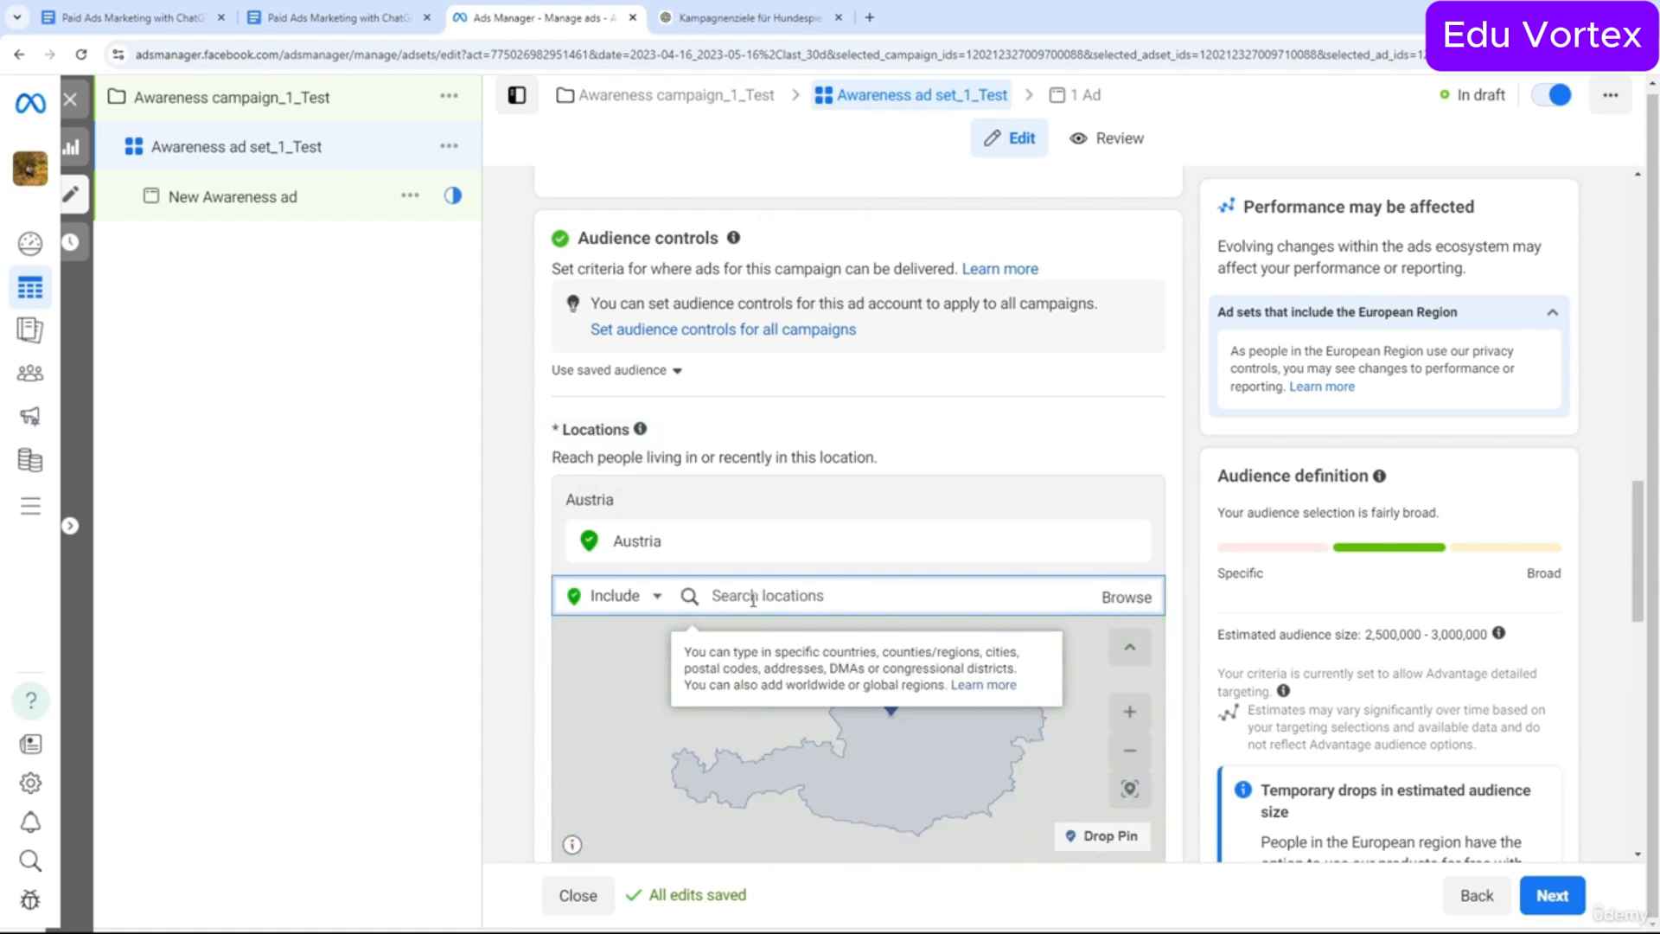
pyautogui.write('germany')
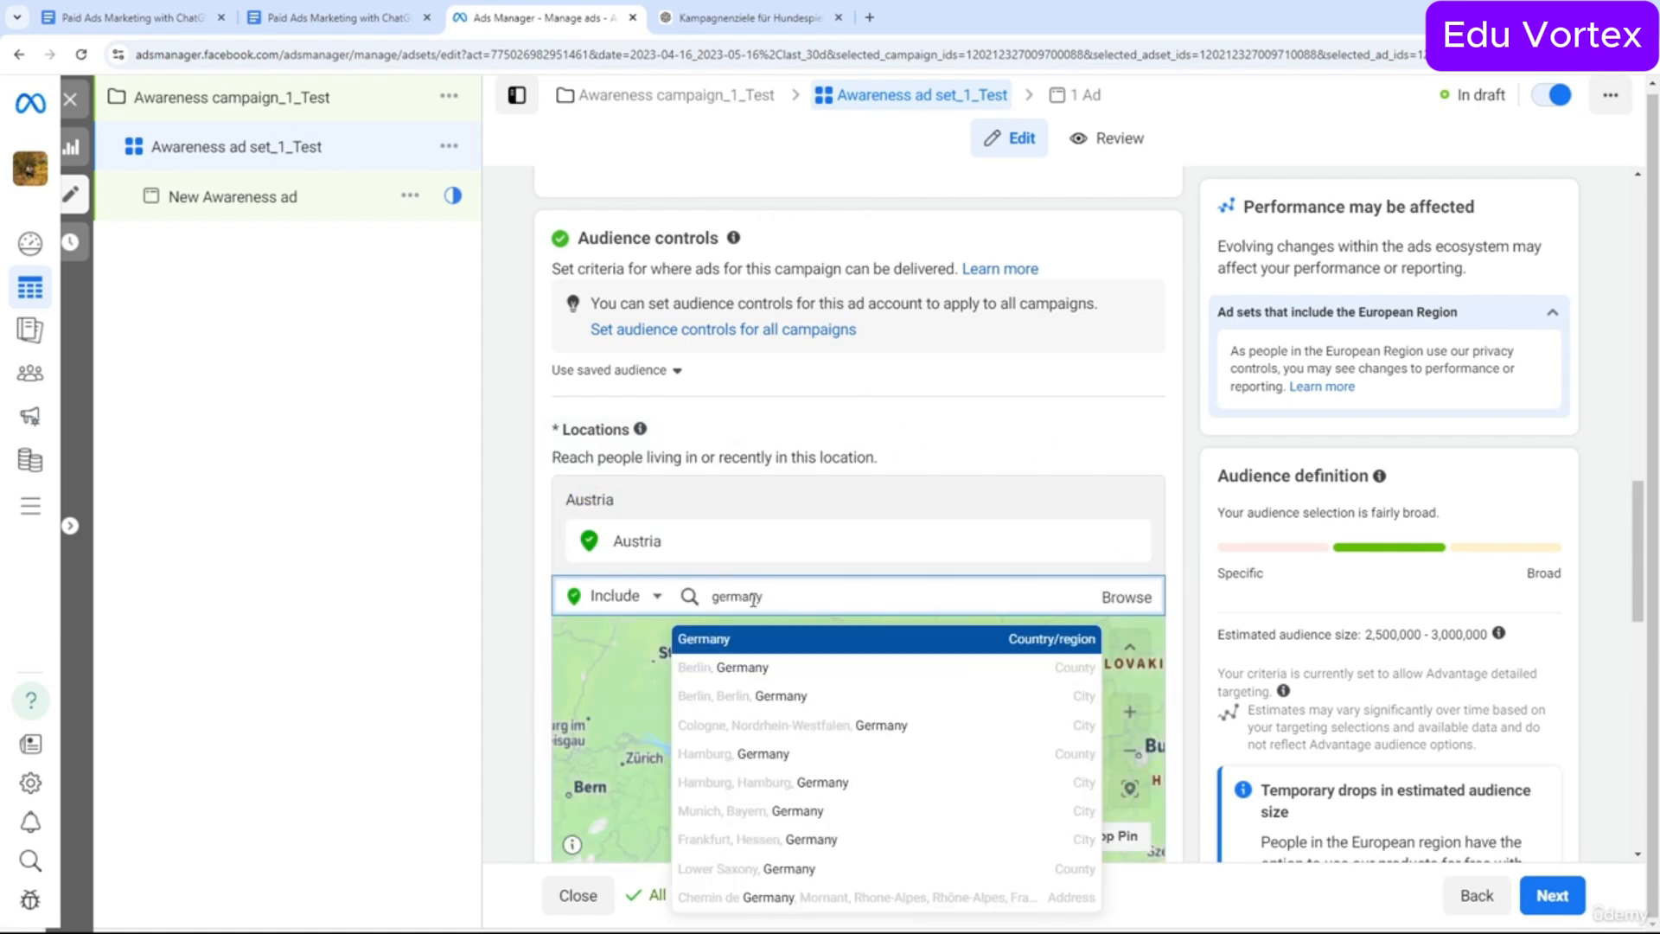
pyautogui.scroll(-2, 754, 598)
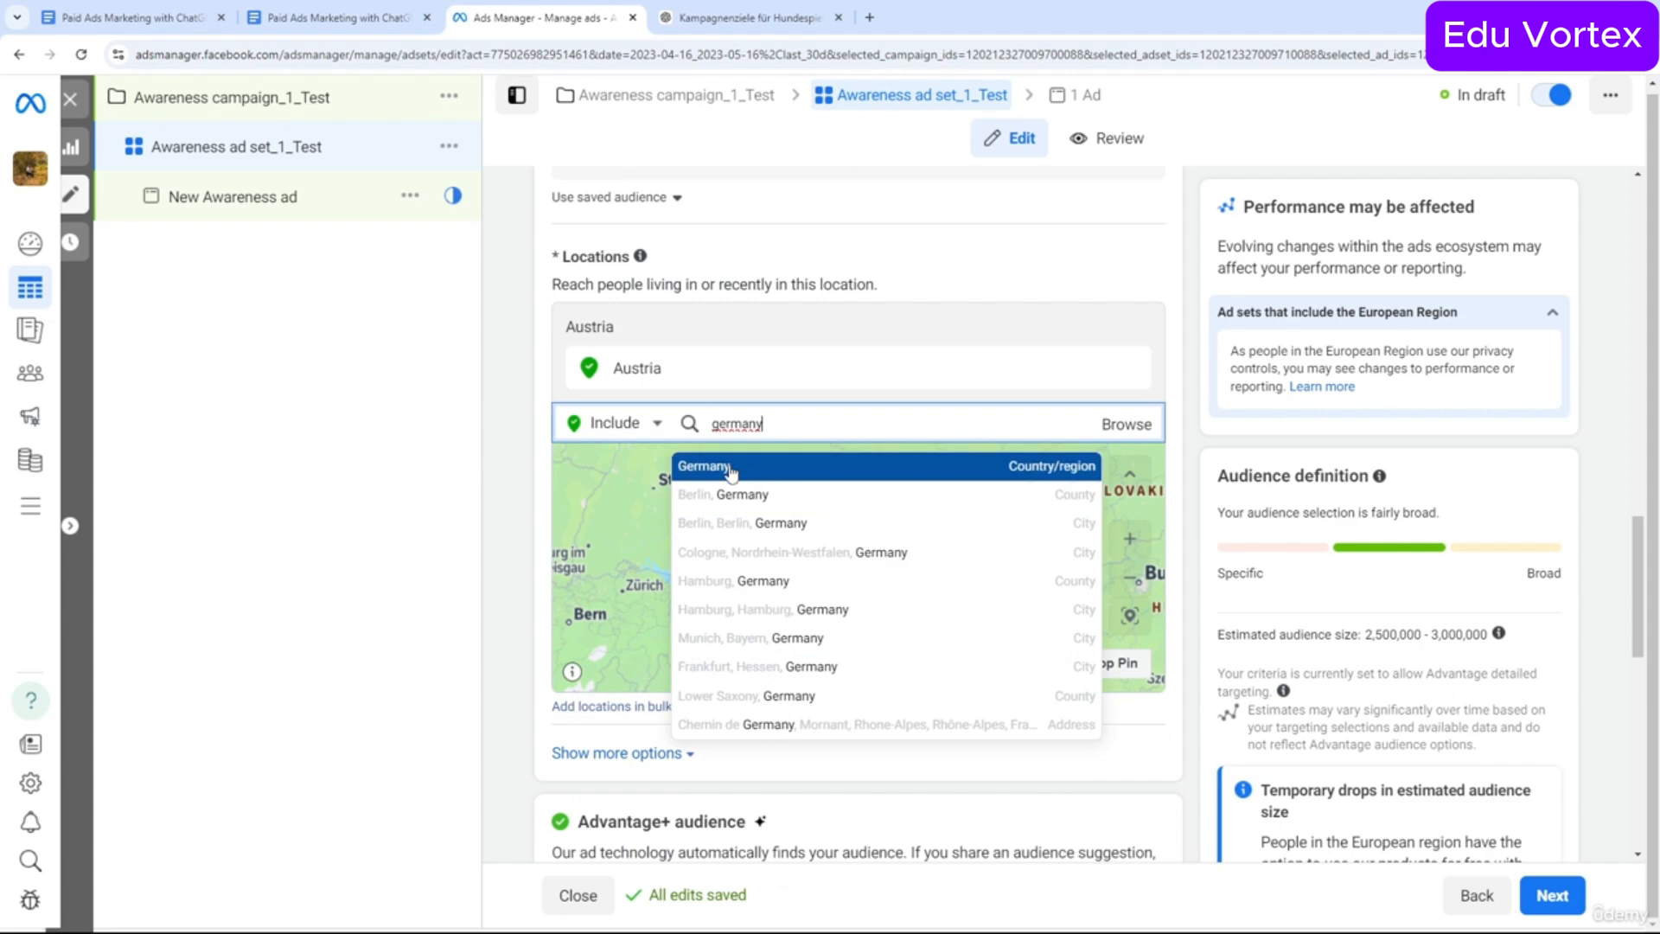
pyautogui.click(731, 466)
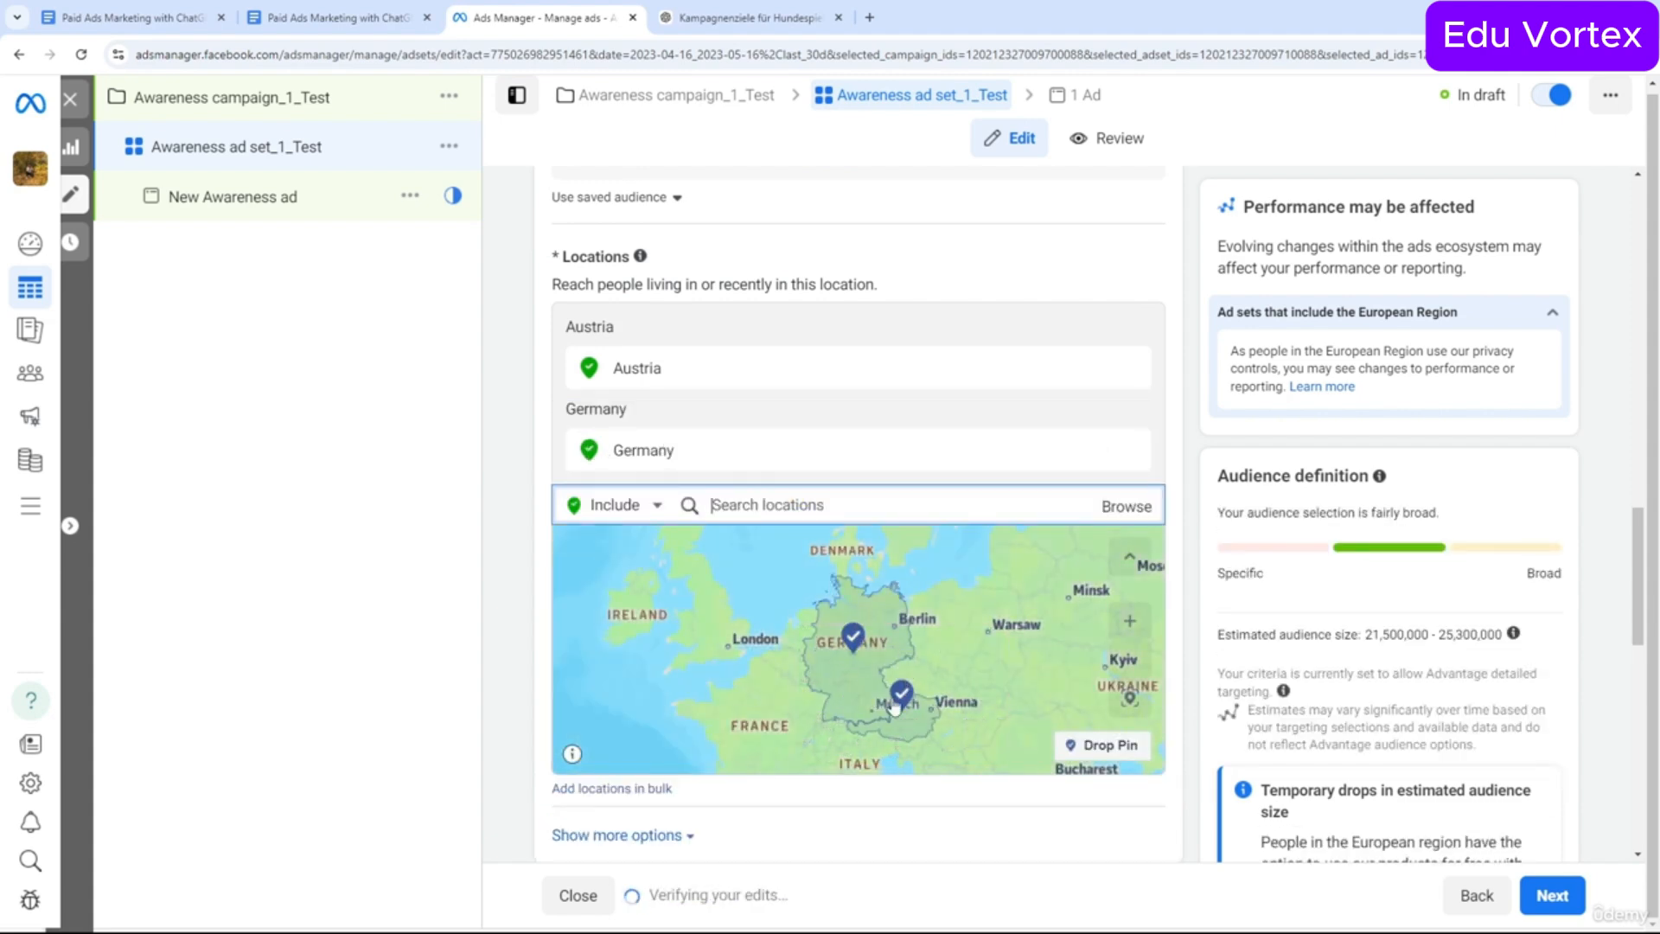
pyautogui.scroll(2, 878, 662)
pyautogui.scroll(-2, 918, 632)
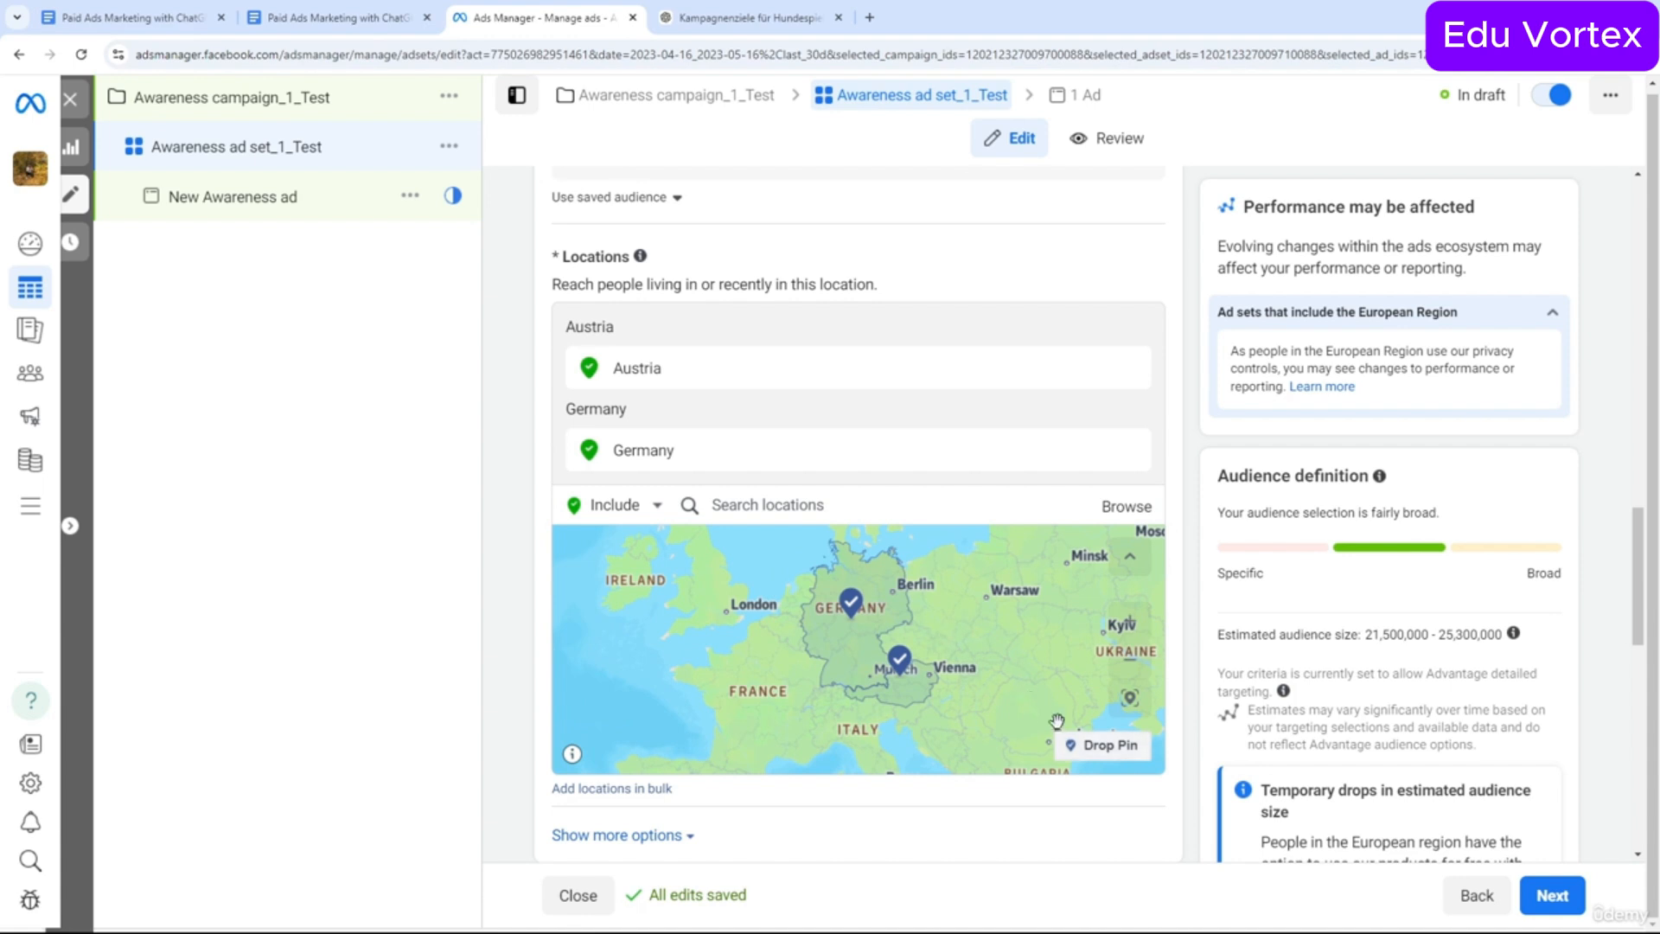
# Drop a location pin on London in the audience map as an included area.
pyautogui.click(1103, 745)
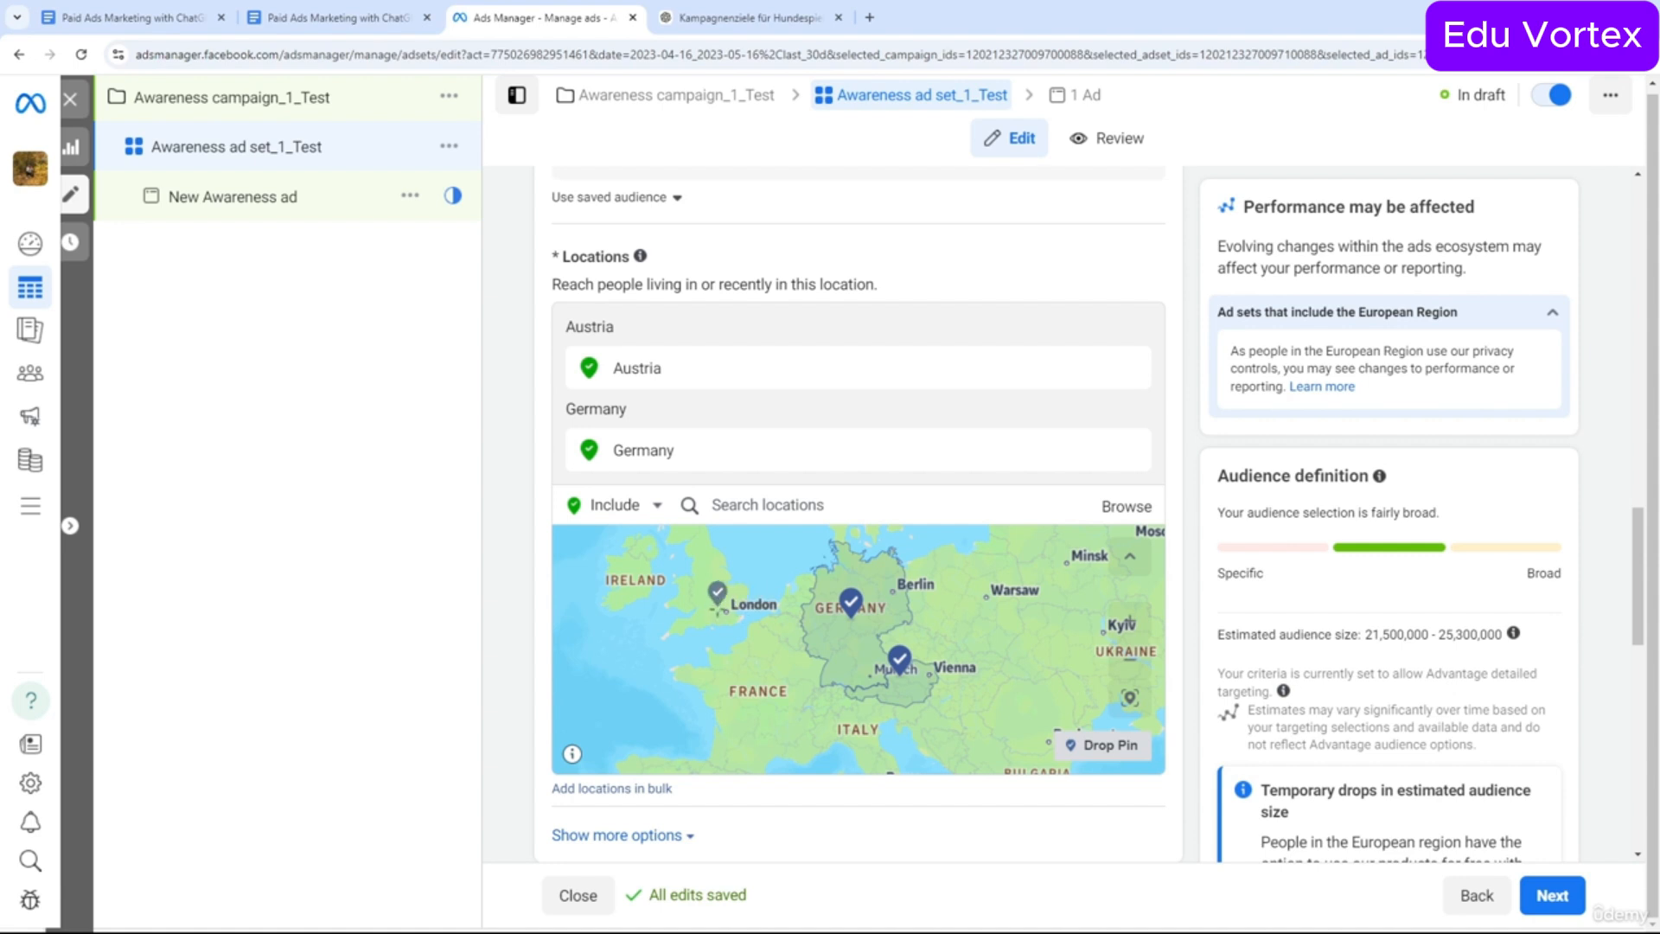
pyautogui.click(720, 611)
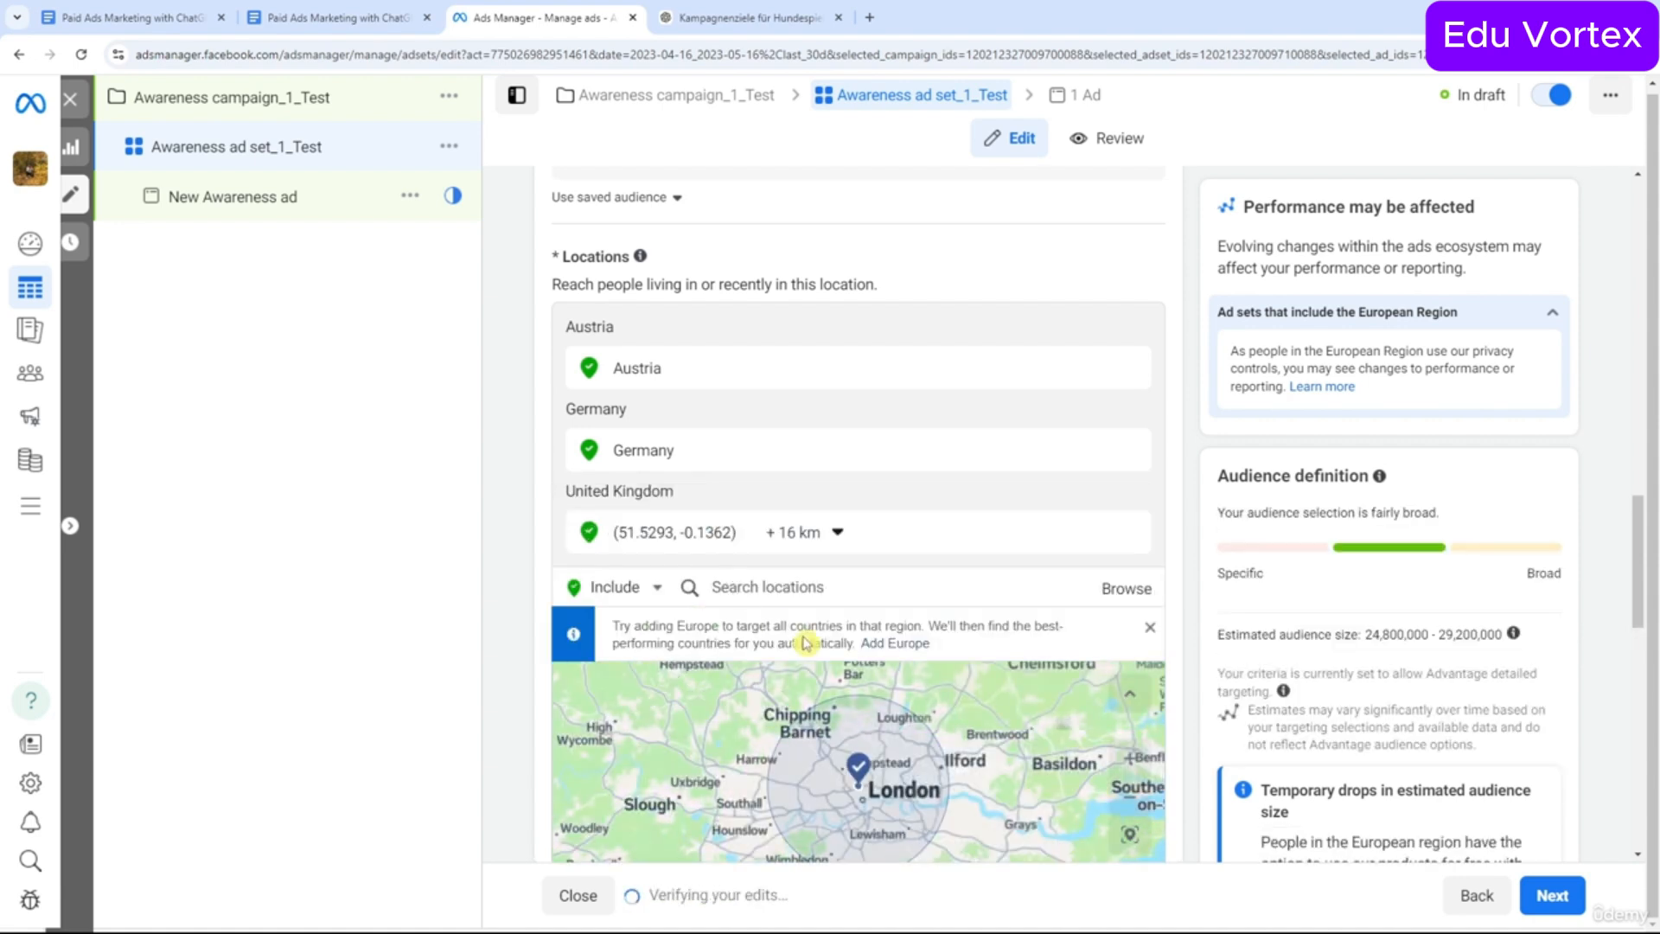
pyautogui.scroll(-1, 733, 587)
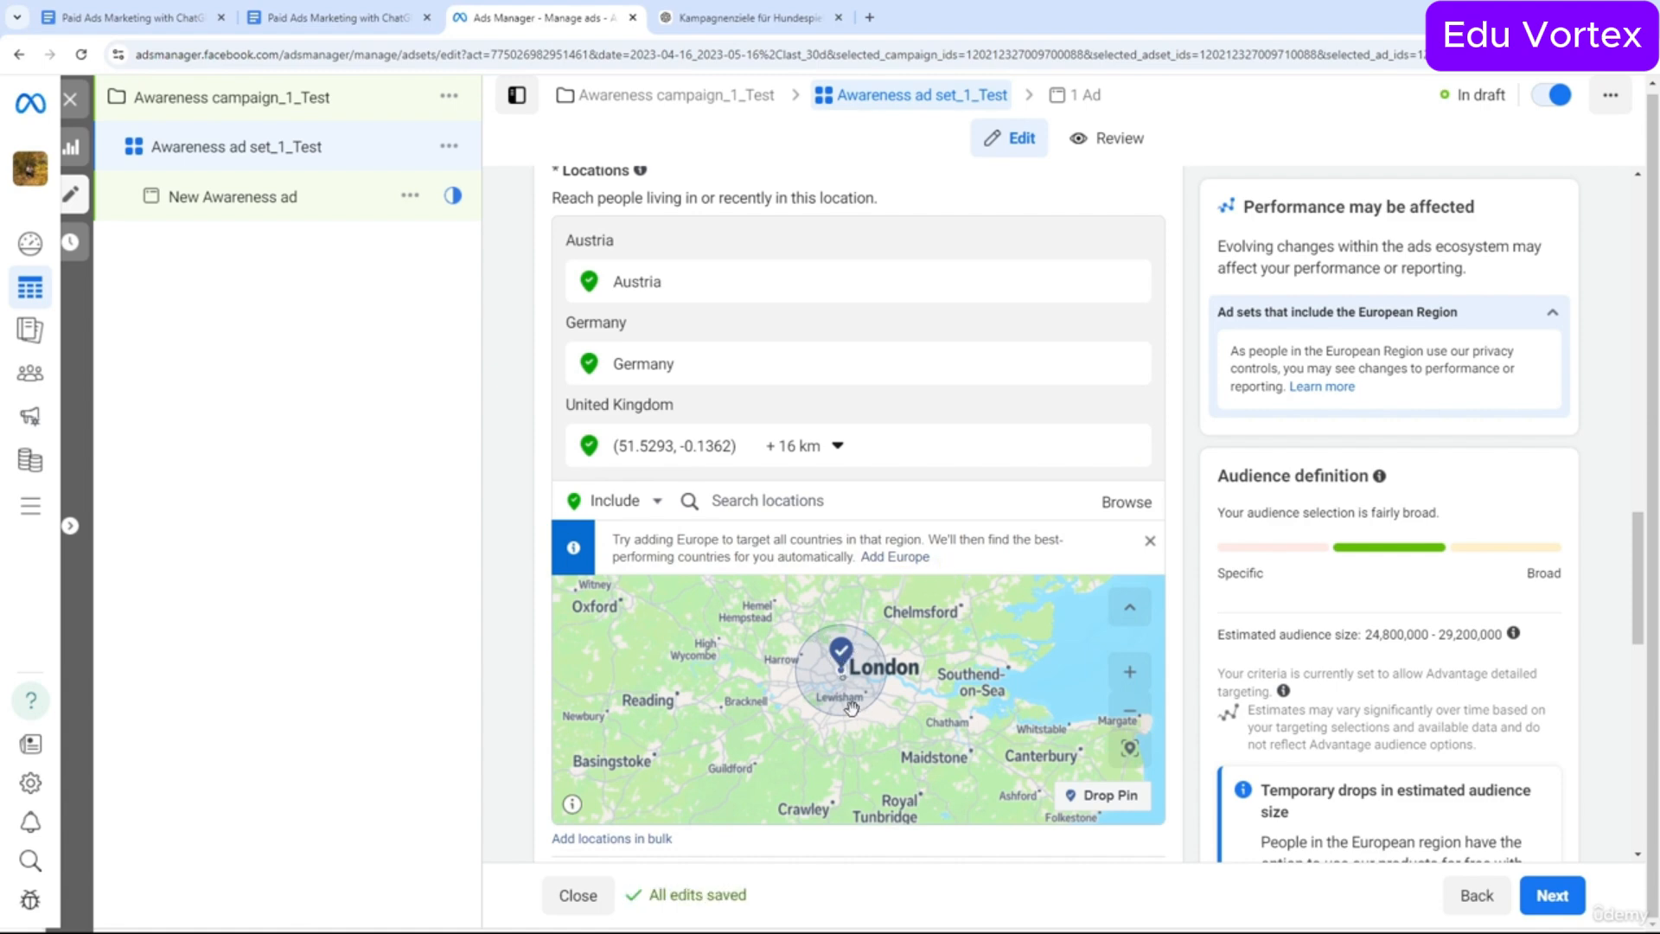
pyautogui.scroll(2, 852, 670)
pyautogui.scroll(-2, 880, 719)
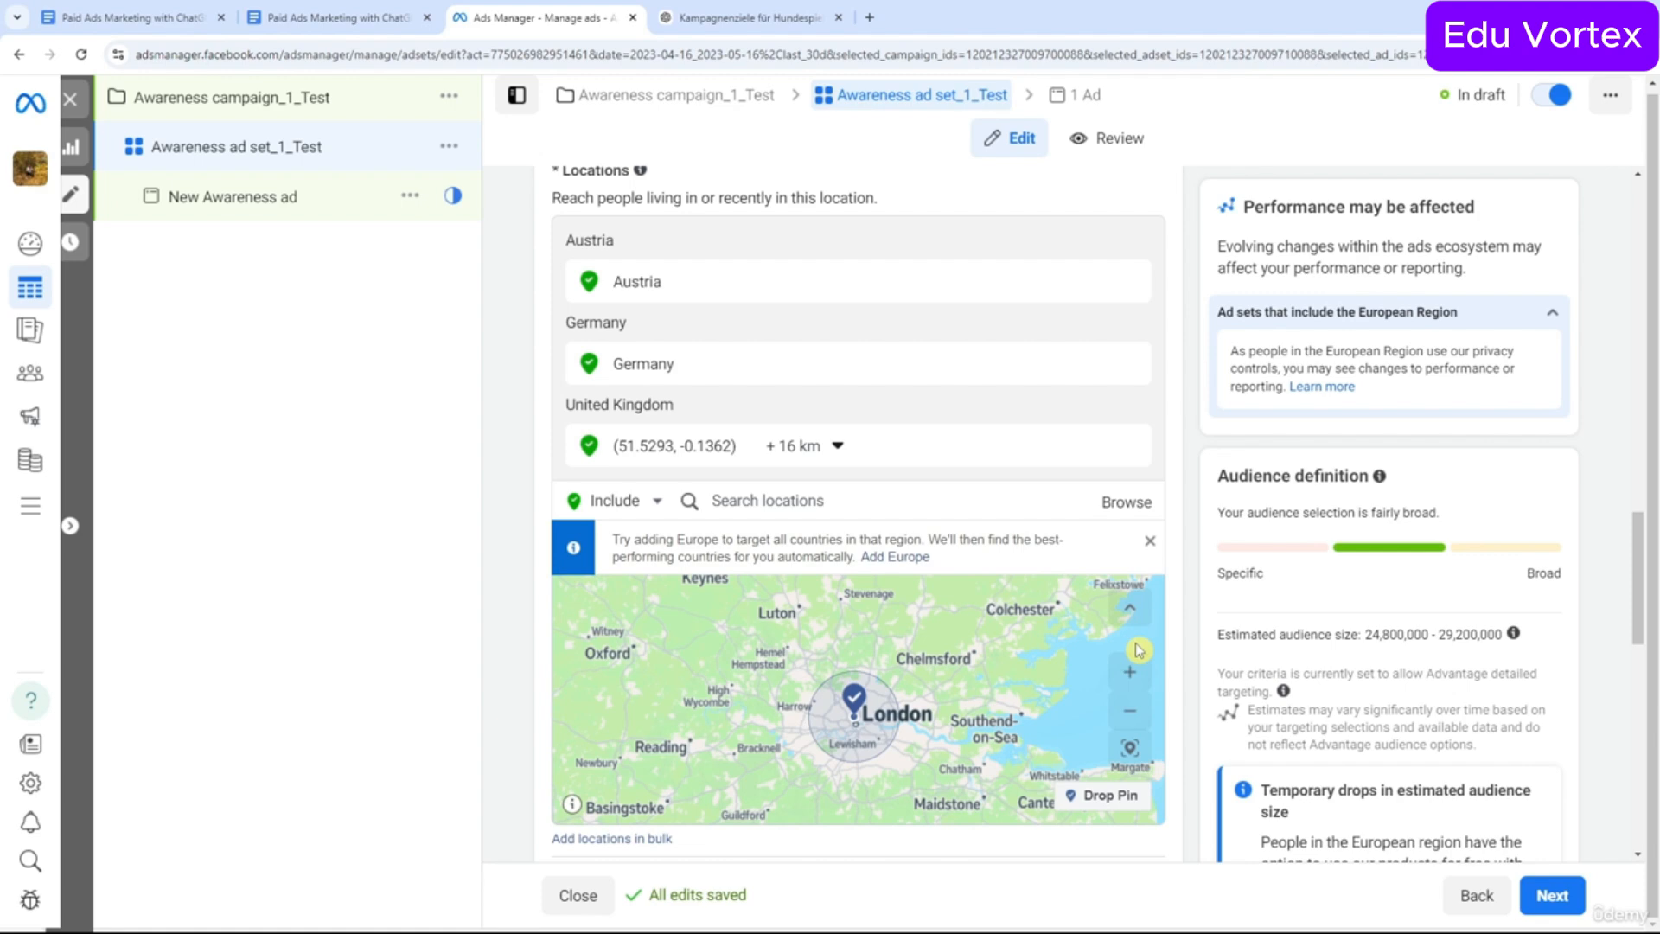
# Delete the London pin from the included locations.
pyautogui.doubleClick(860, 723)
pyautogui.click(920, 620)
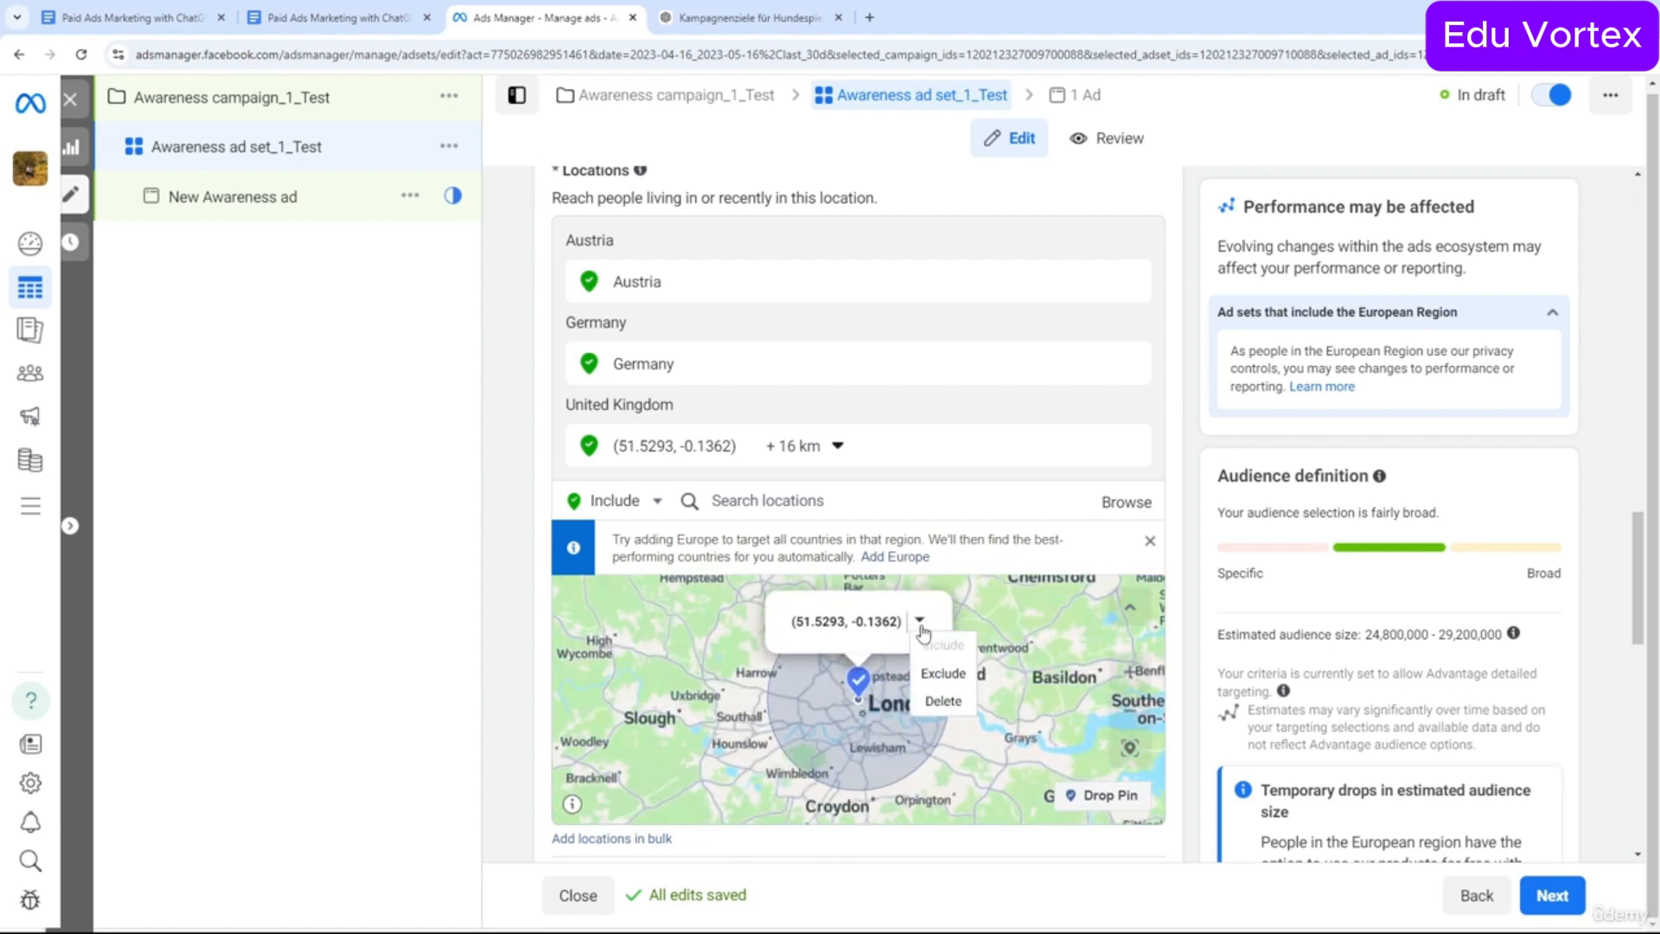
pyautogui.click(942, 700)
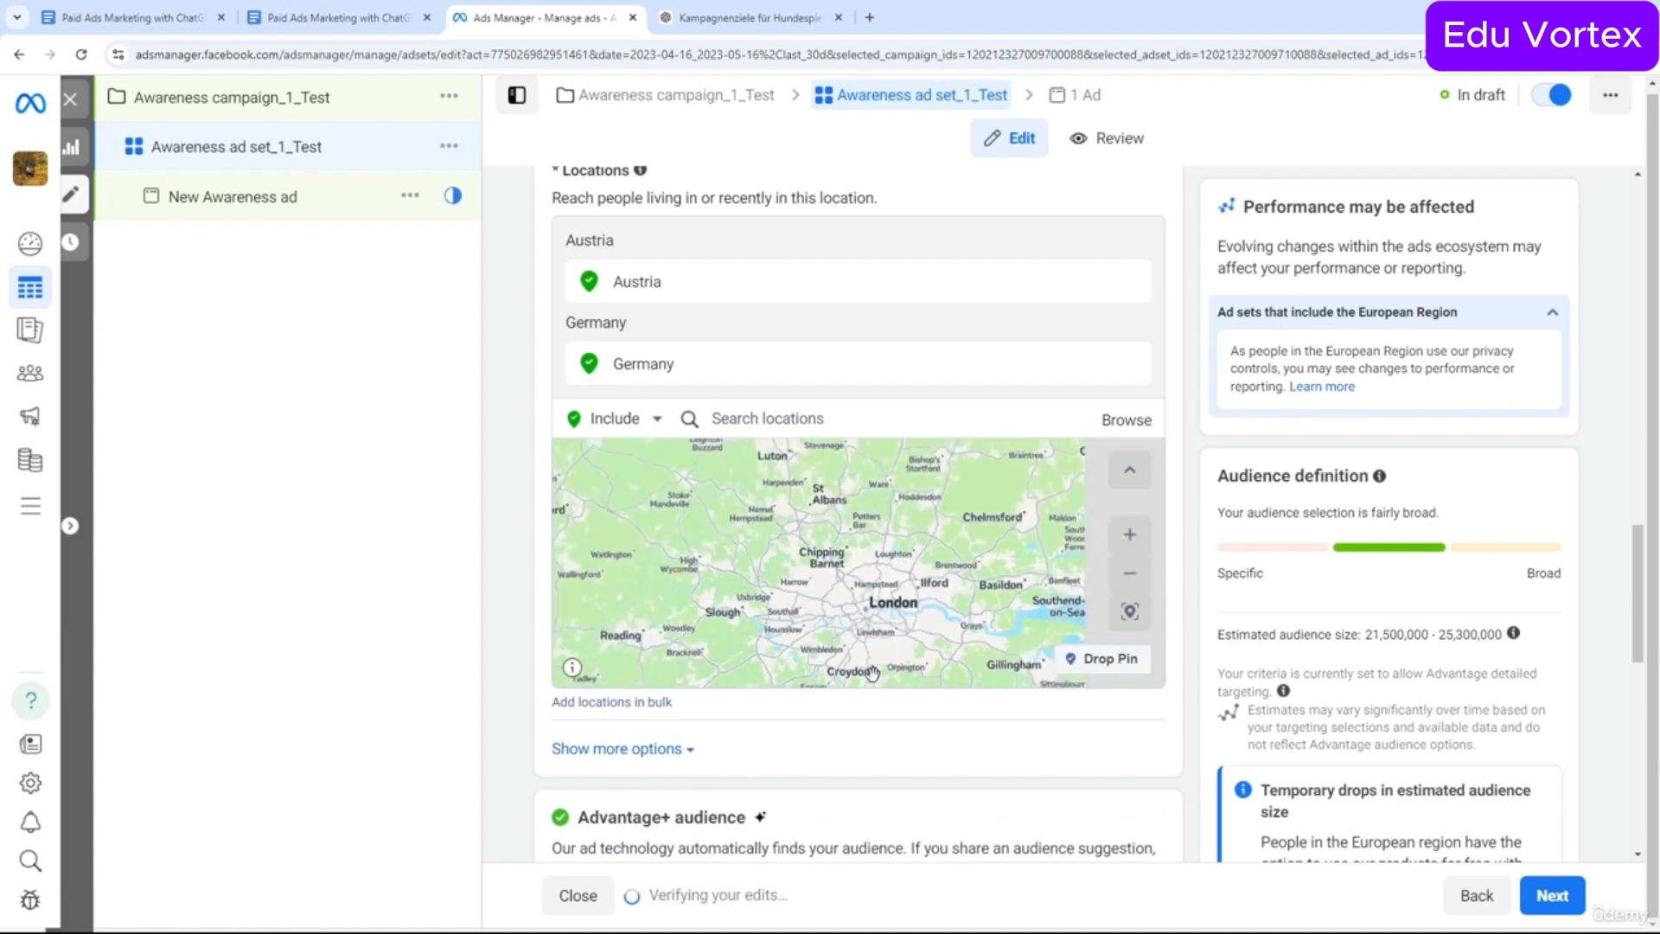
# Drop a location pin on Frankfurt in the audience map in place of the whole of Germany.
pyautogui.scroll(6, 829, 551)
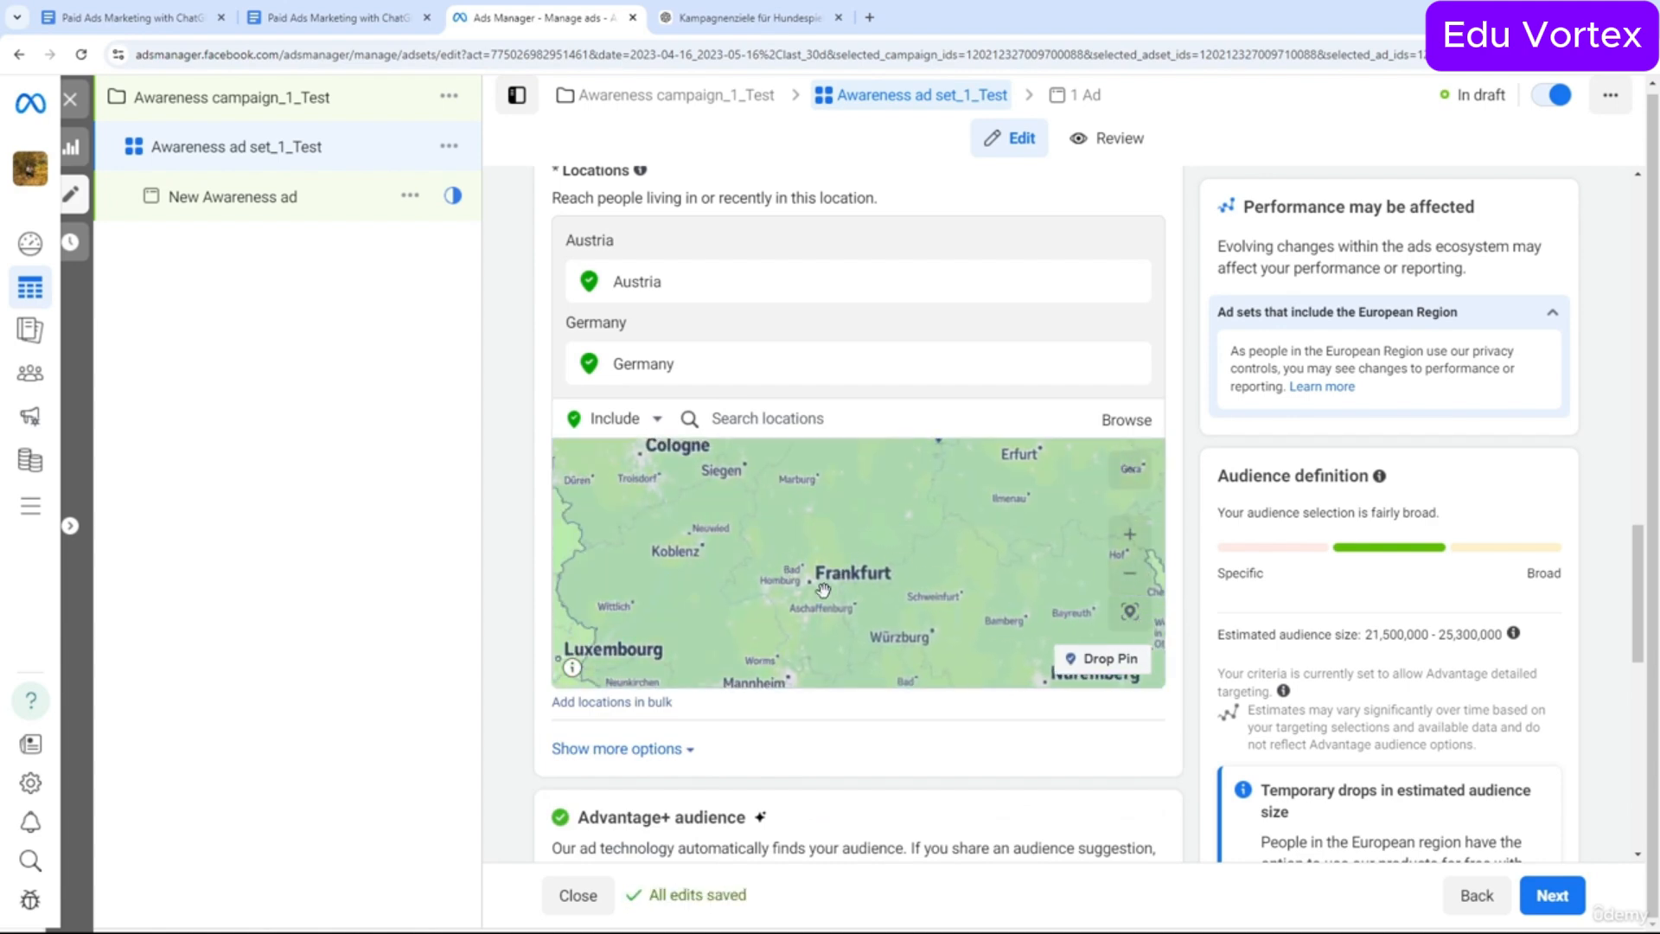
pyautogui.moveTo(823, 590); pyautogui.dragTo(859, 574)
pyautogui.click(1077, 662)
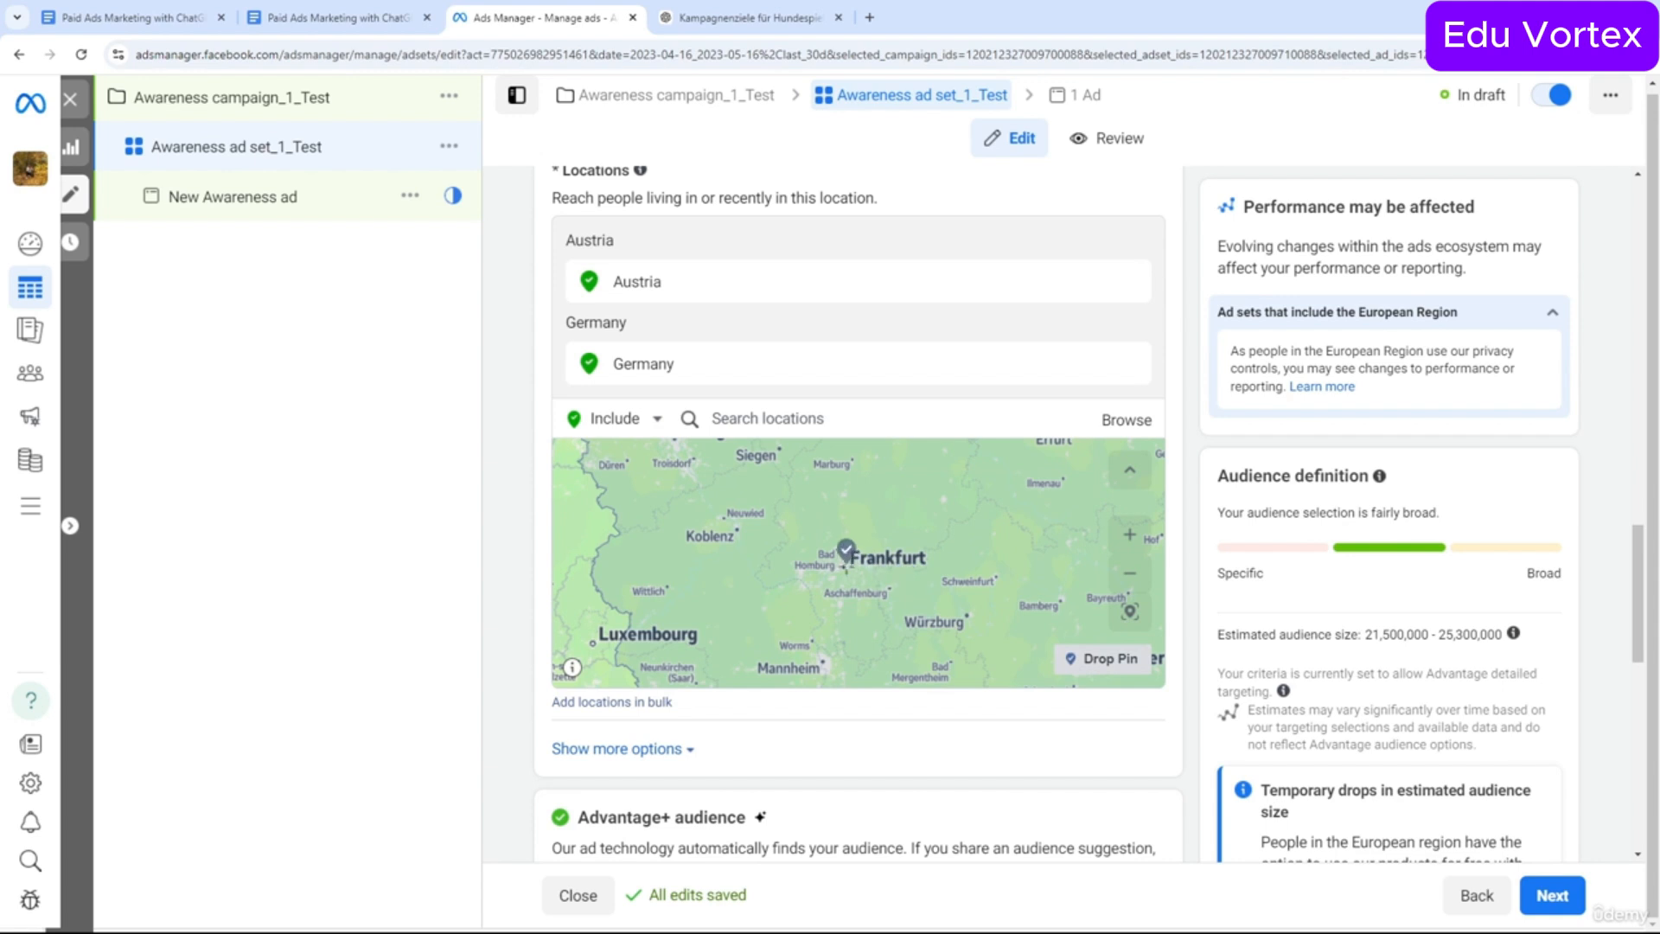
pyautogui.click(845, 564)
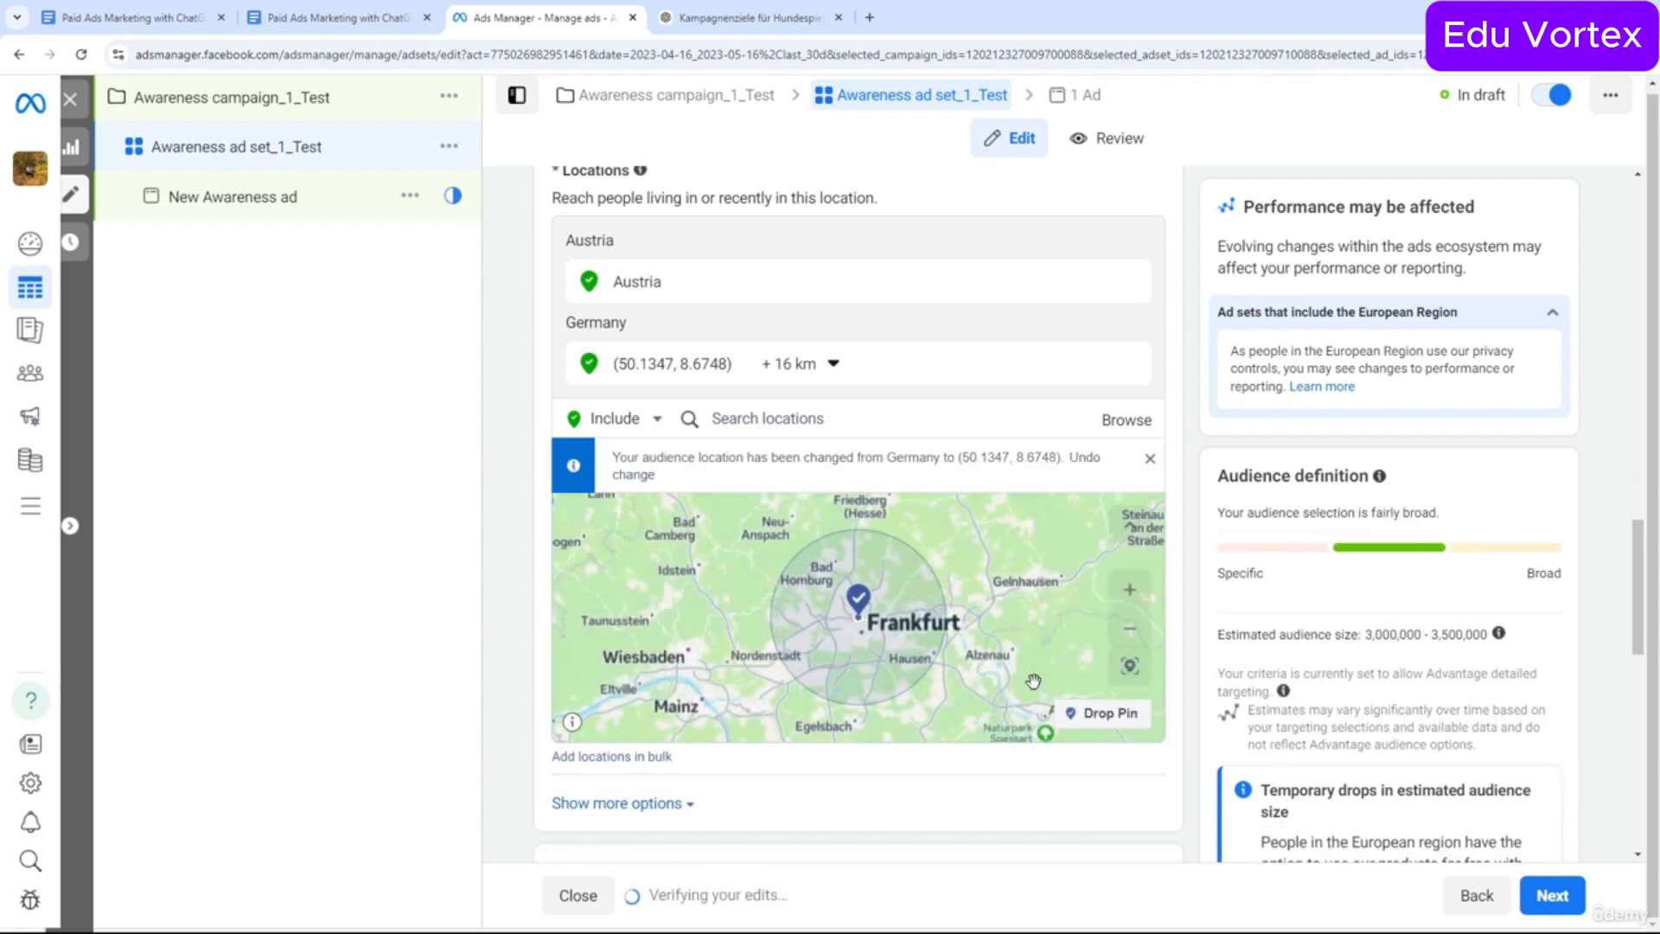
# Change the Frankfurt pin to an excluded location and delete that pin.
pyautogui.rightClick(885, 625)
pyautogui.click(868, 621)
pyautogui.click(867, 619)
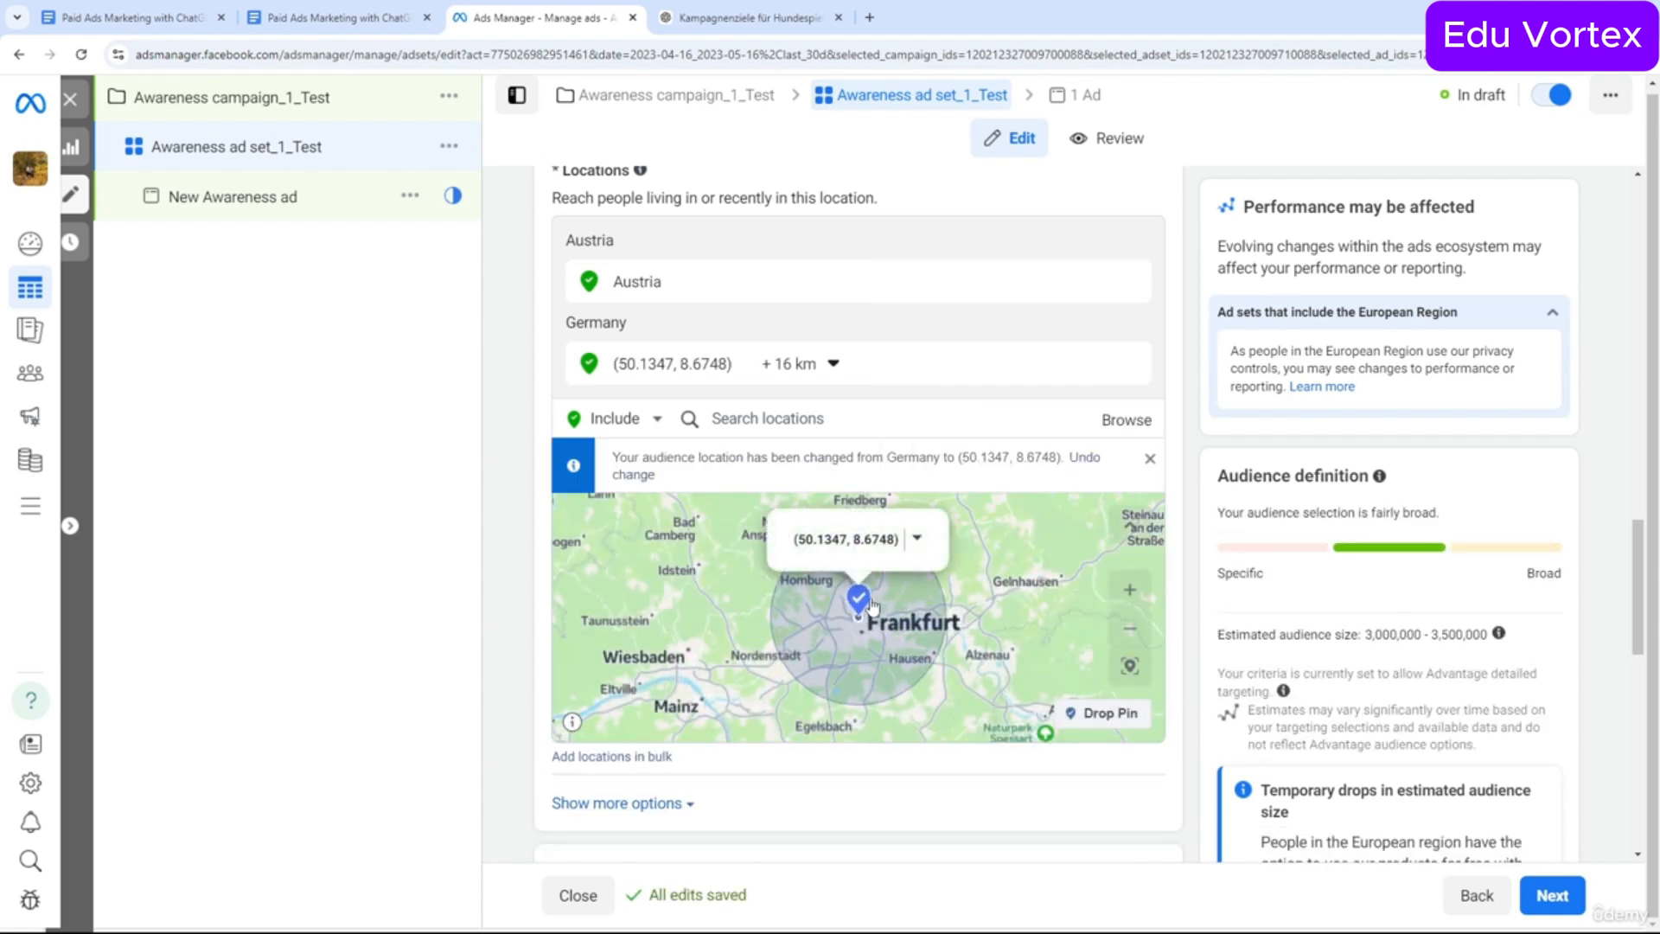
pyautogui.click(918, 539)
pyautogui.click(966, 592)
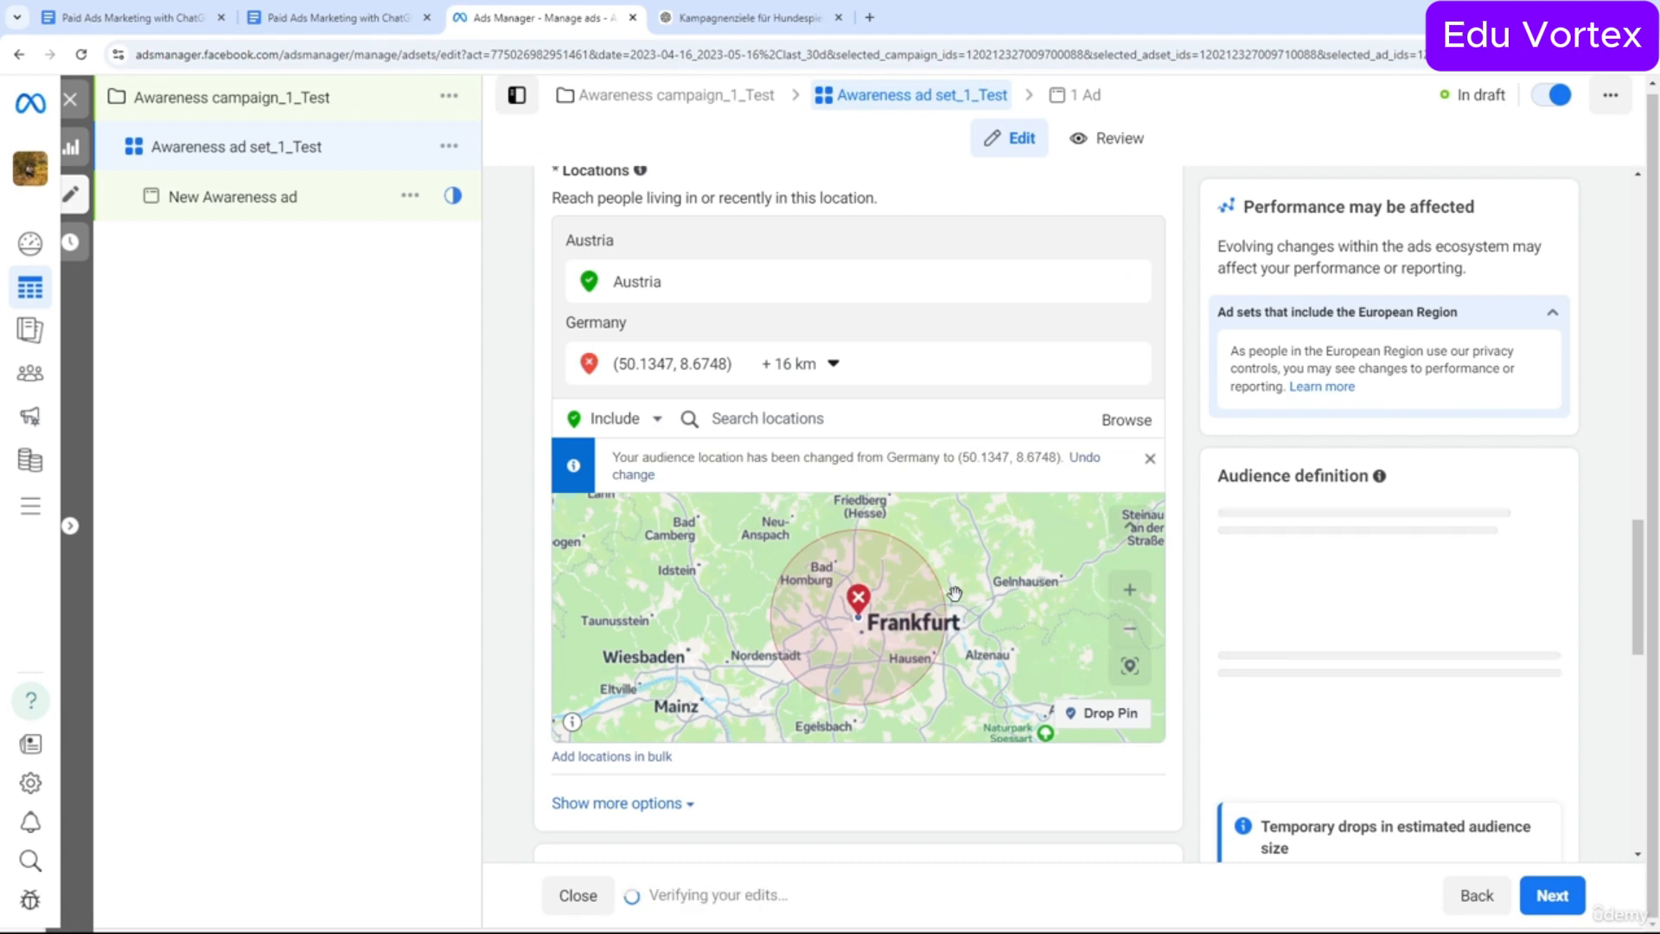
pyautogui.scroll(-3, 947, 605)
pyautogui.scroll(3, 951, 607)
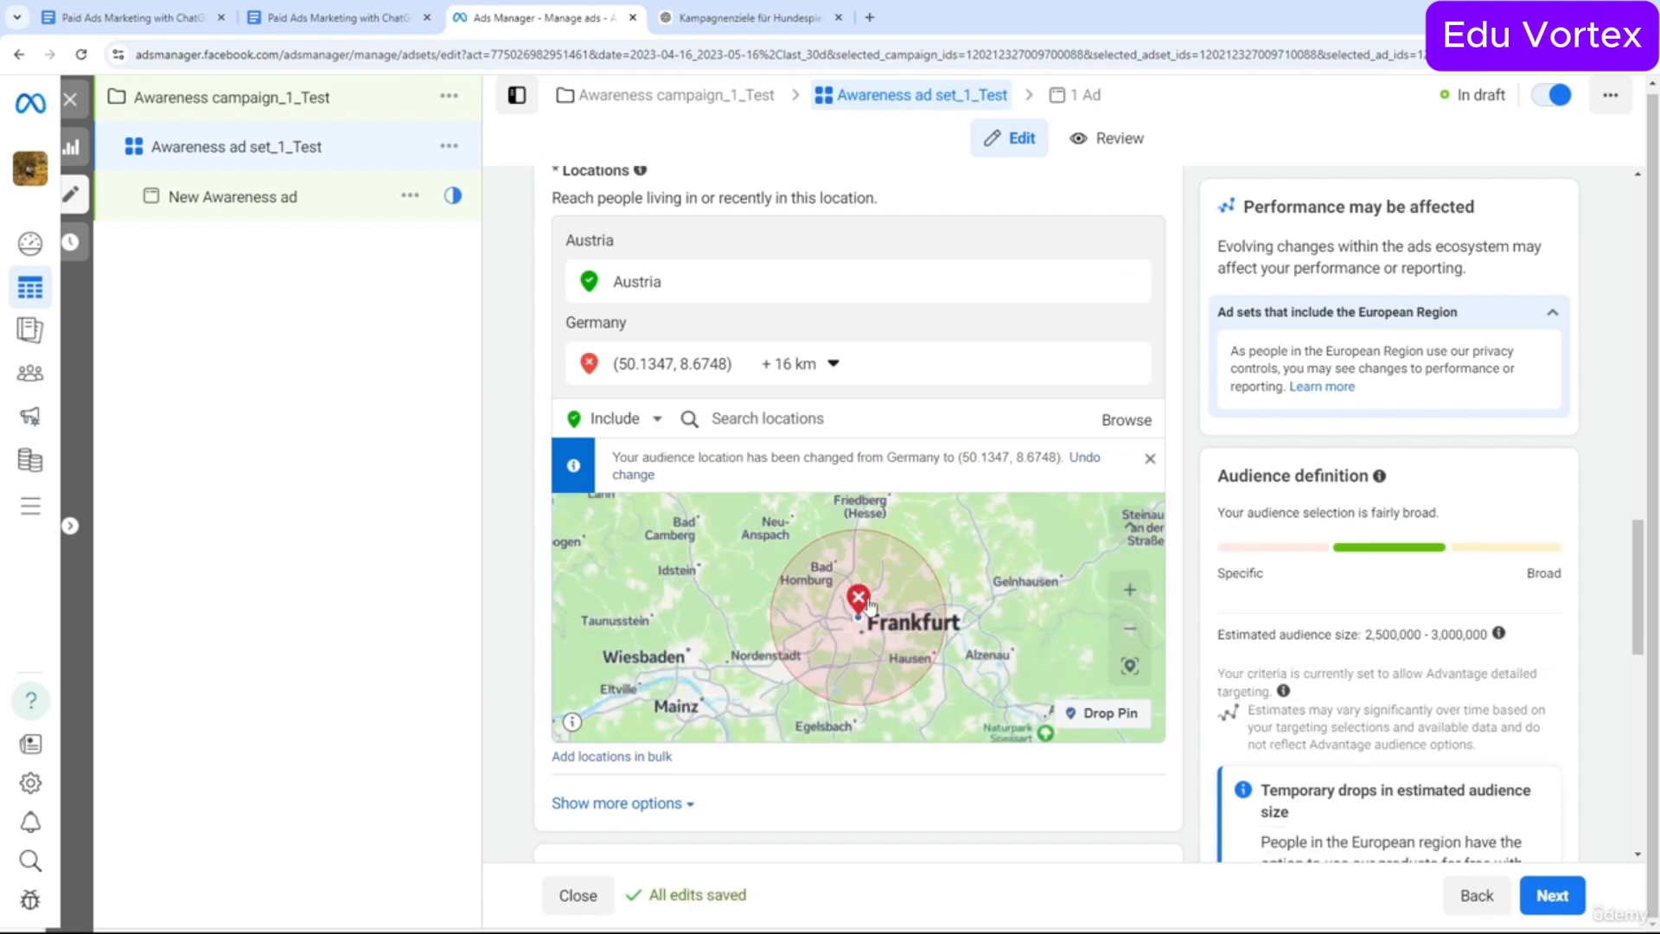
pyautogui.click(884, 581)
pyautogui.click(939, 619)
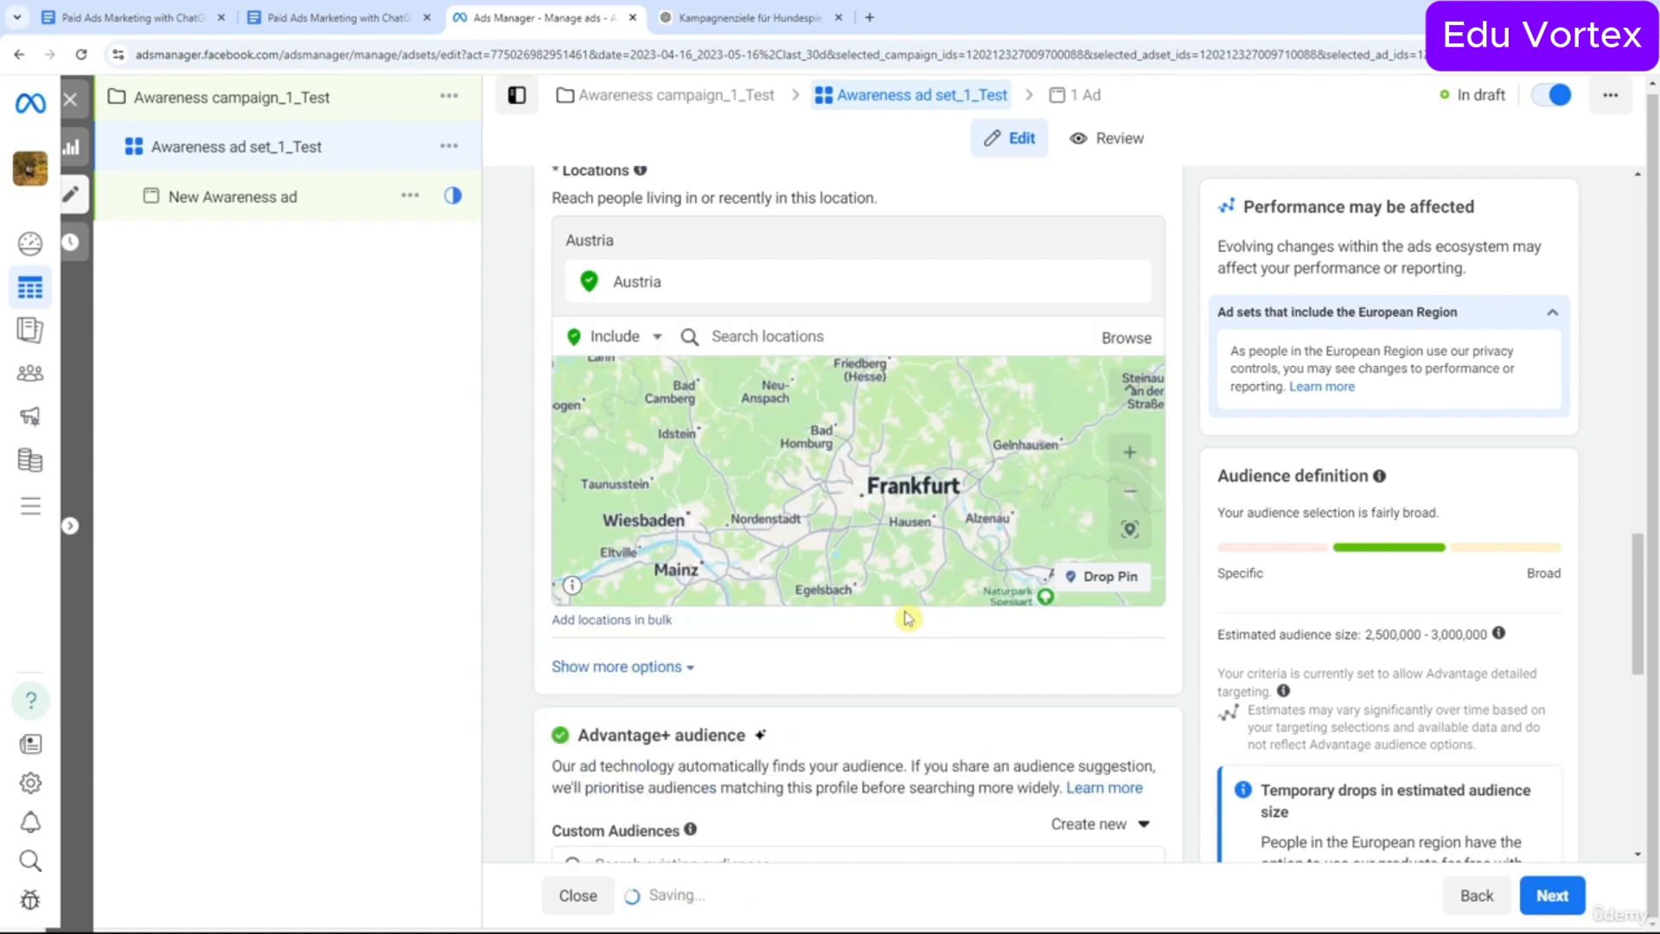
# Add Germany as an included country in the ad set's locations again.
pyautogui.scroll(-3, 906, 545)
pyautogui.scroll(-5, 906, 545)
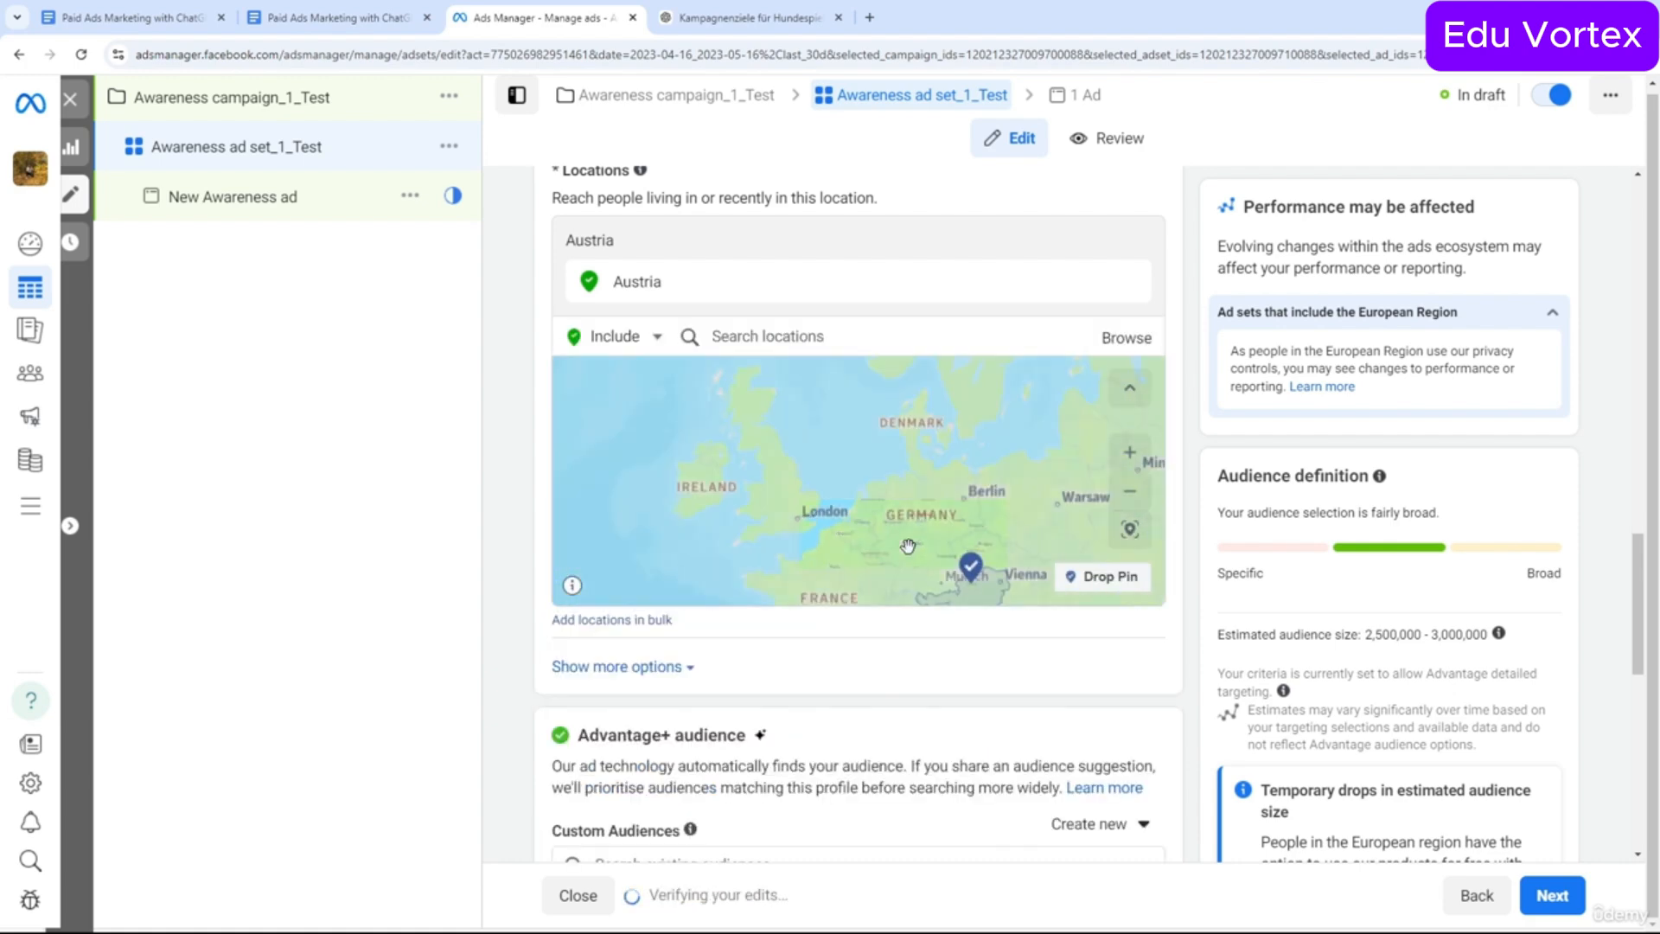
pyautogui.scroll(2, 921, 550)
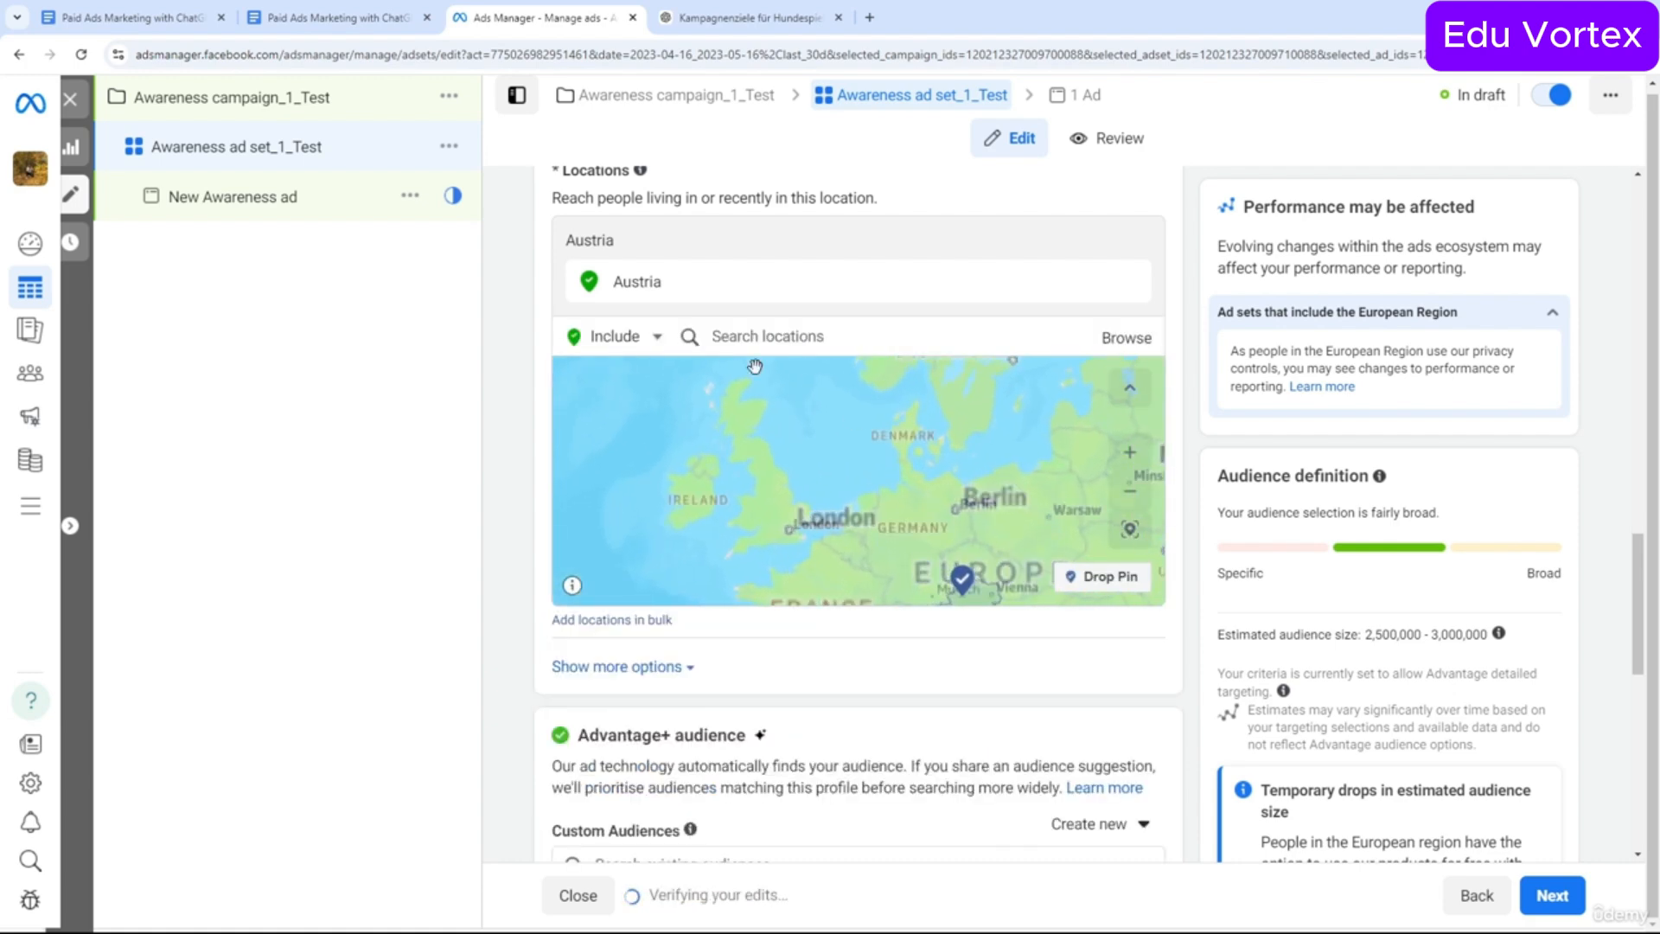
pyautogui.click(754, 346)
pyautogui.write('germany')
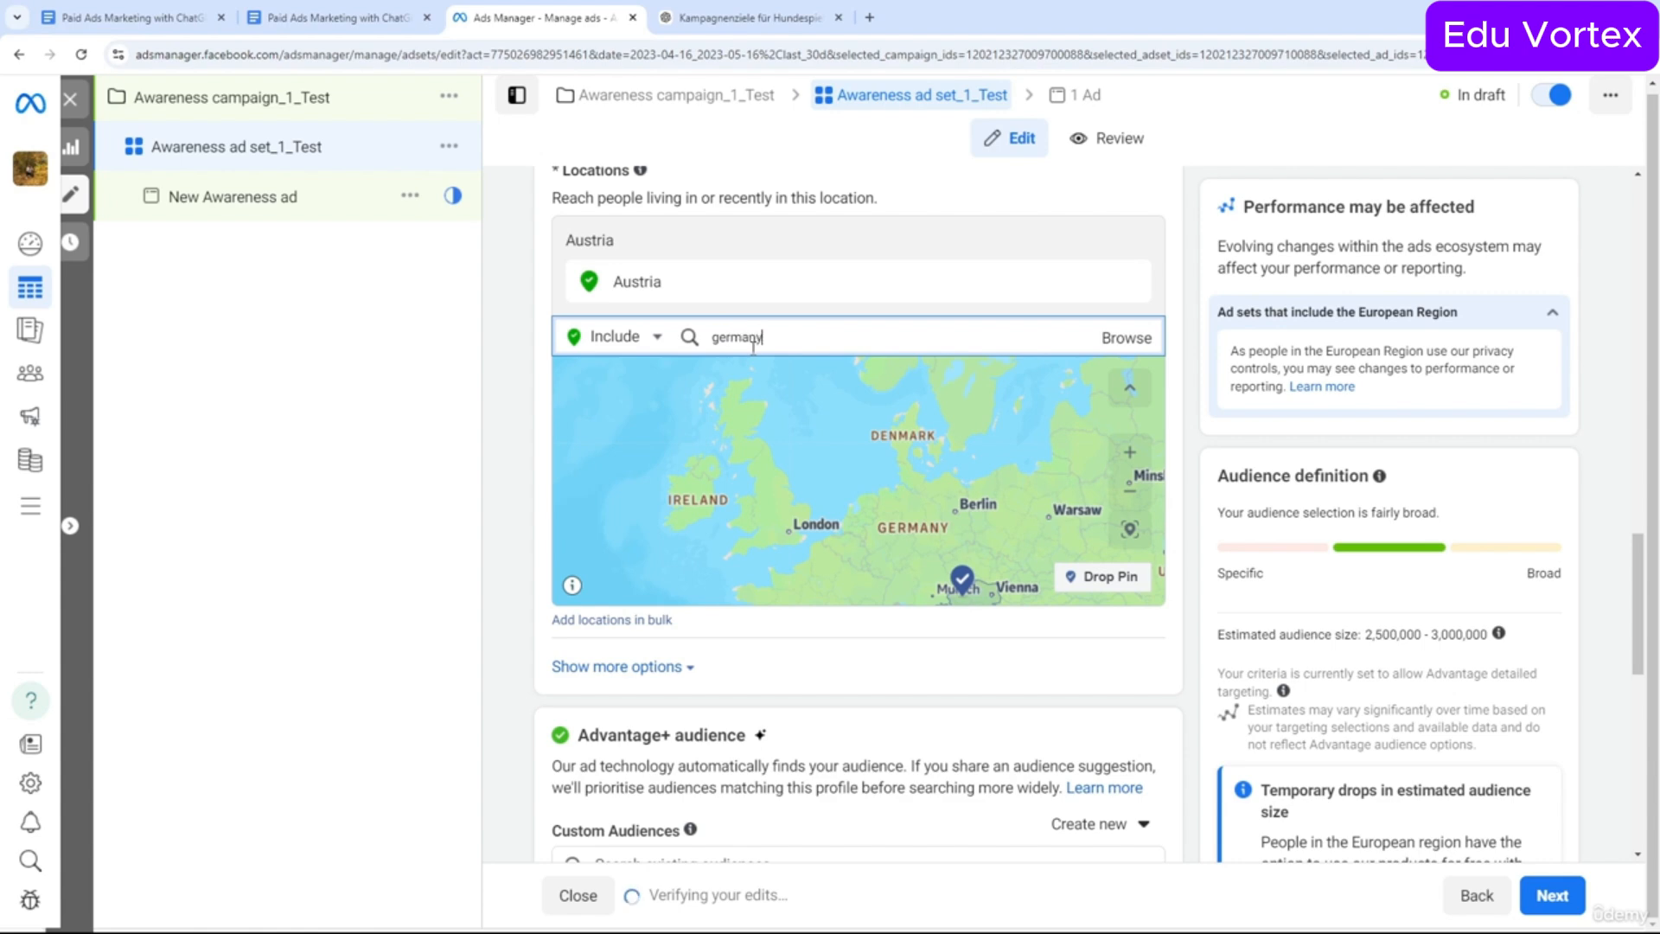
pyautogui.click(765, 384)
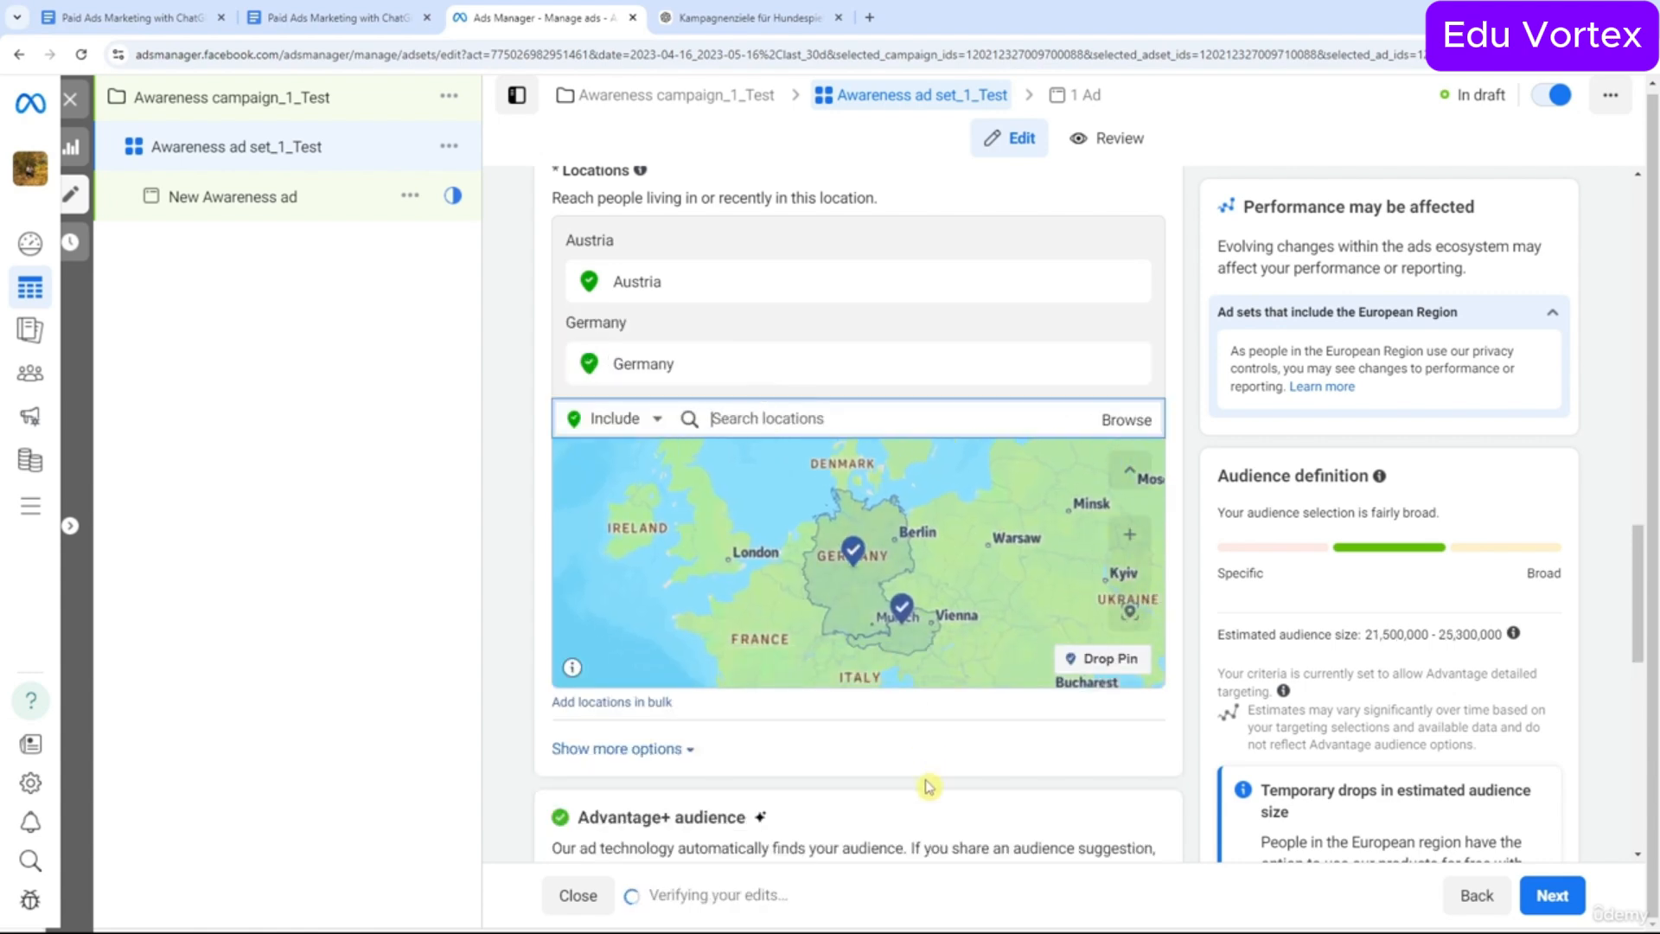
# Reveal the additional audience control options beneath the location map.
pyautogui.scroll(-3, 924, 761)
pyautogui.scroll(3, 918, 699)
pyautogui.scroll(-3, 921, 705)
pyautogui.click(657, 491)
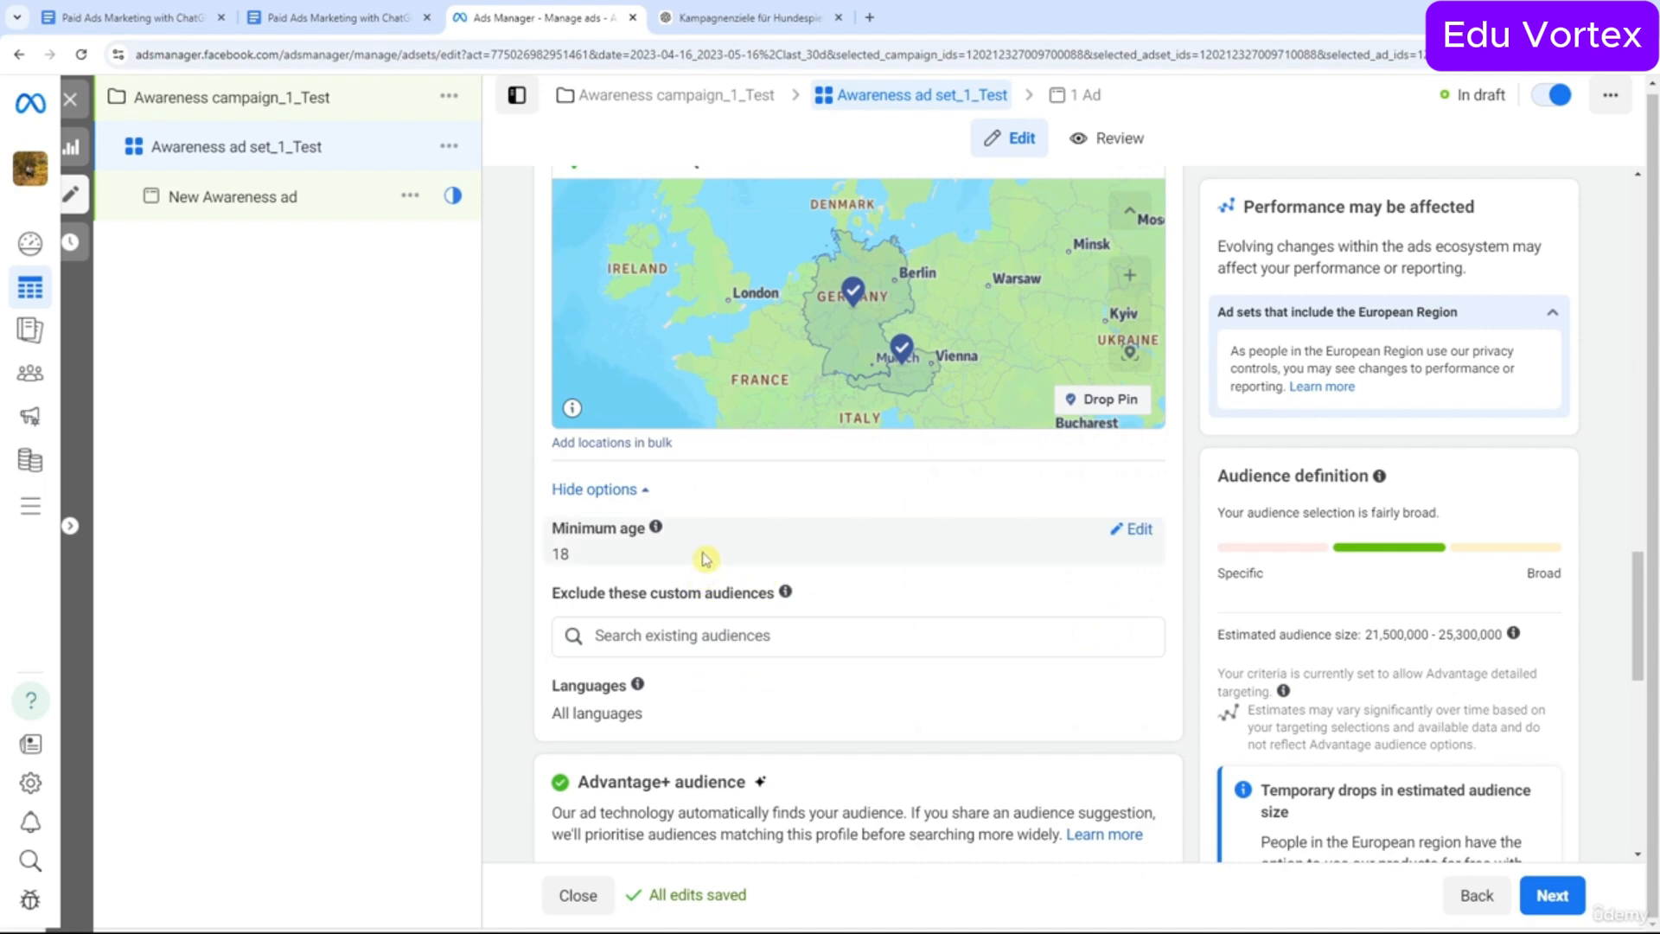
# Set the minimum age in the audience controls to 21.
pyautogui.click(1133, 529)
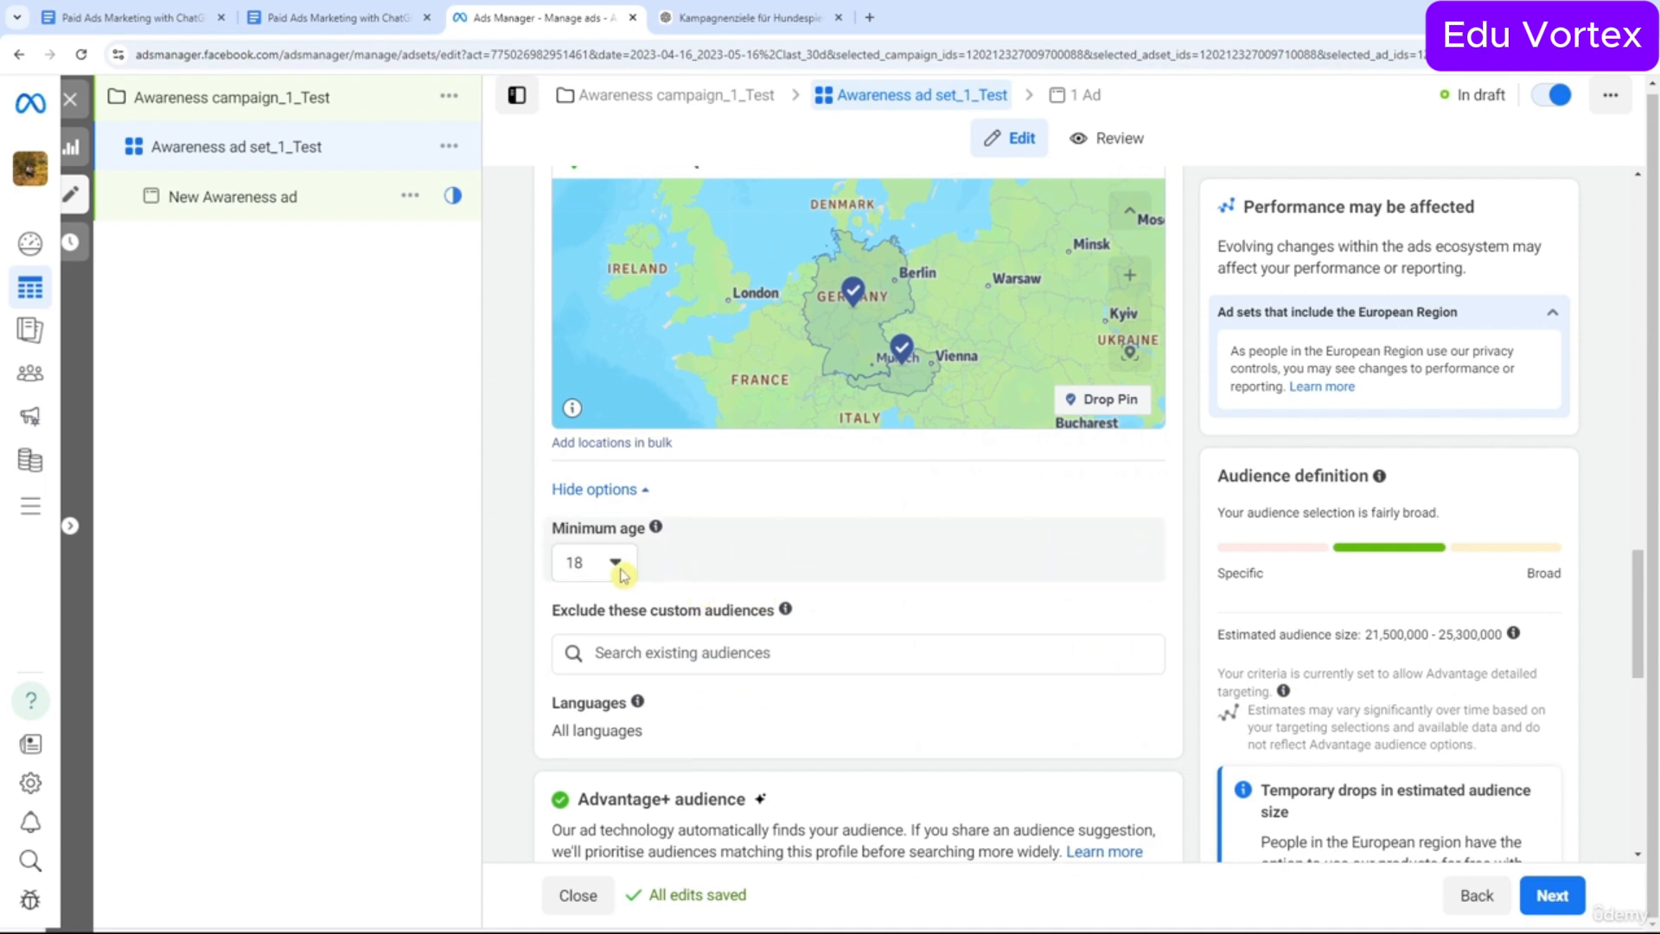
pyautogui.scroll(-3, 616, 573)
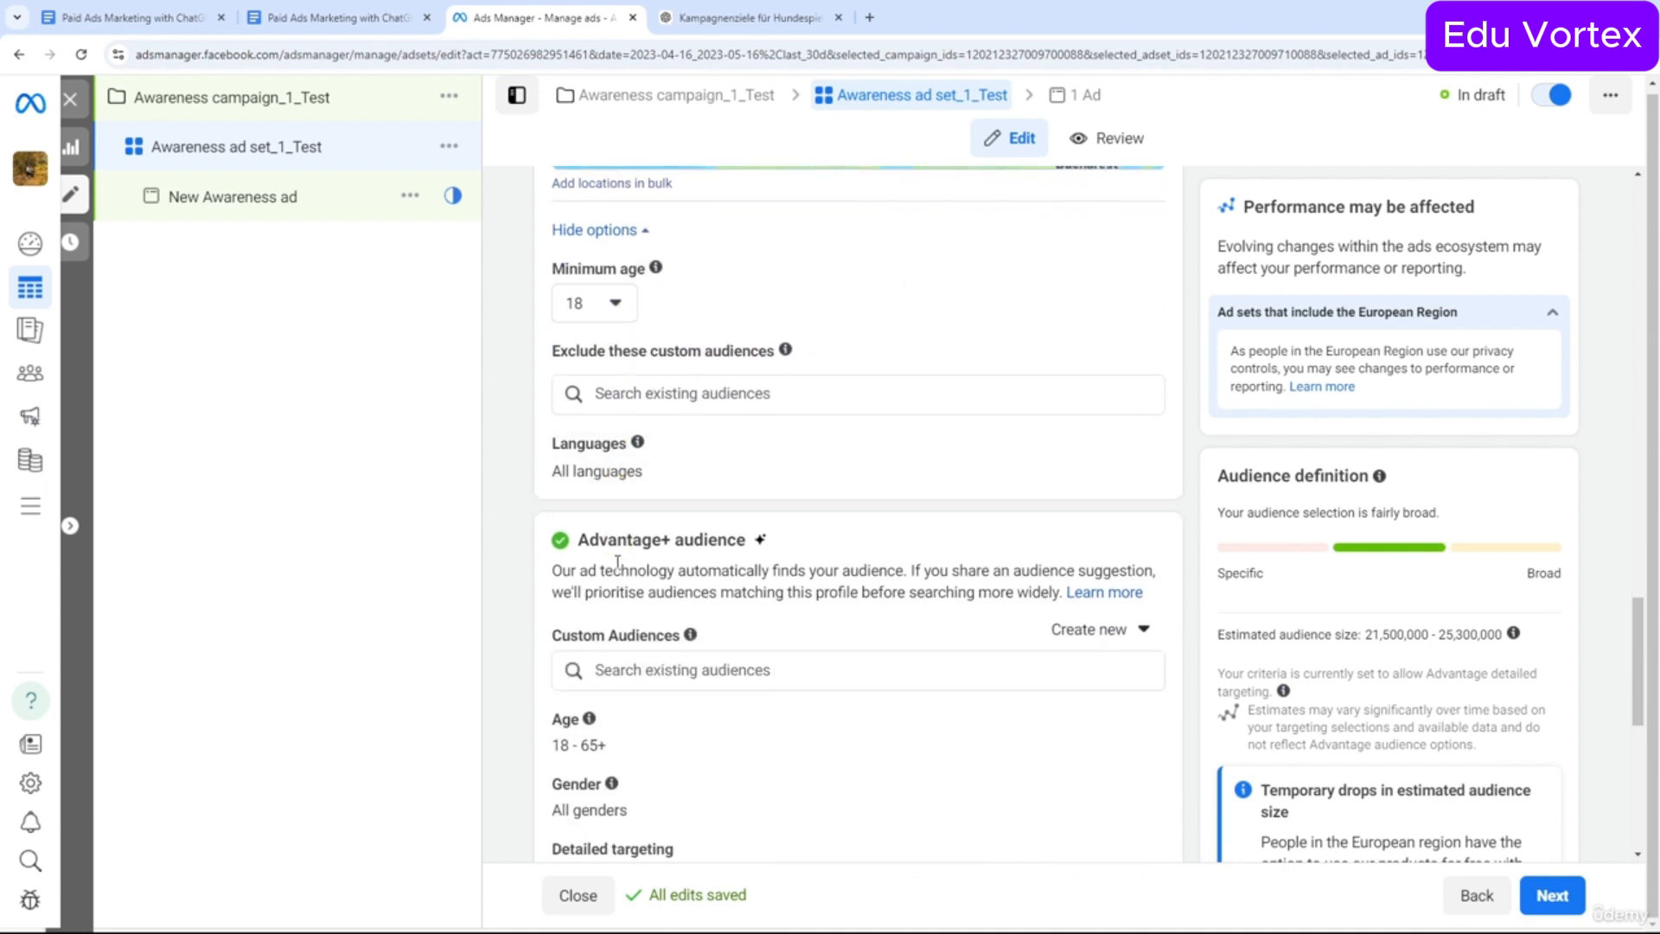
pyautogui.click(628, 304)
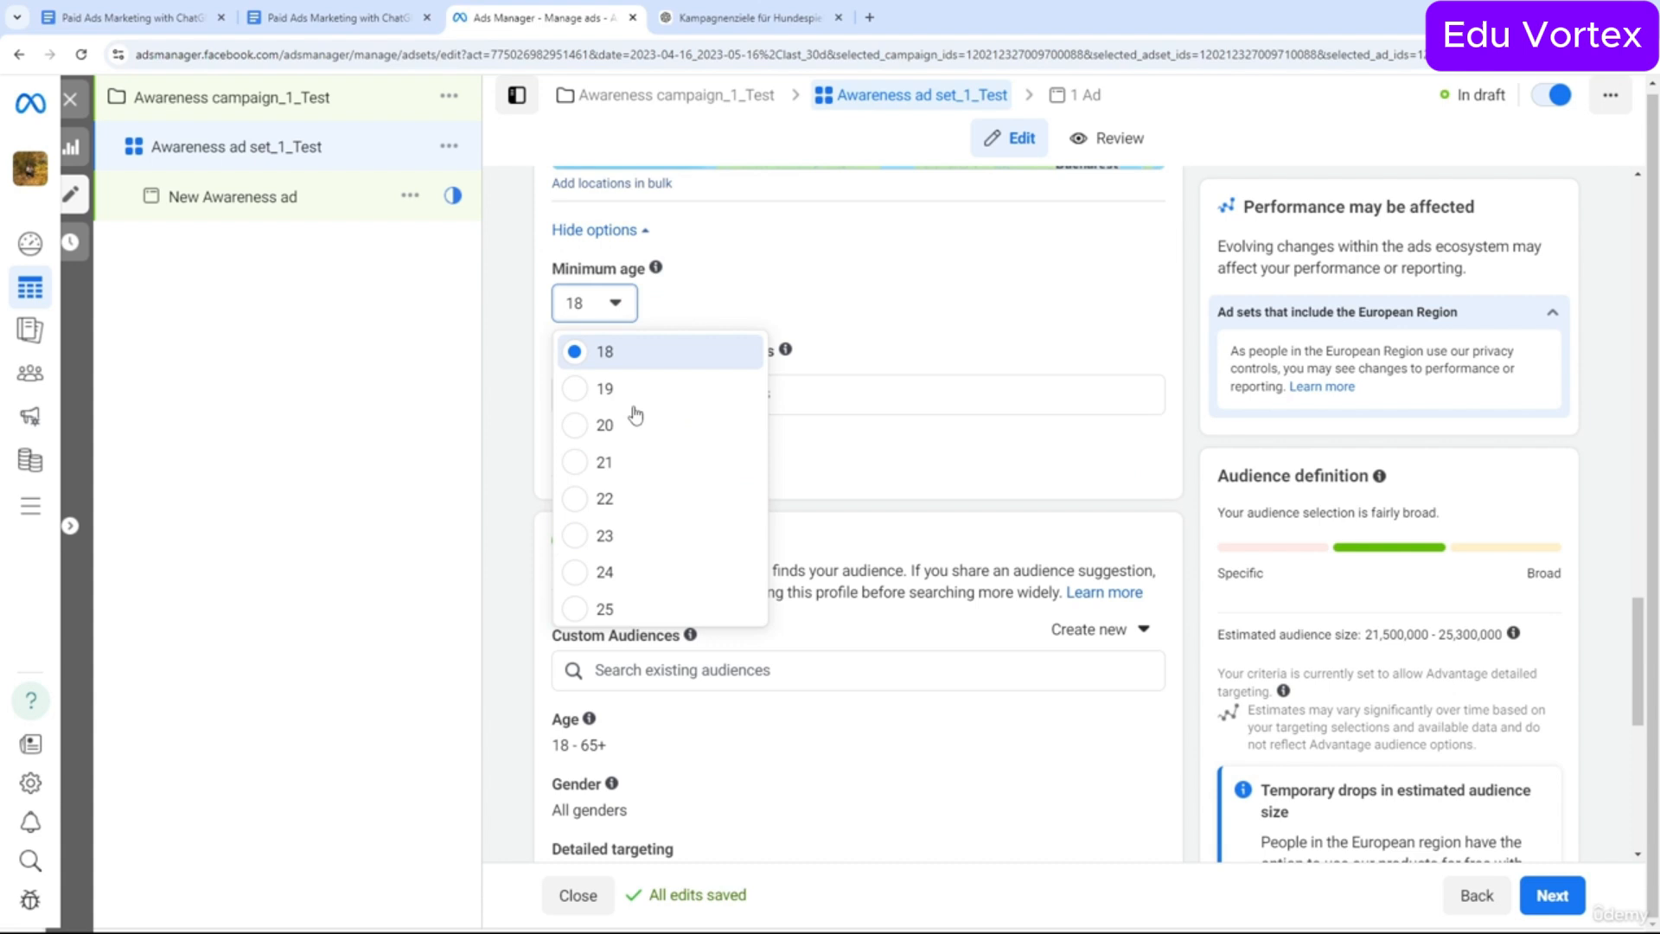
pyautogui.click(624, 354)
pyautogui.click(631, 312)
pyautogui.click(599, 467)
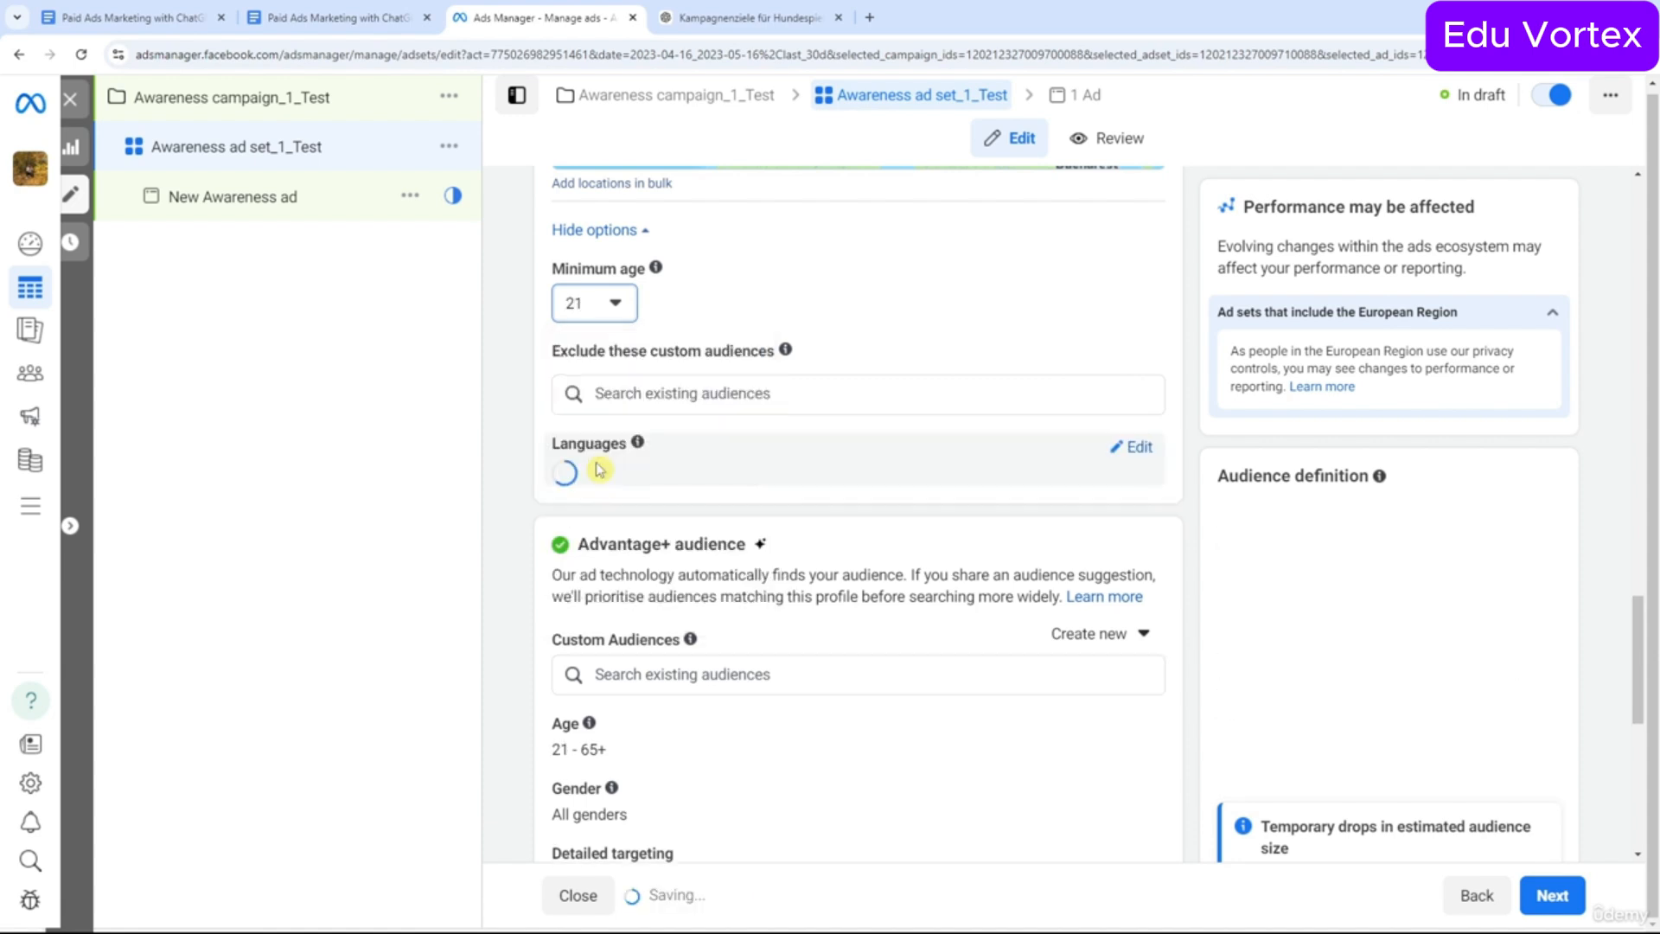
# Set the audience's minimum age back to 18.
pyautogui.click(640, 313)
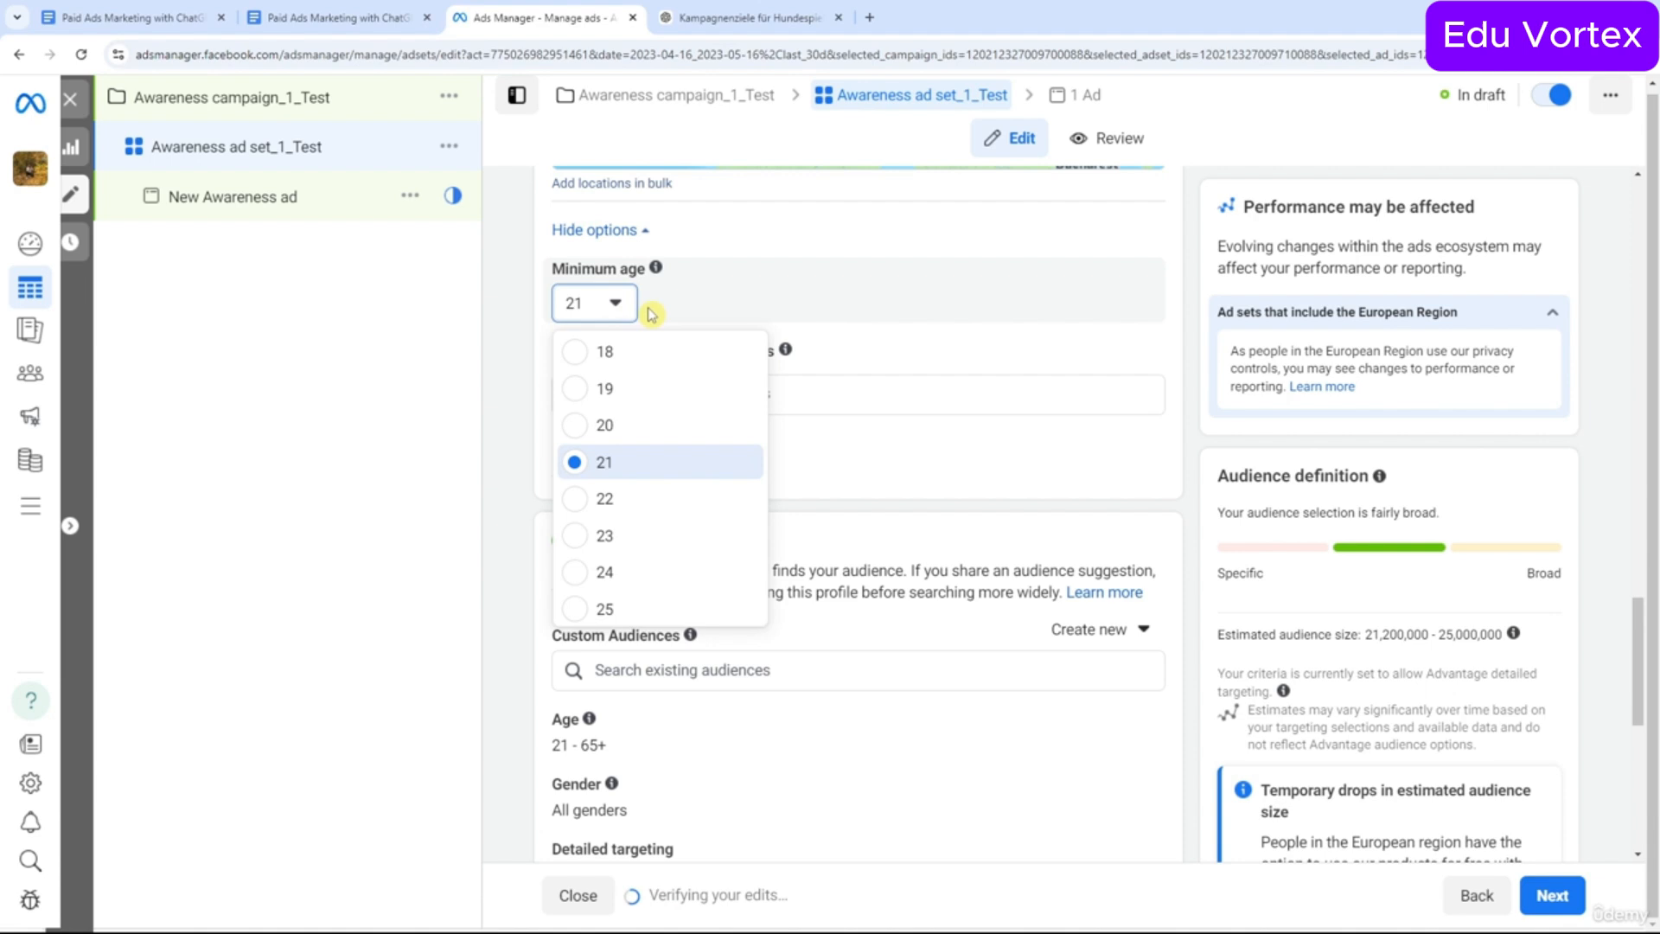
pyautogui.click(634, 464)
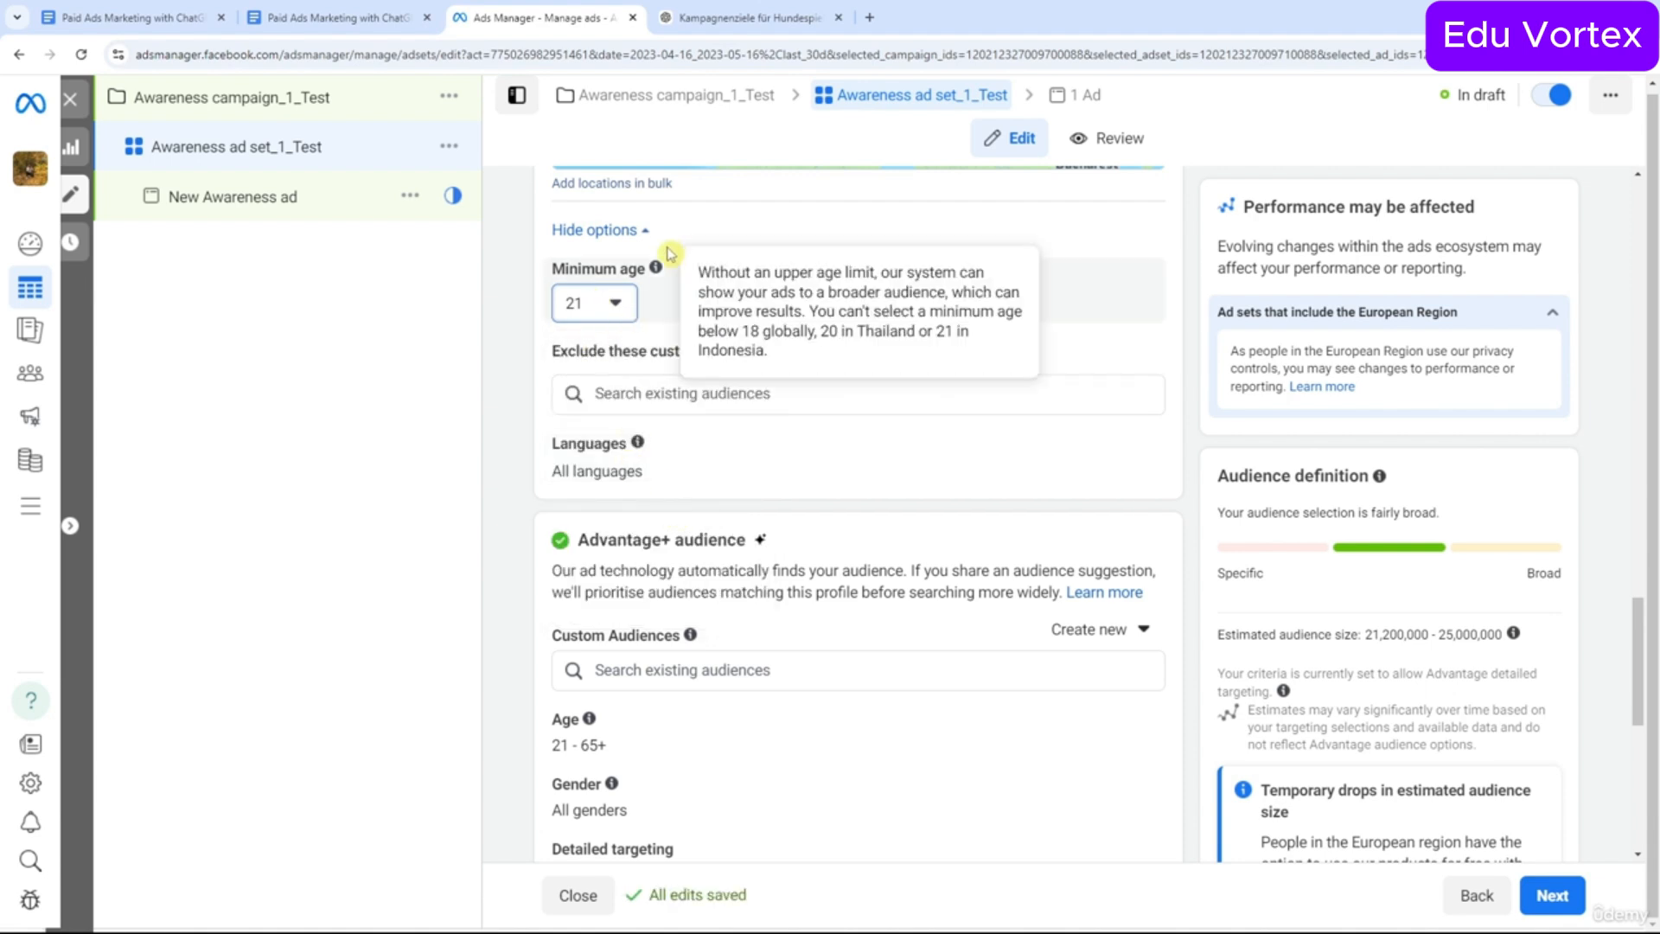
pyautogui.click(621, 311)
pyautogui.click(640, 358)
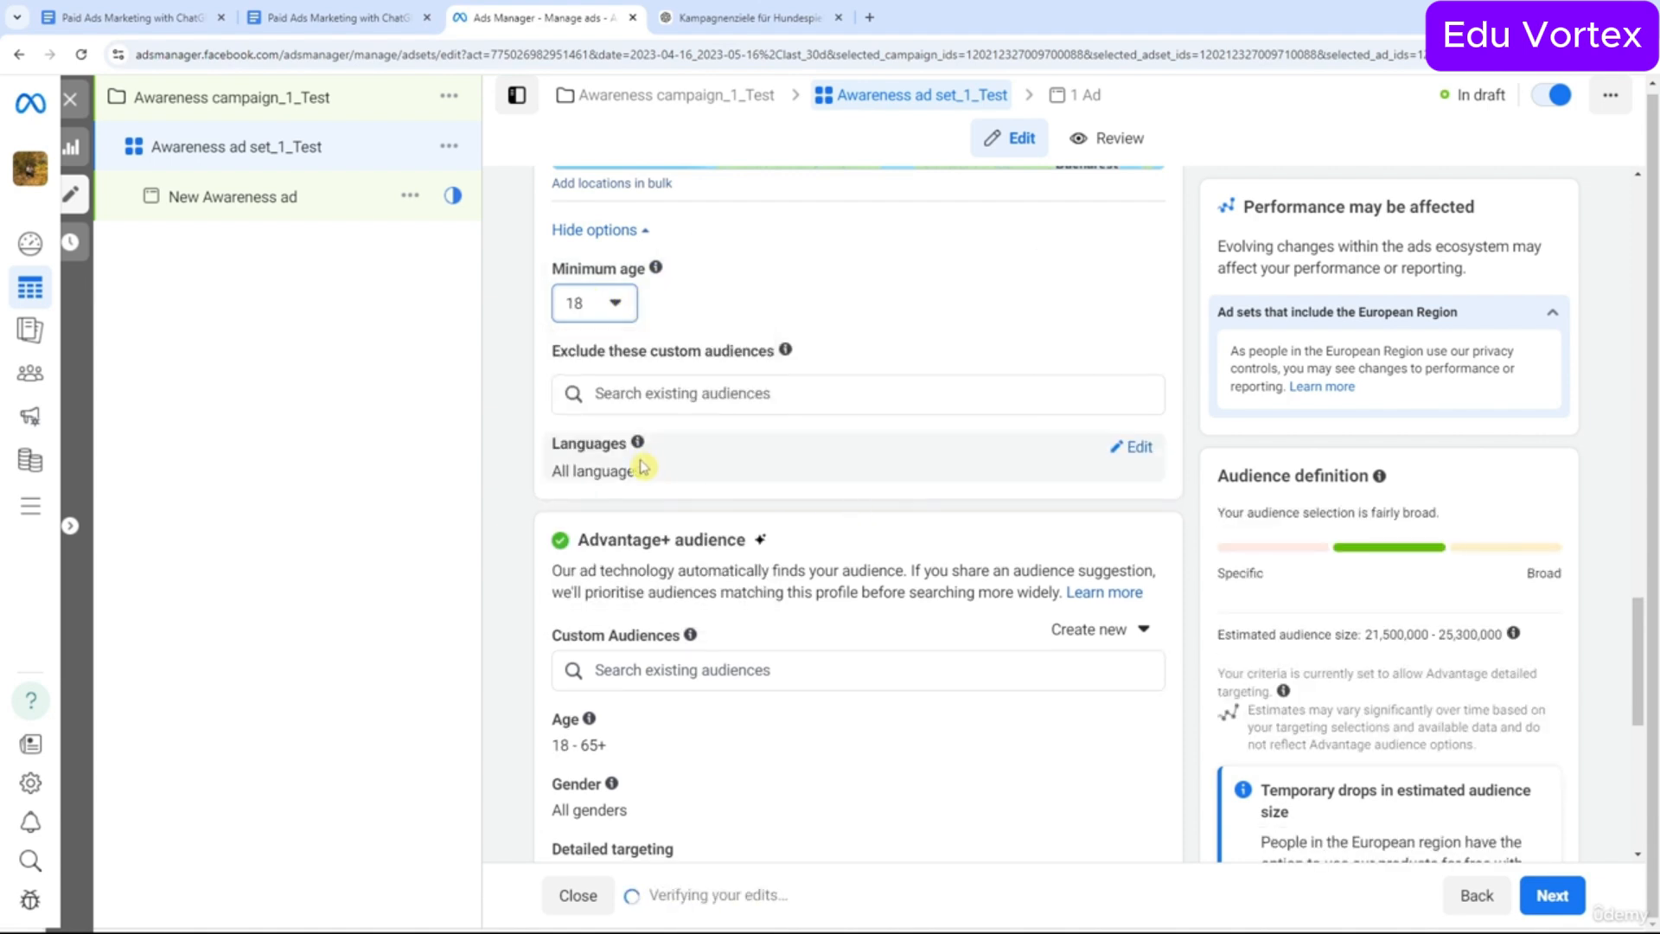
# Restrict the audience's languages to German.
pyautogui.click(1150, 465)
pyautogui.click(845, 478)
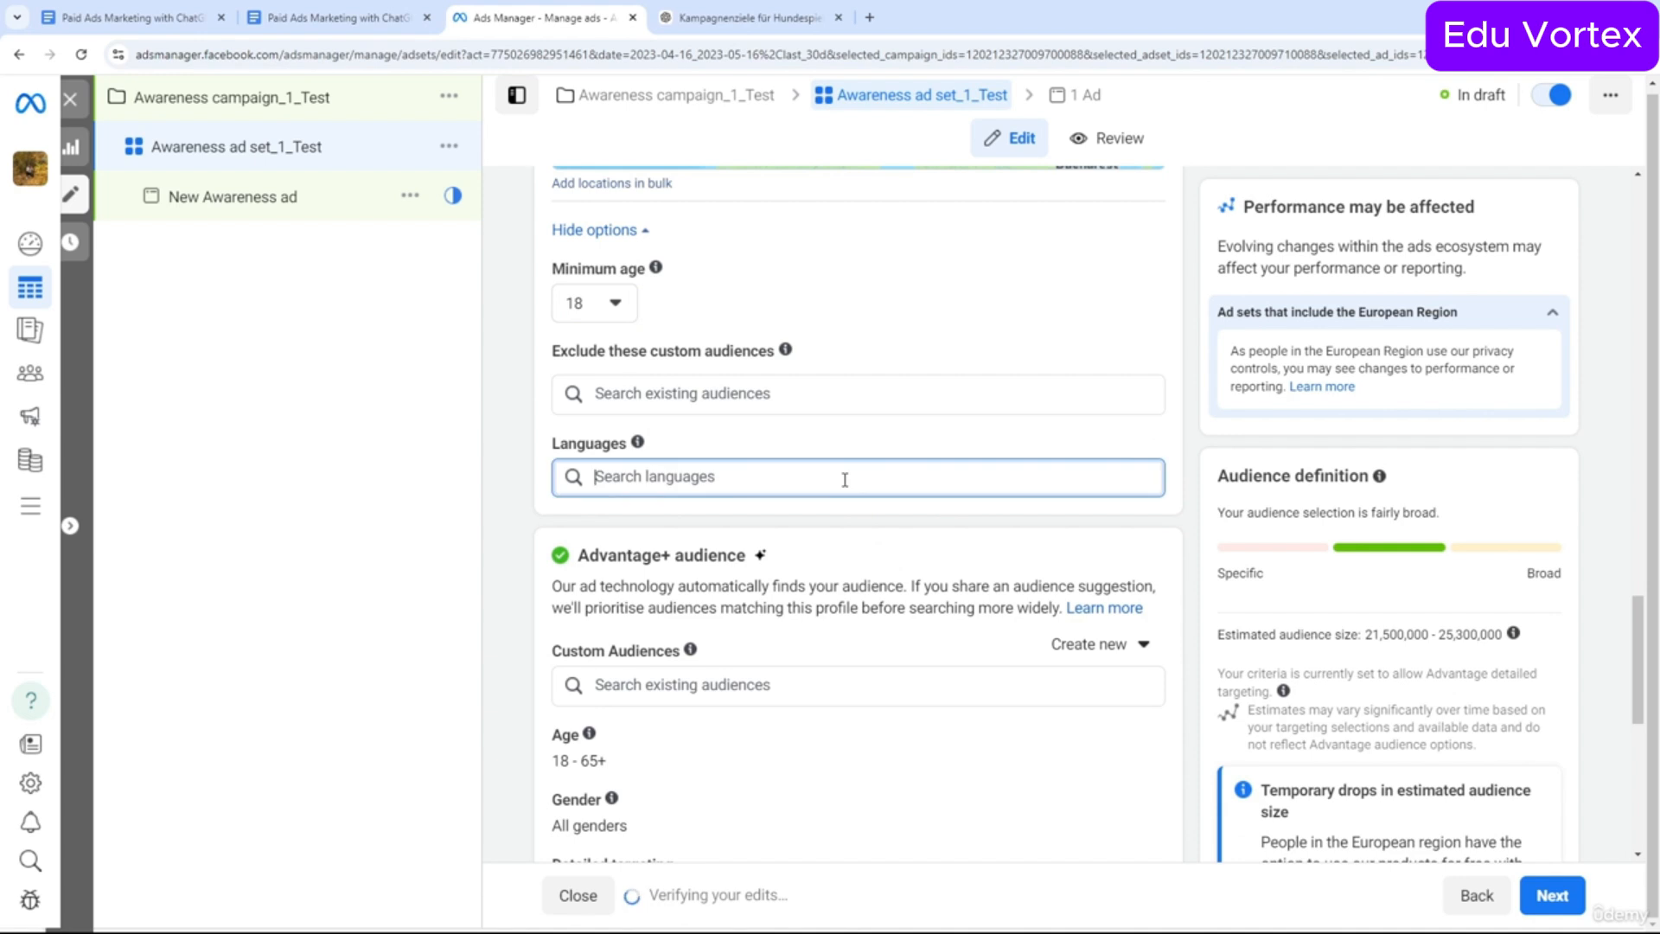
pyautogui.write('german')
pyautogui.click(862, 512)
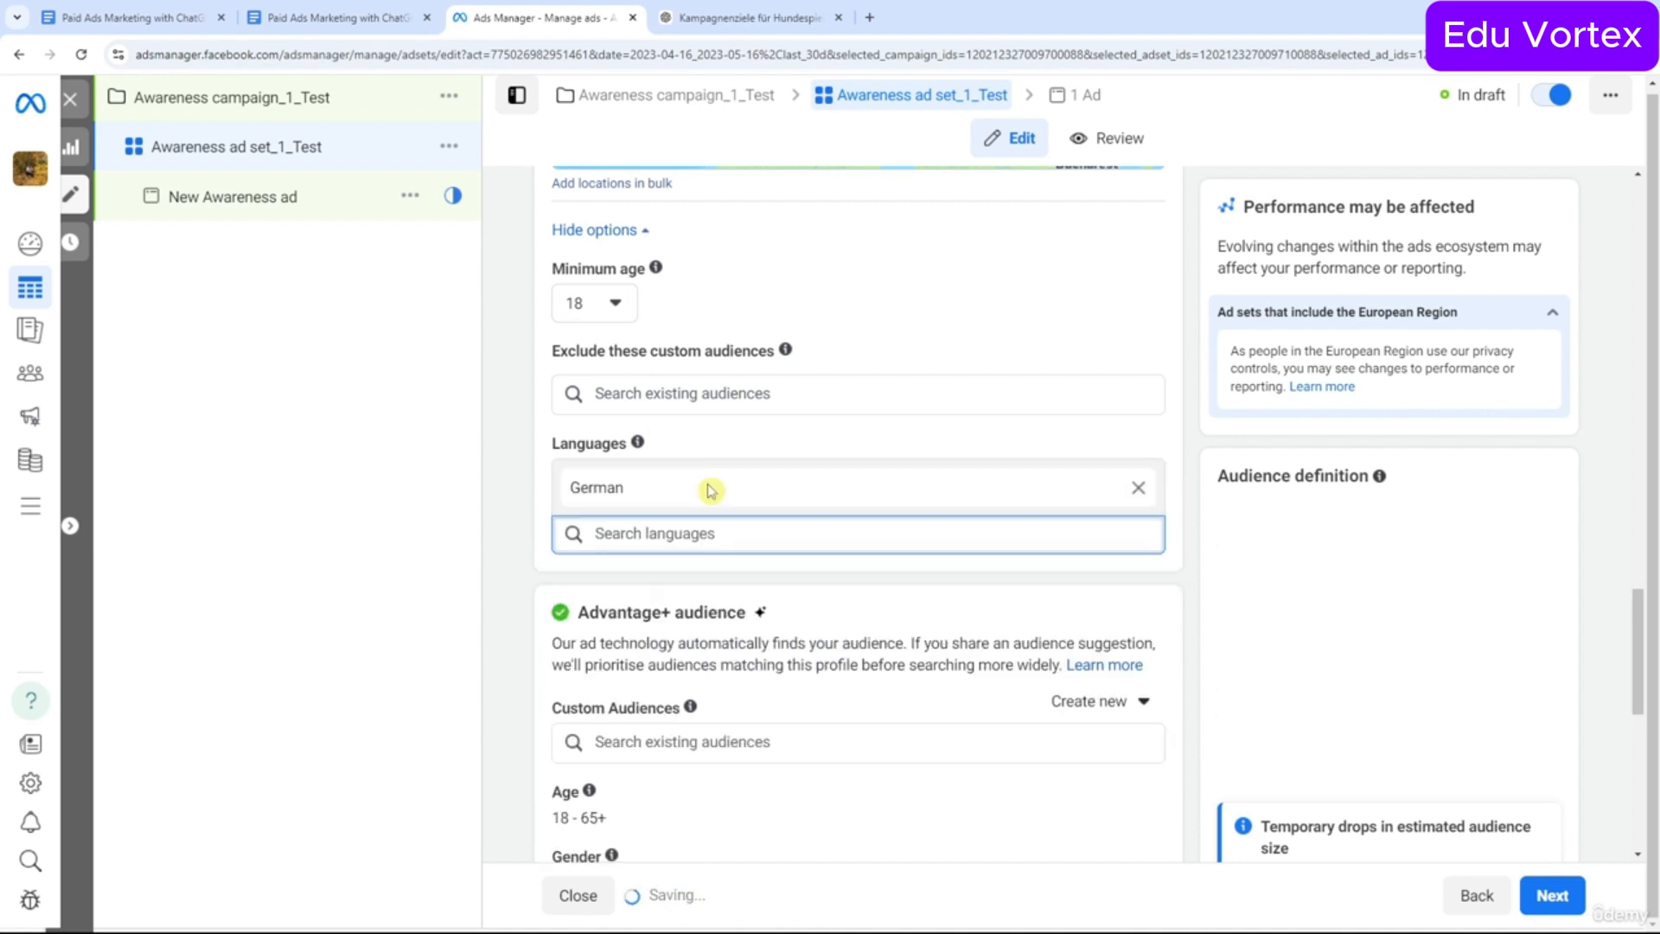
# Add English (All) as a second language in the audience controls.
pyautogui.click(637, 526)
pyautogui.write('englis')
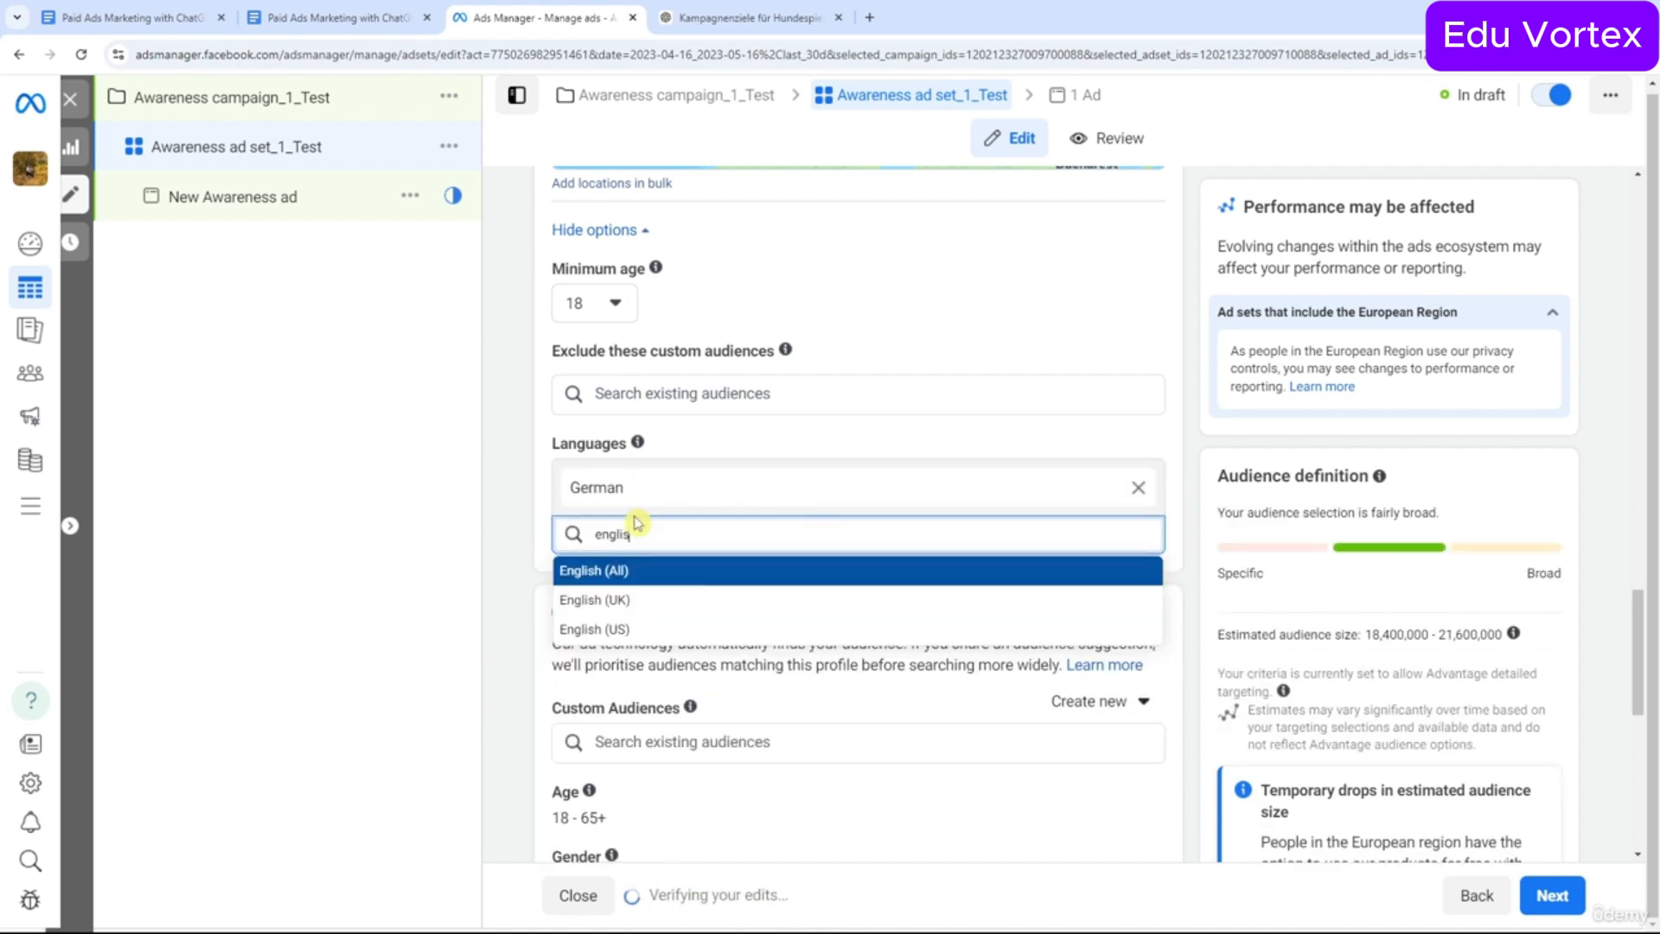
pyautogui.write('h')
pyautogui.click(671, 570)
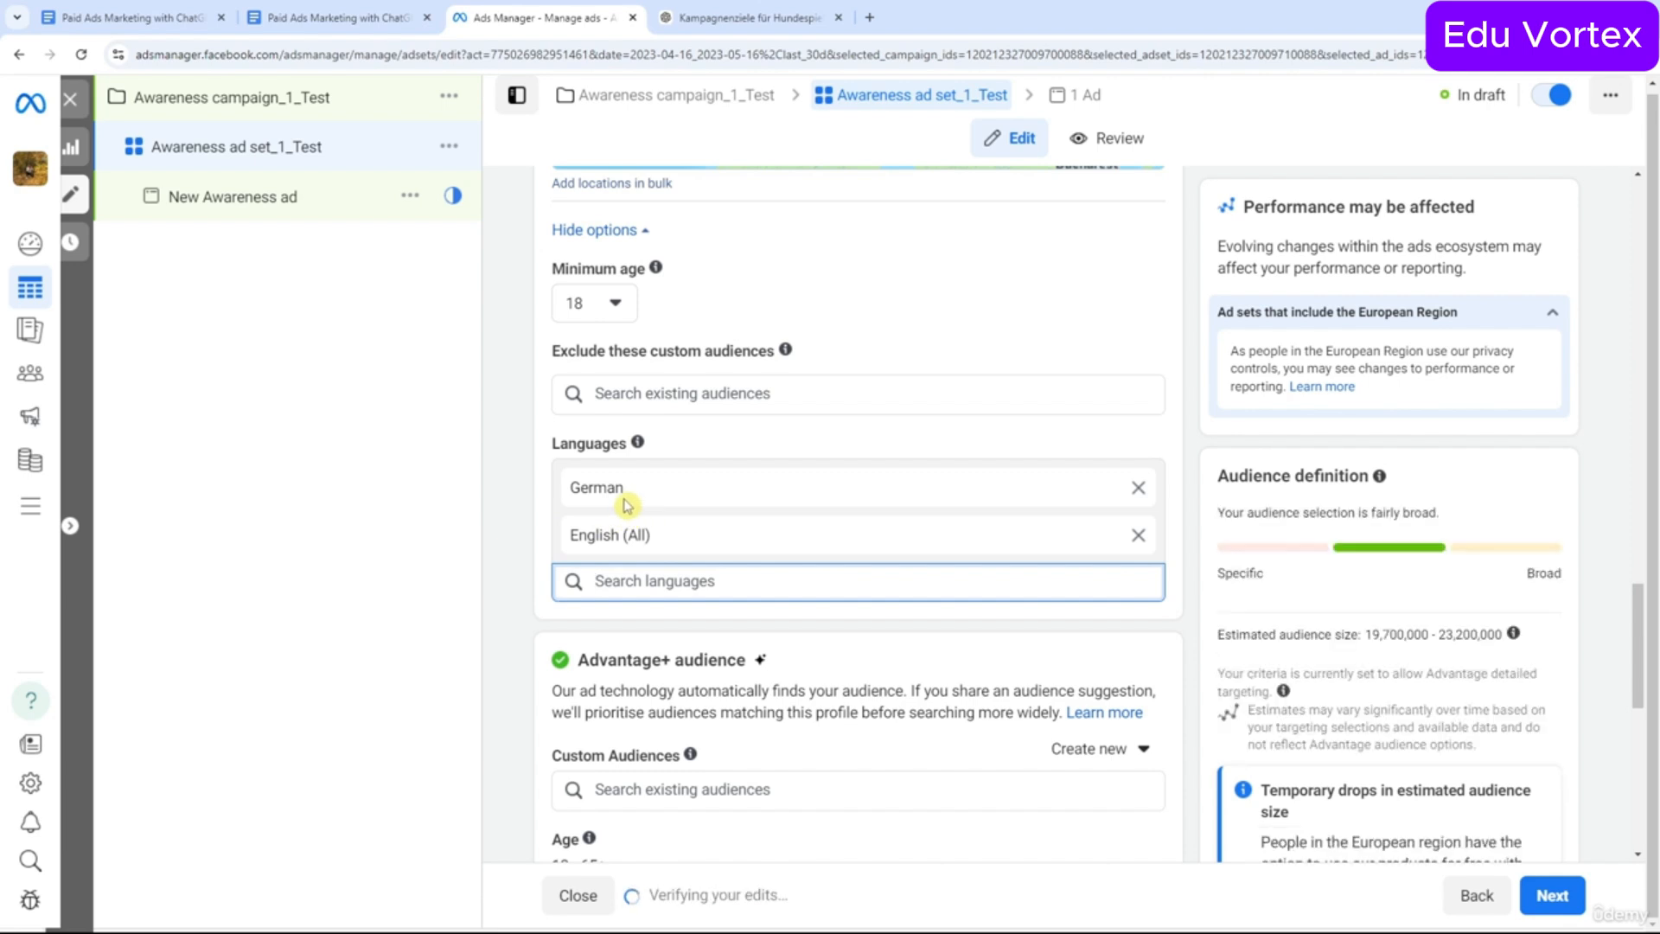
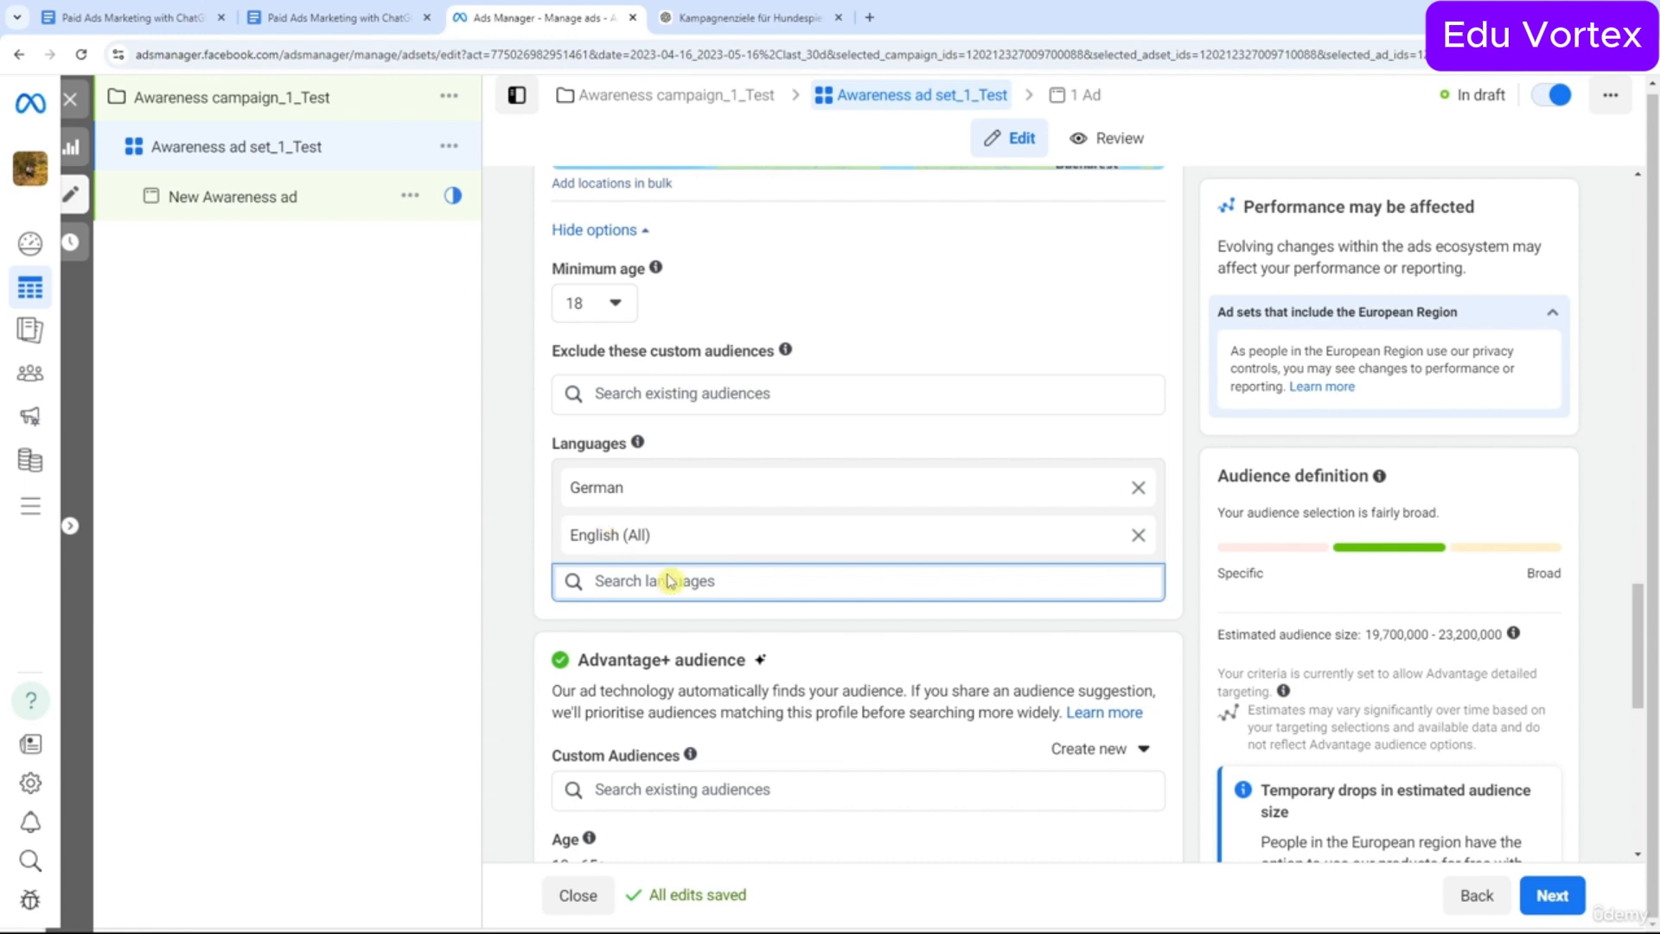
# Review the Advantage+ audience settings and check the recommended age range in ChatGPT's target audience profile.
pyautogui.scroll(-2, 674, 549)
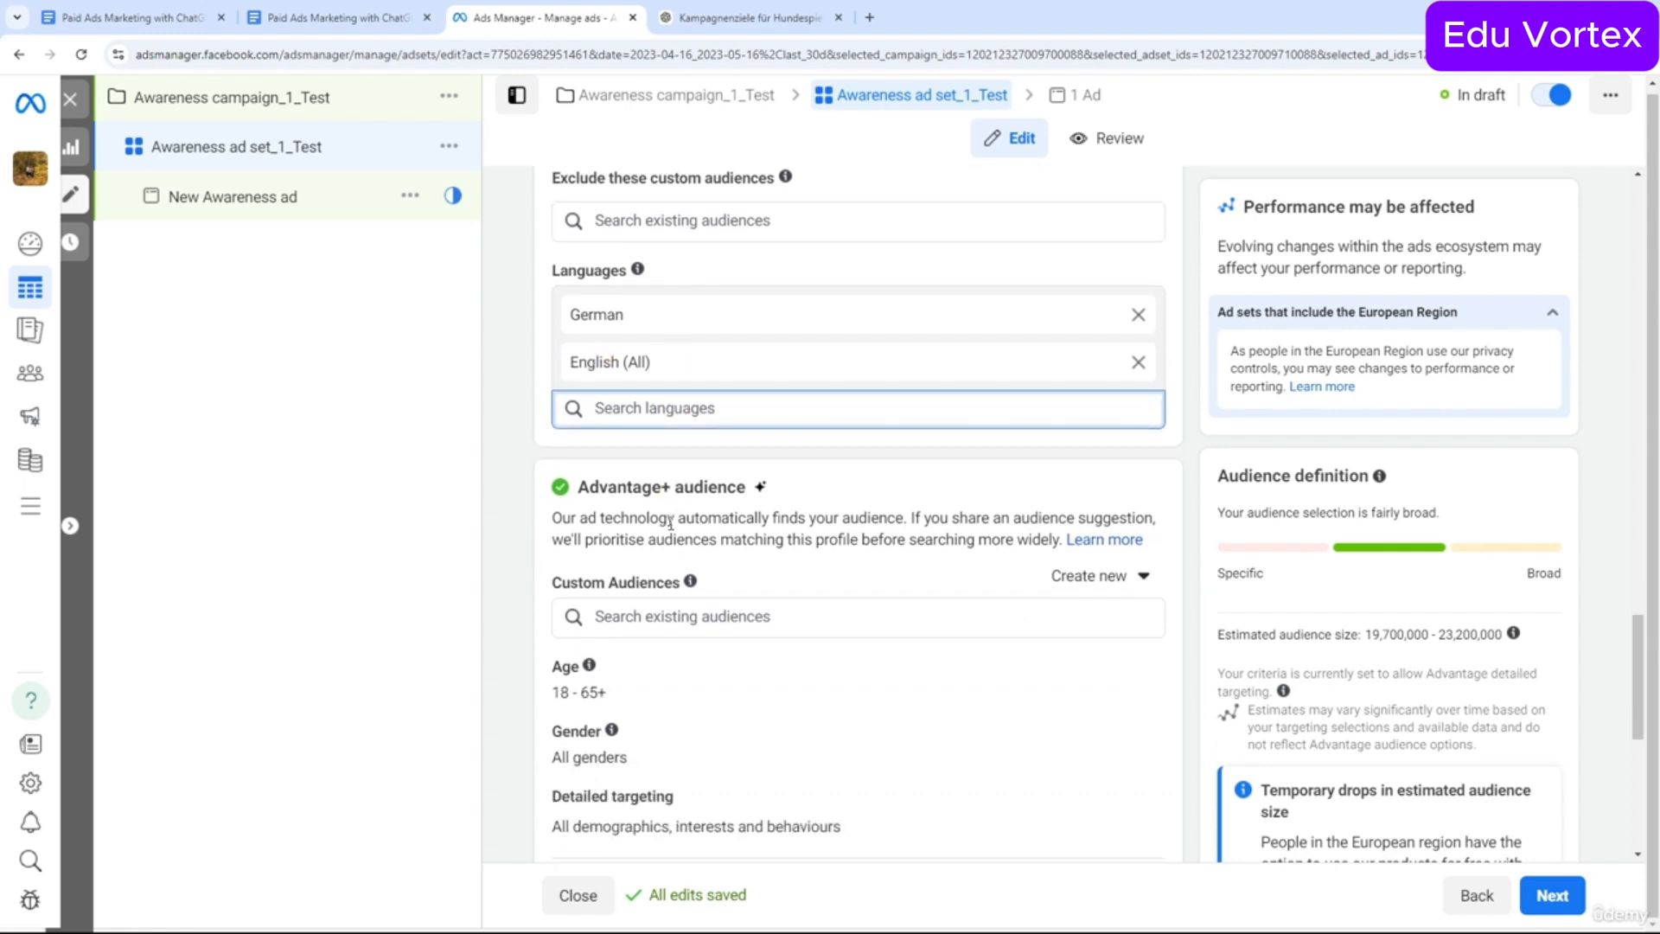
pyautogui.scroll(-2, 671, 523)
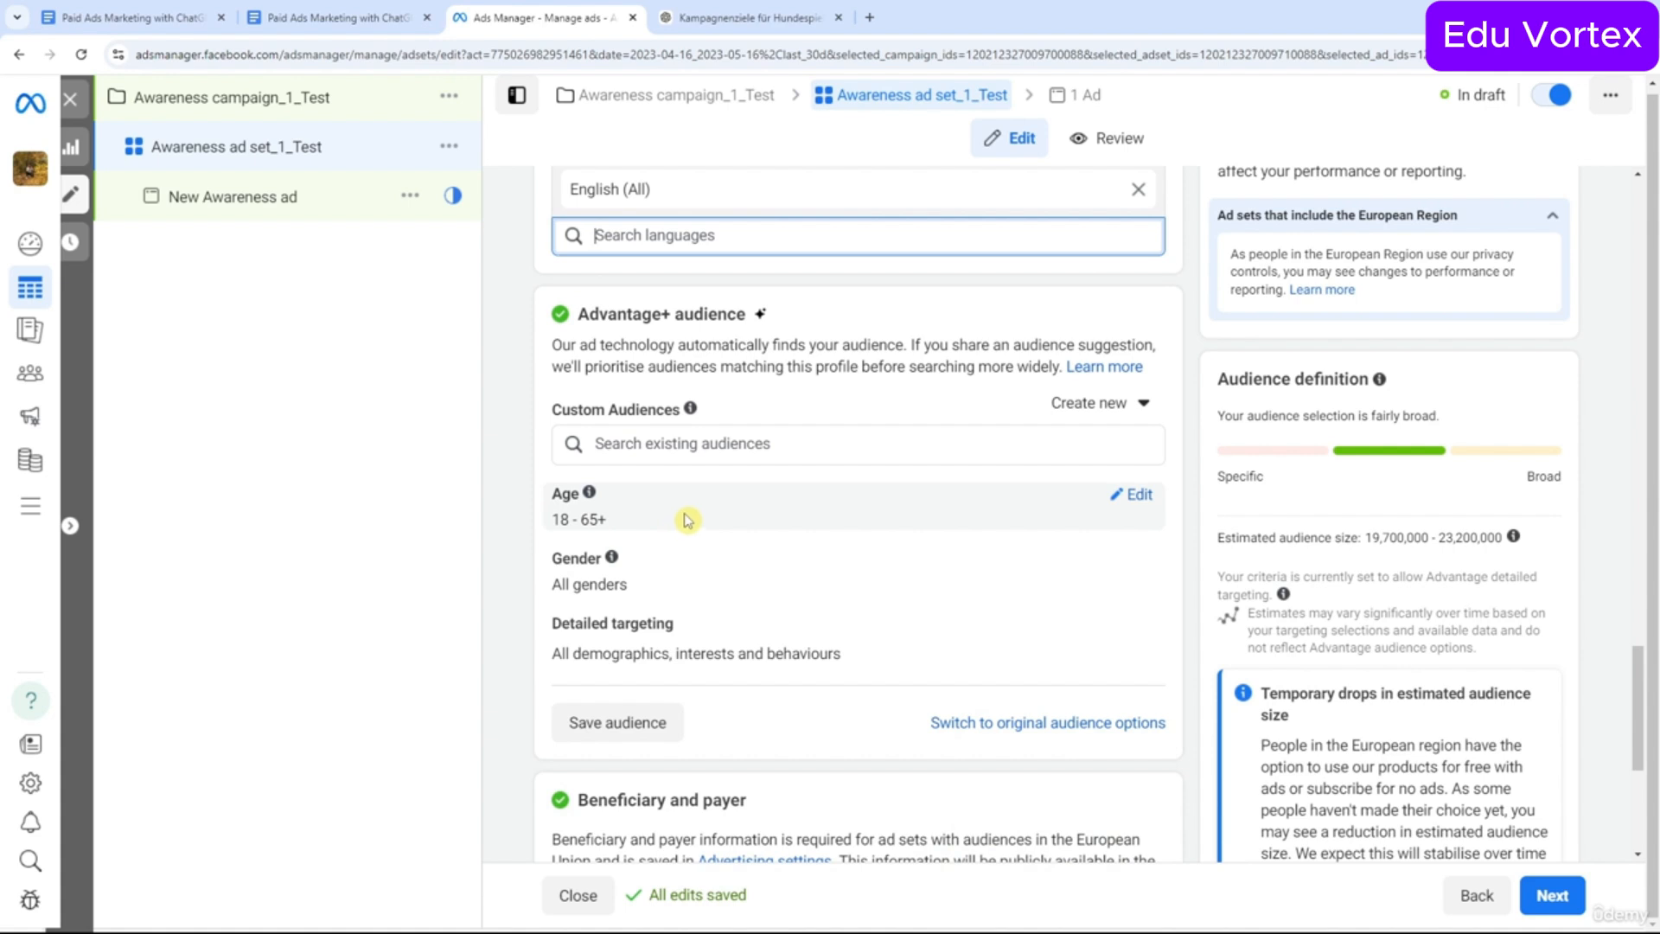
pyautogui.scroll(-1, 687, 521)
pyautogui.moveTo(589, 224); pyautogui.dragTo(733, 223)
pyautogui.click(729, 224)
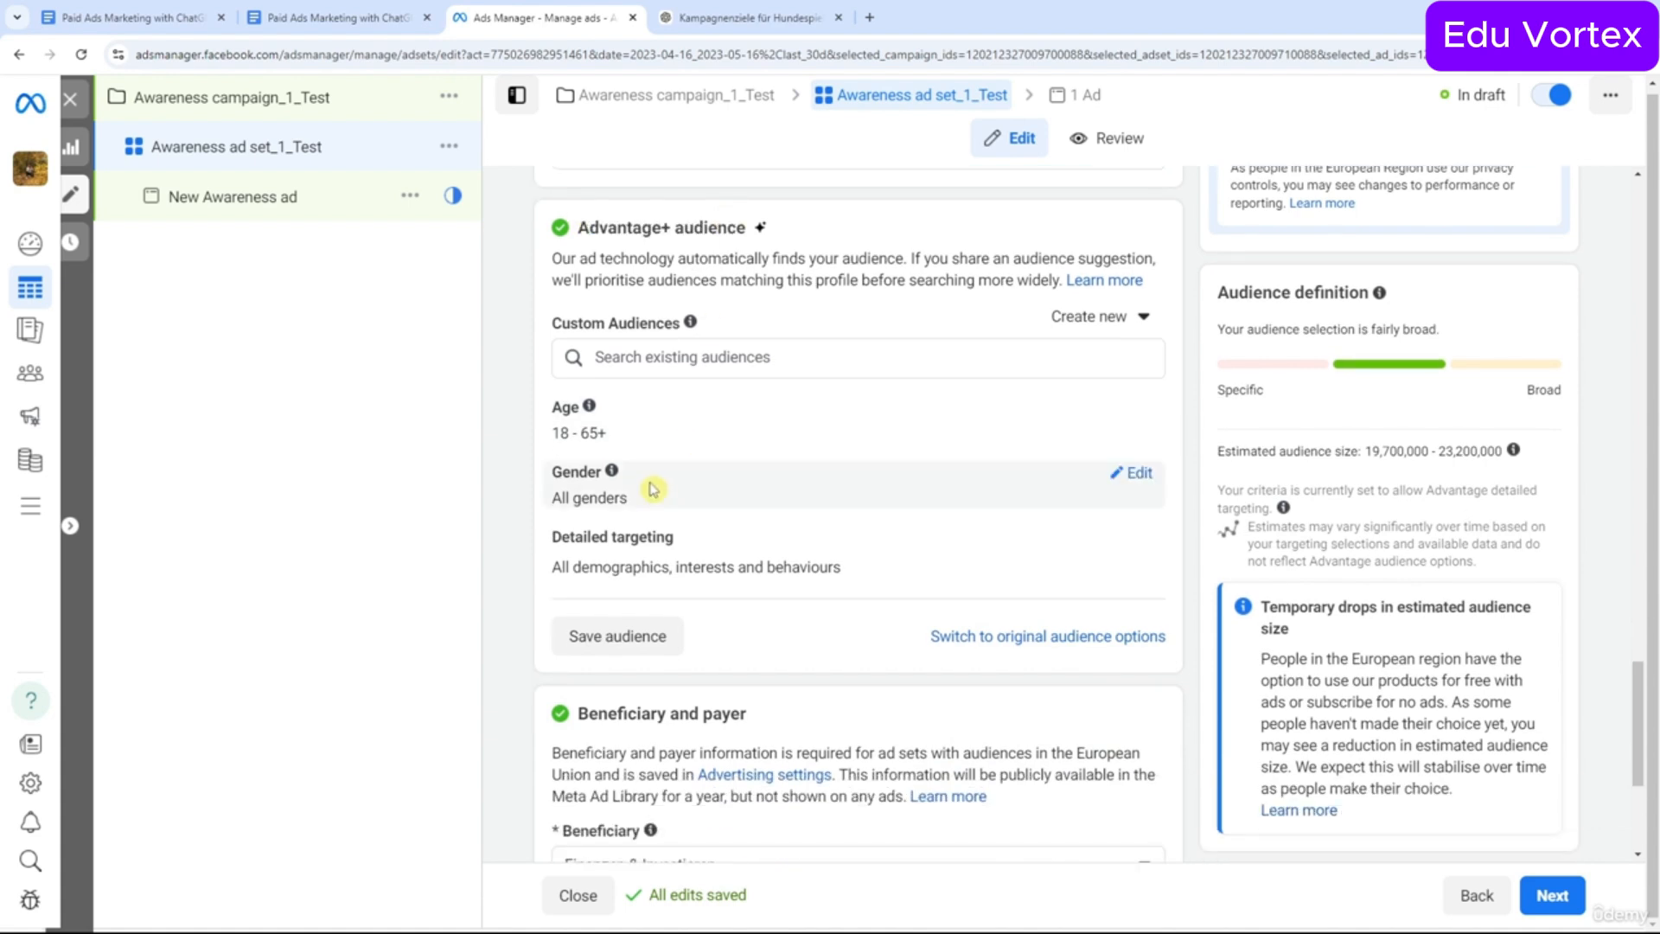
pyautogui.click(760, 17)
pyautogui.moveTo(717, 331); pyautogui.dragTo(792, 333)
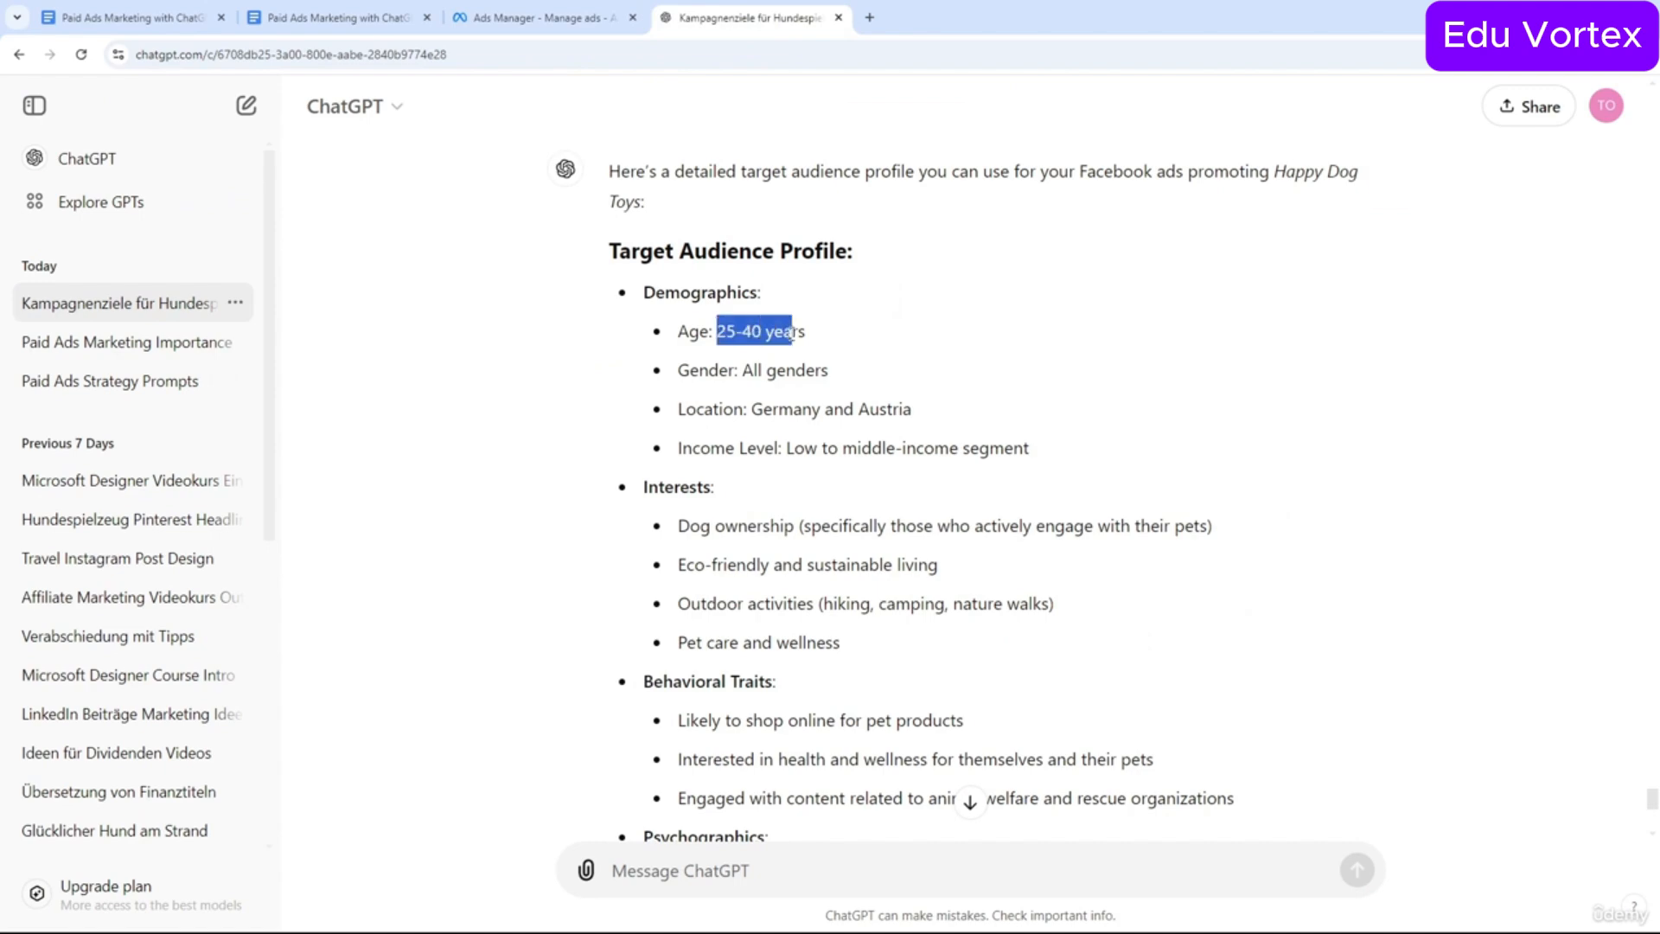
# Return to Ads Manager and set the Advantage+ audience's age range to 25 to 40.
pyautogui.click(545, 18)
pyautogui.click(1129, 411)
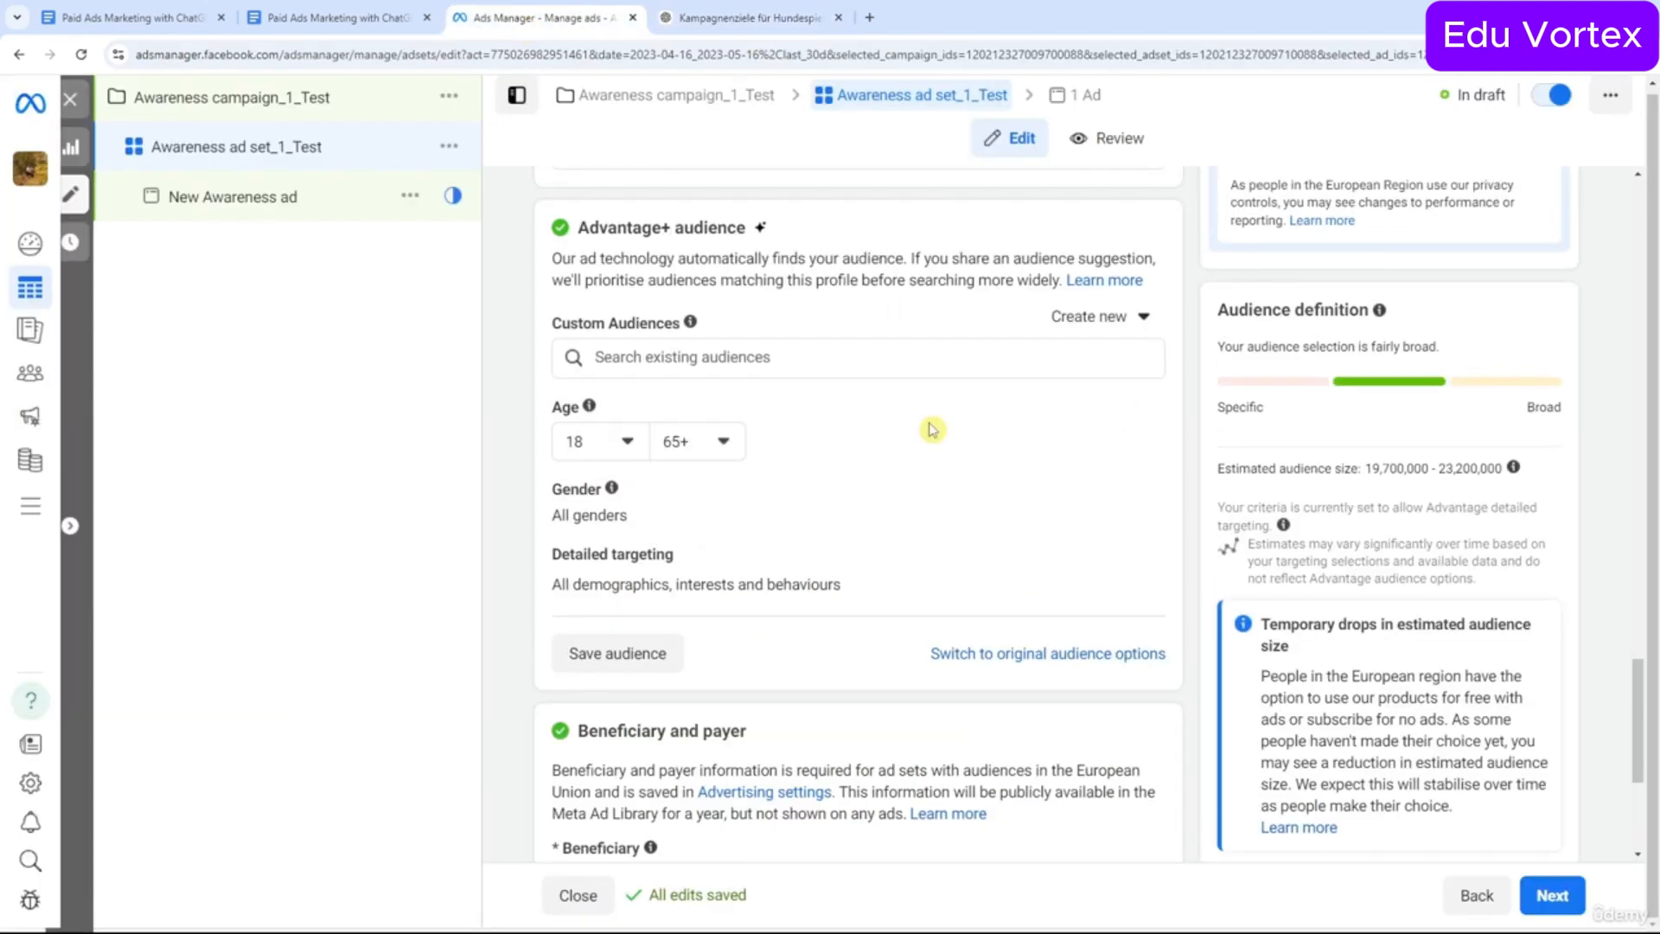
pyautogui.click(611, 441)
pyautogui.click(644, 744)
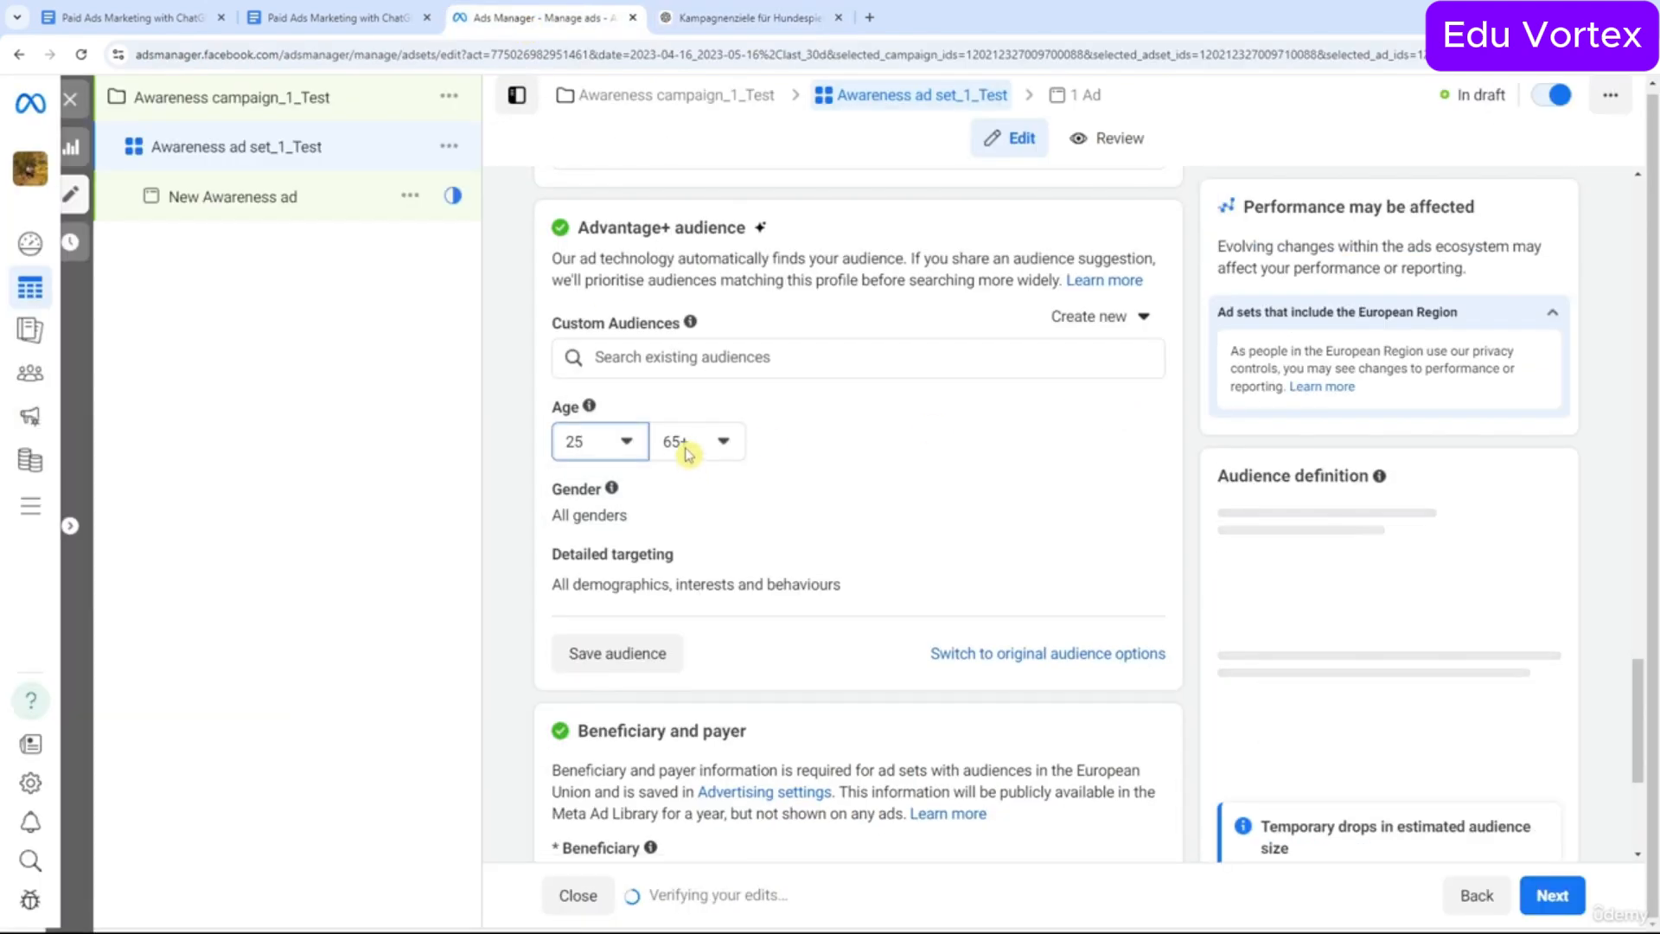
pyautogui.click(687, 453)
pyautogui.scroll(10, 727, 562)
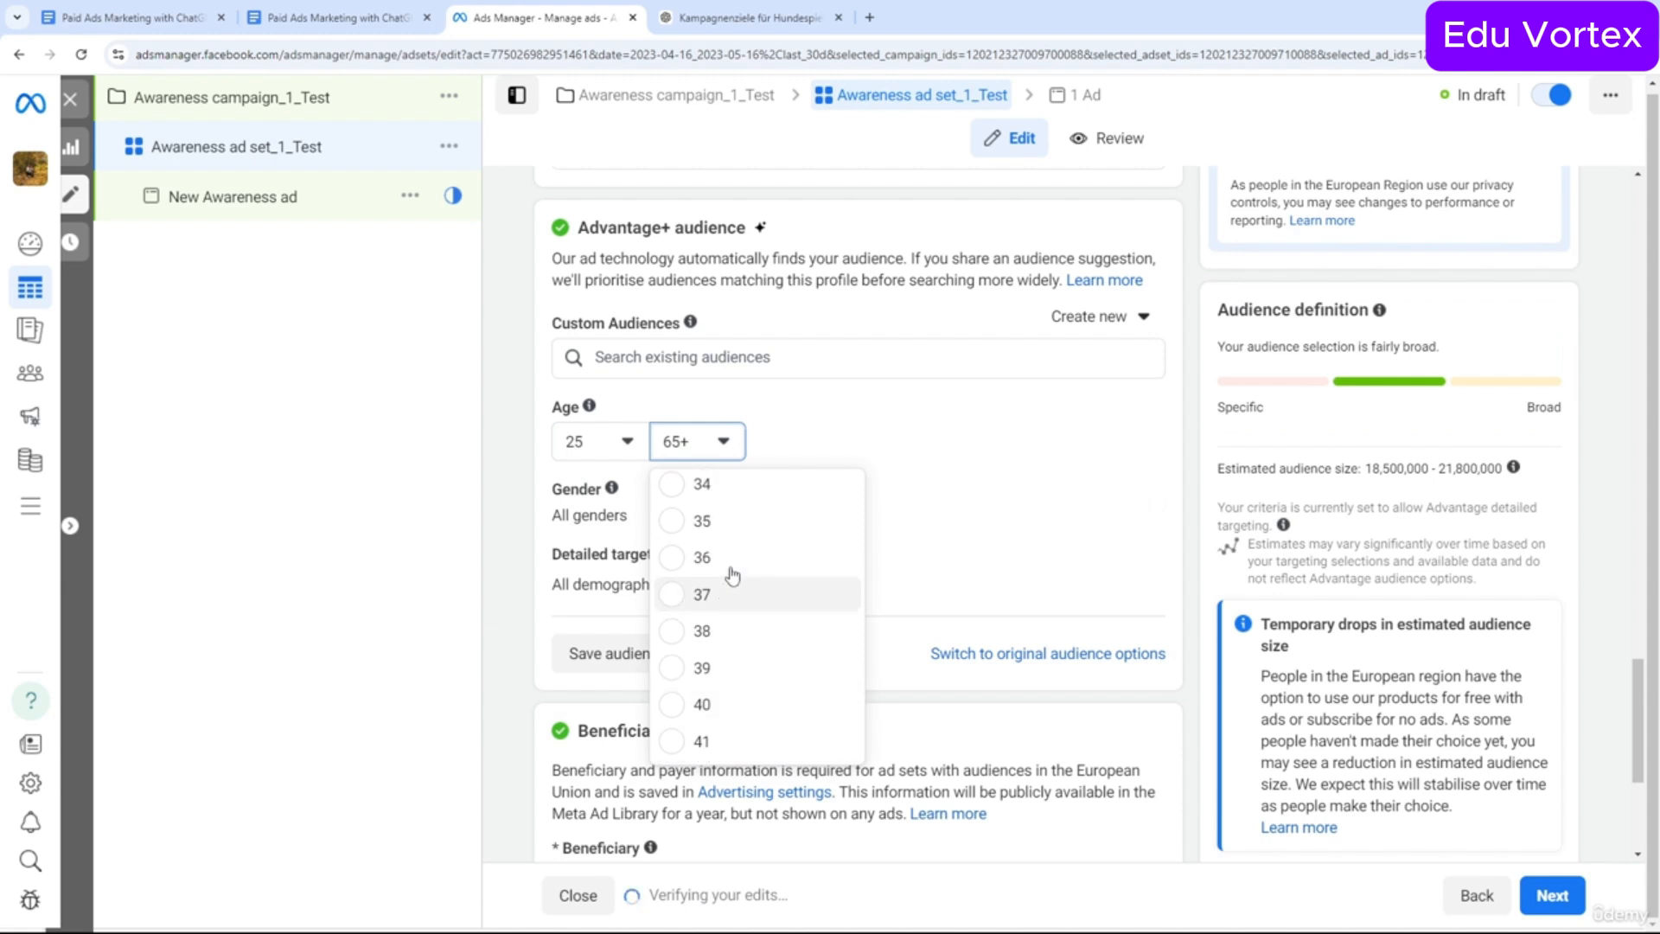
pyautogui.scroll(2, 735, 578)
pyautogui.scroll(-3, 754, 623)
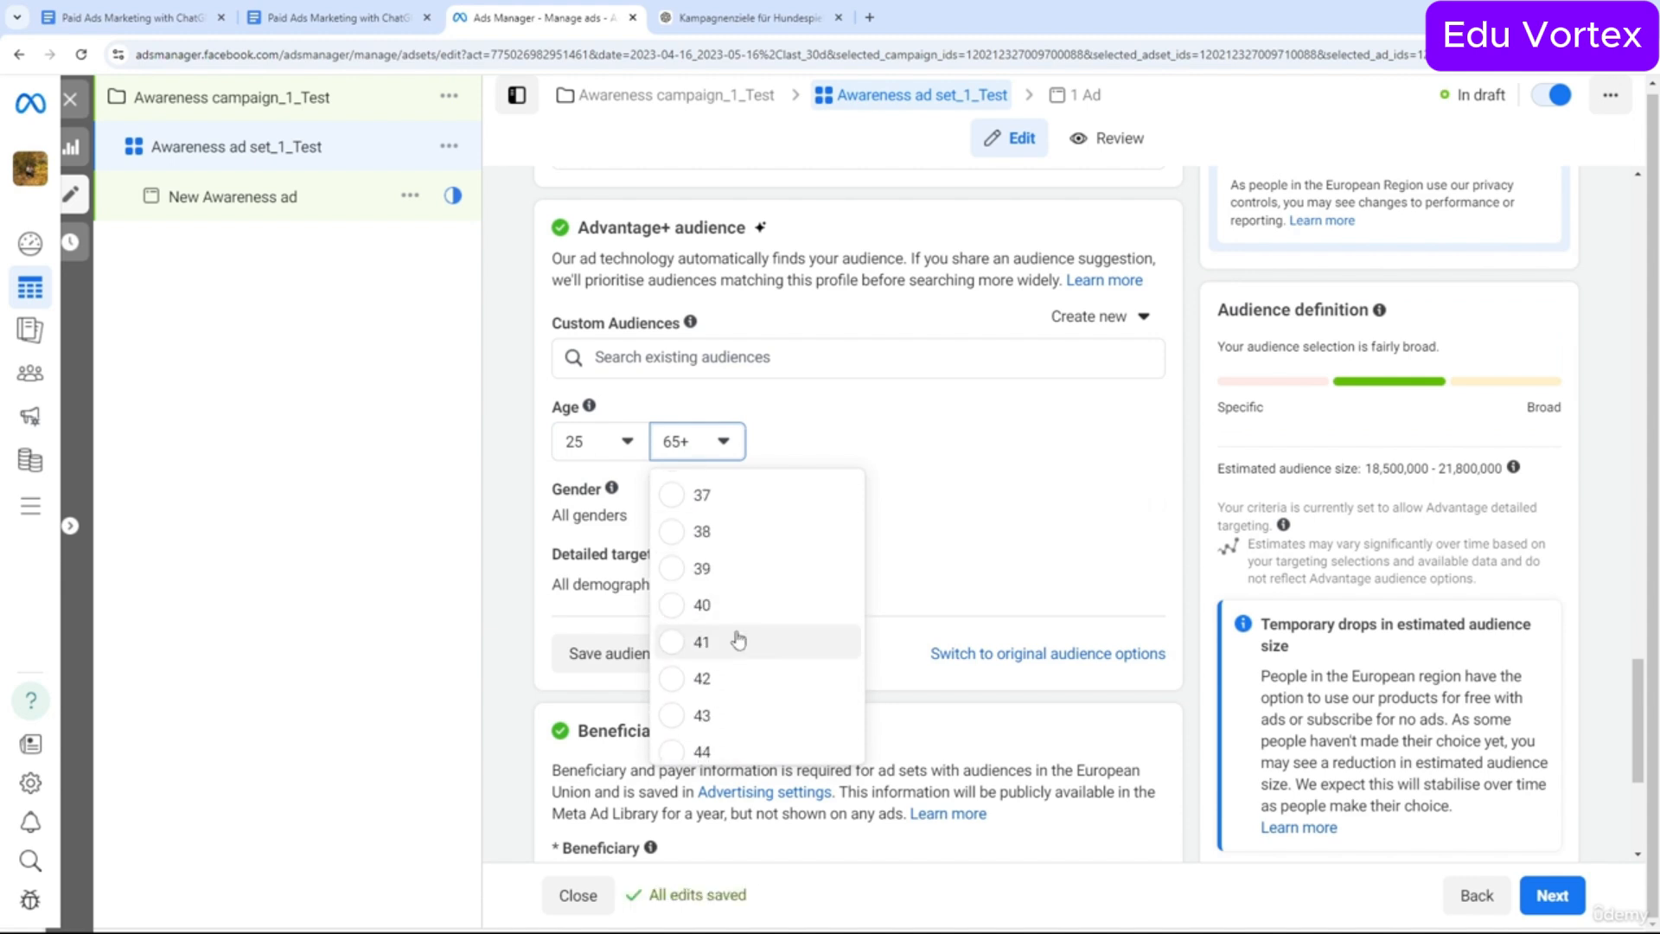
pyautogui.click(737, 605)
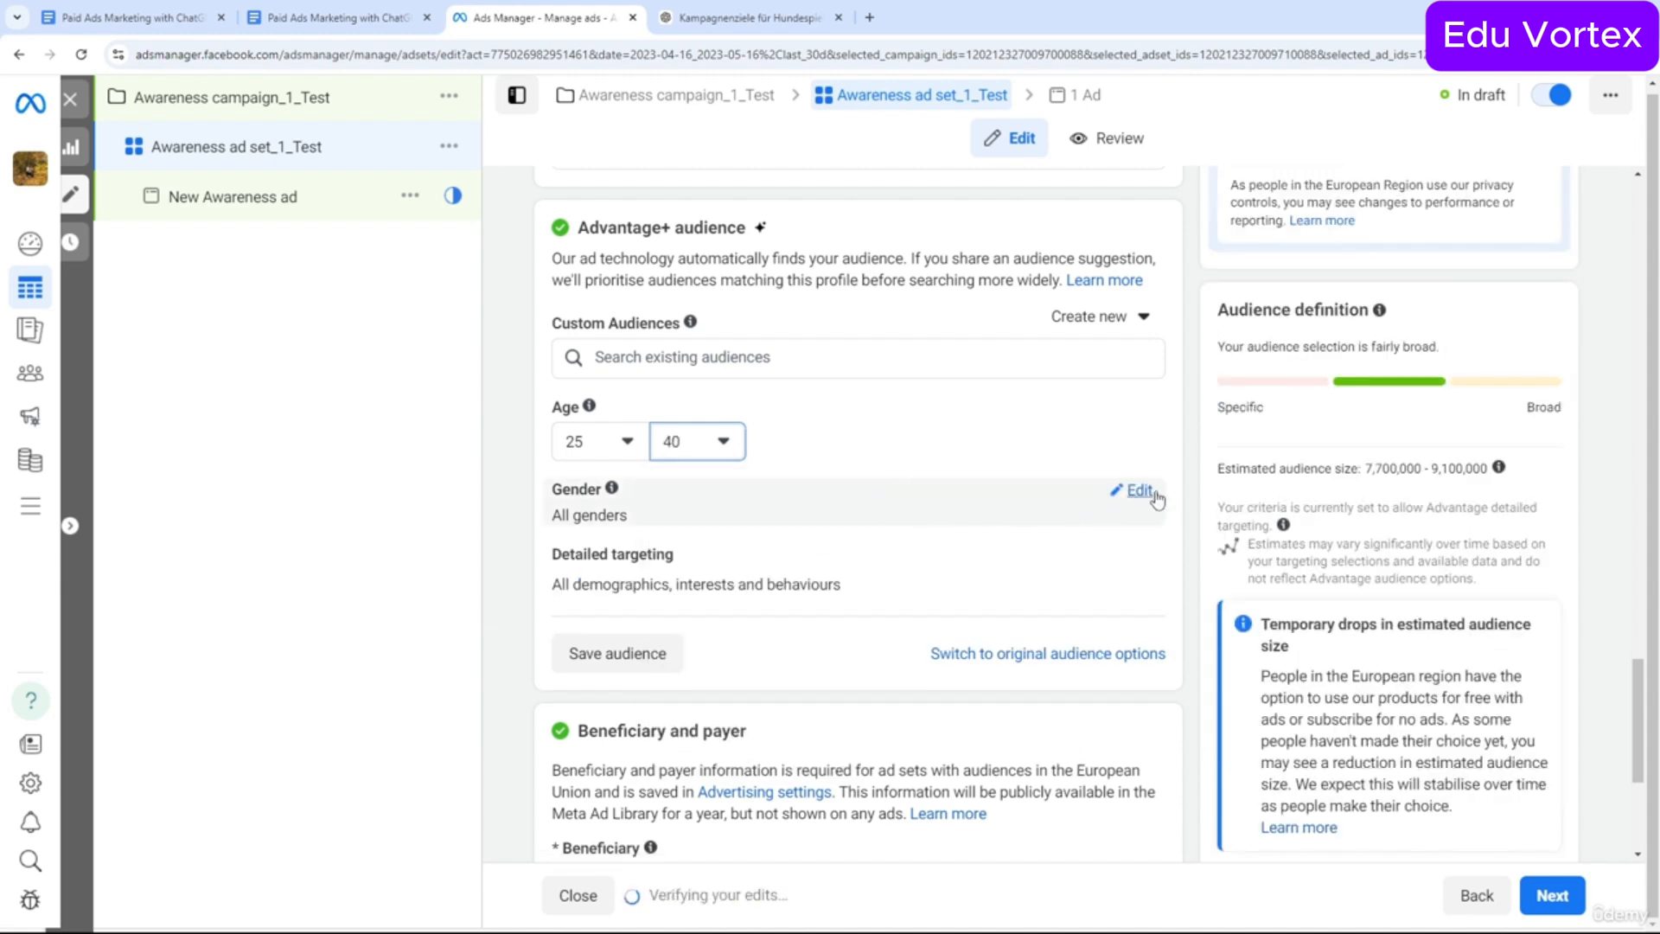
# Open the detailed targeting for editing and consult the interests listed in ChatGPT's target audience profile.
pyautogui.click(1129, 561)
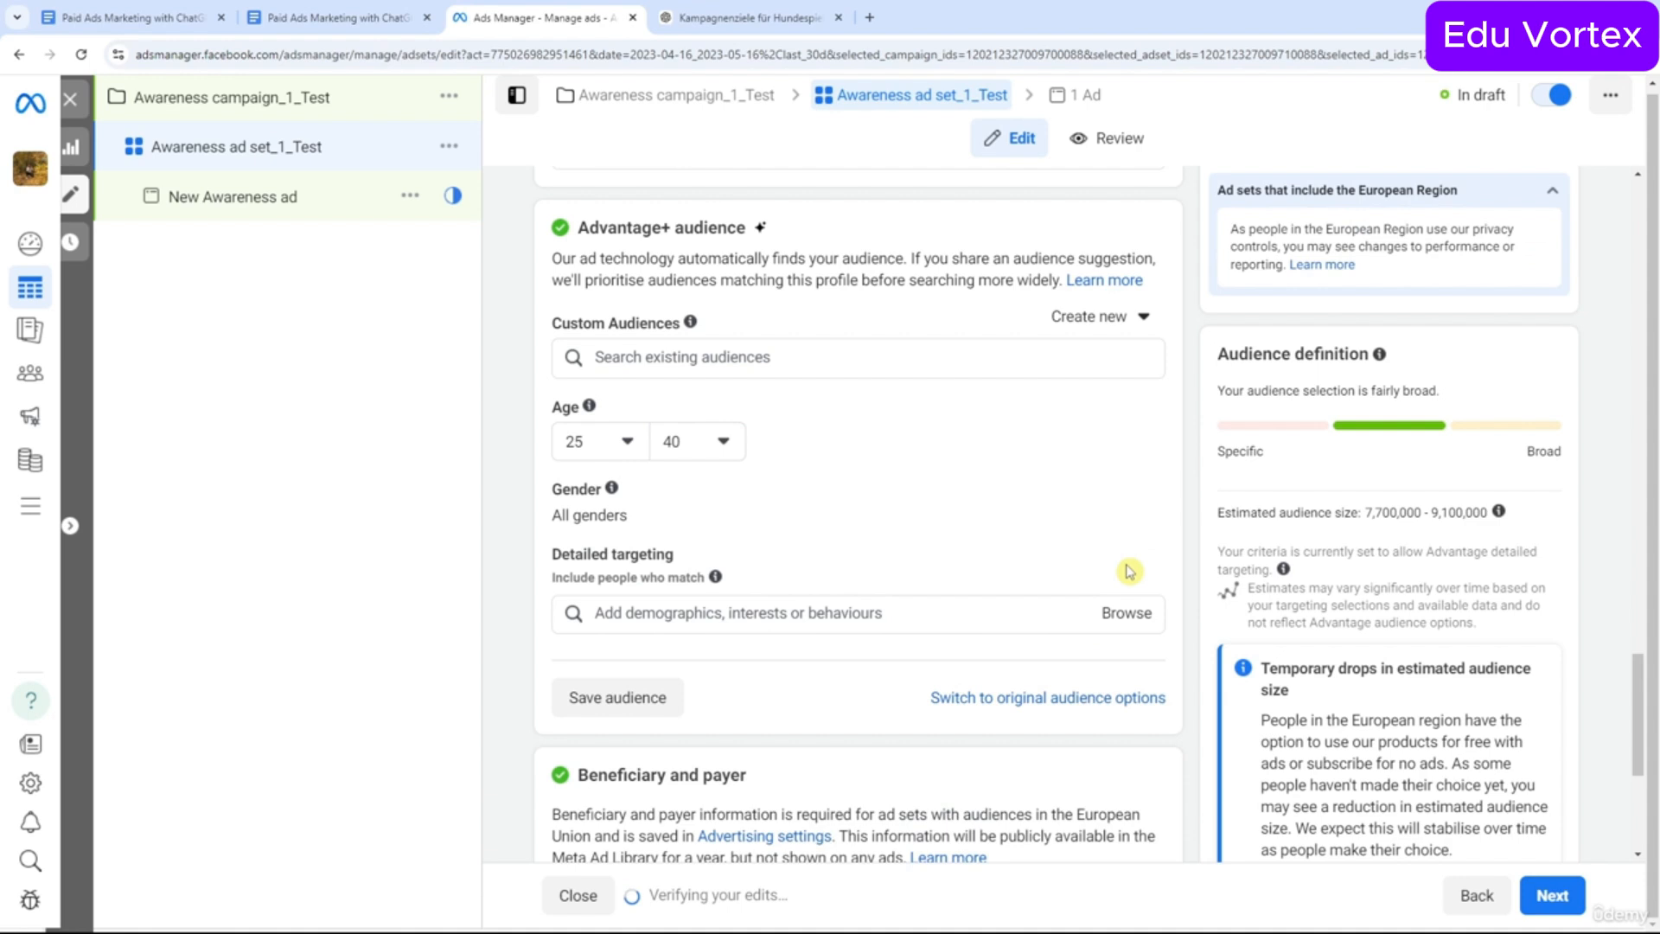
pyautogui.click(691, 18)
pyautogui.scroll(-2, 823, 404)
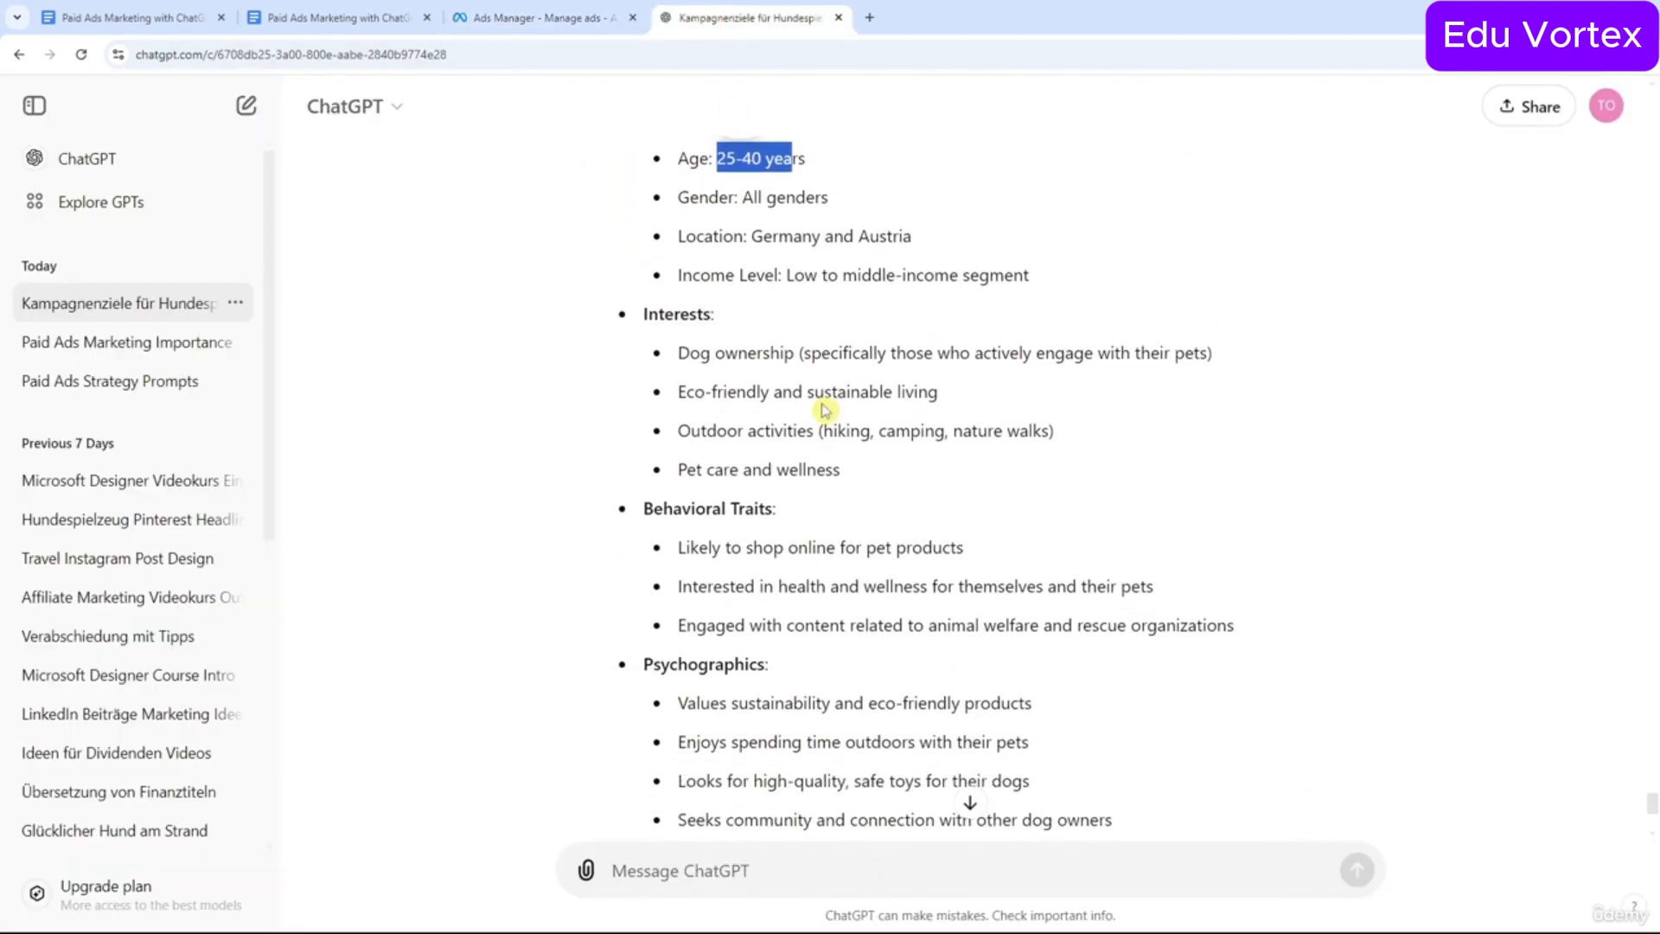
pyautogui.moveTo(687, 392); pyautogui.dragTo(765, 392)
pyautogui.click(735, 374)
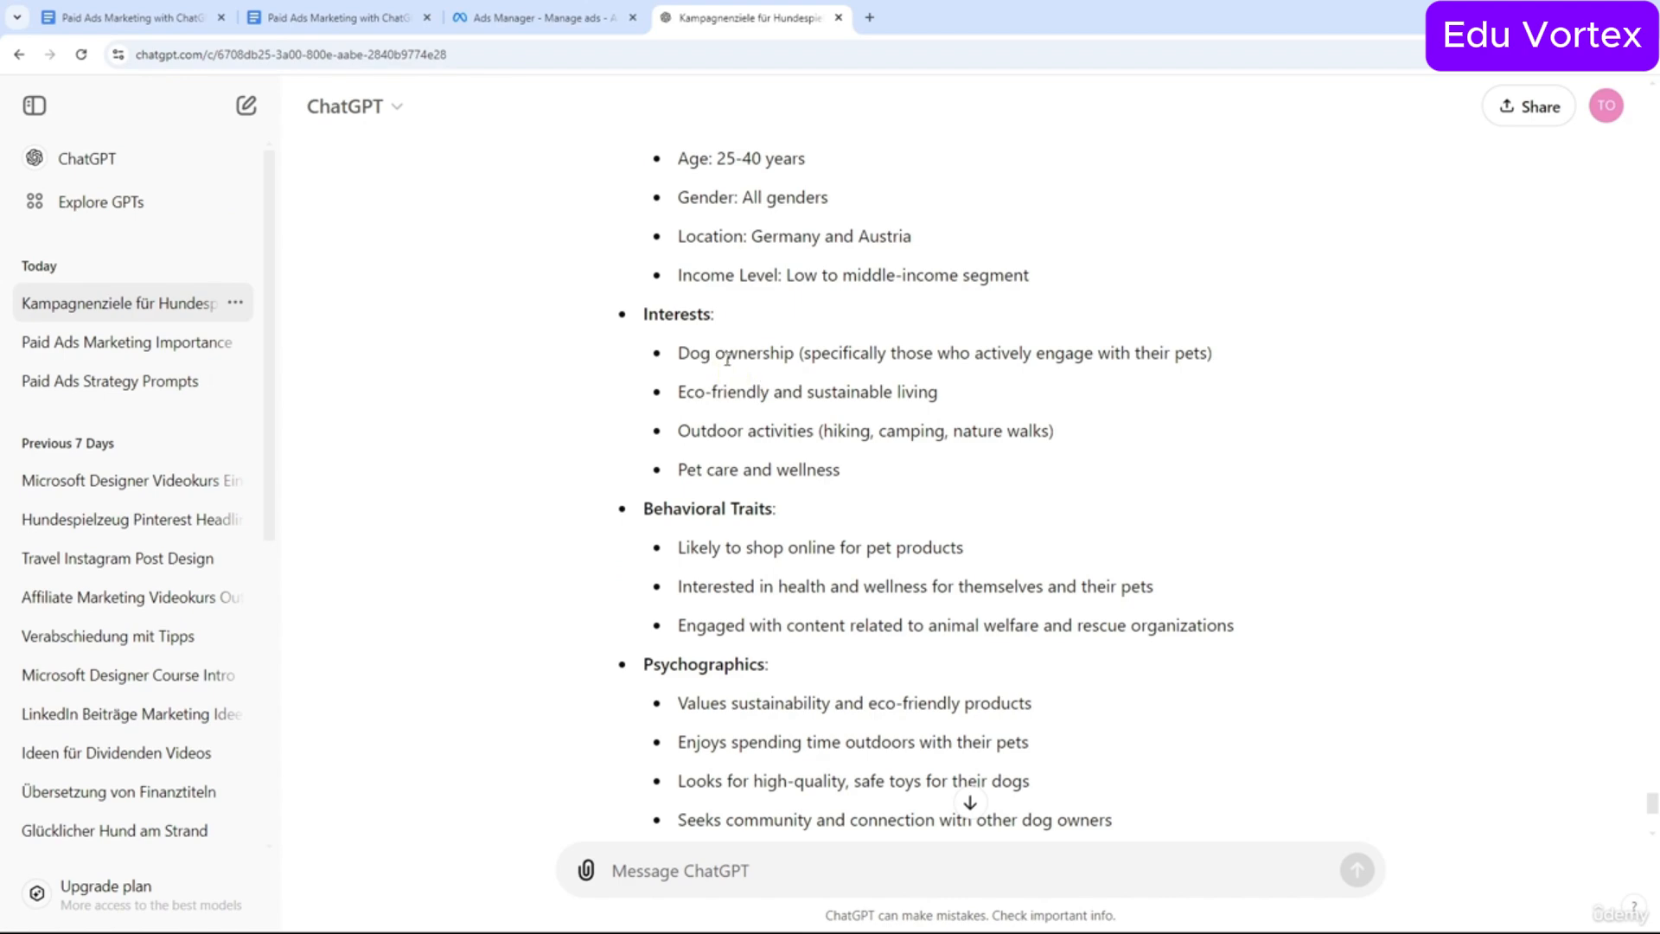
pyautogui.hotkey('ctrl', 'shift', 'Tab')
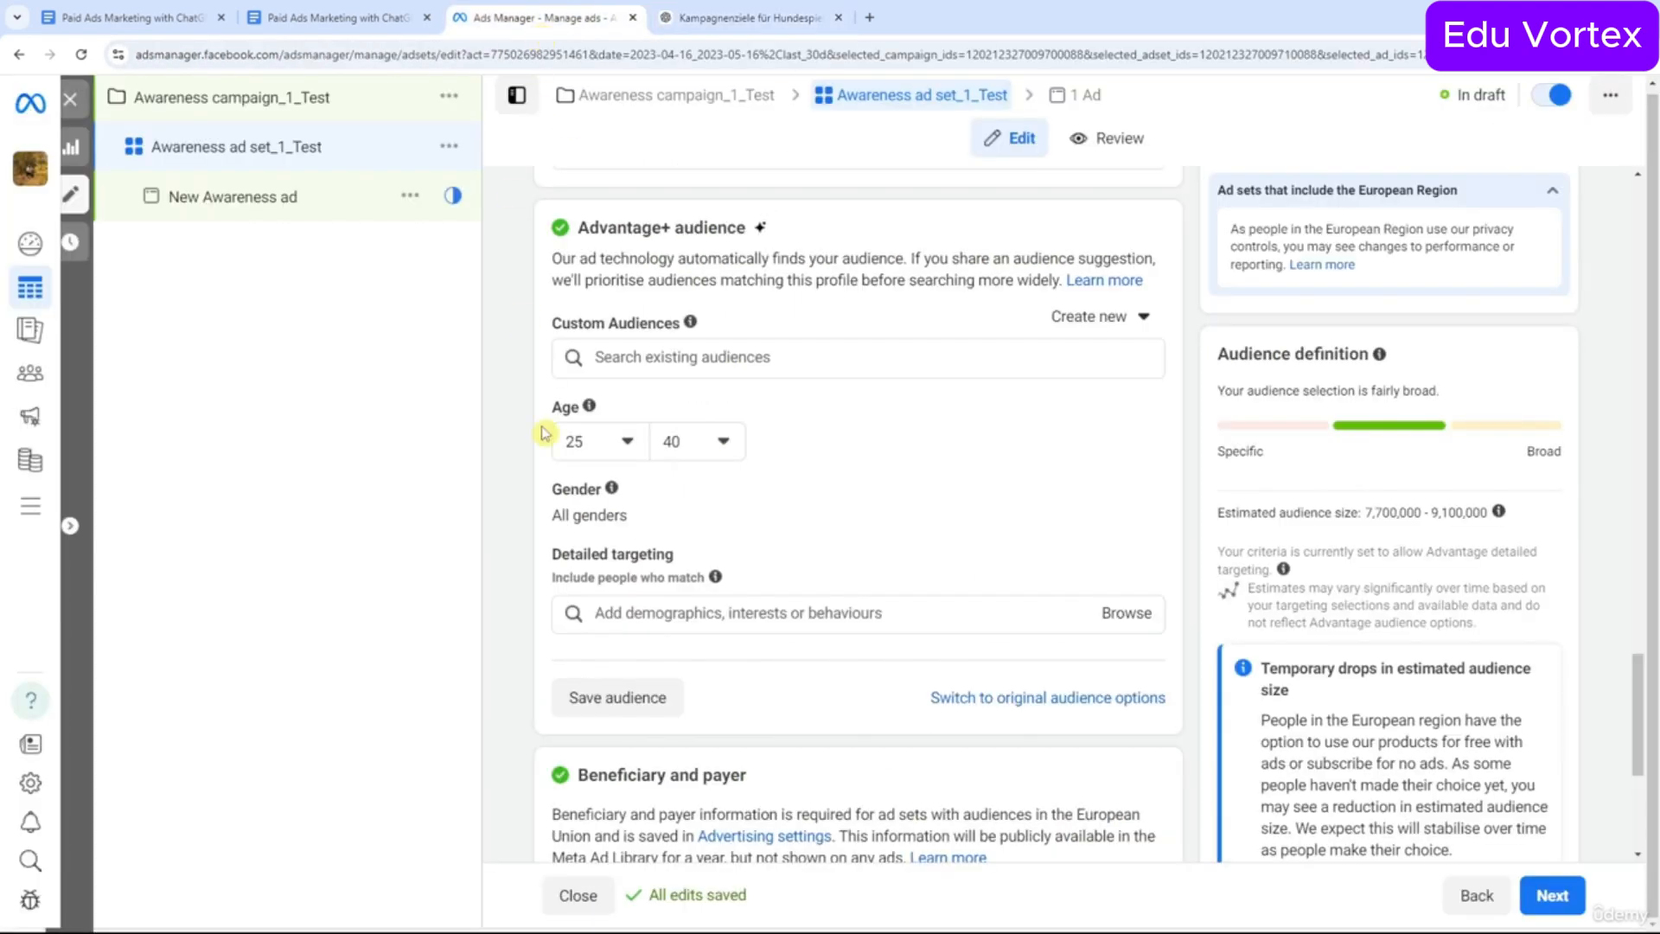
pyautogui.click(720, 26)
pyautogui.moveTo(837, 431); pyautogui.dragTo(926, 431)
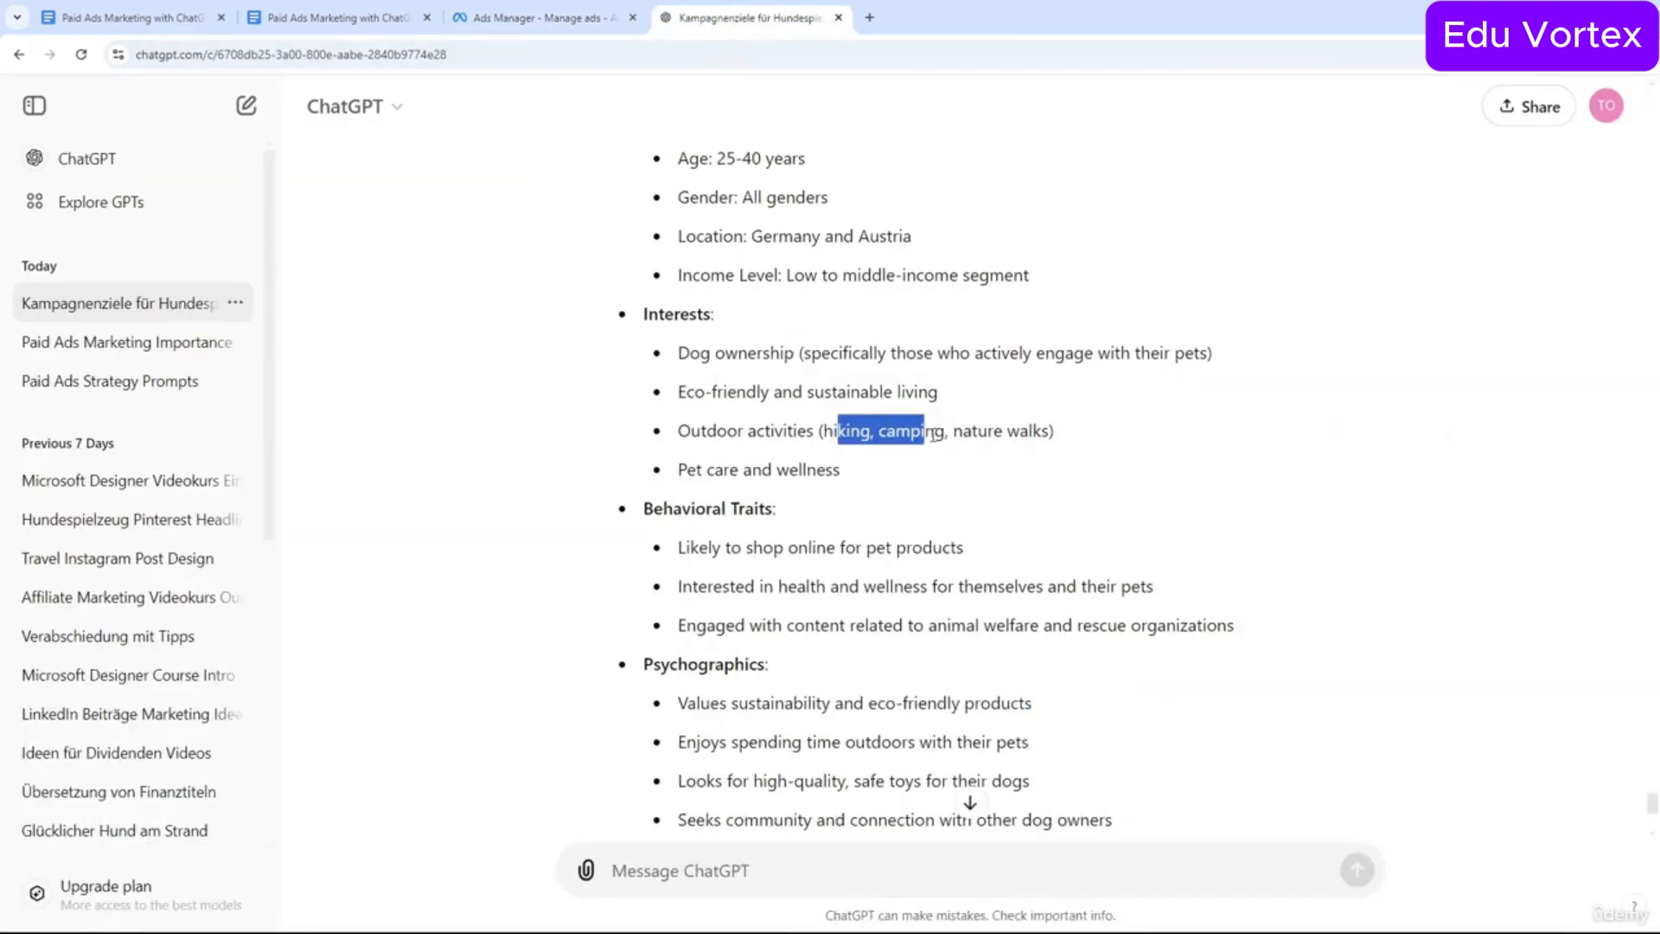
pyautogui.click(951, 435)
pyautogui.click(578, 26)
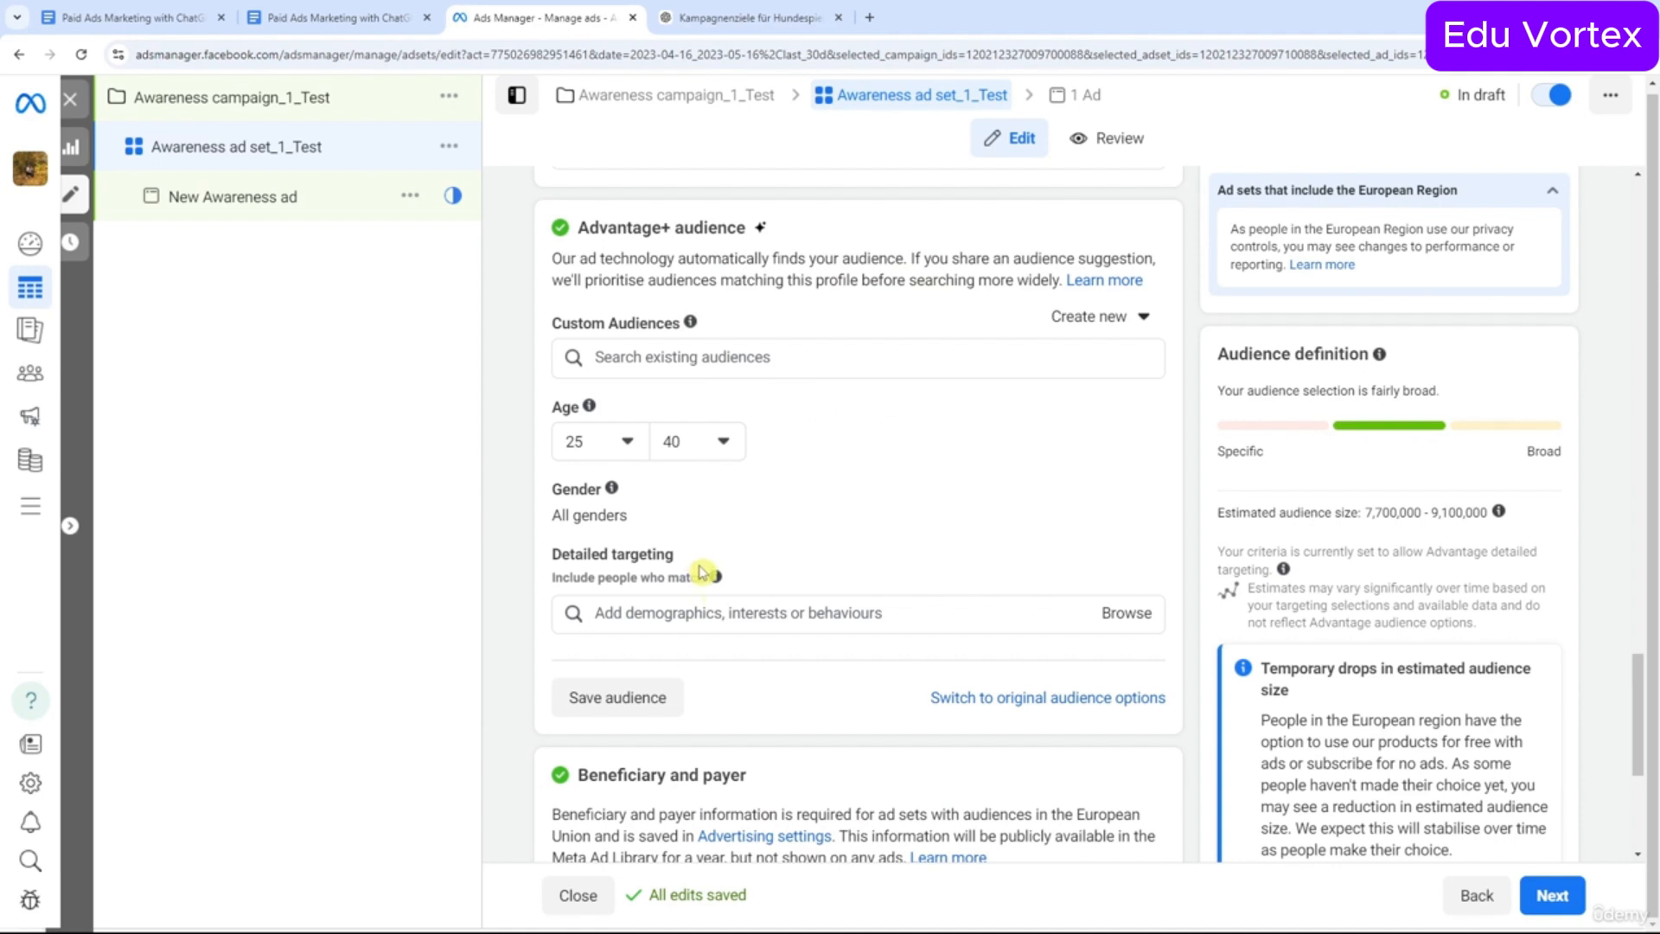
# Search the detailed targeting for "outdoor" and include the Outdoor Living interest.
pyautogui.click(720, 614)
pyautogui.write('outdoor')
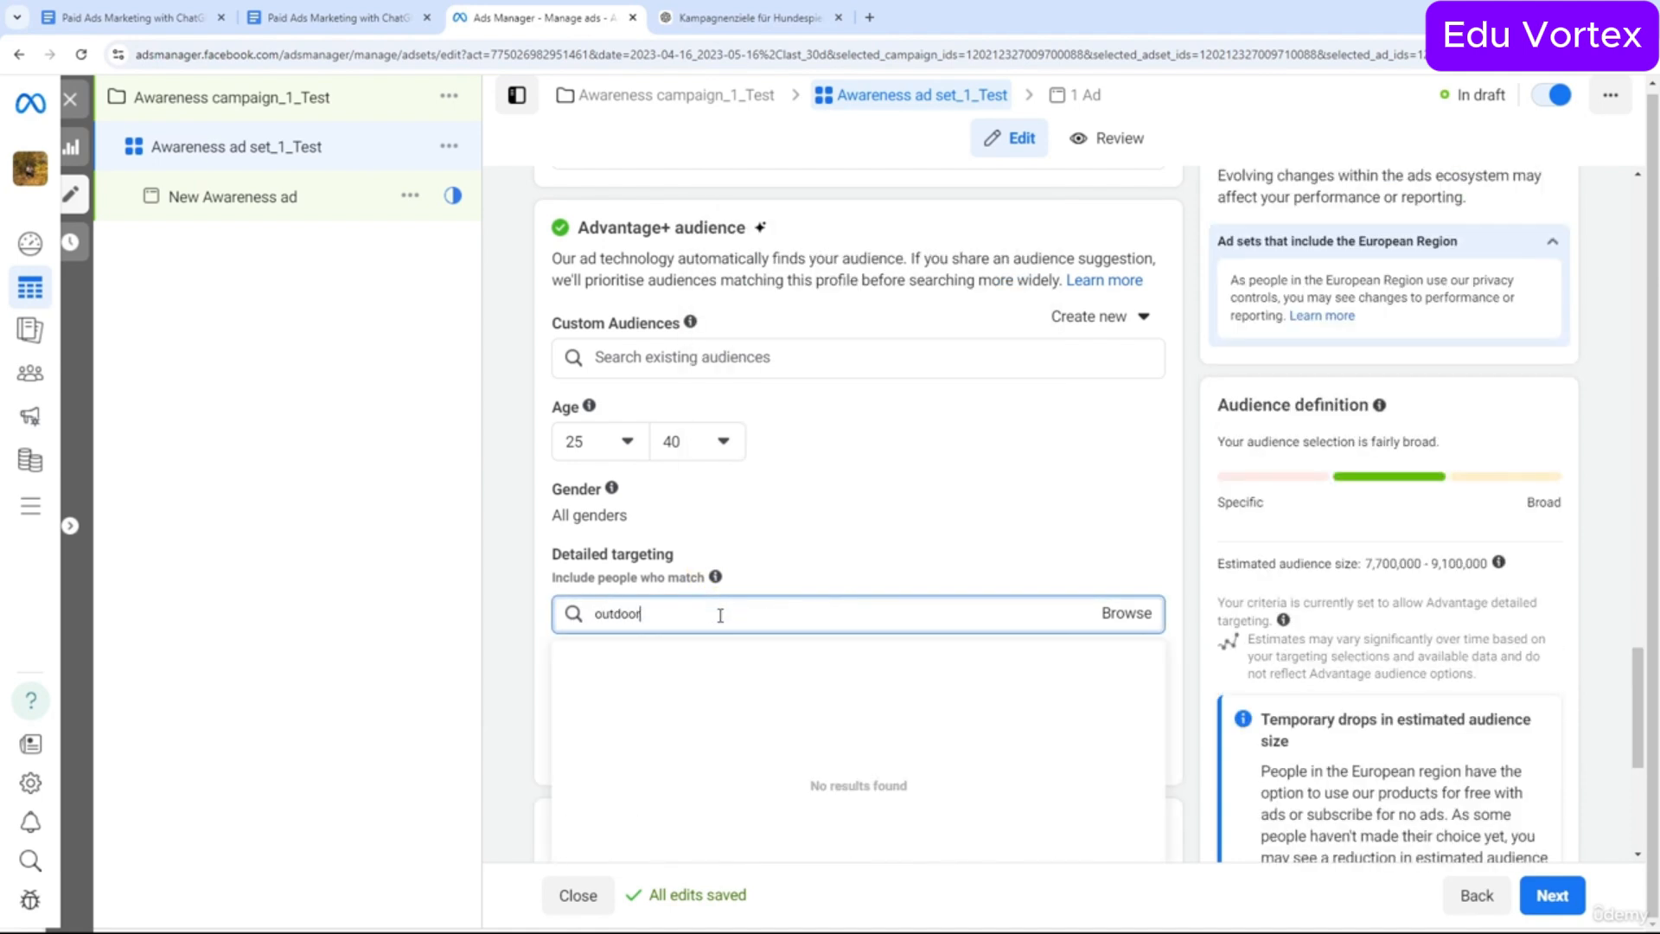
pyautogui.scroll(-2, 808, 552)
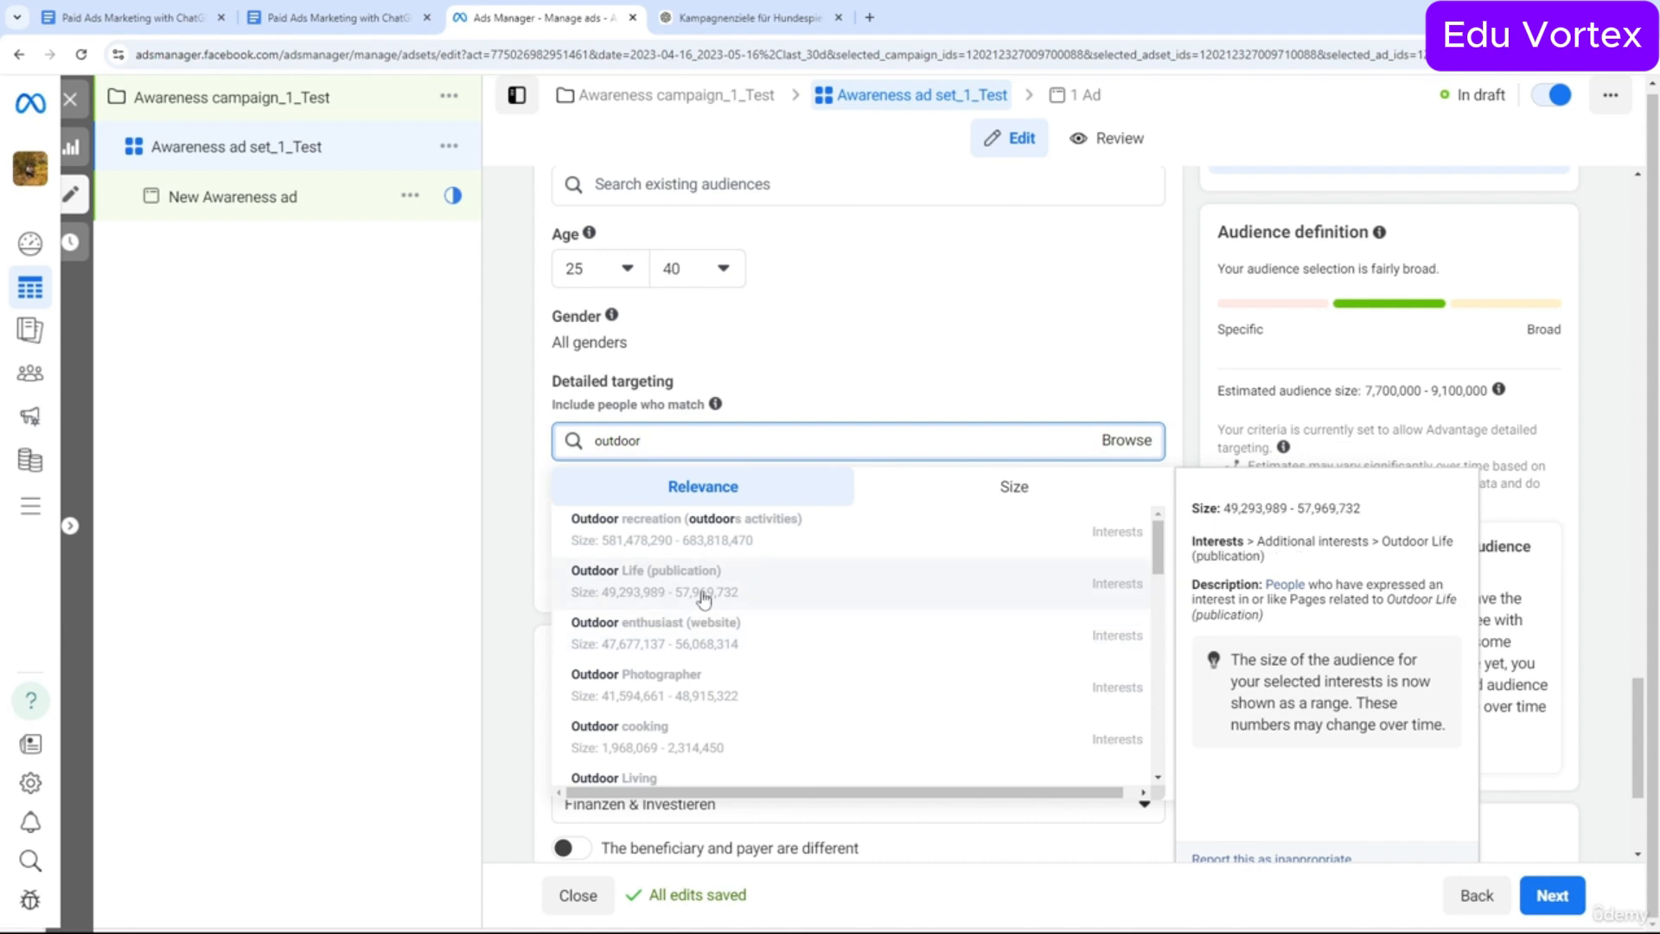
pyautogui.scroll(-1, 692, 712)
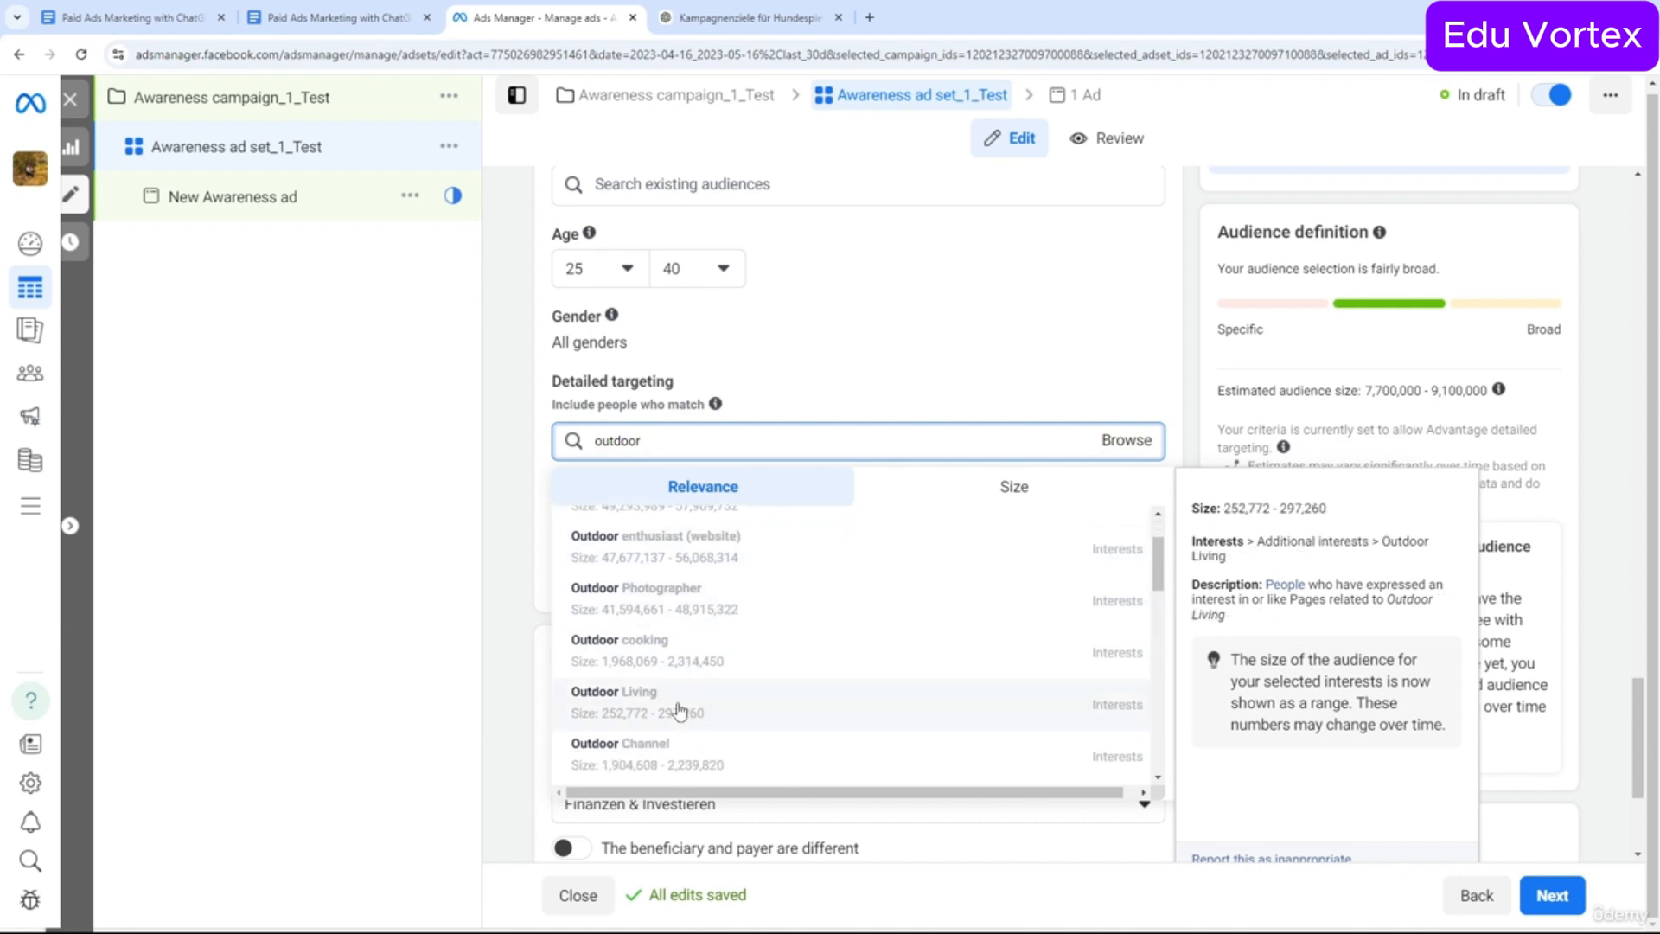
pyautogui.click(620, 702)
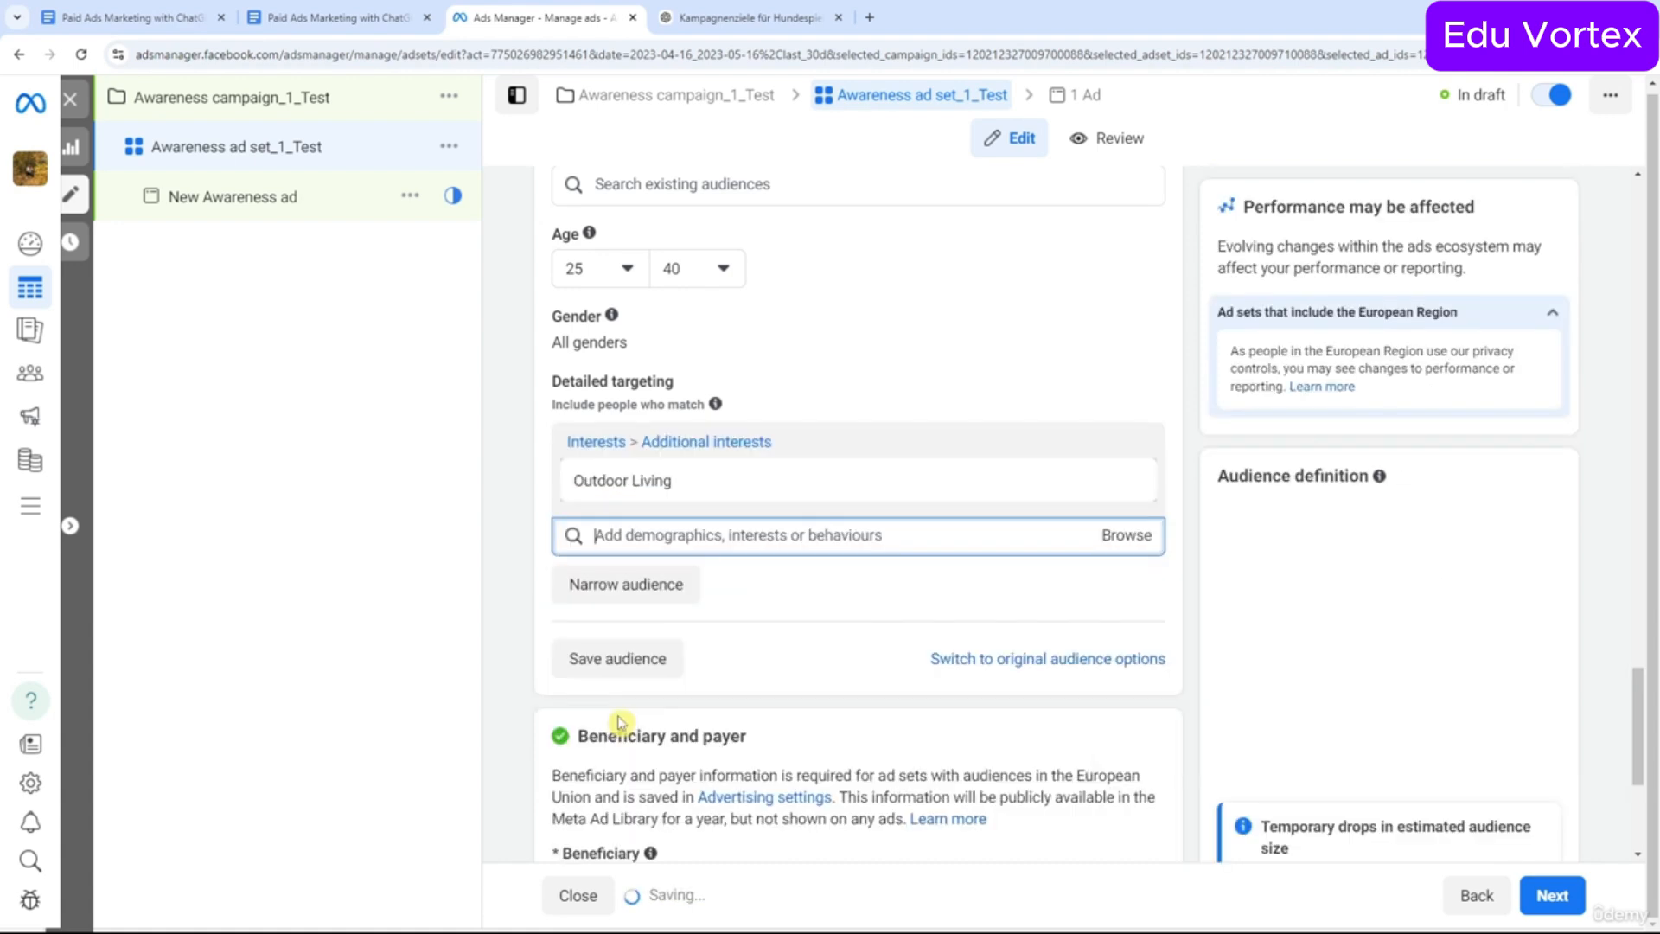
pyautogui.write('doh')
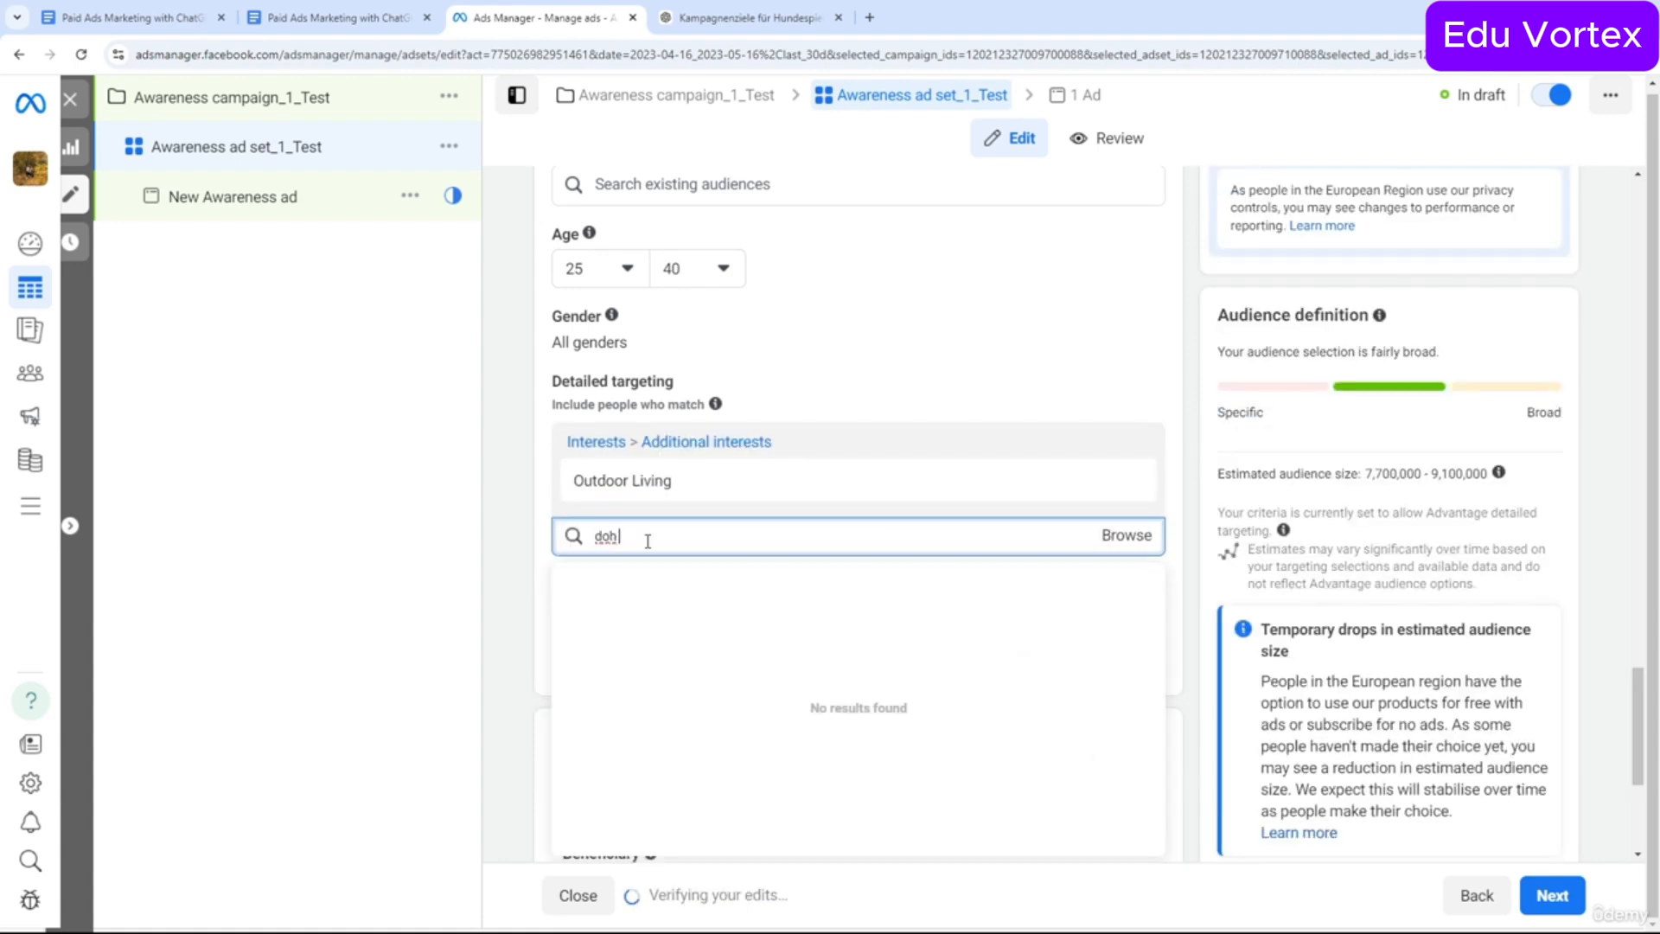
pyautogui.press('BackSpace')
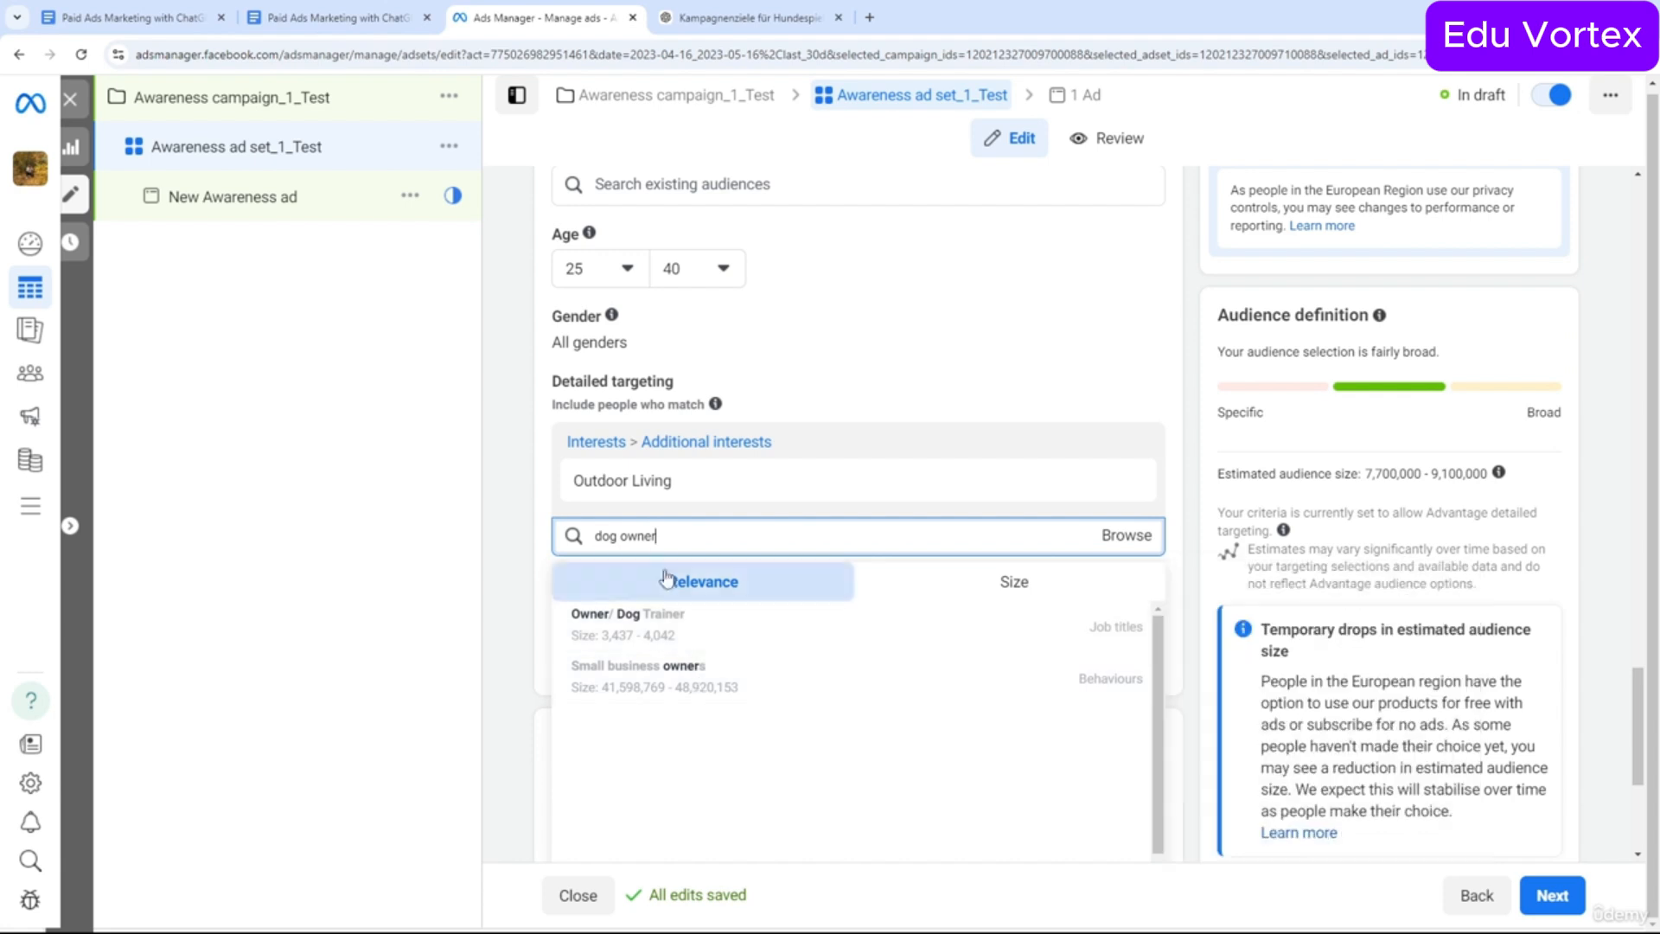
pyautogui.tripleClick(653, 538)
pyautogui.press('BackSpace')
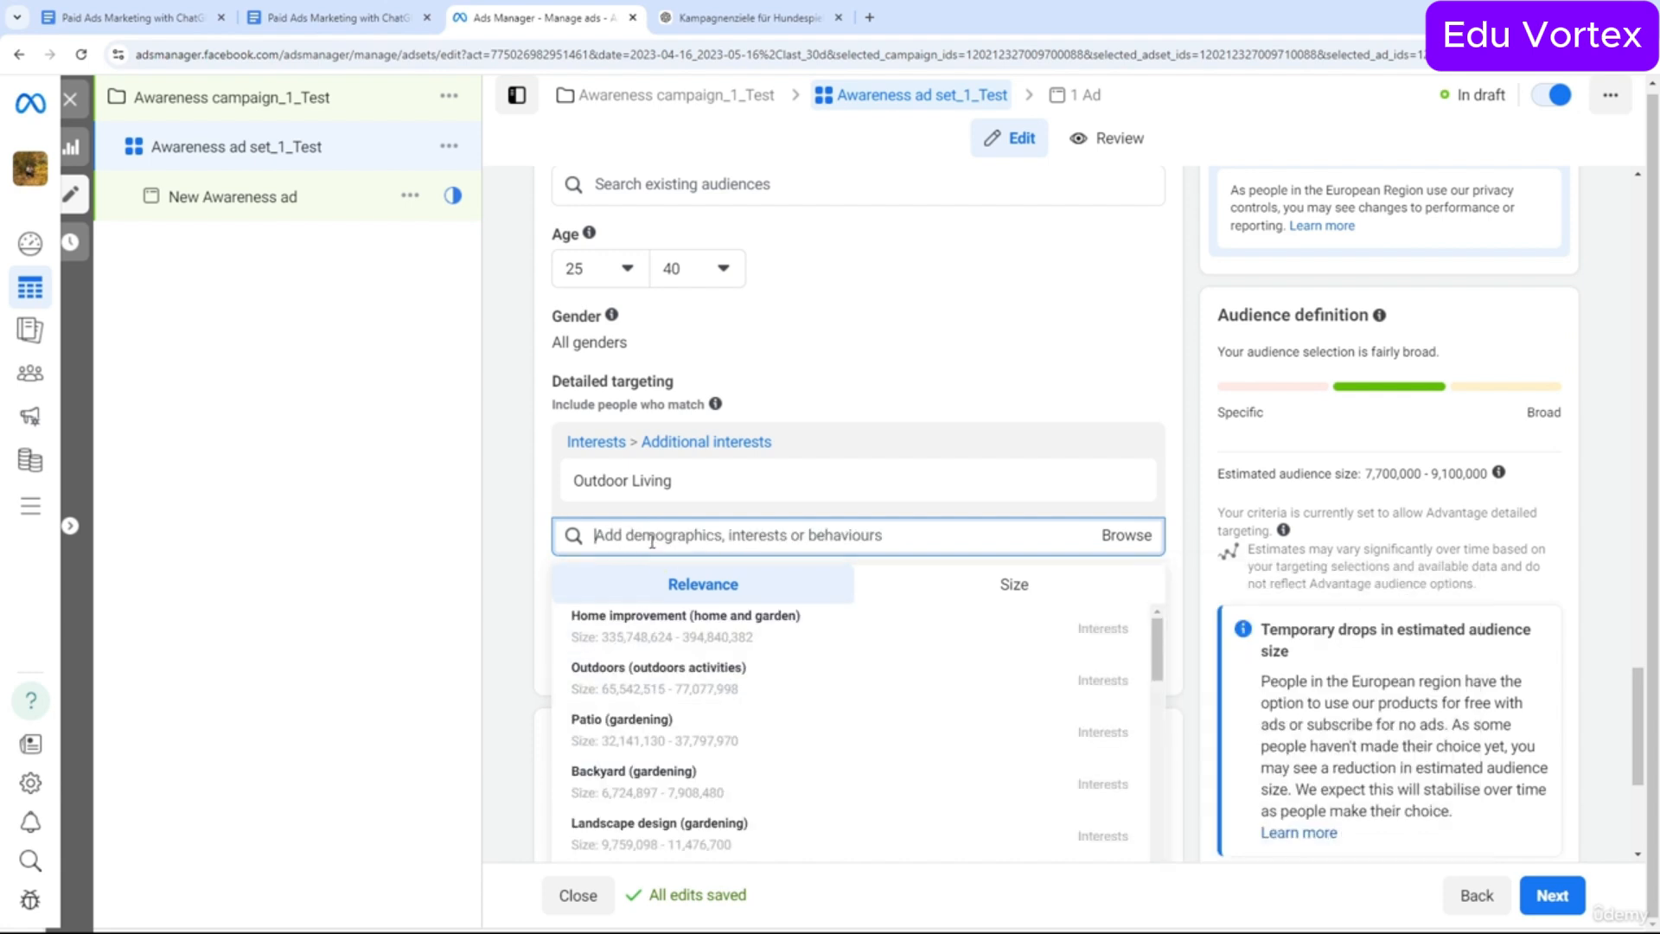
# Search the detailed targeting for "dog" and include the Dogs (animals) interest.
pyautogui.write('dog')
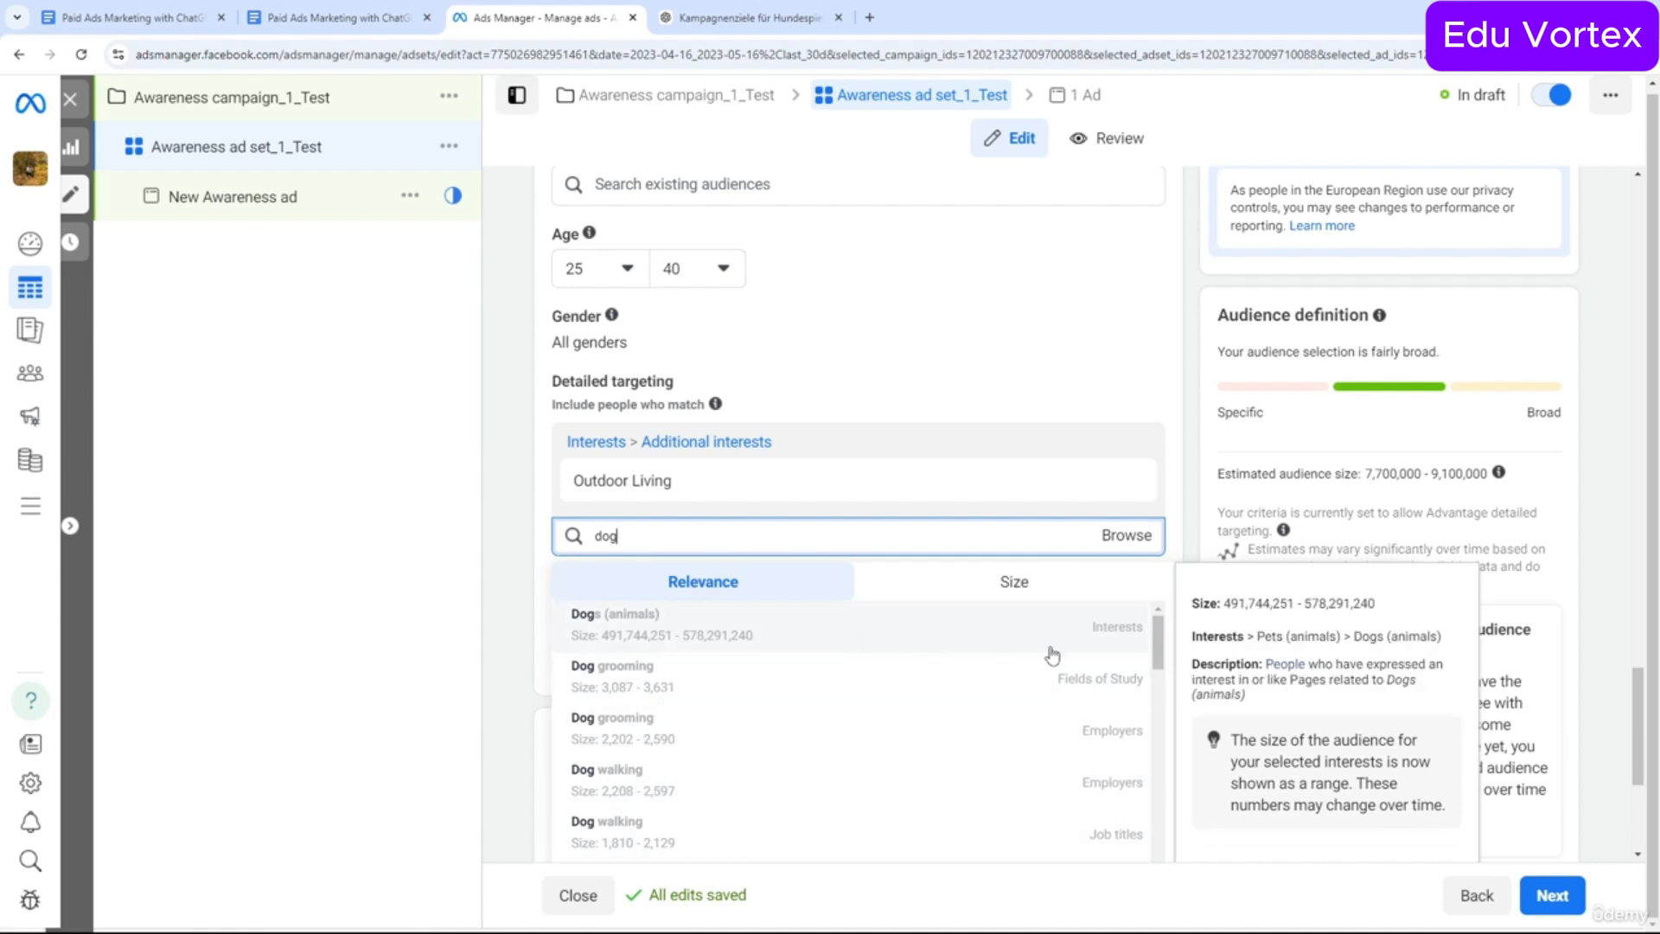
pyautogui.click(587, 631)
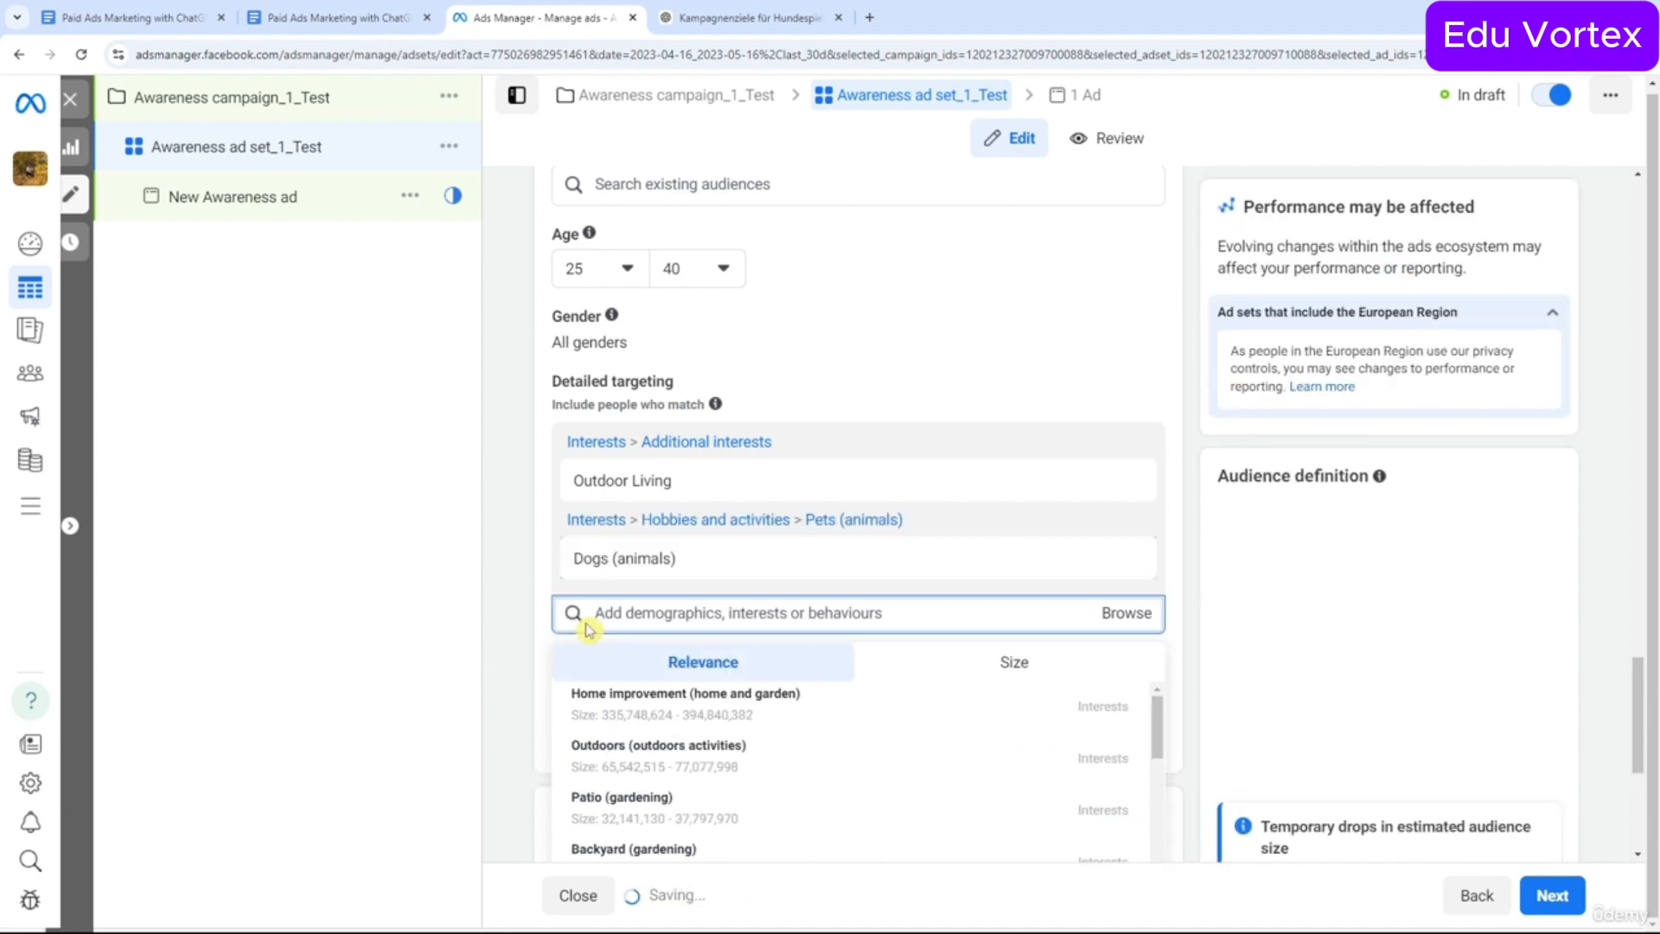
# Browse the detailed targeting categories and examine the groups within Demographics.
pyautogui.click(1106, 619)
pyautogui.scroll(-2, 1116, 627)
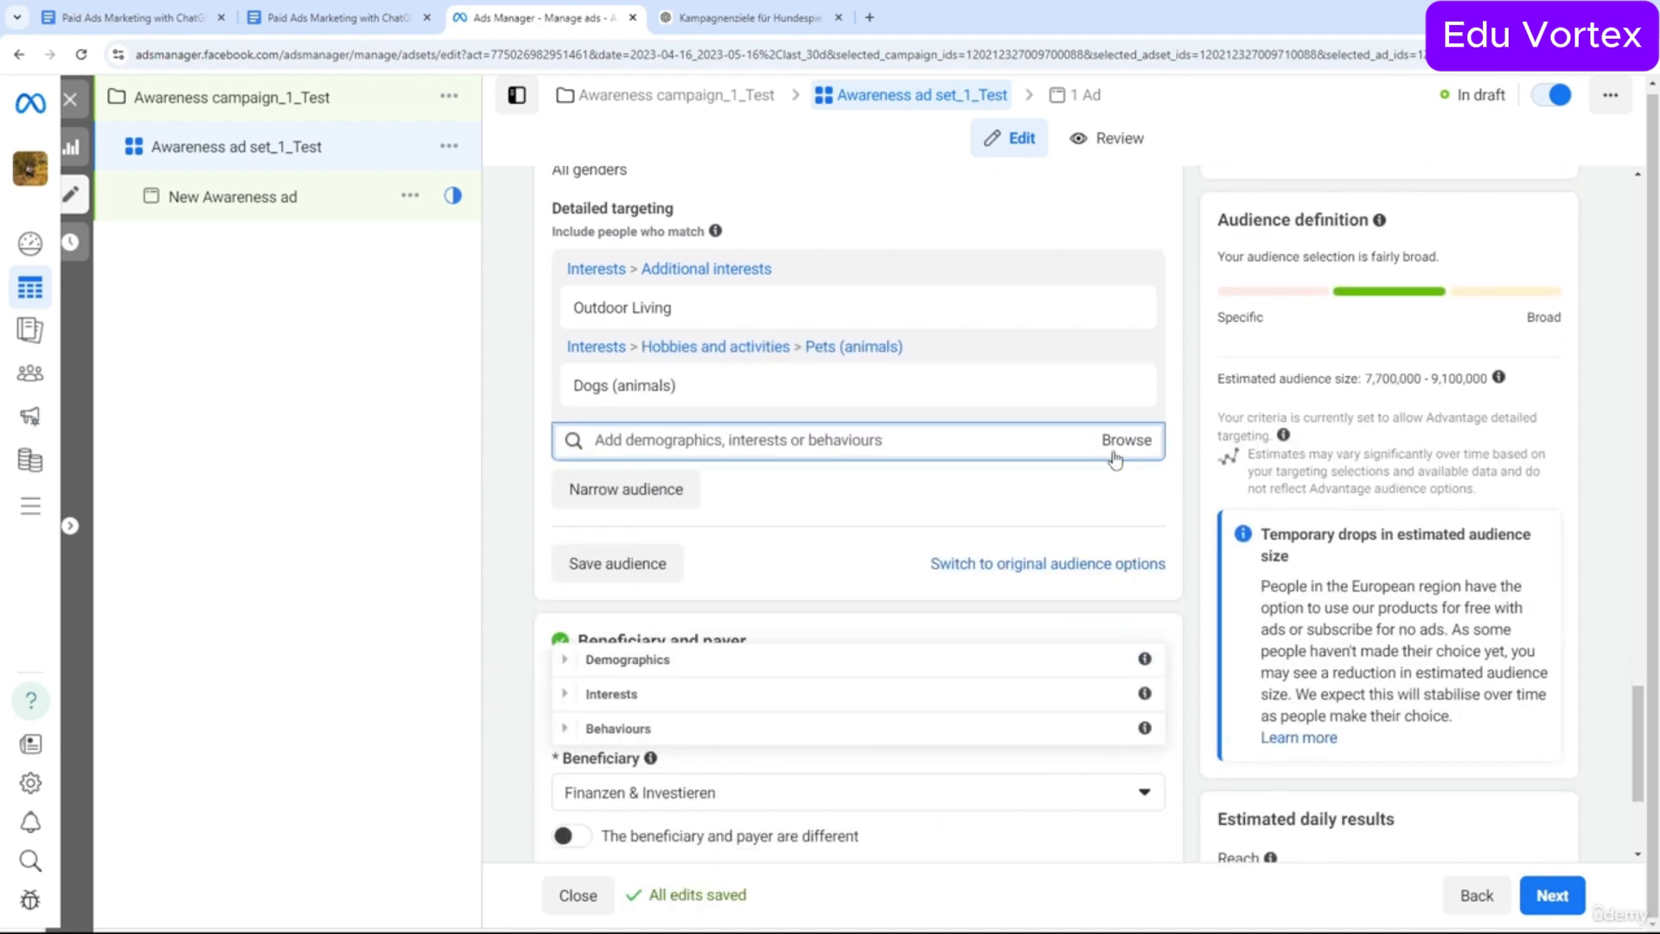
pyautogui.click(564, 667)
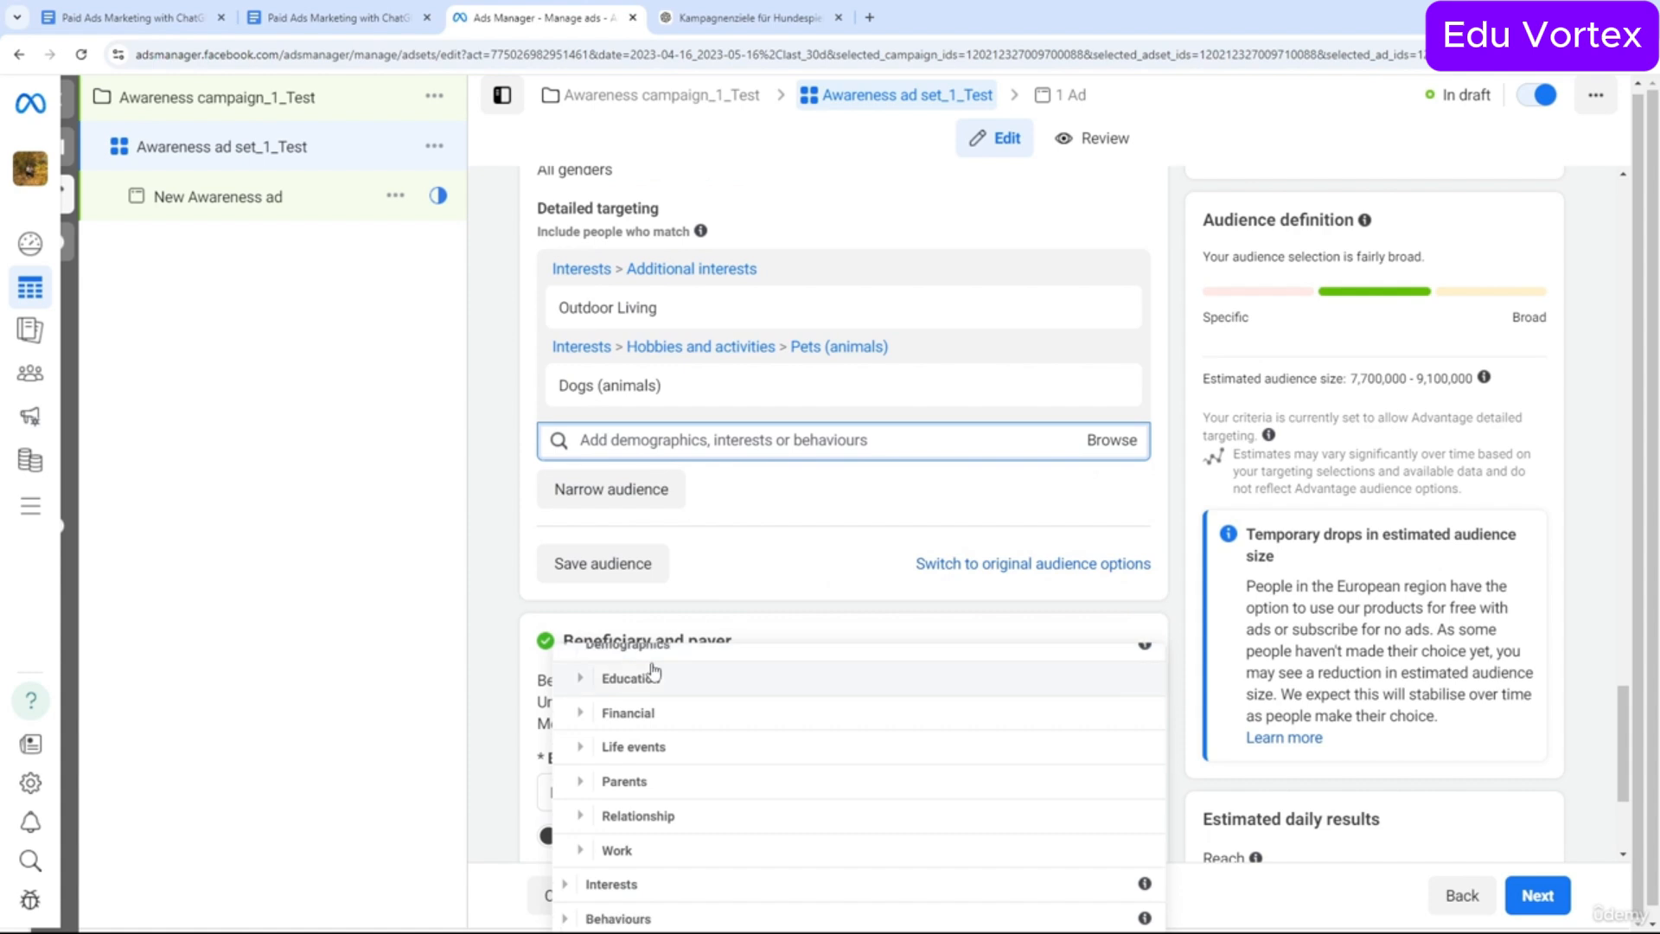
pyautogui.scroll(3, 647, 621)
pyautogui.scroll(3, 647, 621)
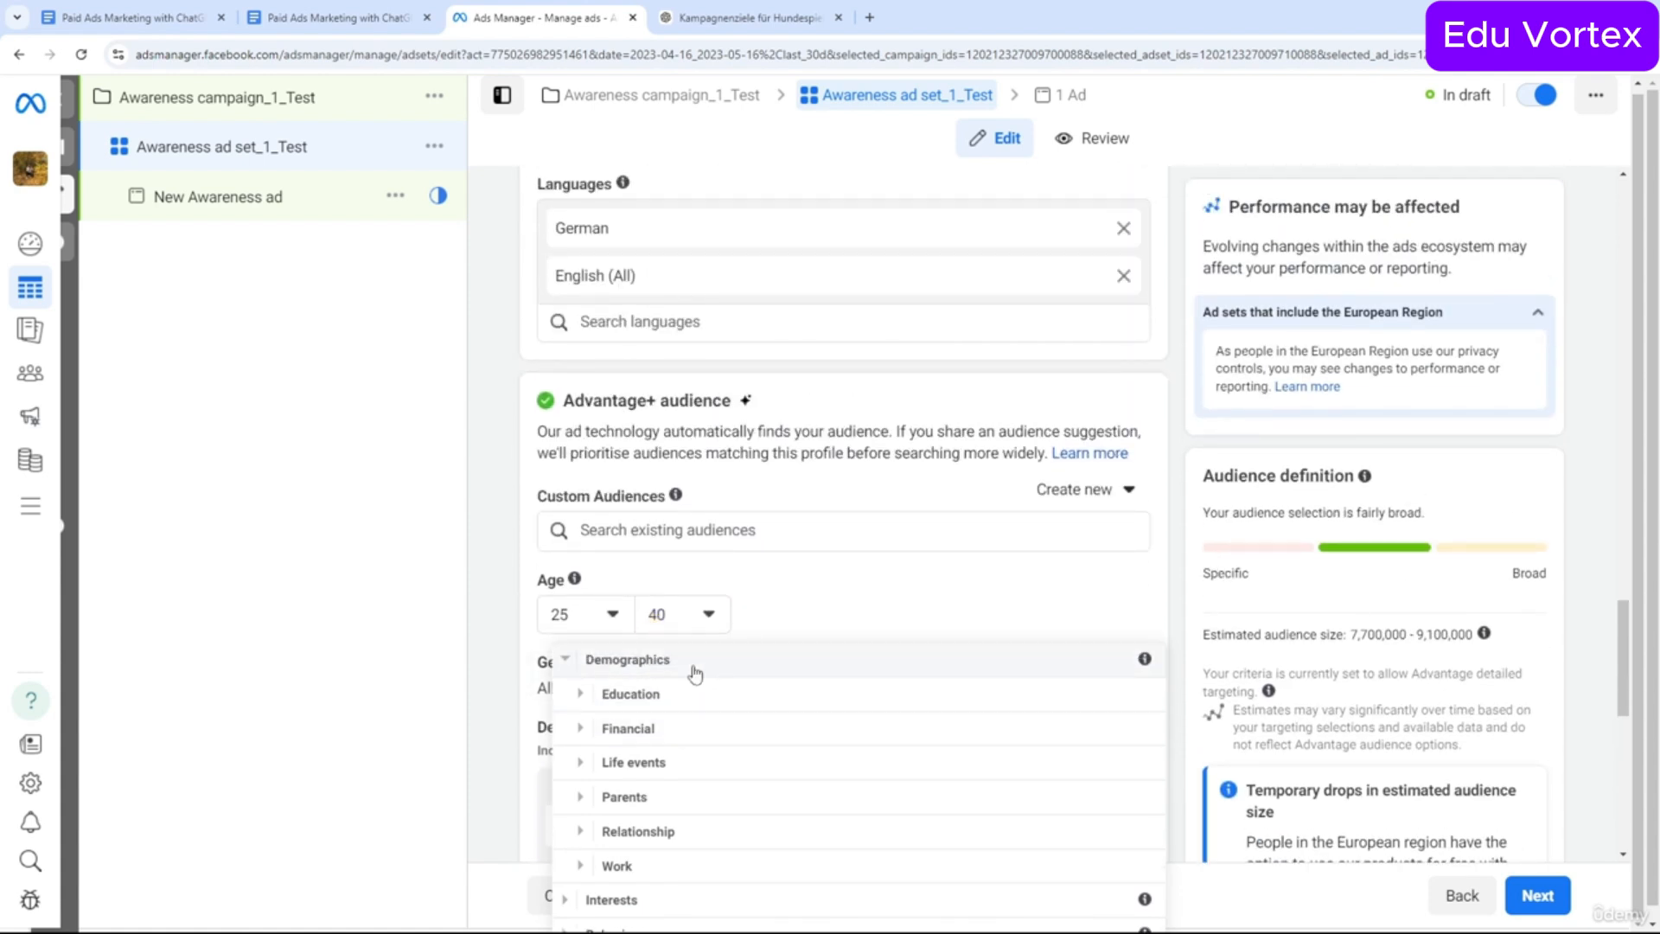
# Collapse Demographics, expand Interests and examine the options within Fitness and wellness (fitness).
pyautogui.click(567, 662)
pyautogui.click(568, 692)
pyautogui.scroll(-2, 623, 730)
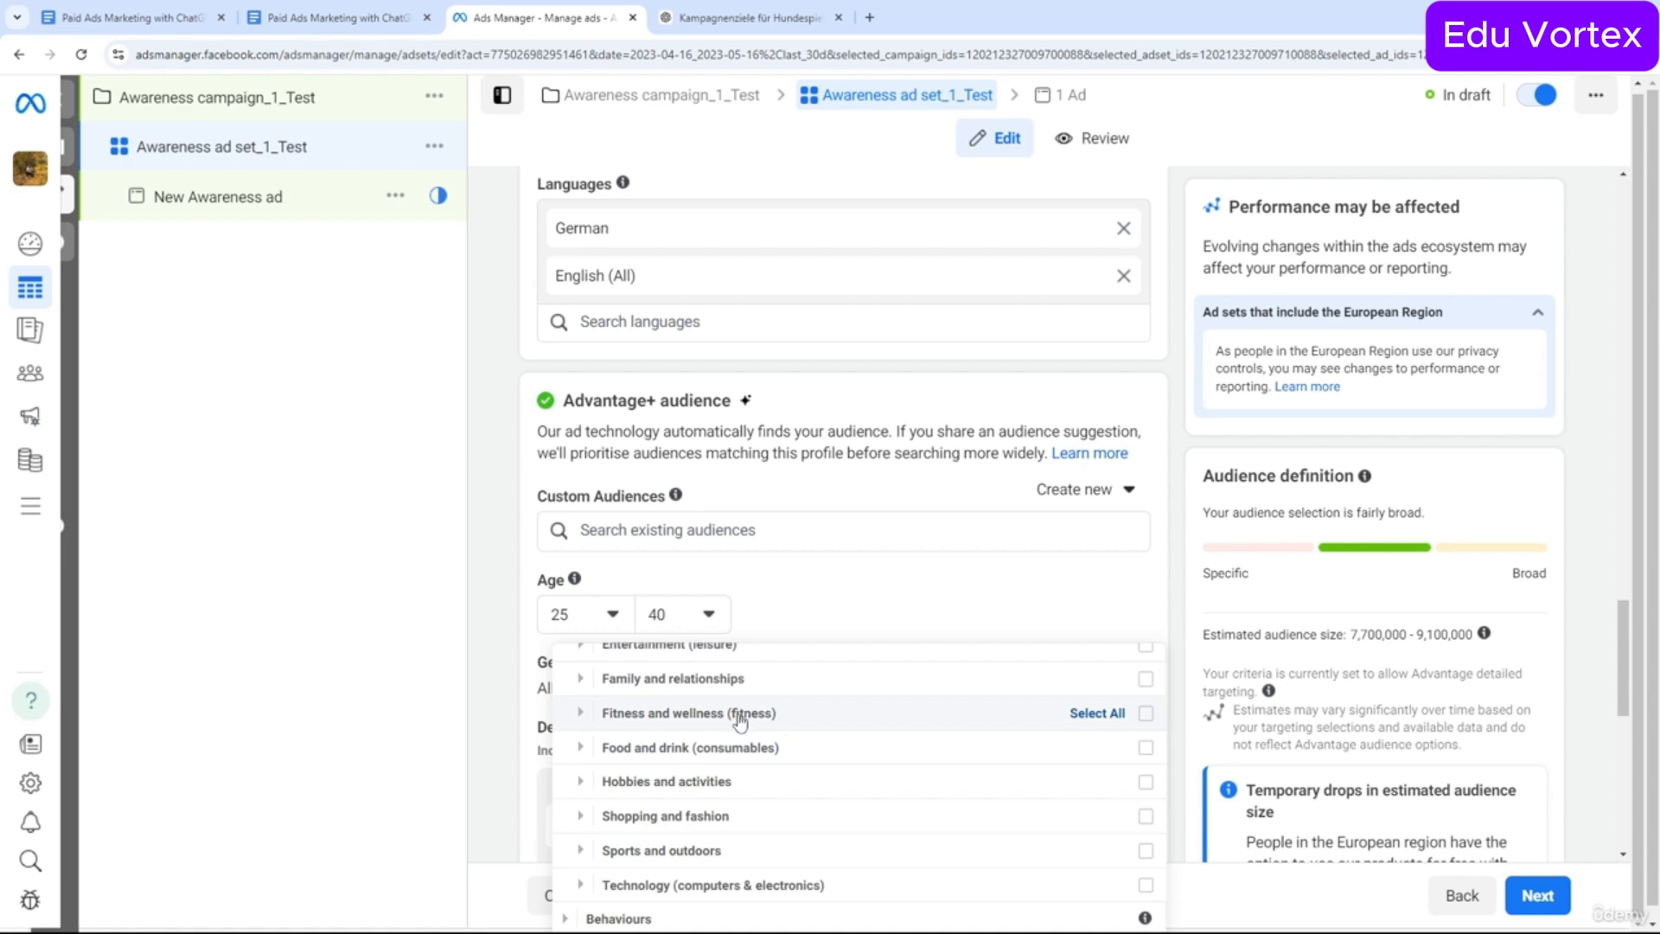
pyautogui.click(605, 714)
pyautogui.scroll(-2, 865, 721)
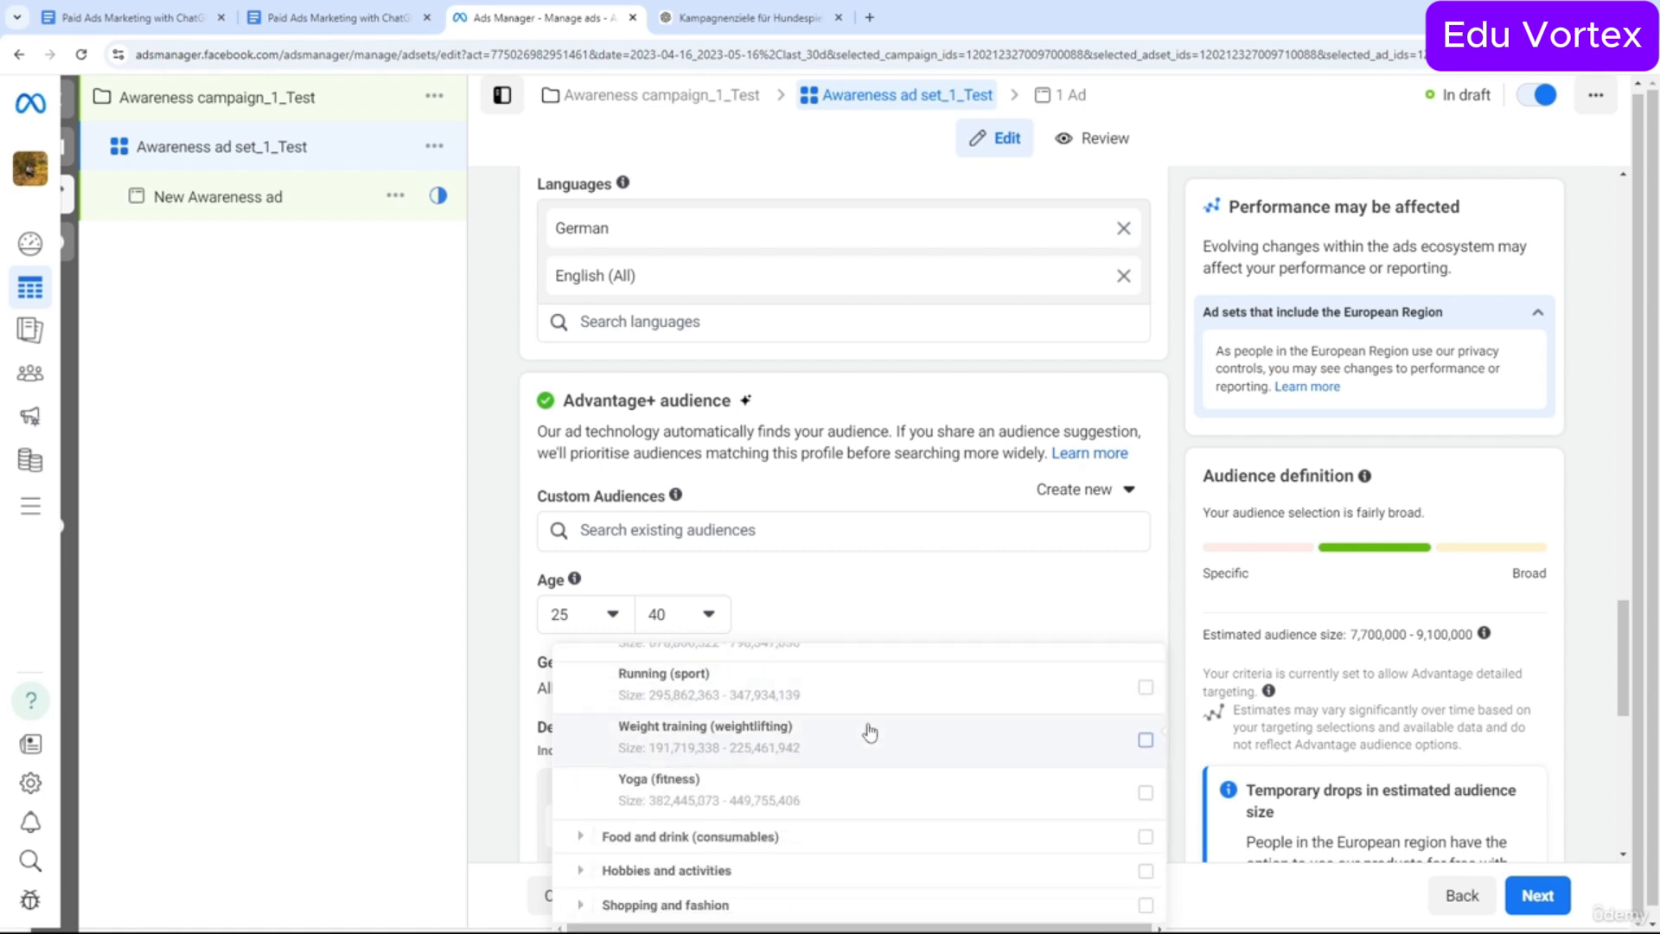
pyautogui.scroll(4, 852, 735)
pyautogui.click(778, 830)
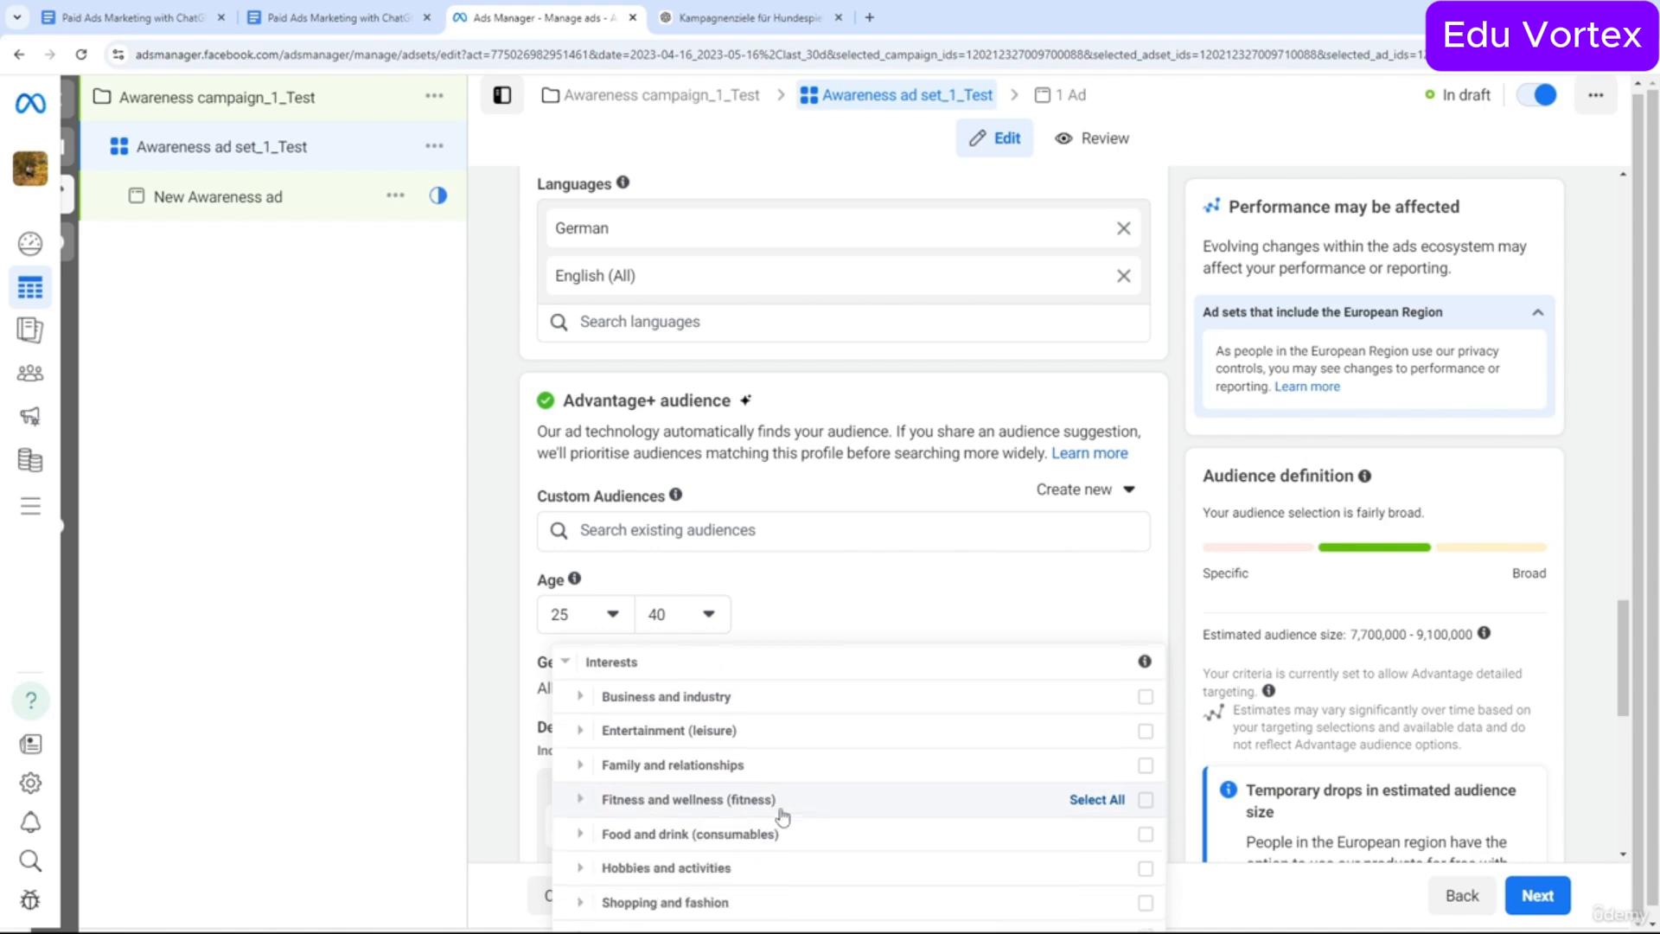
# Expand Hobbies and activities and examine the animal options within Pets (animals).
pyautogui.scroll(-2, 839, 798)
pyautogui.click(581, 782)
pyautogui.scroll(-3, 808, 782)
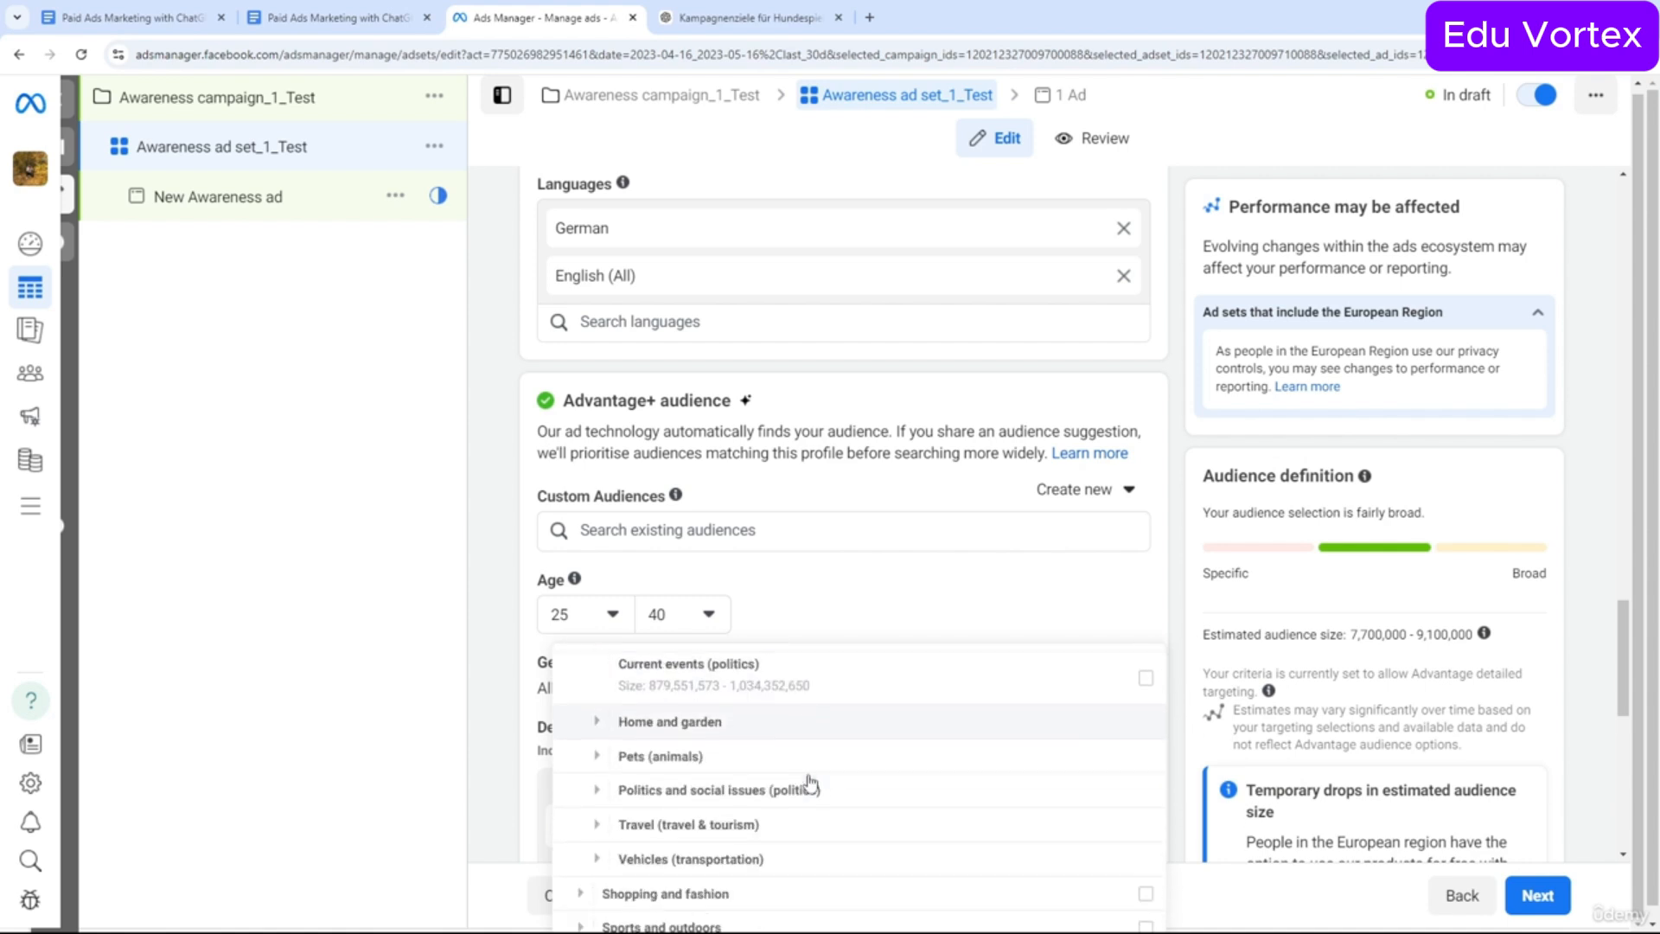
pyautogui.click(596, 731)
pyautogui.scroll(-4, 675, 727)
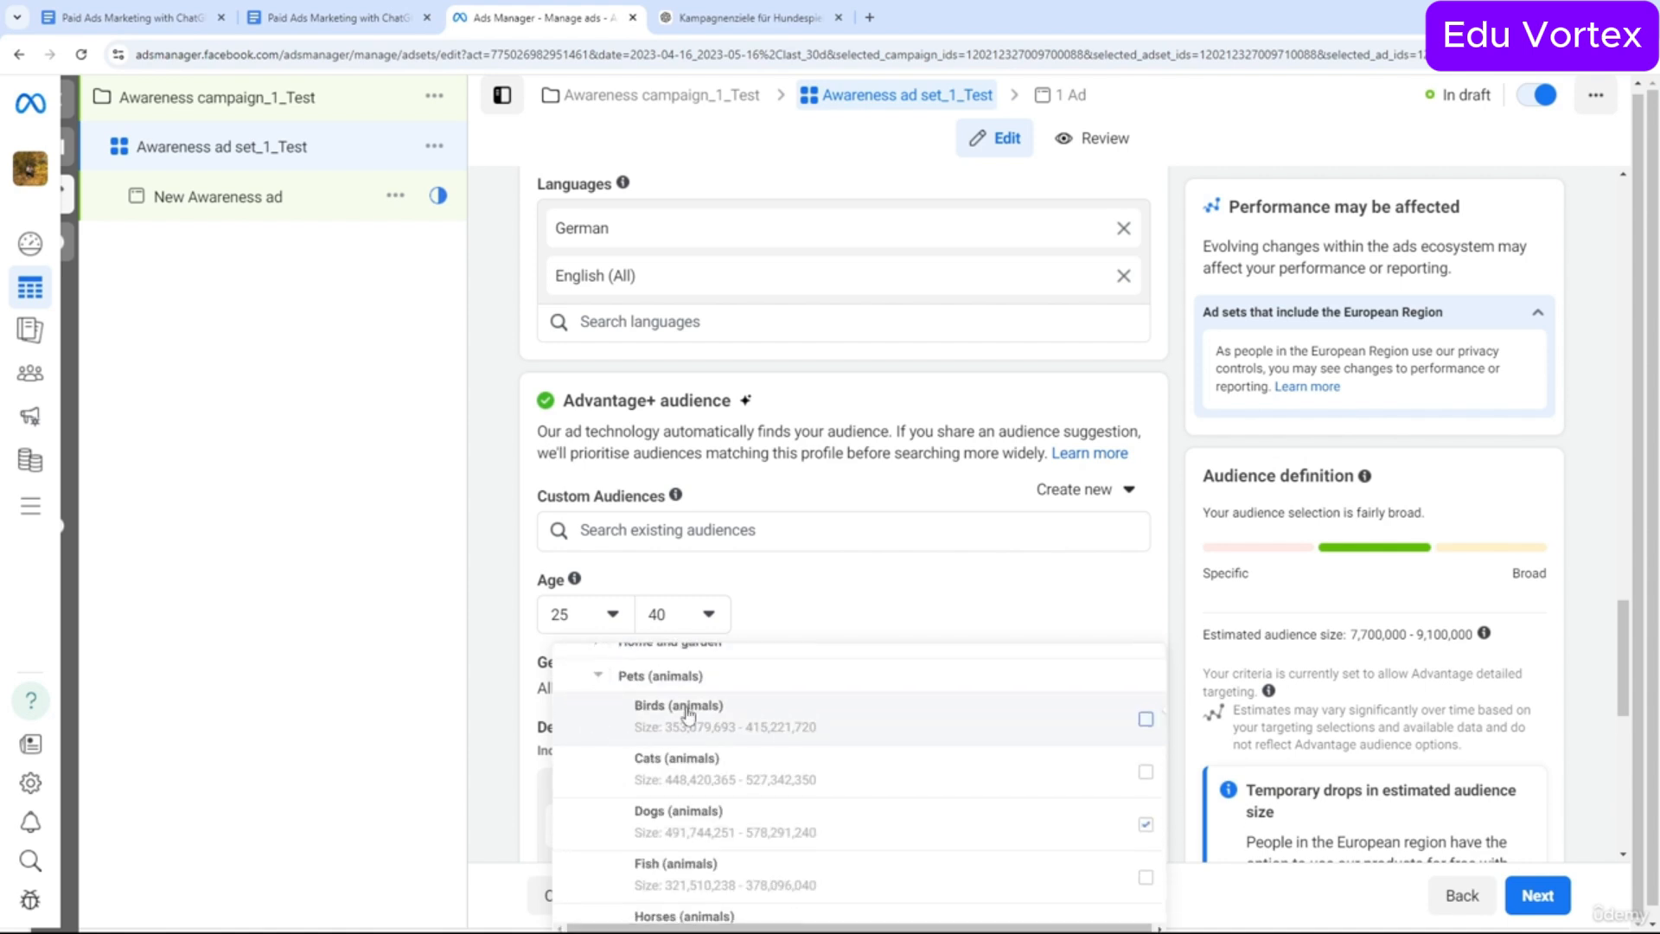
# Collapse the Pets (animals) group and examine the interests within Arts and music (art).
pyautogui.scroll(1, 865, 740)
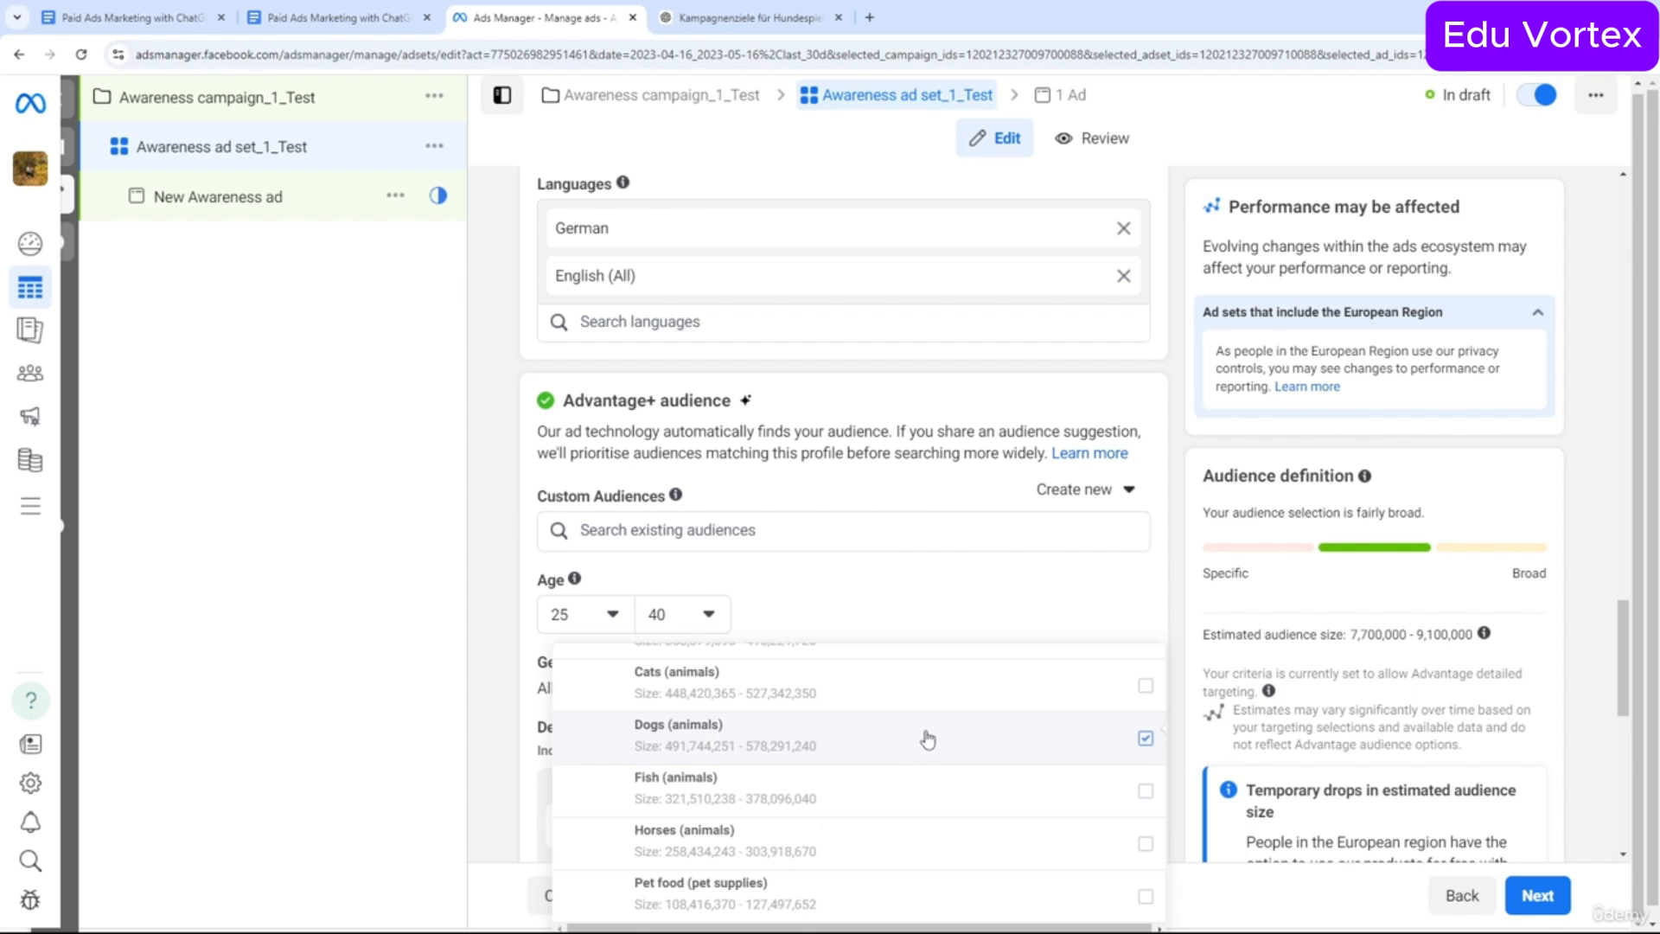
pyautogui.click(928, 739)
pyautogui.click(1146, 739)
pyautogui.scroll(2, 797, 742)
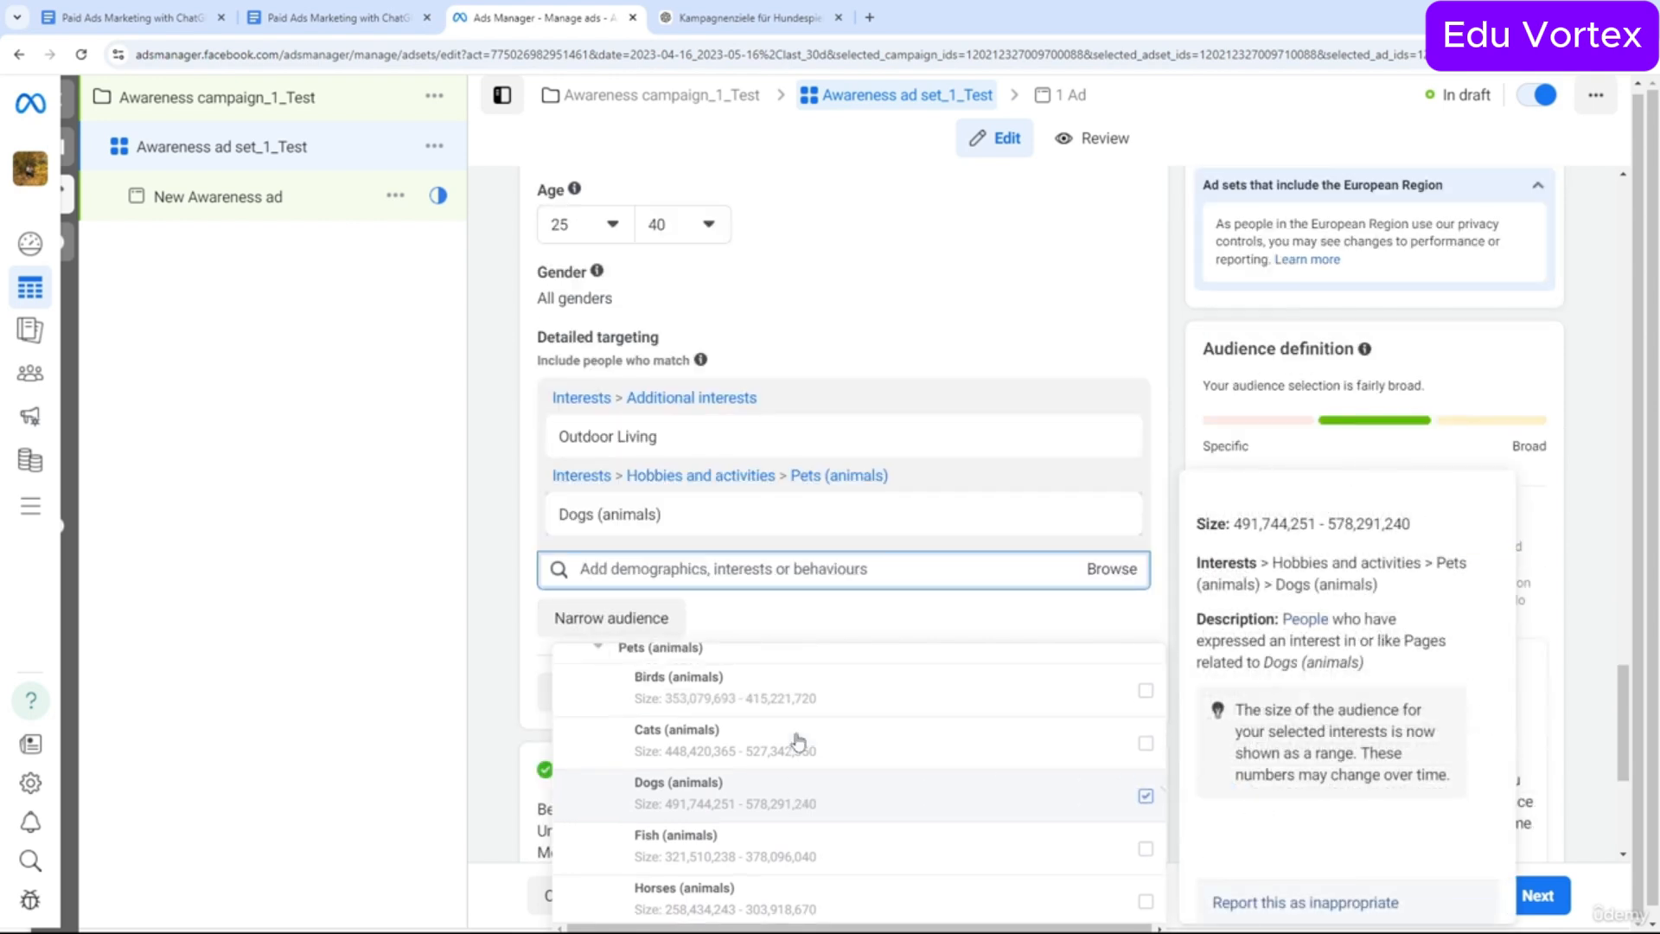
pyautogui.click(598, 679)
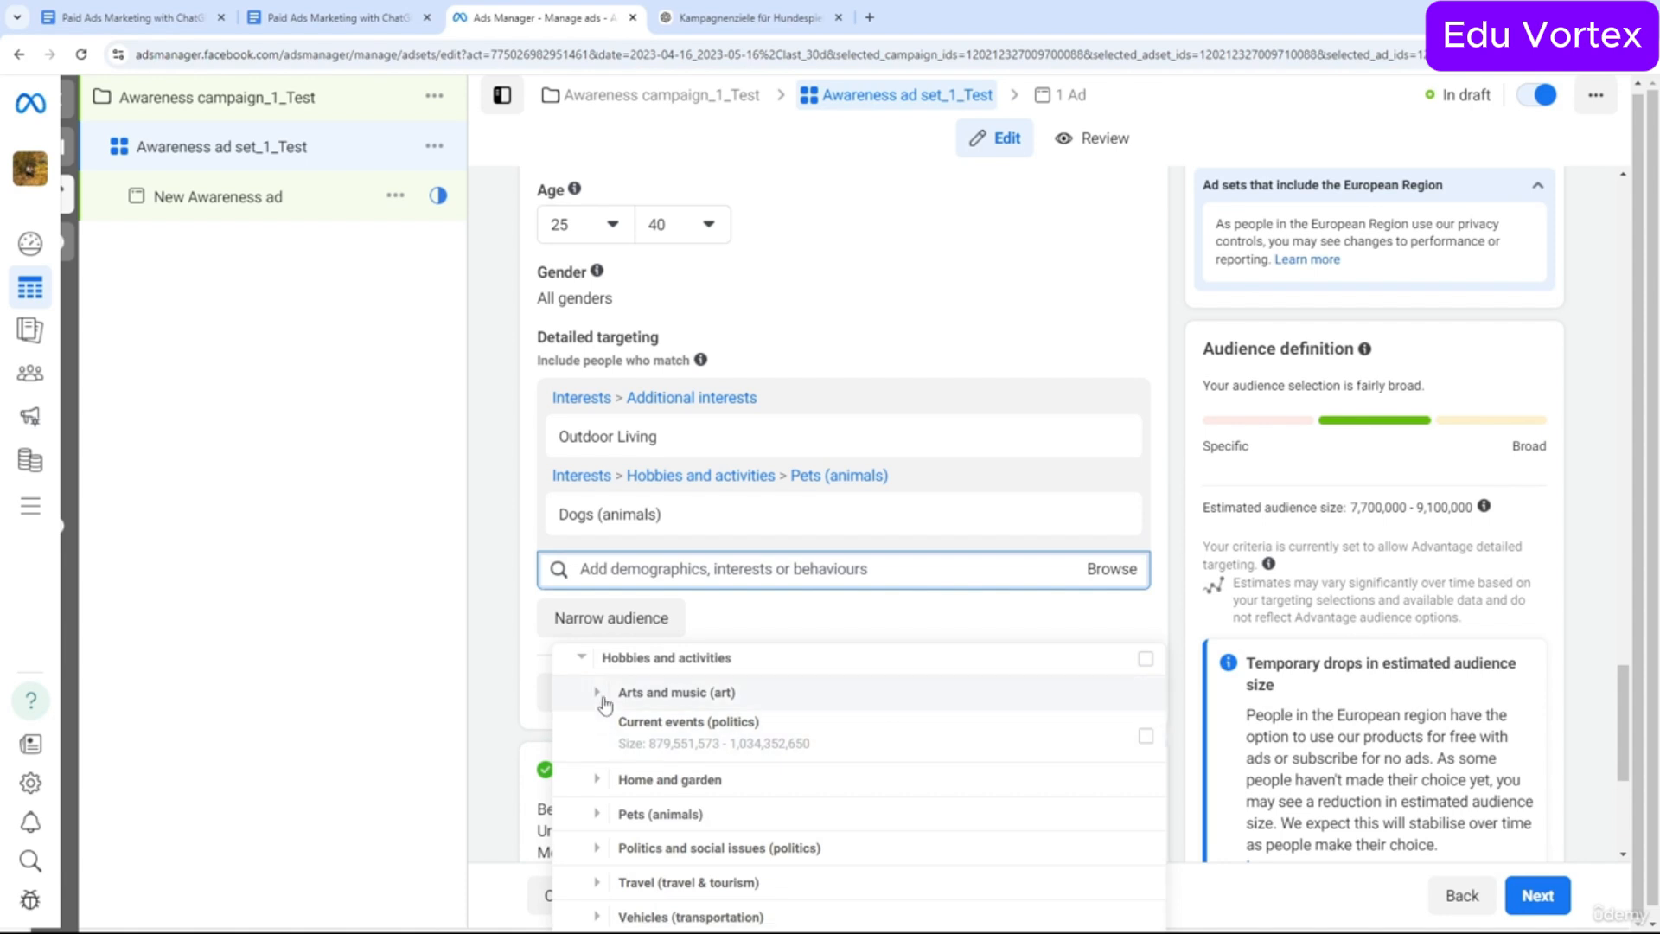
pyautogui.click(603, 694)
pyautogui.scroll(-1, 778, 764)
pyautogui.scroll(2, 606, 752)
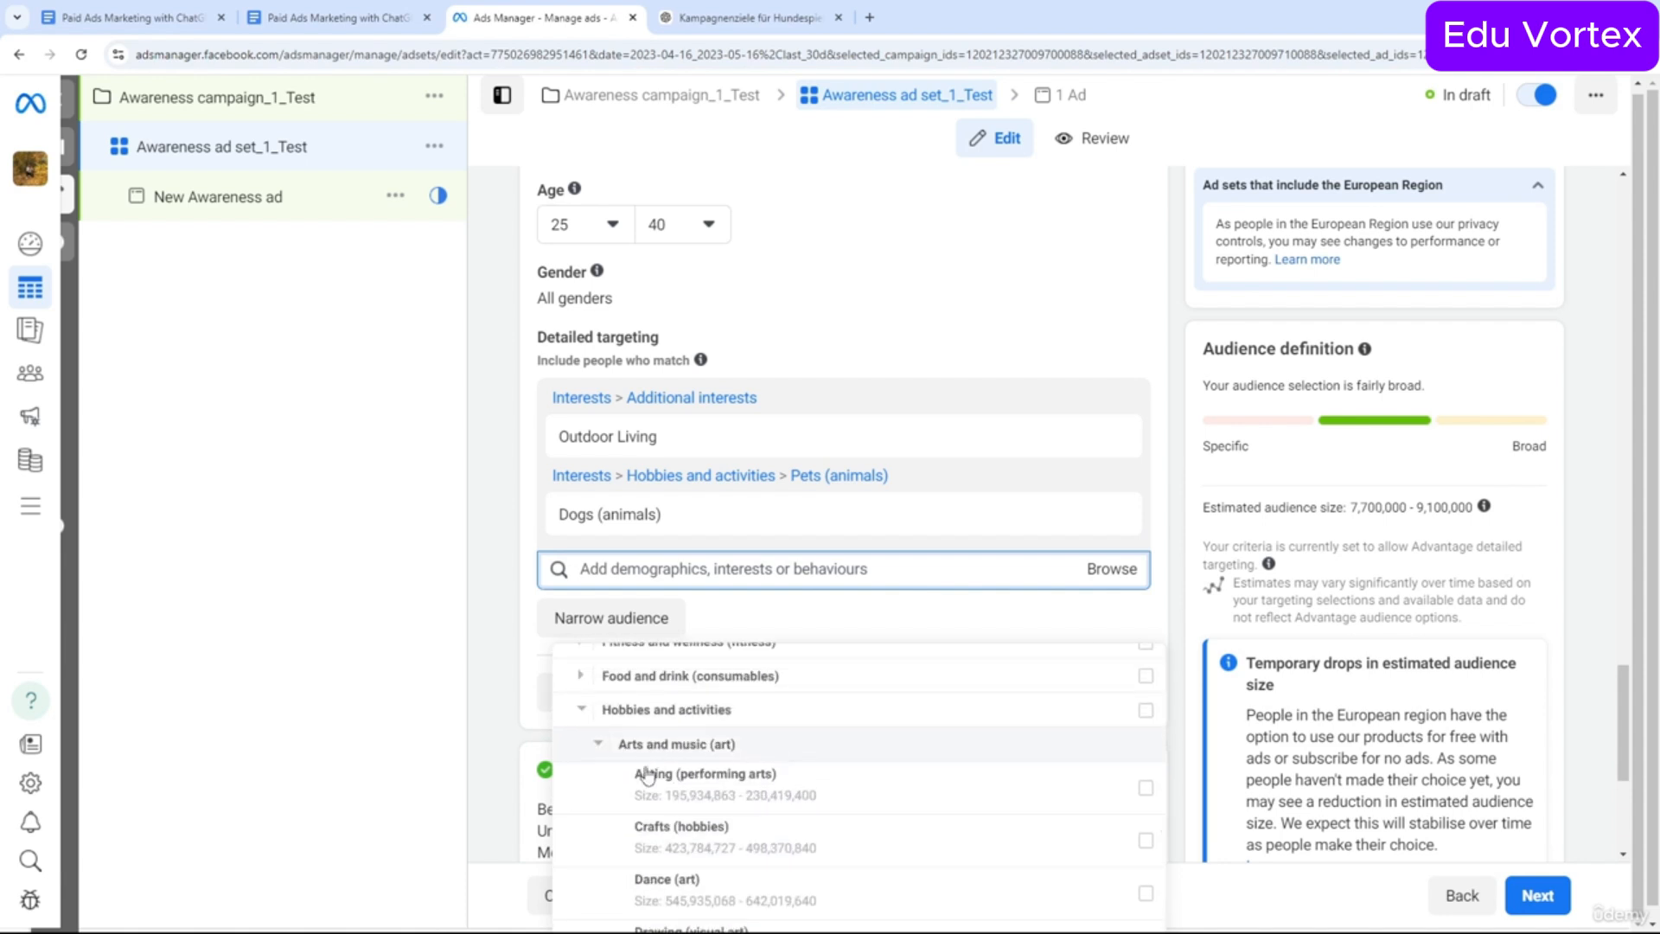
pyautogui.click(599, 746)
pyautogui.scroll(-1, 812, 779)
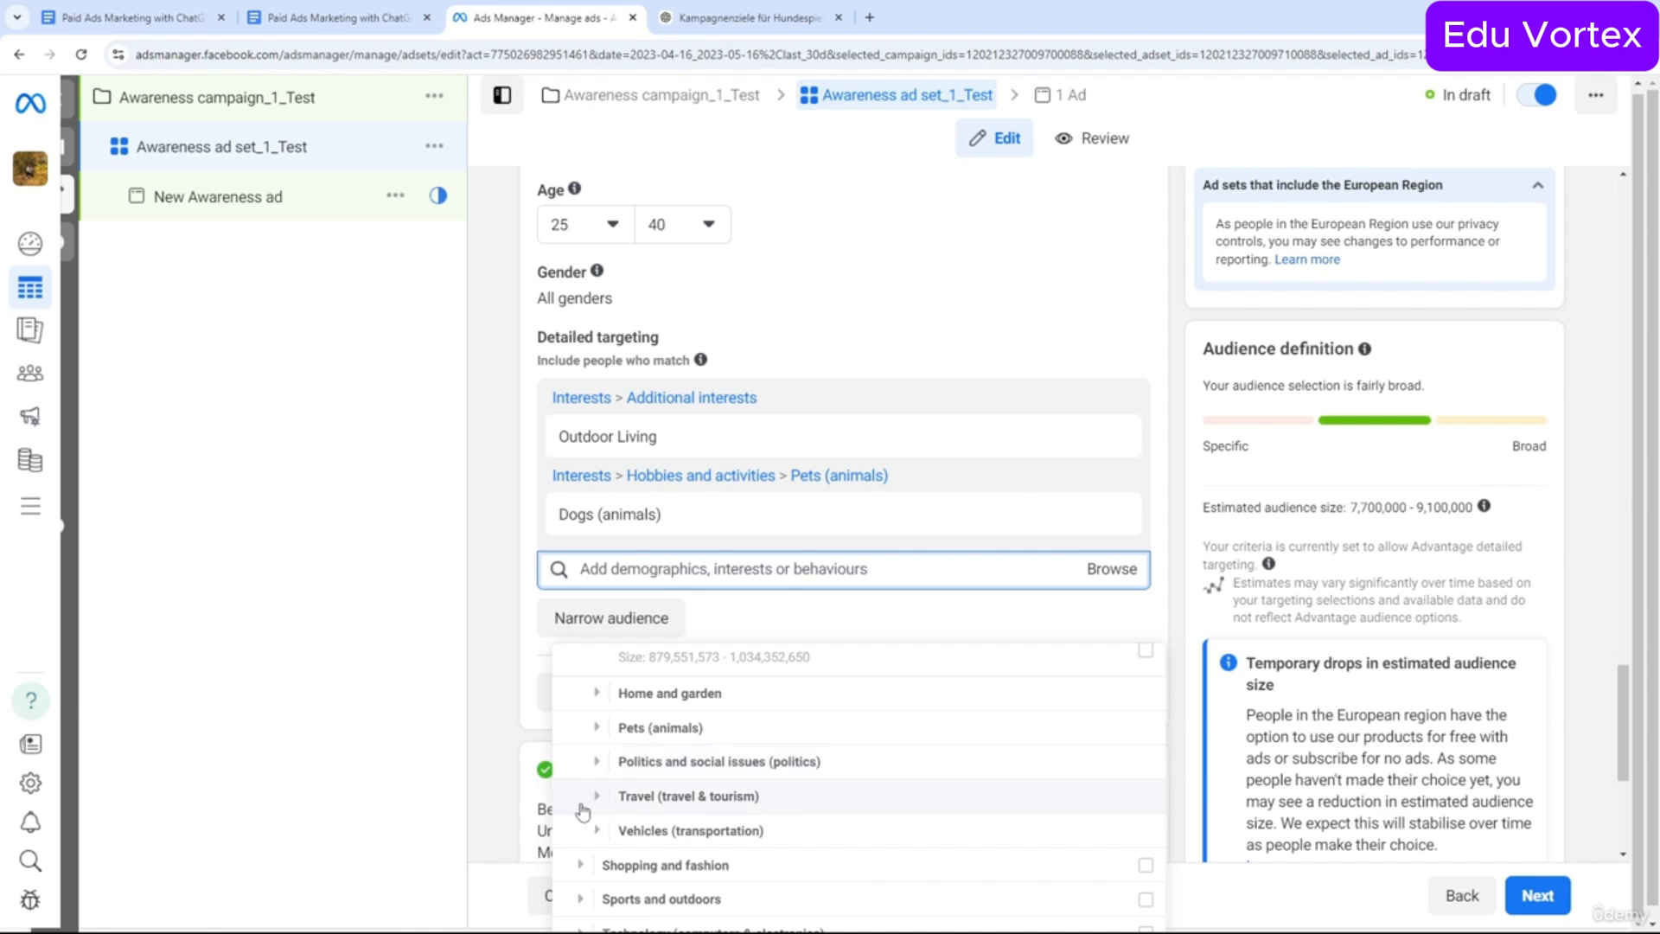
# Include the Mountains (places) and Nature (science) interests from Travel (travel & tourism) in the detailed targeting.
pyautogui.click(594, 798)
pyautogui.scroll(-3, 889, 793)
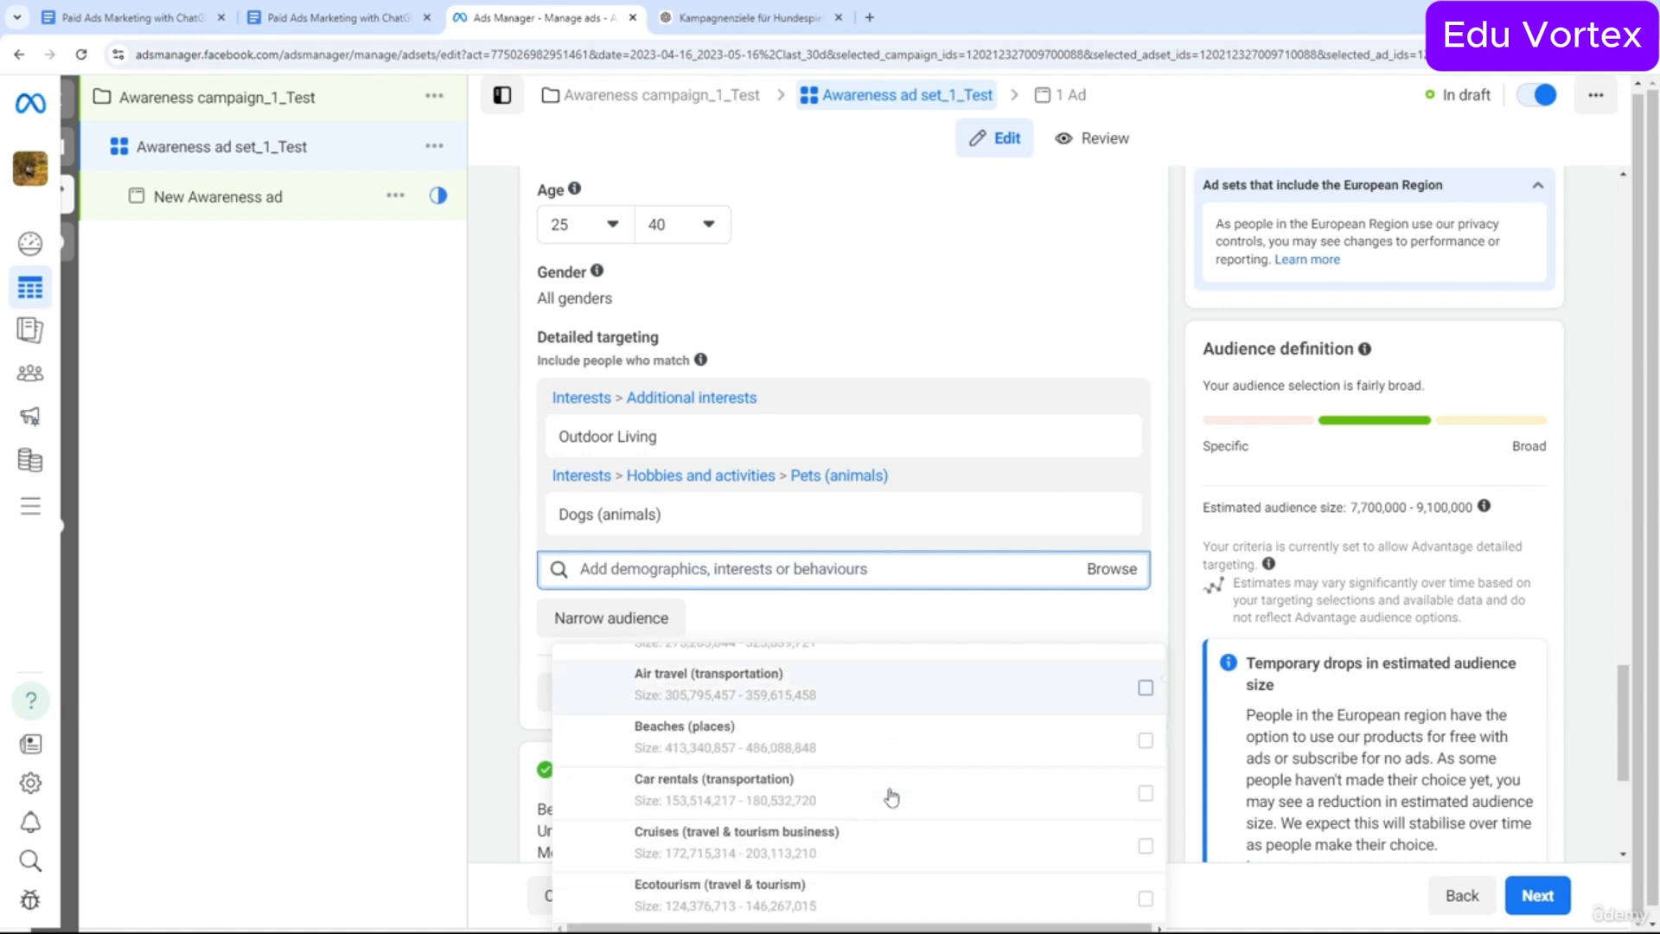
pyautogui.scroll(-3, 892, 796)
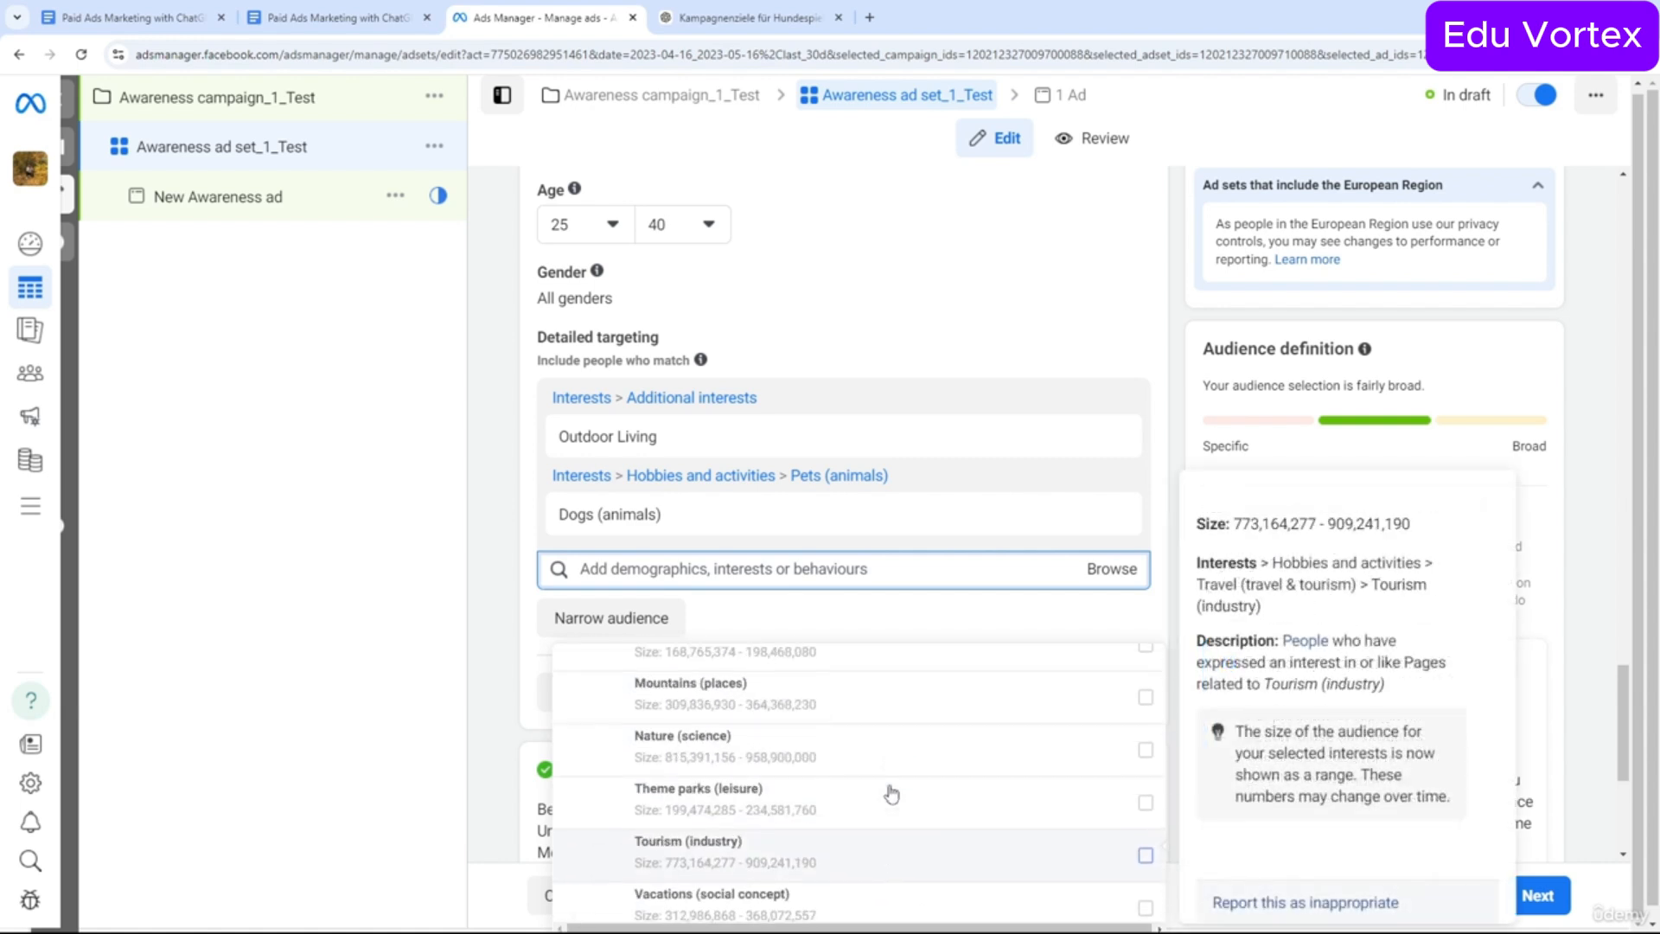
pyautogui.scroll(2, 825, 804)
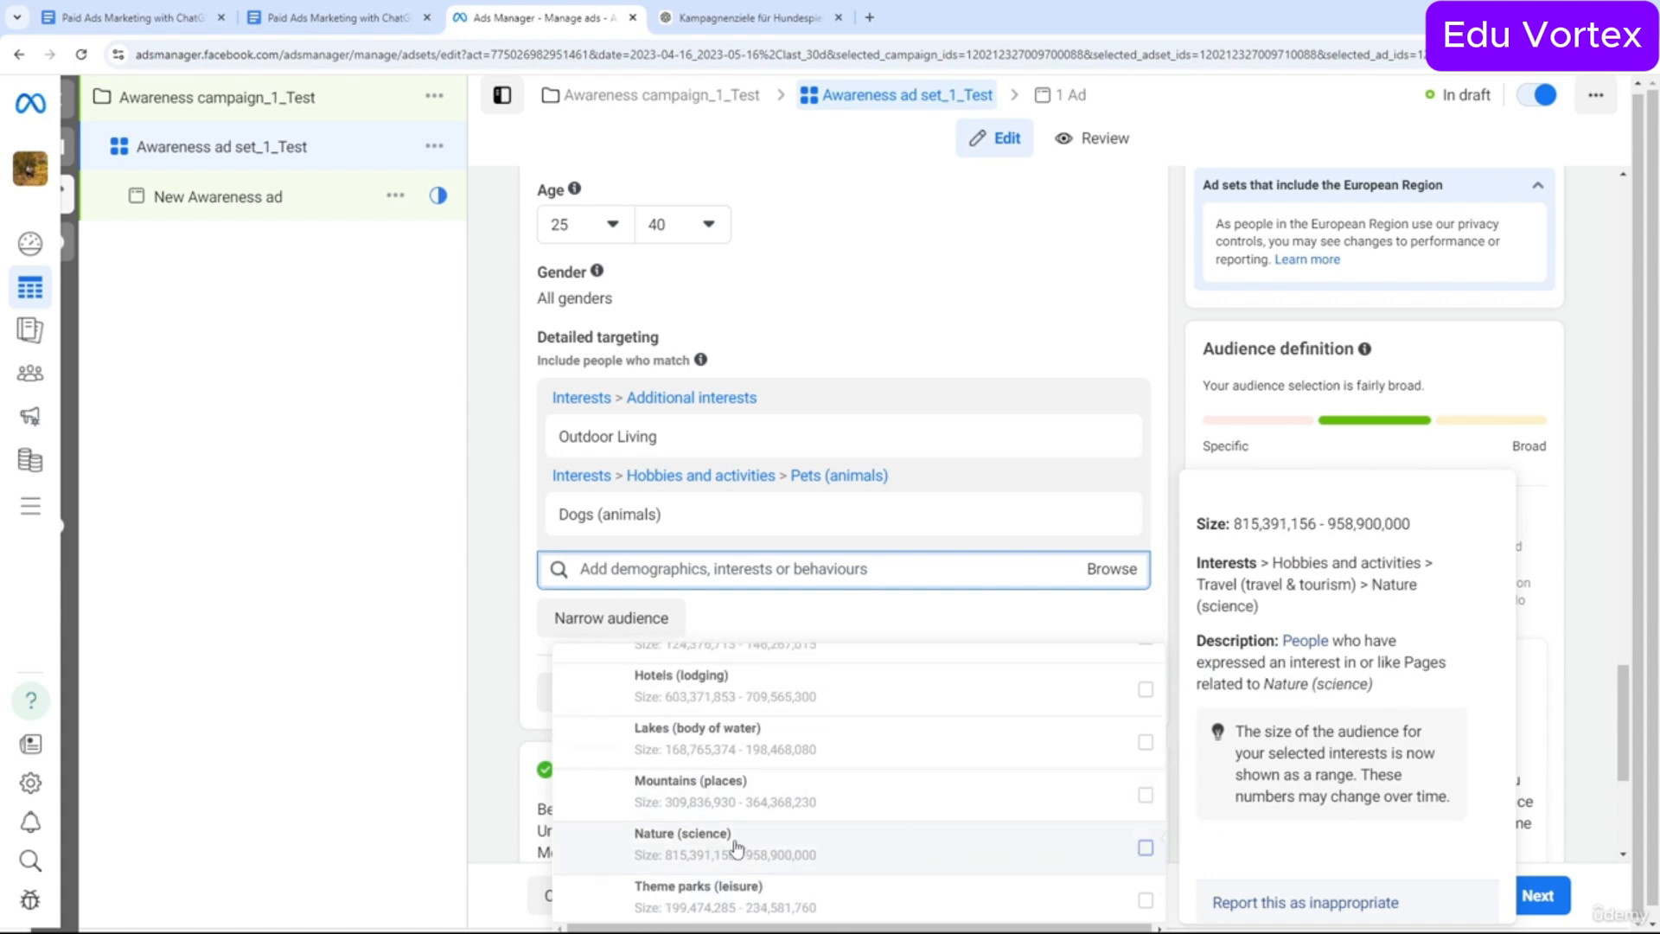
pyautogui.click(1144, 796)
pyautogui.click(1146, 868)
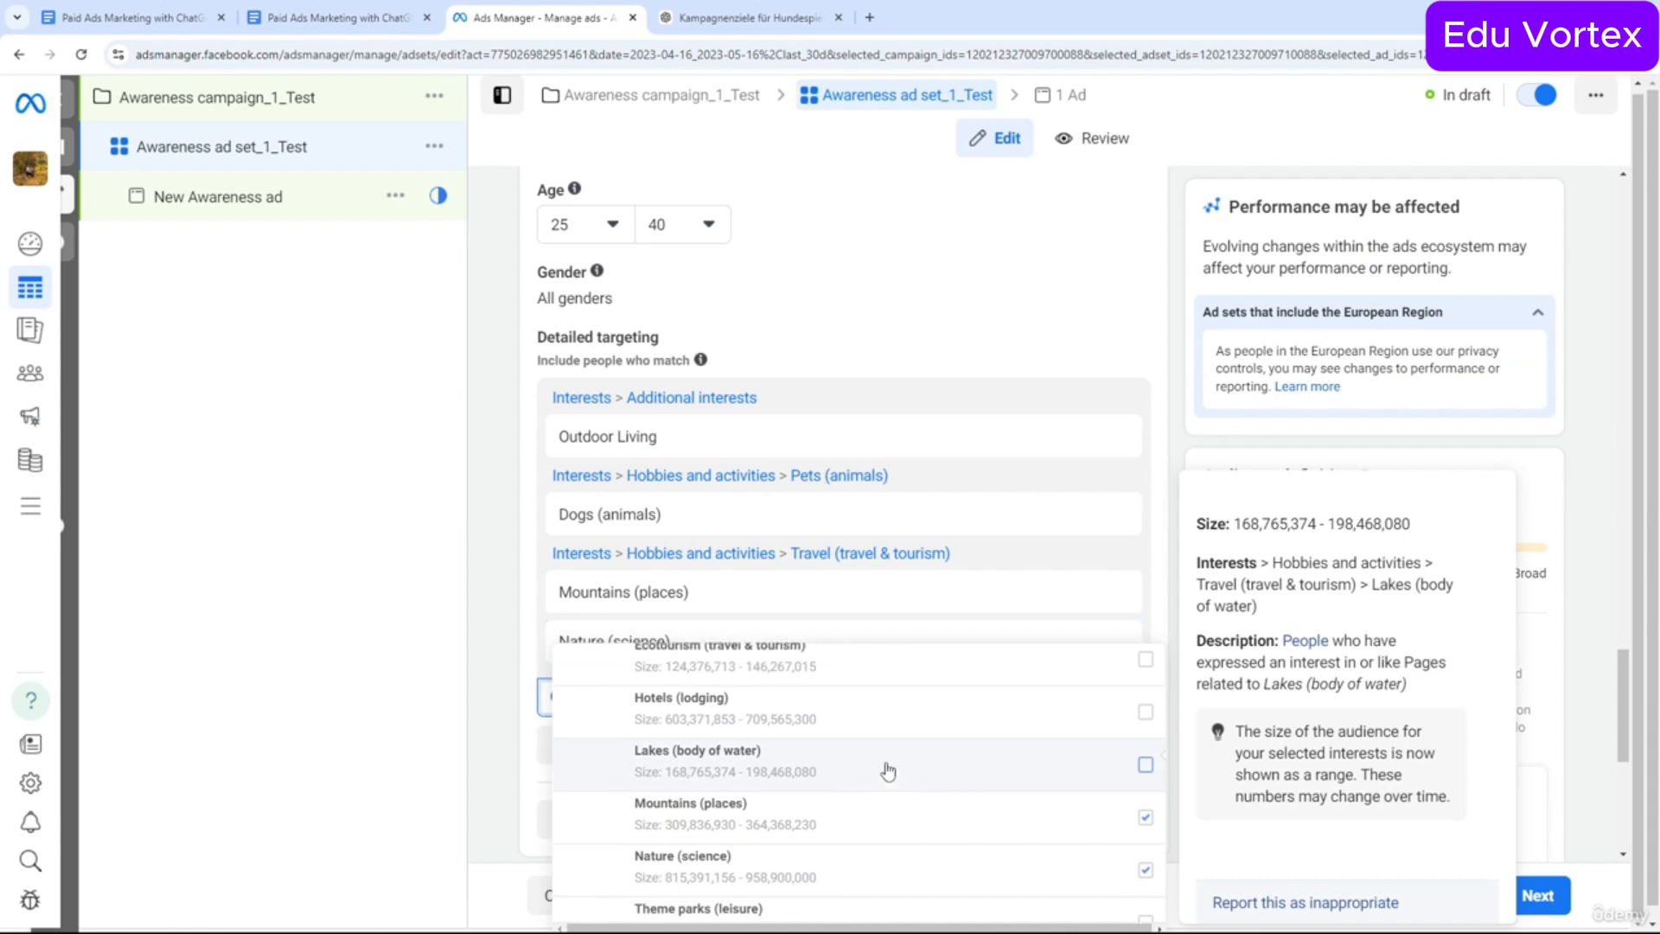
# Collapse the travel interests and include the Toys (toys) interest from Shopping and fashion.
pyautogui.scroll(5, 888, 769)
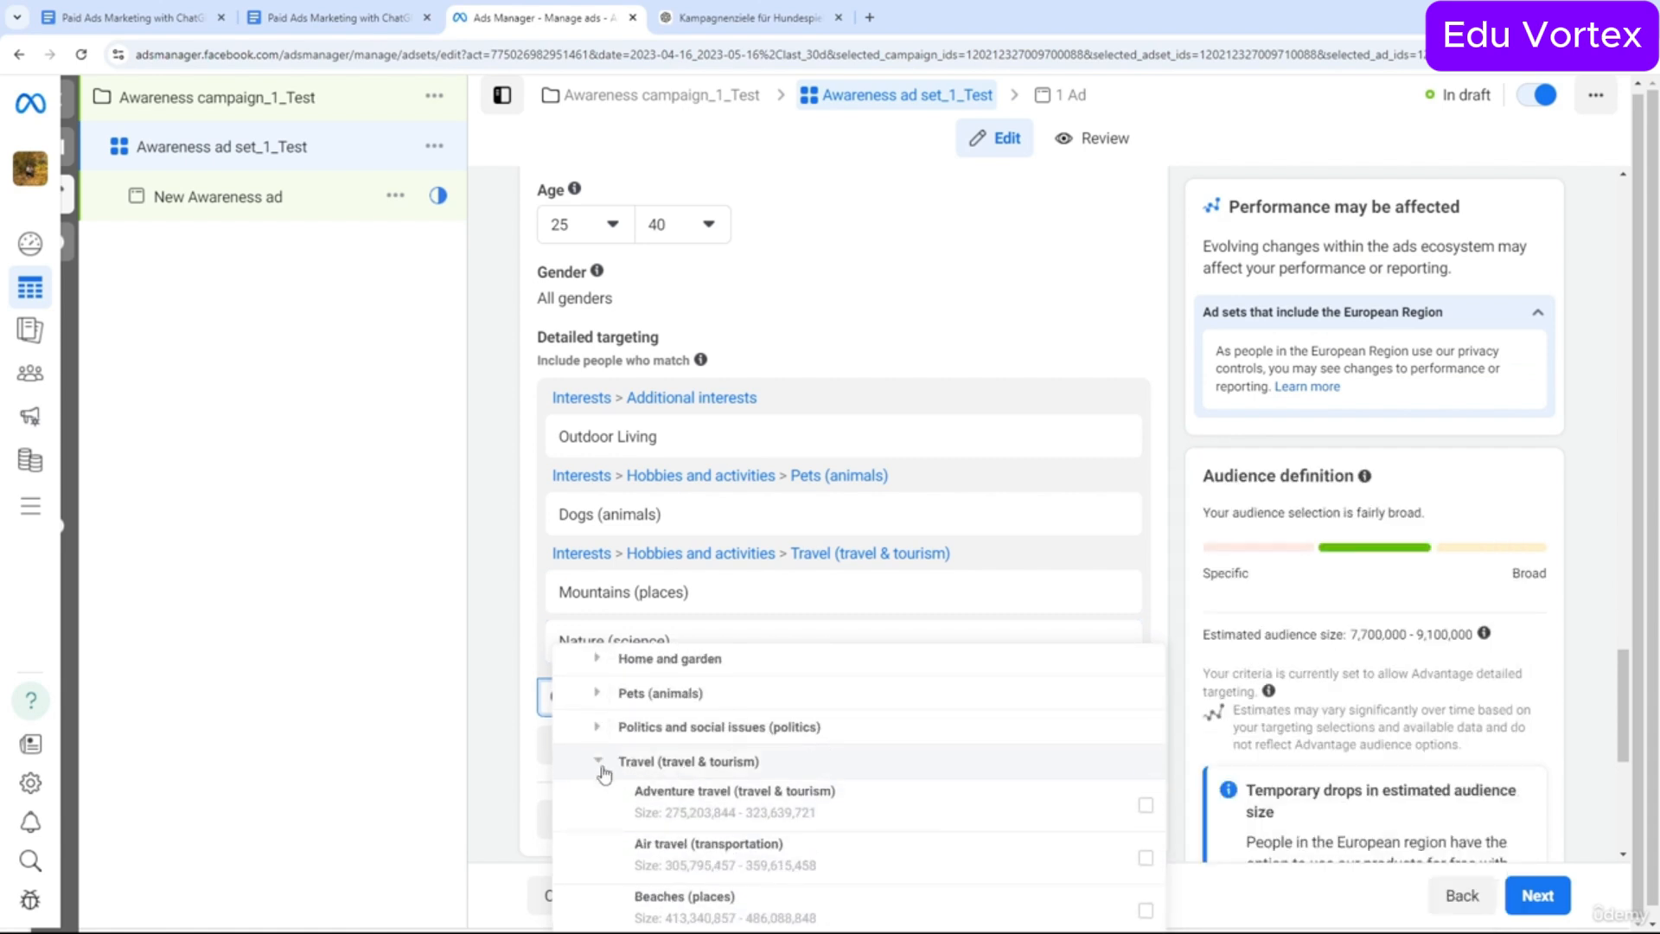
pyautogui.click(599, 761)
pyautogui.scroll(-2, 860, 769)
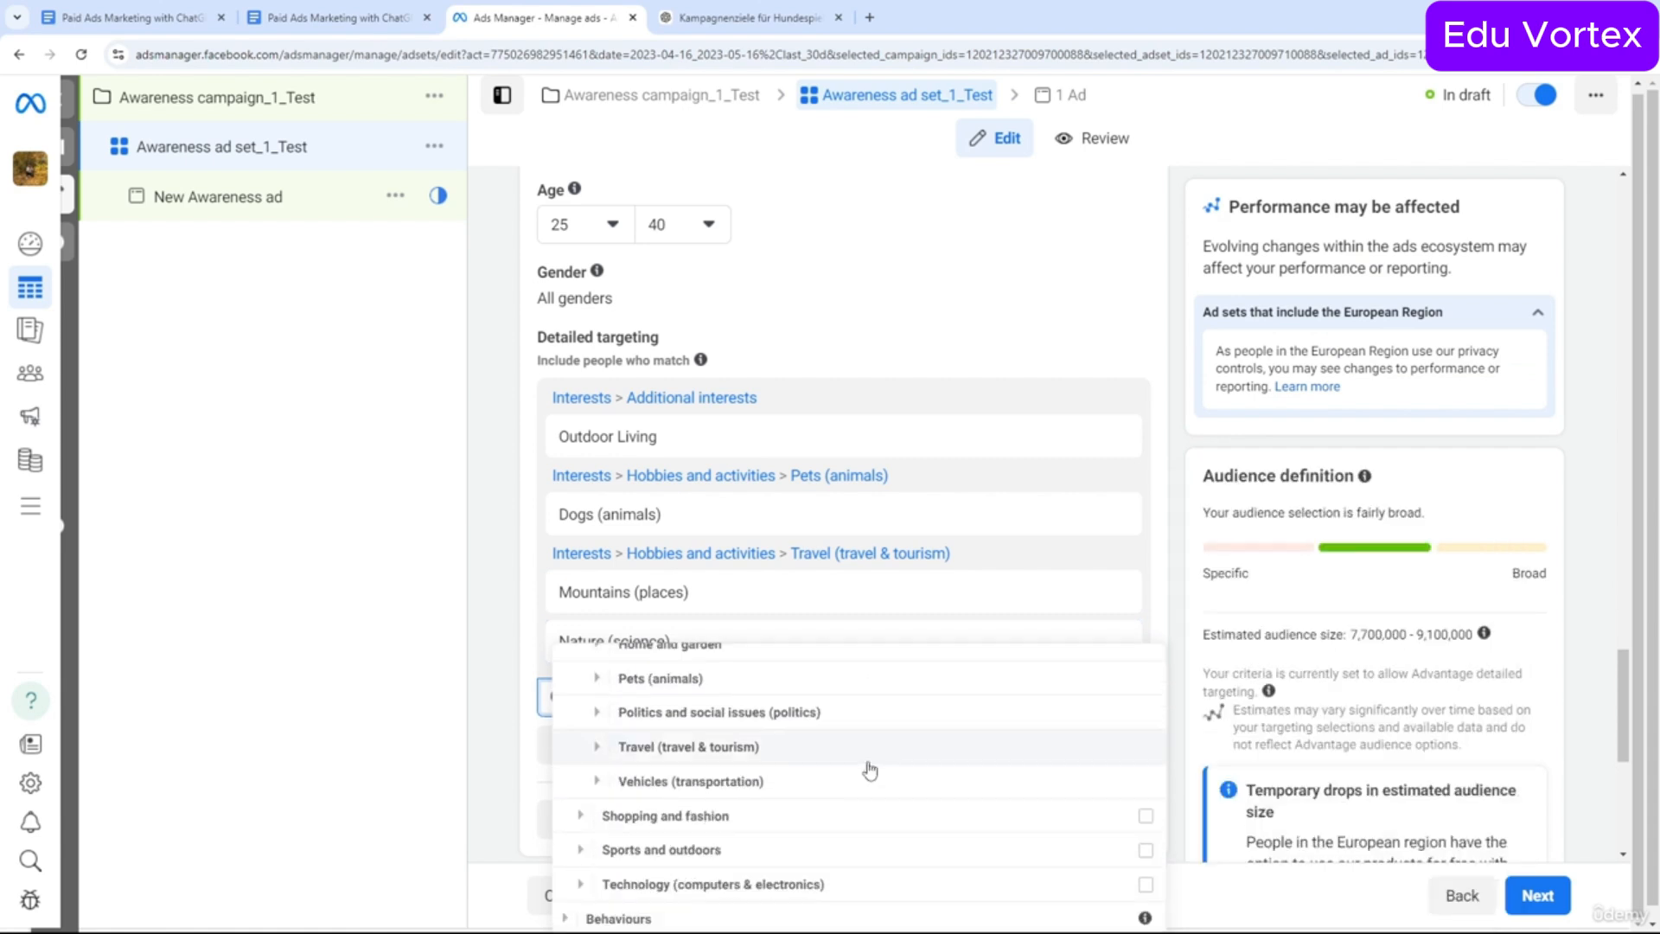
pyautogui.click(584, 820)
pyautogui.scroll(-1, 974, 790)
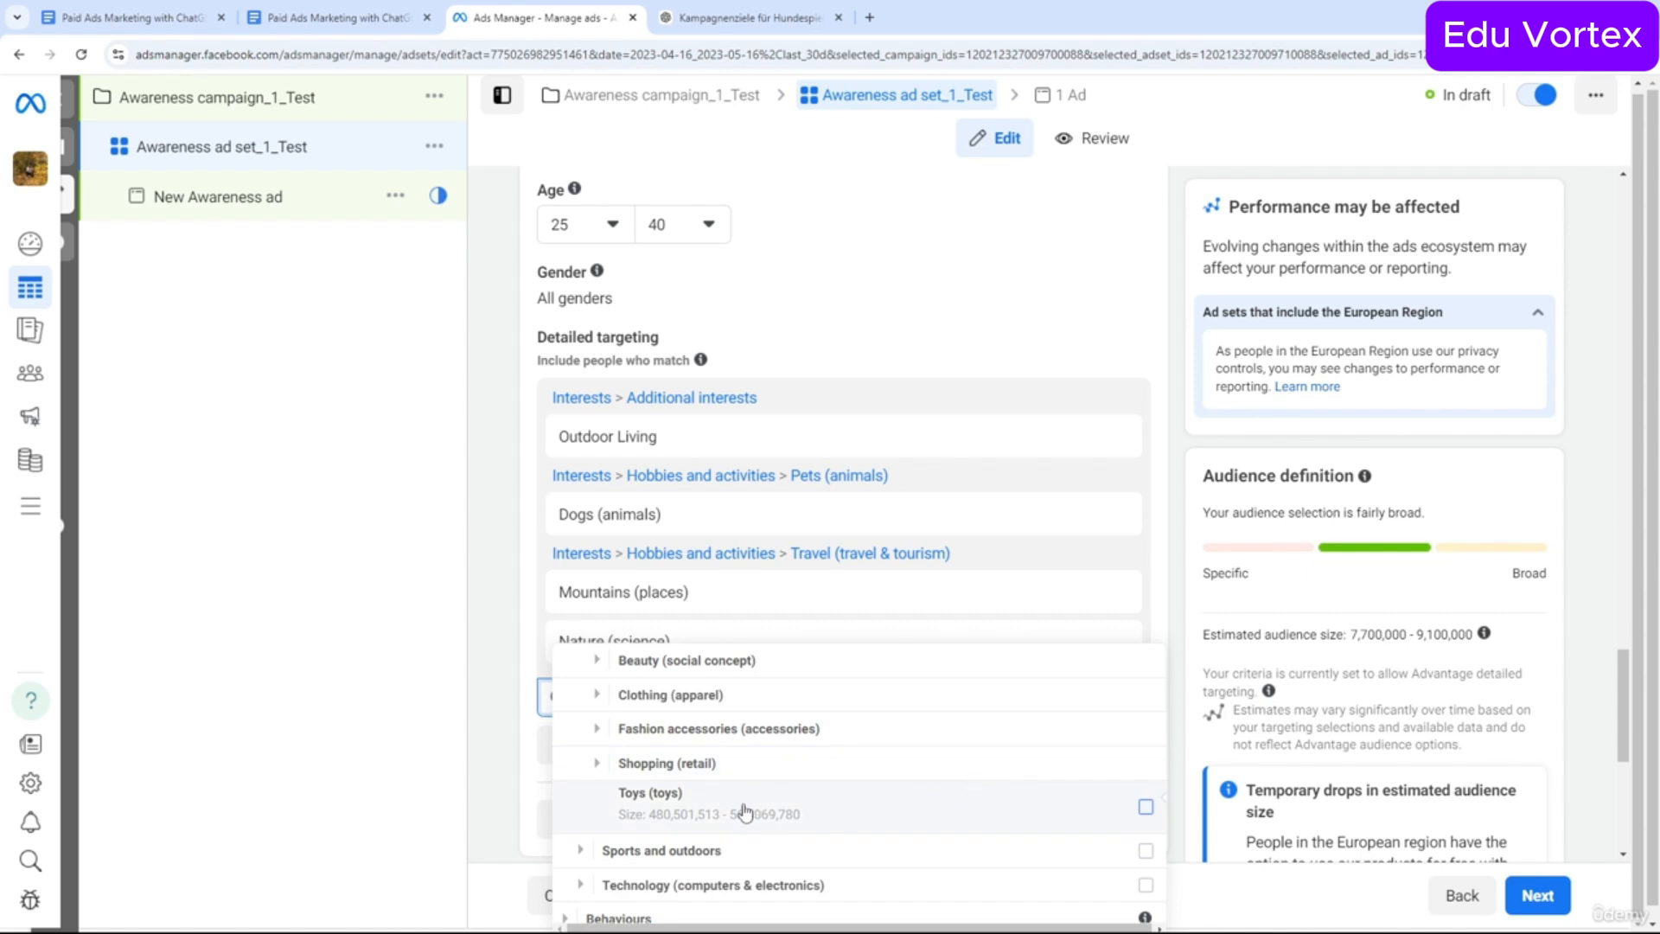
pyautogui.click(1146, 808)
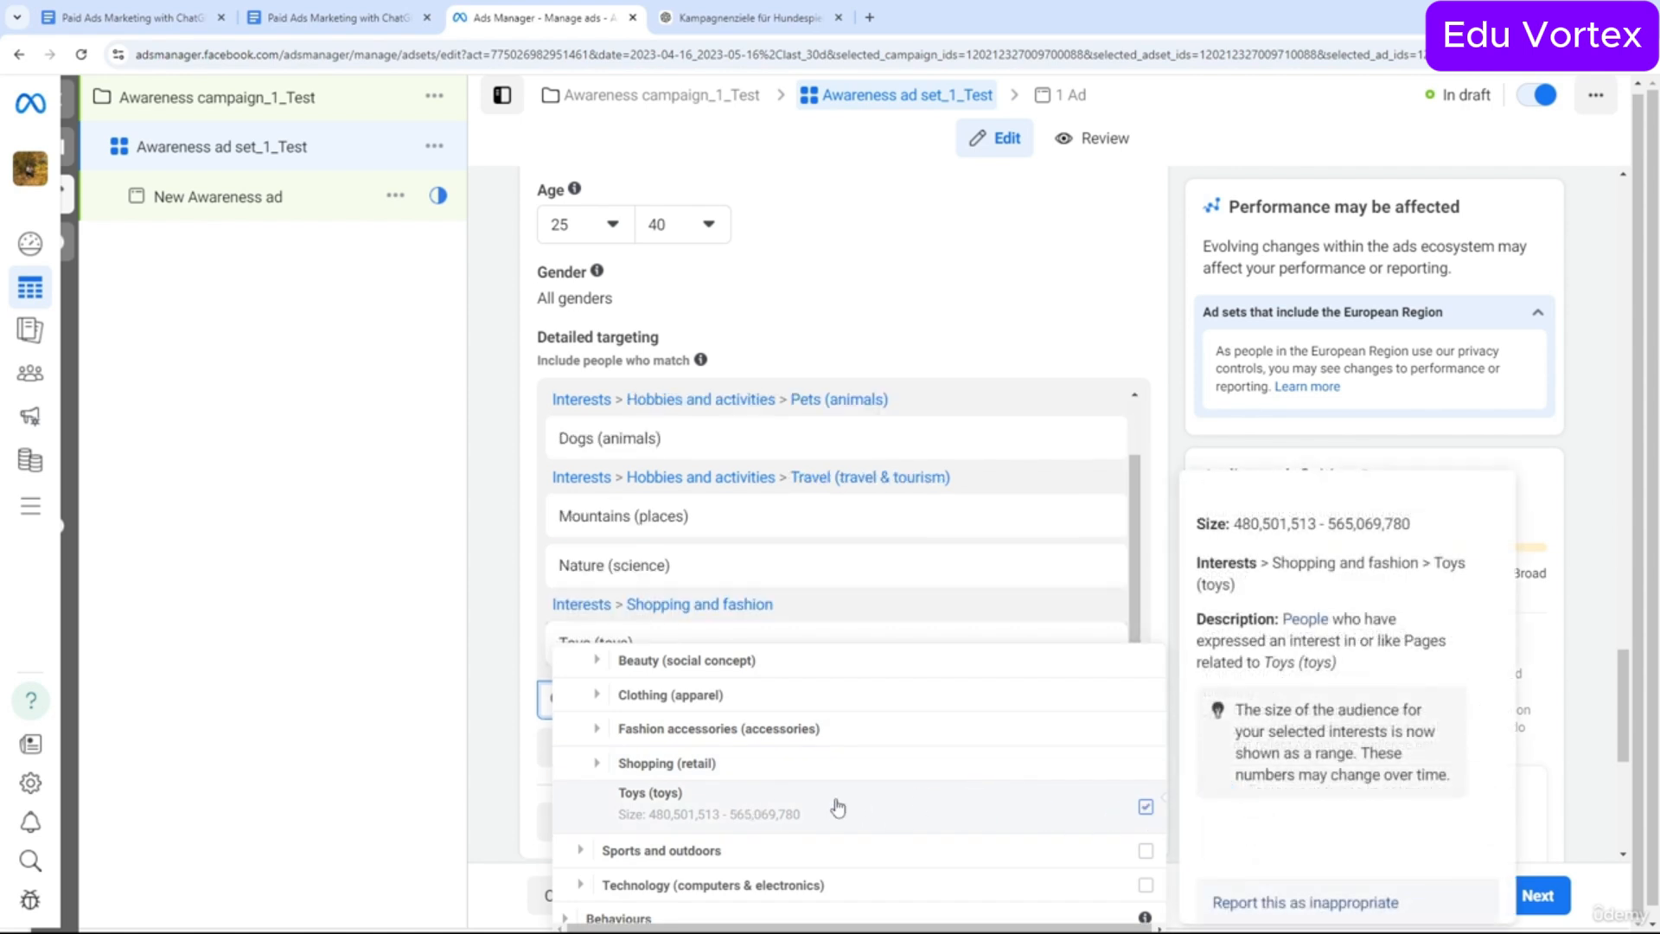
# Include Camping, Fishing and Hunting from Outdoor recreation under the Sports and outdoors interests.
pyautogui.click(581, 848)
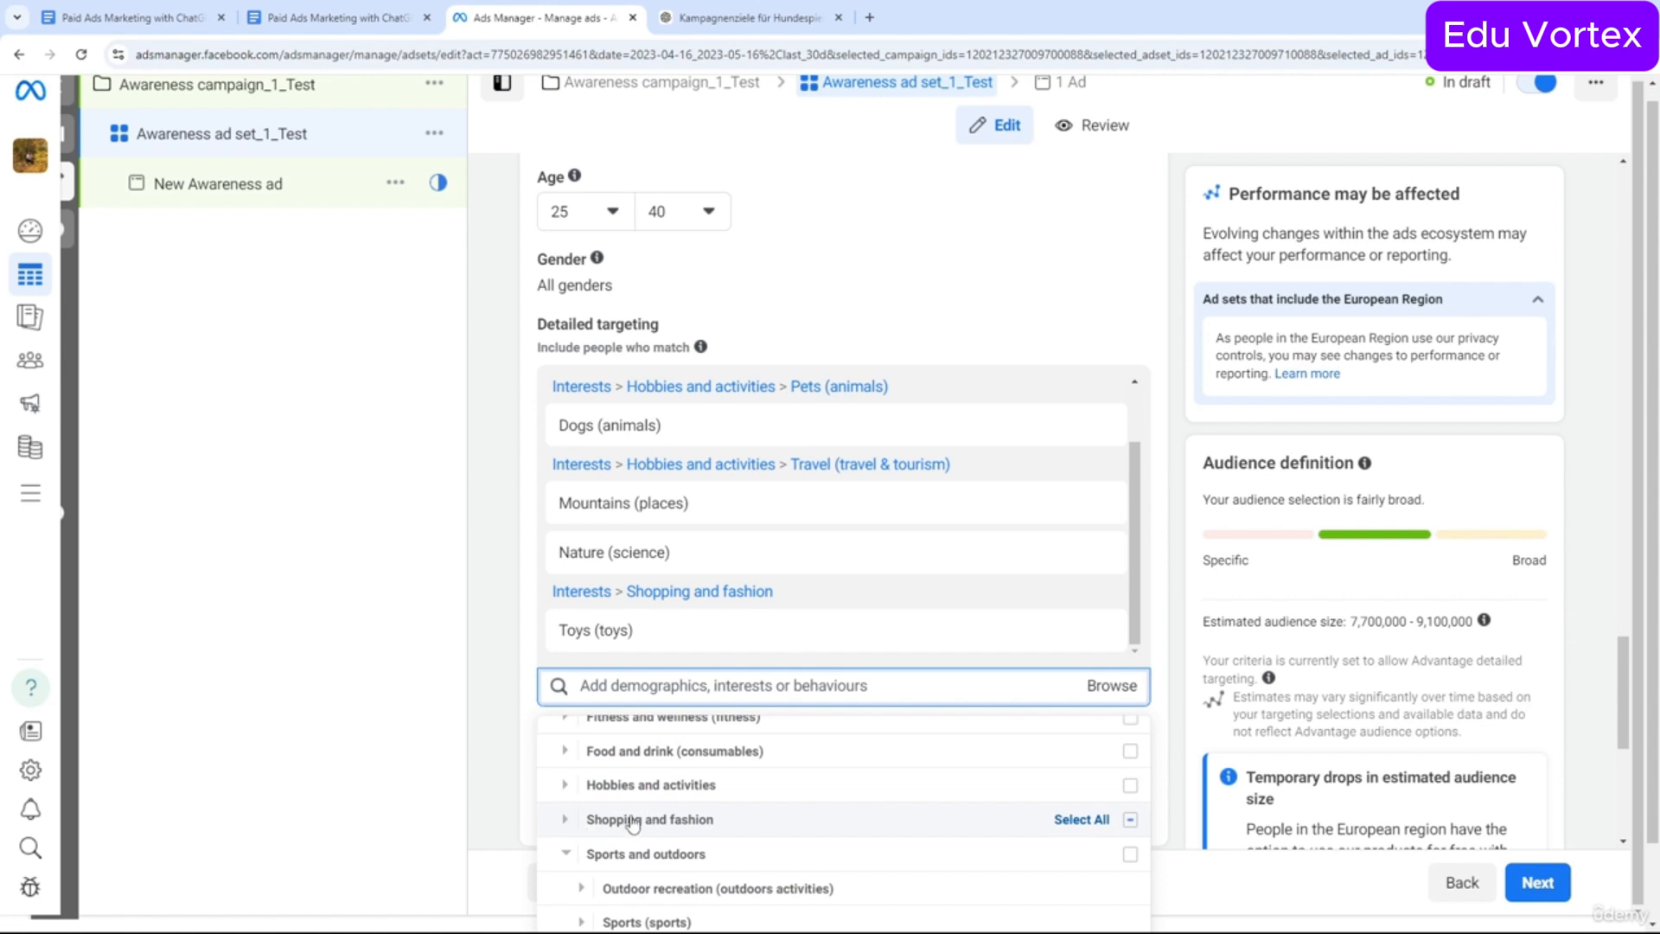
pyautogui.scroll(-1, 632, 824)
pyautogui.click(581, 803)
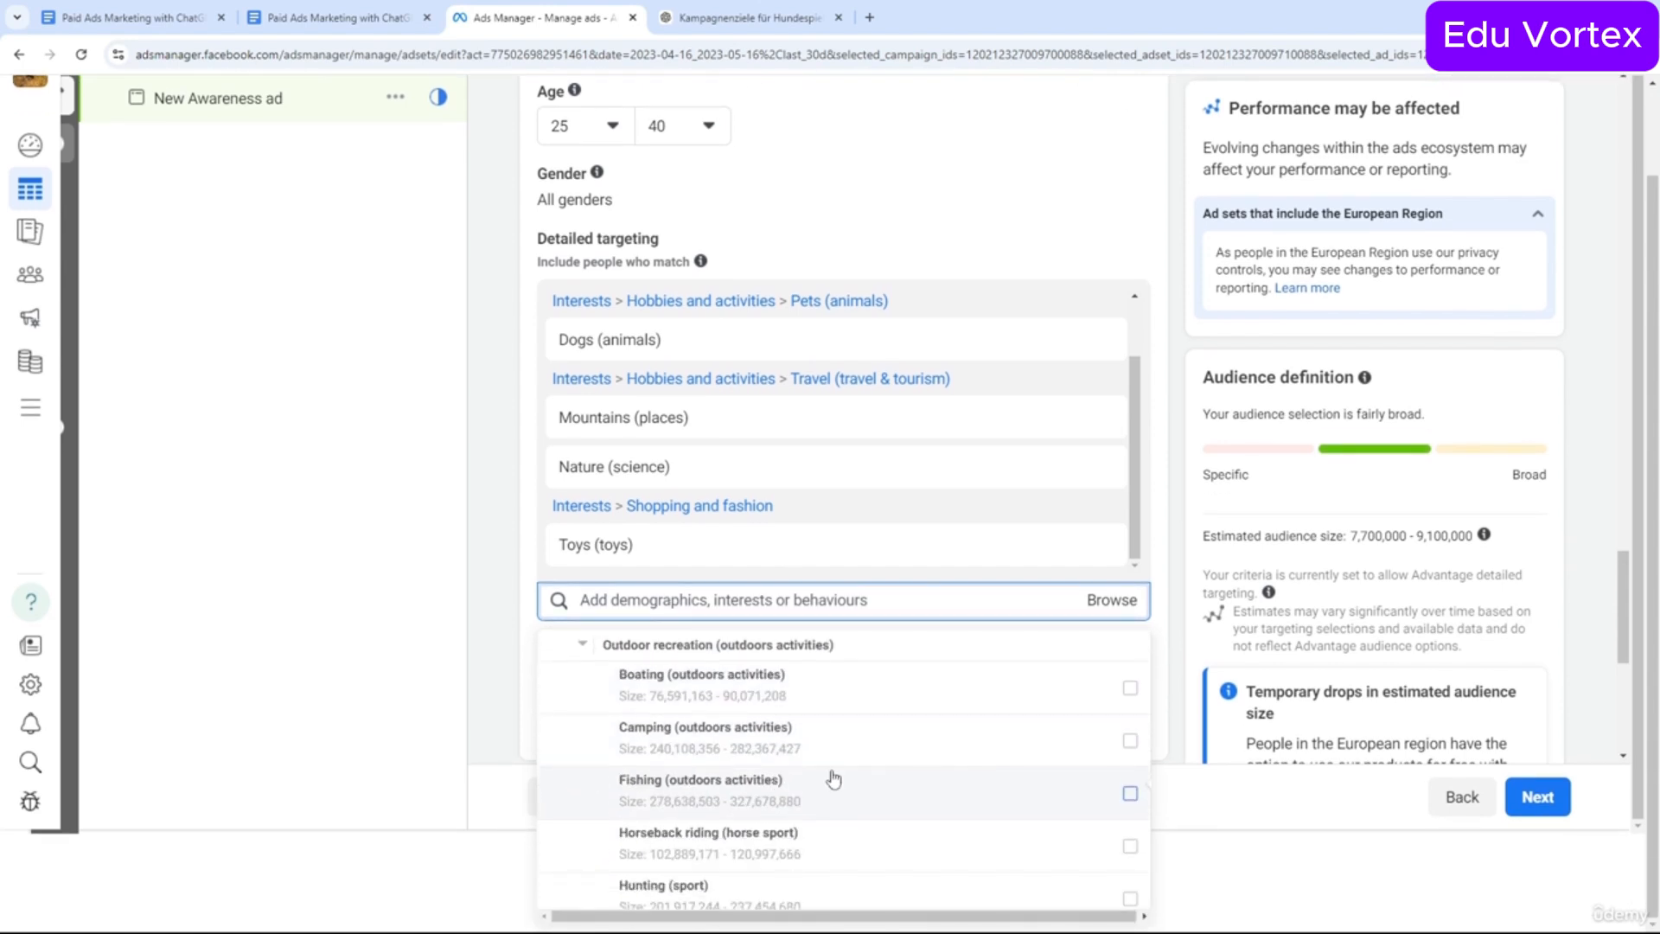
pyautogui.click(1130, 742)
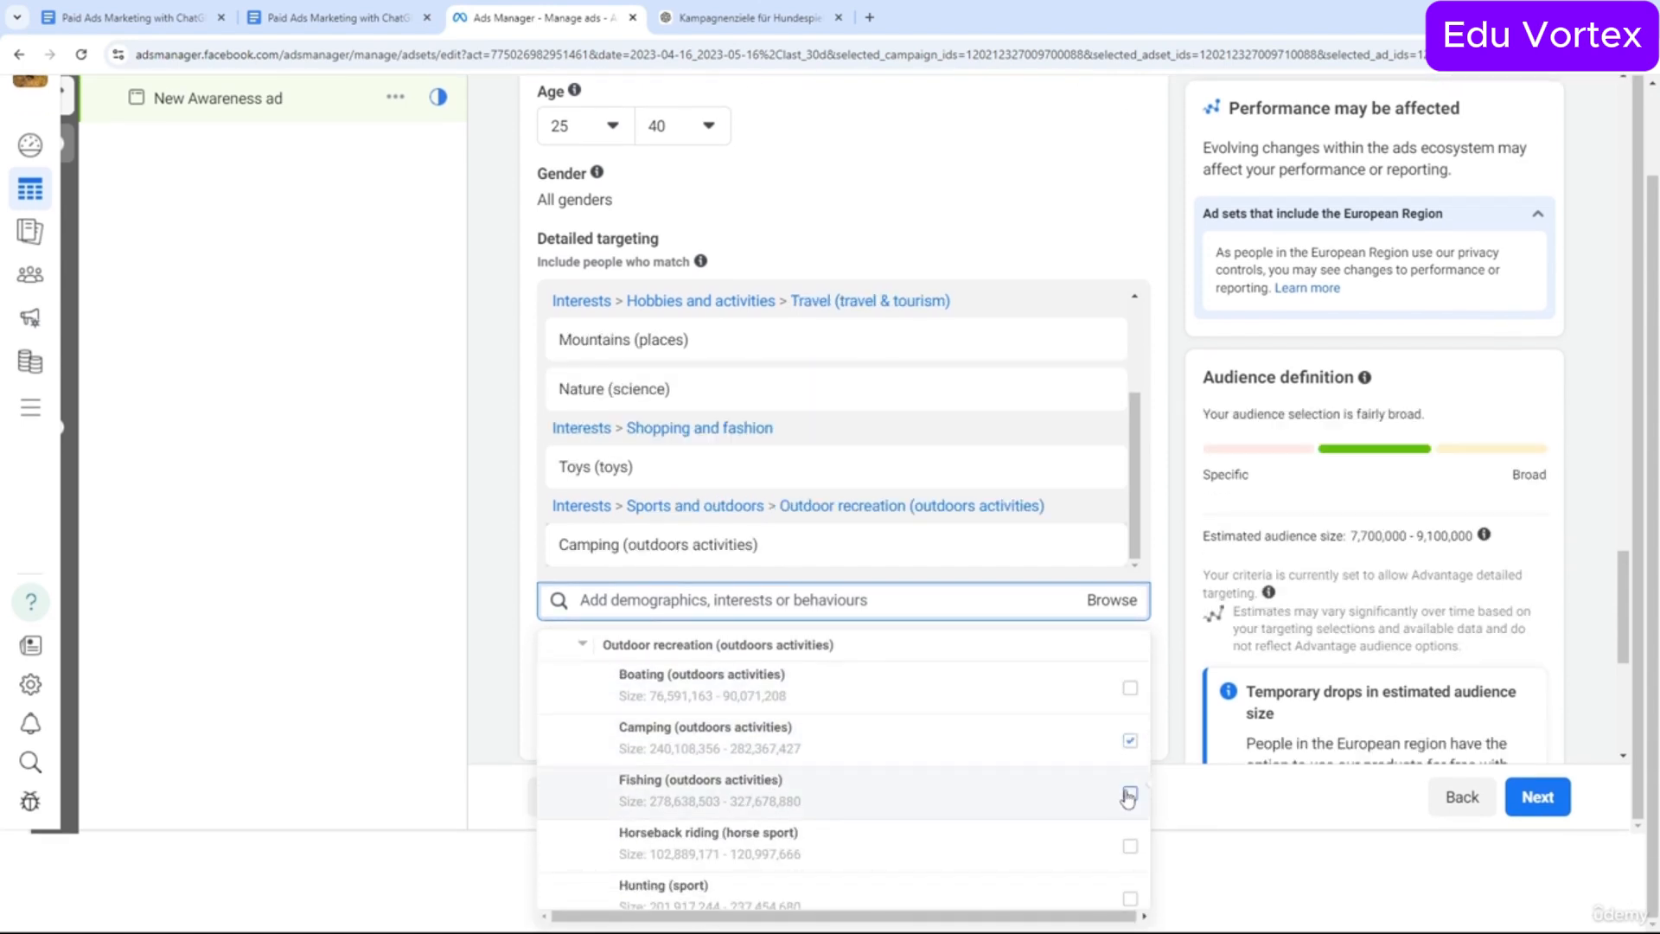
pyautogui.click(1129, 794)
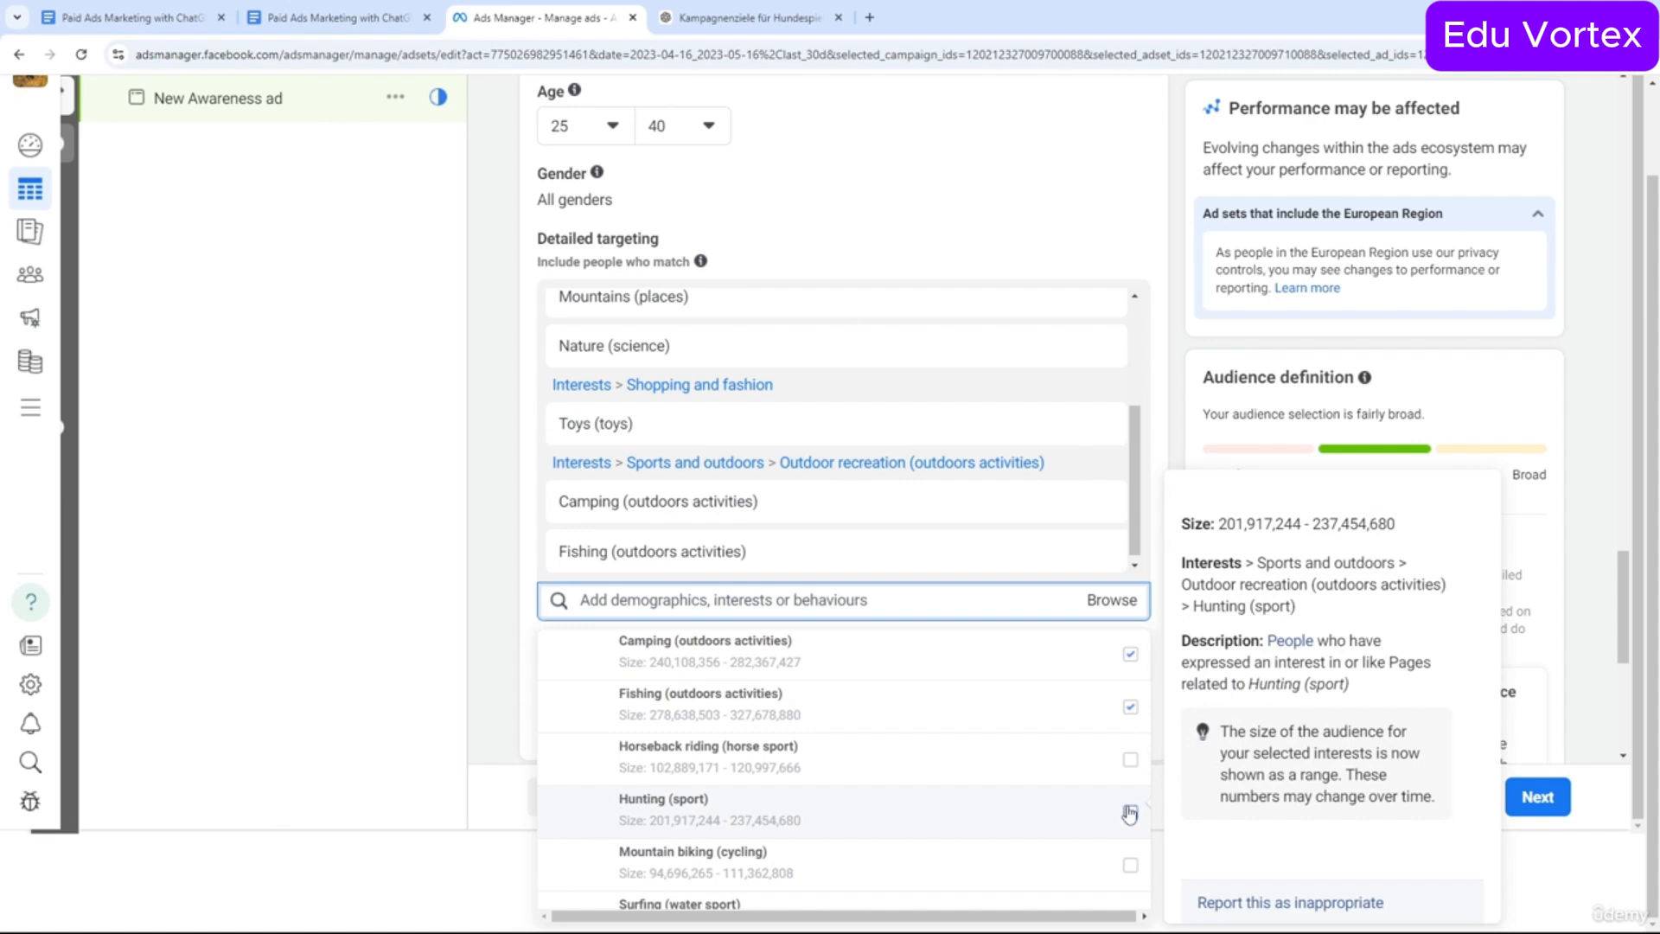
pyautogui.scroll(-3, 1129, 813)
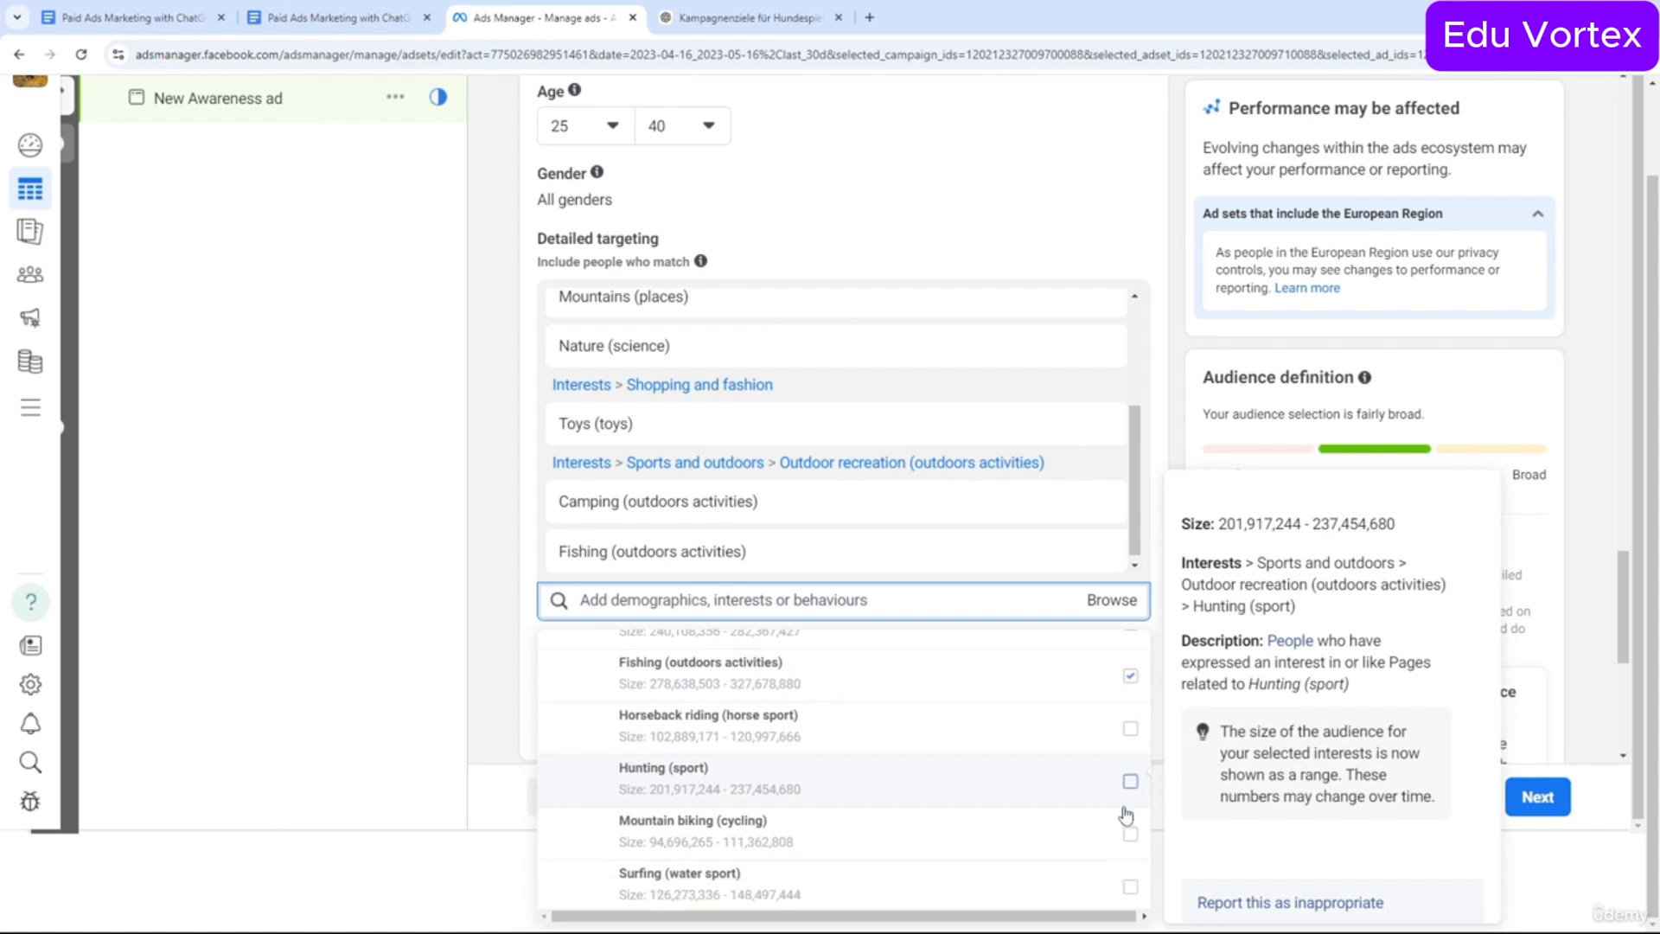
pyautogui.click(1128, 674)
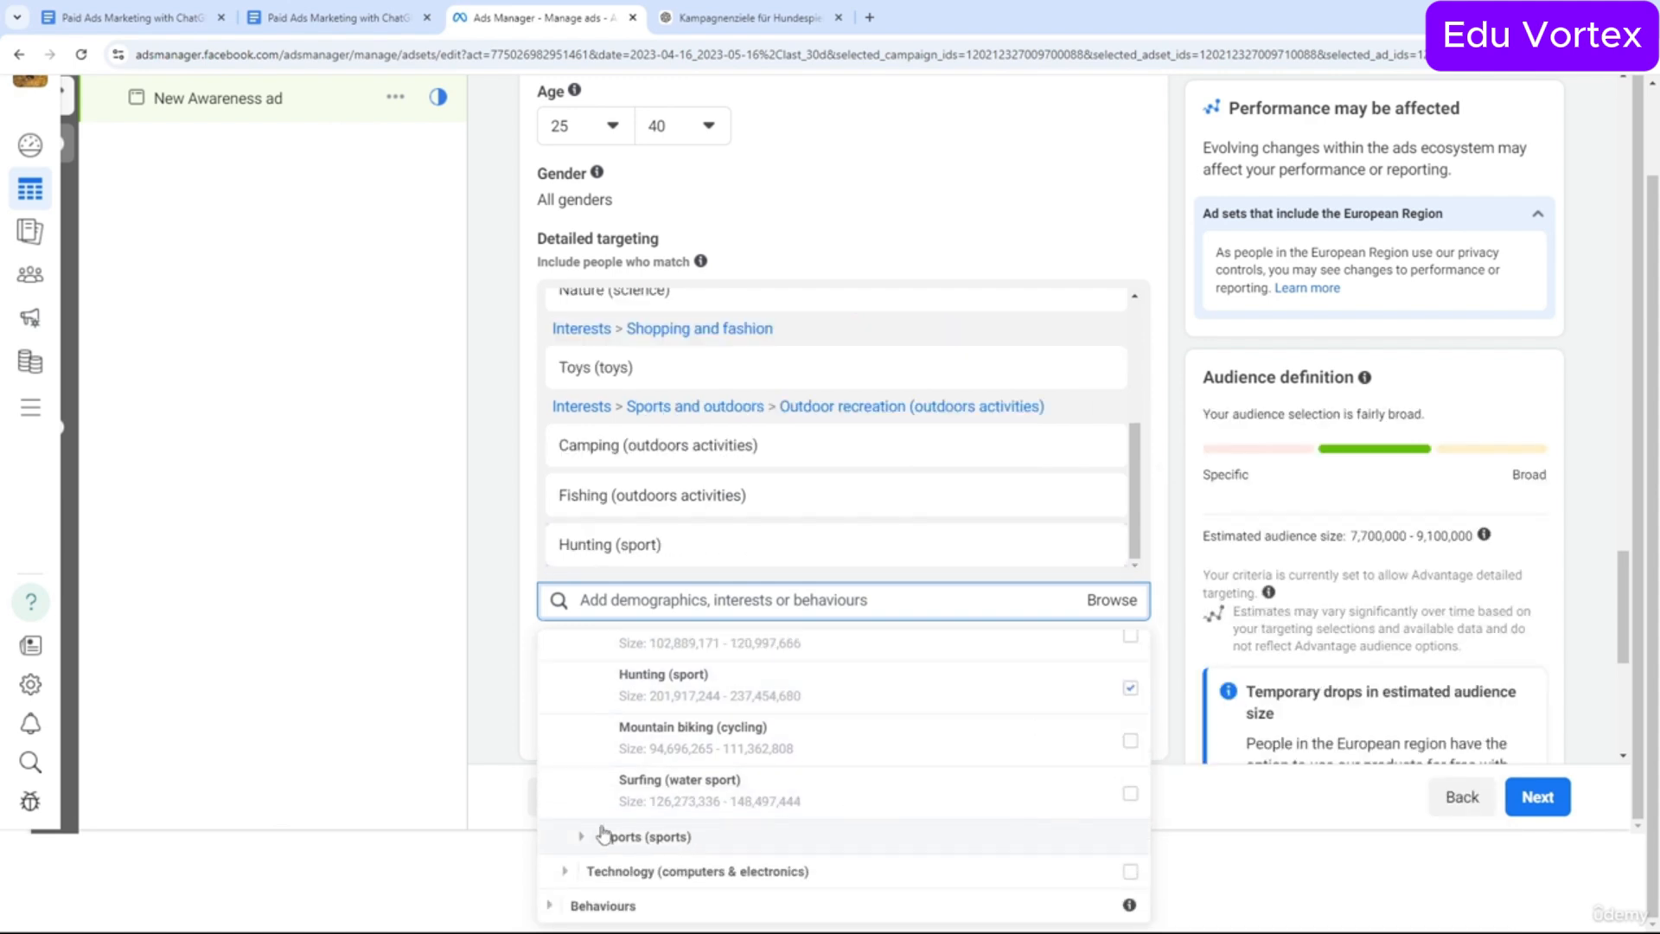
# Browse the Behaviours categories and include Engaged shoppers from Purchase behaviour in the detailed targeting.
pyautogui.click(550, 904)
pyautogui.scroll(-2, 702, 796)
pyautogui.scroll(2, 702, 796)
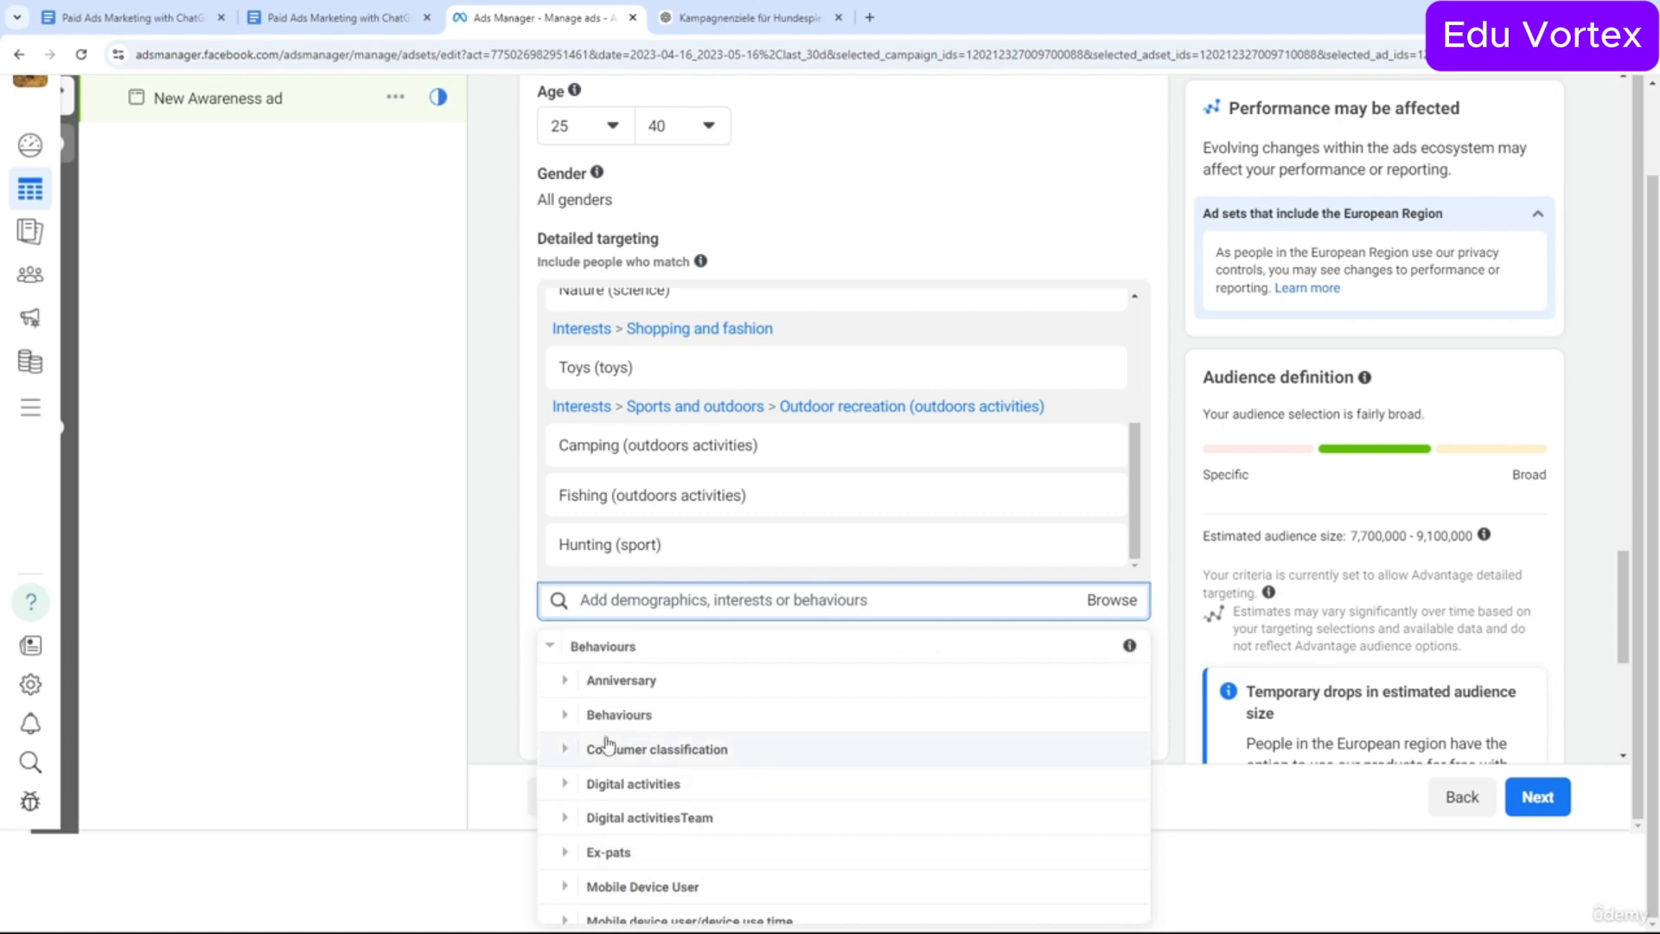
pyautogui.click(566, 714)
pyautogui.click(579, 675)
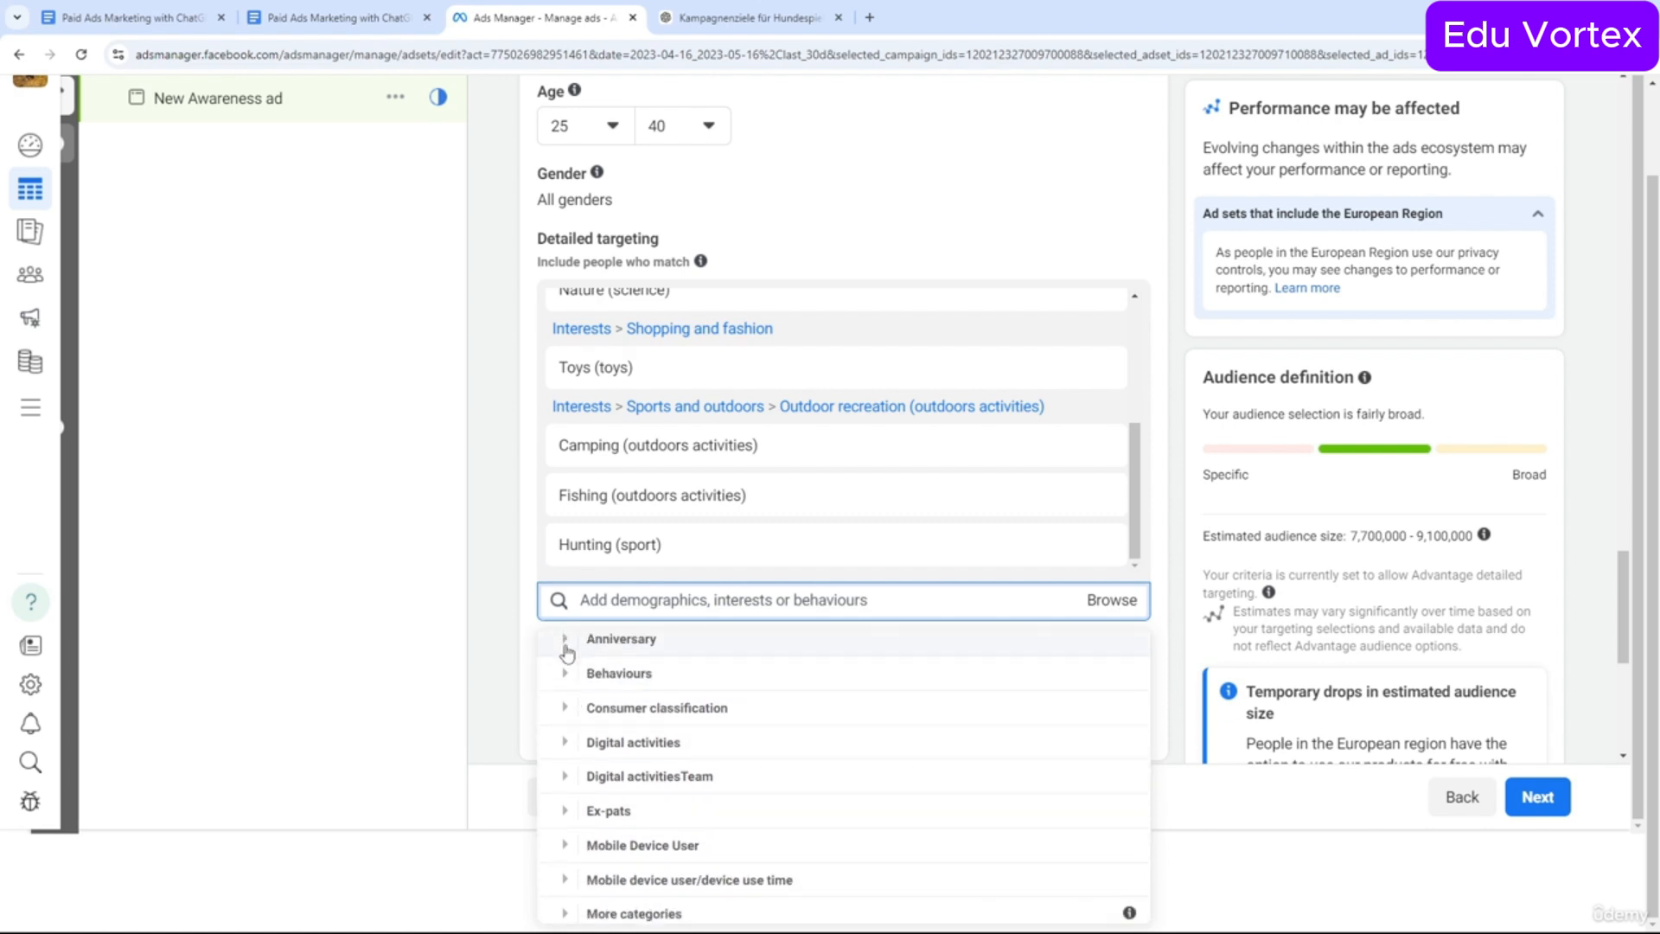
pyautogui.scroll(-3, 764, 796)
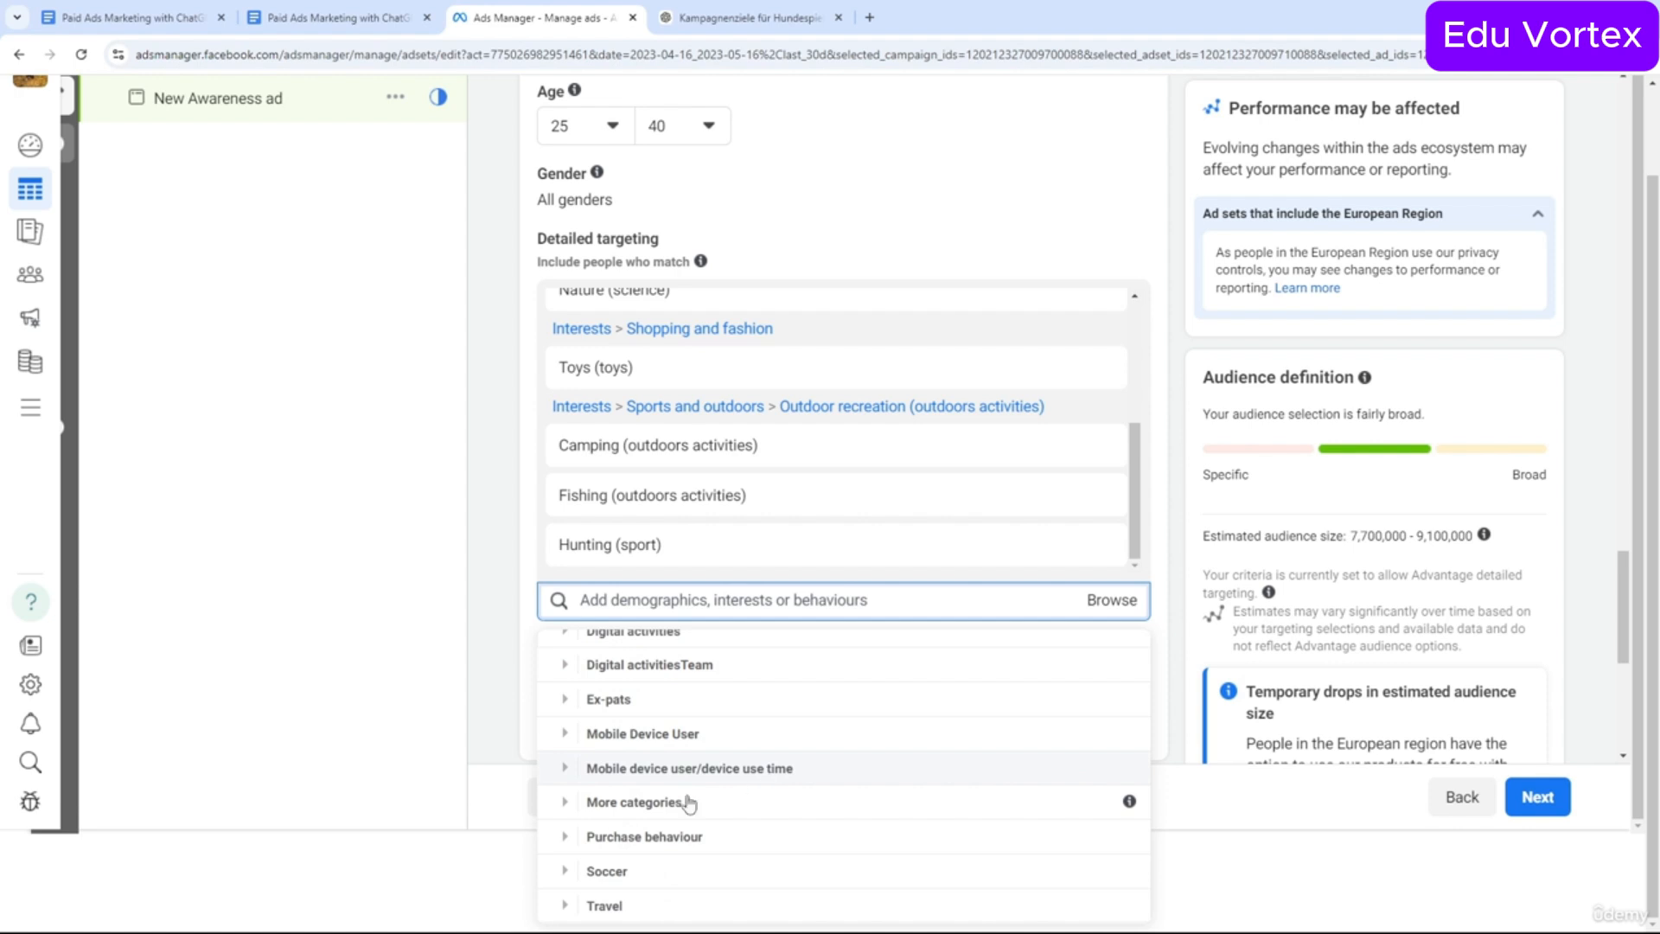
pyautogui.click(567, 838)
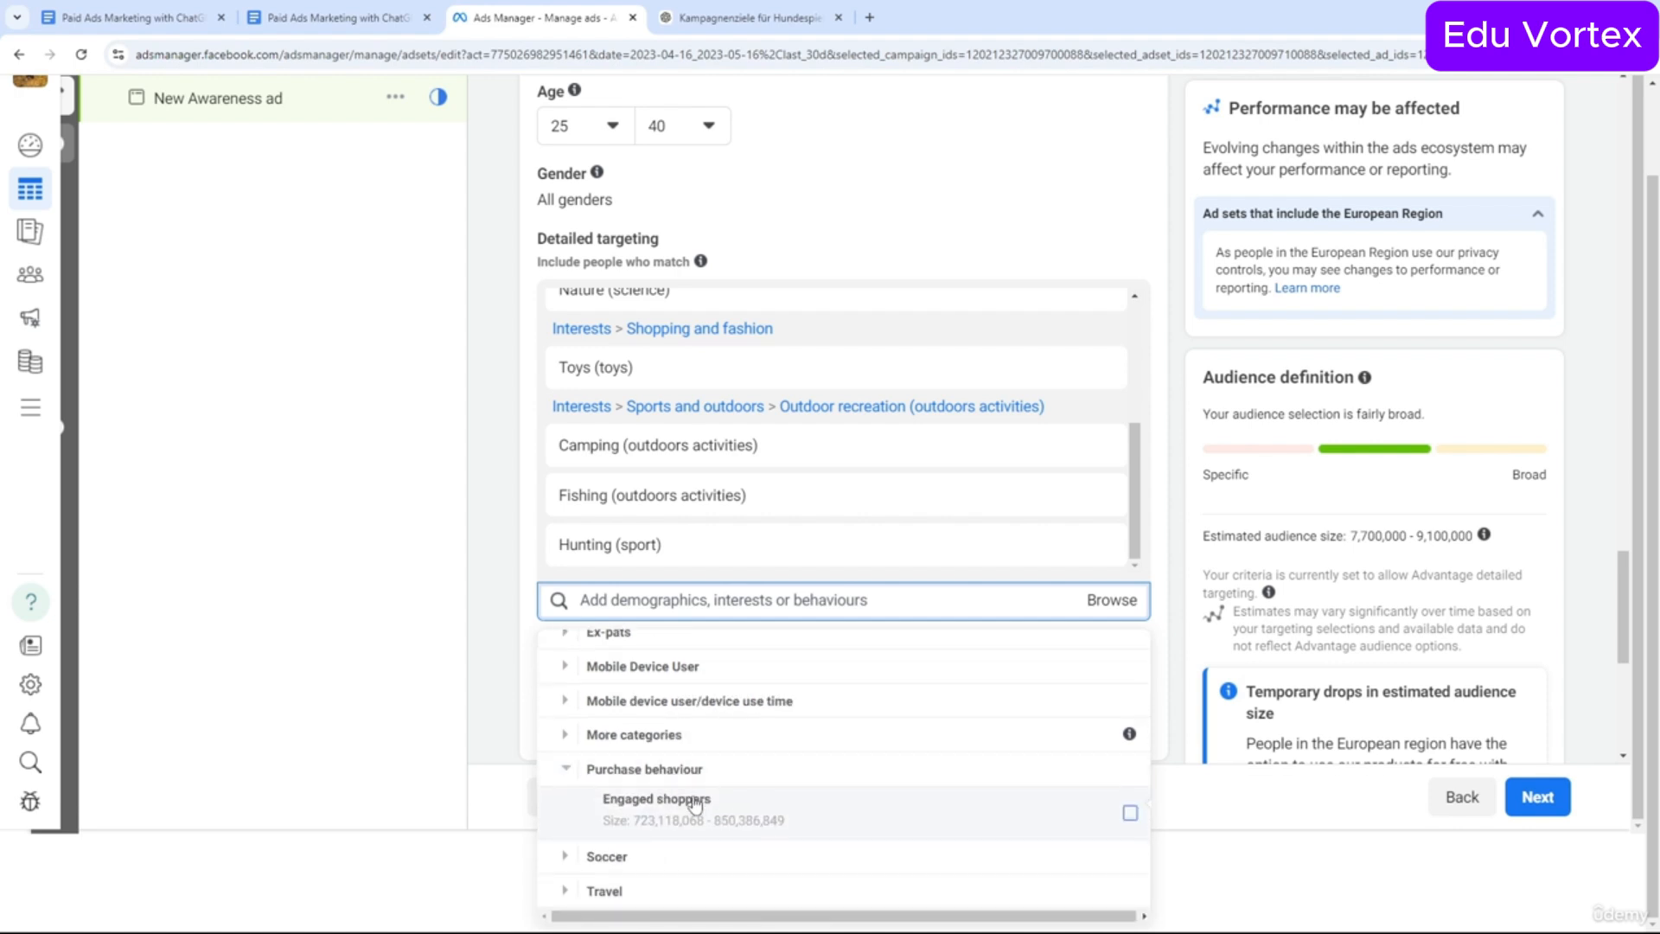
pyautogui.click(1129, 815)
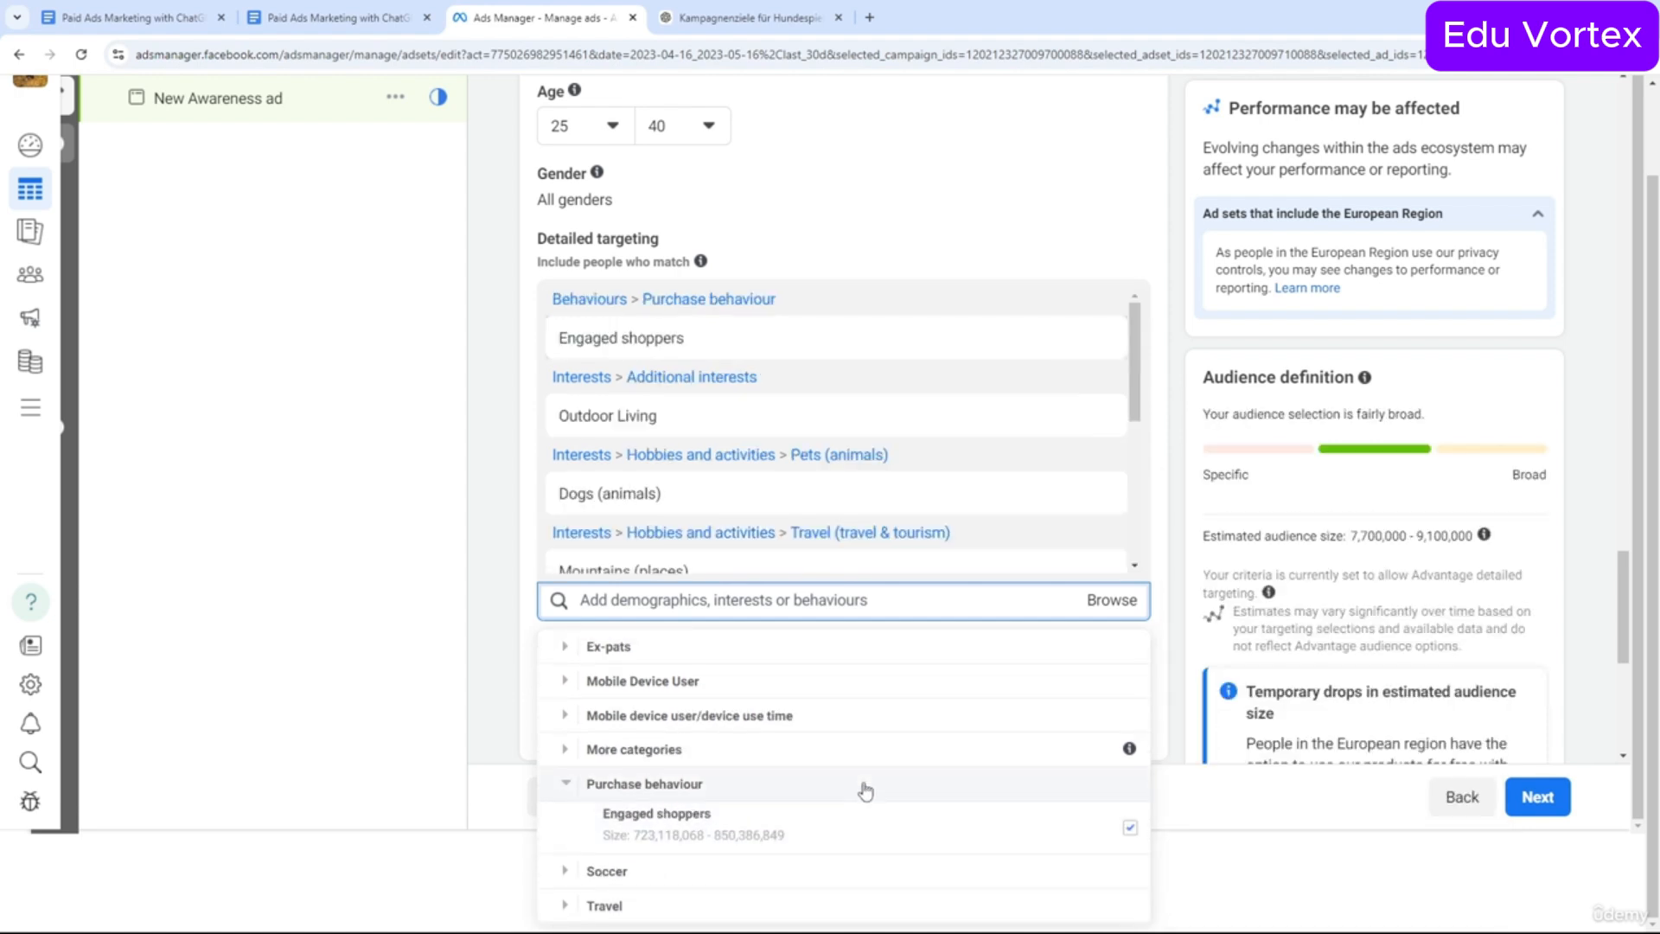
pyautogui.click(571, 785)
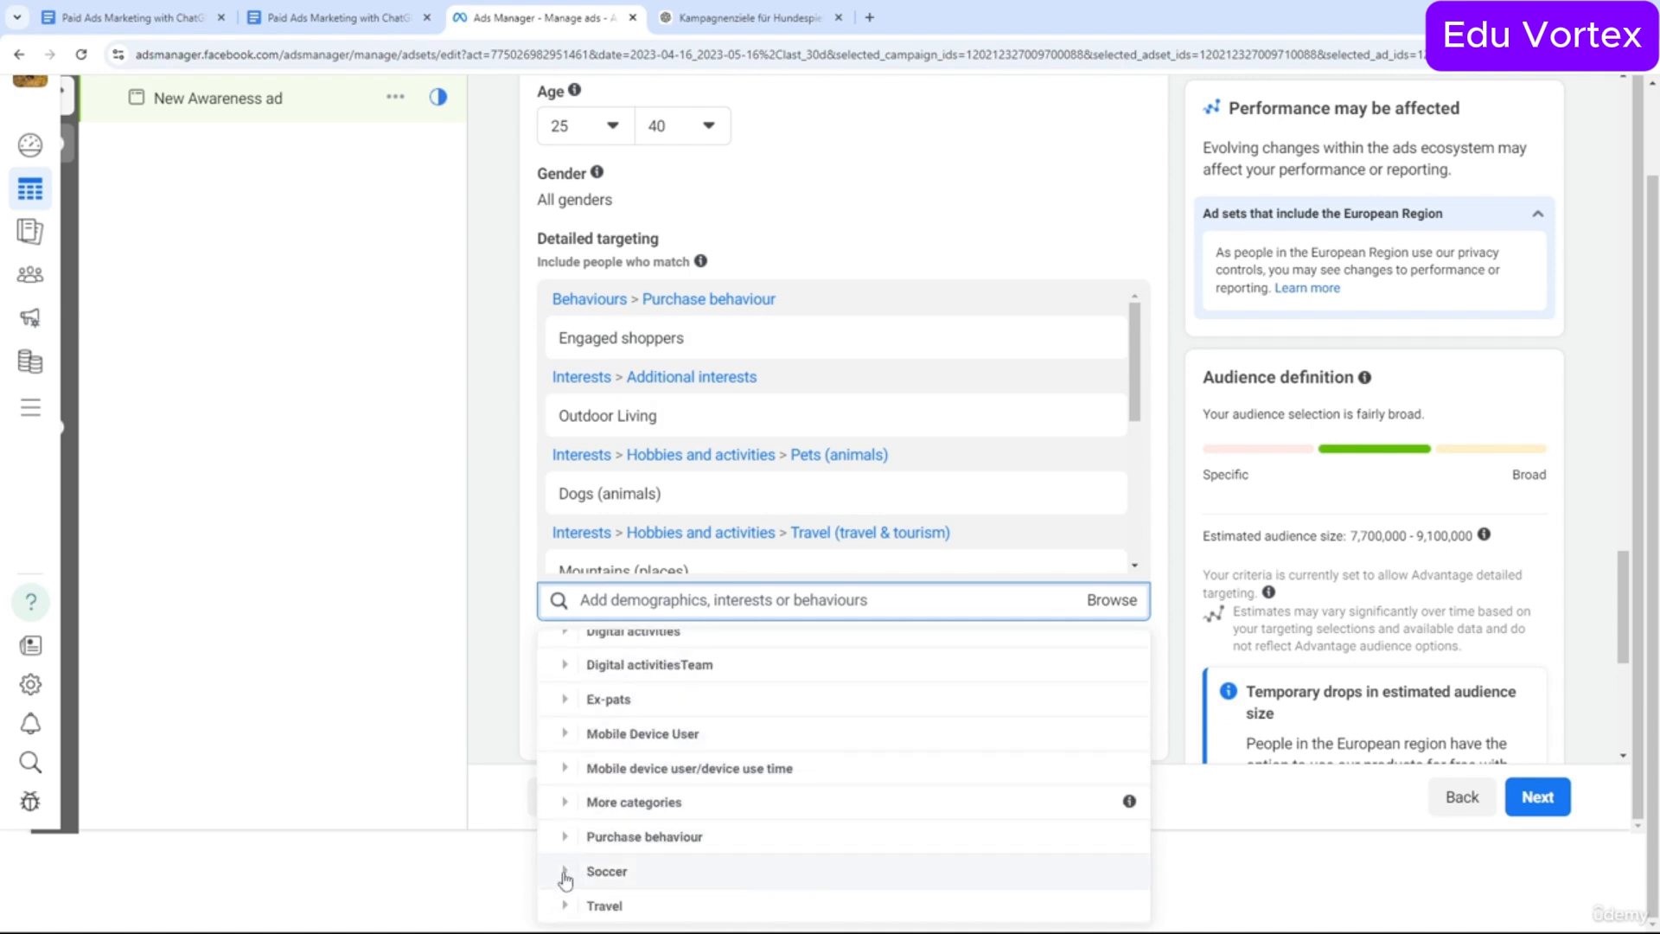
# Examine the options within the Travel behaviours and review the list of selected detailed targeting entries.
pyautogui.click(568, 901)
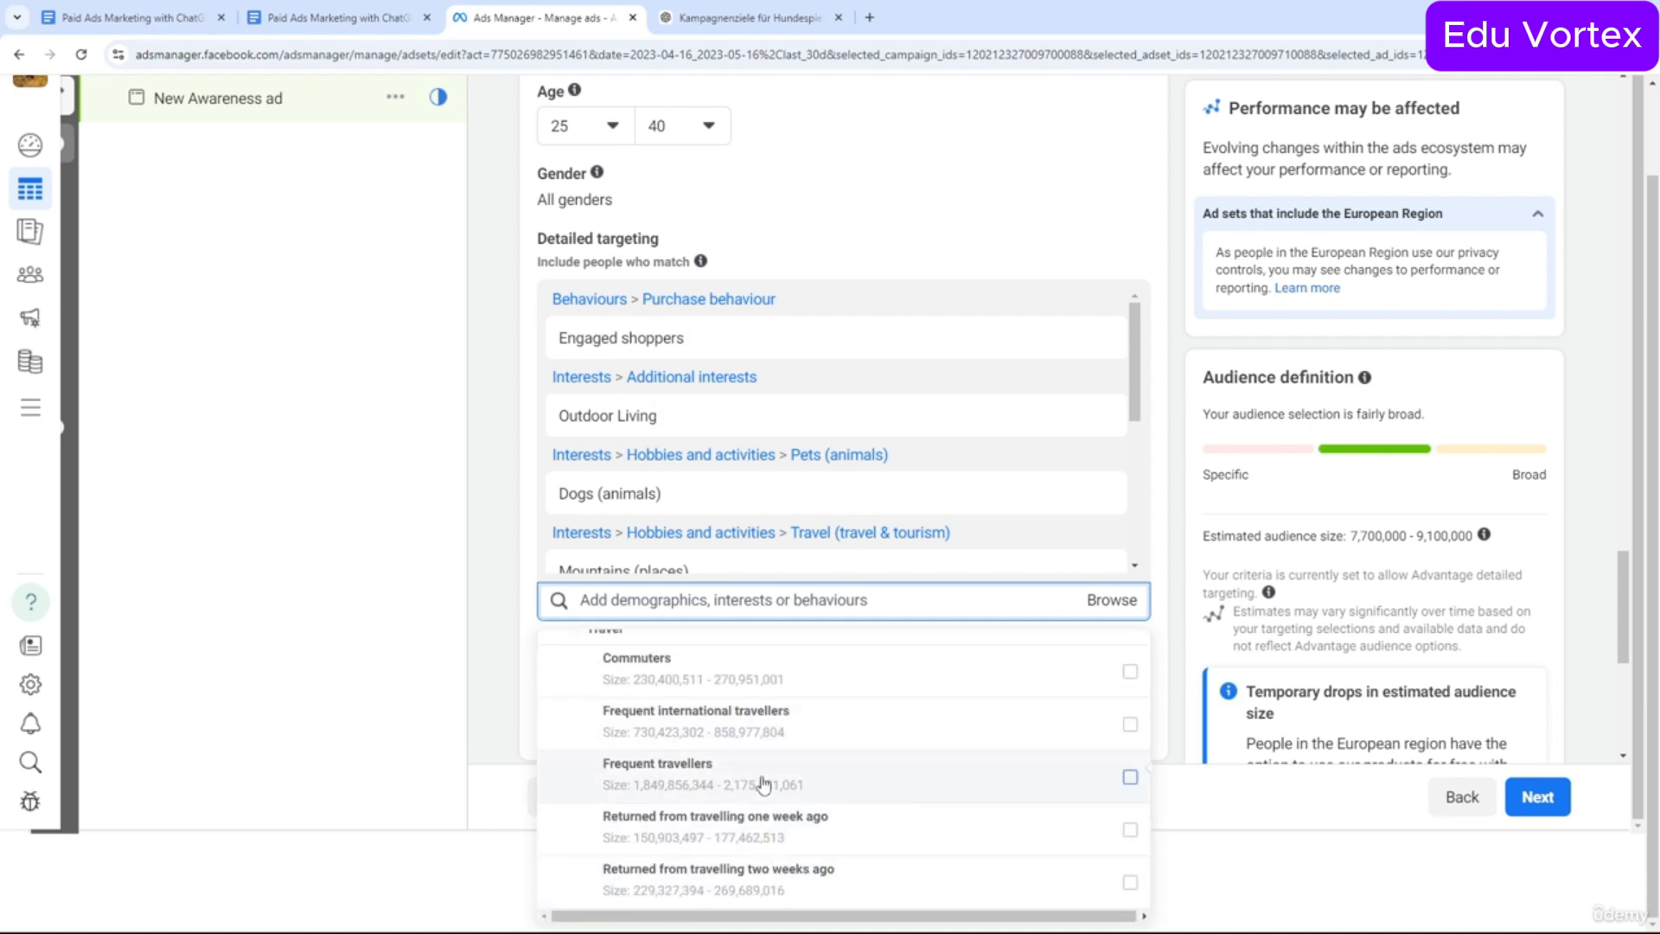
pyautogui.click(428, 543)
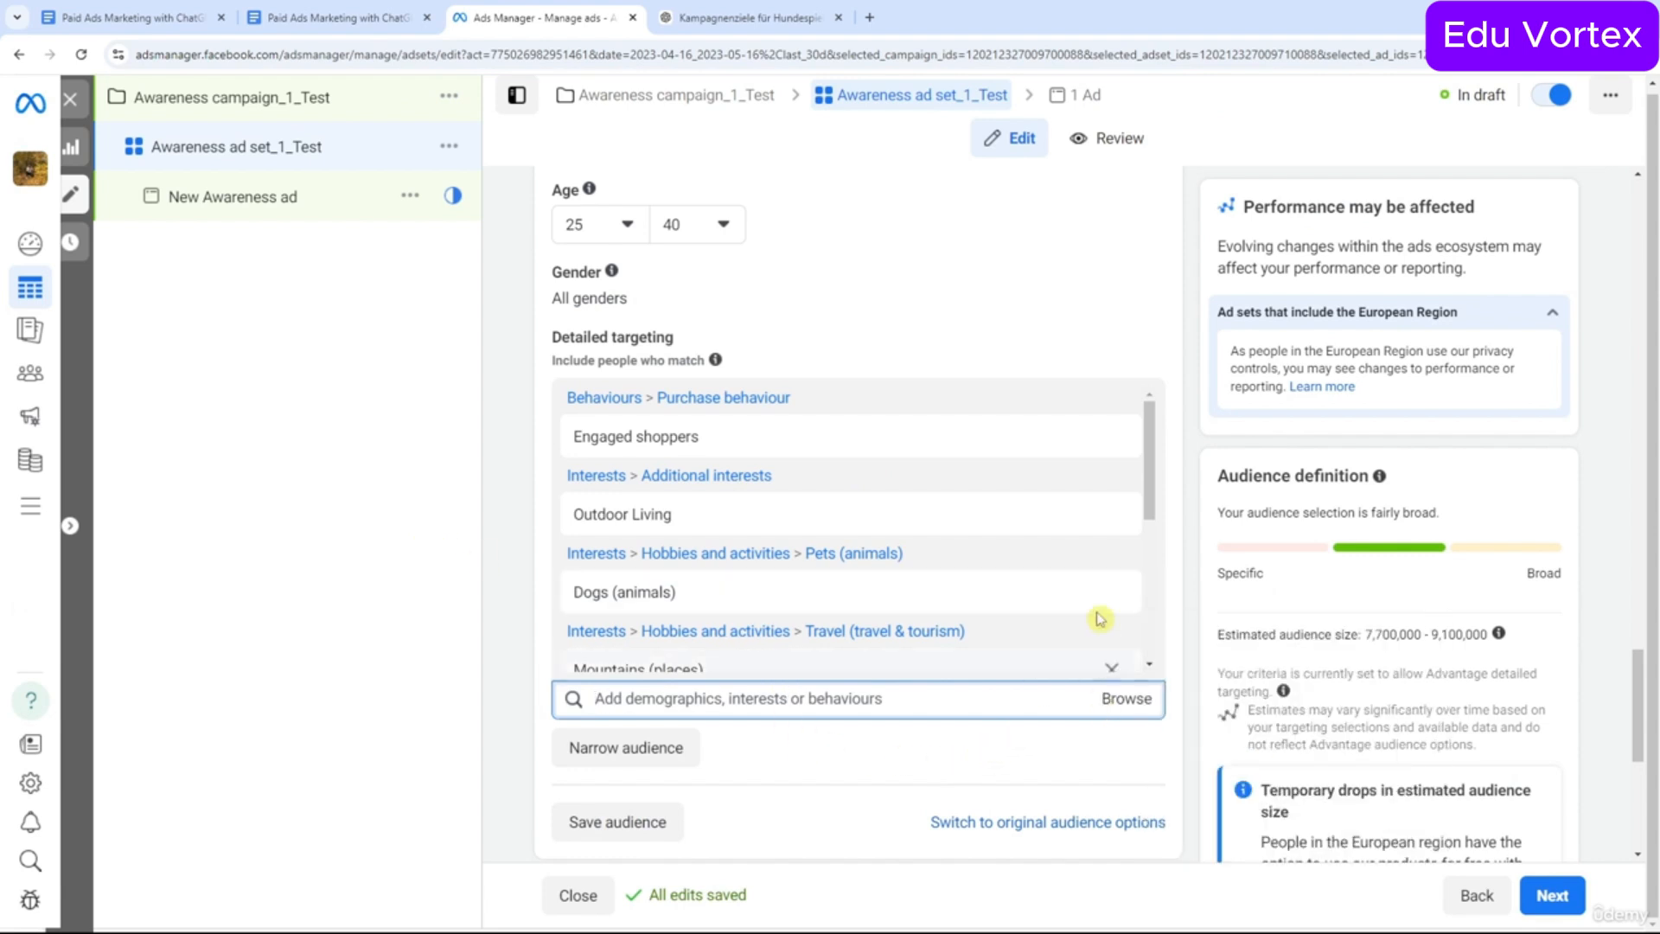
pyautogui.click(1126, 699)
pyautogui.click(1127, 700)
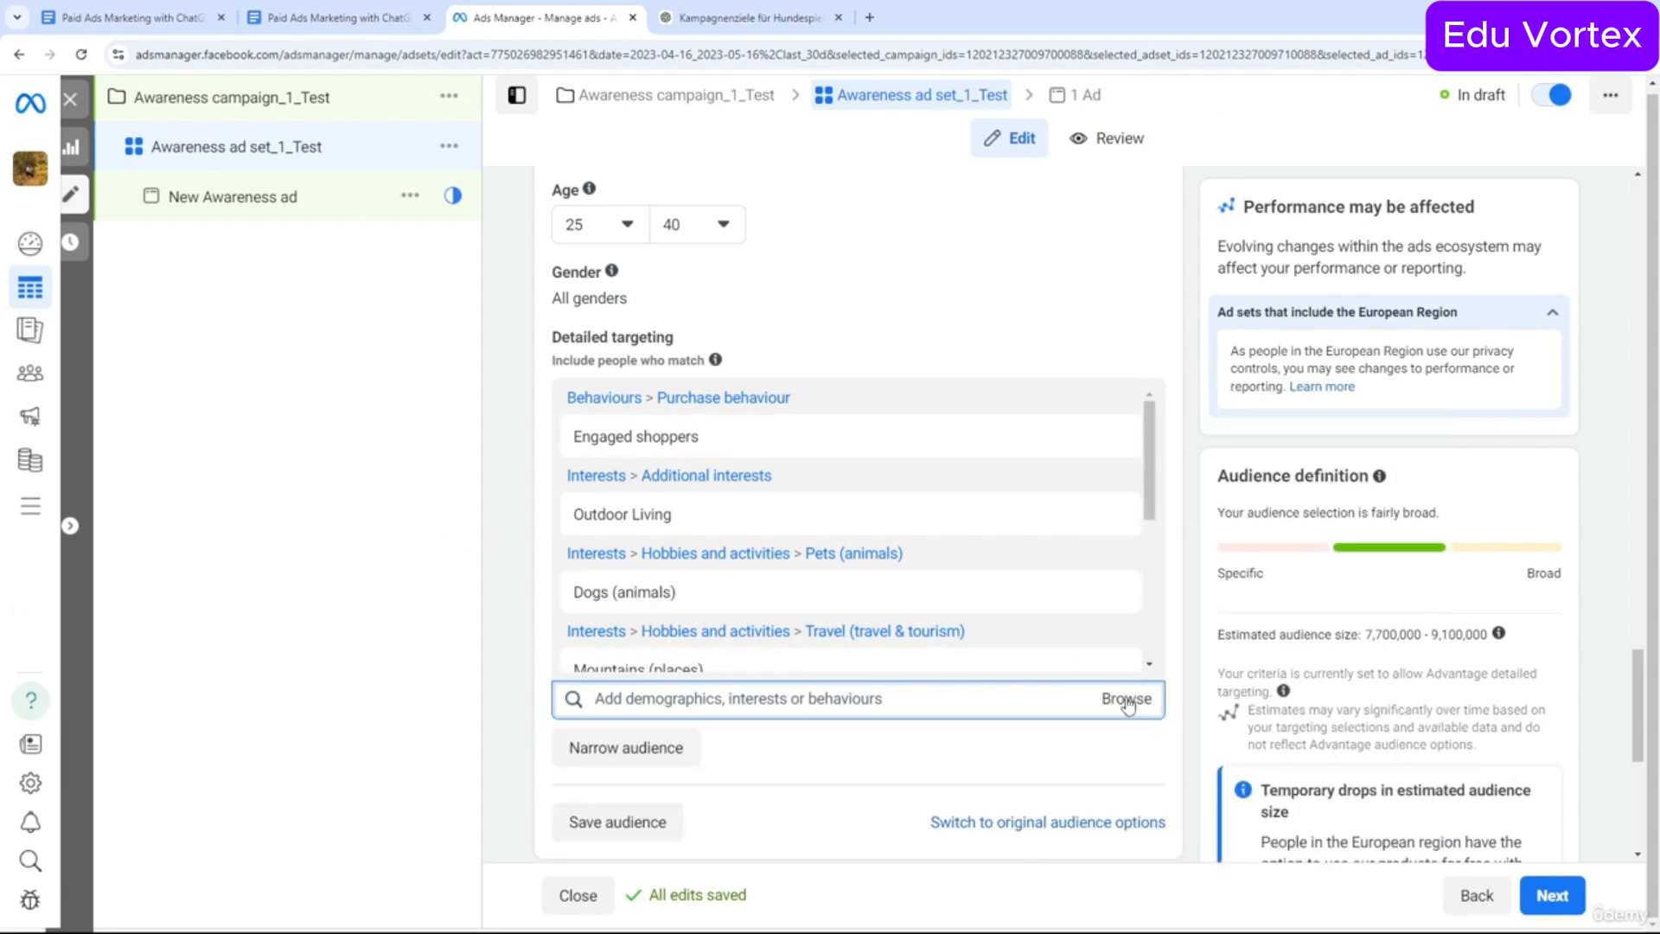
pyautogui.scroll(-5, 905, 537)
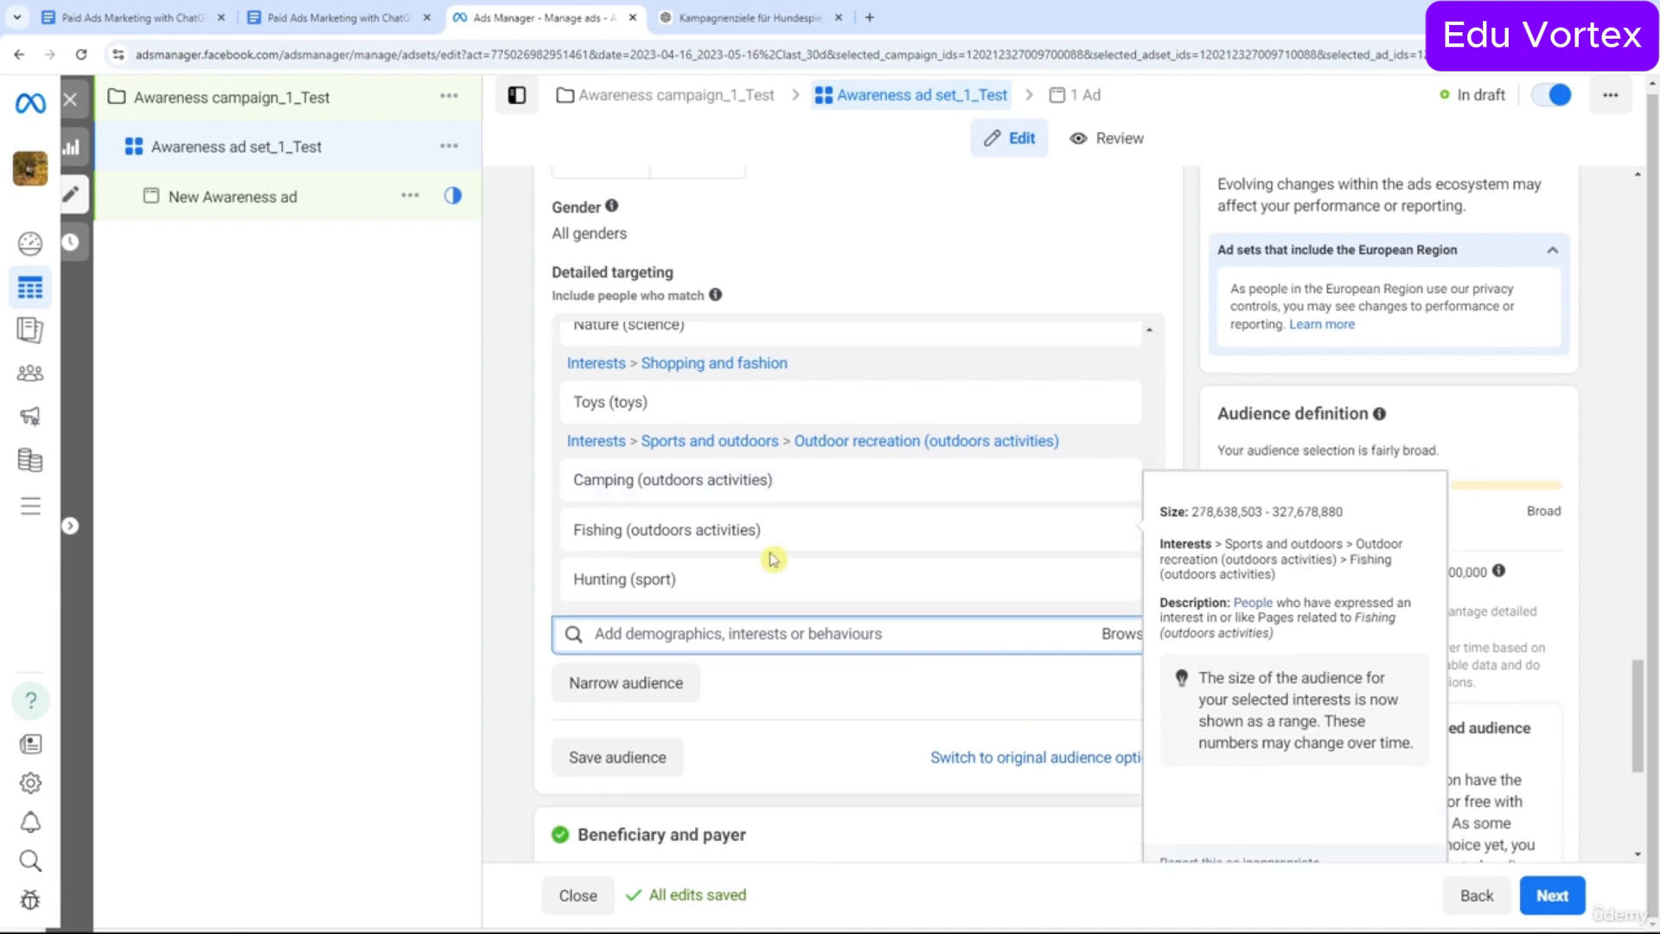
pyautogui.scroll(-3, 793, 422)
pyautogui.scroll(4, 786, 389)
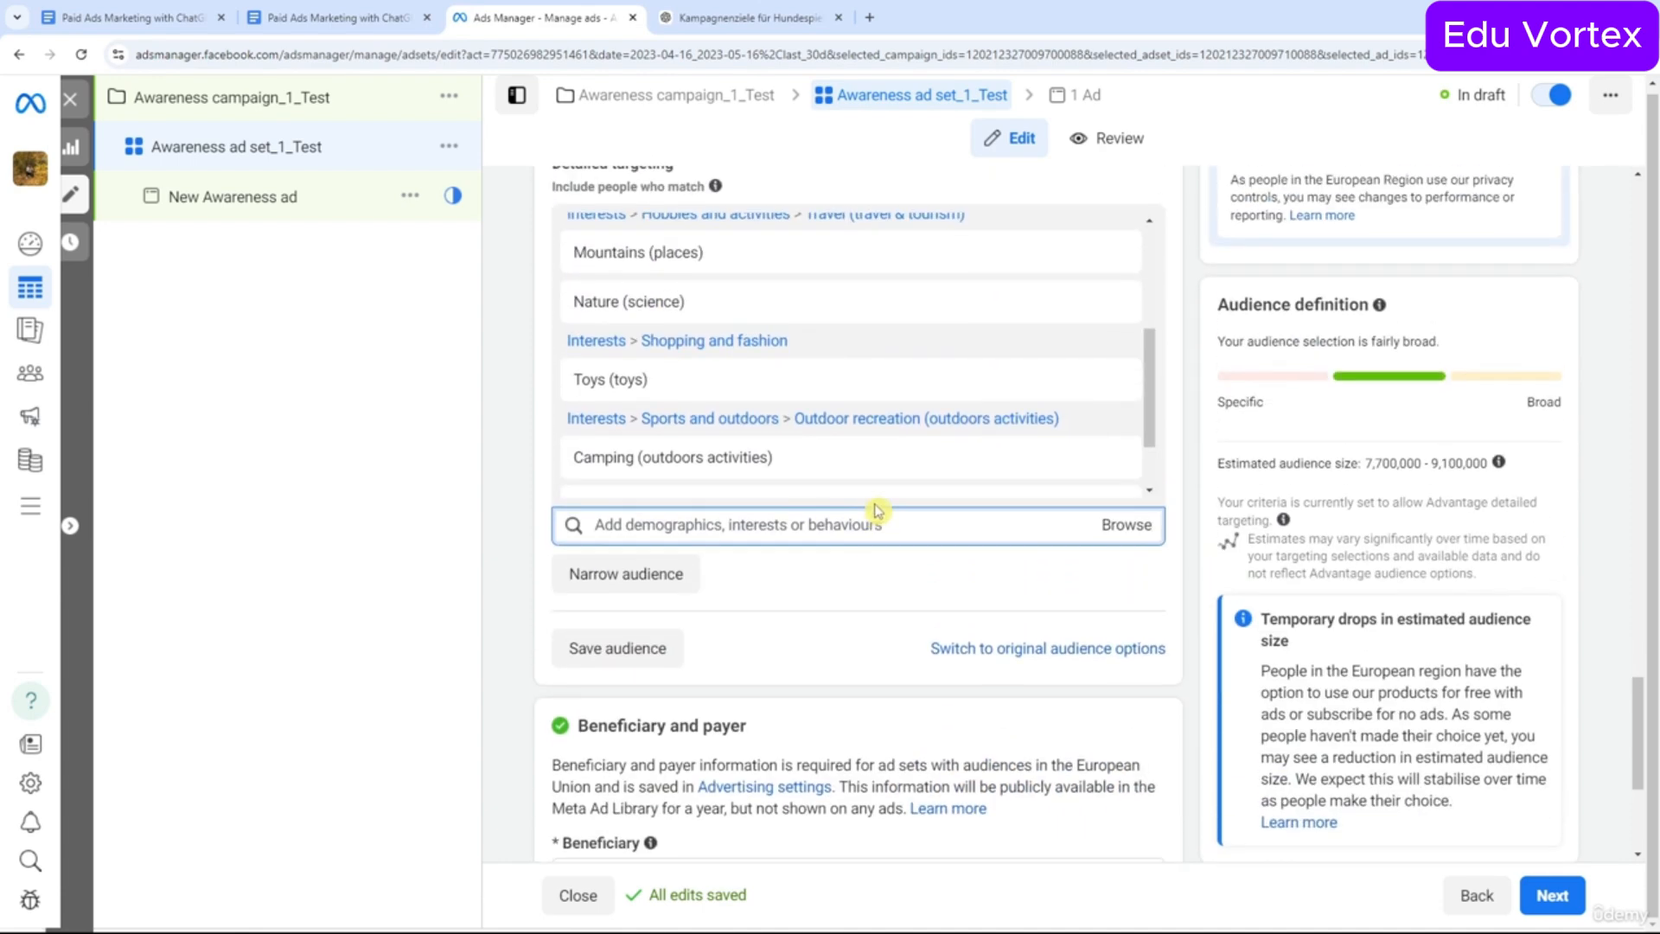
pyautogui.scroll(1, 878, 510)
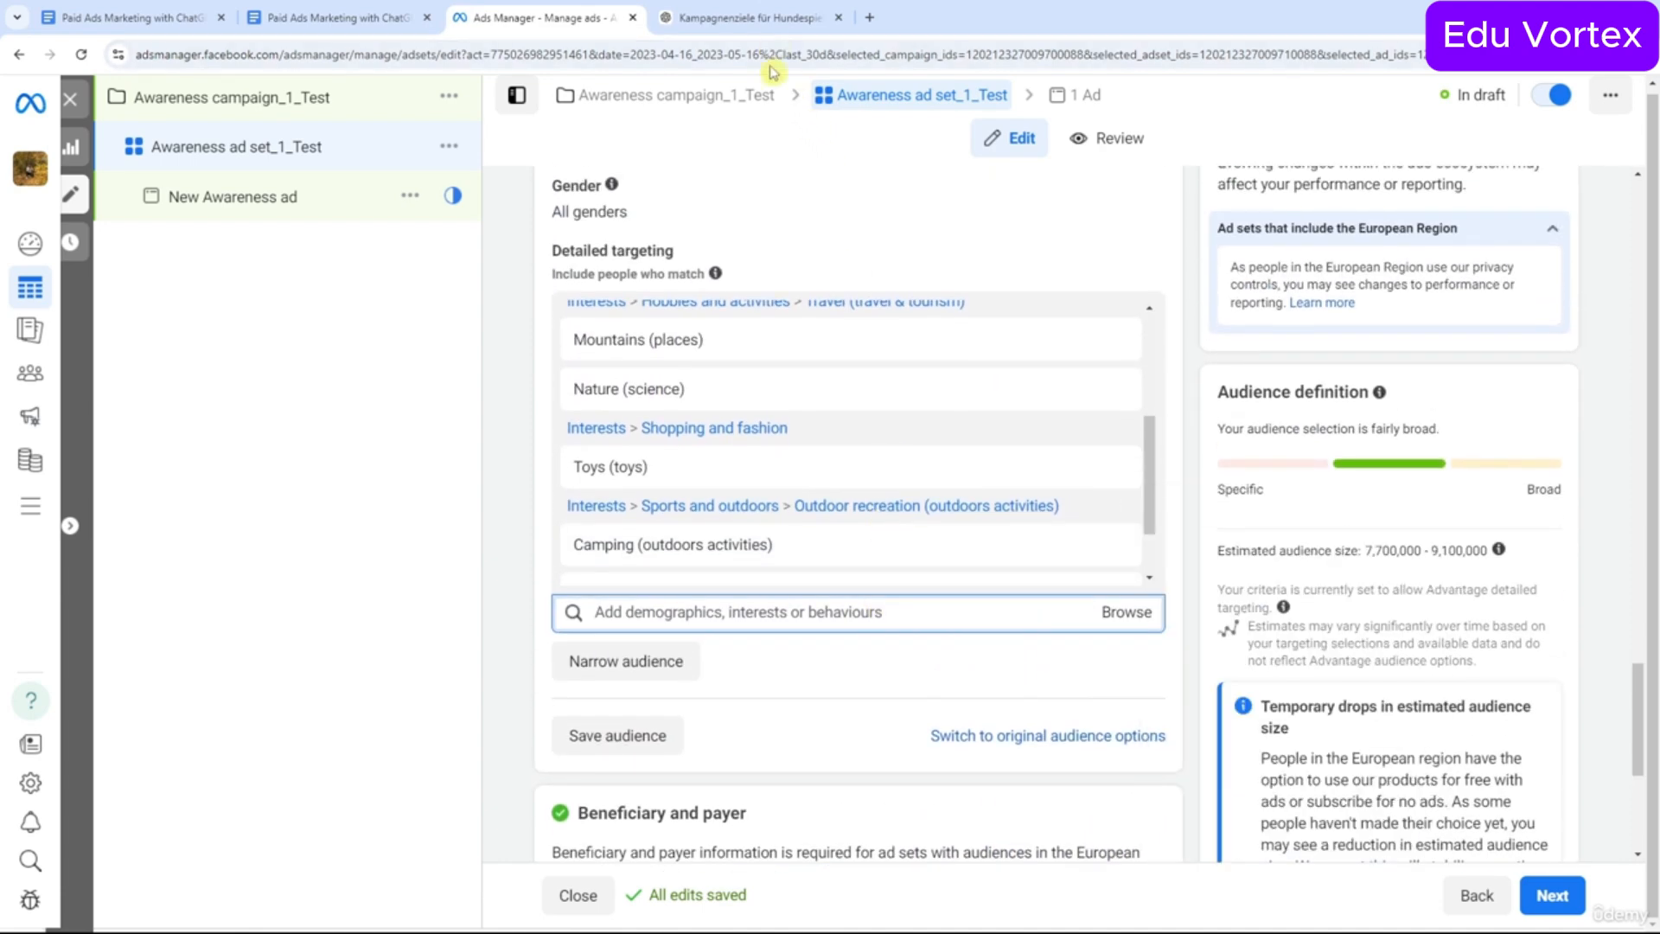
# Copy "Eco-conscious brands" from ChatGPT's ad targeting suggestions and search for it in the Ads Manager detailed targeting.
pyautogui.click(750, 18)
pyautogui.scroll(-2, 983, 437)
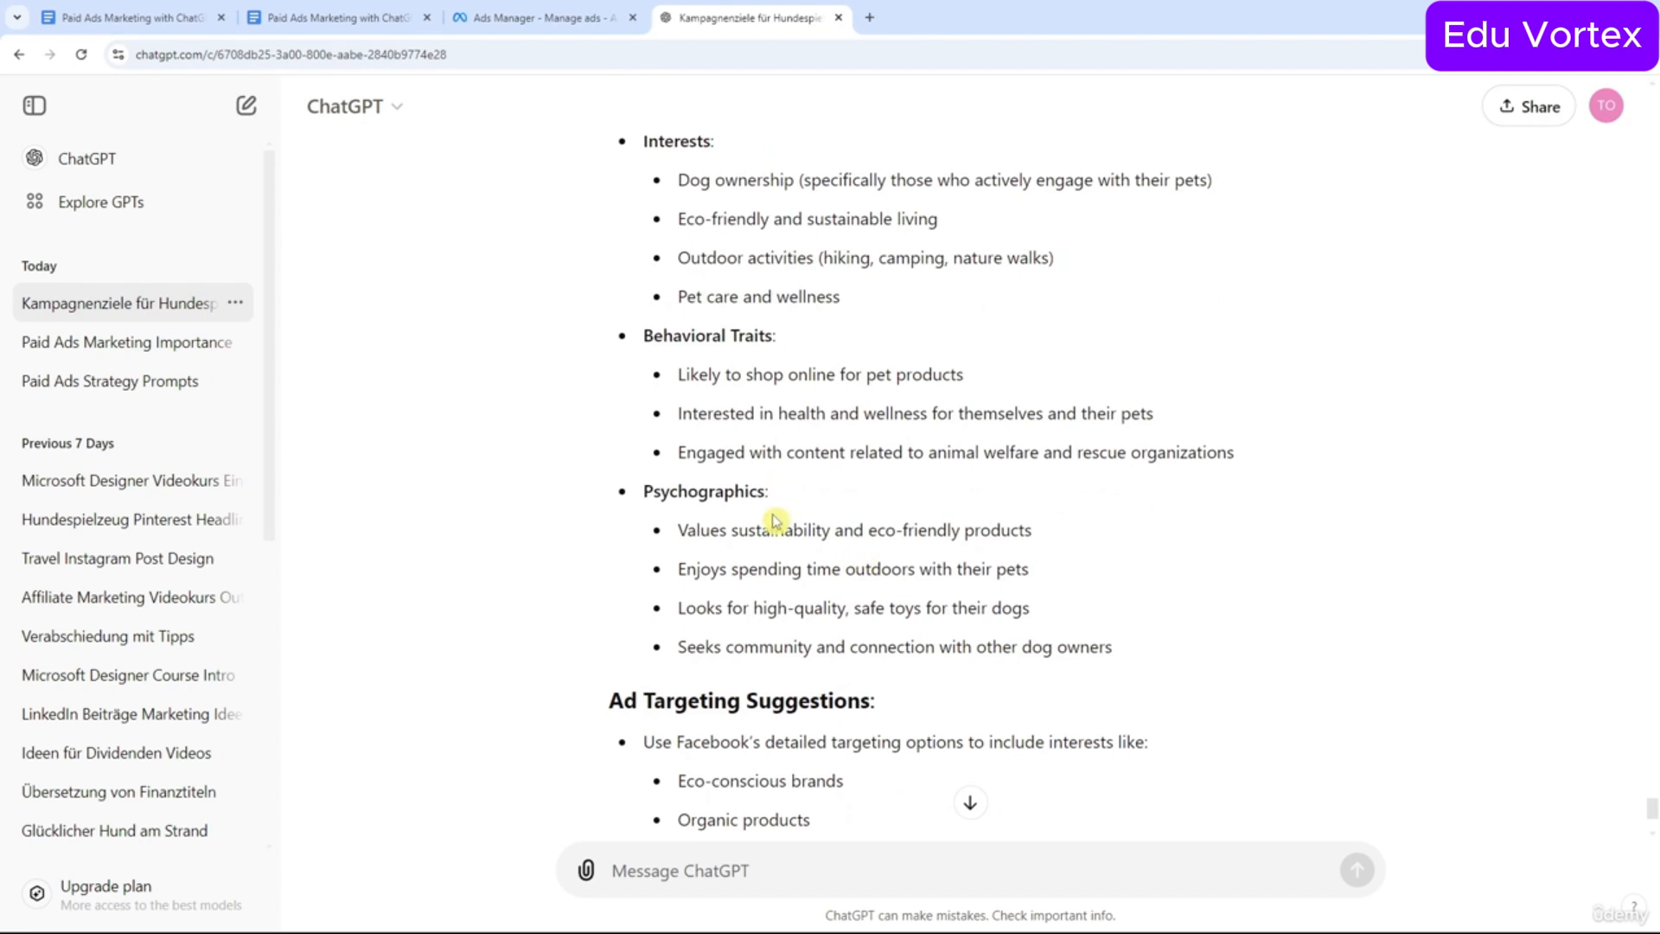
pyautogui.scroll(-3, 833, 531)
pyautogui.moveTo(844, 511); pyautogui.dragTo(672, 508)
pyautogui.hotkey('ctrl', 'c')
pyautogui.click(546, 35)
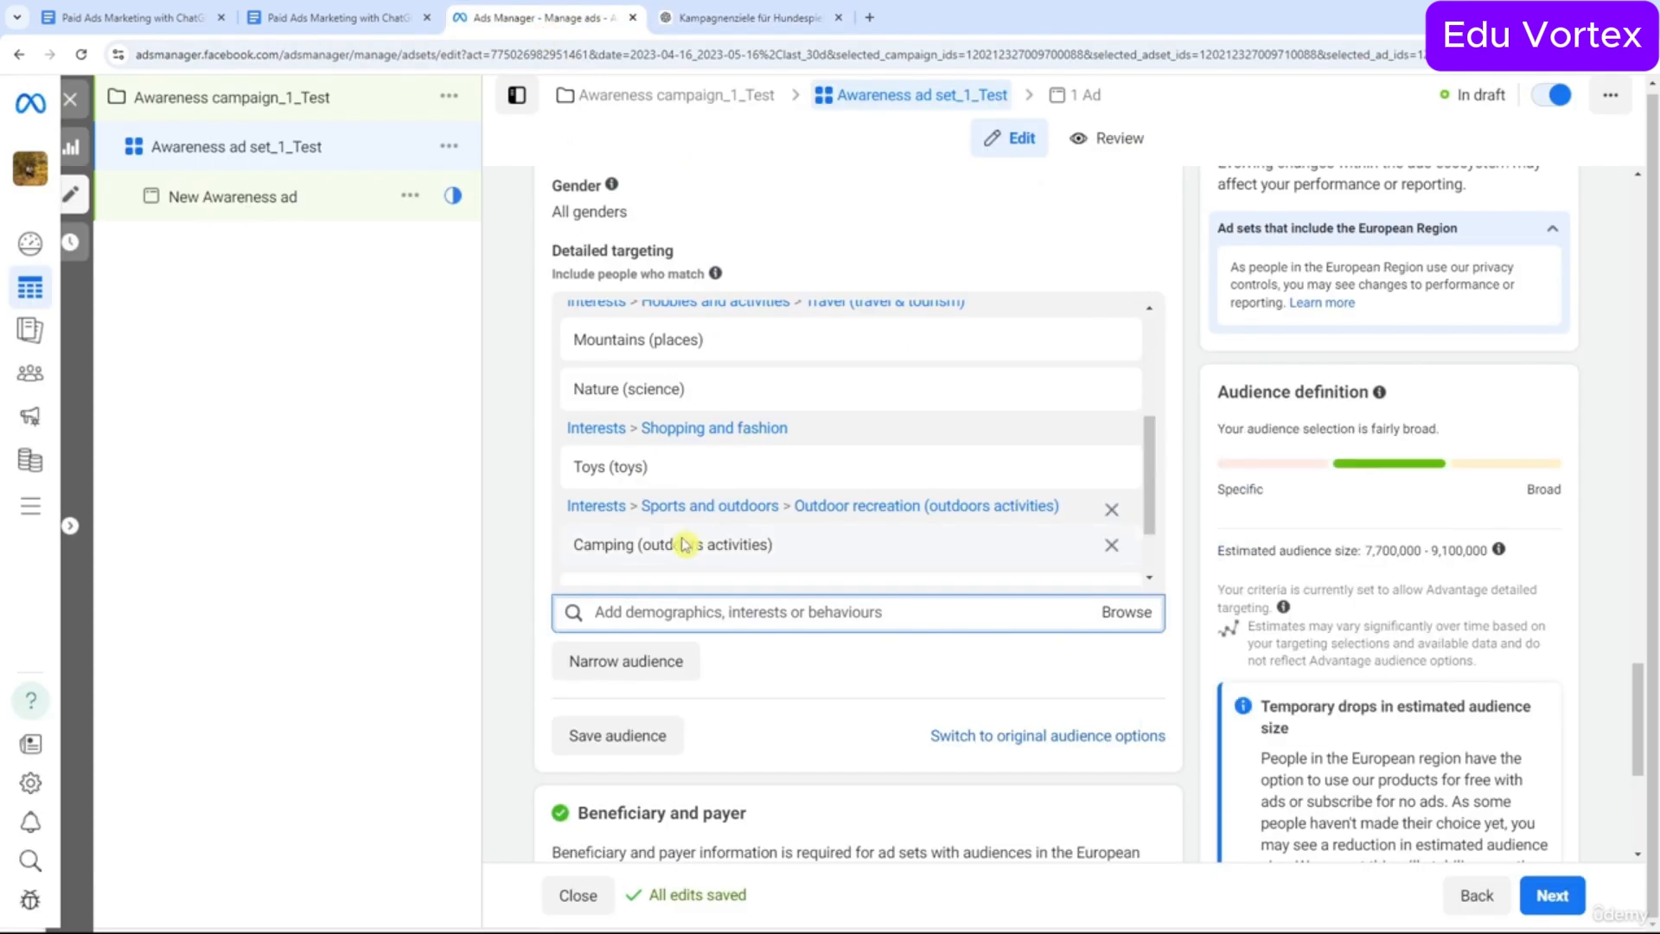
pyautogui.click(604, 611)
pyautogui.hotkey('ctrl', 'v')
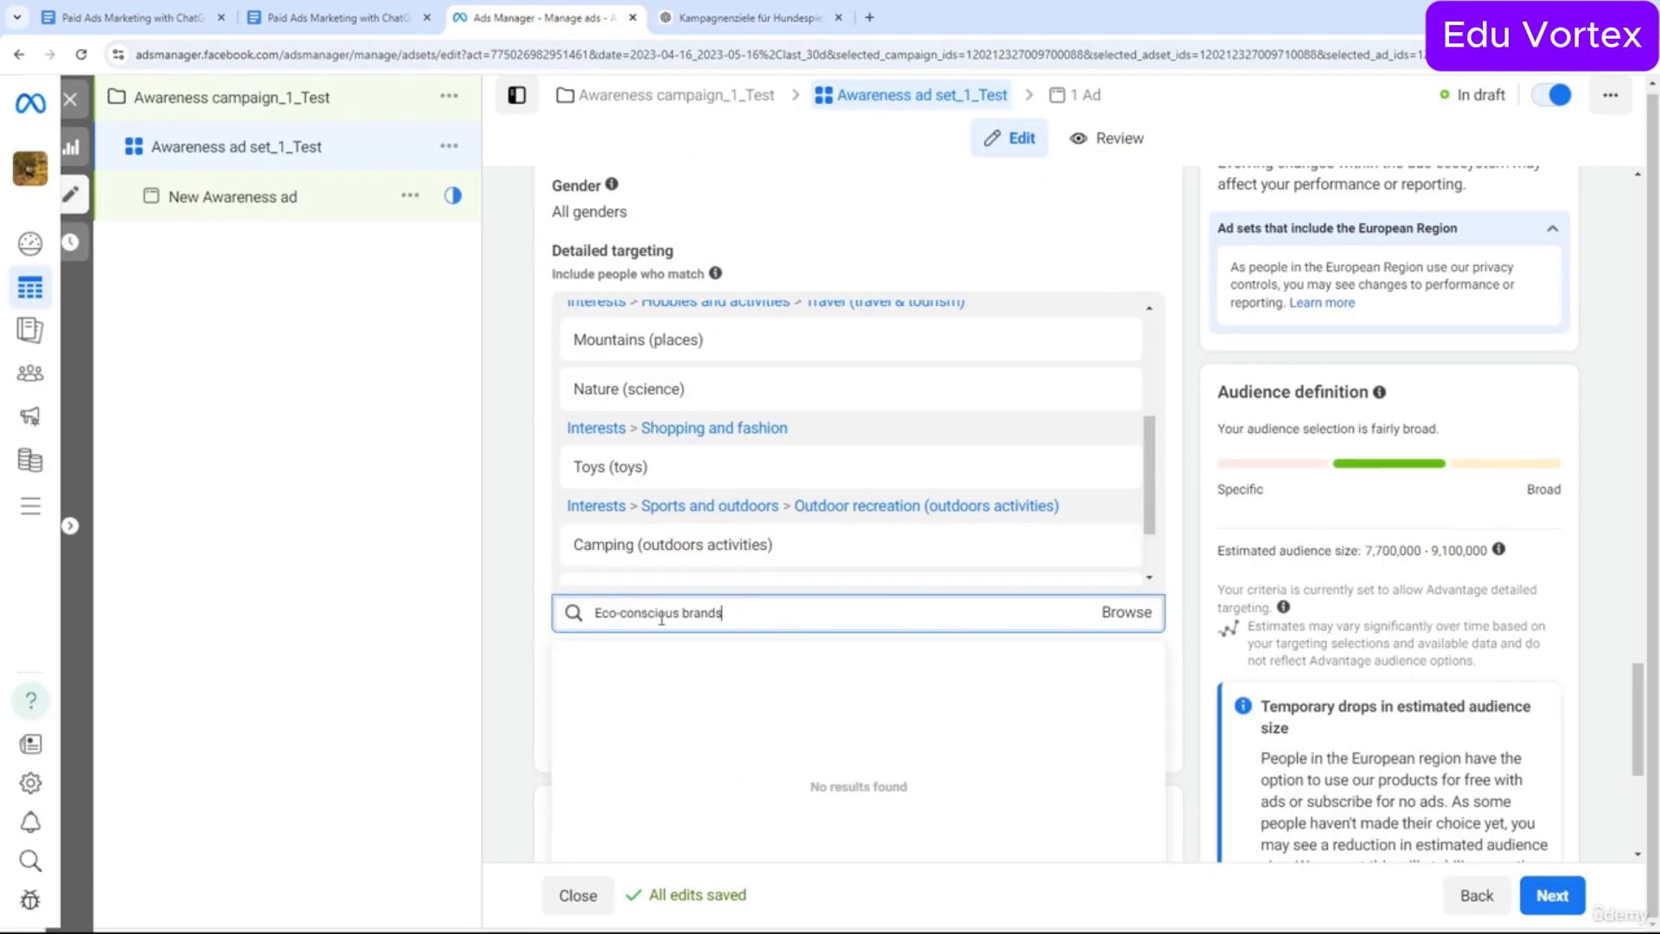
# Replace the detailed targeting search with "eco", check the suggested interests and clear the search.
pyautogui.moveTo(723, 613); pyautogui.dragTo(681, 618)
pyautogui.hotkey('ctrl', 'a')
pyautogui.press('BackSpace')
pyautogui.write('eco')
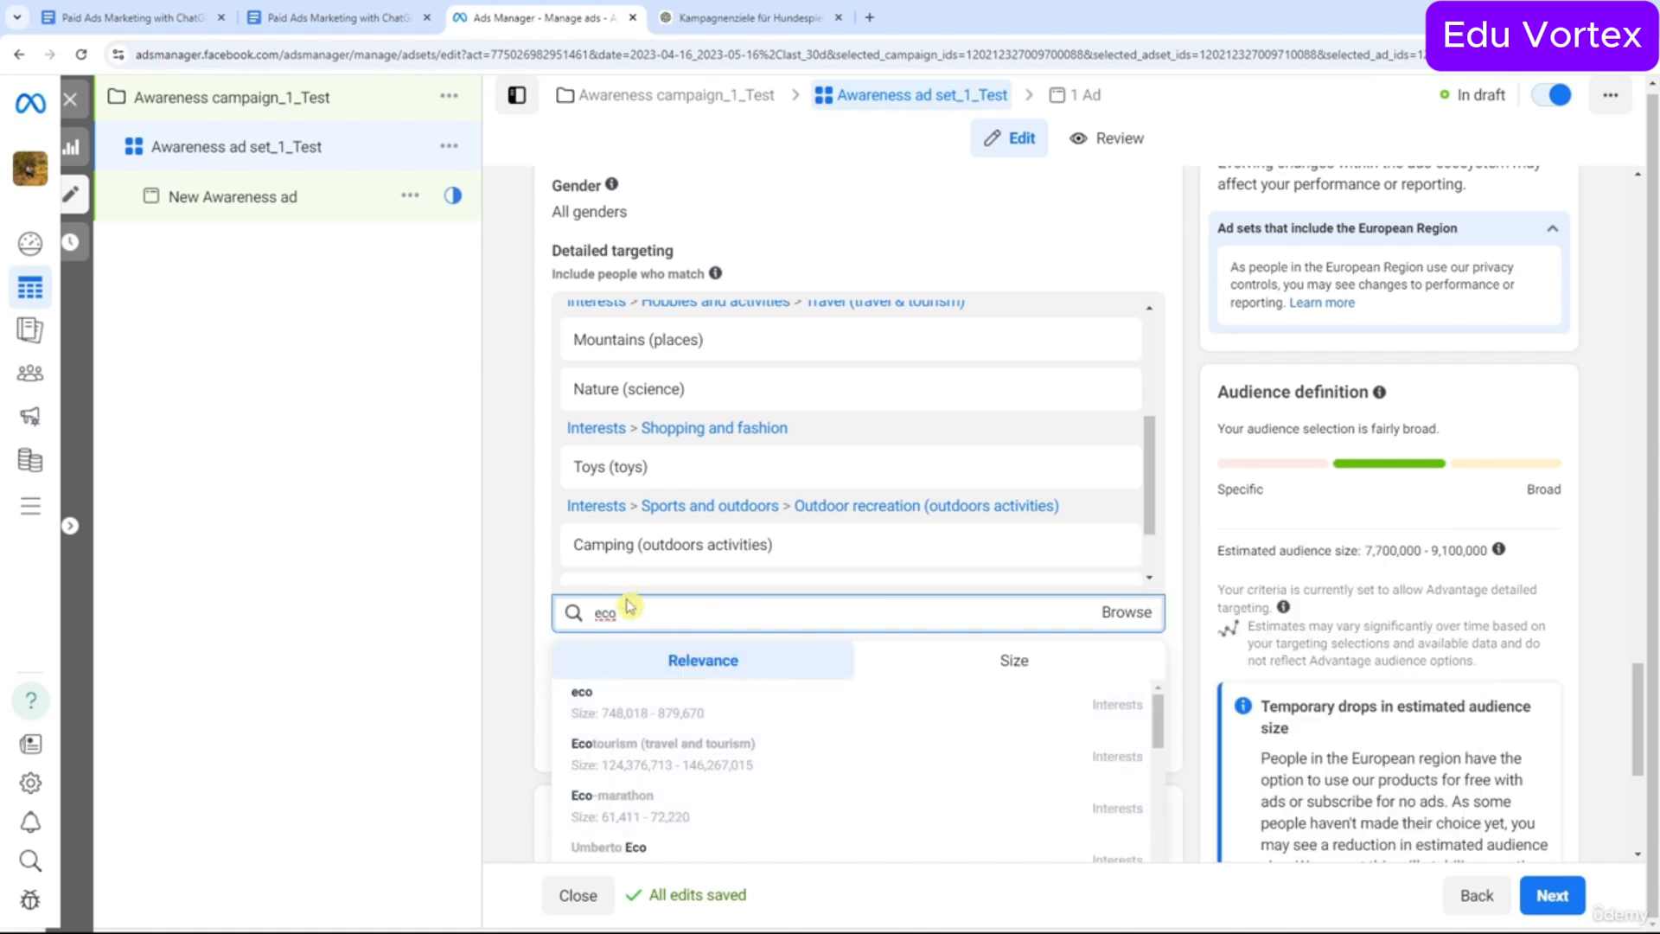
pyautogui.hotkey('ctrl', 'a')
pyautogui.press('BackSpace')
pyautogui.click(484, 564)
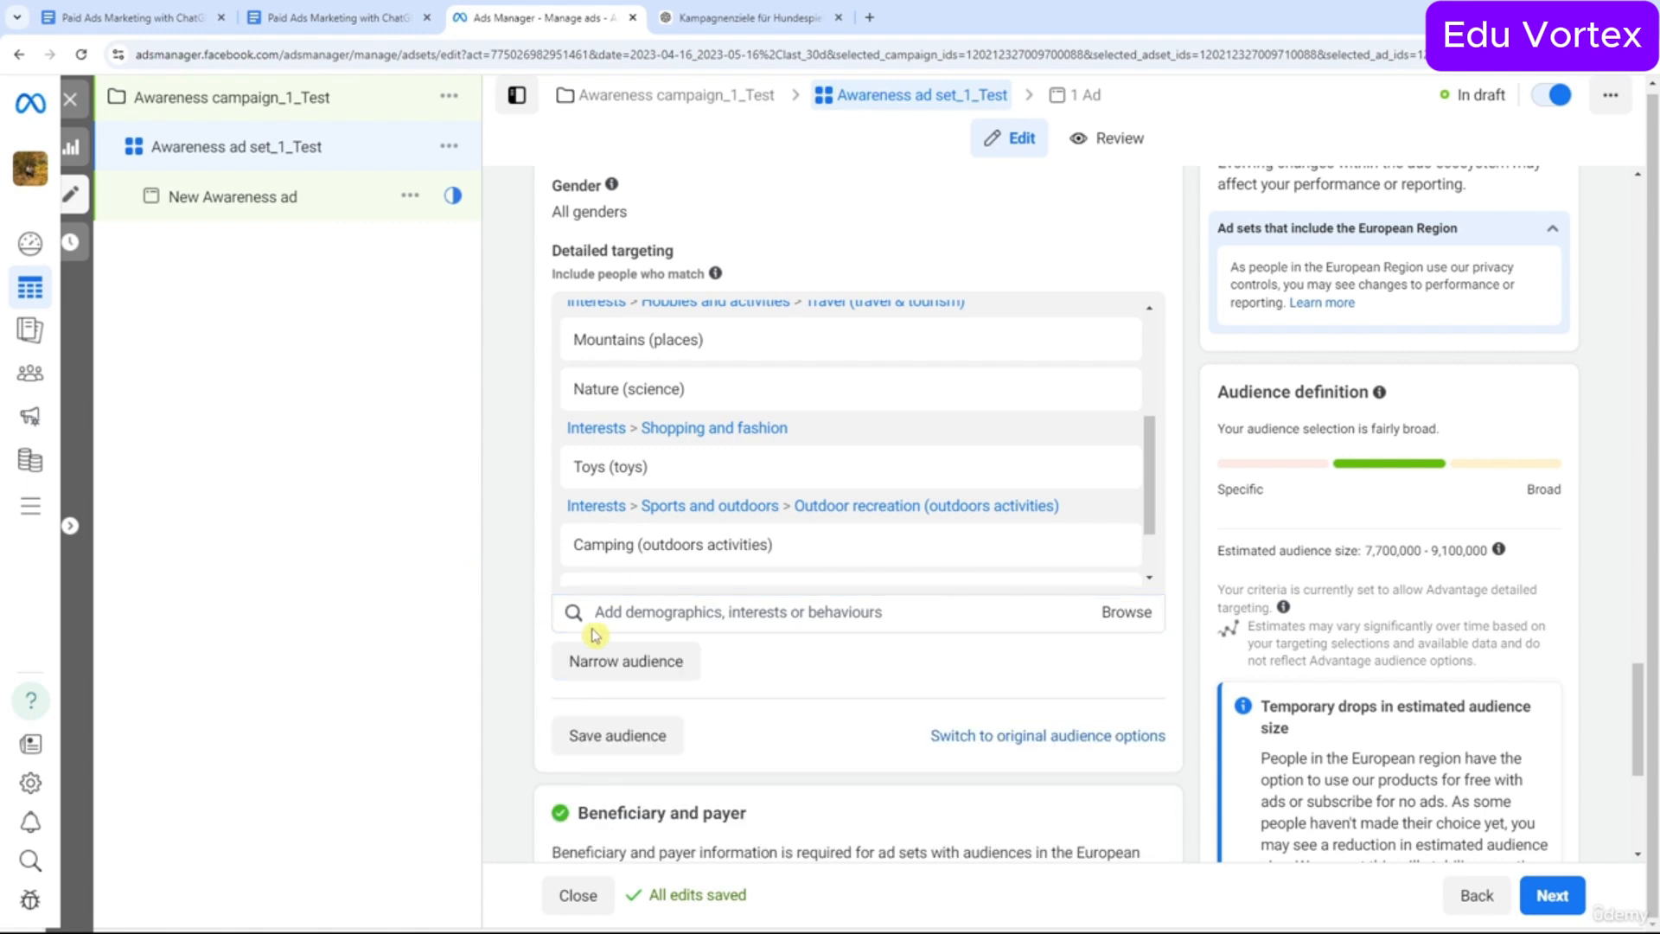
# Examine the estimated audience size and the suggested detailed targeting entries.
pyautogui.scroll(-1, 838, 645)
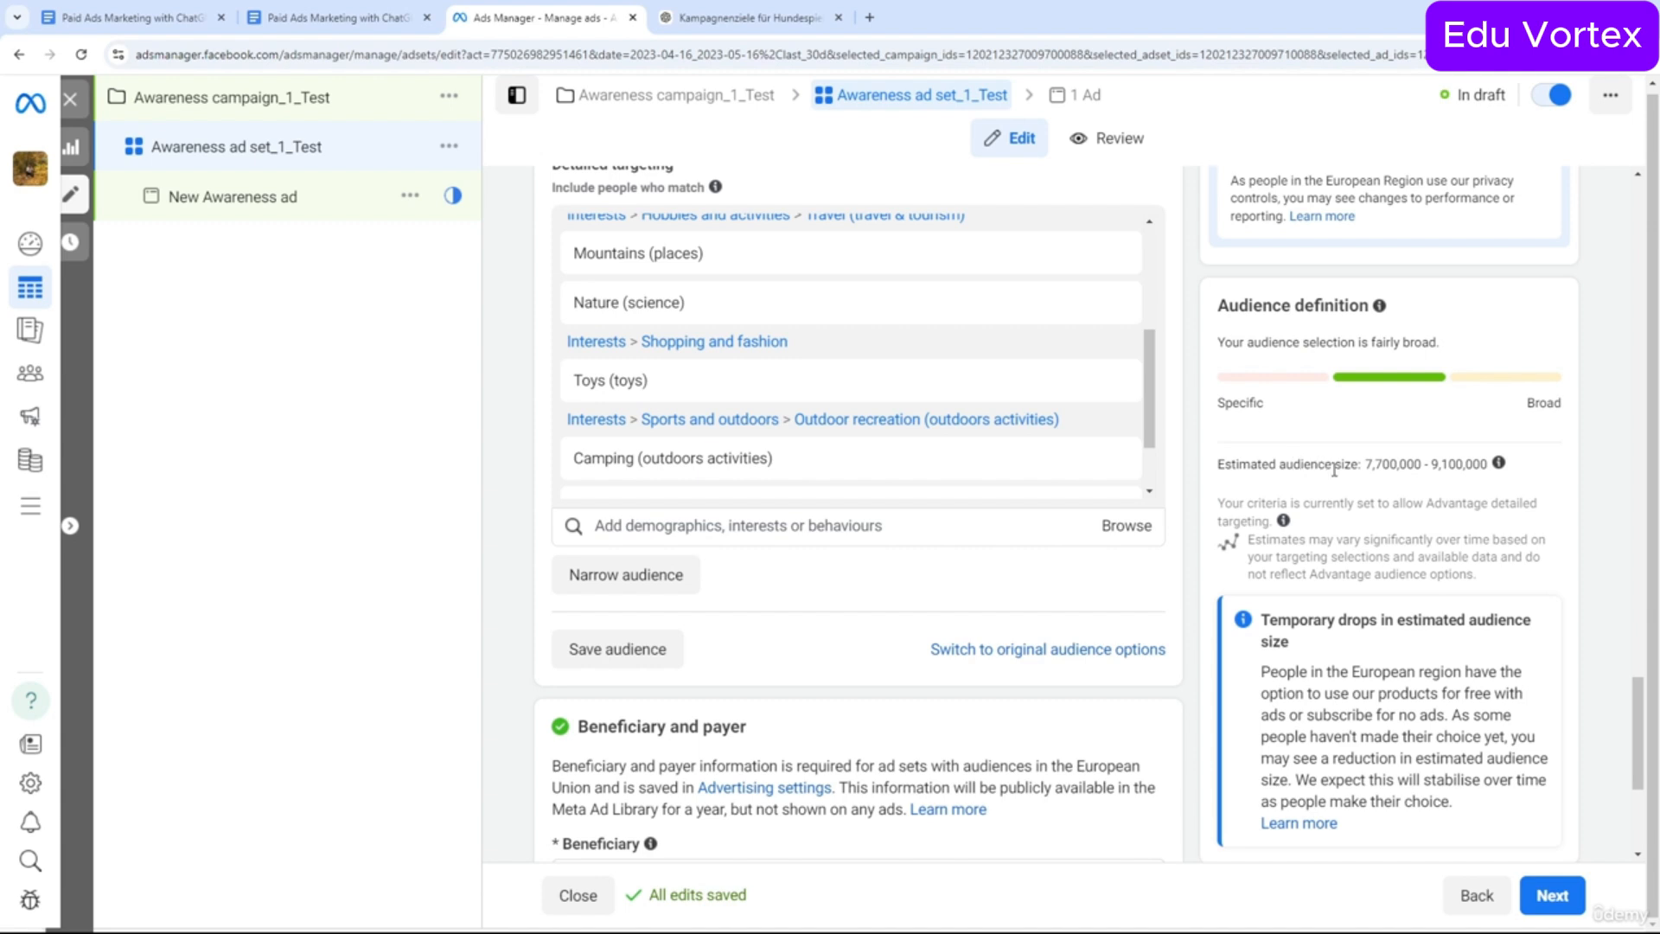
pyautogui.moveTo(1362, 467); pyautogui.dragTo(1386, 467)
pyautogui.click(905, 529)
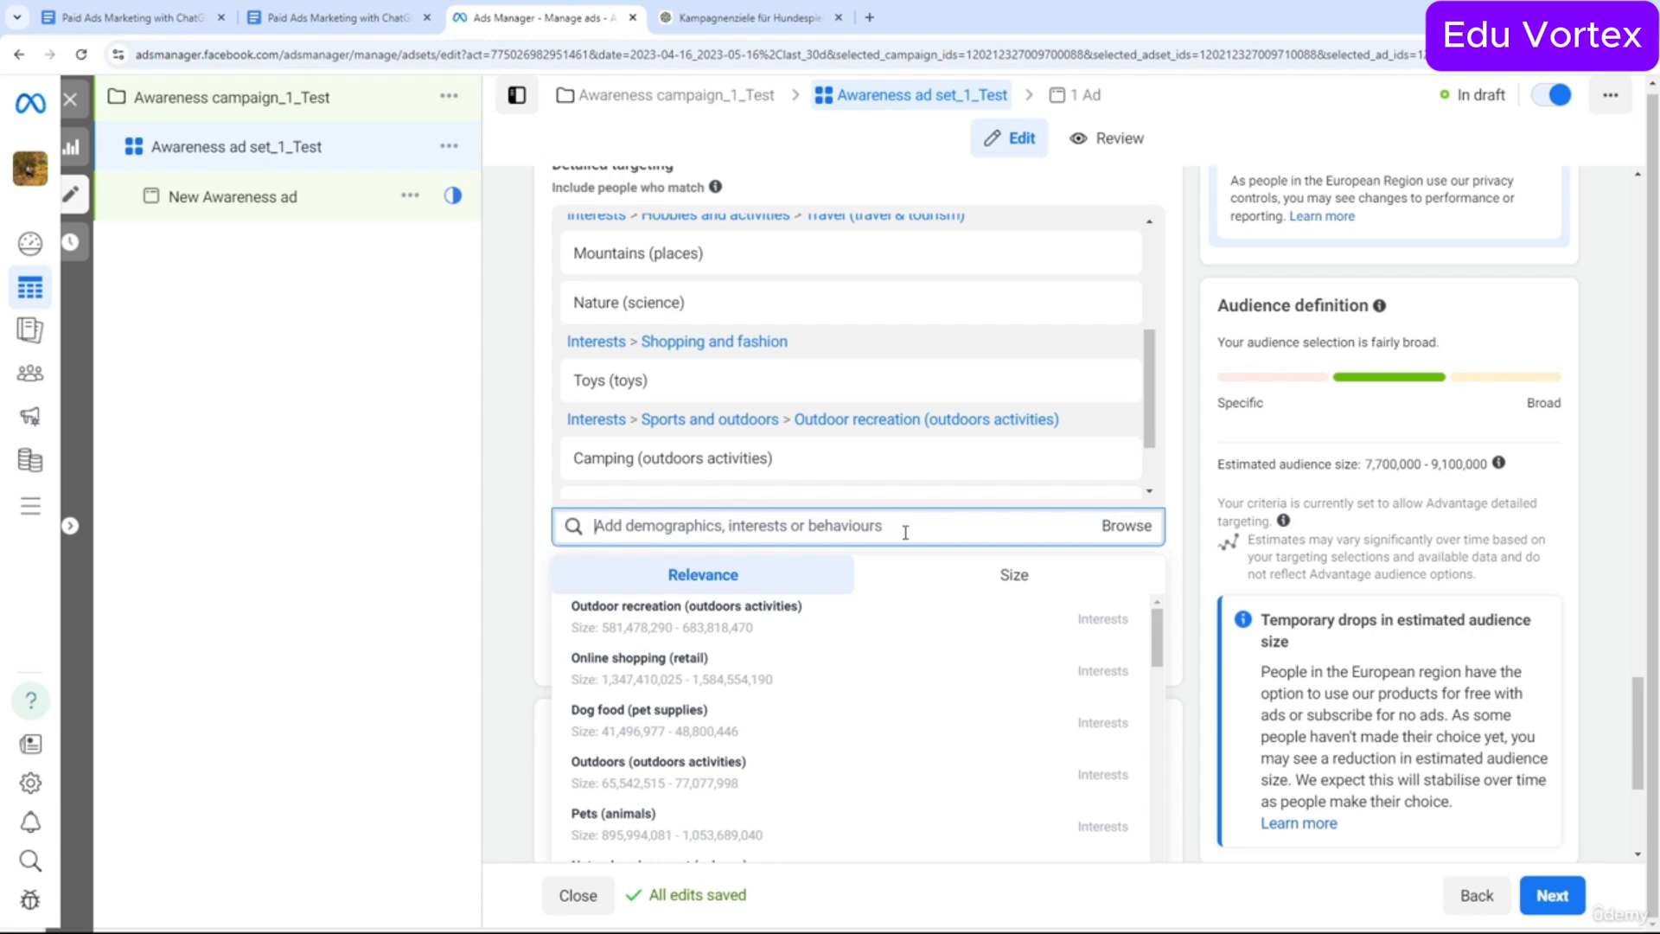
pyautogui.click(1315, 395)
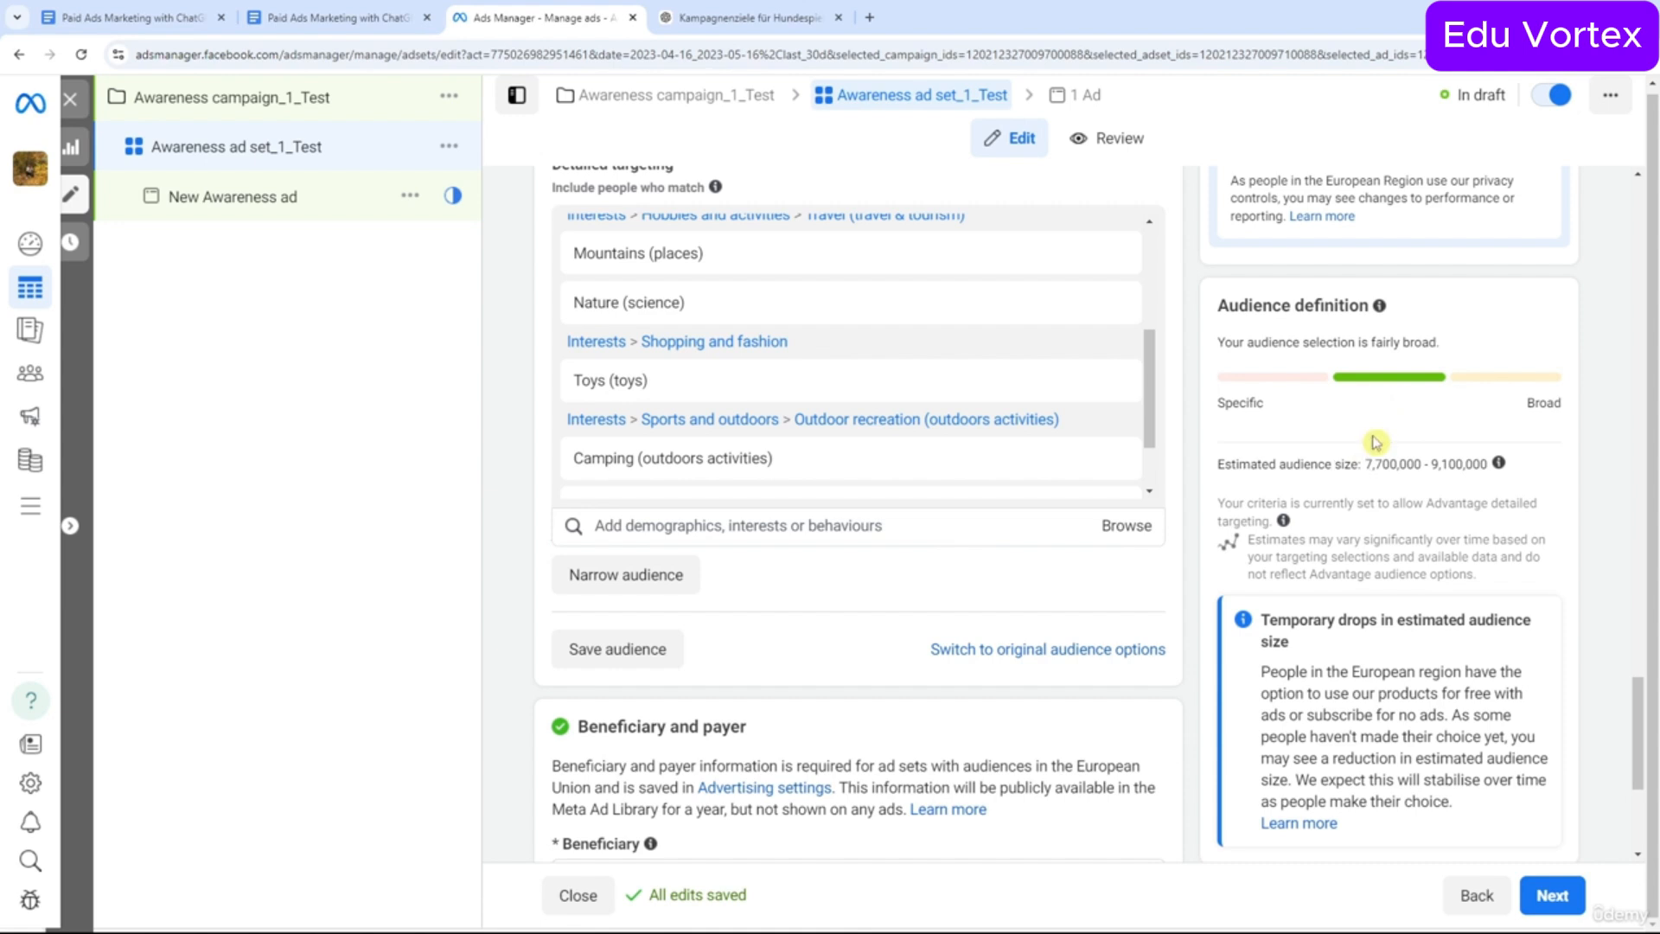
# Review the Beneficiary and payer settings and expand the additional placement options.
pyautogui.scroll(-4, 1045, 559)
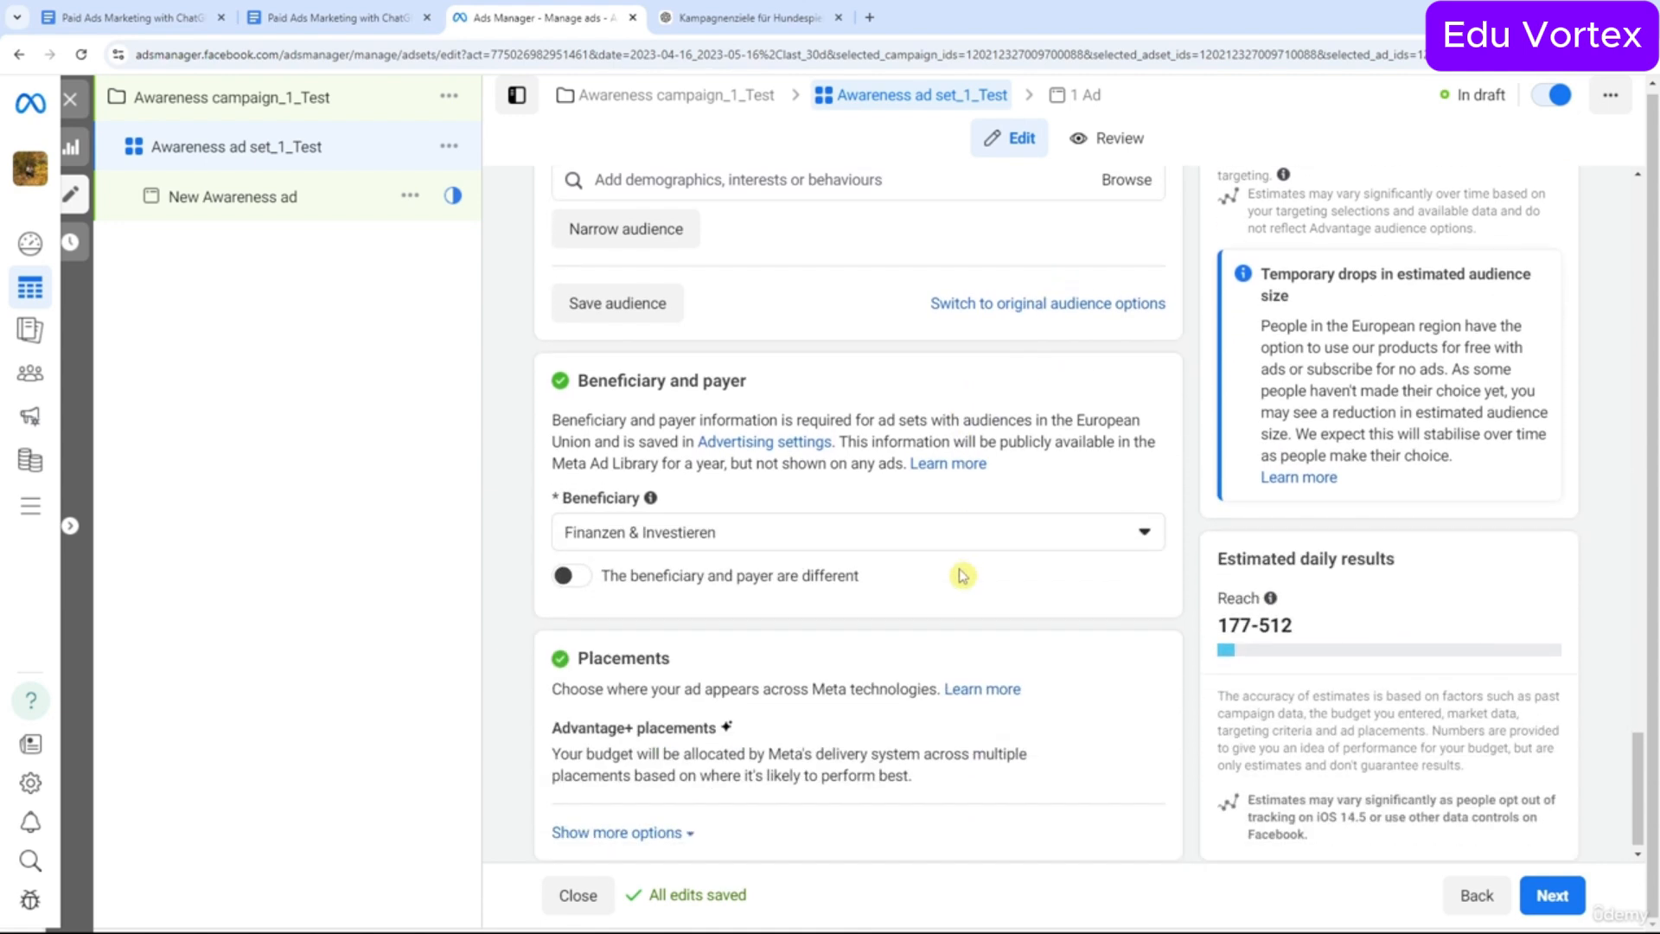
pyautogui.click(933, 532)
pyautogui.click(736, 493)
pyautogui.click(710, 529)
pyautogui.click(664, 582)
pyautogui.scroll(-1, 637, 528)
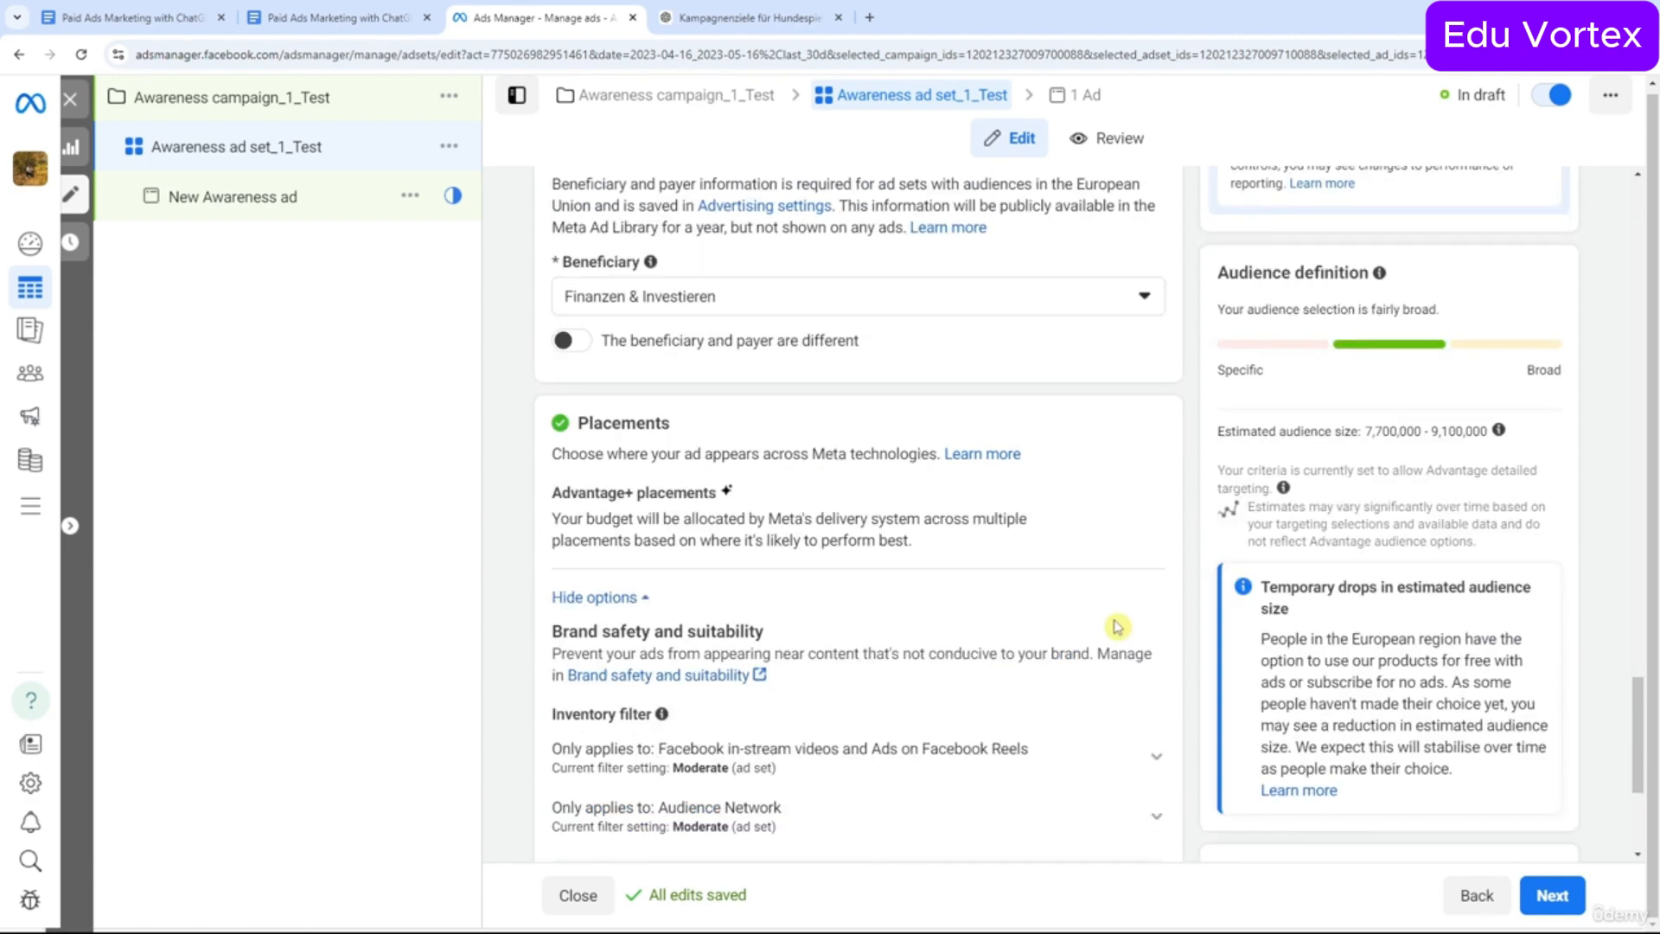
# Open the placements for editing and switch from Advantage+ placements to Manual placements.
pyautogui.click(1138, 501)
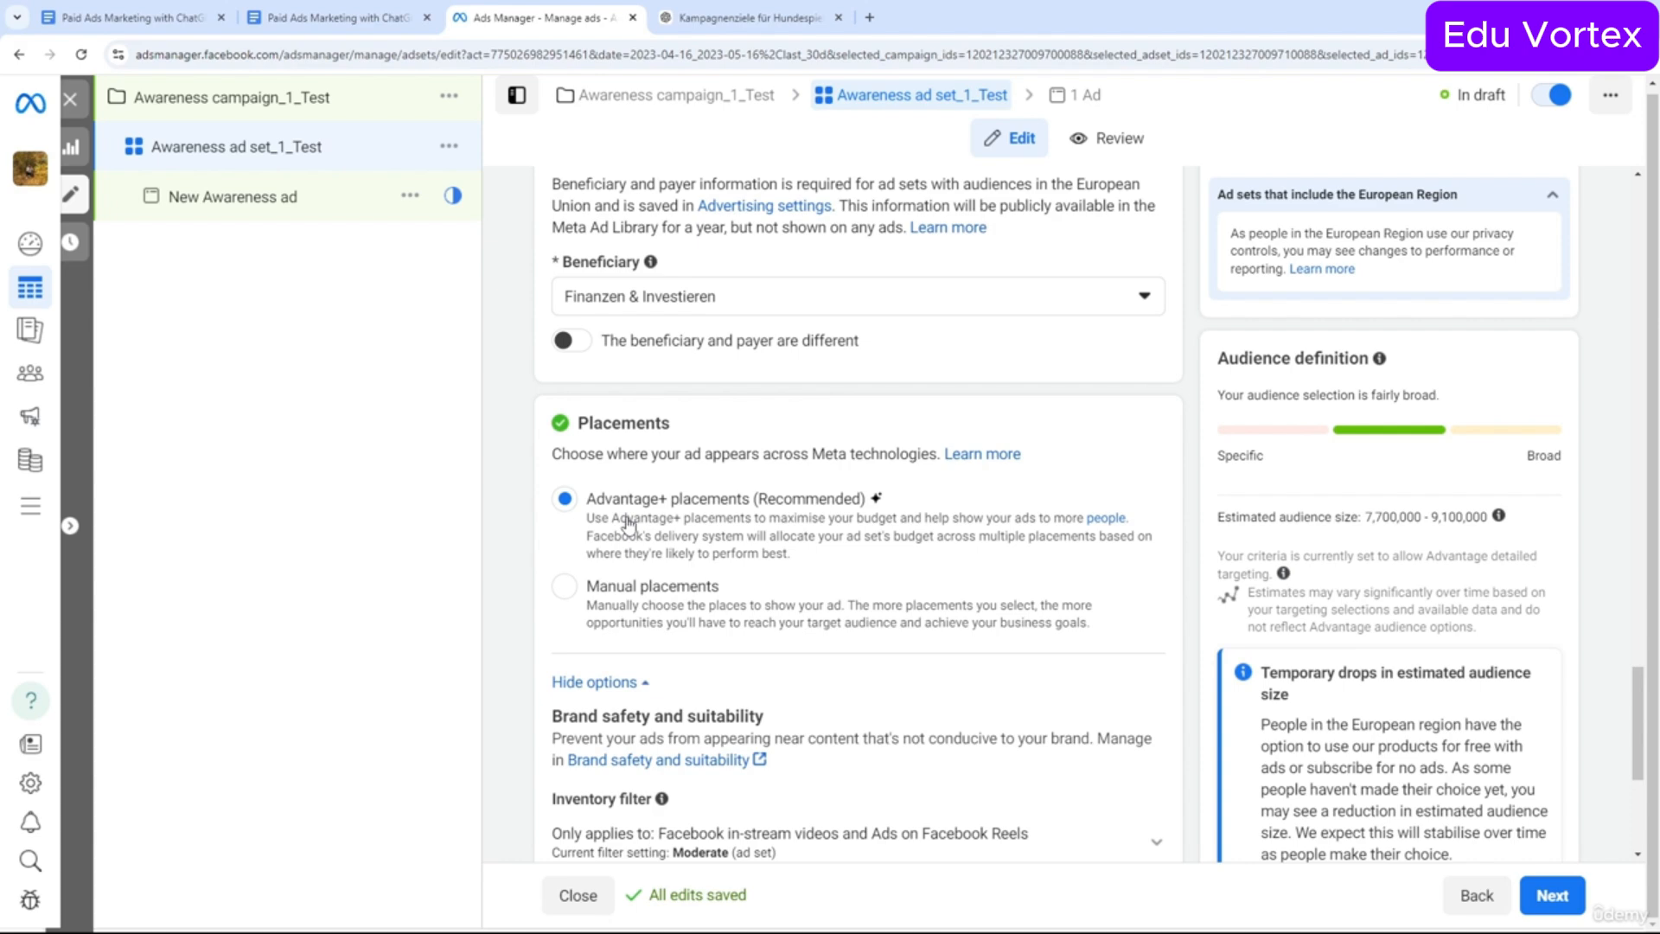
pyautogui.scroll(-2, 787, 580)
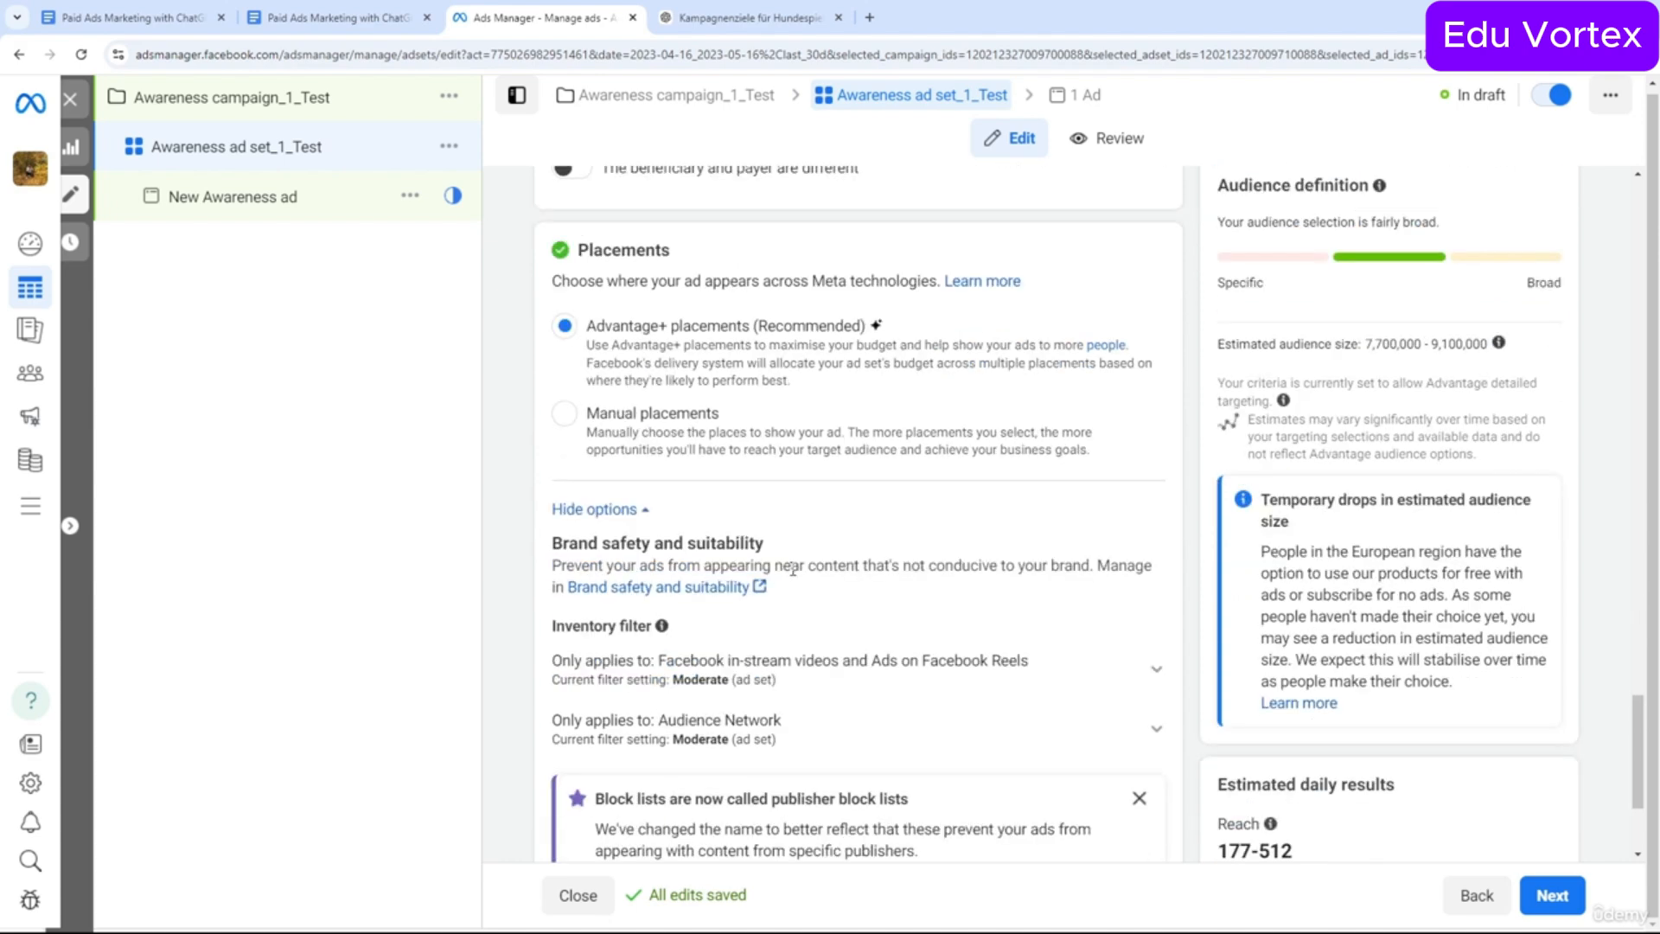
pyautogui.click(659, 450)
pyautogui.scroll(-5, 686, 519)
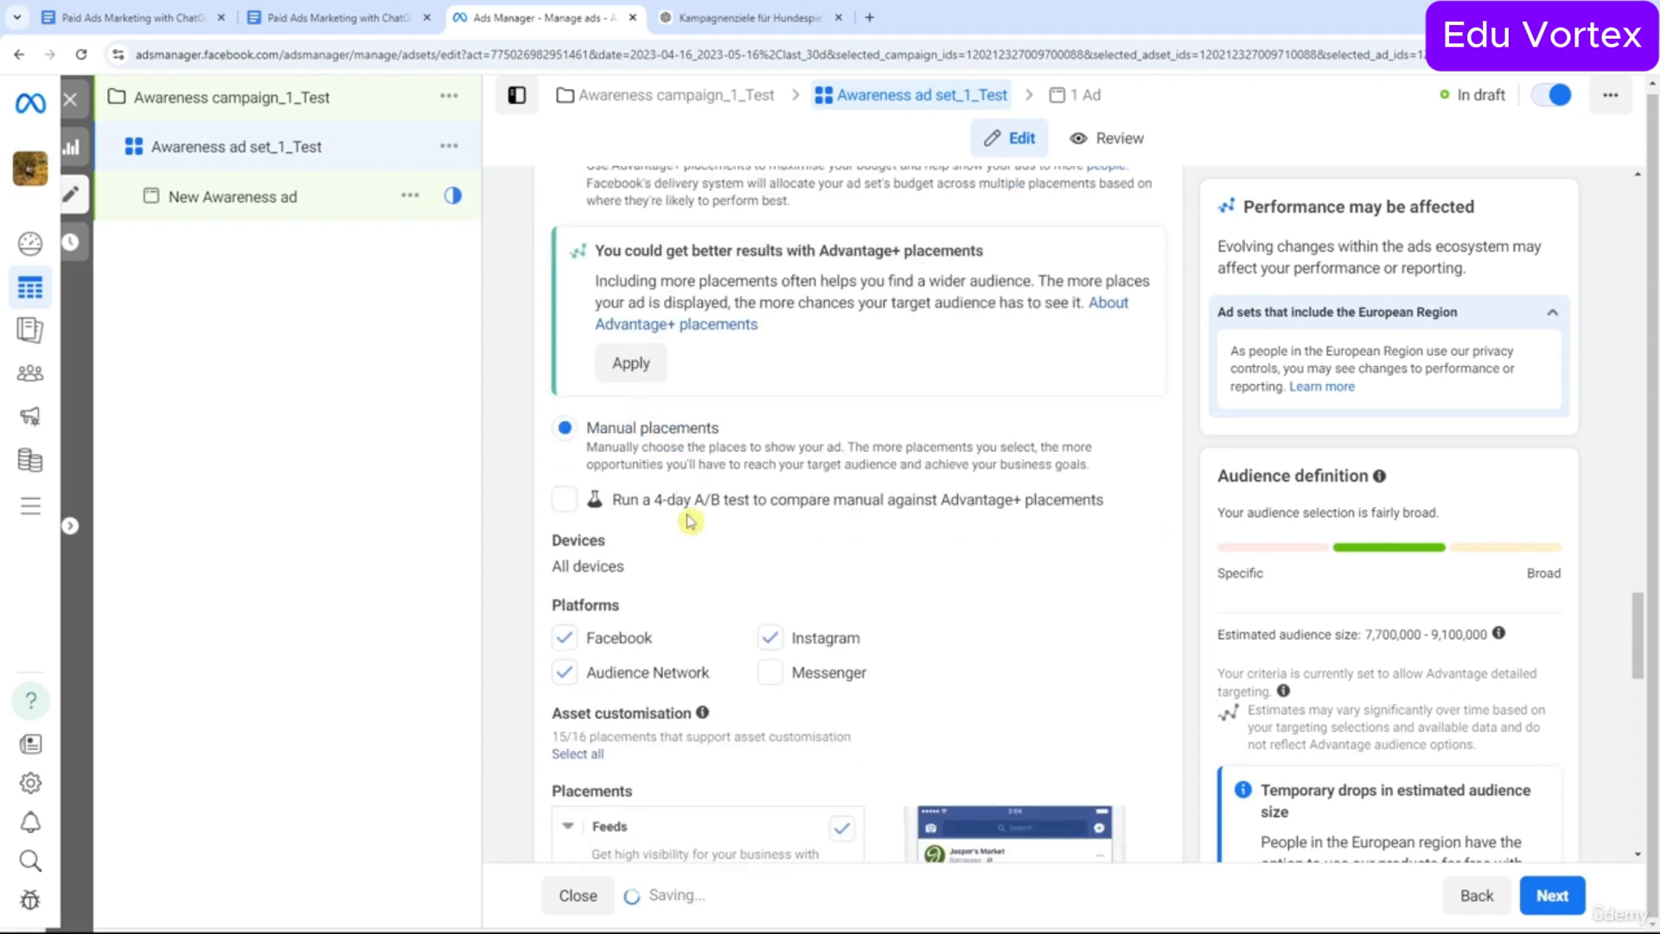
pyautogui.scroll(-1, 765, 519)
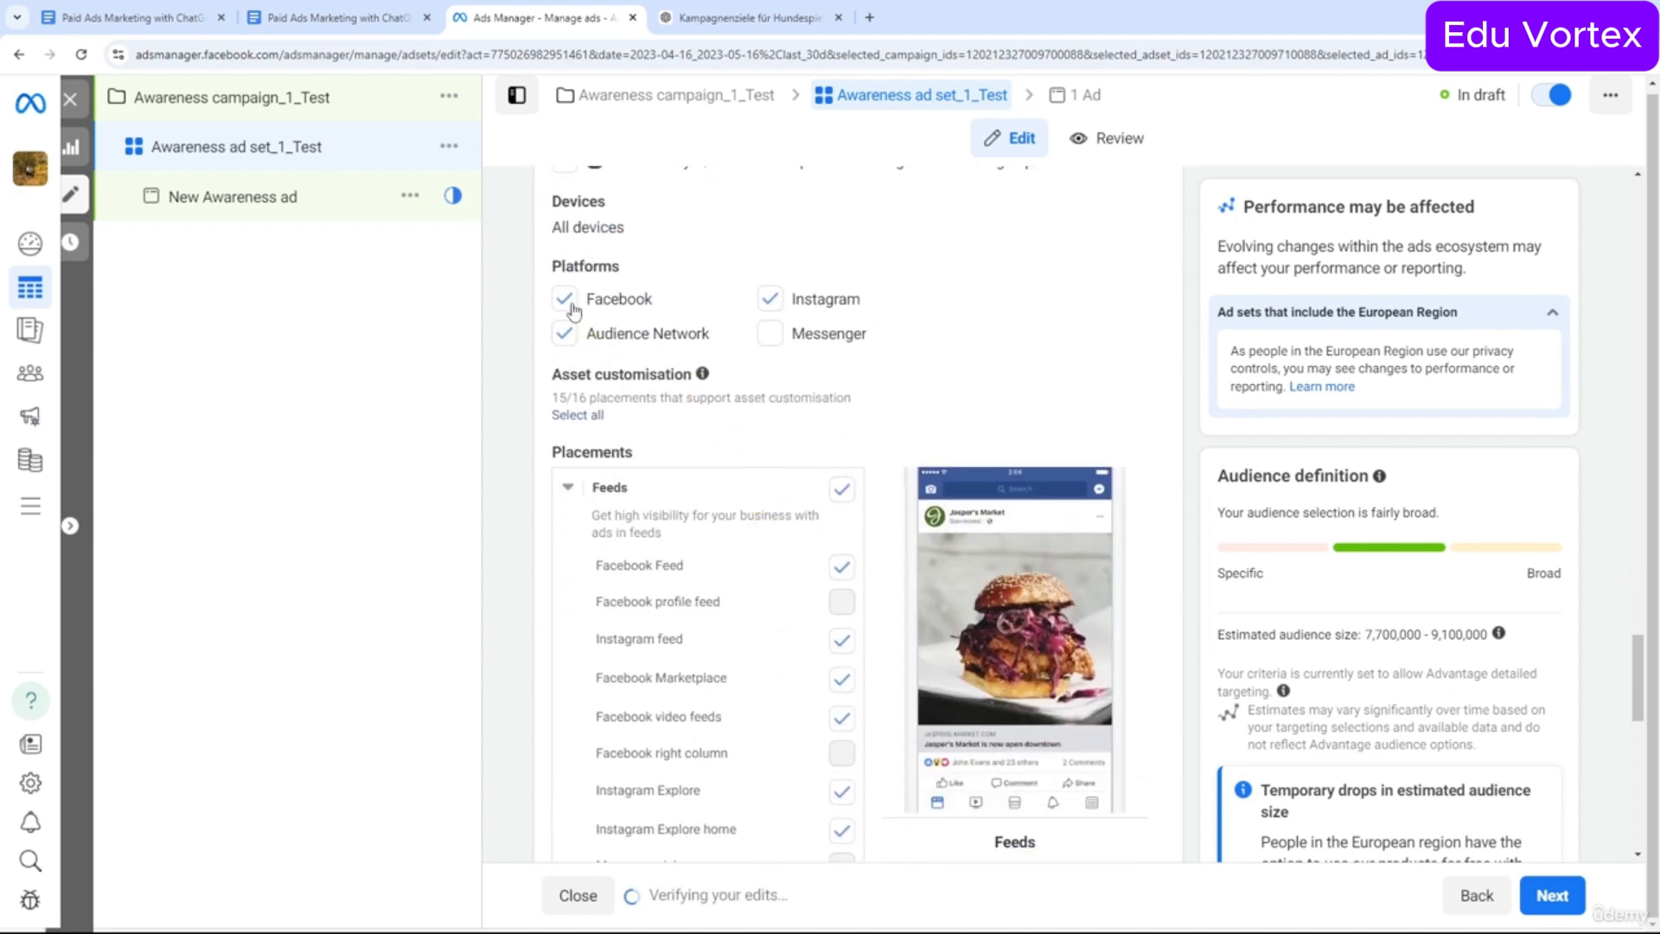
# Toggle Audience Network off and on, include Messenger and exclude Instagram to check the effect on the estimated audience size.
pyautogui.click(564, 334)
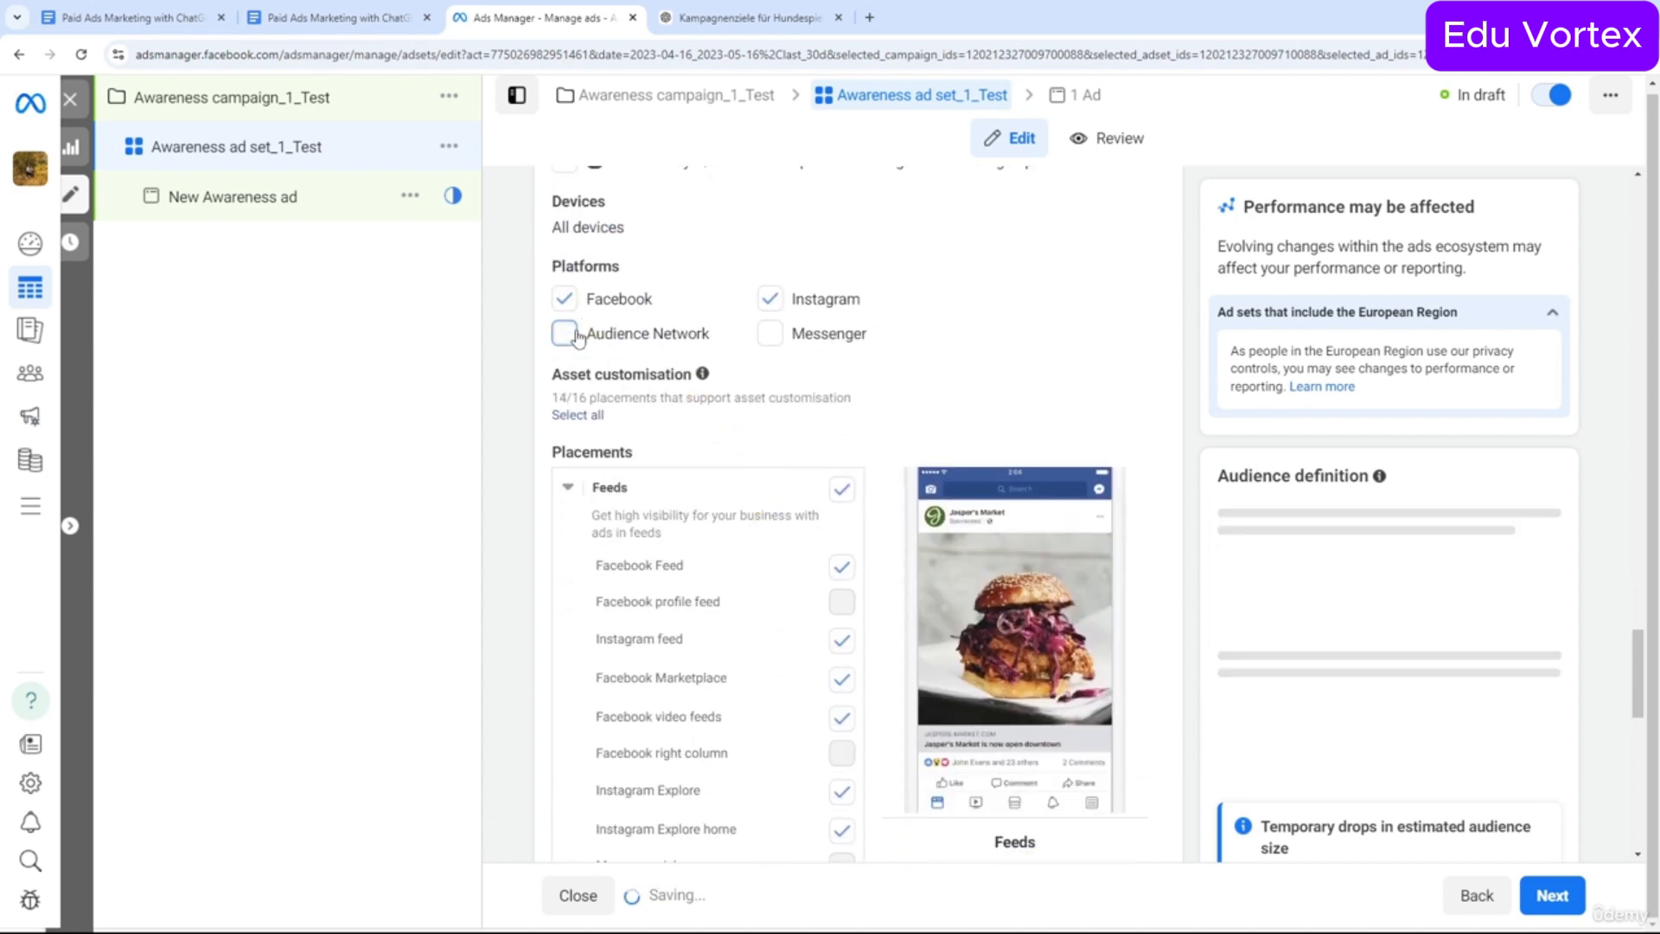
pyautogui.click(623, 336)
pyautogui.click(766, 339)
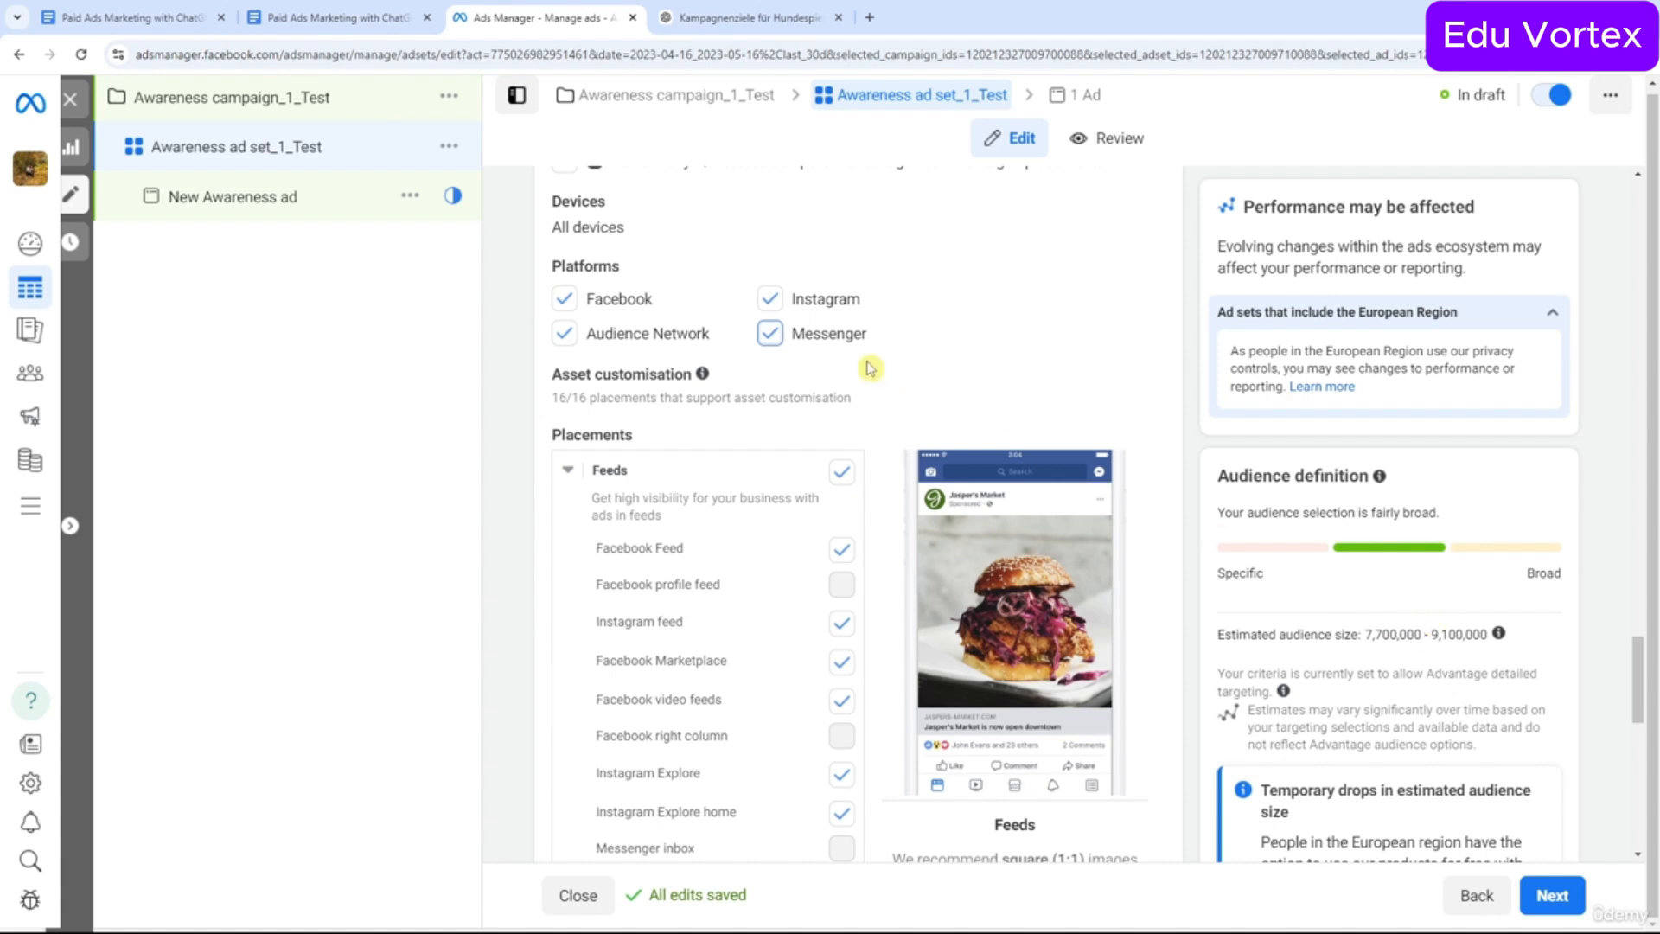
pyautogui.click(769, 299)
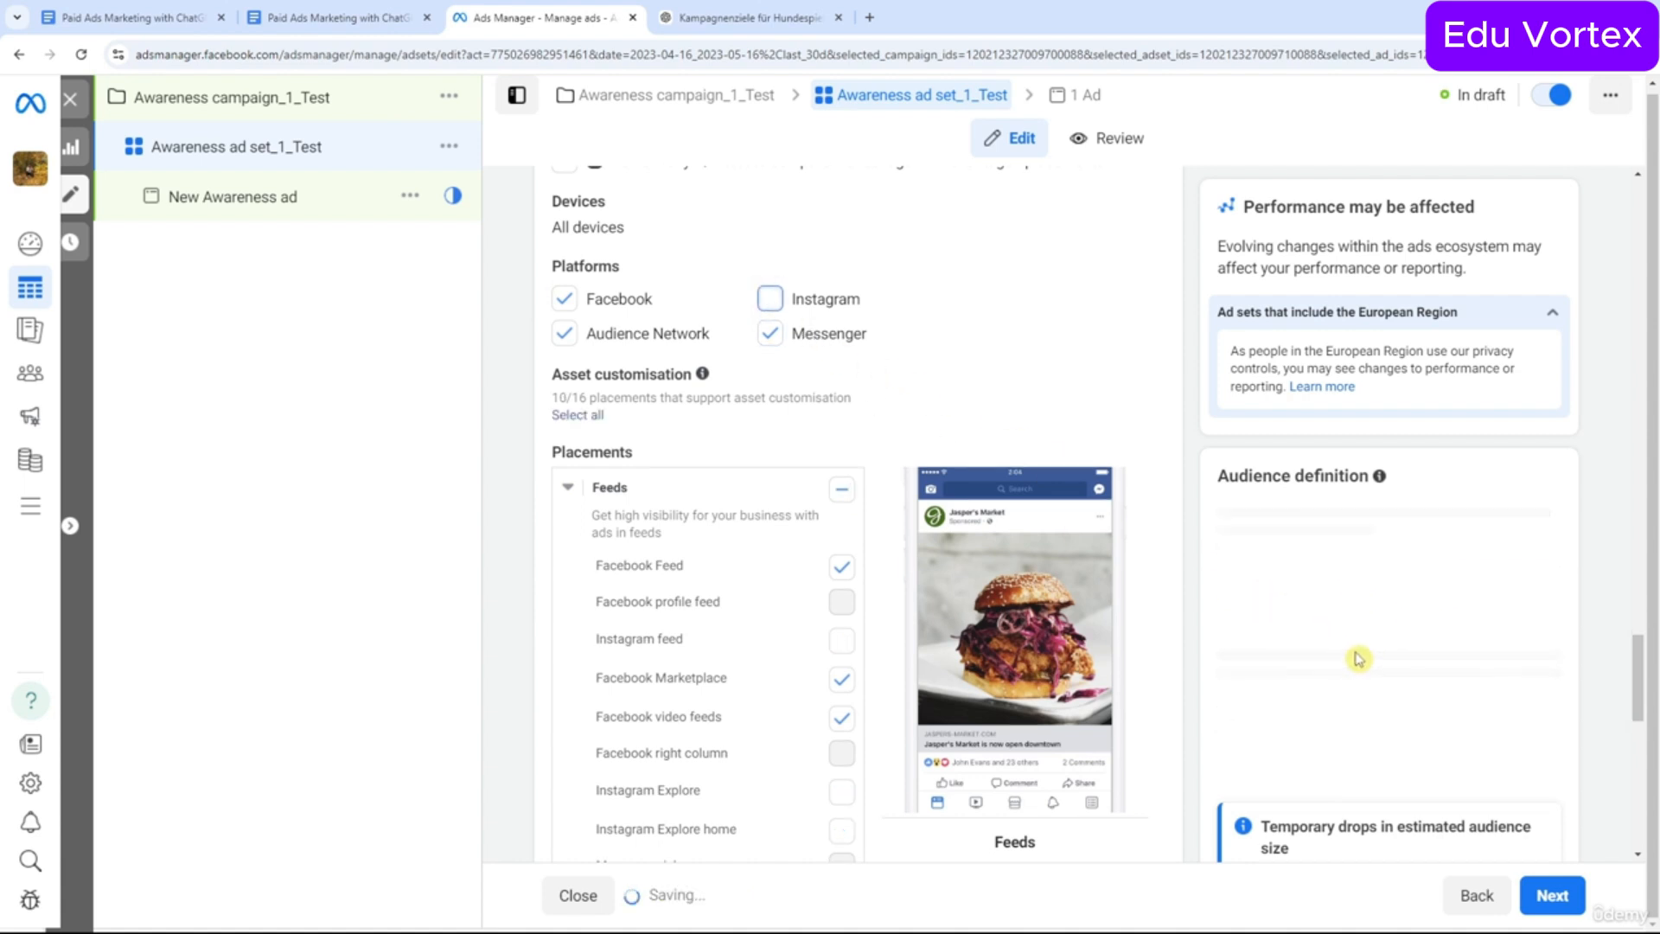
pyautogui.moveTo(1366, 634); pyautogui.dragTo(1411, 634)
pyautogui.click(1423, 634)
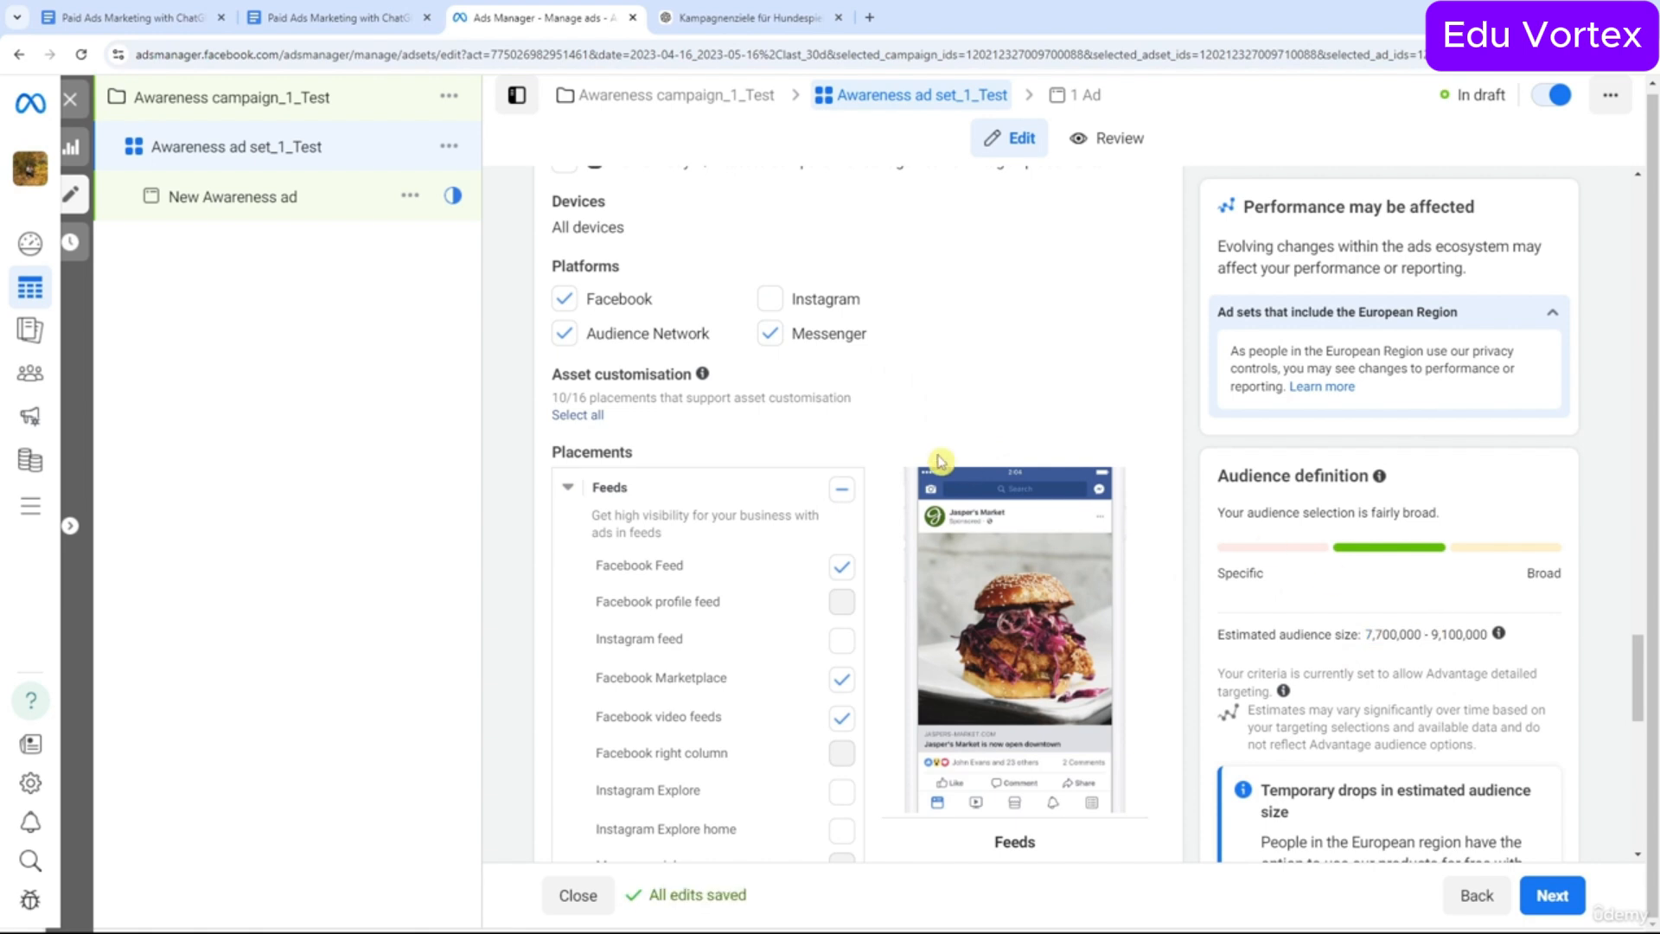
# Exclude Facebook and include Instagram to compare the estimated audience size, and include Facebook again.
pyautogui.click(588, 303)
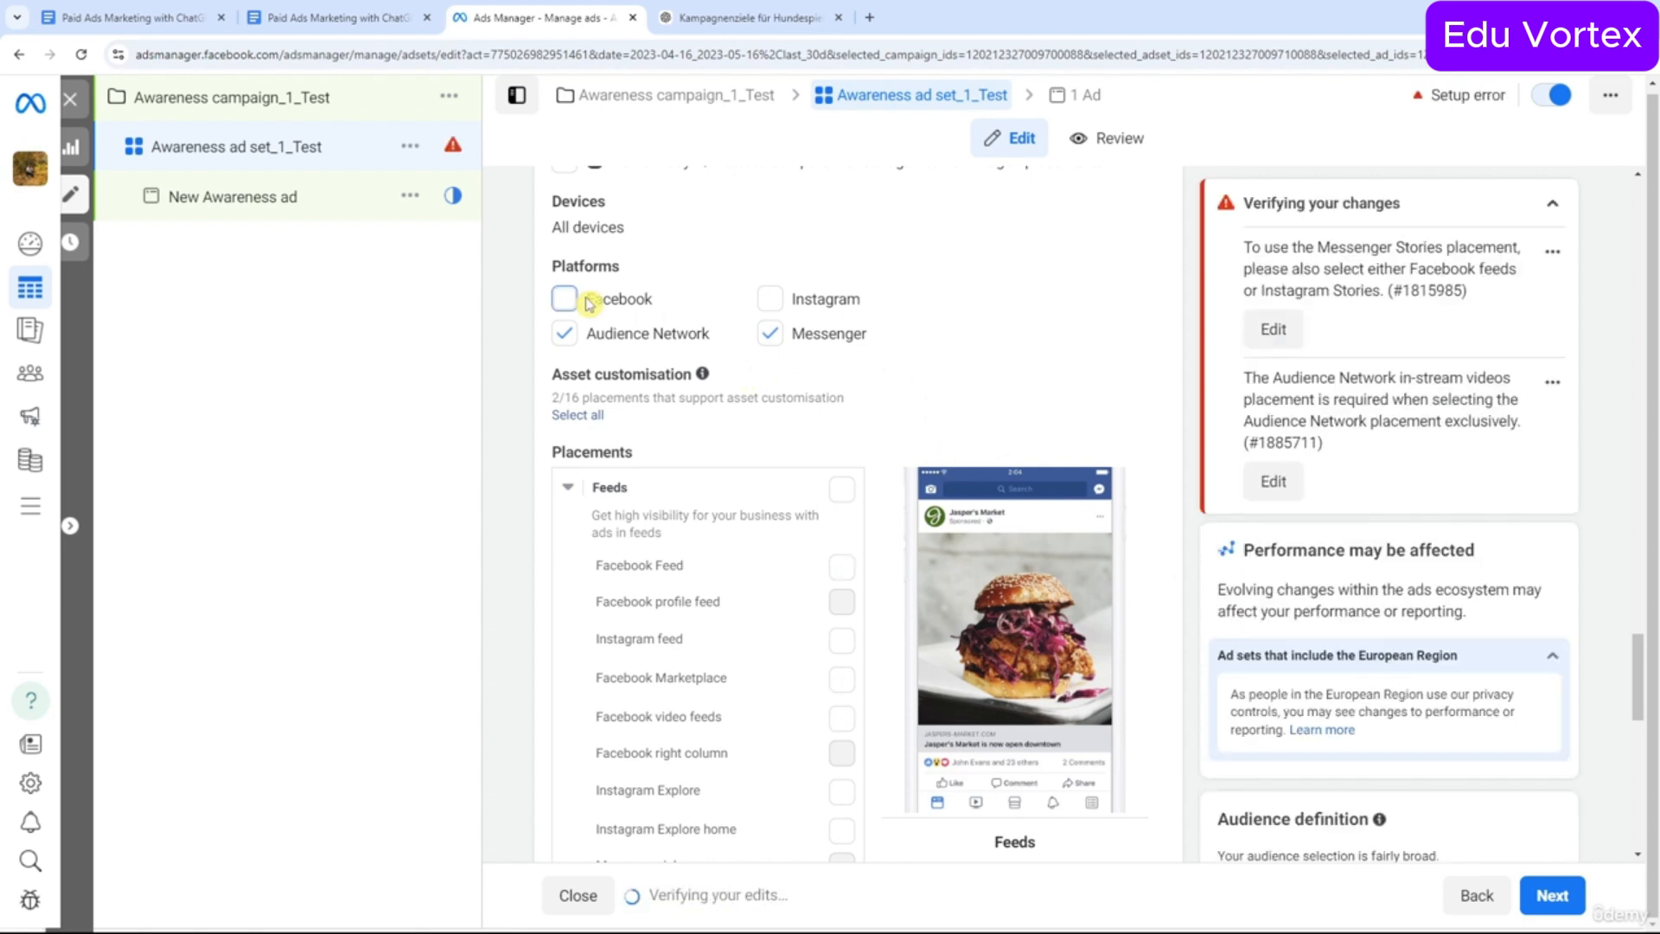
pyautogui.click(770, 301)
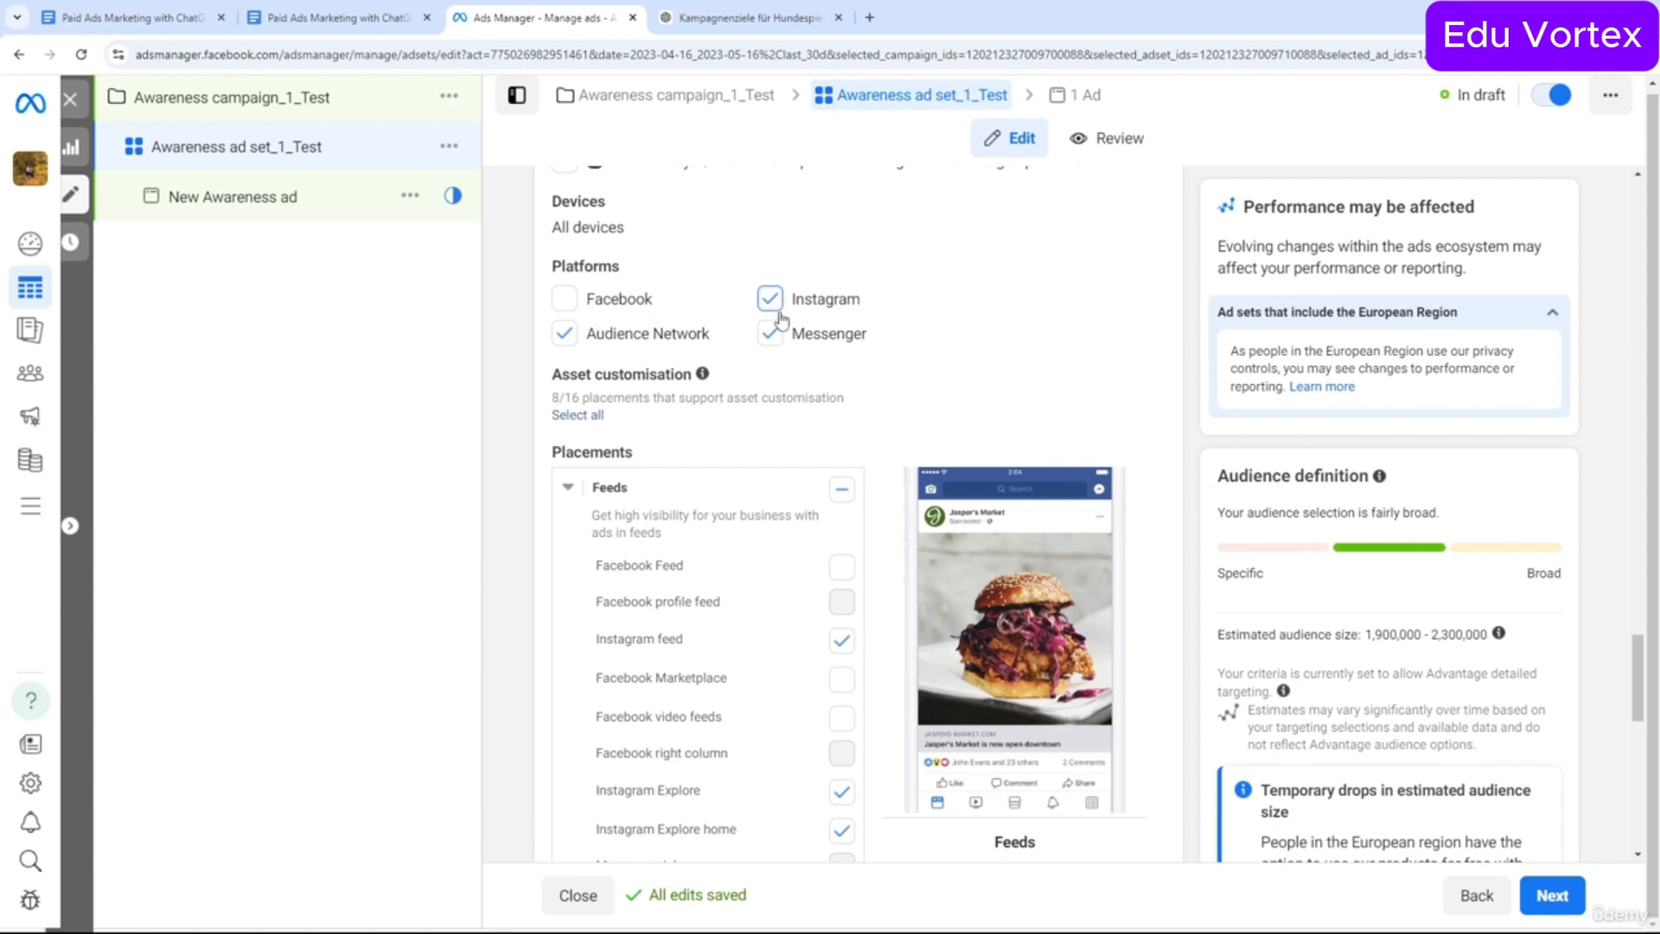
pyautogui.moveTo(1364, 634); pyautogui.dragTo(1450, 633)
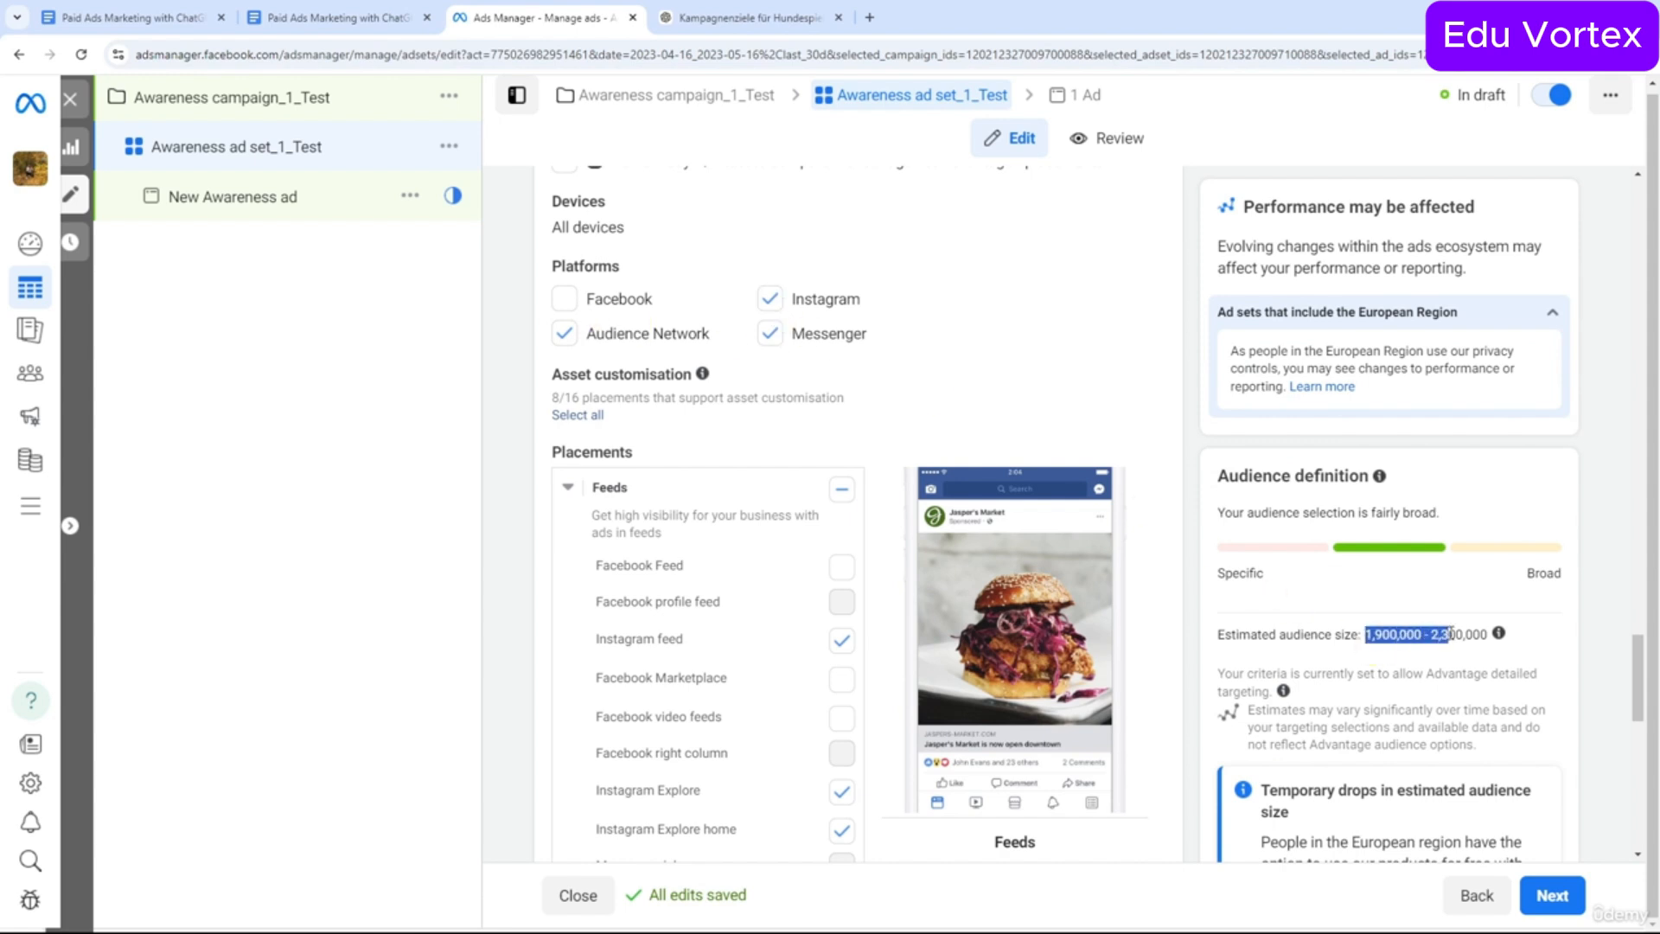
pyautogui.click(586, 306)
pyautogui.click(578, 306)
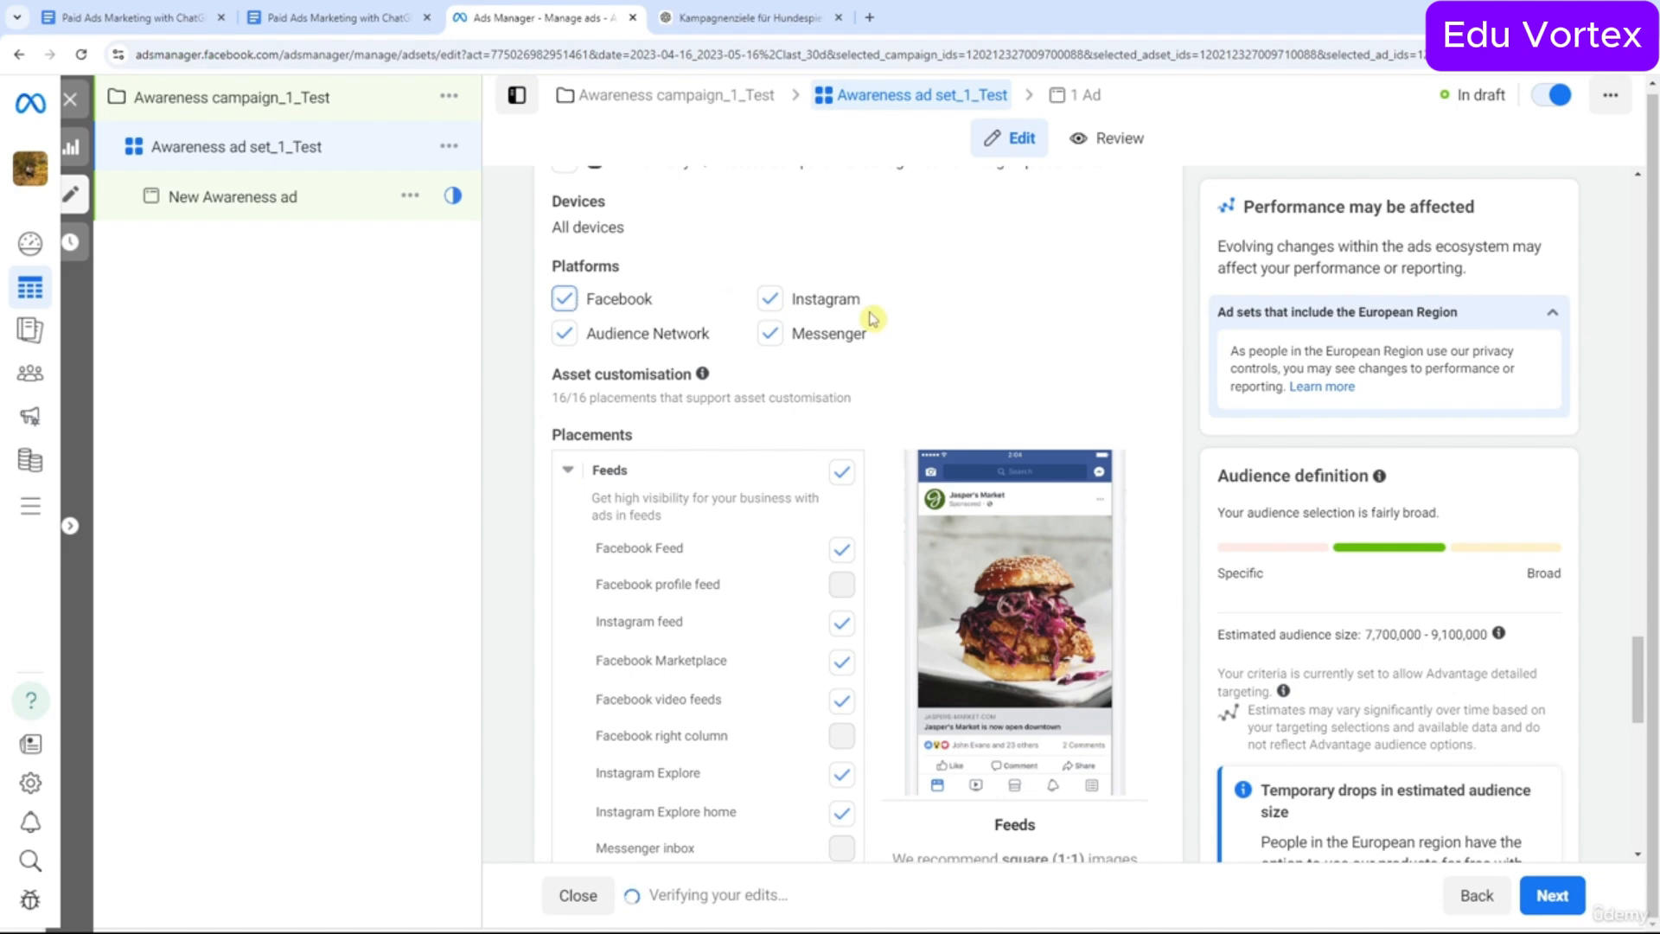
# Review the full list of manual placements and return the ad set to Advantage+ placements.
pyautogui.scroll(3, 869, 315)
pyautogui.scroll(4, 603, 366)
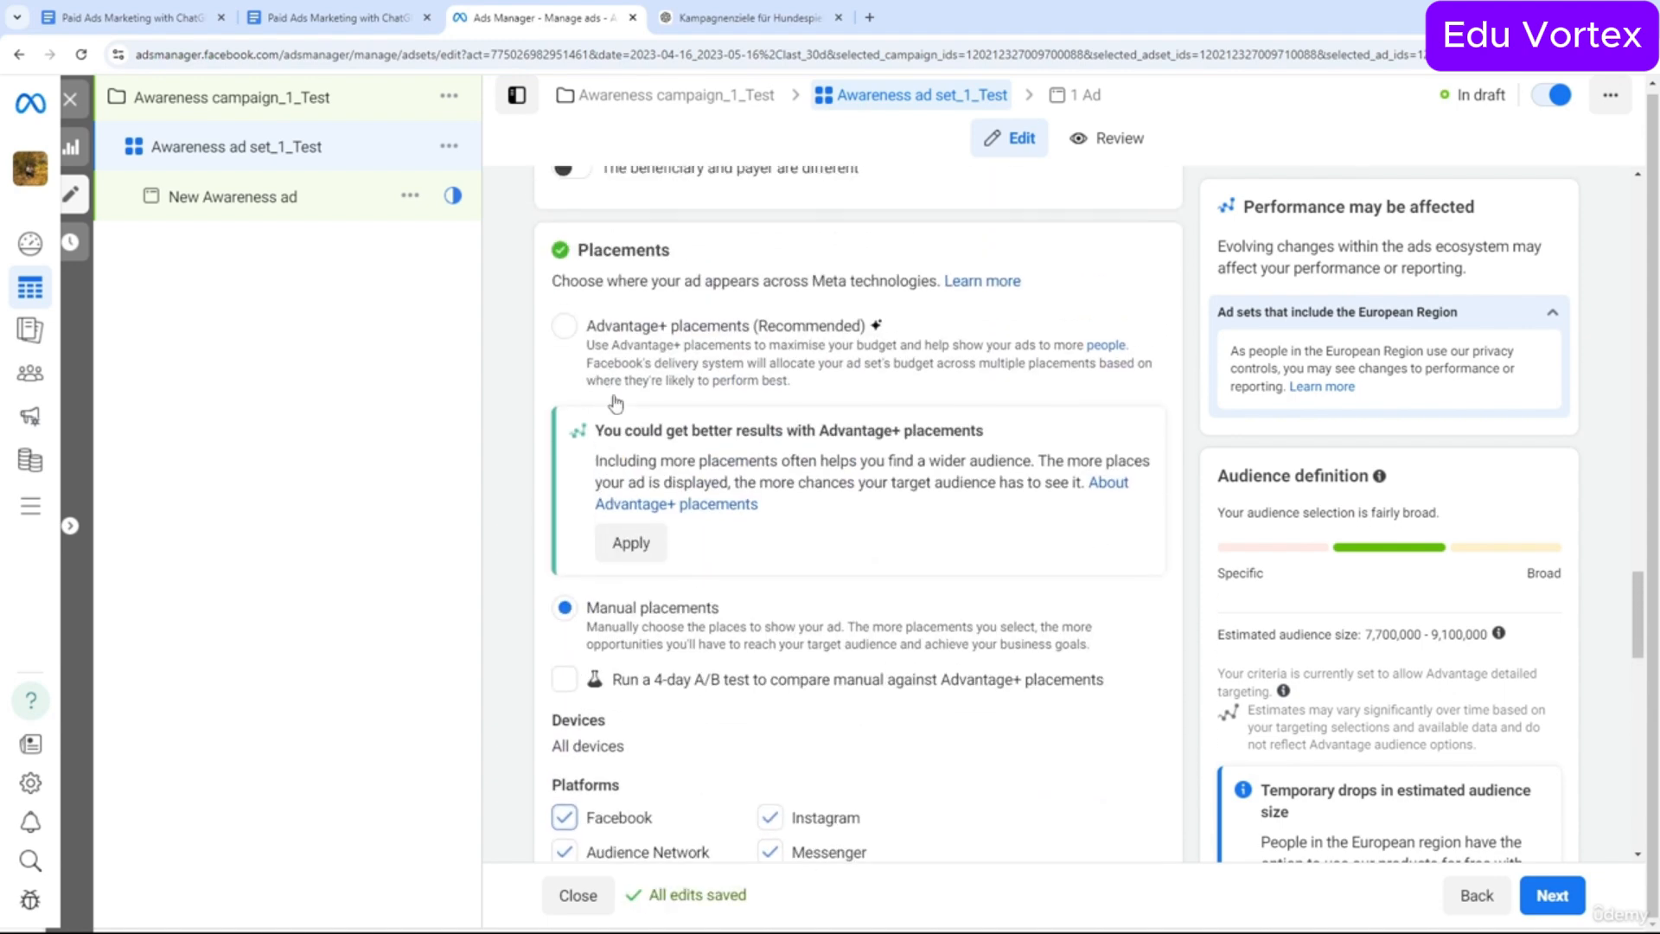
pyautogui.scroll(-4, 622, 415)
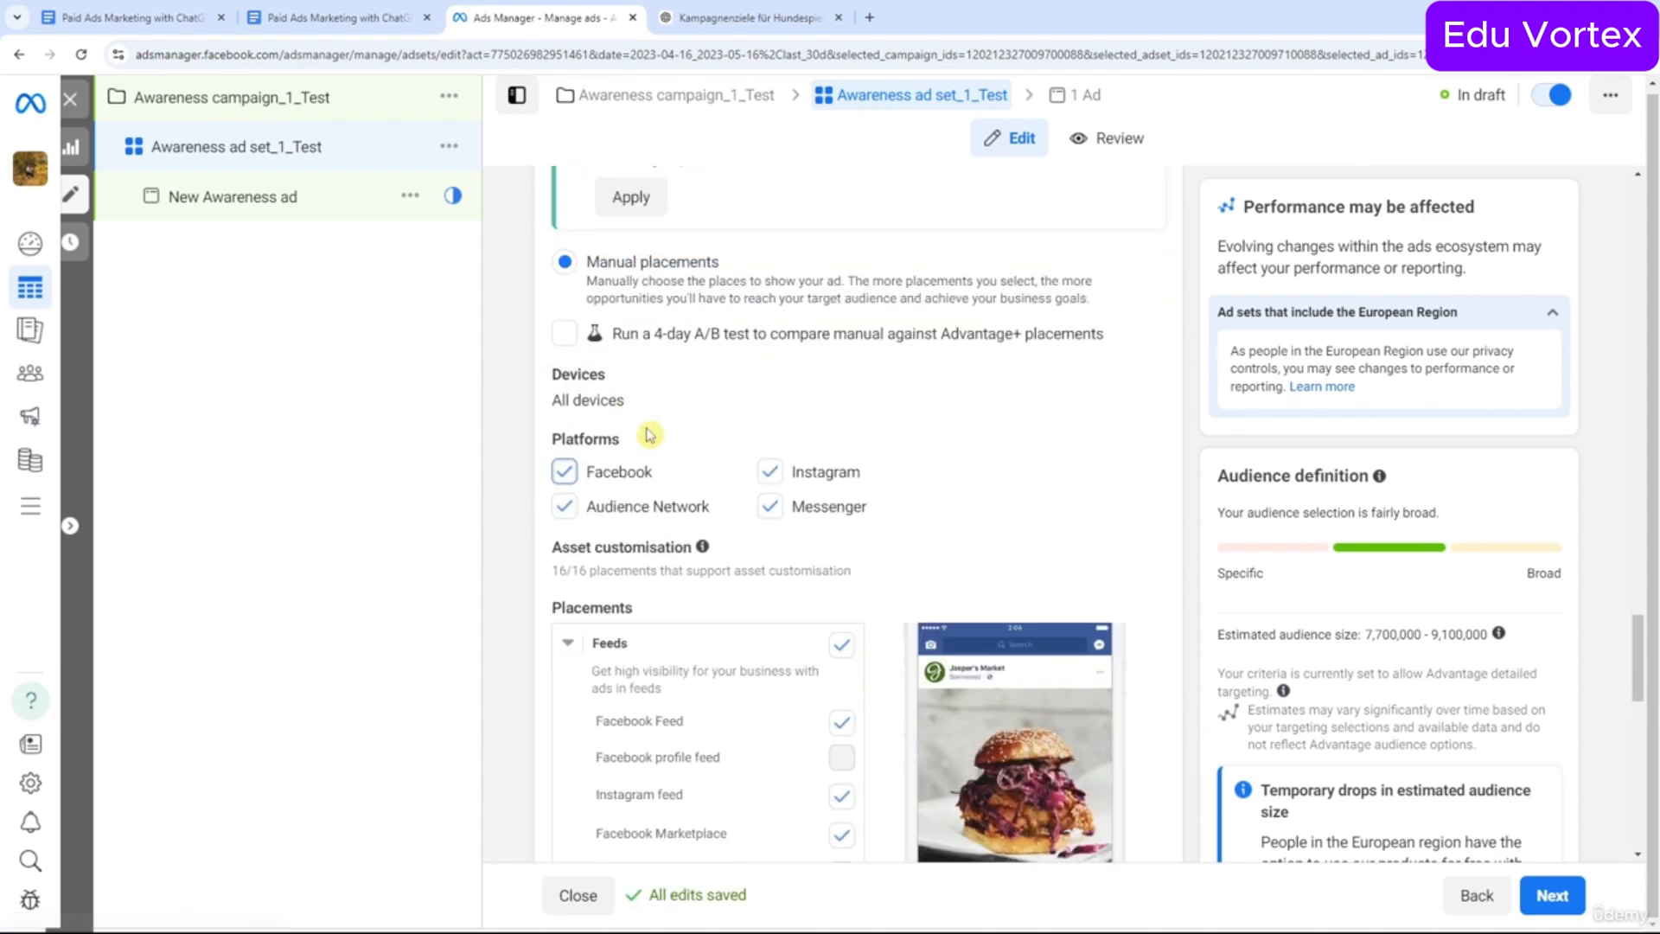
pyautogui.scroll(-3, 701, 423)
pyautogui.scroll(-10, 705, 419)
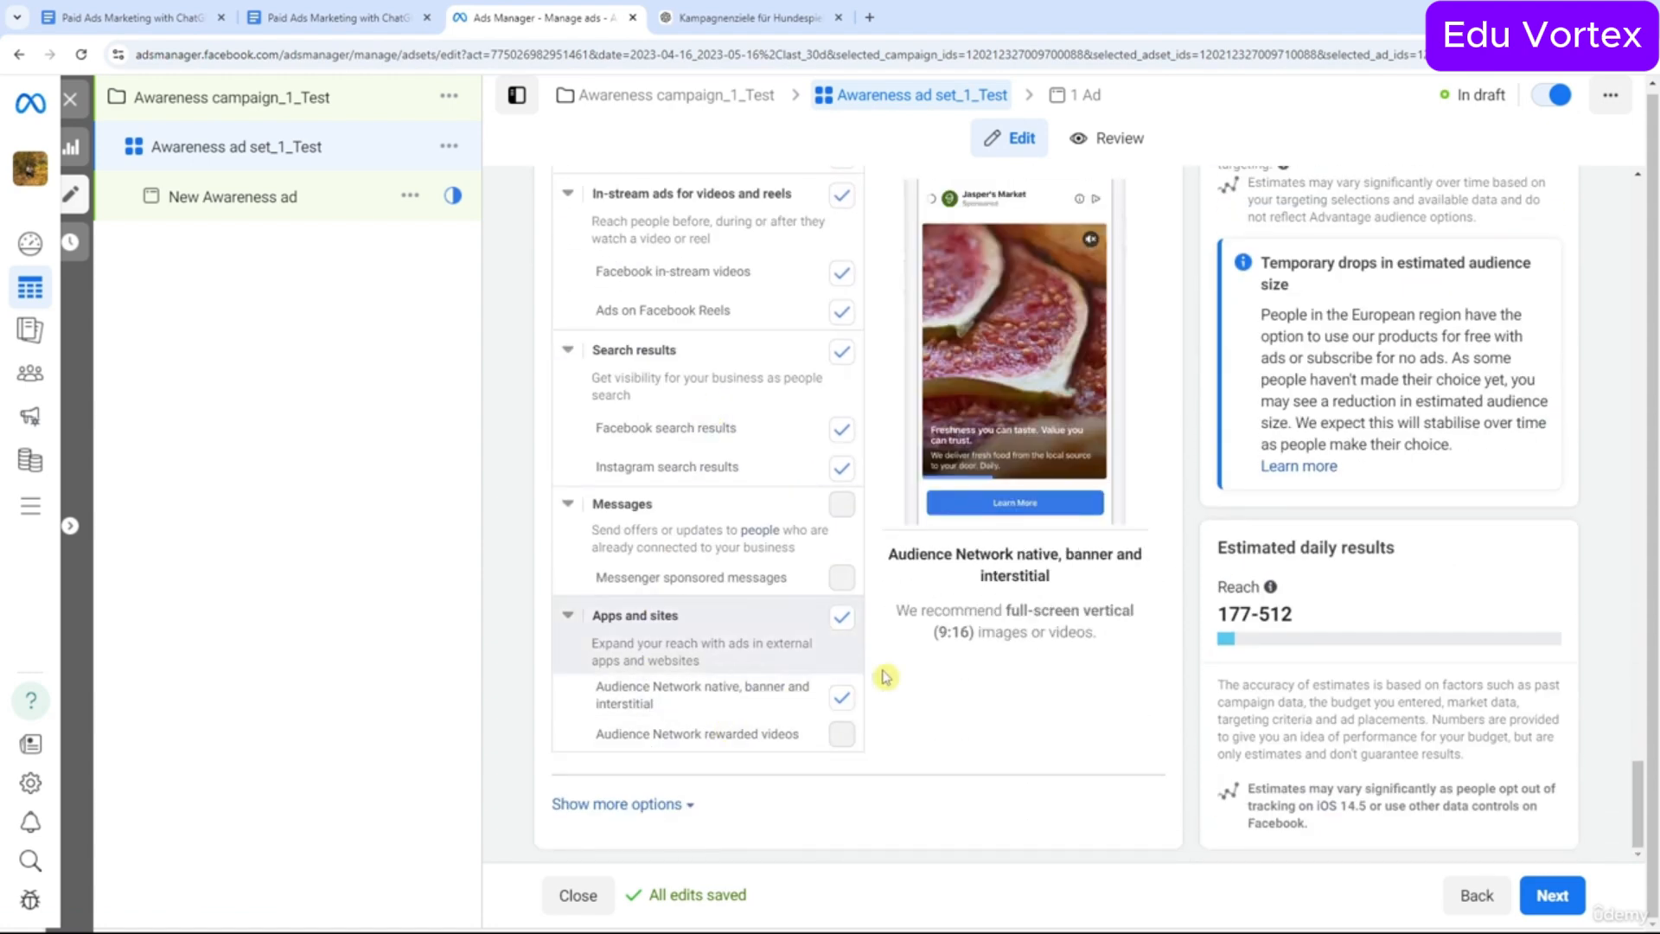
pyautogui.scroll(12, 883, 675)
pyautogui.scroll(-2, 914, 668)
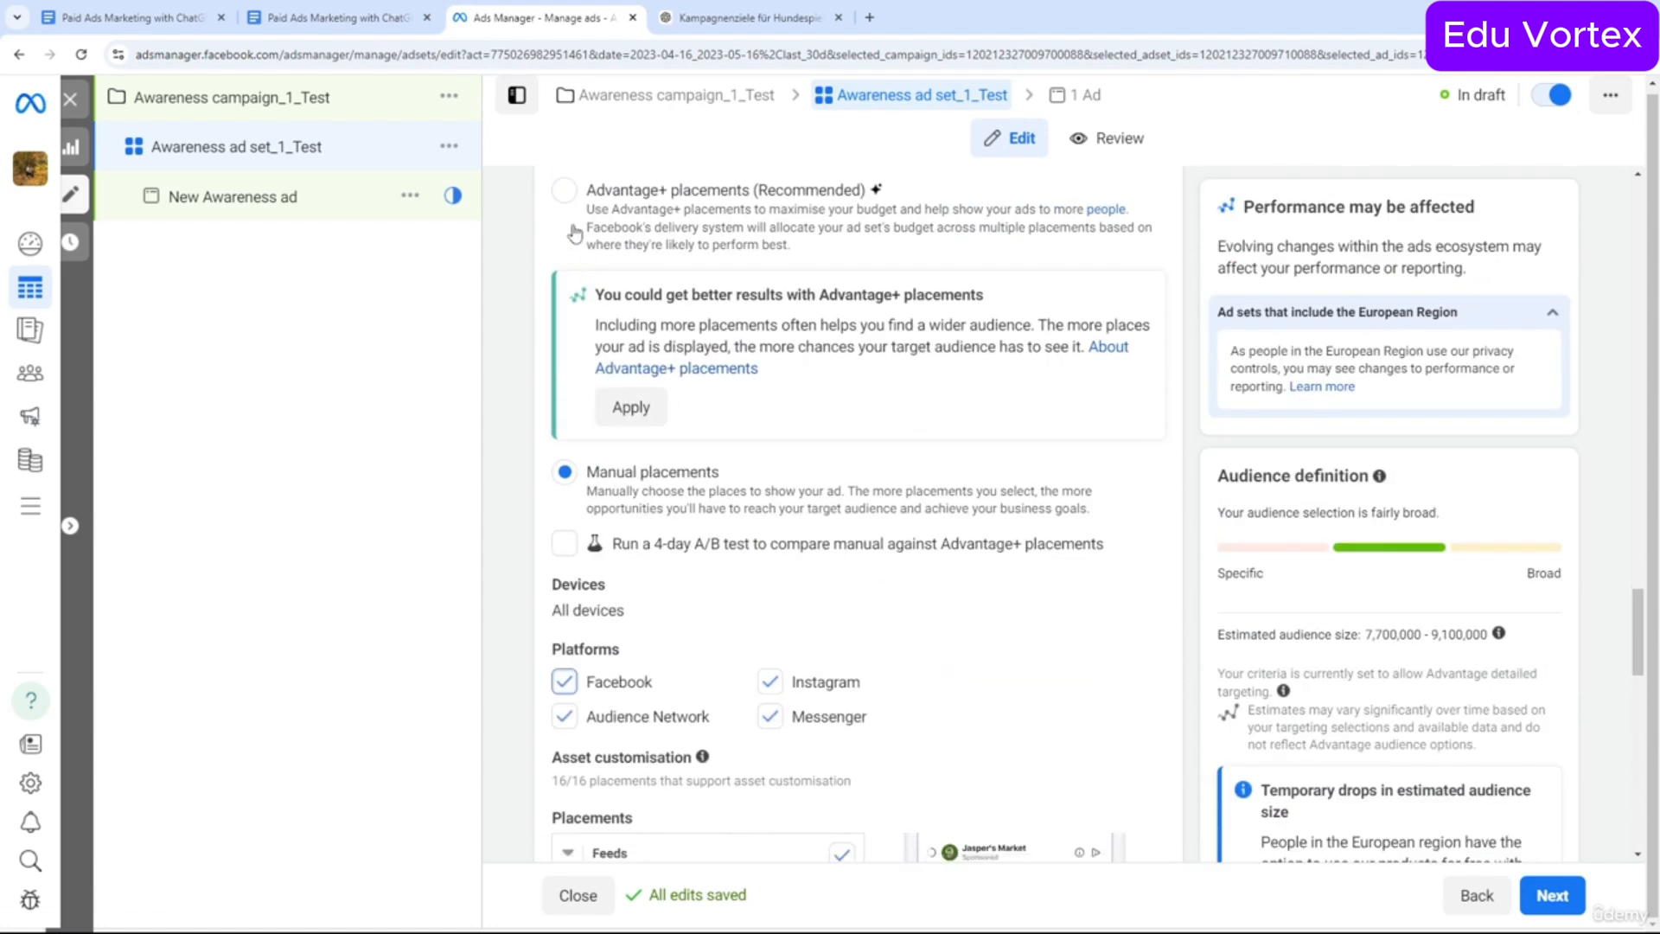
pyautogui.click(563, 190)
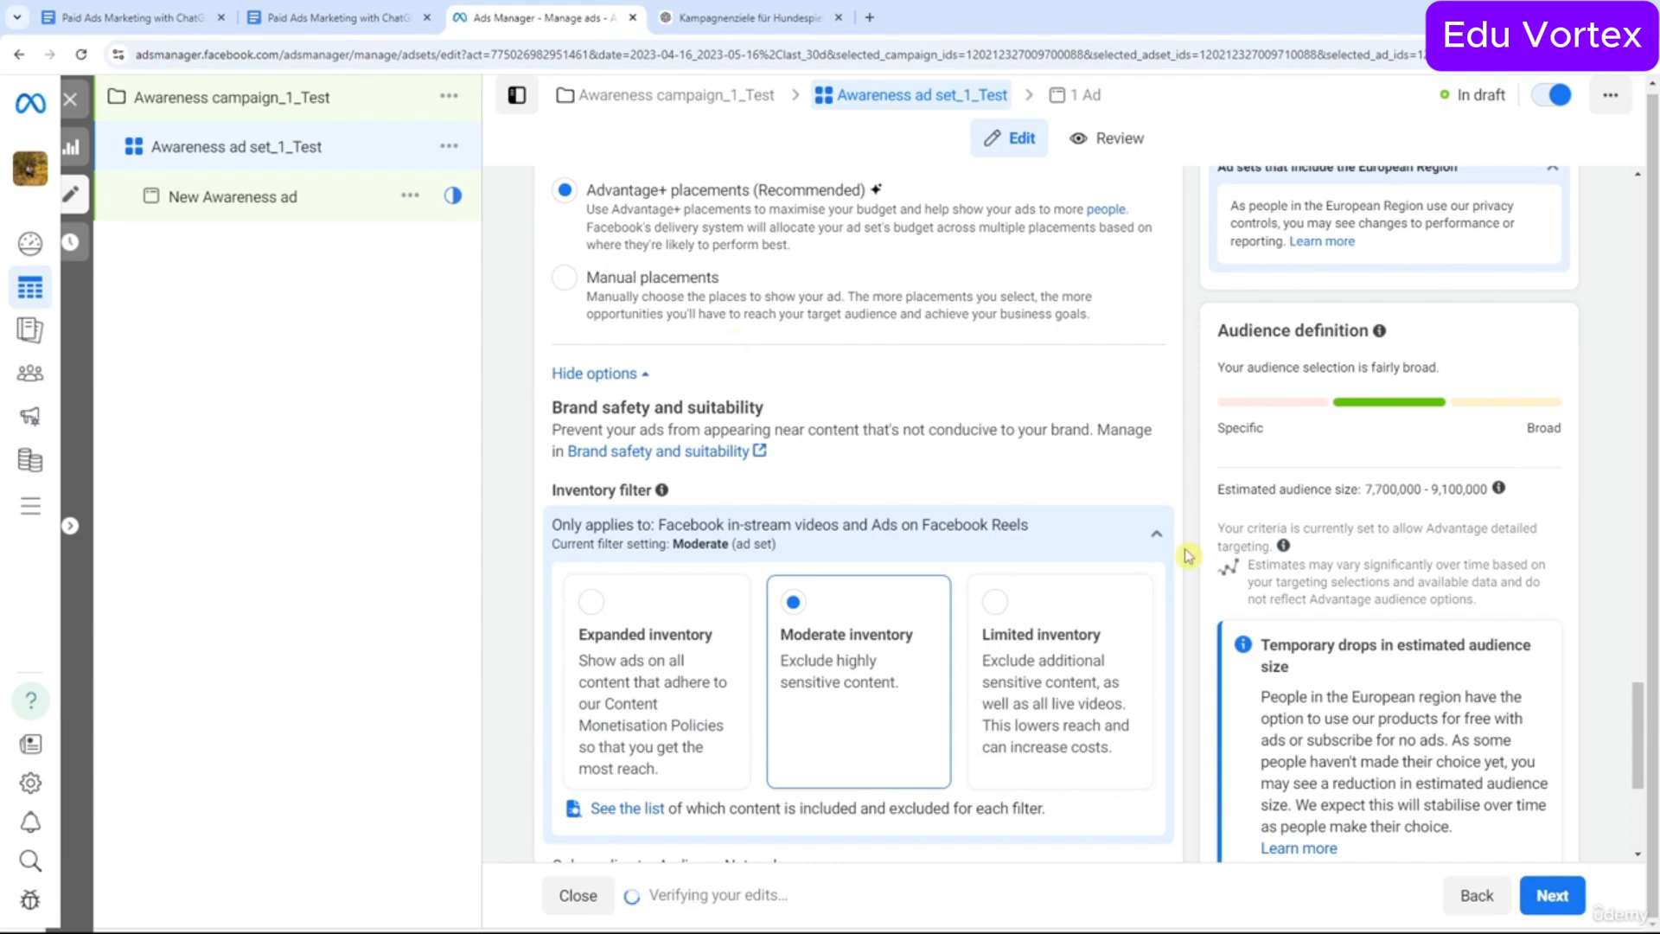
pyautogui.click(1157, 538)
pyautogui.scroll(-1, 735, 506)
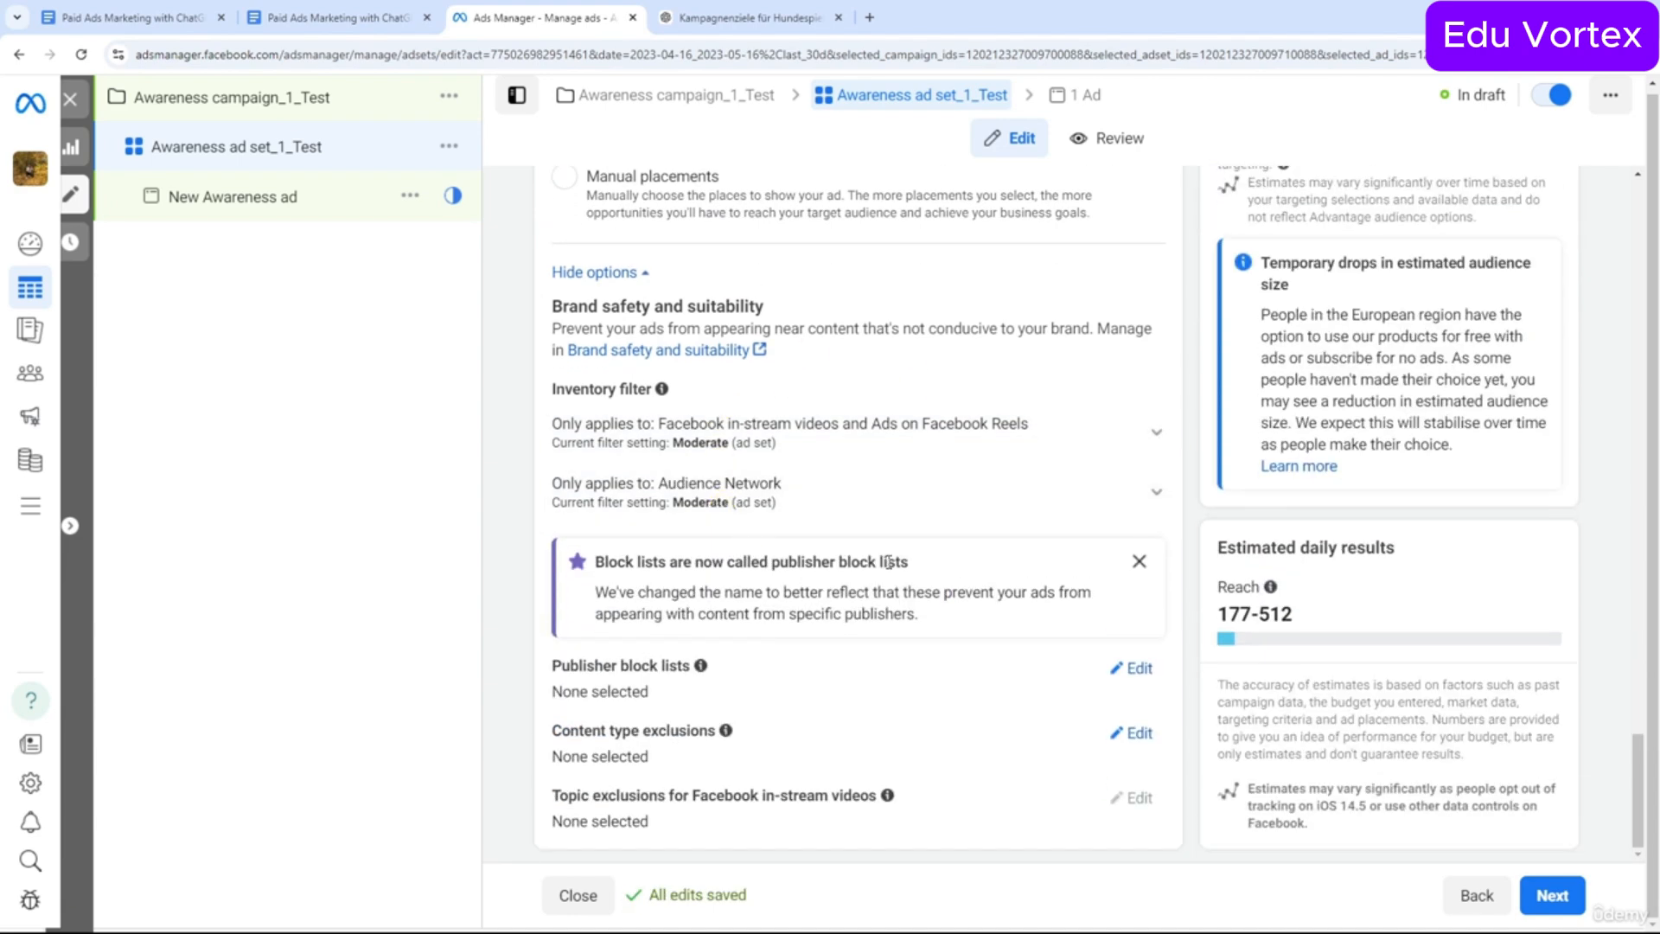
# Continue to the ad level and rename the ad as Ad_1_Test.
pyautogui.click(1552, 895)
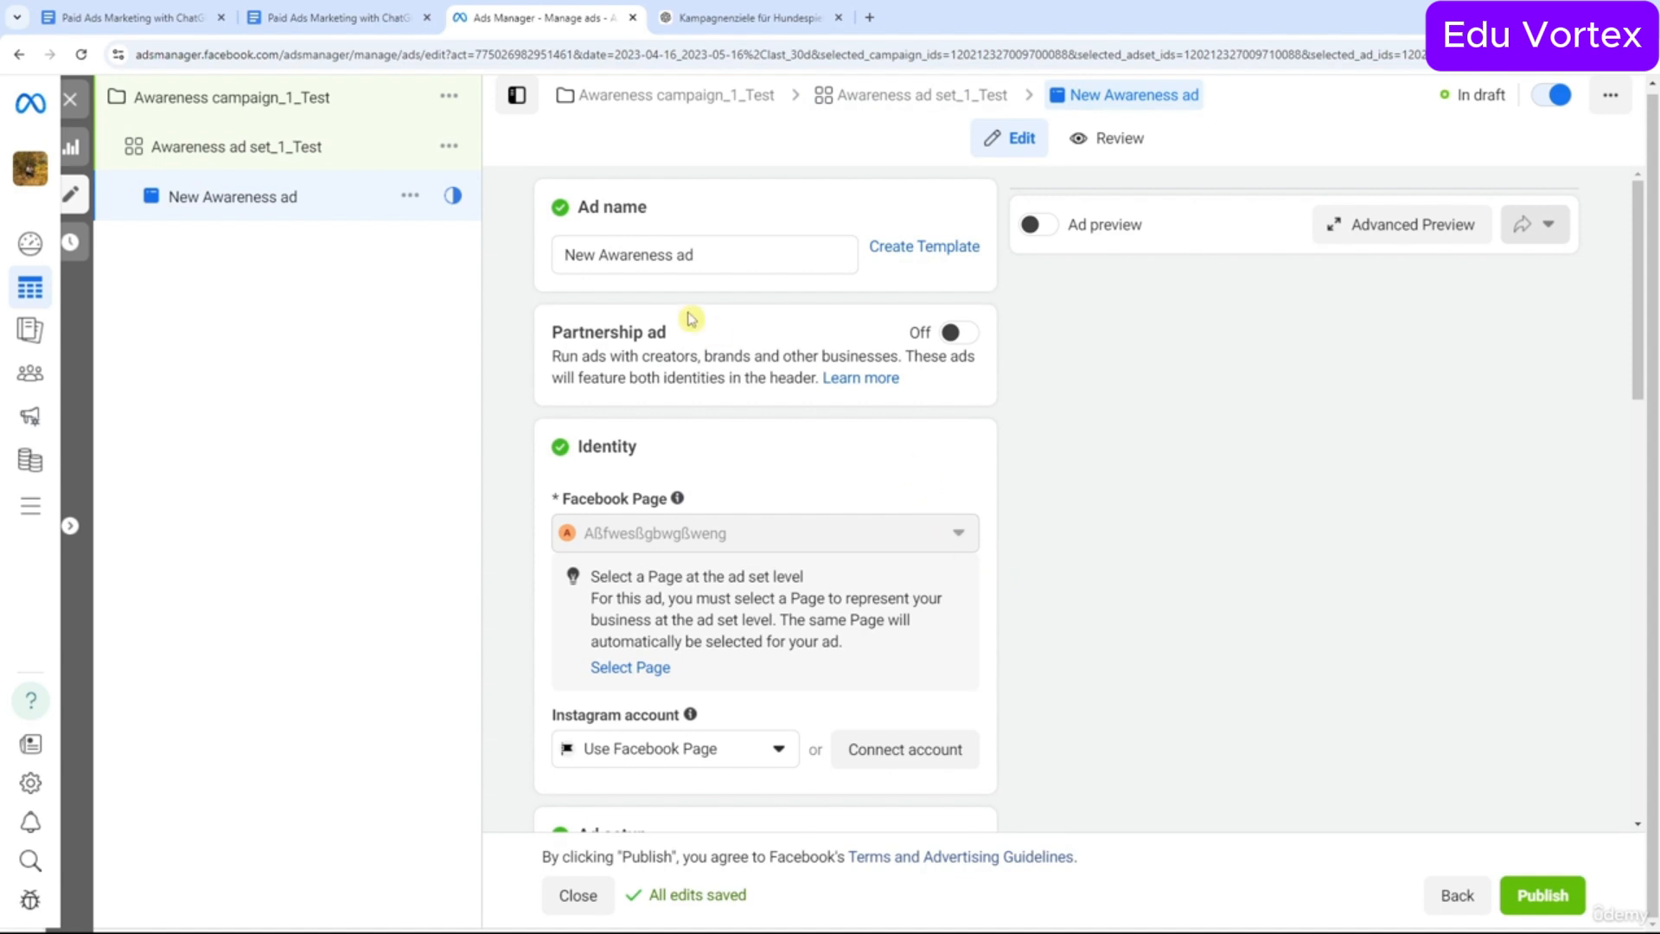
pyautogui.moveTo(838, 255); pyautogui.dragTo(496, 256)
pyautogui.write('AD')
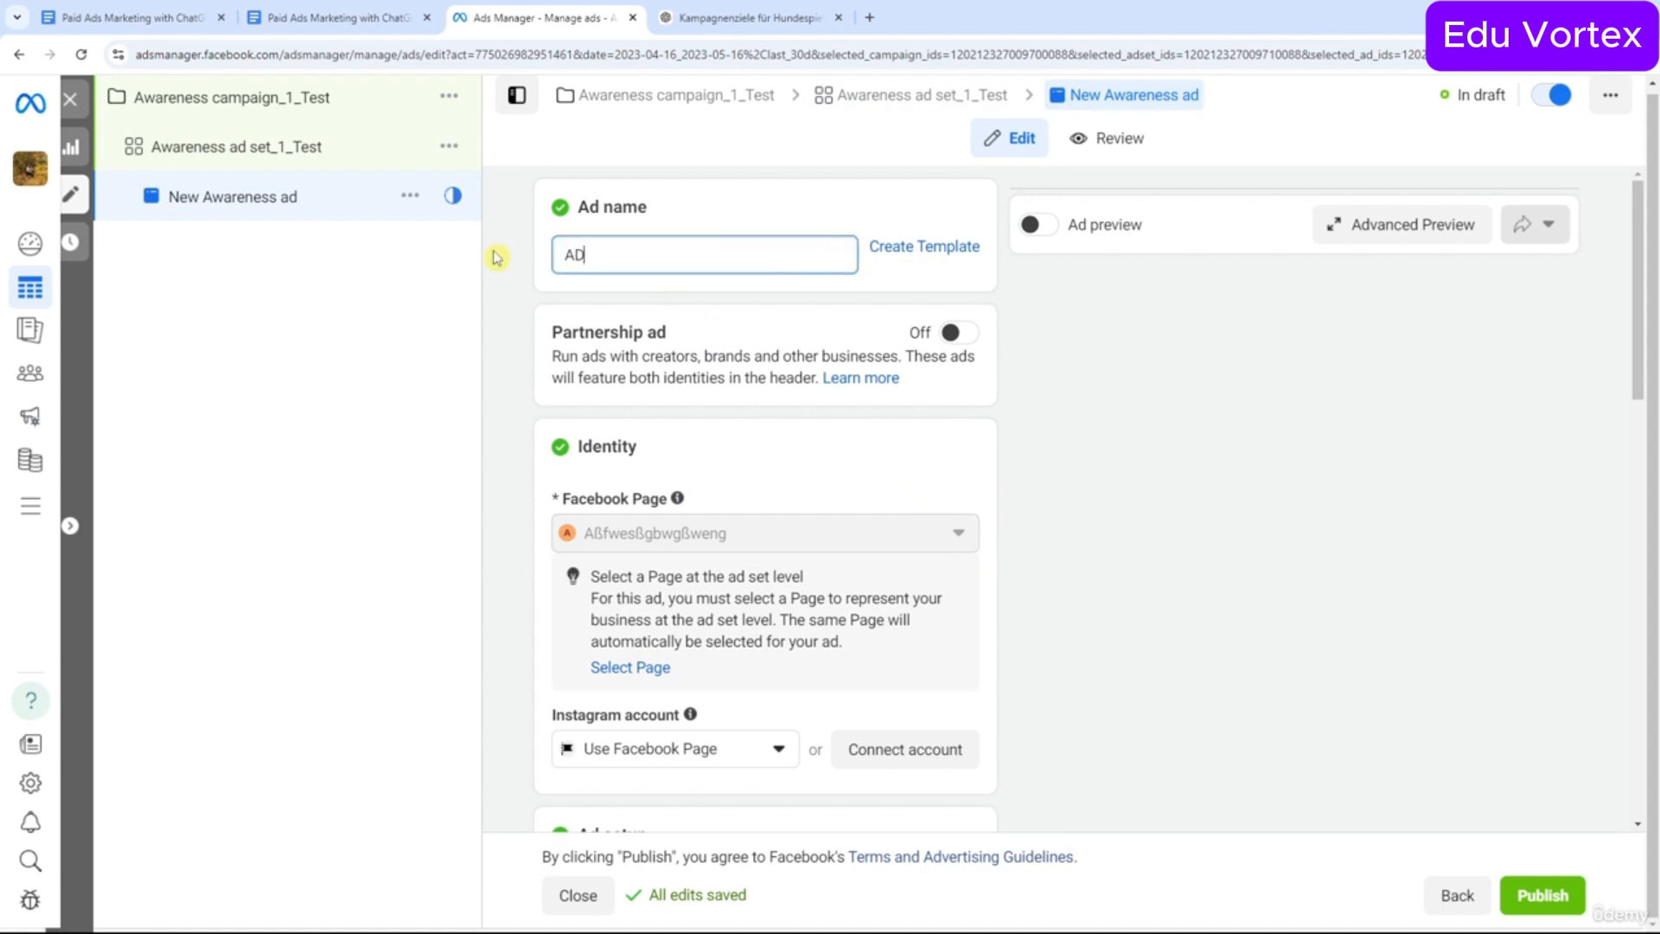
pyautogui.press('BackSpace')
pyautogui.write('d')
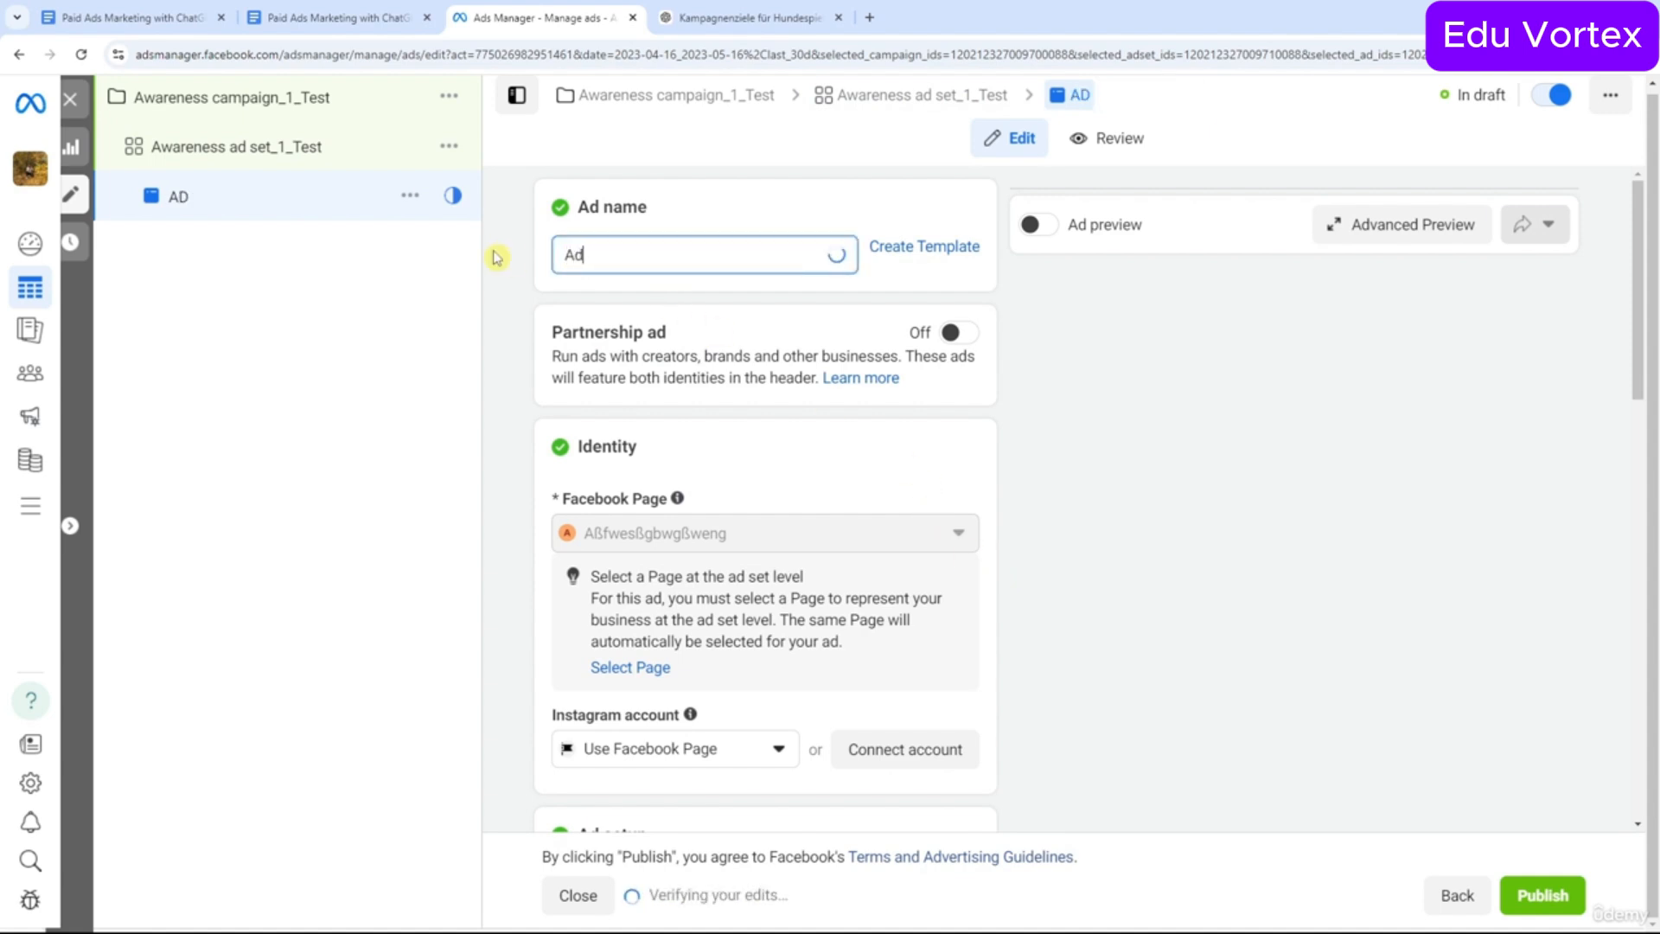
pyautogui.write('_1_Test')
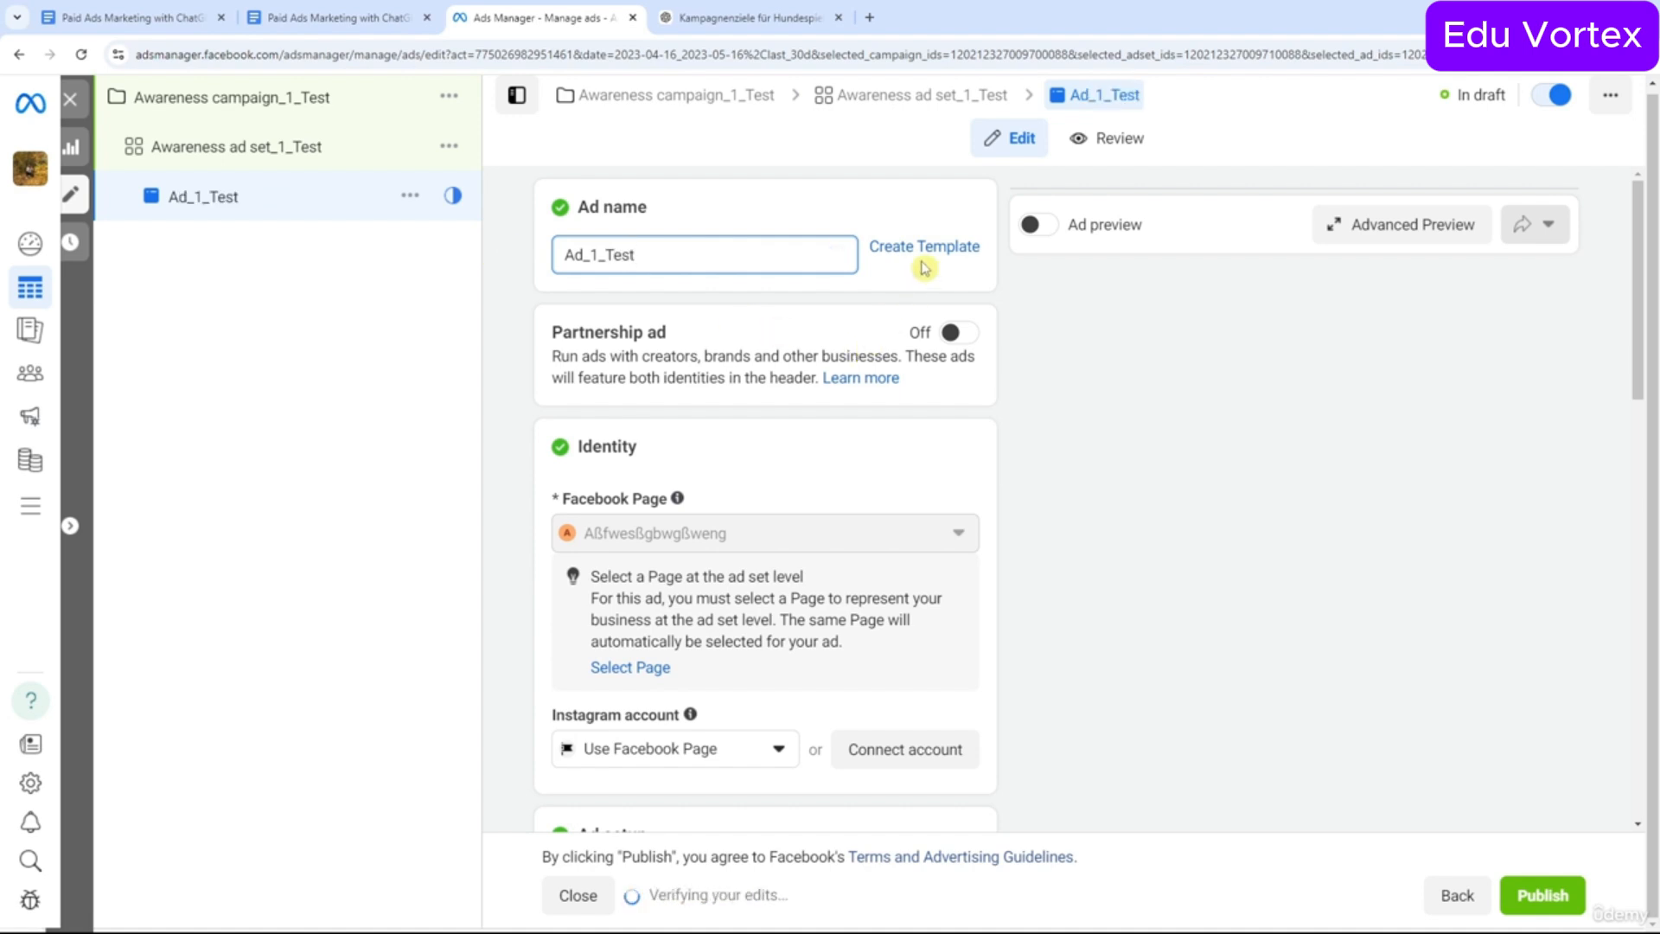
# Try the Carousel ad format, review its card settings and switch back to Single image or video.
pyautogui.scroll(-7, 912, 382)
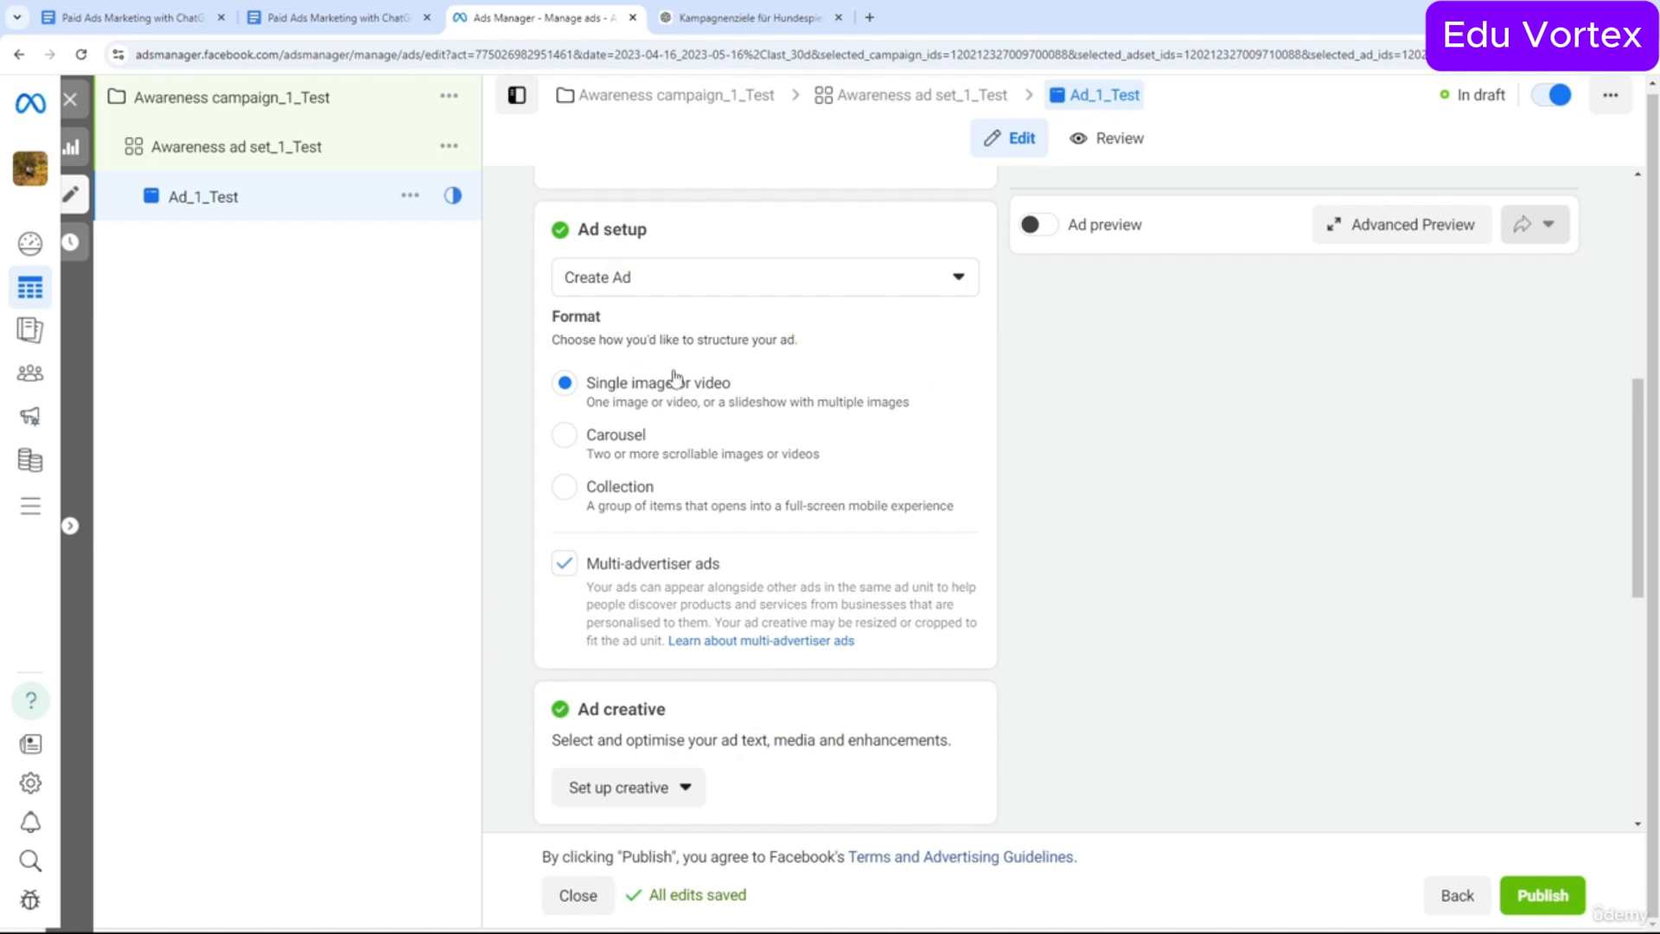
pyautogui.click(614, 435)
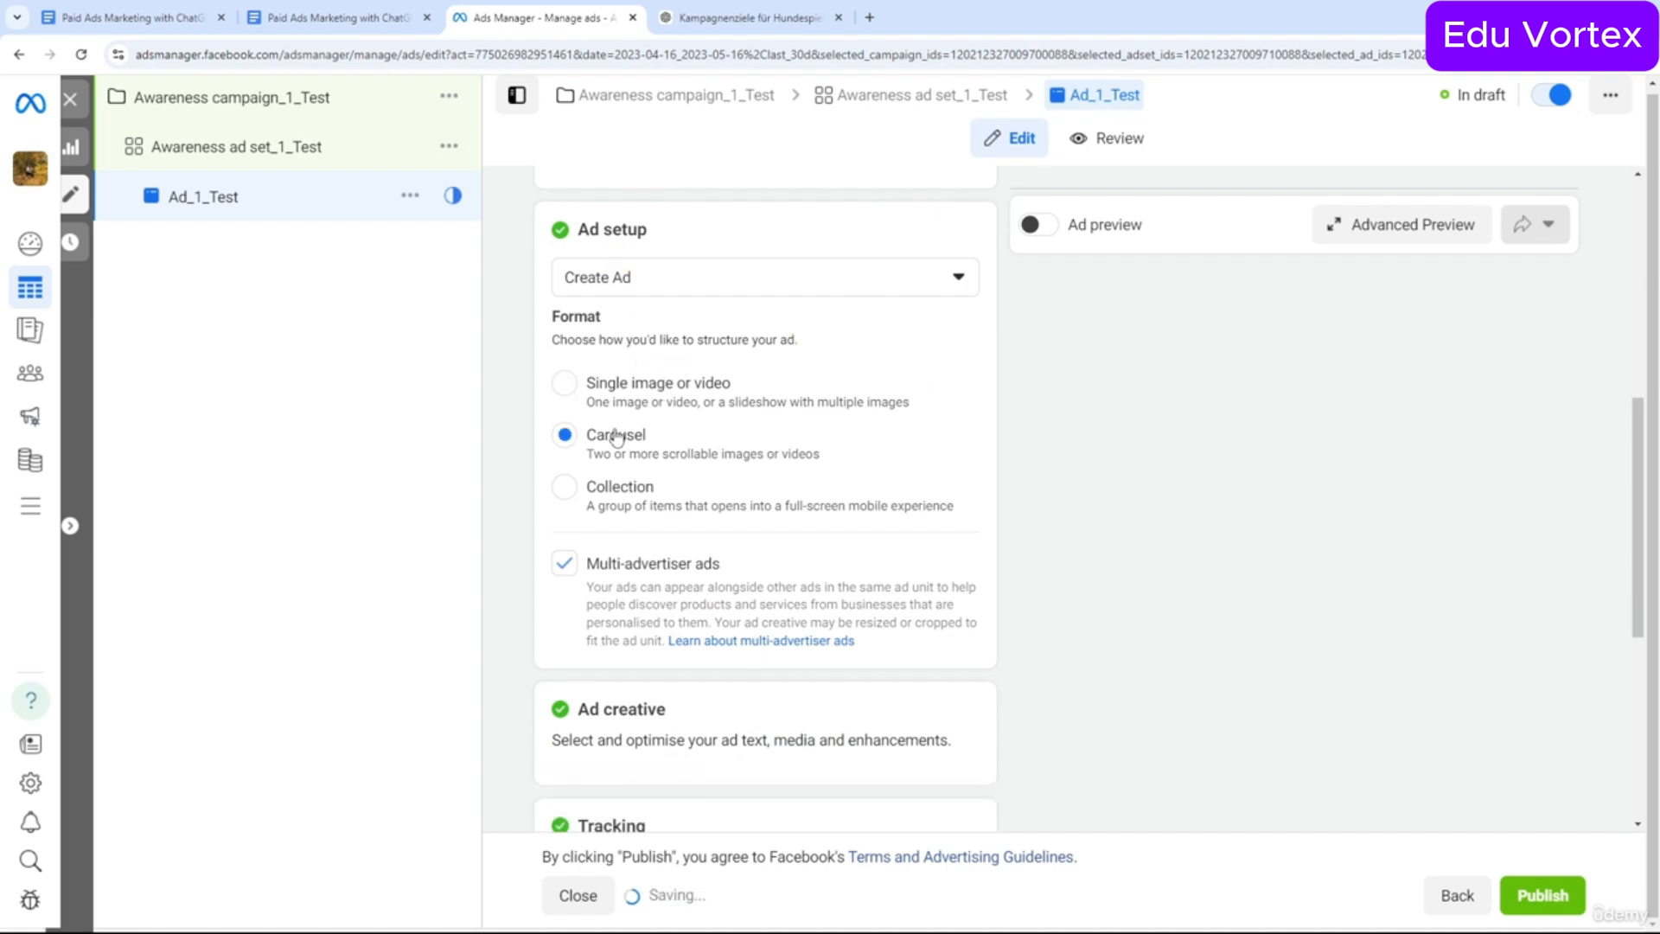
pyautogui.click(629, 508)
pyautogui.click(618, 541)
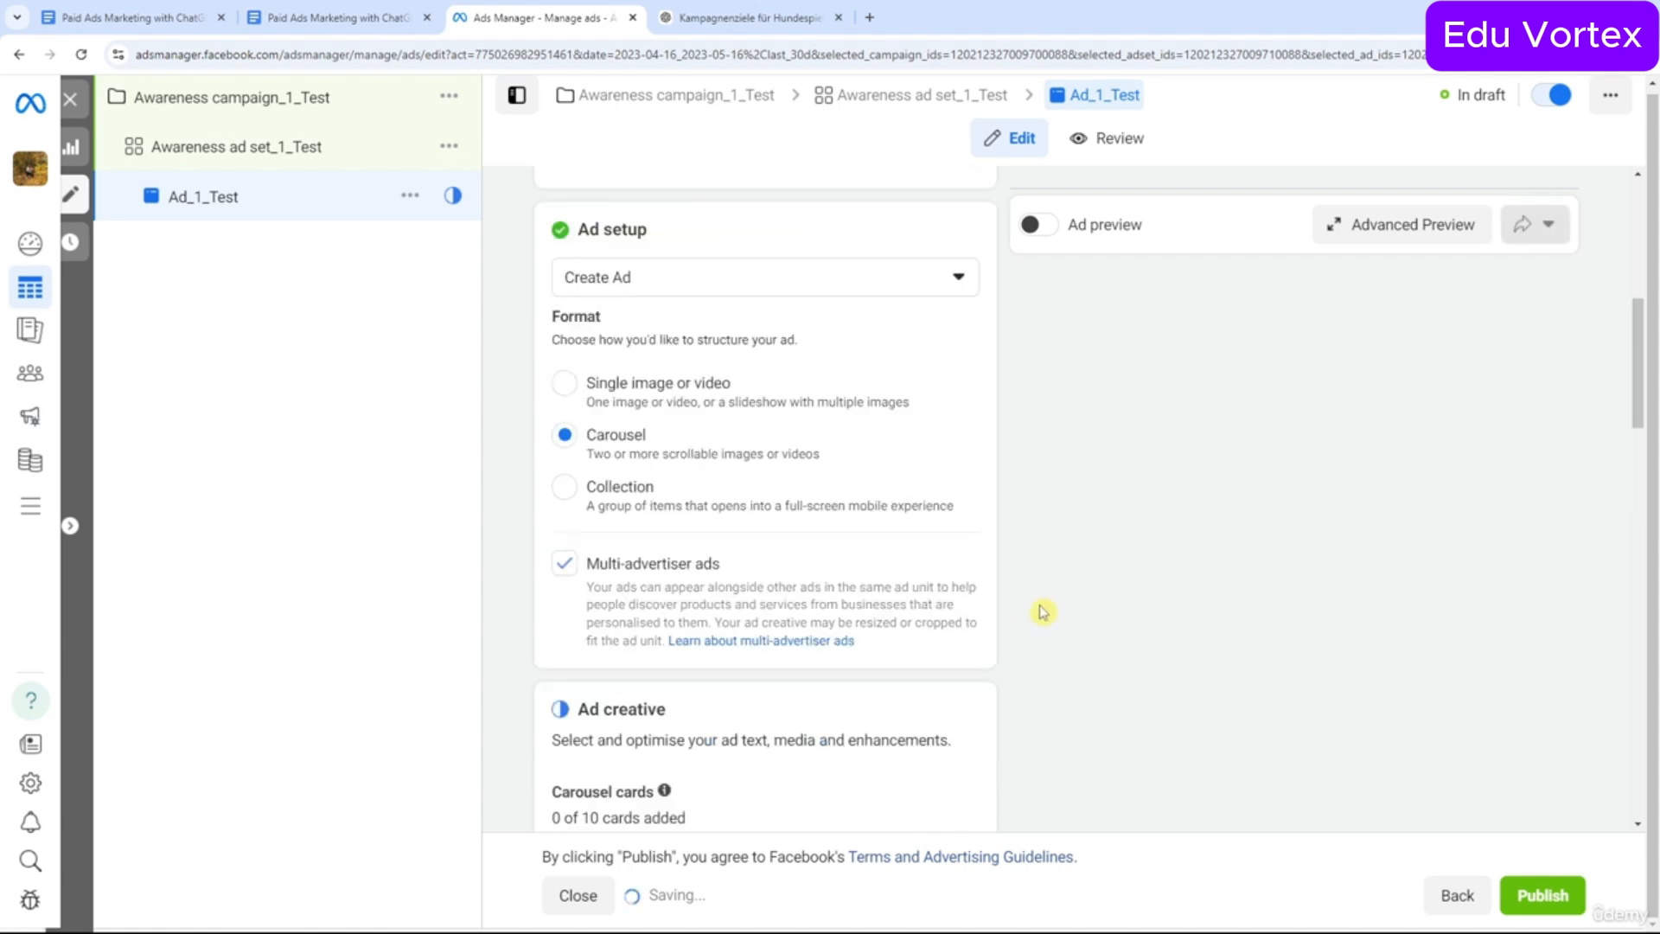
pyautogui.scroll(-4, 1021, 600)
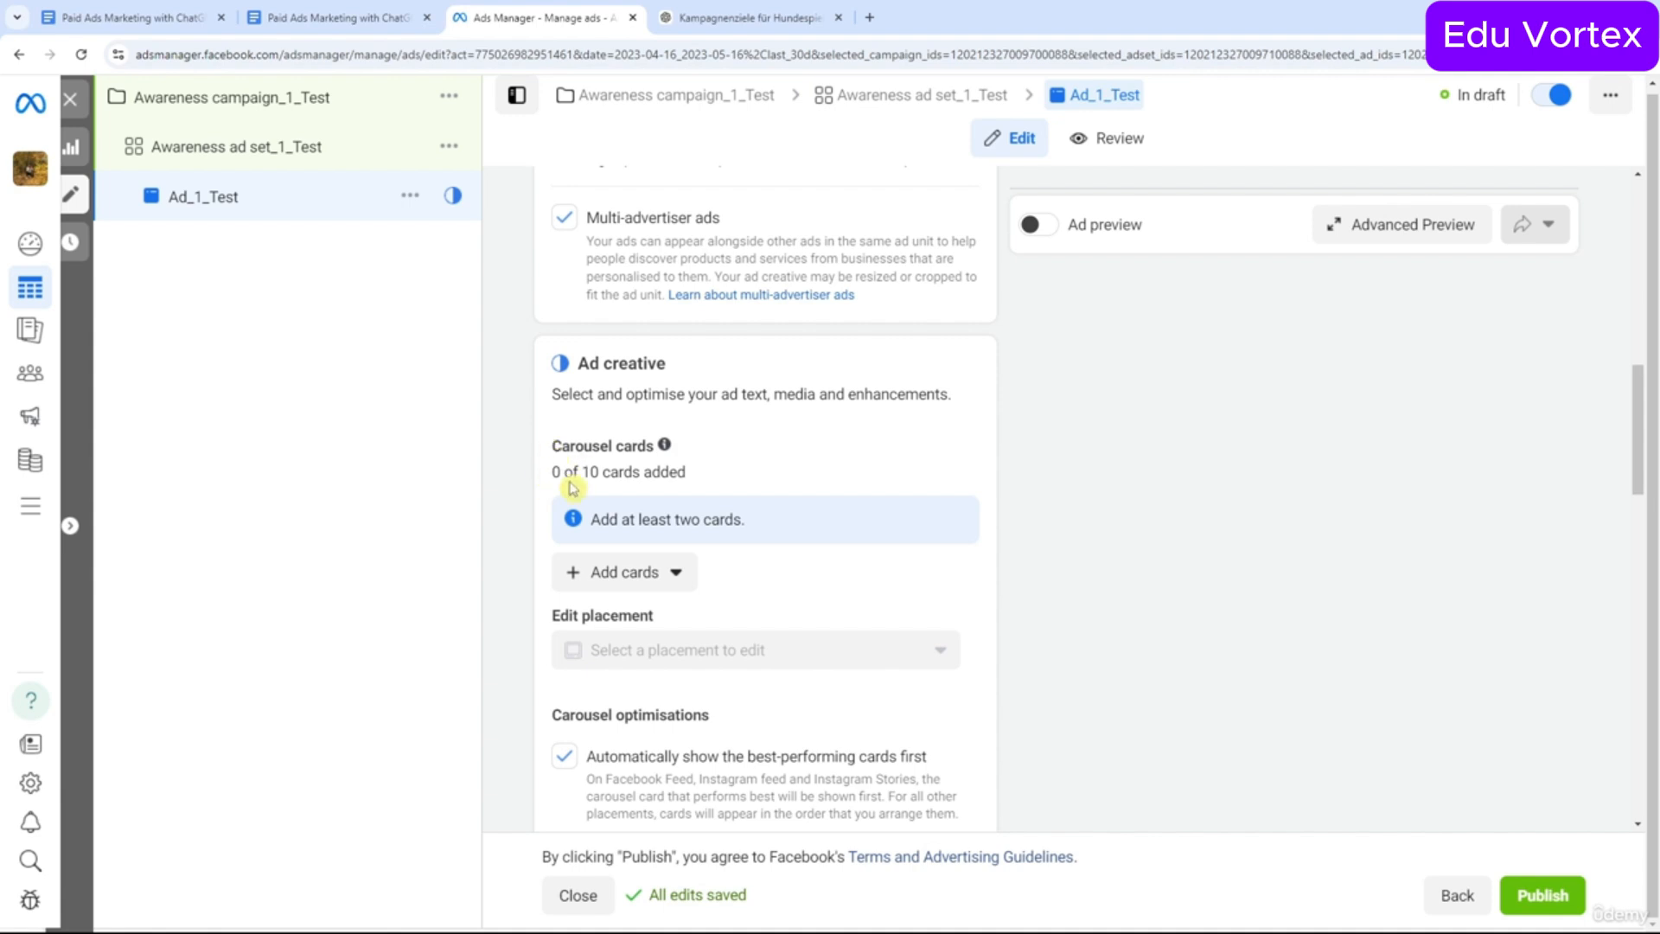
pyautogui.scroll(3, 880, 443)
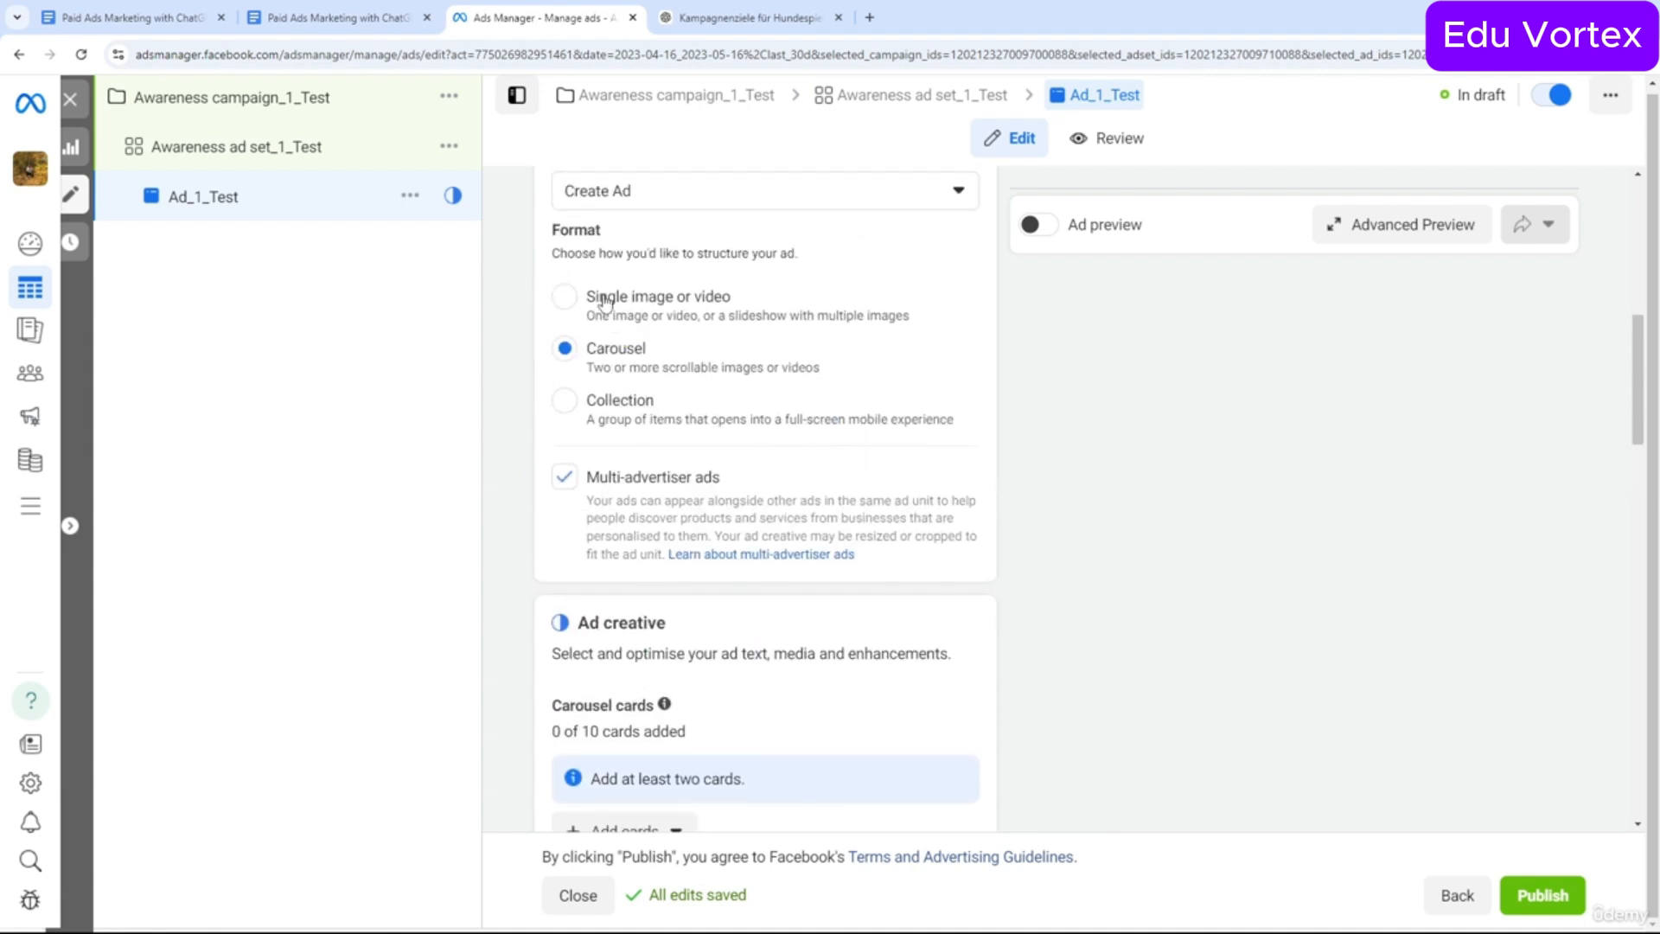
pyautogui.click(603, 298)
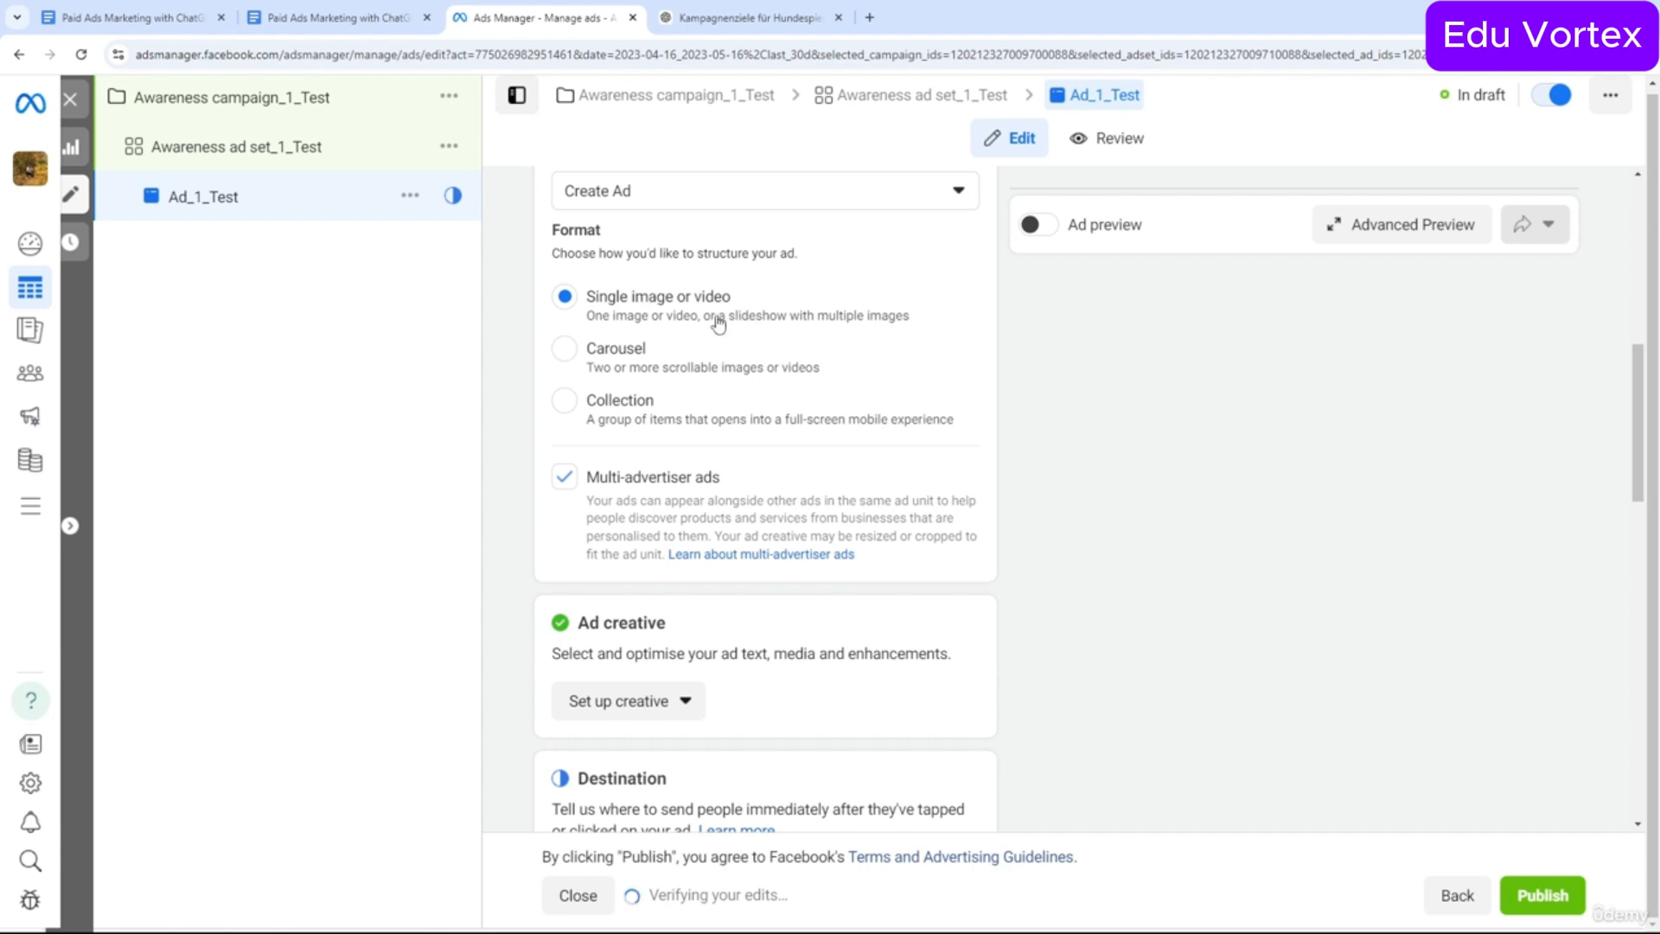
# Open the ad's creative setup and look through its primary text, headline and description fields.
pyautogui.scroll(-2, 705, 324)
pyautogui.scroll(-2, 700, 327)
pyautogui.click(684, 354)
pyautogui.click(629, 406)
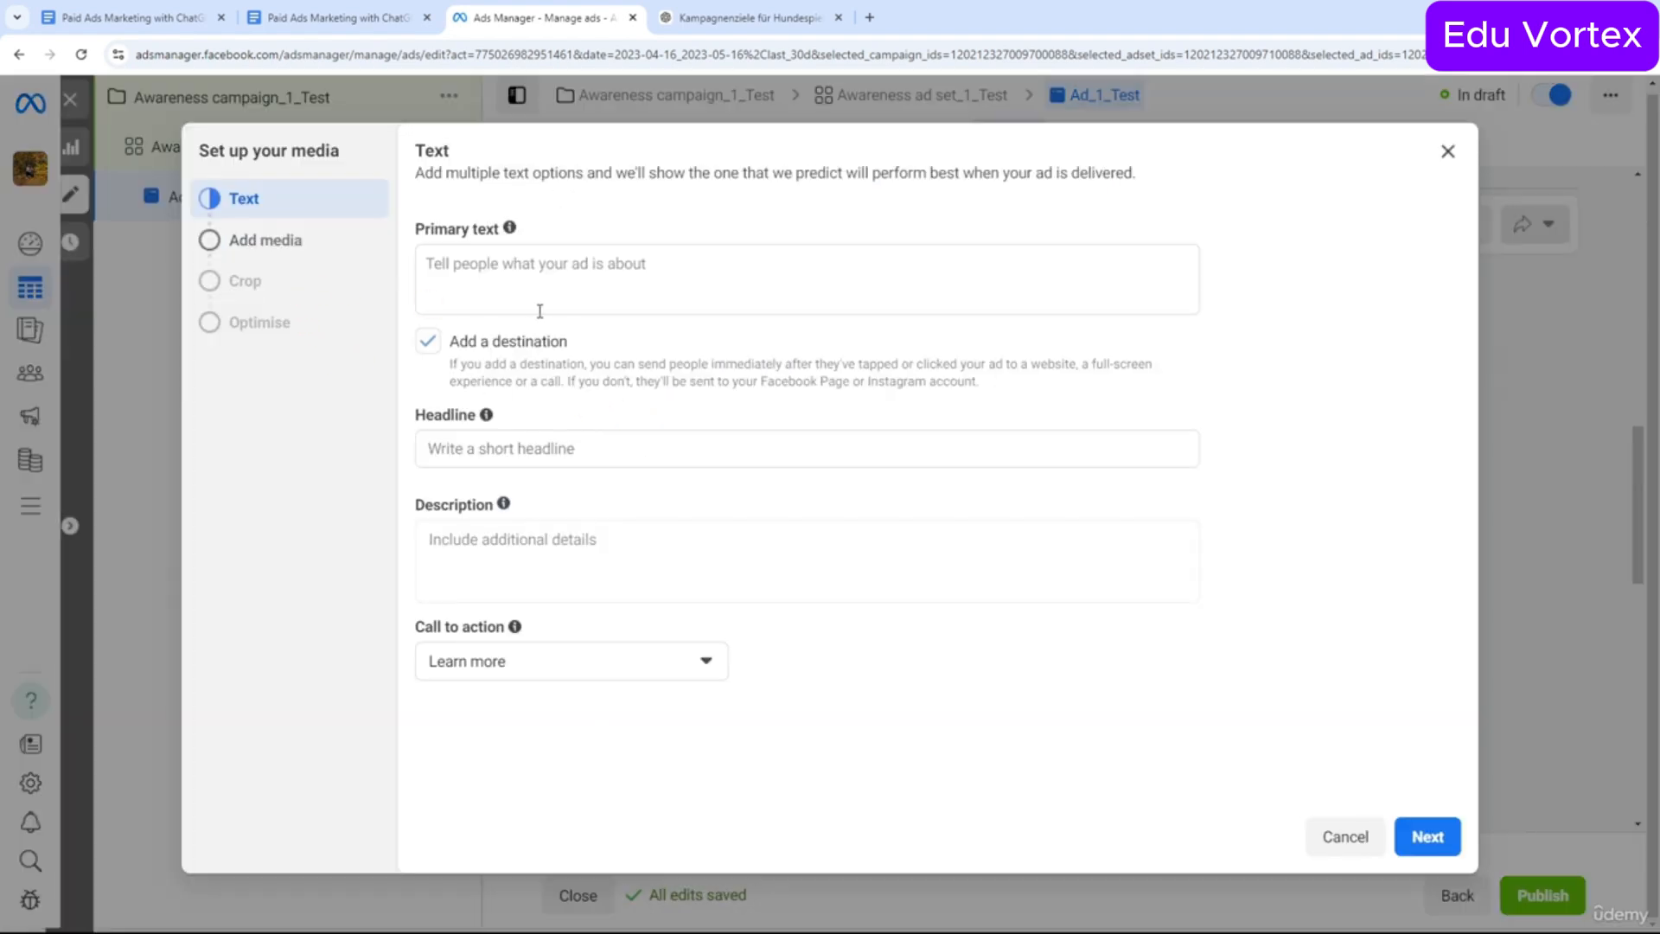
pyautogui.click(540, 311)
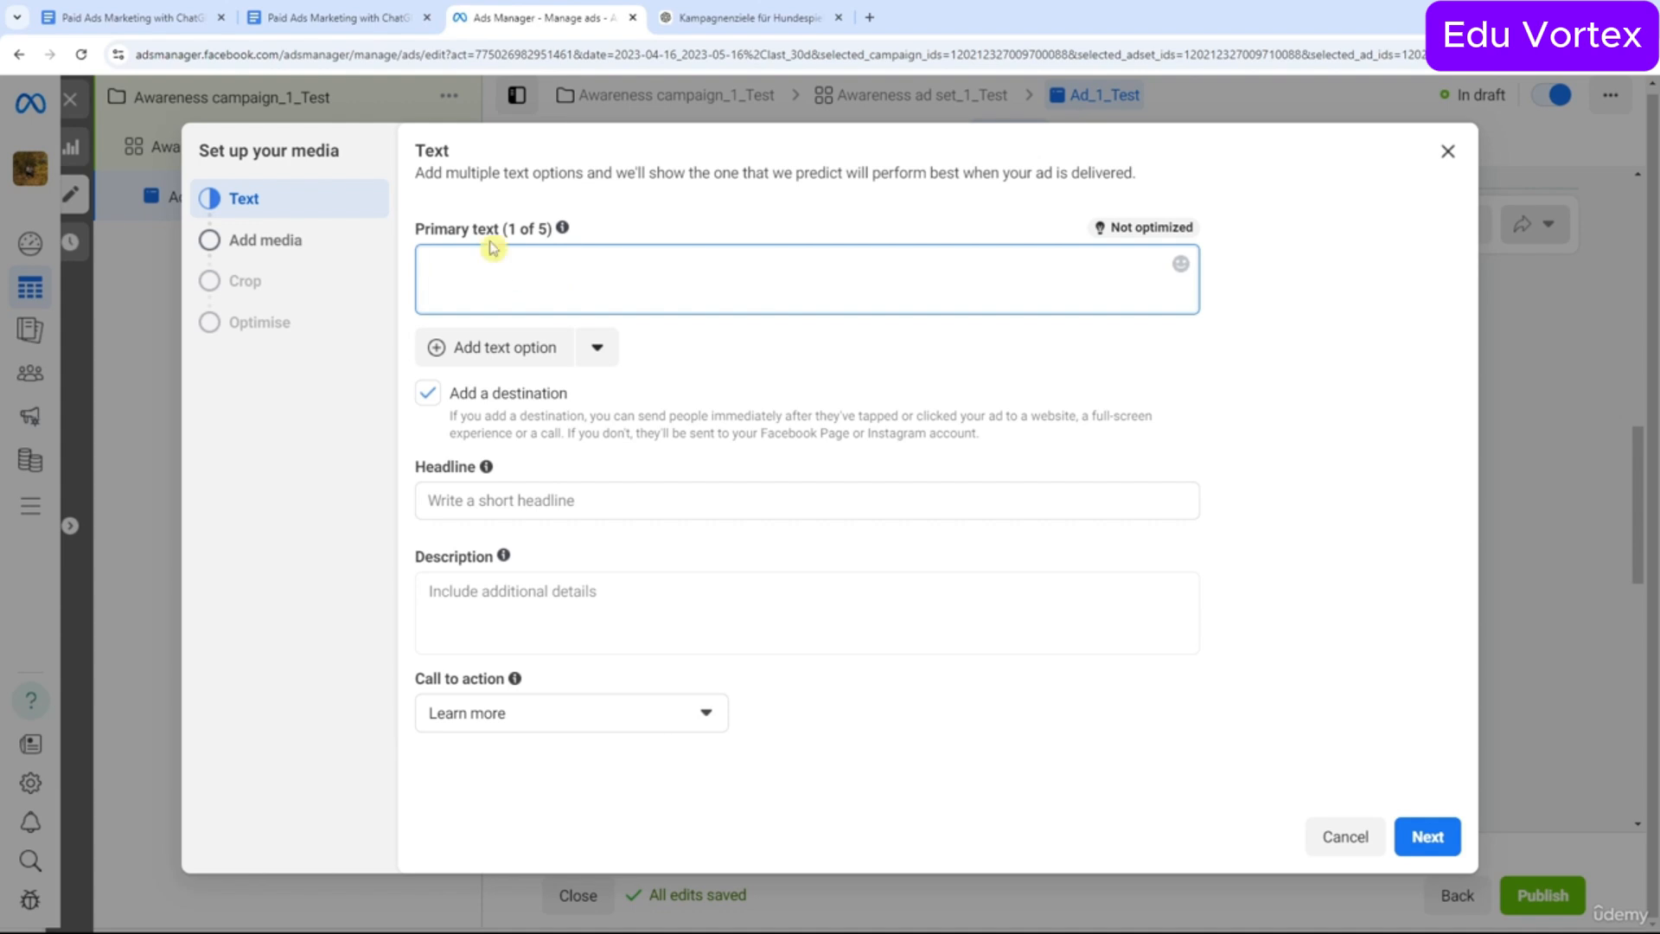
pyautogui.moveTo(420, 229); pyautogui.dragTo(519, 229)
pyautogui.click(554, 271)
pyautogui.click(541, 500)
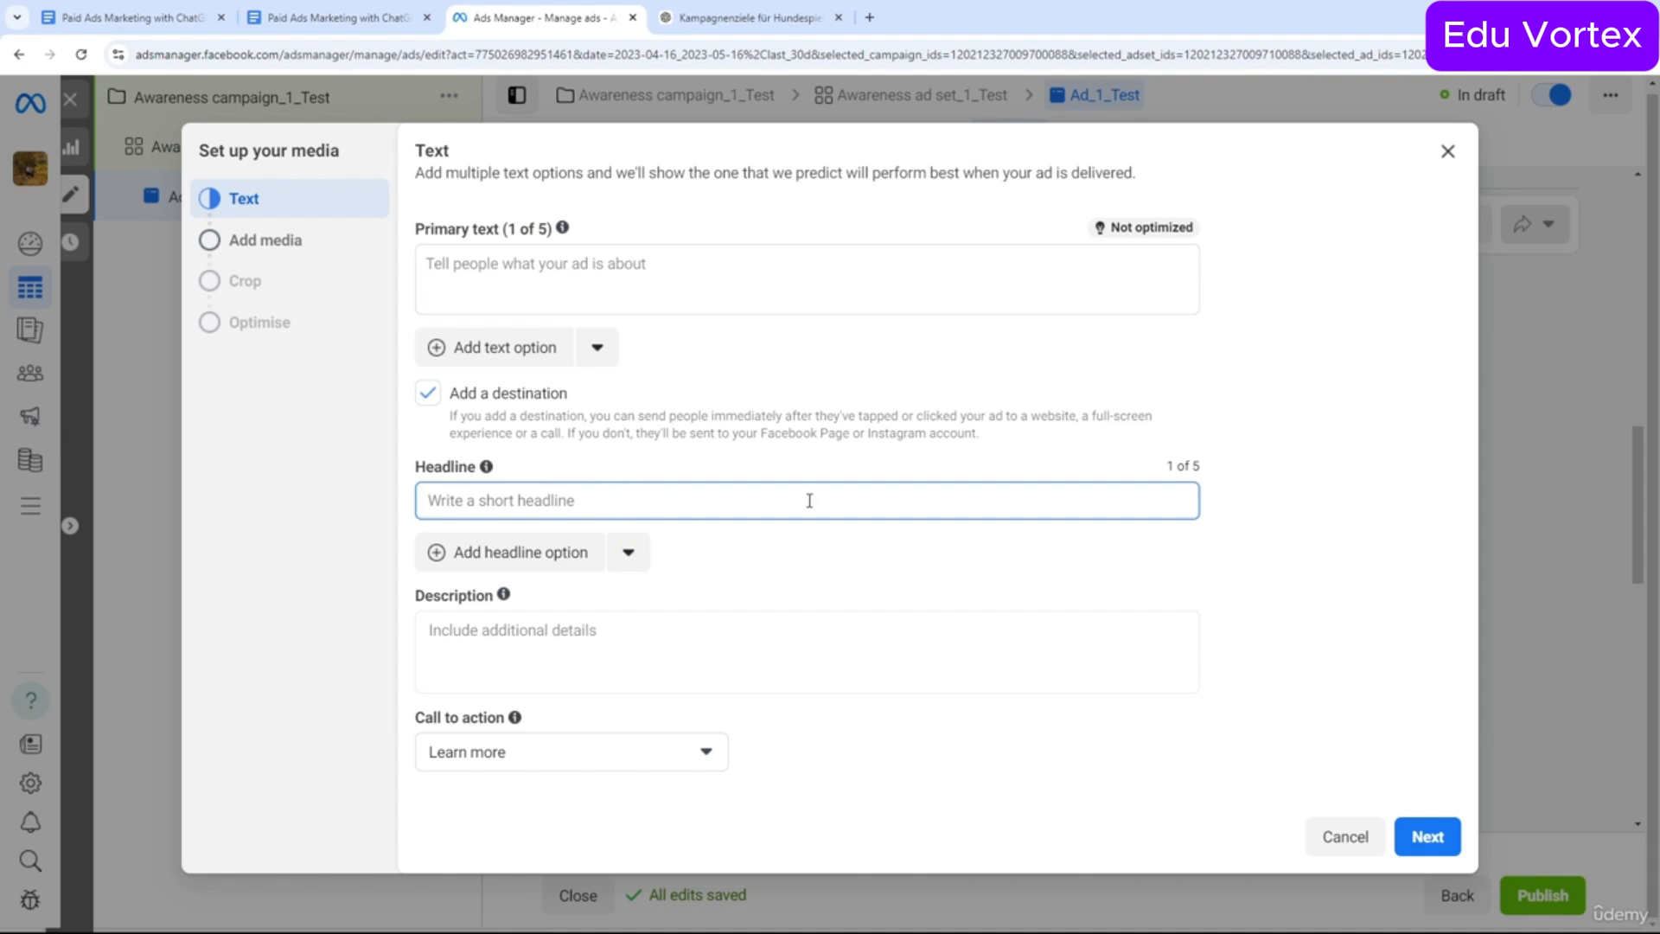
pyautogui.click(725, 664)
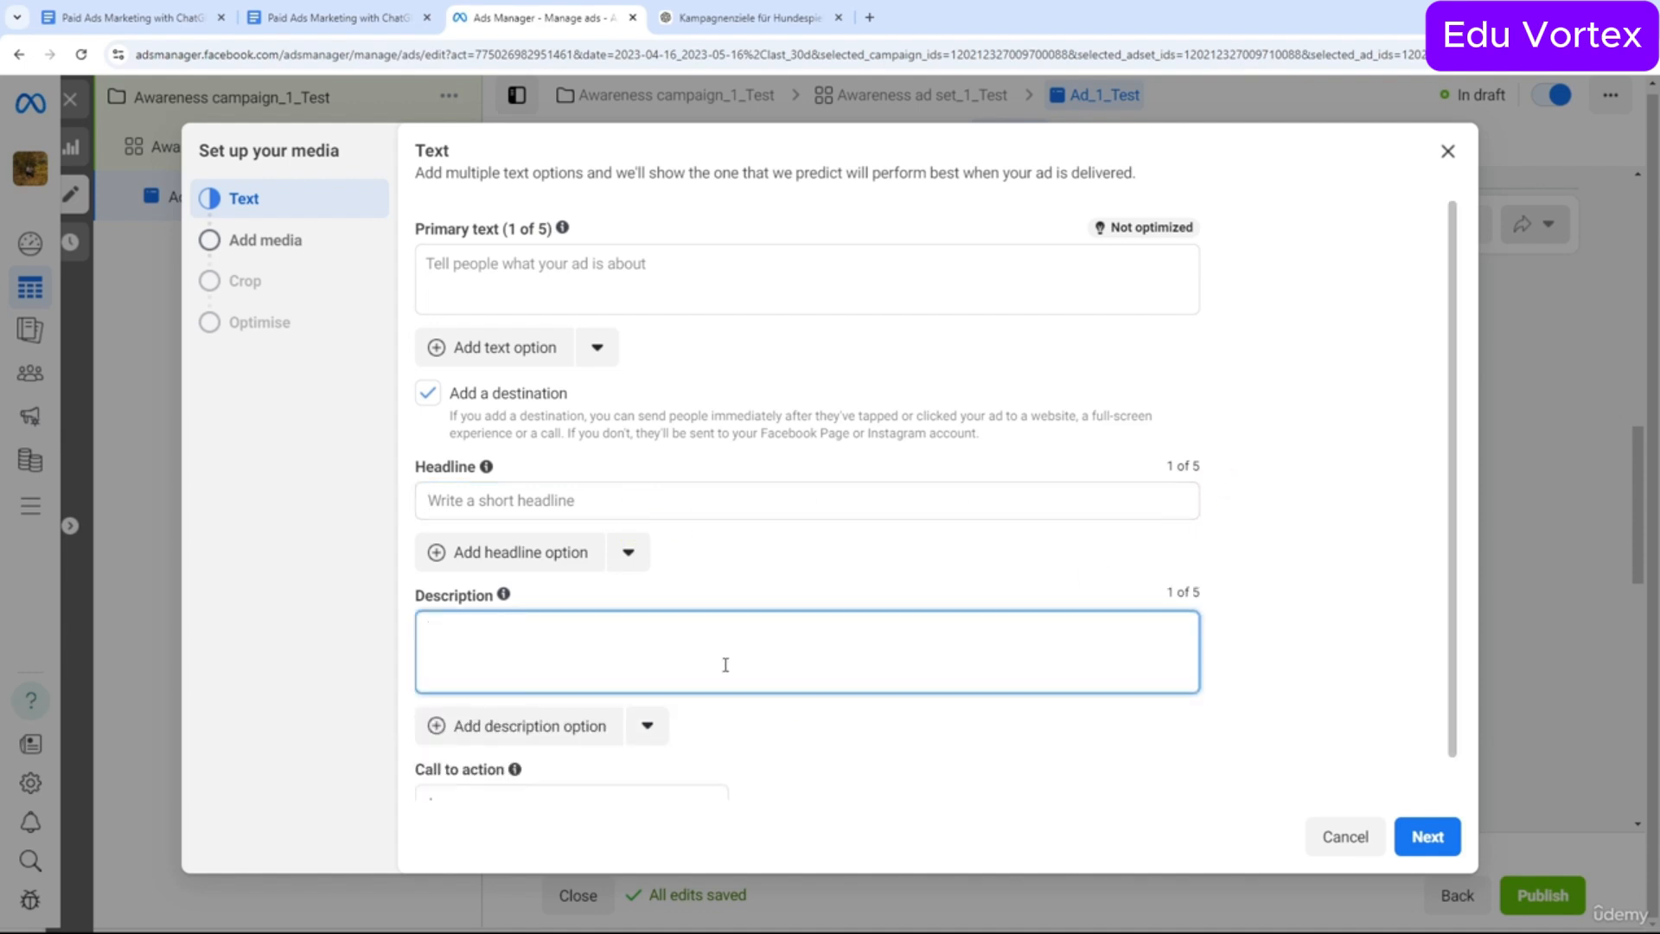
pyautogui.click(486, 286)
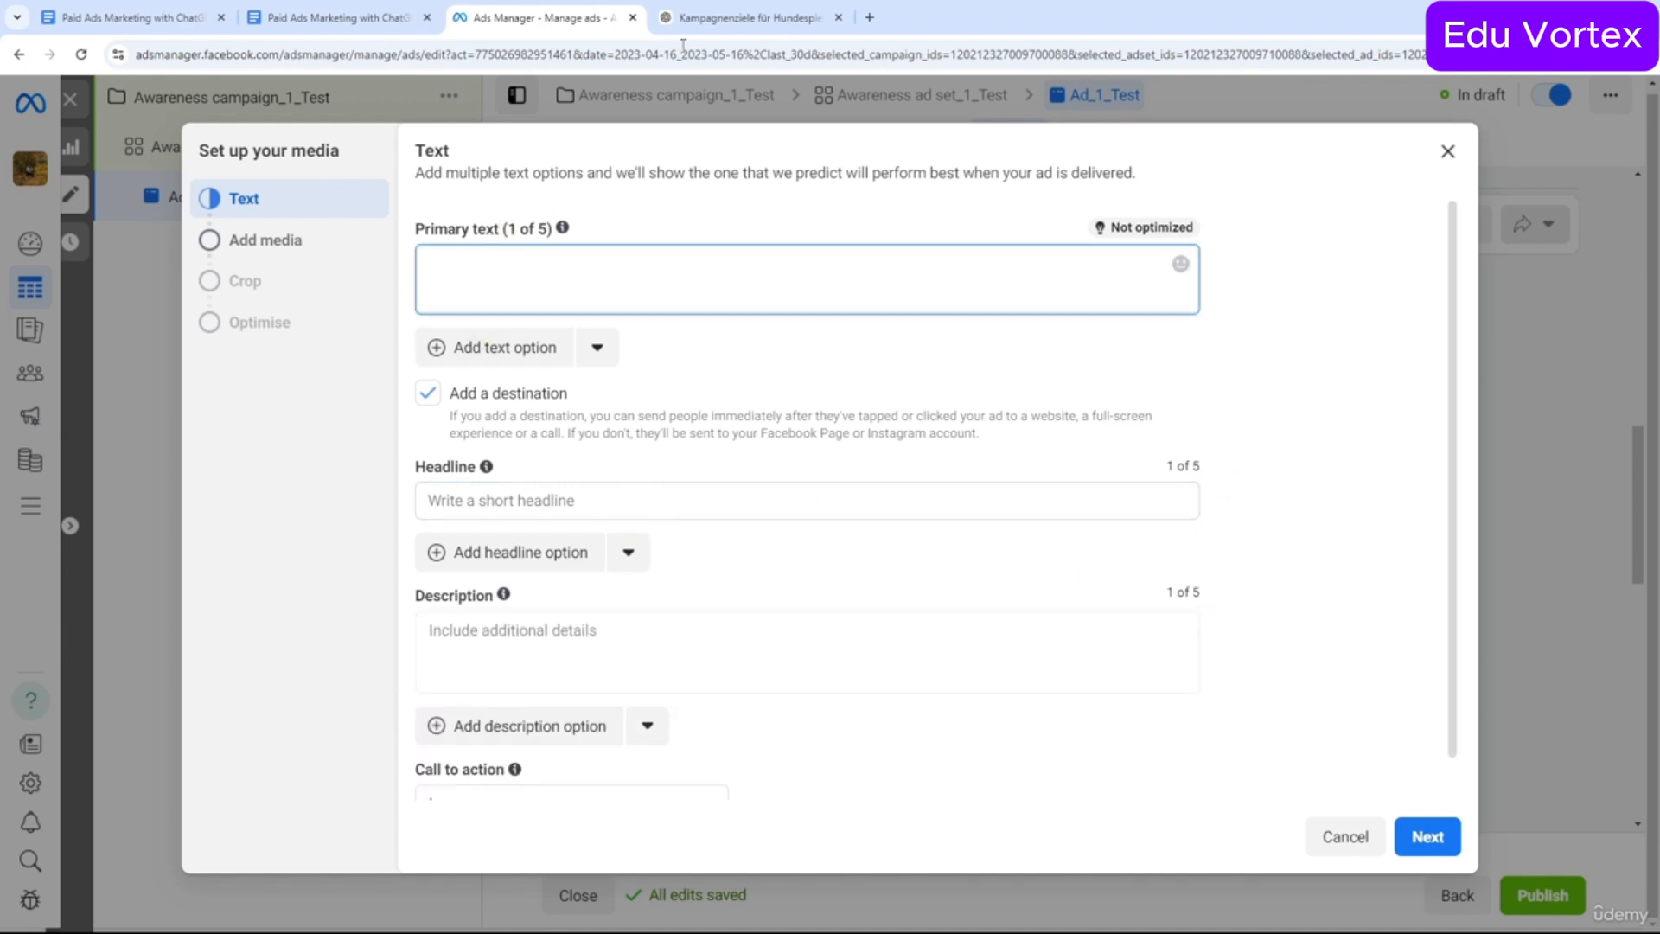
# Switch to ChatGPT and ask for 5 primary texts, 5 titles and 5 descriptions for the Facebook ads.
pyautogui.click(692, 19)
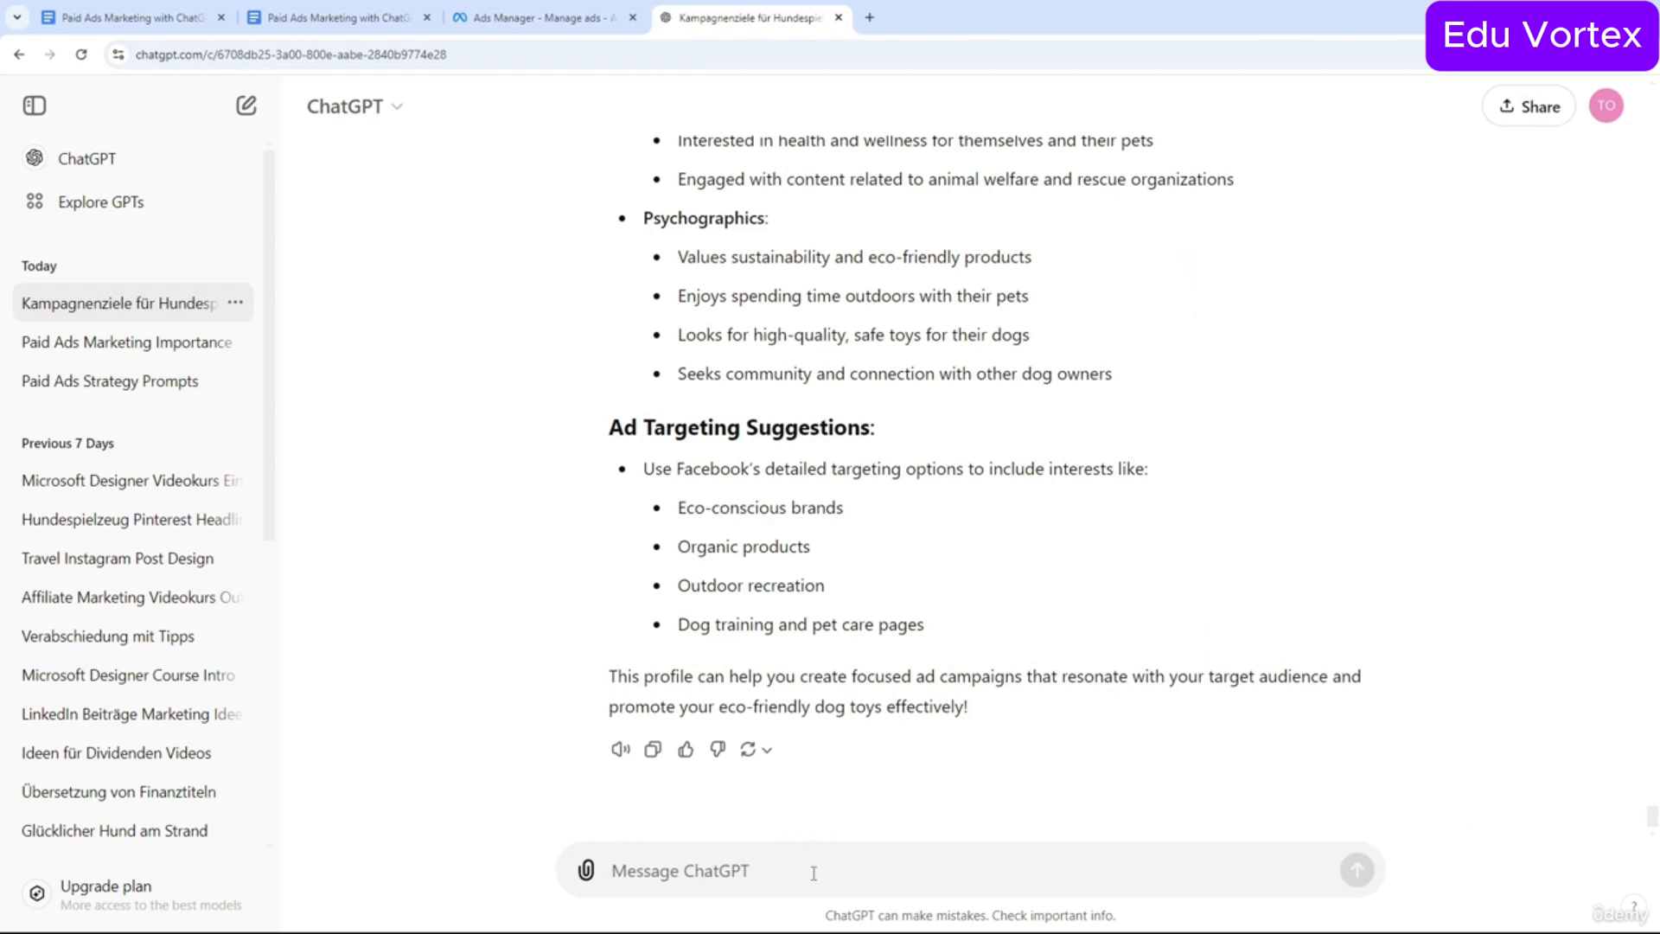
pyautogui.write('gib')
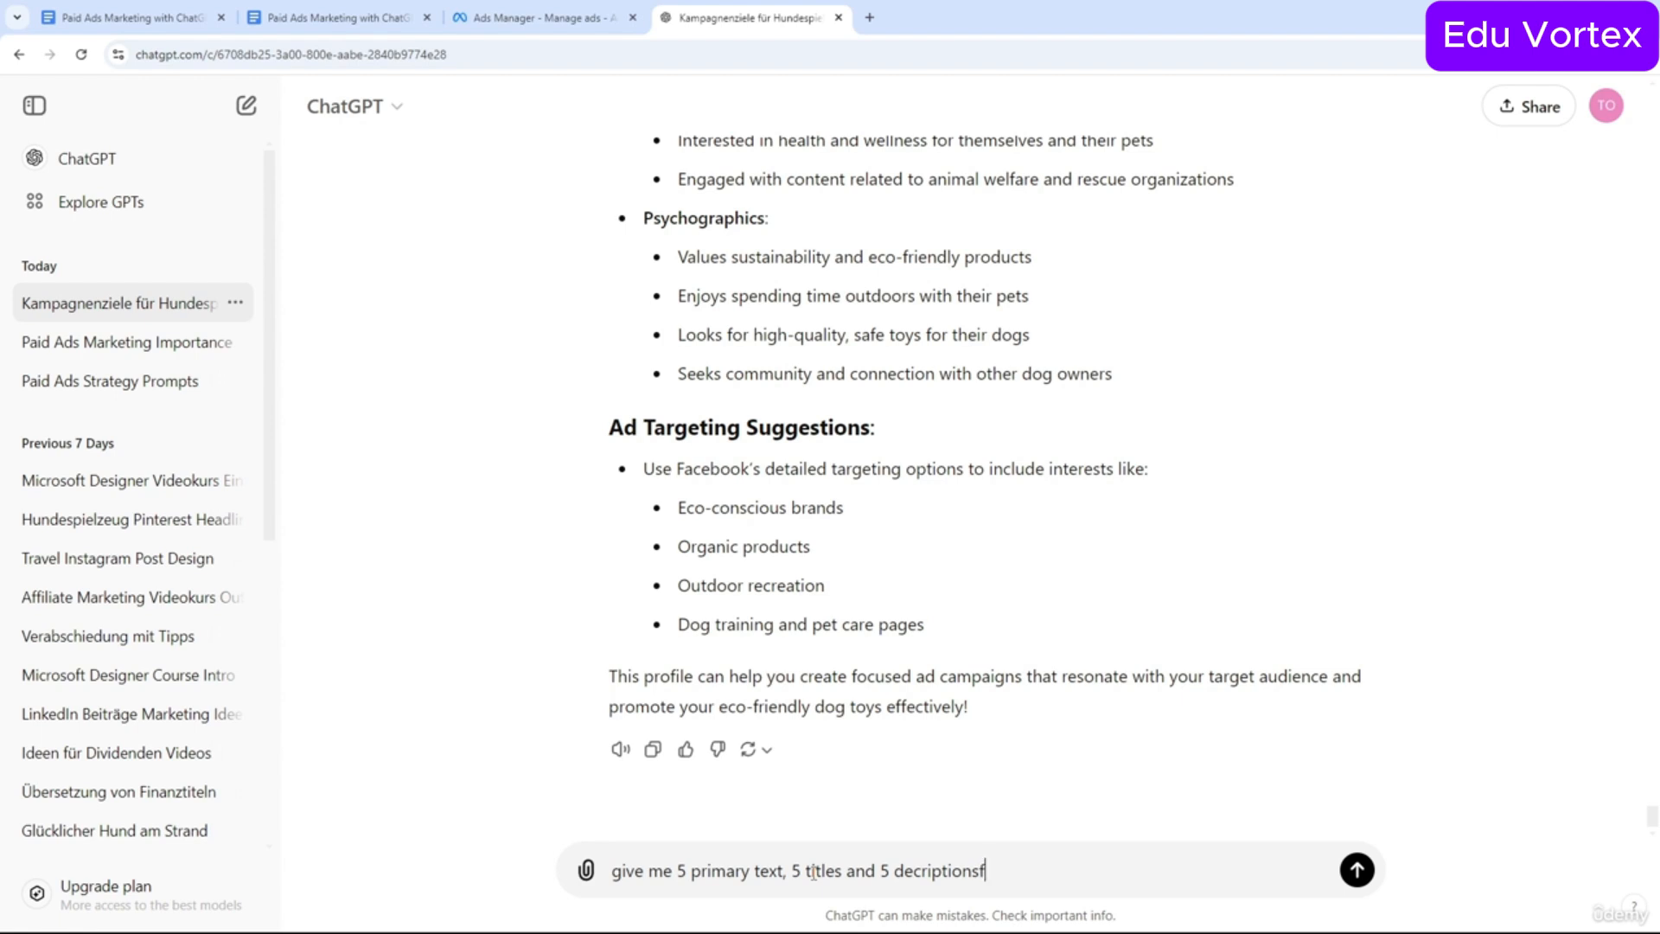
pyautogui.write('or my facebook ads')
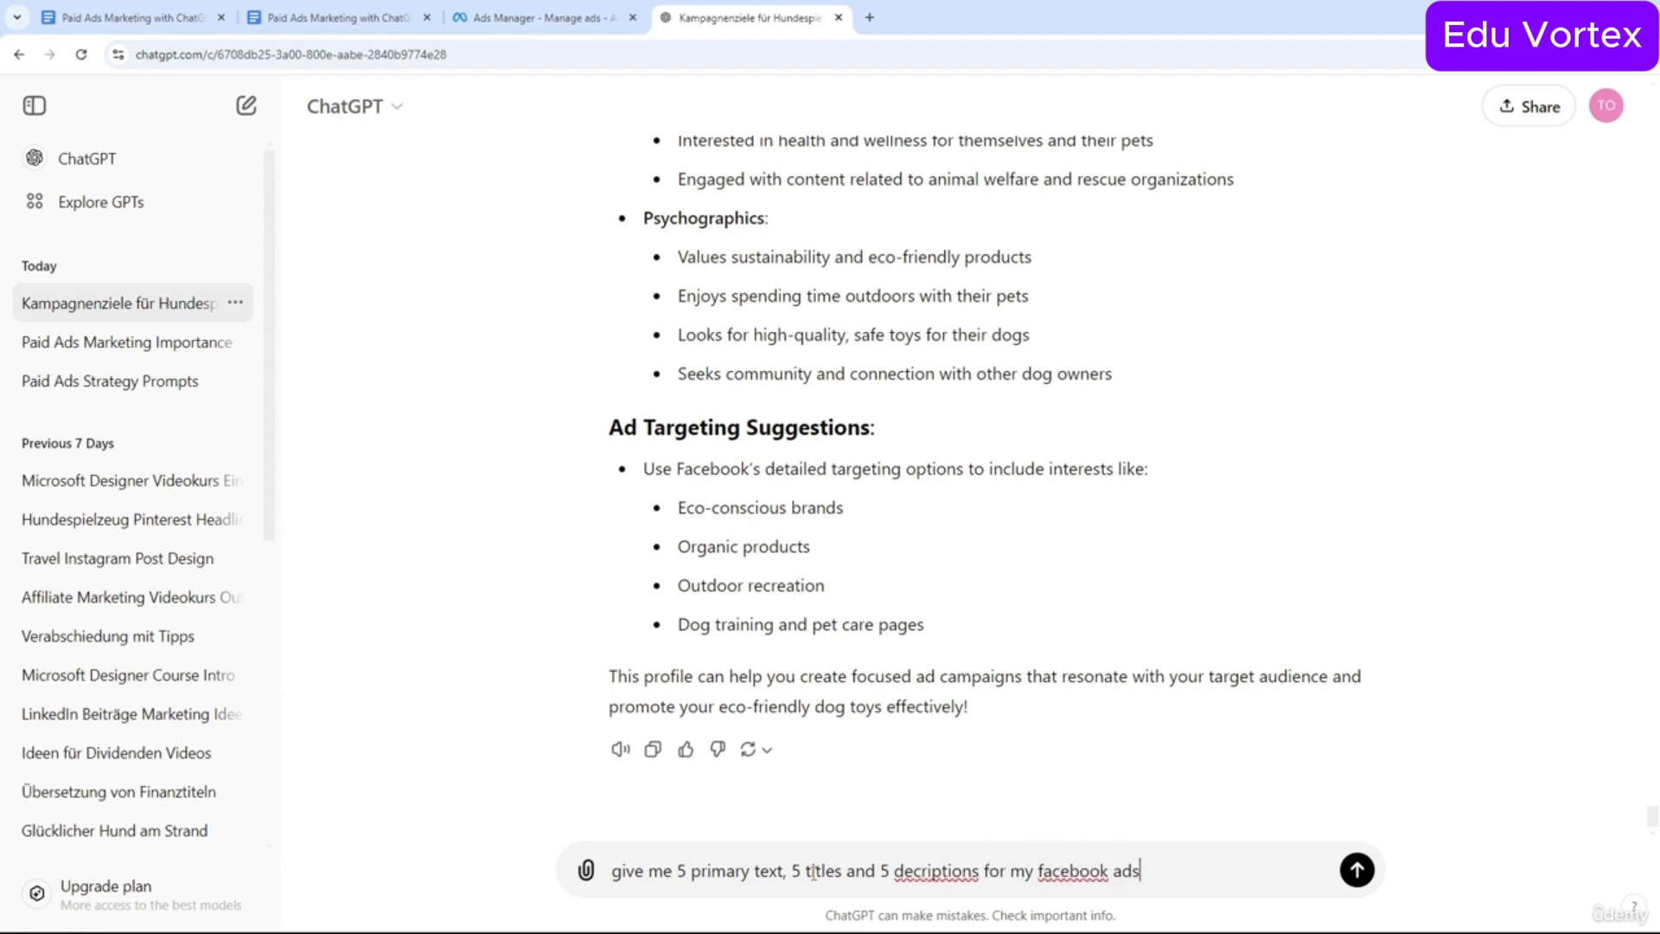
pyautogui.press('Return')
pyautogui.click(554, 17)
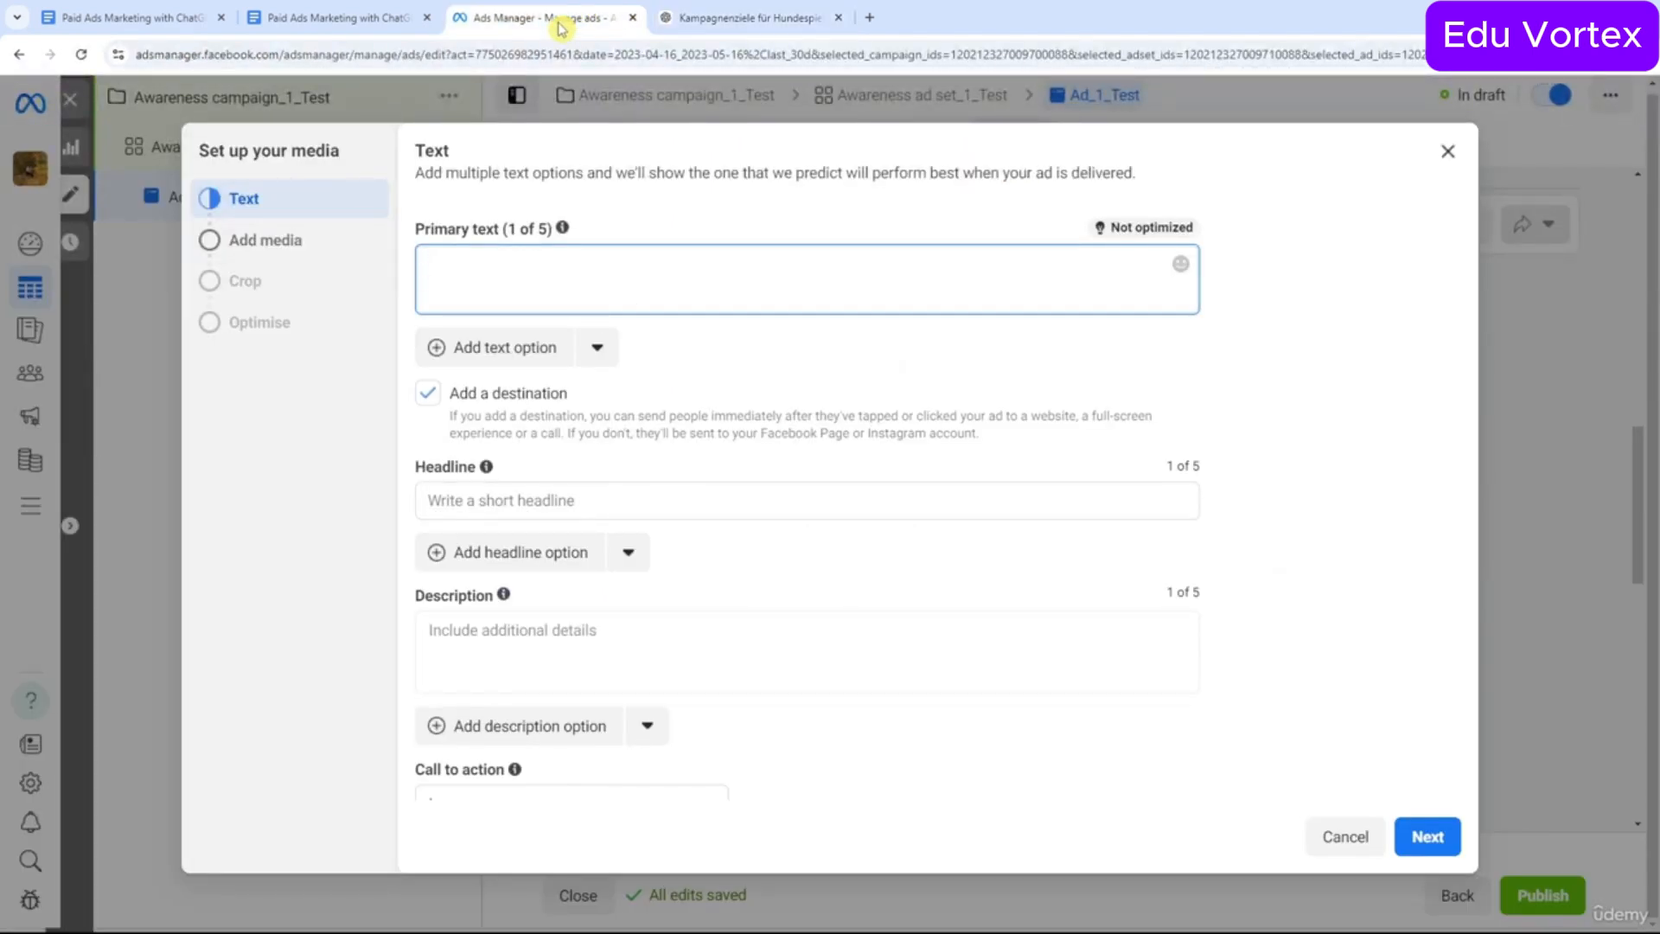
pyautogui.click(749, 17)
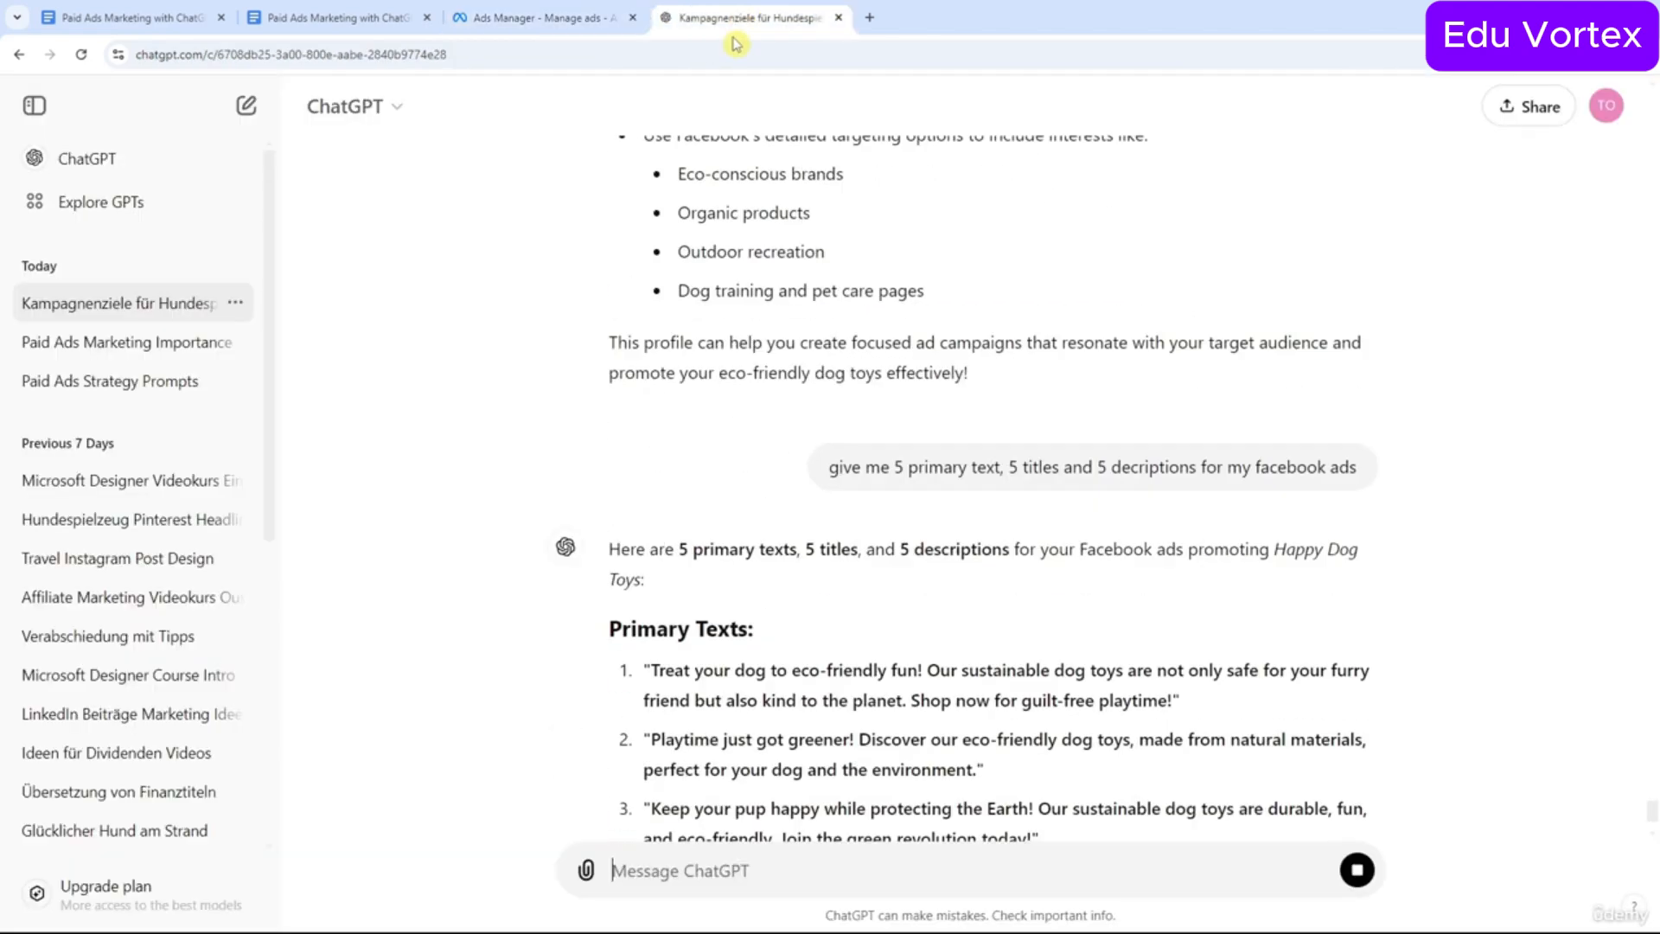
# Copy ChatGPT's first primary text, "Treat your dog to eco-friendly fun! ...", into the primary text field in Ads Manager.
pyautogui.scroll(-4, 753, 406)
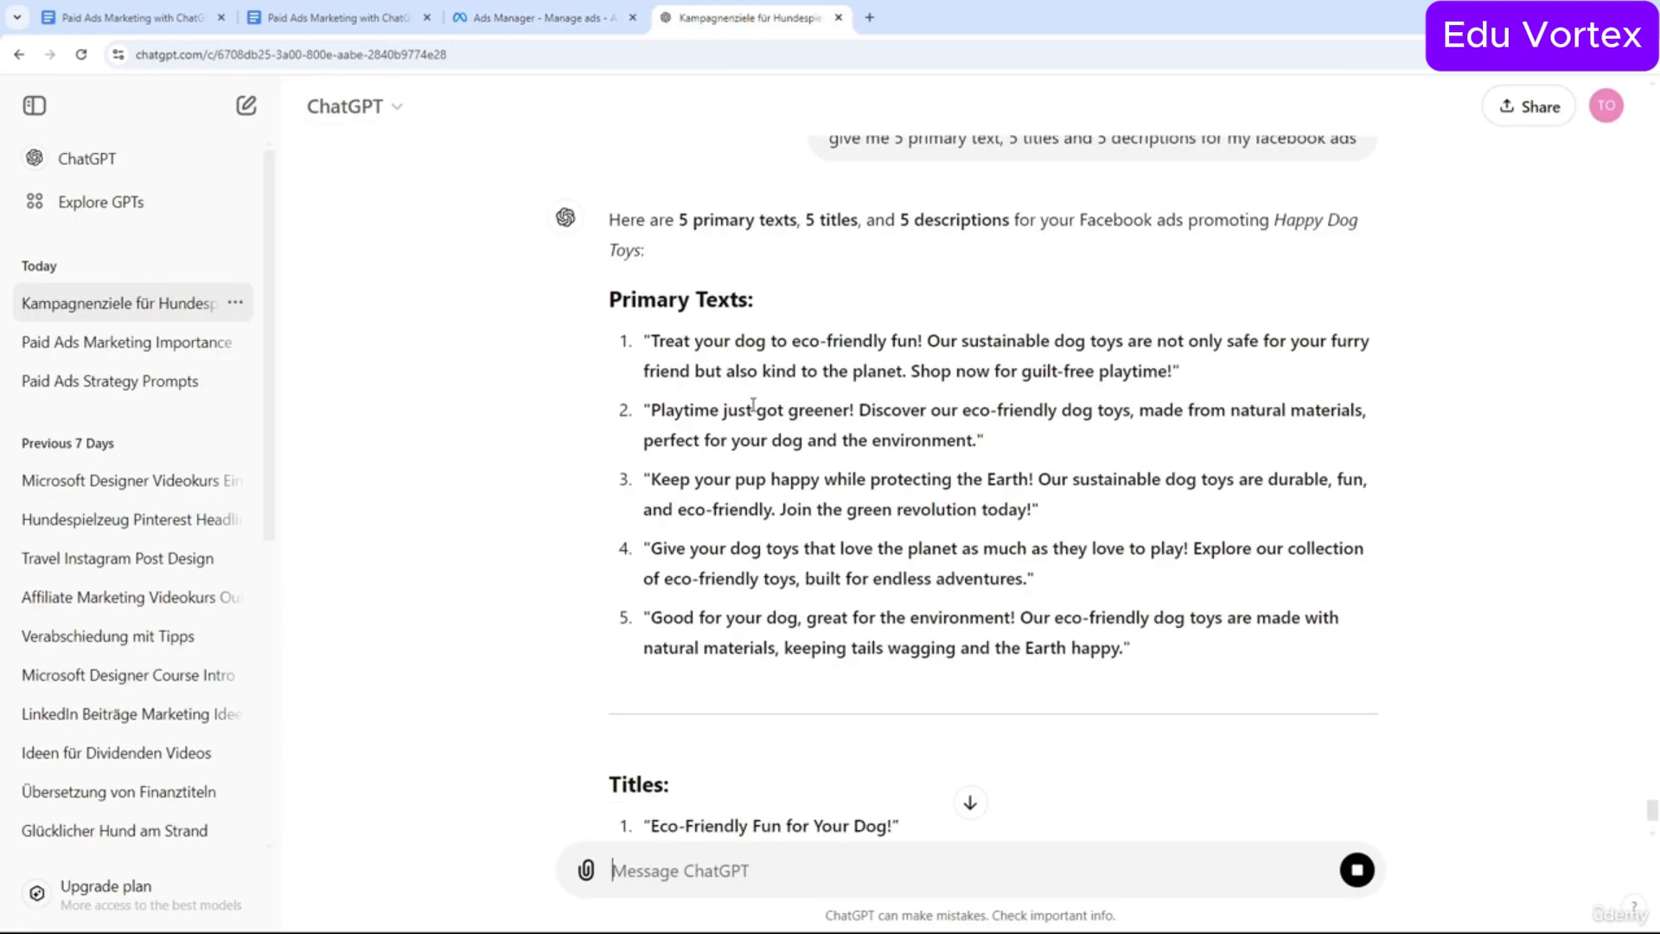
pyautogui.moveTo(650, 340); pyautogui.dragTo(1174, 375)
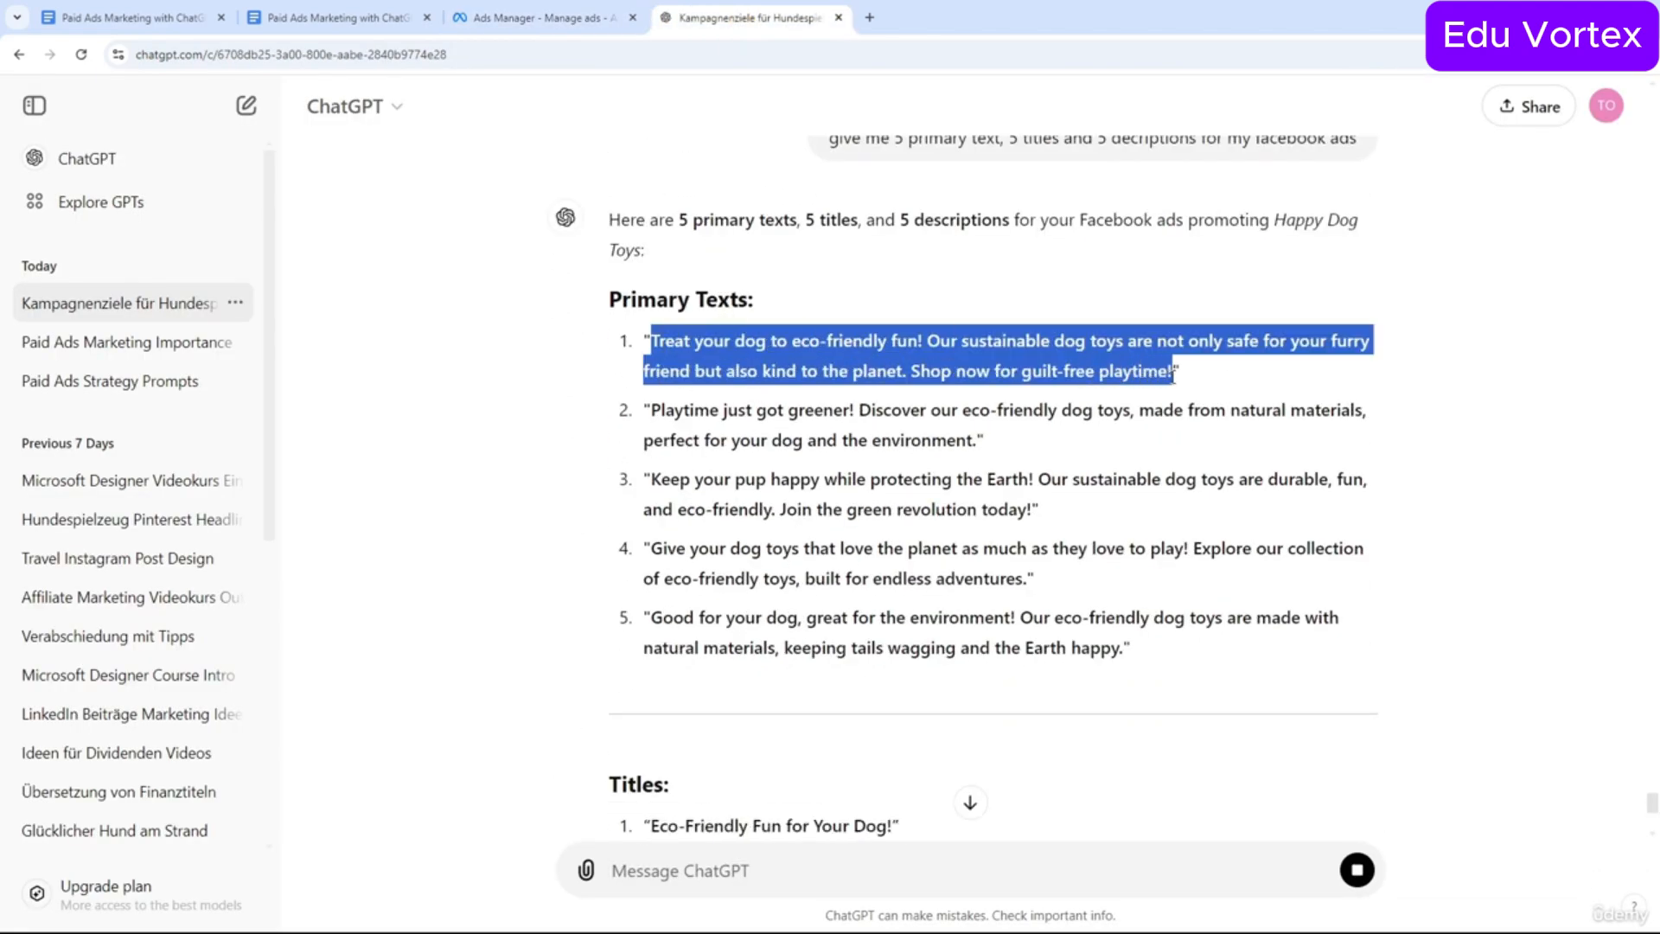
pyautogui.hotkey('ctrl', 'c')
pyautogui.click(536, 18)
pyautogui.hotkey('ctrl', 'v')
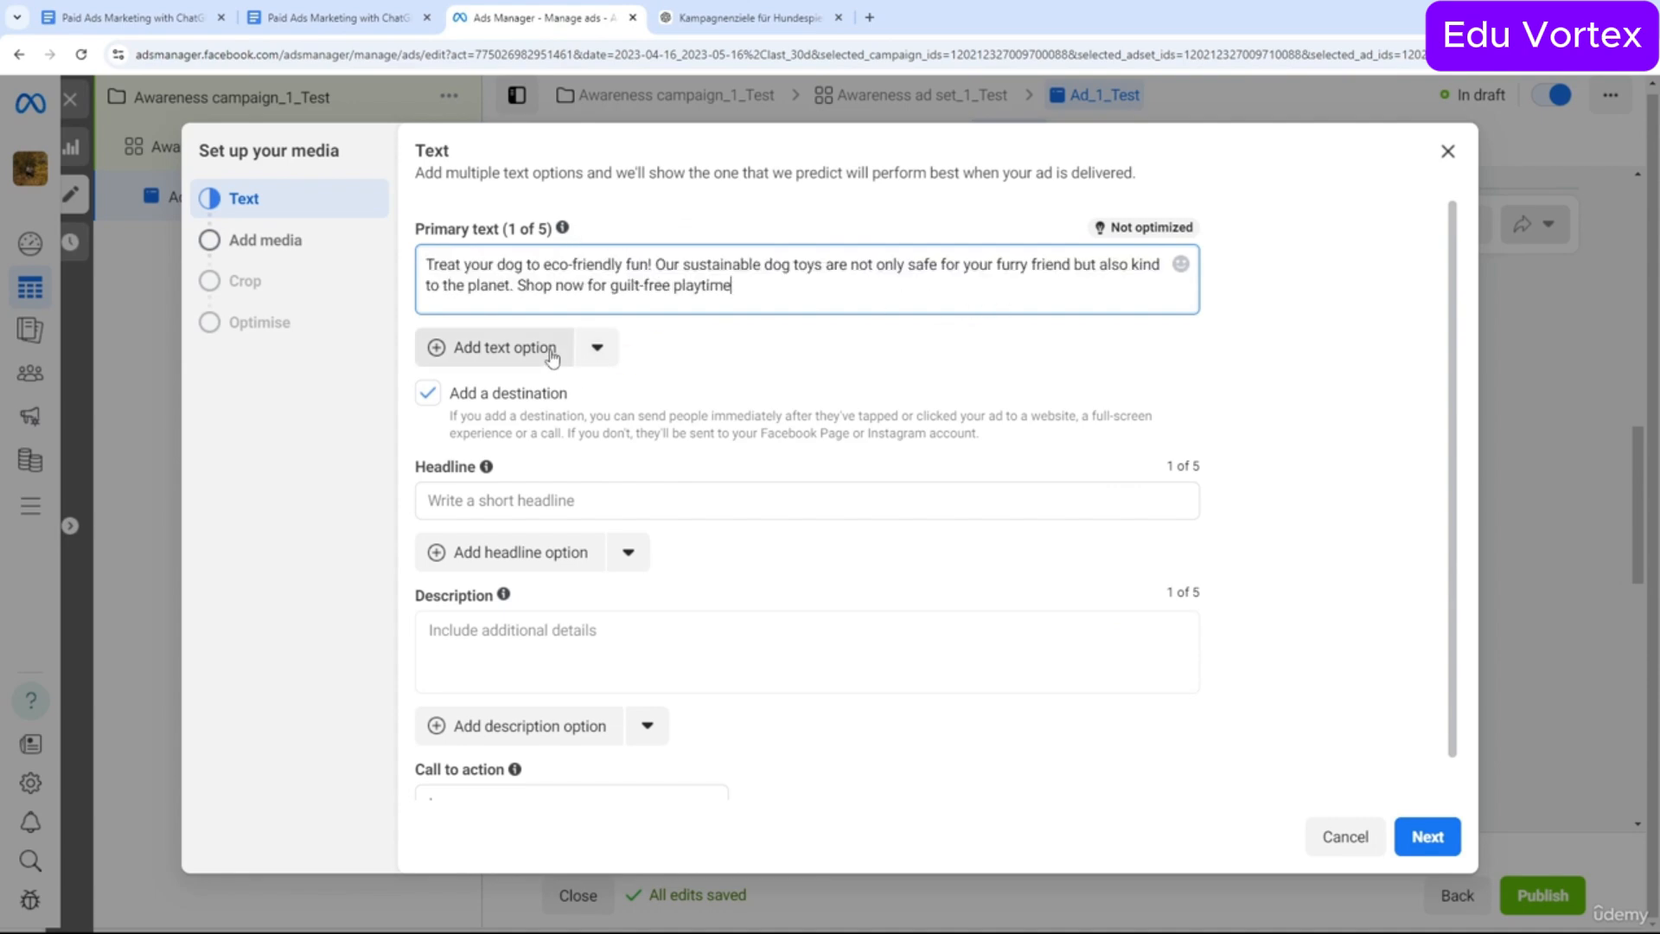
# Add a second primary text option with ChatGPT's "Playtime just got greener! Discover our eco-friendly dog toys, ..." text.
pyautogui.click(735, 17)
pyautogui.scroll(-6, 794, 522)
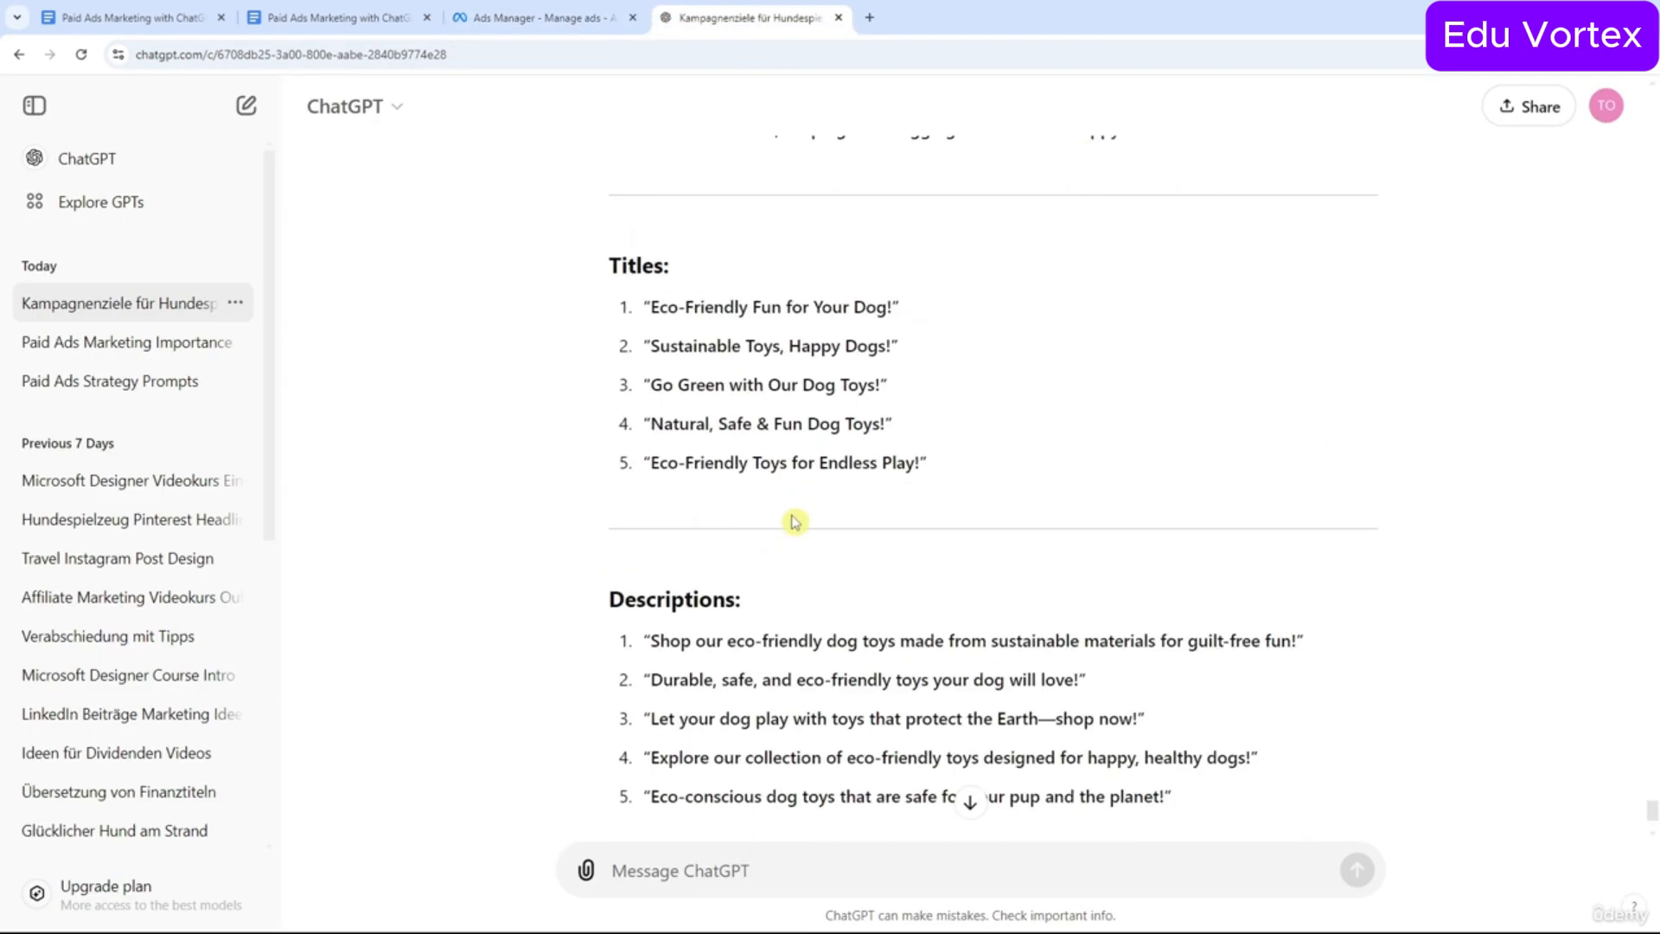
pyautogui.click(536, 17)
pyautogui.click(519, 350)
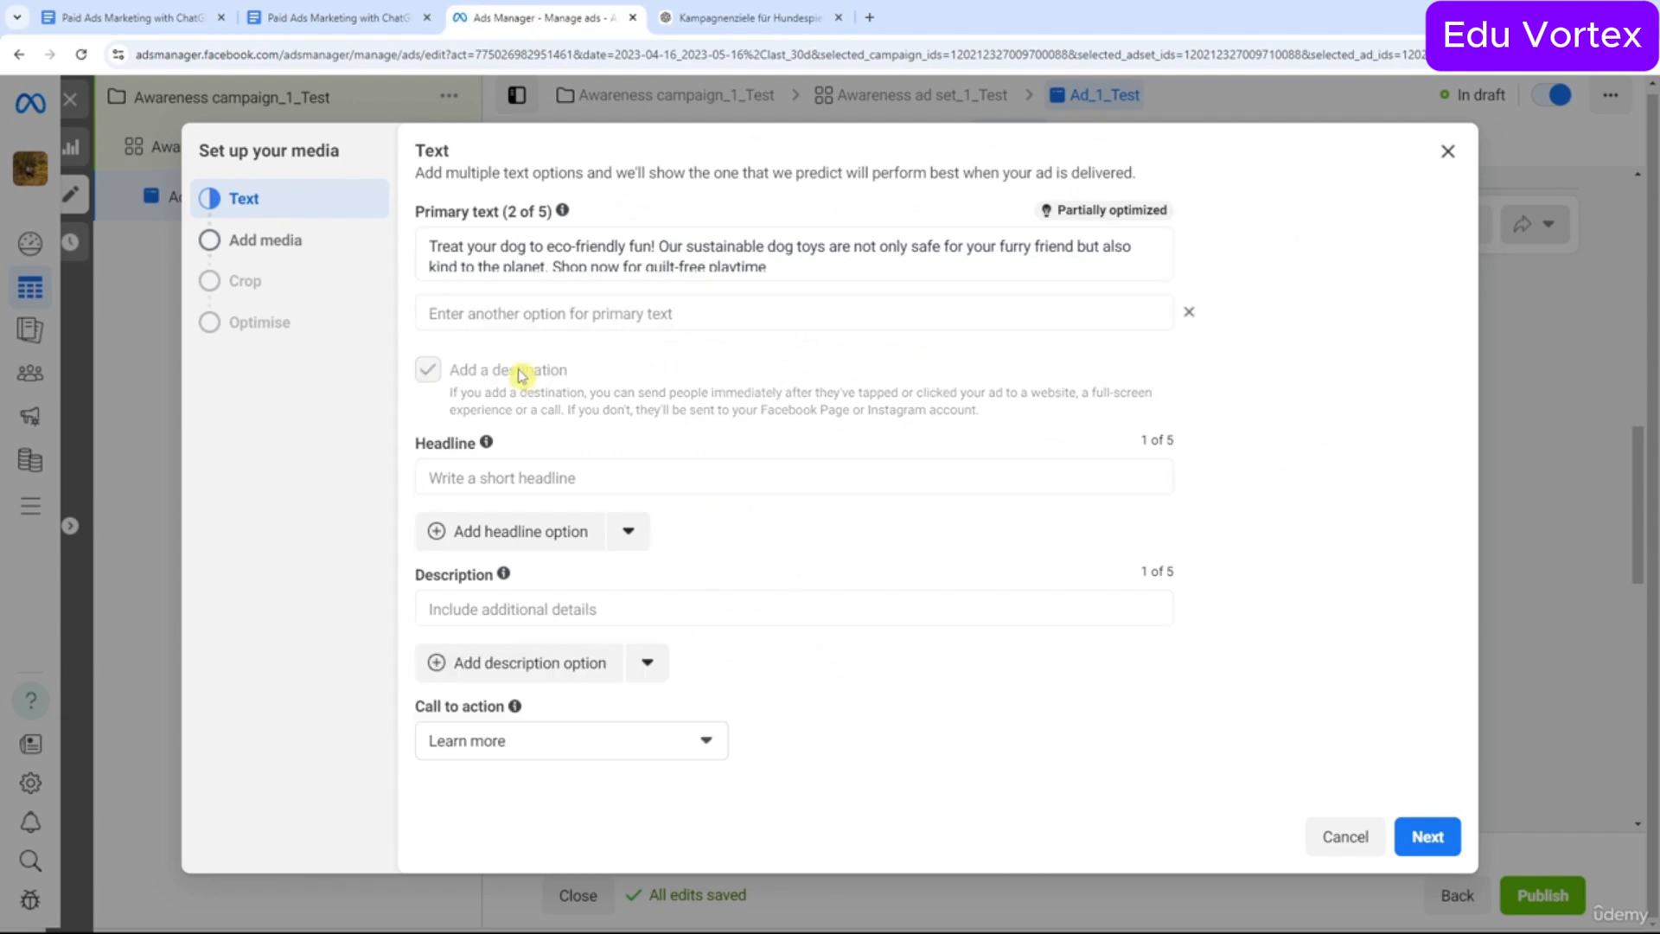
pyautogui.click(749, 18)
pyautogui.scroll(5, 951, 519)
pyautogui.moveTo(1169, 372); pyautogui.dragTo(651, 341)
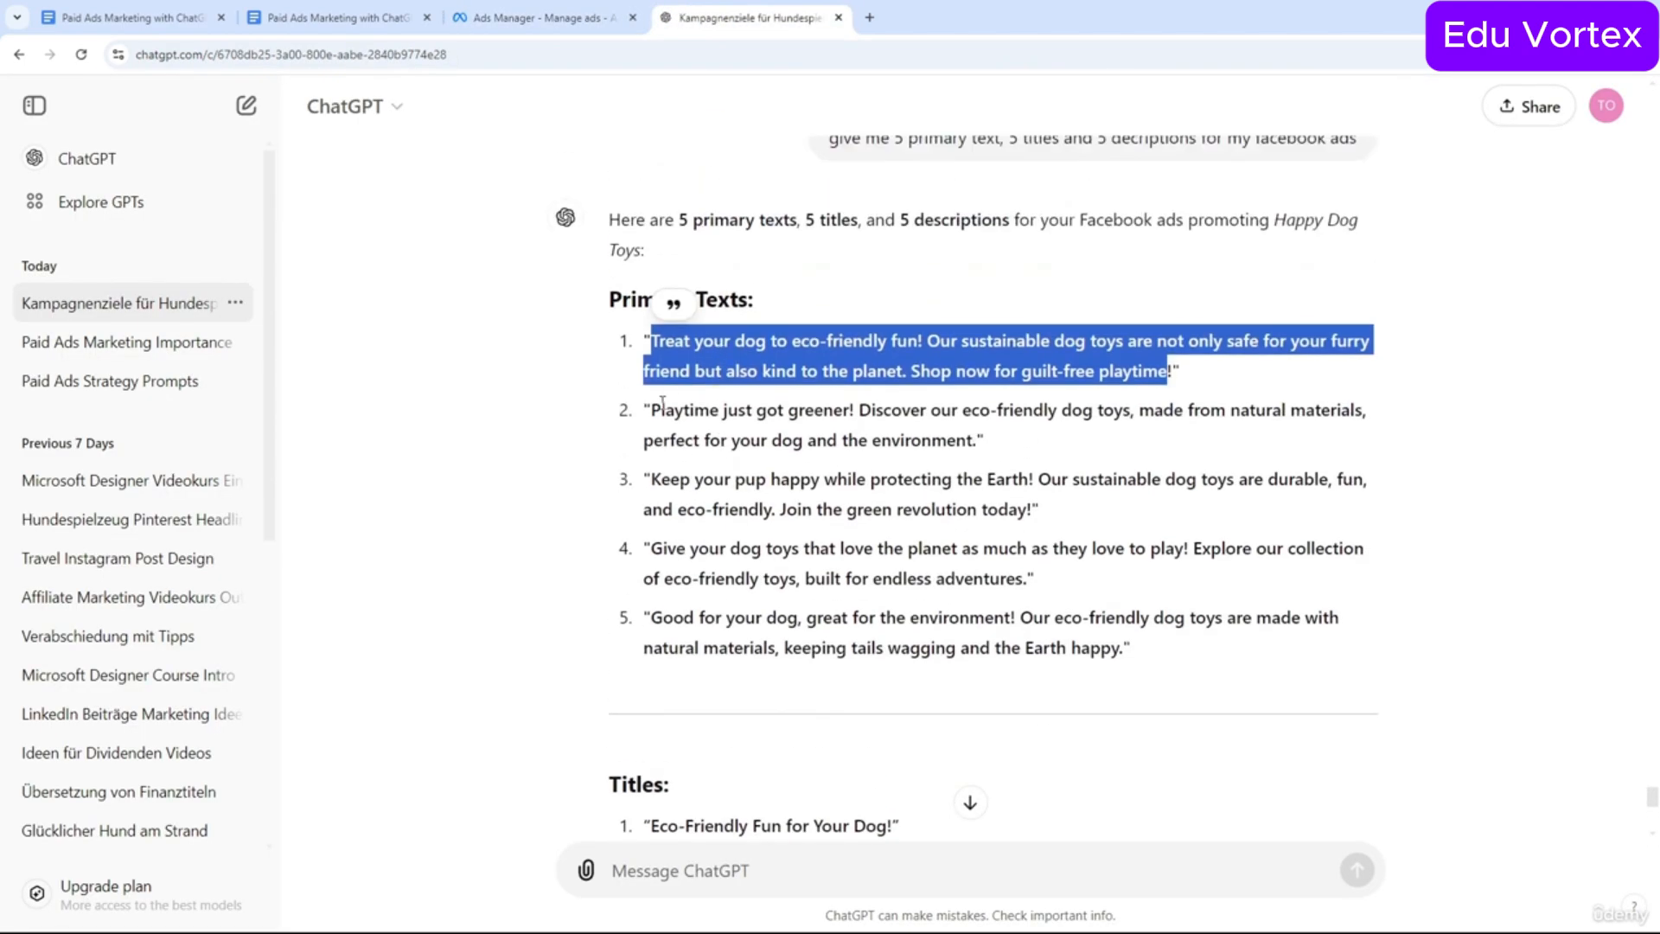
pyautogui.moveTo(654, 411); pyautogui.dragTo(974, 441)
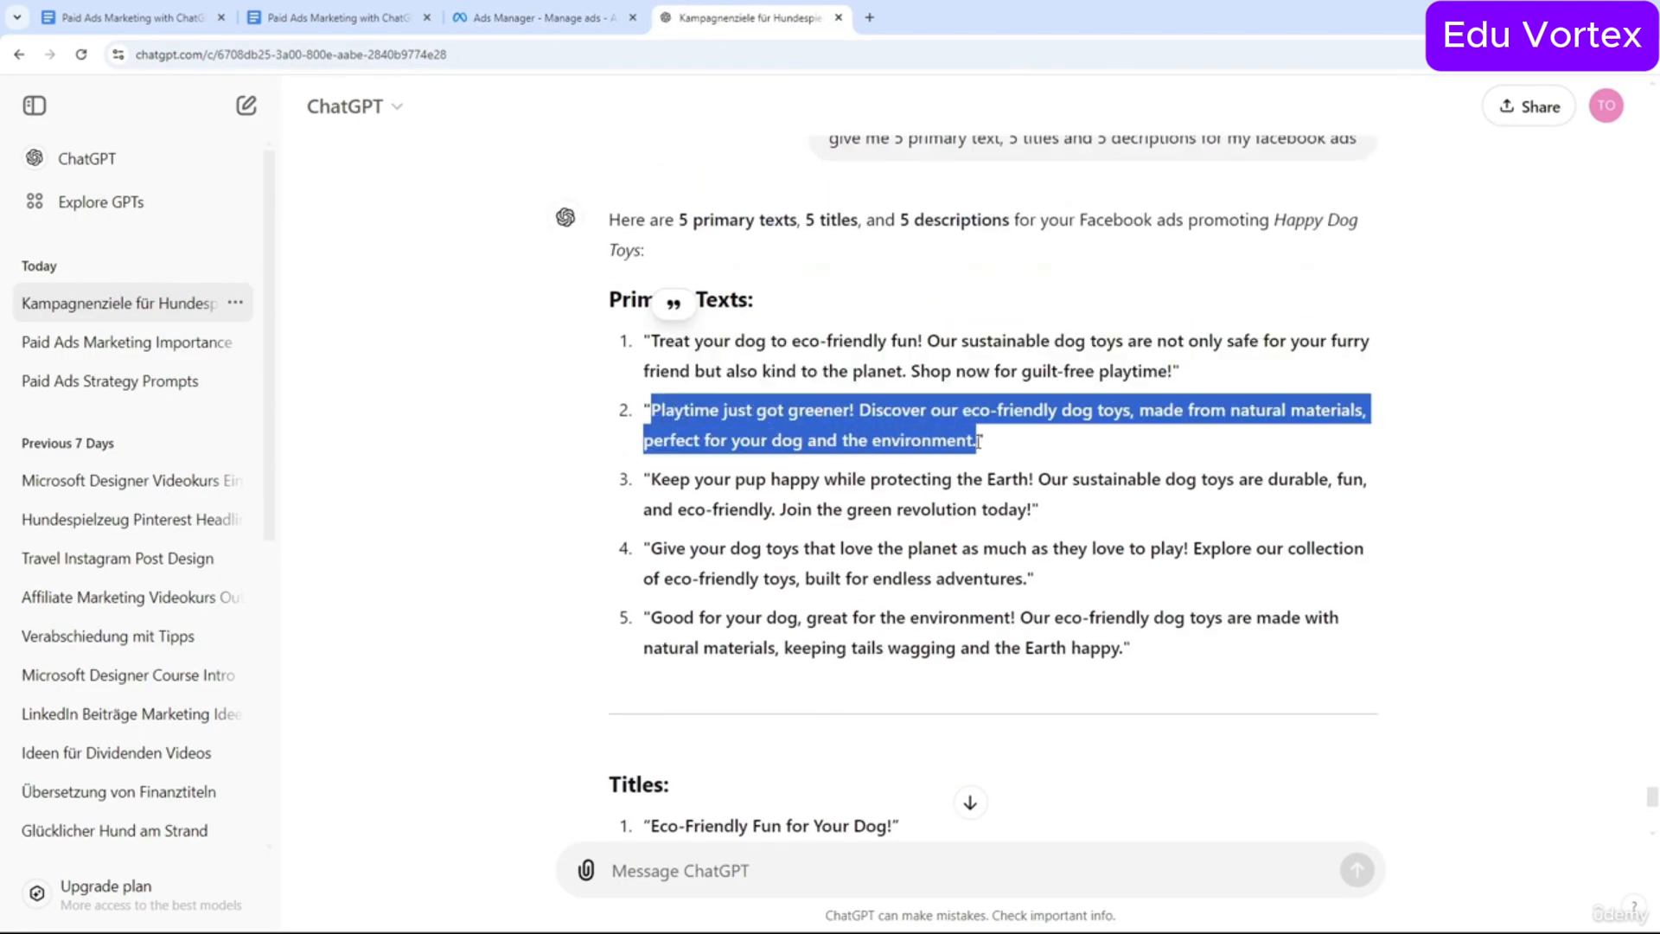
pyautogui.hotkey('ctrl', 'c')
pyautogui.click(588, 19)
pyautogui.click(538, 332)
pyautogui.hotkey('ctrl', 'v')
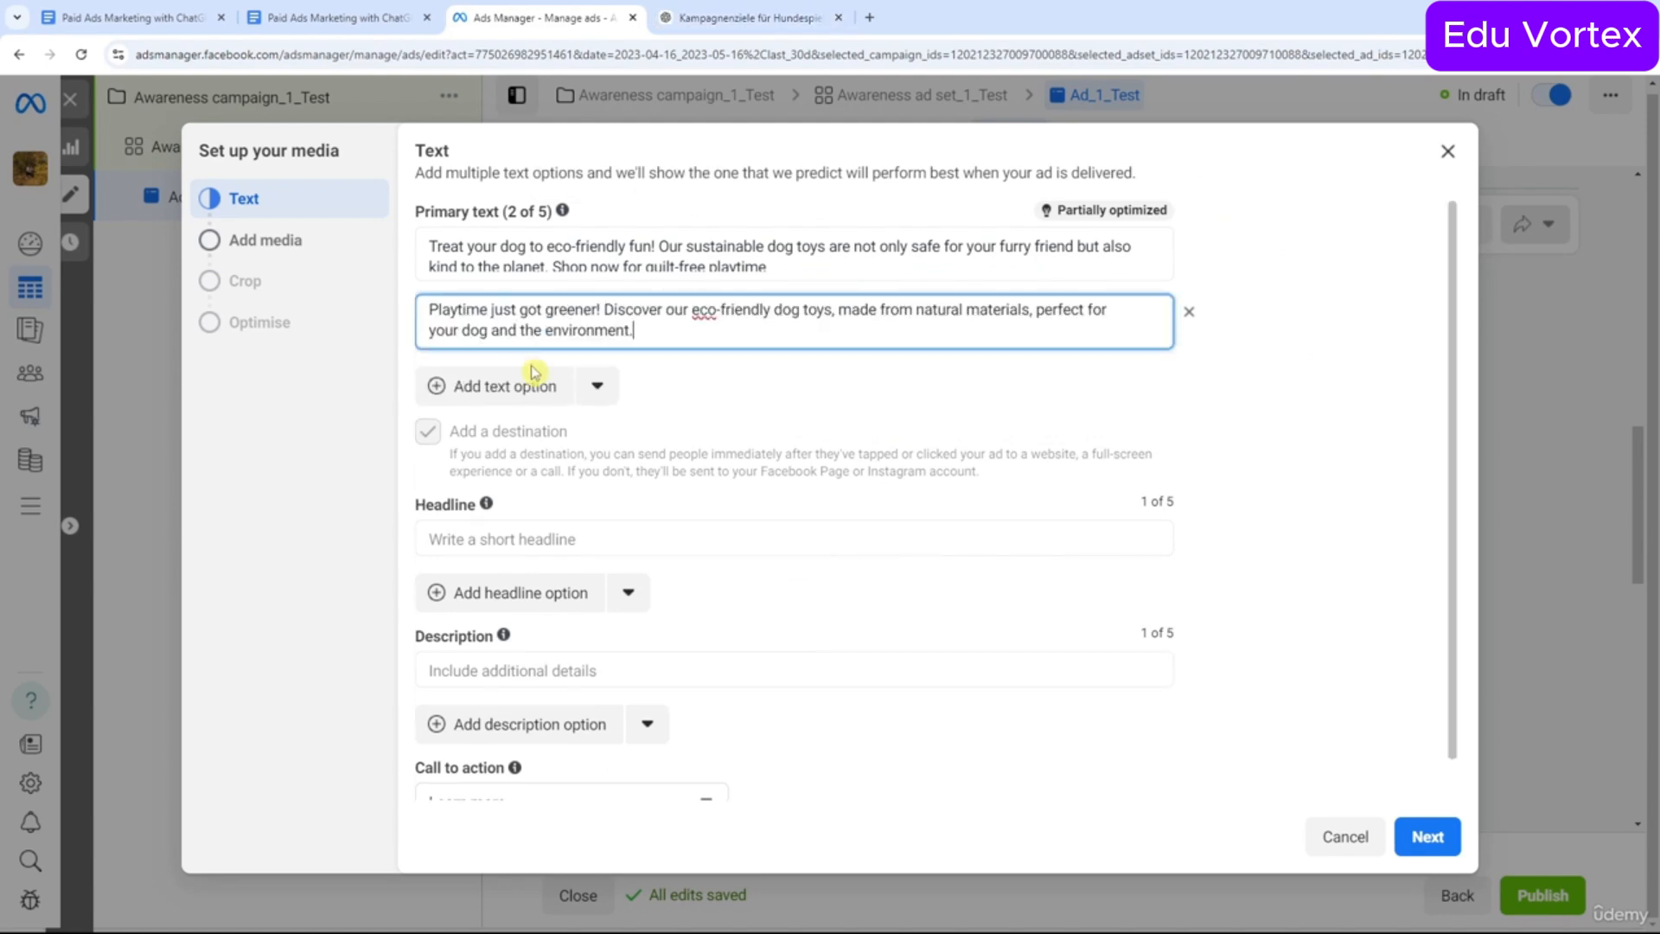
# Add a third primary text option with ChatGPT's "Keep your pup happy while protecting the Earth! ..." text.
pyautogui.click(533, 381)
pyautogui.click(698, 32)
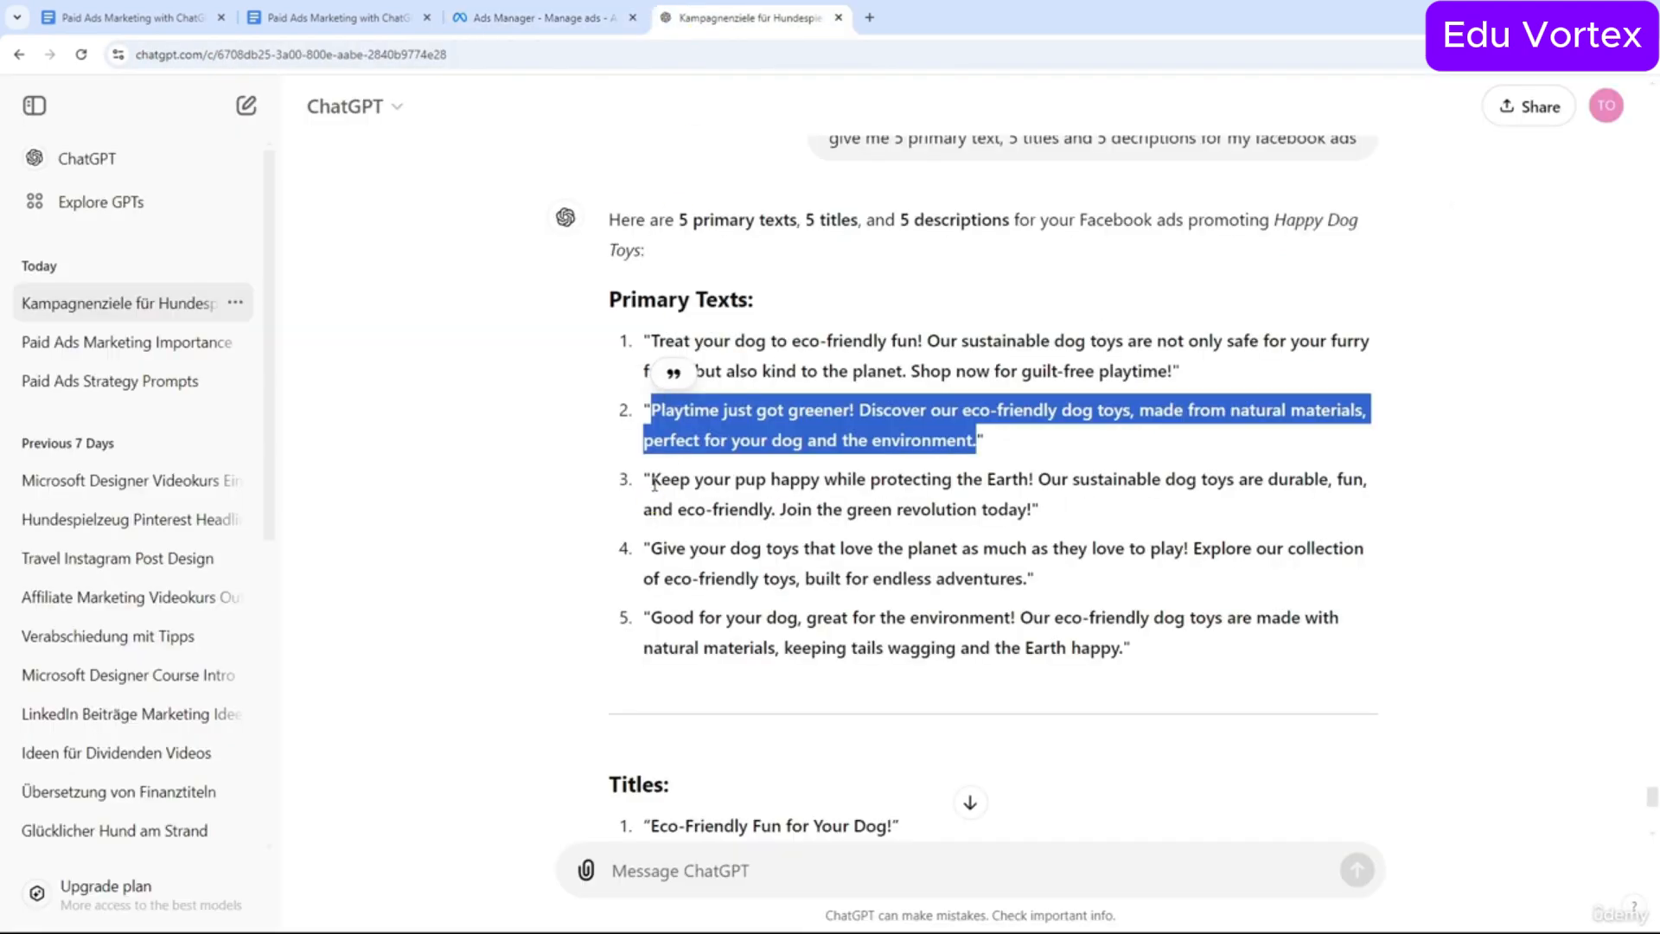
pyautogui.moveTo(655, 482); pyautogui.dragTo(1021, 511)
pyautogui.hotkey('ctrl', 'c')
pyautogui.click(545, 17)
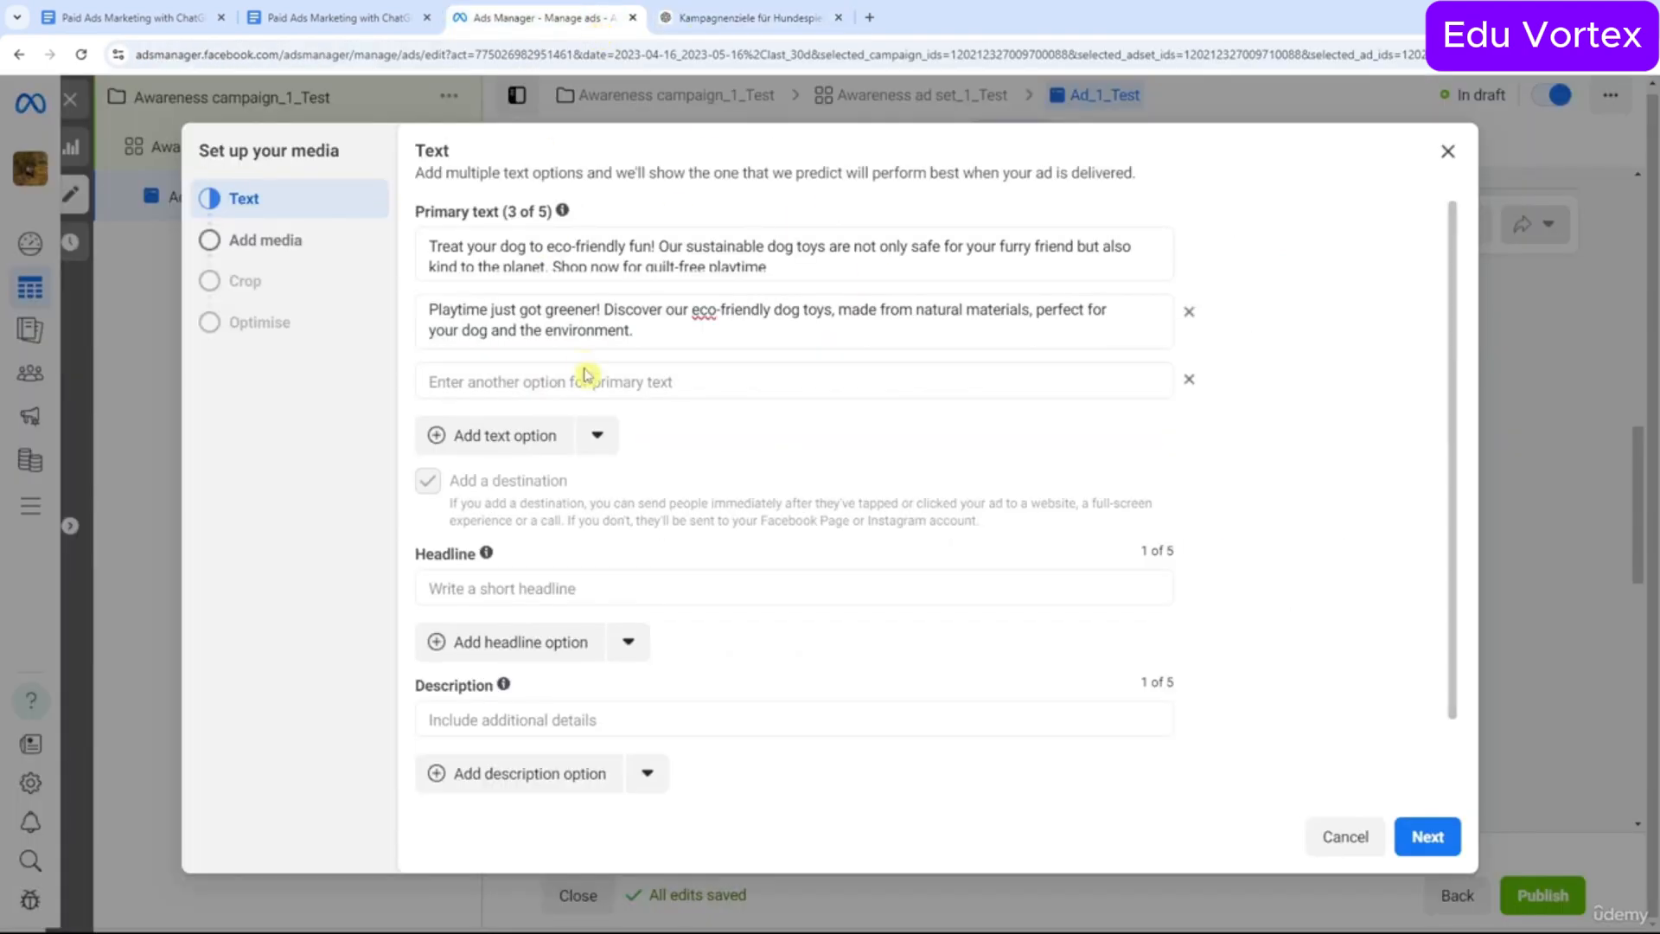
pyautogui.click(578, 370)
pyautogui.hotkey('ctrl', 'v')
# Add a fourth primary text option with ChatGPT's "Give your dog toys that love the planet as much as they love to play! ..." text.
pyautogui.click(519, 448)
pyautogui.click(742, 17)
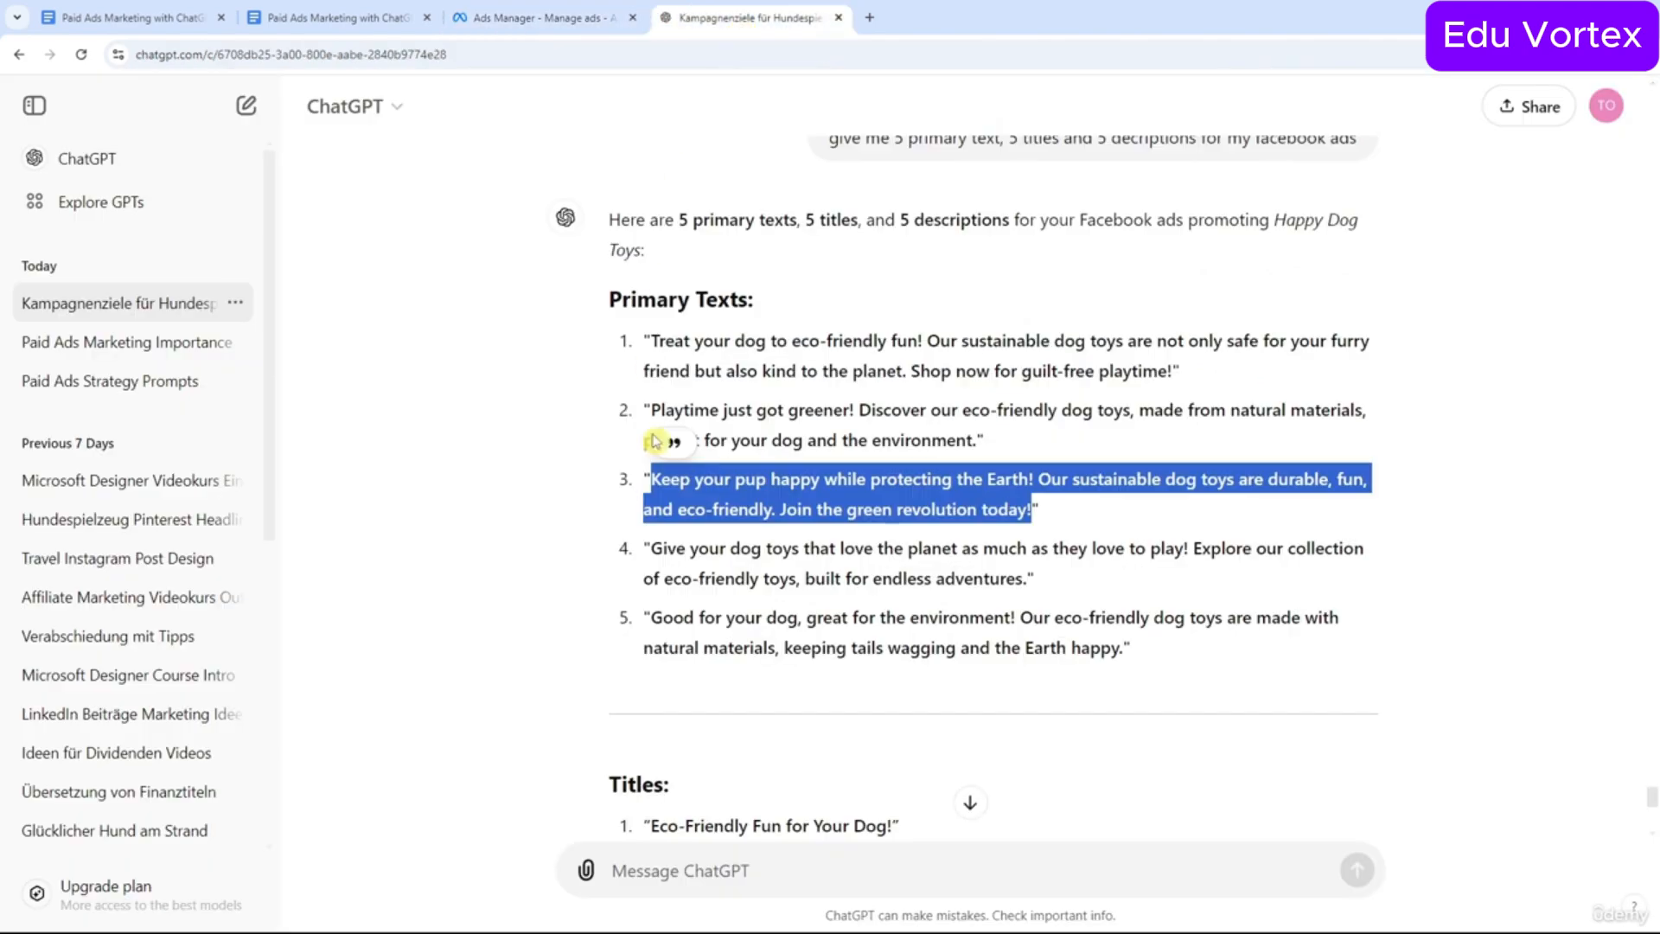
pyautogui.moveTo(650, 549); pyautogui.dragTo(1018, 574)
pyautogui.hotkey('ctrl', 'c')
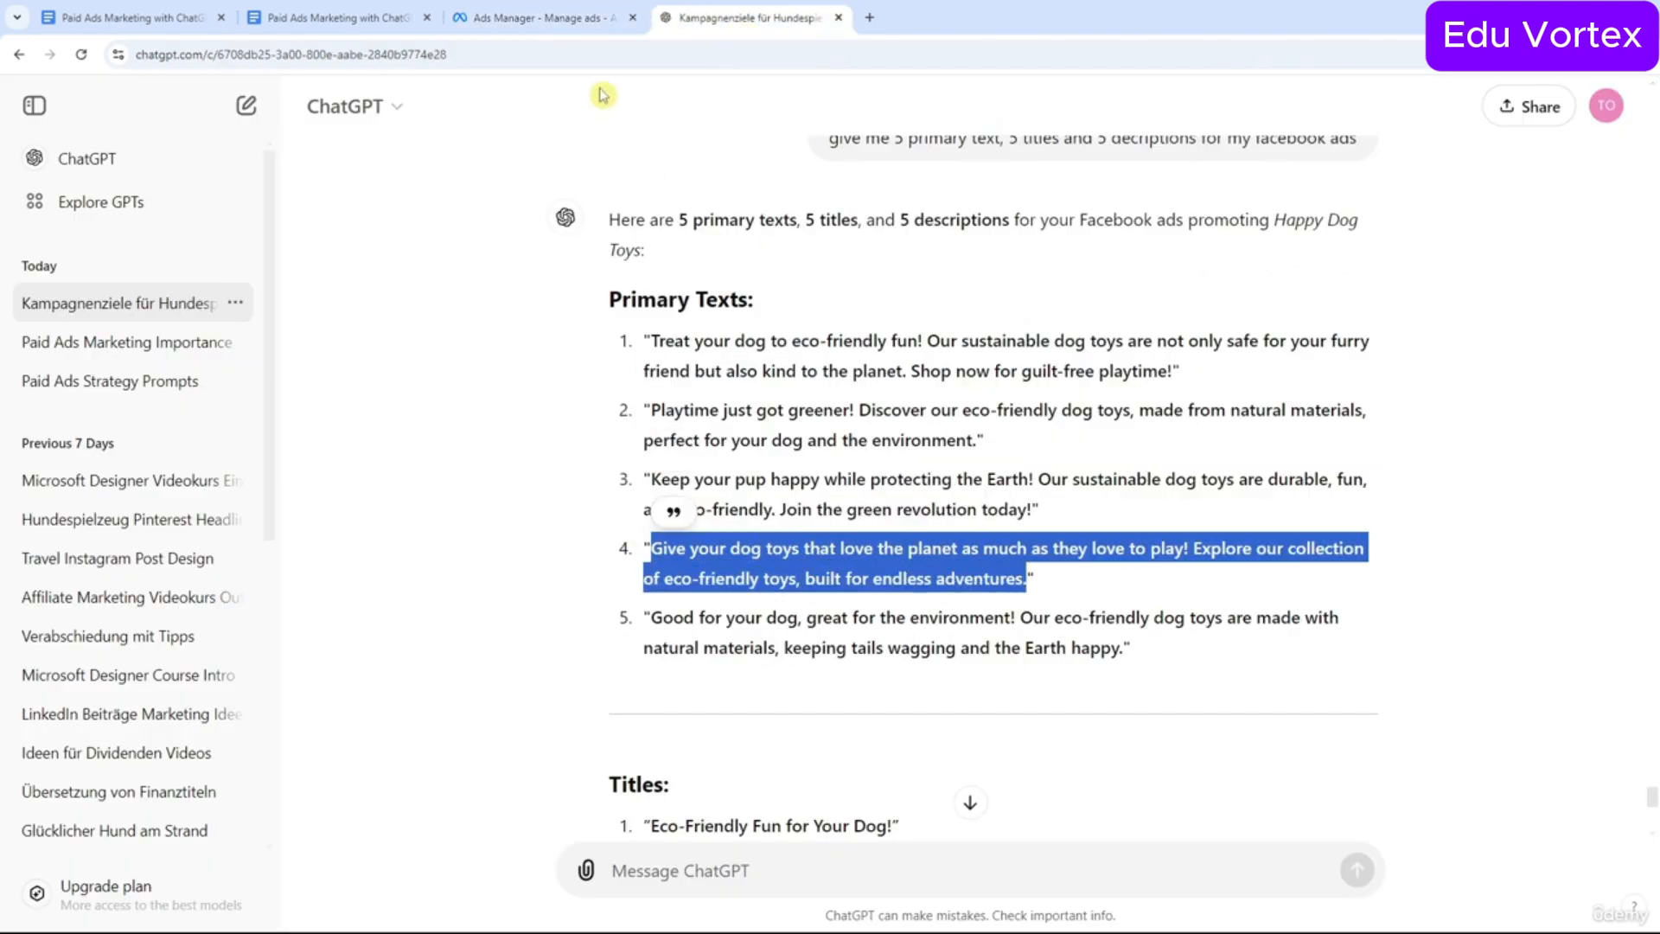
pyautogui.click(545, 18)
pyautogui.hotkey('ctrl', 'v')
# Add a fifth primary text option with ChatGPT's "Good for your dog, great for the environment! ..." text.
pyautogui.click(523, 522)
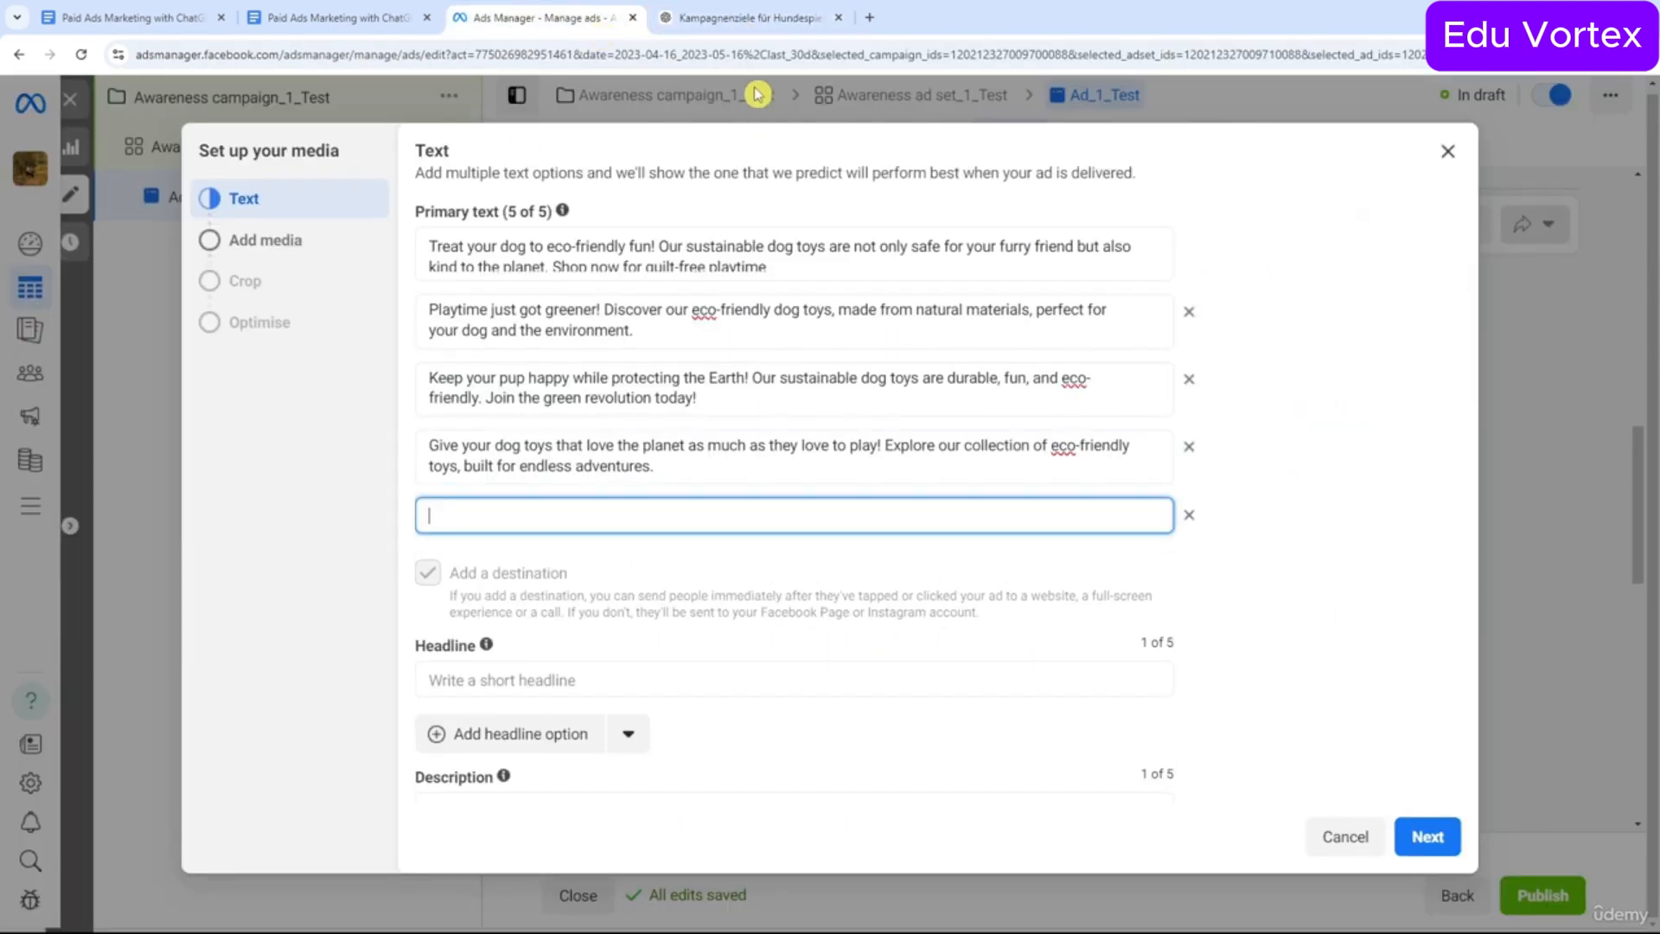
pyautogui.click(742, 17)
pyautogui.moveTo(652, 616); pyautogui.dragTo(1101, 649)
pyautogui.hotkey('ctrl', 'c')
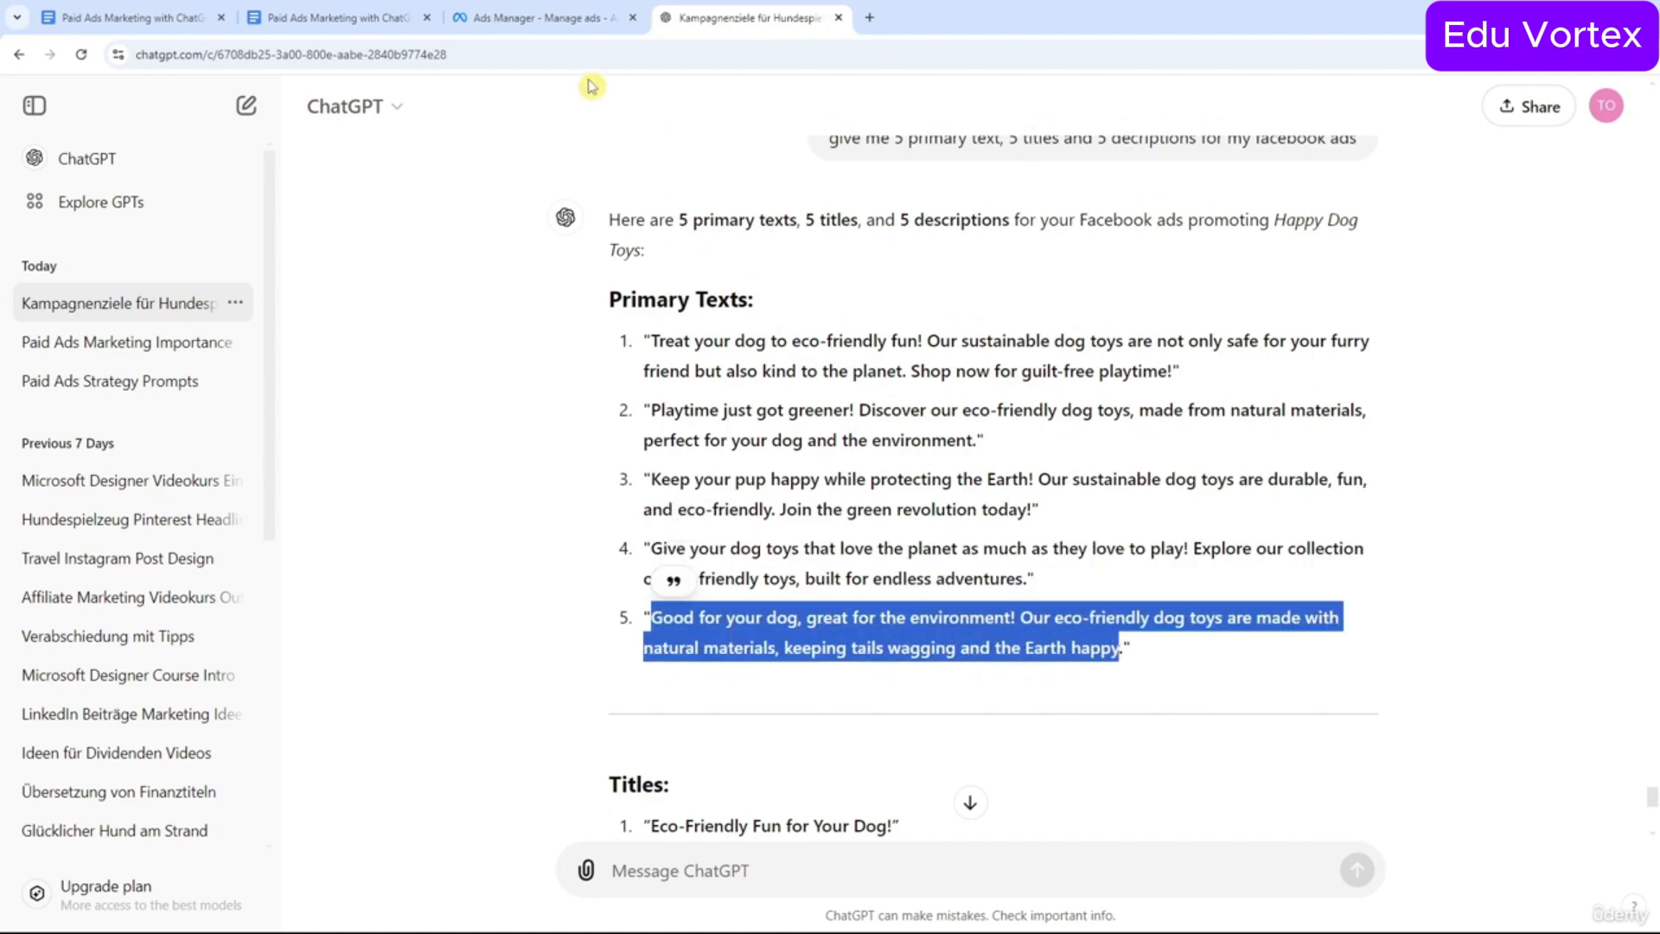
pyautogui.click(545, 17)
pyautogui.click(629, 512)
pyautogui.hotkey('ctrl', 'v')
# Fill the headline with ChatGPT's first title, Eco-Friendly Fun for Your Dog!, and remove its quotation marks and extra line break.
pyautogui.scroll(-2, 735, 484)
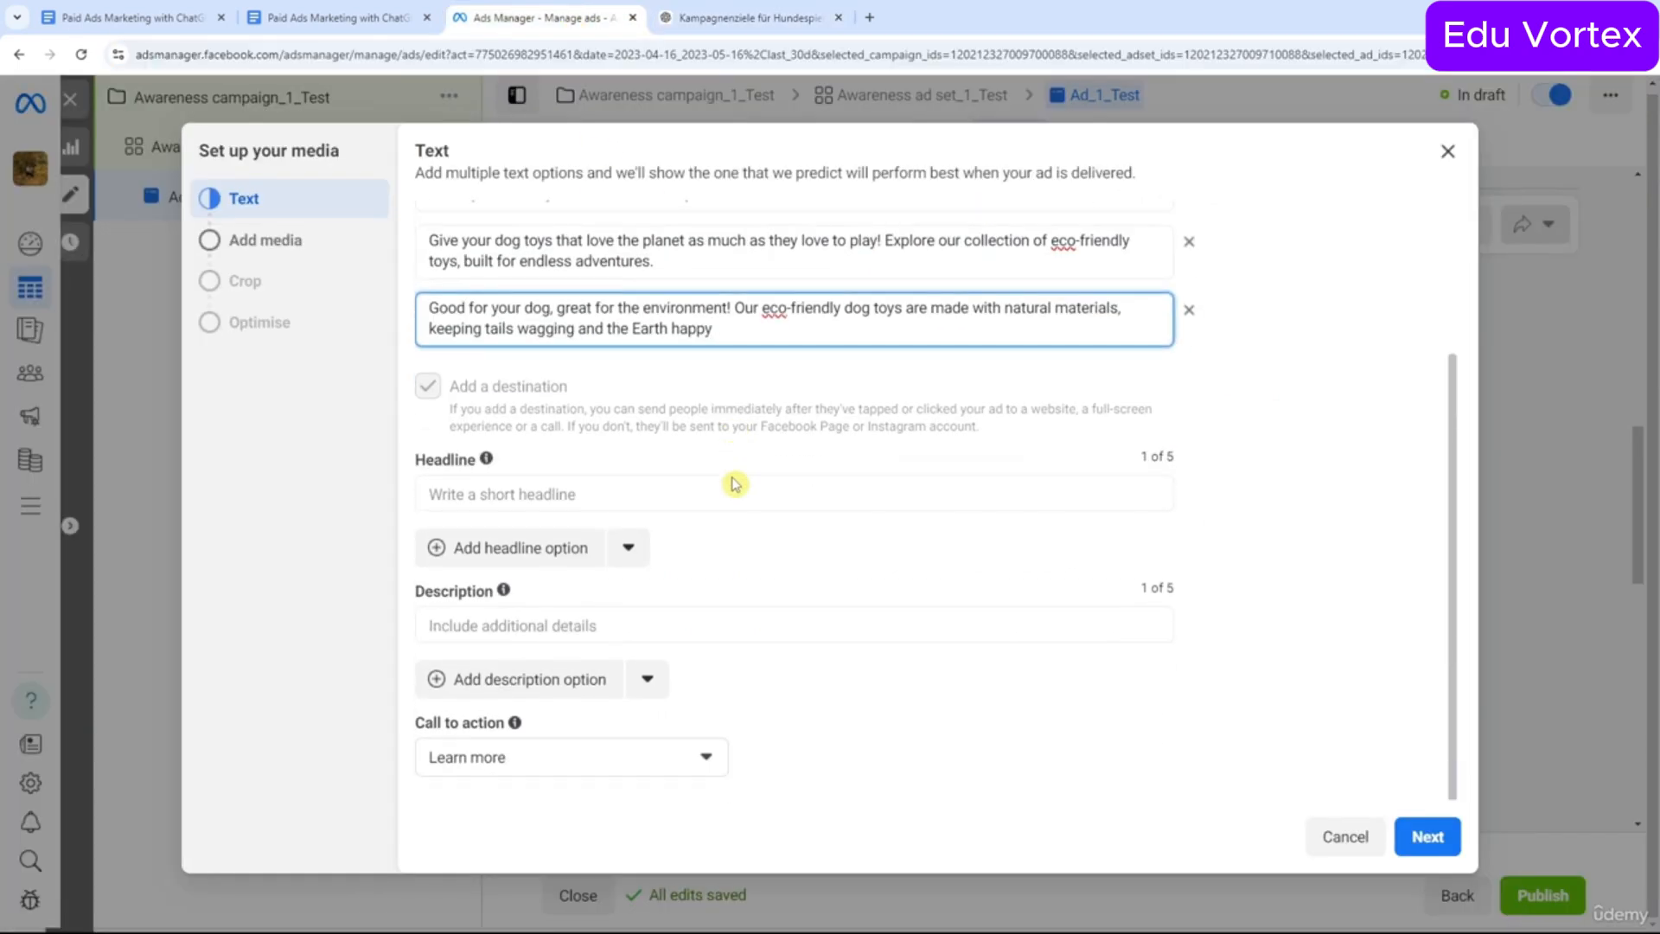
pyautogui.click(735, 494)
pyautogui.click(749, 17)
pyautogui.scroll(-5, 711, 402)
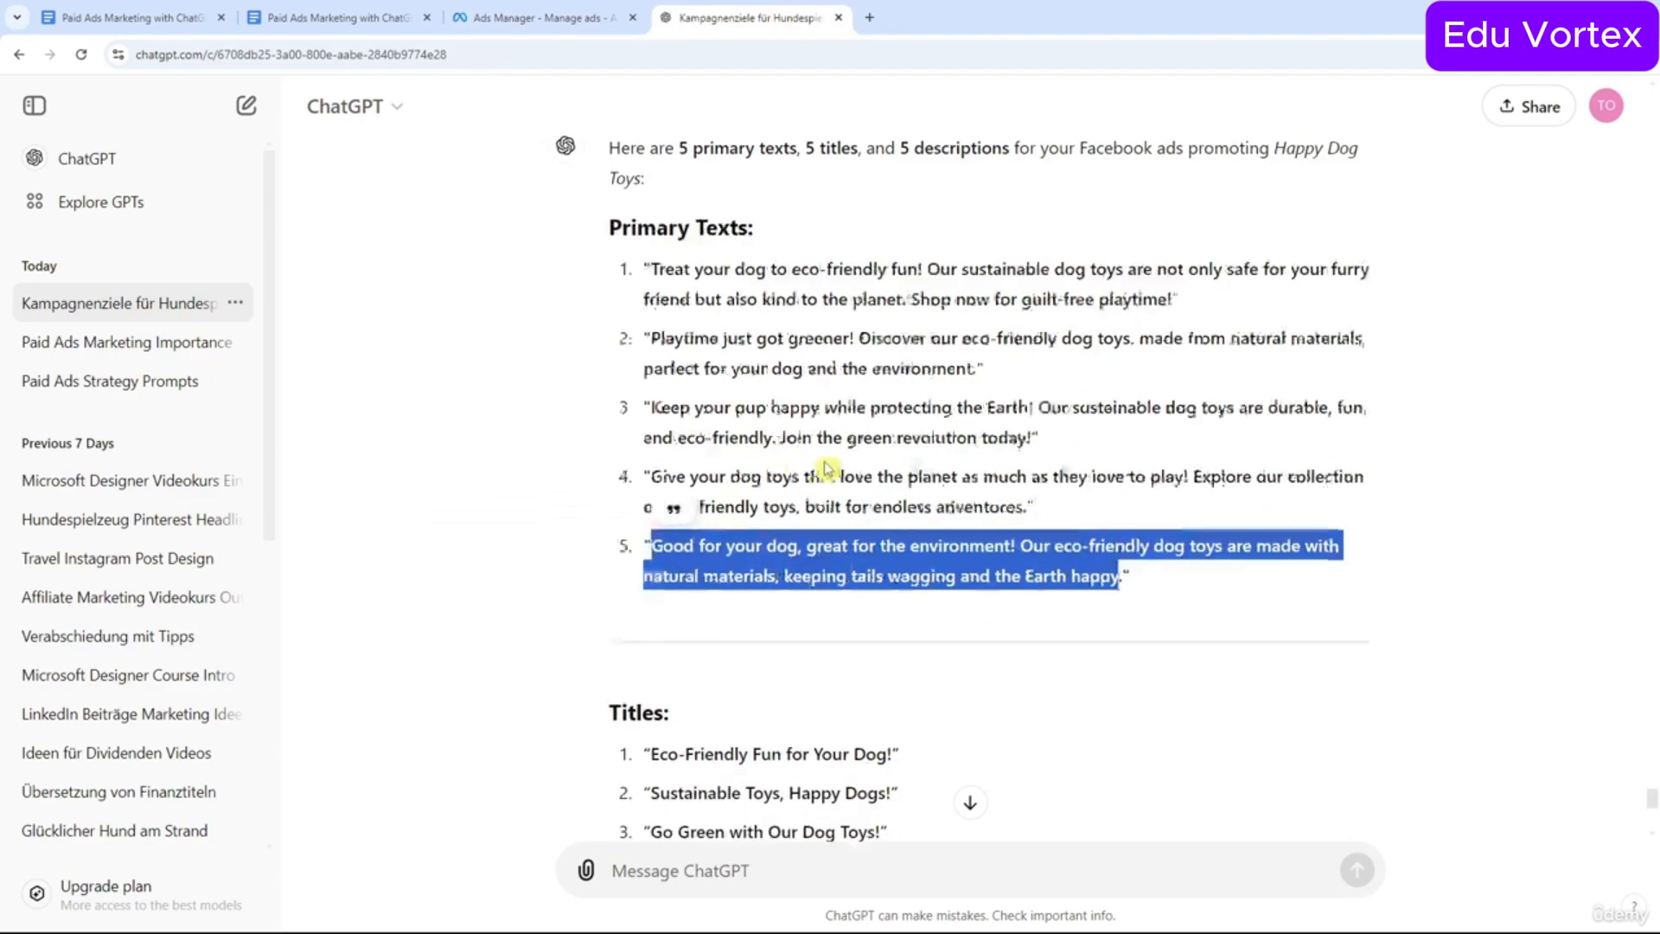
pyautogui.tripleClick(711, 396)
pyautogui.hotkey('ctrl', 'c')
pyautogui.click(545, 17)
pyautogui.hotkey('ctrl', 'v')
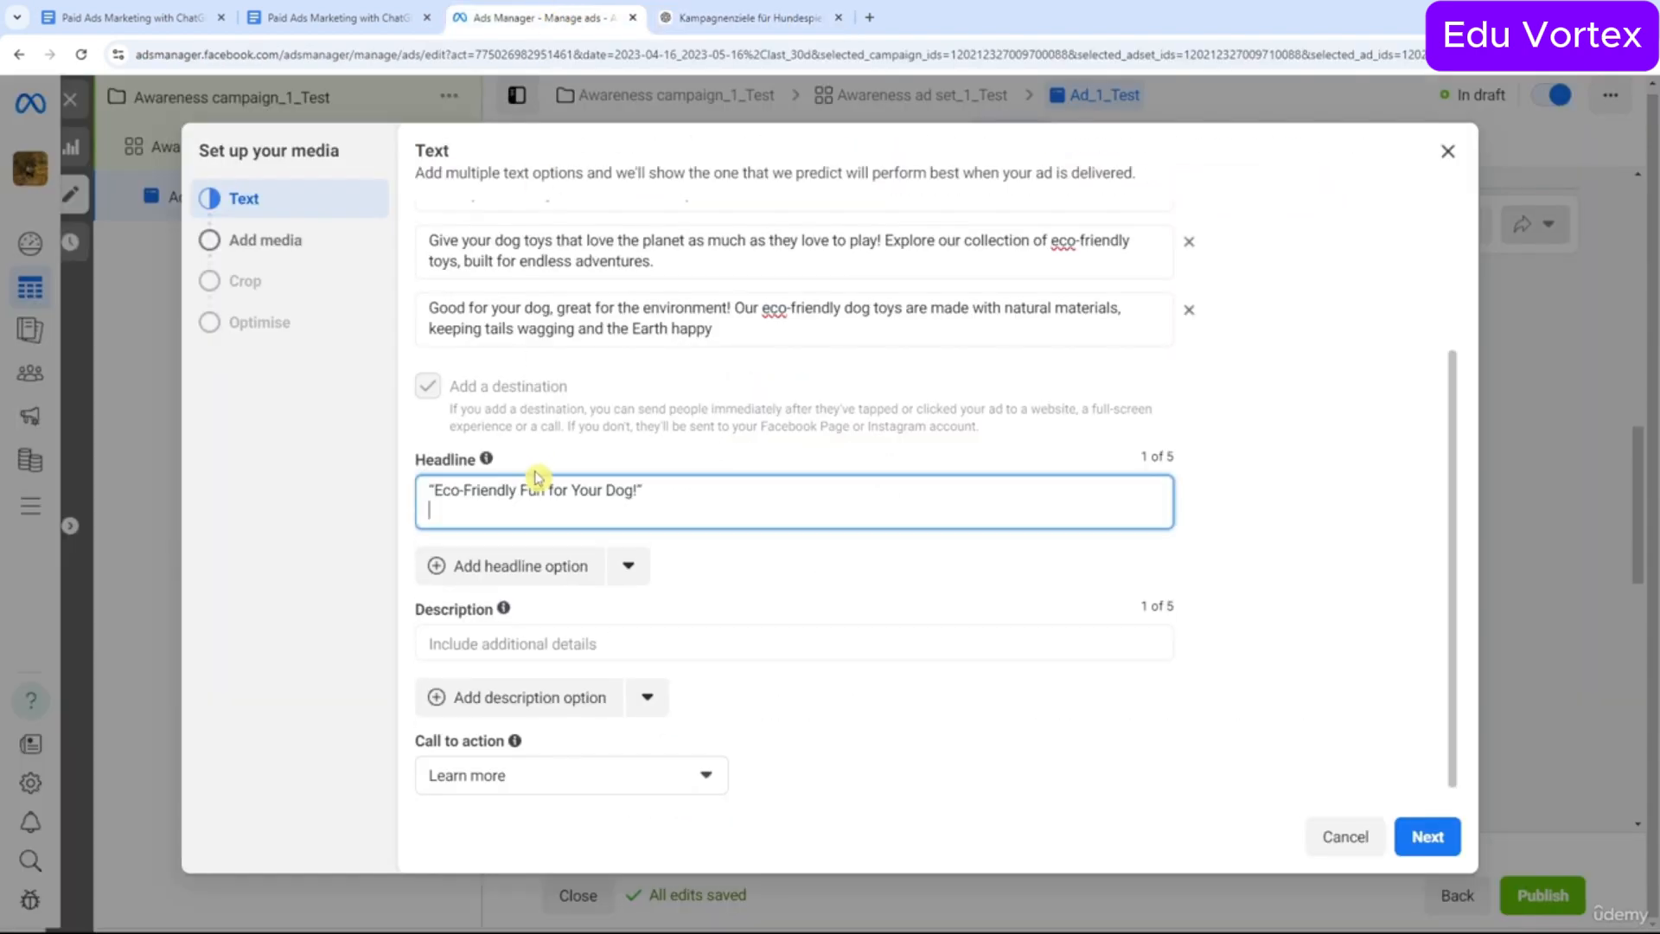
pyautogui.press('BackSpace')
pyautogui.press('BackSpace')
pyautogui.click(435, 494)
pyautogui.press('BackSpace')
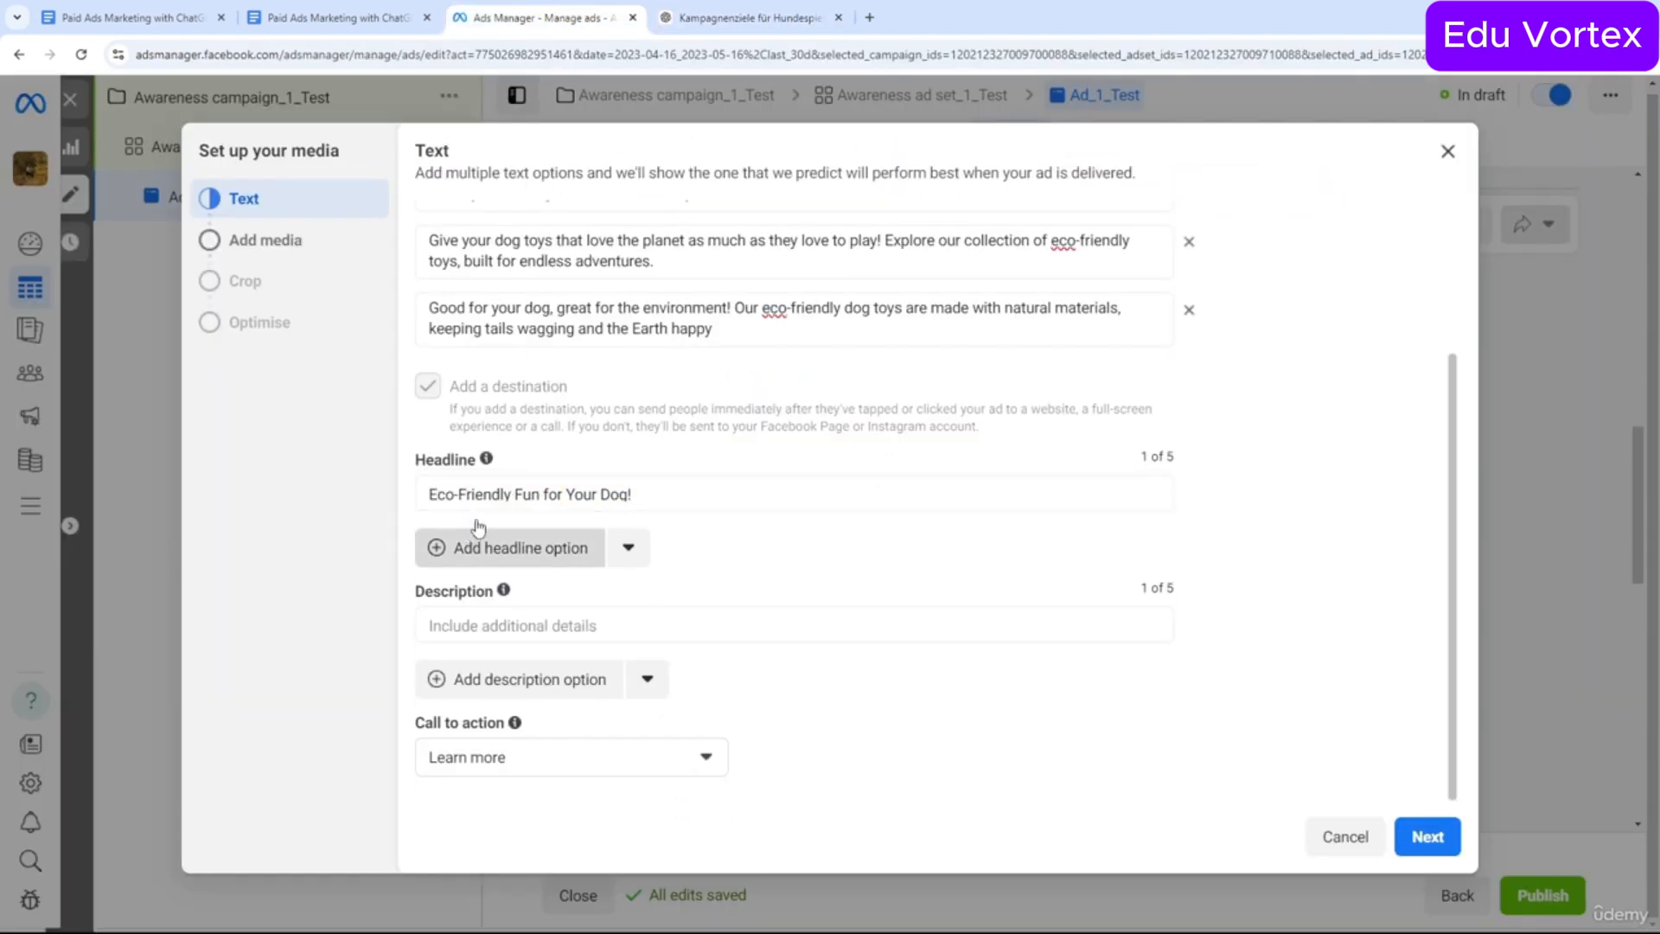
# Add a second headline option with ChatGPT's title "Sustainable Toys, Happy Dogs!".
pyautogui.click(519, 547)
pyautogui.click(749, 17)
pyautogui.moveTo(650, 433); pyautogui.dragTo(891, 432)
pyautogui.hotkey('ctrl', 'c')
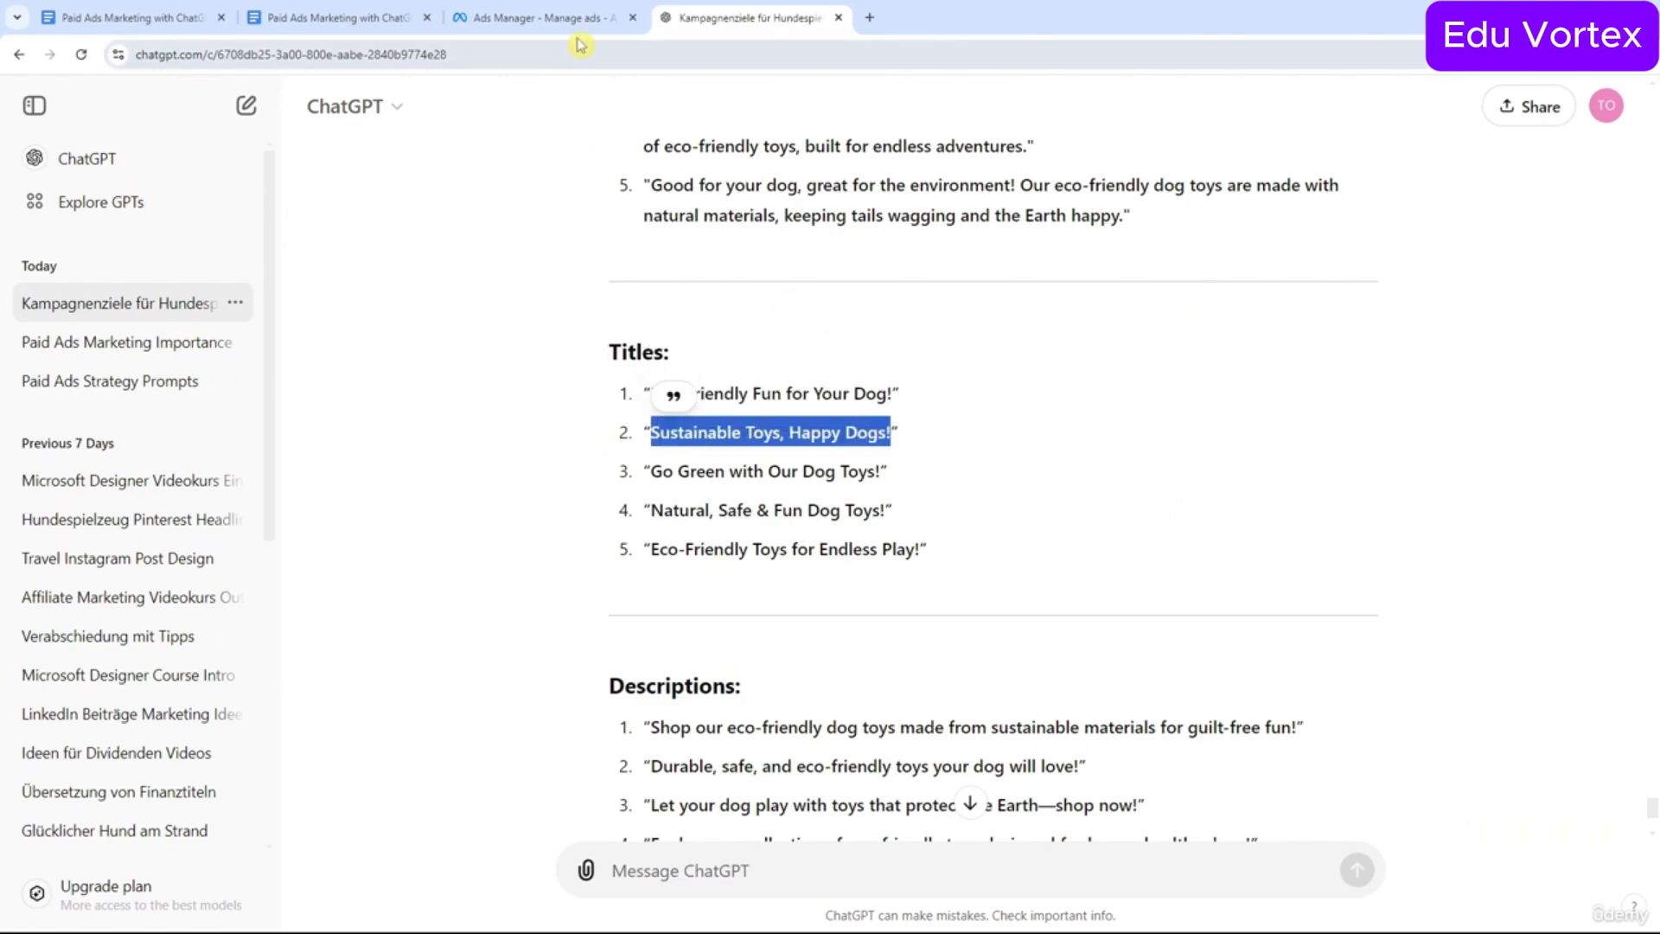
pyautogui.click(562, 19)
pyautogui.click(597, 542)
pyautogui.hotkey('ctrl', 'v')
# Add a third headline option with ChatGPT's title "Go Green with Our Dog Toys!".
pyautogui.click(519, 595)
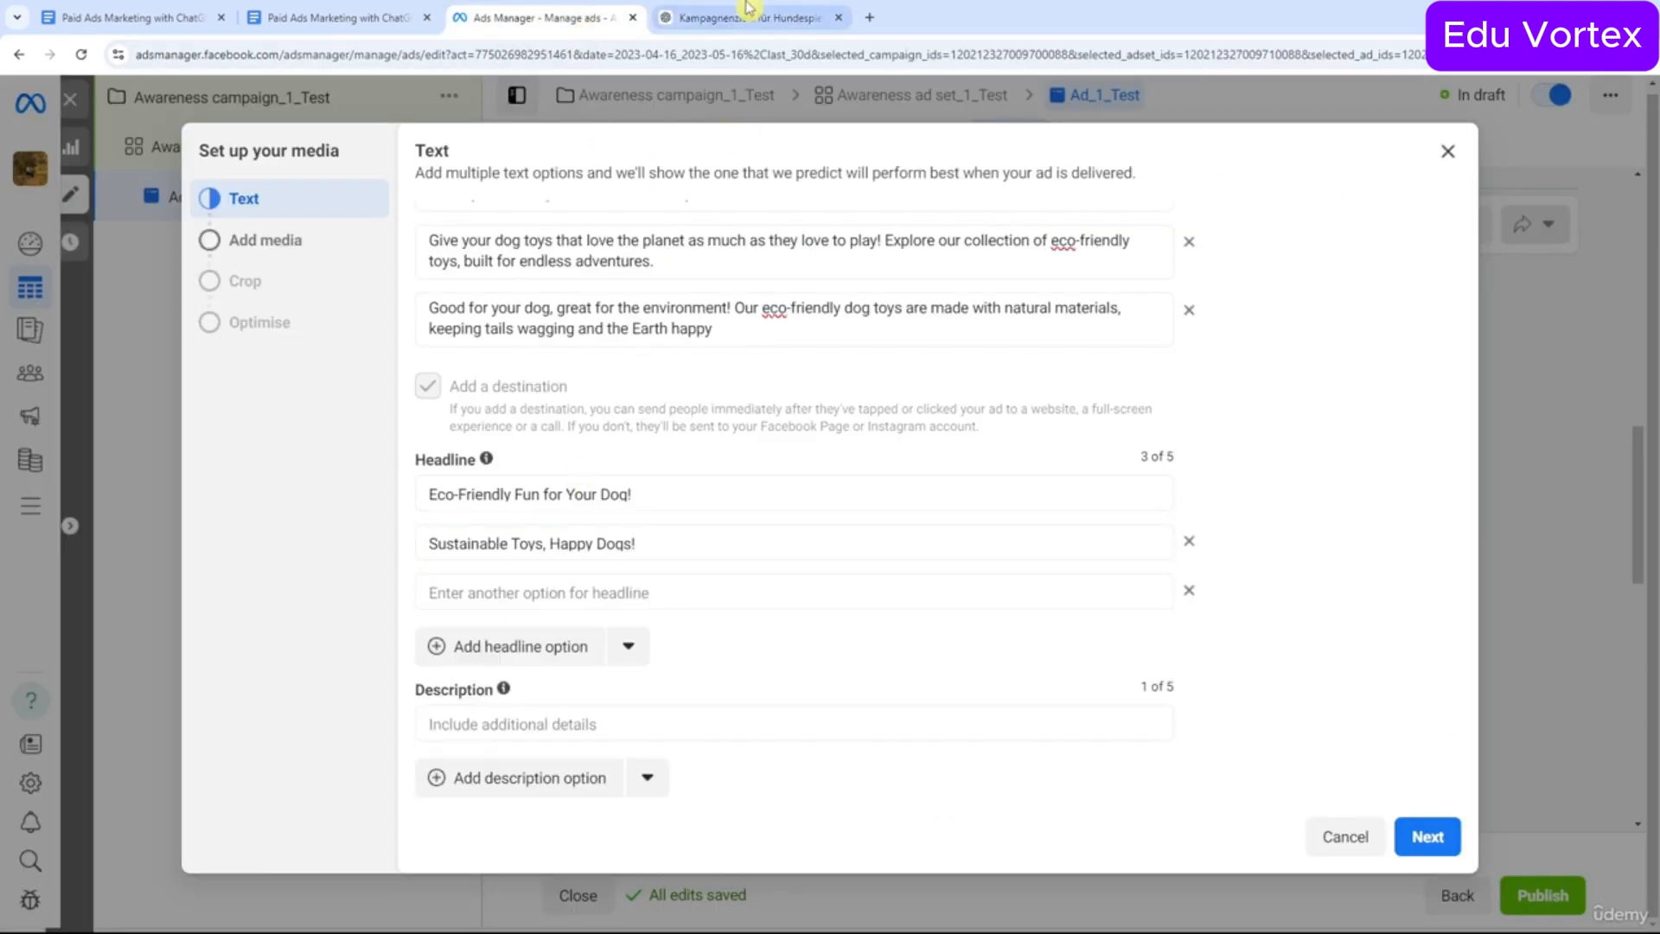
pyautogui.click(749, 18)
pyautogui.moveTo(651, 471); pyautogui.dragTo(884, 479)
pyautogui.hotkey('ctrl', 'c')
pyautogui.click(562, 17)
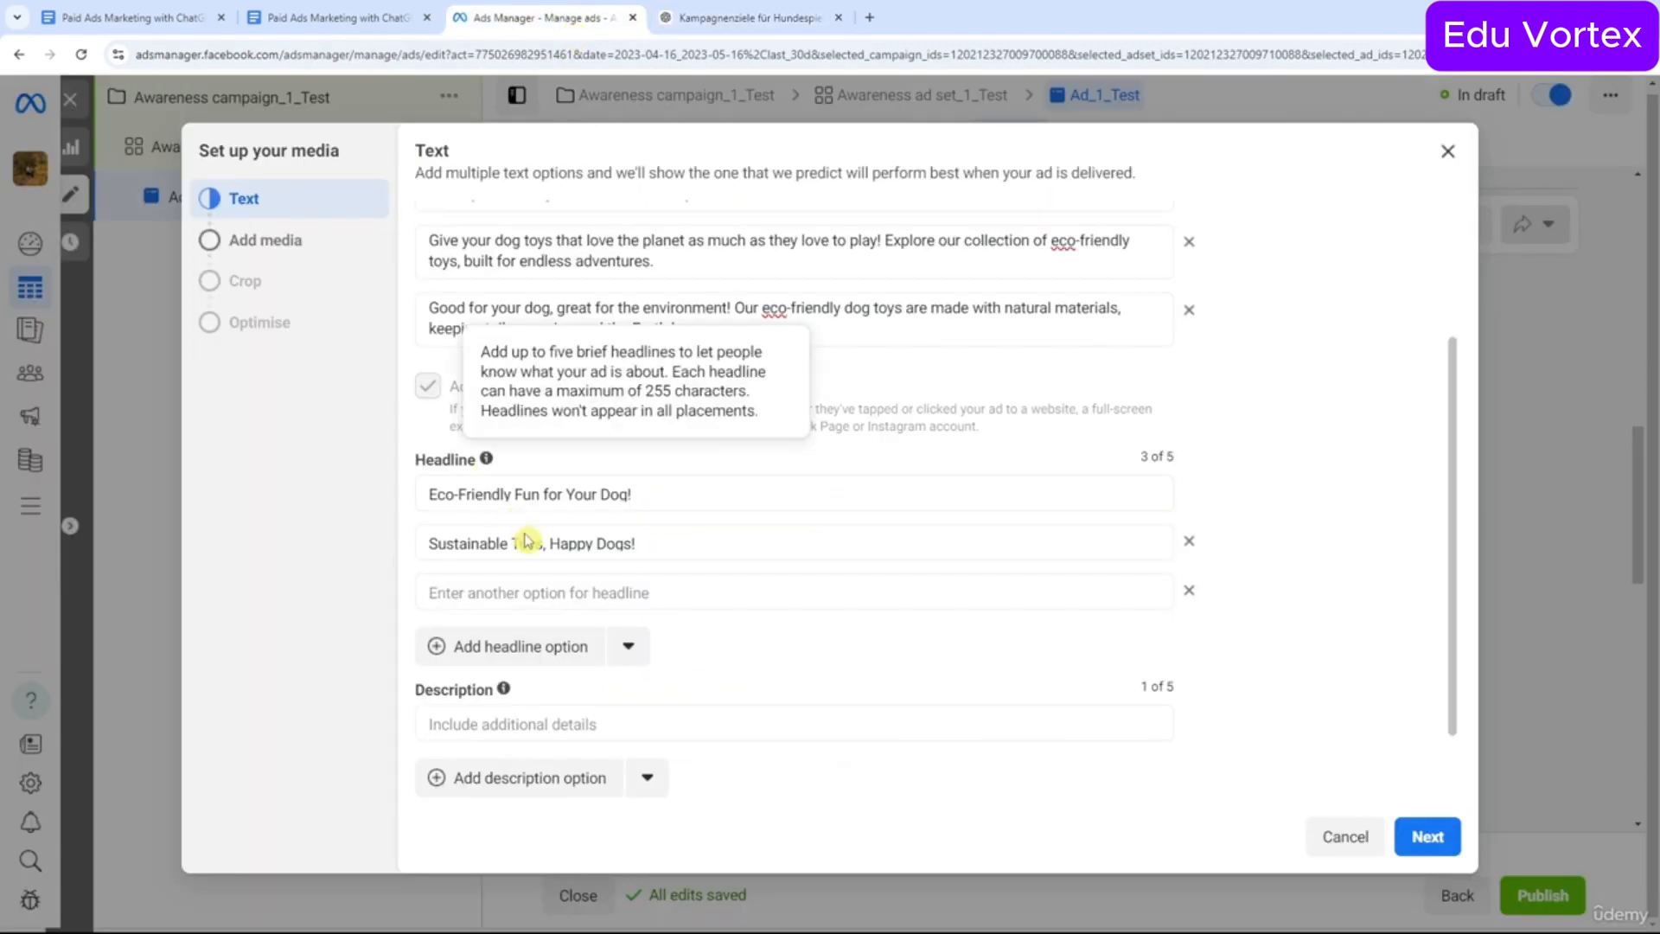
pyautogui.hotkey('ctrl', 'v')
# Add a fourth headline option with ChatGPT's title "Natural, Safe & Fun Dog Toys!".
pyautogui.click(539, 642)
pyautogui.click(735, 19)
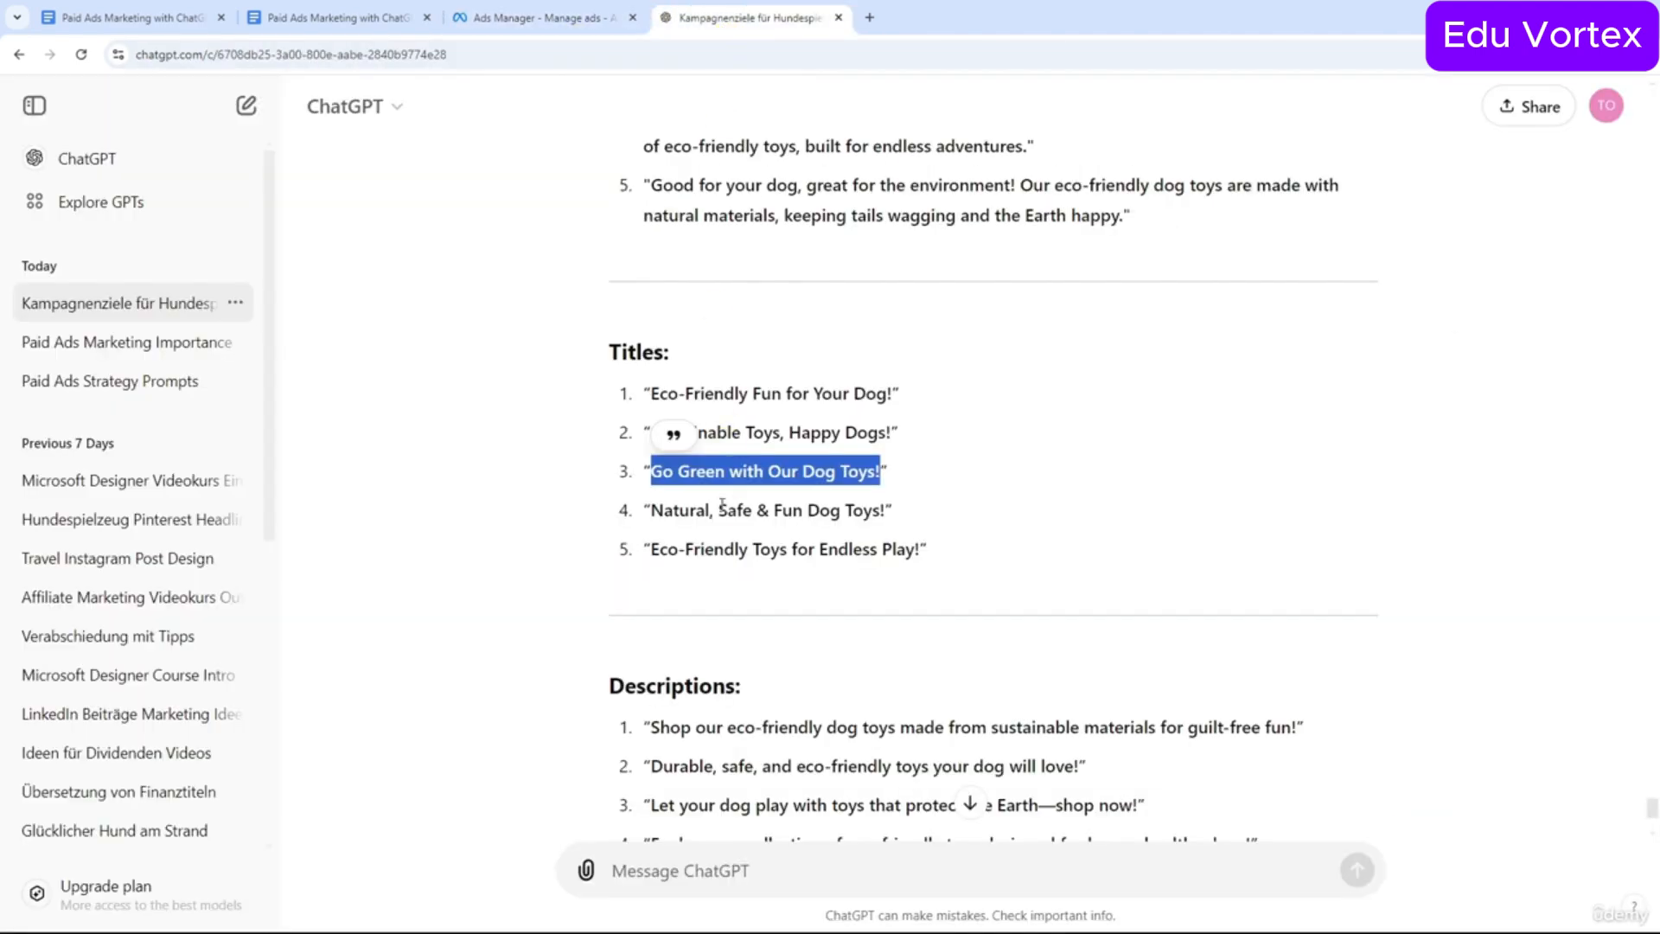
pyautogui.moveTo(651, 513); pyautogui.dragTo(886, 512)
pyautogui.hotkey('ctrl', 'c')
pyautogui.click(536, 17)
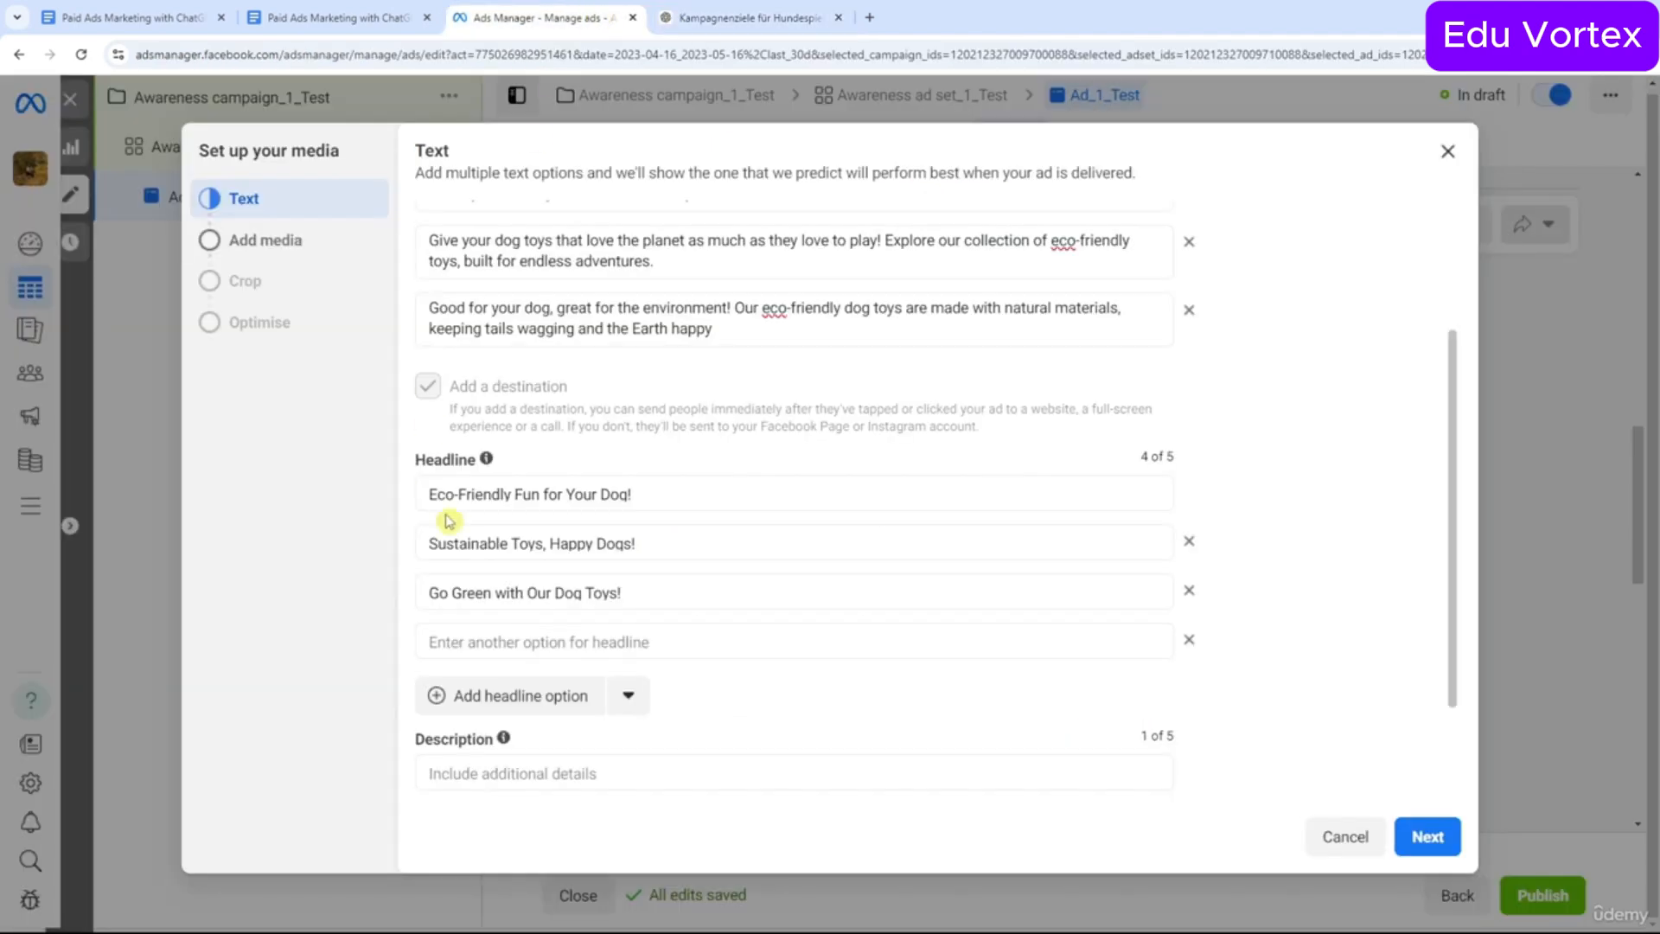
pyautogui.click(530, 642)
pyautogui.hotkey('ctrl', 'v')
# Add a fifth headline option with ChatGPT's title as "Eco-Friendly Toys for Endless Play", without quotation marks, exclamation mark or extra line break.
pyautogui.click(510, 695)
pyautogui.click(751, 17)
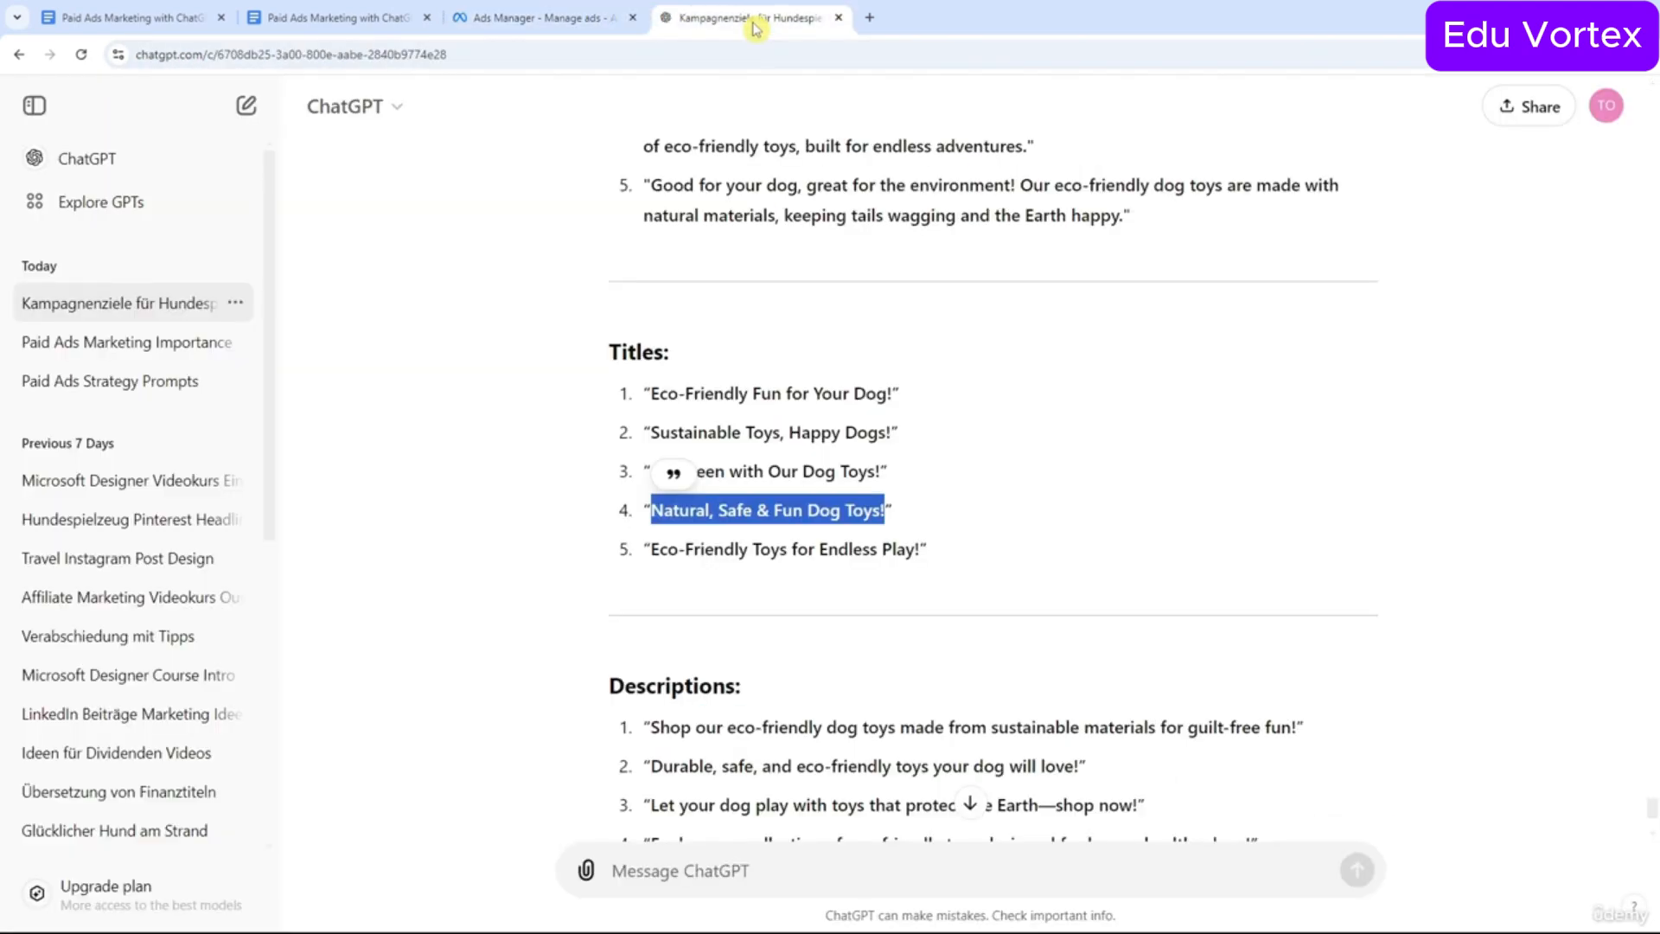
pyautogui.tripleClick(672, 550)
pyautogui.hotkey('ctrl', 'c')
pyautogui.click(536, 17)
pyautogui.hotkey('ctrl', 'v')
pyautogui.scroll(-2, 613, 593)
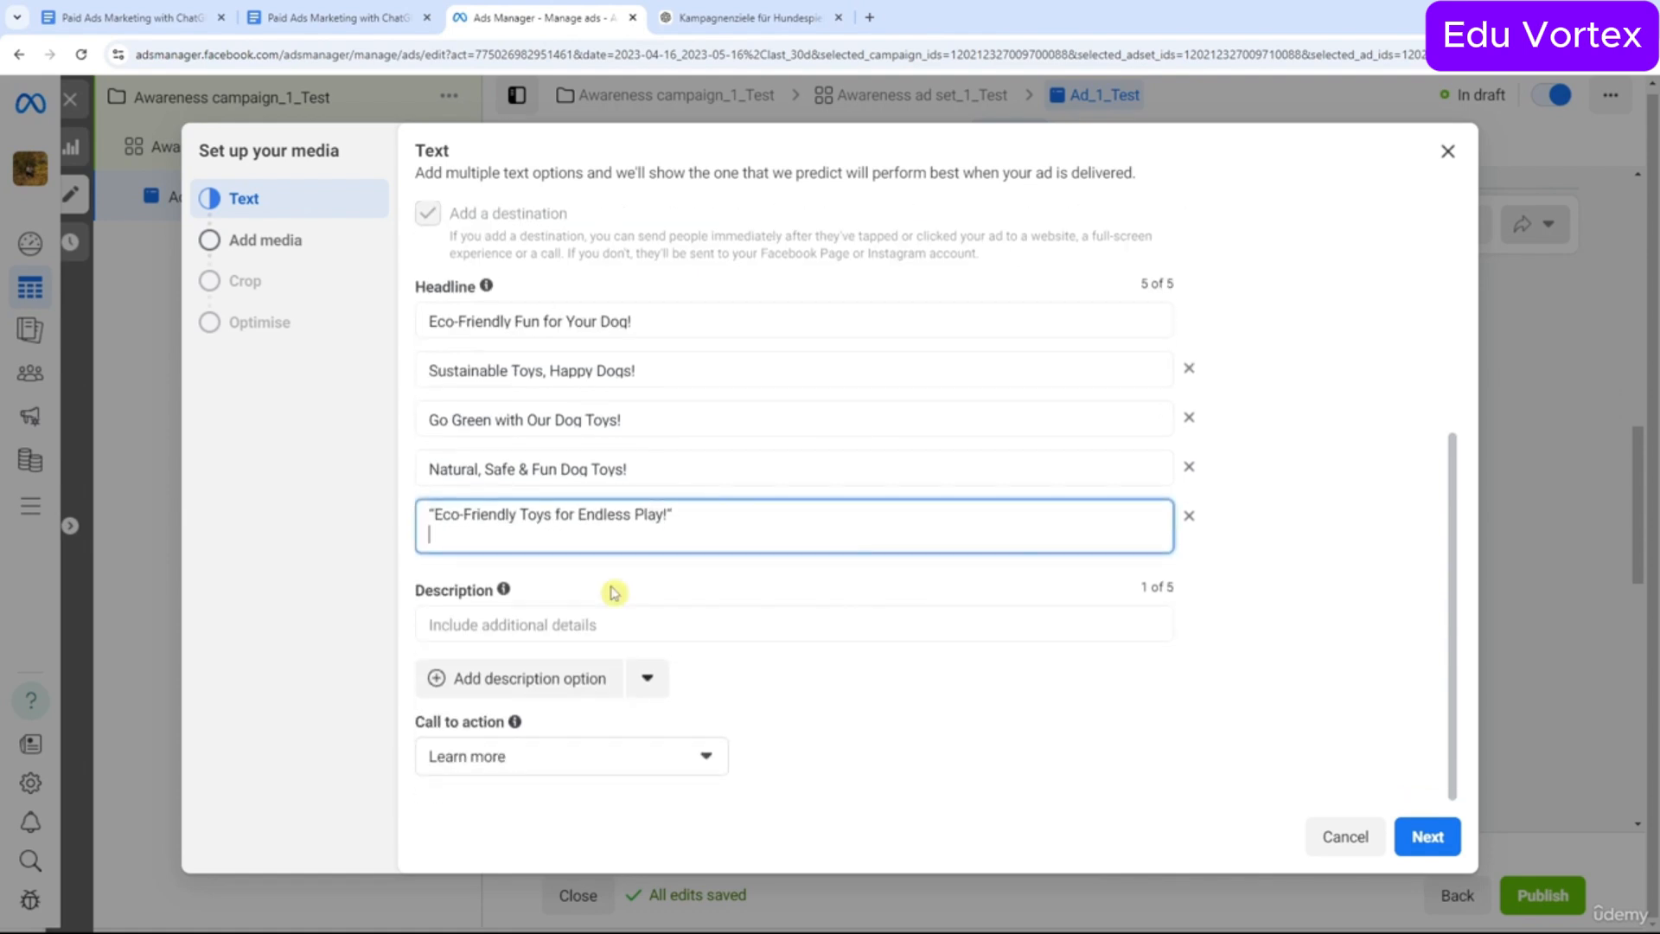
pyautogui.press('BackSpace')
pyautogui.press('BackSpace')
pyautogui.press('BackSpace')
pyautogui.click(431, 546)
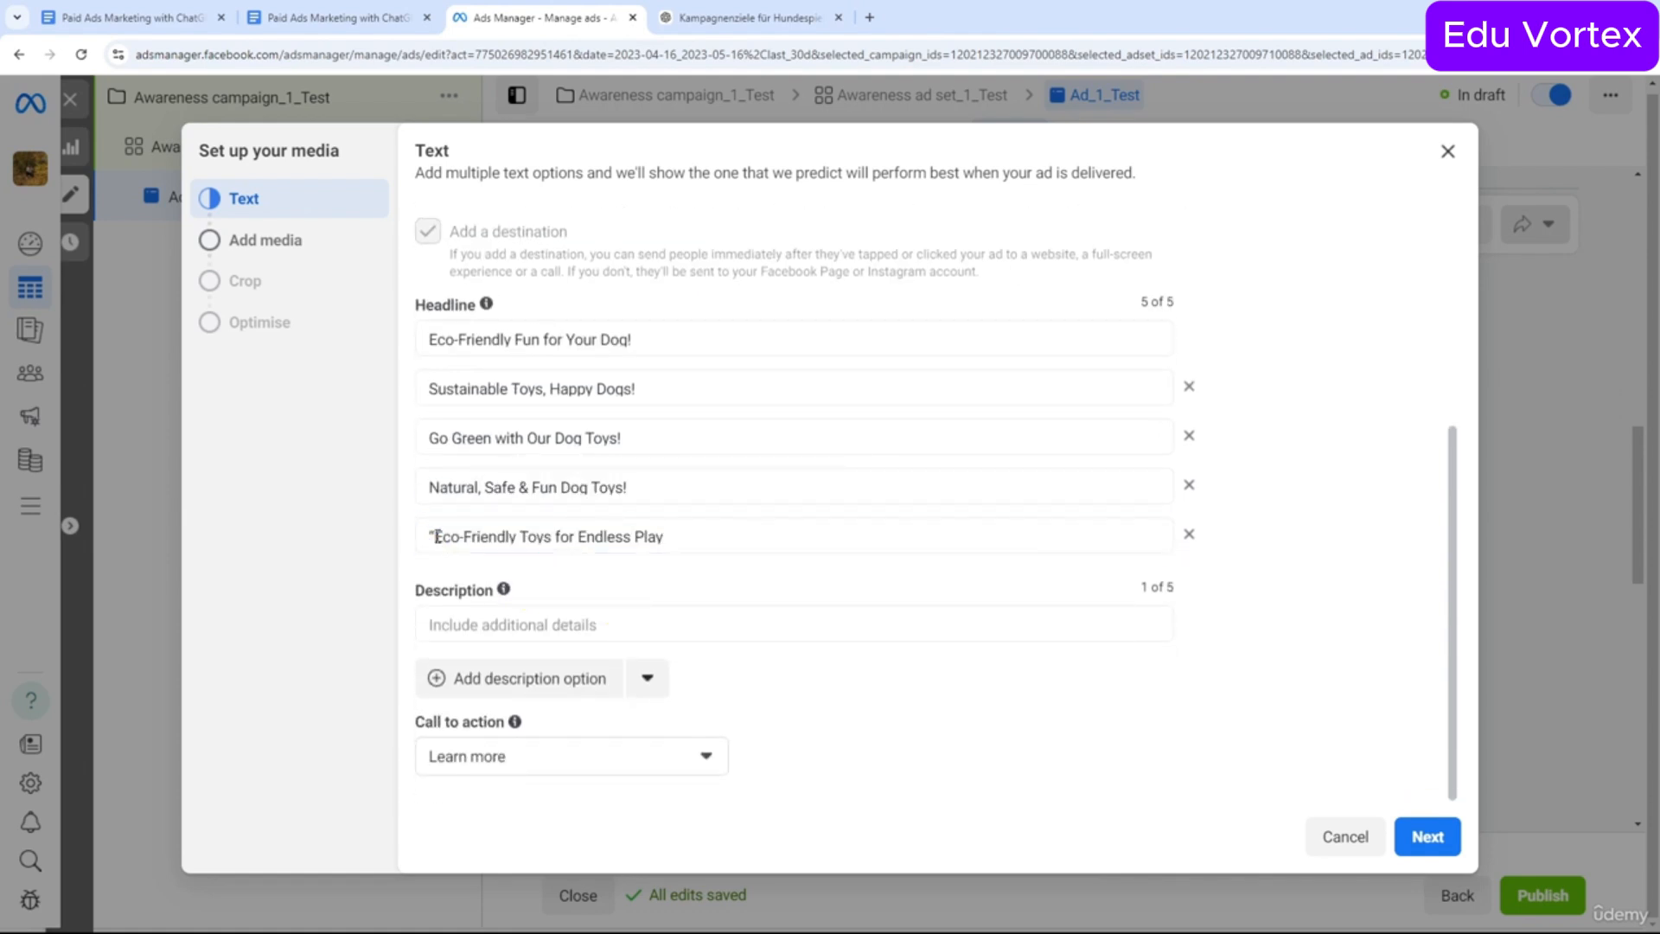
pyautogui.press('BackSpace')
# Enter the placeholder fsdfd as the description and add a second description option with the placeholder fsdf.
pyautogui.click(507, 622)
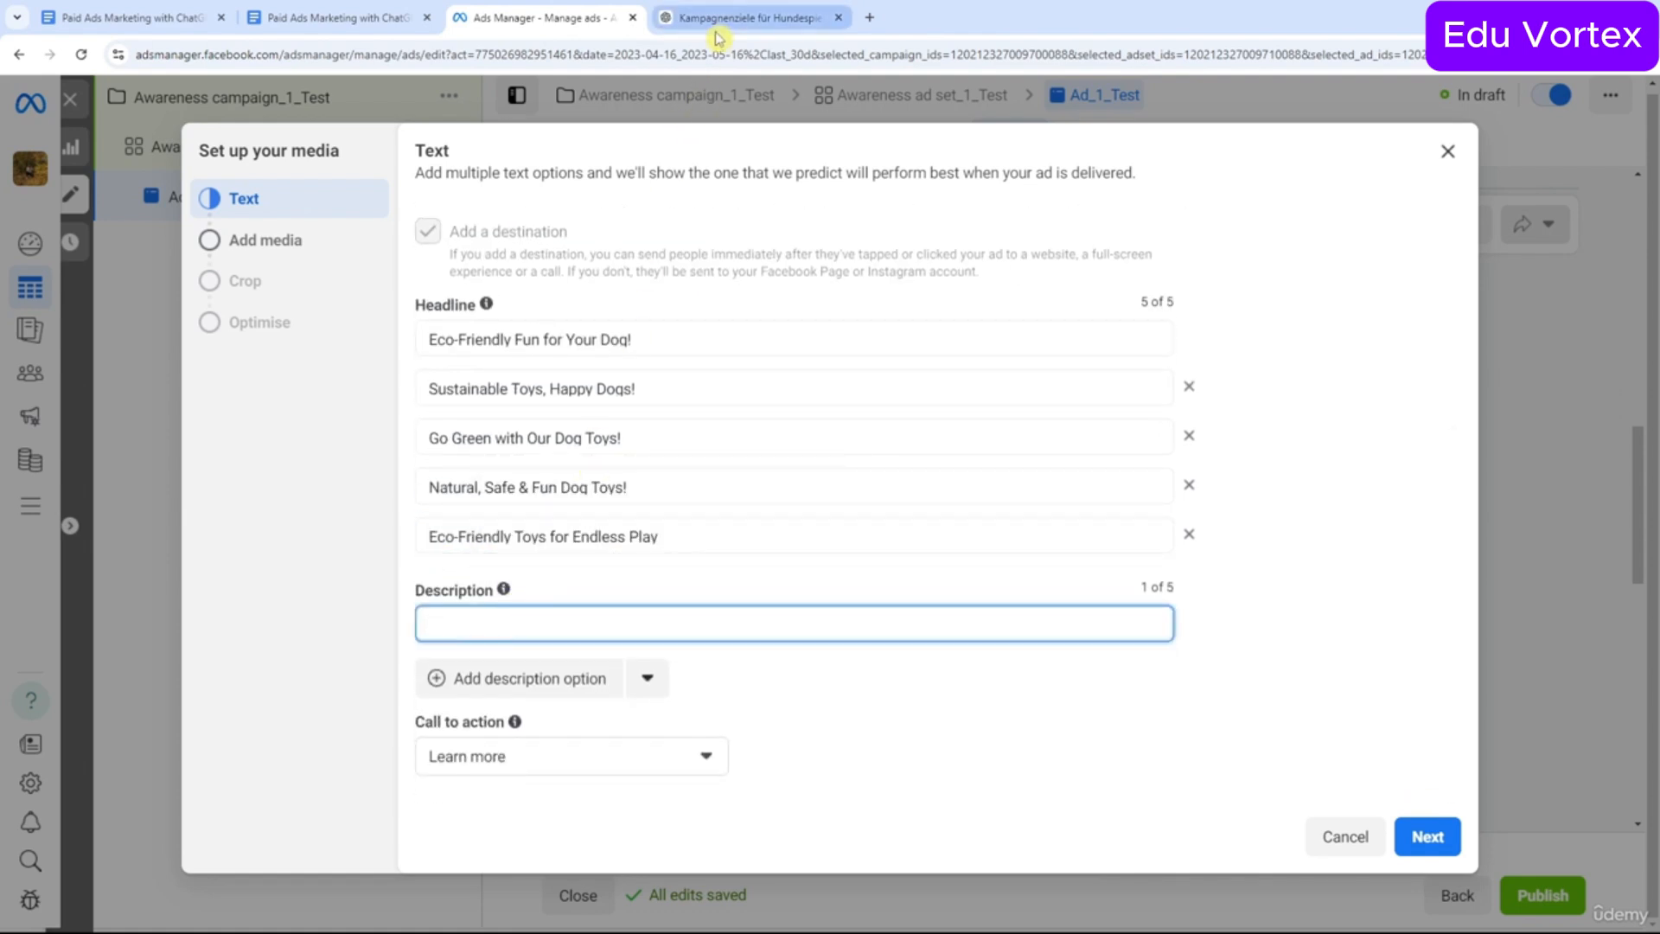
pyautogui.write('fsdfd')
pyautogui.click(519, 678)
pyautogui.click(623, 676)
pyautogui.write('fsdf')
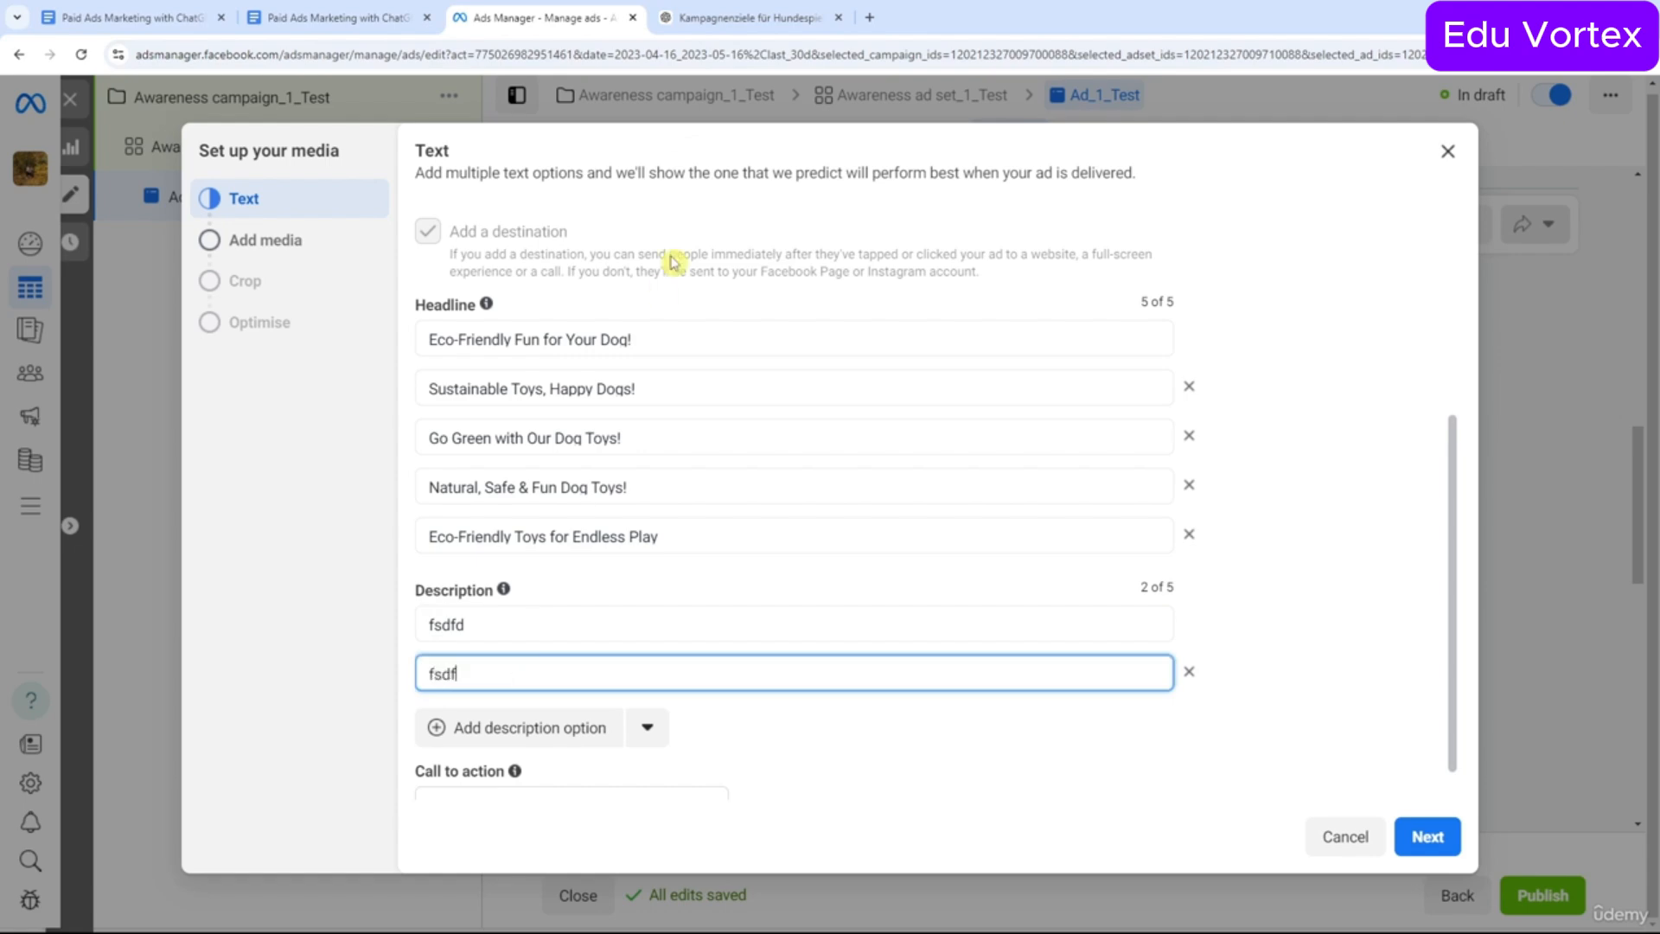
# Replace the first description's placeholder with ChatGPT's "Shop our eco-friendly dog toys made from sustainable materials for guilt-free fun!".
pyautogui.click(761, 19)
pyautogui.scroll(-3, 778, 432)
pyautogui.tripleClick(707, 411)
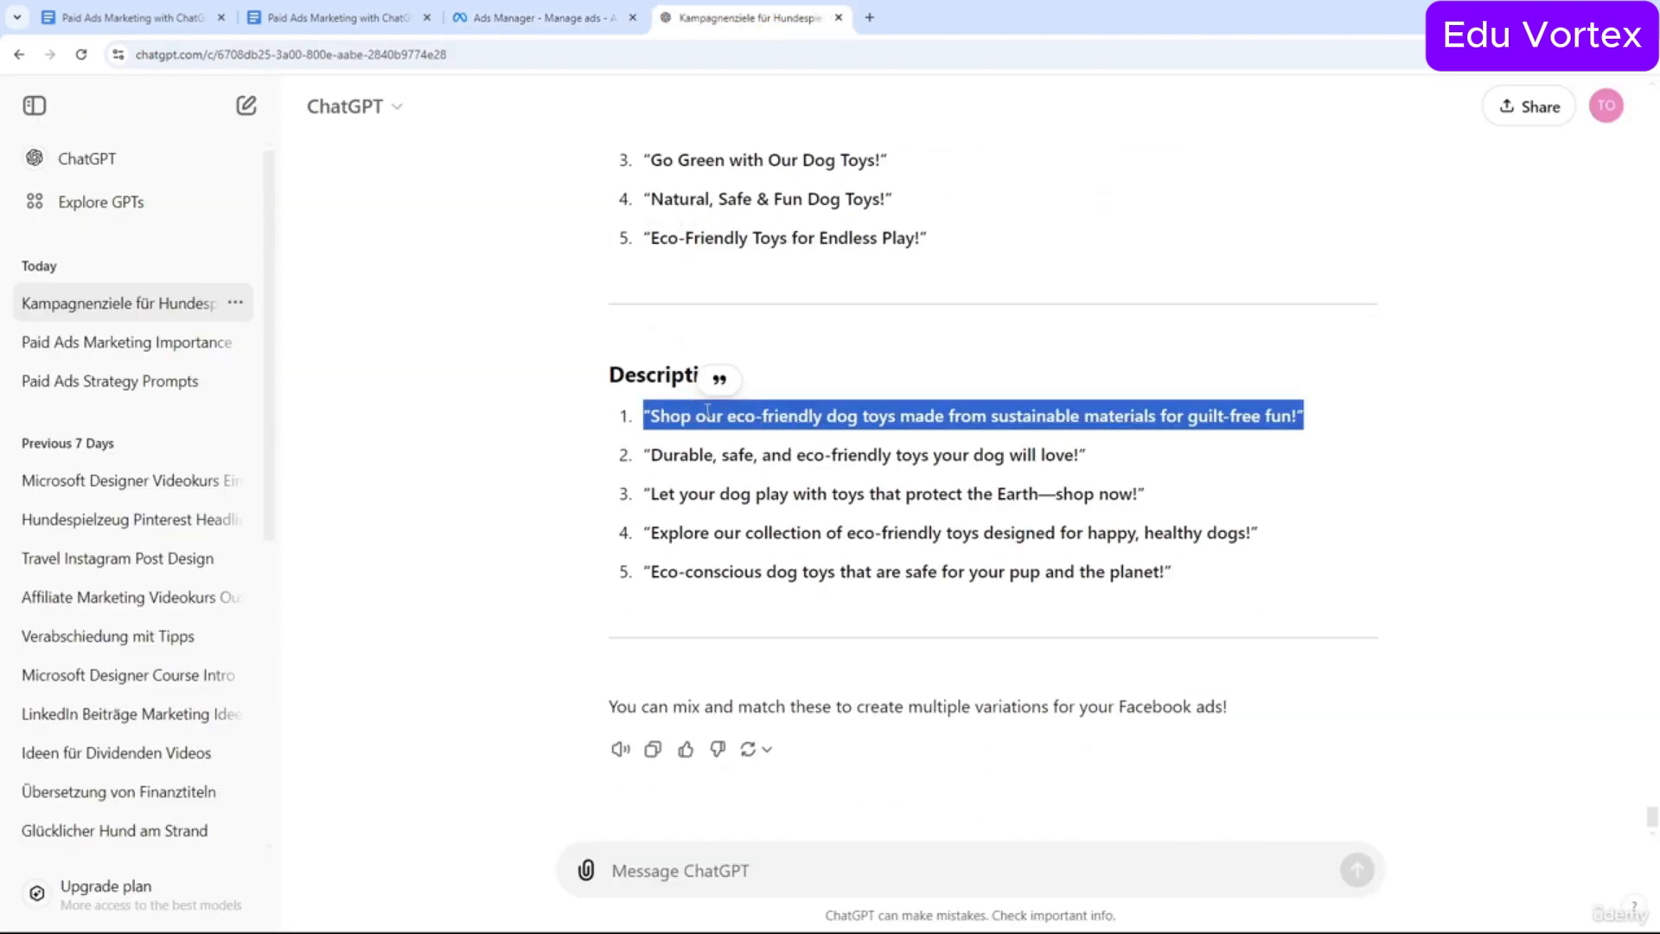
pyautogui.hotkey('ctrl', 'c')
pyautogui.click(543, 17)
pyautogui.tripleClick(563, 630)
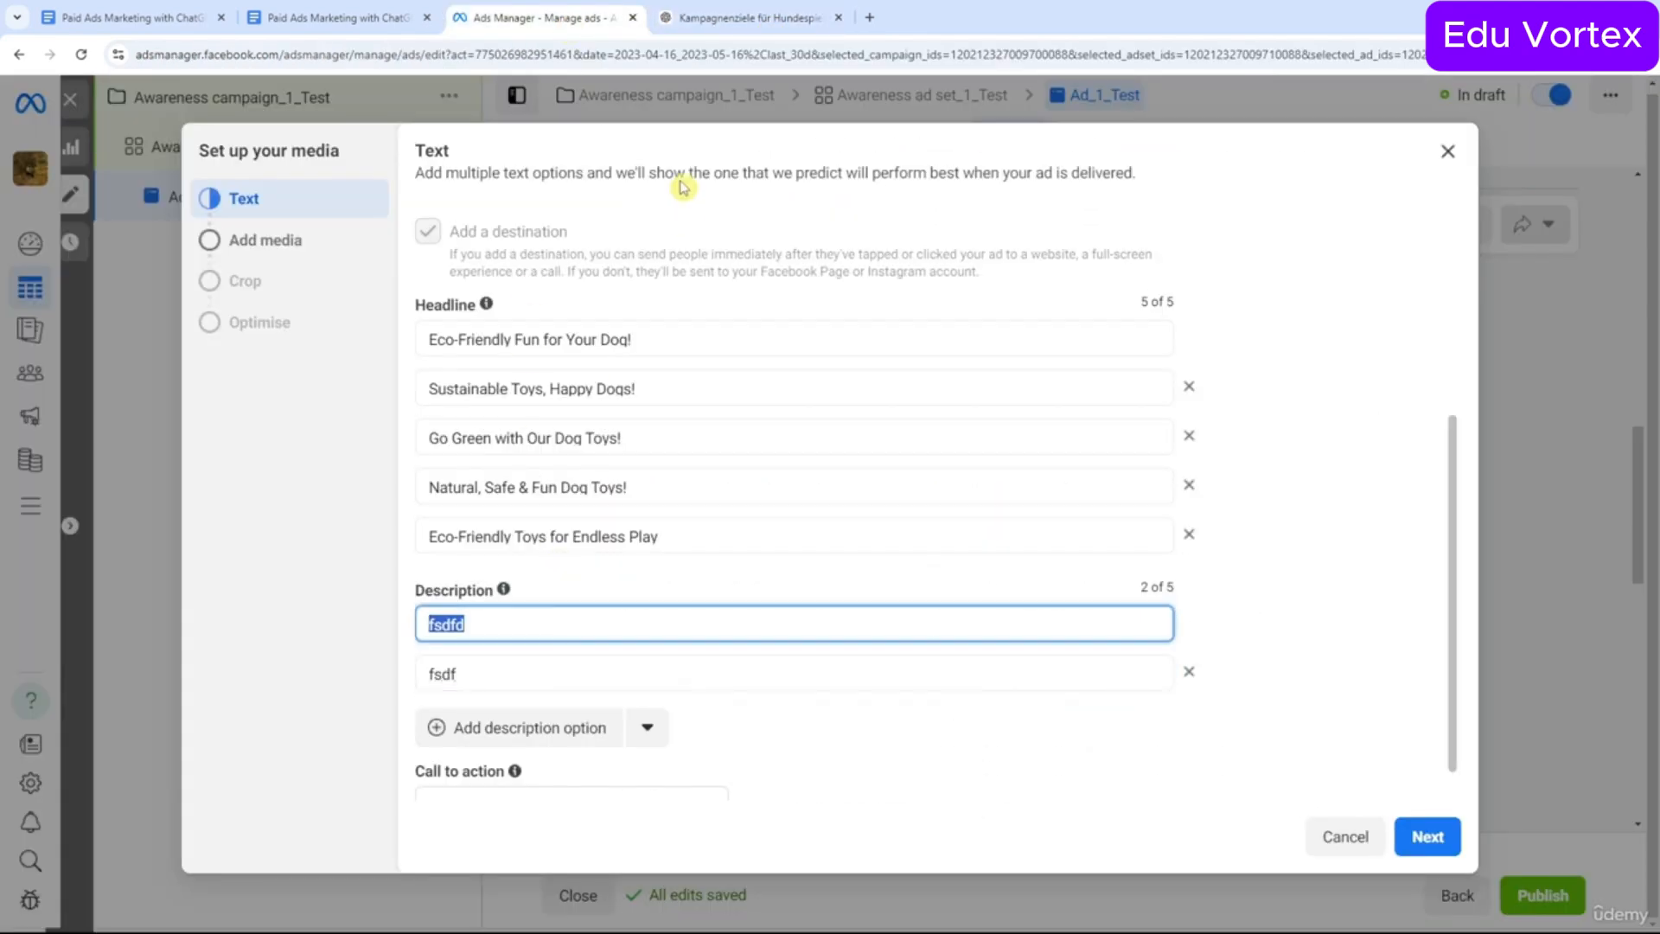
pyautogui.hotkey('ctrl', 'v')
# Replace the second description's placeholder with ChatGPT's "Durable, safe, and eco-friendly toys your dog will love!".
pyautogui.click(743, 17)
pyautogui.tripleClick(679, 455)
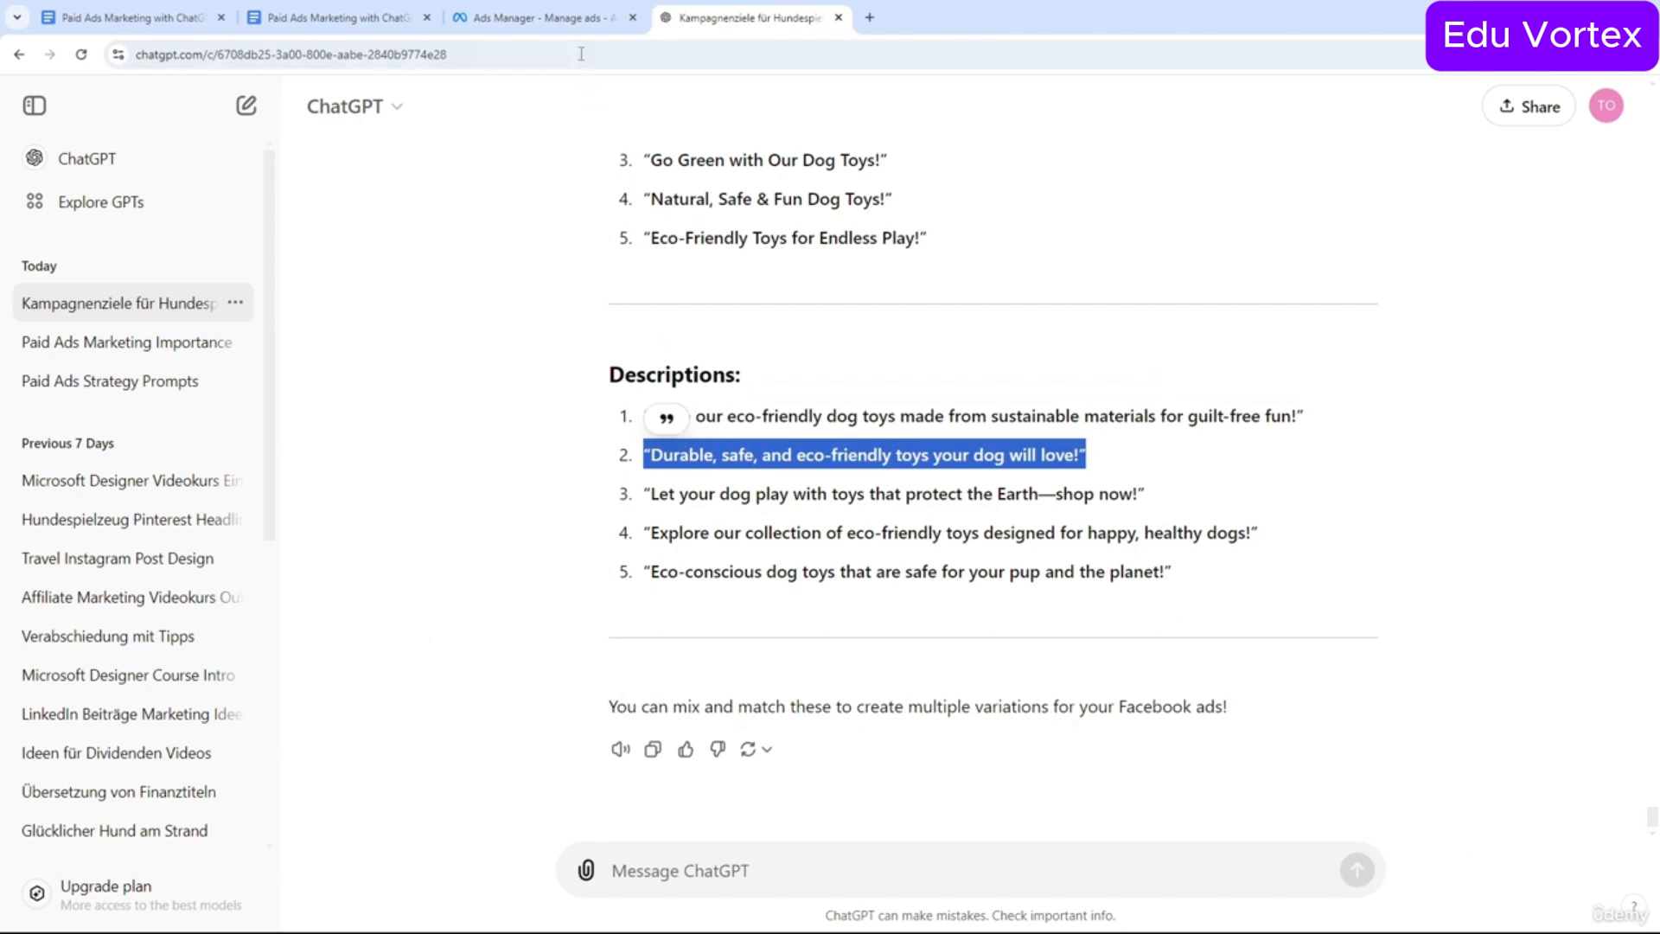
pyautogui.hotkey('ctrl', 'c')
pyautogui.click(581, 17)
pyautogui.scroll(-1, 530, 622)
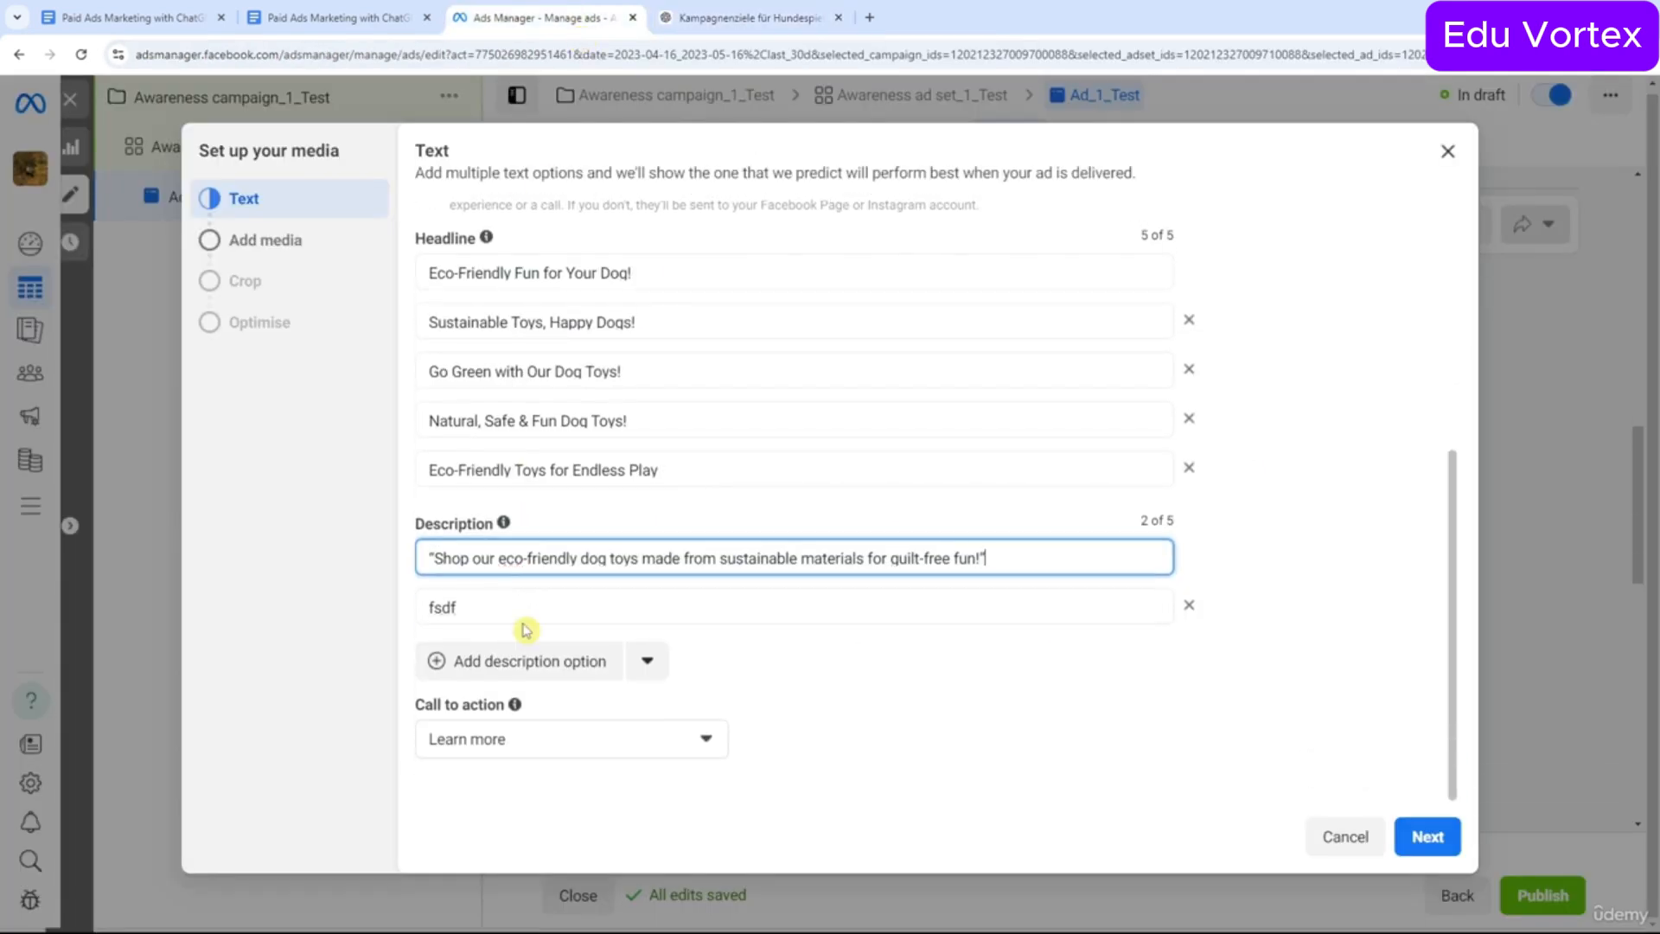
pyautogui.tripleClick(512, 622)
pyautogui.hotkey('ctrl', 'v')
# Add three more description options with the placeholder texts dfg, dfg and dg.
pyautogui.click(493, 683)
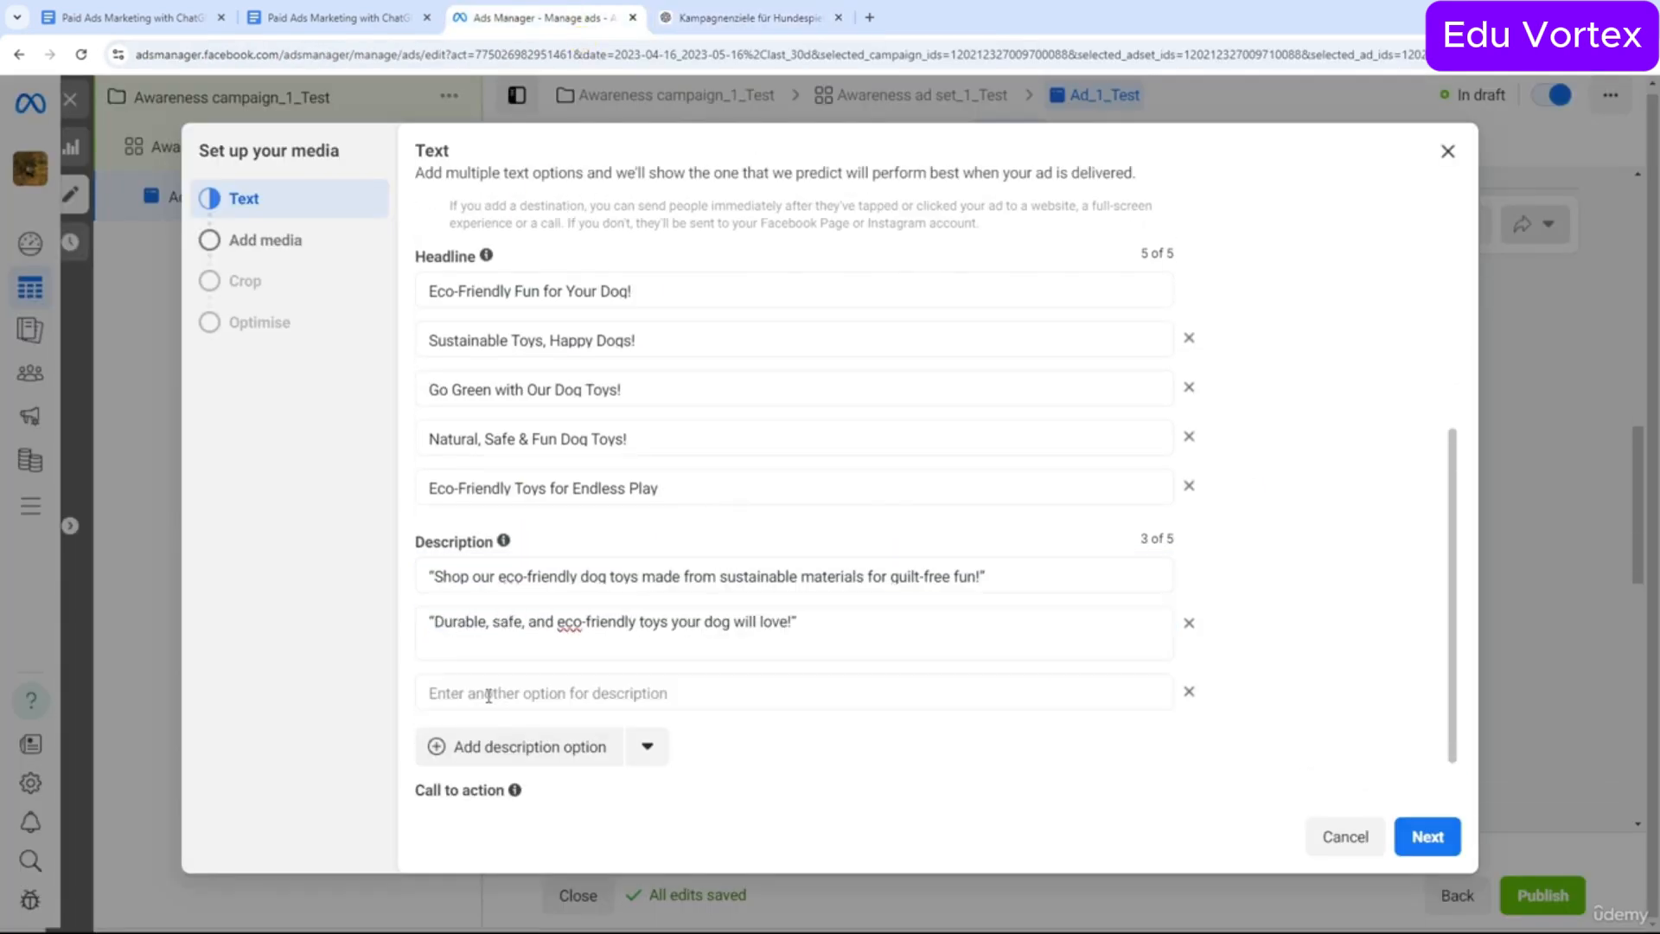
pyautogui.click(489, 697)
pyautogui.write('dfg')
pyautogui.click(519, 745)
pyautogui.write('dfg')
pyautogui.scroll(-2, 519, 697)
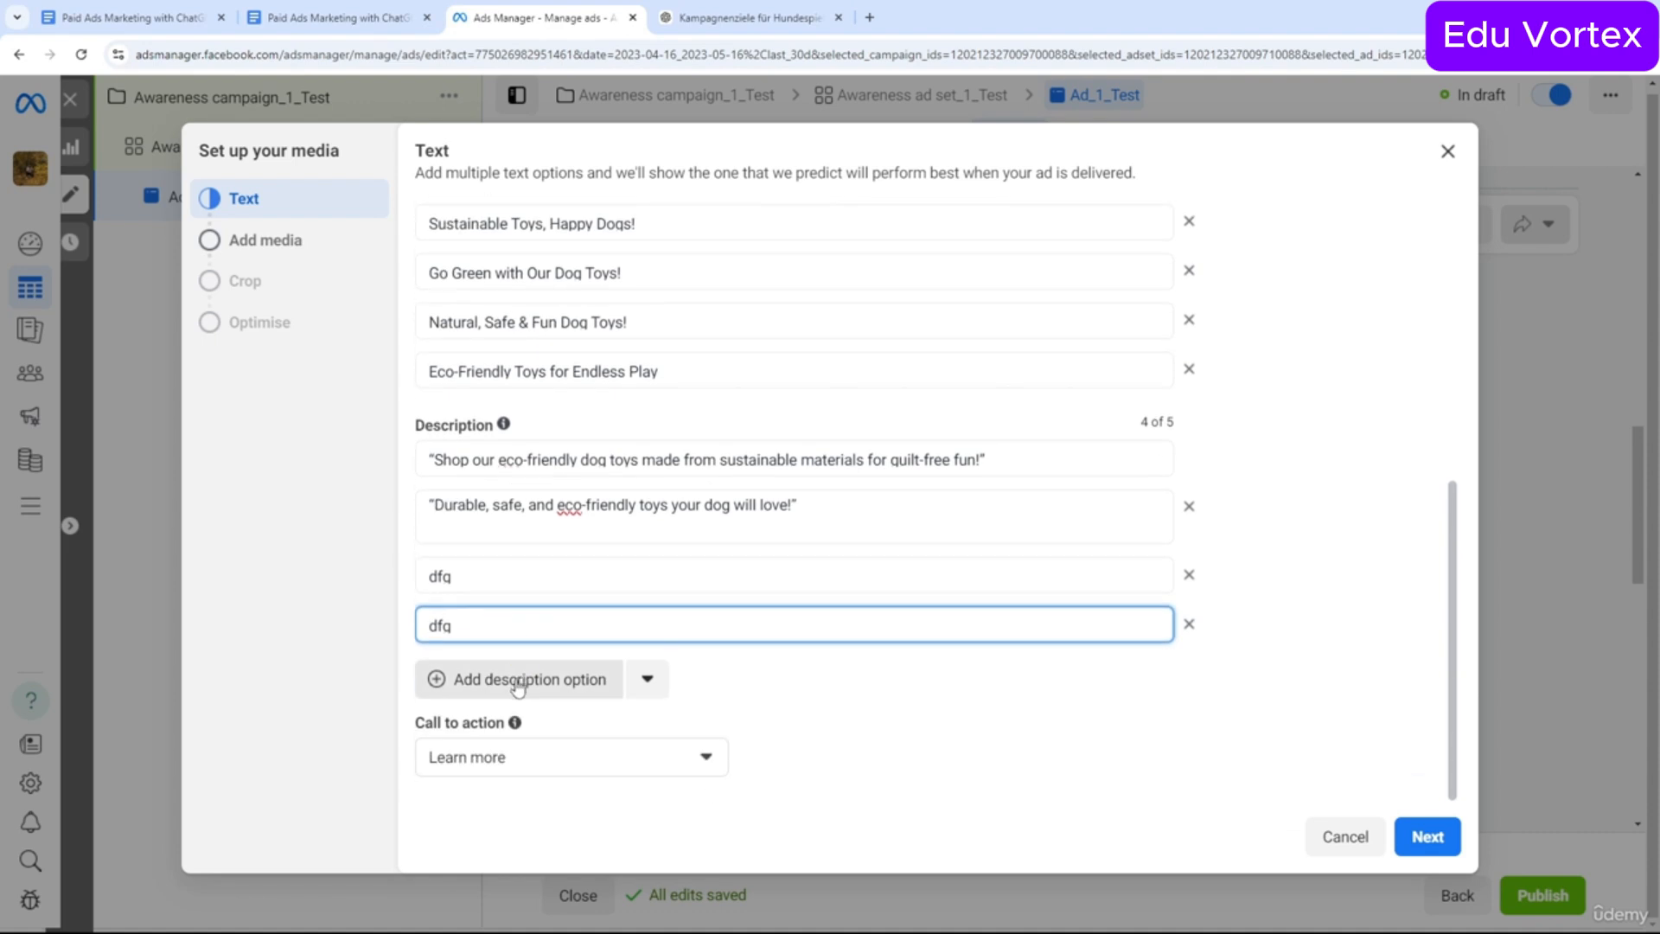
pyautogui.click(519, 680)
pyautogui.click(522, 671)
pyautogui.write('dg')
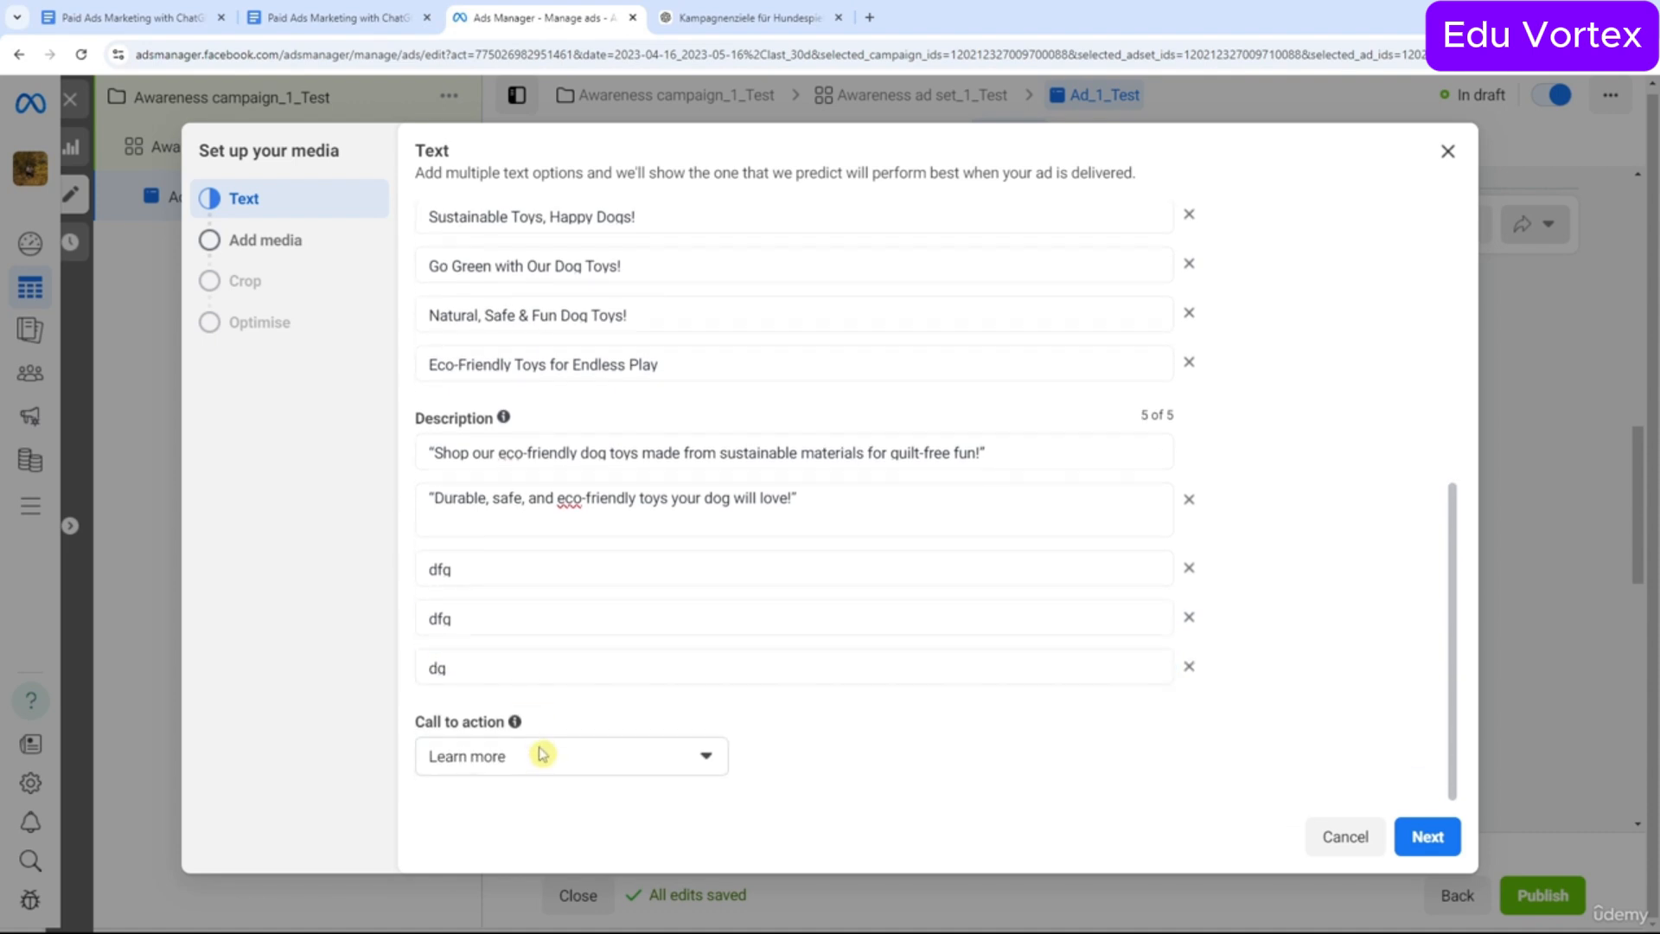
# Set the call to action to Shop now and continue to the media selection.
pyautogui.click(541, 754)
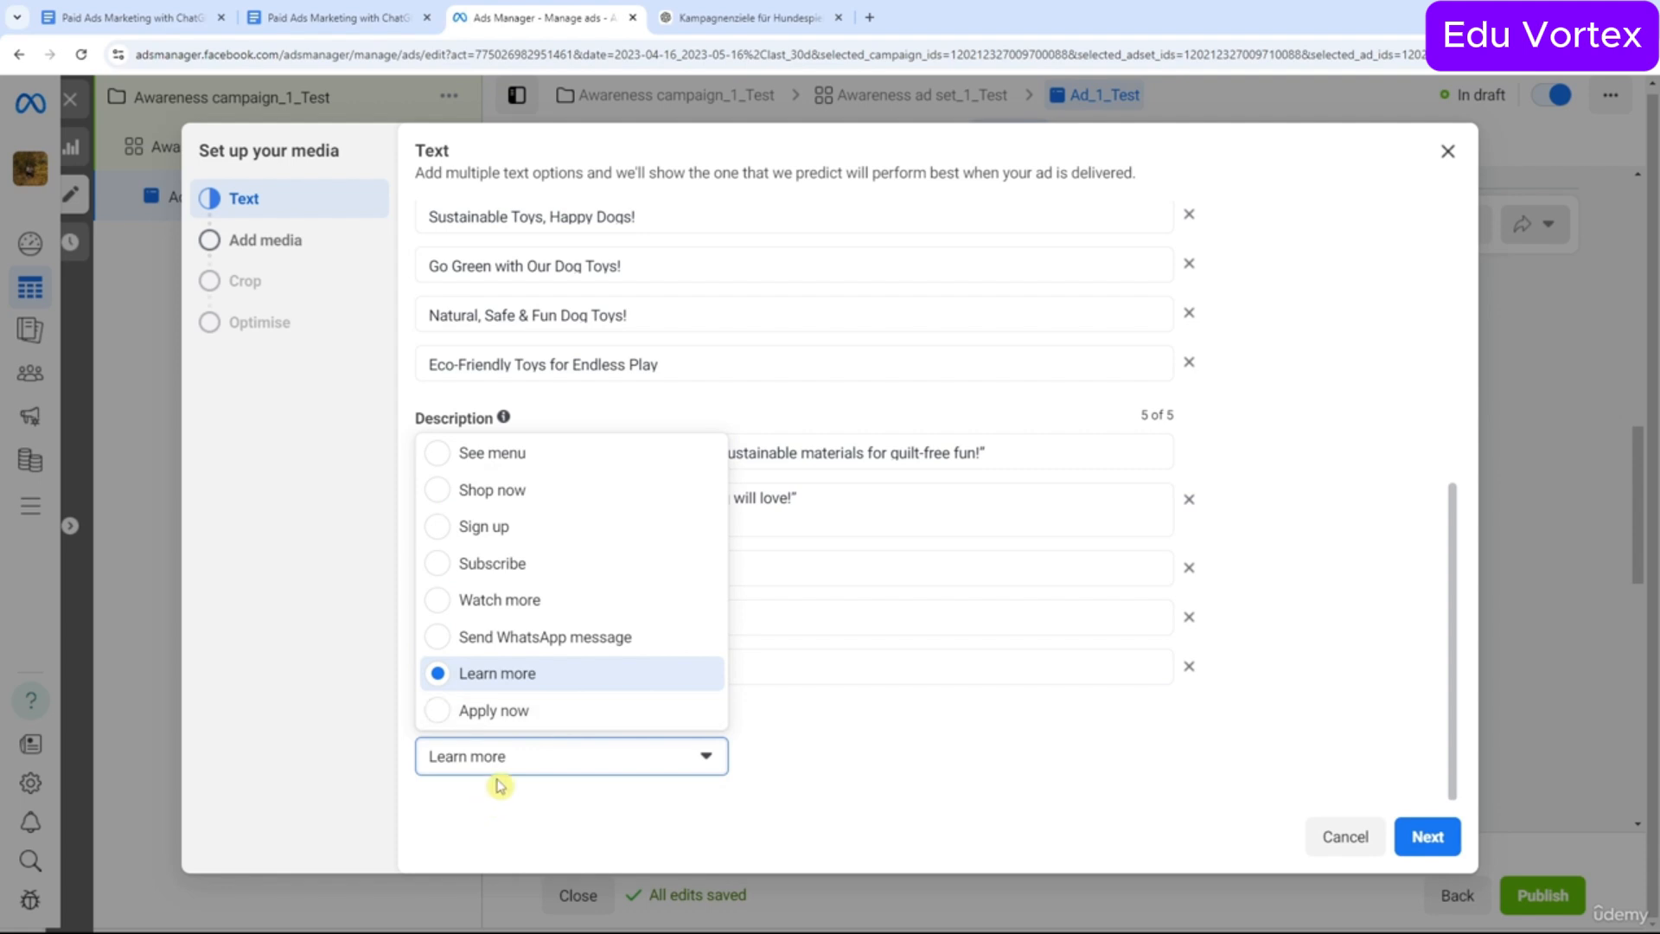
pyautogui.click(588, 493)
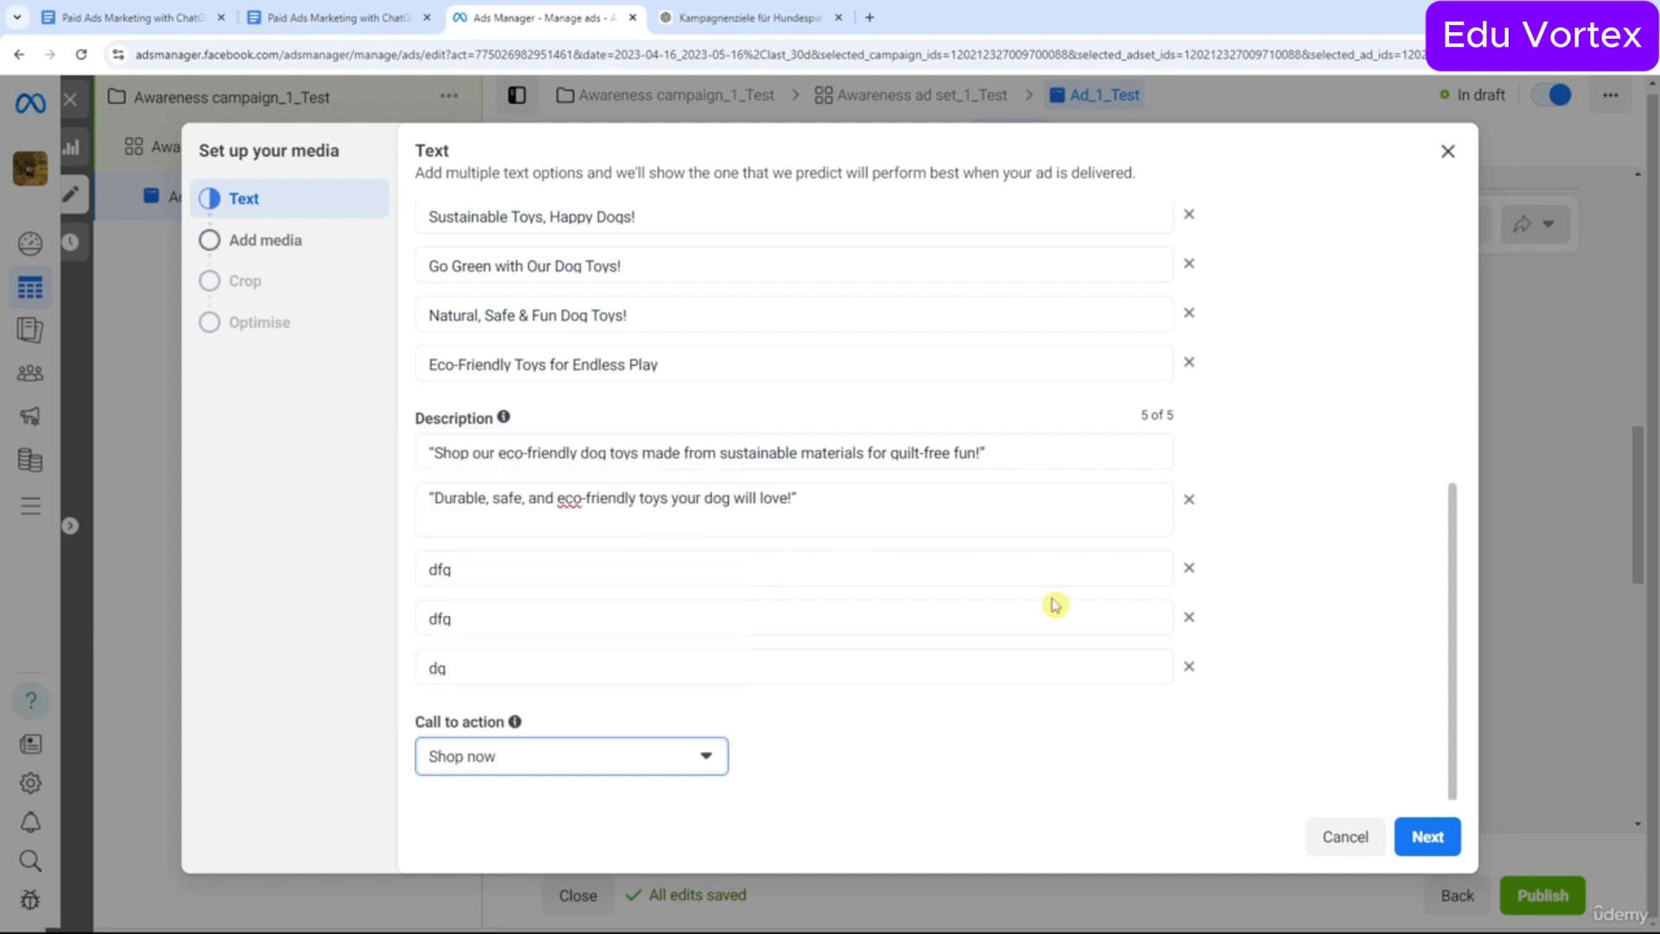
pyautogui.click(1425, 837)
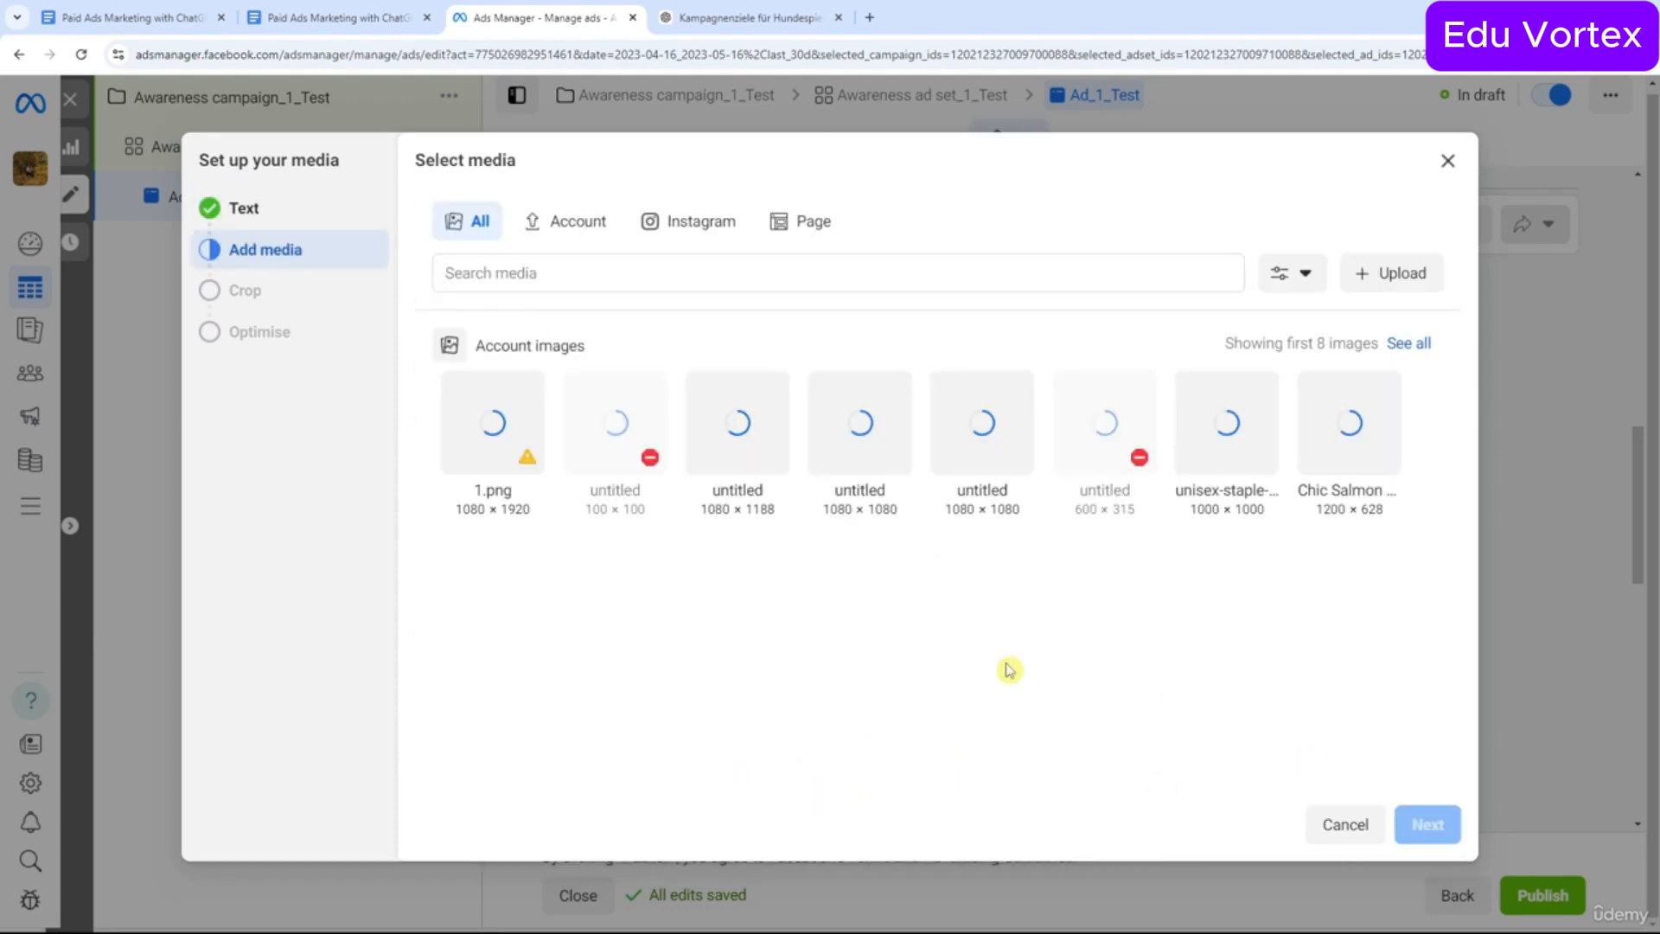
# Upload the images Untitled design (17) and Design 53 from the Downloads folder to the ad account.
pyautogui.click(1393, 272)
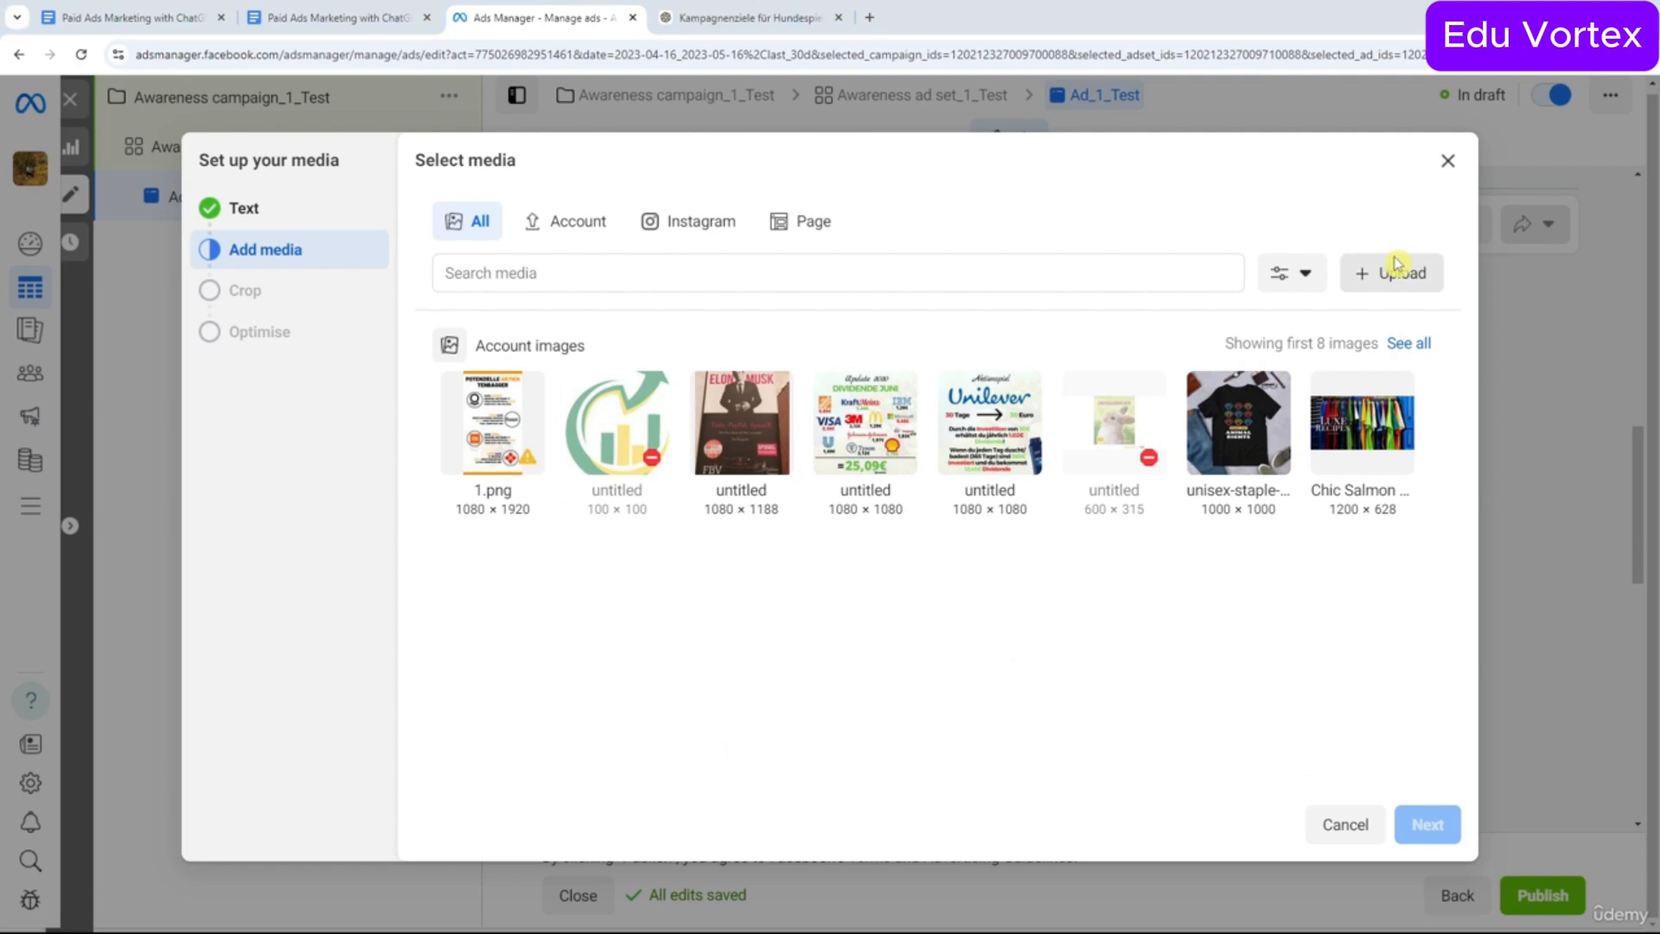
pyautogui.click(186, 500)
pyautogui.click(189, 472)
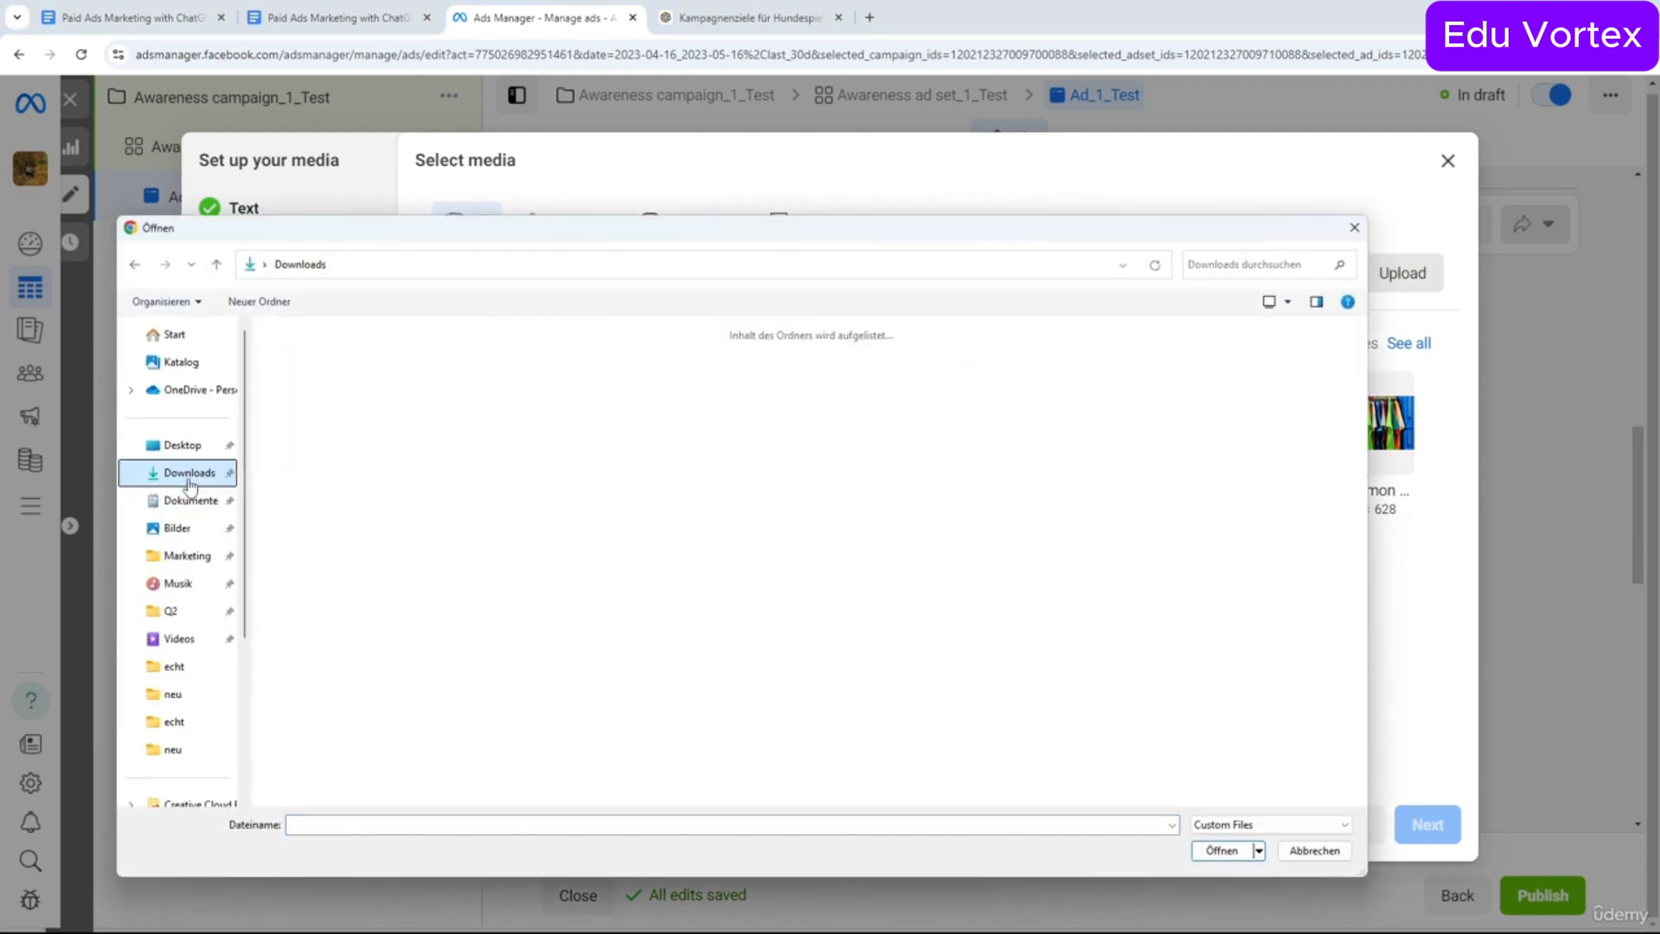
pyautogui.click(488, 477)
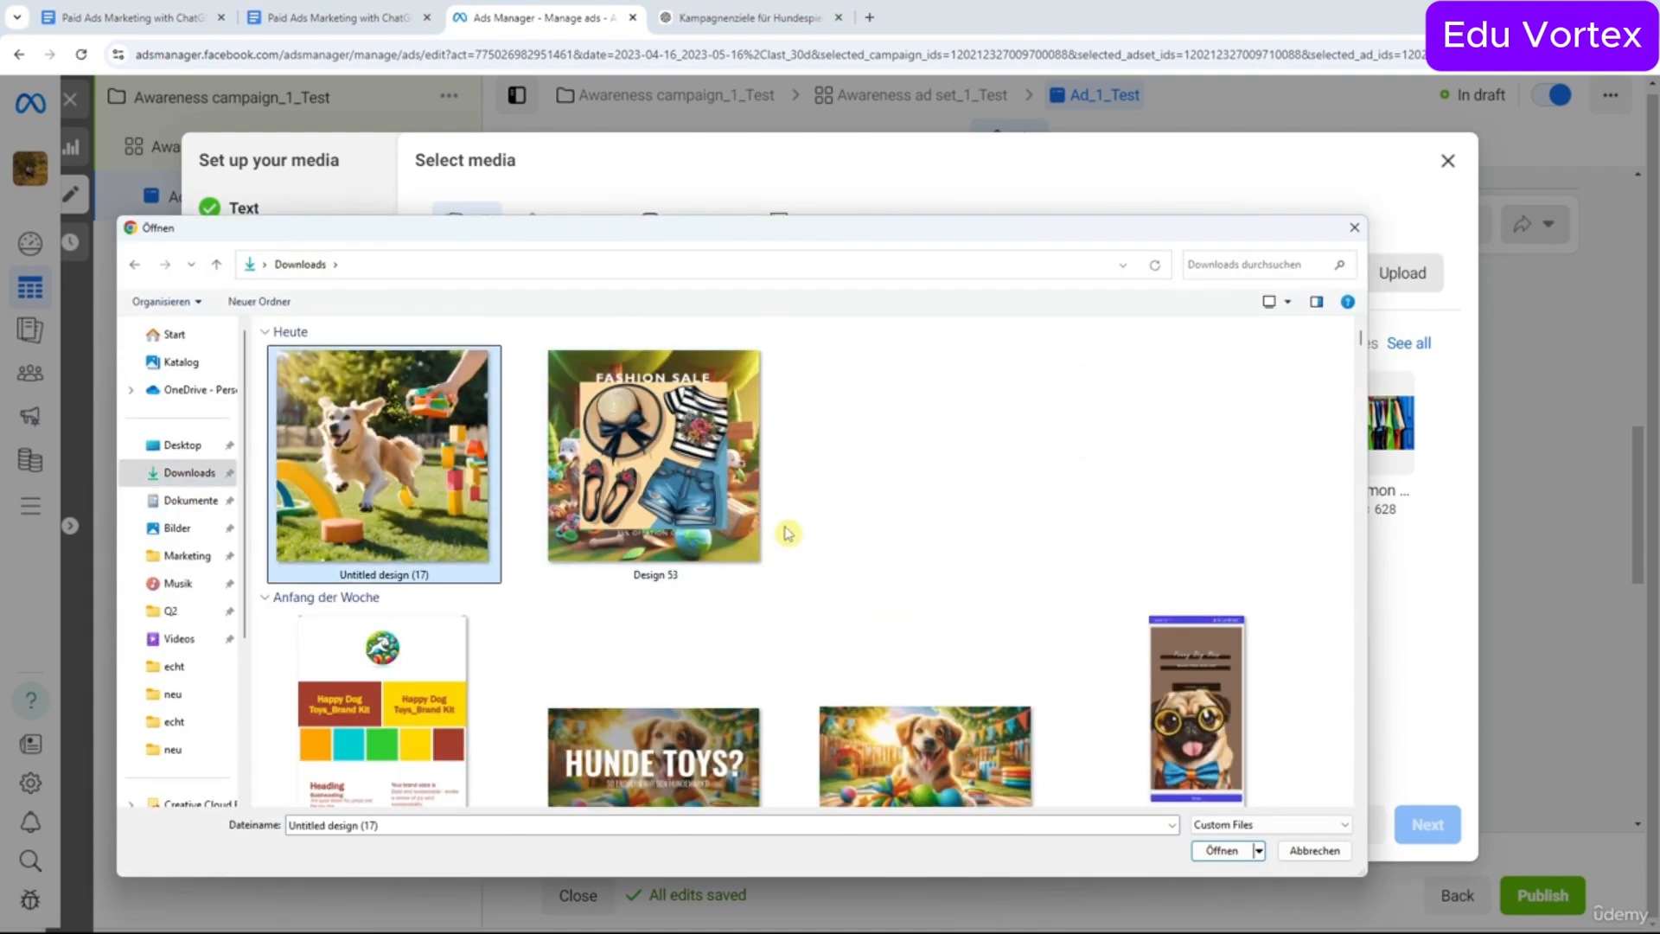
pyautogui.keyDown('ctrl'); pyautogui.click(681, 490); pyautogui.keyUp('ctrl')
pyautogui.click(1222, 850)
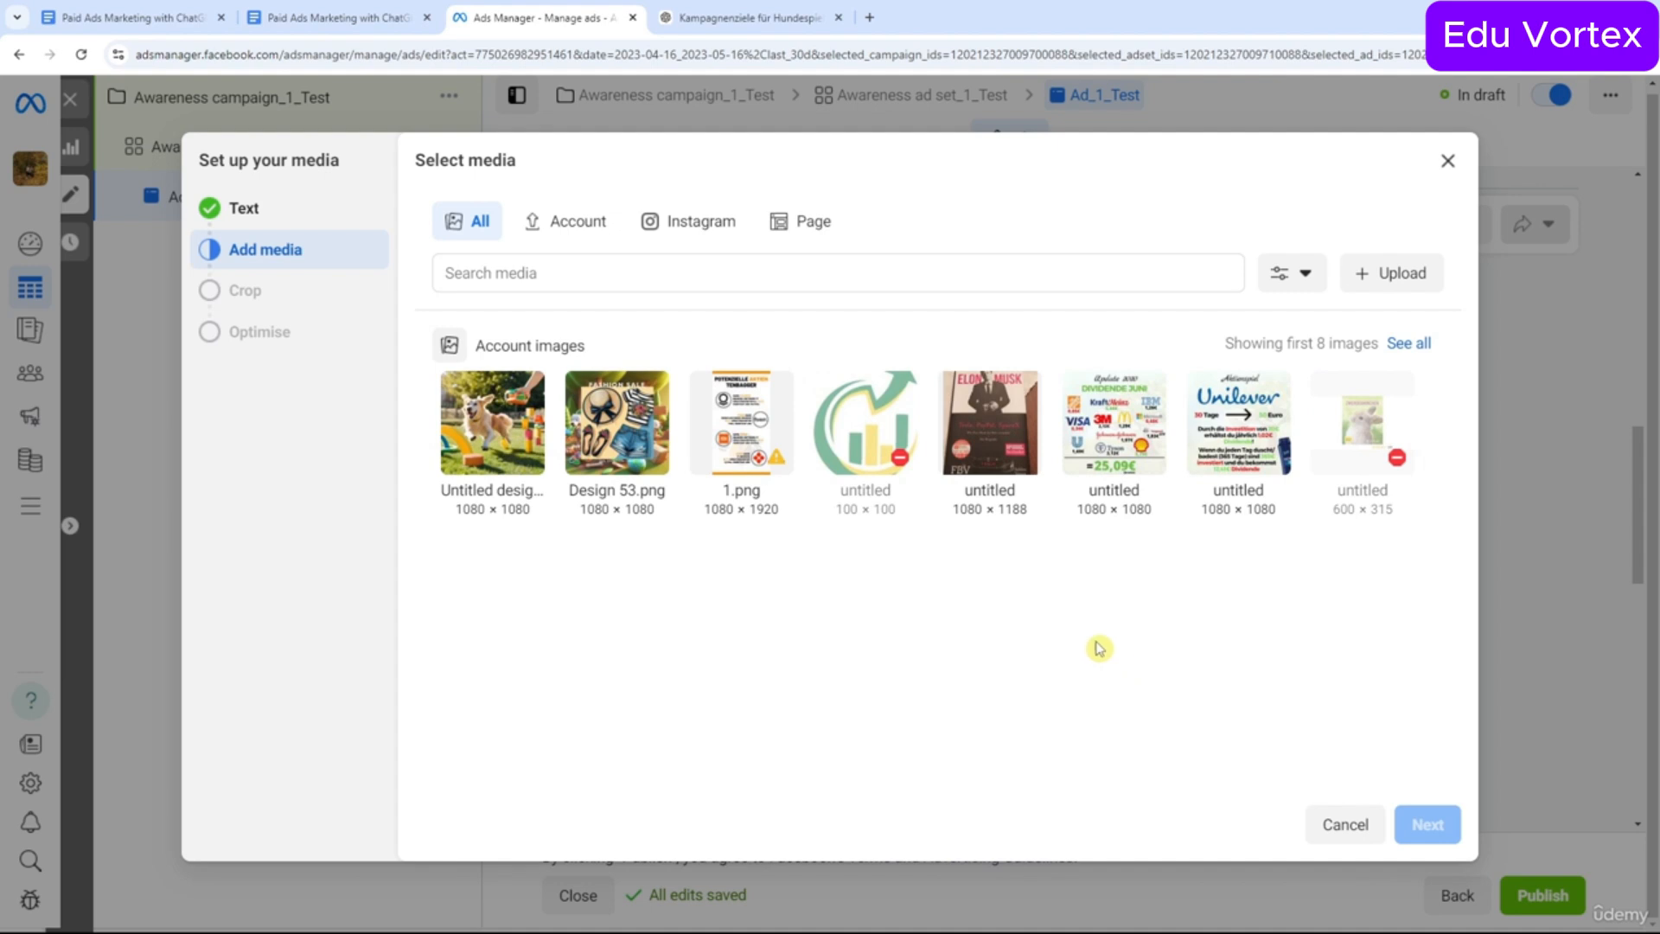
# Select only the uploaded dog image, Untitled design (17), for the ad and continue to the placement crops.
pyautogui.click(493, 437)
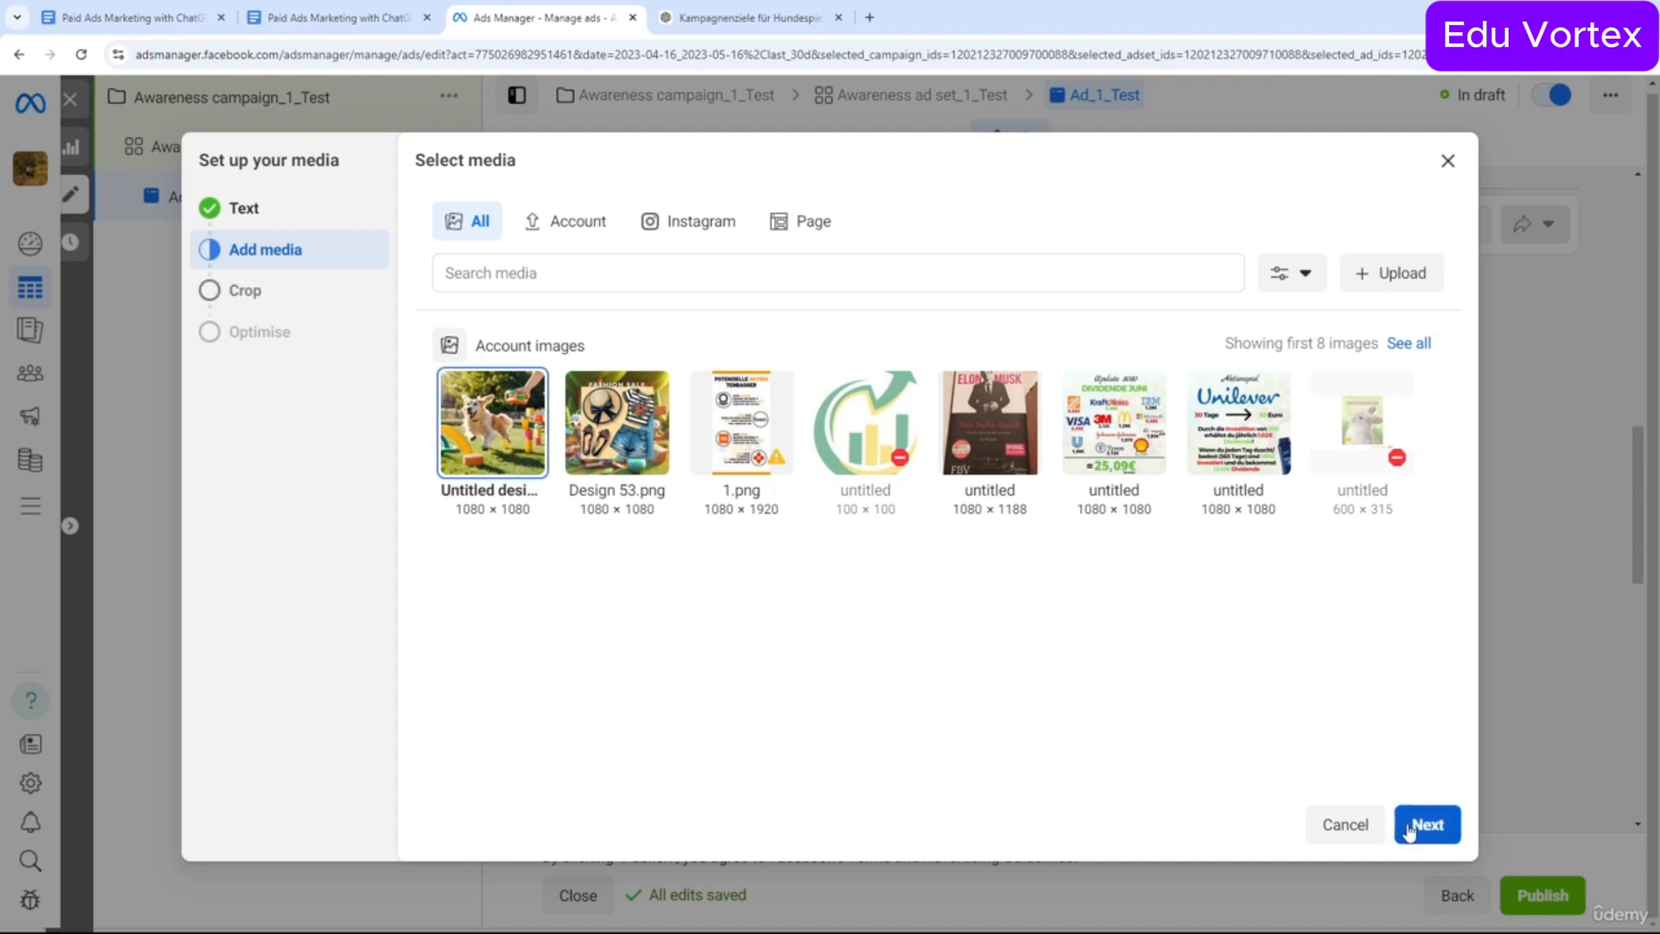
pyautogui.click(582, 458)
pyautogui.click(458, 457)
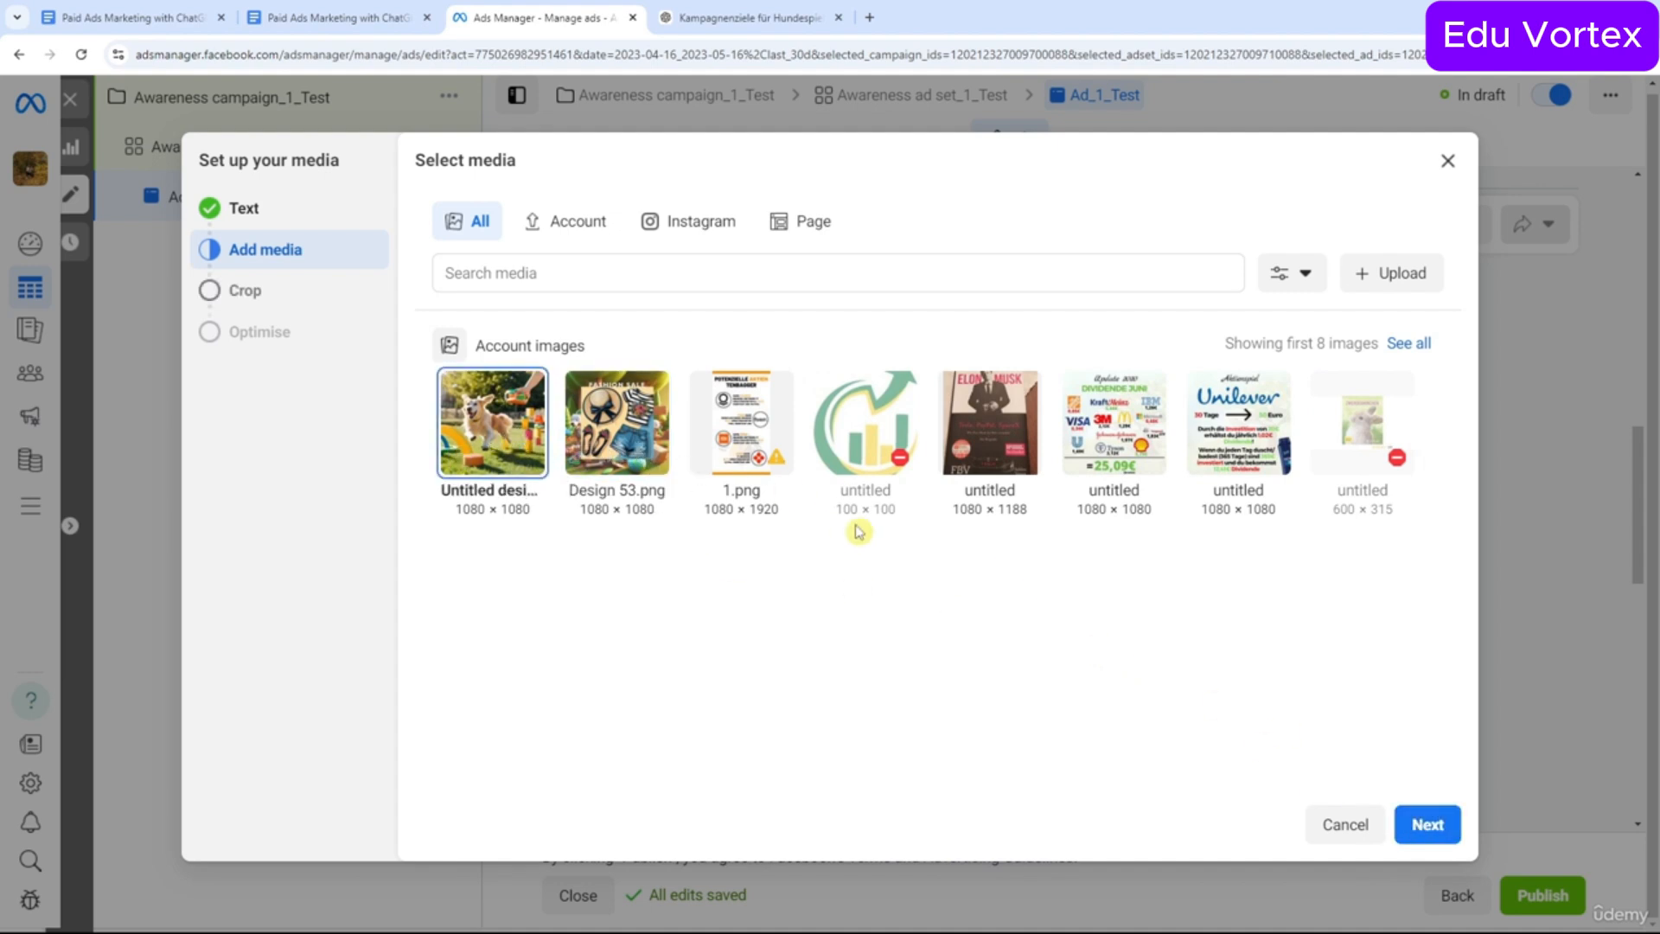
pyautogui.click(1451, 824)
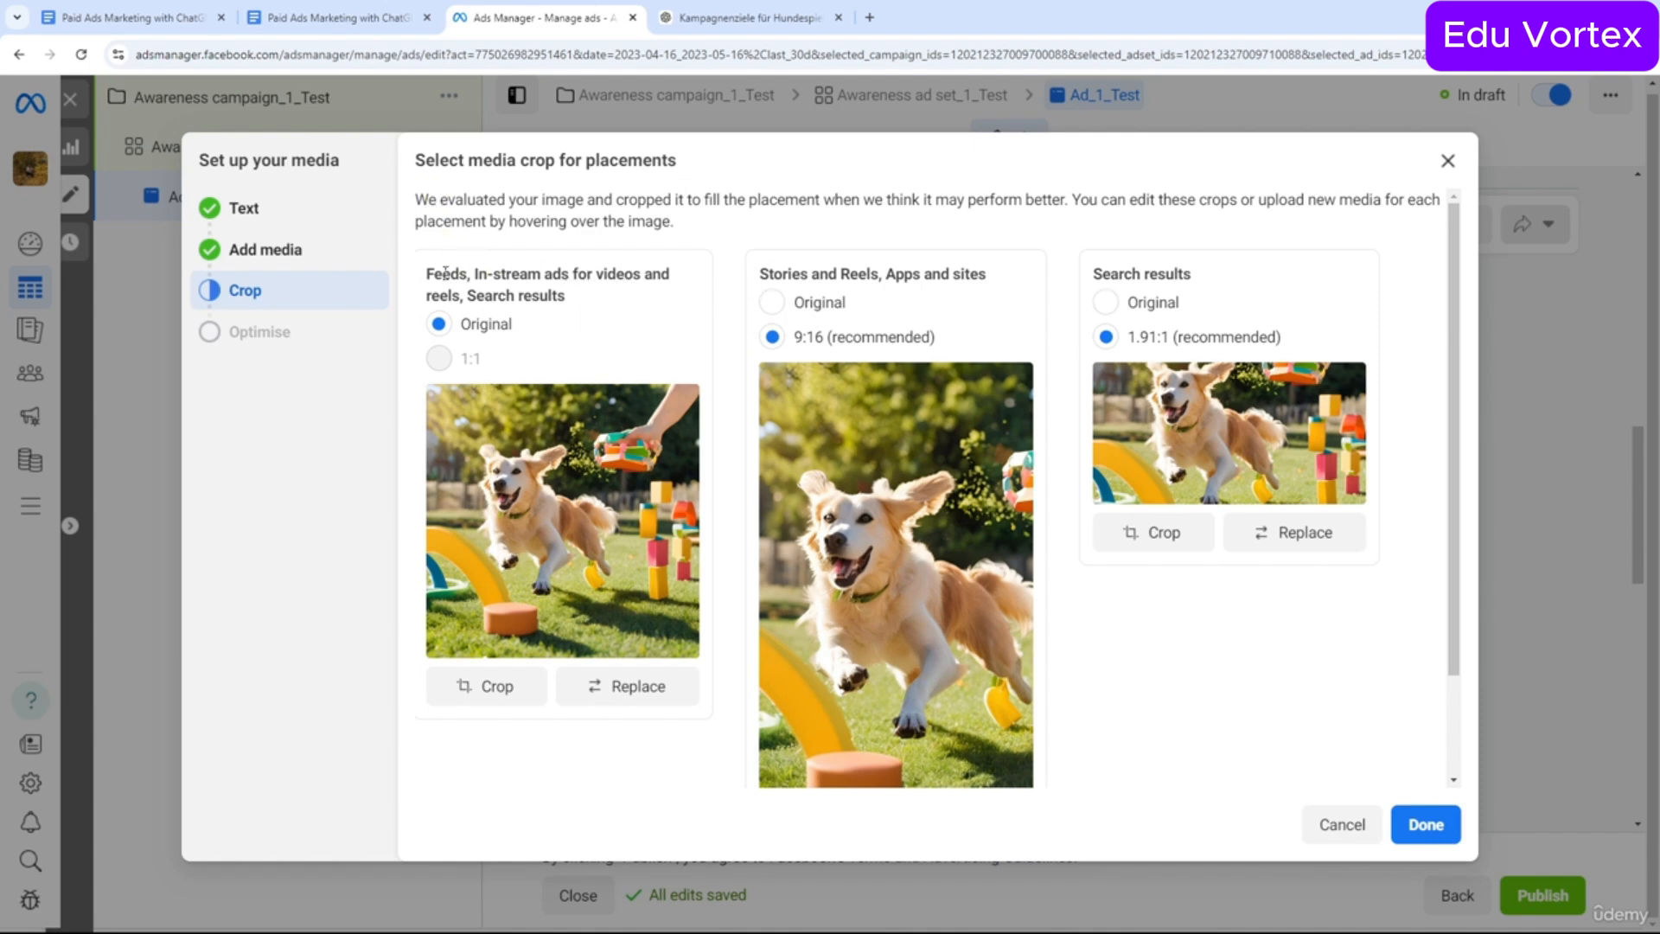
# Compare the Original crop for Search results and for Stories and Reels, keep the recommended 1.91:1 and 9:16 crops, and finish the media setup.
pyautogui.moveTo(759, 274); pyautogui.dragTo(894, 333)
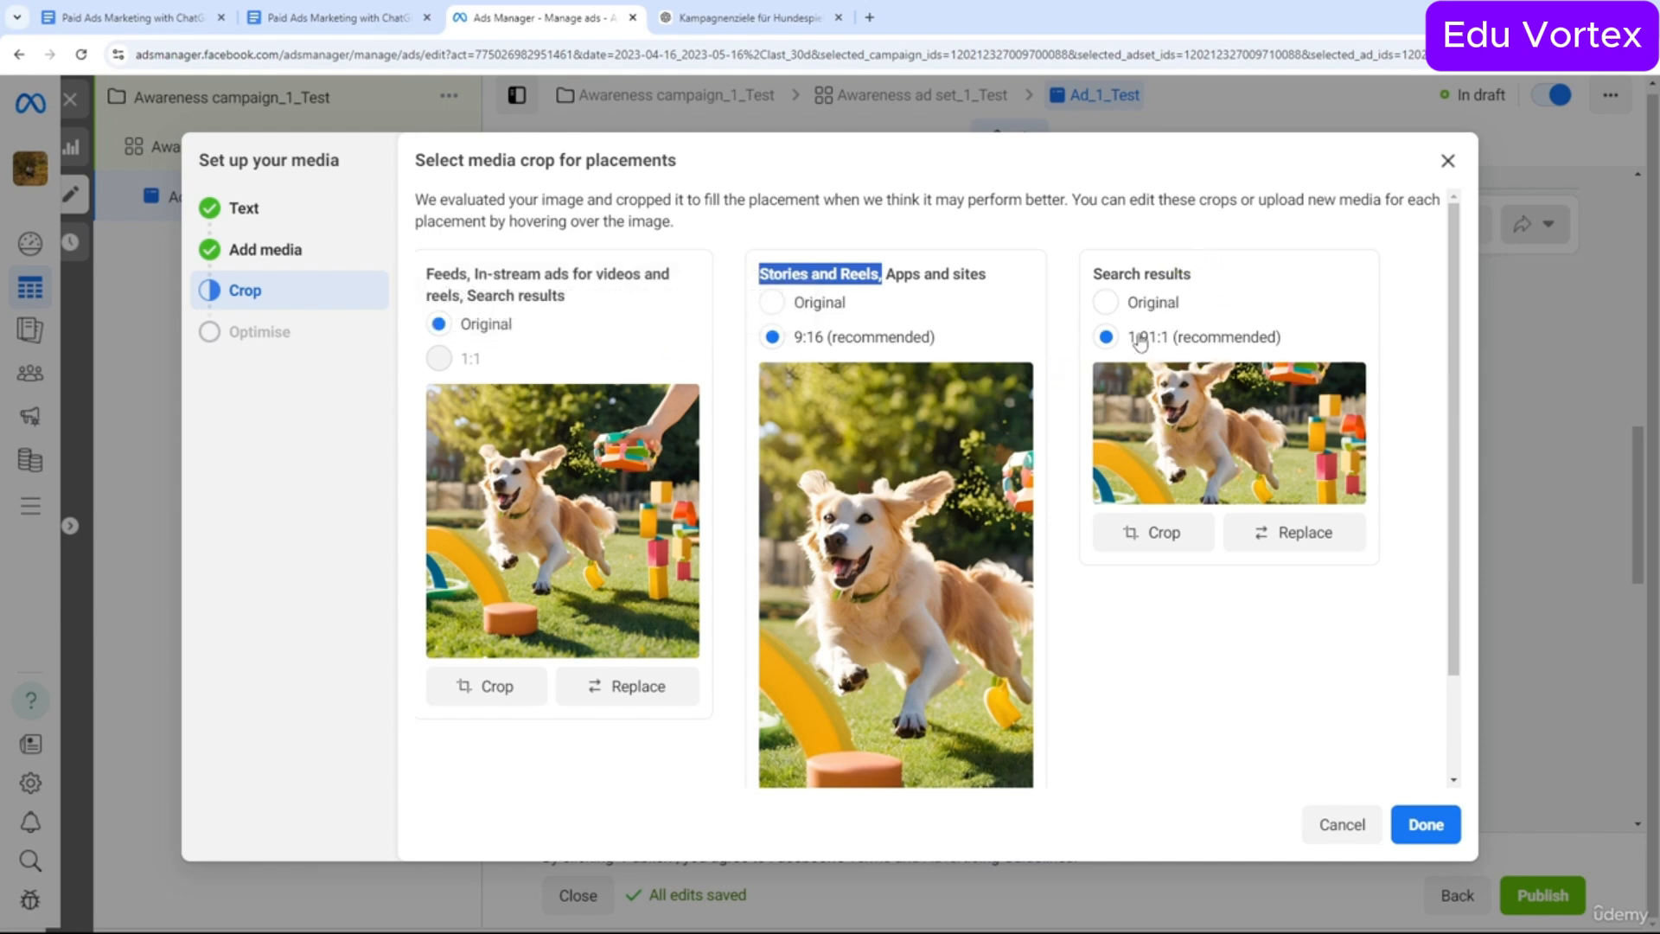
pyautogui.click(1110, 275)
pyautogui.click(1153, 302)
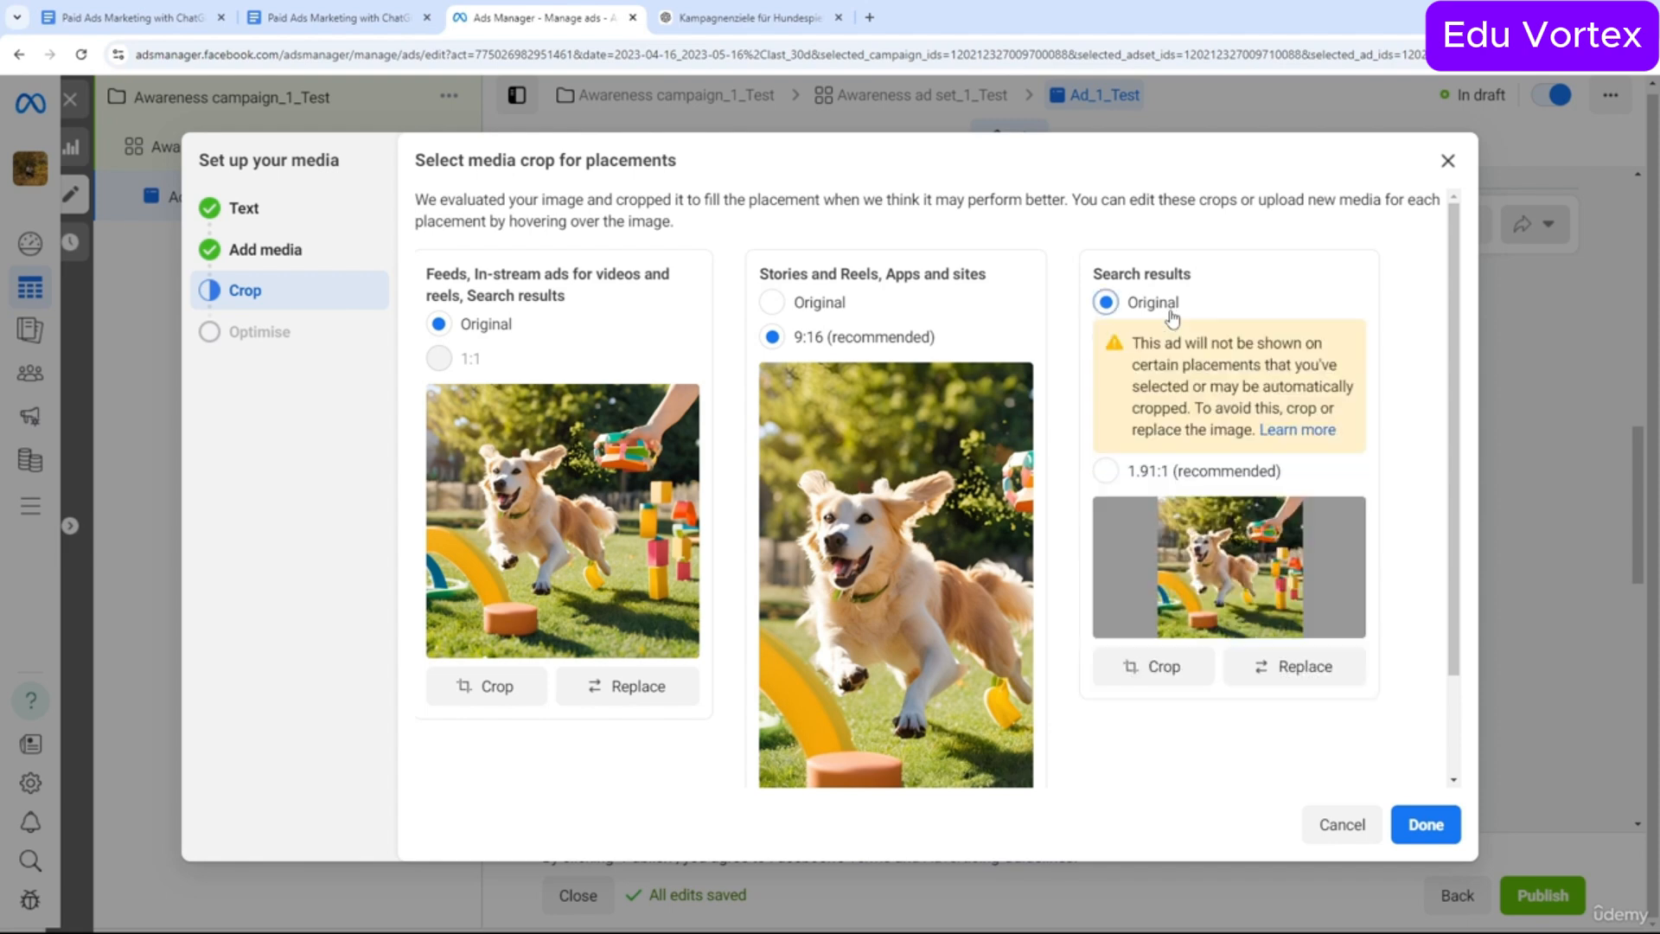
pyautogui.click(1178, 481)
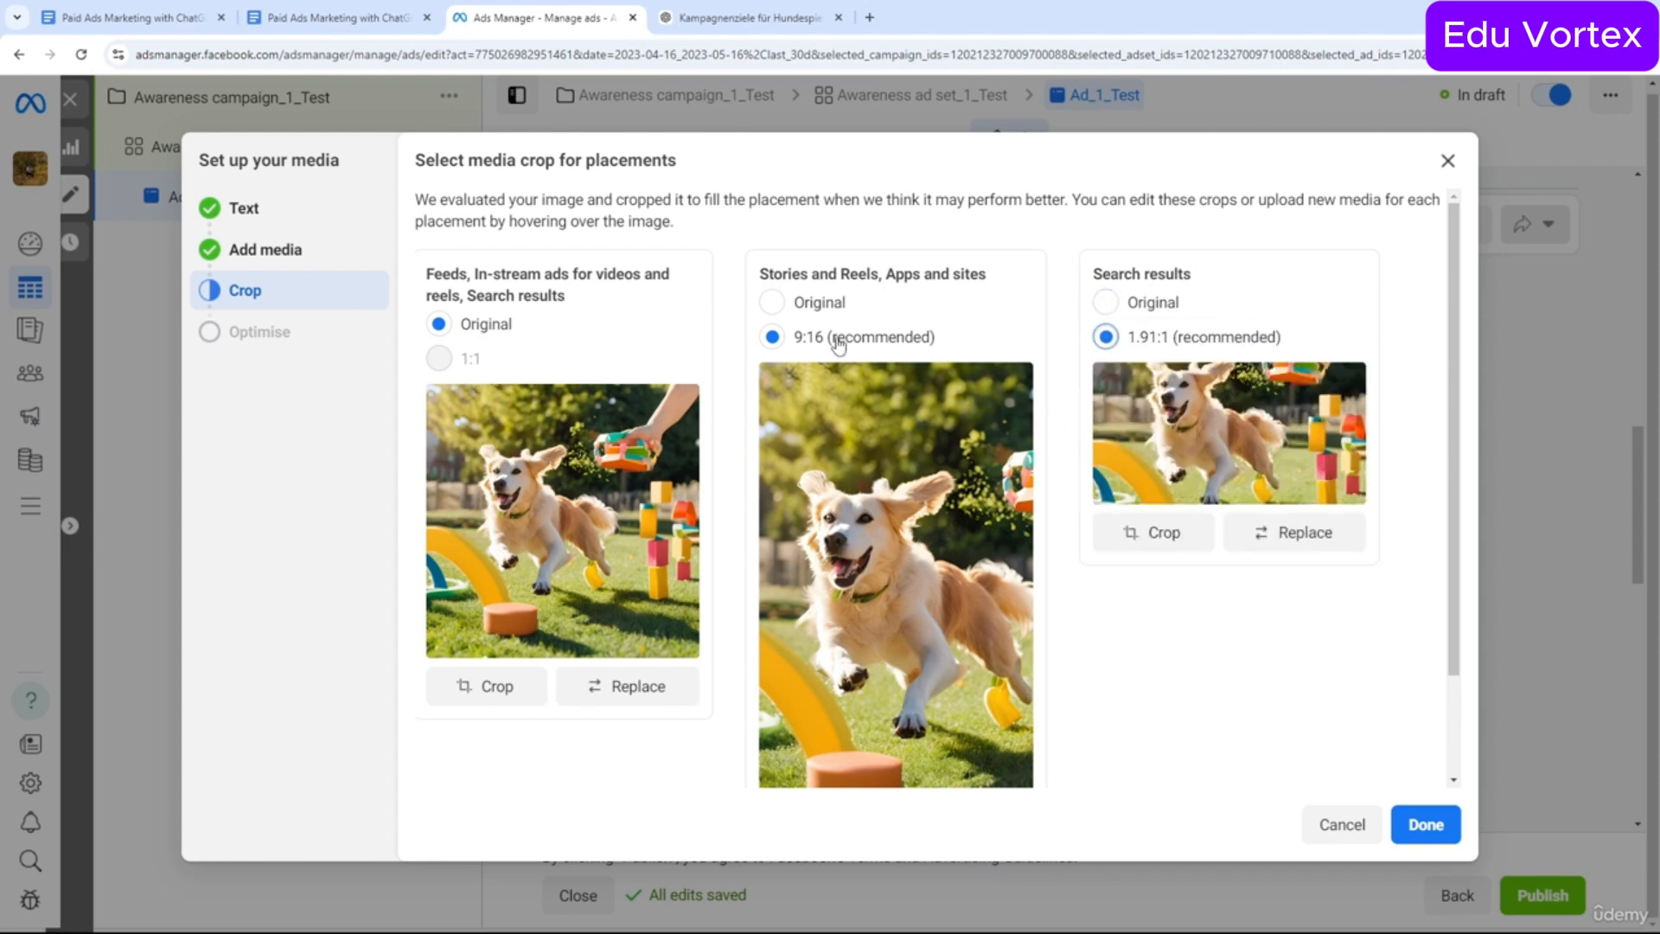
pyautogui.click(813, 304)
pyautogui.click(817, 471)
pyautogui.click(1414, 827)
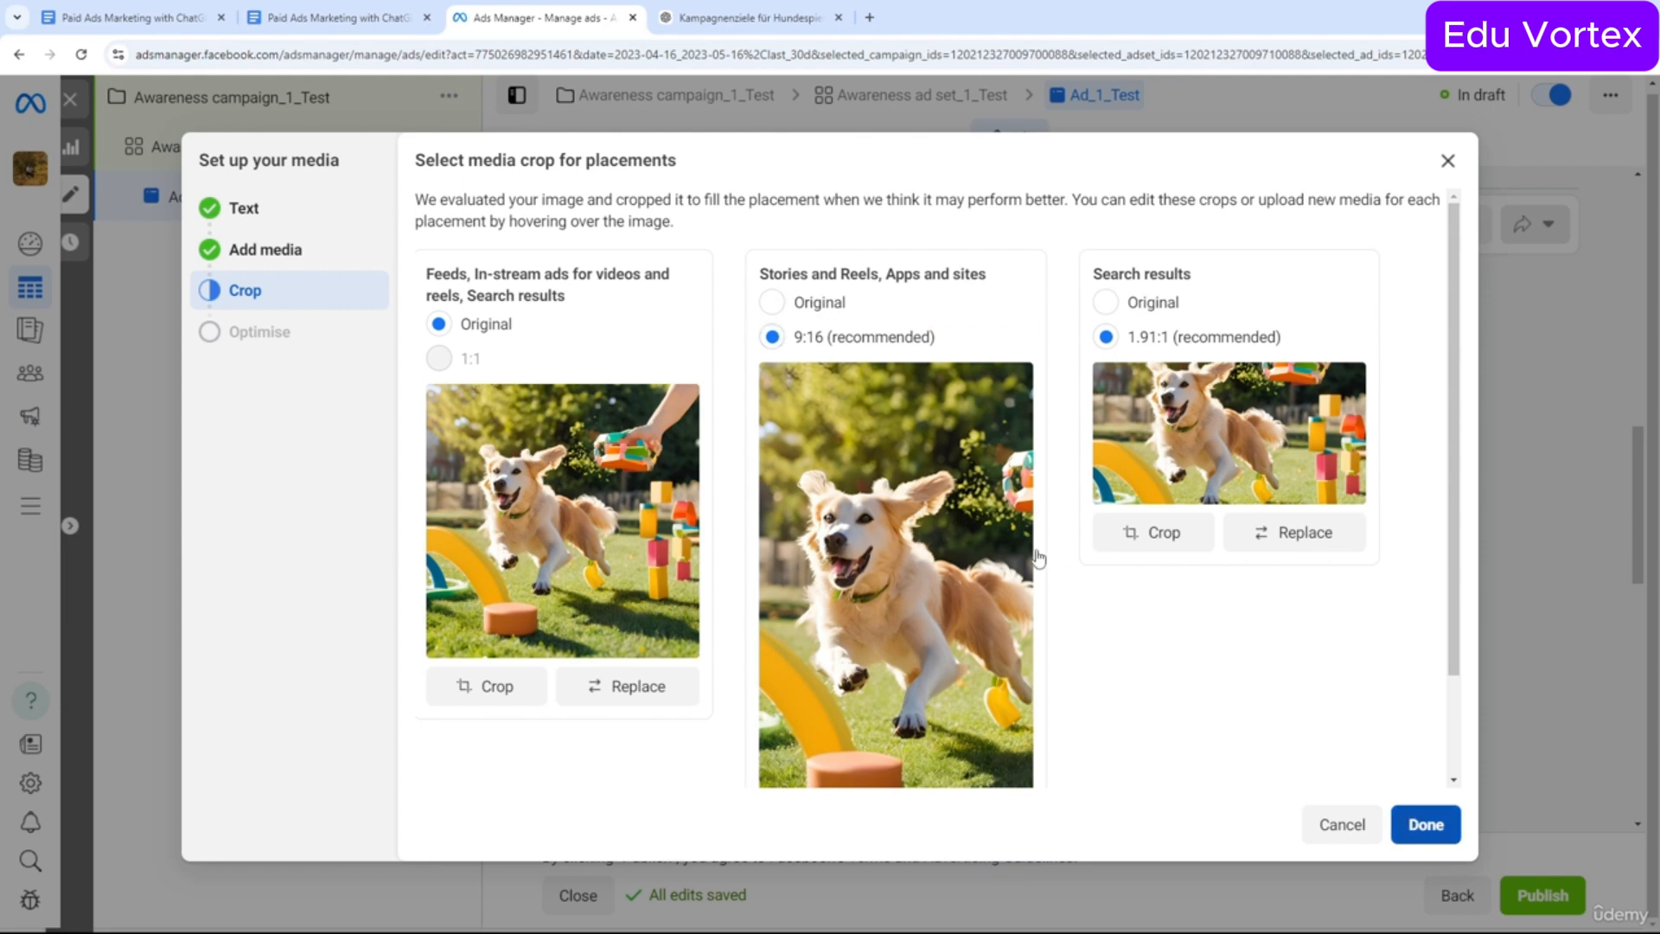
pyautogui.scroll(-13, 872, 525)
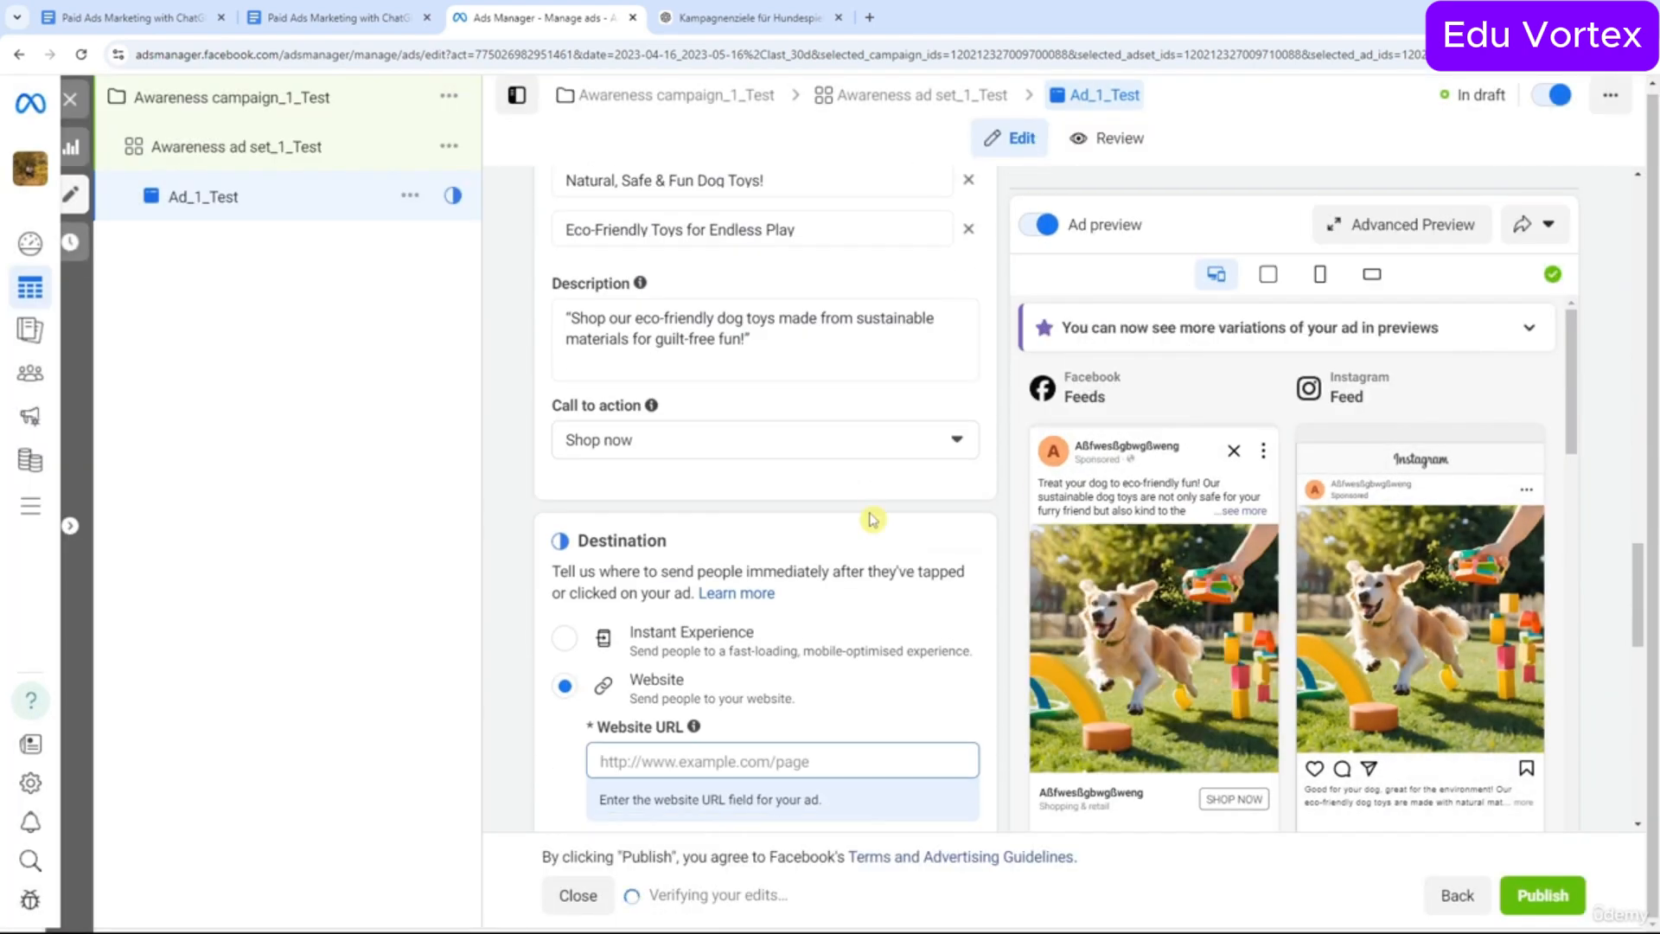
pyautogui.scroll(-5, 872, 520)
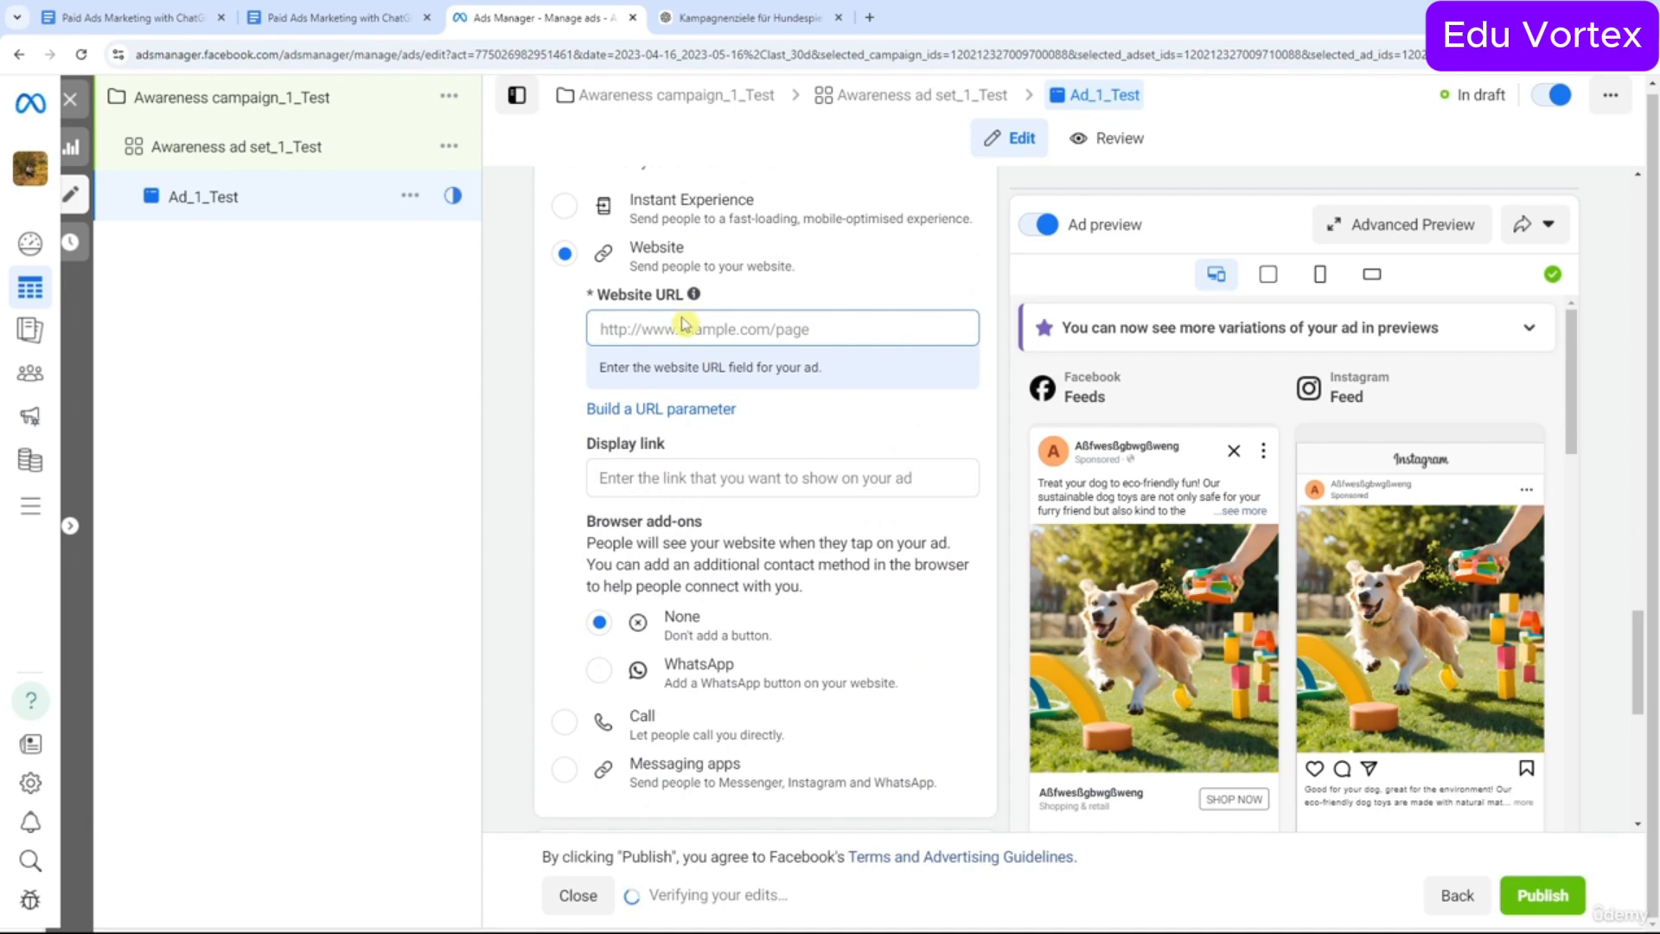
pyautogui.click(715, 331)
pyautogui.write('ww')
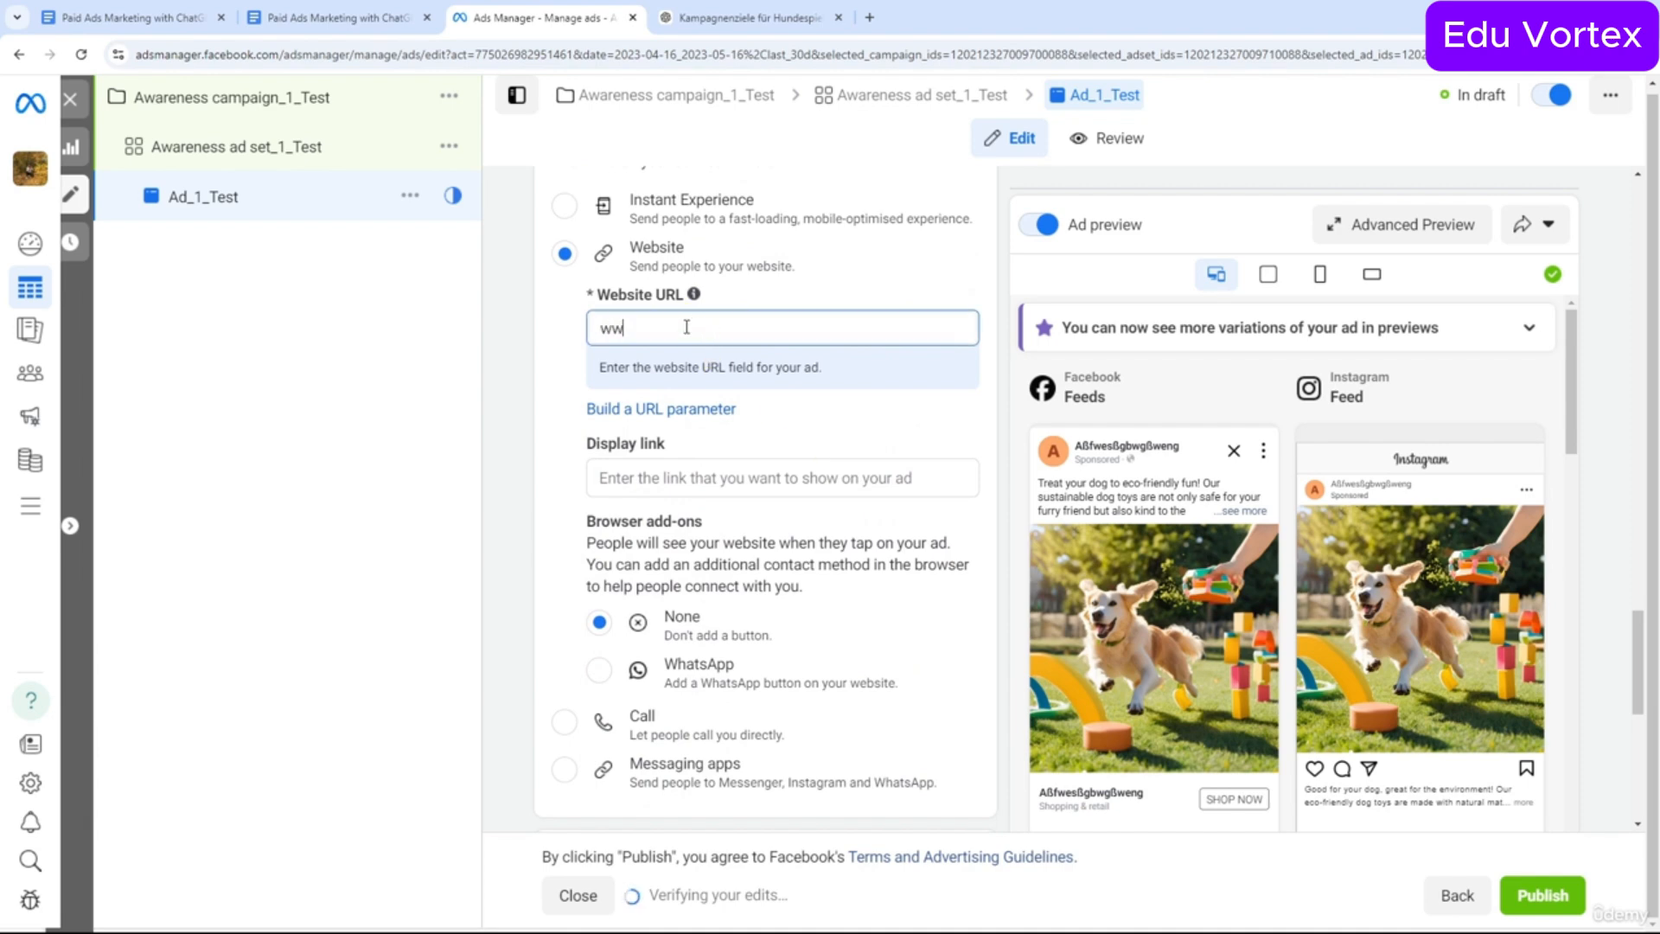
pyautogui.write('w.test.de/shop')
pyautogui.click(880, 425)
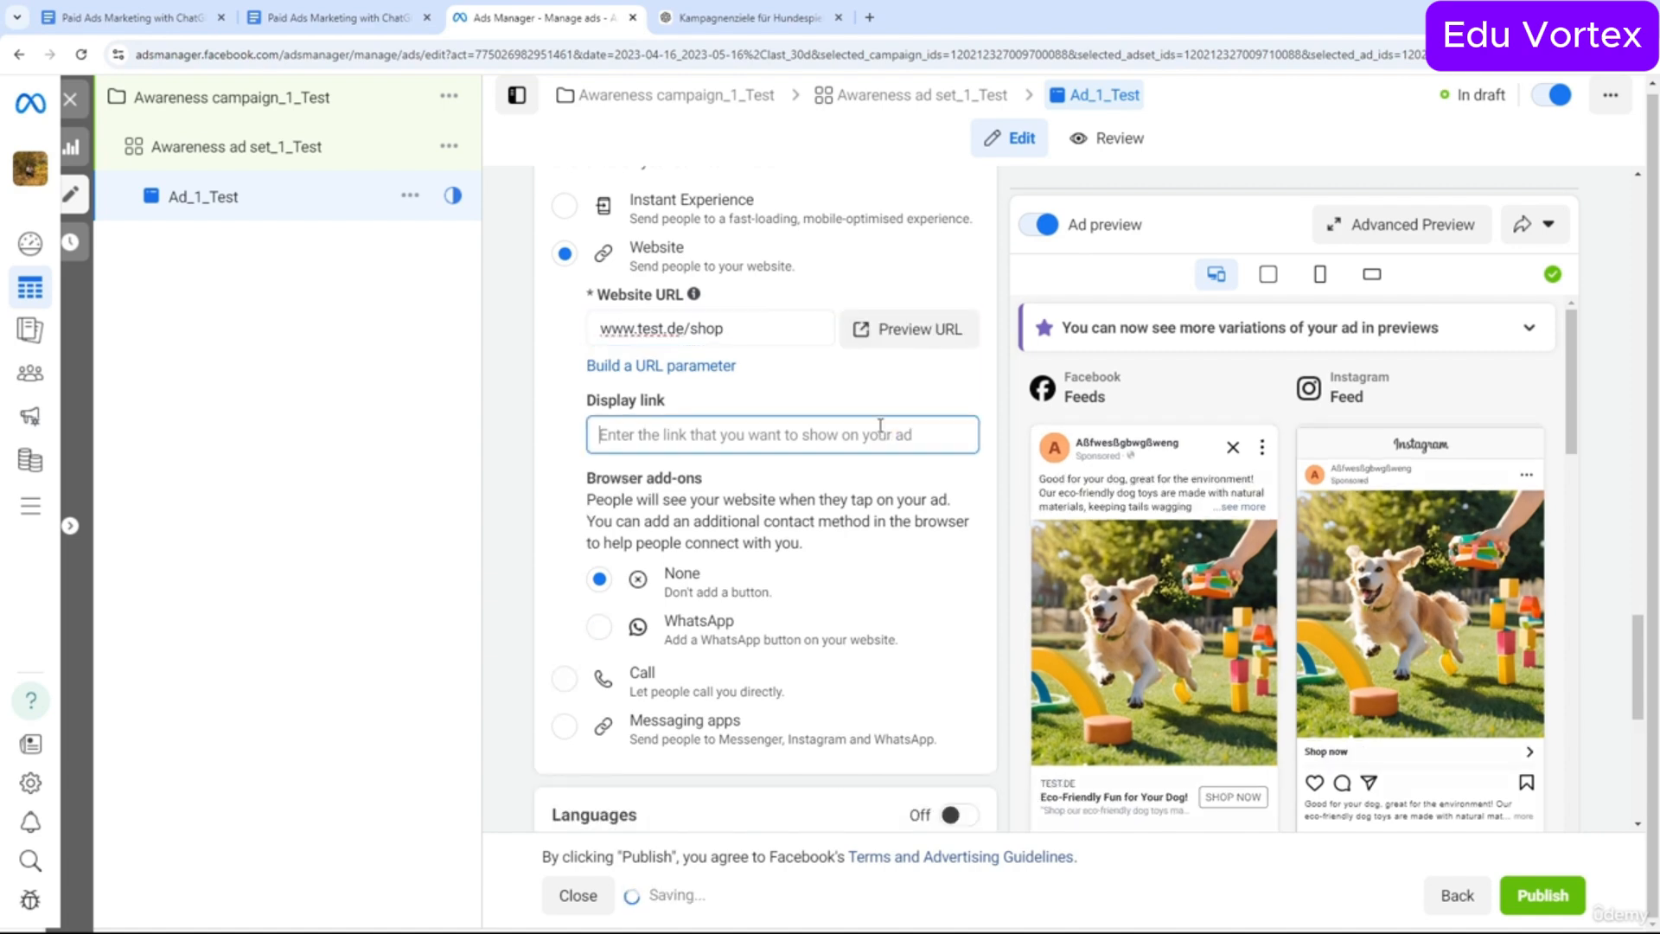
pyautogui.moveTo(773, 330); pyautogui.dragTo(541, 349)
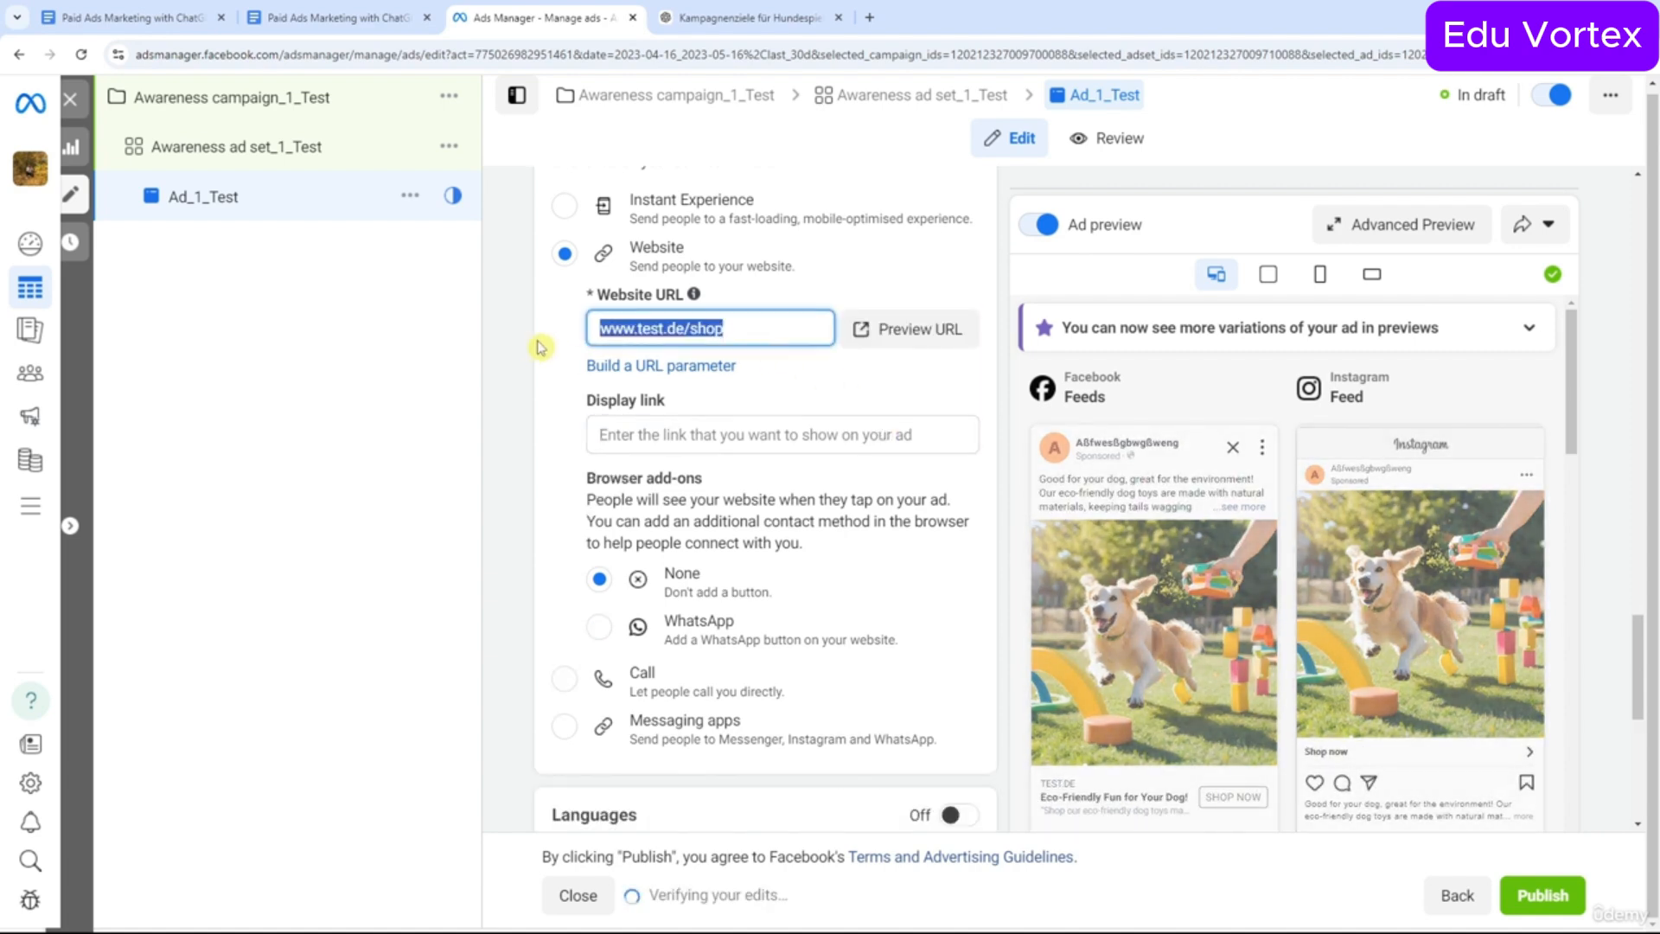
pyautogui.hotkey('ctrl', 'c')
pyautogui.click(723, 437)
pyautogui.hotkey('ctrl', 'v')
pyautogui.hotkey('shift', 'Left')
pyautogui.hotkey('shift', 'Left')
pyautogui.hotkey('shift', 'Left')
pyautogui.hotkey('shift', 'Left')
pyautogui.press('BackSpace')
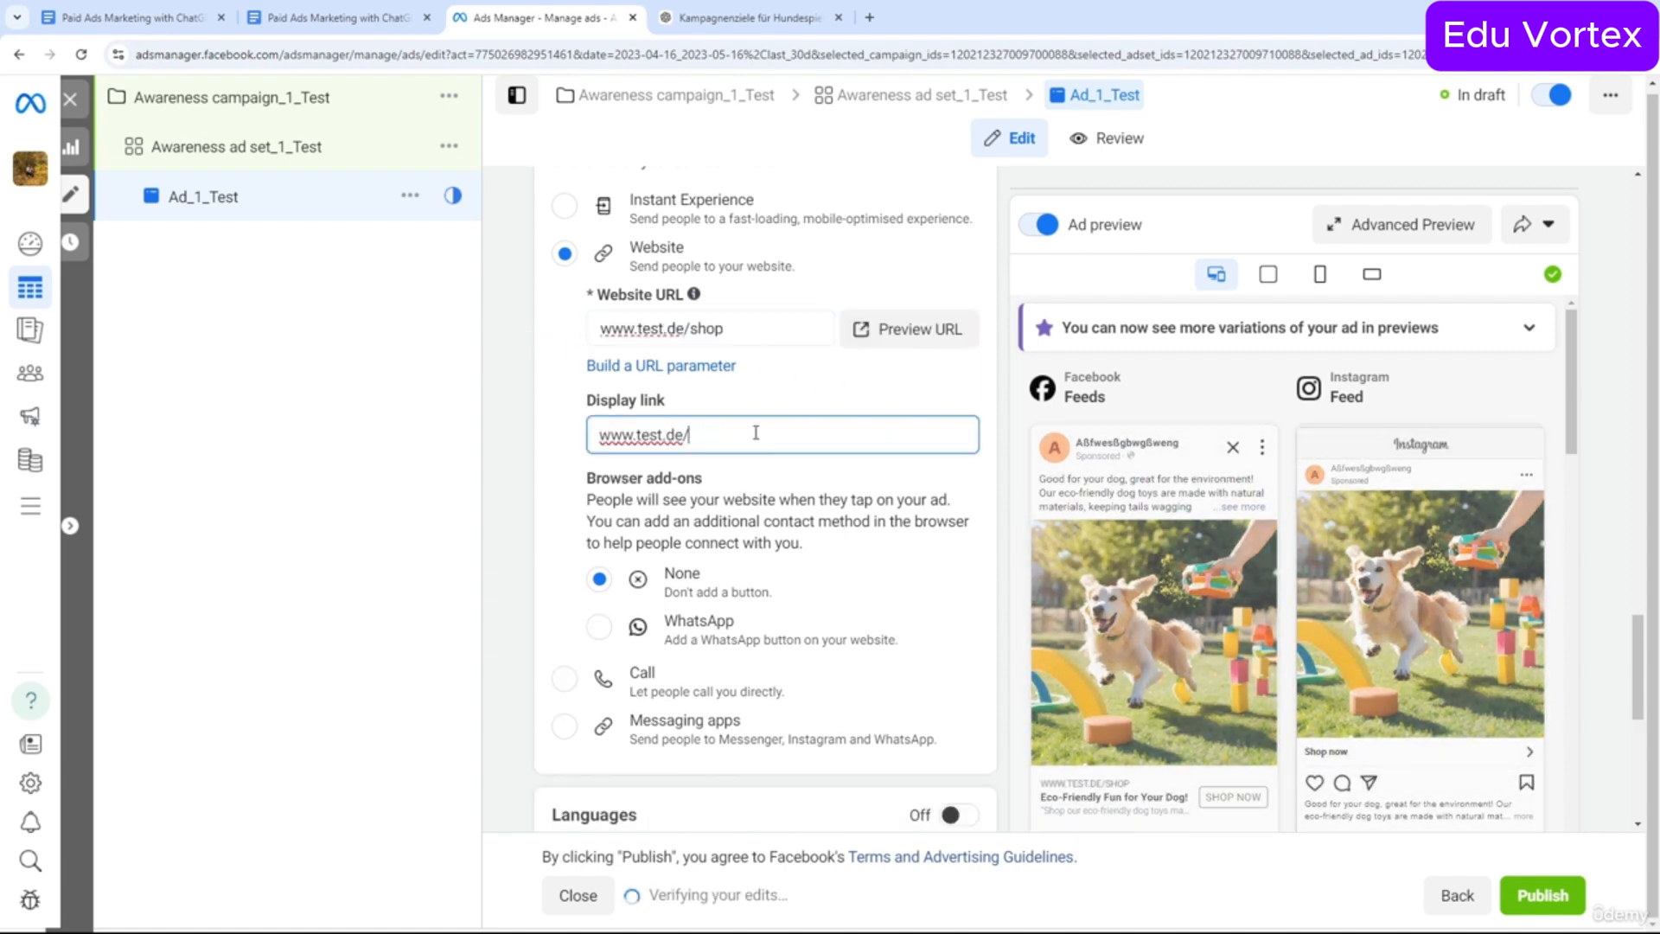
pyautogui.press('BackSpace')
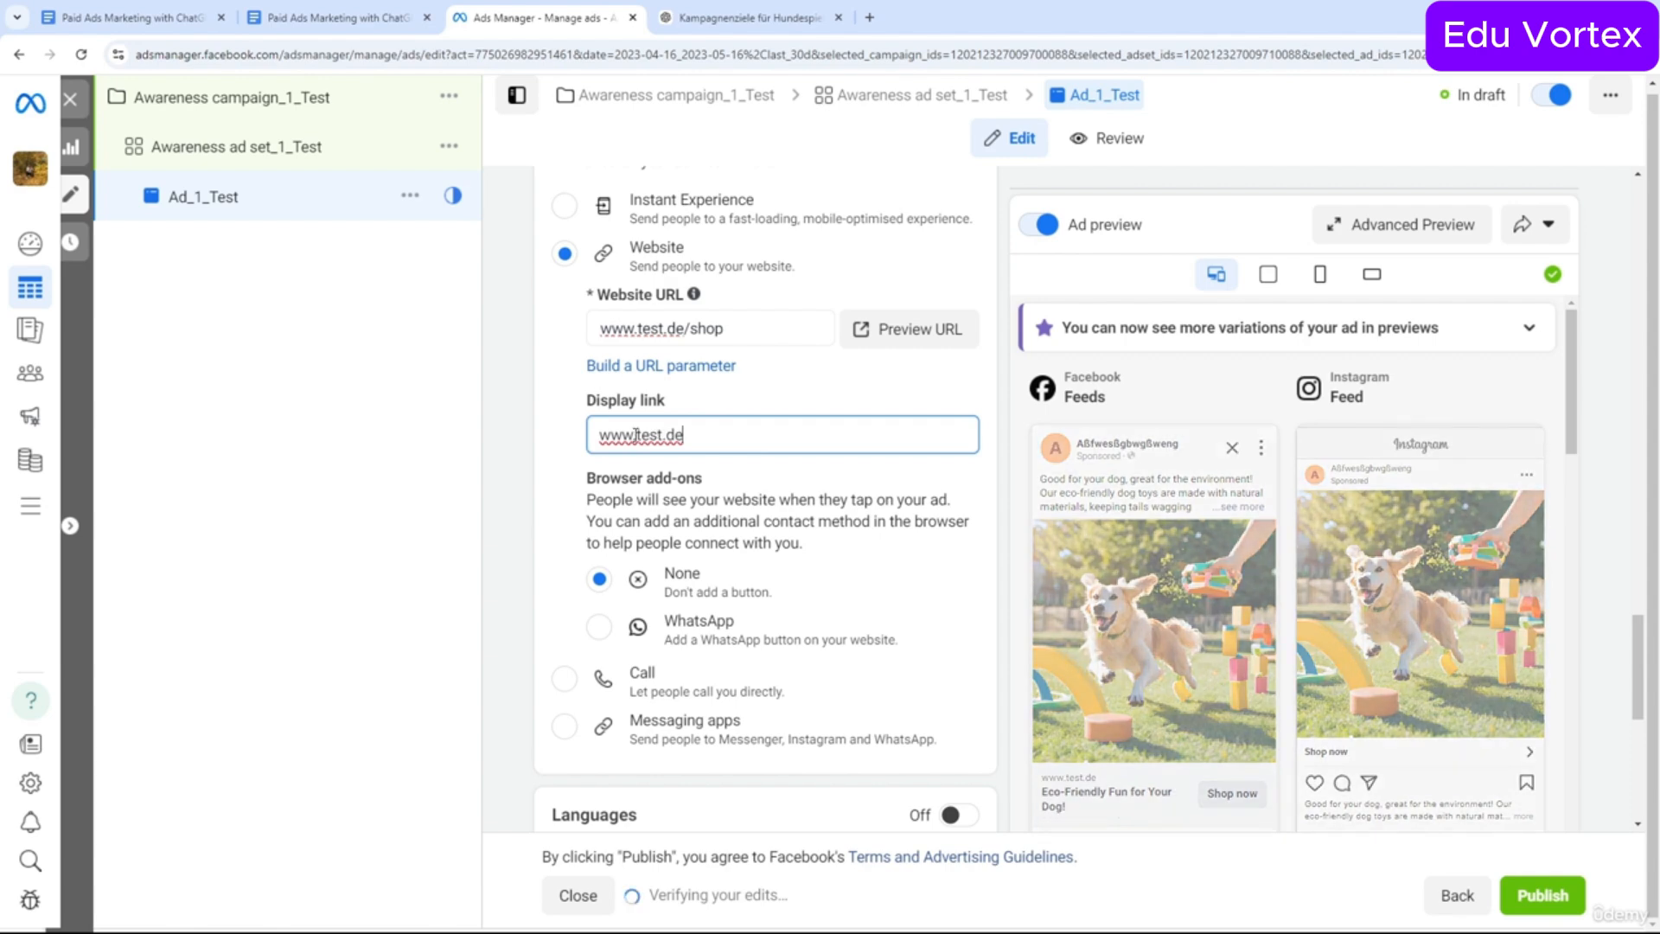
# Shorten the ad's display link to test.de.
pyautogui.moveTo(636, 435); pyautogui.dragTo(564, 445)
pyautogui.press('BackSpace')
pyautogui.press('Delete')
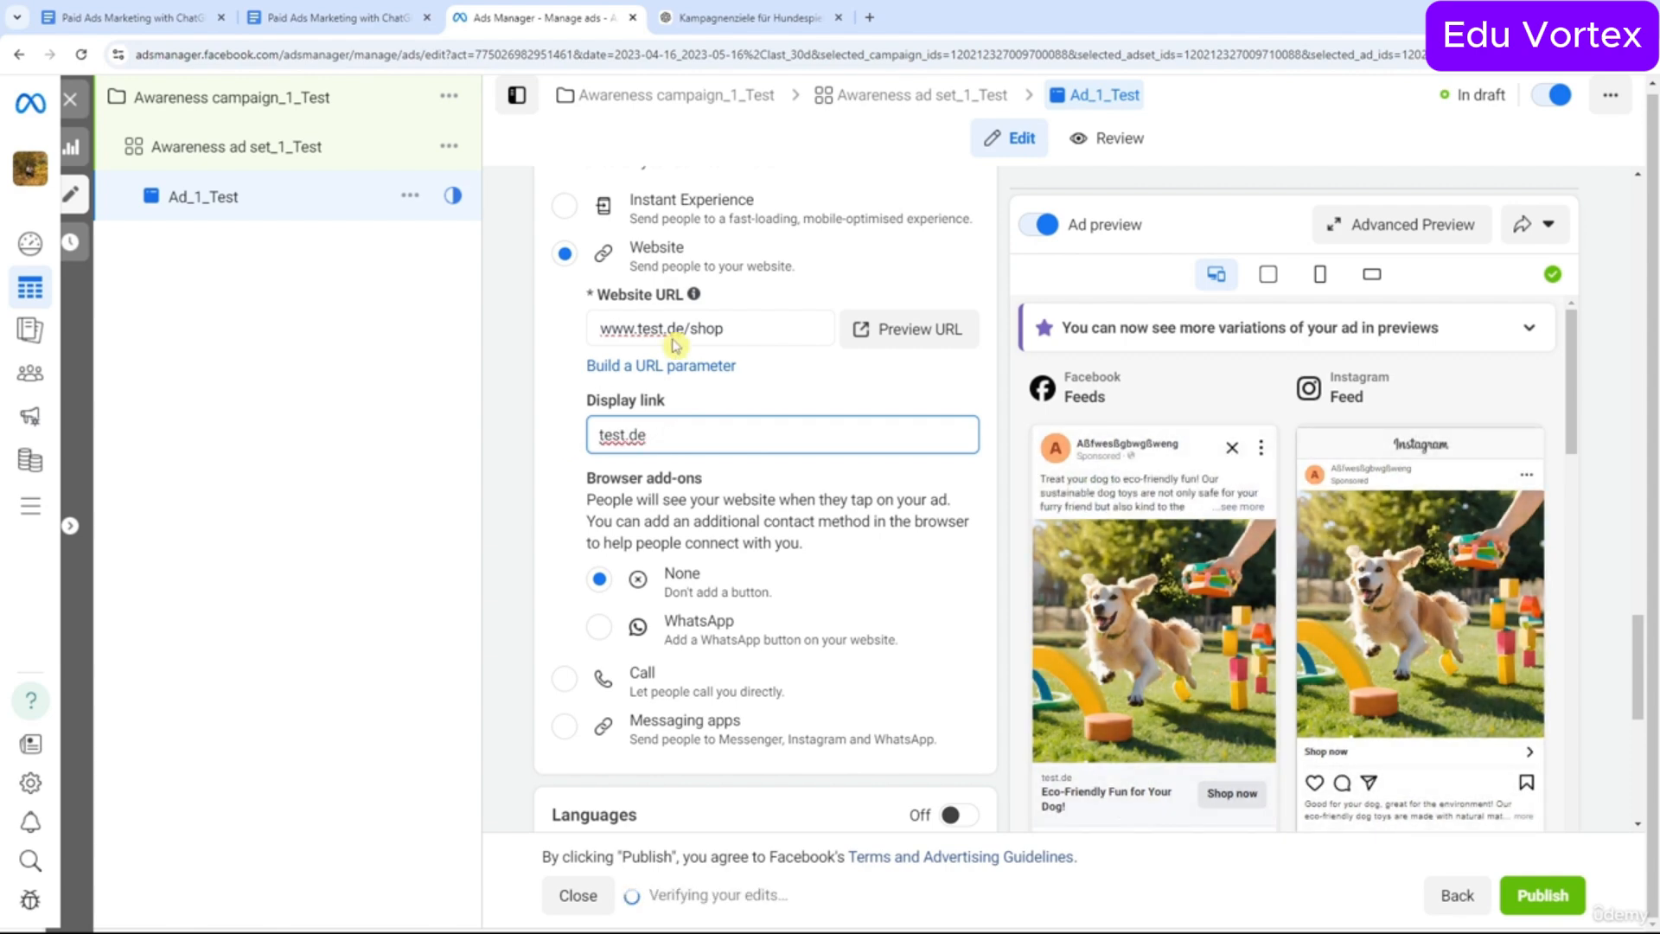
pyautogui.moveTo(690, 329); pyautogui.dragTo(725, 329)
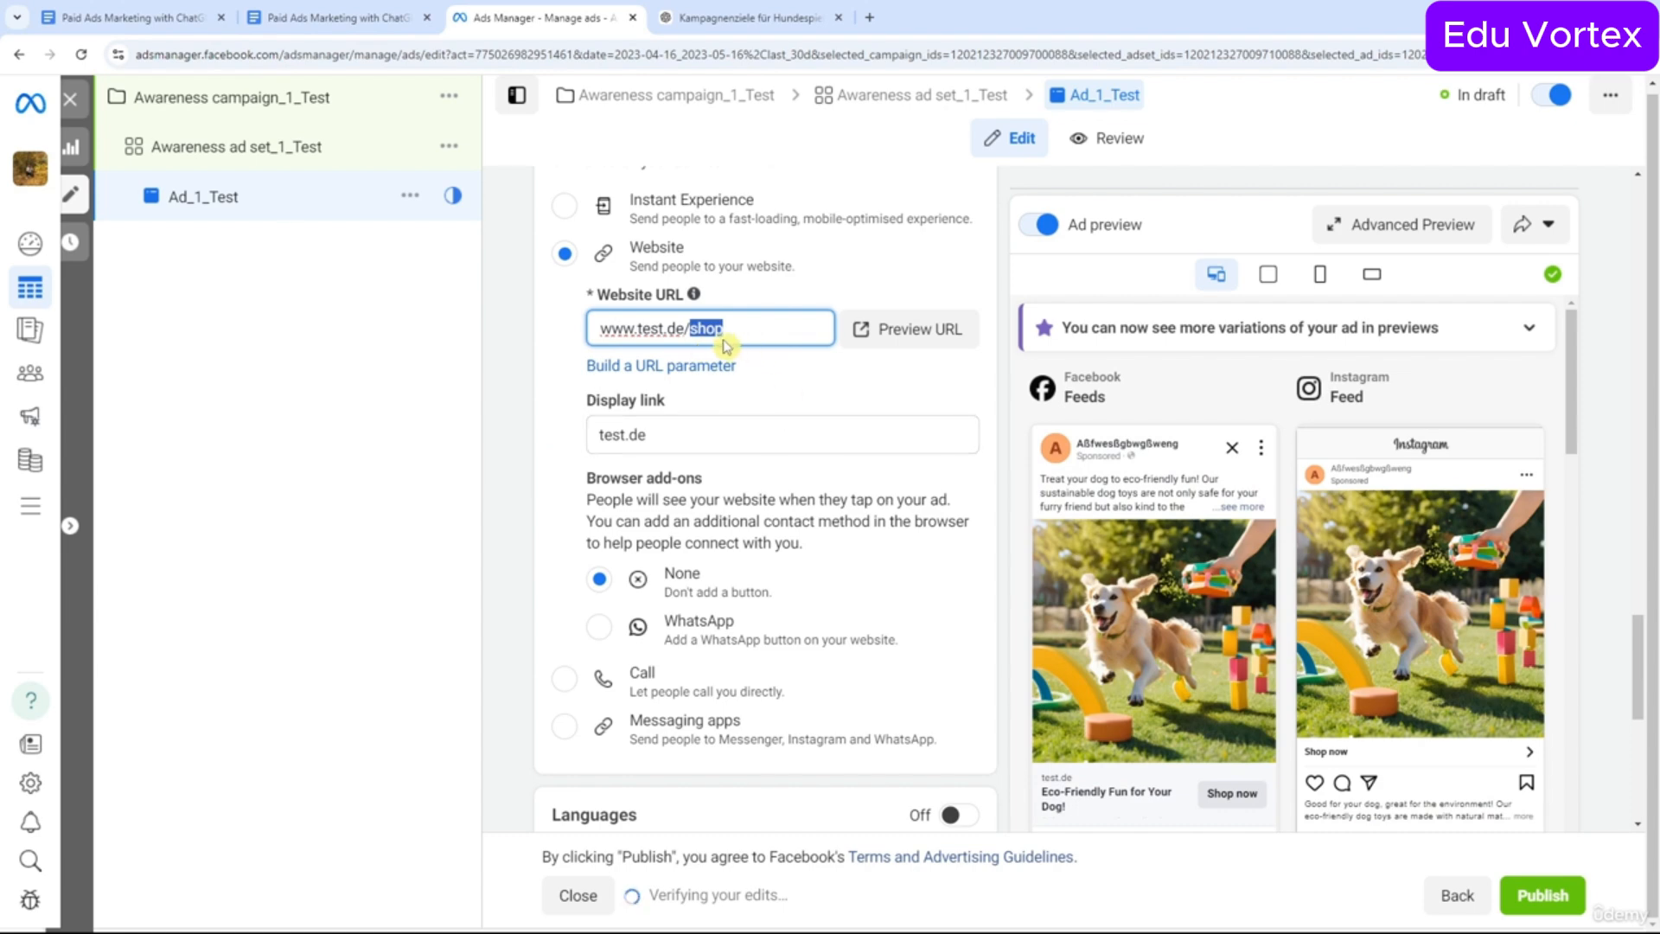
pyautogui.click(824, 395)
# Expand the full primary text in the Facebook feed preview and review the ad's language and tracking settings.
pyautogui.scroll(-3, 825, 406)
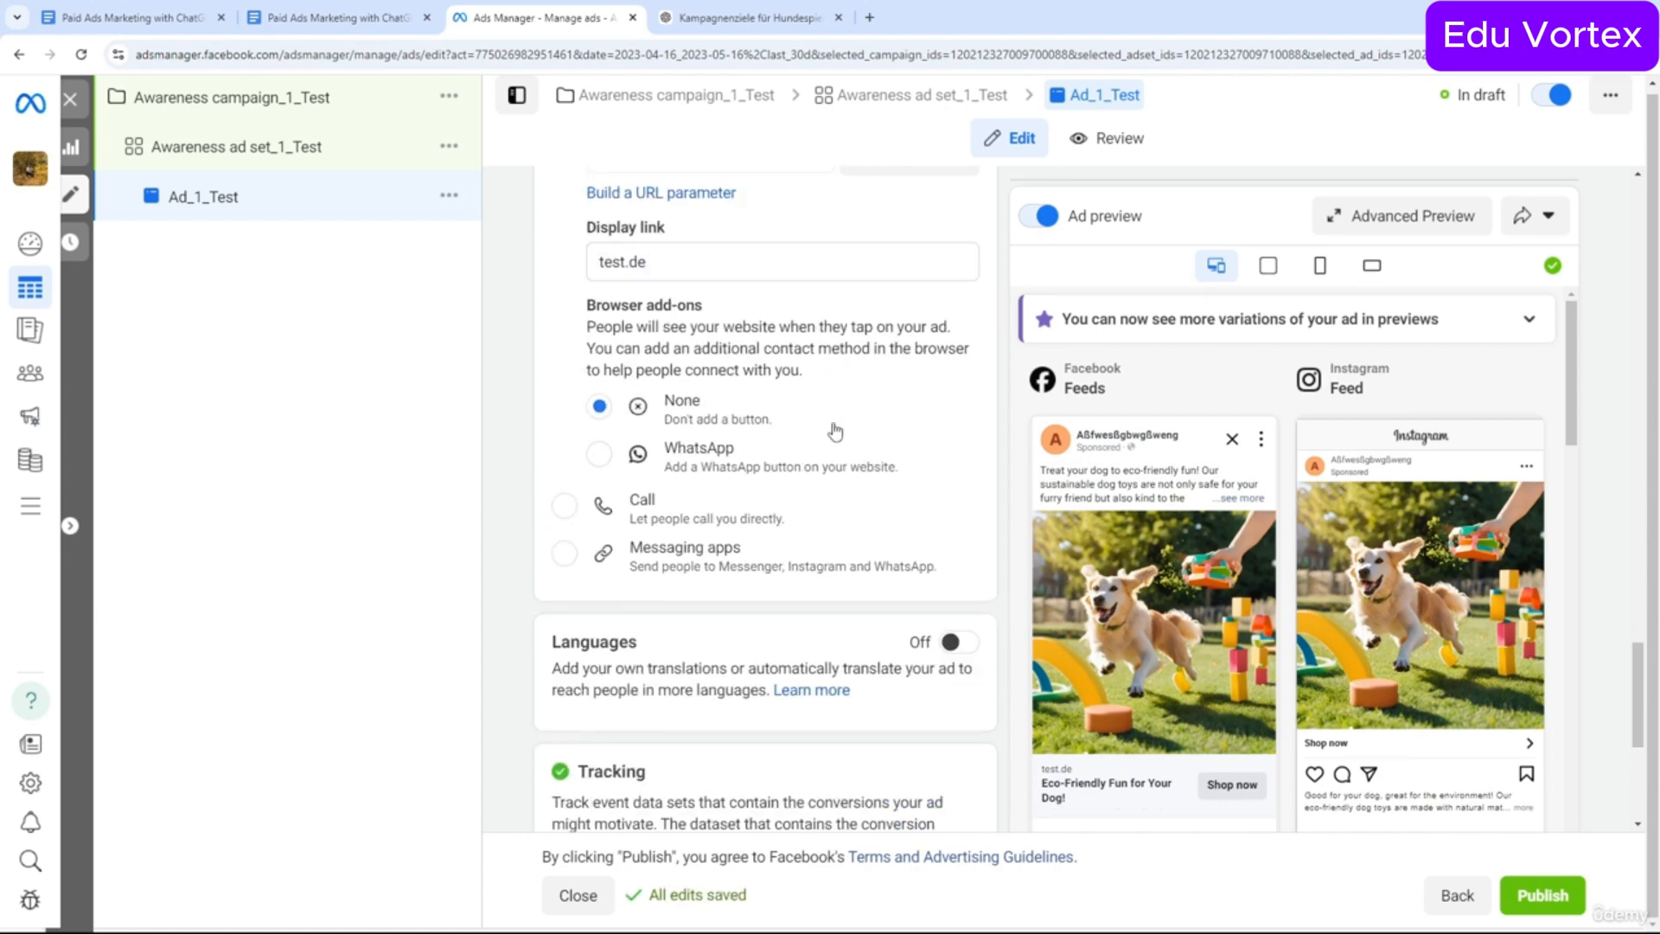
pyautogui.scroll(-1, 1031, 697)
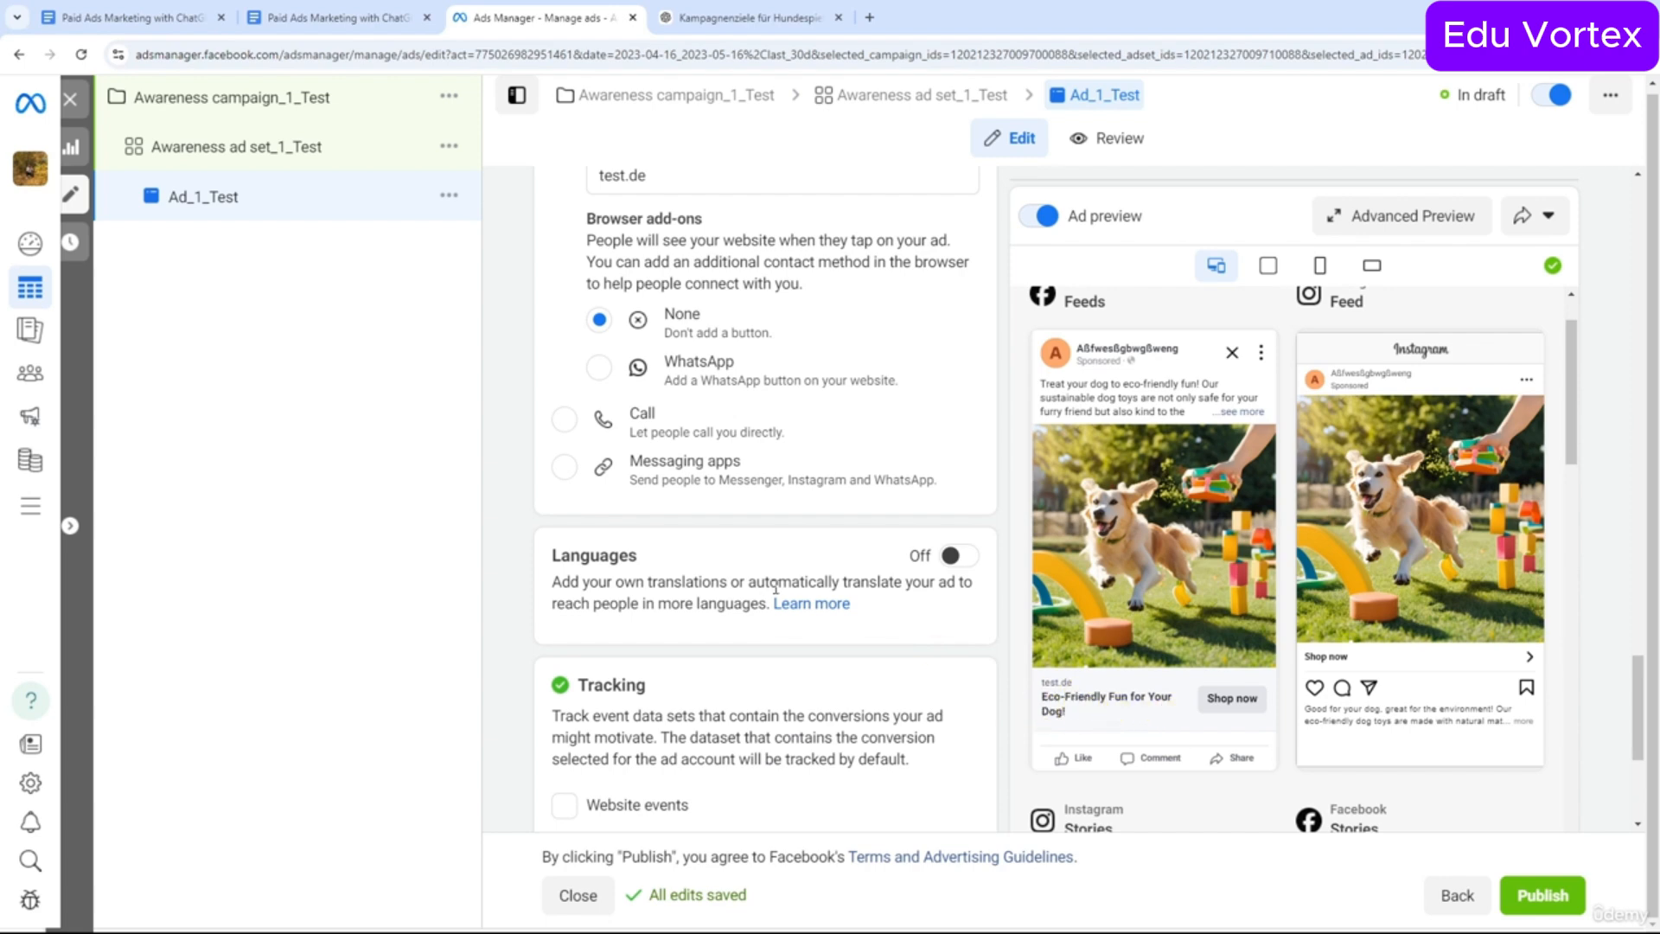
pyautogui.click(1242, 411)
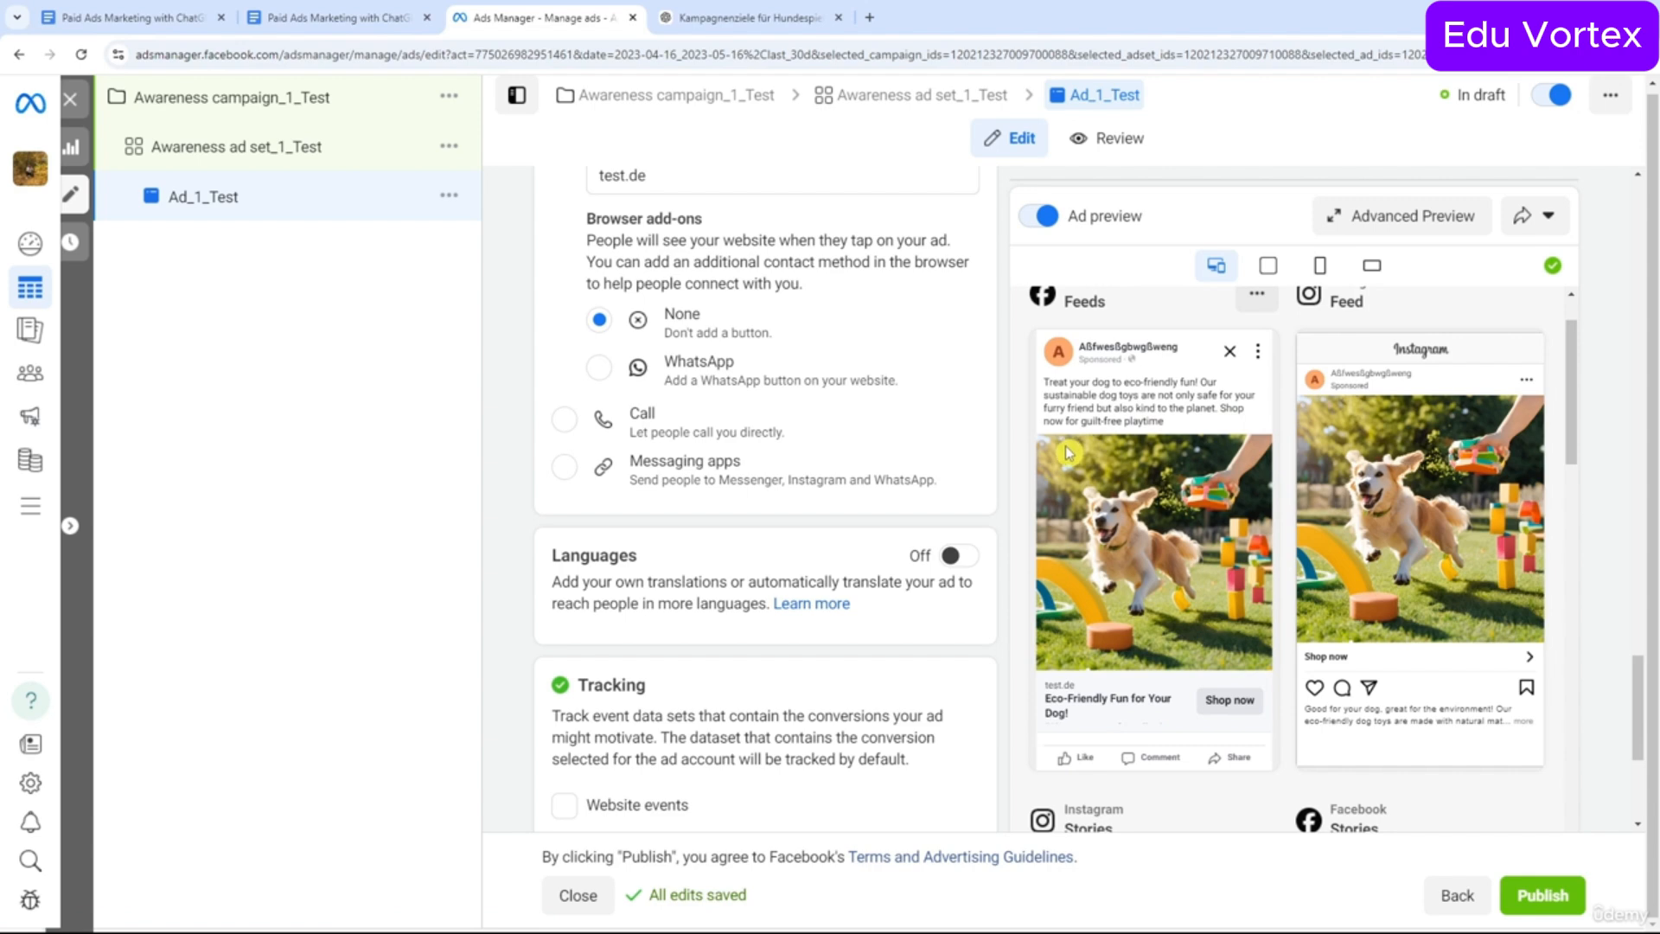
pyautogui.scroll(-3, 785, 484)
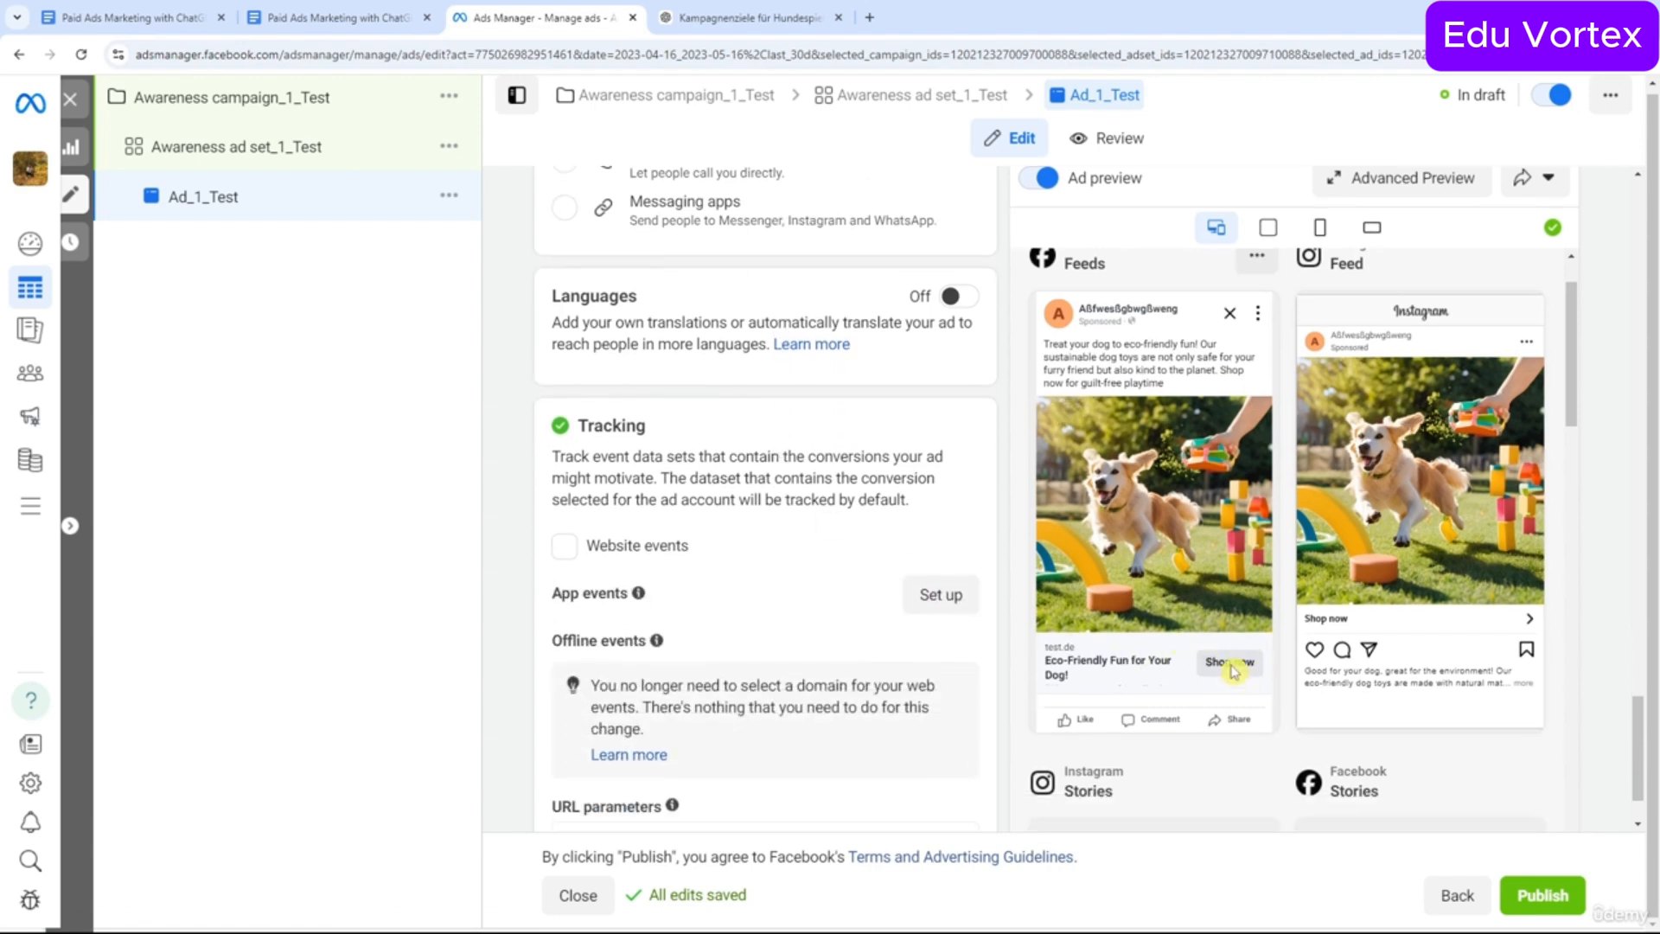
pyautogui.scroll(-1, 822, 461)
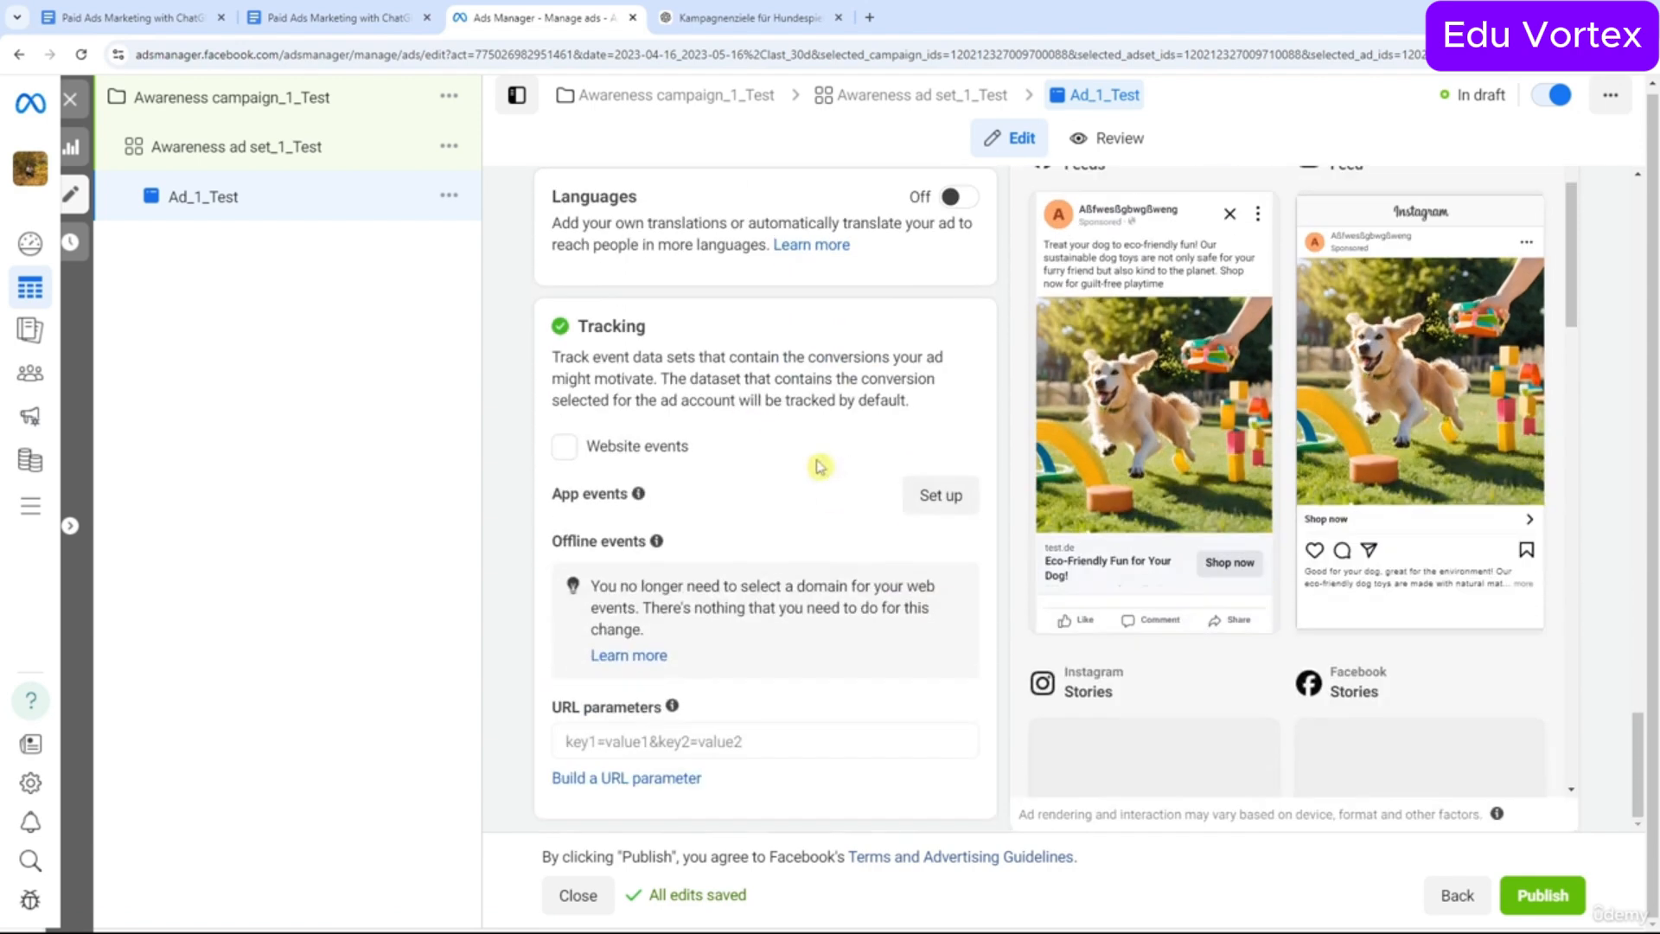
pyautogui.scroll(15, 820, 464)
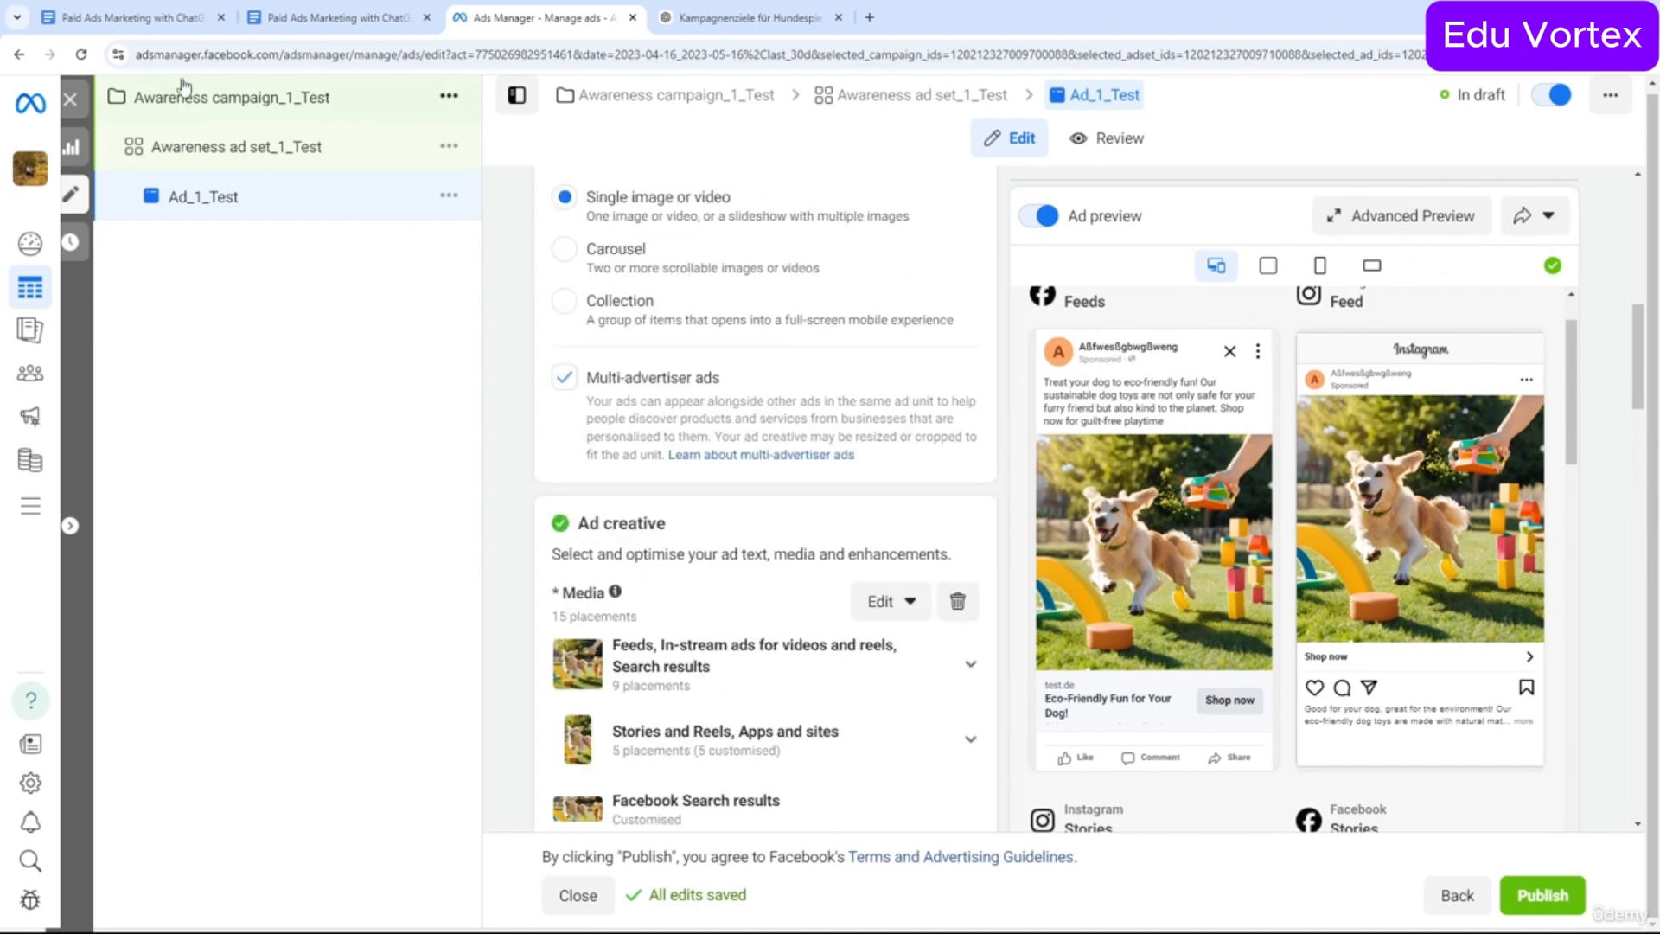
# Turn on dynamic creative for Awareness ad set_1_Test and accept its conditions.
pyautogui.click(199, 116)
pyautogui.scroll(-5, 779, 511)
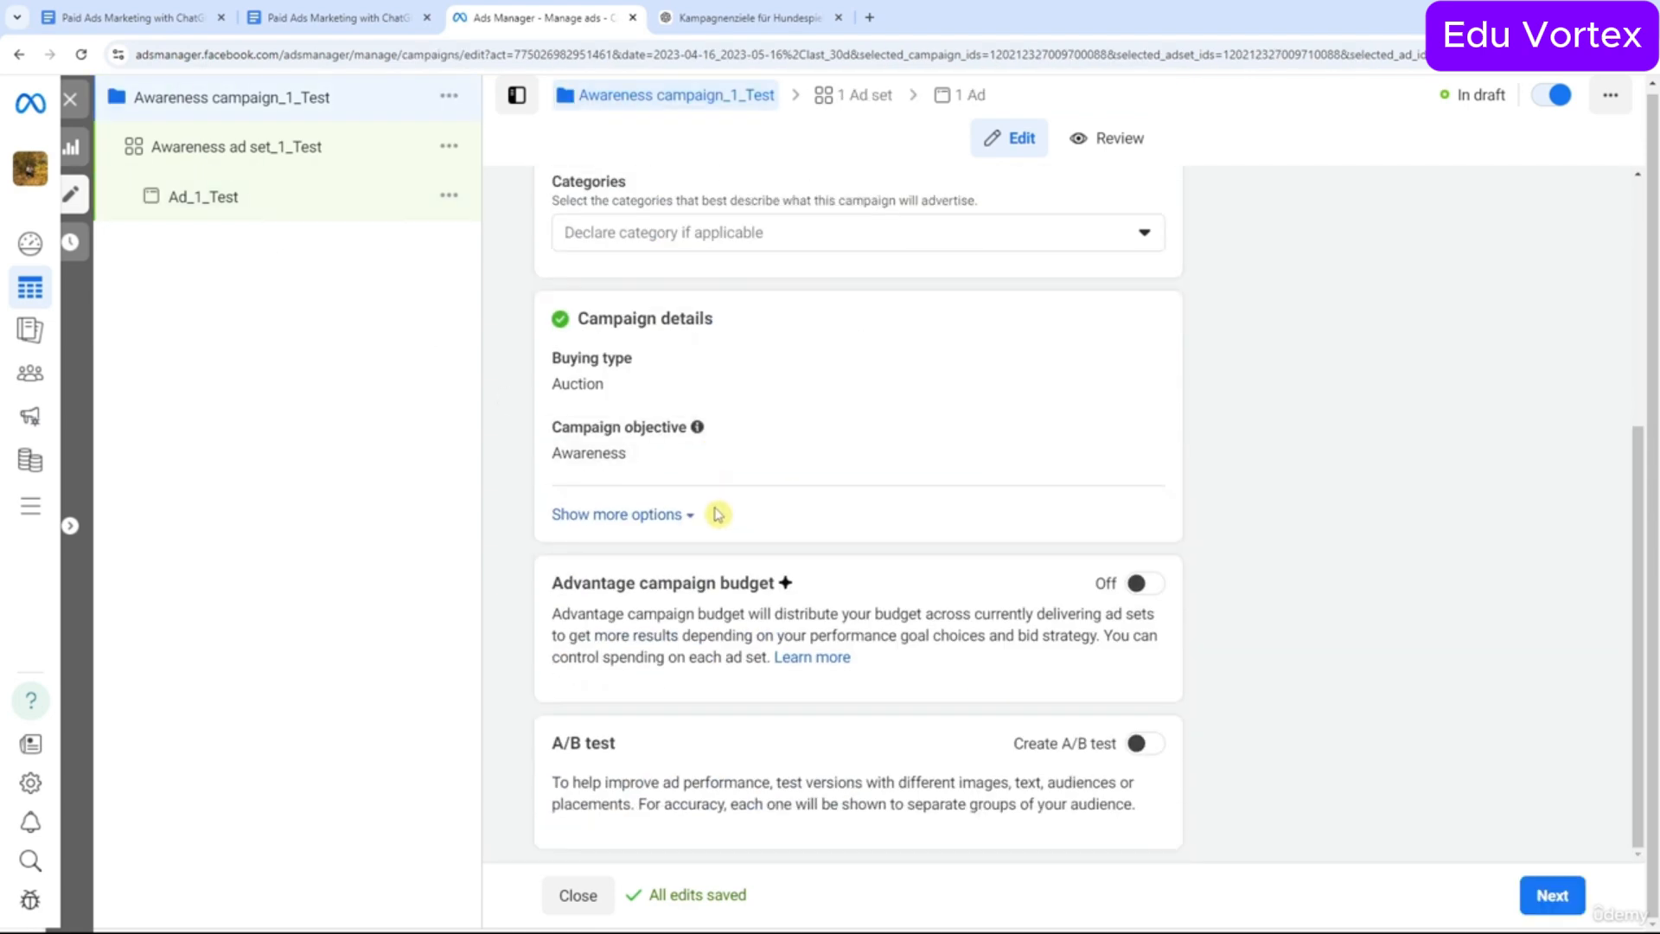
pyautogui.click(259, 155)
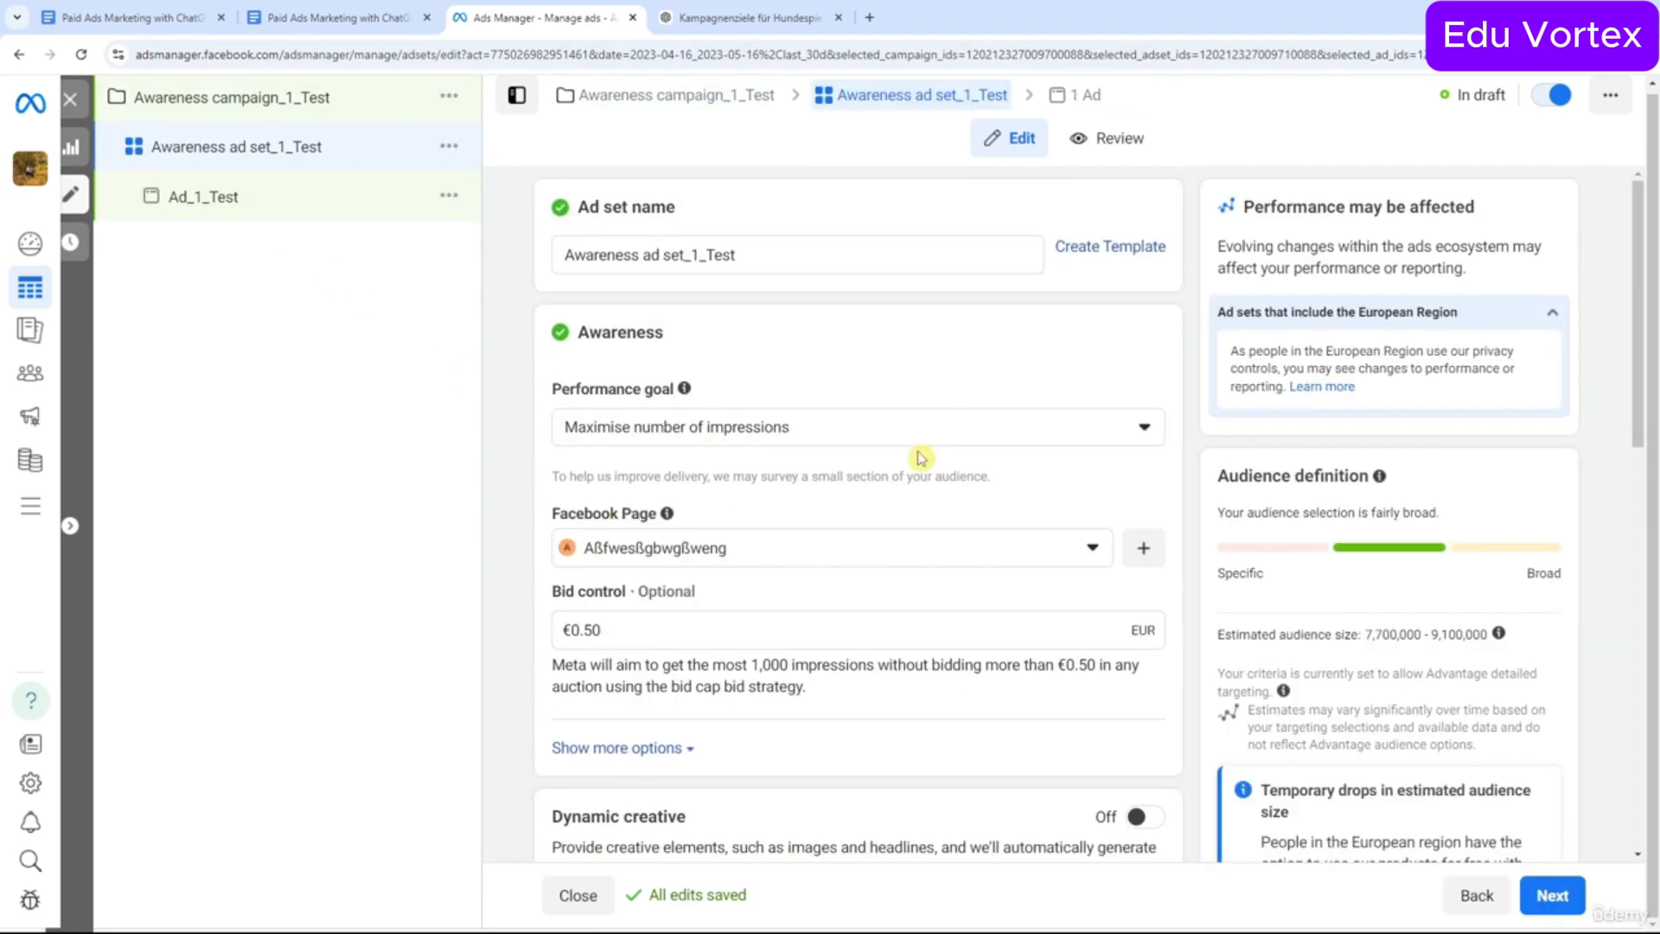
pyautogui.scroll(-4, 919, 456)
pyautogui.scroll(-3, 919, 458)
pyautogui.scroll(2, 779, 415)
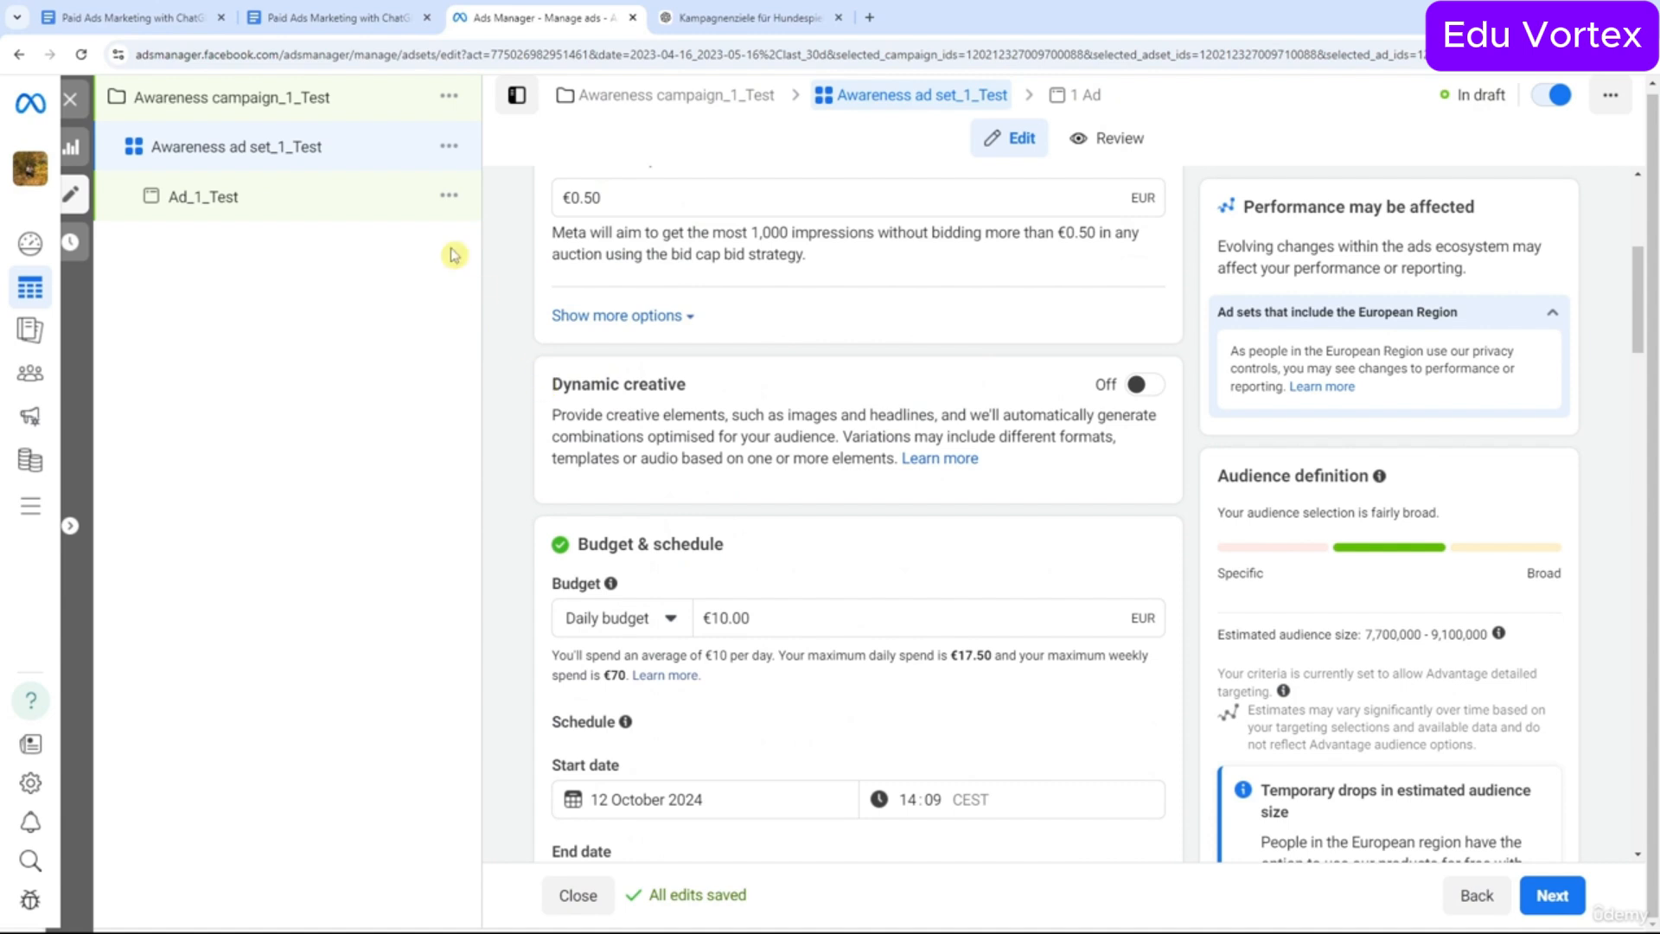
pyautogui.moveTo(554, 381); pyautogui.dragTo(746, 410)
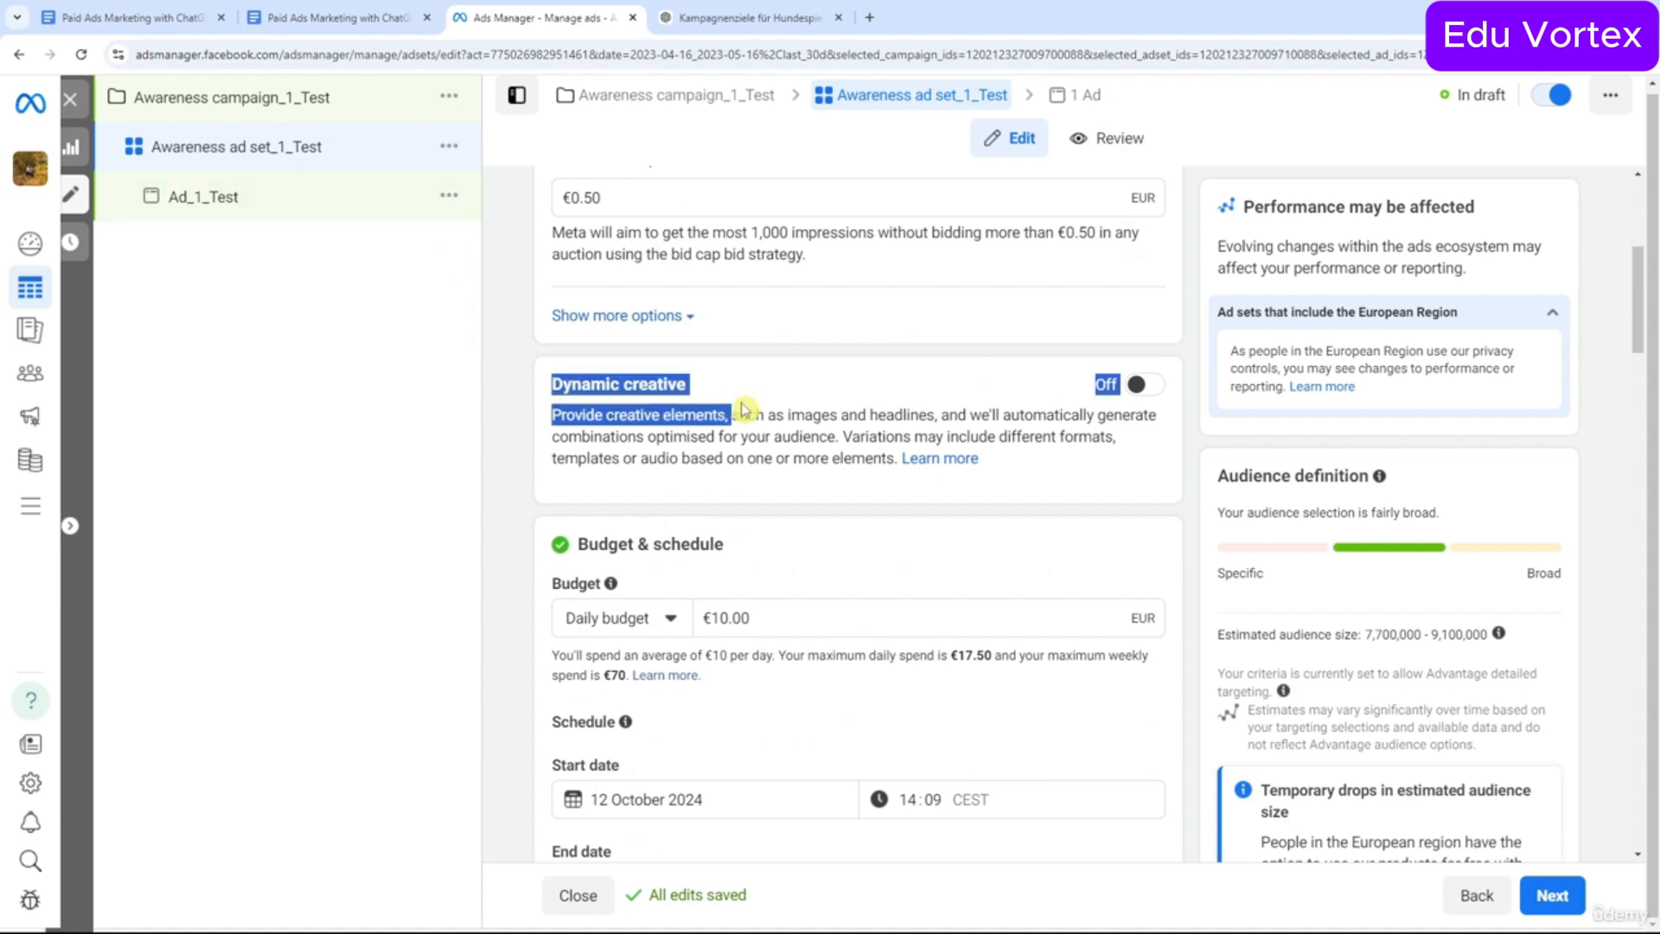
pyautogui.click(745, 410)
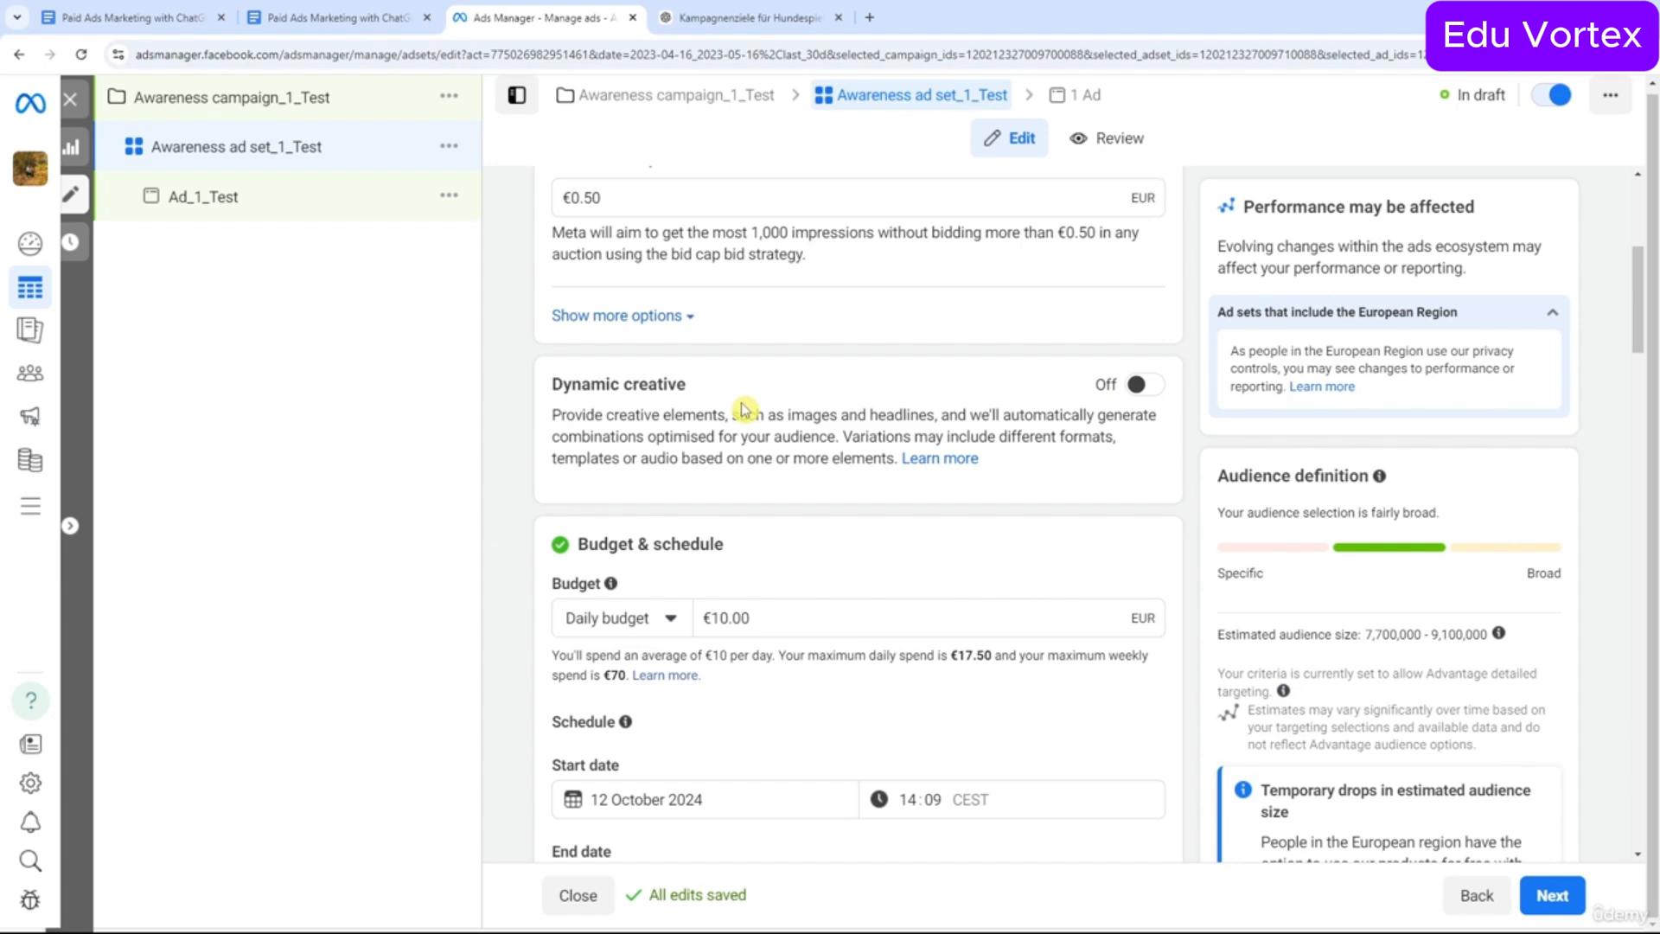
pyautogui.click(1143, 384)
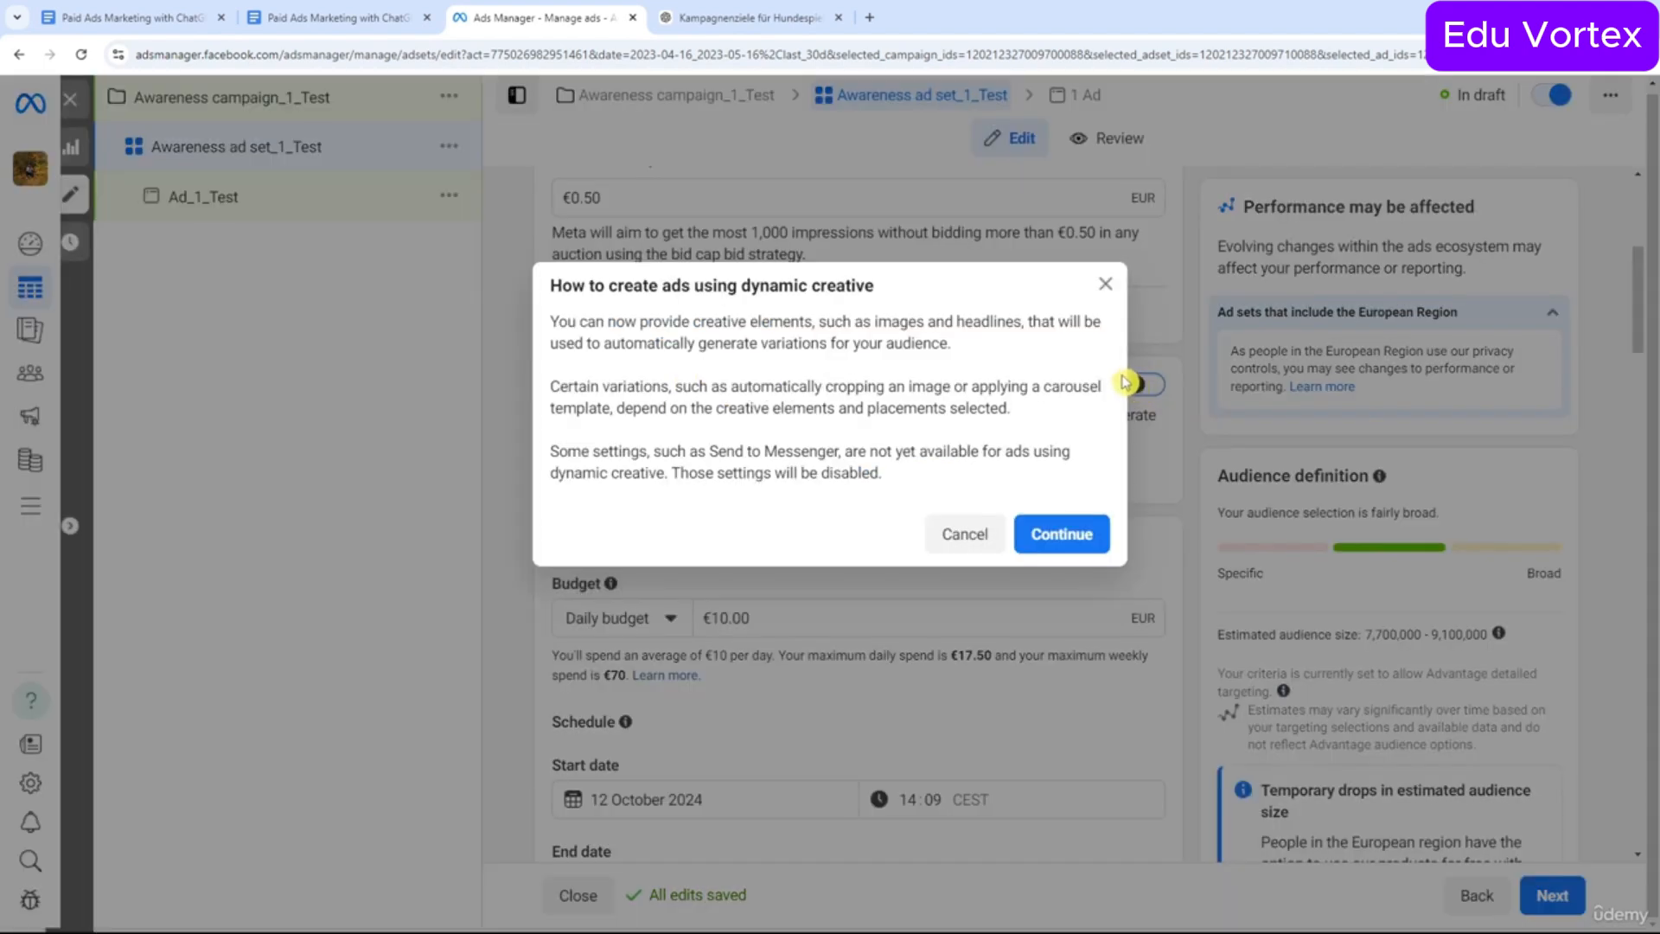
pyautogui.click(1087, 523)
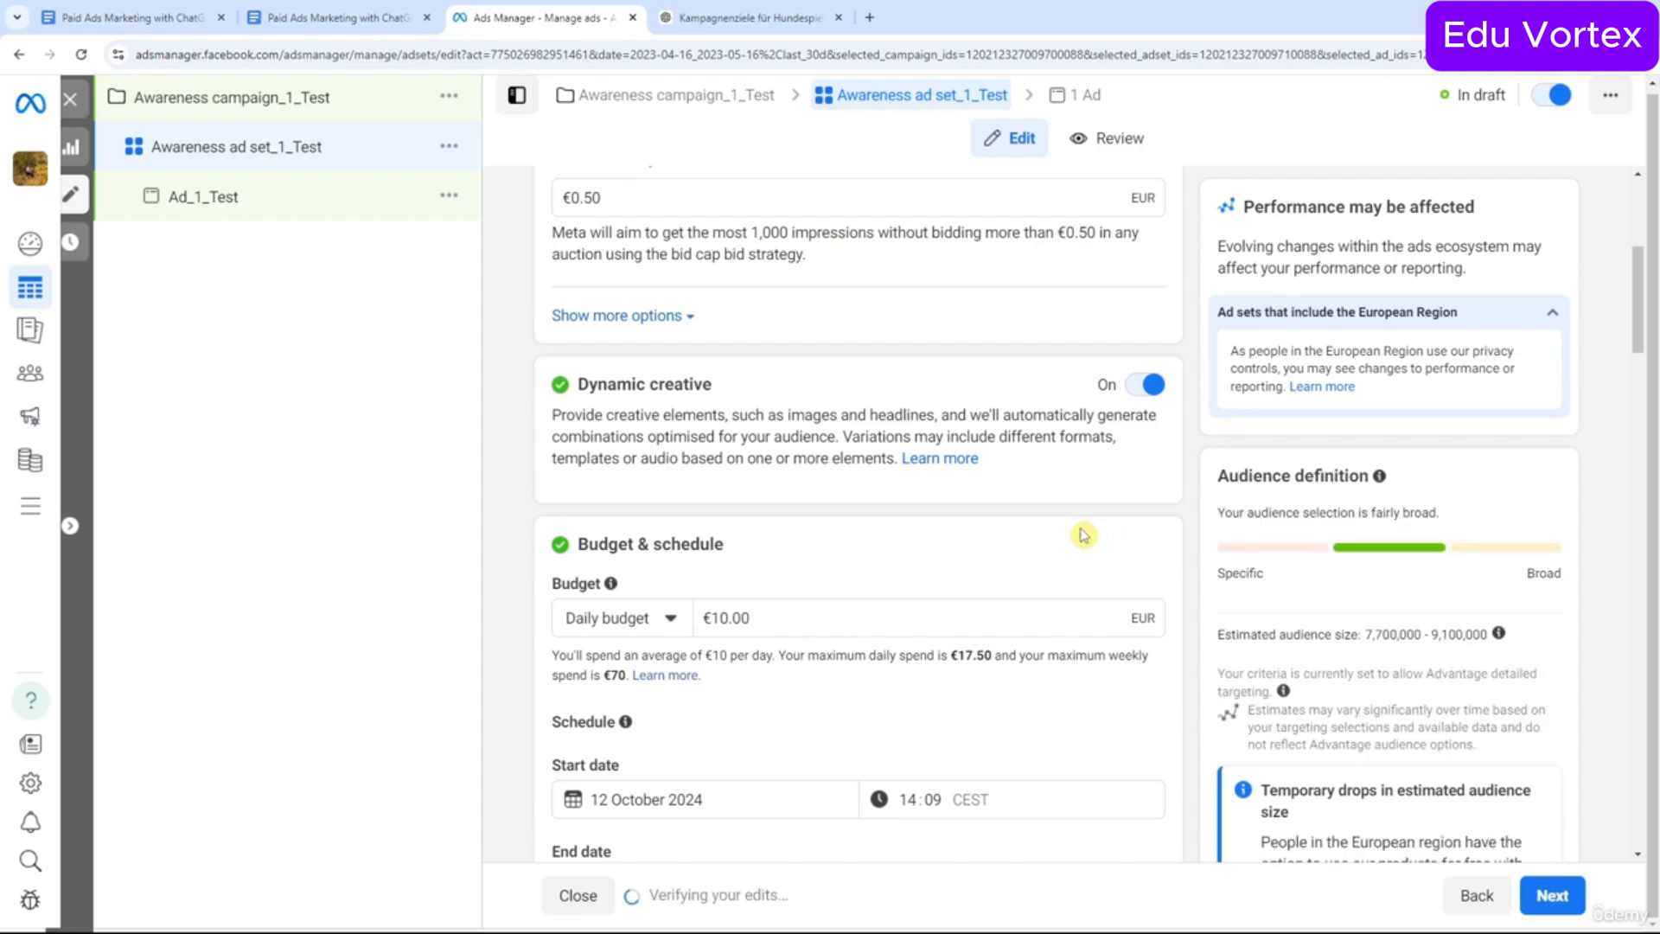
# Add the account image Design 53.png as a second media item in the creative of Ad_1_Test.
pyautogui.click(223, 194)
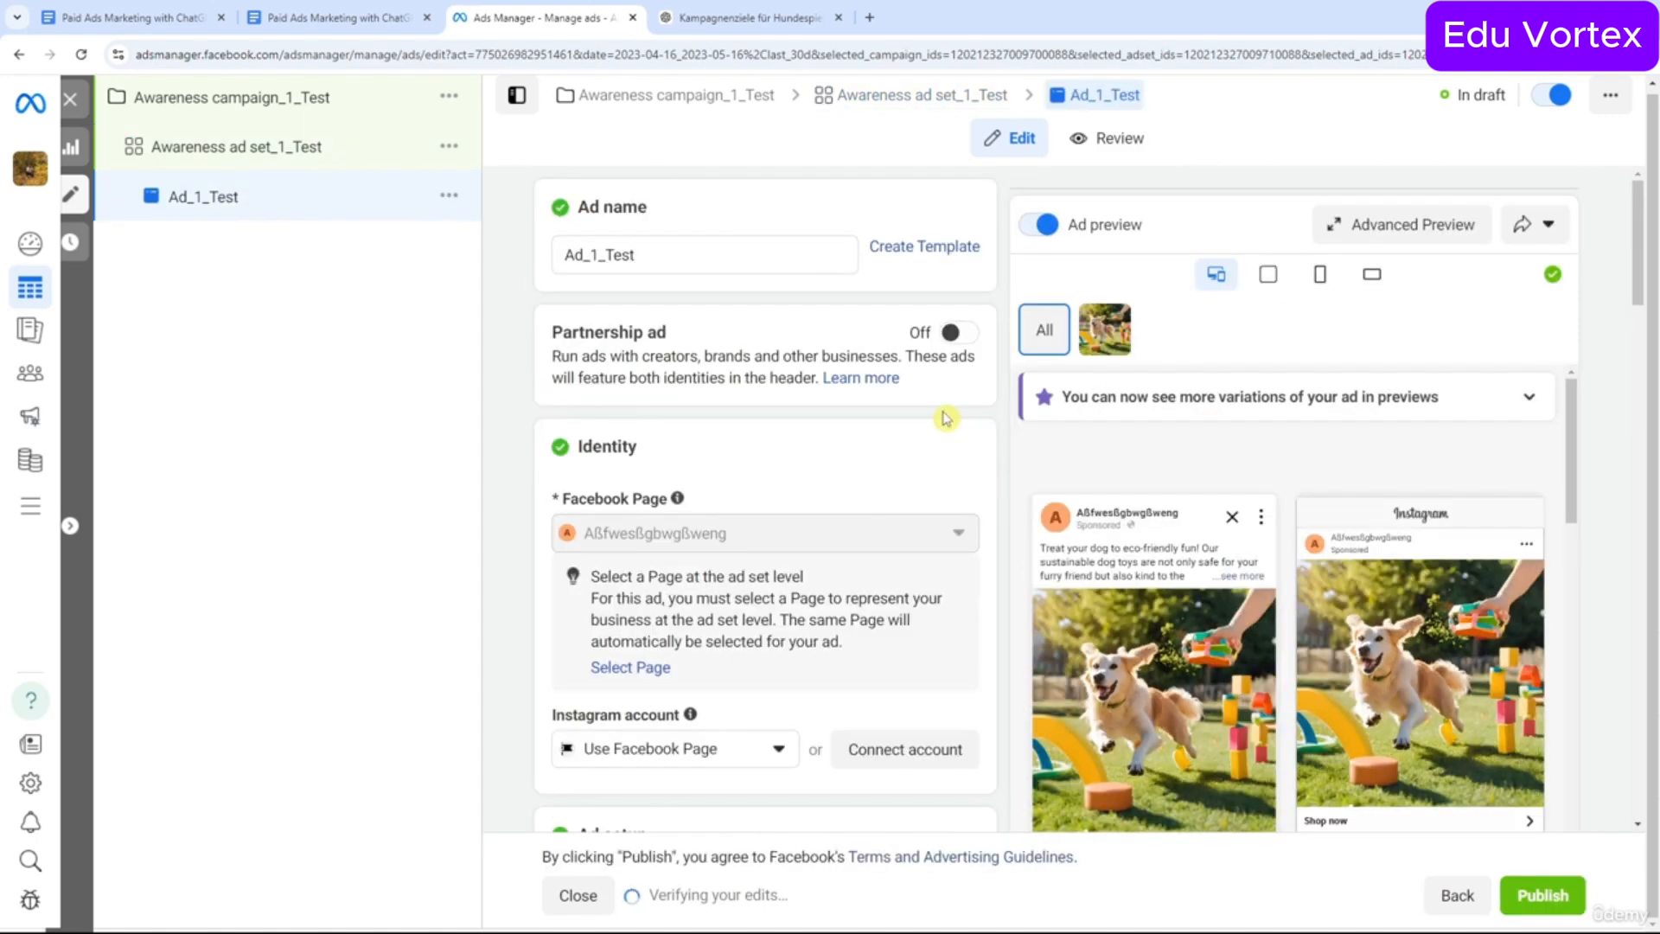
pyautogui.scroll(-5, 946, 419)
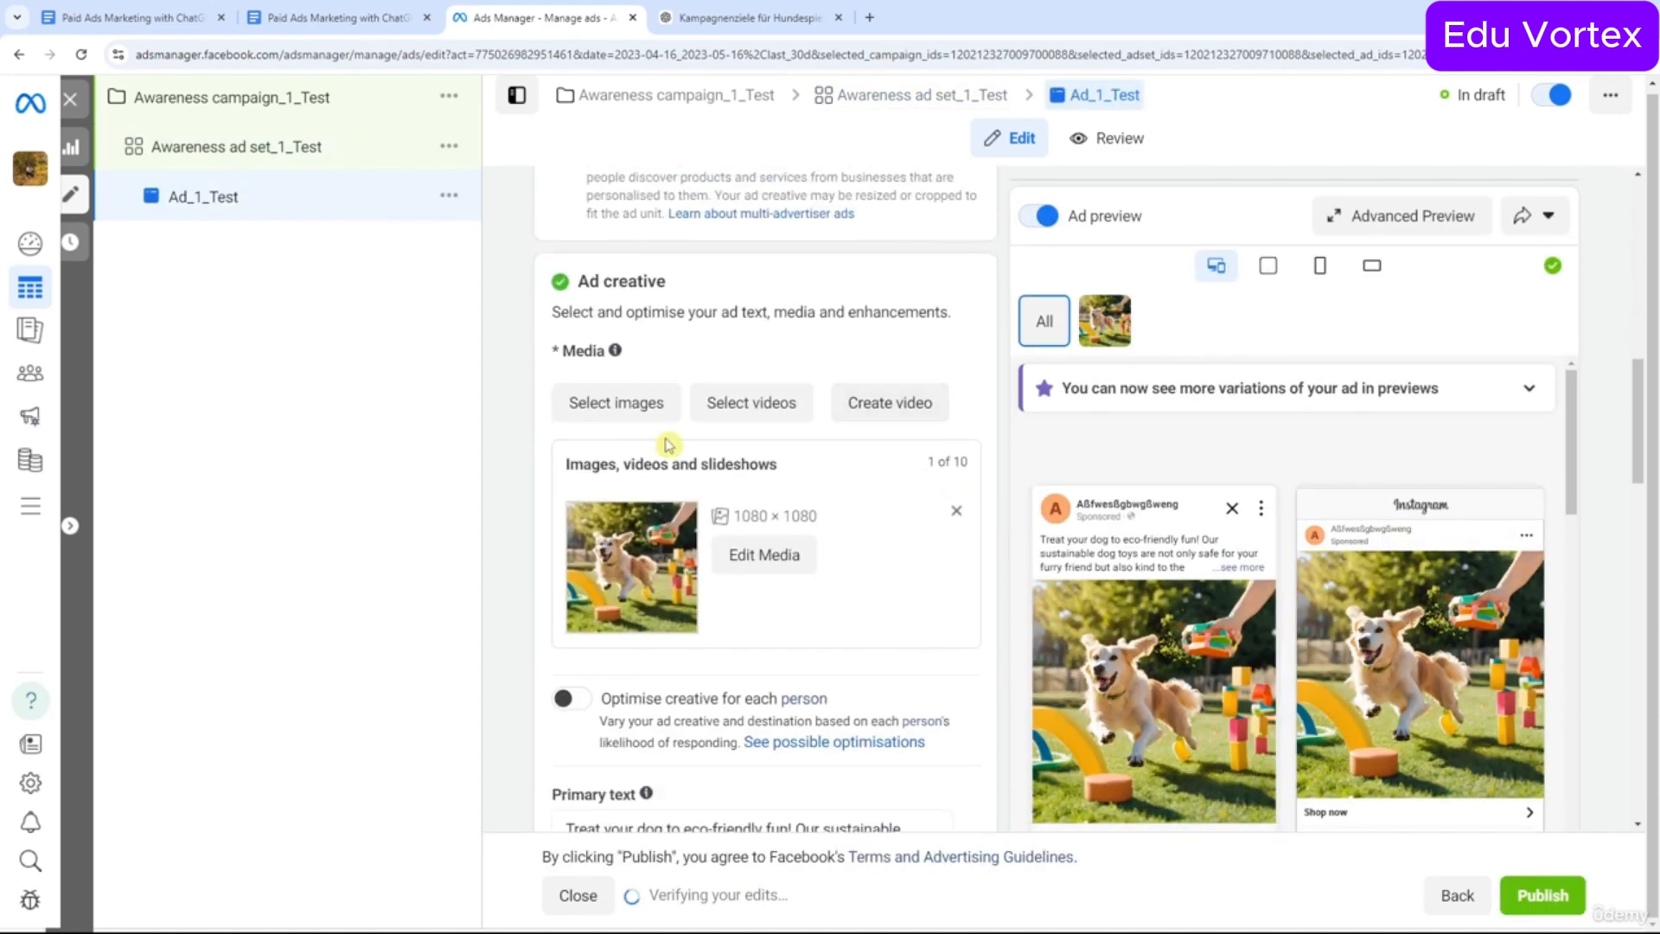
pyautogui.moveTo(961, 462); pyautogui.dragTo(882, 484)
pyautogui.click(881, 485)
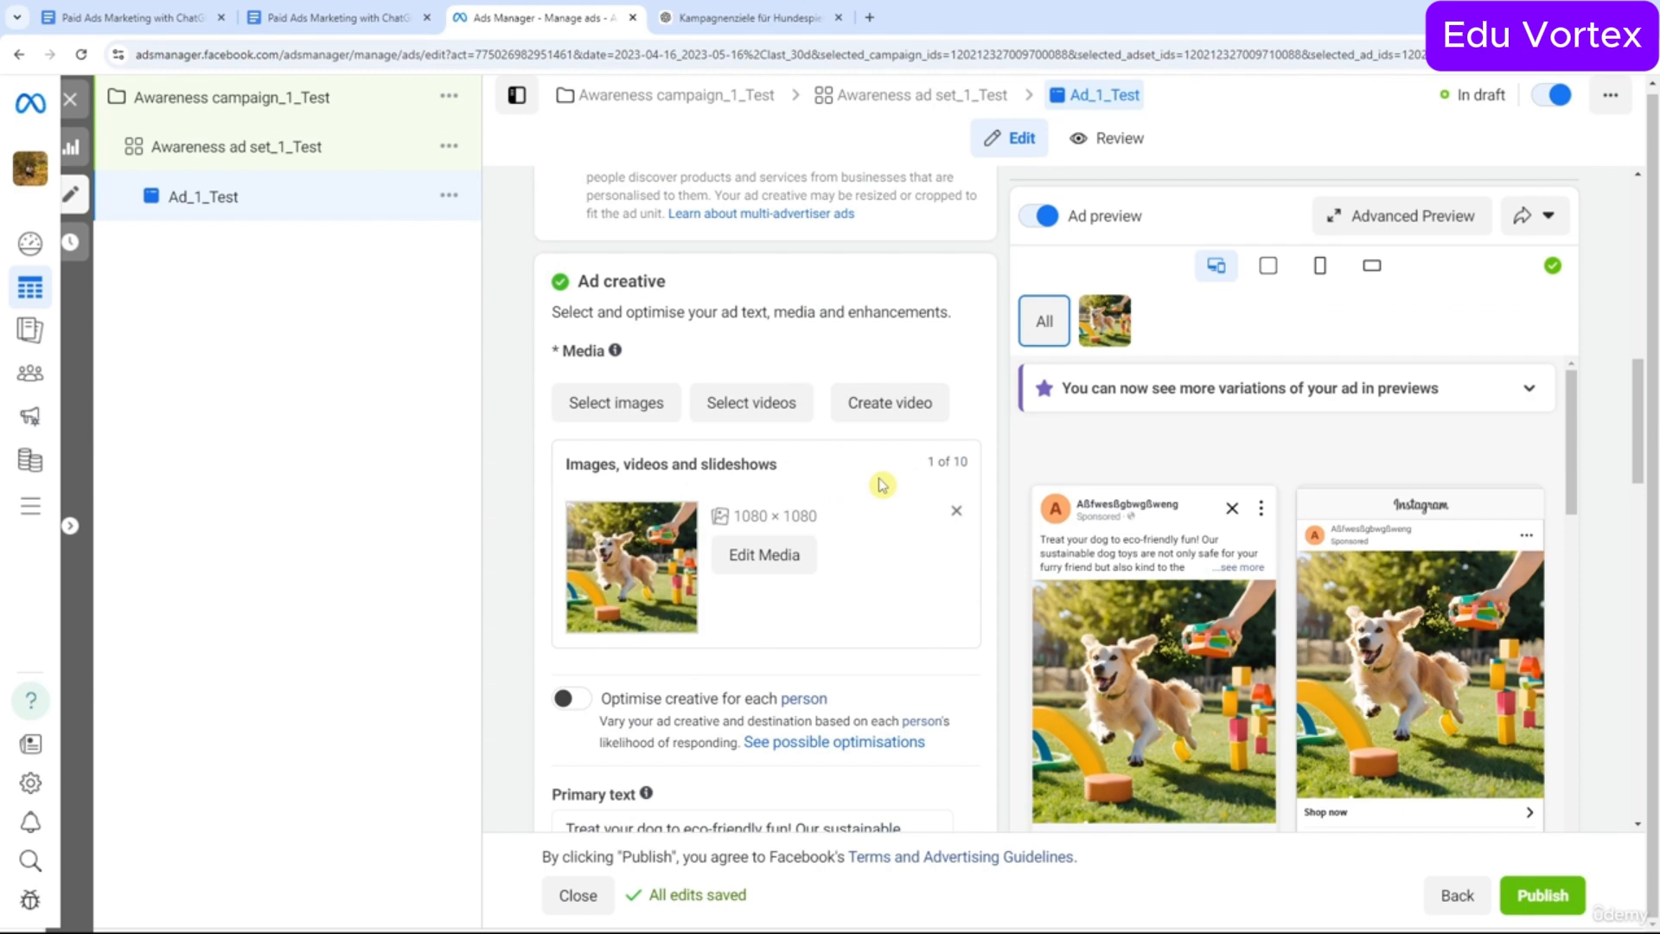
pyautogui.click(623, 420)
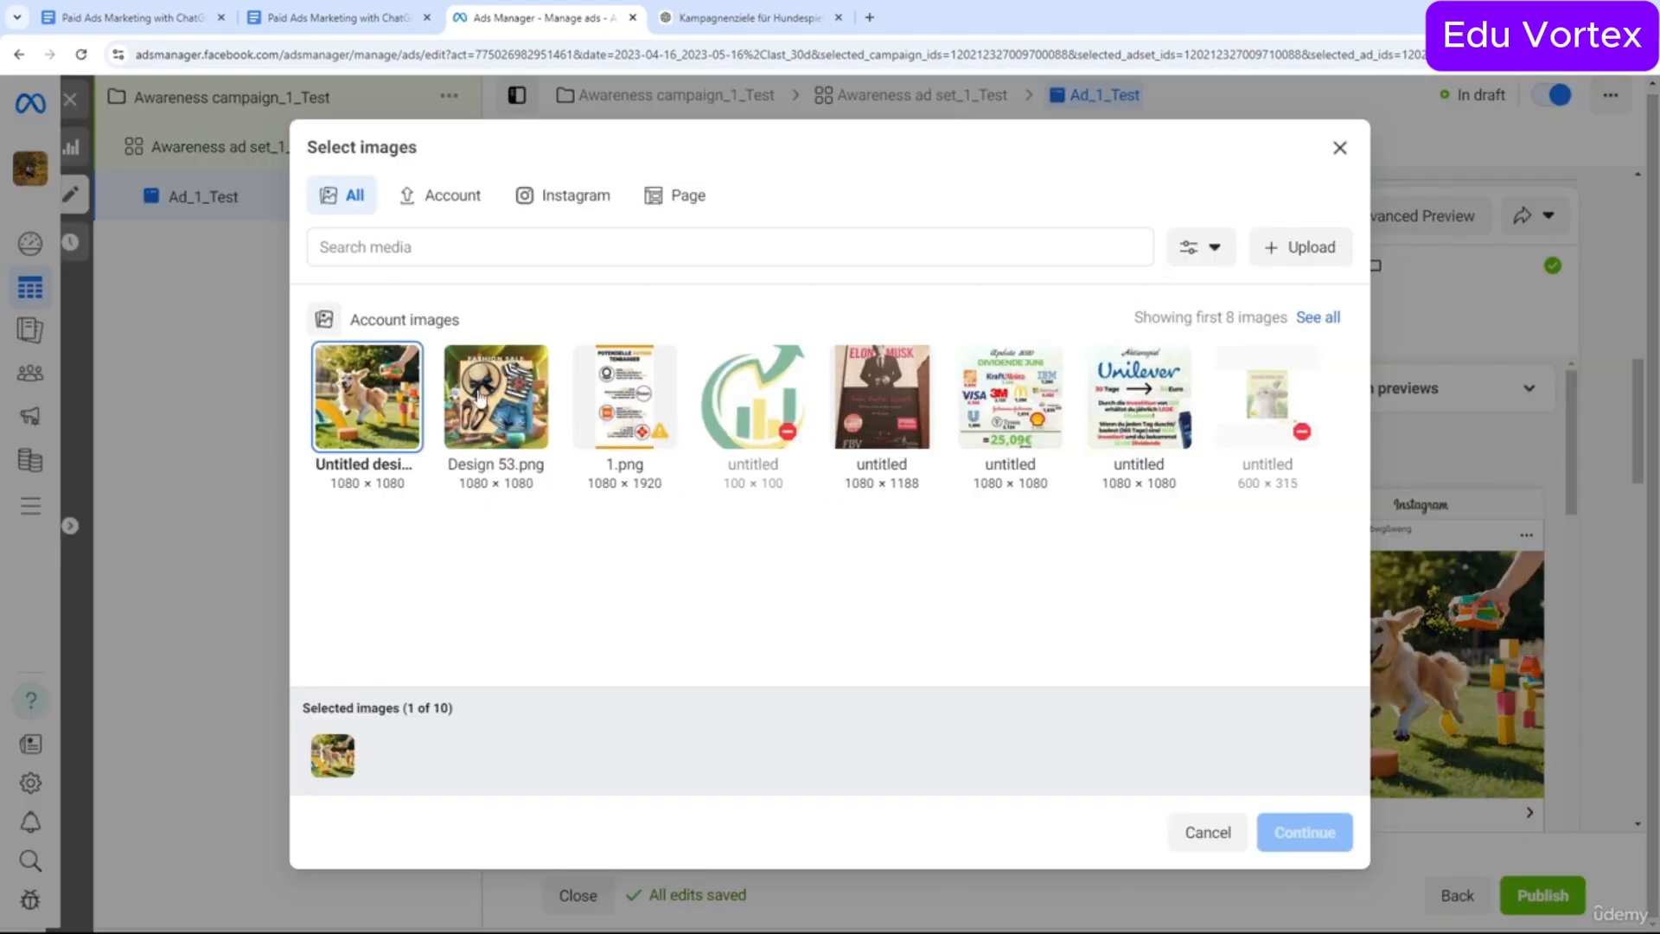
pyautogui.click(462, 430)
pyautogui.click(1304, 832)
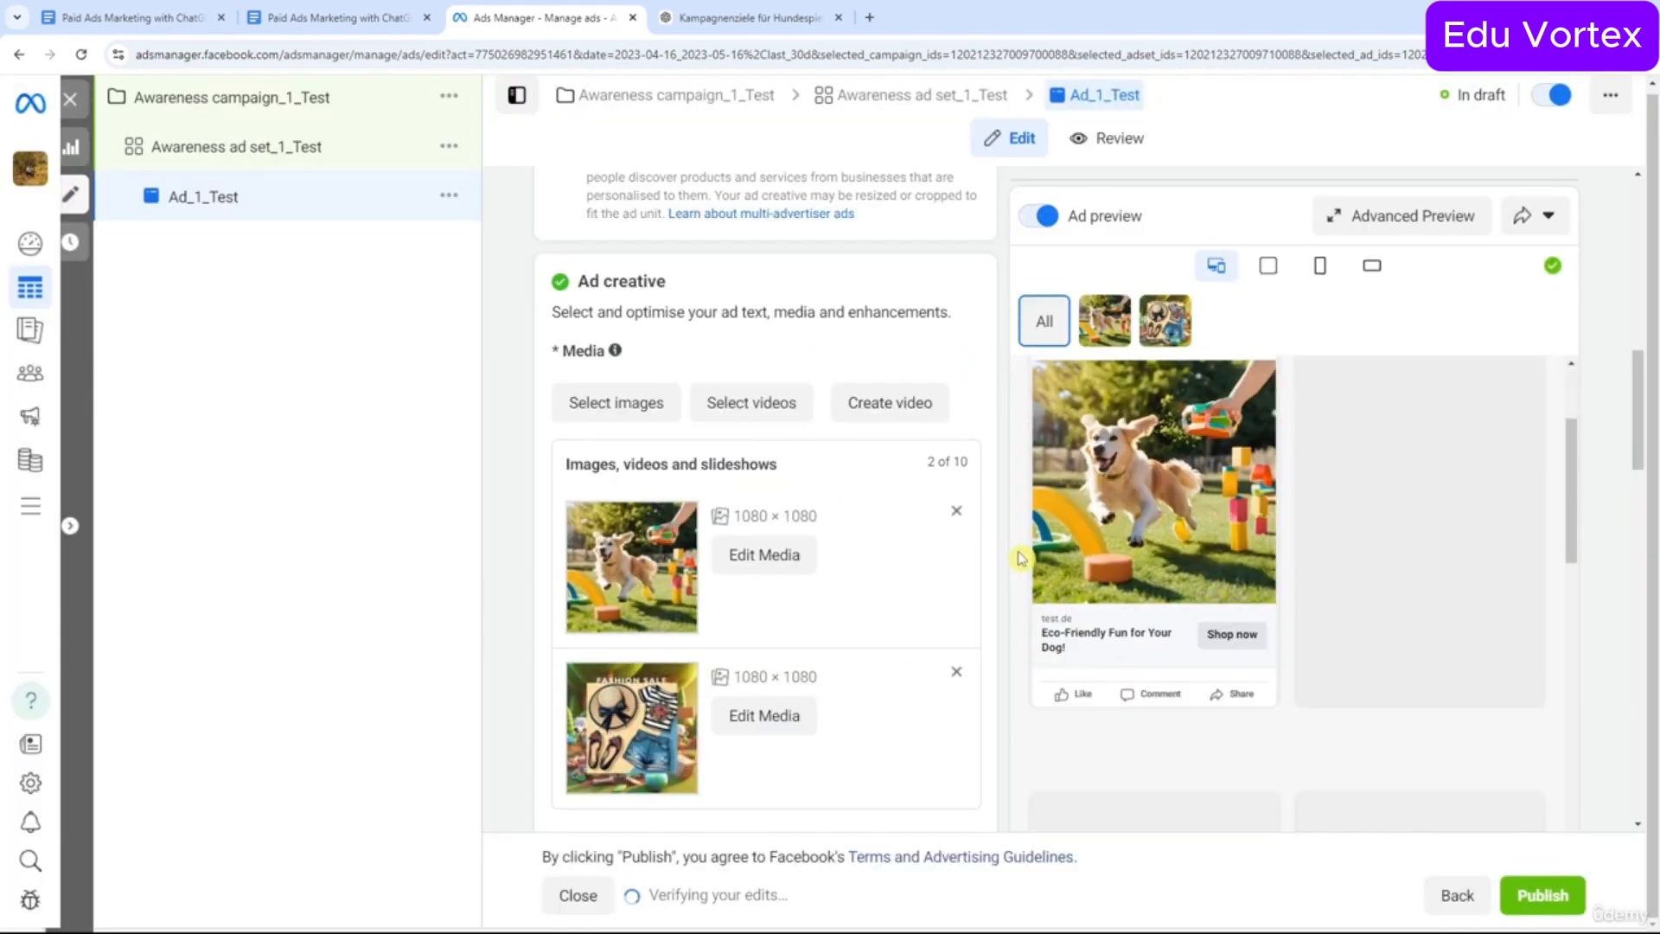
# Review the ad's media, headlines, description, links, call to action and tracking settings alongside the placement previews.
pyautogui.scroll(-10, 886, 571)
pyautogui.scroll(-3, 886, 571)
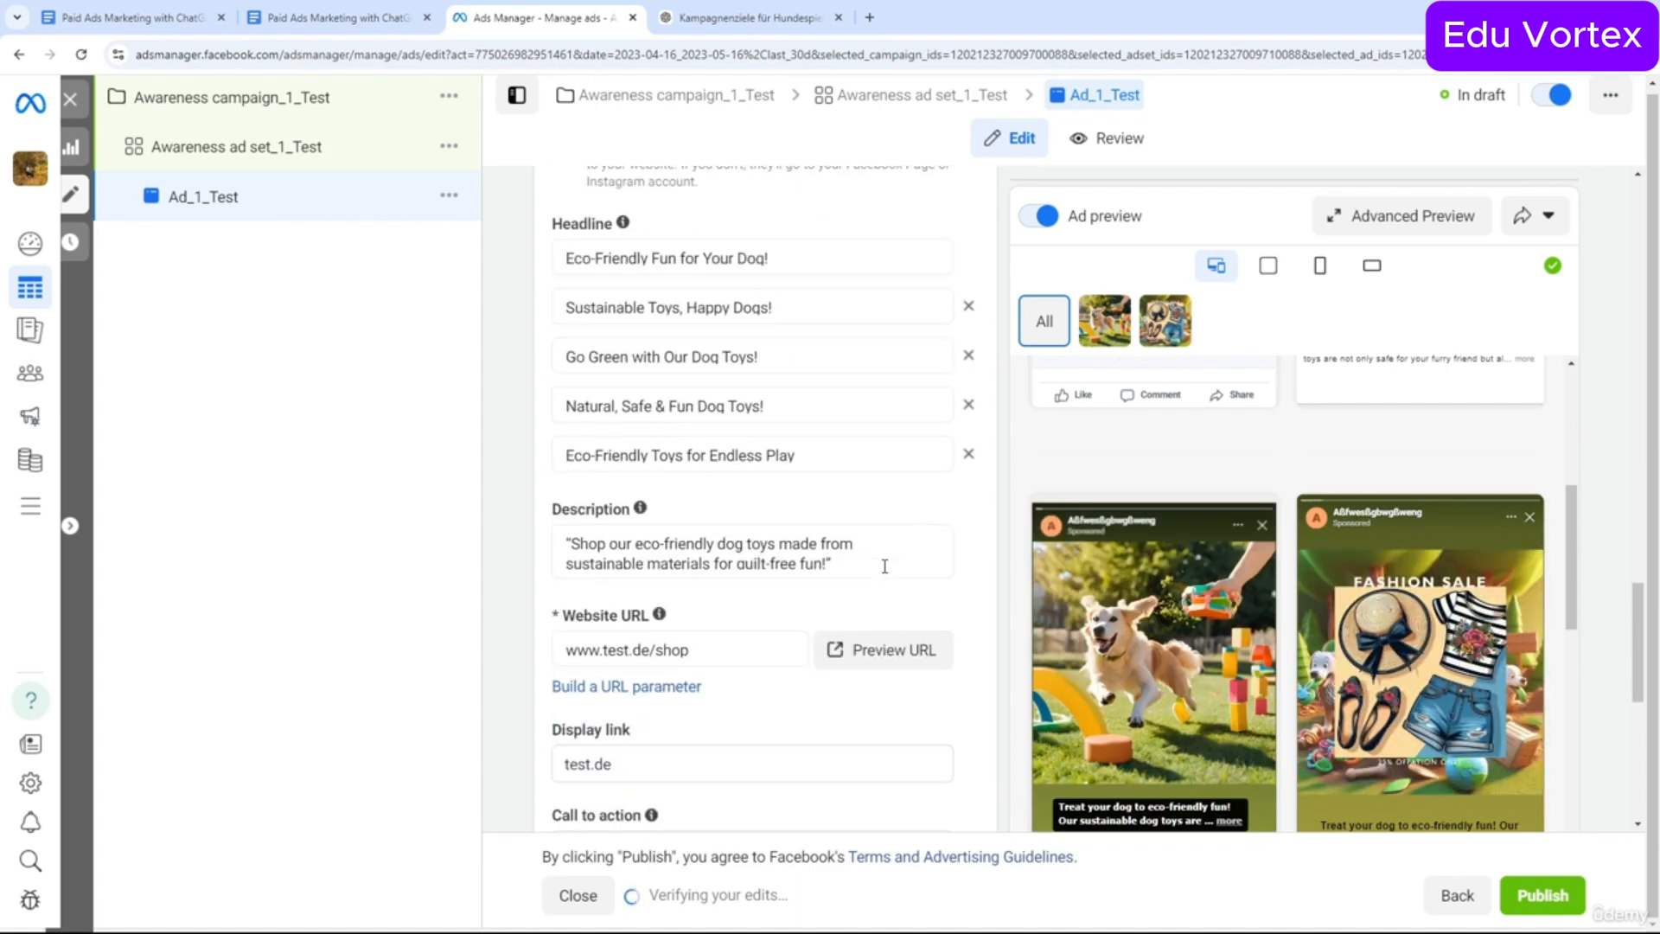
pyautogui.scroll(12, 886, 571)
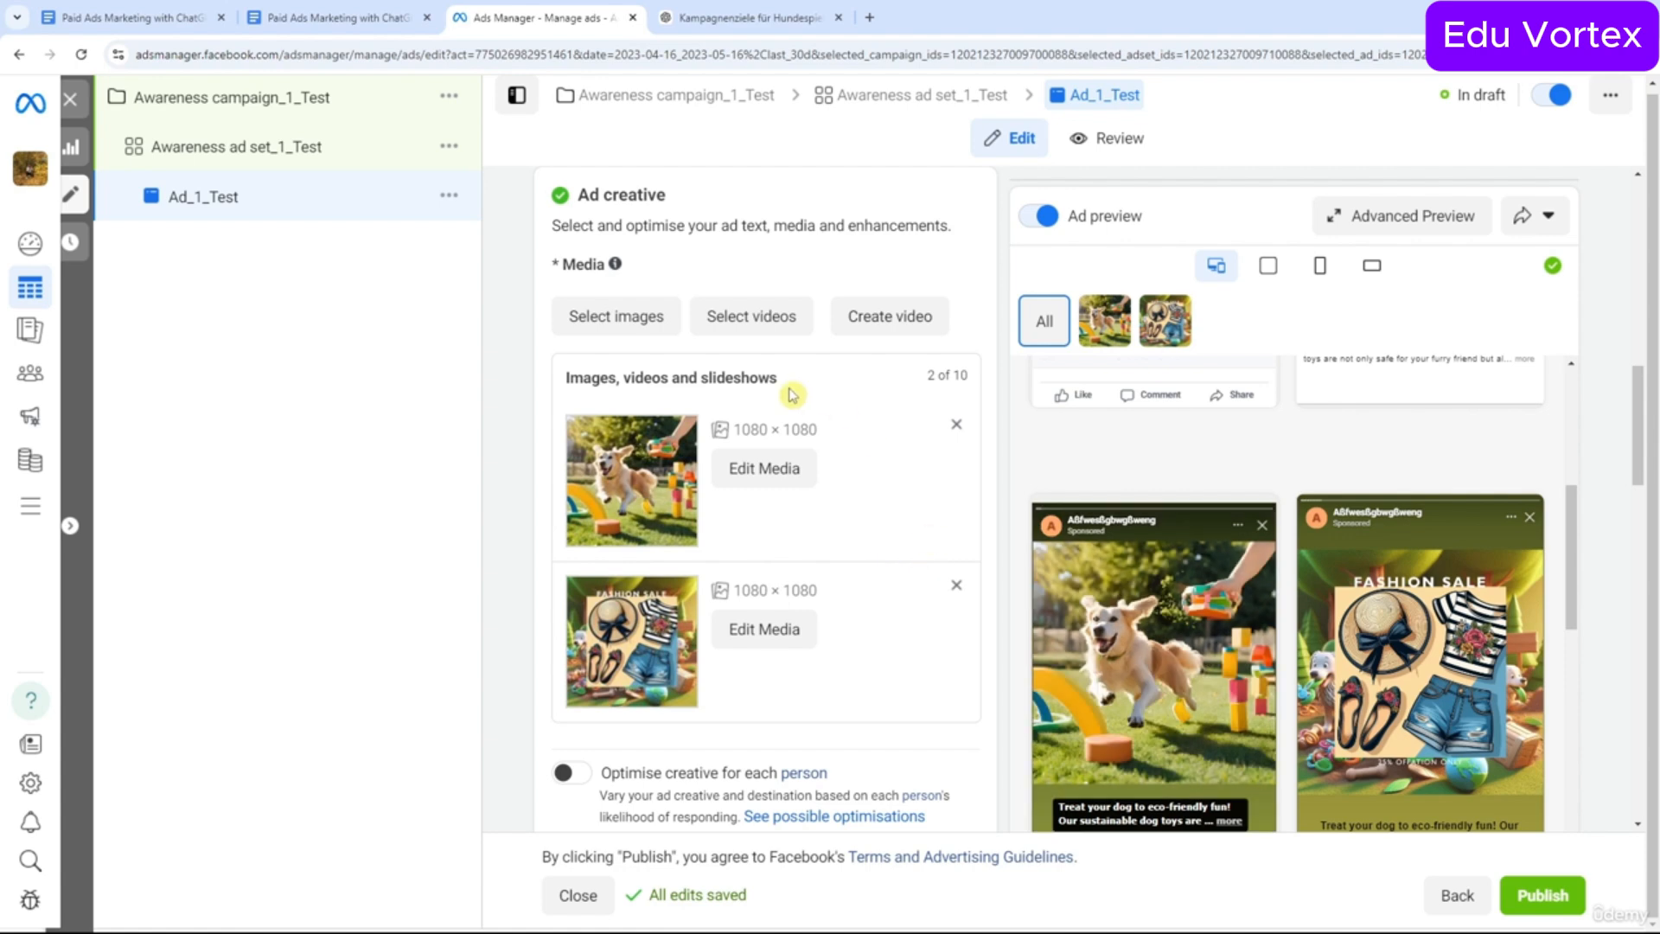
pyautogui.moveTo(925, 378); pyautogui.dragTo(971, 375)
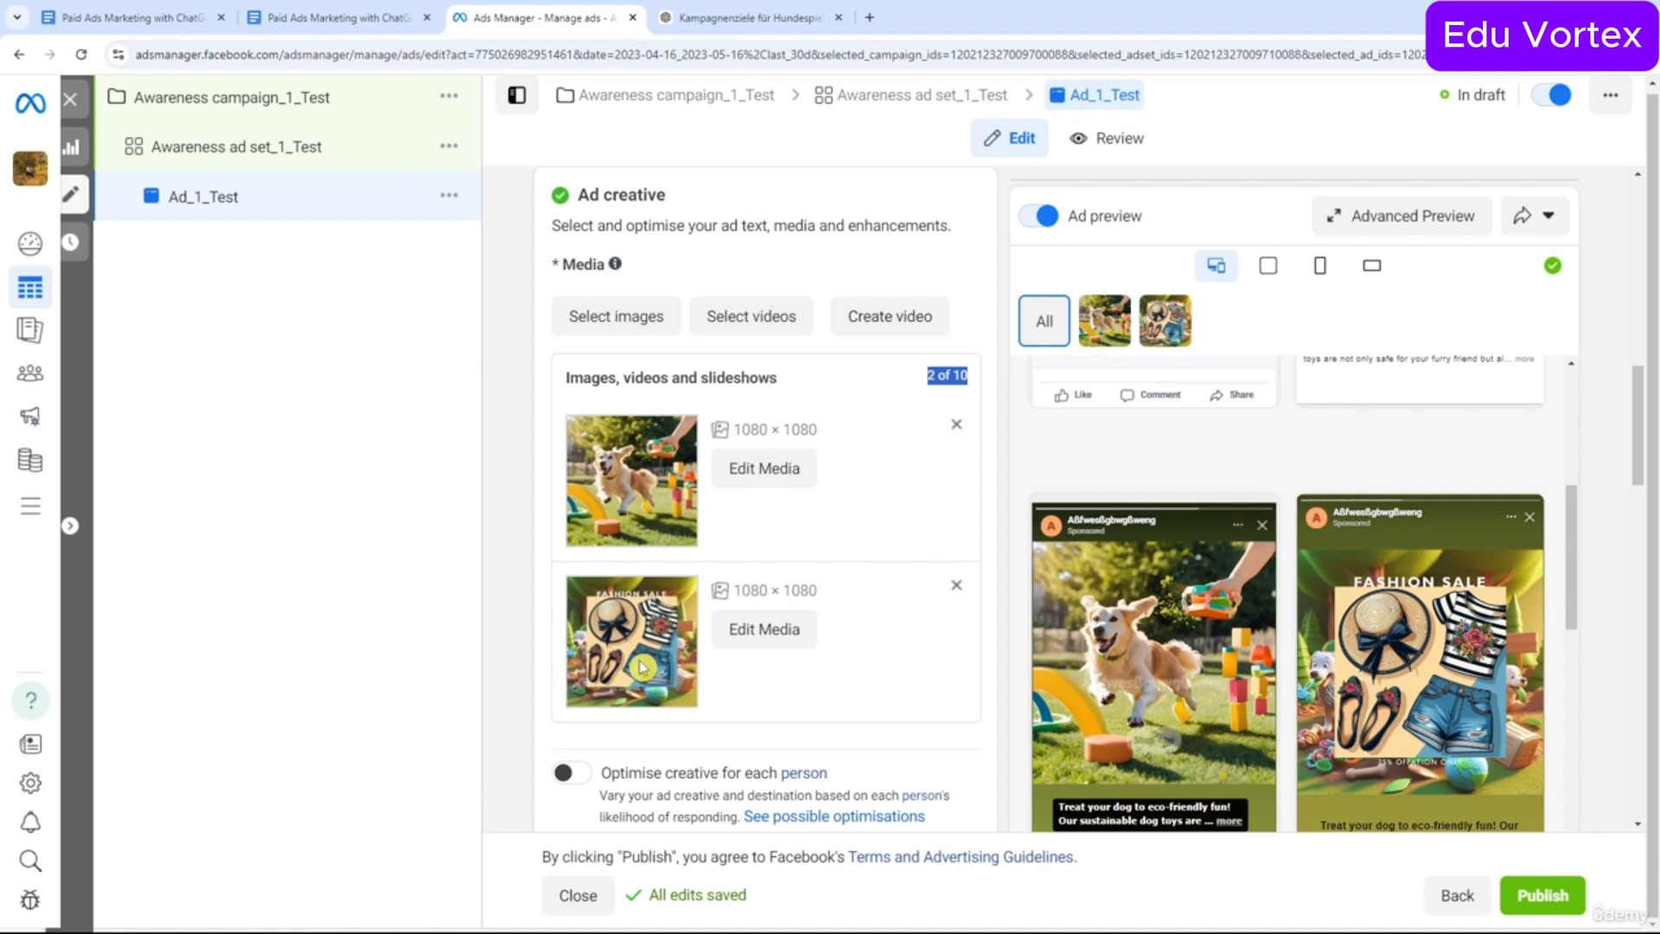
pyautogui.scroll(-20, 790, 620)
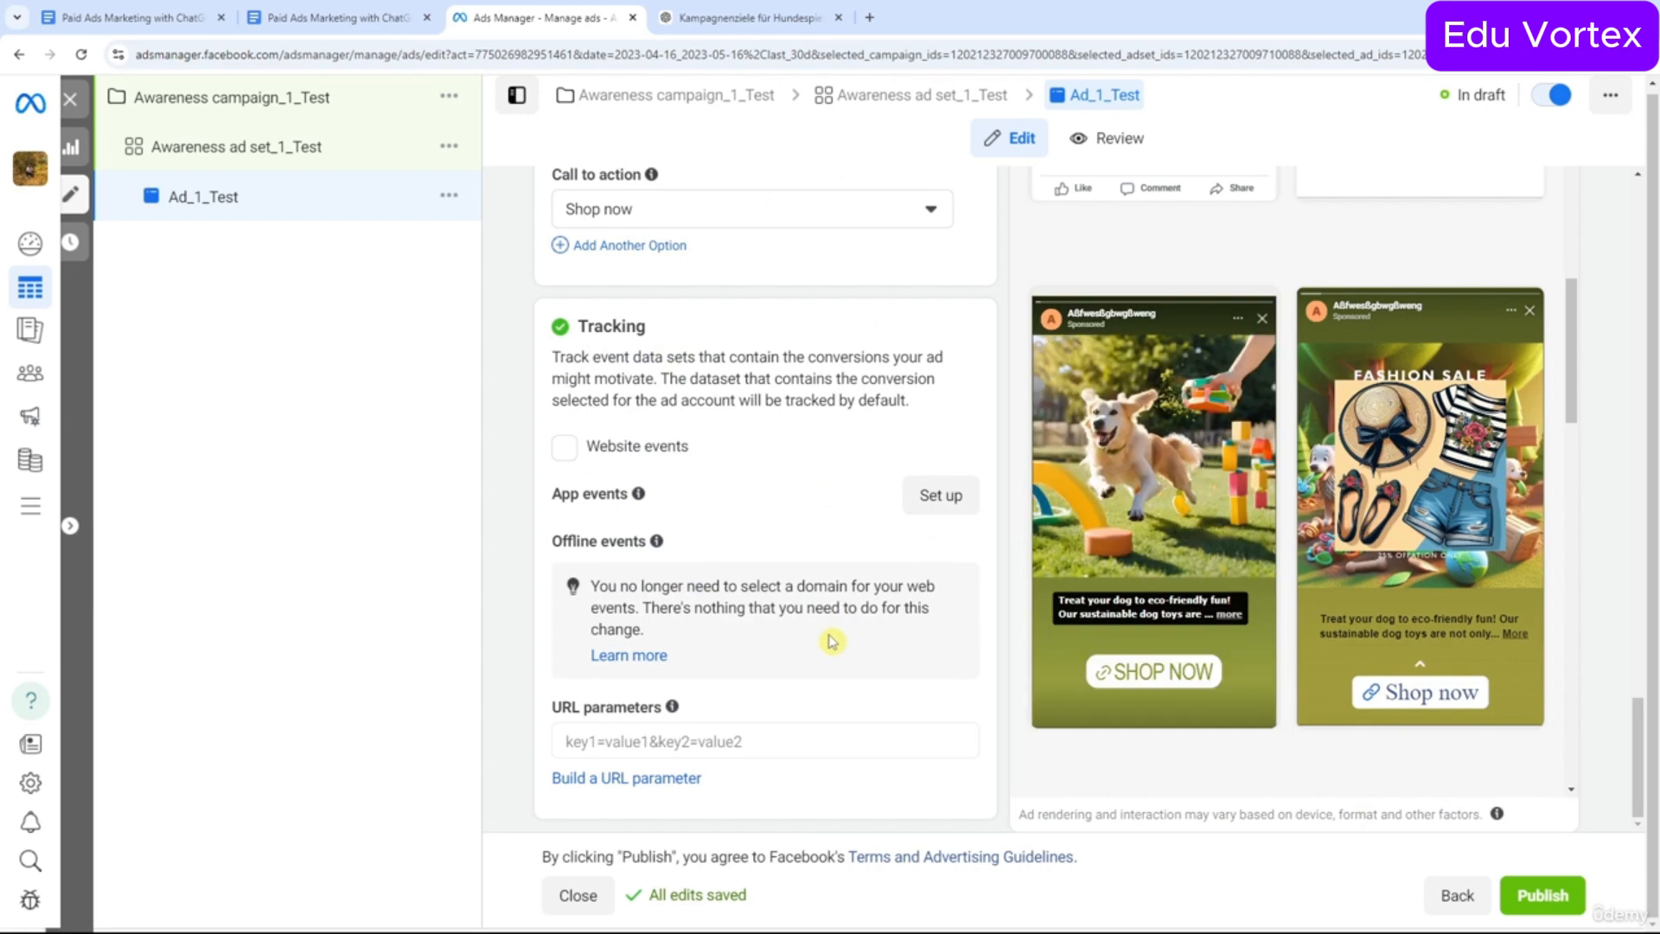
pyautogui.scroll(3, 702, 562)
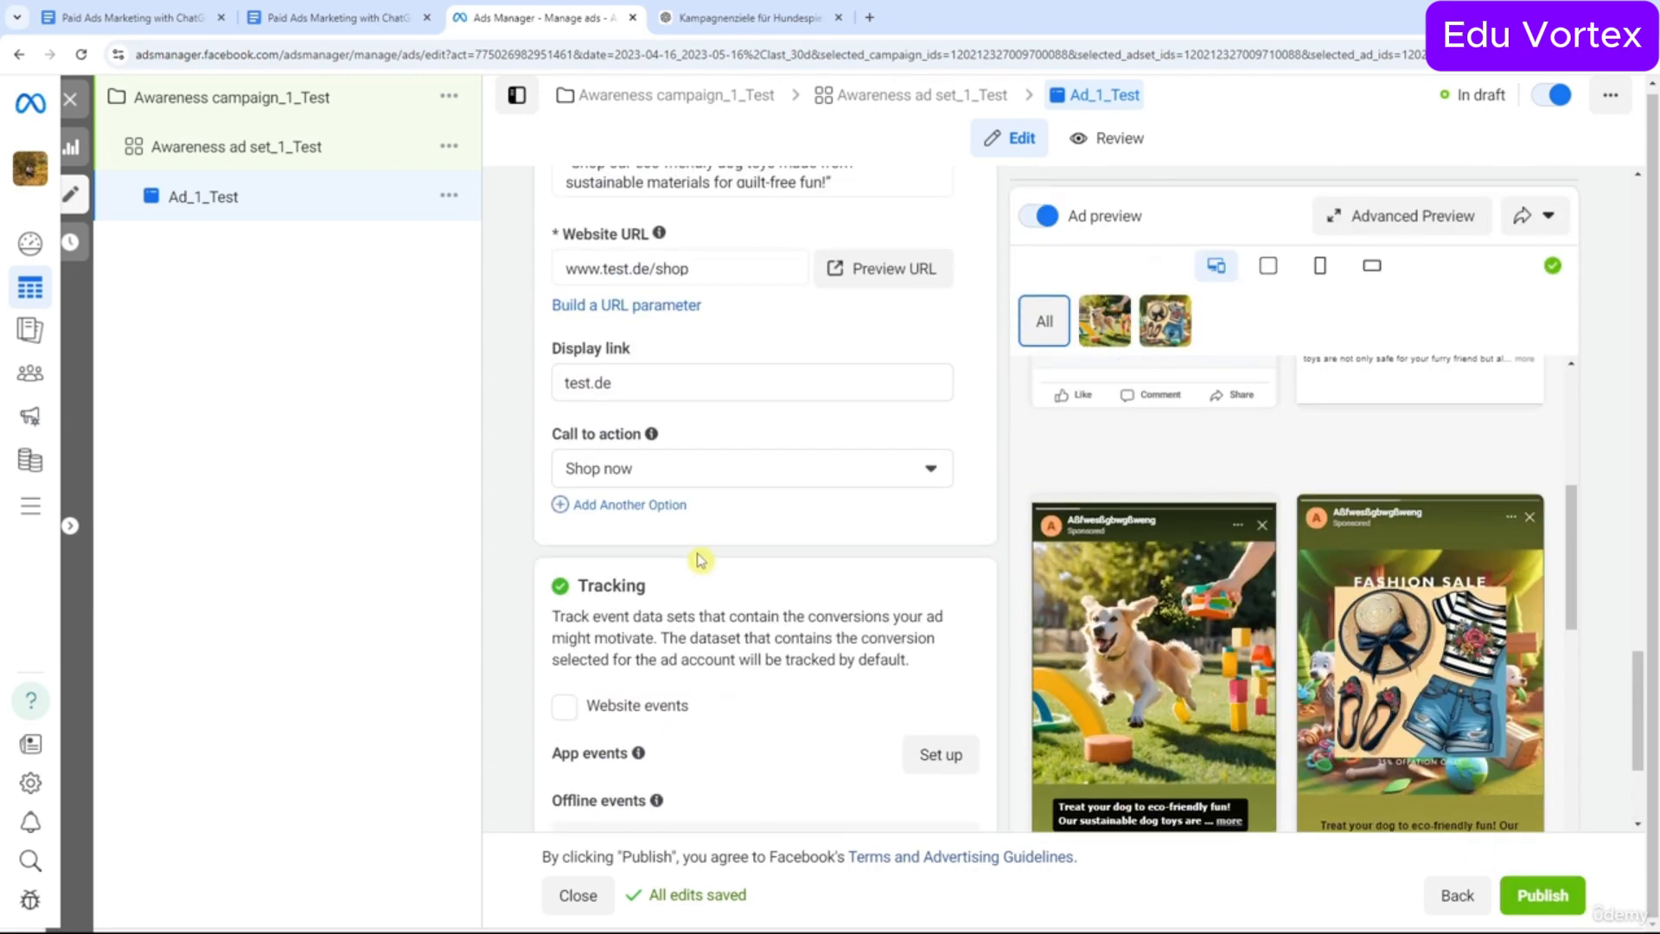
pyautogui.scroll(-3, 709, 550)
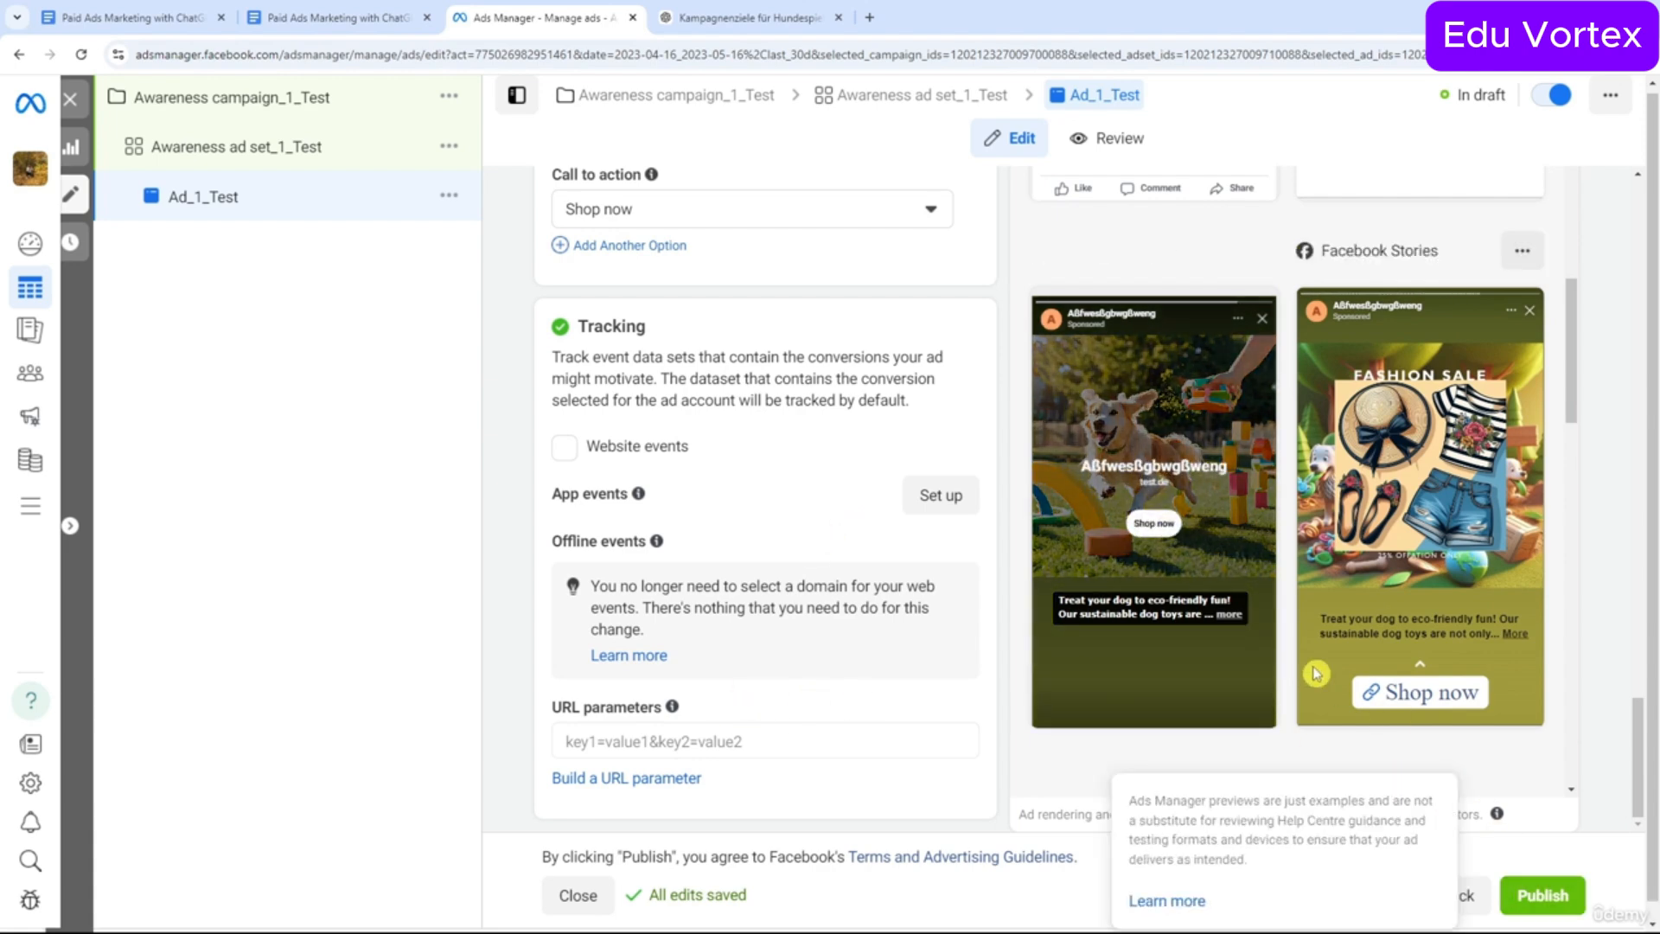
pyautogui.scroll(5, 1314, 673)
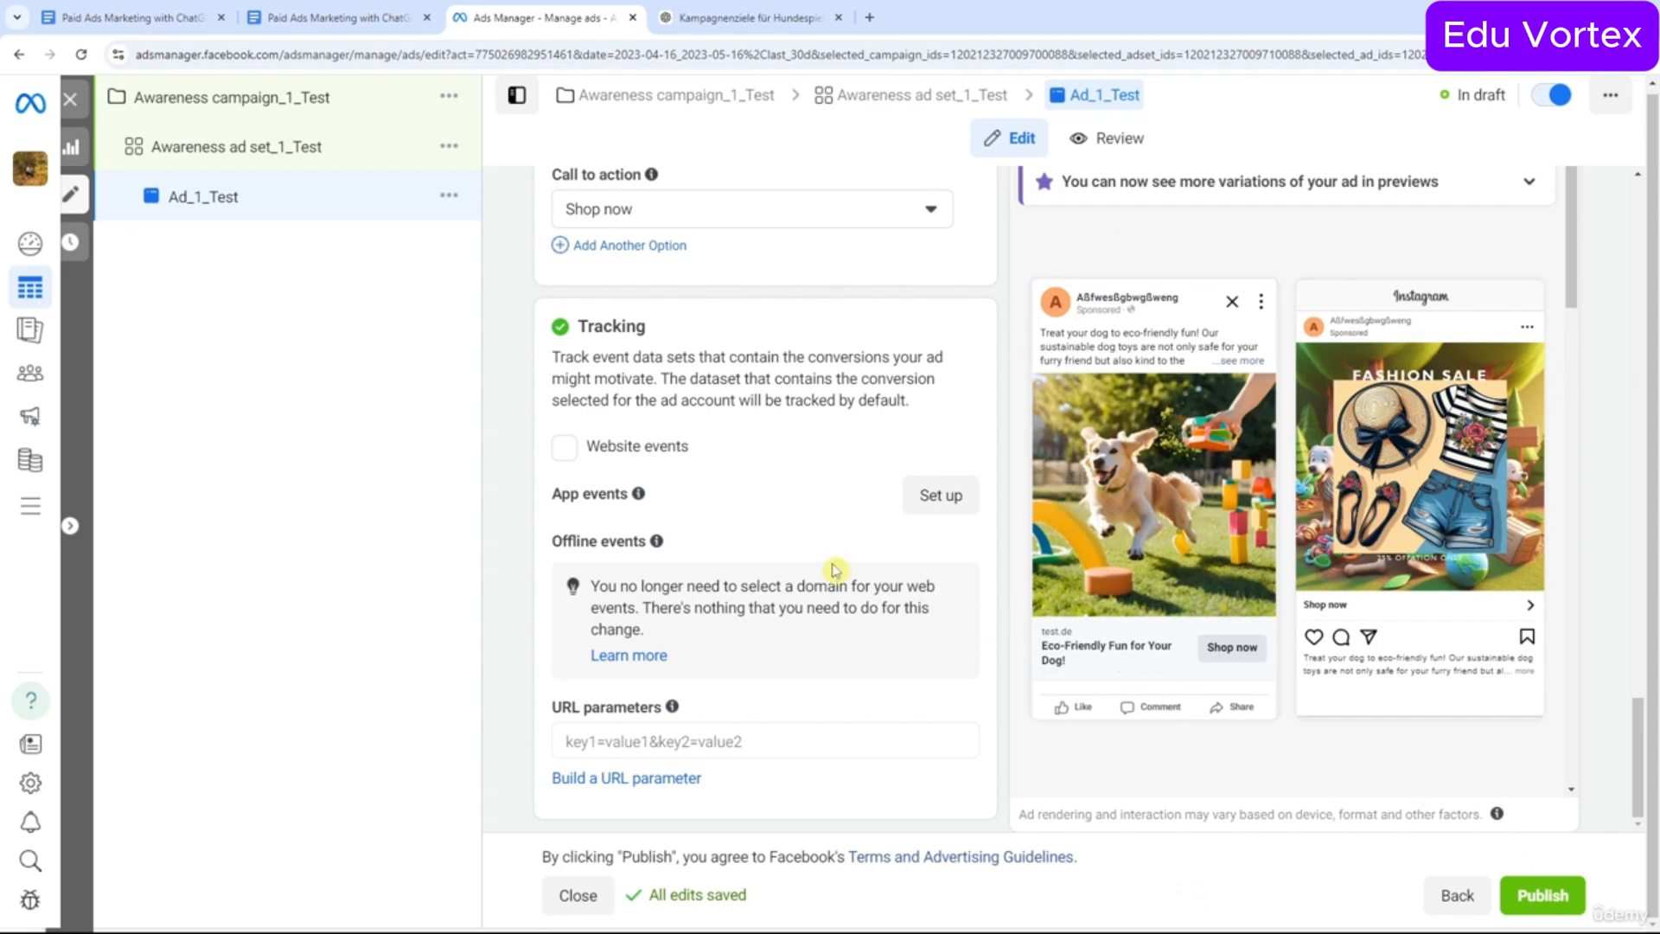
pyautogui.scroll(5, 834, 519)
pyautogui.scroll(15, 834, 566)
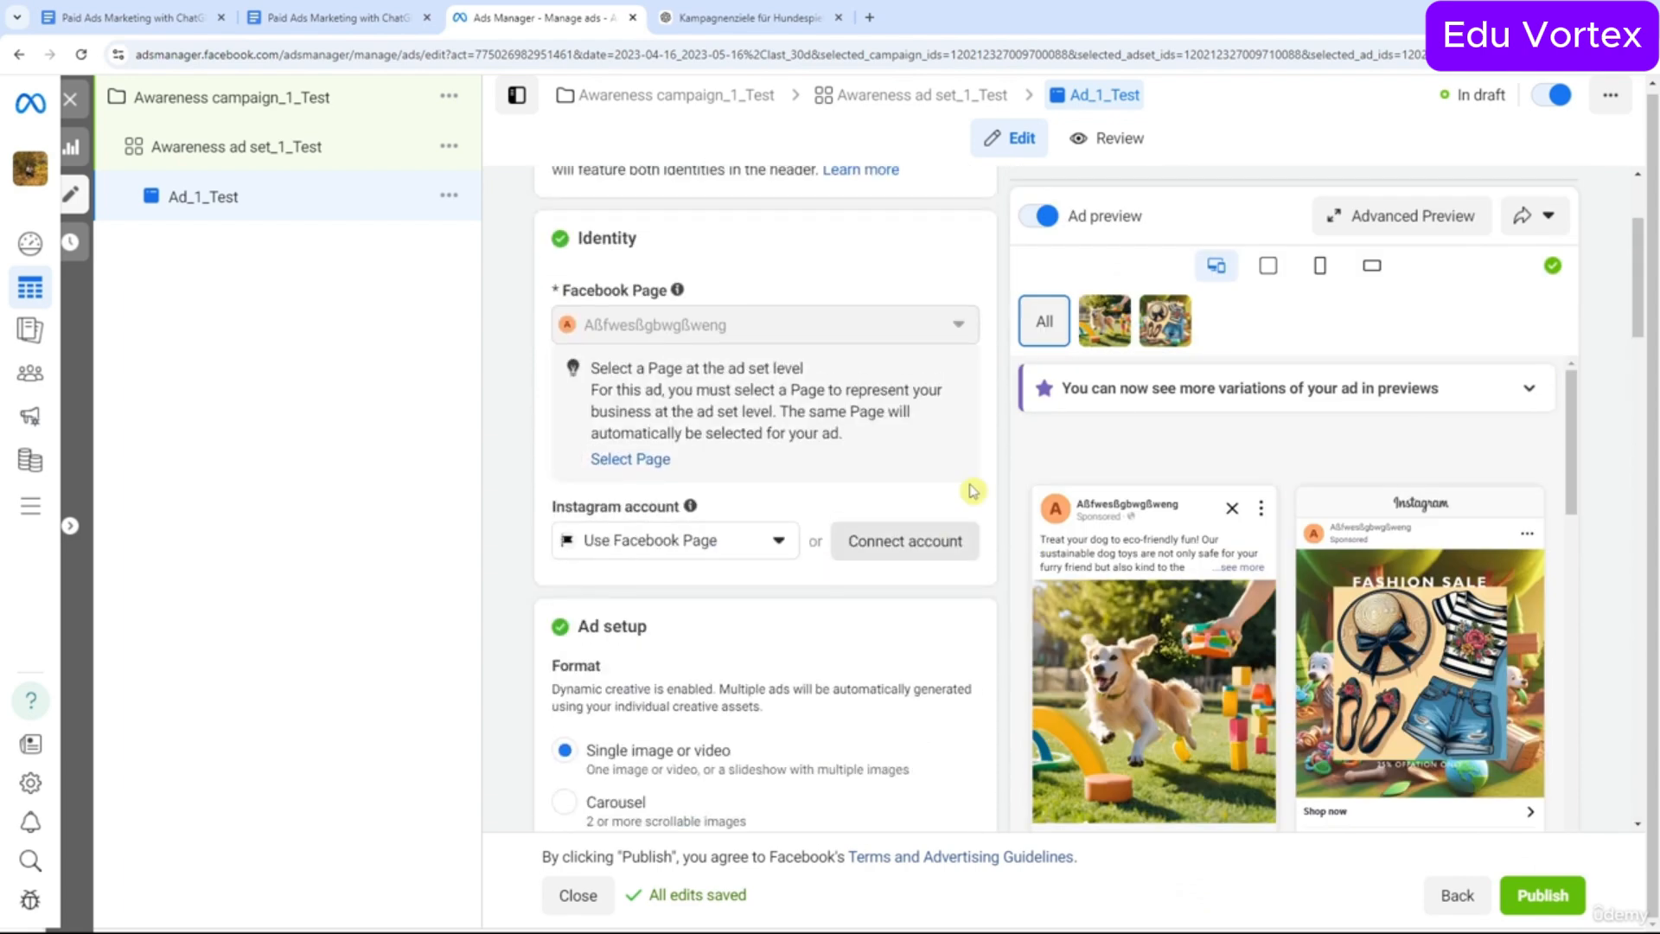
# Check the vertical and square placement options, preview both ad images in the Instagram feed, and review the ad's media and text fields.
pyautogui.click(1264, 264)
pyautogui.click(1320, 265)
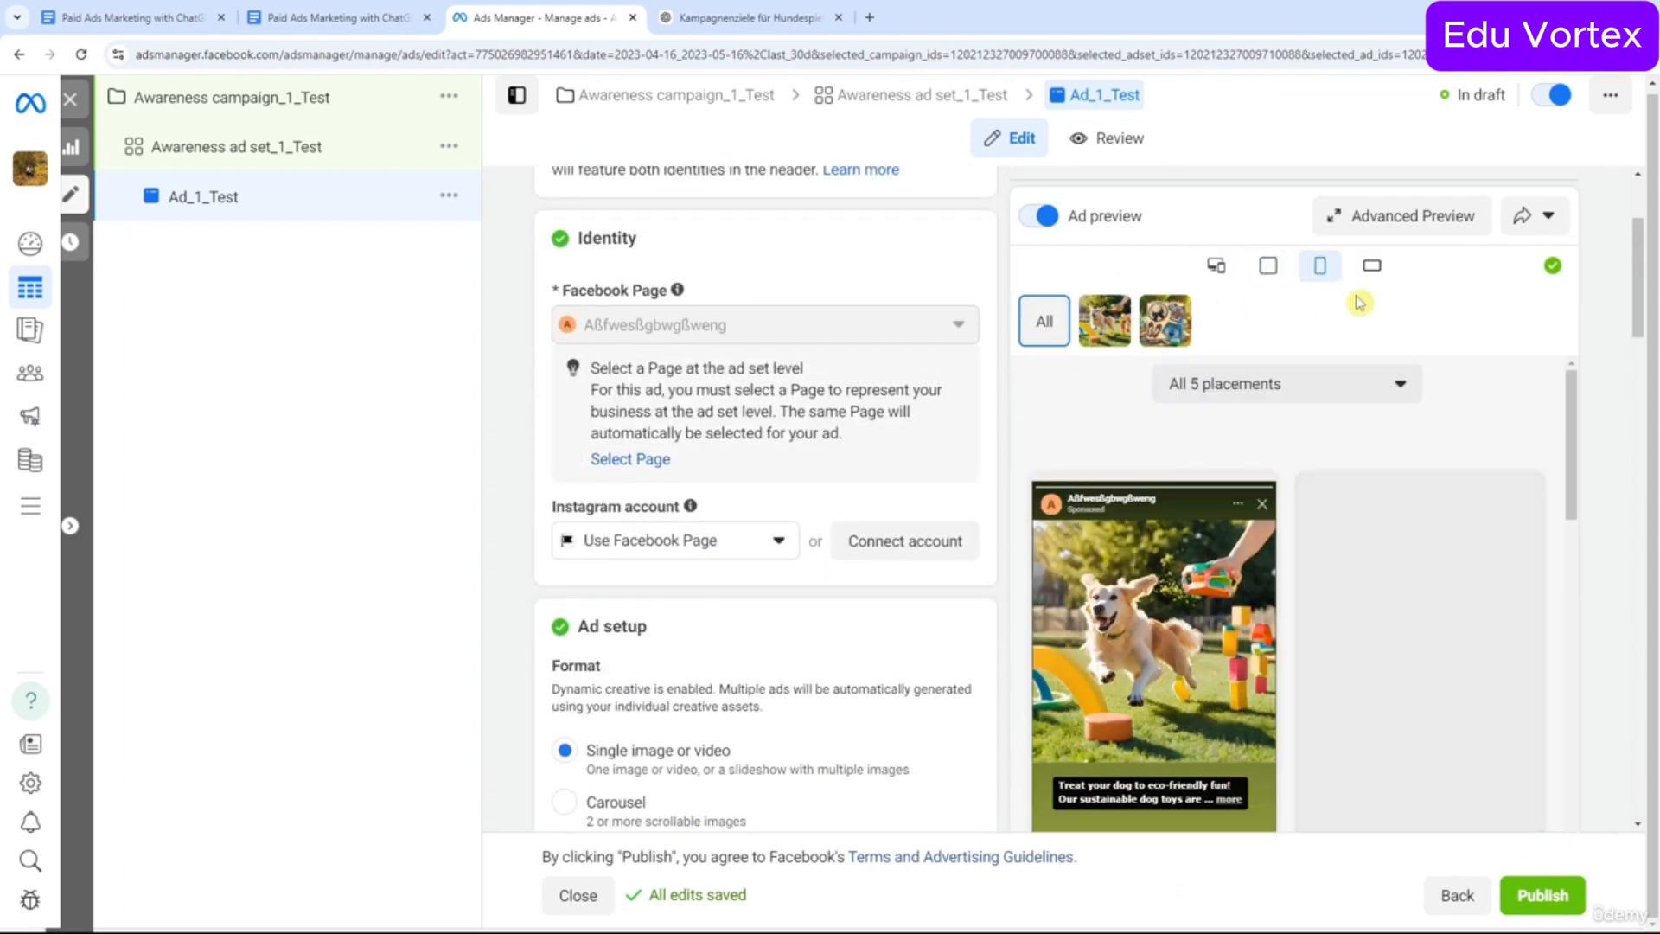
pyautogui.click(1313, 382)
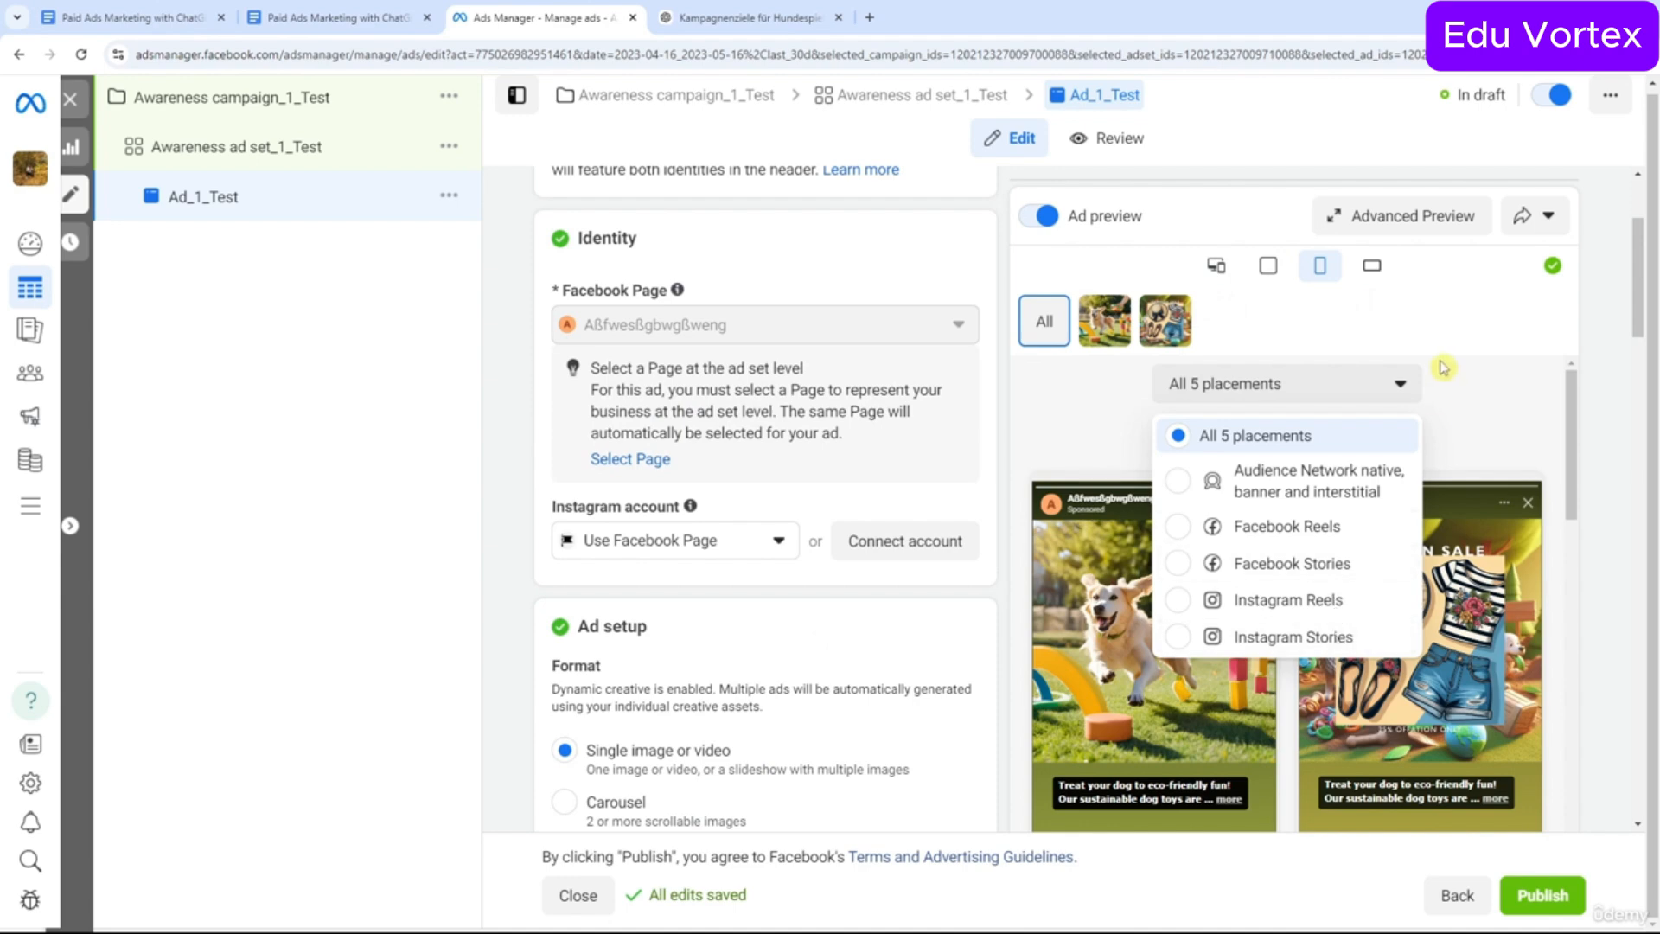
pyautogui.click(1443, 367)
pyautogui.click(1269, 266)
pyautogui.click(1310, 391)
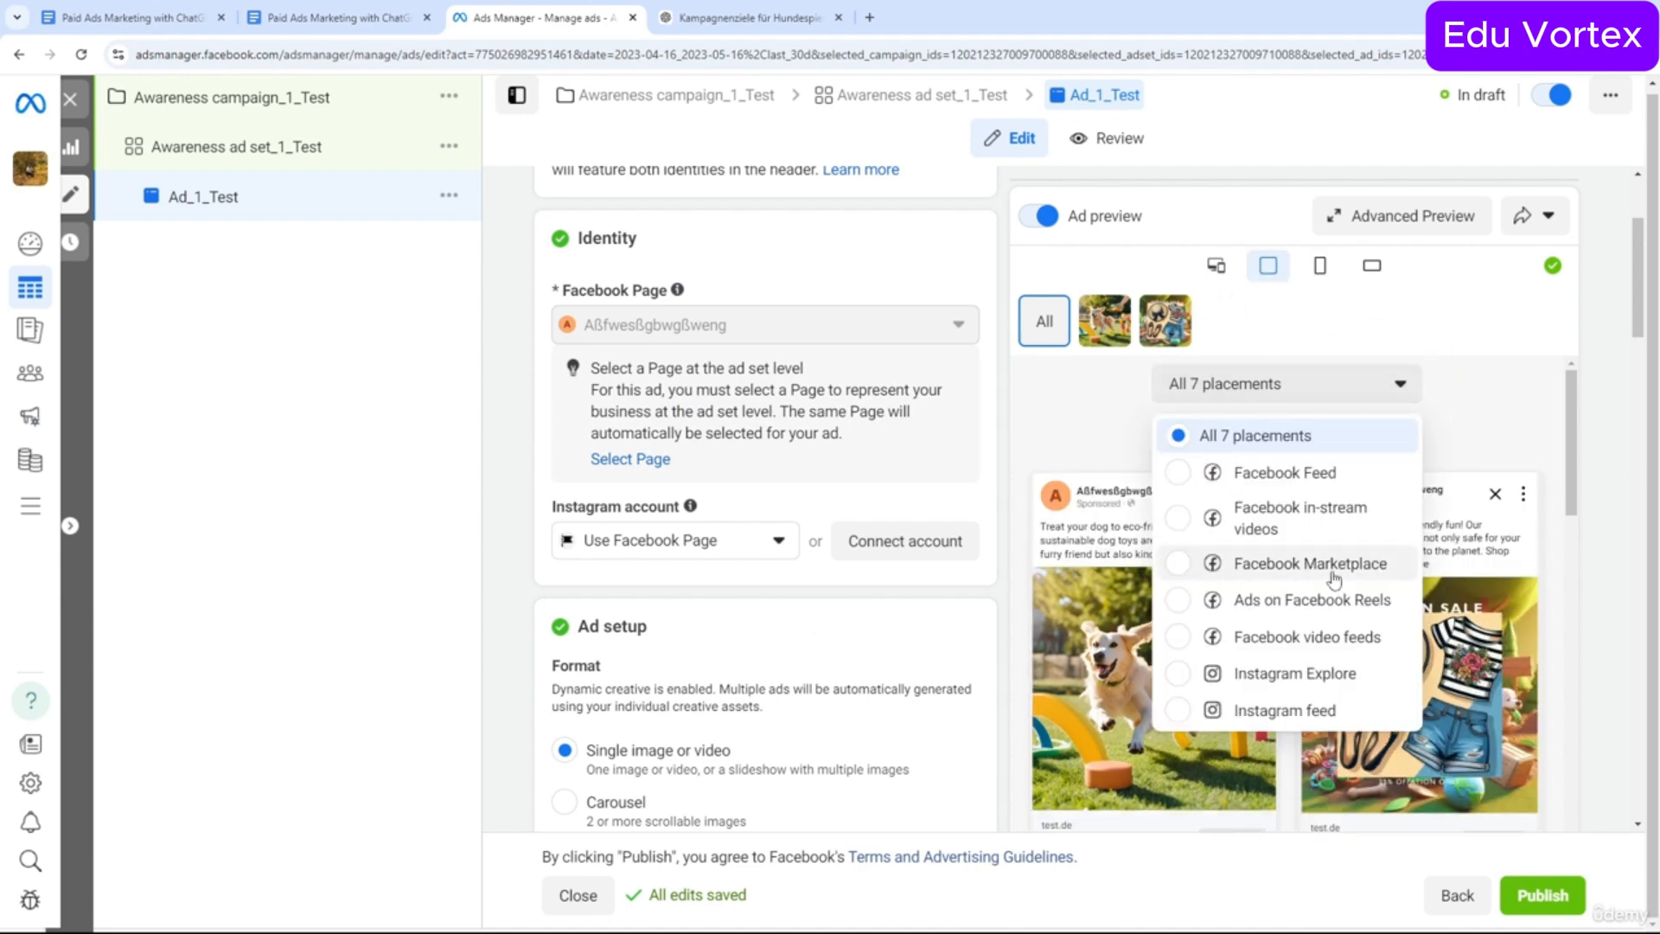
pyautogui.click(1185, 709)
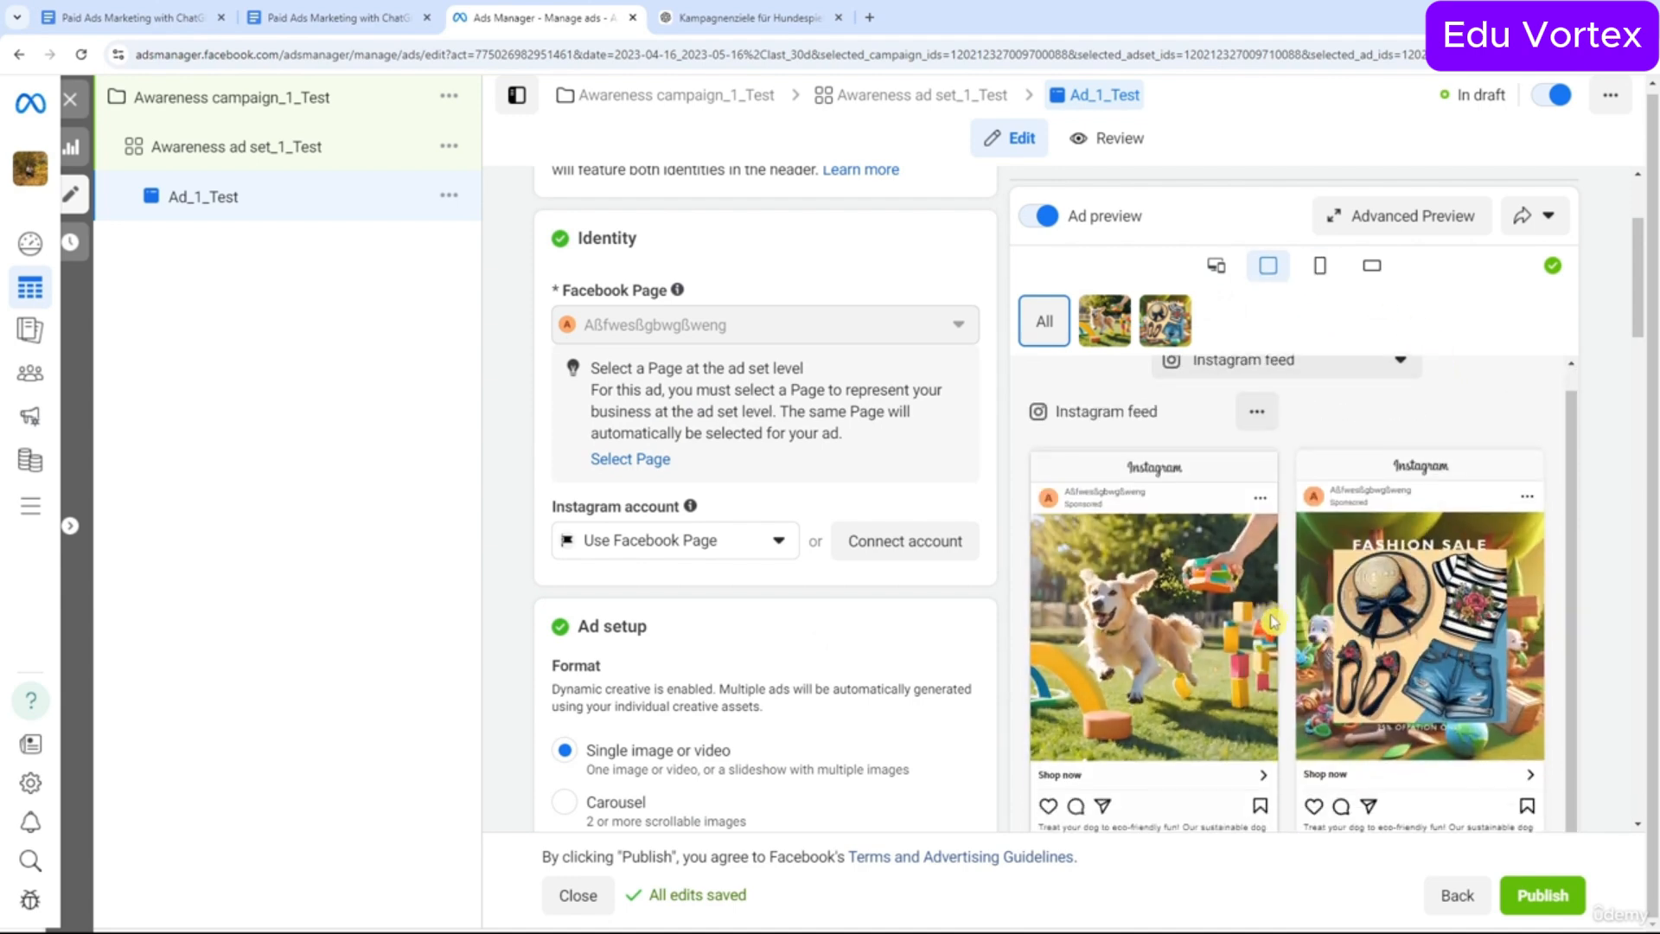
pyautogui.scroll(-3, 983, 608)
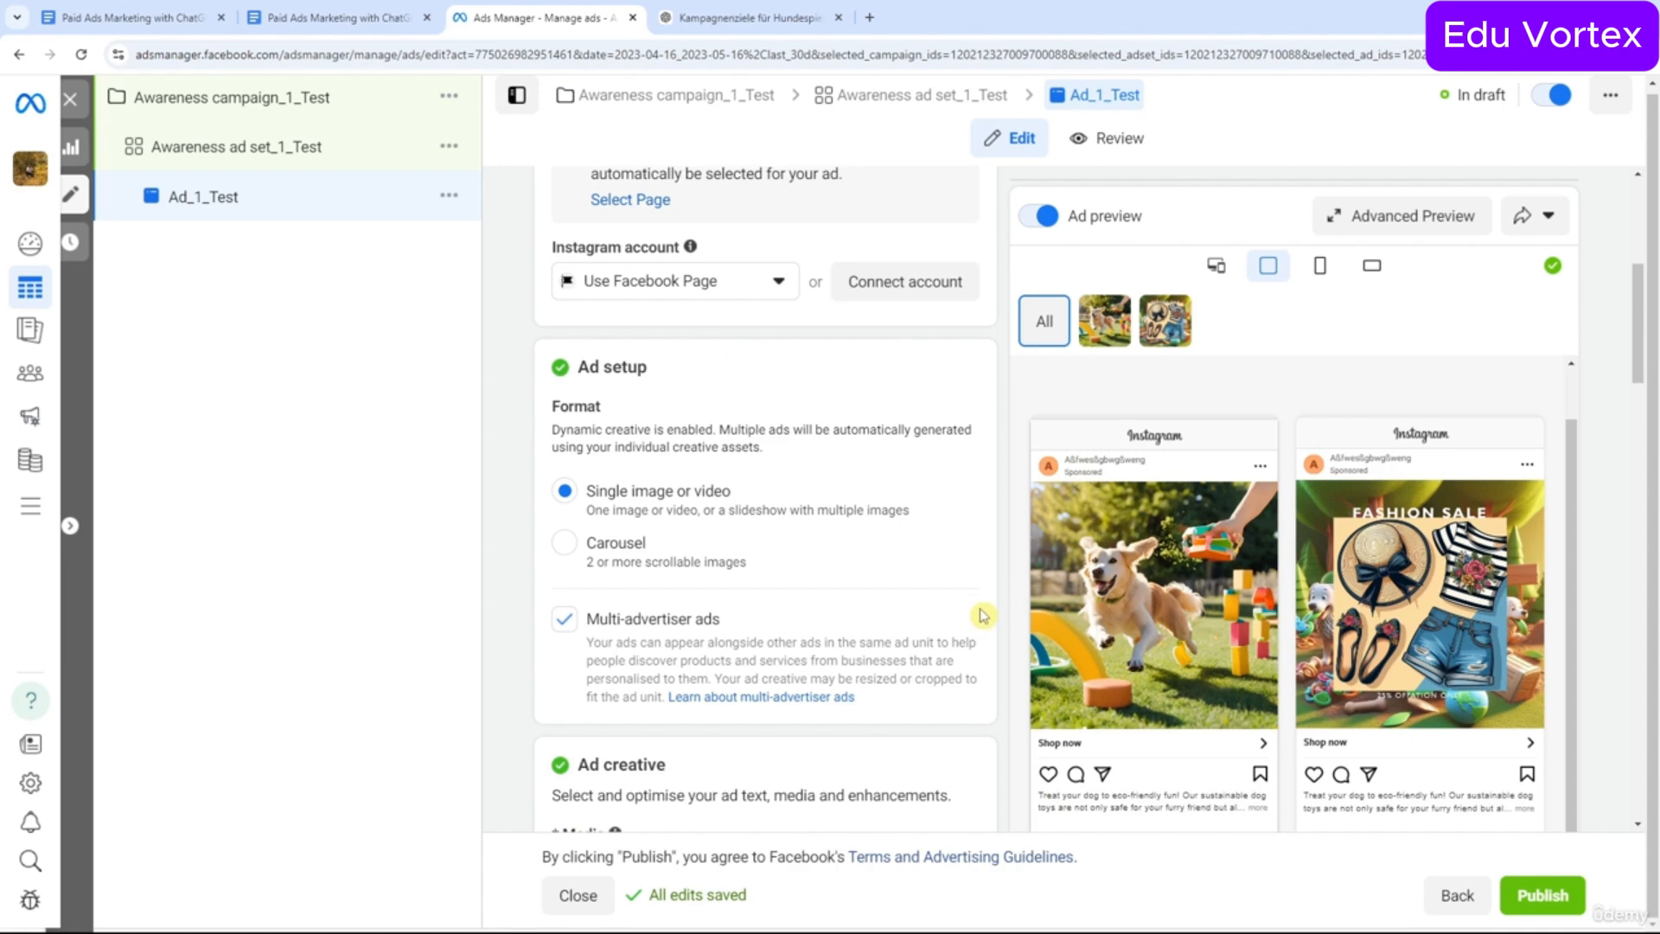
pyautogui.scroll(-5, 983, 607)
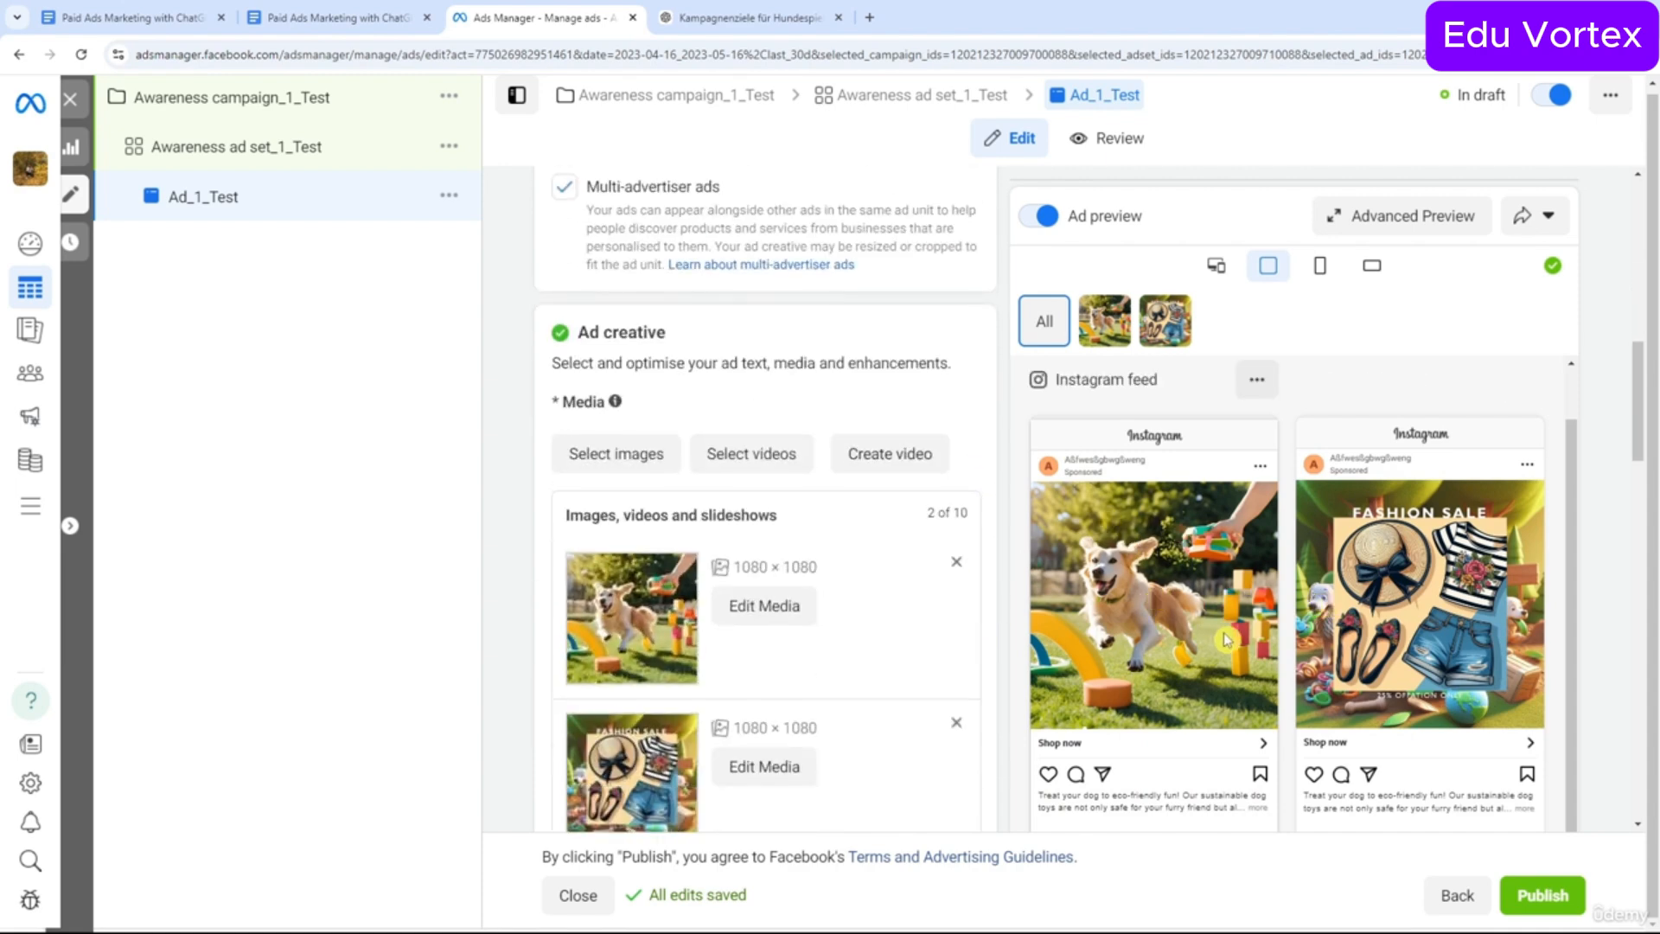
pyautogui.scroll(-4, 850, 608)
pyautogui.scroll(-10, 850, 608)
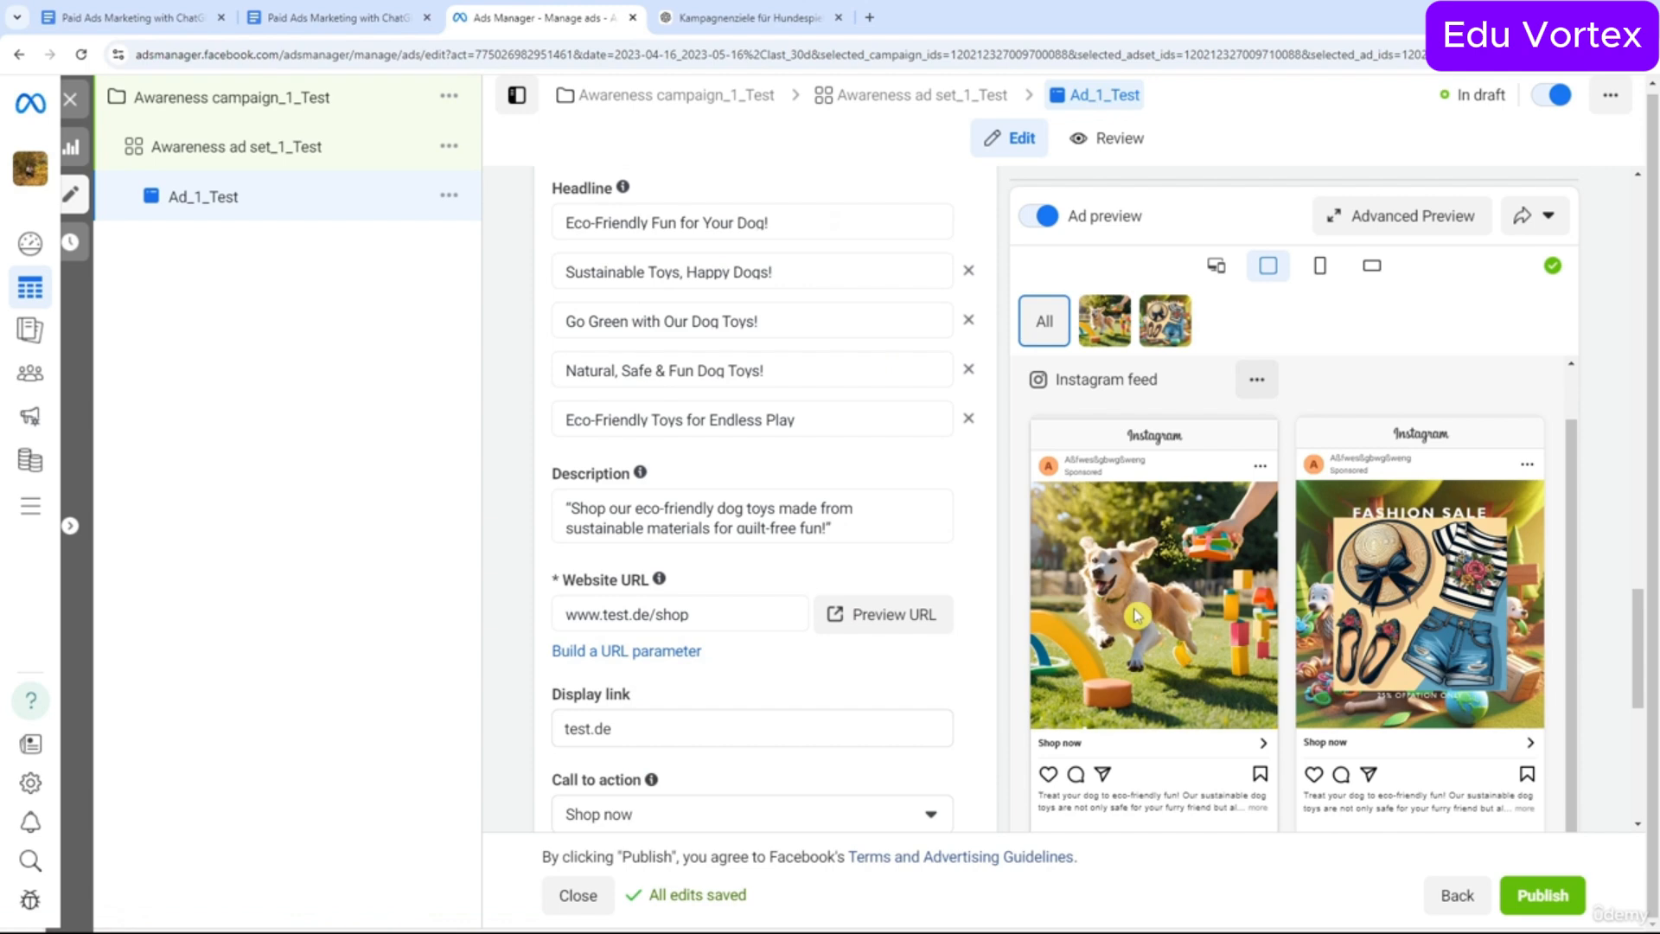
# Locate heading 7.1 Implementing Retargeting Strategies in the prompts document, and open the existing "Kampagnenziele für Hundespielz…" chat in ChatGPT.
pyautogui.click(339, 152)
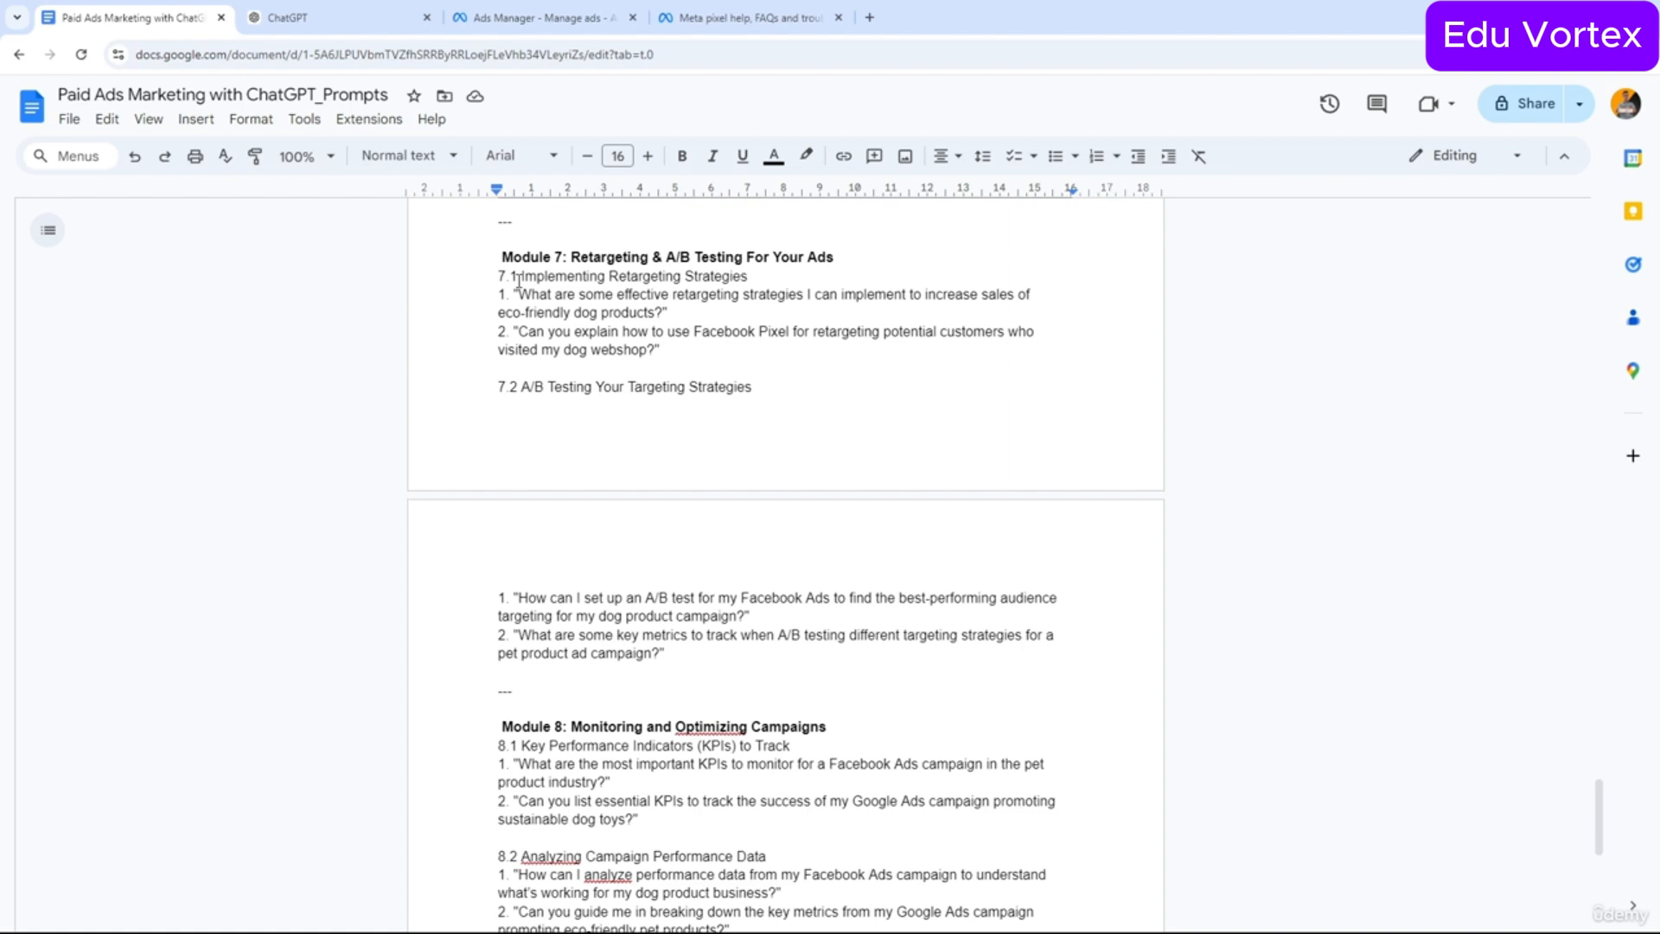
pyautogui.moveTo(519, 281); pyautogui.dragTo(778, 283)
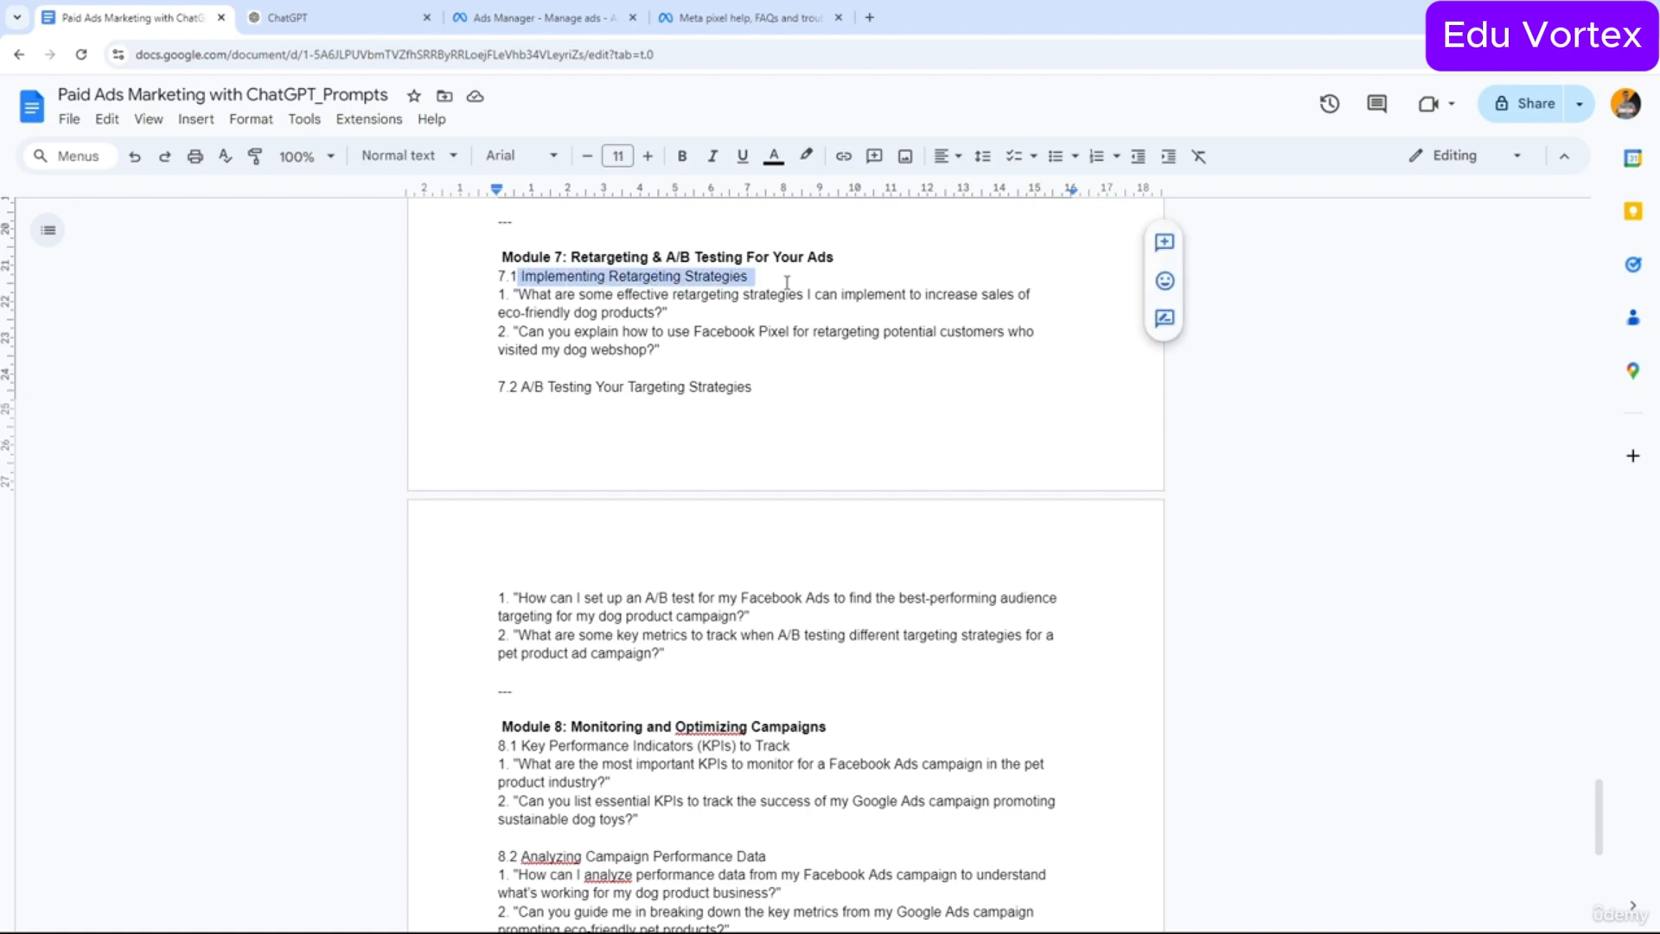
pyautogui.click(337, 29)
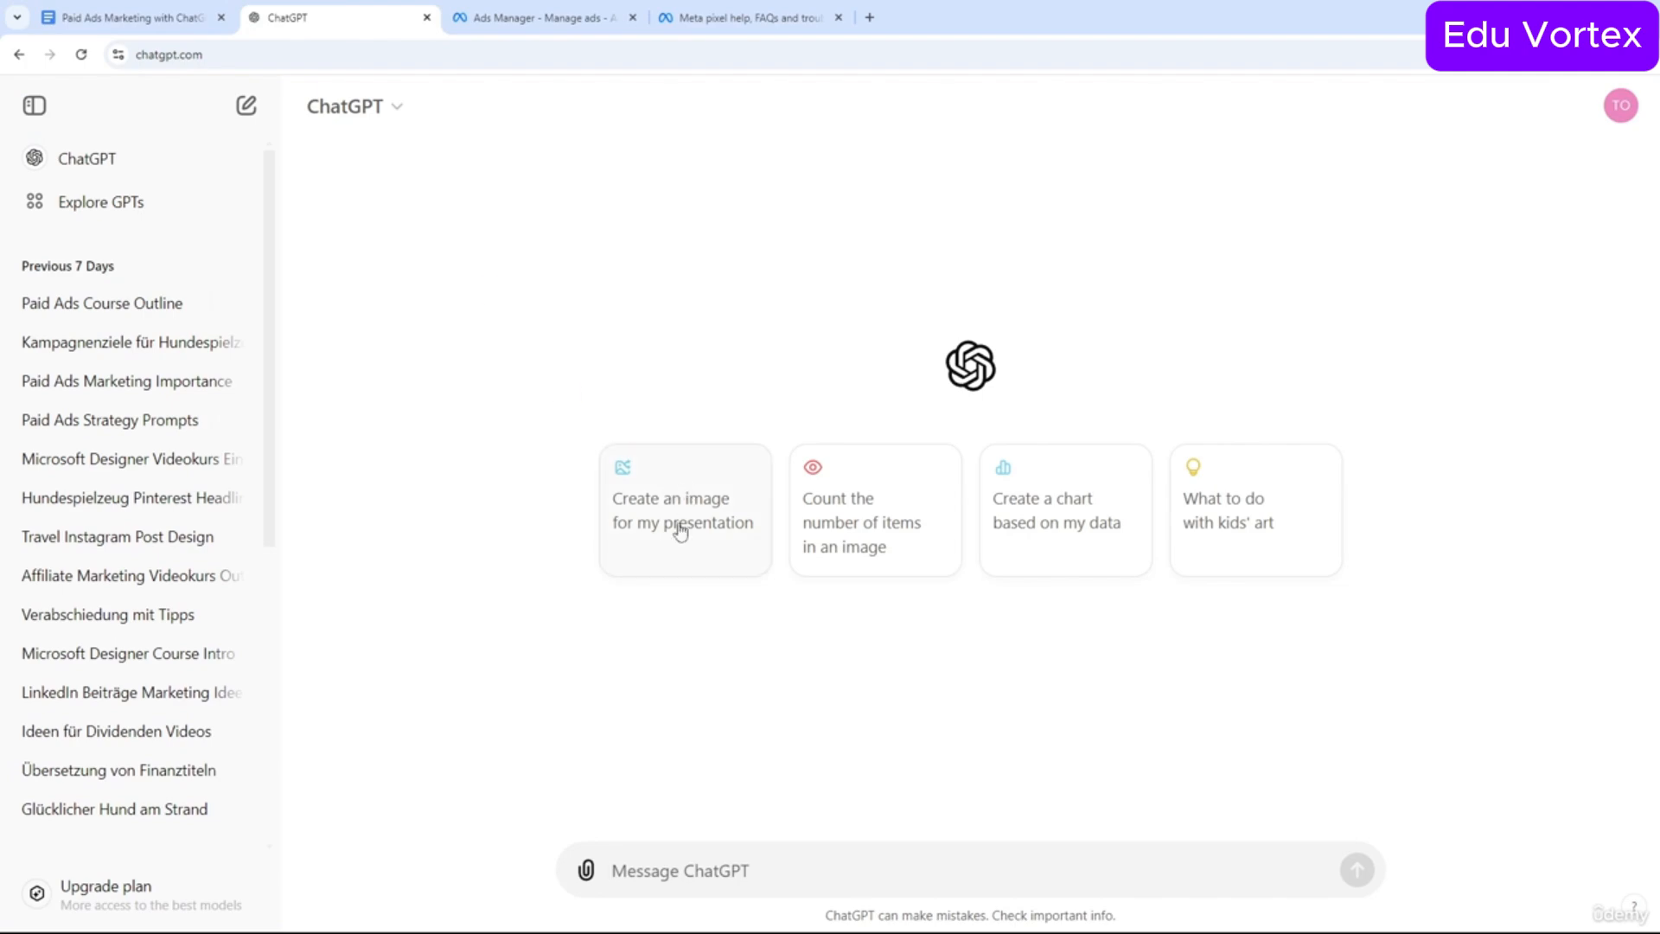
pyautogui.click(131, 346)
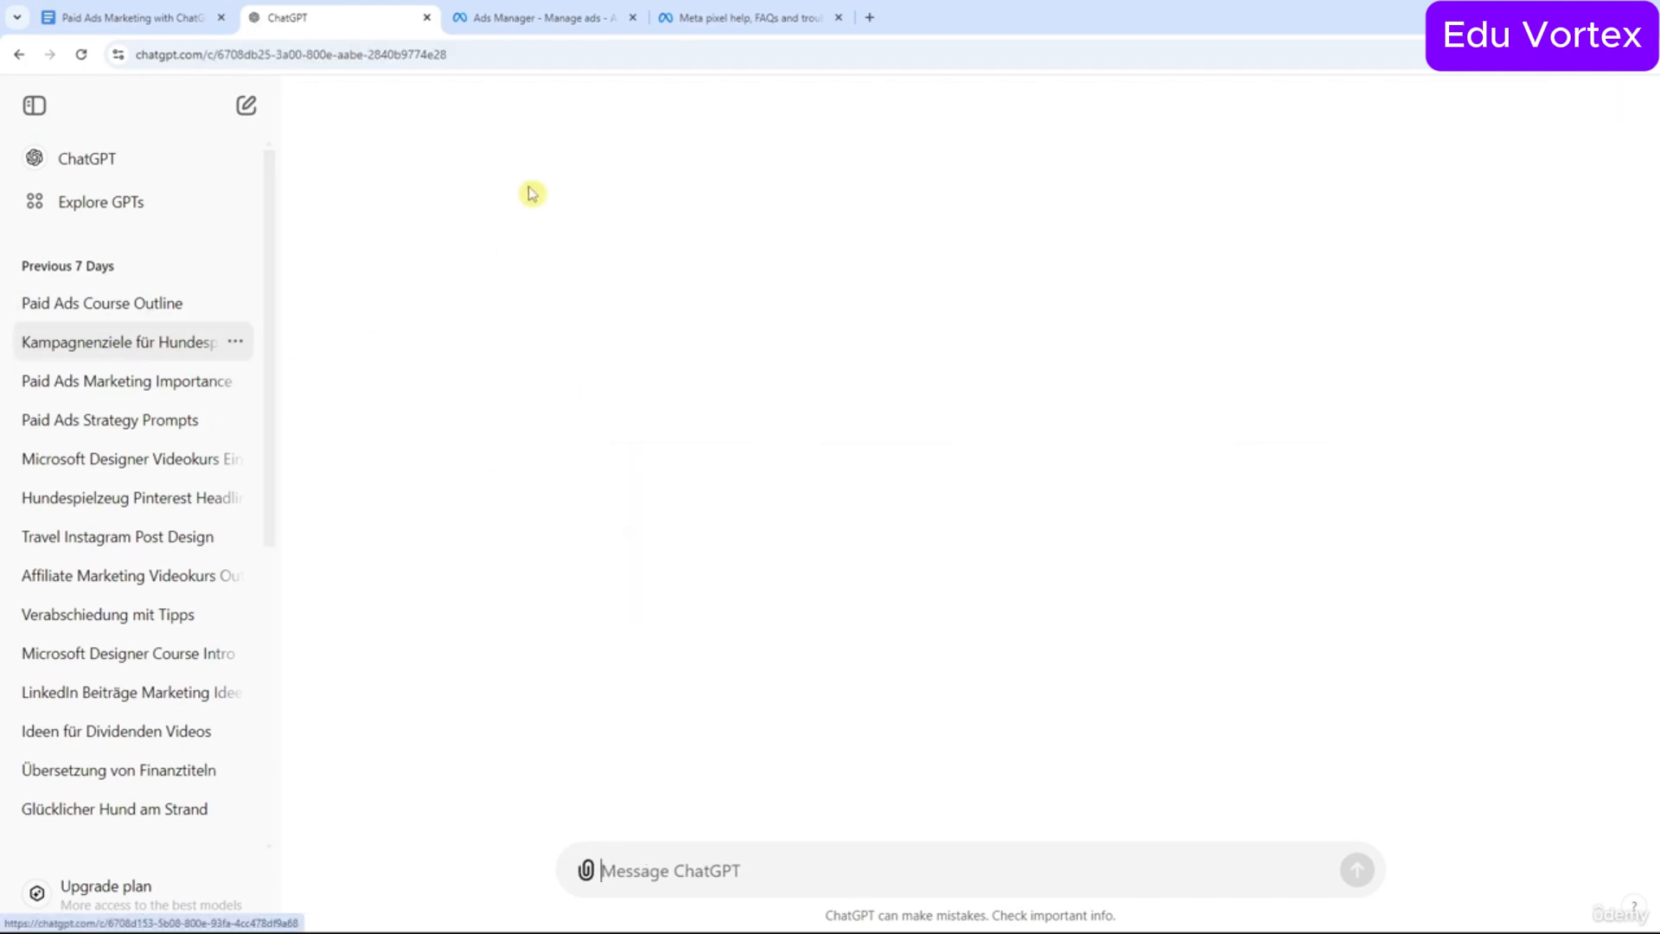
# Switch to Ads Manager and look through the performance and schedule columns of Awareness ad set_1_Test.
pyautogui.click(502, 21)
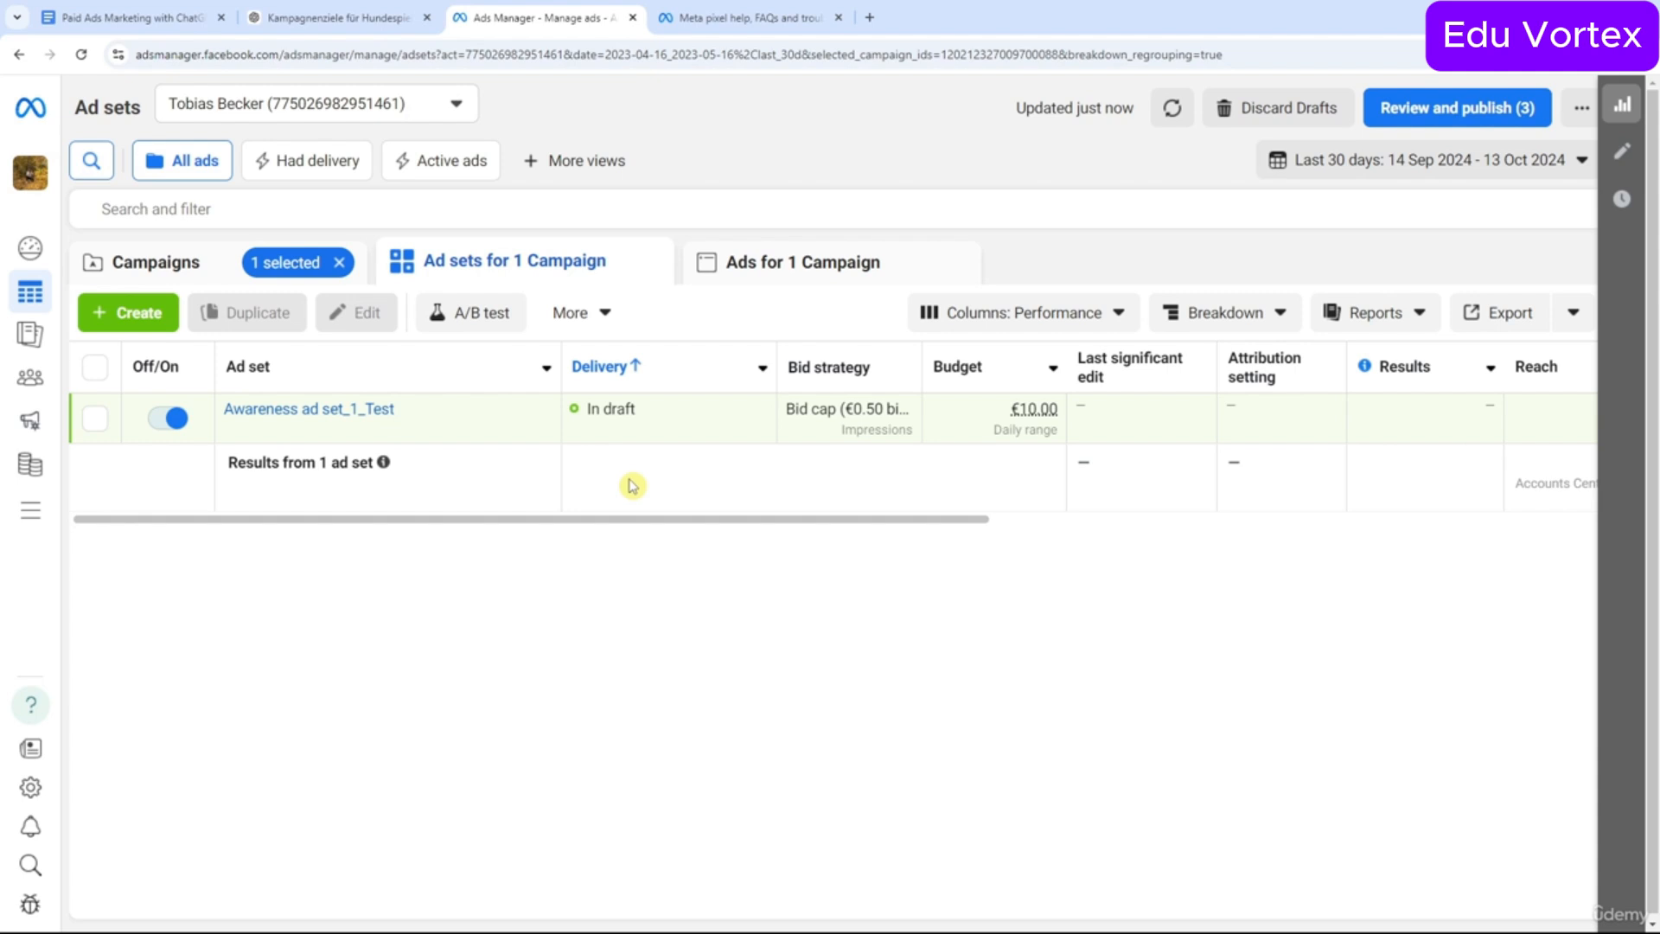
pyautogui.moveTo(666, 518); pyautogui.dragTo(1413, 445)
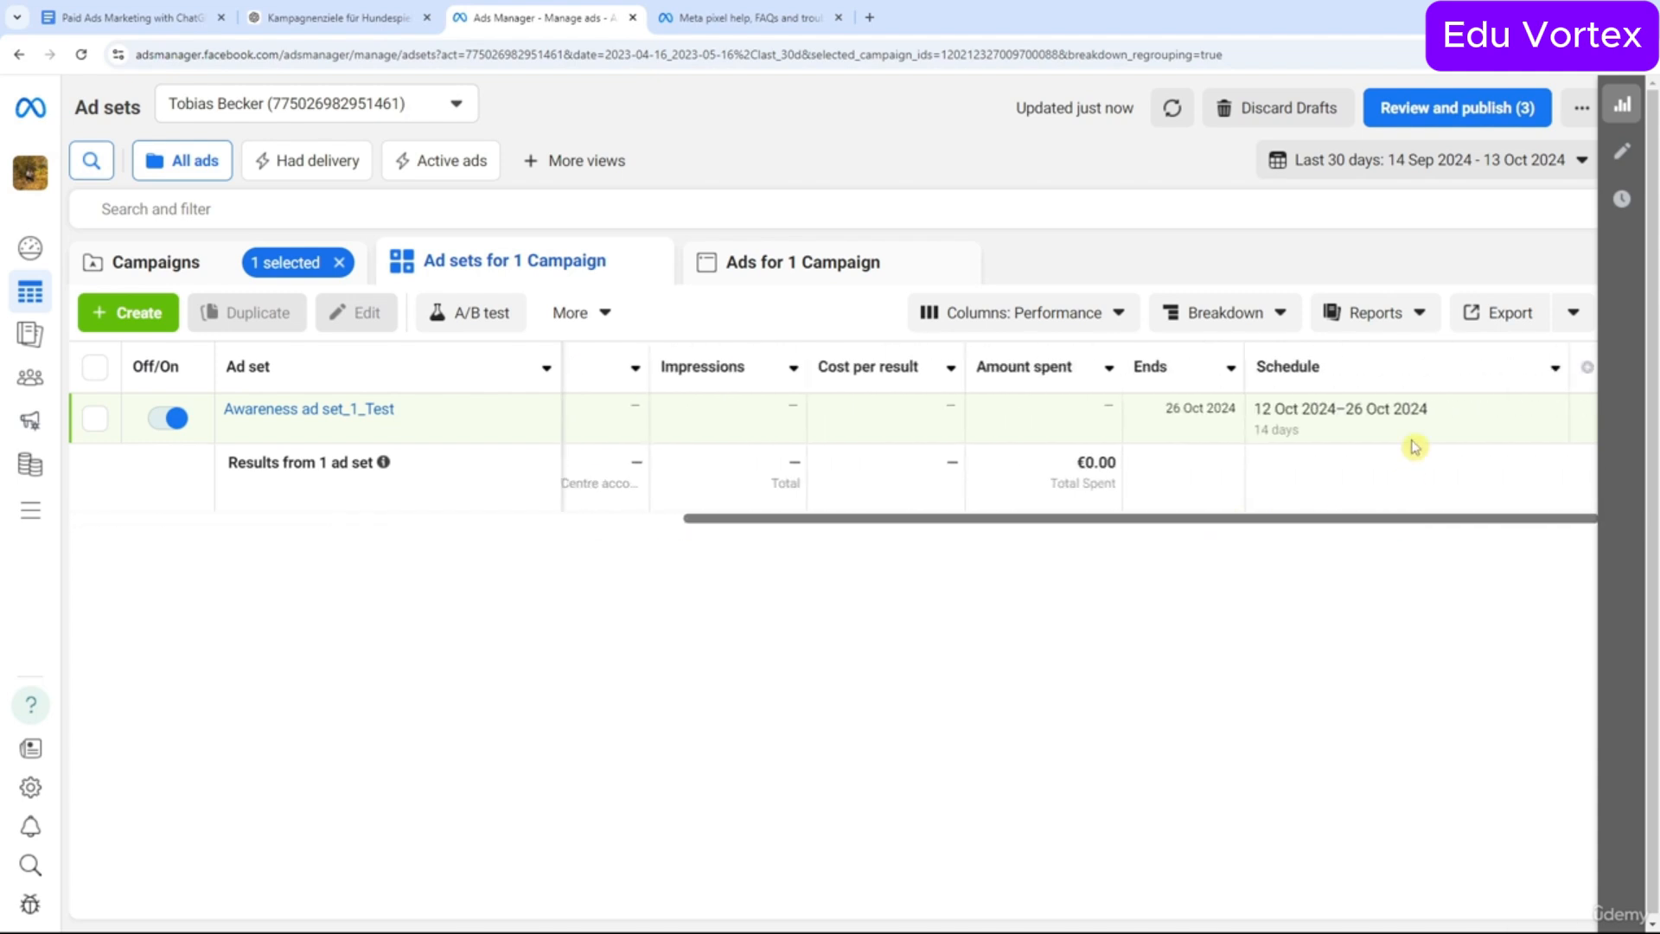
pyautogui.moveTo(1294, 527); pyautogui.dragTo(493, 559)
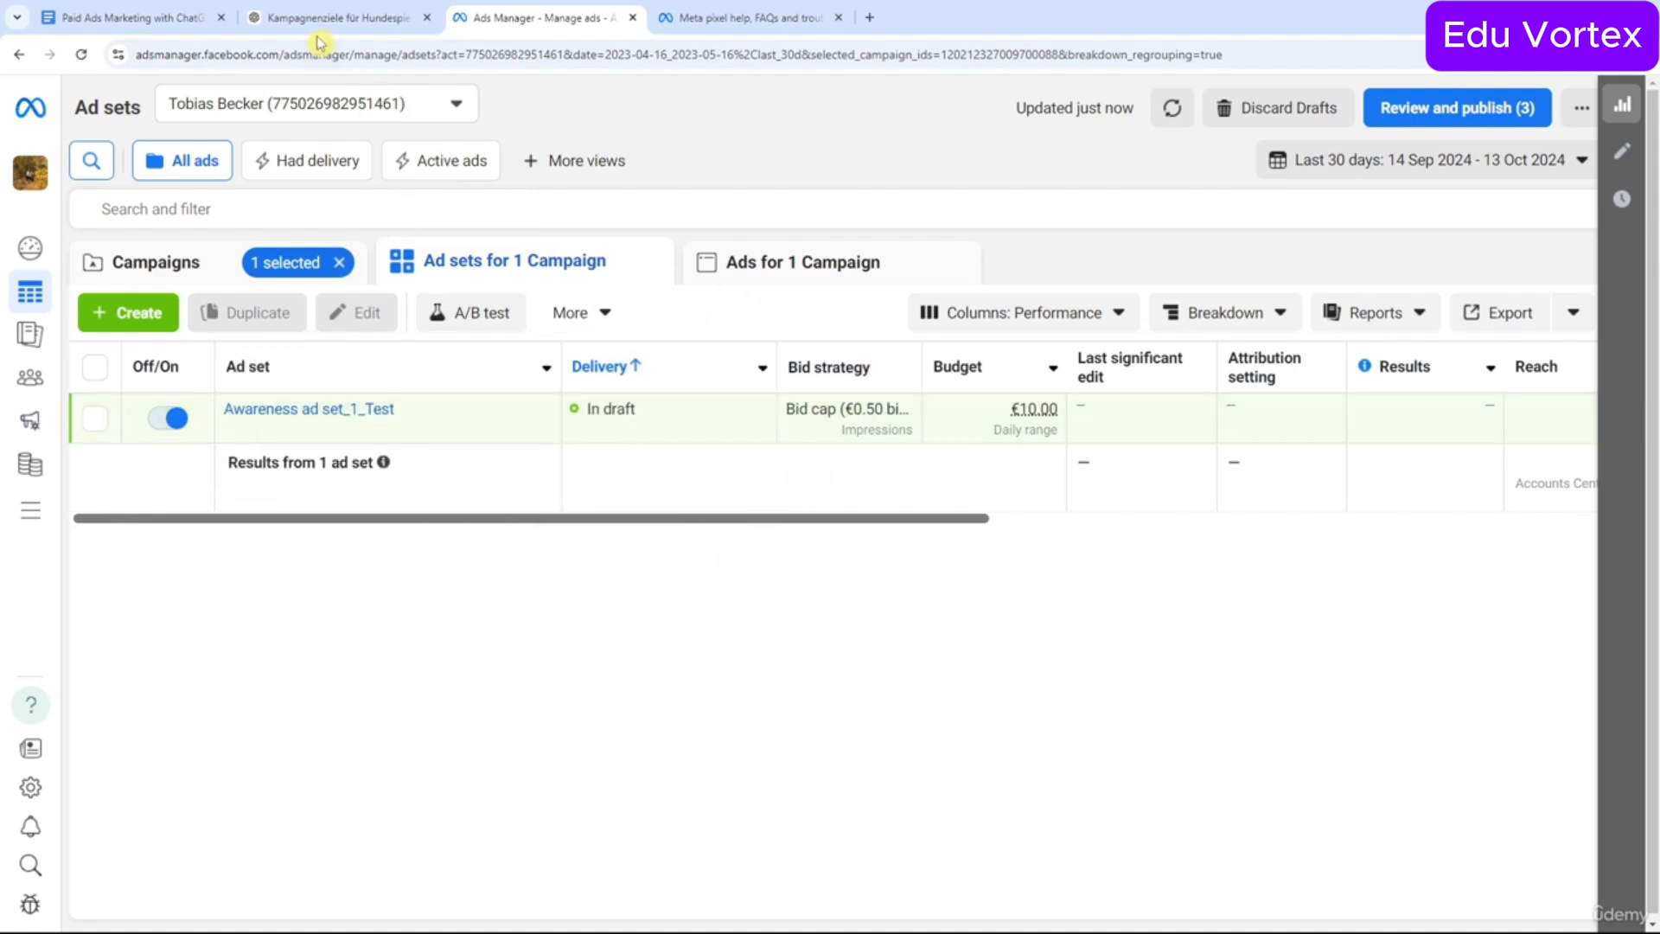
# Copy the first prompt of section 7.1, on effective retargeting strategies for eco-friendly dog products, from the prompts document and submit it to ChatGPT.
pyautogui.click(121, 17)
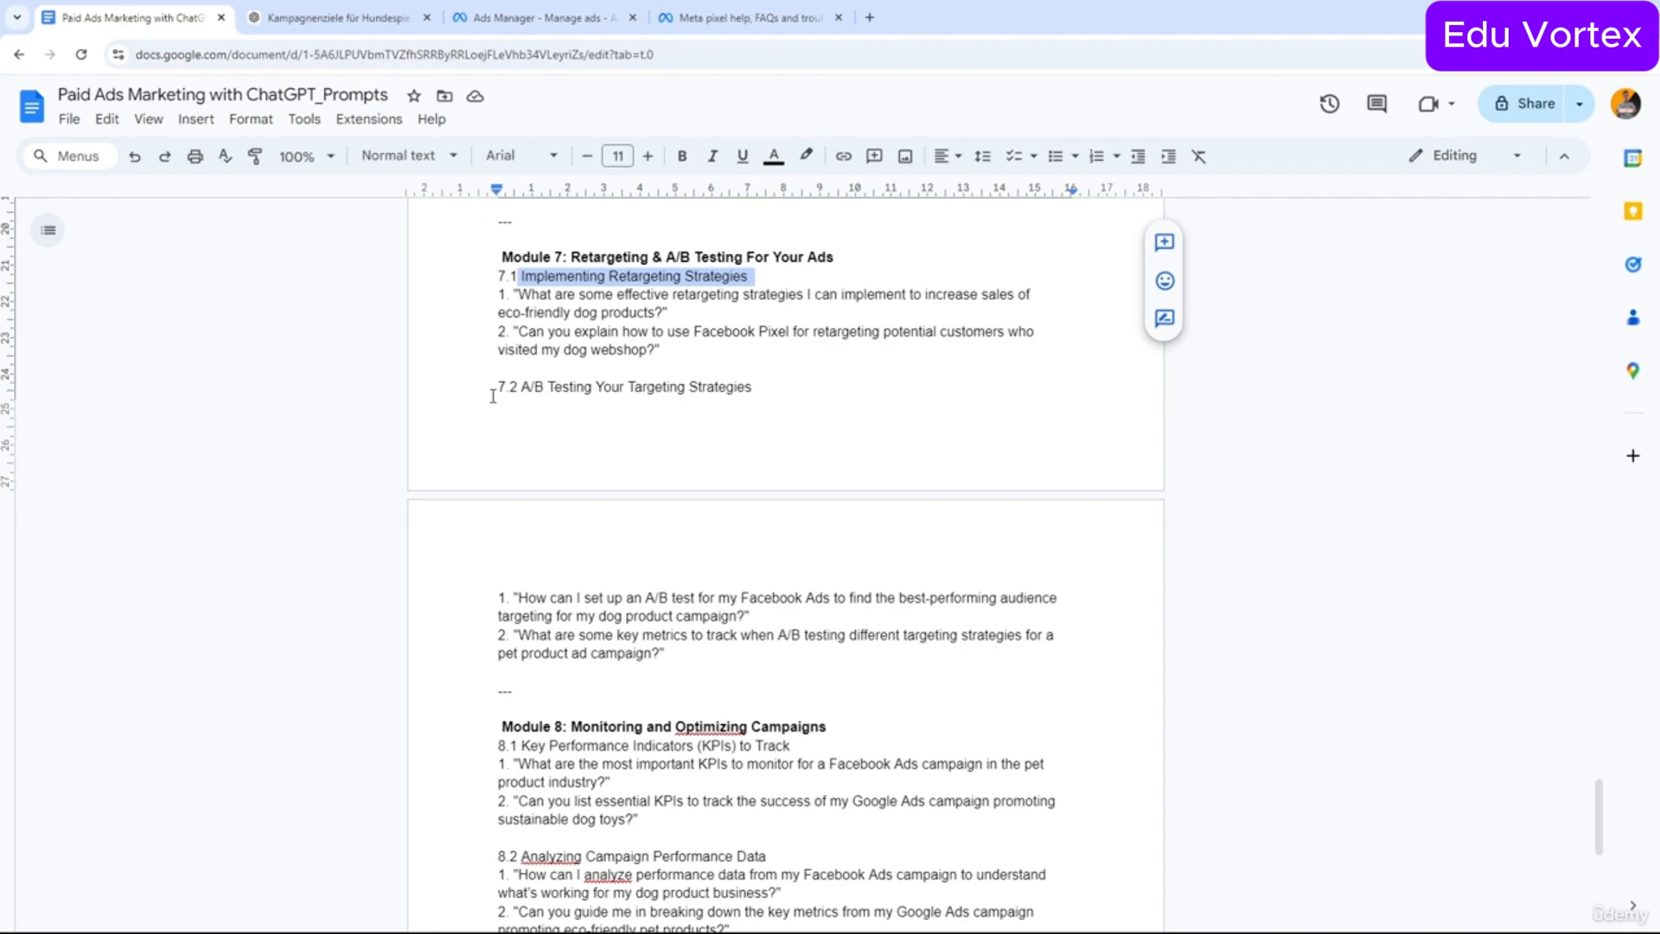
pyautogui.moveTo(517, 294); pyautogui.dragTo(664, 313)
pyautogui.click(302, 155)
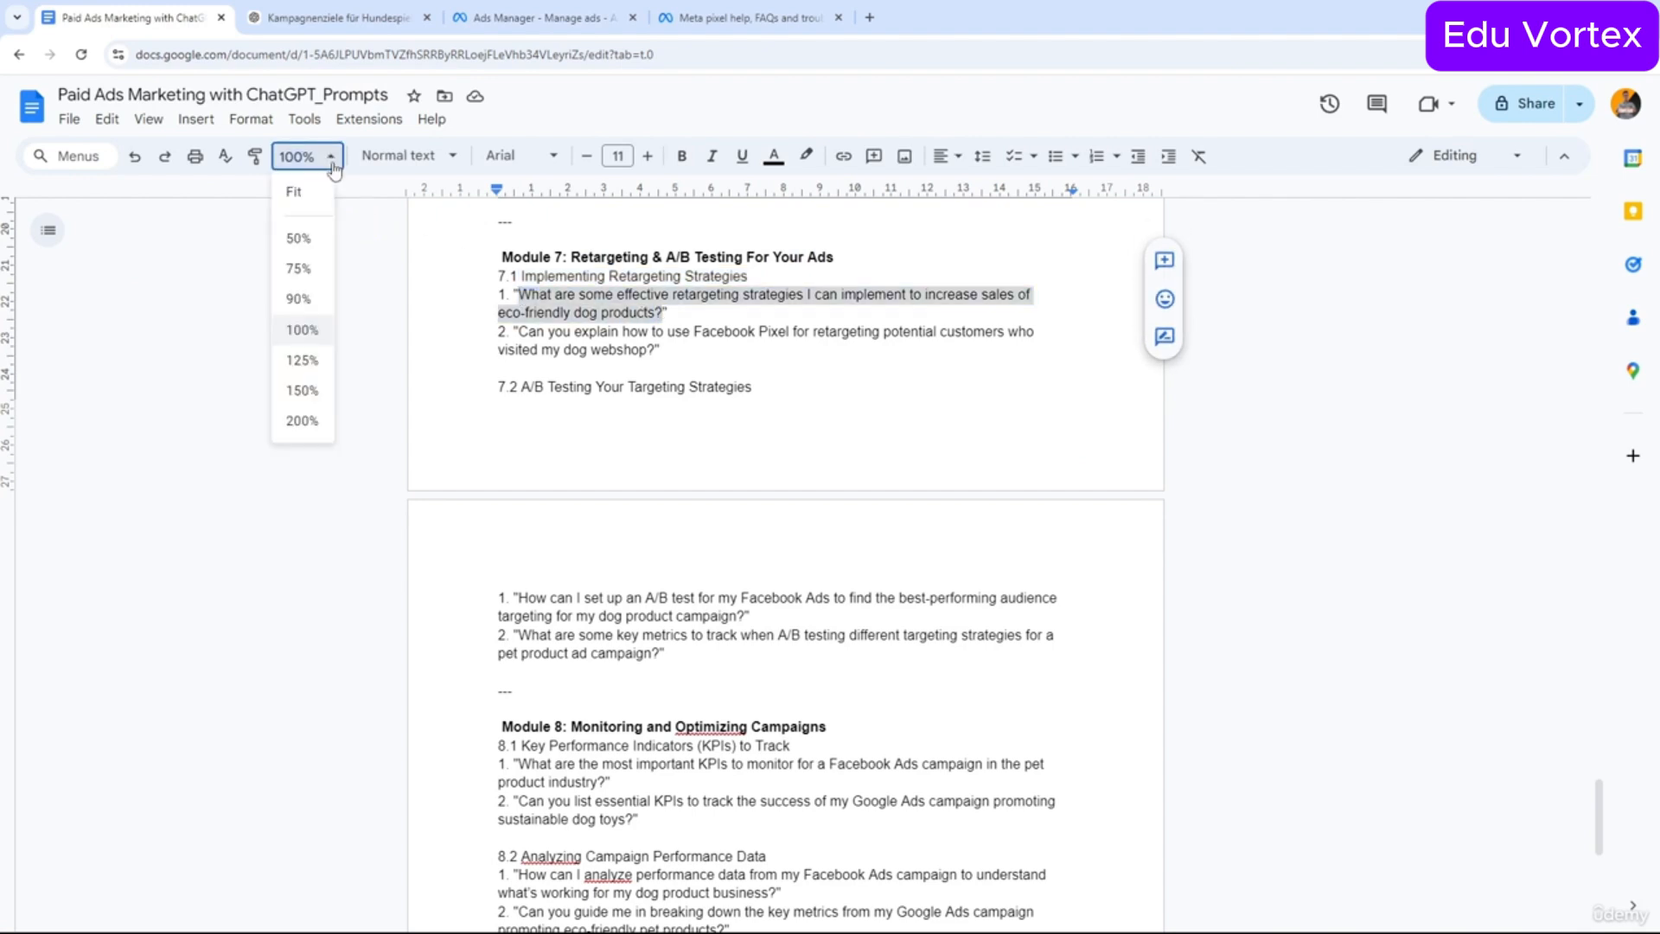
pyautogui.click(316, 391)
pyautogui.hotkey('ctrl', 'c')
pyautogui.click(346, 17)
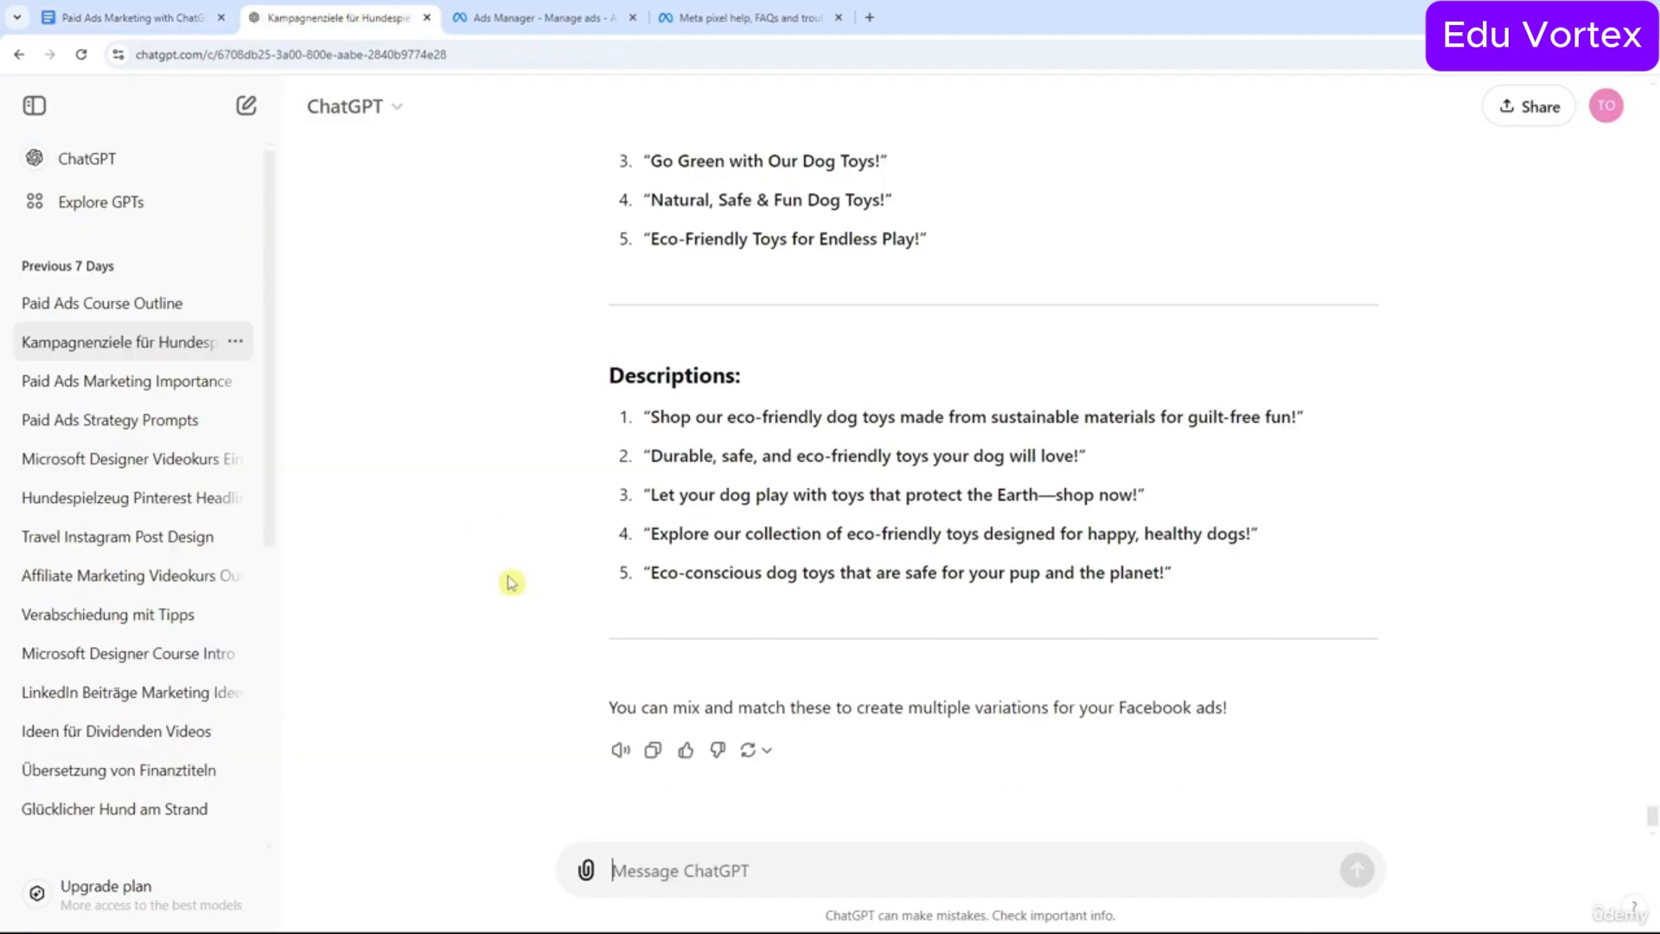
pyautogui.hotkey('ctrl', 'v')
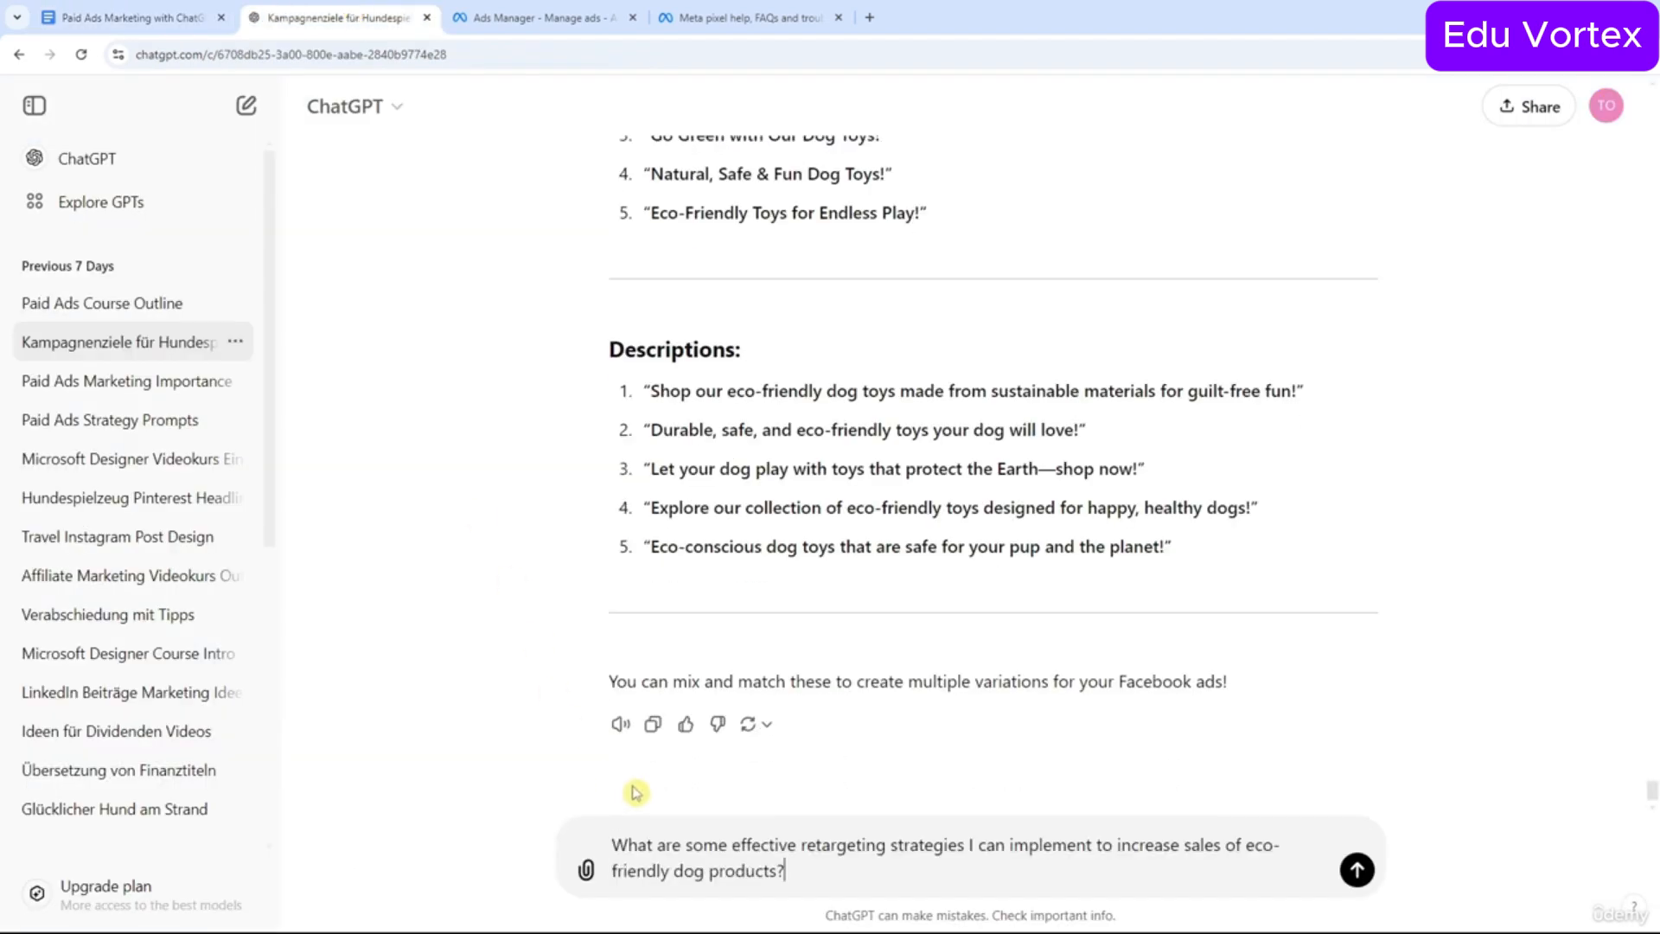
pyautogui.press('Return')
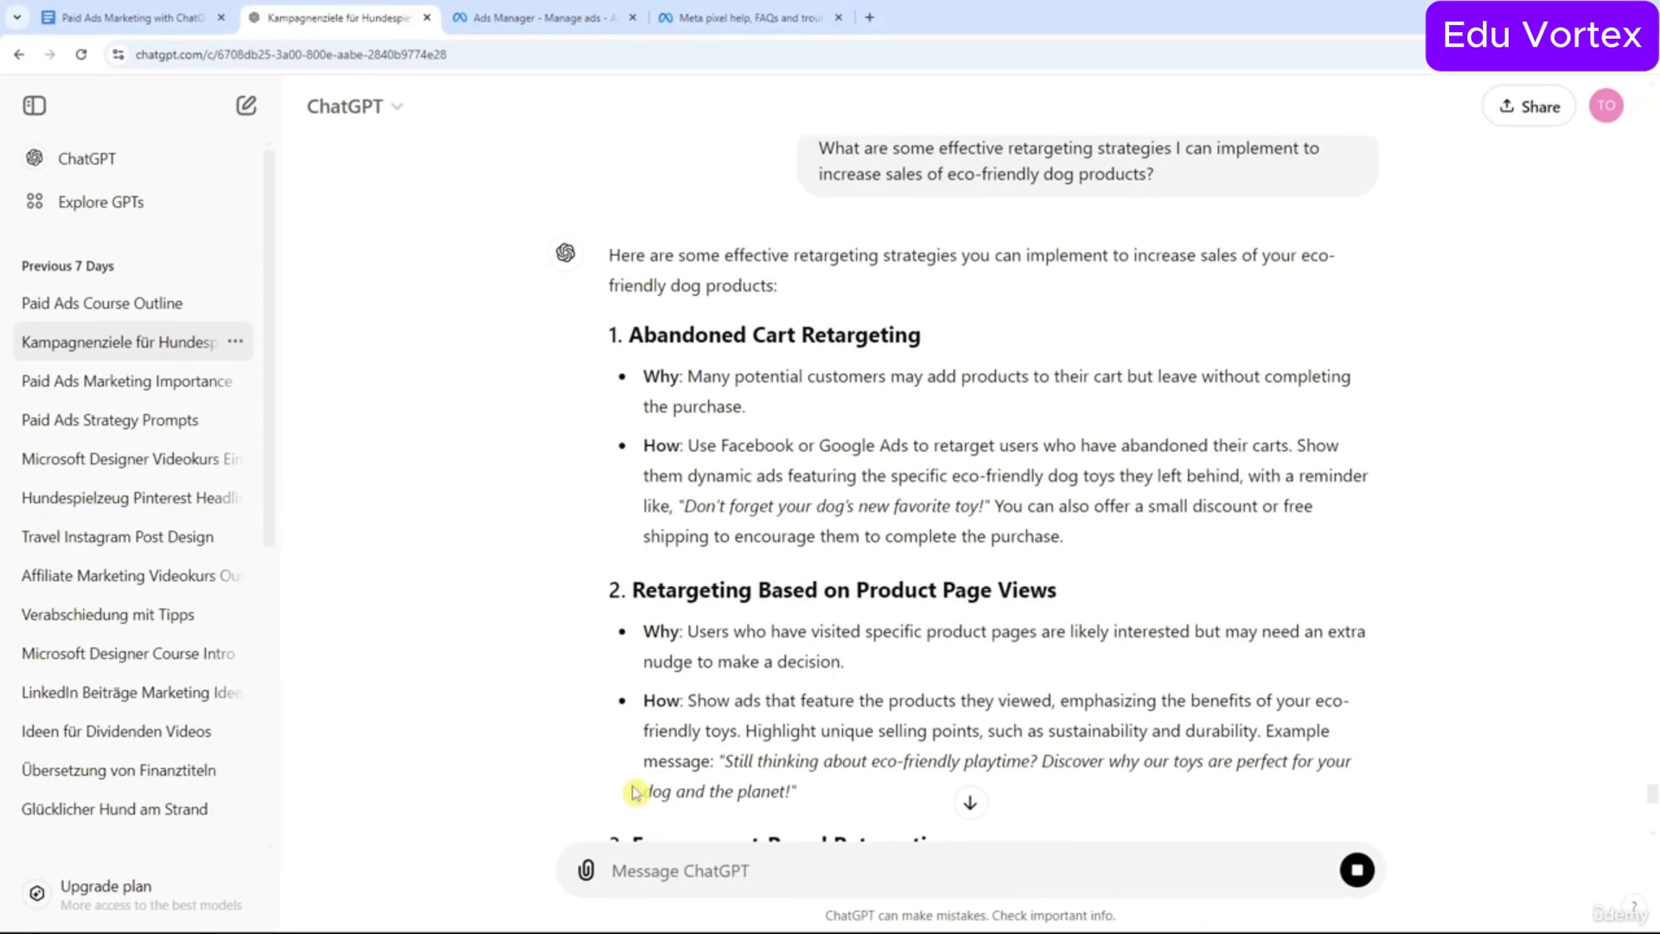
# Read the abandoned cart, product page view, engagement-based, and cross-sell and upsell retargeting strategies in the reply.
pyautogui.moveTo(629, 335); pyautogui.dragTo(806, 323)
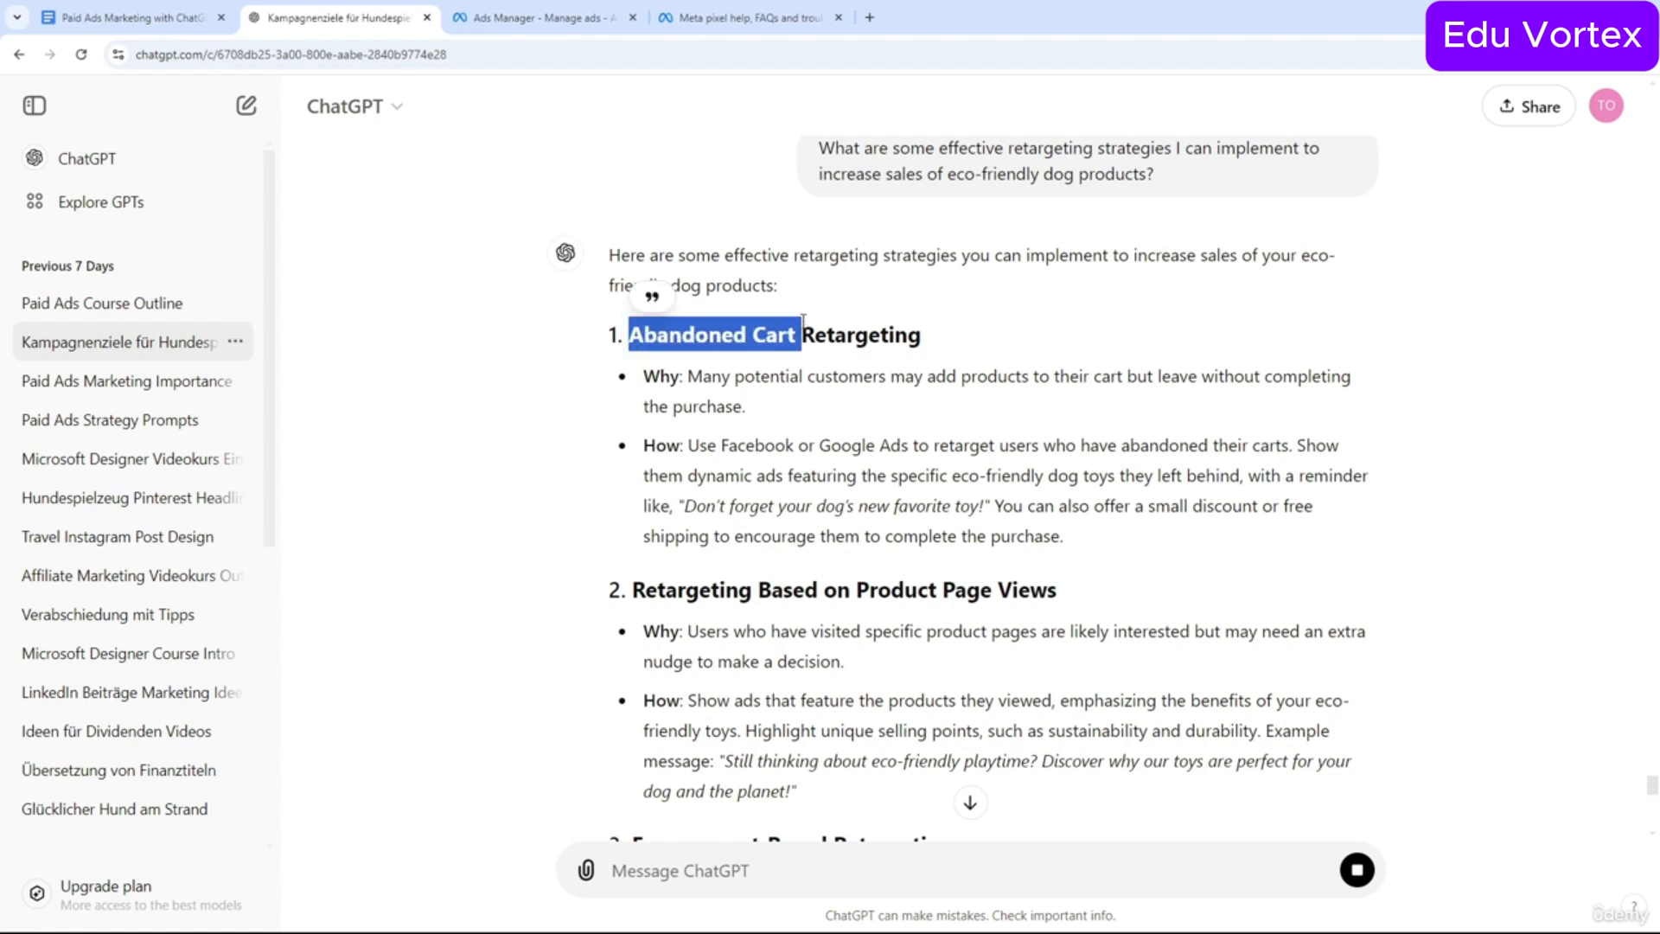
pyautogui.scroll(-2, 683, 377)
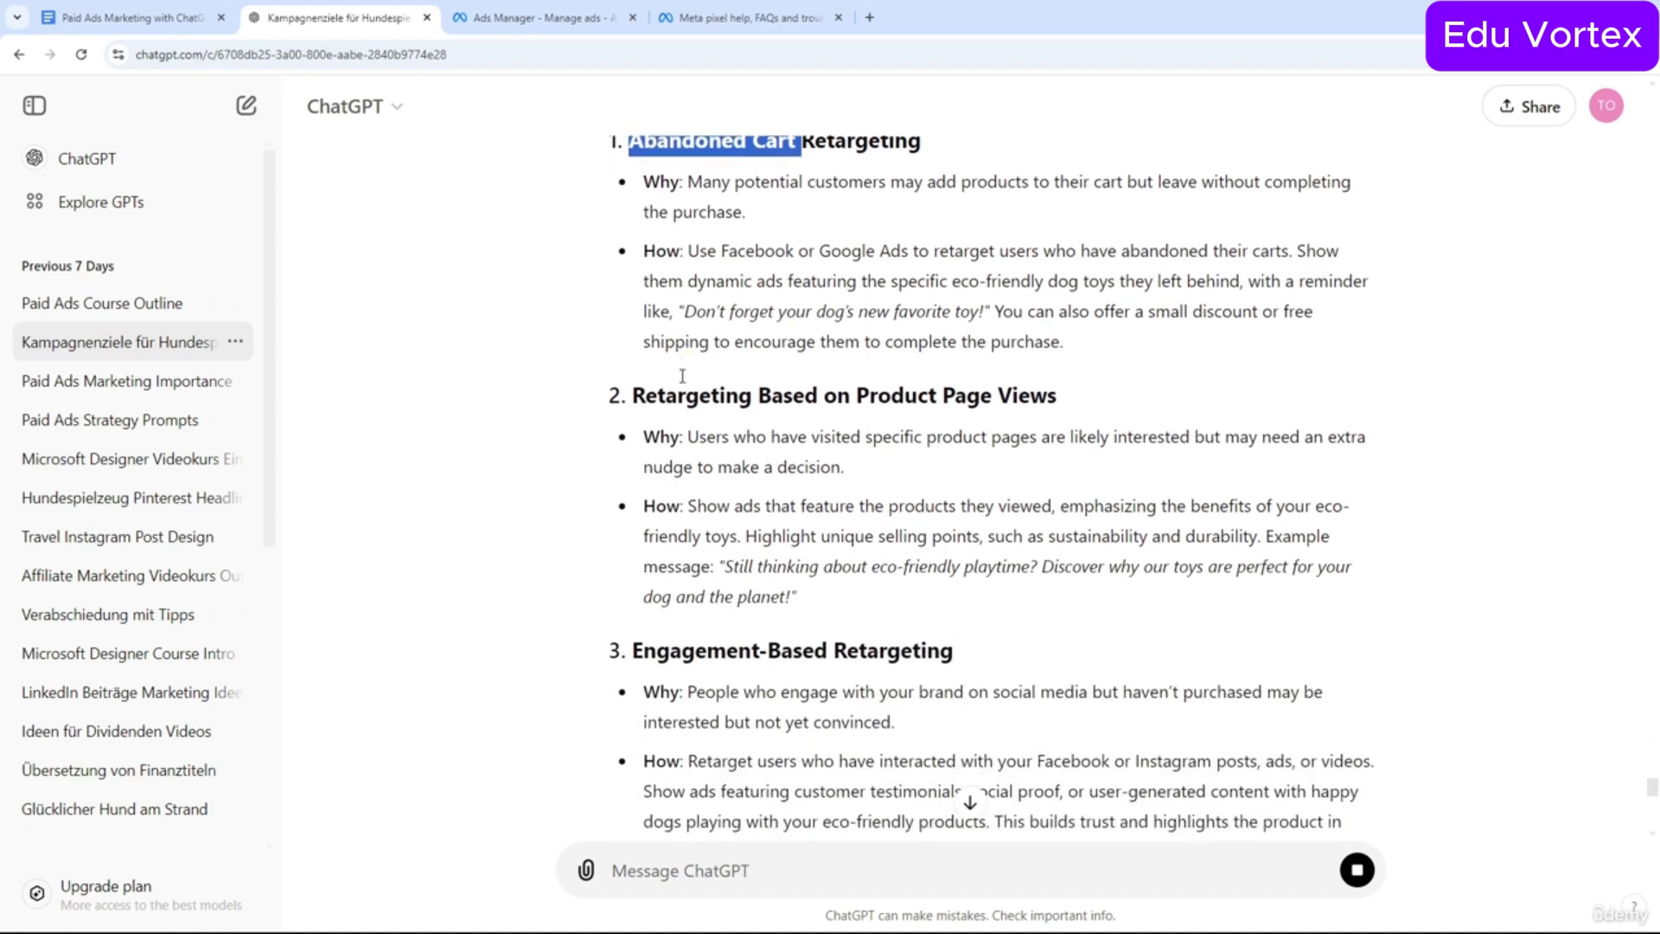
pyautogui.scroll(-1, 683, 376)
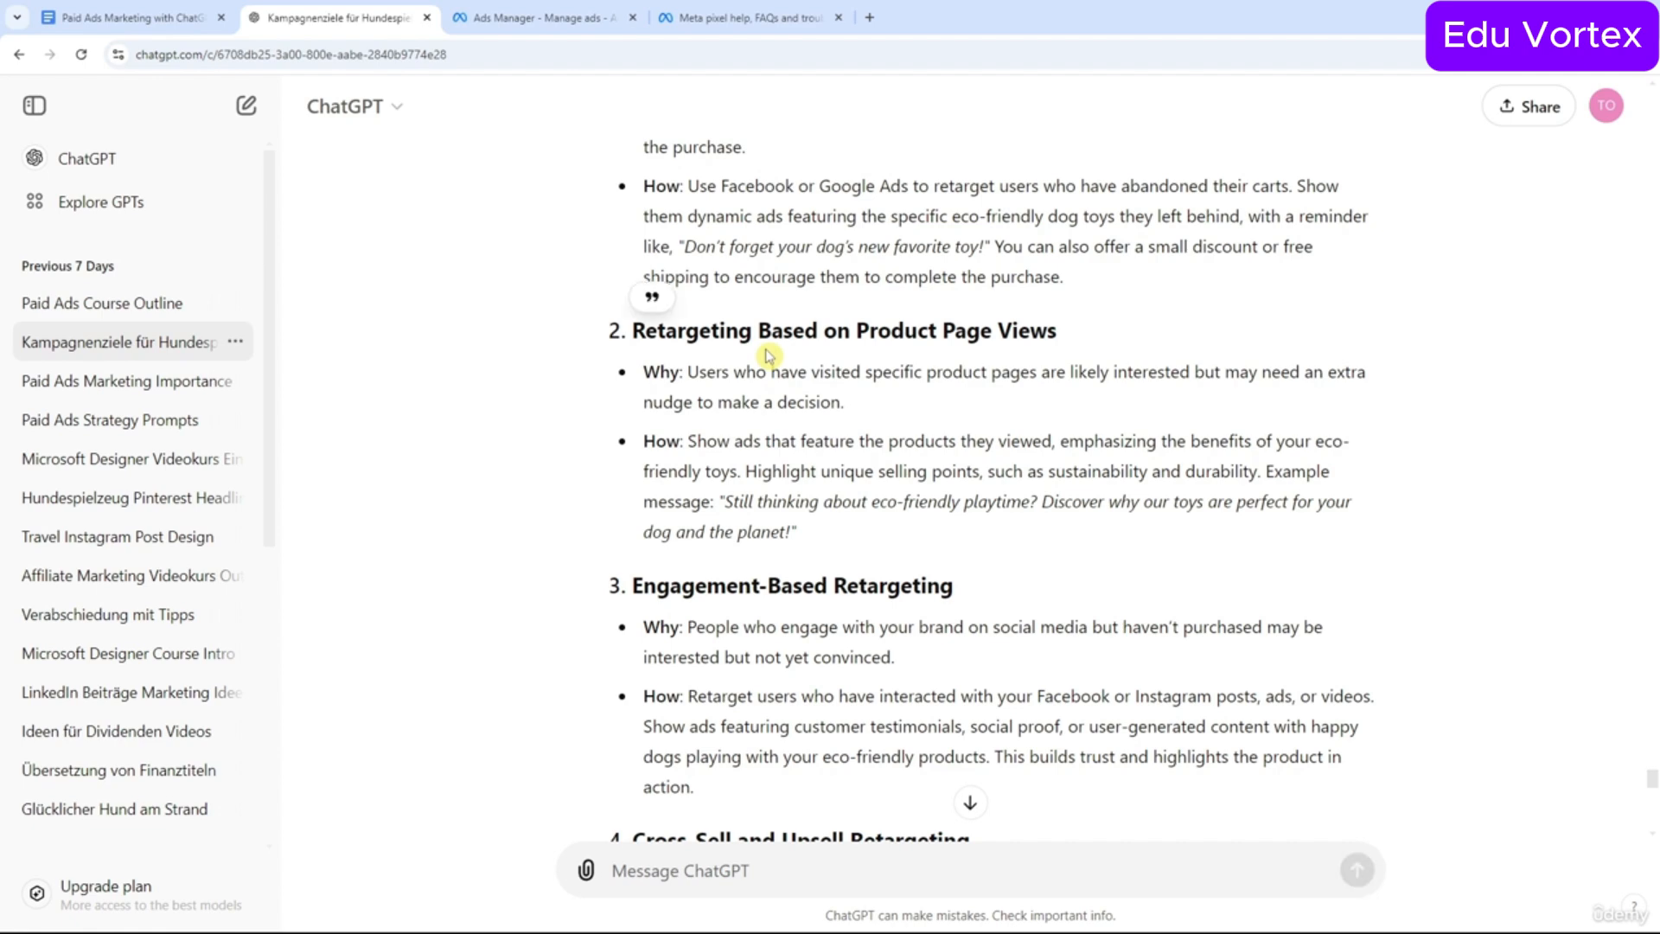
pyautogui.scroll(-3, 767, 354)
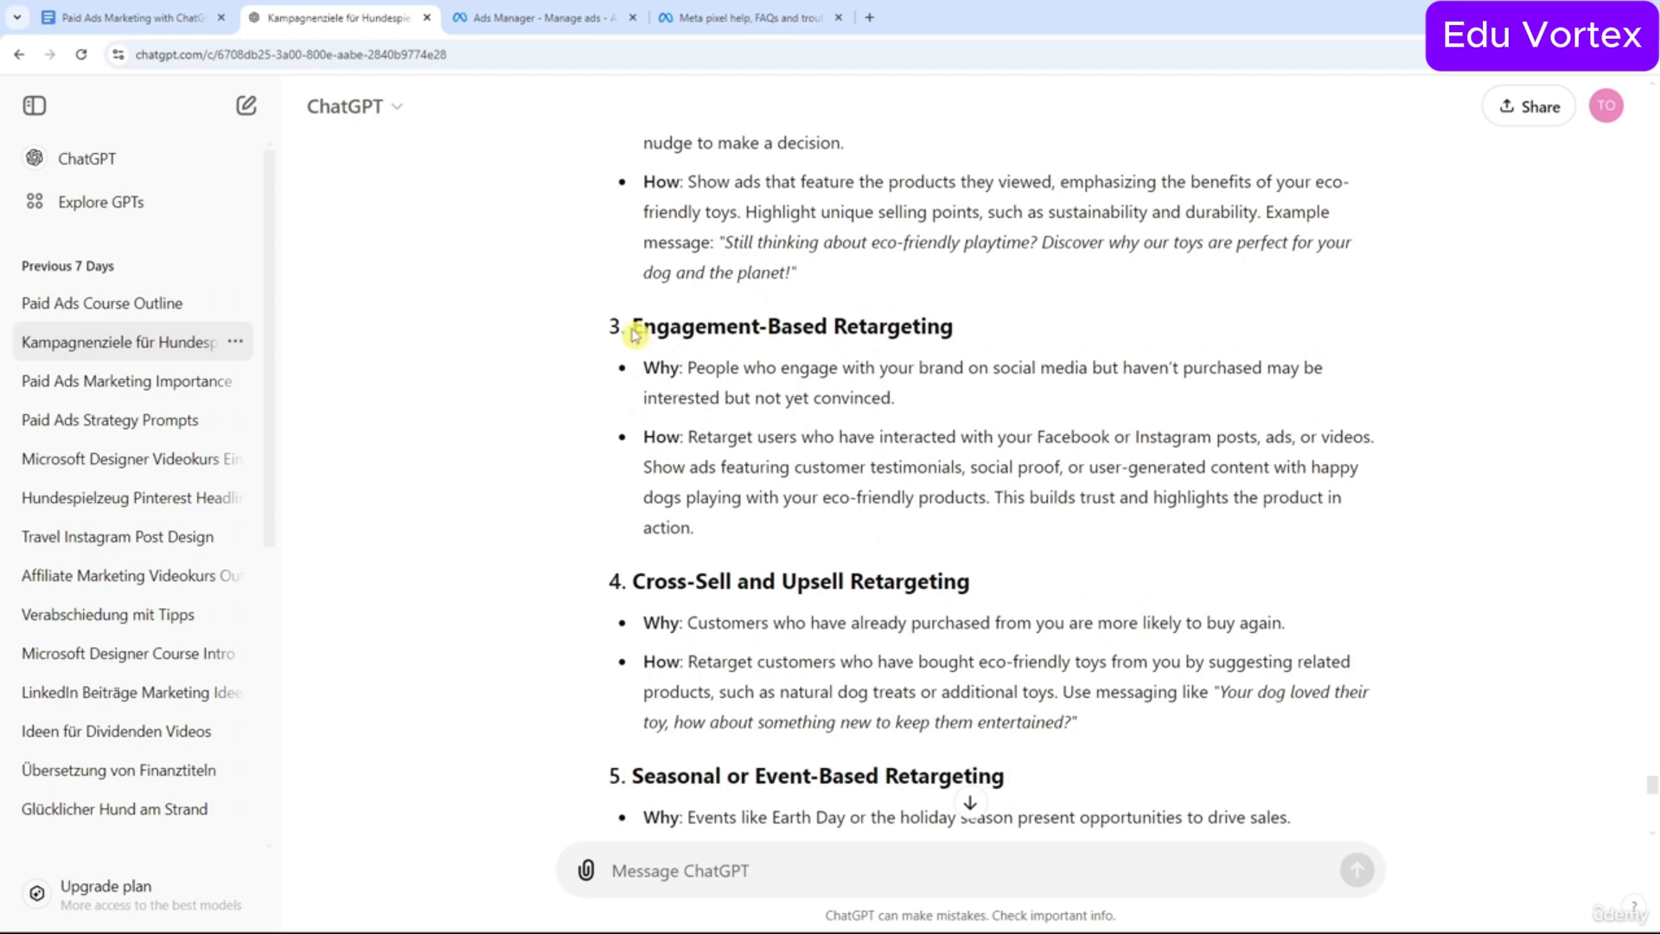
pyautogui.moveTo(634, 327); pyautogui.dragTo(986, 326)
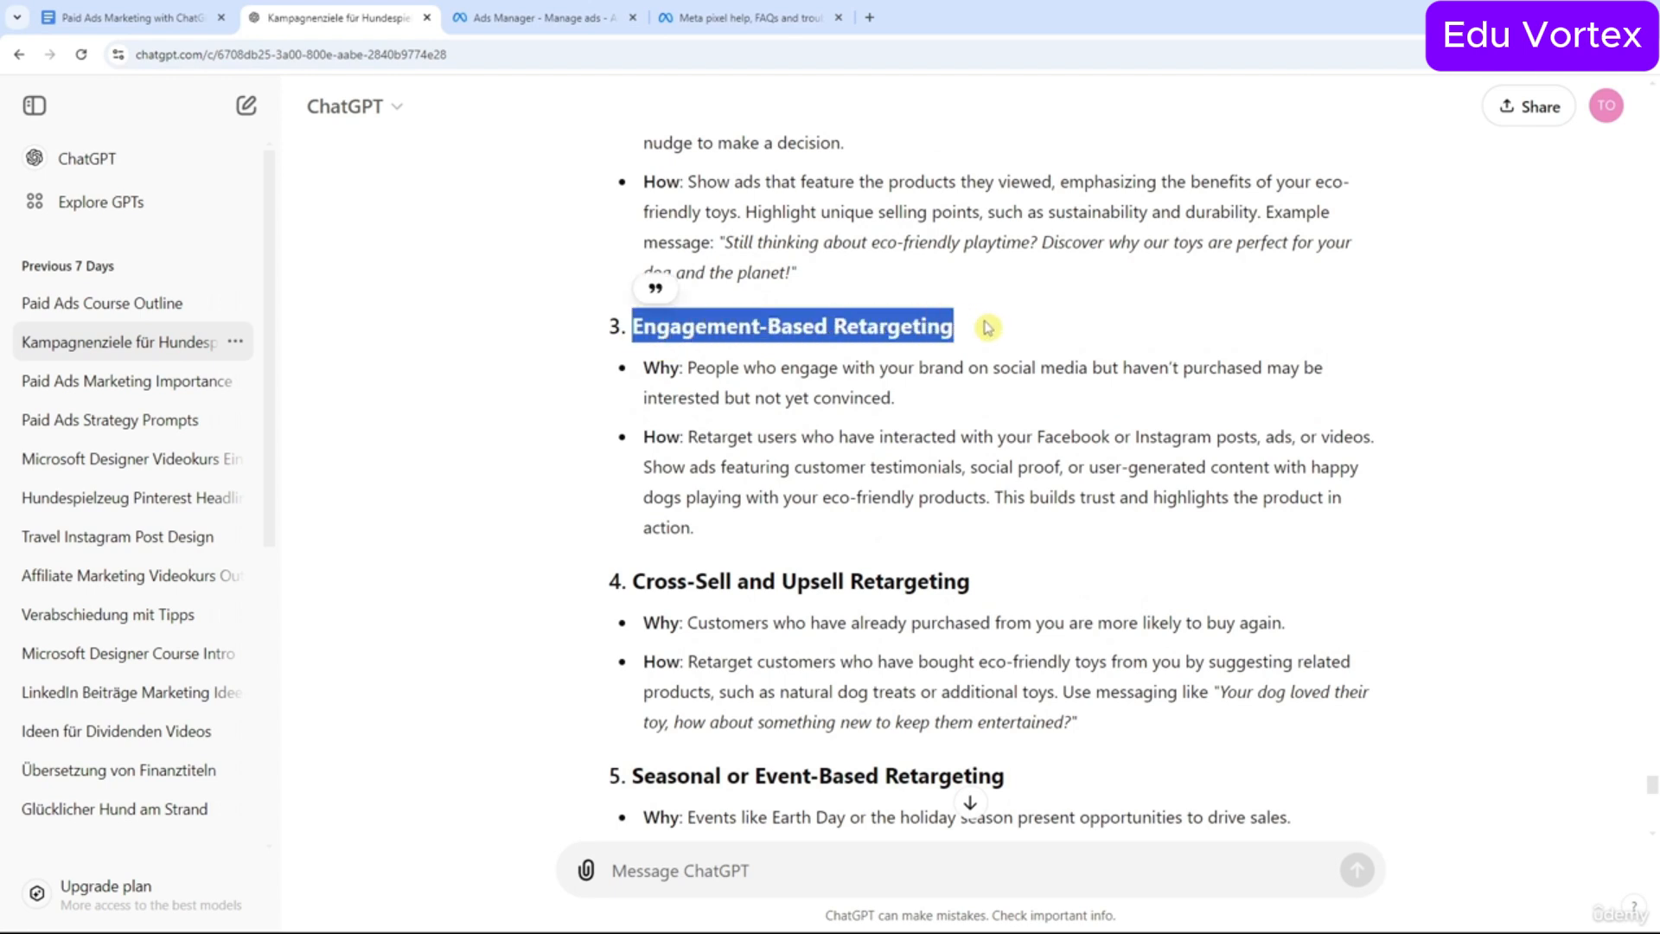
pyautogui.moveTo(995, 368); pyautogui.dragTo(1021, 400)
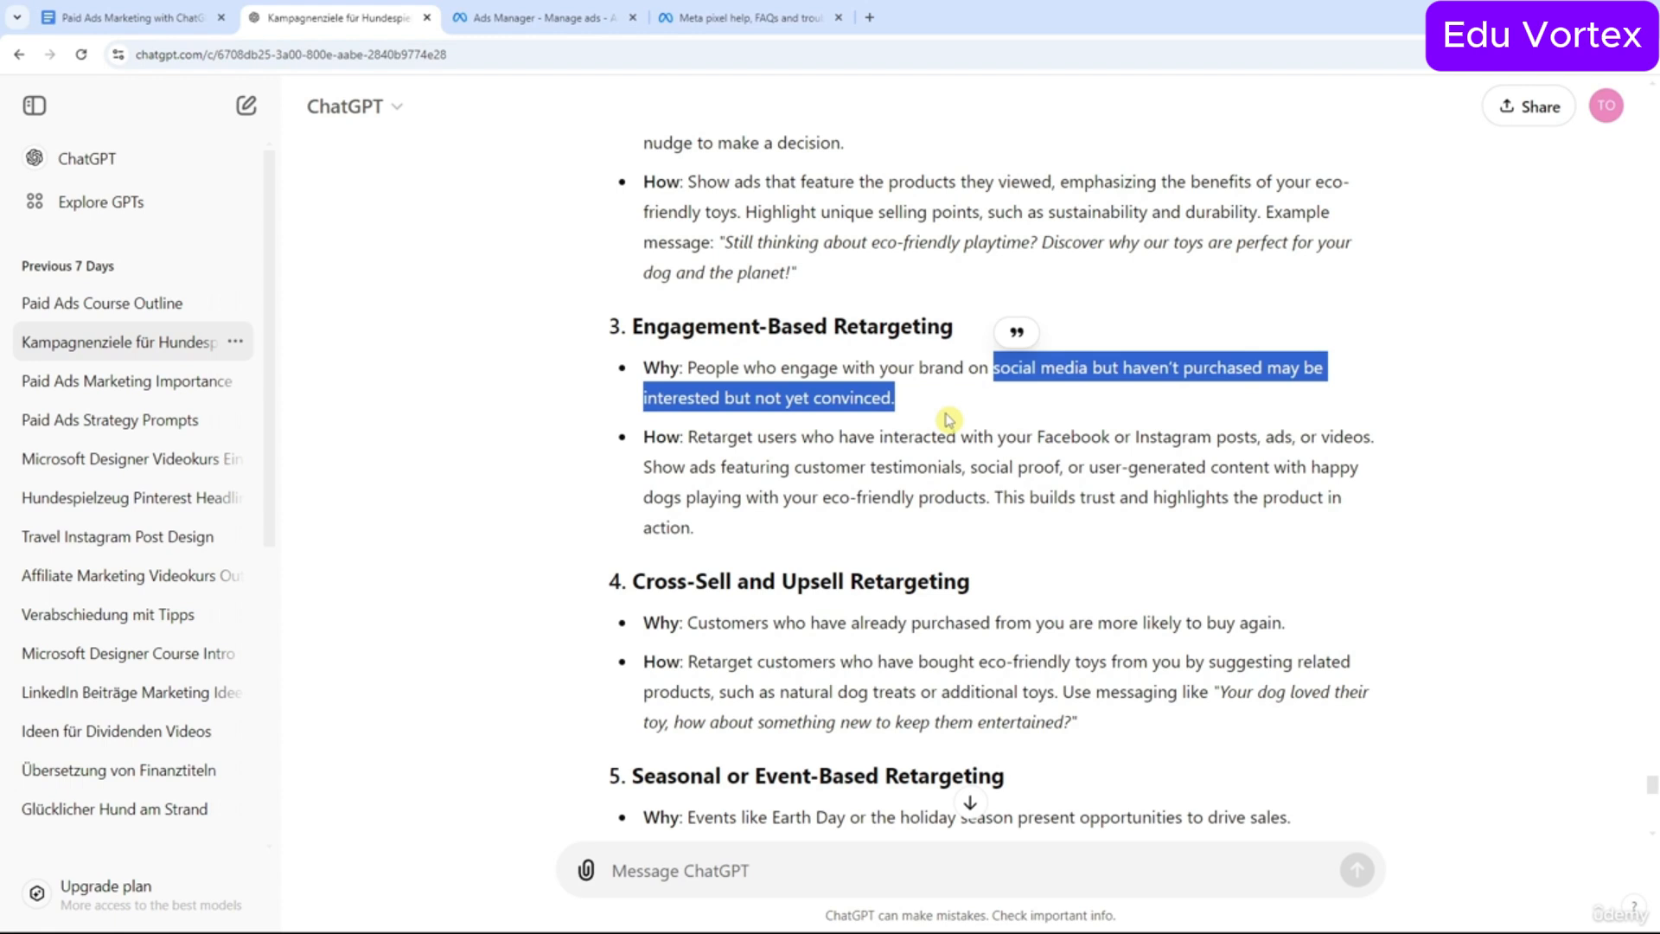
pyautogui.scroll(-2, 960, 467)
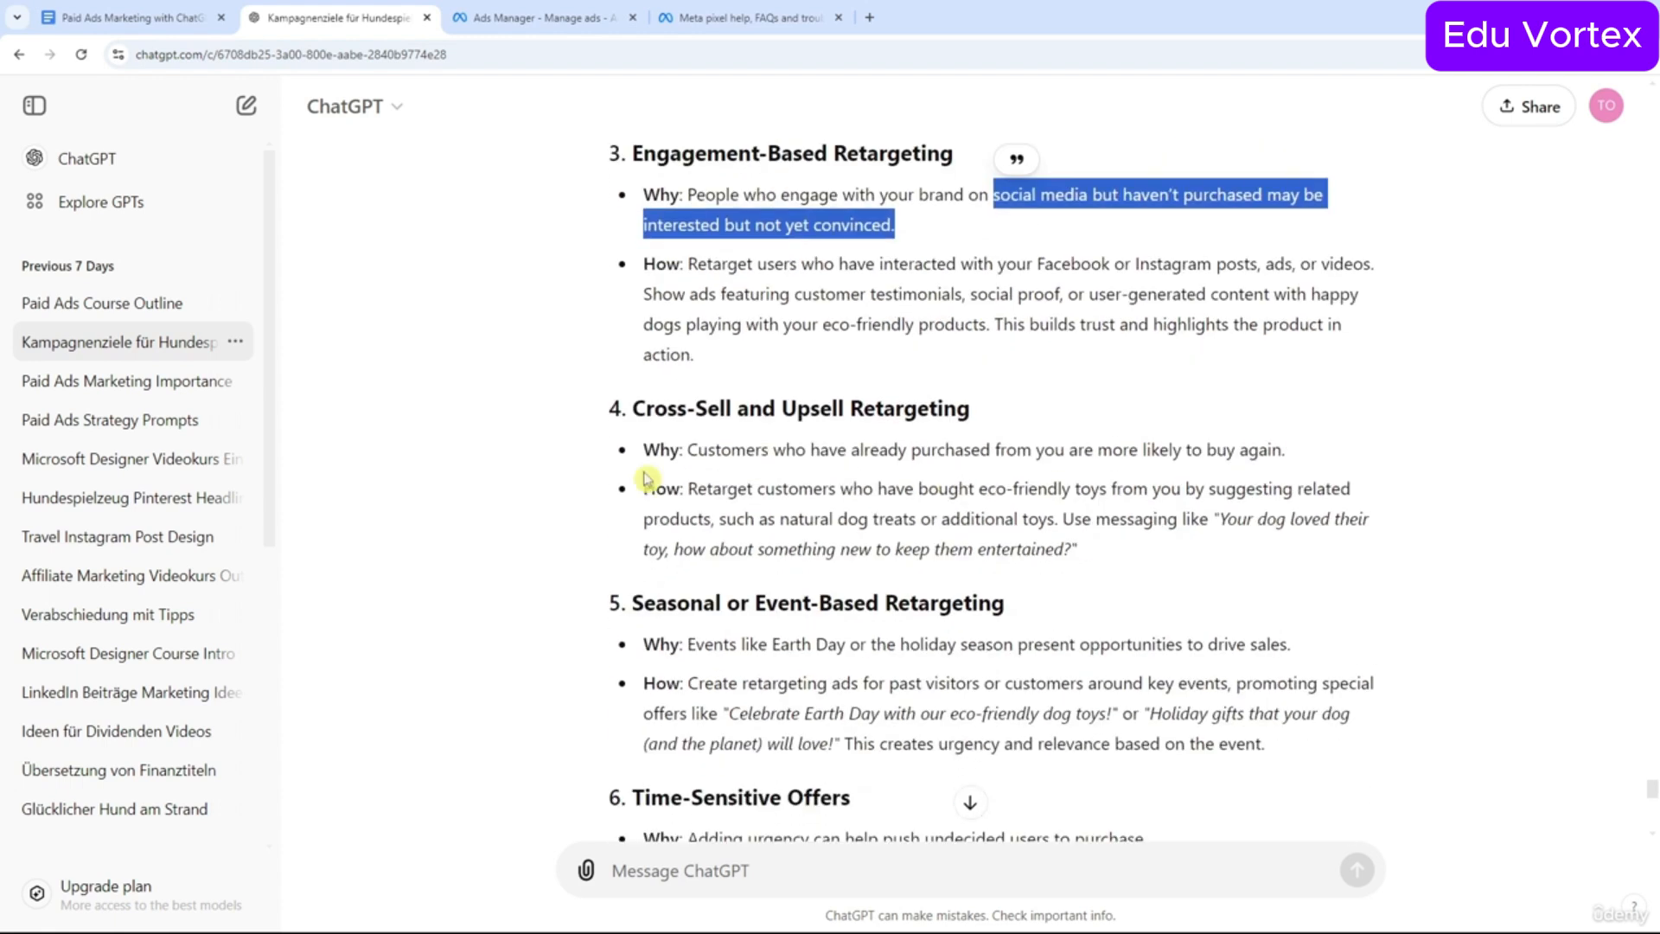
pyautogui.moveTo(634, 406); pyautogui.dragTo(737, 427)
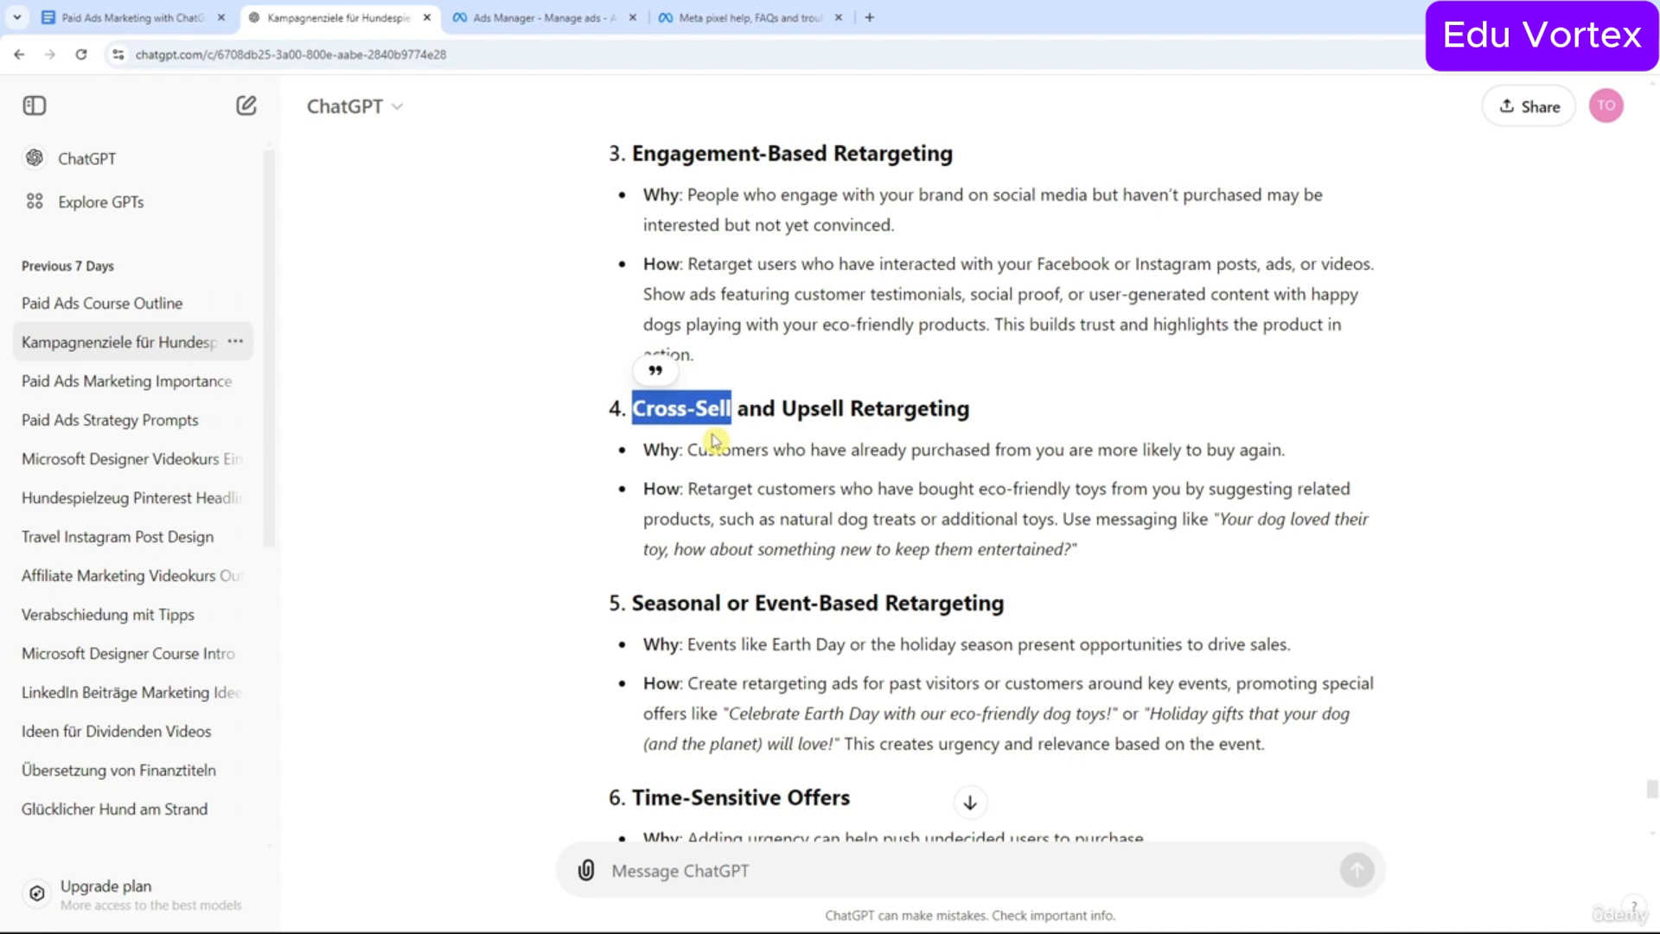
pyautogui.moveTo(780, 408); pyautogui.dragTo(840, 408)
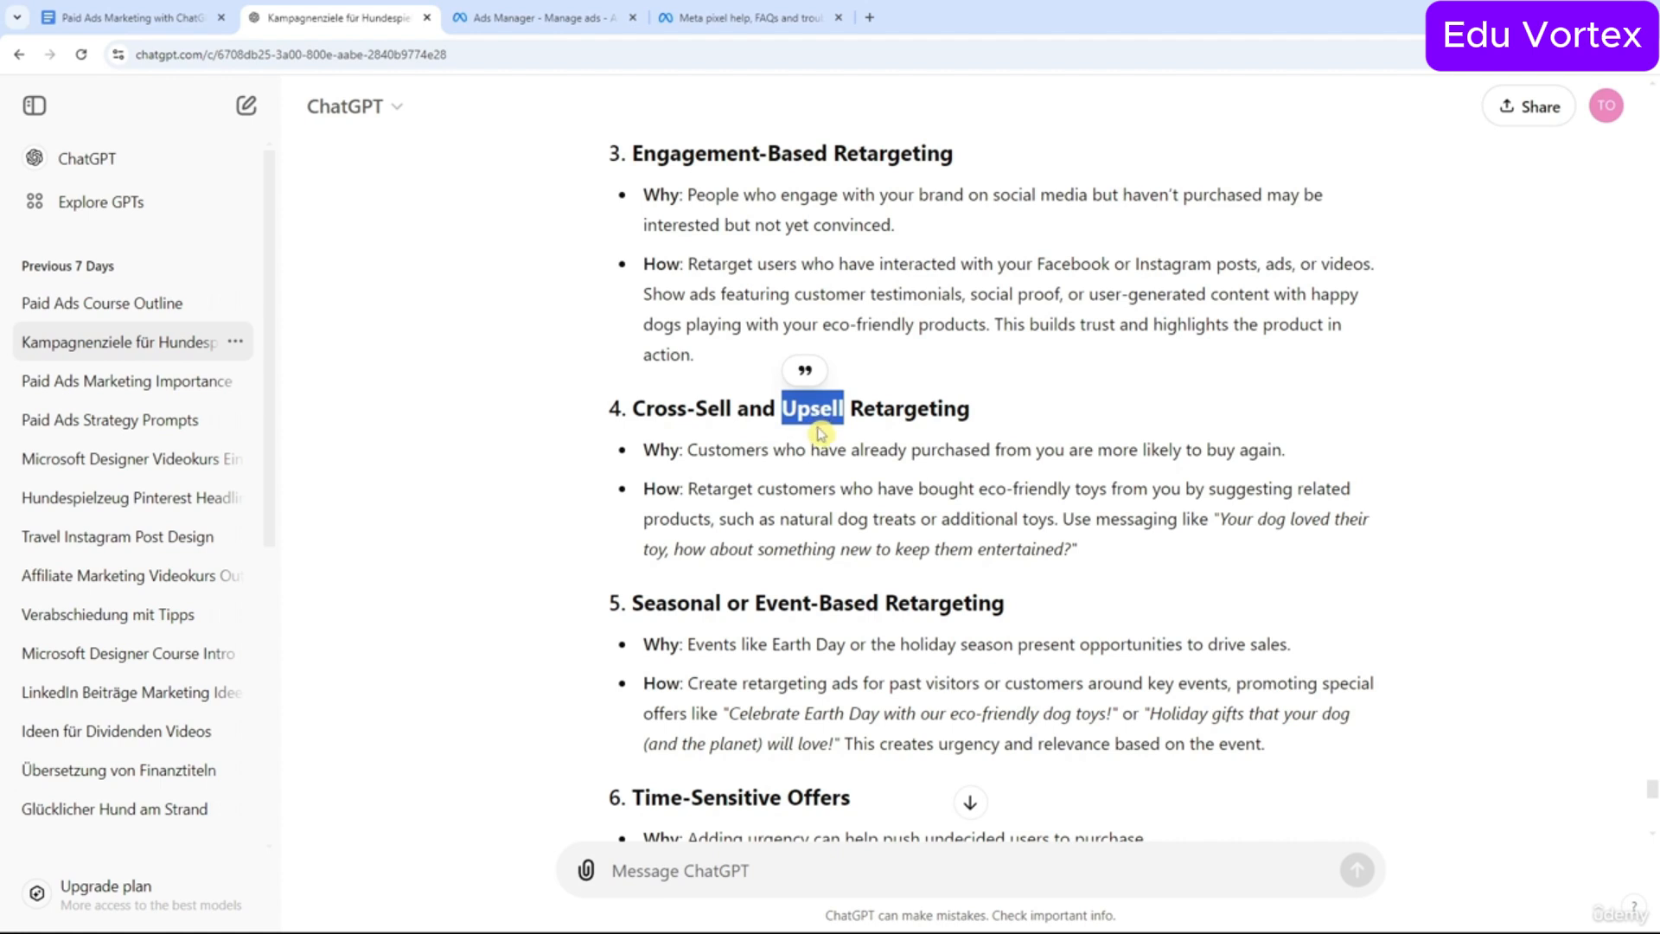
# Examine the Seasonal or Event-Based Retargeting and Time-Sensitive Offers strategies, including their example ad messages.
pyautogui.scroll(-2, 817, 431)
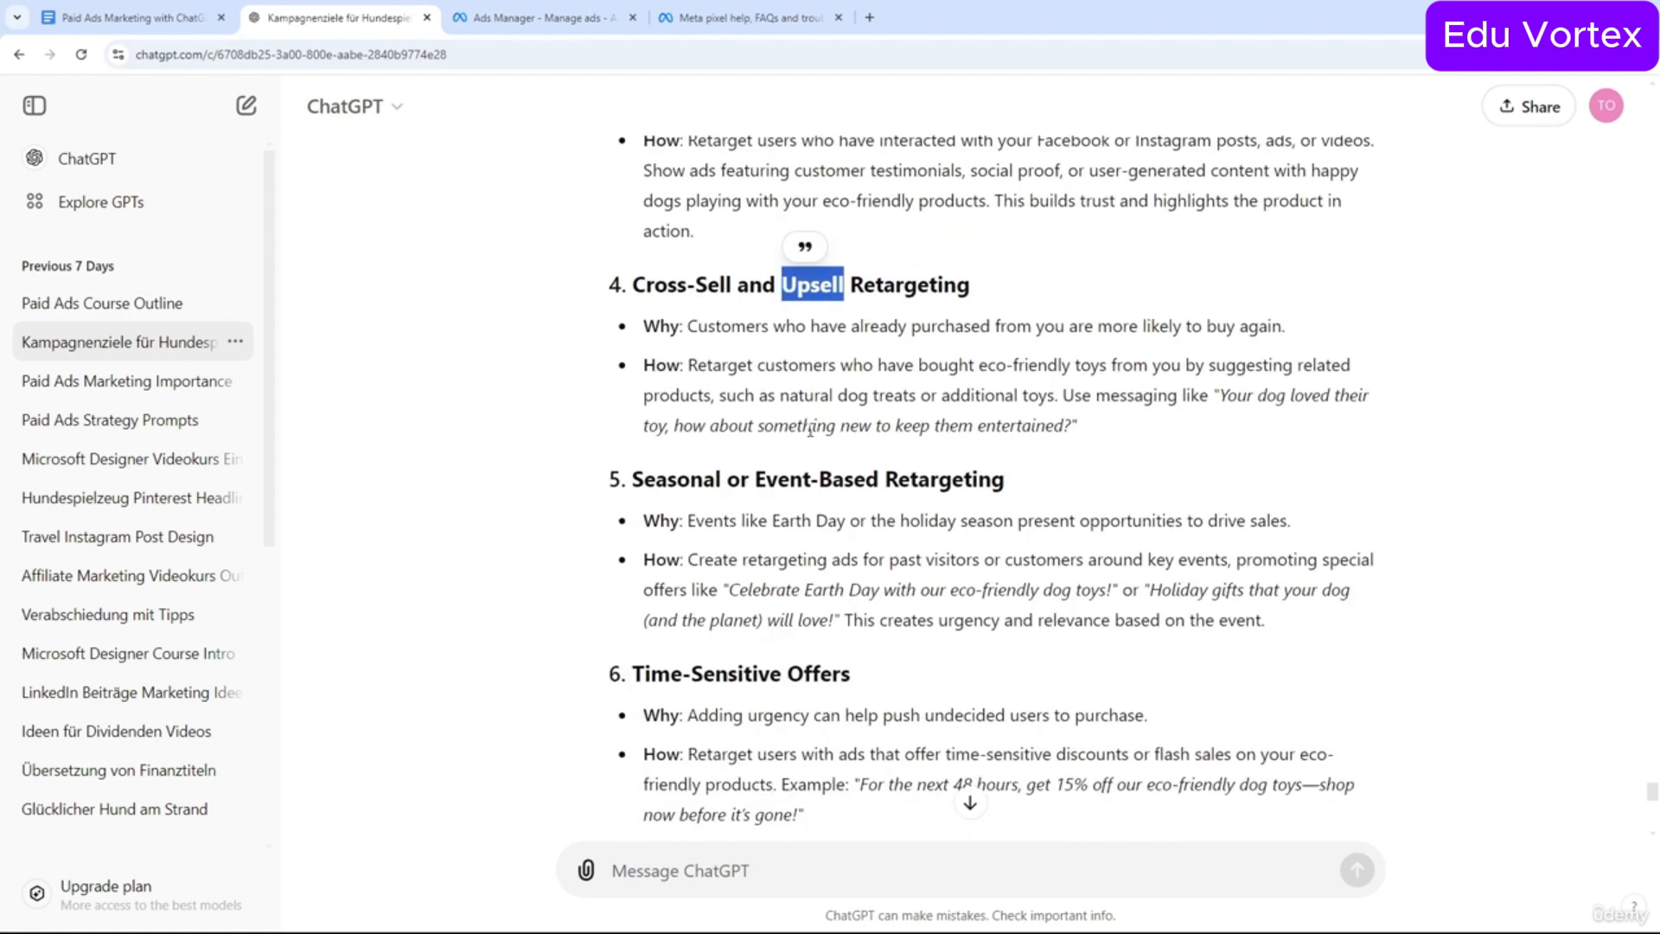
pyautogui.scroll(-1, 808, 430)
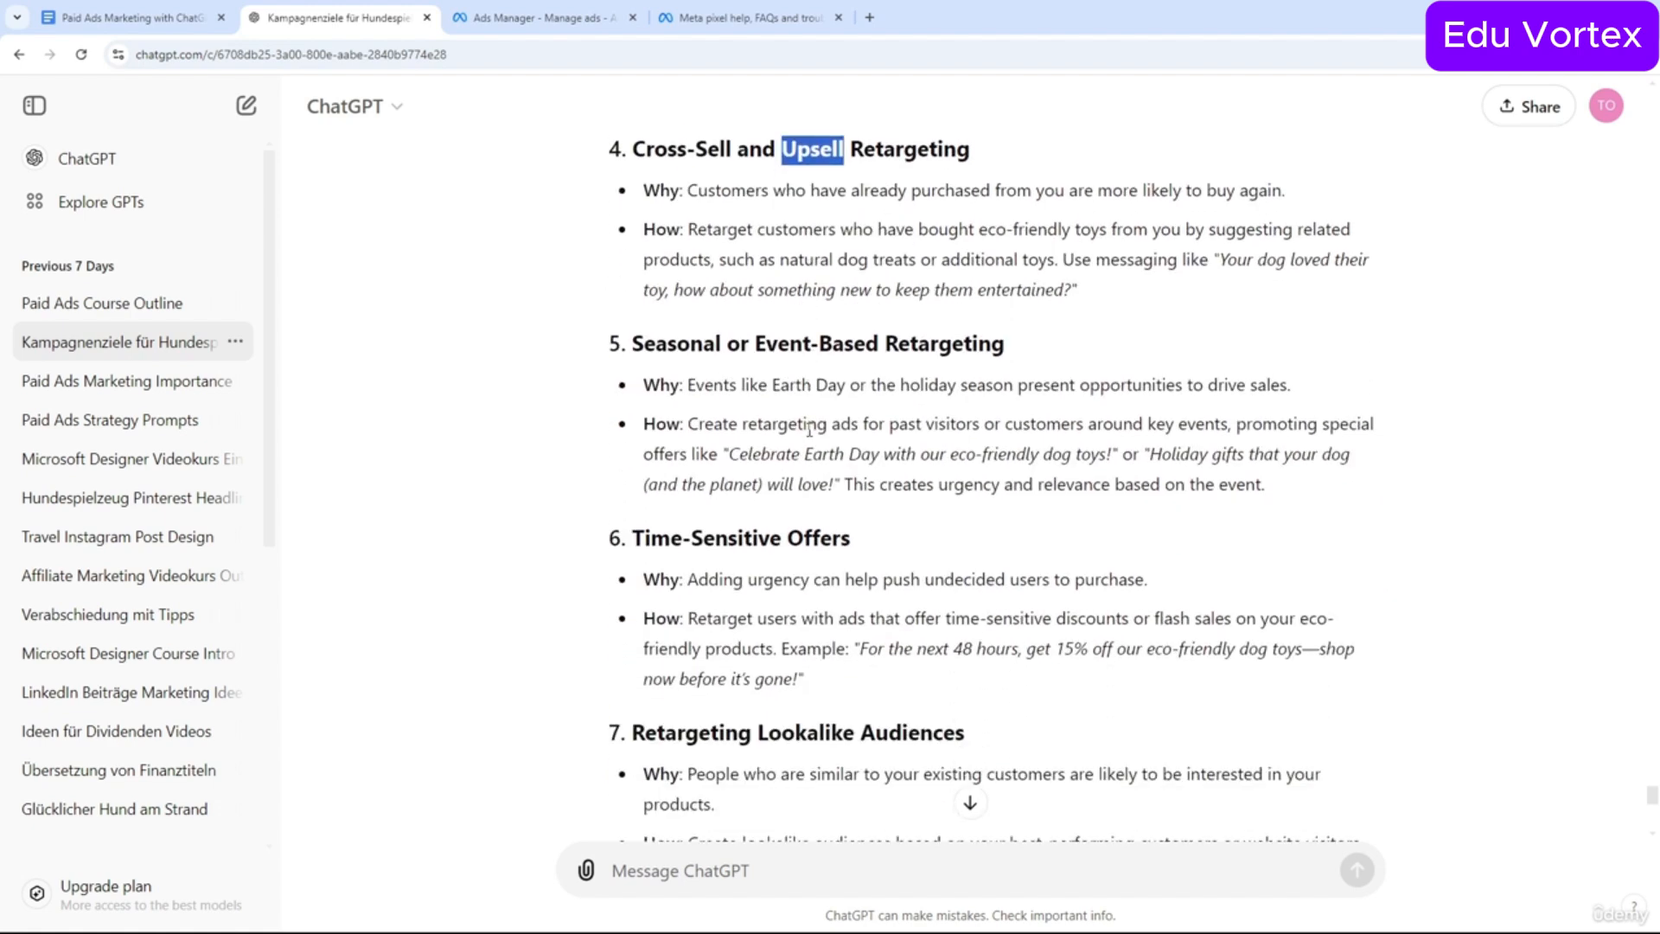
pyautogui.moveTo(629, 344); pyautogui.dragTo(1041, 348)
pyautogui.click(1029, 344)
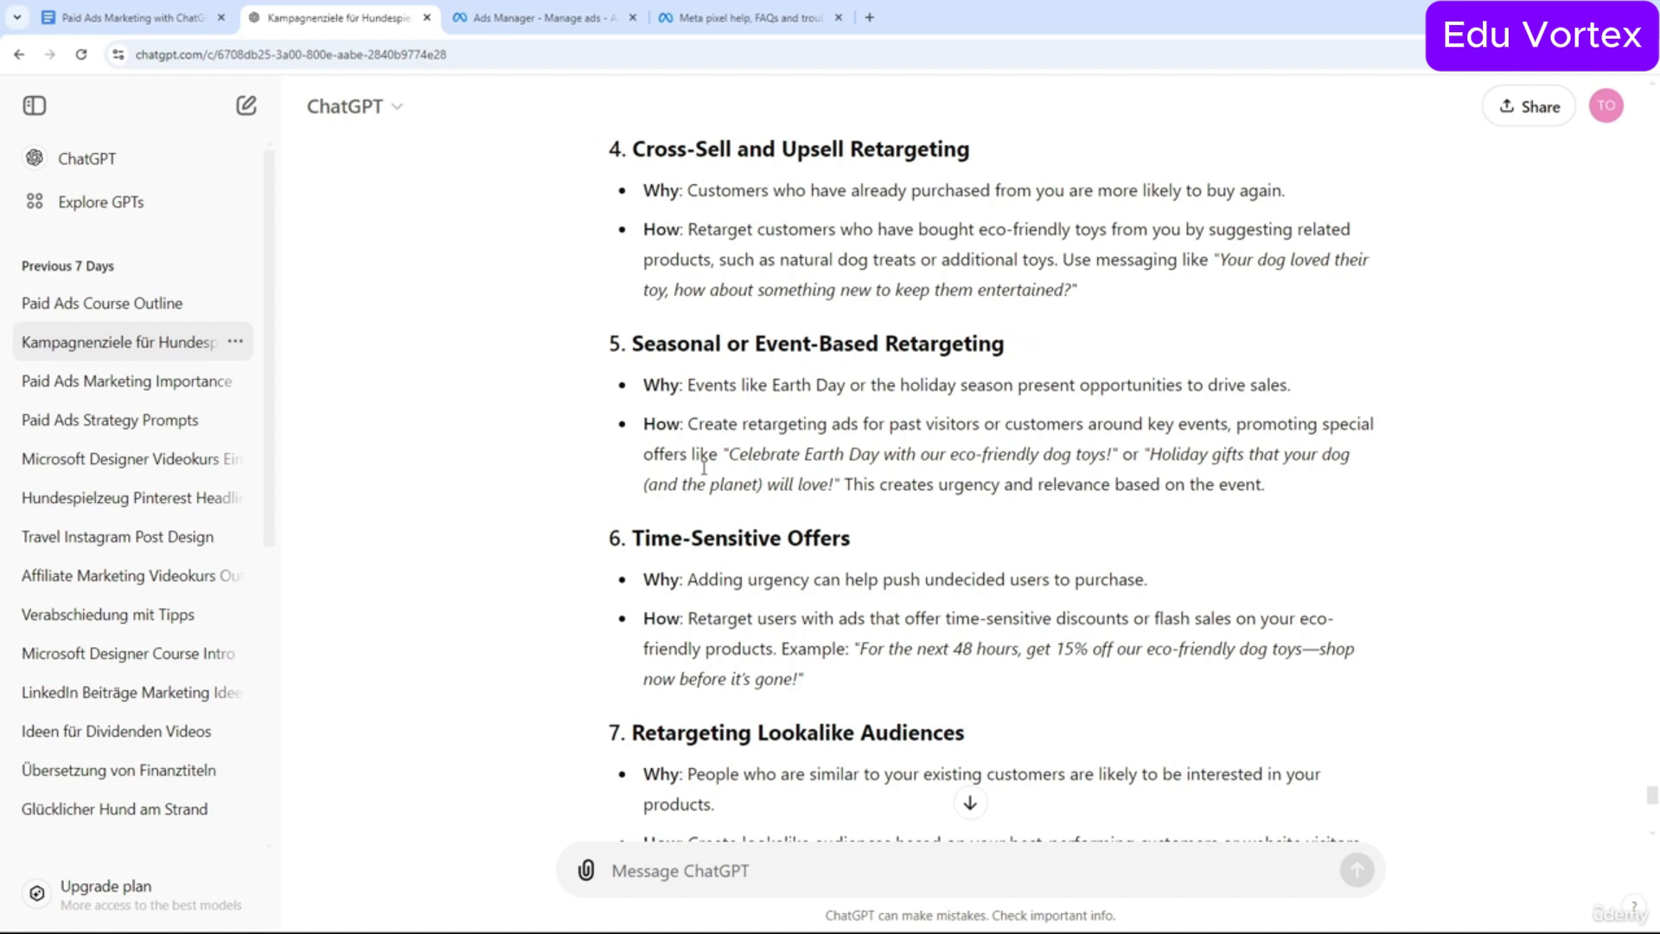
pyautogui.moveTo(748, 458); pyautogui.dragTo(836, 486)
pyautogui.click(763, 424)
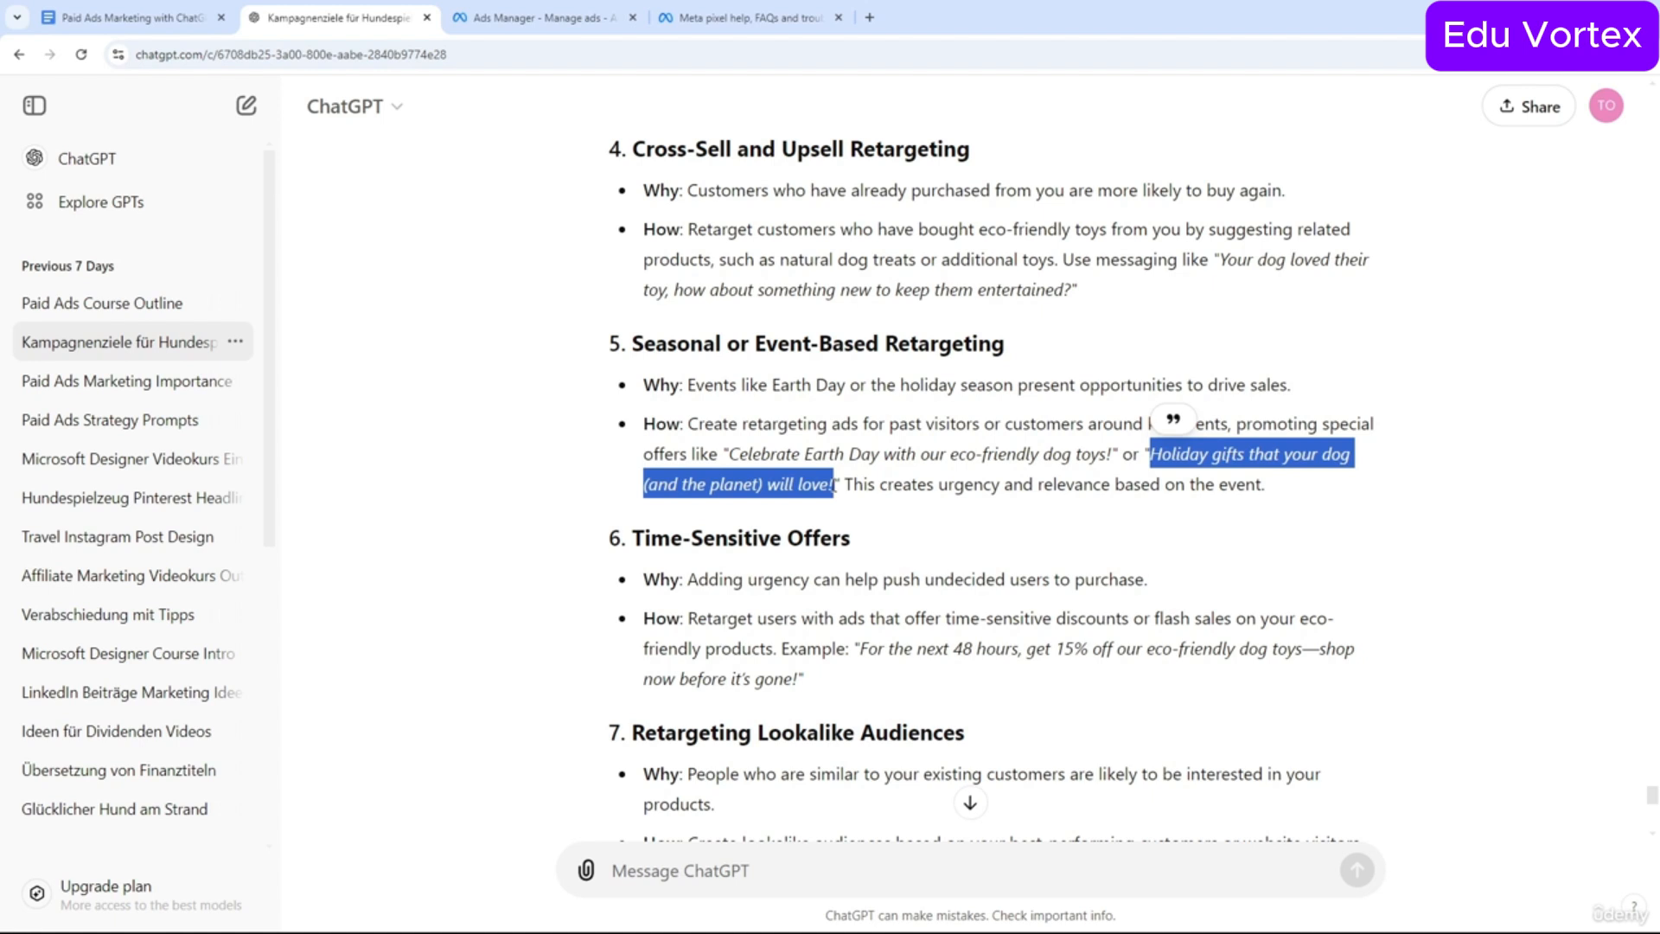
pyautogui.scroll(-1, 835, 485)
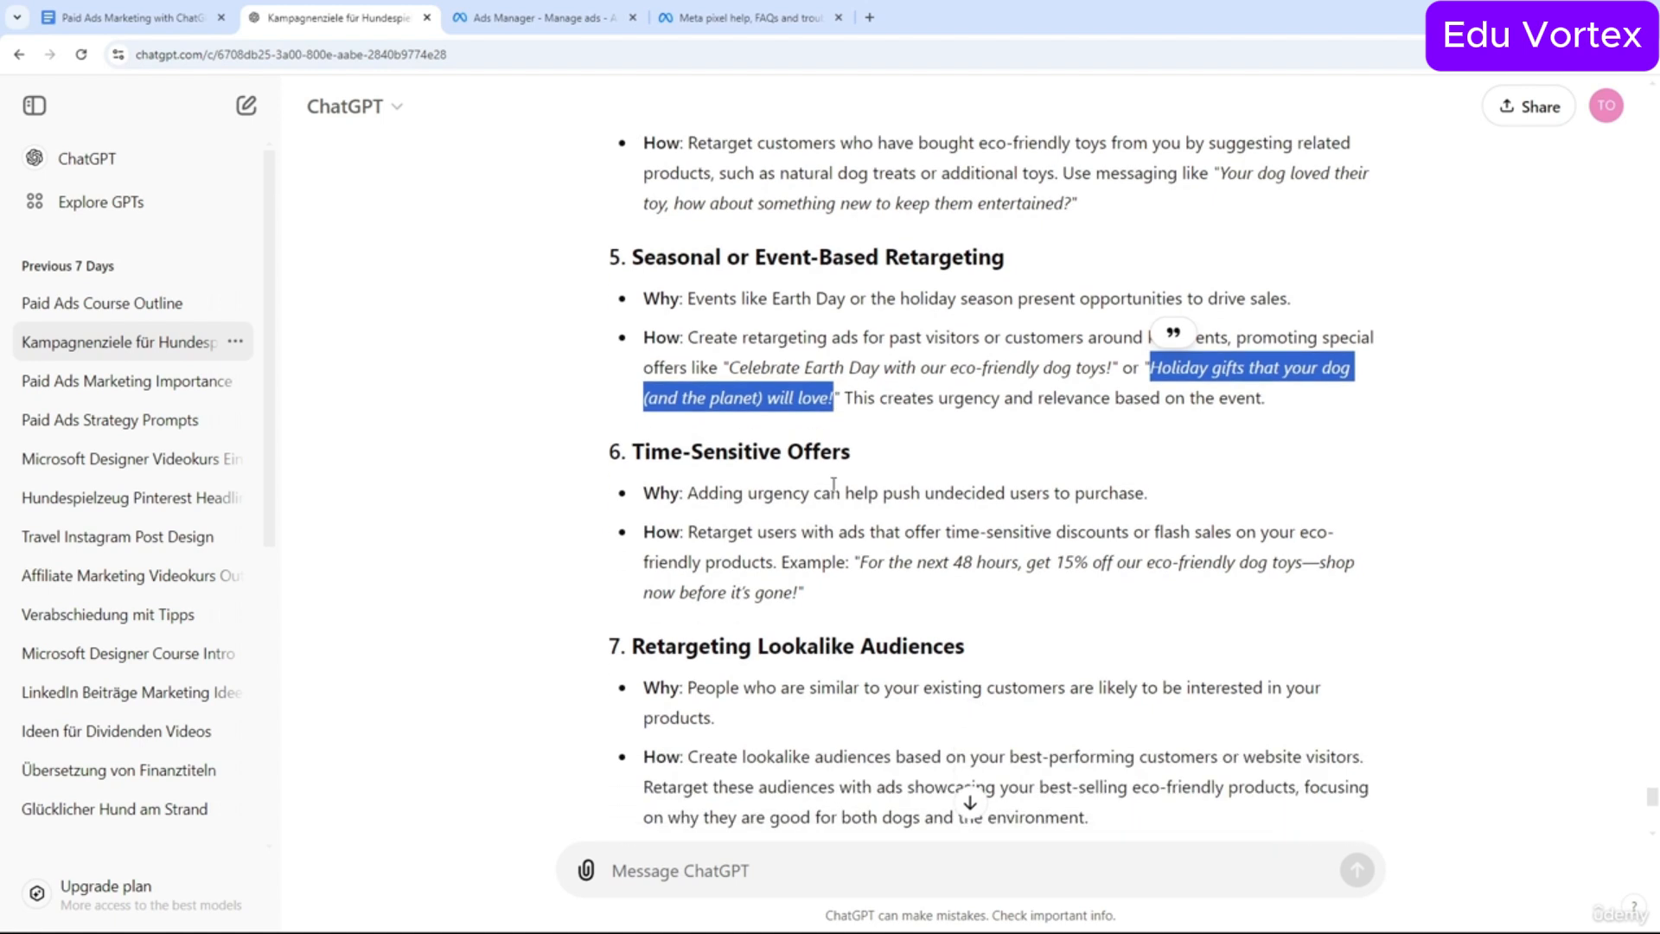
pyautogui.moveTo(629, 450); pyautogui.dragTo(875, 469)
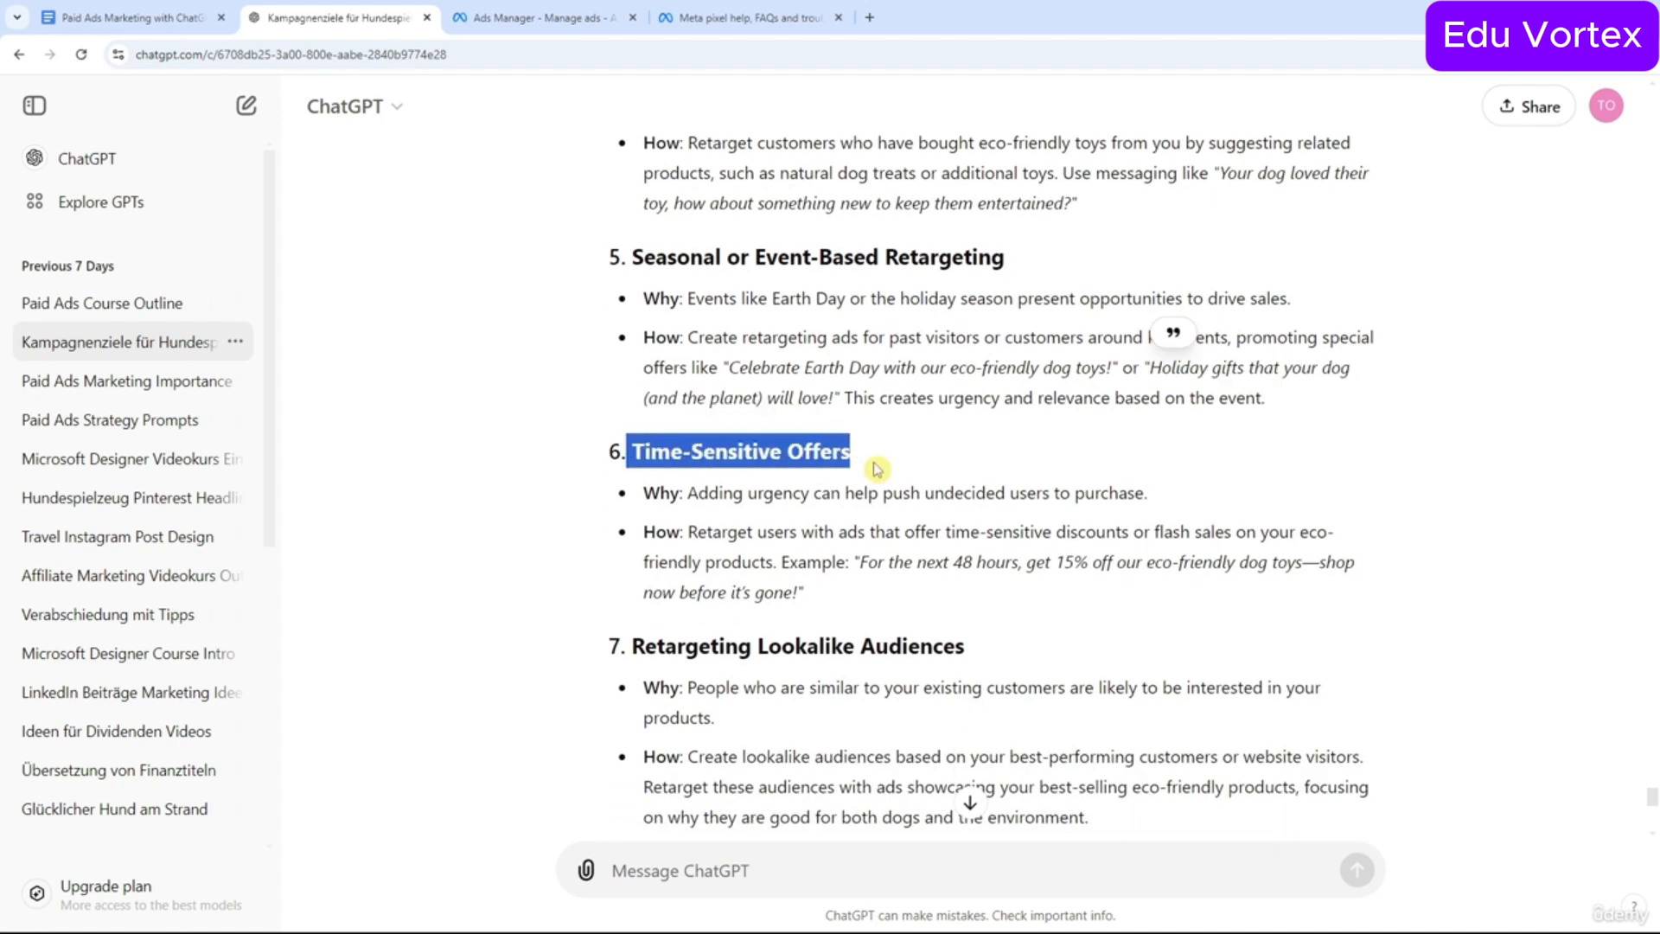
pyautogui.click(887, 484)
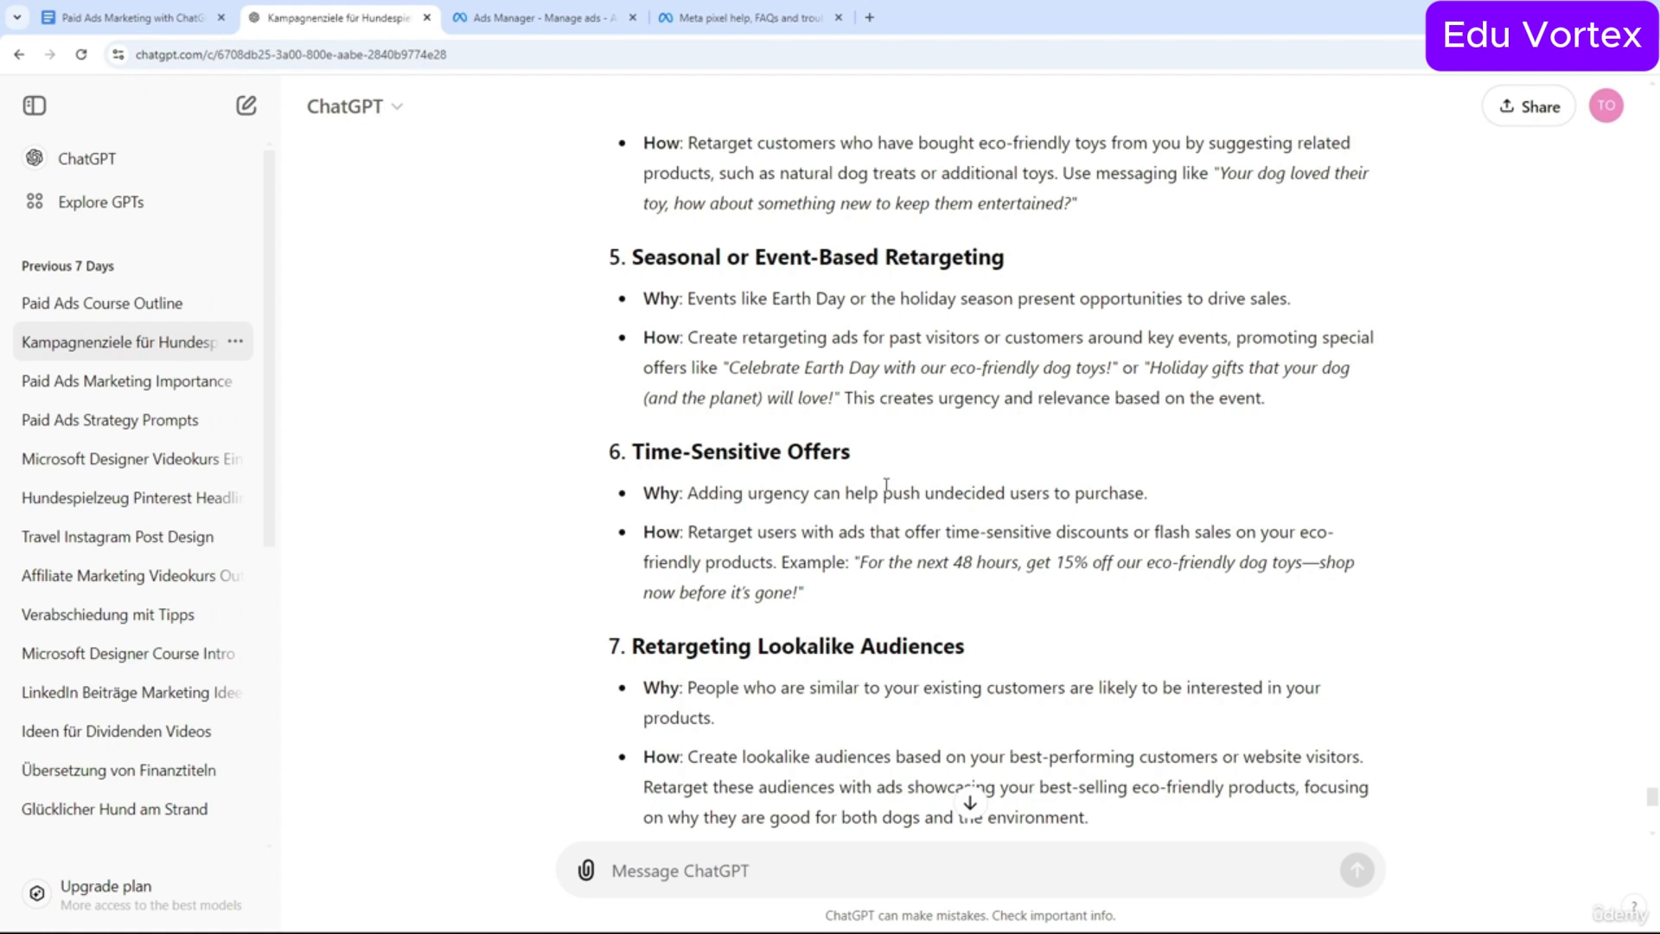
pyautogui.scroll(-1, 886, 484)
pyautogui.moveTo(859, 476); pyautogui.dragTo(802, 509)
pyautogui.click(858, 489)
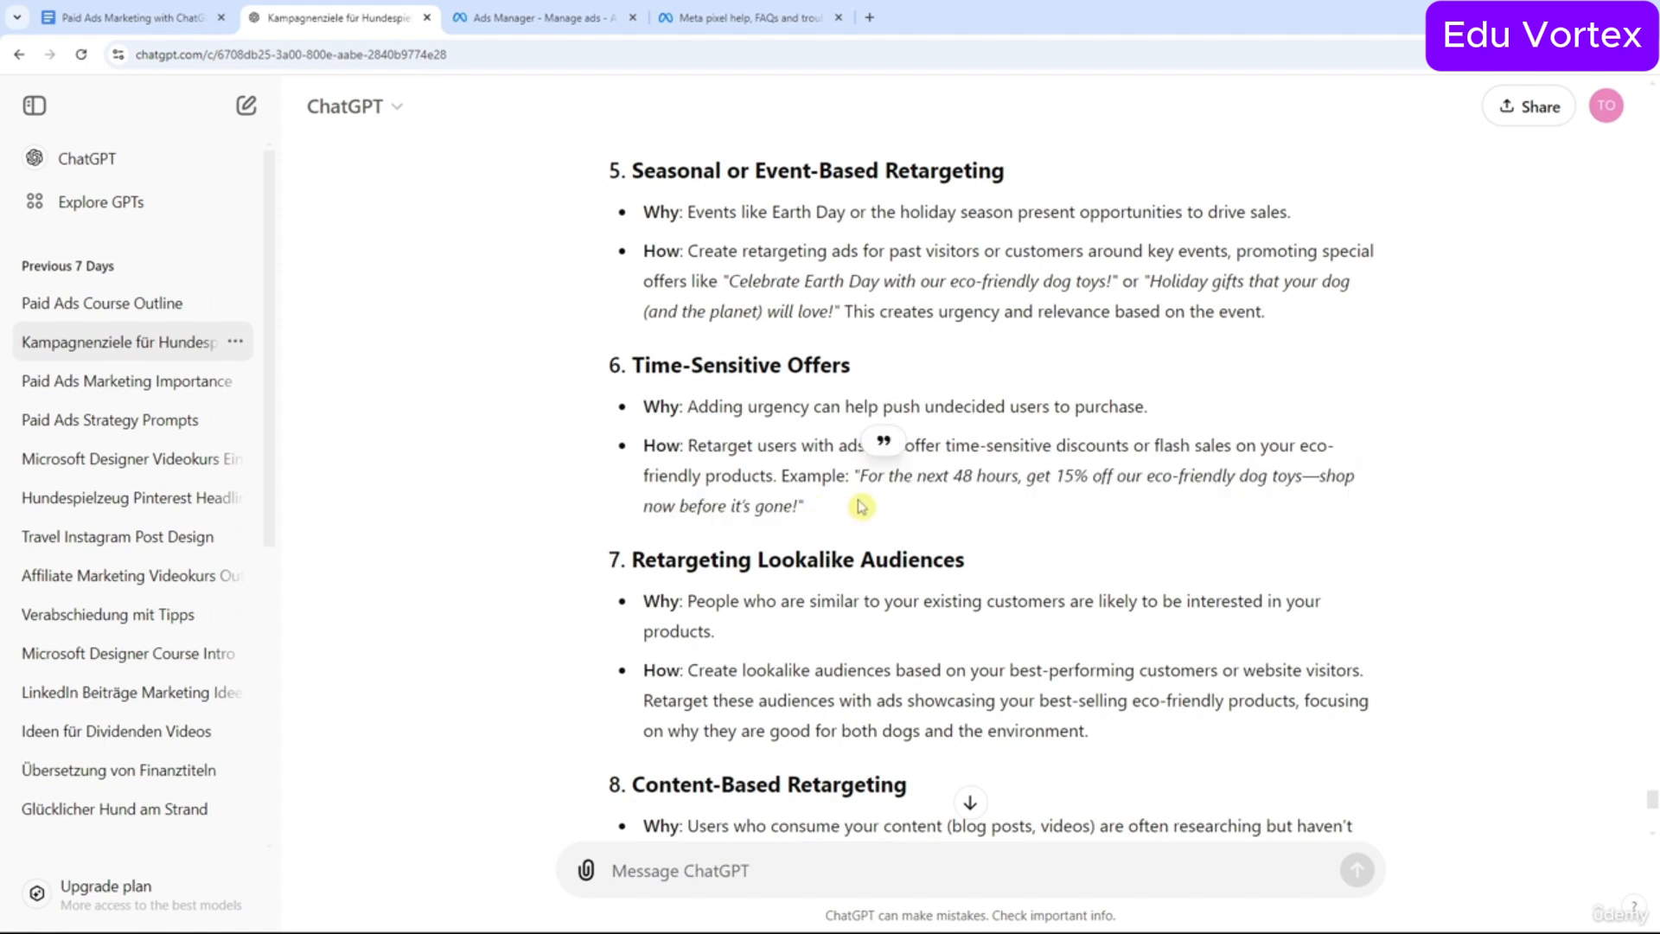
pyautogui.moveTo(822, 510); pyautogui.dragTo(799, 509)
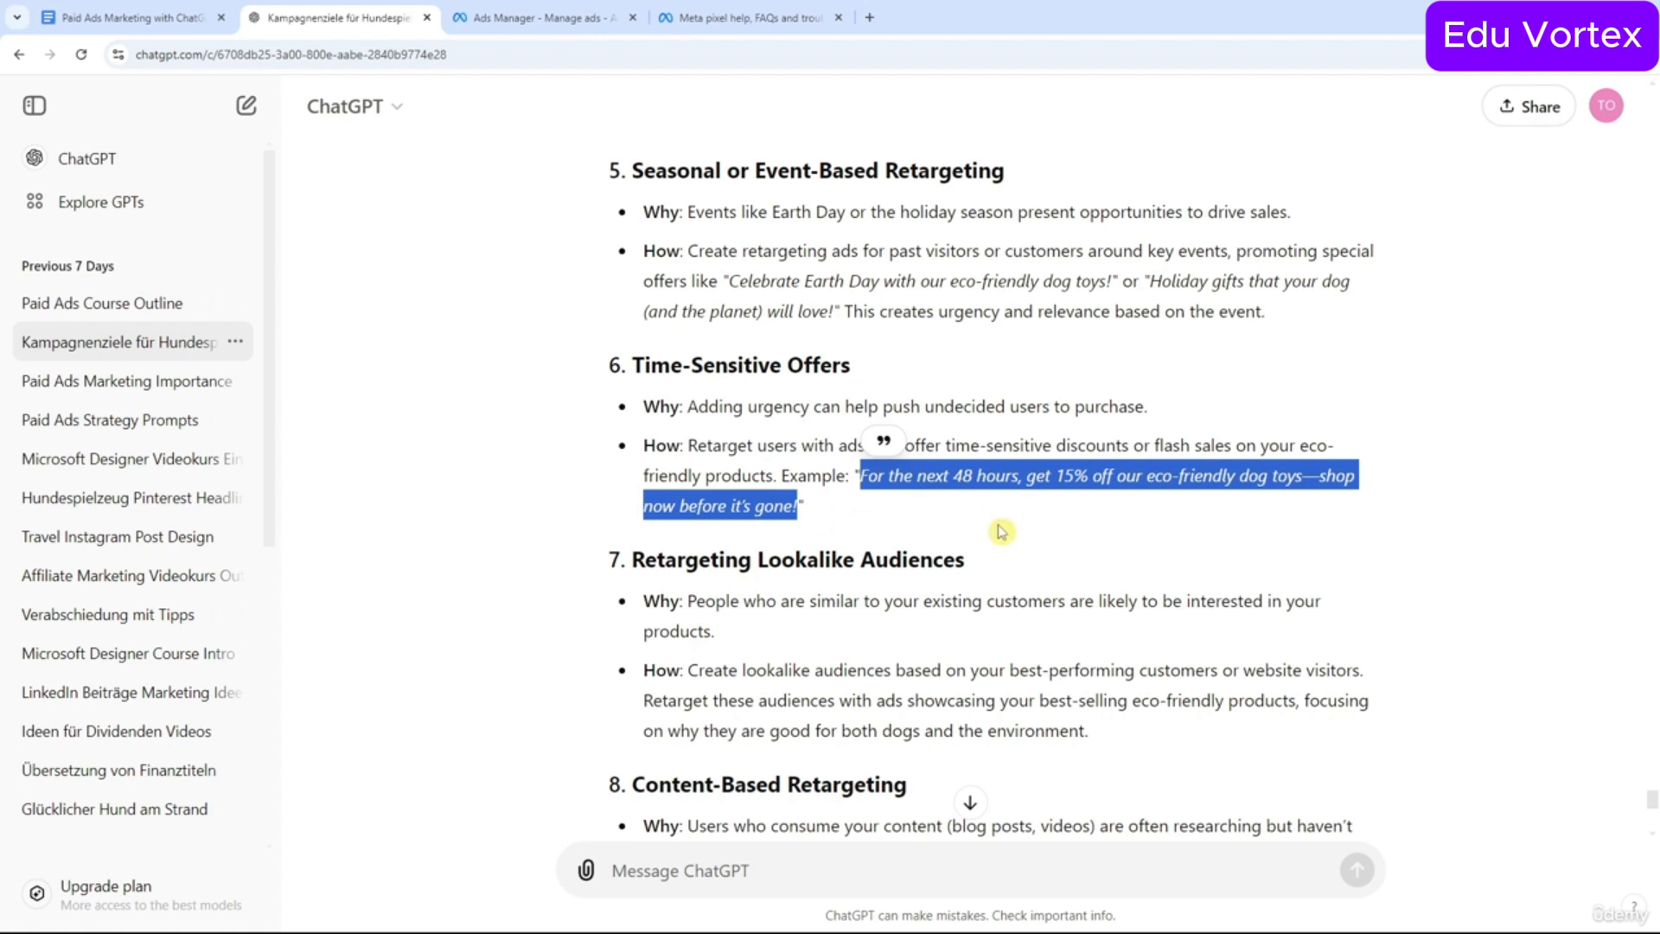
# Examine the Retargeting Lookalike Audiences strategy and how it builds on best-performing customers or website visitors.
pyautogui.scroll(-2, 986, 516)
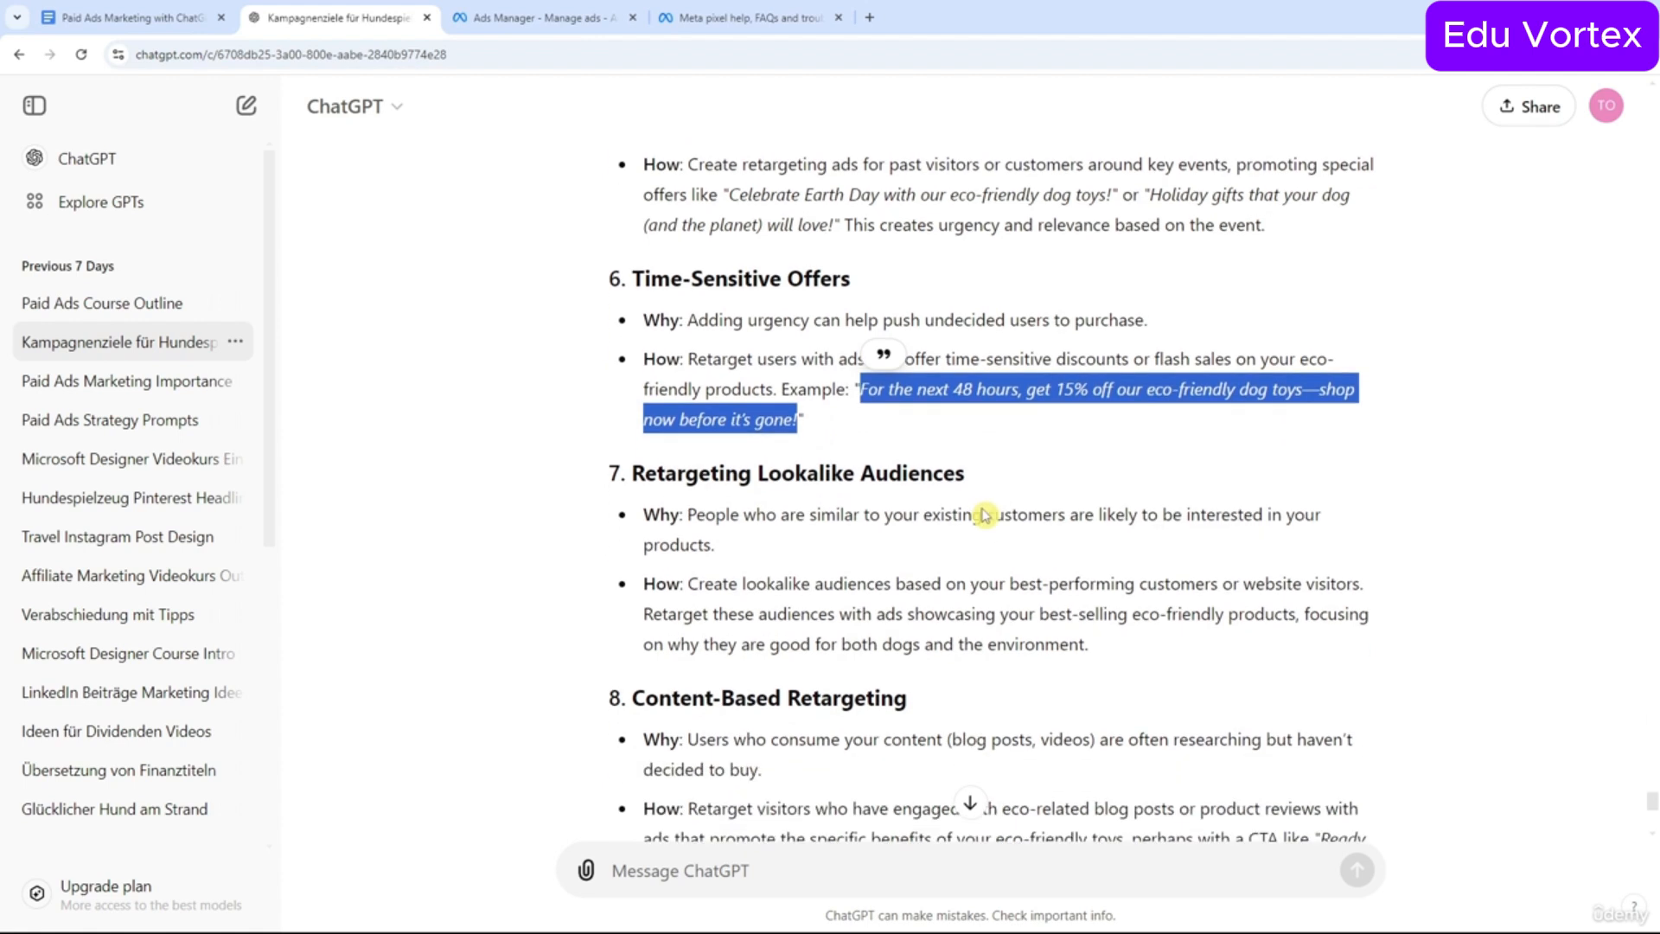
pyautogui.scroll(-1, 933, 422)
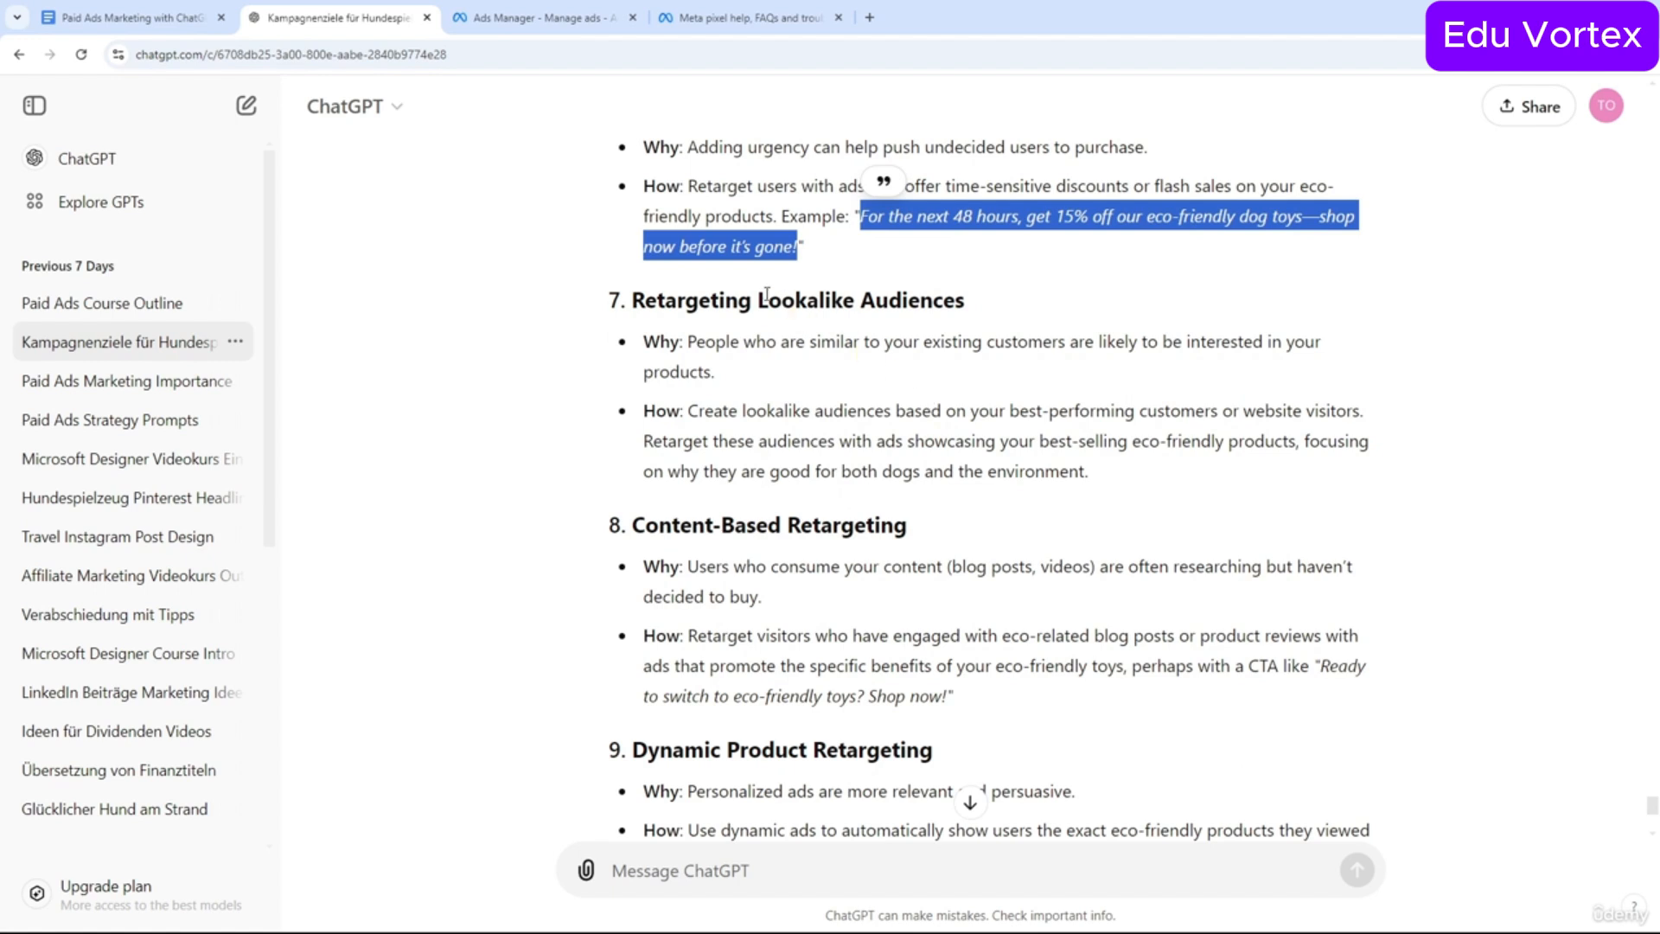
pyautogui.moveTo(759, 298); pyautogui.dragTo(956, 288)
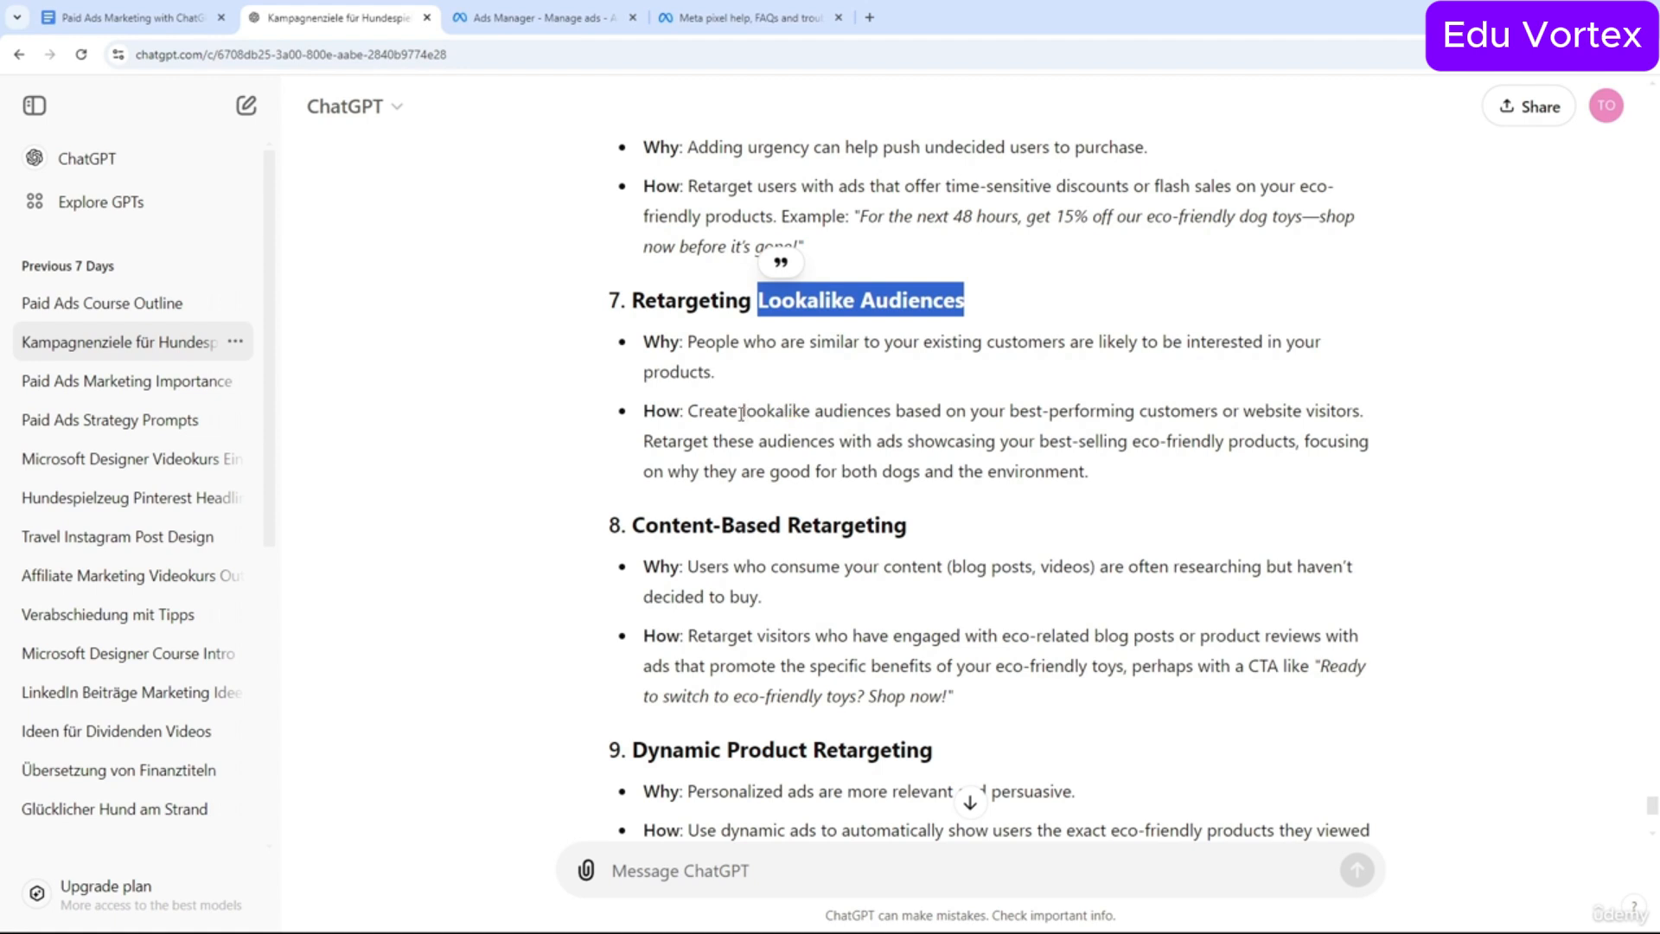
pyautogui.moveTo(741, 412); pyautogui.dragTo(1243, 430)
pyautogui.click(1376, 421)
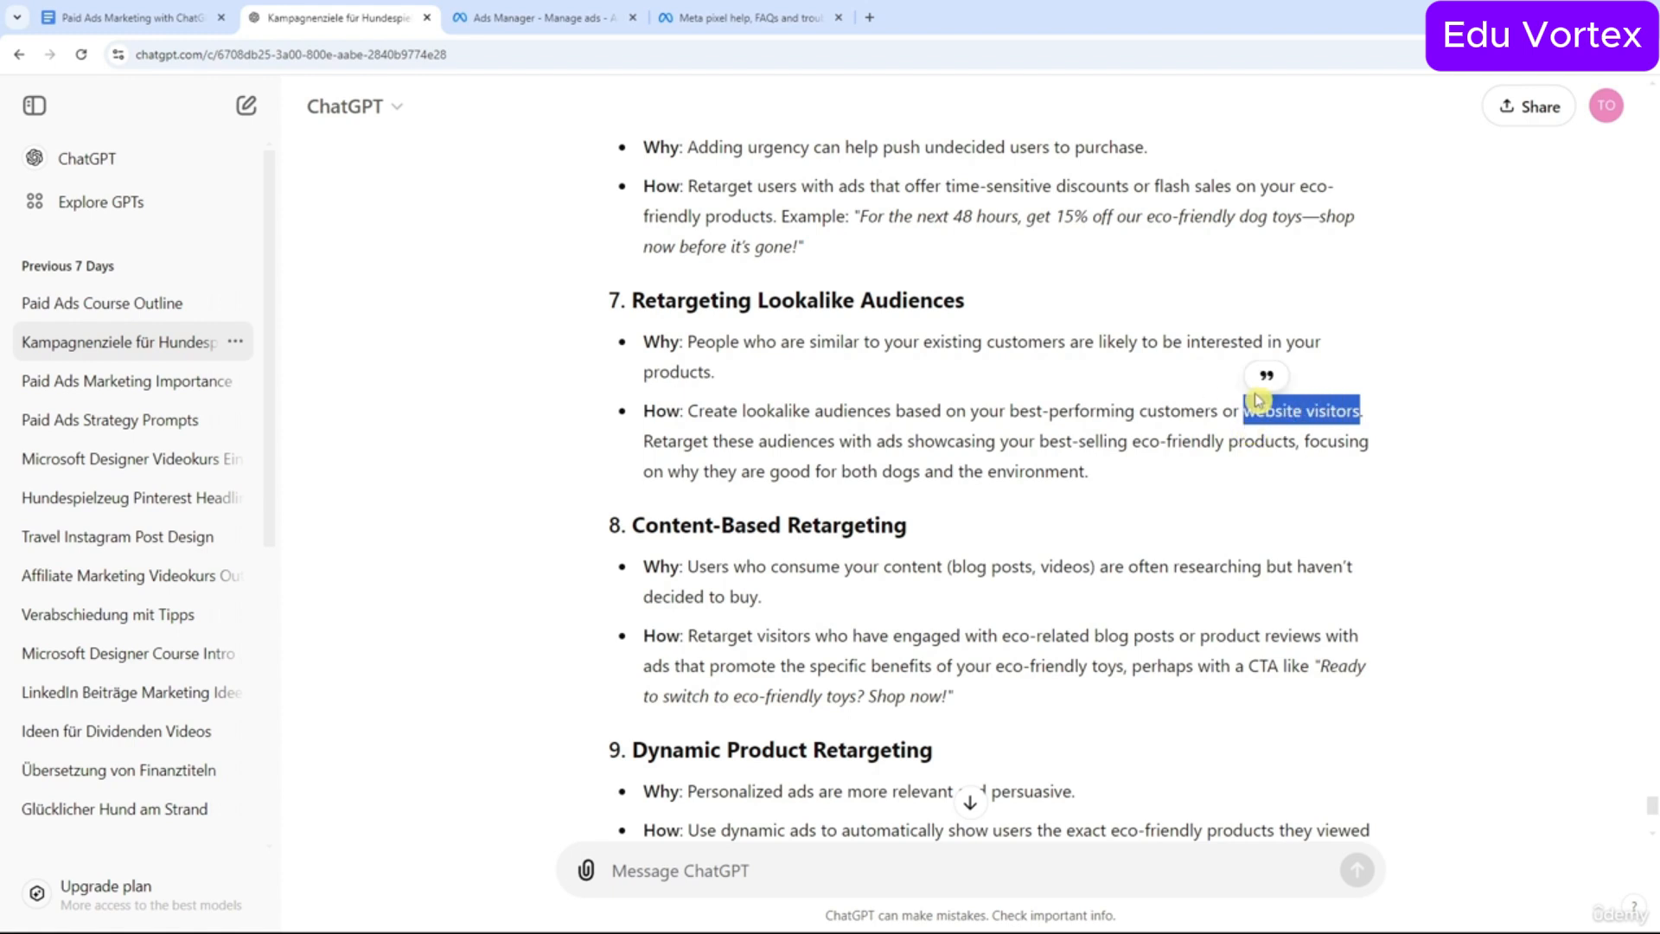
pyautogui.moveTo(761, 303); pyautogui.dragTo(1013, 315)
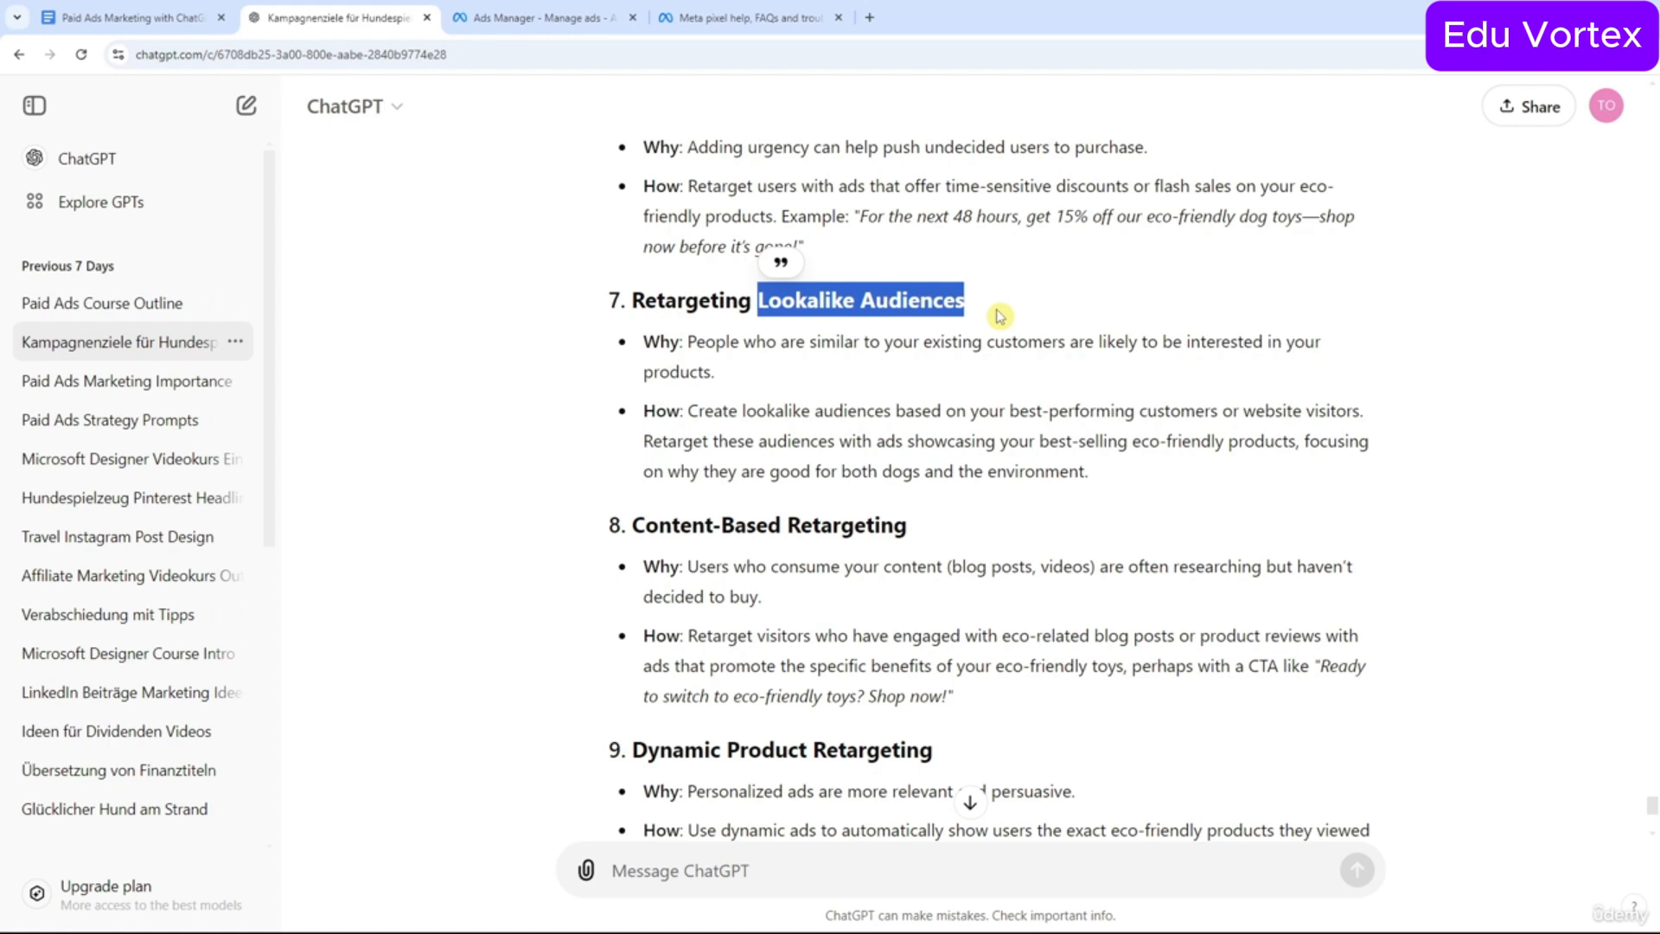
# Read the Content-Based Retargeting strategy, focusing on users who consume blog posts and videos.
pyautogui.scroll(-1, 999, 316)
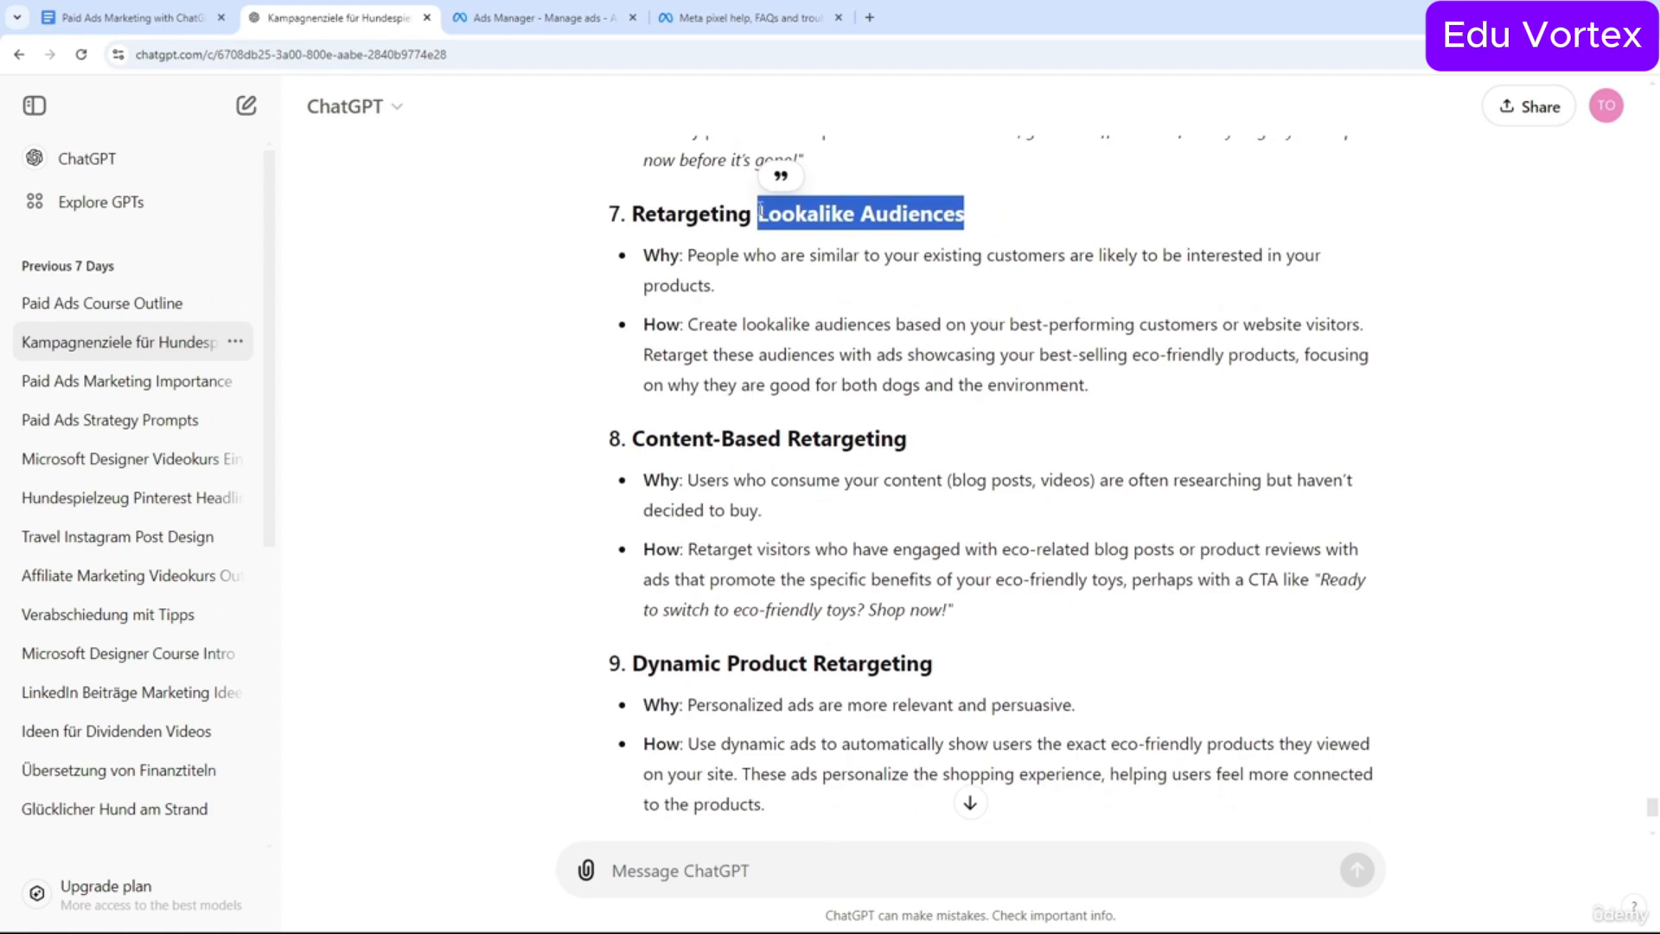
pyautogui.scroll(-1, 810, 266)
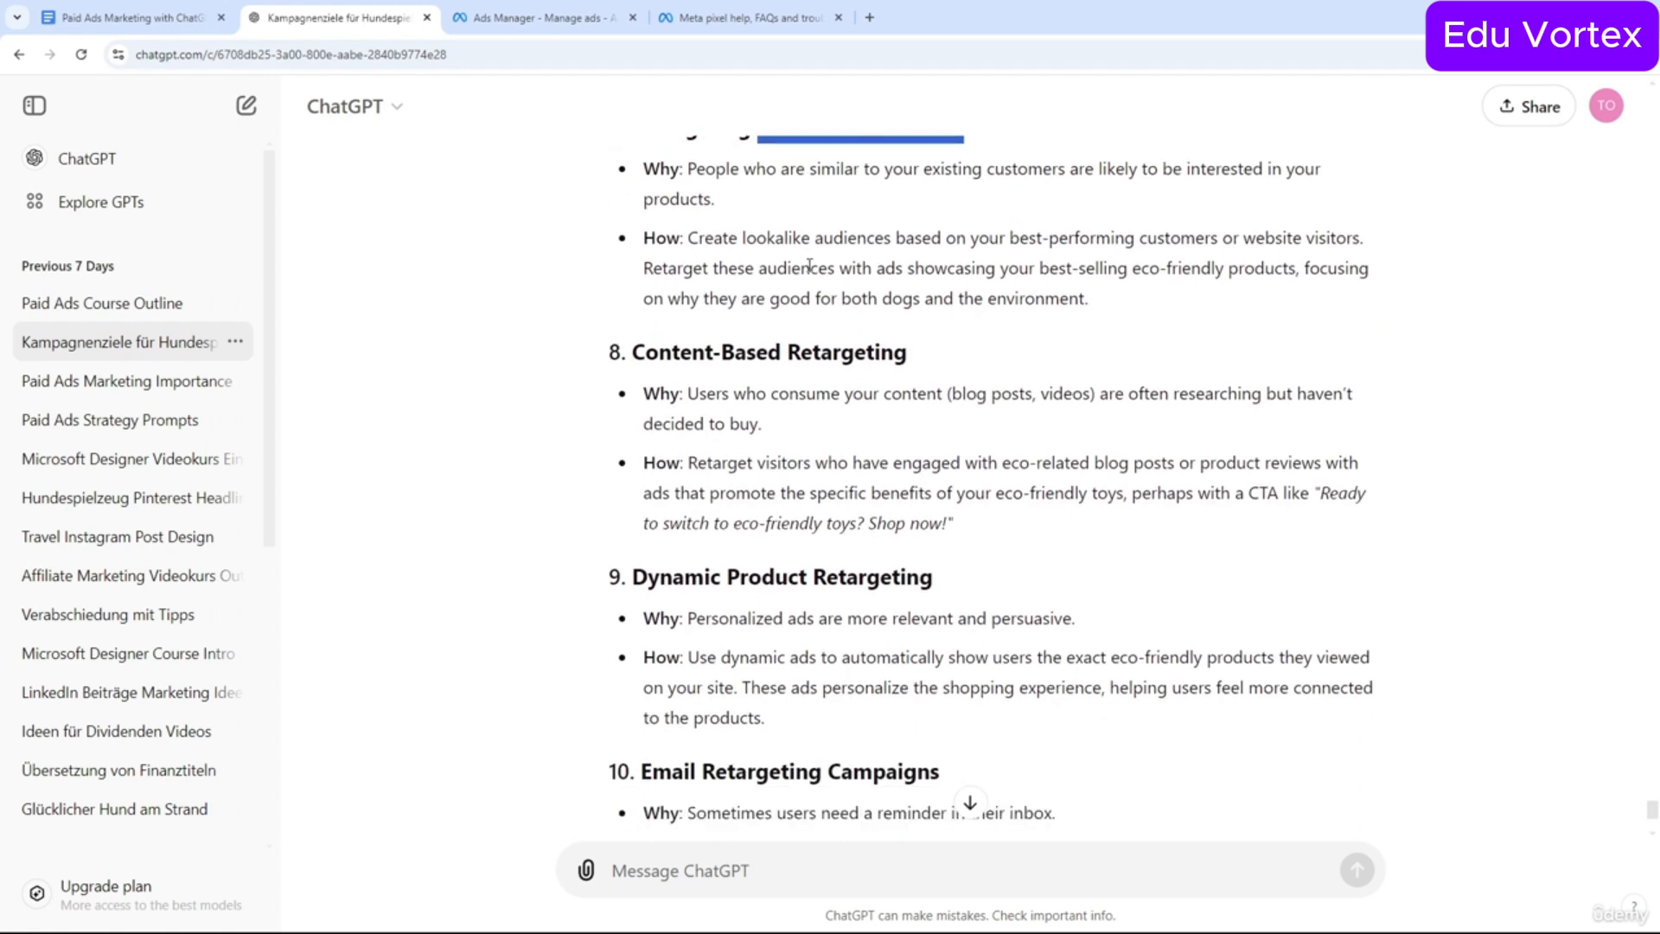
pyautogui.scroll(-1, 809, 266)
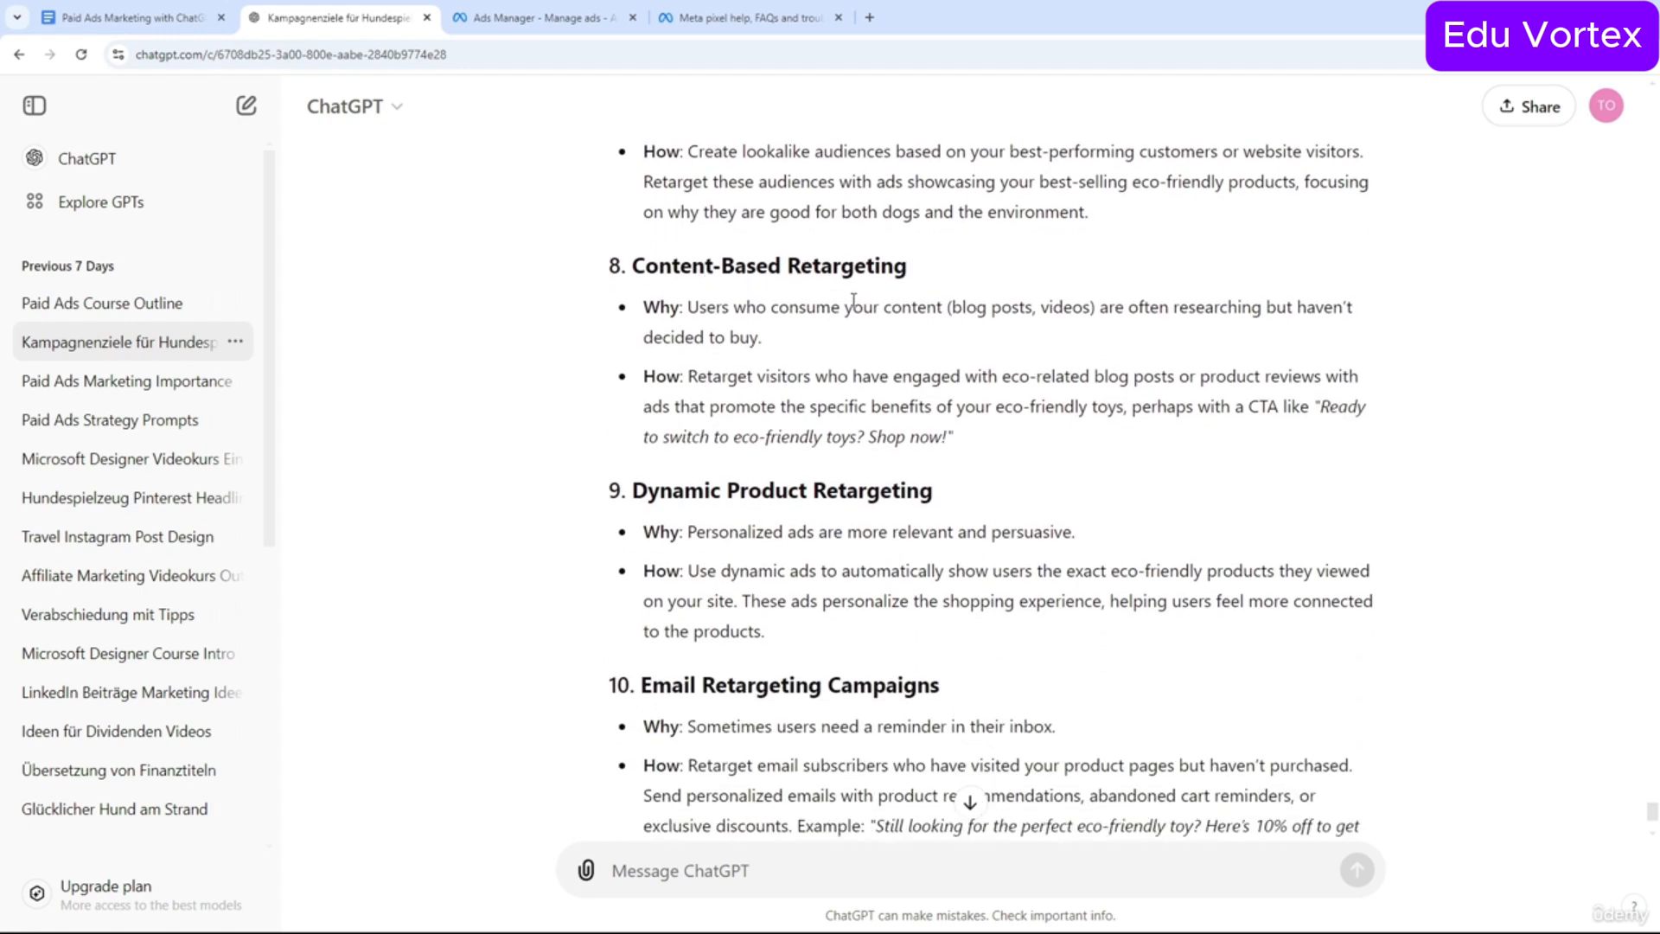
pyautogui.moveTo(952, 307); pyautogui.dragTo(1033, 311)
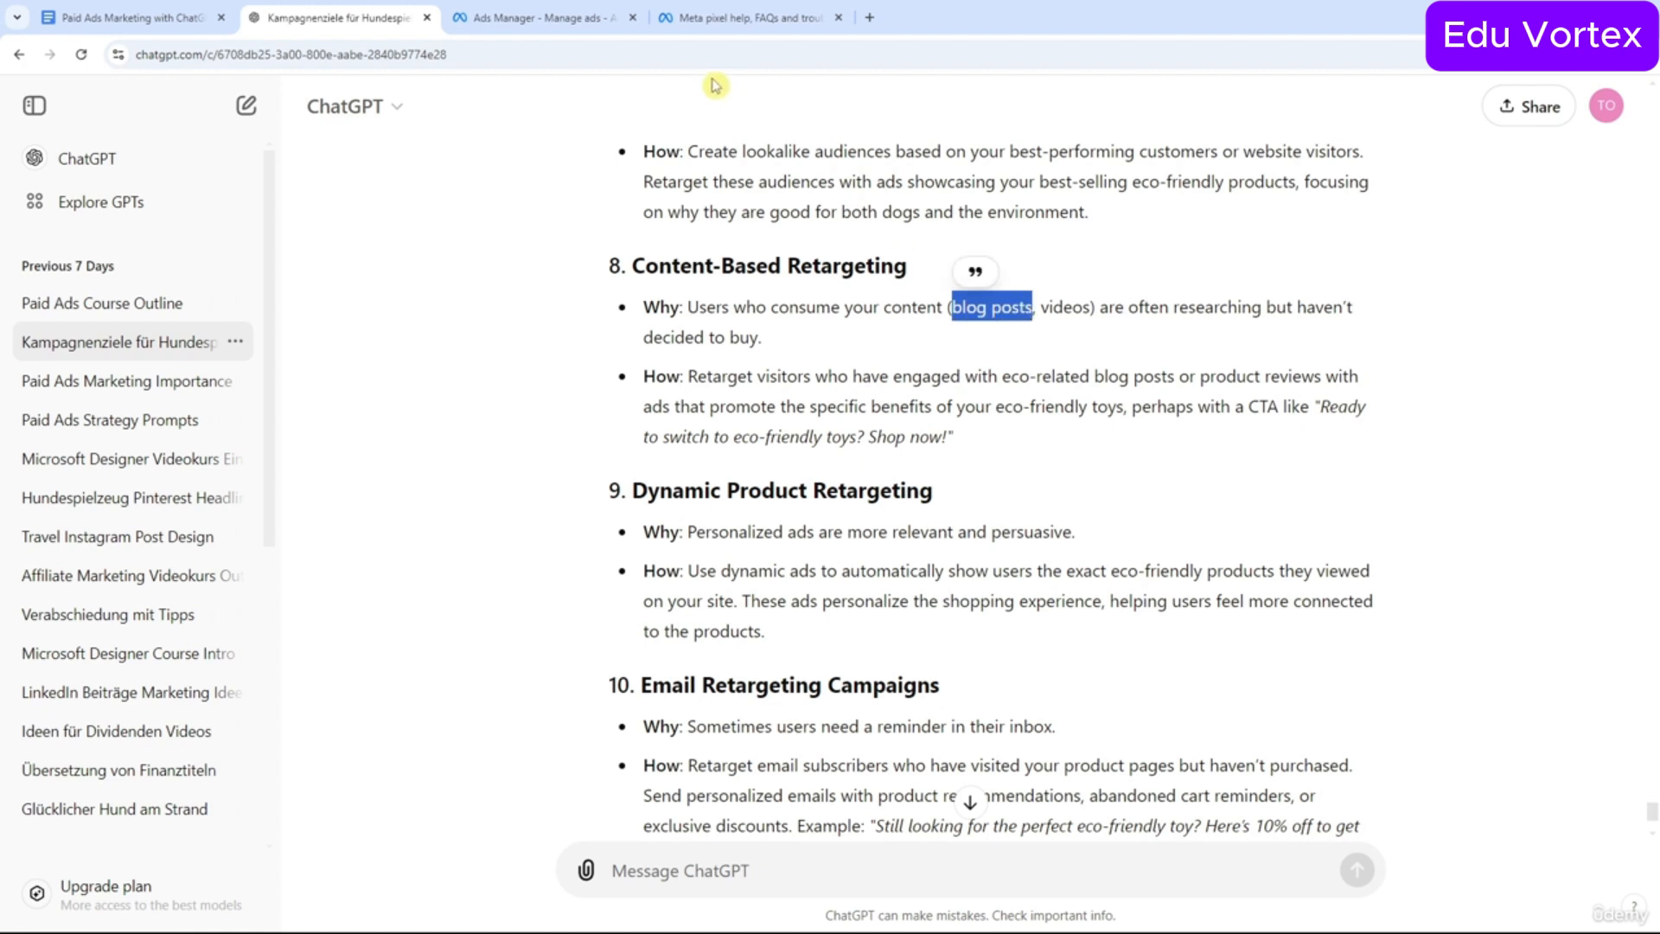
# Check the Meta pixel help answer on whether a developer is needed for setup, and return to the ChatGPT reply.
pyautogui.click(704, 26)
pyautogui.scroll(-1, 908, 403)
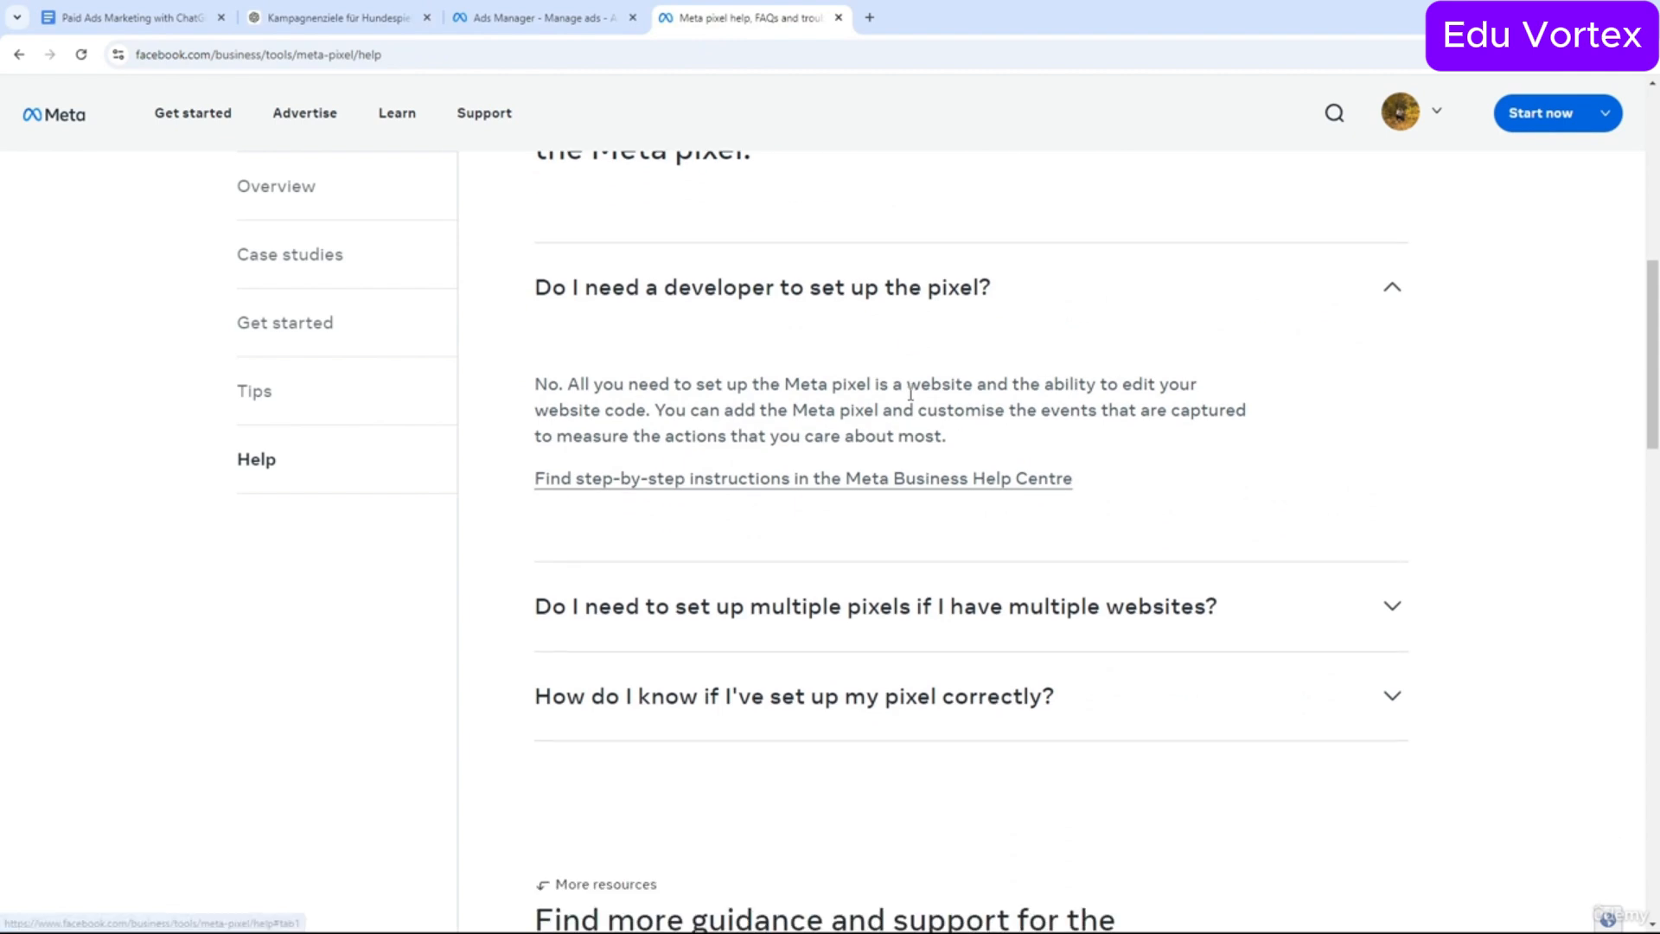
pyautogui.moveTo(533, 382); pyautogui.dragTo(1072, 447)
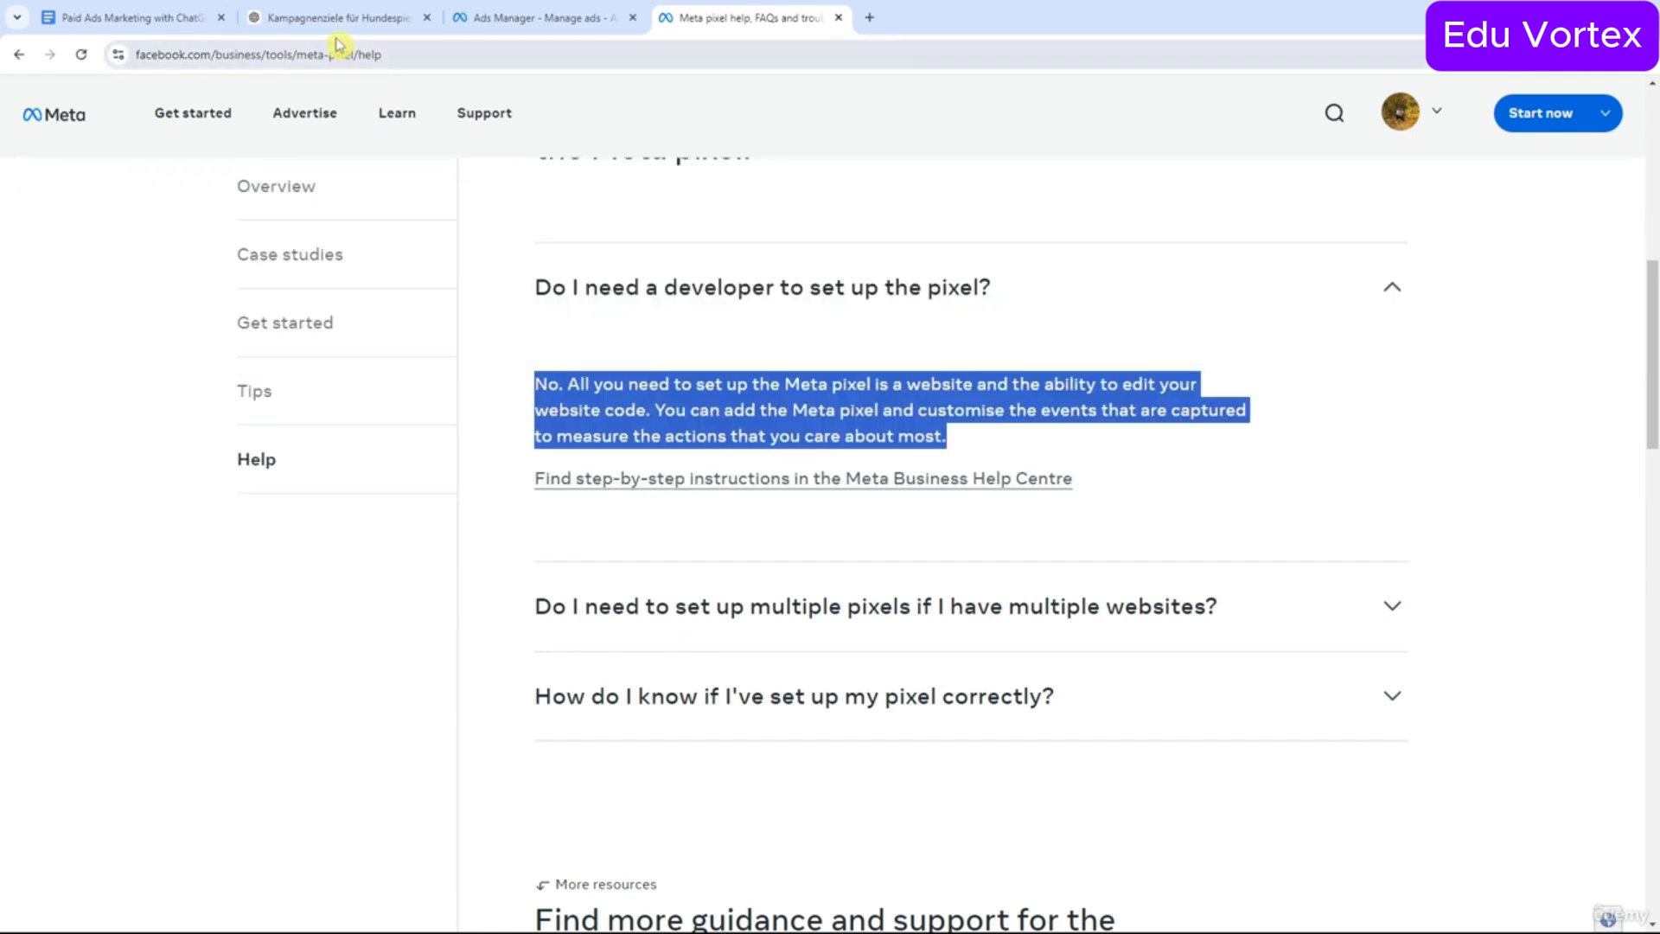
pyautogui.click(342, 19)
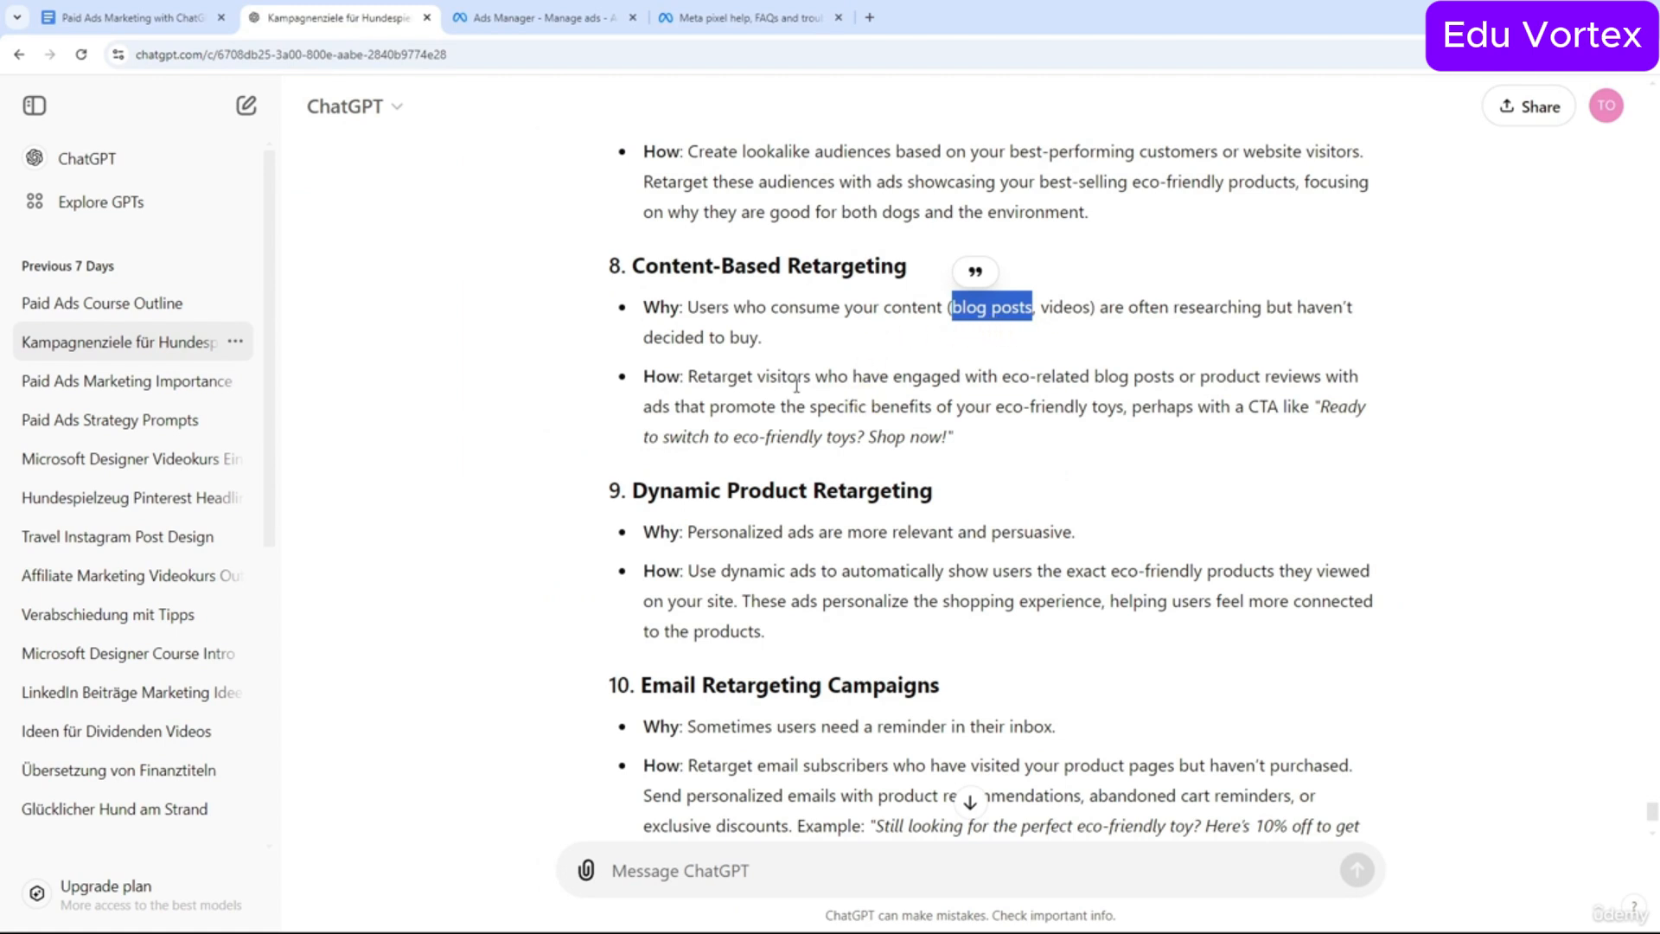
# Read the Dynamic Product Retargeting and Email Retargeting Campaigns strategies, and review the whole reply back to its opening prompt.
pyautogui.scroll(-3, 973, 349)
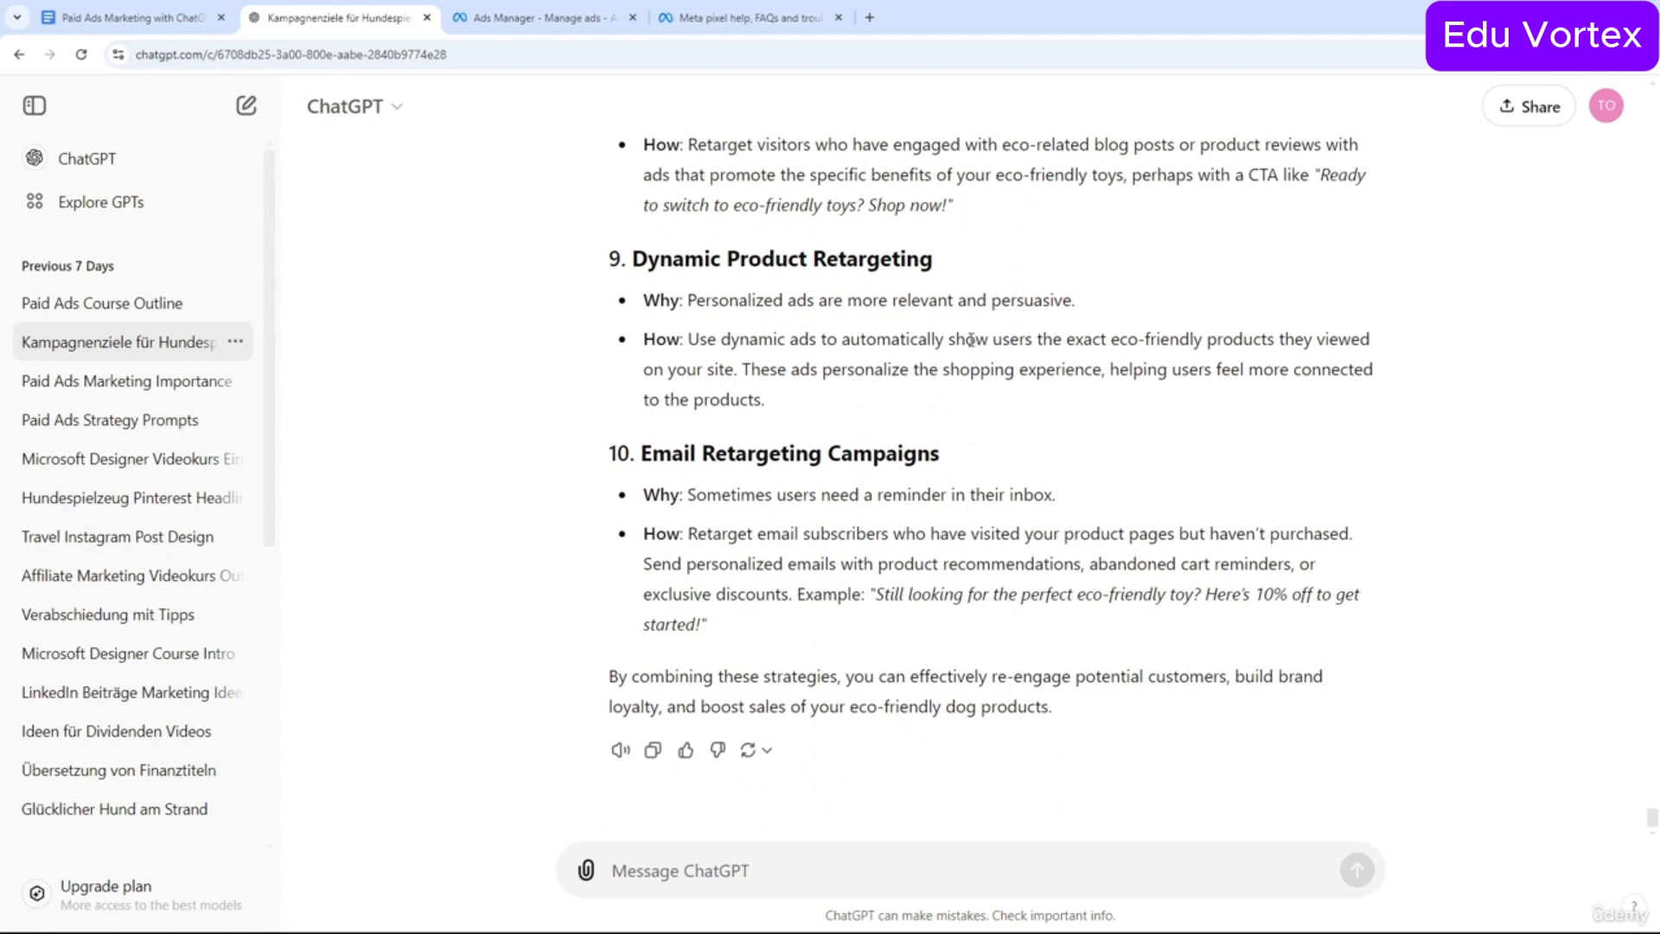
pyautogui.moveTo(646, 472); pyautogui.dragTo(899, 453)
pyautogui.click(691, 225)
pyautogui.scroll(10, 819, 599)
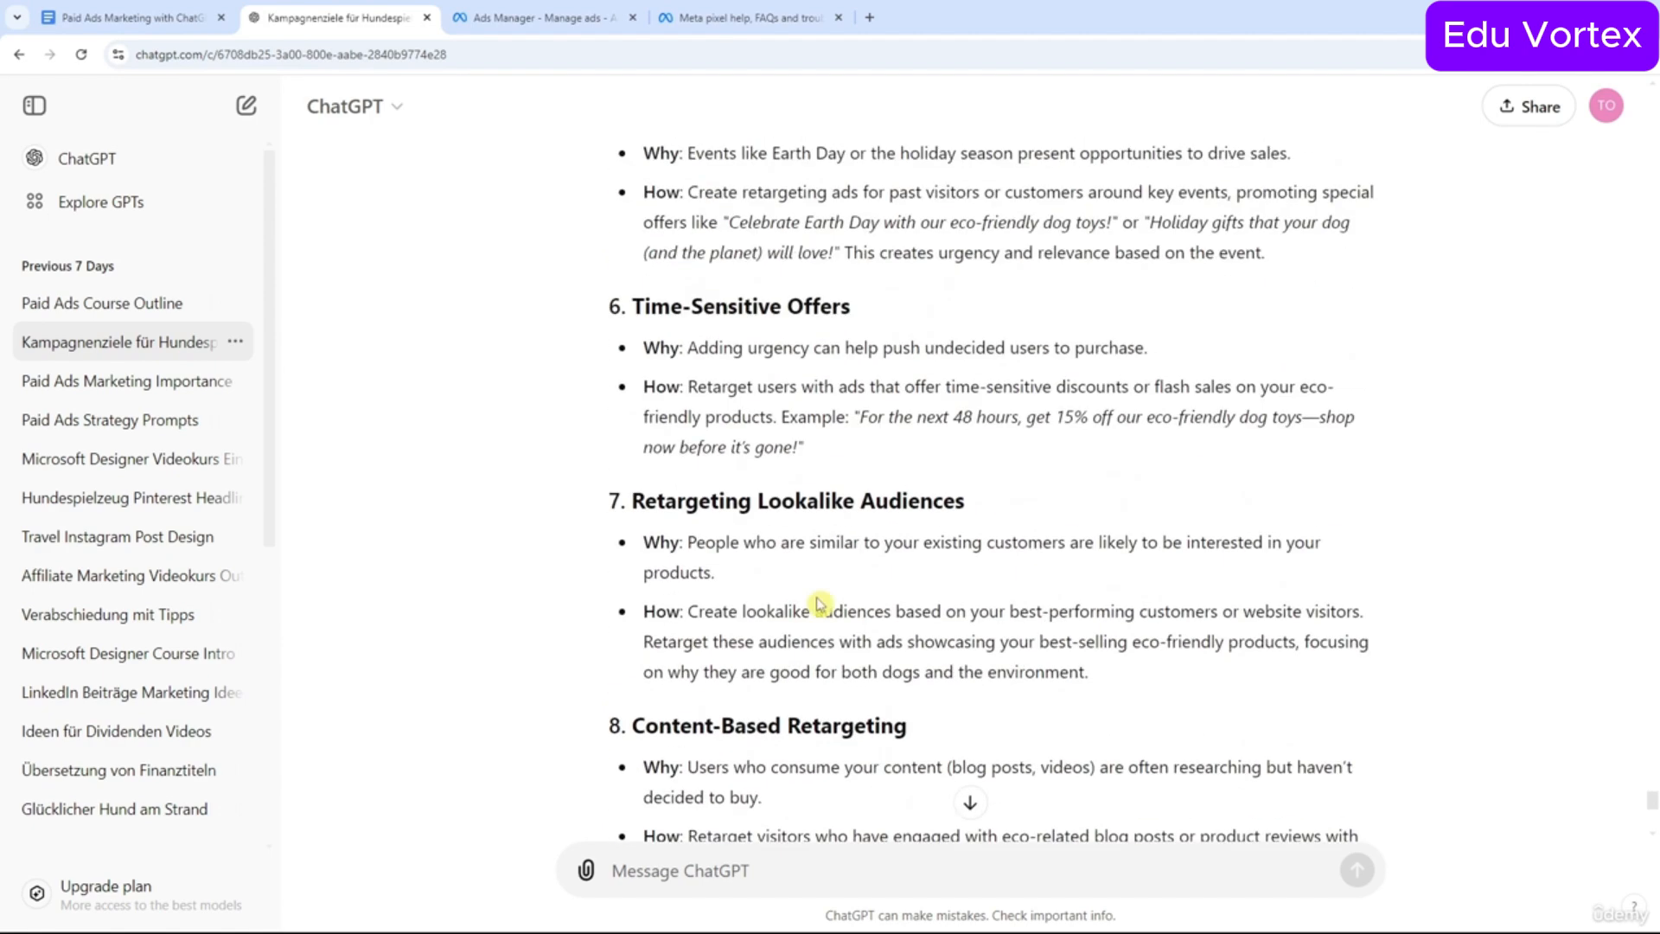
pyautogui.scroll(-7, 817, 596)
pyautogui.scroll(-3, 817, 596)
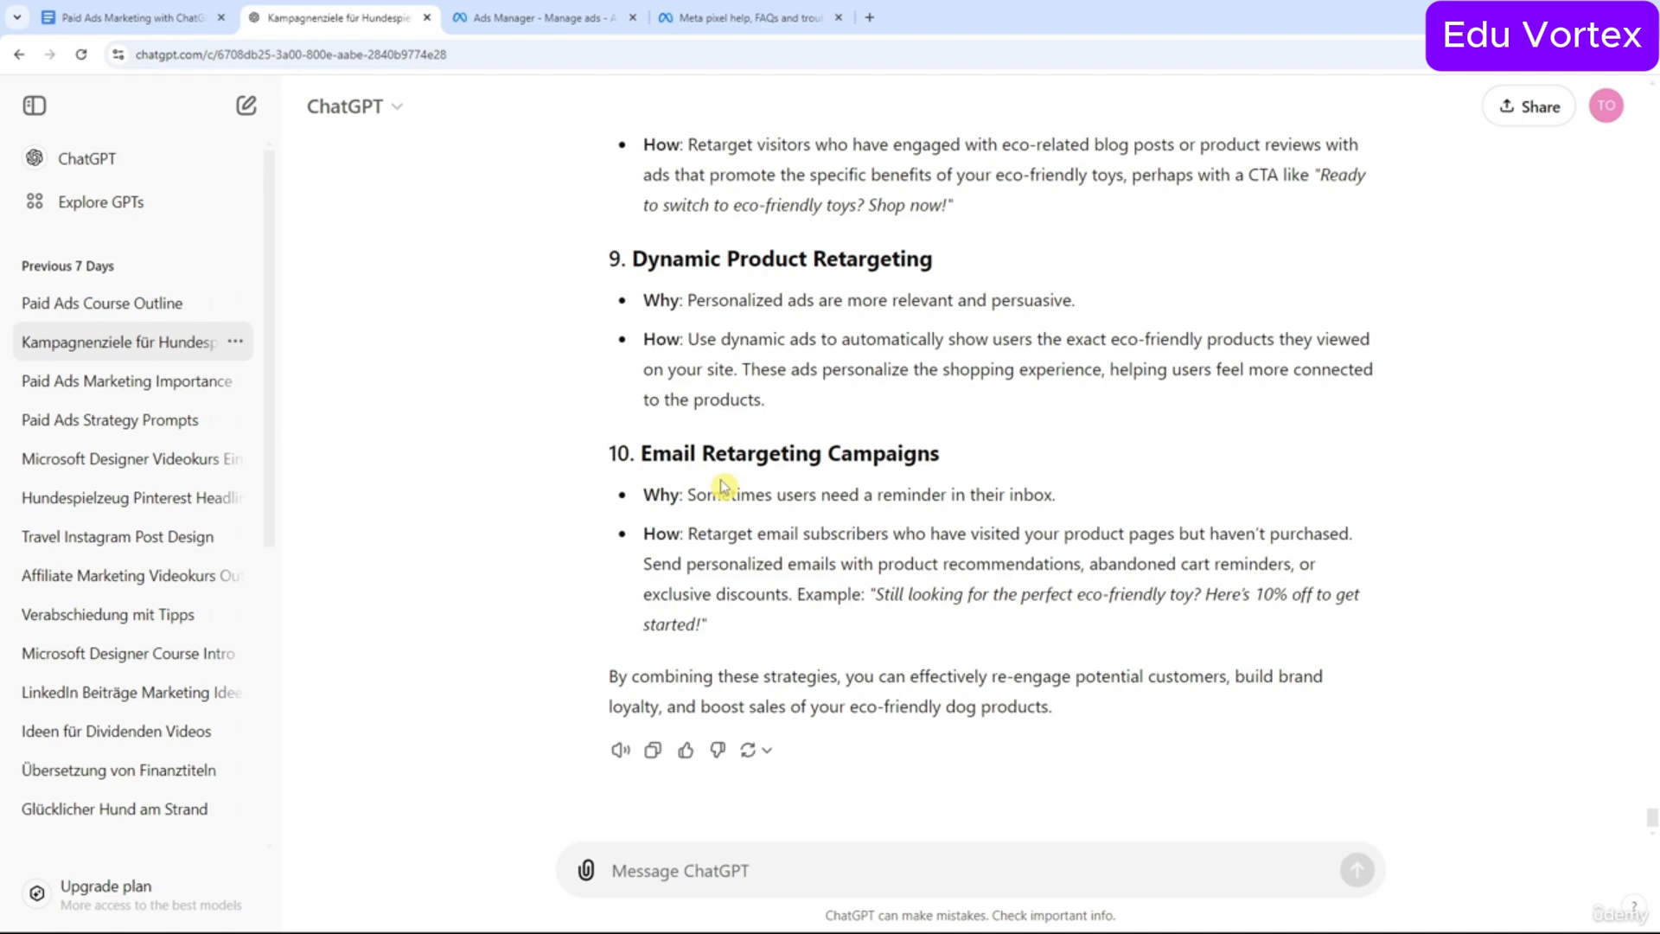
pyautogui.scroll(15, 723, 486)
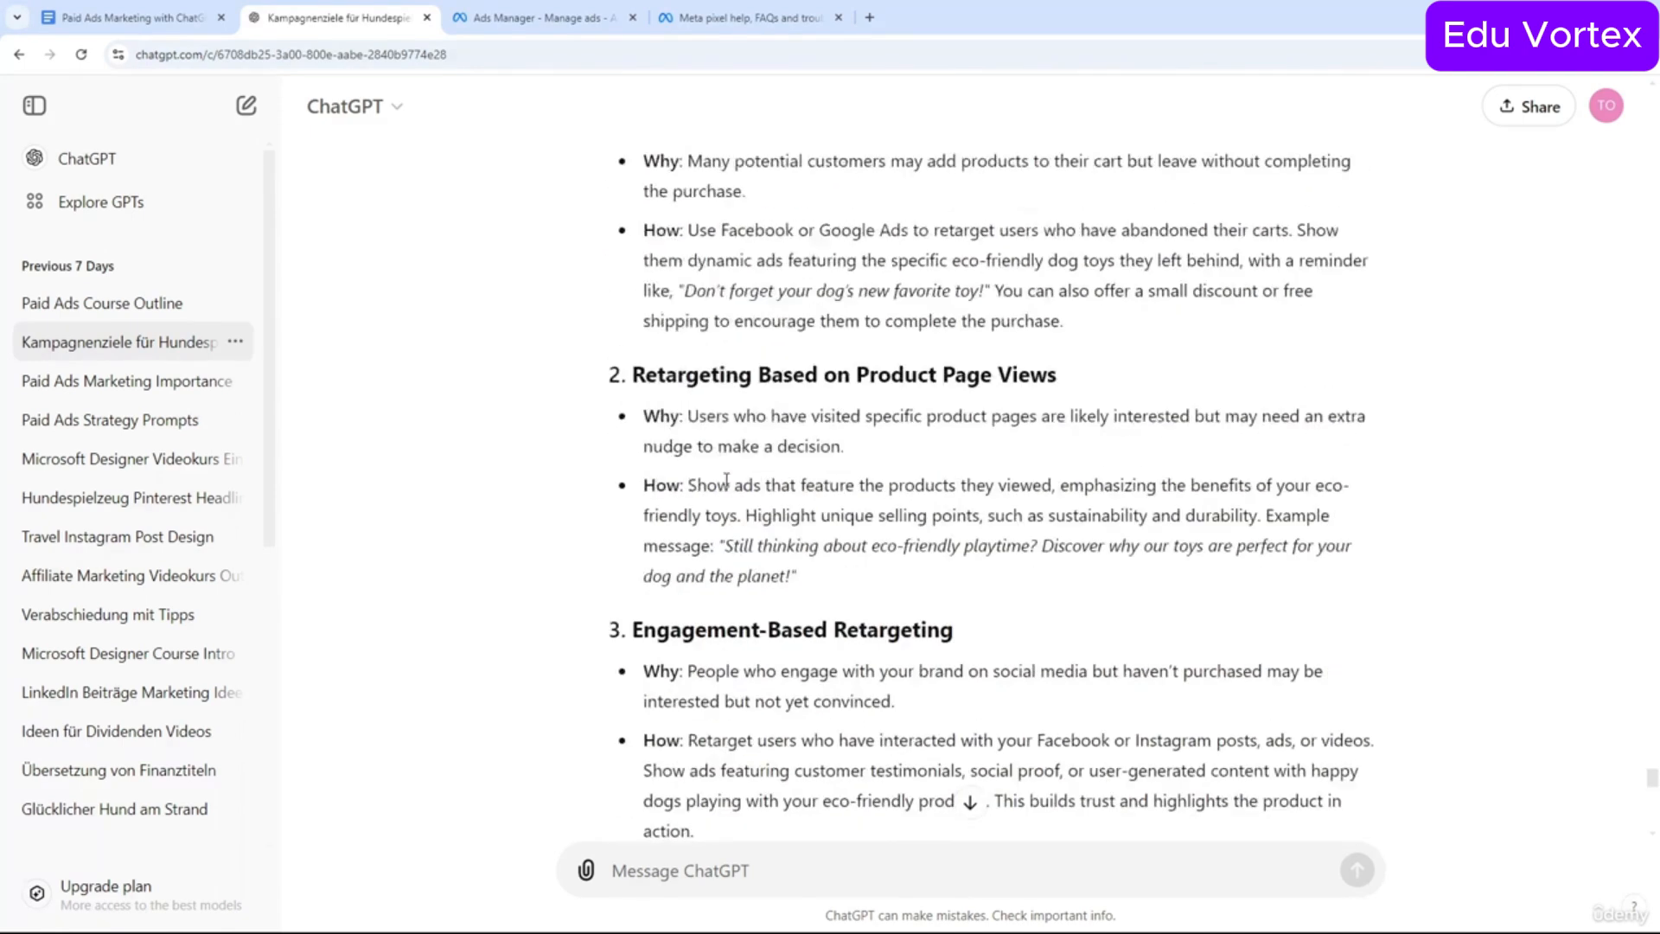
pyautogui.scroll(3, 726, 480)
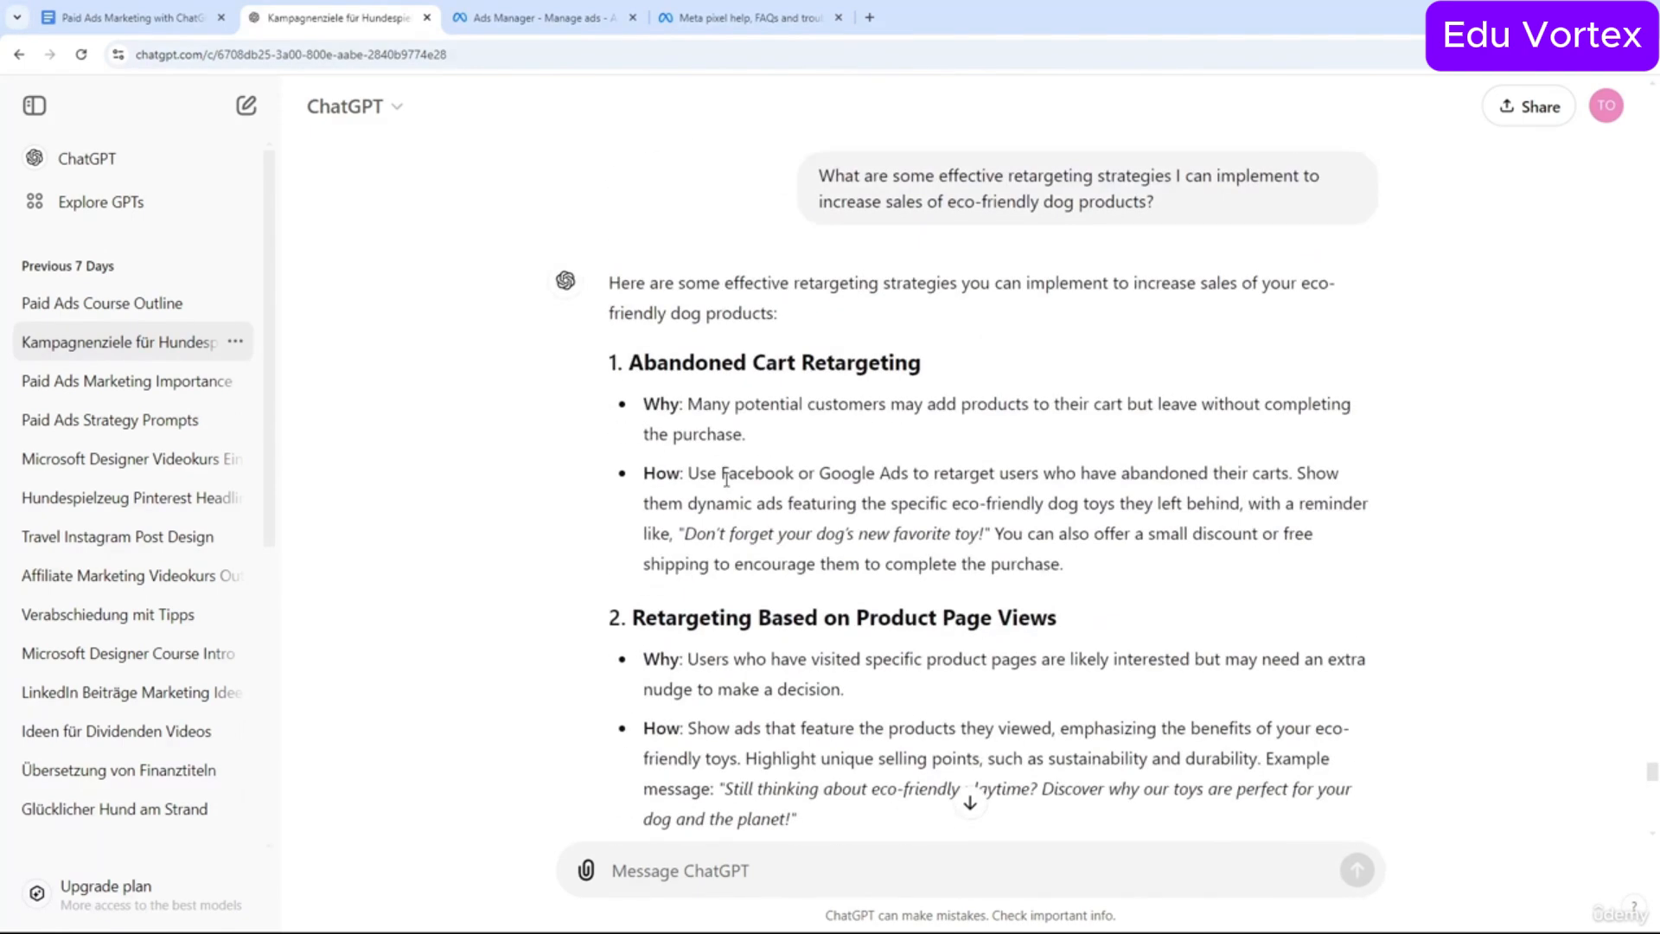
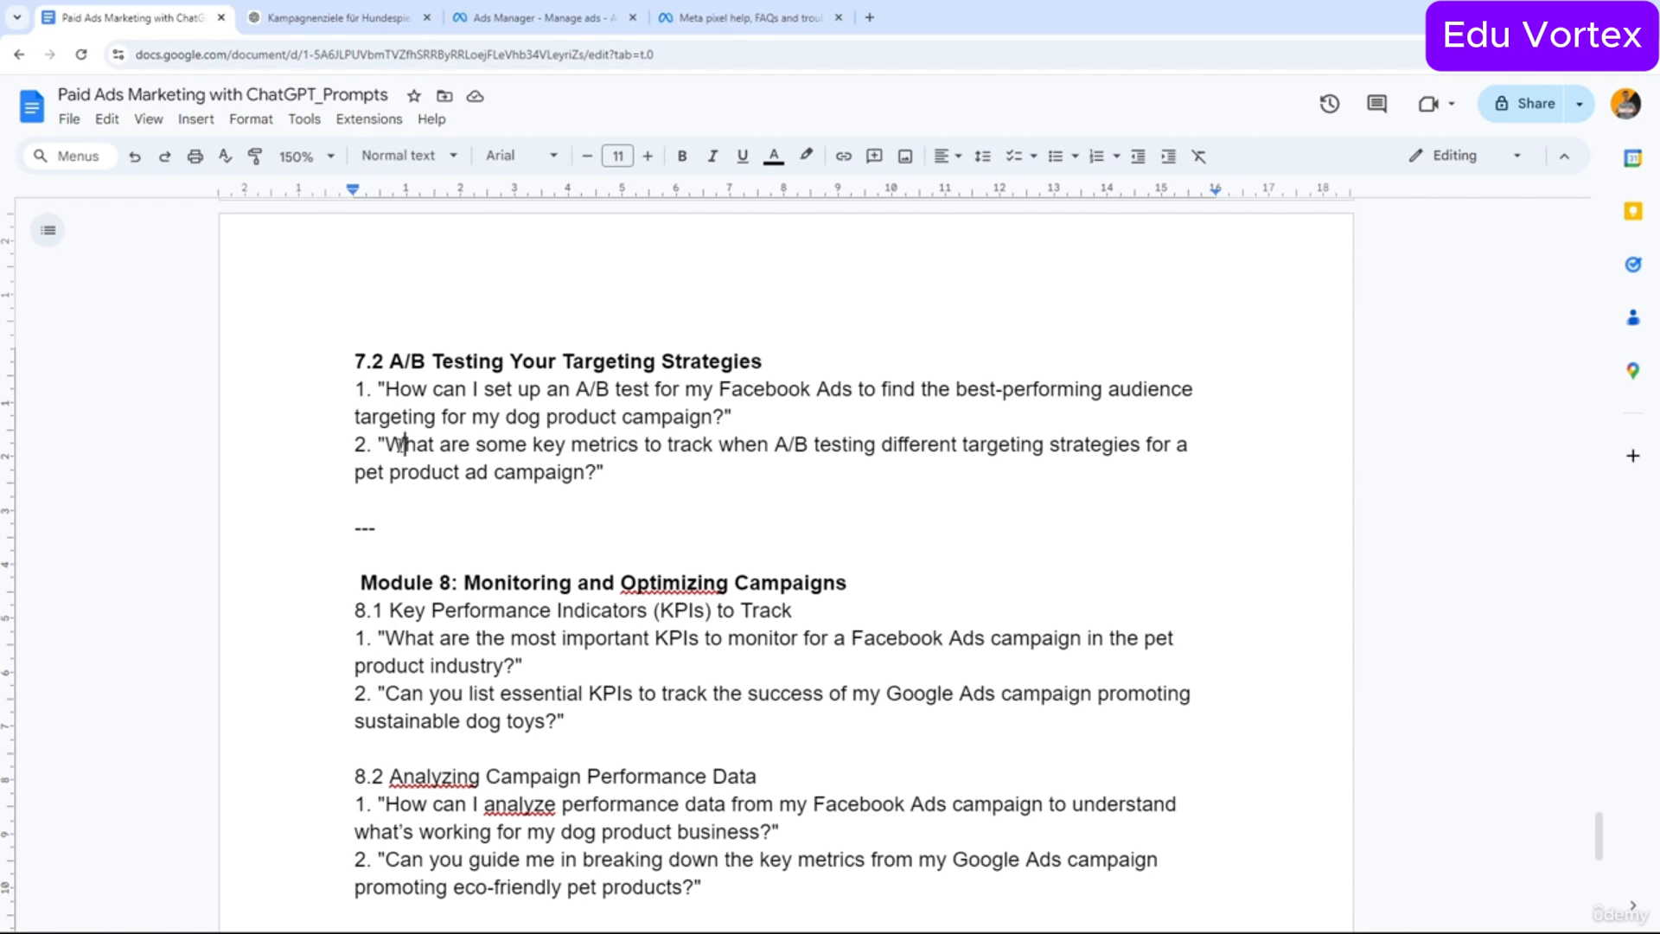
# Remove the leading space before the Module 7 heading in the prompts document.
pyautogui.scroll(5, 669, 464)
pyautogui.moveTo(354, 372); pyautogui.dragTo(601, 400)
pyautogui.click(360, 371)
pyautogui.press('BackSpace')
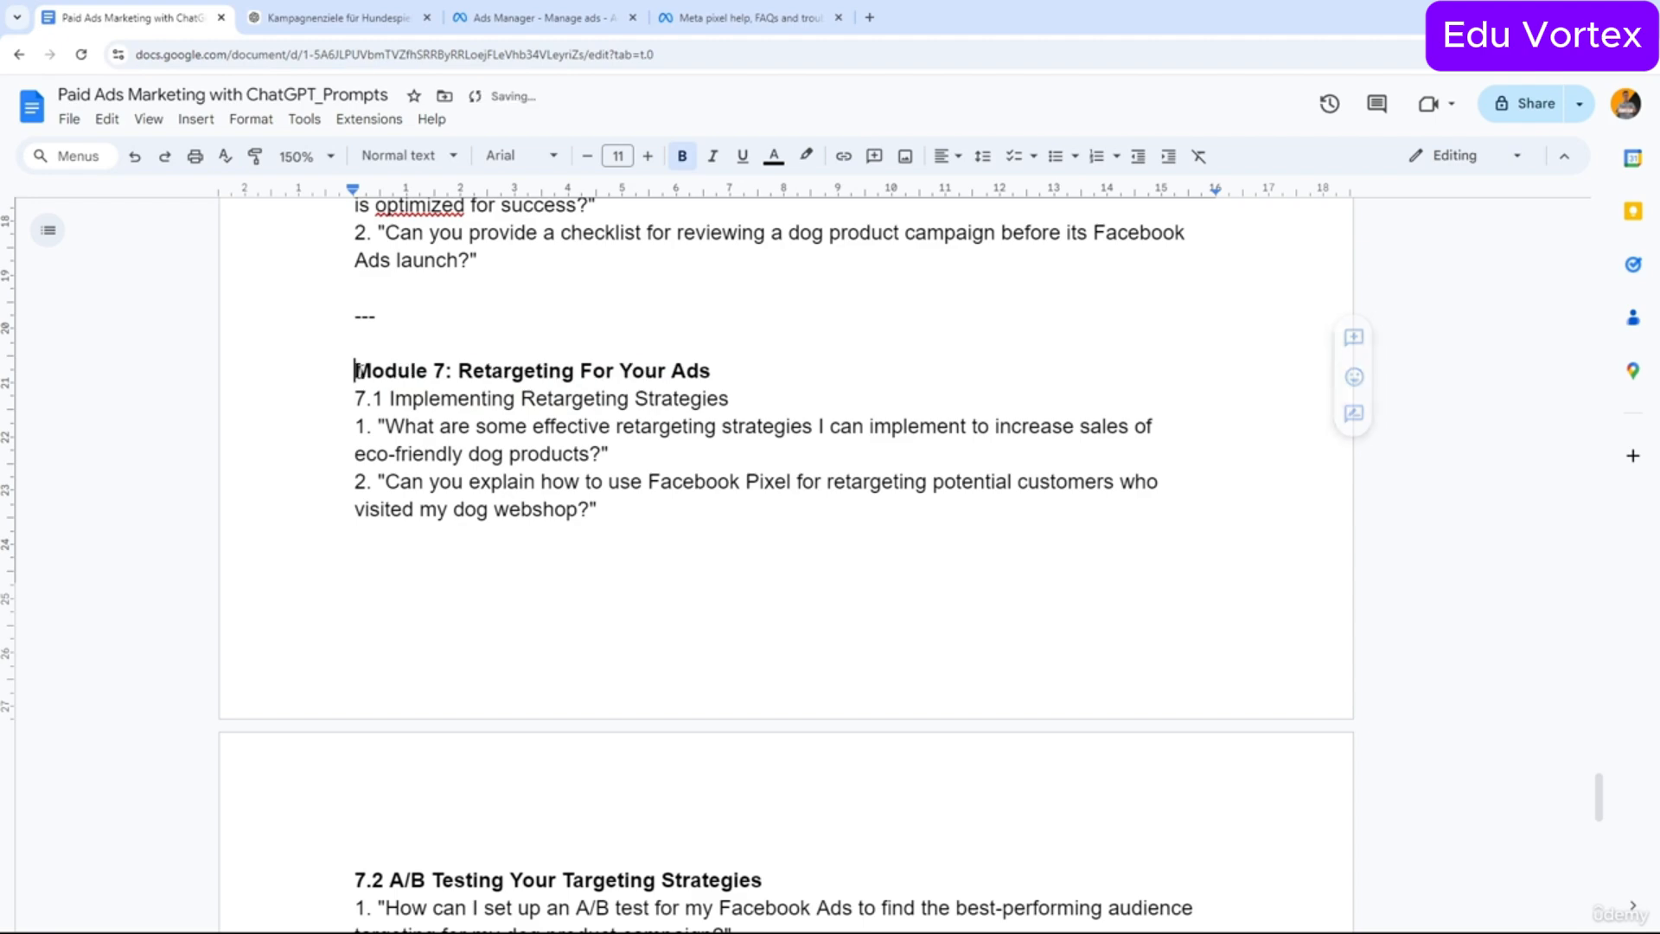
# Copy the first prompt of section 7.2, on setting up a Facebook Ads A/B test for audience targeting, and submit it to ChatGPT.
pyautogui.scroll(-1, 514, 430)
pyautogui.scroll(-4, 575, 475)
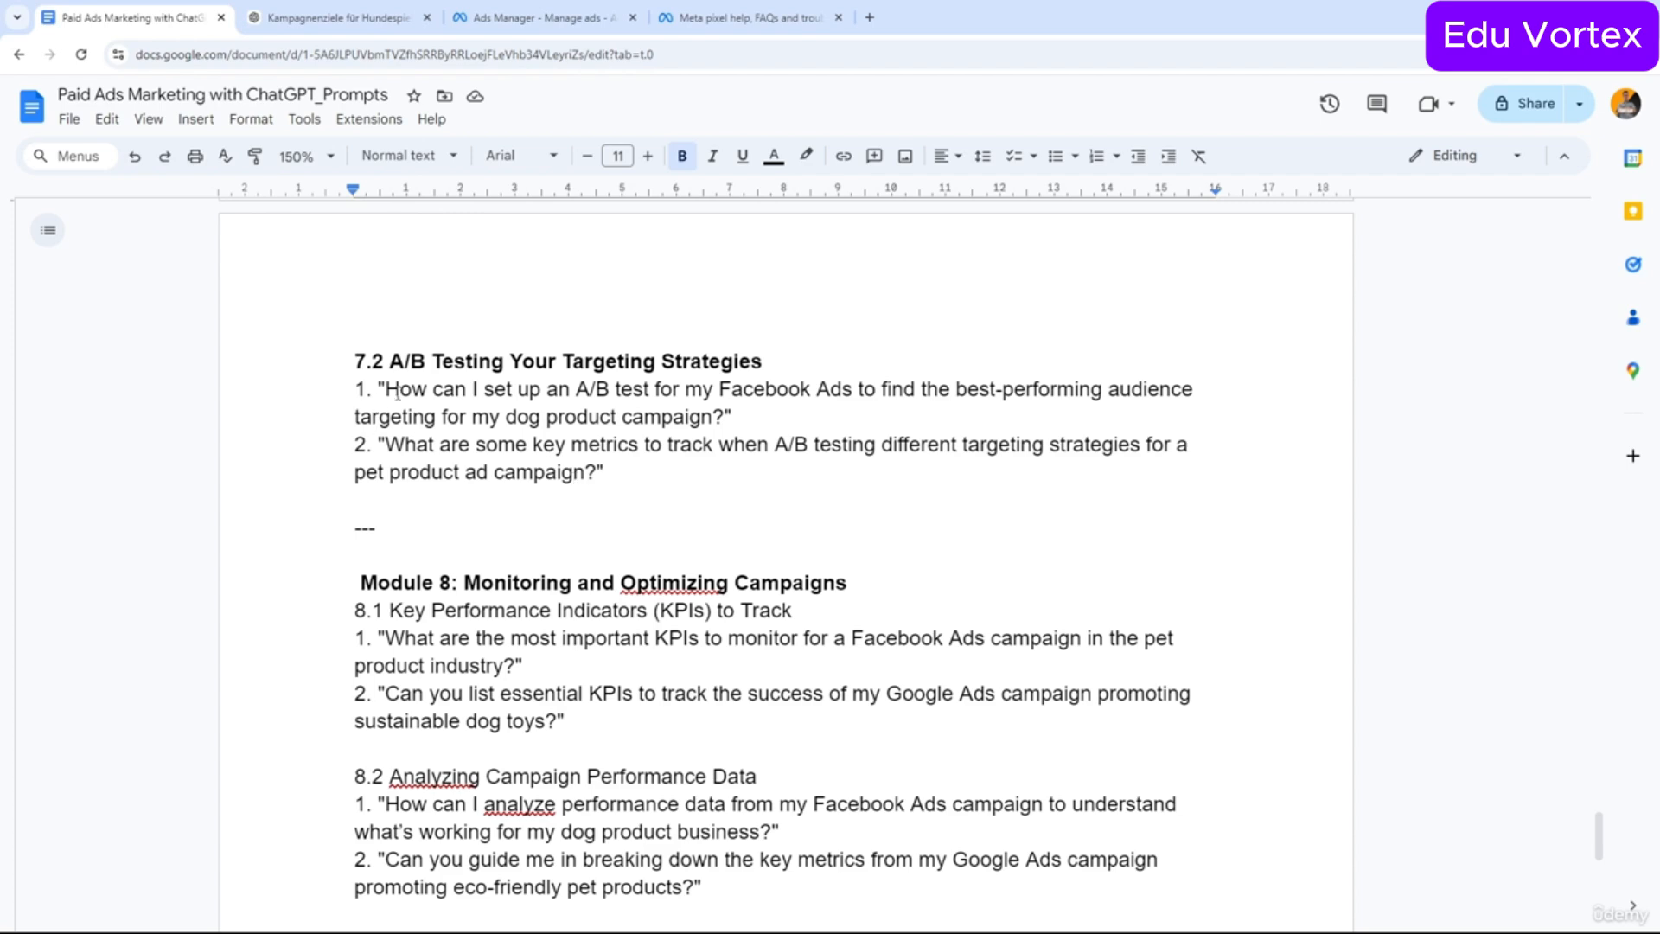
pyautogui.moveTo(385, 390); pyautogui.dragTo(725, 414)
pyautogui.hotkey('ctrl', 'c')
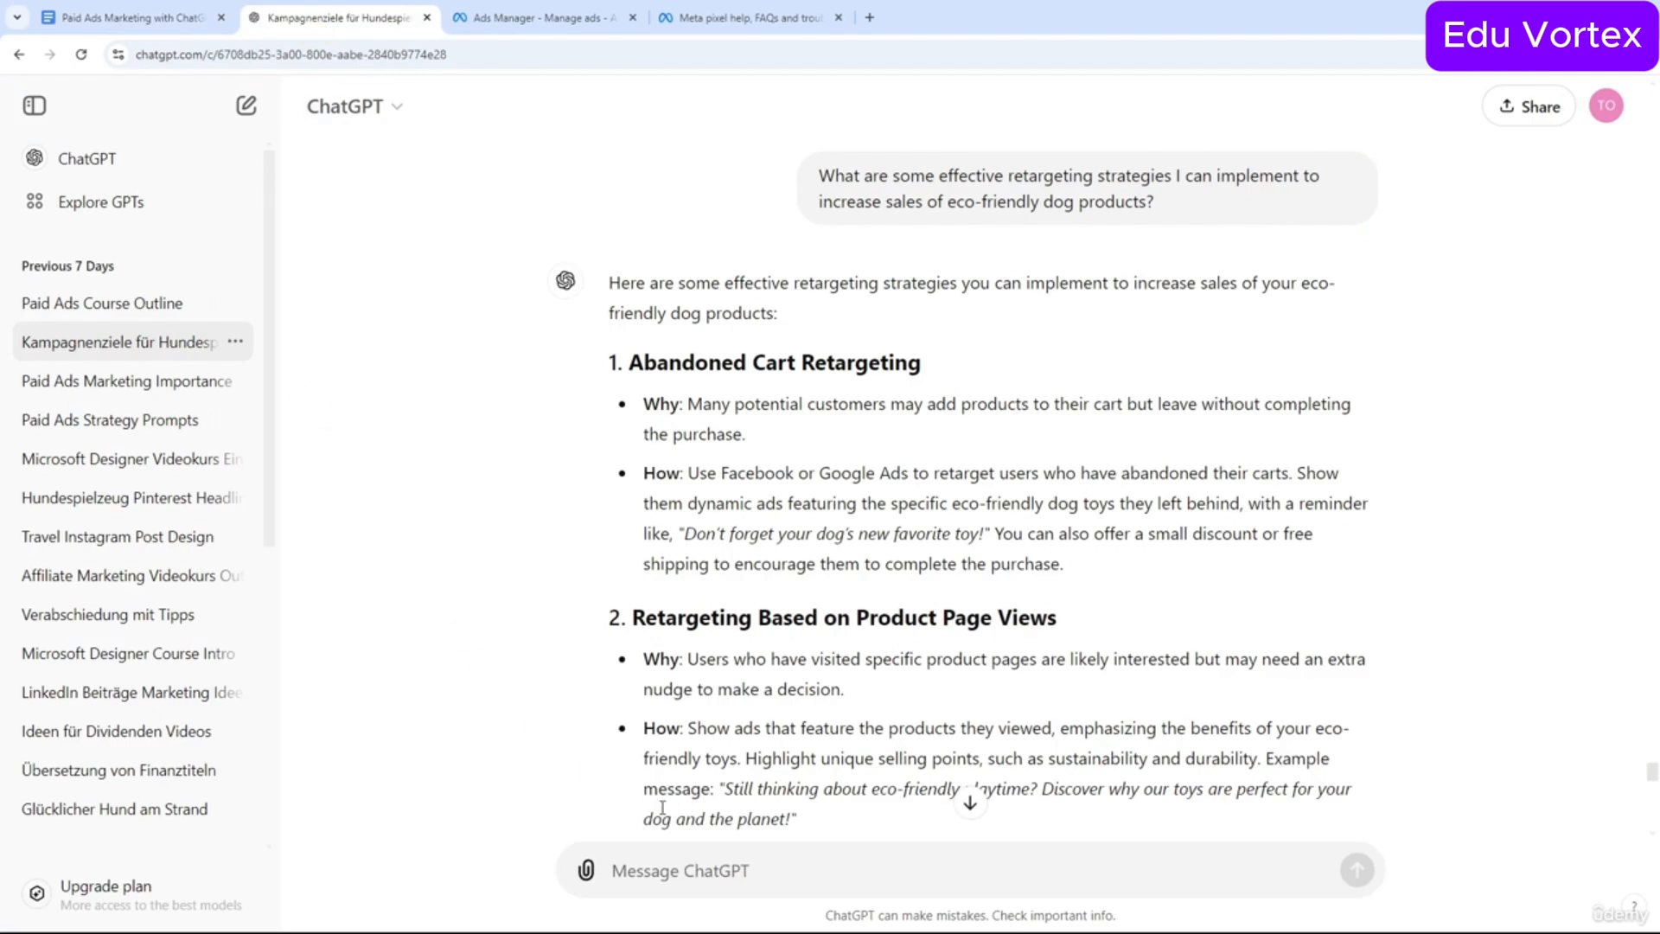
pyautogui.click(731, 865)
pyautogui.hotkey('ctrl', 'v')
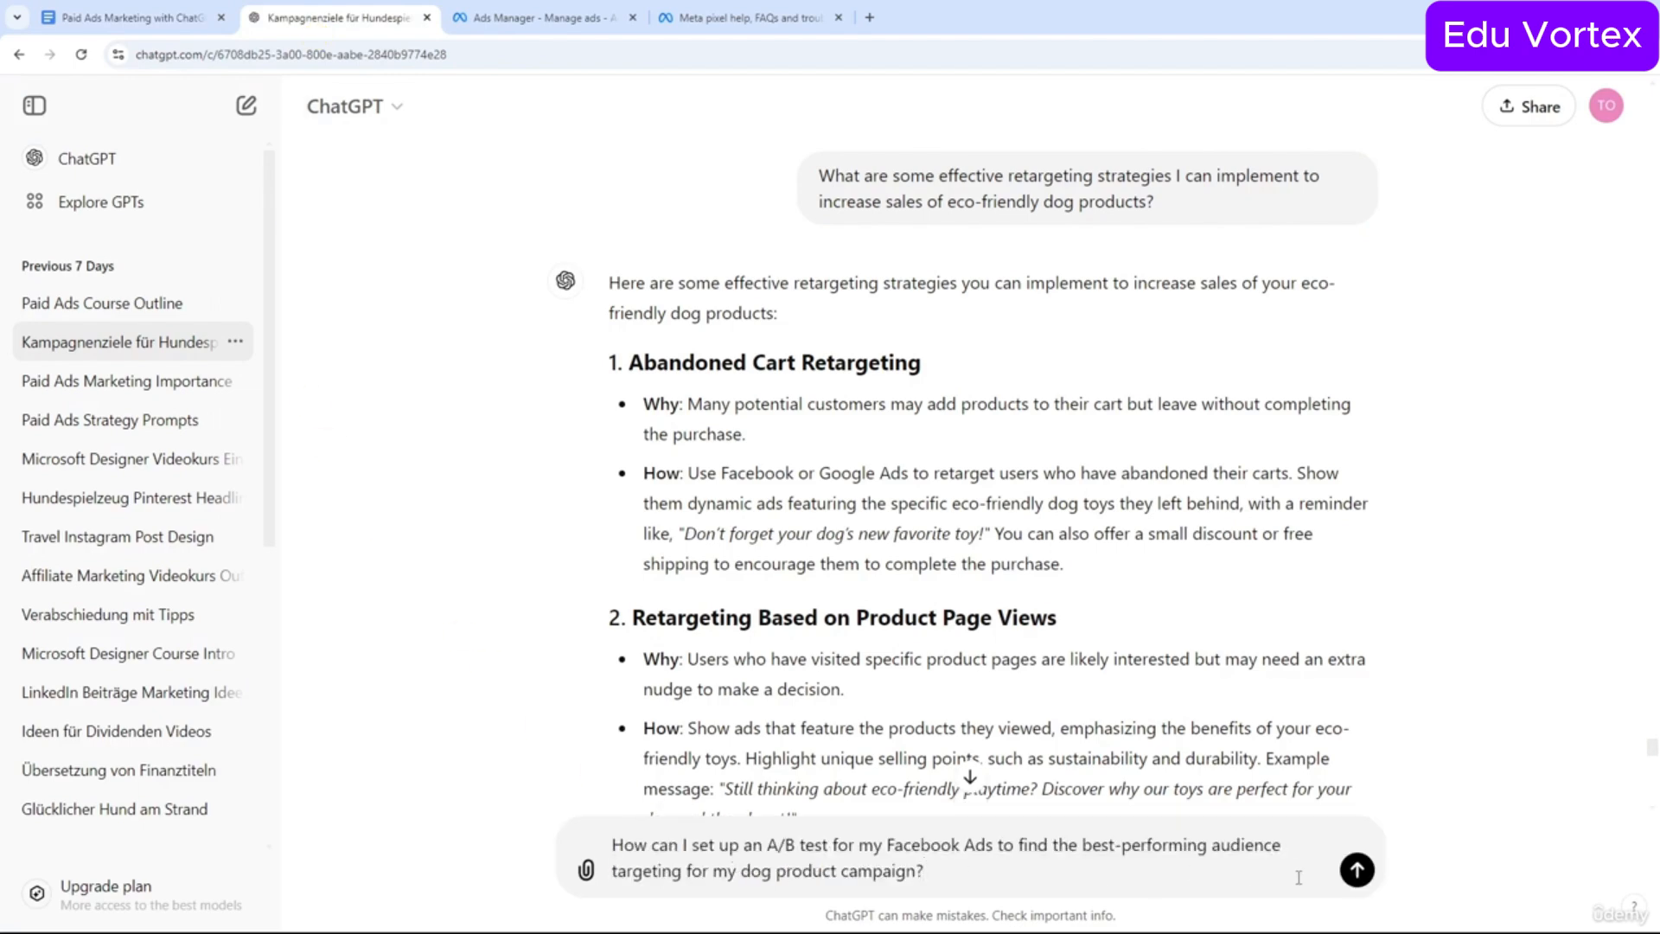
pyautogui.press('Return')
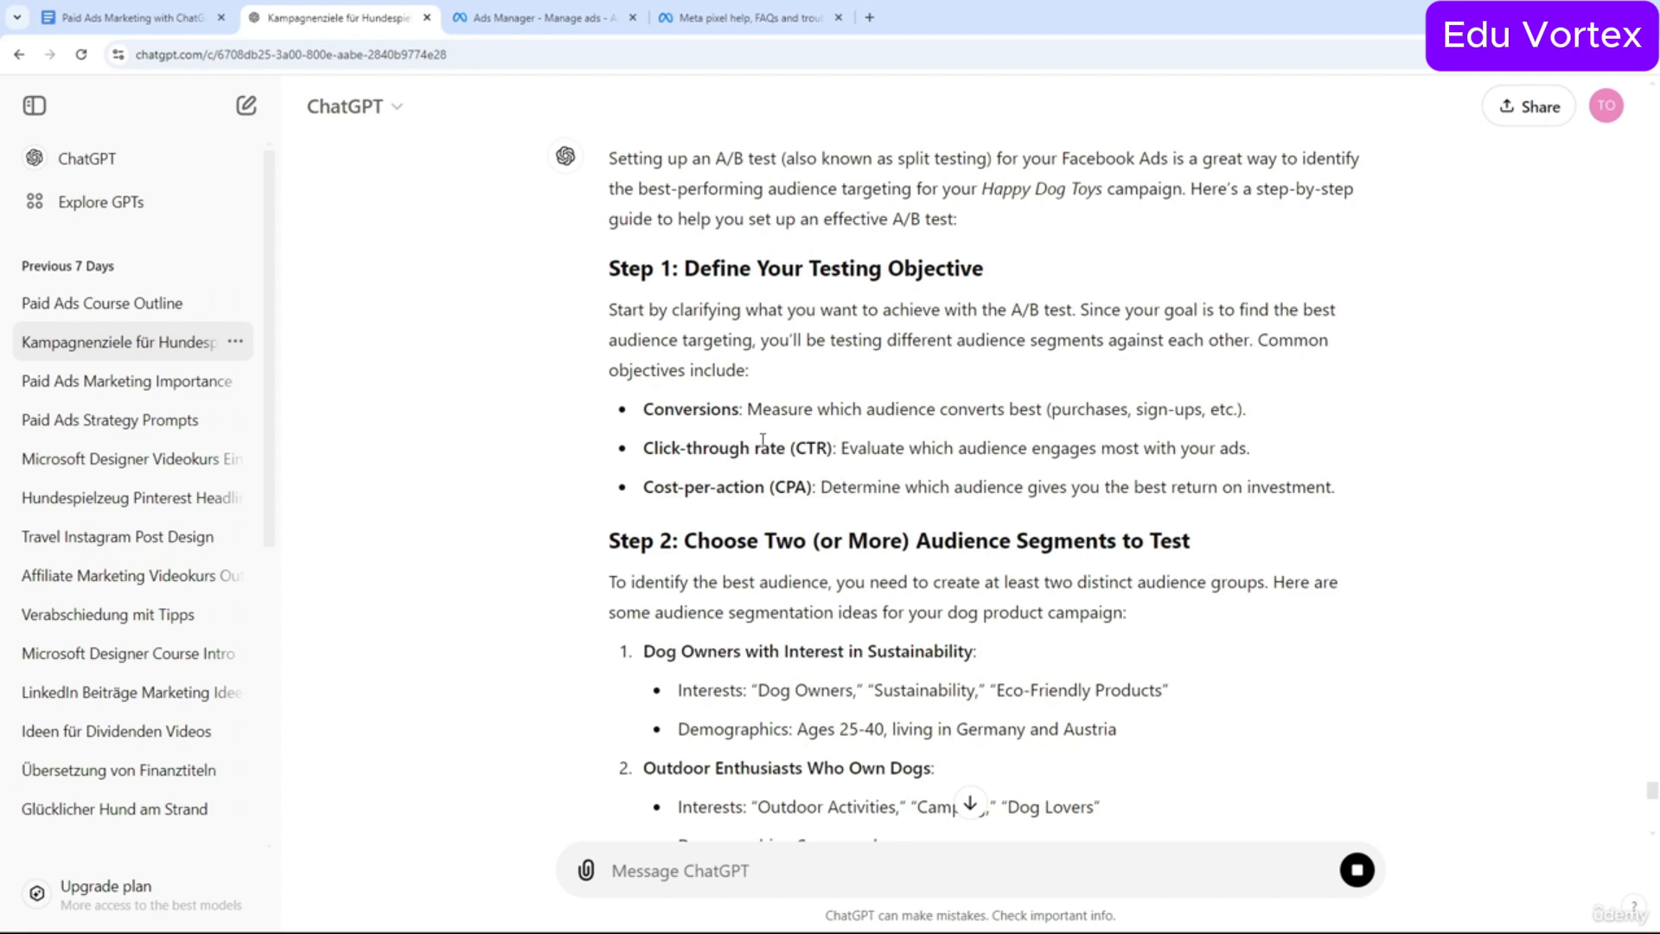
# Read the Step 1 testing objectives (conversions, CTR, and CPA) and the age range of the first audience segment in the A/B test guide.
pyautogui.scroll(-2, 763, 440)
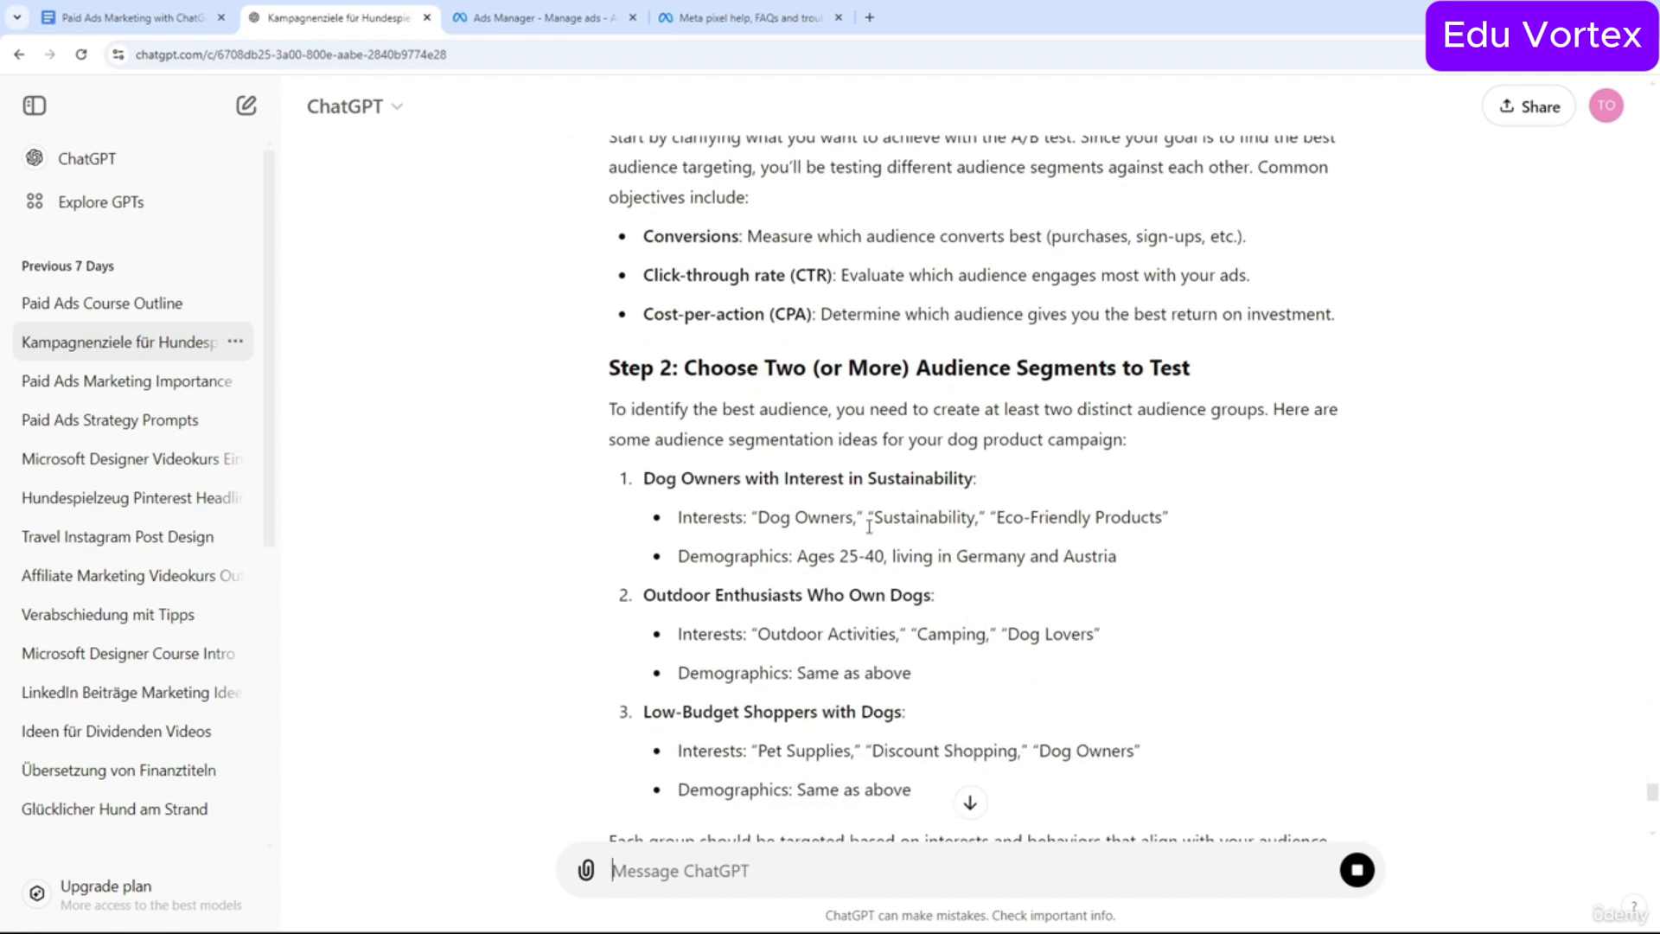
pyautogui.moveTo(840, 558); pyautogui.dragTo(883, 558)
pyautogui.click(865, 579)
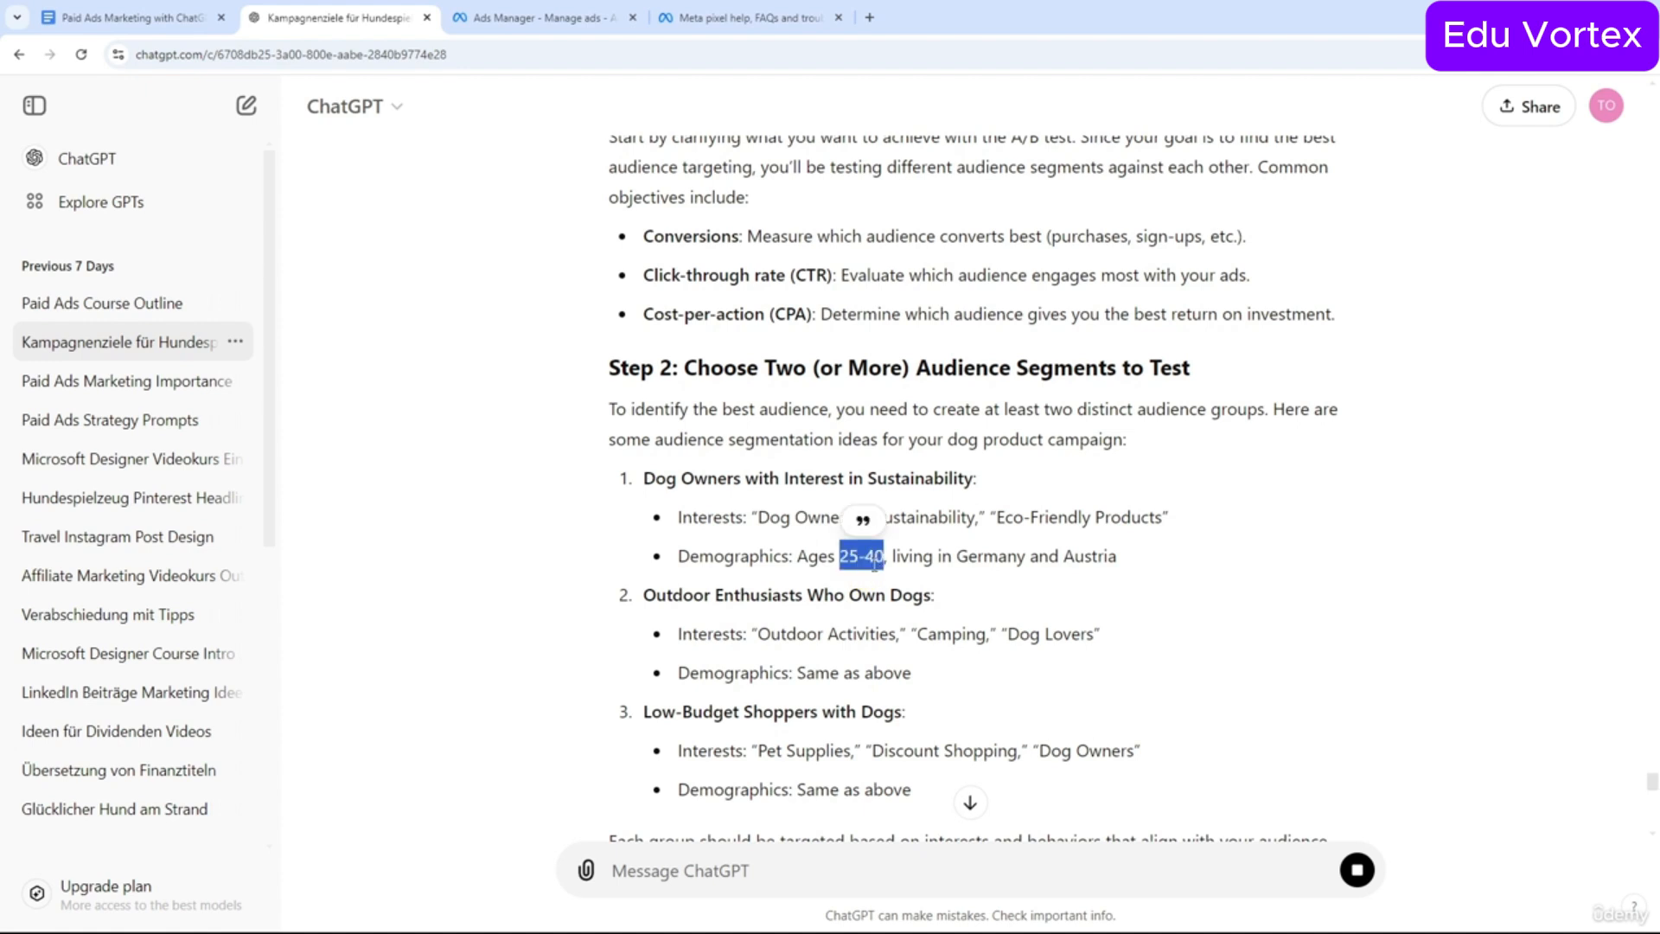
pyautogui.moveTo(796, 275); pyautogui.dragTo(828, 275)
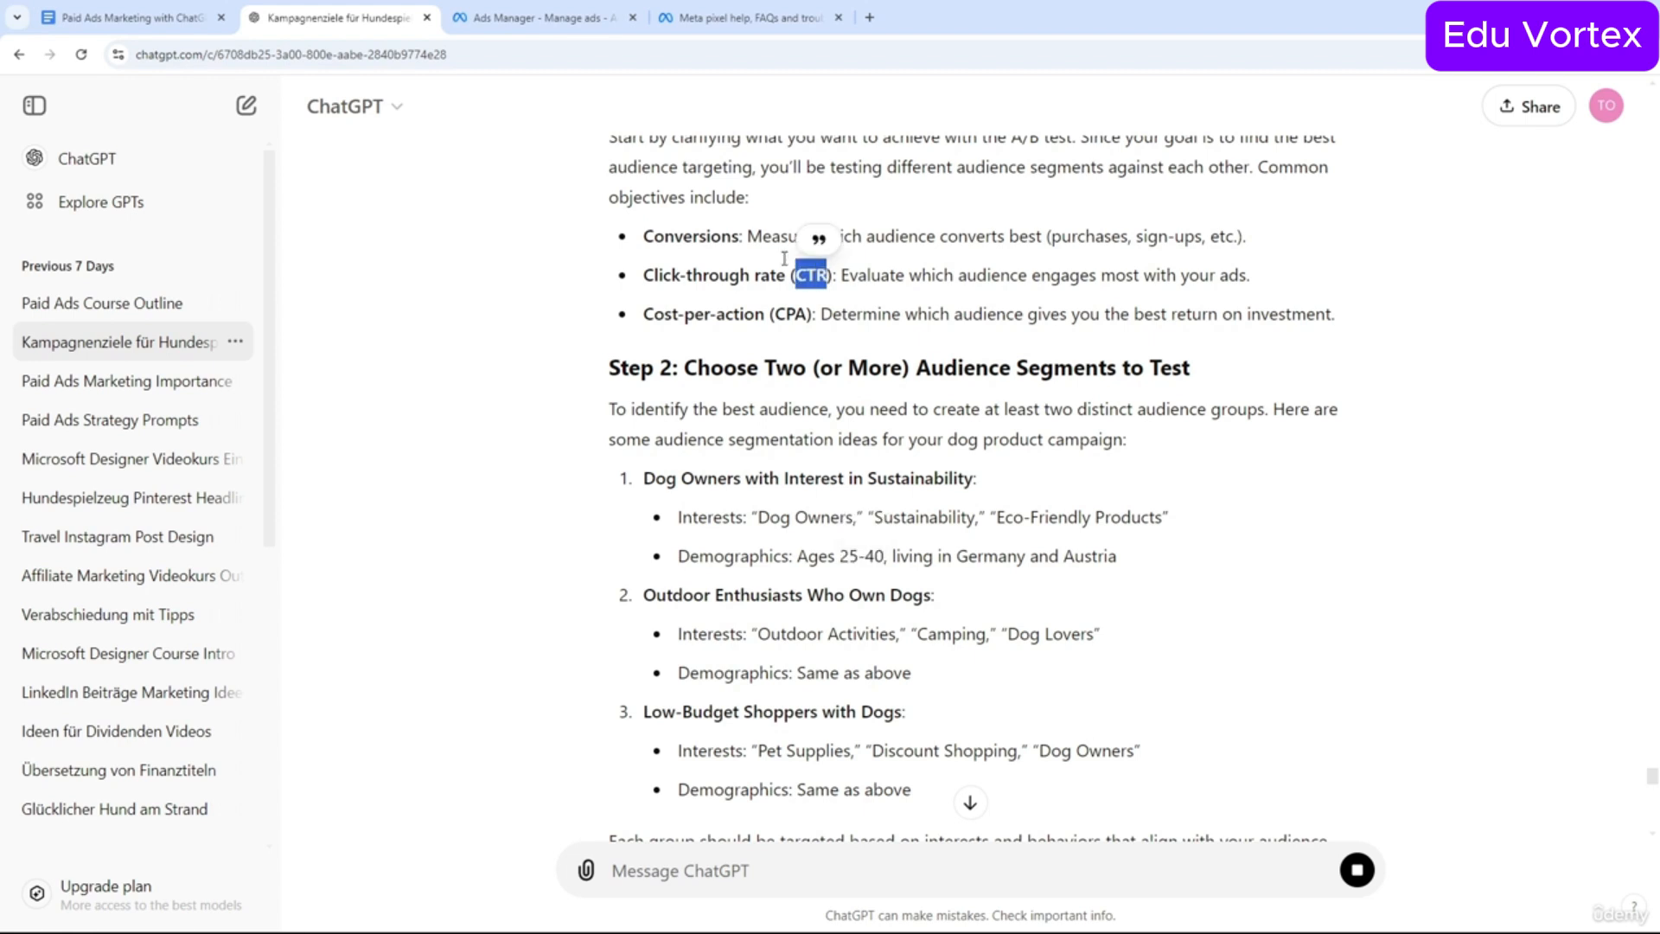
pyautogui.moveTo(649, 230); pyautogui.dragTo(704, 275)
pyautogui.click(704, 275)
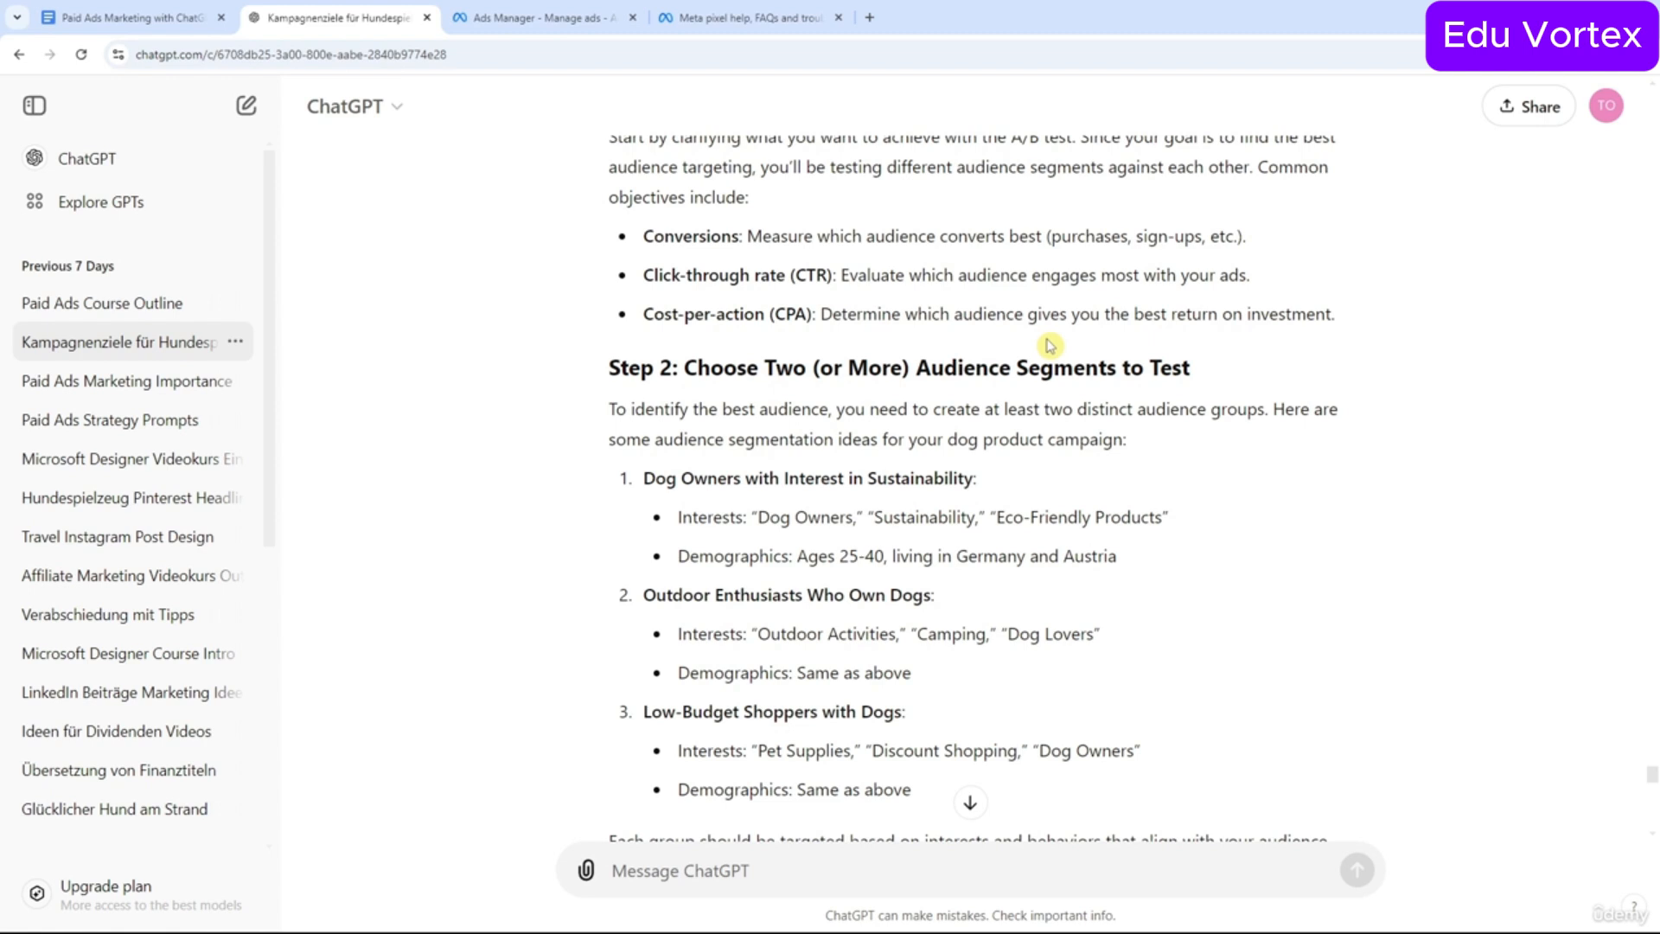
# Examine the three dog-owner audience segments suggested in Step 2, with their interests and demographics.
pyautogui.scroll(-2, 1050, 346)
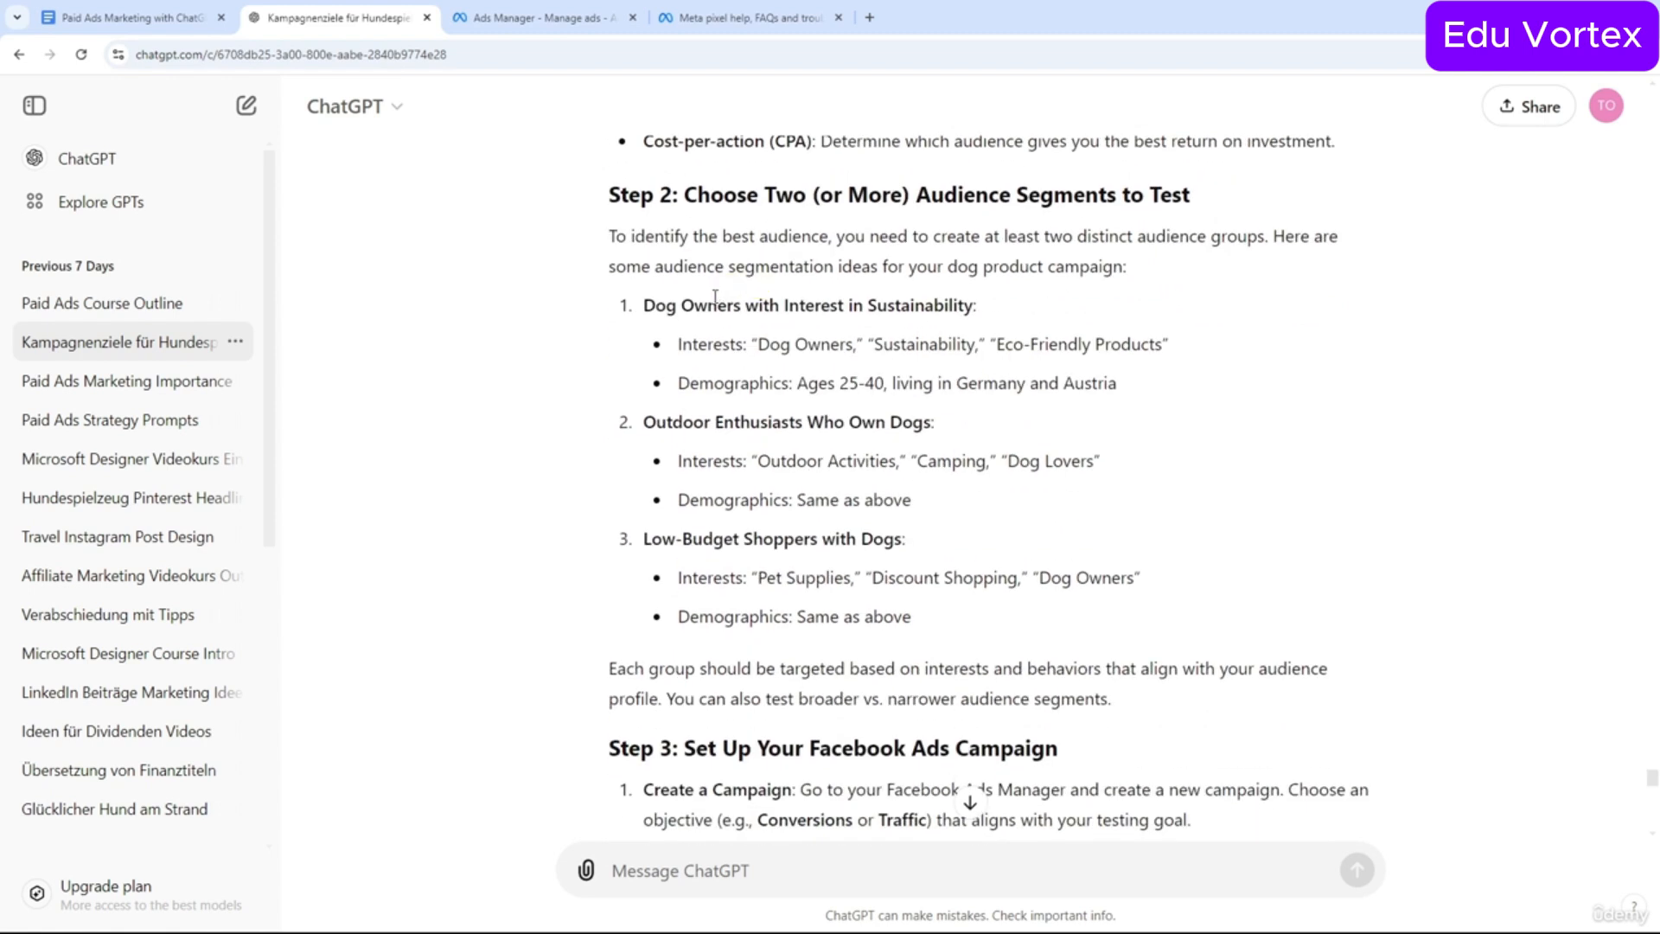
pyautogui.moveTo(717, 298); pyautogui.dragTo(901, 617)
pyautogui.moveTo(937, 619); pyautogui.dragTo(626, 307)
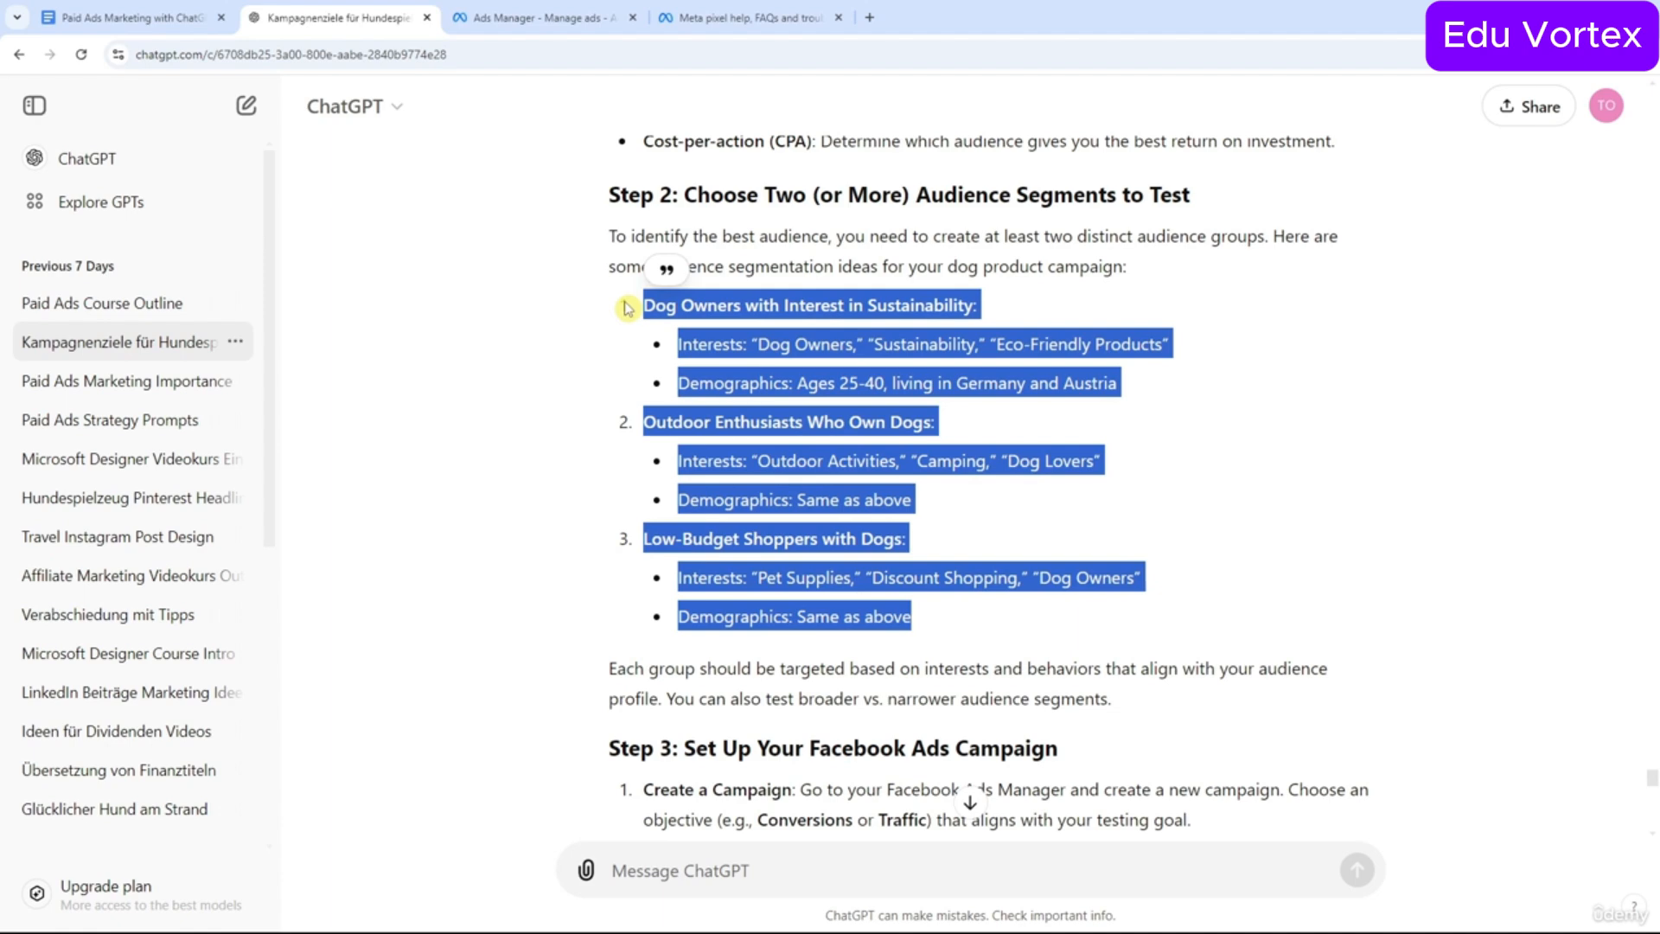
# In Ads Manager, turn on Advantage campaign budget for Awareness campaign_1_Test, accept the budget scheduling notice, and check the daily campaign budget.
pyautogui.click(537, 17)
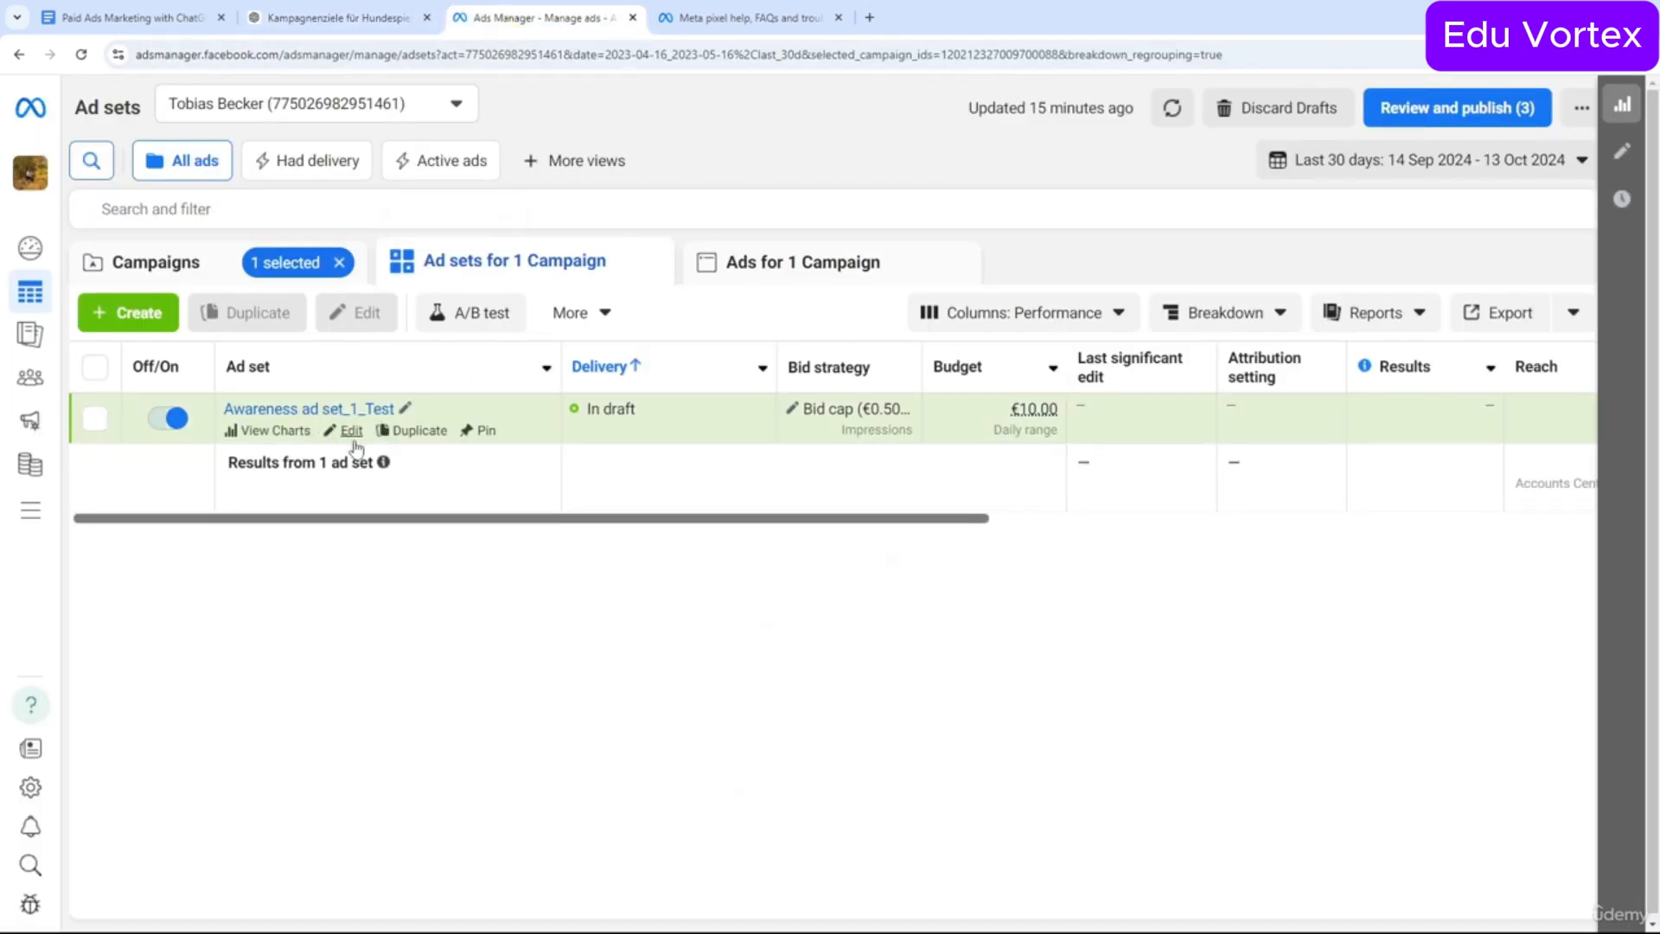
pyautogui.click(346, 431)
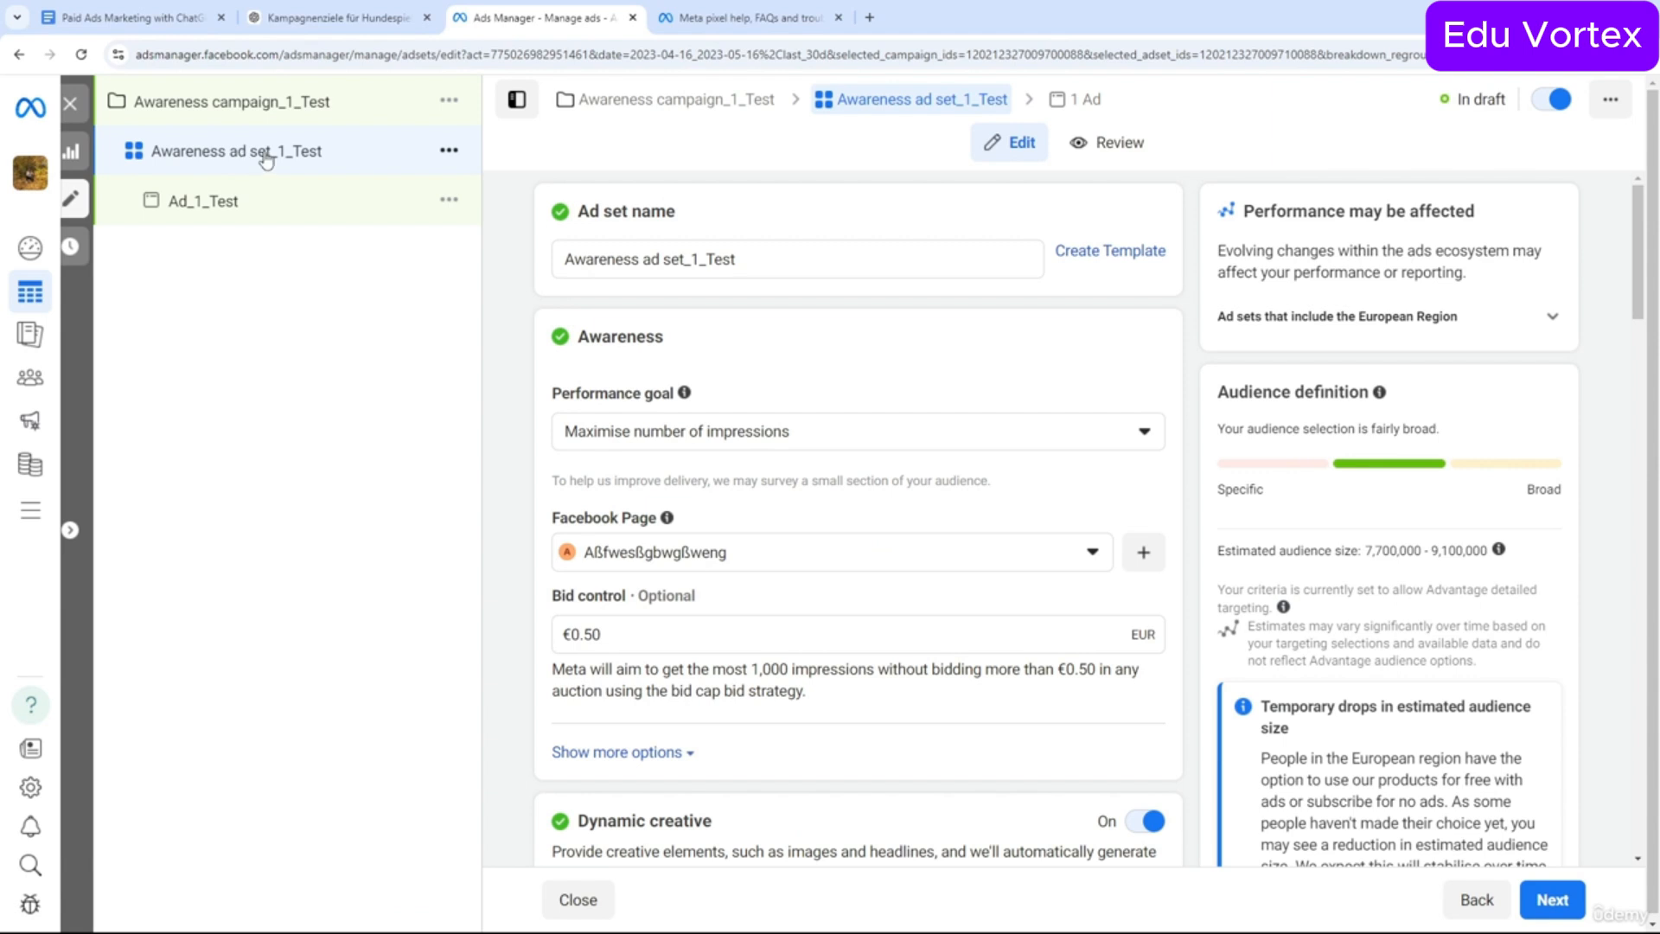
pyautogui.click(286, 110)
pyautogui.scroll(-10, 804, 549)
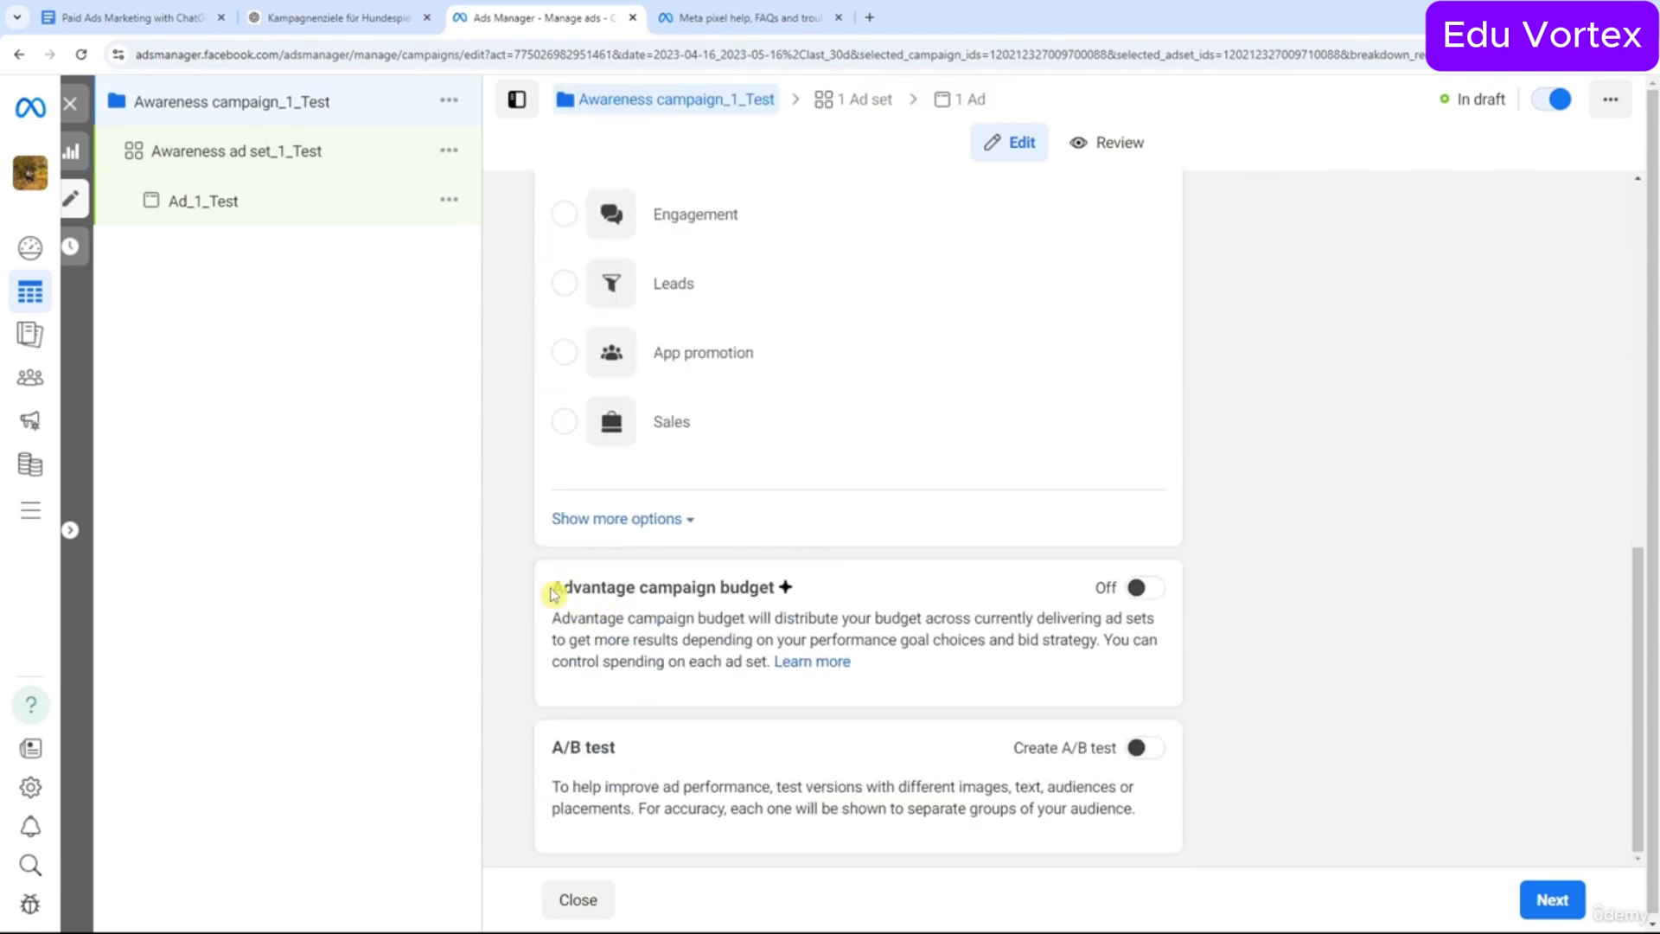
pyautogui.moveTo(554, 589); pyautogui.dragTo(786, 587)
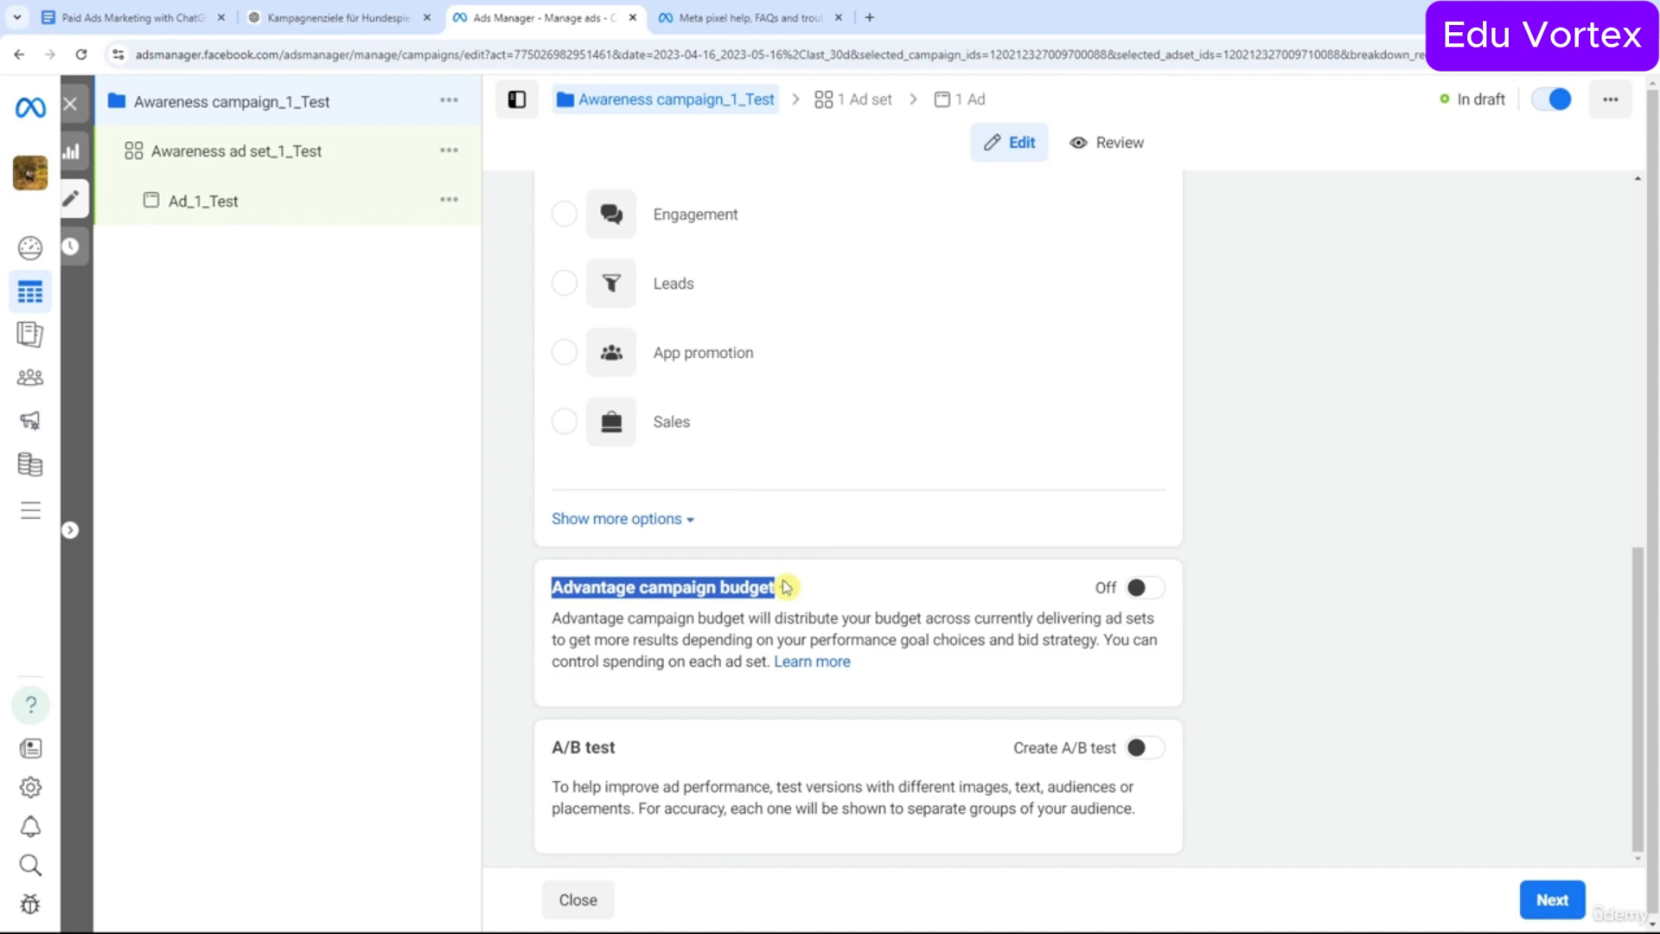
pyautogui.scroll(1, 785, 612)
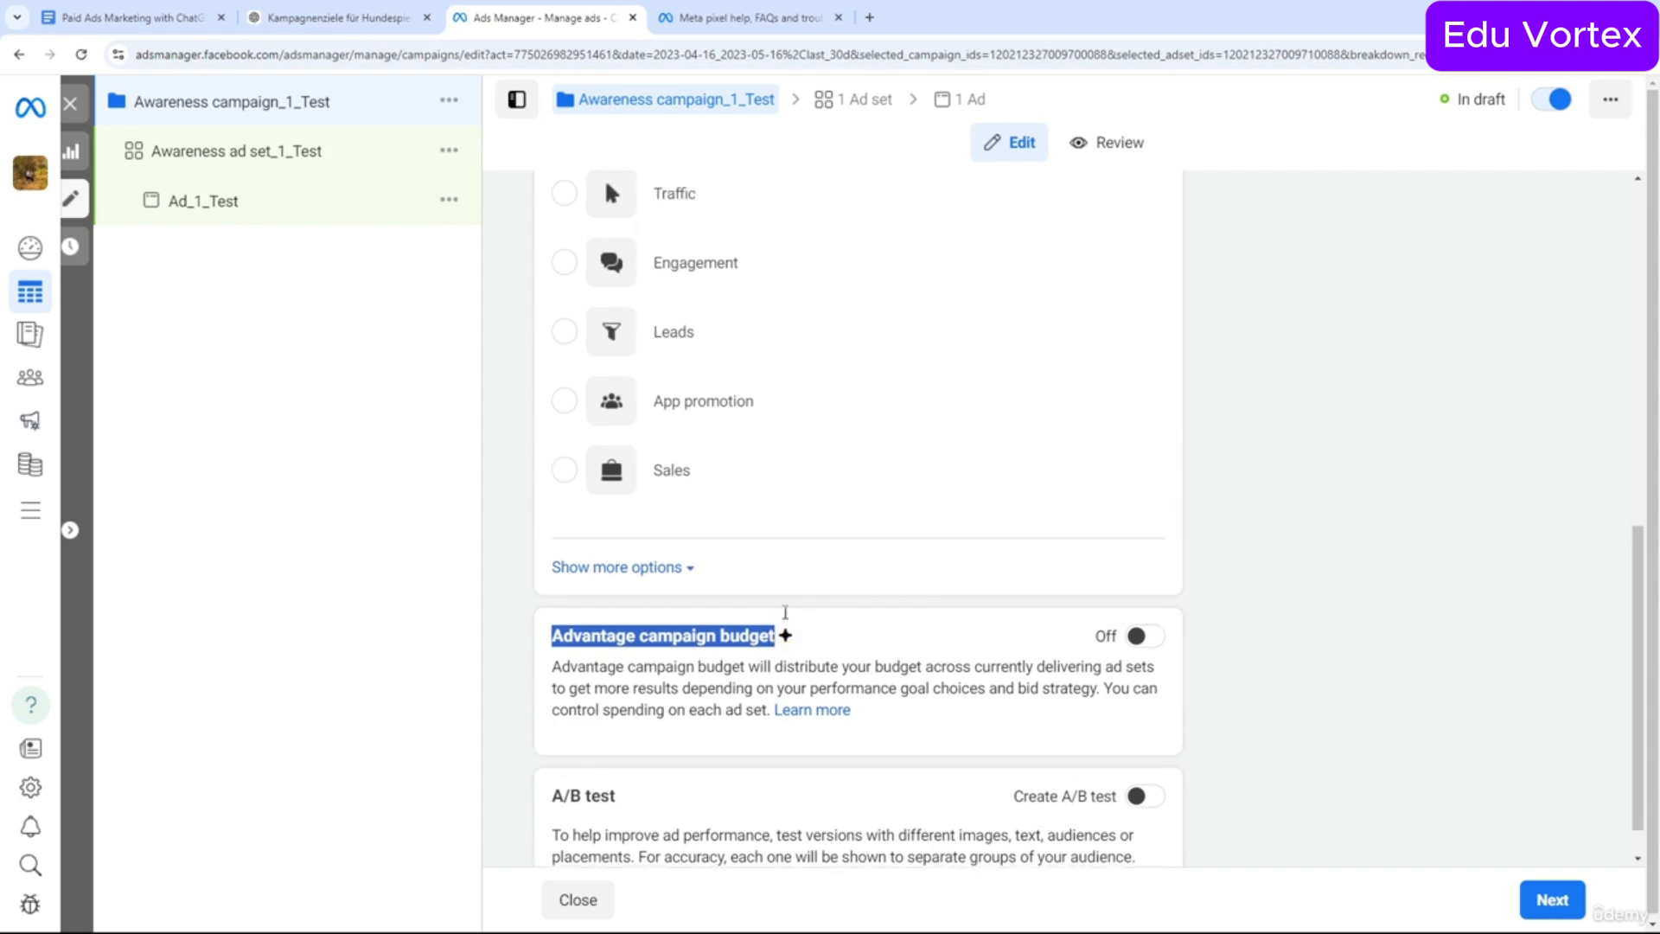
pyautogui.scroll(6, 786, 611)
pyautogui.scroll(-7, 1049, 686)
pyautogui.click(1137, 587)
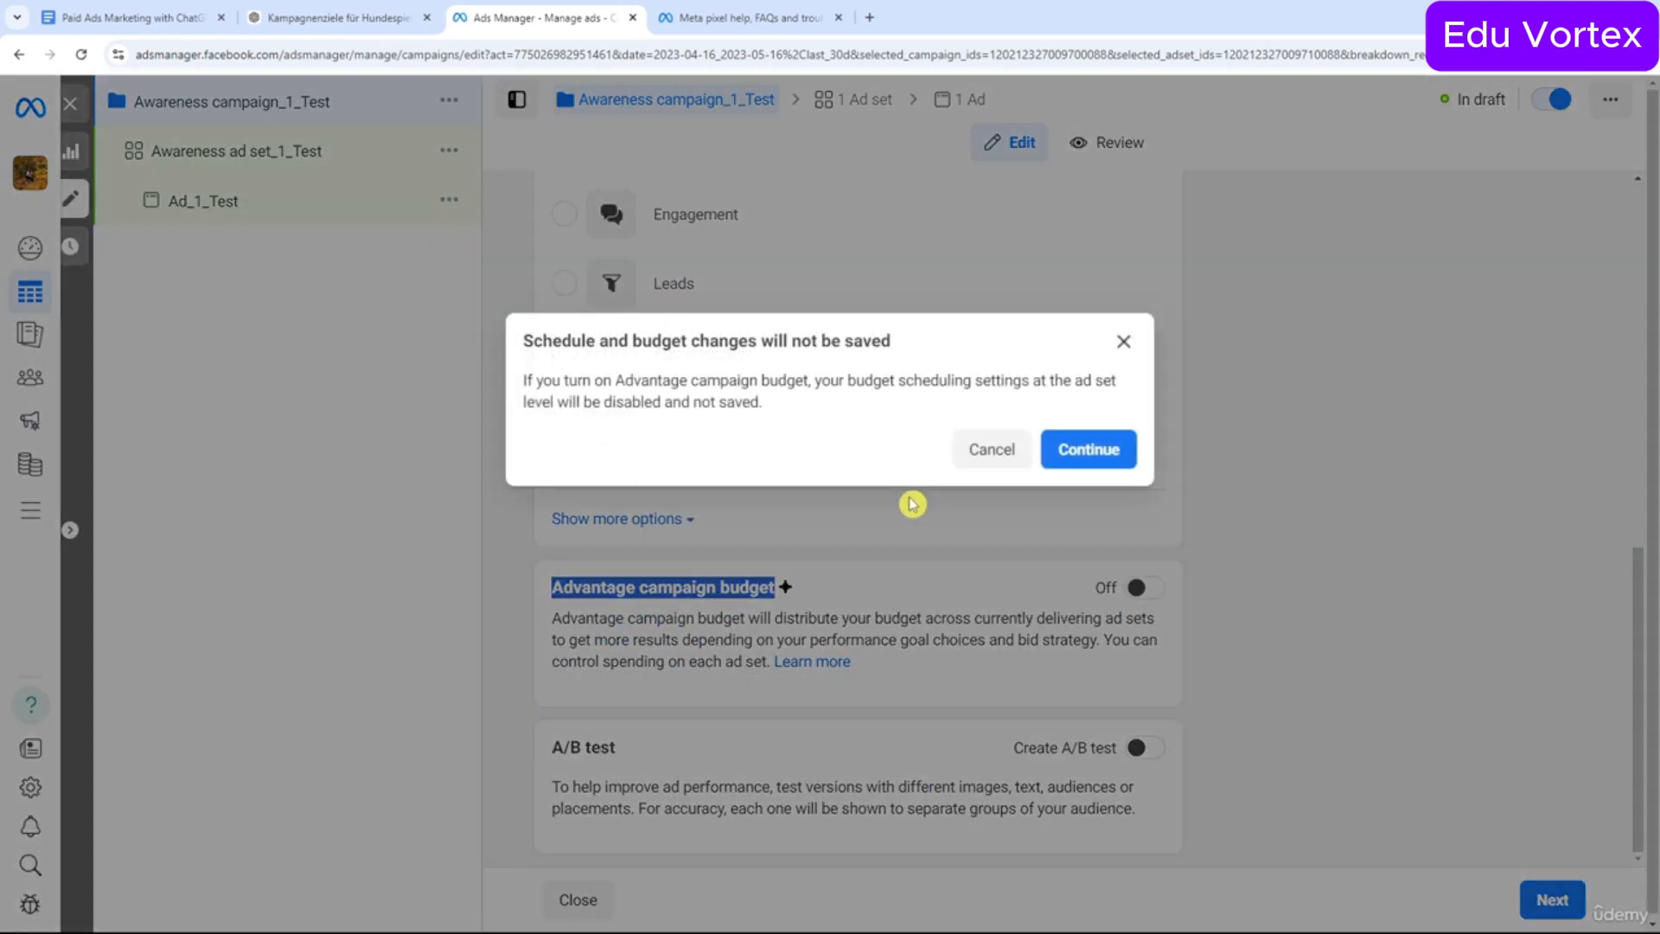
pyautogui.click(1072, 457)
pyautogui.scroll(-3, 1063, 471)
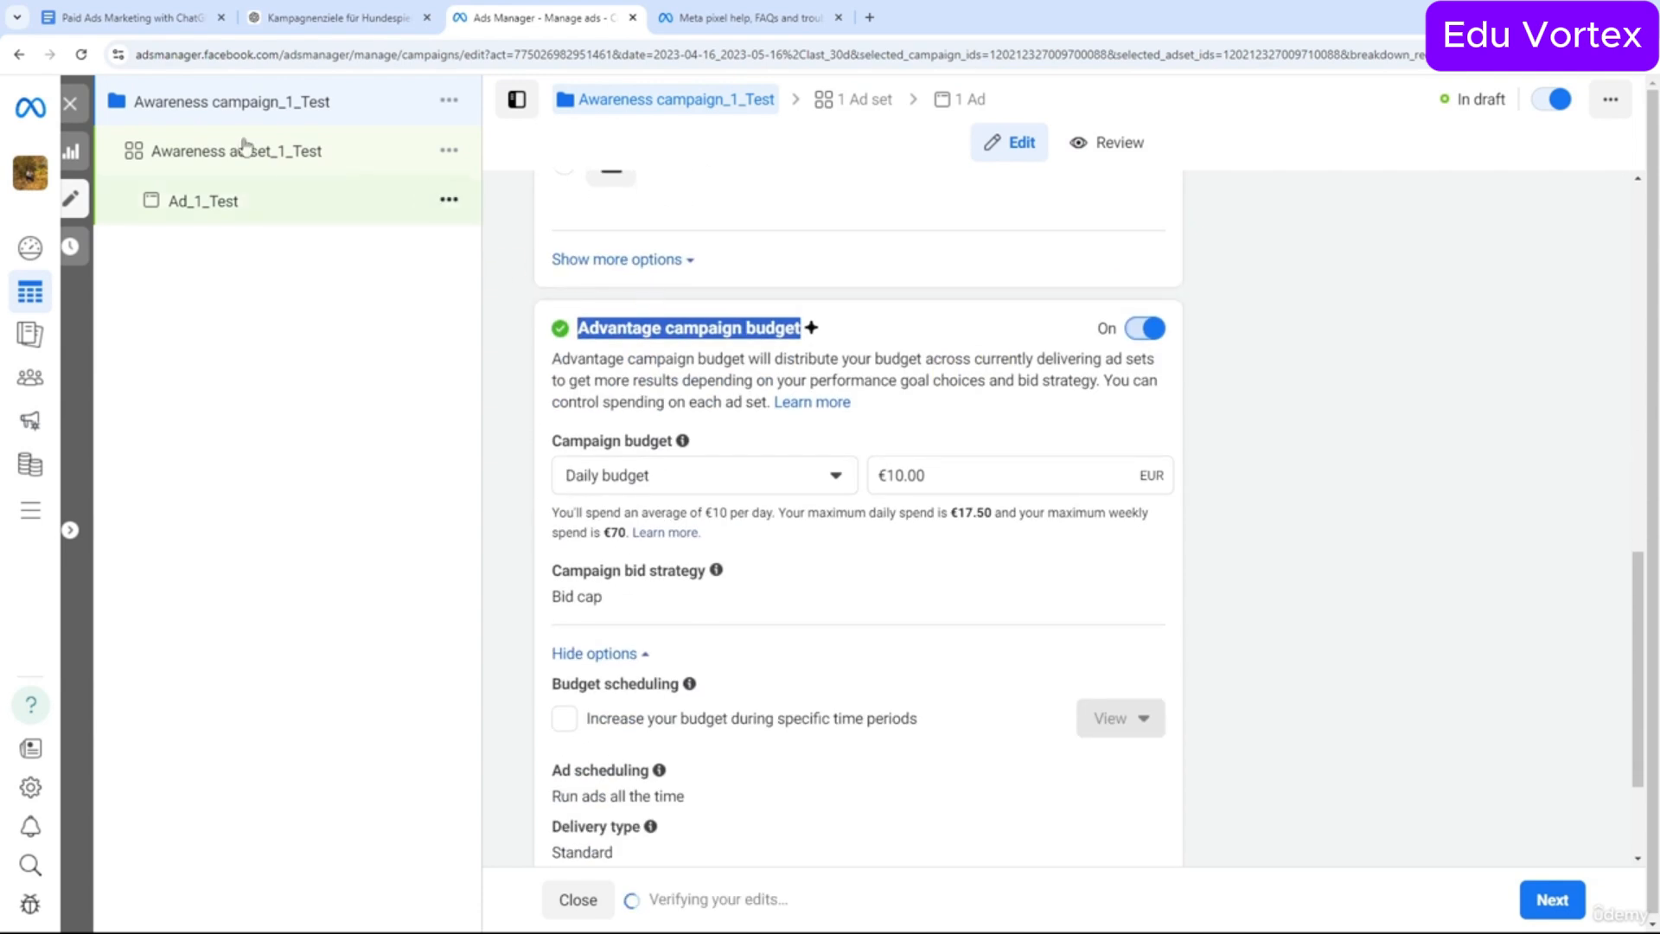
pyautogui.tripleClick(925, 473)
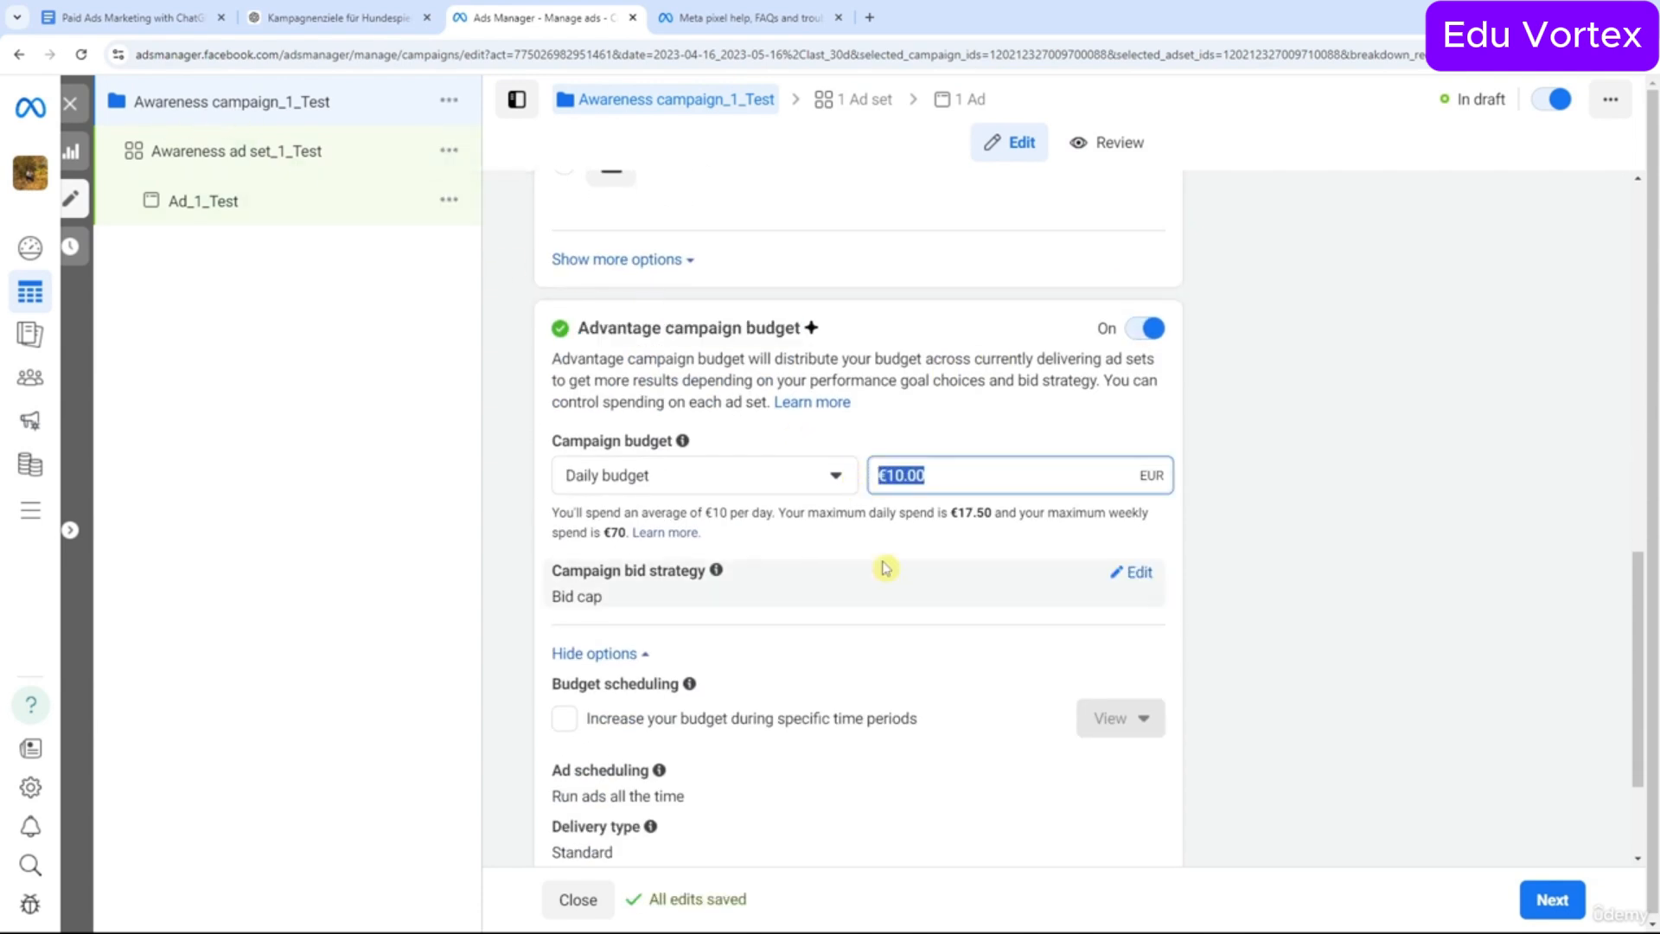
# Review the audience controls, Advantage+ audience, beneficiary and placement settings of Awareness ad set_1_Test.
pyautogui.click(326, 154)
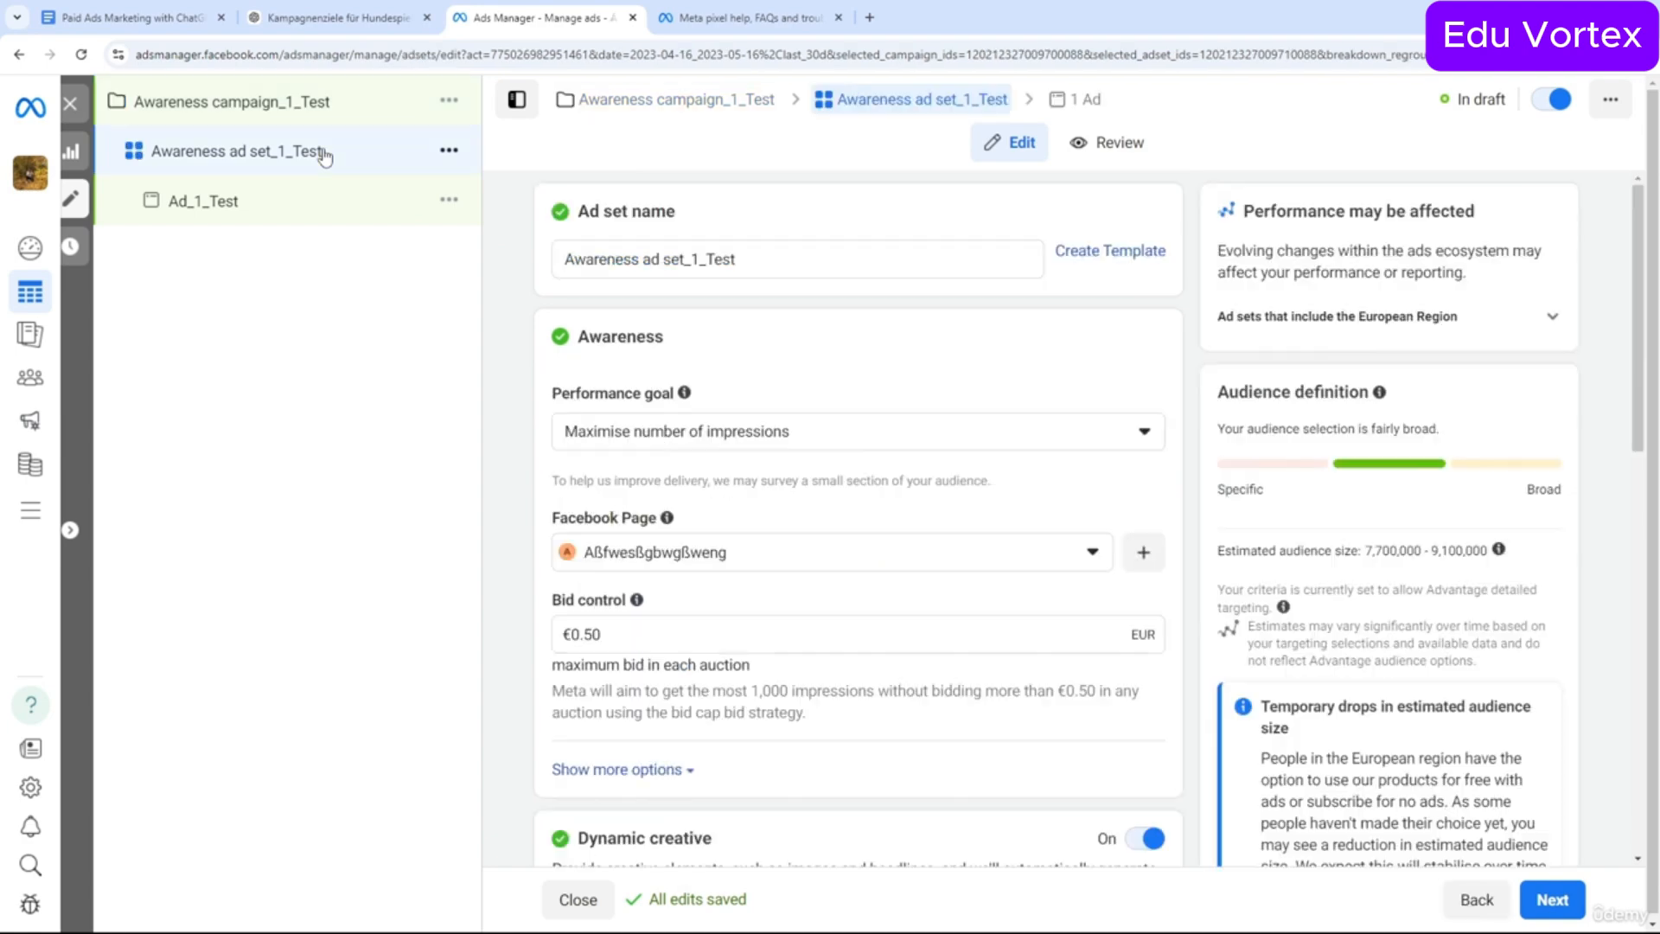
pyautogui.scroll(-10, 805, 548)
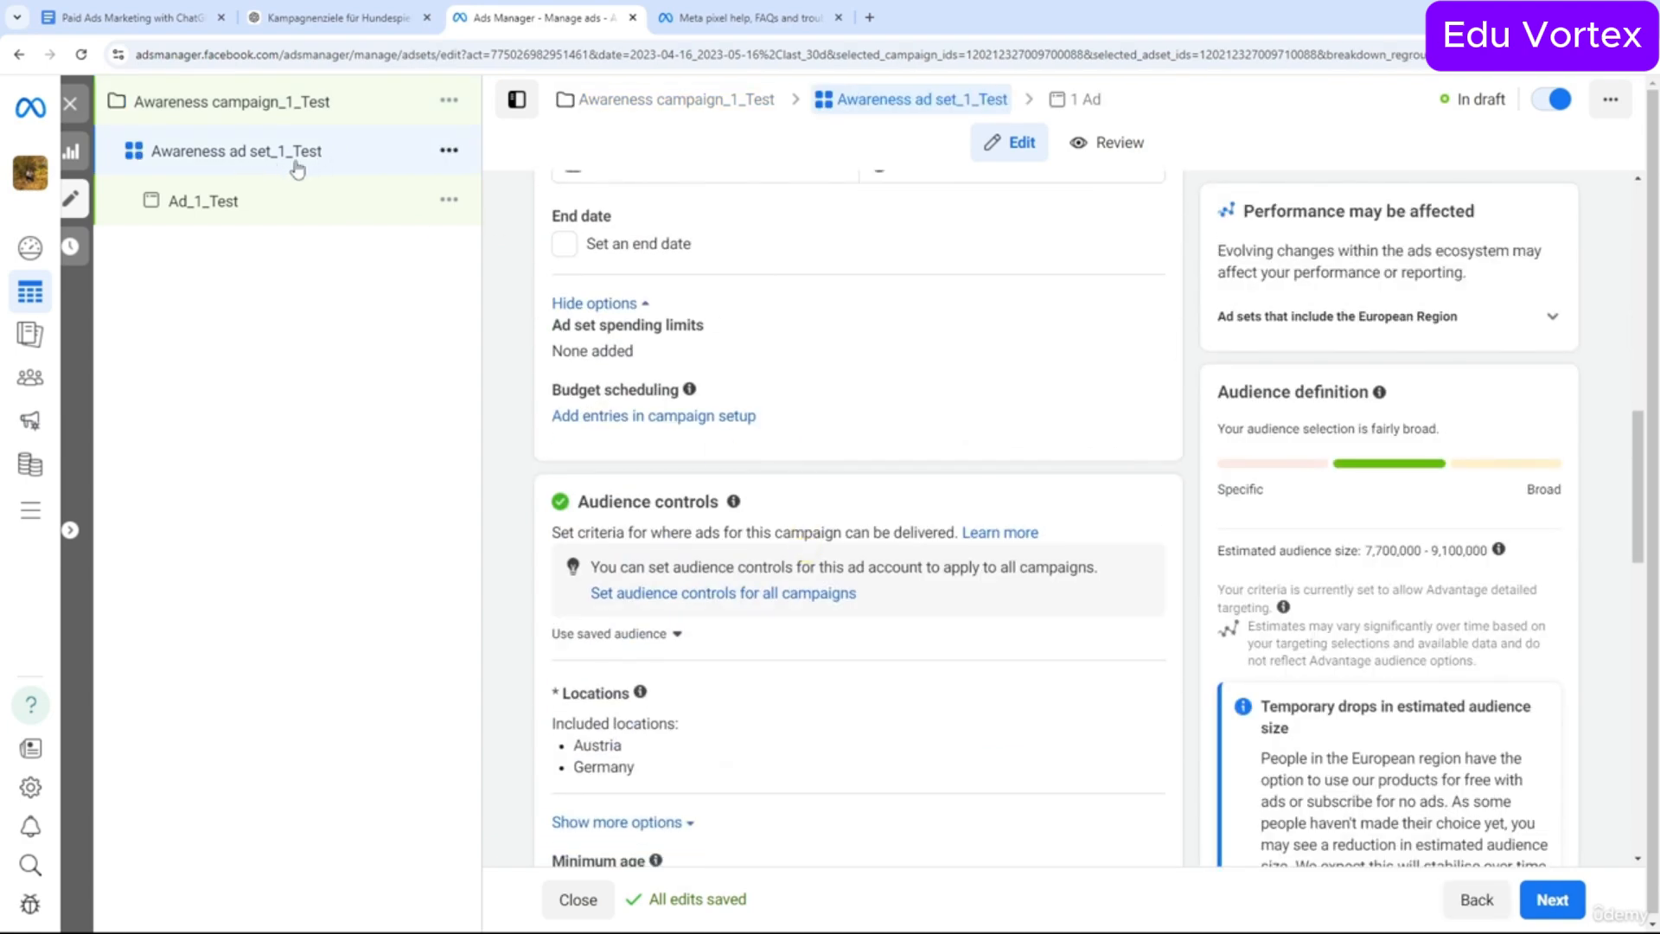
pyautogui.scroll(-4, 703, 420)
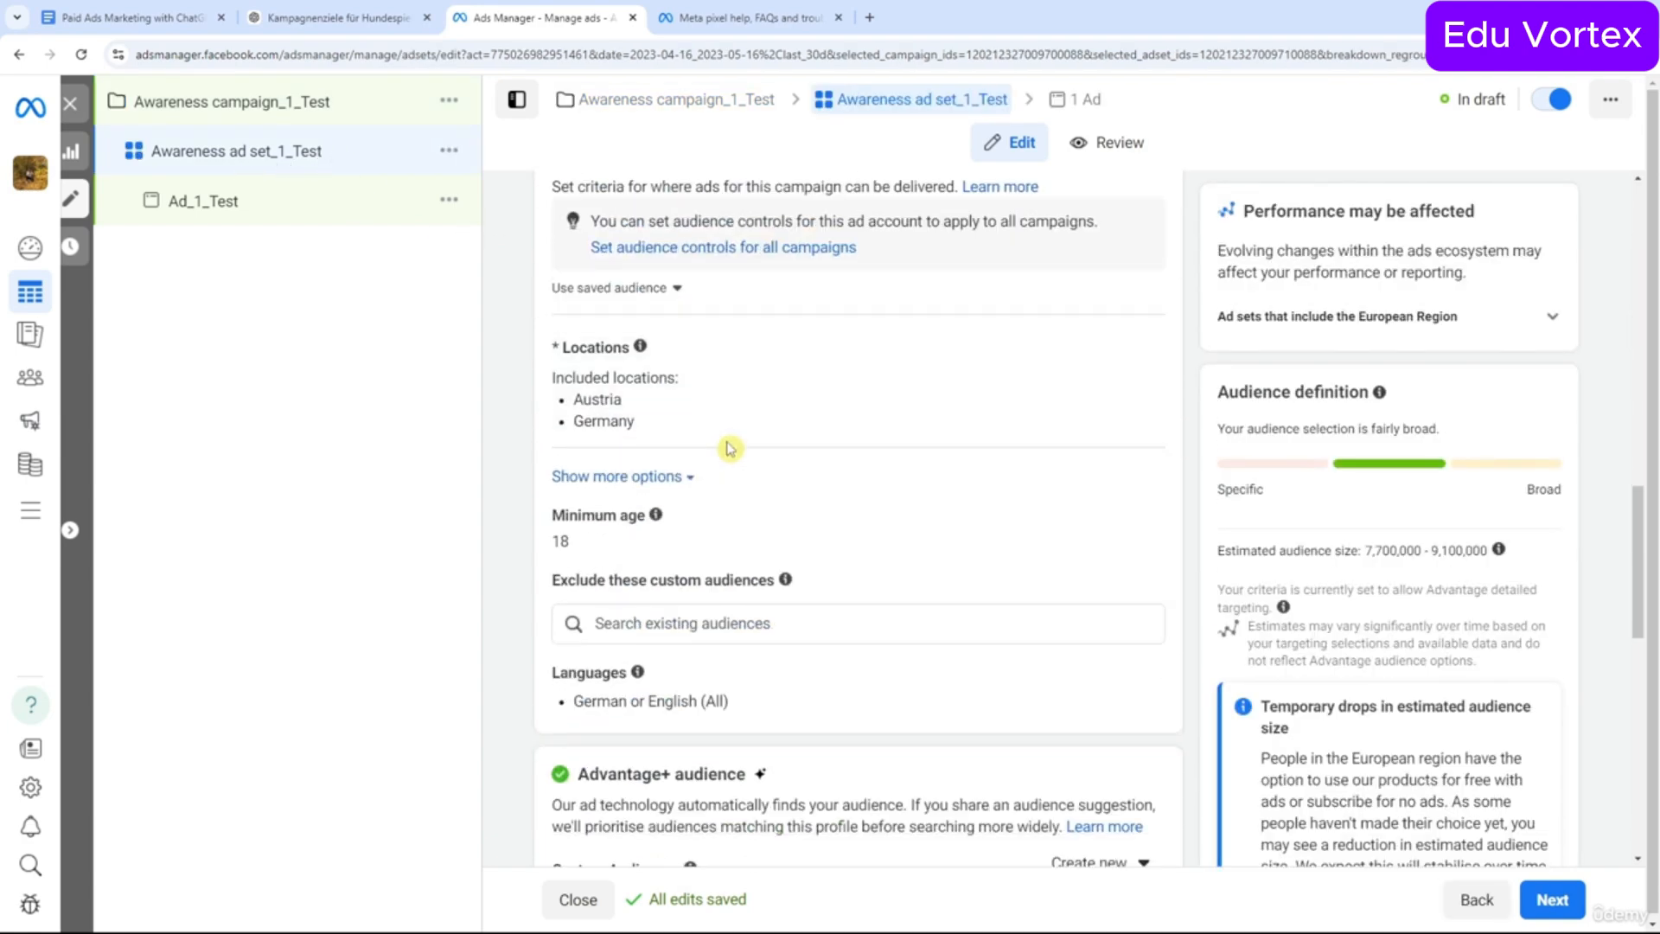
pyautogui.scroll(-6, 729, 449)
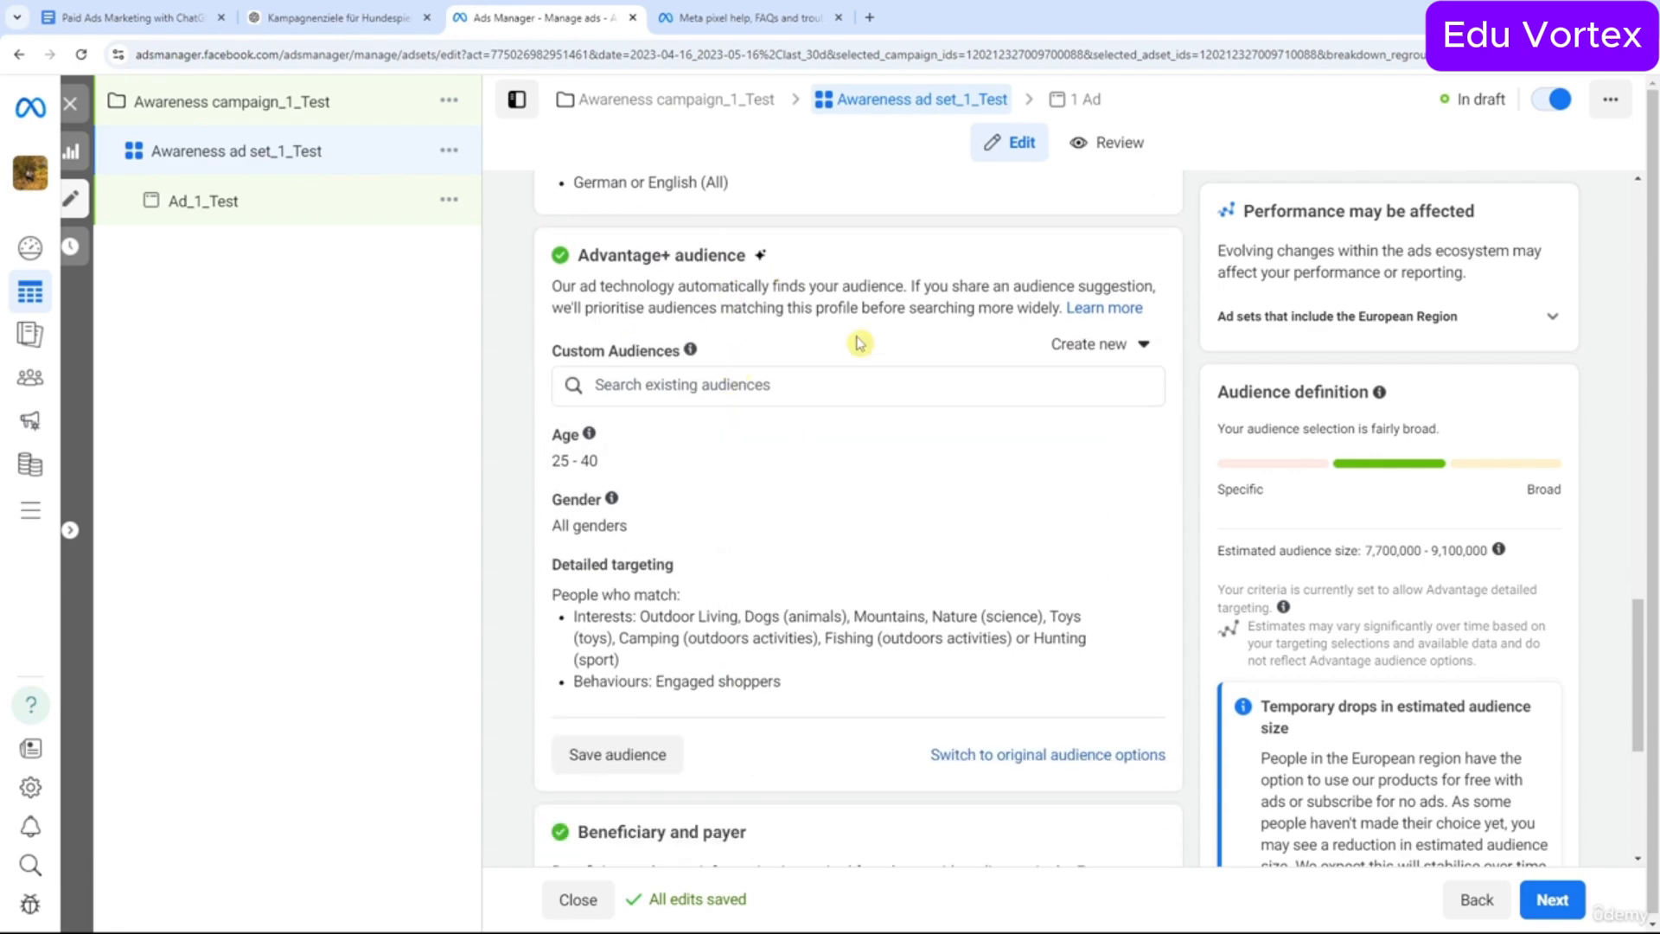
pyautogui.scroll(-5, 860, 345)
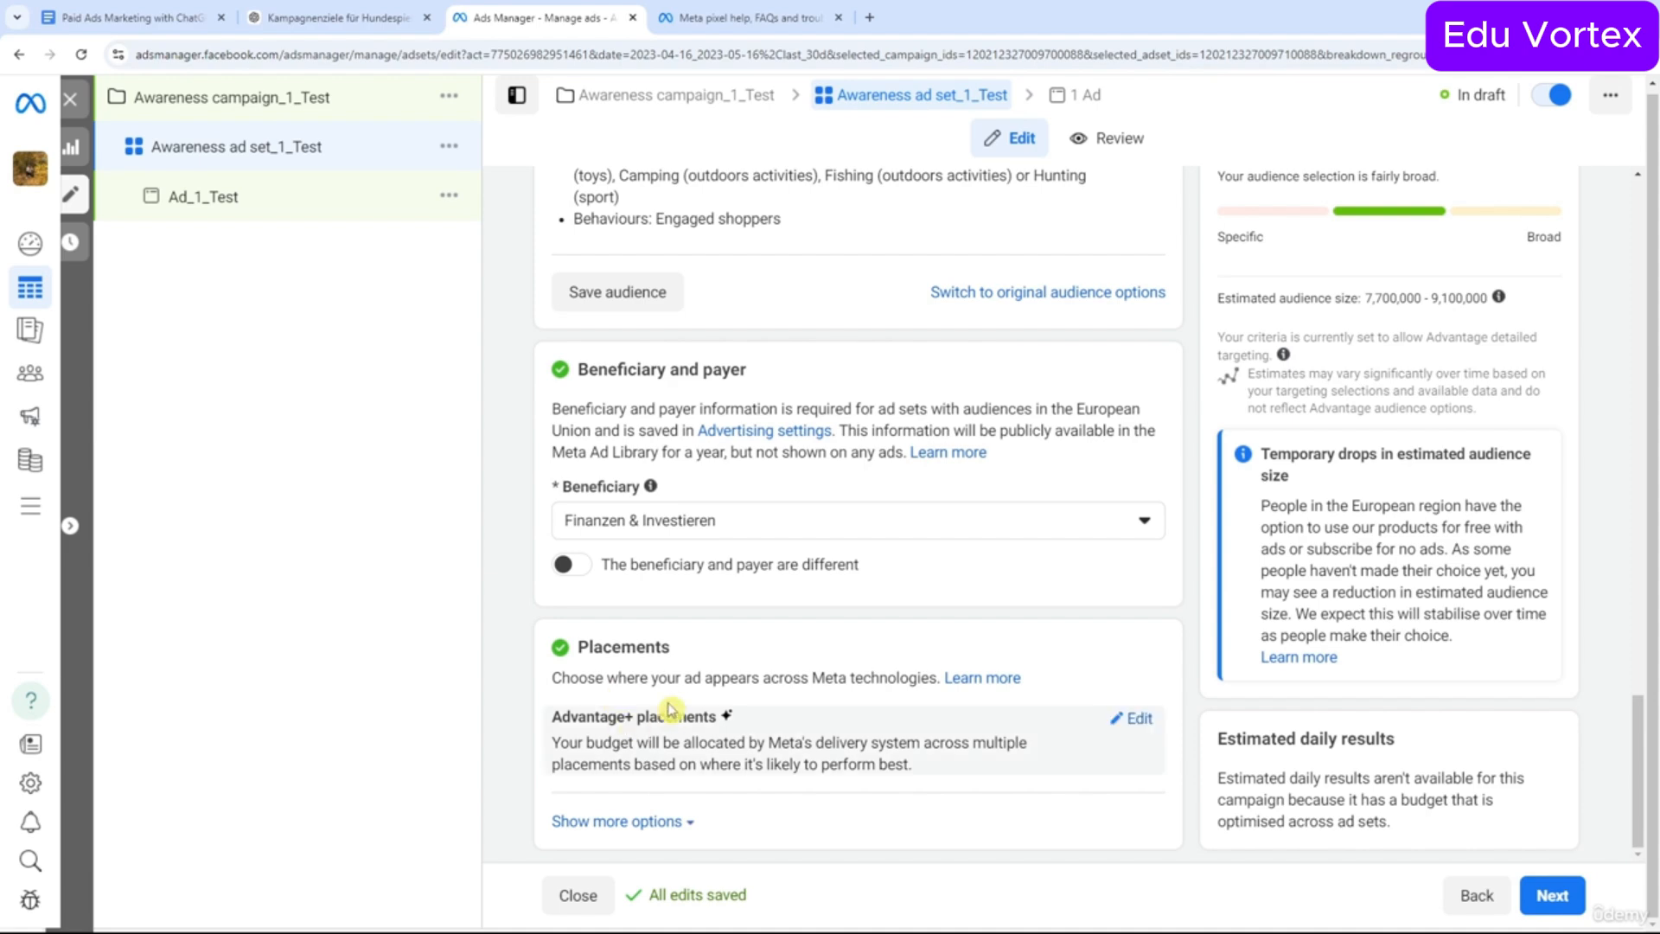
pyautogui.scroll(15, 680, 697)
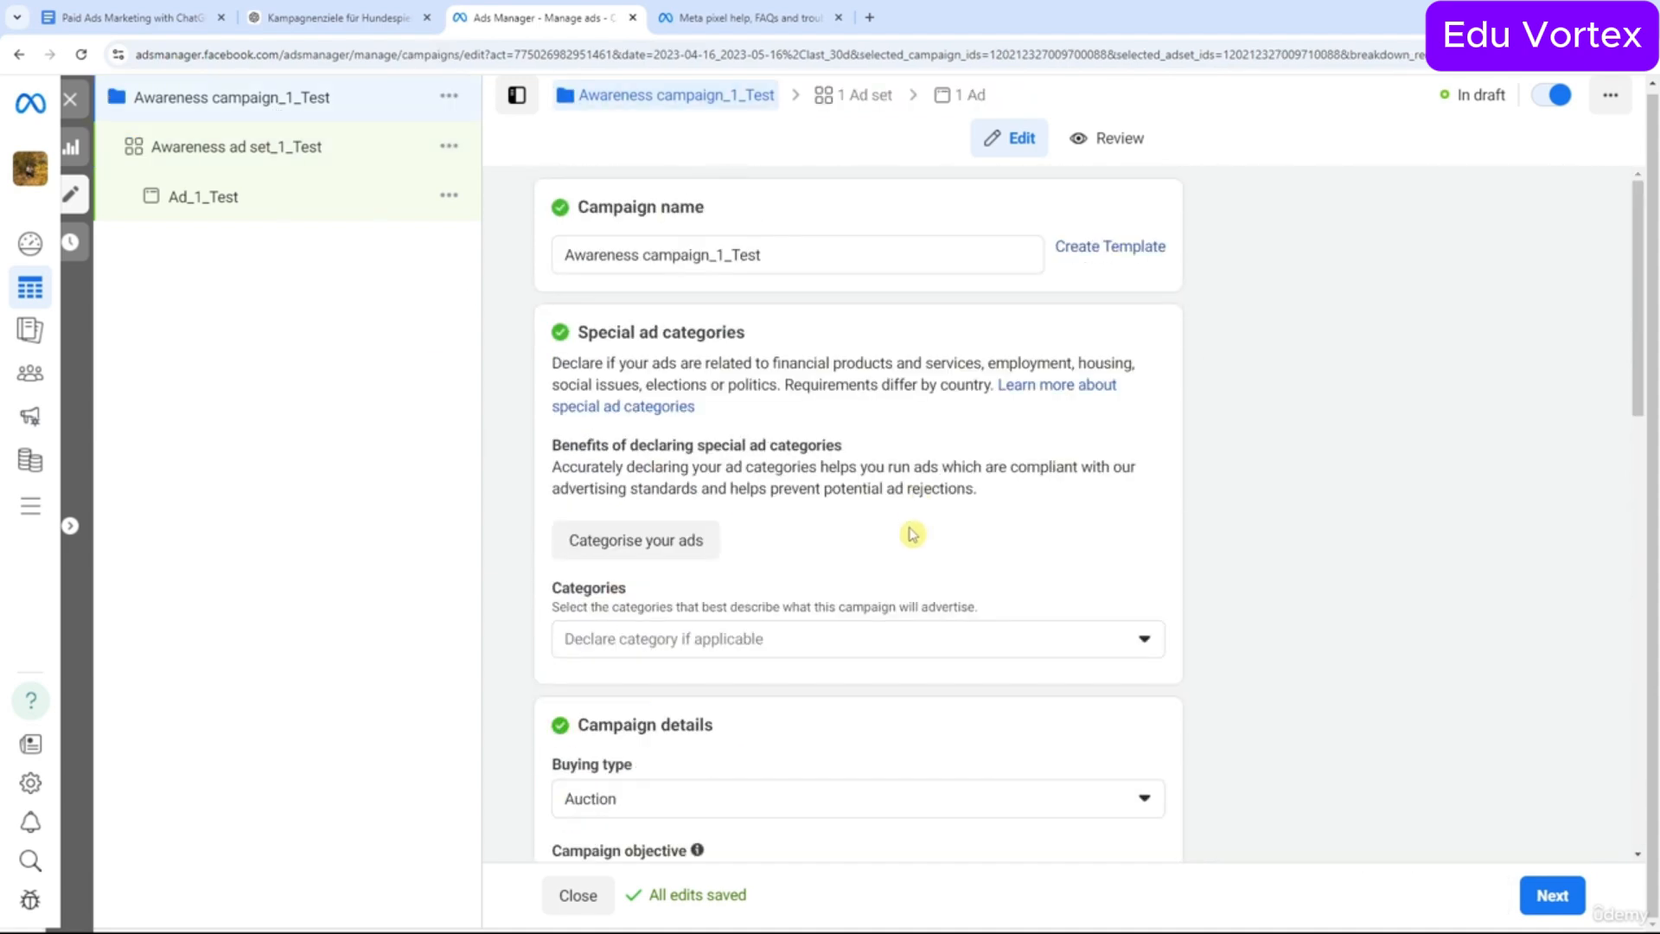
# Turn off Advantage campaign budget for Awareness campaign_1_Test, accept the bid strategy reset, and open Awareness ad set_1_Test.
pyautogui.scroll(-12, 911, 536)
pyautogui.scroll(-3, 908, 432)
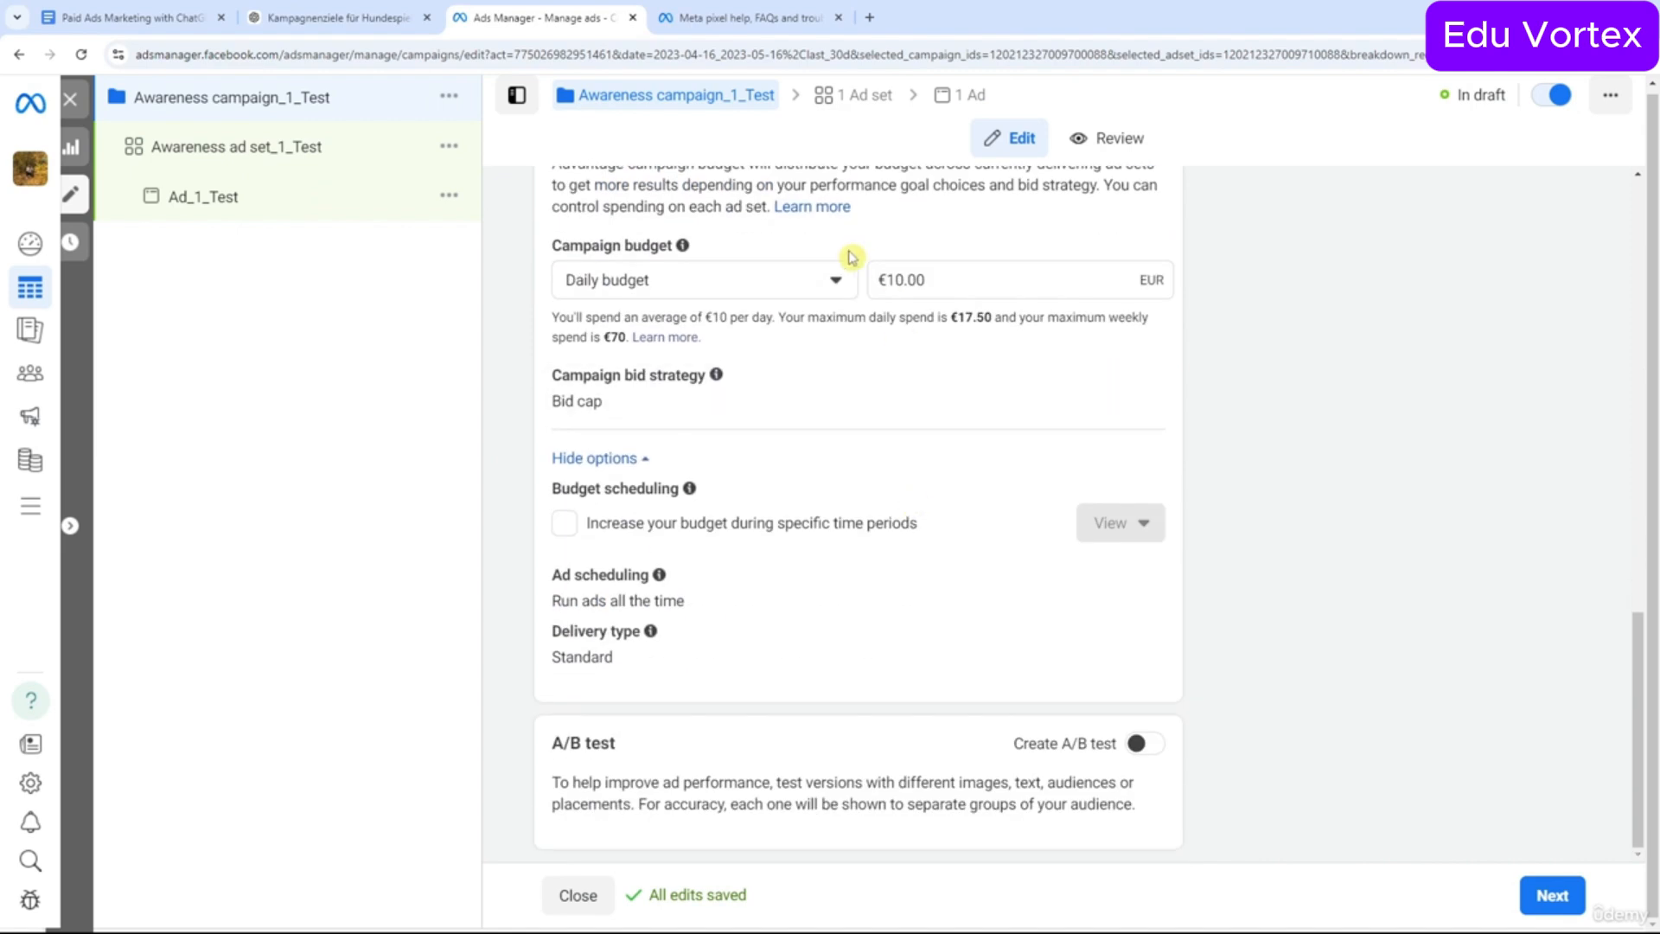
pyautogui.scroll(3, 900, 270)
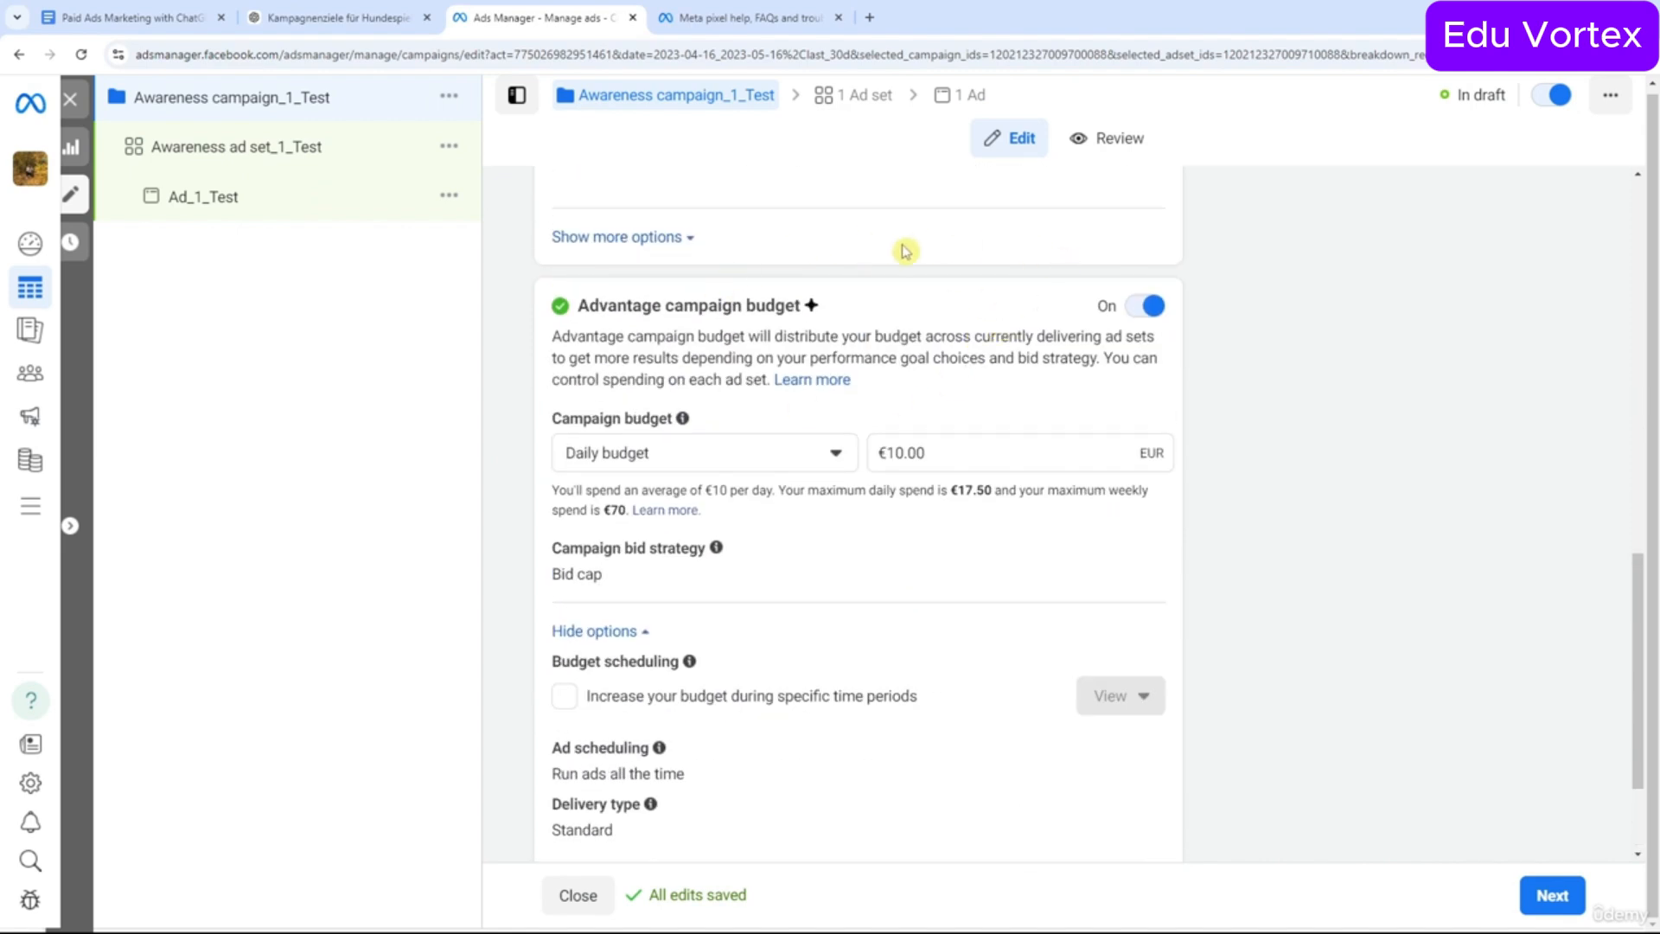
pyautogui.moveTo(576, 305); pyautogui.dragTo(804, 311)
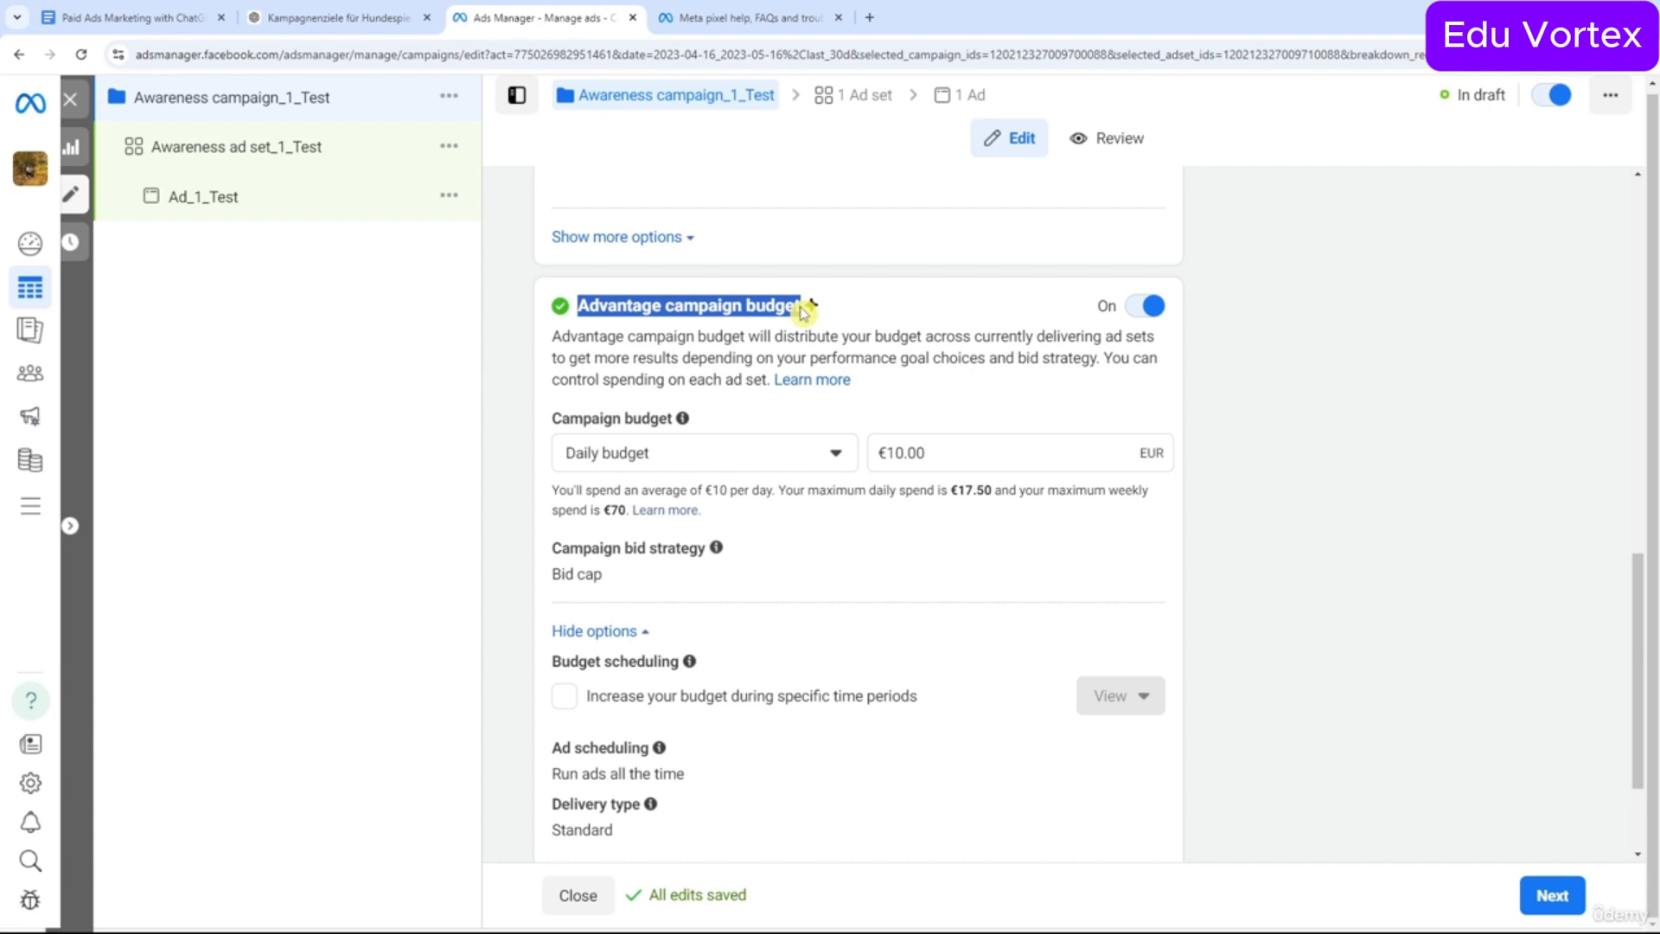
pyautogui.click(1146, 306)
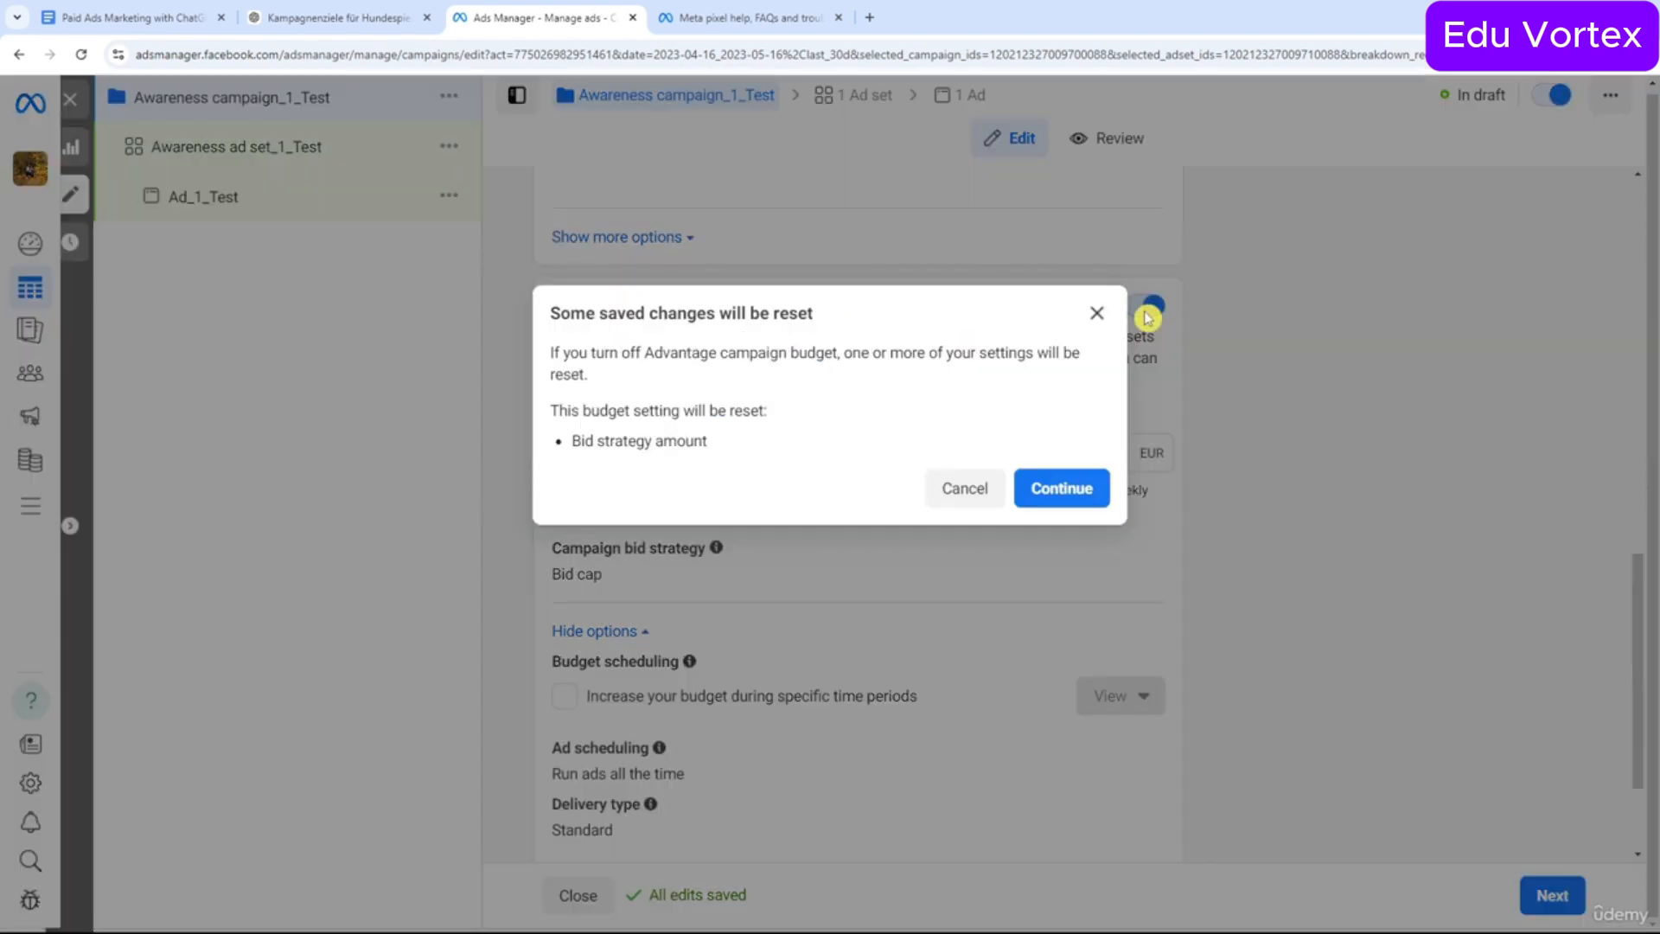
pyautogui.click(1088, 474)
pyautogui.click(297, 151)
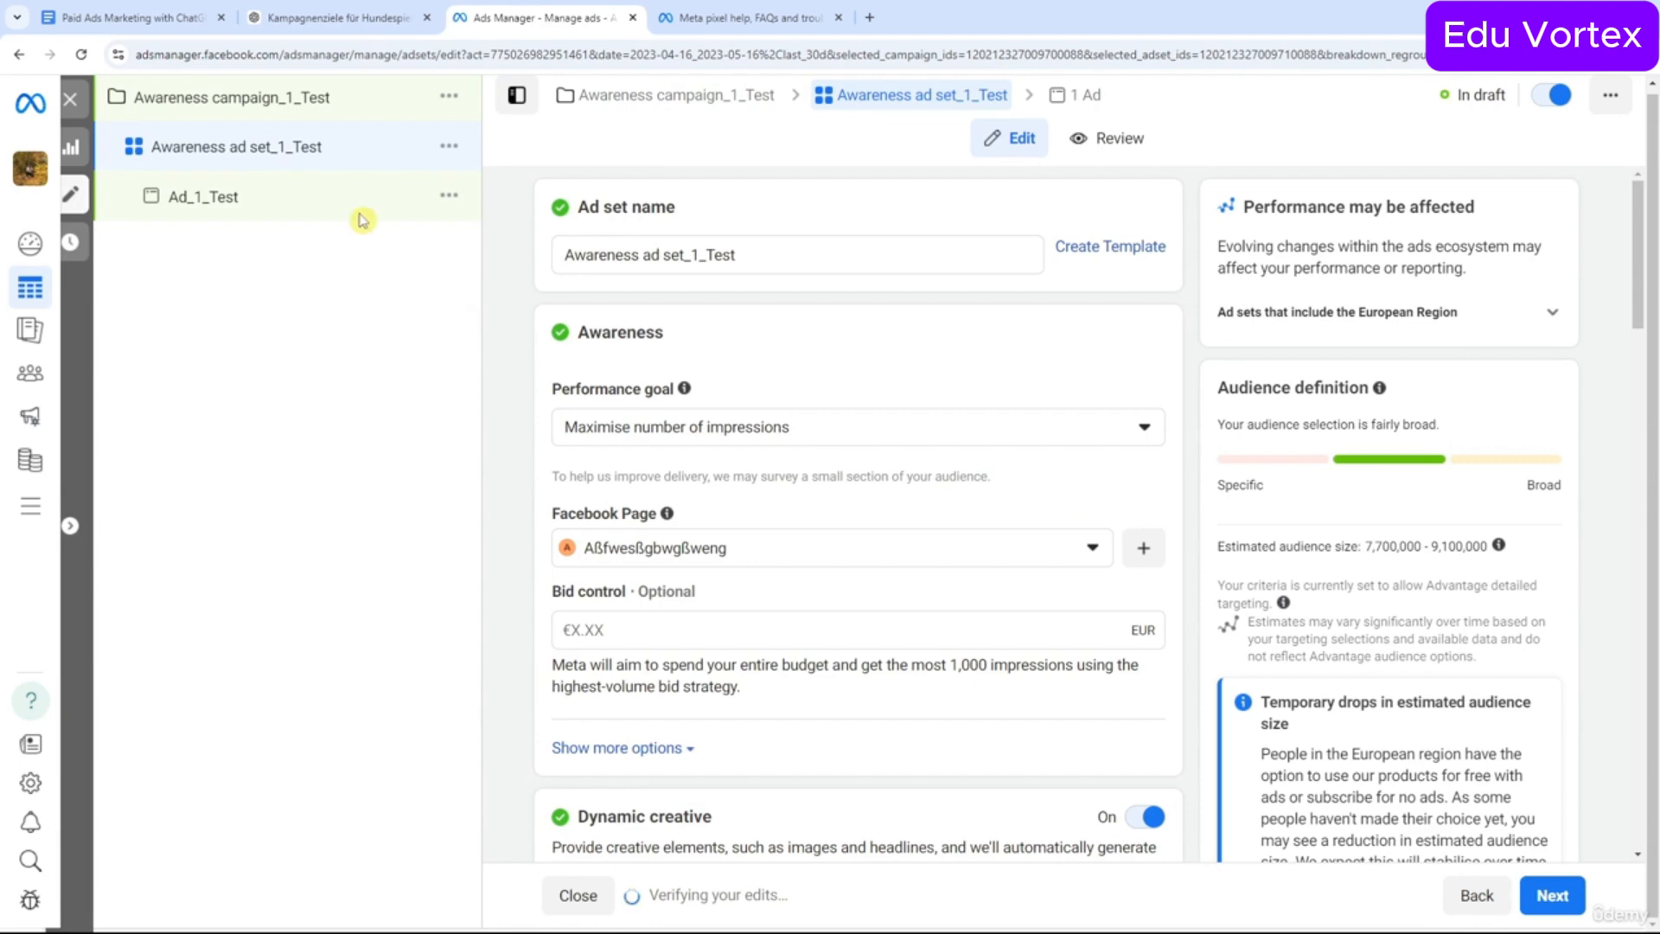
# Return to Awareness campaign_1_Test and turn on its A/B test, leaving Advantage campaign budget off.
pyautogui.click(235, 102)
pyautogui.scroll(-9, 683, 541)
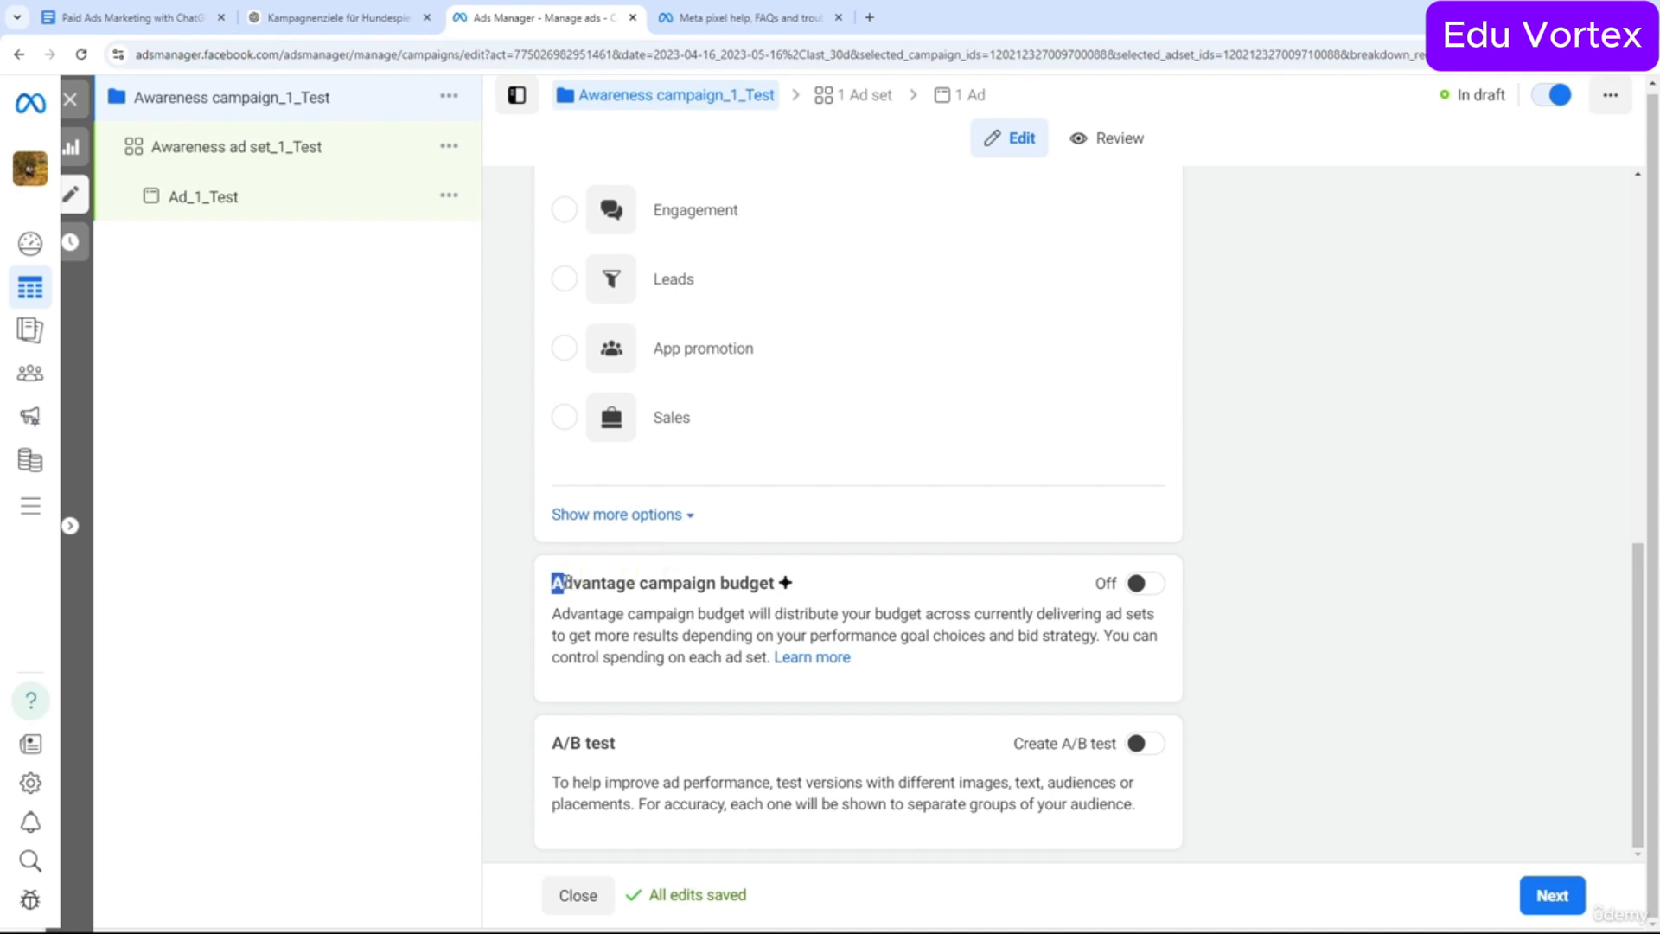
pyautogui.tripleClick(761, 577)
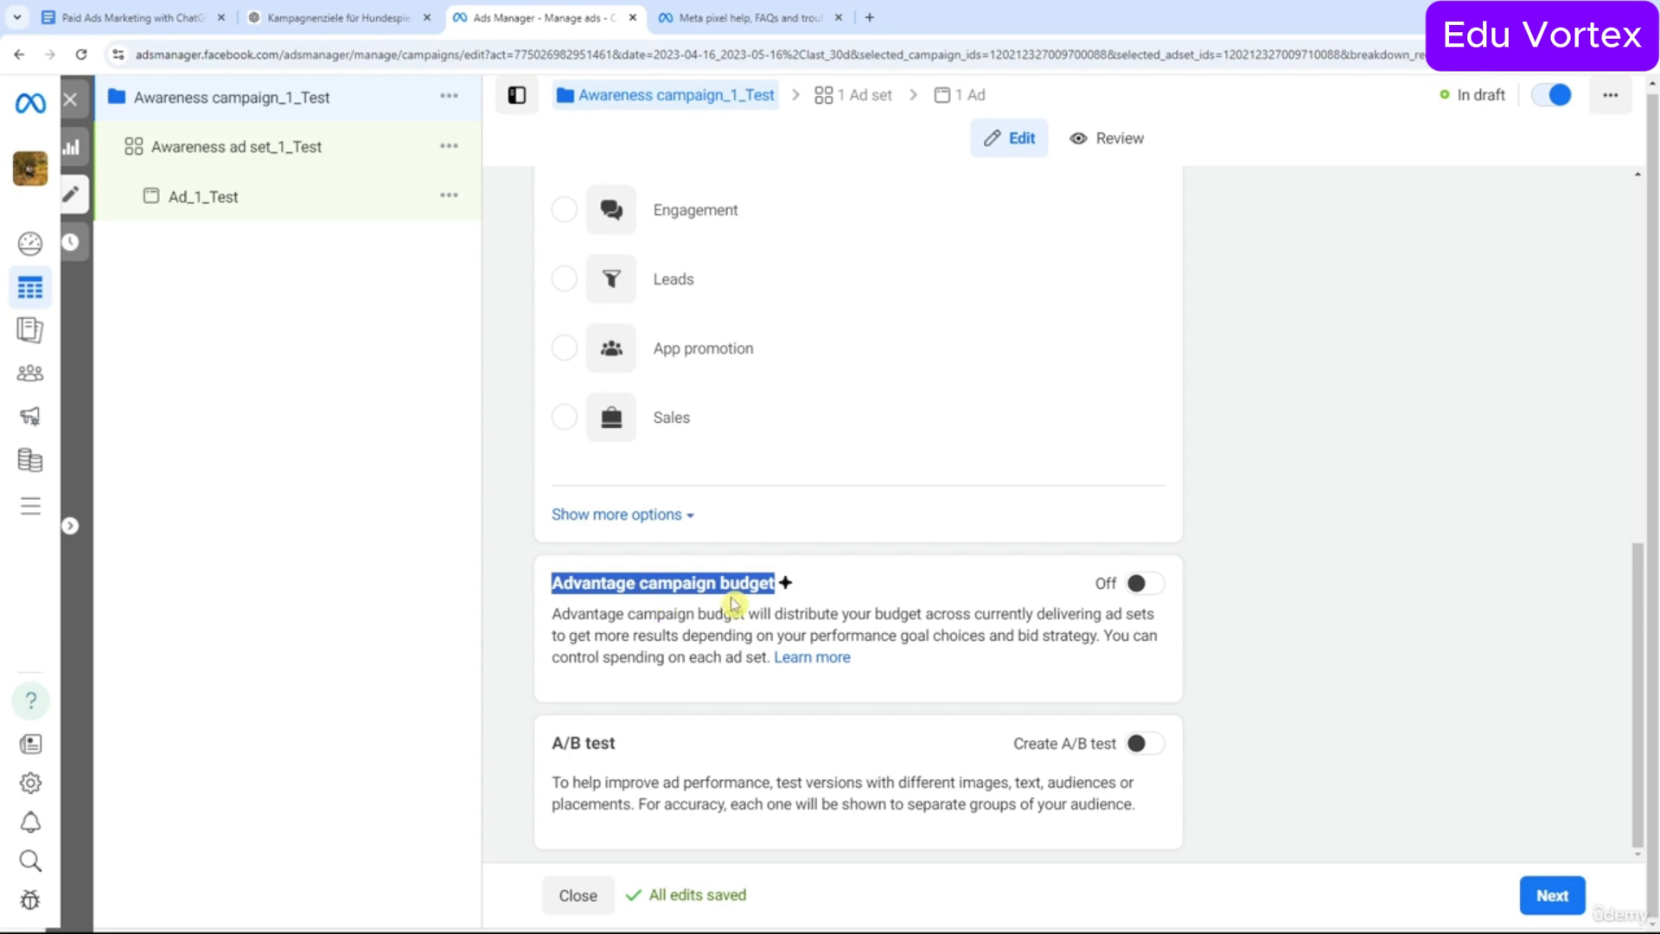
pyautogui.moveTo(545, 755); pyautogui.dragTo(614, 745)
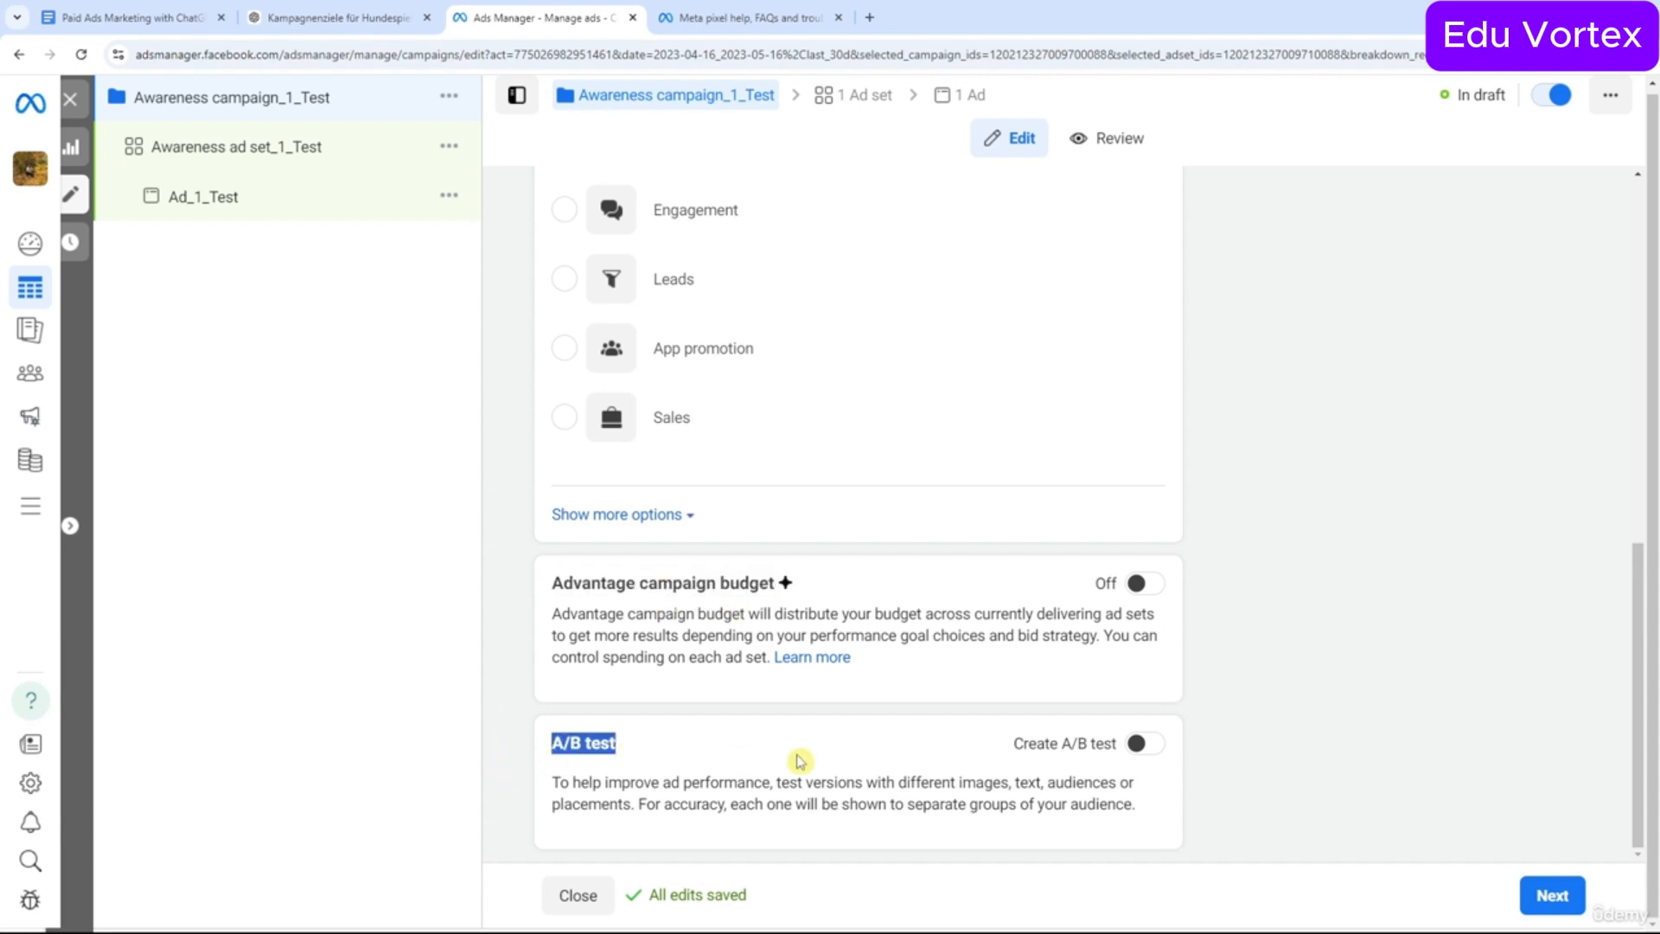
pyautogui.click(1143, 746)
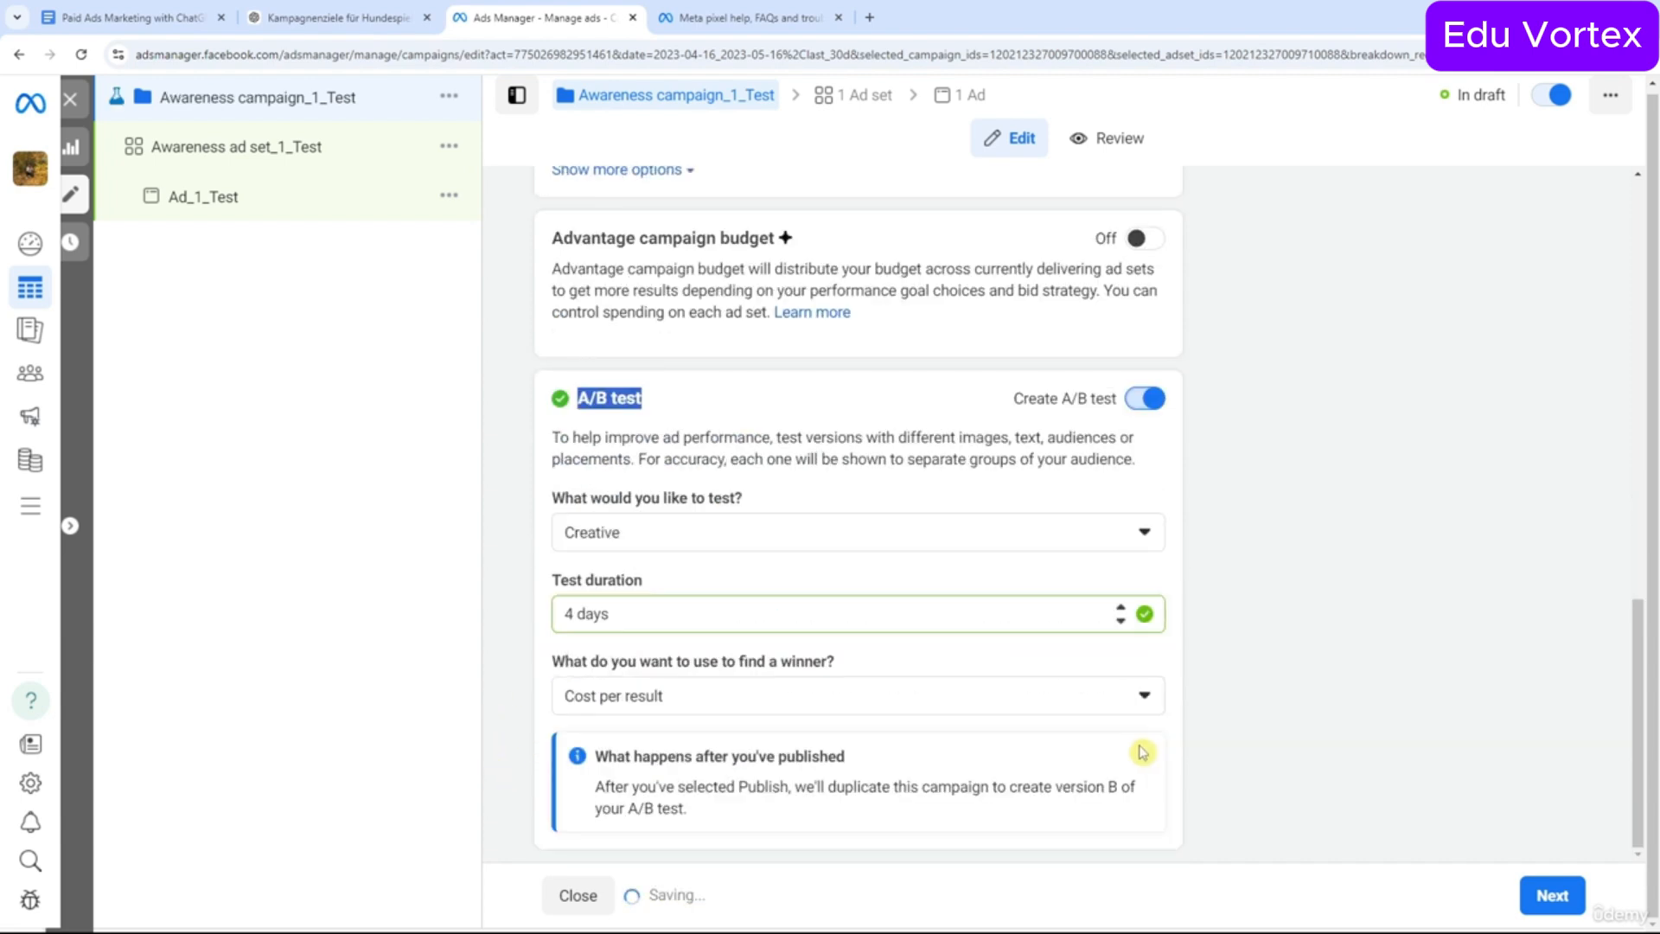
# Look through the variables available for the A/B test, and check the Dynamic creative setting of Awareness ad set_1_Test.
pyautogui.click(687, 531)
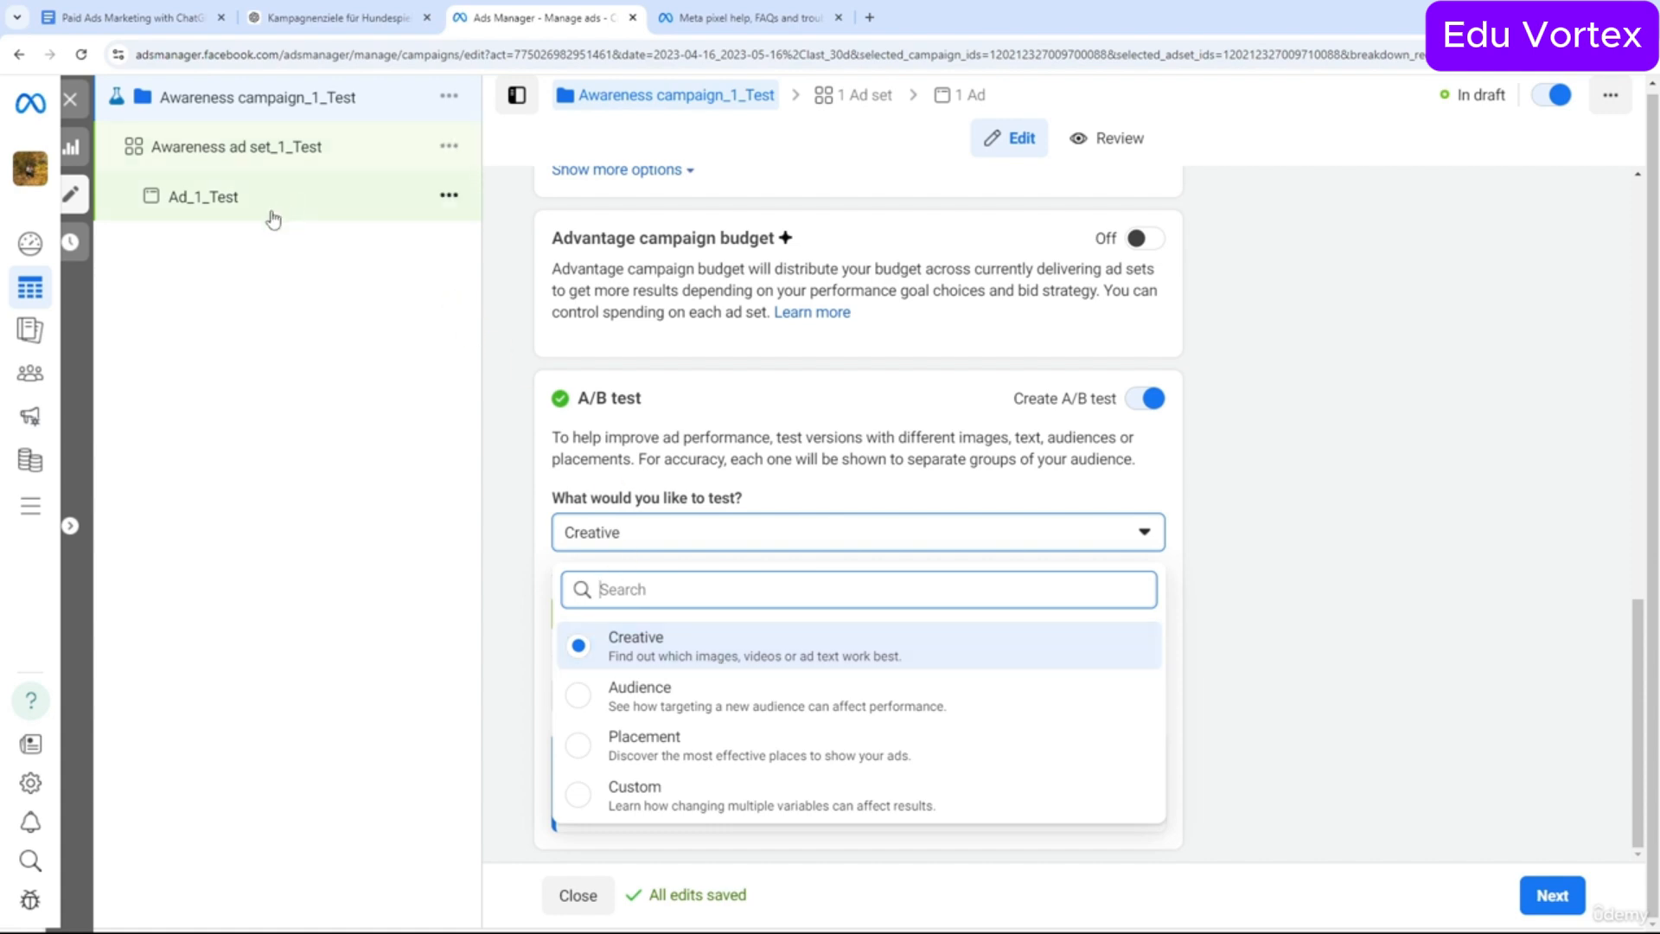
pyautogui.click(836, 509)
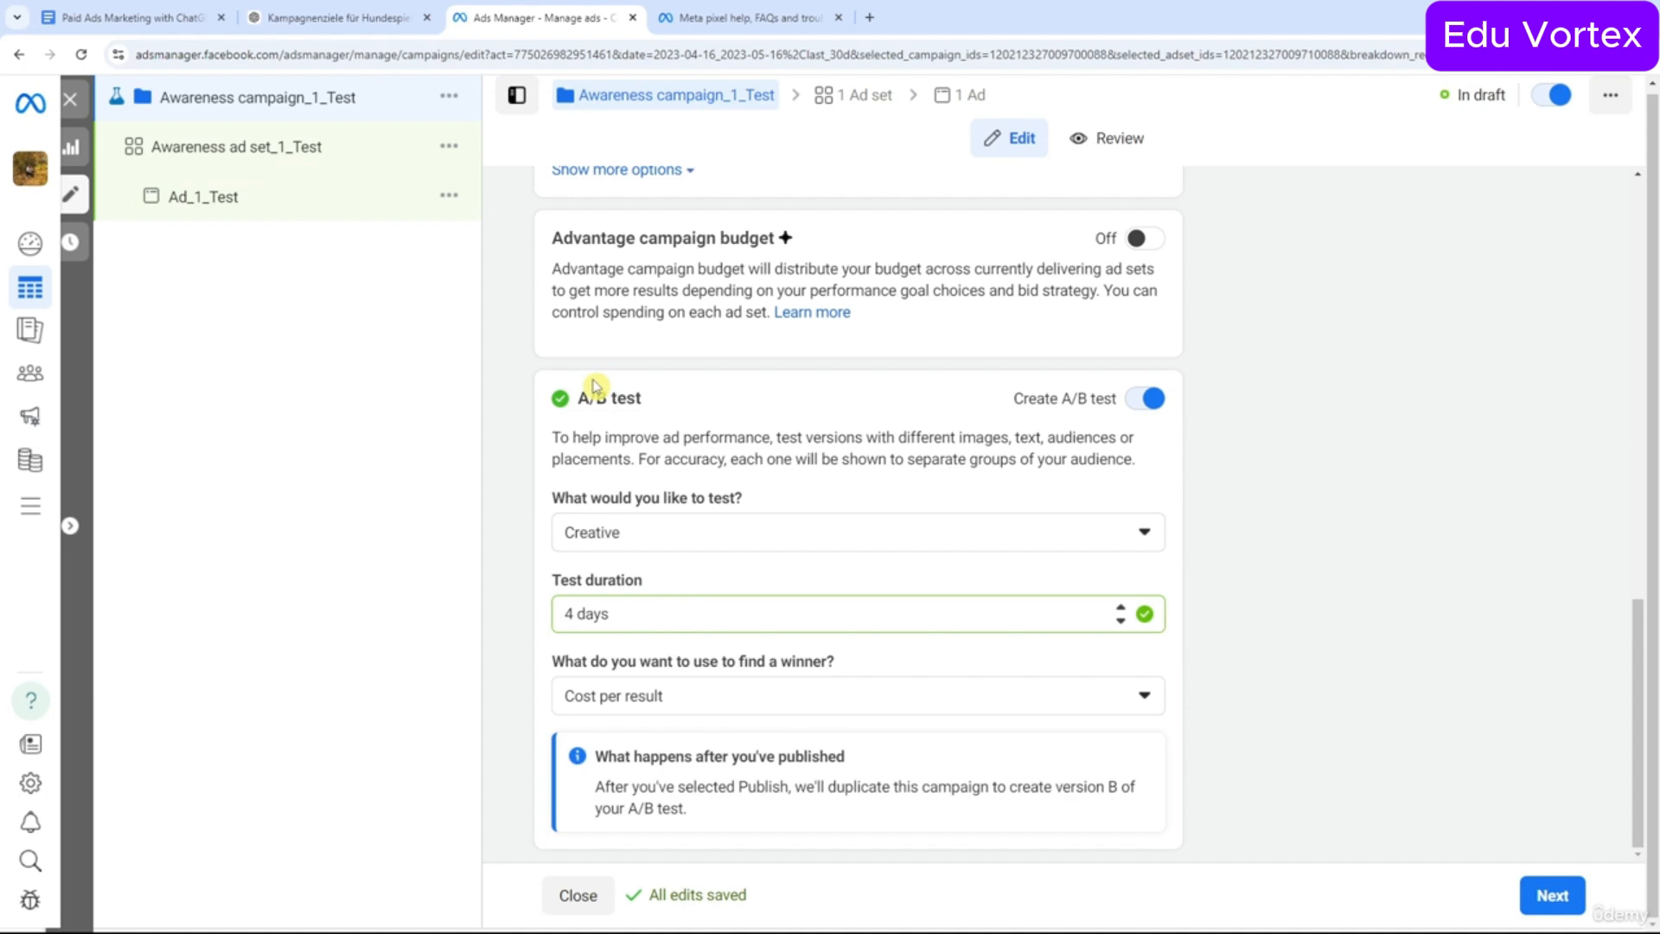
pyautogui.click(304, 169)
pyautogui.scroll(-6, 804, 537)
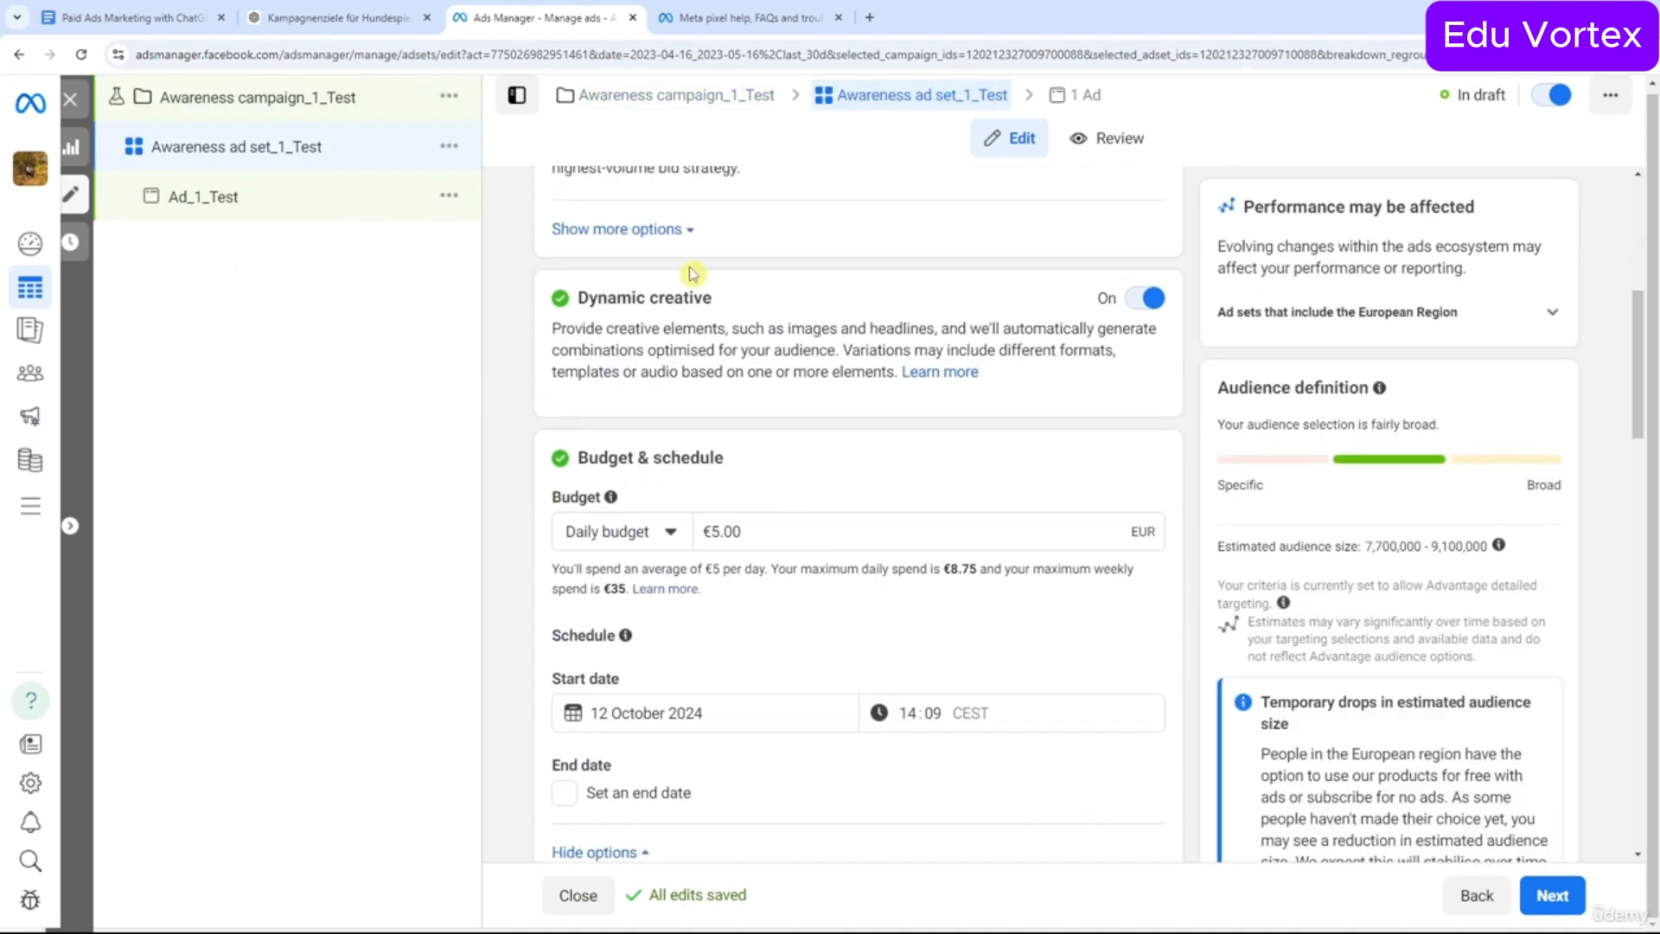
pyautogui.moveTo(565, 300); pyautogui.dragTo(717, 303)
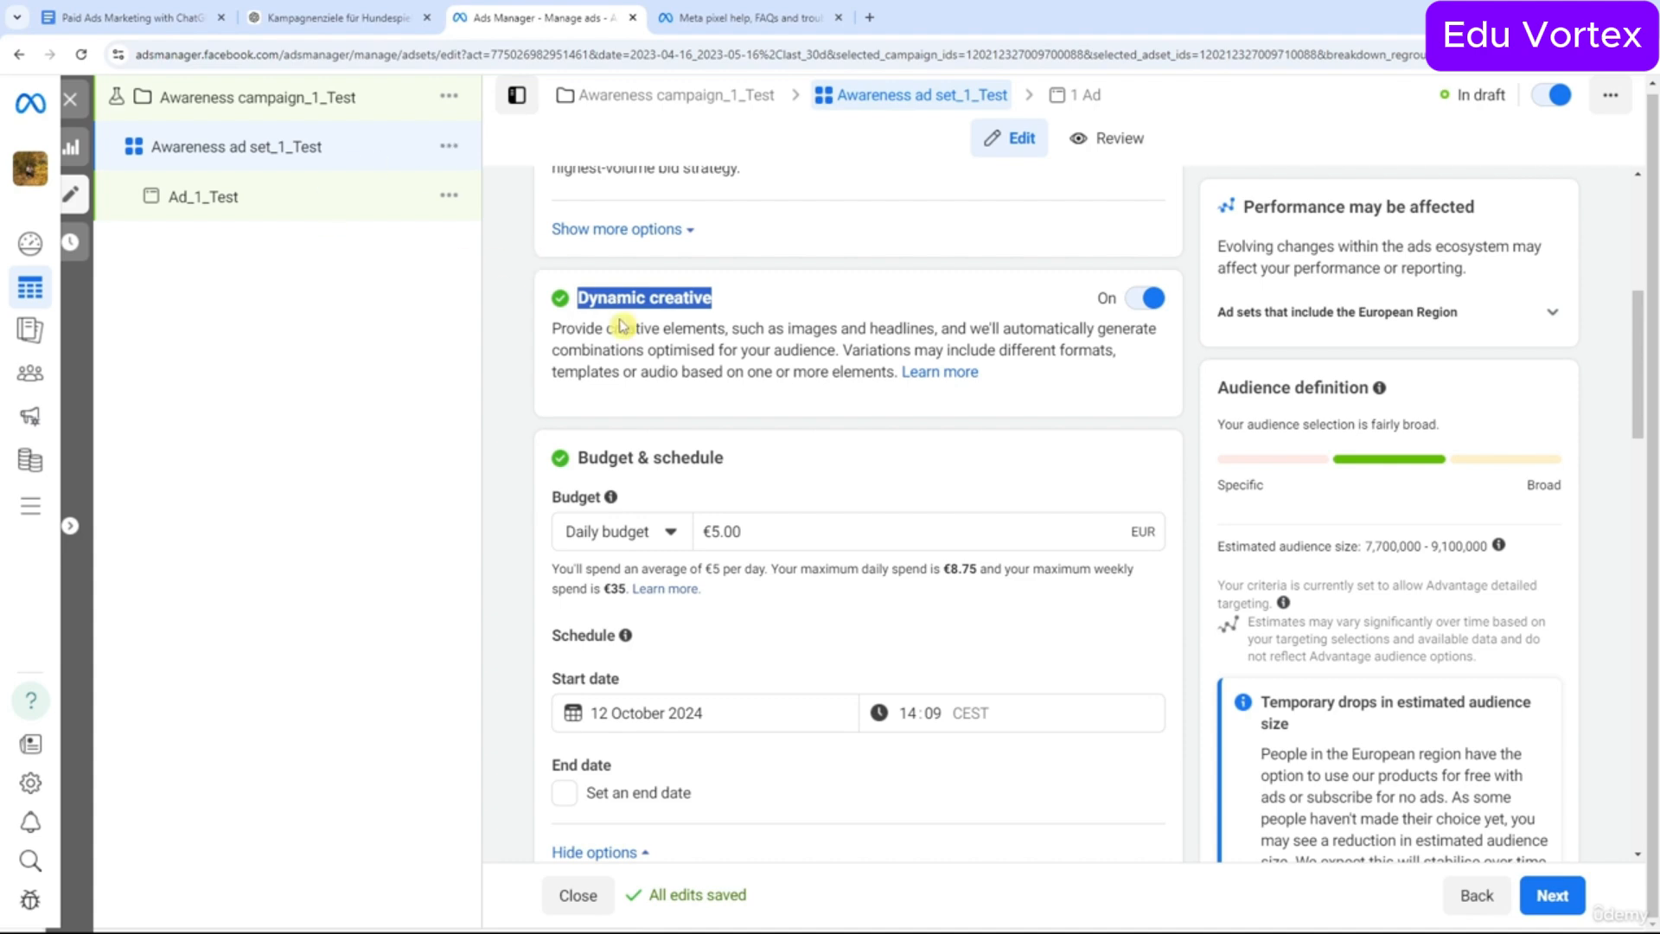
# Set the campaign's A/B test variable to Audience and view the list of test variables again.
pyautogui.click(349, 127)
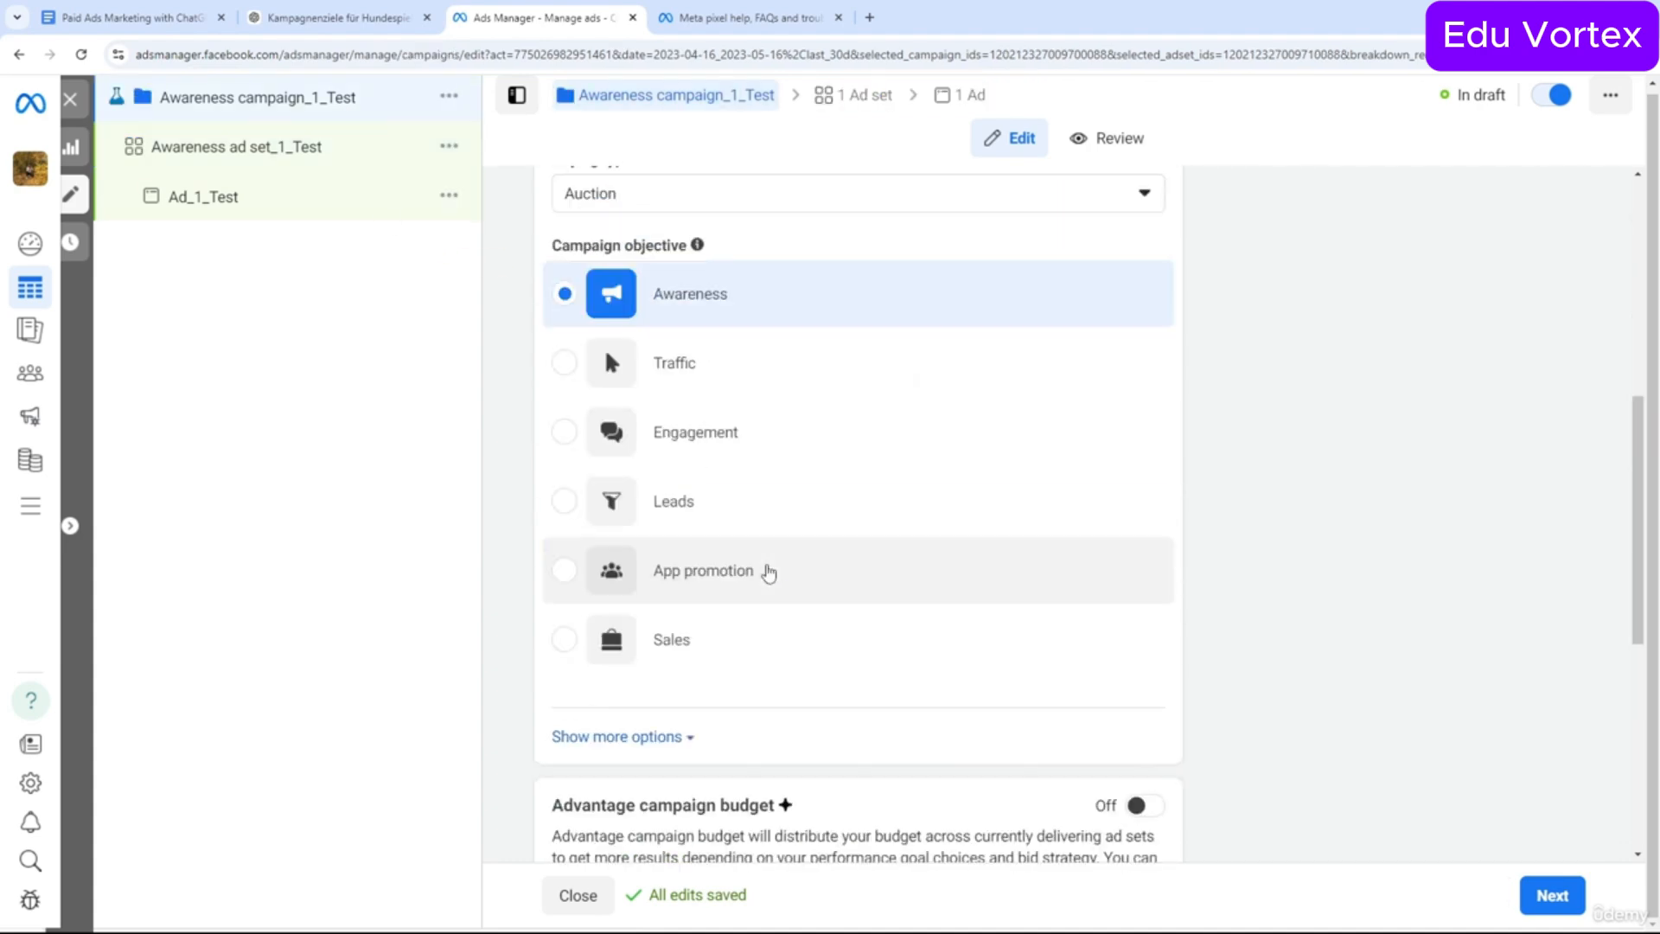
pyautogui.scroll(-5, 768, 570)
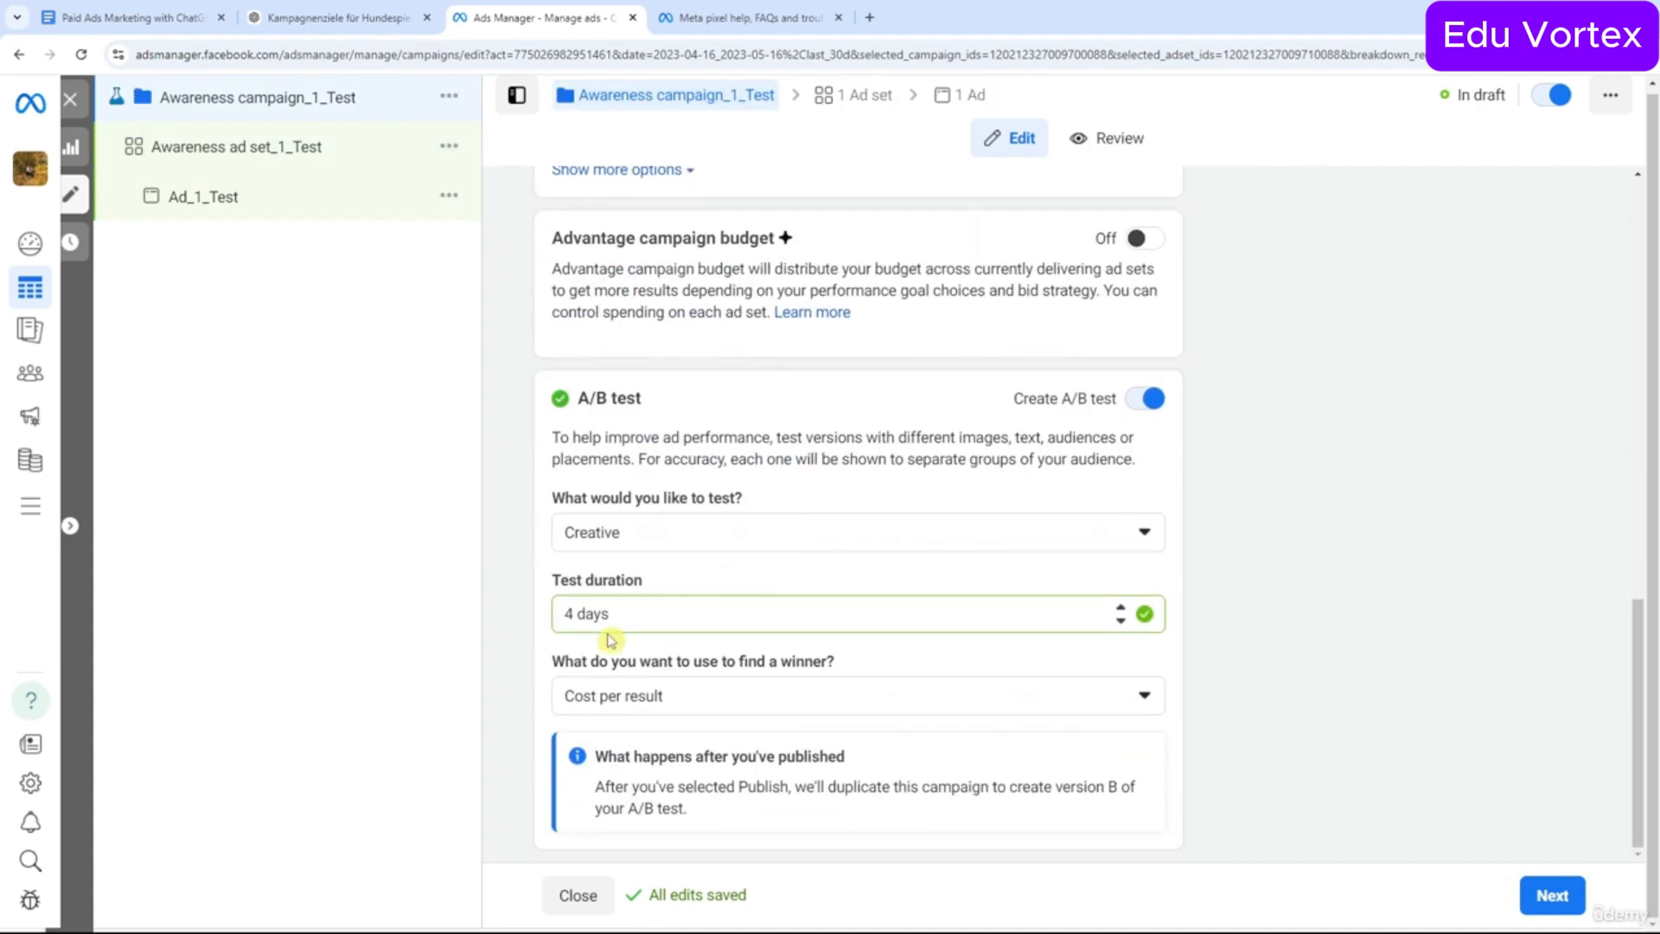
pyautogui.click(612, 531)
pyautogui.click(682, 627)
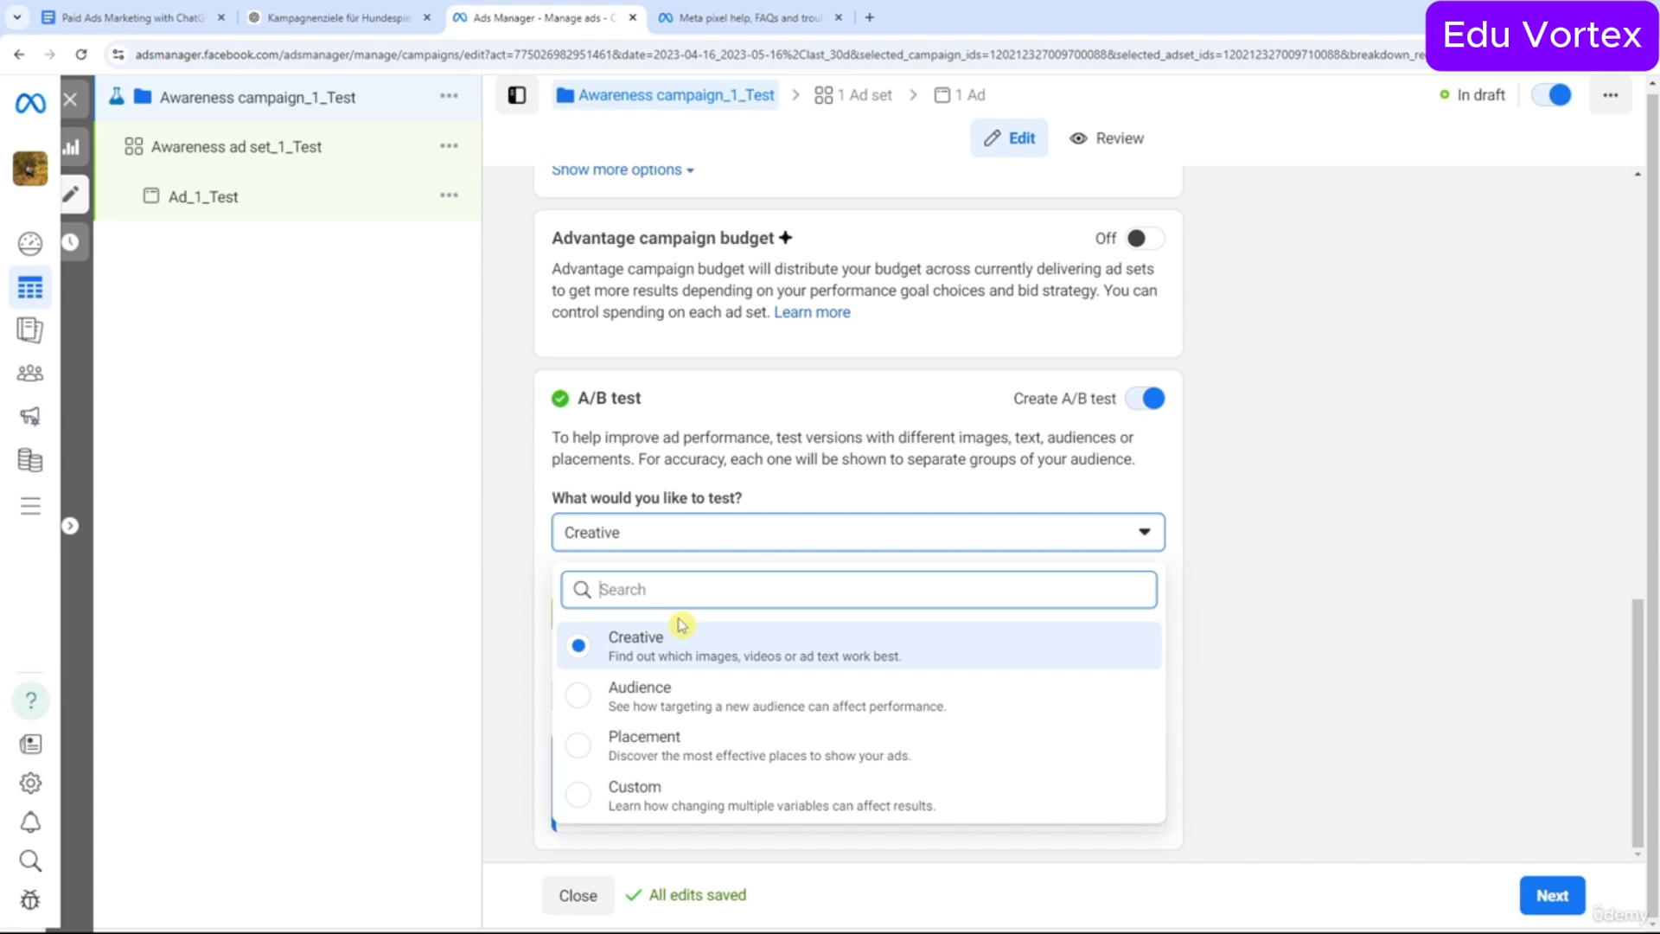
pyautogui.click(640, 692)
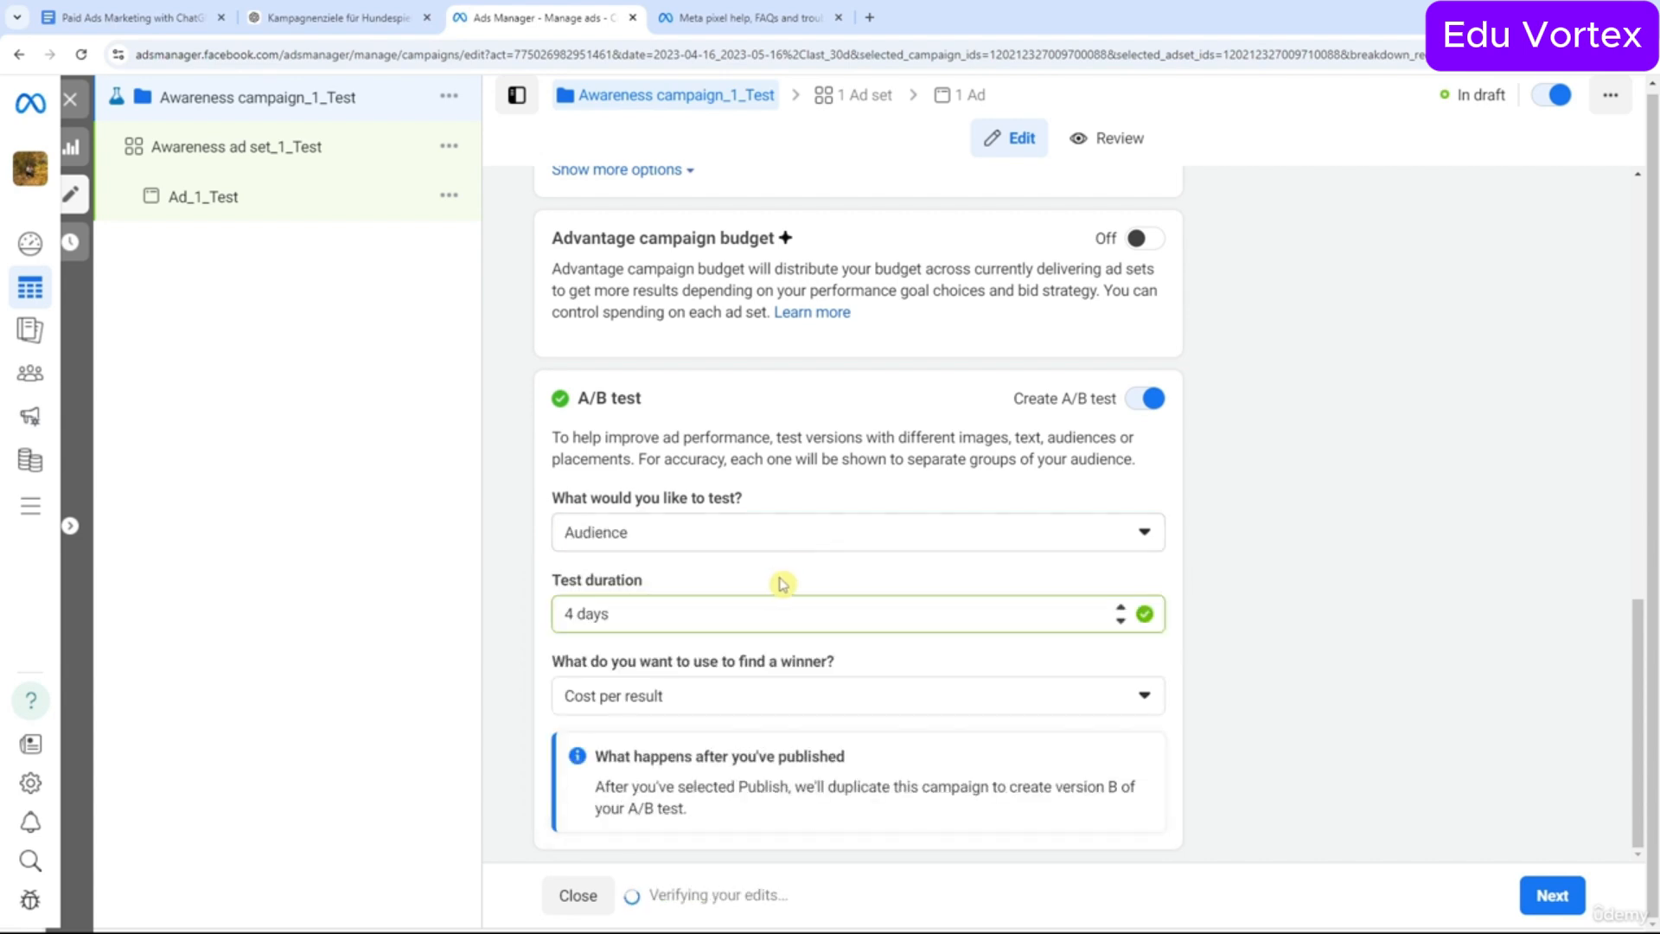
pyautogui.click(759, 538)
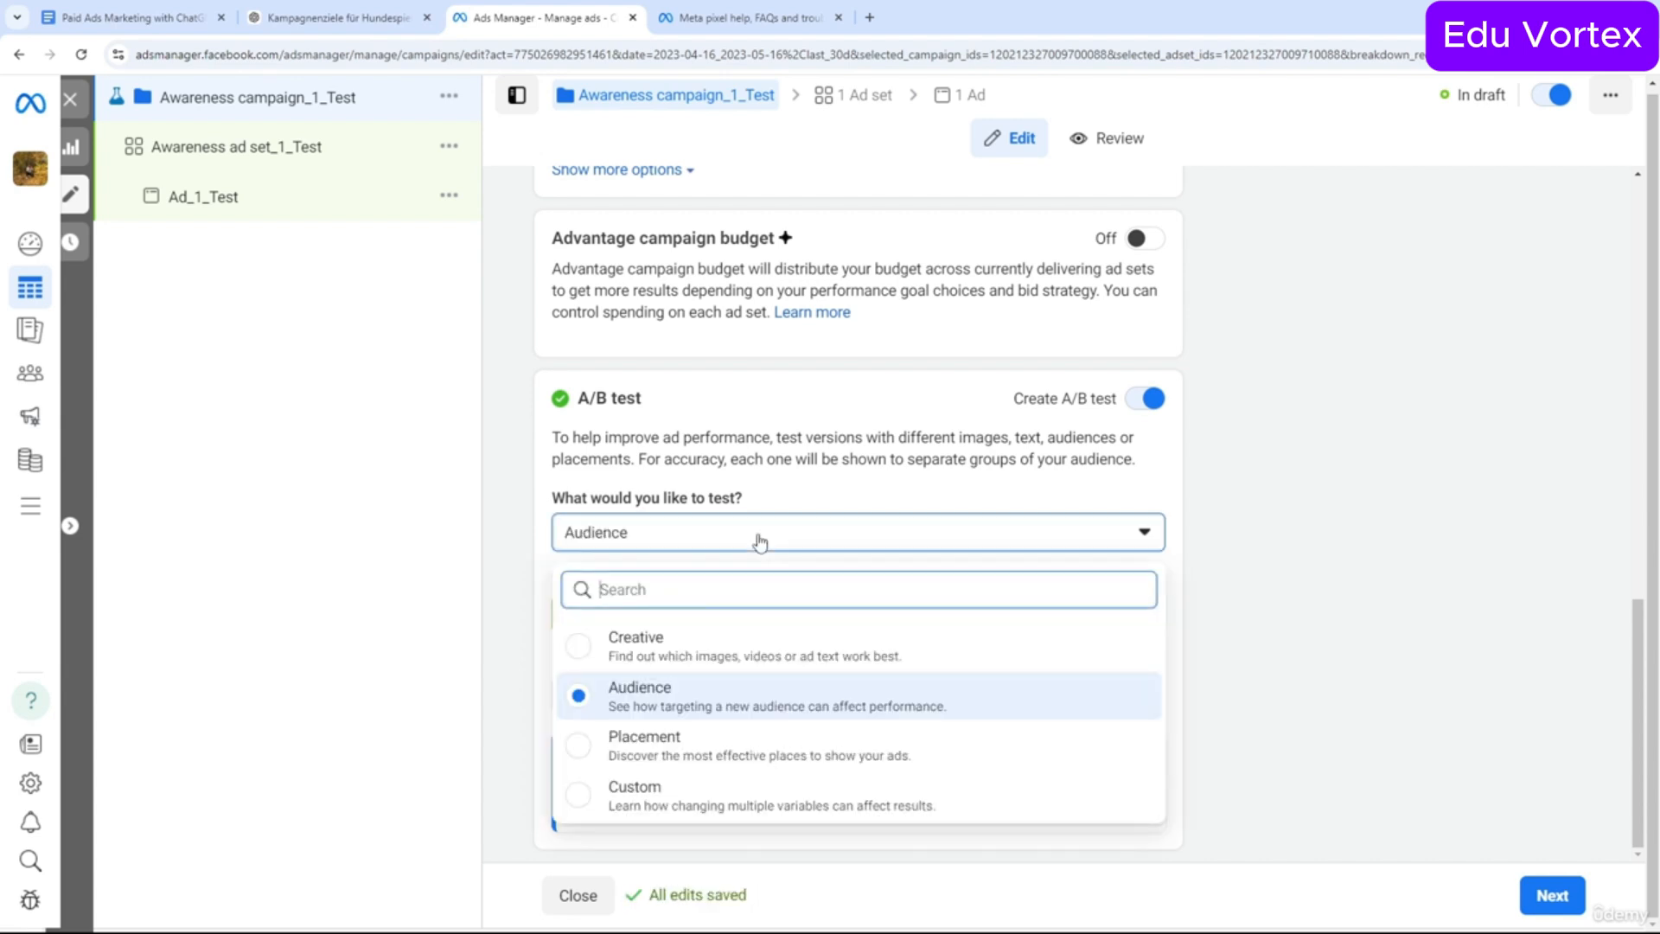
# In ChatGPT, compare the names, interests and demographics of the three dog-owner audience segments in Step 2 of the A/B test guide.
pyautogui.click(337, 17)
pyautogui.click(868, 374)
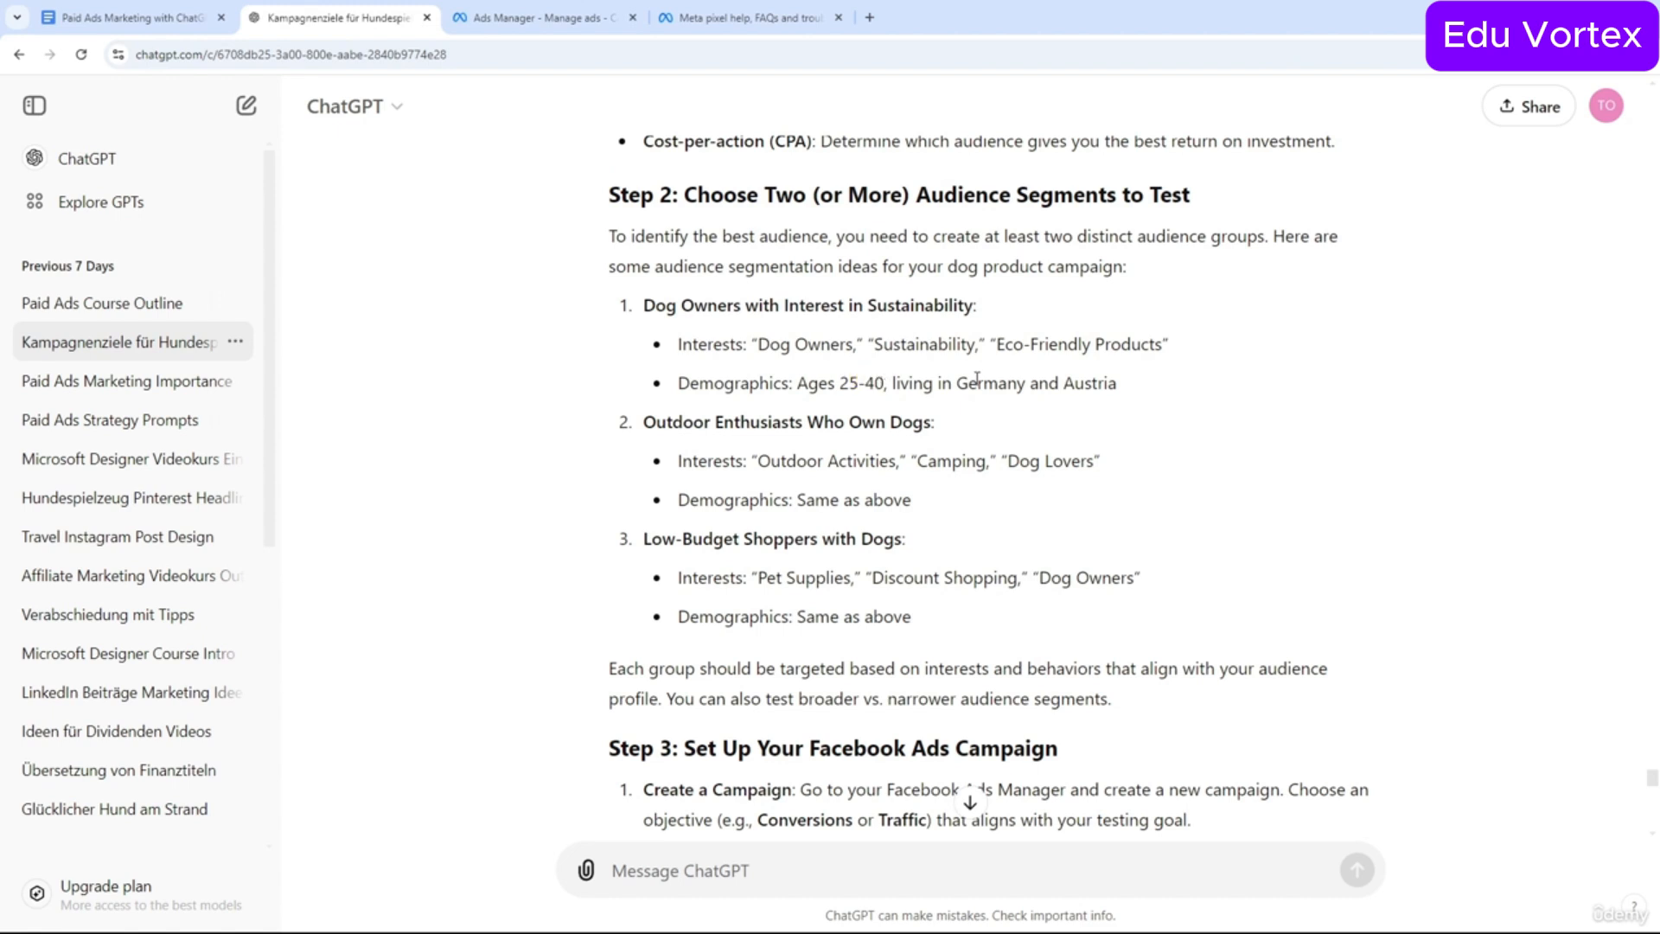
pyautogui.moveTo(1153, 391); pyautogui.dragTo(958, 384)
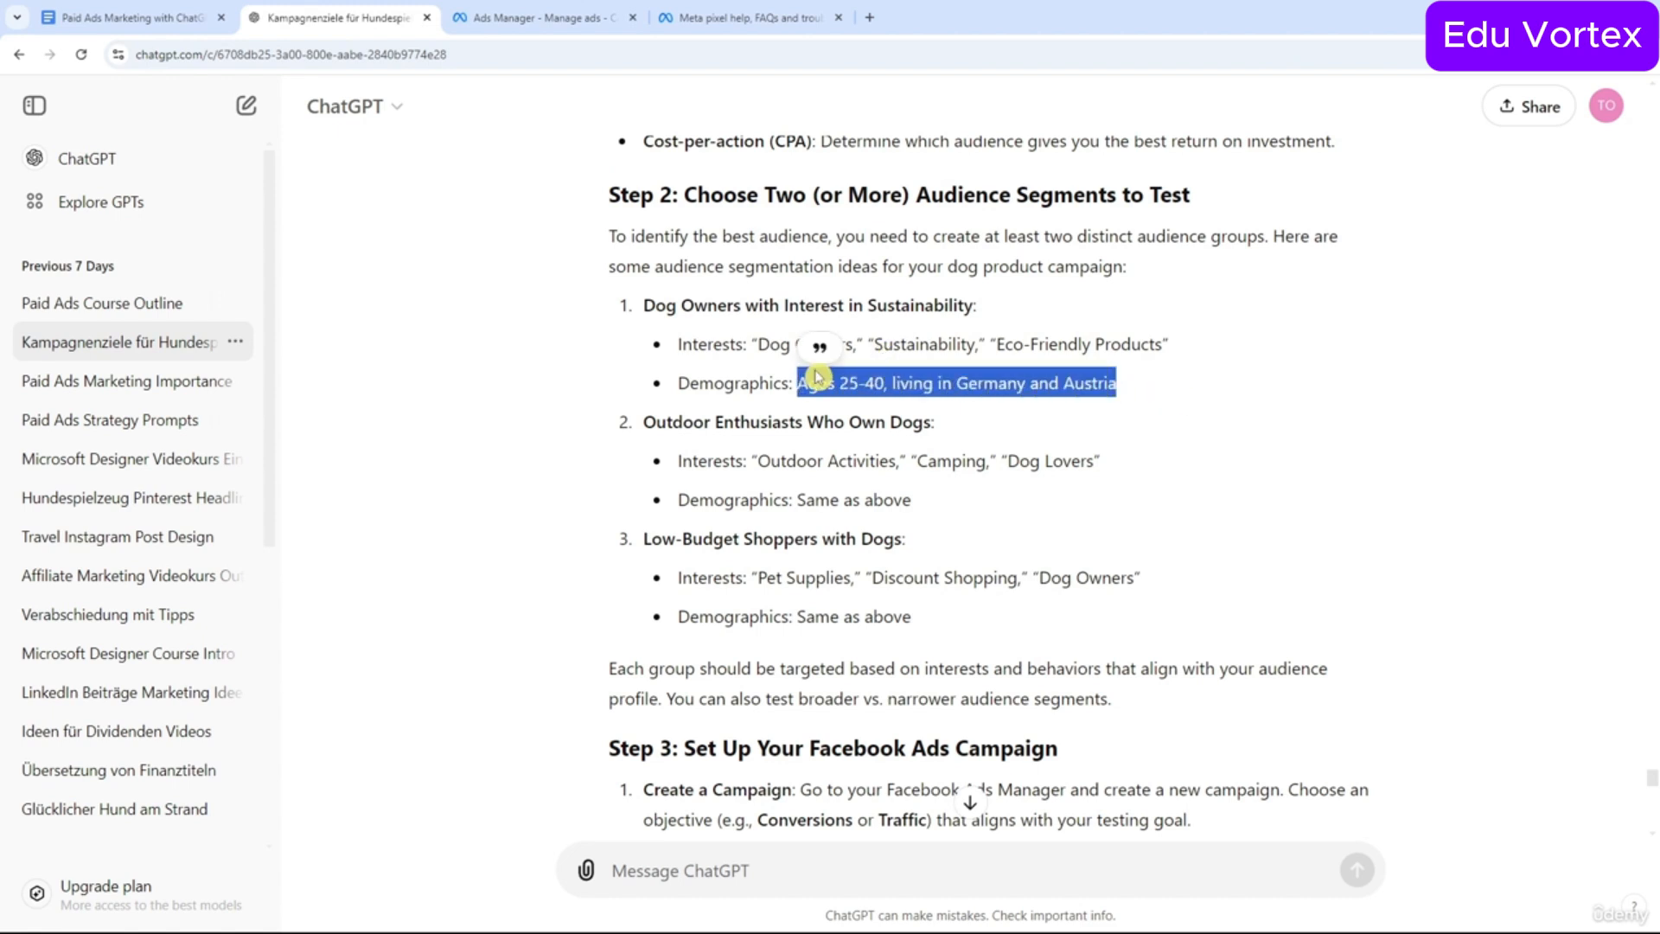
pyautogui.click(762, 380)
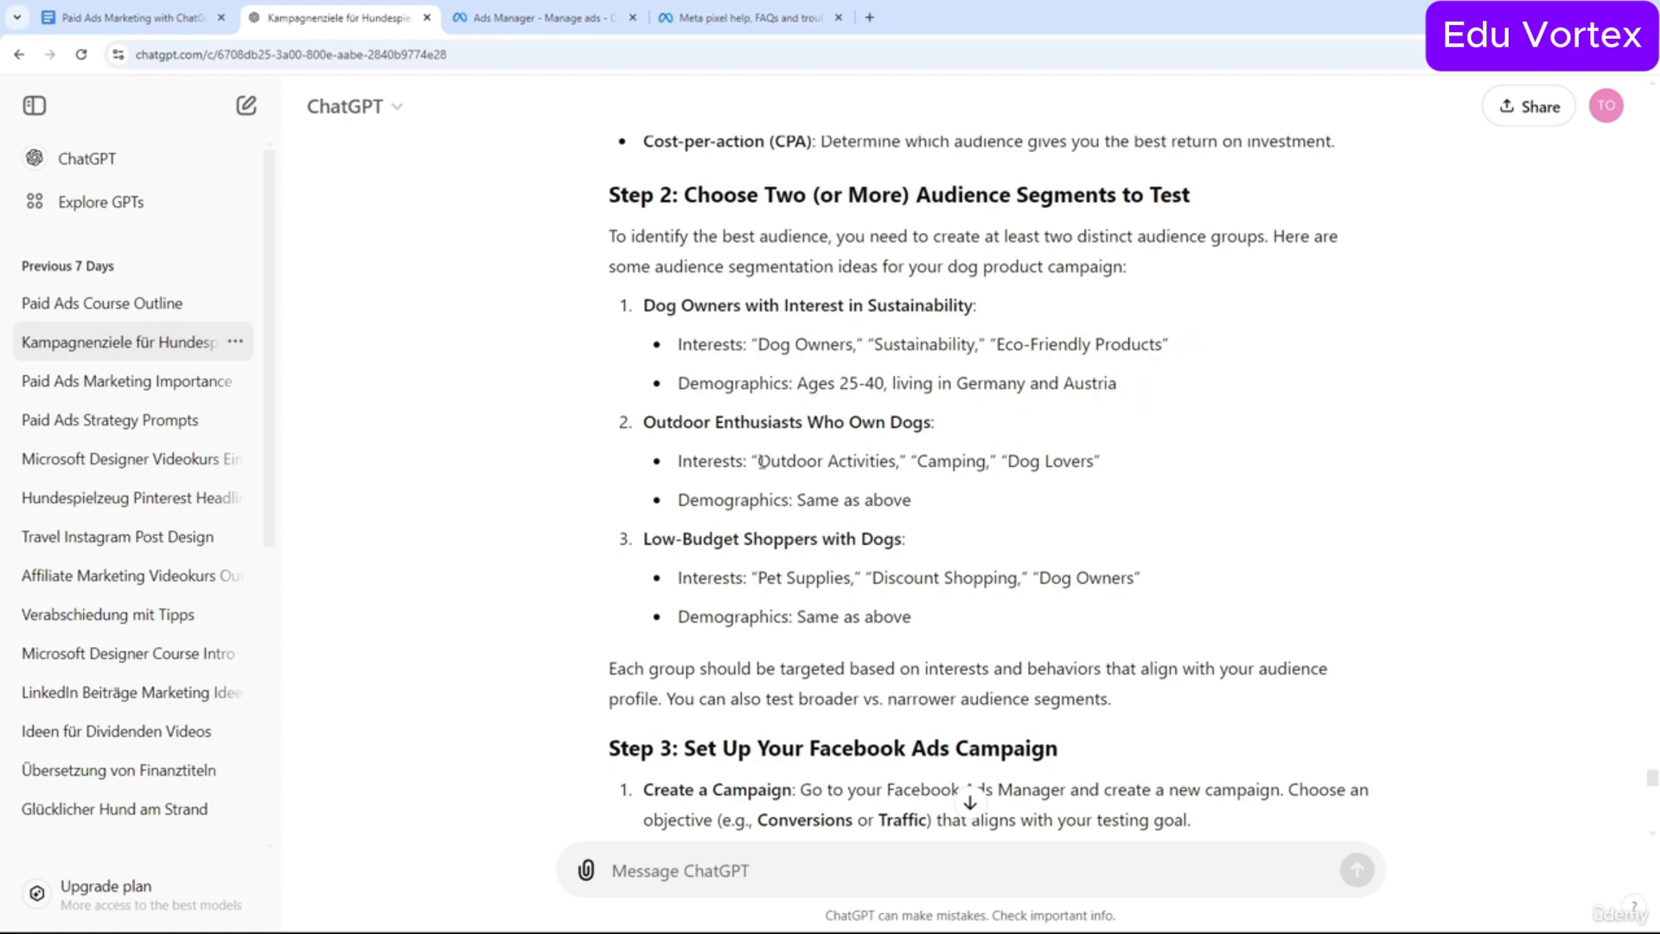
pyautogui.moveTo(1109, 470); pyautogui.dragTo(668, 472)
pyautogui.click(745, 530)
pyautogui.moveTo(754, 576); pyautogui.dragTo(1150, 580)
pyautogui.click(1098, 552)
pyautogui.moveTo(652, 542); pyautogui.dragTo(805, 541)
pyautogui.moveTo(646, 424); pyautogui.dragTo(789, 424)
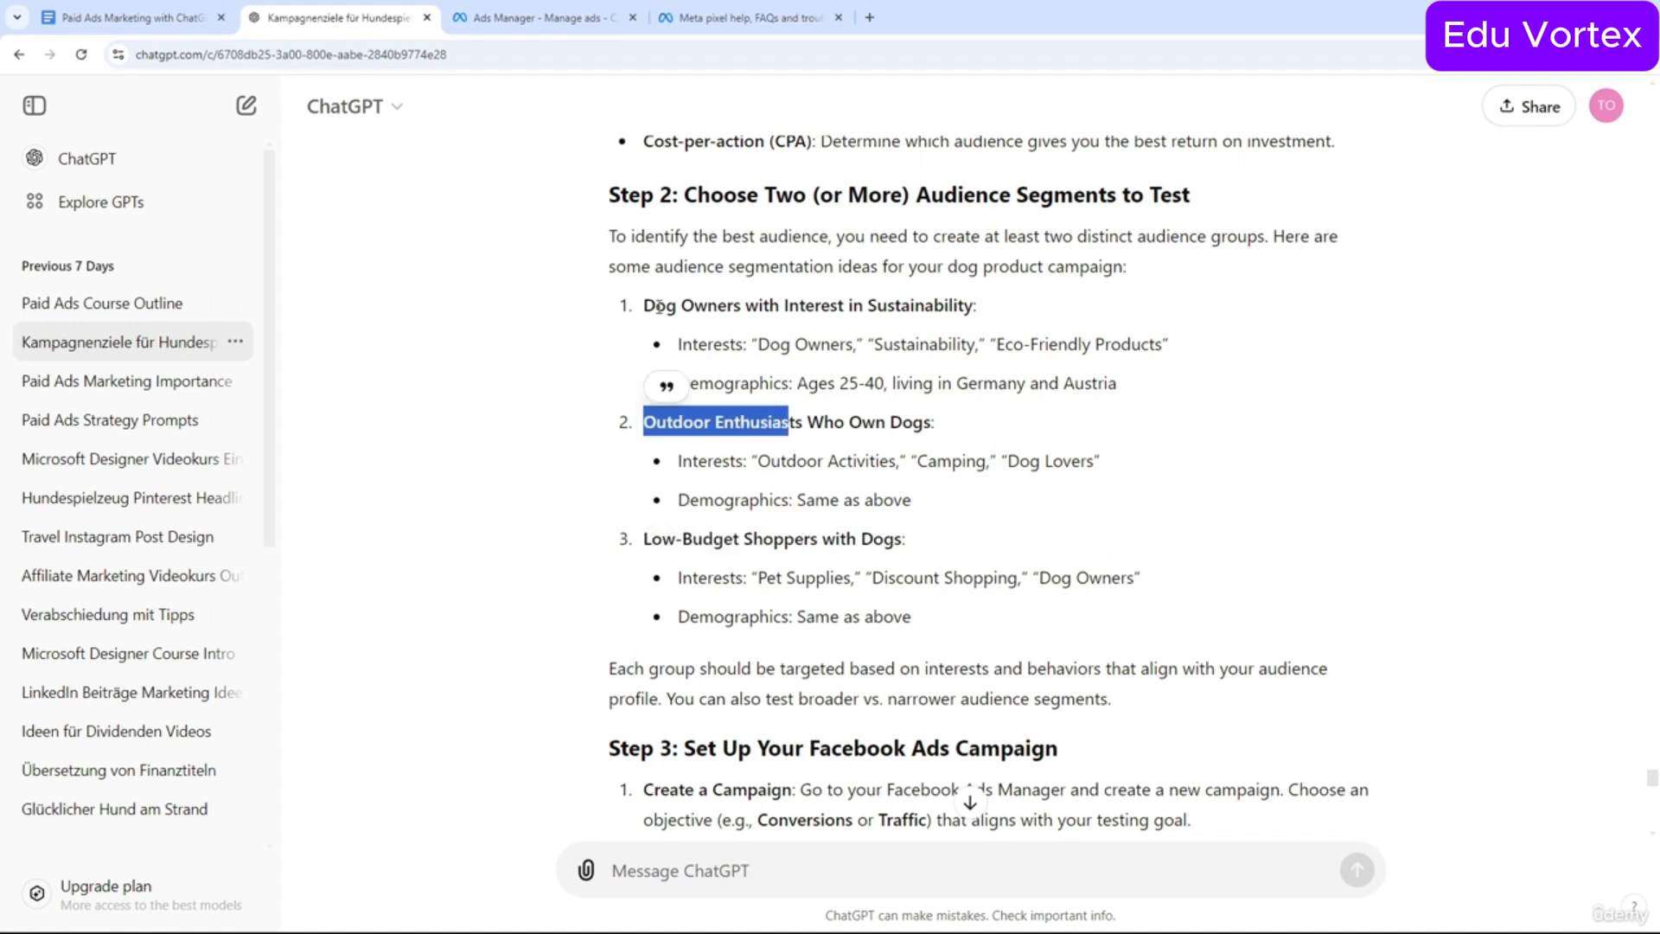
pyautogui.moveTo(644, 306); pyautogui.dragTo(979, 307)
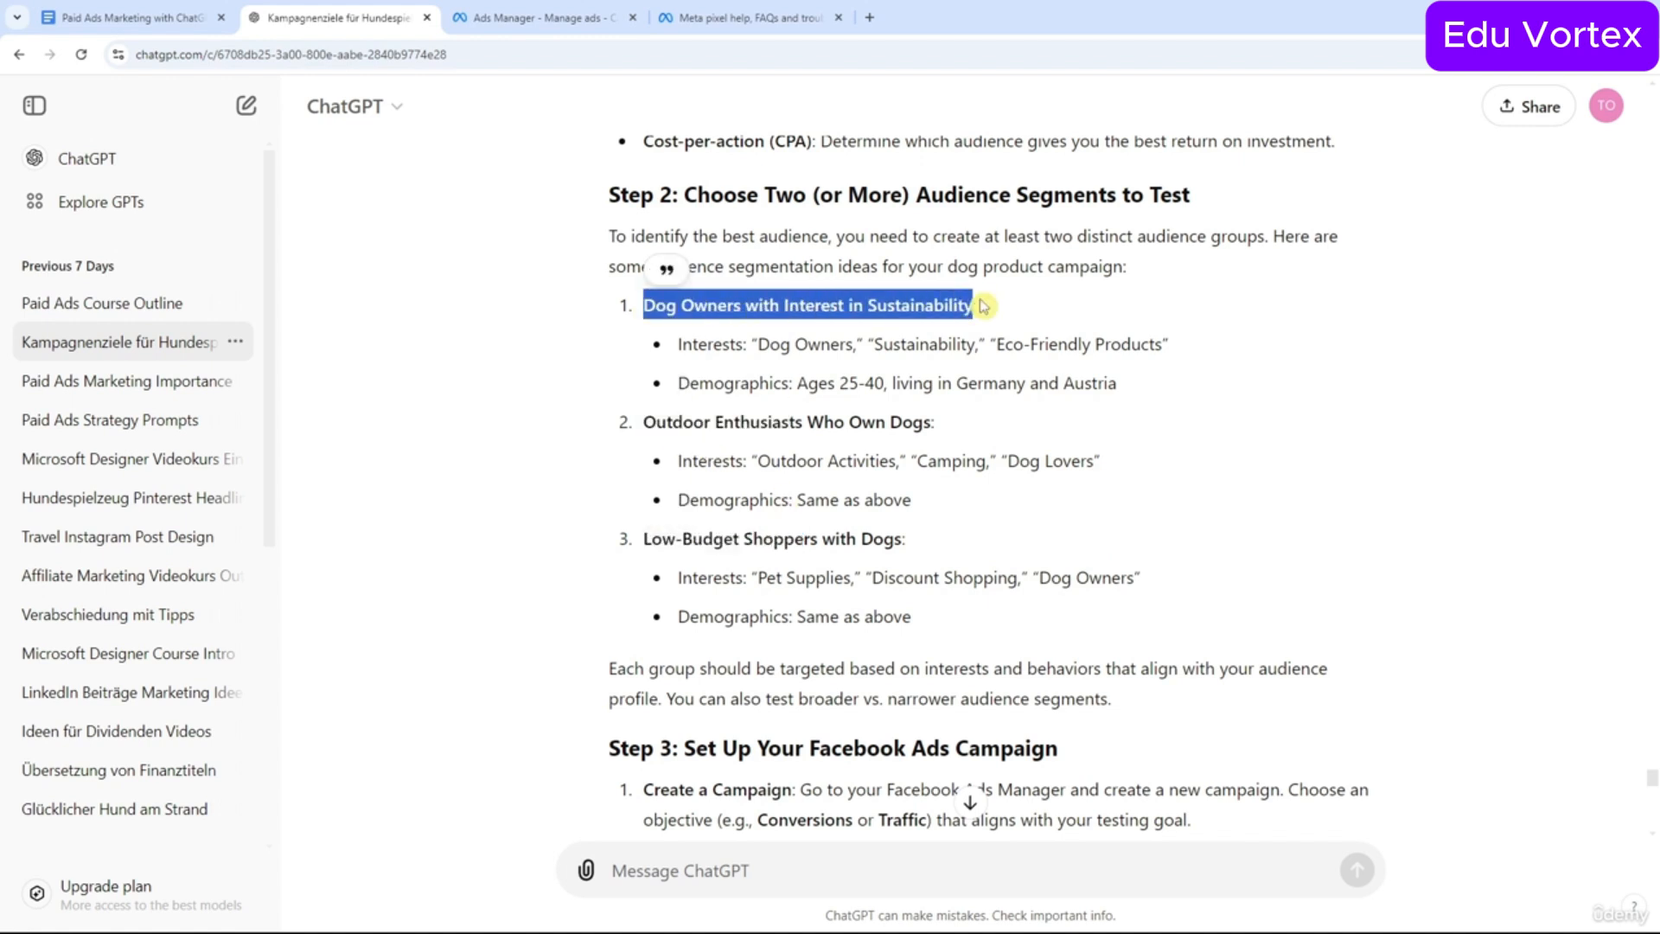
pyautogui.click(1038, 308)
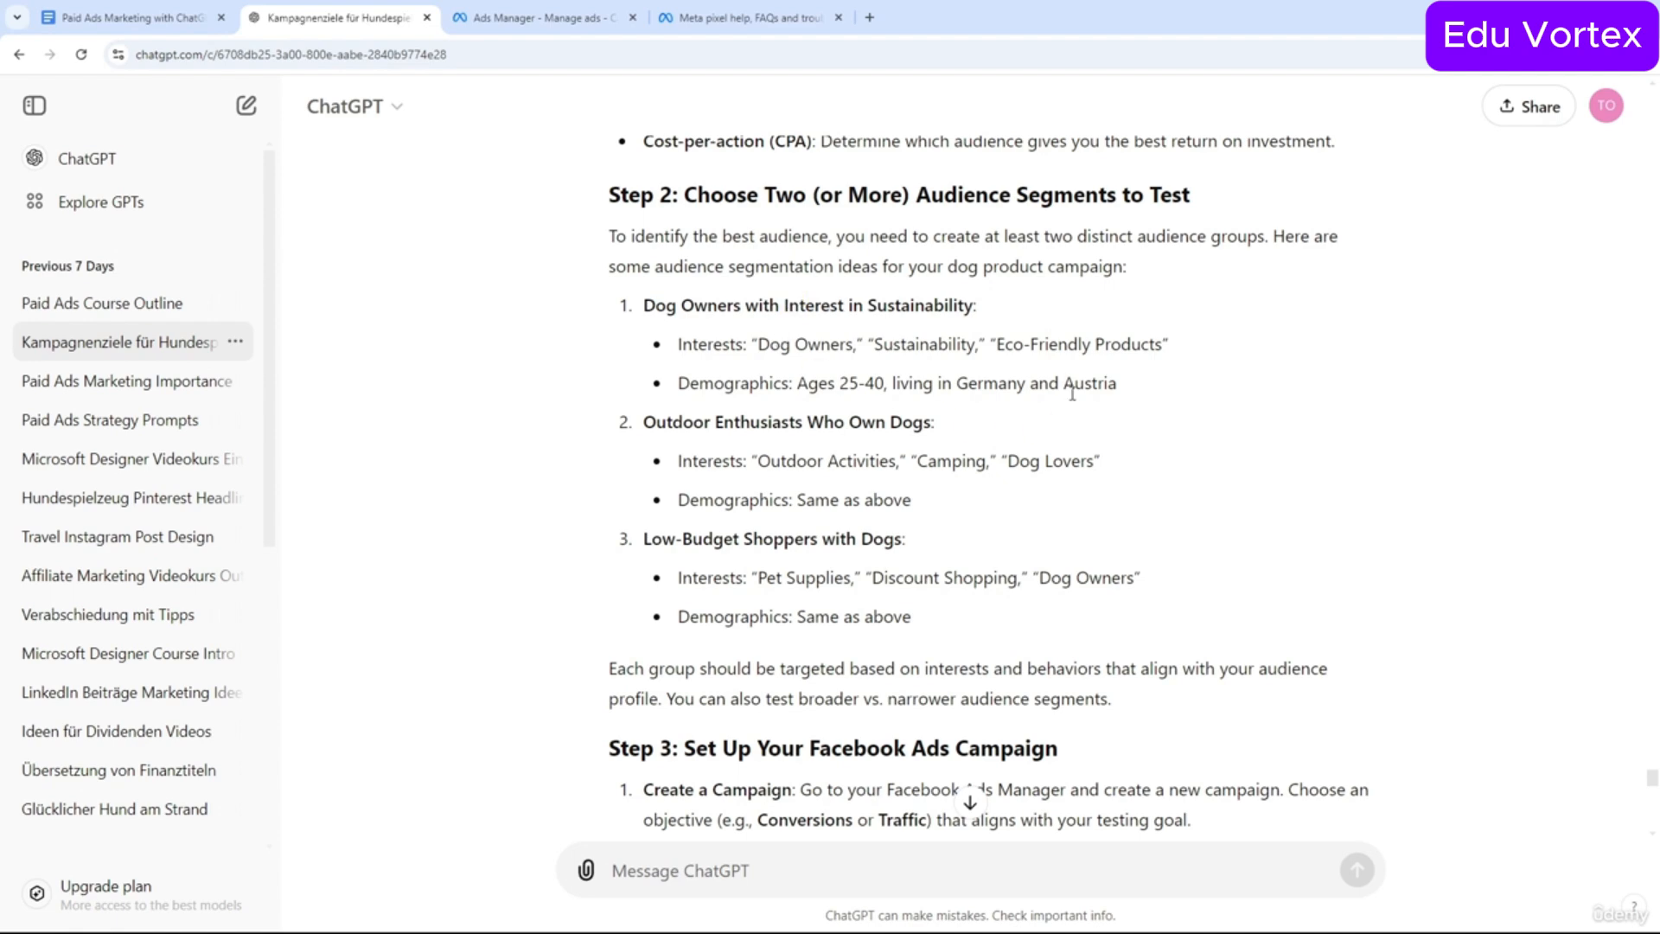
# Read Steps 3 to 9 and the example audience segments of the A/B test guide, and return to the A/B test settings in Ads Manager.
pyautogui.scroll(-5, 1073, 393)
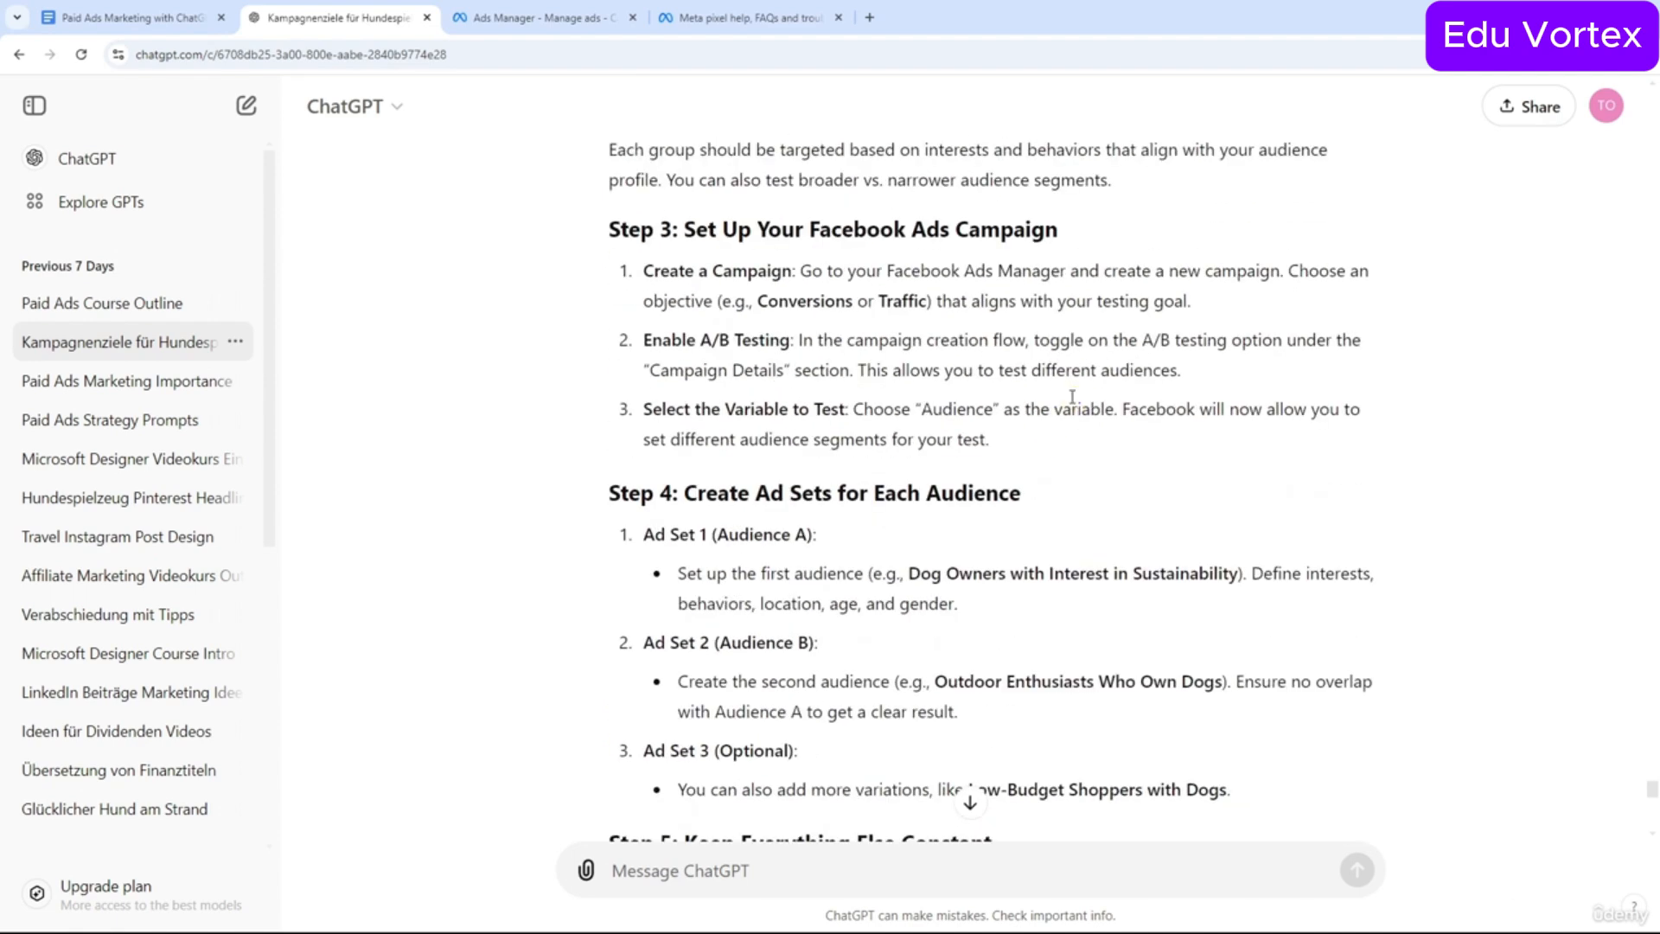
pyautogui.scroll(-3, 1072, 393)
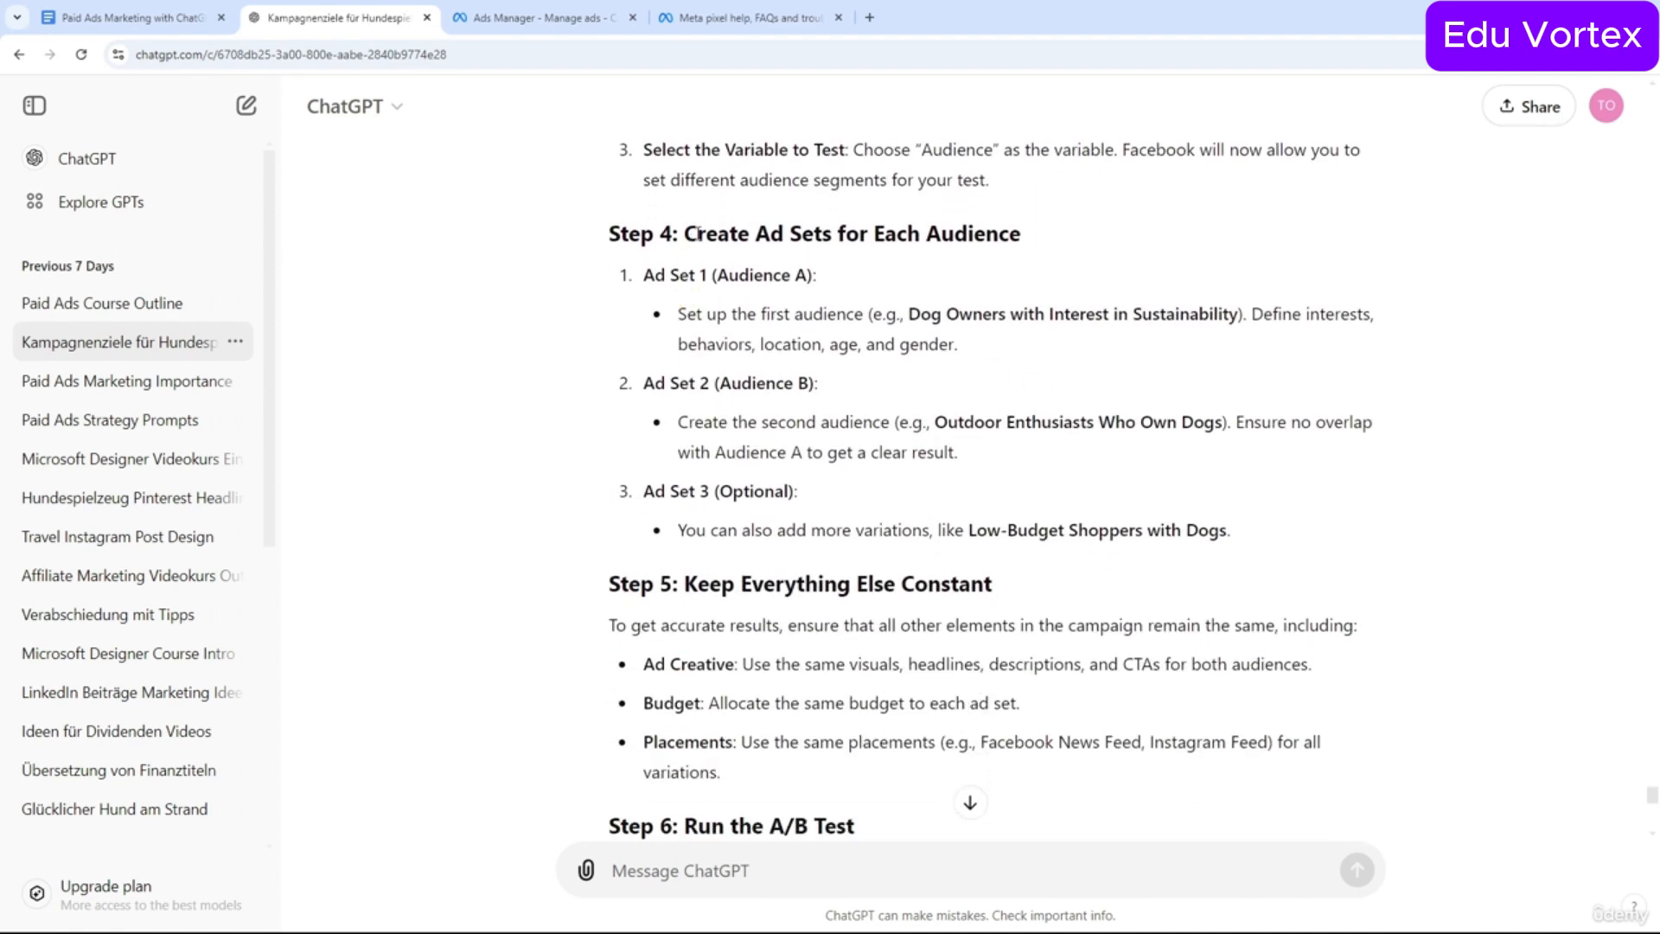
pyautogui.moveTo(694, 233); pyautogui.dragTo(1036, 240)
pyautogui.click(1042, 247)
pyautogui.scroll(5, 778, 285)
pyautogui.scroll(-5, 723, 408)
pyautogui.scroll(-5, 751, 227)
pyautogui.scroll(-6, 849, 320)
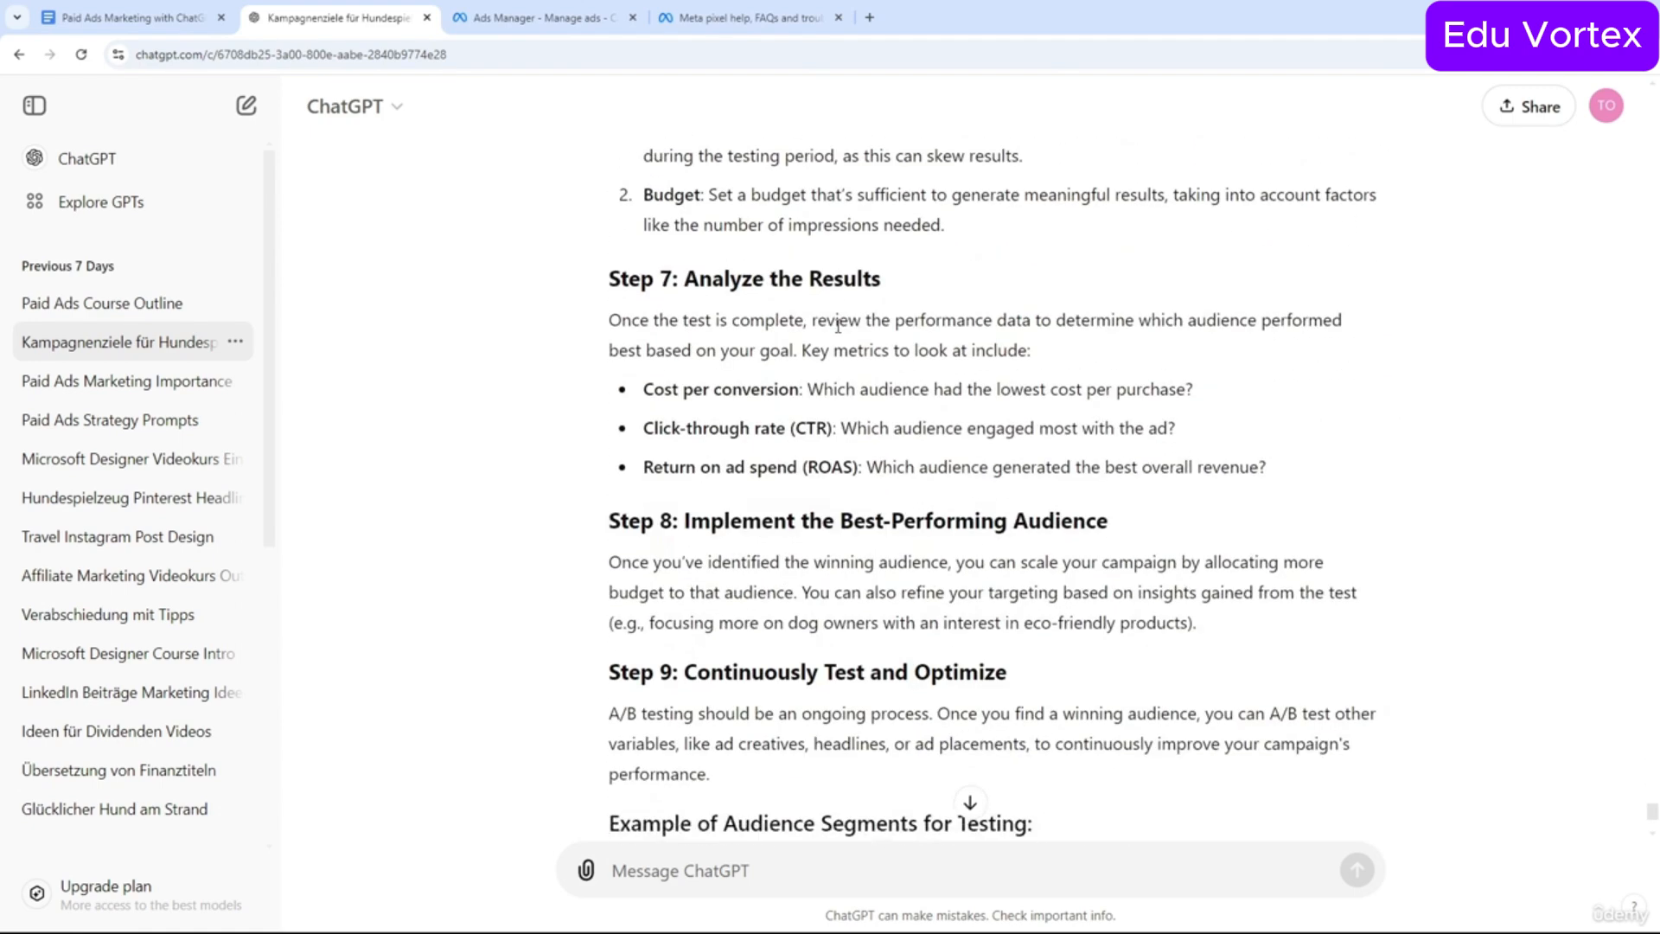
pyautogui.scroll(-1, 814, 179)
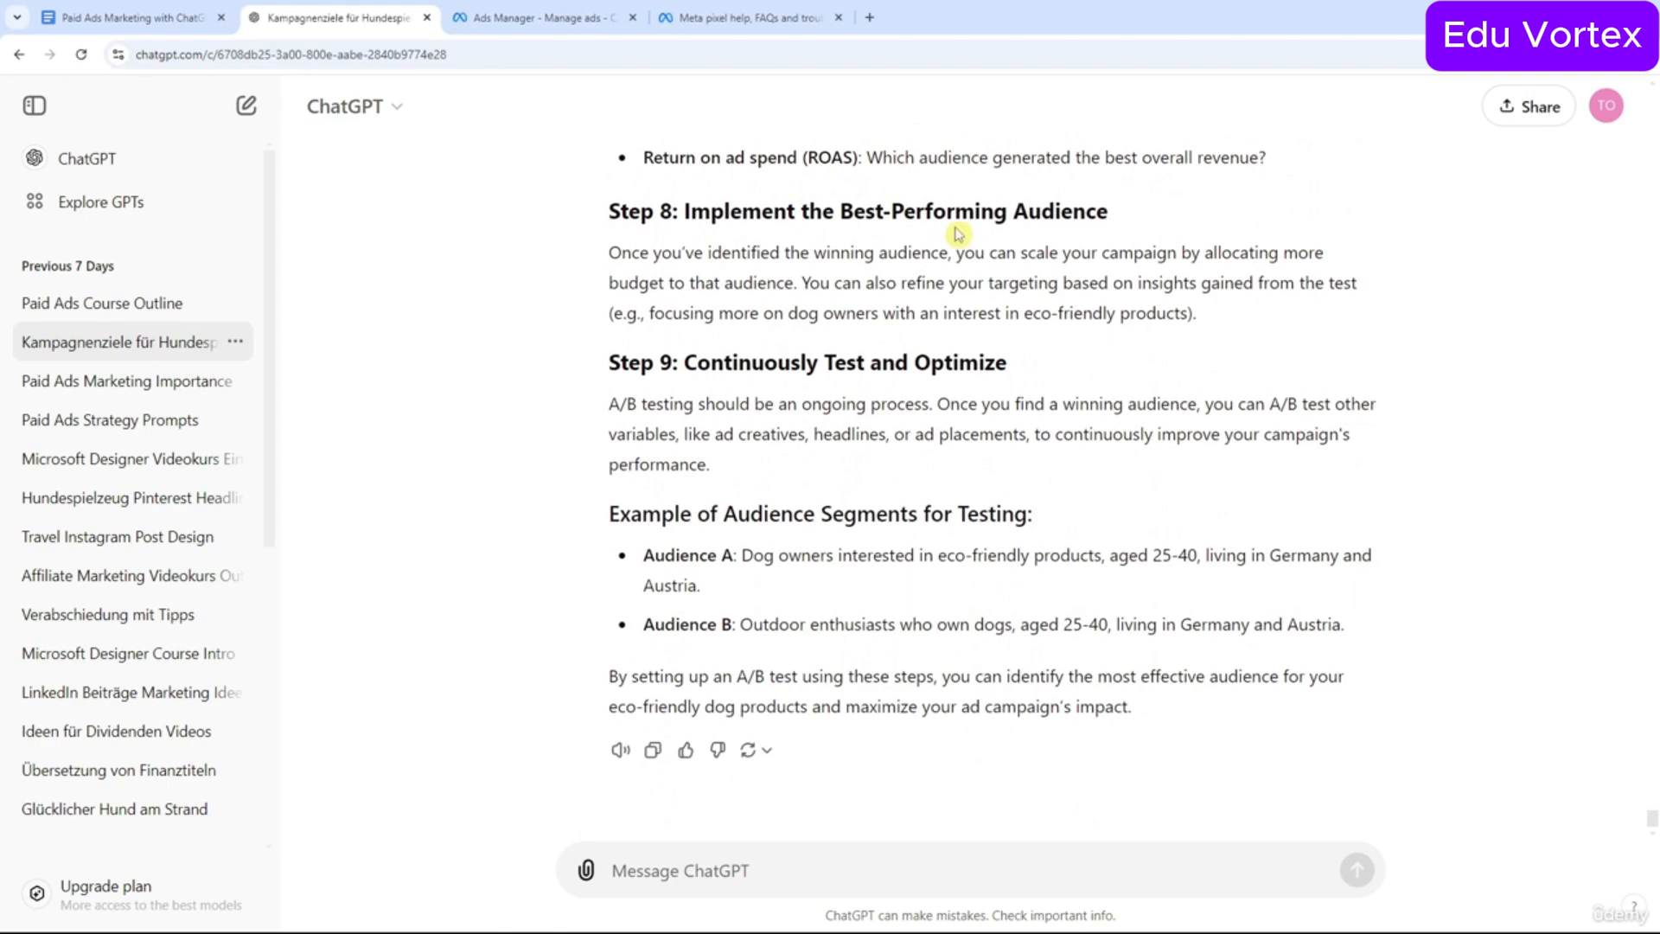
pyautogui.click(536, 17)
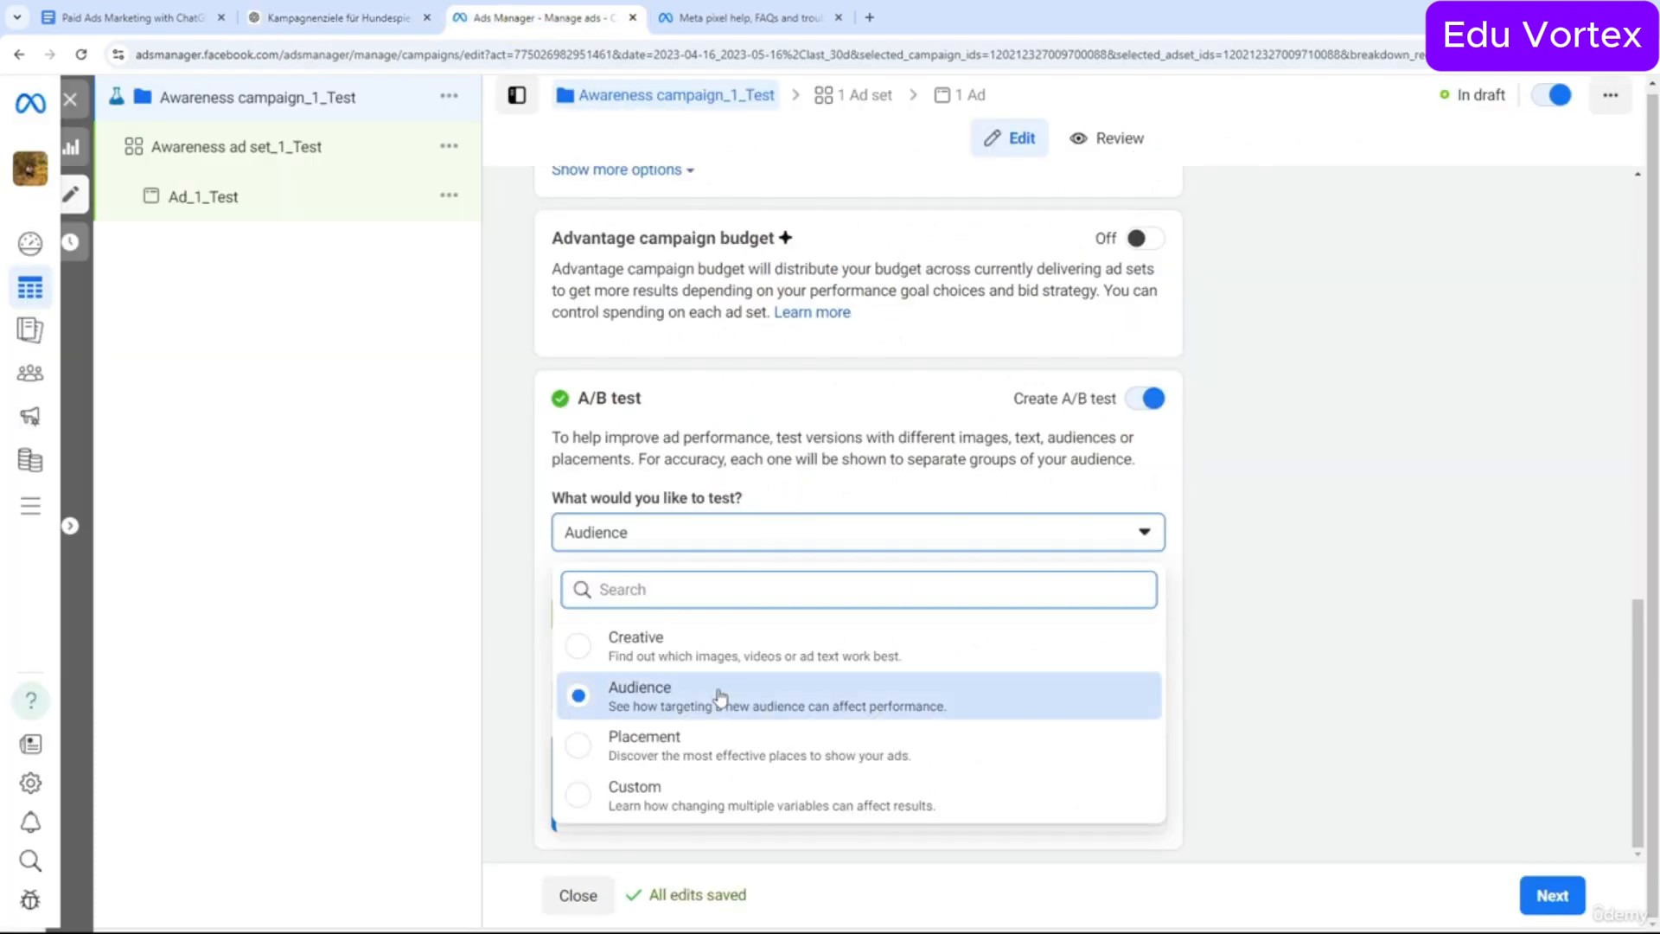
# Set the campaign's A/B test variable to Custom and change it to Creative.
pyautogui.click(725, 789)
pyautogui.click(639, 543)
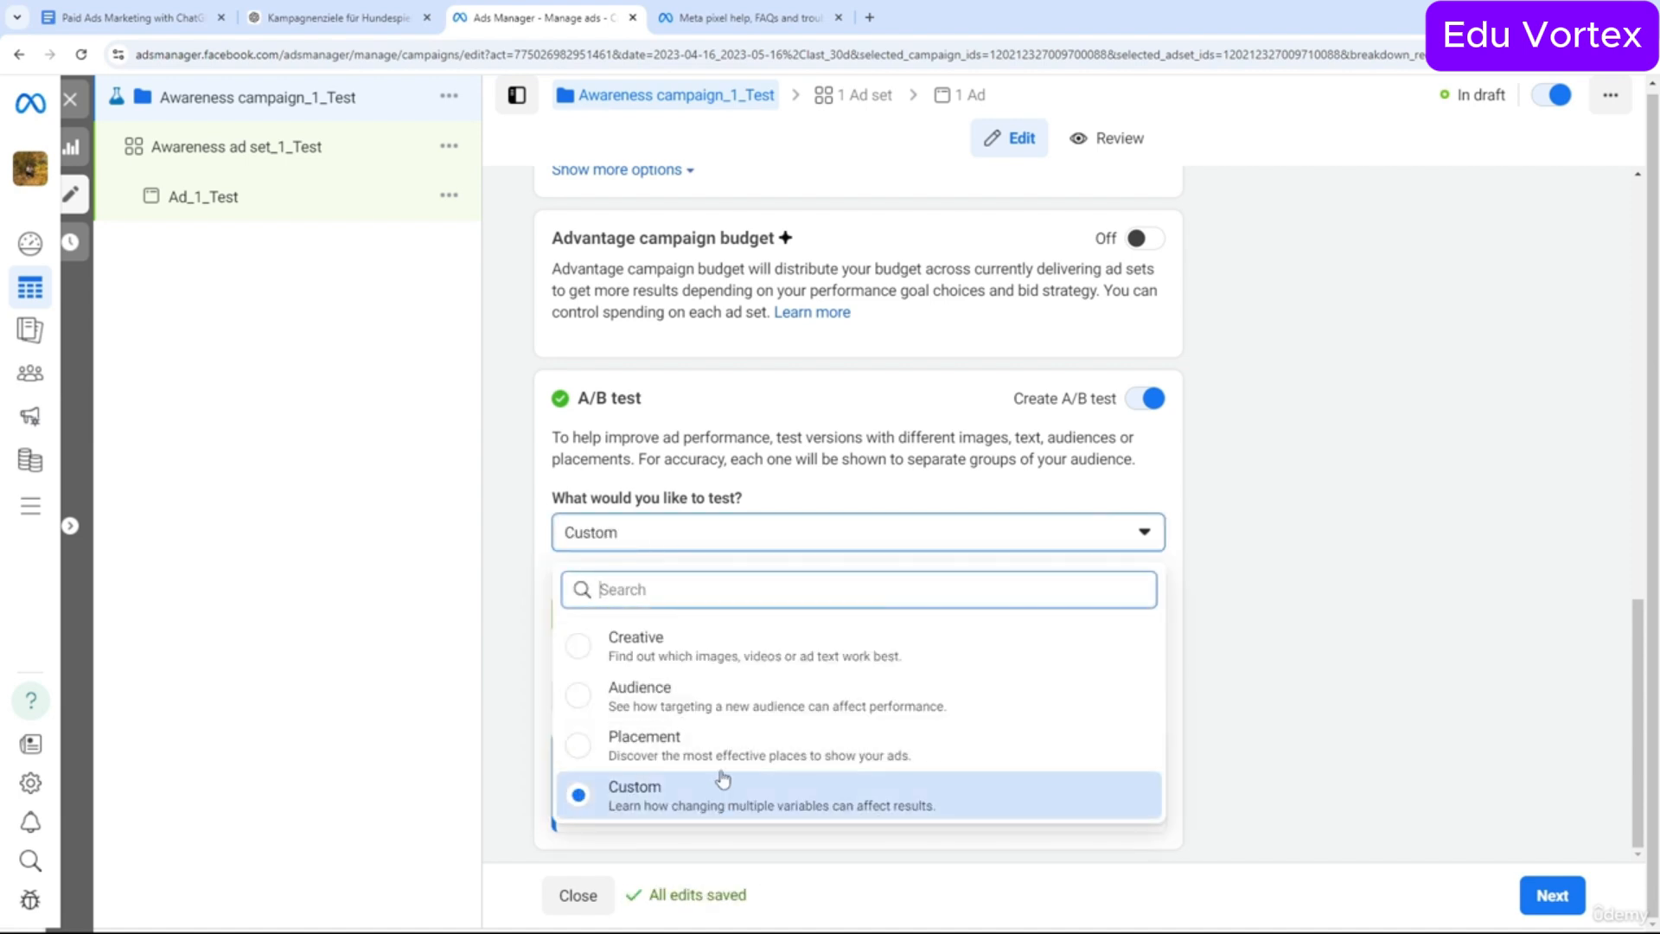
pyautogui.click(715, 655)
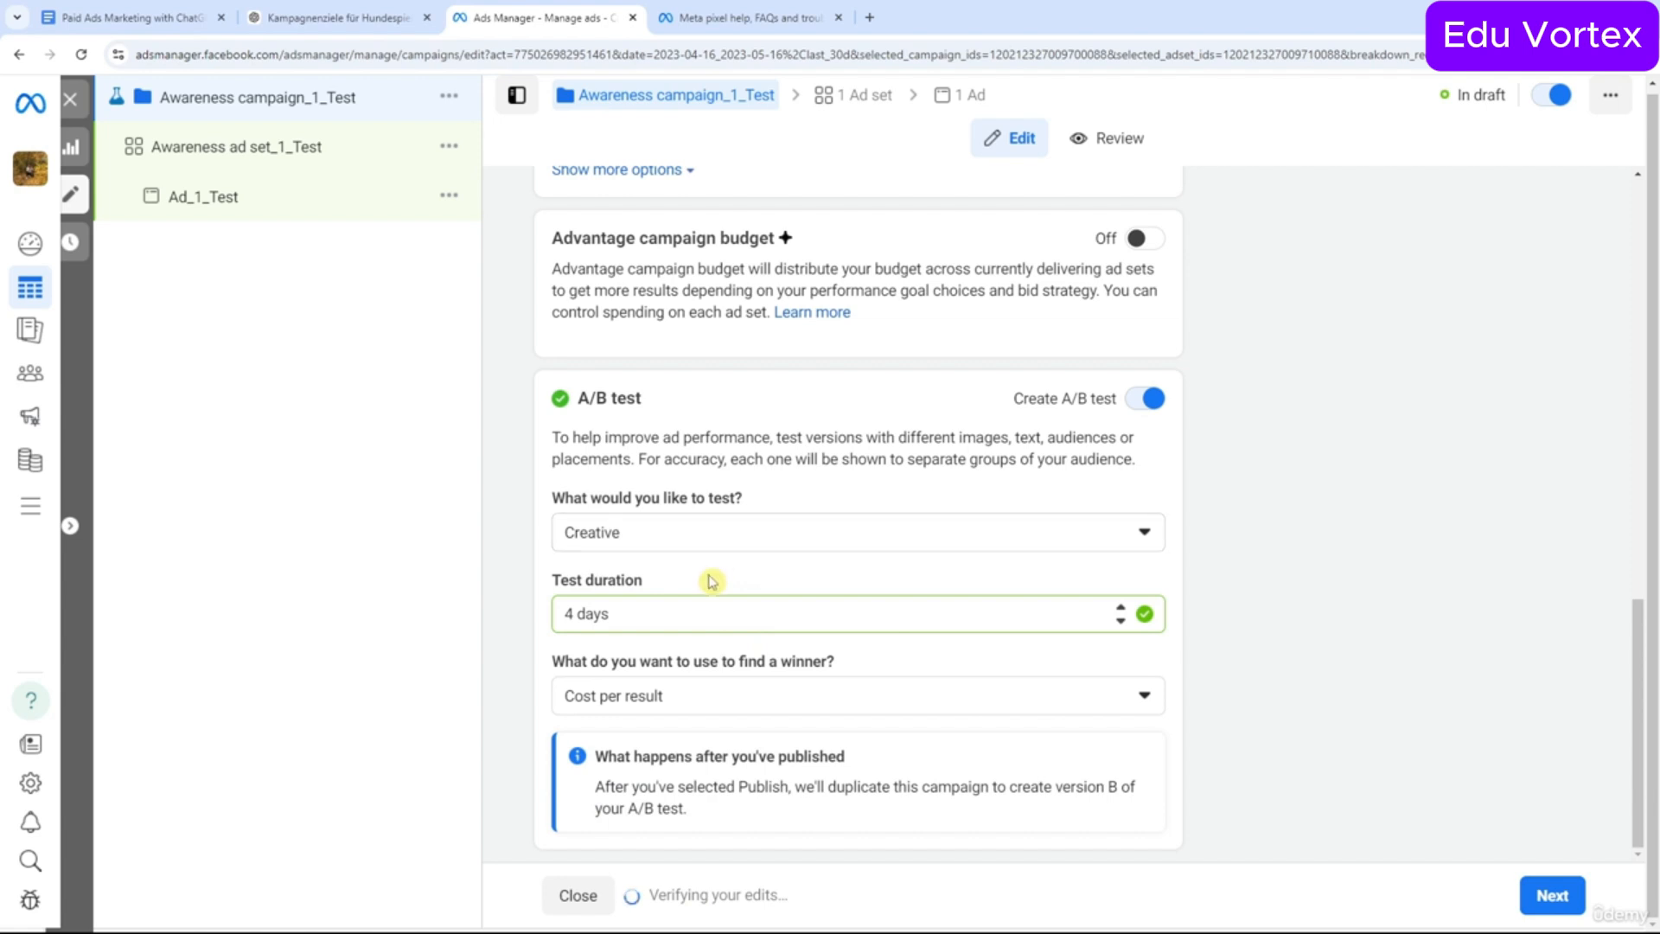
# Raise the A/B test duration to 7 days and reduce it to 3 days.
pyautogui.click(1120, 609)
pyautogui.click(1119, 608)
pyautogui.click(1120, 609)
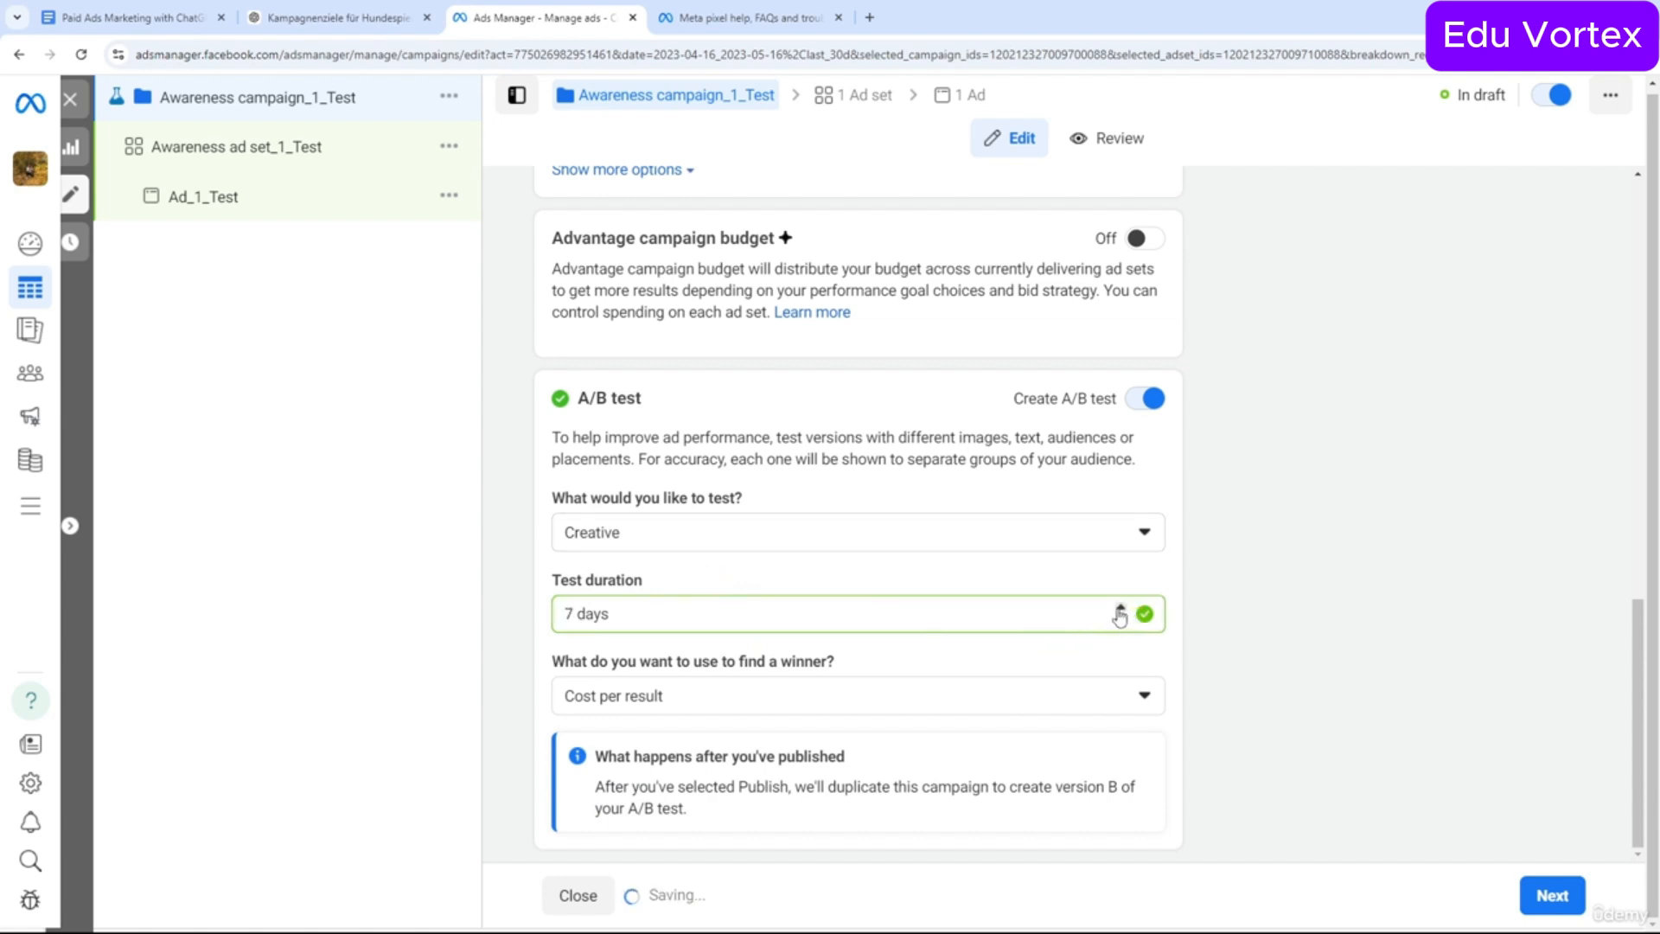
pyautogui.click(1121, 623)
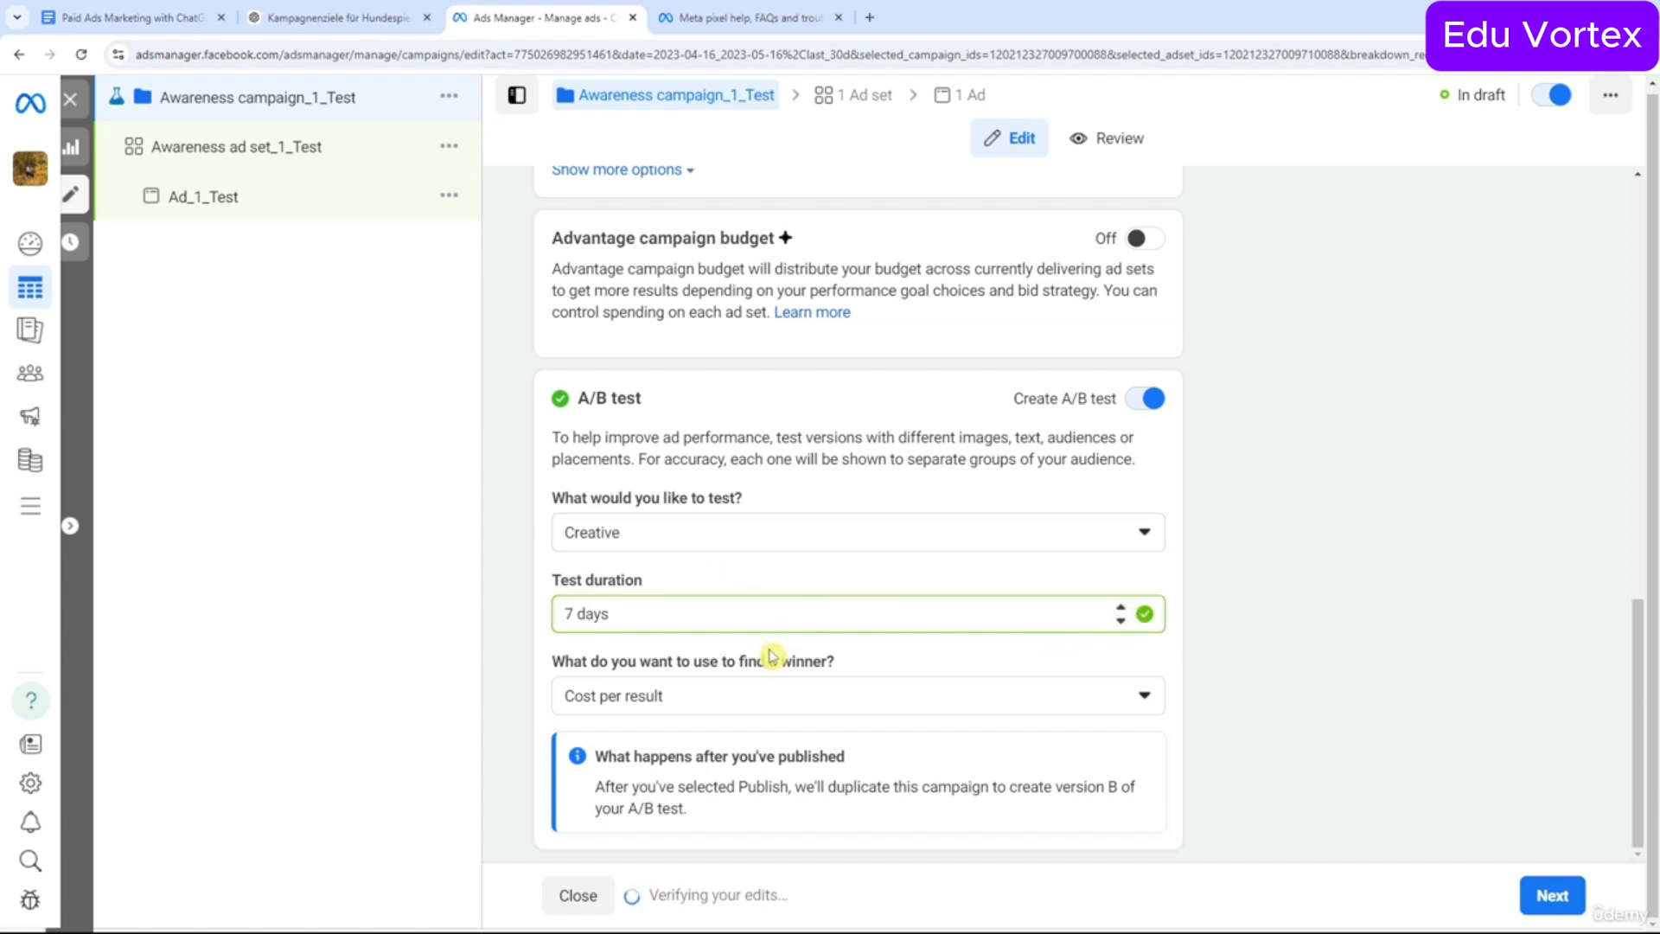
pyautogui.click(1121, 623)
pyautogui.click(1122, 623)
pyautogui.click(1122, 623)
pyautogui.click(1122, 623)
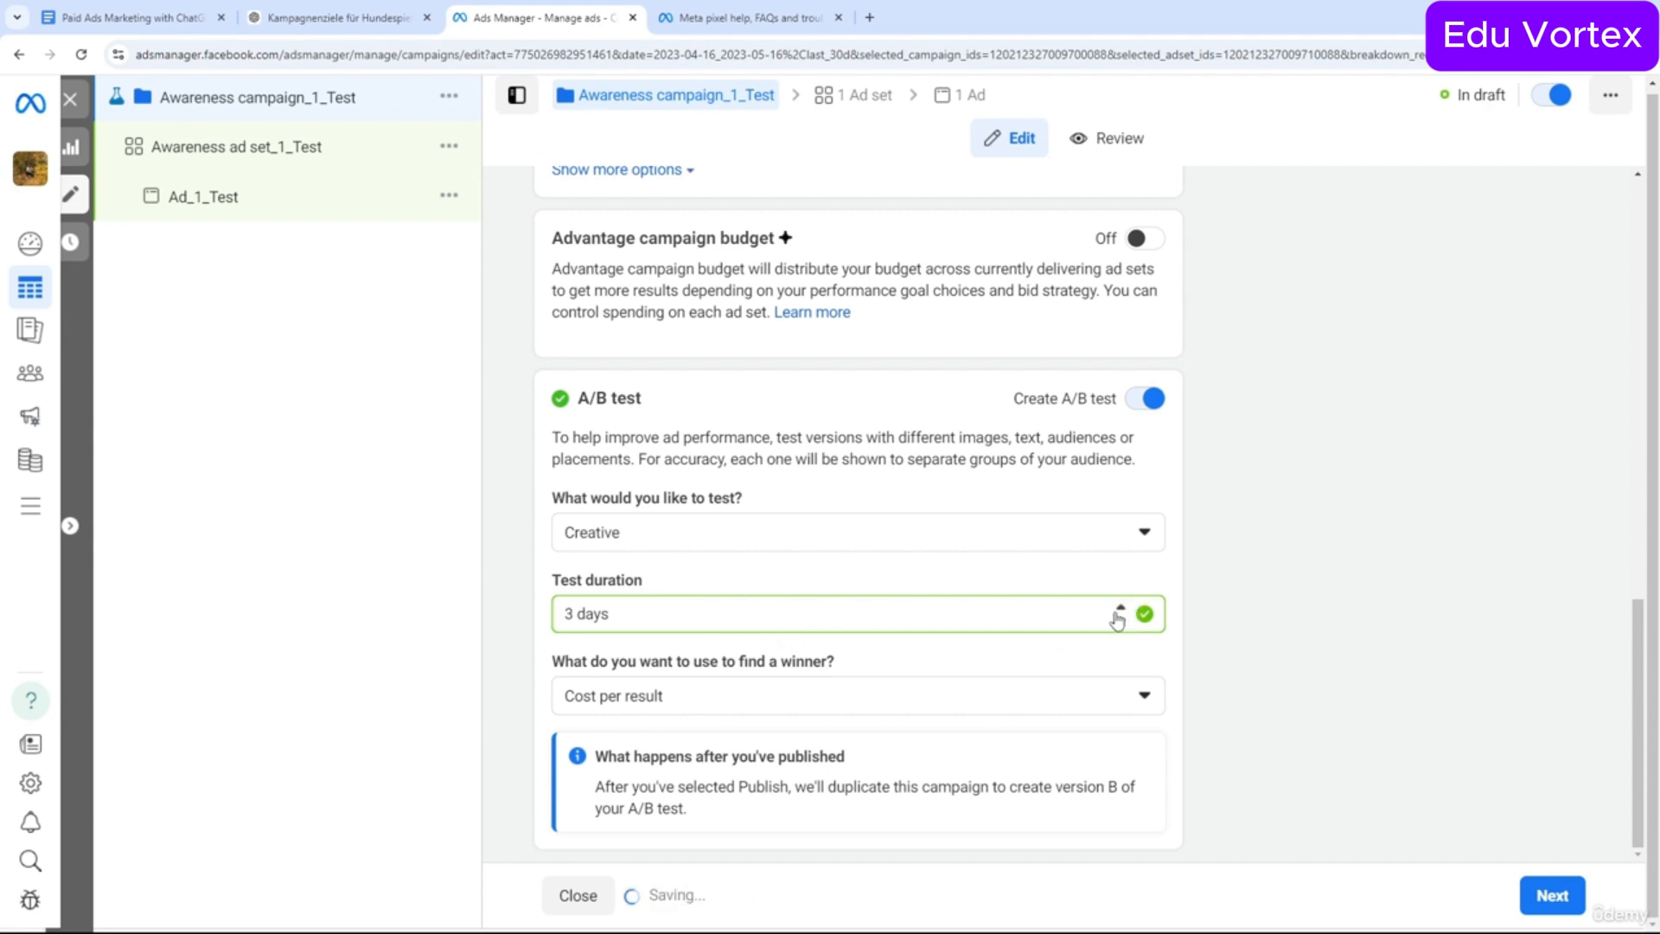
# Look through the metrics for finding the A/B test winner and keep Cost per result selected.
pyautogui.click(861, 697)
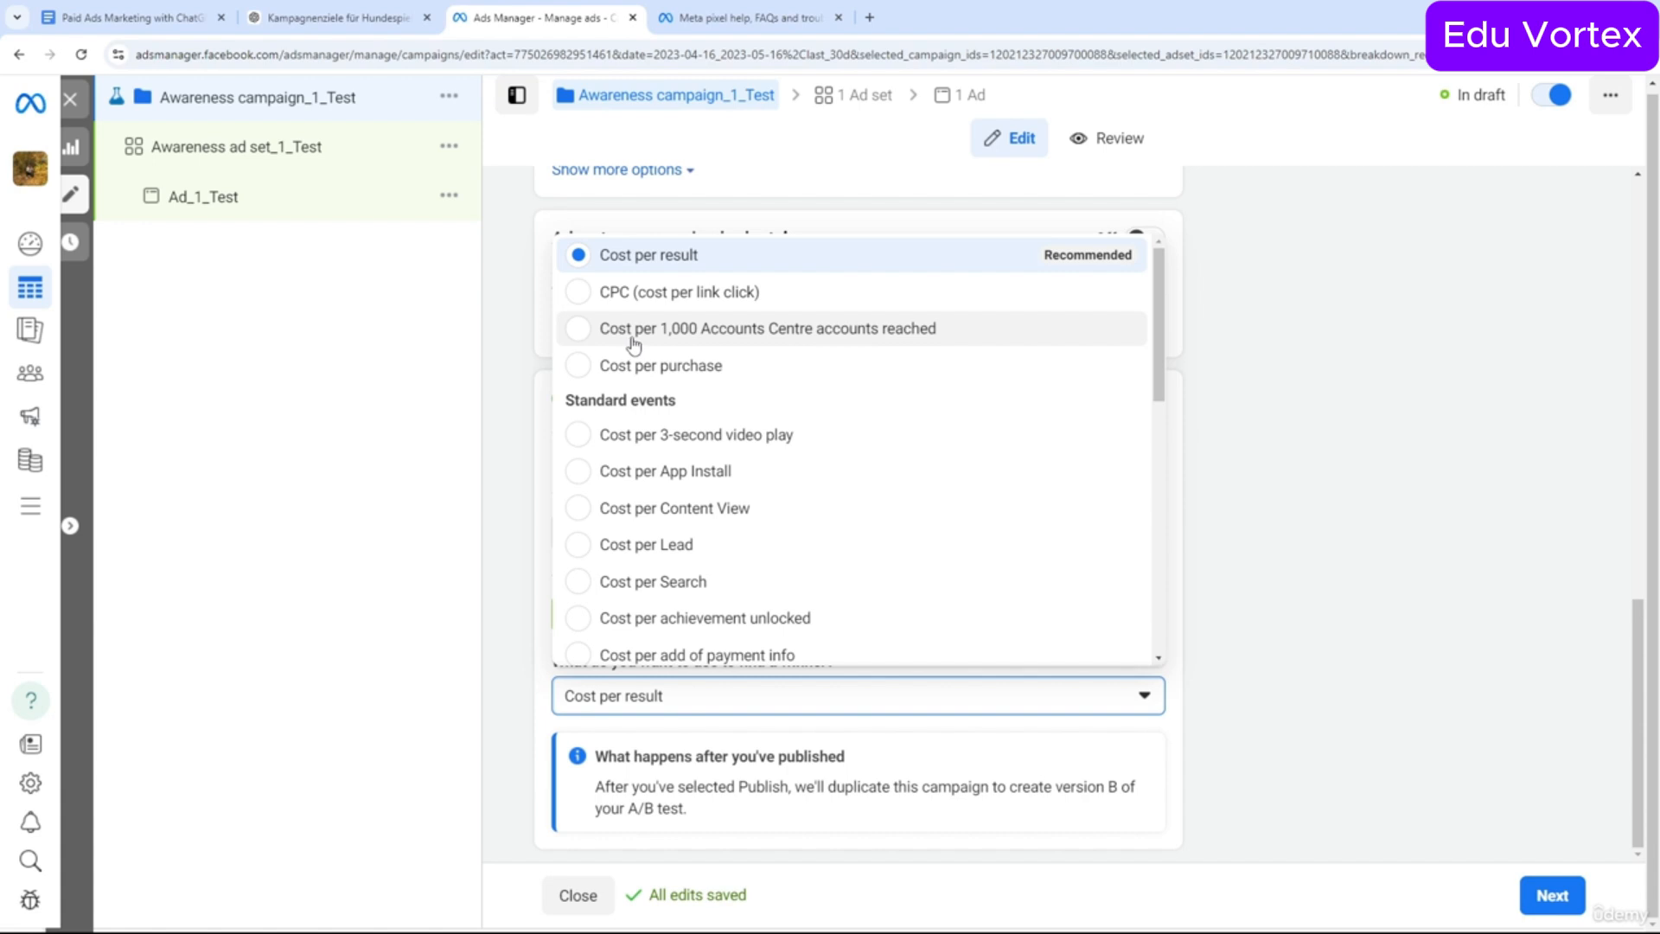
pyautogui.scroll(-5, 700, 429)
pyautogui.scroll(5, 760, 444)
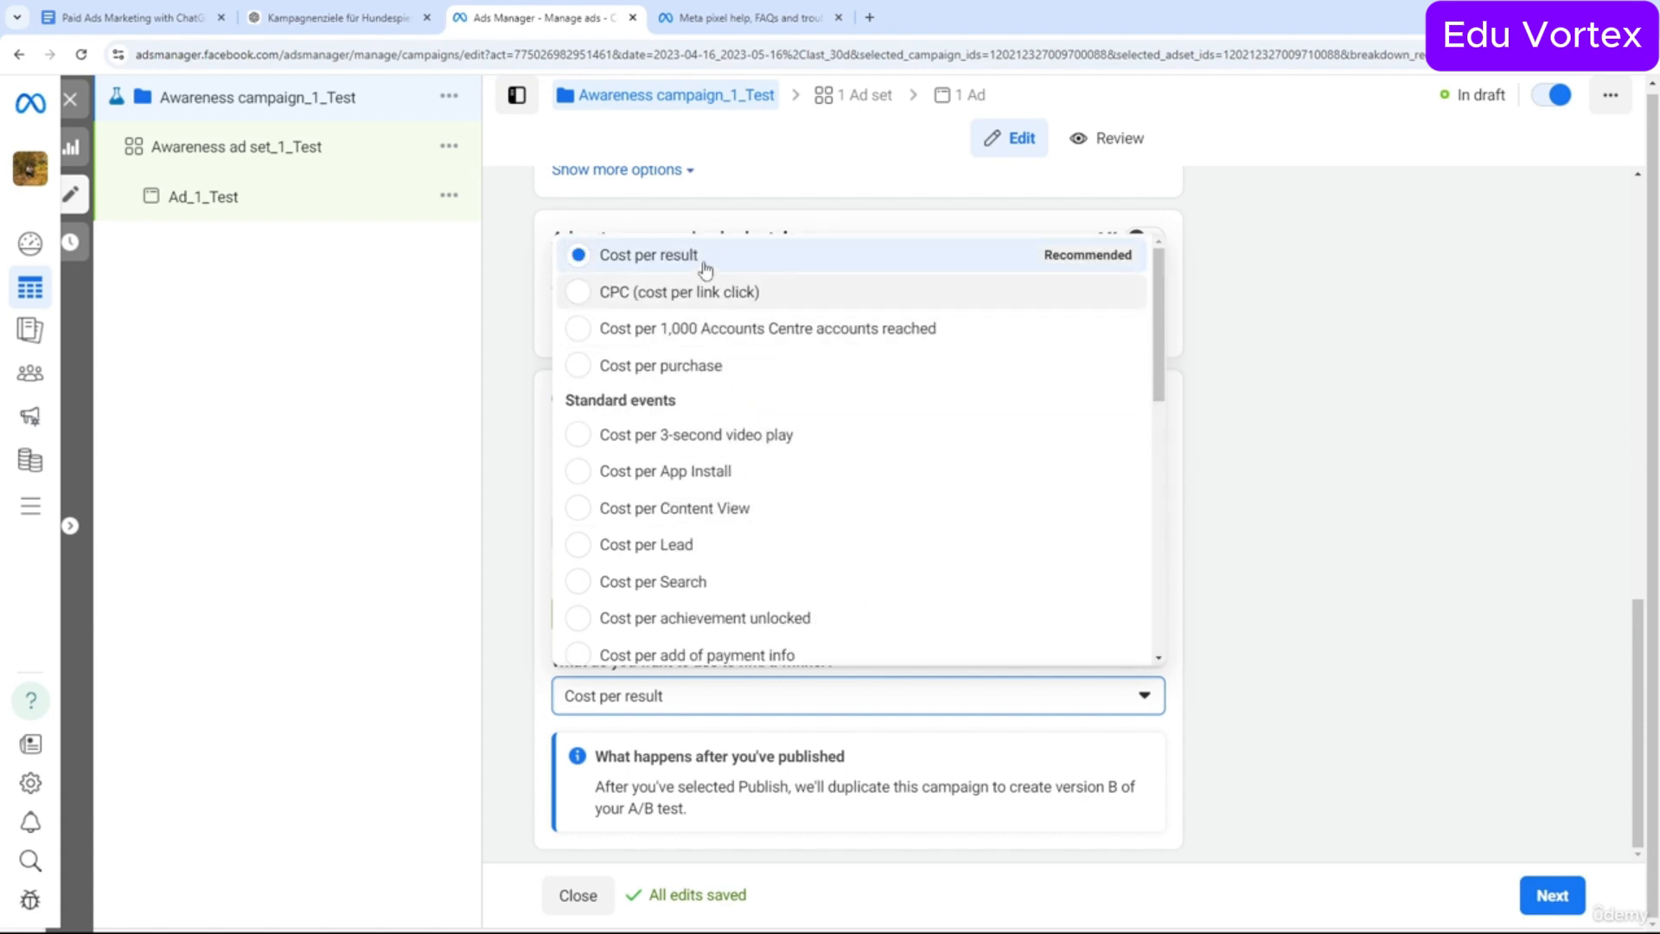
pyautogui.click(704, 259)
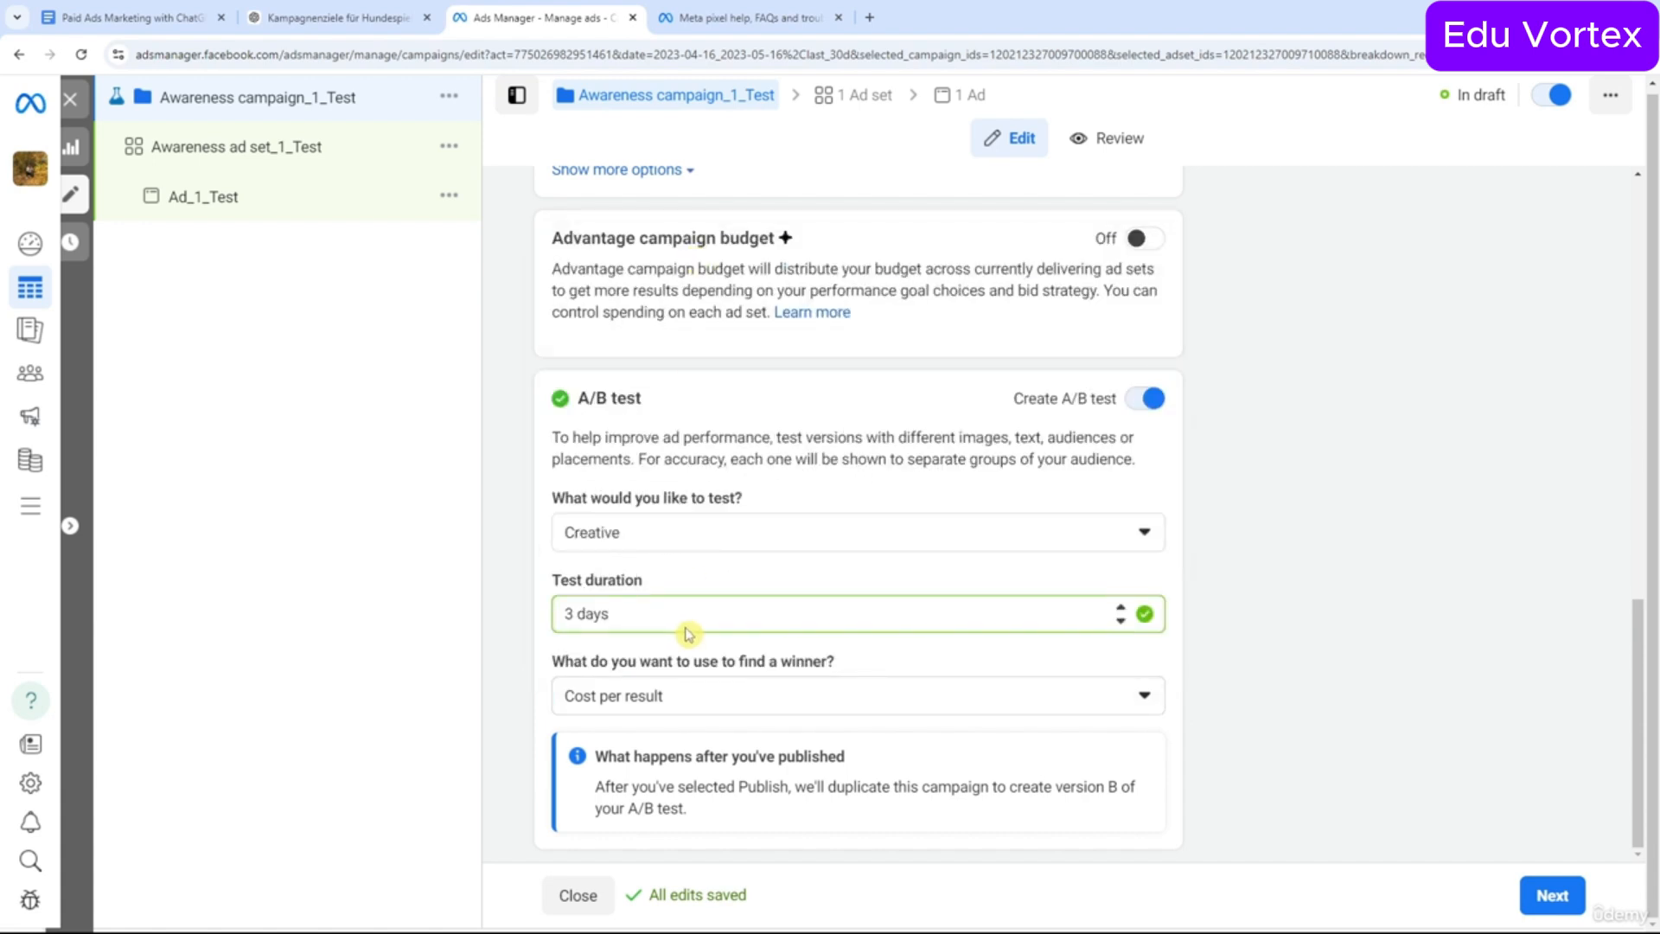
# Turn off the campaign's A/B test, check Awareness ad set_1_Test, and return to the campaign's A/B test settings.
pyautogui.click(1128, 406)
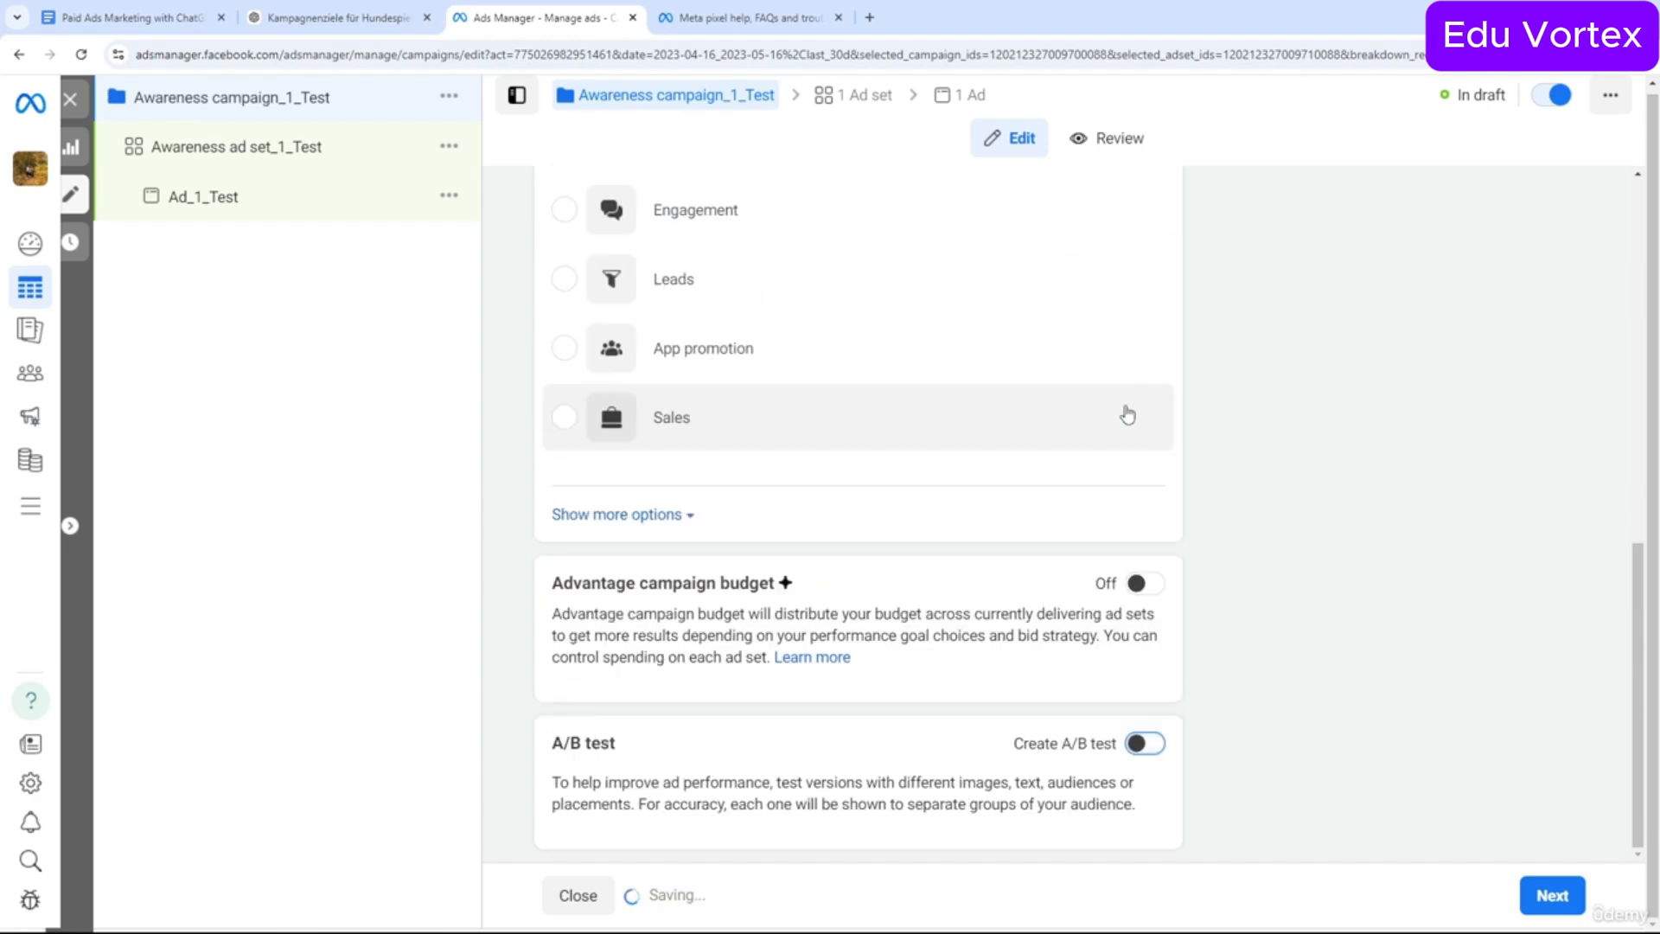
pyautogui.click(333, 160)
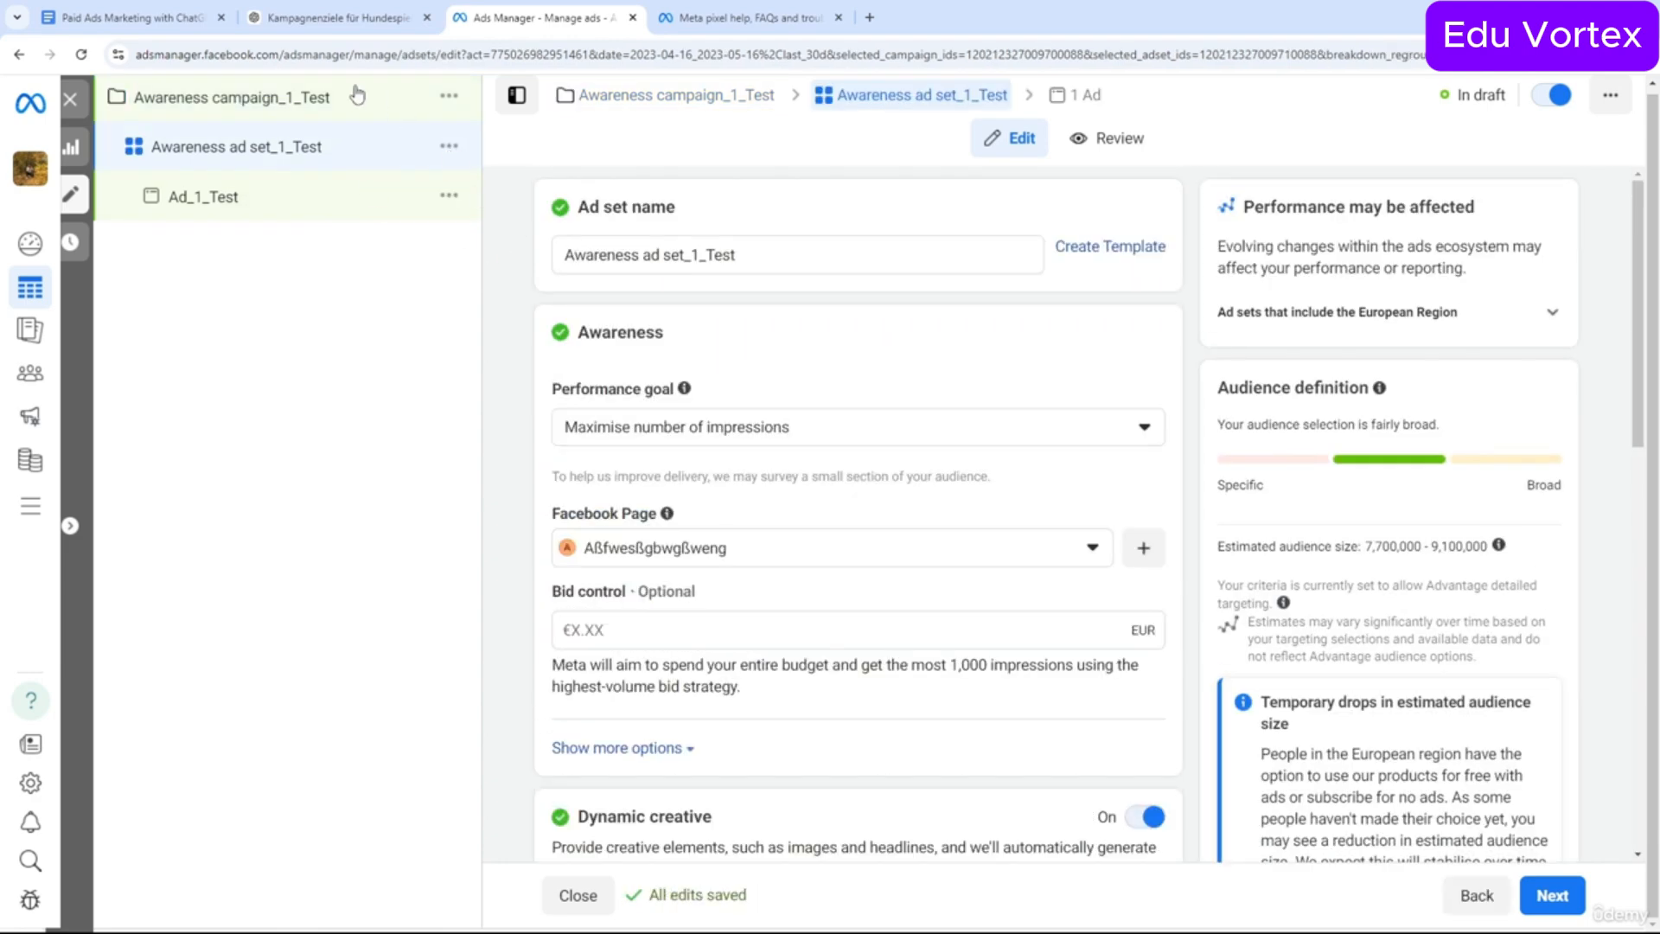
pyautogui.click(357, 95)
pyautogui.scroll(-10, 946, 556)
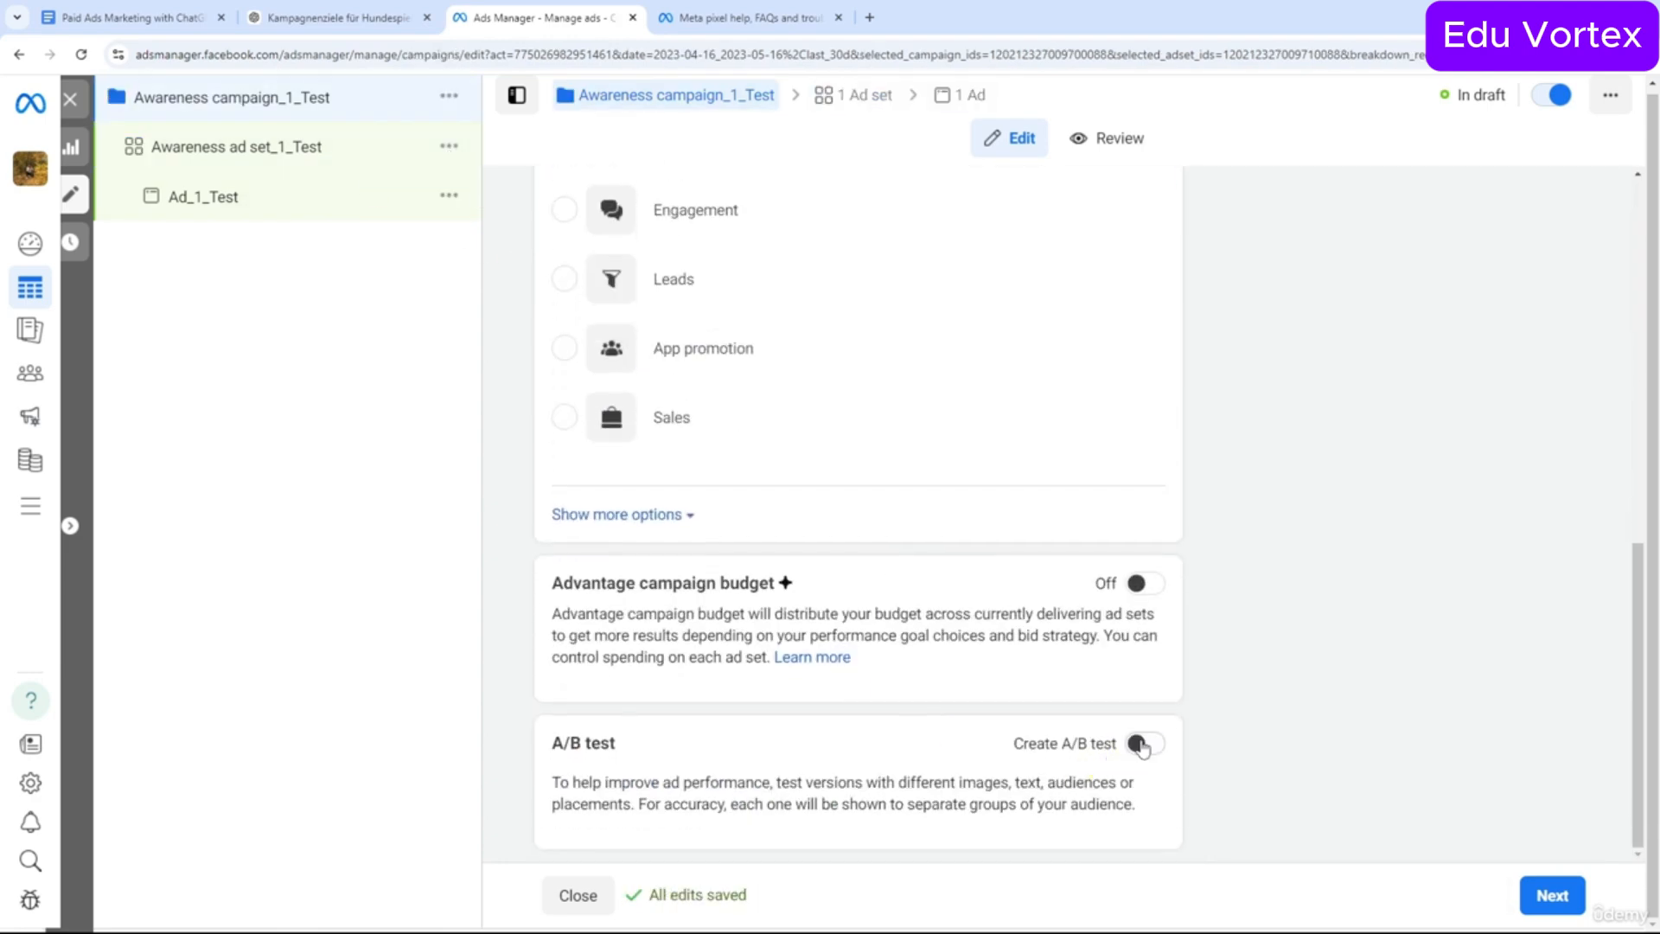
# Turn on Create A/B test for Awareness campaign_1_Test and set the test variable to Audience.
pyautogui.click(1138, 744)
pyautogui.scroll(-3, 778, 578)
pyautogui.click(678, 545)
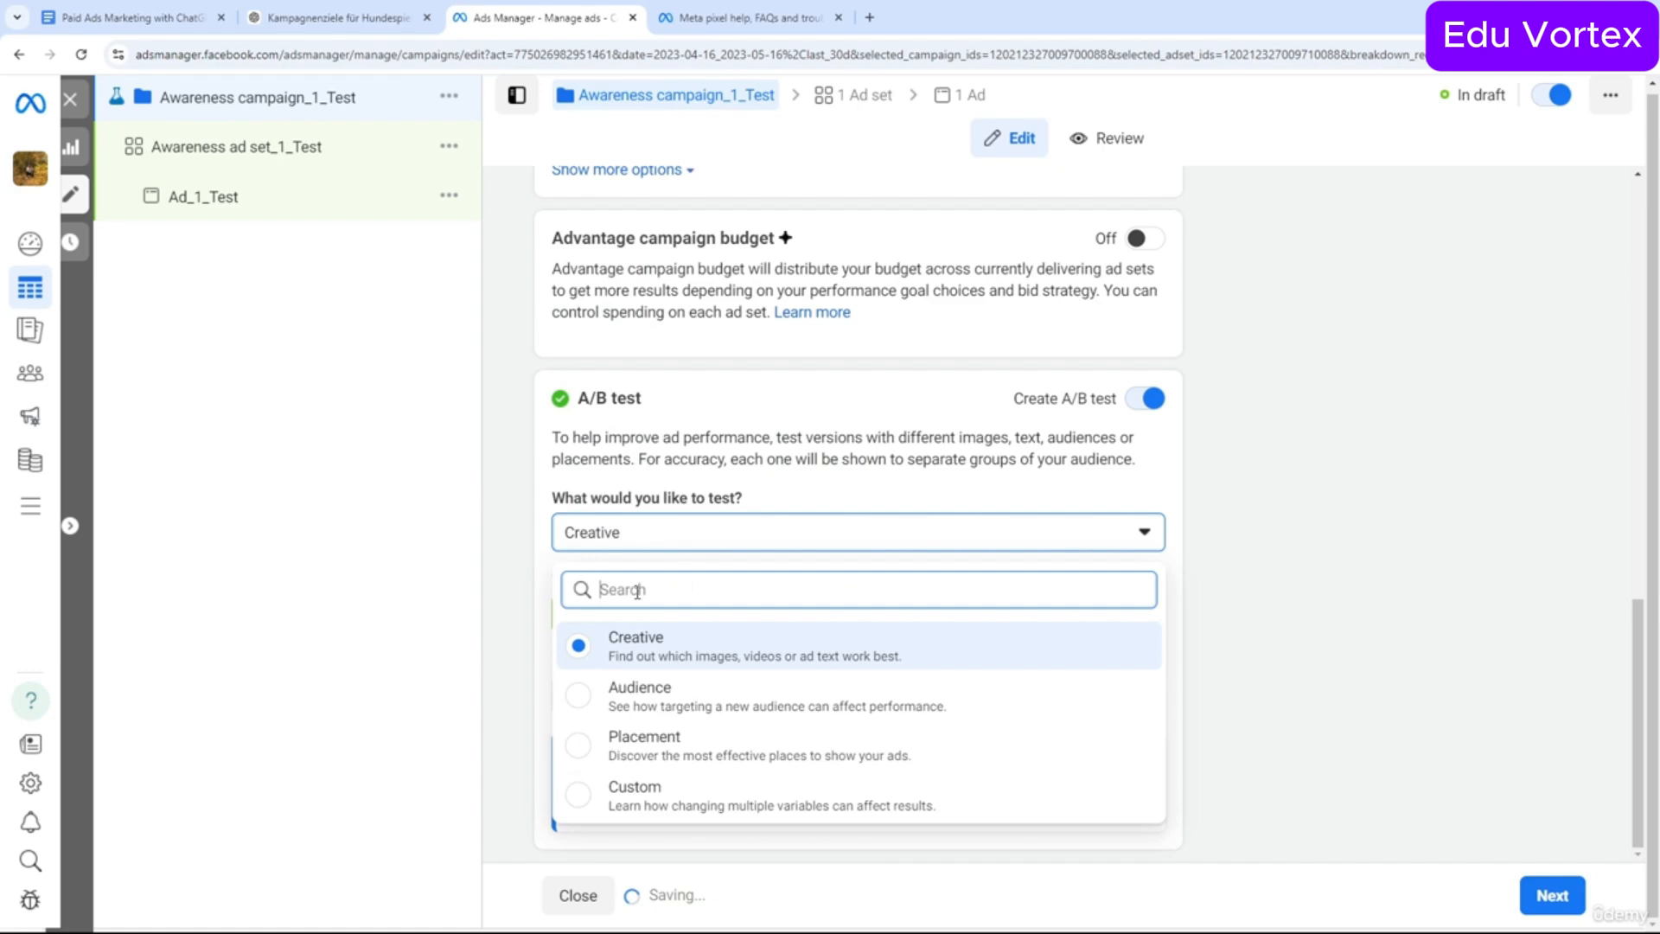
pyautogui.click(685, 707)
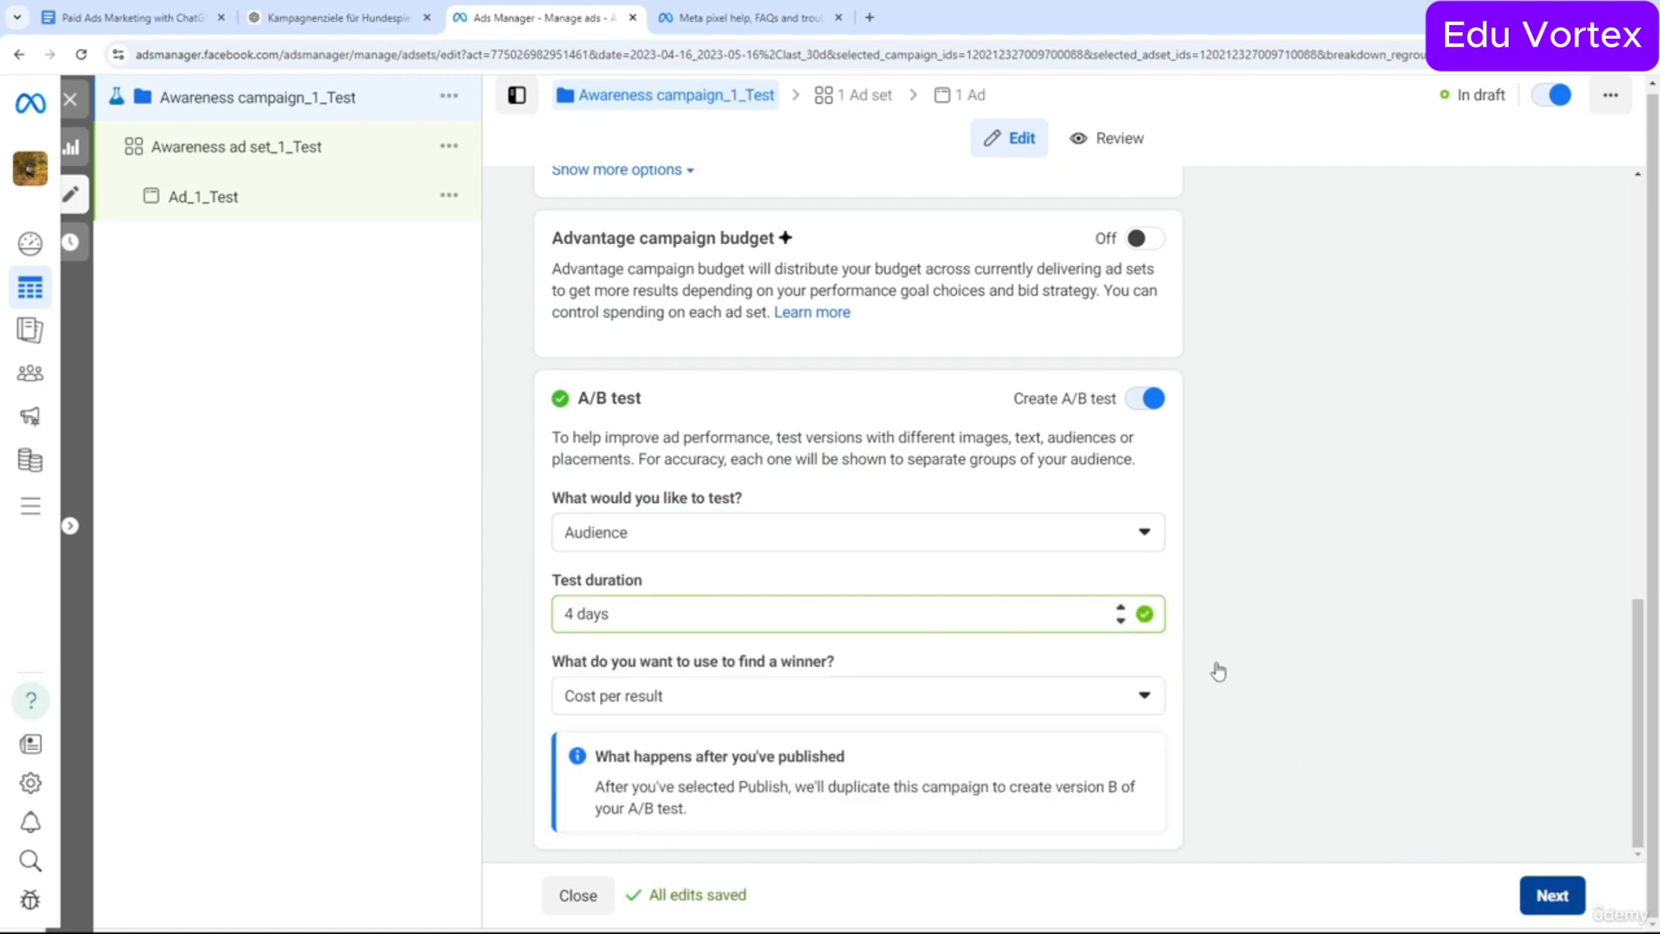
# Review the audience controls of Awareness ad set_1_Test and the actions available for the ad set.
pyautogui.scroll(-10, 972, 580)
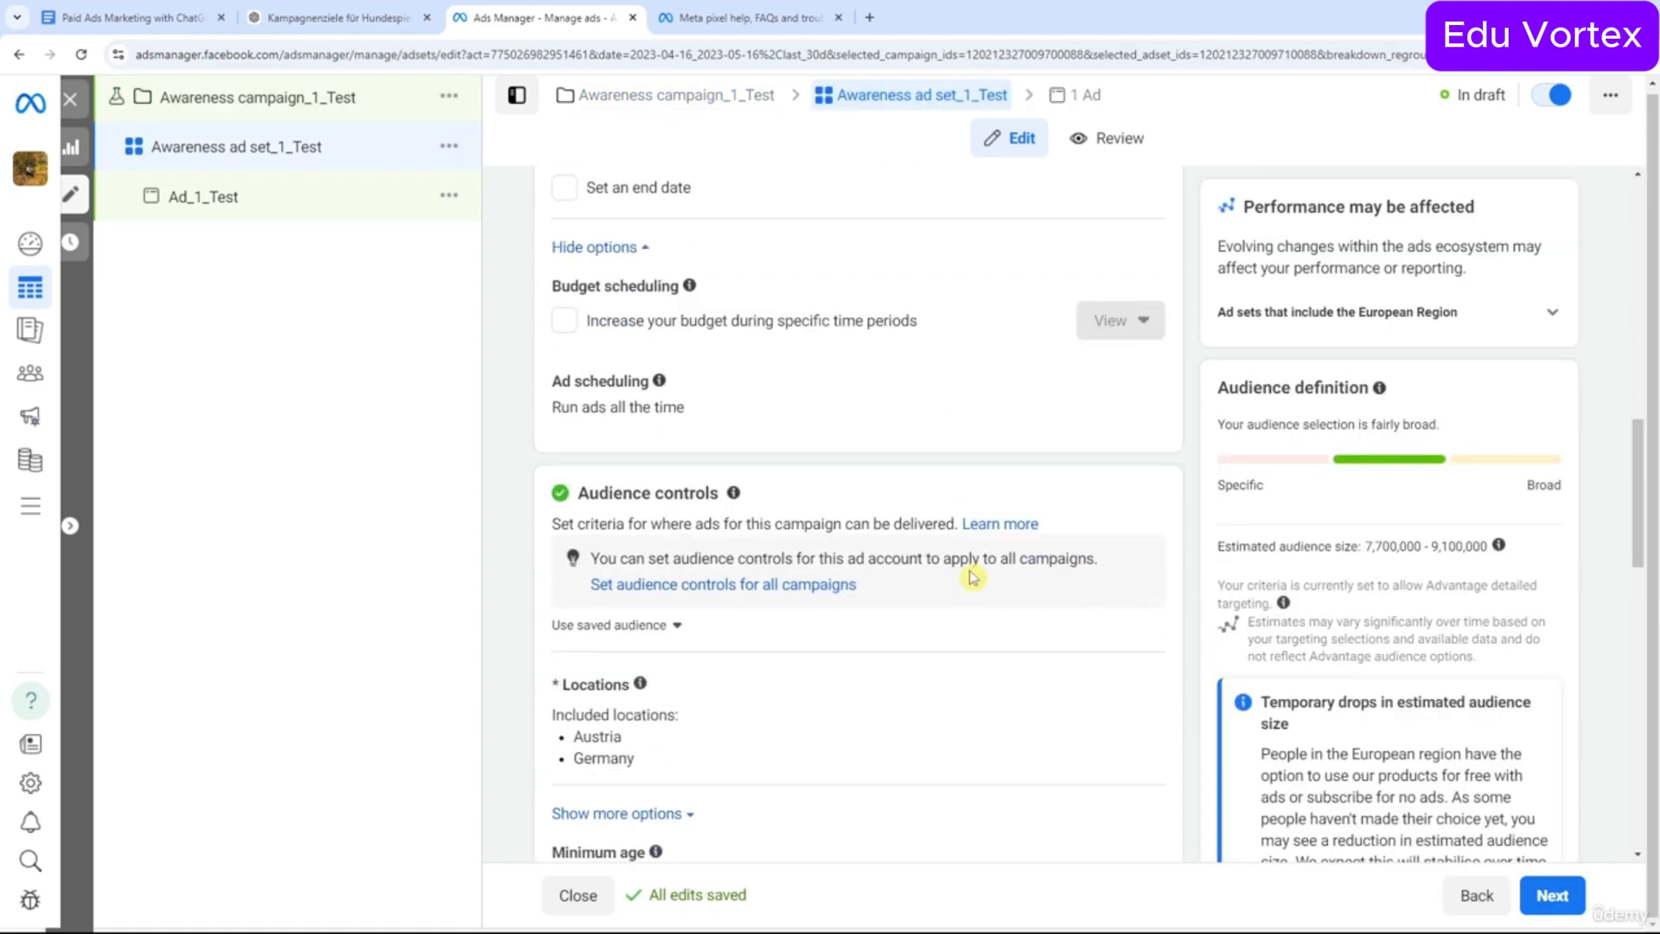
pyautogui.scroll(-4, 970, 566)
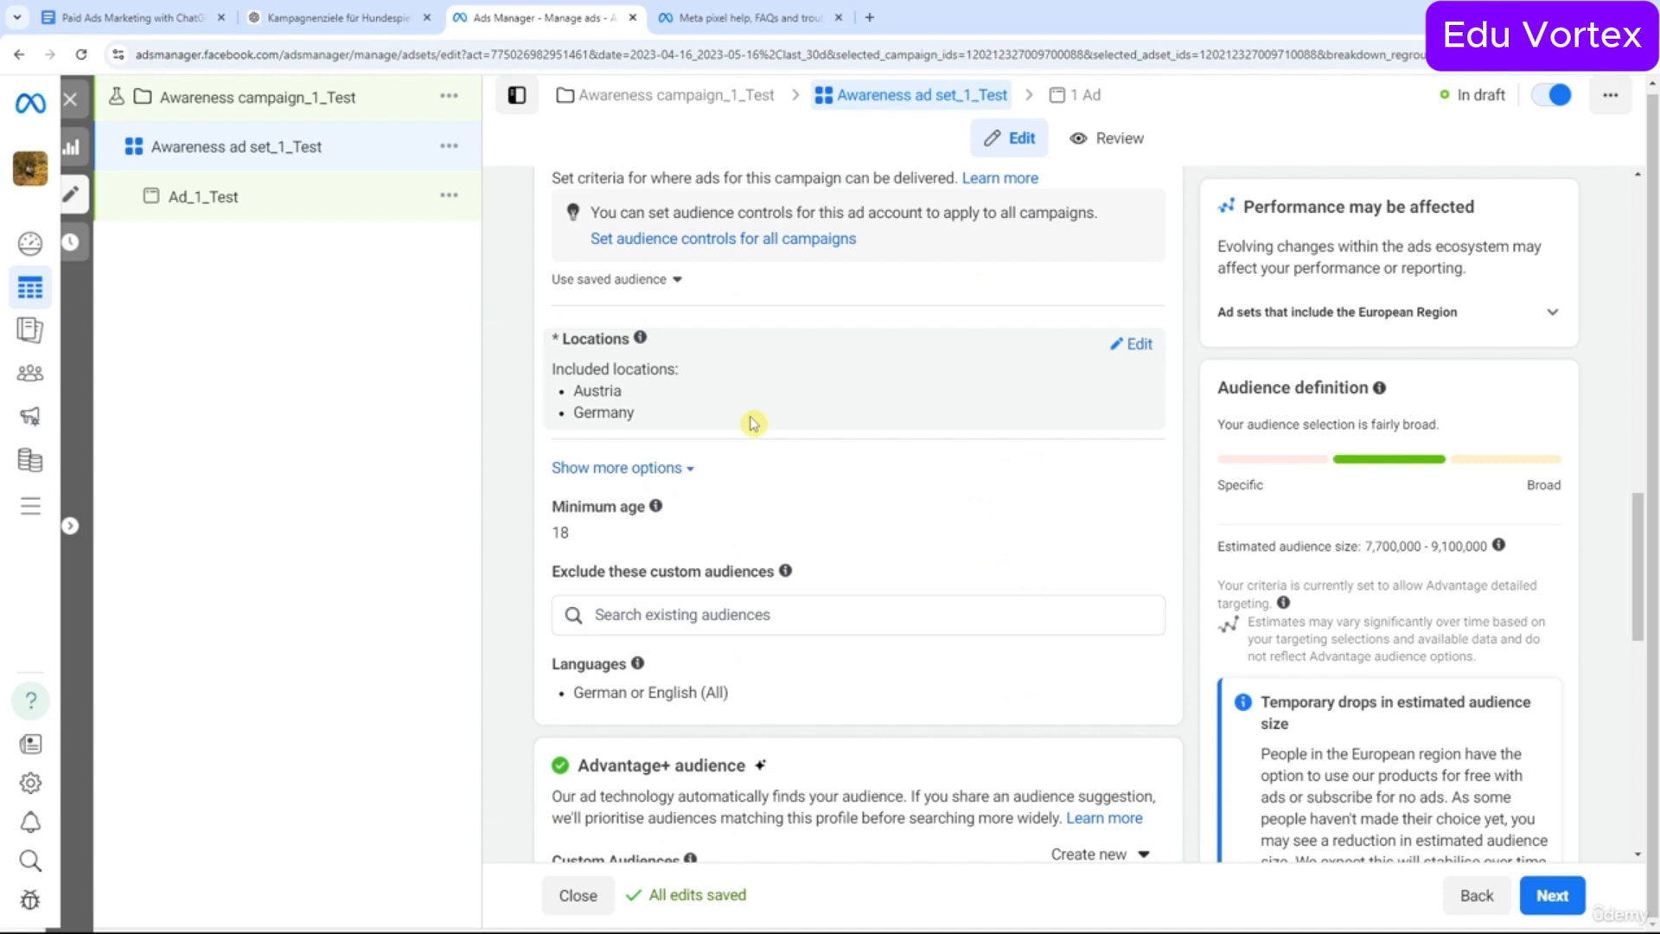
pyautogui.click(451, 149)
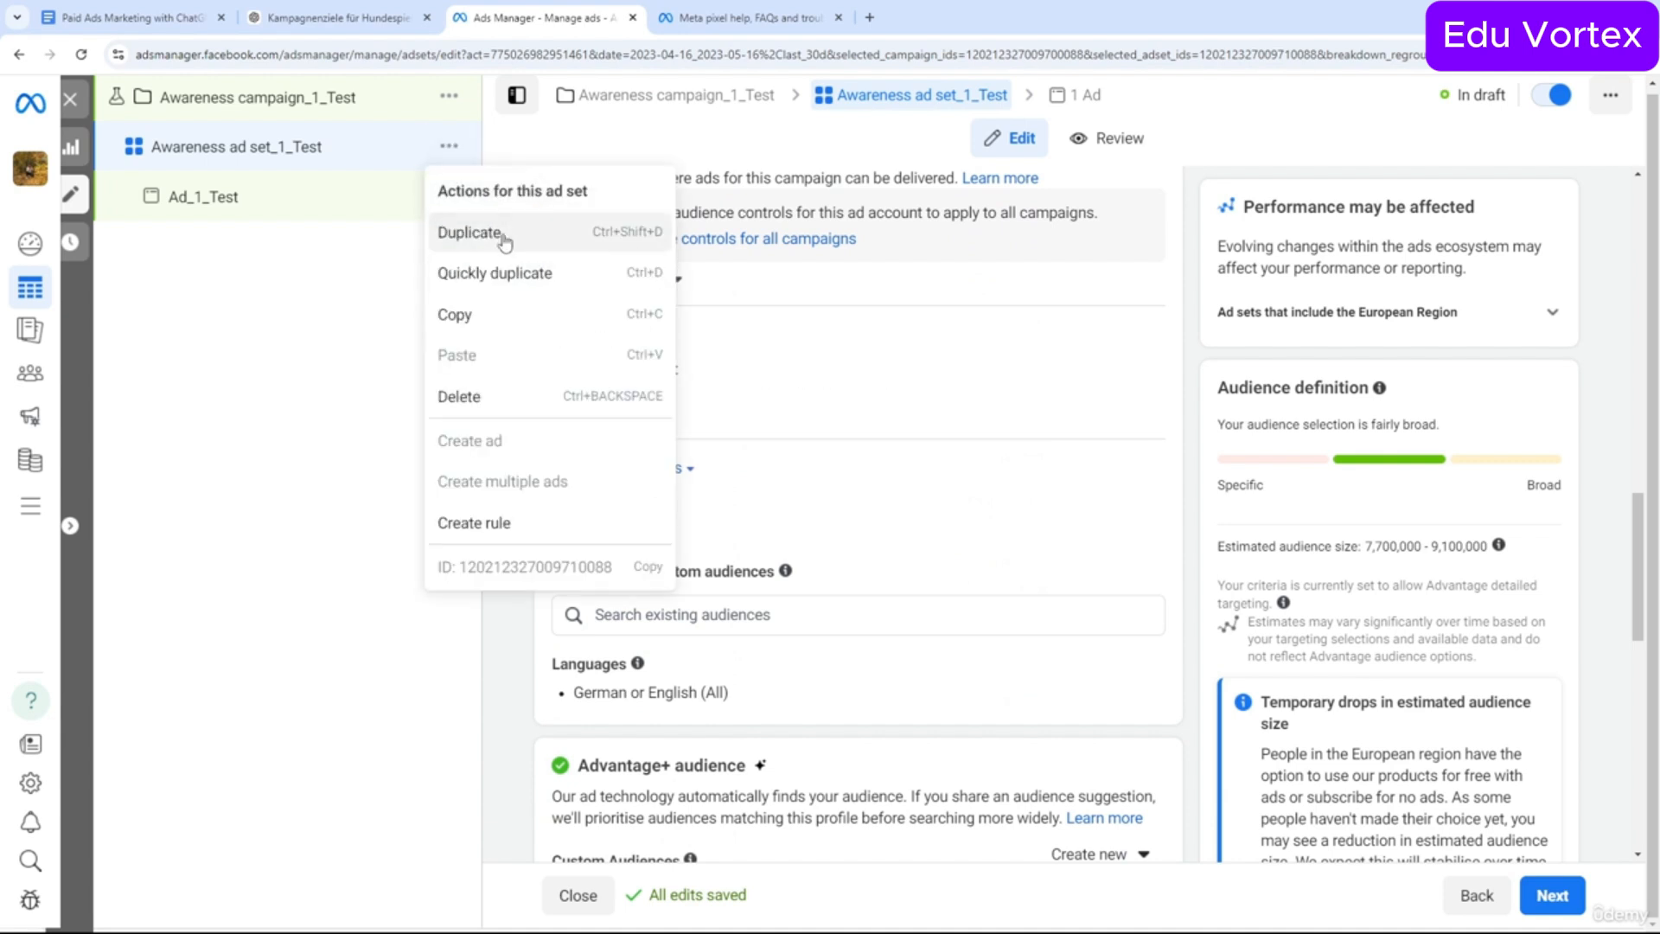
pyautogui.click(333, 278)
# Turn off the A/B test of Awareness campaign_1_Test and close the campaign editor.
pyautogui.click(344, 99)
pyautogui.scroll(-13, 731, 473)
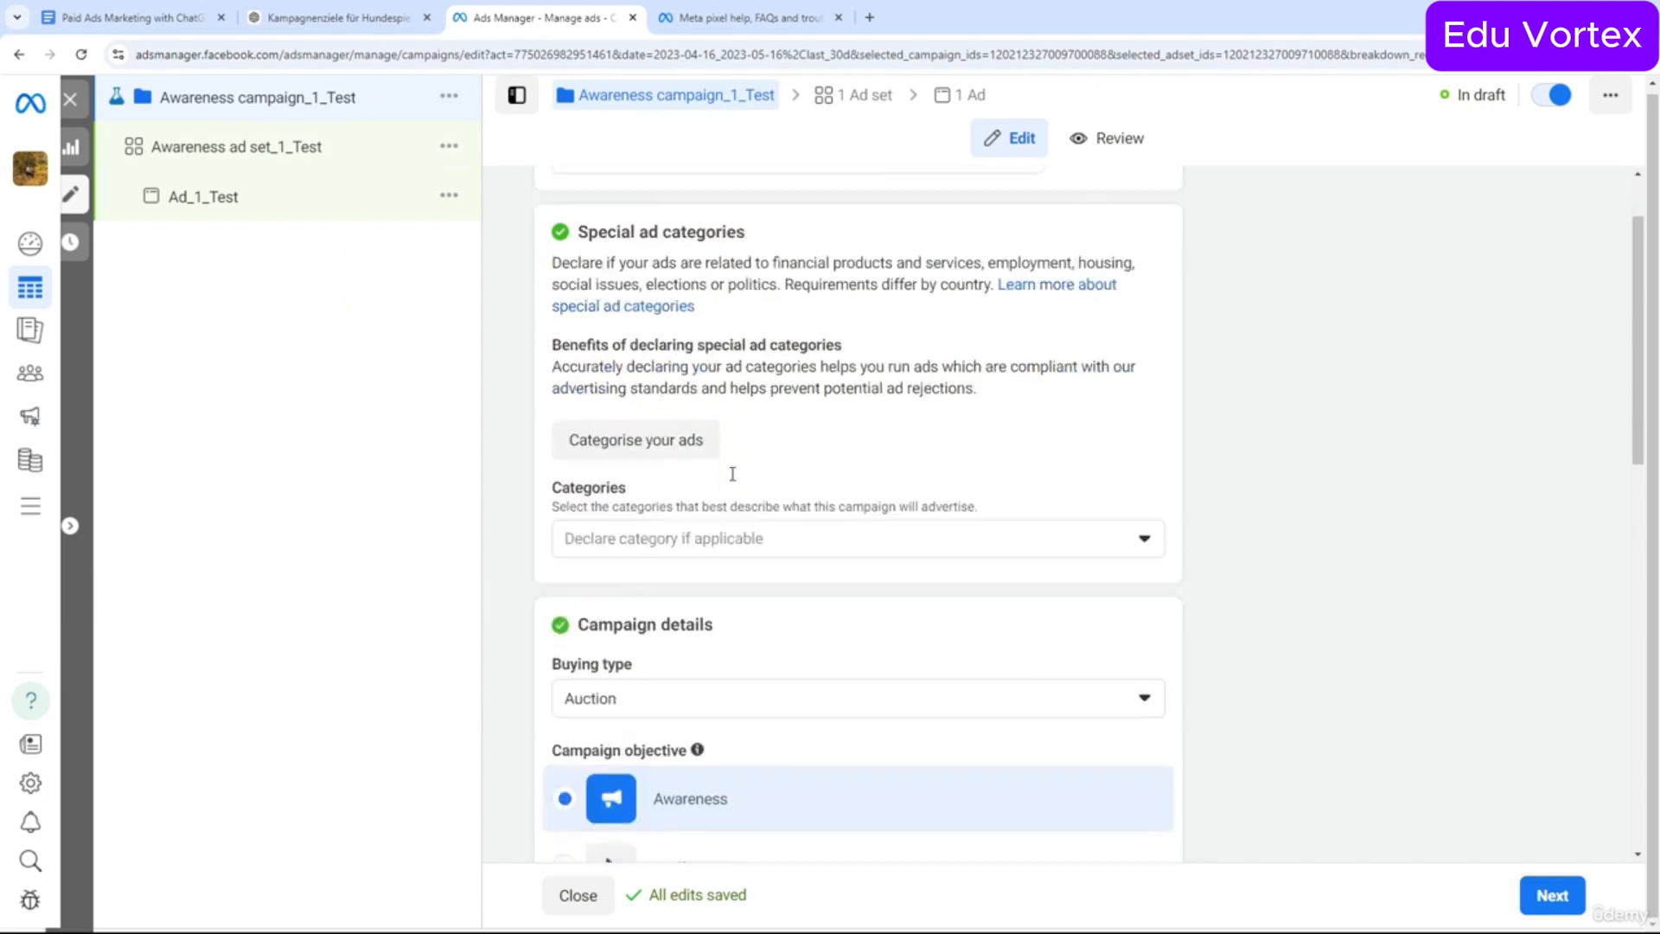
pyautogui.moveTo(545, 286); pyautogui.dragTo(778, 296)
pyautogui.click(1133, 439)
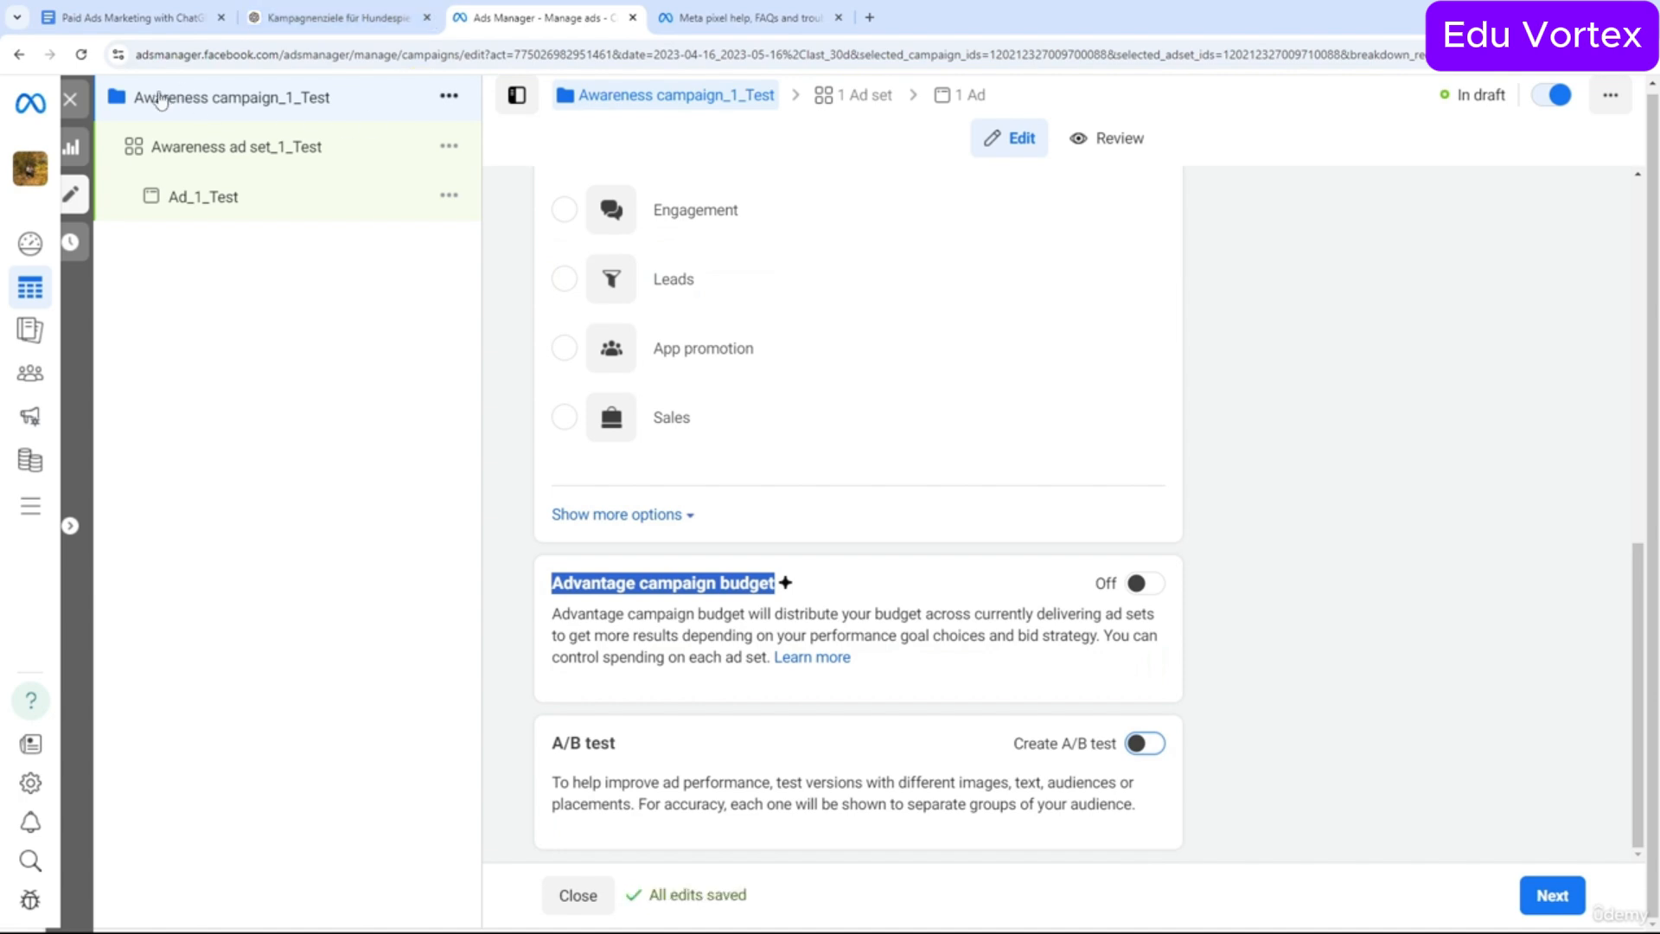
pyautogui.click(70, 99)
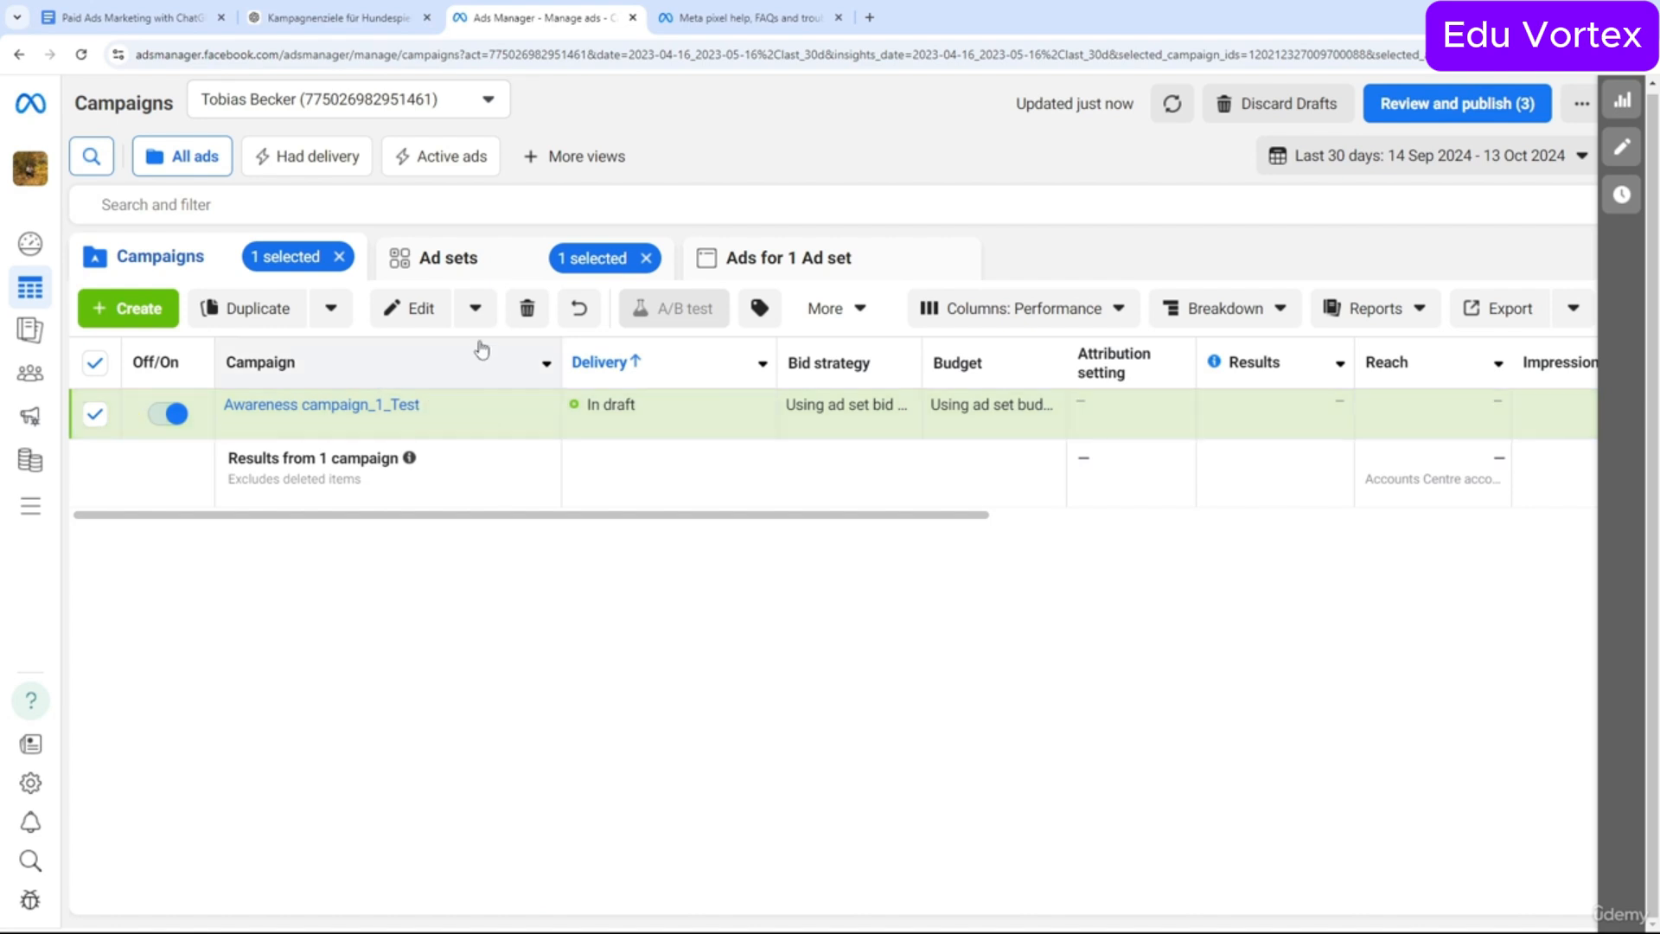
pyautogui.click(478, 309)
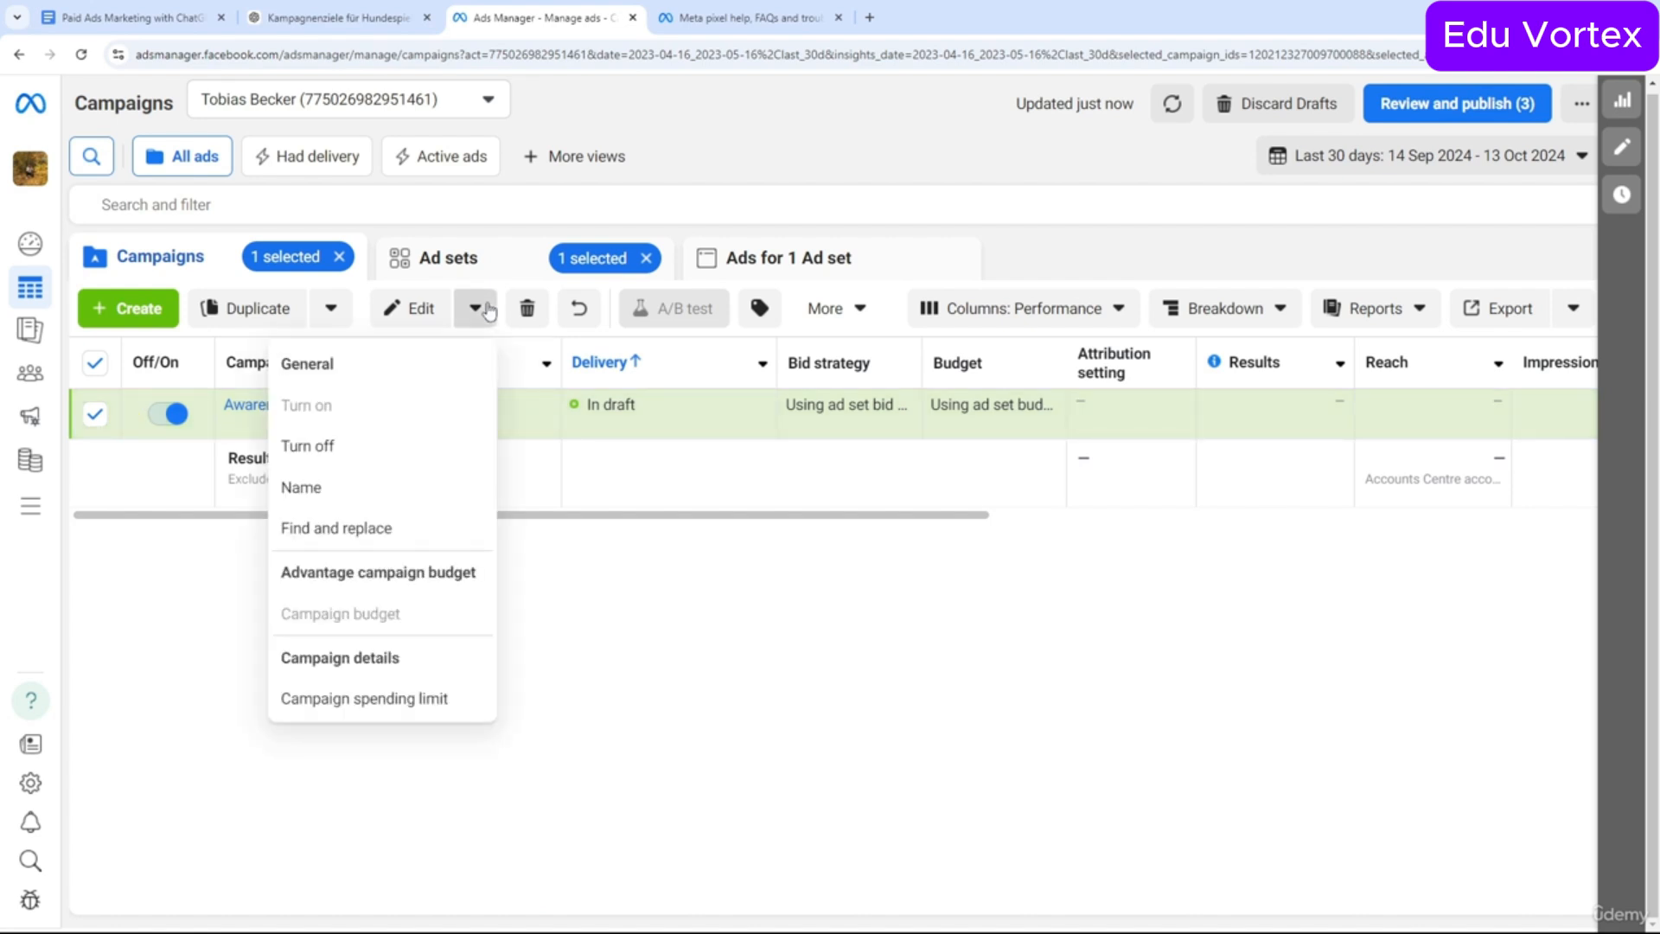
pyautogui.click(699, 651)
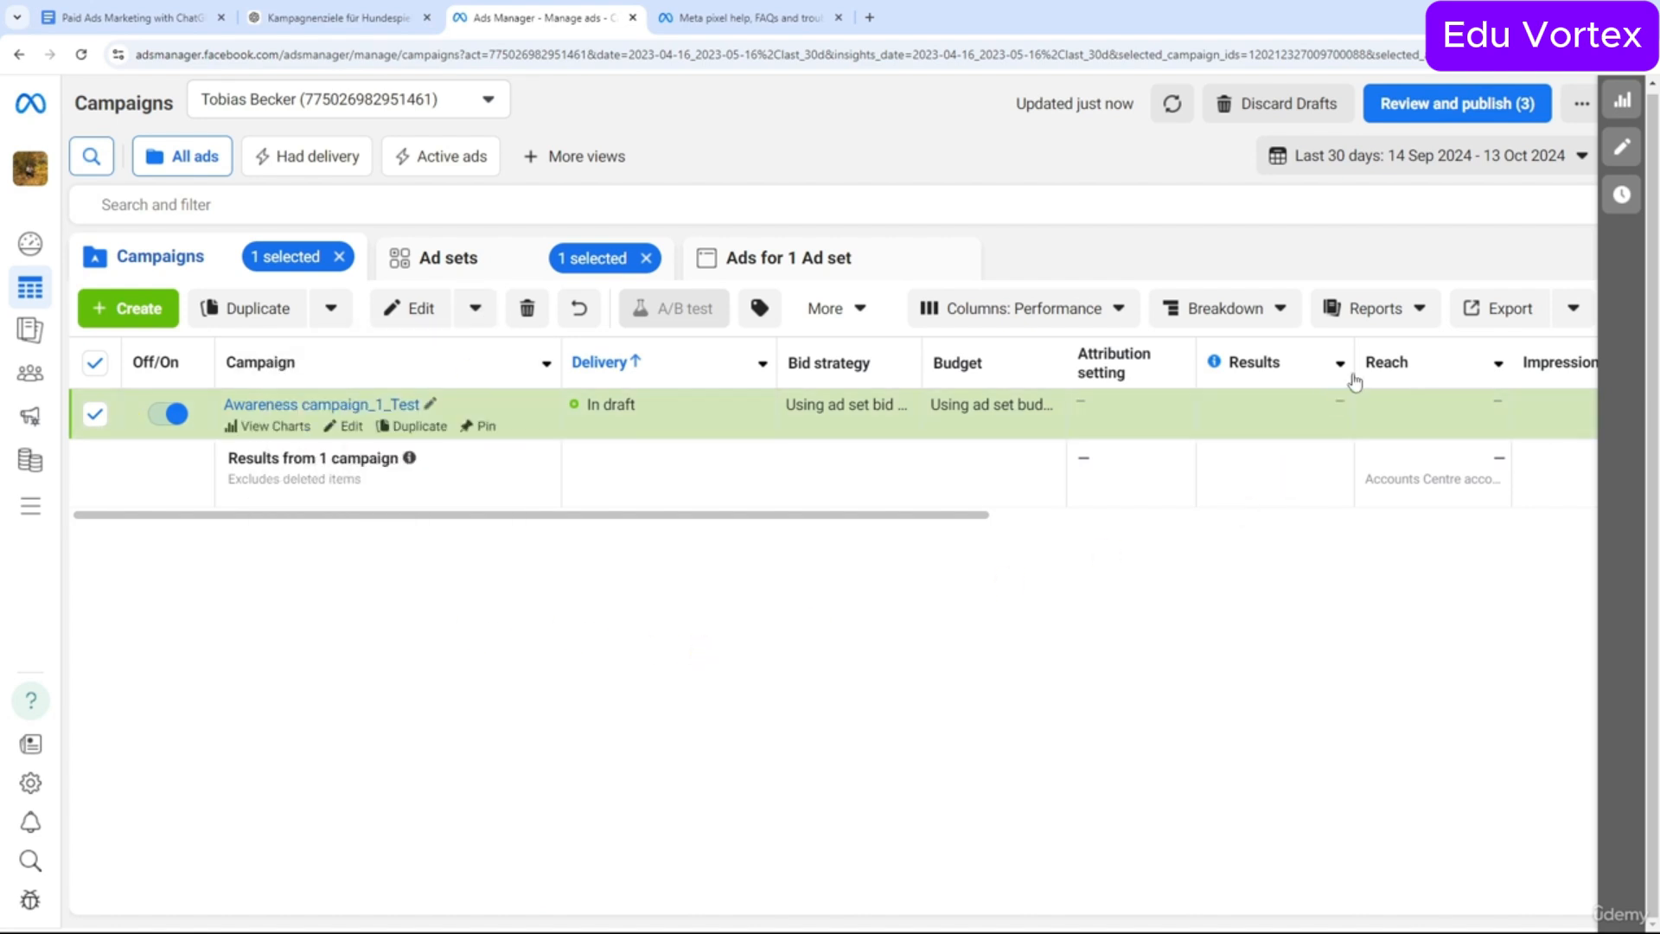
pyautogui.click(1570, 309)
pyautogui.click(957, 645)
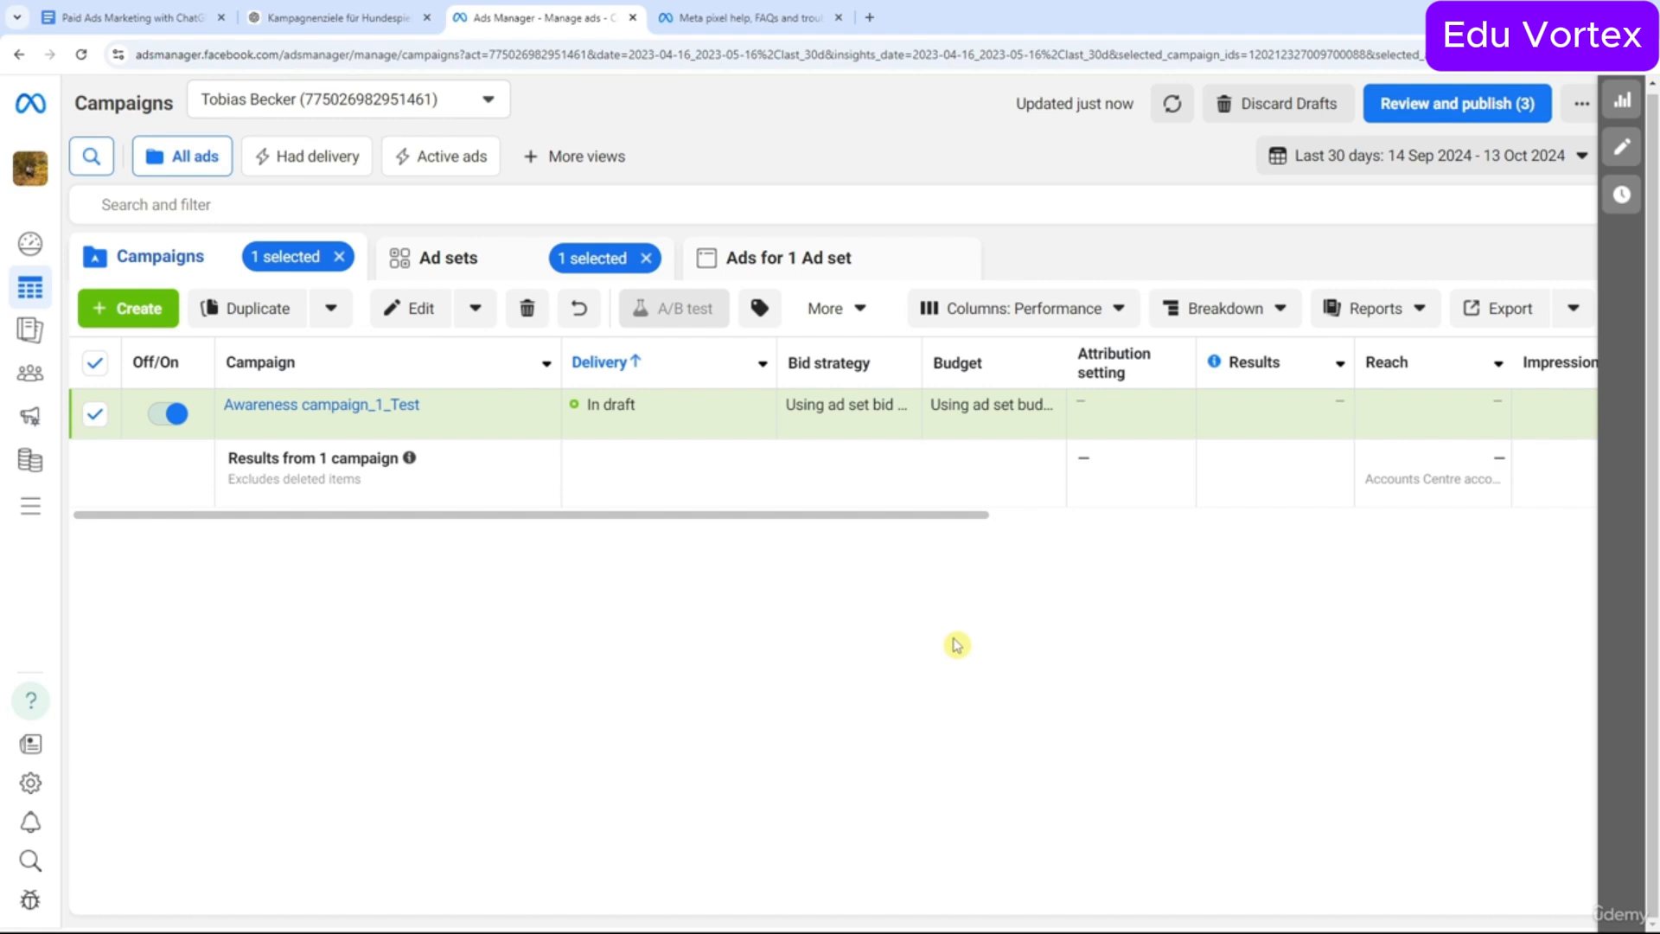
pyautogui.click(331, 309)
pyautogui.click(588, 581)
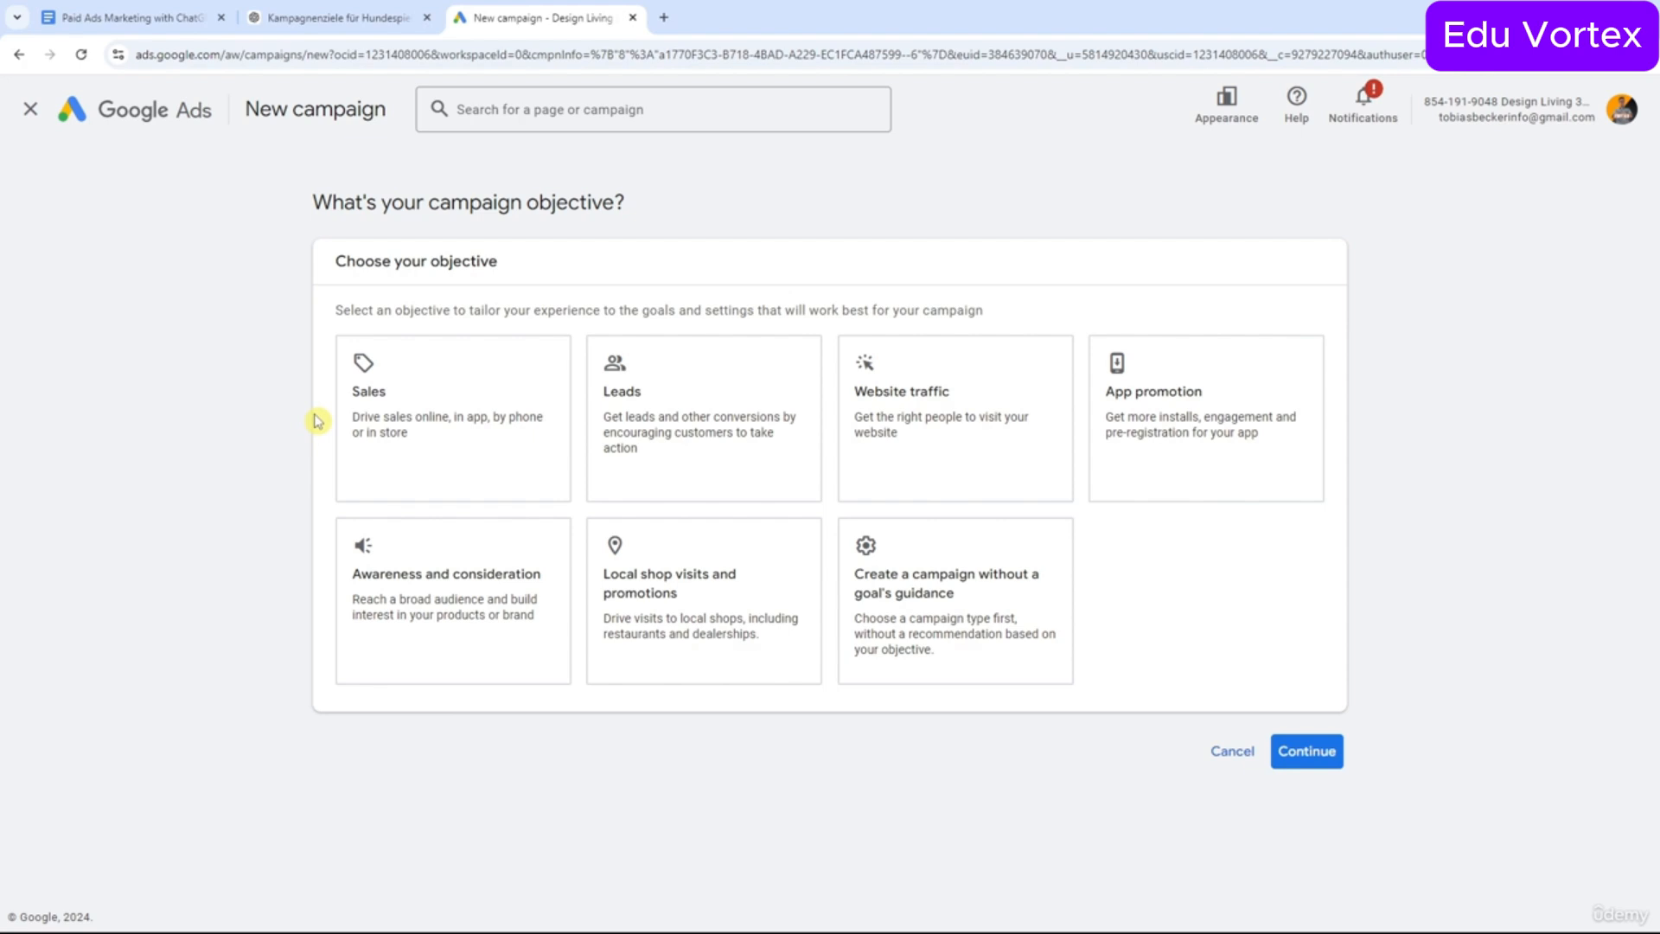
# In the Google Ads new campaign setup, select Website traffic as the campaign objective.
pyautogui.click(996, 438)
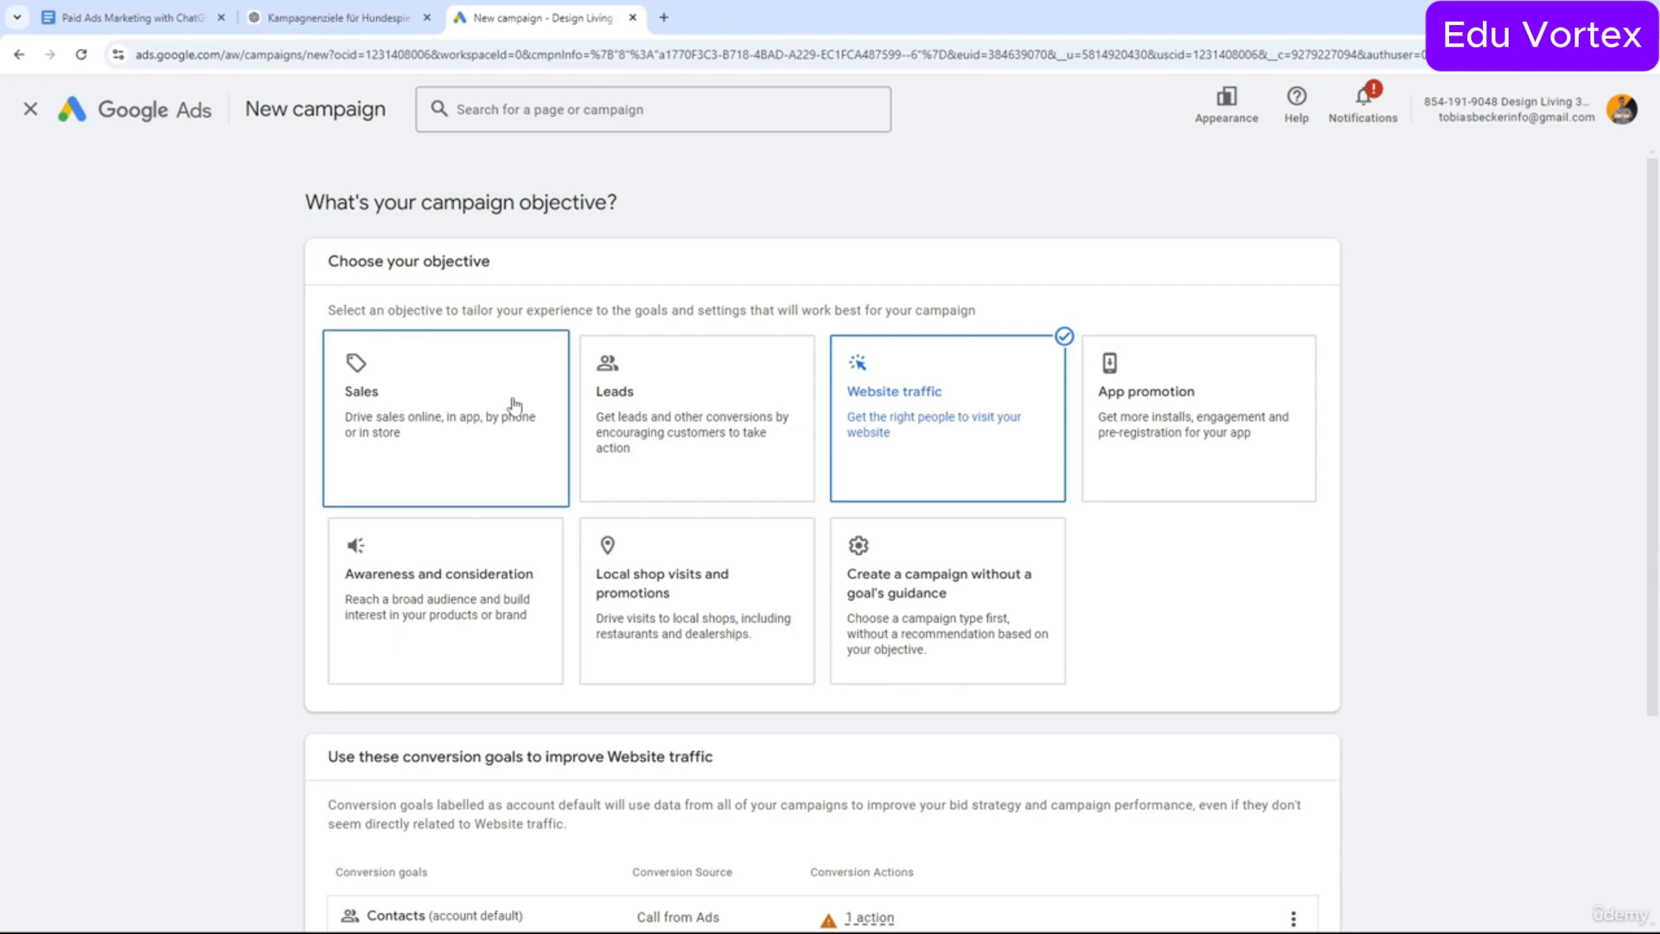
pyautogui.scroll(-2, 659, 398)
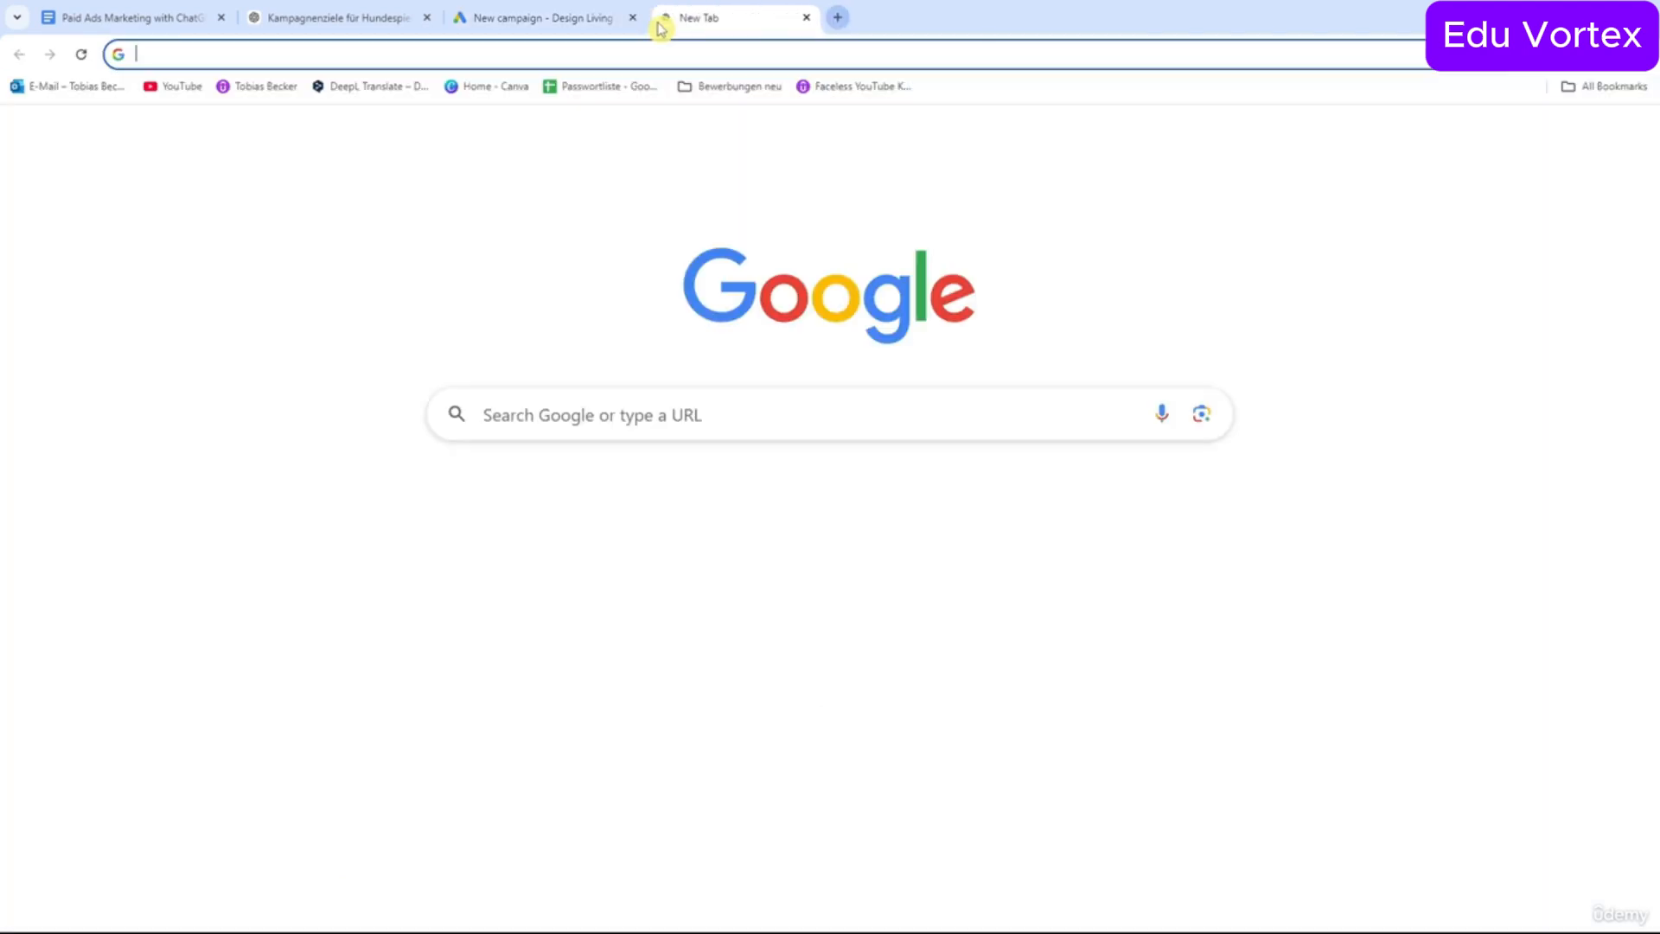
# Open google.com in a separate browser tab and search for "pet shop".
pyautogui.click(663, 18)
pyautogui.write('google.com')
pyautogui.press('Return')
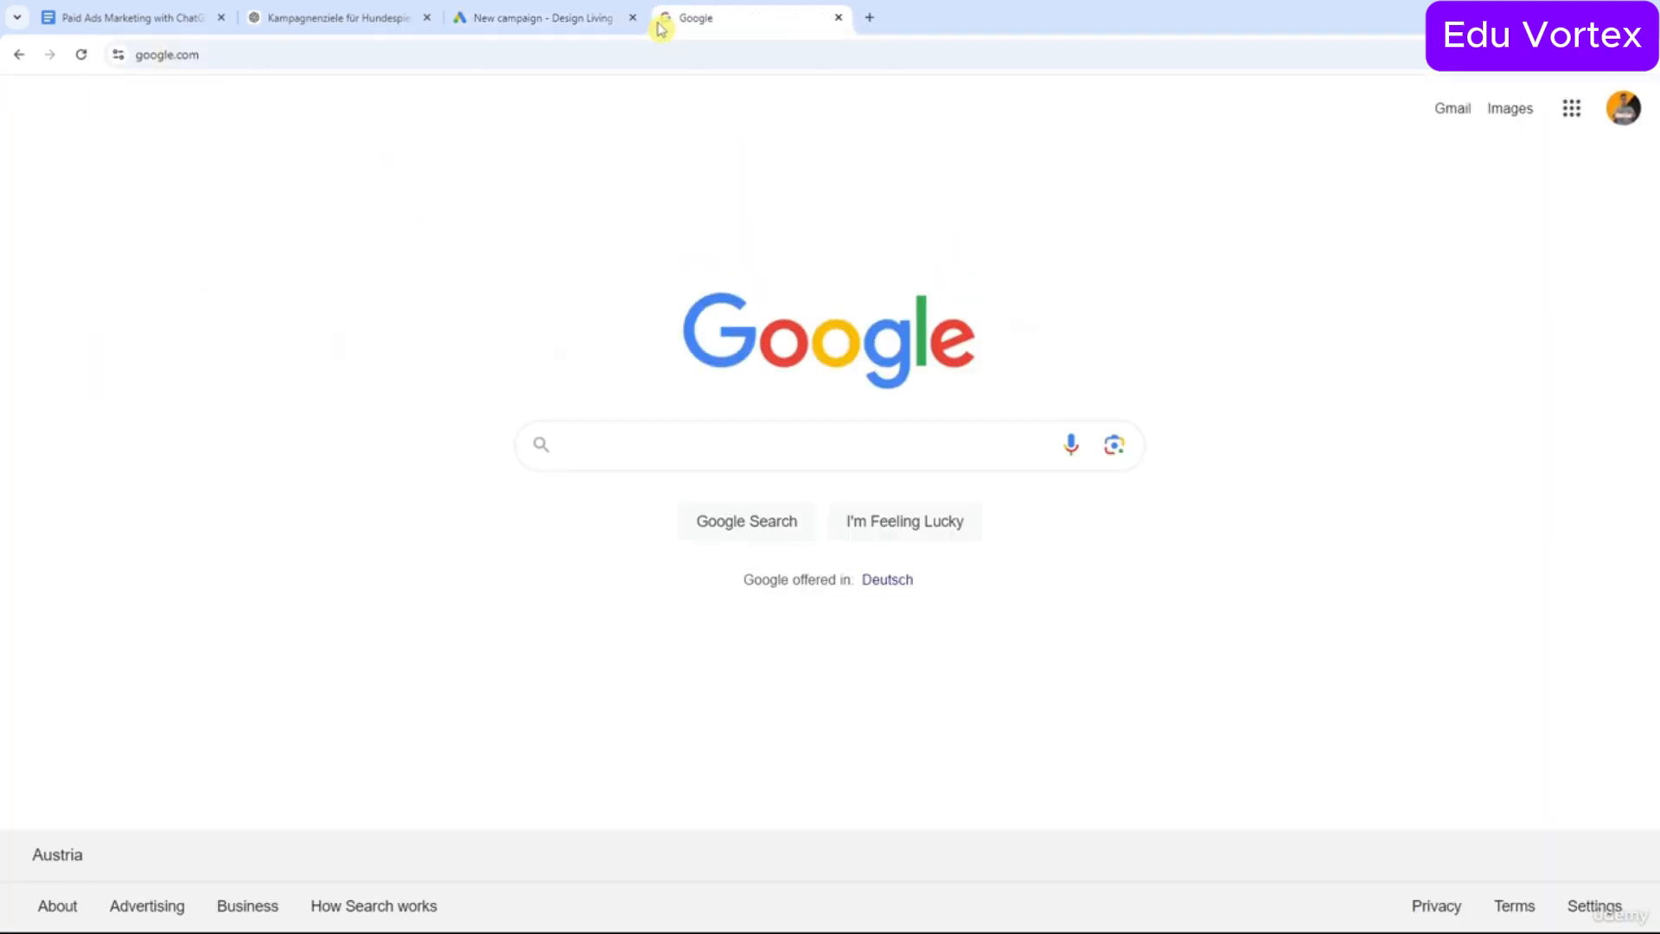
pyautogui.write('pet shop')
pyautogui.press('Return')
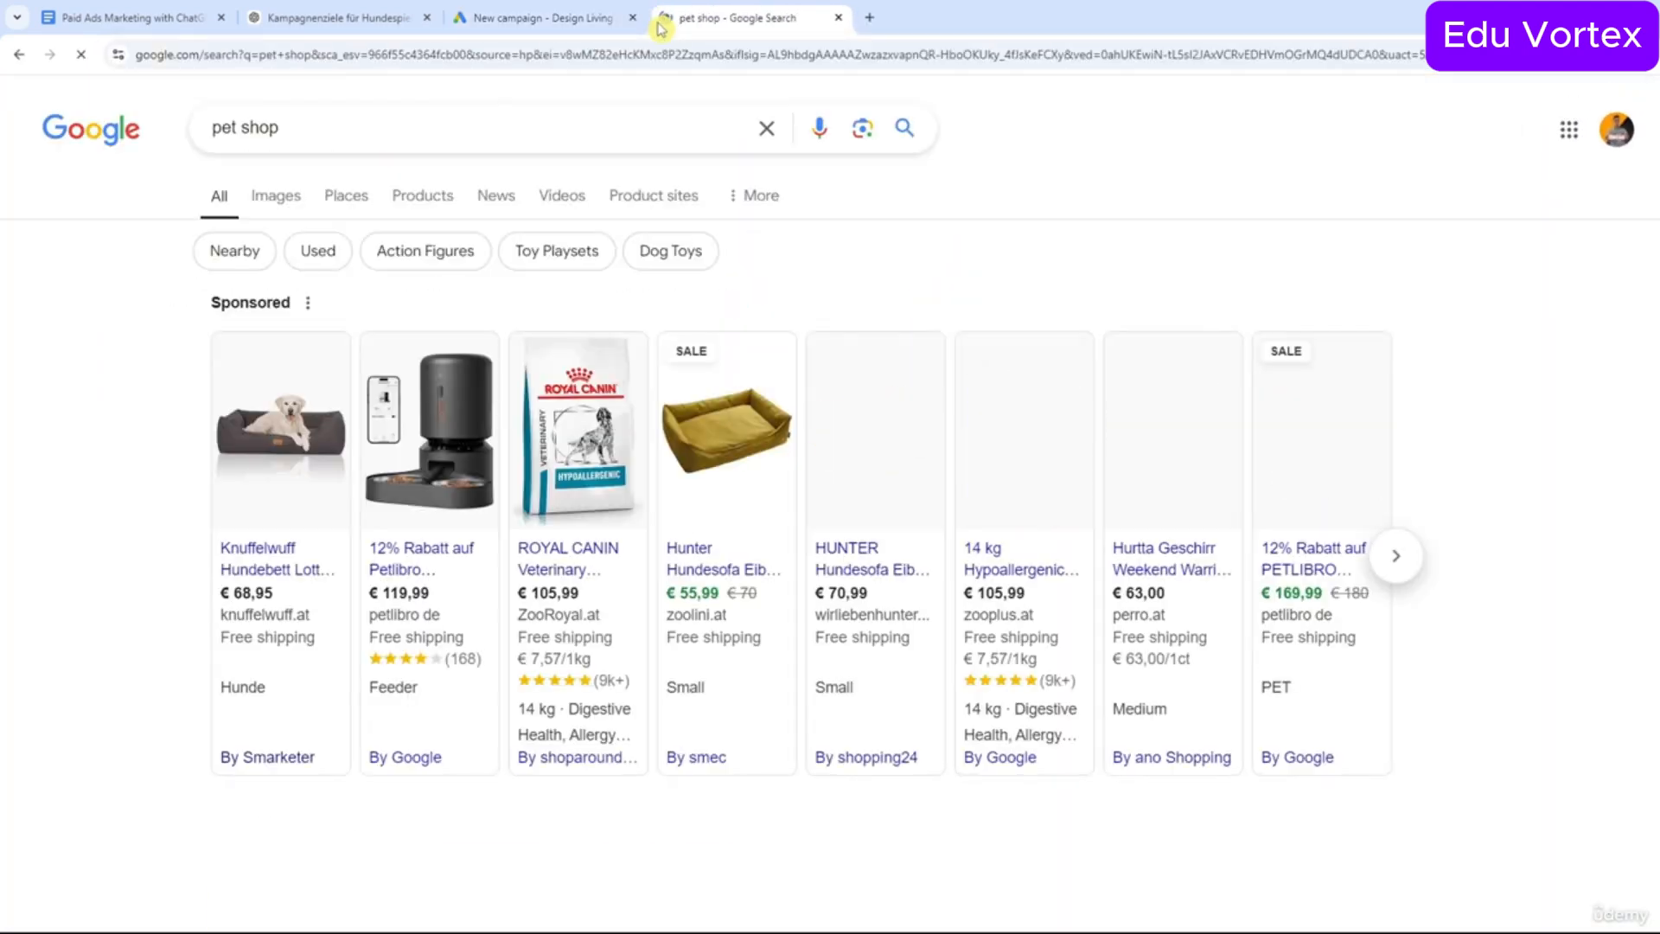
# Compare the sponsored products, local places and organic website listings in the pet shop search results.
pyautogui.scroll(-14, 409, 502)
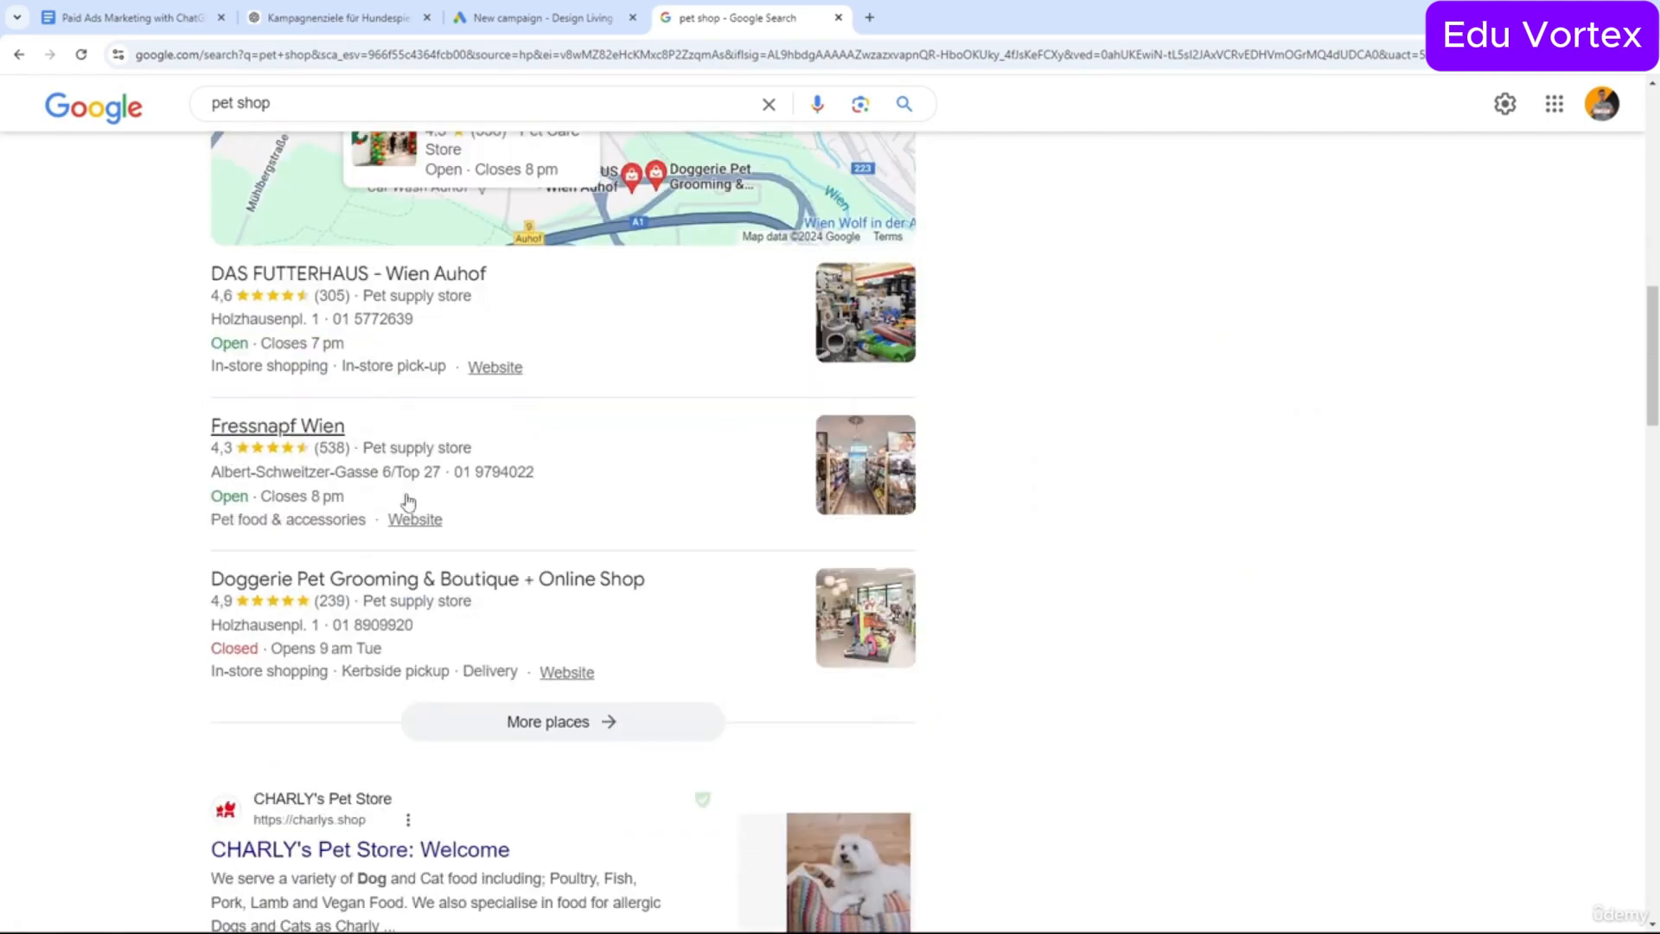
pyautogui.scroll(12, 409, 502)
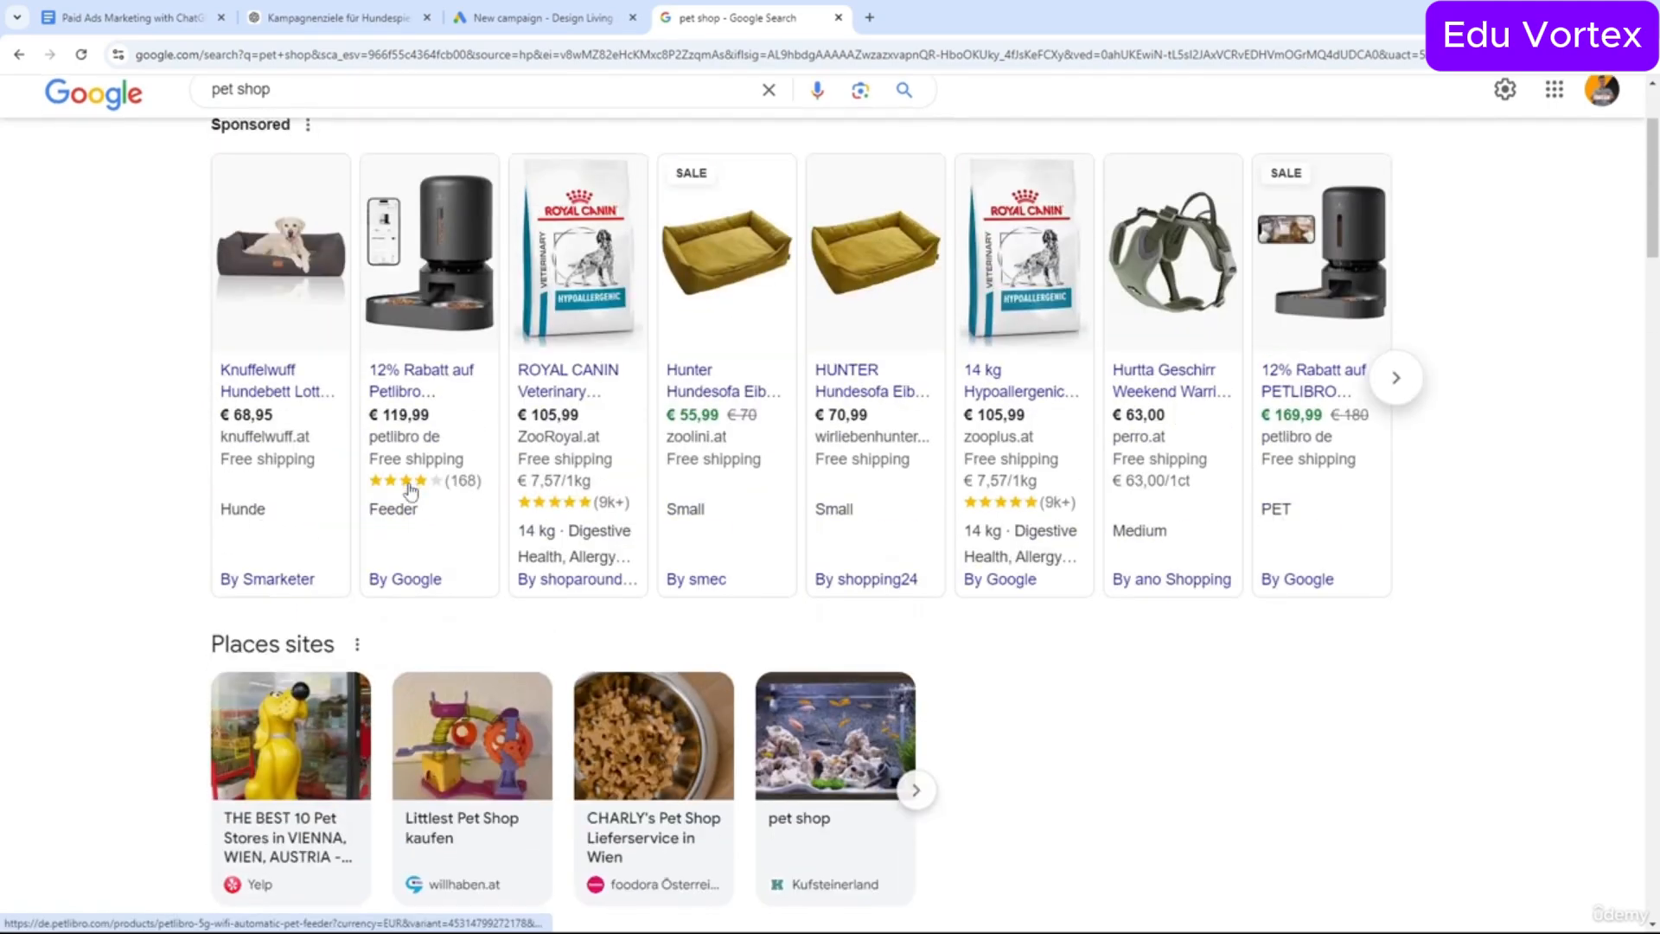
pyautogui.scroll(-6, 411, 490)
pyautogui.scroll(-11, 410, 491)
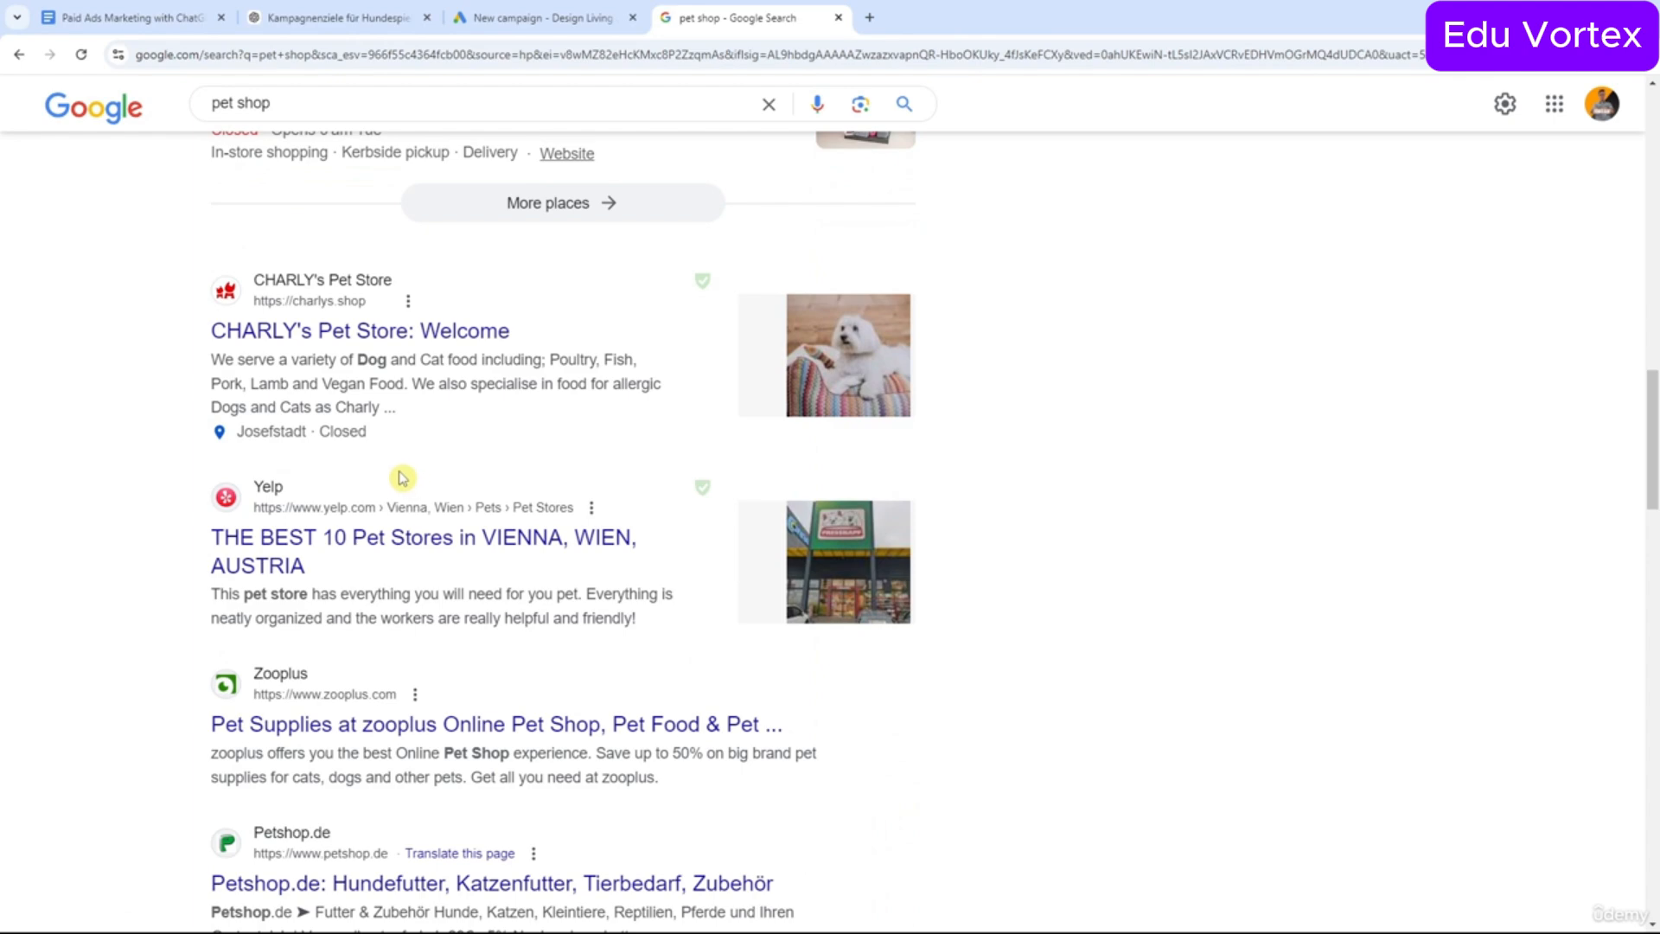
pyautogui.scroll(-3, 606, 315)
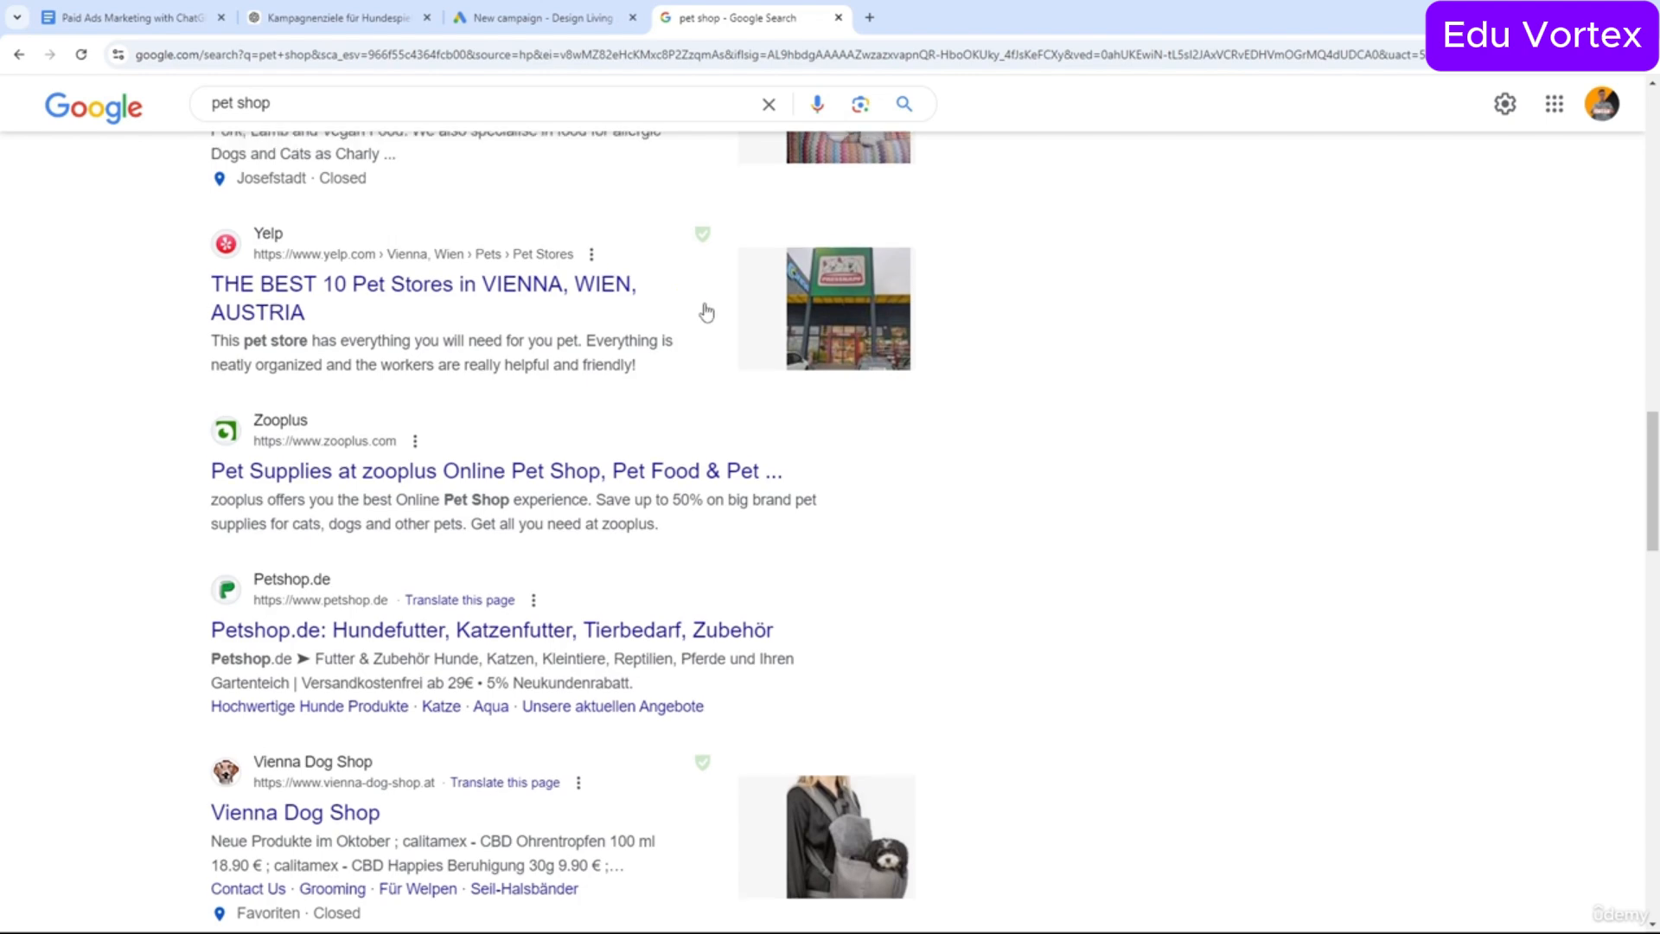
pyautogui.scroll(3, 700, 311)
pyautogui.moveTo(115, 329); pyautogui.dragTo(502, 344)
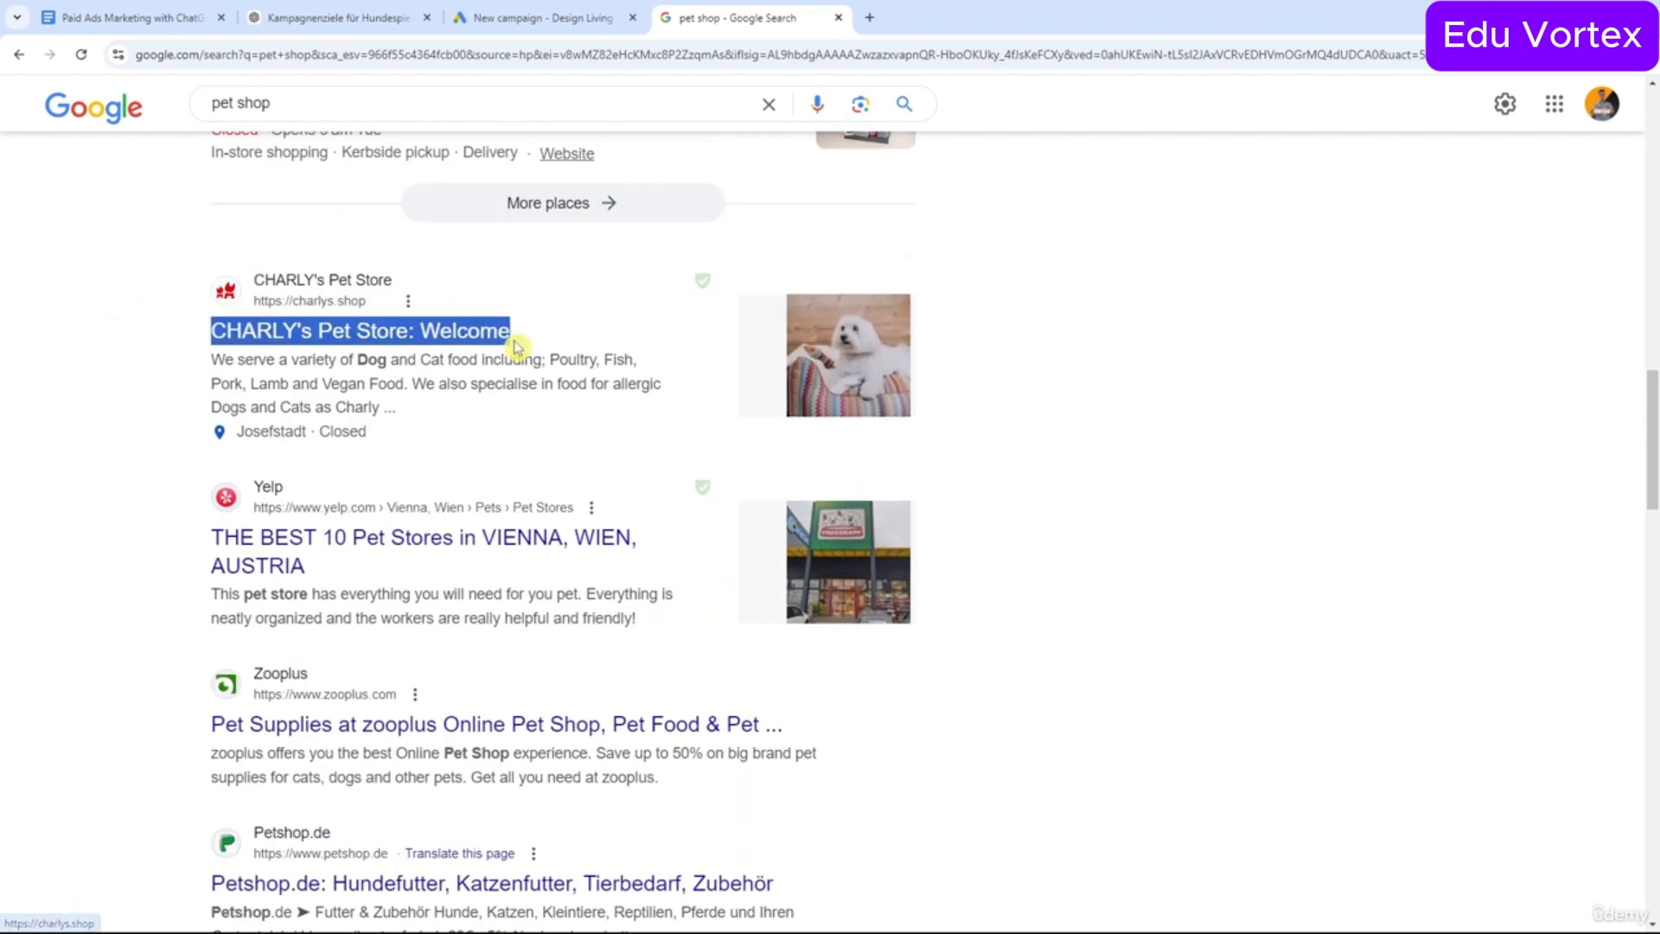
pyautogui.click(152, 348)
# Open the CHARLY's Pet Store result in a separate tab and look over its home page.
pyautogui.rightClick(256, 338)
pyautogui.click(322, 351)
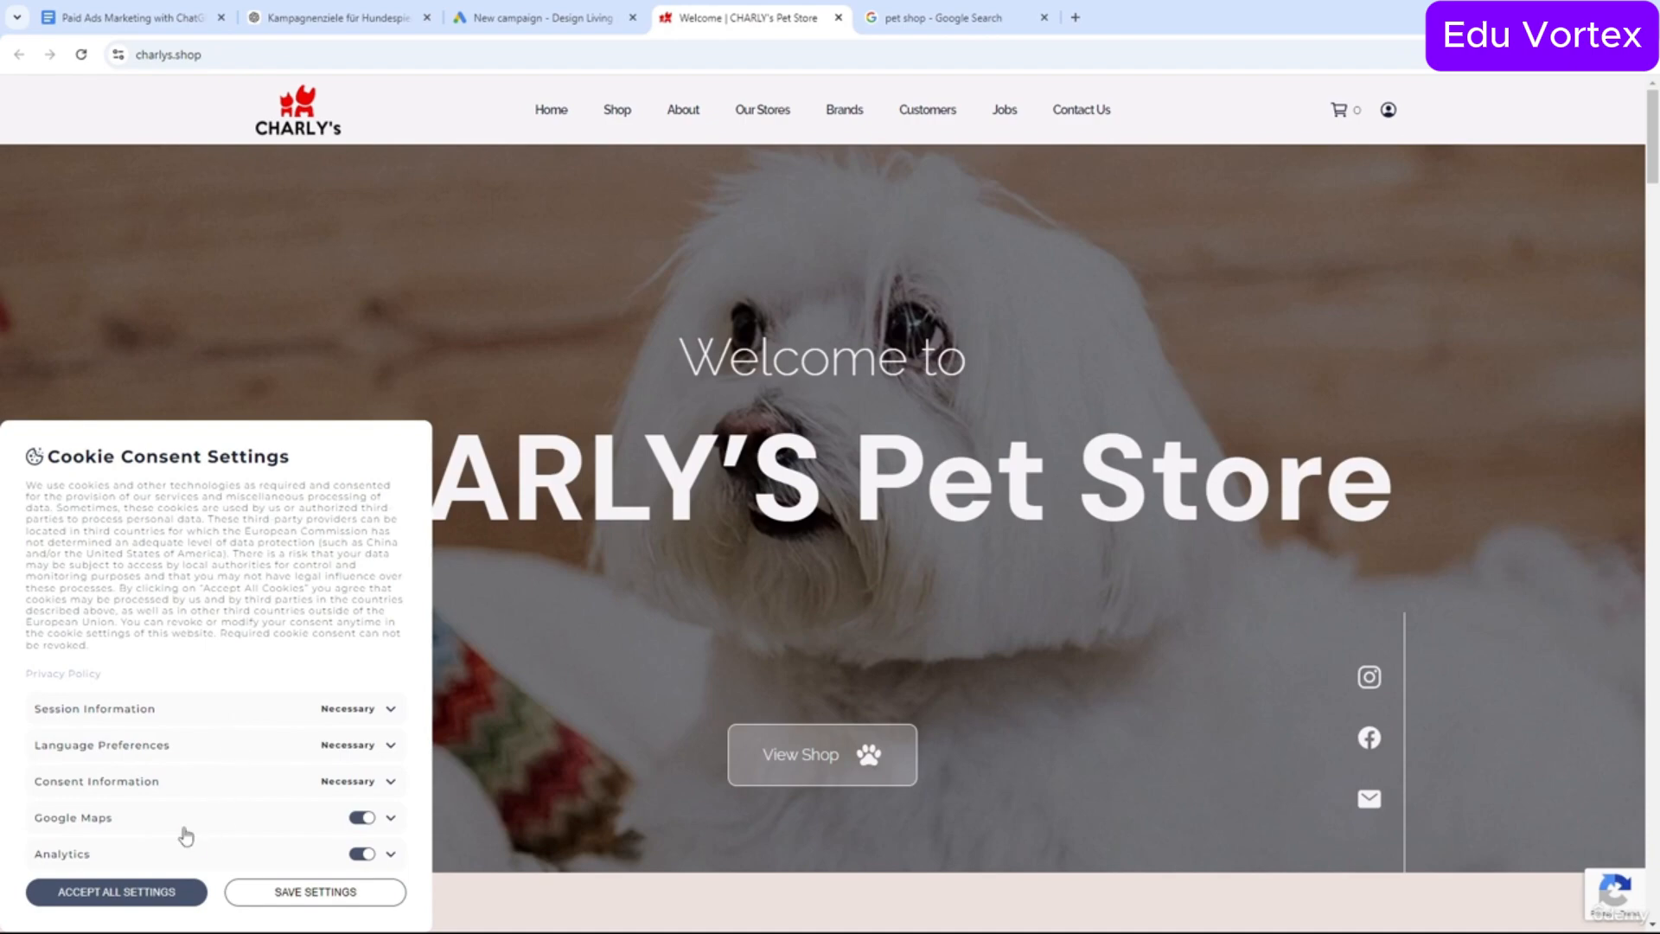
pyautogui.scroll(-10, 765, 522)
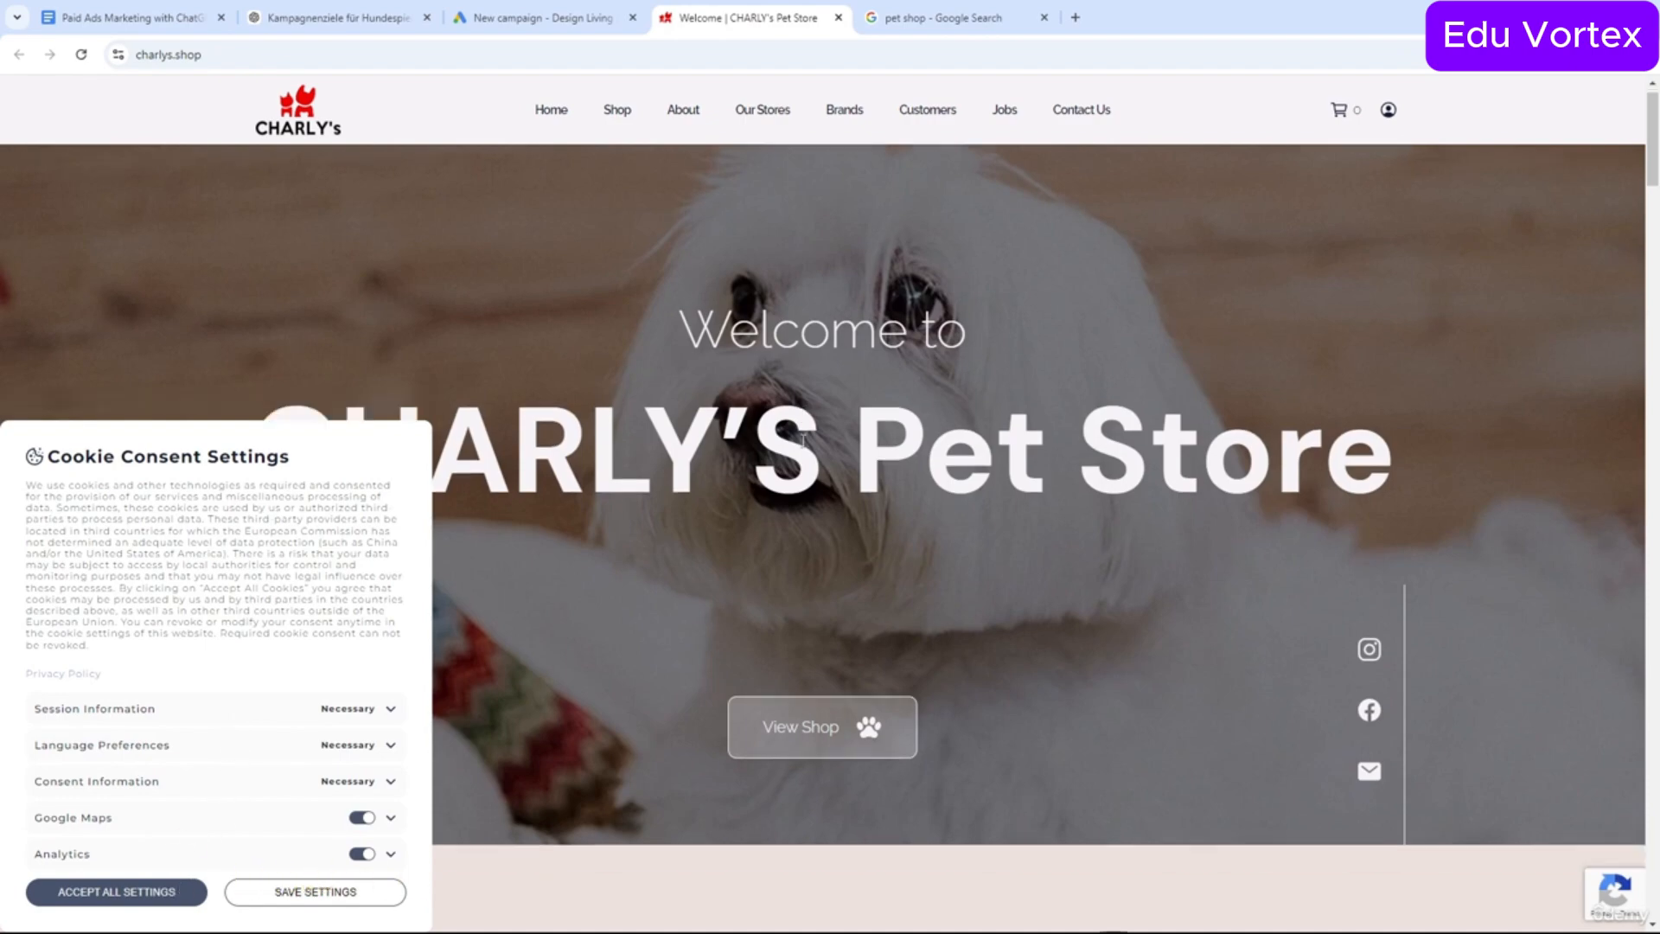
pyautogui.scroll(5, 787, 409)
pyautogui.scroll(5, 794, 409)
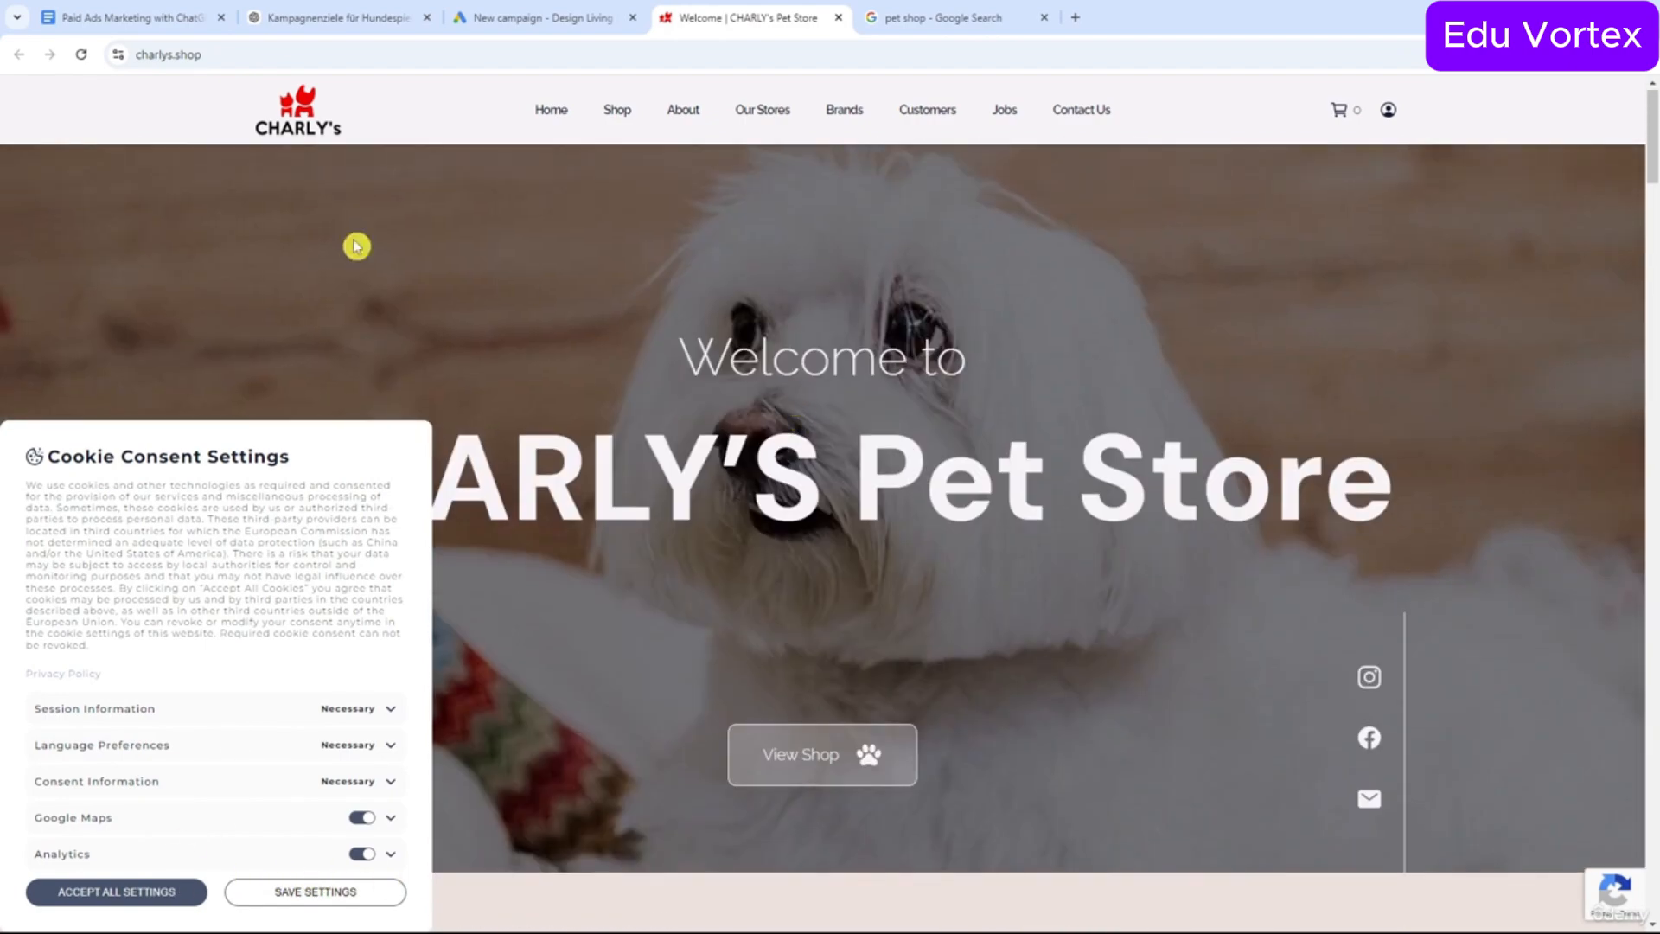
# Browse CHARLY's Pet Store home page and its shop categories, and close the store's tab.
pyautogui.scroll(-5, 646, 381)
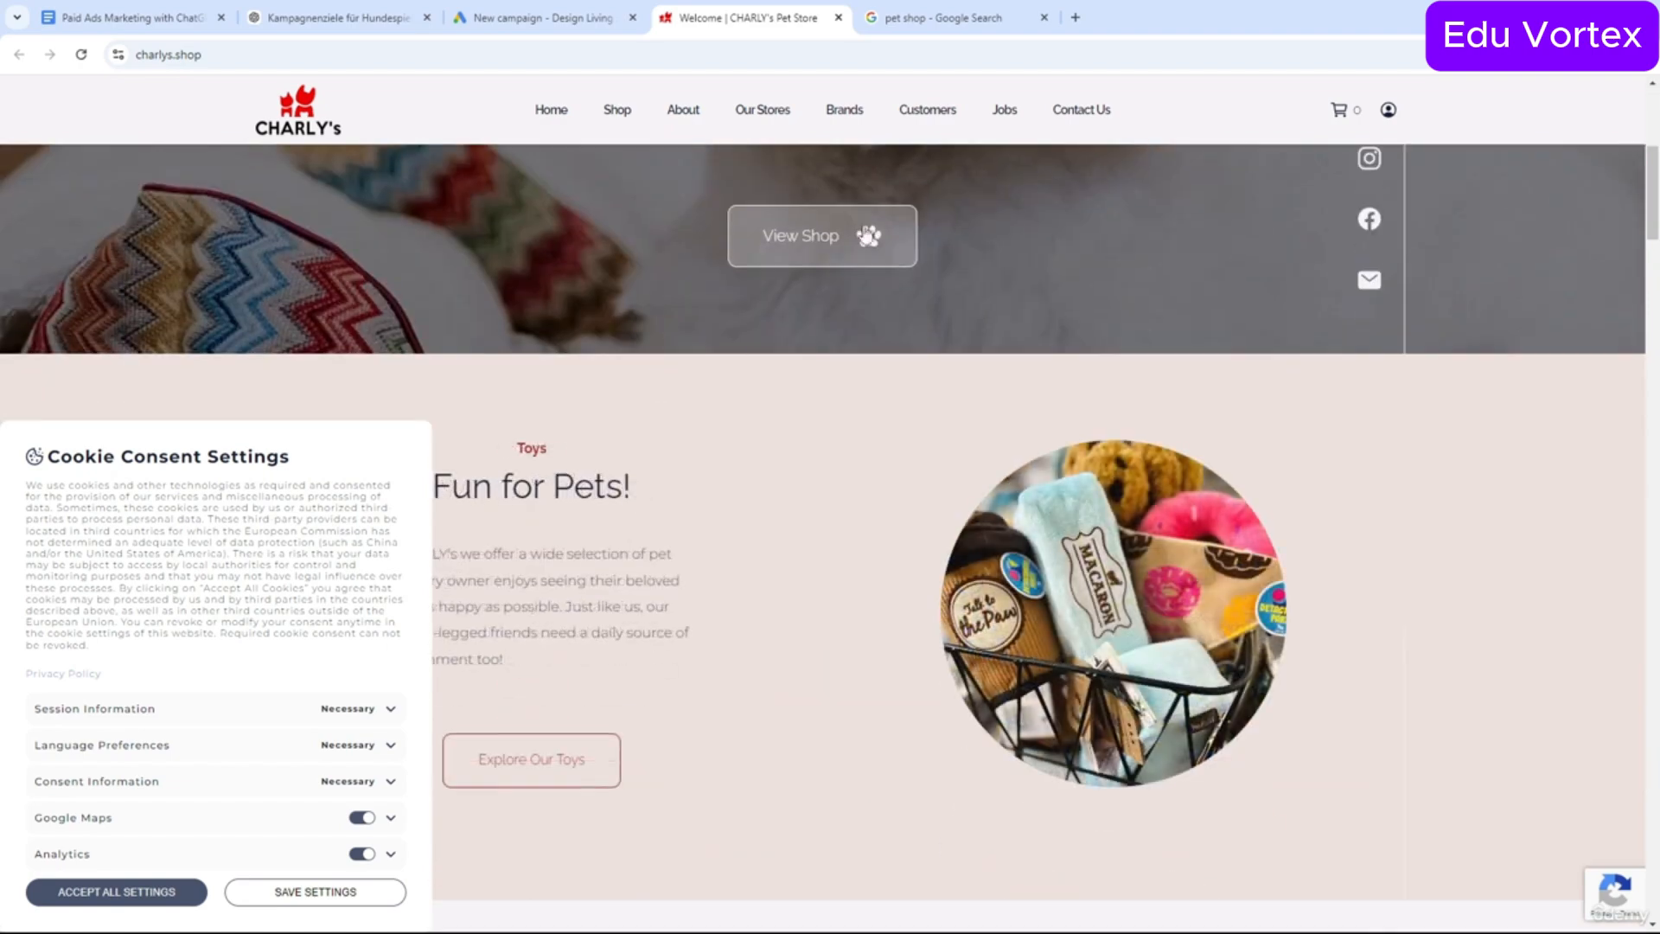
pyautogui.click(871, 227)
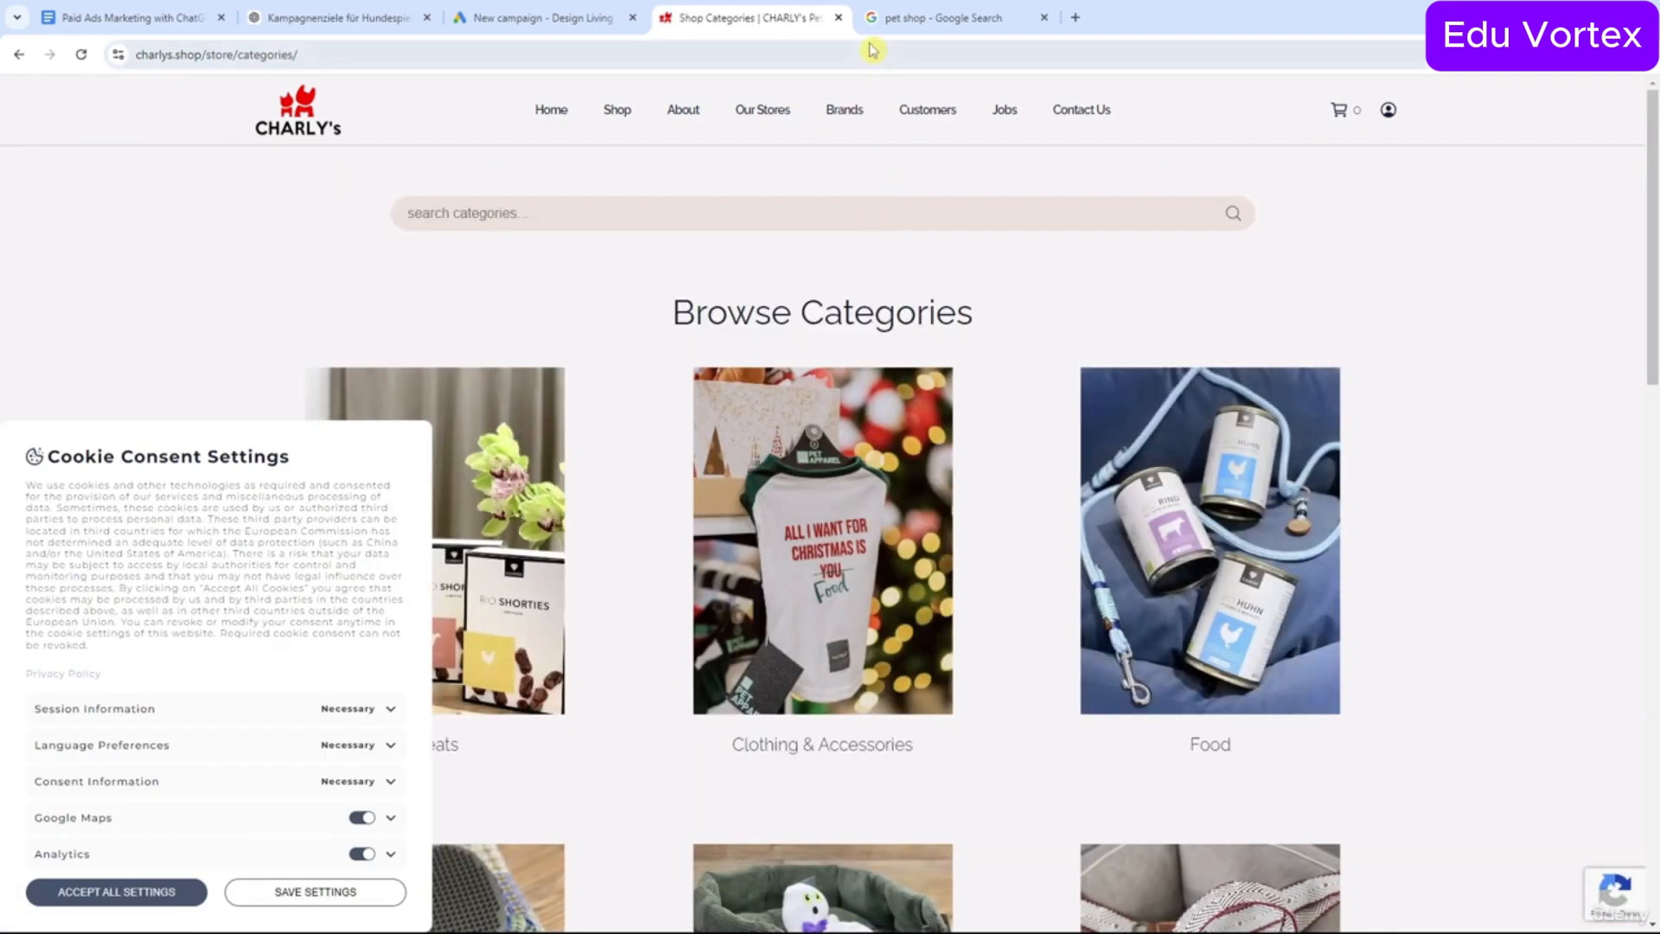
pyautogui.click(839, 18)
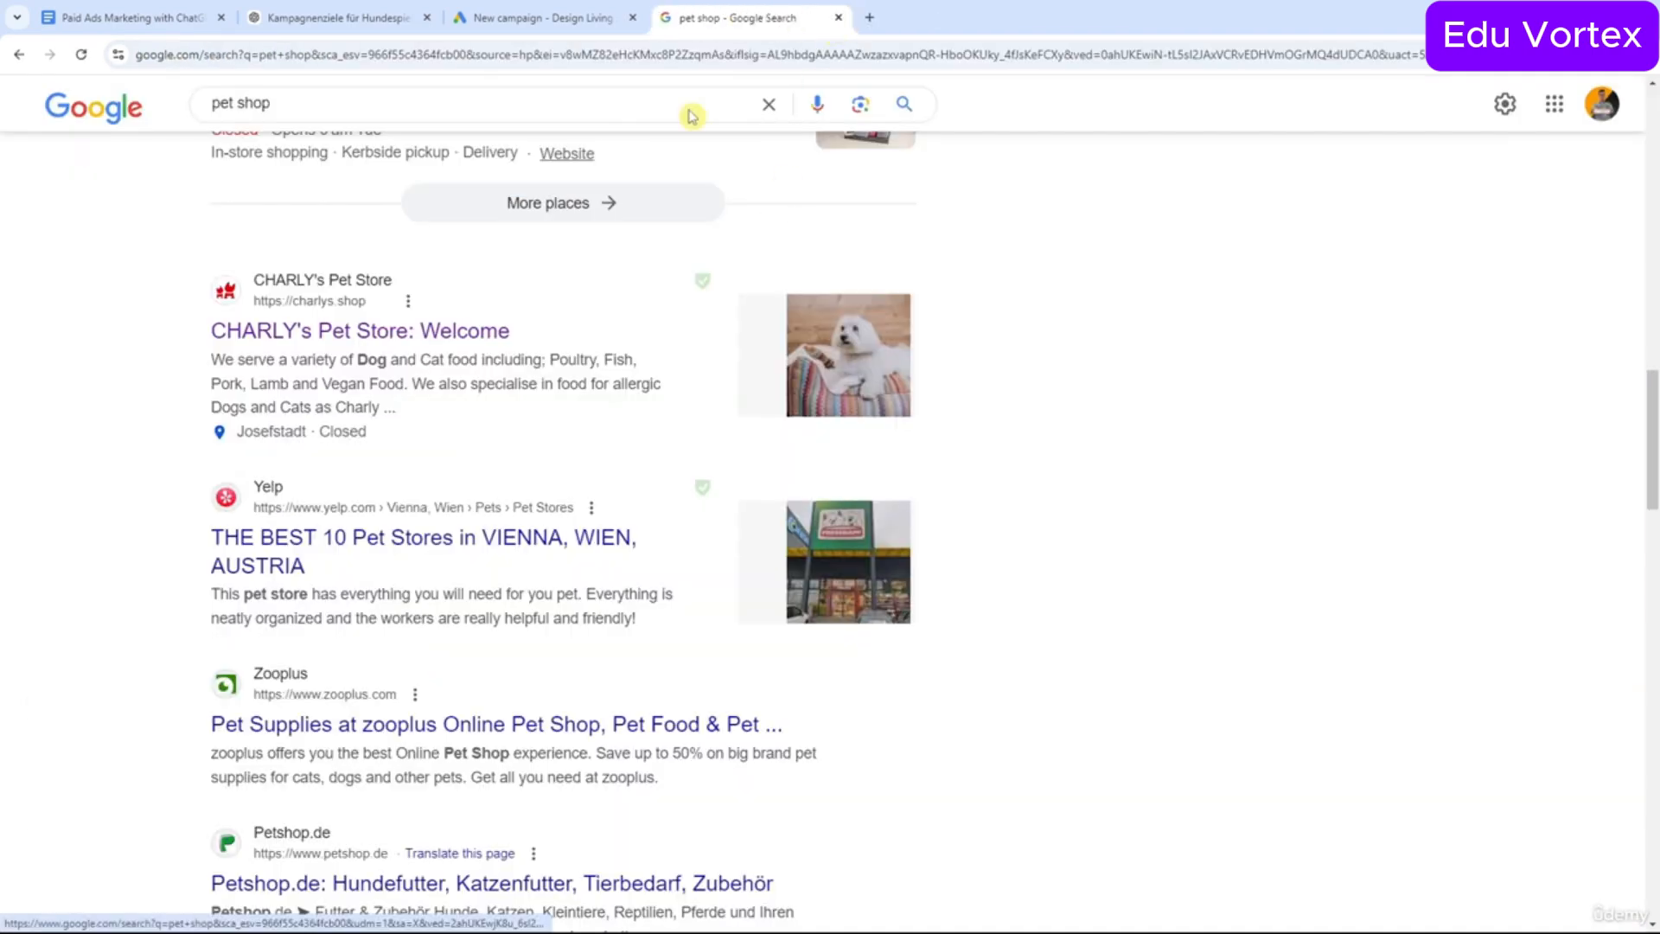
# Return to the Google Ads campaign setup and accept the default conversion goals to reach the campaign types.
pyautogui.click(545, 22)
pyautogui.scroll(-1, 707, 555)
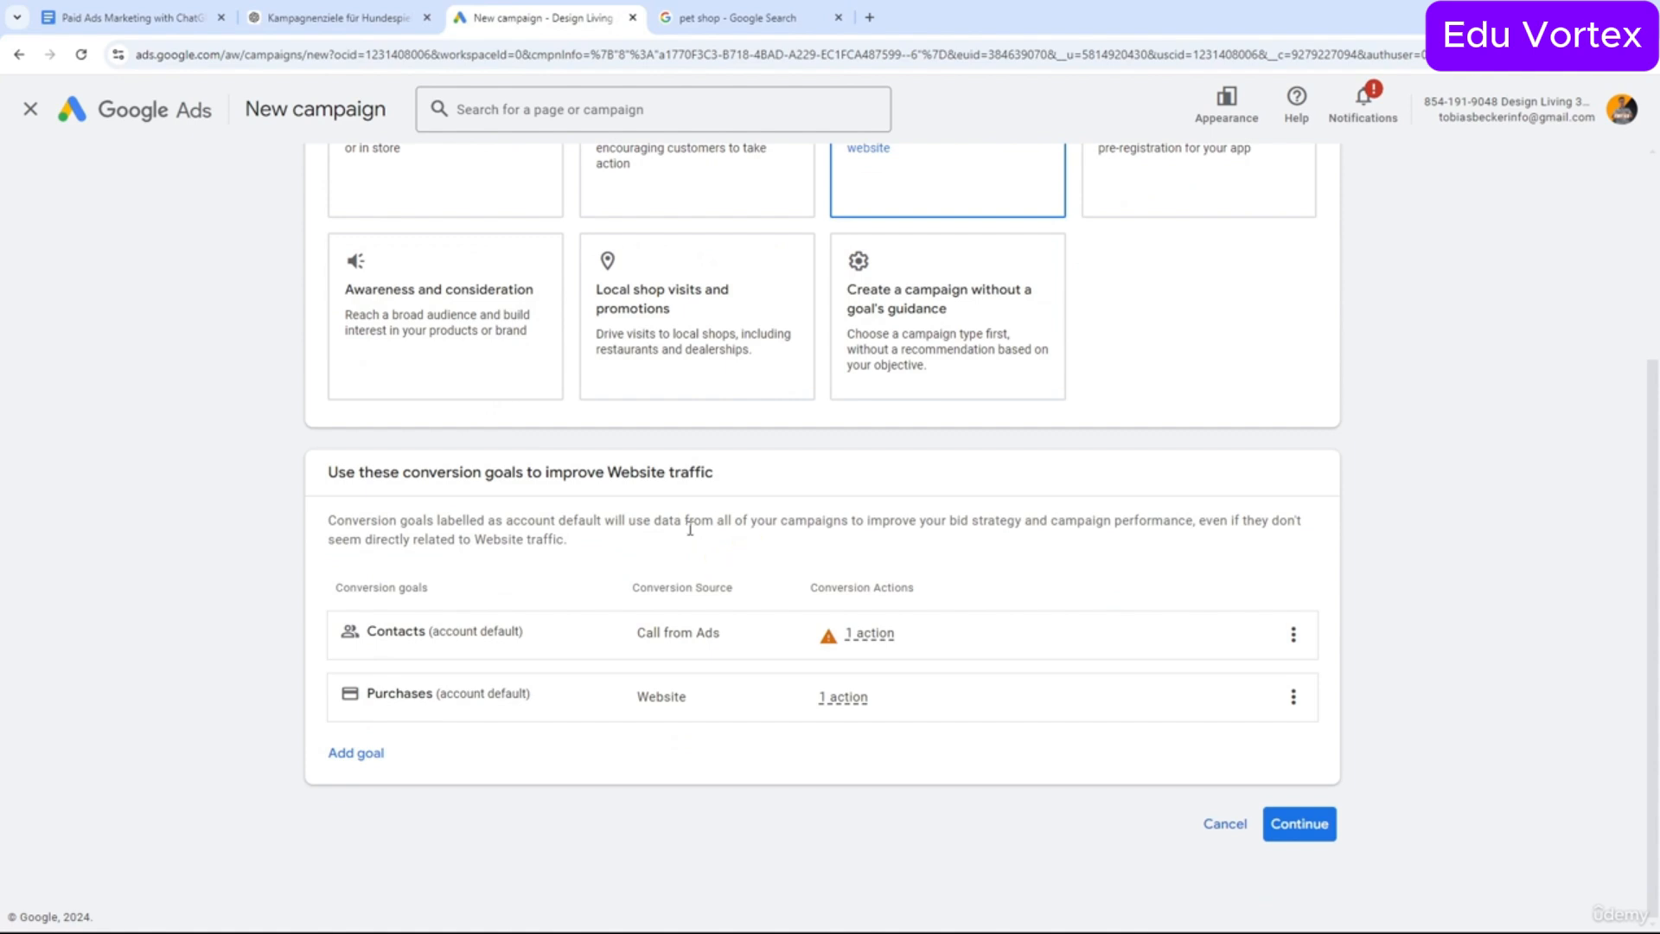
pyautogui.click(1298, 829)
pyautogui.scroll(-5, 892, 503)
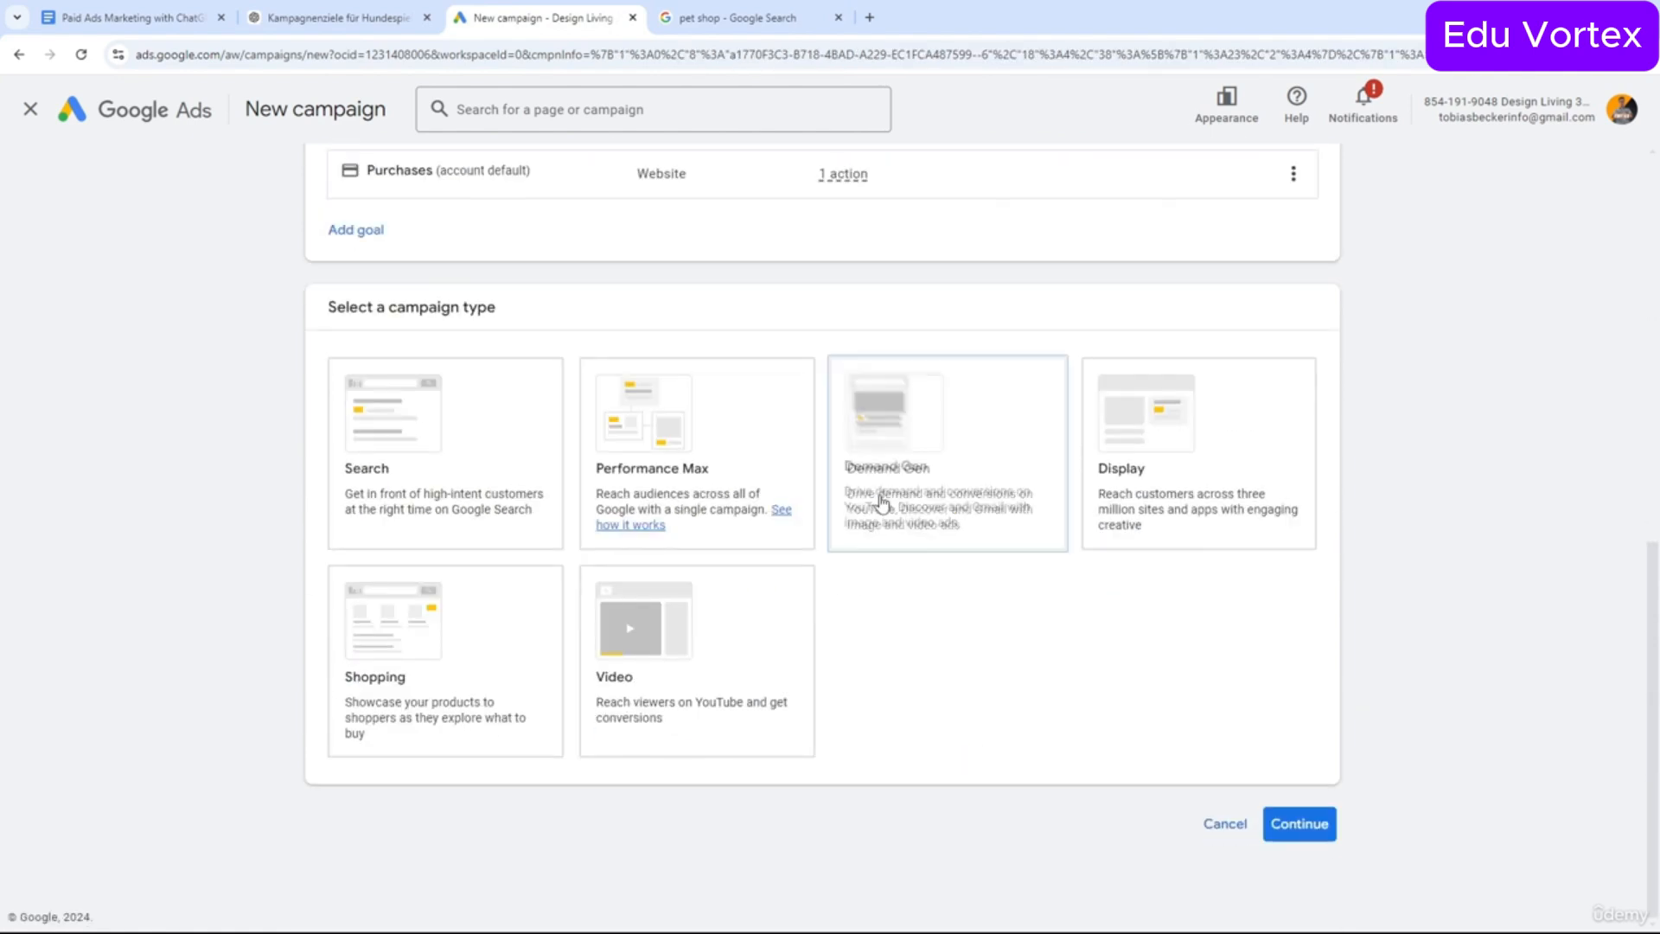
# Compare the Search campaign type with the pet shop search results, and try the Performance Max and Display types.
pyautogui.click(423, 526)
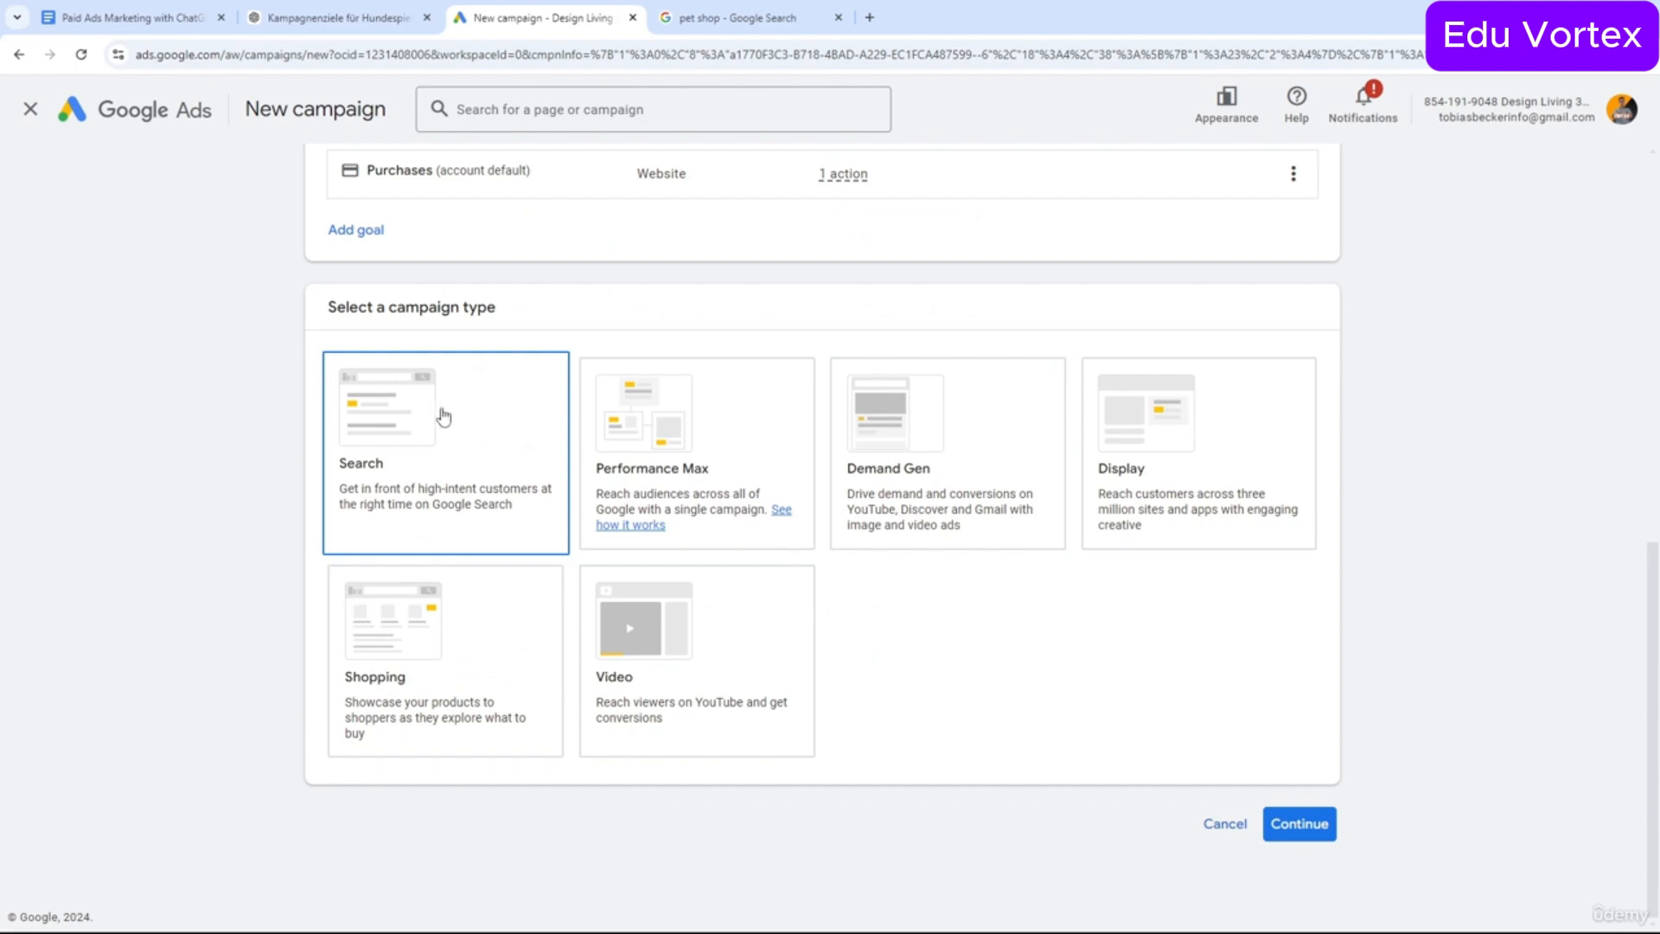
pyautogui.click(745, 12)
pyautogui.scroll(2, 482, 415)
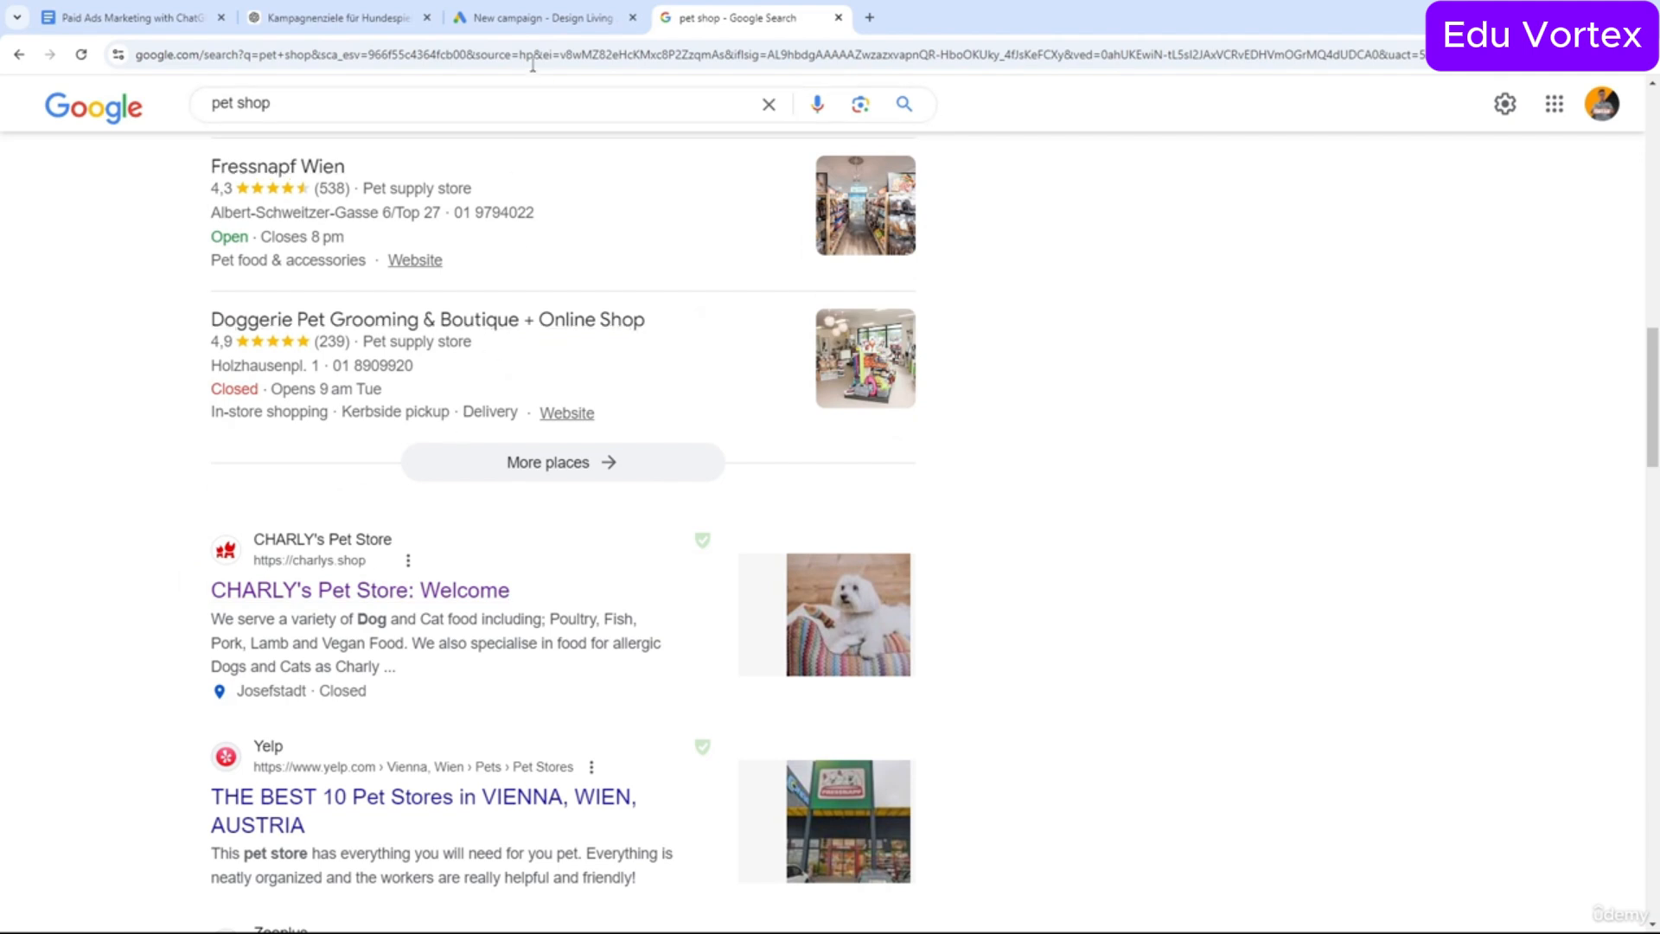
pyautogui.click(537, 18)
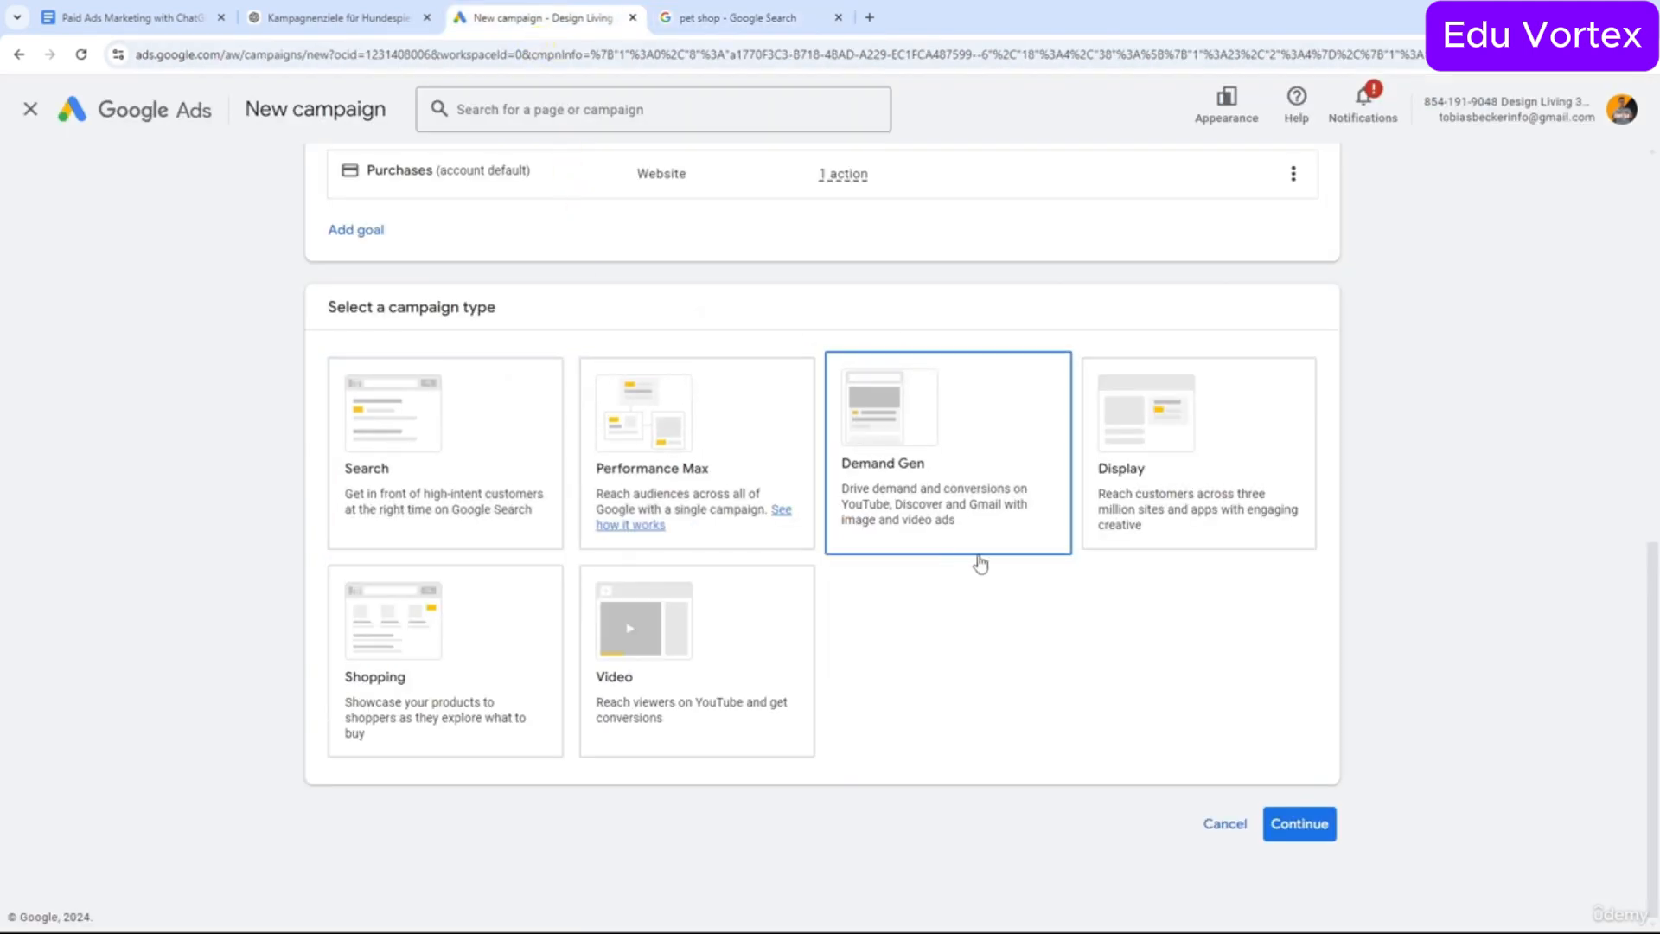
pyautogui.click(769, 447)
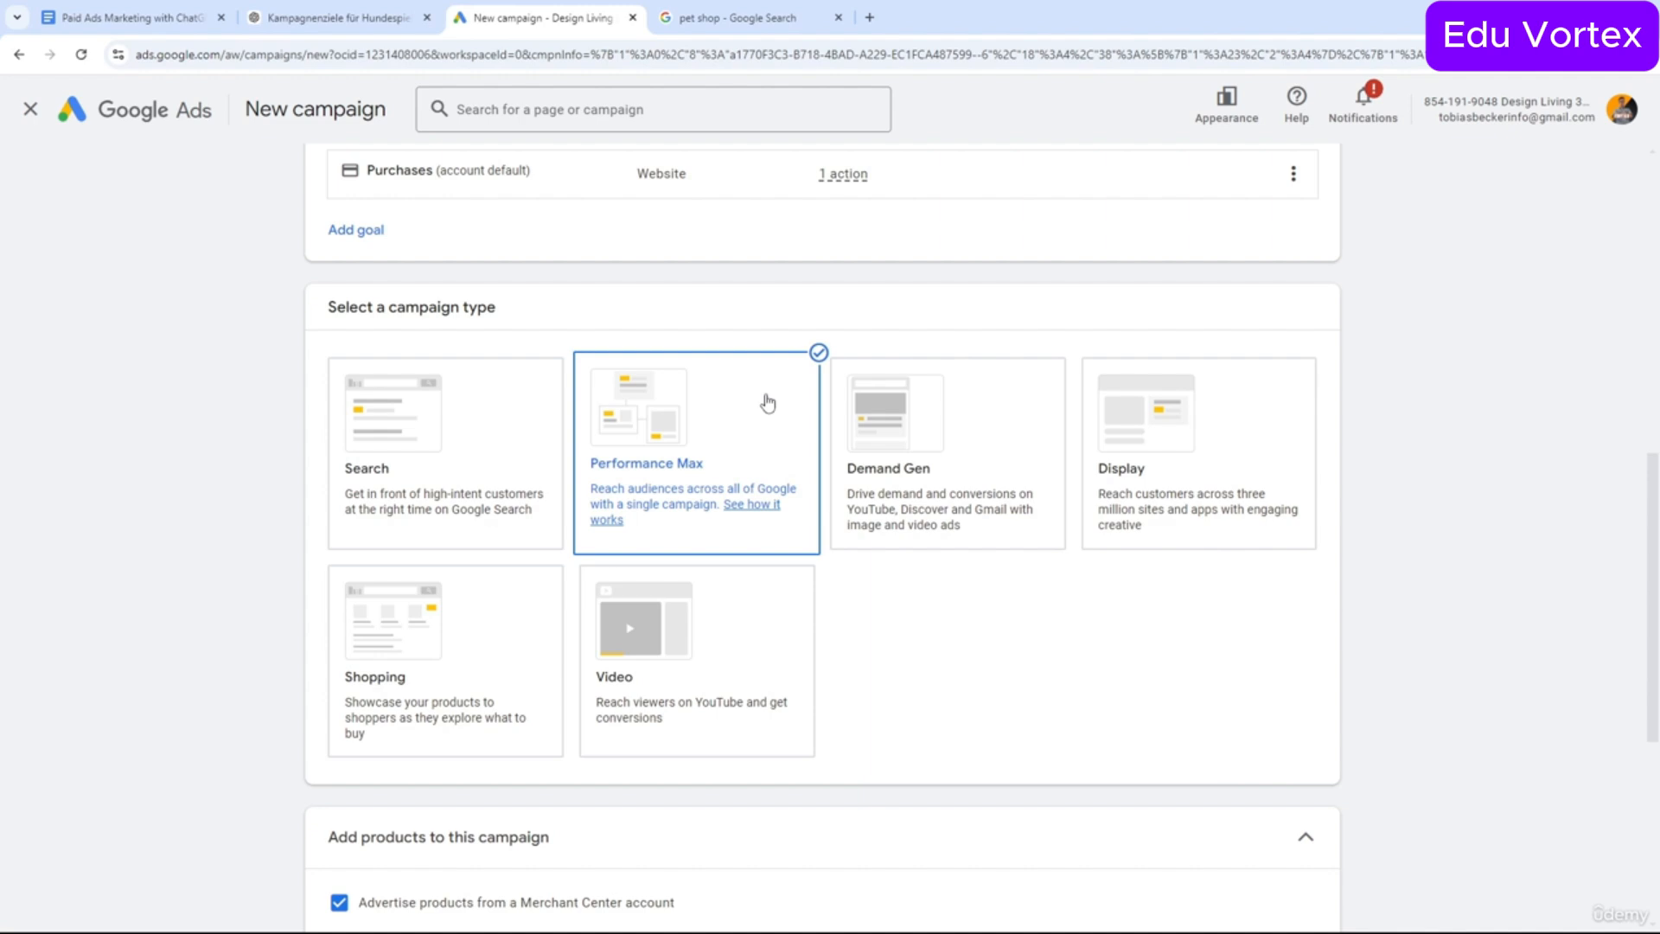
pyautogui.click(1193, 500)
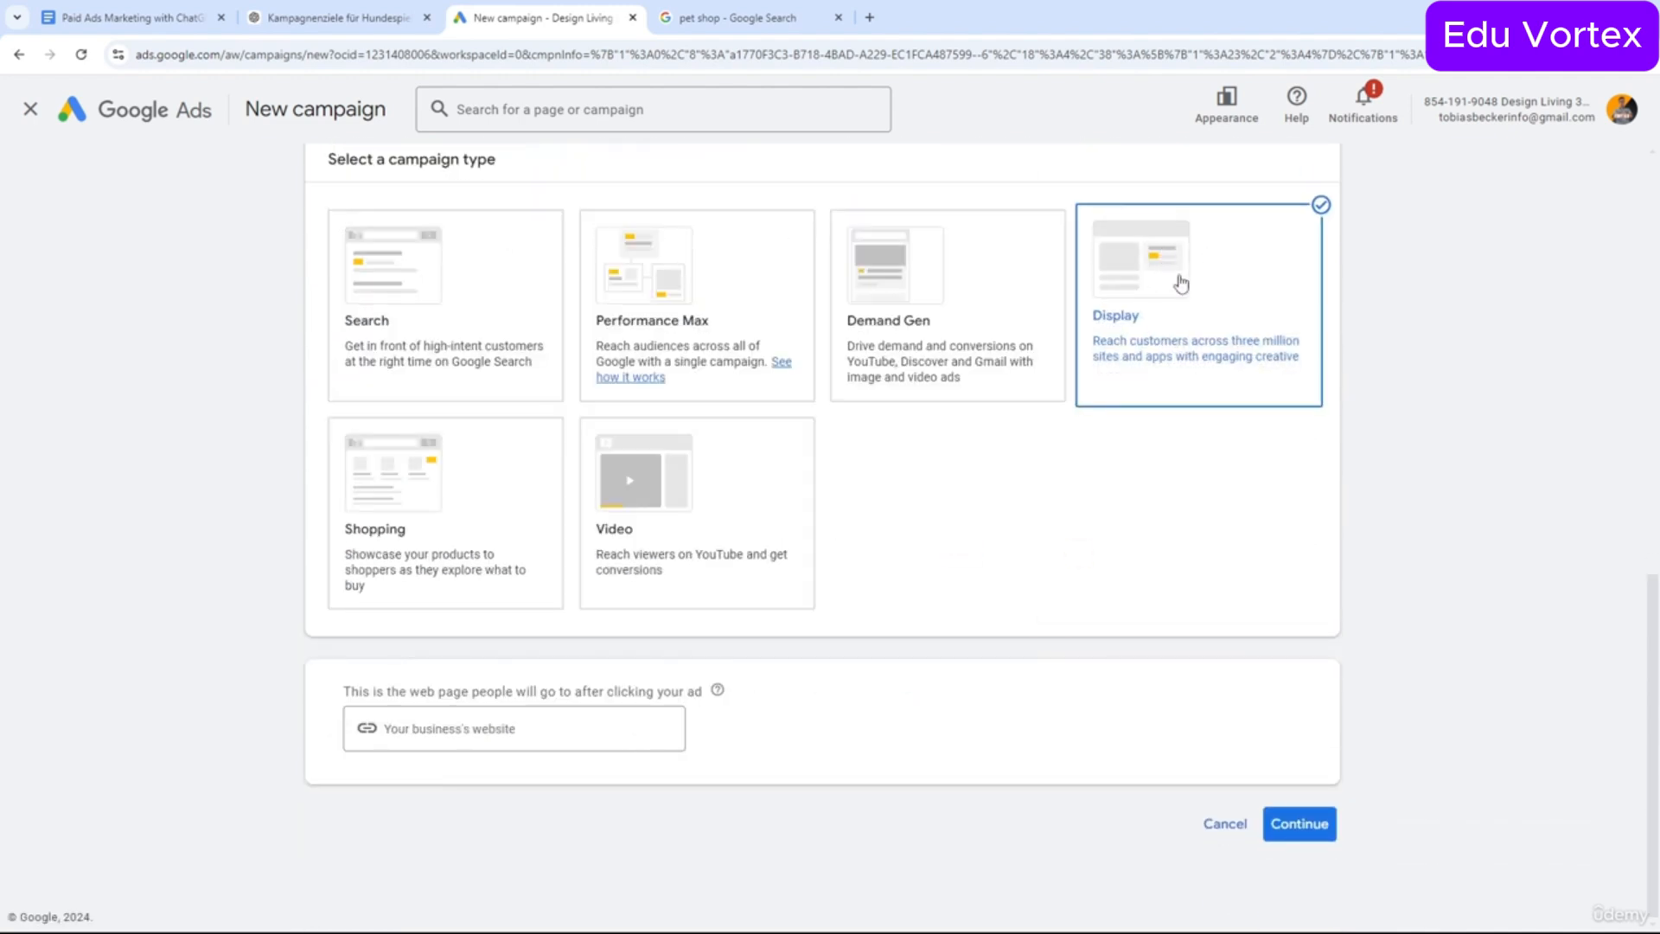
# Open youtube.com in a separate browser tab.
pyautogui.click(867, 19)
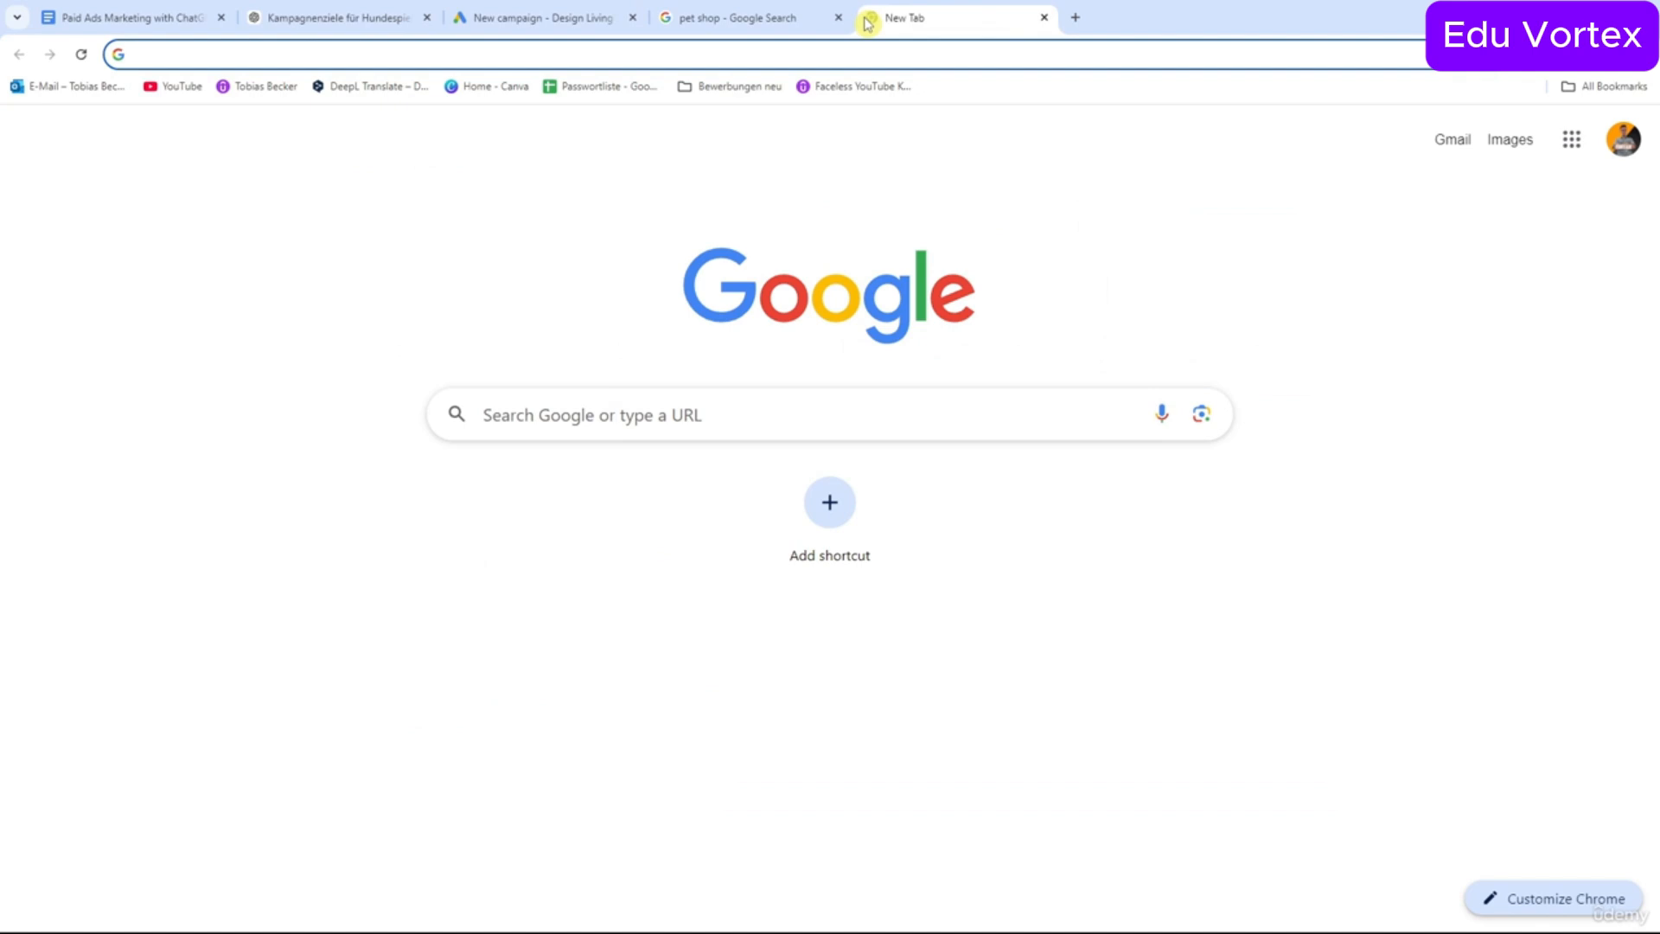
pyautogui.write('youtube.com')
pyautogui.press('Return')
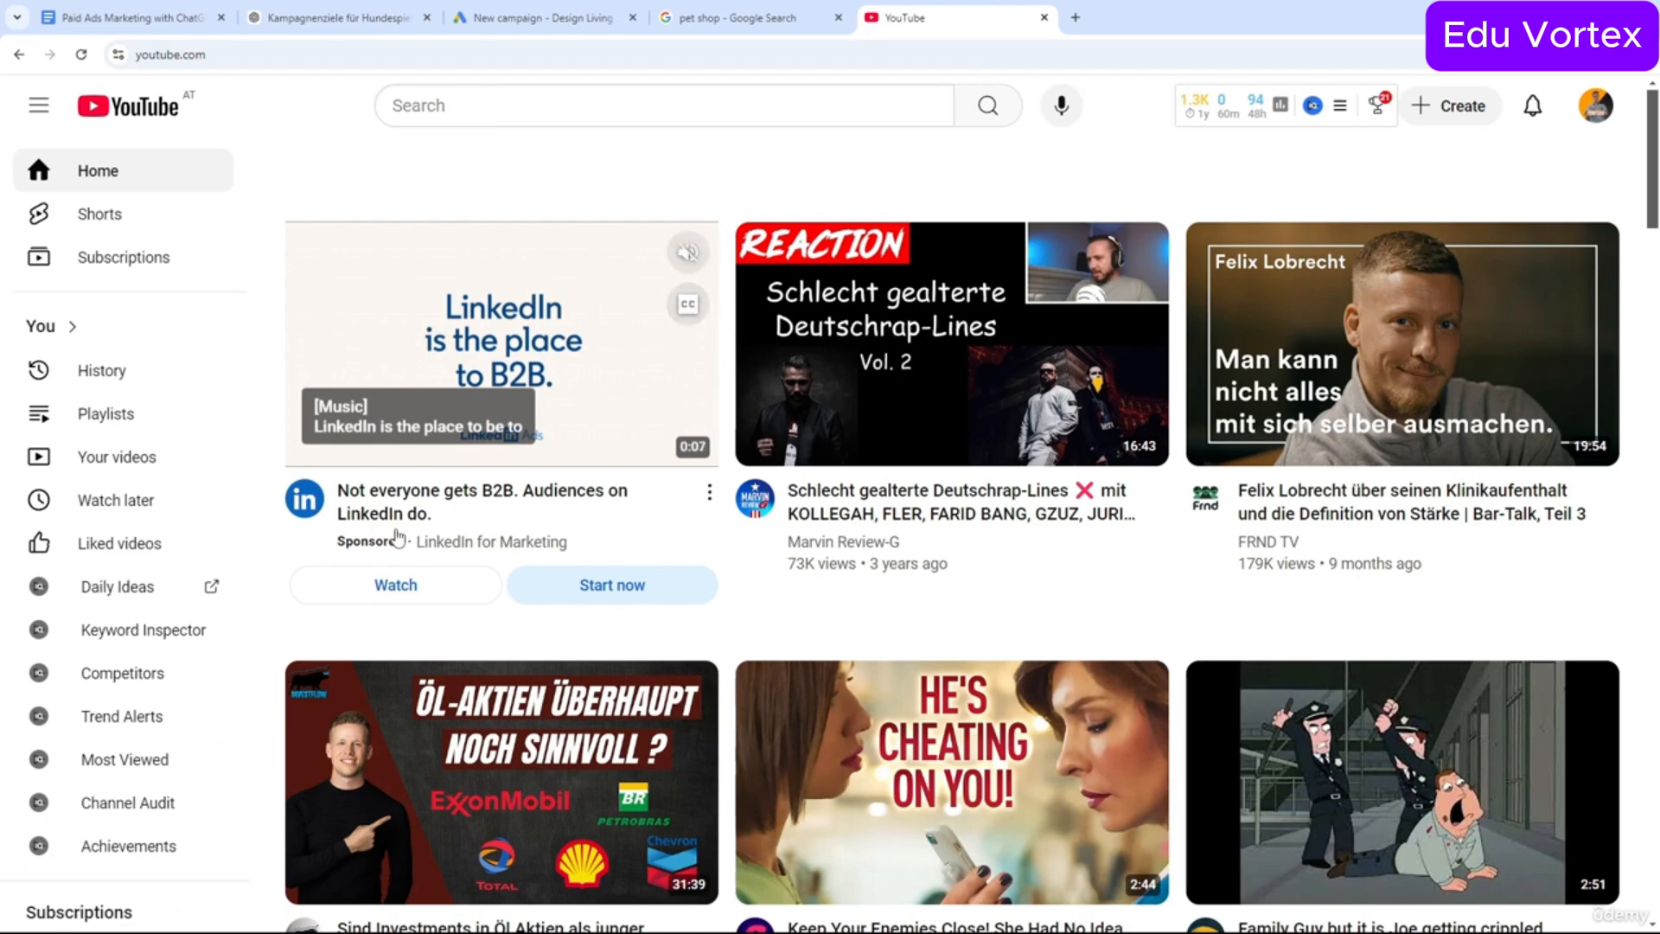
# Search YouTube for "dog lover" and look over the sponsored videos among the results.
pyautogui.click(566, 107)
pyautogui.write('d')
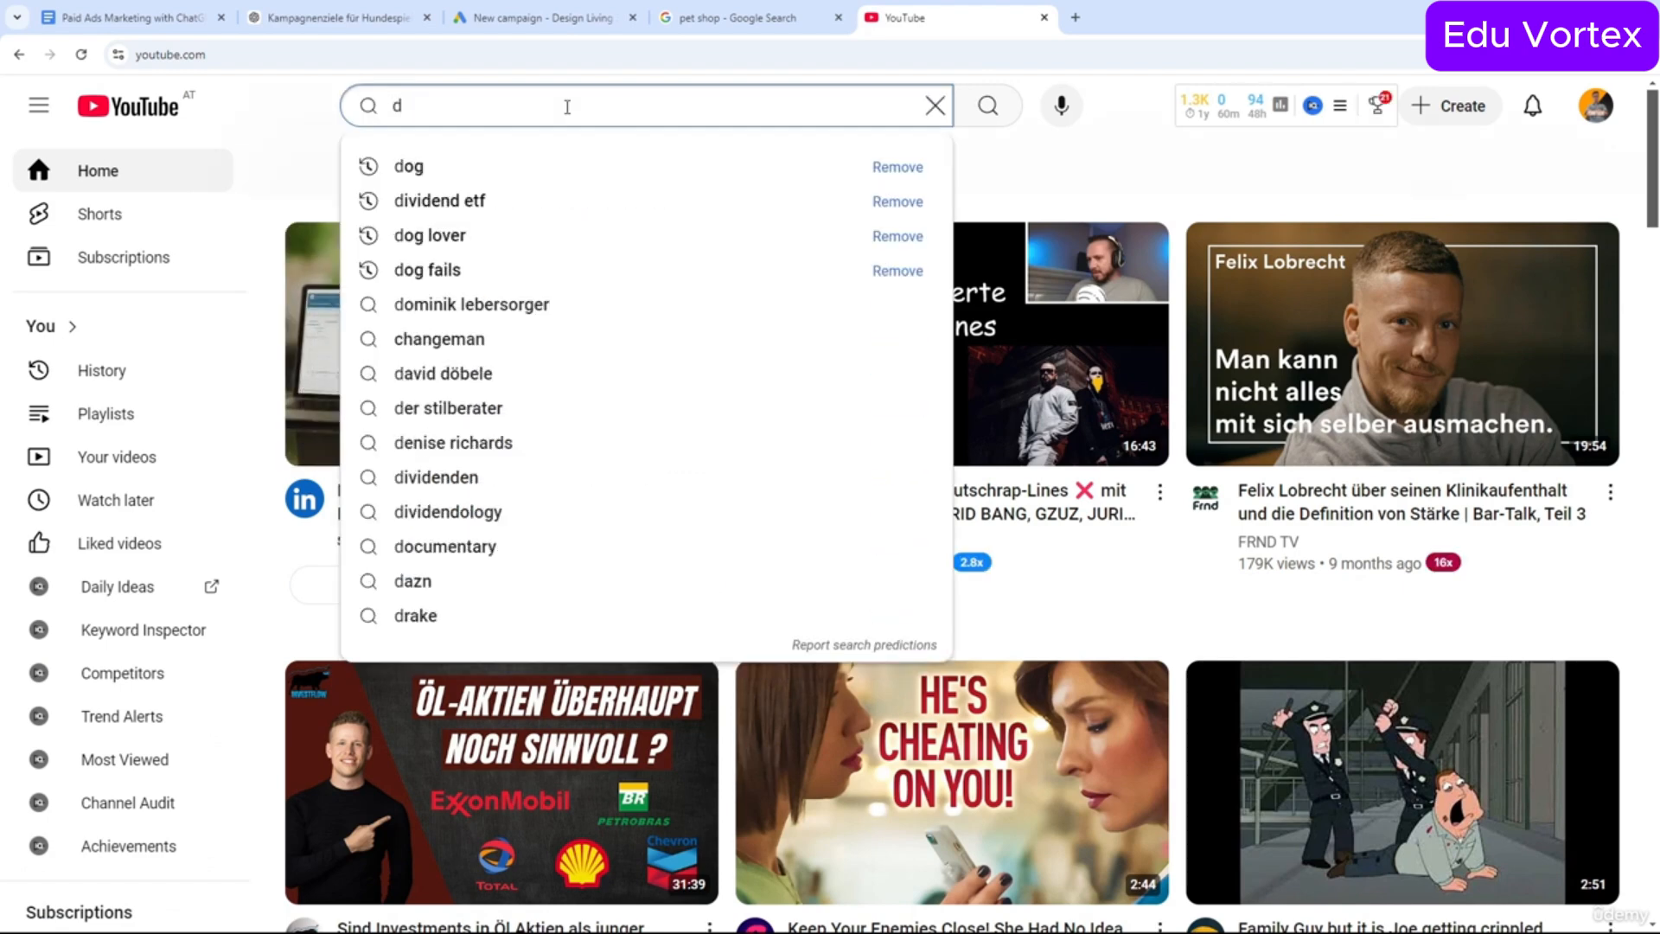
pyautogui.press('Down')
pyautogui.press('Down')
pyautogui.press('Down')
pyautogui.press('Return')
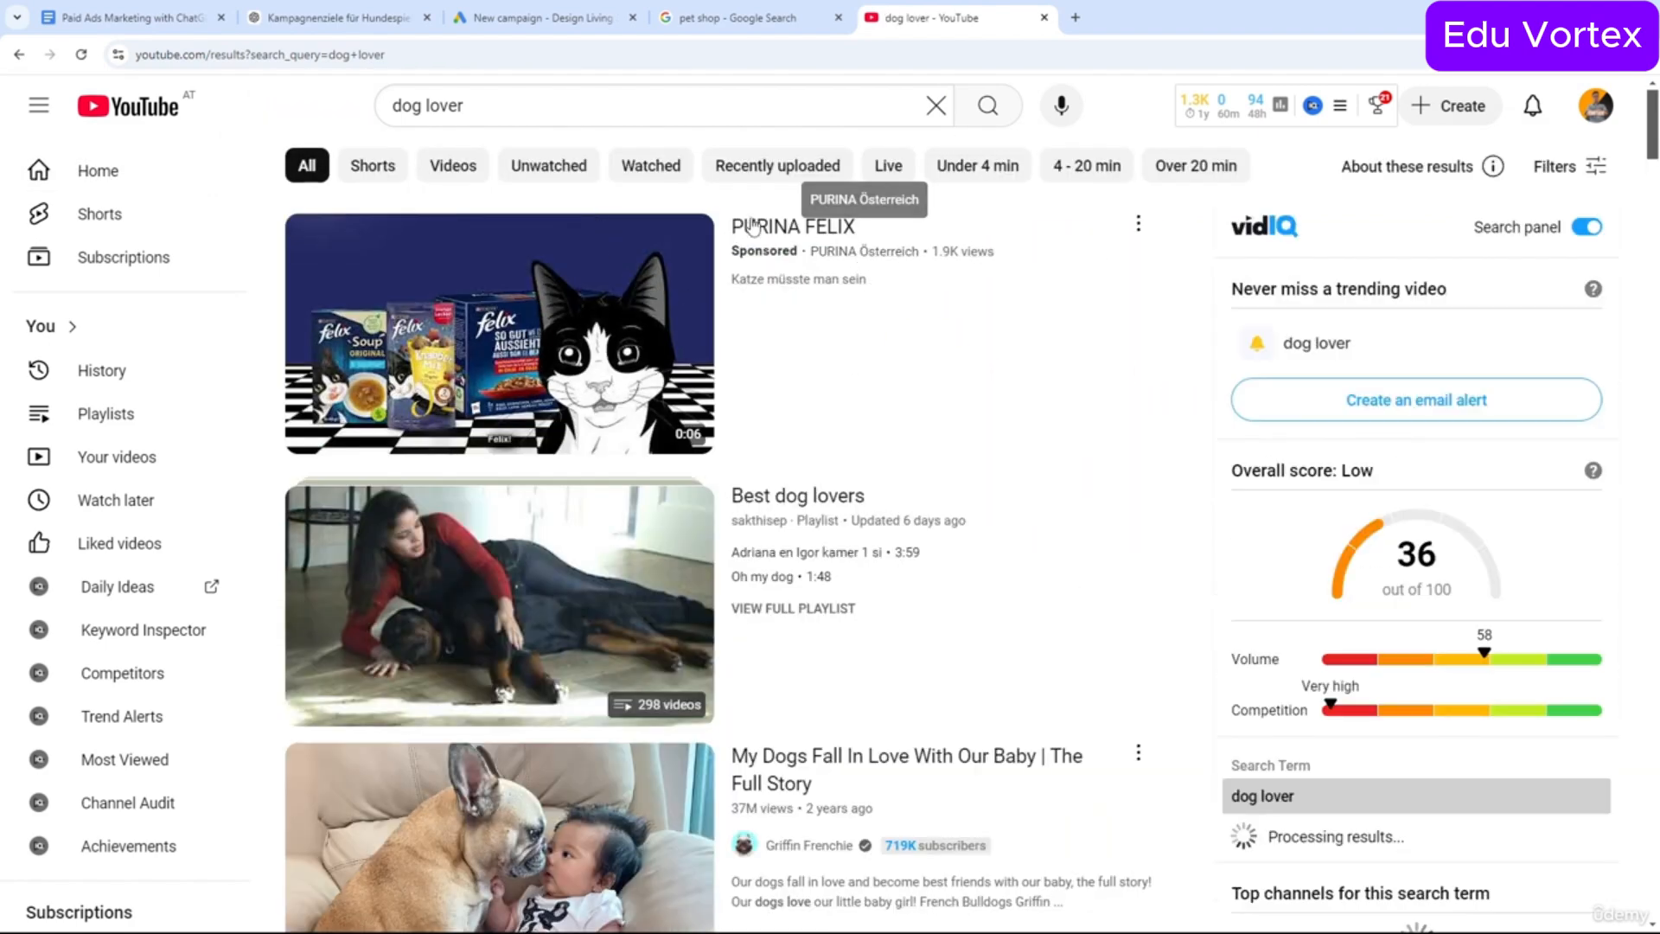
pyautogui.scroll(-3, 594, 356)
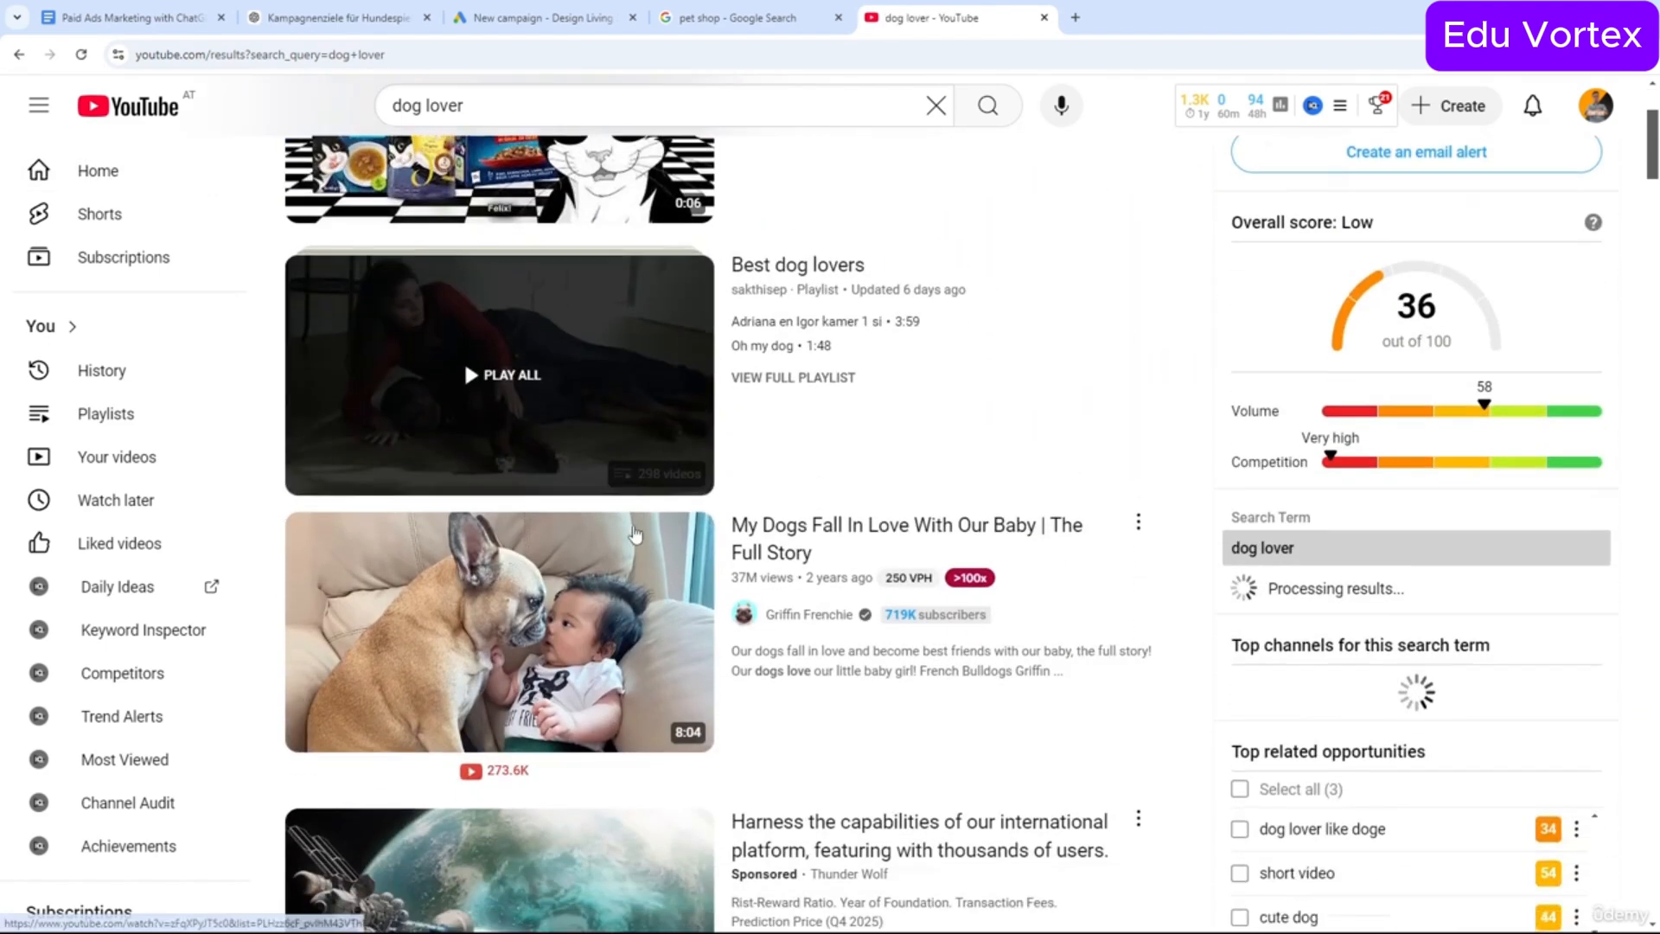
pyautogui.scroll(3, 655, 499)
pyautogui.click(532, 18)
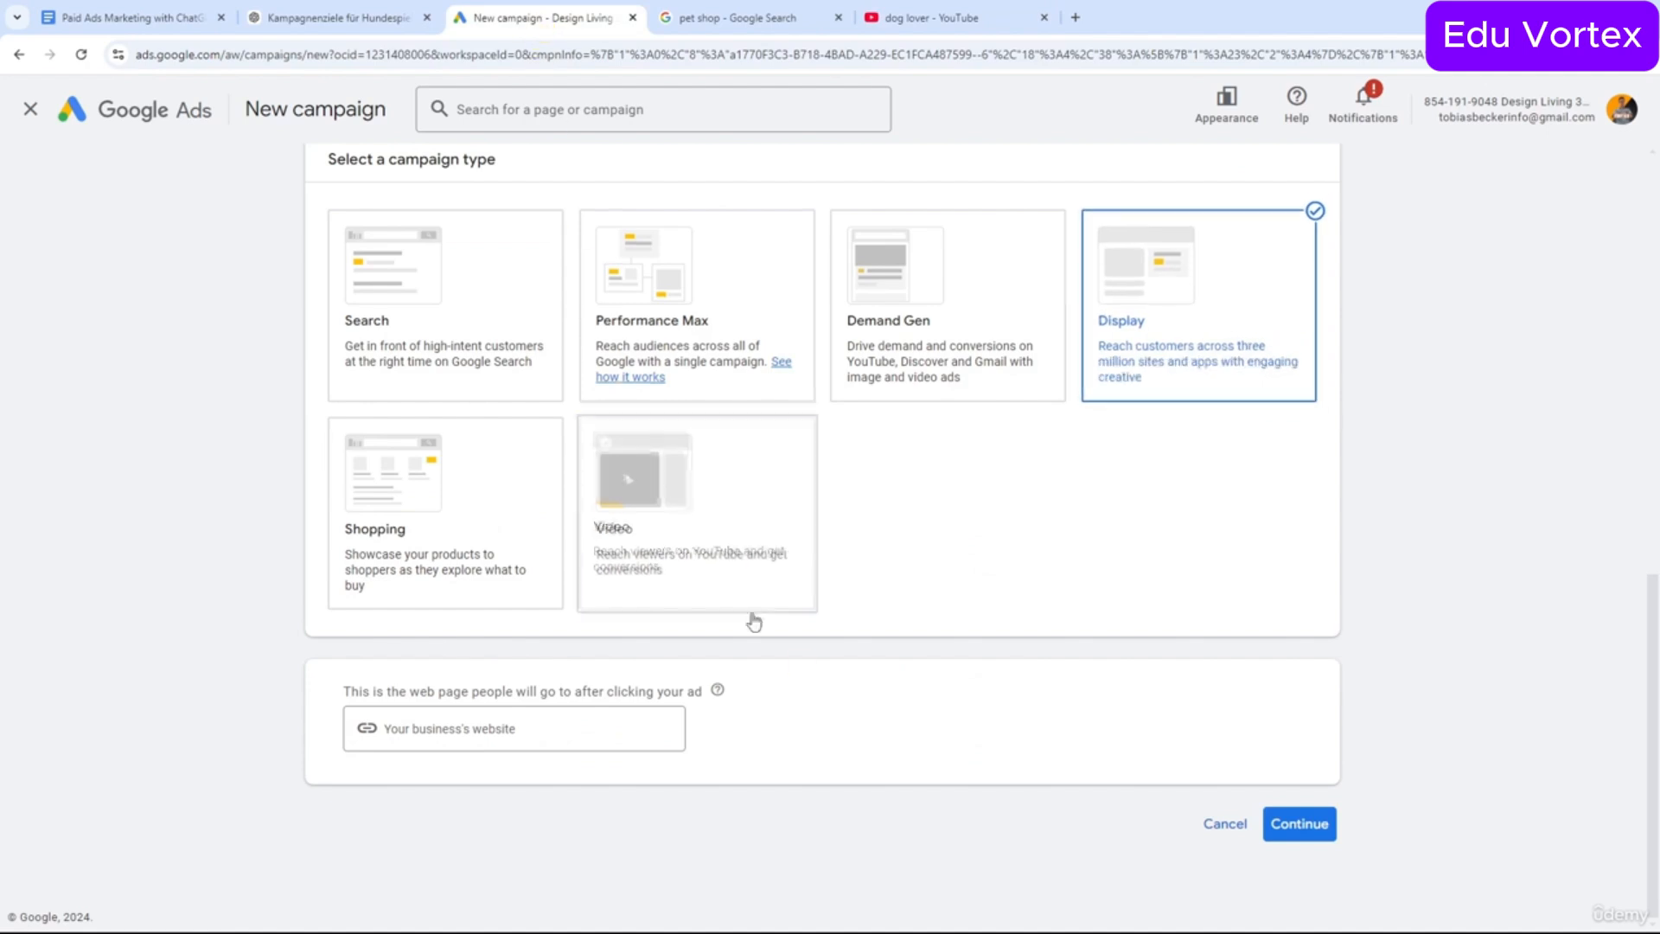
pyautogui.click(405, 344)
pyautogui.click(578, 729)
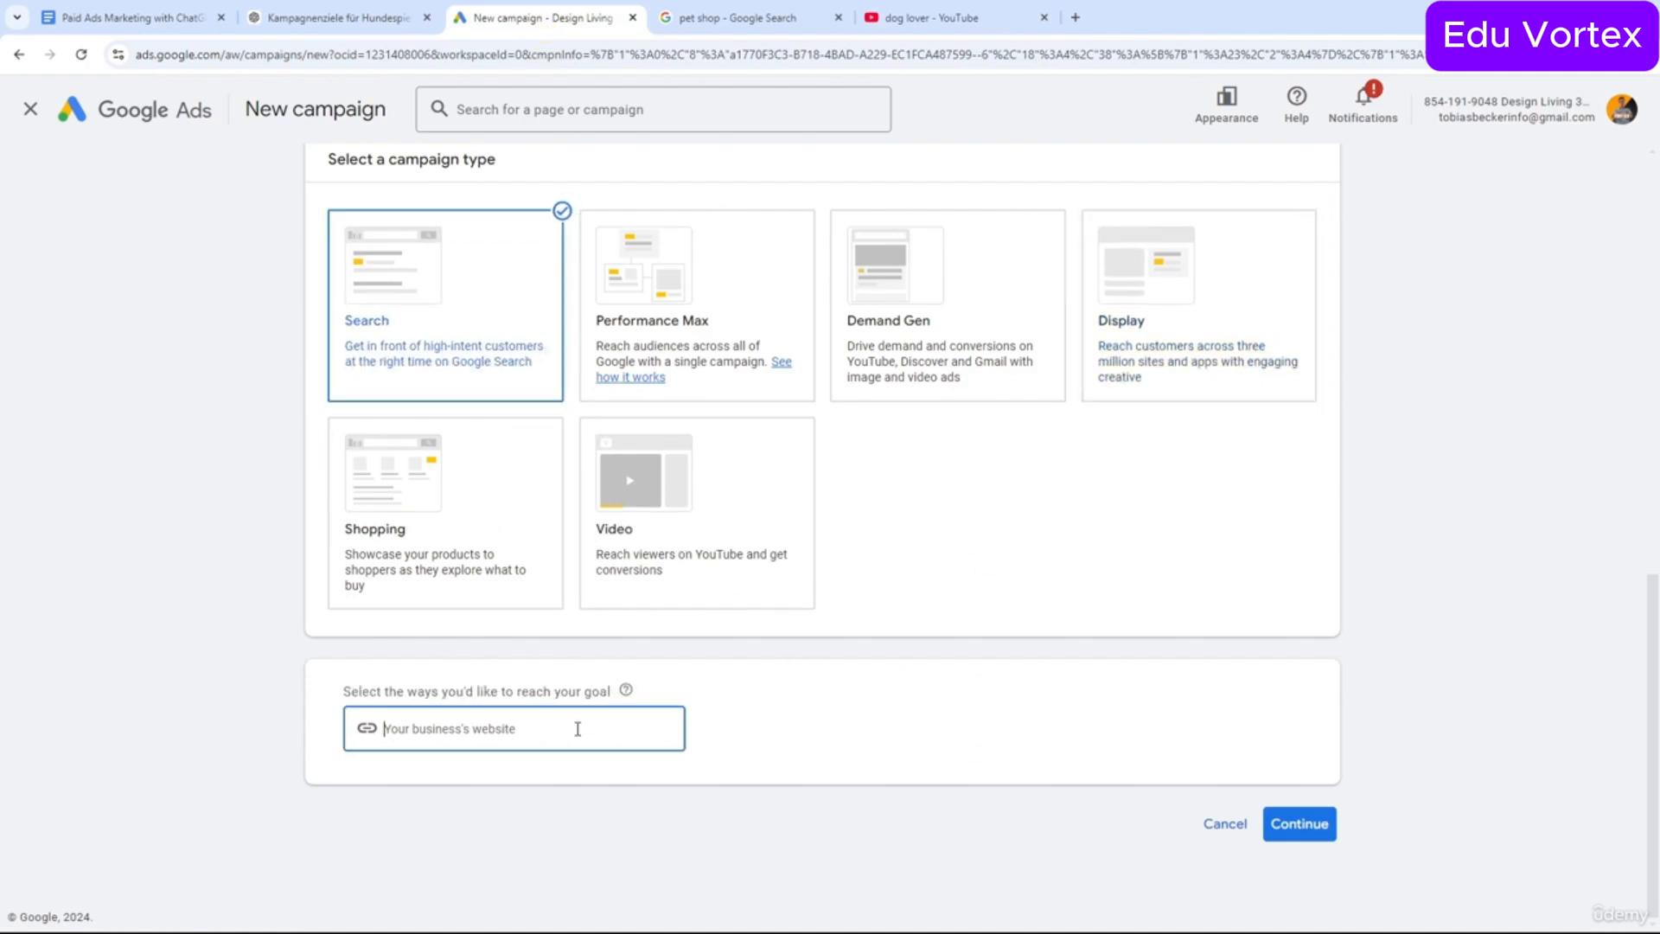
pyautogui.write('www.test.com')
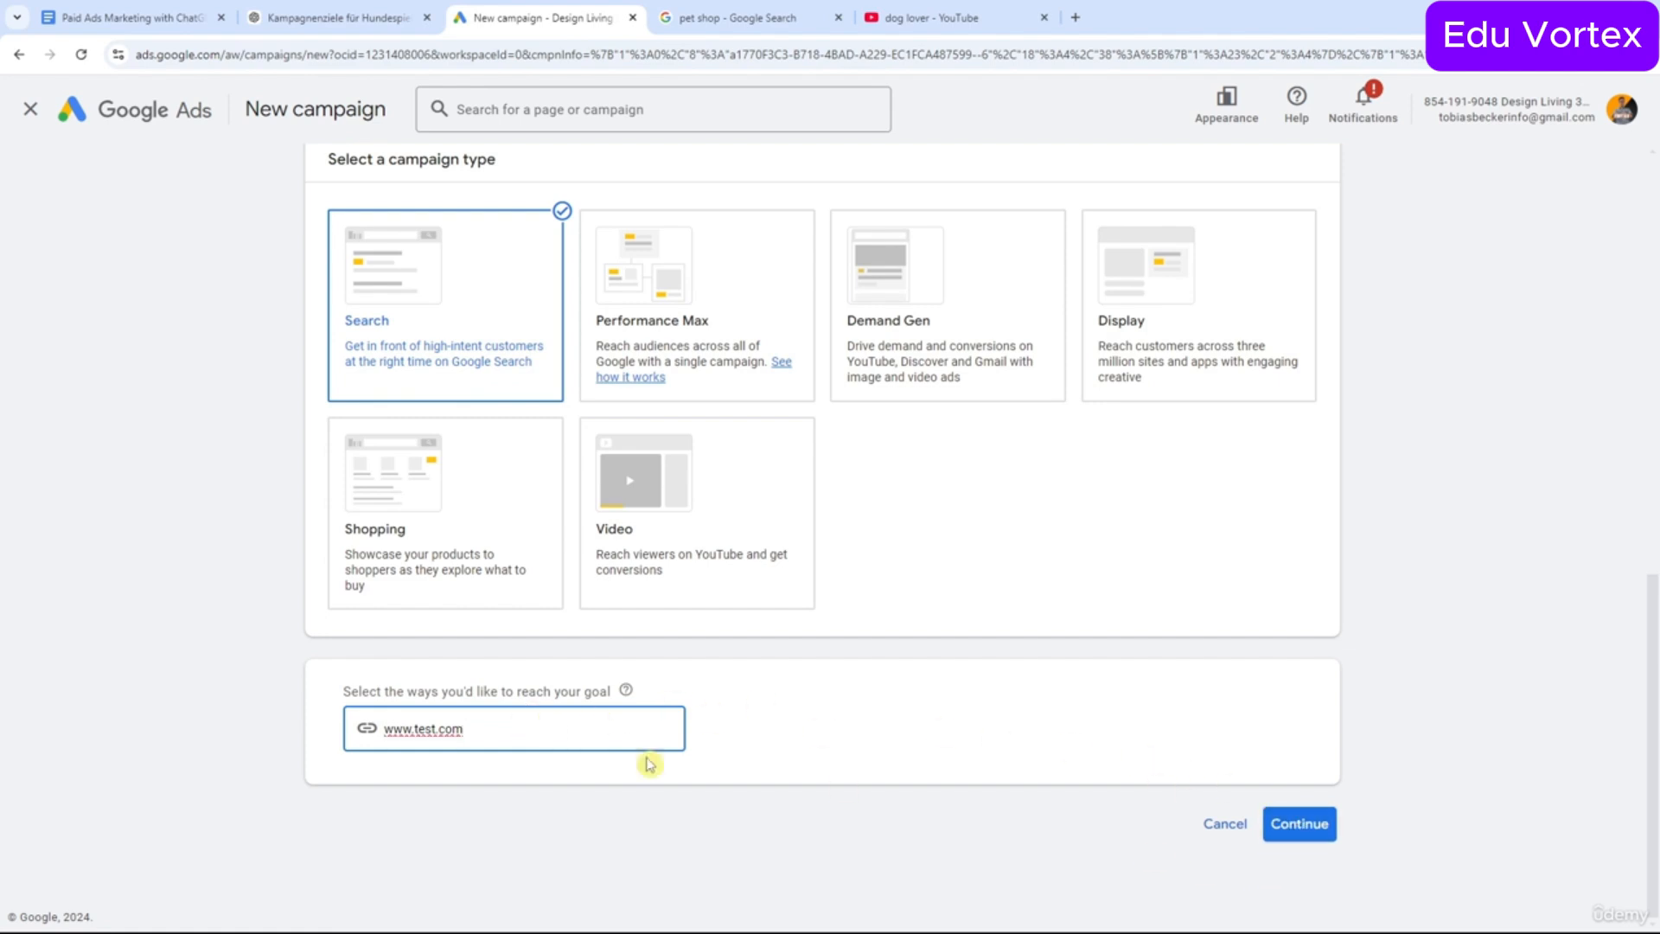
pyautogui.click(1310, 826)
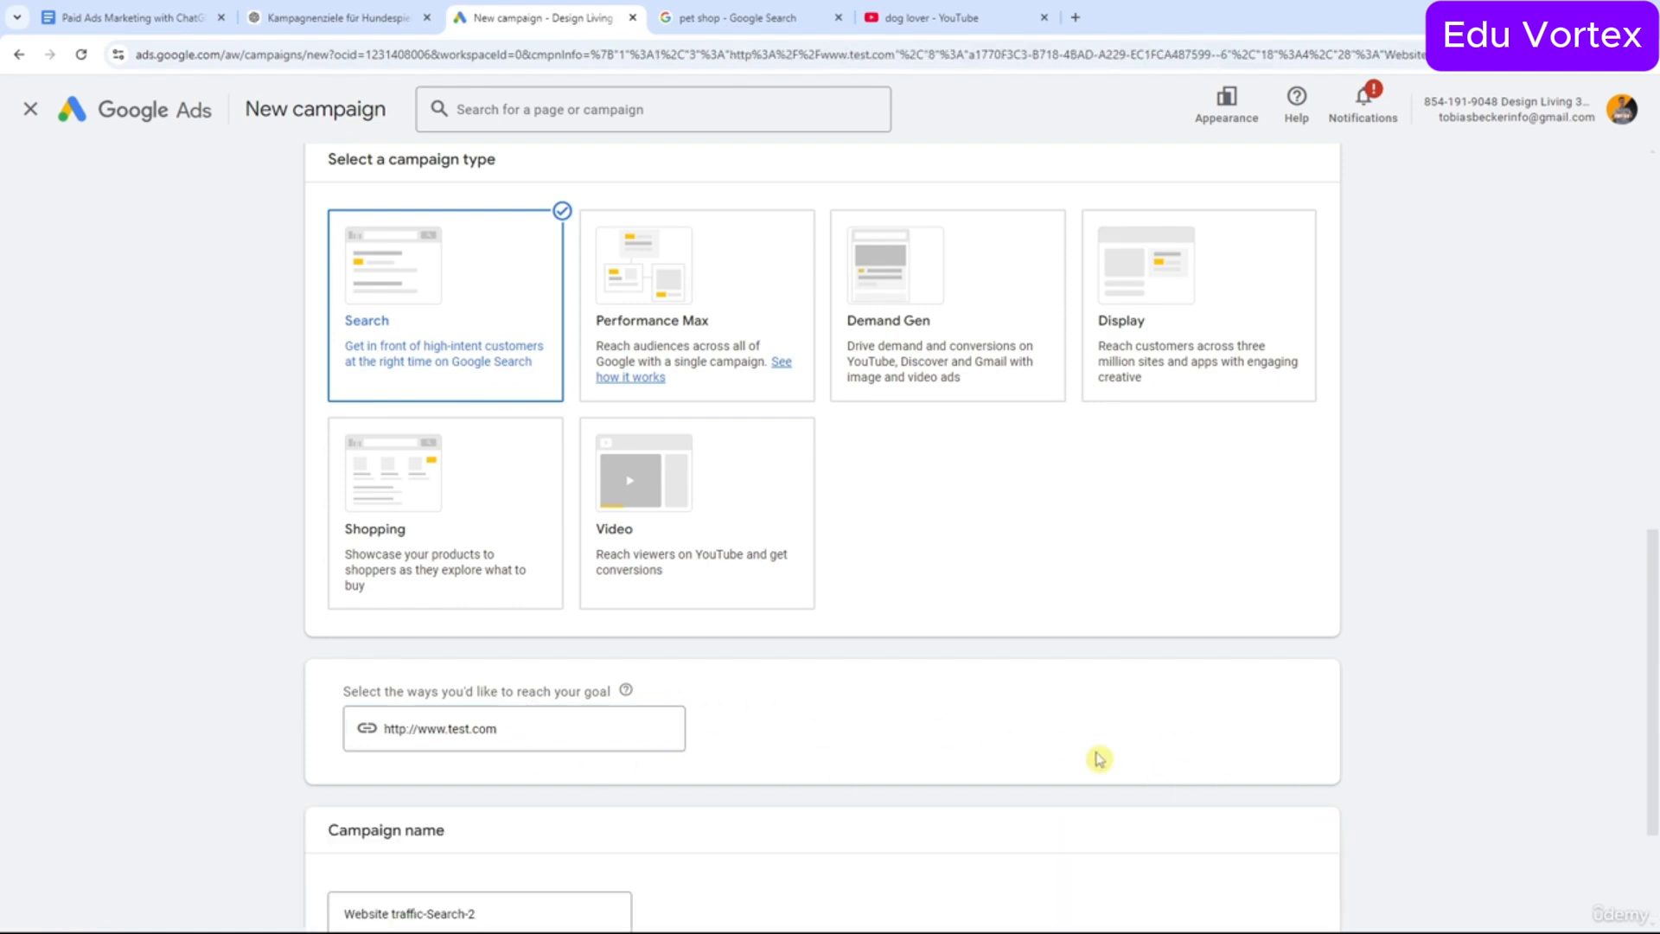
# Name the campaign "Traffic-Test" and continue to the bidding settings.
pyautogui.scroll(-3, 1100, 759)
pyautogui.click(624, 707)
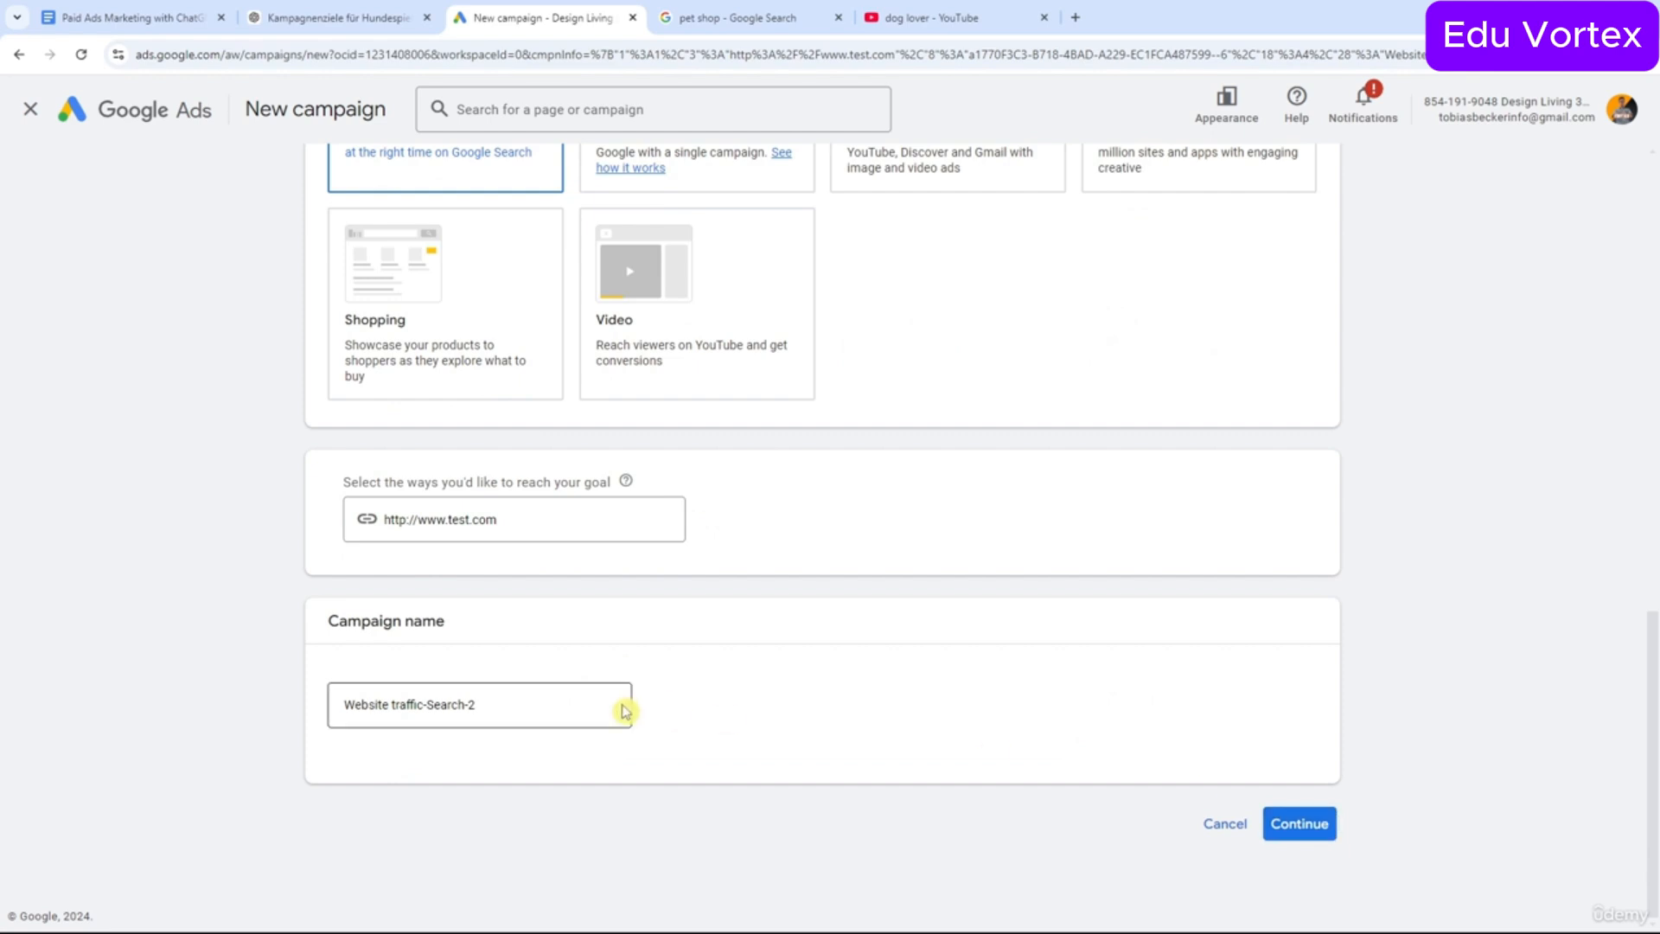
pyautogui.hotkey('ctrl', 'a')
pyautogui.write('T')
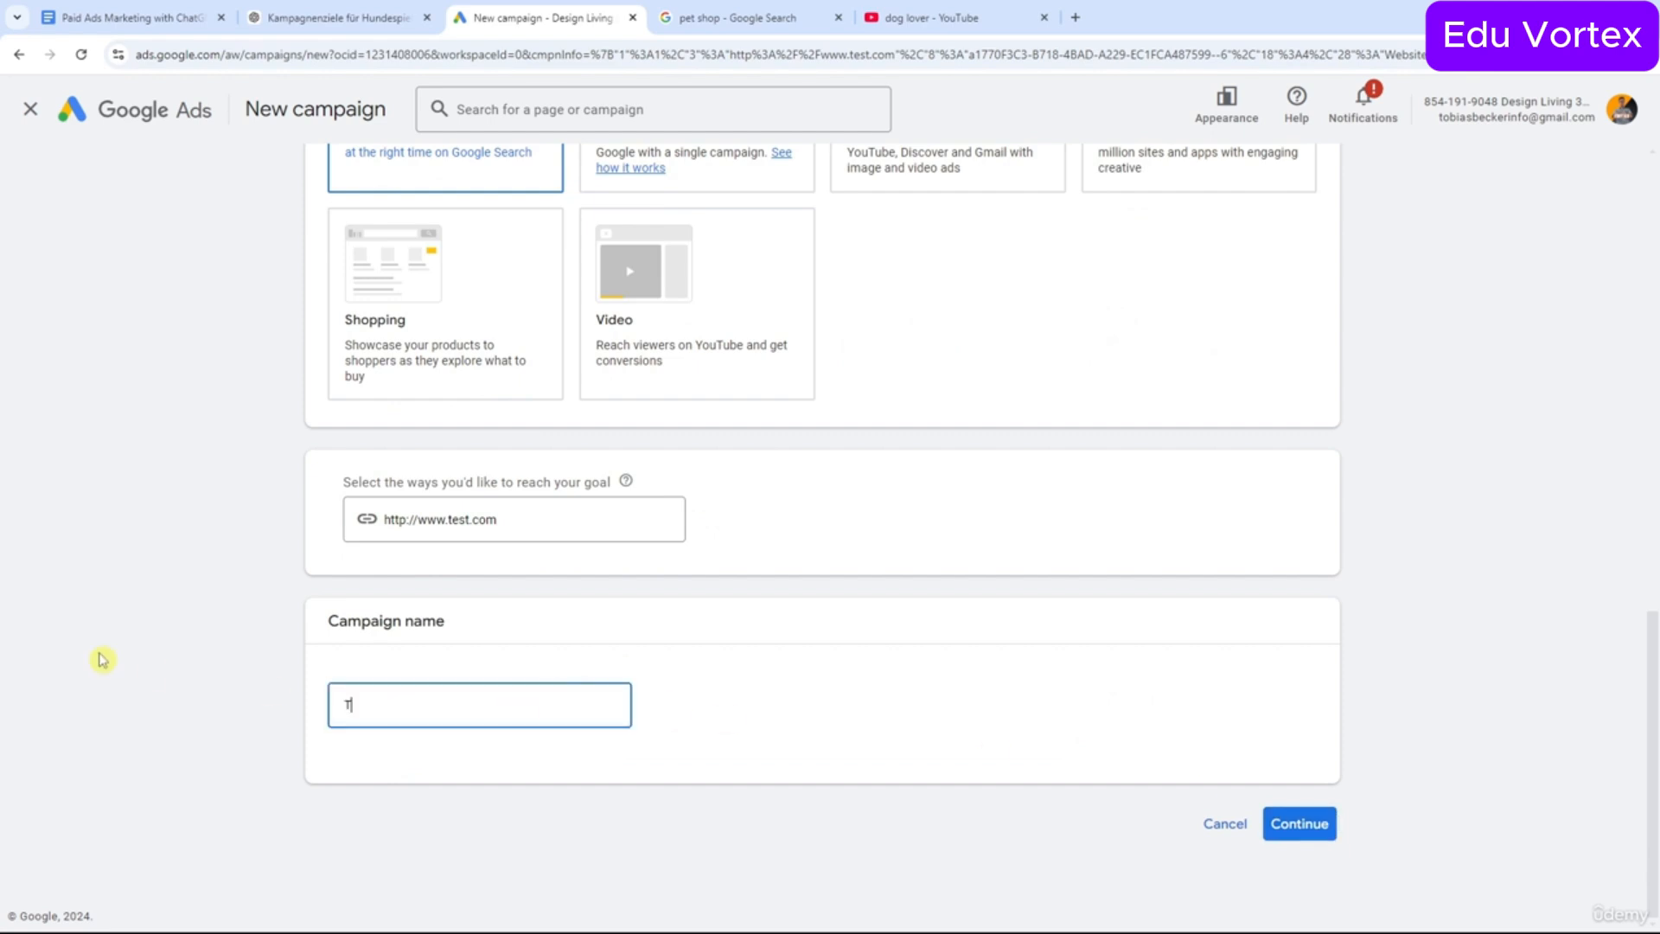
pyautogui.write('raffic-Test')
pyautogui.click(1310, 826)
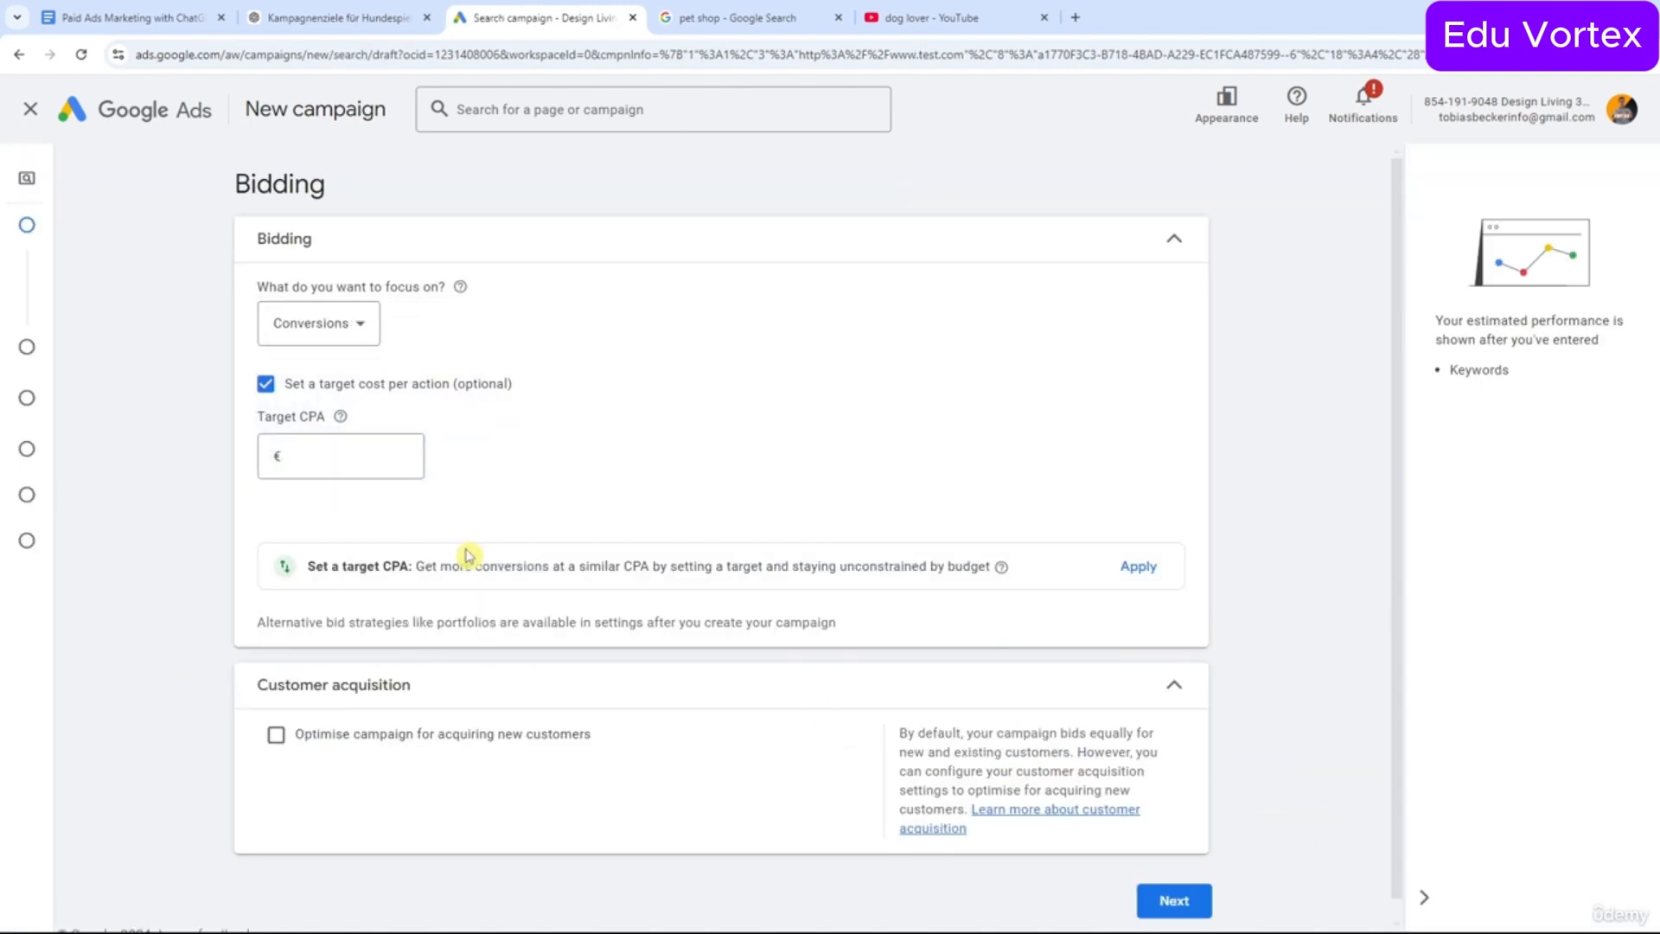
# Try Clicks as the bidding focus and switch back to Conversions with a target cost per action of €1.5.
pyautogui.click(356, 327)
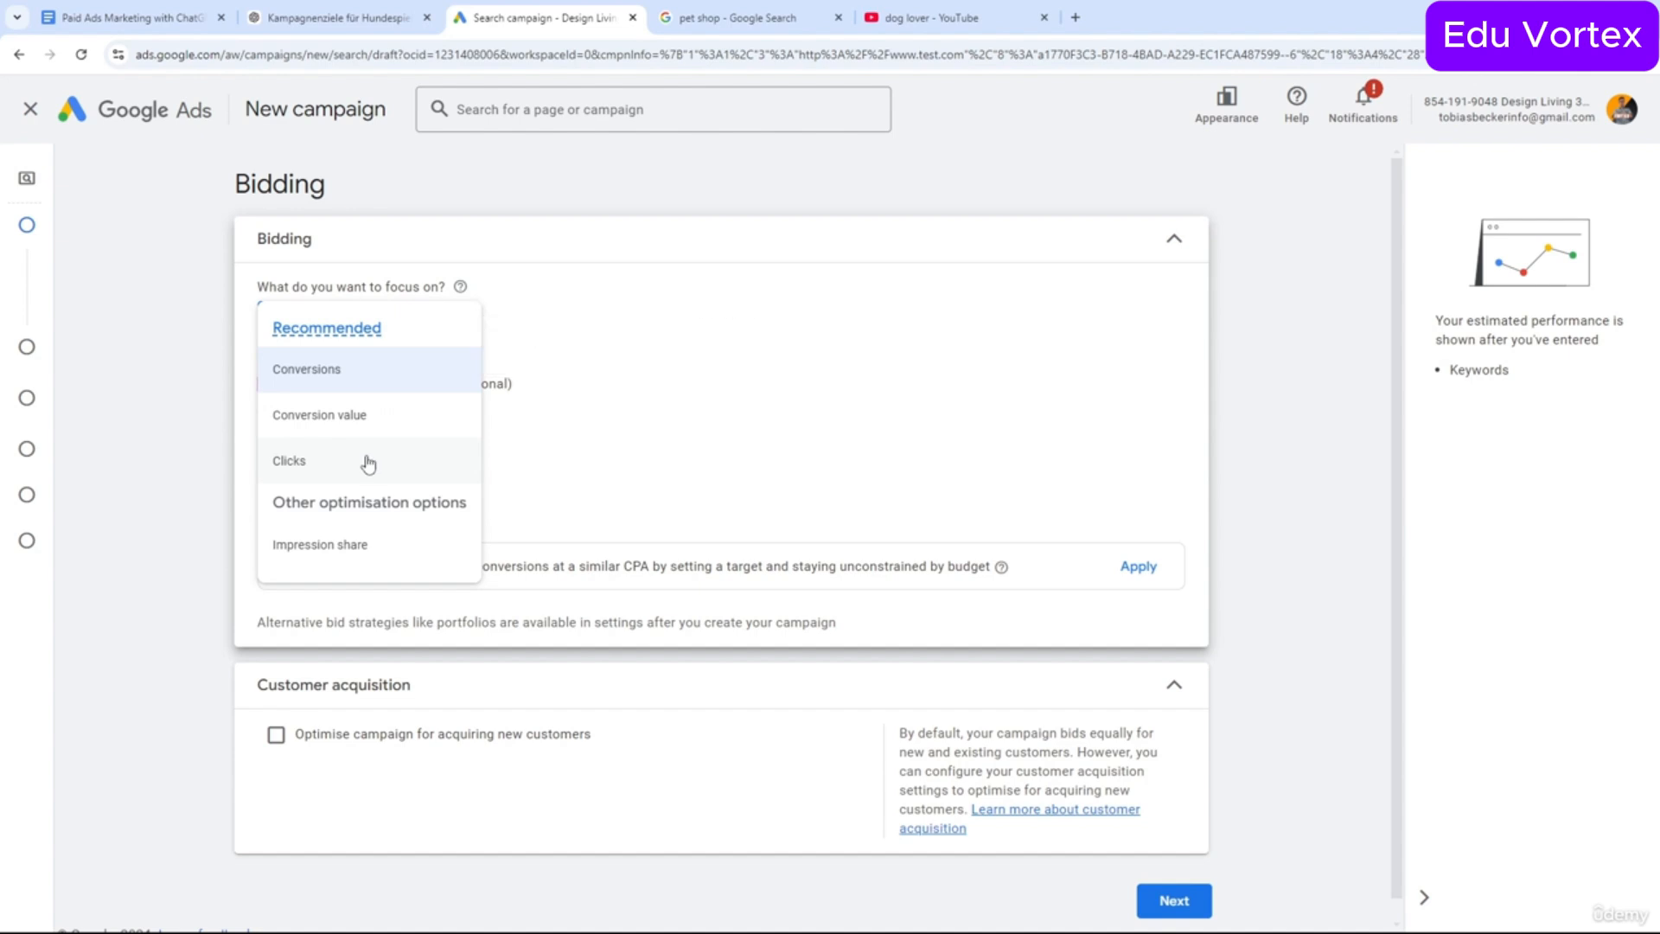
pyautogui.click(408, 475)
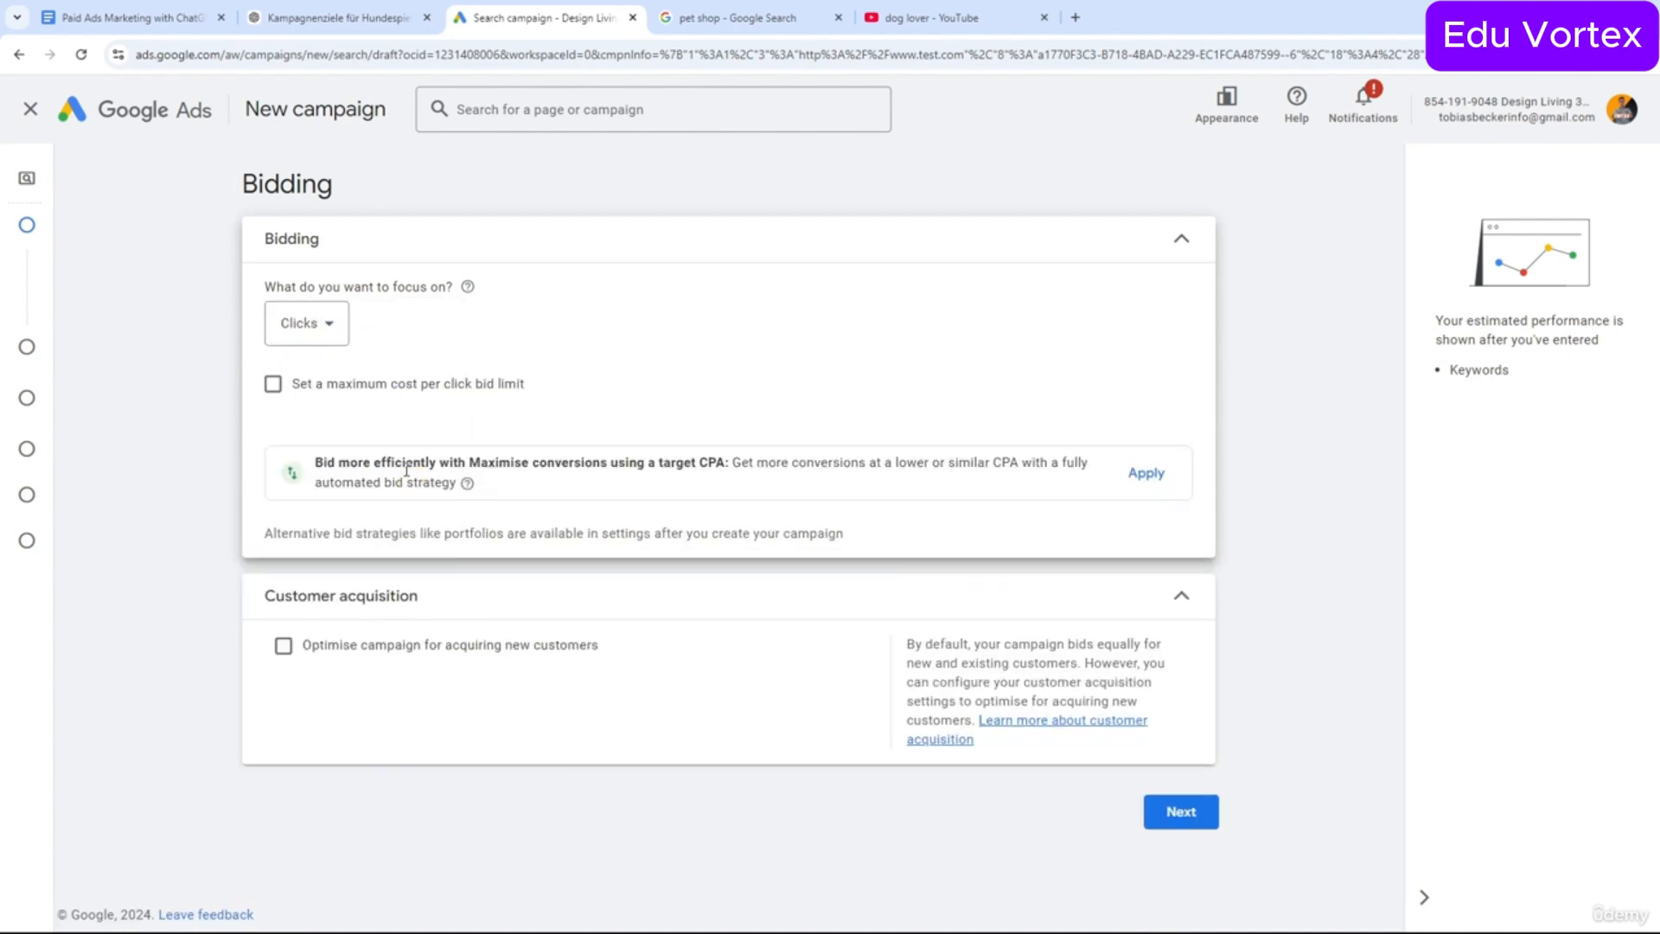
pyautogui.click(313, 333)
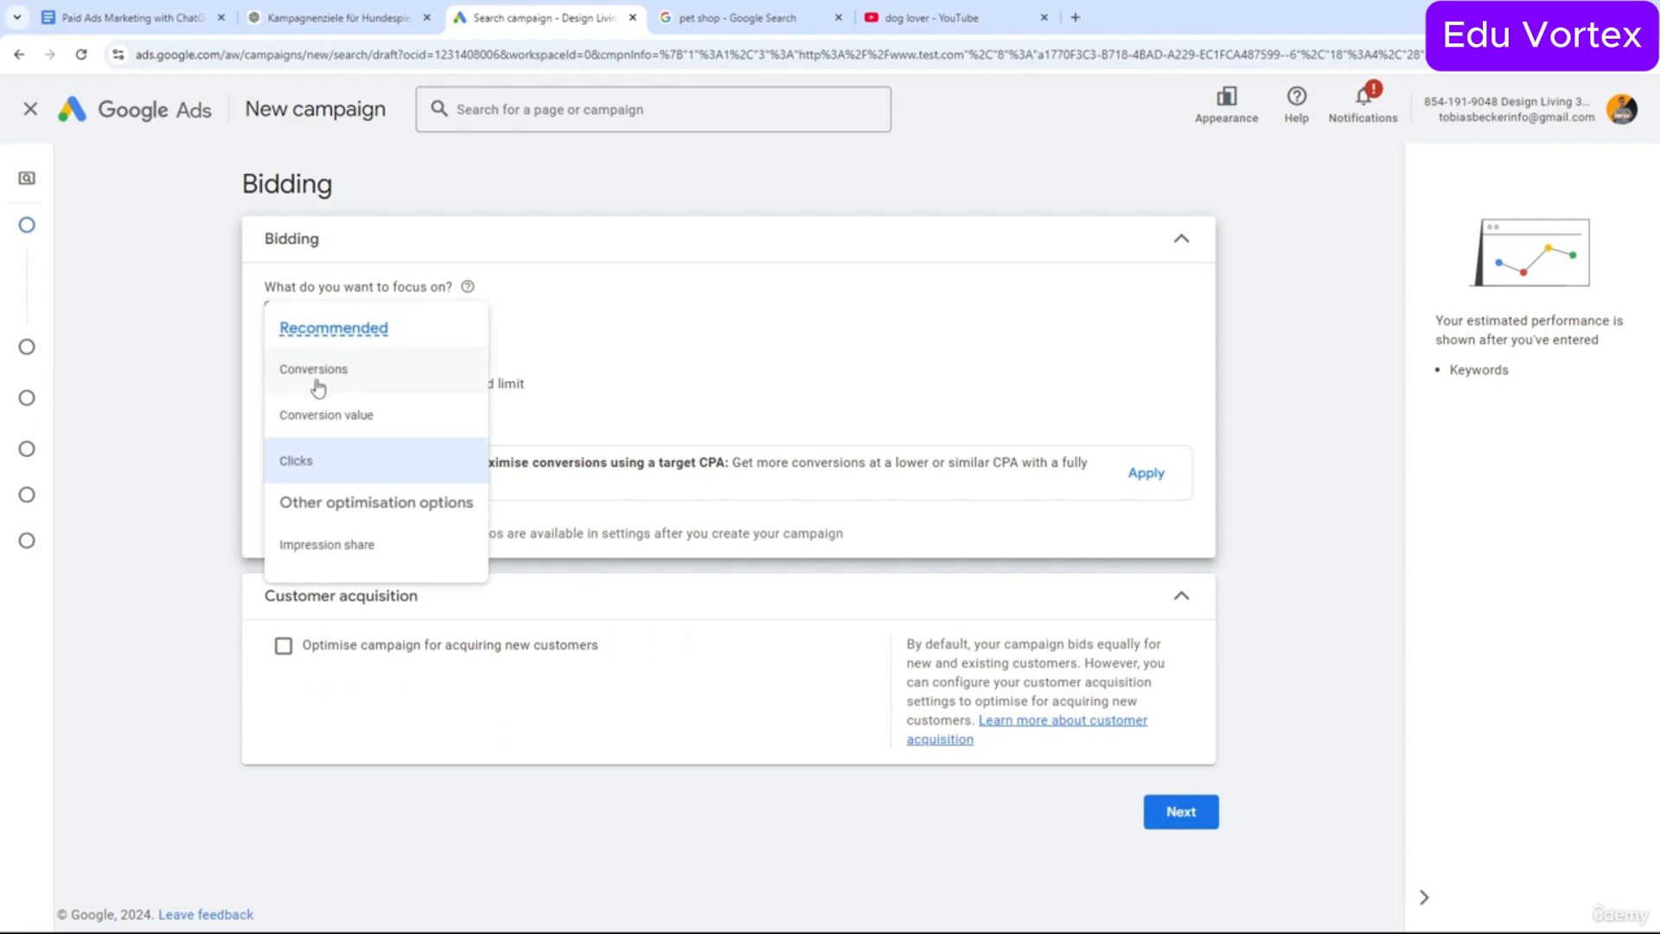
pyautogui.click(319, 378)
pyautogui.click(395, 384)
pyautogui.click(363, 473)
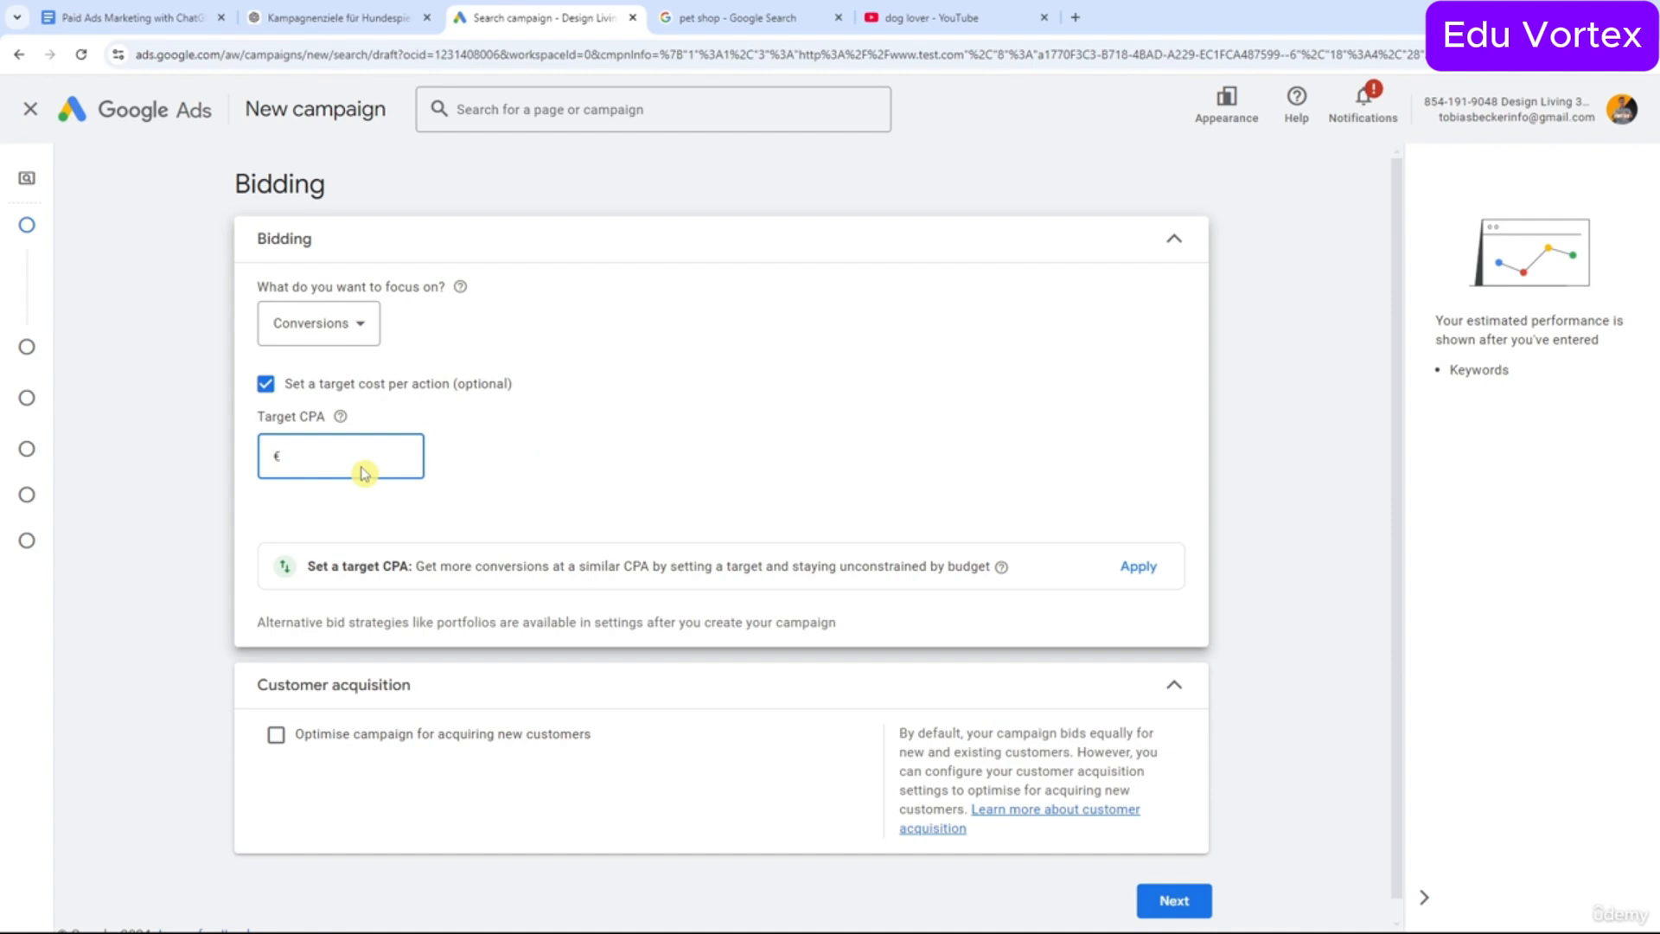
pyautogui.write('1,5')
pyautogui.press('BackSpace')
pyautogui.write('.5')
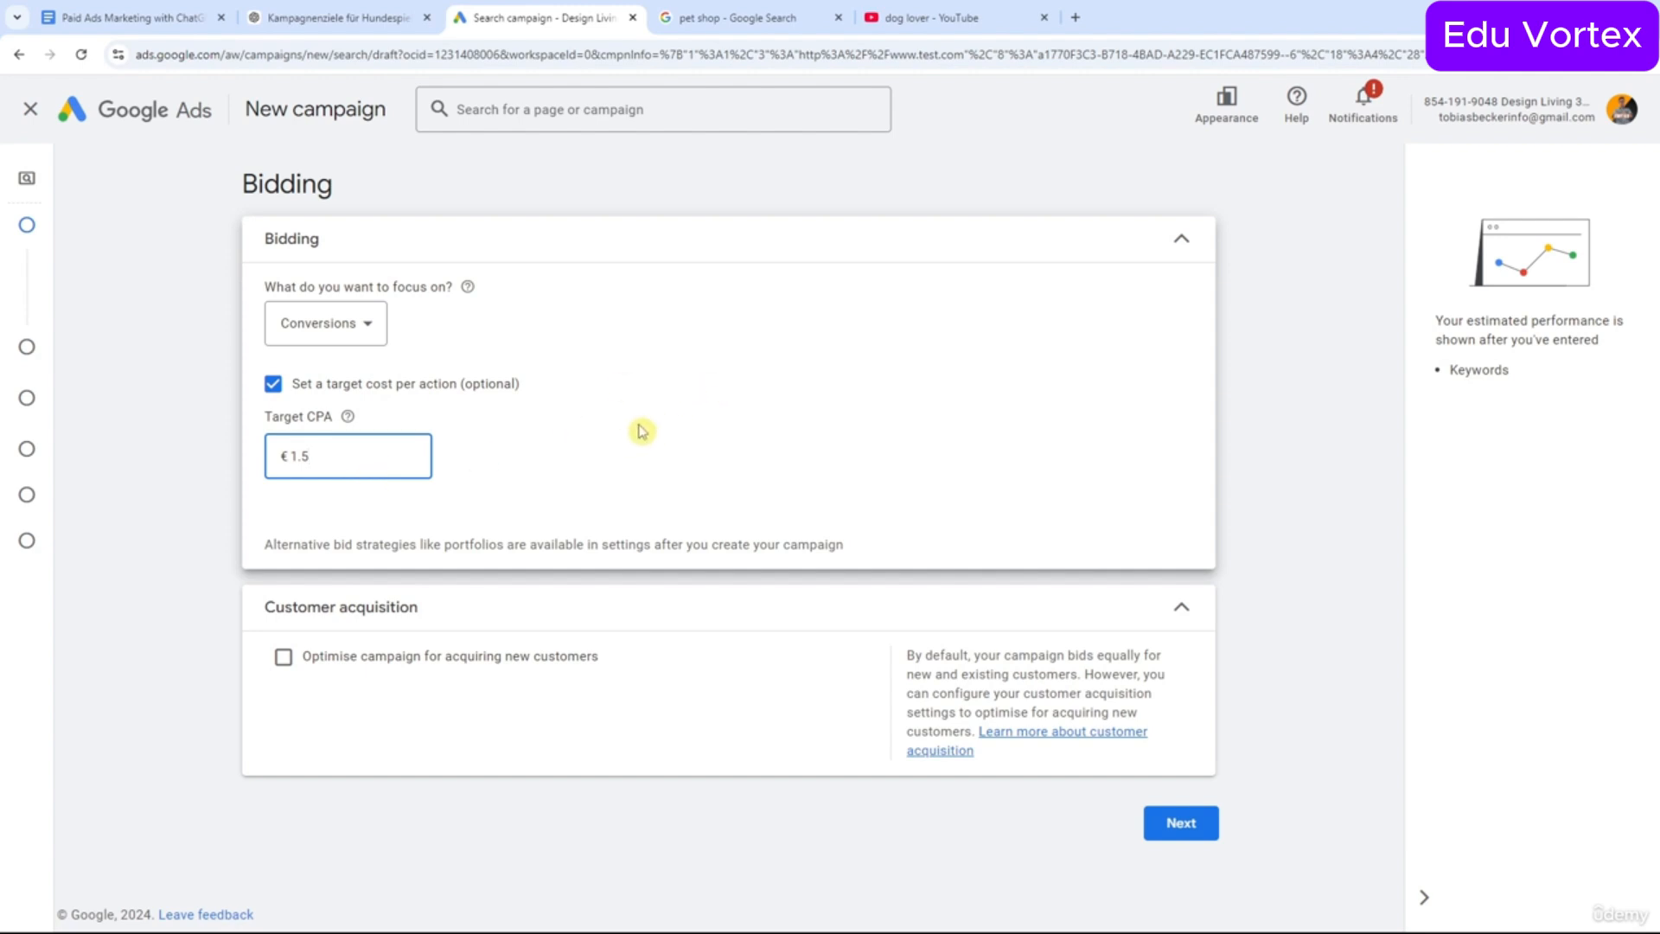
# Change the bidding focus to Clicks and enable a maximum cost per click bid limit.
pyautogui.click(354, 325)
pyautogui.click(361, 456)
pyautogui.click(315, 383)
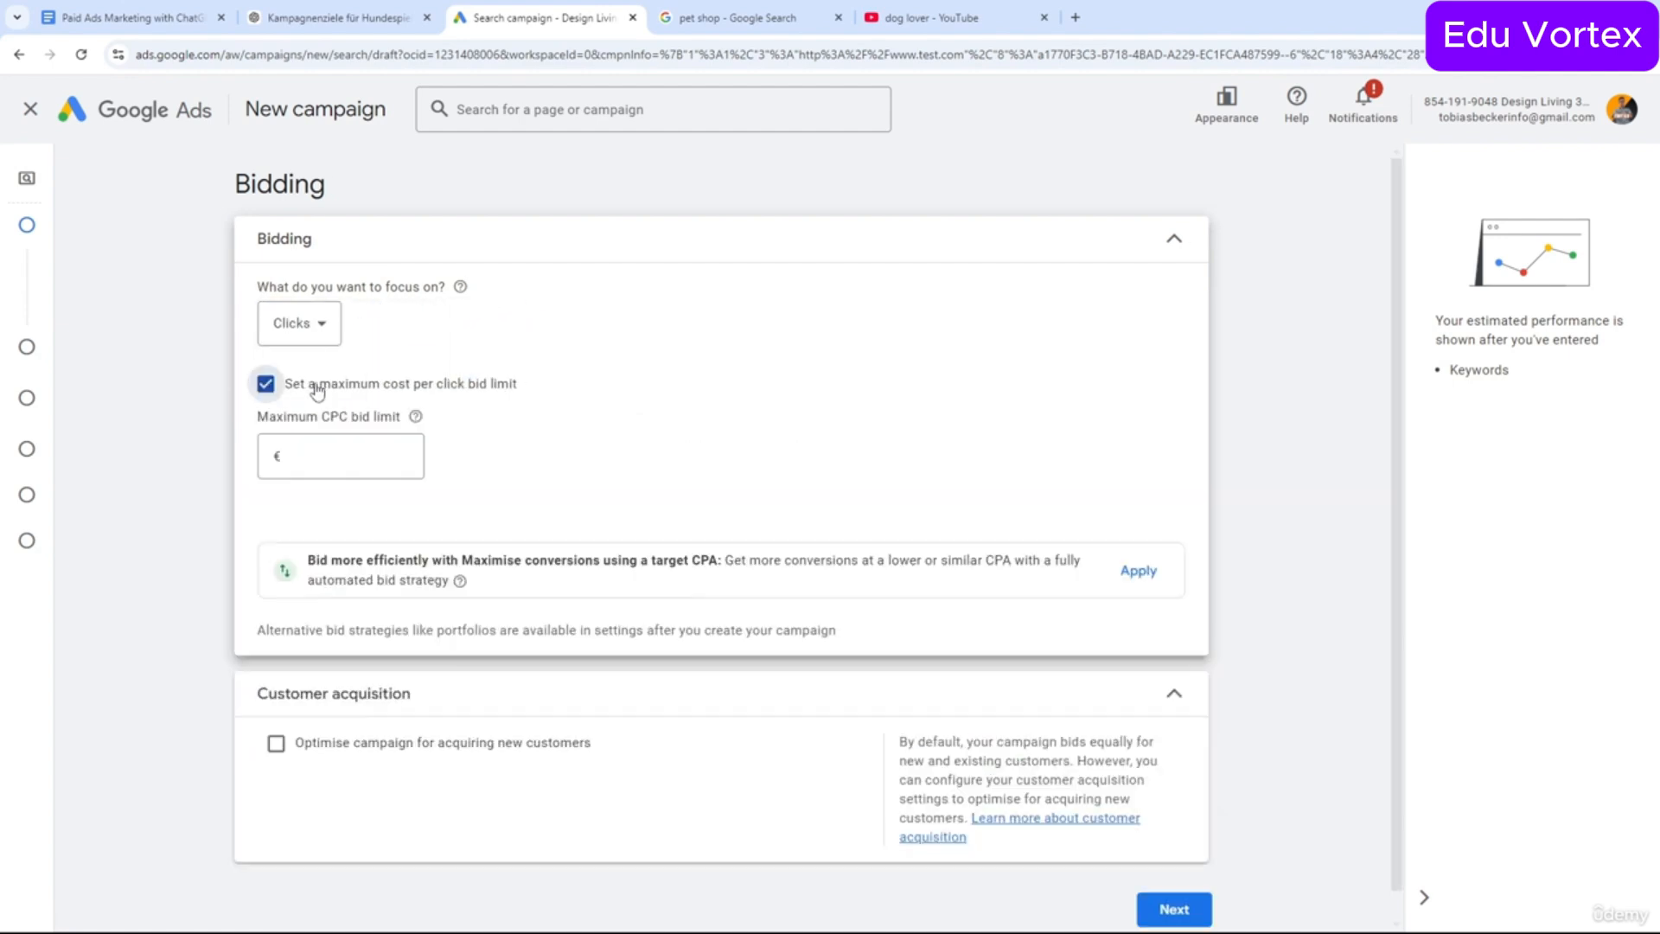
# Set the maximum CPC bid limit to €0.50 and continue to the campaign settings.
pyautogui.click(359, 454)
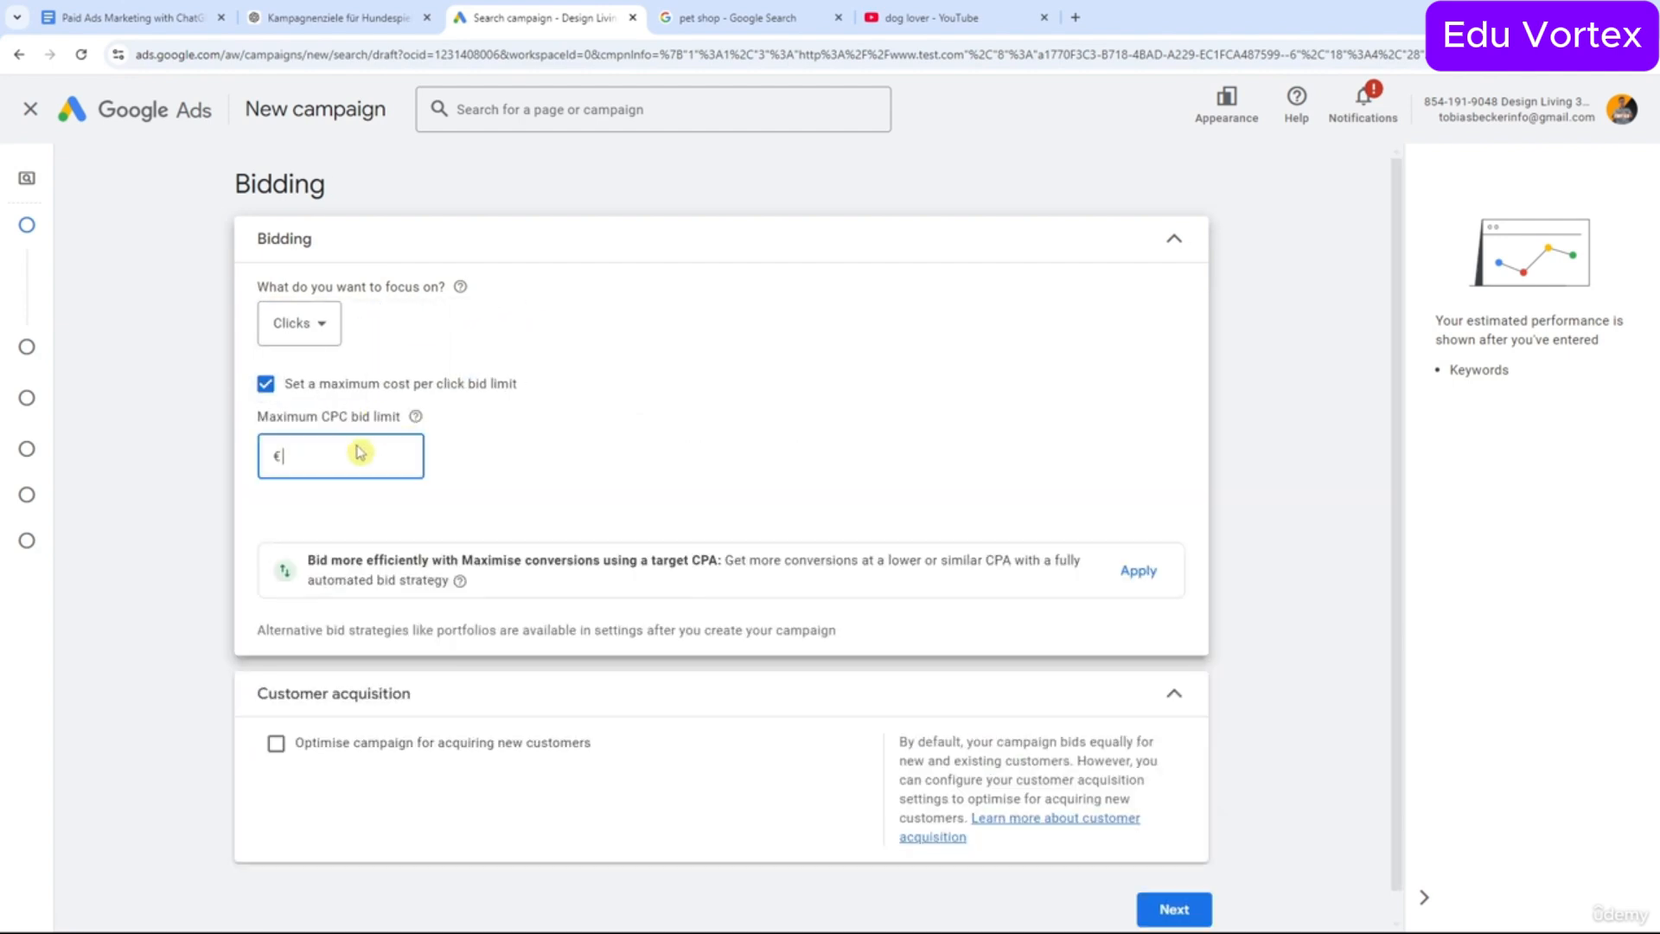
pyautogui.write('0')
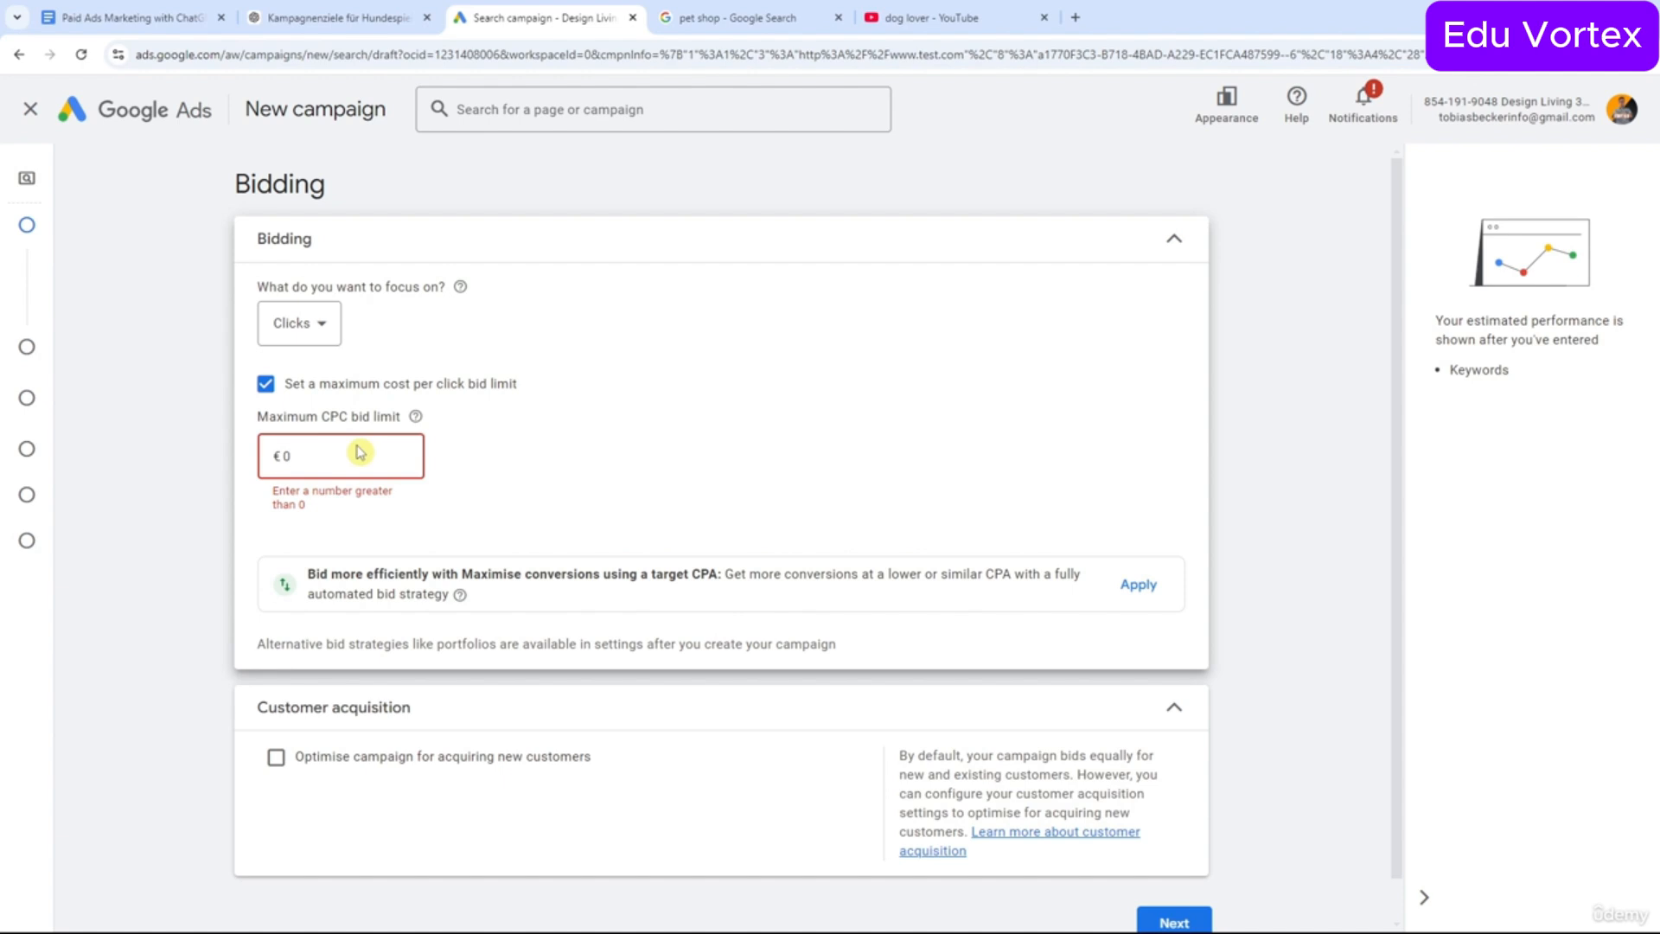
pyautogui.write('.2')
pyautogui.press('BackSpace')
pyautogui.press('BackSpace')
pyautogui.press('BackSpace')
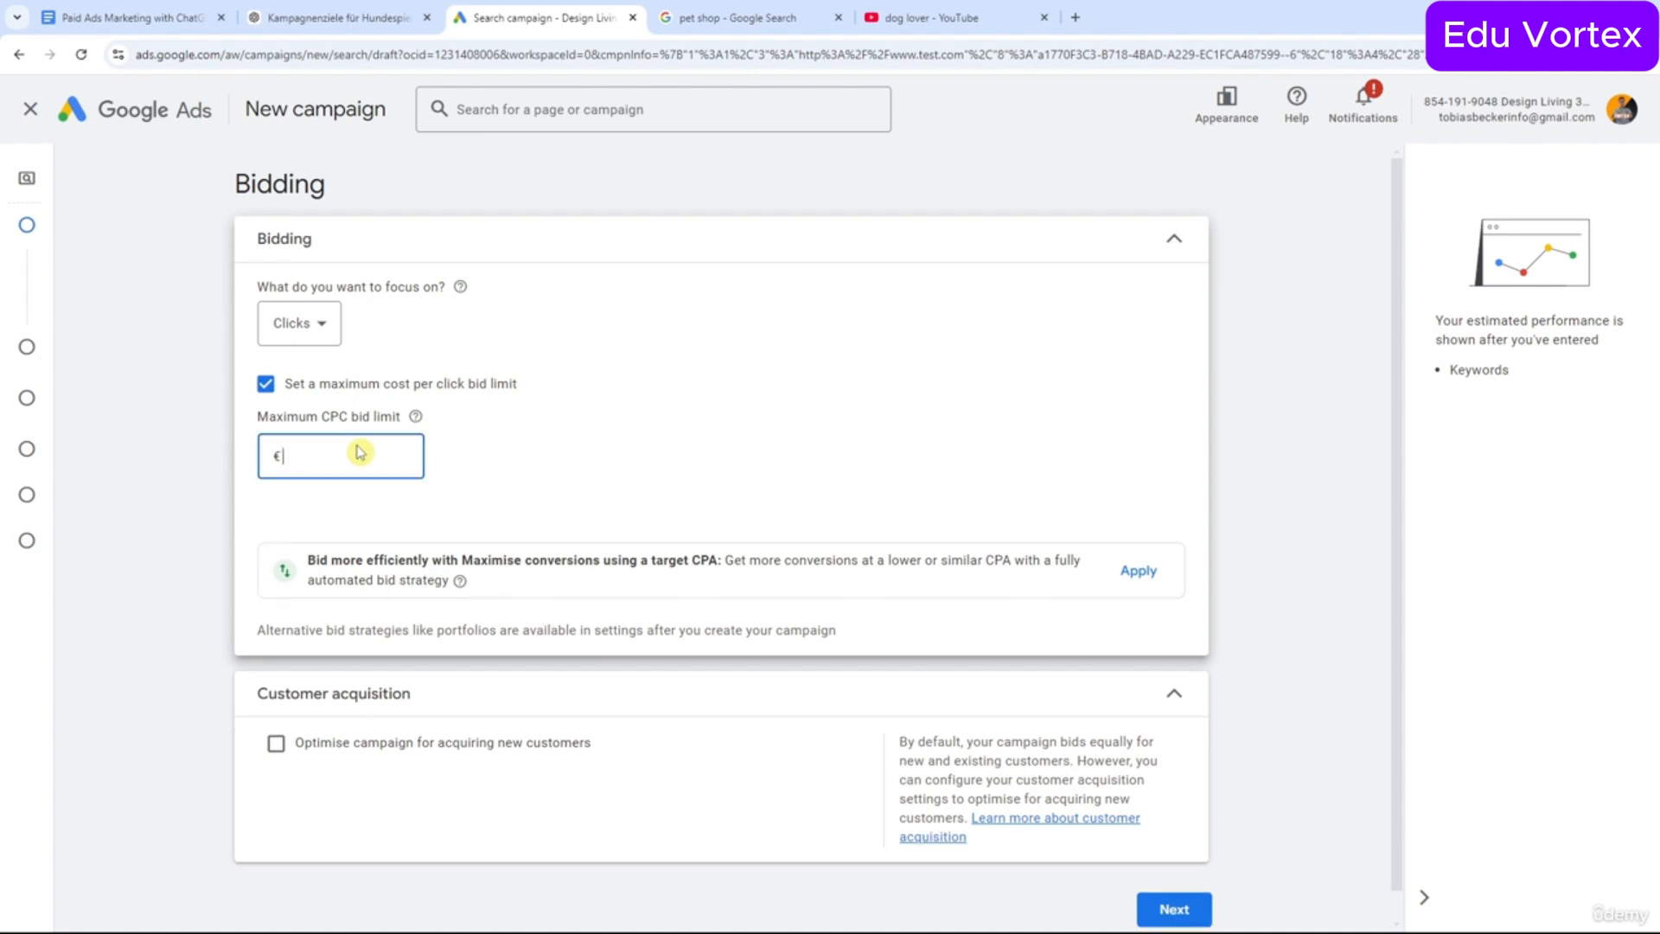
pyautogui.write('0.5')
pyautogui.click(731, 489)
pyautogui.scroll(-1, 787, 483)
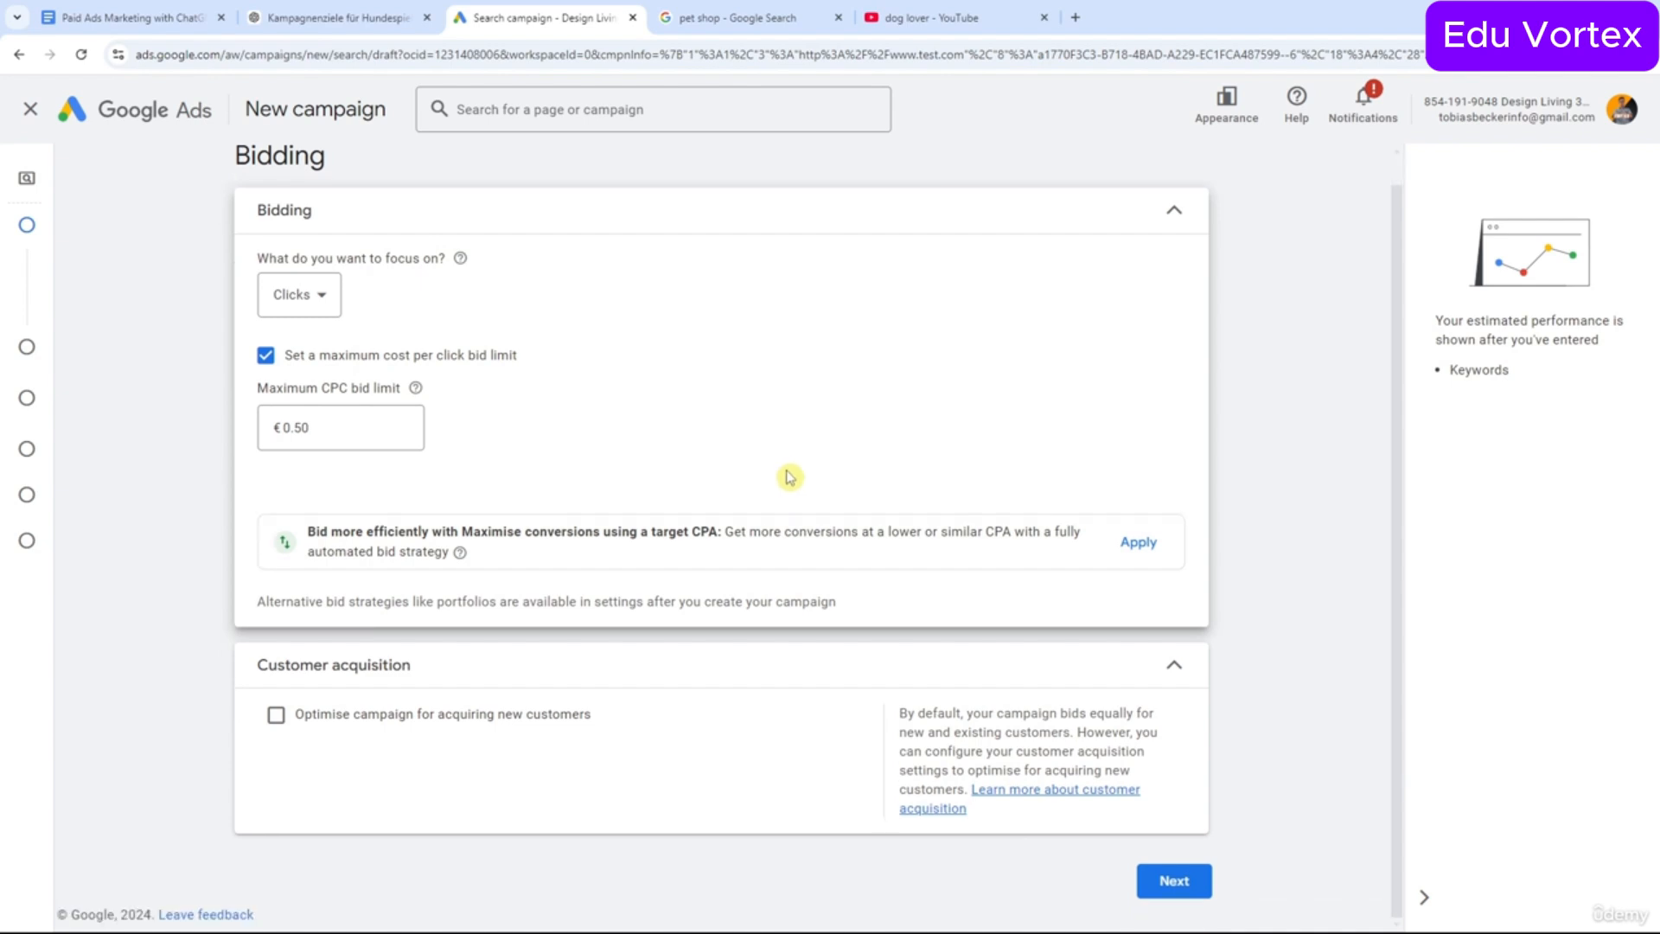
pyautogui.click(1174, 882)
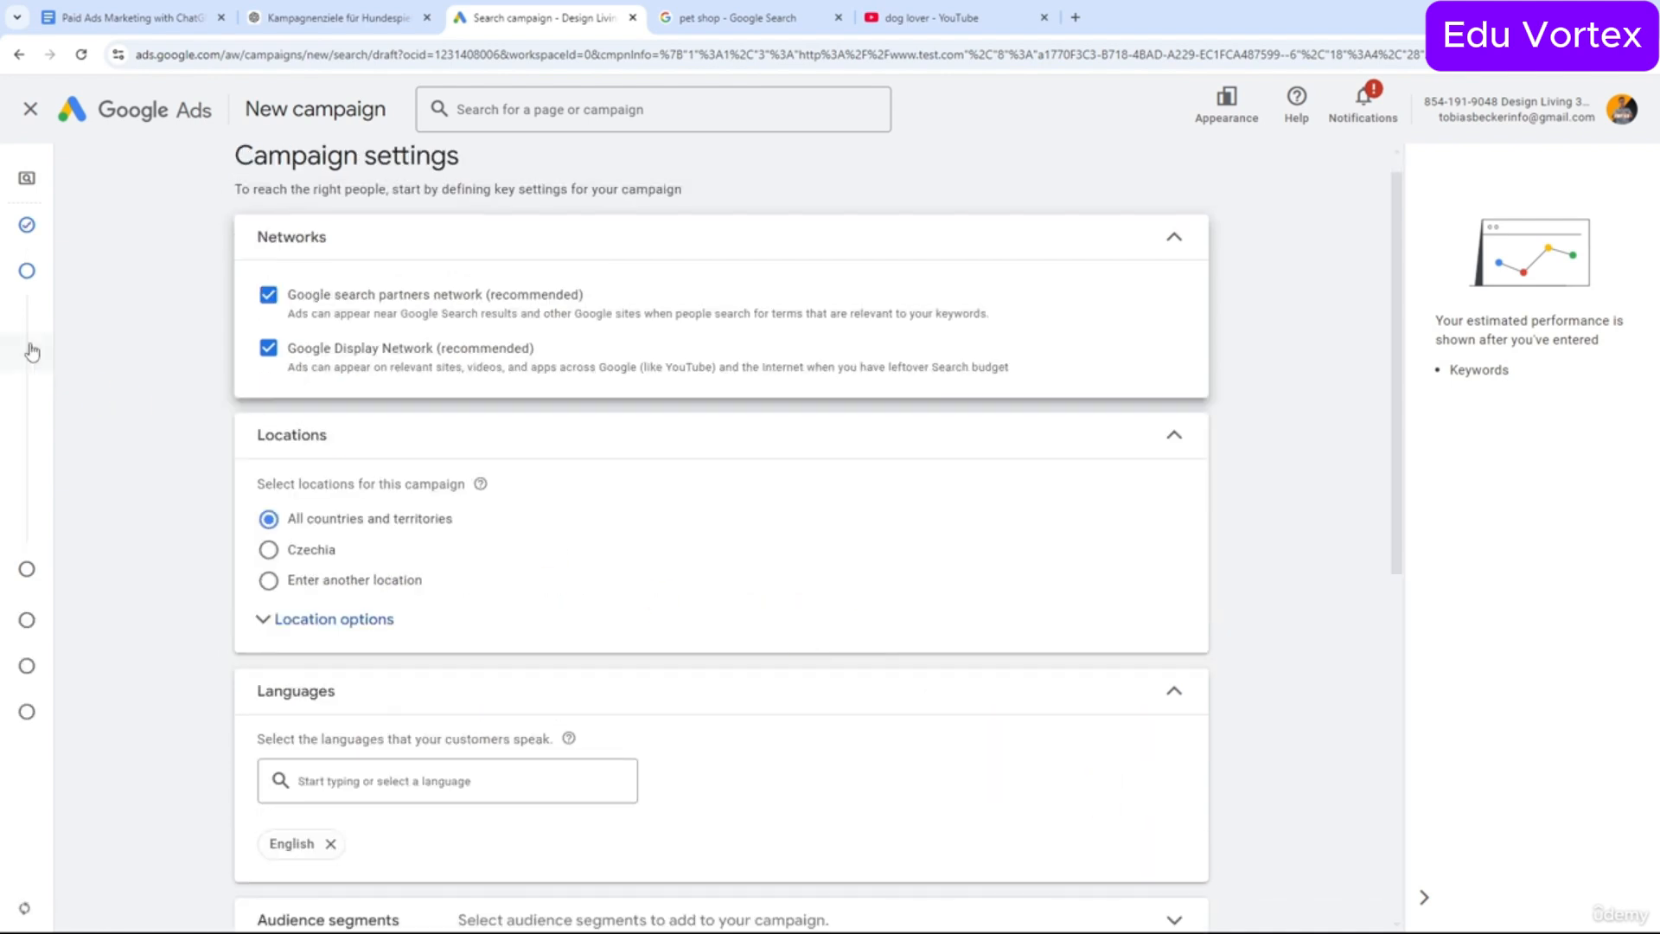
# Expand the location options in the campaign settings to view the presence and interest targeting choices.
pyautogui.moveTo(10, 318)
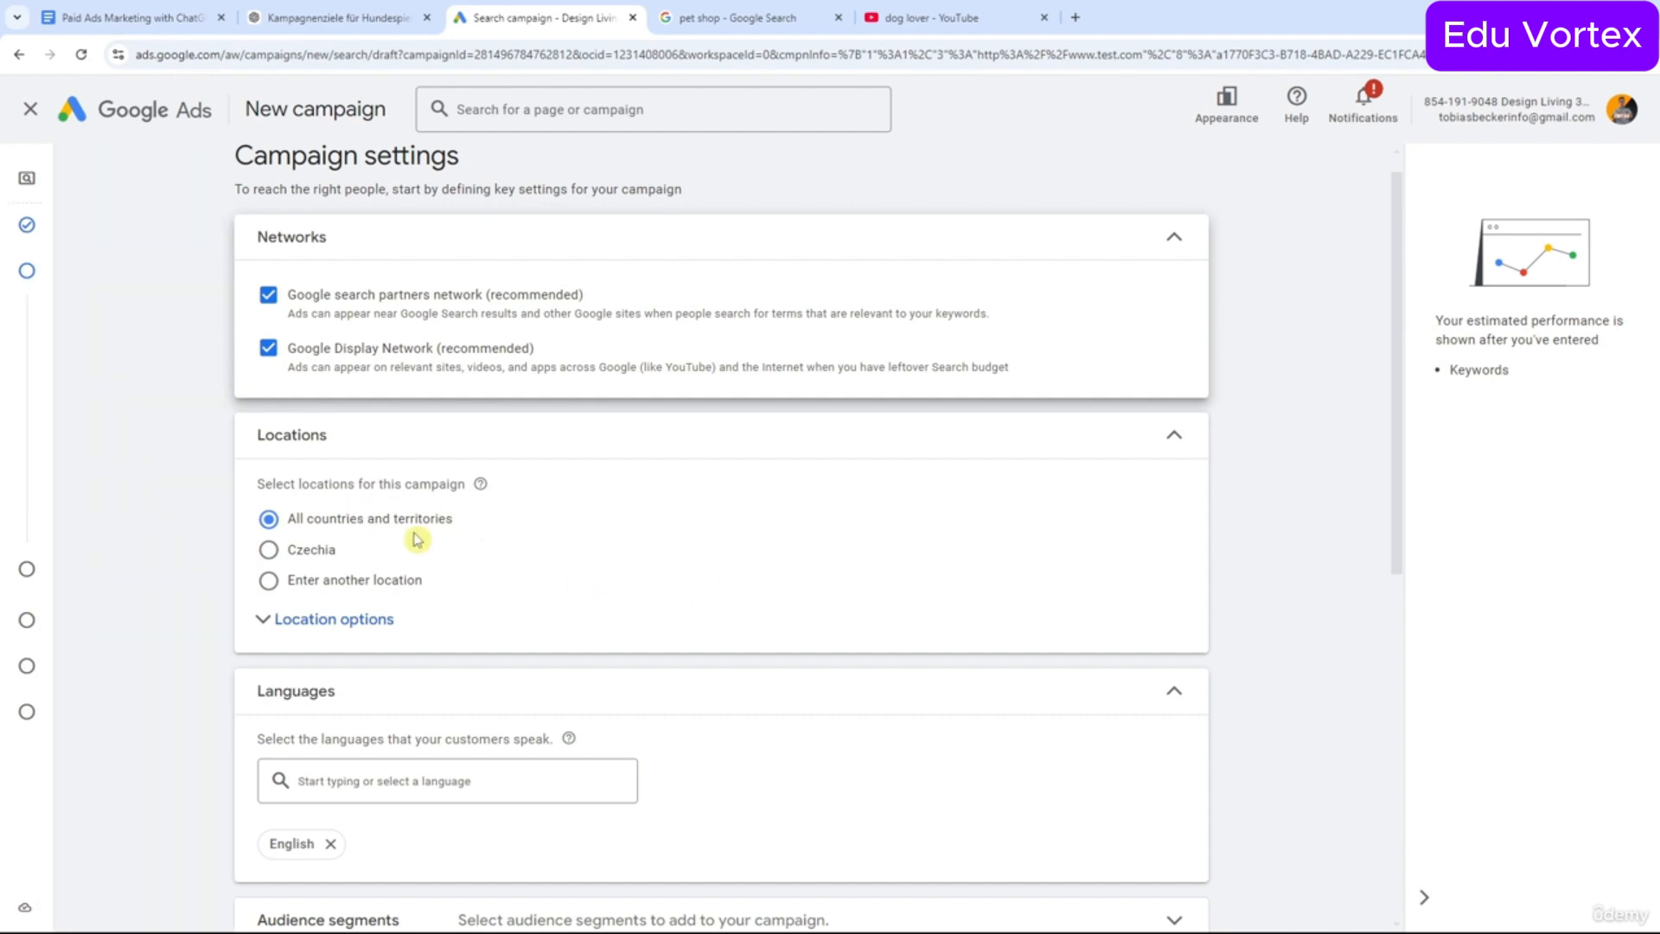
pyautogui.click(343, 616)
pyautogui.scroll(-1, 372, 631)
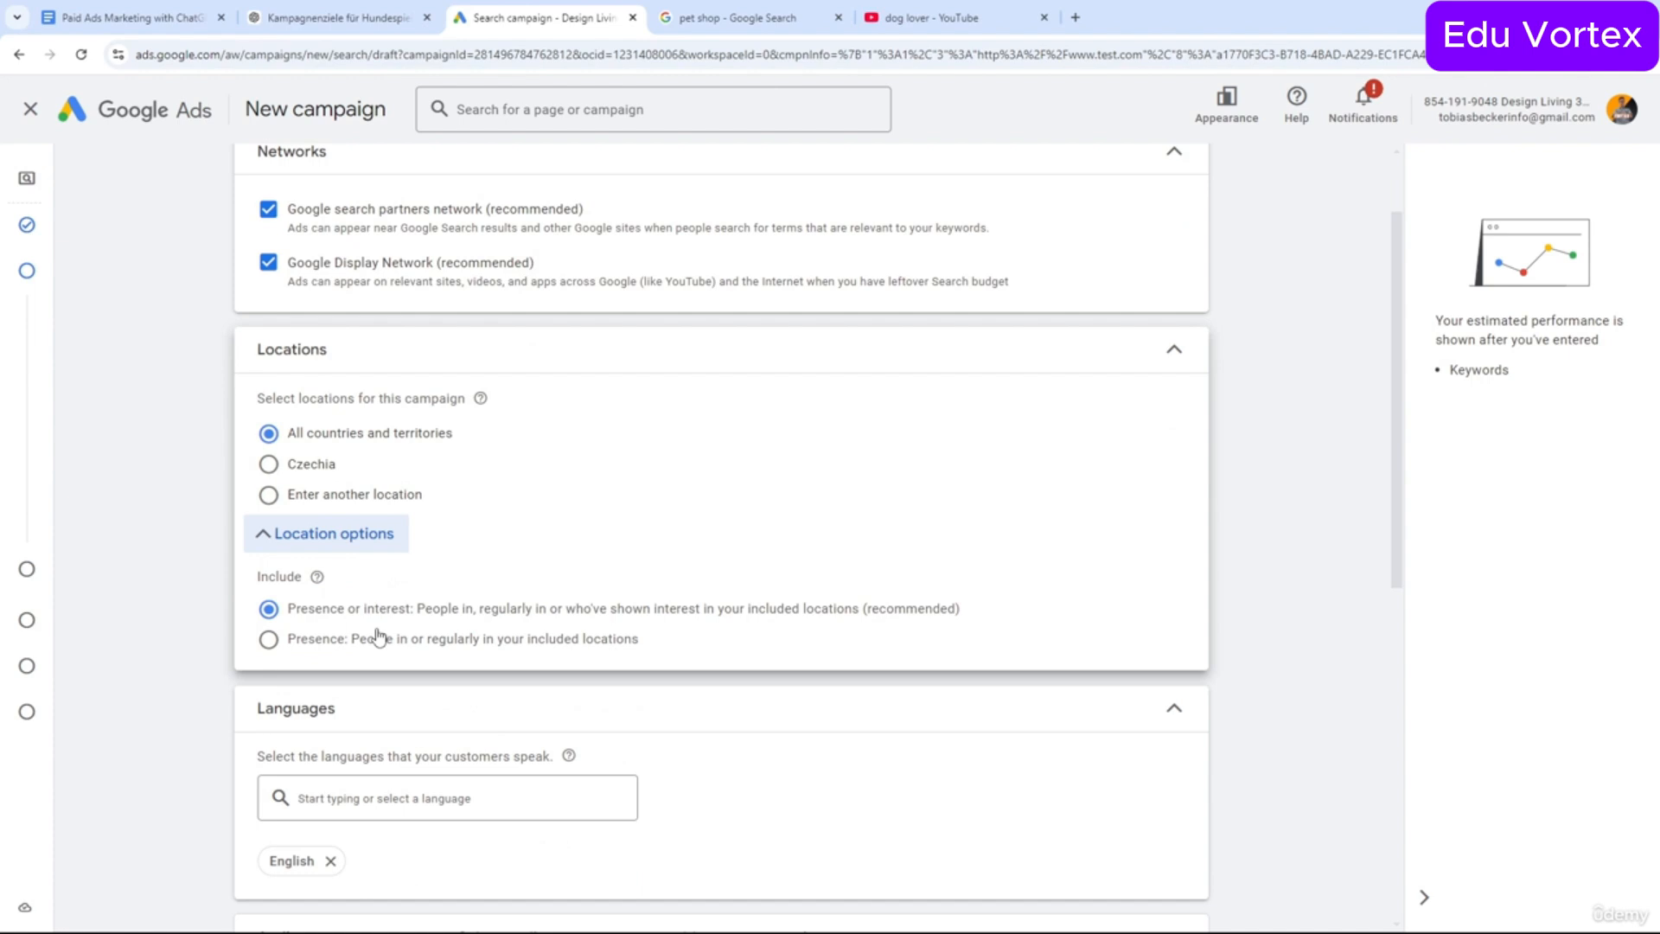
# Review the campaign networks, and set the targeted location to the country Germany using a custom location entry.
pyautogui.scroll(2, 312, 582)
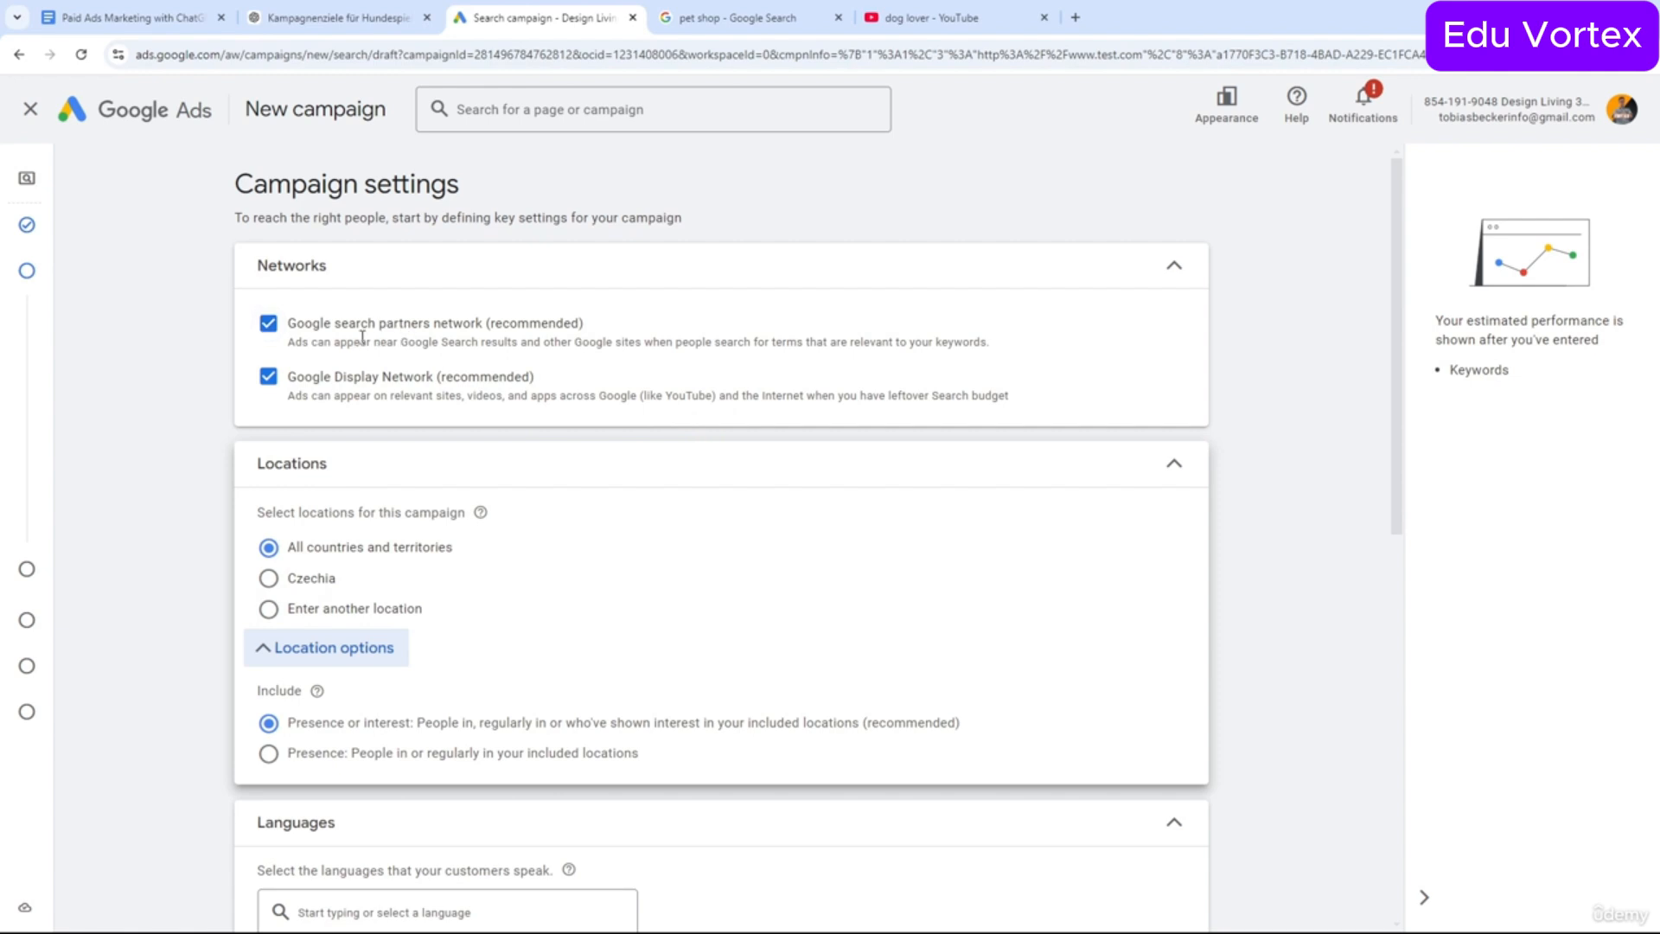
pyautogui.moveTo(379, 343); pyautogui.dragTo(591, 342)
pyautogui.click(602, 343)
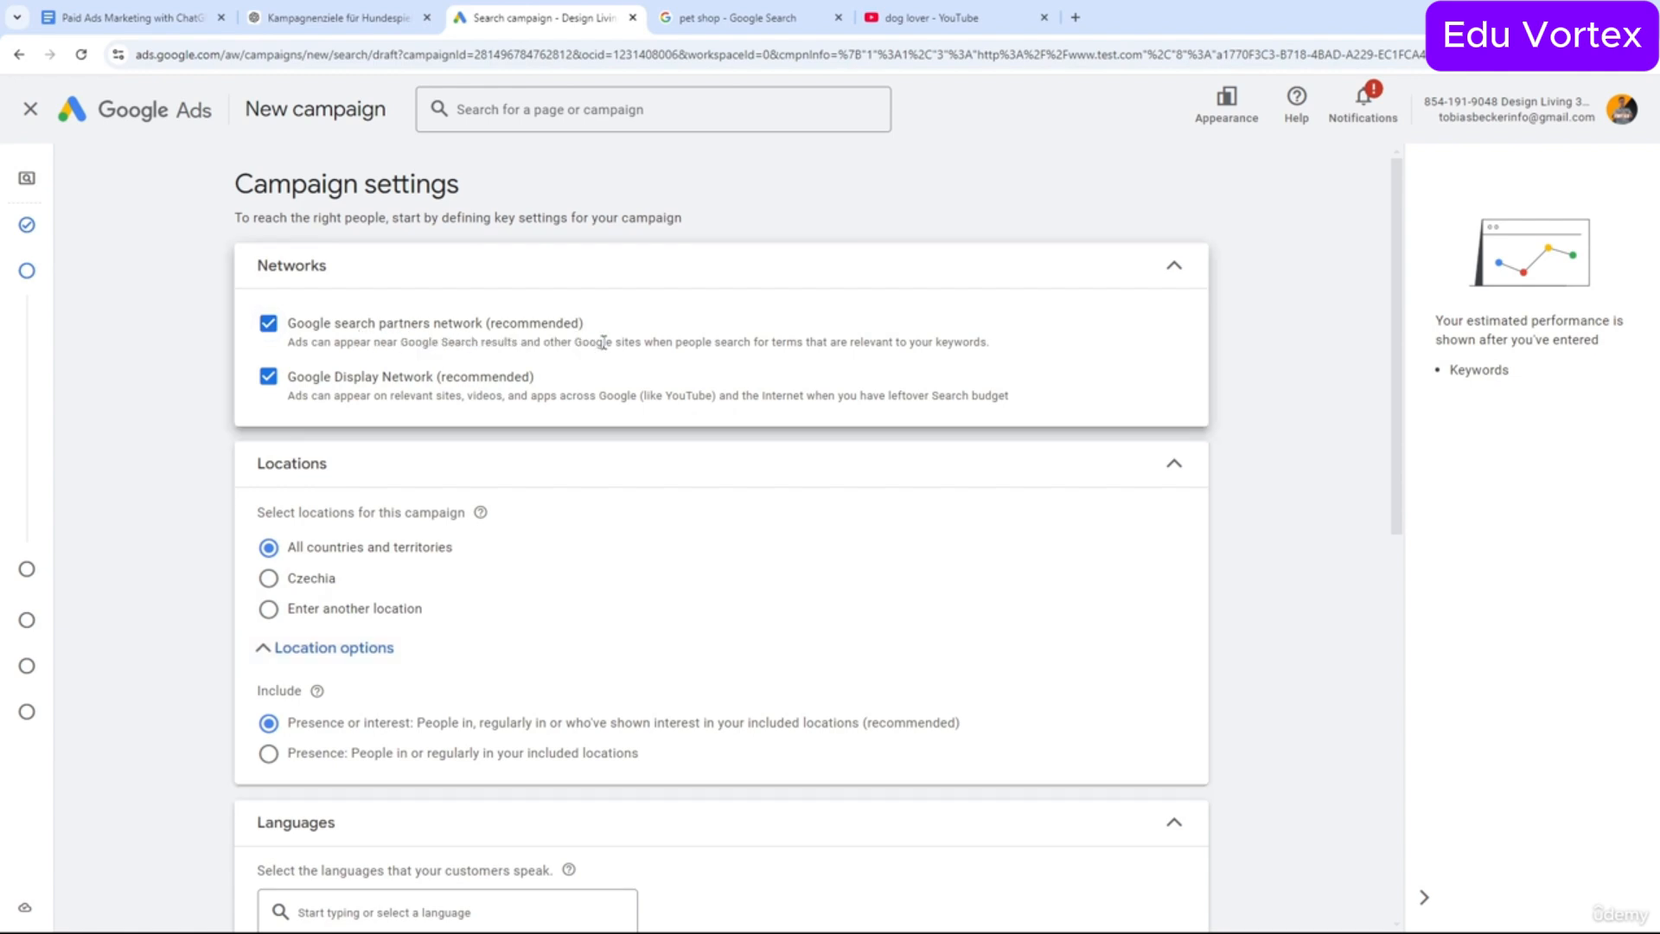
pyautogui.scroll(-2, 603, 343)
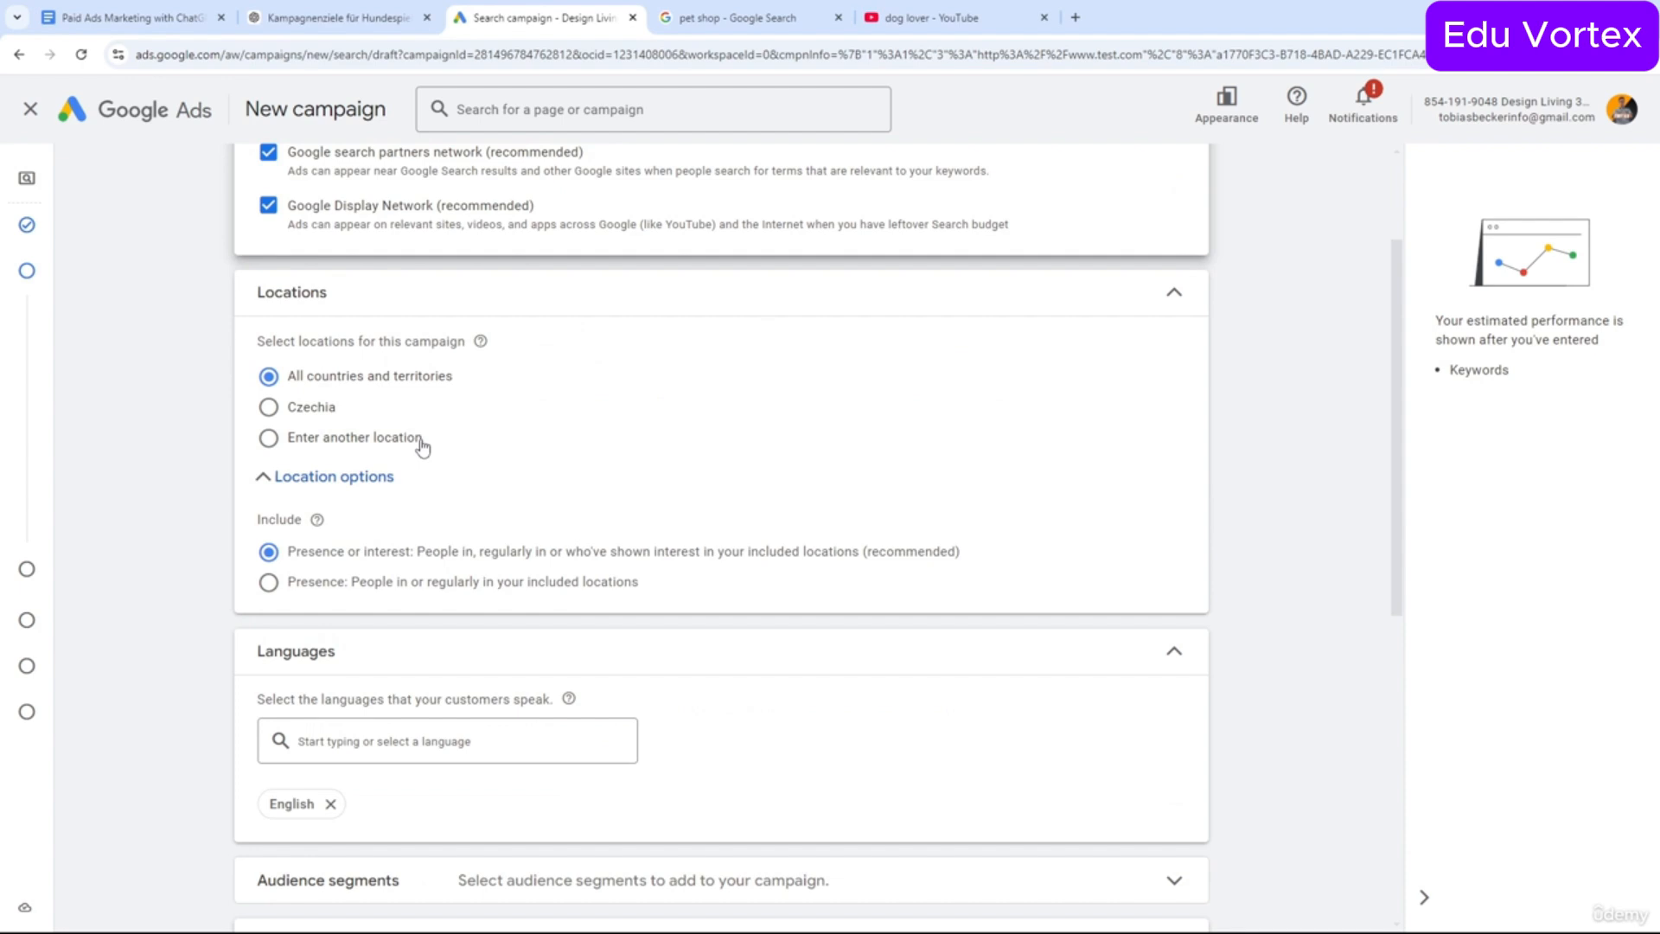
pyautogui.click(345, 438)
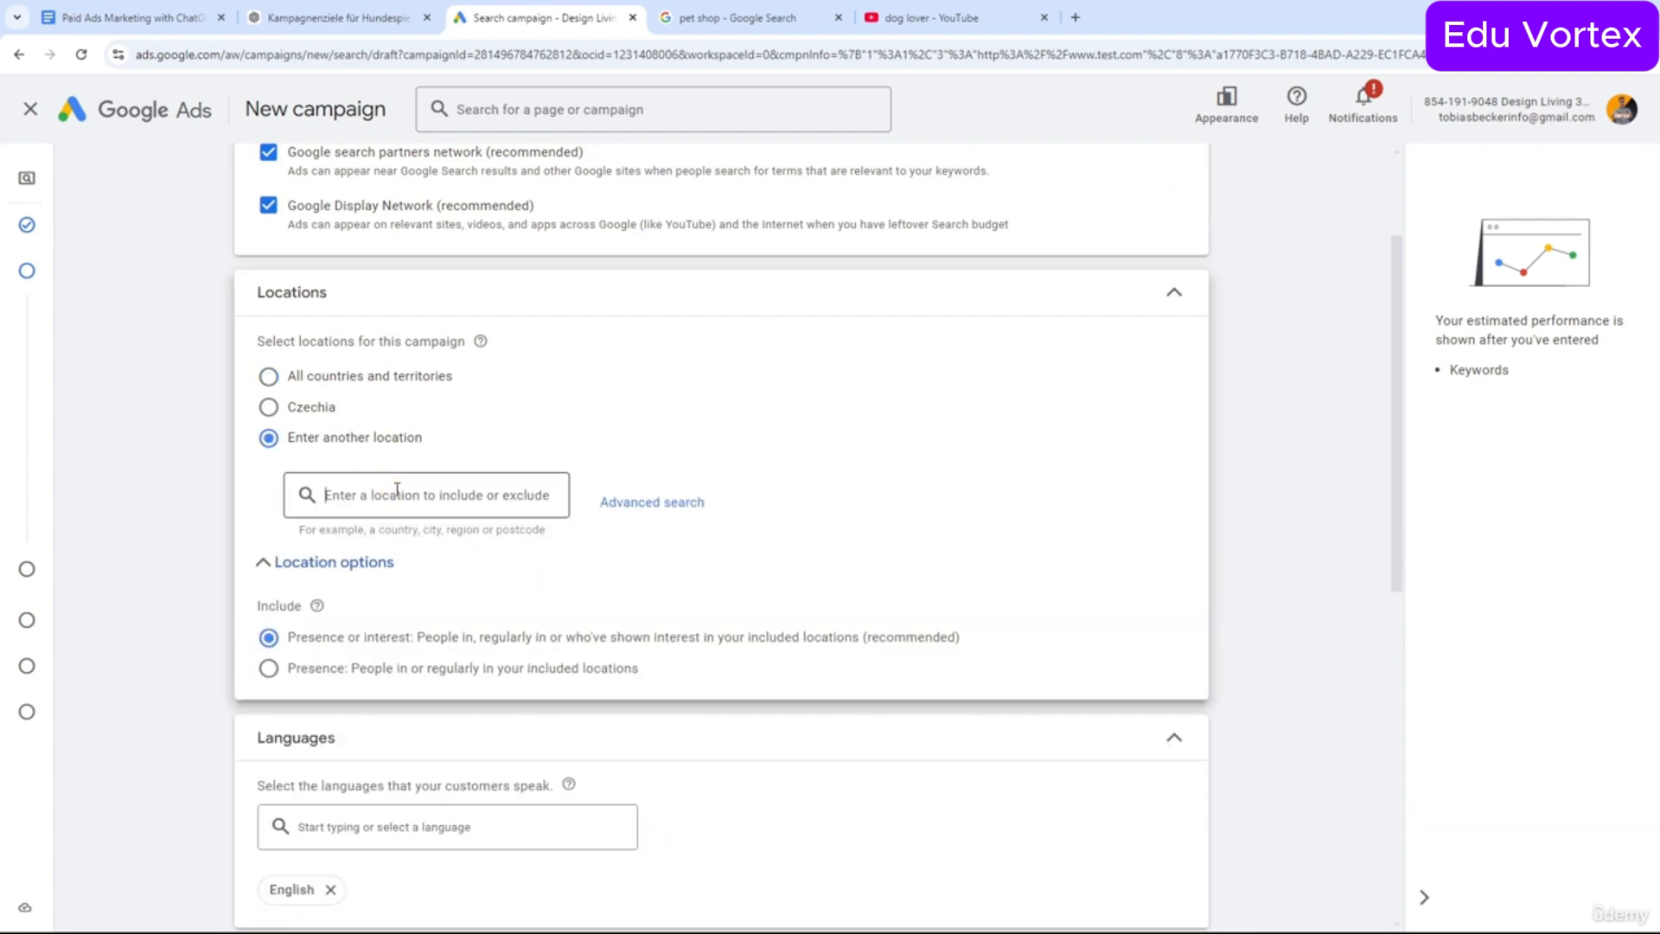
pyautogui.click(397, 490)
pyautogui.write('germany')
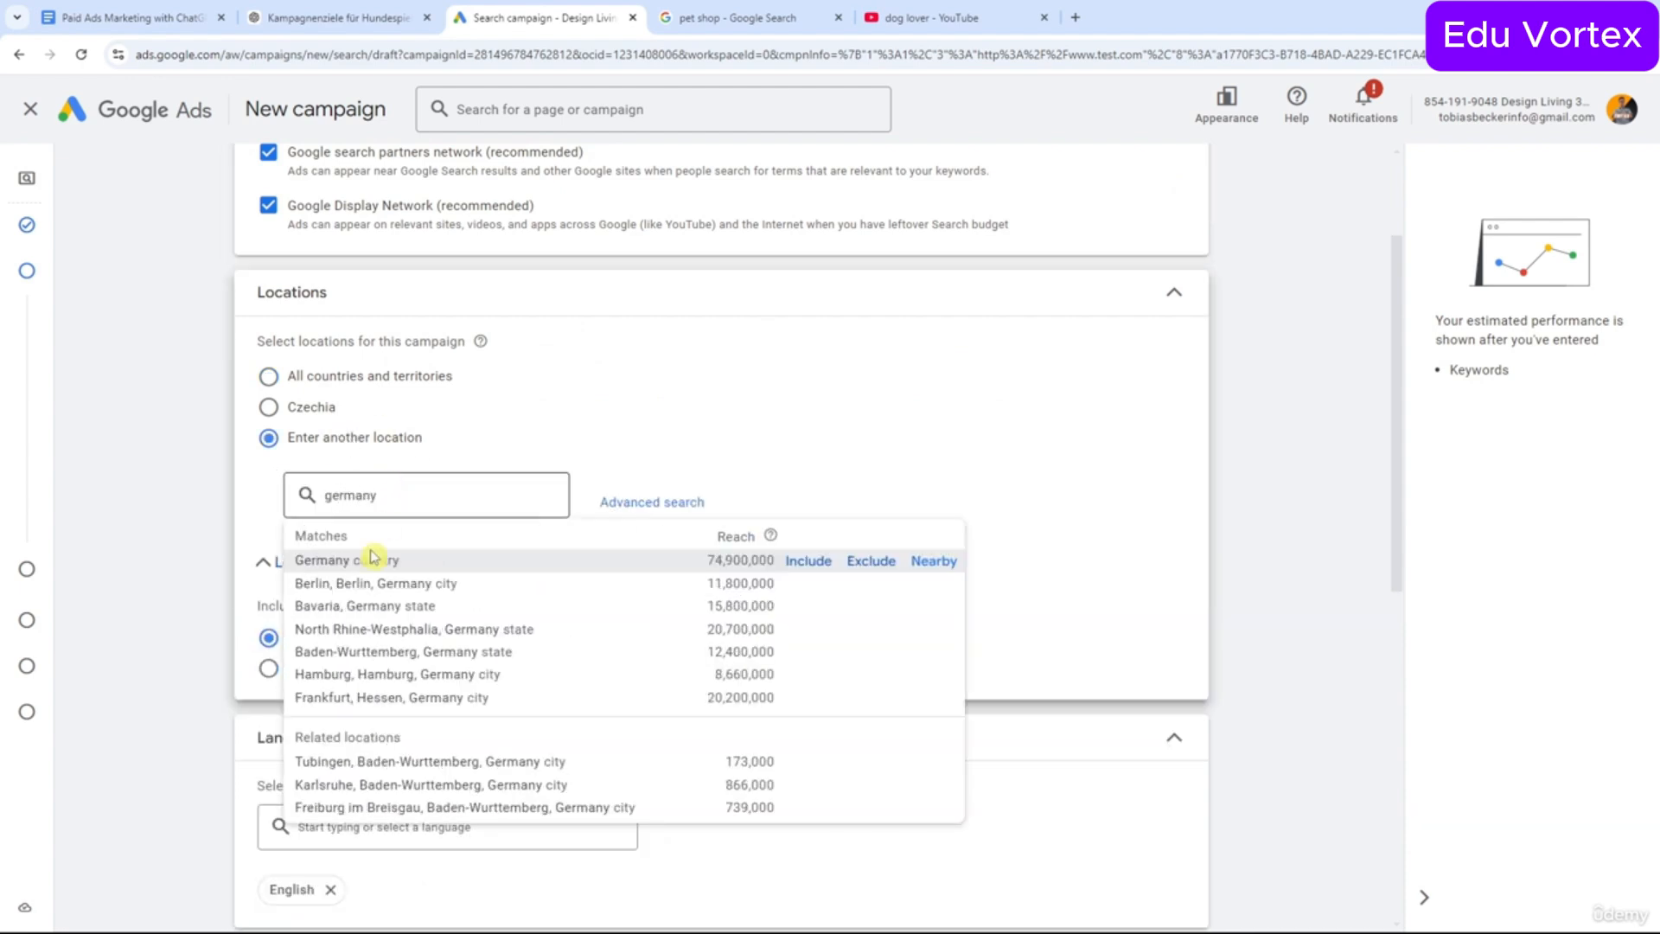
pyautogui.click(701, 564)
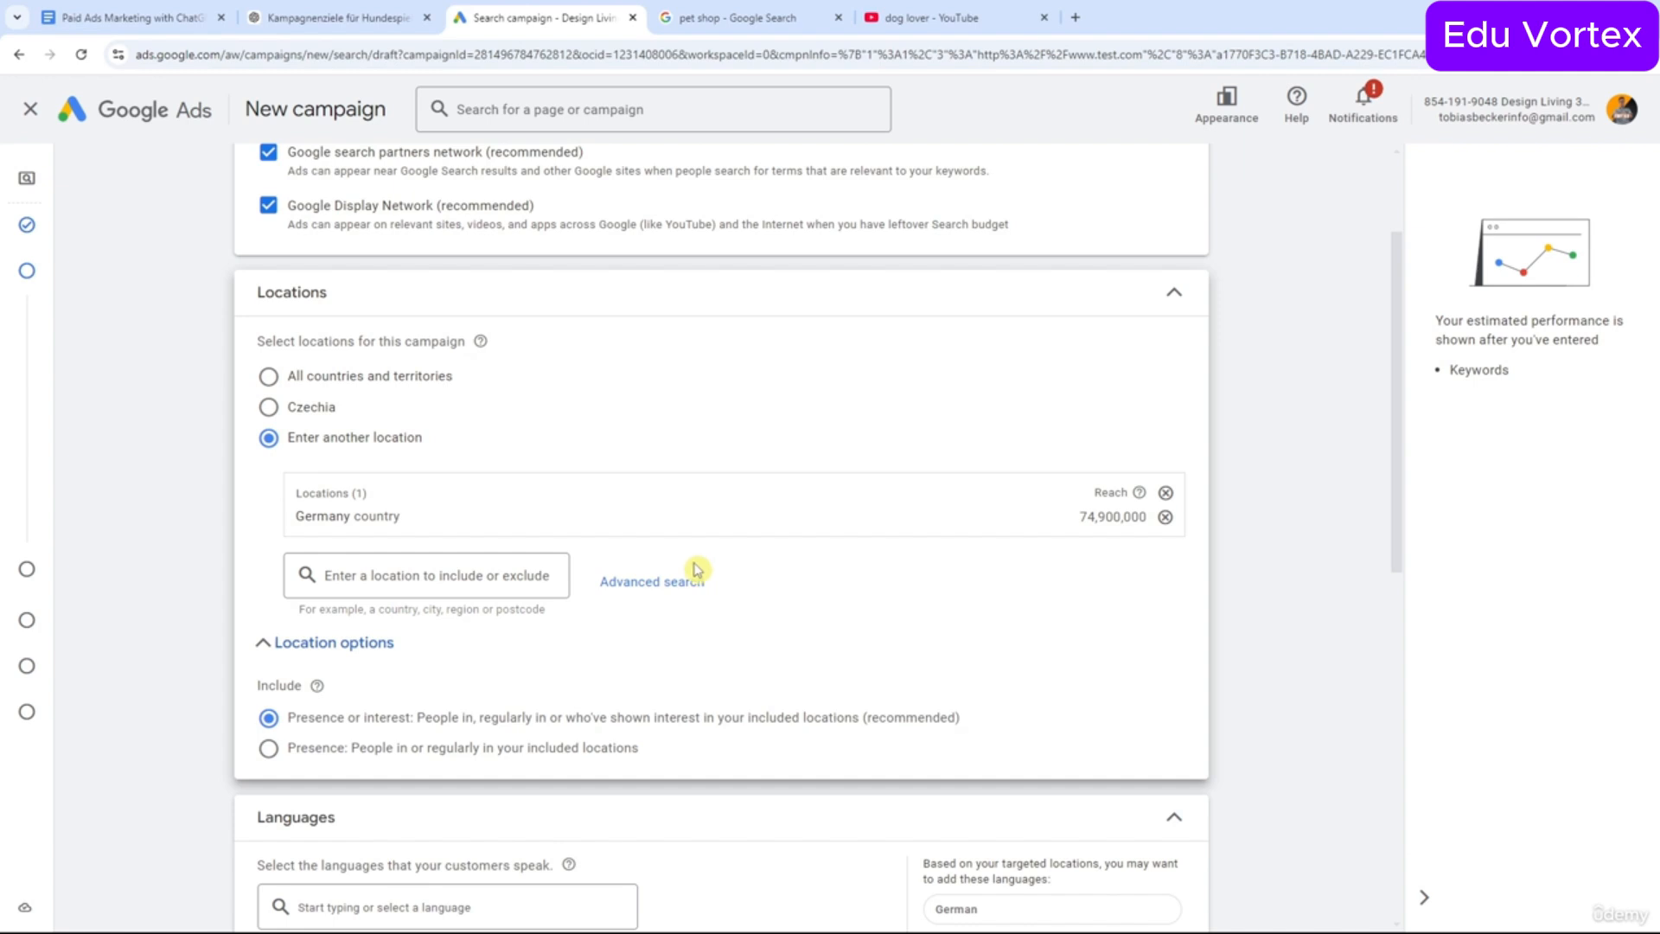
# Try excluding the city of Berlin, Germany from the targeted locations and remove the exclusion again.
pyautogui.scroll(-2, 696, 571)
pyautogui.click(479, 419)
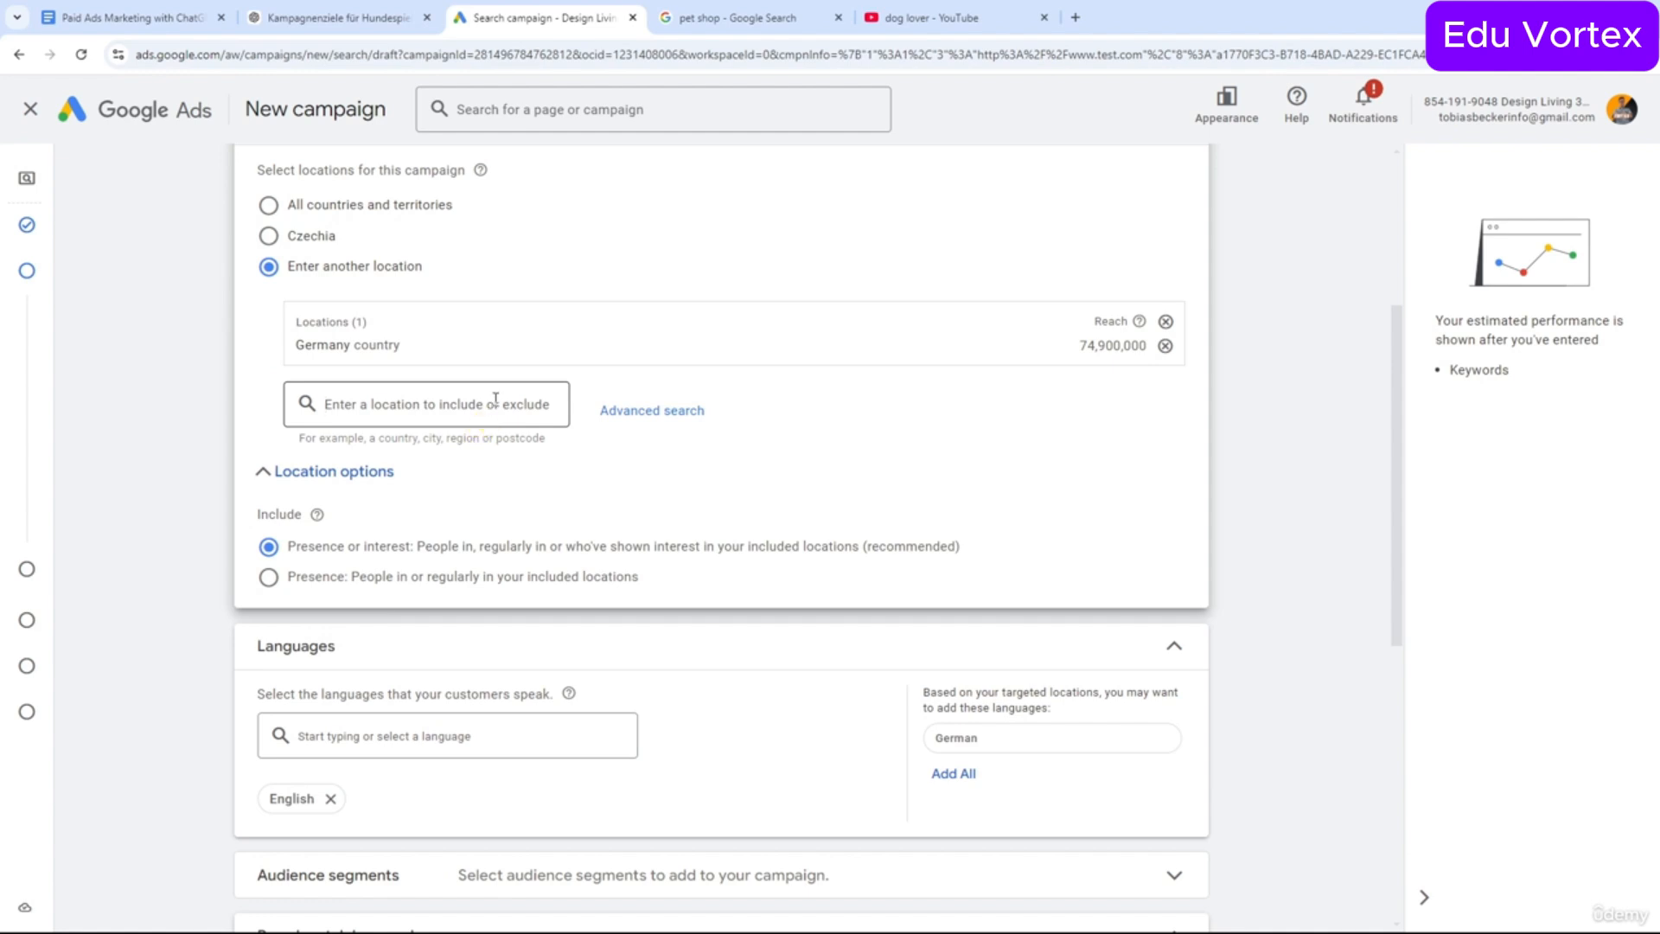
pyautogui.write('berl')
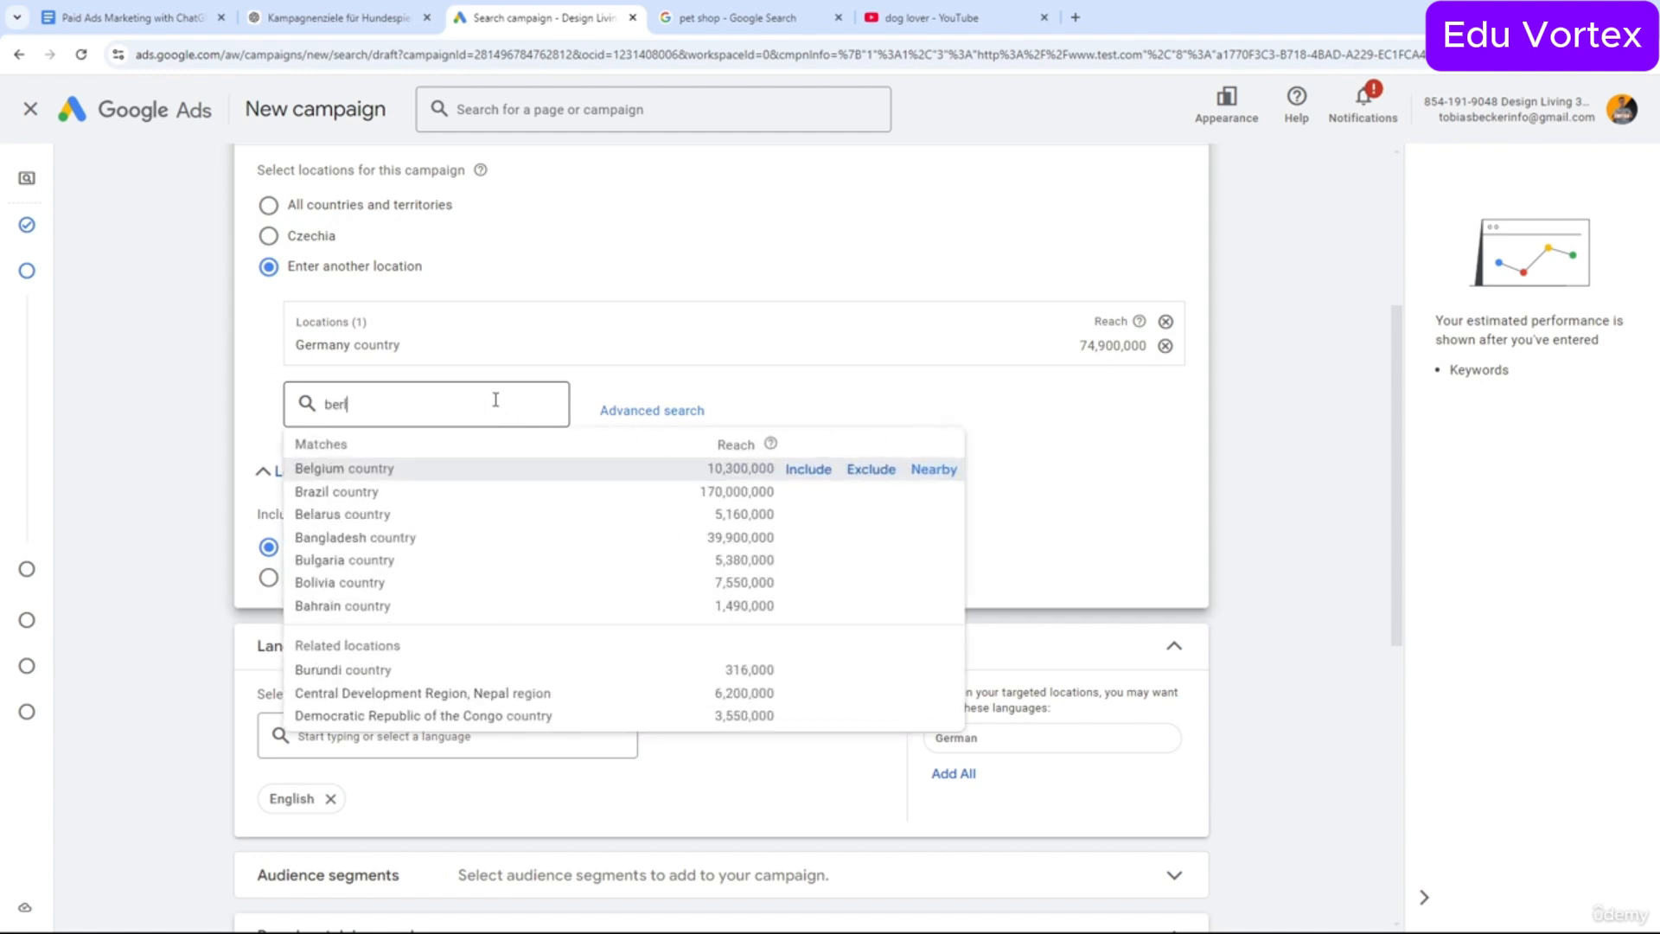
pyautogui.write('in')
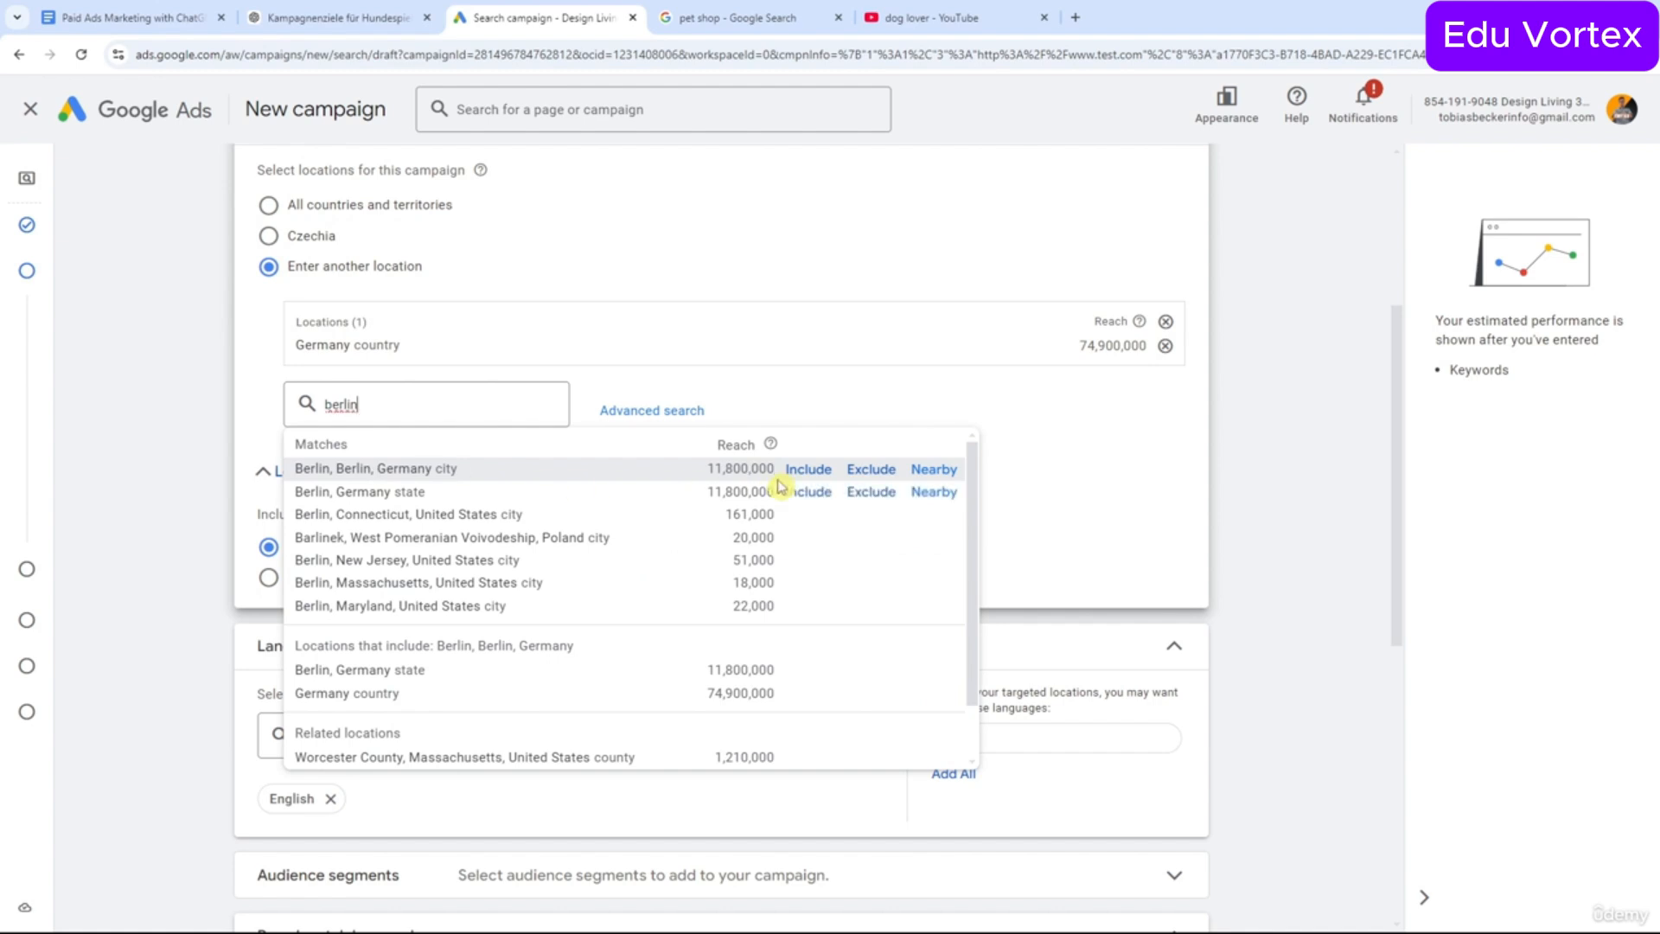
pyautogui.click(874, 470)
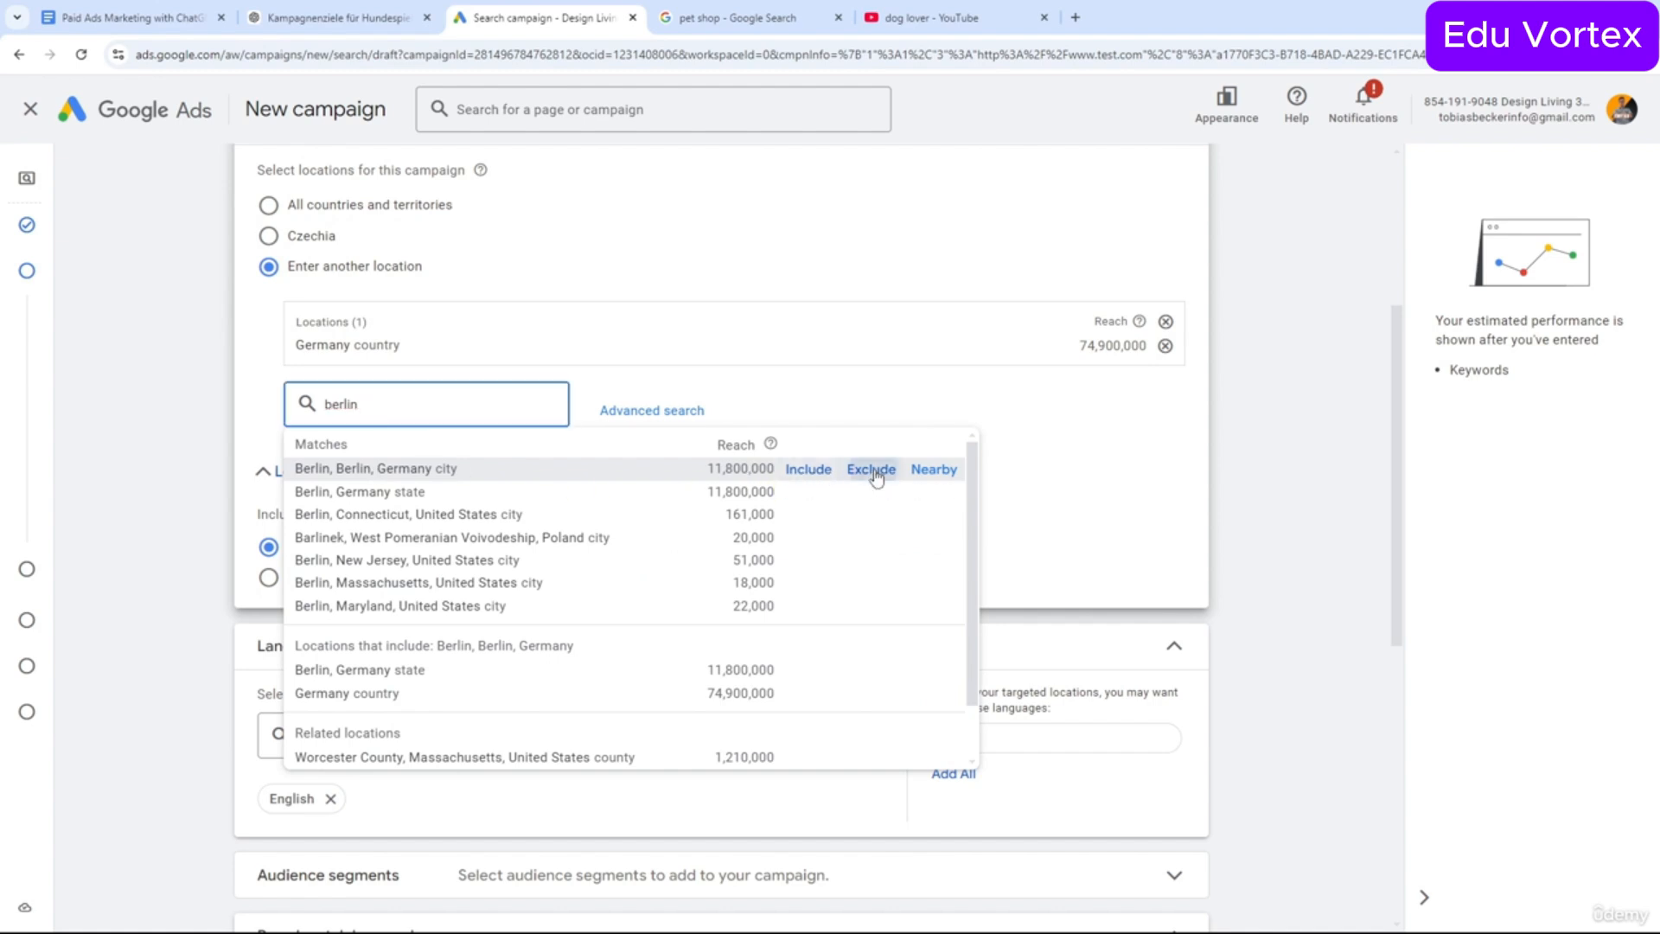
pyautogui.moveTo(294, 342); pyautogui.dragTo(401, 345)
pyautogui.moveTo(1082, 430); pyautogui.dragTo(1099, 431)
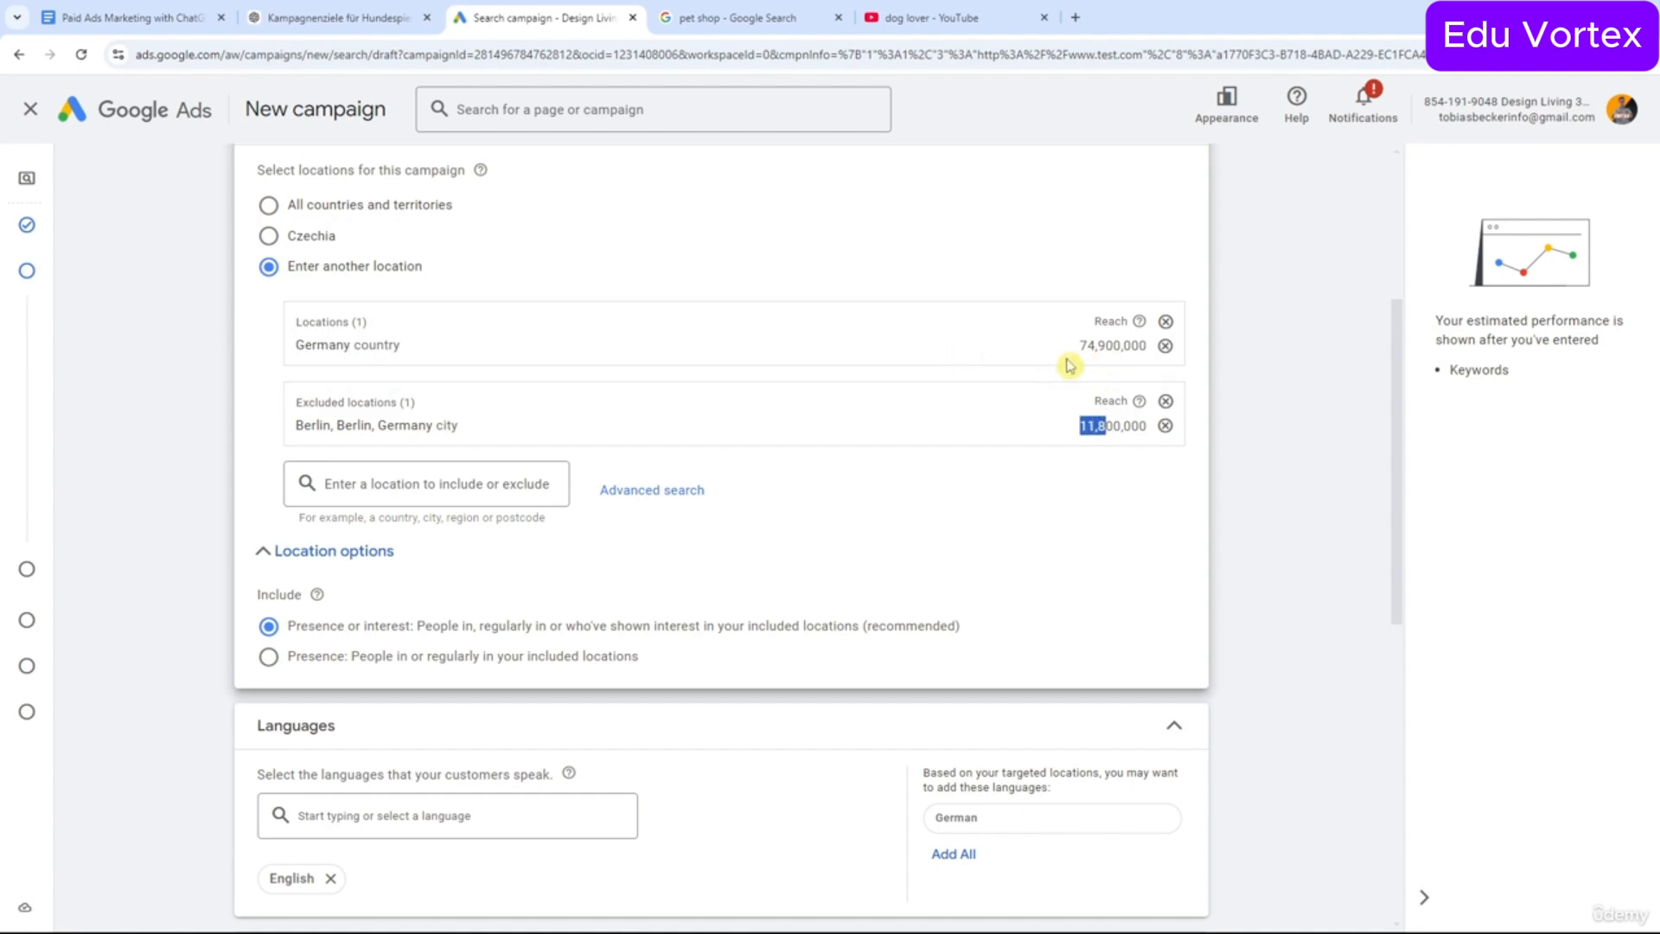
pyautogui.click(1061, 403)
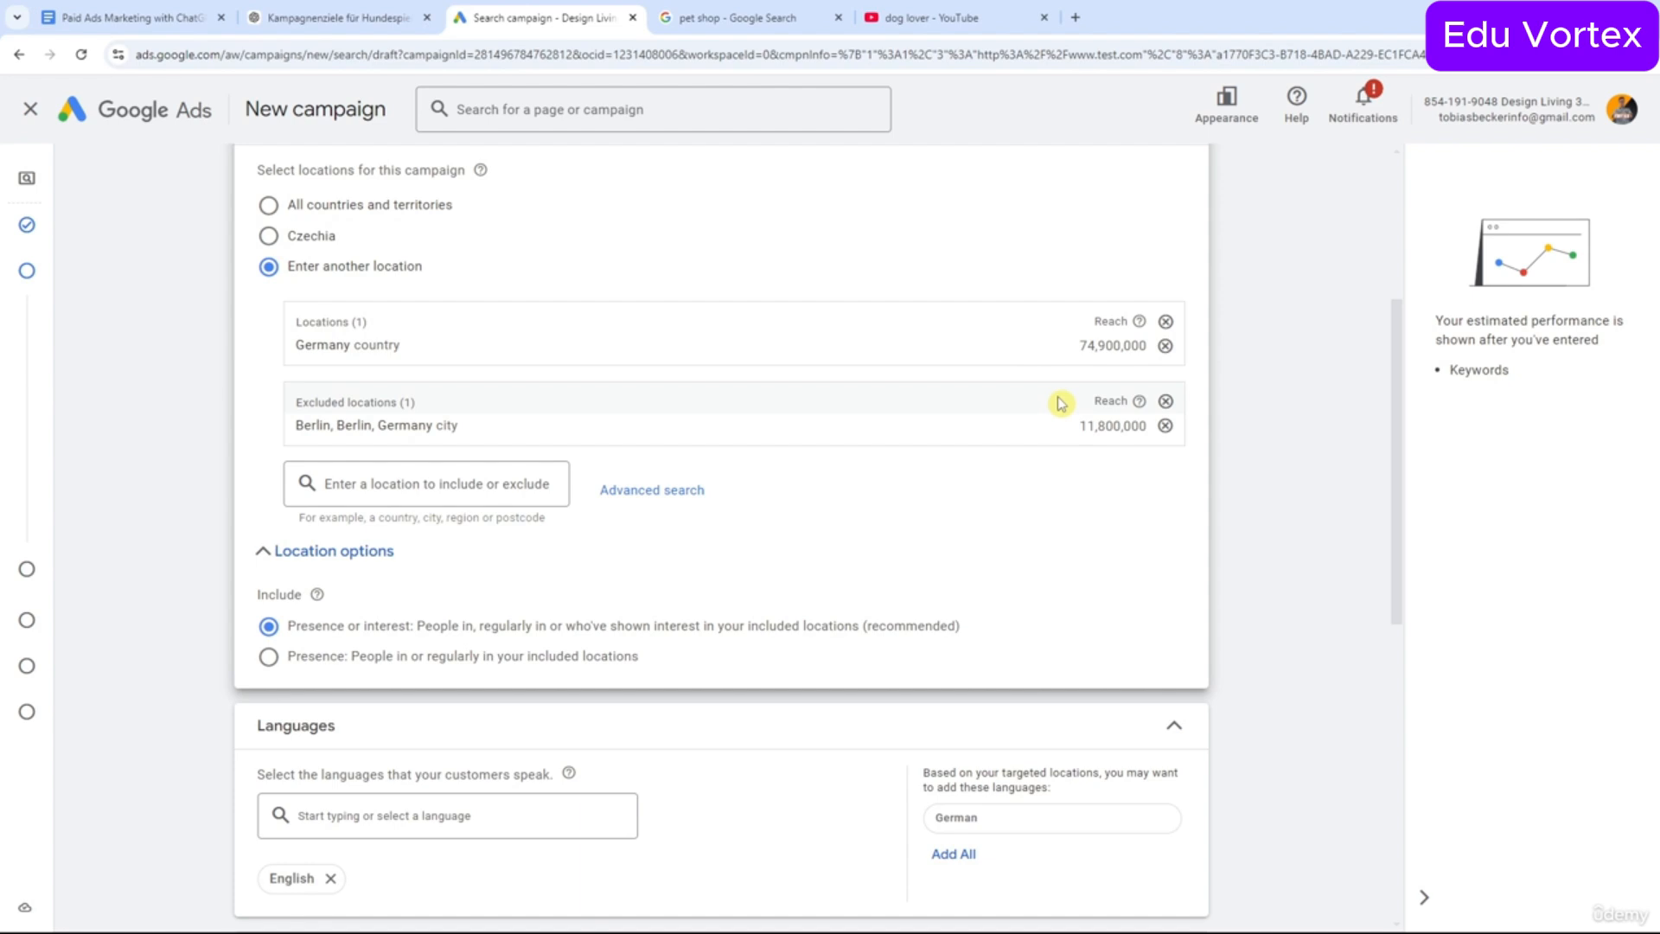
pyautogui.click(1165, 401)
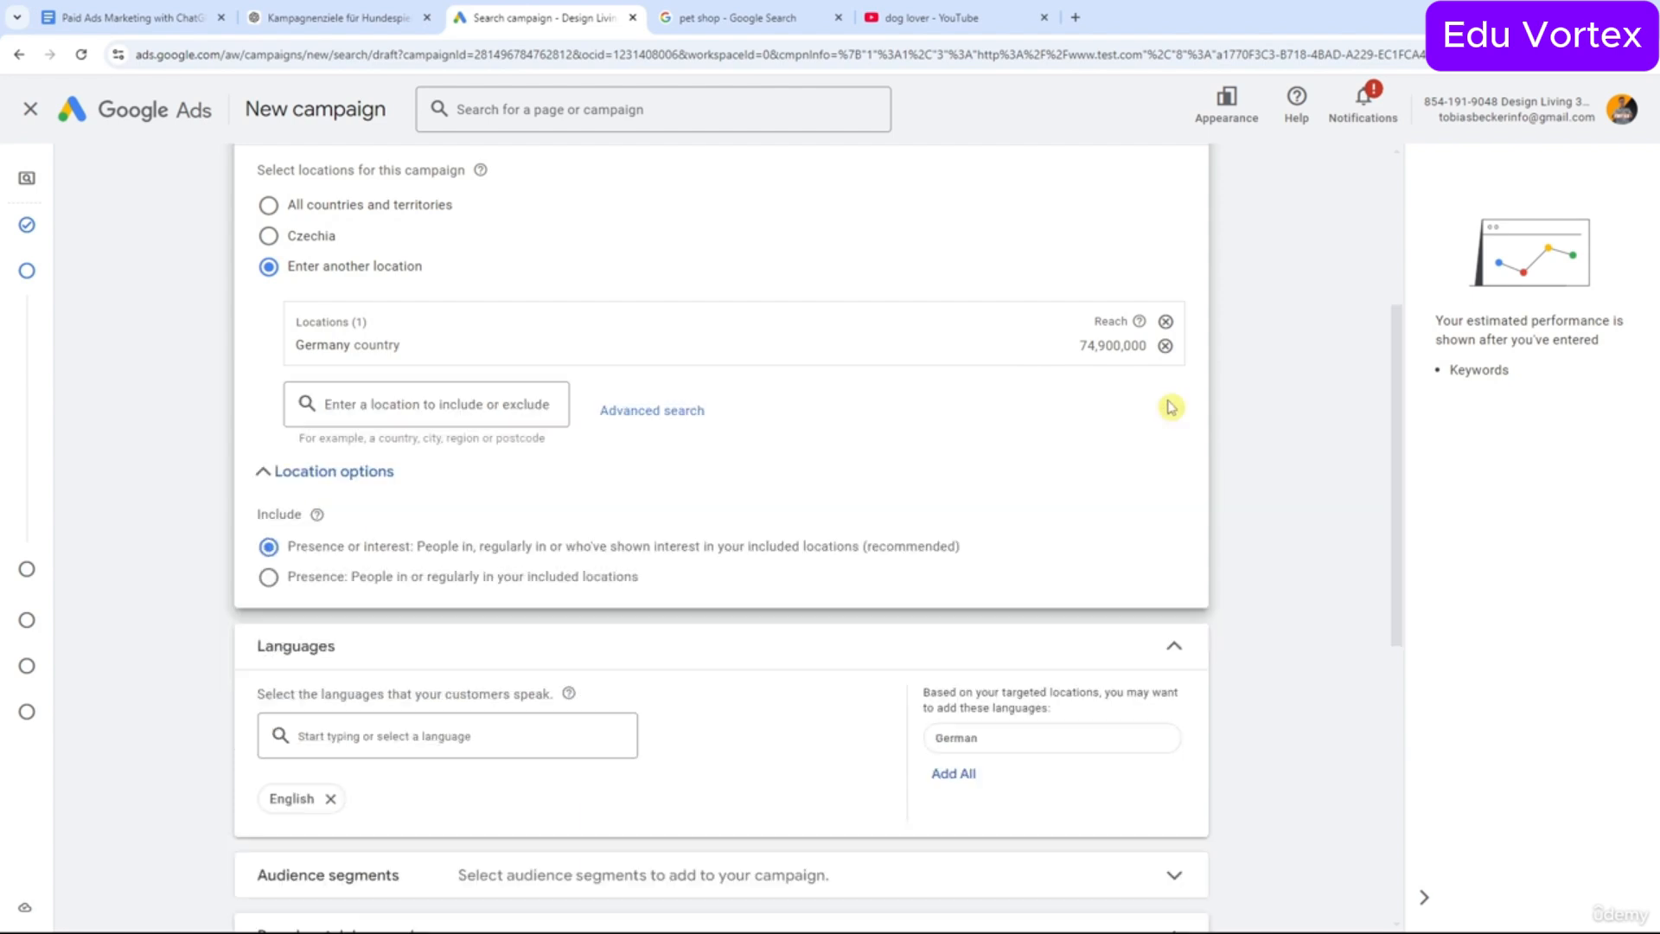
# Restrict the location targeting to Presence, people in or regularly in the included locations, and collapse the location options.
pyautogui.scroll(-2, 707, 467)
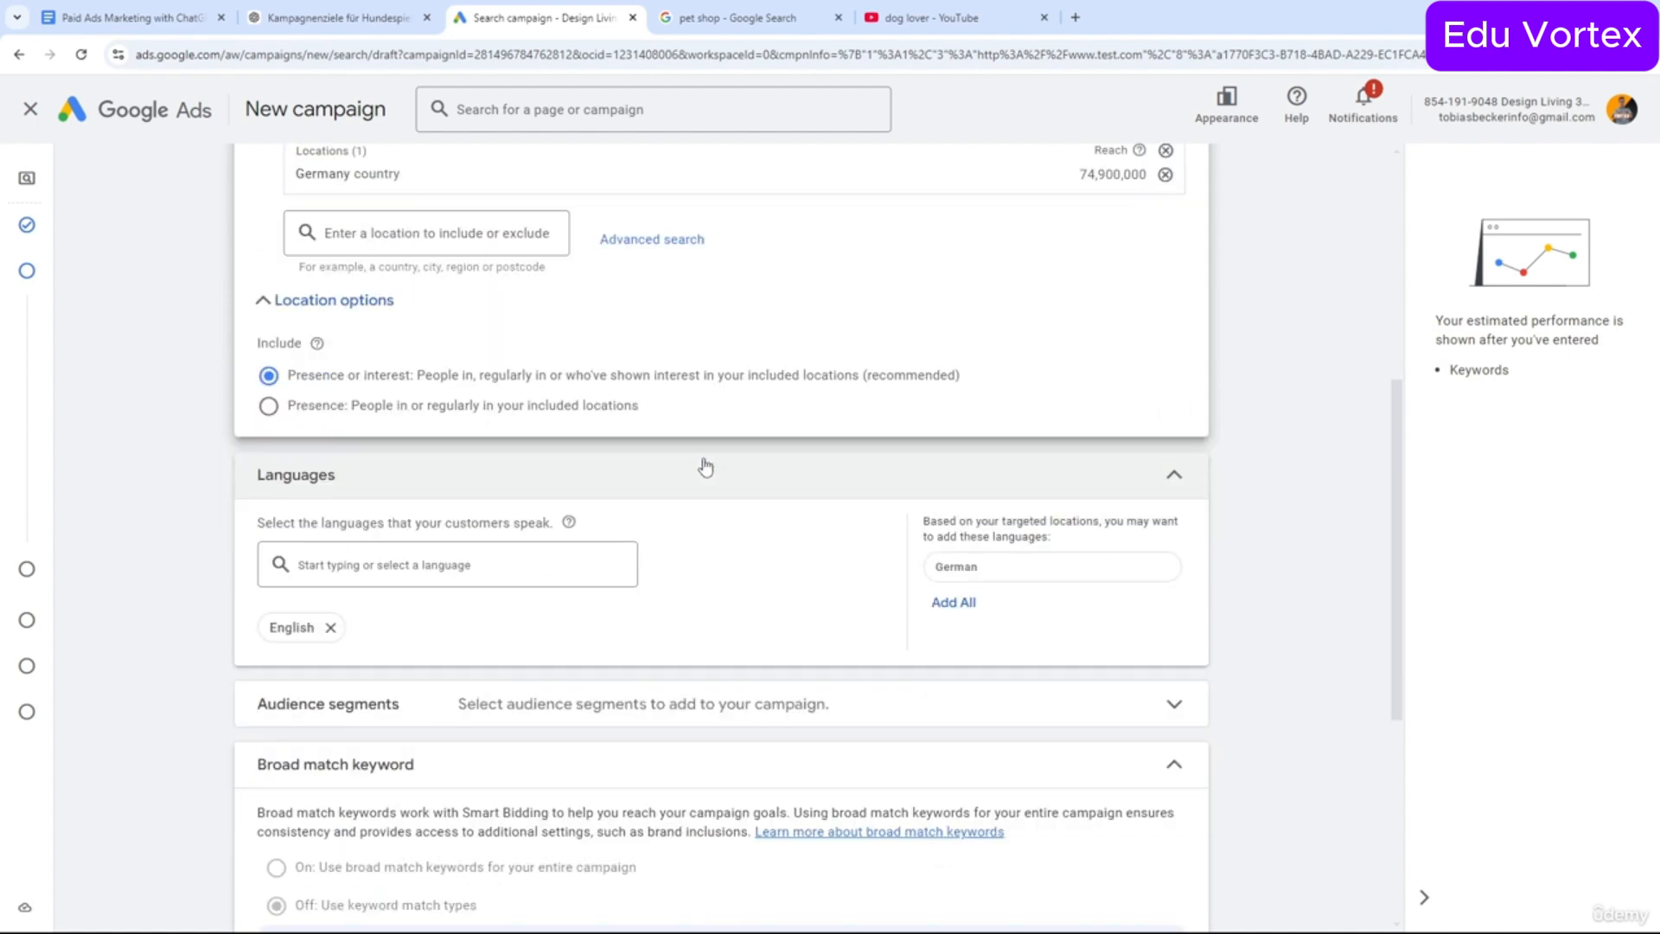
pyautogui.click(297, 309)
pyautogui.click(297, 309)
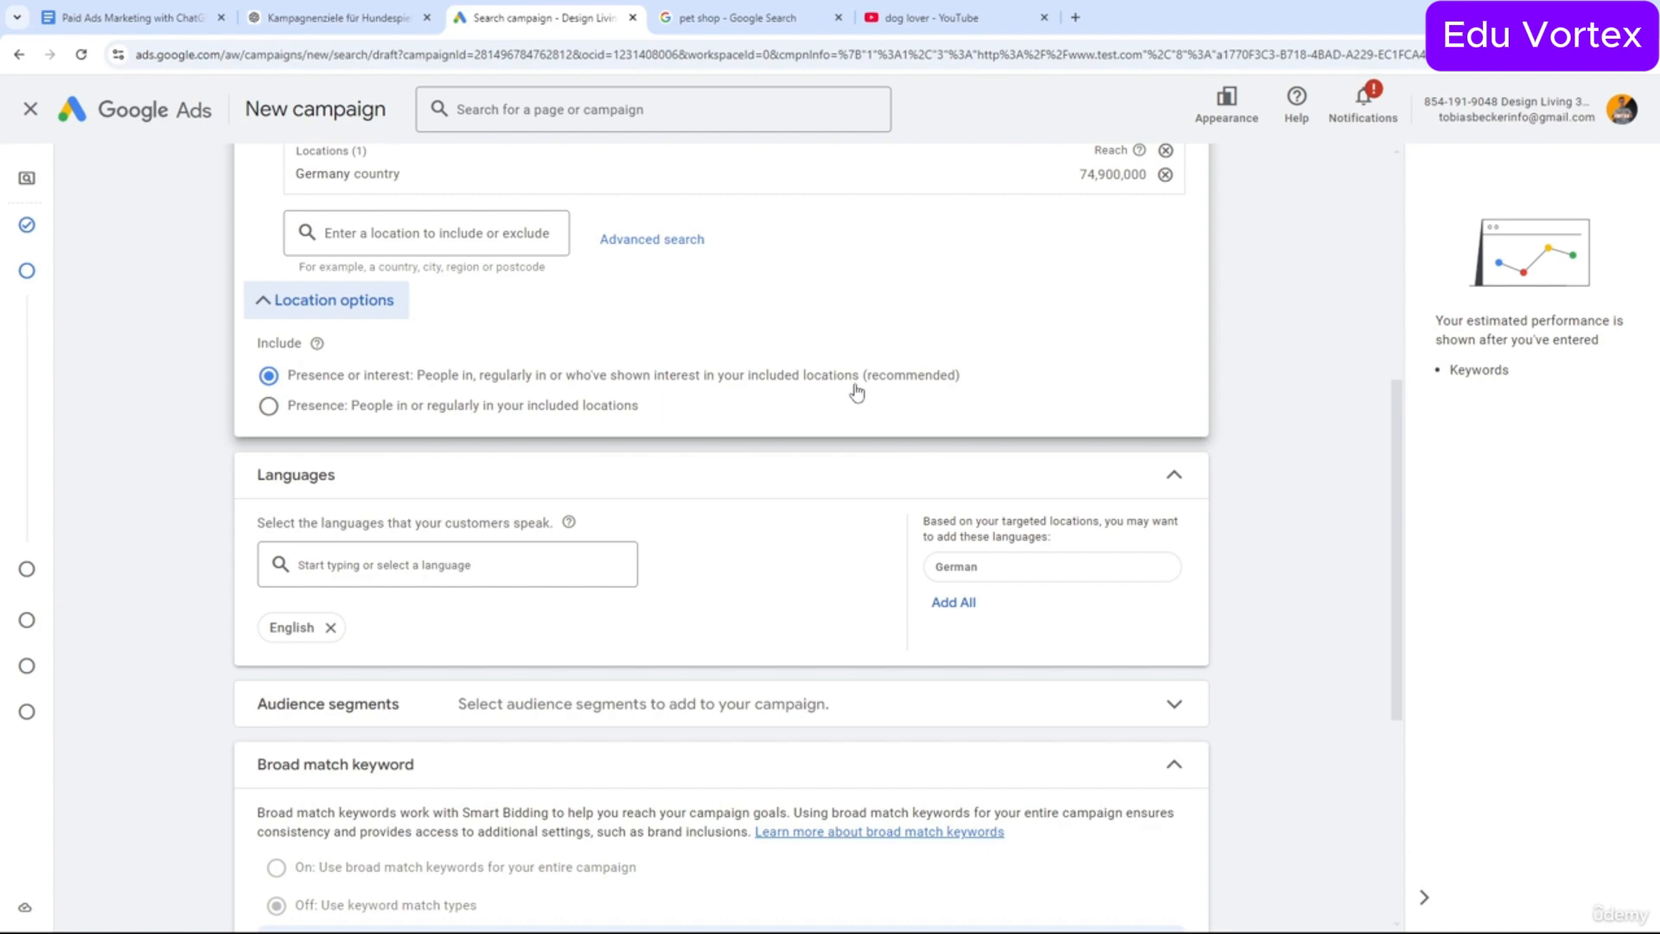
pyautogui.scroll(2, 856, 390)
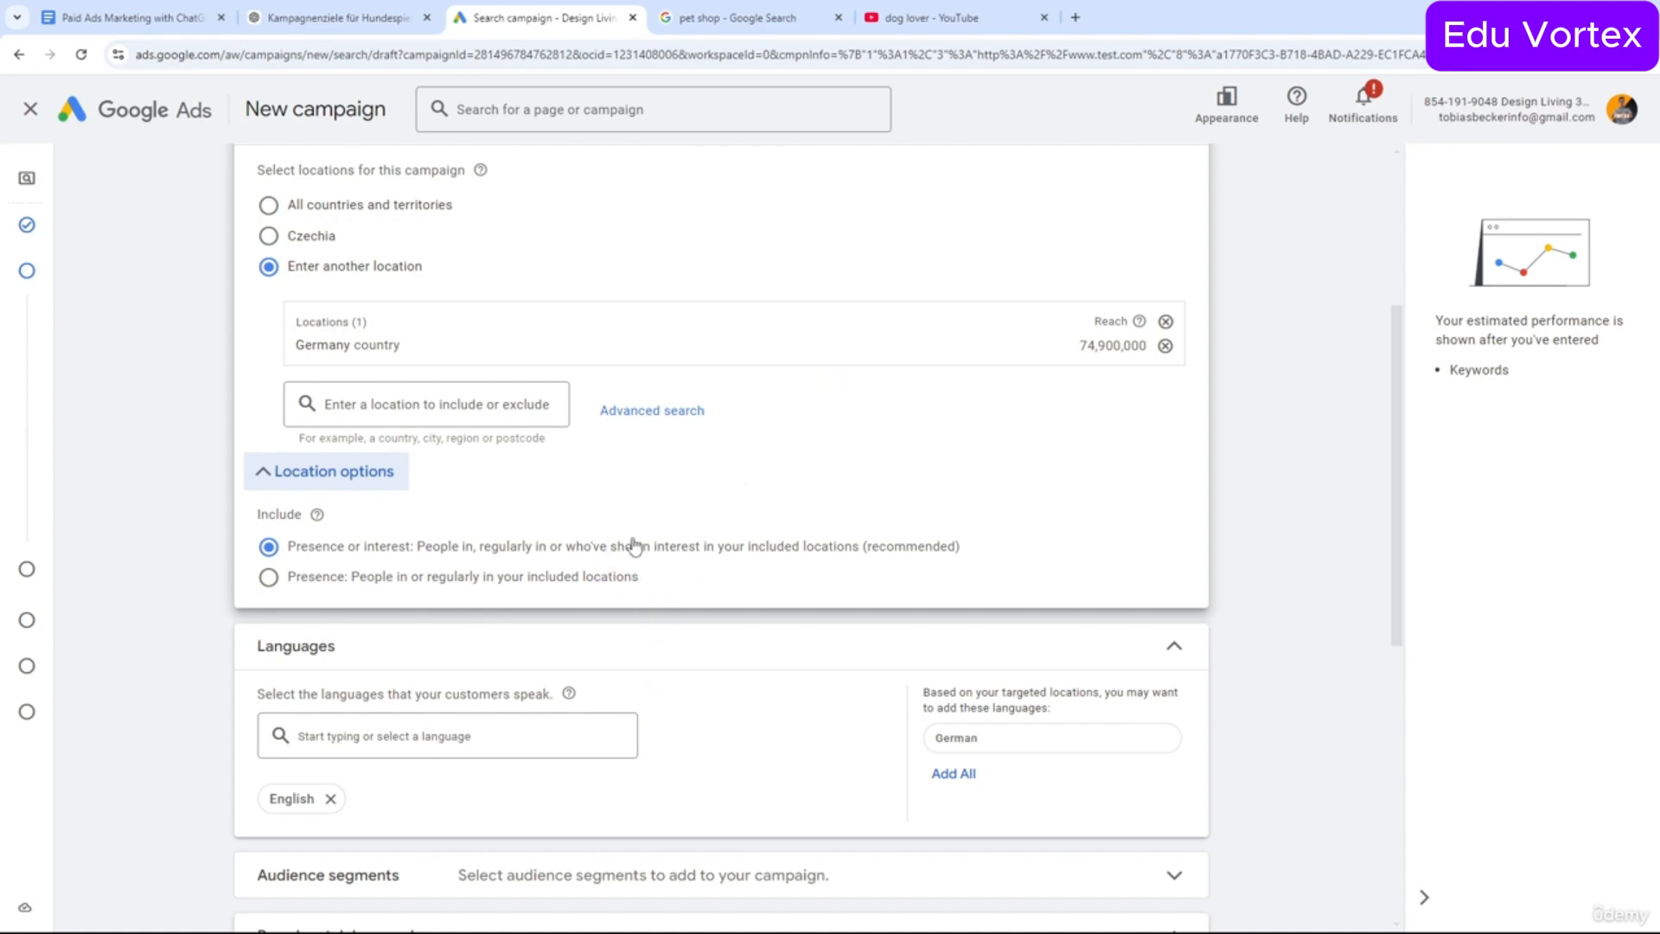
pyautogui.click(595, 579)
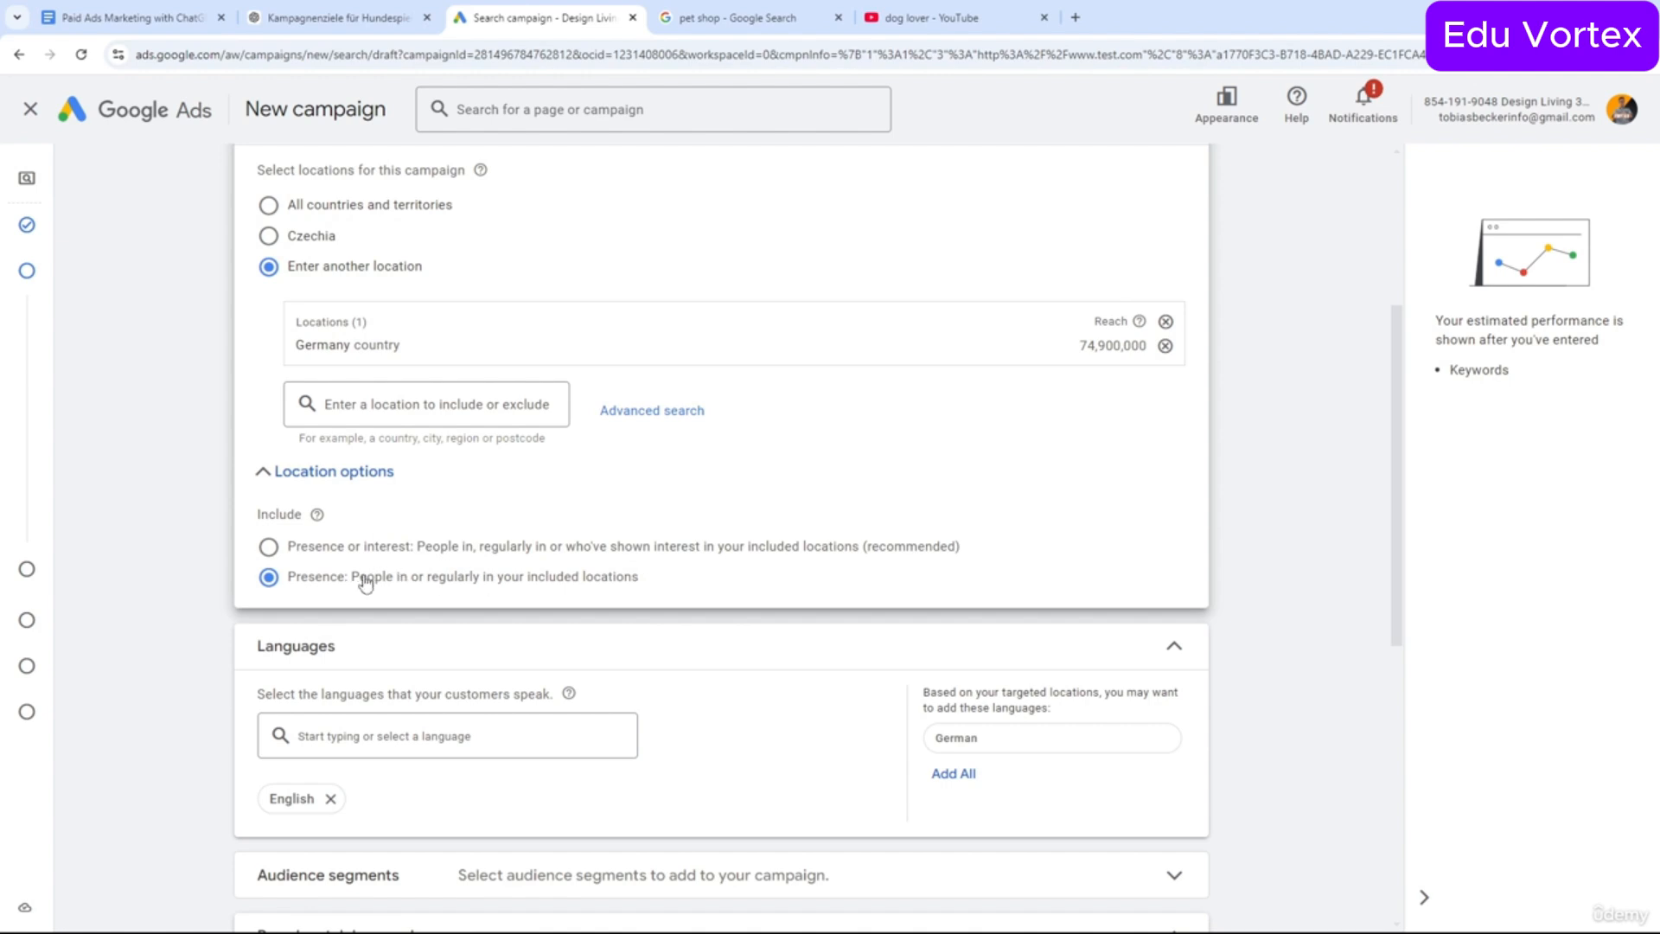
pyautogui.click(319, 471)
pyautogui.scroll(-2, 519, 588)
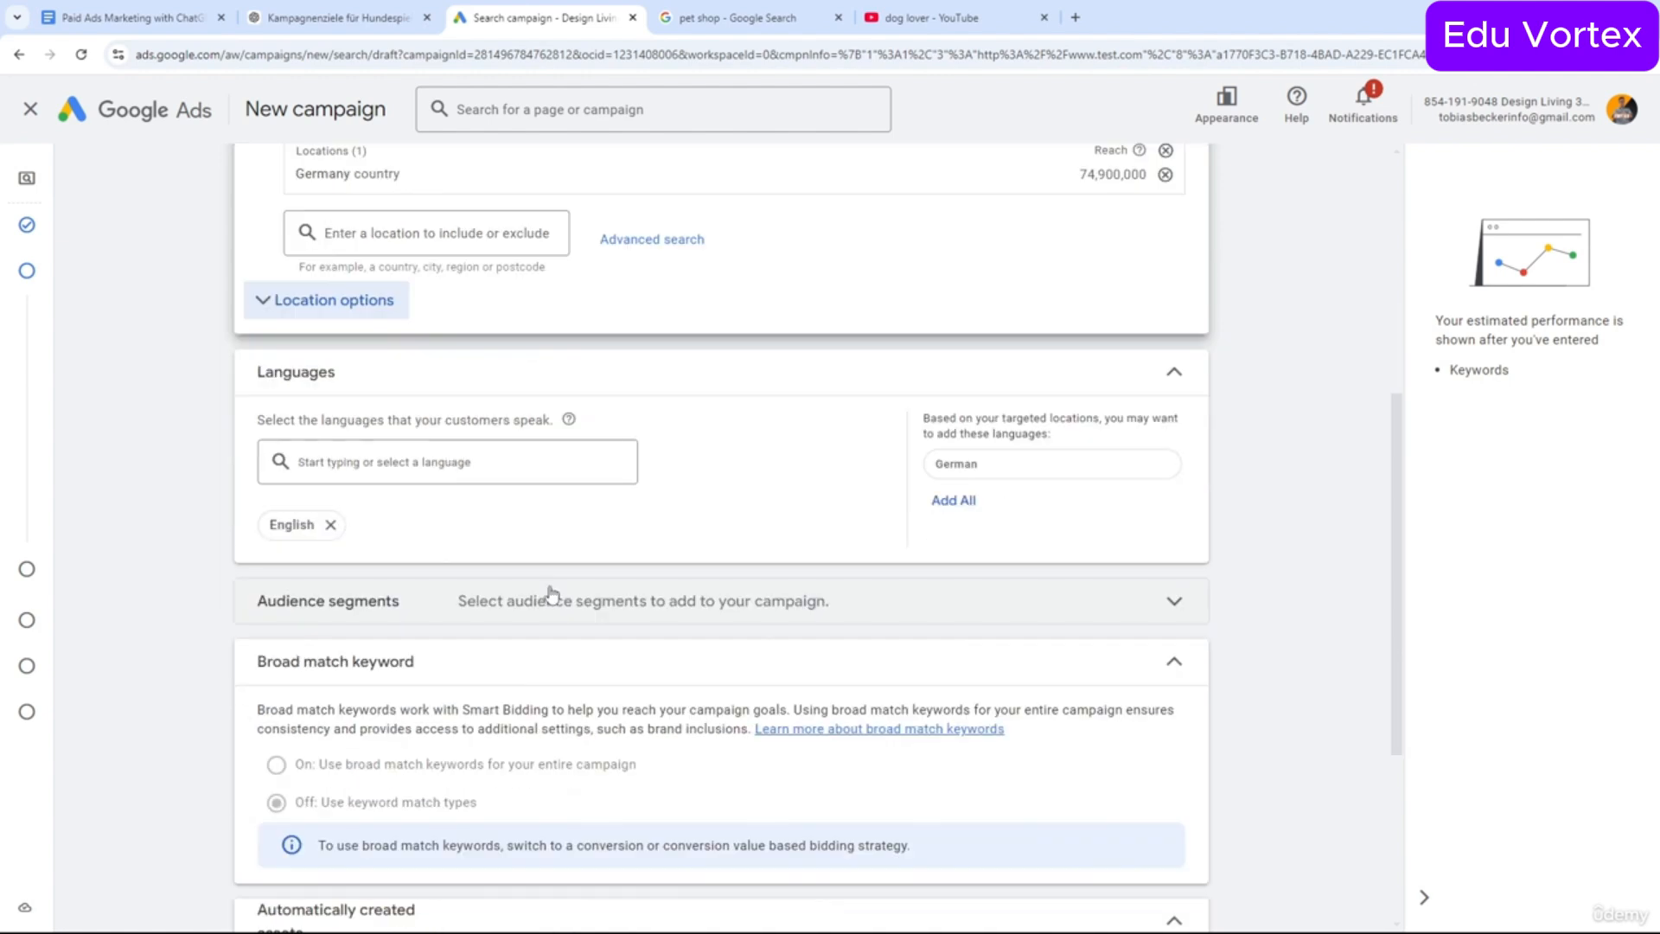
pyautogui.click(329, 300)
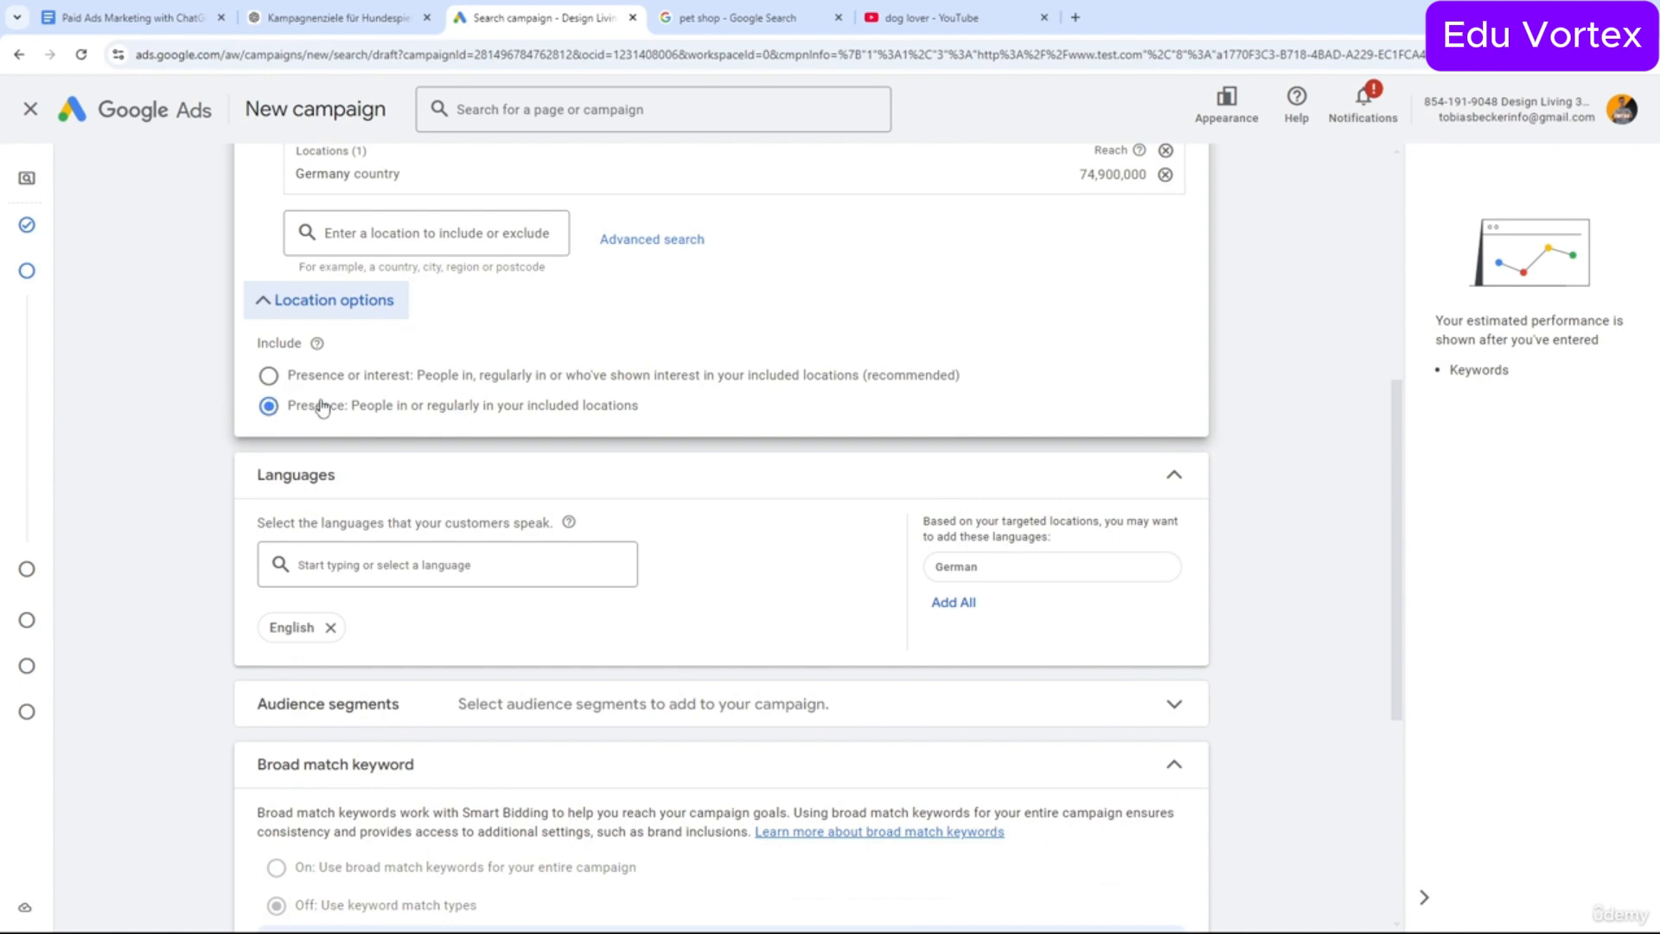
pyautogui.click(325, 300)
# Add the suggested language German to the campaign's languages alongside English.
pyautogui.scroll(-1, 666, 473)
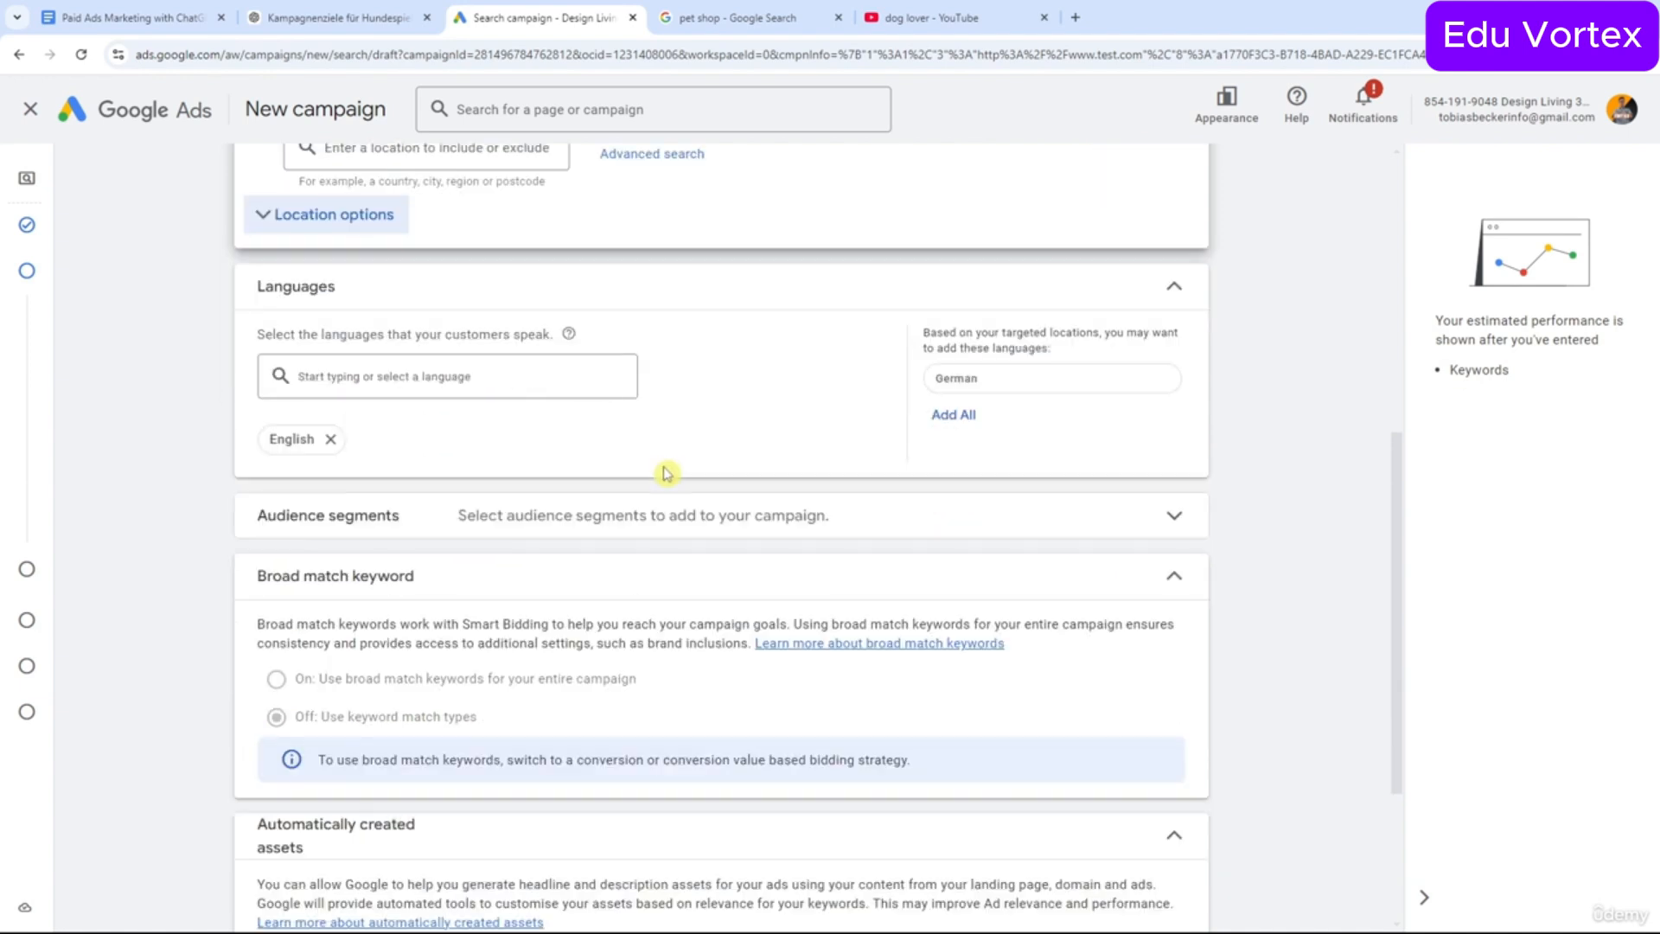
pyautogui.click(415, 372)
pyautogui.click(791, 462)
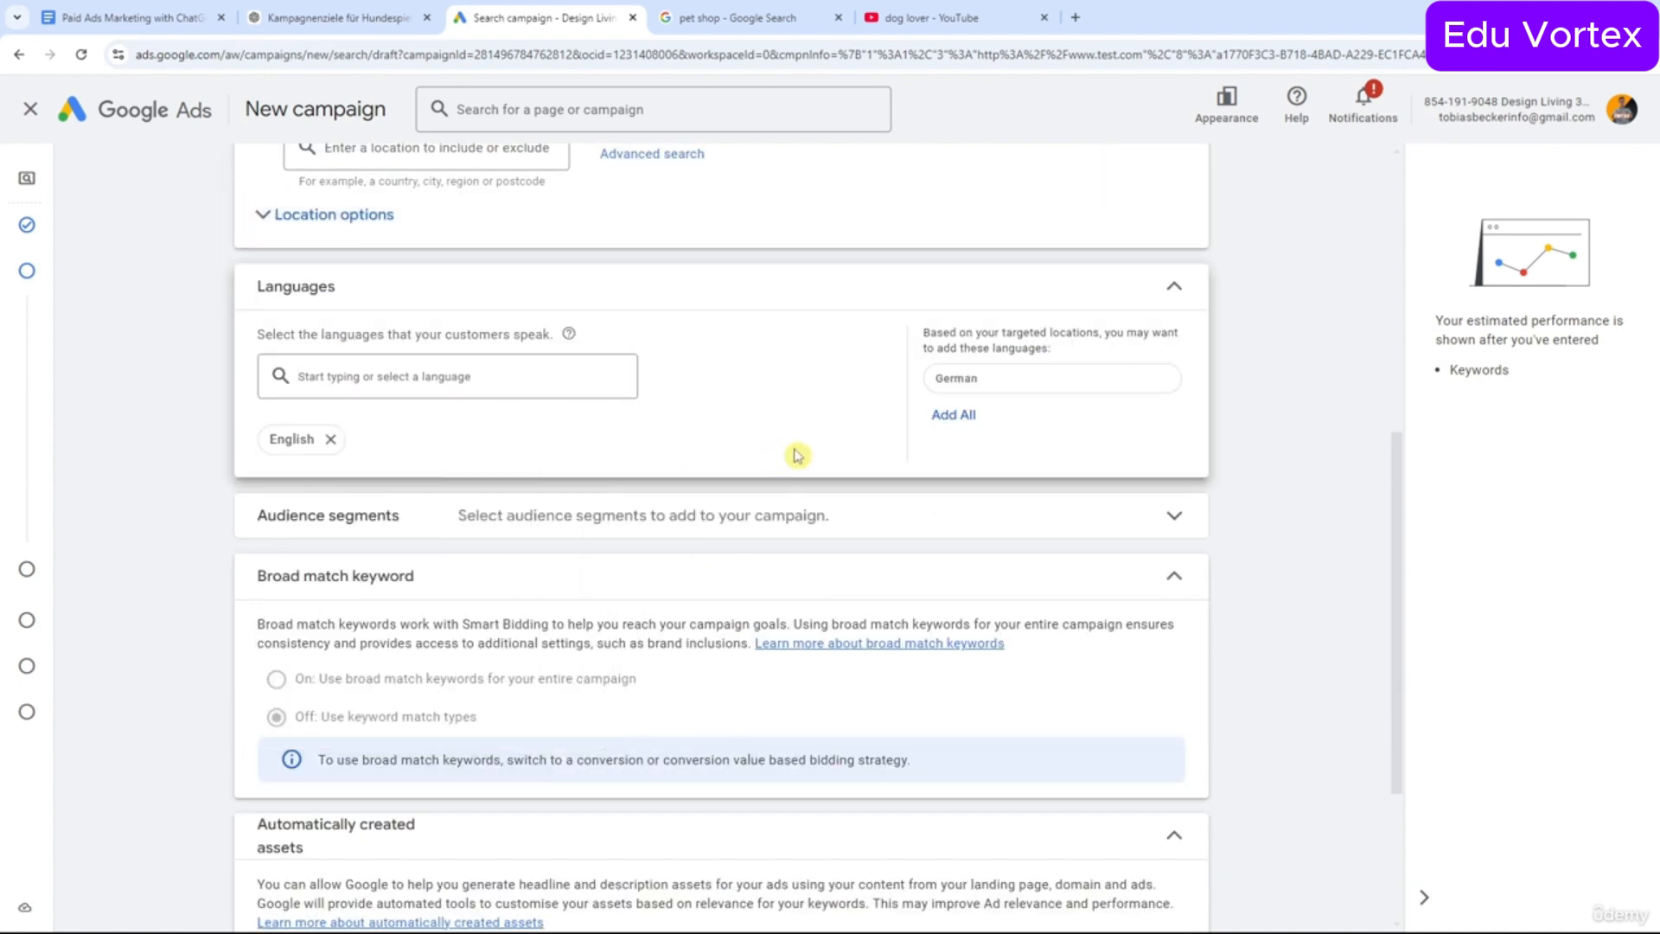
pyautogui.scroll(3, 968, 411)
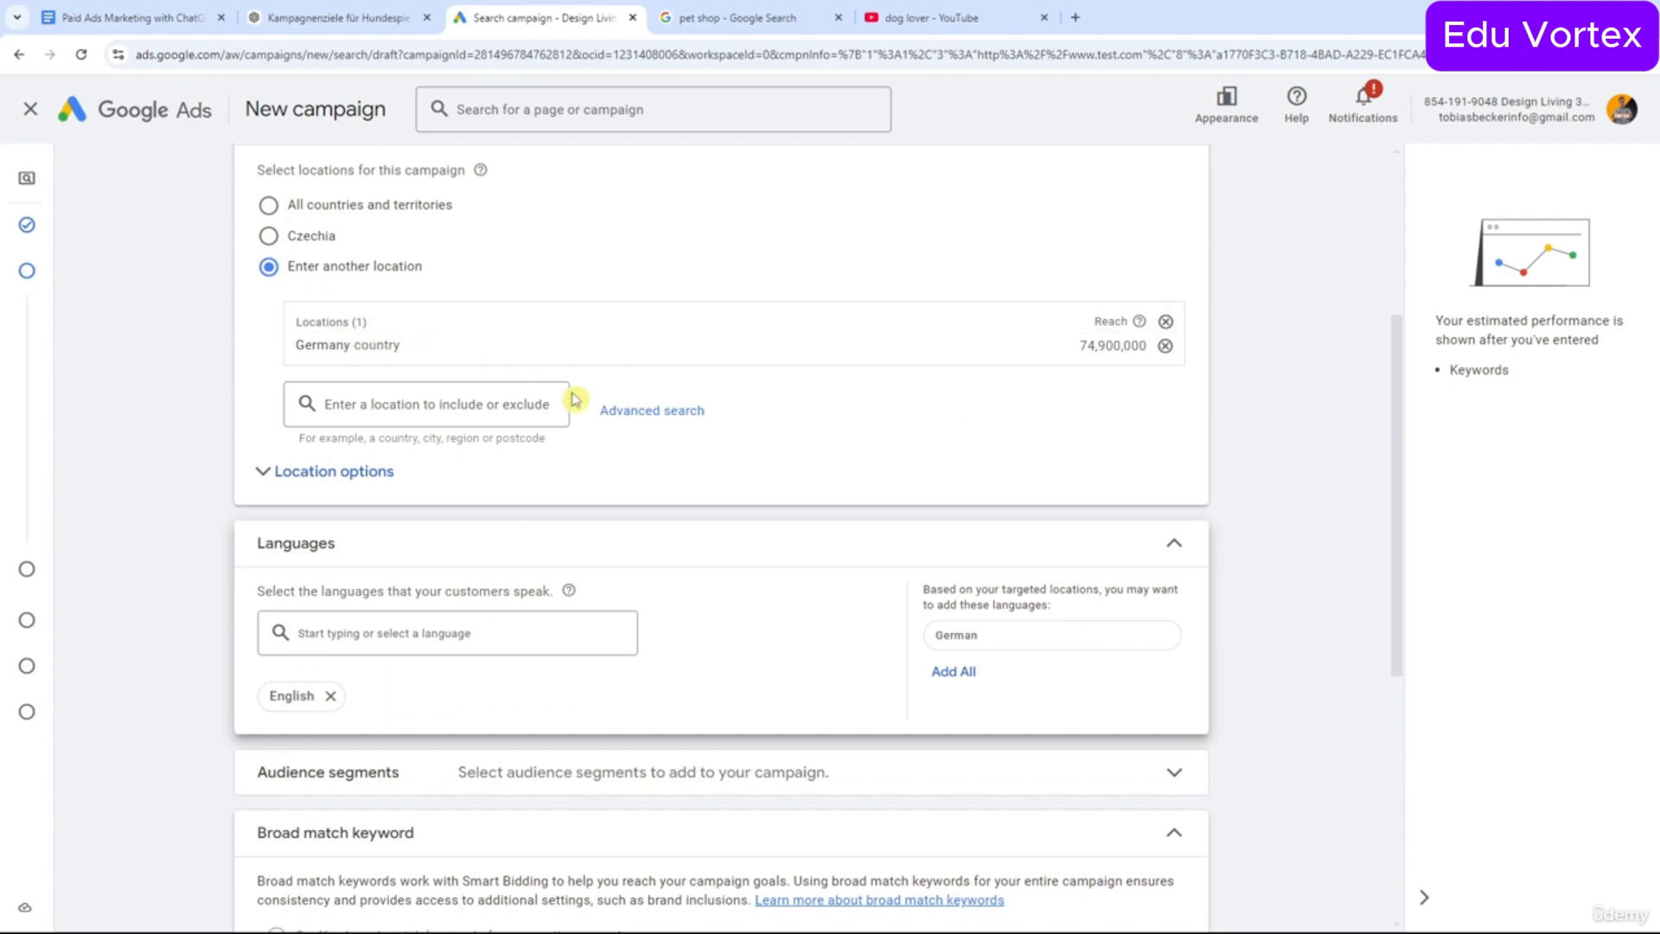
pyautogui.scroll(-4, 467, 398)
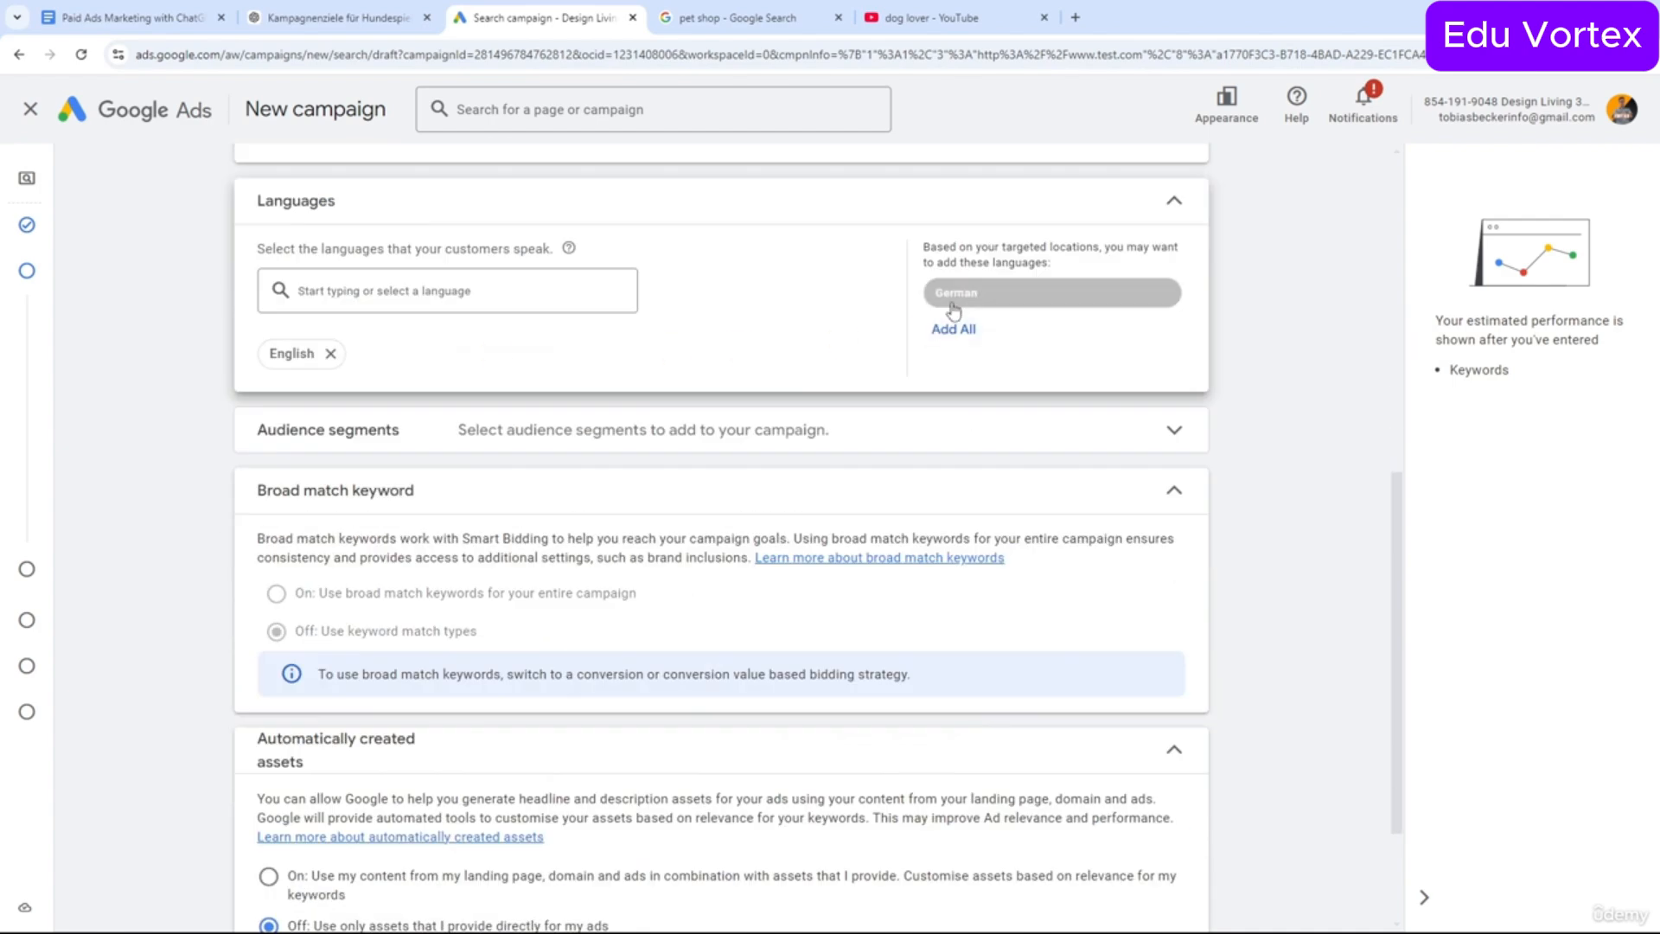
pyautogui.click(1041, 303)
# Expand the audience segments section and look through the suggested segments.
pyautogui.scroll(-1, 740, 397)
pyautogui.scroll(-1, 740, 396)
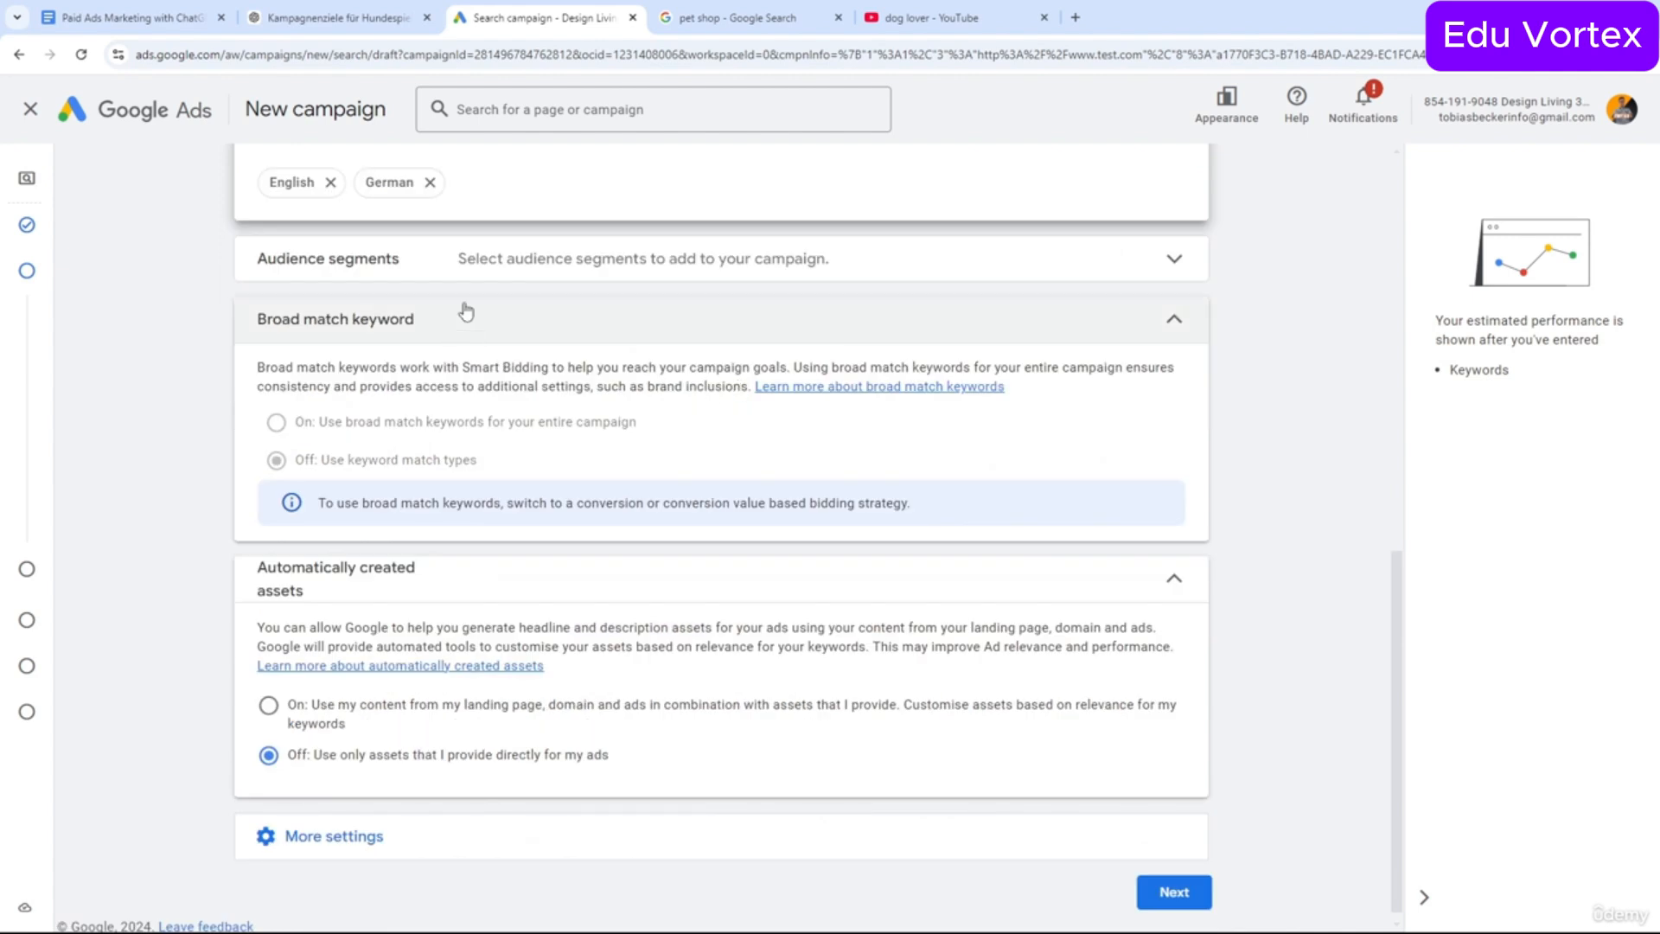
pyautogui.click(1178, 260)
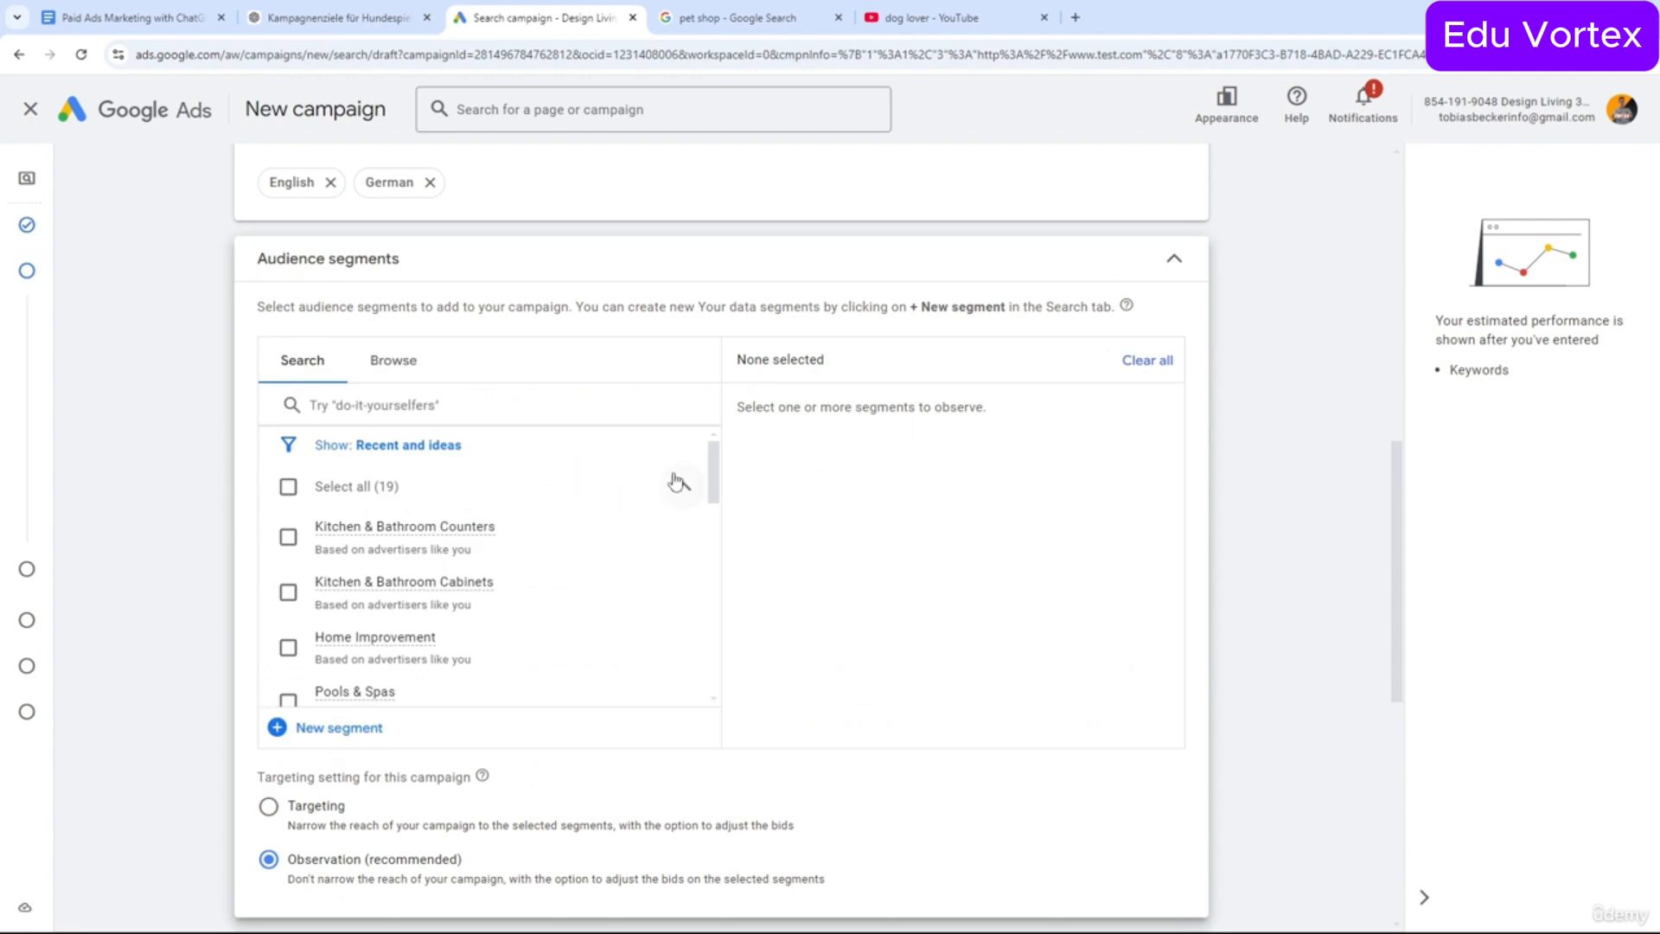
pyautogui.scroll(-4, 672, 475)
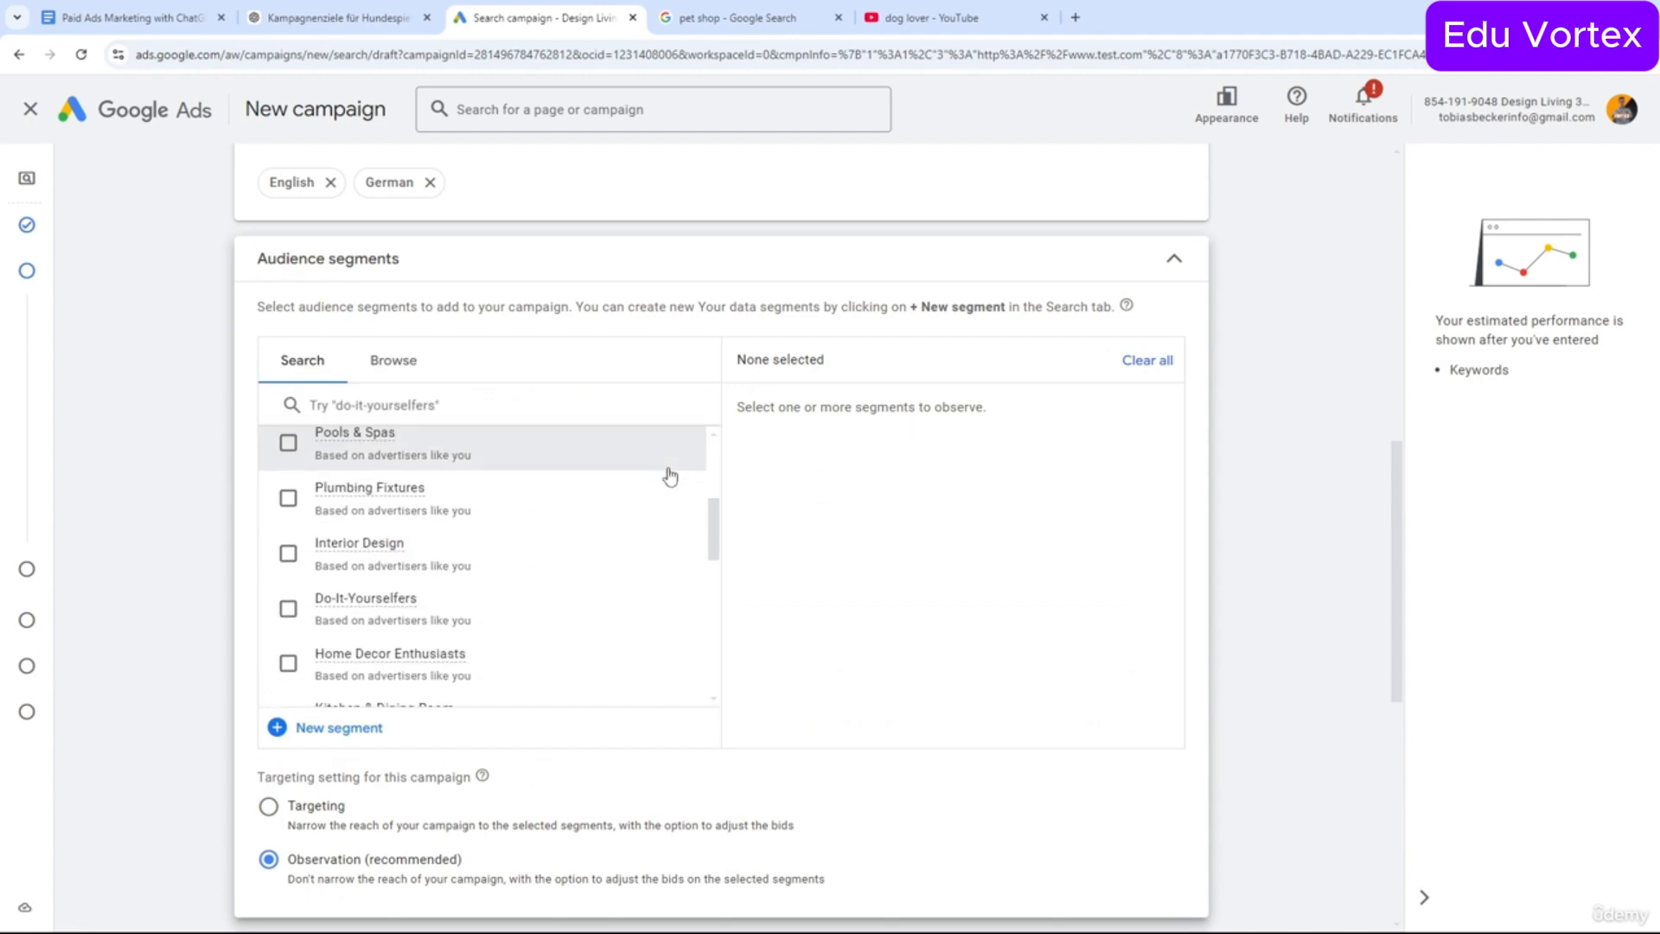
pyautogui.scroll(4, 670, 476)
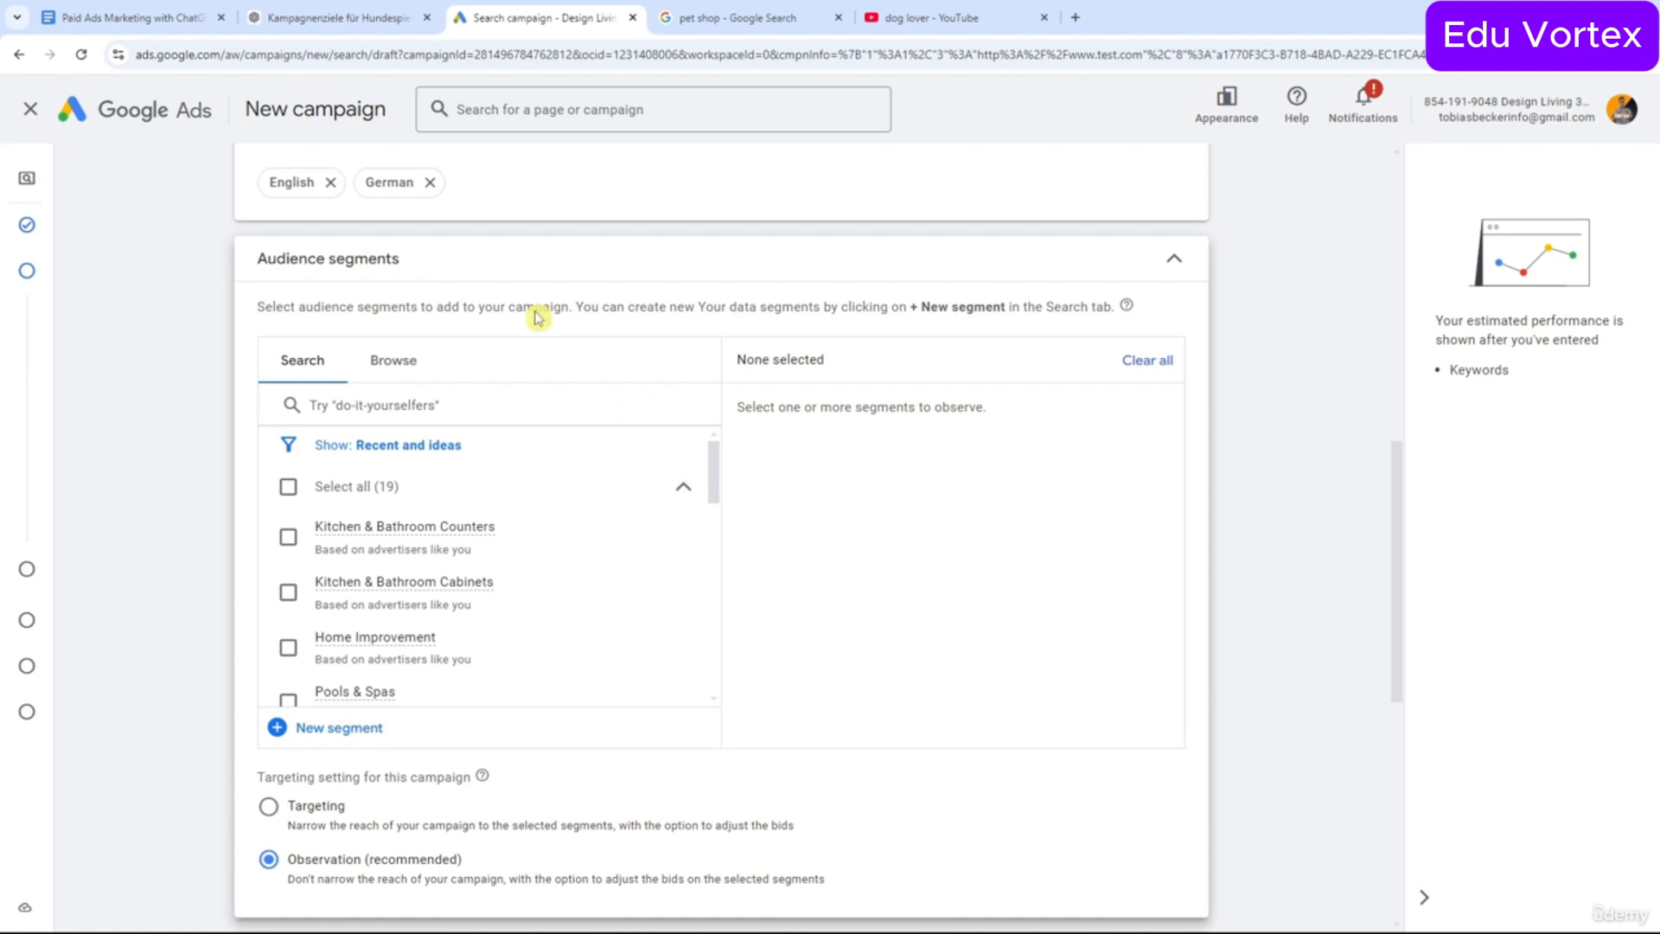
# Switch to the ChatGPT conversation and send the prompt "give me audience settings for my google ads campaign".
pyautogui.moveTo(32, 397)
pyautogui.click(337, 18)
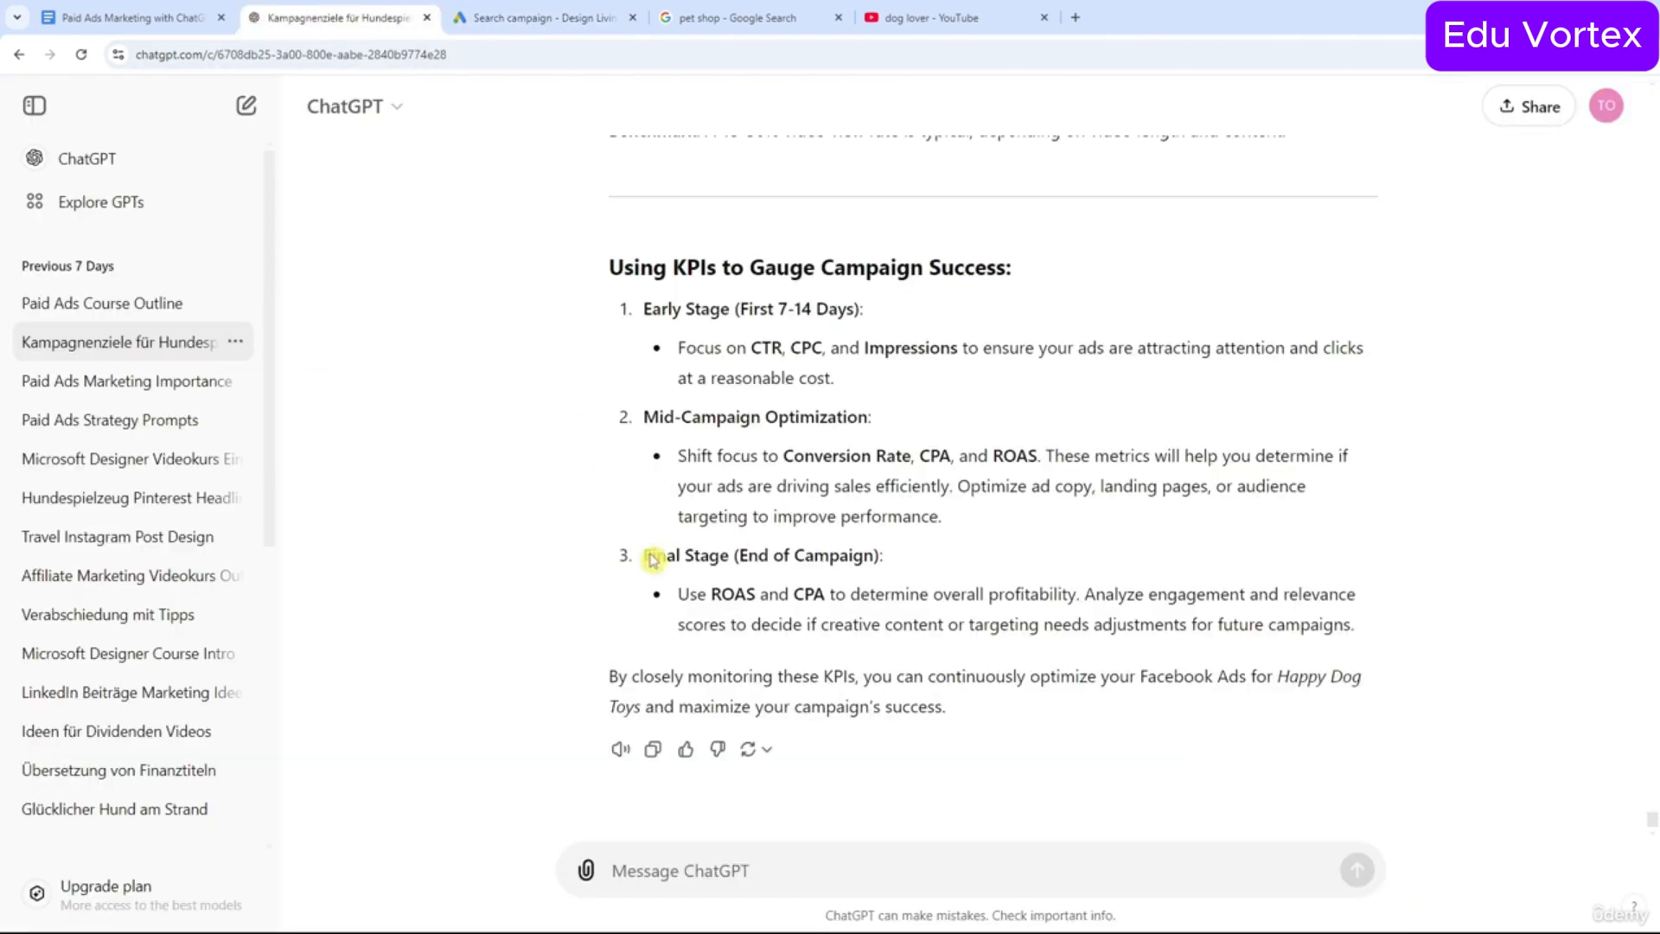
pyautogui.write('gi')
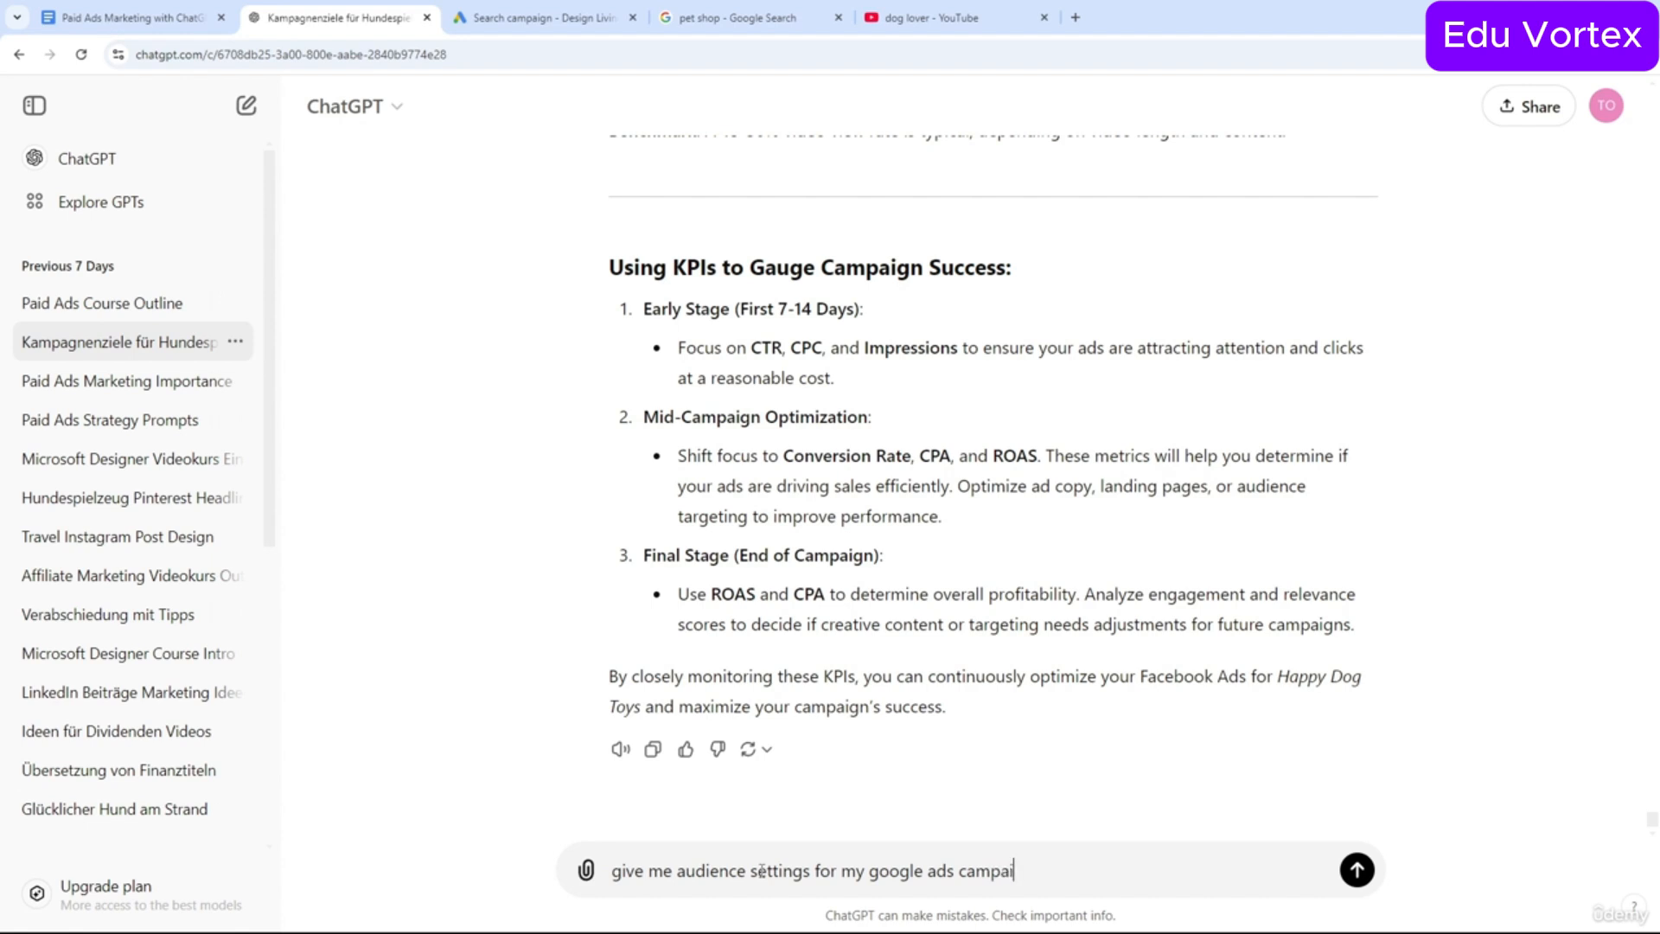
pyautogui.press('Return')
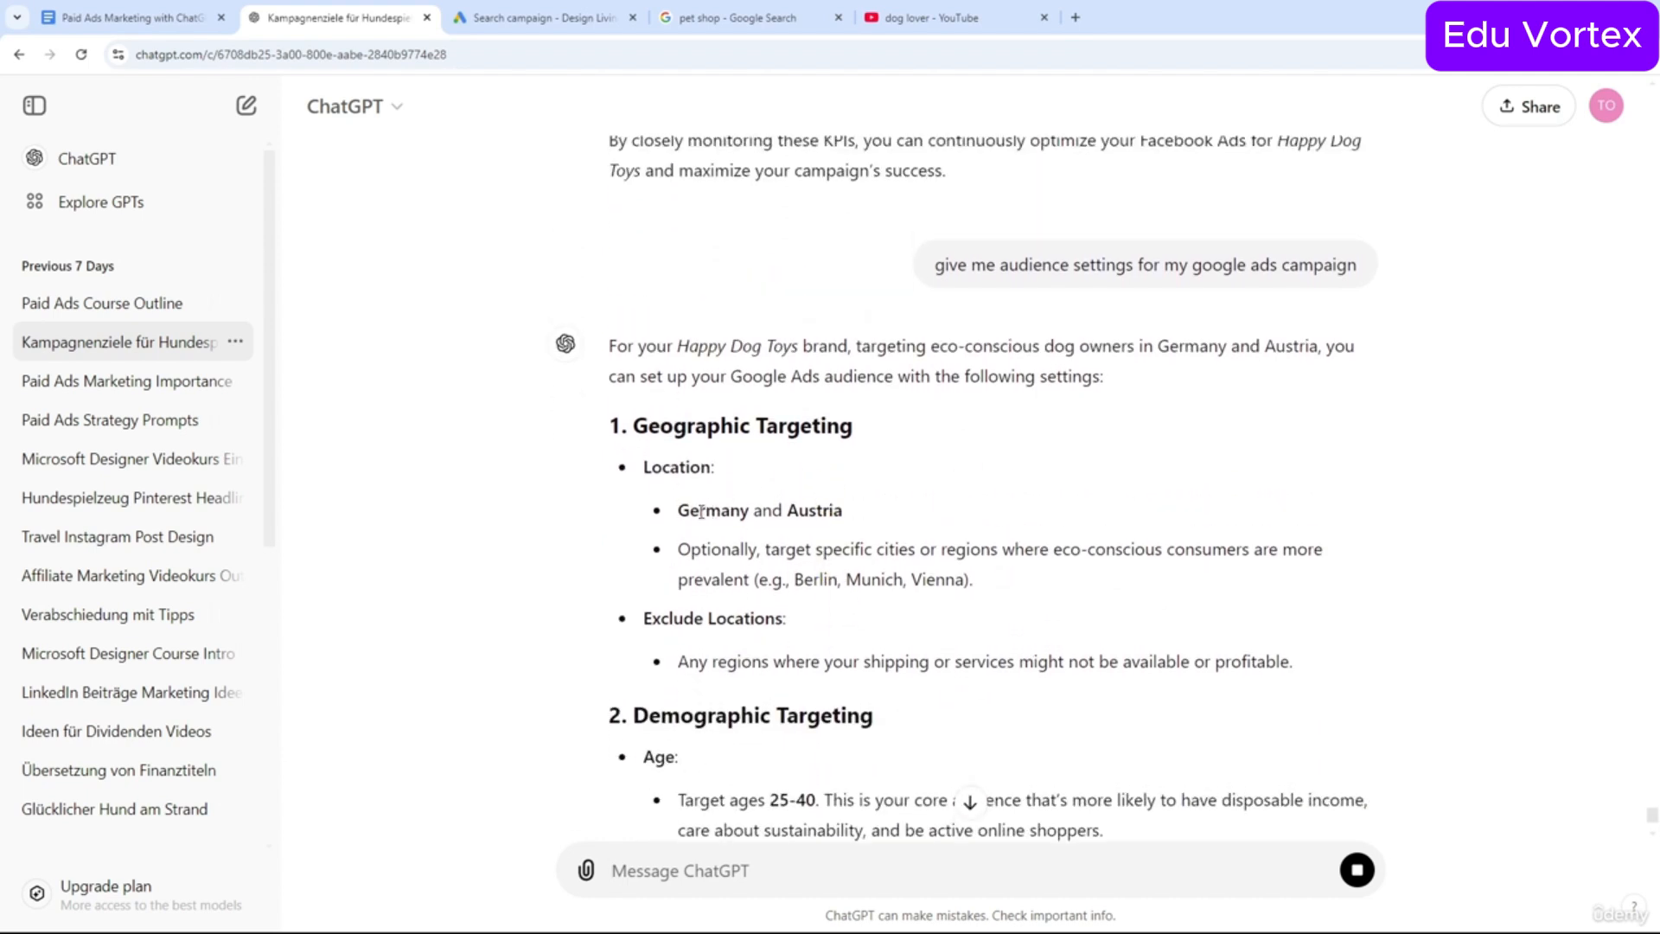
# Read ChatGPT's geographic and demographic targeting suggestions, covering locations, age, gender and parental status.
pyautogui.moveTo(678, 512); pyautogui.dragTo(851, 510)
pyautogui.click(877, 574)
pyautogui.scroll(-3, 943, 558)
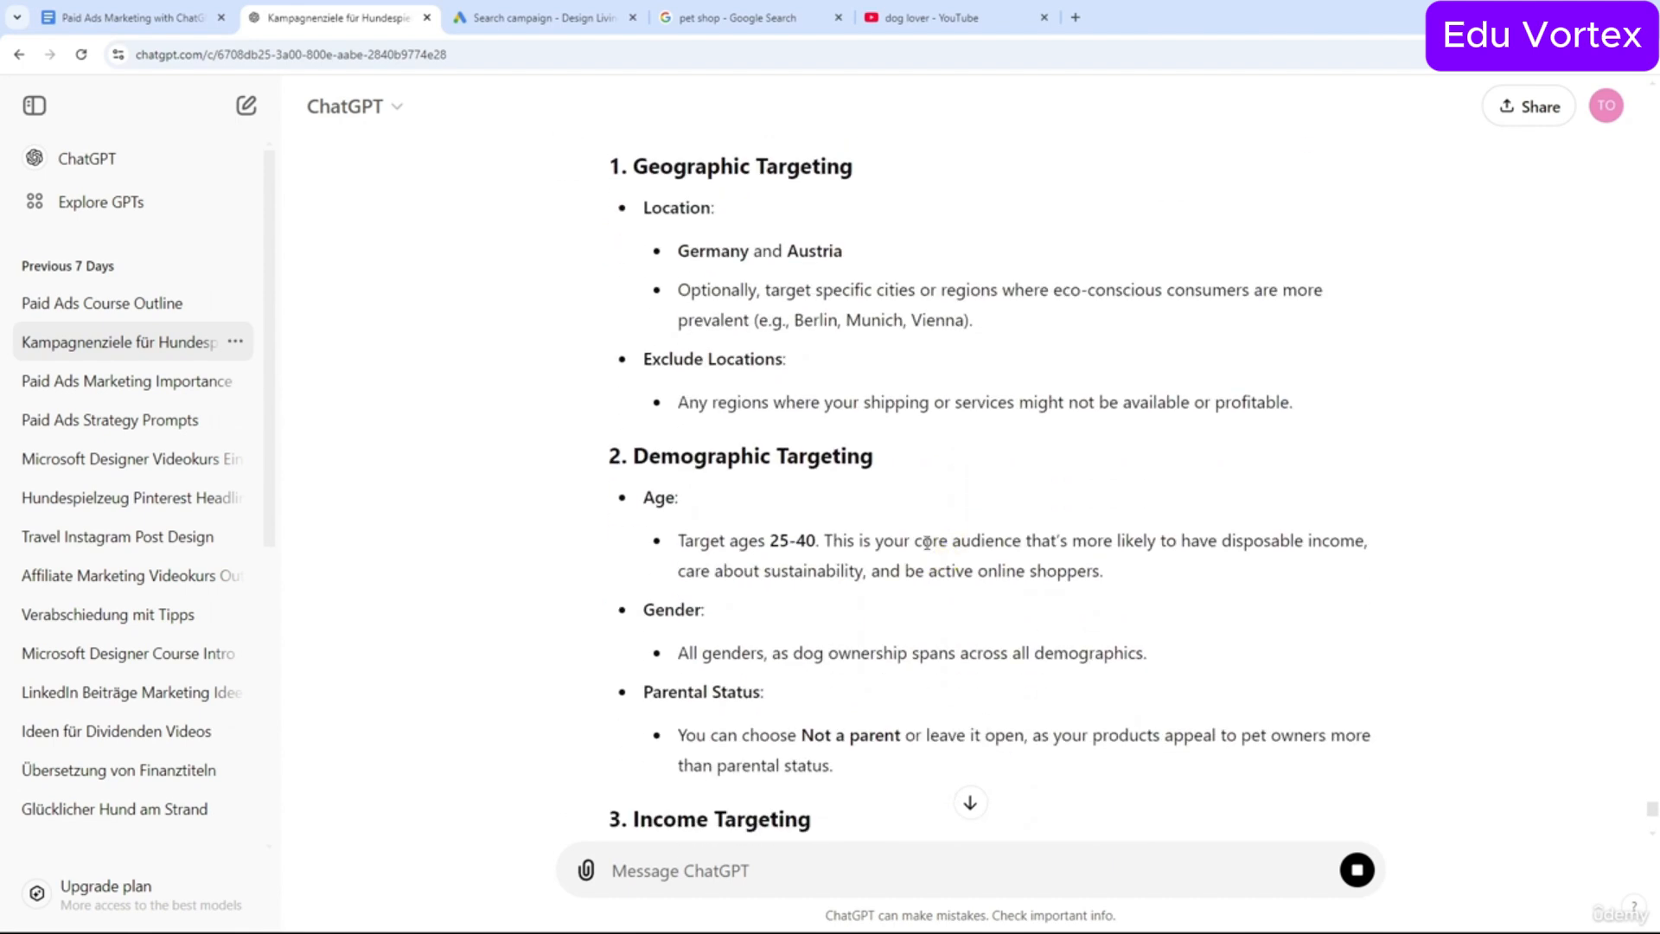
pyautogui.scroll(-2, 1108, 456)
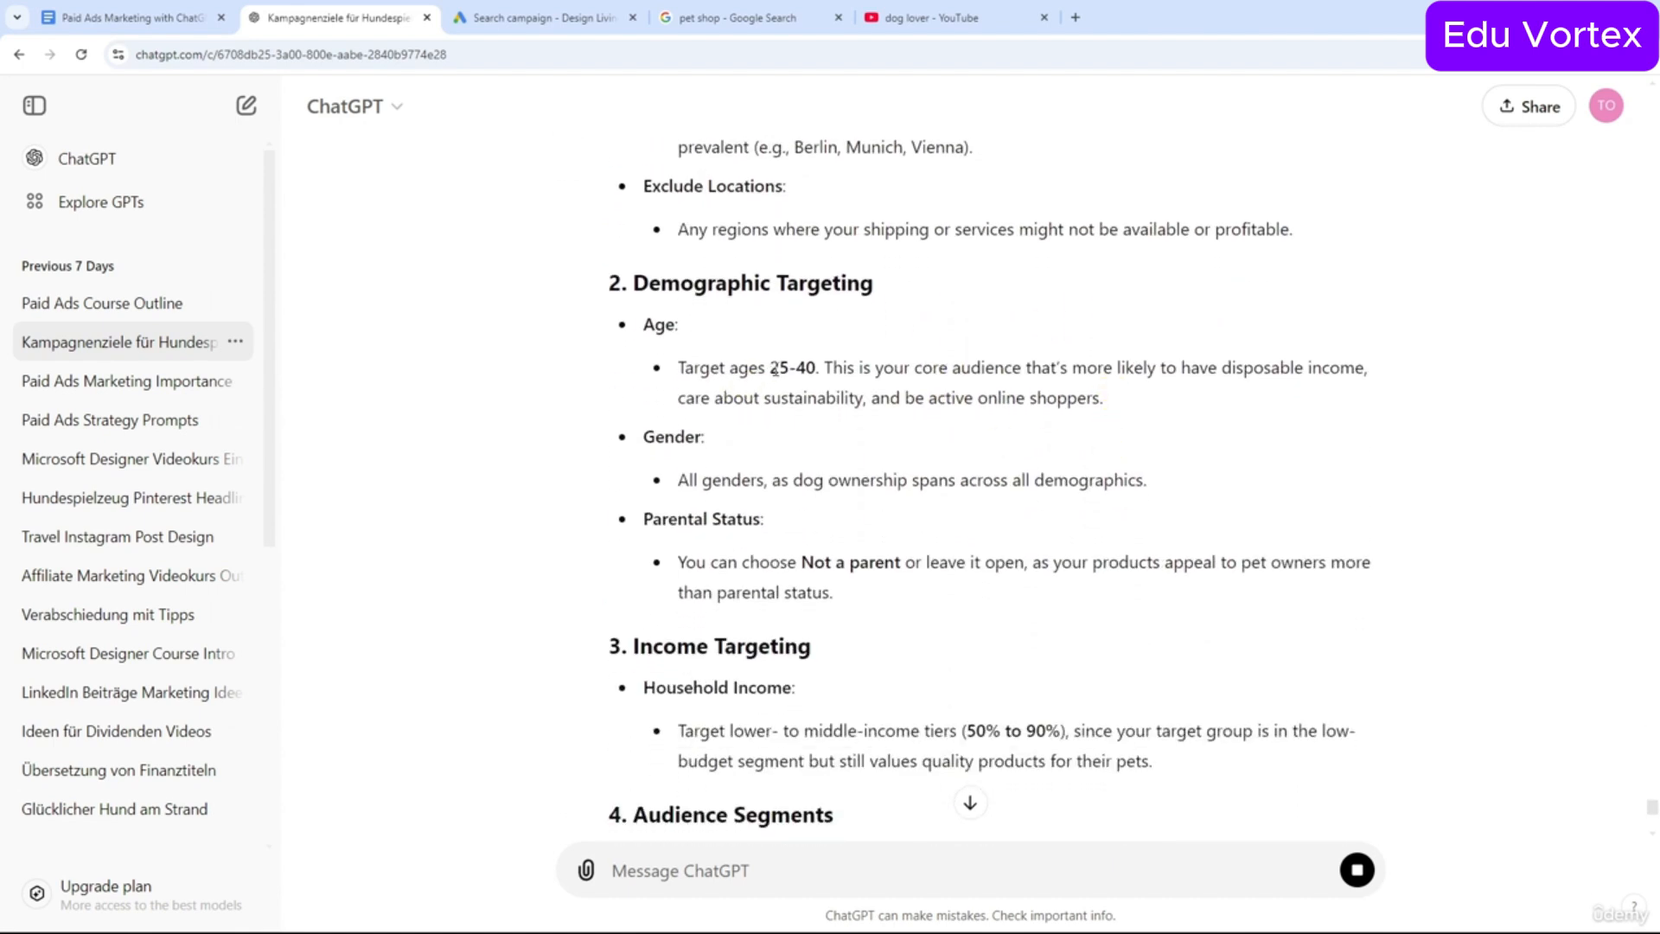
pyautogui.moveTo(779, 368); pyautogui.dragTo(806, 368)
pyautogui.click(821, 397)
pyautogui.scroll(-1, 872, 454)
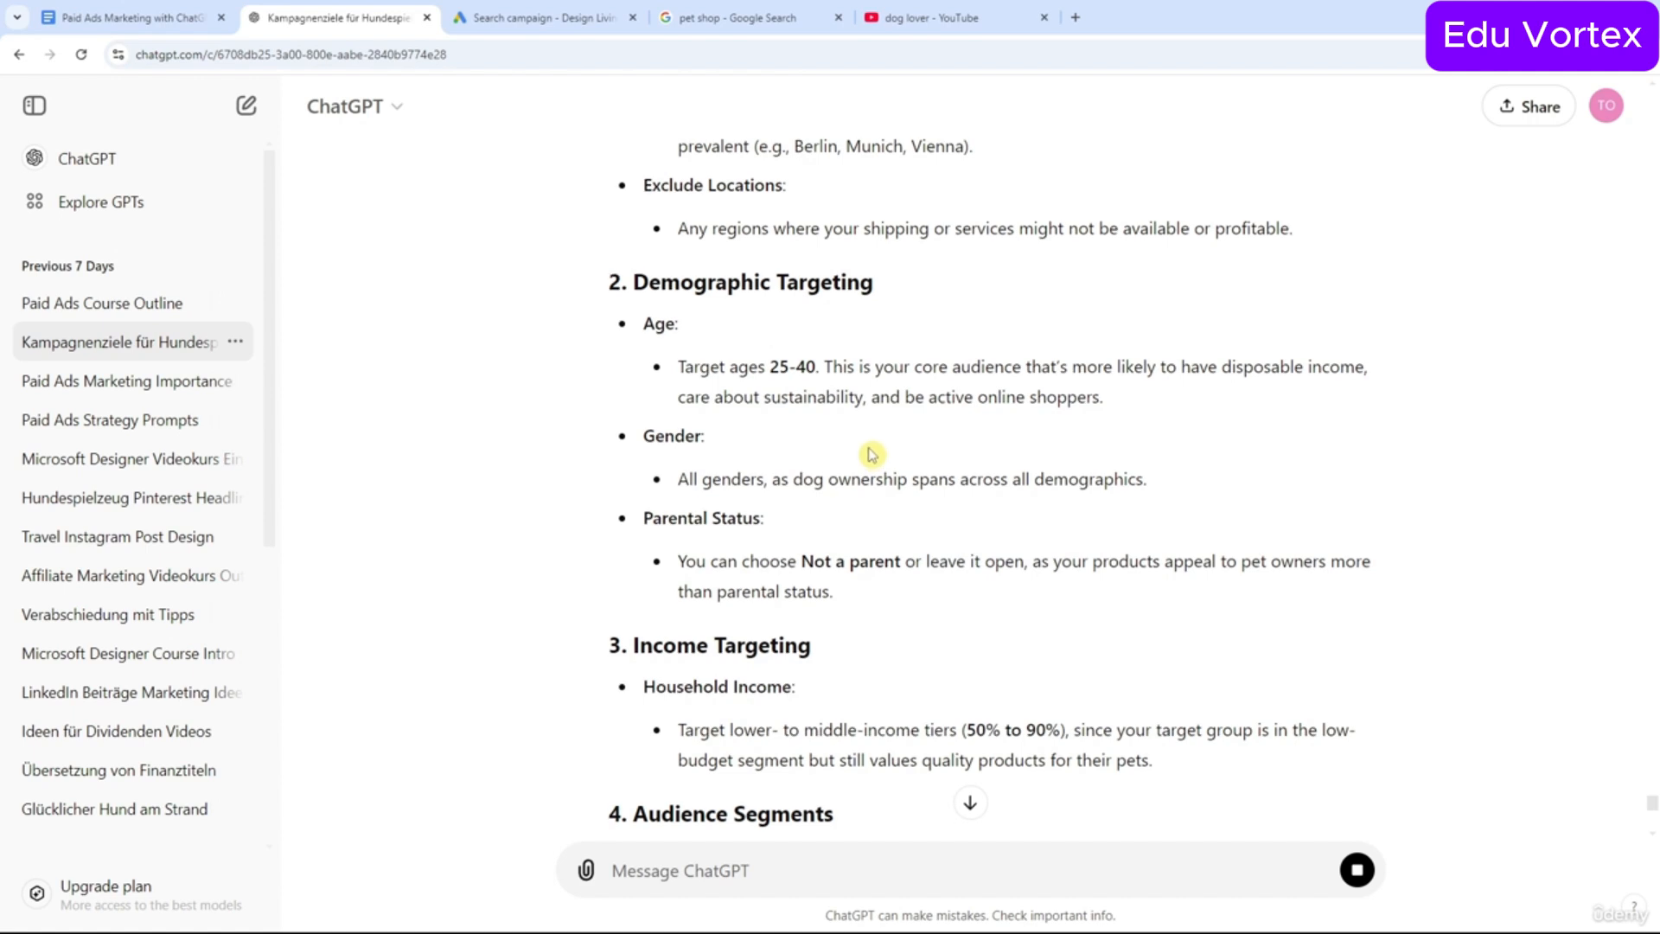
pyautogui.moveTo(797, 475); pyautogui.dragTo(900, 477)
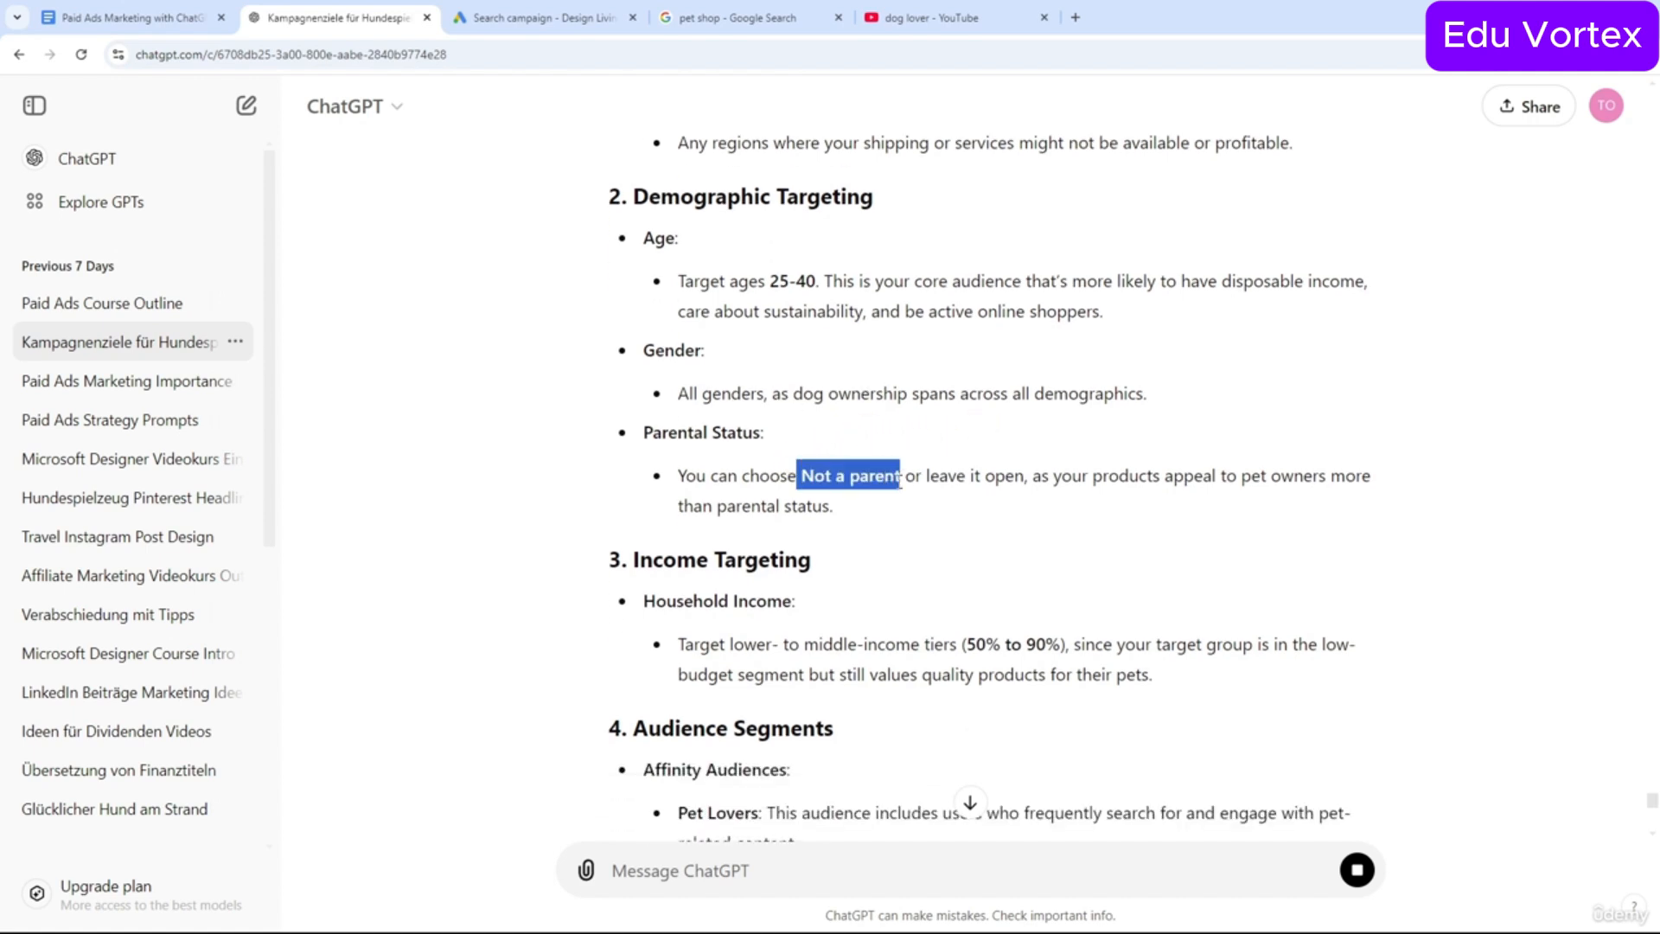
pyautogui.click(896, 515)
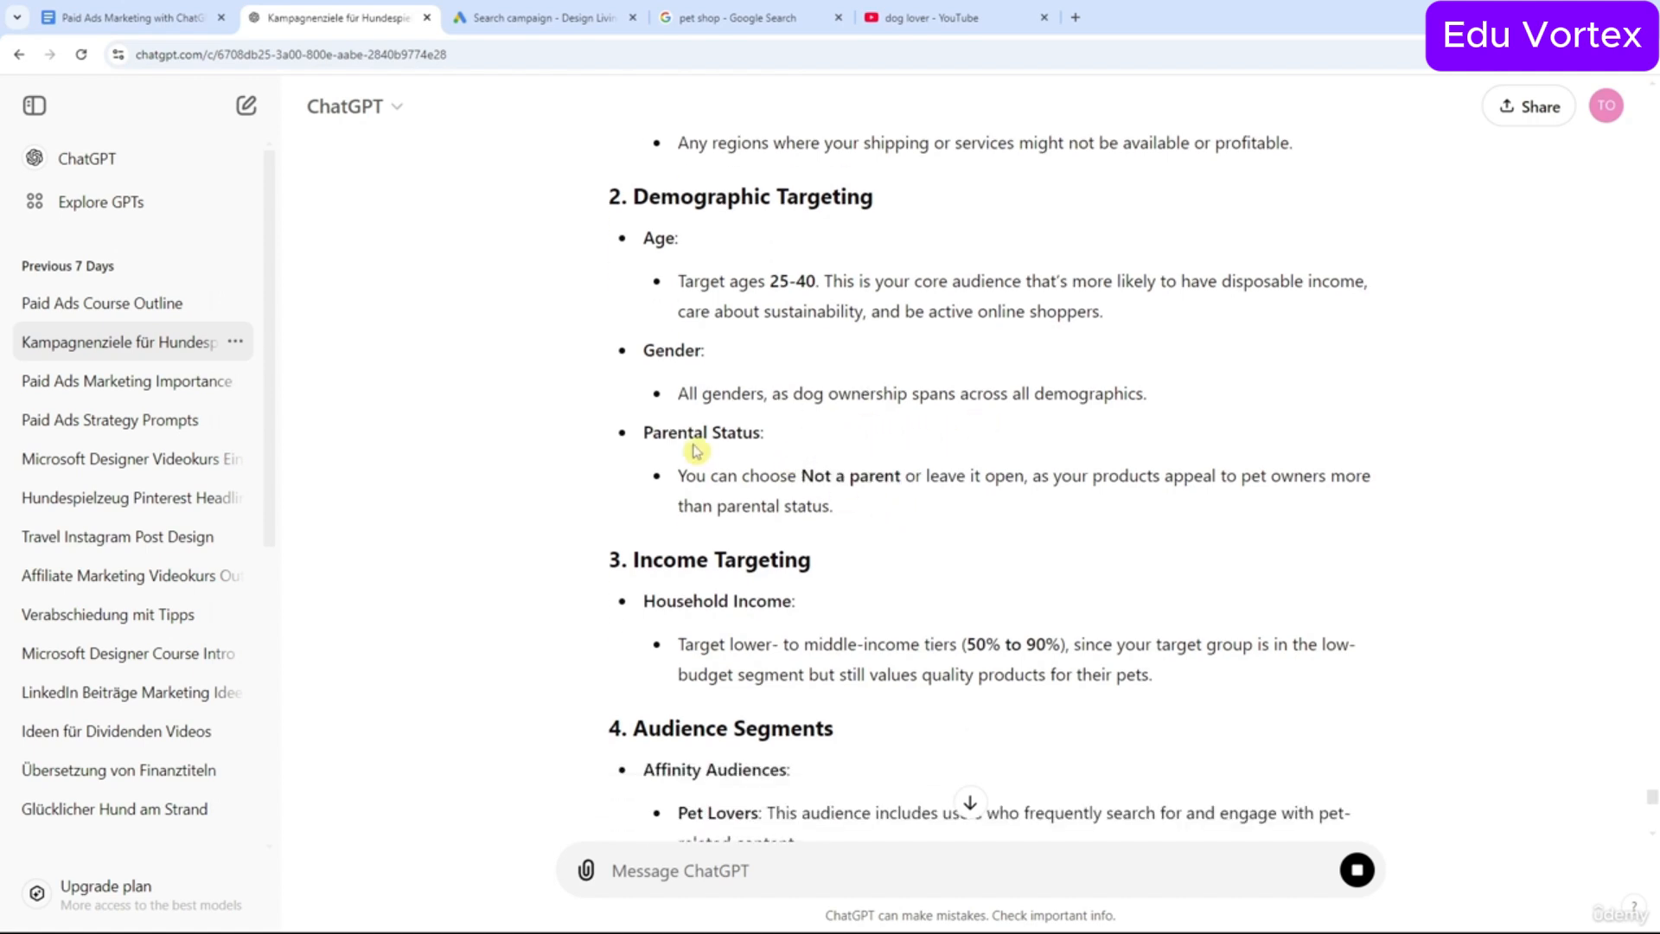
# Switch to the Google Ads campaign, view the segment types available for a new segment, and return without creating one.
pyautogui.click(544, 19)
pyautogui.scroll(-2, 485, 657)
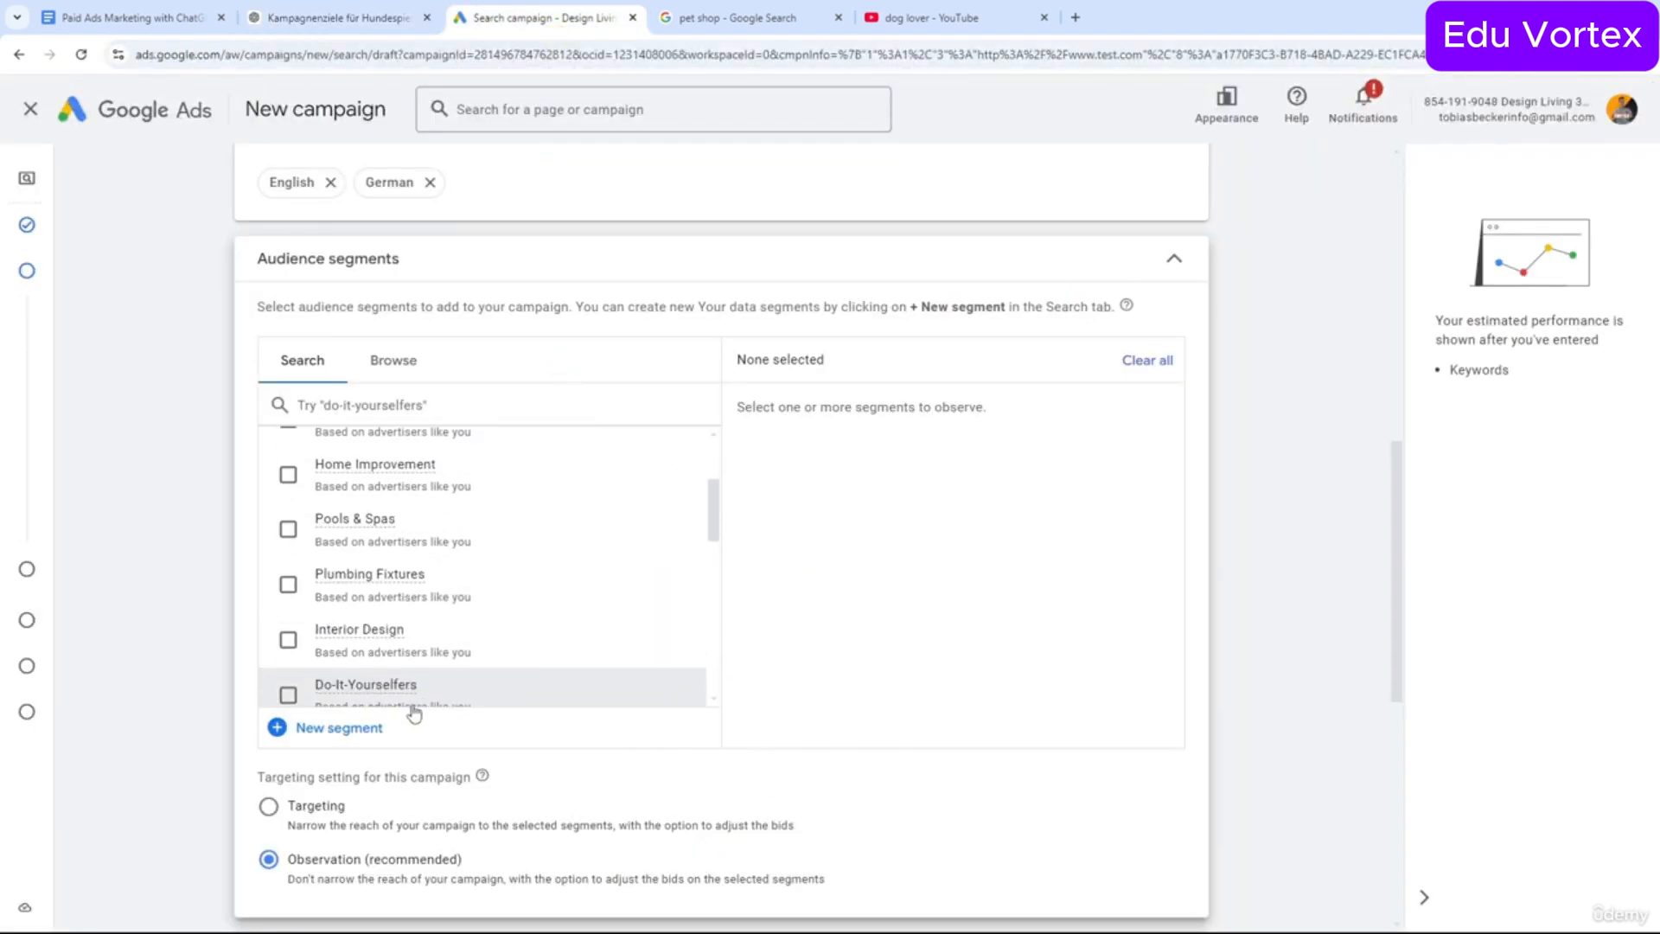
pyautogui.click(601, 726)
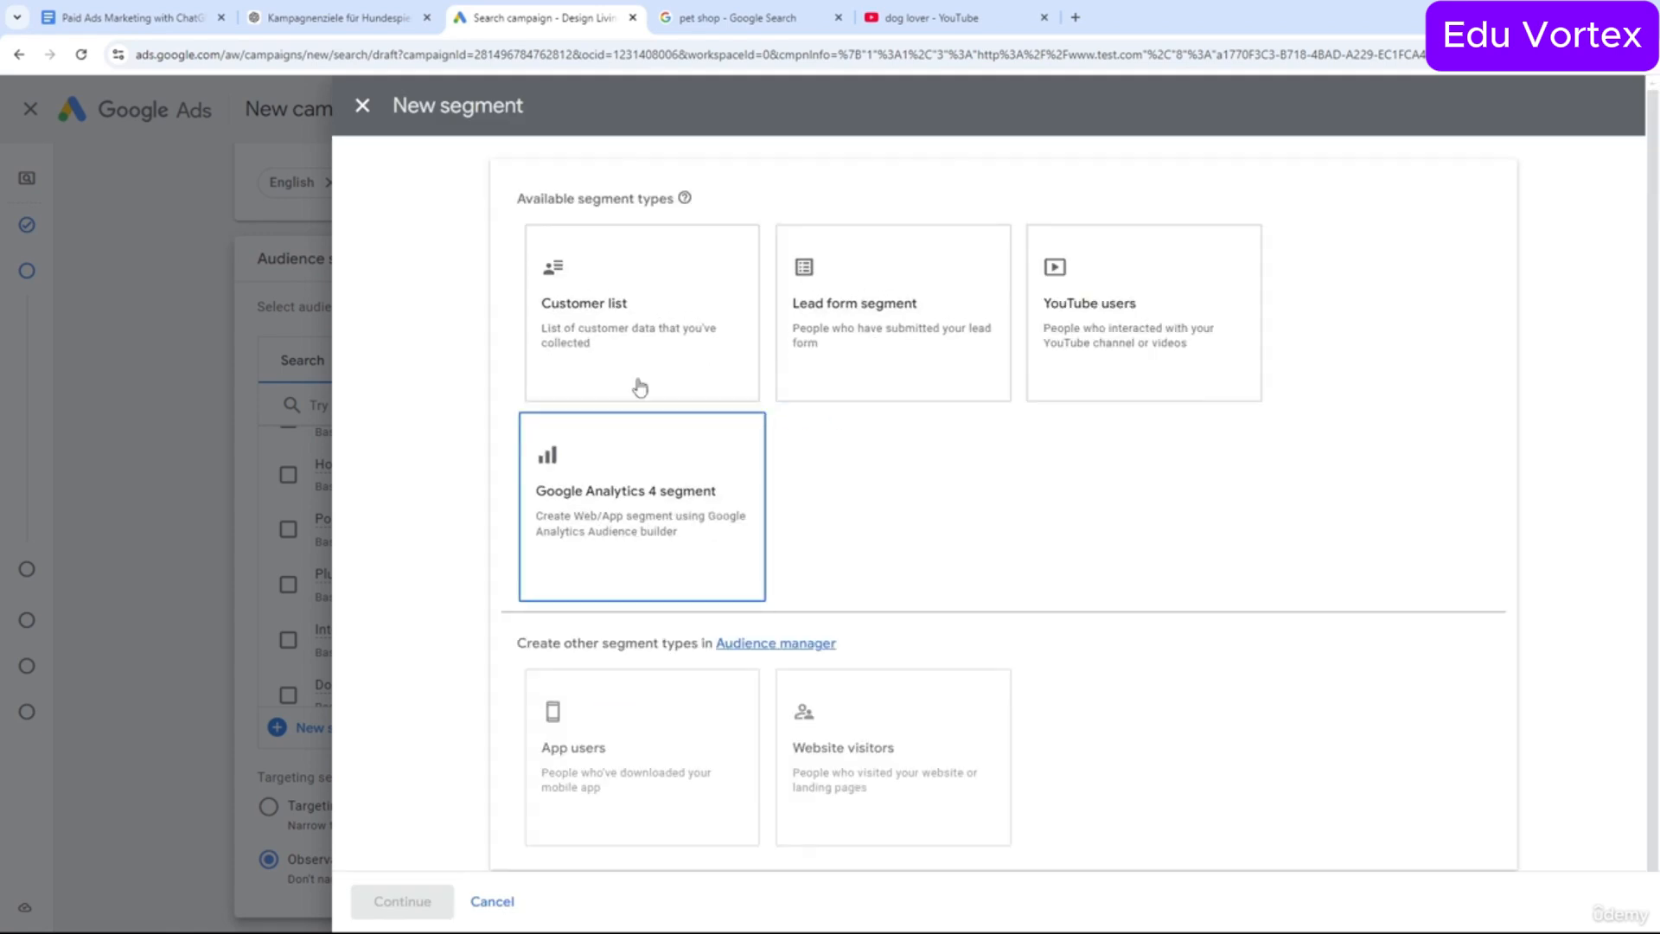
pyautogui.click(362, 105)
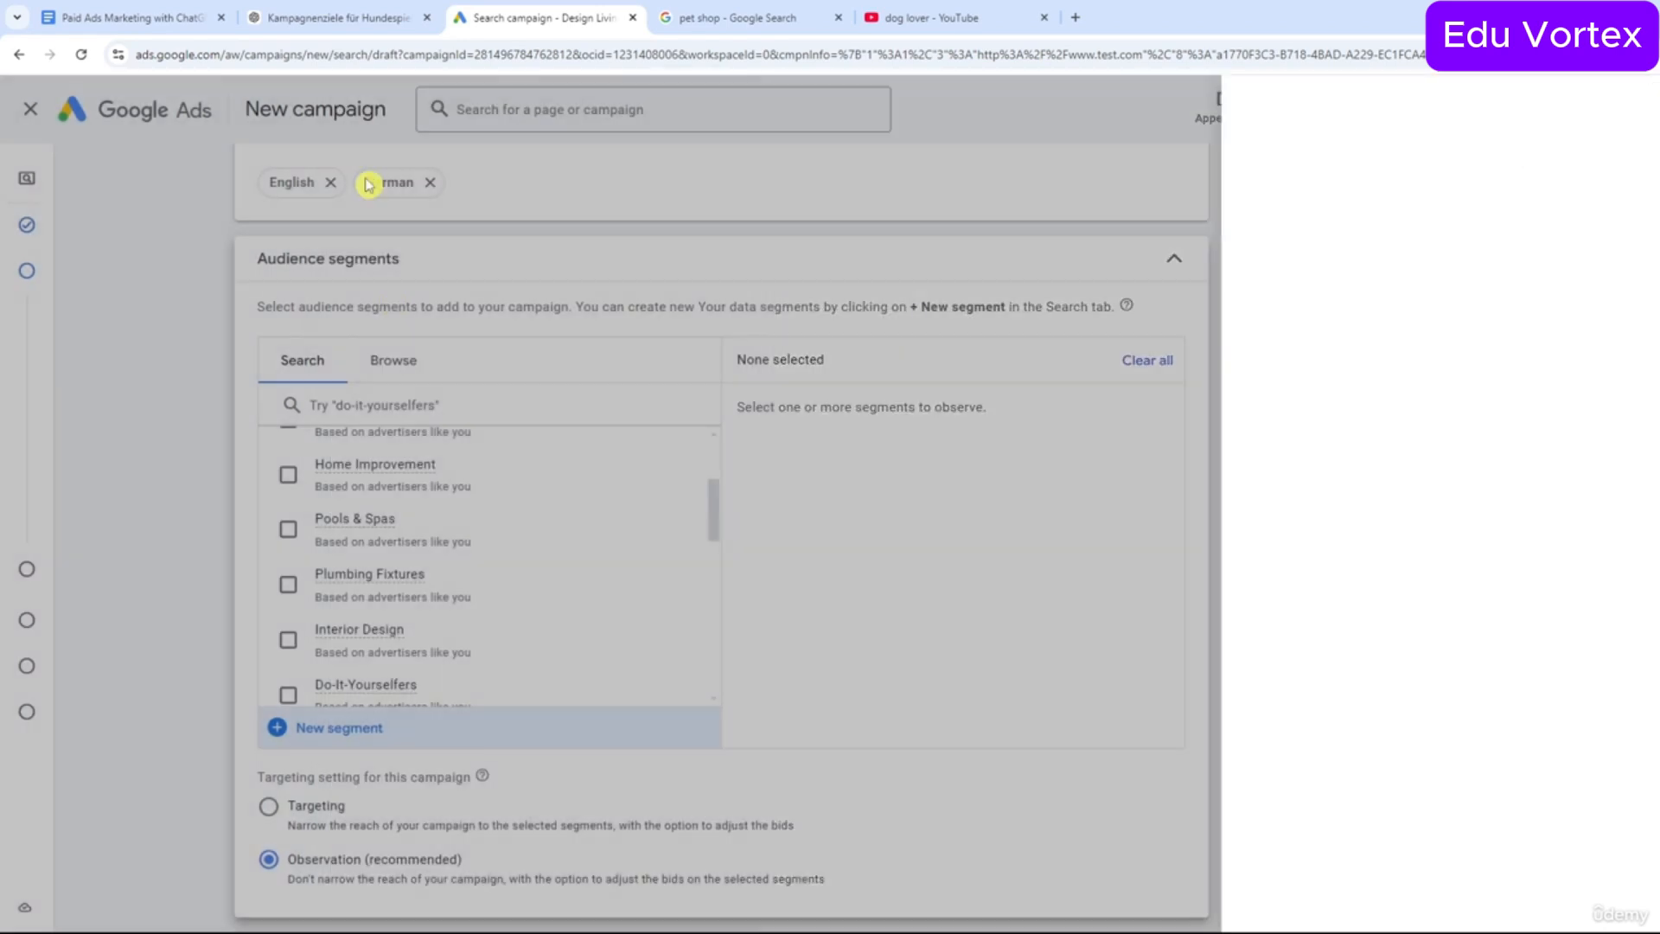
pyautogui.scroll(5, 659, 545)
pyautogui.scroll(-6, 519, 484)
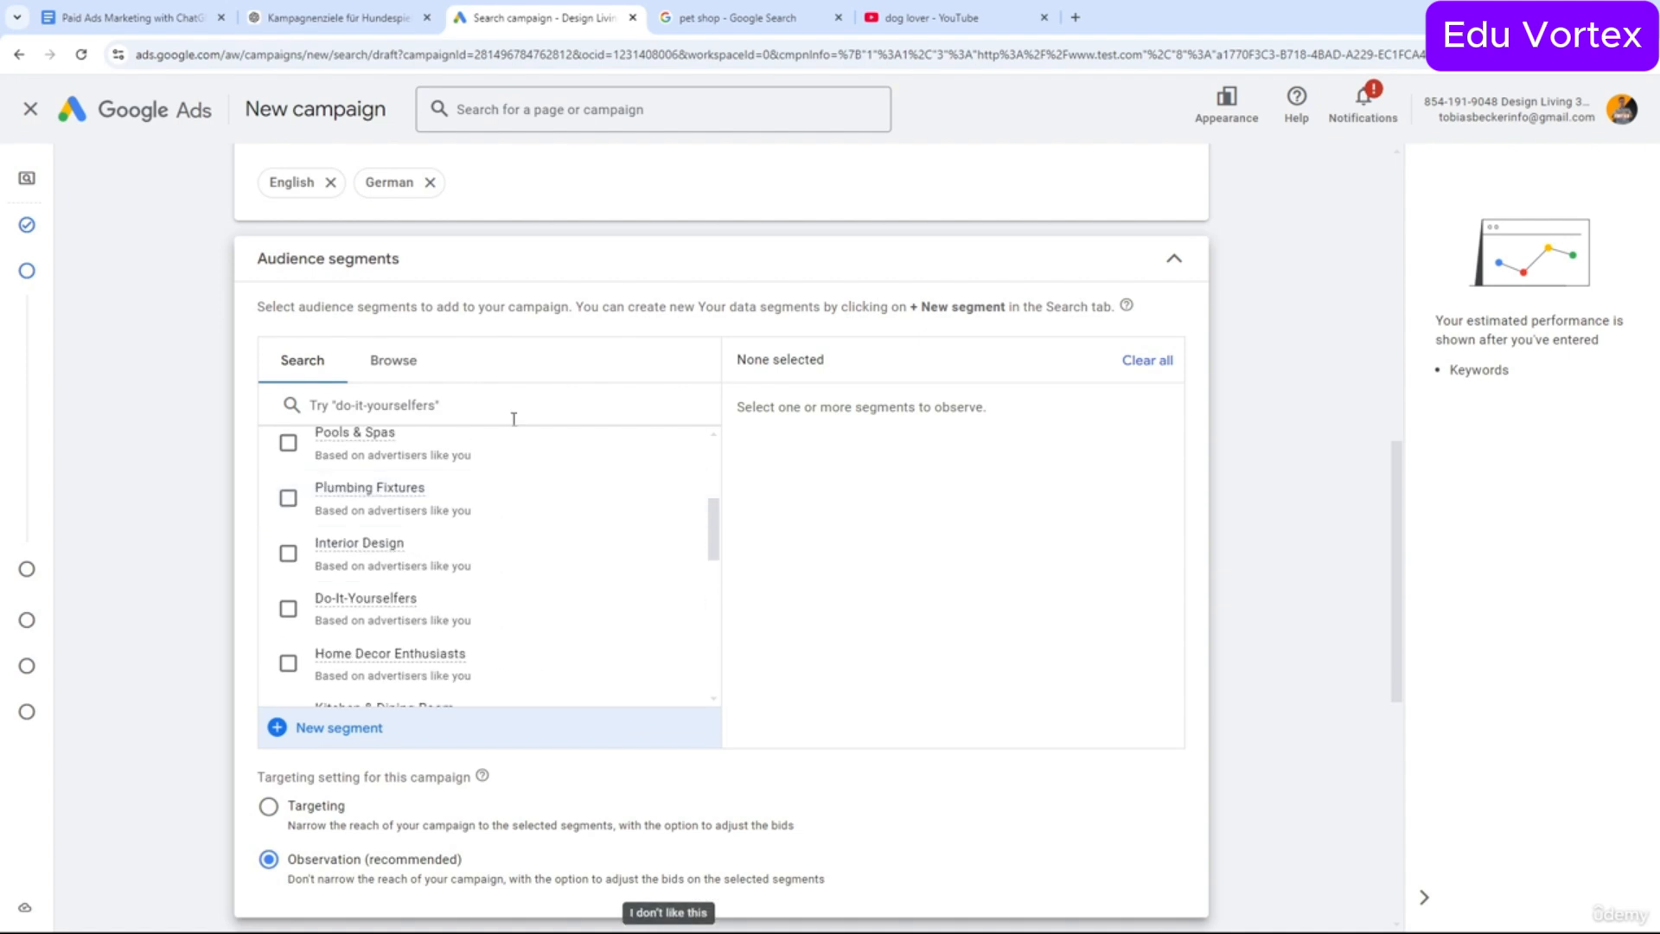
# Search the audience segments for "parent".
pyautogui.click(508, 408)
pyautogui.write('d')
pyautogui.press('BackSpace')
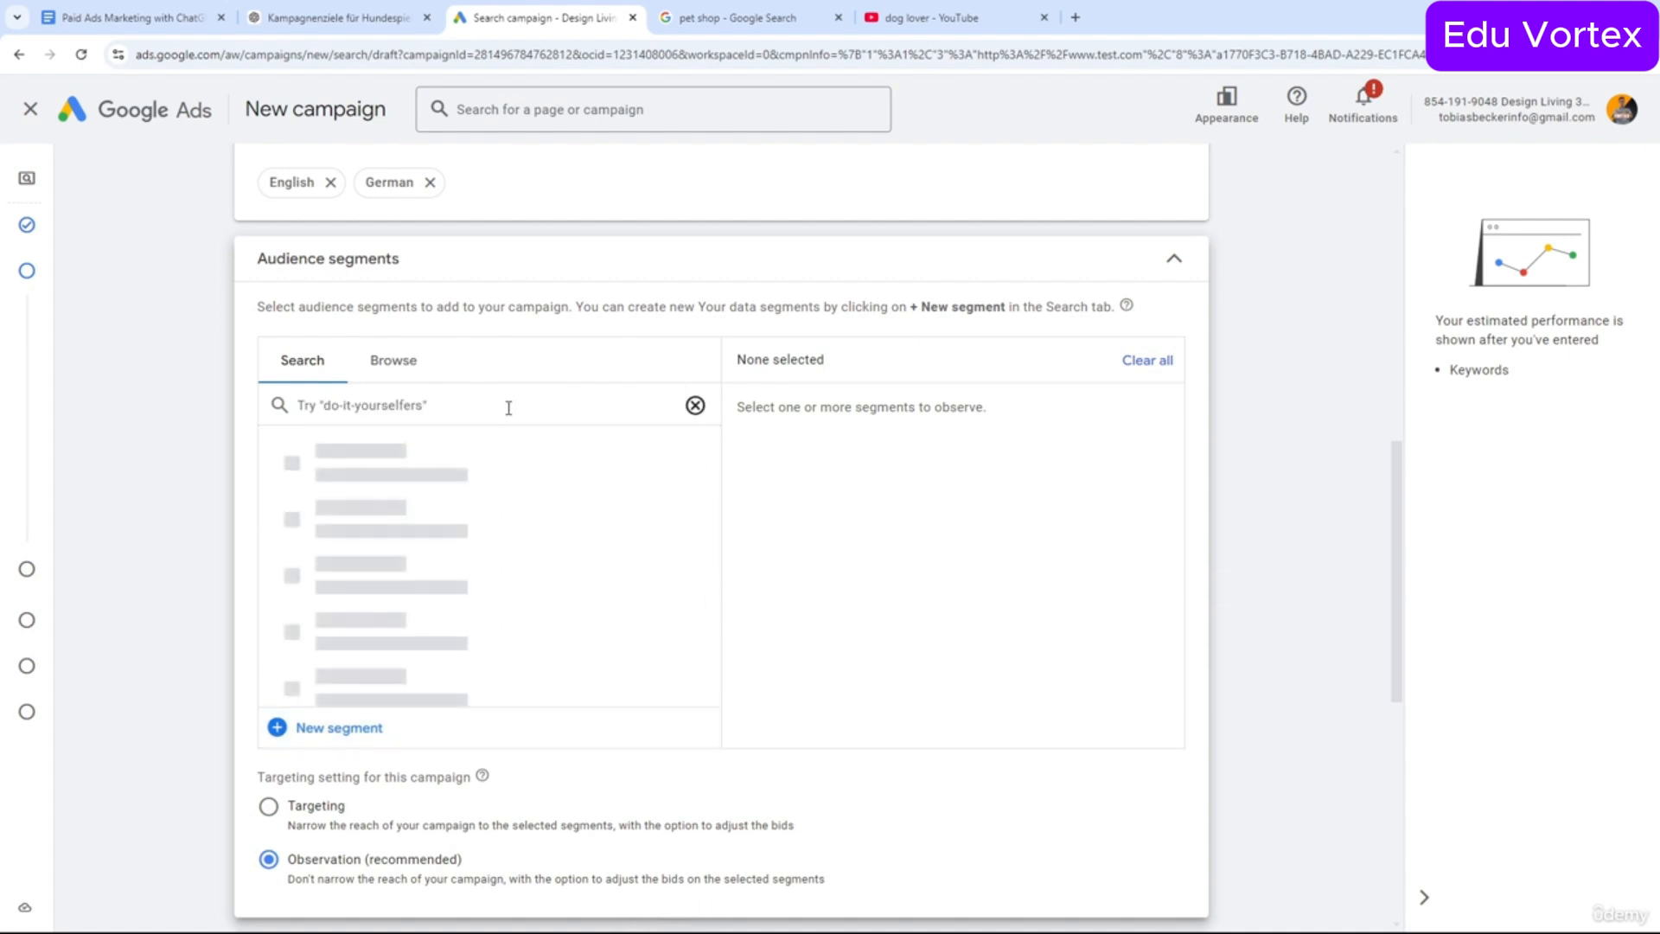
pyautogui.write('no')
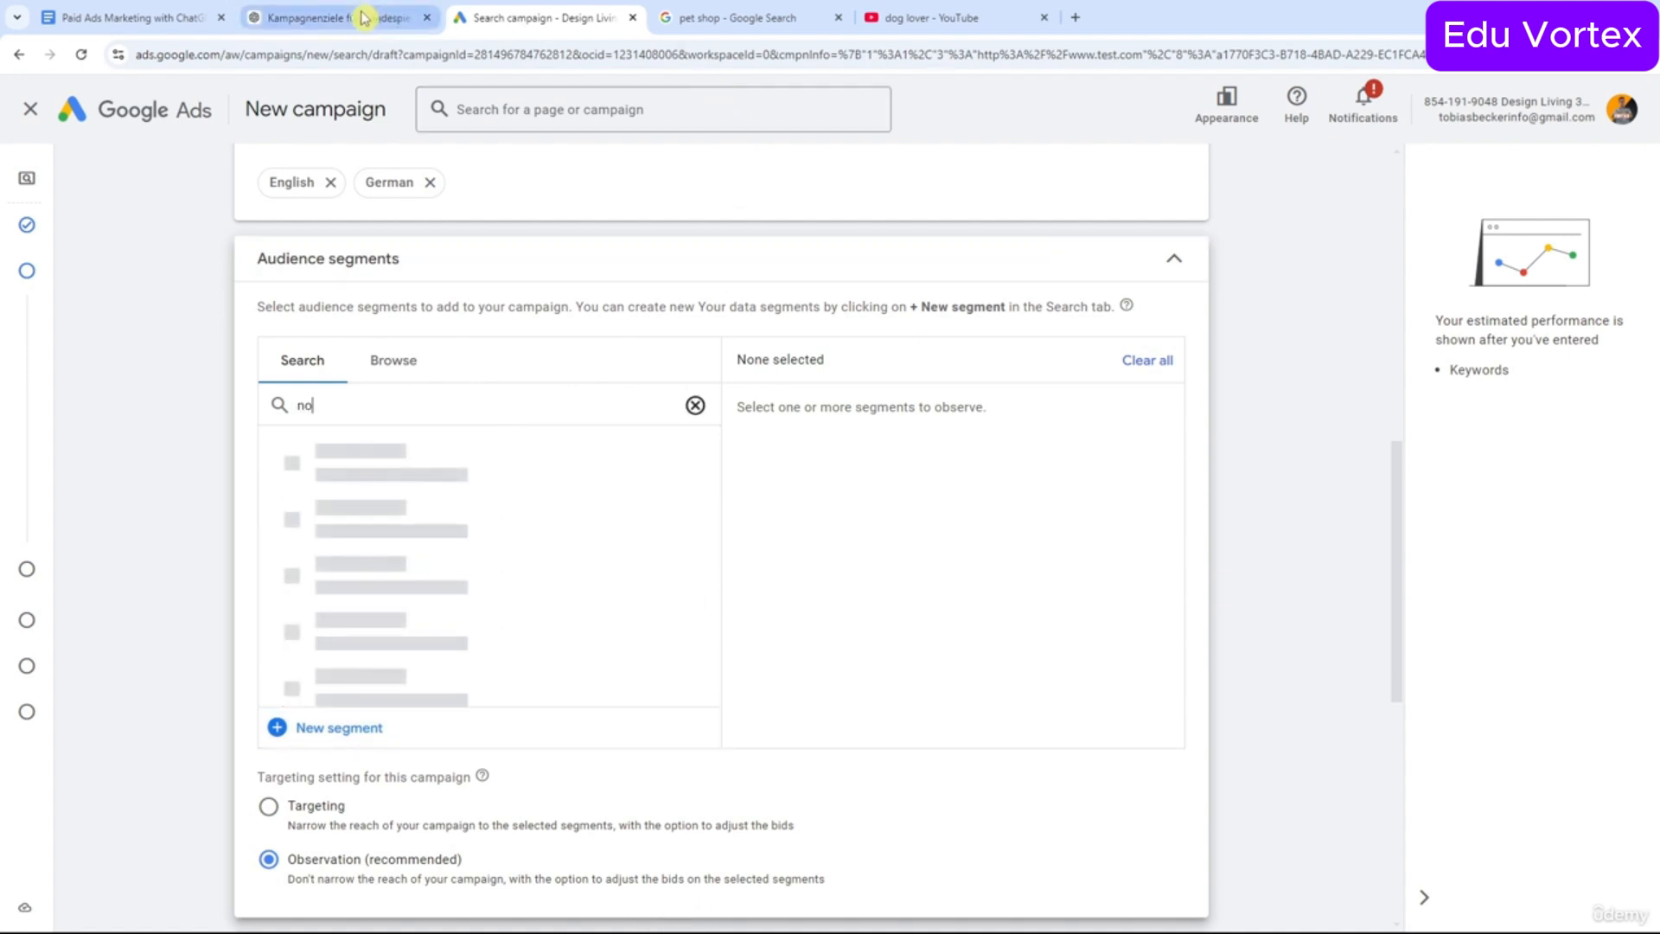
pyautogui.click(342, 18)
pyautogui.click(529, 21)
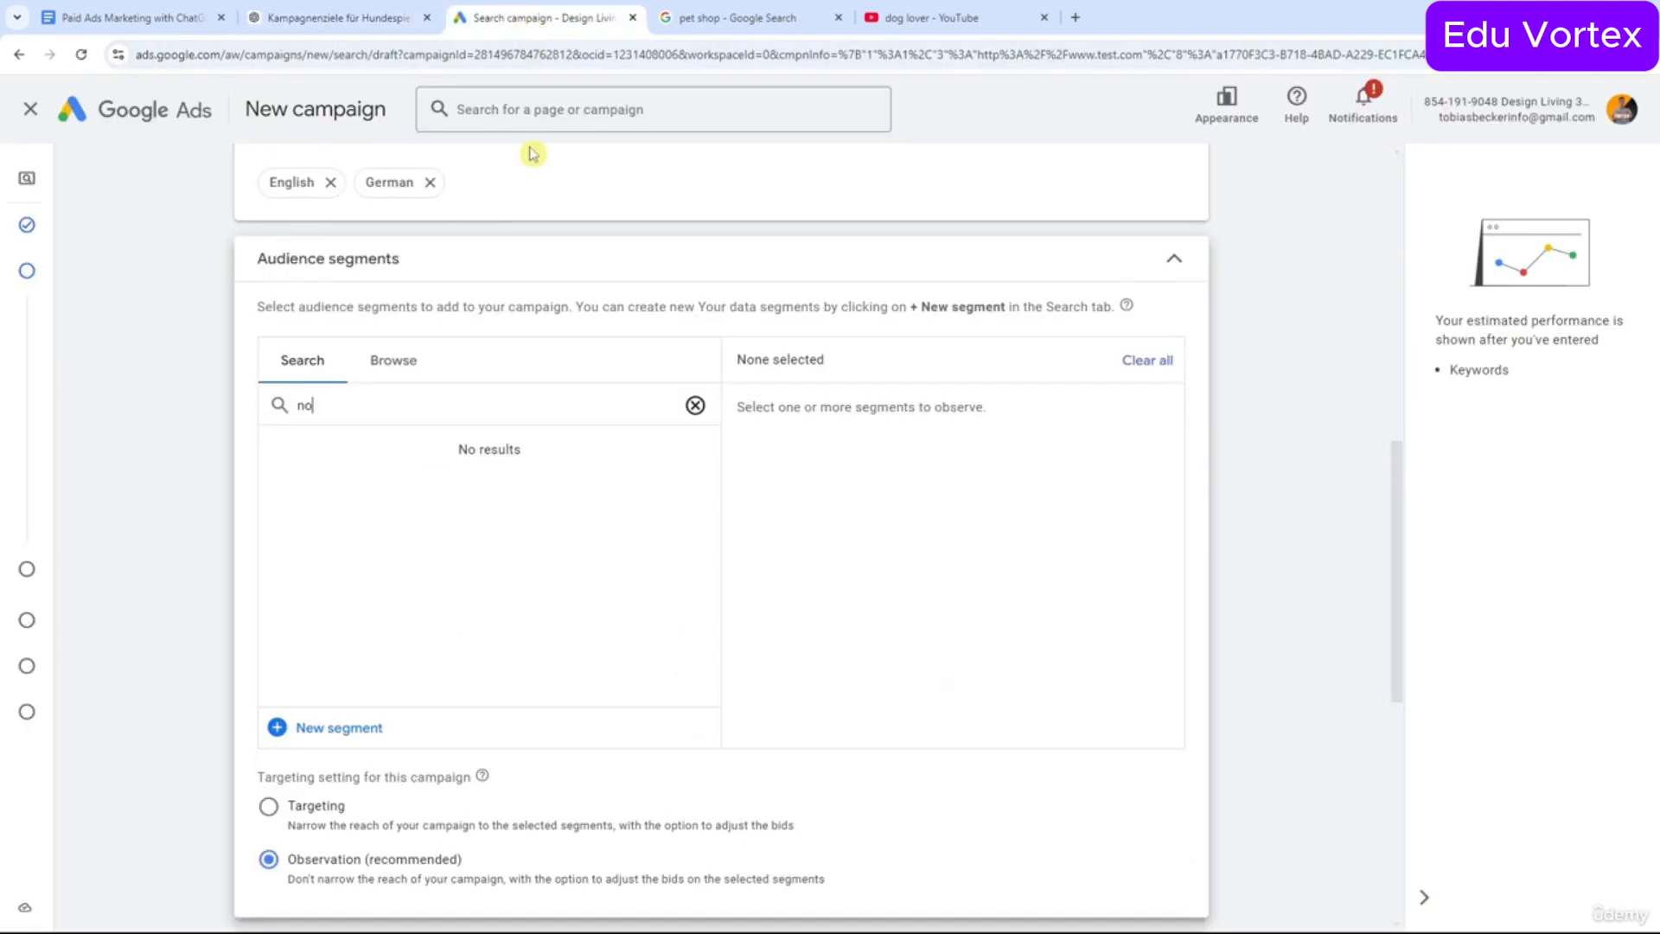
pyautogui.write('t')
pyautogui.hotkey('ctrl', 'a')
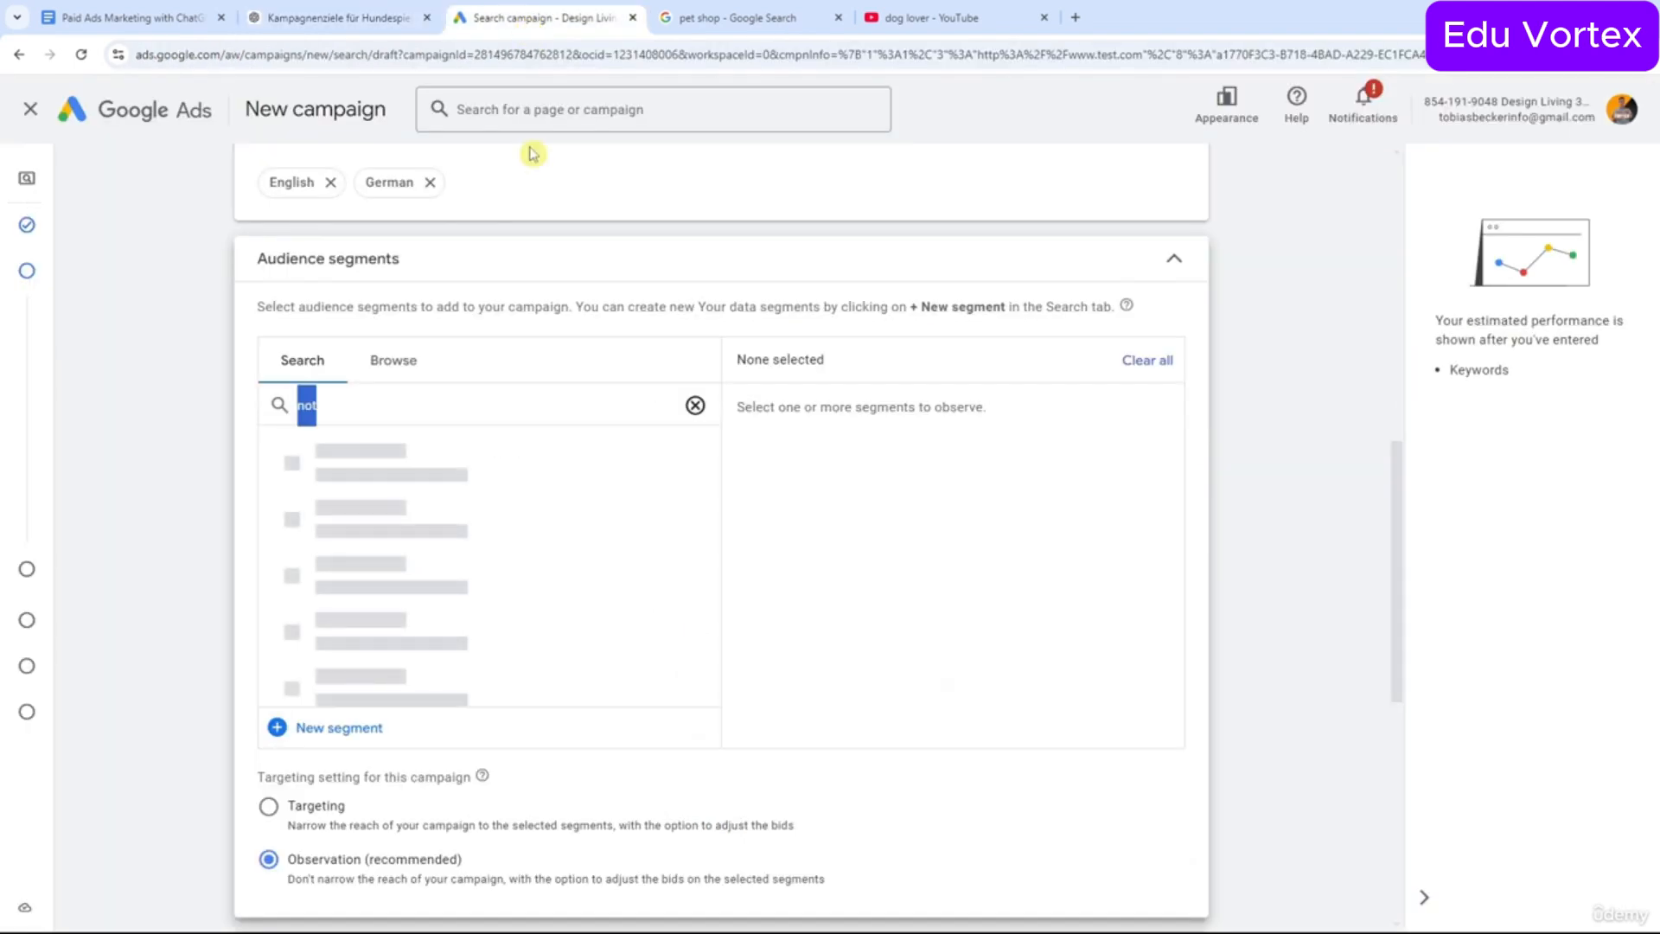
pyautogui.write('parent')
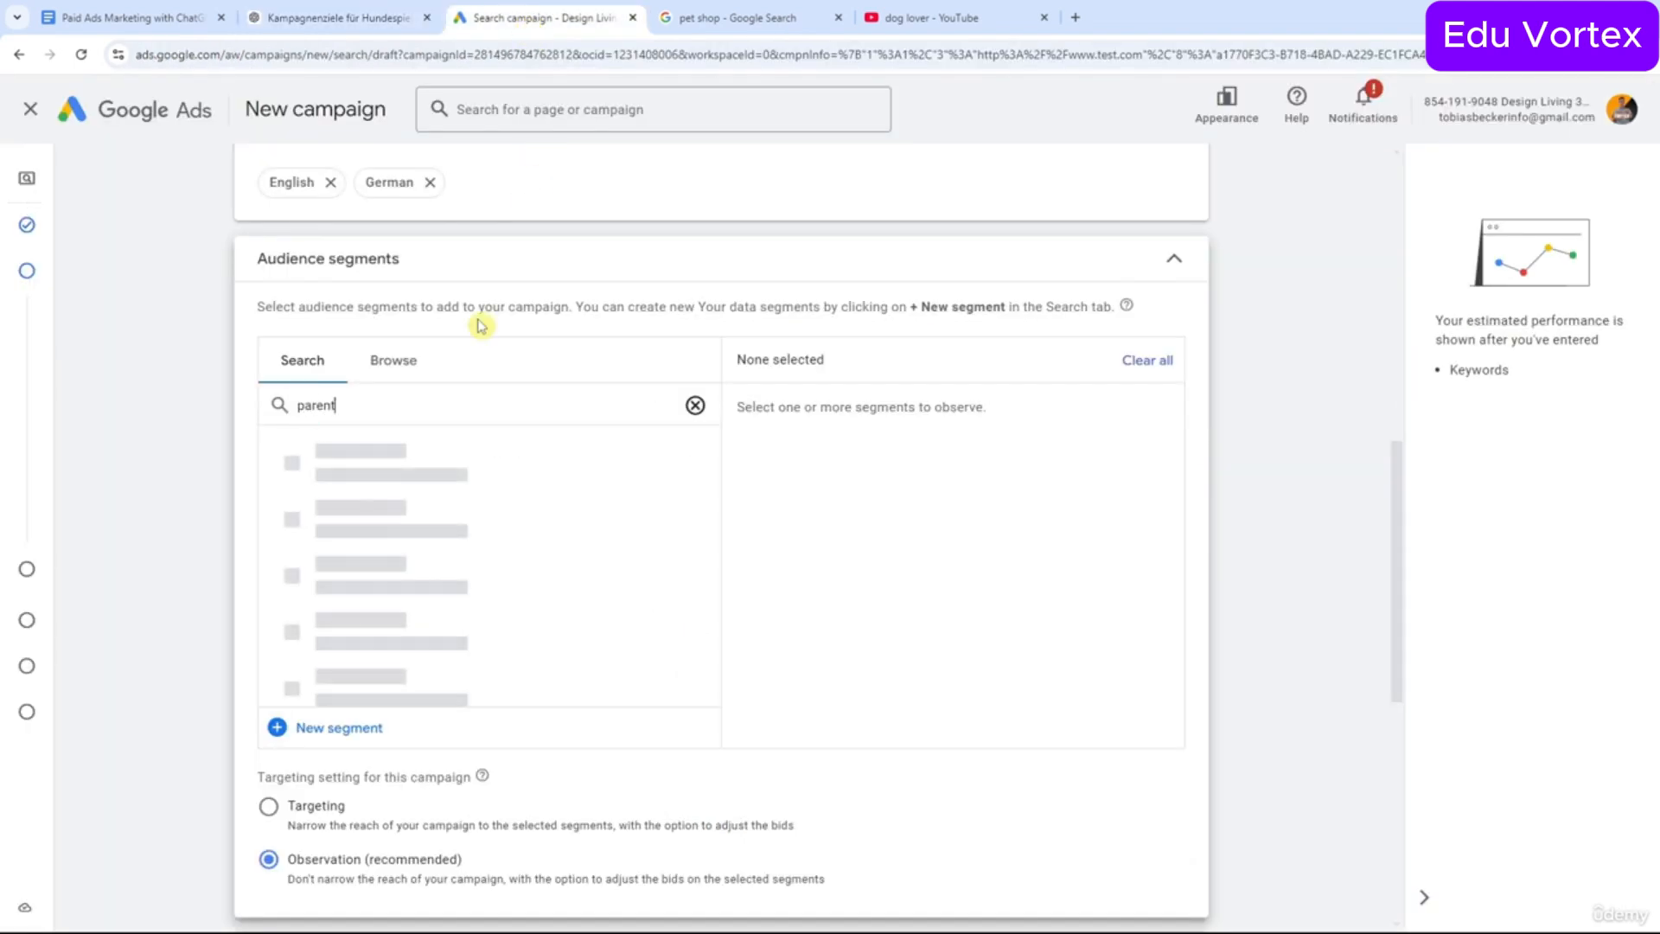
# Look through the parent-related demographic, affinity and in-market segments, and clear the search term.
pyautogui.scroll(-1, 482, 543)
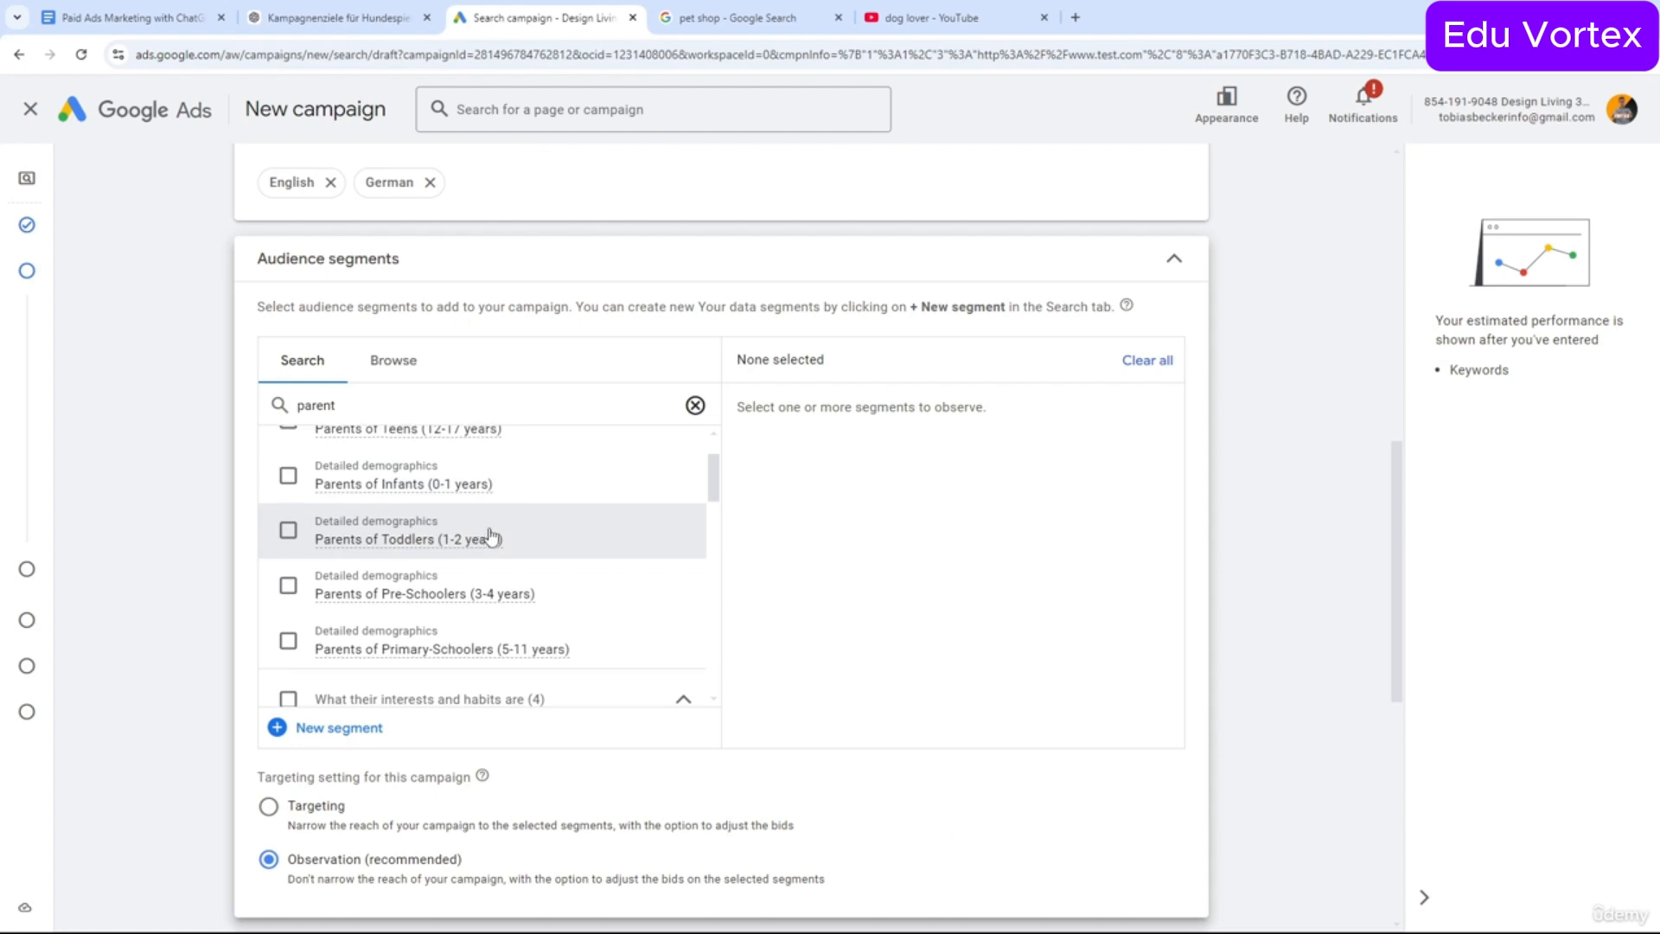
pyautogui.scroll(1, 412, 463)
pyautogui.scroll(-2, 462, 482)
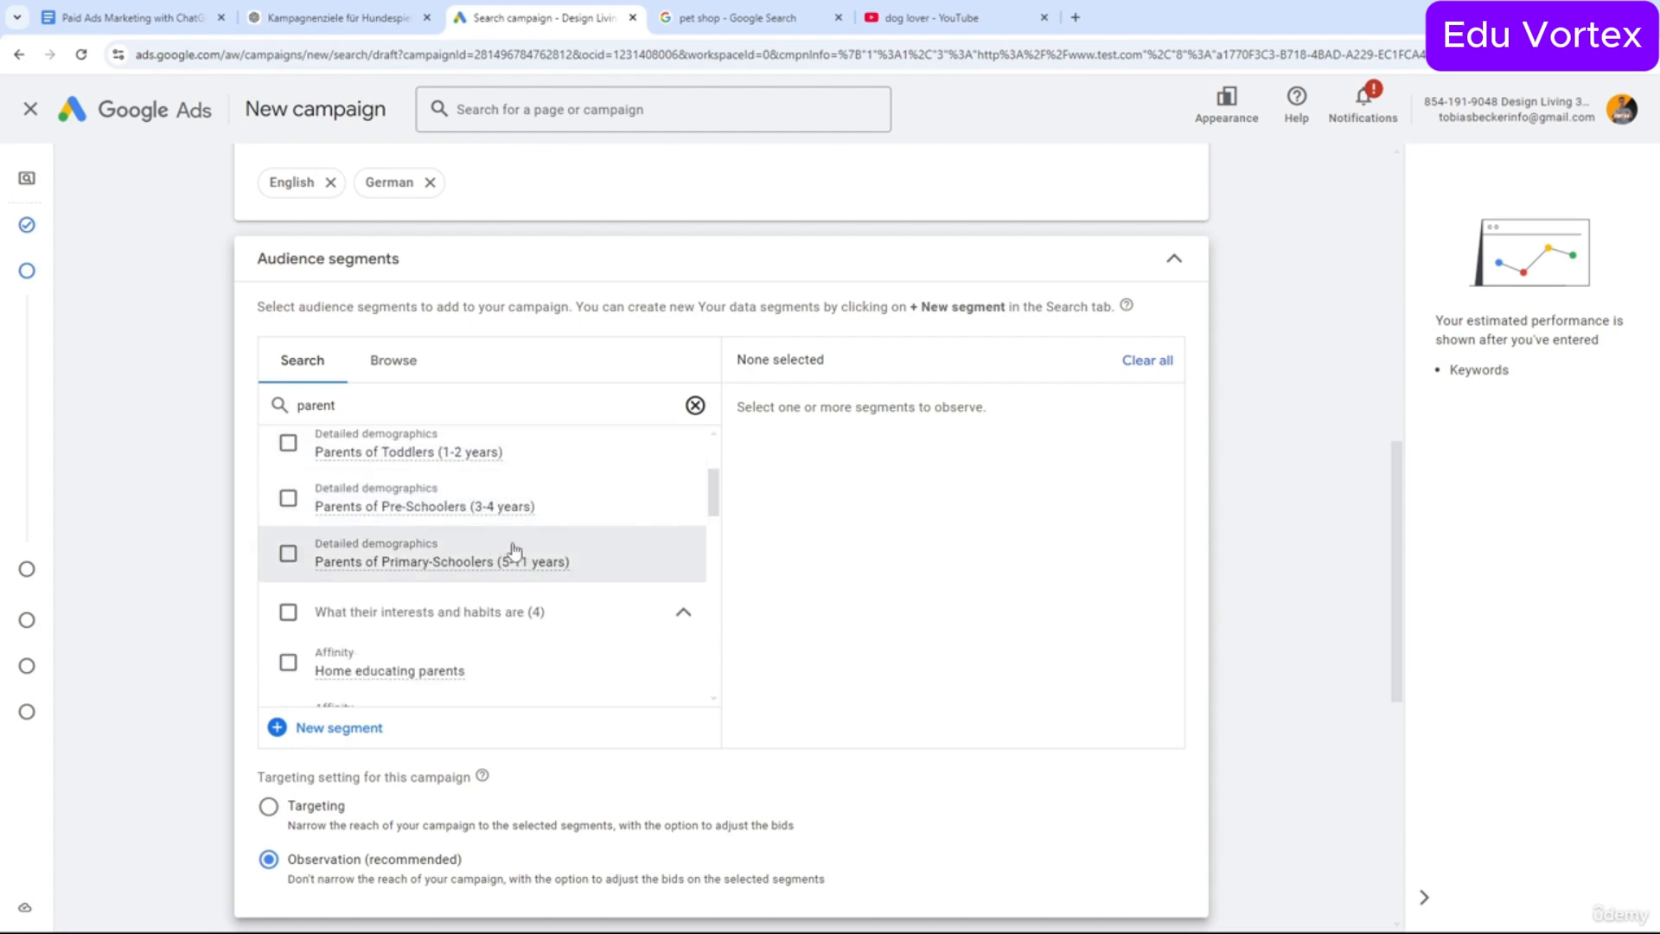
pyautogui.scroll(-1, 563, 588)
pyautogui.scroll(-3, 517, 519)
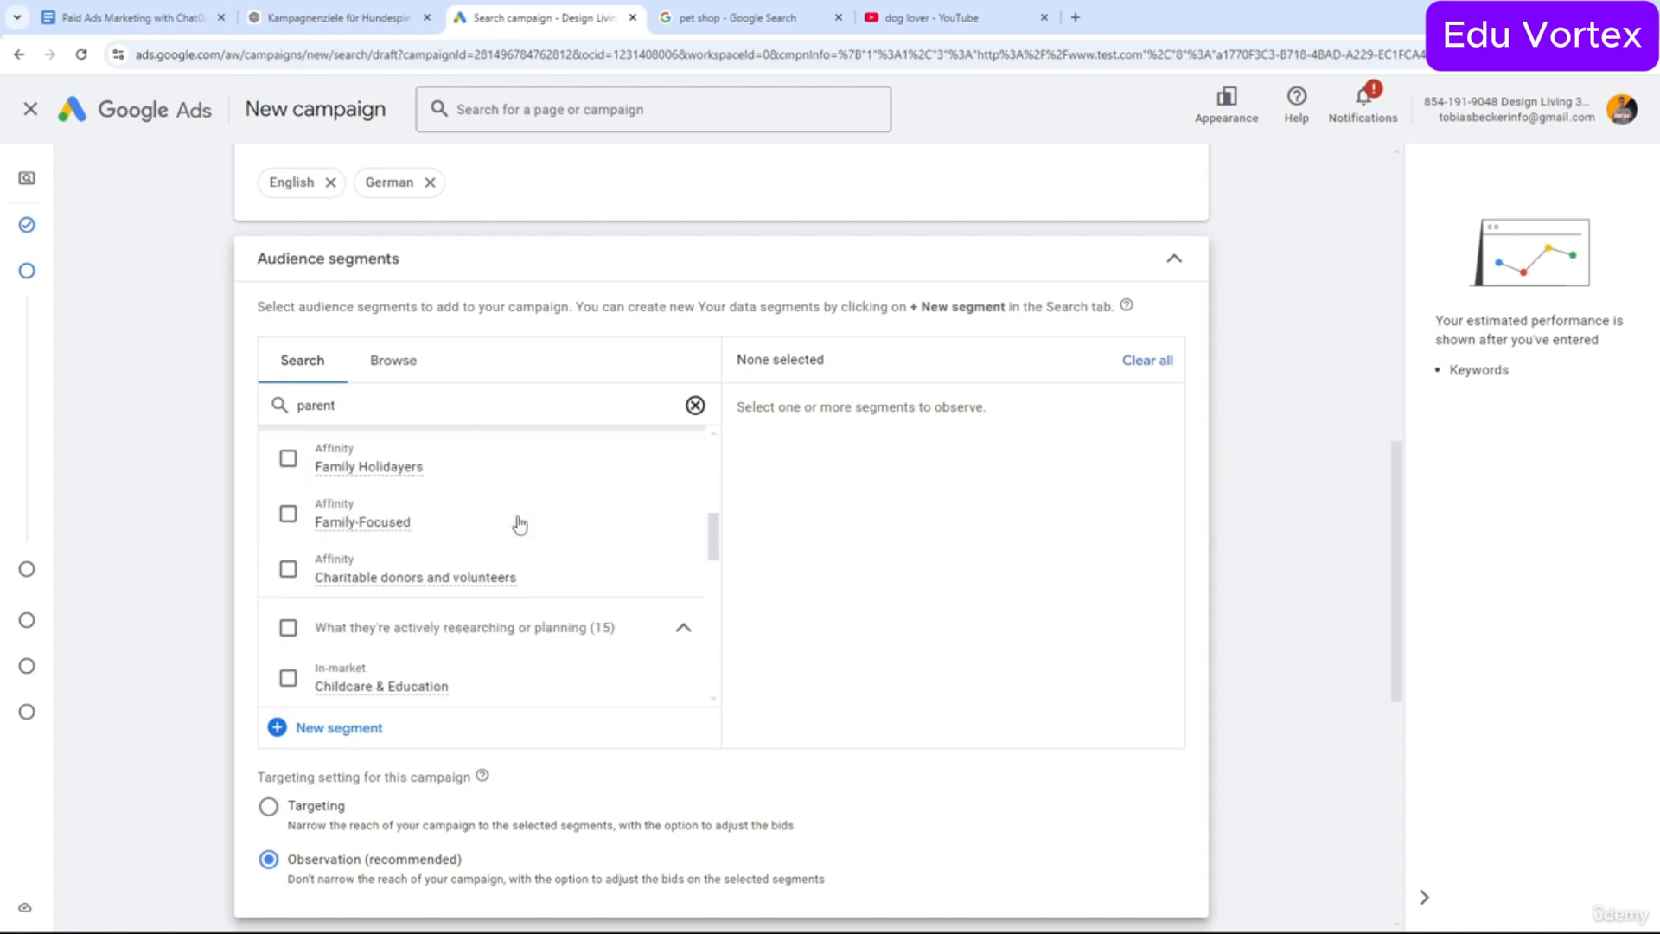
pyautogui.scroll(-3, 519, 523)
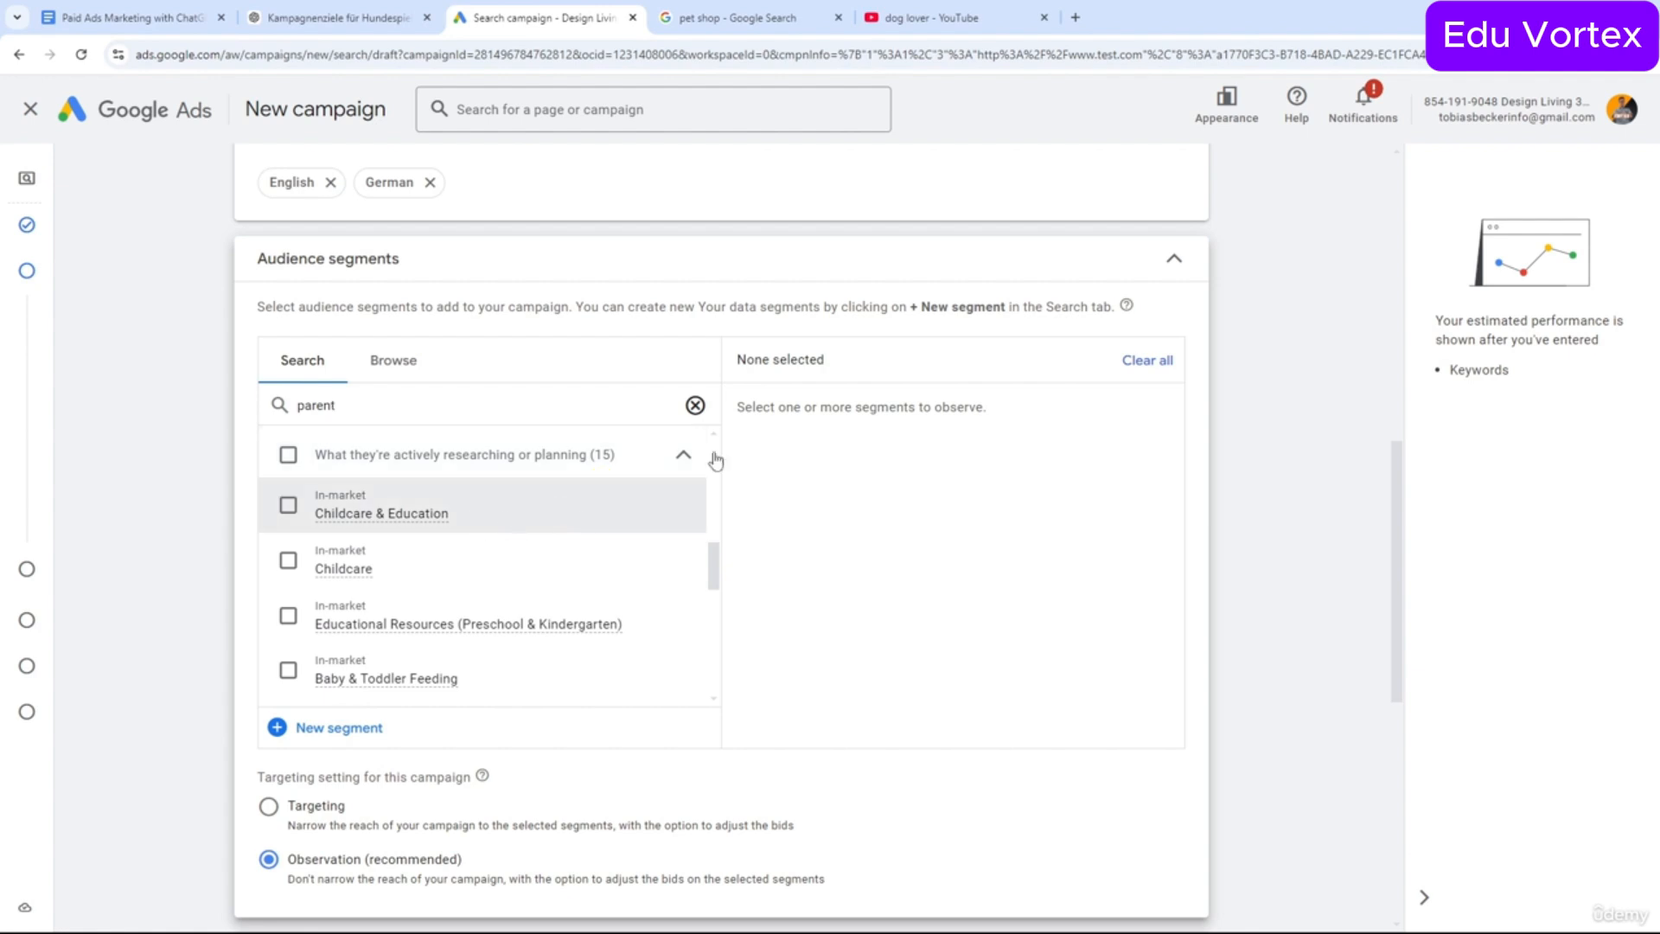
pyautogui.click(695, 405)
# Browse the detailed demographics segments and examine the parent groups under Parental Status, collapsing the category again.
pyautogui.click(393, 378)
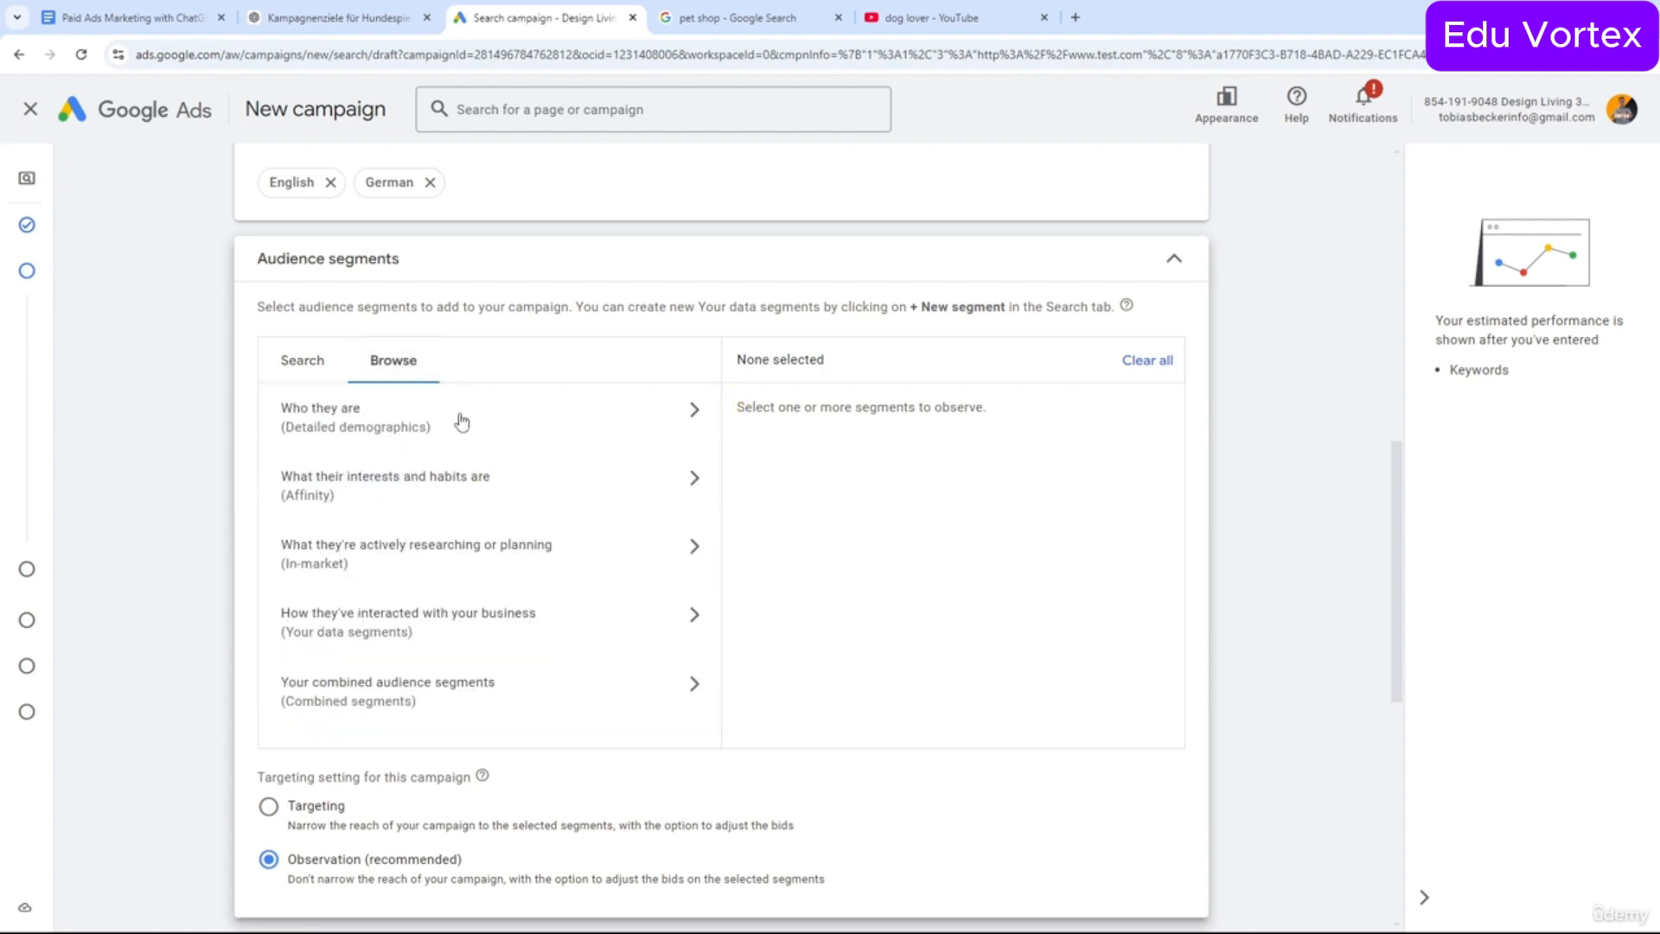
pyautogui.click(702, 410)
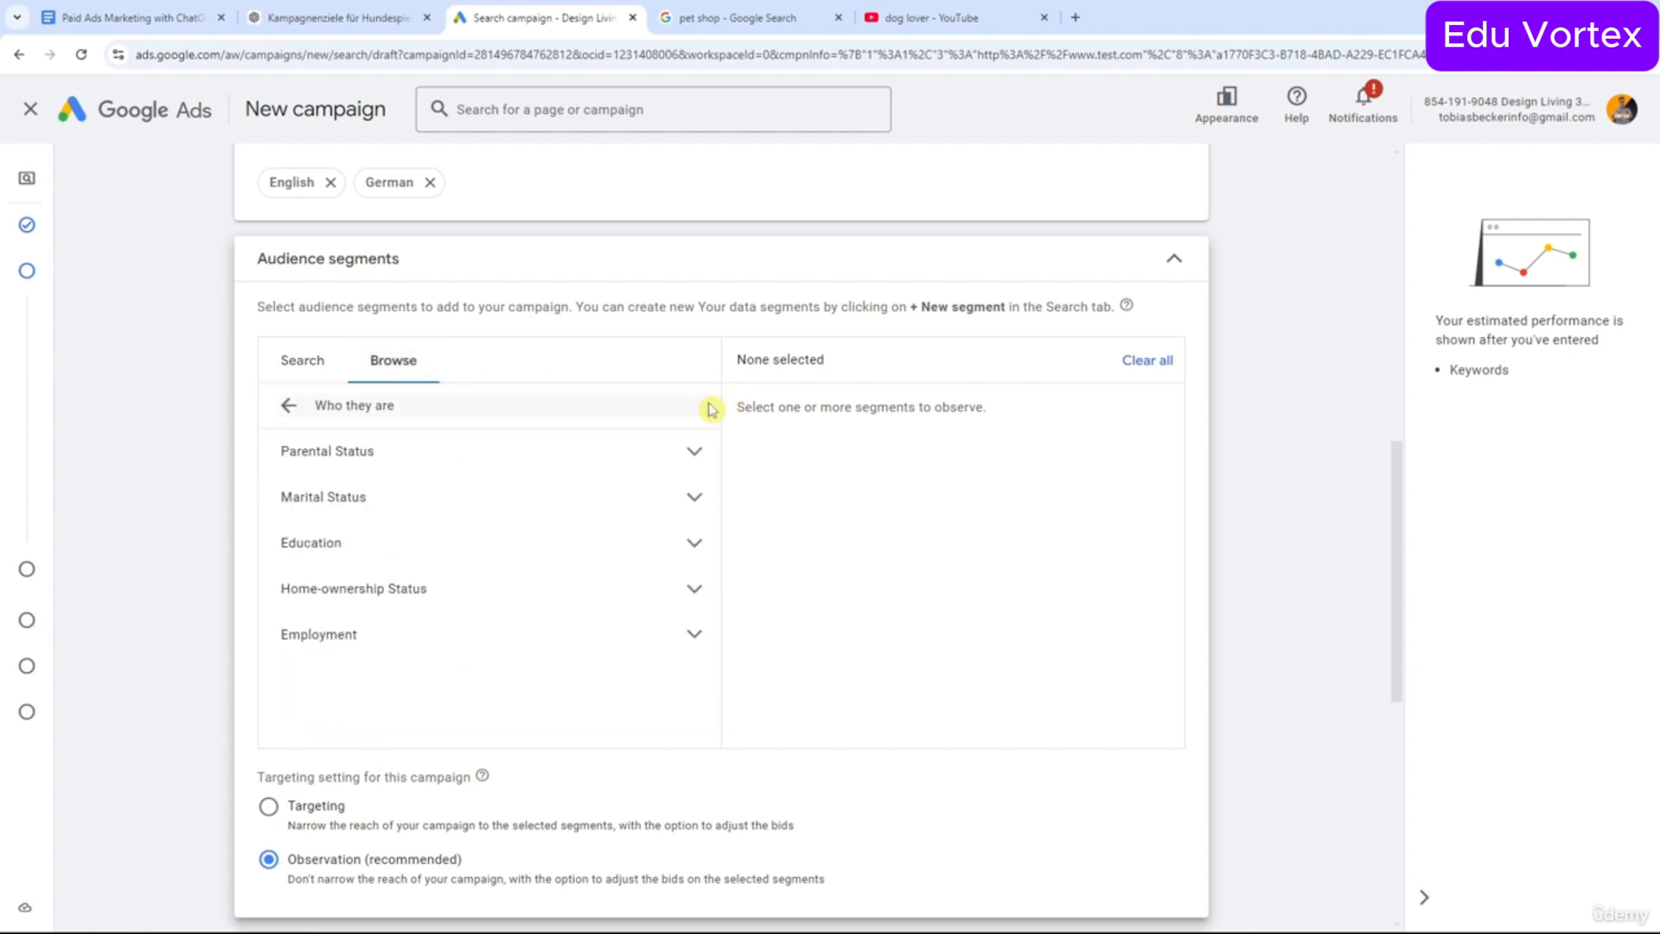
pyautogui.click(355, 465)
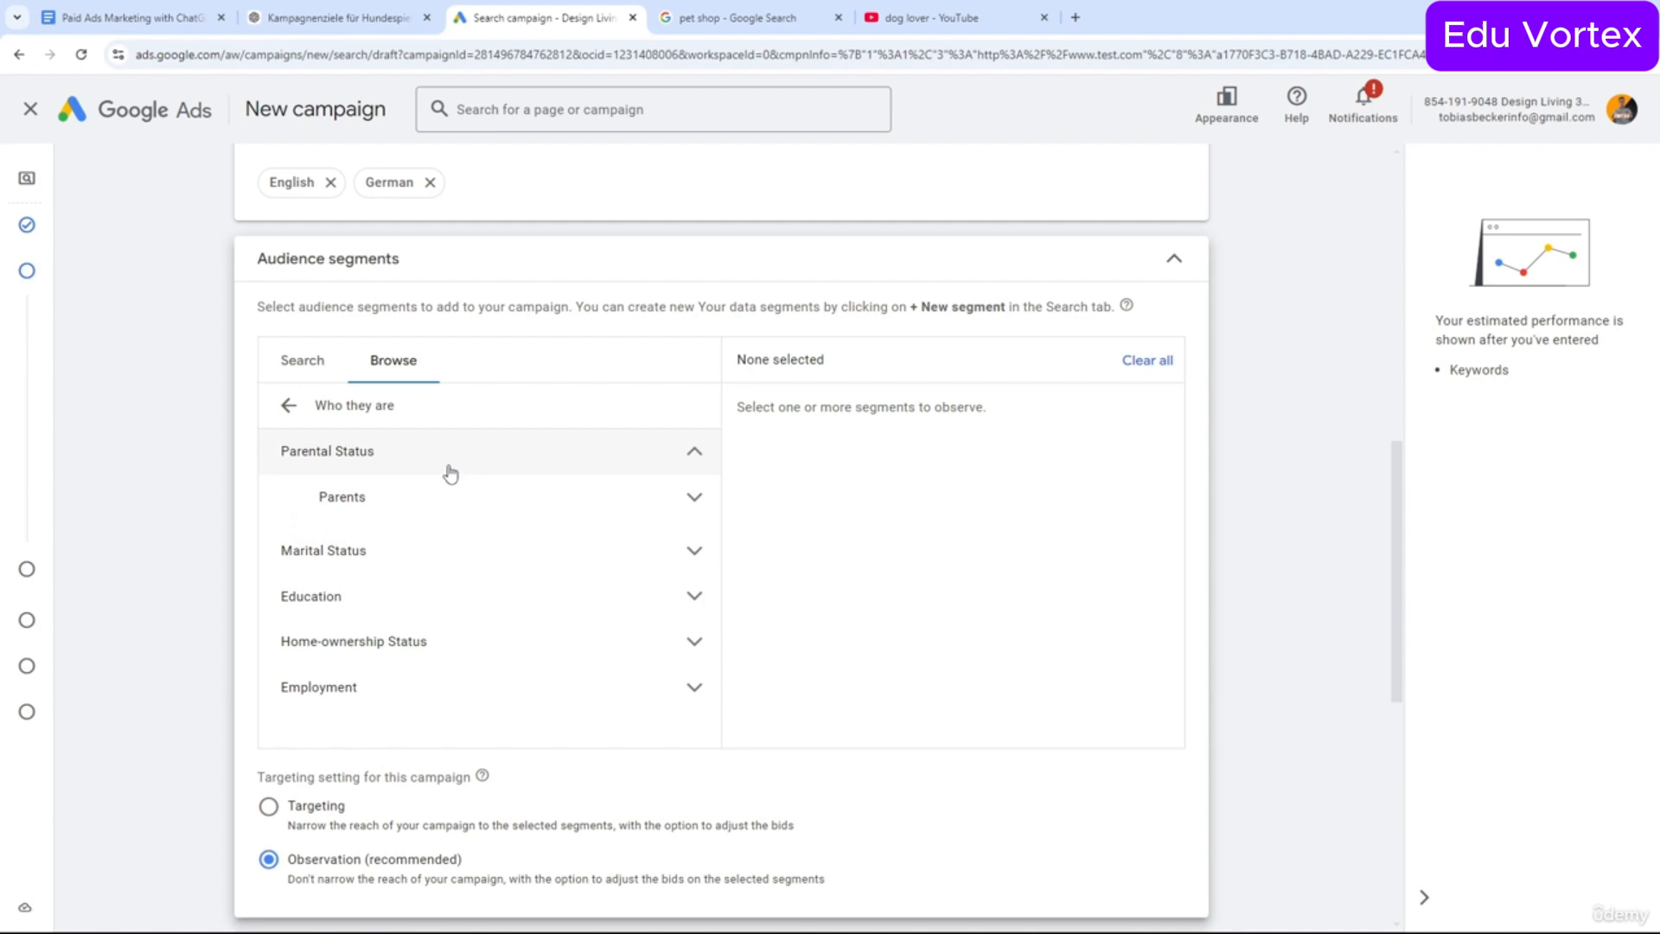
pyautogui.click(585, 506)
pyautogui.scroll(-2, 589, 518)
pyautogui.scroll(-1, 588, 525)
pyautogui.scroll(3, 441, 511)
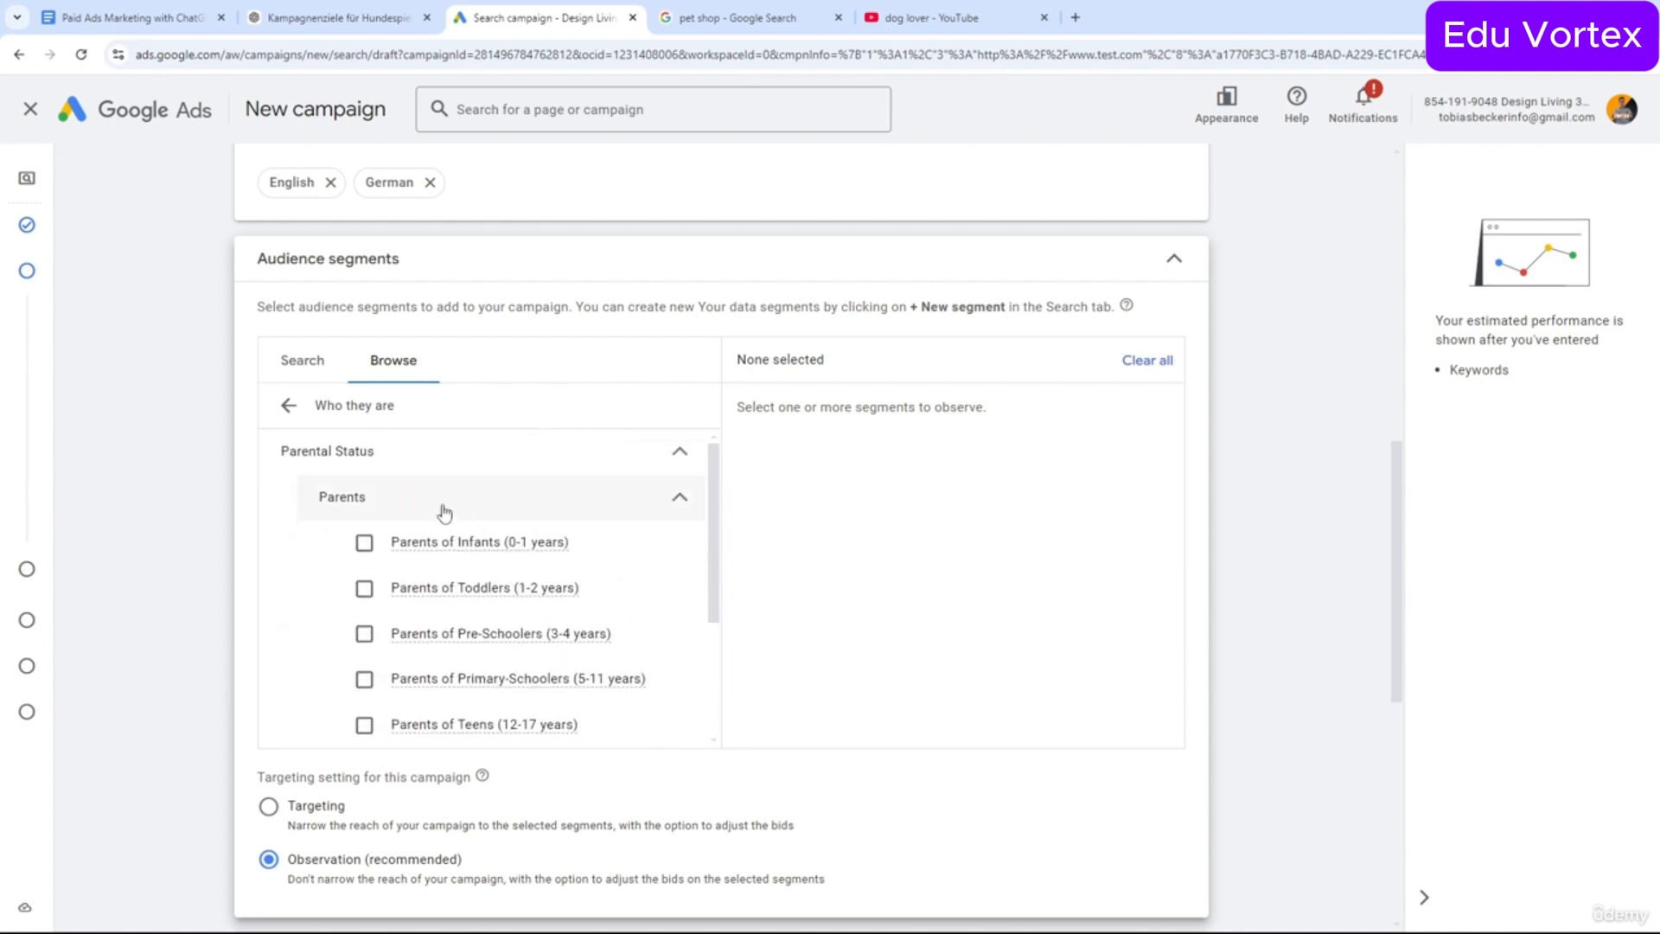
pyautogui.click(428, 491)
pyautogui.click(560, 458)
# Examine the Marital Status, Education, Home-ownership Status and Employment categories, and return to the overview of segment categories.
pyautogui.click(487, 489)
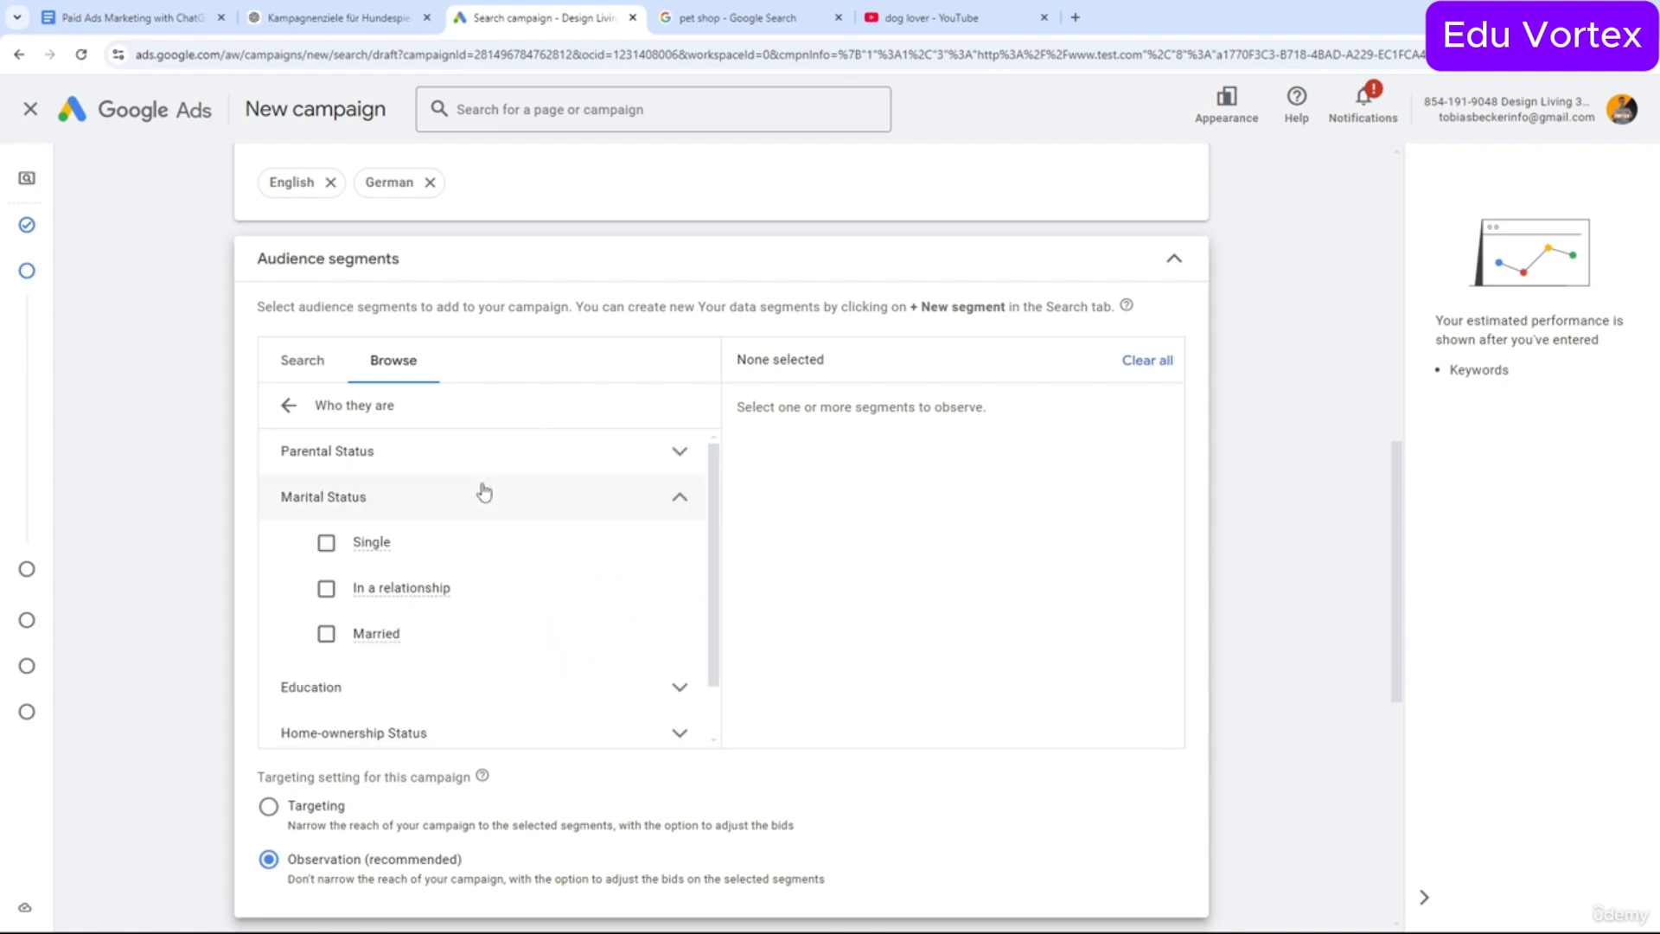
pyautogui.click(449, 486)
pyautogui.click(443, 540)
pyautogui.click(443, 540)
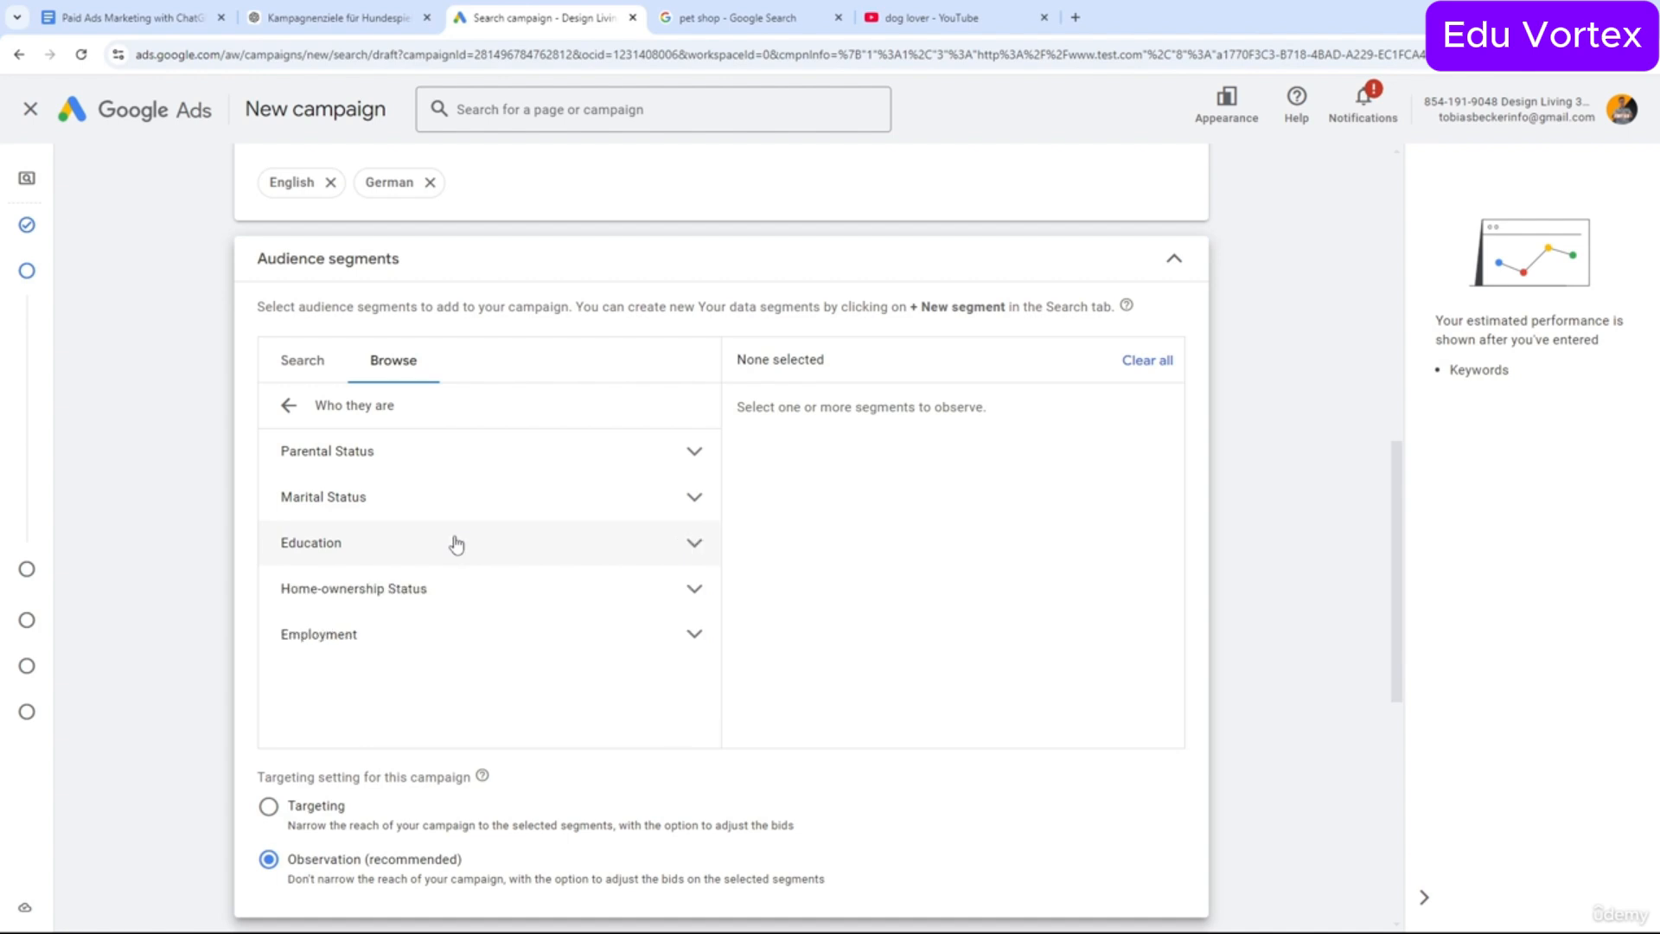
pyautogui.click(446, 595)
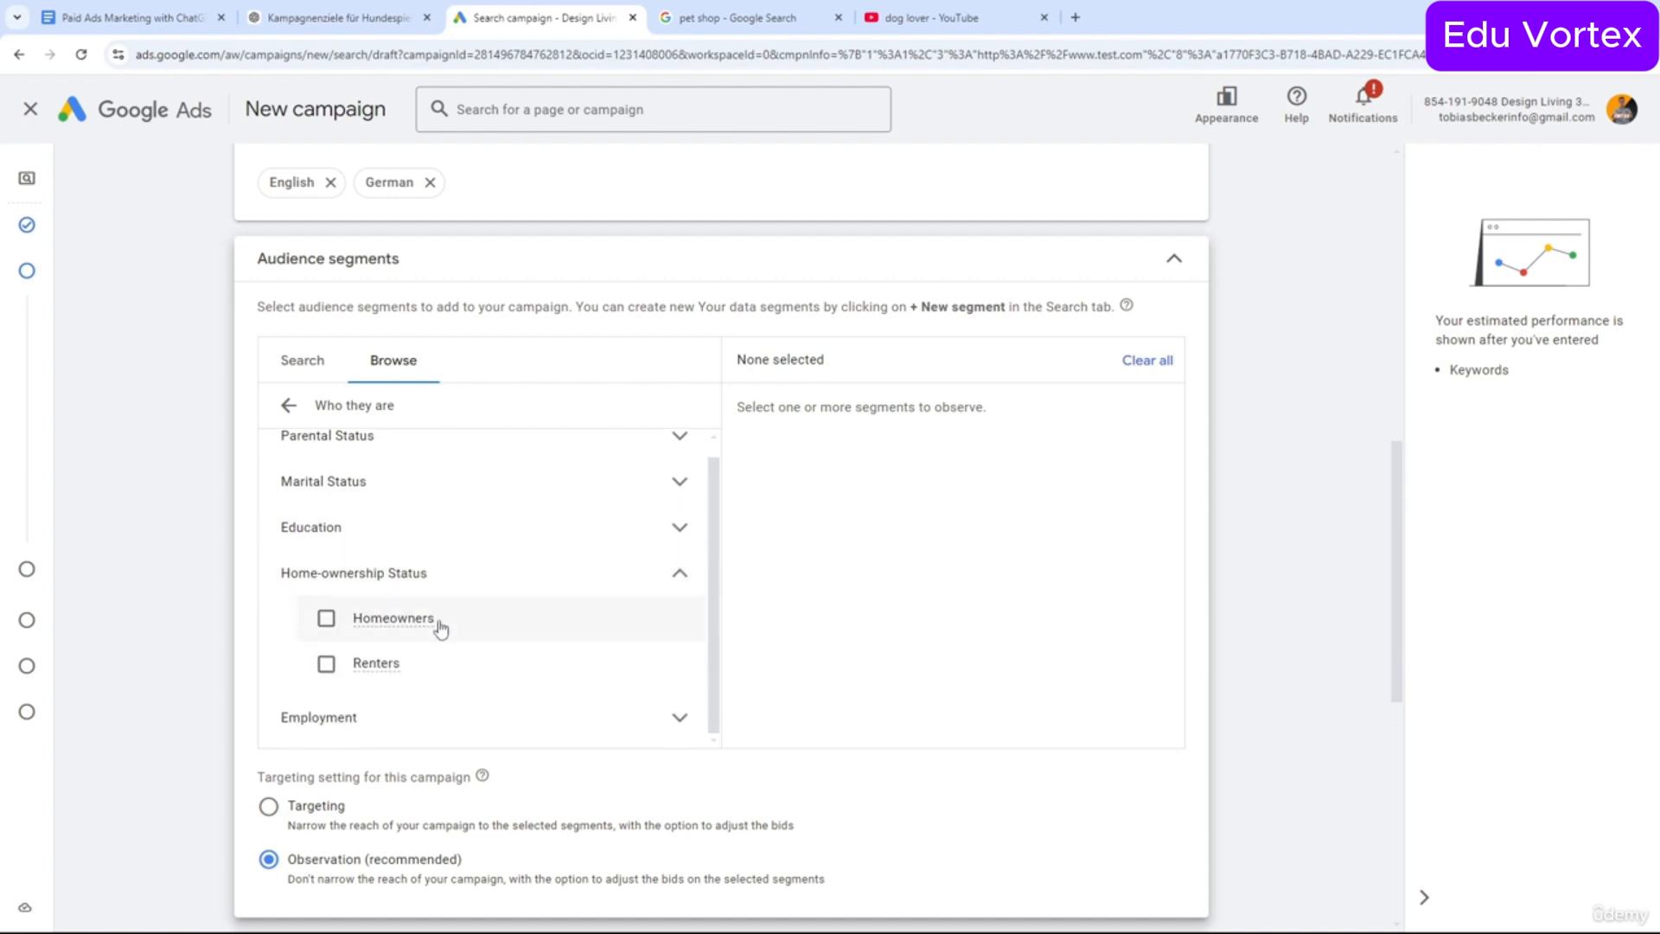
pyautogui.click(434, 588)
pyautogui.click(423, 641)
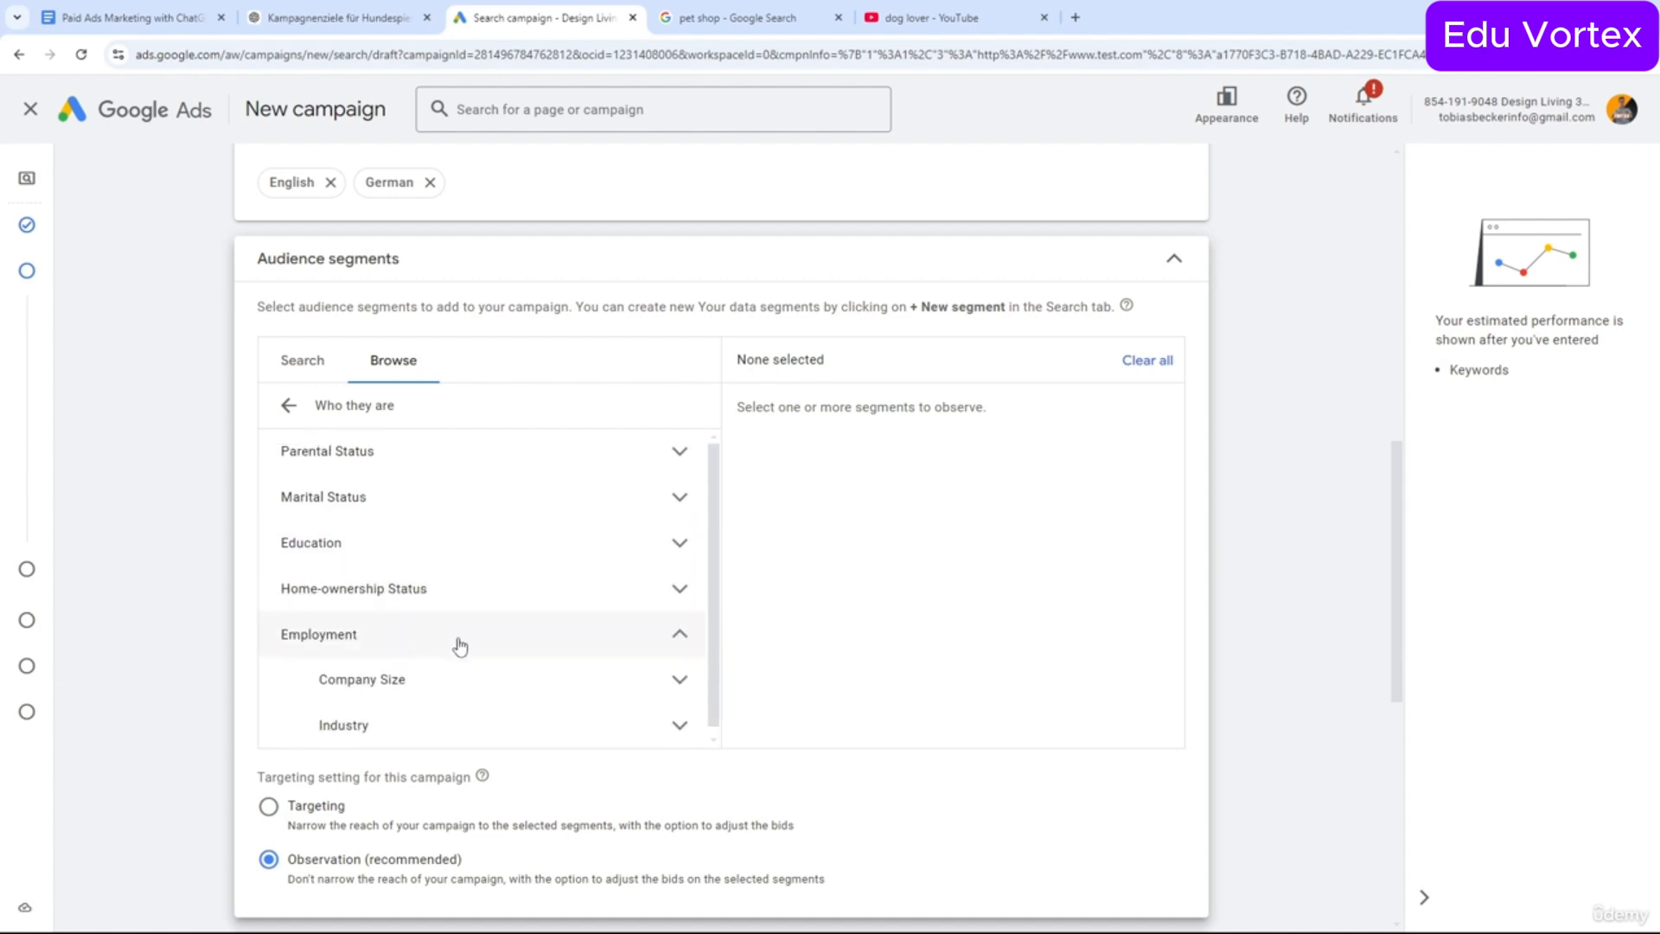
pyautogui.click(456, 644)
pyautogui.click(329, 400)
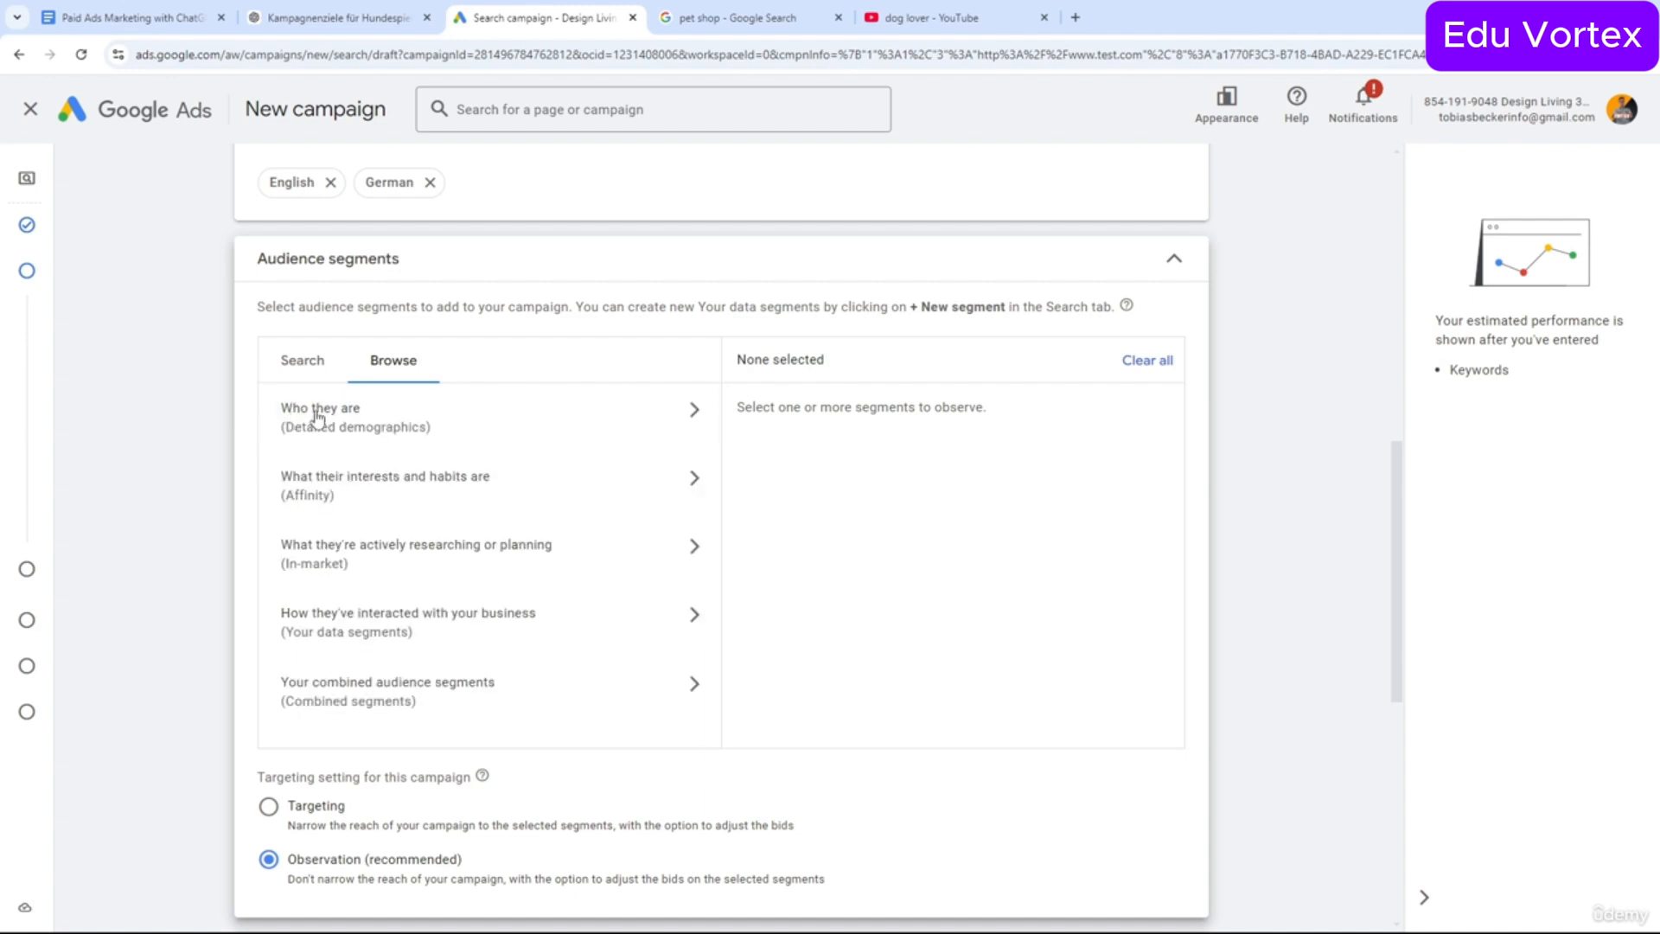
# Add the Shoppers affinity segment from the interests and habits category to the campaign.
pyautogui.click(505, 502)
pyautogui.scroll(-2, 488, 495)
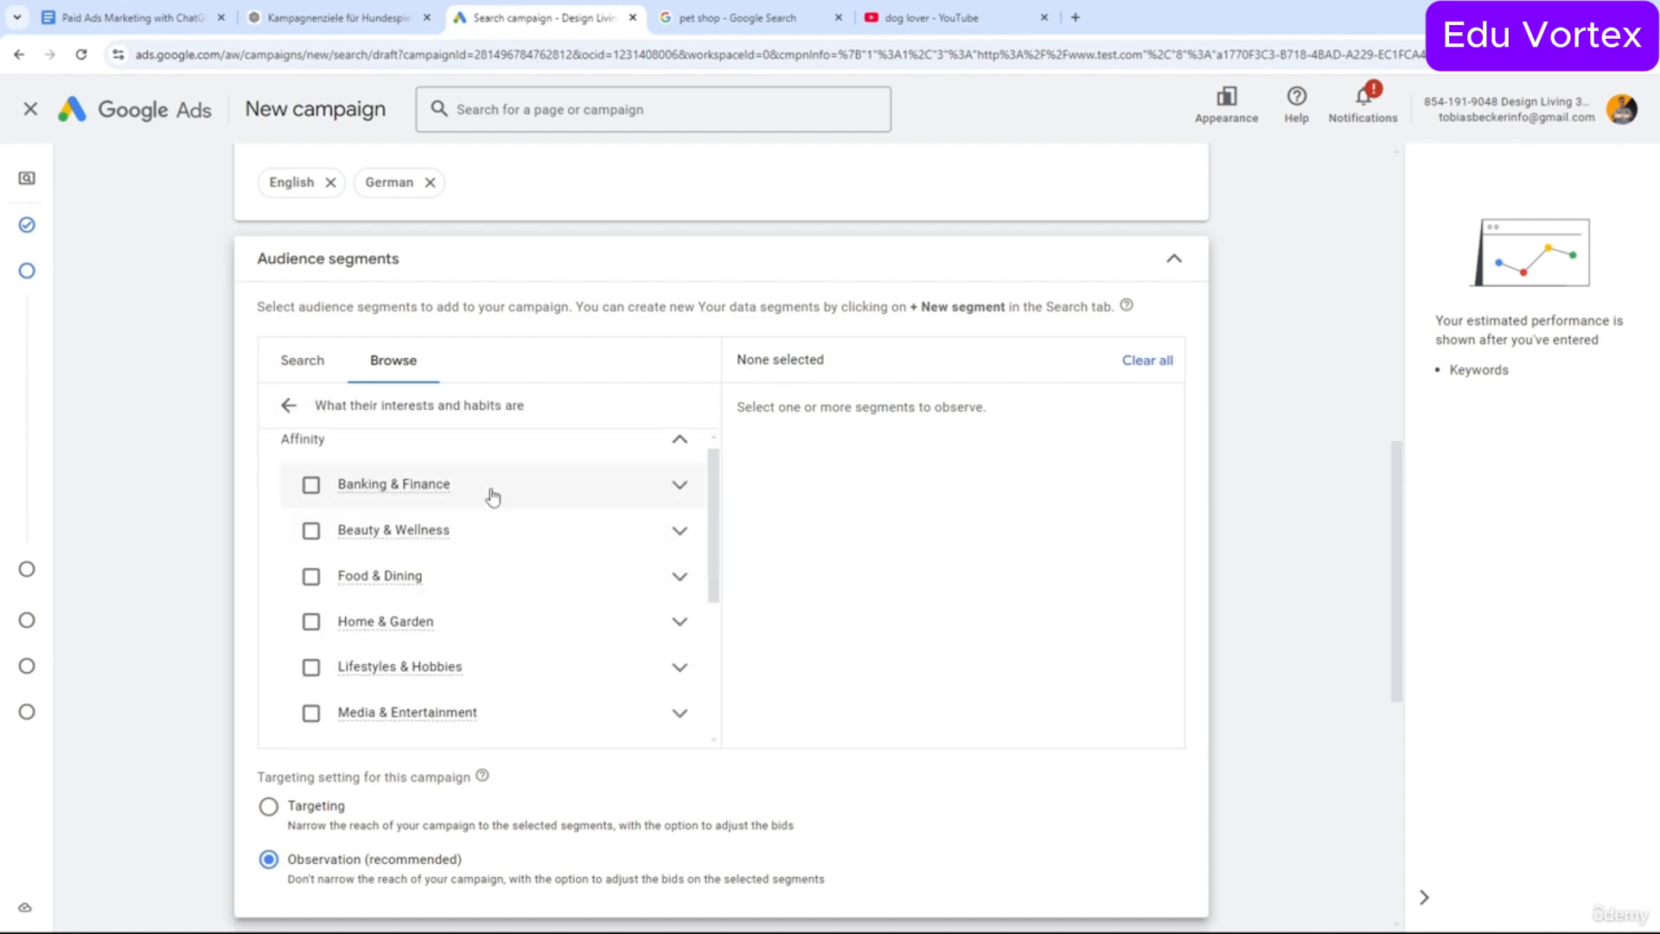
pyautogui.scroll(-2, 494, 497)
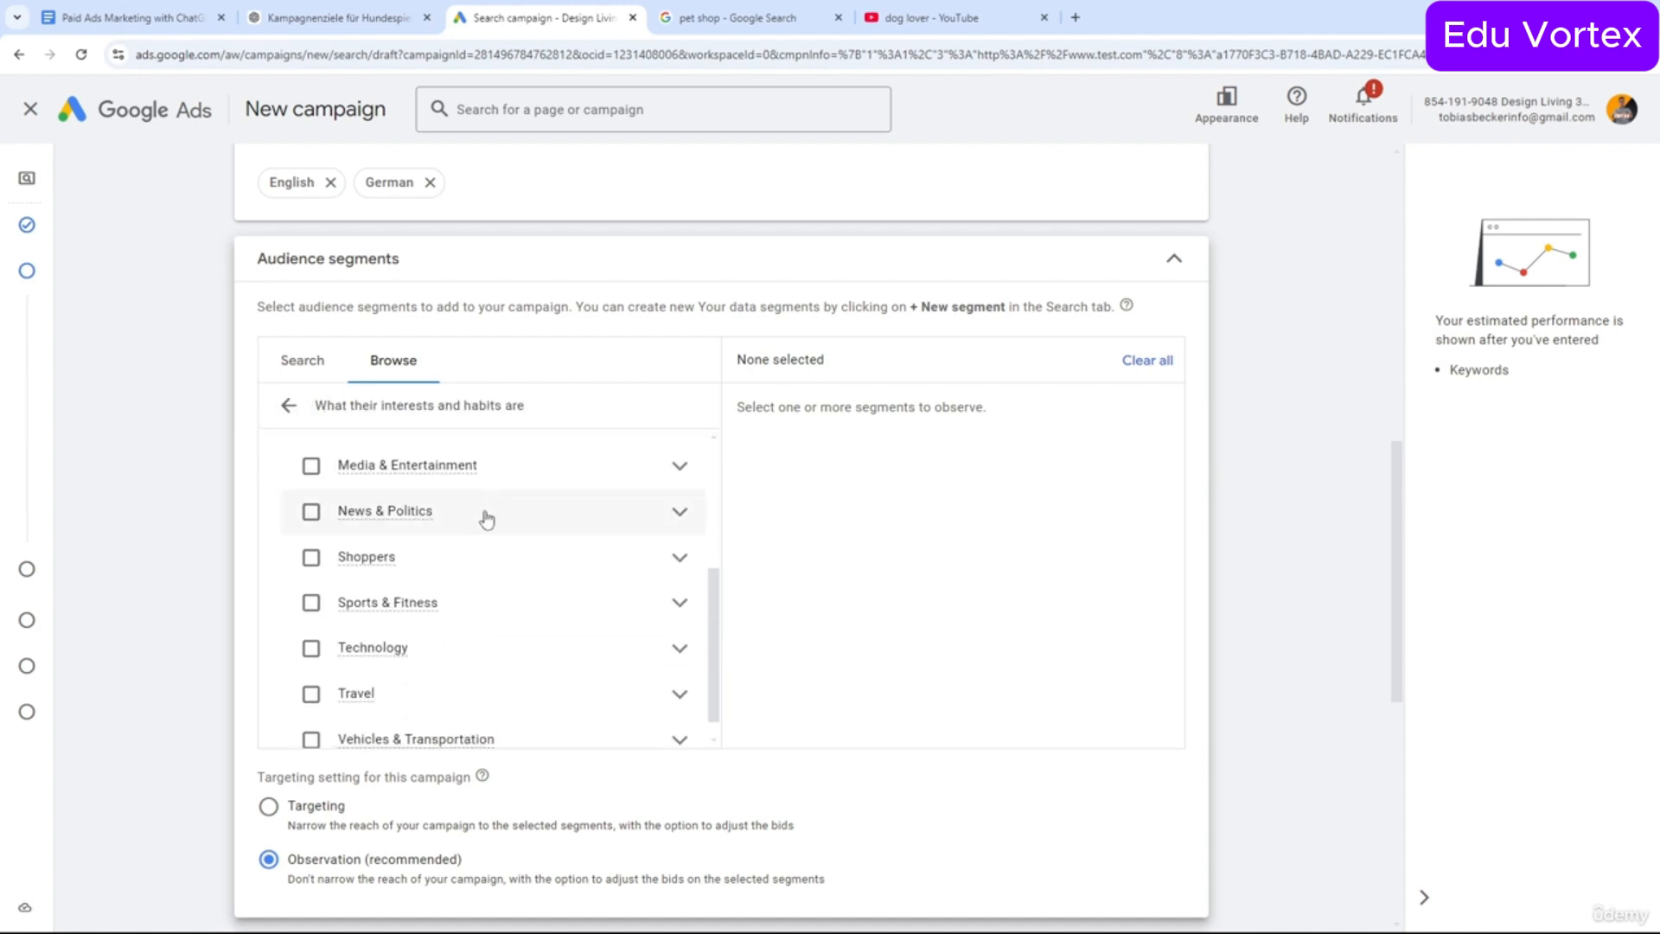
pyautogui.click(429, 578)
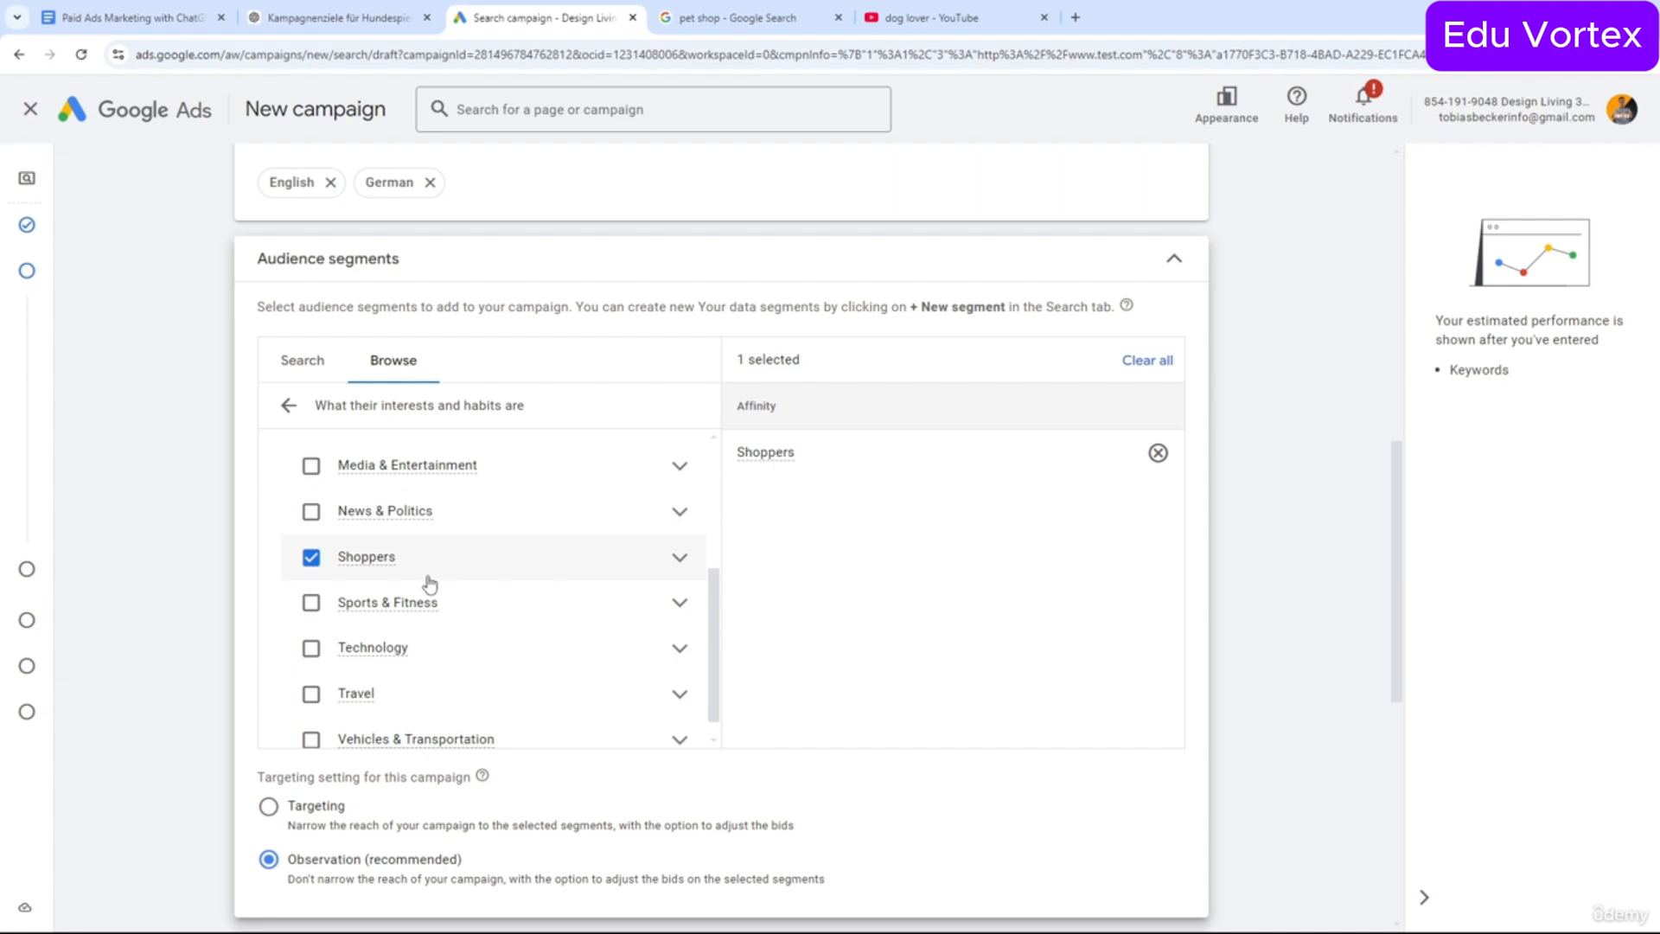
# Expand the Shoppers affinity category and add its Value Shoppers segment.
pyautogui.scroll(-3, 456, 575)
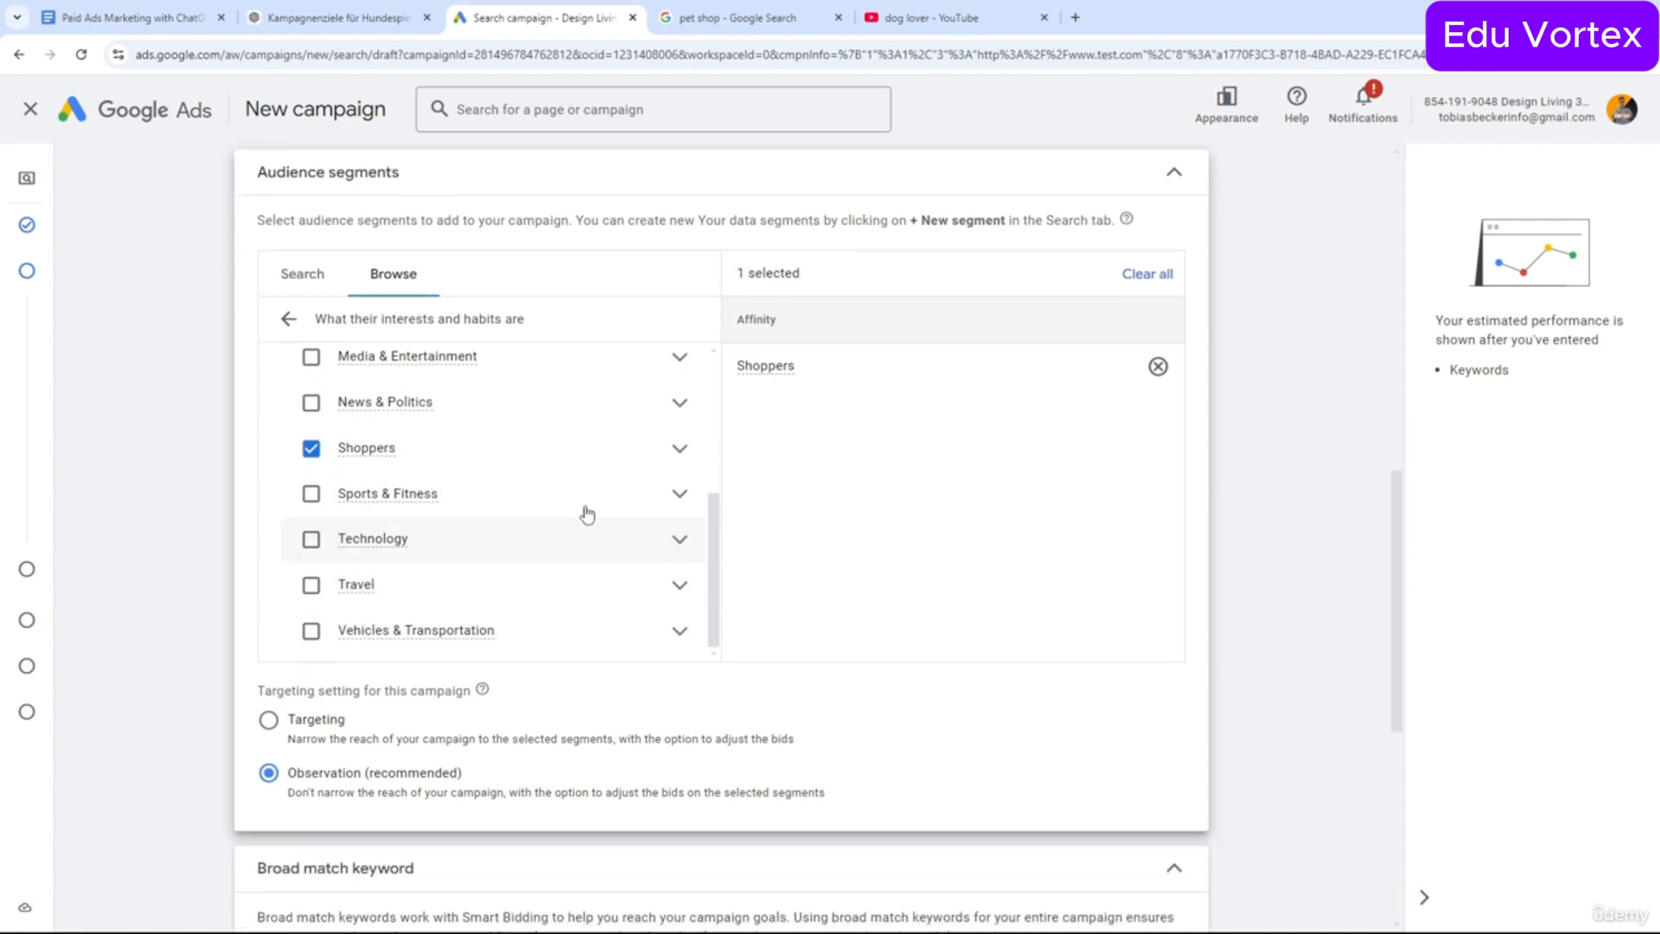
pyautogui.click(680, 449)
pyautogui.scroll(-2, 664, 492)
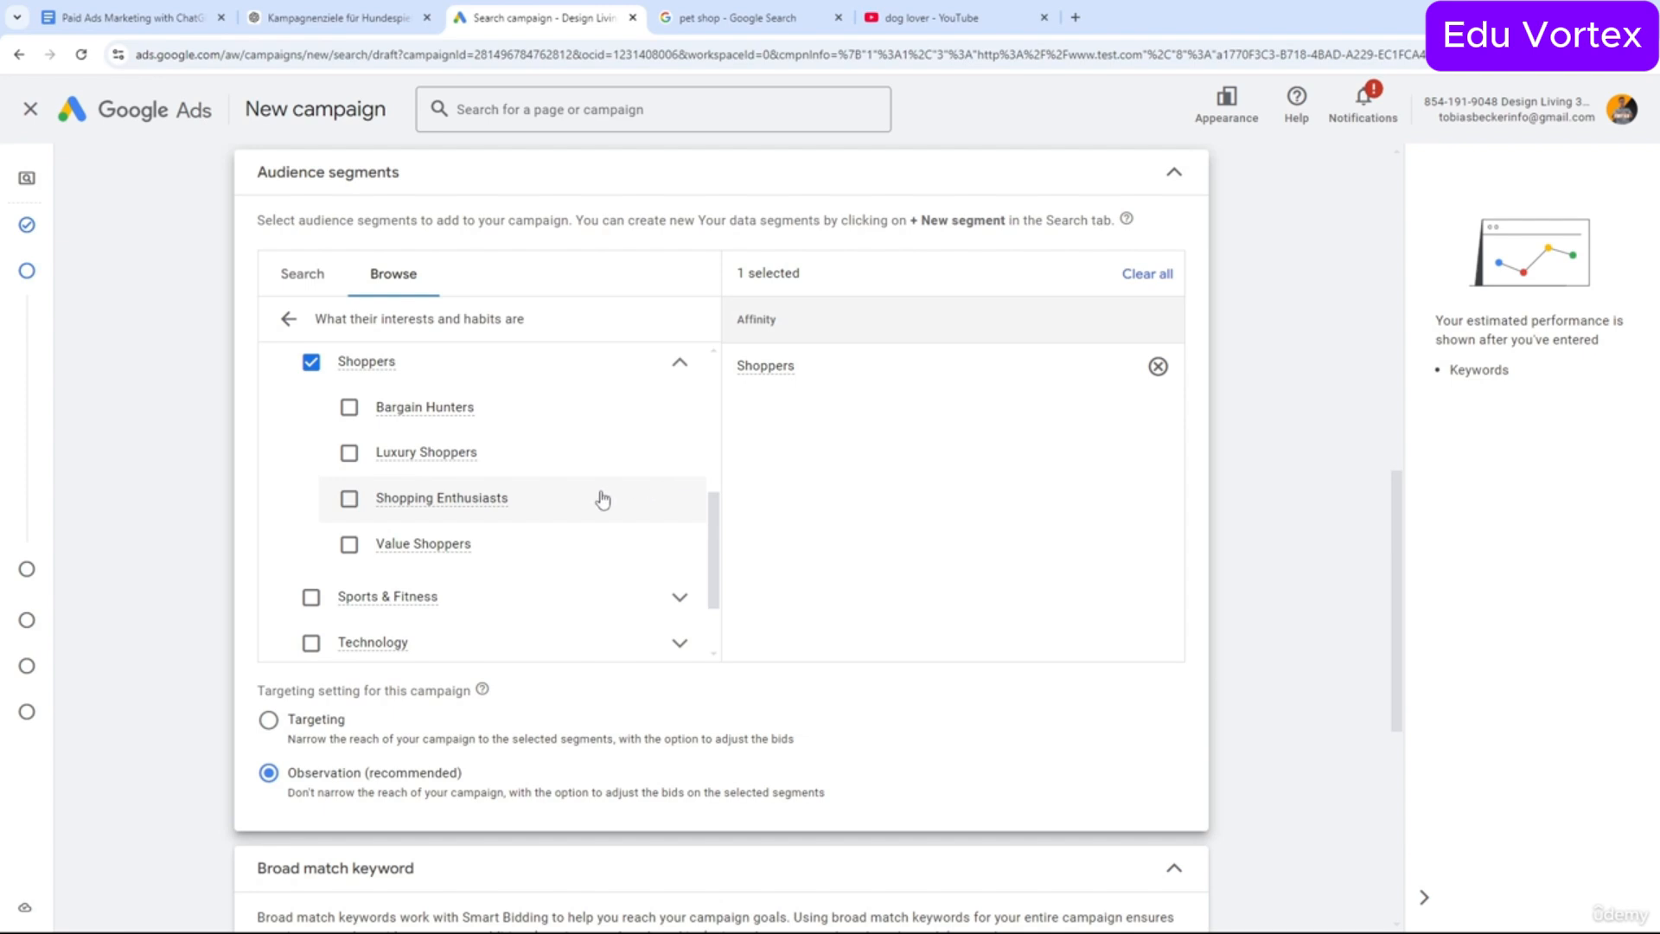
pyautogui.click(576, 544)
# Expand the Lifestyles & Hobbies affinity category and add its Family-Focused segment, leaving the parent category unselected.
pyautogui.scroll(5, 640, 543)
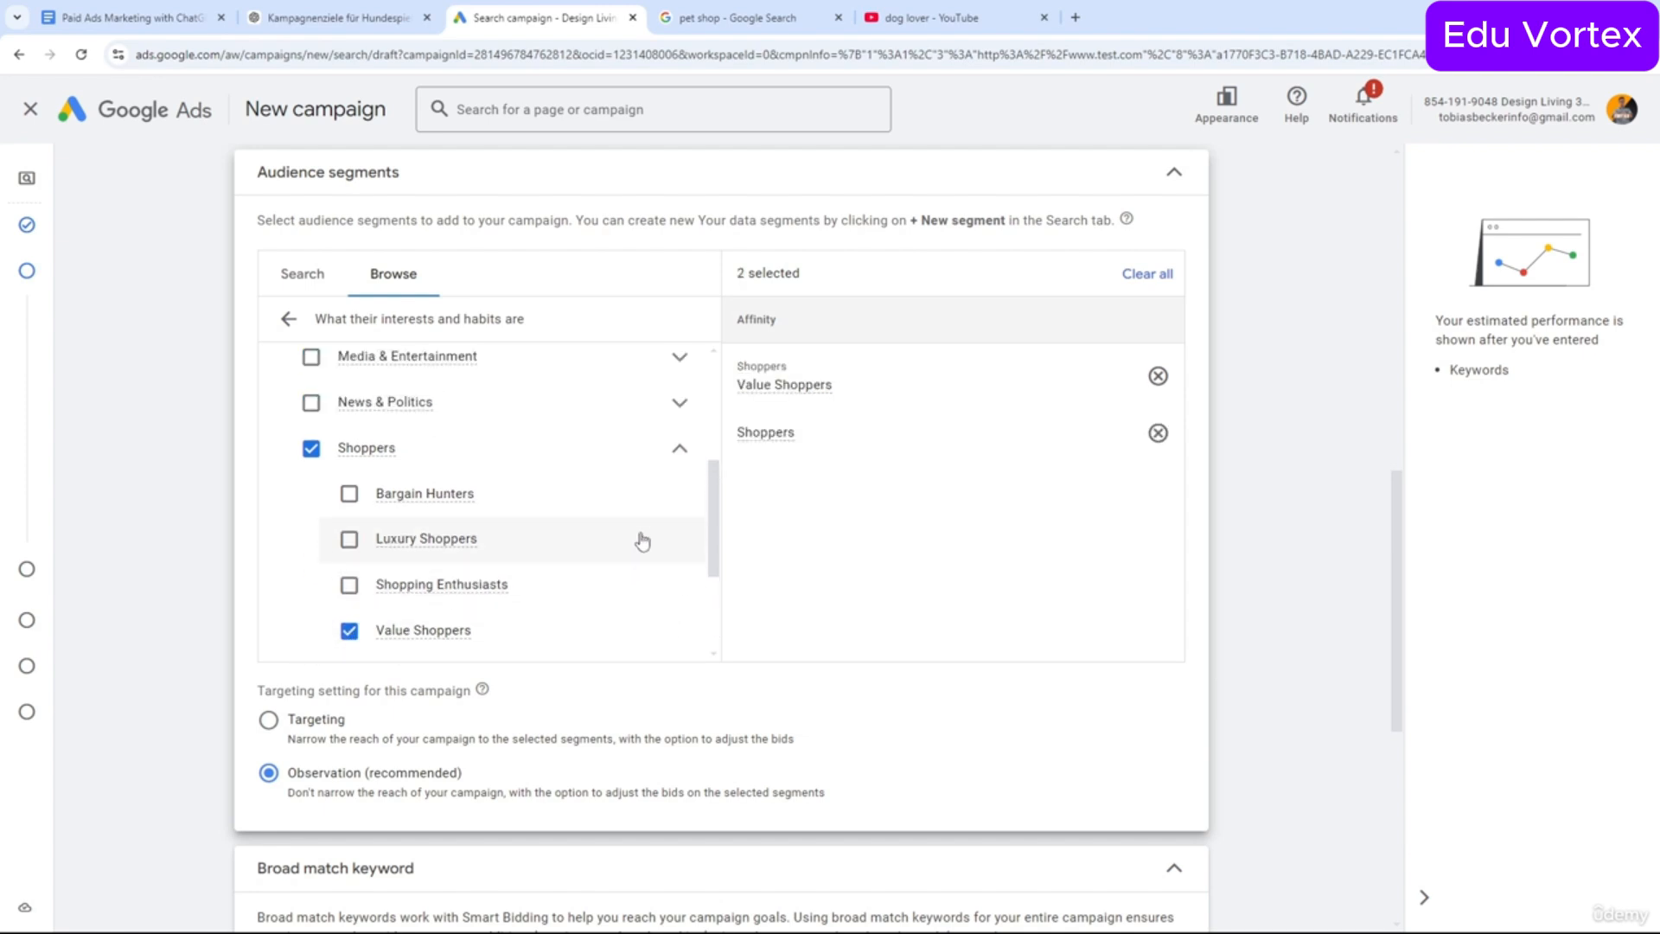
pyautogui.click(583, 498)
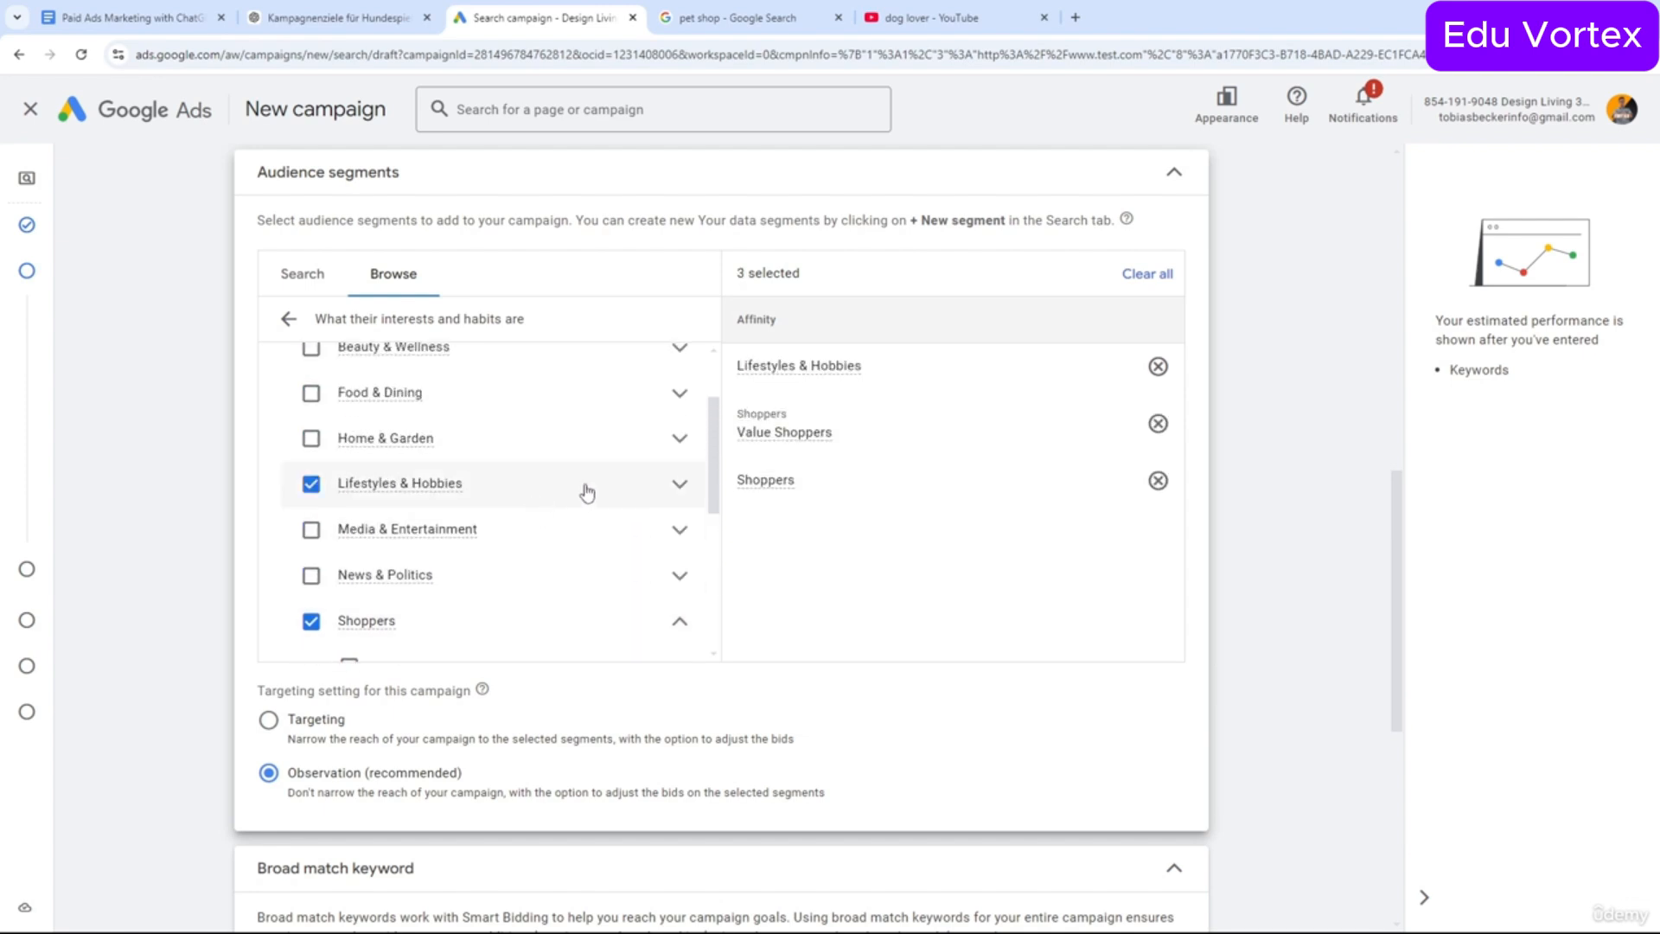
pyautogui.click(587, 491)
pyautogui.click(675, 488)
pyautogui.scroll(-1, 618, 521)
pyautogui.scroll(-2, 616, 523)
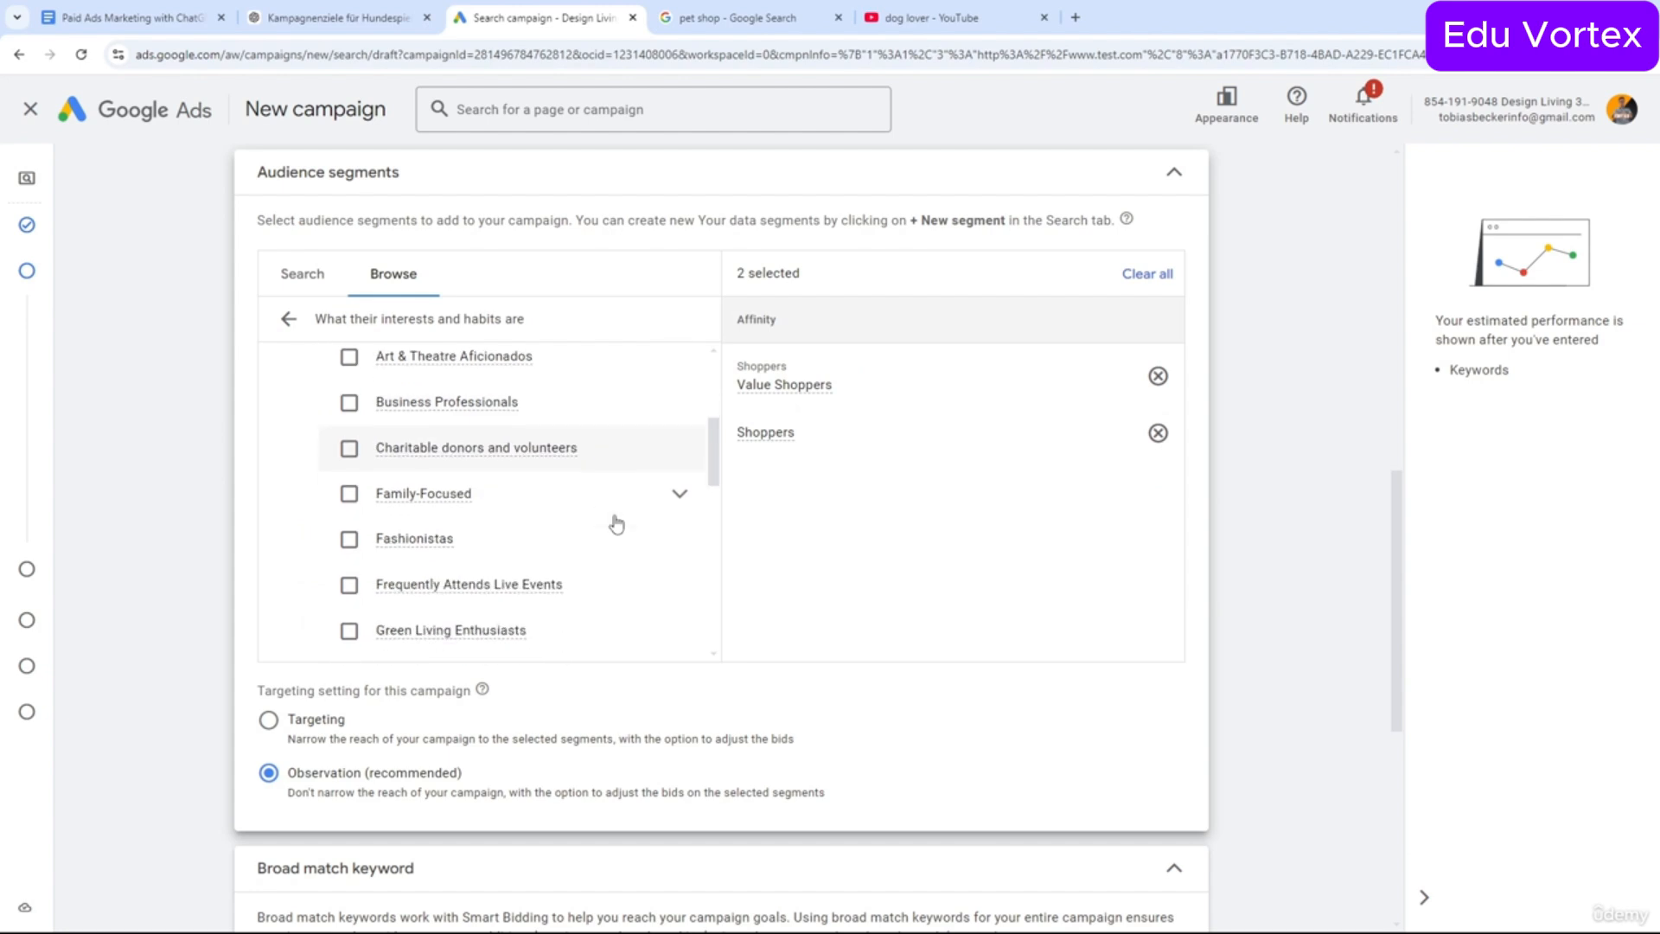
pyautogui.click(380, 413)
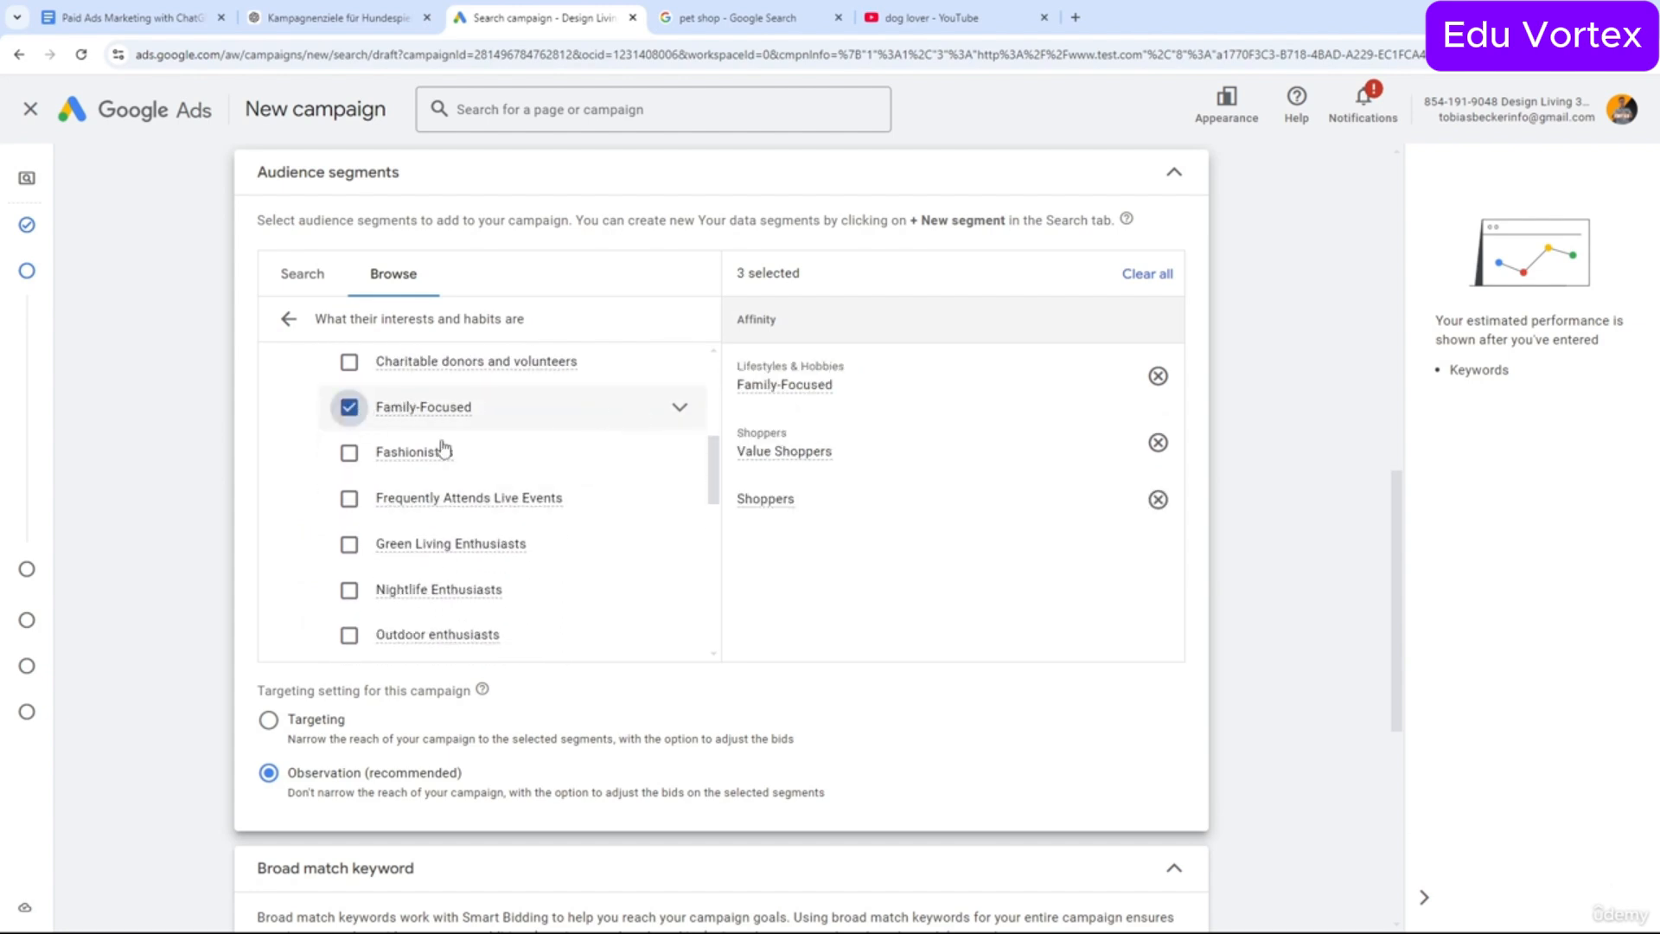
# Add the Green Living Enthusiasts and Pet Lovers segments under Lifestyles & Hobbies, and remove Green Living Enthusiasts again.
pyautogui.scroll(-1, 597, 492)
pyautogui.click(349, 459)
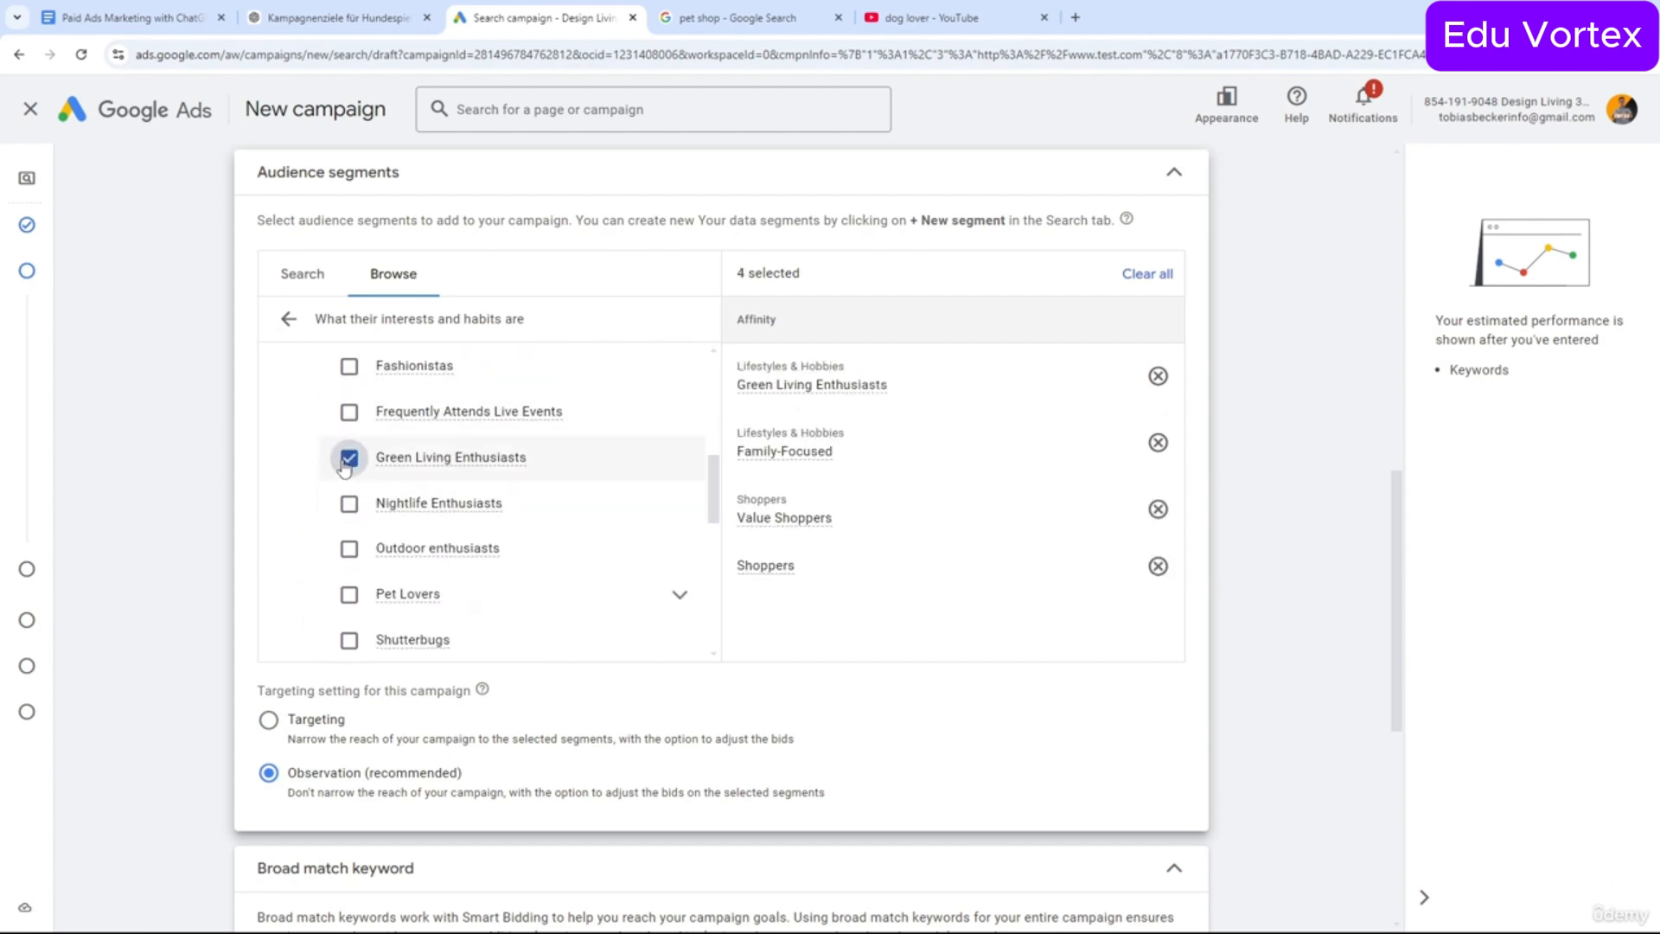
pyautogui.scroll(-1, 351, 519)
pyautogui.click(348, 507)
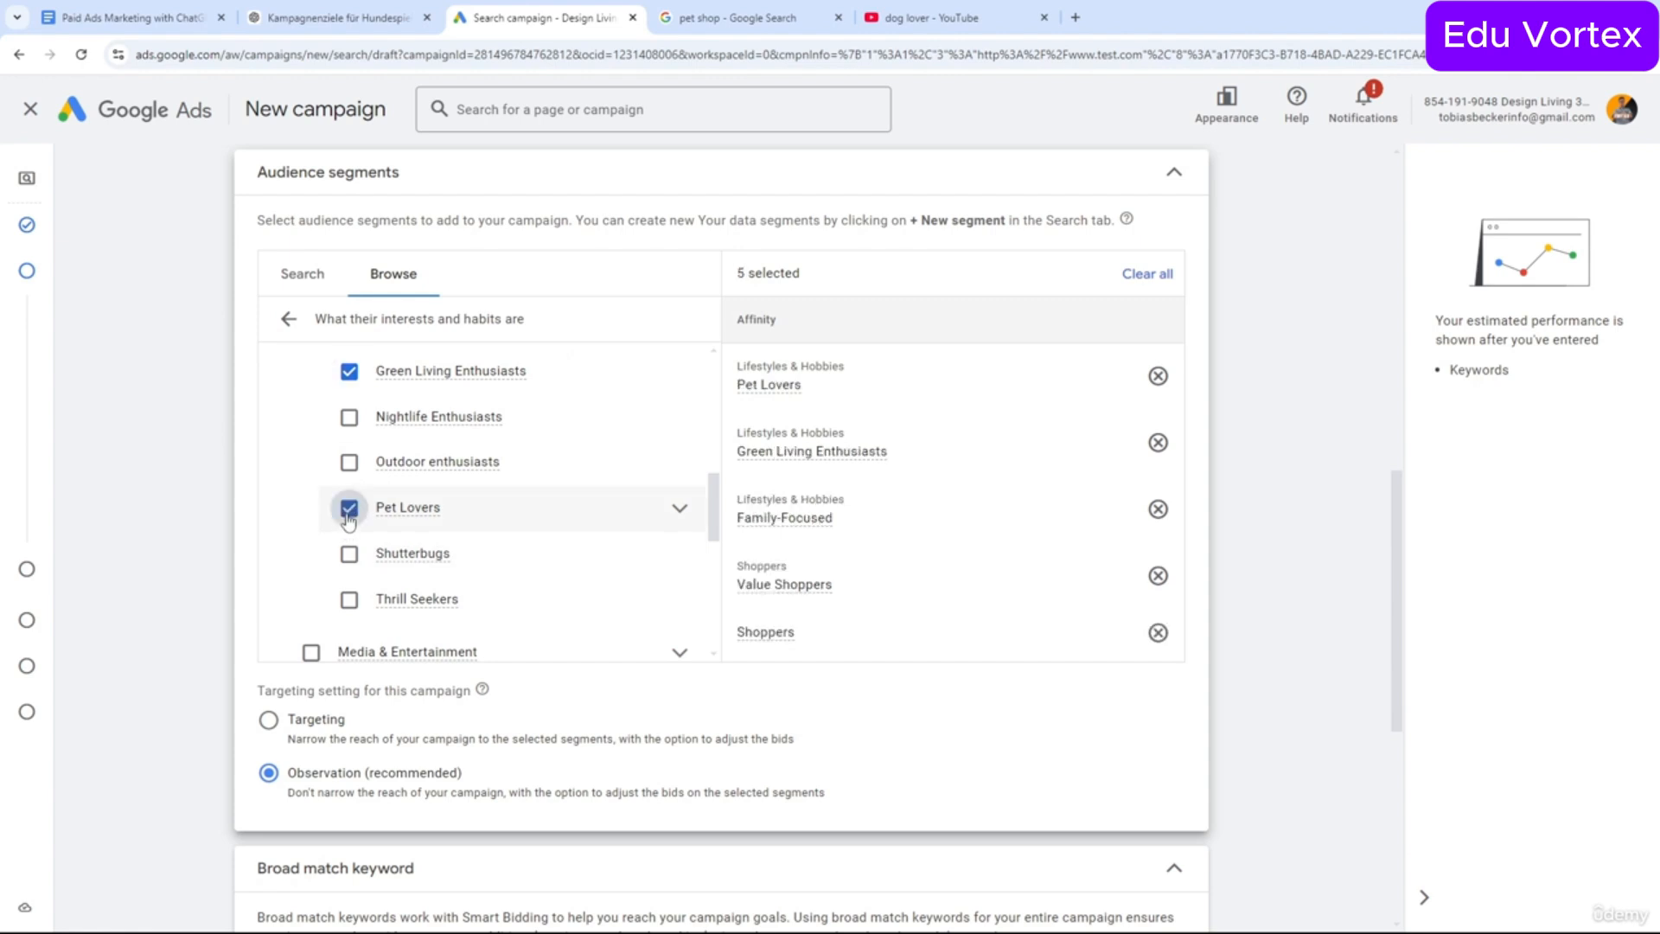
pyautogui.click(348, 371)
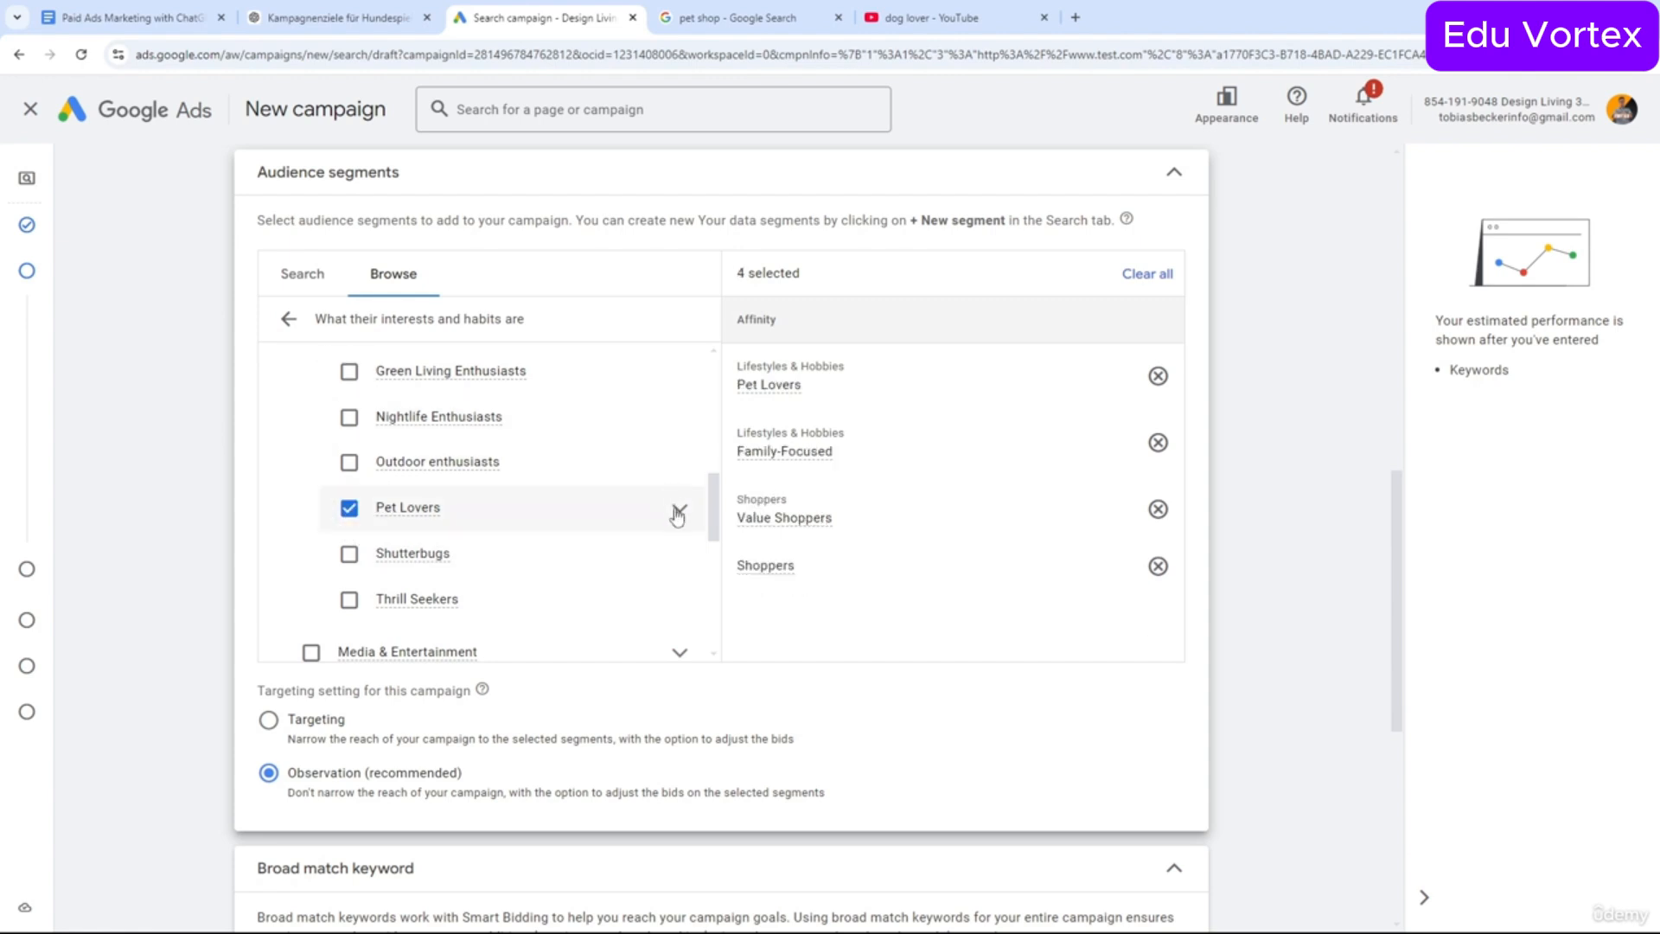
# Expand the Pet Lovers segment and add its Dog Lovers subsegment to the campaign.
pyautogui.click(678, 515)
pyautogui.scroll(-1, 657, 523)
pyautogui.click(386, 512)
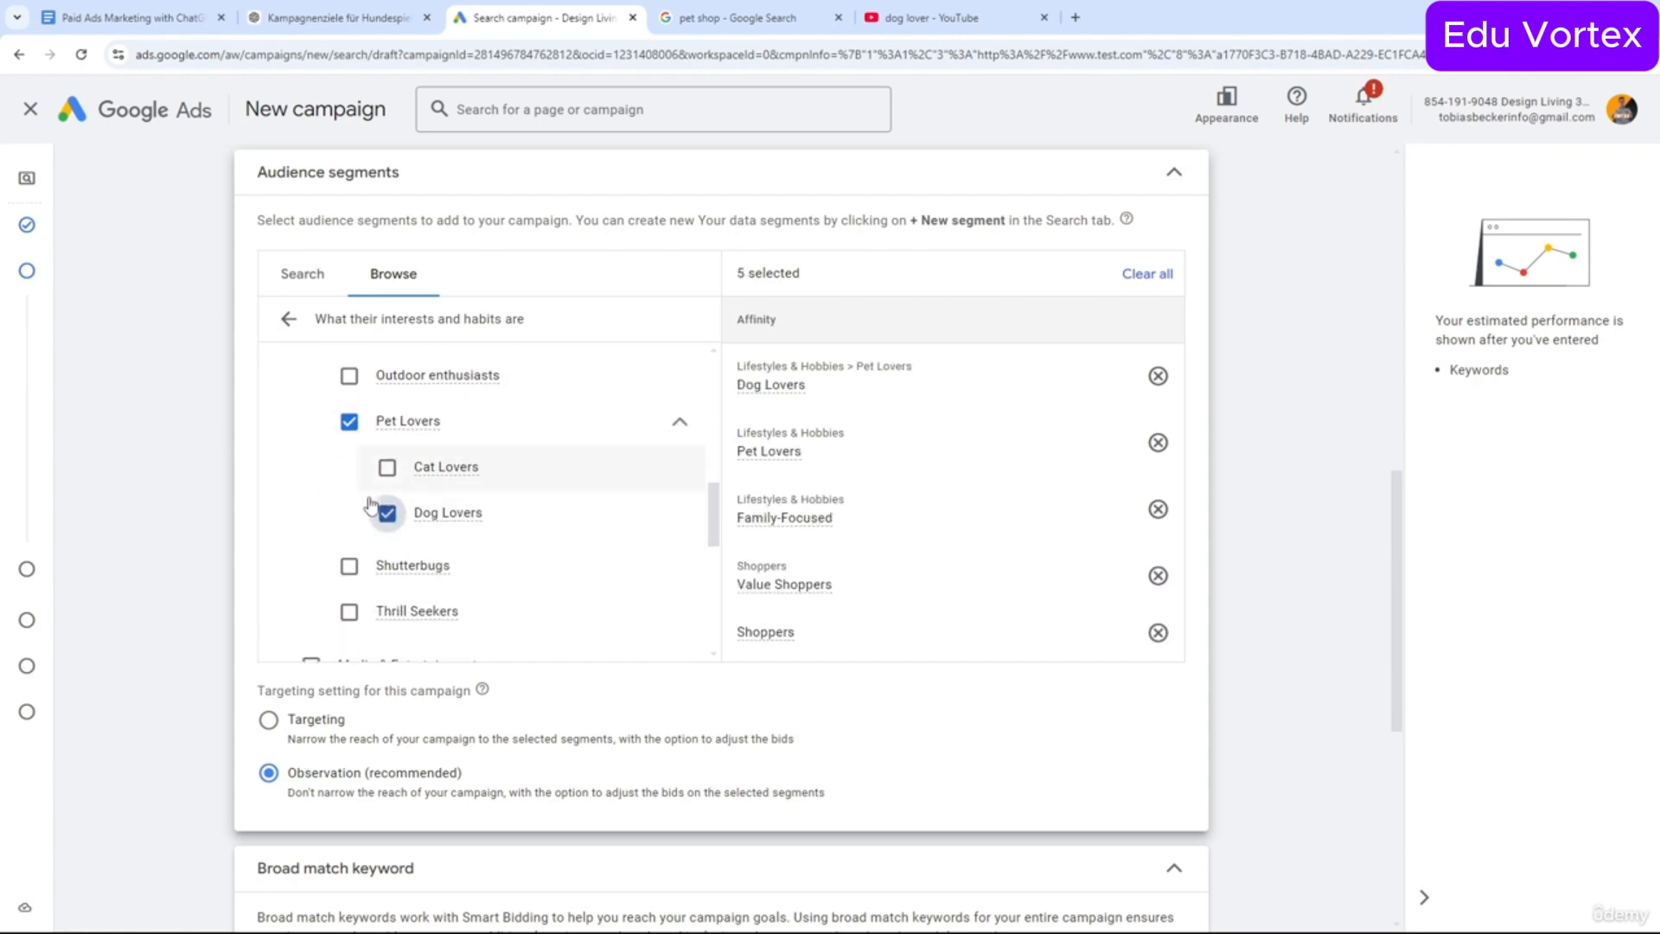
# Expand Family-Focused to check its subsegments, and remove the Family-Focused segment from the selection.
pyautogui.scroll(-1, 541, 549)
pyautogui.scroll(5, 548, 542)
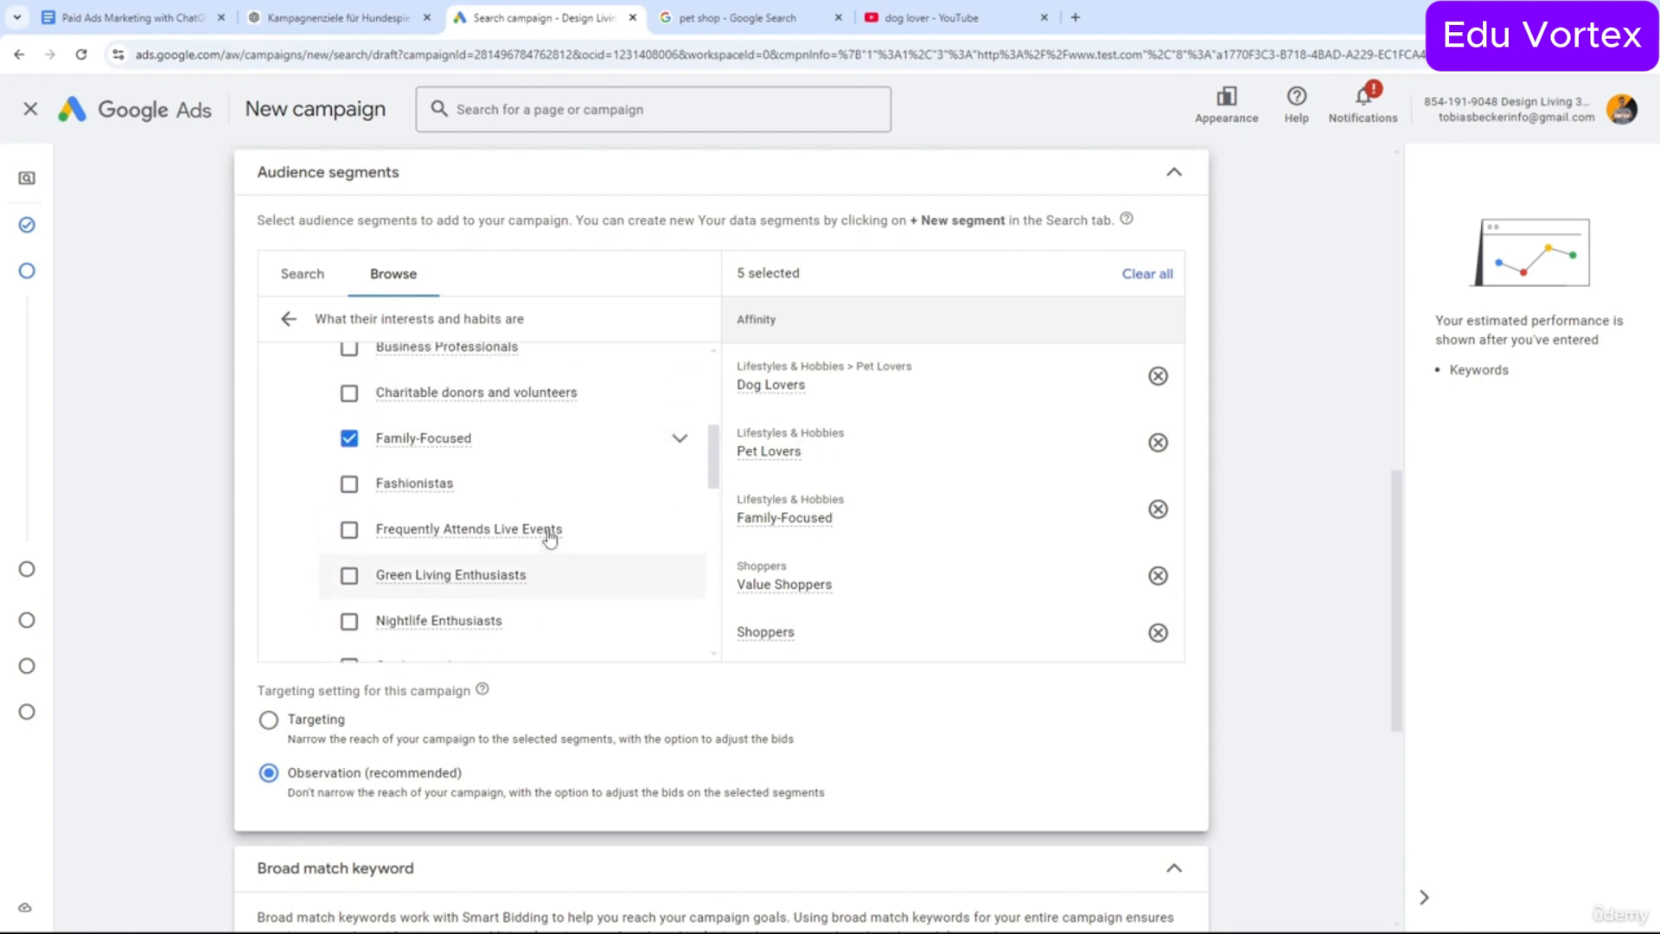
pyautogui.scroll(1, 550, 538)
pyautogui.click(680, 499)
pyautogui.scroll(-2, 519, 471)
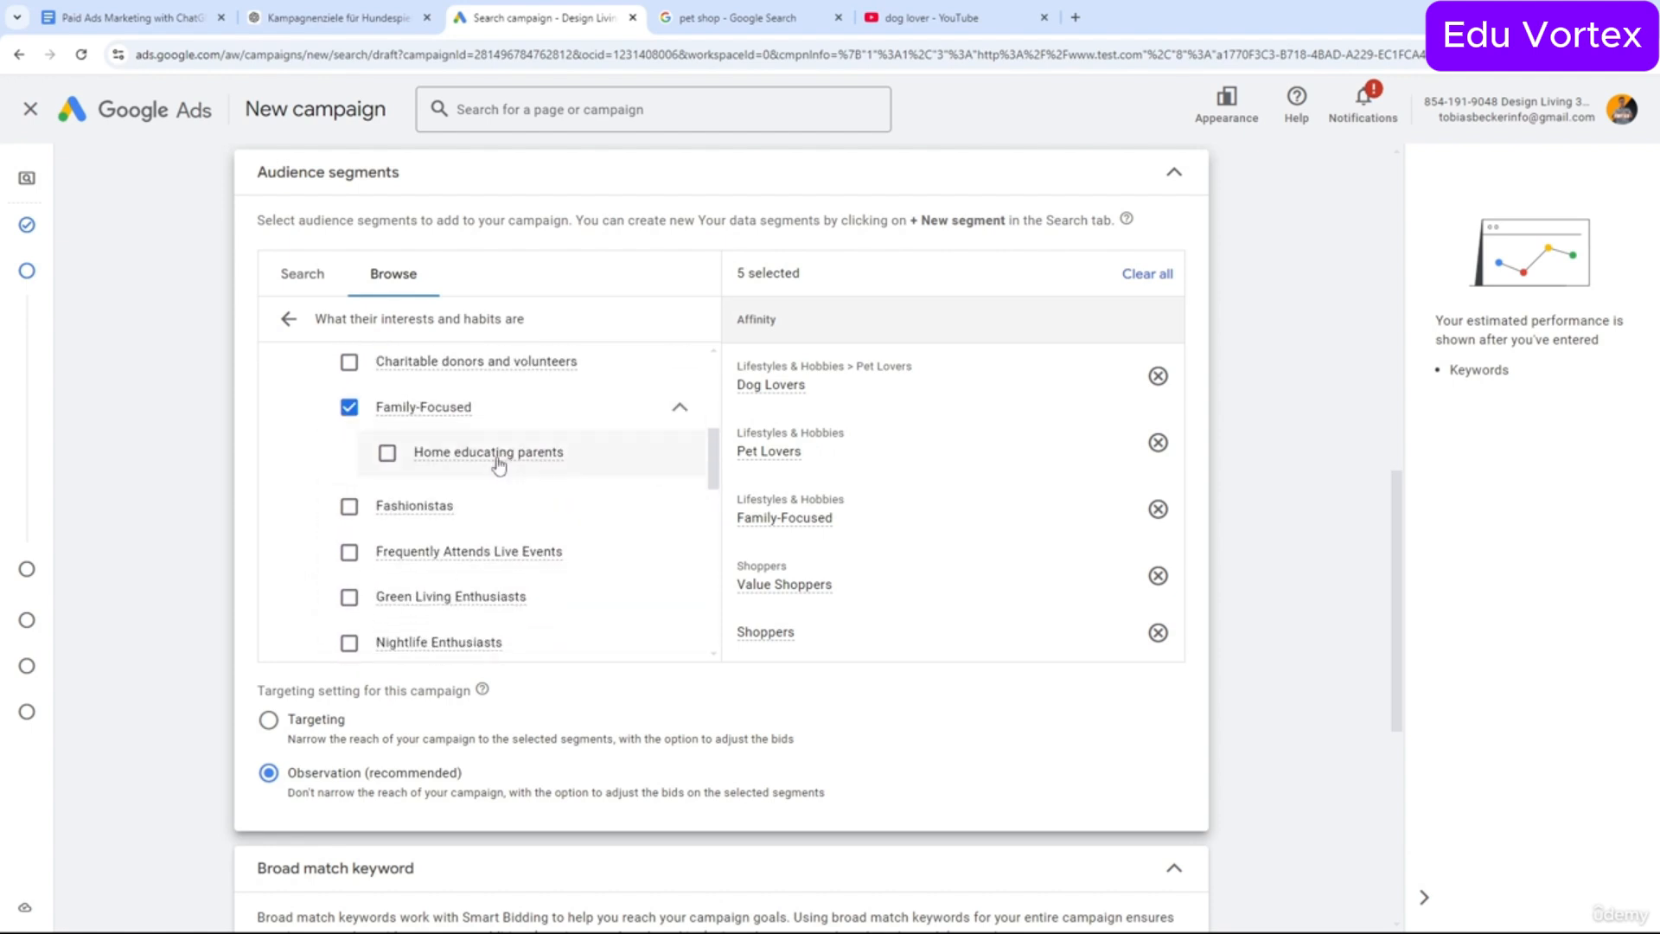
pyautogui.click(371, 414)
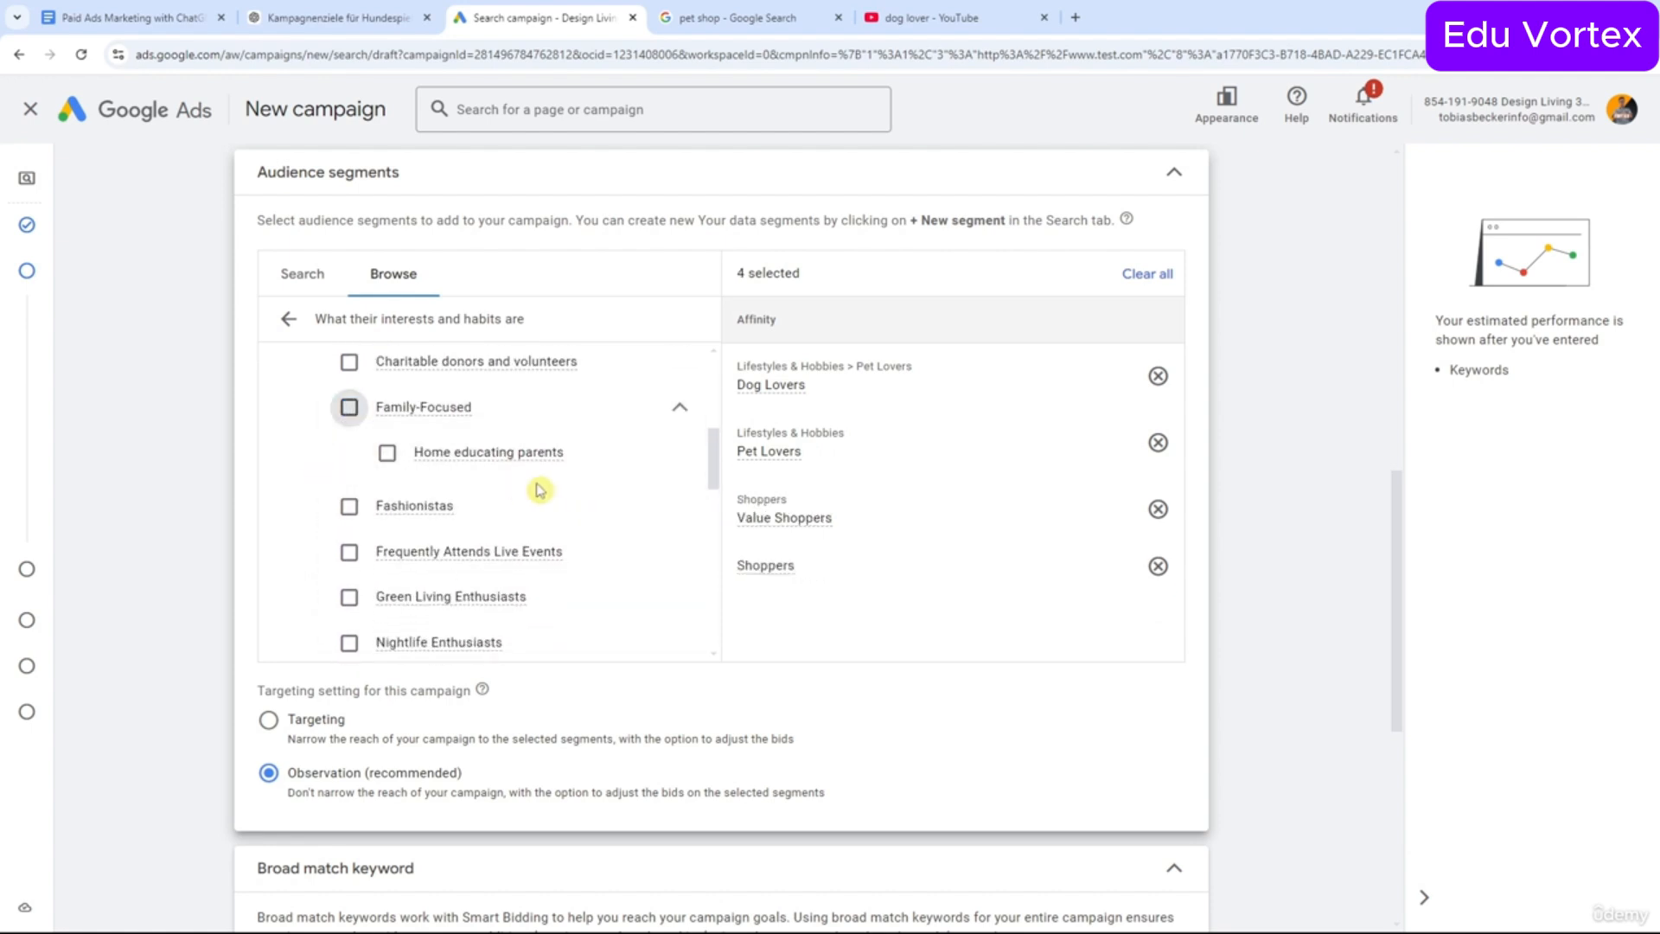
# Examine the segments under the Home & Garden affinity category and look over the remaining affinity categories.
pyautogui.scroll(4, 562, 493)
pyautogui.scroll(3, 597, 502)
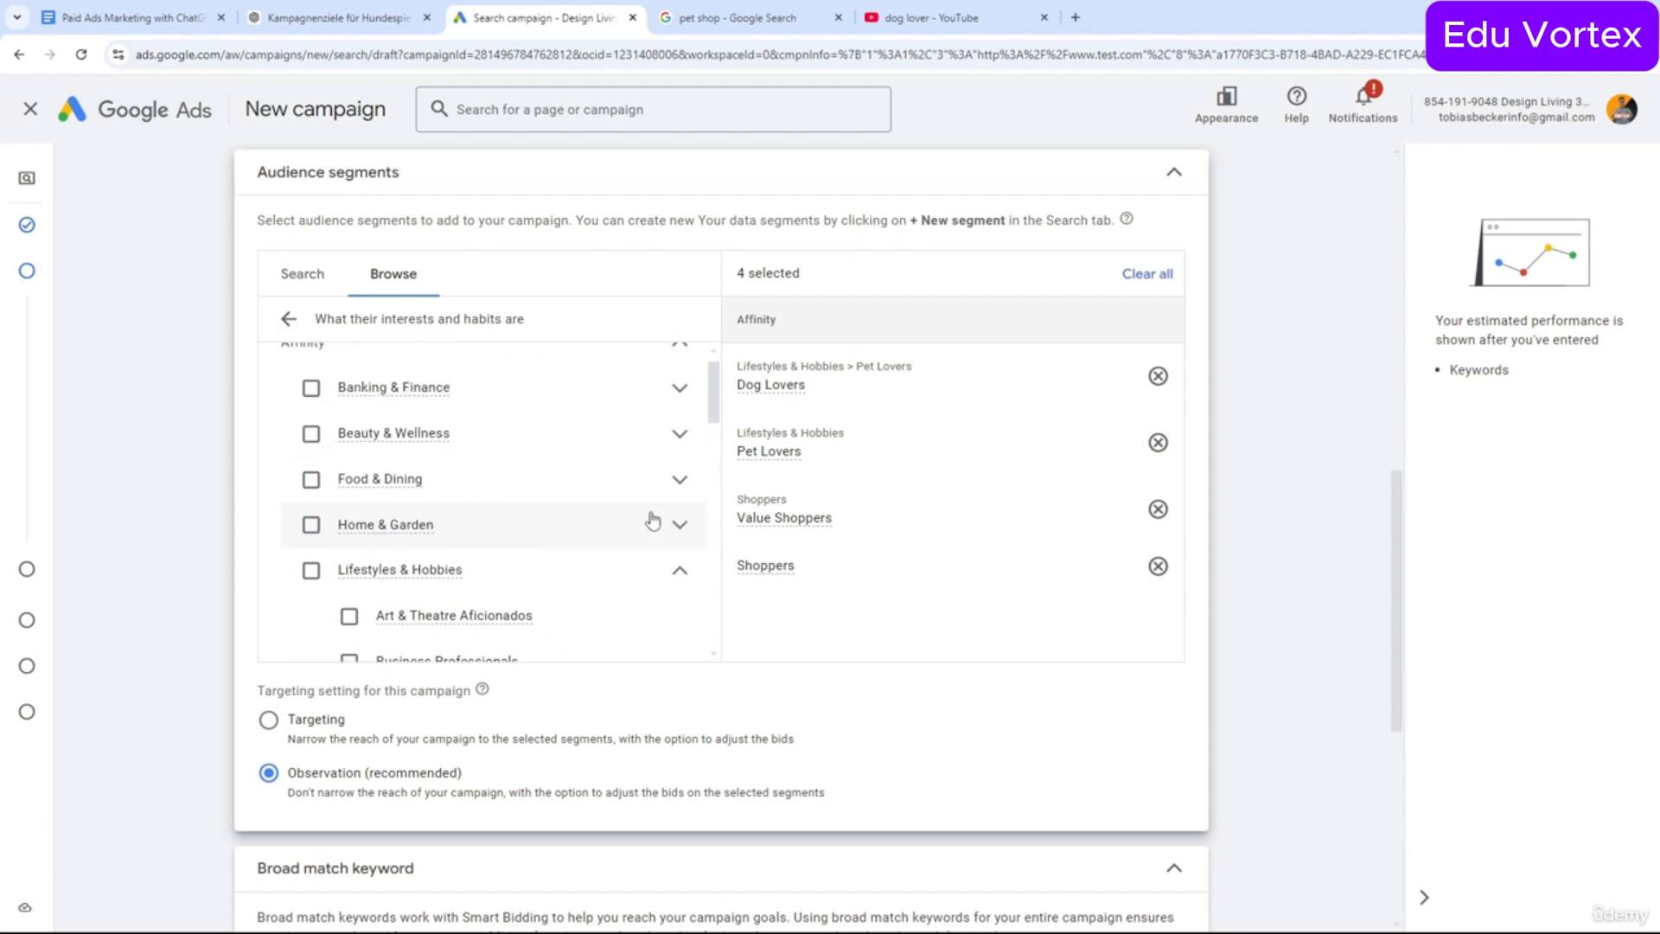
pyautogui.click(680, 525)
pyautogui.scroll(-2, 649, 528)
pyautogui.scroll(2, 627, 523)
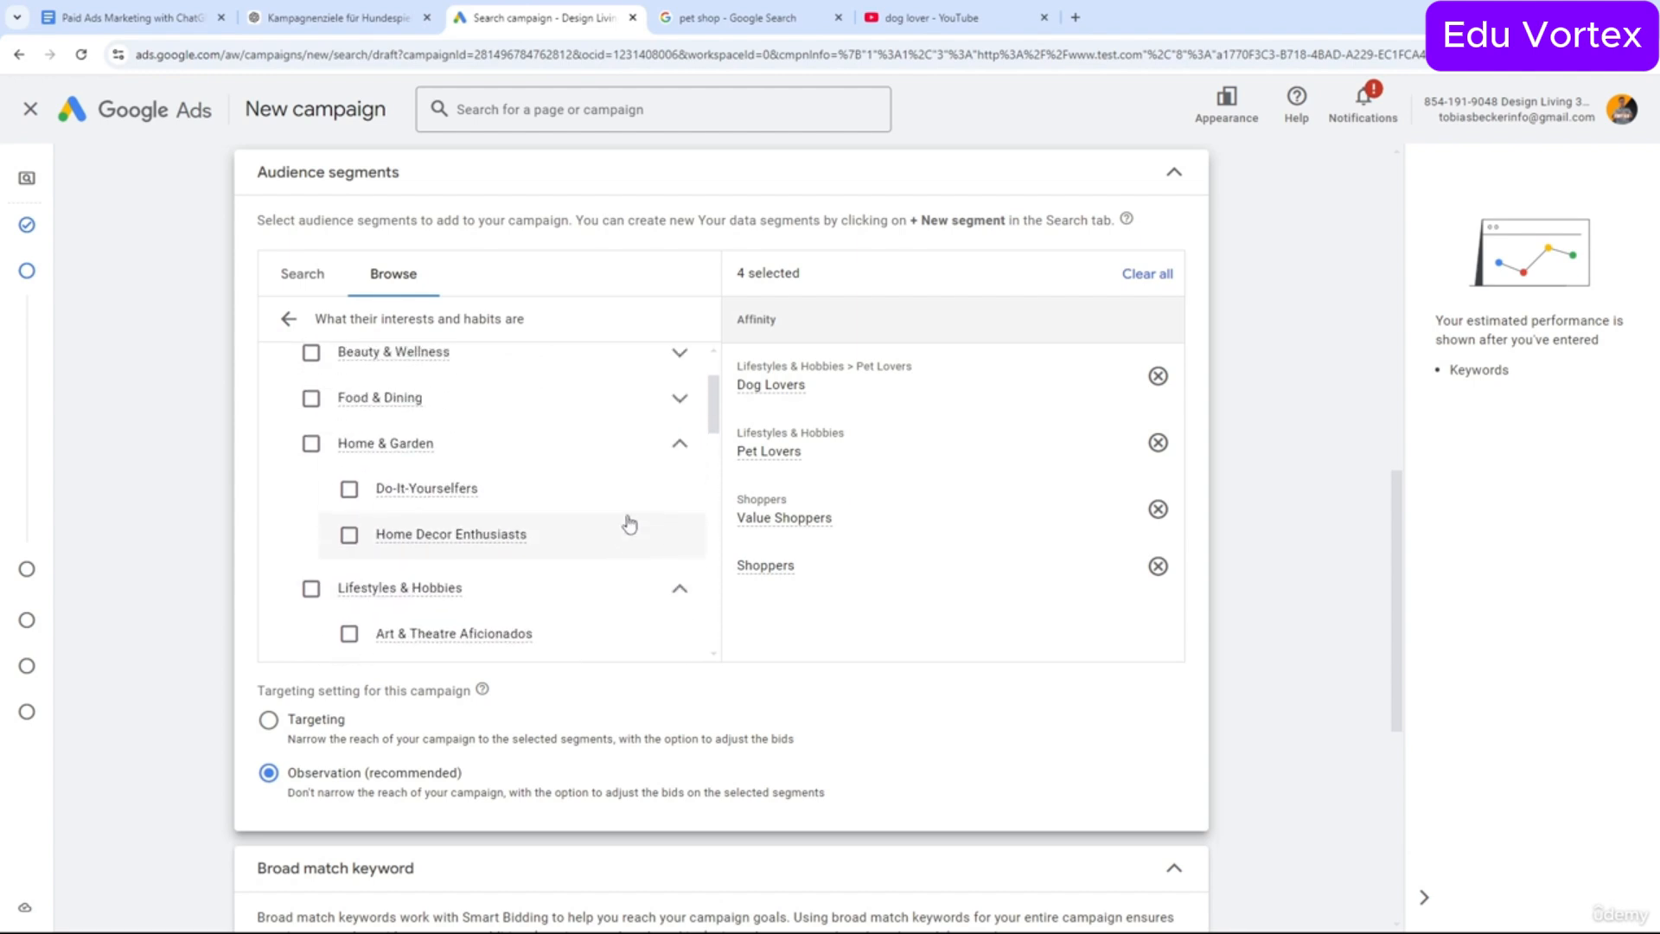
pyautogui.scroll(2, 631, 528)
pyautogui.scroll(-5, 631, 527)
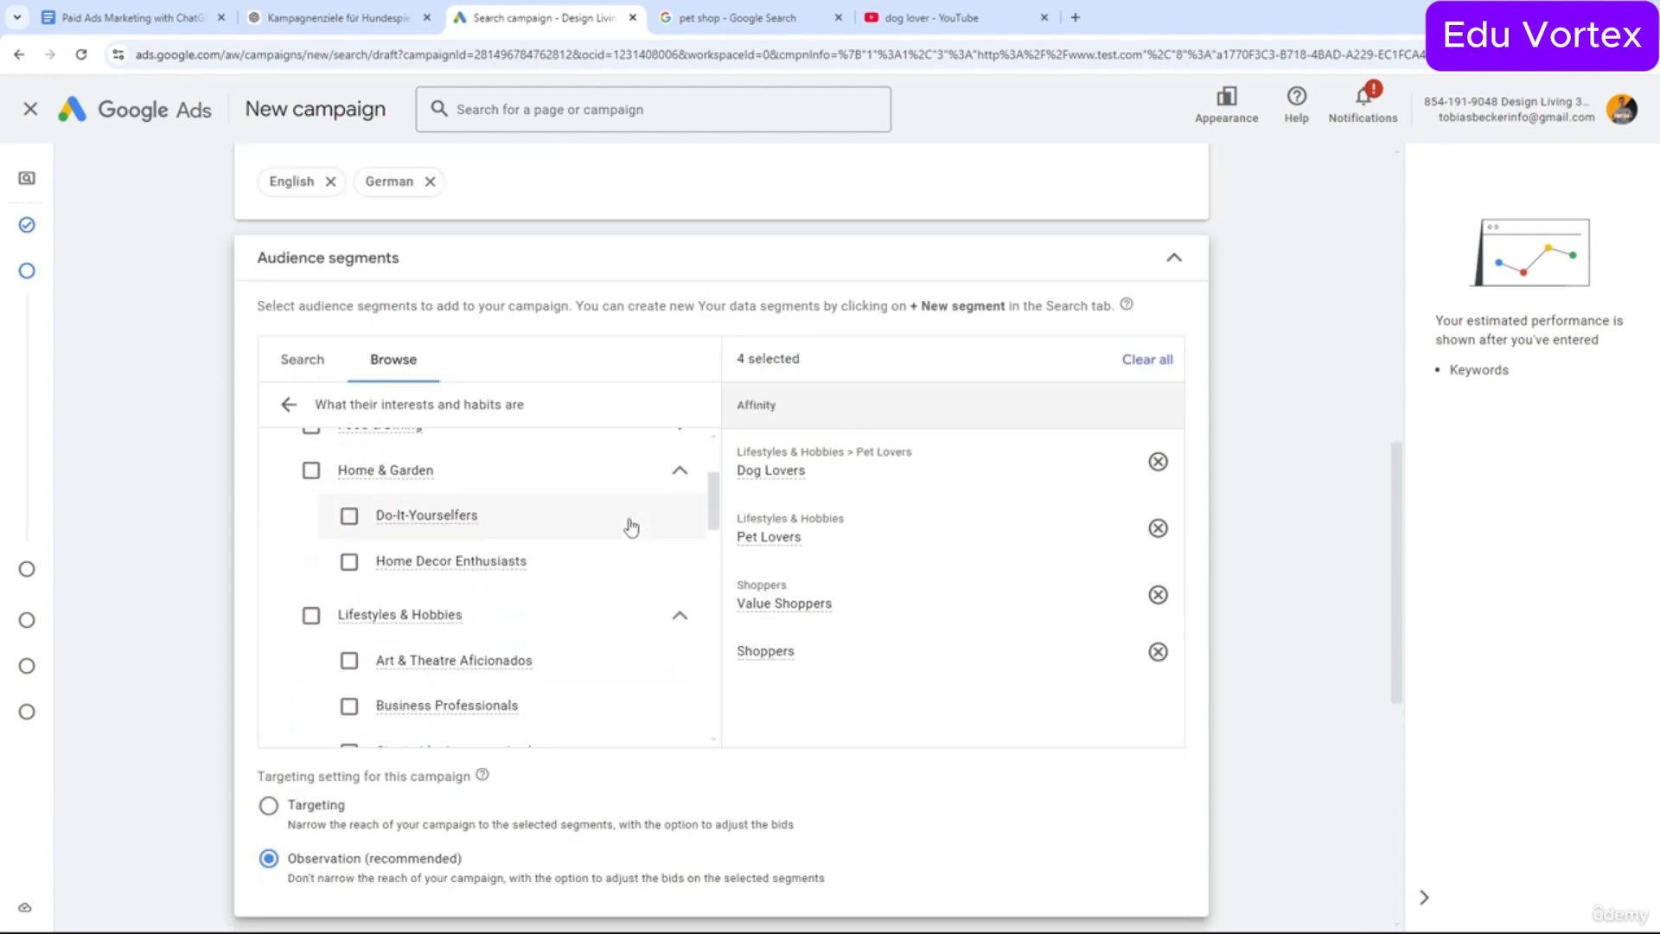
pyautogui.scroll(-7, 632, 528)
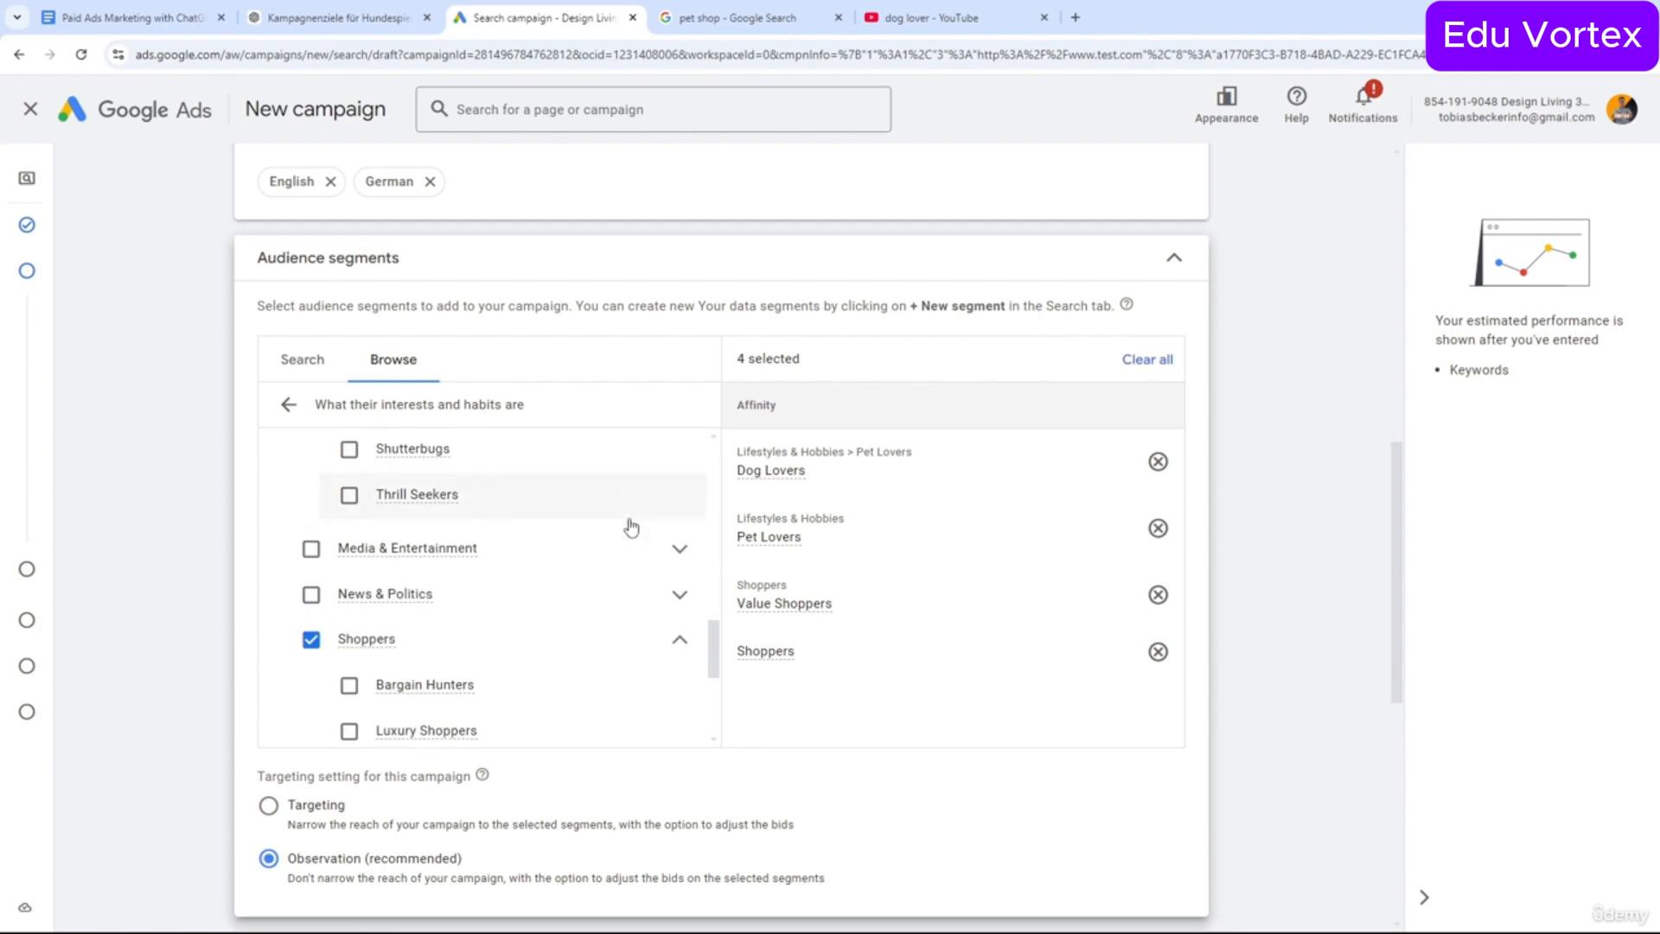
# Examine the Sports & Fitness affinity category, including the subsegments of Health & Fitness Buffs.
pyautogui.scroll(-3, 633, 528)
pyautogui.click(679, 578)
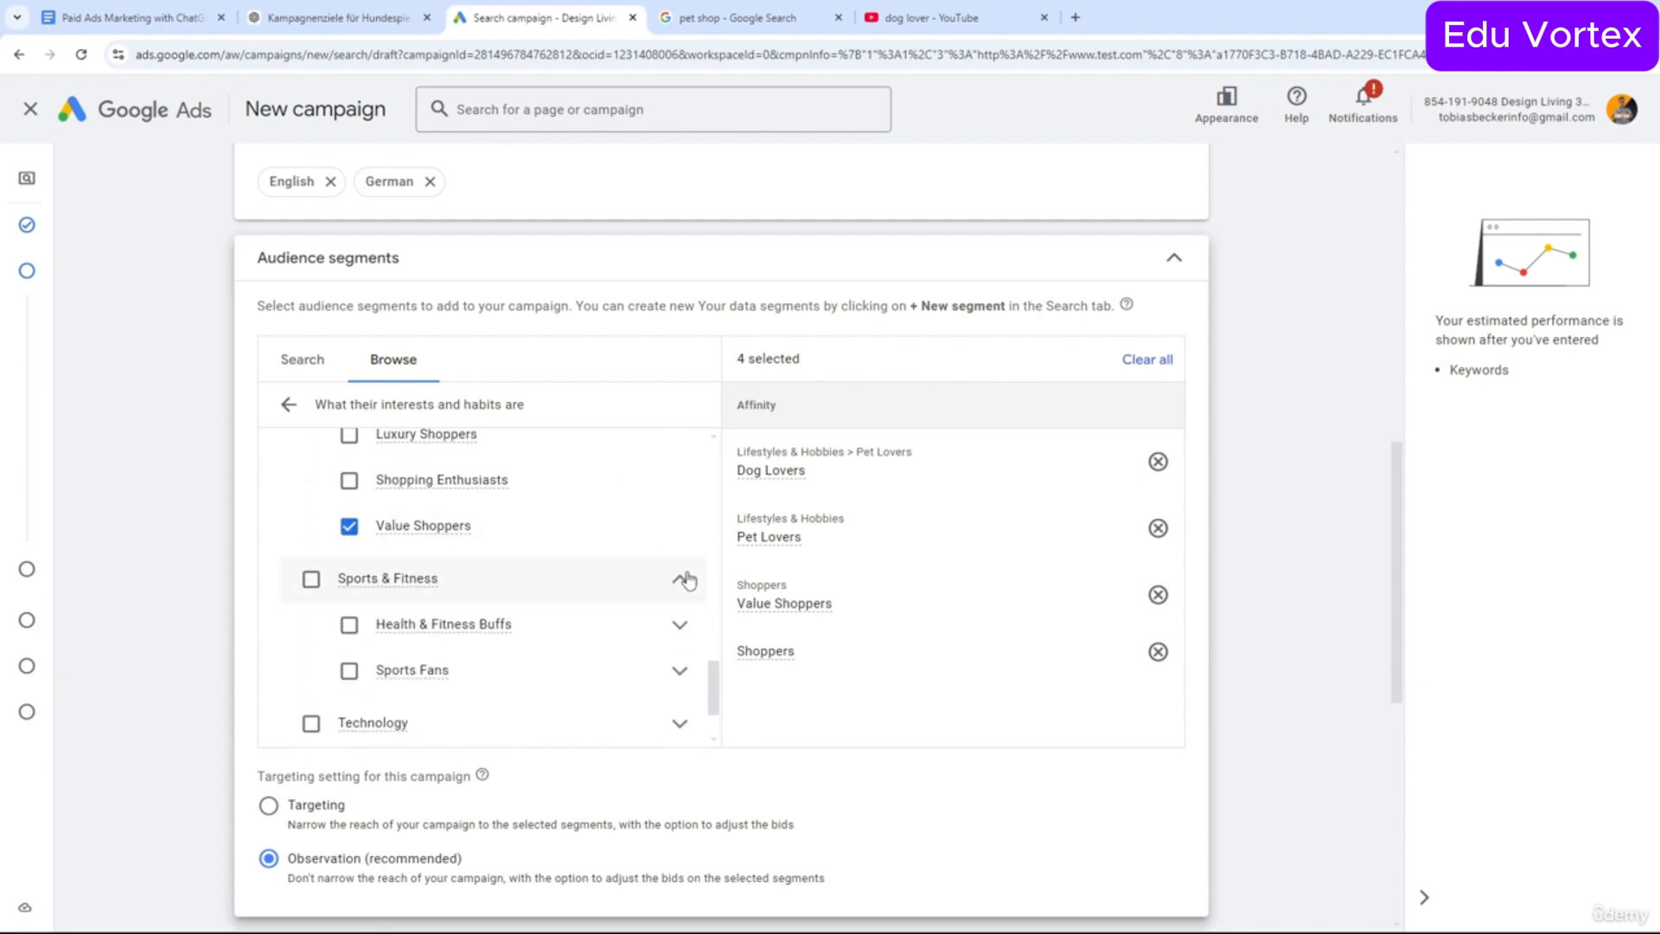
pyautogui.scroll(-2, 606, 571)
pyautogui.click(676, 528)
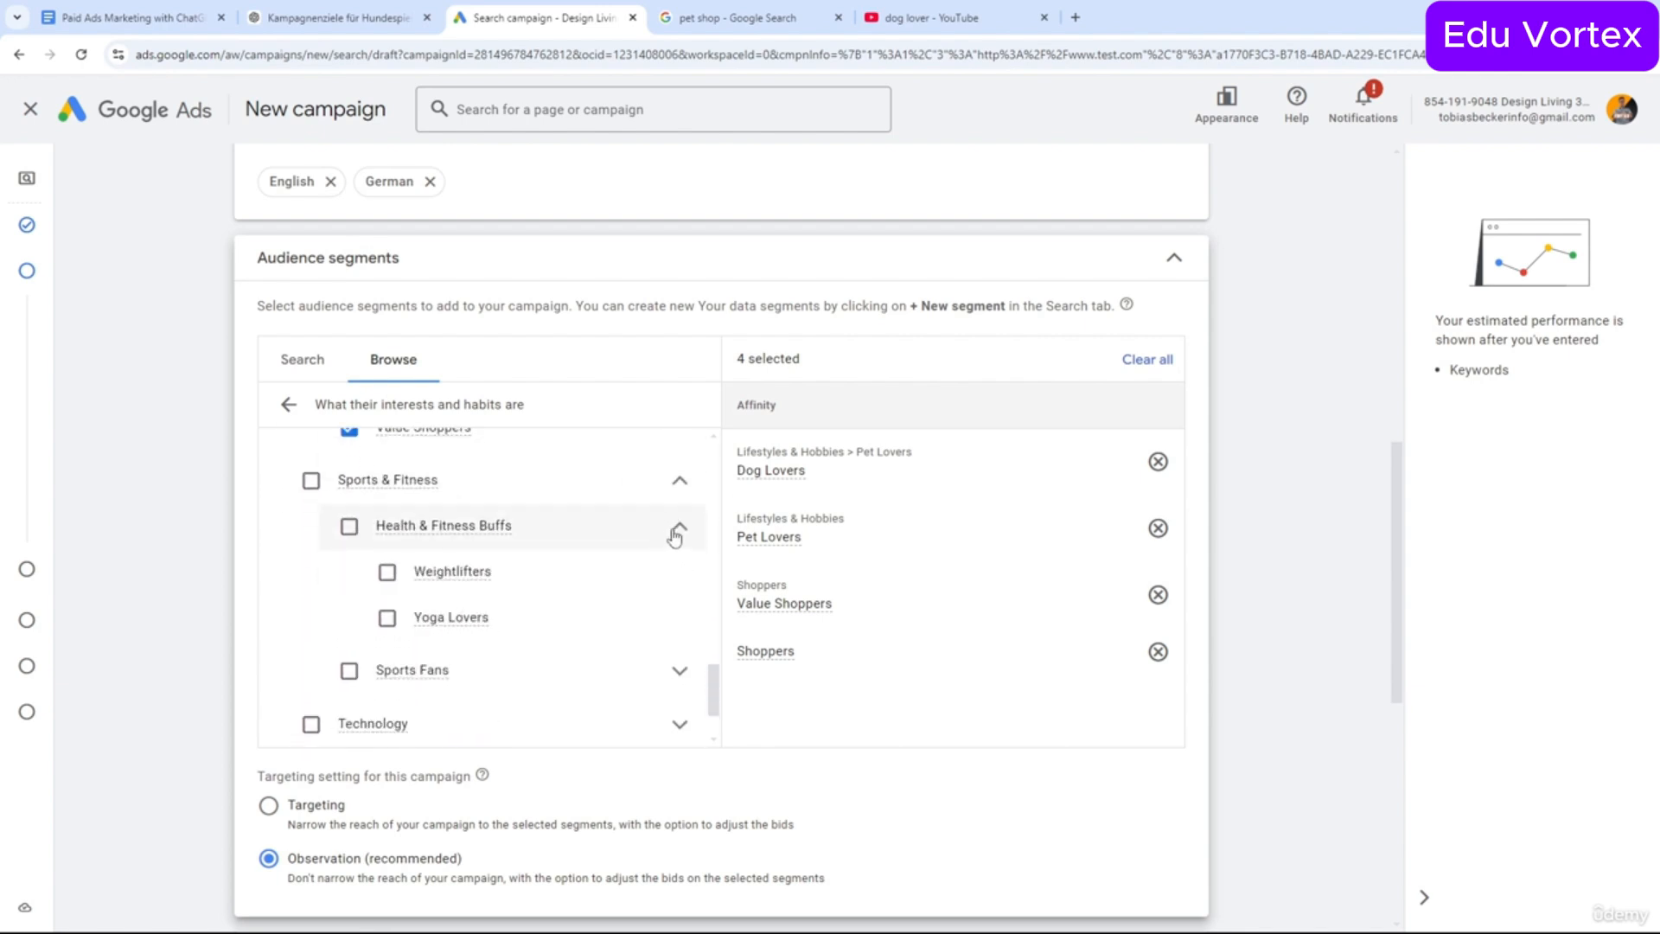
pyautogui.scroll(-2, 672, 532)
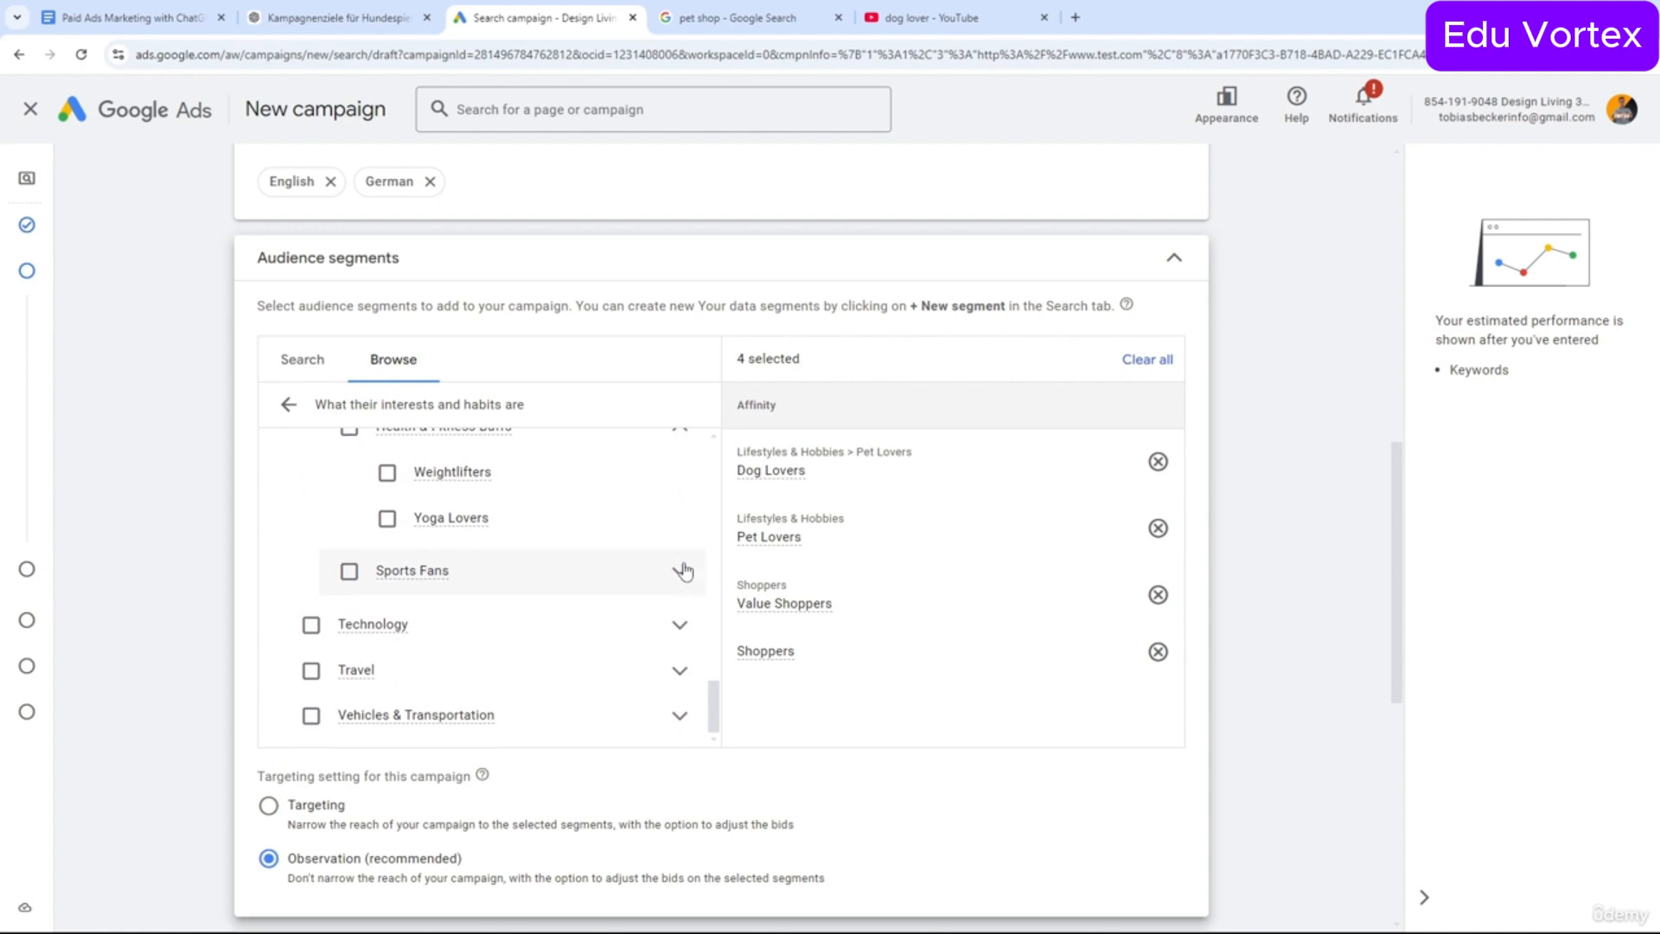
# Look through the Sports Fans subsegments for outdoor activities, and open the Travel affinity category.
pyautogui.click(682, 568)
pyautogui.scroll(-4, 682, 571)
pyautogui.scroll(-4, 628, 542)
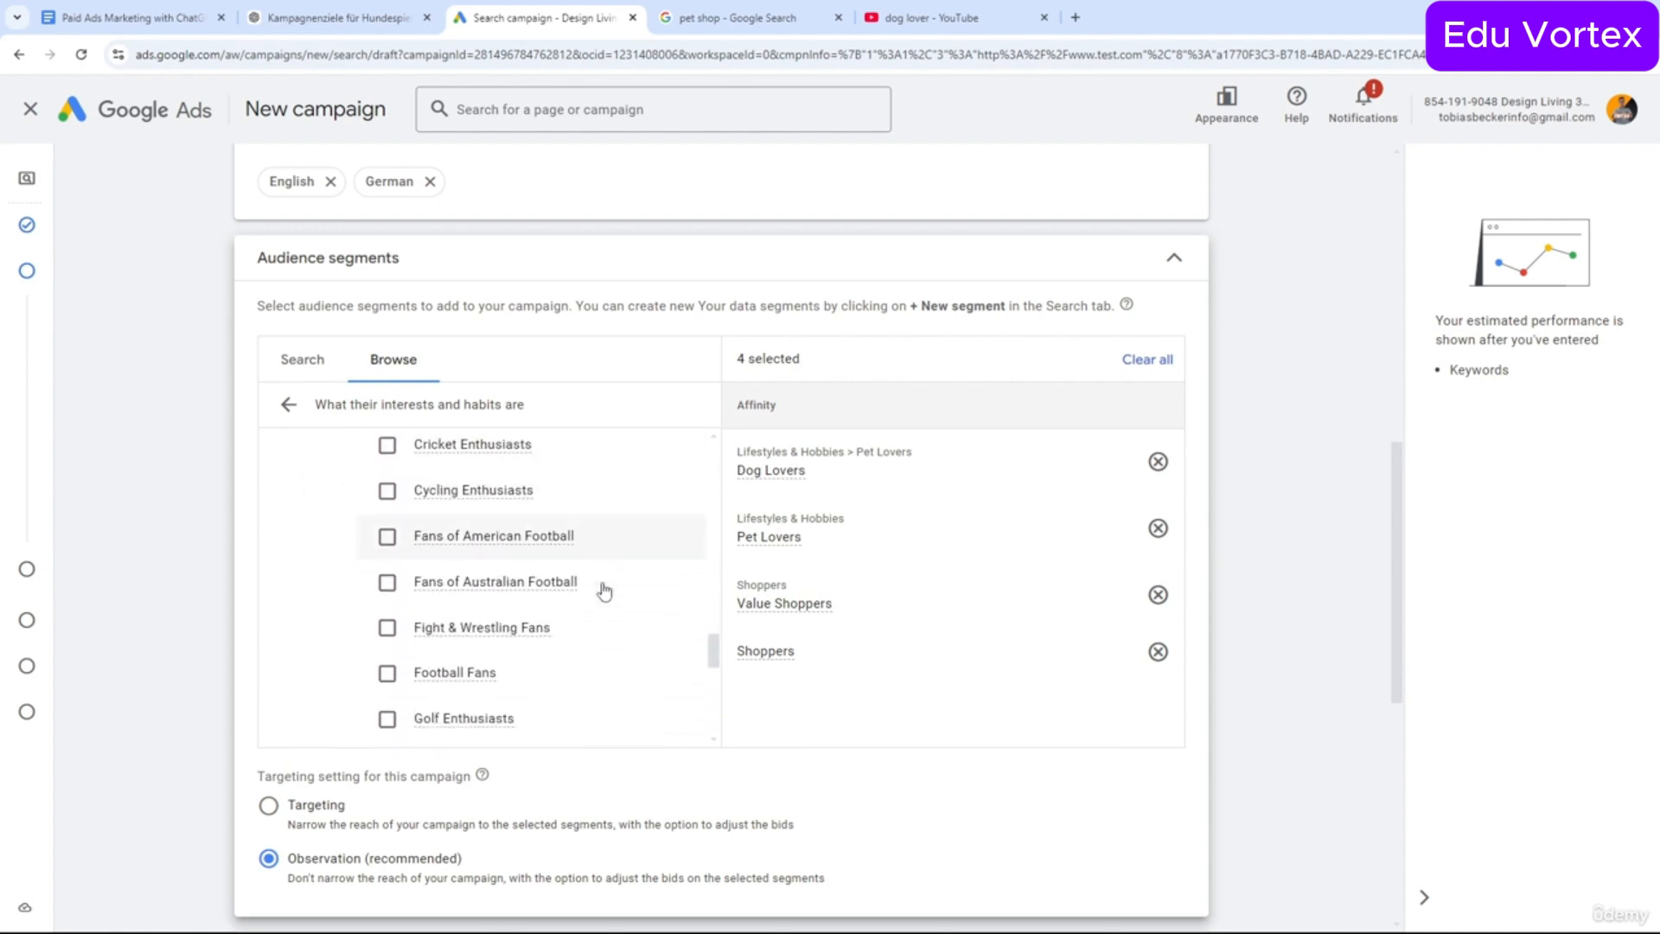
pyautogui.scroll(-5, 538, 567)
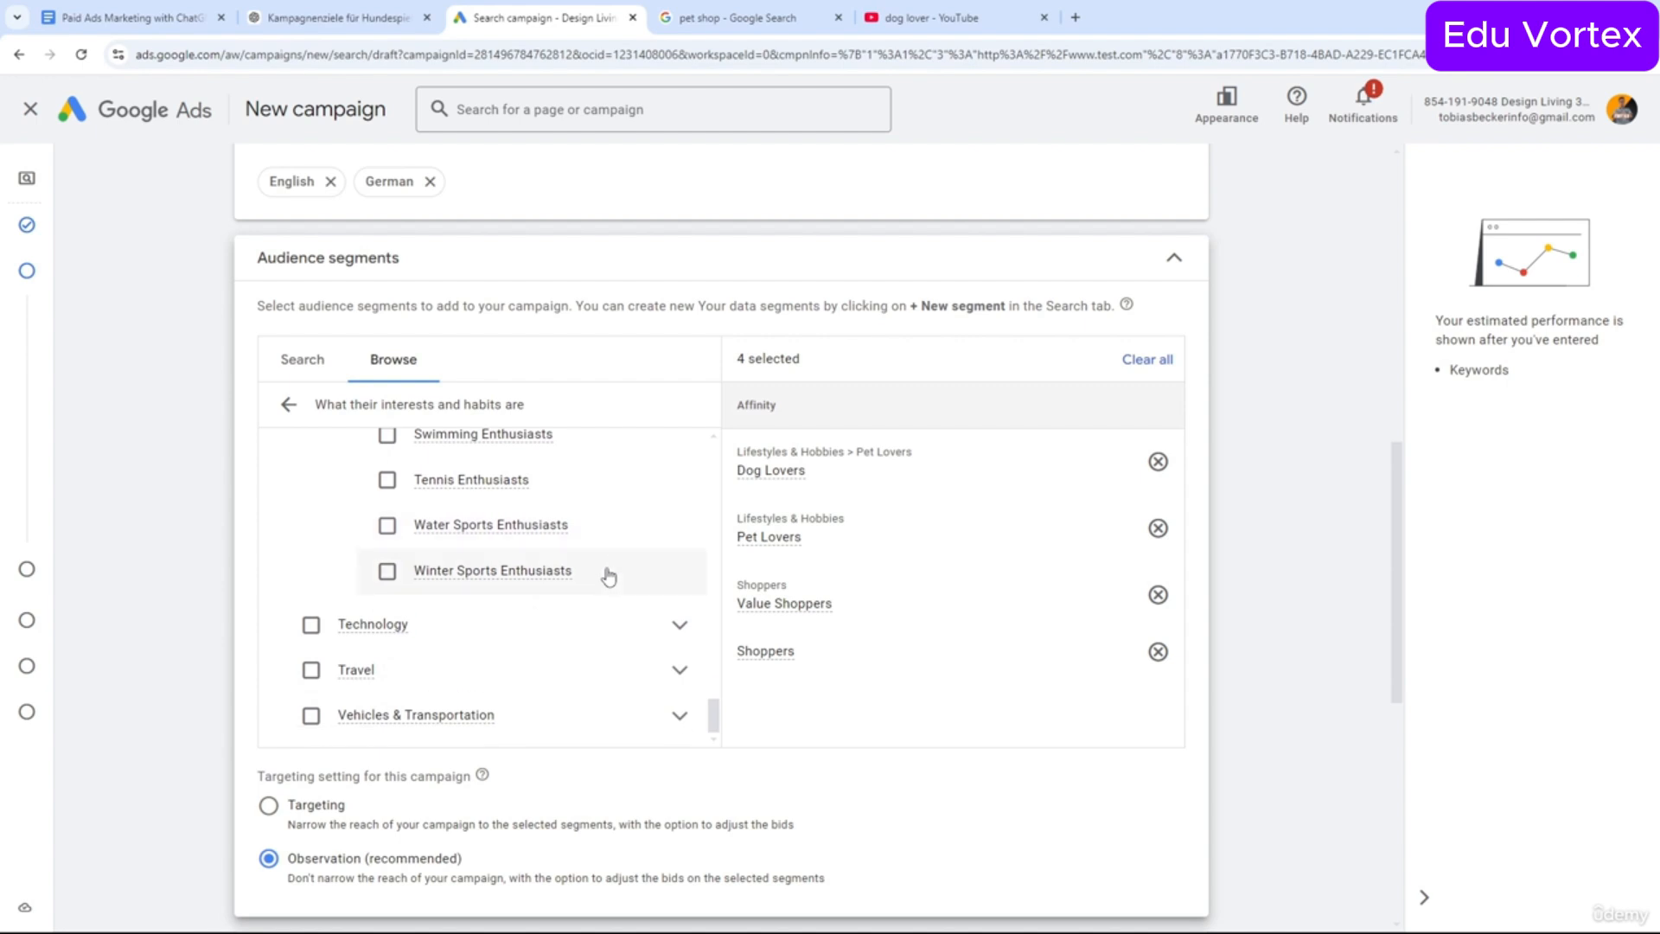
pyautogui.scroll(4, 610, 577)
pyautogui.scroll(3, 608, 575)
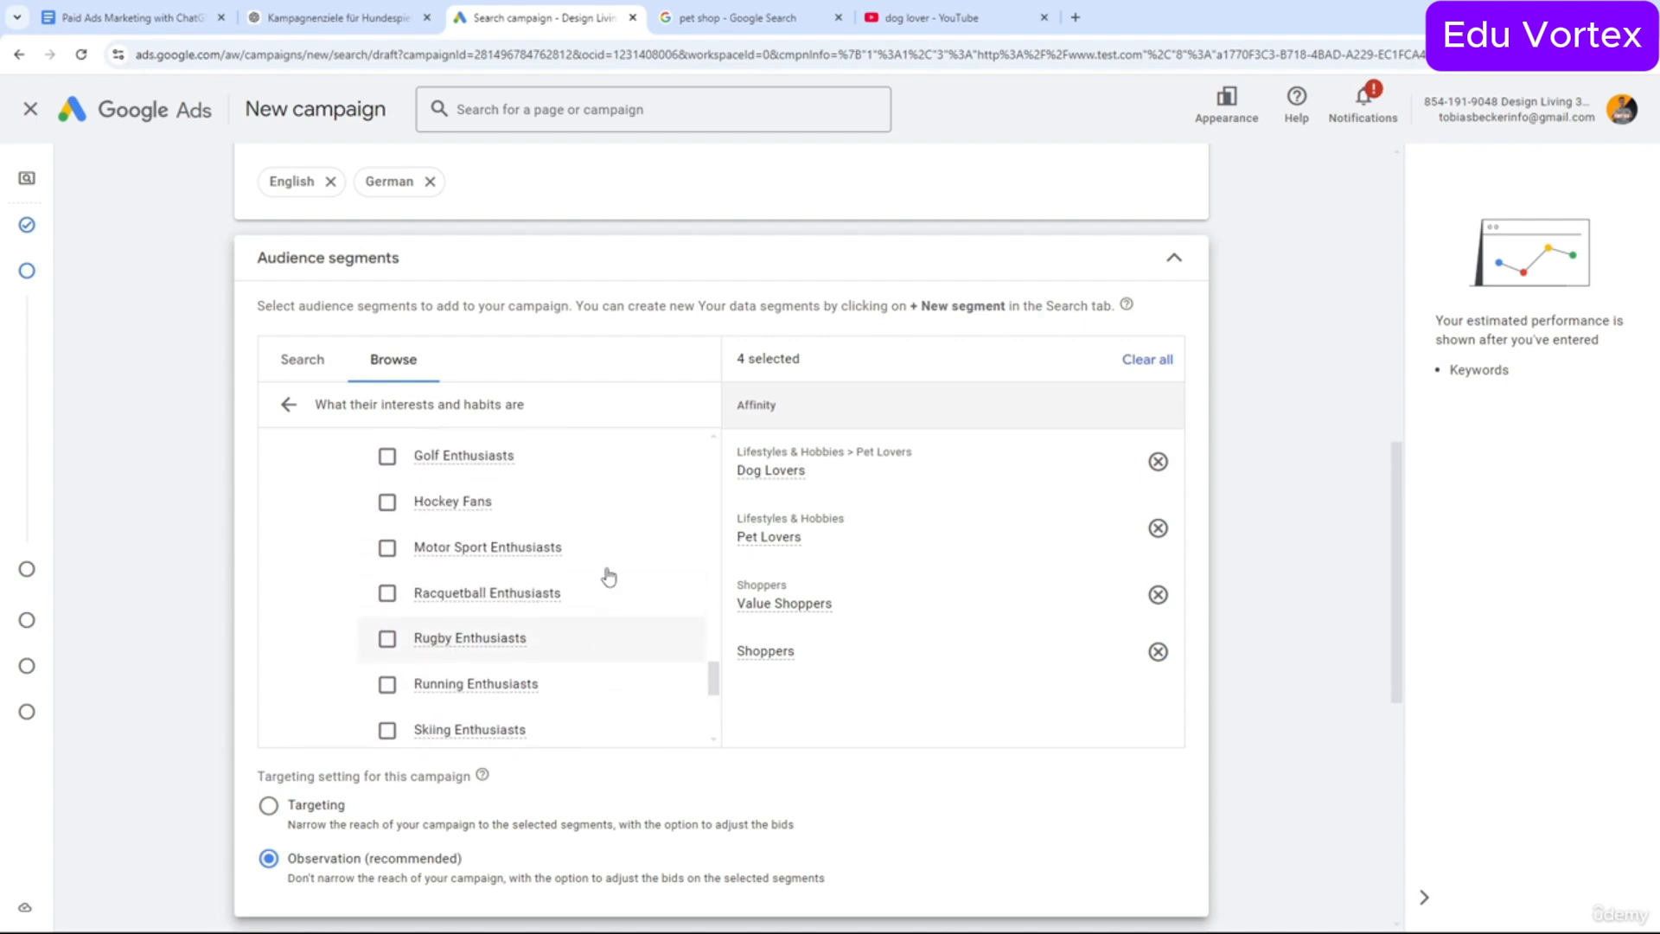
pyautogui.scroll(-5, 606, 575)
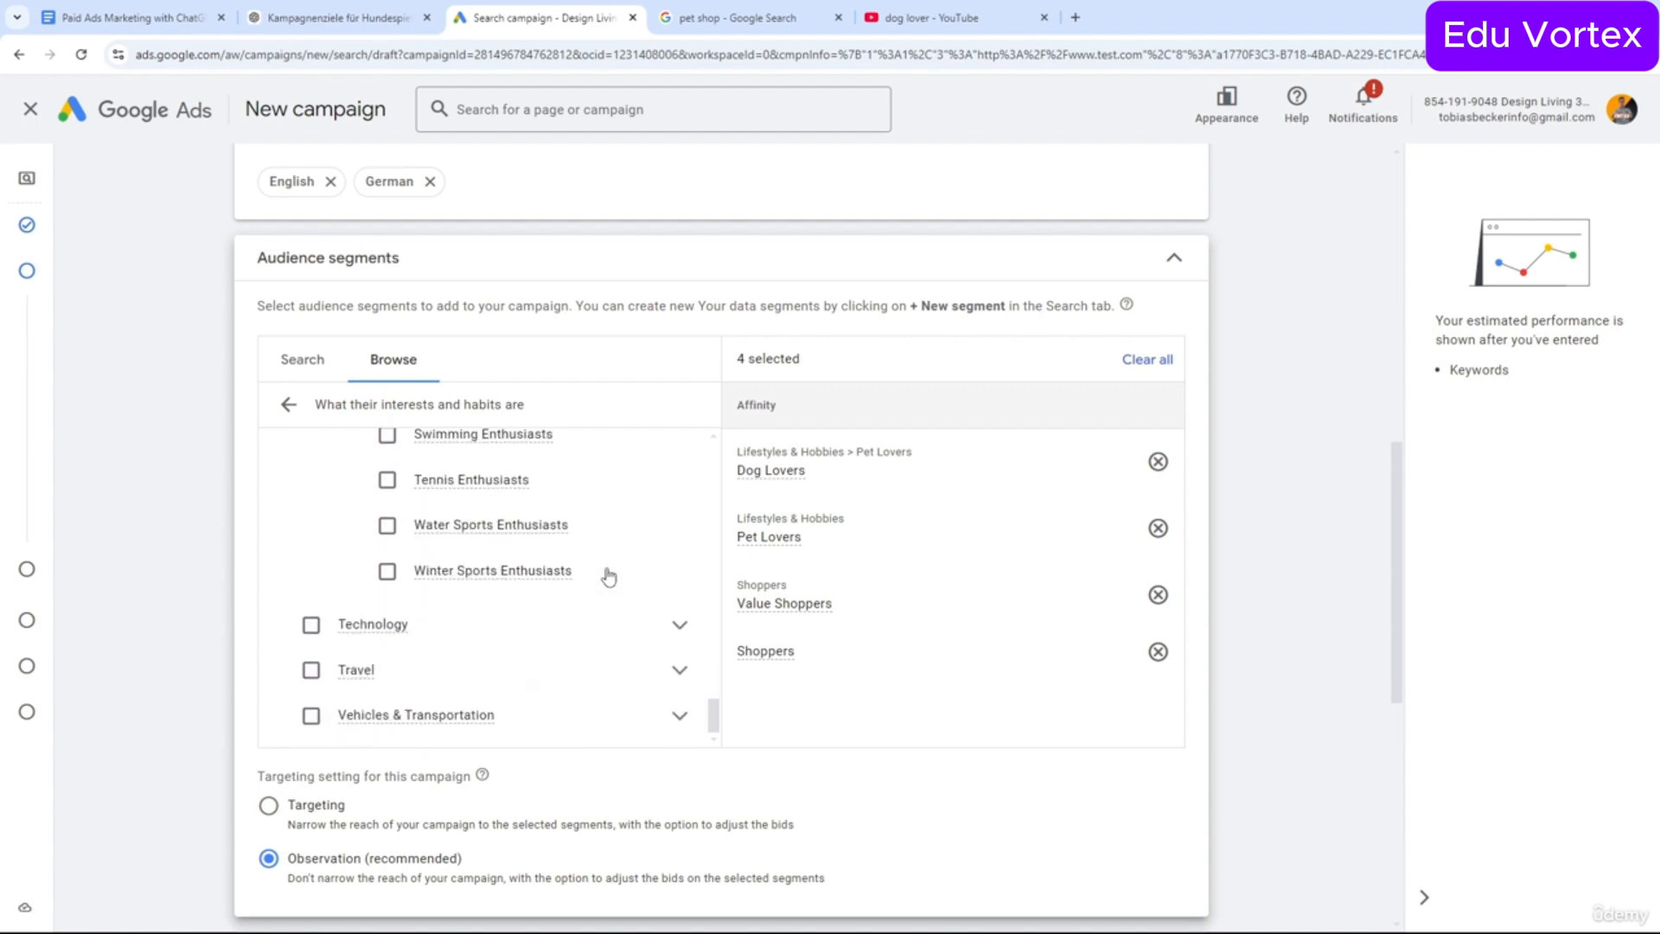
pyautogui.click(682, 671)
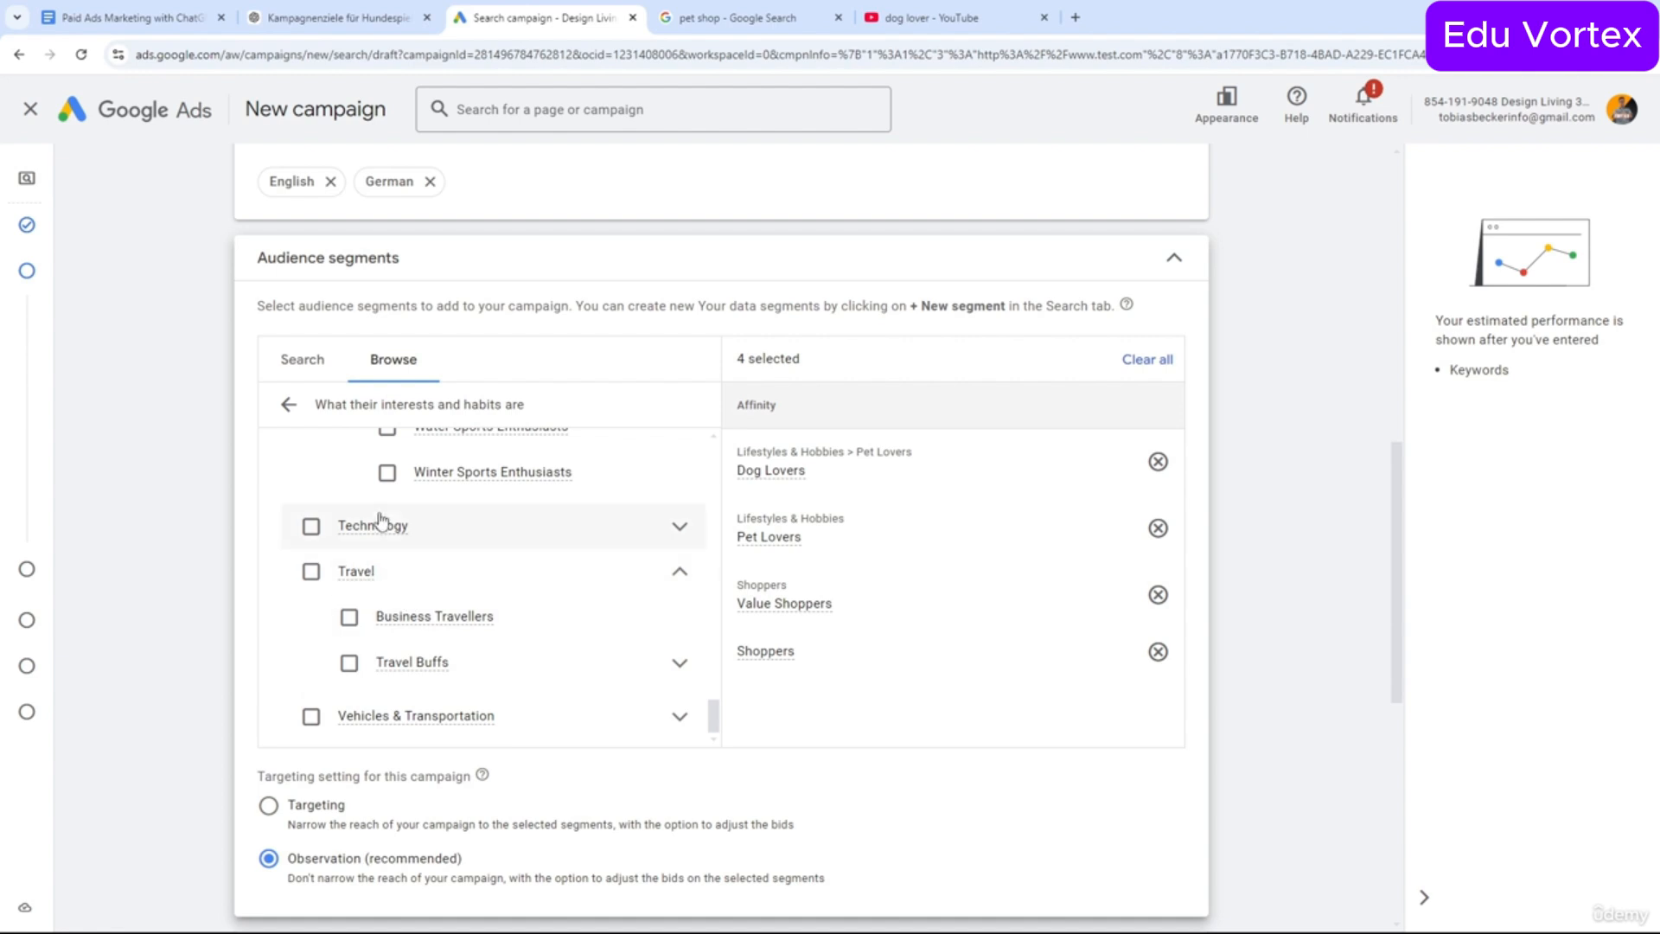
# Search the audience segments for "outdoor", add the in-market Outdoor Items segment, and clear the search.
pyautogui.click(299, 359)
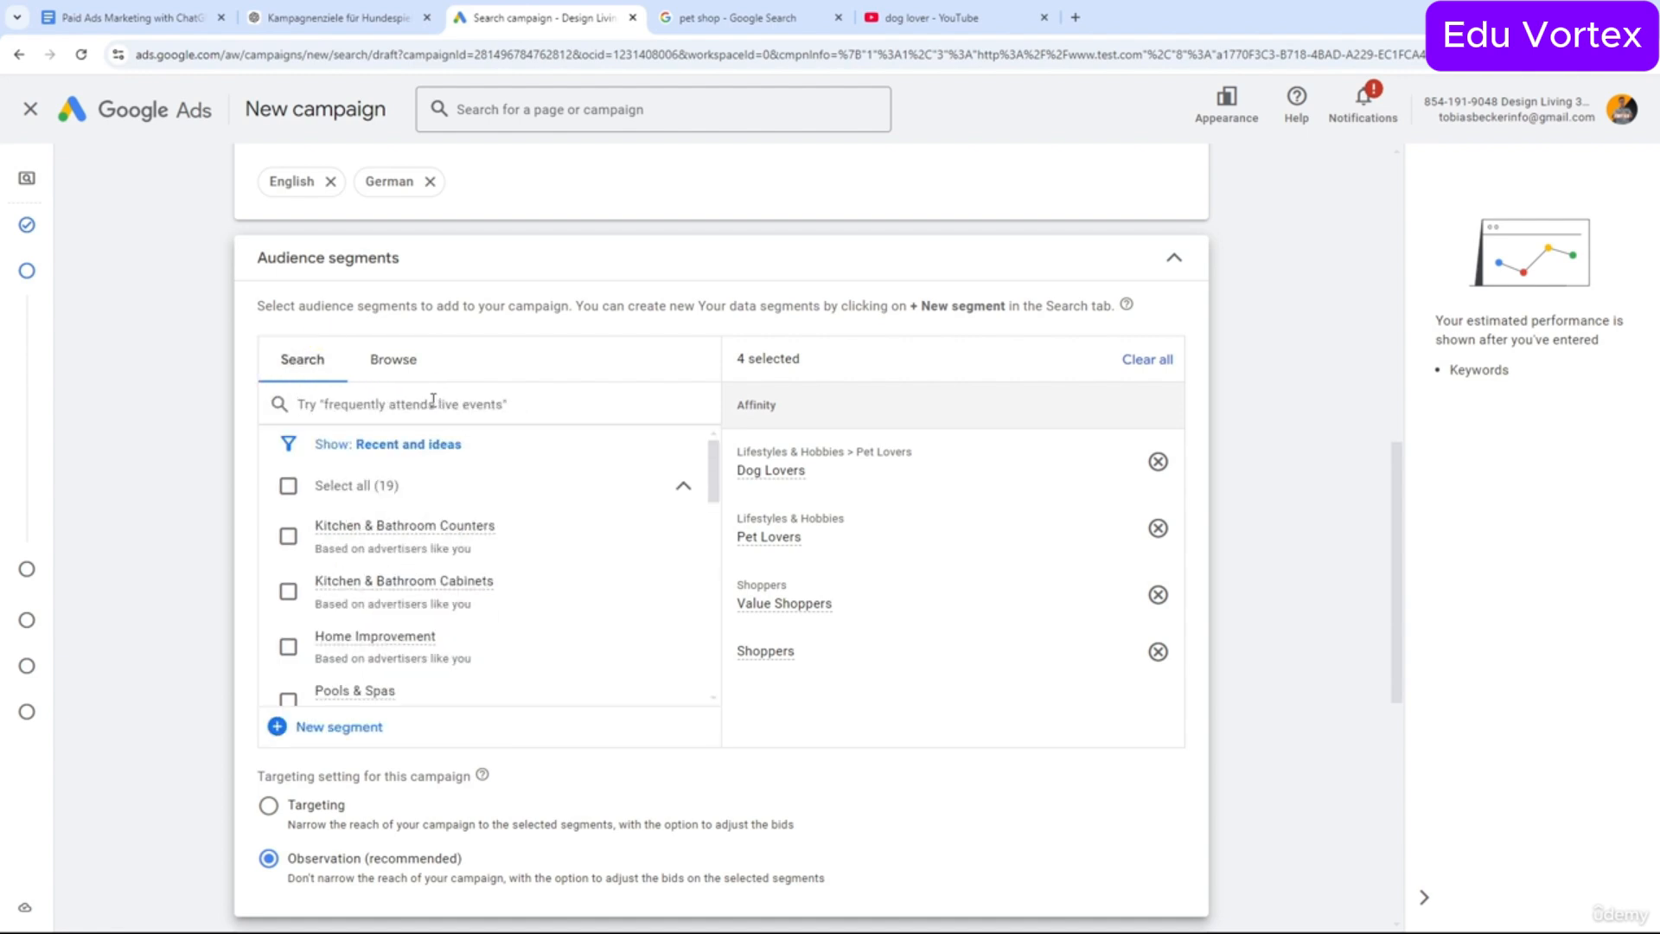
pyautogui.write('outdoor')
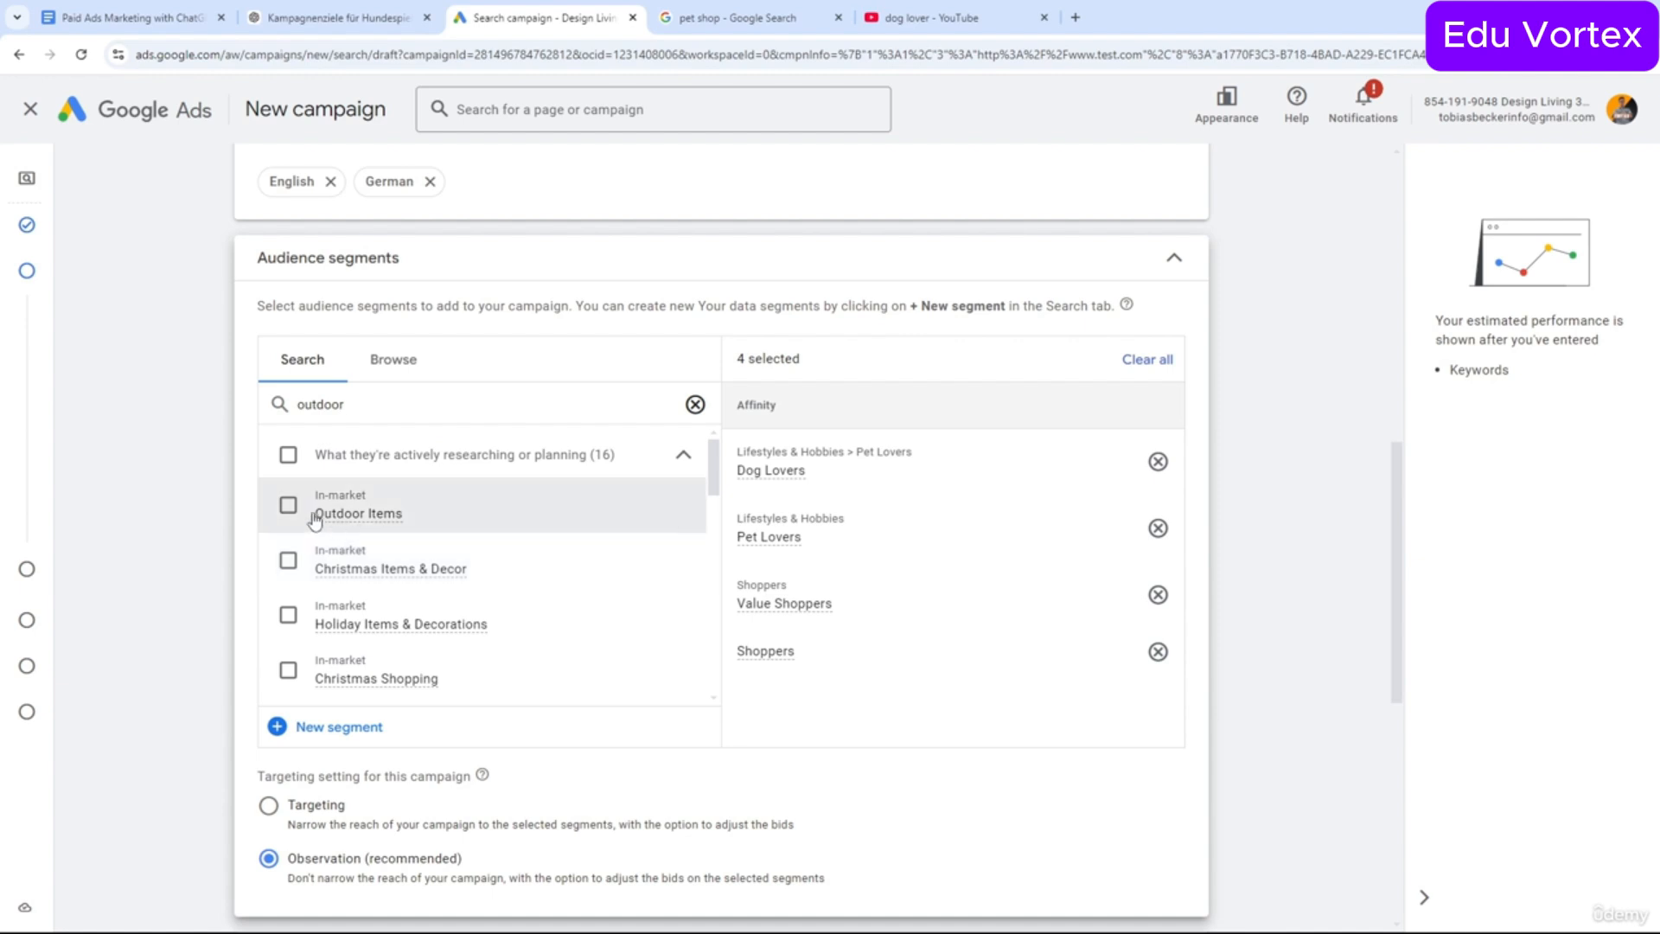
pyautogui.click(288, 505)
pyautogui.scroll(-1, 495, 571)
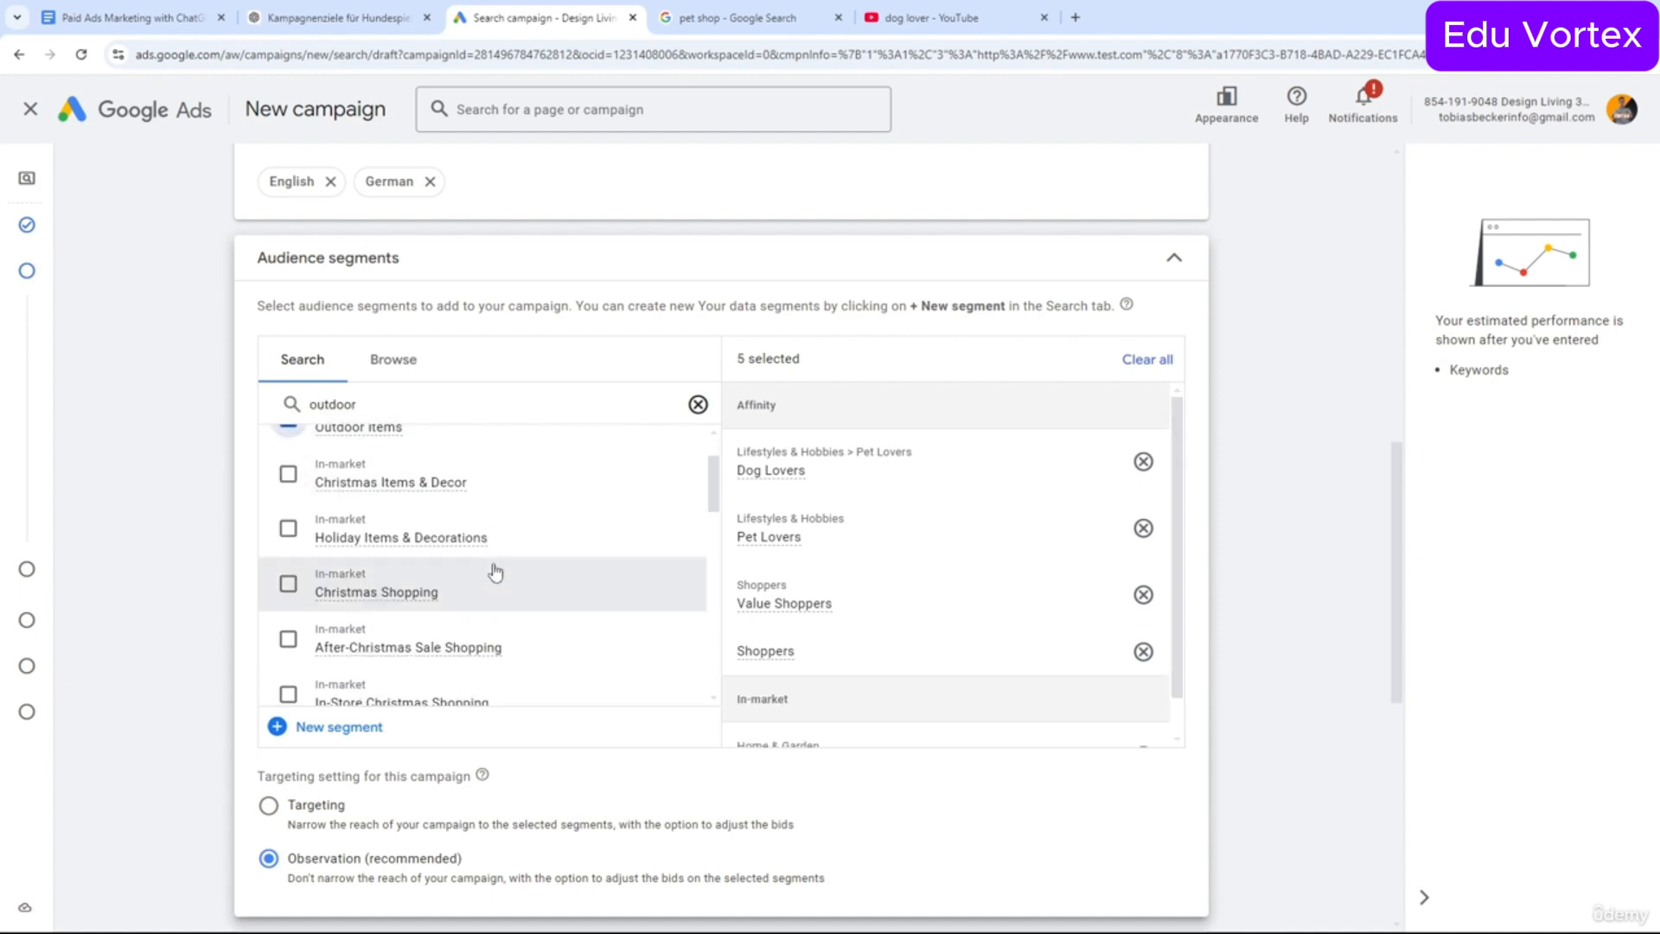
pyautogui.scroll(-2, 495, 571)
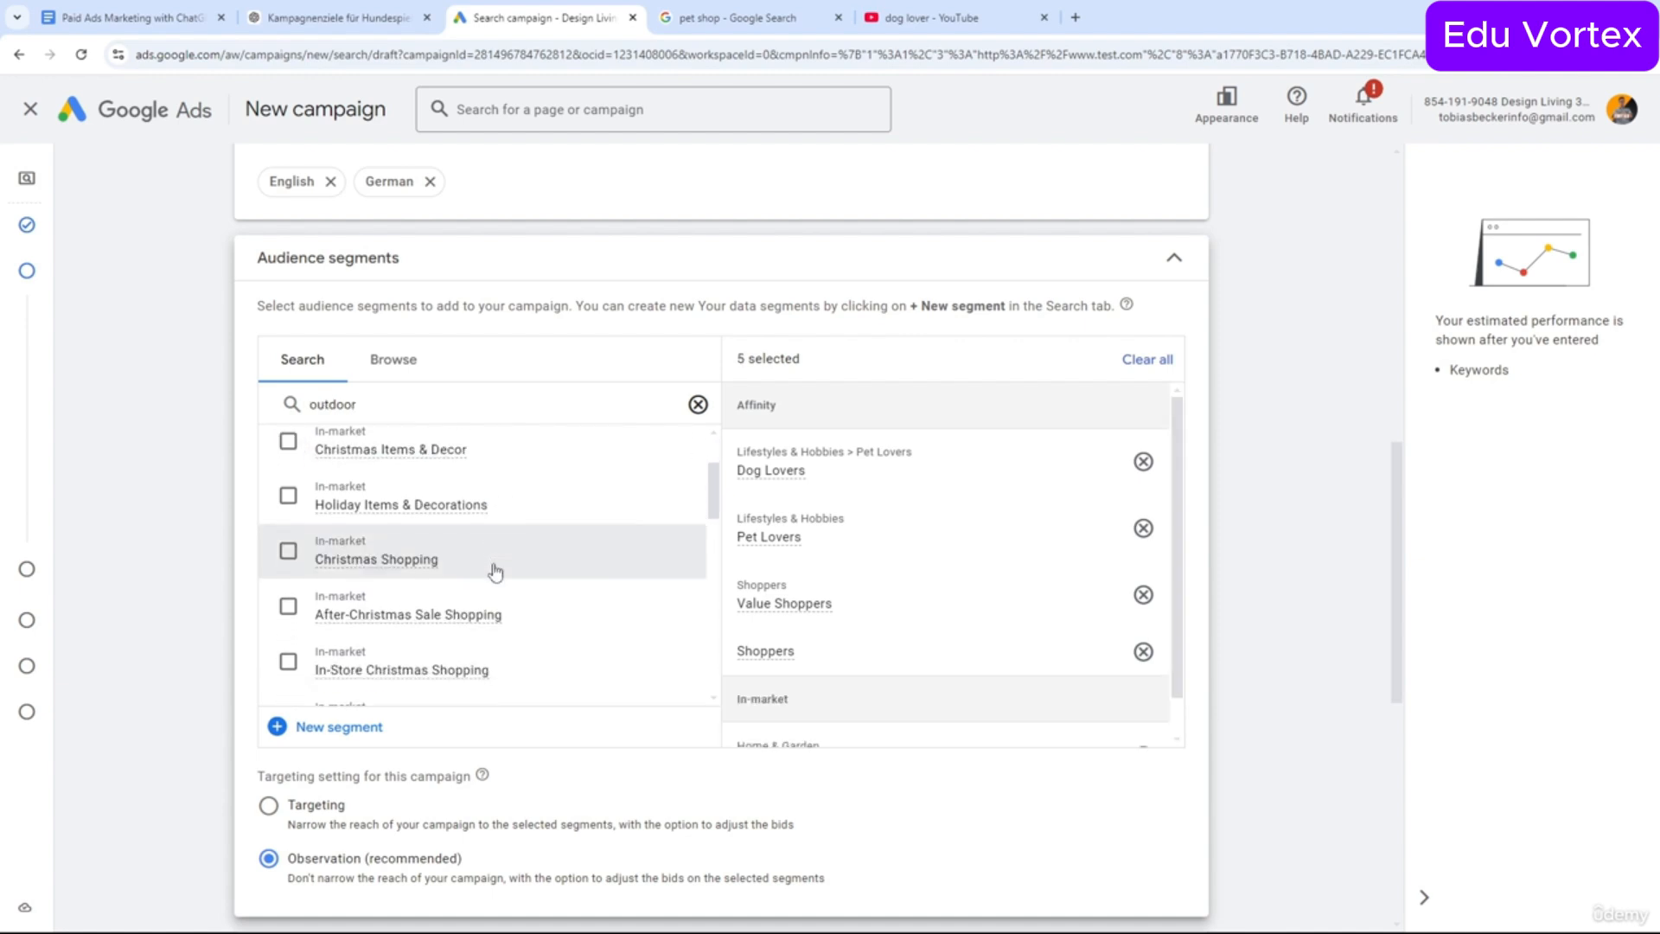
pyautogui.click(698, 404)
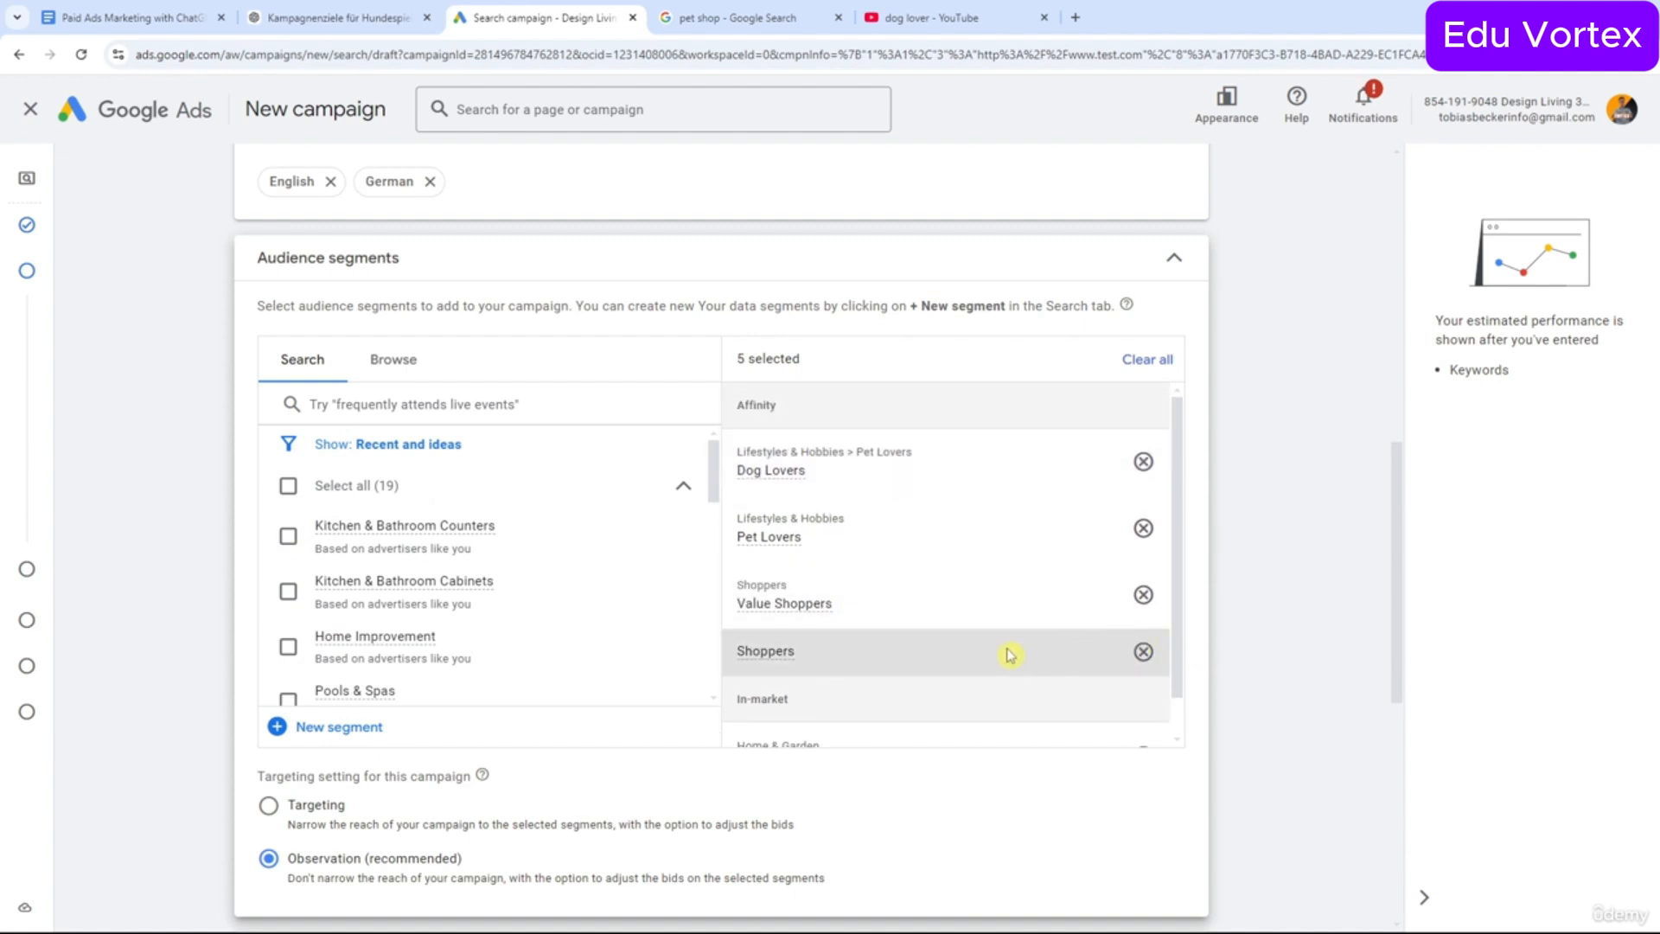
pyautogui.scroll(-2, 900, 738)
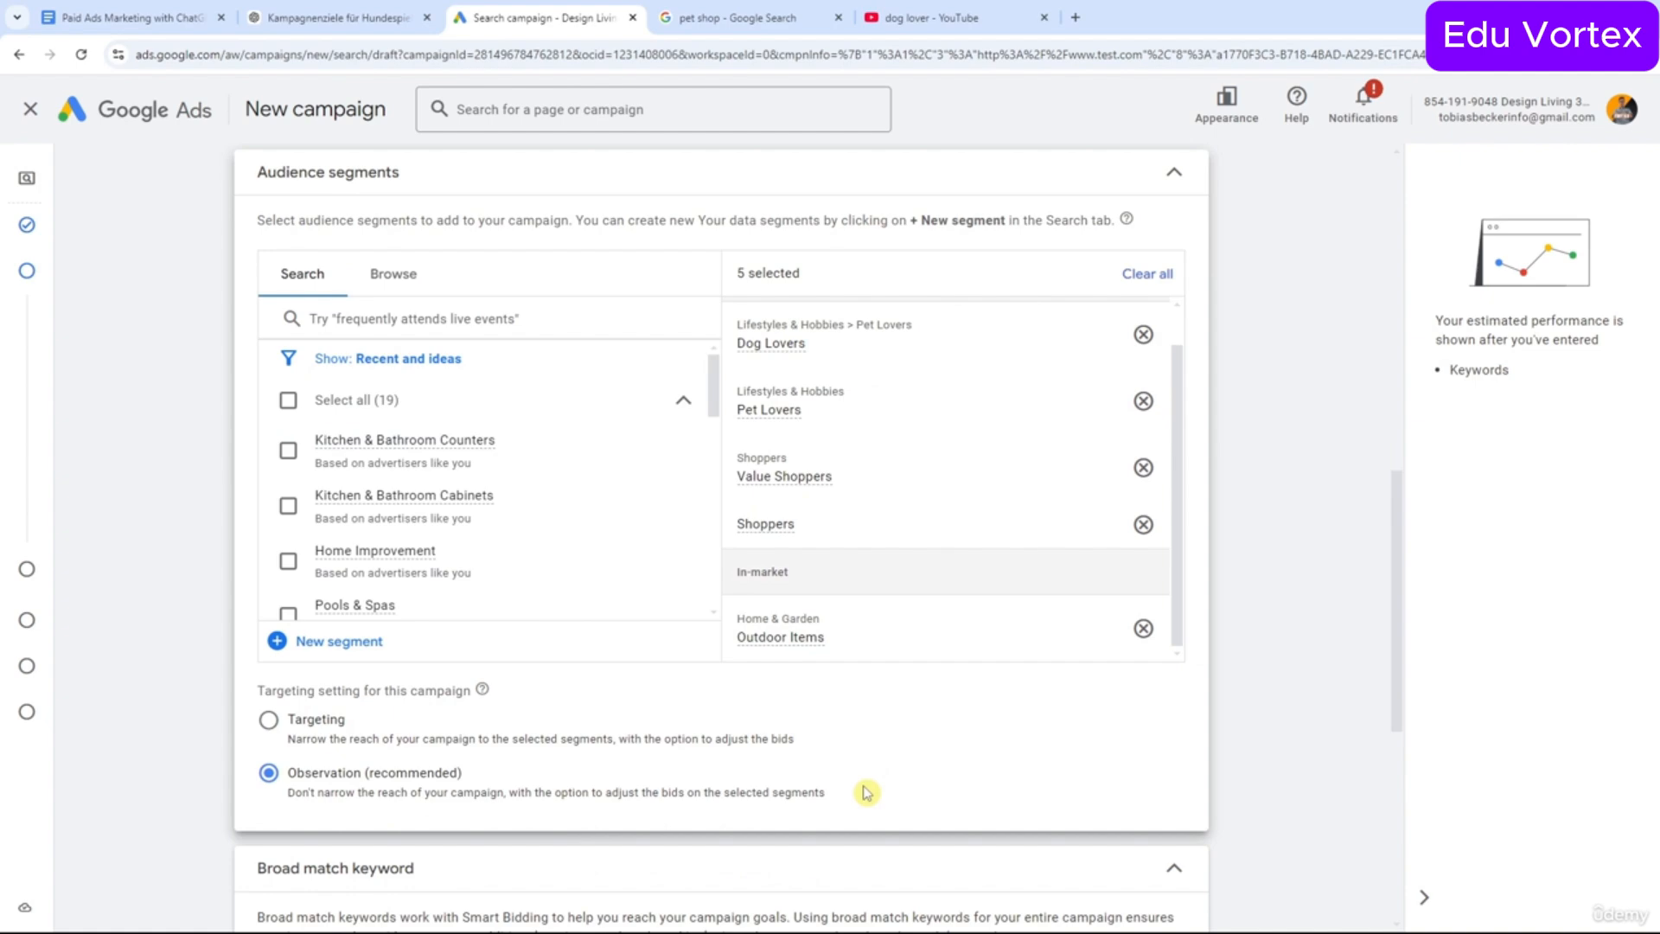
pyautogui.scroll(-3, 866, 792)
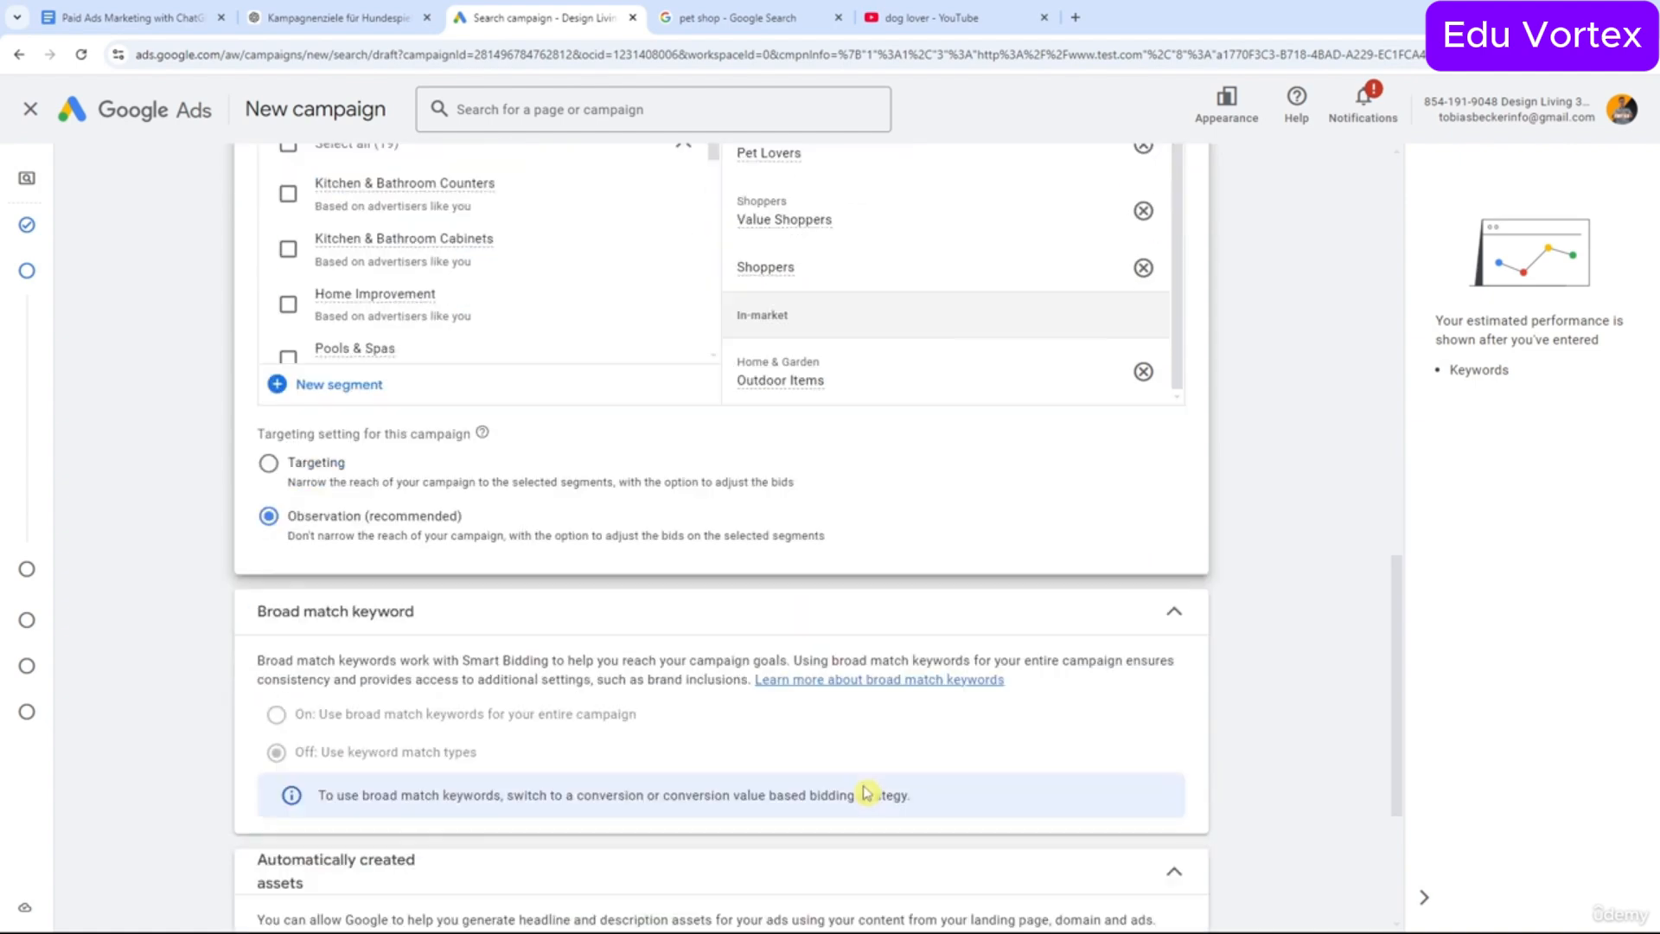
# Switch to the Google Search page, search for "dog food discount", and examine the sponsored results.
pyautogui.click(762, 36)
pyautogui.scroll(10, 496, 372)
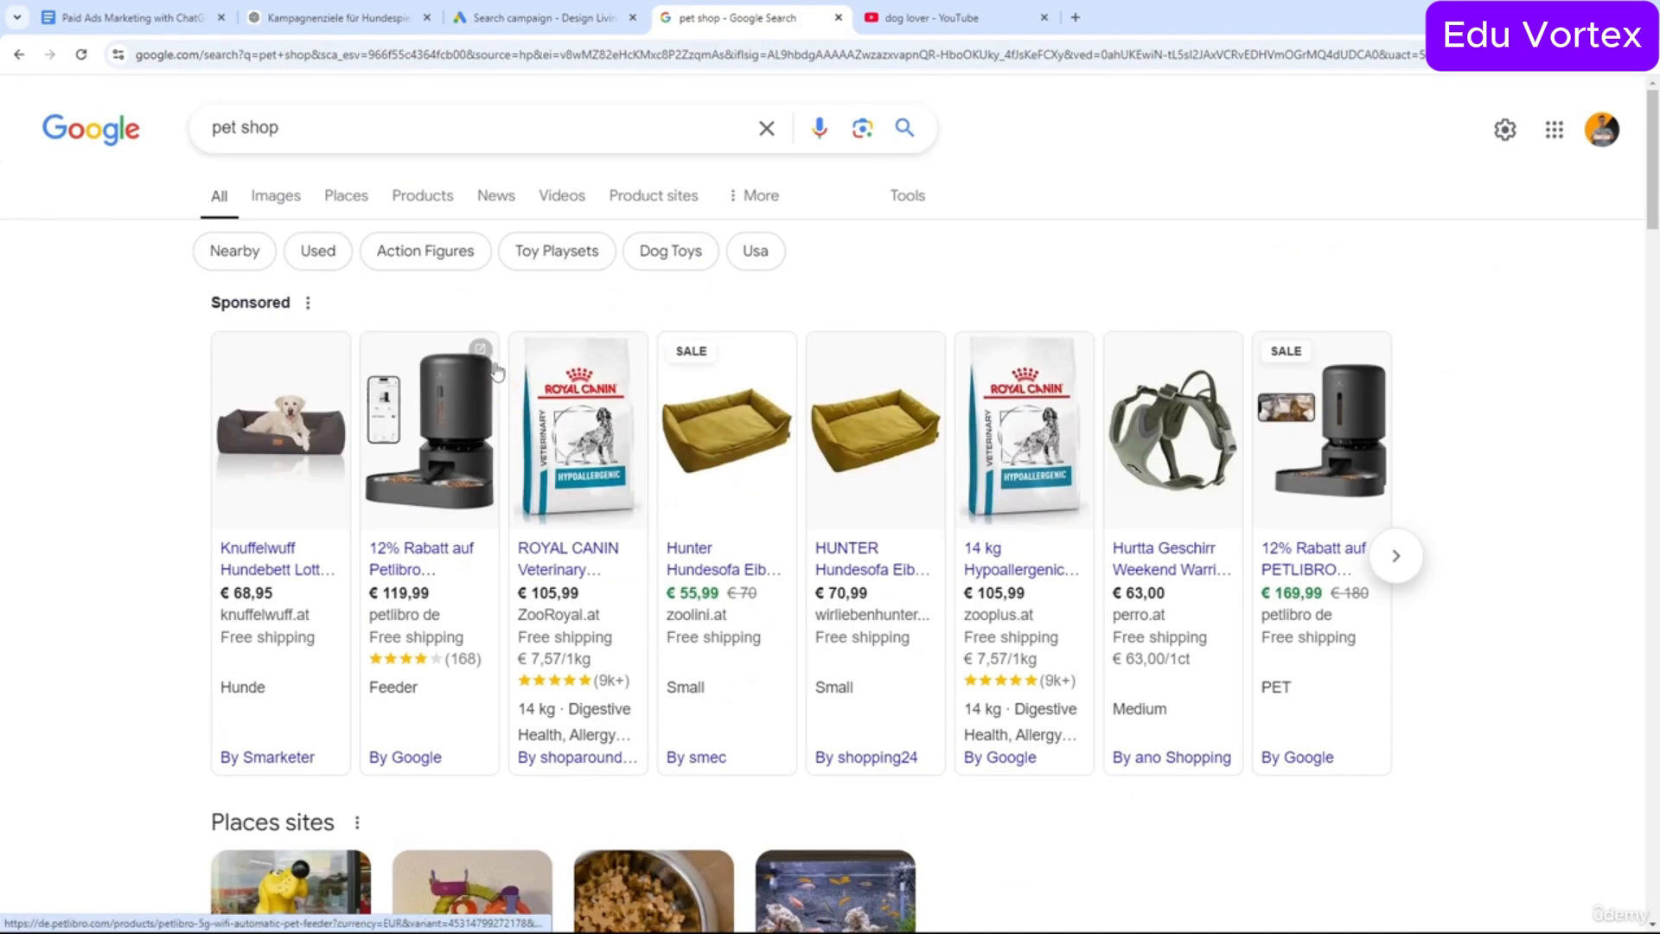
pyautogui.moveTo(278, 129); pyautogui.dragTo(211, 136)
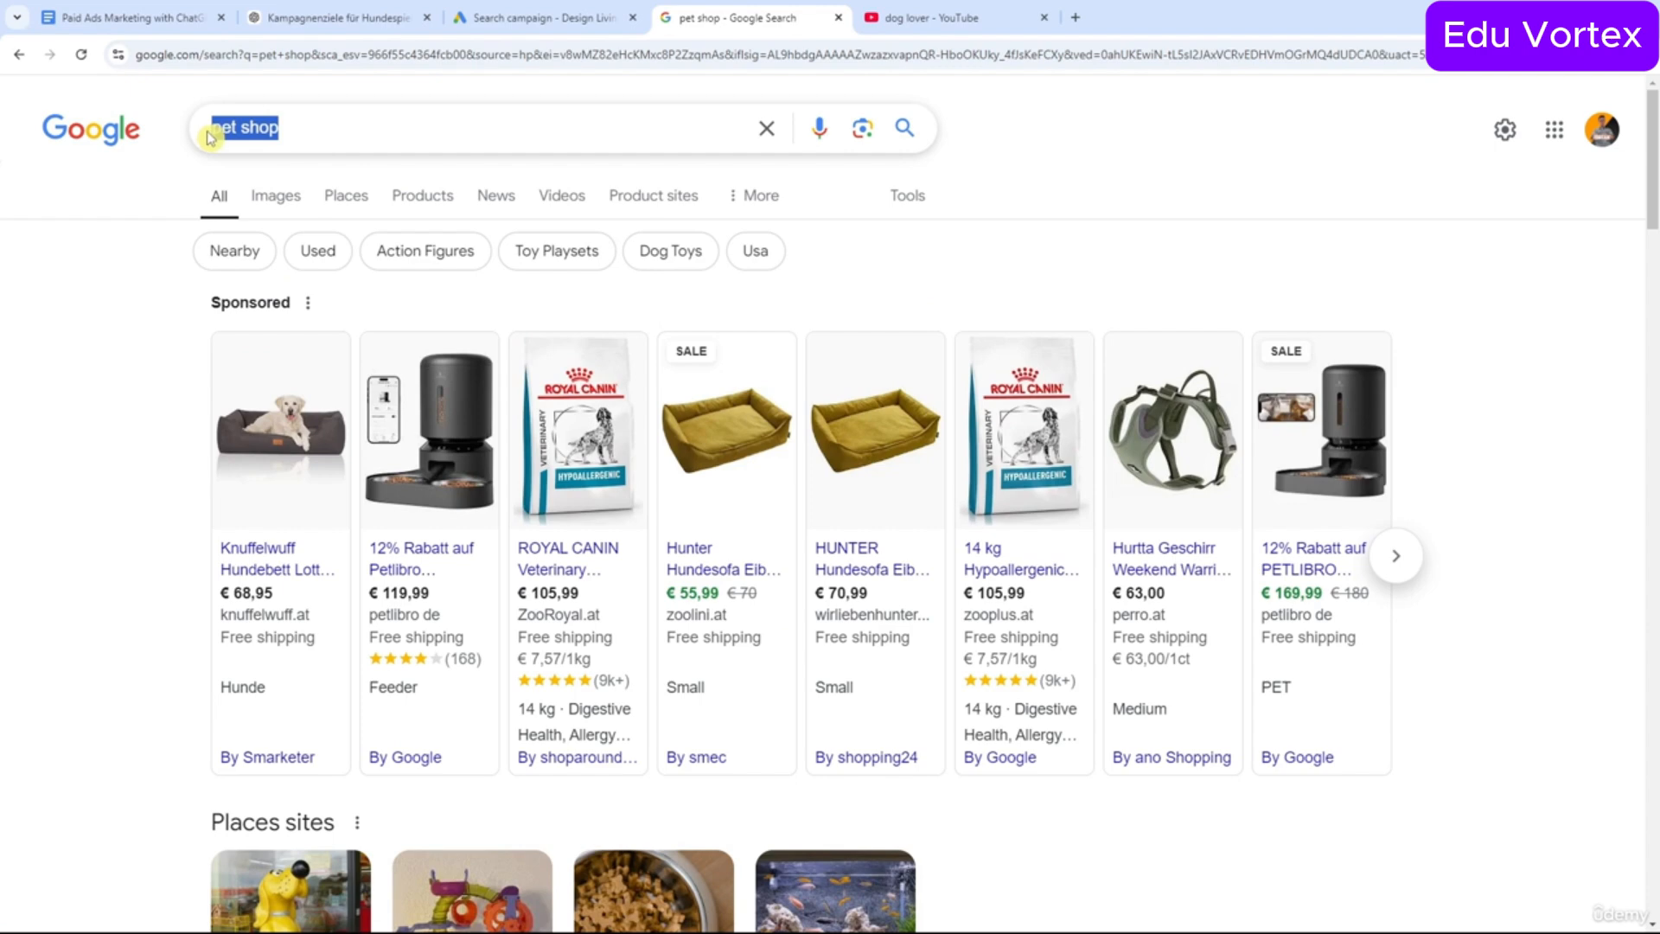
pyautogui.write('dog food for')
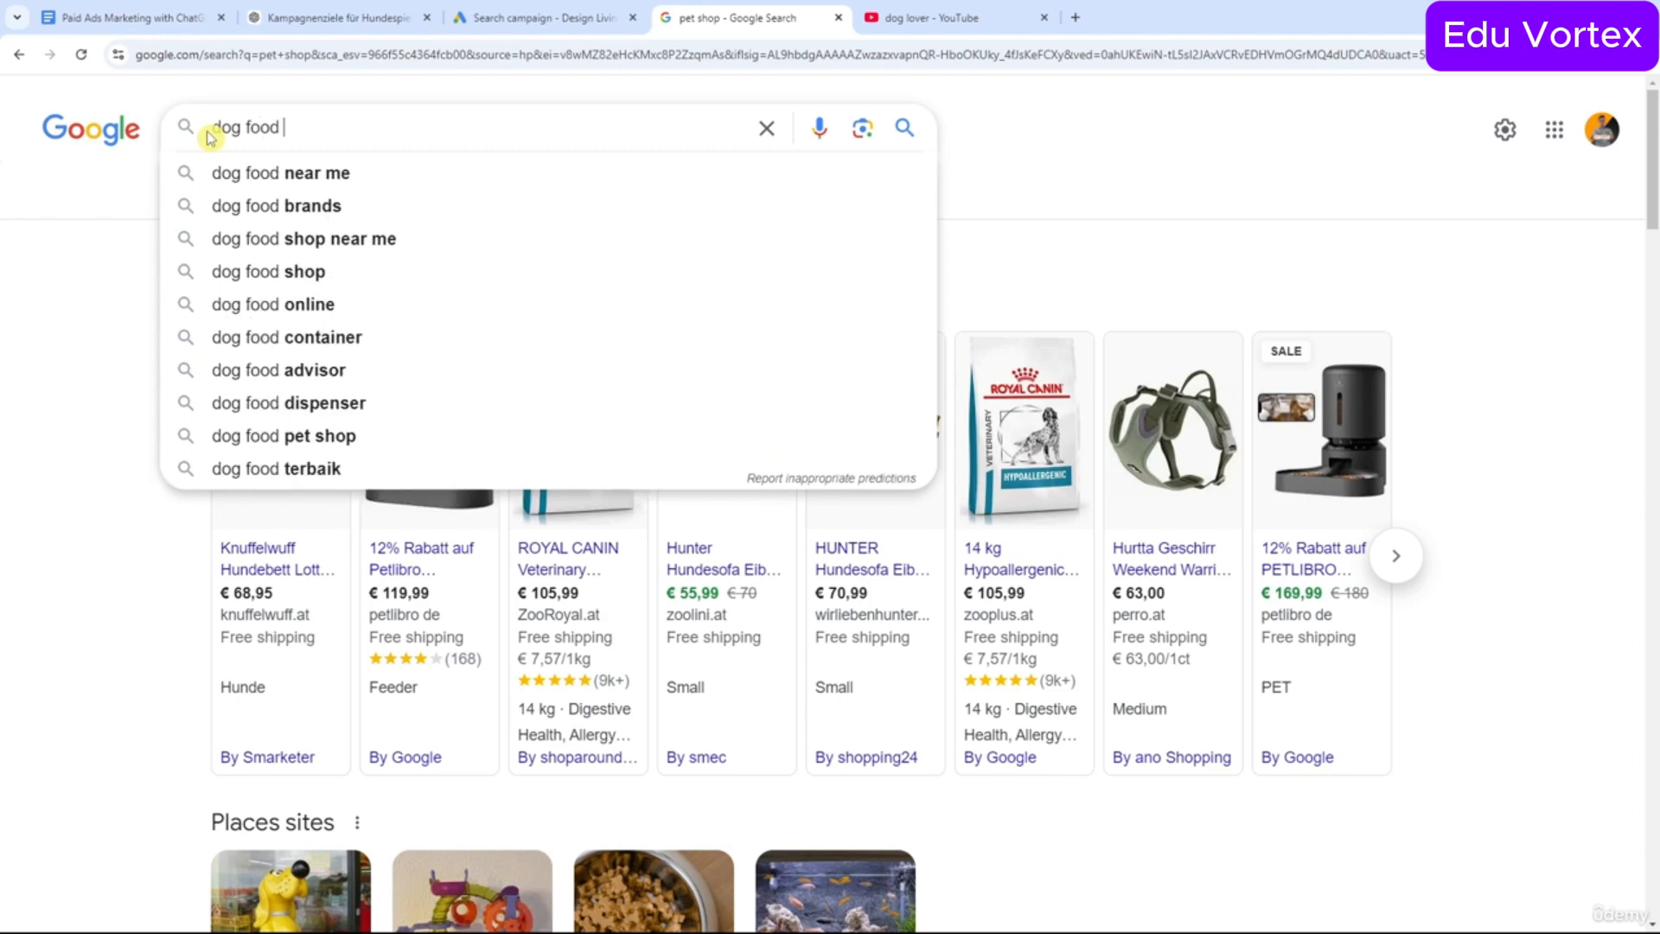
pyautogui.press('BackSpace')
pyautogui.press('BackSpace')
pyautogui.press('BackSpace')
pyautogui.write('discount')
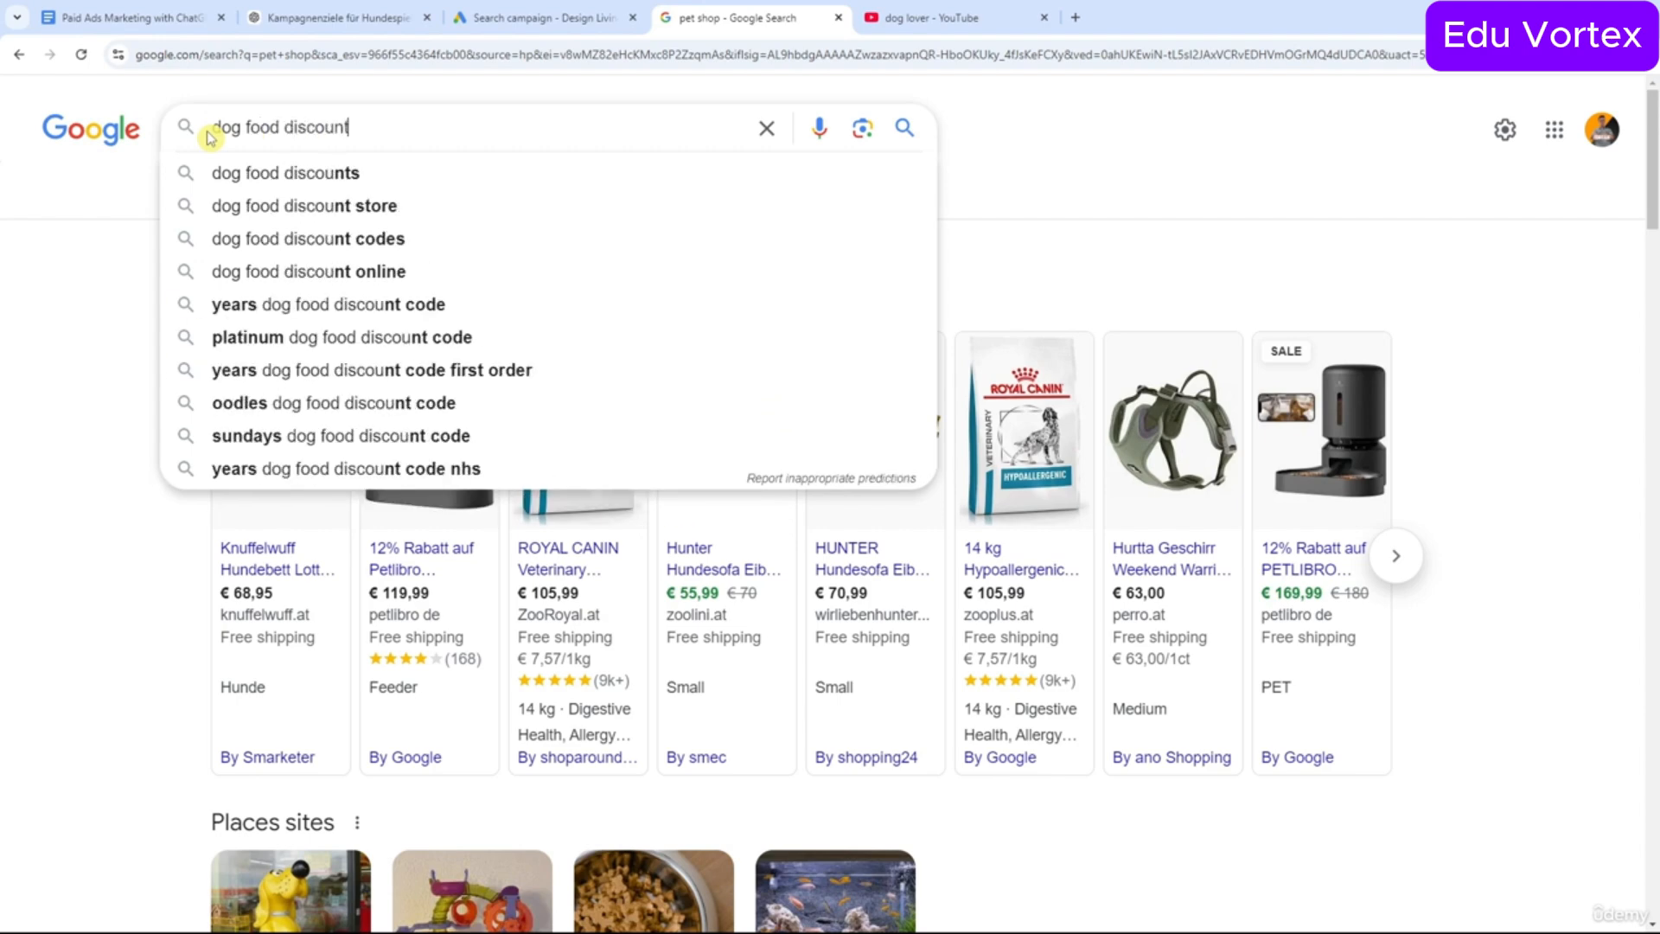
pyautogui.press('Return')
pyautogui.scroll(-6, 208, 164)
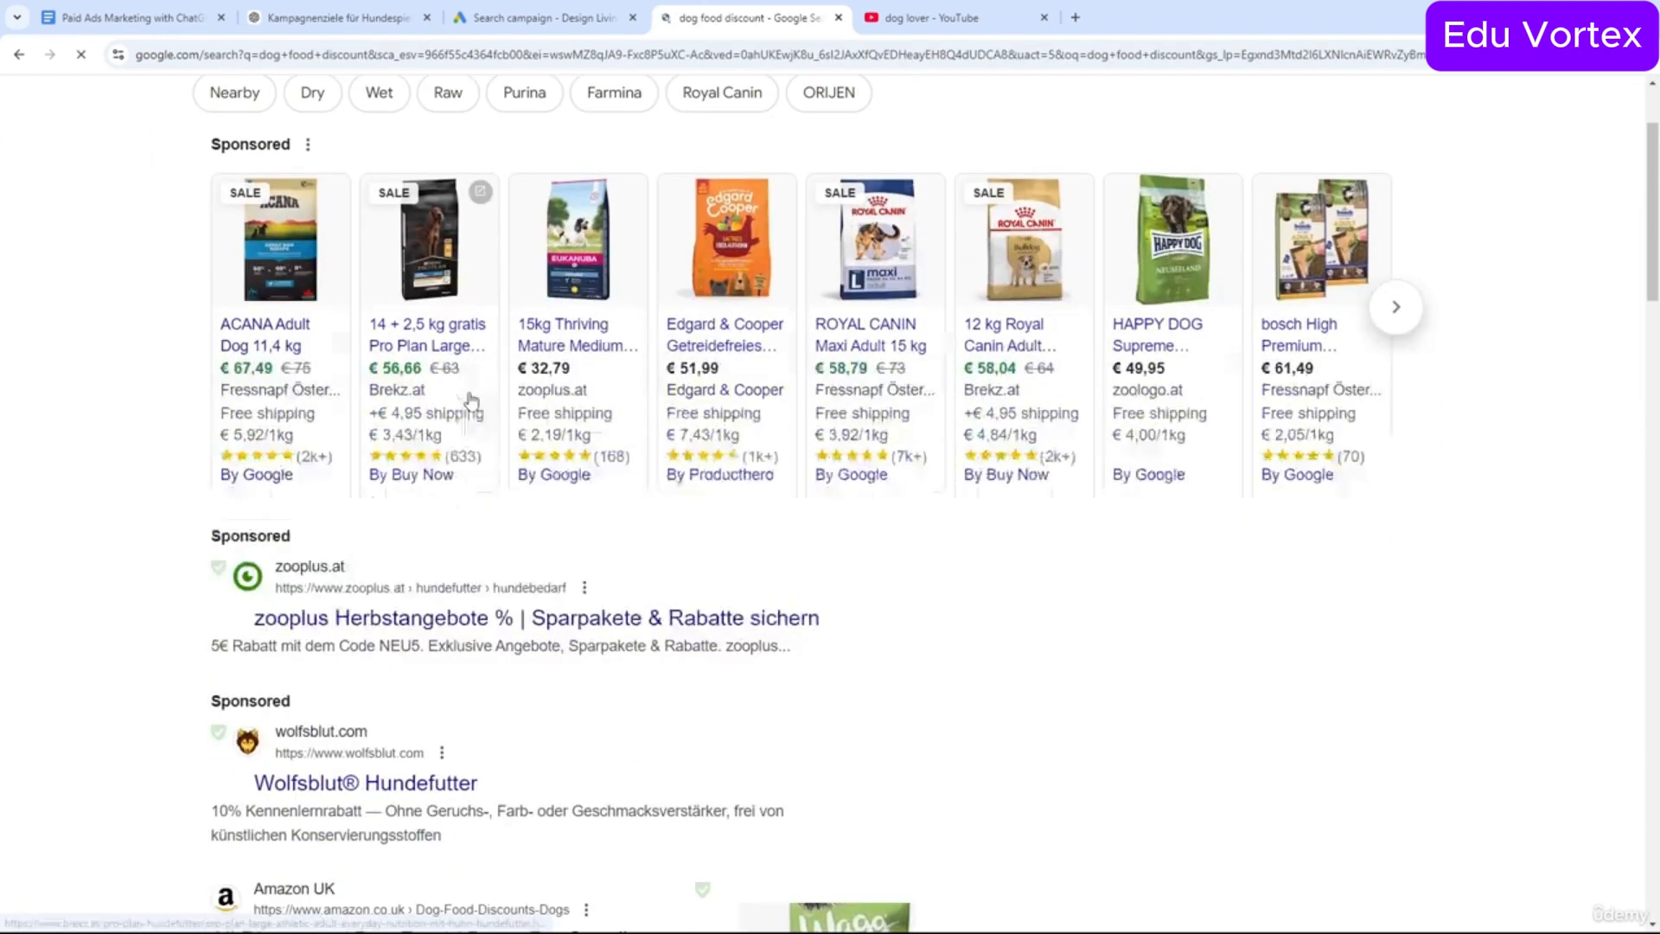
# Examine the sponsored zooplus and Wolfsblut text ads and the product ads in the "dog food discount" results.
pyautogui.moveTo(202, 189); pyautogui.dragTo(308, 178)
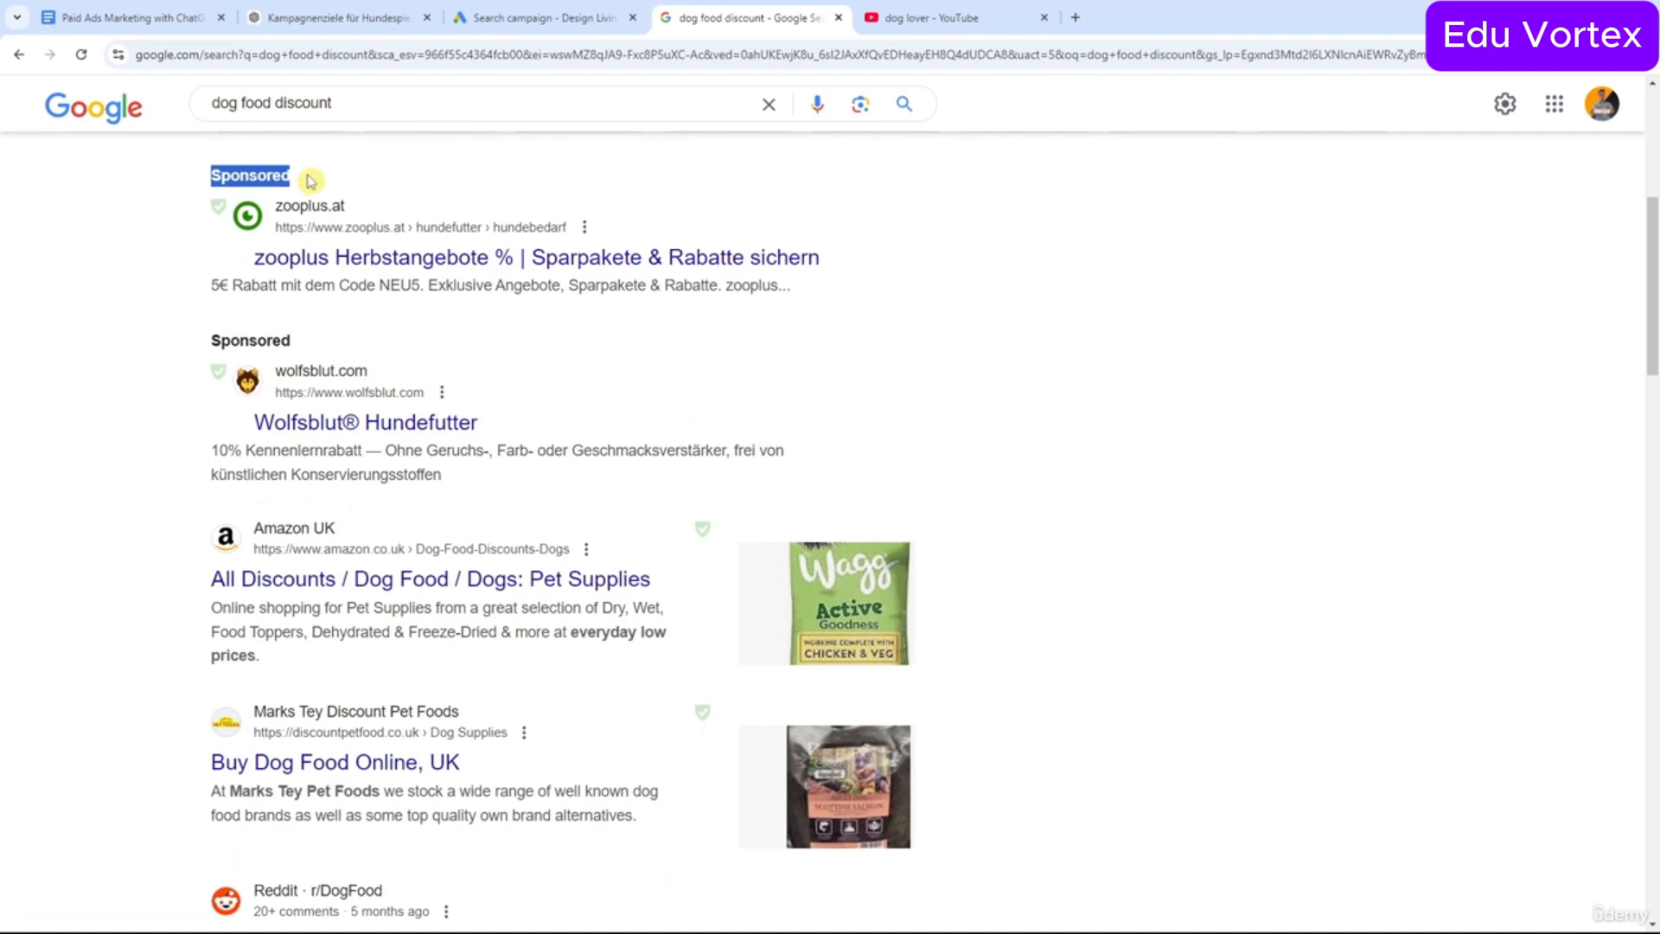
pyautogui.click(1077, 284)
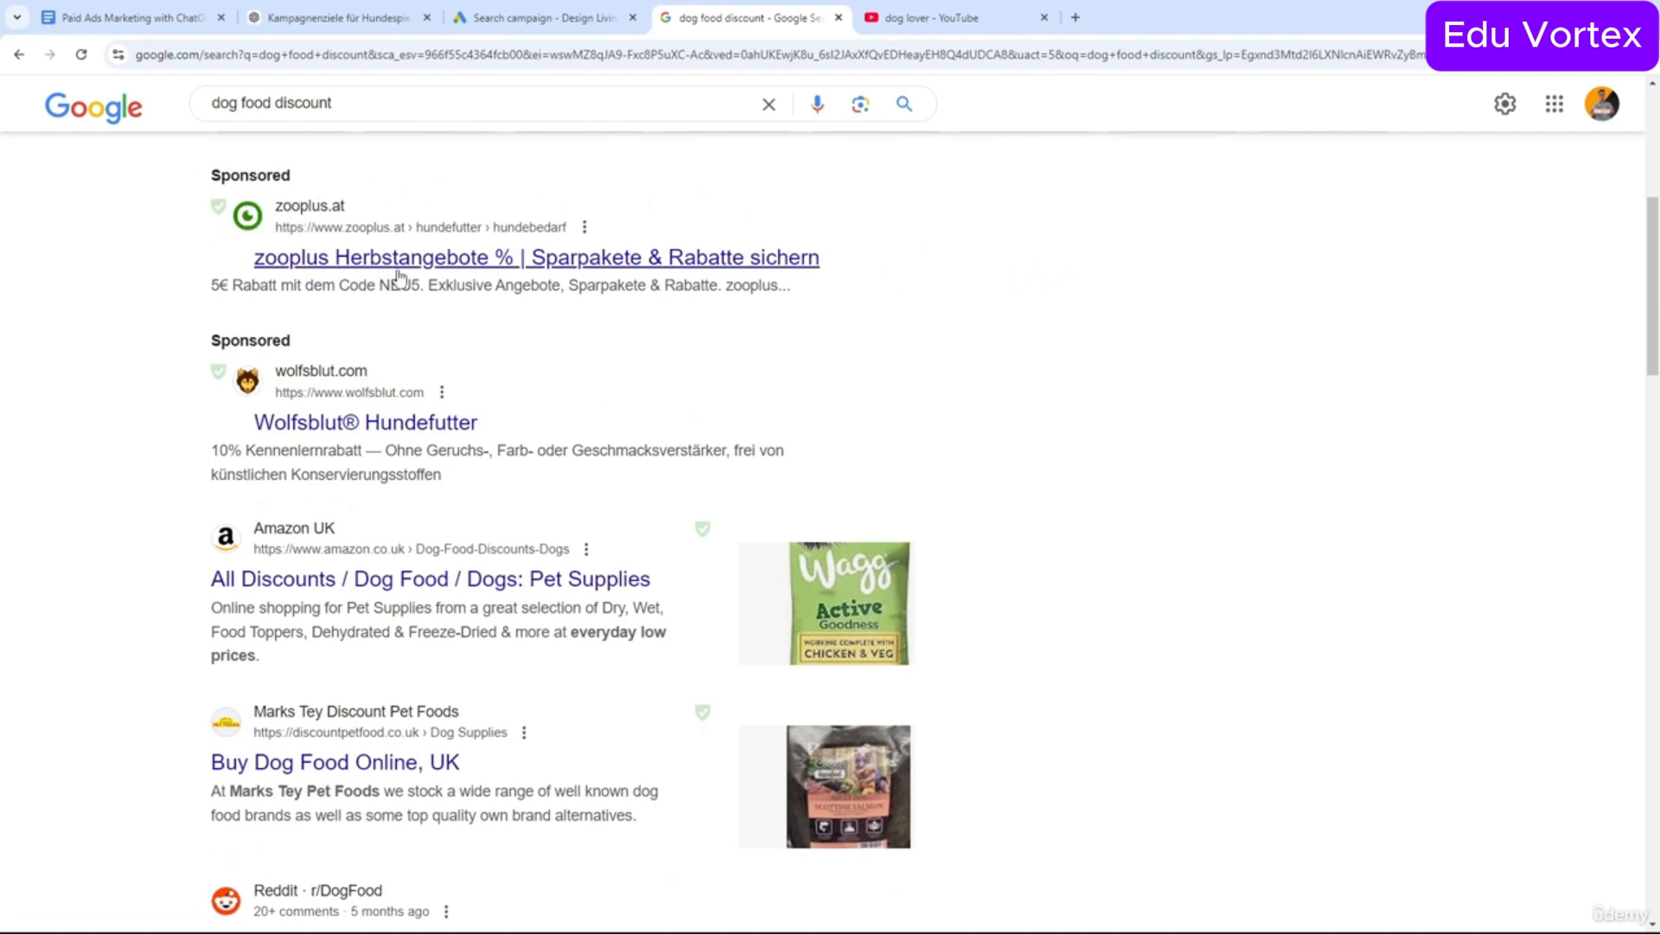
pyautogui.scroll(1, 398, 277)
pyautogui.scroll(-3, 259, 467)
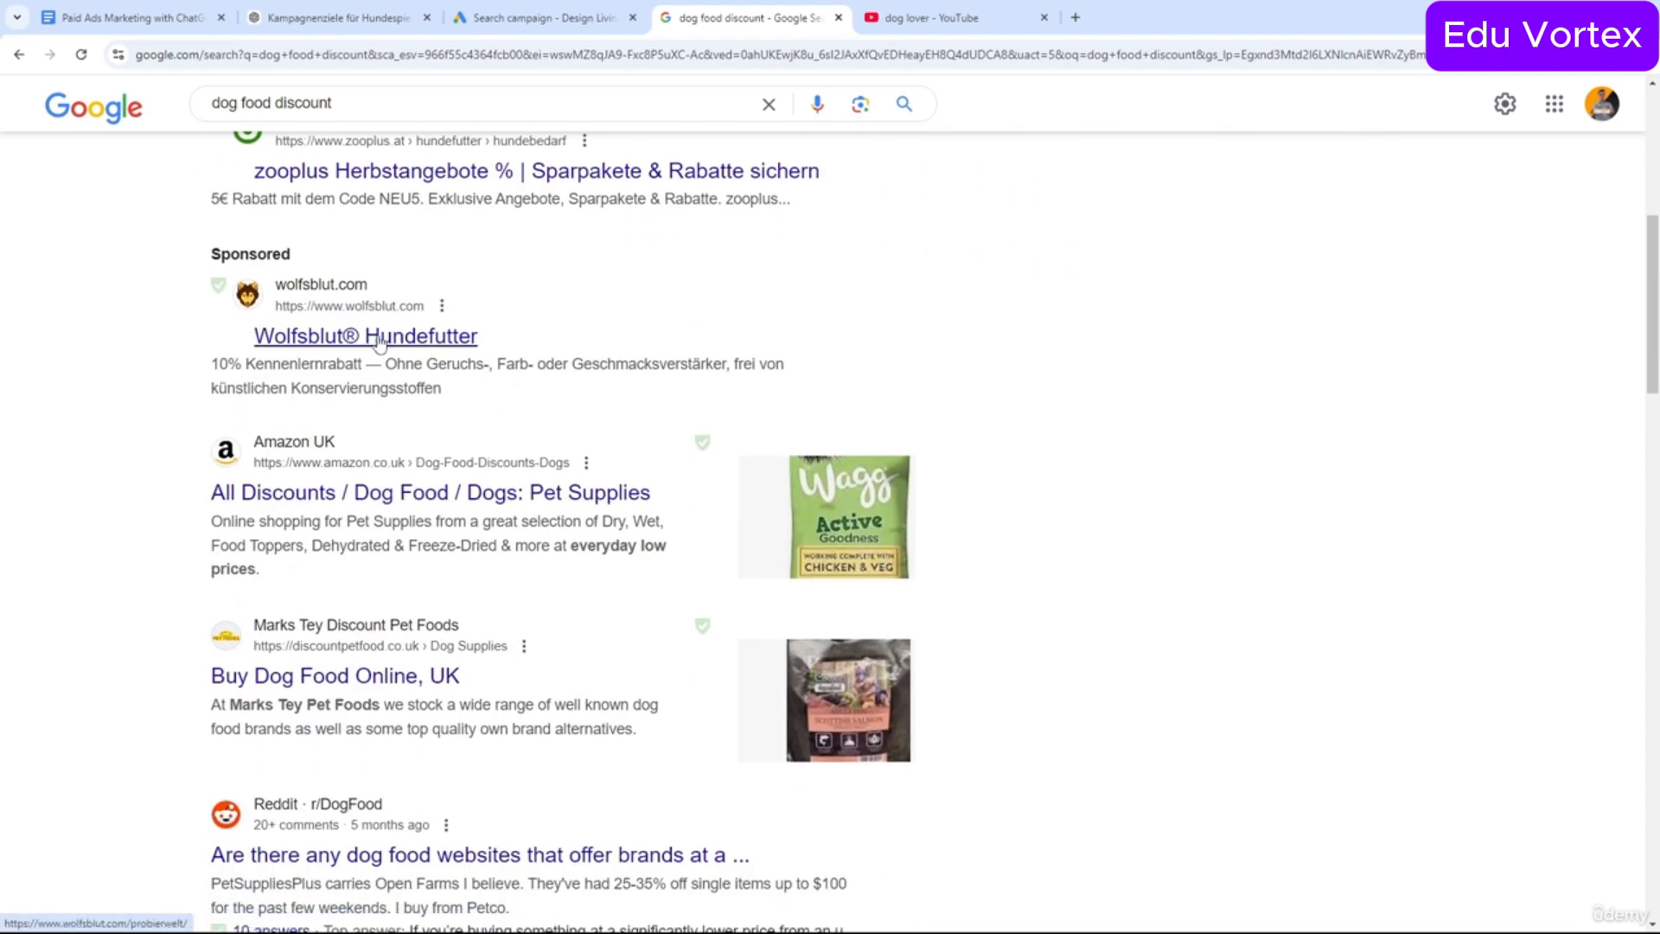
pyautogui.moveTo(206, 254); pyautogui.dragTo(308, 260)
pyautogui.scroll(2, 172, 294)
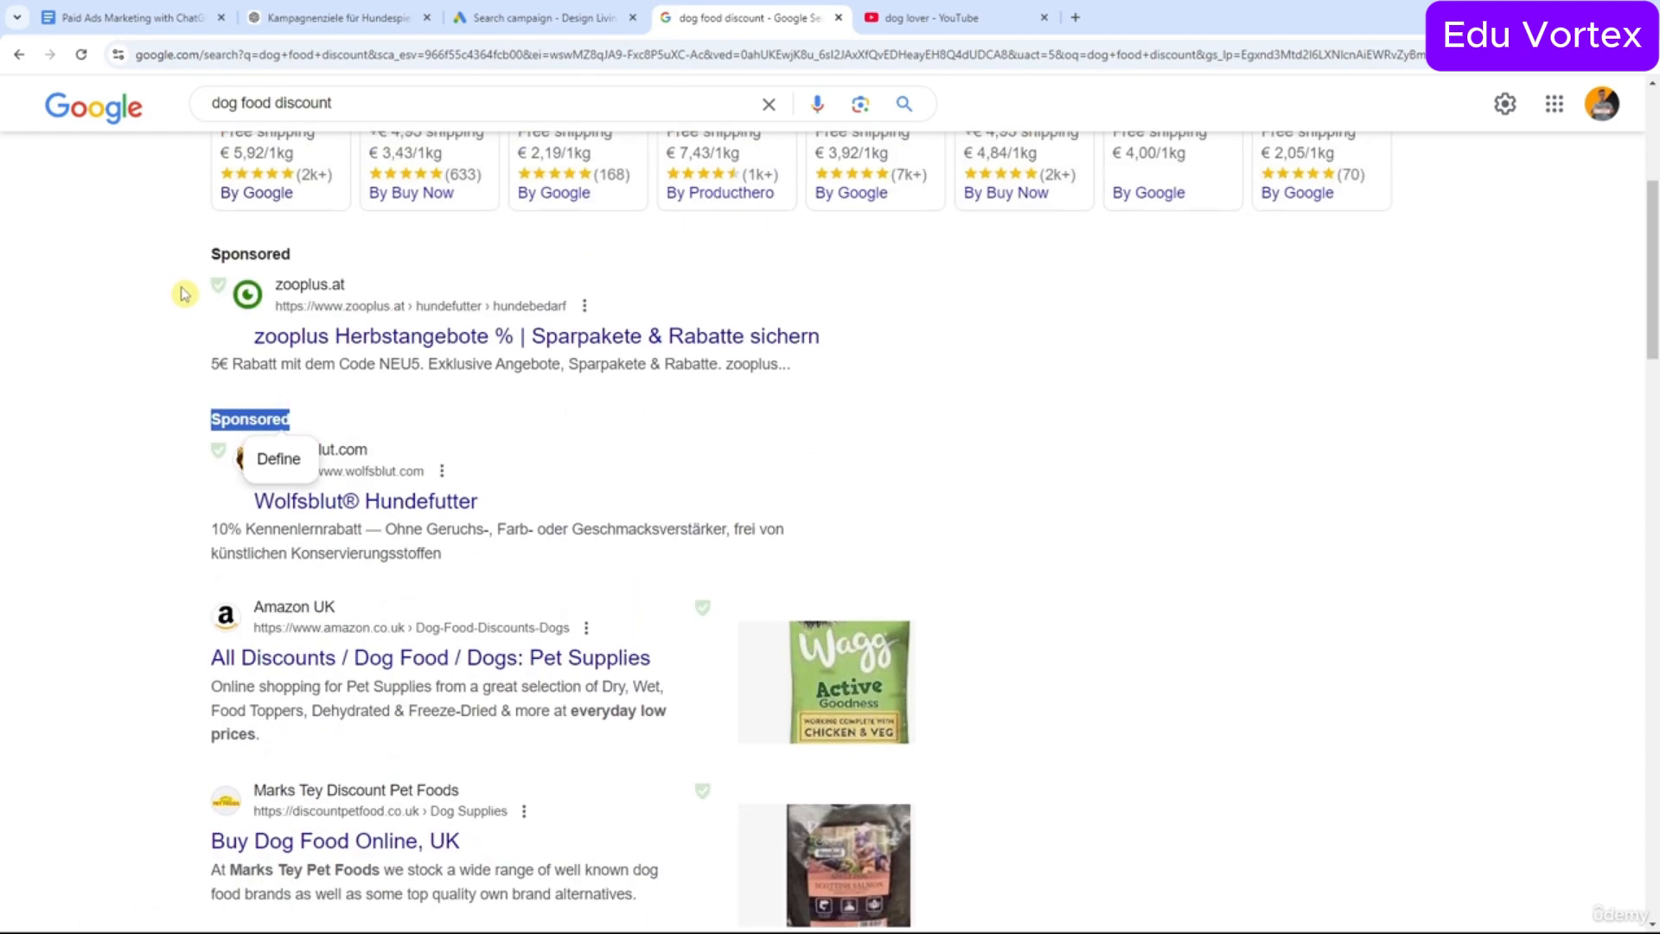
pyautogui.click(97, 308)
pyautogui.scroll(5, 97, 307)
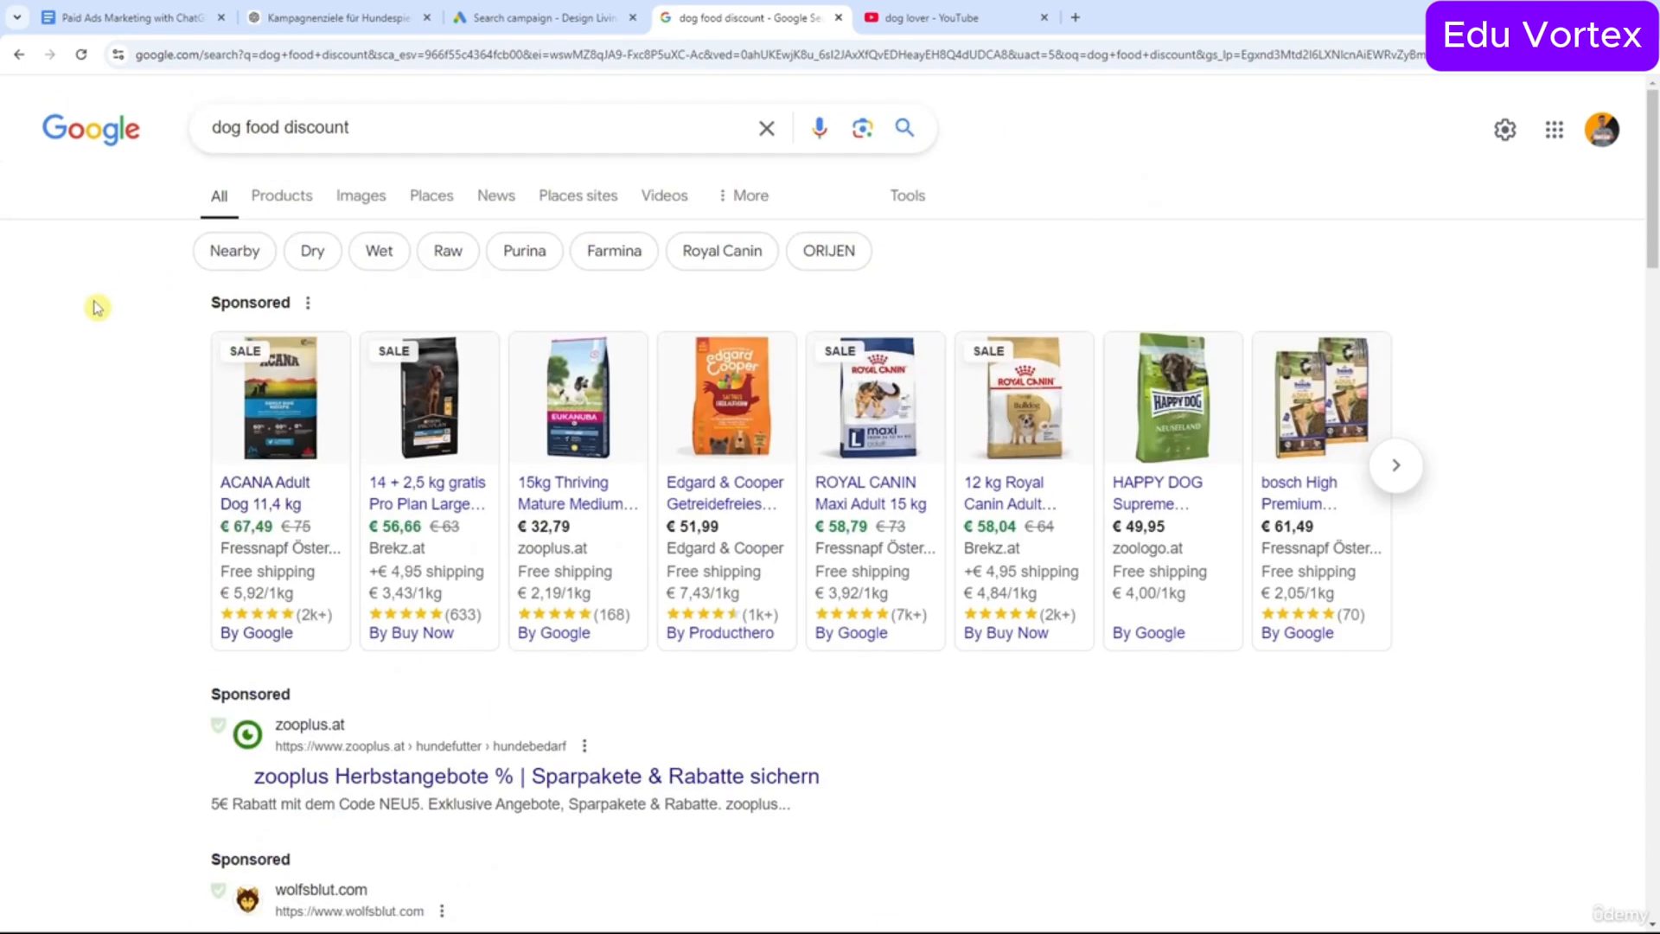
pyautogui.moveTo(353, 128); pyautogui.dragTo(231, 170)
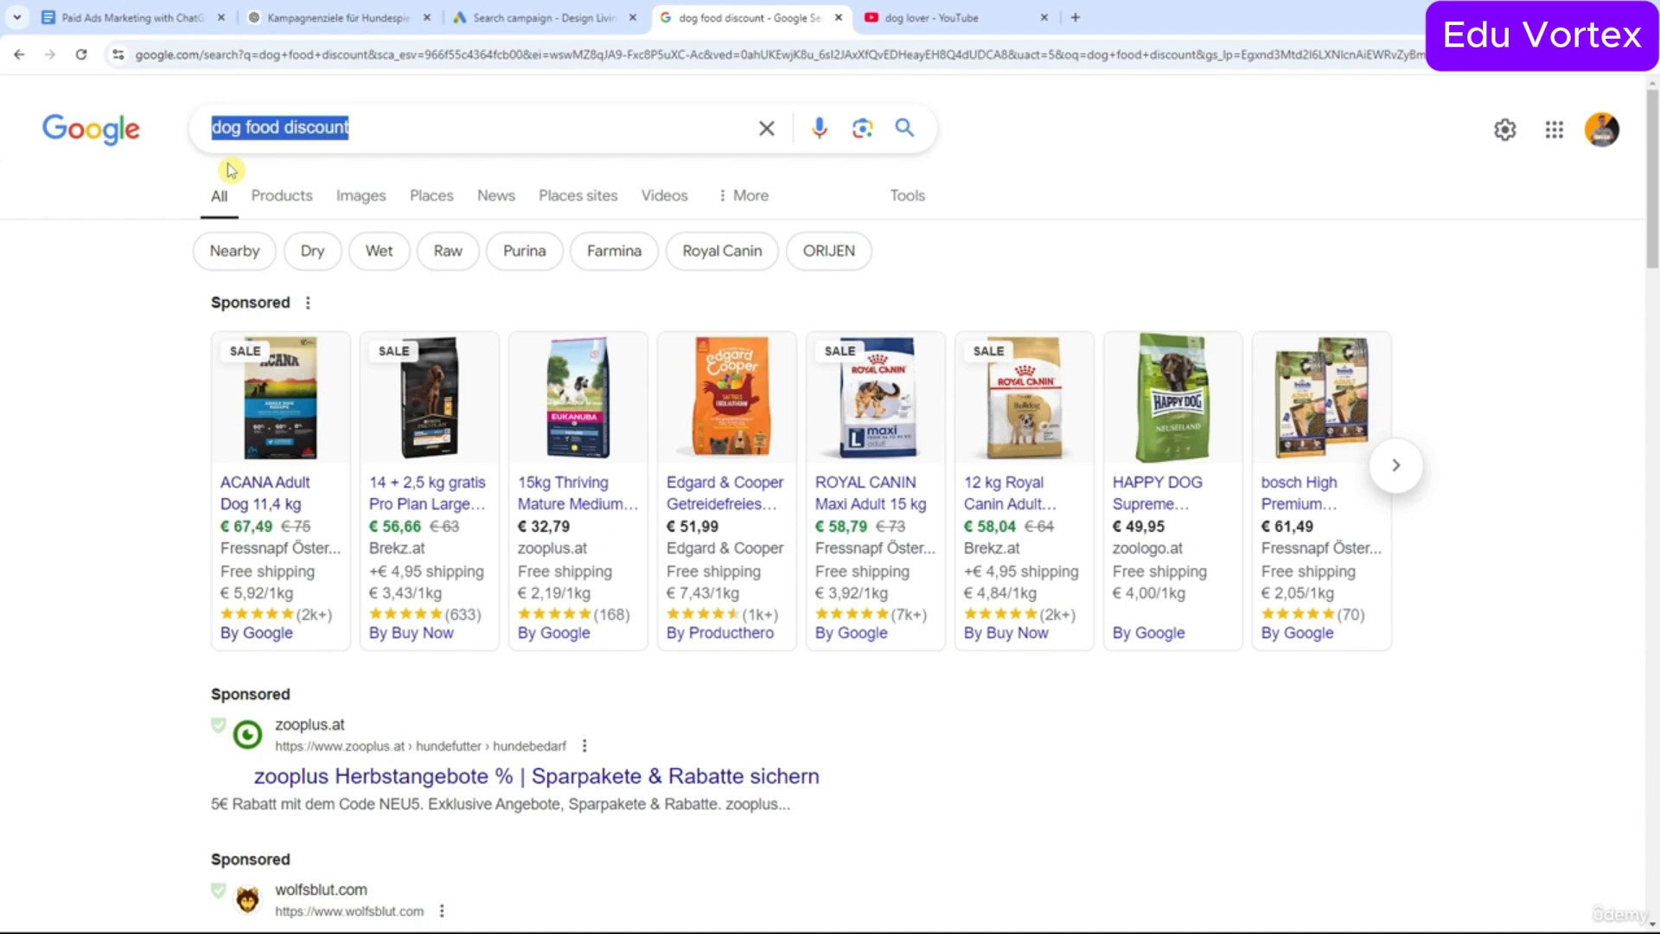
# Switch to the Google Ads campaign draft and review the selected audience segments.
pyautogui.scroll(-5, 452, 260)
pyautogui.click(553, 17)
pyautogui.scroll(5, 522, 434)
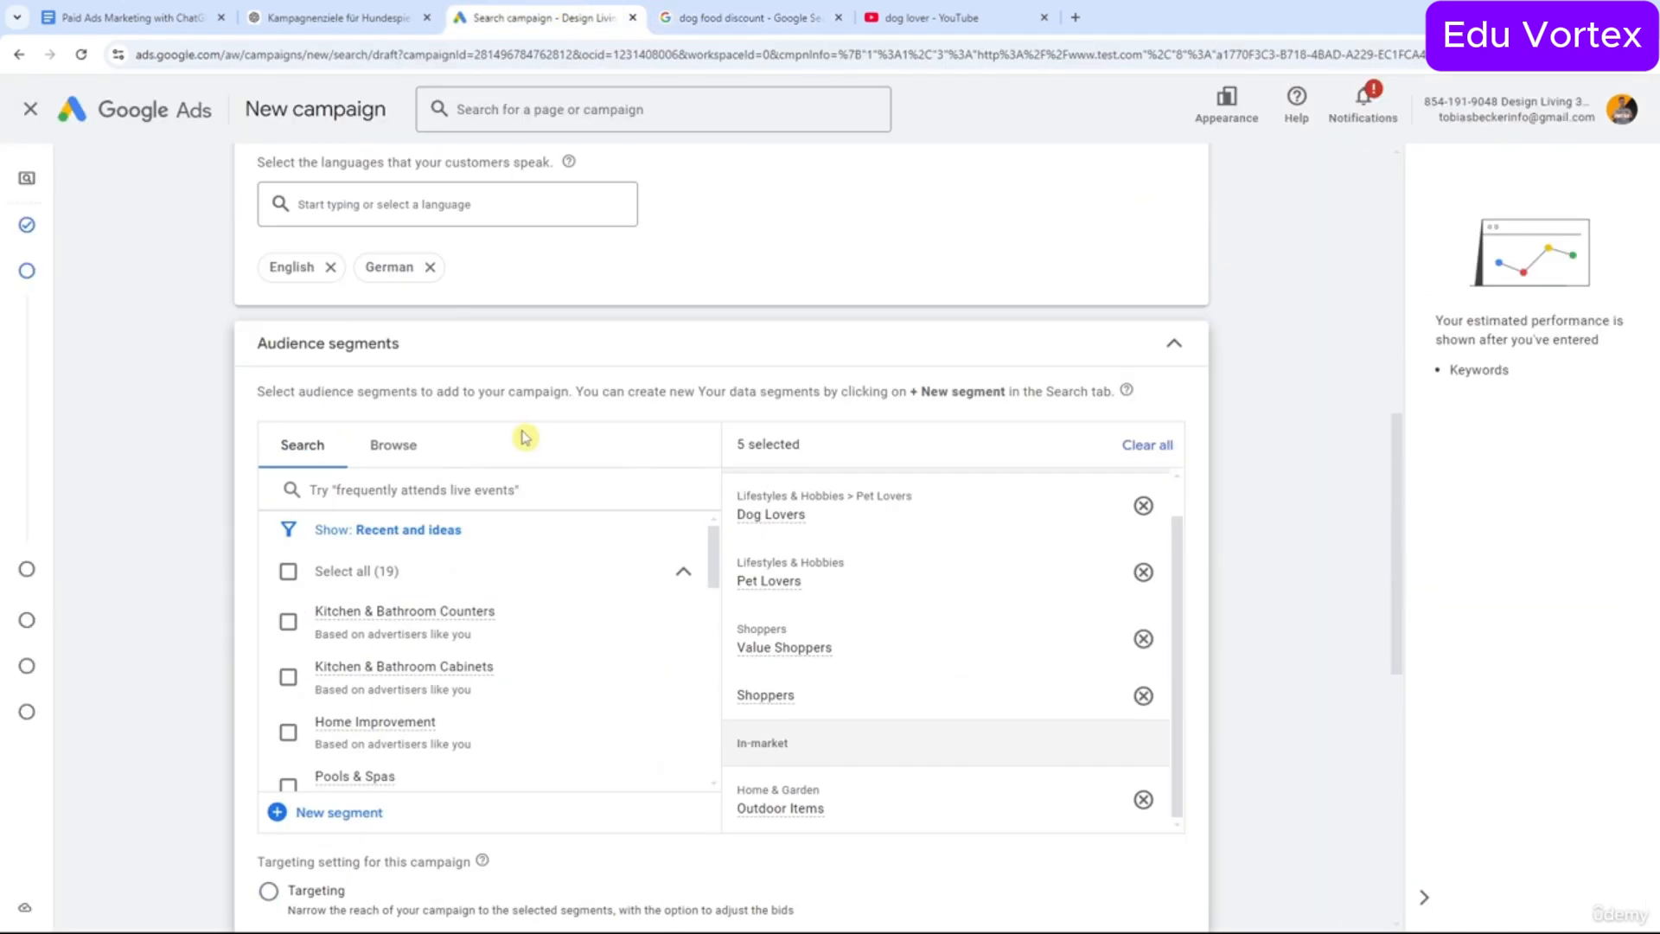
pyautogui.scroll(-1, 923, 447)
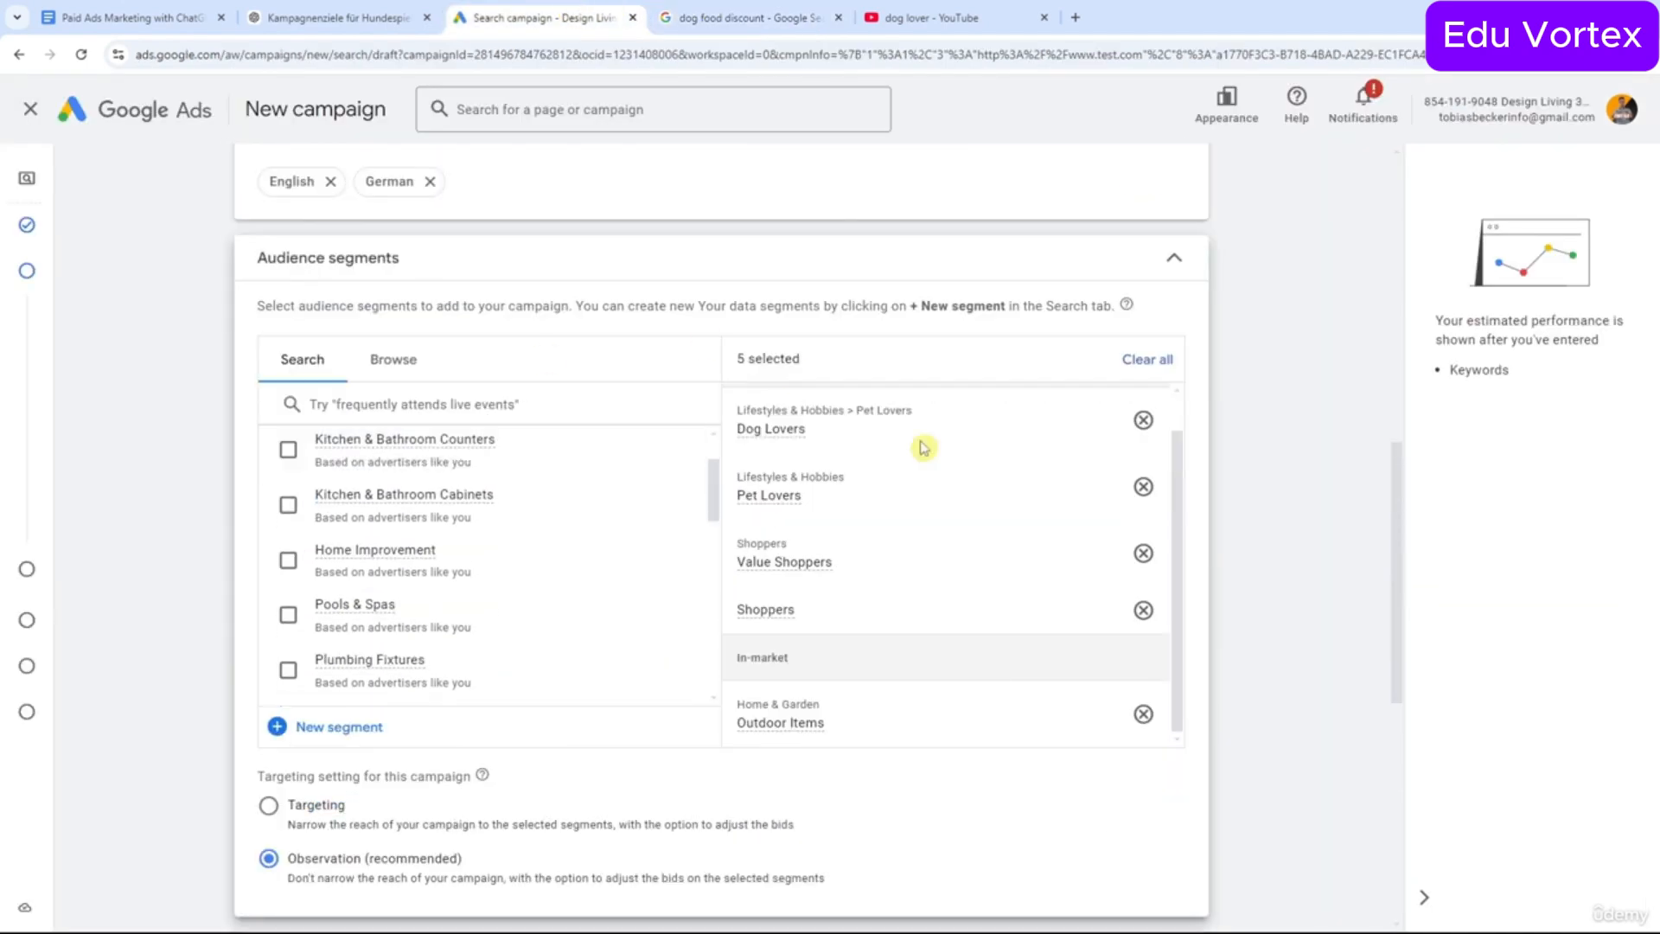
# Open the Marks Tey Discount Pet Foods result from Google Search separately, allow all its cookies, and look through the dog food page.
pyautogui.click(717, 19)
pyautogui.scroll(-3, 548, 550)
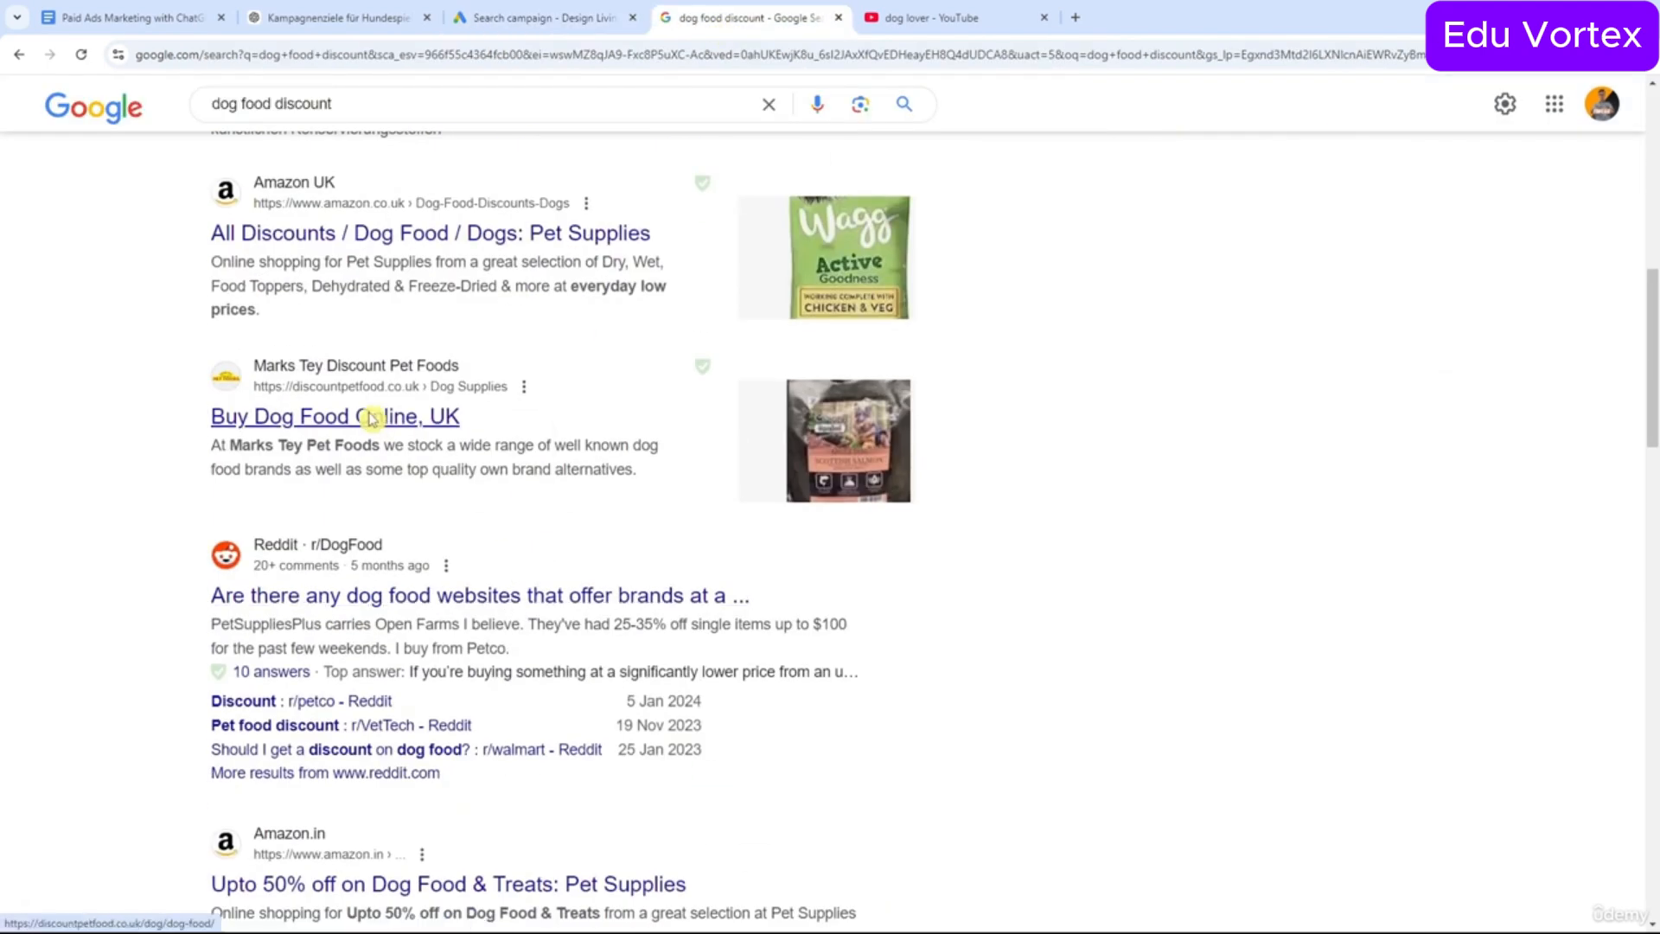
pyautogui.middleClick(397, 418)
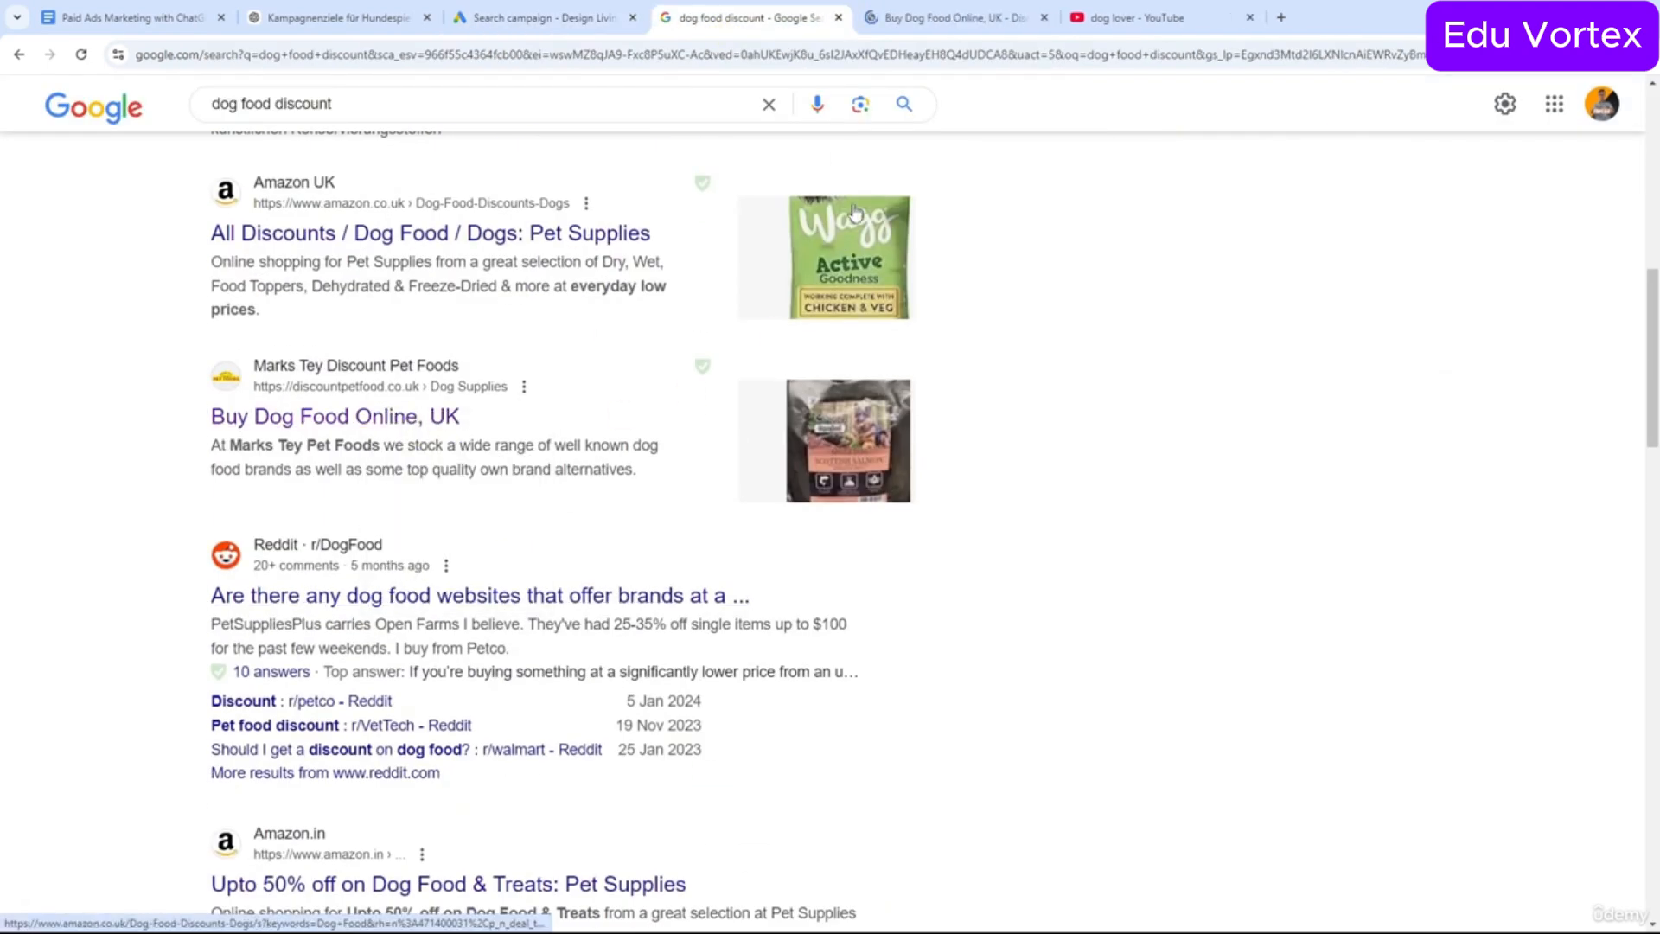
pyautogui.click(908, 19)
pyautogui.scroll(-3, 605, 432)
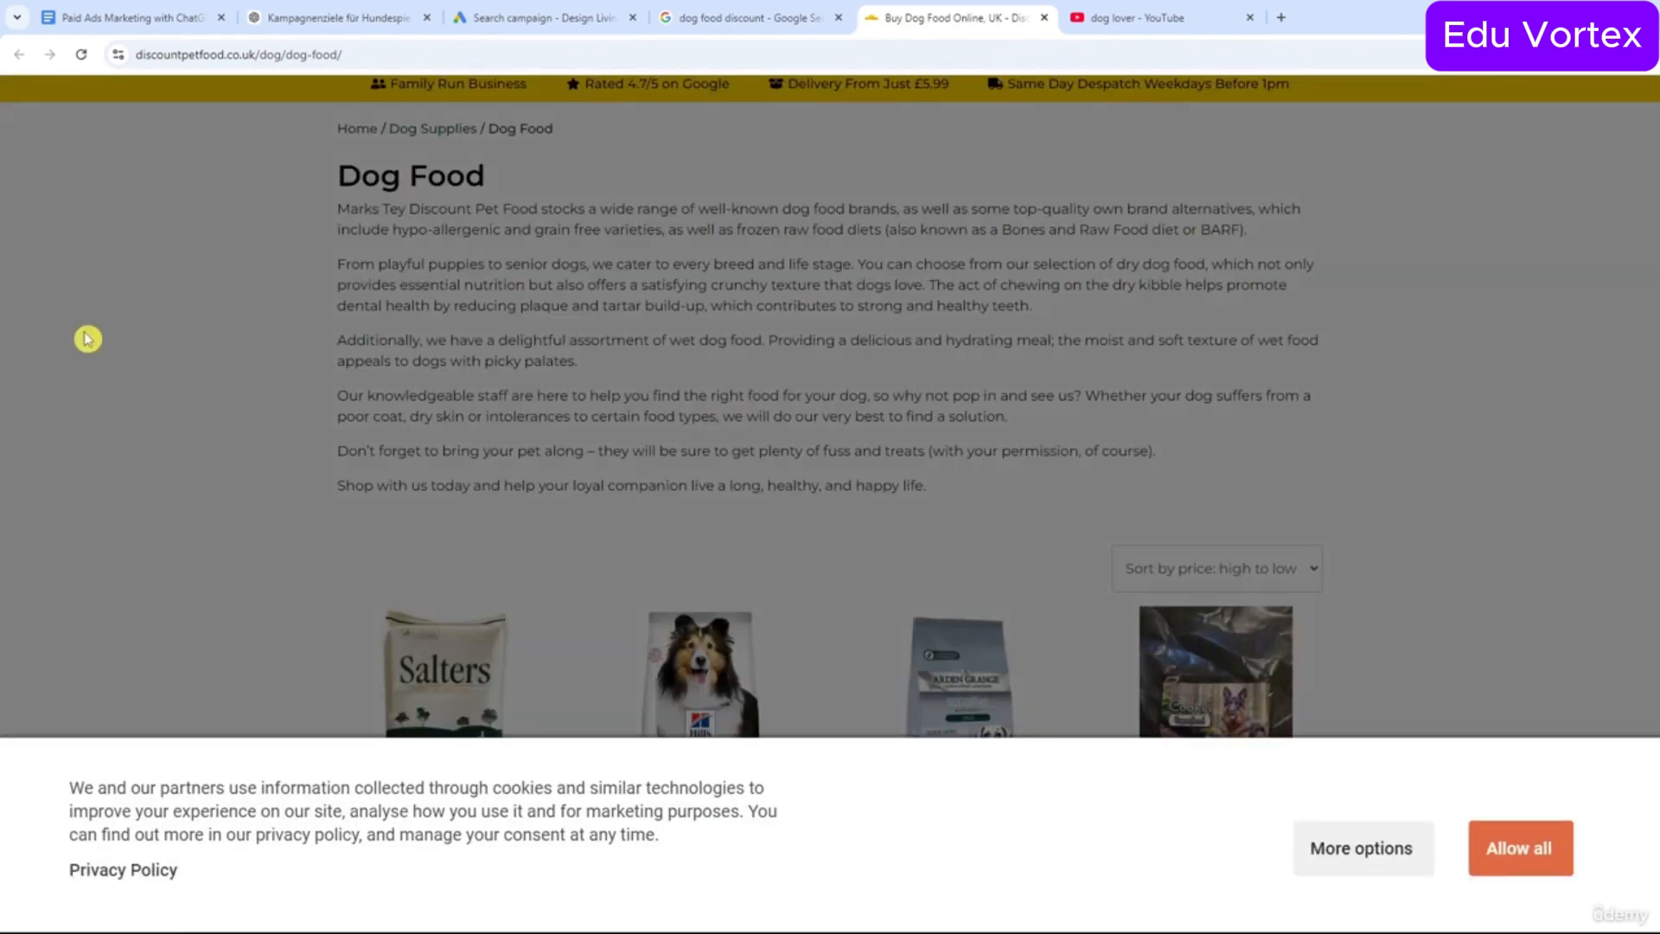
pyautogui.click(1521, 850)
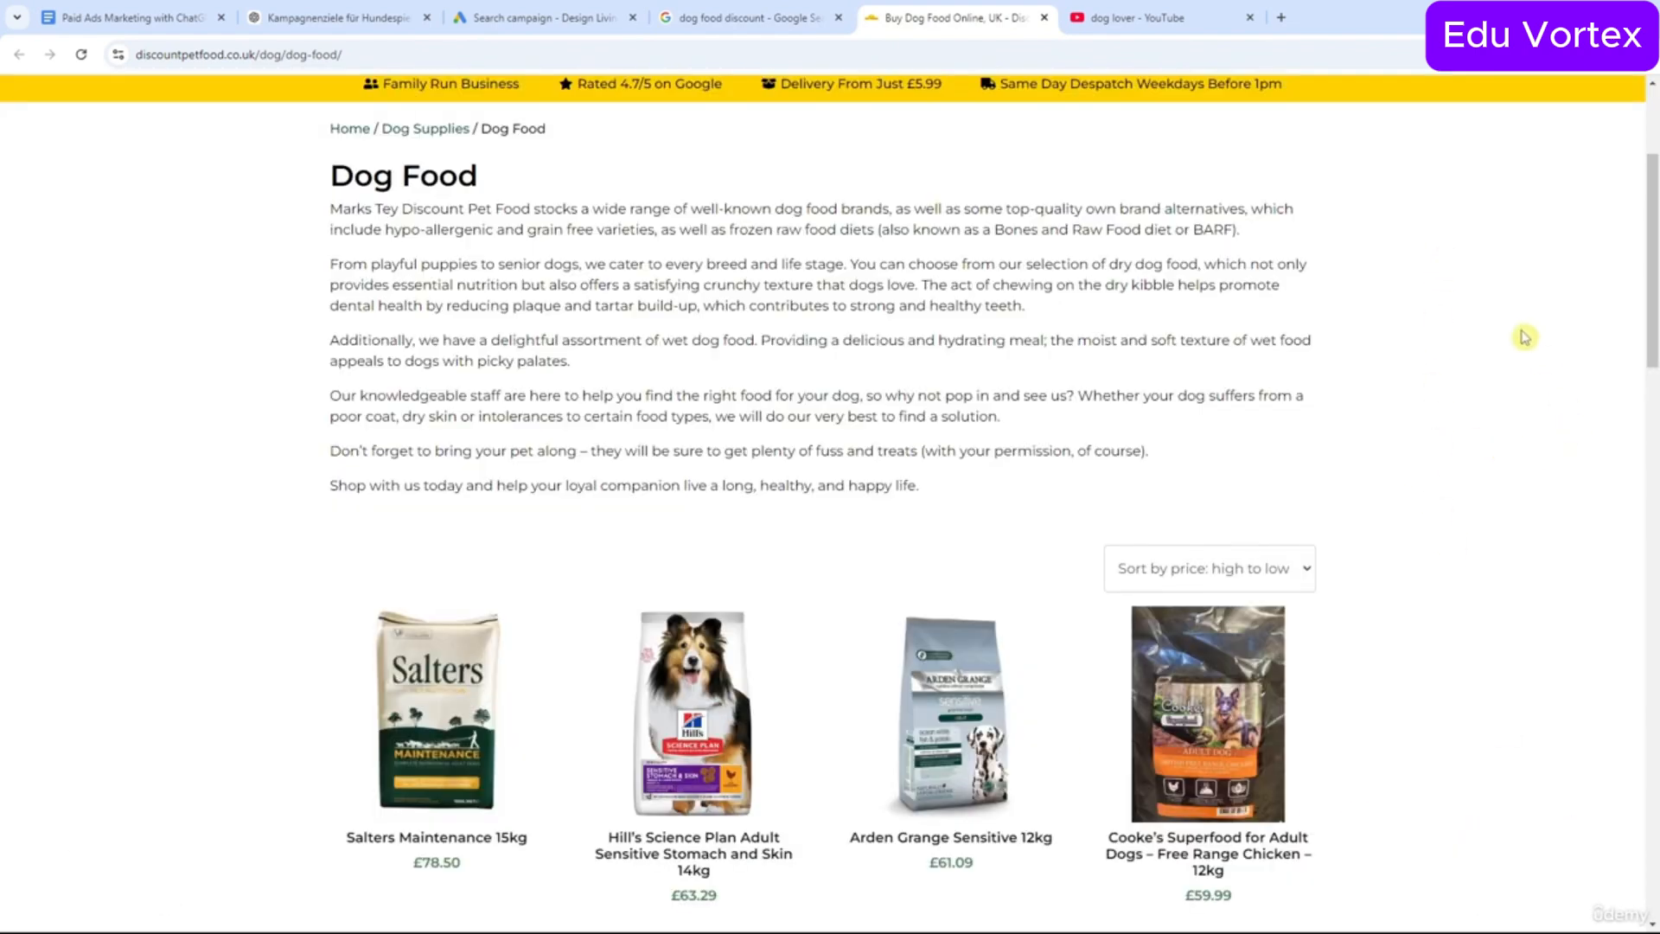
pyautogui.scroll(-5, 1525, 337)
# Search Google for "dog toys top 10" and open CNET's "Best Dog Toys, According to the Experts: Our Dogs" in a new tab.
pyautogui.click(530, 54)
pyautogui.write('dog ')
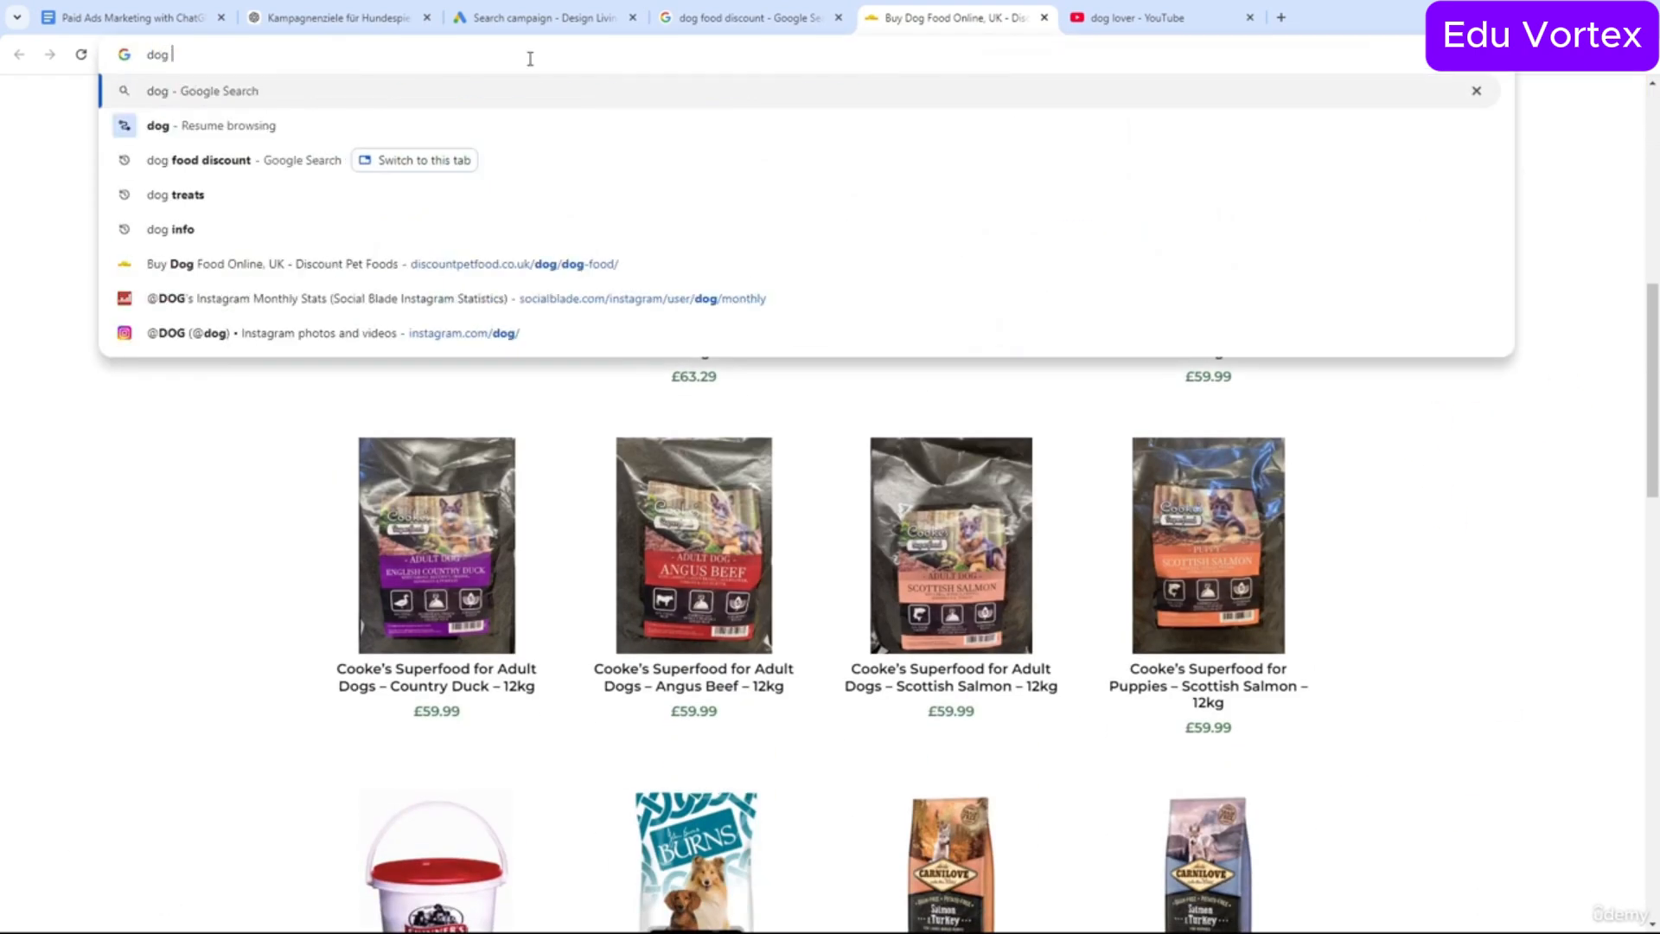
pyautogui.write('toys top 10')
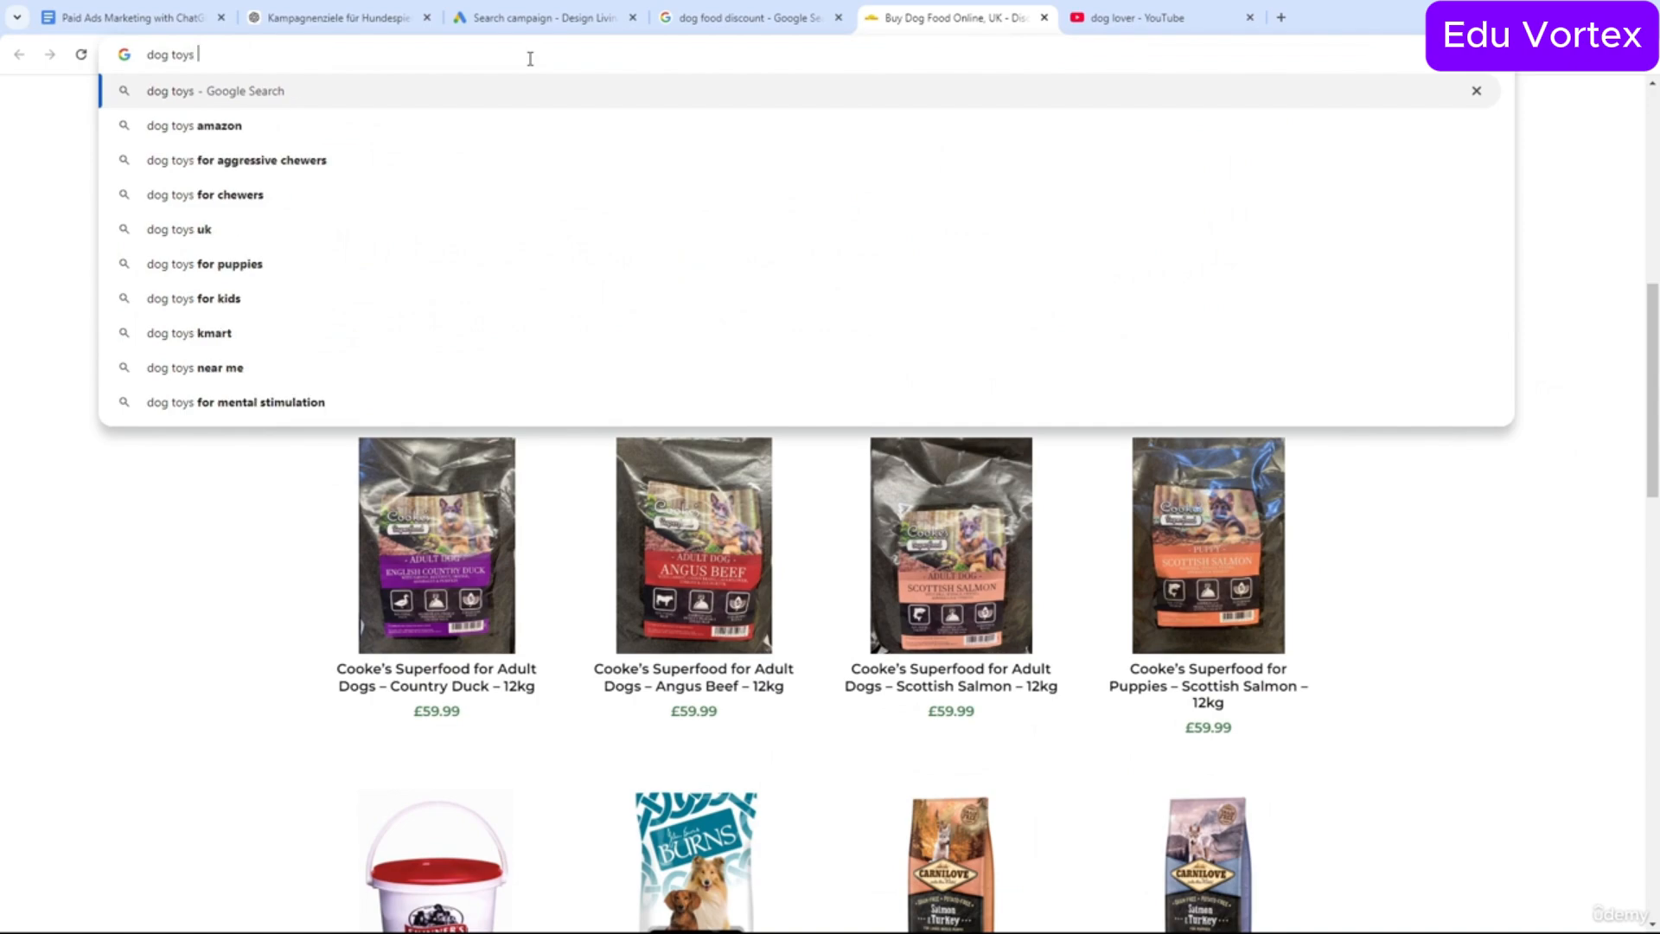
pyautogui.press('Return')
pyautogui.scroll(-12, 549, 370)
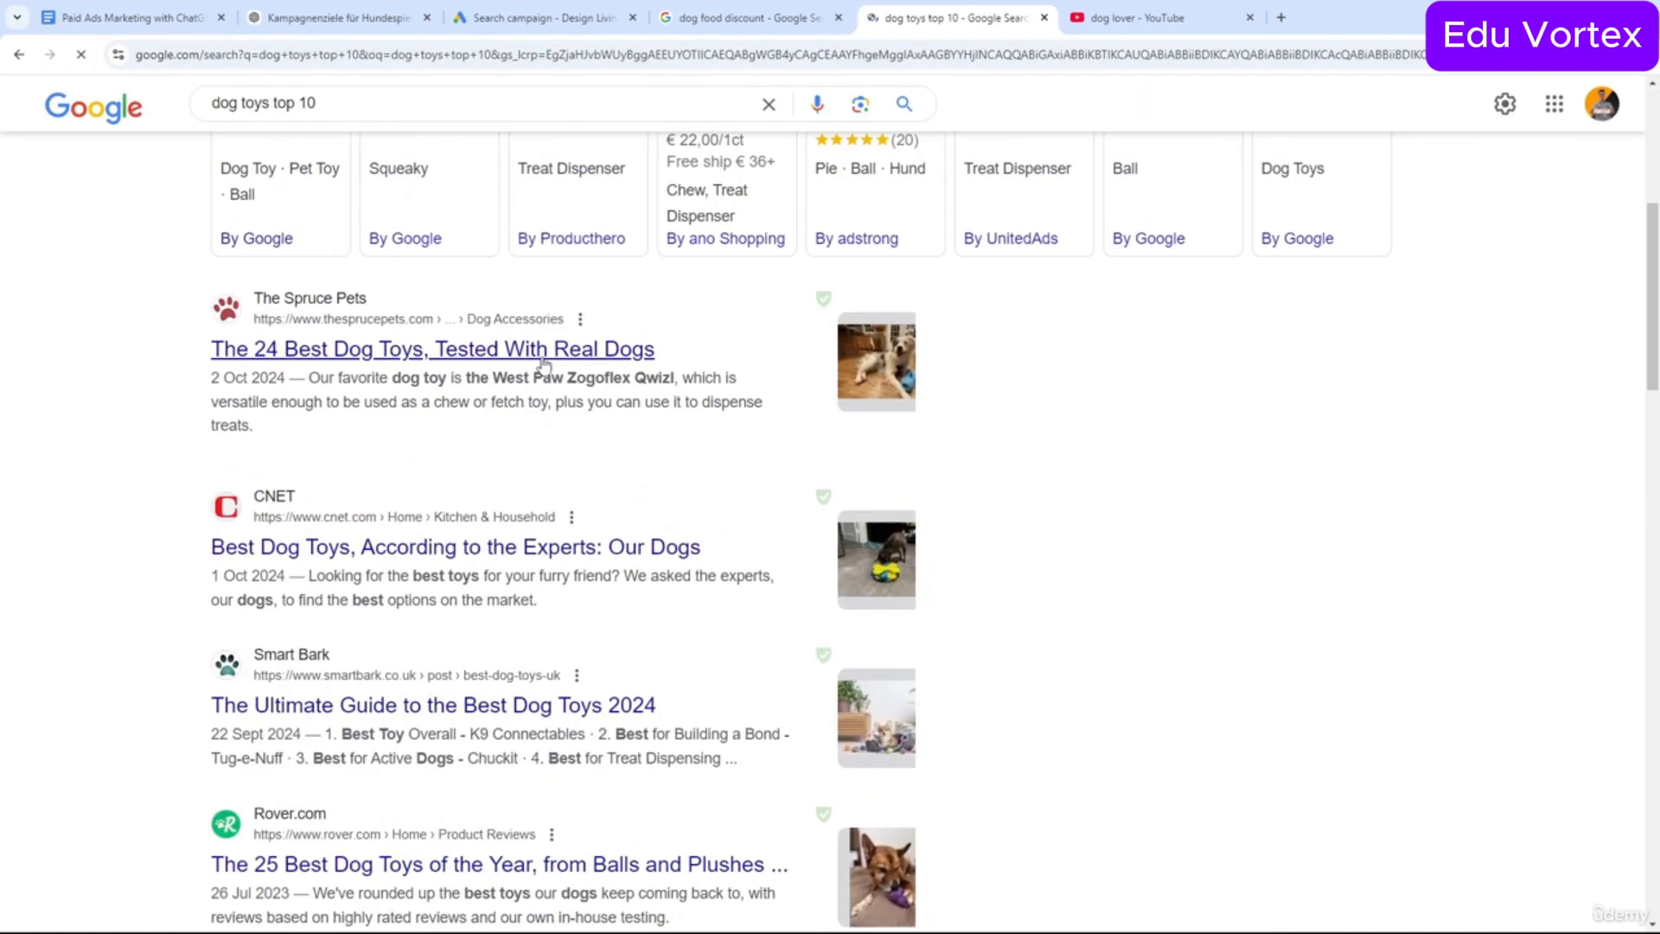
pyautogui.scroll(3, 530, 370)
pyautogui.rightClick(483, 305)
pyautogui.rightClick(447, 294)
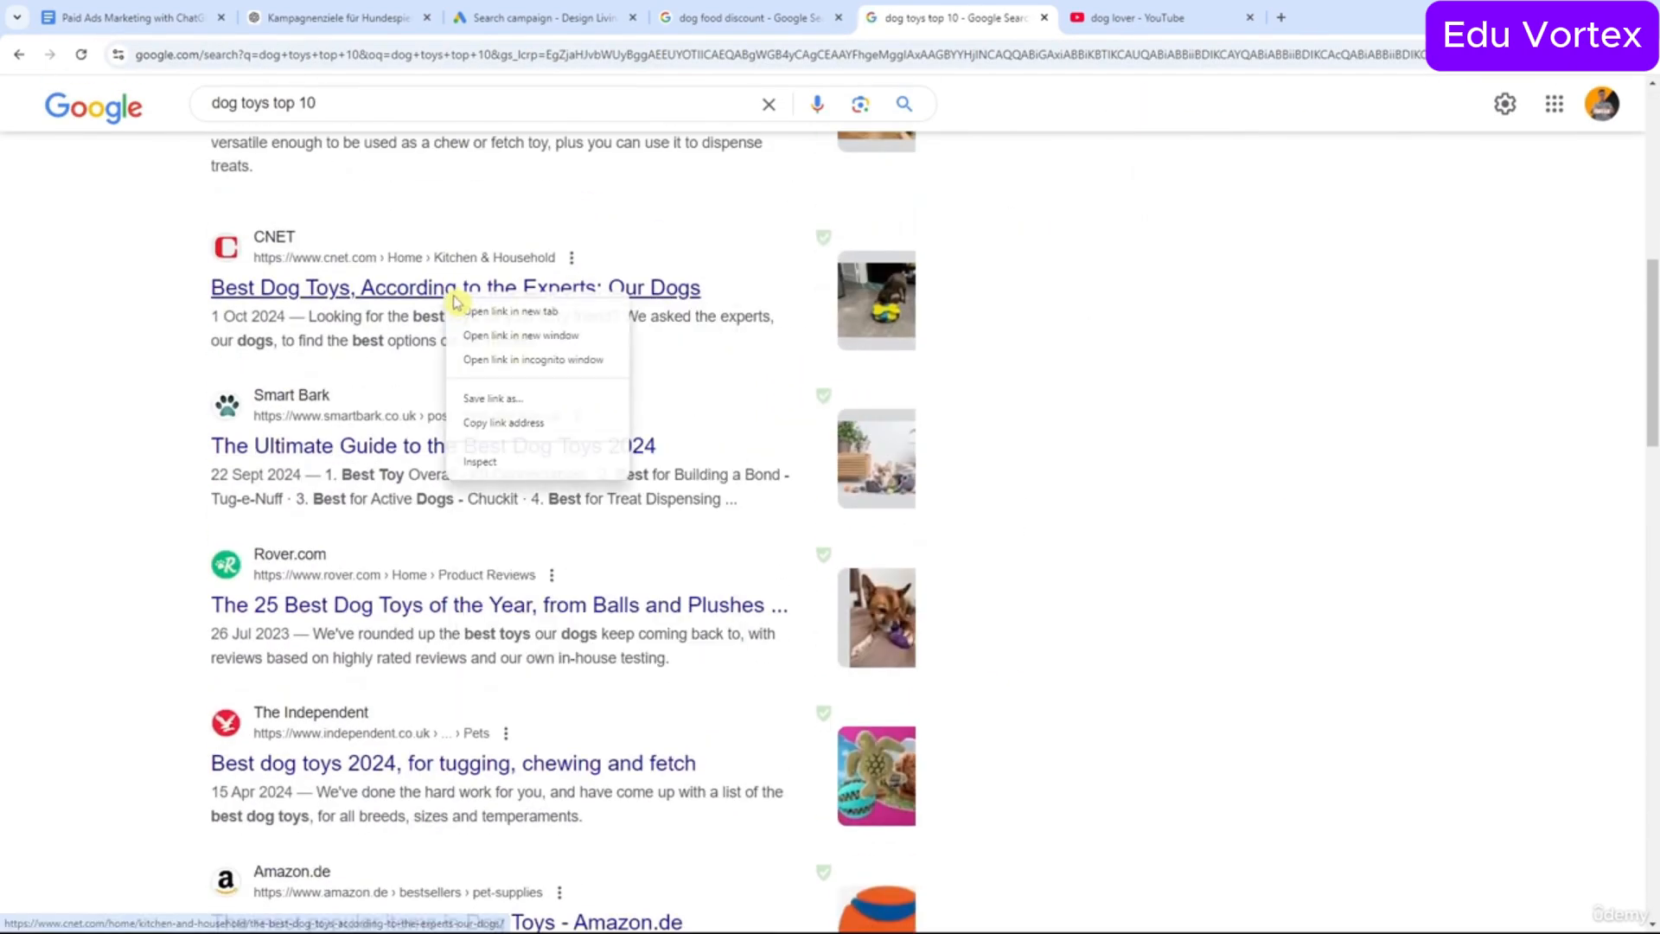
pyautogui.click(497, 314)
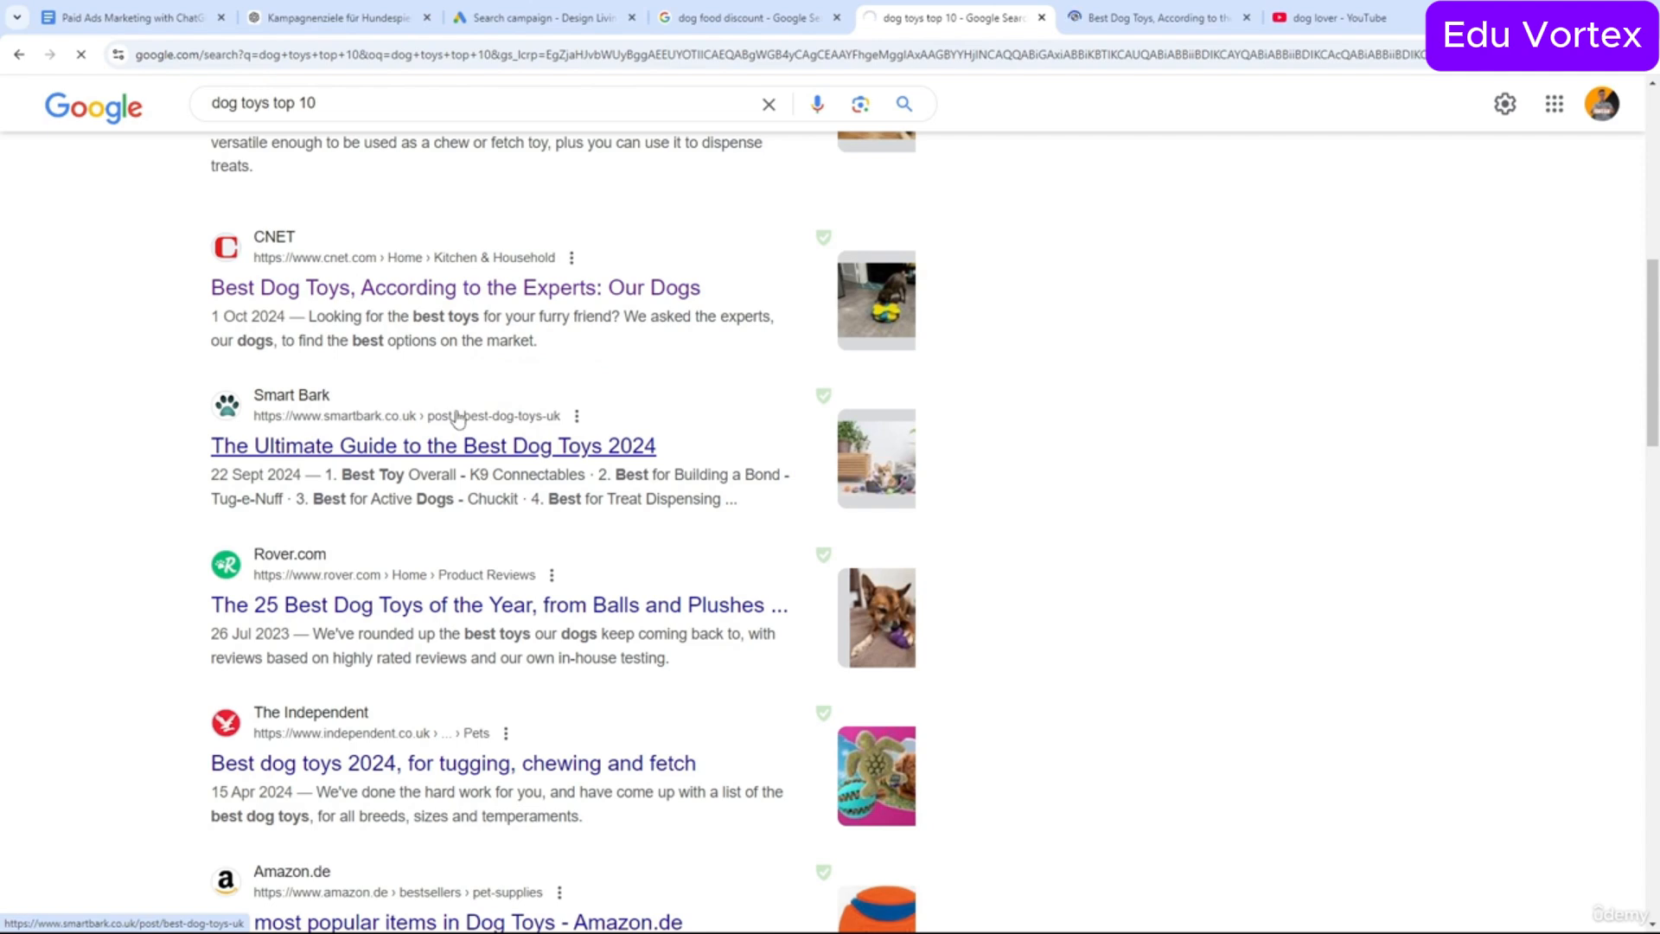
# Open Smart Bark's "The Ultimate Guide to the Best Dog Toys 2024" and look through the page for ad placements.
pyautogui.scroll(-1, 696, 407)
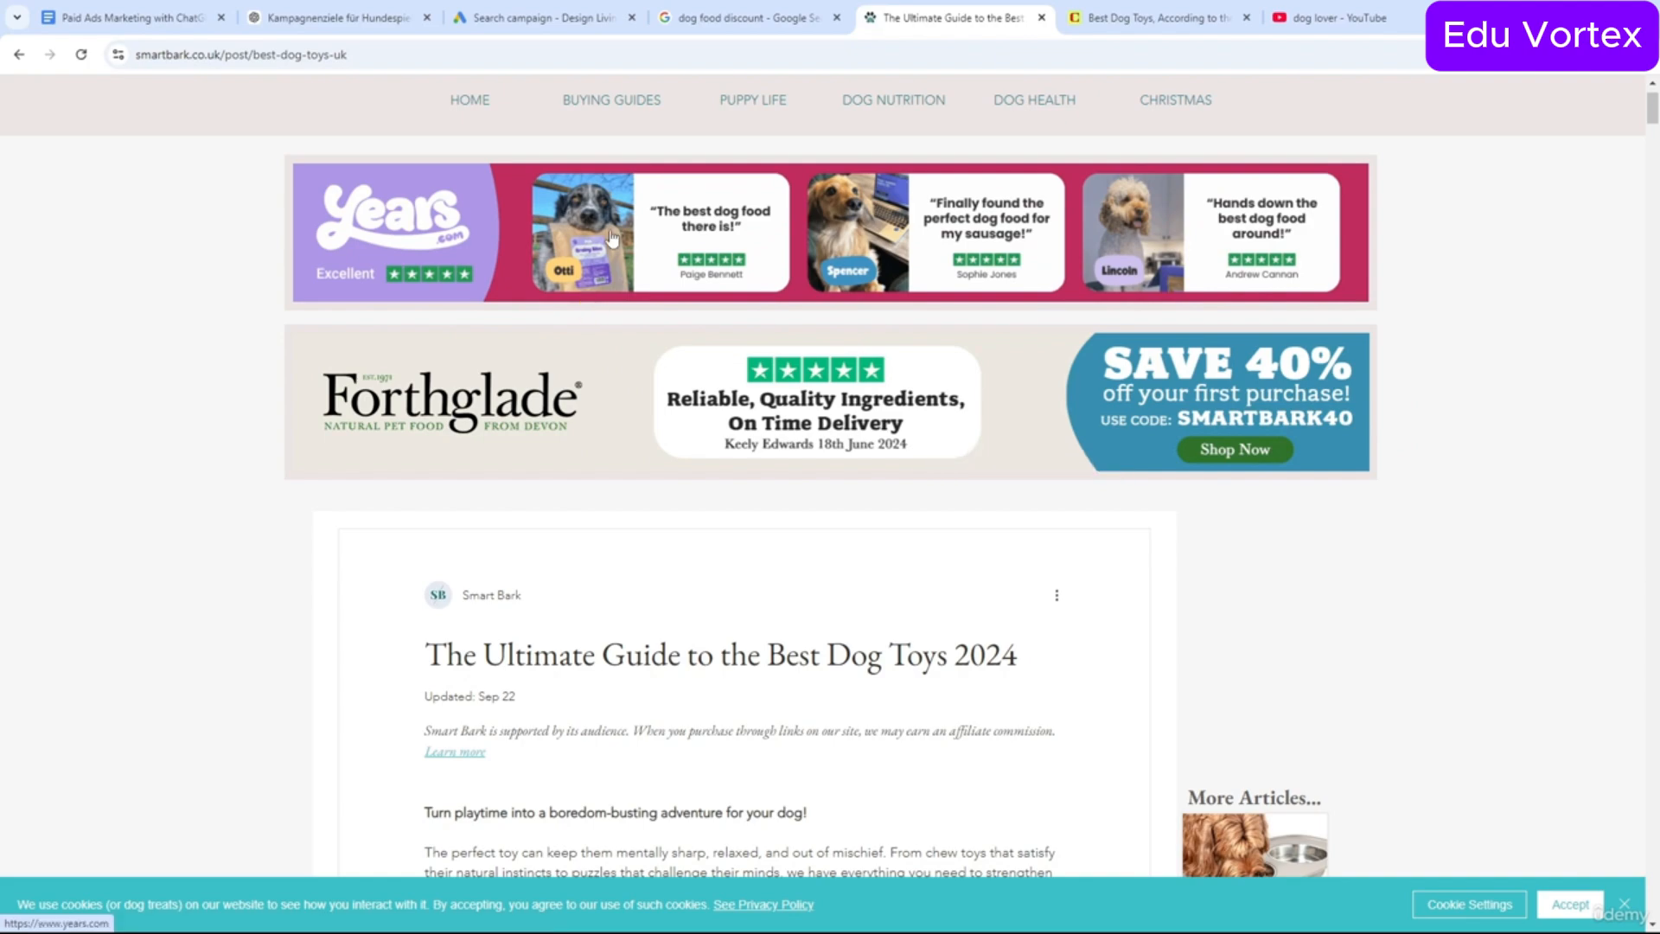
pyautogui.scroll(-1, 612, 242)
pyautogui.scroll(-15, 613, 242)
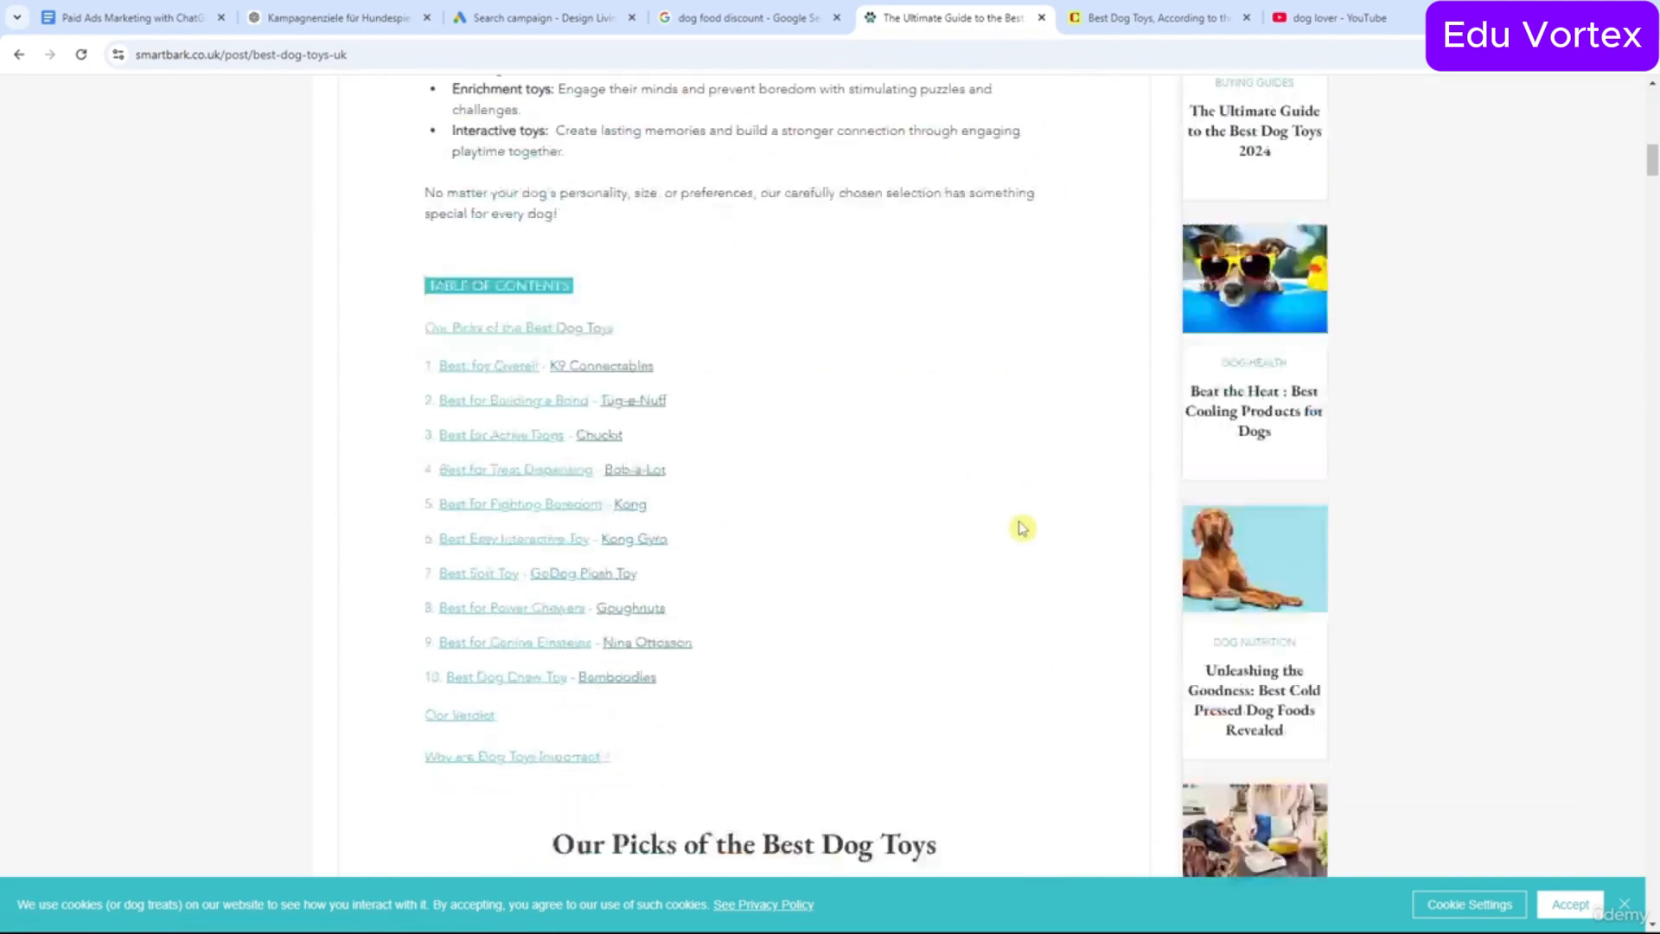
pyautogui.scroll(-17, 1021, 528)
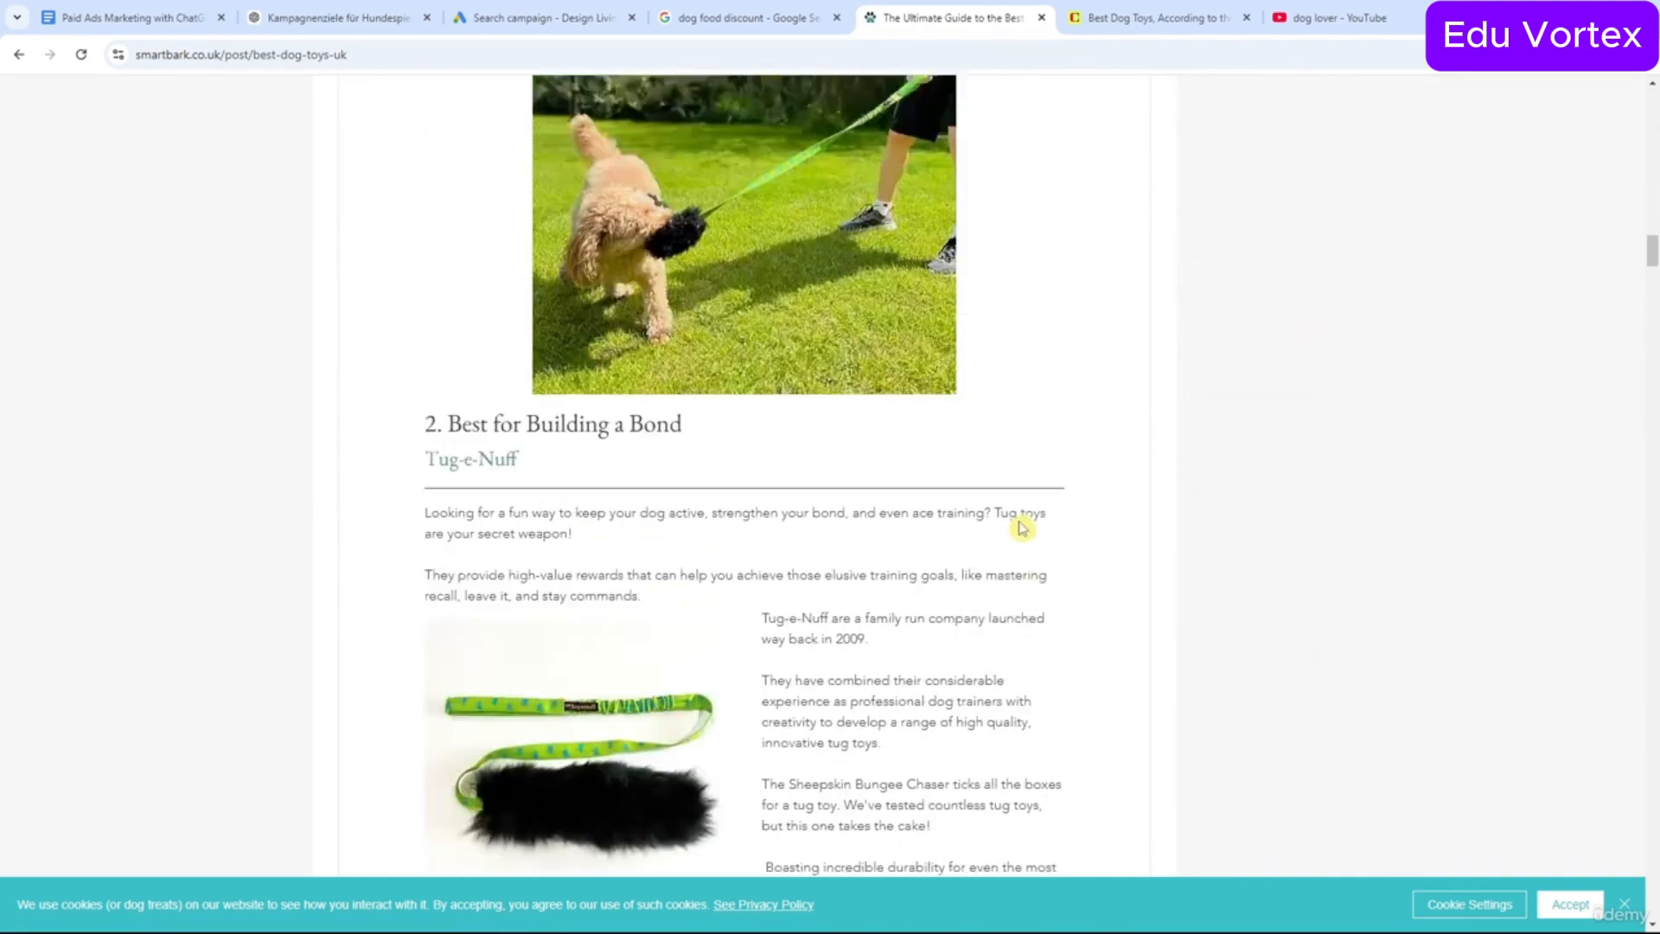
pyautogui.scroll(5, 1021, 529)
pyautogui.scroll(-20, 1021, 528)
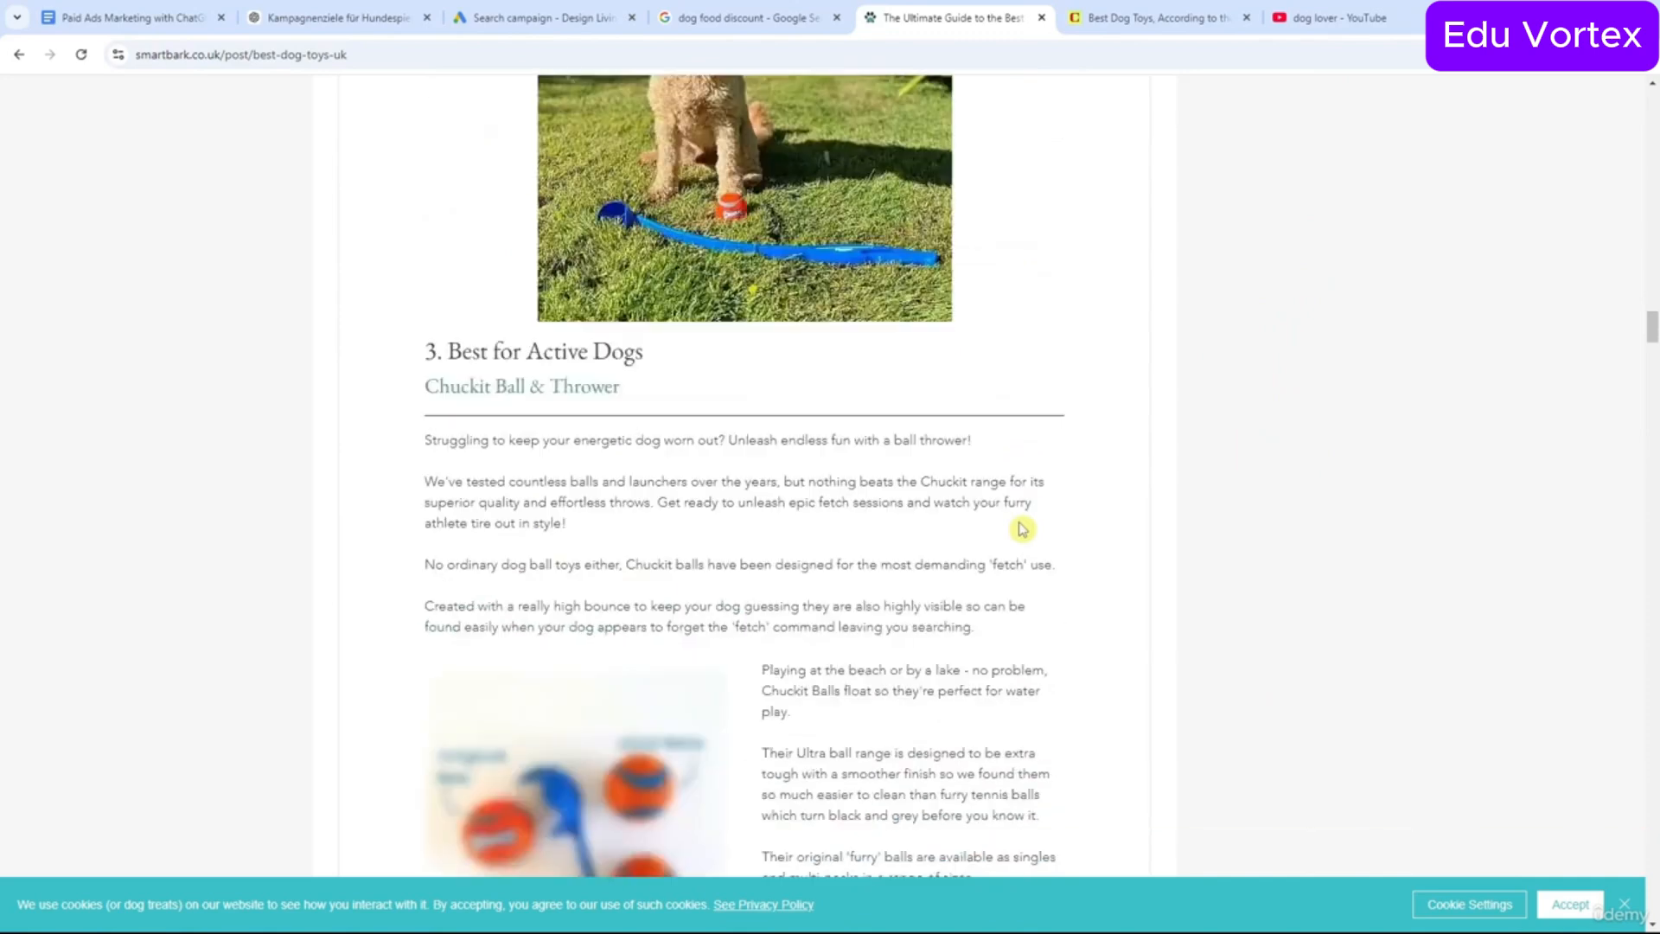
pyautogui.scroll(-20, 1021, 528)
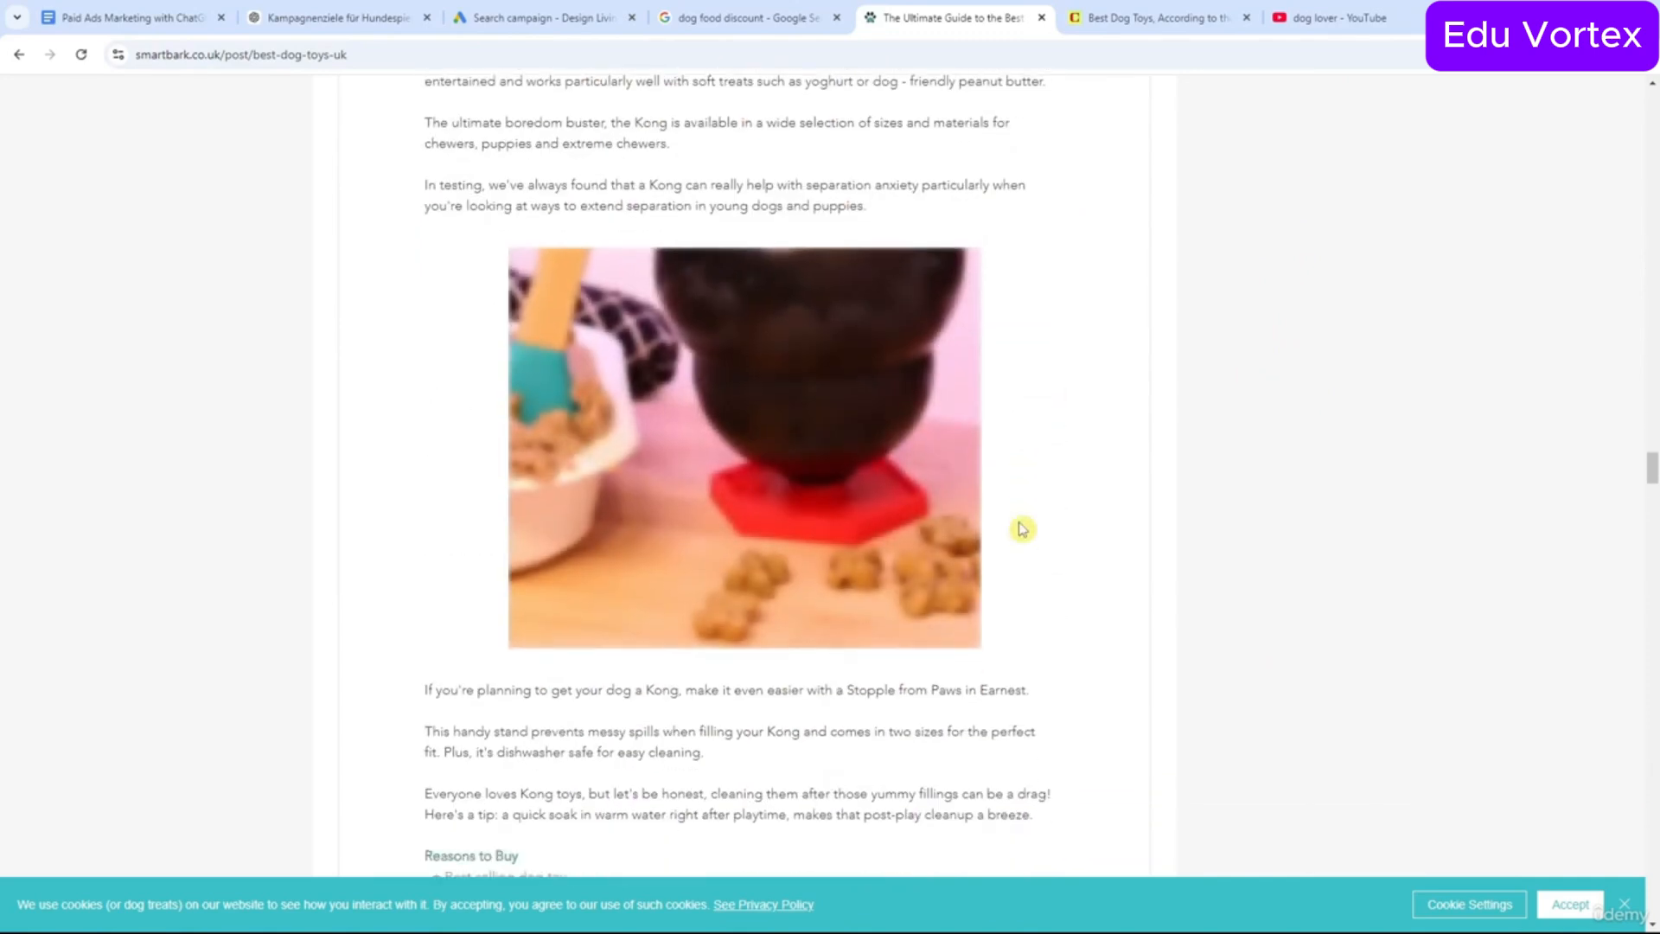
pyautogui.scroll(-12, 1022, 528)
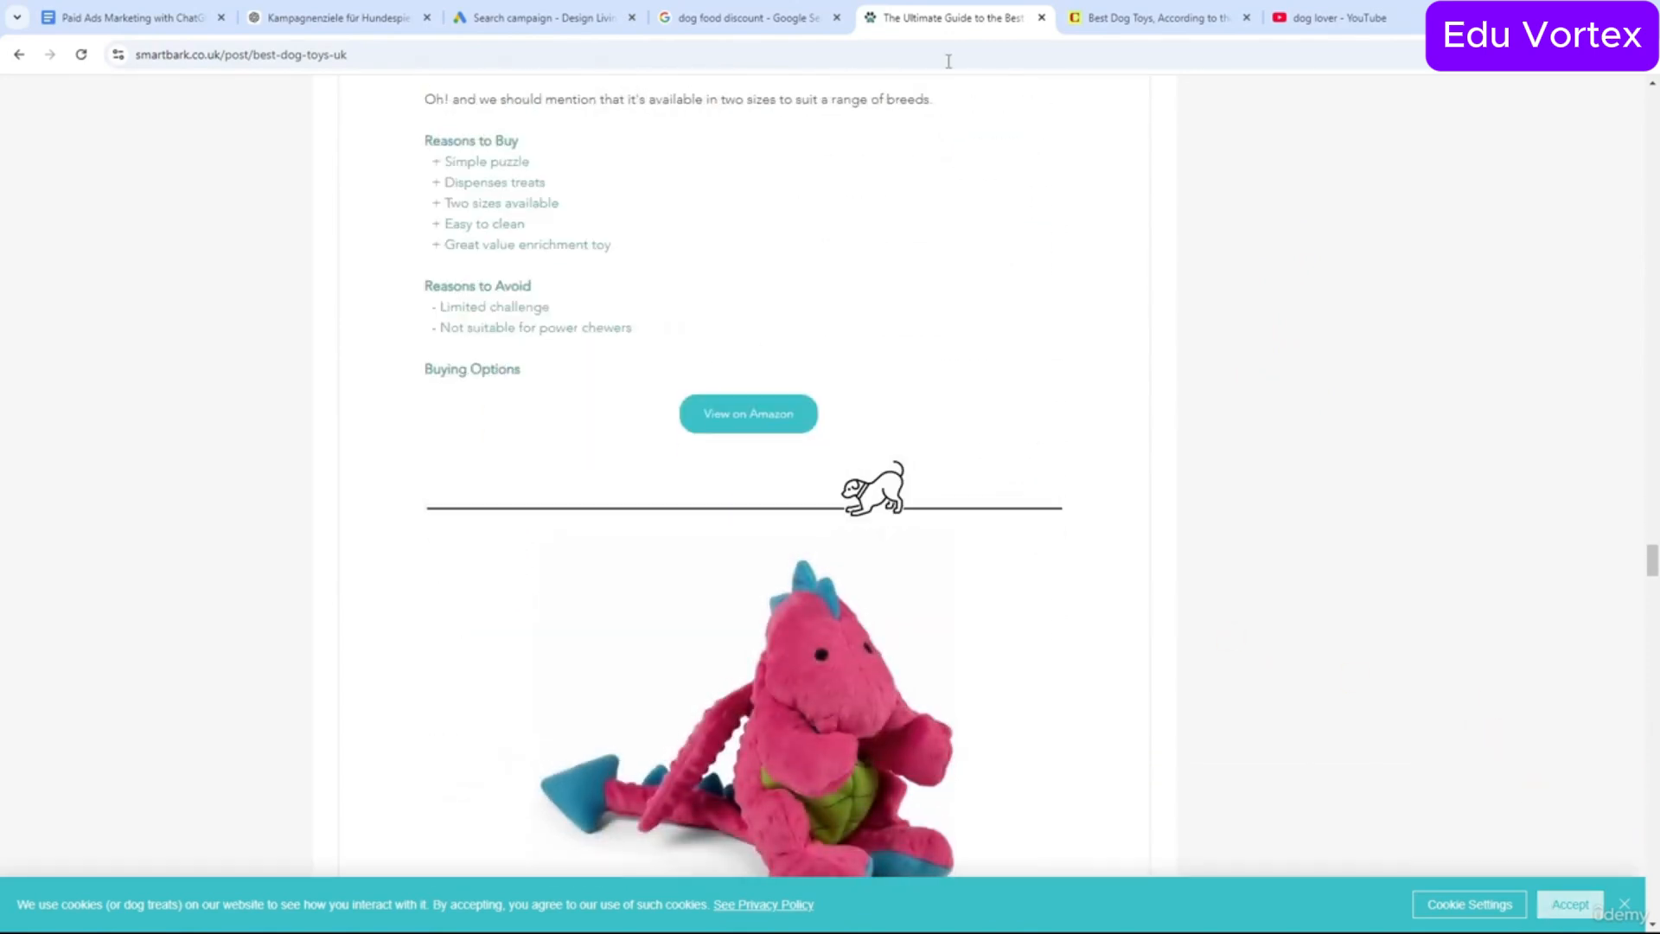
# Close the Smart Bark guide, accept the privacy notice on the CNET dog toys article, and examine its ad placements.
pyautogui.click(1044, 18)
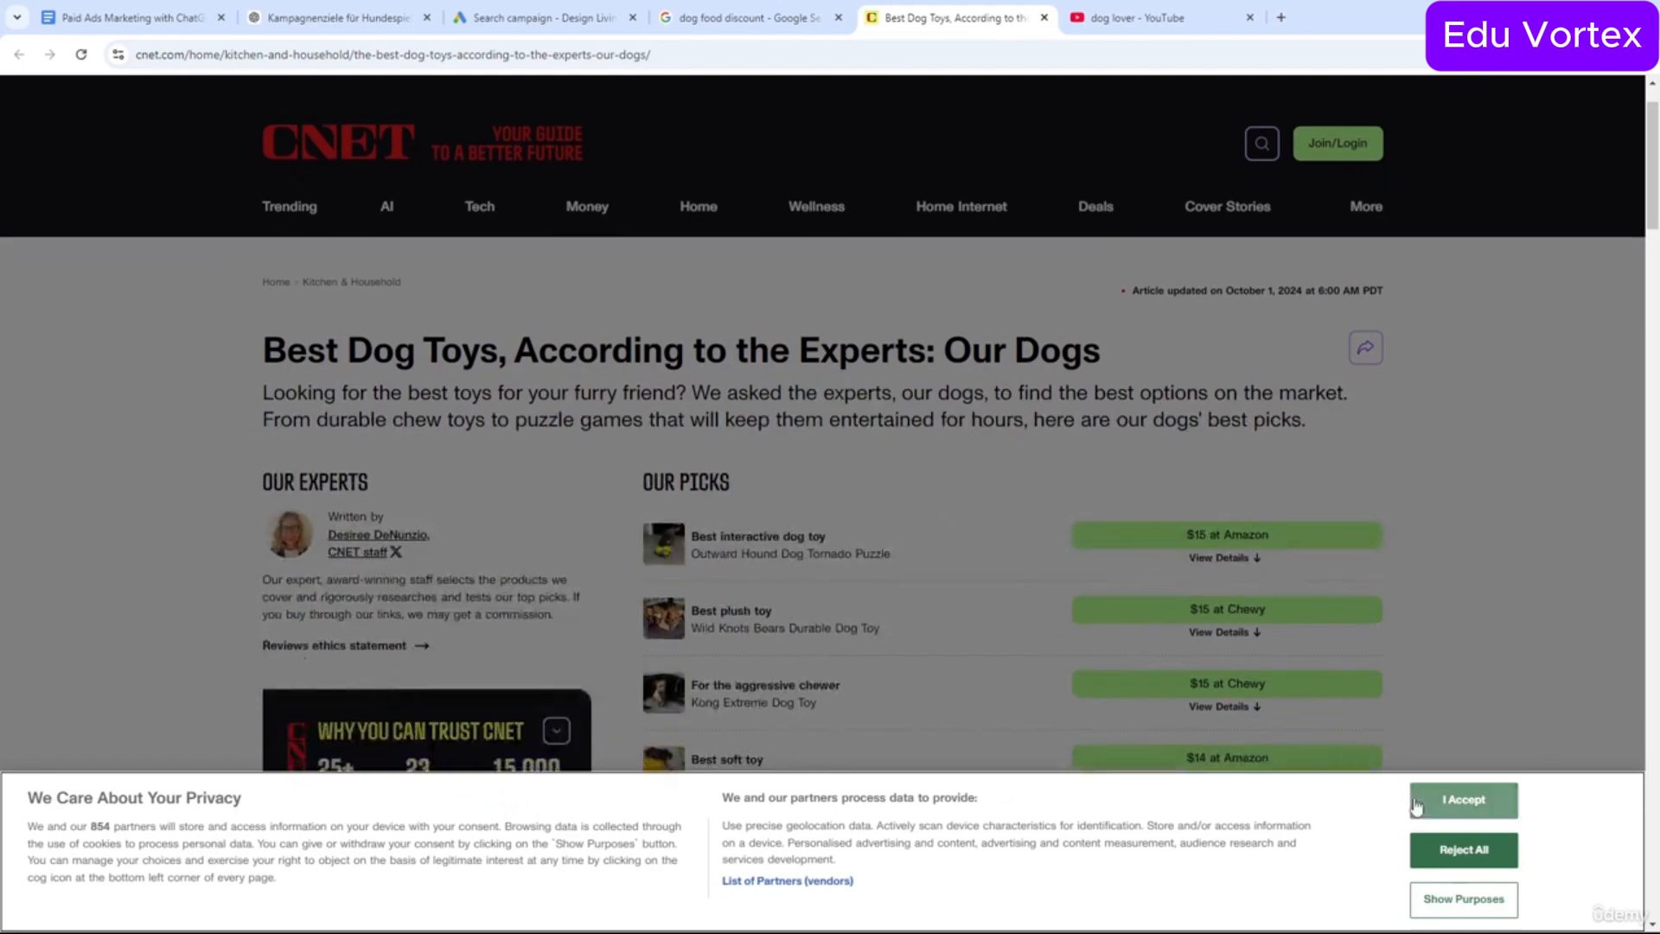
pyautogui.click(1423, 800)
pyautogui.scroll(-7, 1044, 575)
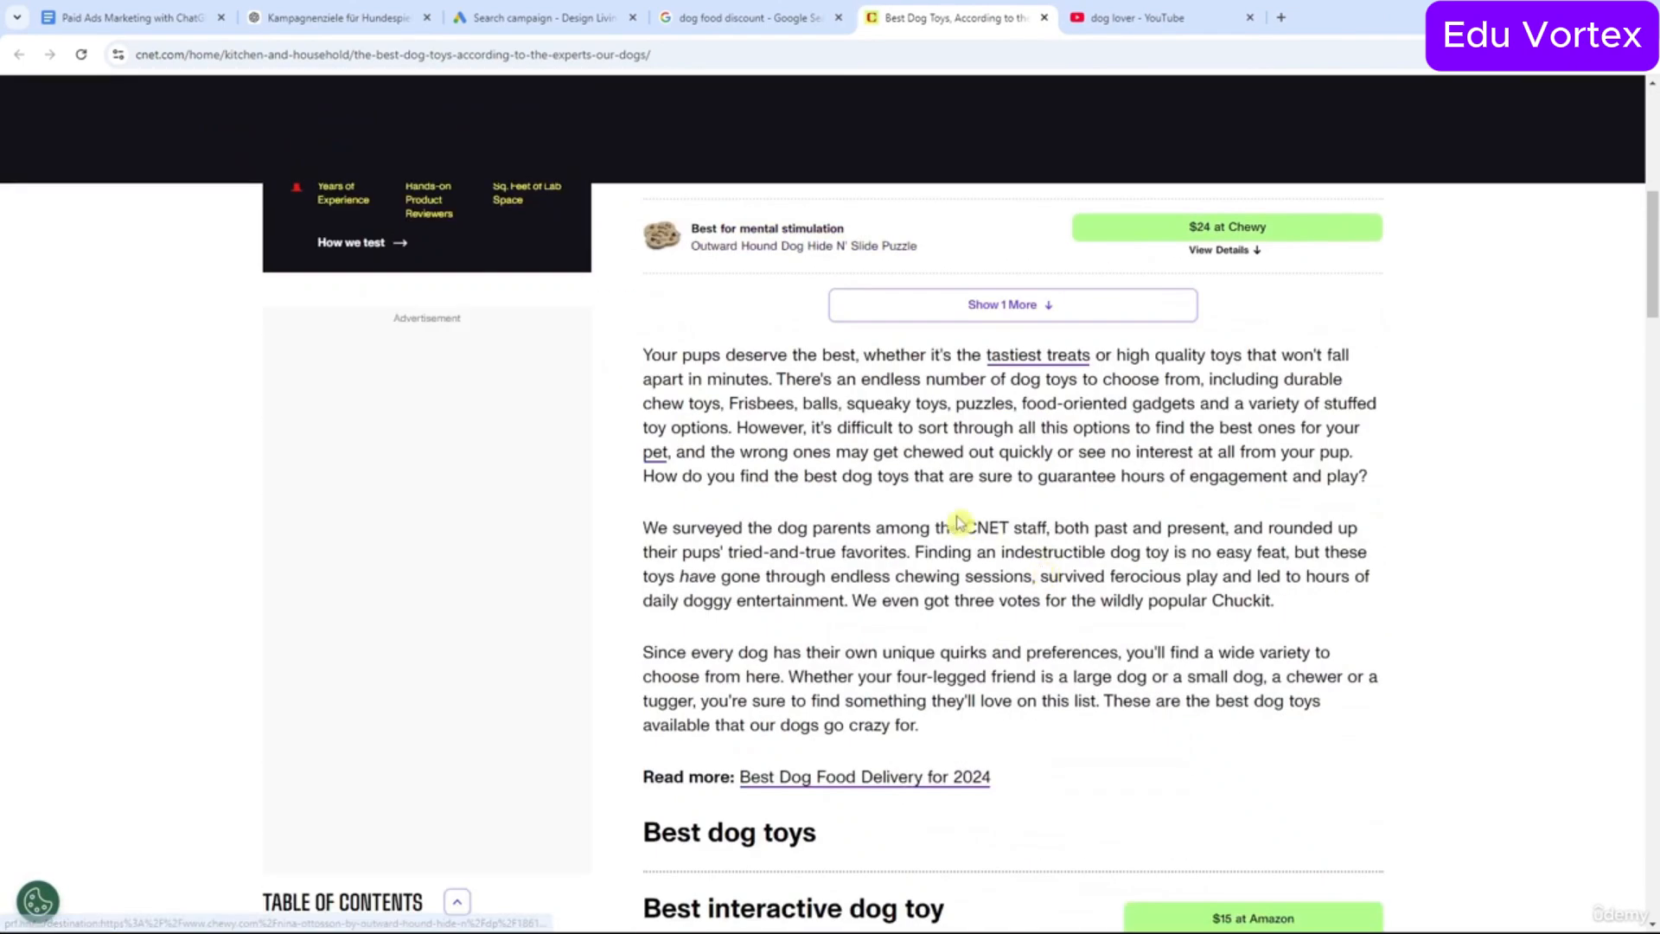
pyautogui.scroll(4, 519, 390)
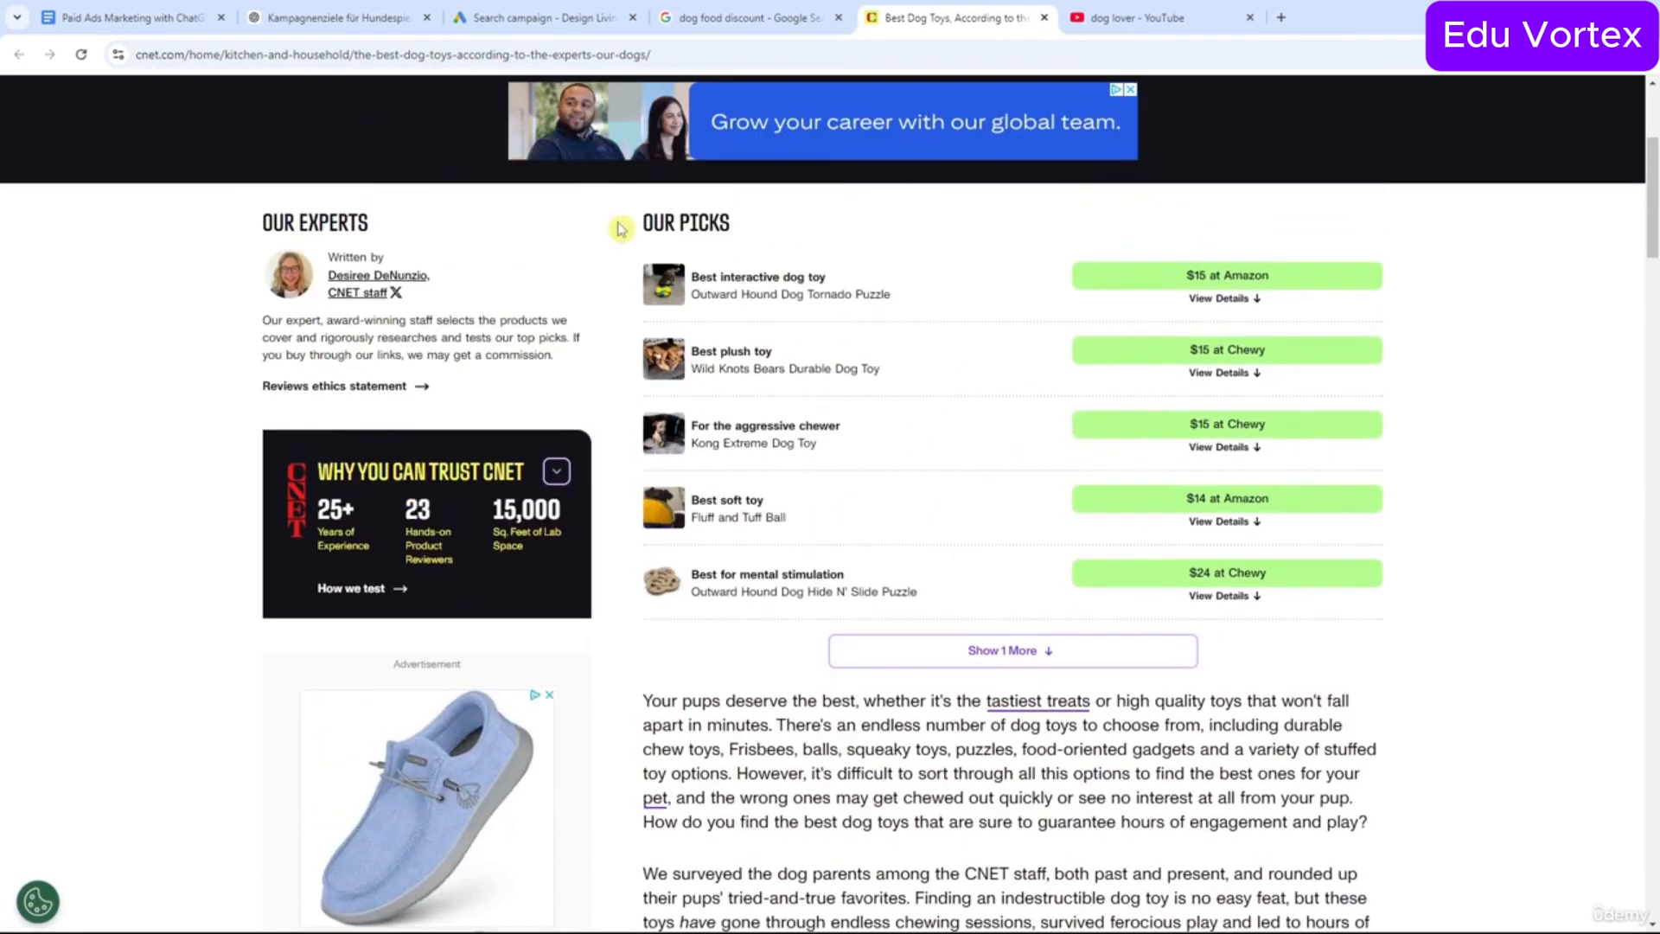
pyautogui.scroll(-1, 595, 353)
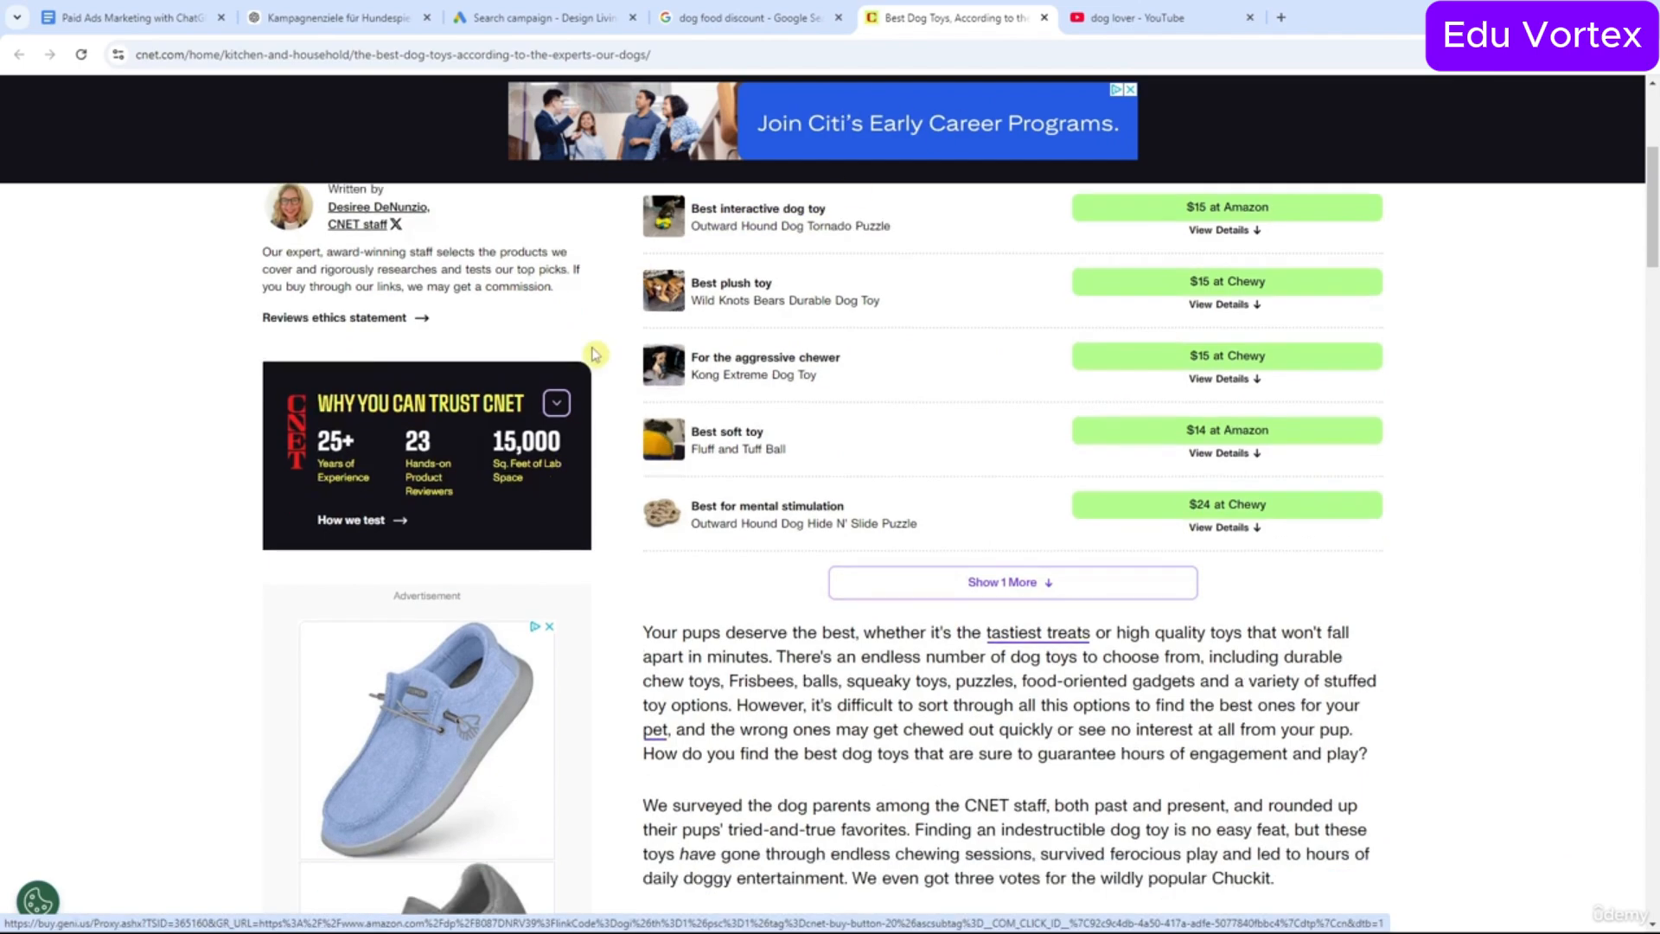
pyautogui.scroll(-17, 554, 432)
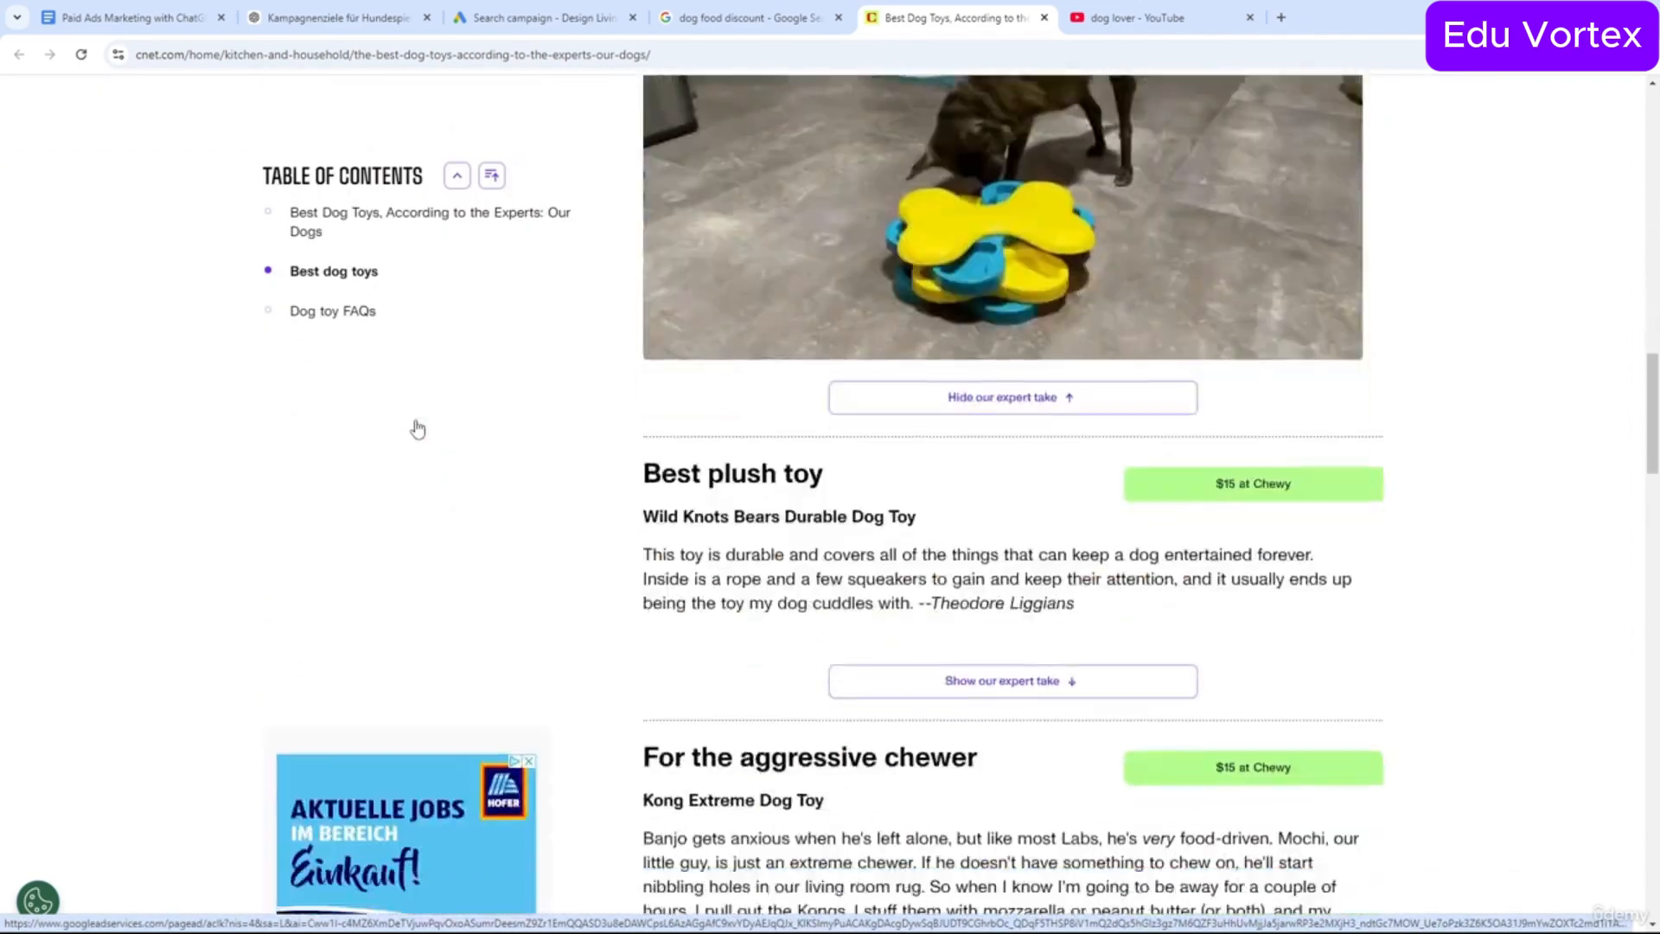
pyautogui.scroll(10, 418, 428)
pyautogui.scroll(-15, 427, 411)
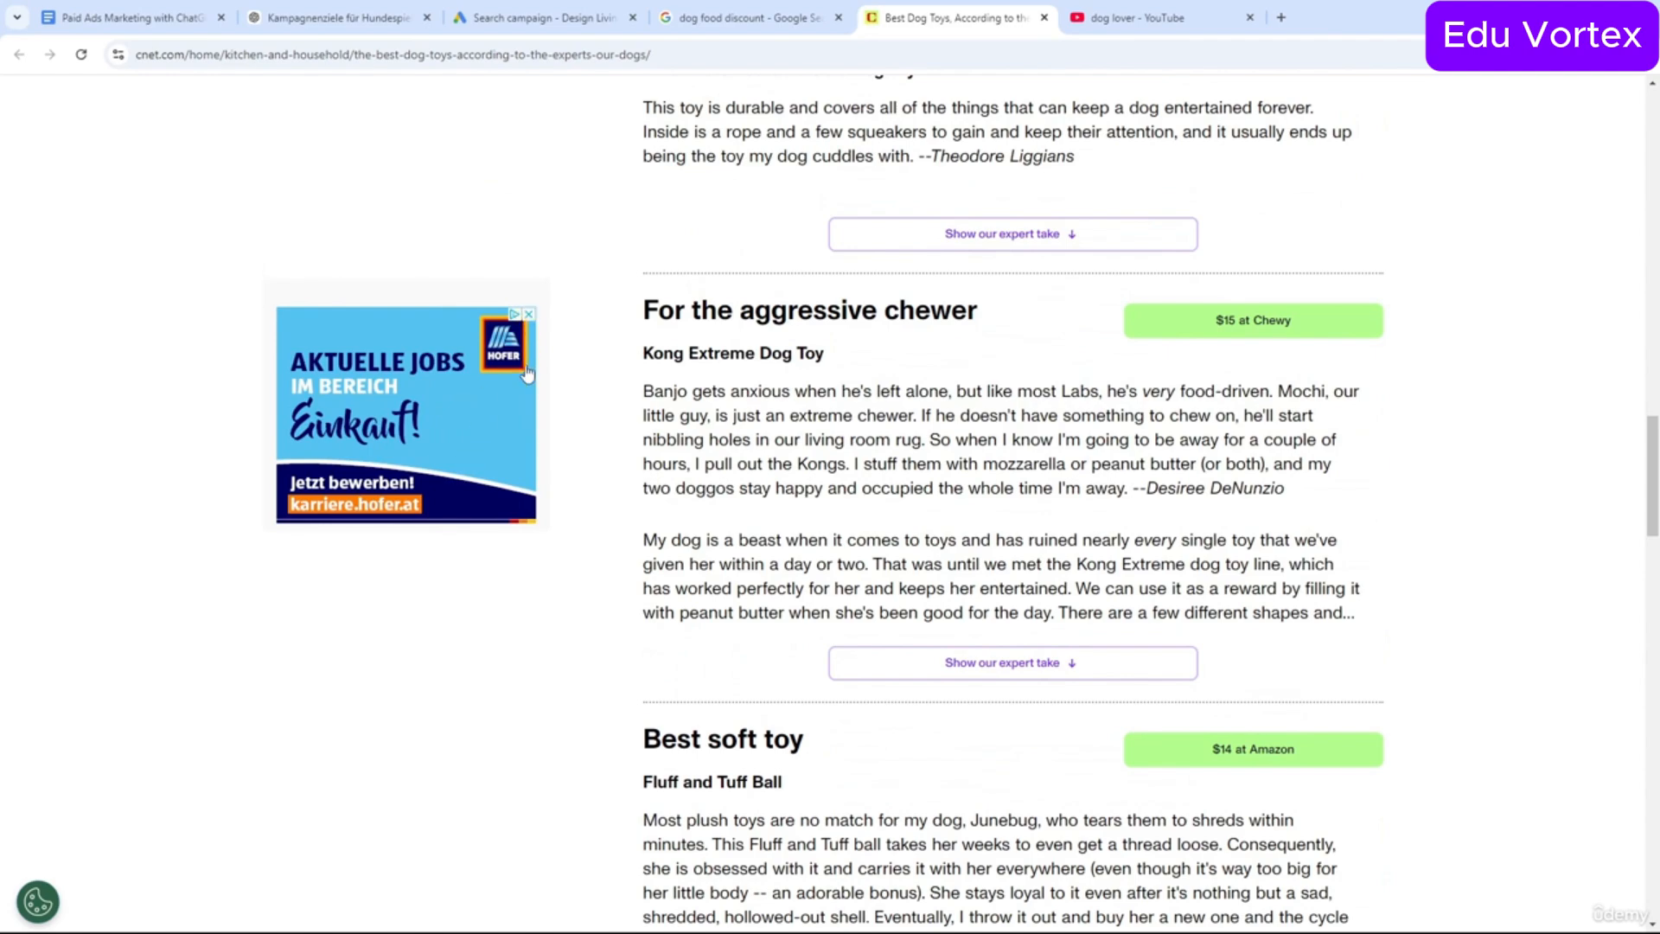
pyautogui.scroll(-20, 527, 374)
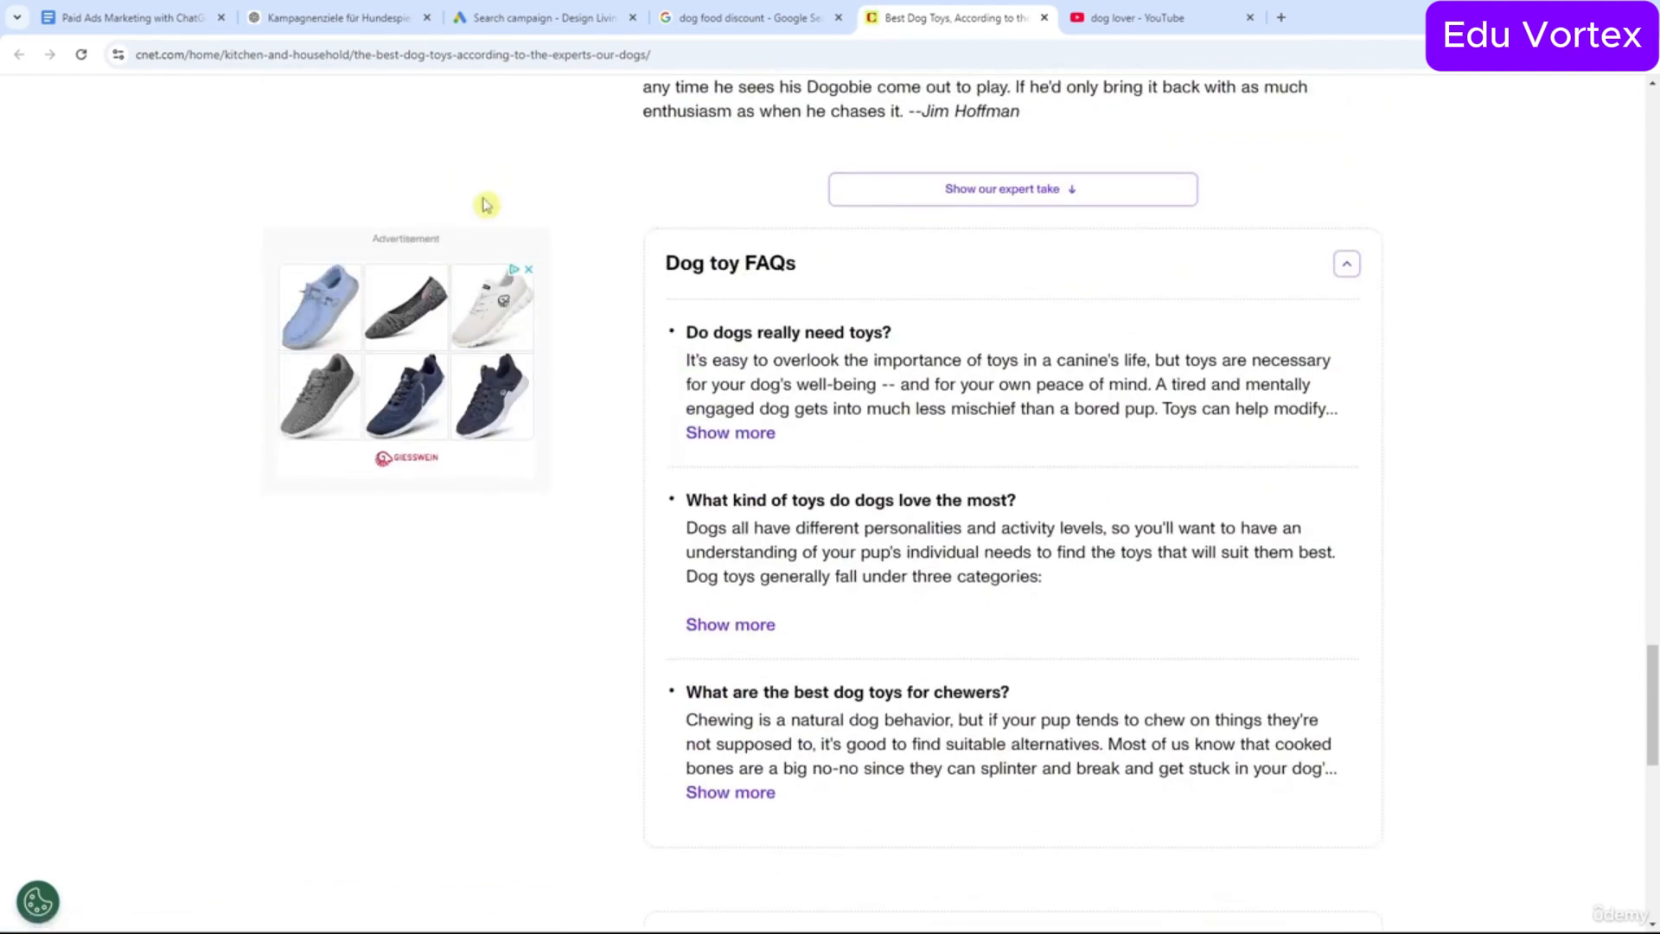
pyautogui.scroll(-10, 475, 160)
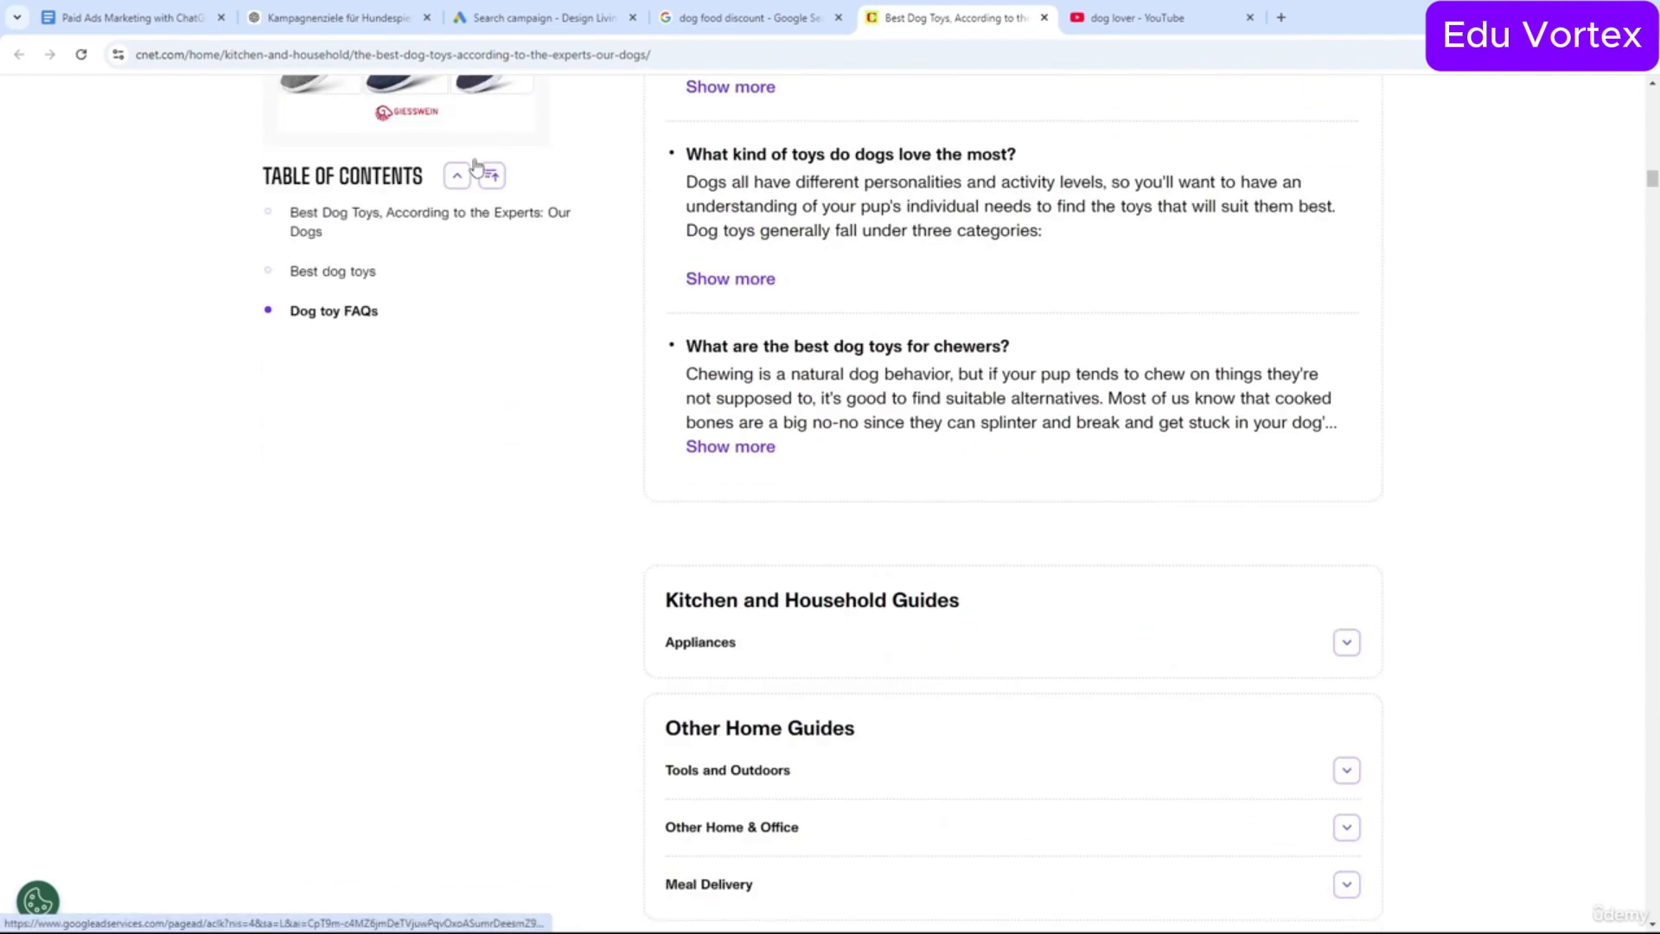
# Return to the Google Ads draft with the CNET page closed, and look again at the "dog food discount" sponsored products.
pyautogui.click(523, 14)
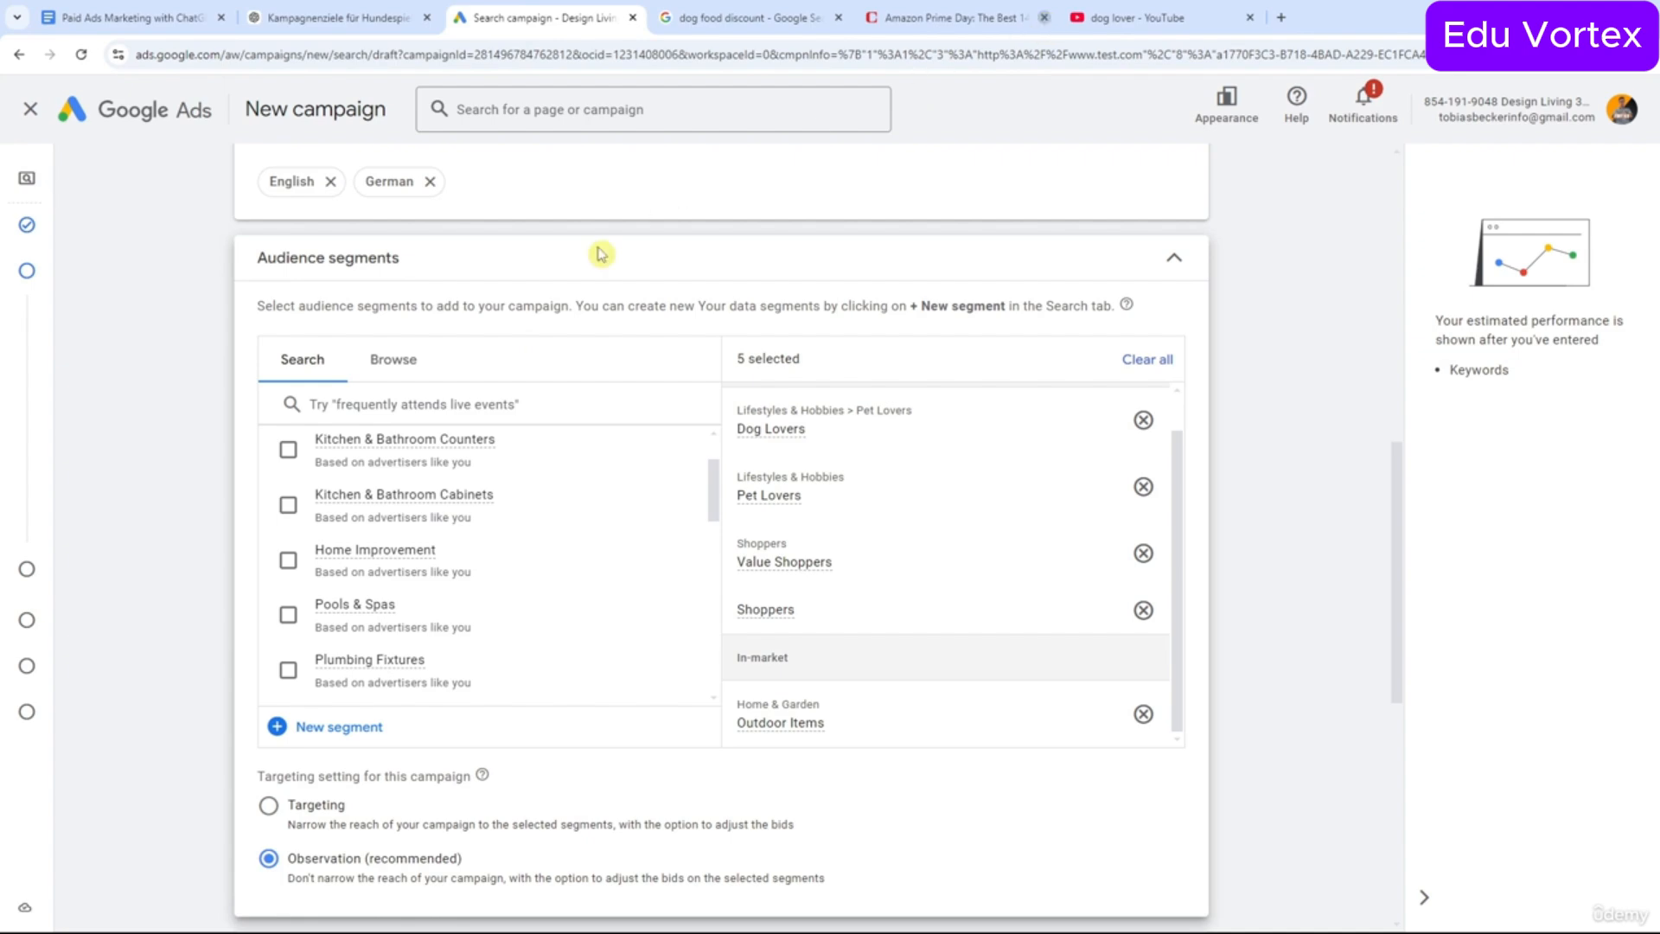
pyautogui.scroll(-7, 990, 563)
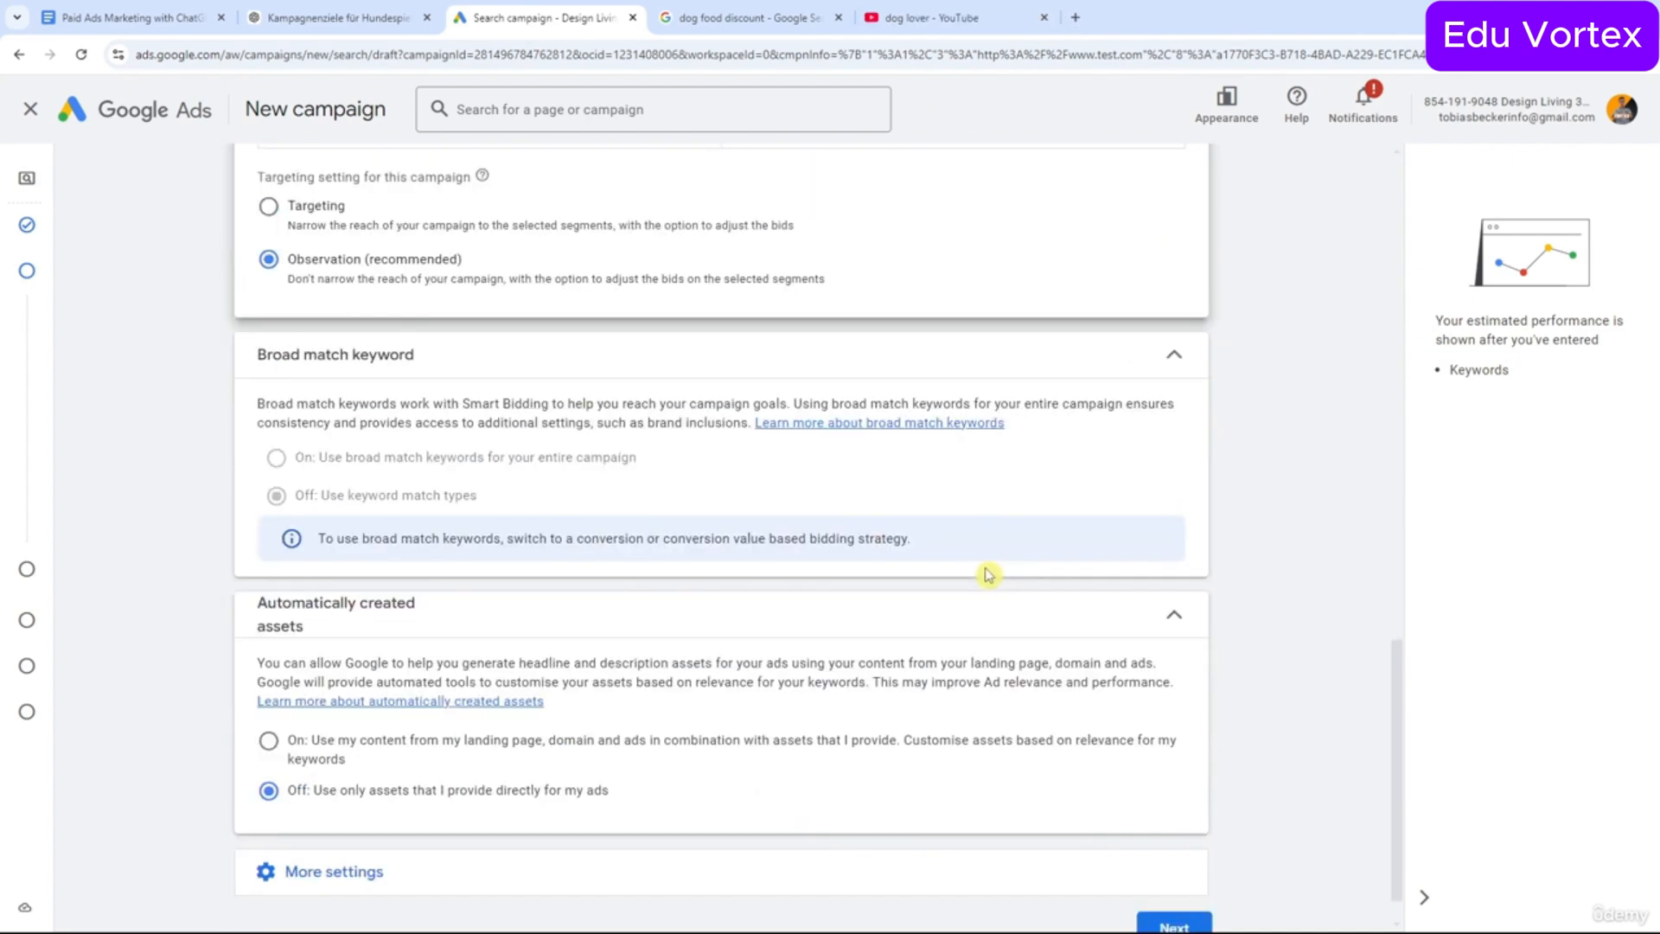
pyautogui.click(774, 22)
pyautogui.scroll(8, 562, 346)
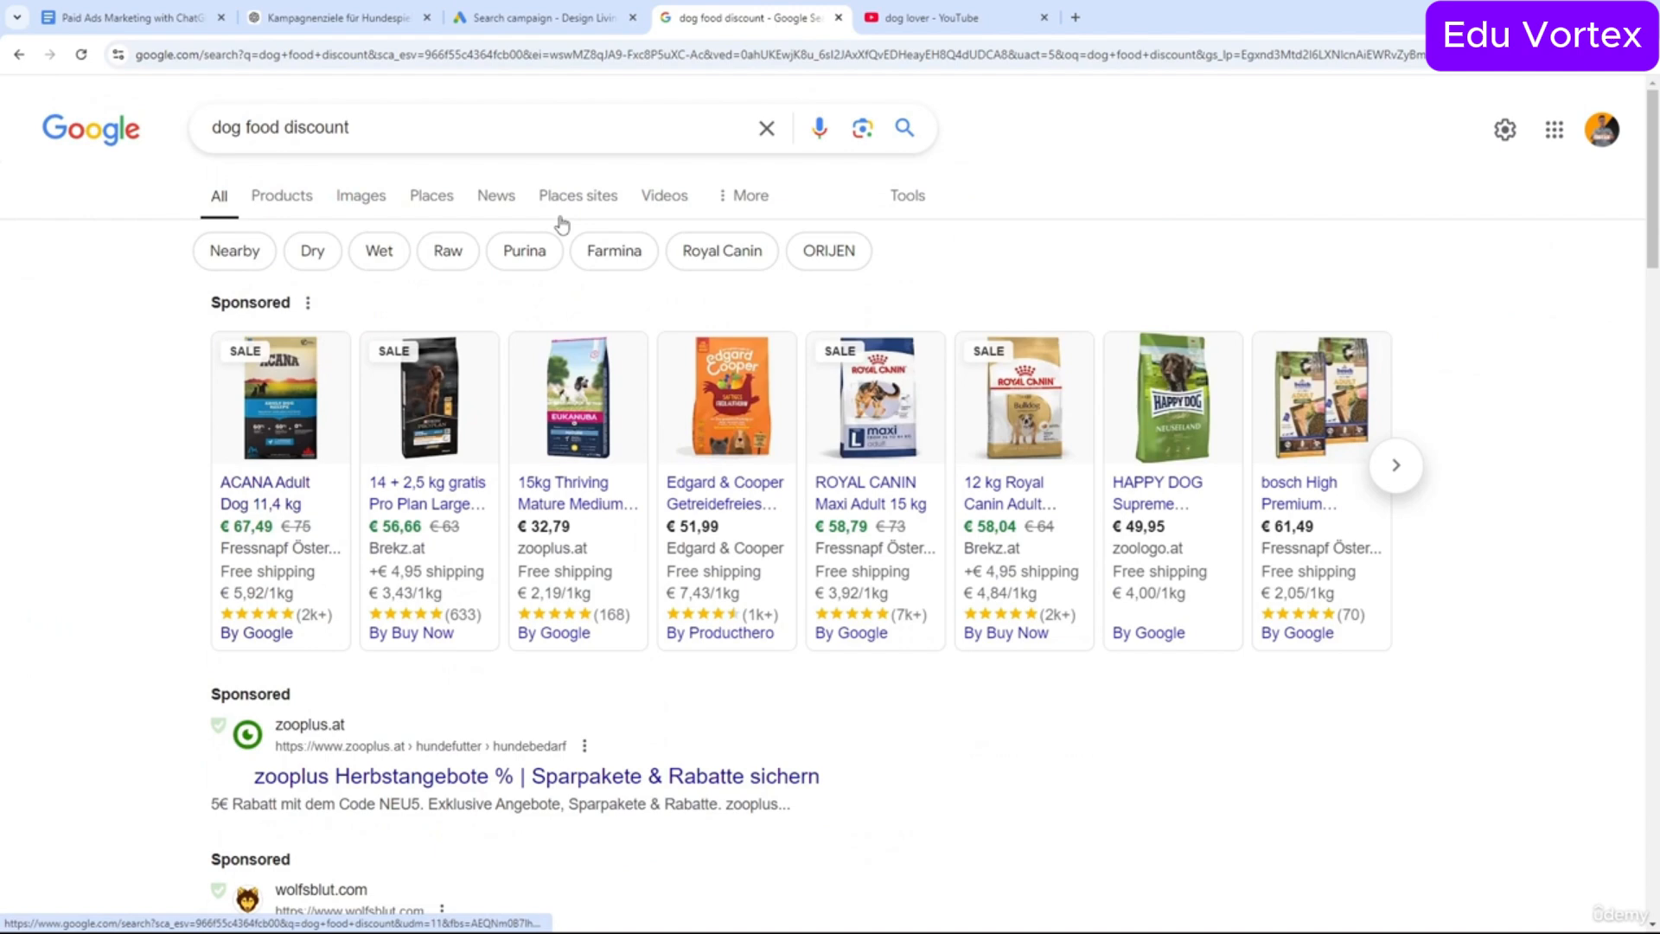
# Switch back to the Google Ads campaign draft and read the description of the Targeting option for the audience segments.
pyautogui.click(545, 17)
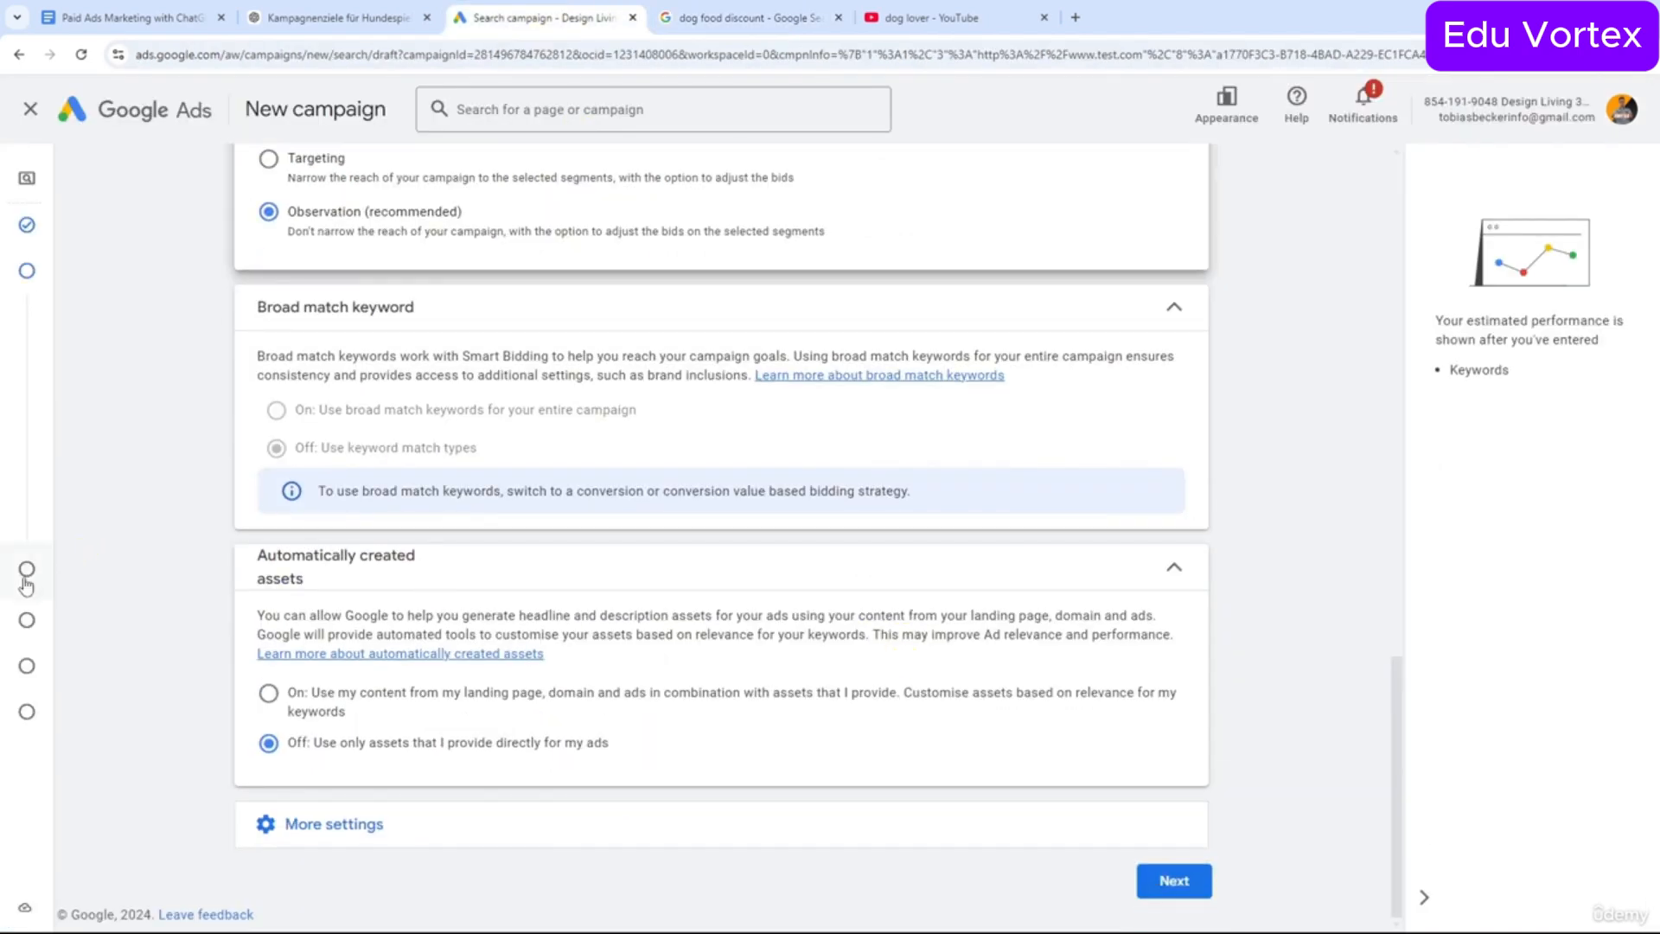
pyautogui.scroll(2, 817, 677)
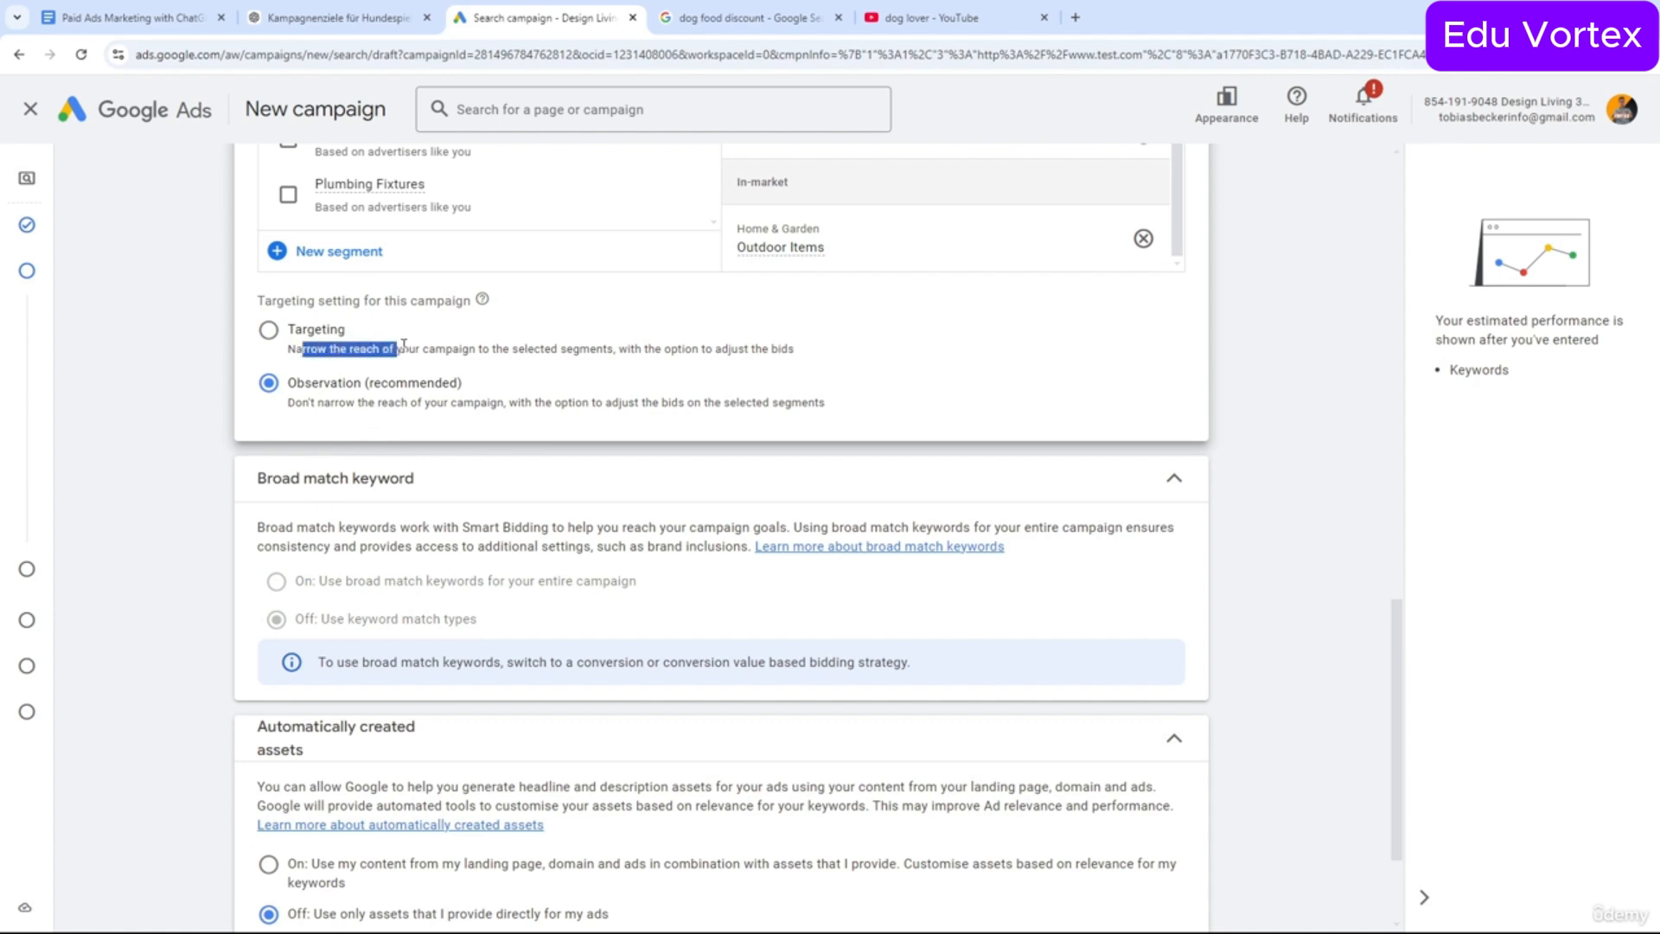
pyautogui.moveTo(584, 350); pyautogui.dragTo(778, 345)
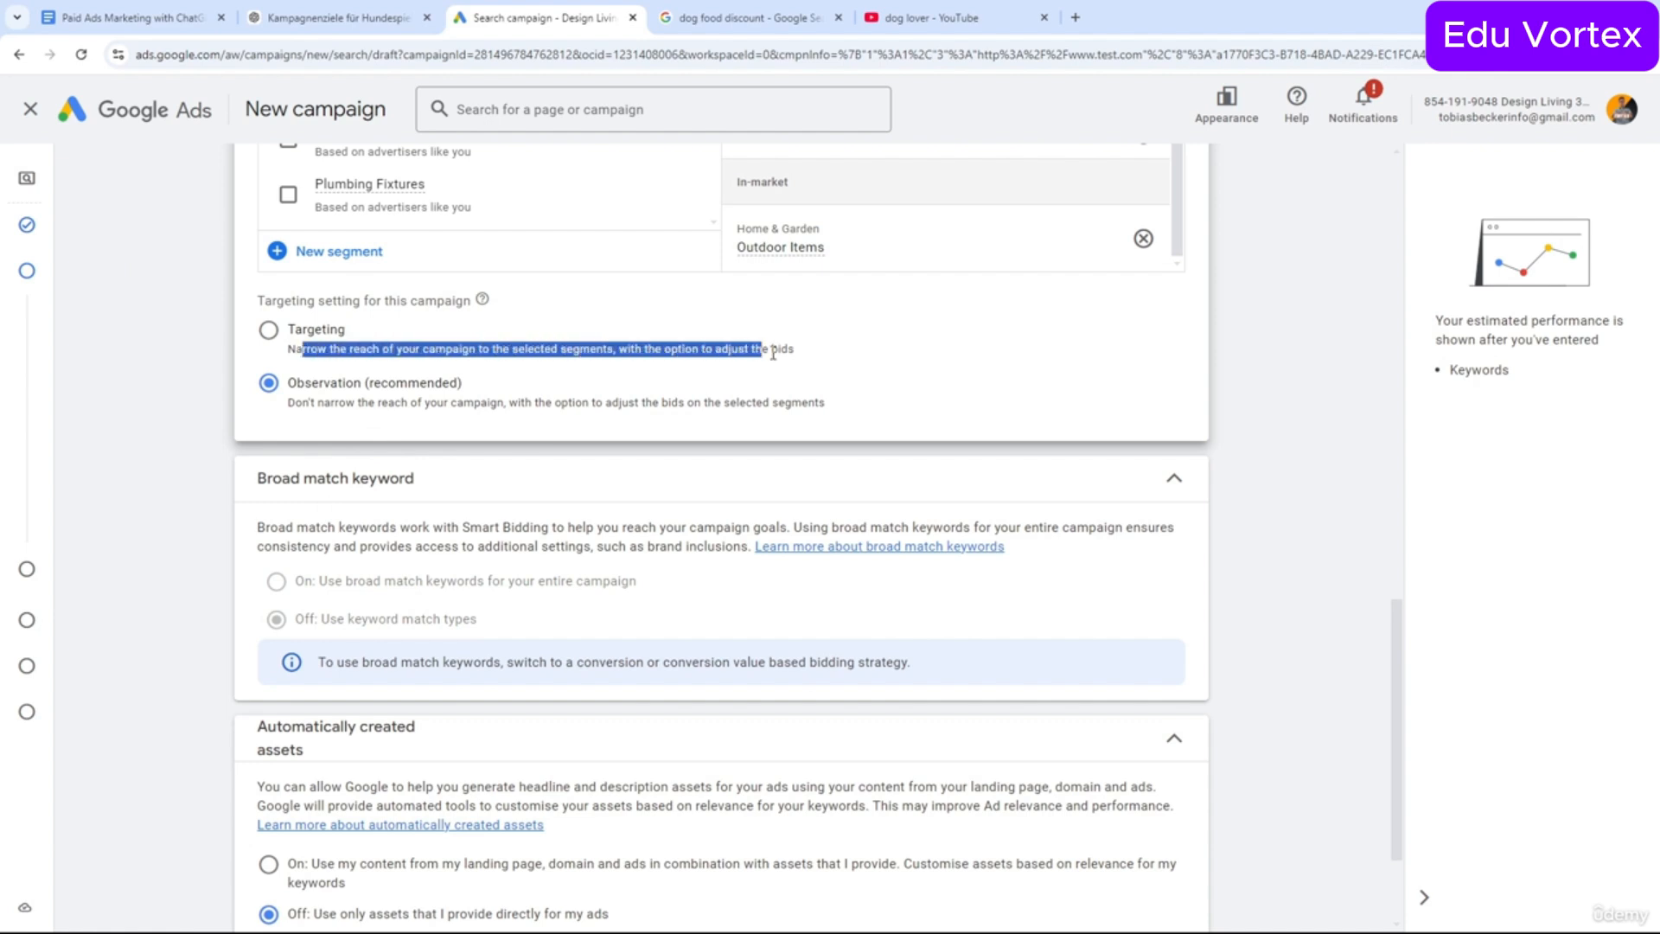
# Switch the campaign's audience targeting setting to Targeting, and return it to Observation (recommended).
pyautogui.click(942, 356)
pyautogui.scroll(1, 742, 368)
pyautogui.click(269, 416)
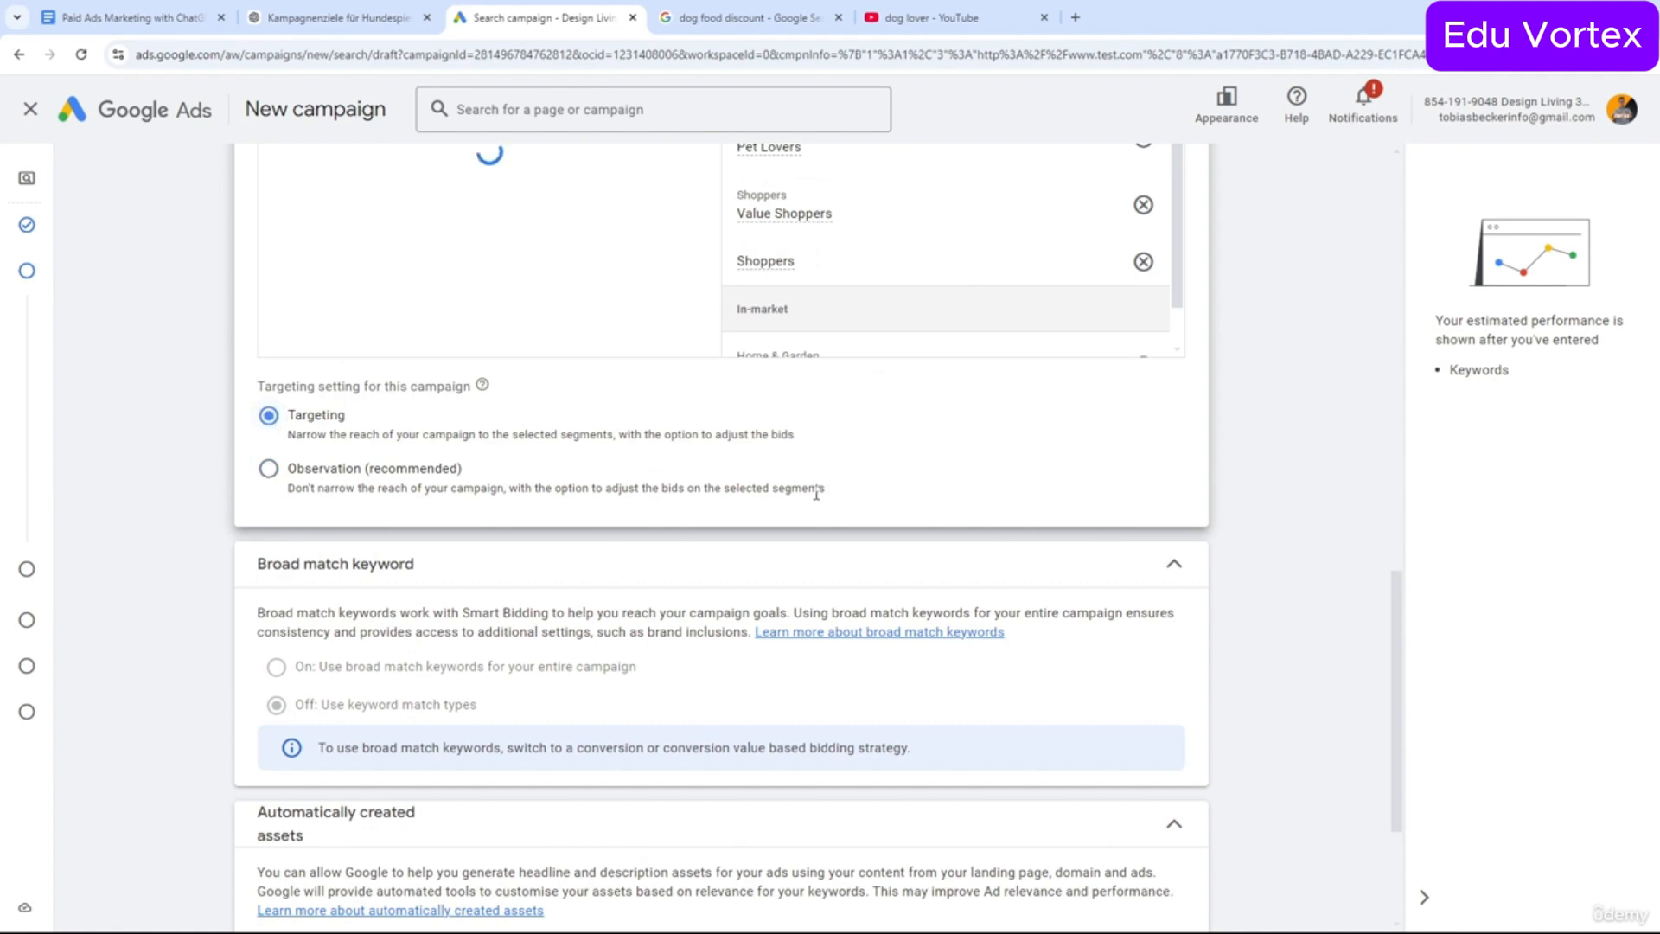
pyautogui.scroll(2, 1072, 371)
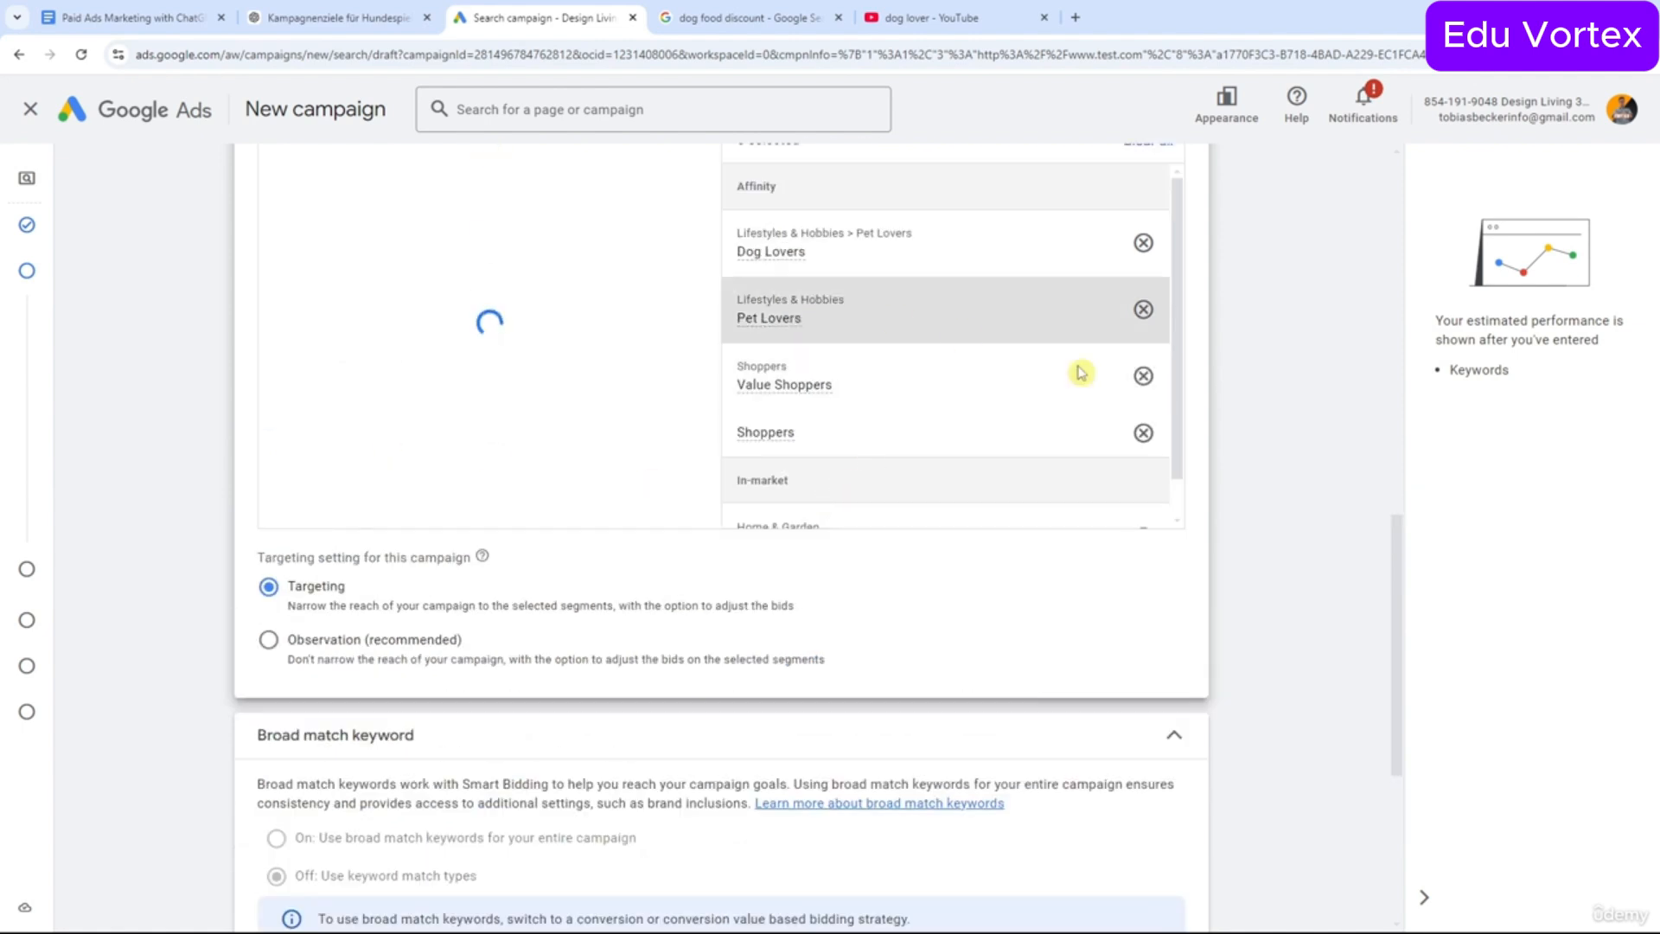
pyautogui.click(268, 640)
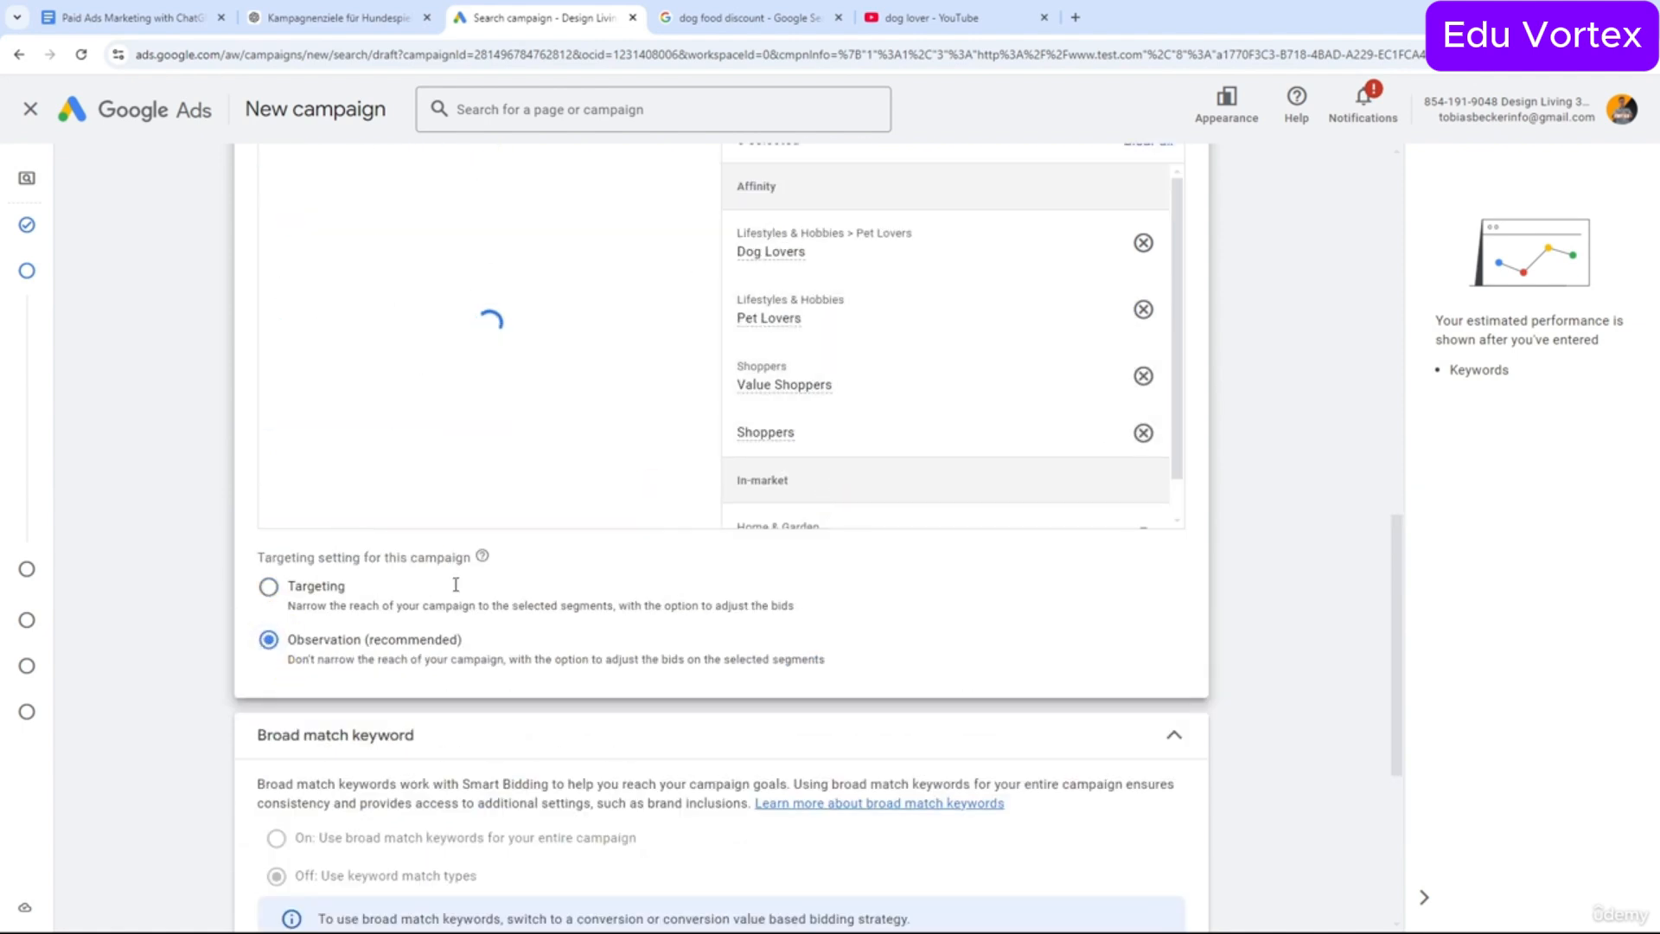
# Set the campaign's audience targeting setting to Observation (recommended) and continue to keyword and asset generation.
pyautogui.scroll(-1, 917, 380)
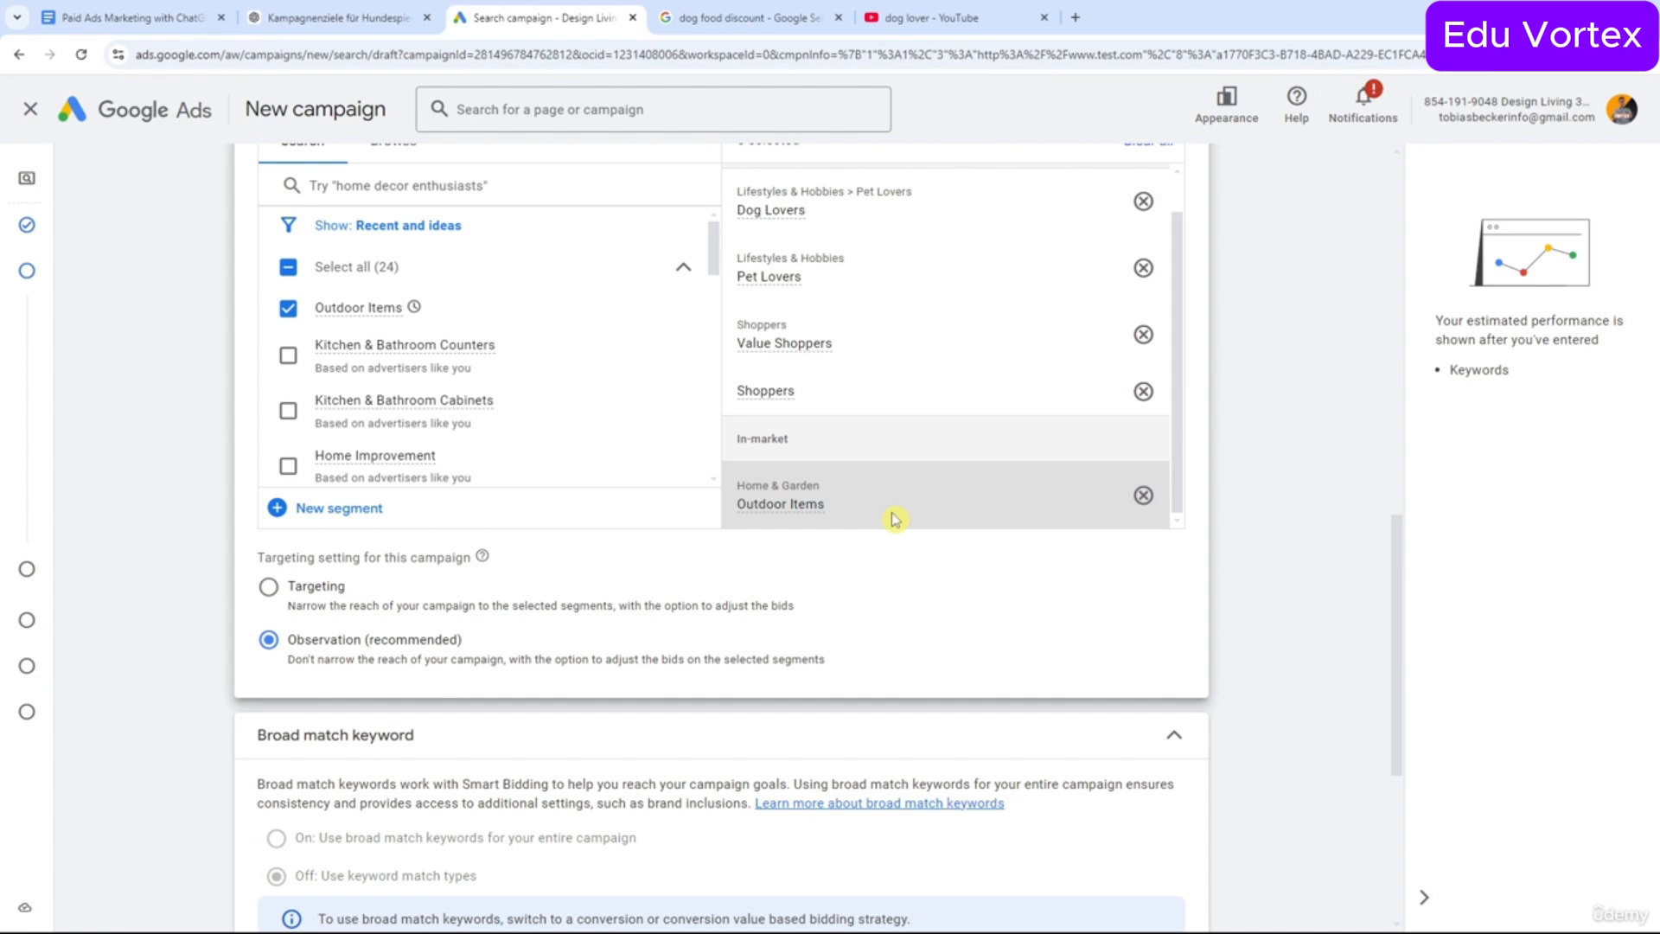
pyautogui.scroll(-1, 346, 655)
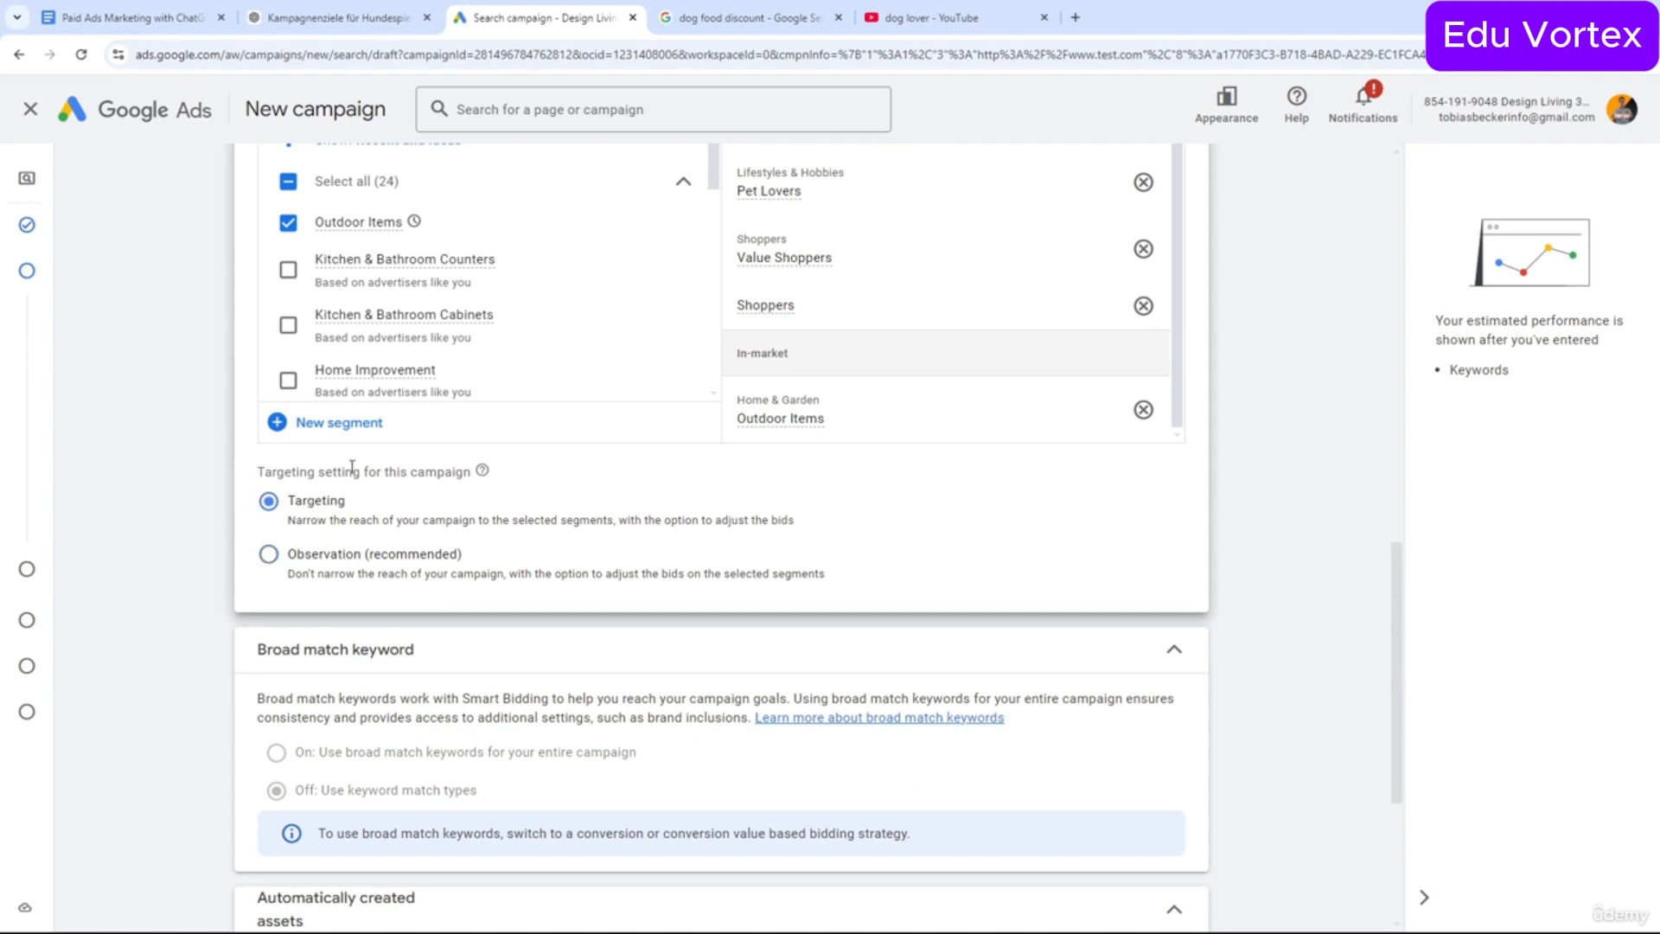
pyautogui.click(336, 556)
pyautogui.scroll(-4, 575, 586)
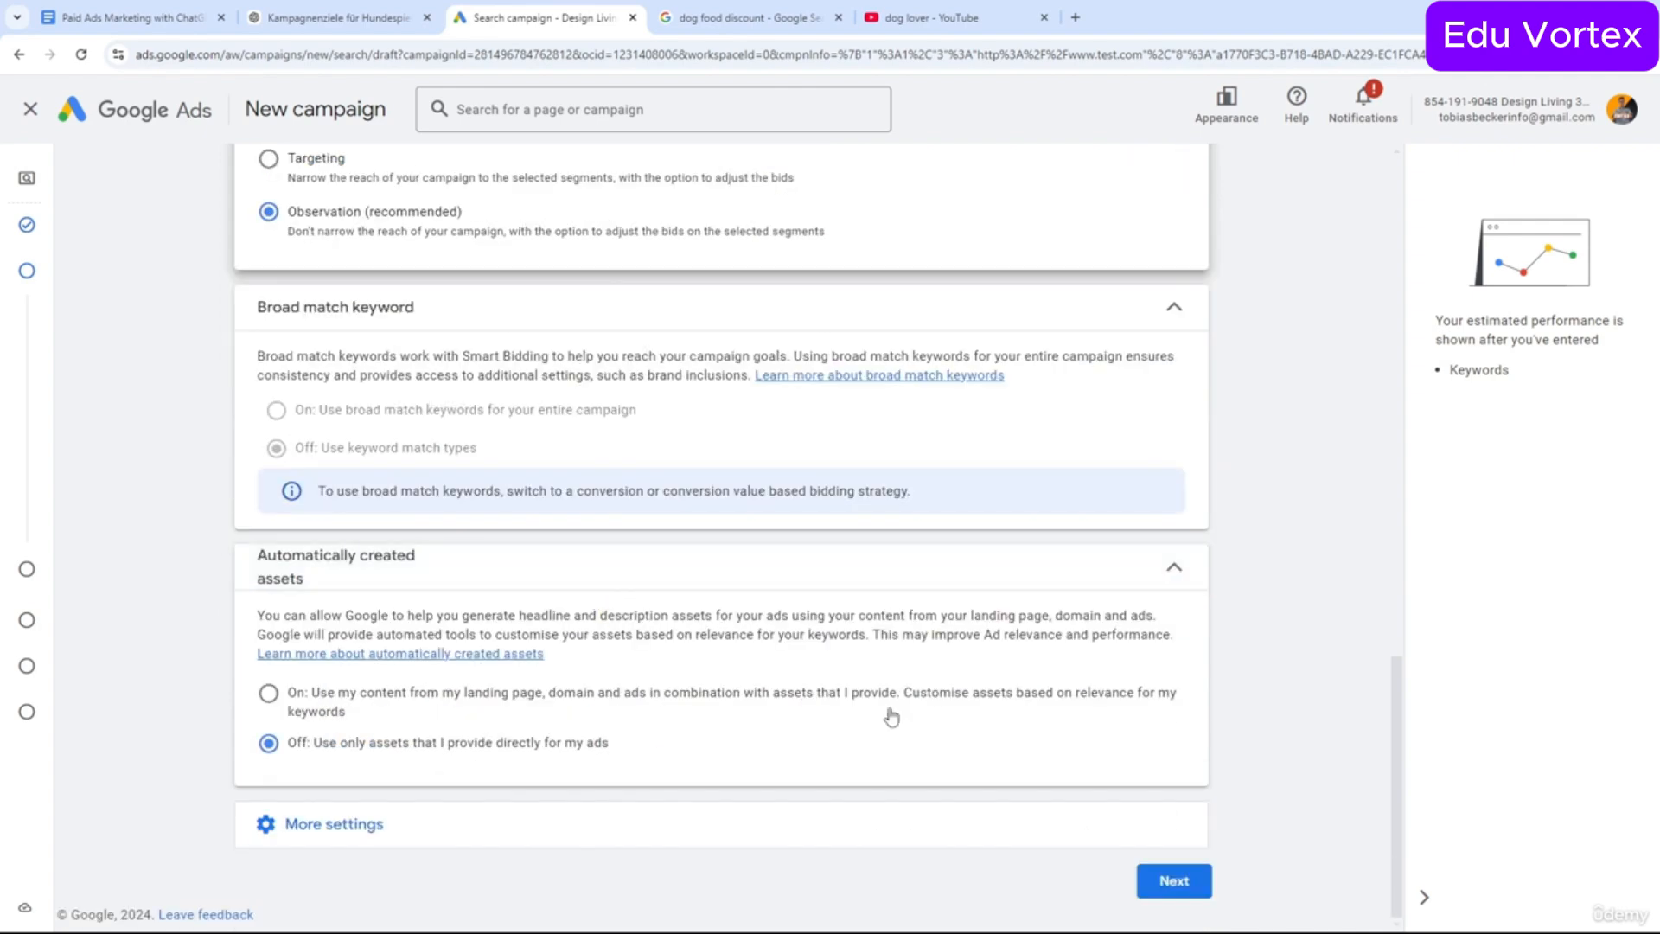
pyautogui.click(1202, 889)
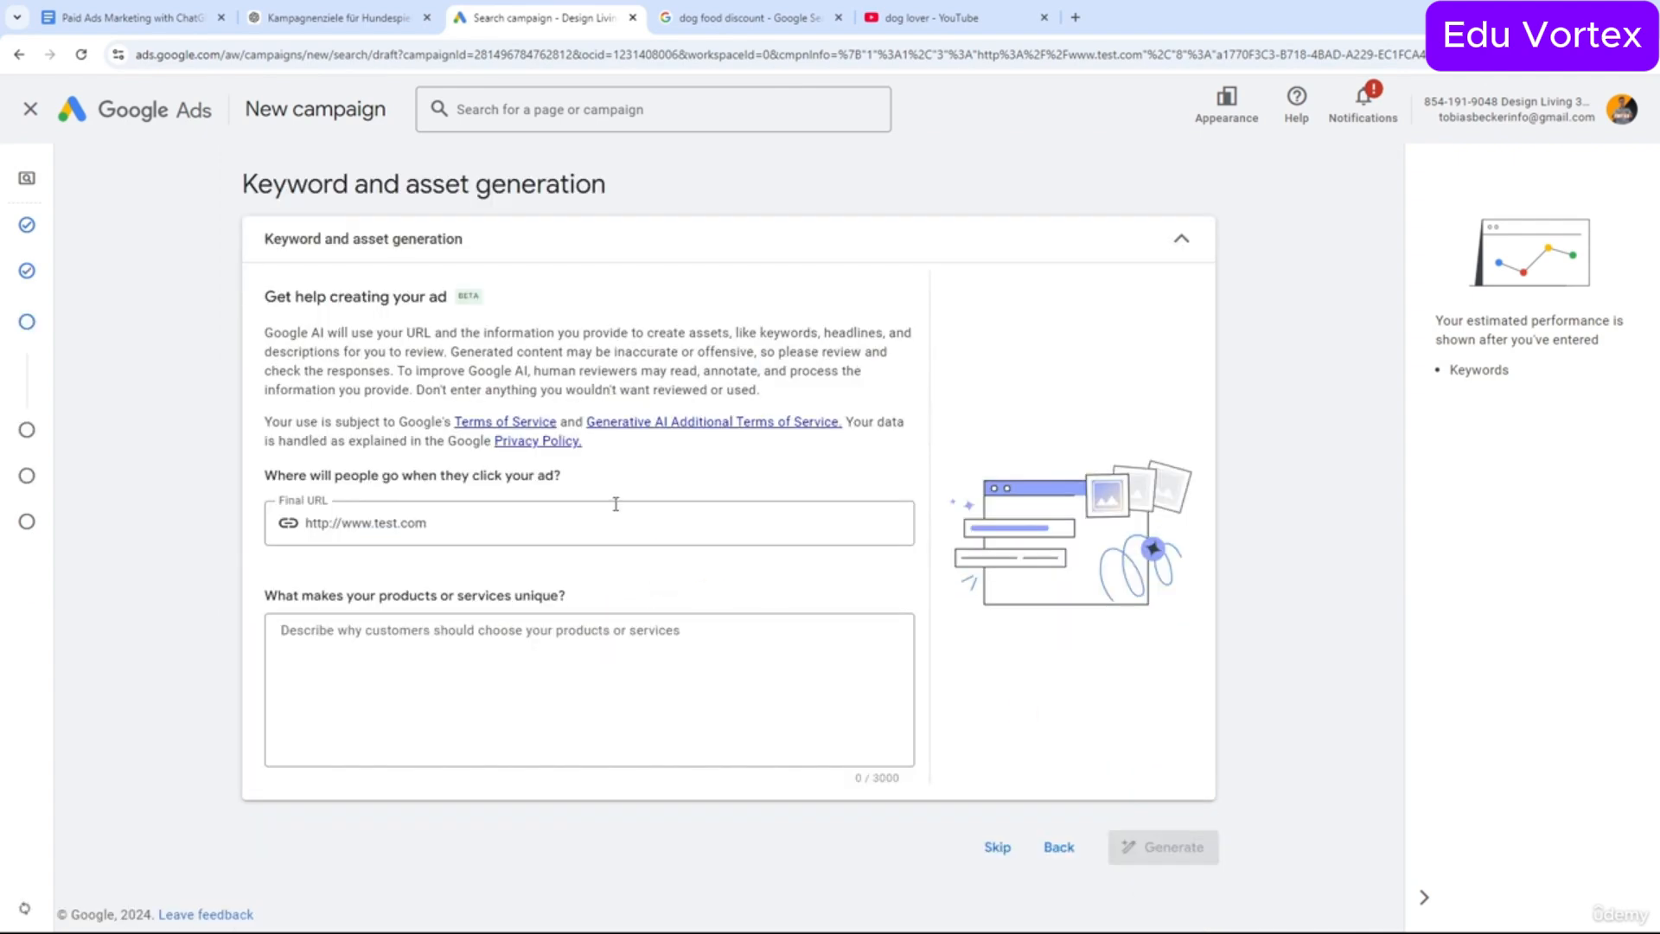
pyautogui.click(512, 524)
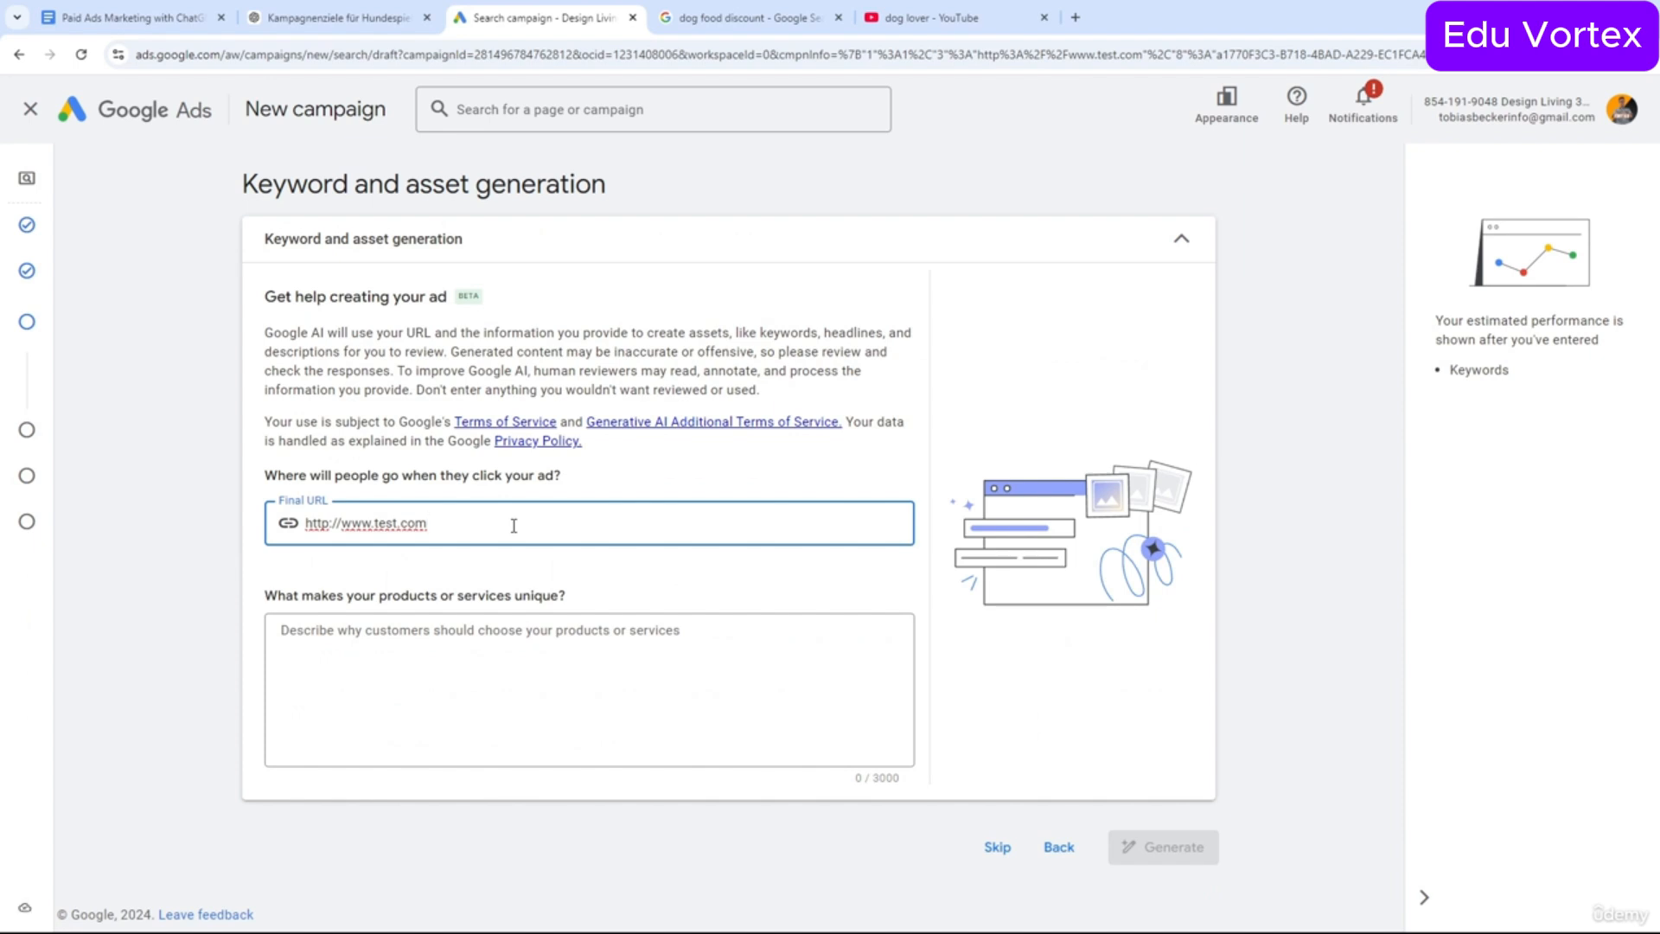
pyautogui.moveTo(7, 460)
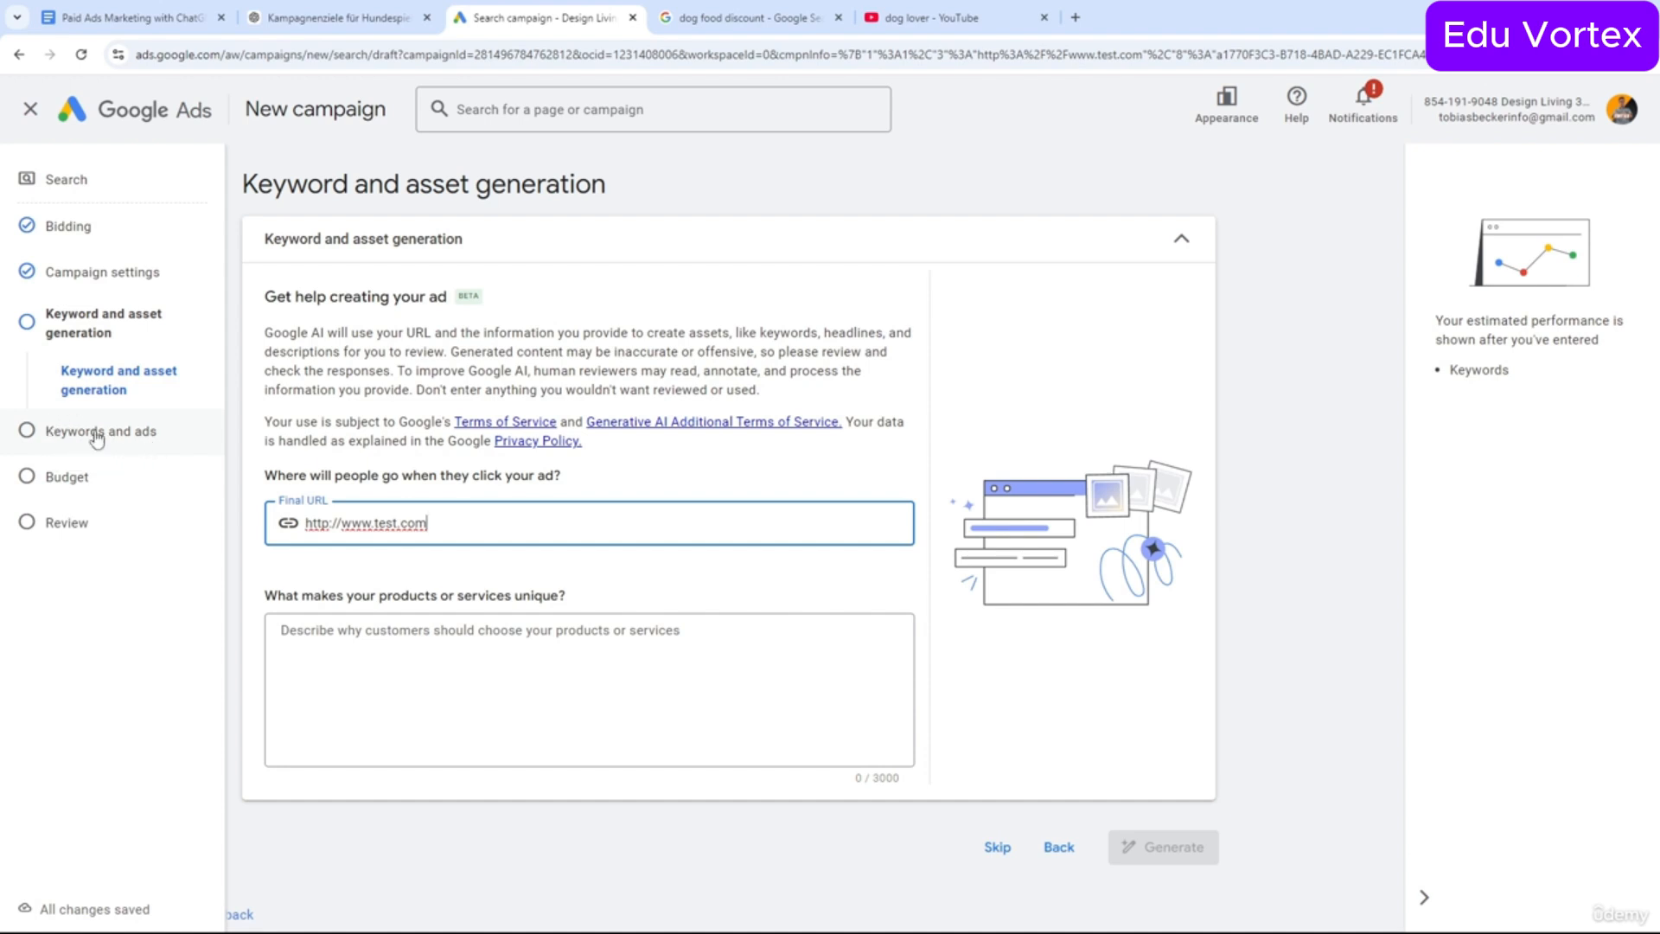
pyautogui.click(1498, 592)
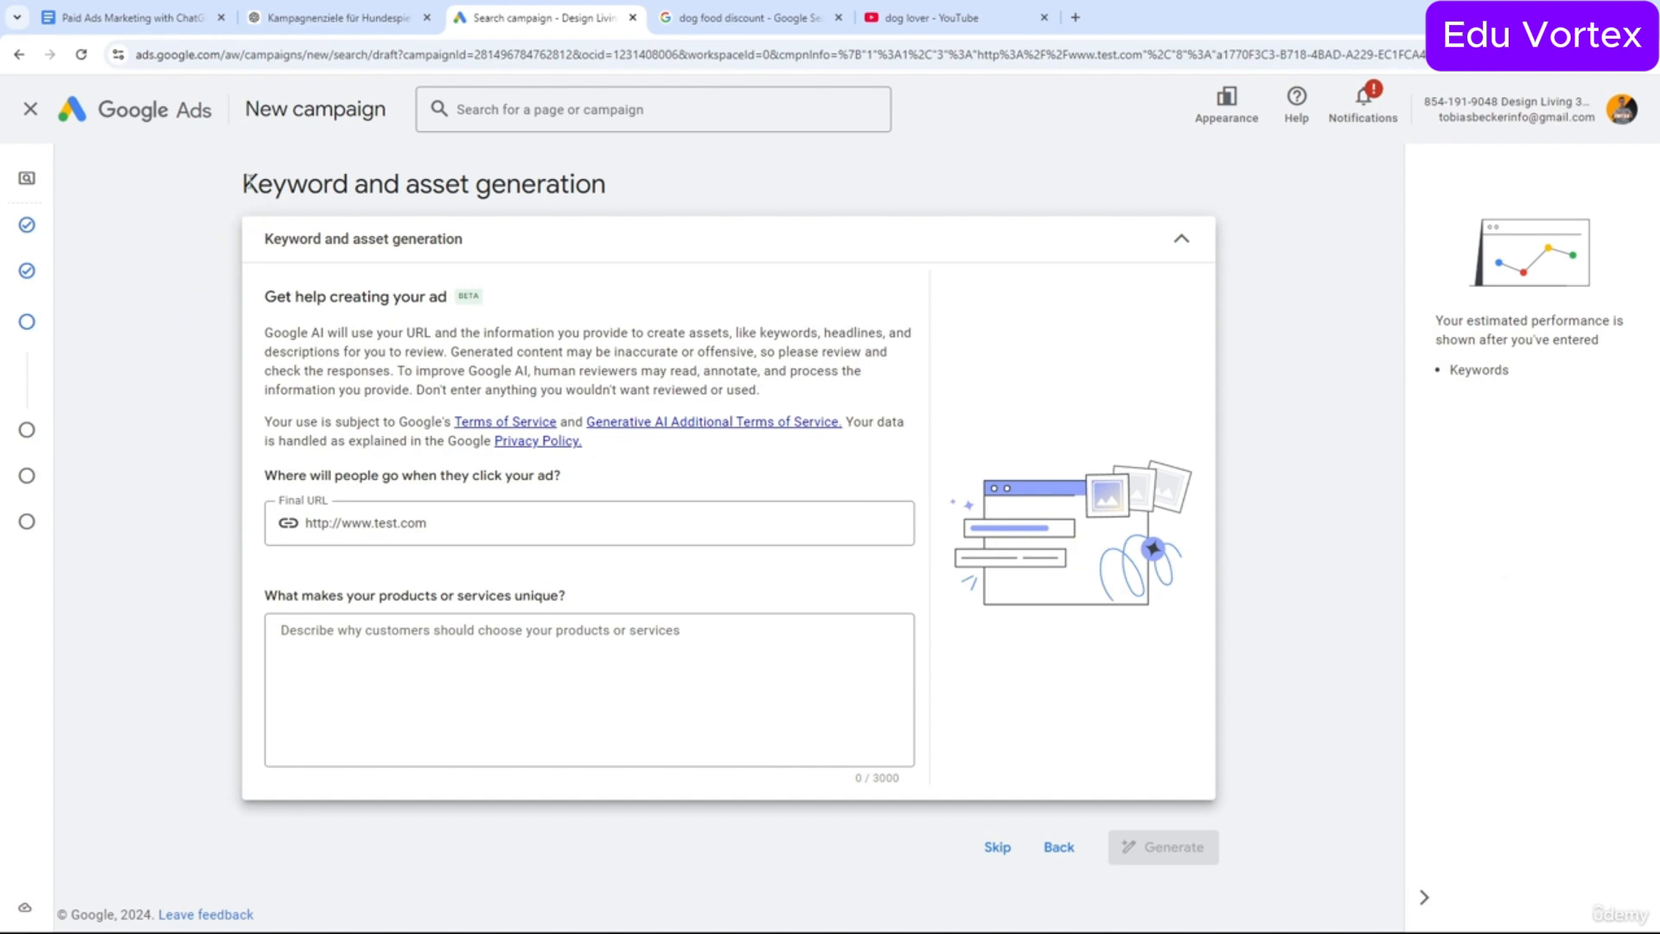
pyautogui.moveTo(5, 374)
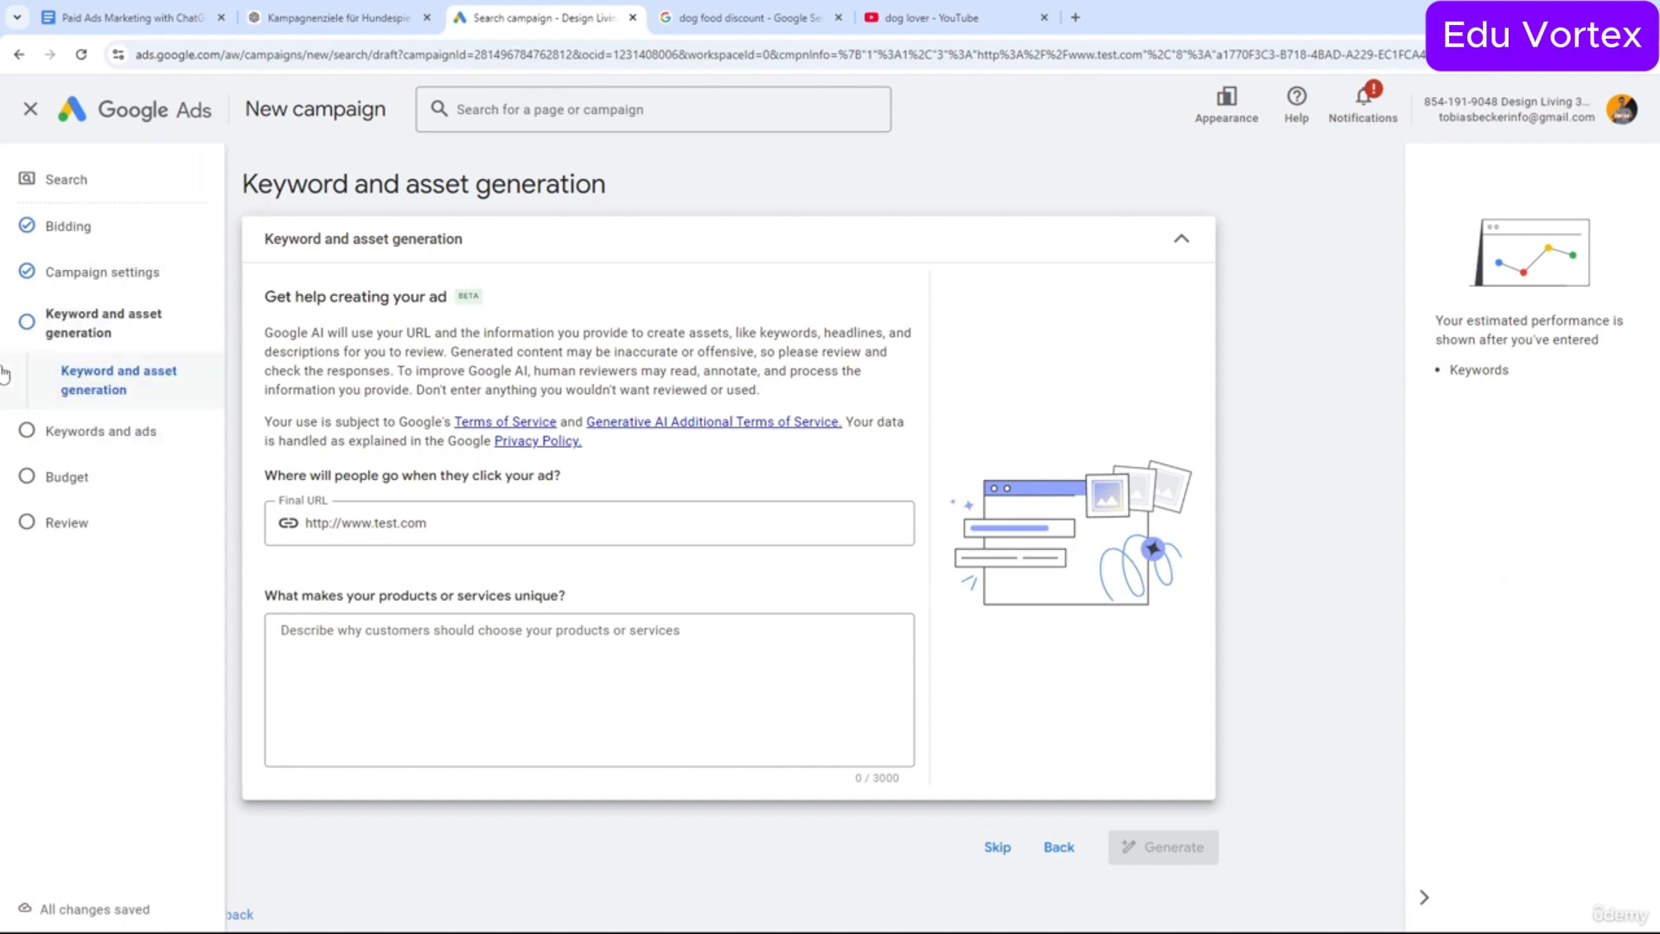
pyautogui.click(440, 525)
pyautogui.moveTo(440, 525); pyautogui.dragTo(178, 526)
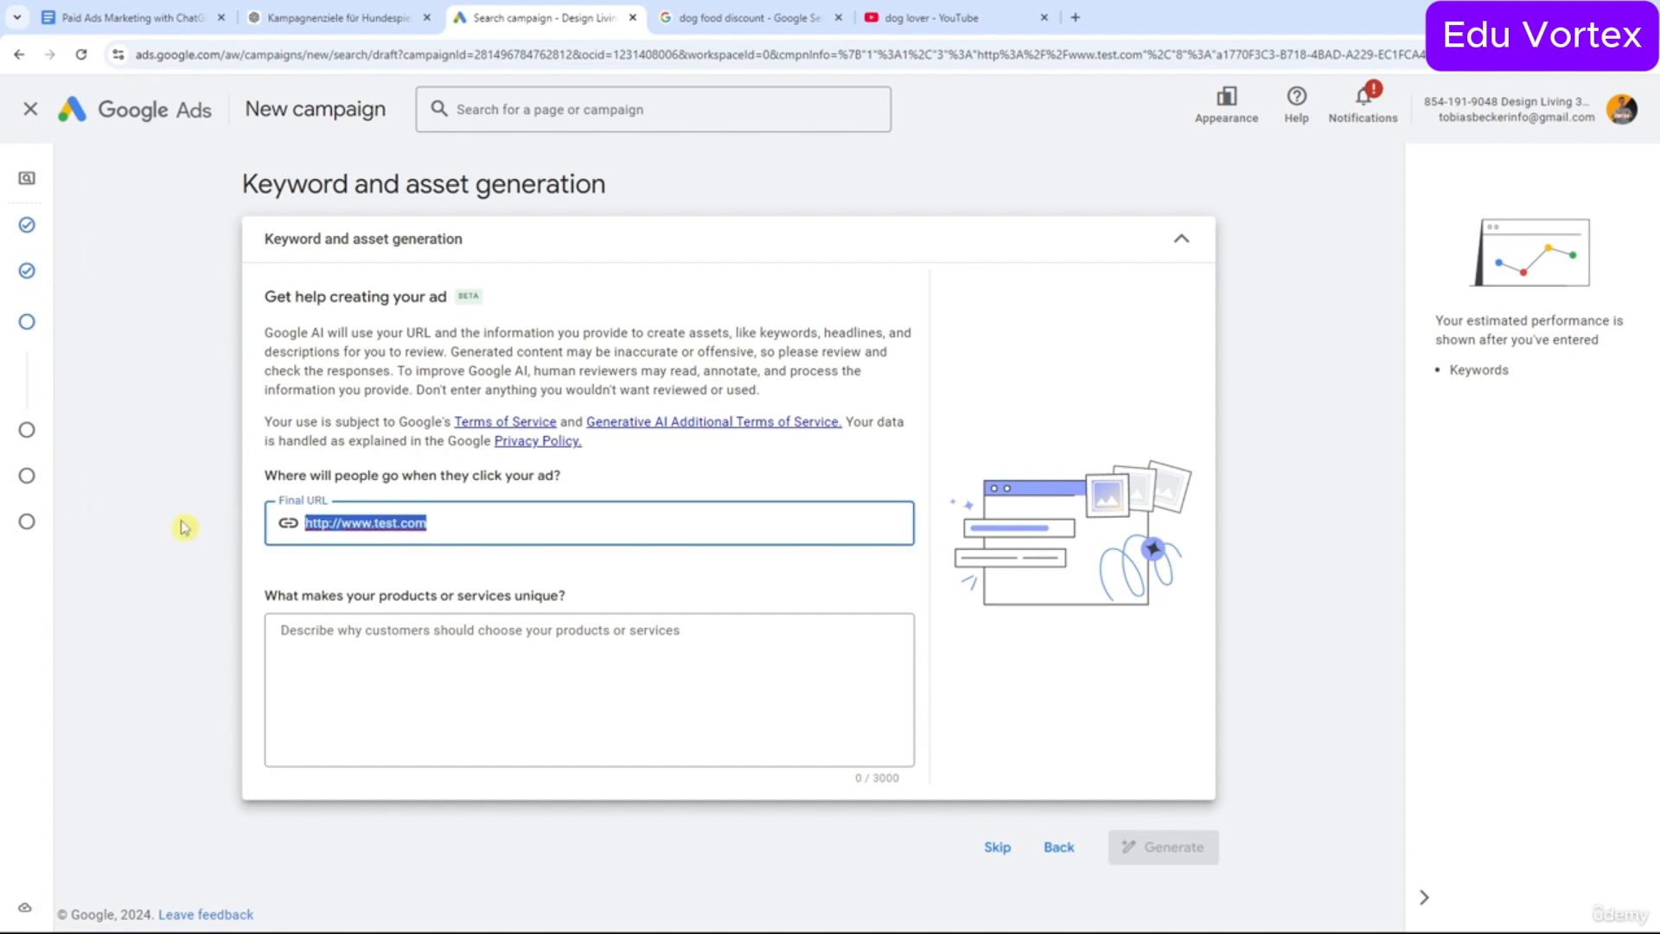
pyautogui.click(178, 526)
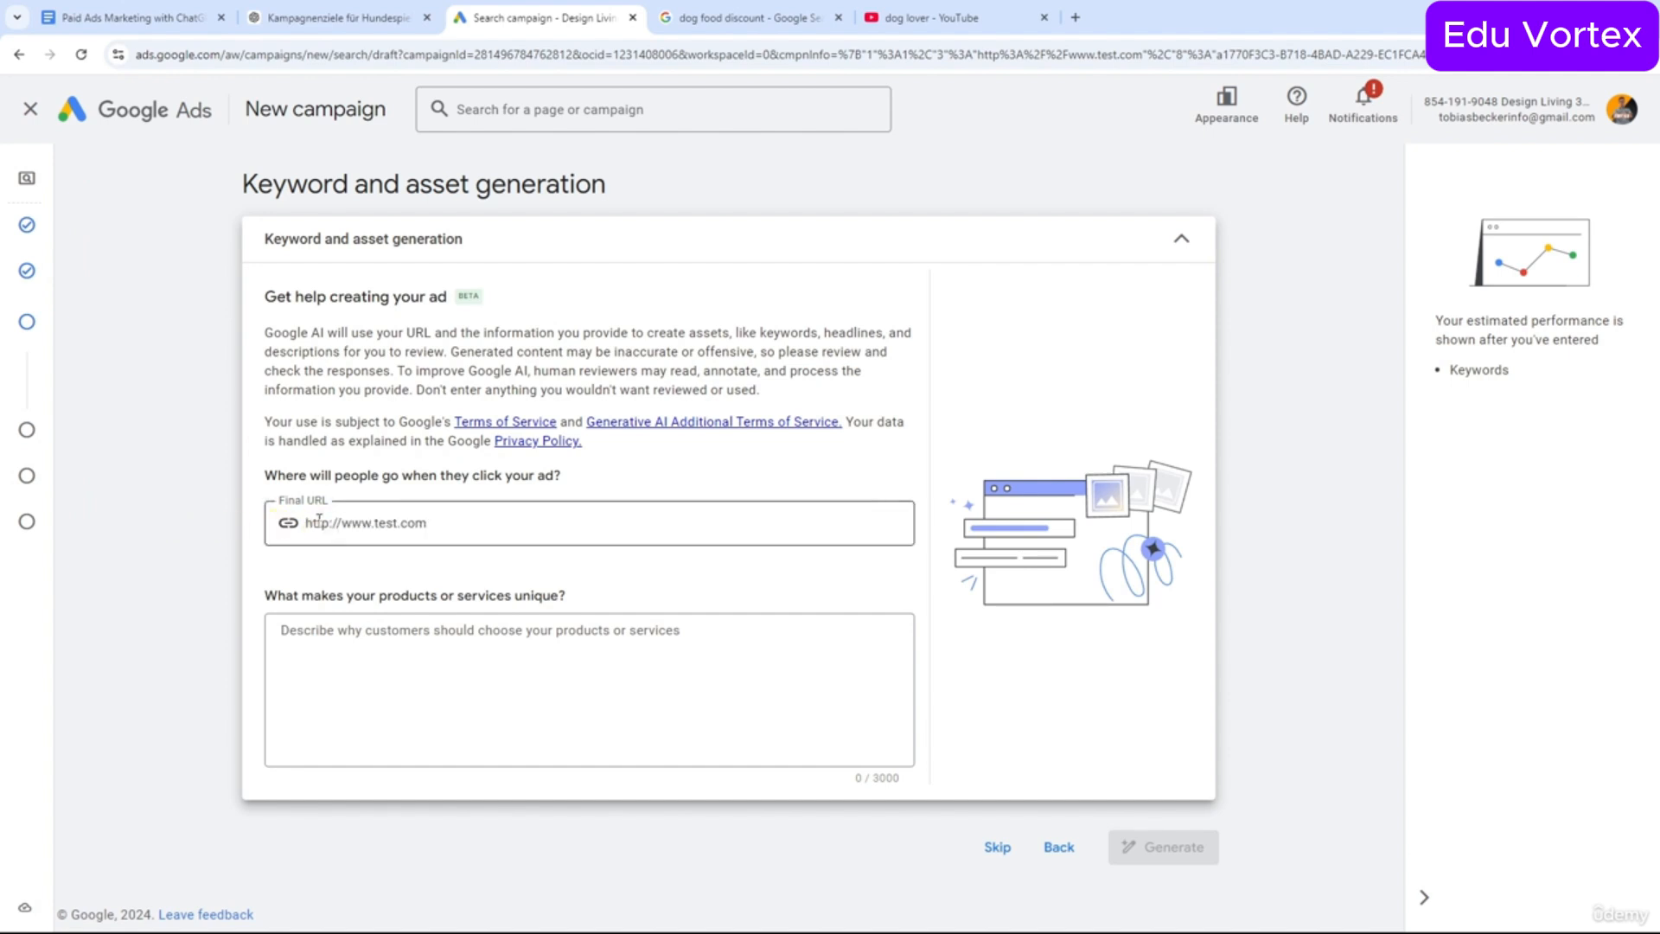
# Open the Marks Tey Discount Pet Foods page "Buy Dog Food Online, UK" from the dog food discount search results and copy its web address.
pyautogui.click(738, 18)
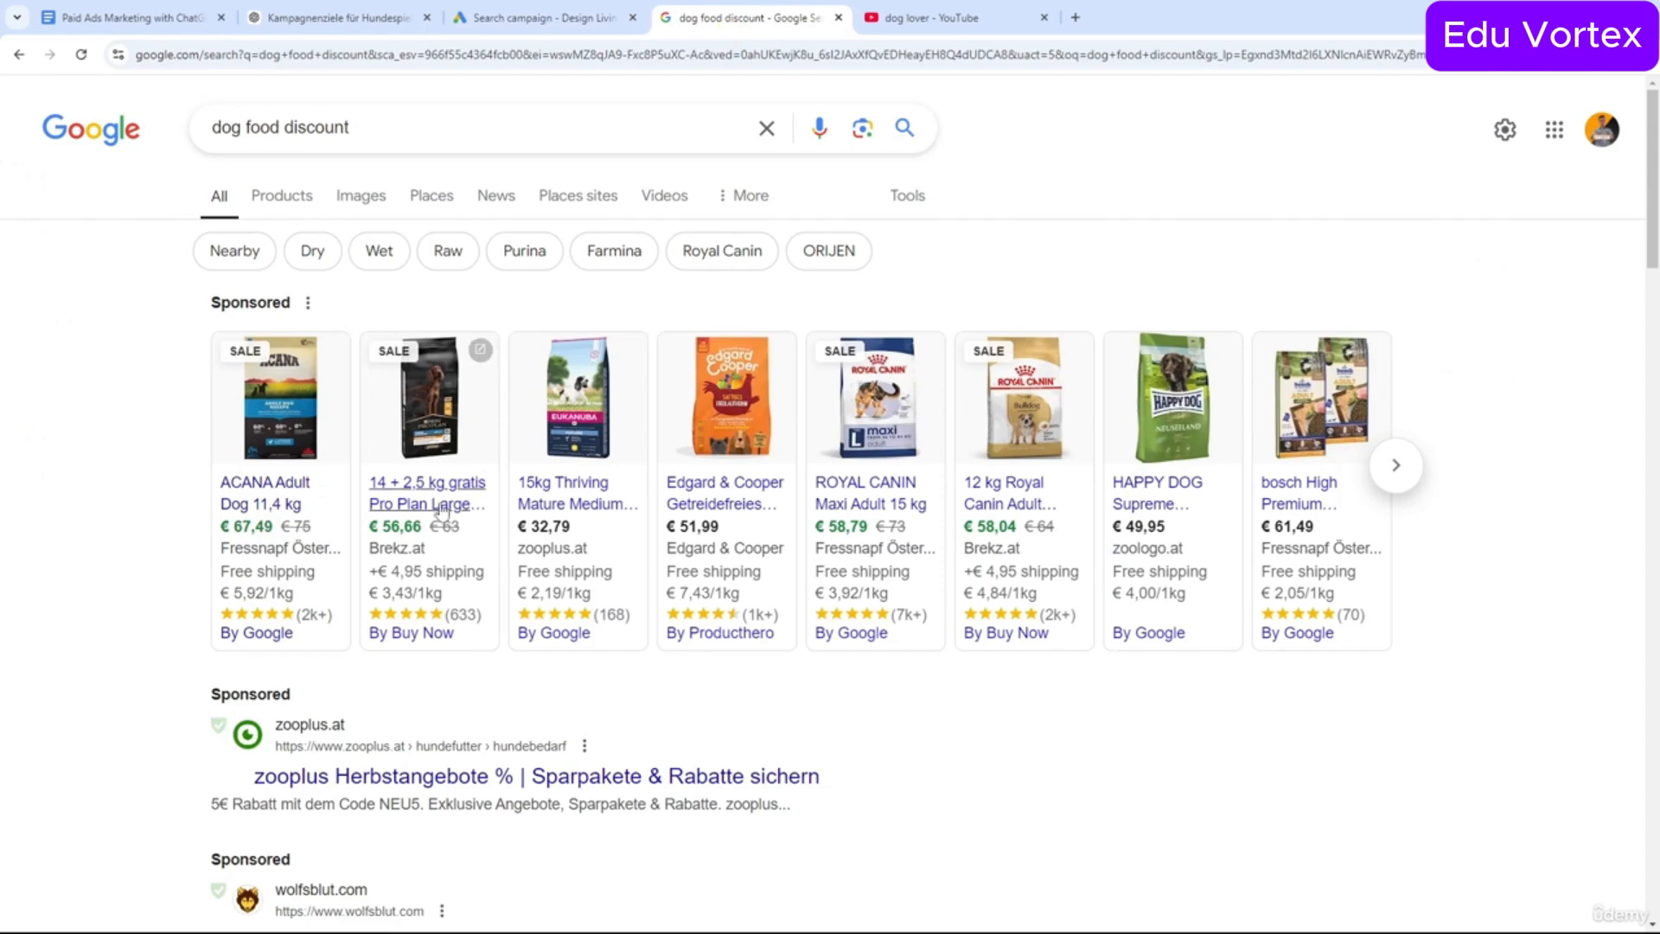
pyautogui.scroll(-6, 467, 432)
pyautogui.scroll(-5, 423, 553)
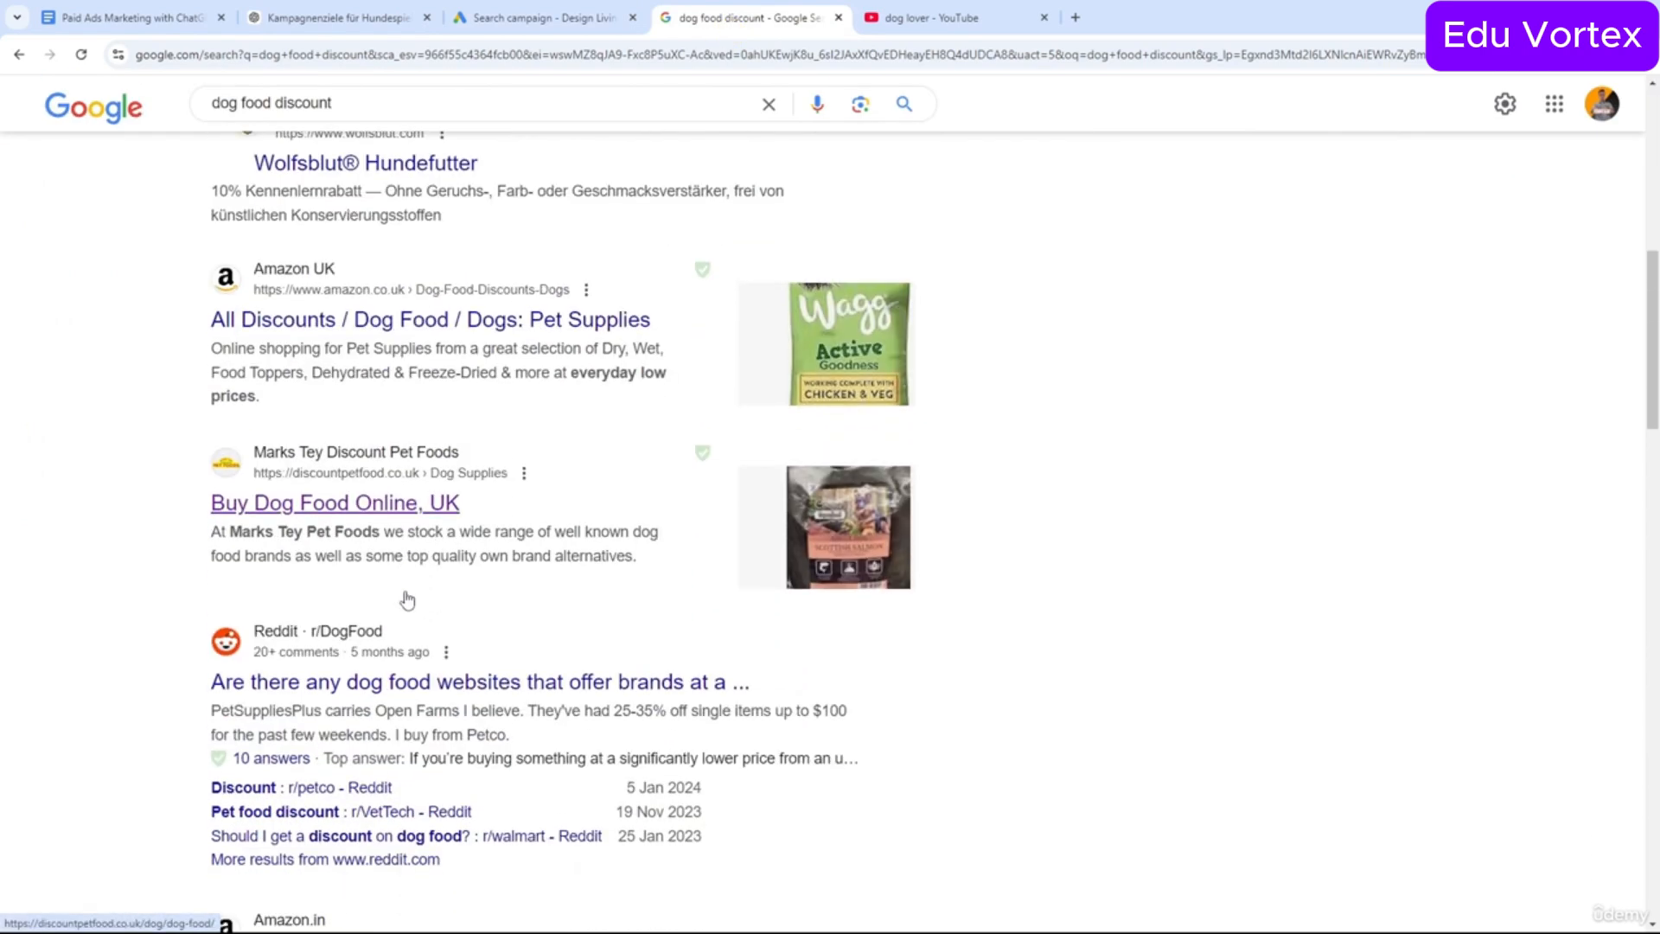
pyautogui.scroll(-1, 408, 597)
pyautogui.click(372, 250)
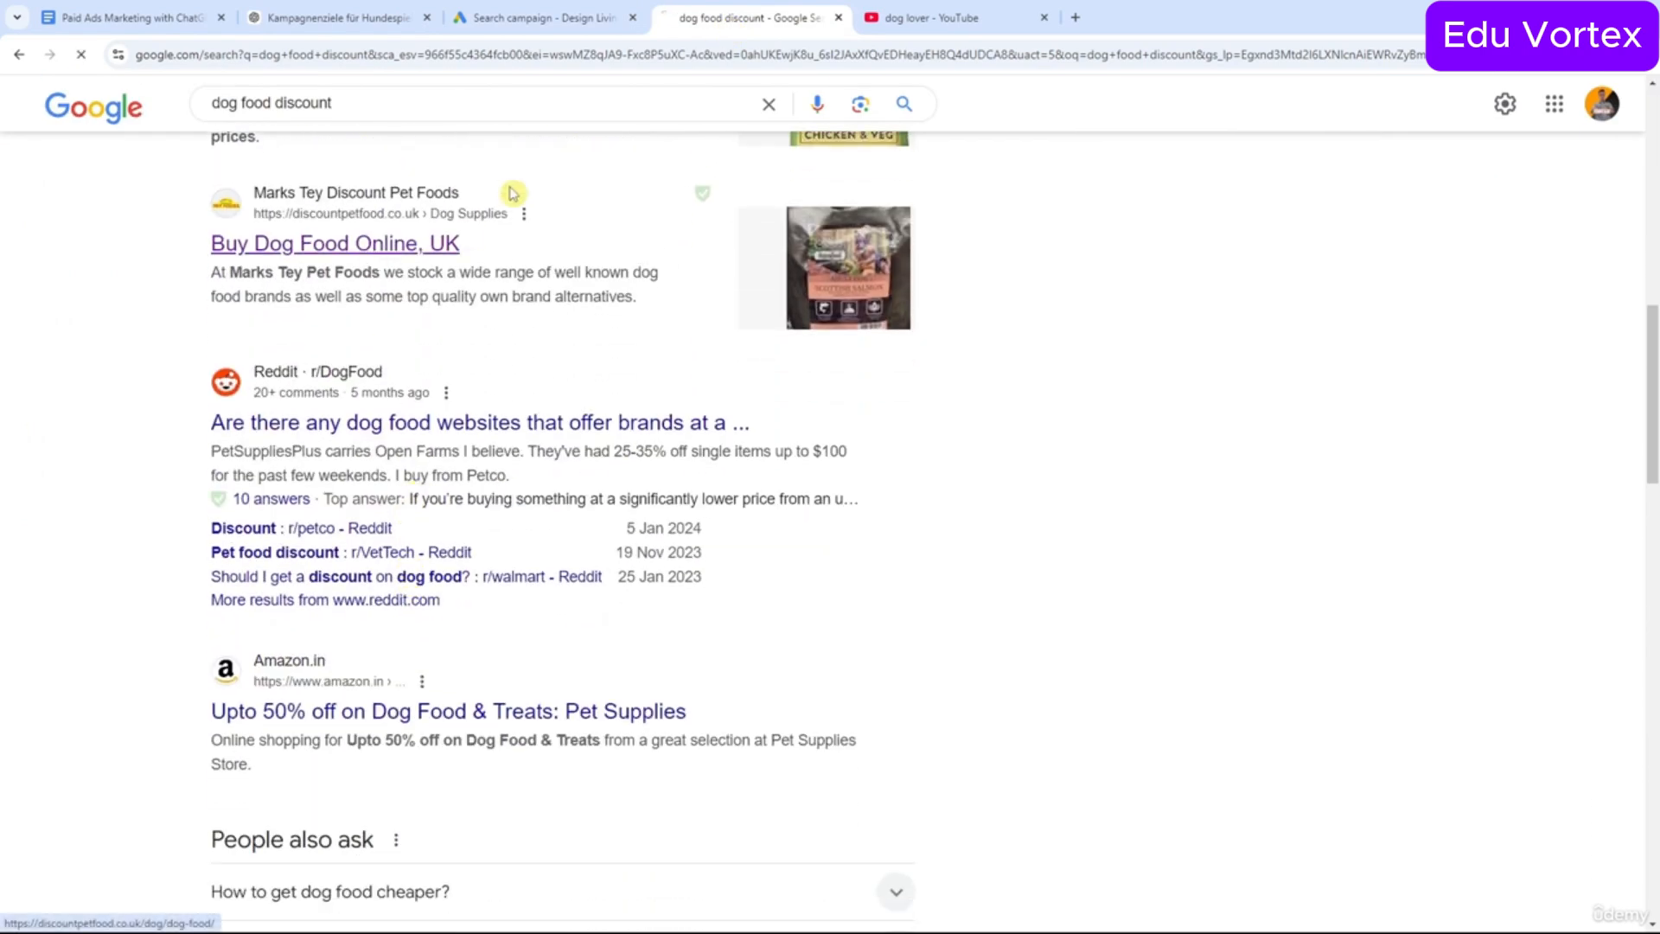
pyautogui.click(537, 57)
pyautogui.click(410, 57)
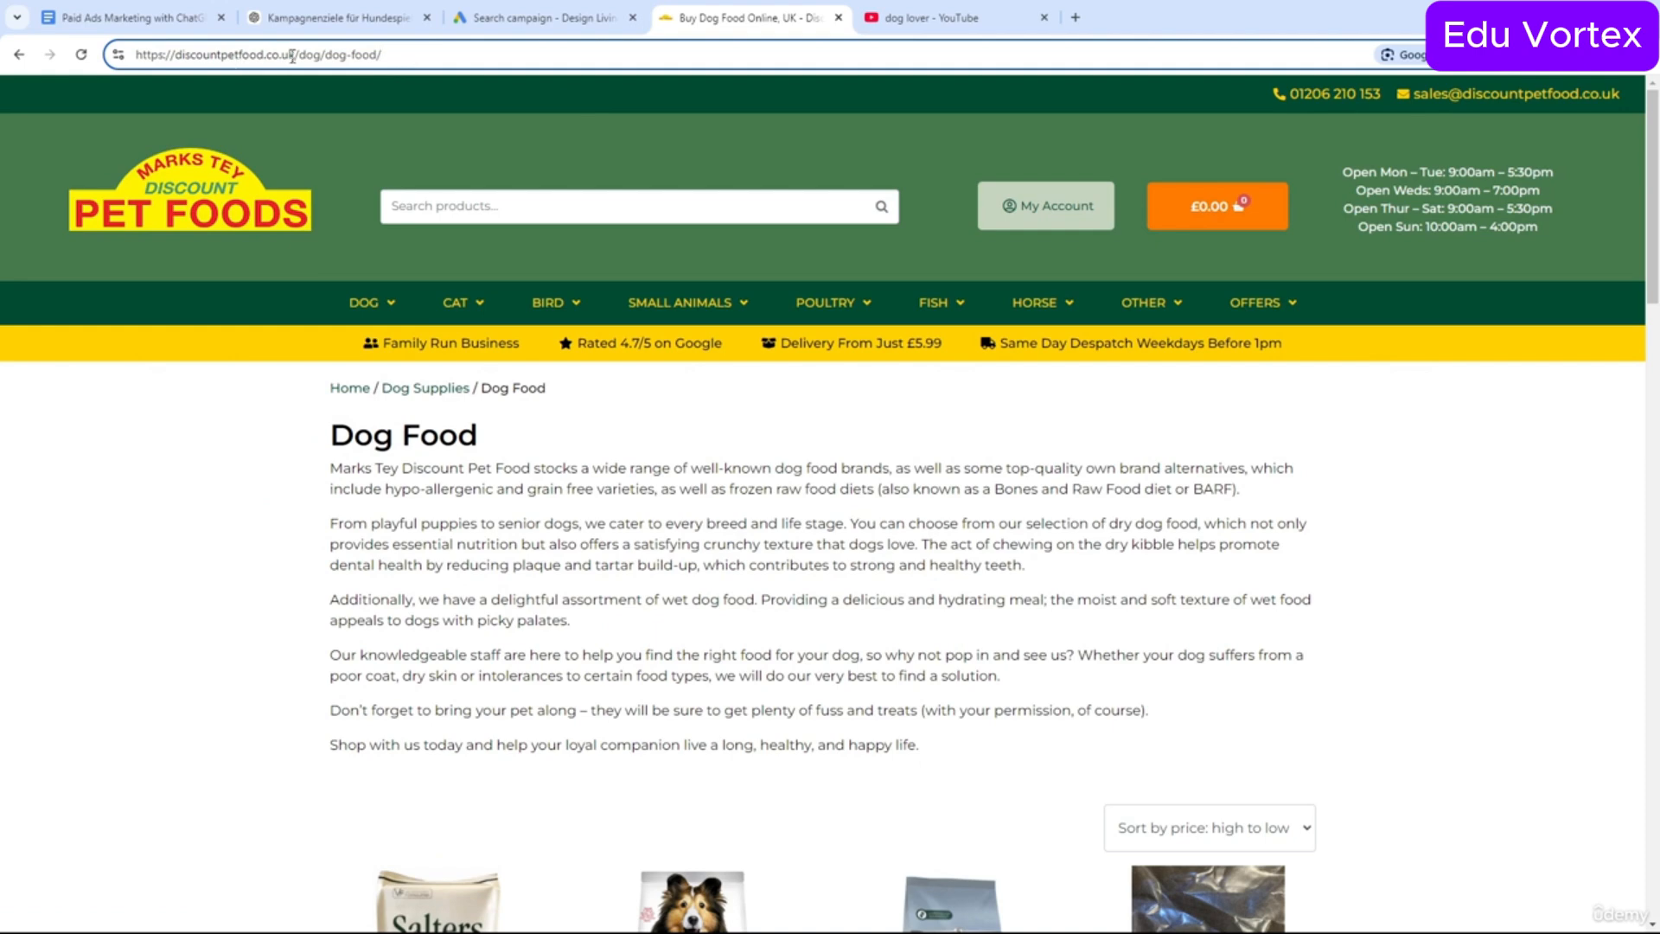
pyautogui.hotkey('ctrl', 'a')
pyautogui.hotkey('ctrl', 'c')
pyautogui.click(519, 17)
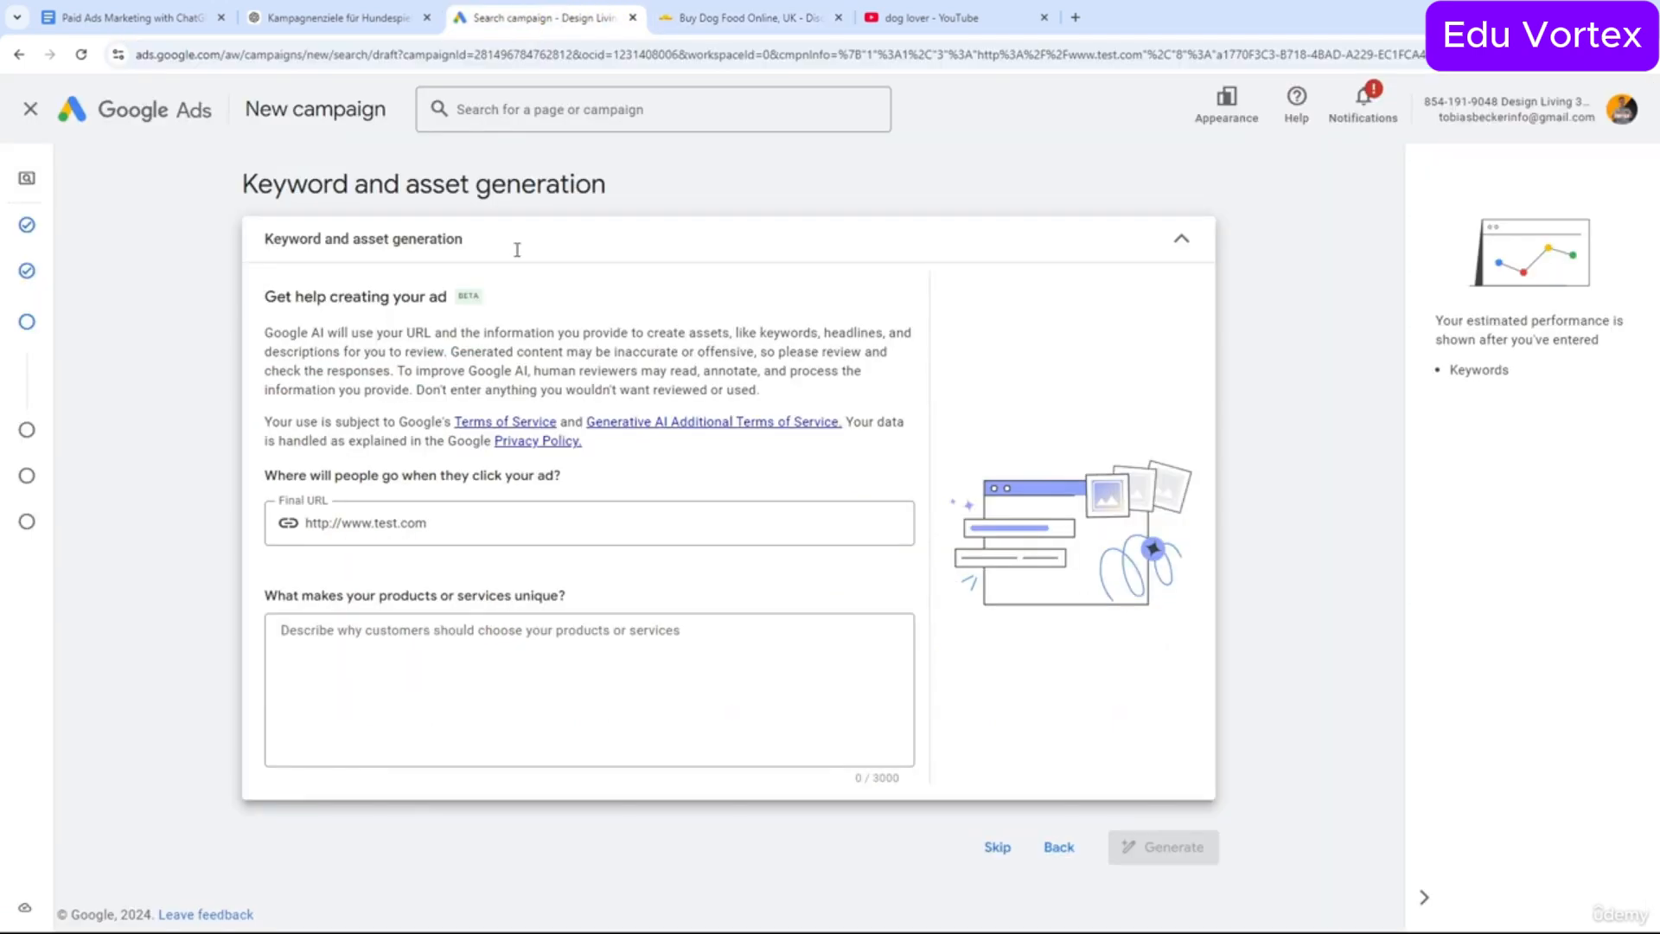
pyautogui.tripleClick(462, 526)
pyautogui.hotkey('ctrl', 'v')
pyautogui.click(538, 655)
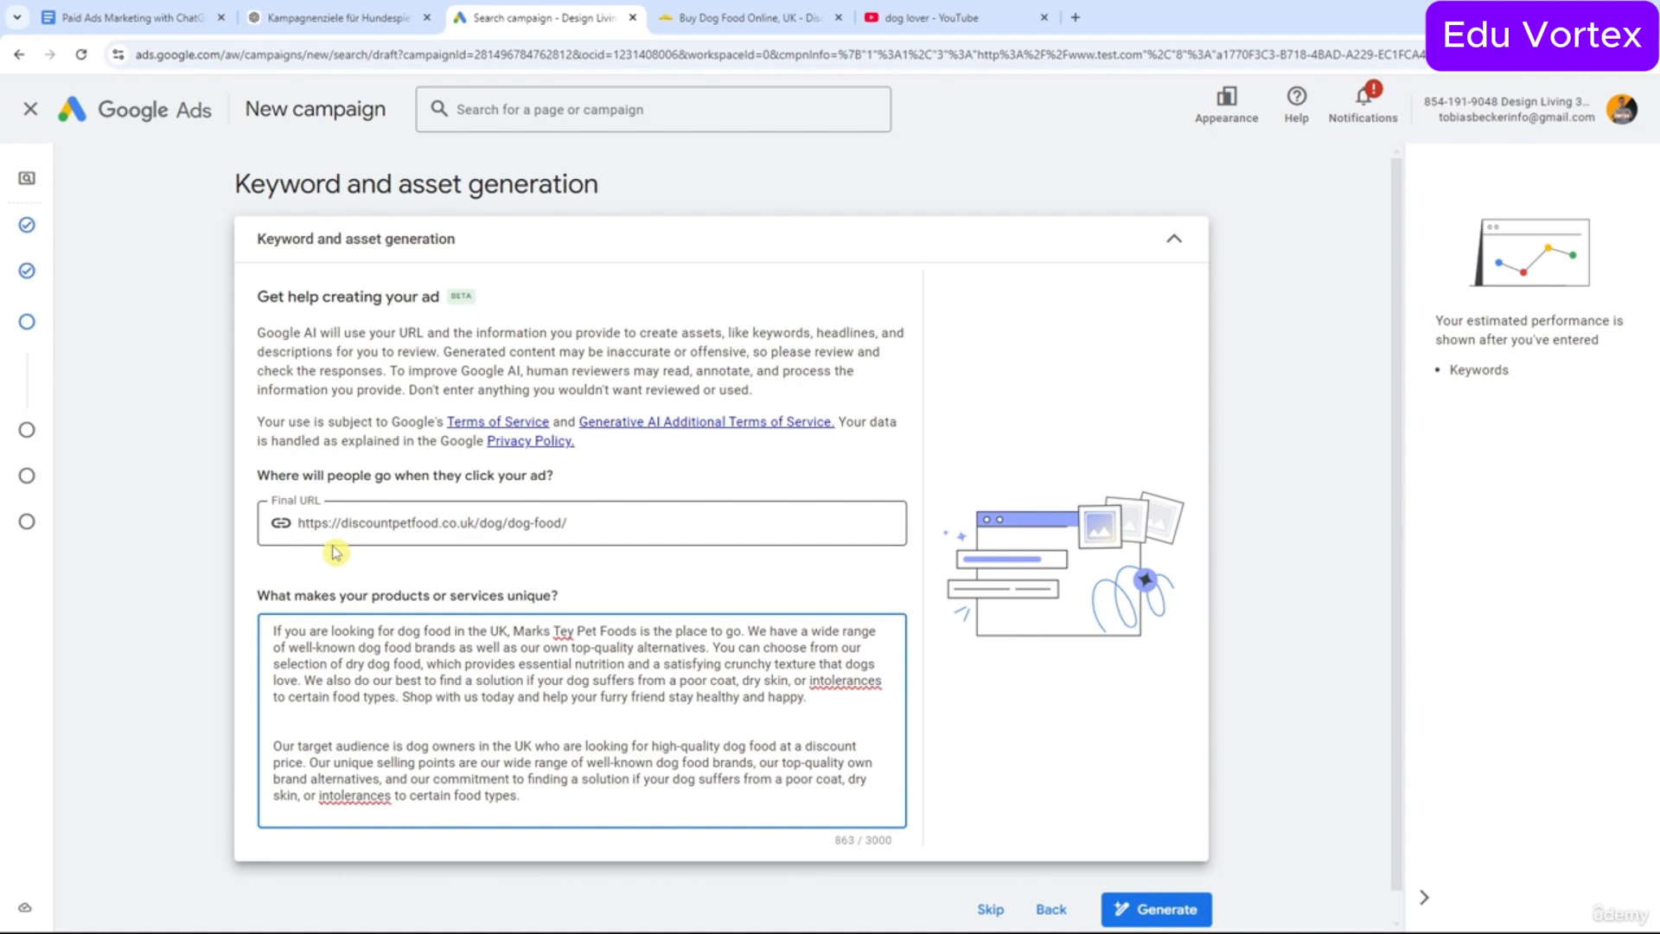
# Review the suggested description of what makes the products unique and compare it with the pet food shop's dog food page.
pyautogui.scroll(-1, 260, 605)
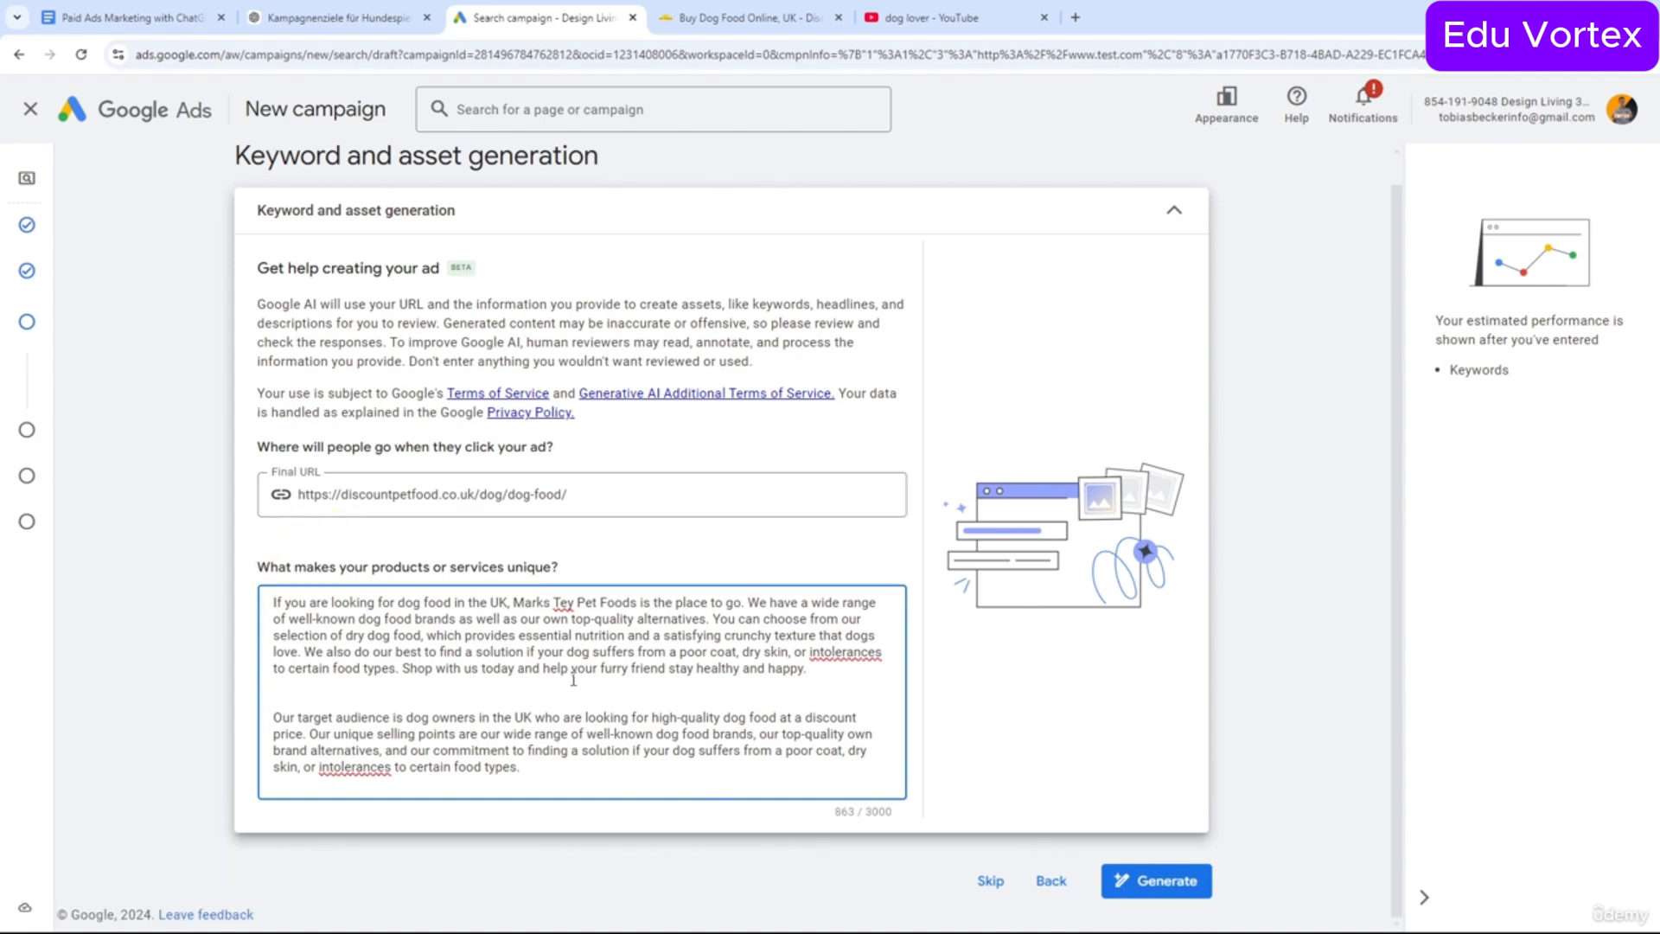
pyautogui.moveTo(560, 778); pyautogui.dragTo(273, 604)
pyautogui.click(704, 18)
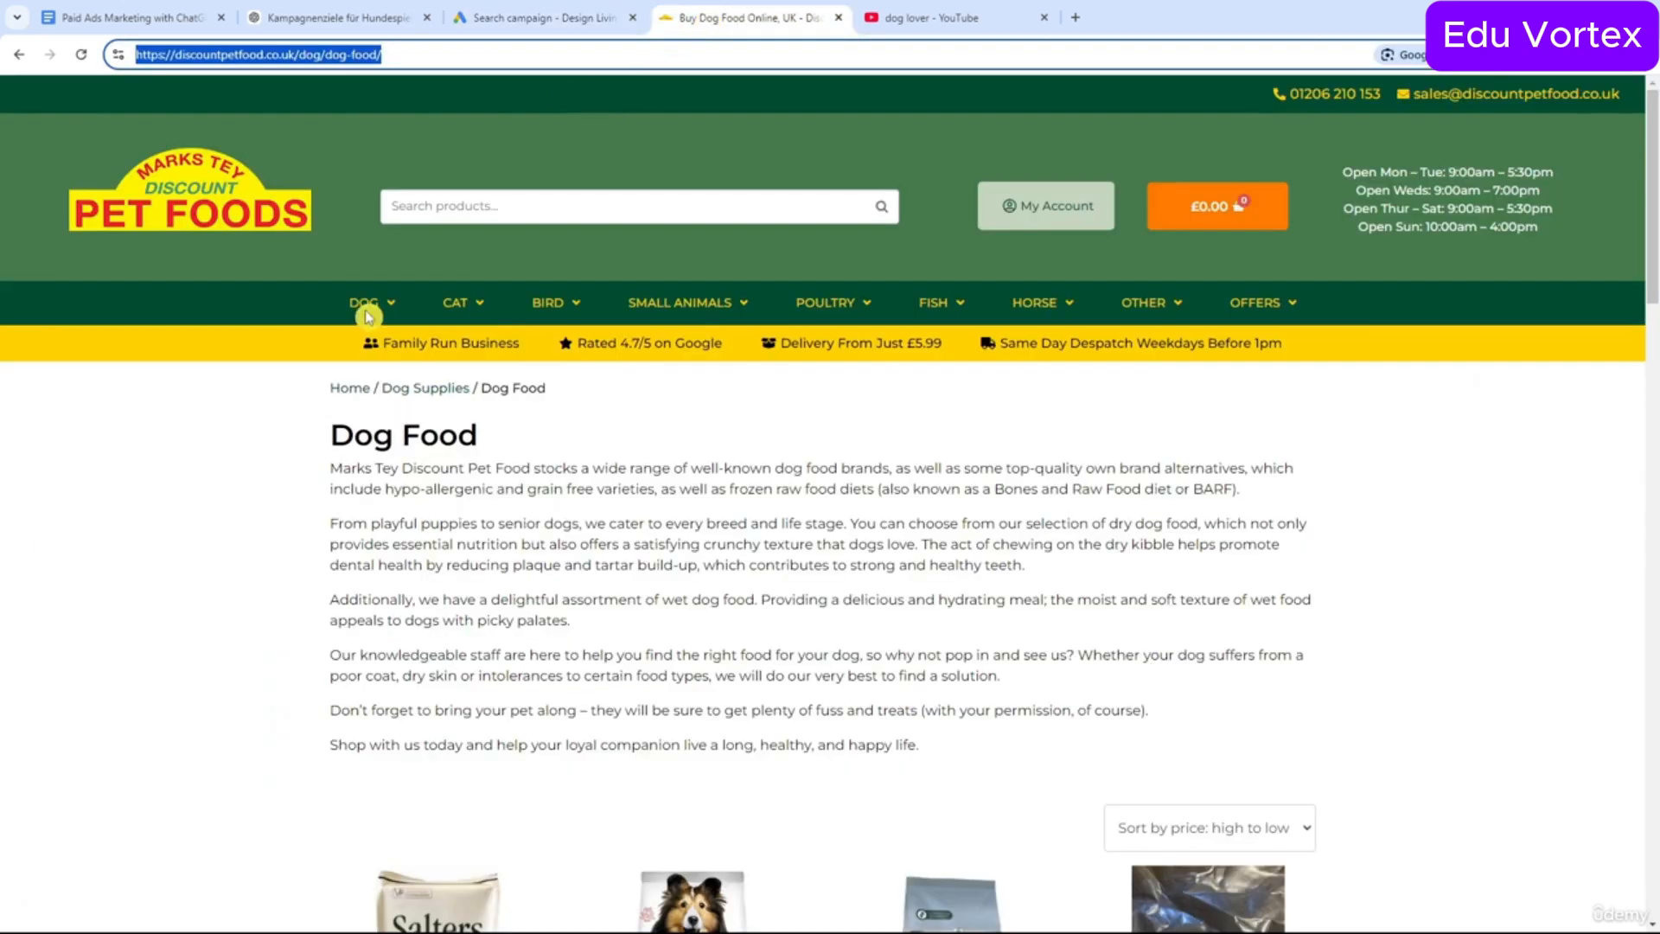
pyautogui.moveTo(364, 307)
pyautogui.scroll(-2, 657, 510)
pyautogui.click(544, 17)
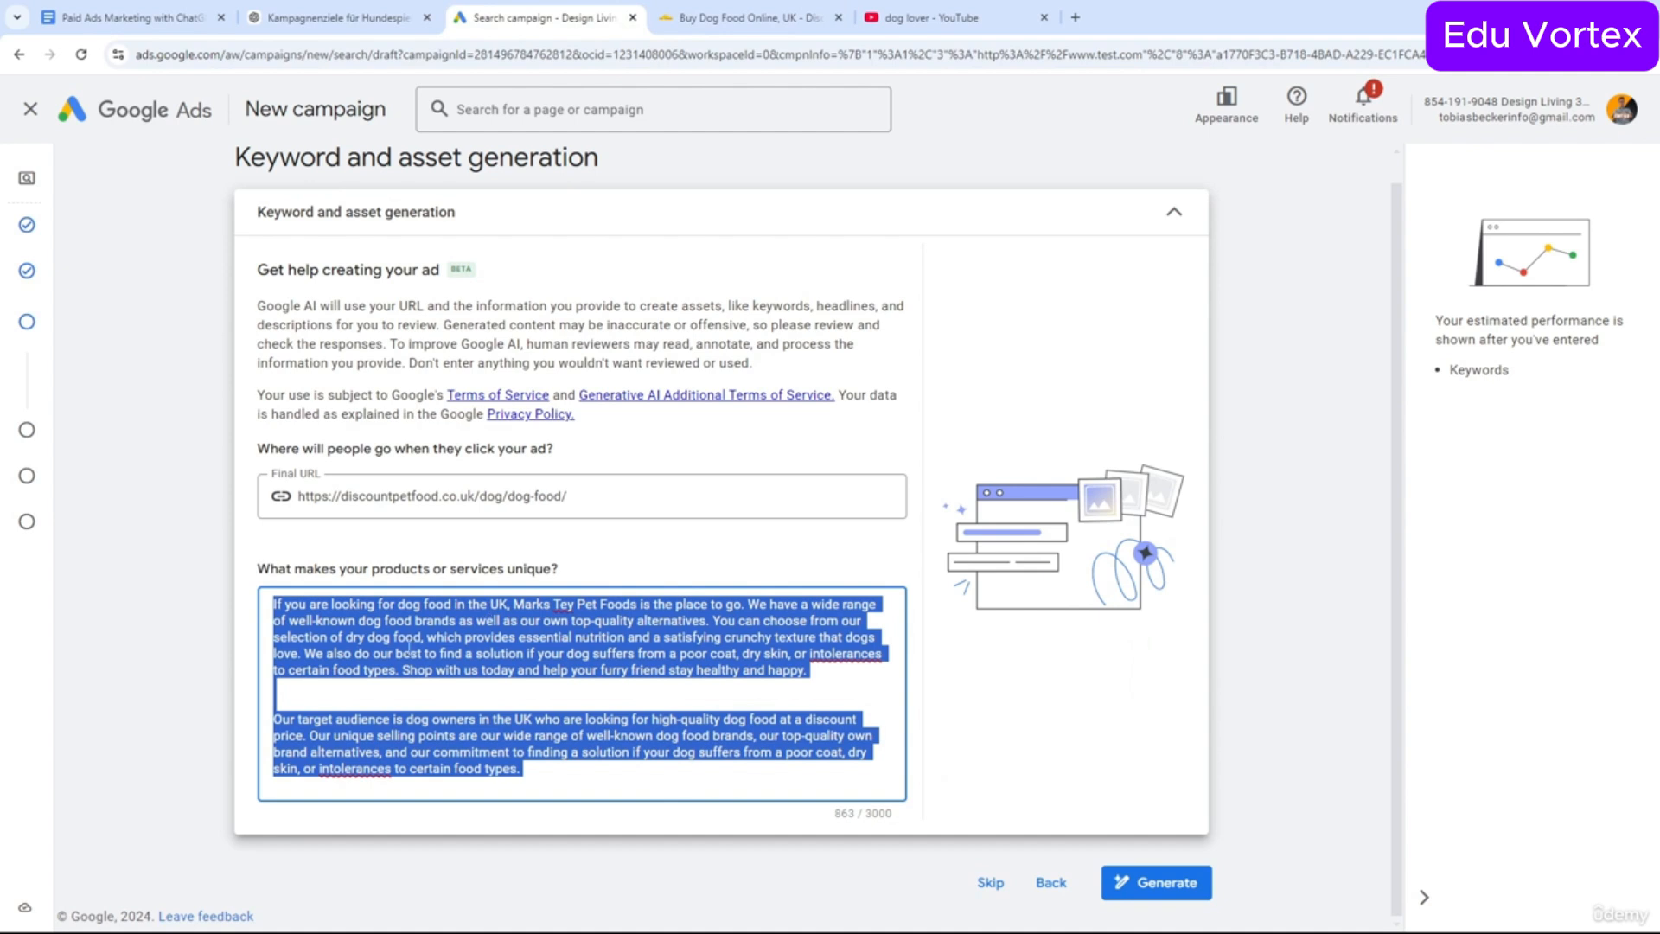
pyautogui.click(499, 683)
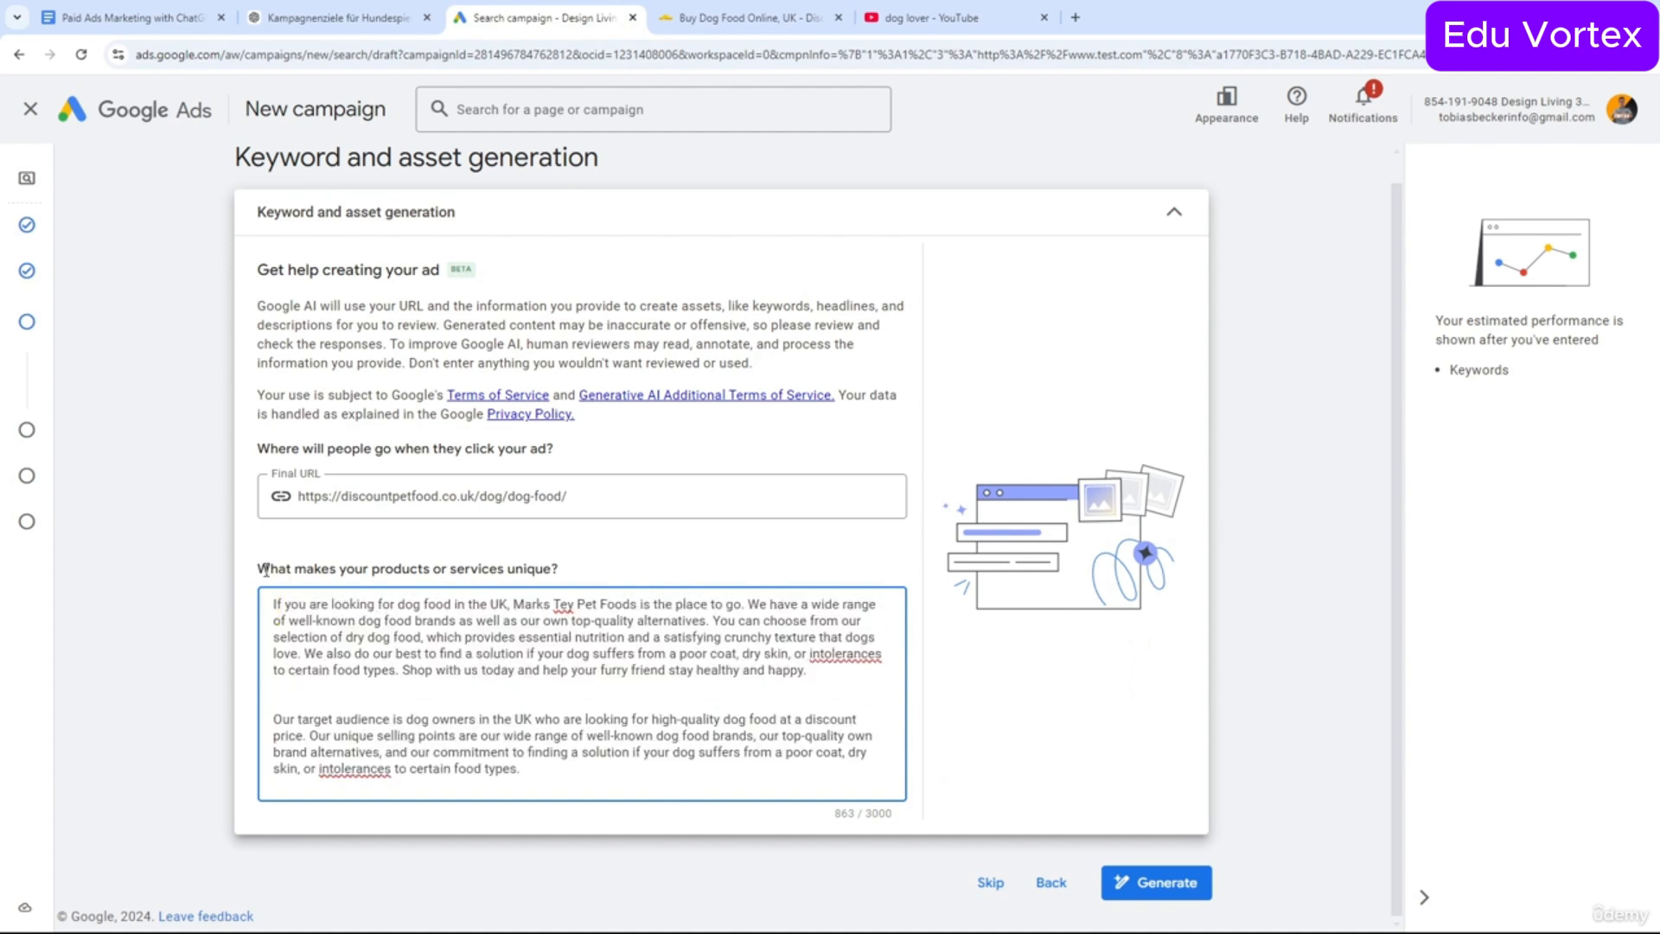
pyautogui.moveTo(258, 568); pyautogui.dragTo(562, 572)
pyautogui.click(593, 671)
pyautogui.scroll(-1, 573, 581)
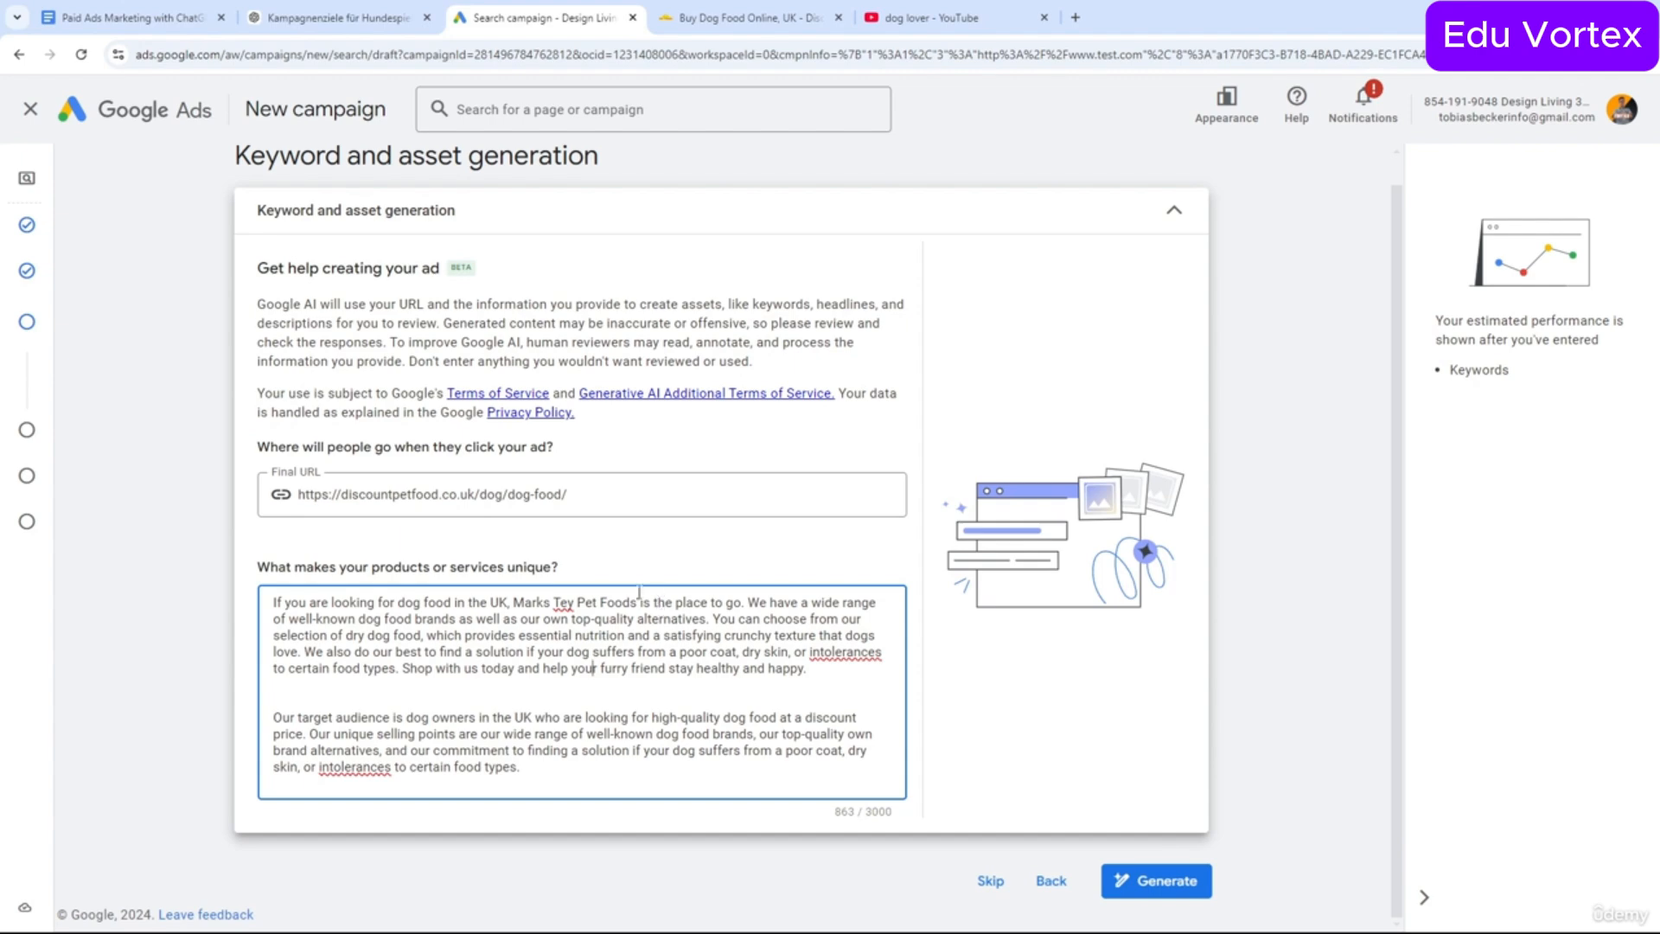
# Generate the keywords and ad assets from the final URL and description, and exit the new keywords guide.
pyautogui.click(1178, 884)
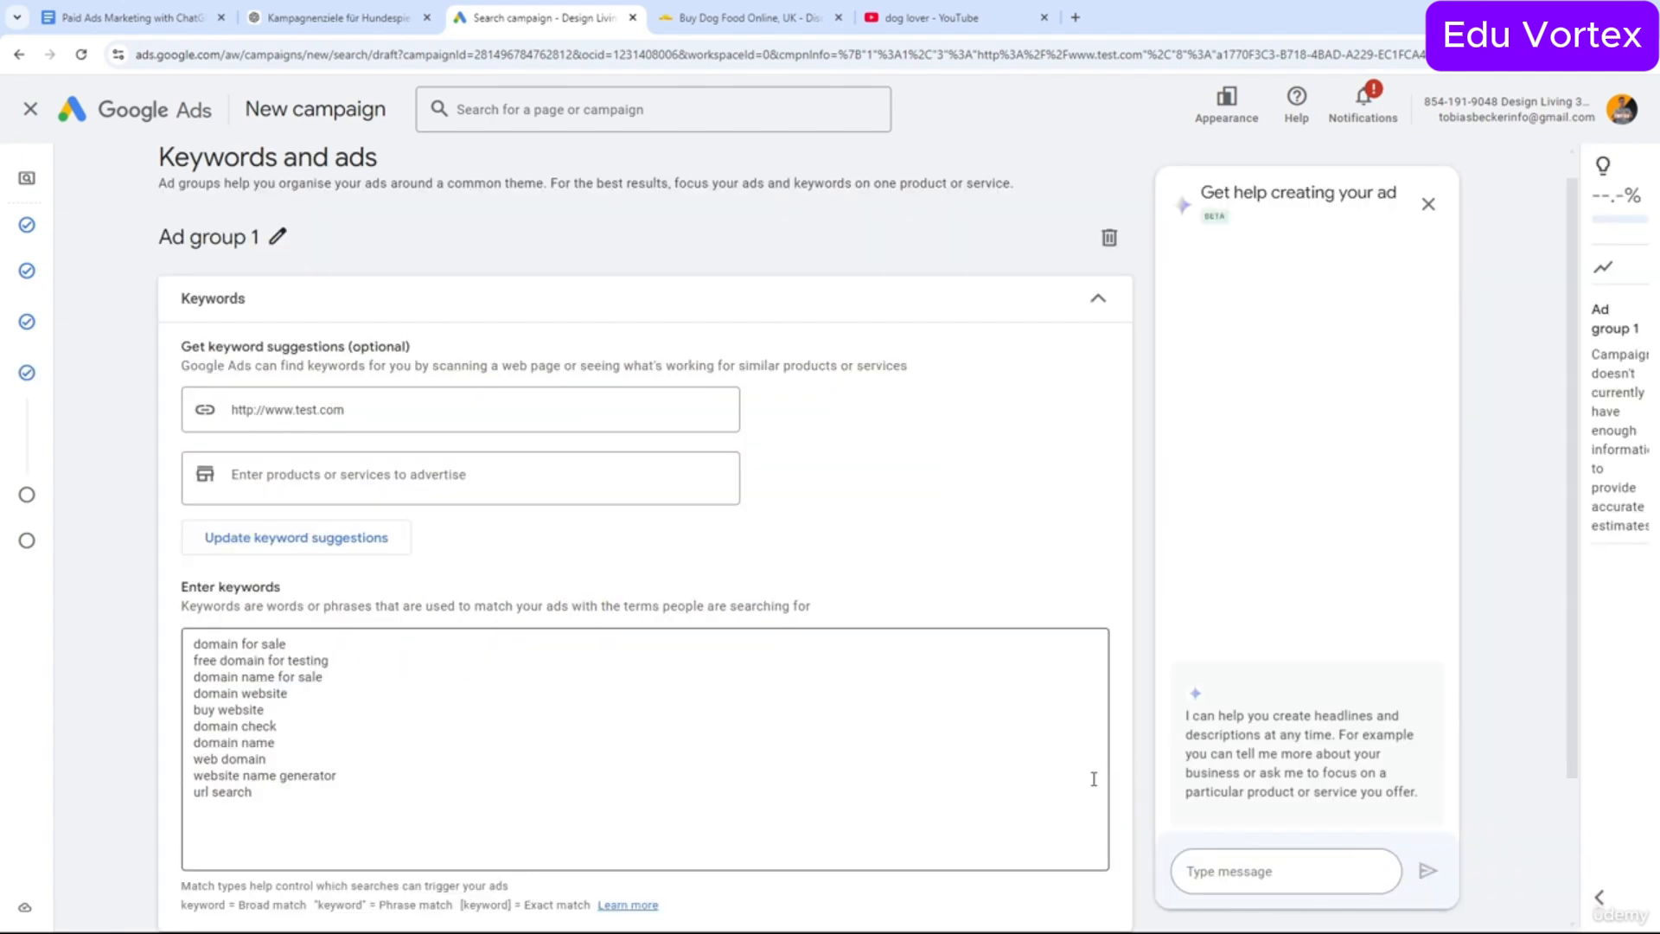
pyautogui.scroll(-2, 901, 689)
pyautogui.click(901, 692)
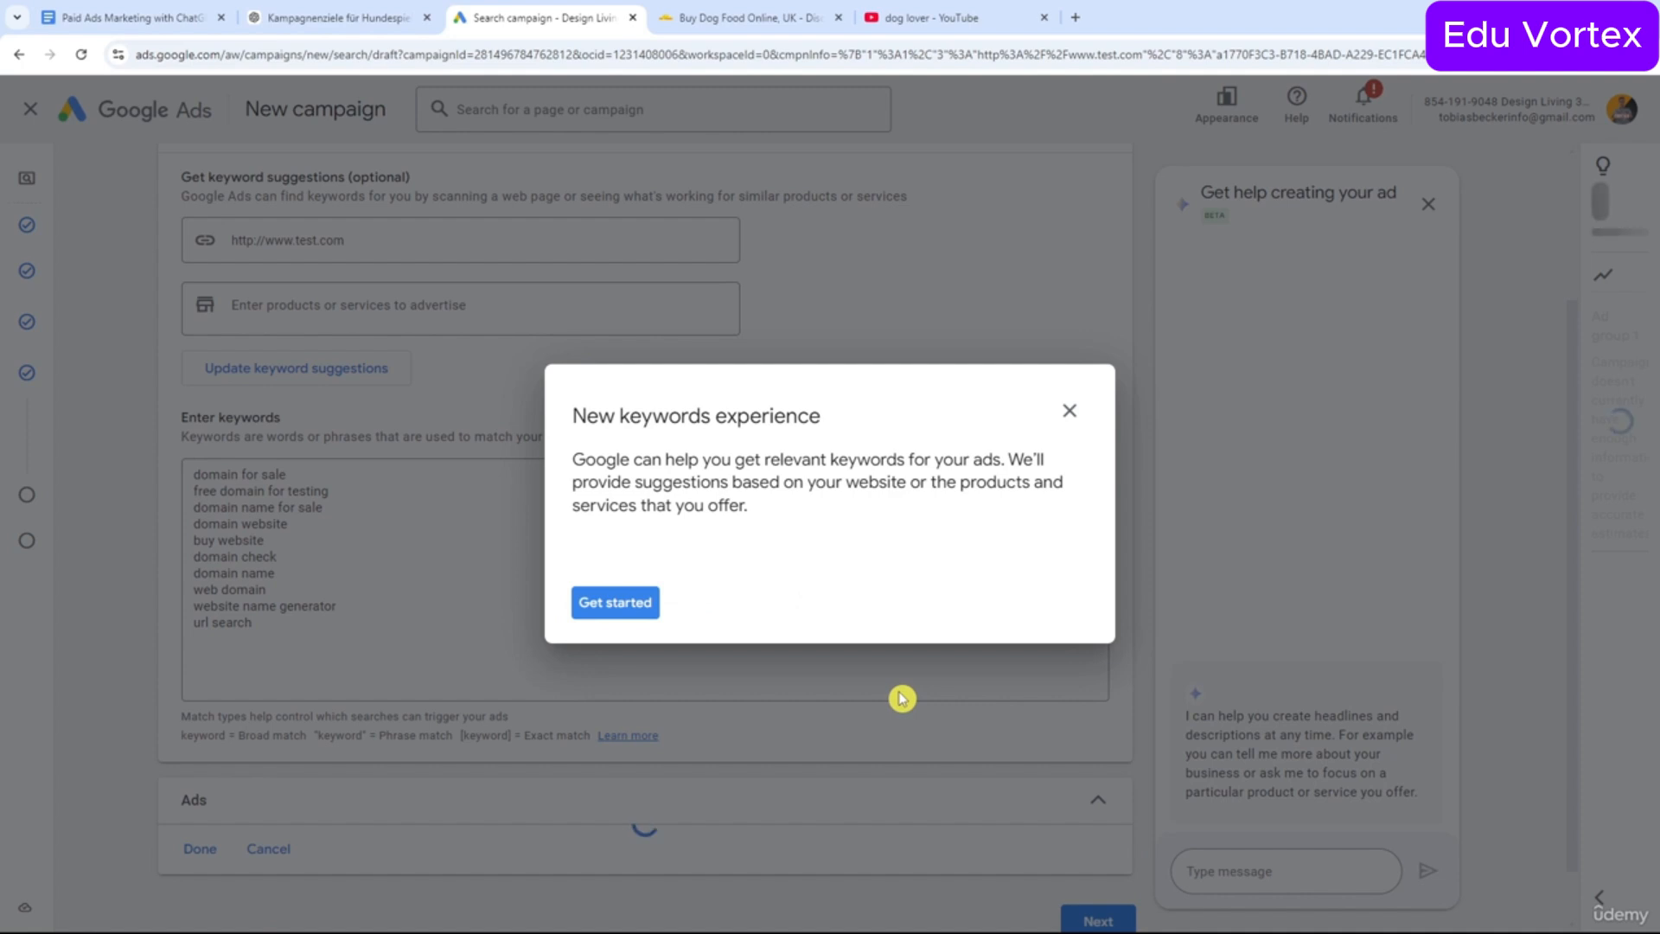
pyautogui.click(1070, 411)
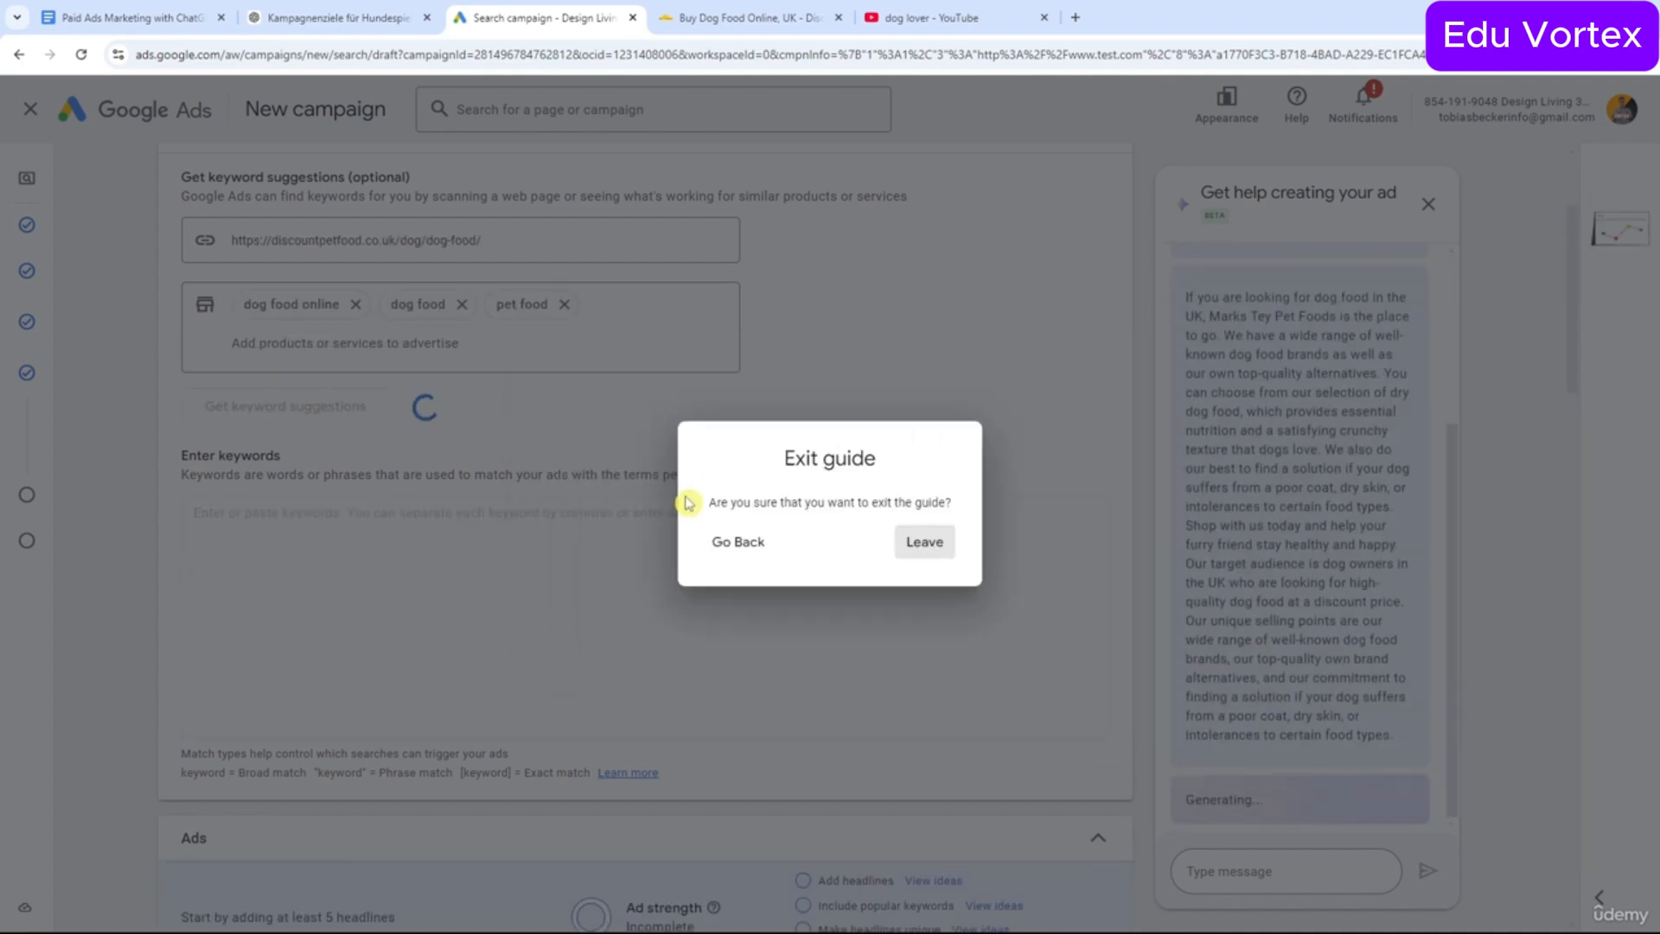
pyautogui.click(907, 548)
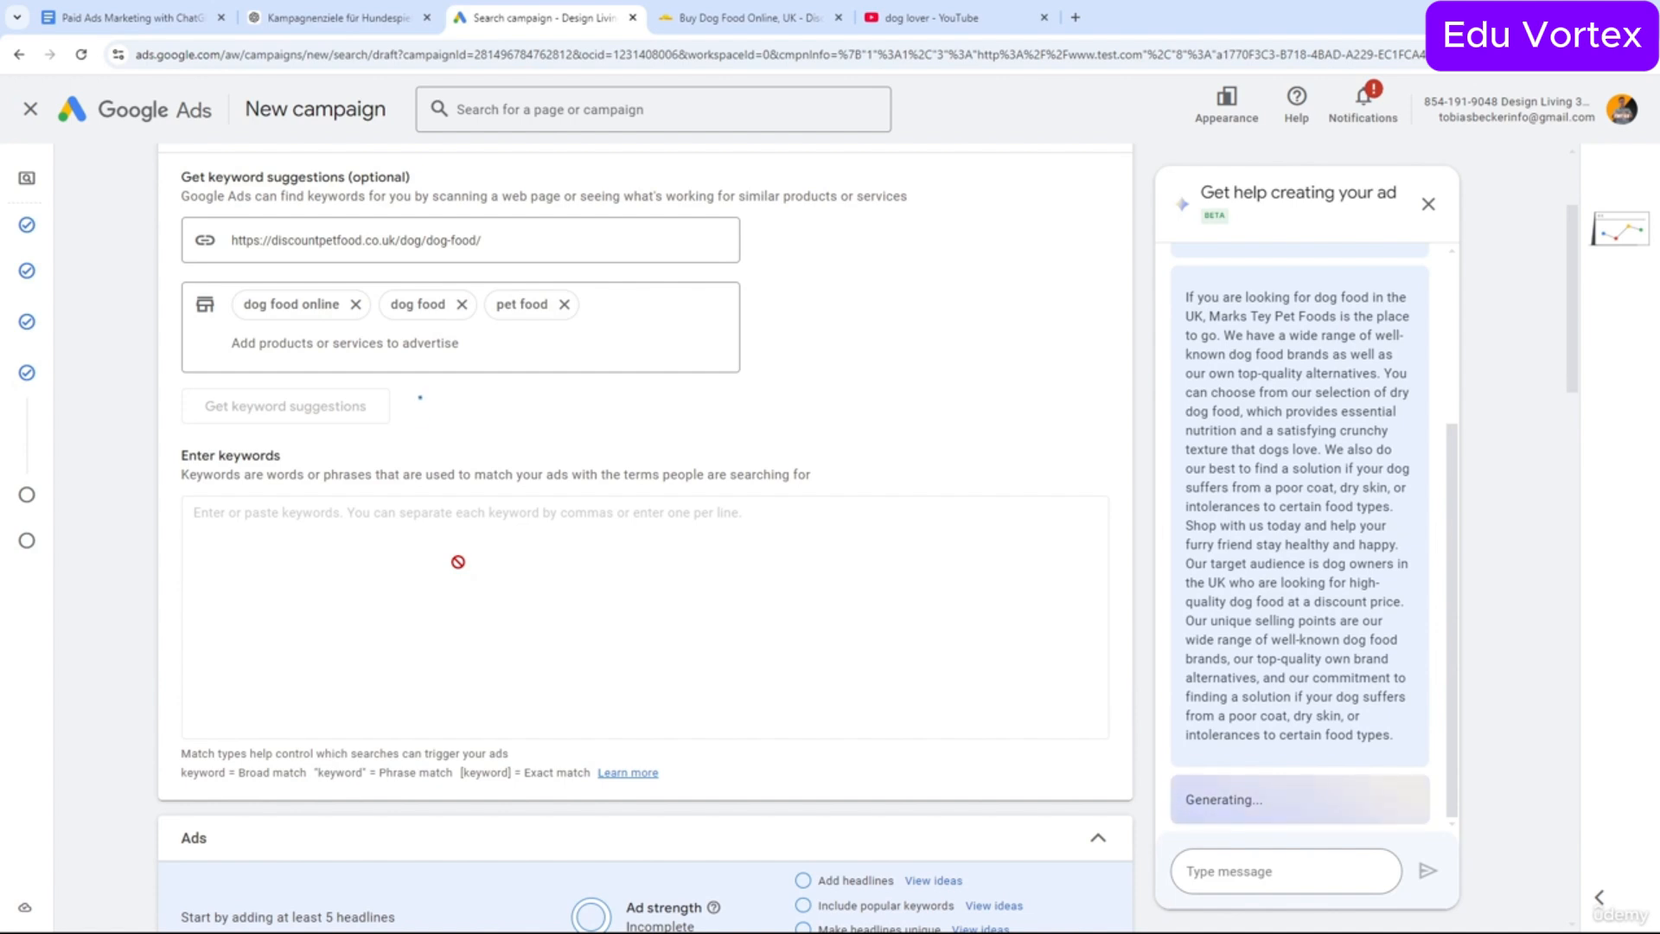
# Examine the keyword suggestion URL, the generated keyword list for Ad group 1 and the start of the ad section.
pyautogui.moveTo(237, 243); pyautogui.dragTo(499, 271)
pyautogui.scroll(1, 560, 447)
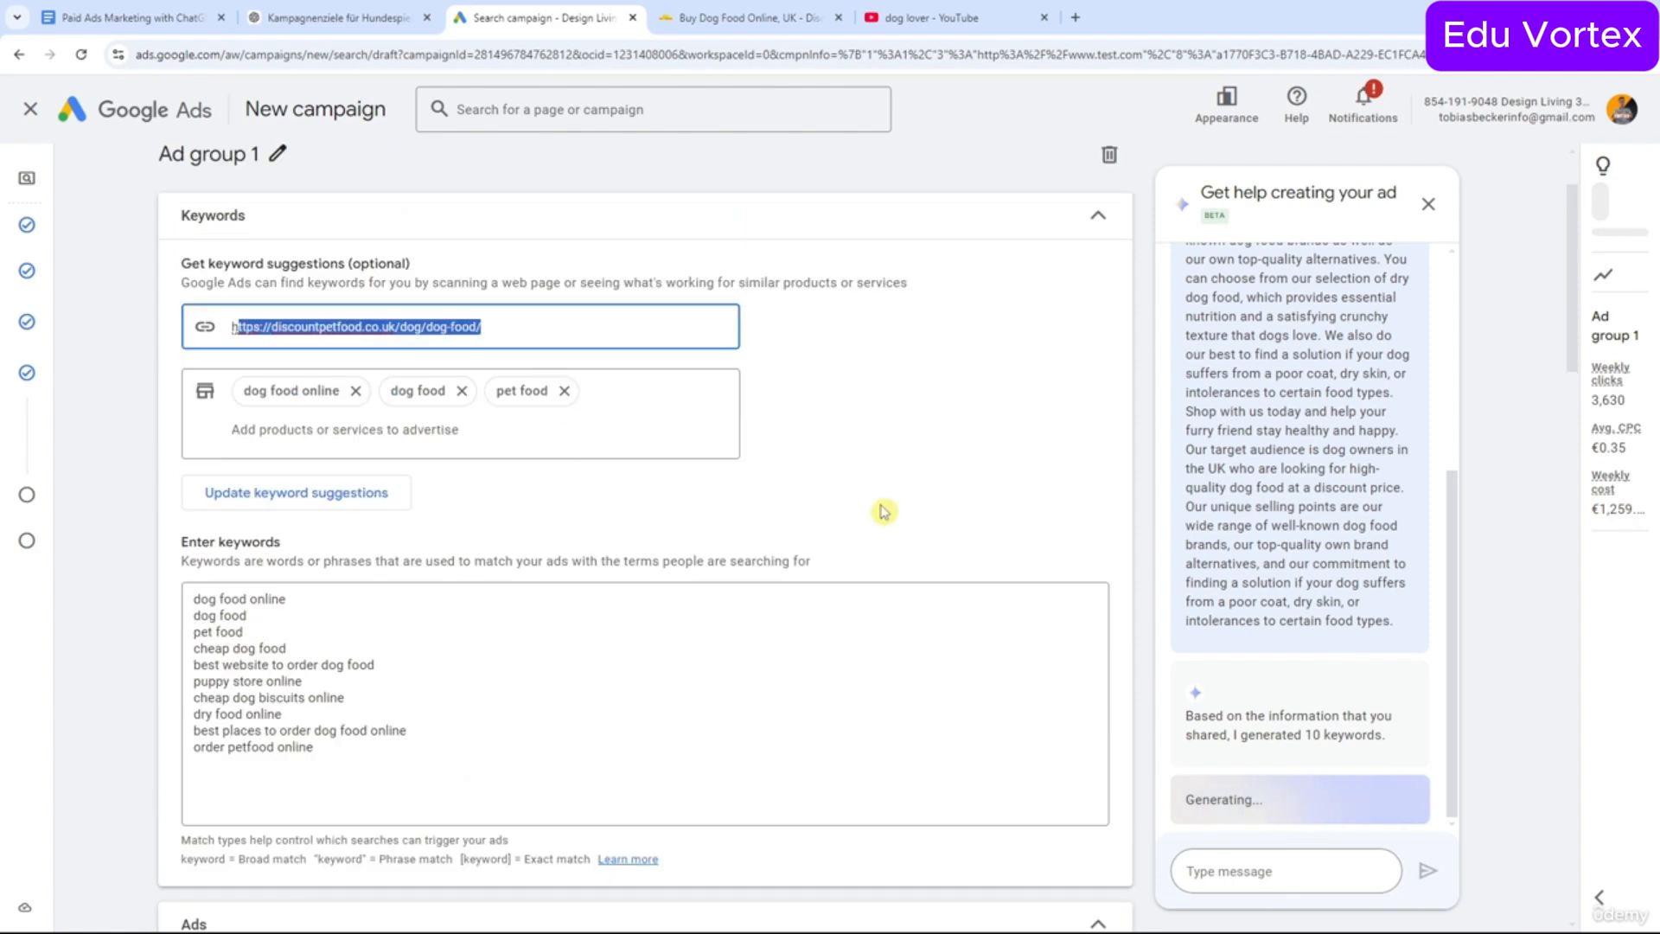
pyautogui.click(882, 512)
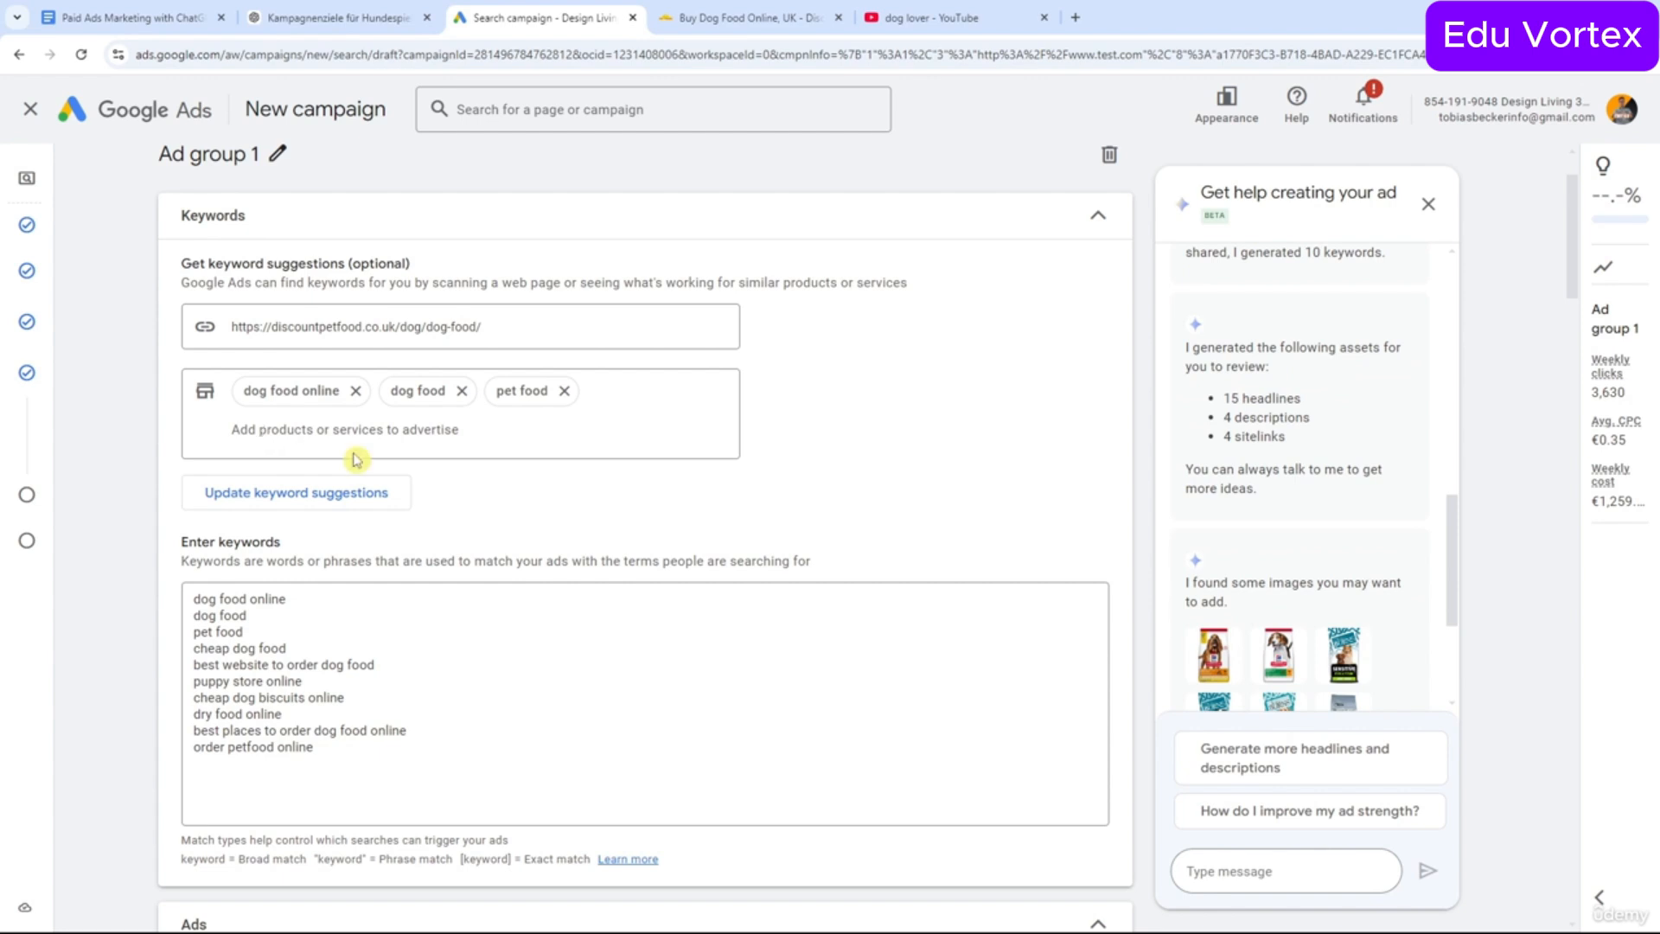
pyautogui.scroll(-2, 396, 470)
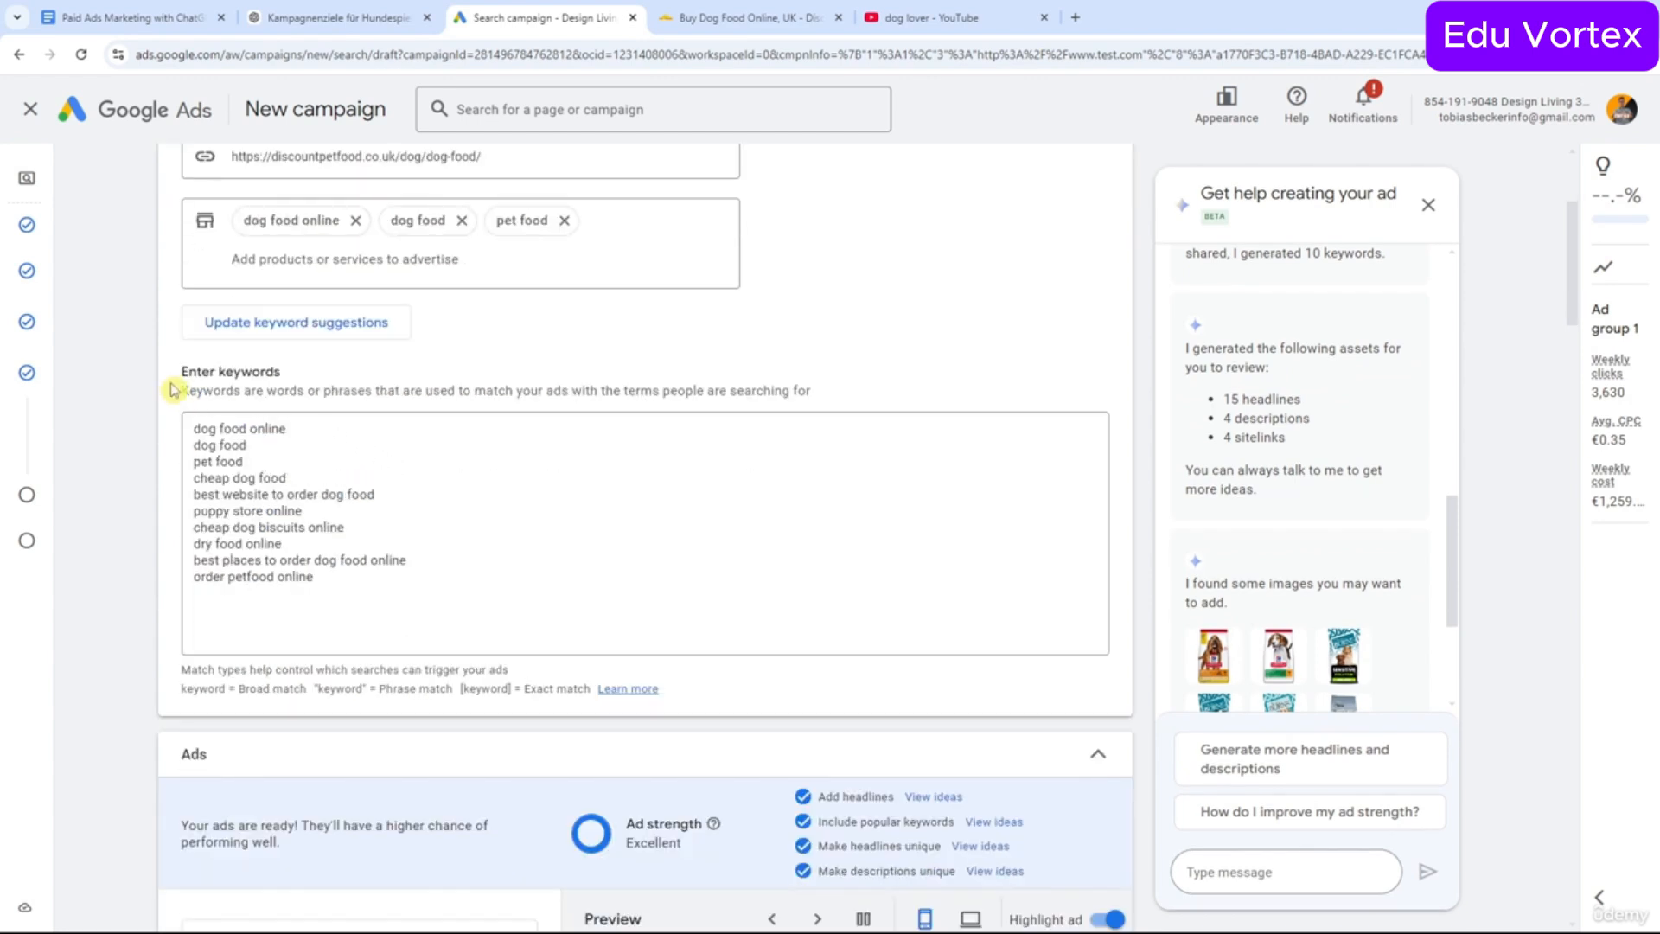
pyautogui.moveTo(182, 372); pyautogui.dragTo(282, 373)
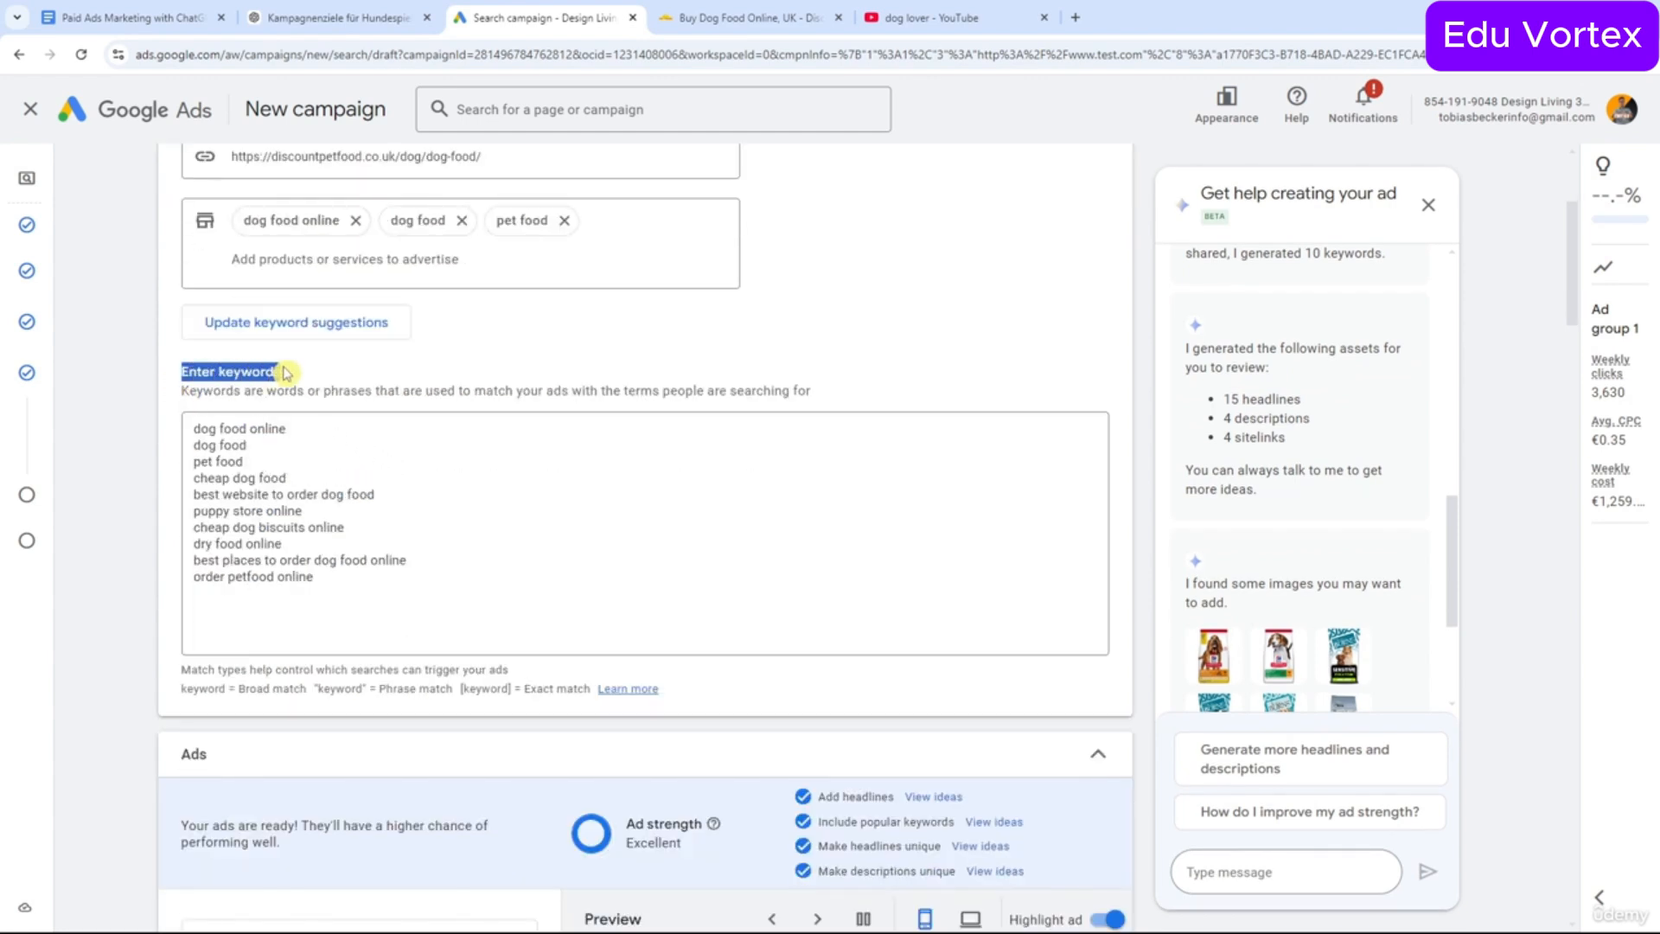
pyautogui.click(403, 443)
pyautogui.moveTo(193, 430); pyautogui.dragTo(376, 585)
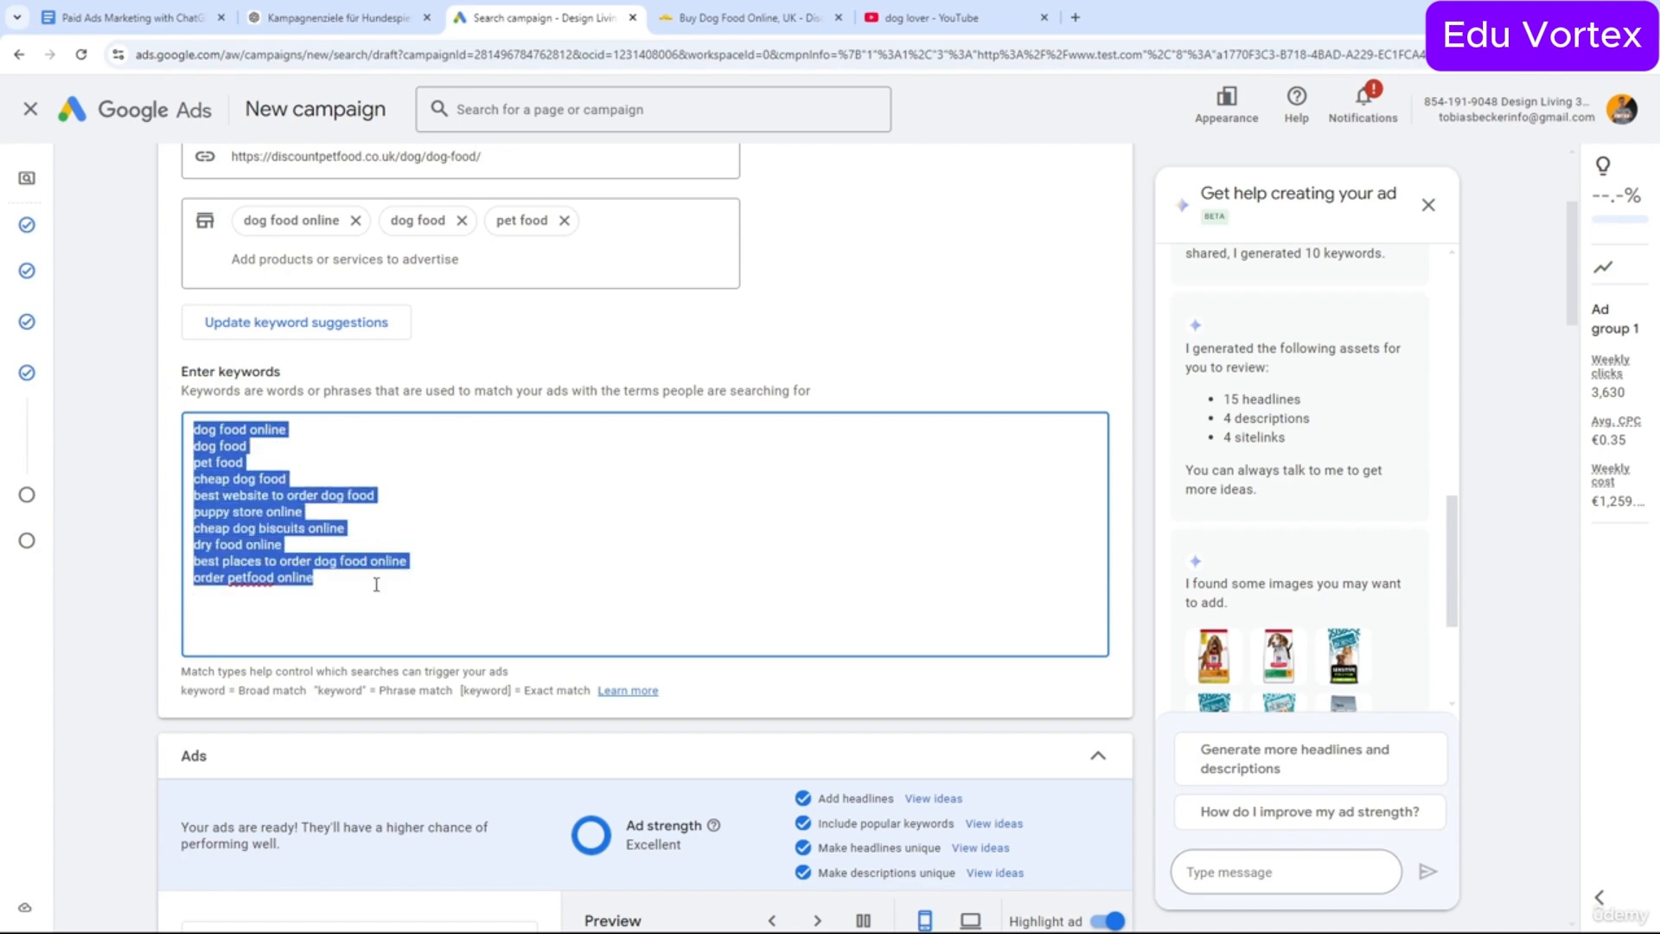
pyautogui.click(386, 588)
pyautogui.scroll(-4, 386, 588)
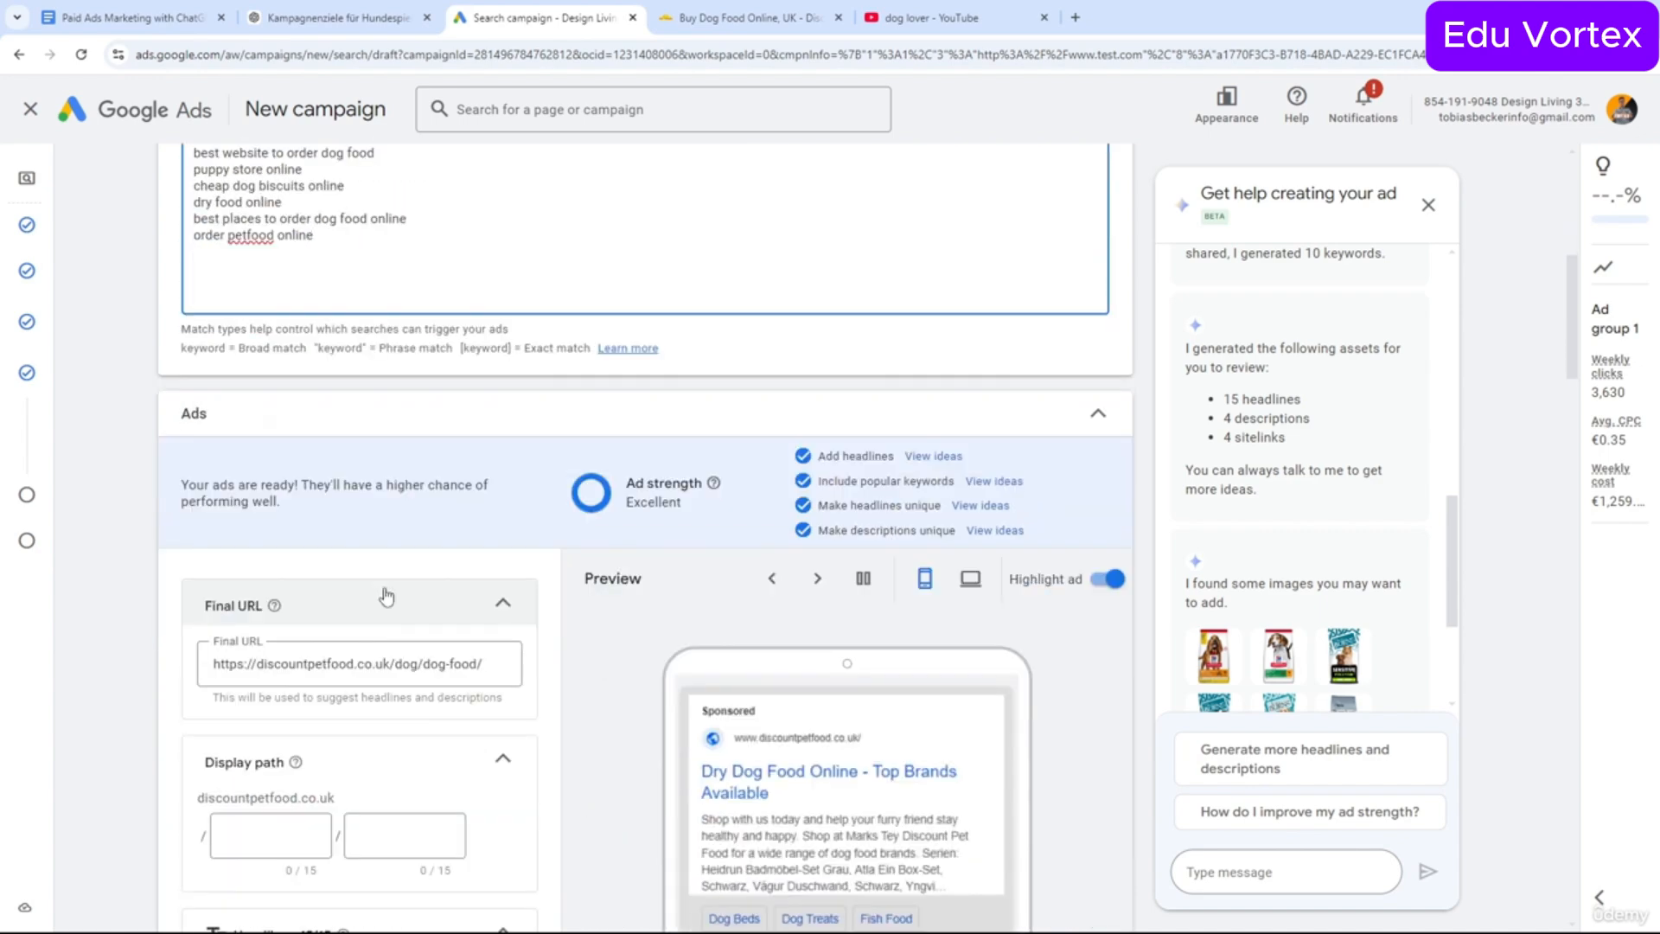
pyautogui.scroll(4, 386, 588)
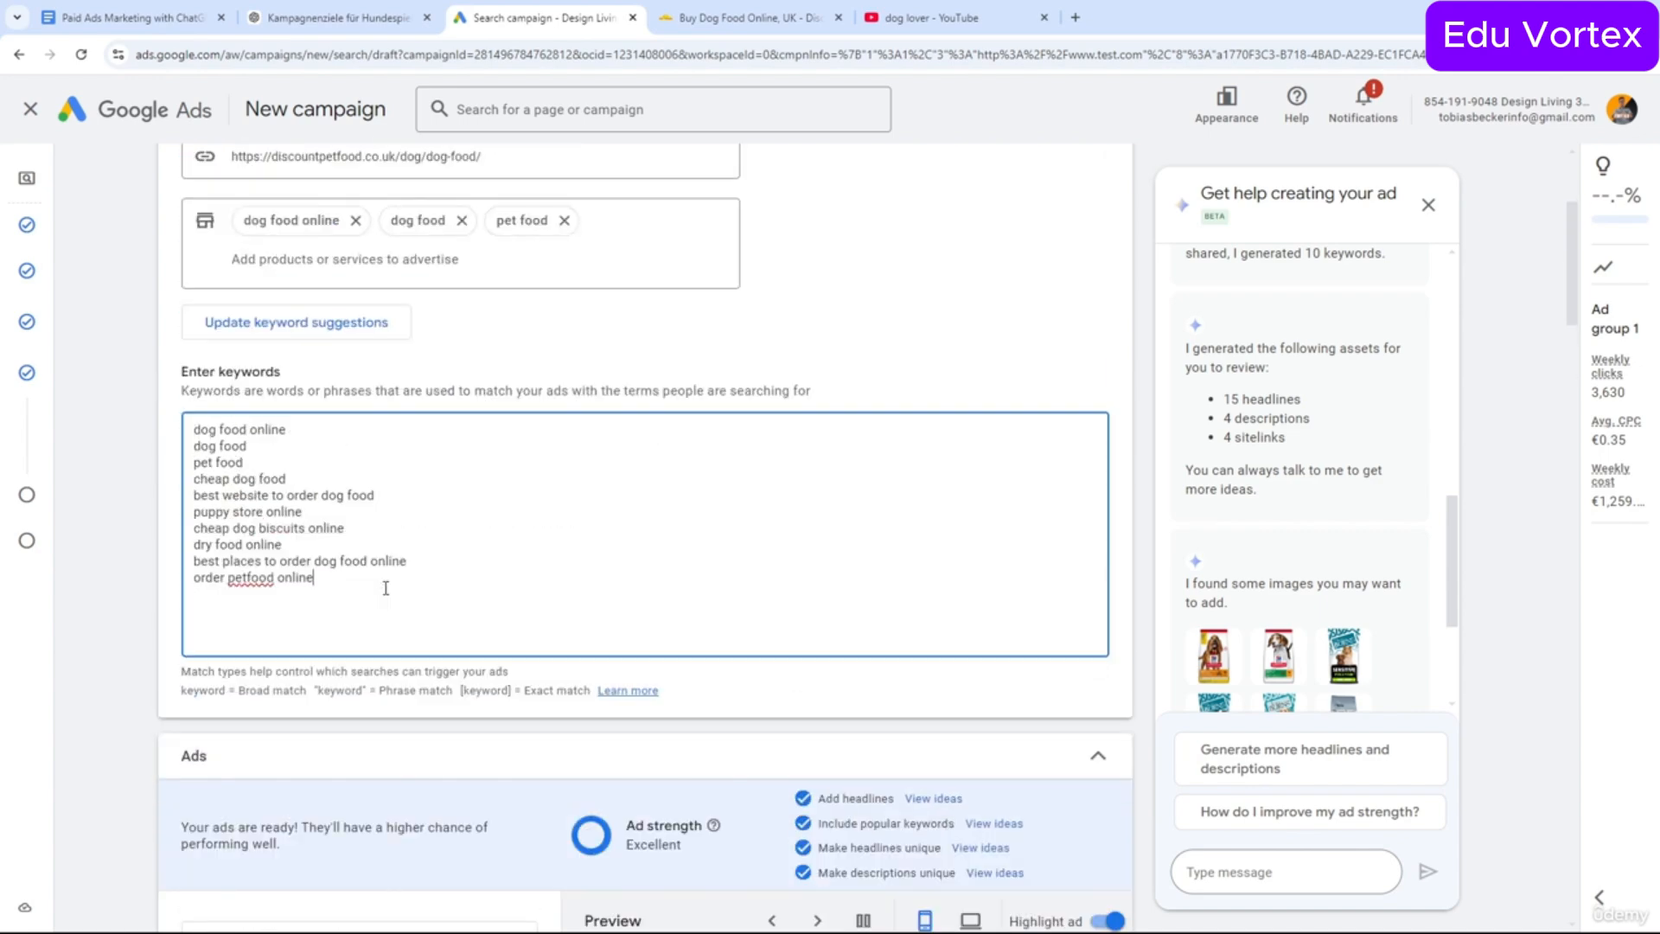
# Open Google in a new browser tab and look up the search suggestions for "pet food".
pyautogui.moveTo(377, 588); pyautogui.dragTo(181, 436)
pyautogui.click(349, 573)
pyautogui.click(1075, 17)
pyautogui.write('go')
pyautogui.press('Return')
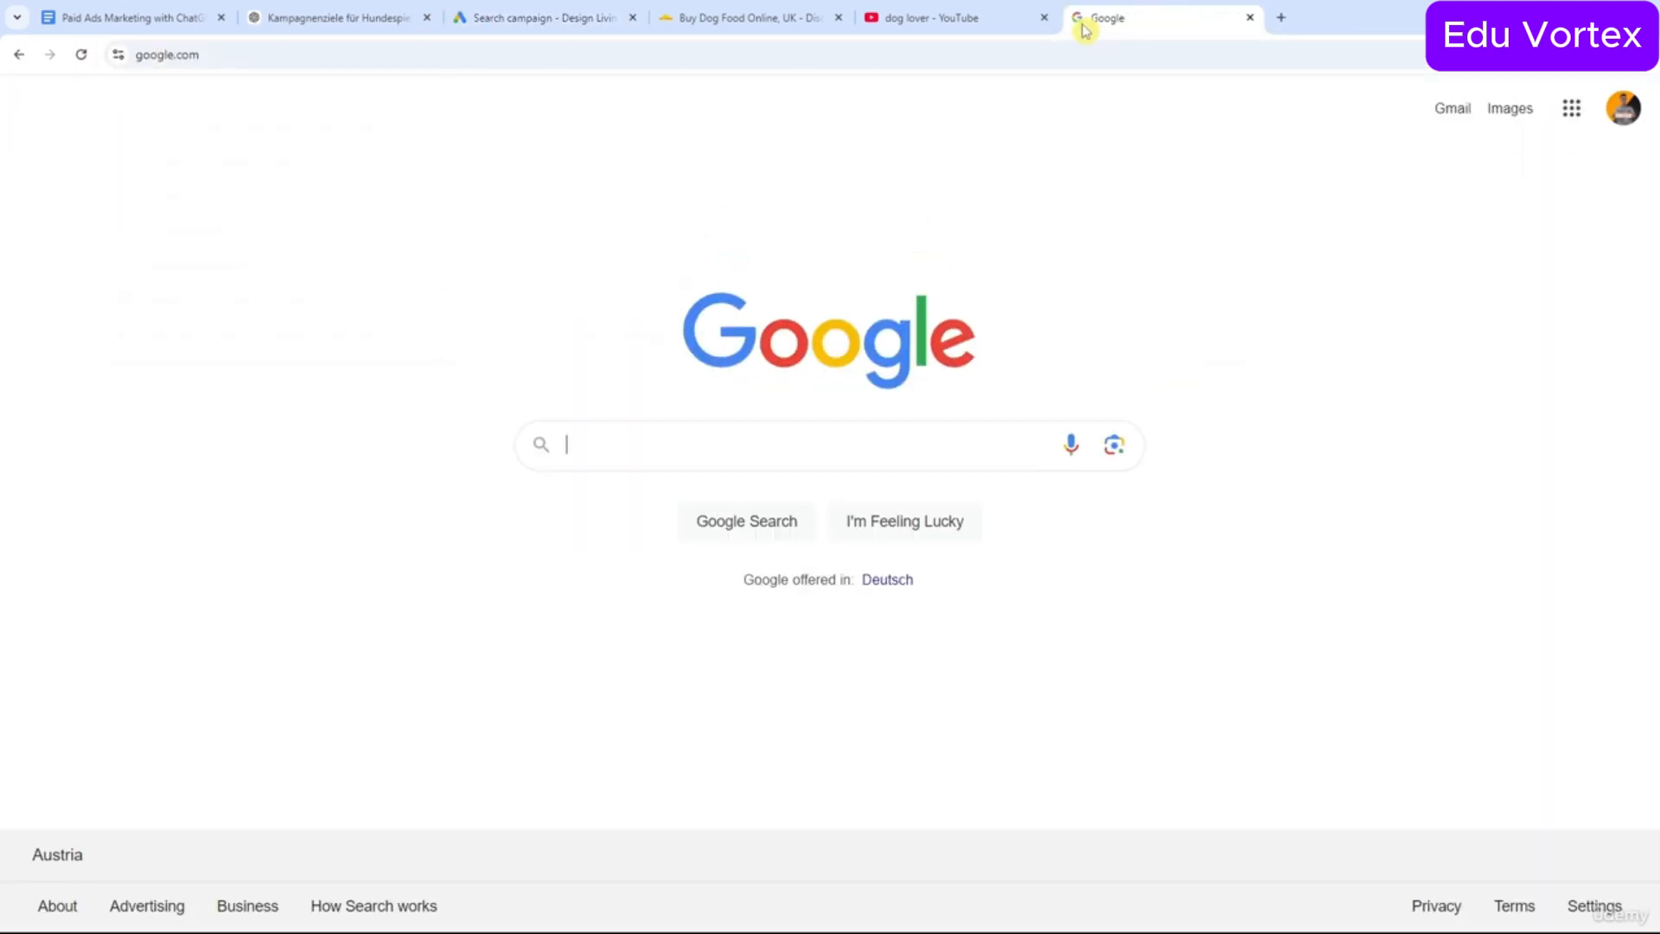
pyautogui.write('pet food')
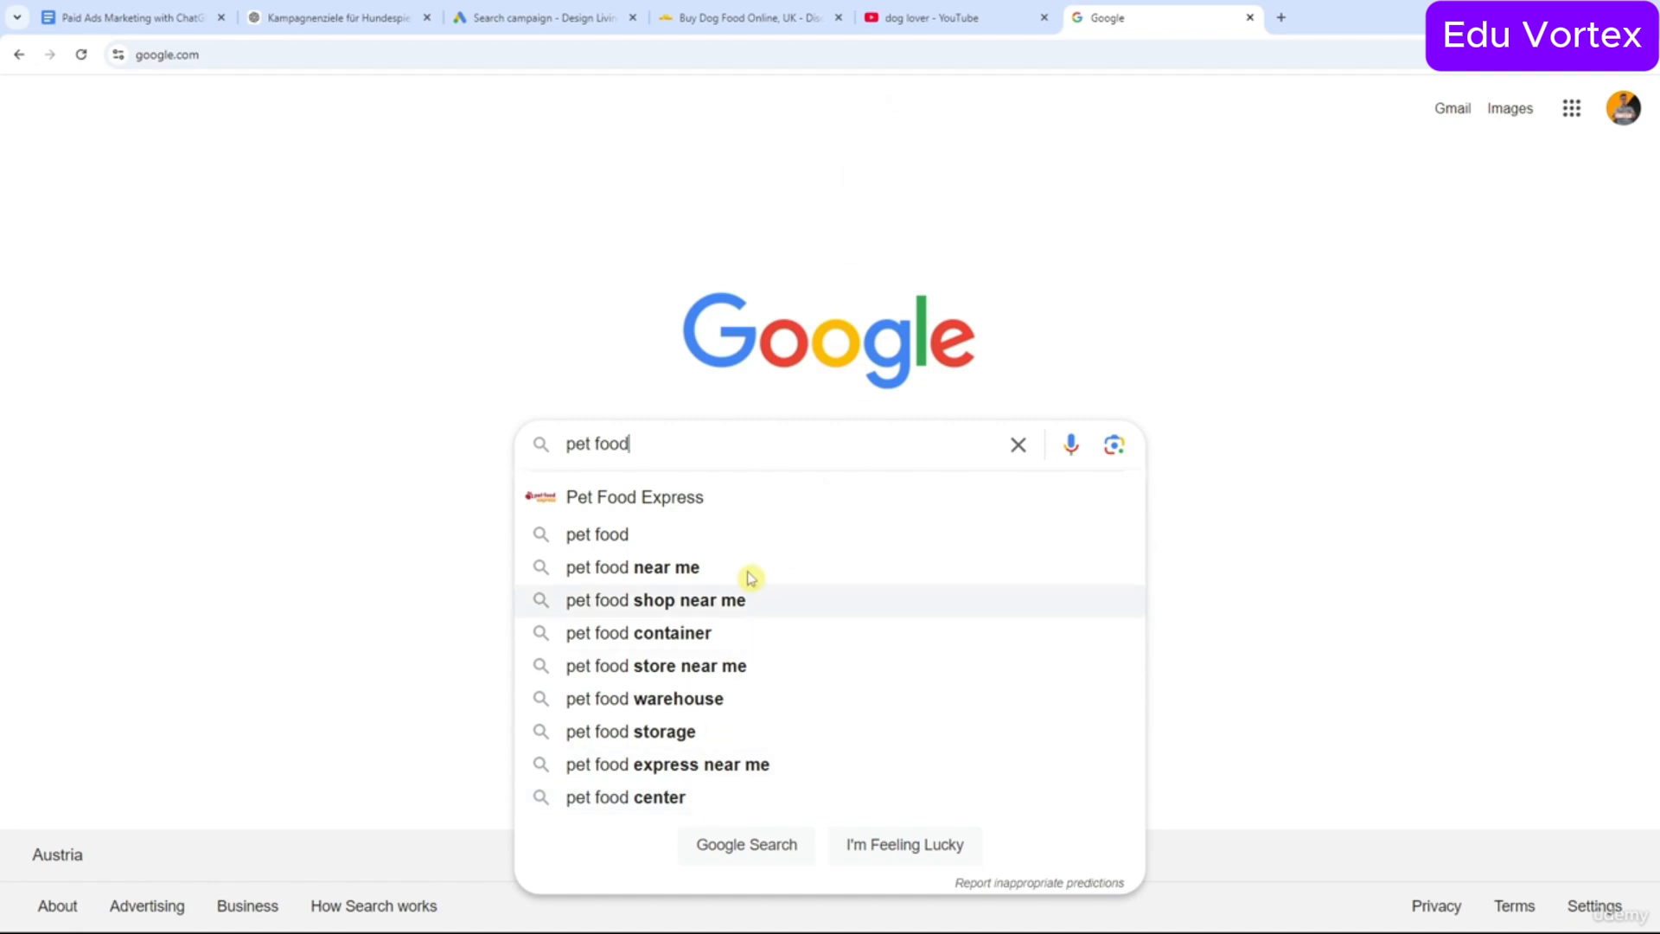
# Look up the Google search suggestions for "pet shop", "pet shop toys" and "pet toy".
pyautogui.doubleClick(683, 446)
pyautogui.write('s')
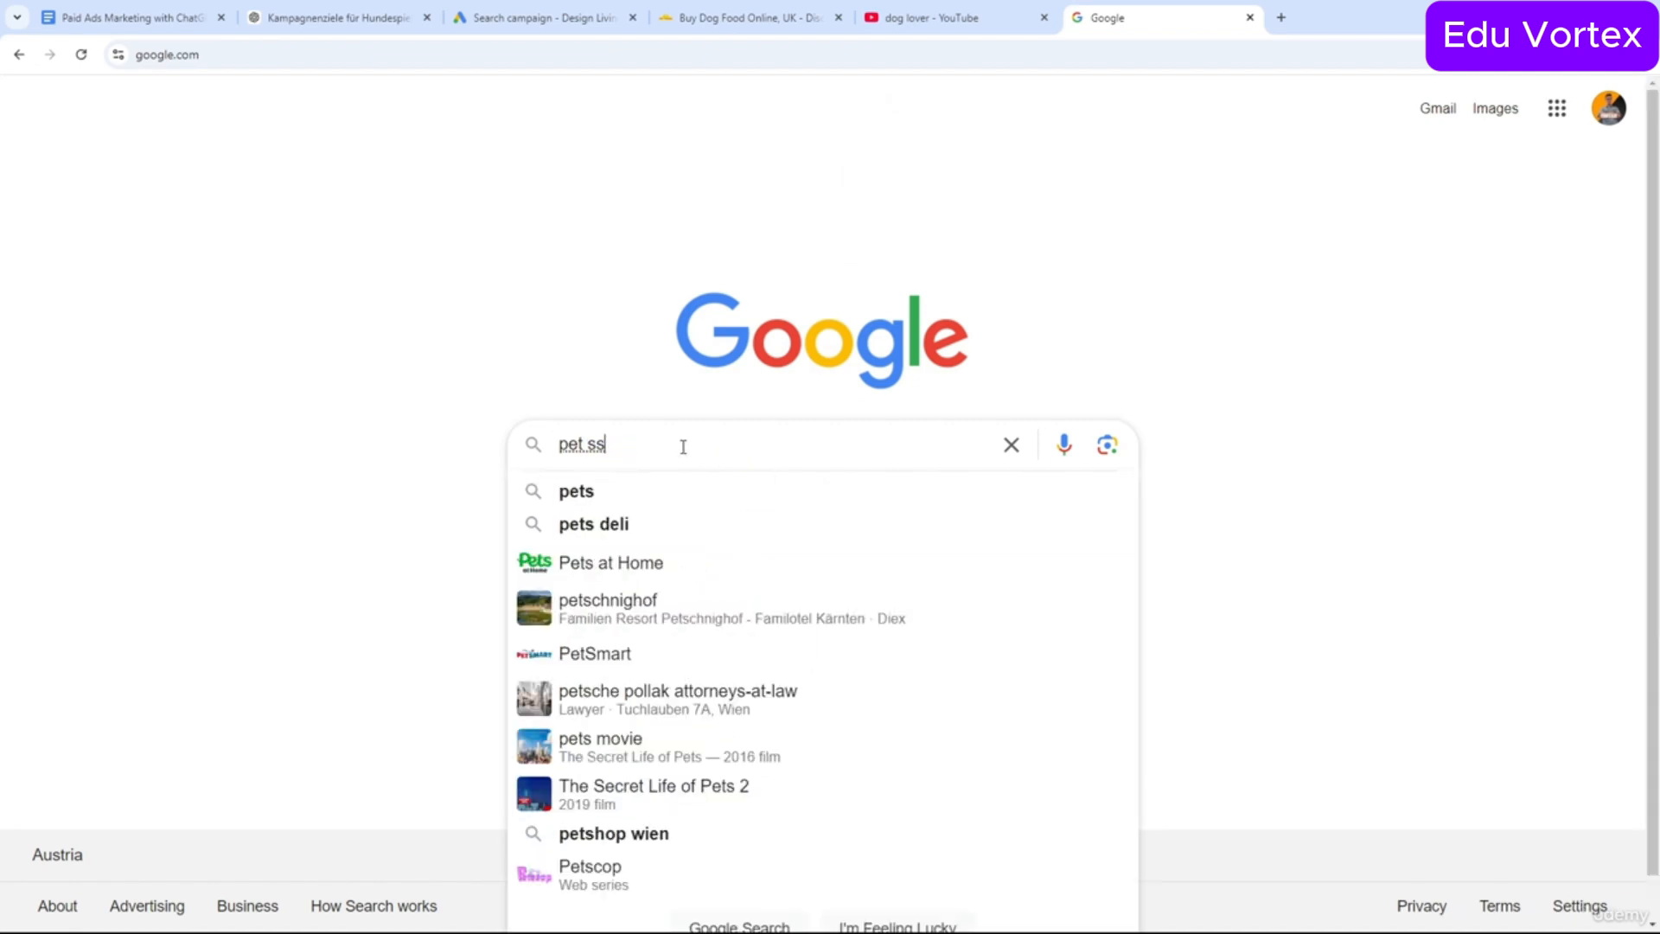
pyautogui.press('BackSpace')
pyautogui.write('hop ')
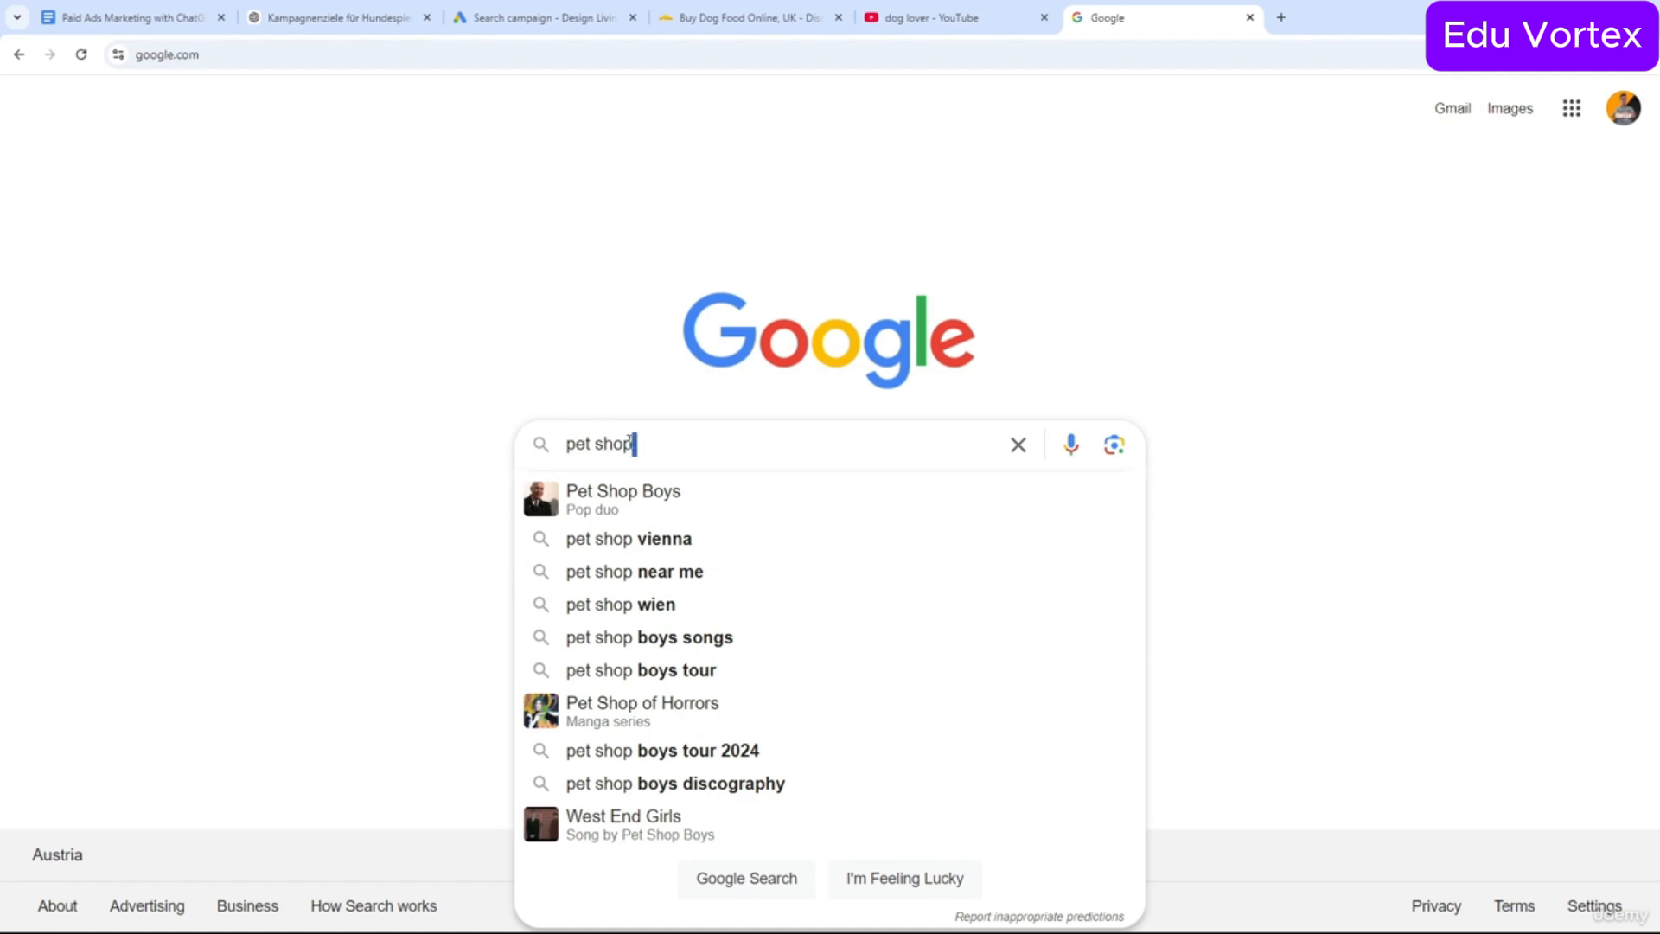
pyautogui.write('toys')
pyautogui.doubleClick(630, 443)
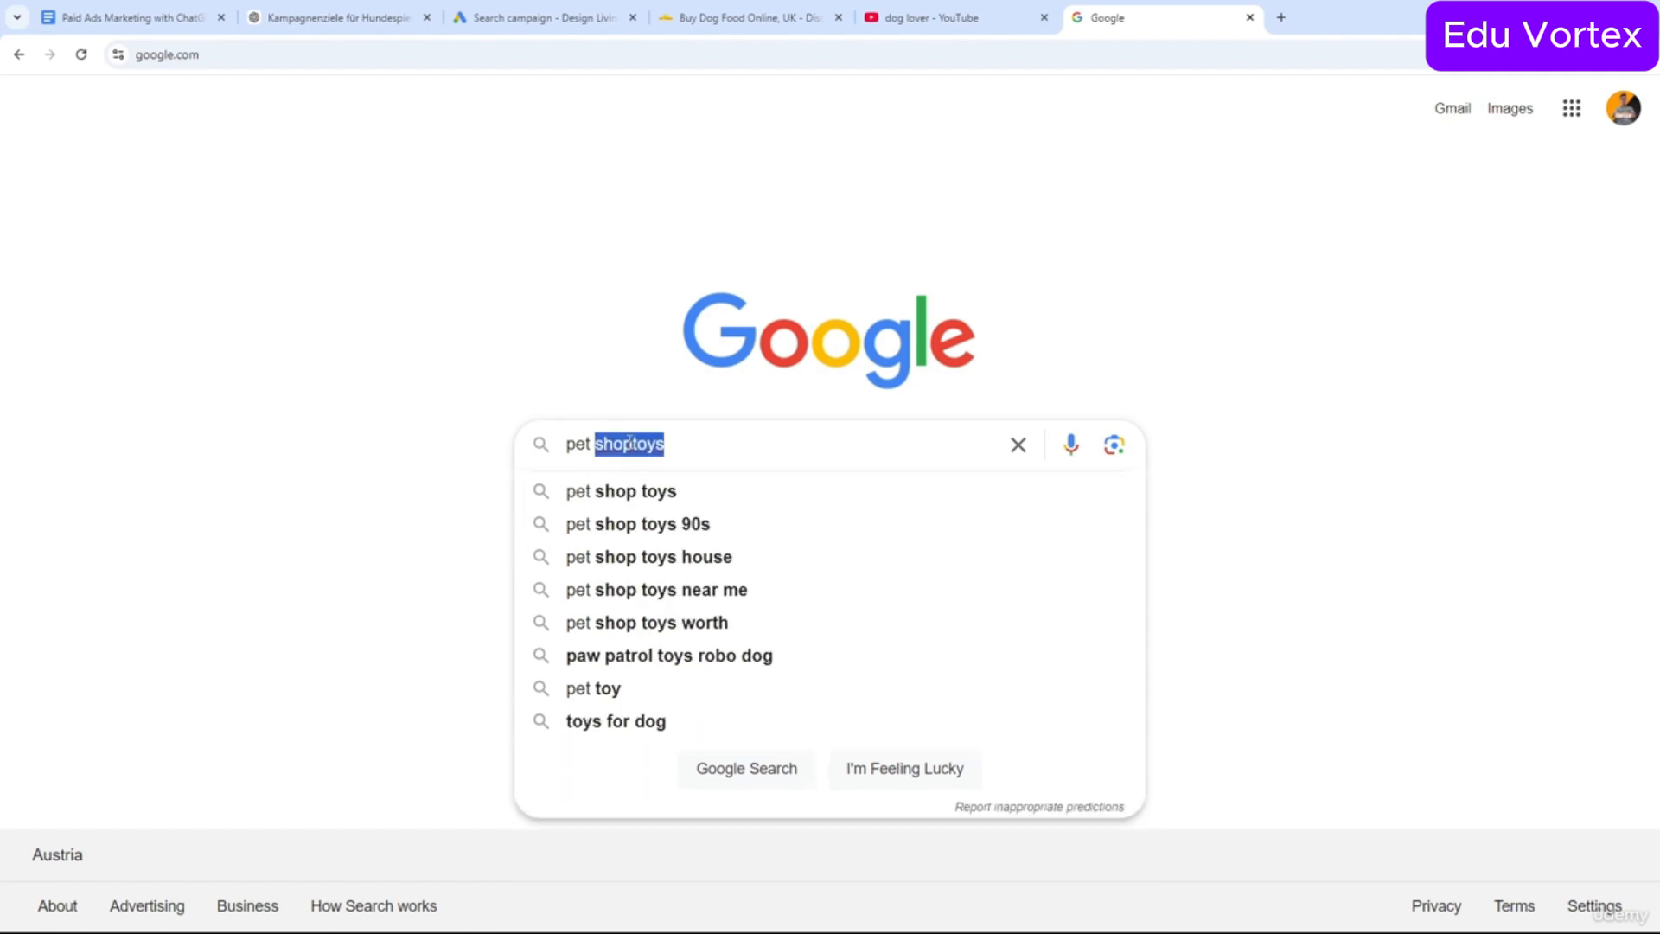
pyautogui.write('toy')
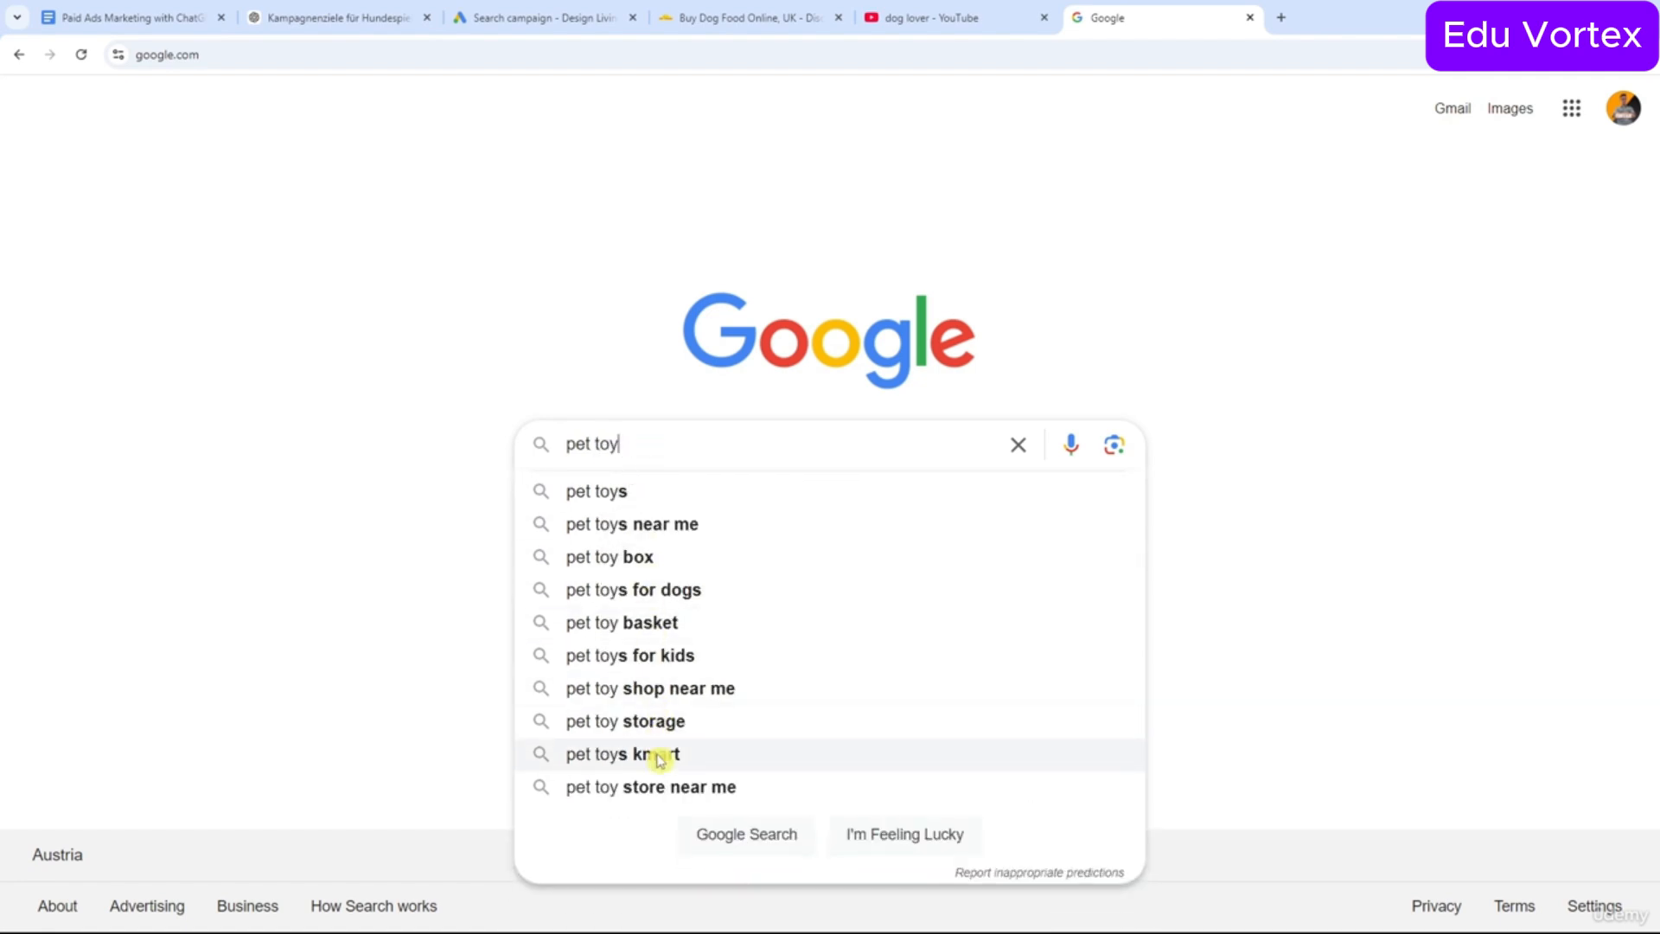
pyautogui.click(274, 769)
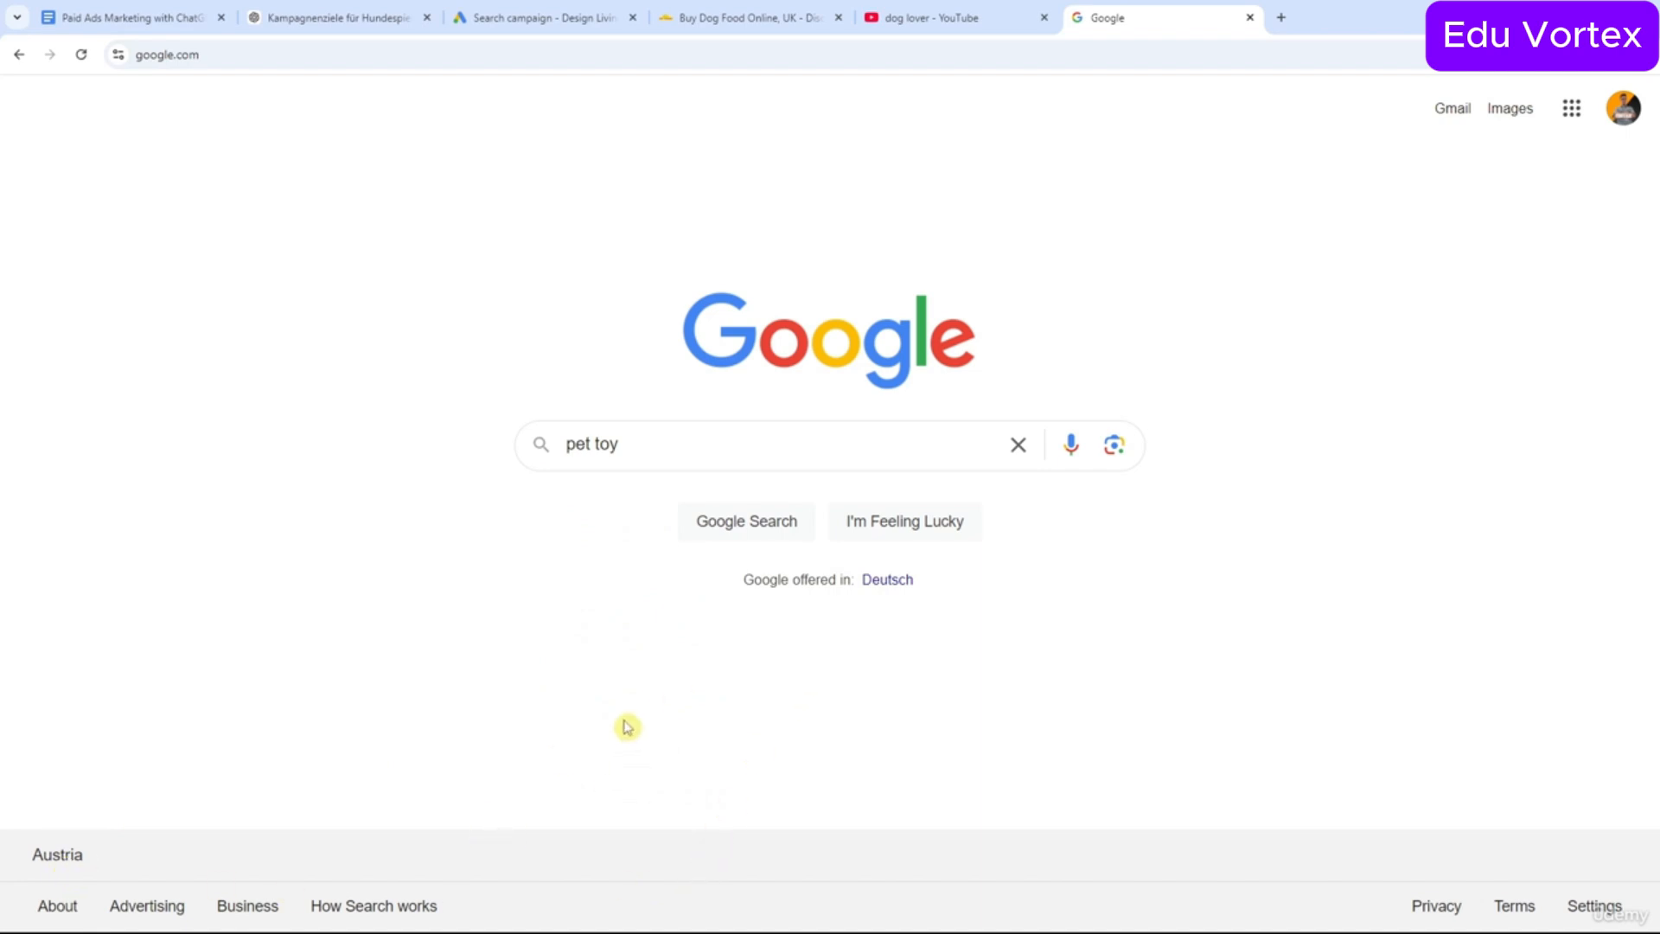
# Switch to YouTube and look up the search suggestions for "dog food" and "dog toy".
pyautogui.click(543, 20)
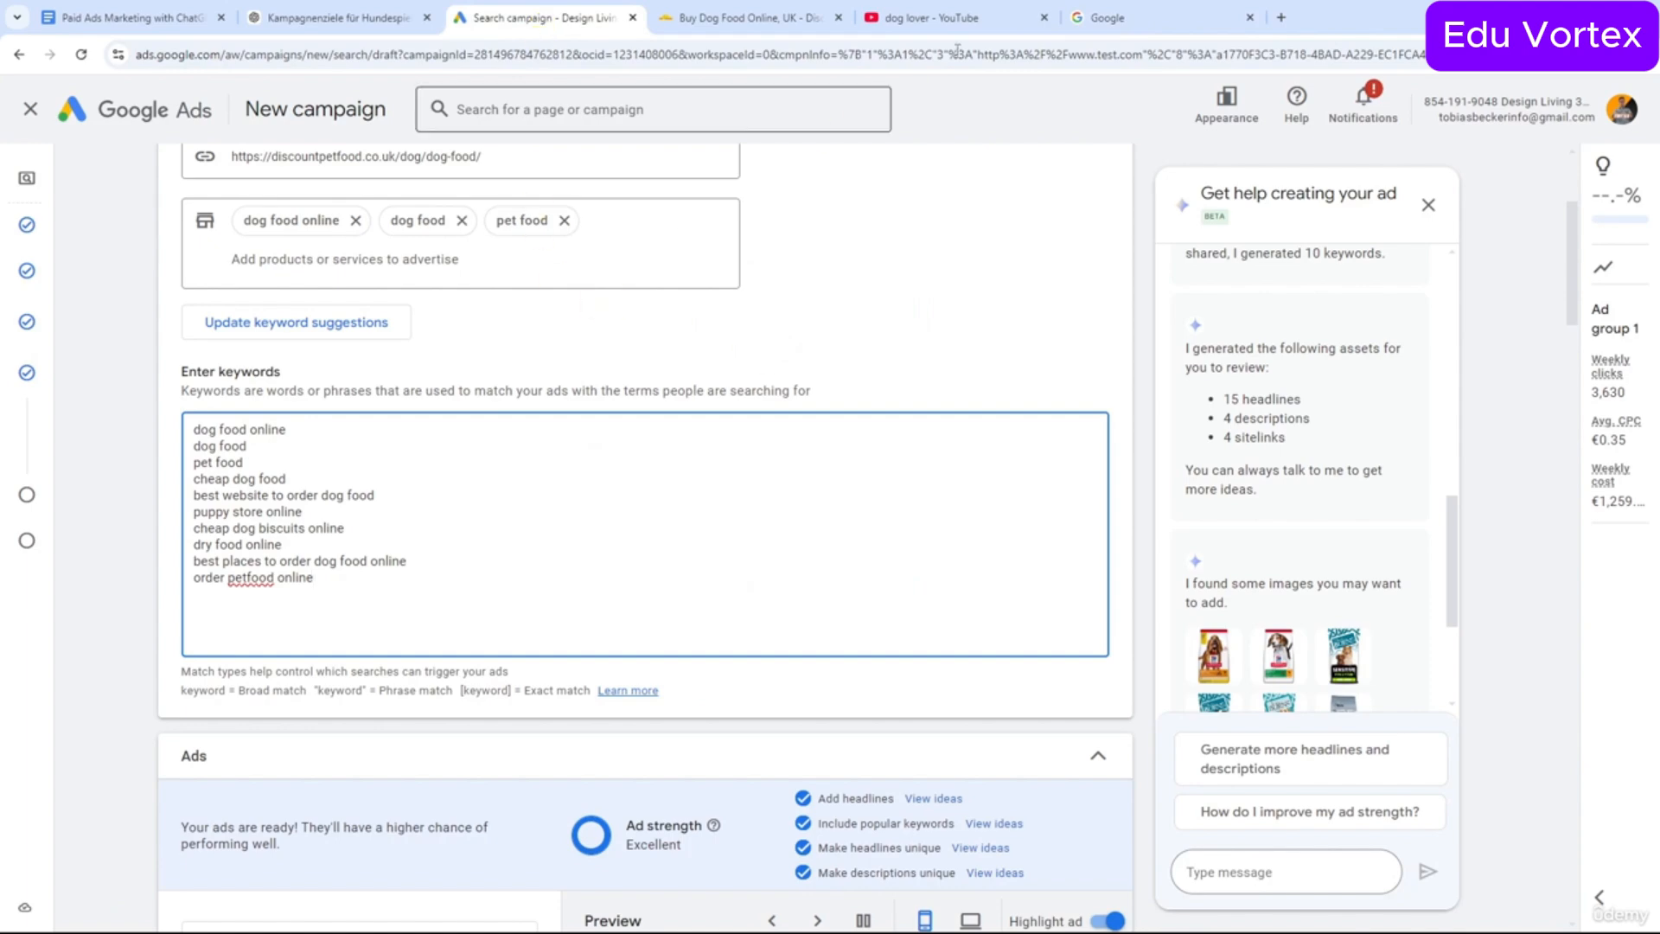
pyautogui.click(991, 17)
pyautogui.moveTo(588, 102); pyautogui.dragTo(372, 106)
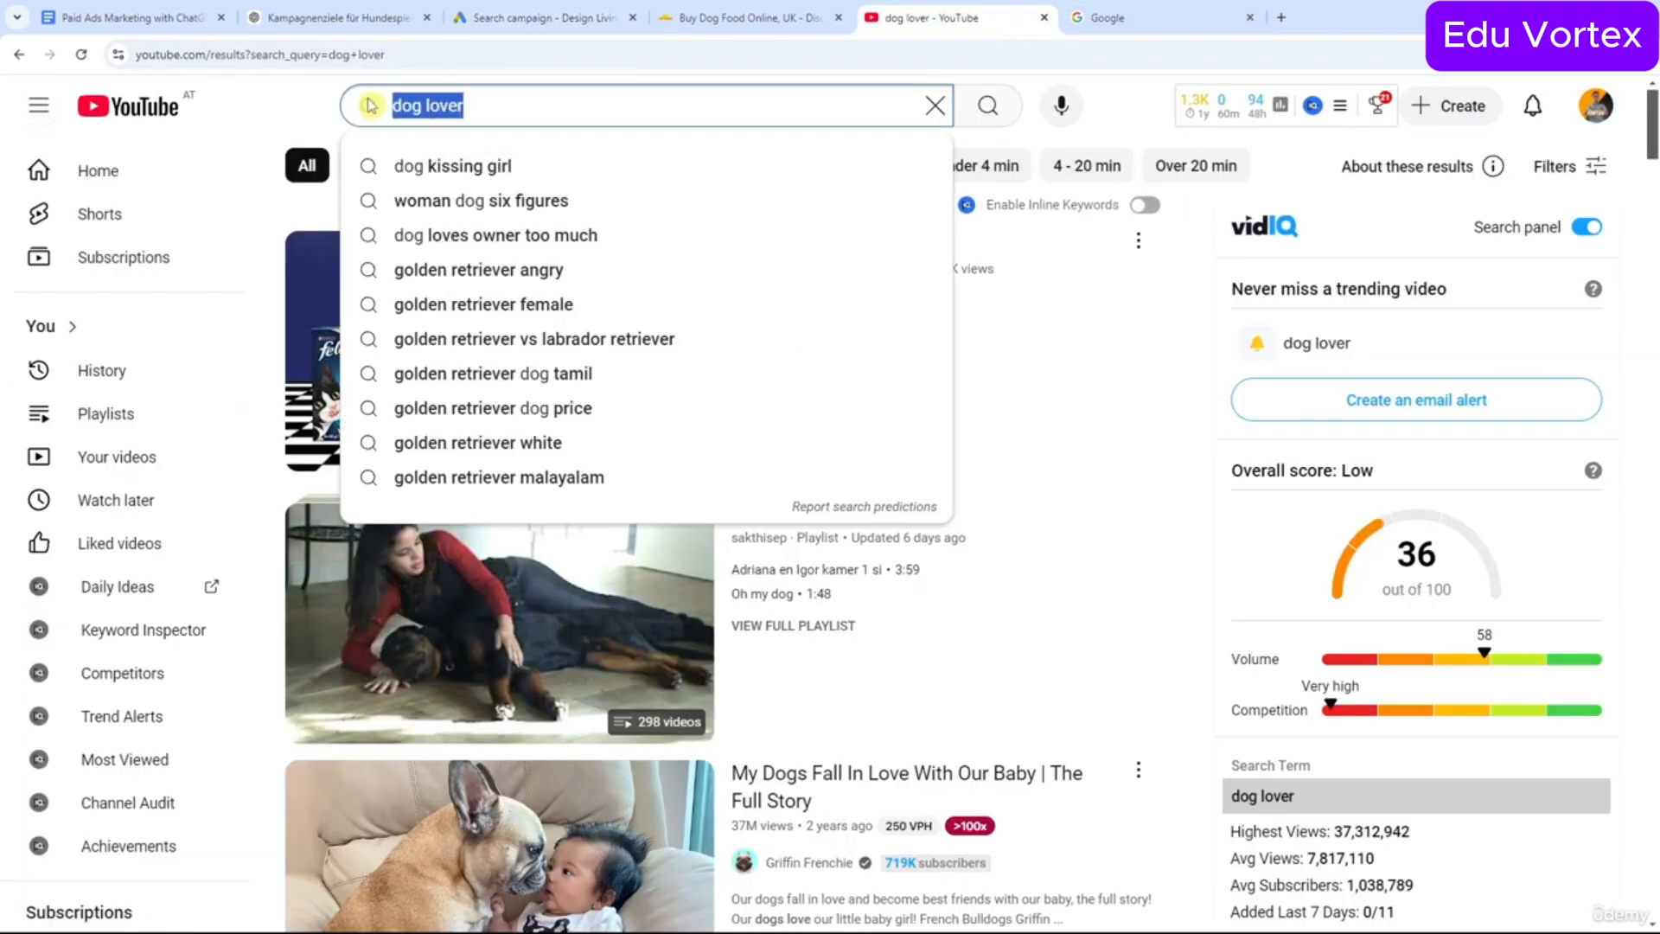
pyautogui.write('dog food')
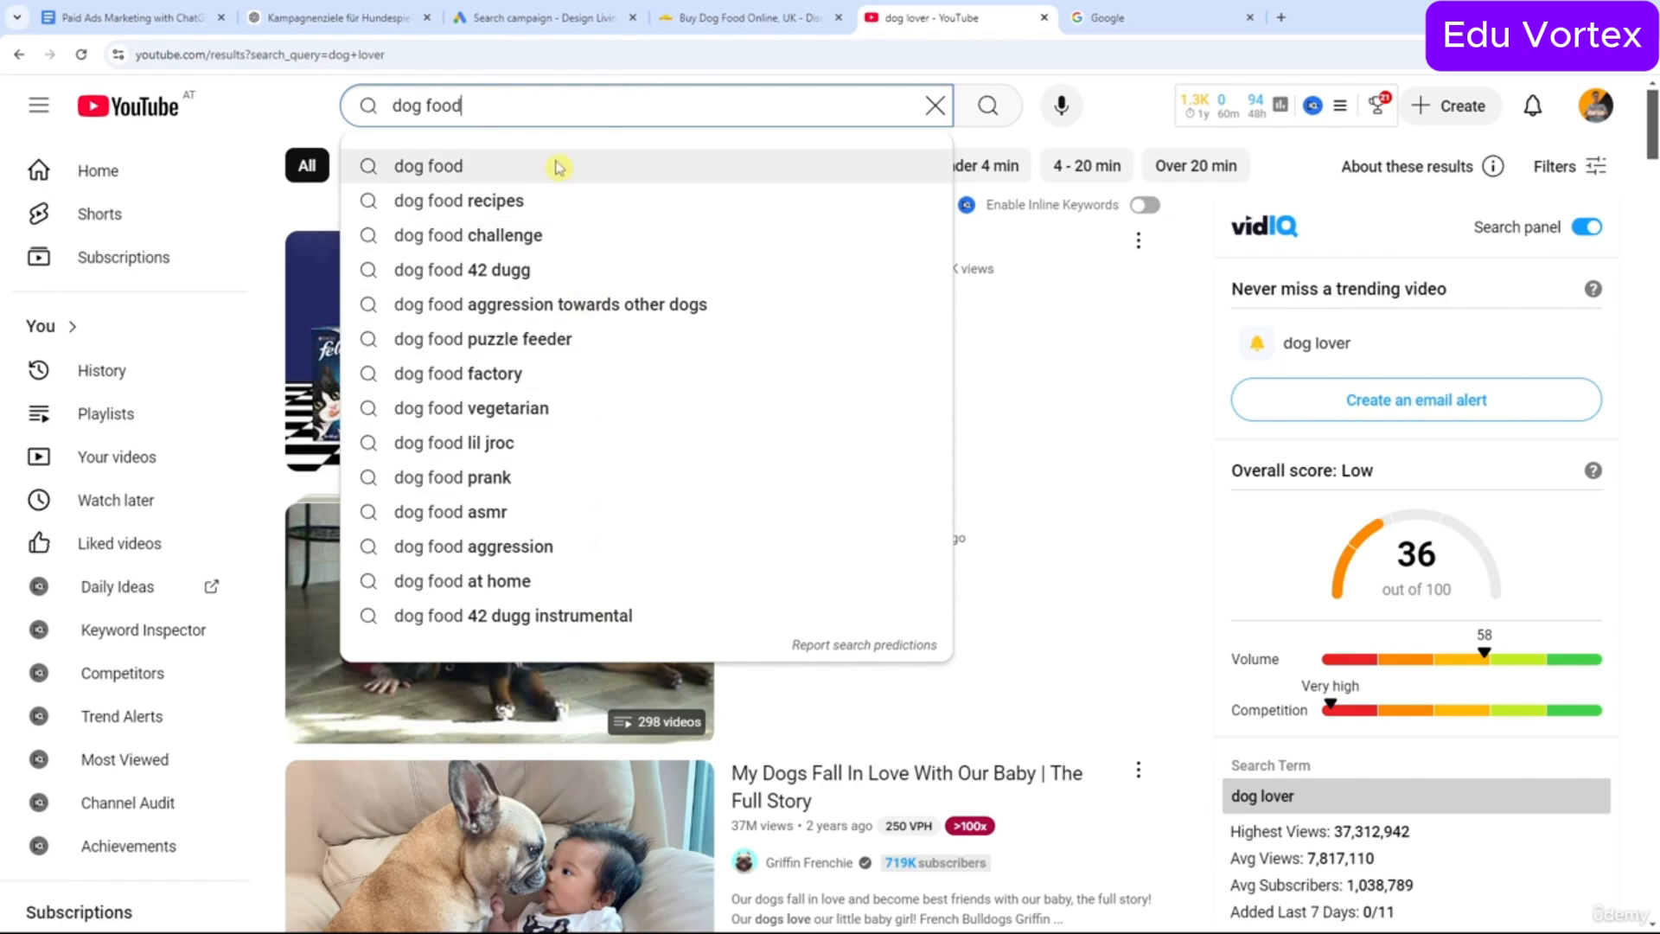
pyautogui.click(498, 115)
pyautogui.doubleClick(507, 106)
pyautogui.write('toy')
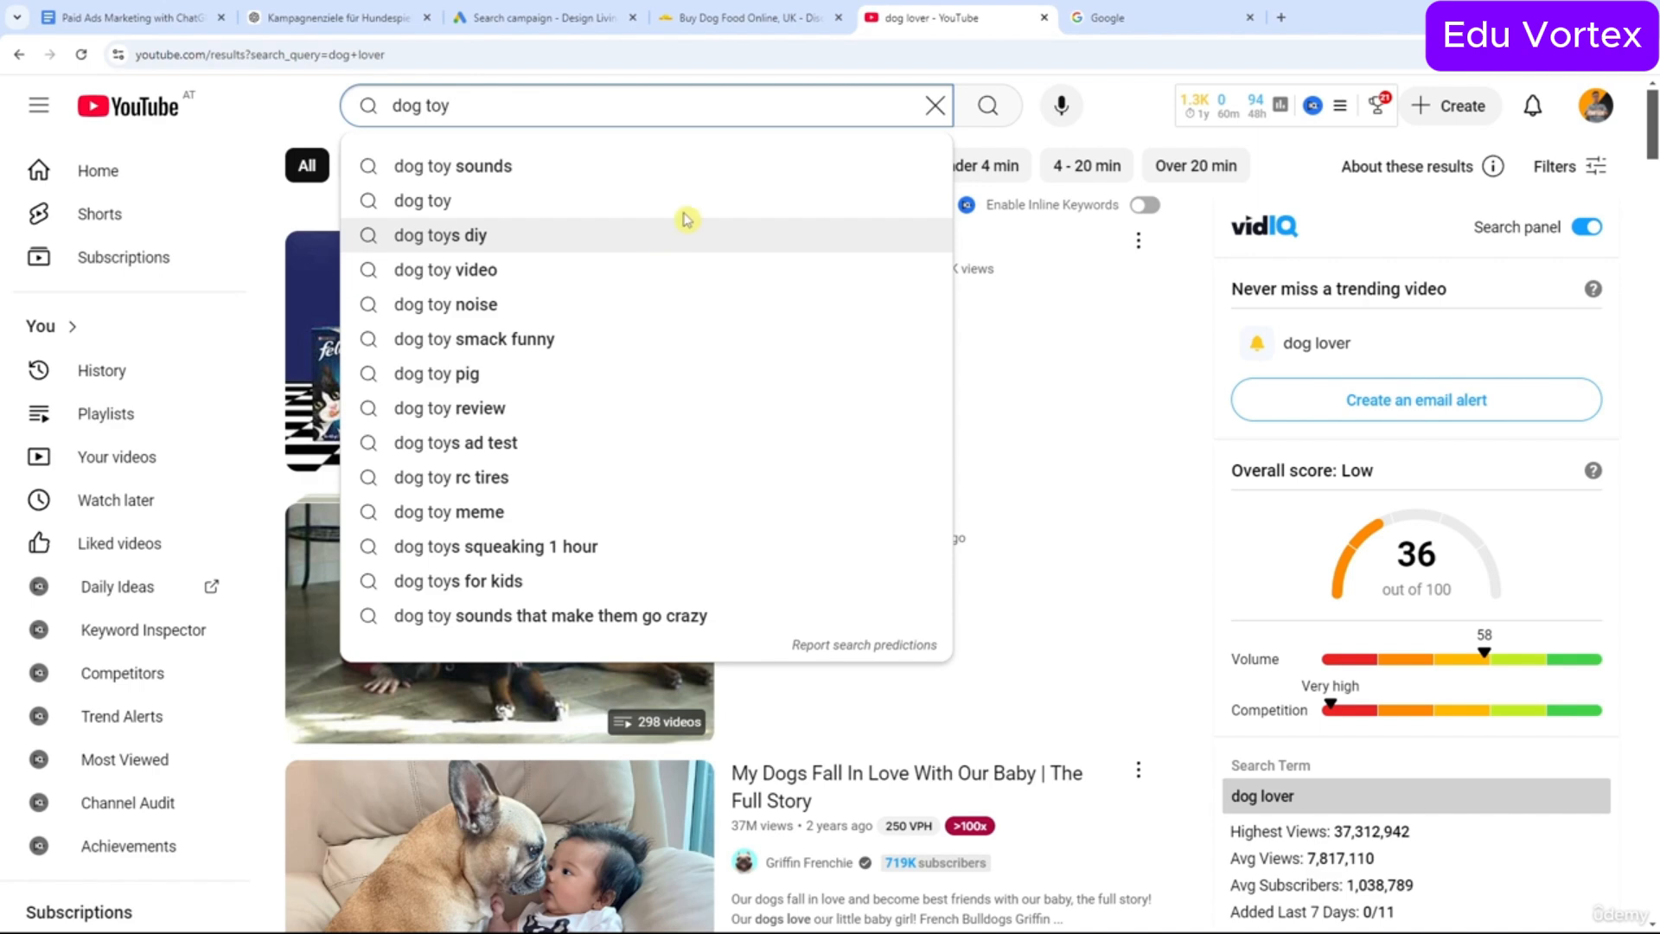
# Return to Google Ads, open Keyword Planner in a separate browser tab and start discovering new keywords.
pyautogui.click(1152, 25)
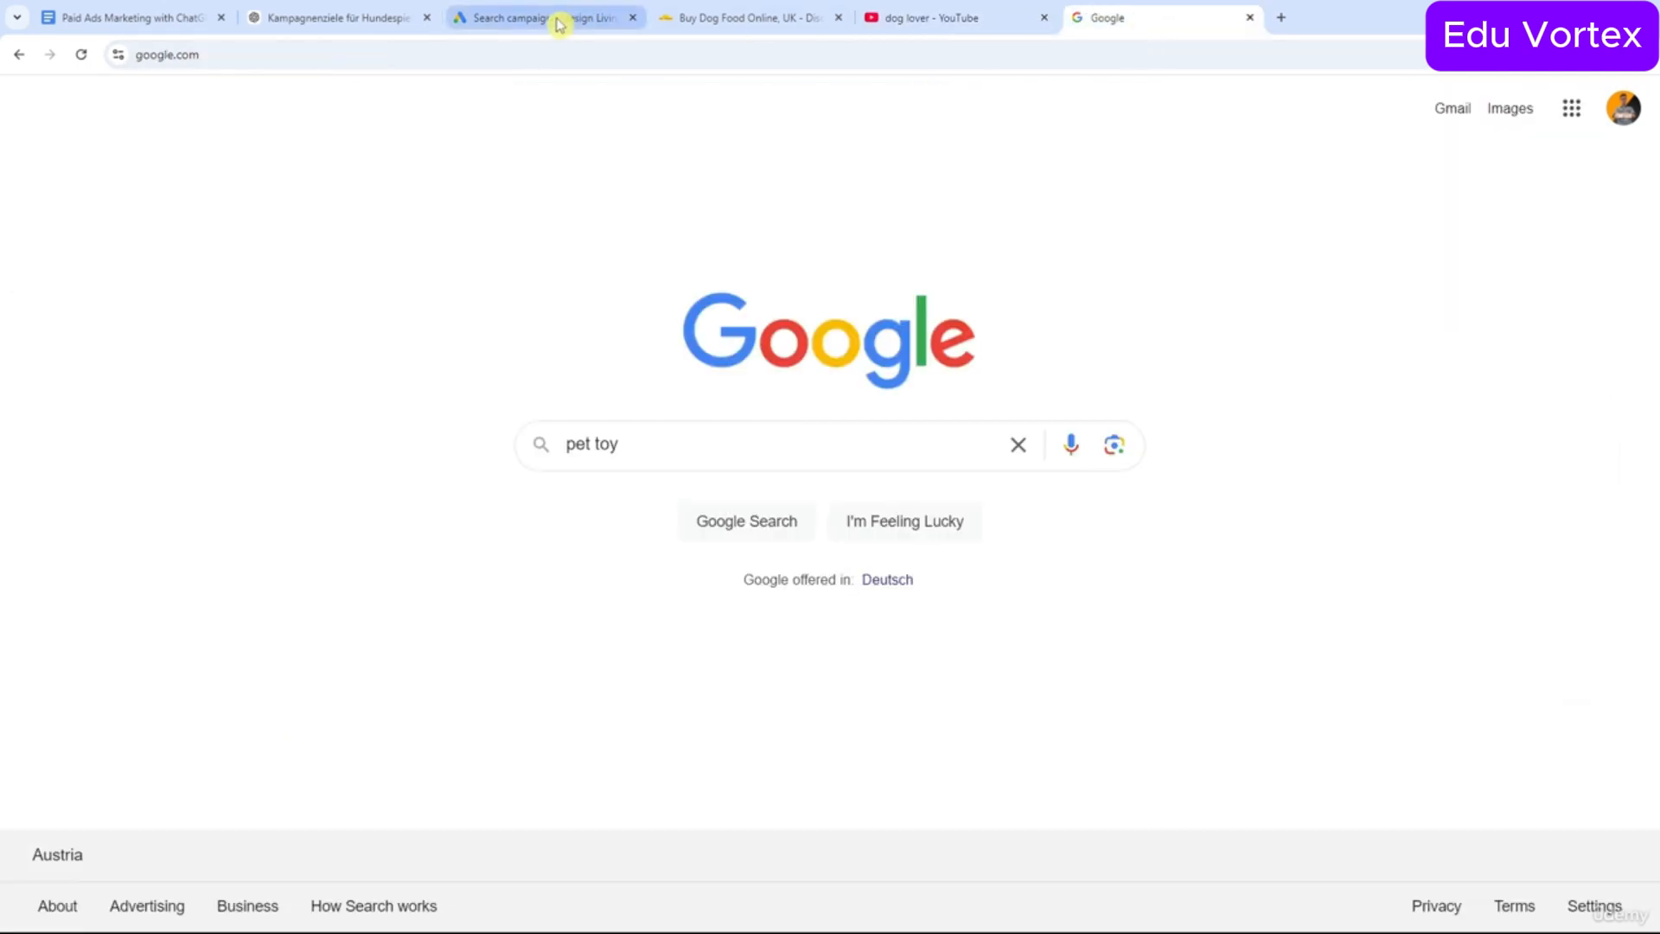
pyautogui.click(554, 19)
pyautogui.scroll(3, 398, 322)
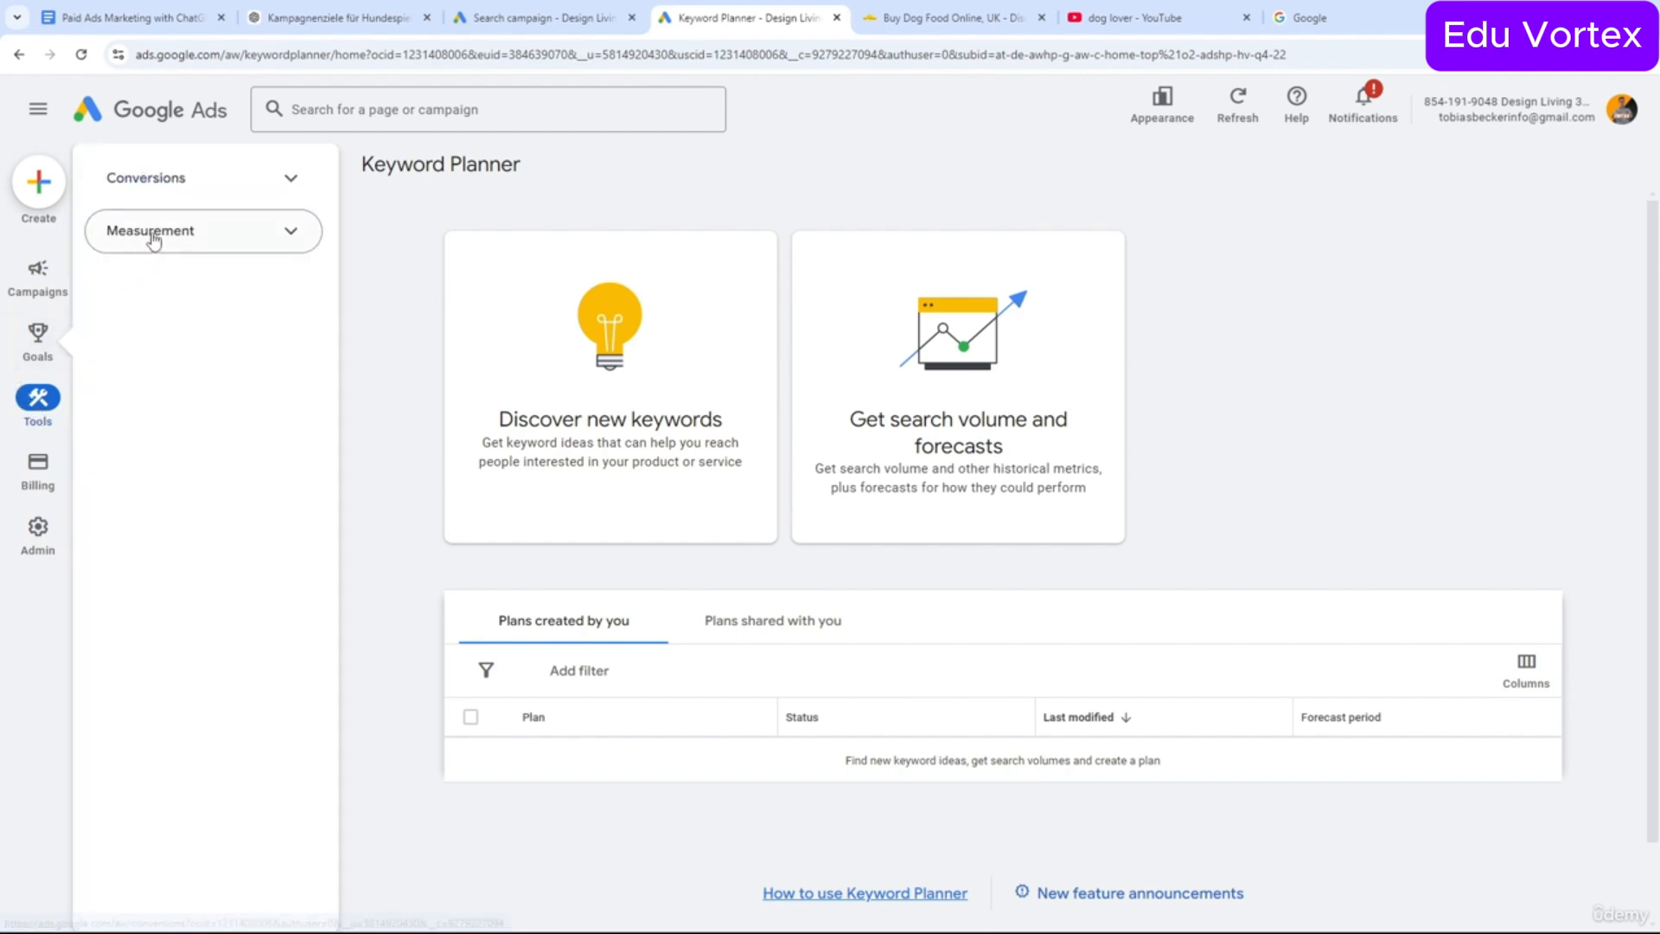
pyautogui.click(726, 387)
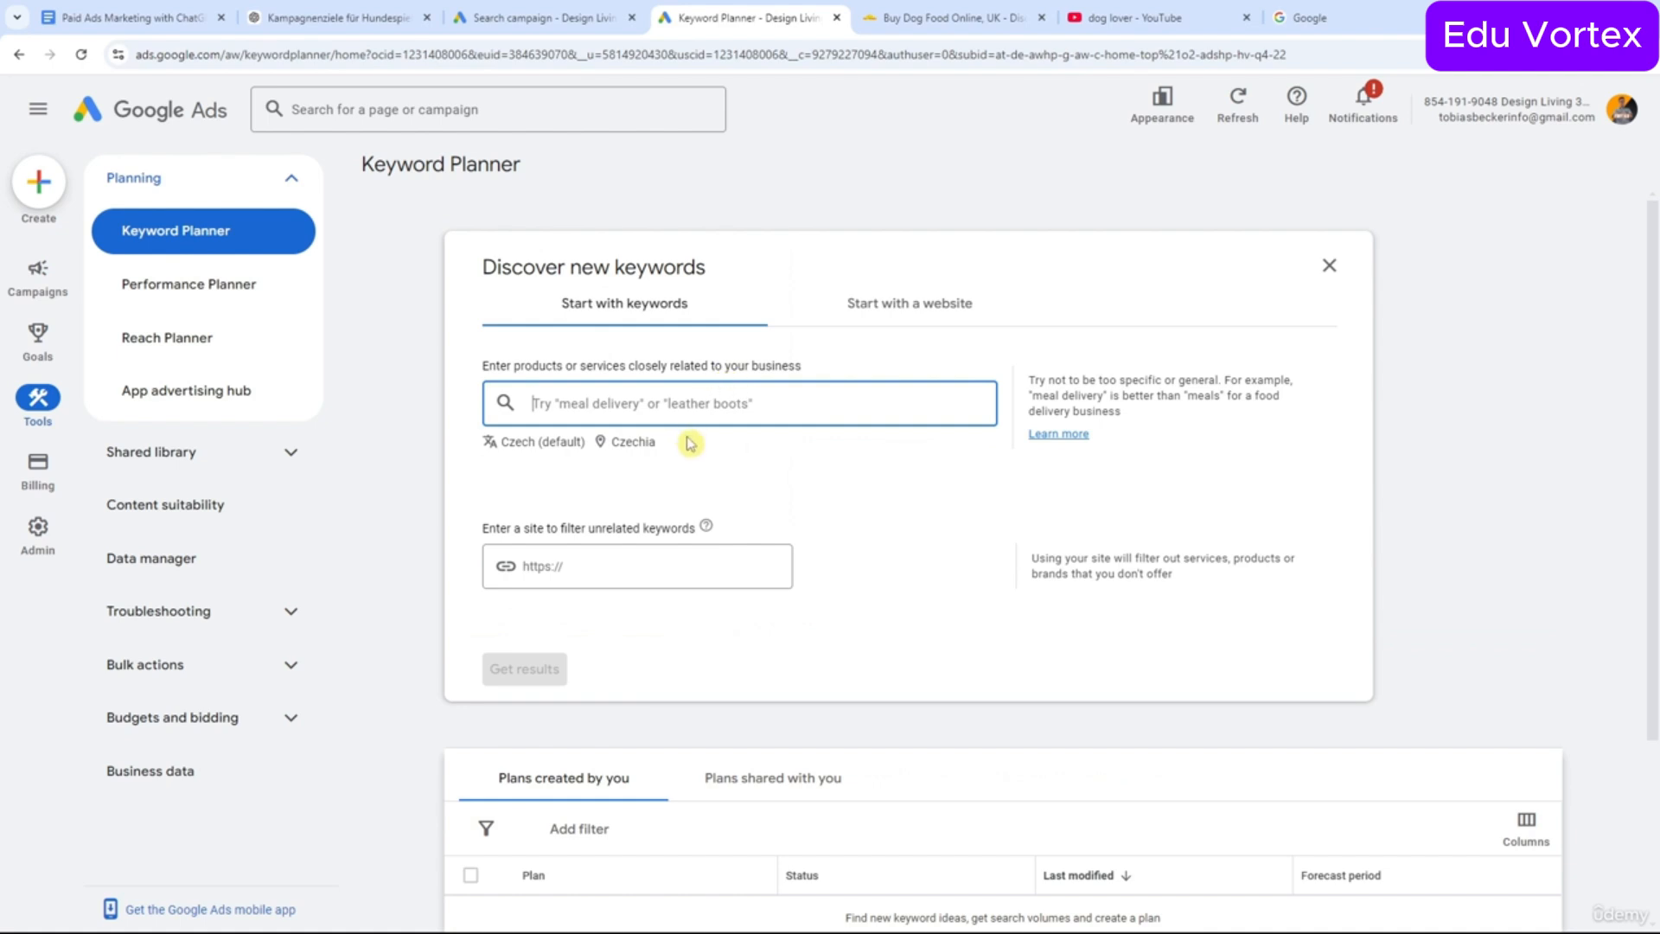
pyautogui.click(634, 571)
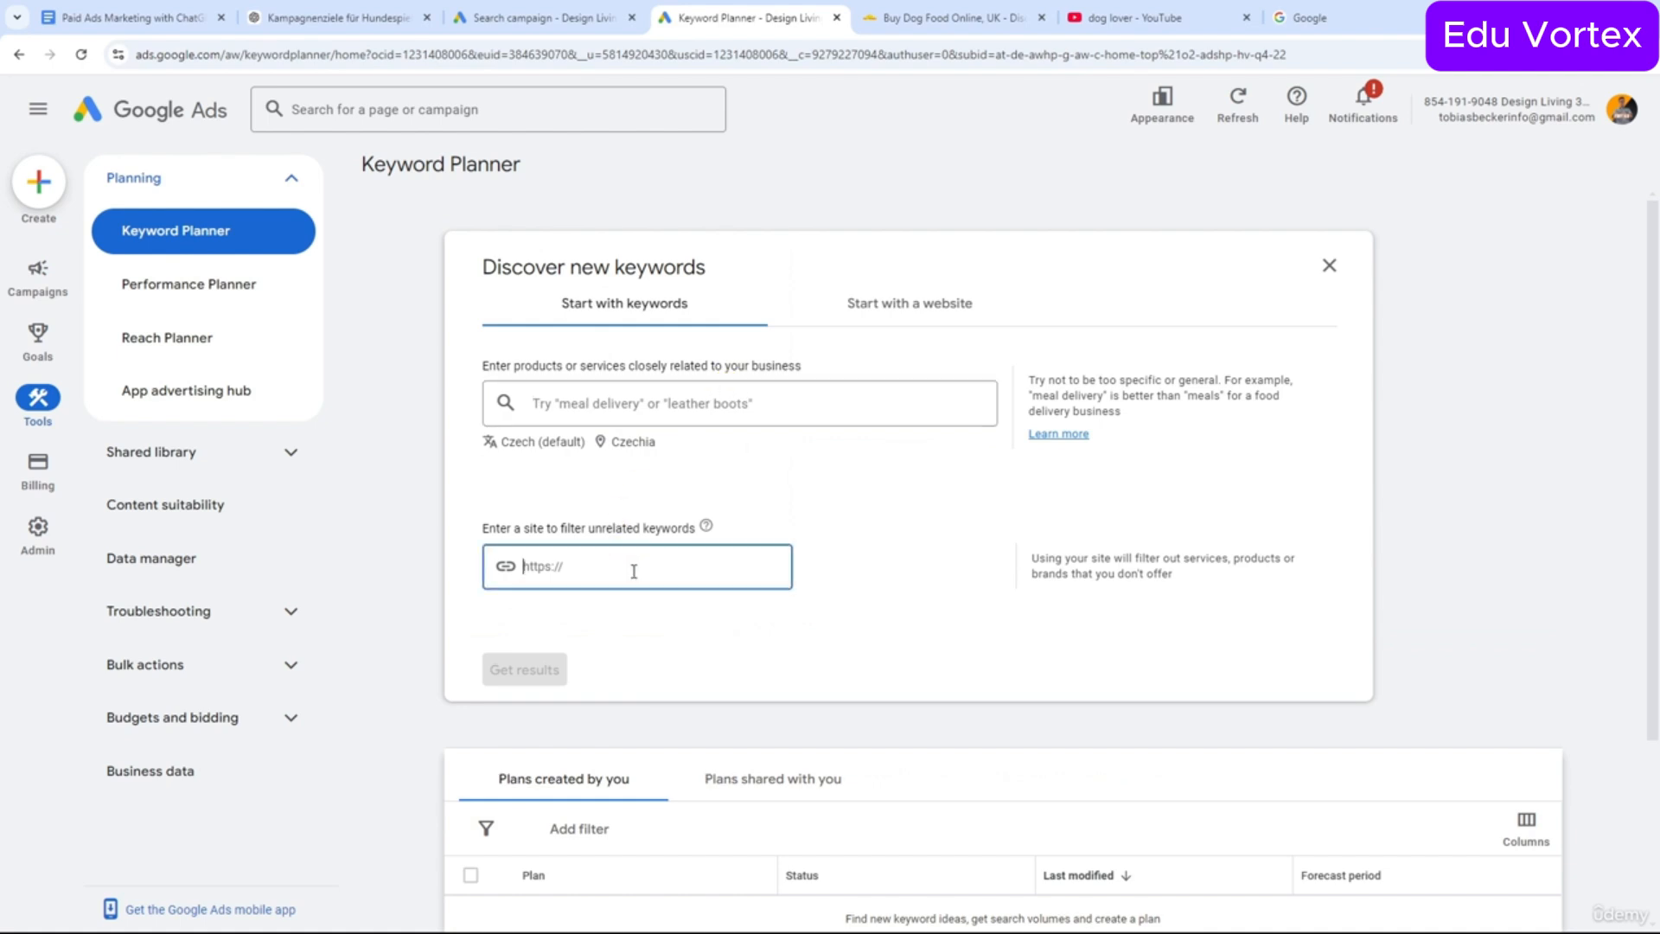
pyautogui.write('https://discountpetfood.co.uk/dog/dog-food/')
pyautogui.click(600, 566)
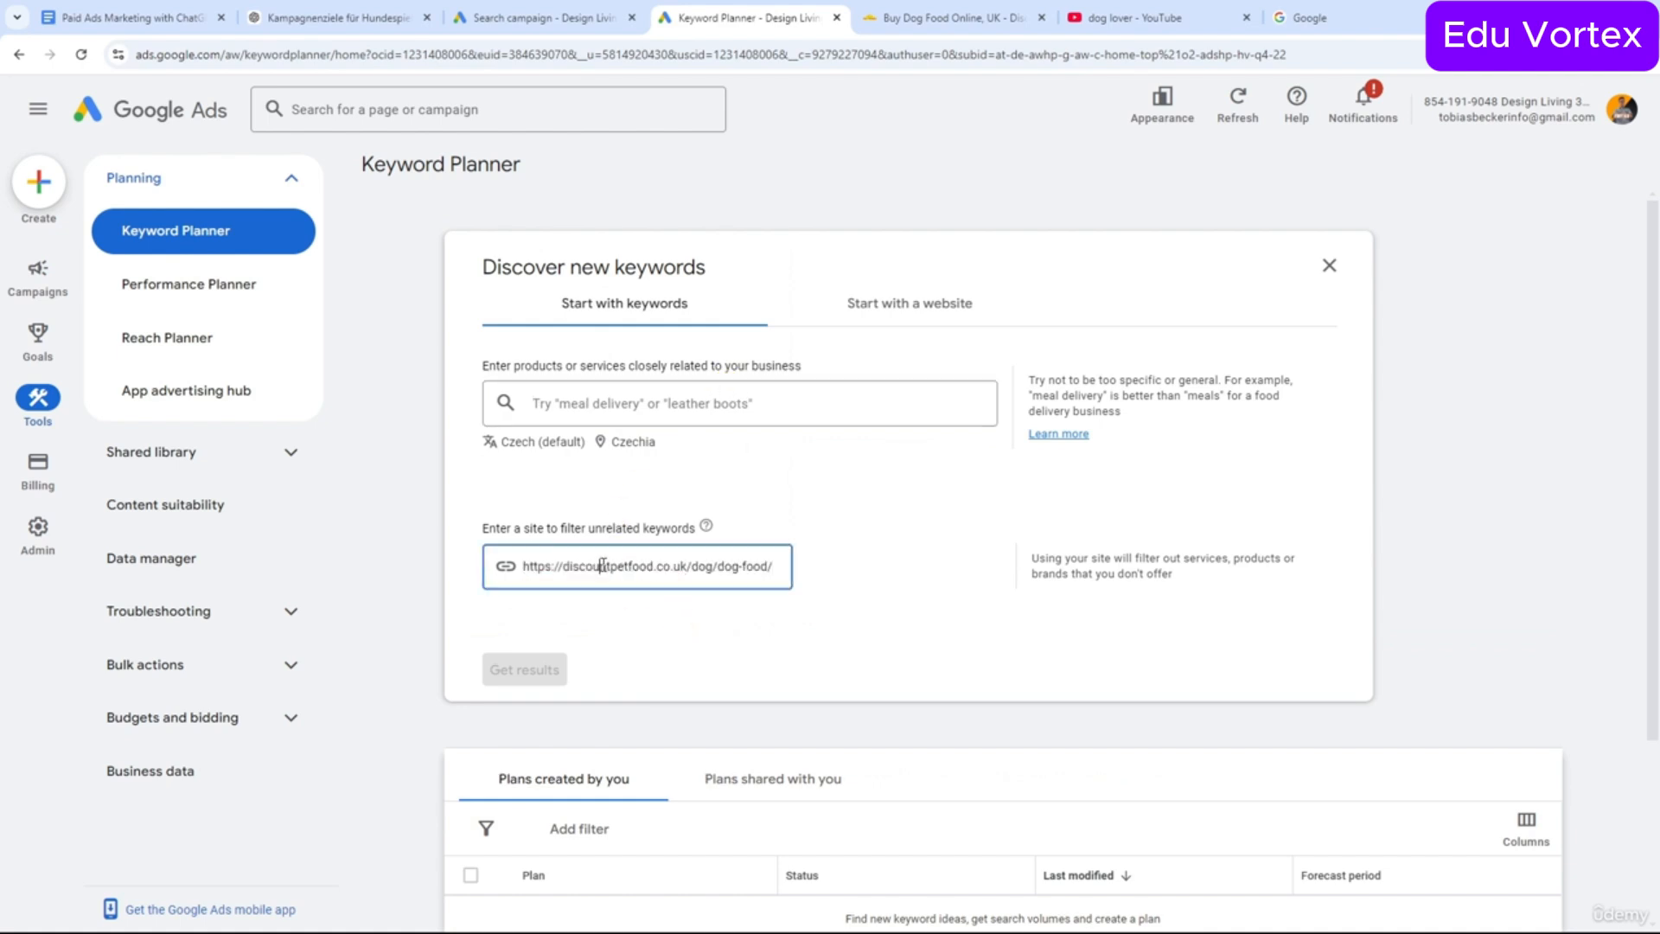
pyautogui.click(596, 390)
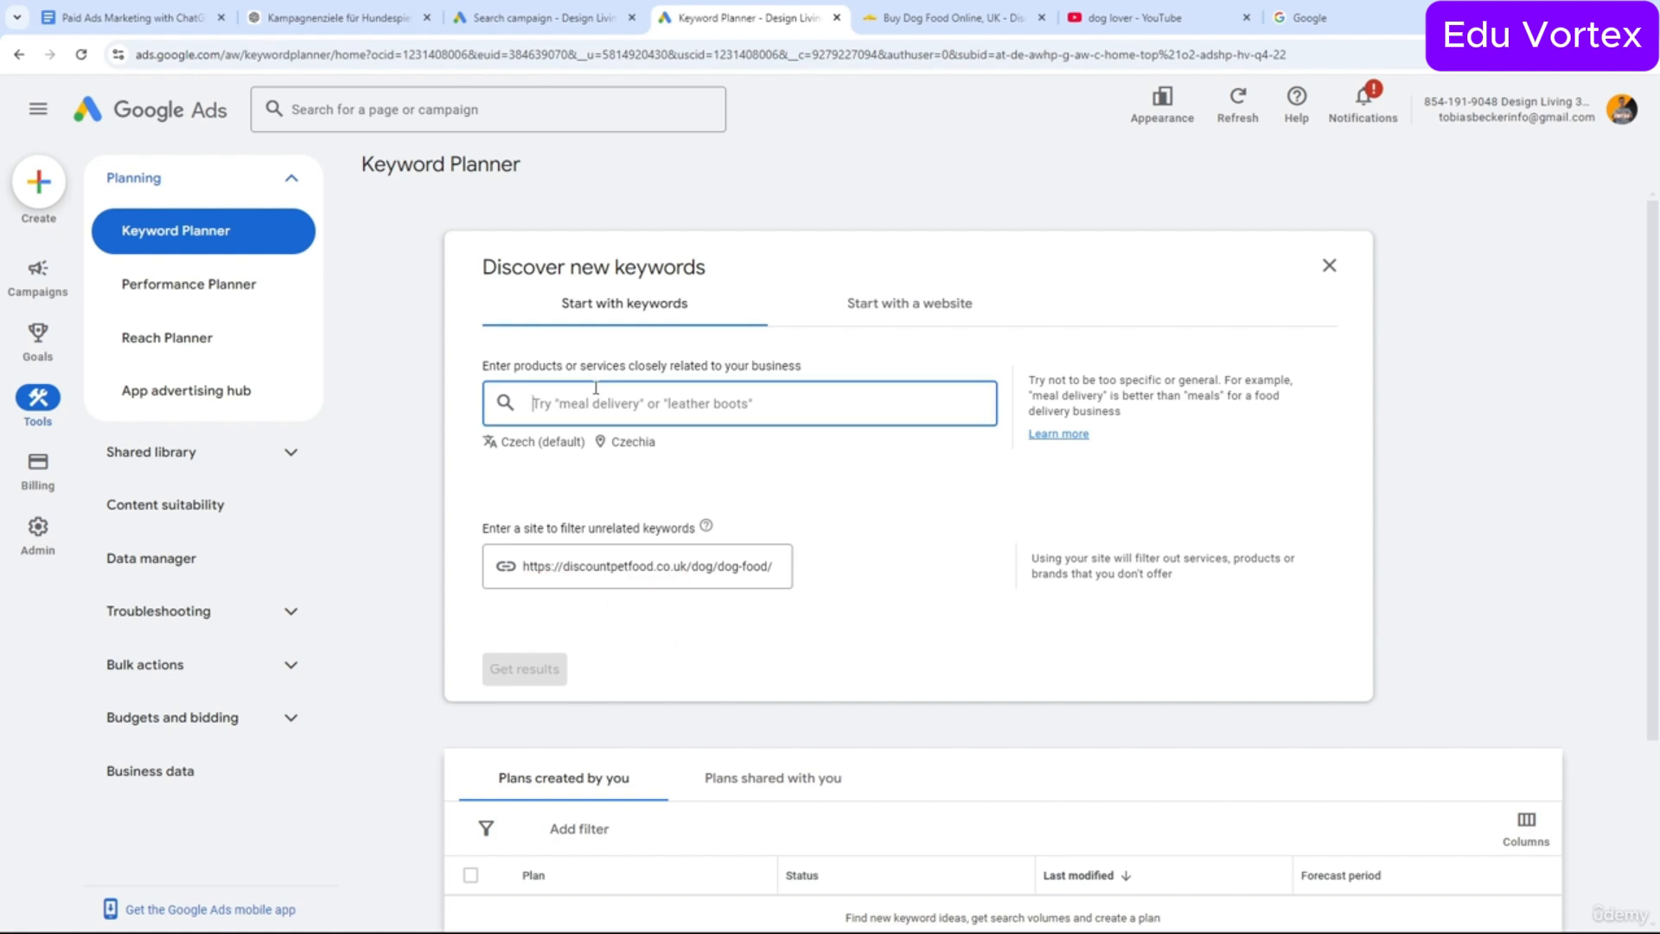
pyautogui.write('dog toy')
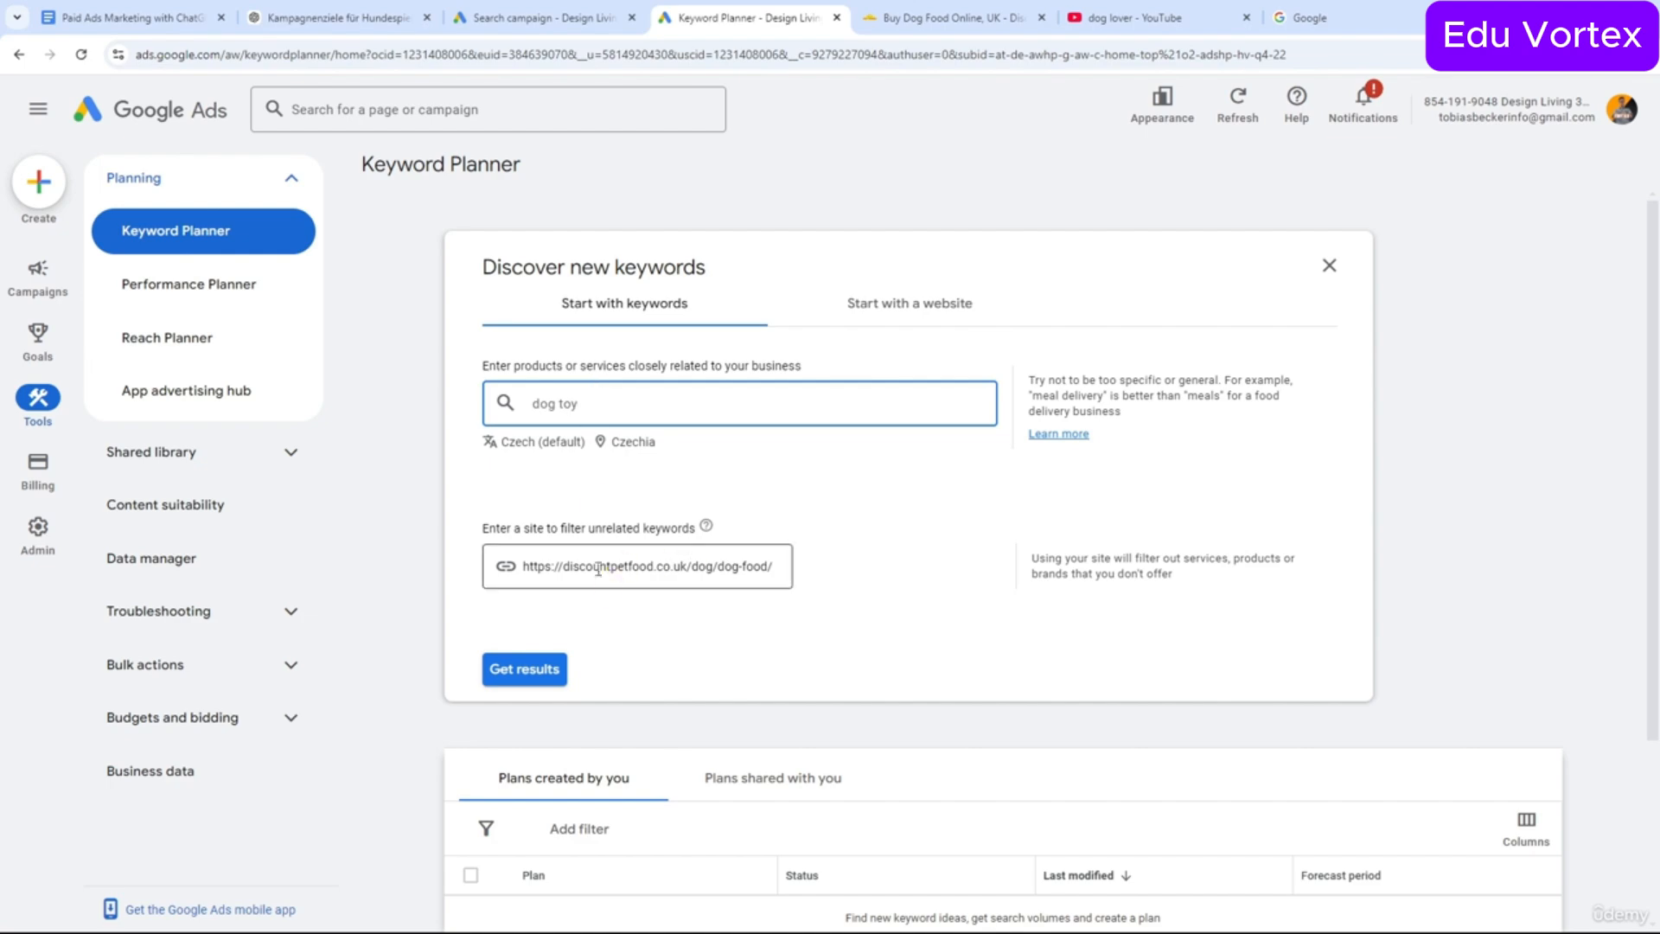
pyautogui.click(629, 446)
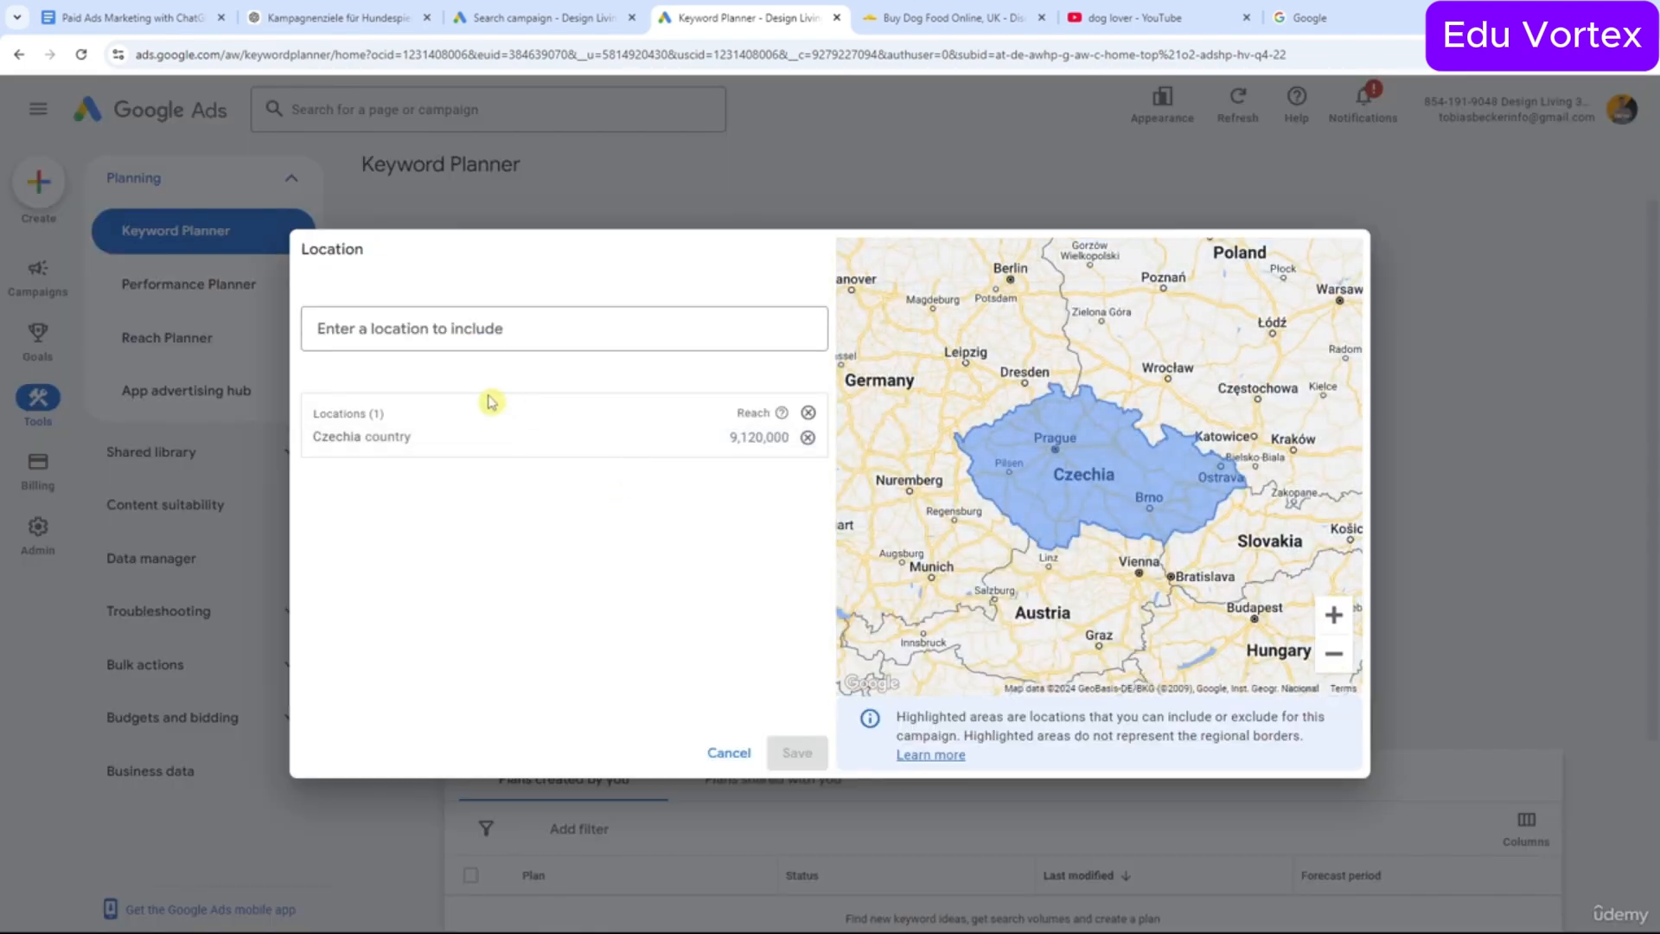
pyautogui.click(519, 325)
pyautogui.write('german')
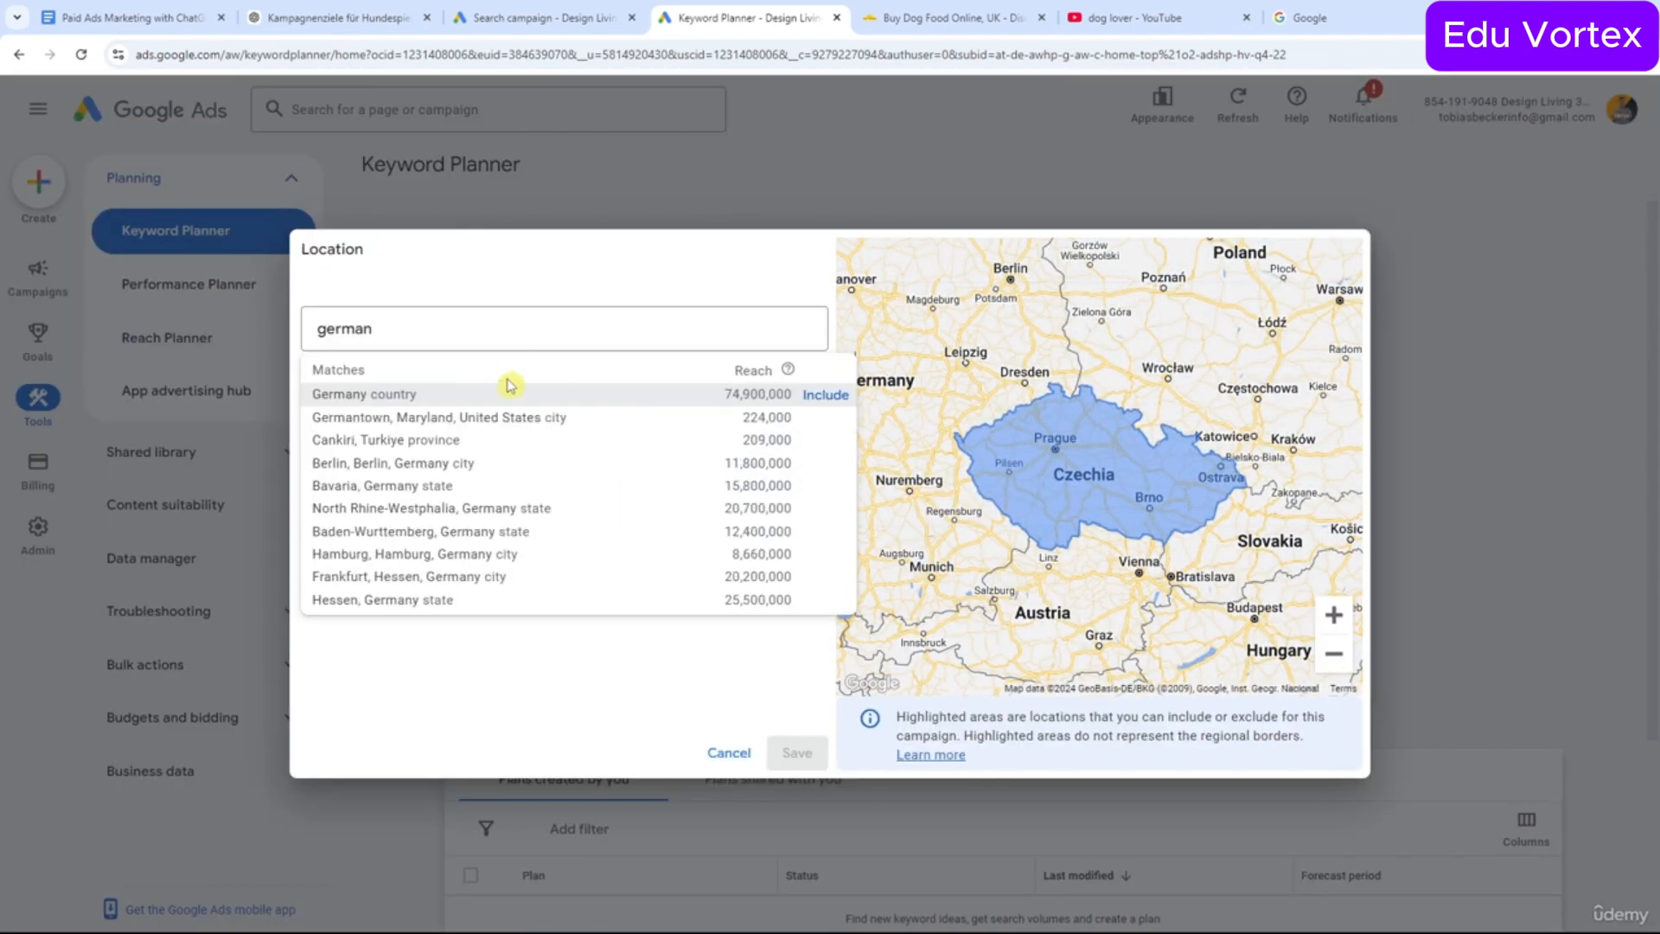
pyautogui.click(509, 389)
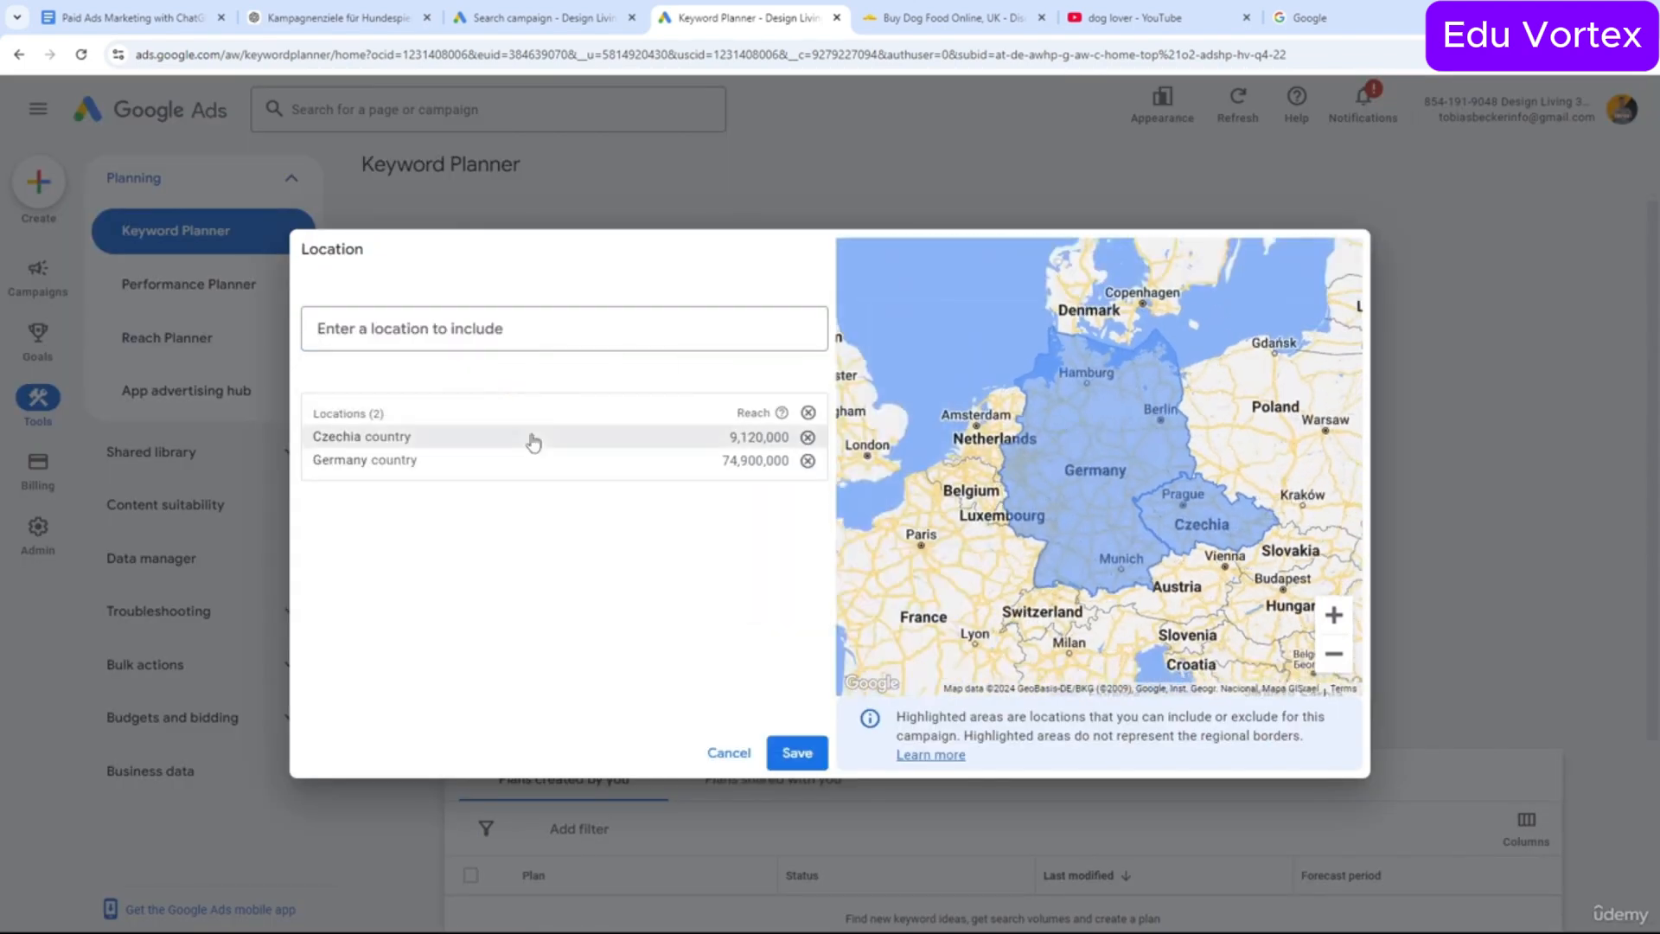
pyautogui.click(808, 460)
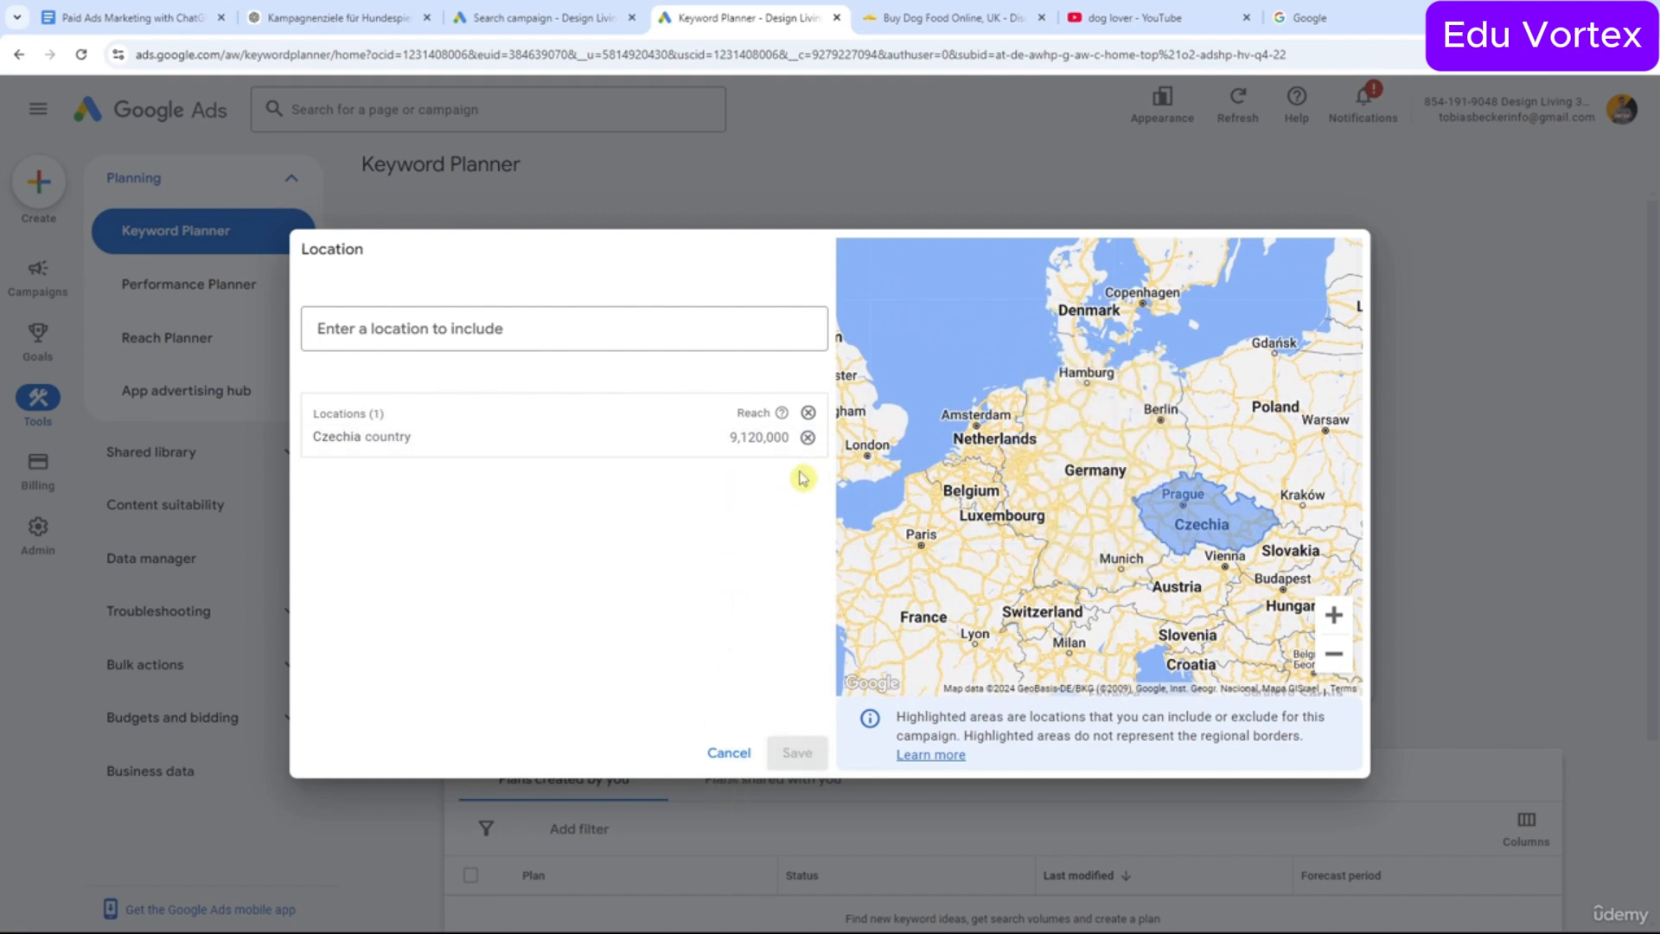
pyautogui.click(714, 758)
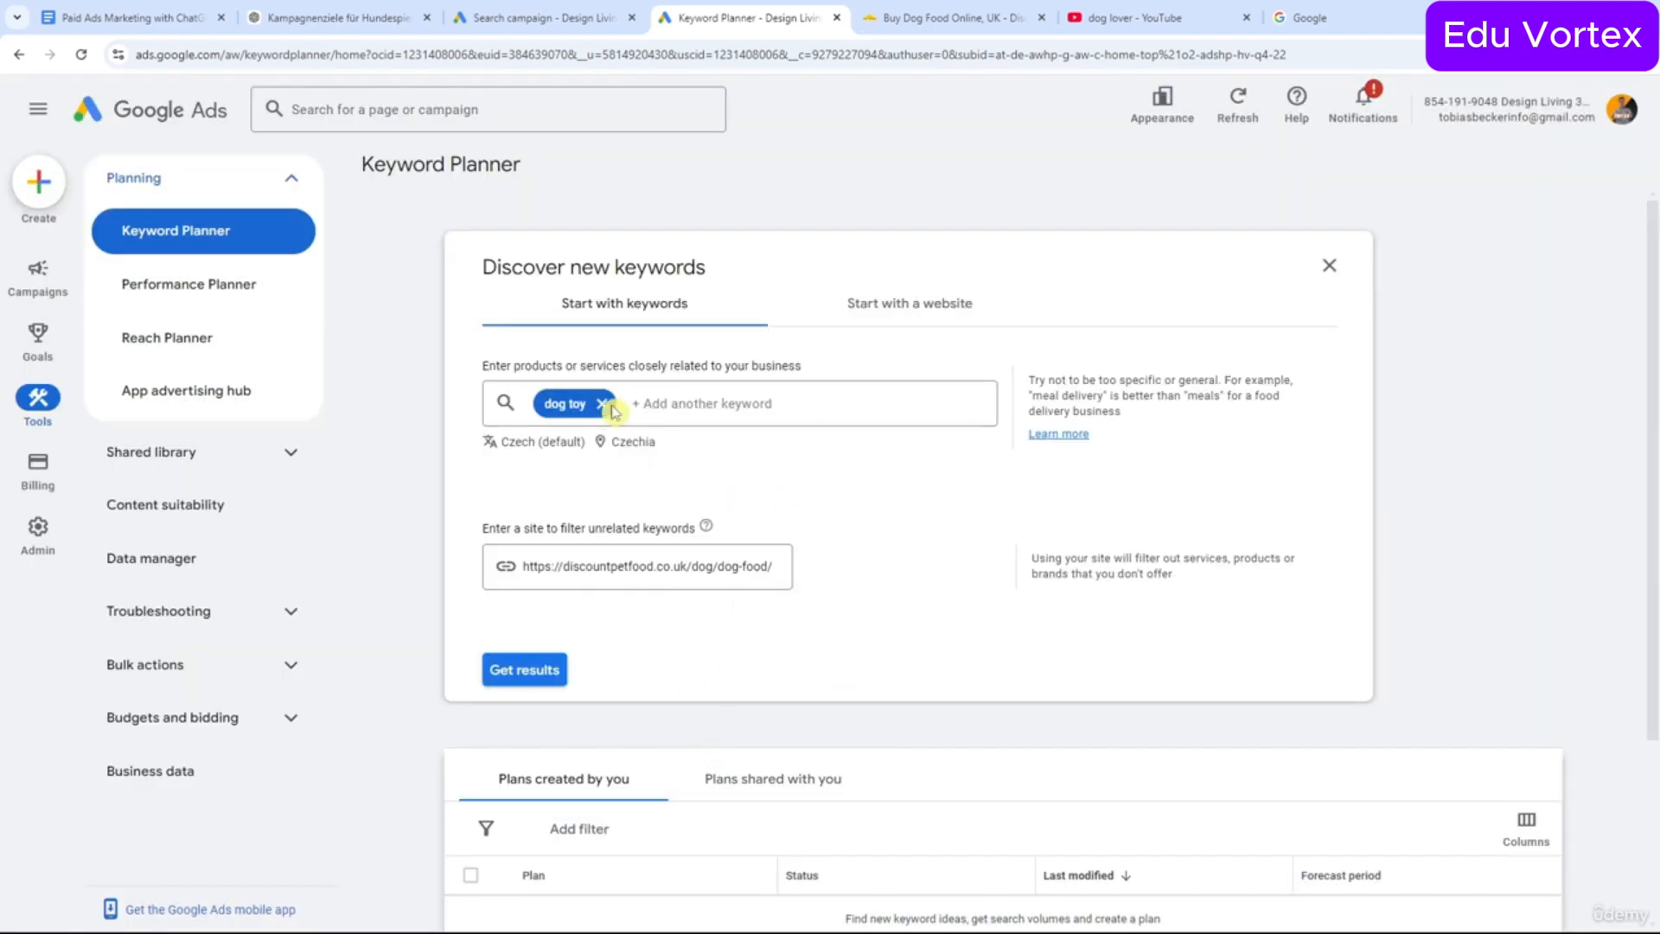
# Get the keyword ideas for "dog toy" and check its average monthly searches.
pyautogui.moveTo(523, 567); pyautogui.dragTo(841, 563)
pyautogui.click(524, 670)
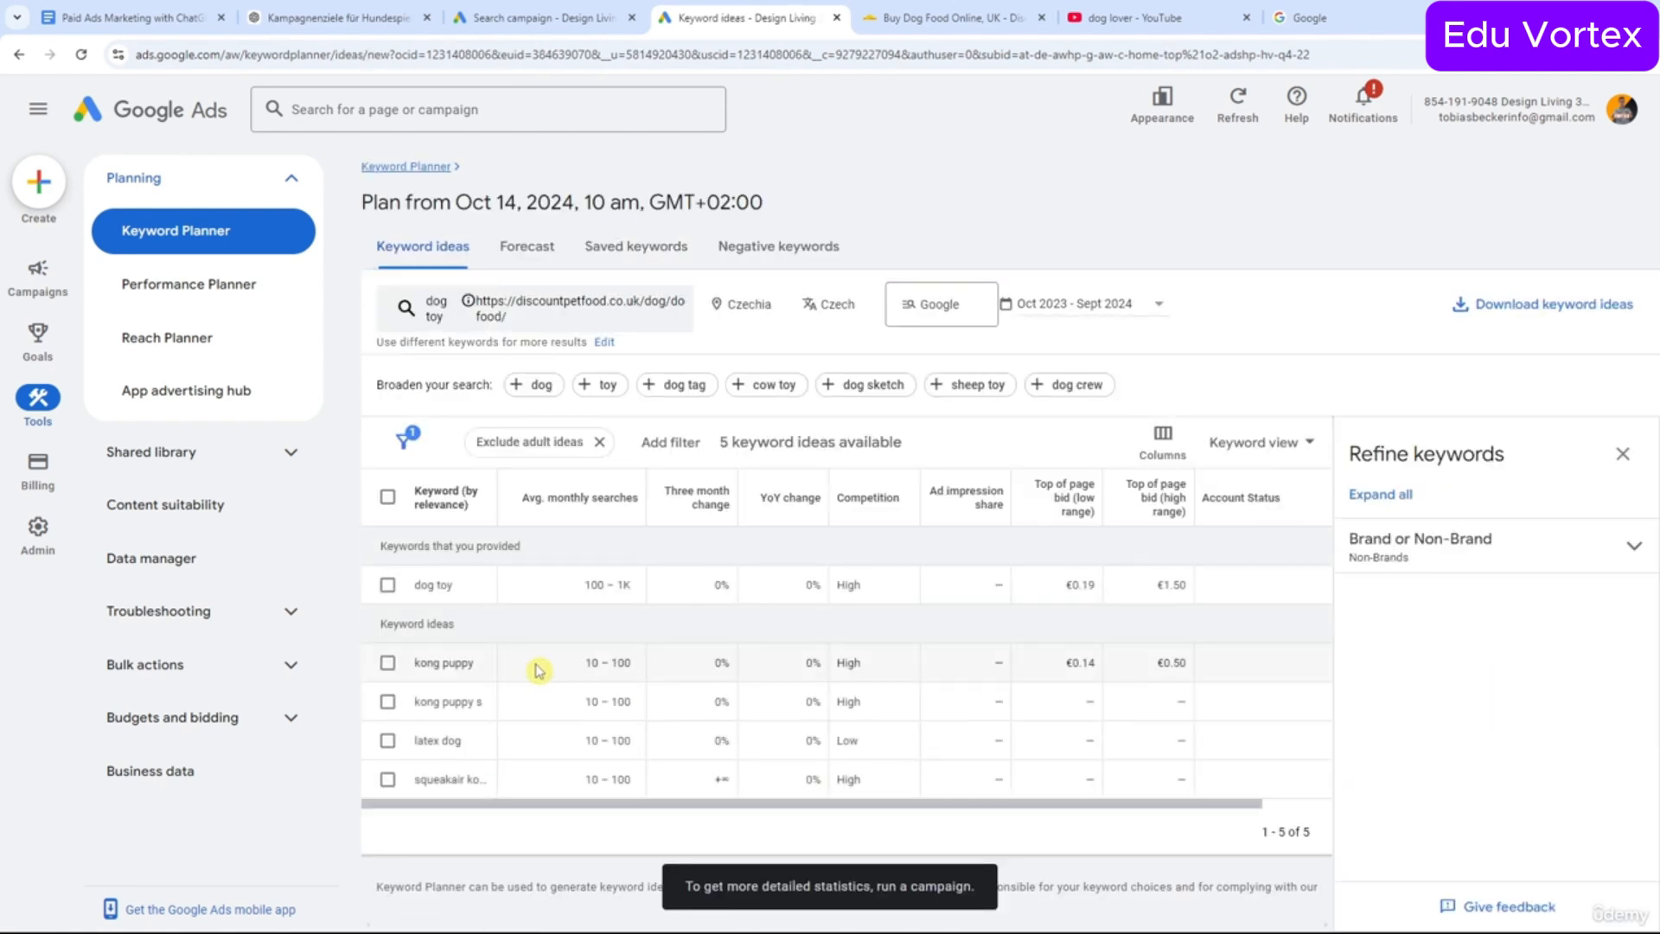
pyautogui.moveTo(567, 585); pyautogui.dragTo(644, 592)
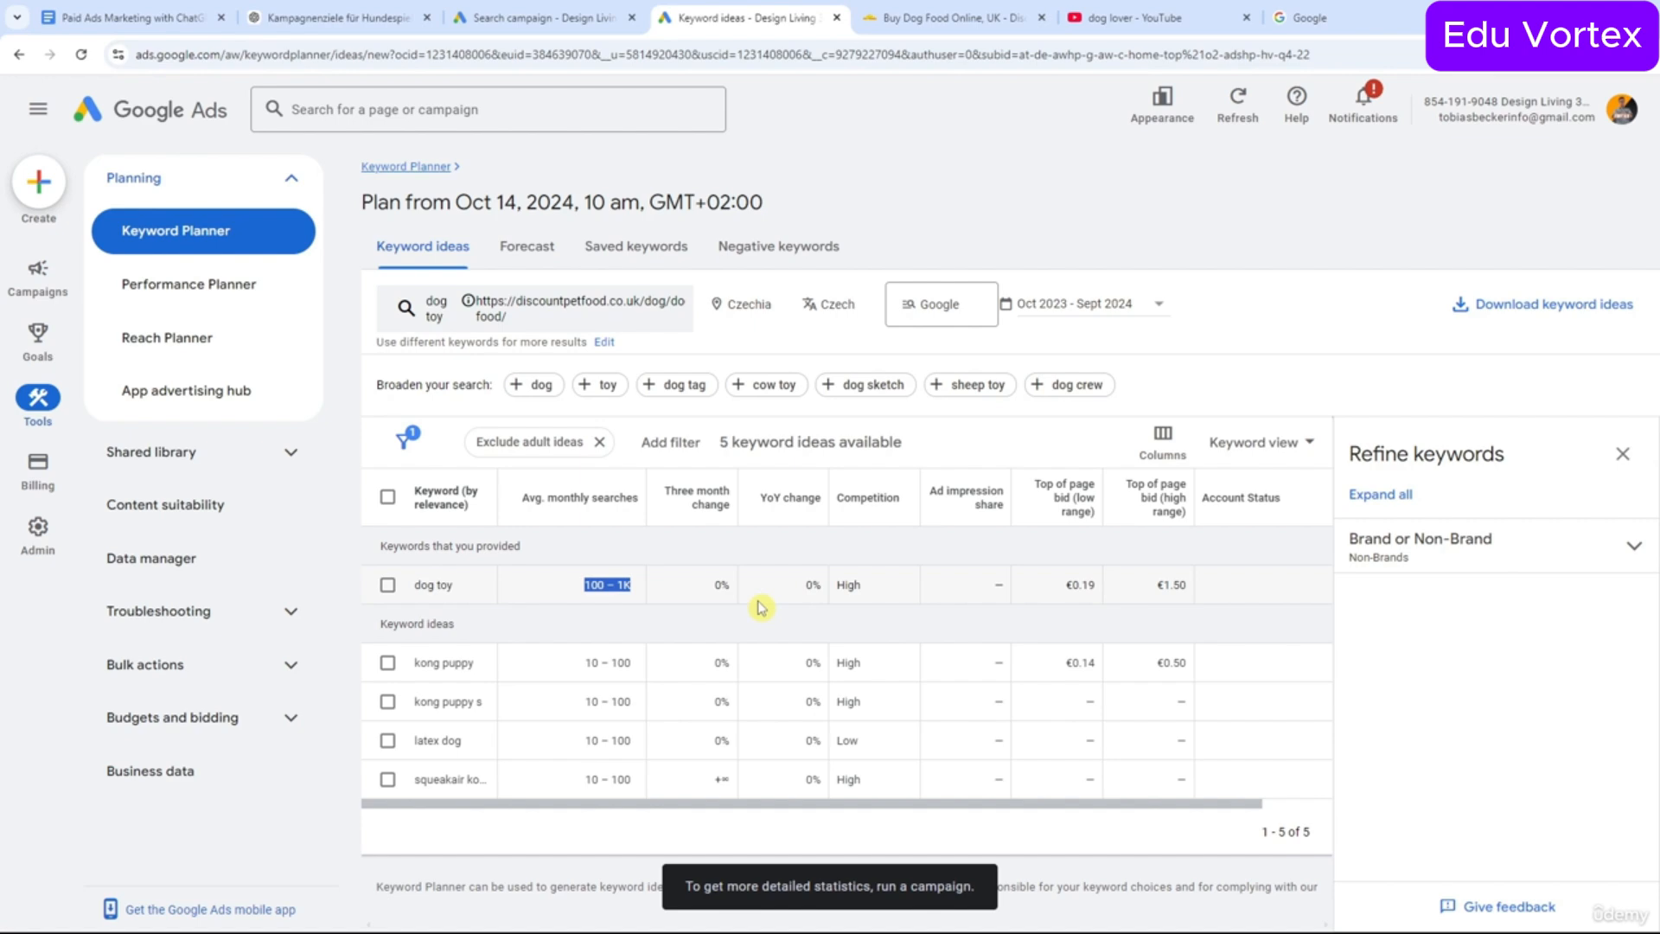
# Check the keyword plan's location setting and forecast, and return to the keyword ideas.
pyautogui.click(752, 307)
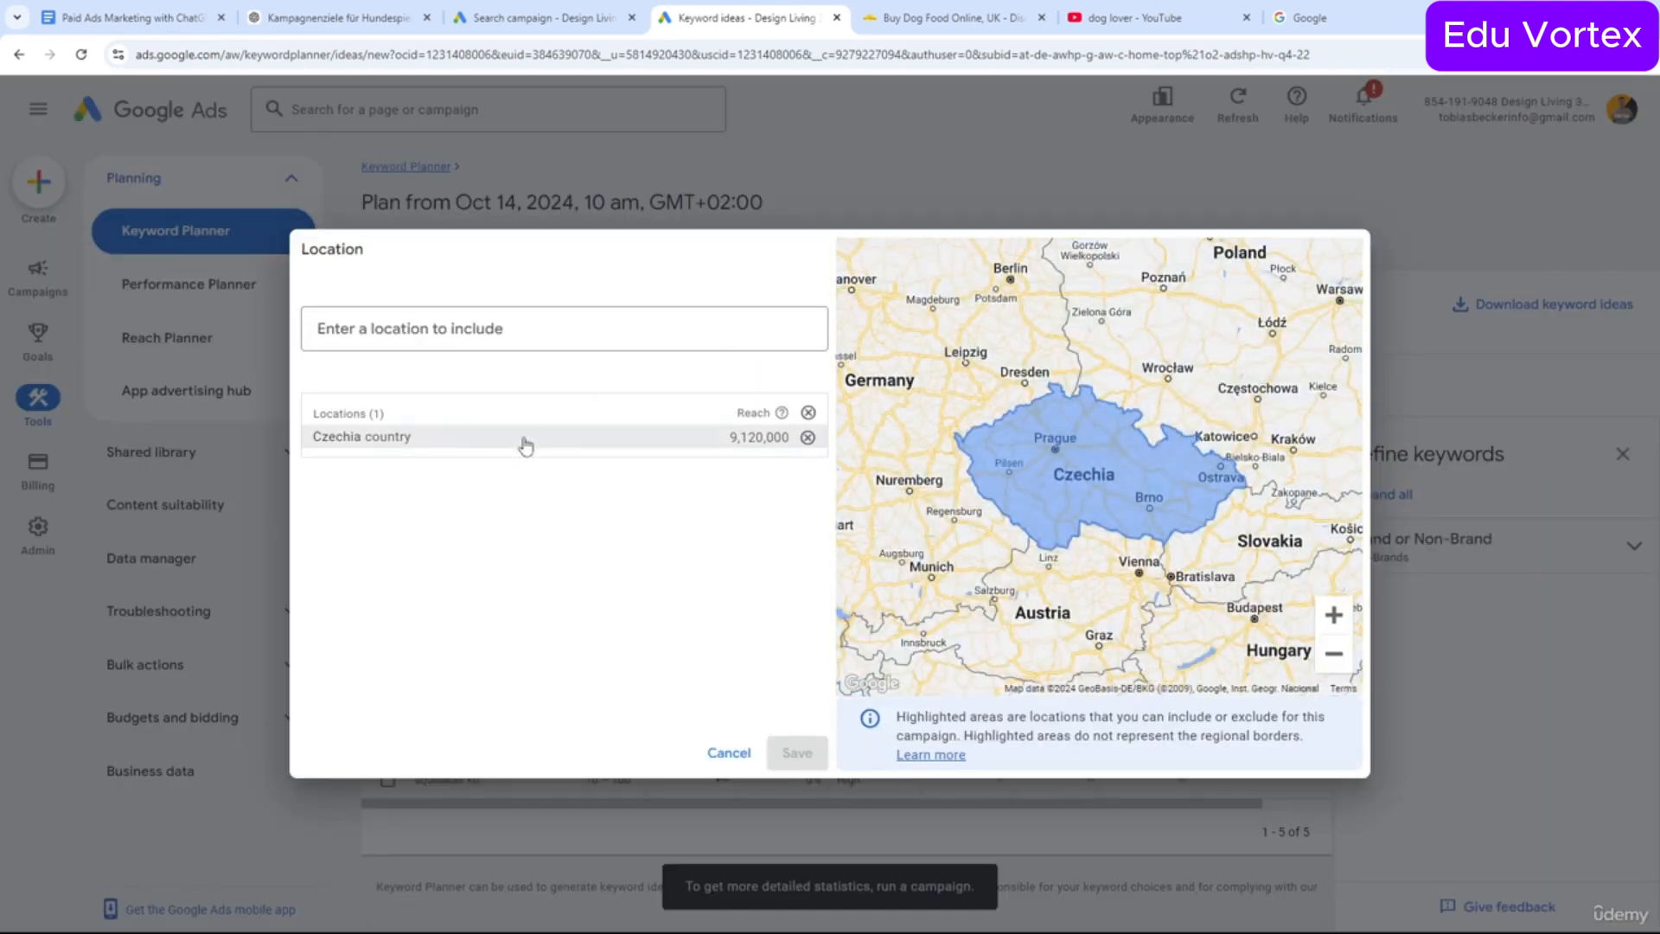
pyautogui.click(729, 754)
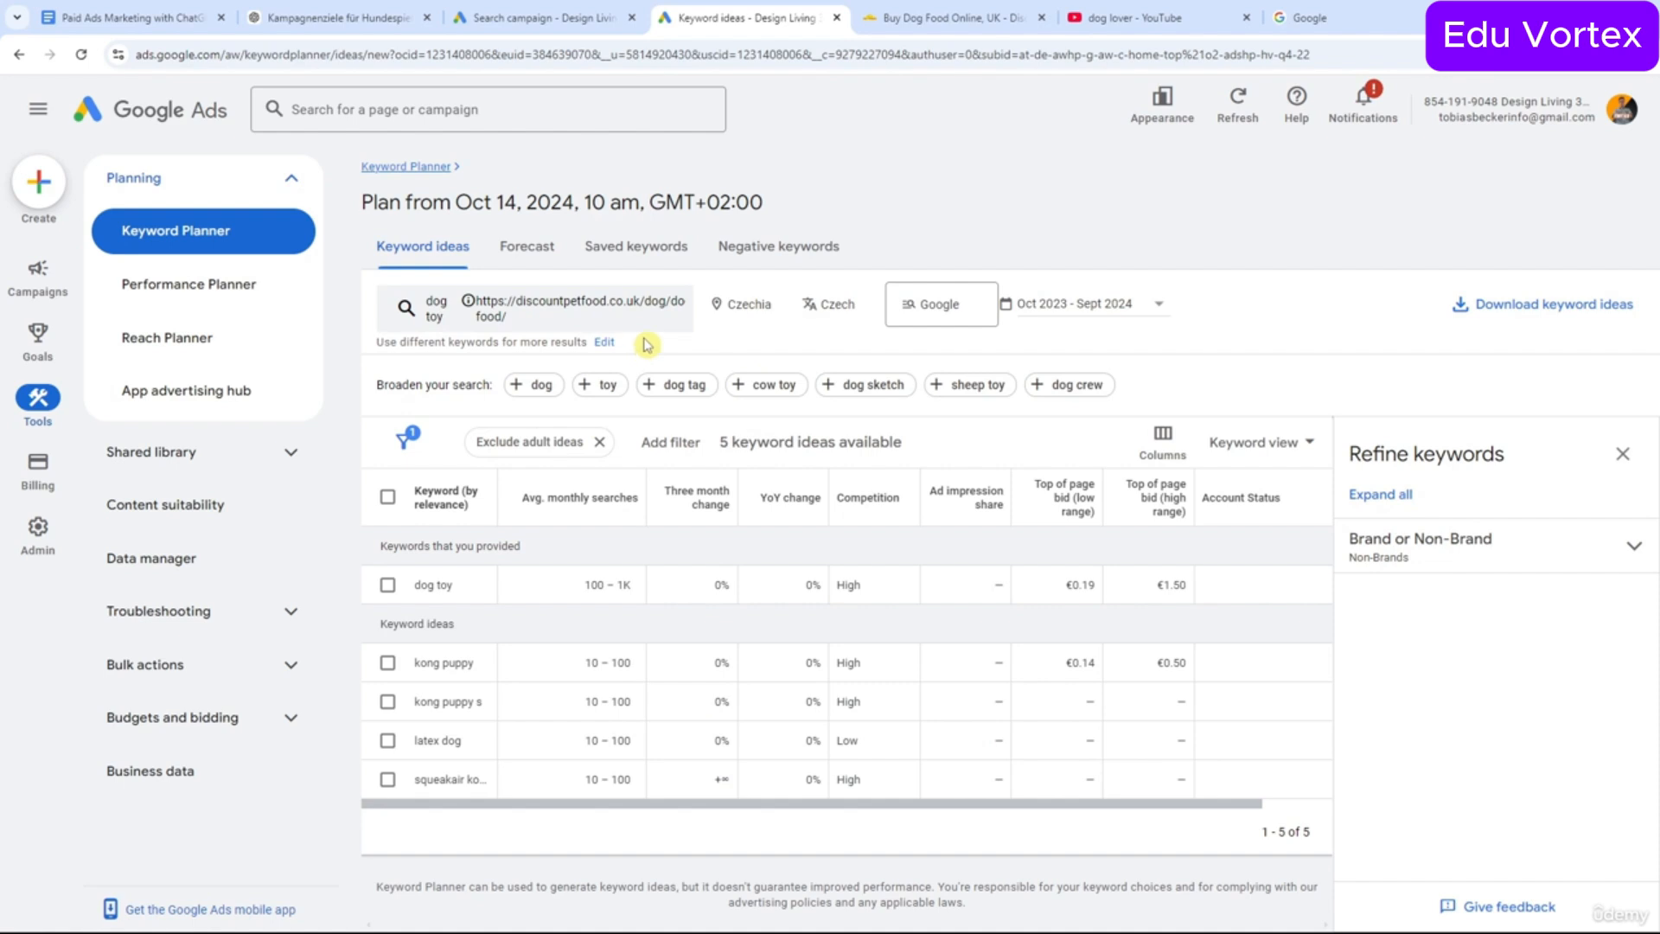
pyautogui.click(524, 249)
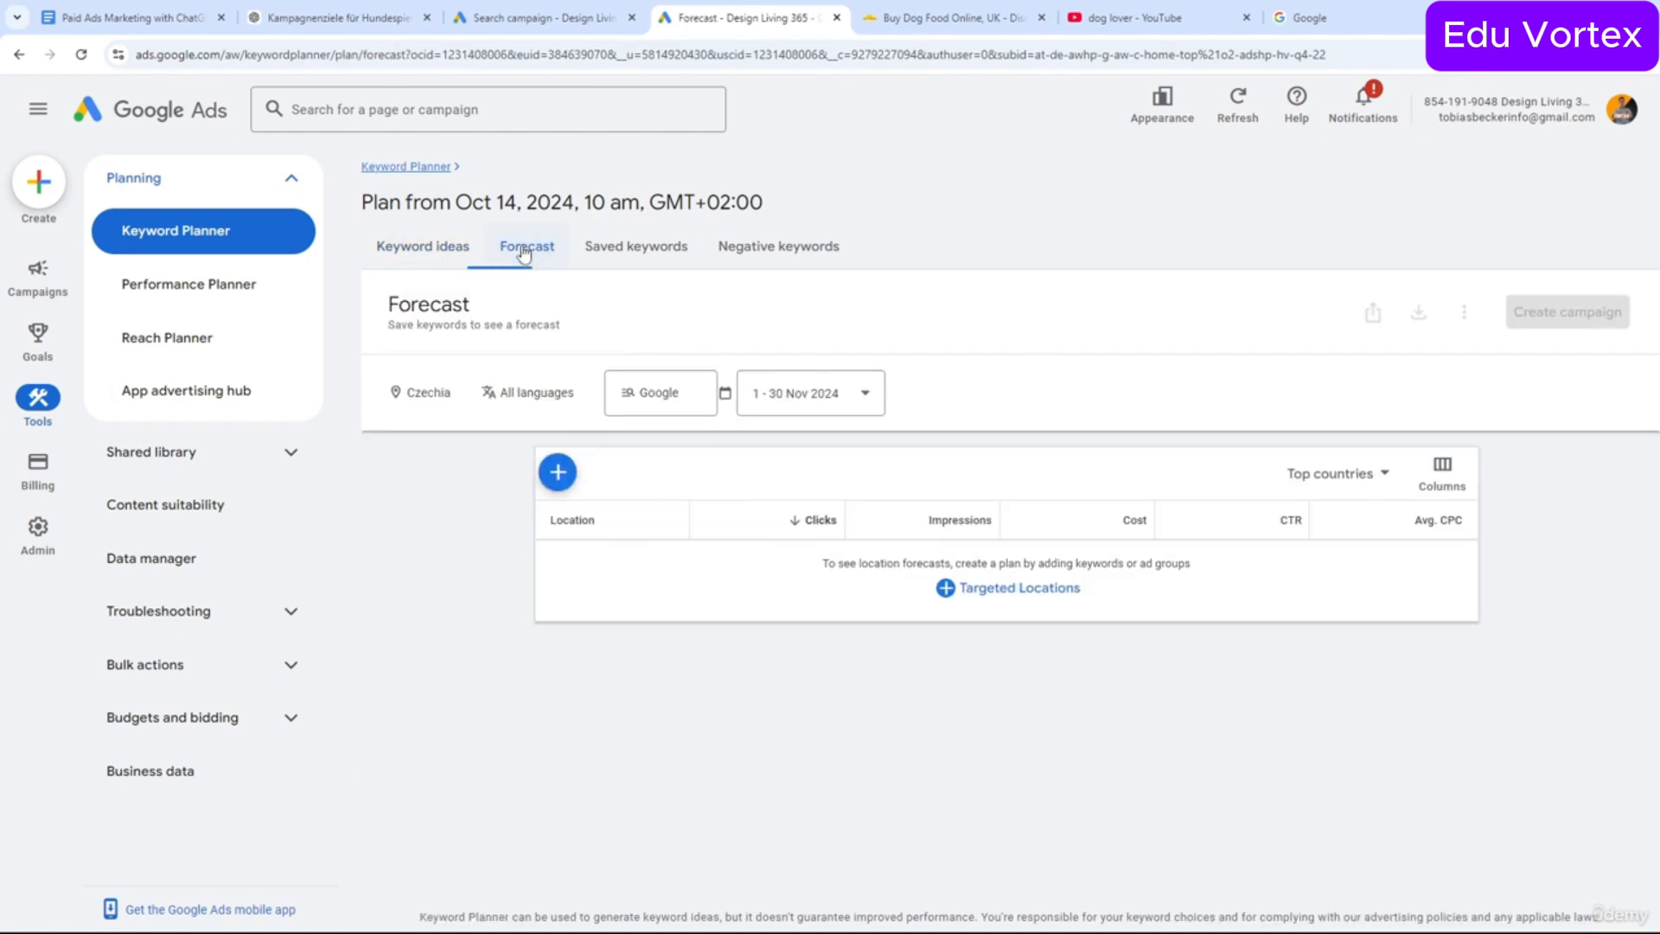
pyautogui.click(434, 250)
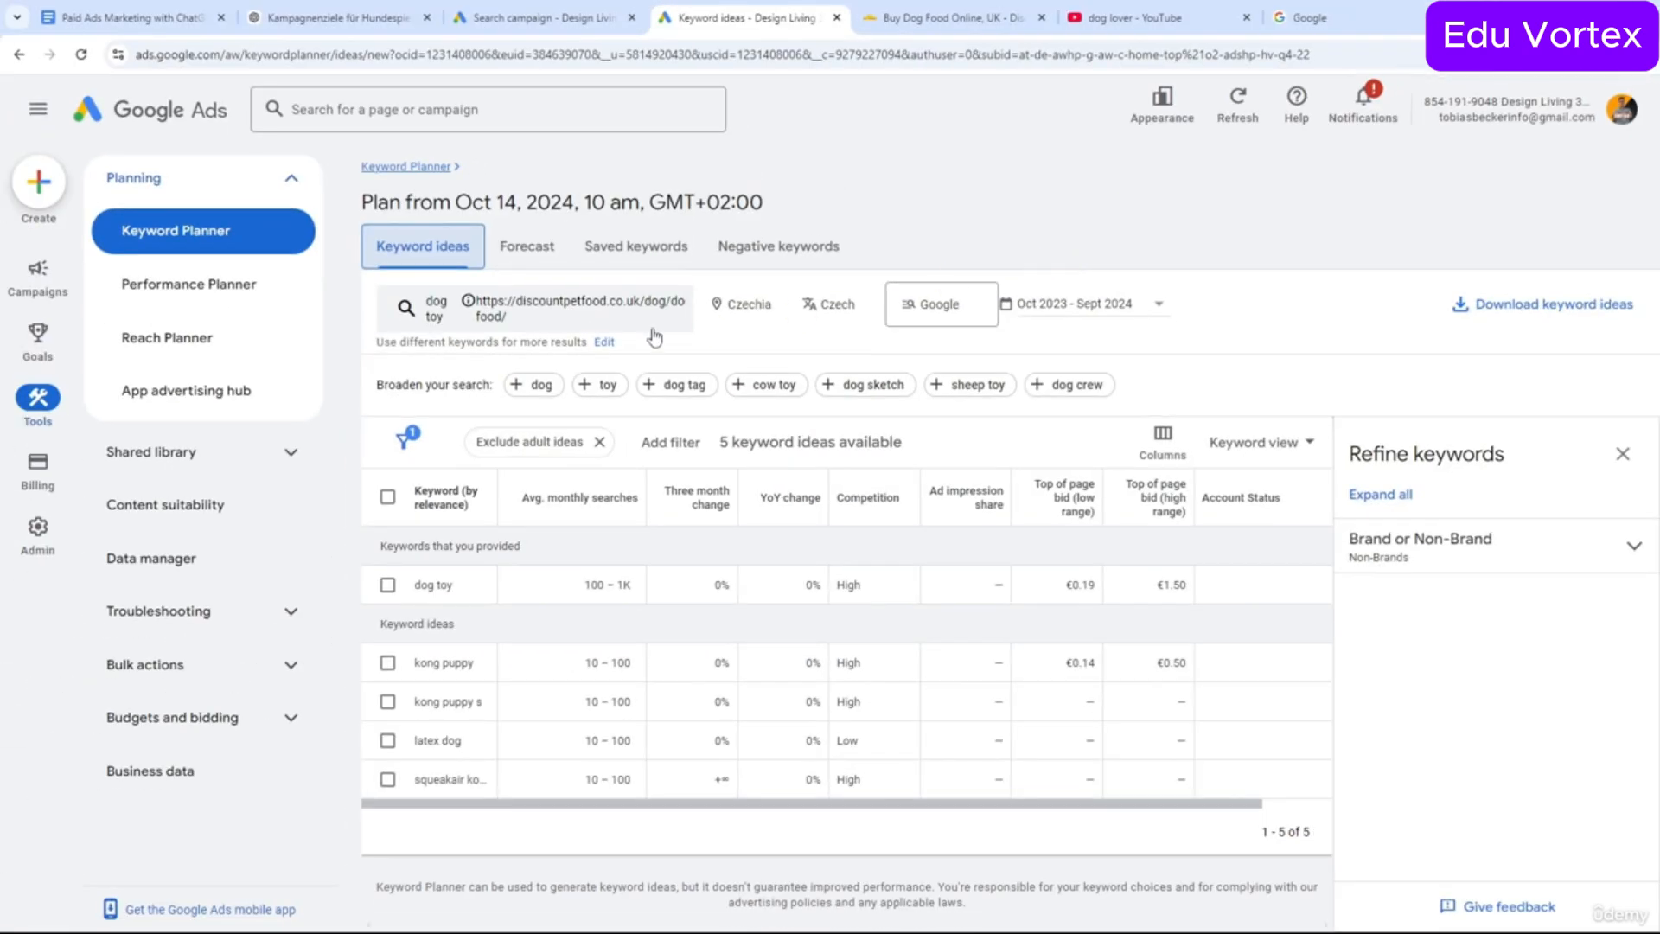
# Clear the "dog toy" keyword and the filter site from the keyword ideas search.
pyautogui.click(643, 327)
pyautogui.press('BackSpace')
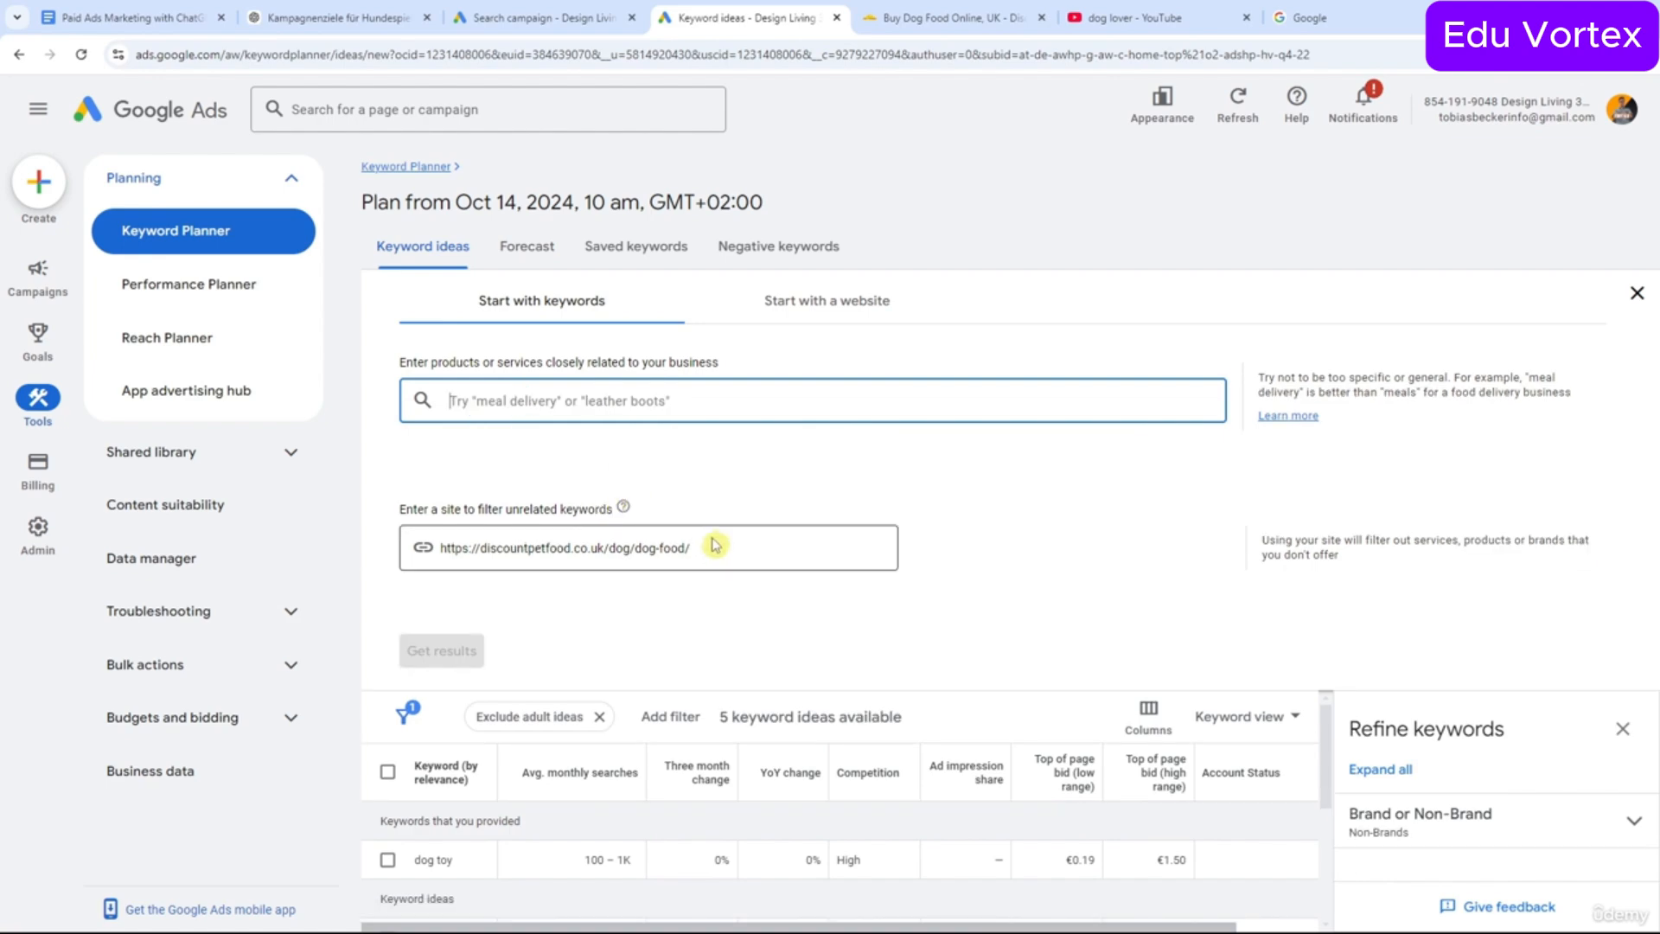
pyautogui.moveTo(716, 544); pyautogui.dragTo(360, 549)
pyautogui.press('BackSpace')
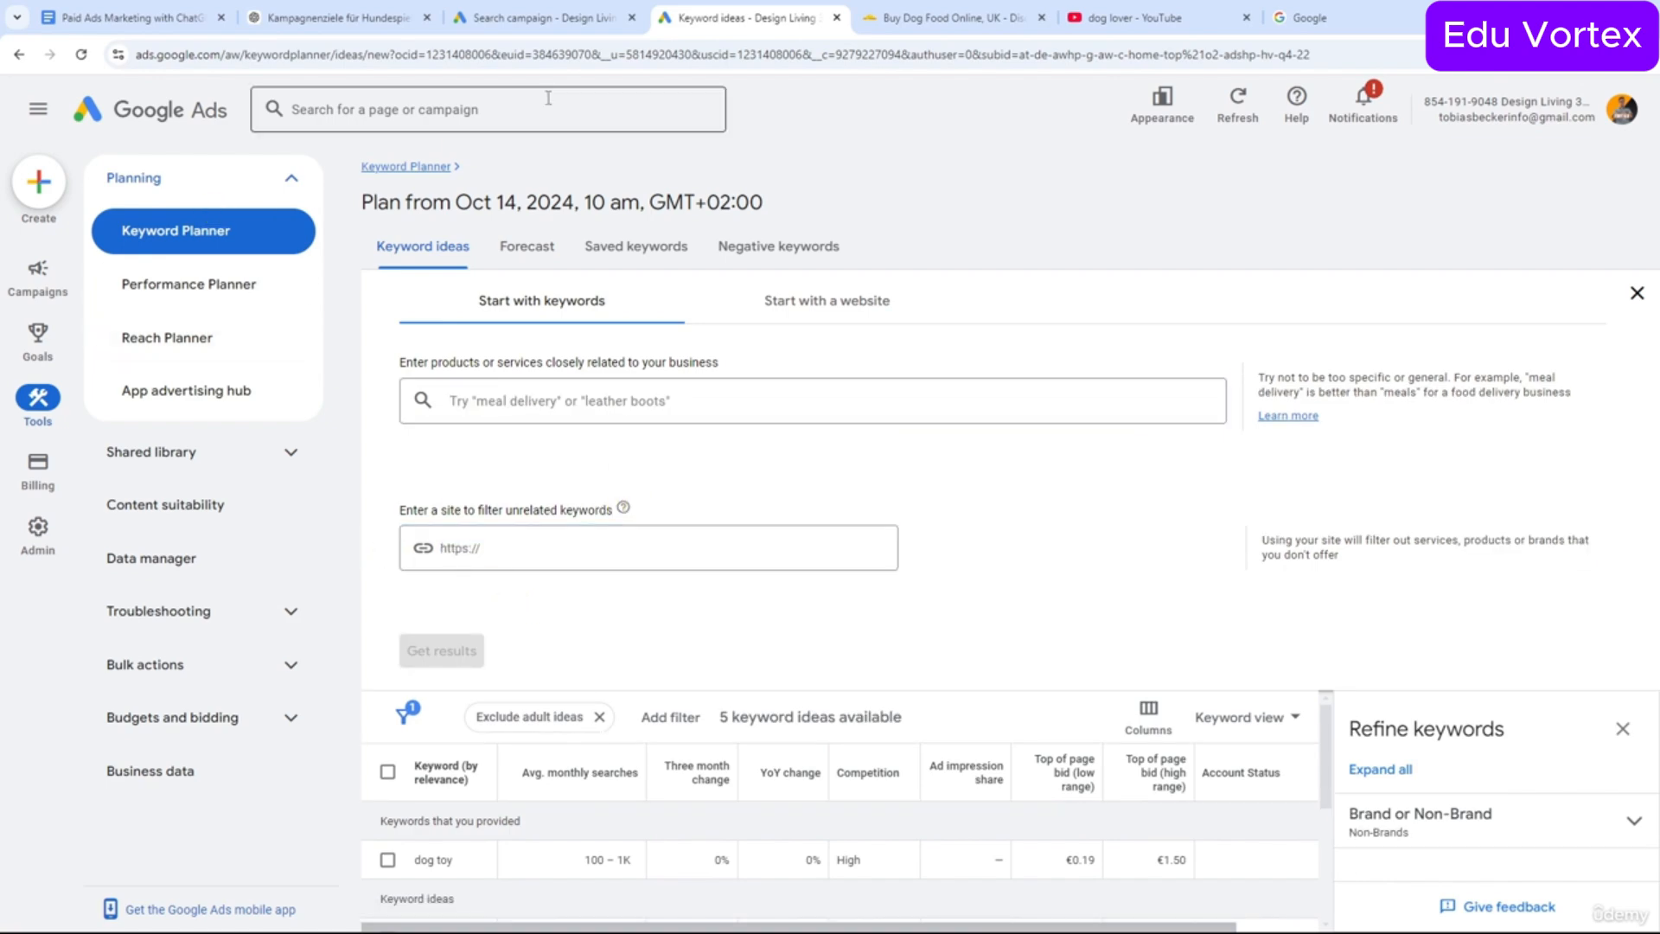
# Close Keyword Planner, return to the search campaign draft and review Ad group 1's keyword list, ad preview and generated headlines.
pyautogui.click(538, 18)
pyautogui.click(817, 17)
pyautogui.click(836, 18)
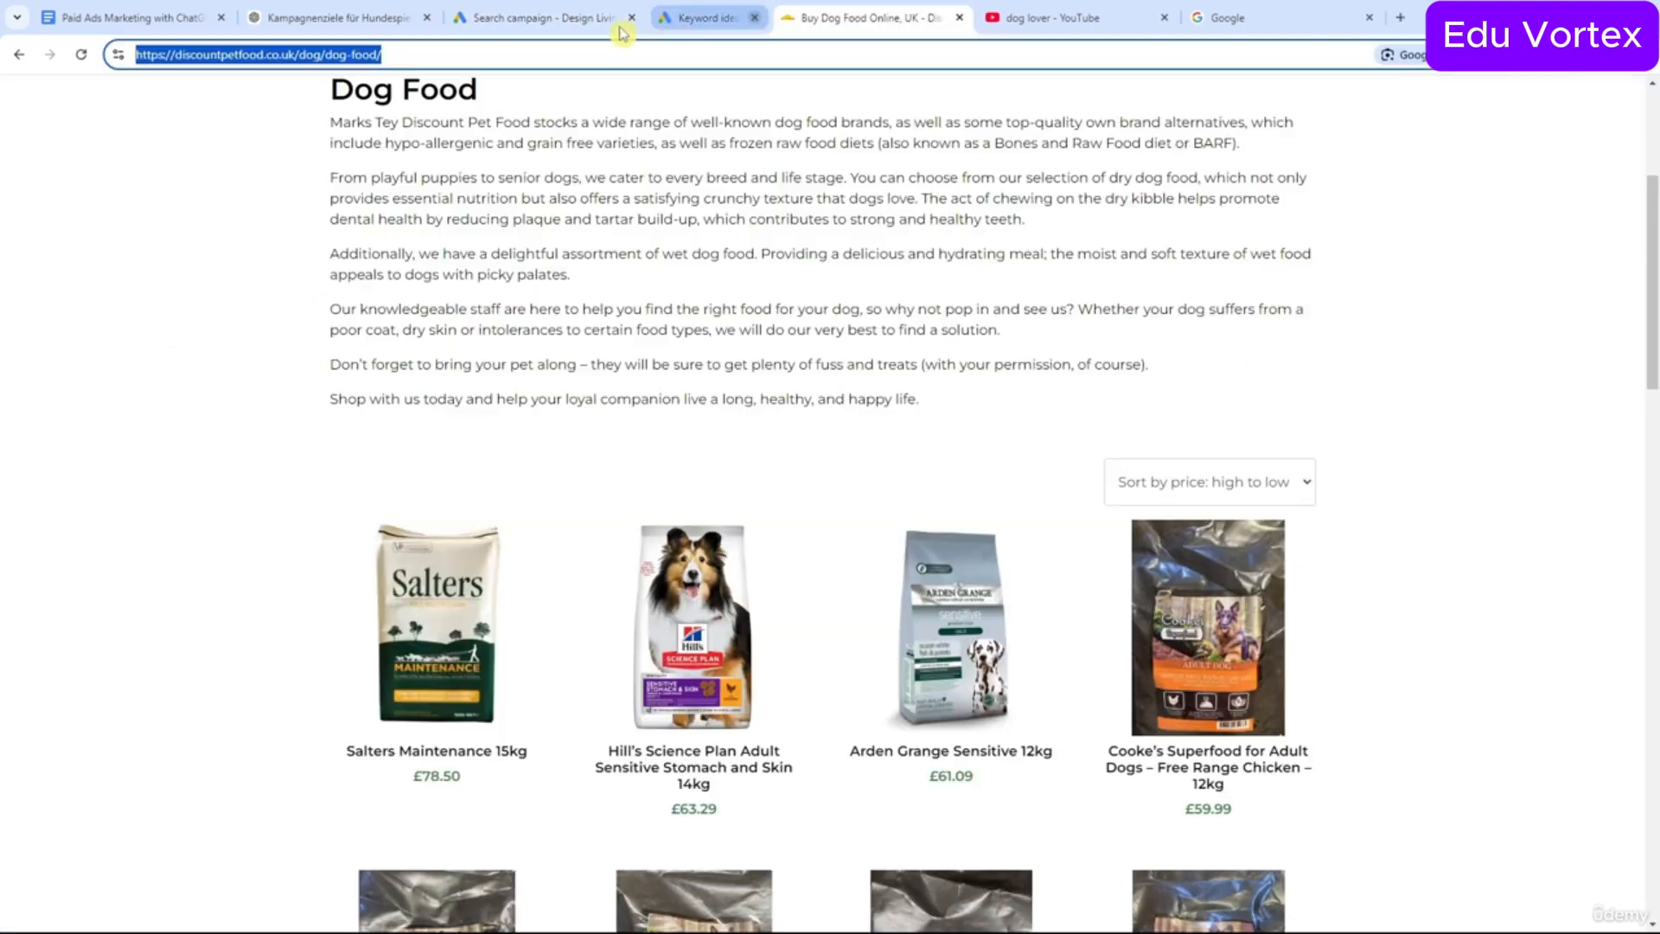
pyautogui.click(544, 18)
pyautogui.scroll(-3, 638, 506)
pyautogui.scroll(-4, 617, 502)
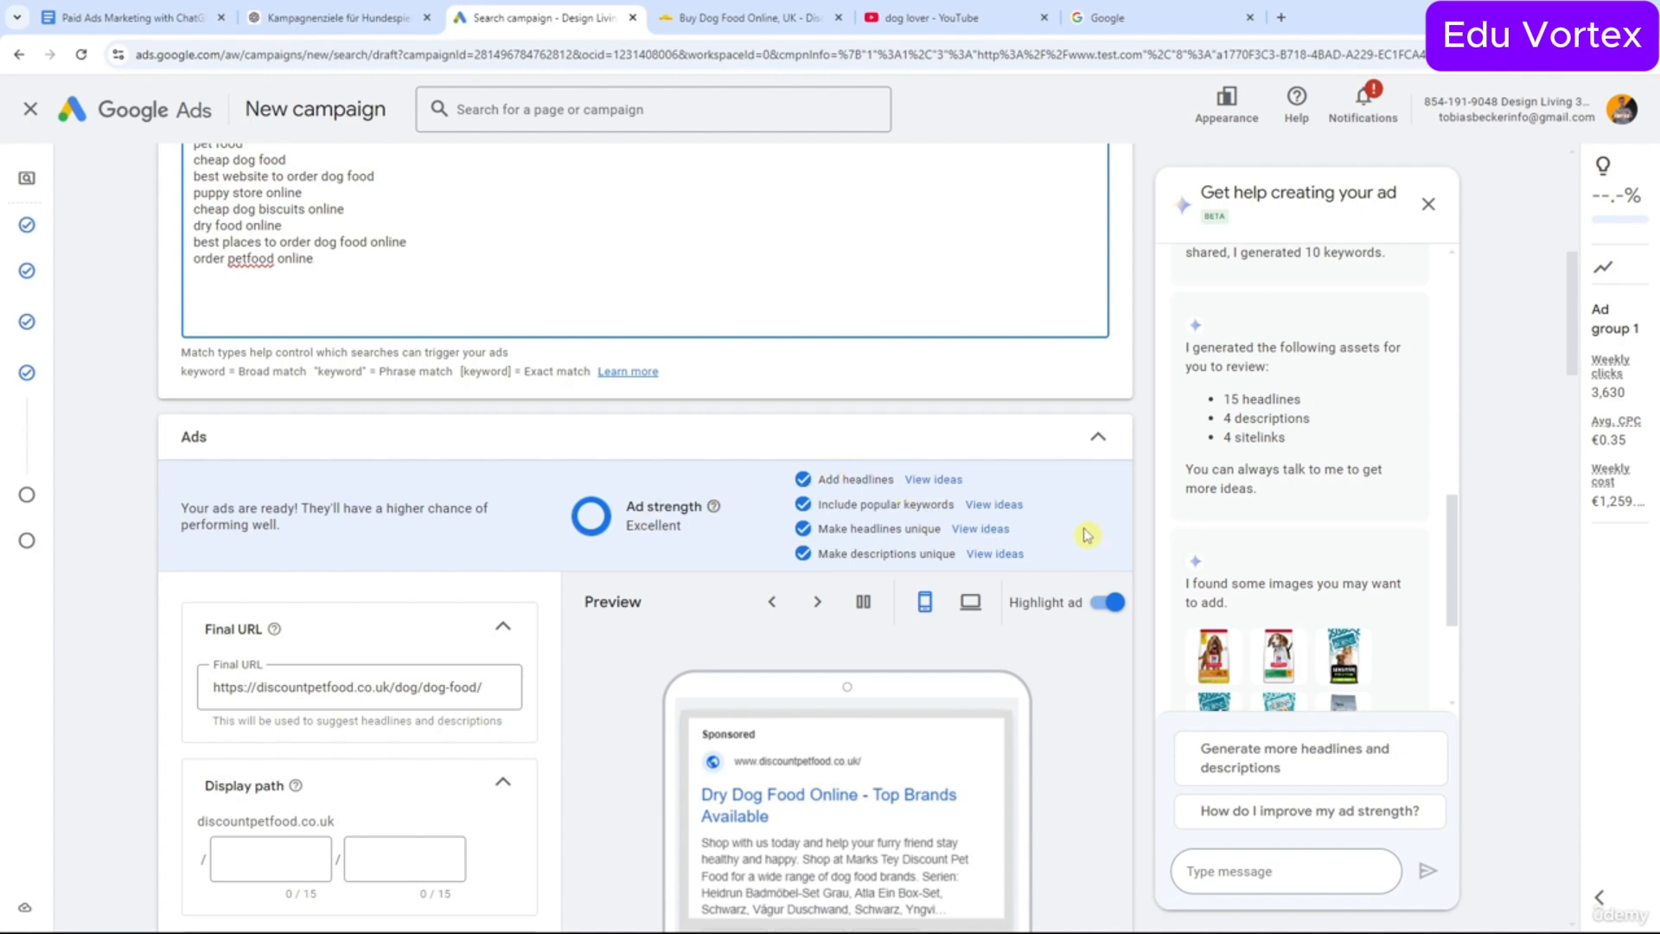
pyautogui.scroll(3, 689, 463)
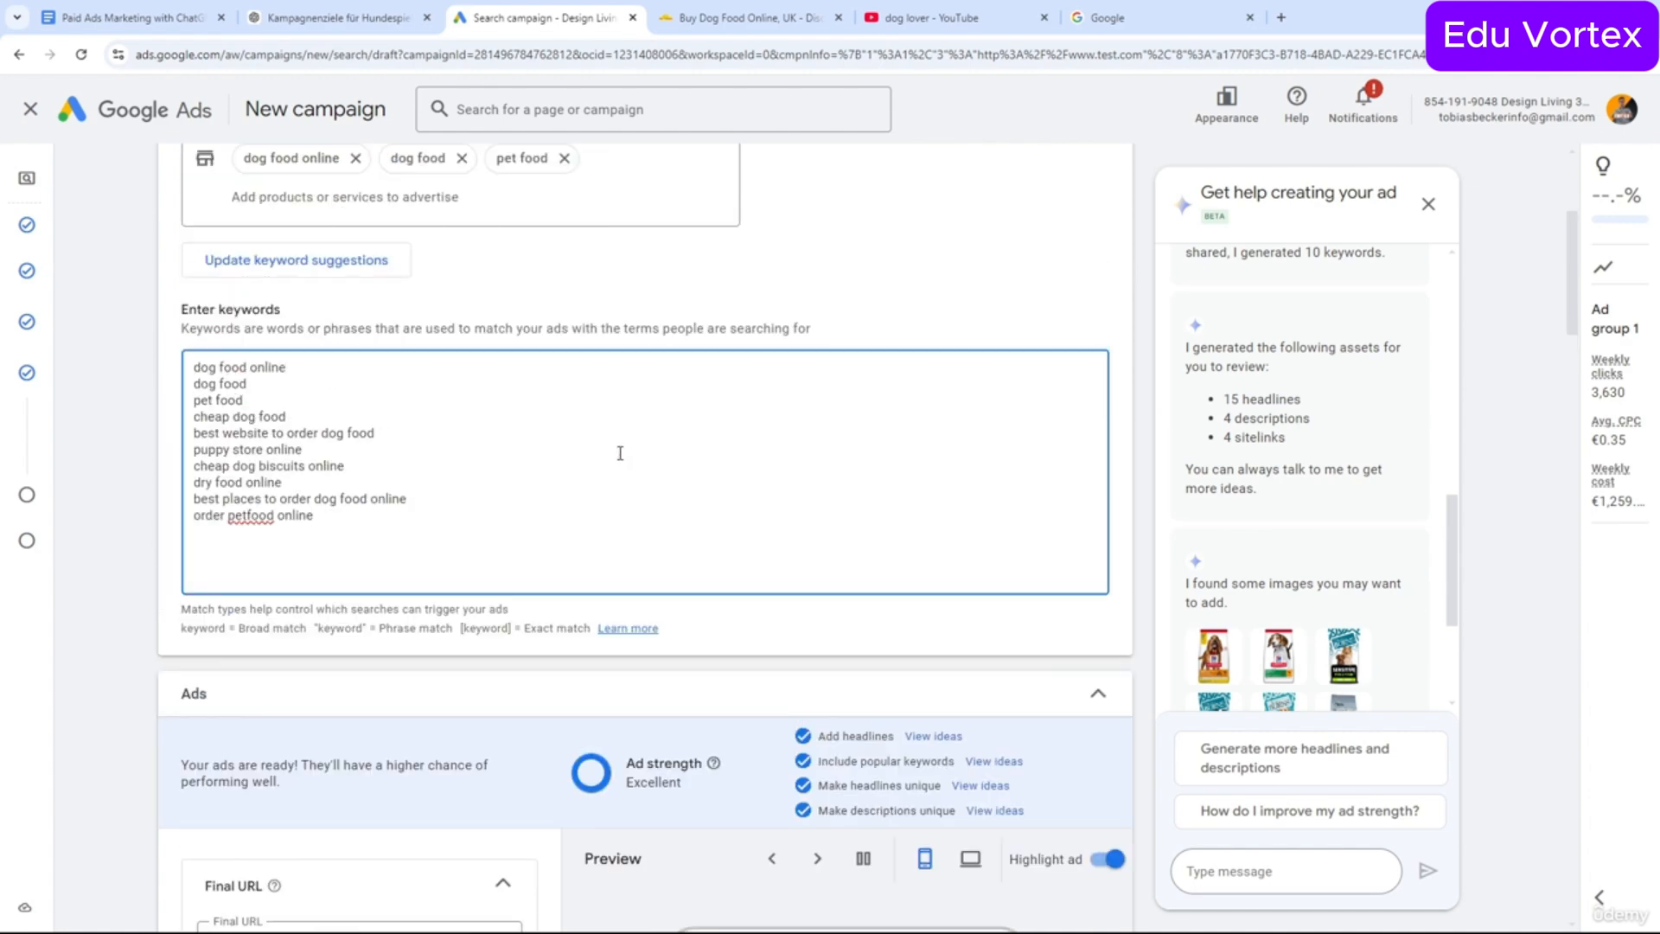
pyautogui.scroll(-5, 619, 467)
pyautogui.scroll(-6, 618, 467)
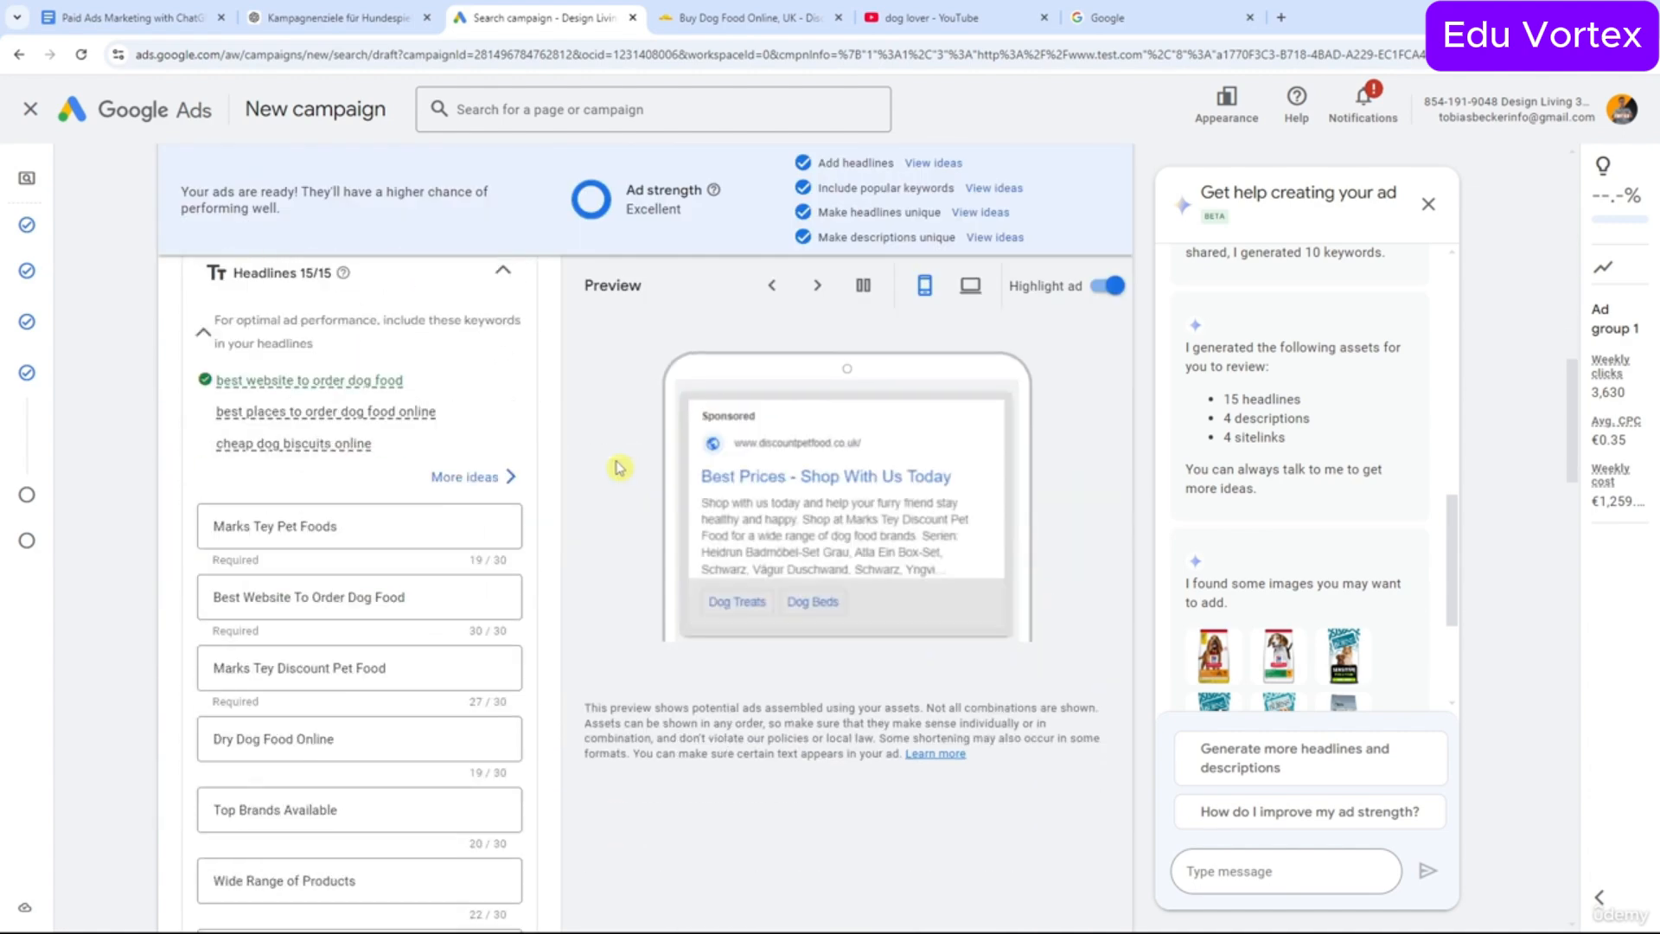
# Review the keyword suggestion URL, then the ad's headlines, descriptions, suggested images, business logo and sitelinks.
pyautogui.scroll(10, 618, 467)
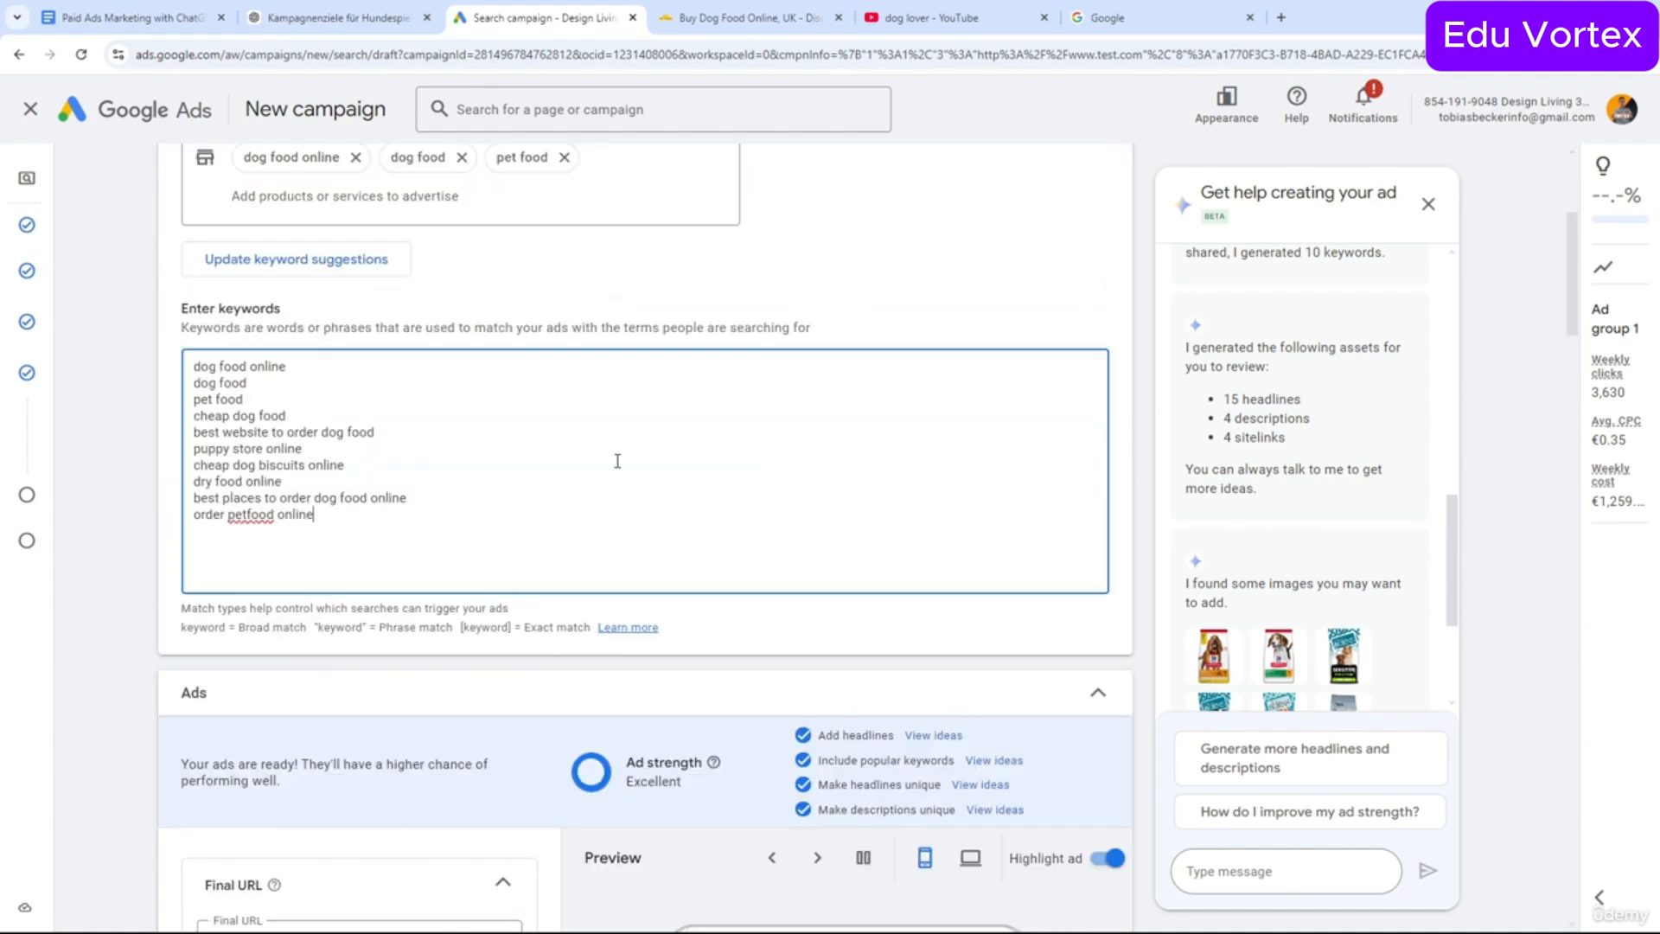
pyautogui.scroll(2, 609, 463)
pyautogui.moveTo(481, 265); pyautogui.dragTo(212, 270)
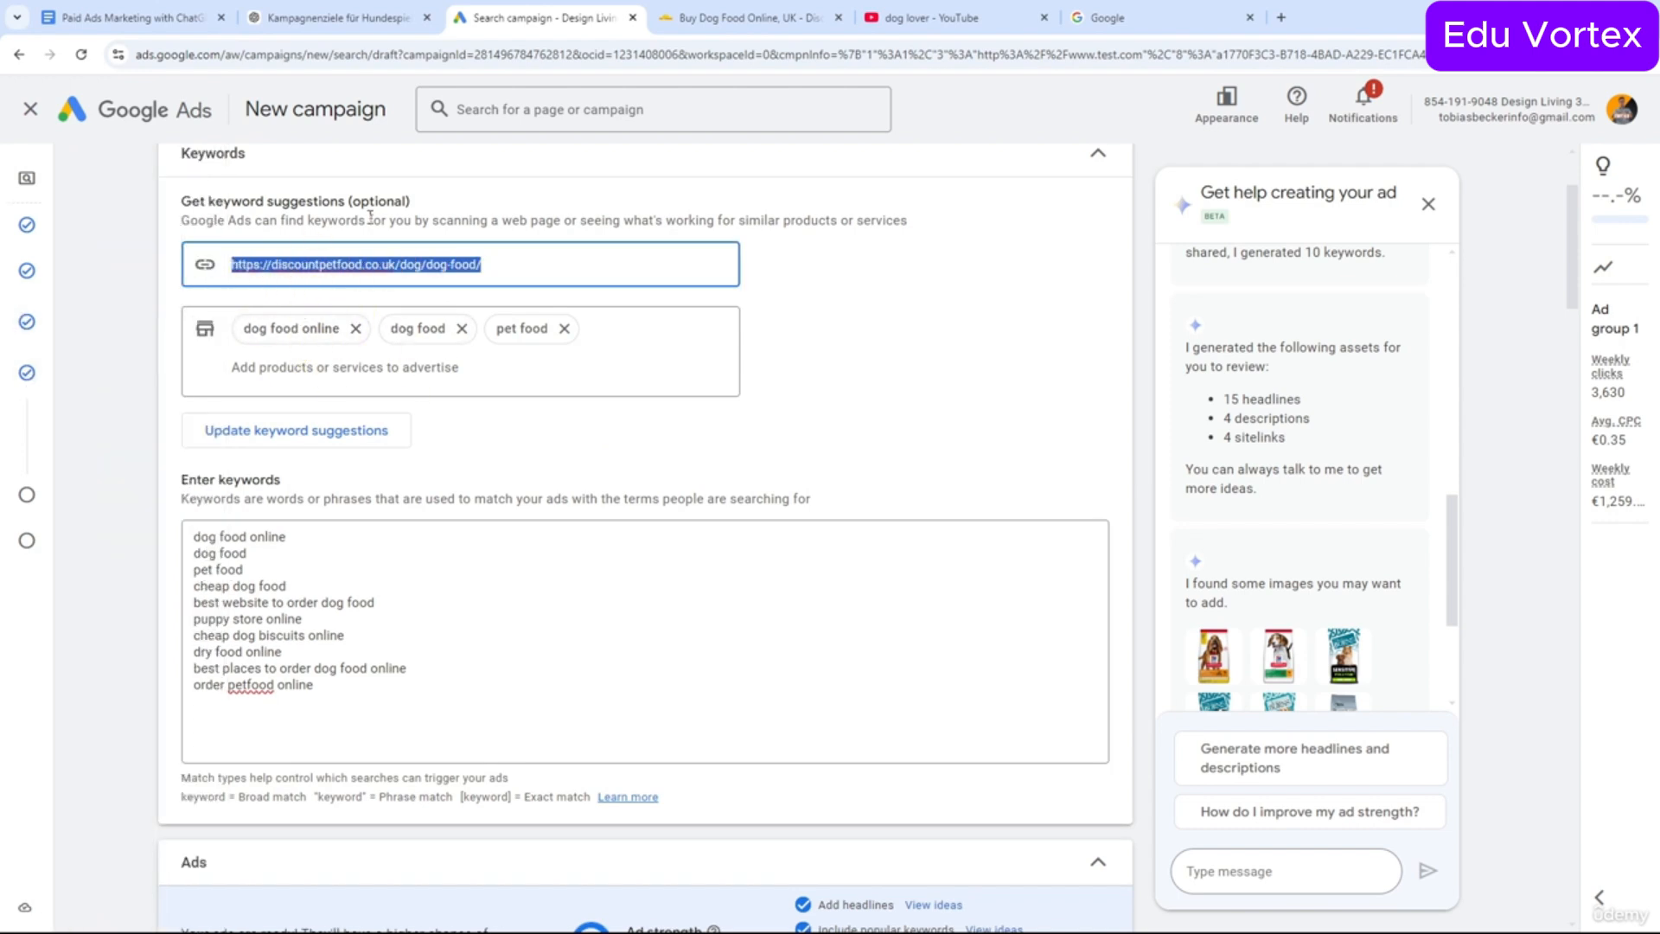
pyautogui.scroll(-8, 484, 467)
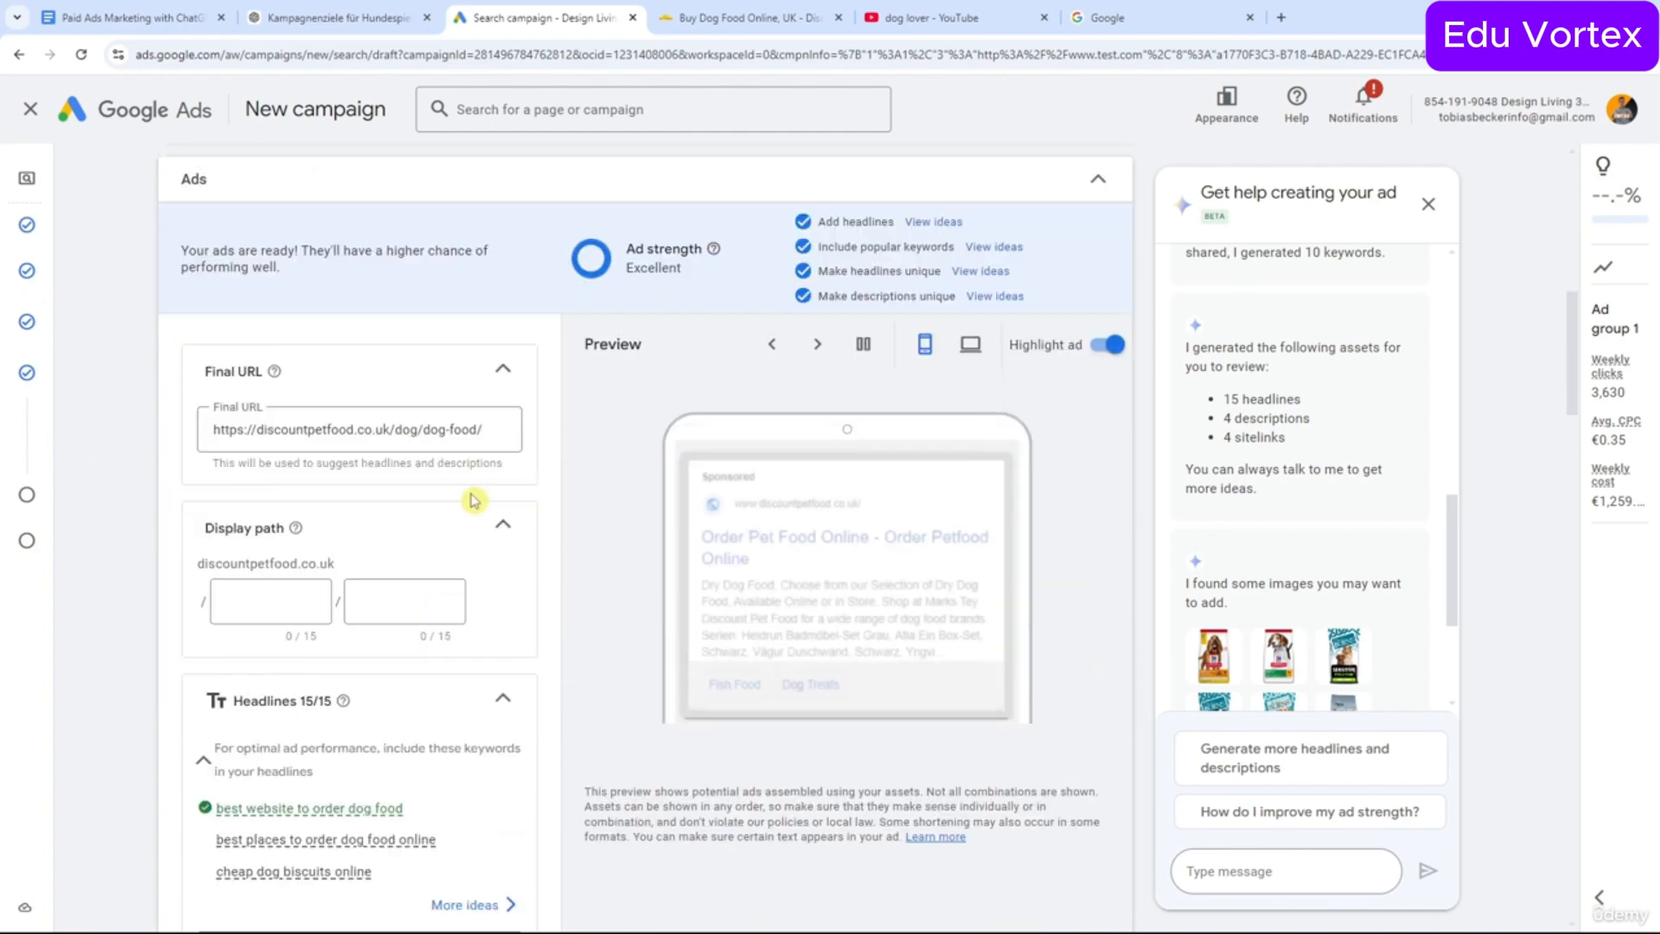
pyautogui.scroll(-5, 474, 499)
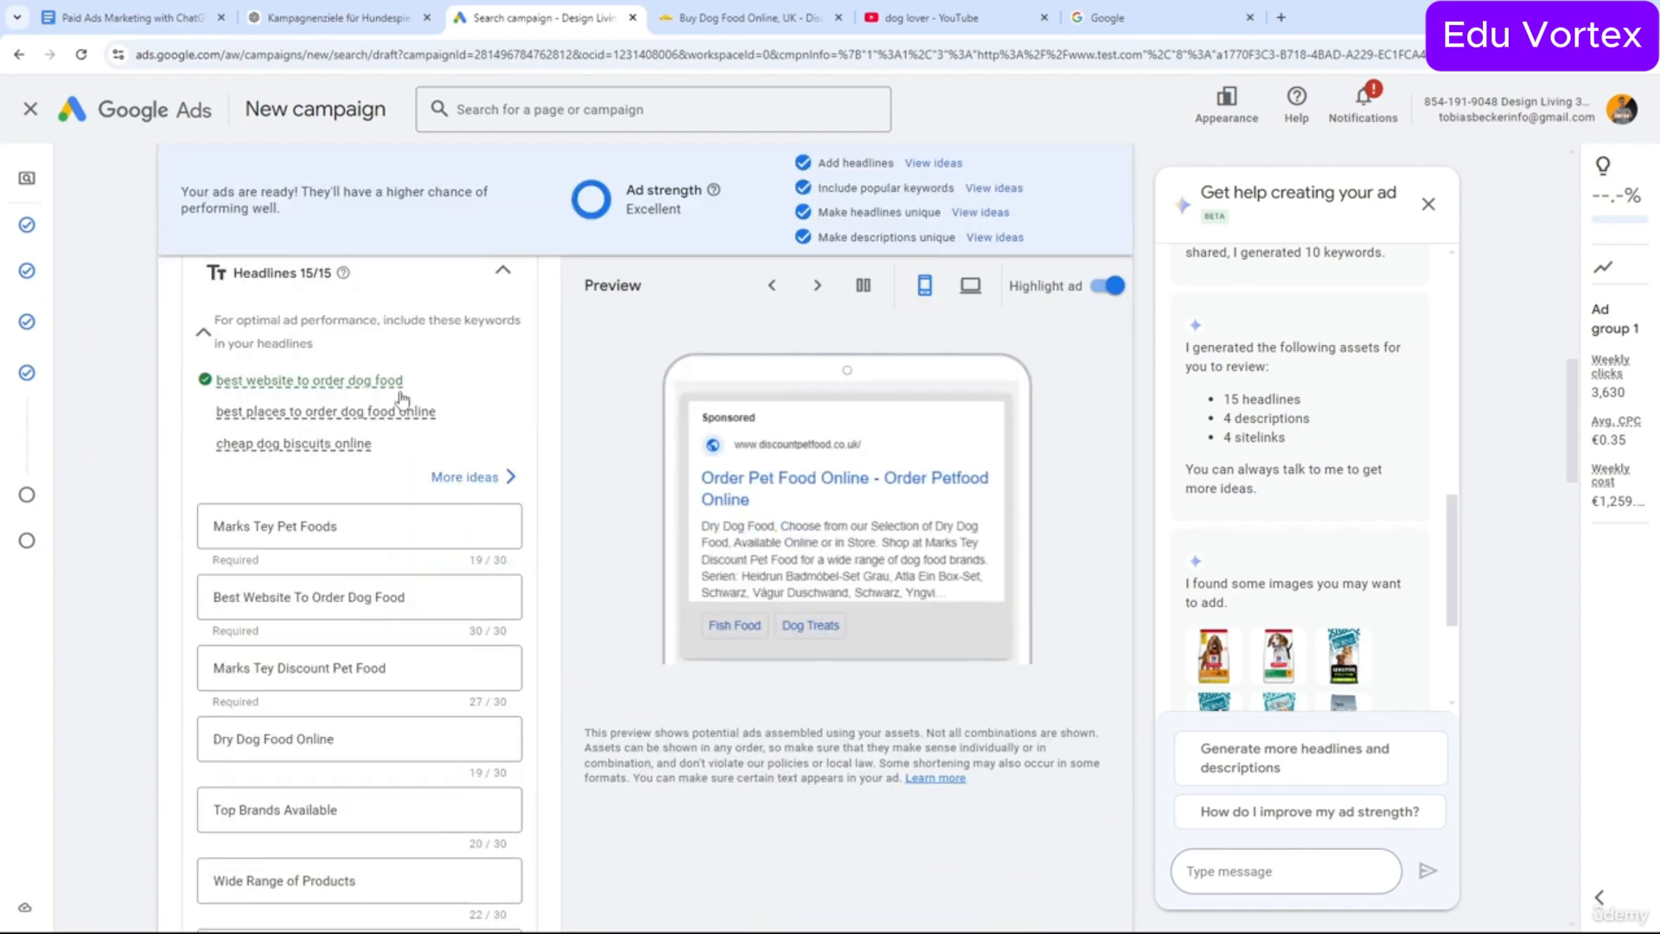
pyautogui.scroll(-3, 400, 398)
pyautogui.scroll(4, 355, 389)
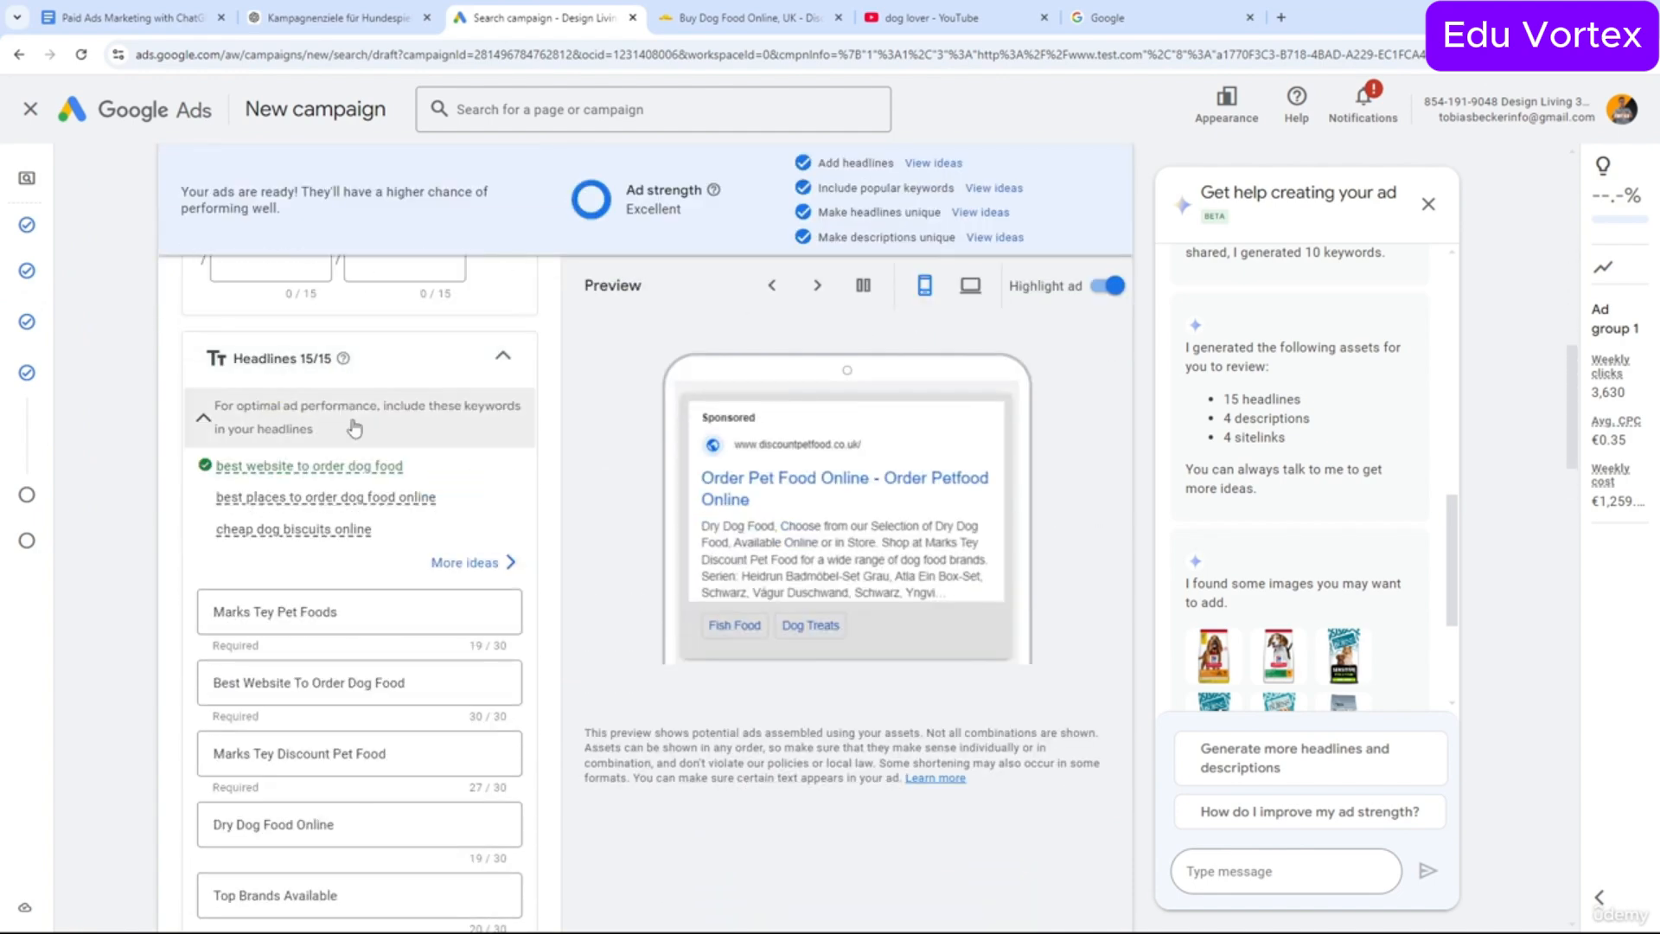
pyautogui.scroll(-20, 354, 426)
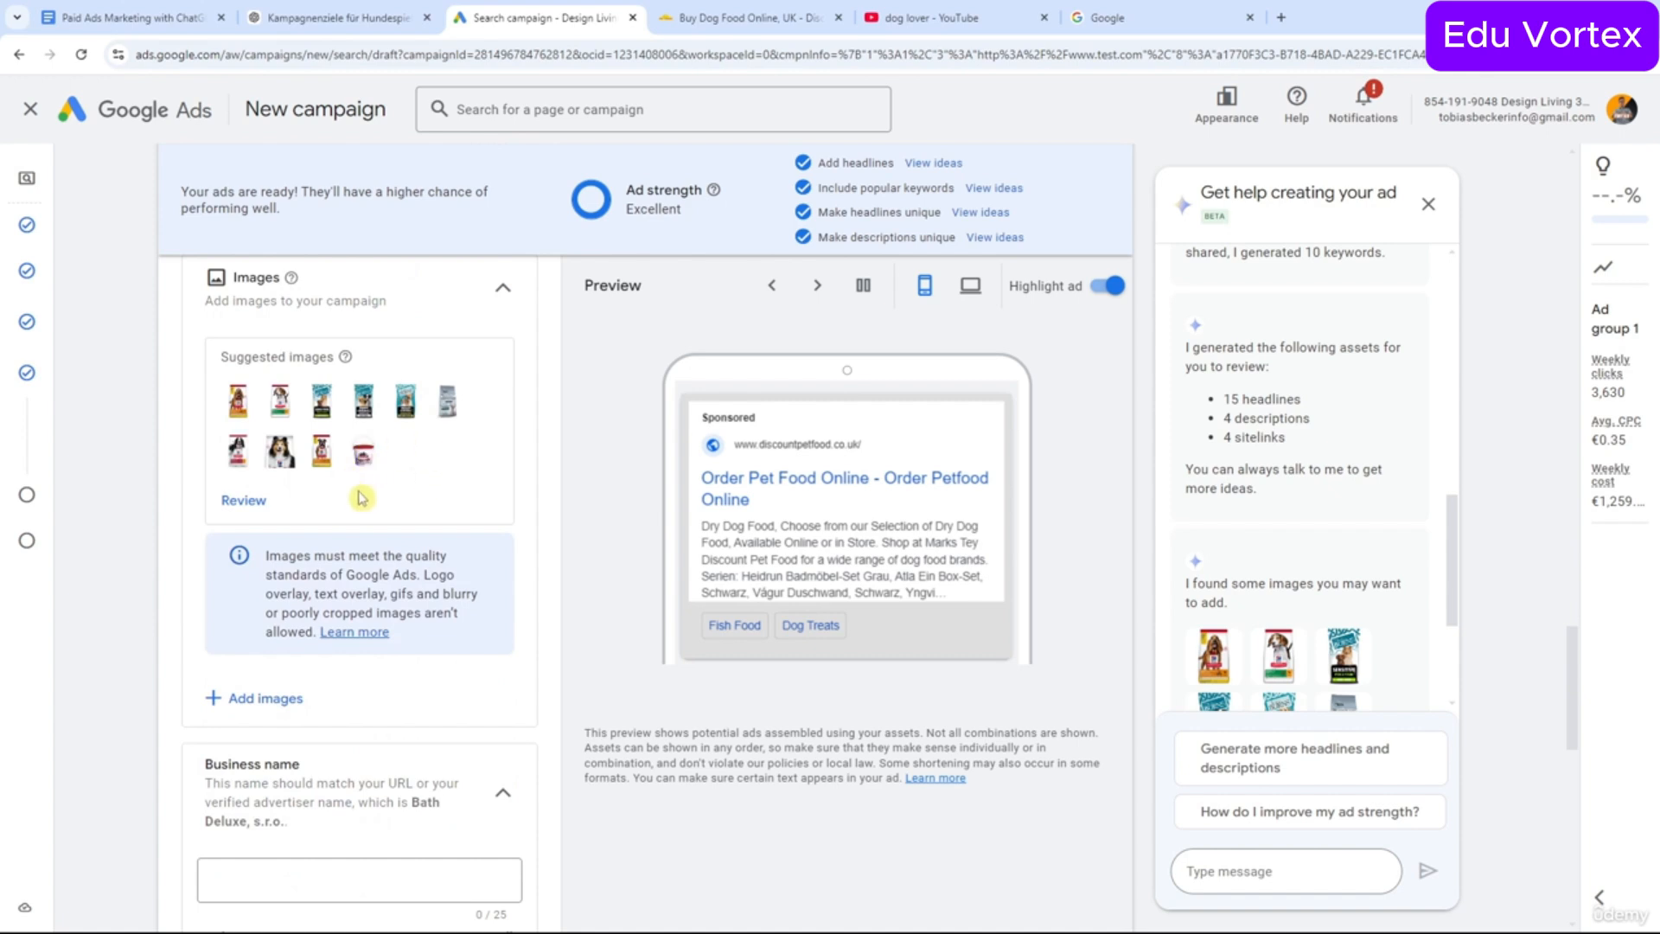
pyautogui.scroll(3, 361, 498)
pyautogui.scroll(-10, 361, 498)
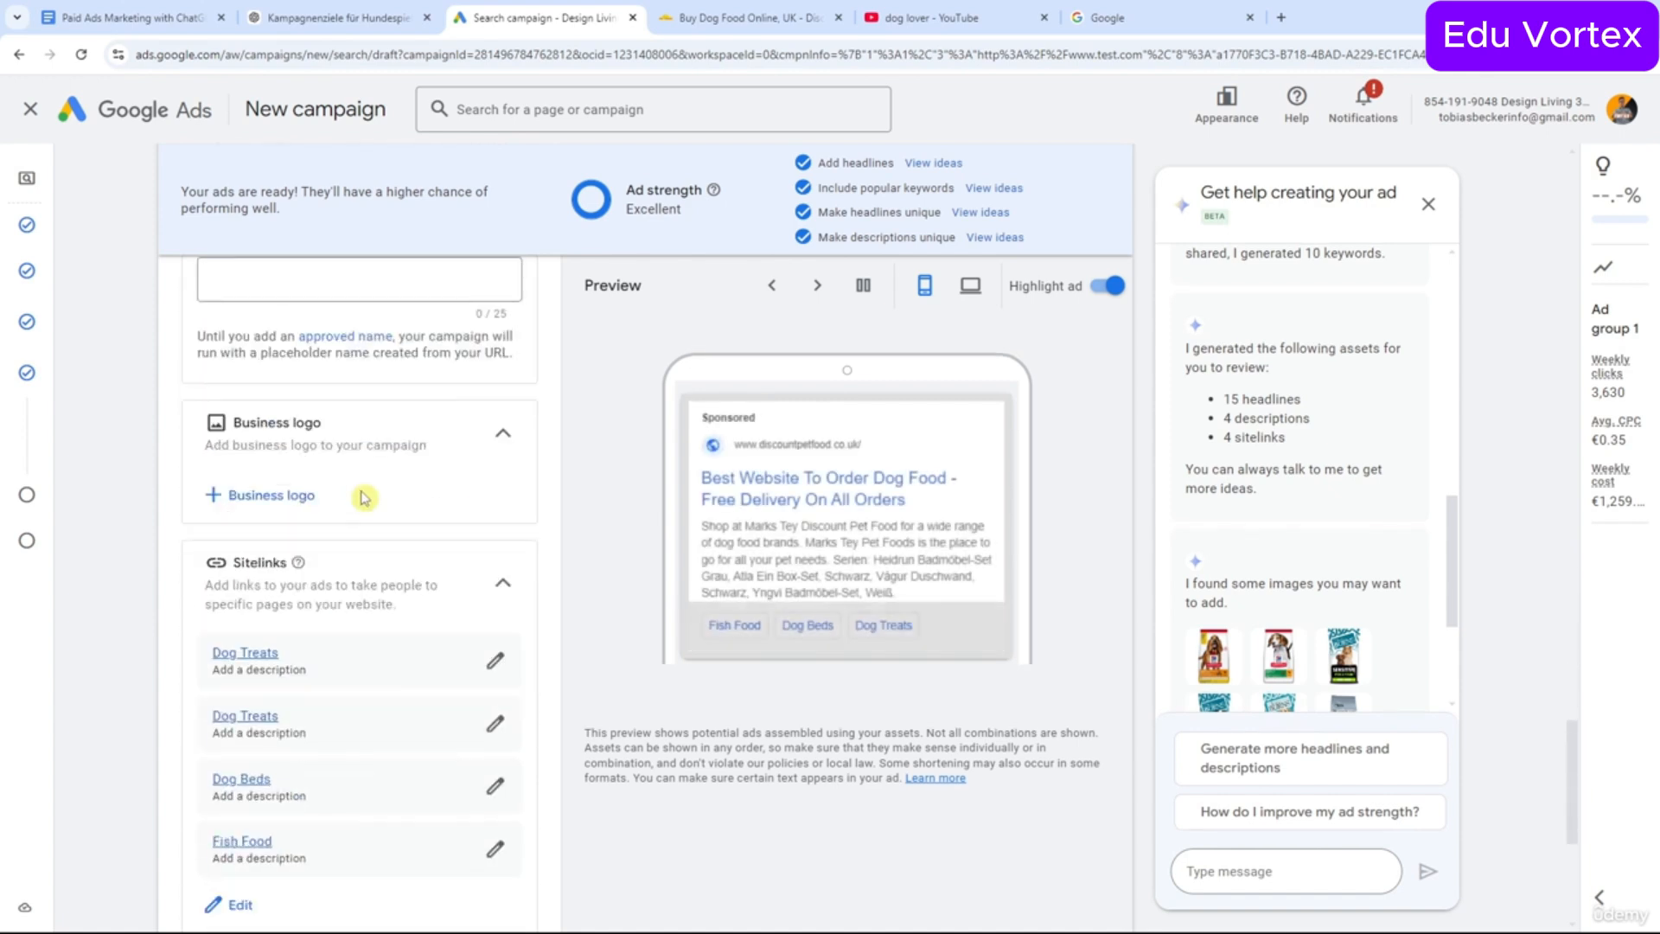
pyautogui.scroll(20, 360, 500)
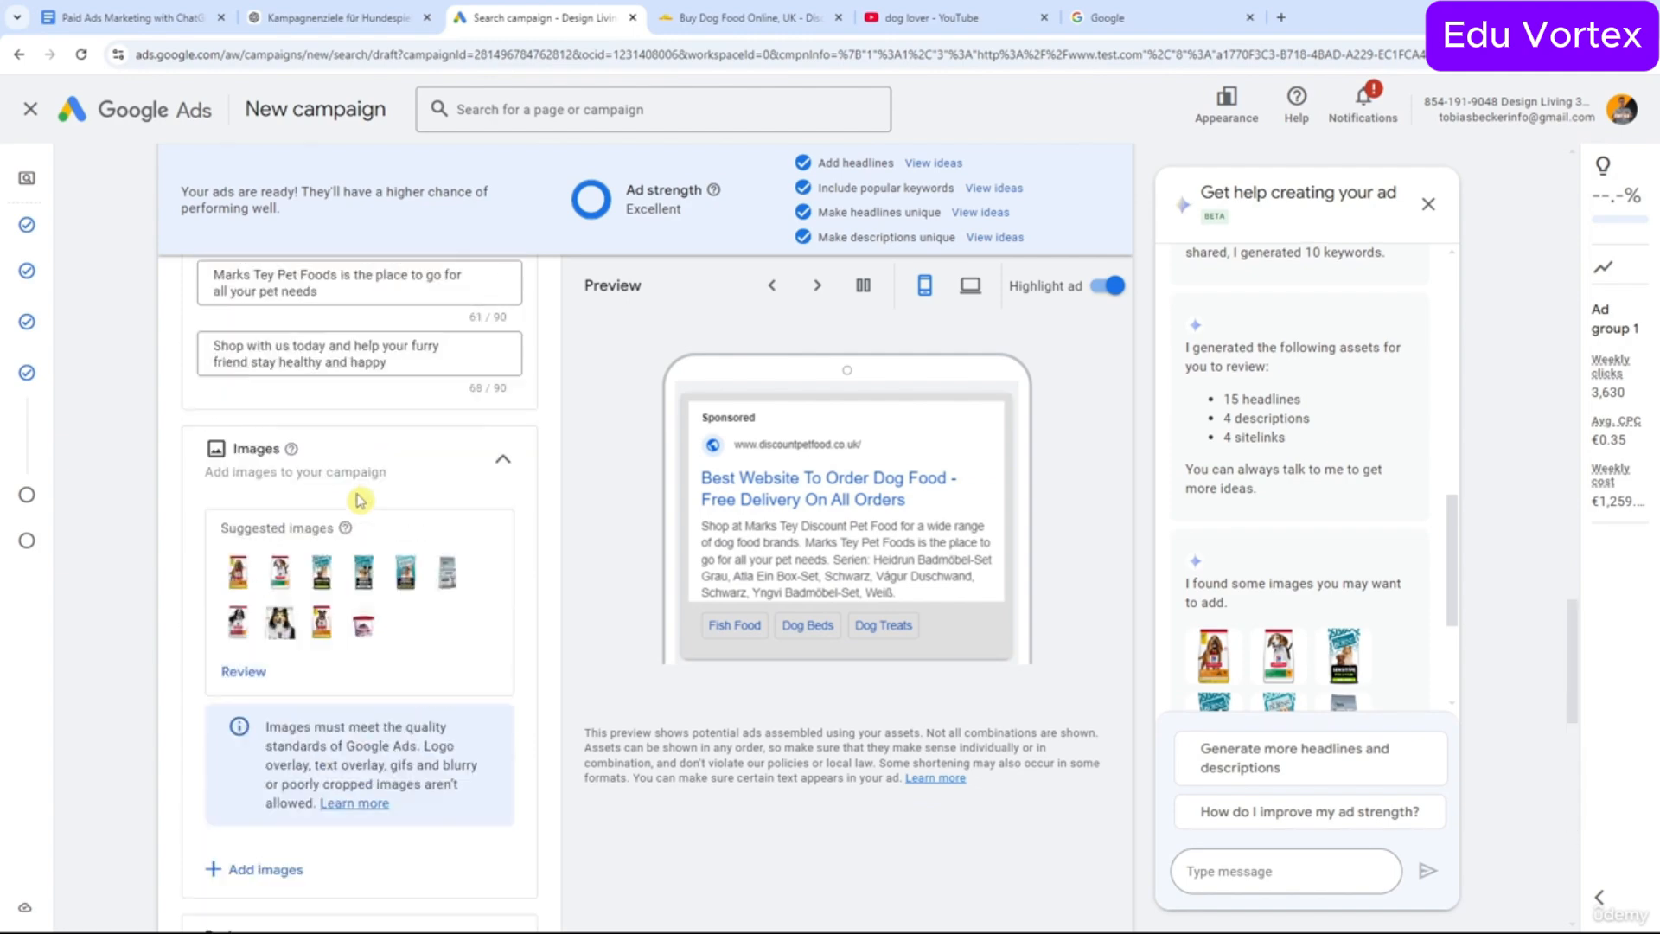
pyautogui.scroll(-4, 358, 502)
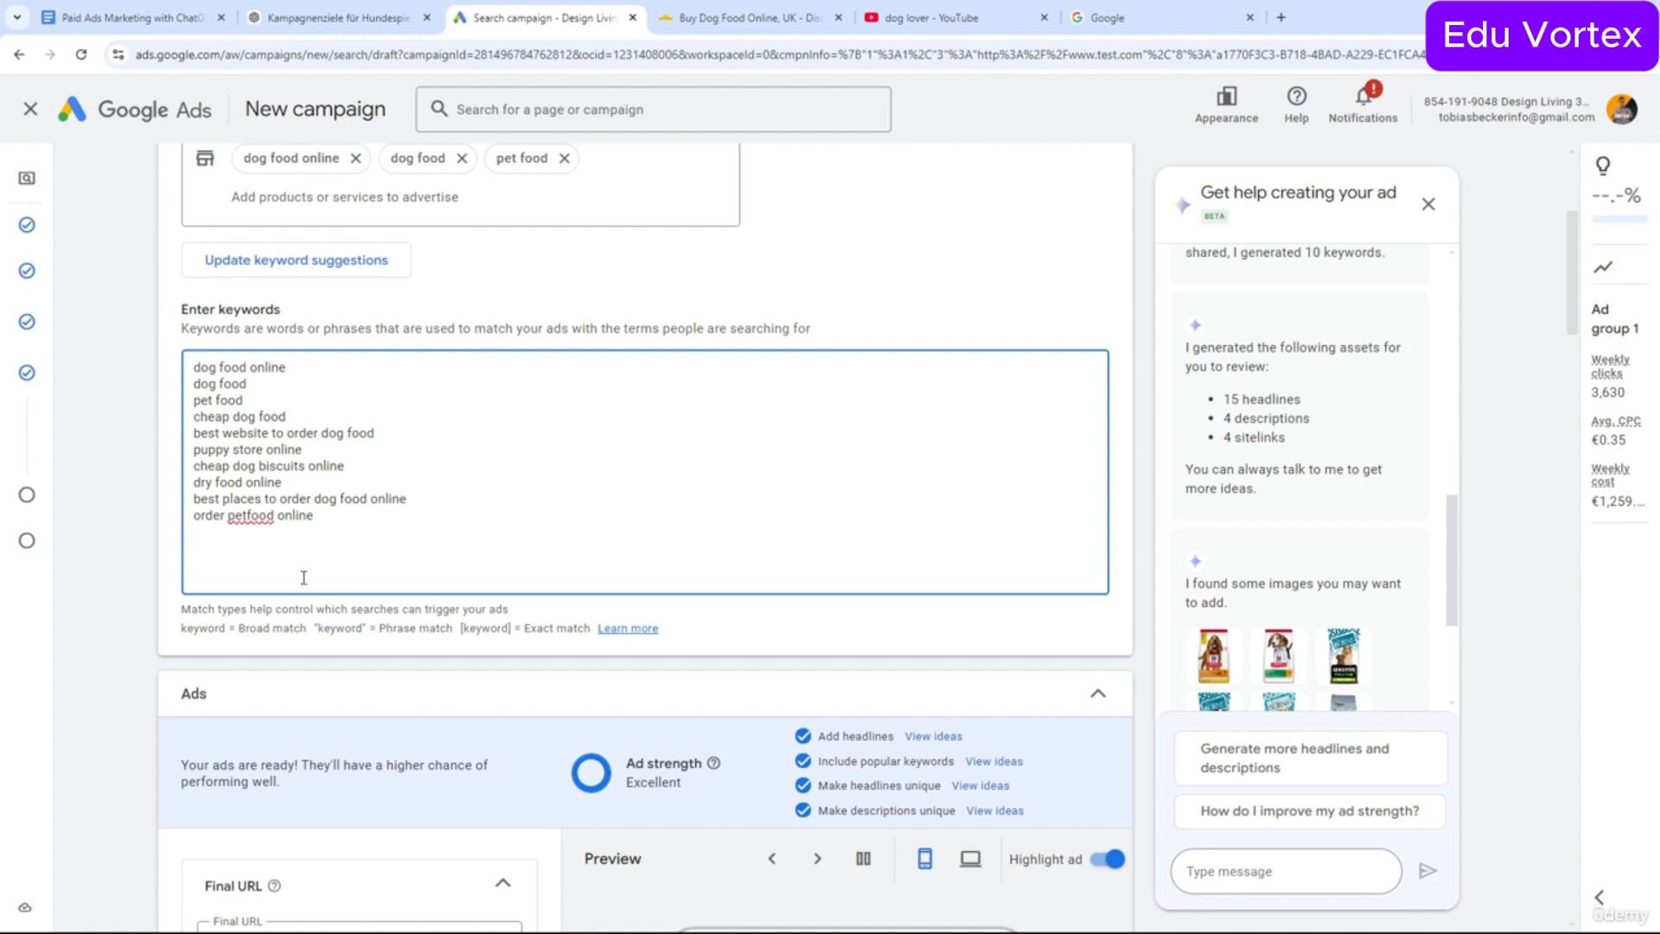
# Enlarge the page to 125% and add a line of empty quotation marks and a line of empty square brackets below the keywords.
pyautogui.moveTo(315, 516); pyautogui.dragTo(197, 520)
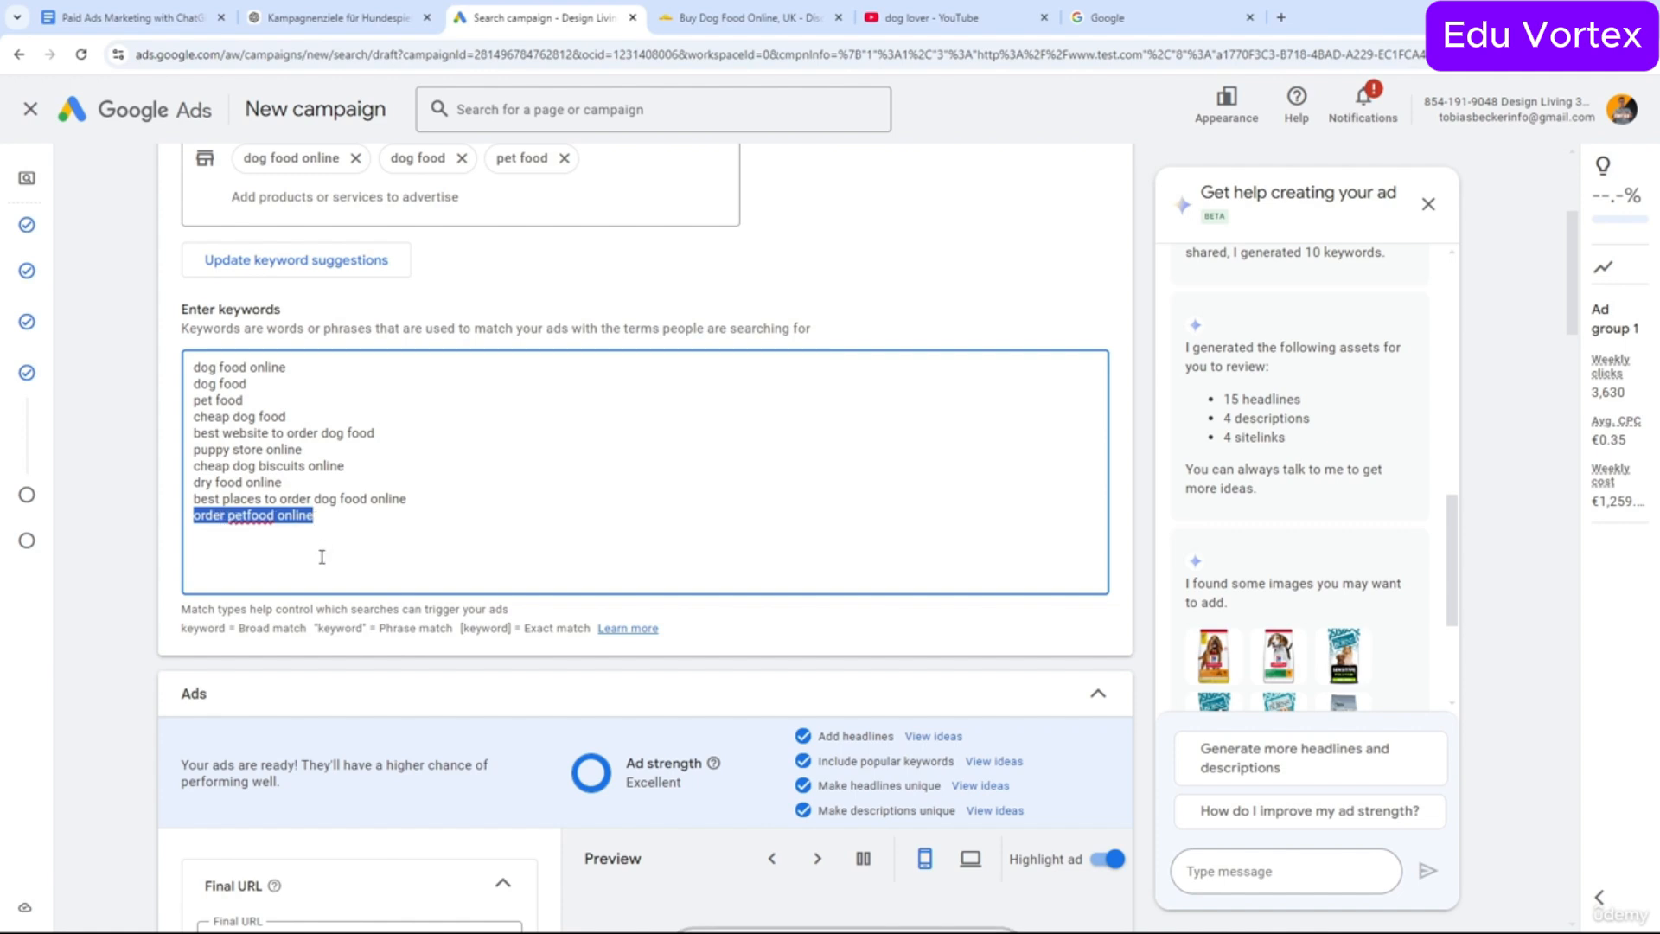
pyautogui.click(328, 538)
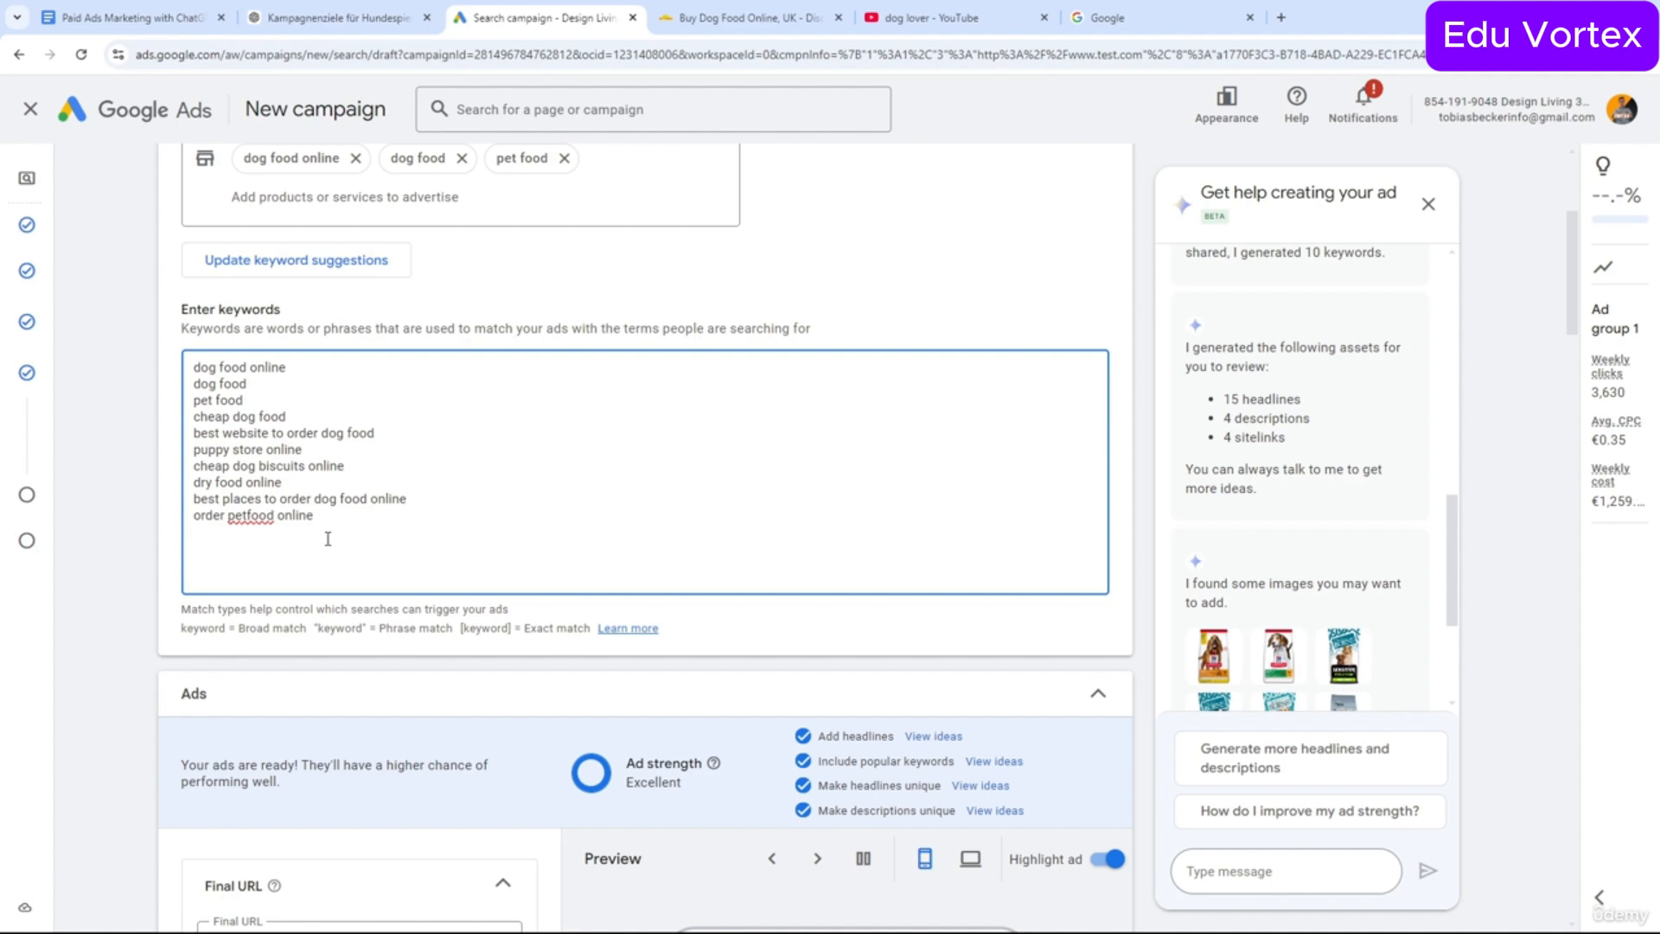
pyautogui.hotkey('ctrl', '+')
pyautogui.scroll(-1, 344, 531)
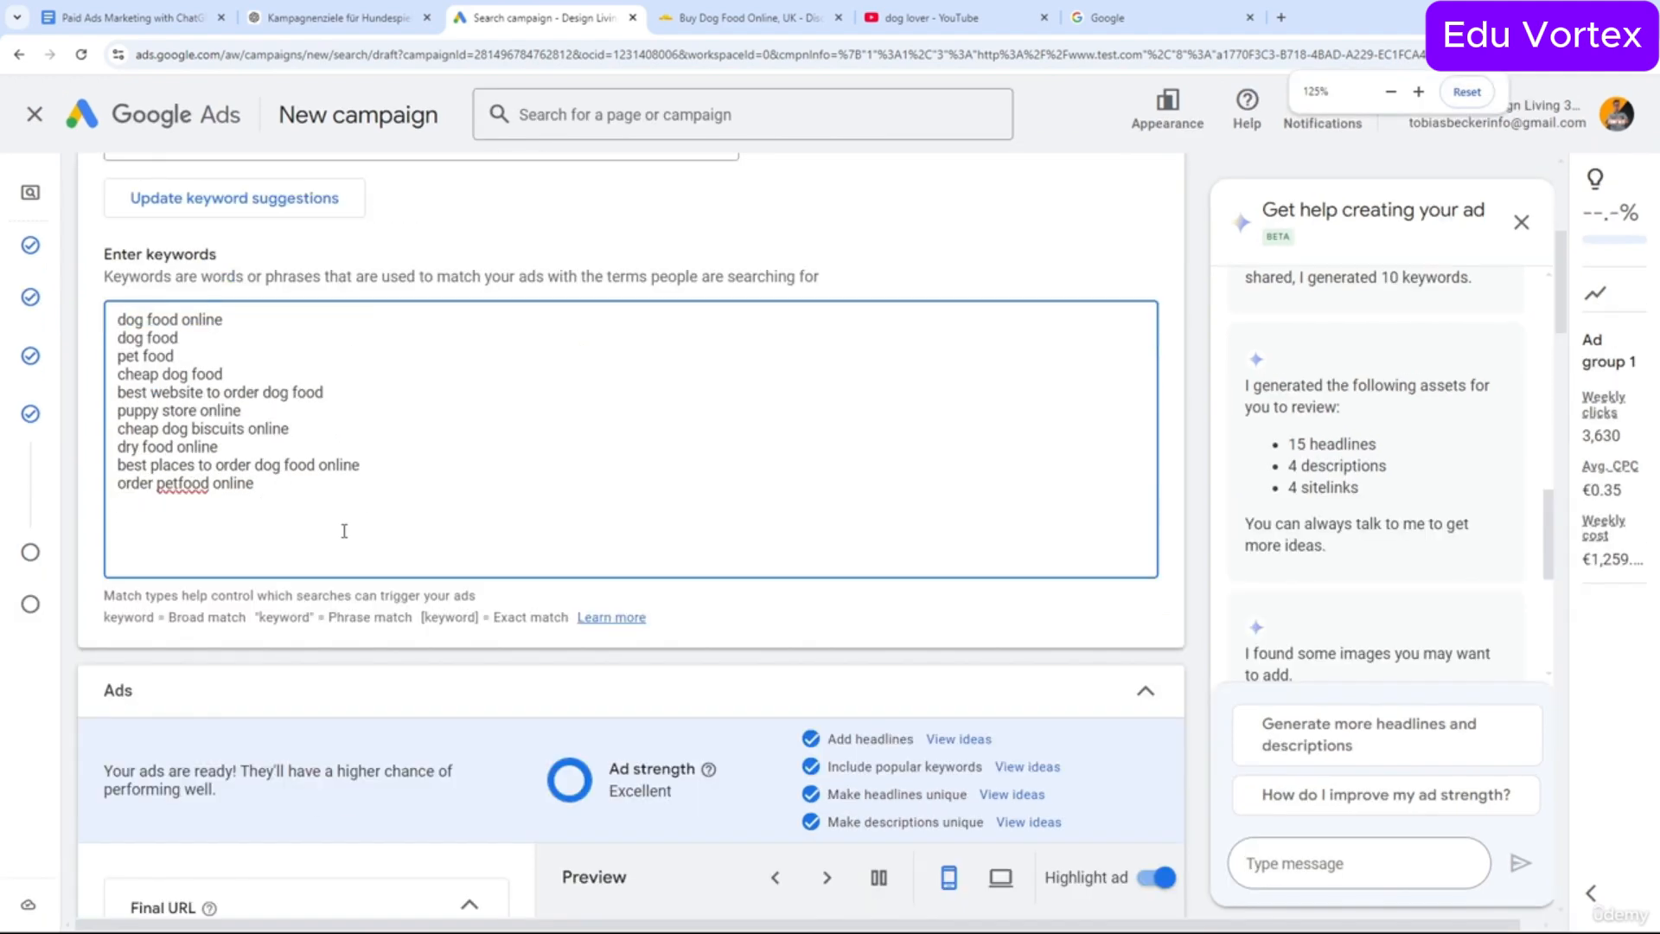
pyautogui.write('" "')
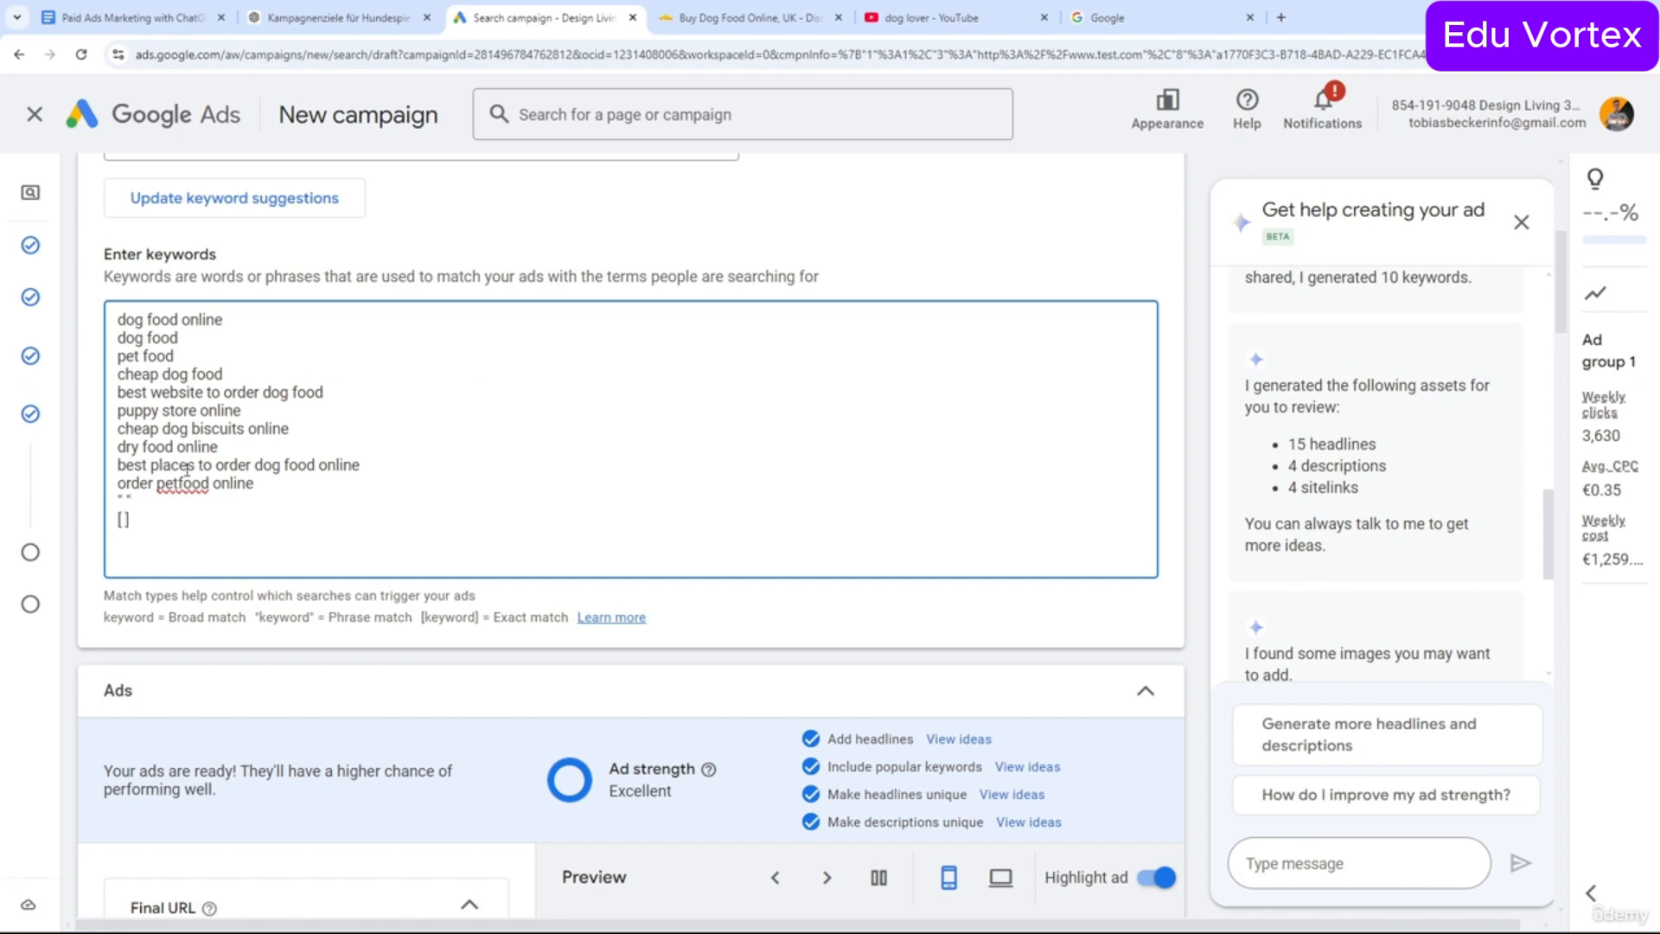
# Expand the last keyword, "order petfood online", to "order best petfood in germany online".
pyautogui.tripleClick(117, 490)
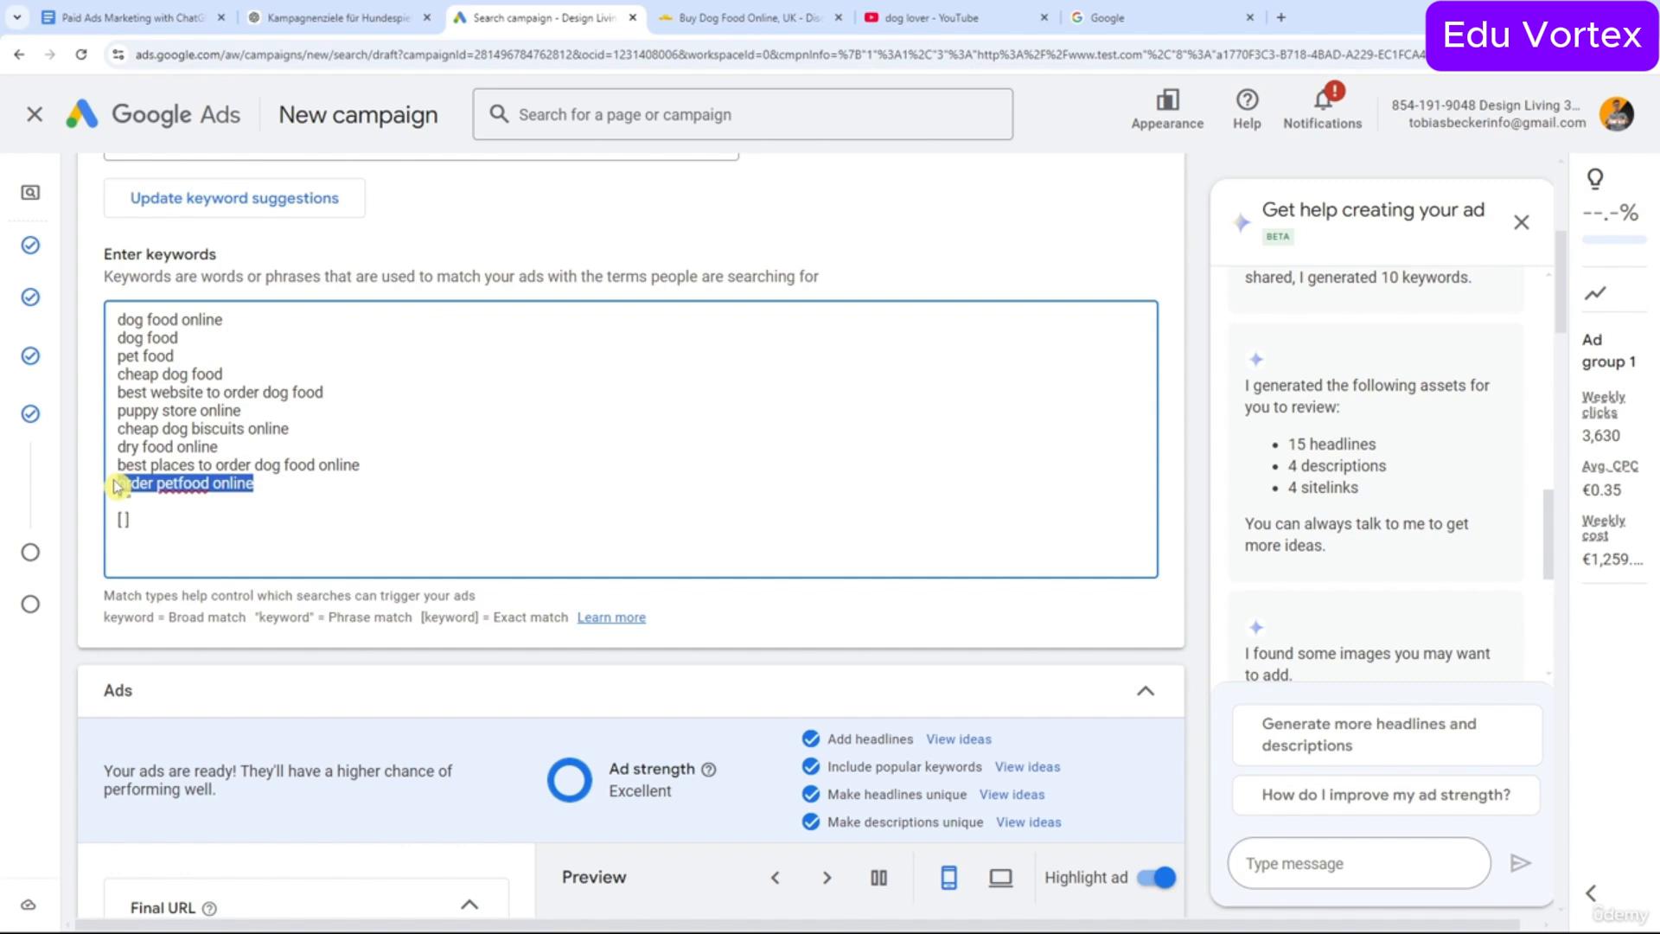
pyautogui.click(117, 487)
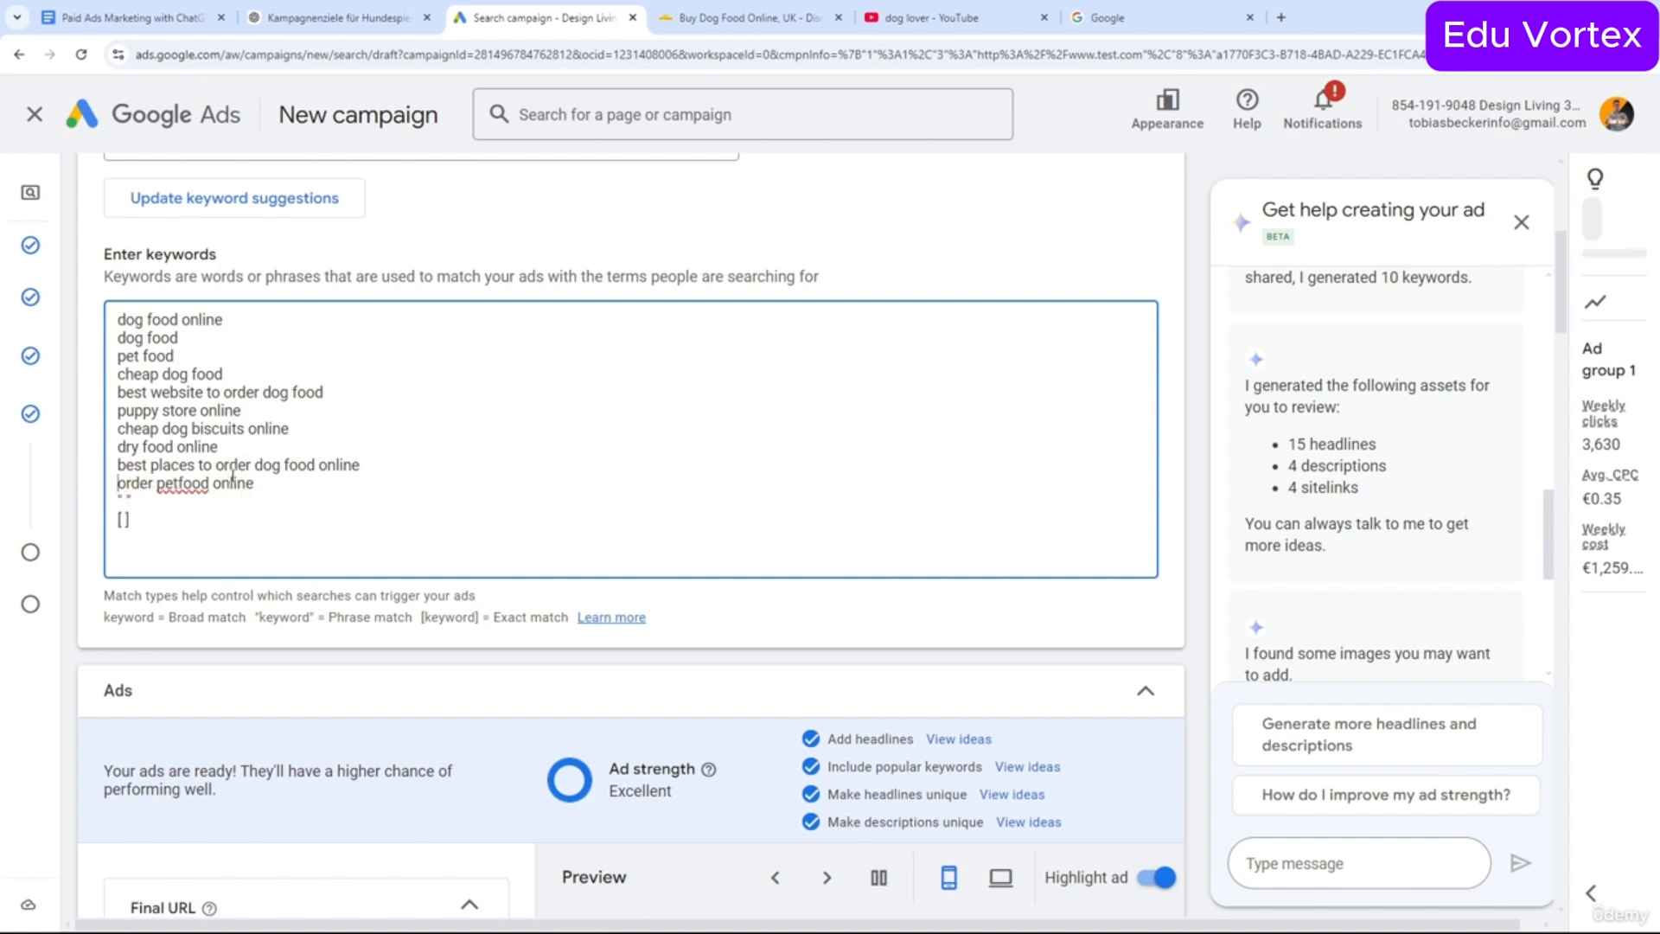
pyautogui.click(116, 487)
pyautogui.click(155, 484)
pyautogui.write('best')
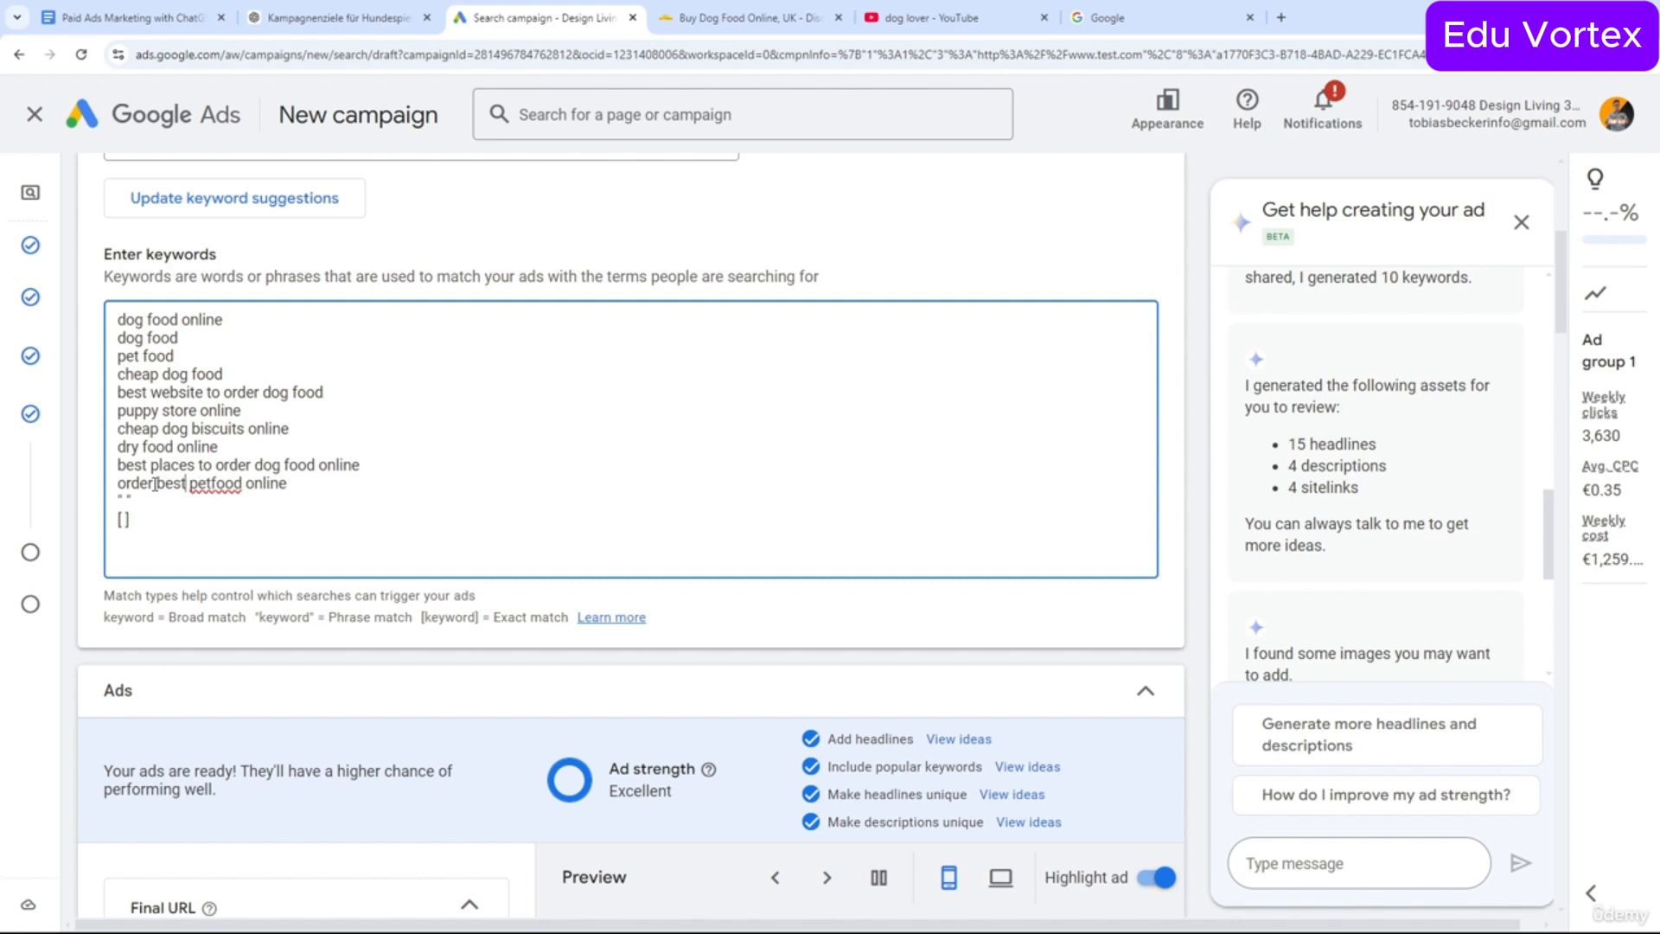
pyautogui.click(243, 485)
pyautogui.write('in germany')
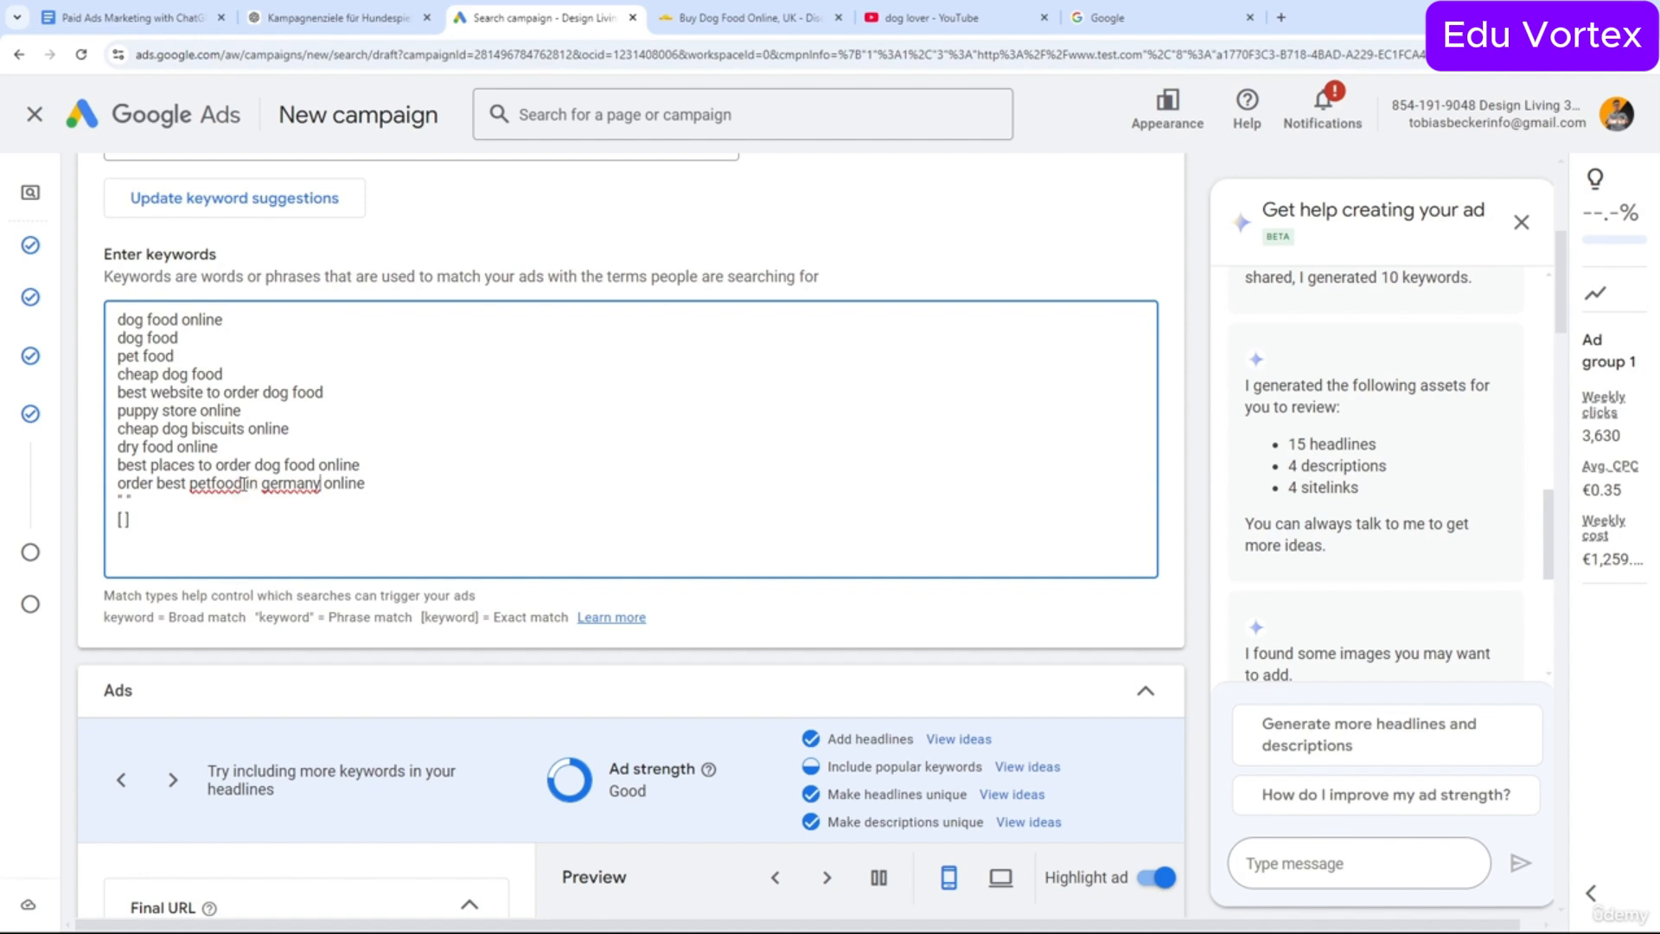
pyautogui.moveTo(421, 482); pyautogui.dragTo(119, 489)
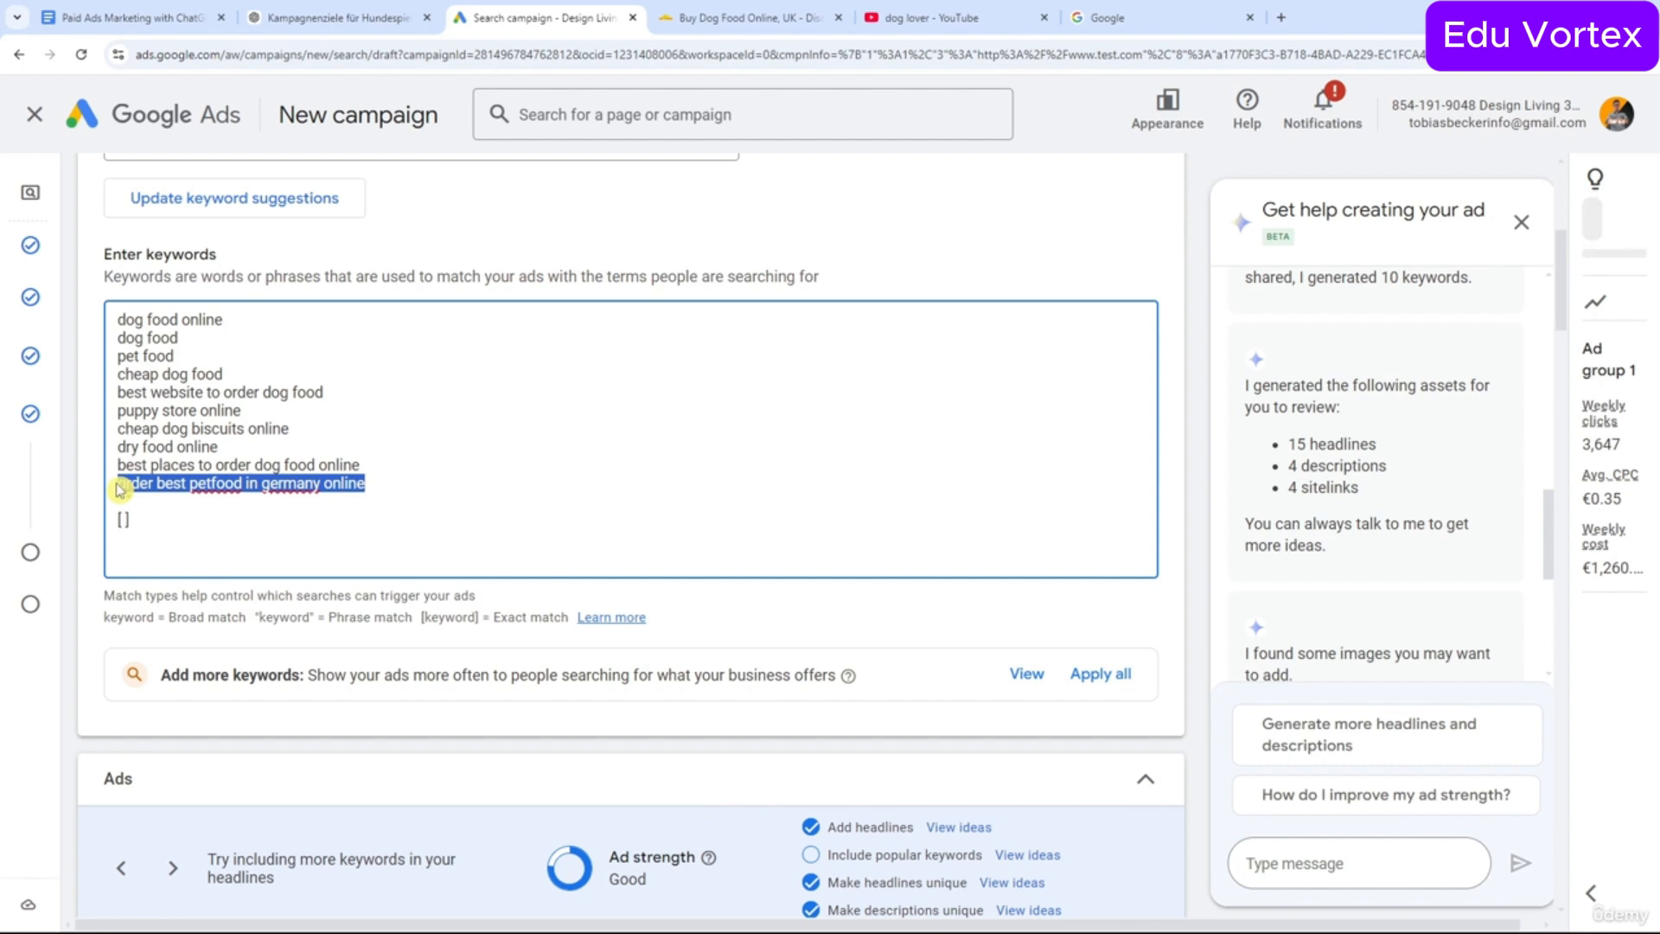
pyautogui.click(245, 500)
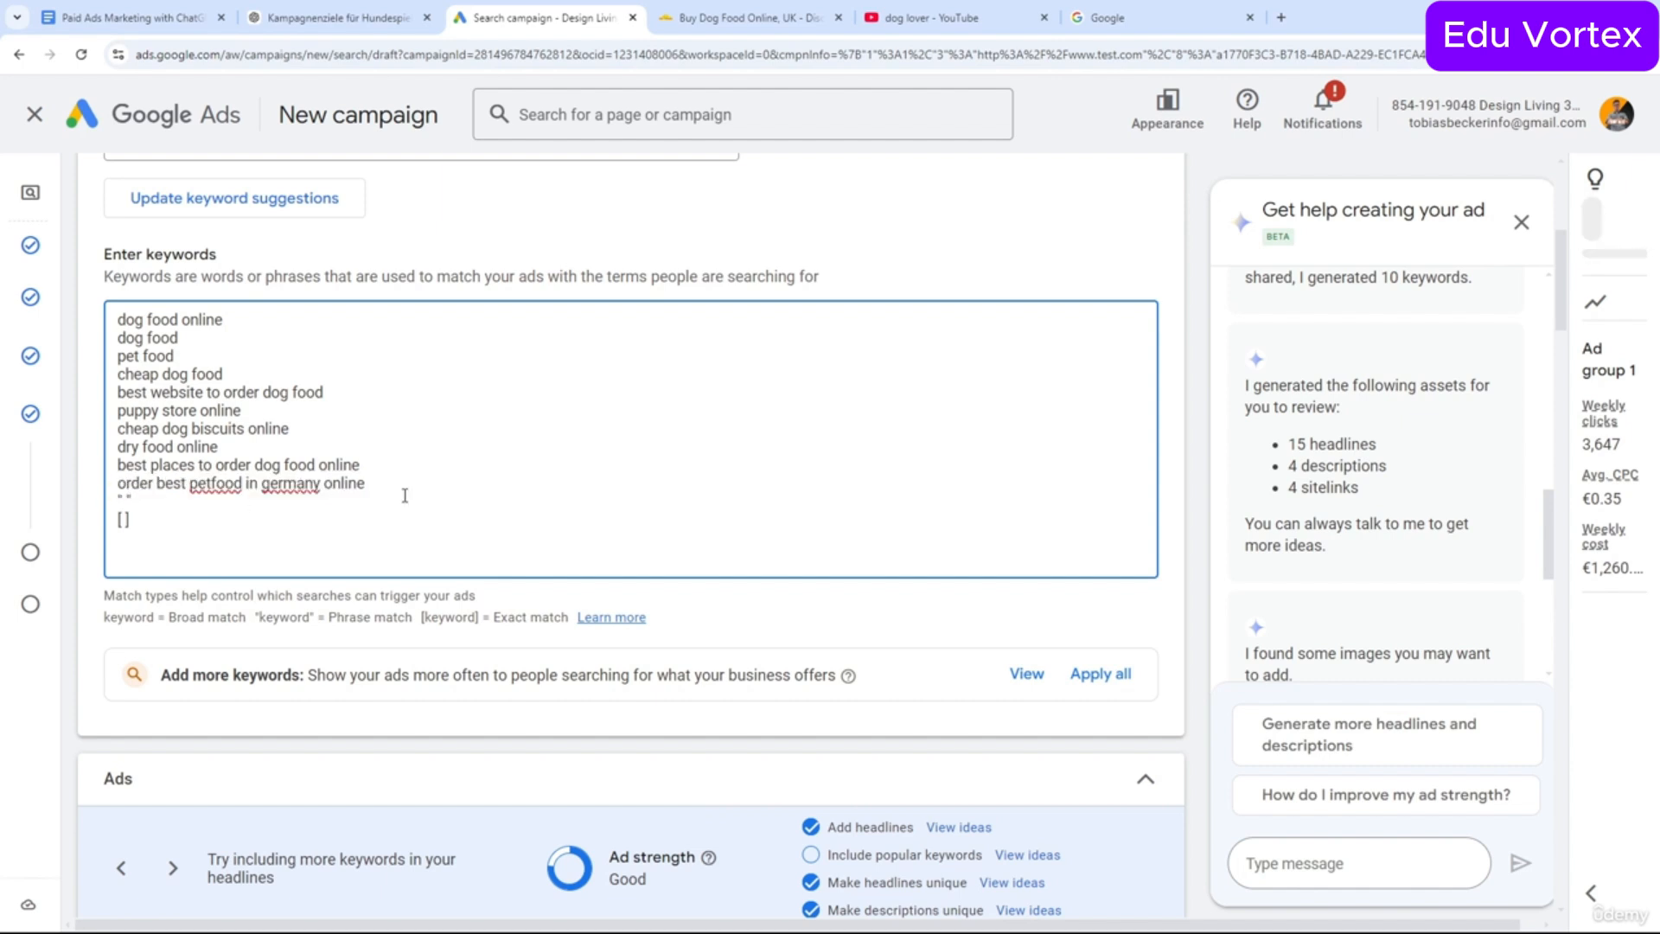
# Remove the words "best" and "in germany" from the last keyword.
pyautogui.tripleClick(310, 484)
pyautogui.click(137, 483)
pyautogui.doubleClick(143, 483)
pyautogui.doubleClick(171, 482)
pyautogui.doubleClick(344, 483)
pyautogui.doubleClick(294, 482)
pyautogui.press('BackSpace')
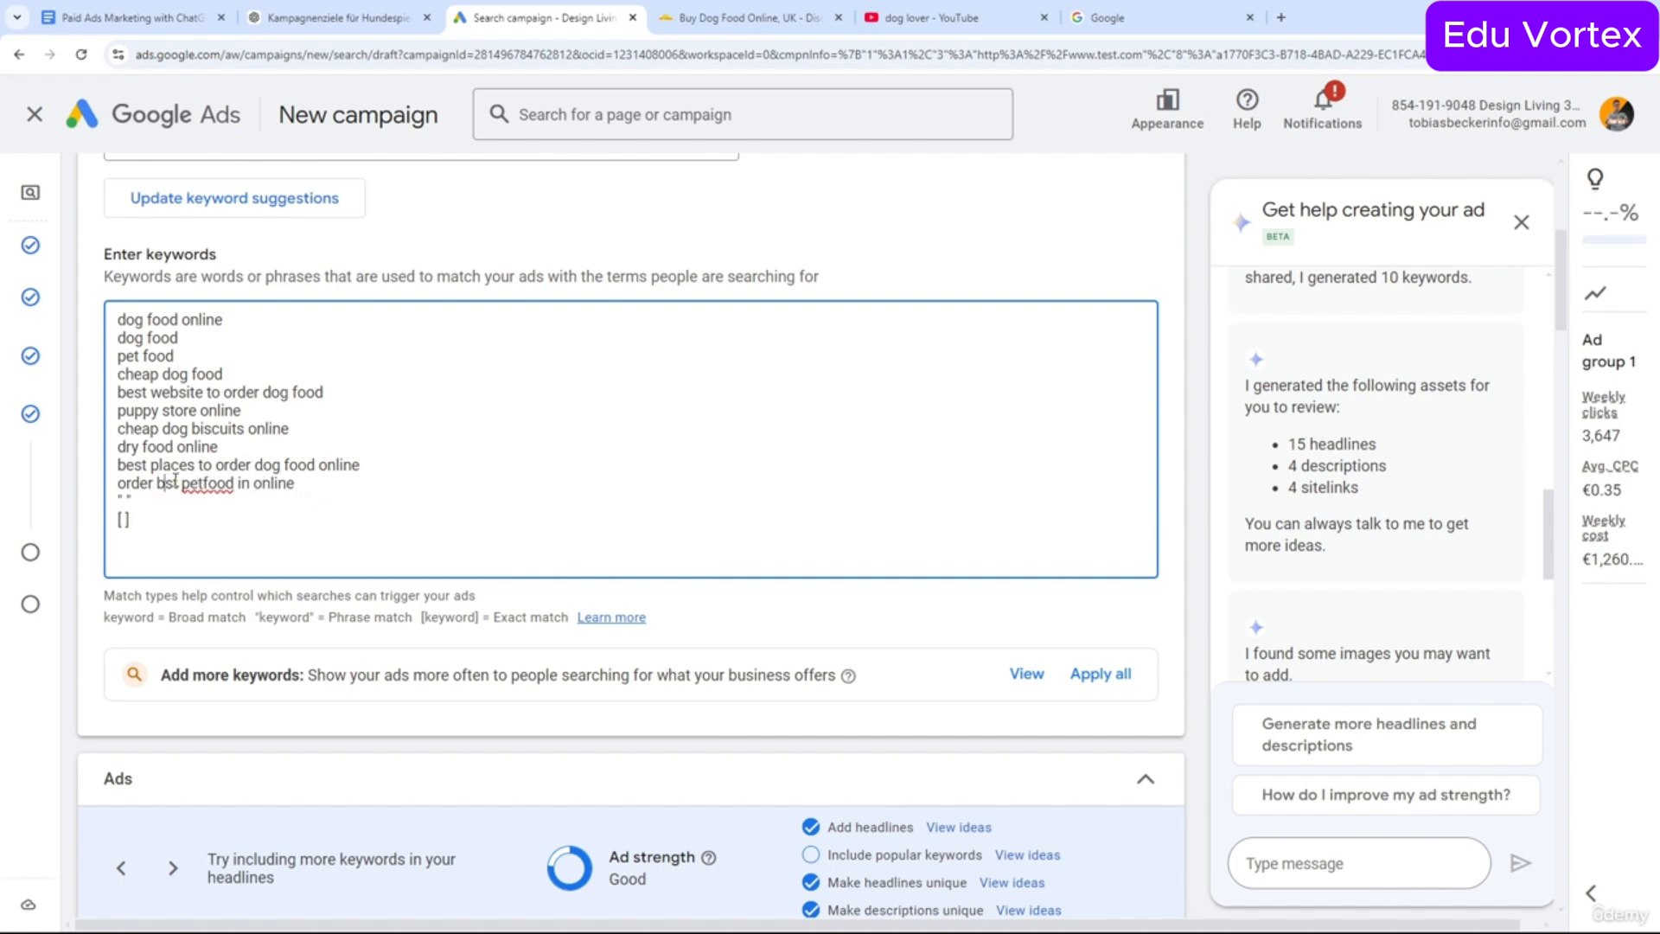
pyautogui.doubleClick(176, 483)
pyautogui.press('BackSpace')
pyautogui.doubleClick(219, 483)
pyautogui.press('BackSpace')
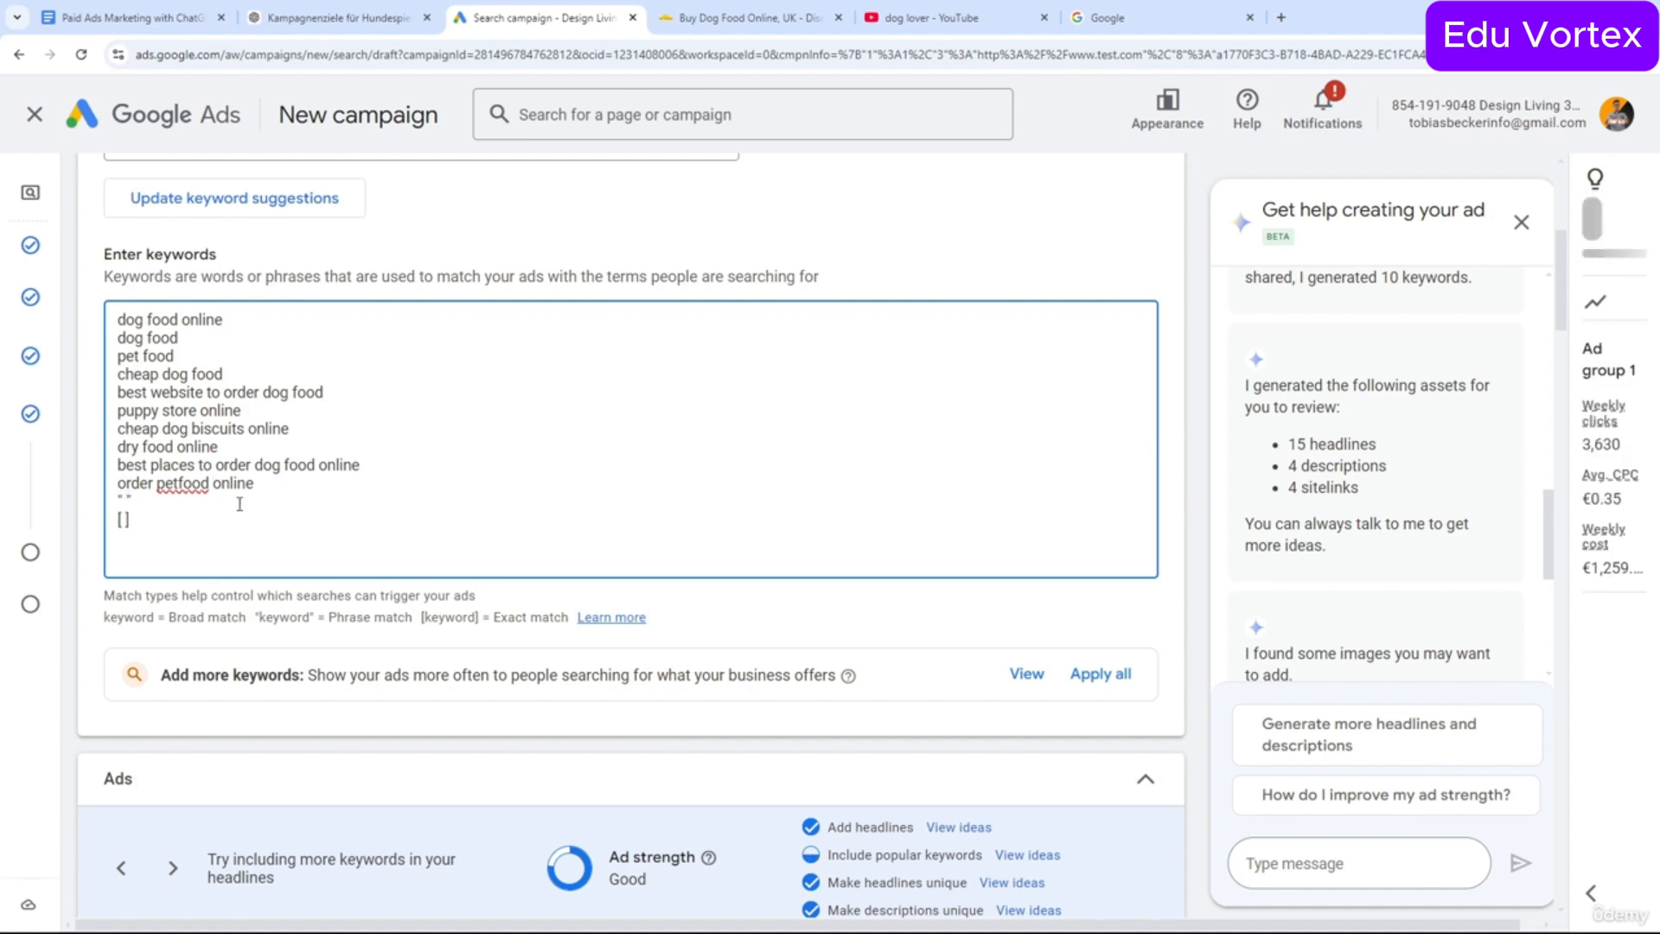
# Make "order petfood online" a phrase match keyword with quotation marks and delete the empty quotation marks line below it.
pyautogui.press('Home')
pyautogui.write('"')
pyautogui.press('End')
pyautogui.write('"')
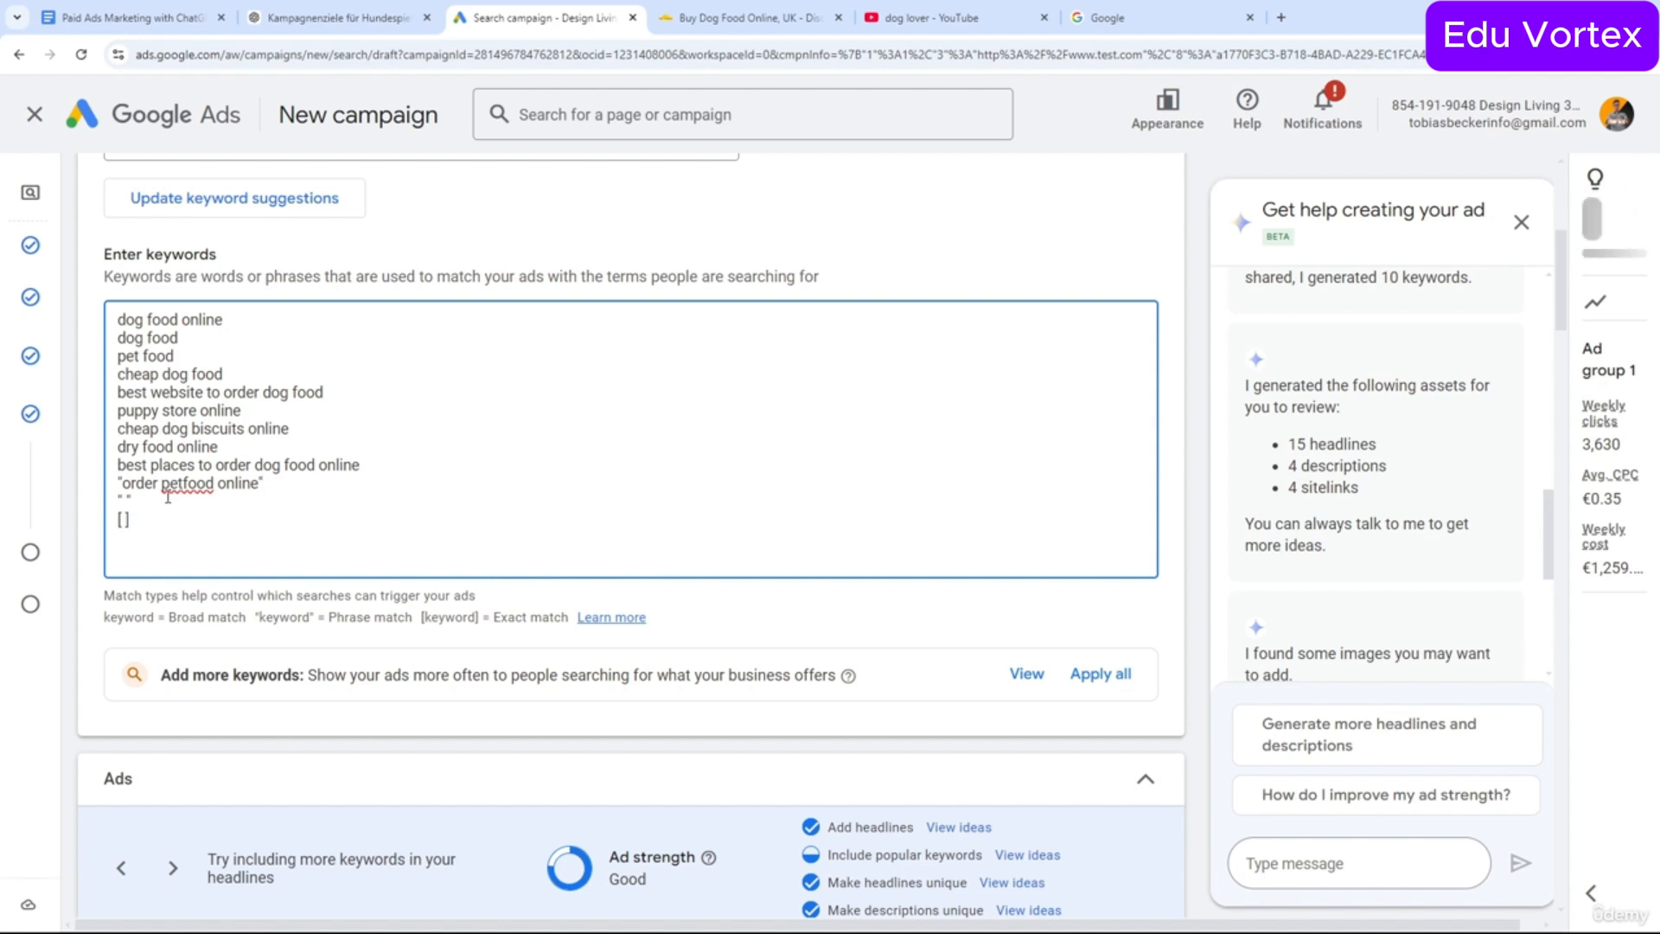
pyautogui.moveTo(135, 502); pyautogui.dragTo(116, 505)
pyautogui.press('BackSpace')
pyautogui.press('BackSpace')
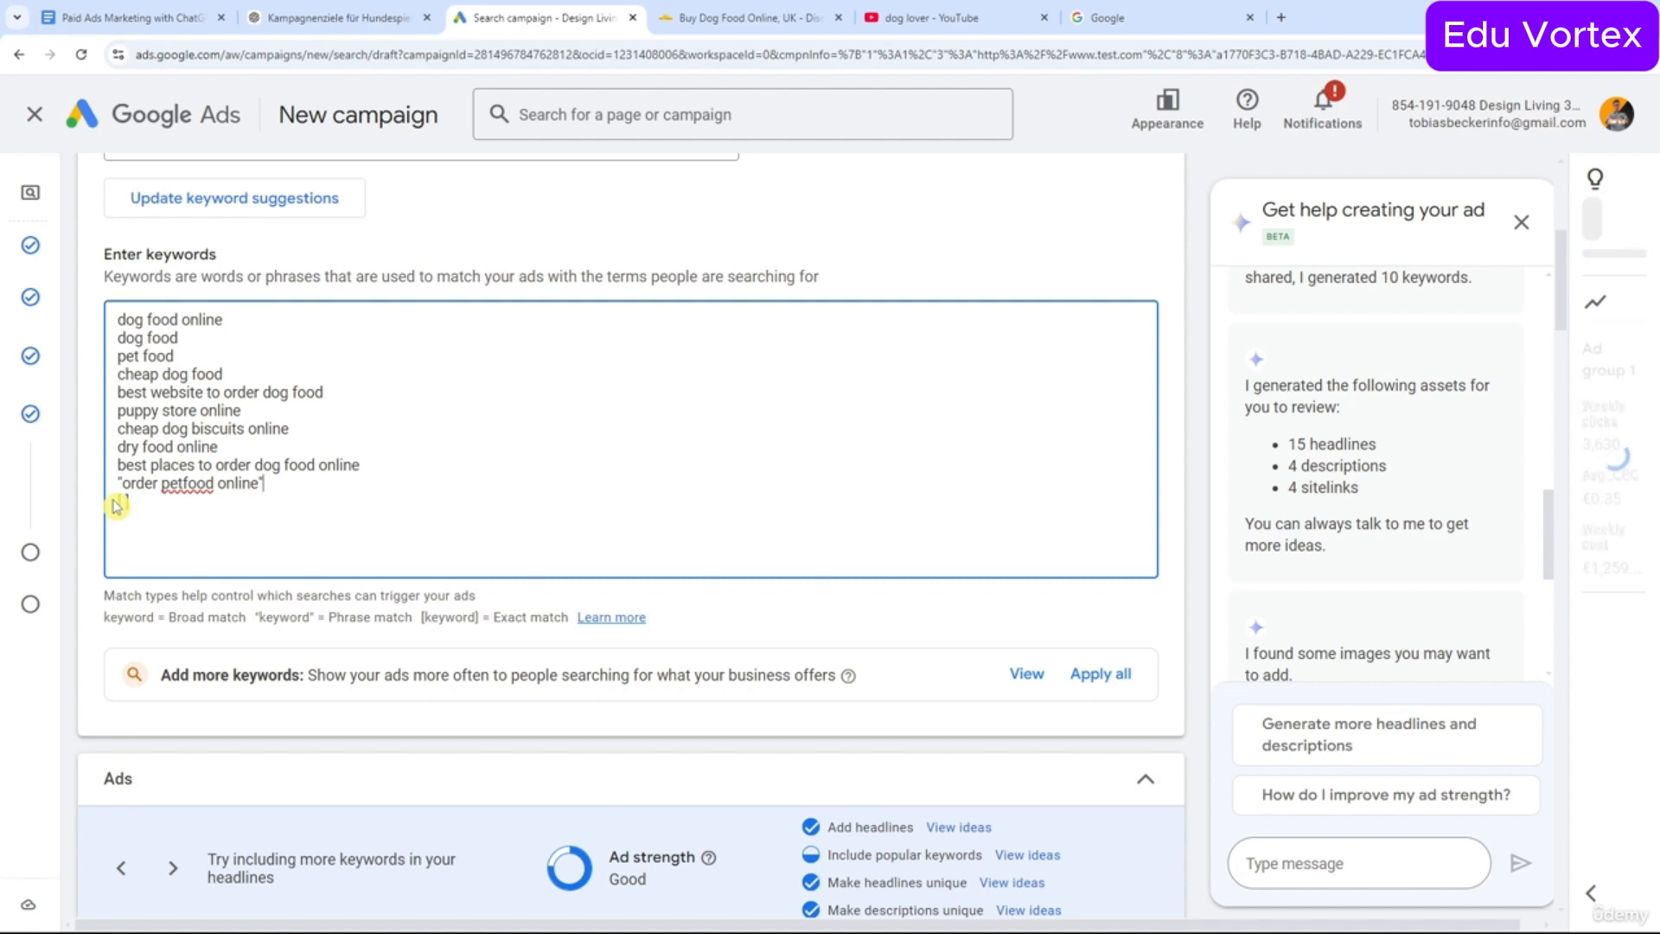
# Add the keyword "how to order petfood online" on a new line and compare it with the phrase match keyword above.
pyautogui.press('Return')
pyautogui.write('ho')
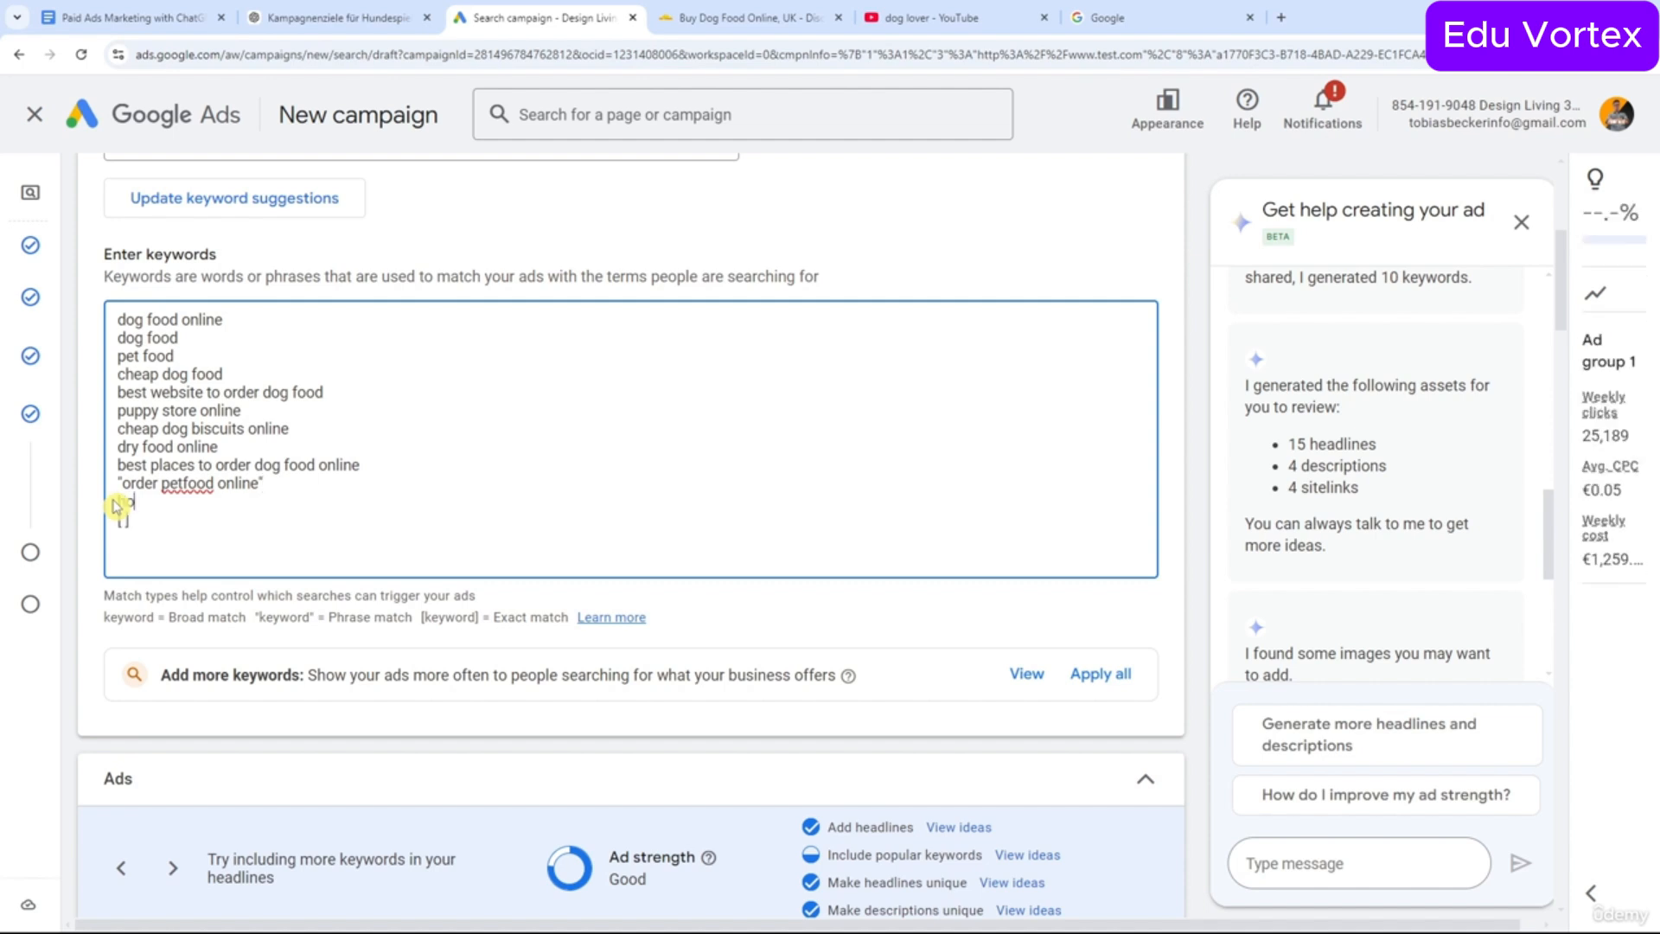
pyautogui.write('w to order petfood online')
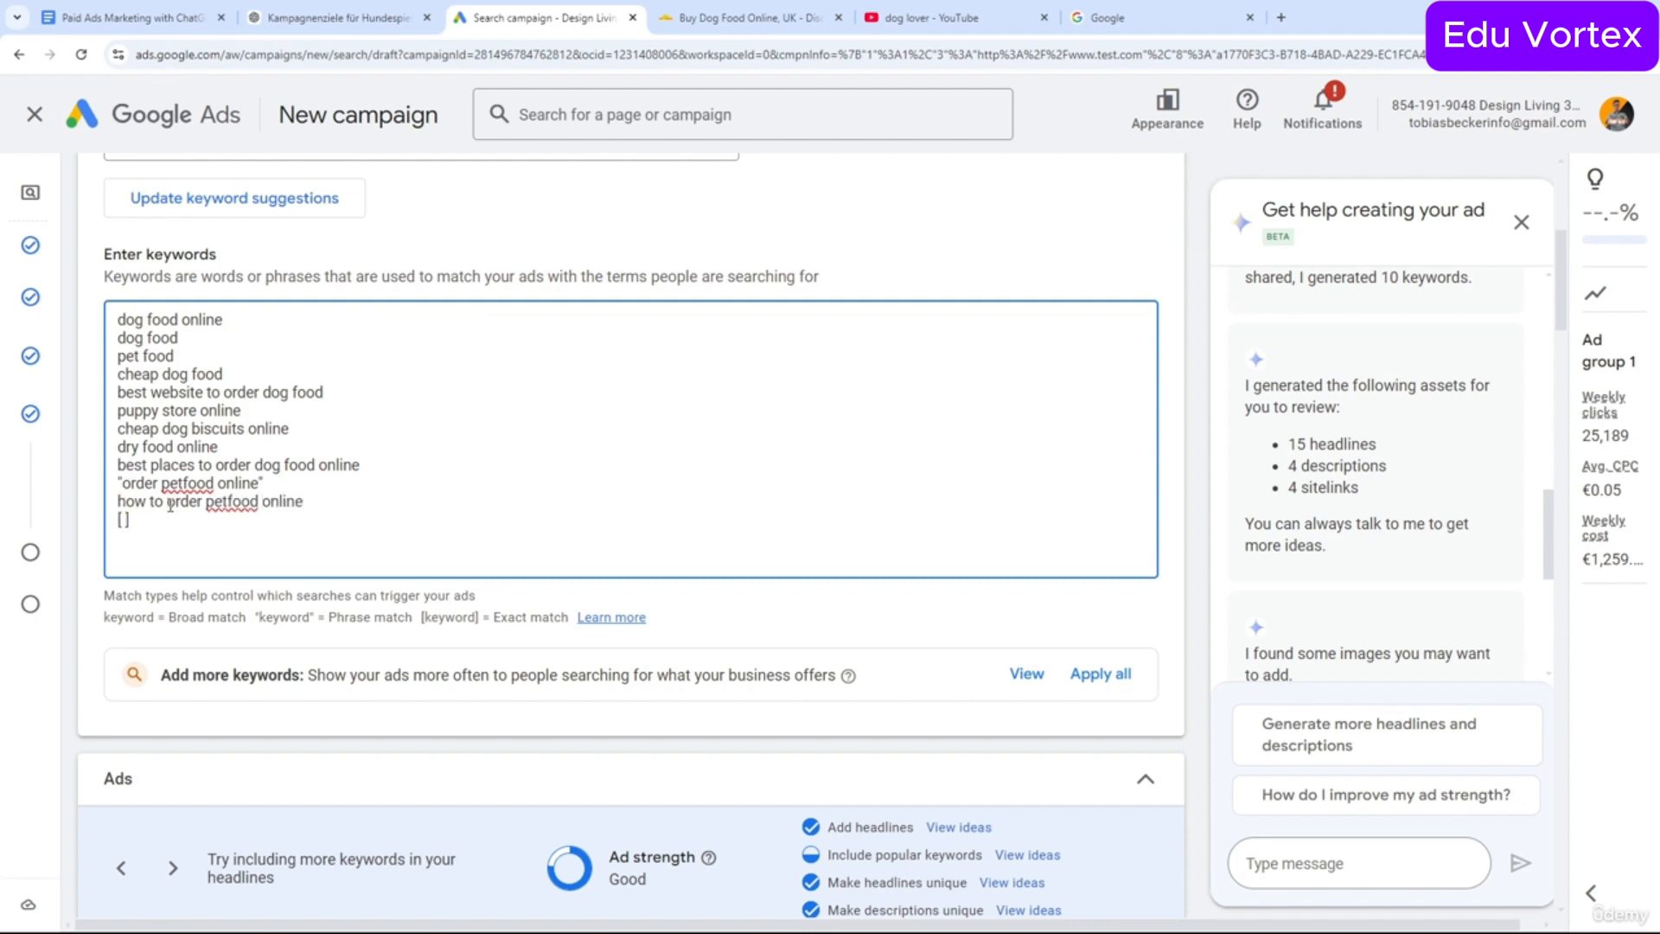
pyautogui.moveTo(172, 502); pyautogui.dragTo(310, 509)
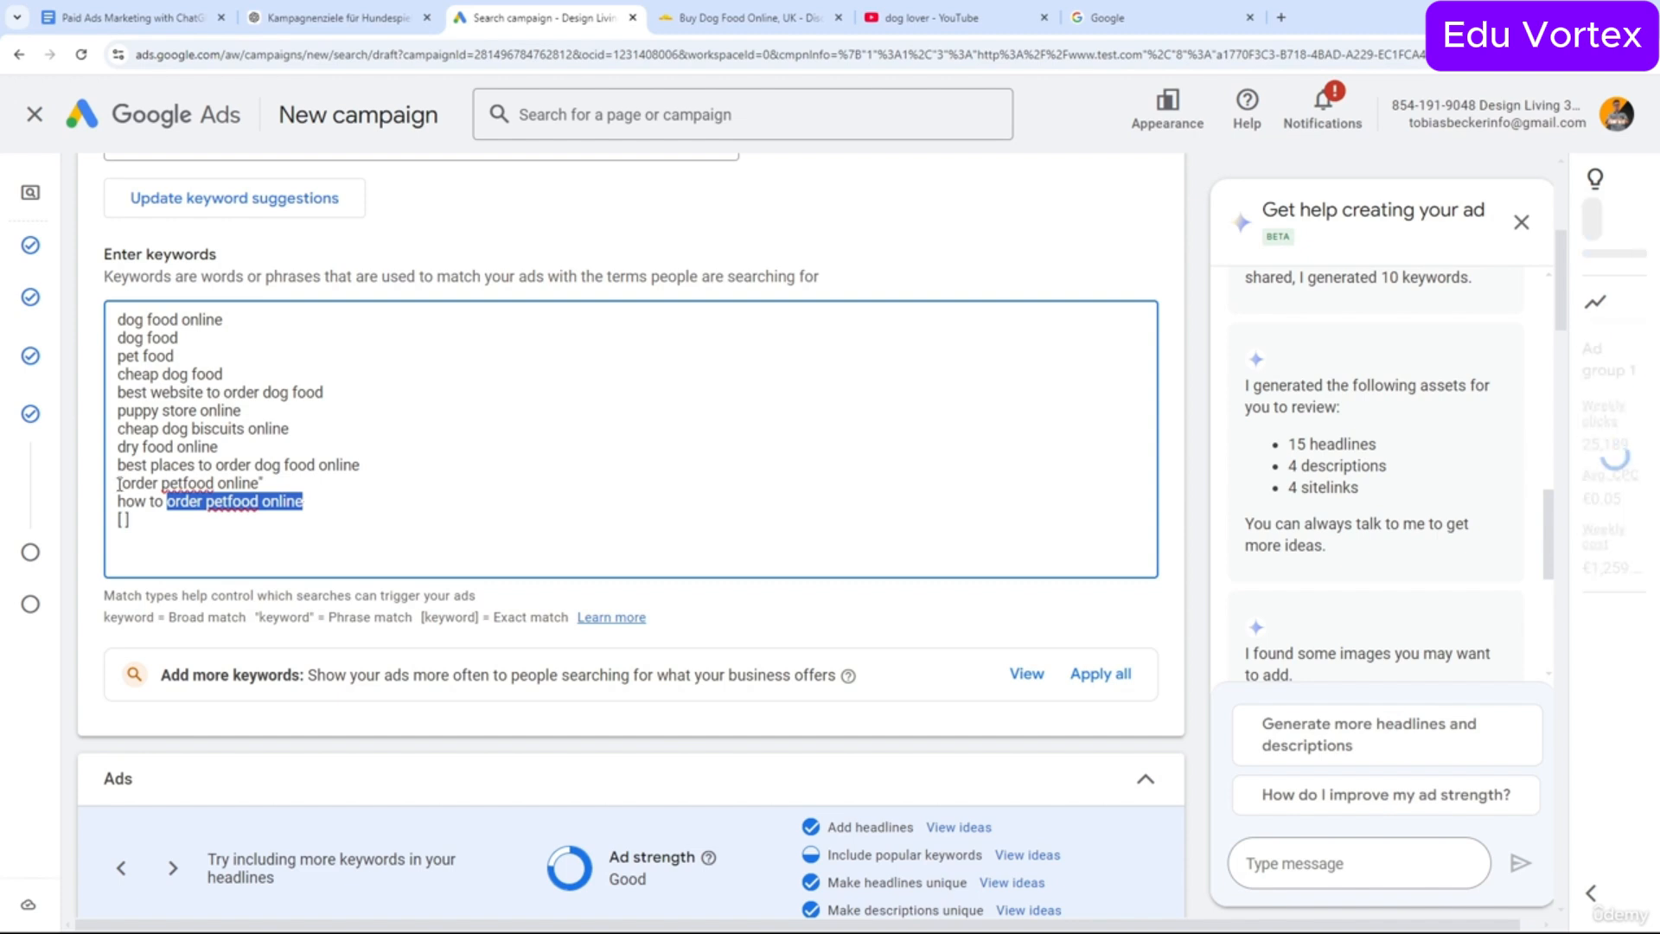
pyautogui.moveTo(119, 483); pyautogui.dragTo(167, 502)
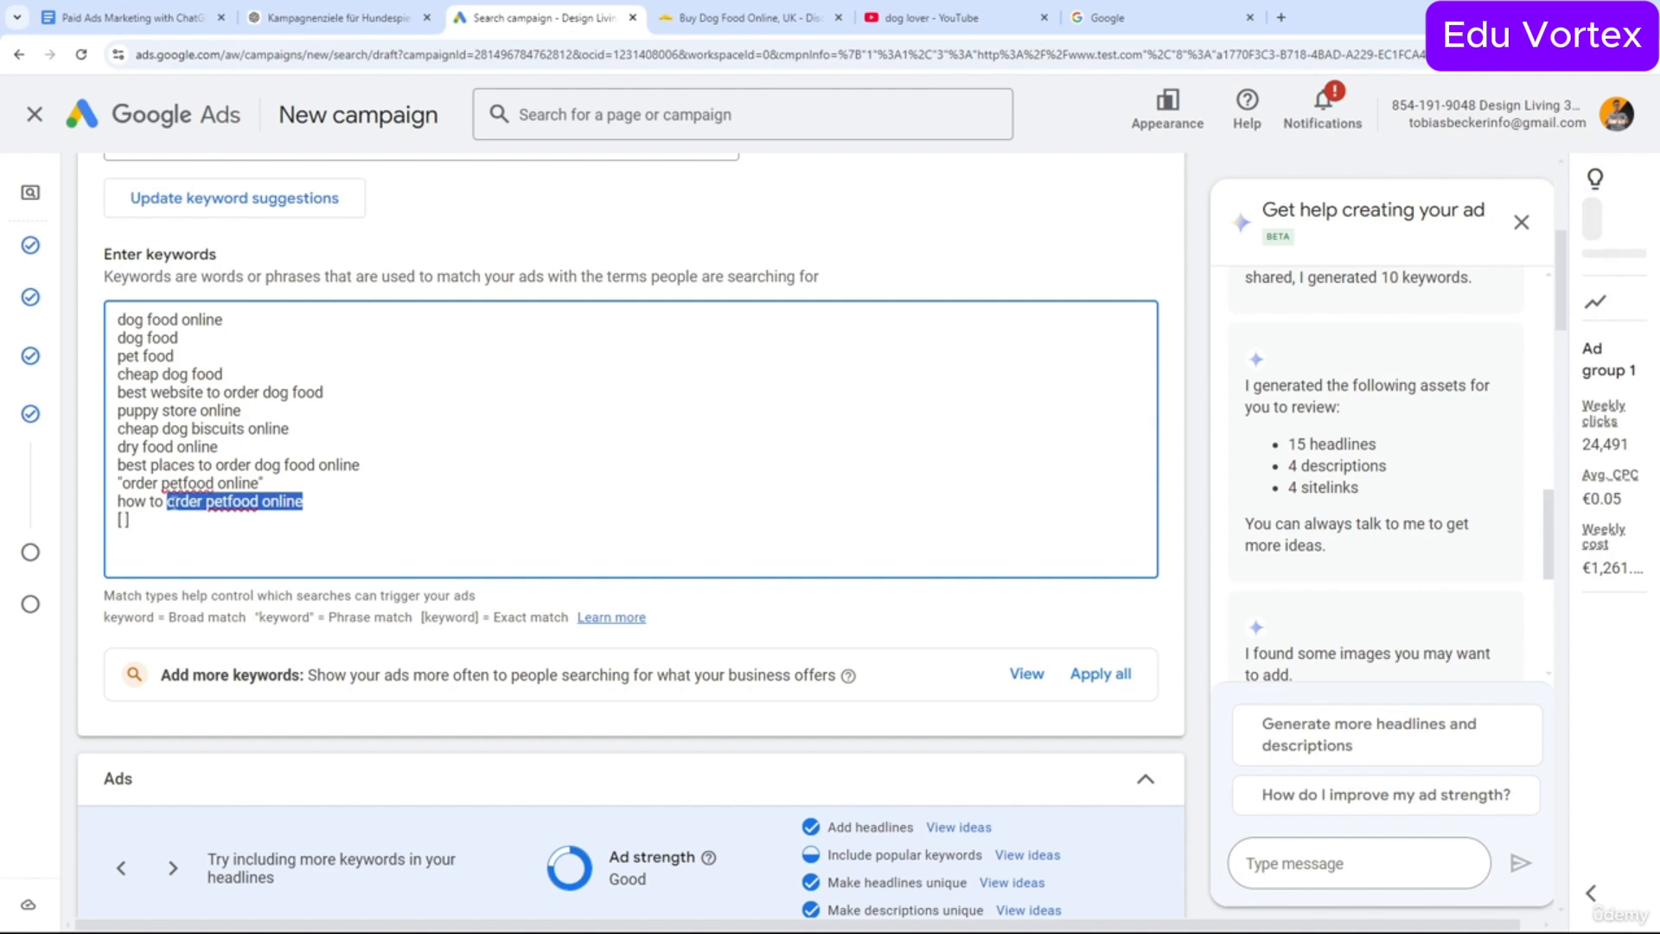
pyautogui.click(120, 502)
pyautogui.moveTo(303, 502); pyautogui.dragTo(222, 502)
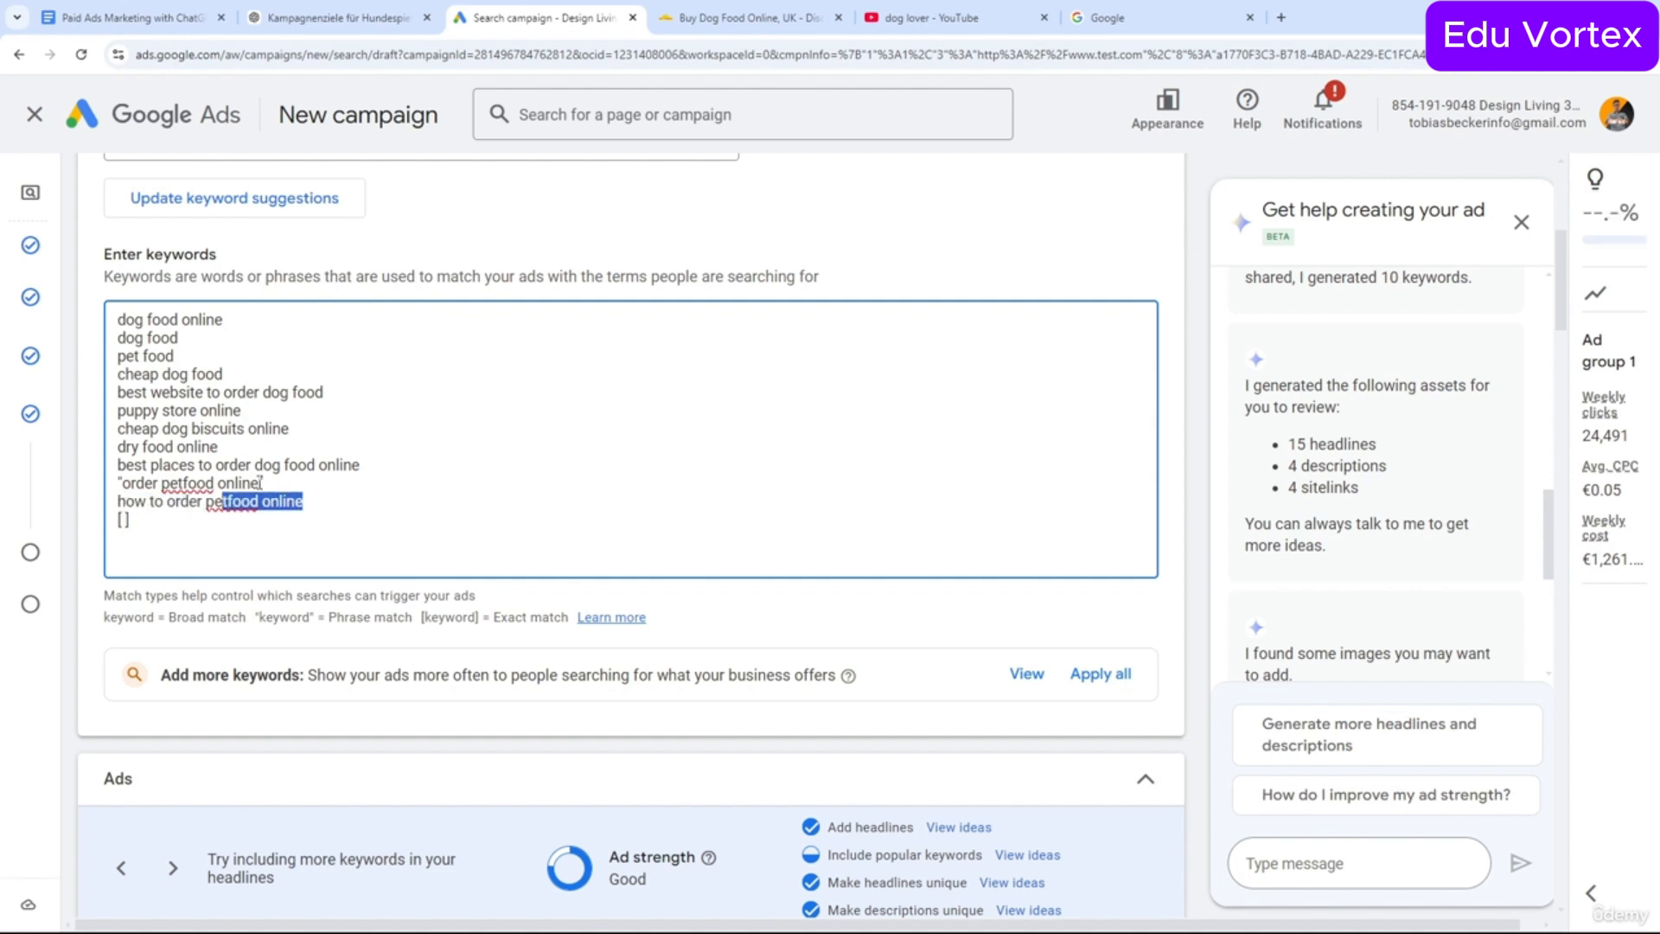
pyautogui.click(267, 483)
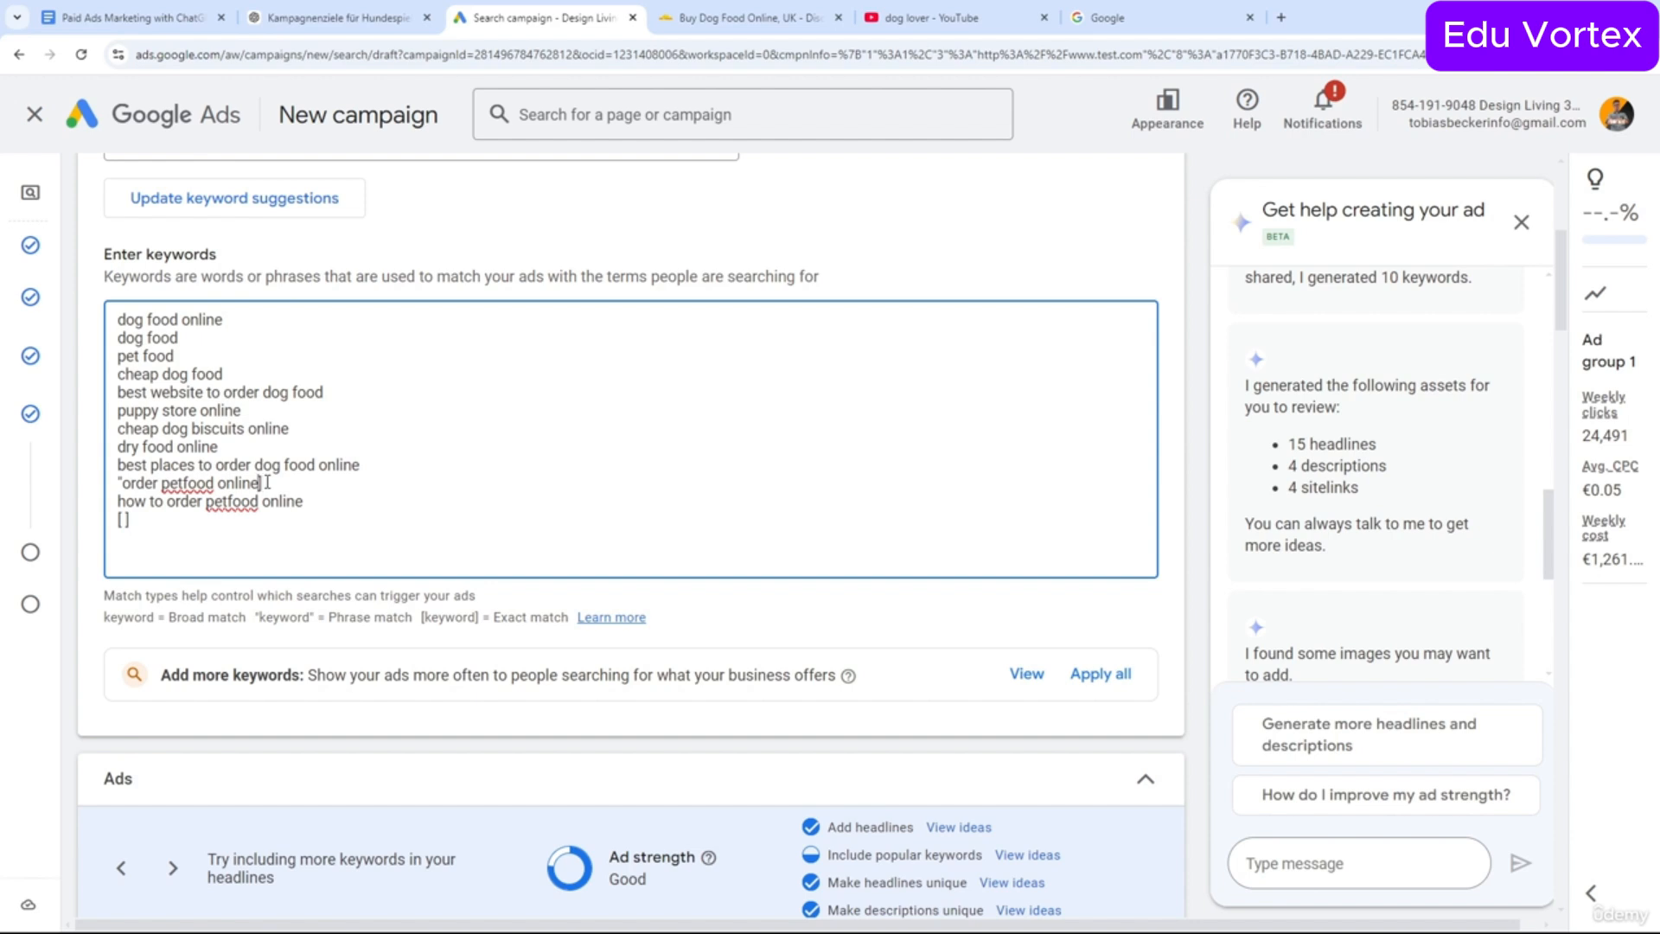
# Turn "order petfood online" into an exact match keyword with square brackets and delete the "how to order petfood online" line.
pyautogui.press('BackSpace')
pyautogui.write('[')
pyautogui.click(316, 500)
pyautogui.keyDown('shift'); pyautogui.click(118, 502); pyautogui.keyUp('shift')
pyautogui.press('BackSpace')
pyautogui.press('BackSpace')
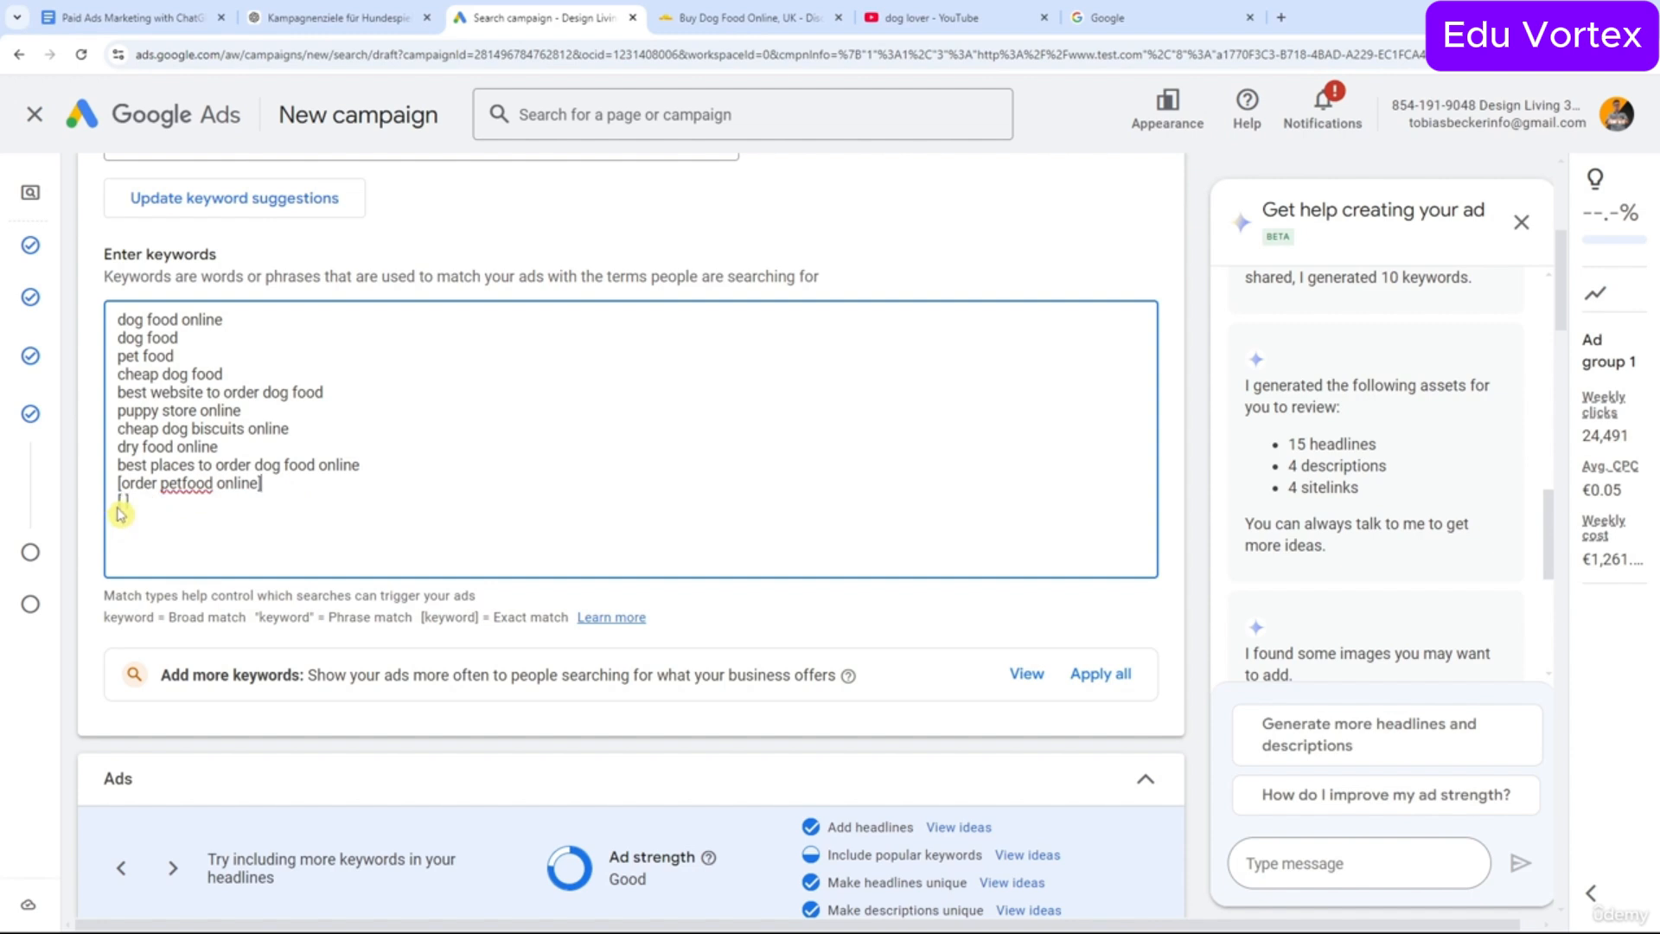
# Delete the empty square brackets line and make "dog food" an exact match keyword in square brackets.
pyautogui.moveTo(121, 484); pyautogui.dragTo(255, 483)
pyautogui.click(310, 526)
pyautogui.click(184, 483)
pyautogui.press('BackSpace')
pyautogui.press('BackSpace')
pyautogui.press('BackSpace')
pyautogui.press('Home')
pyautogui.write('[')
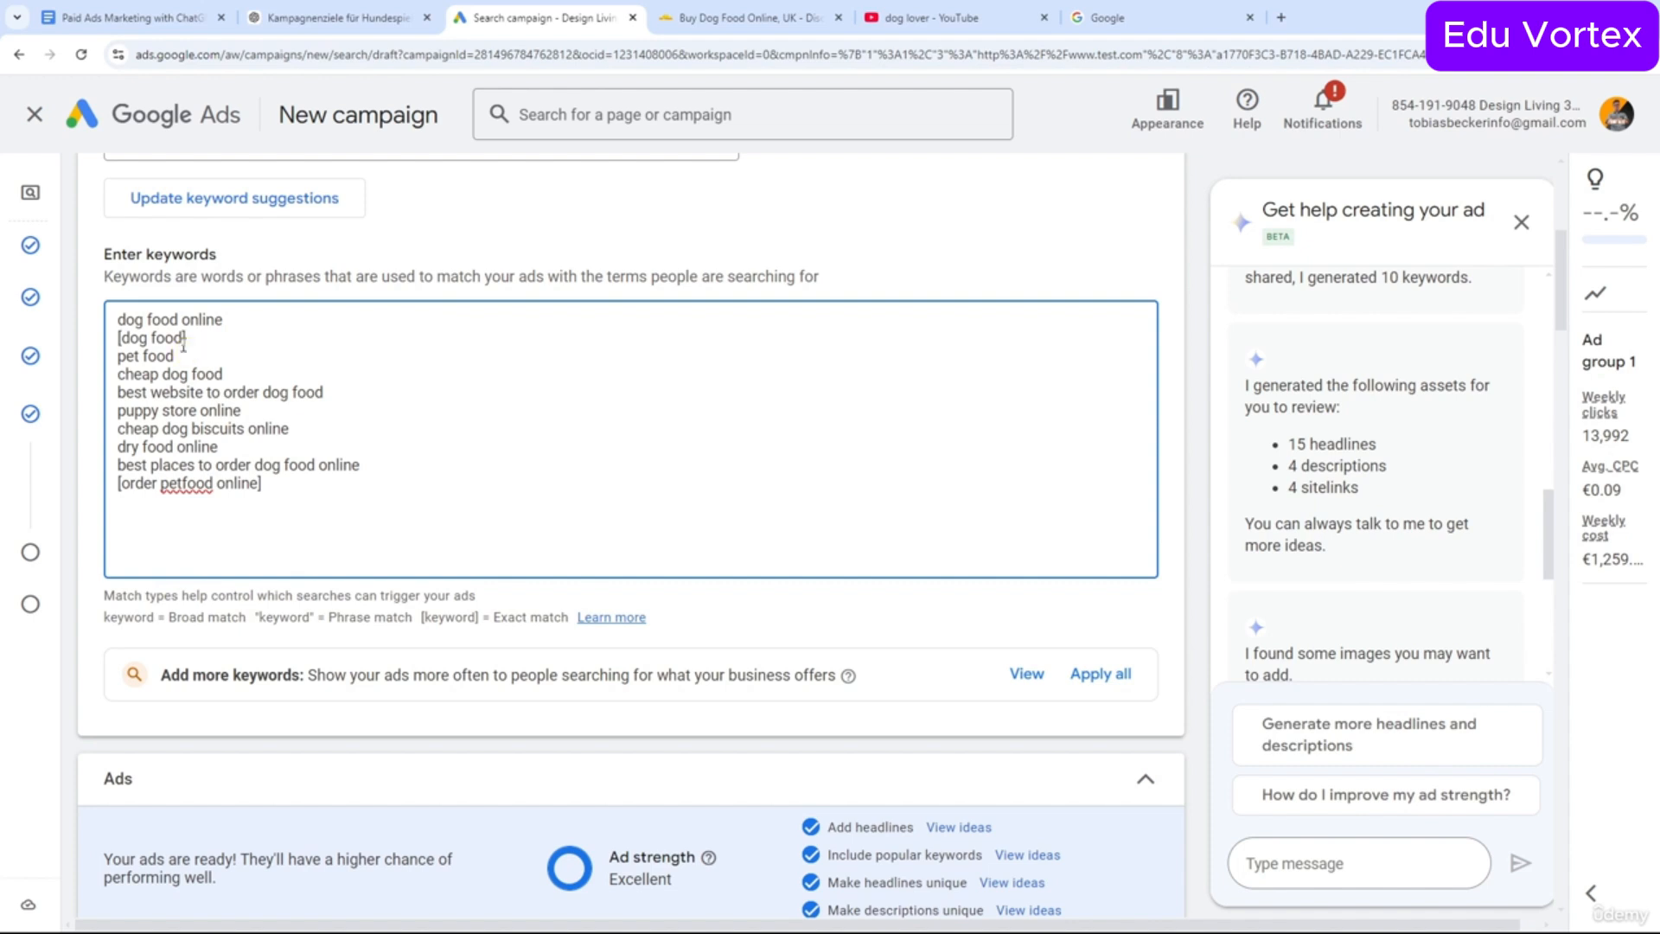
# Remove the square brackets from the "dog food" and "order petfood online" keywords.
pyautogui.press('BackSpace')
pyautogui.click(183, 343)
pyautogui.press('BackSpace')
pyautogui.press('BackSpace')
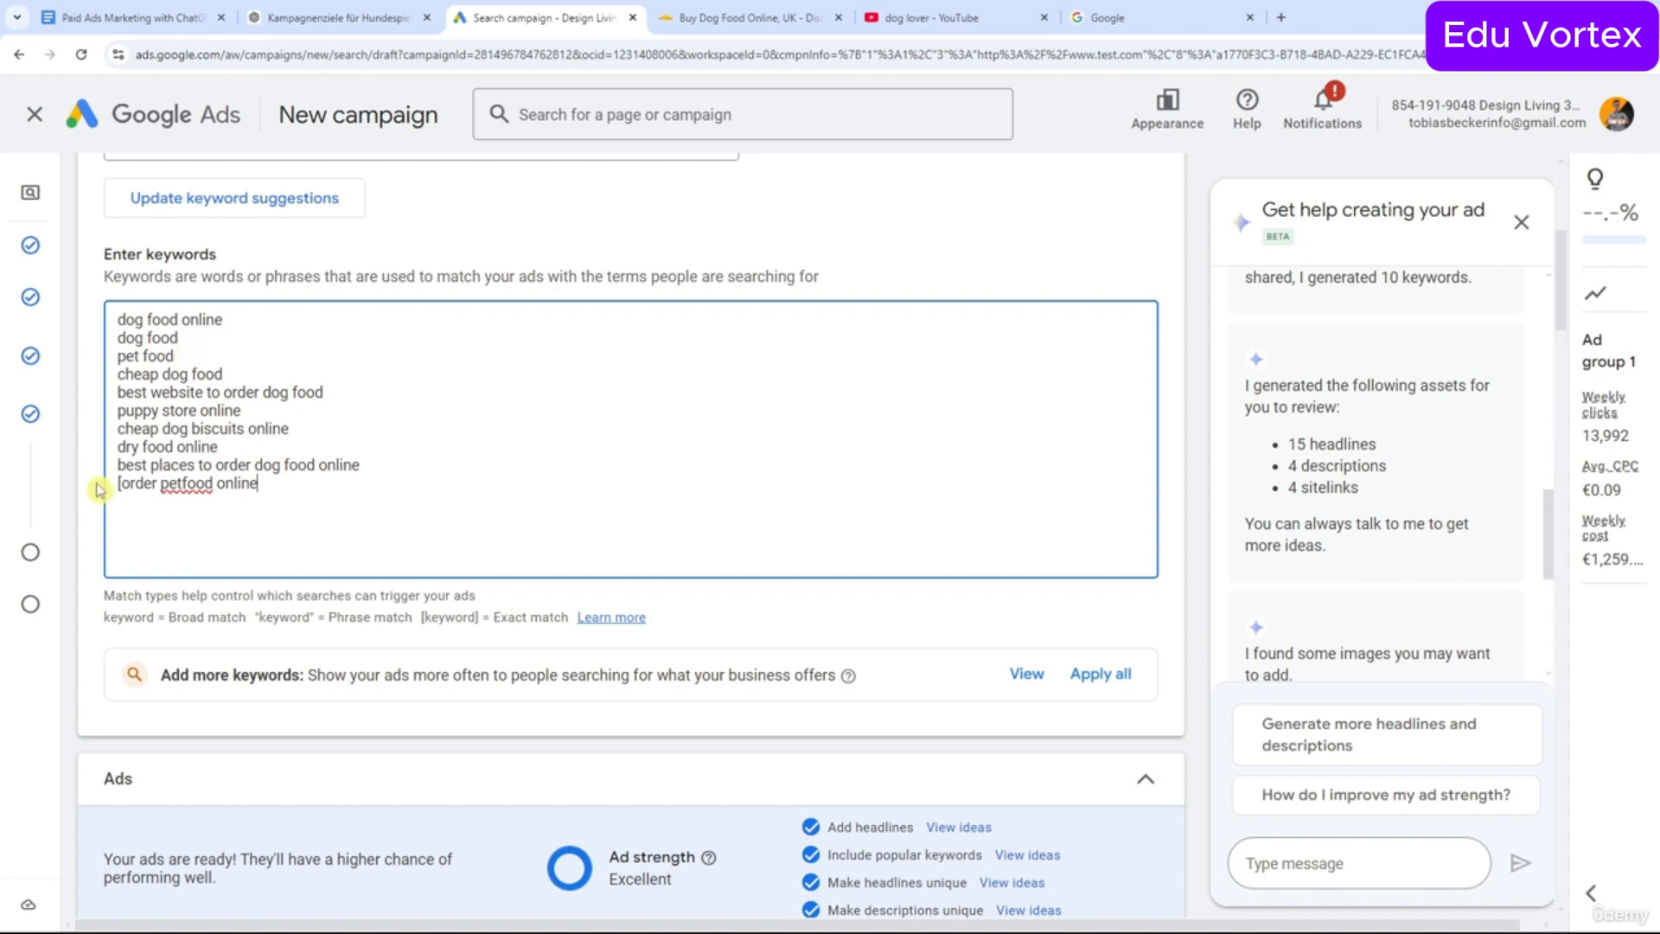
pyautogui.click(121, 483)
pyautogui.press('BackSpace')
# Update the keyword suggestions for the page URL and listed products, replacing the current keywords.
pyautogui.scroll(-4, 397, 513)
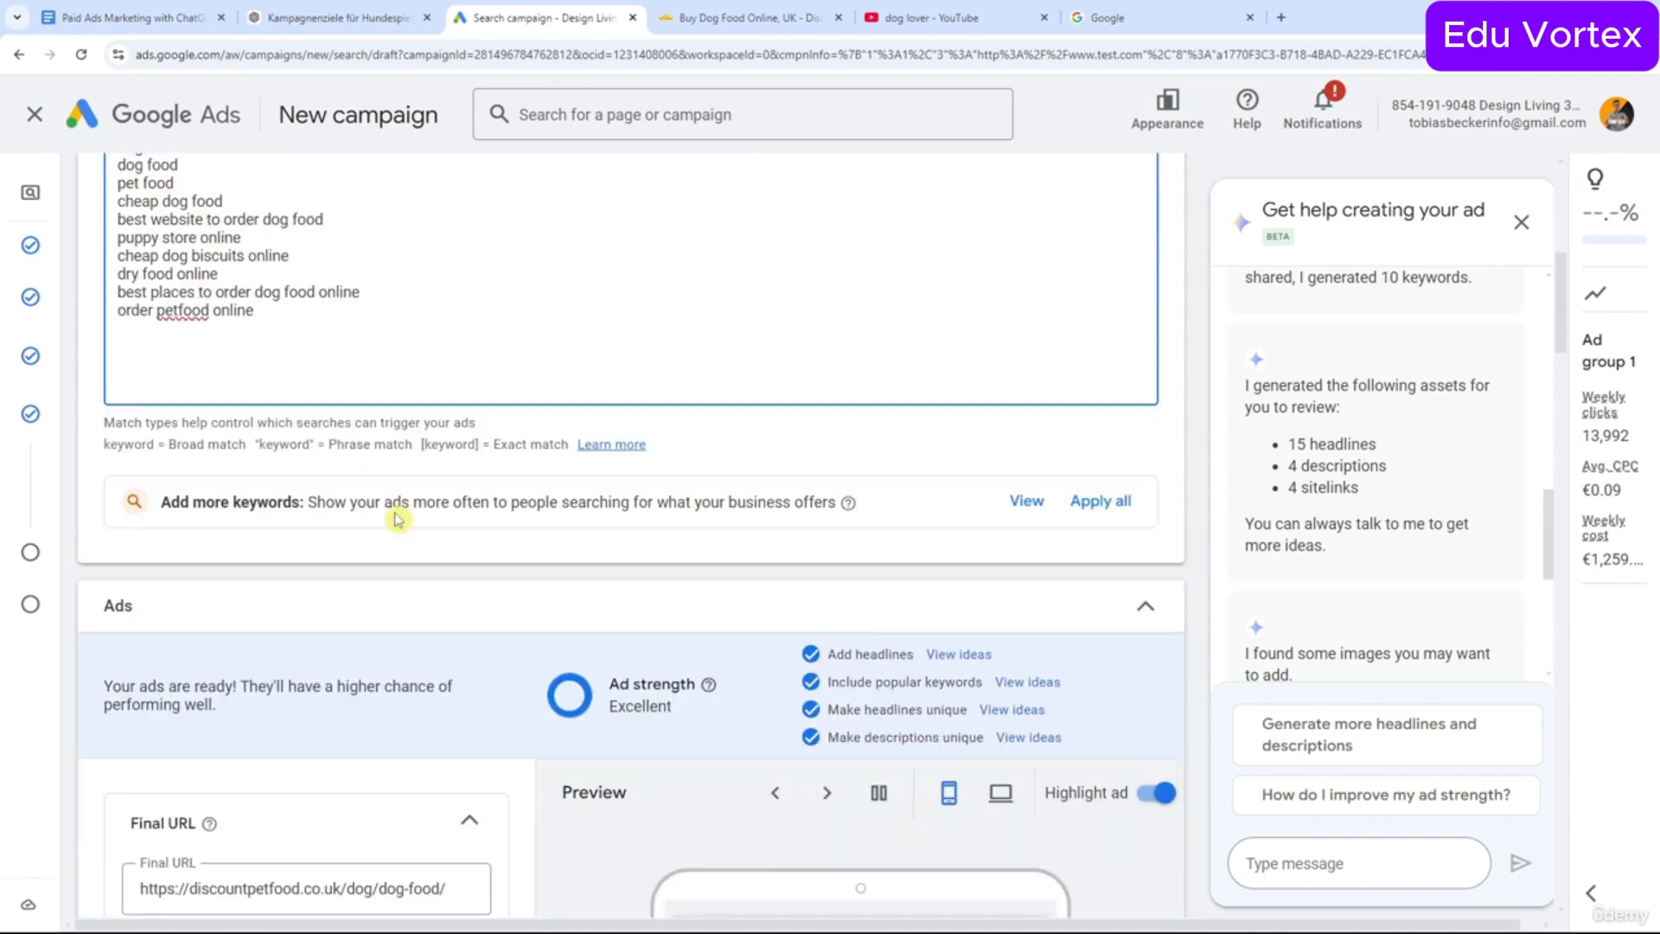
pyautogui.scroll(5, 664, 553)
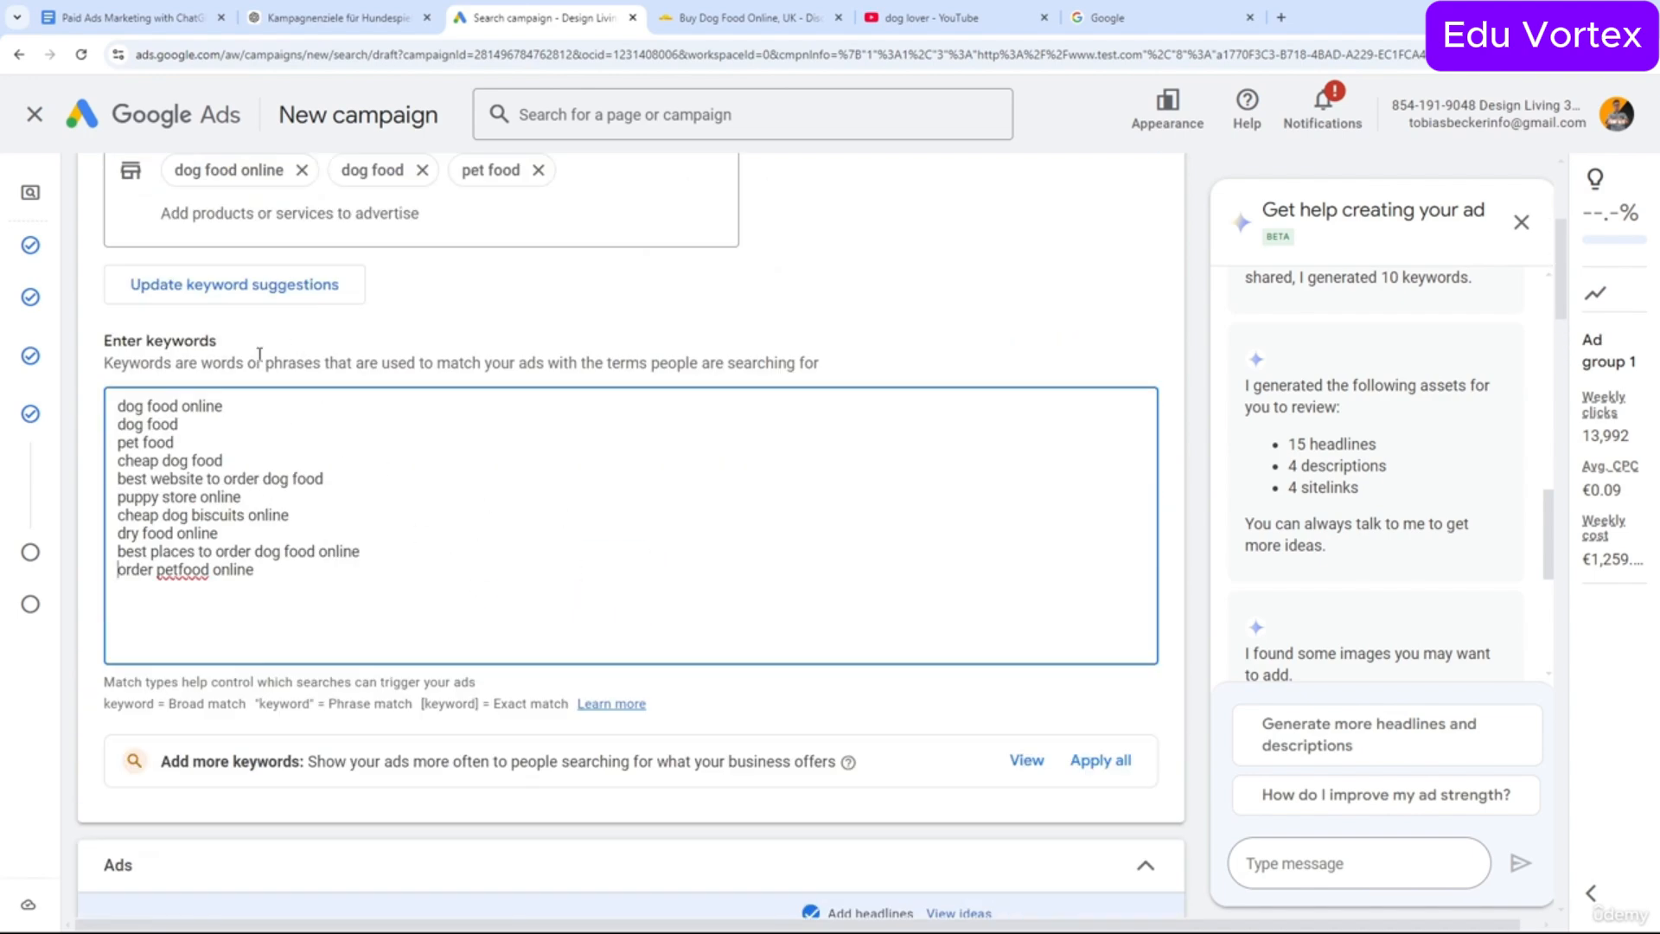
pyautogui.click(222, 283)
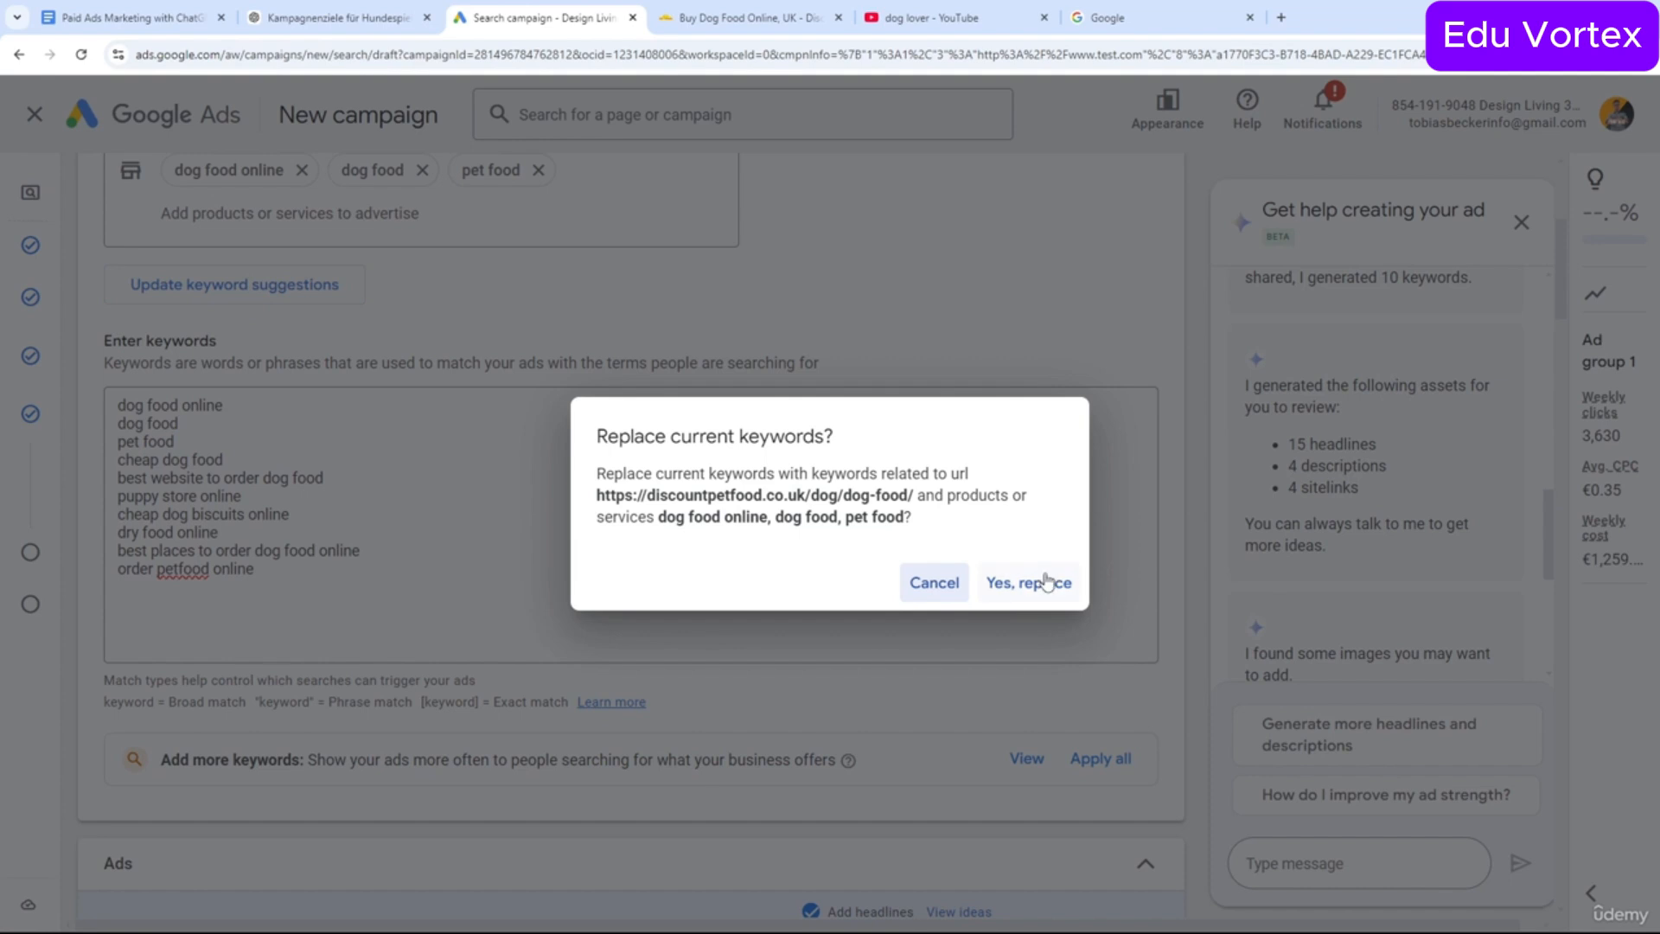
pyautogui.click(1047, 583)
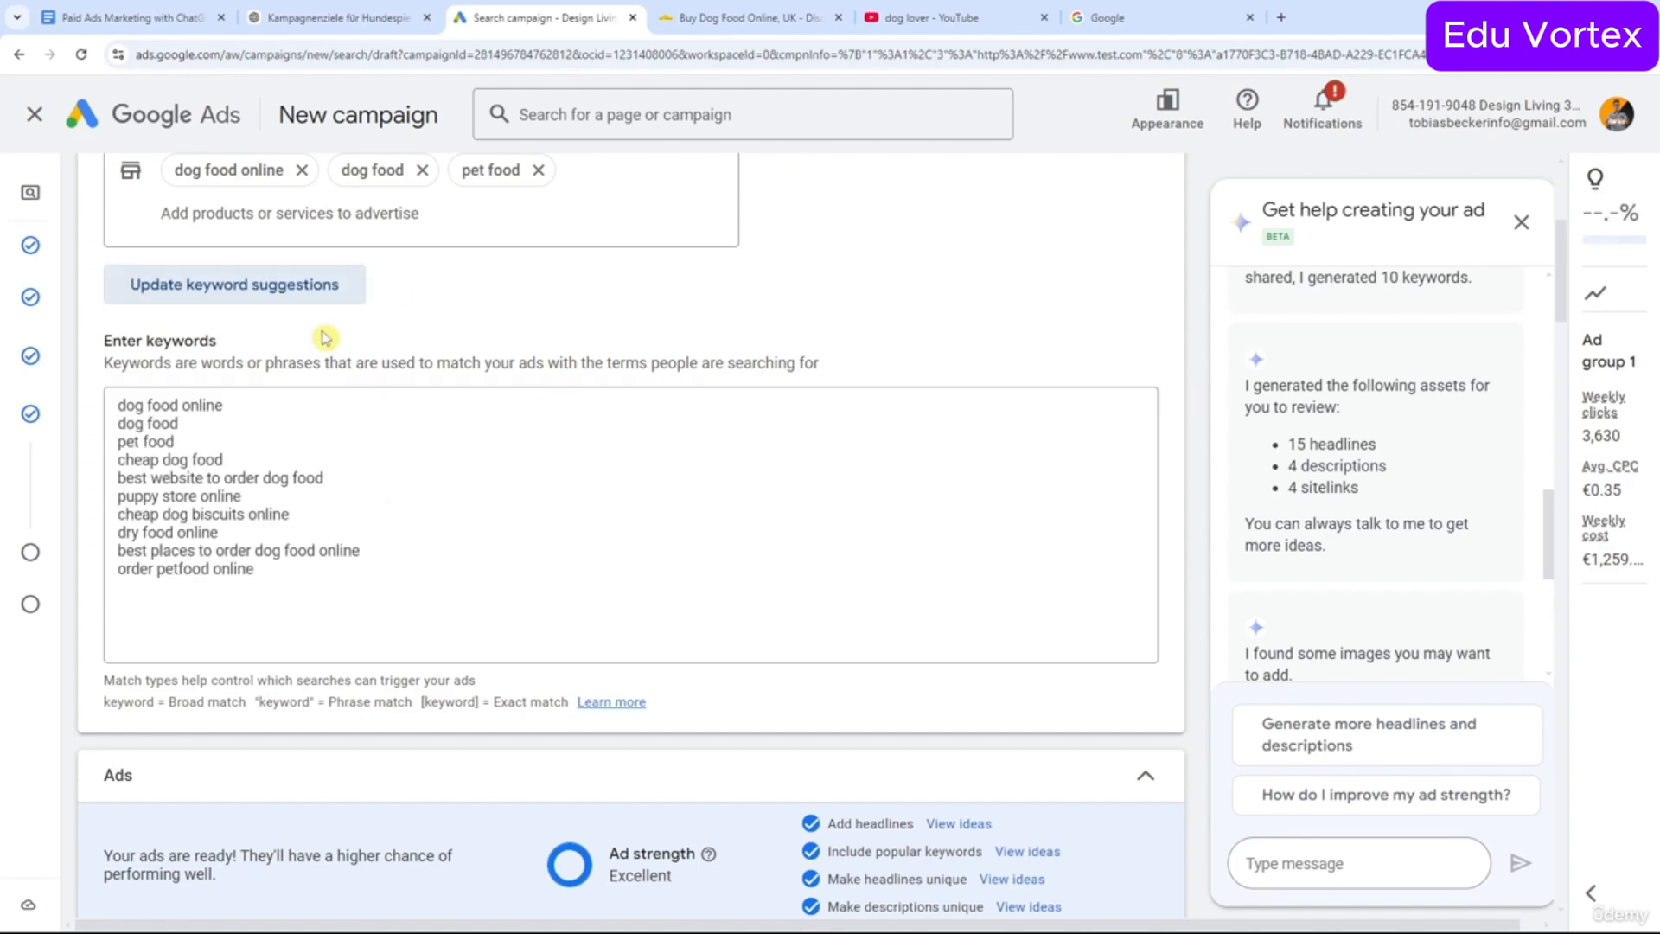
# Review the keyword list and the ad's final URL, display path, headlines, descriptions and suggested images.
pyautogui.scroll(-1, 325, 335)
pyautogui.scroll(-6, 327, 335)
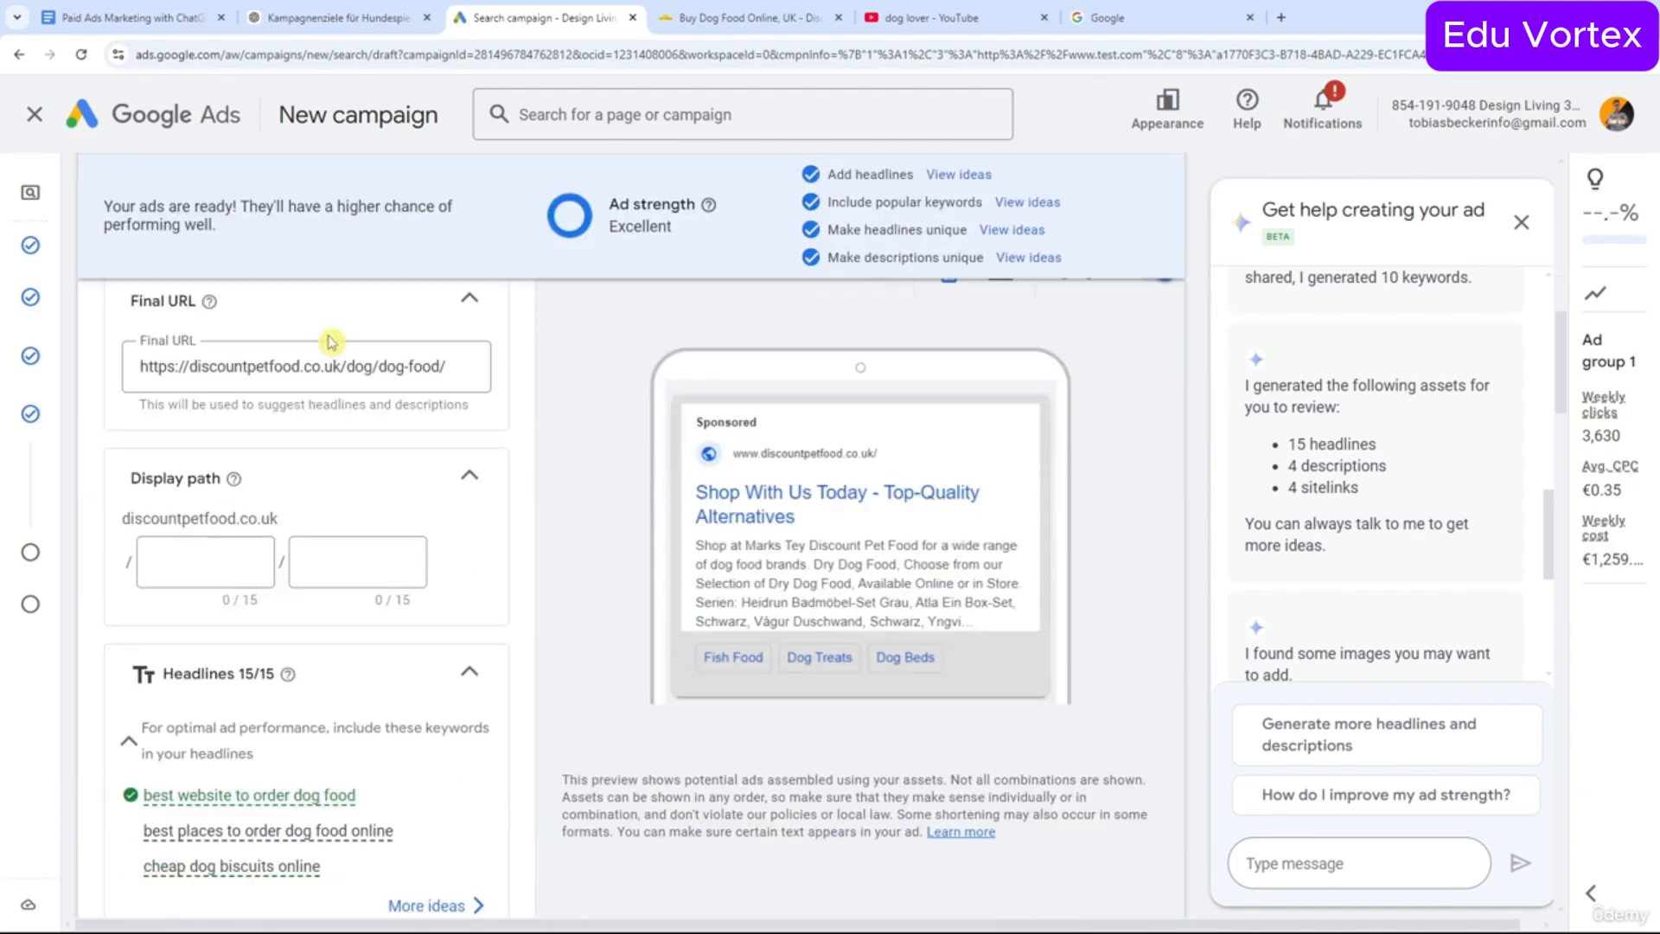
pyautogui.scroll(5, 342, 344)
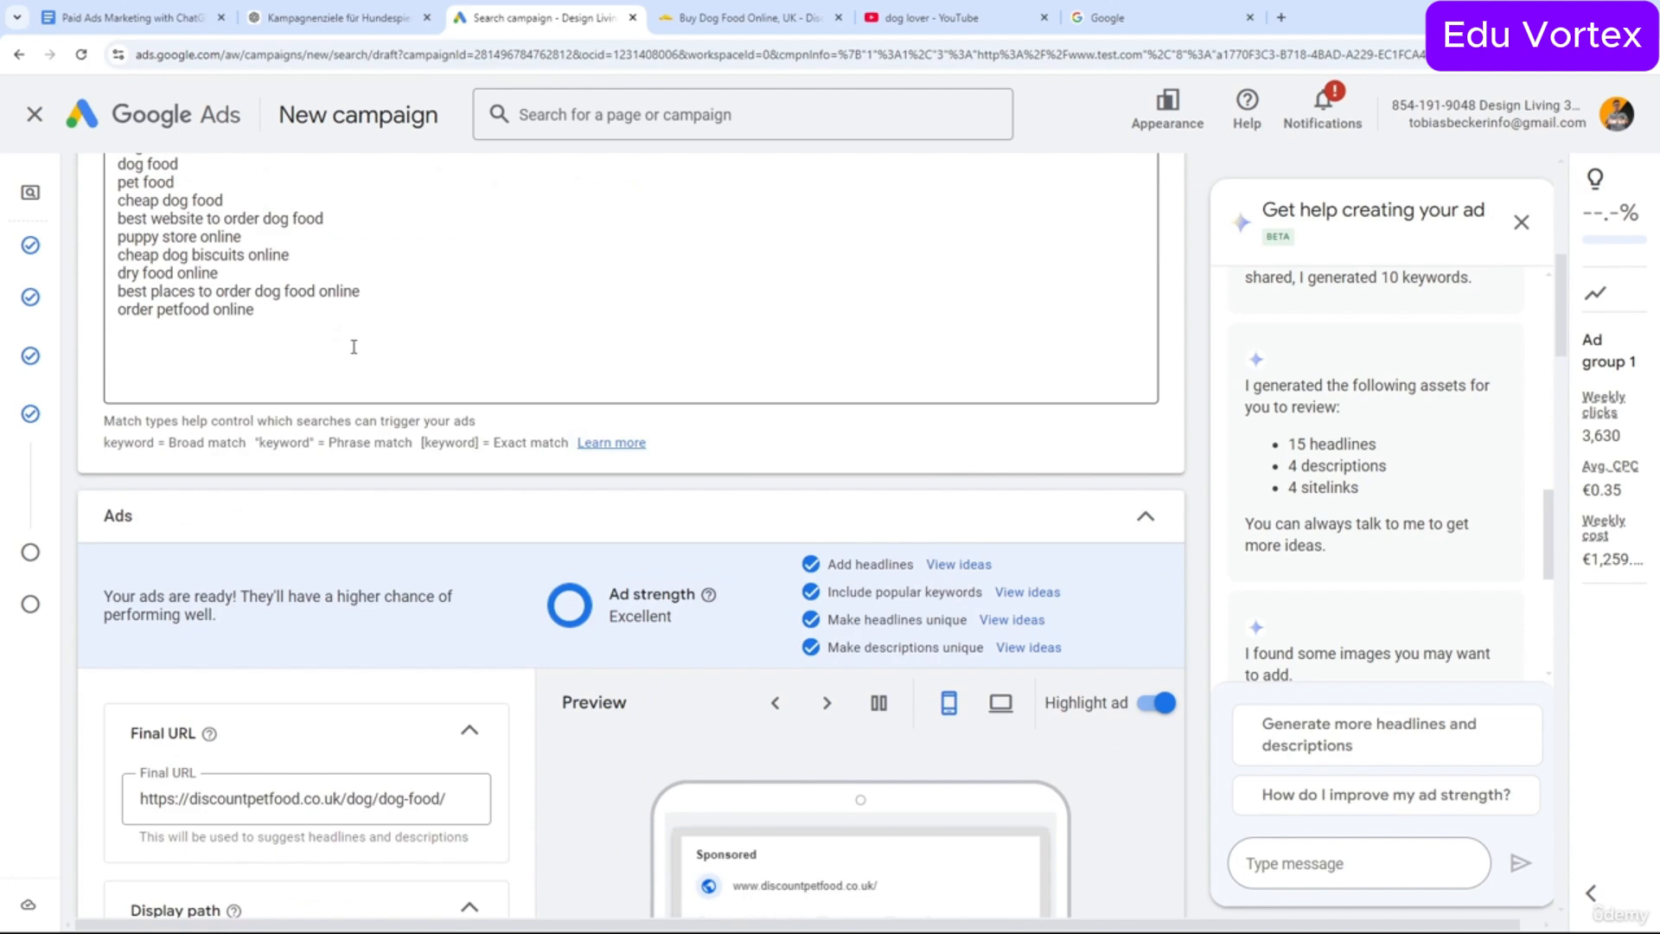
pyautogui.scroll(-2, 353, 353)
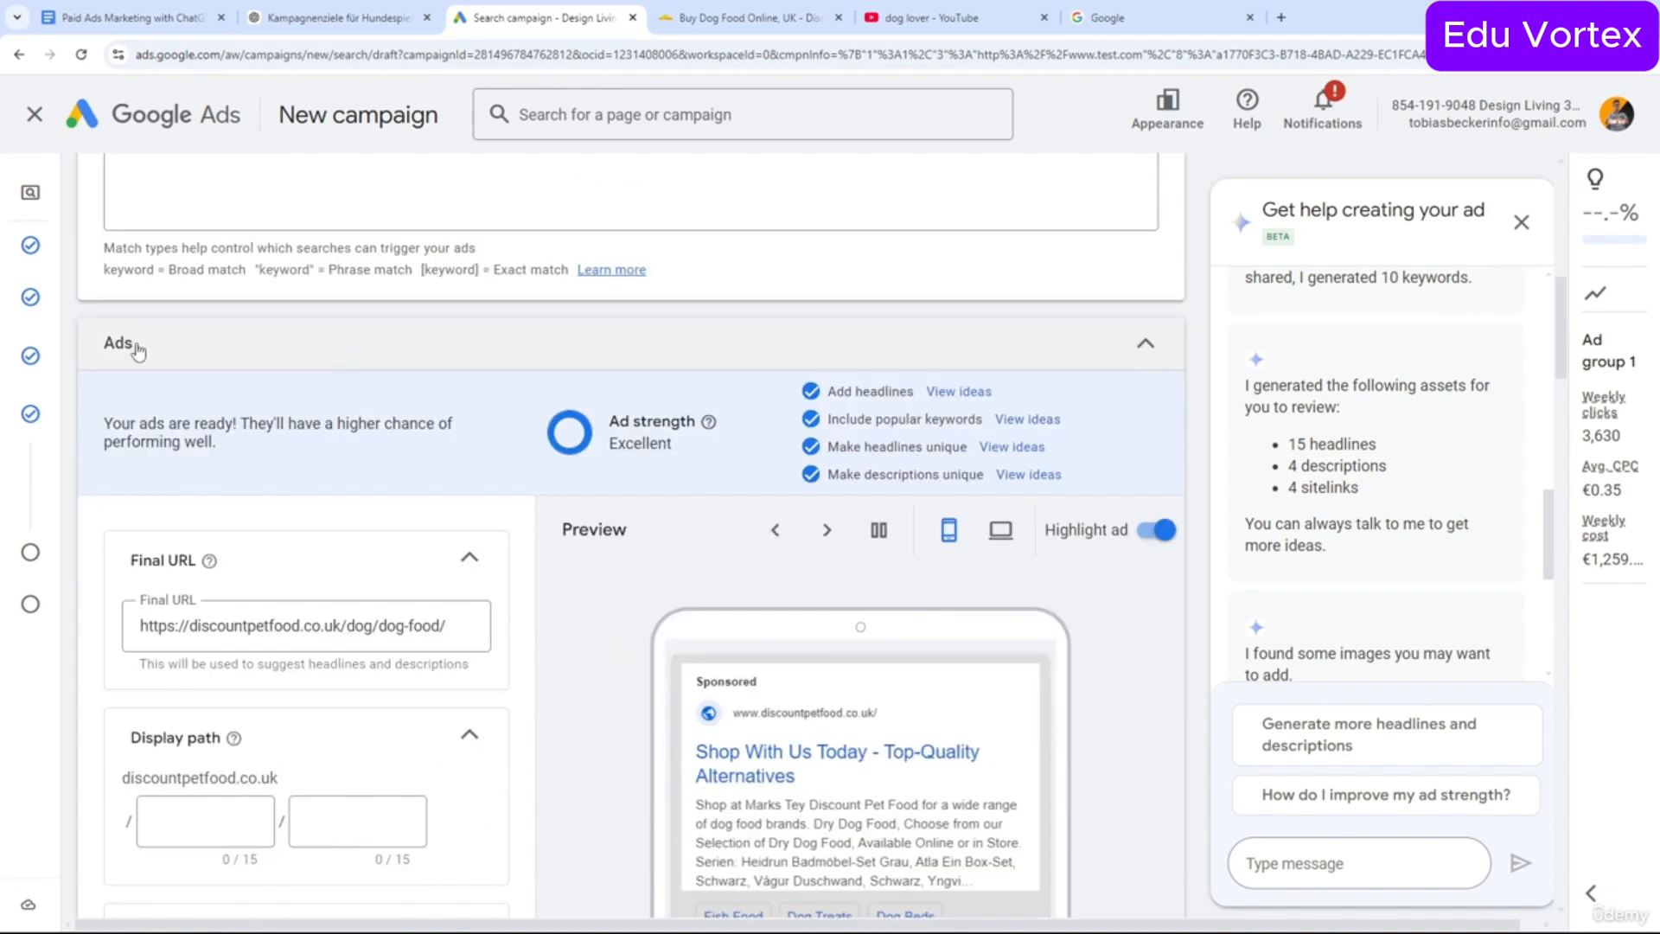
pyautogui.scroll(-3, 469, 386)
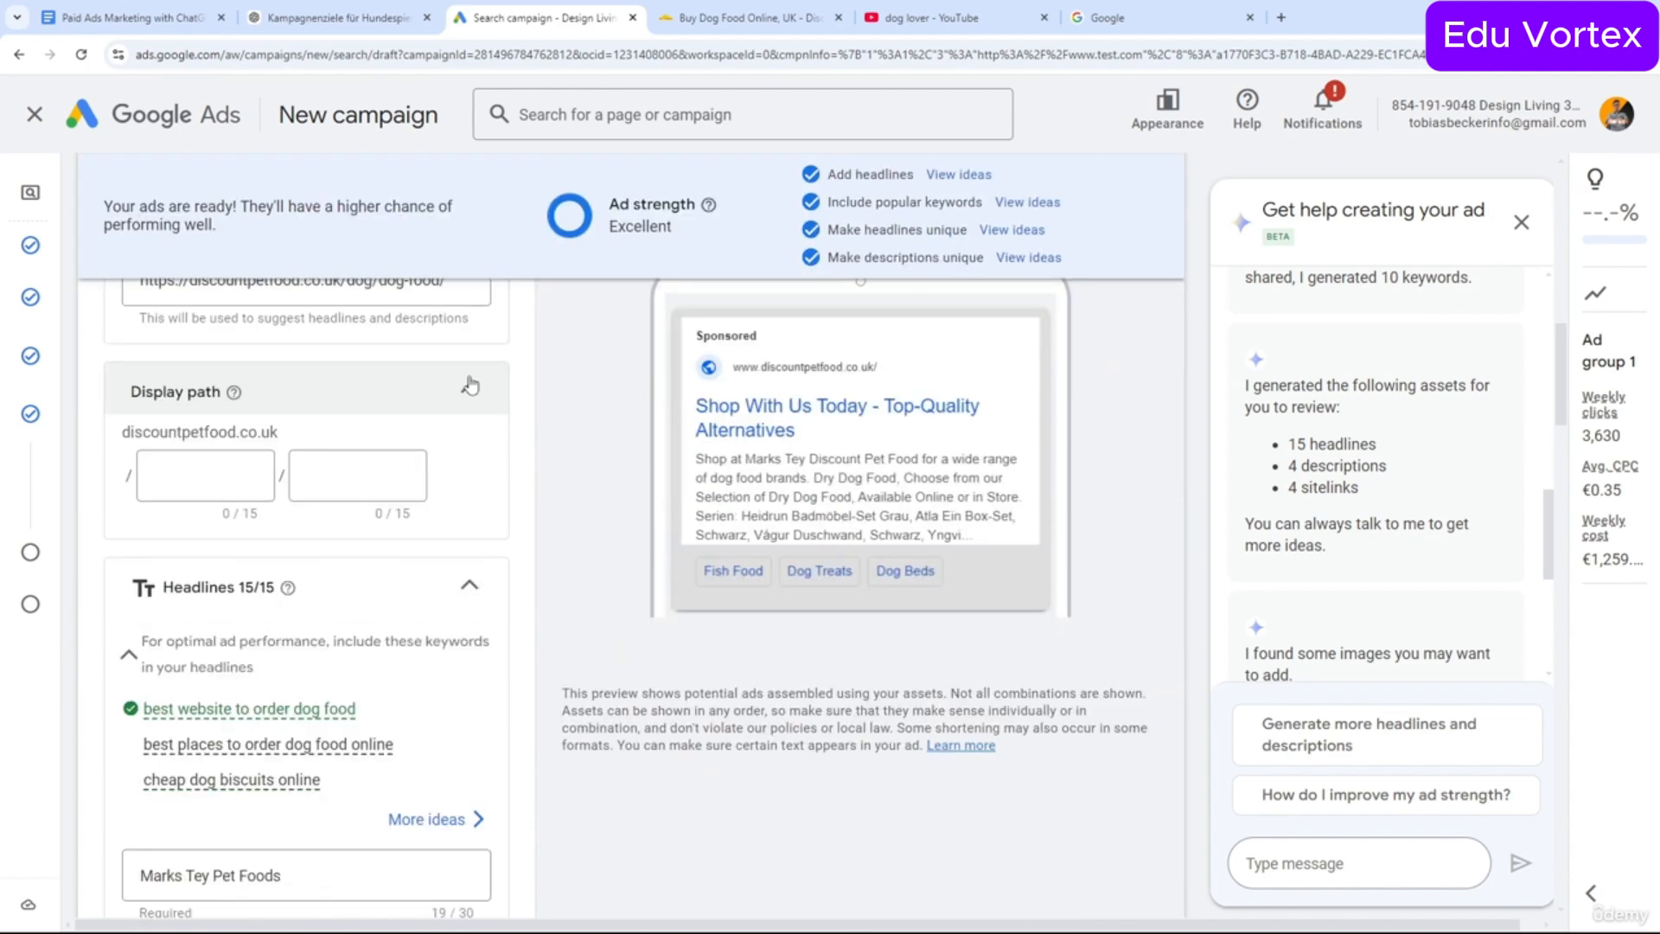
pyautogui.scroll(4, 469, 386)
pyautogui.scroll(-10, 406, 563)
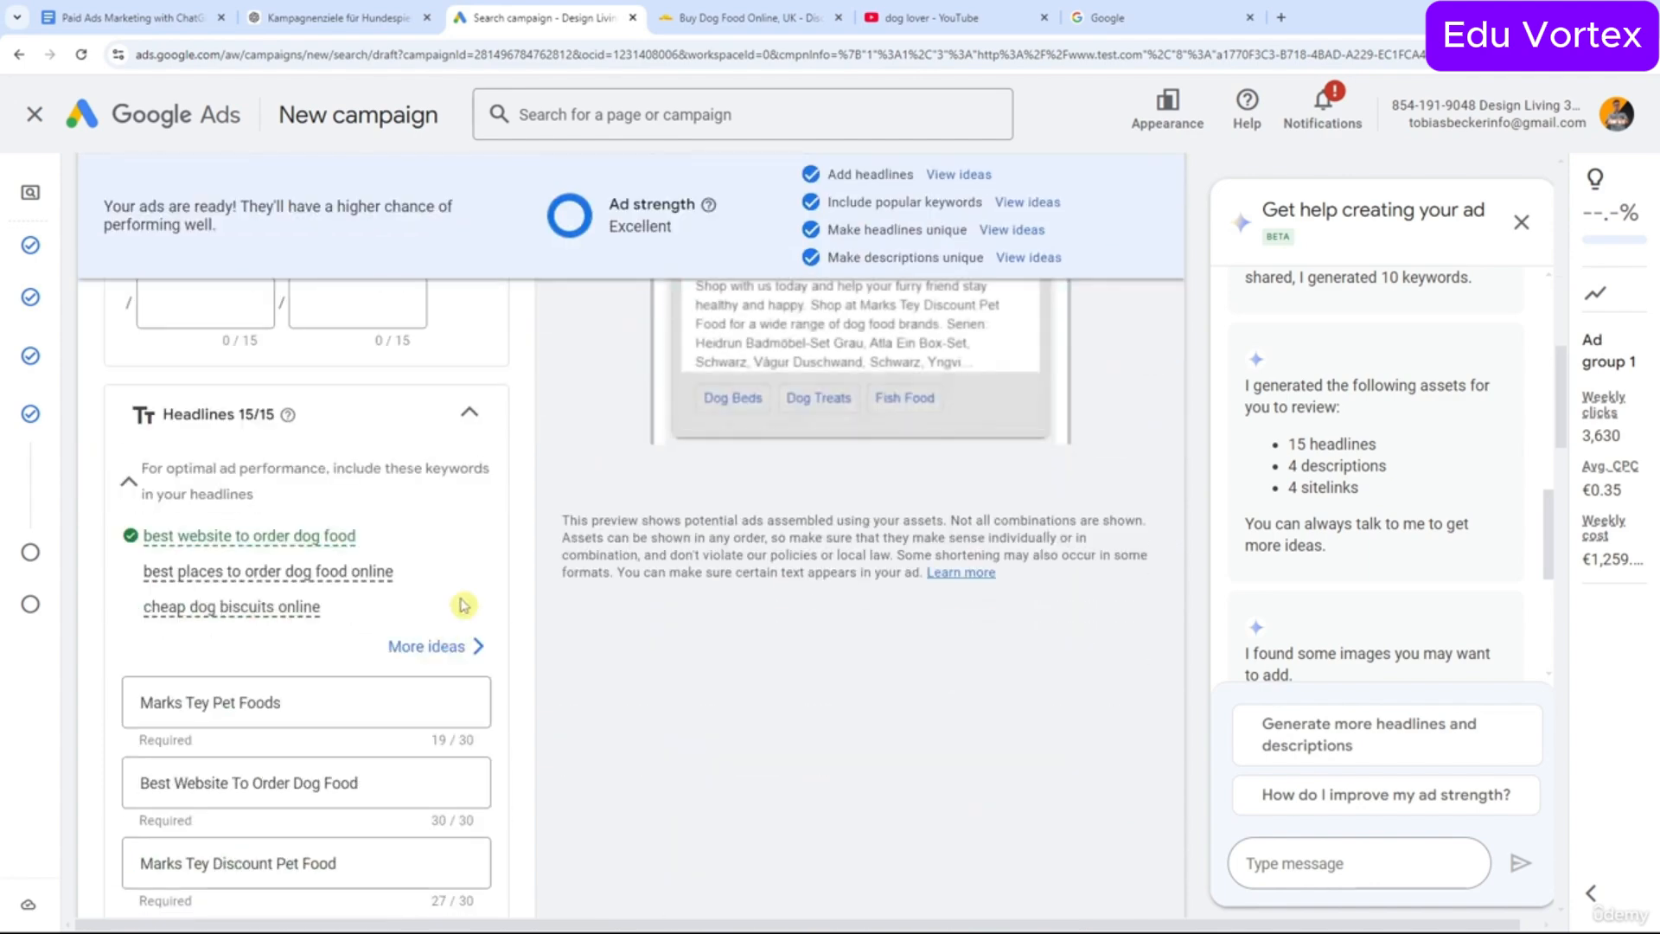
pyautogui.scroll(-15, 372, 554)
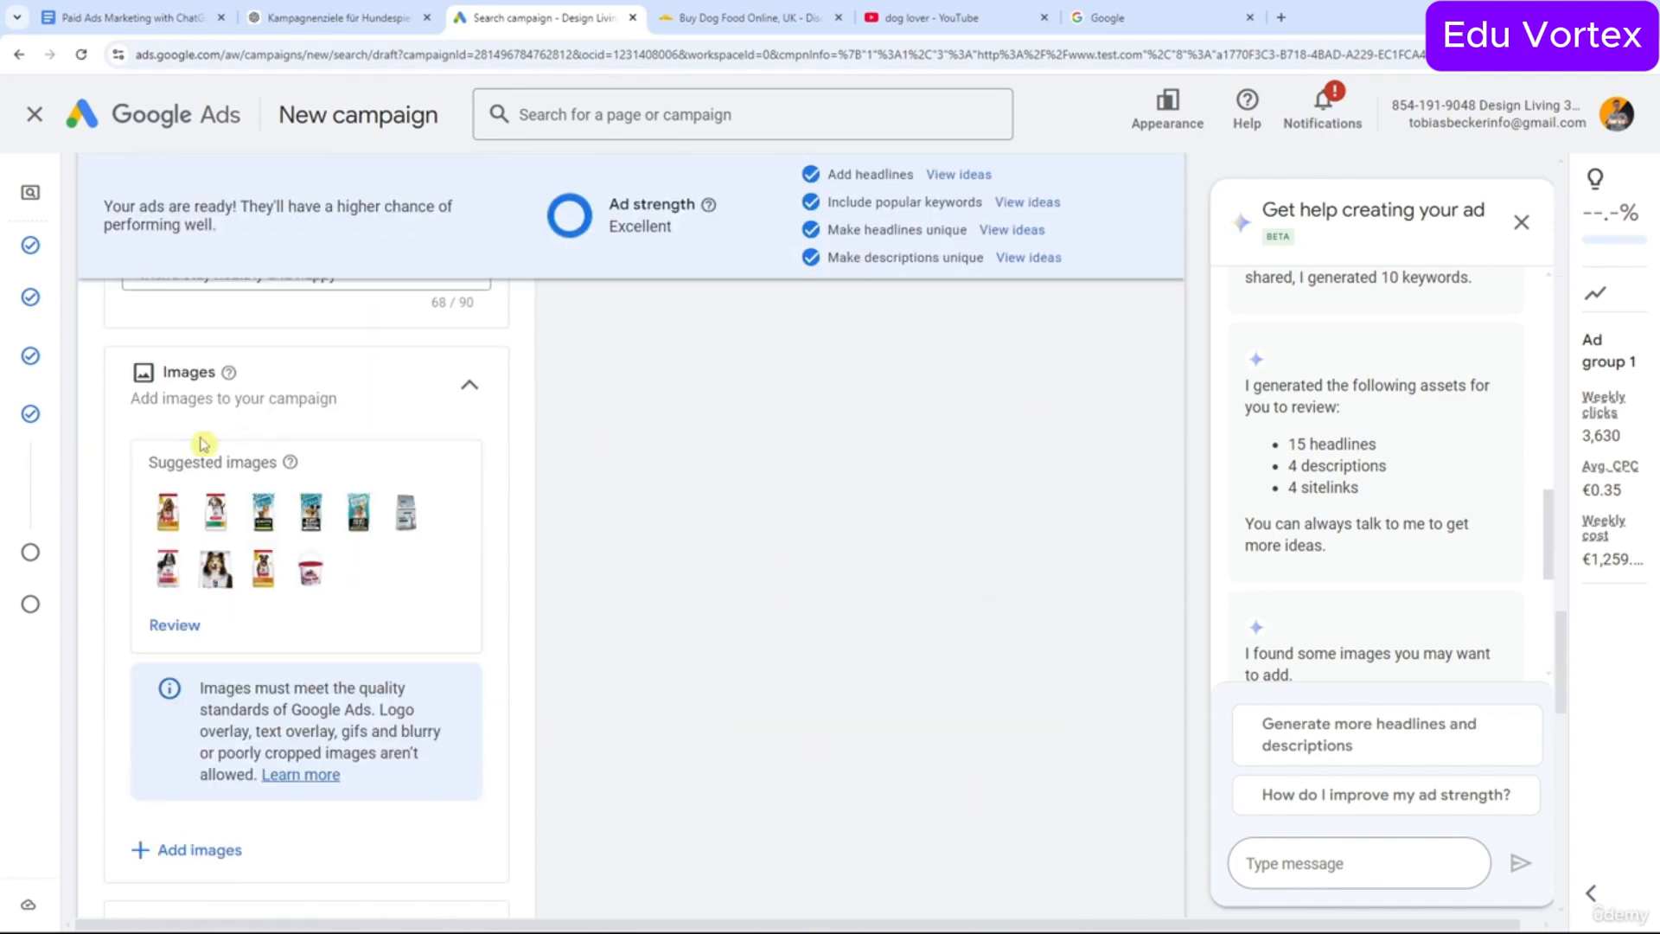
pyautogui.scroll(3, 359, 447)
pyautogui.scroll(10, 359, 447)
pyautogui.scroll(10, 359, 294)
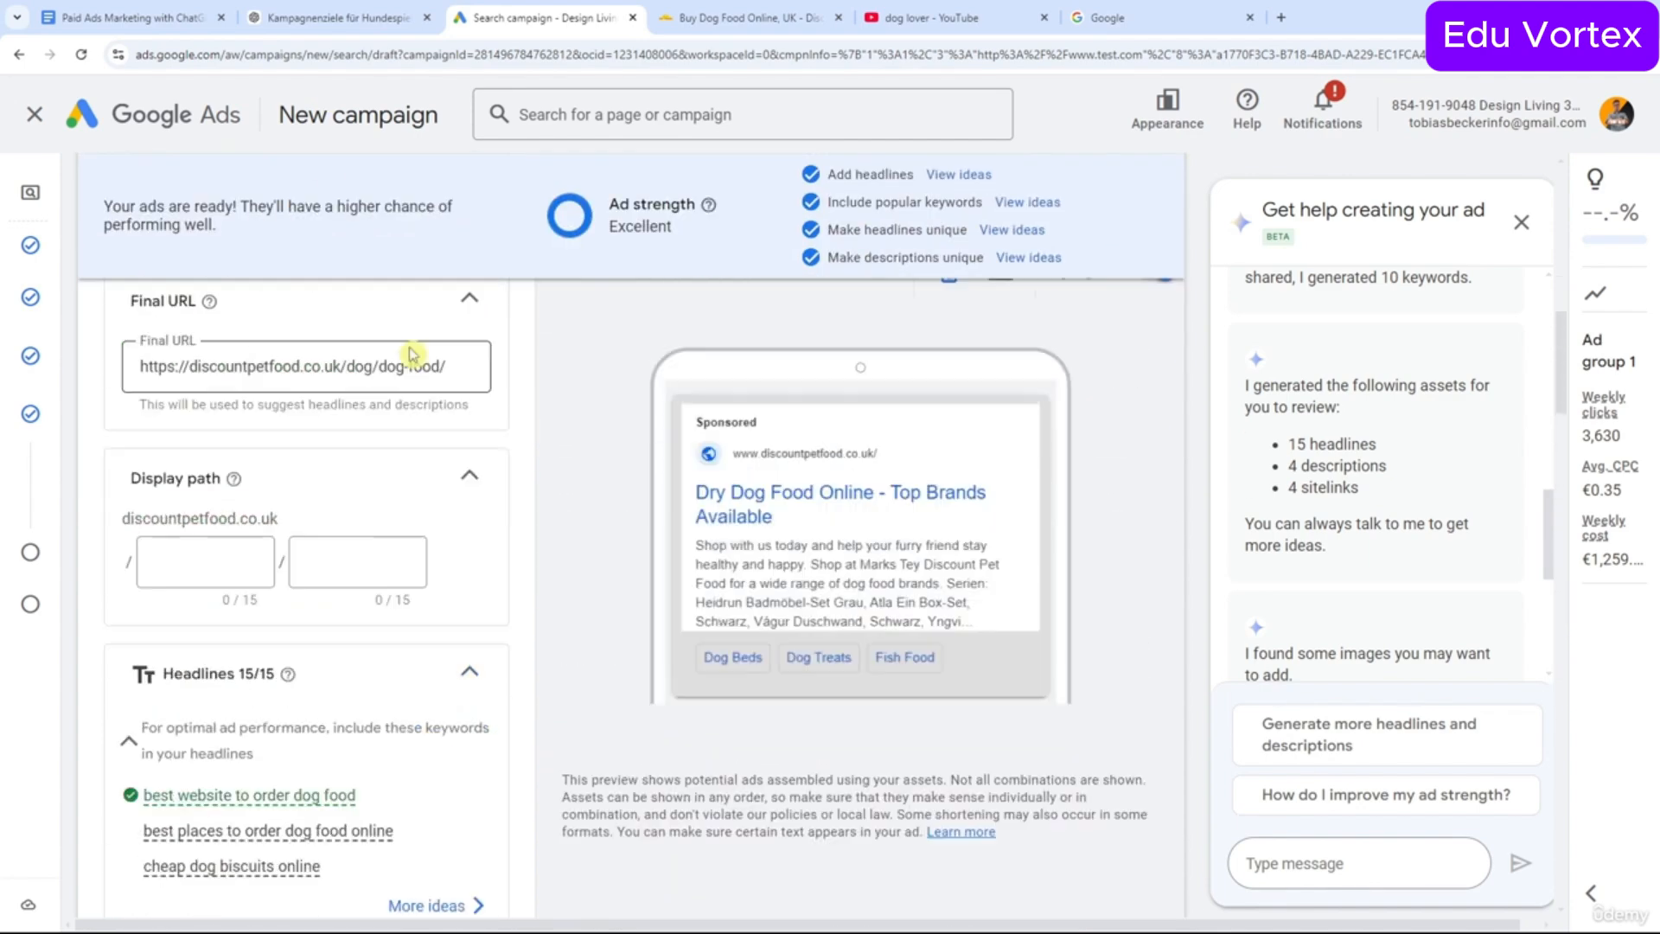
# Switch to the ChatGPT conversation and send the prompt "give me 10 keywords for my dog toy brand for google ads".
pyautogui.click(339, 18)
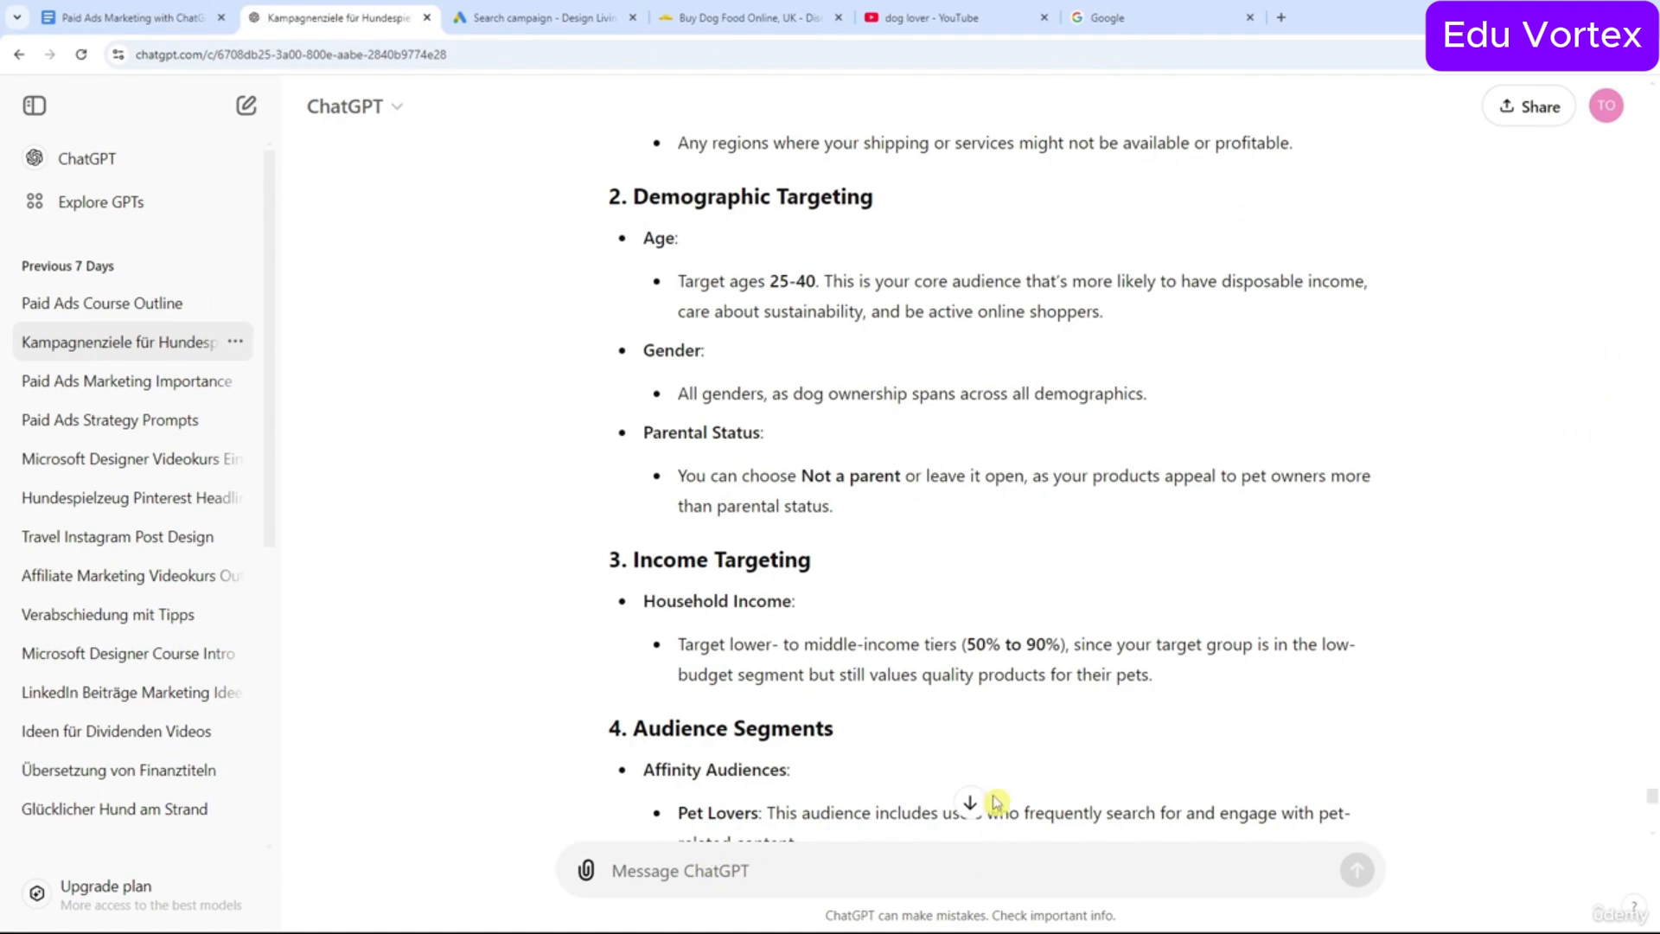
pyautogui.scroll(-4, 984, 816)
pyautogui.scroll(-10, 990, 830)
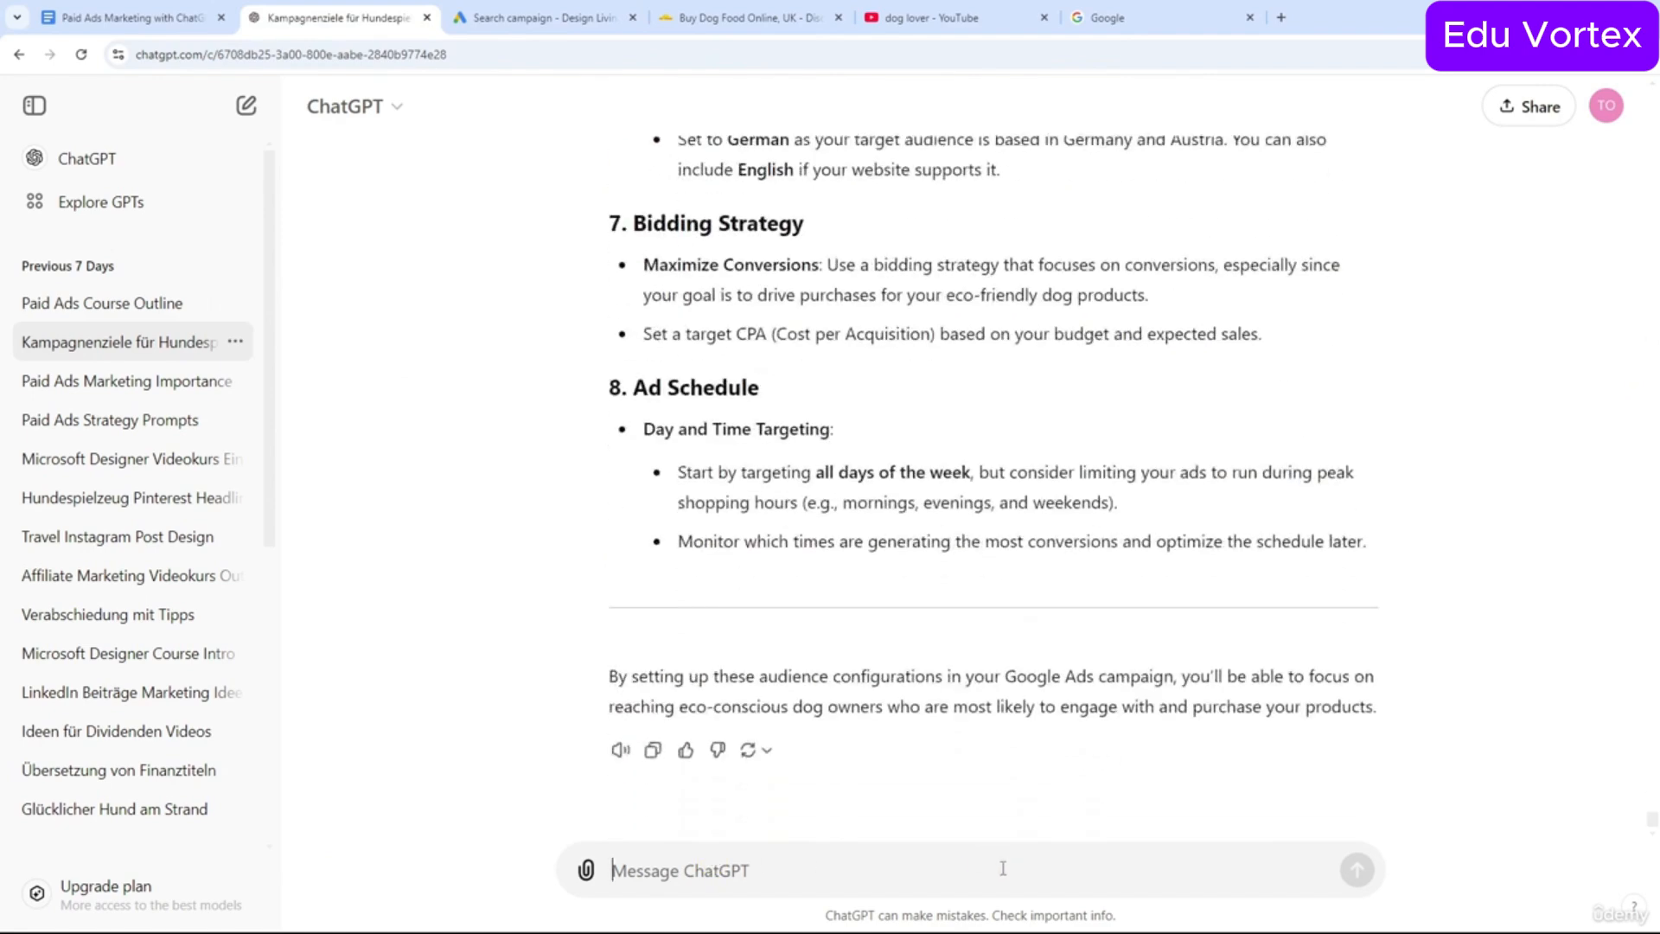
pyautogui.write('give me ')
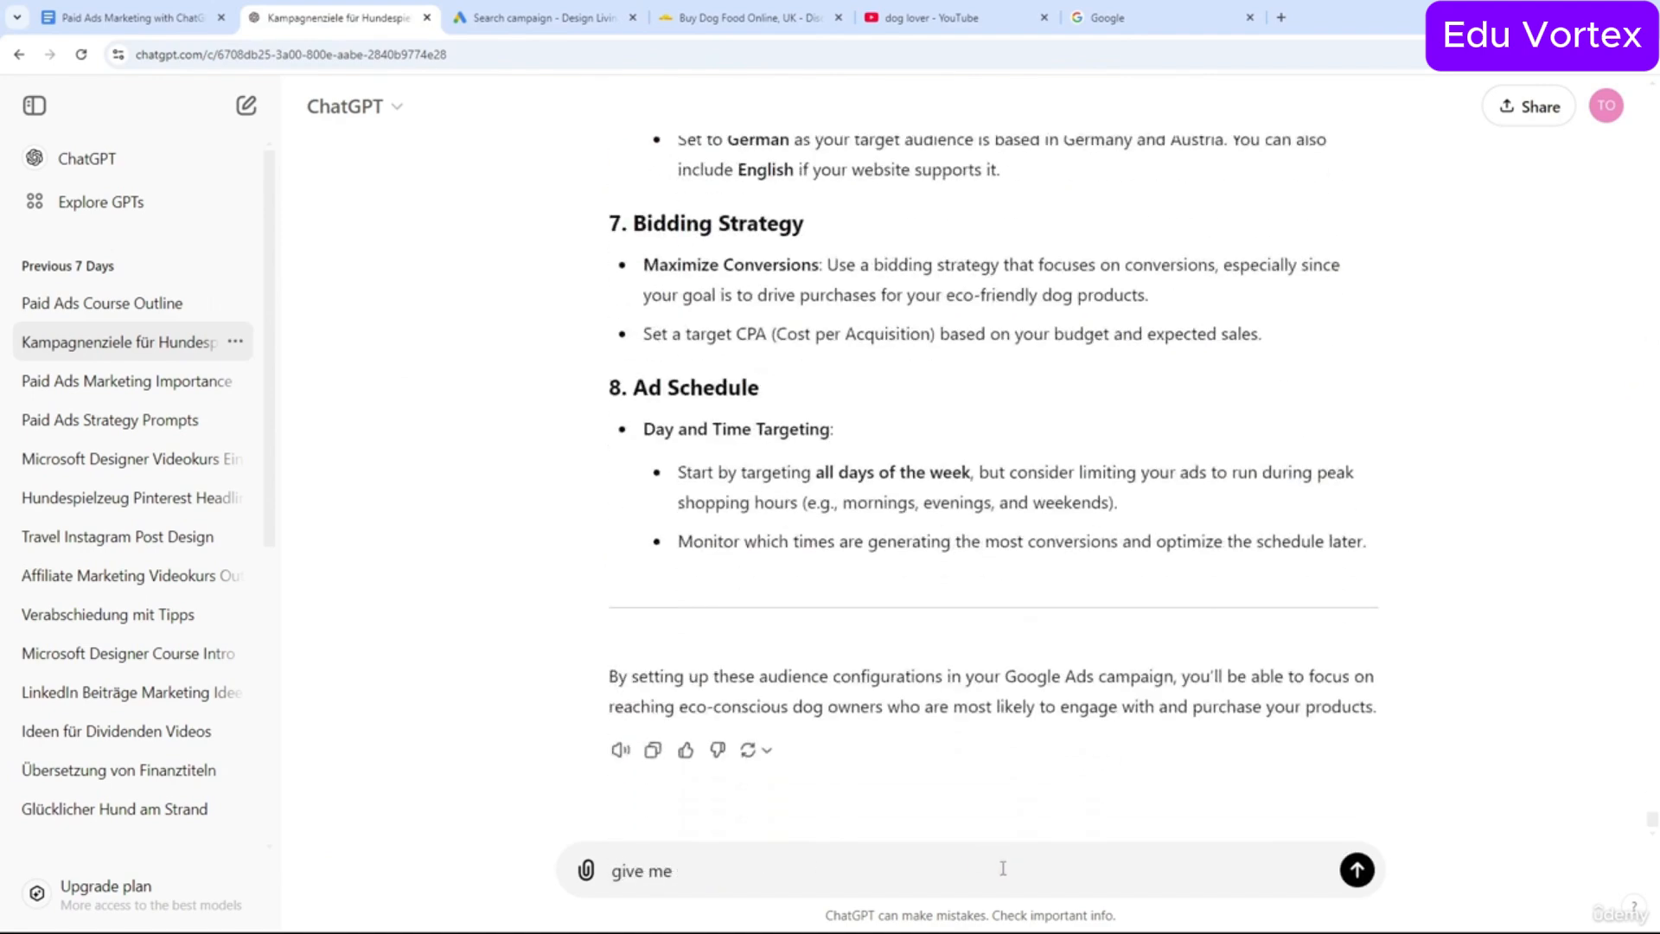
pyautogui.write('01')
pyautogui.press('BackSpace')
pyautogui.press('BackSpace')
pyautogui.write('10 keywords ')
pyautogui.write('wfo')
pyautogui.press('BackSpace')
pyautogui.press('BackSpace')
pyautogui.write('or mz dog')
pyautogui.press('BackSpace')
pyautogui.press('BackSpace')
pyautogui.press('BackSpace')
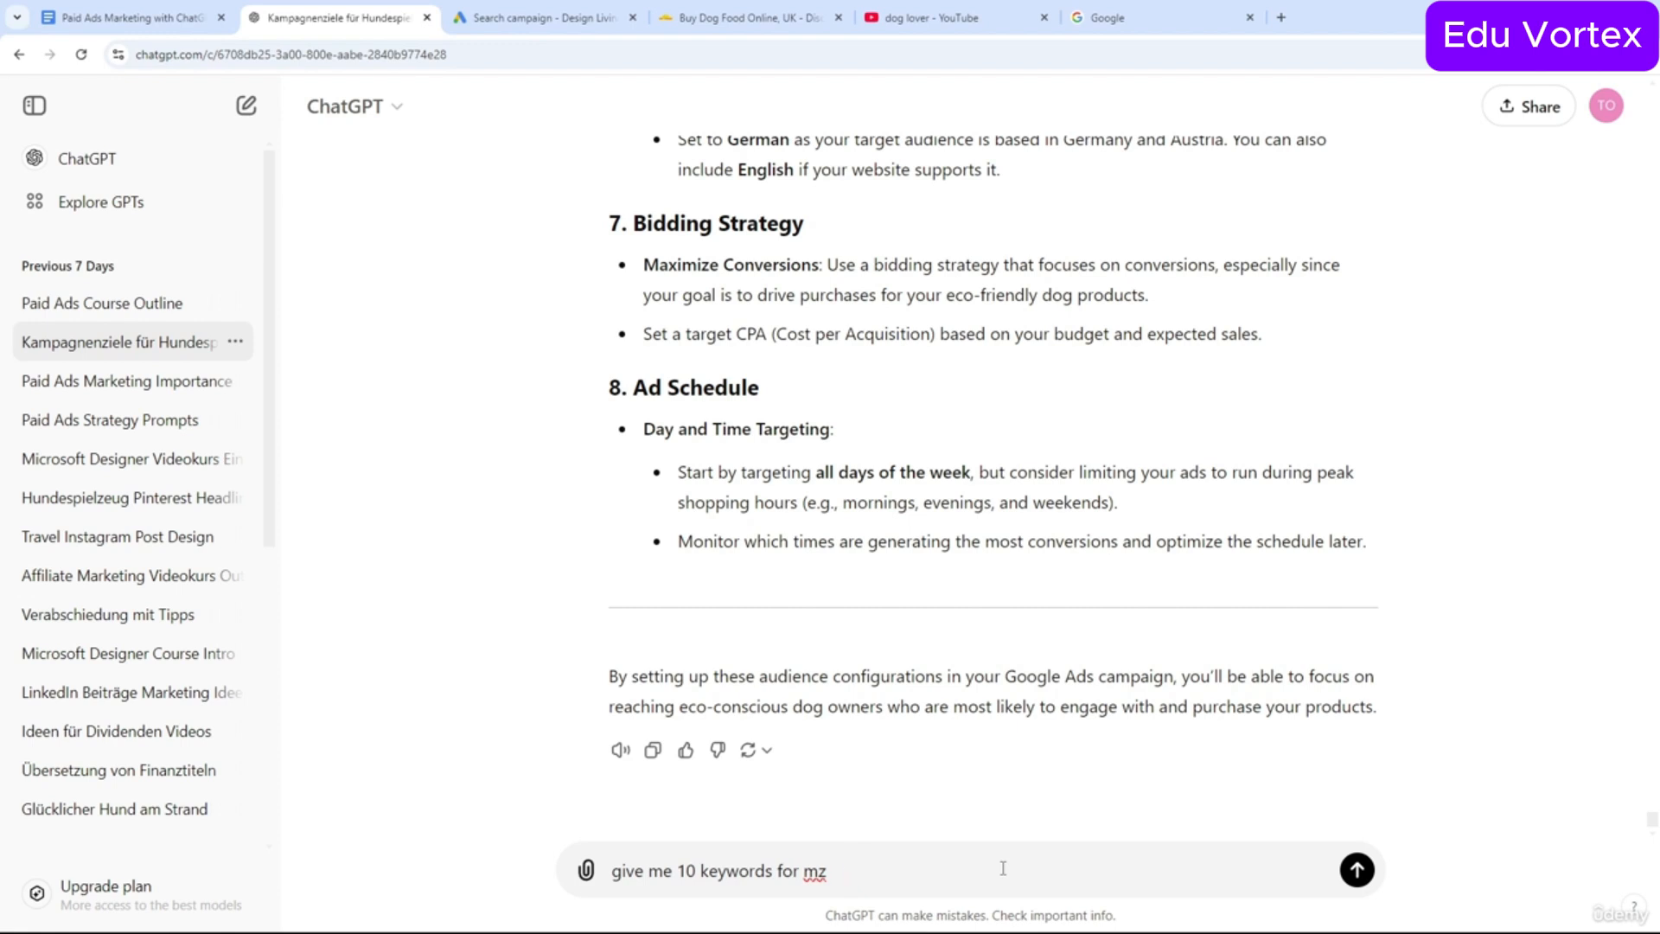
pyautogui.write('y dog toy brand for google ads')
pyautogui.press('Return')
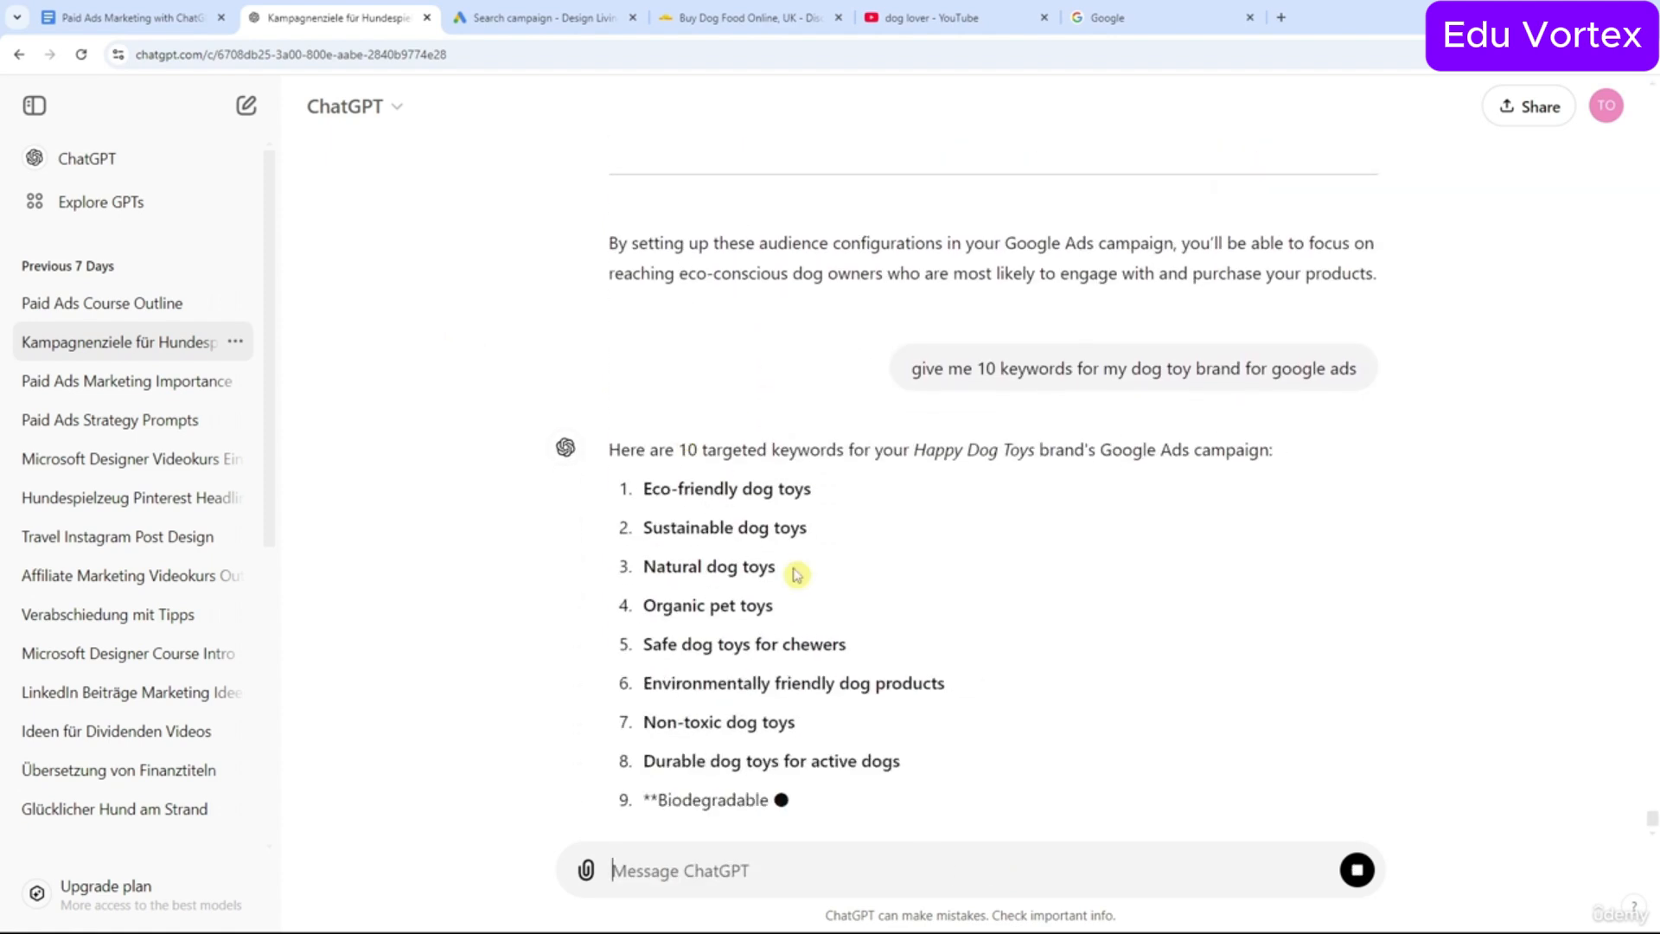
# Send ChatGPT the follow-up "no numbers" to get the keyword list without numbering.
pyautogui.write('no nu')
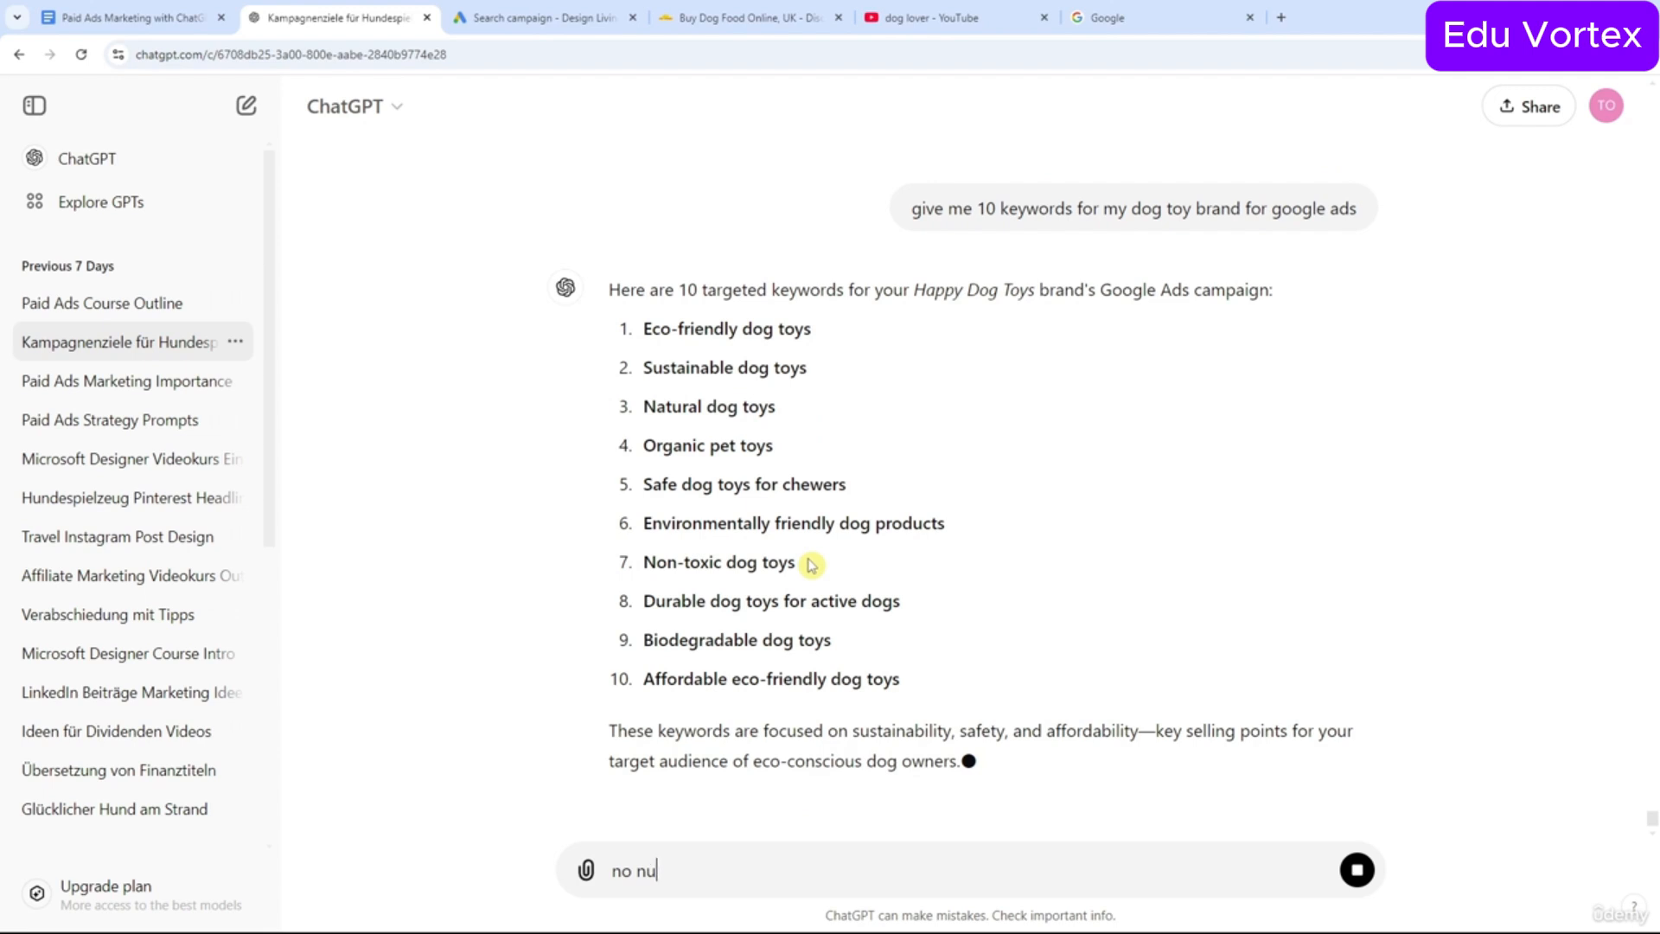
pyautogui.write('mbers')
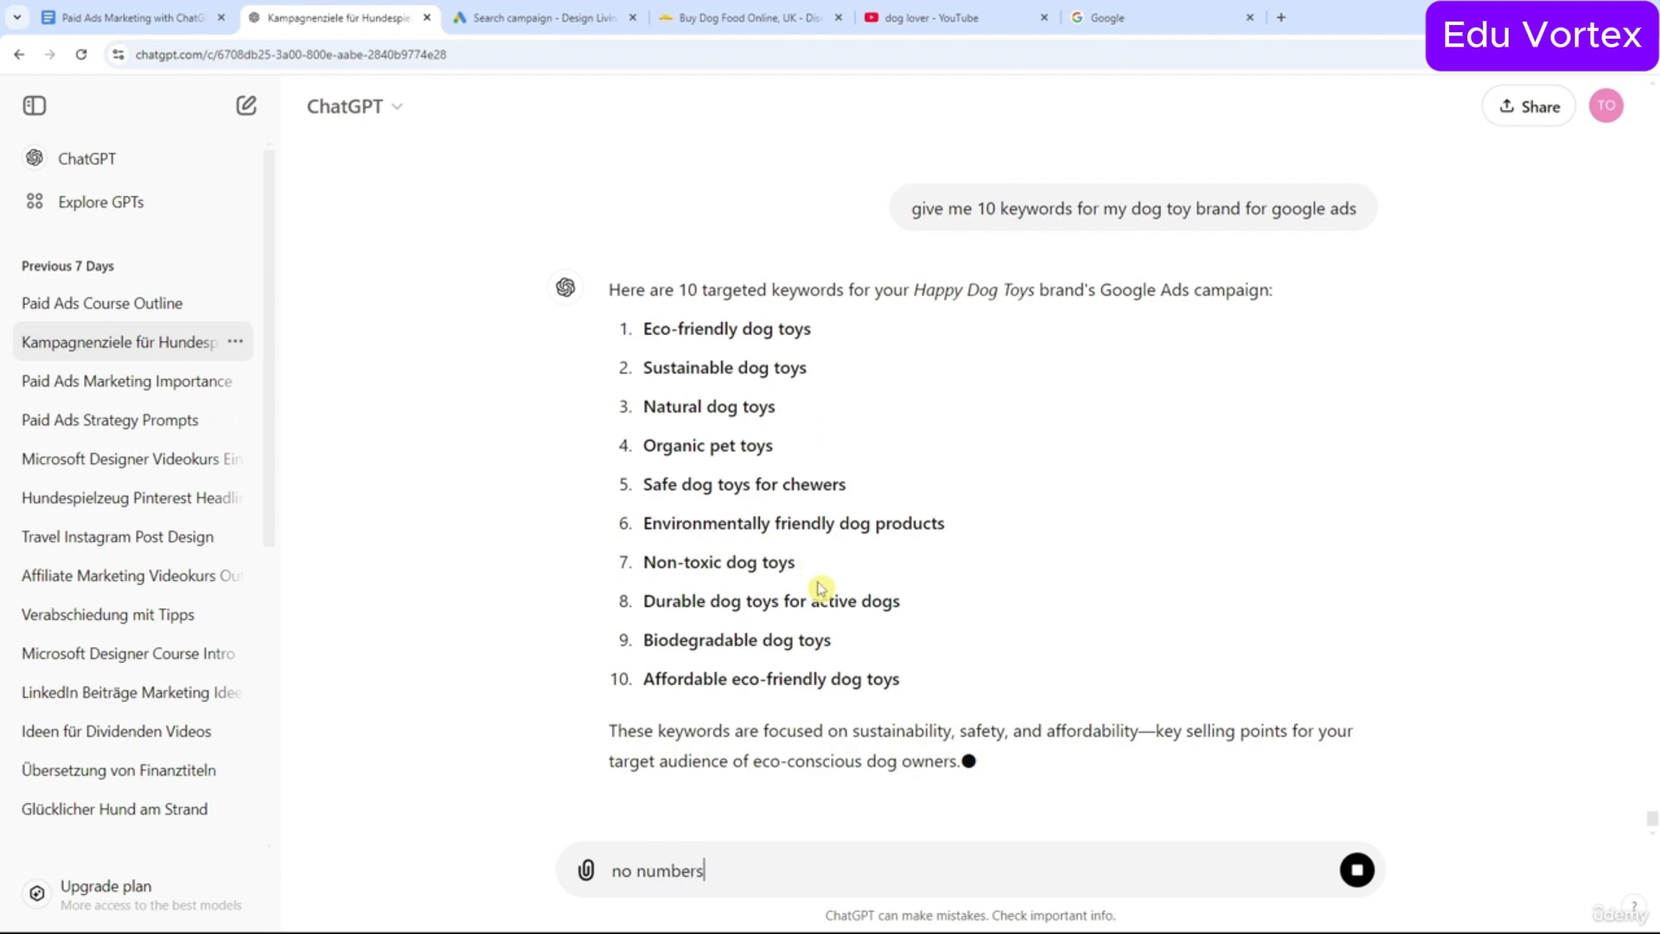
pyautogui.press('Return')
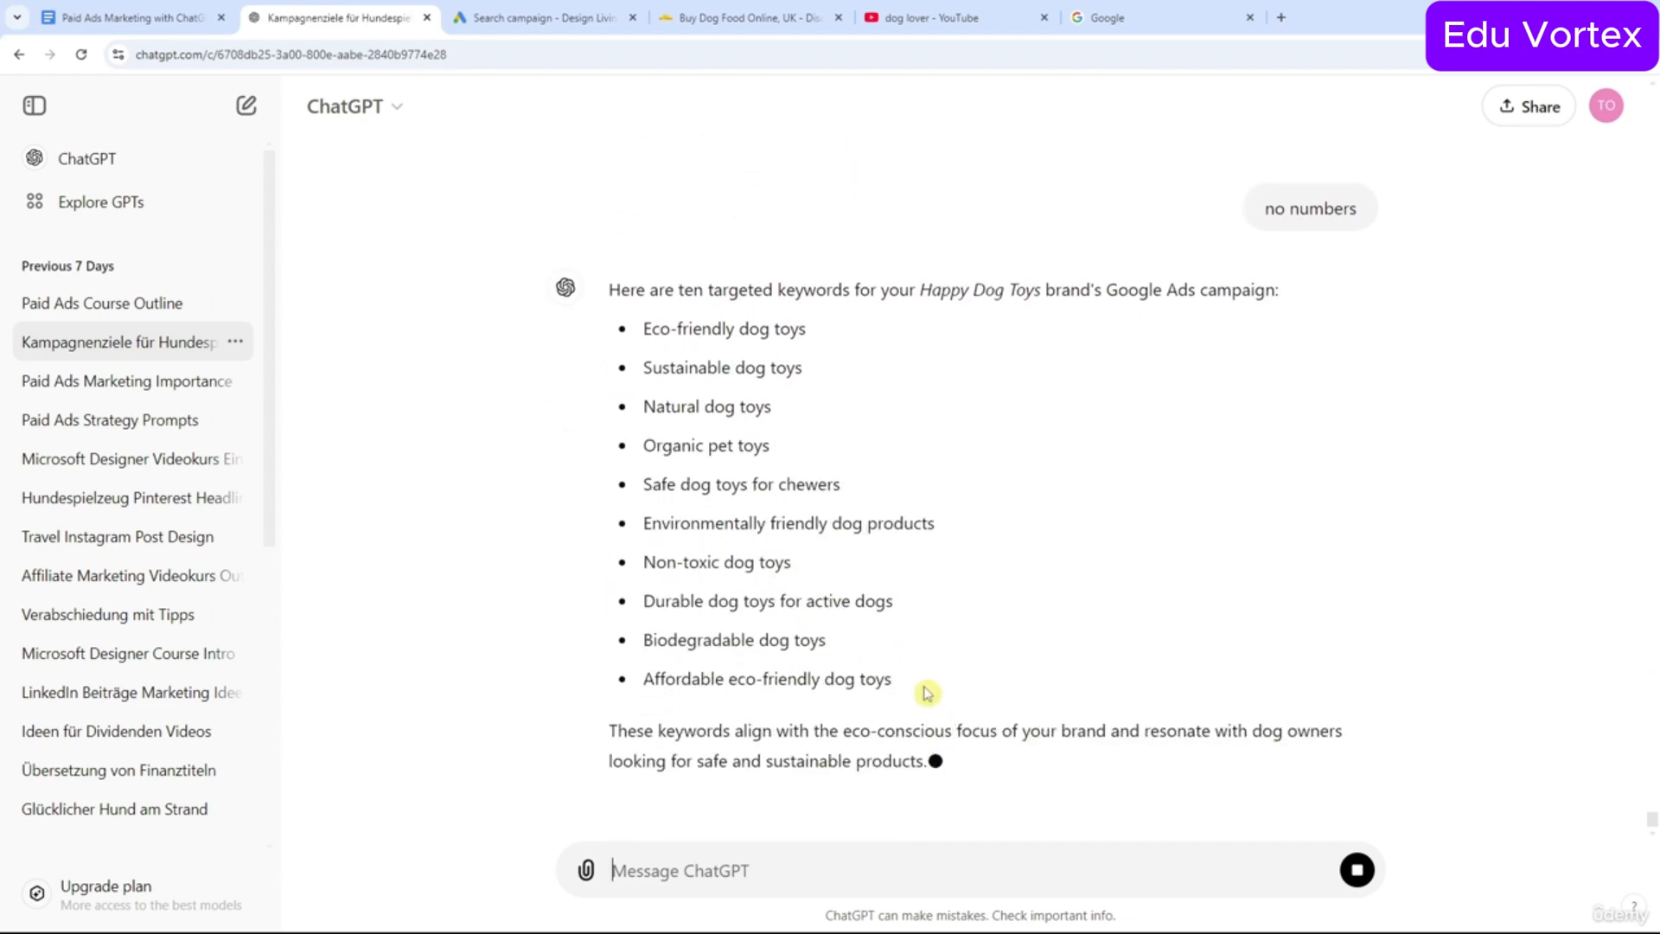
# Copy the ten dog toy keywords from ChatGPT into the Google Ads keyword list below "order petfood online" and check the ad strength.
pyautogui.moveTo(926, 693); pyautogui.dragTo(623, 328)
pyautogui.hotkey('ctrl', 'c')
pyautogui.click(553, 18)
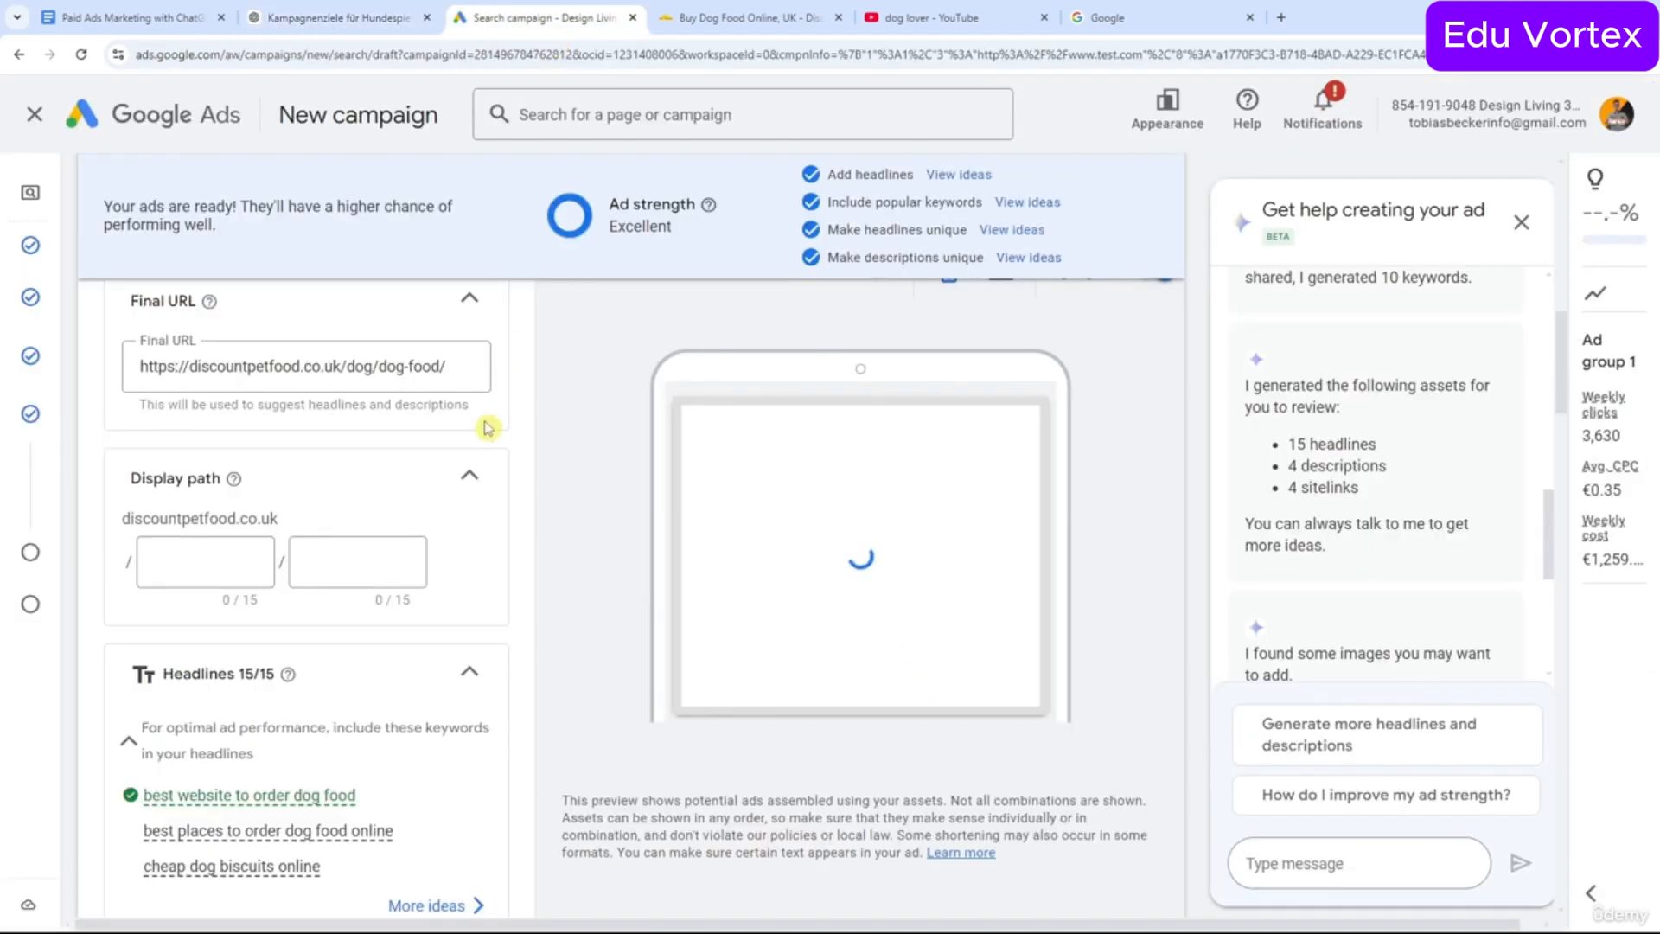
pyautogui.scroll(5, 475, 433)
pyautogui.click(459, 411)
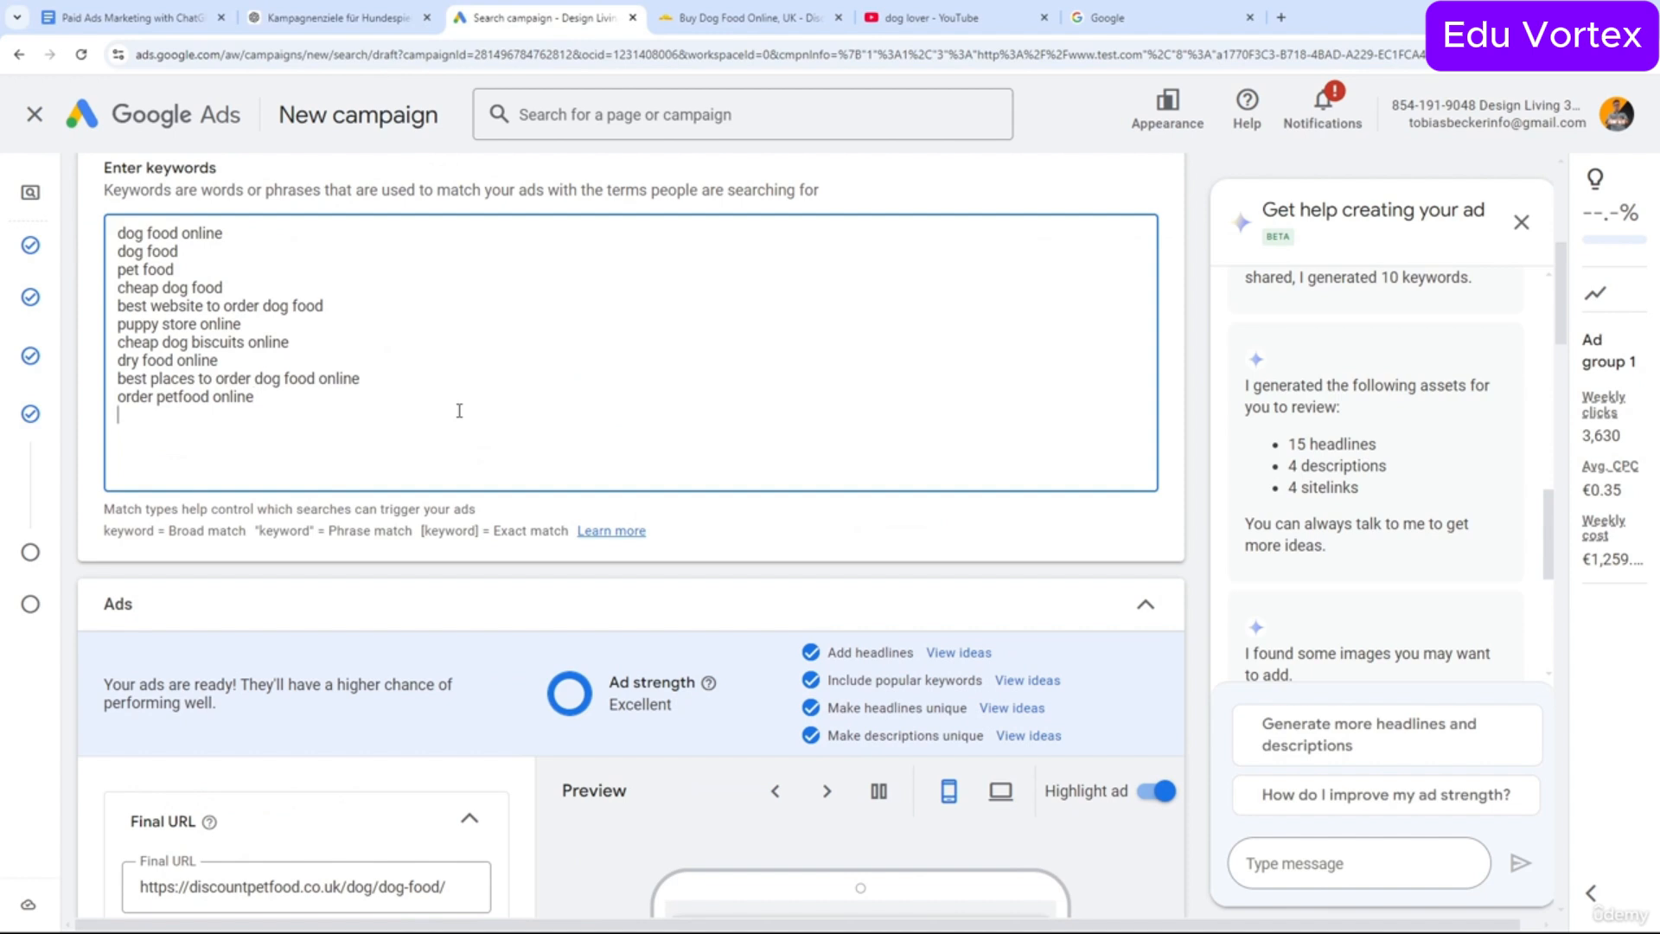
pyautogui.hotkey('ctrl', 'v')
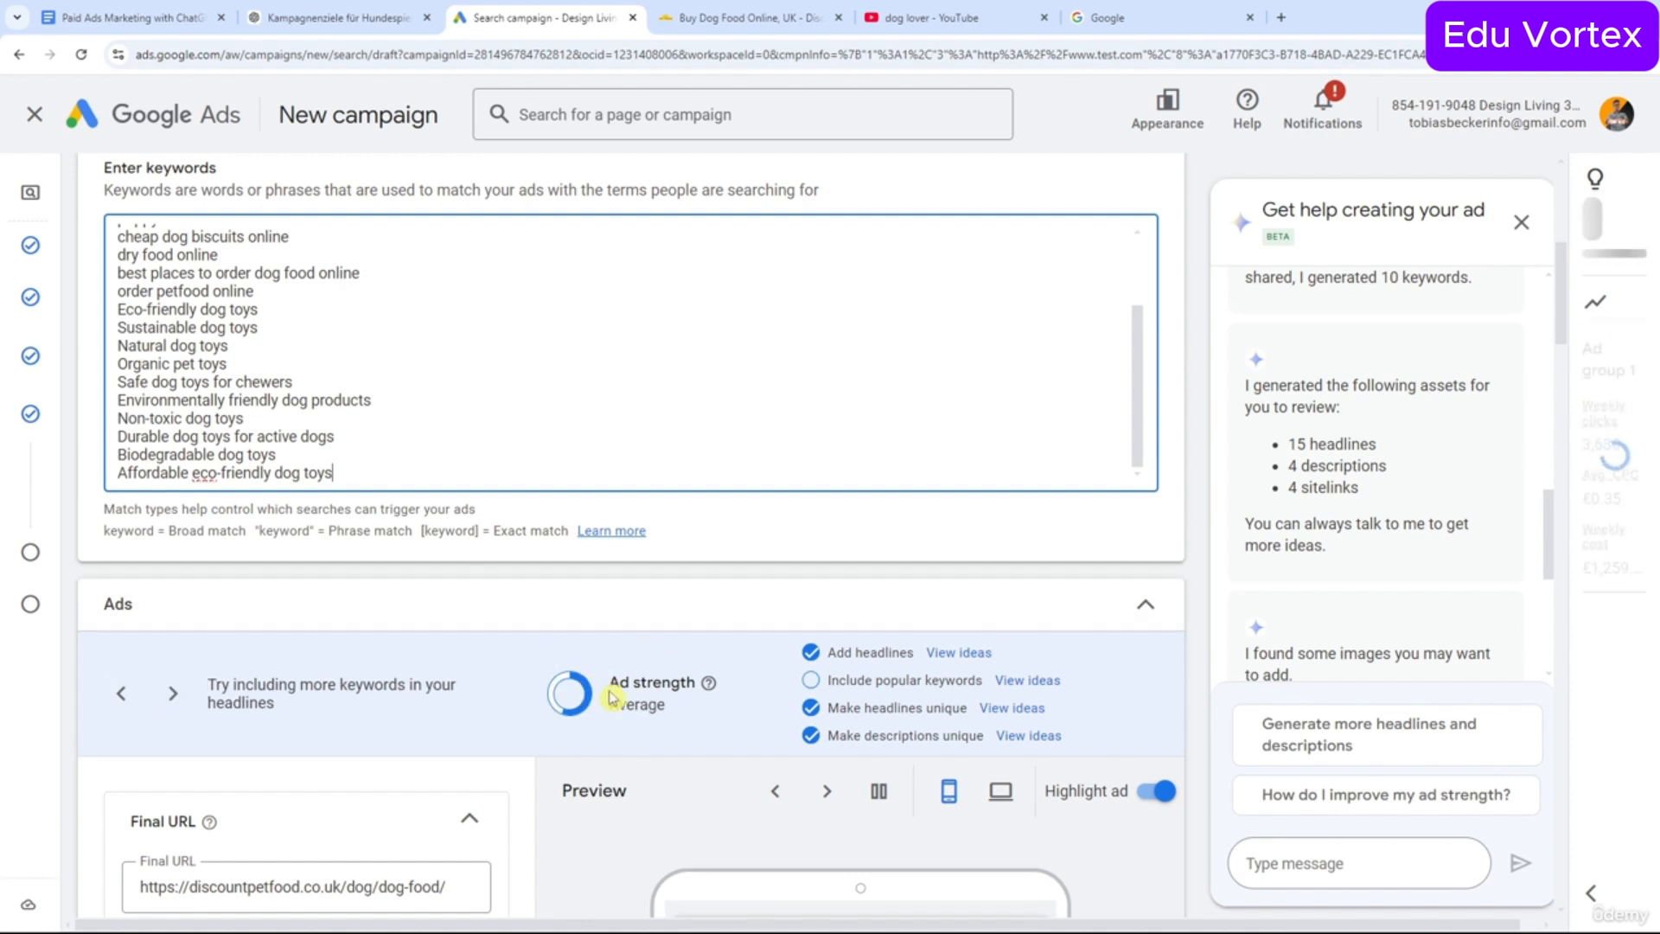
pyautogui.moveTo(609, 683); pyautogui.dragTo(694, 684)
pyautogui.click(691, 684)
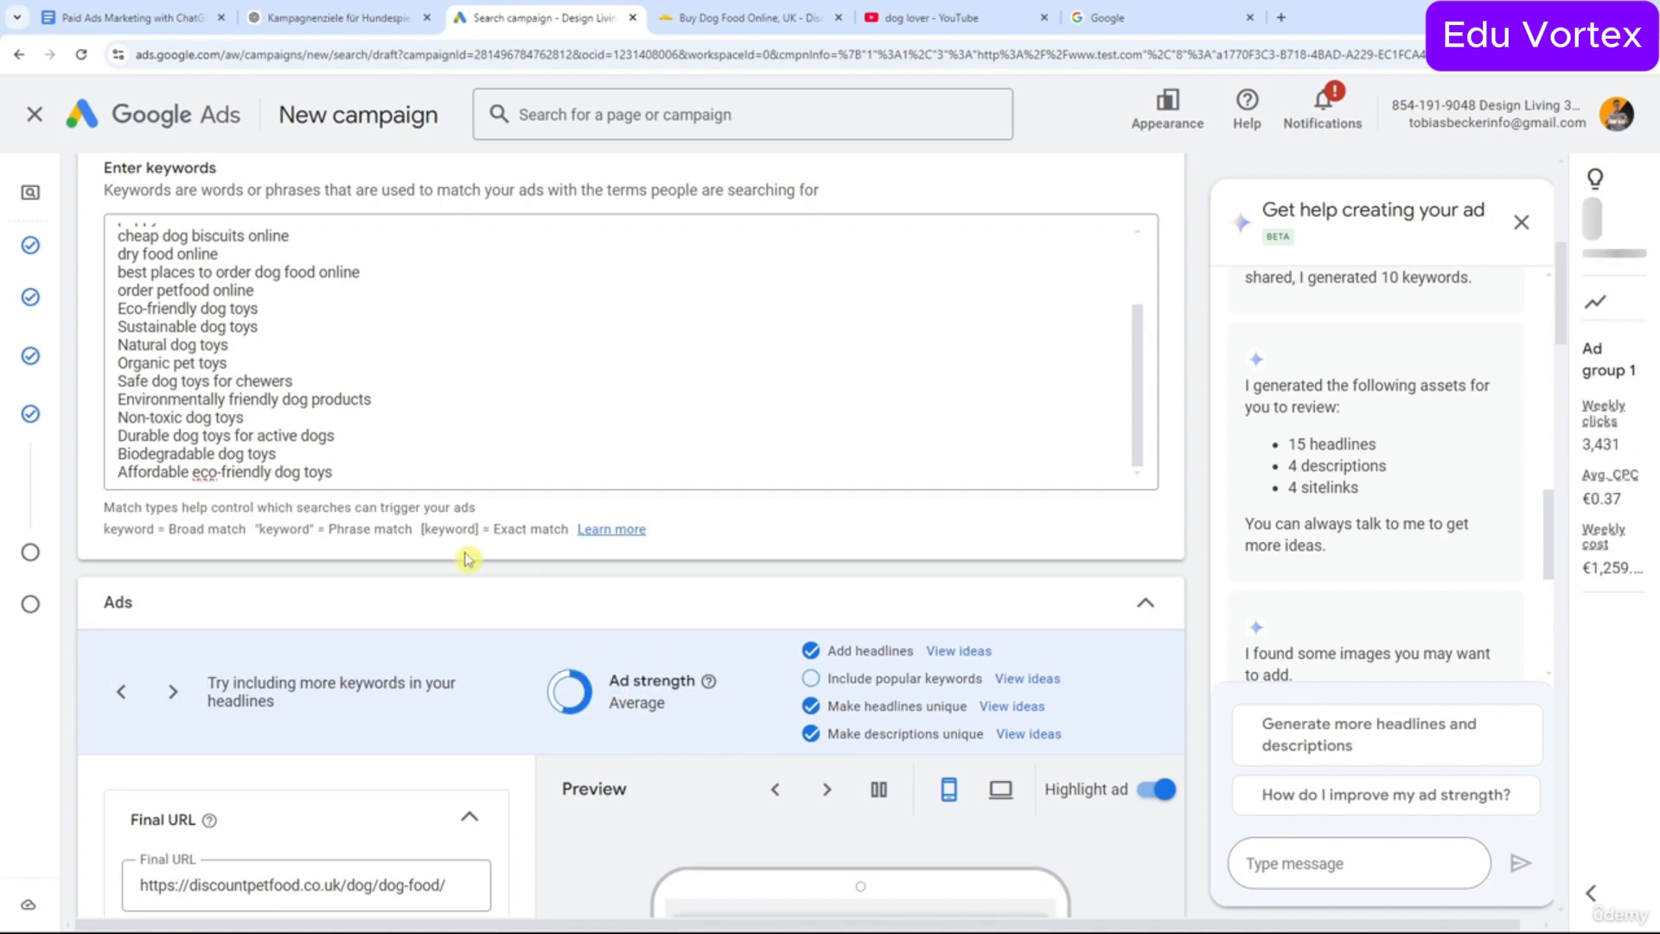
# Delete the "Non-toxic dog toys" line from the keyword list.
pyautogui.click(260, 416)
pyautogui.tripleClick(208, 417)
pyautogui.press('BackSpace')
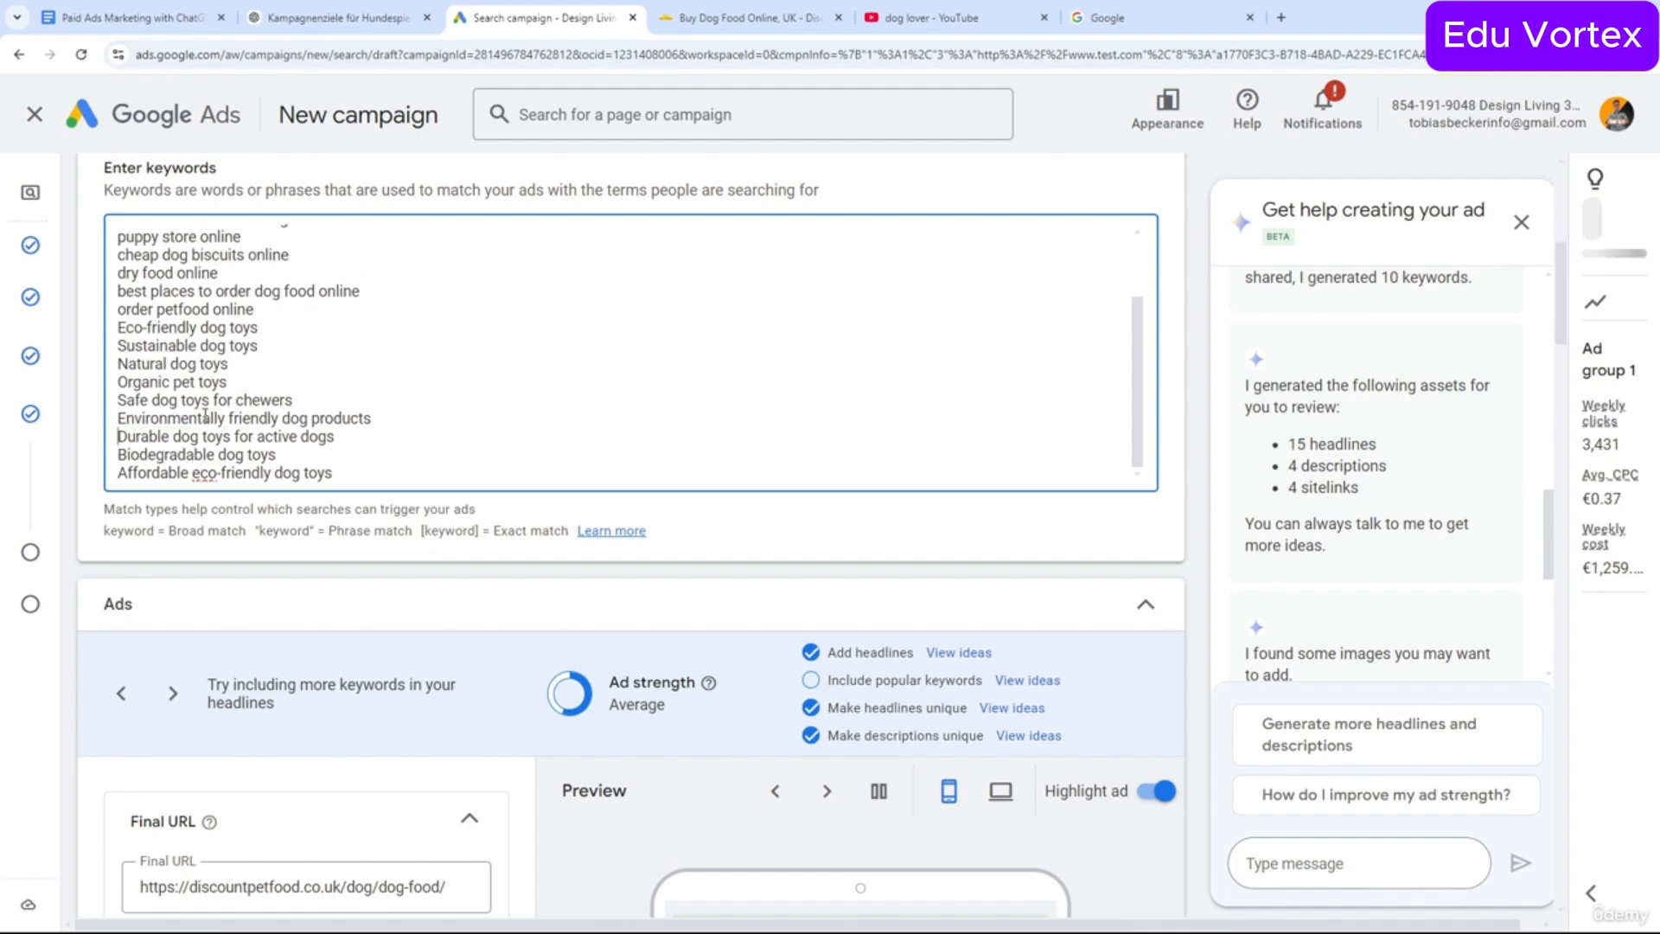
# Compare the ad's headlines and suggested headline keywords with the expanded keyword list.
pyautogui.doubleClick(202, 418)
pyautogui.scroll(-6, 224, 436)
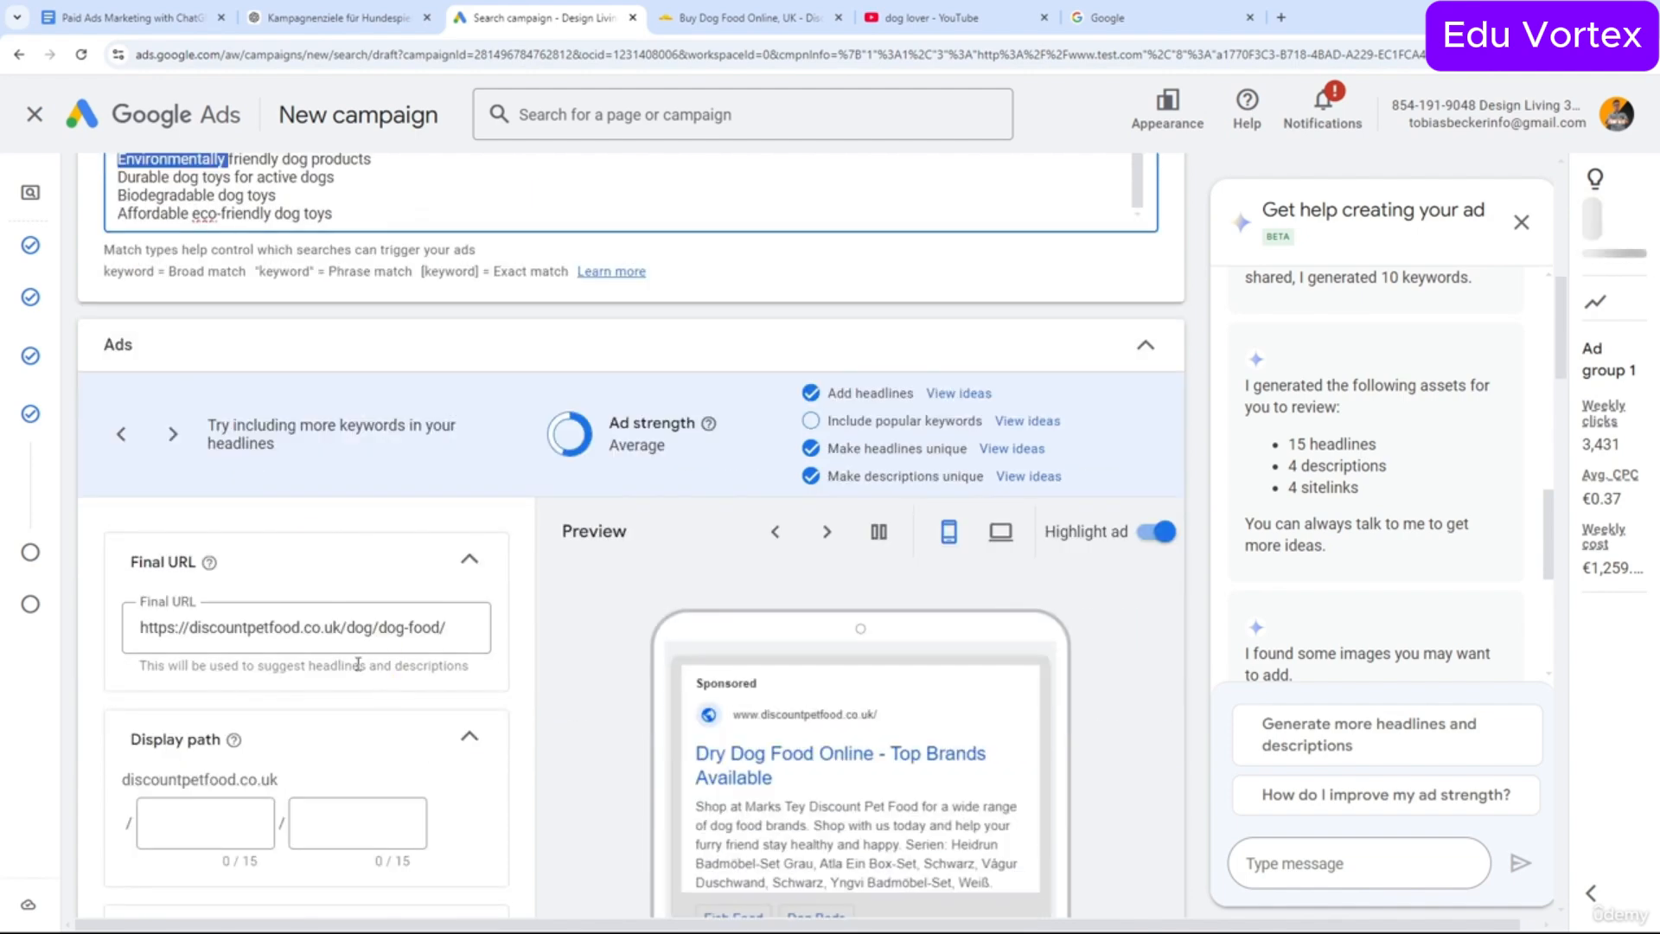
pyautogui.scroll(10, 399, 534)
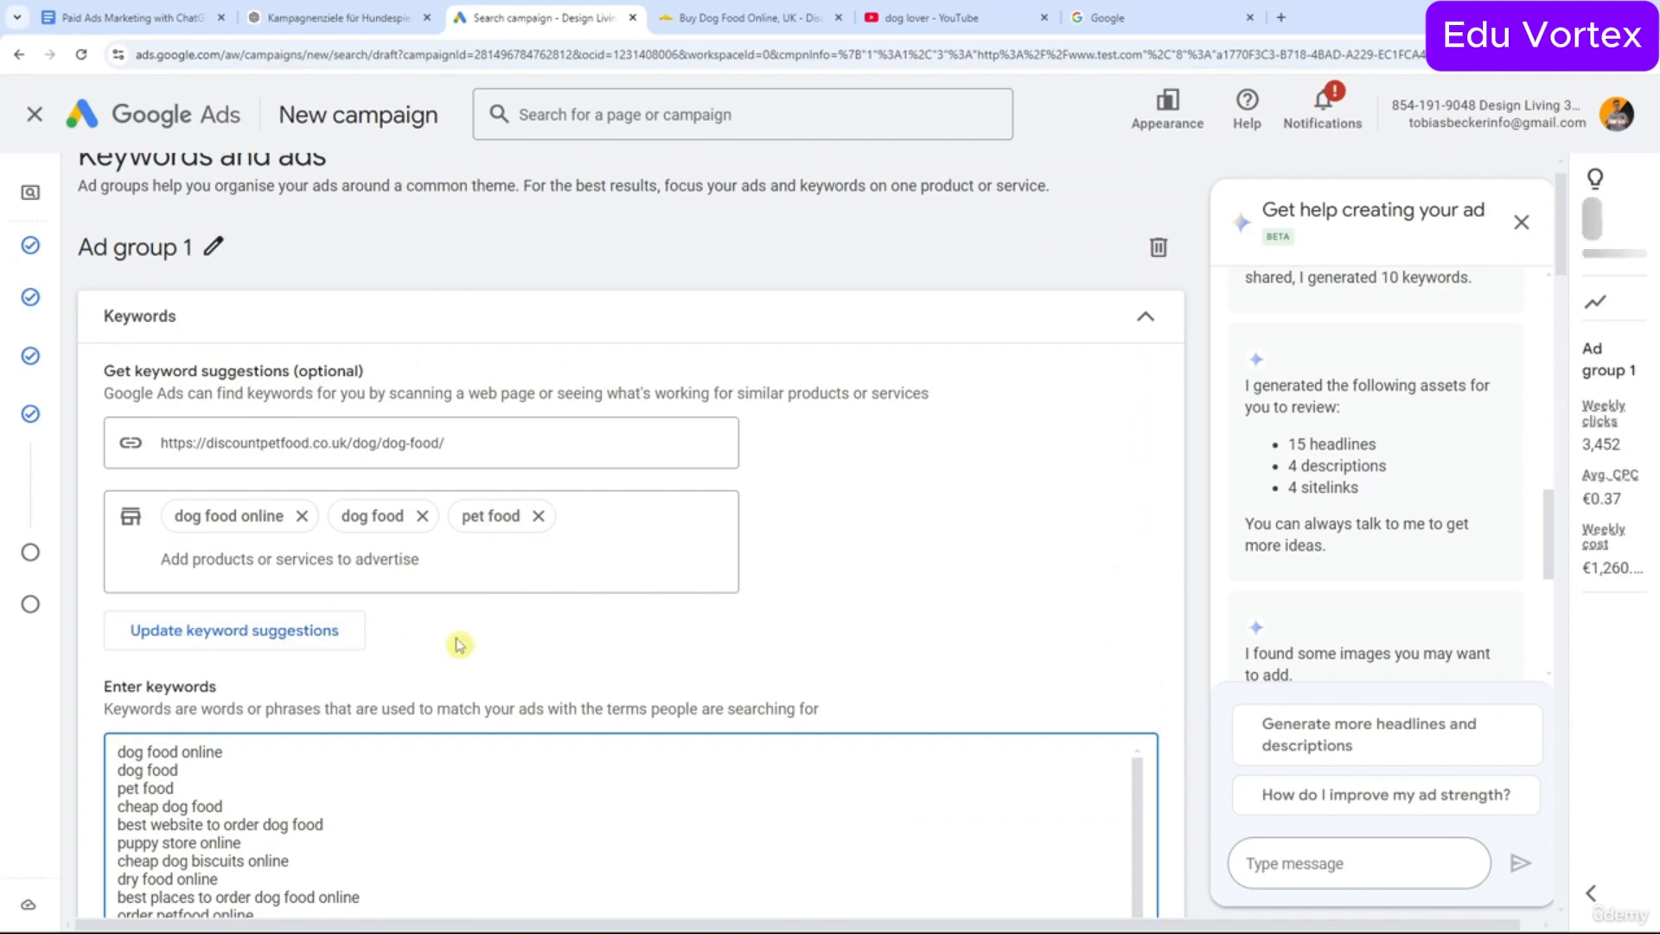
pyautogui.scroll(-15, 460, 641)
pyautogui.scroll(-7, 354, 597)
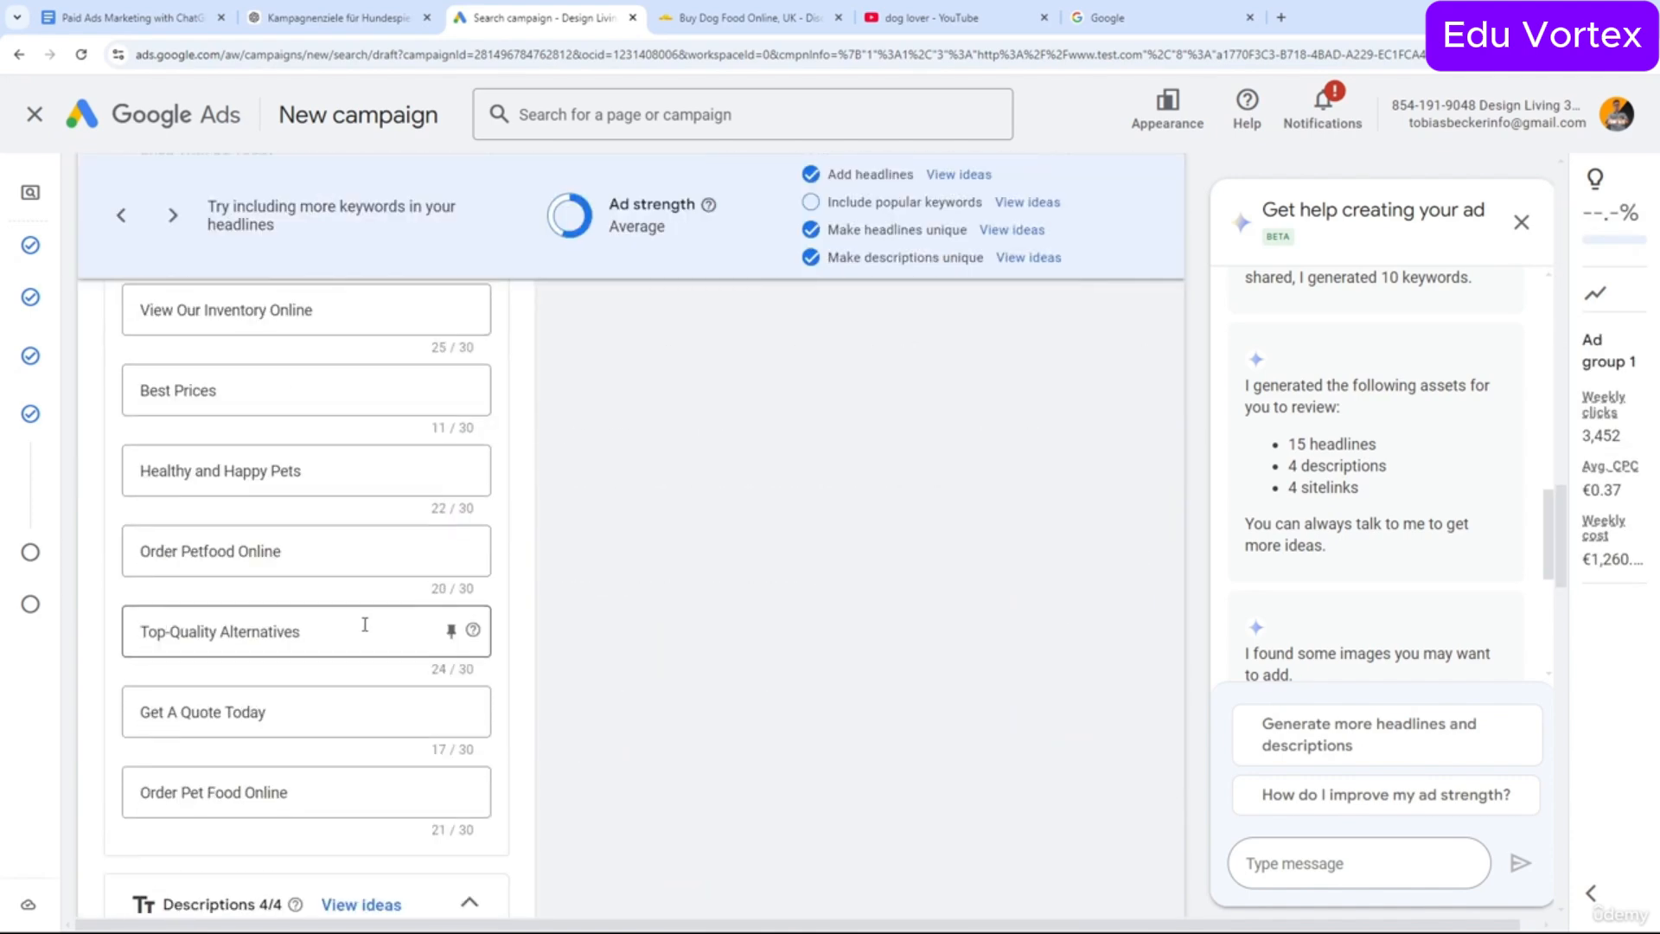
pyautogui.scroll(9, 372, 571)
pyautogui.scroll(3, 318, 552)
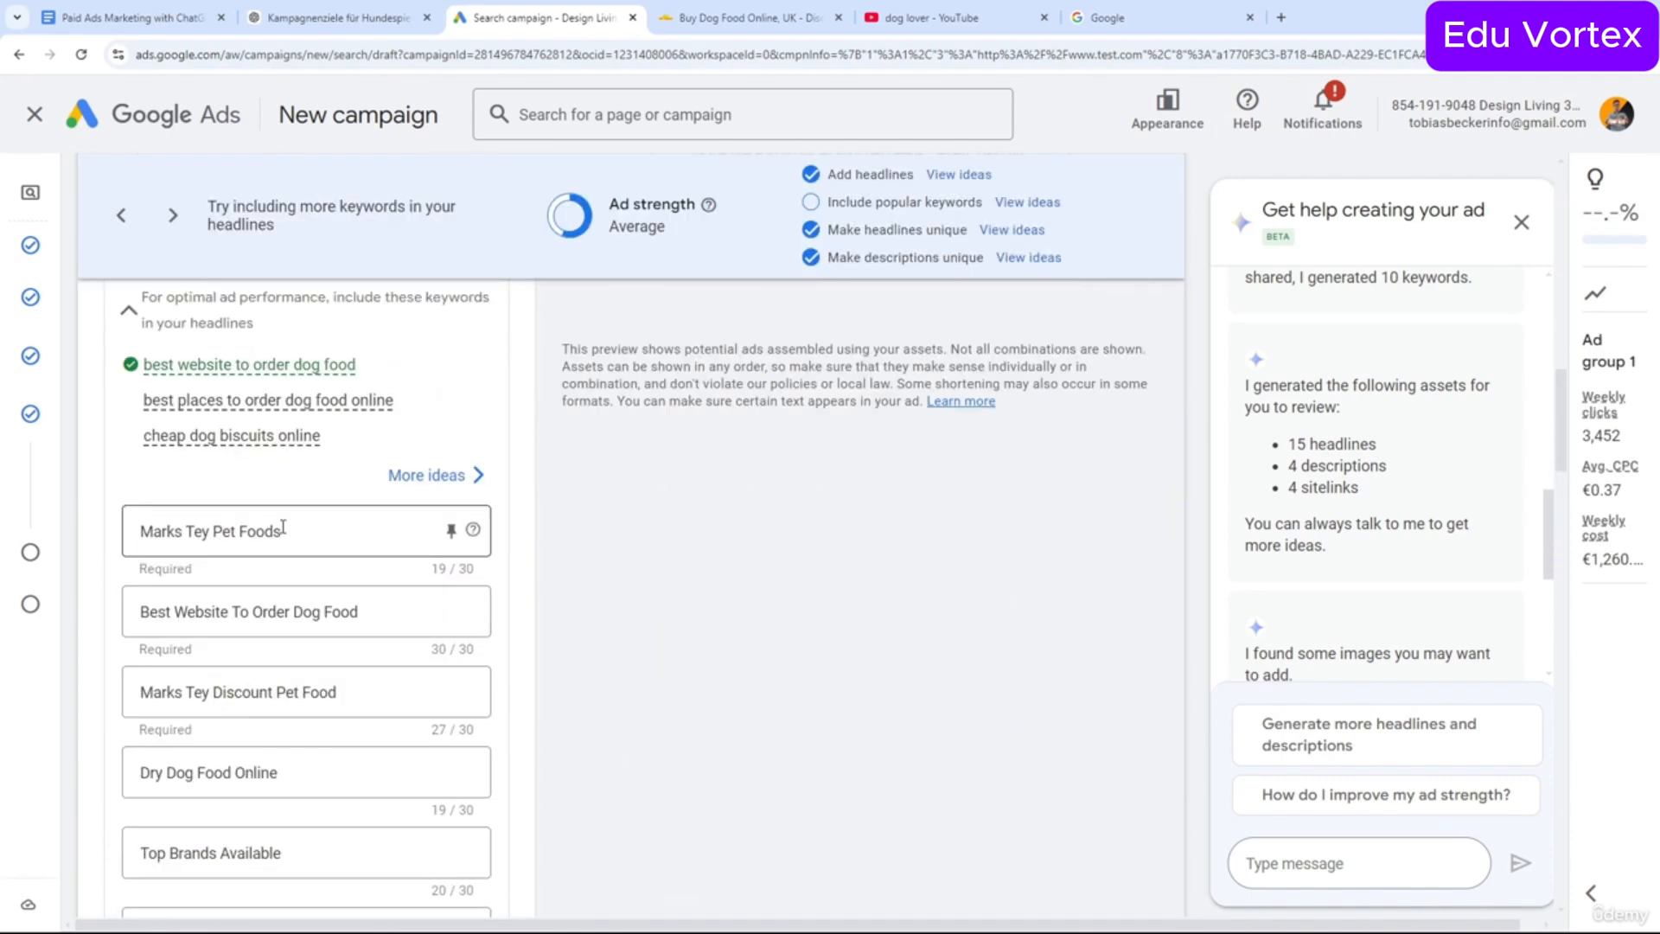
pyautogui.scroll(5, 297, 545)
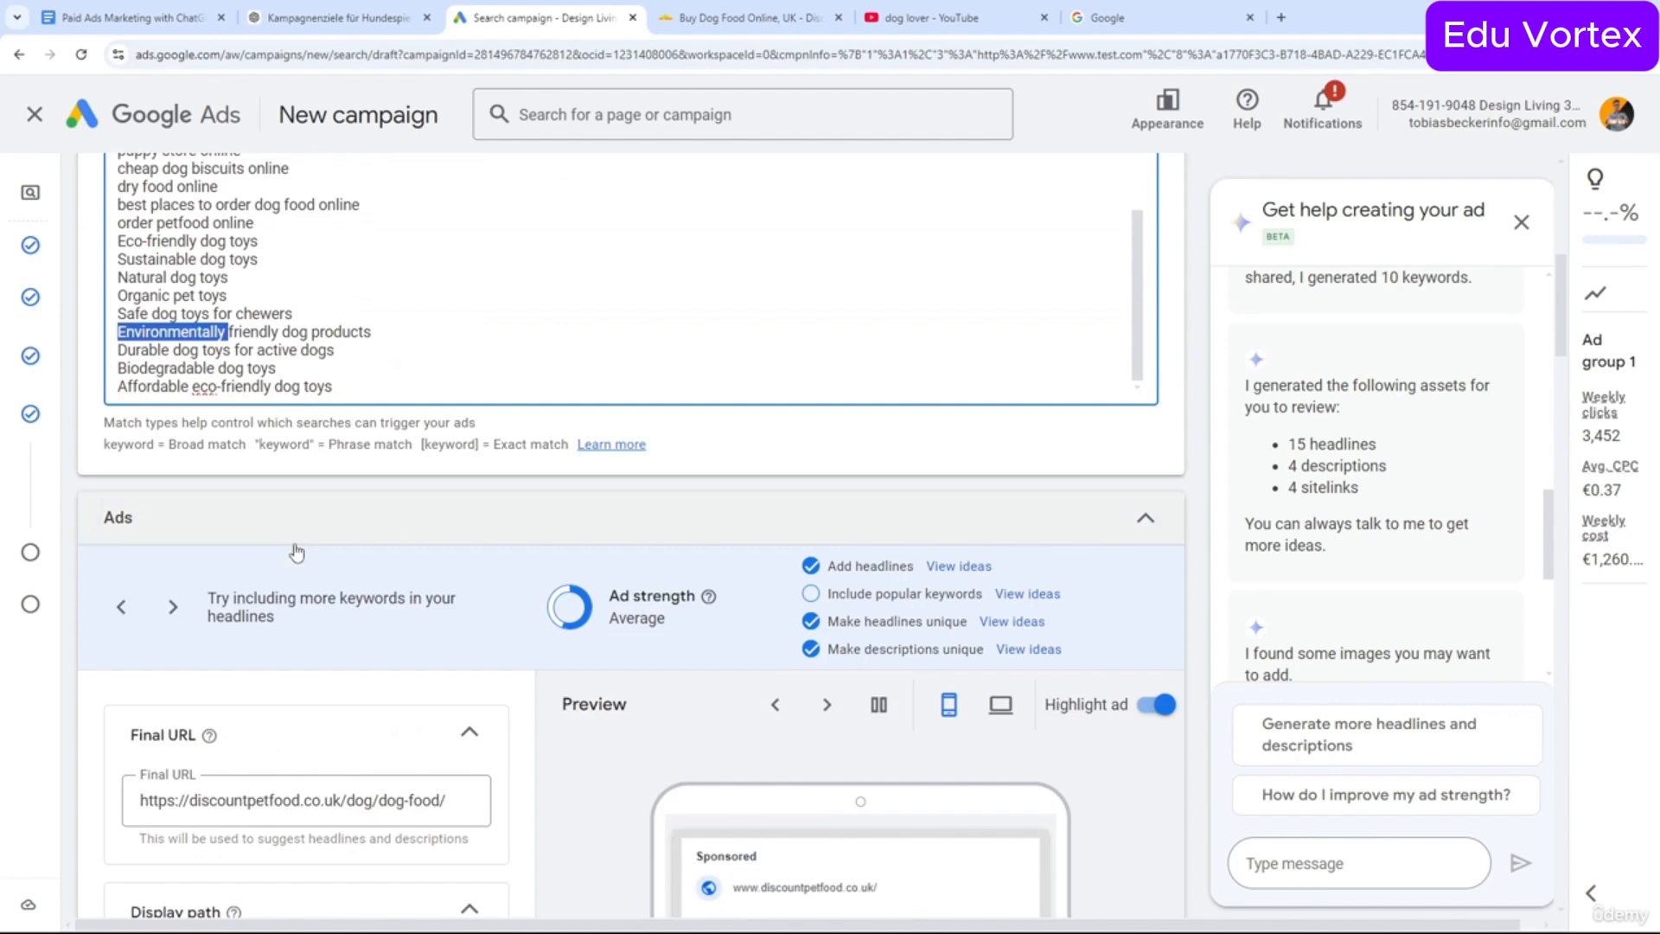
pyautogui.scroll(2, 296, 551)
pyautogui.click(384, 505)
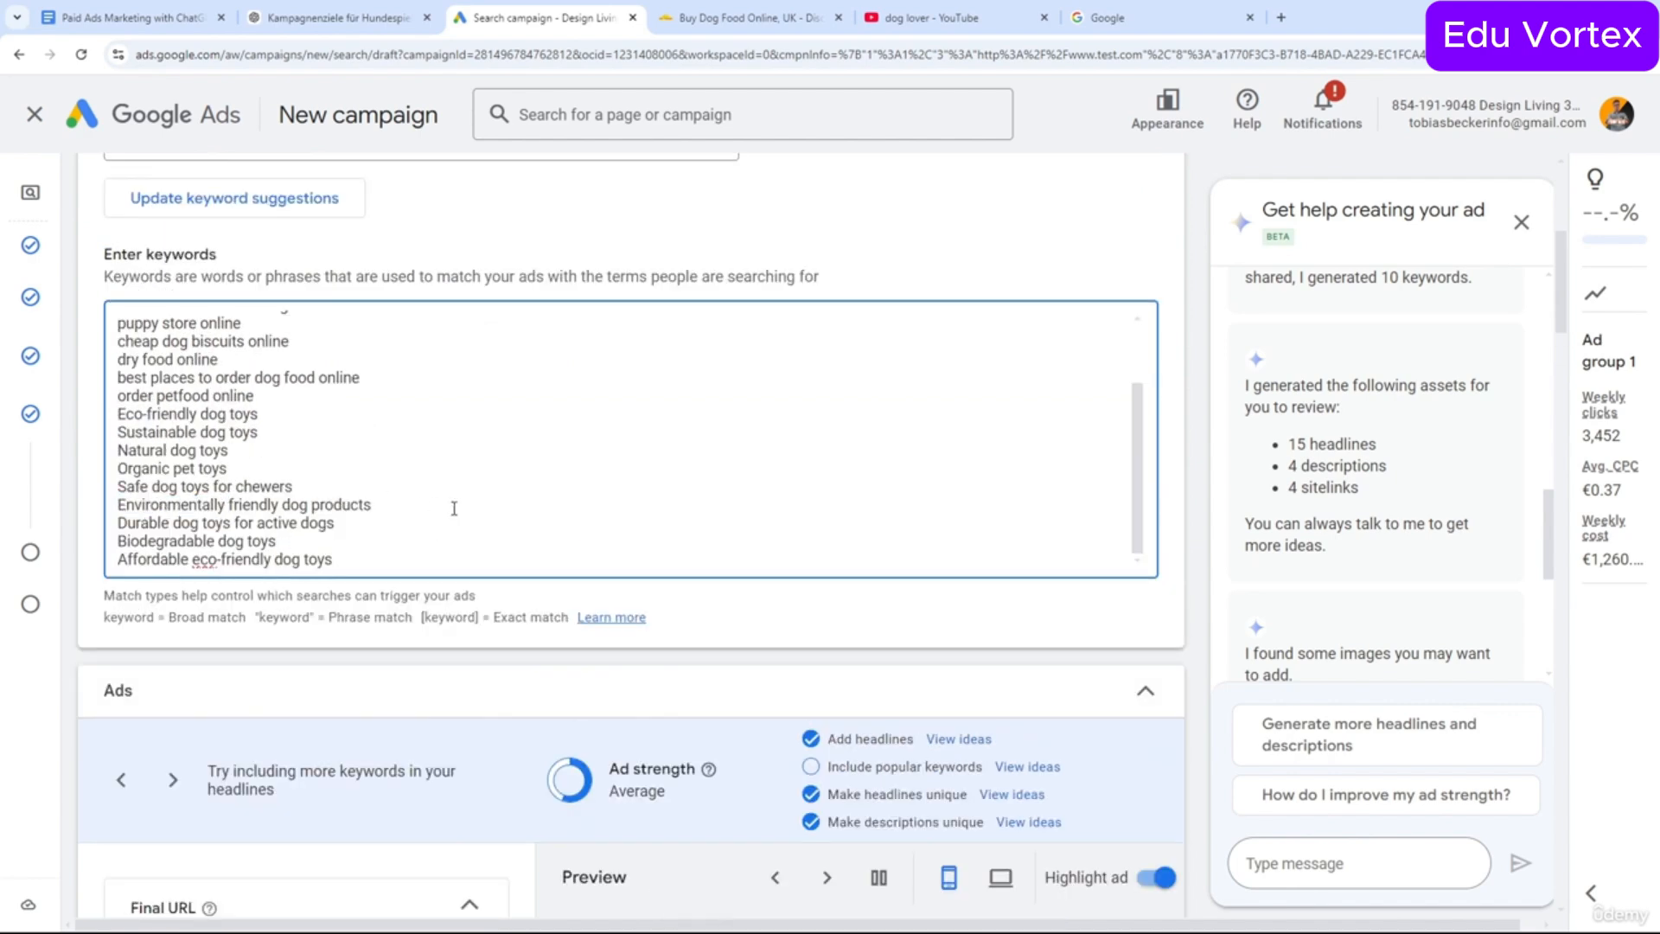
pyautogui.scroll(-10, 454, 508)
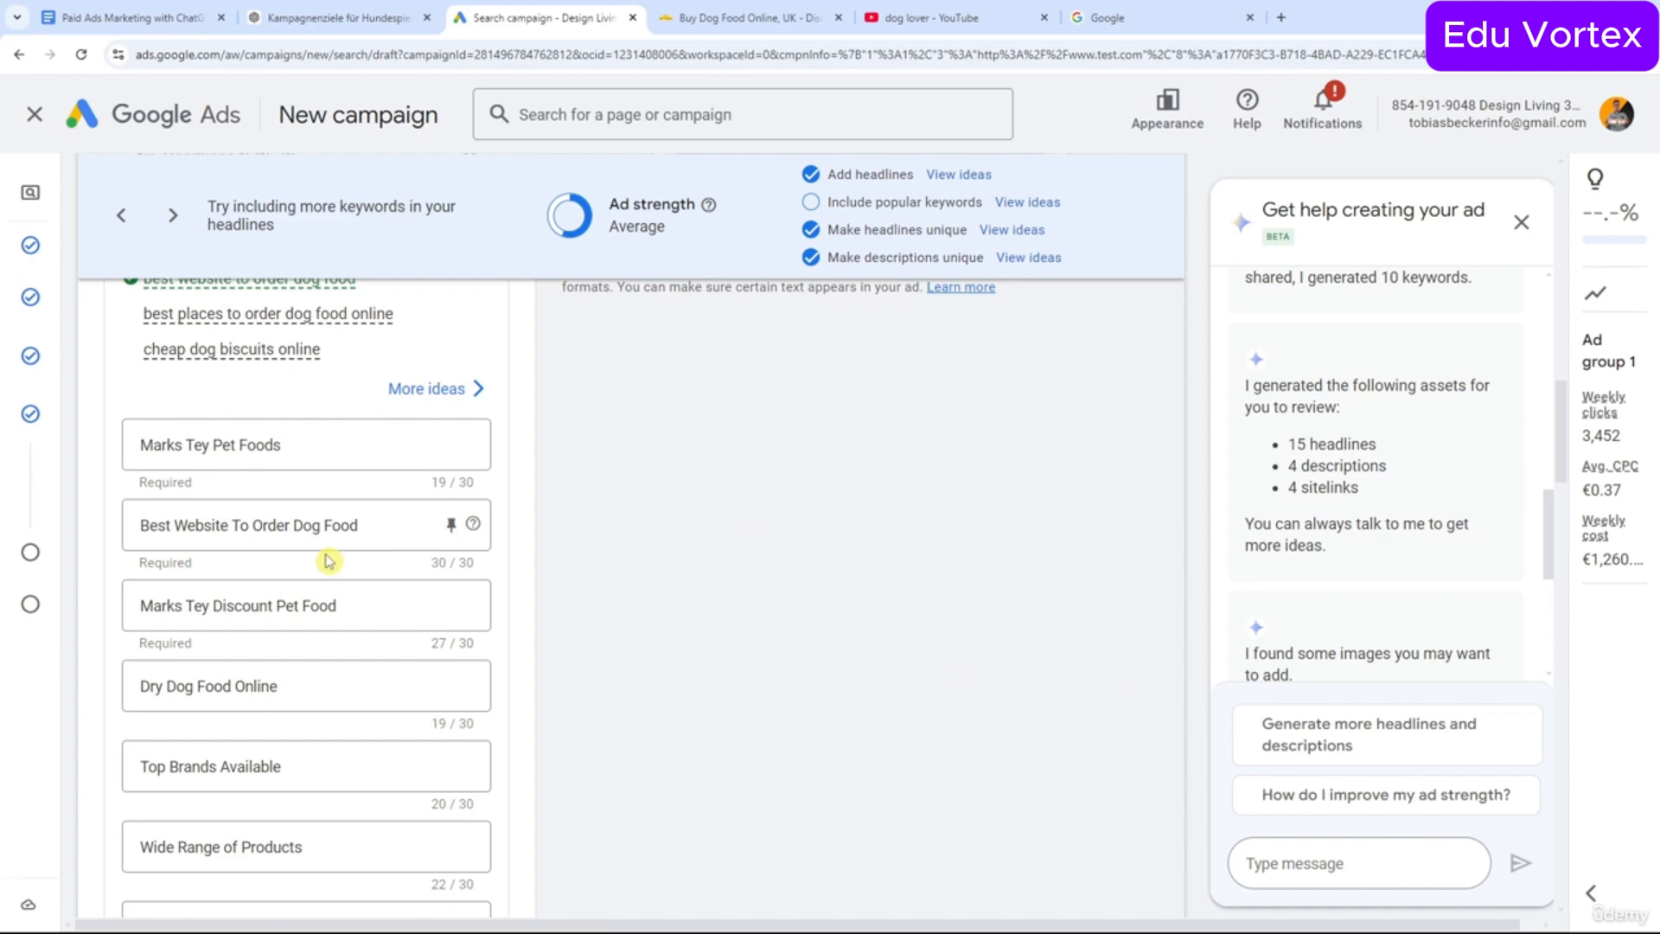
pyautogui.scroll(-5, 329, 560)
# Delete the pasted dog toy keywords from "Eco-friendly dog toys" to "Affordable eco-friendly dog toys".
pyautogui.scroll(13, 333, 553)
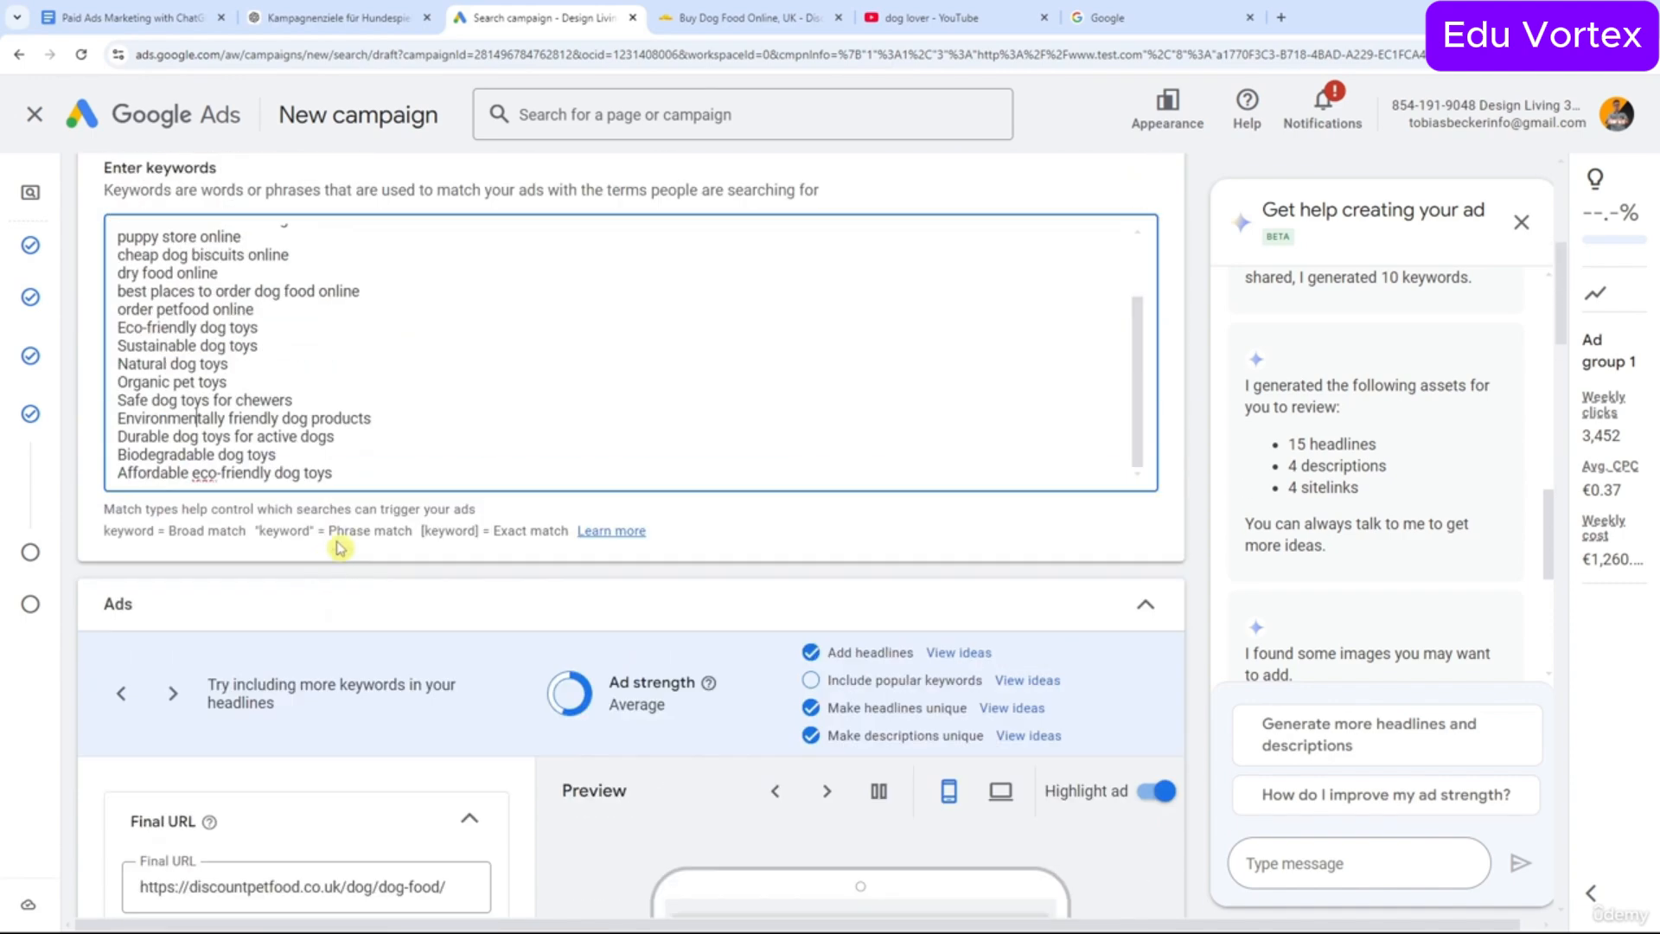
pyautogui.moveTo(347, 474); pyautogui.dragTo(115, 327)
pyautogui.press('BackSpace')
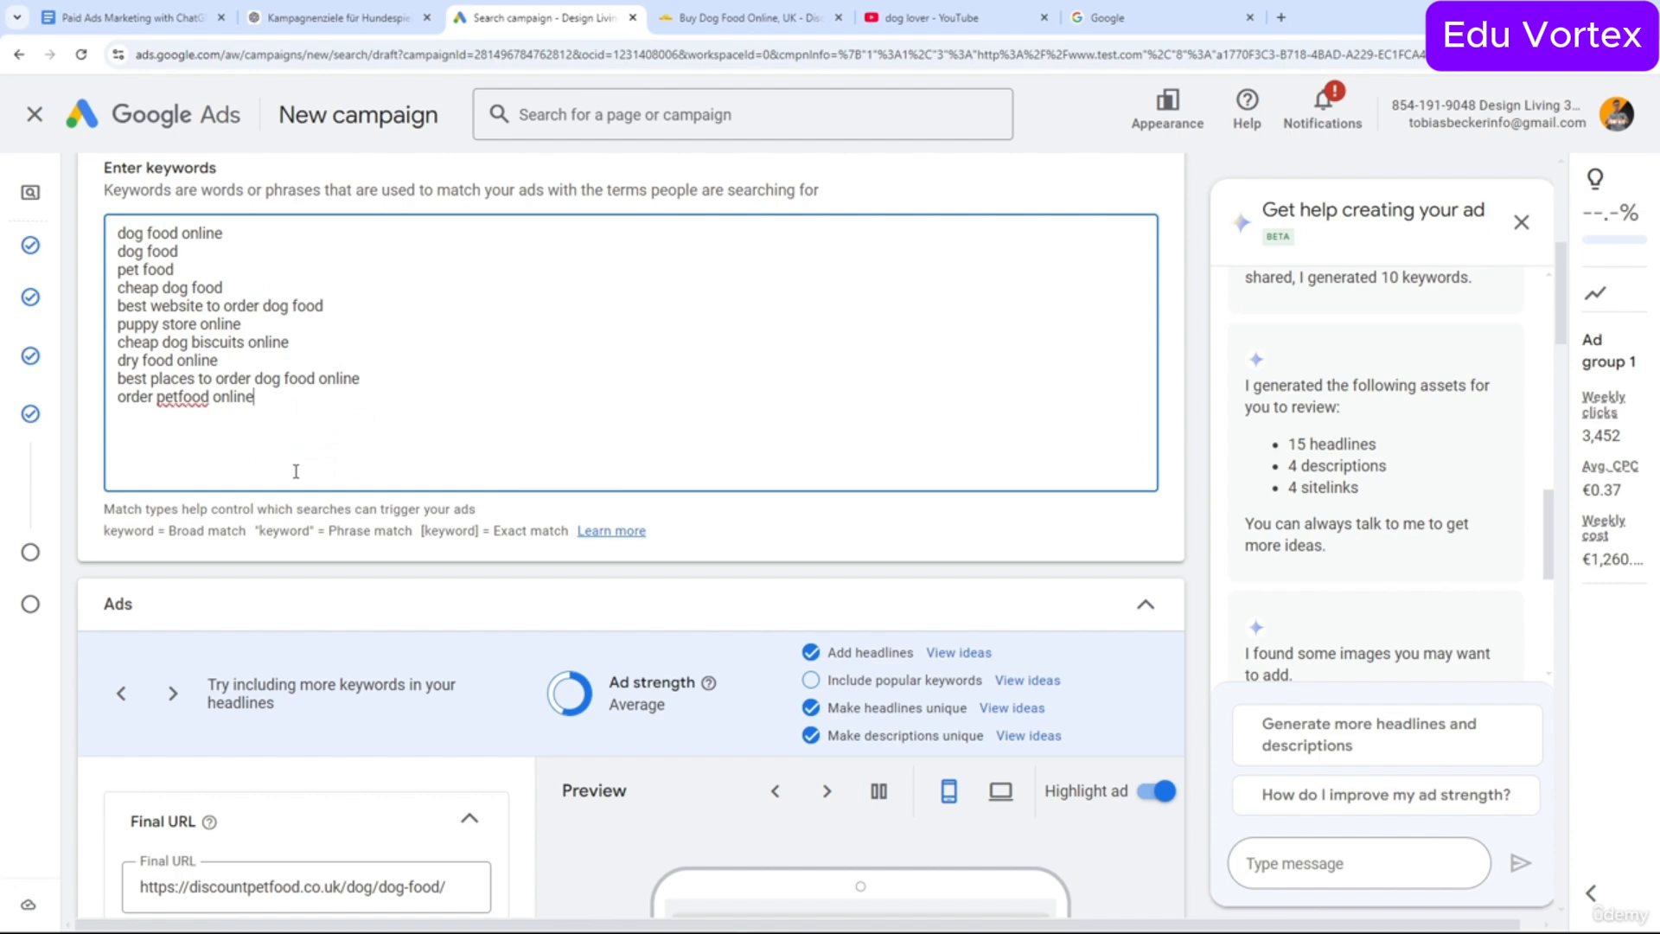
# Glance at the keyword suggestions in ChatGPT, return to the Google Ads campaign and check the keyword list and ad strength.
pyautogui.click(327, 19)
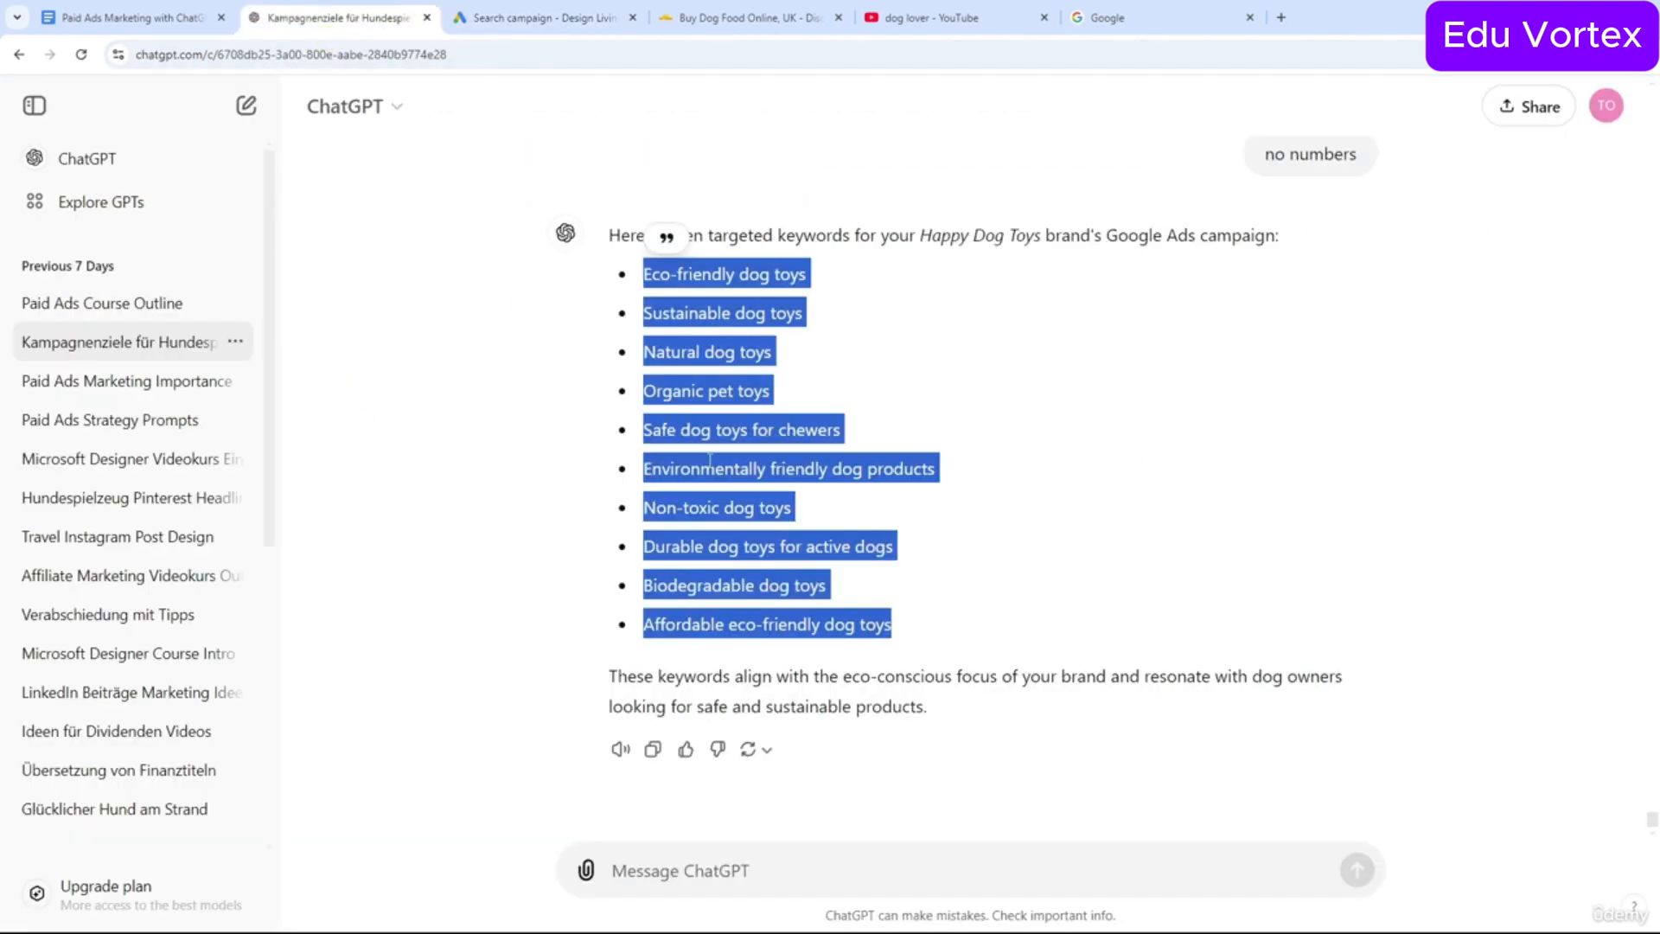
pyautogui.click(571, 18)
pyautogui.scroll(5, 579, 433)
pyautogui.scroll(-4, 592, 516)
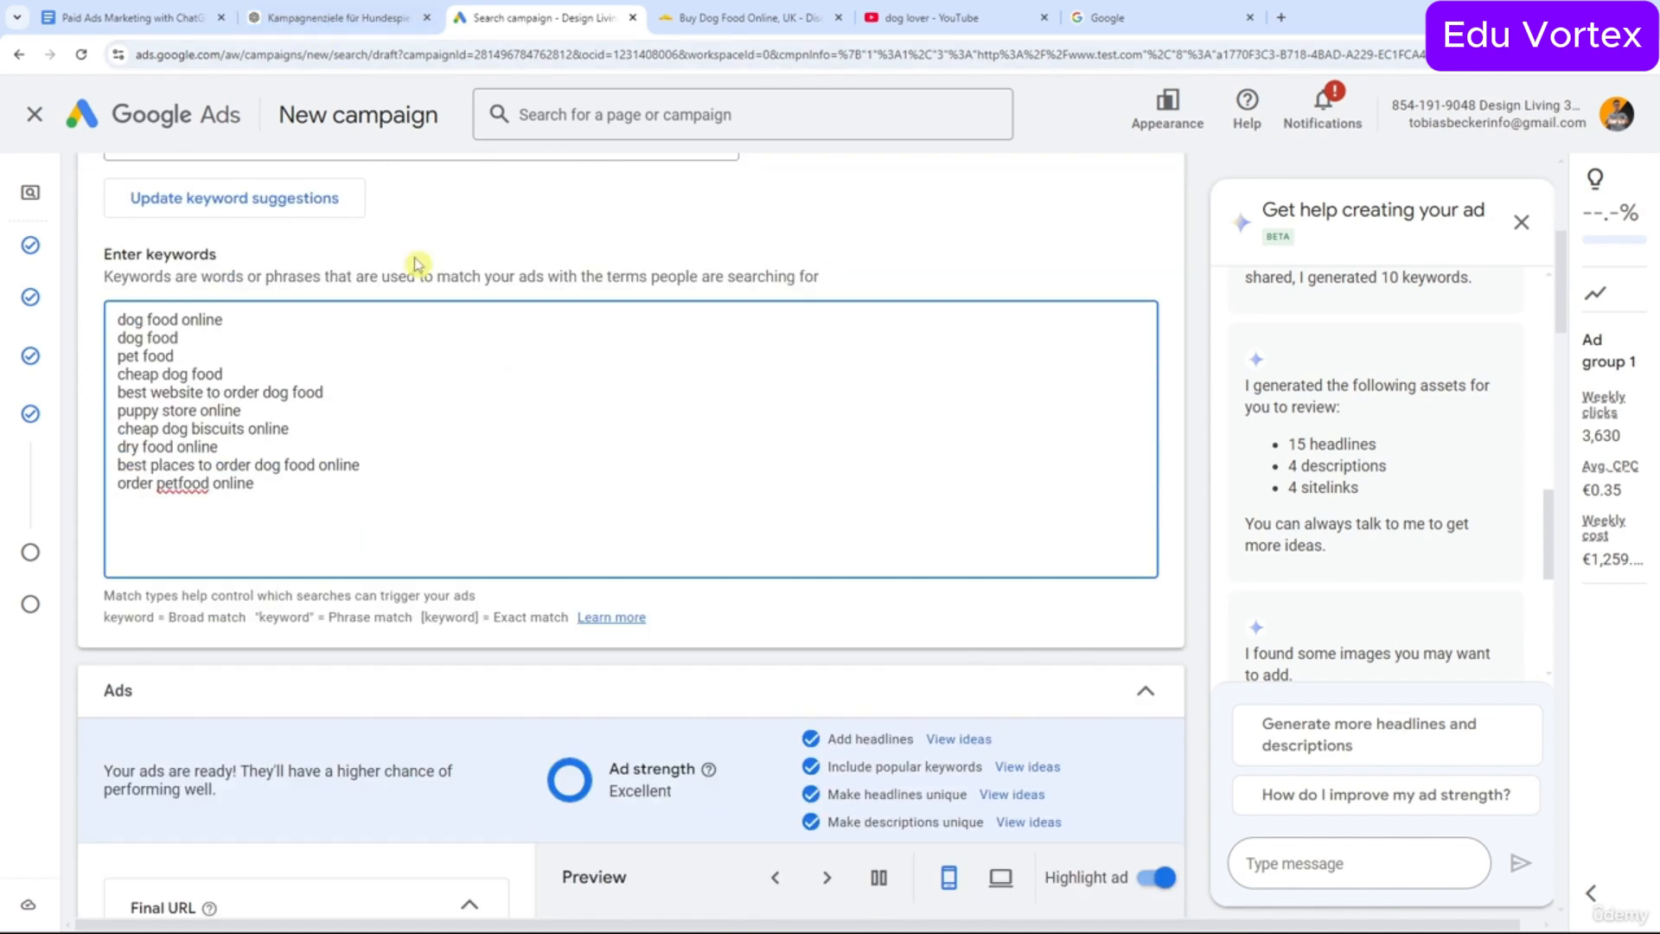
# Review the keyword match type notes, the ad strength and the ad's headlines, descriptions and suggested images.
pyautogui.click(371, 619)
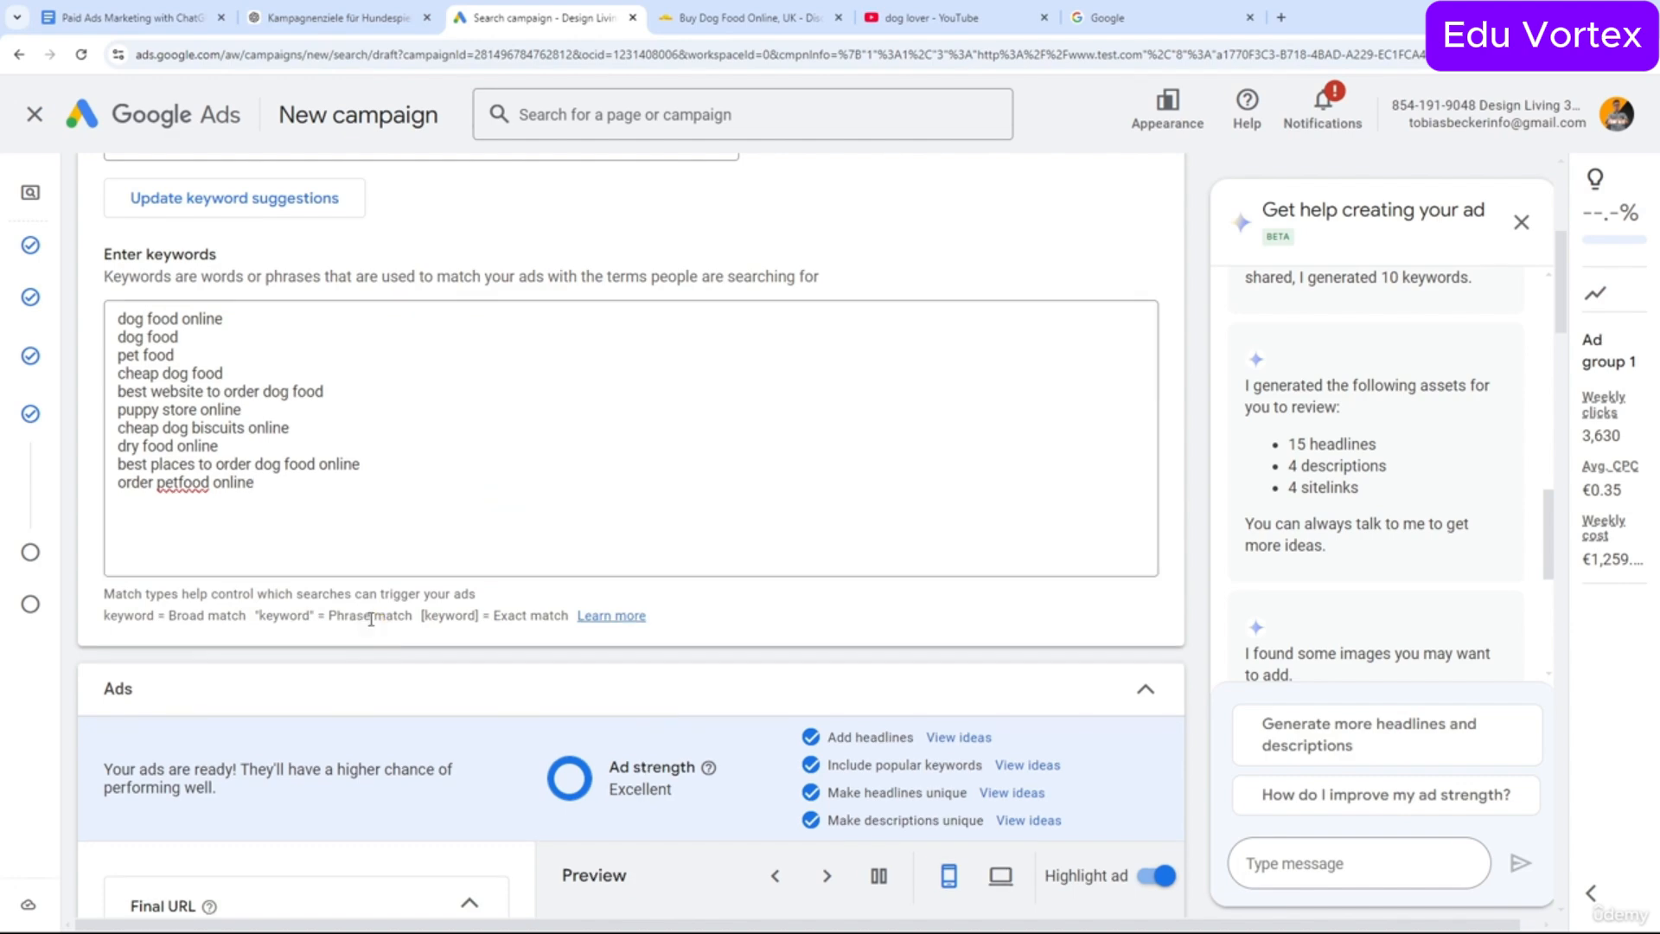
pyautogui.scroll(-5, 372, 621)
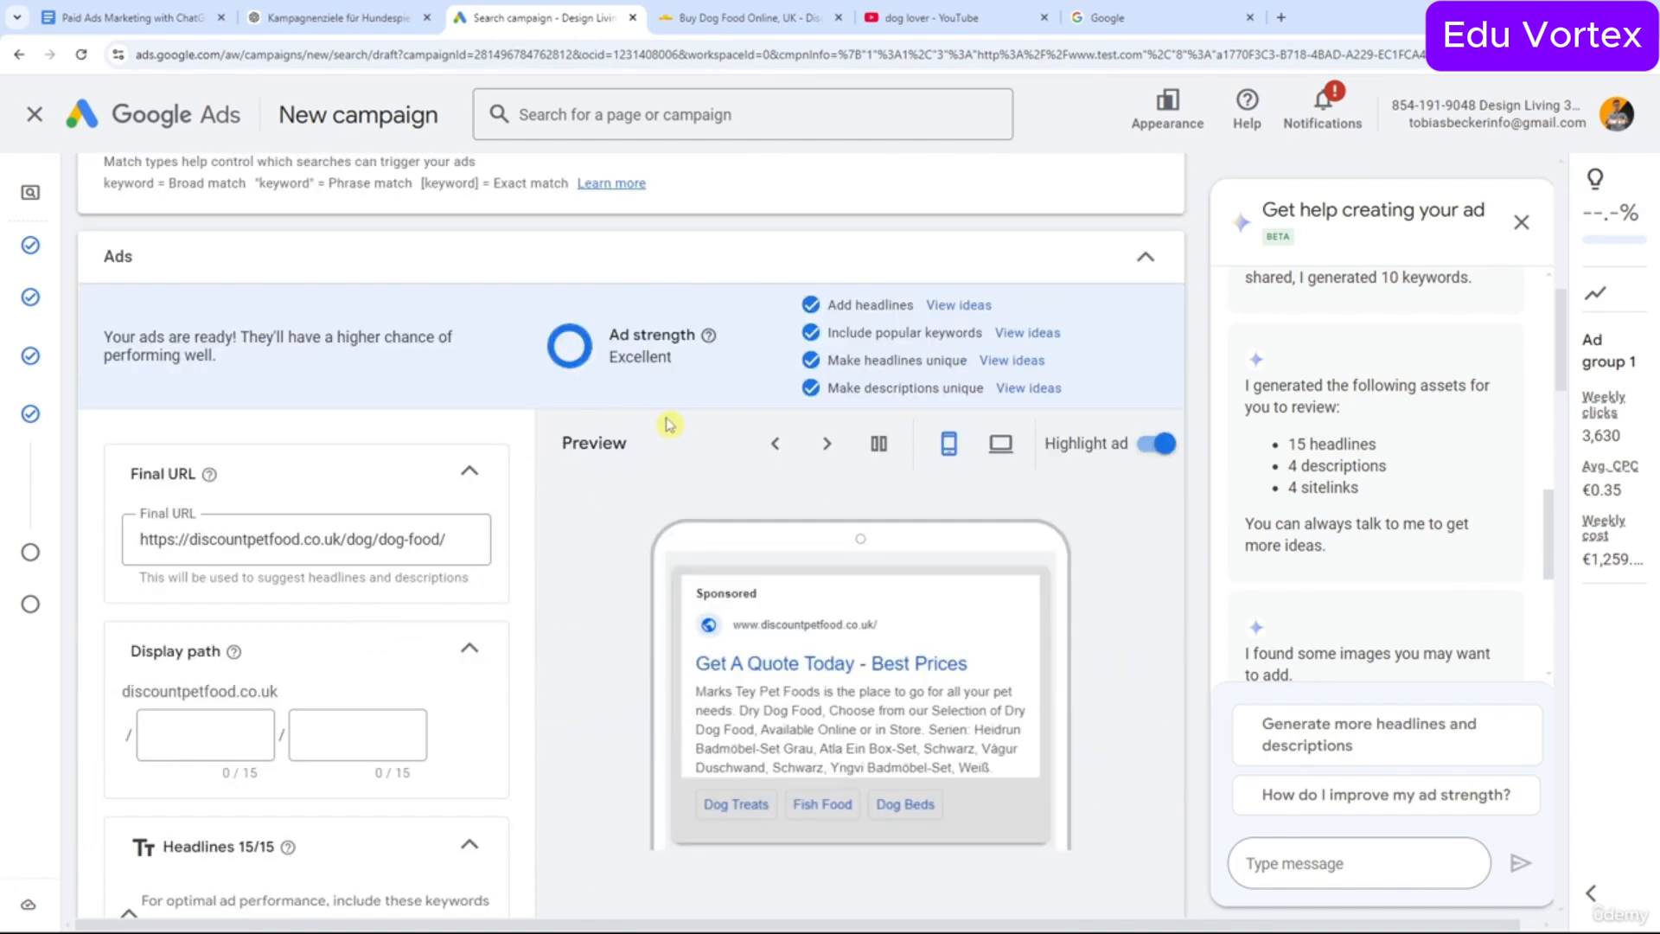
pyautogui.scroll(-3, 193, 287)
pyautogui.scroll(-3, 473, 523)
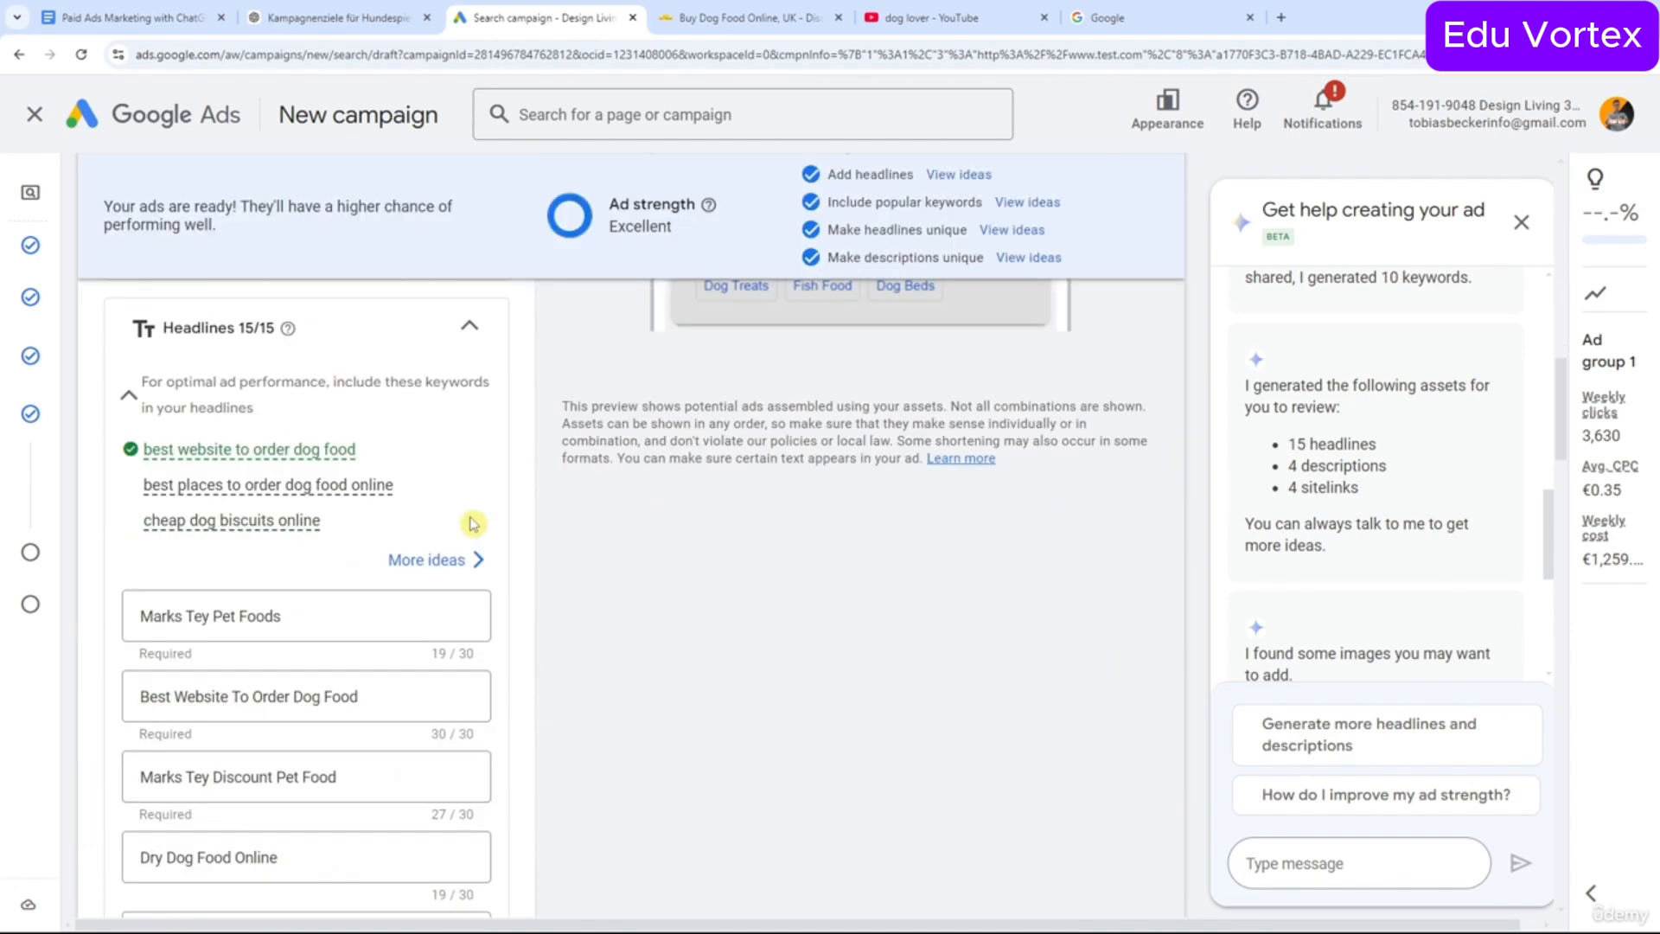
pyautogui.scroll(-15, 473, 524)
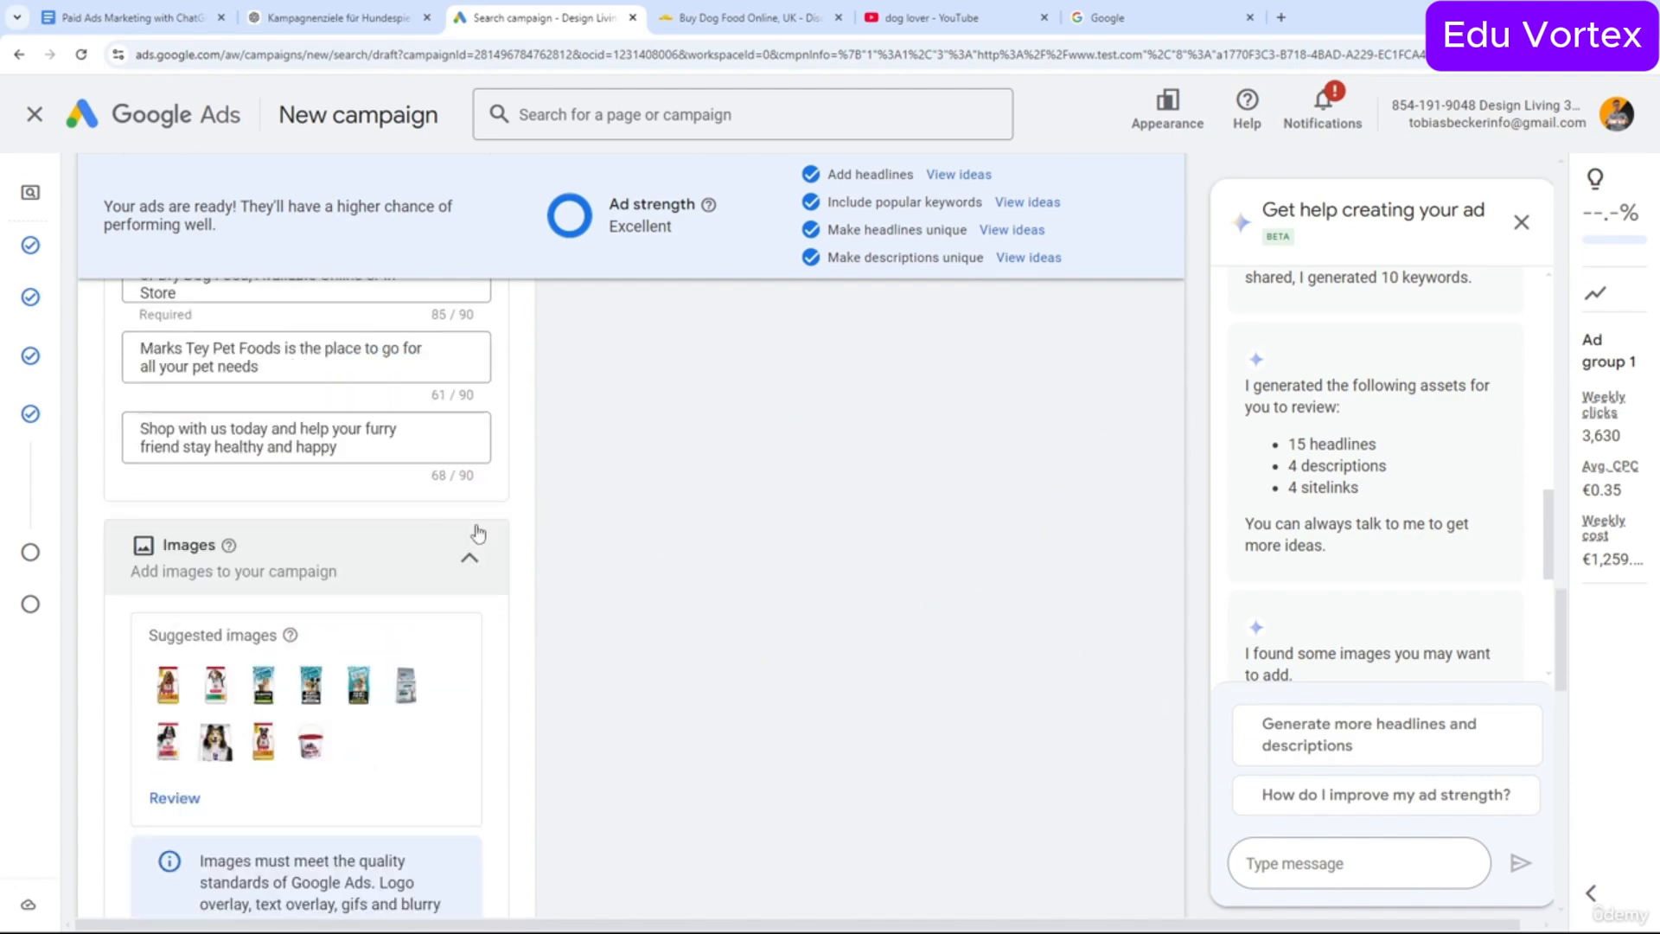
pyautogui.scroll(15, 483, 534)
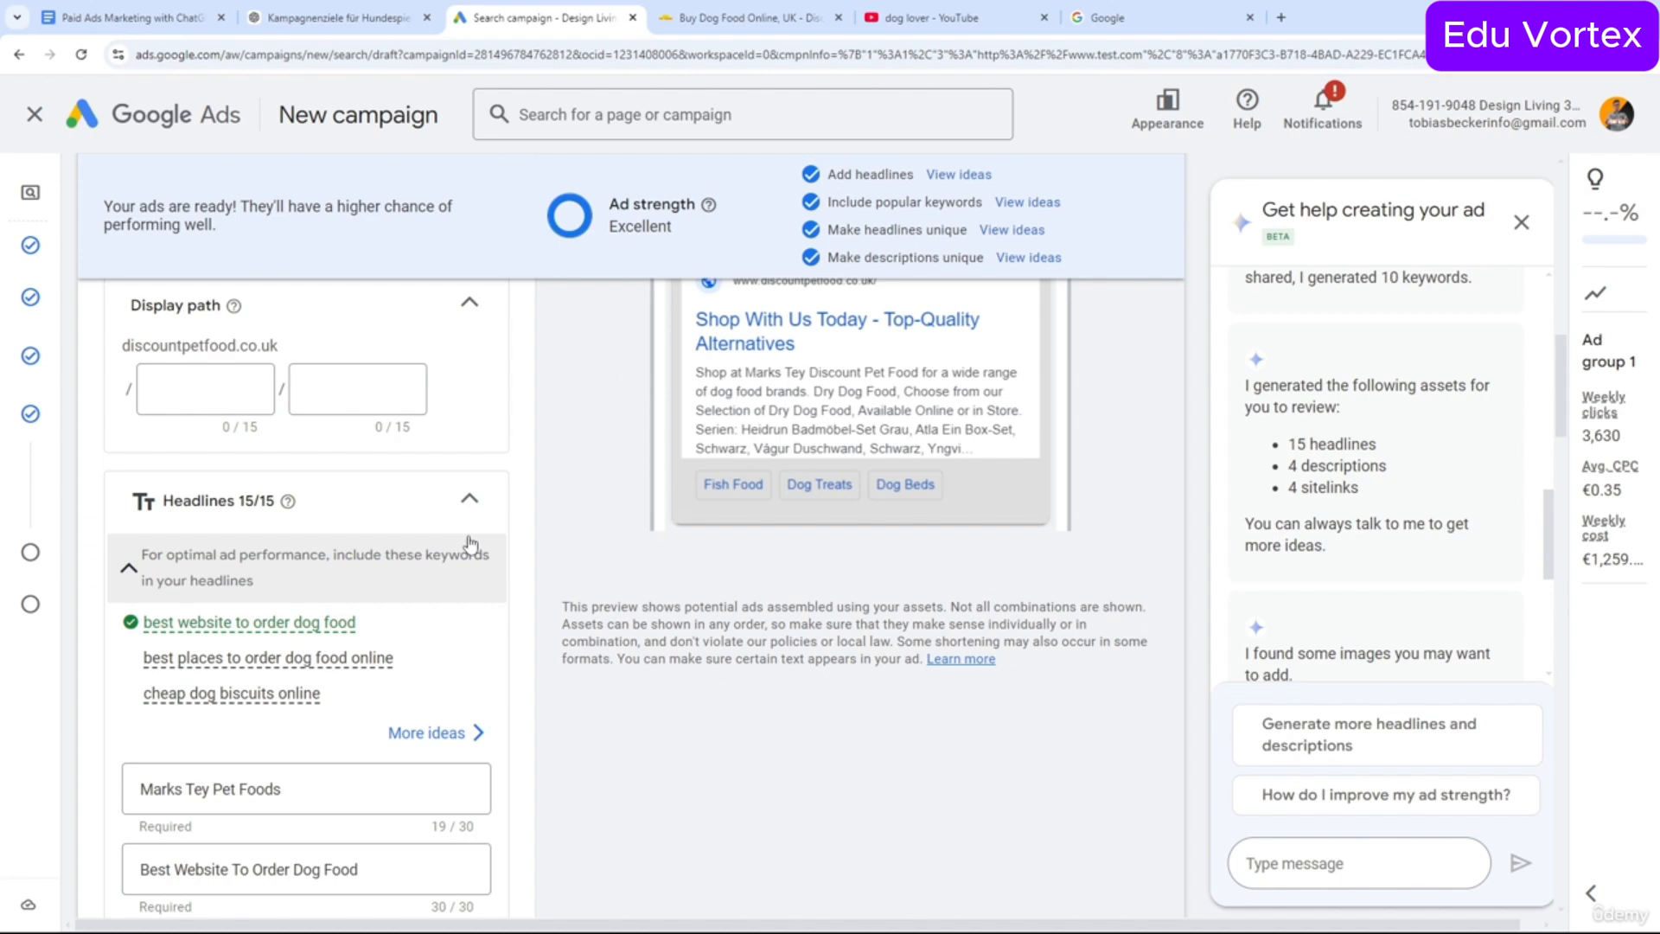
pyautogui.scroll(2, 470, 543)
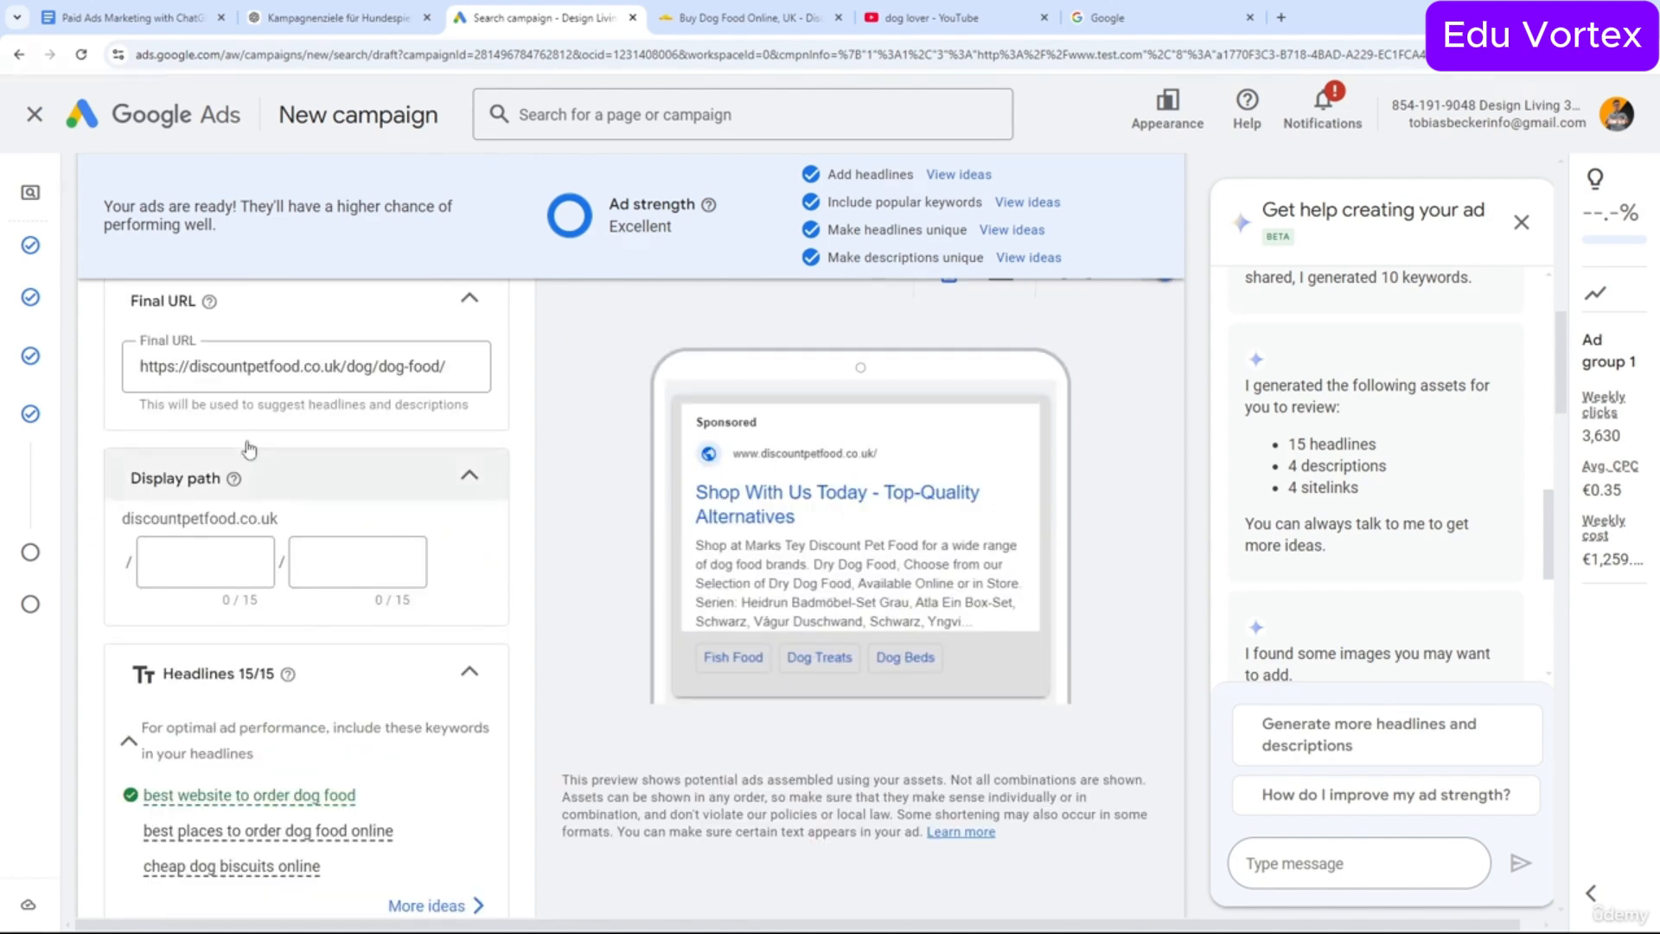
# Examine the domain and page path of the ad's final URL together with the display path and headline suggestions.
pyautogui.click(141, 381)
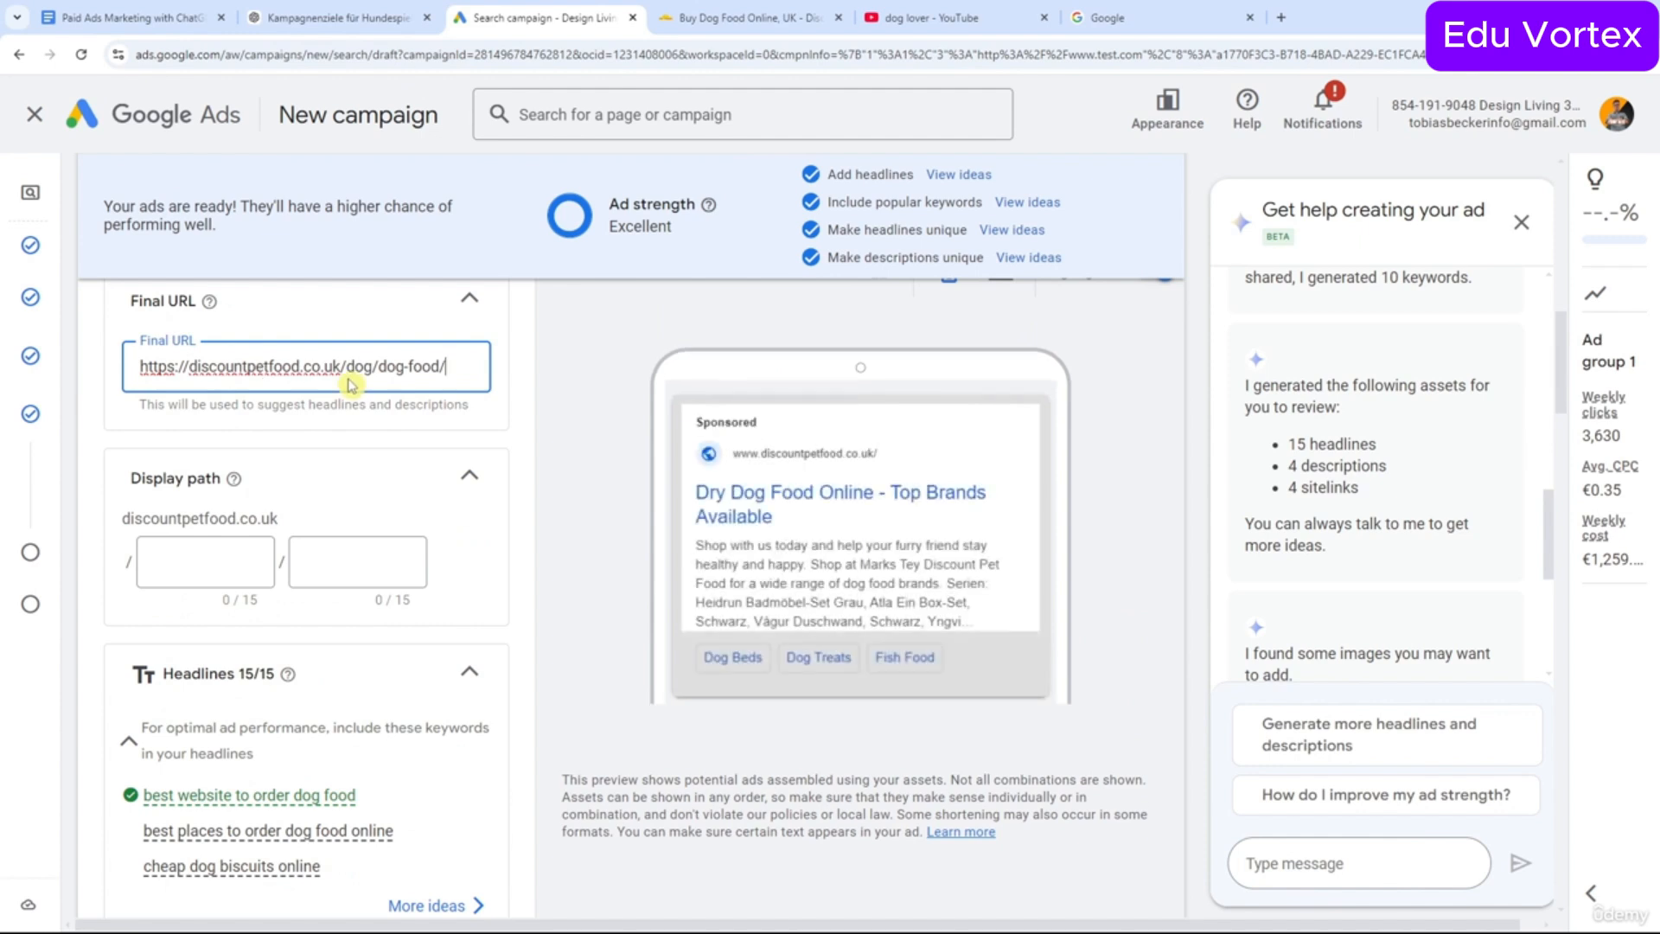
pyautogui.moveTo(341, 370); pyautogui.dragTo(141, 367)
pyautogui.moveTo(346, 368); pyautogui.dragTo(444, 372)
pyautogui.scroll(-2, 522, 472)
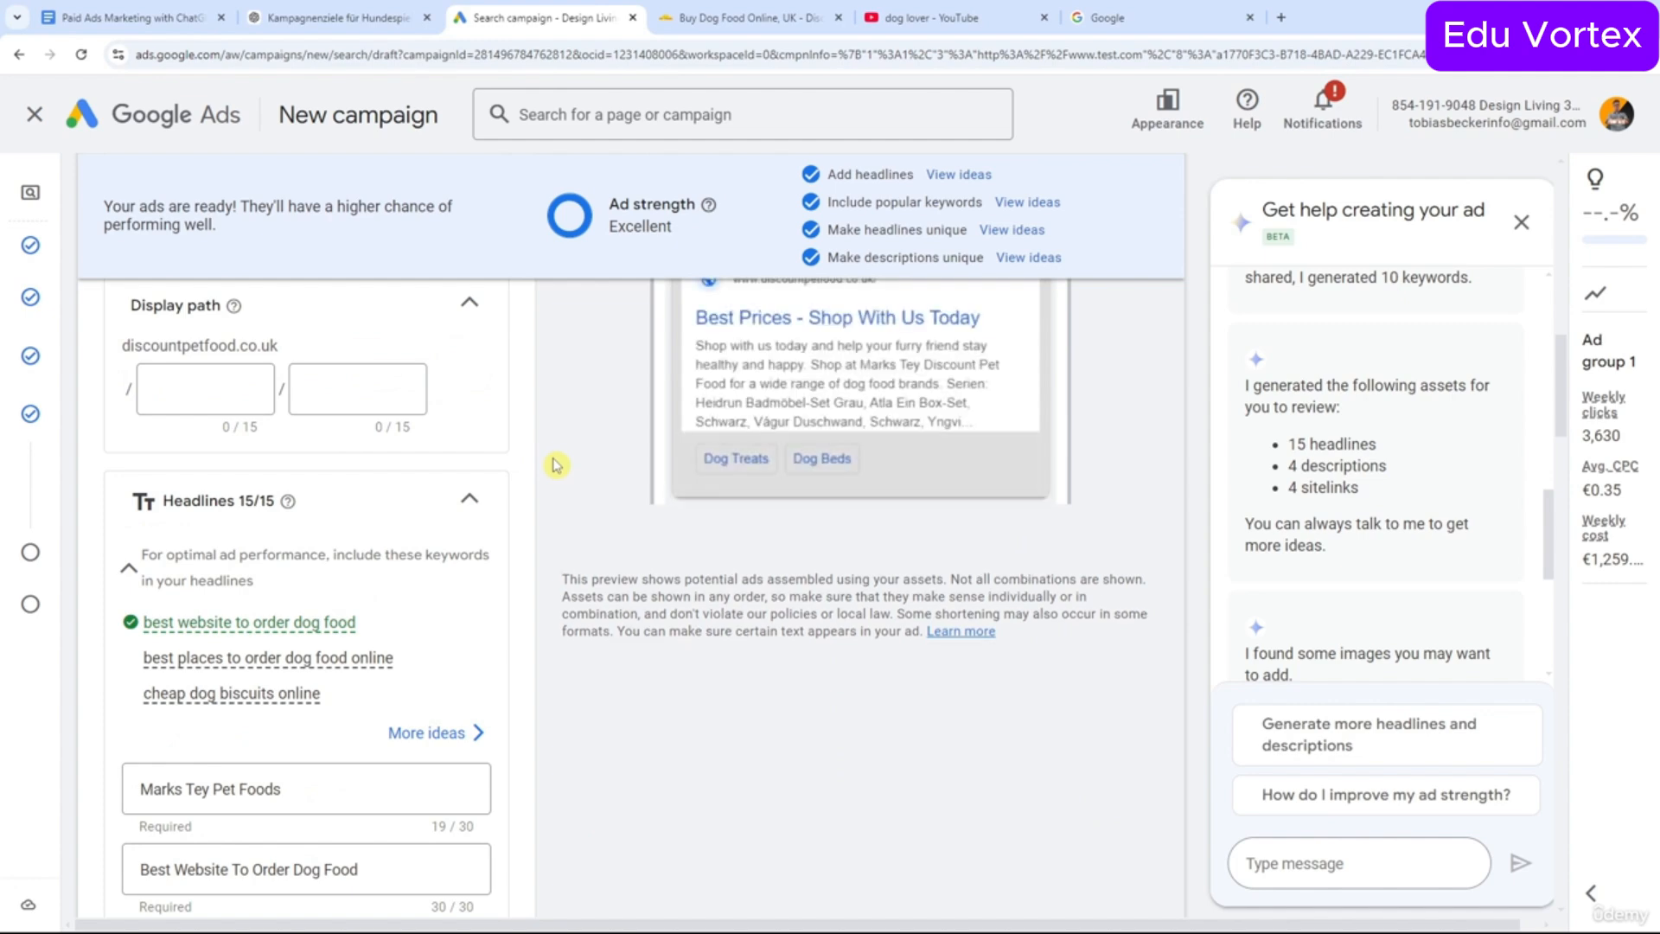
pyautogui.scroll(3, 552, 468)
pyautogui.scroll(-2, 552, 468)
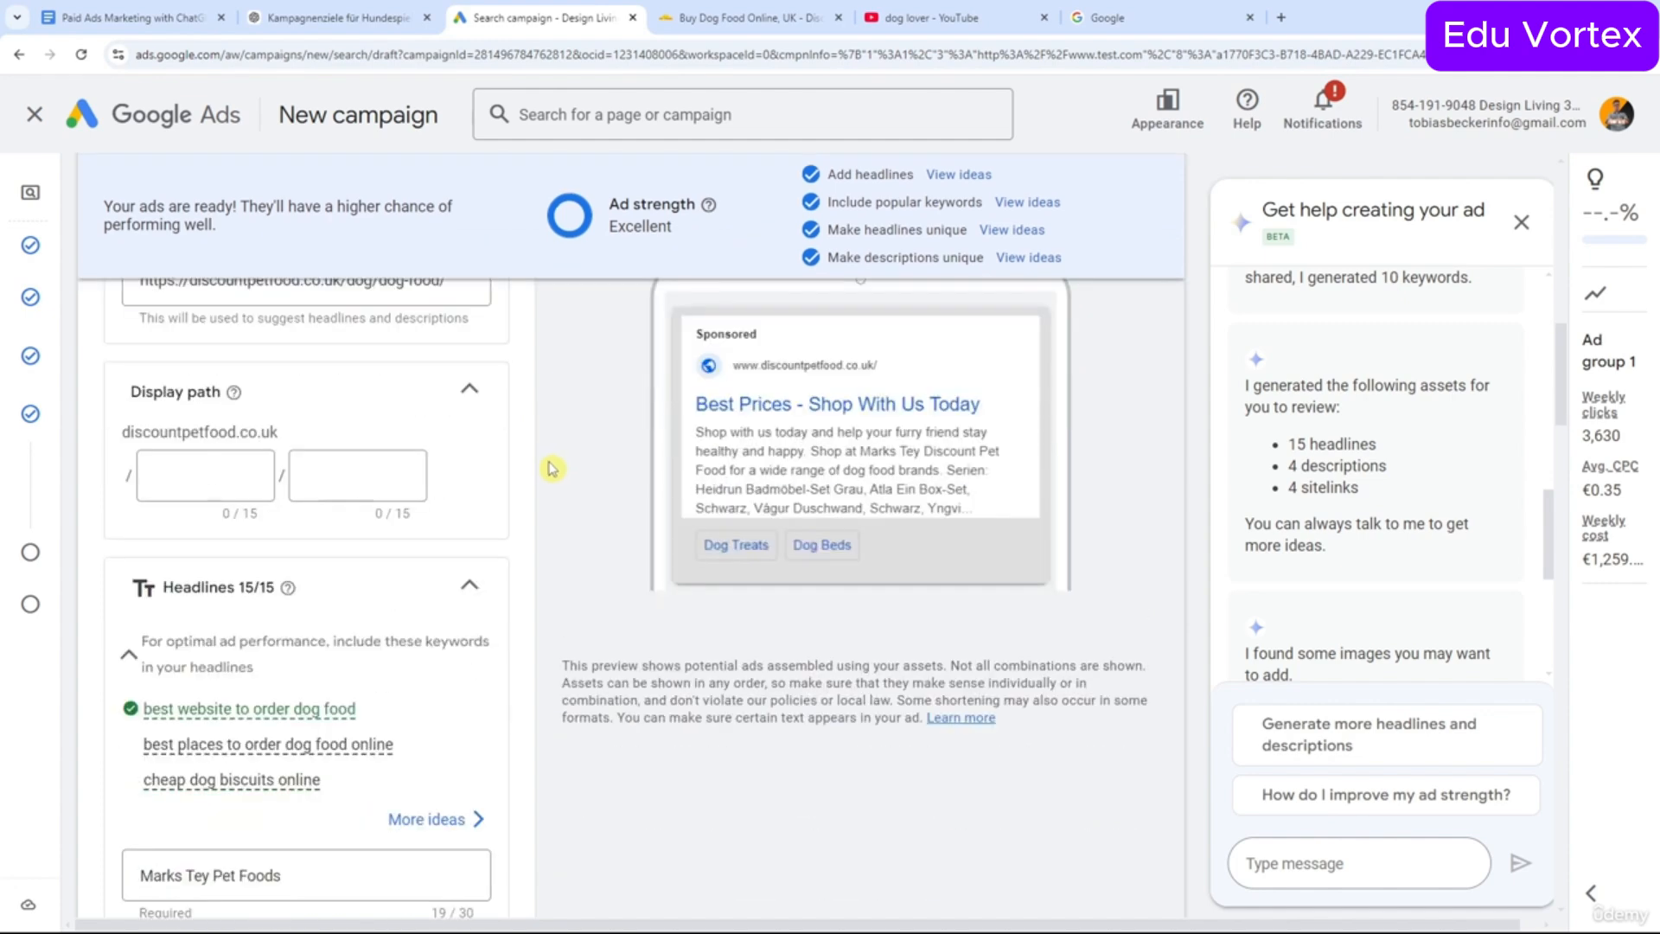
pyautogui.scroll(-2, 248, 439)
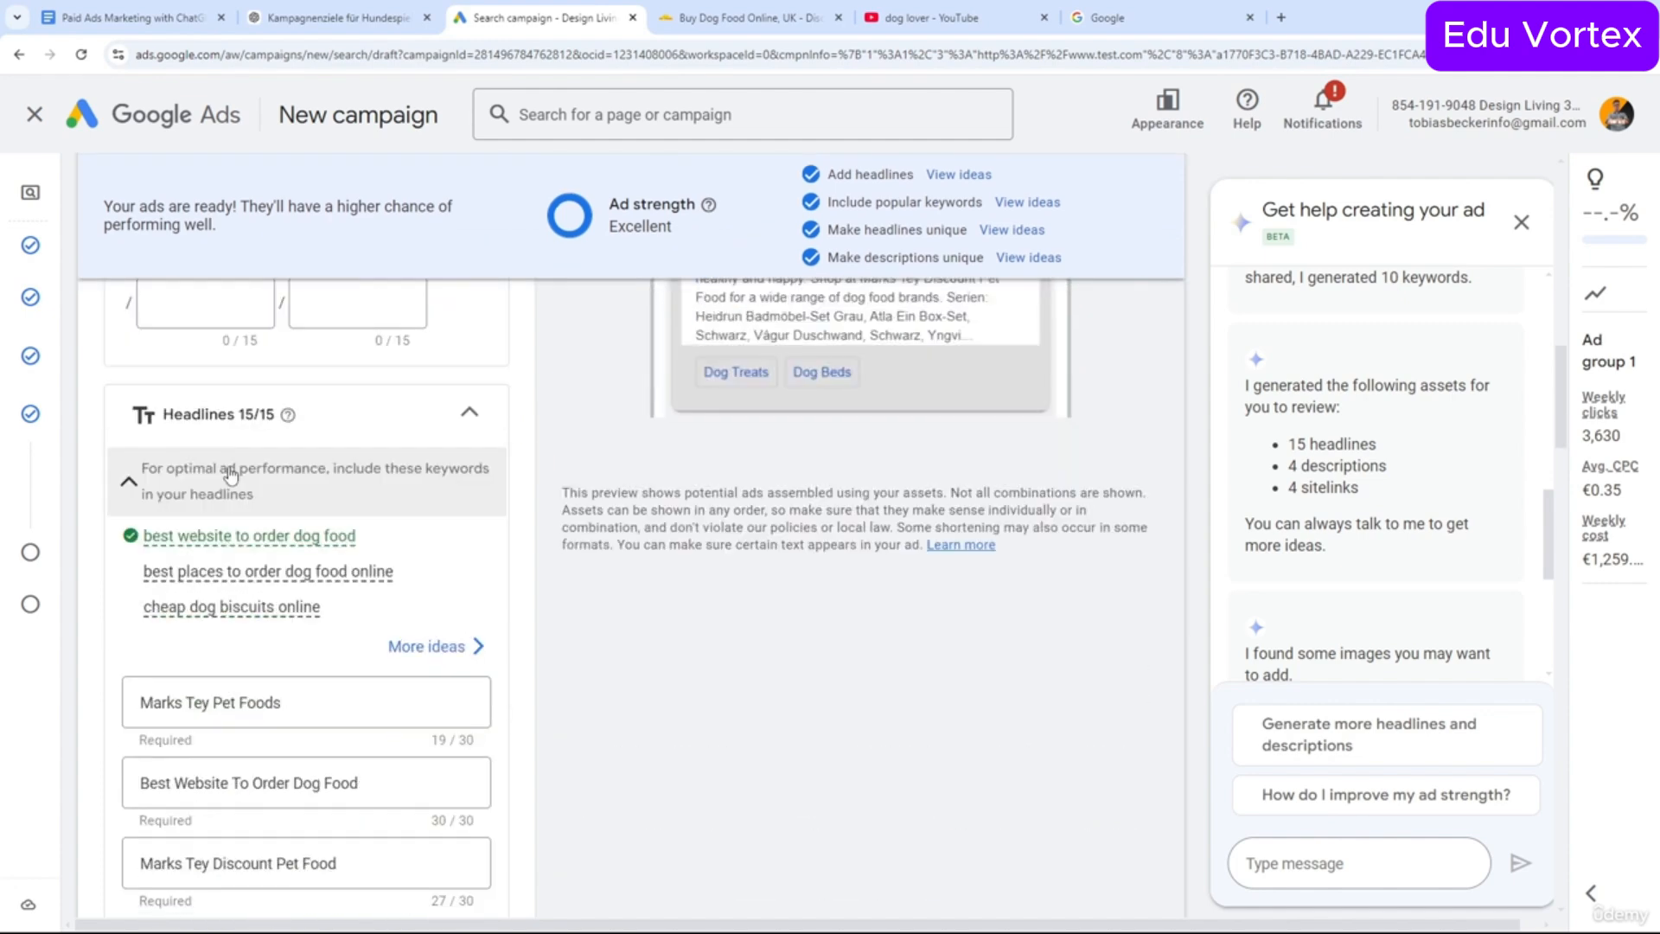
# Set the first display path field of the ad to "dog", without any slashes.
pyautogui.scroll(2, 247, 439)
pyautogui.click(235, 471)
pyautogui.scroll(2, 282, 495)
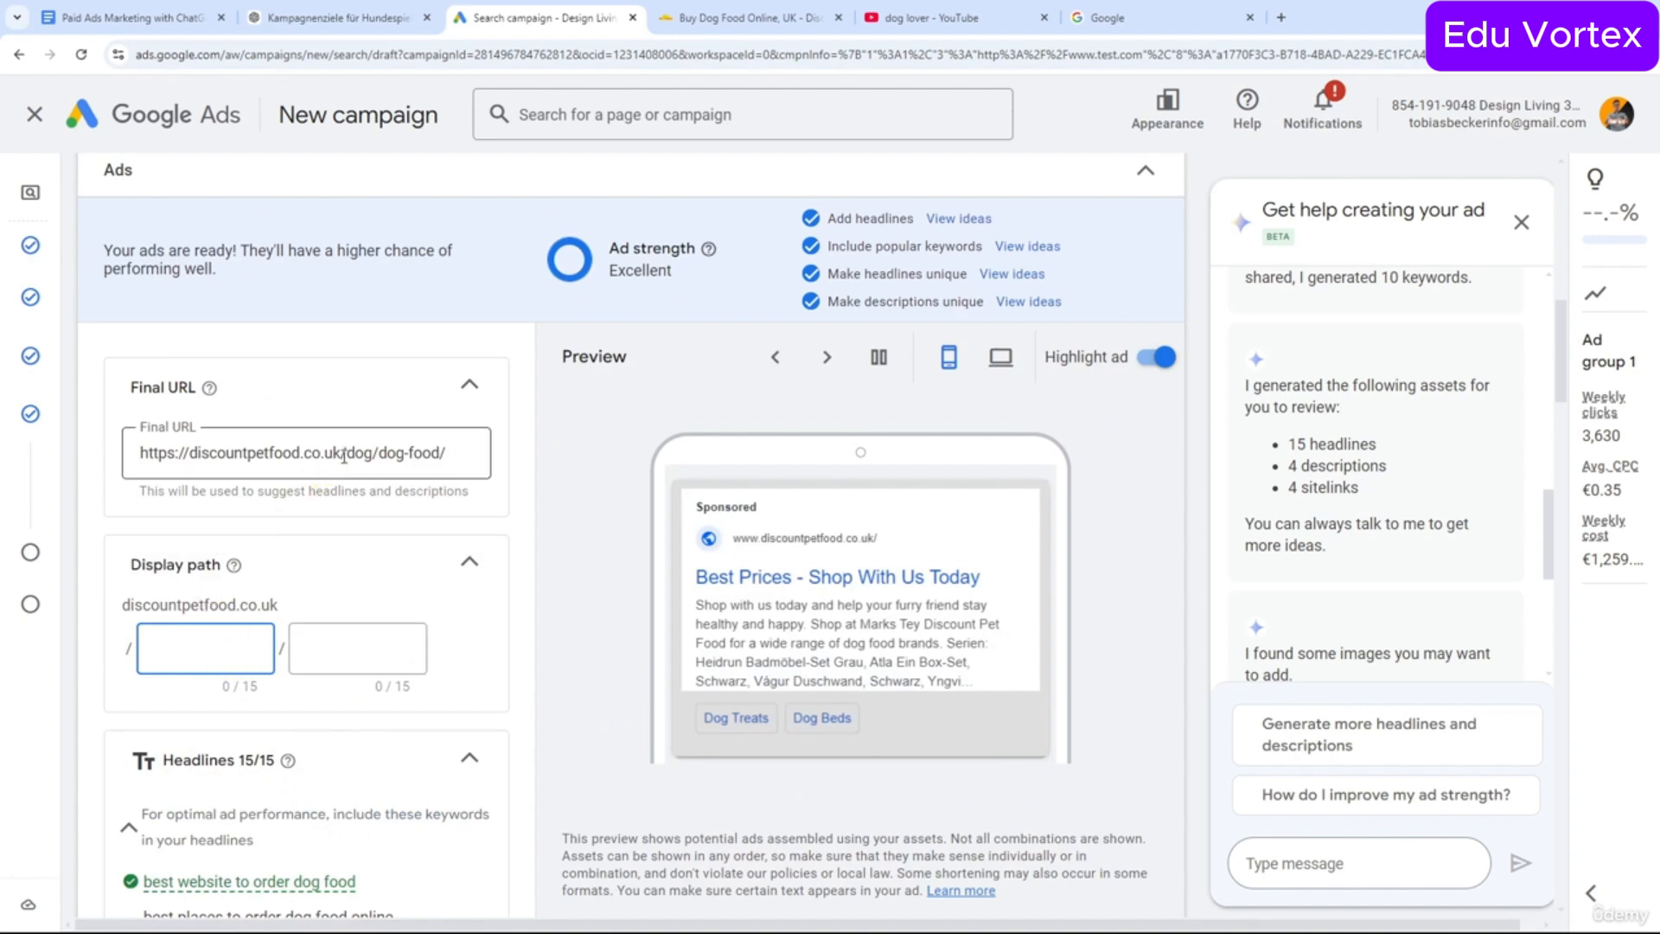
pyautogui.moveTo(340, 453); pyautogui.dragTo(374, 453)
pyautogui.click(226, 641)
pyautogui.write('/dog/')
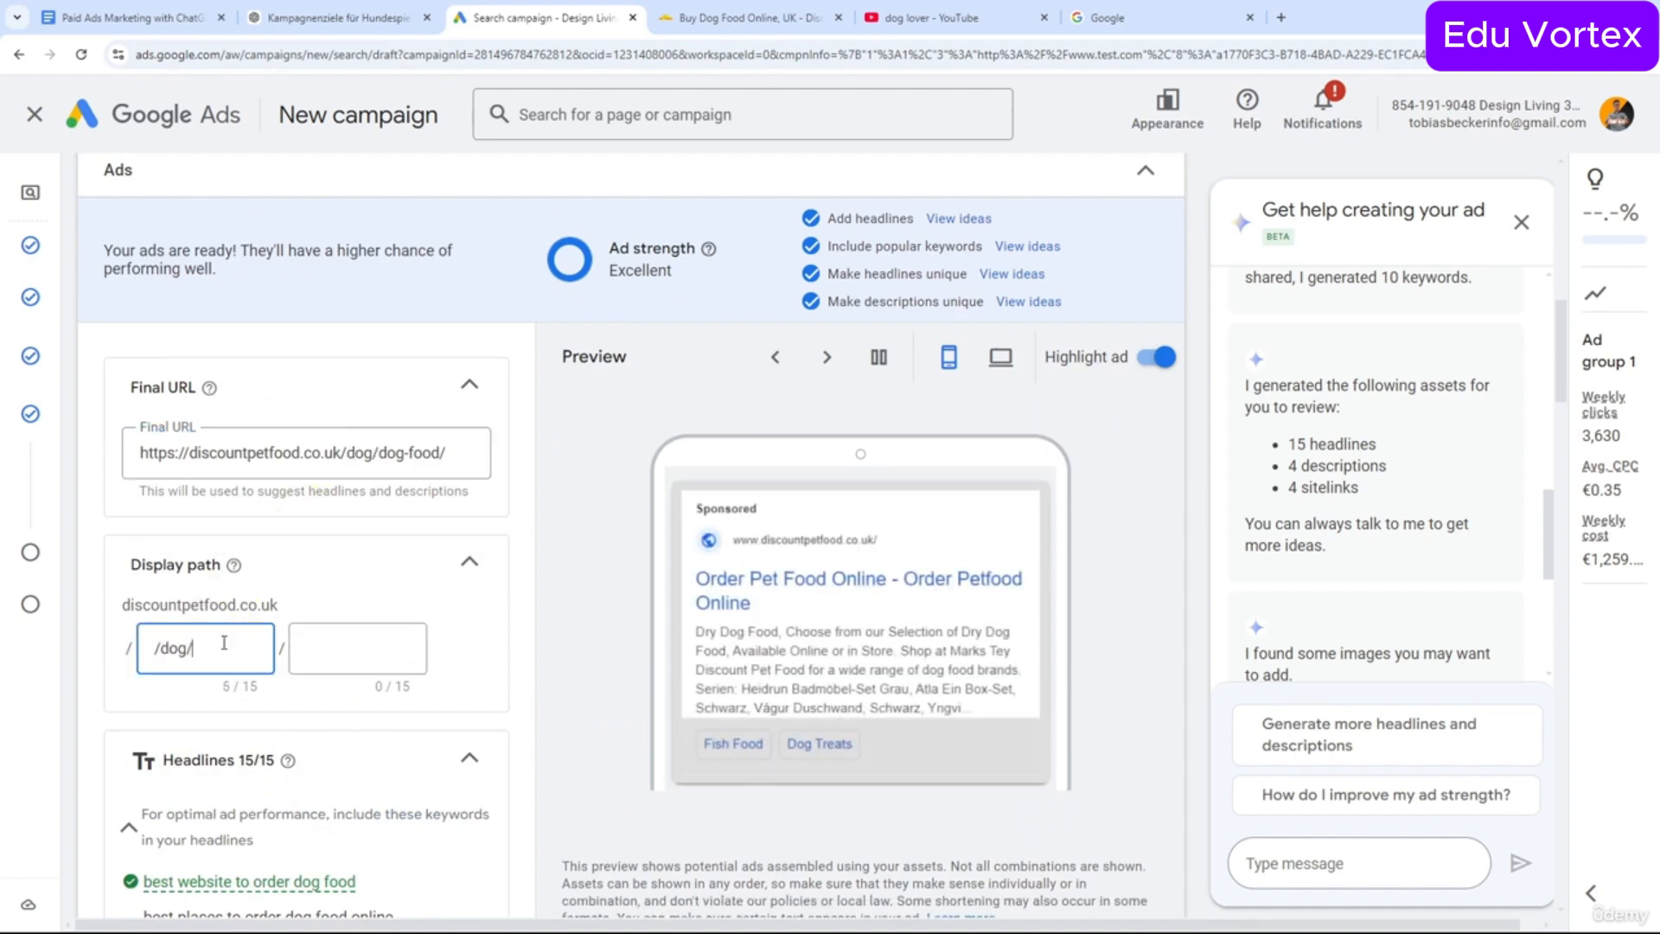
pyautogui.press('BackSpace')
pyautogui.press('BackSpace')
pyautogui.click(160, 645)
pyautogui.press('BackSpace')
pyautogui.click(181, 645)
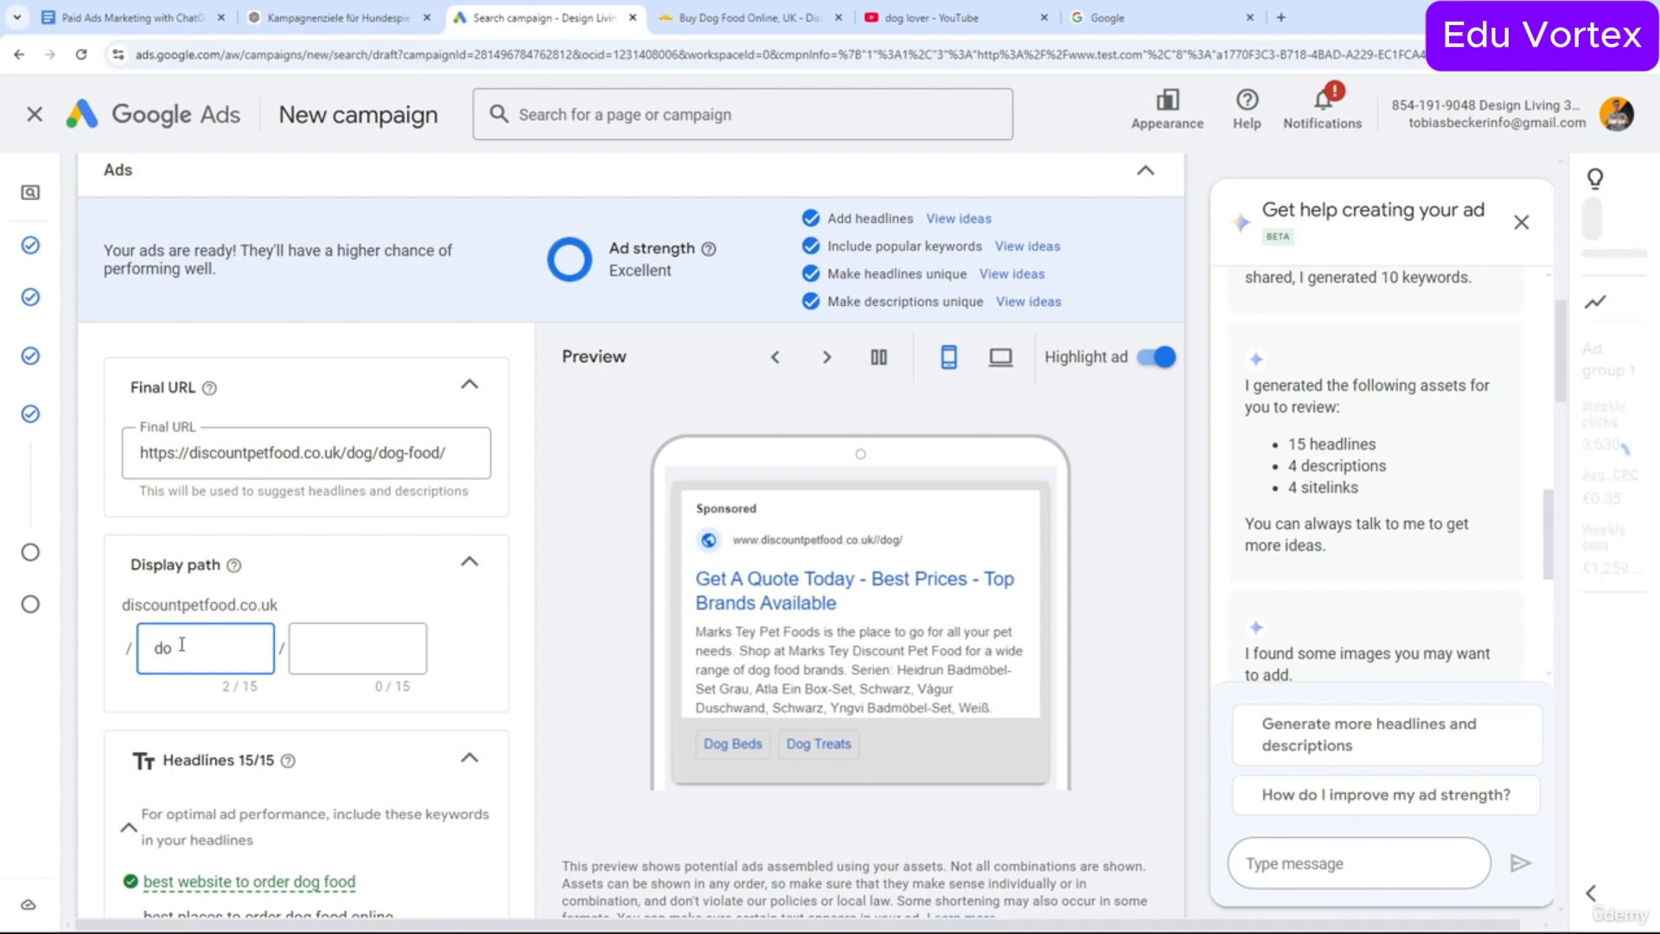
pyautogui.write('g')
# Copy "dog-food" from the final URL into the second display path field.
pyautogui.moveTo(378, 452); pyautogui.dragTo(436, 452)
pyautogui.hotkey('ctrl', 'c')
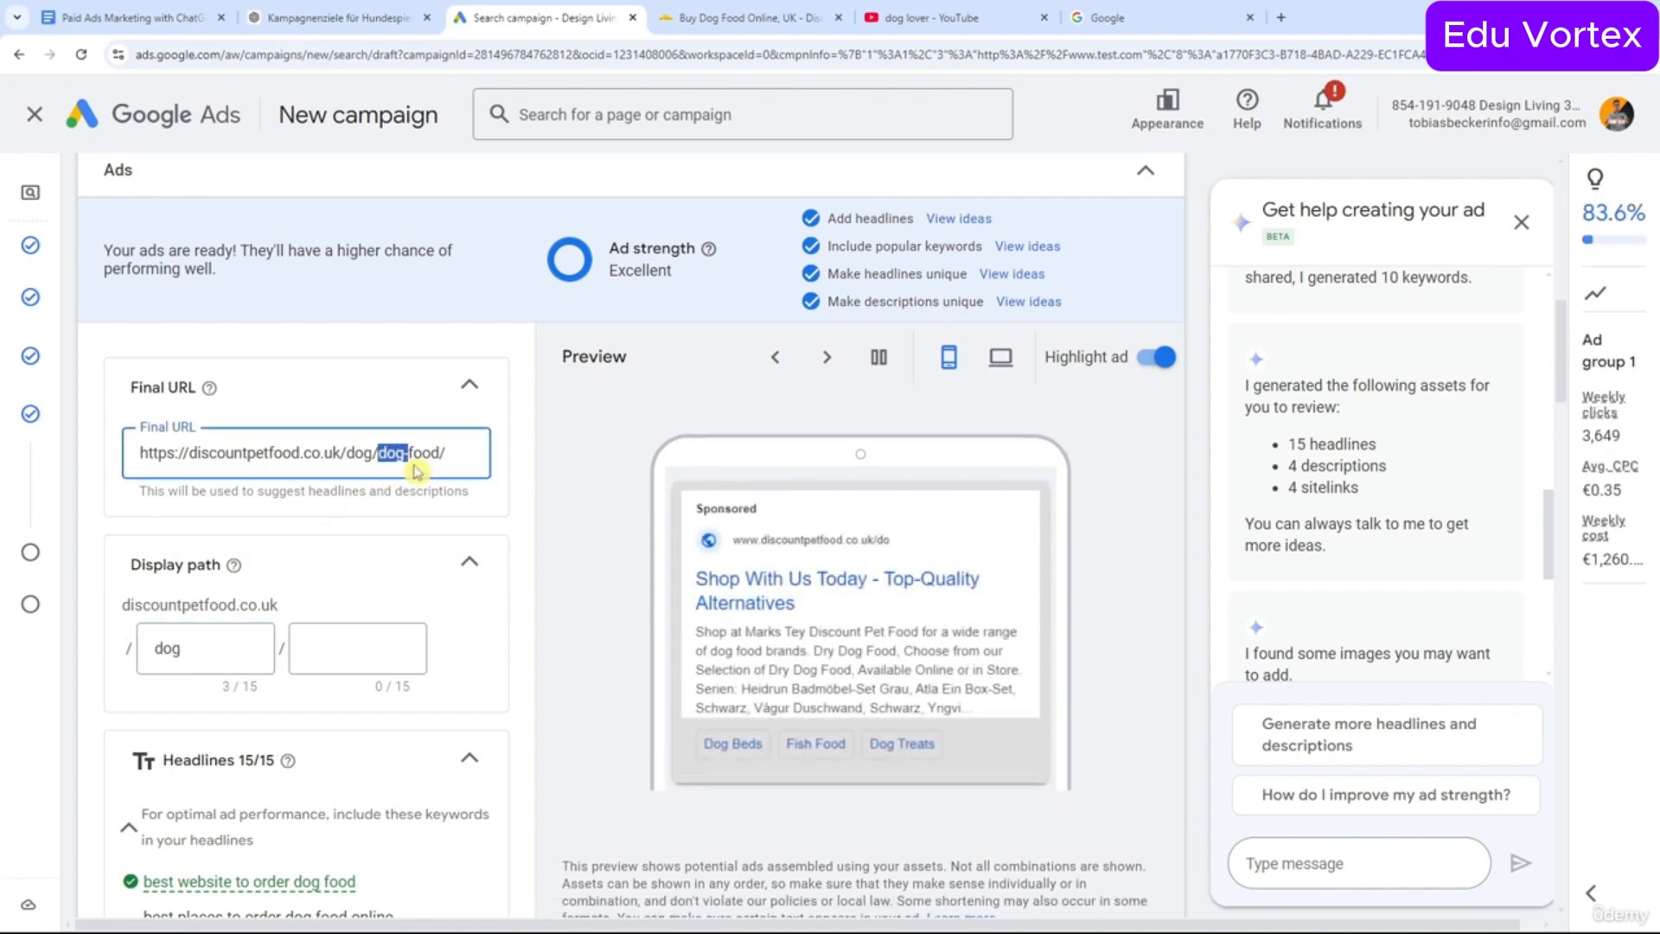
pyautogui.click(366, 645)
pyautogui.hotkey('ctrl', 'v')
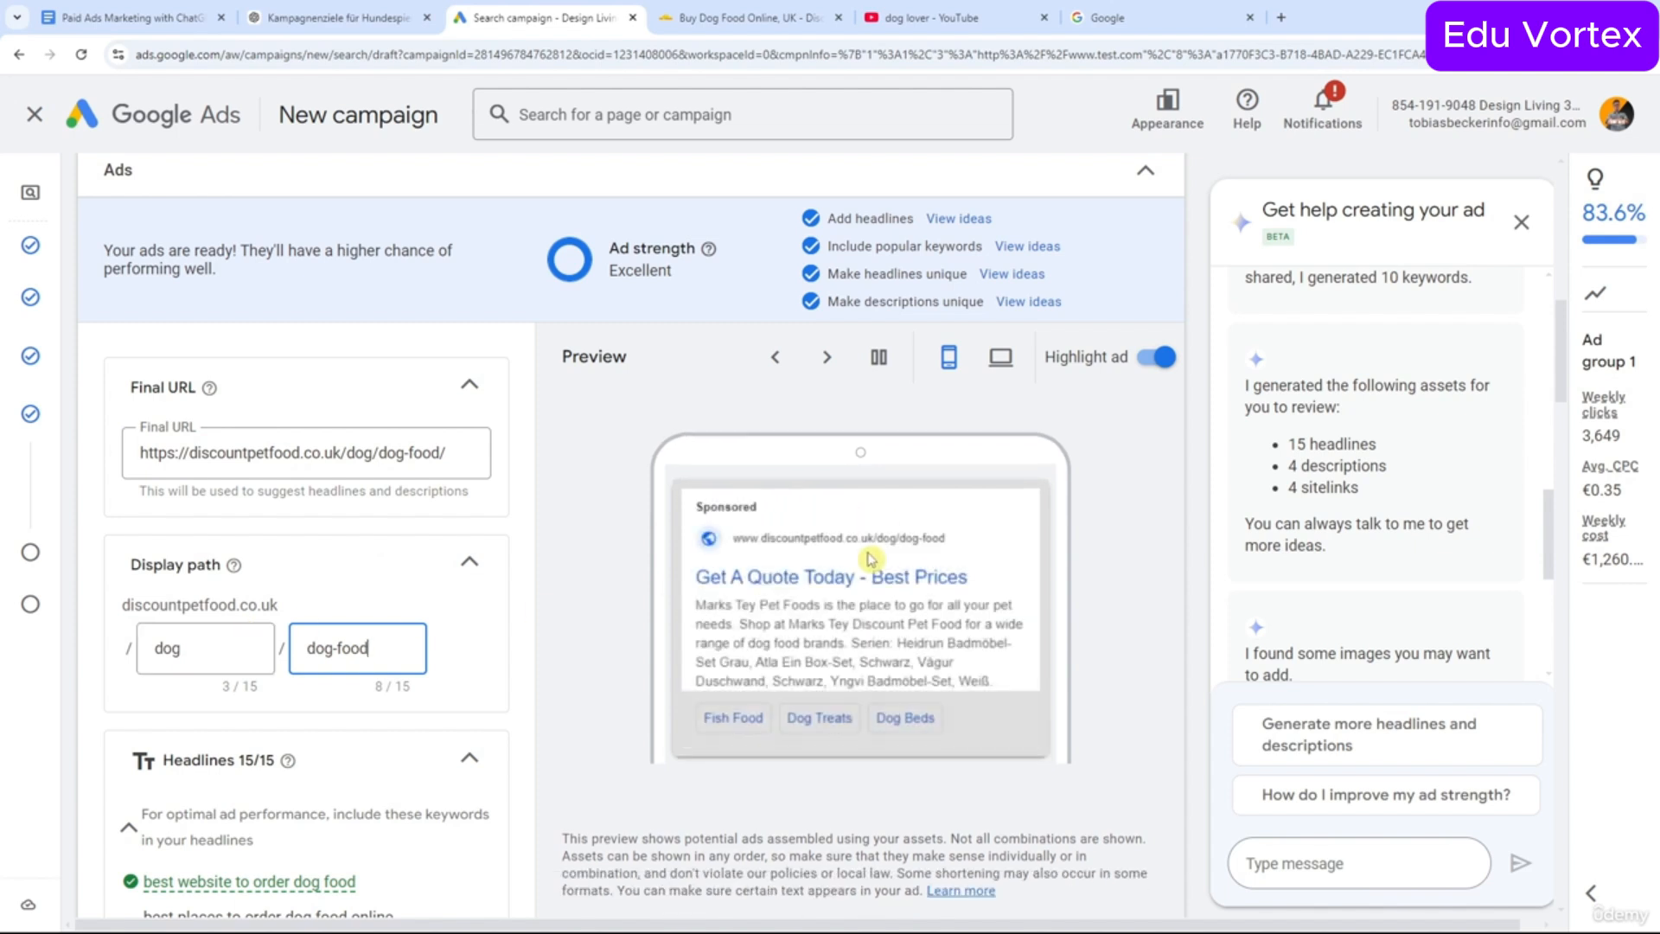
# Clear both display path fields so the ad shows only the domain.
pyautogui.press('BackSpace')
pyautogui.press('BackSpace')
pyautogui.press('BackSpace')
pyautogui.press('BackSpace')
pyautogui.press('BackSpace')
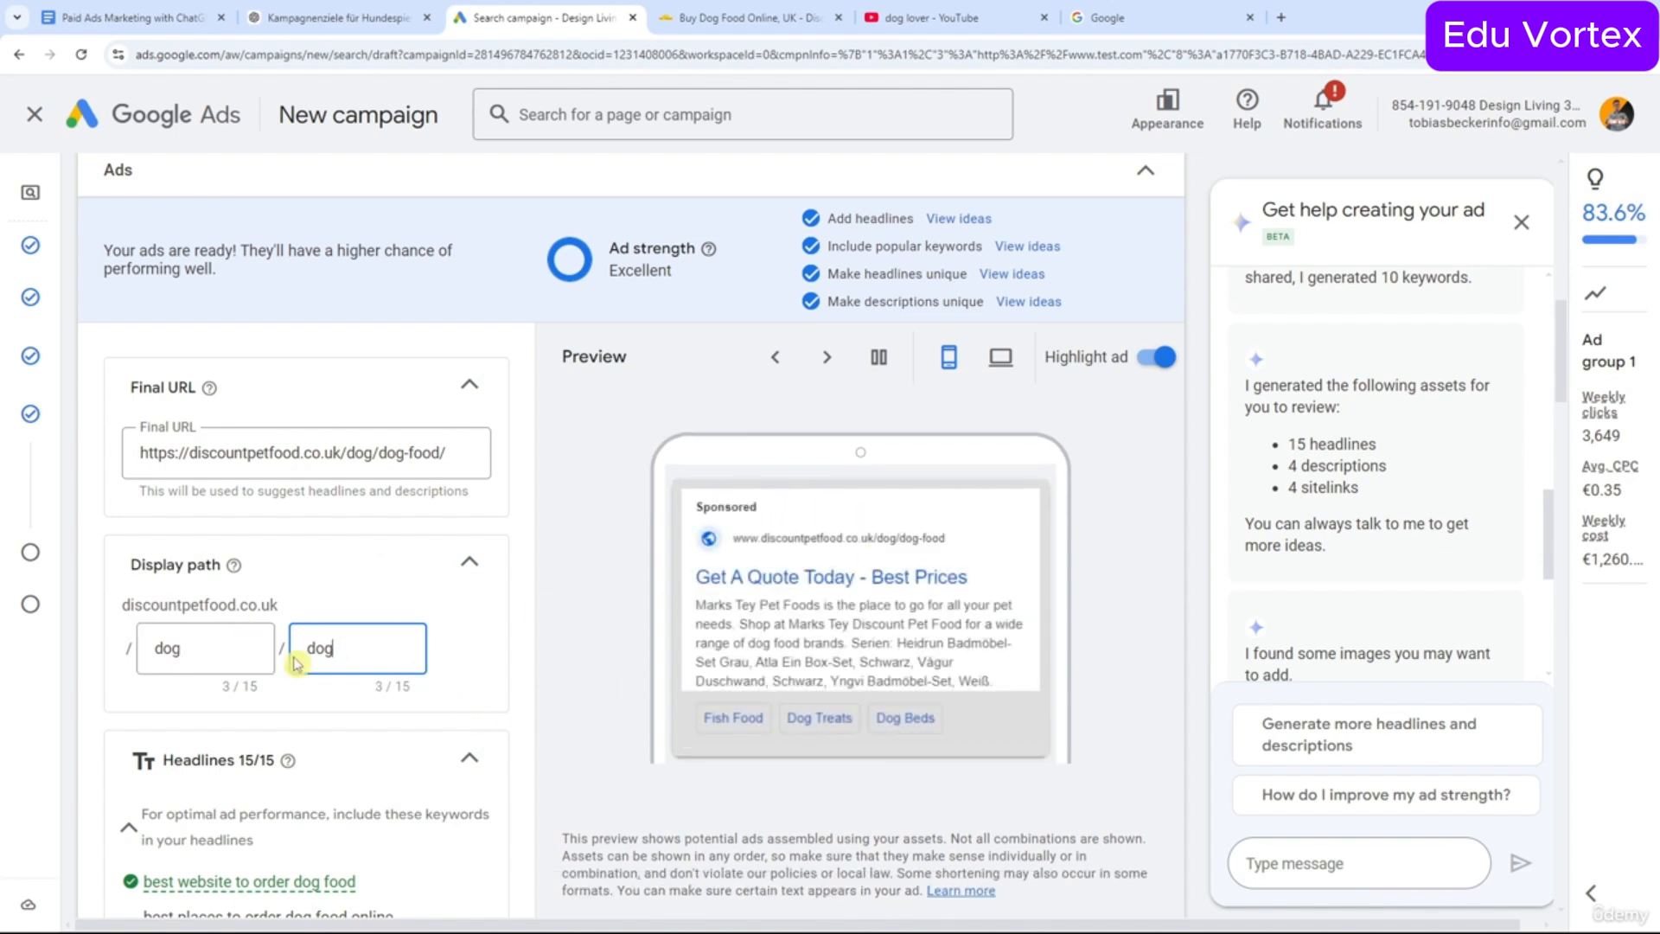
pyautogui.press('BackSpace')
pyautogui.press('BackSpace')
pyautogui.press('BackSpace')
pyautogui.click(143, 649)
pyautogui.press('BackSpace')
pyautogui.press('BackSpace')
pyautogui.press('BackSpace')
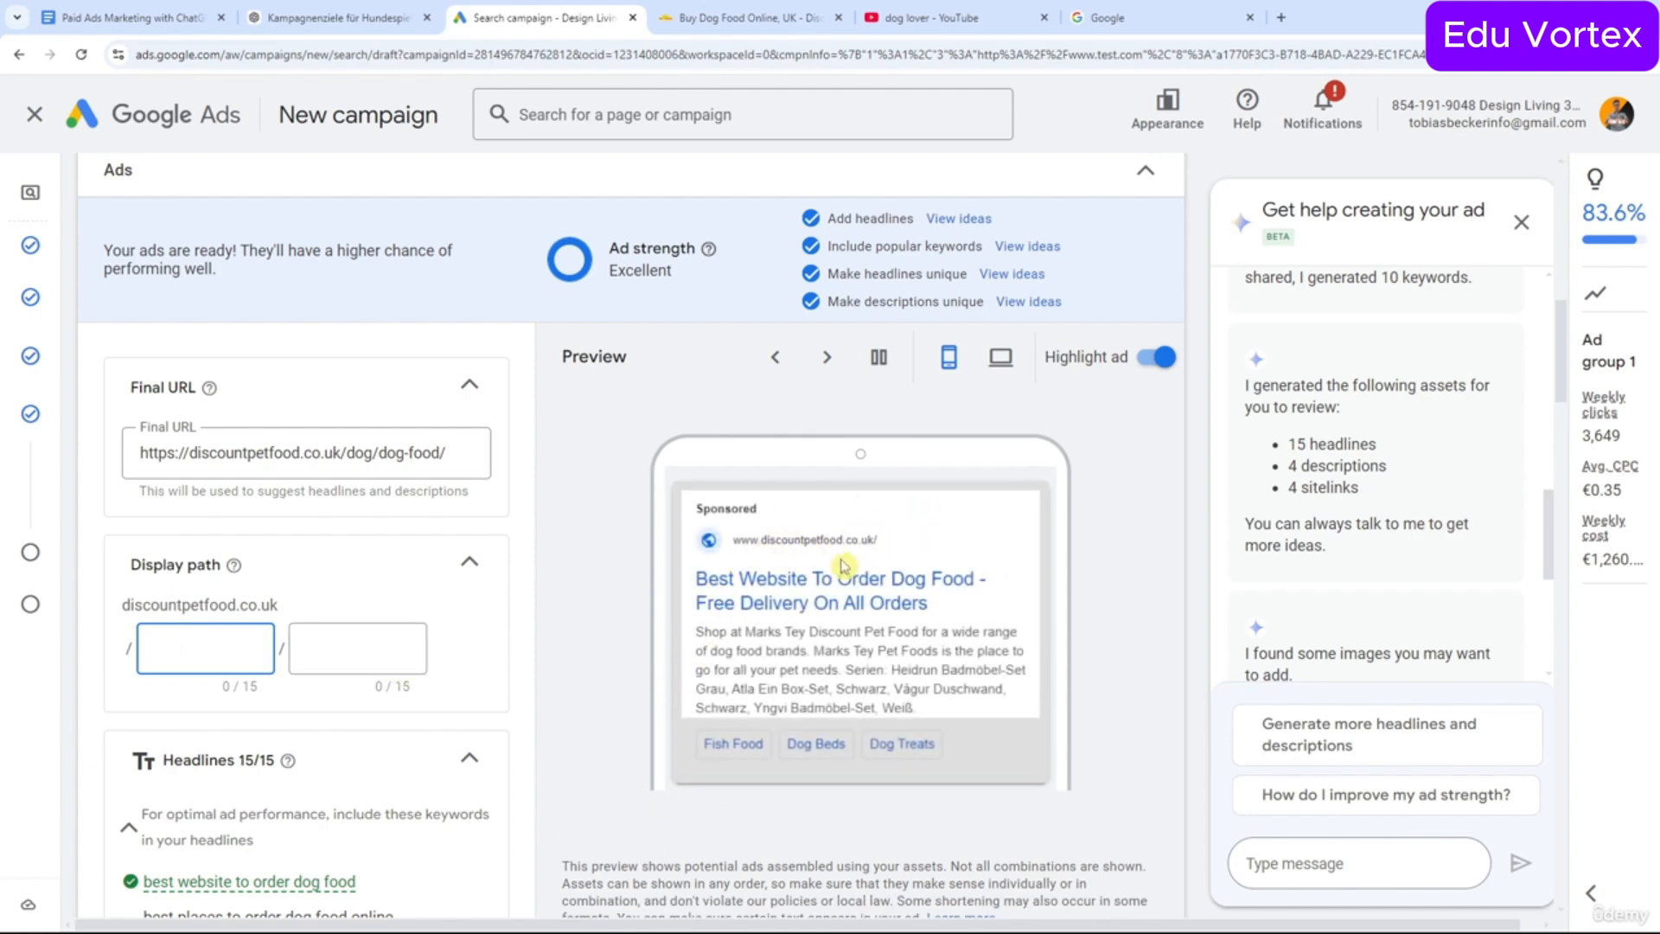
# Examine the final URL's page path and read through all of the ad's headlines, from "Marks Tey Pet Foods" to "Order Pet Food Online".
pyautogui.moveTo(441, 454); pyautogui.dragTo(345, 456)
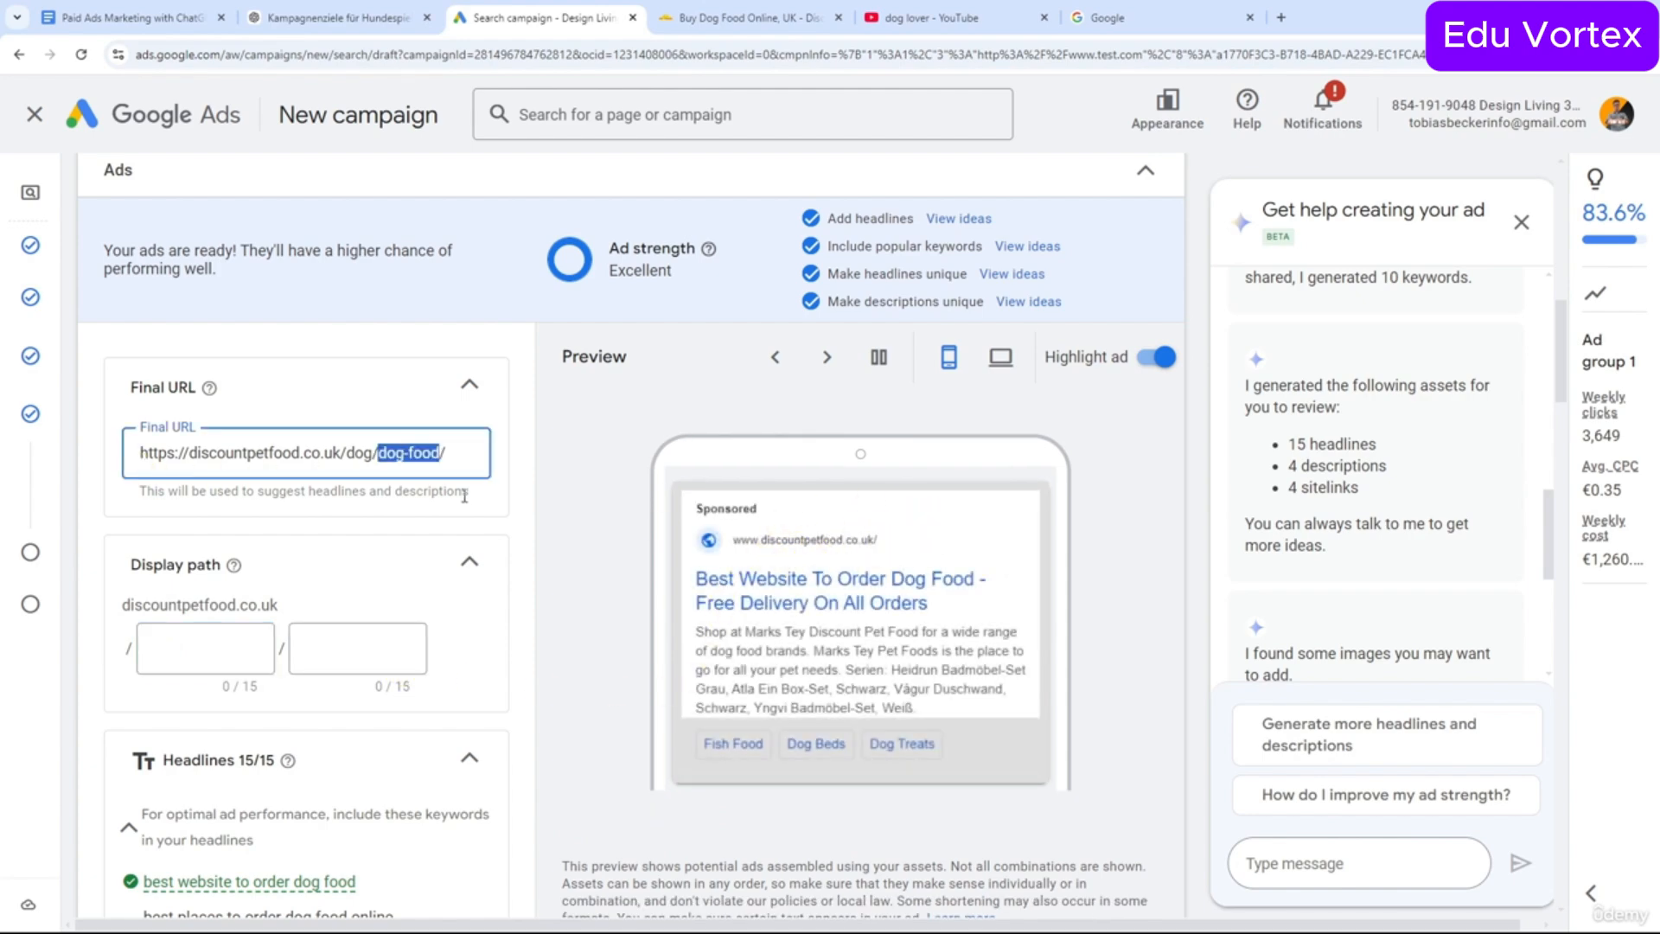
pyautogui.scroll(-3, 467, 510)
pyautogui.scroll(-2, 537, 507)
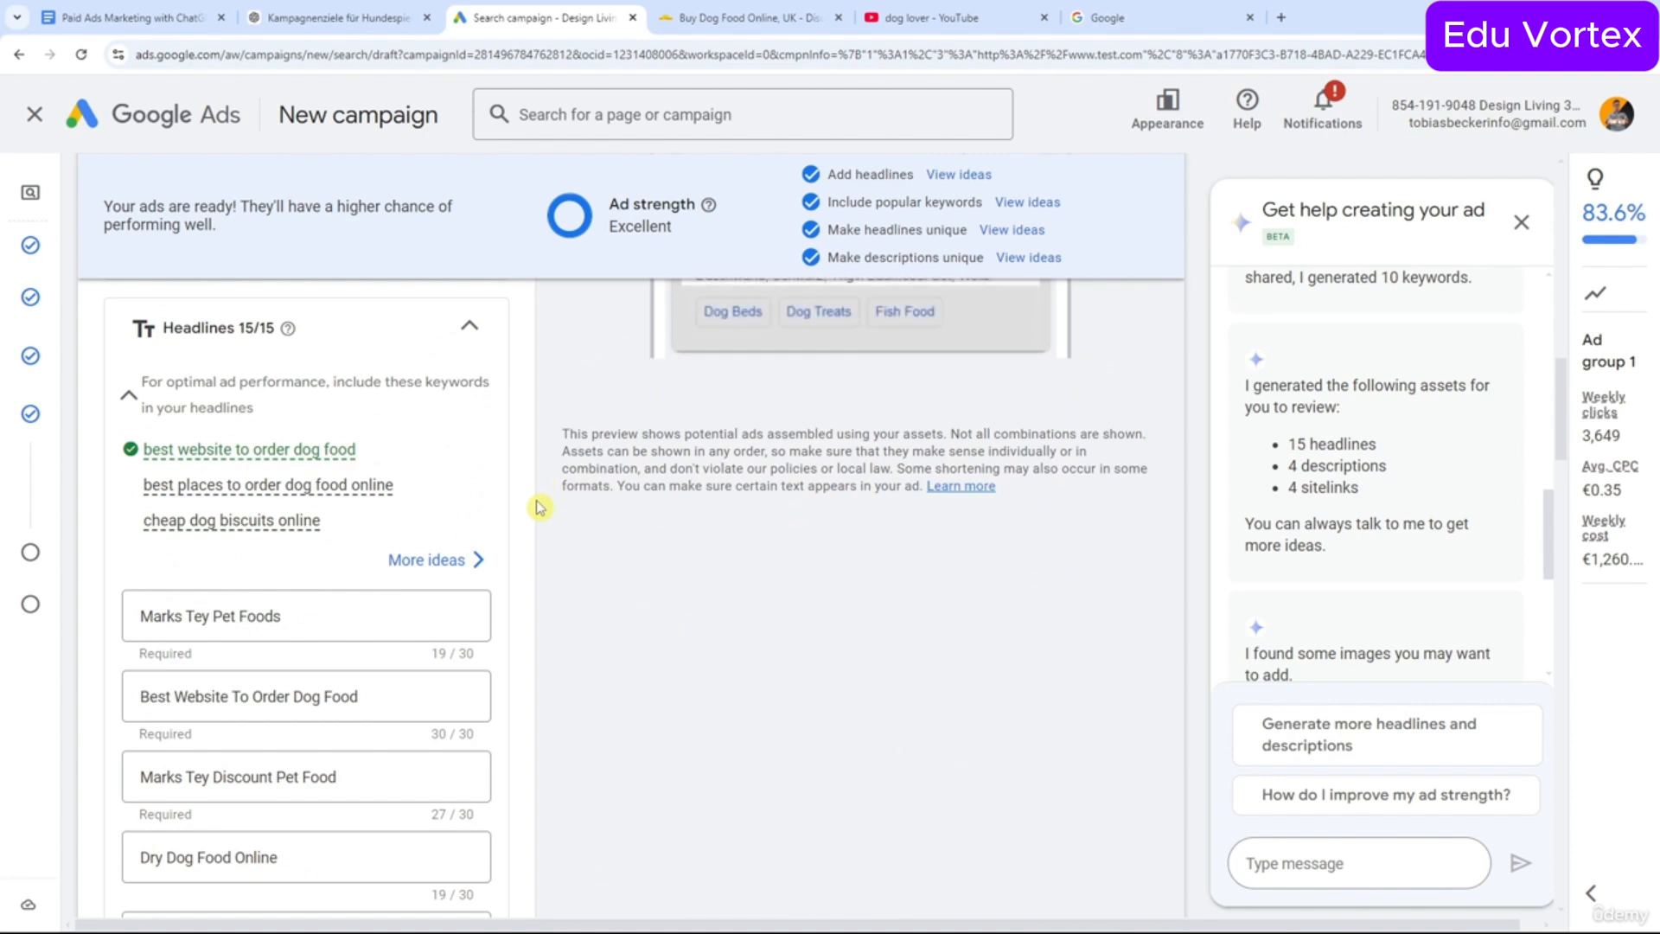
pyautogui.scroll(-1, 268, 578)
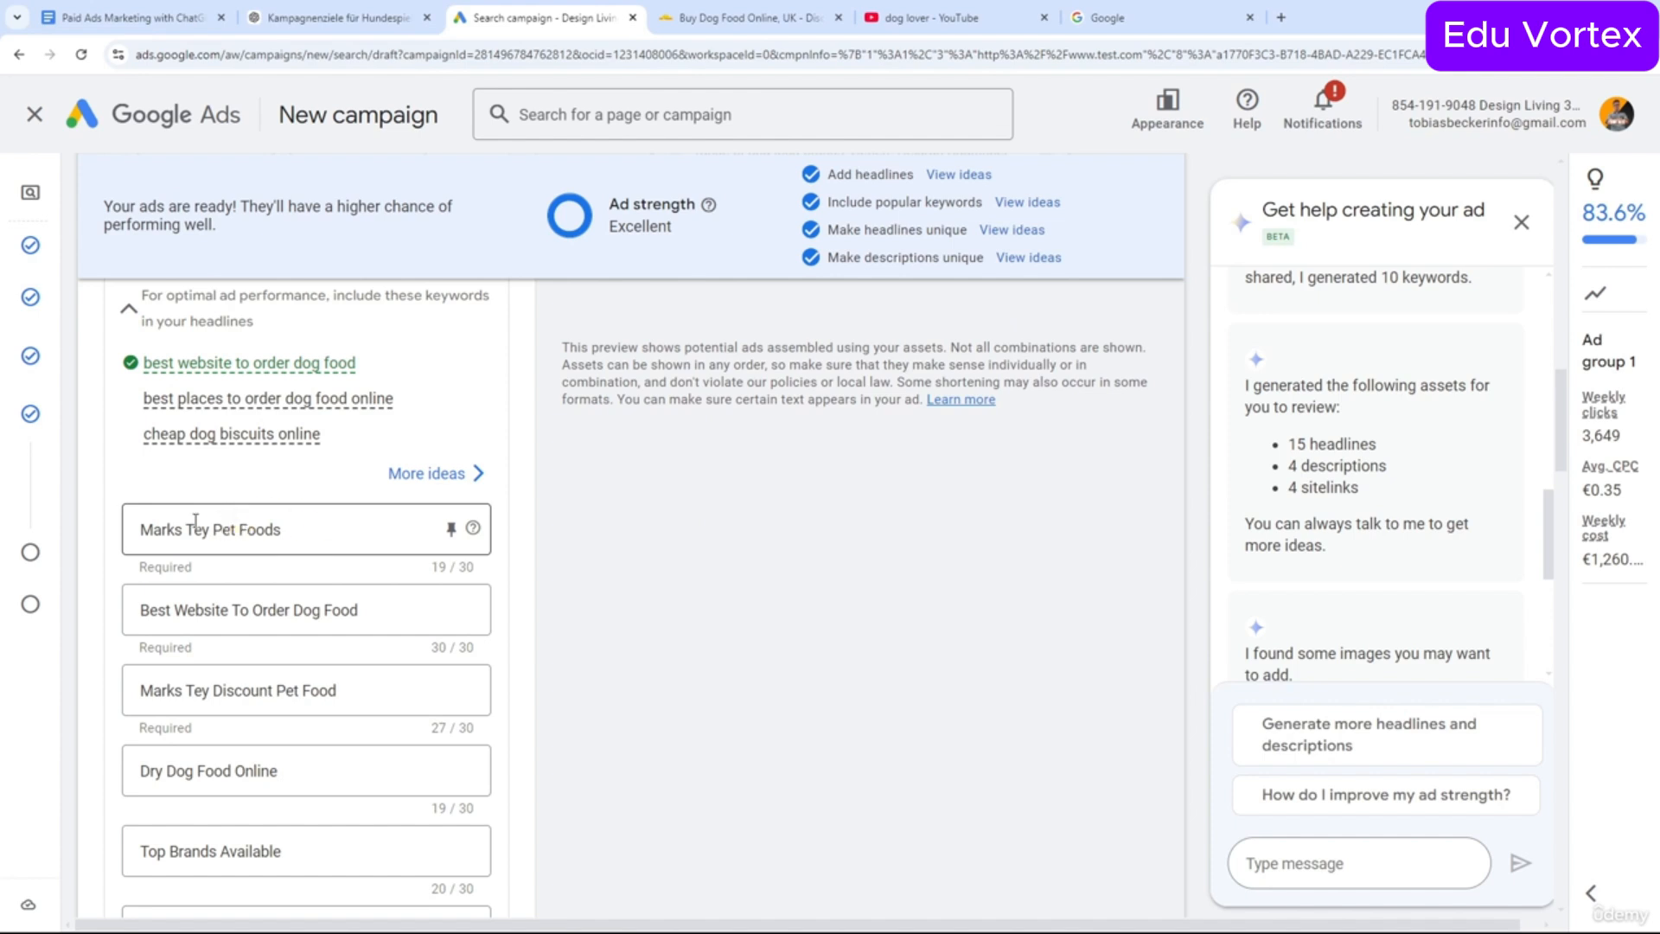
pyautogui.moveTo(213, 529); pyautogui.dragTo(136, 532)
pyautogui.click(540, 591)
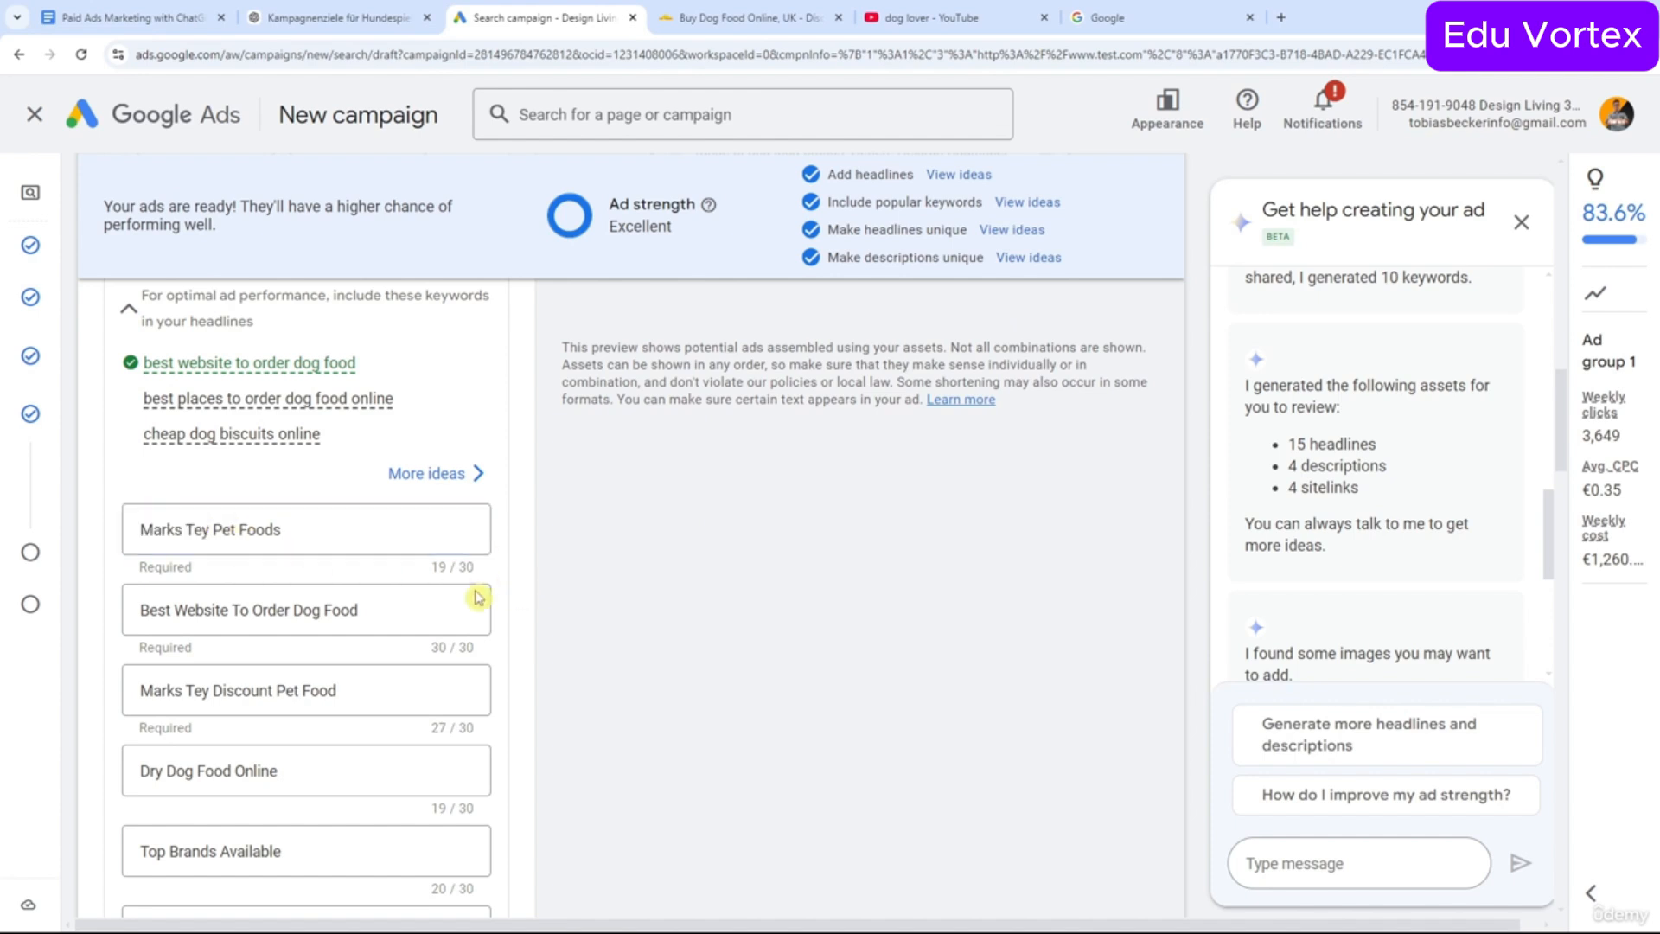
pyautogui.scroll(-1, 305, 603)
pyautogui.scroll(-1, 305, 604)
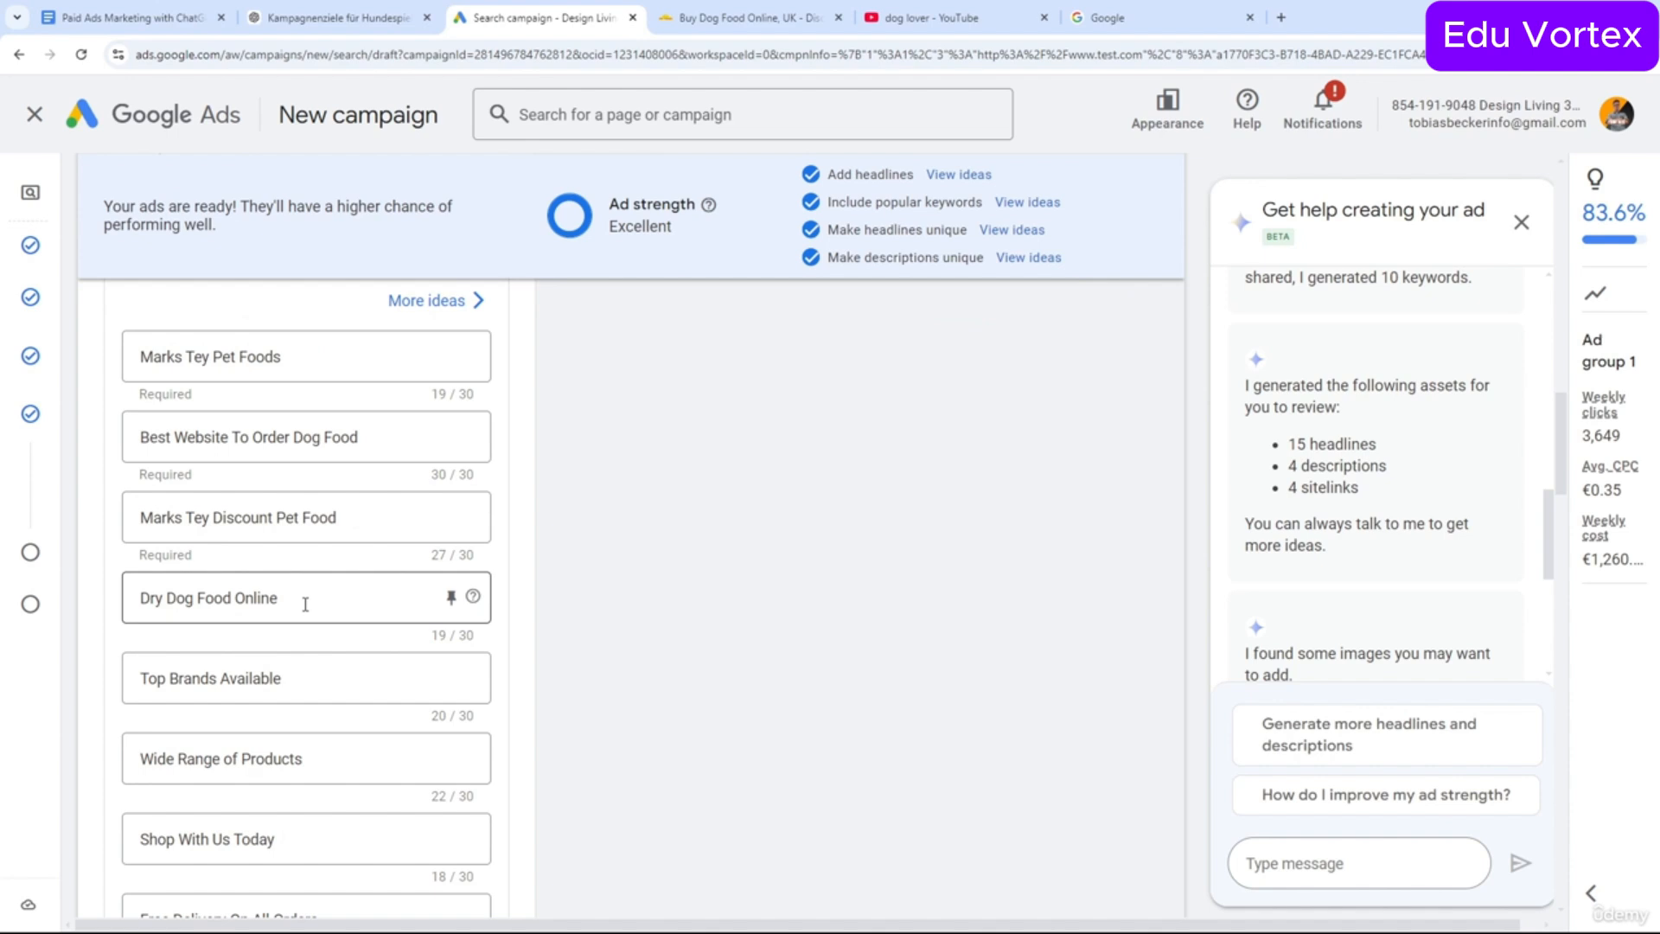
pyautogui.scroll(-1, 306, 603)
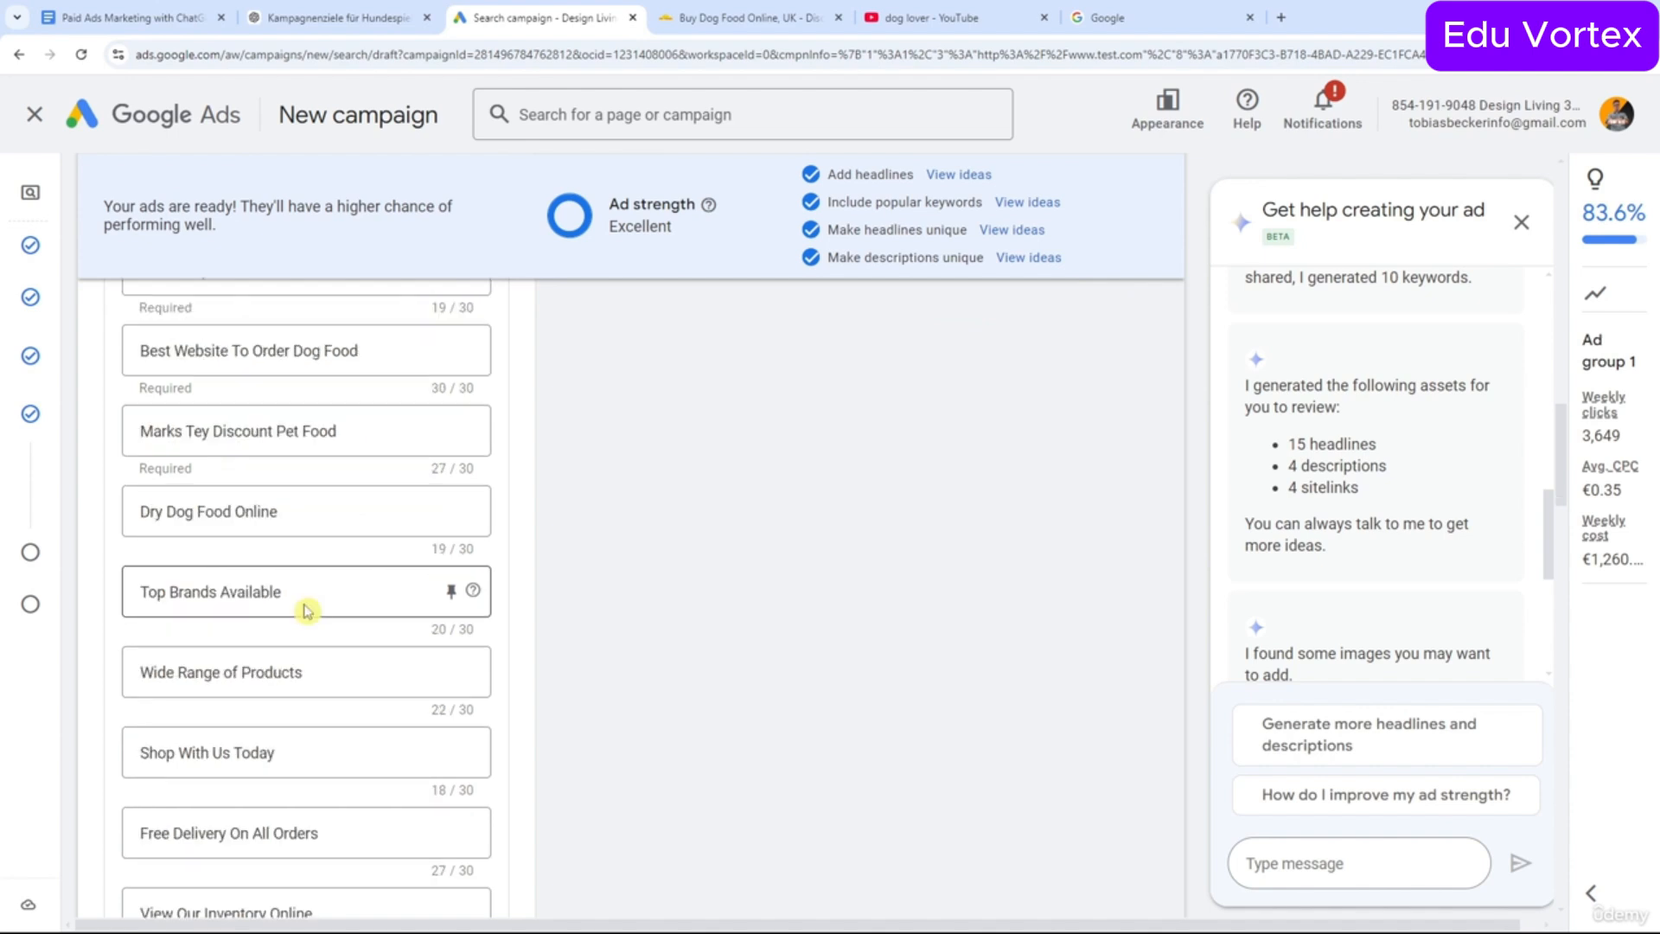
pyautogui.click(291, 595)
pyautogui.scroll(-2, 291, 603)
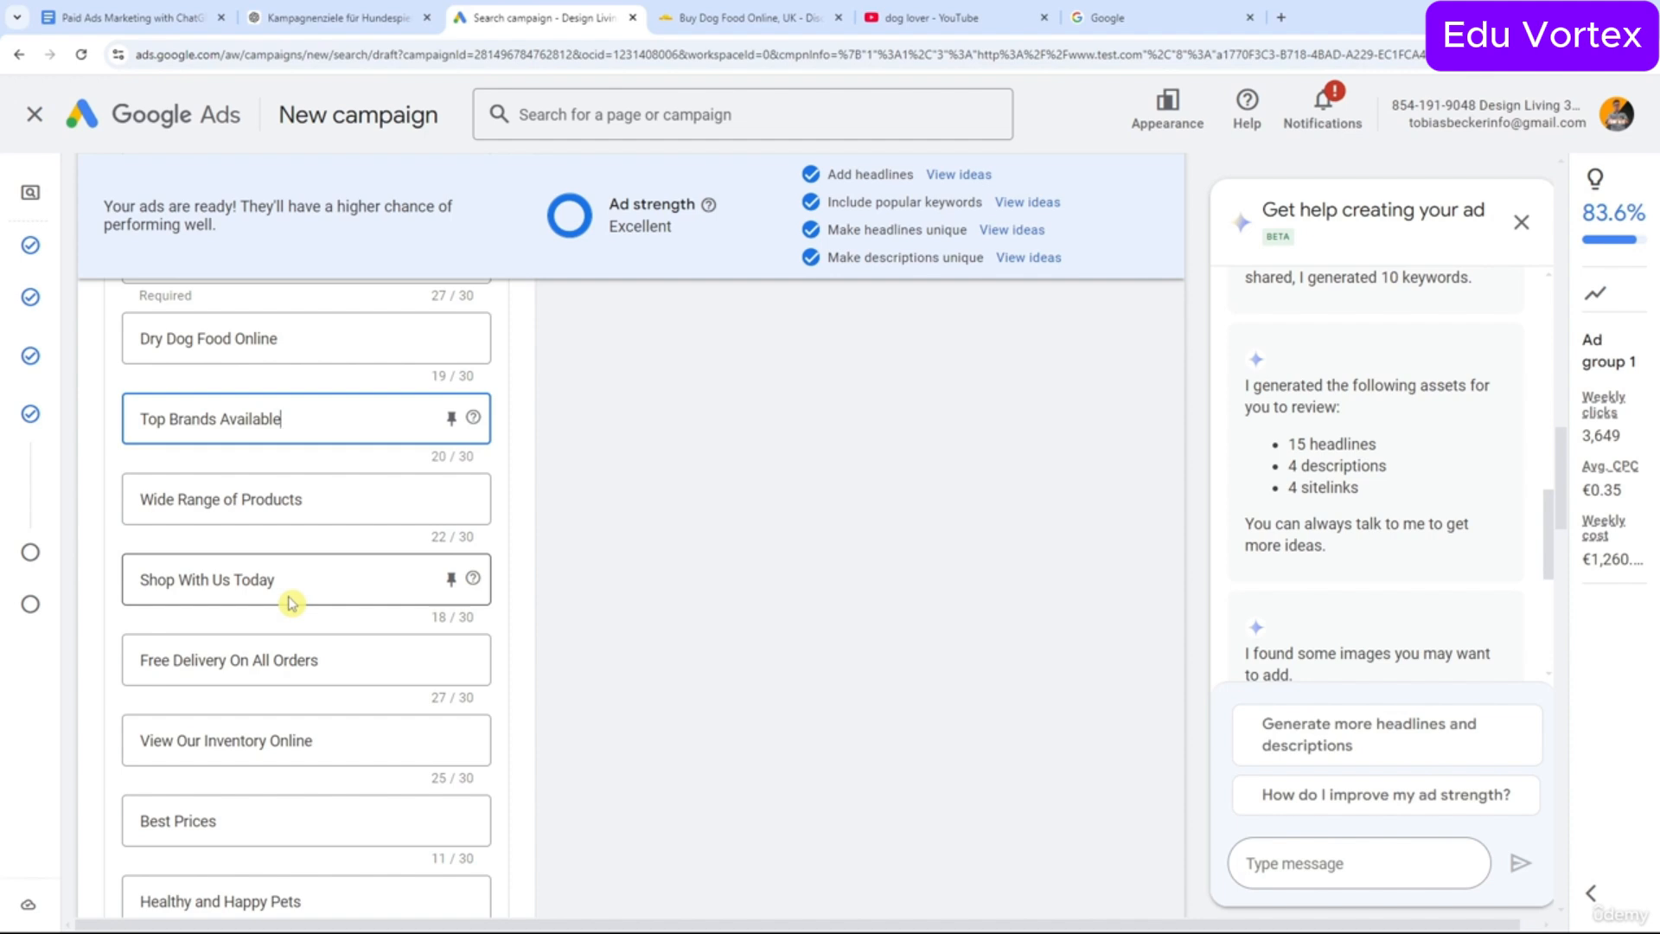
pyautogui.scroll(-2, 291, 604)
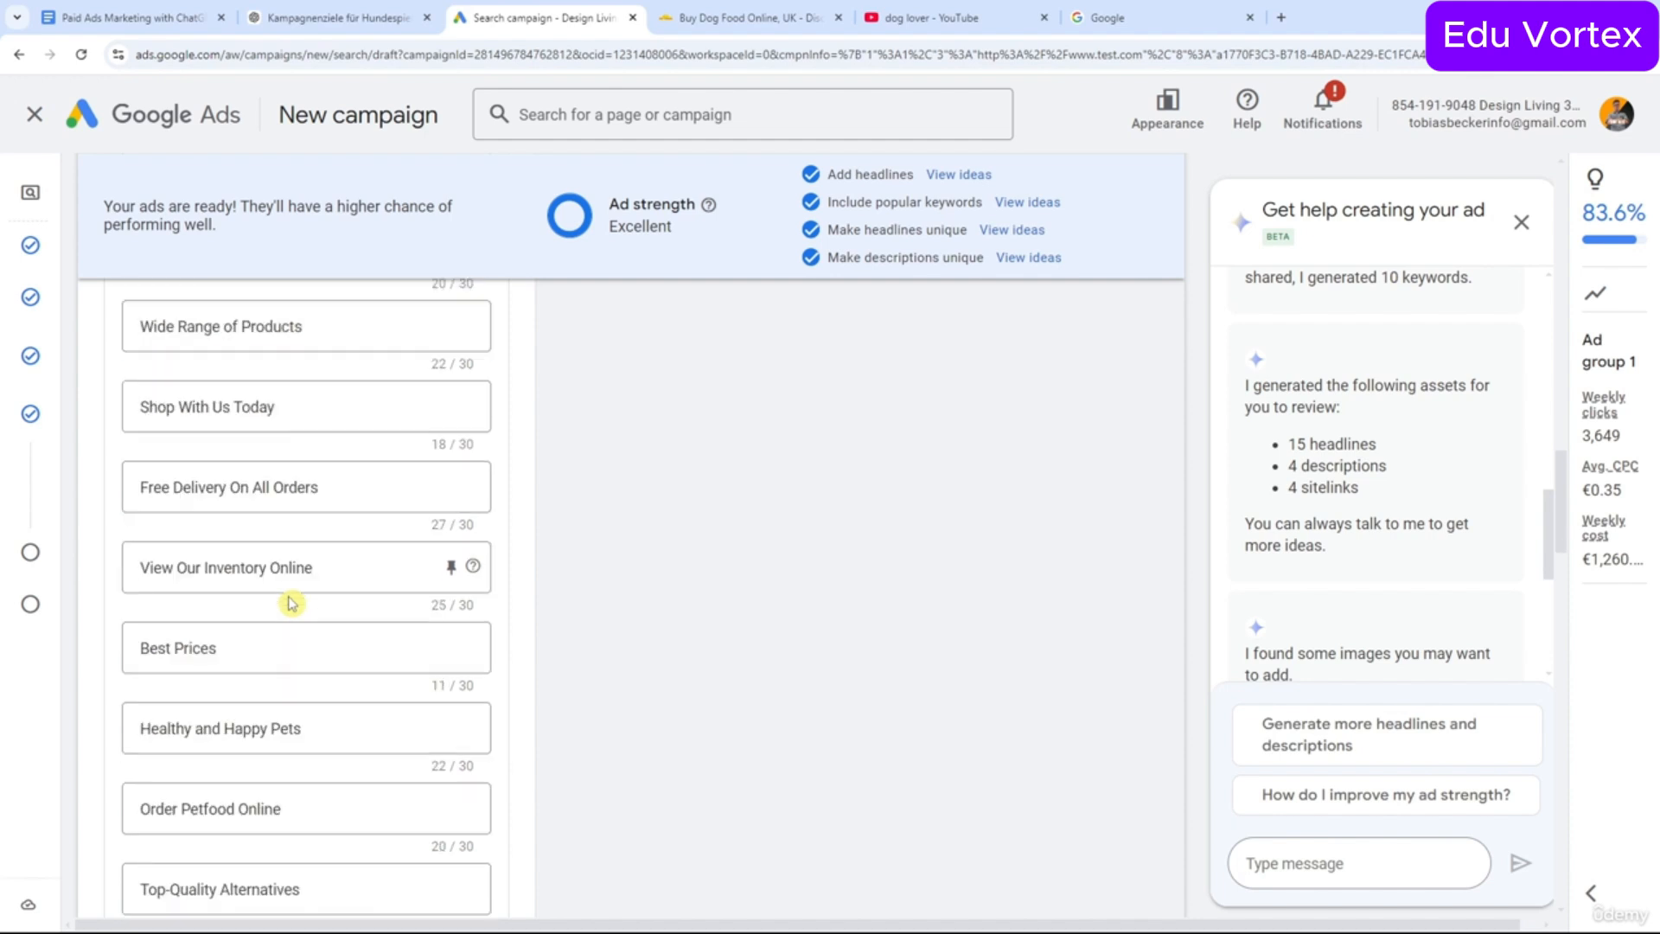
pyautogui.scroll(-1, 291, 603)
pyautogui.scroll(-3, 256, 659)
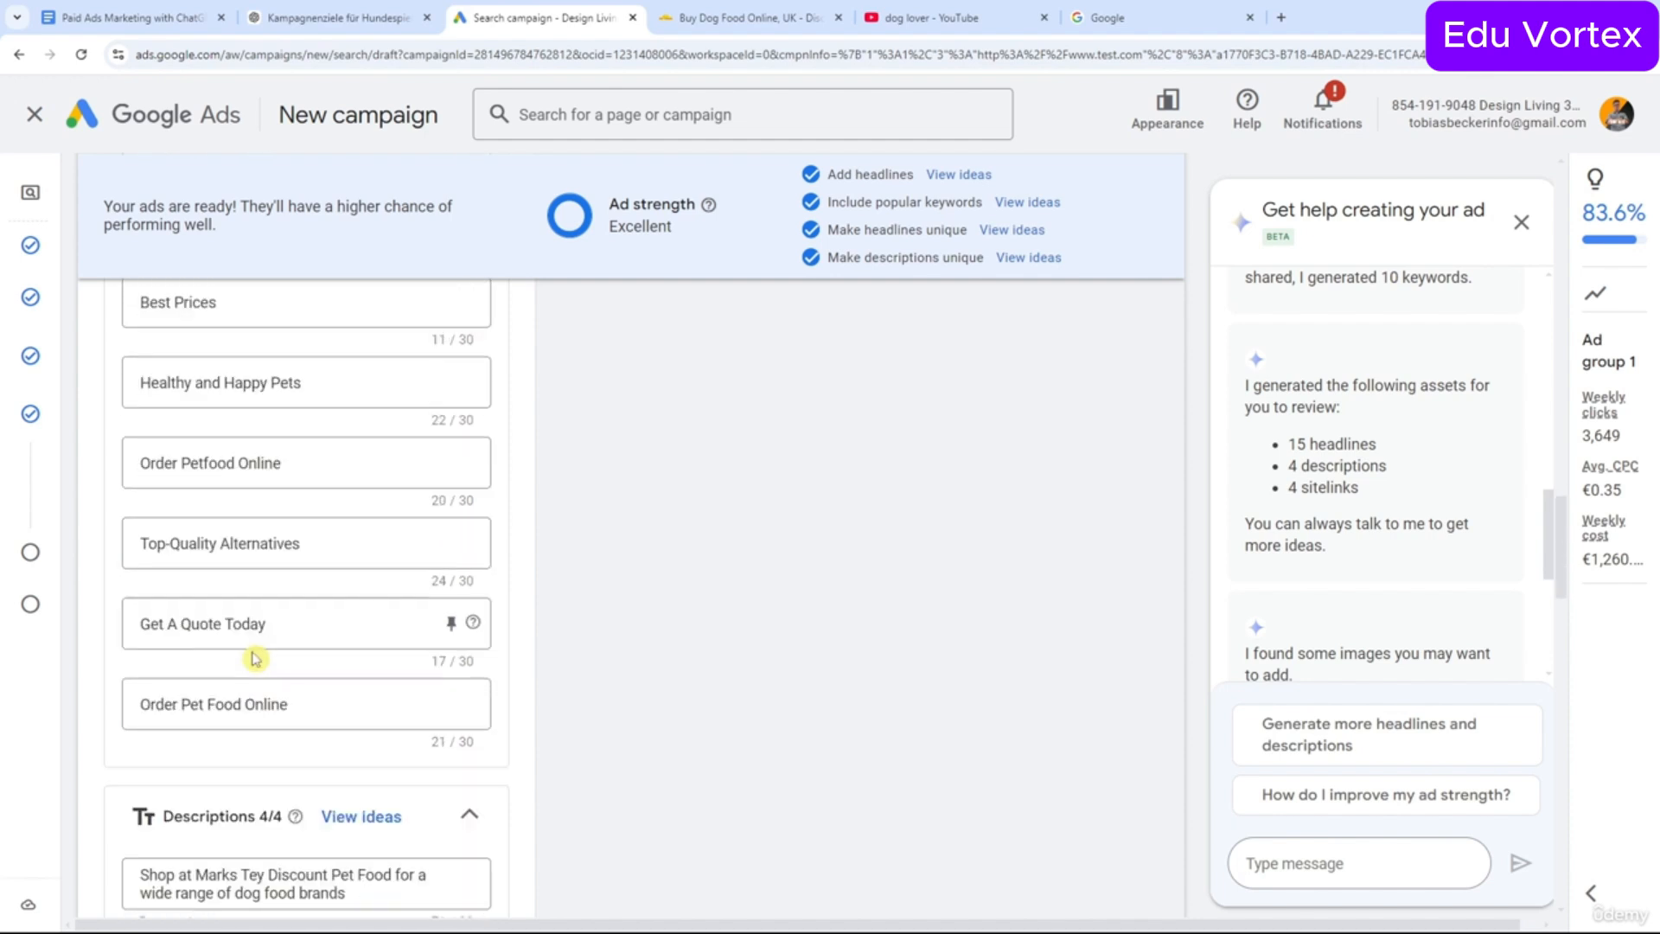
# Compare the headline list and the brand name in the first headline with the headline combinations in the ad preview.
pyautogui.scroll(5, 260, 660)
pyautogui.scroll(12, 272, 653)
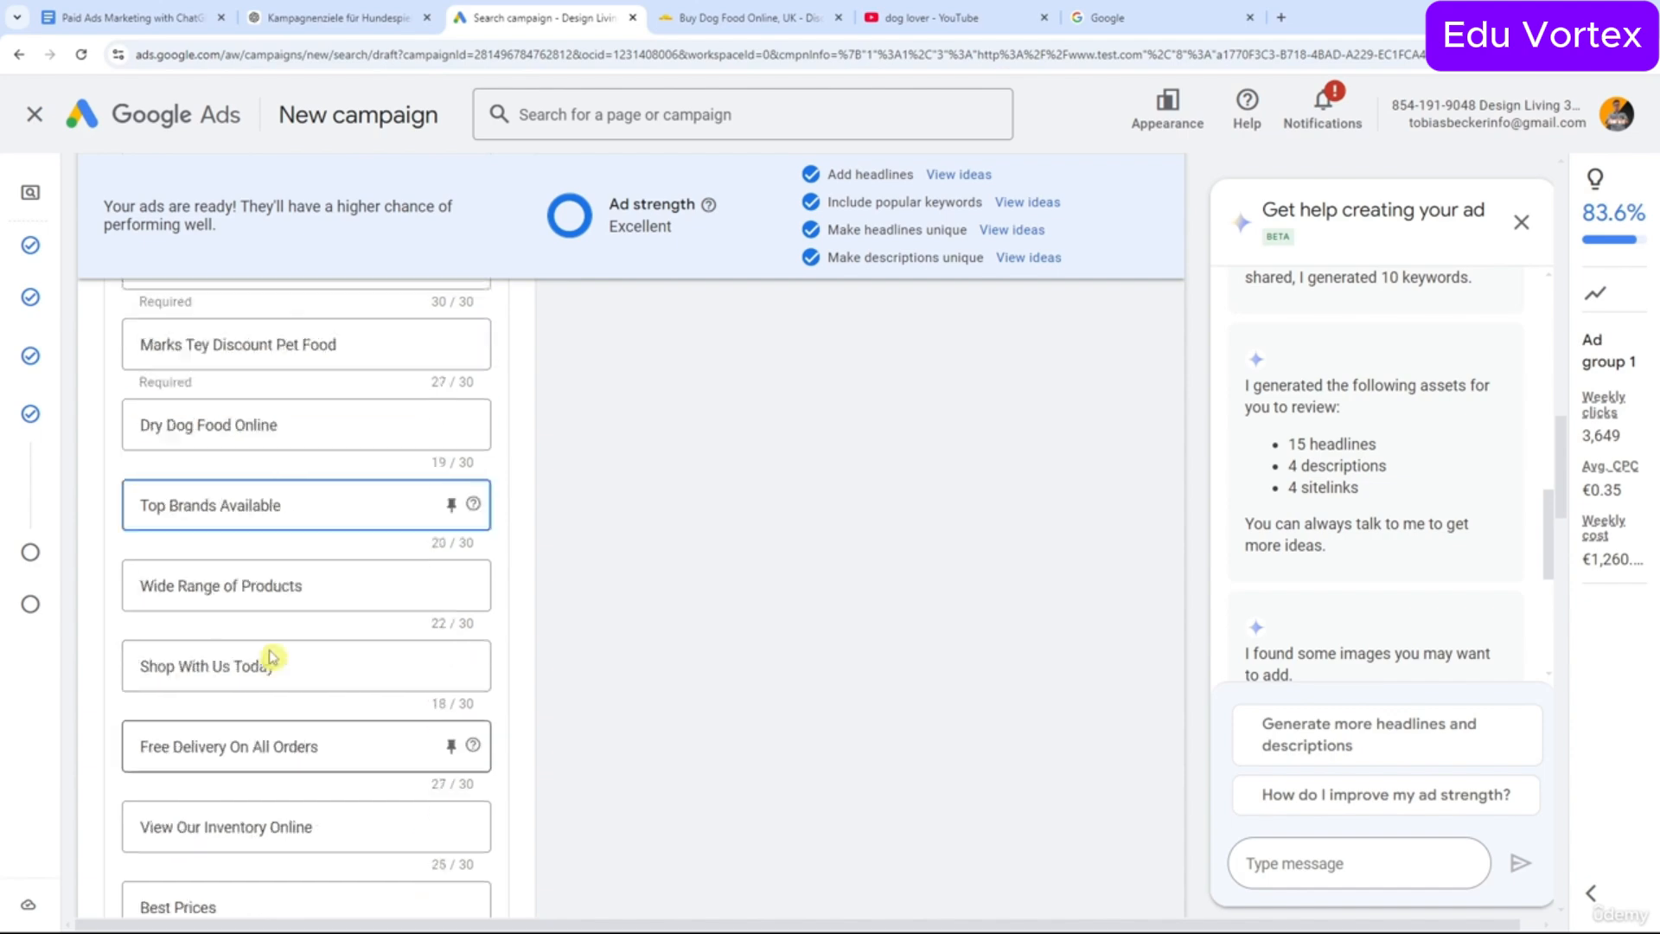
pyautogui.scroll(-1, 271, 658)
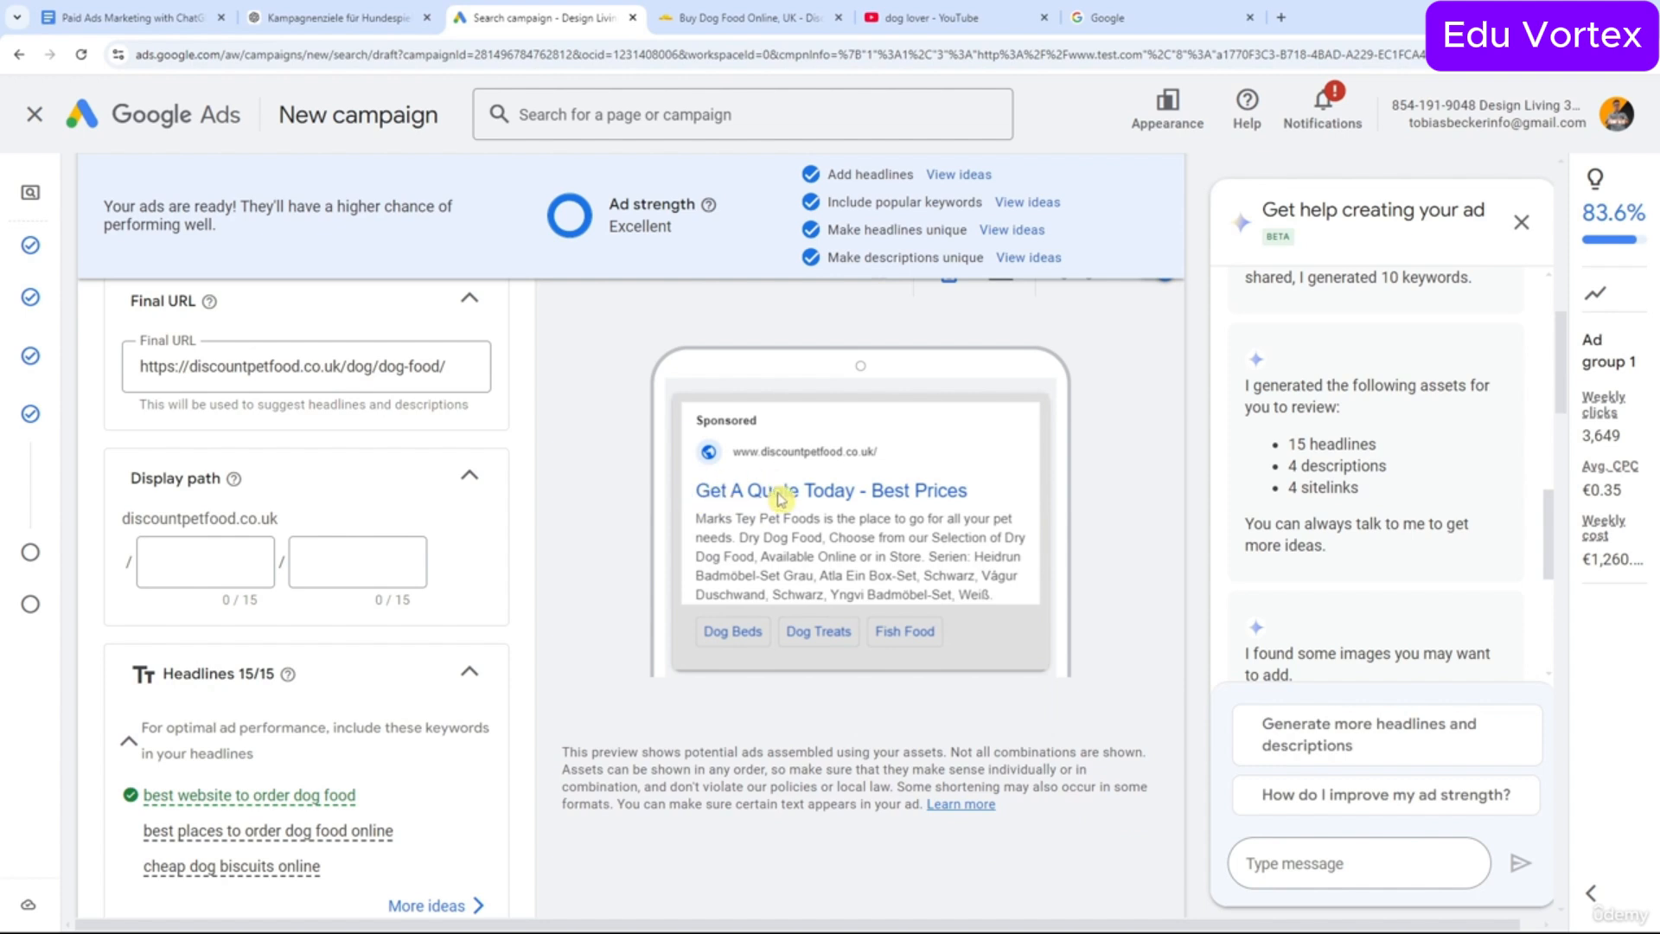
pyautogui.scroll(-10, 338, 749)
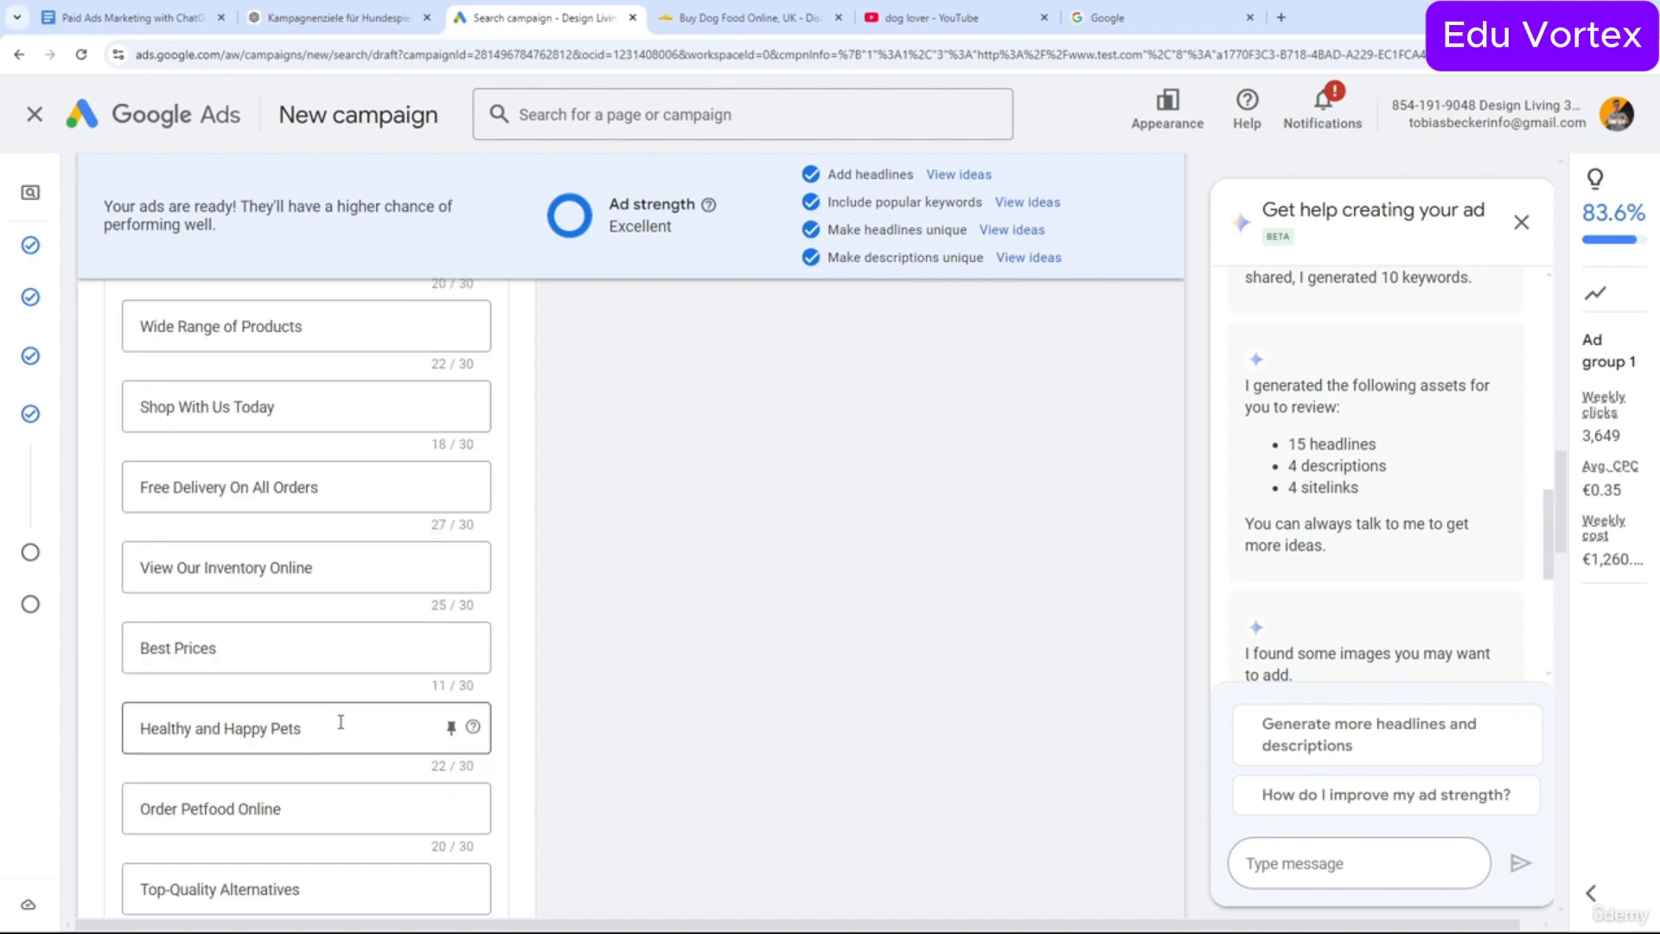
pyautogui.scroll(10, 341, 726)
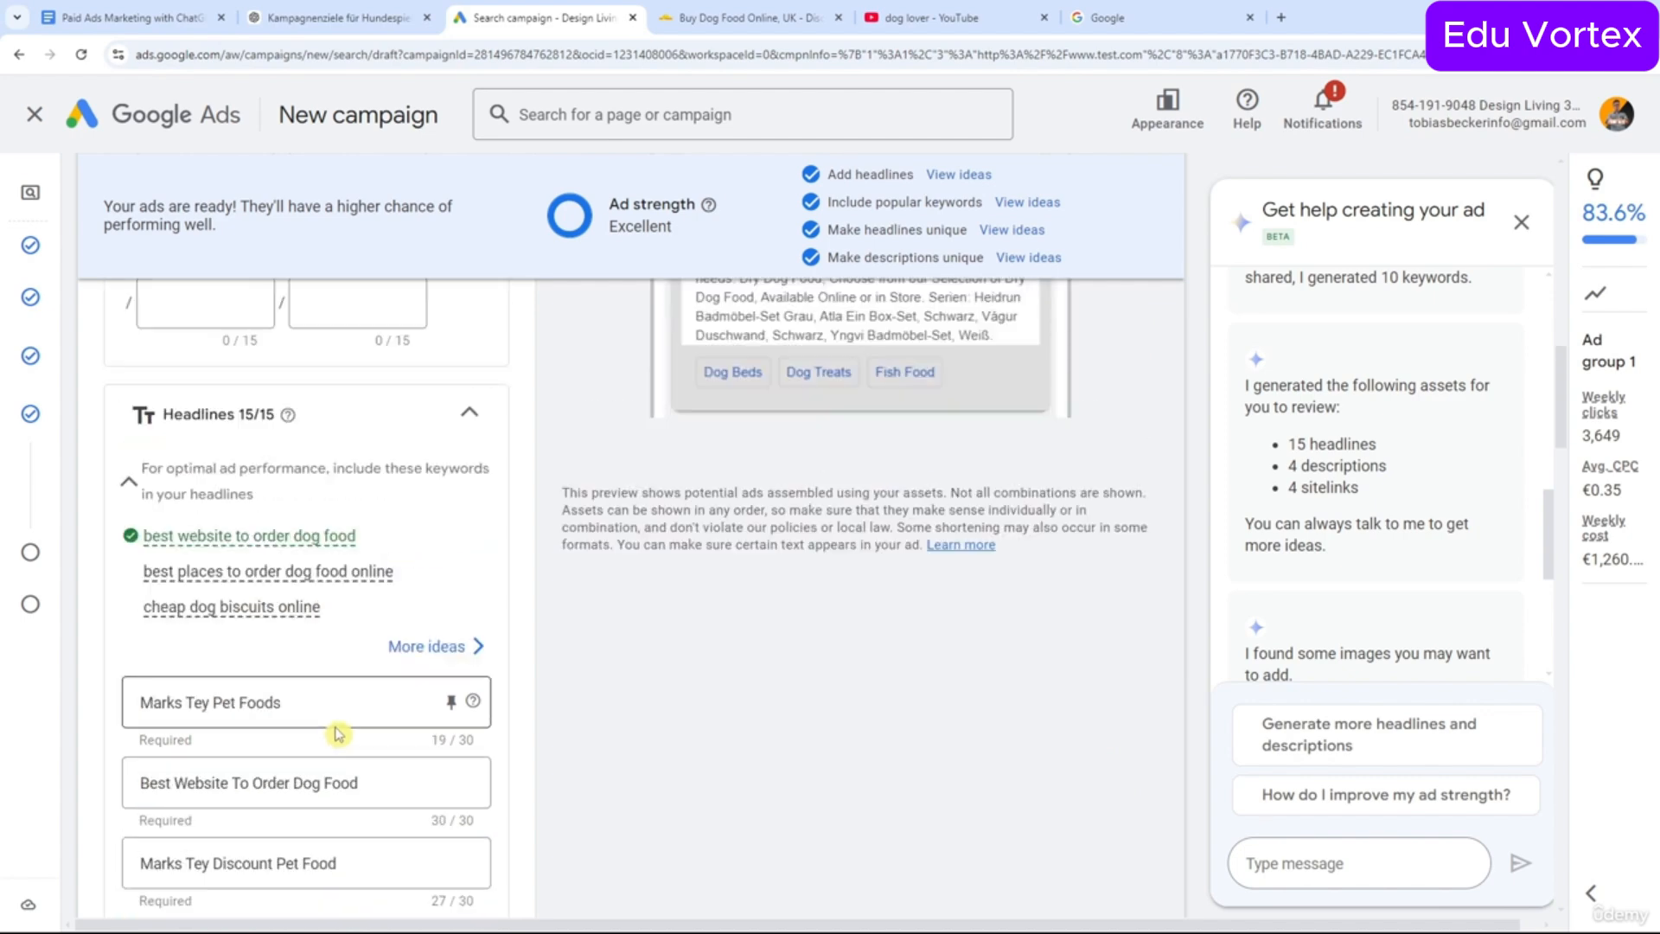
pyautogui.scroll(5, 339, 733)
pyautogui.scroll(-3, 432, 692)
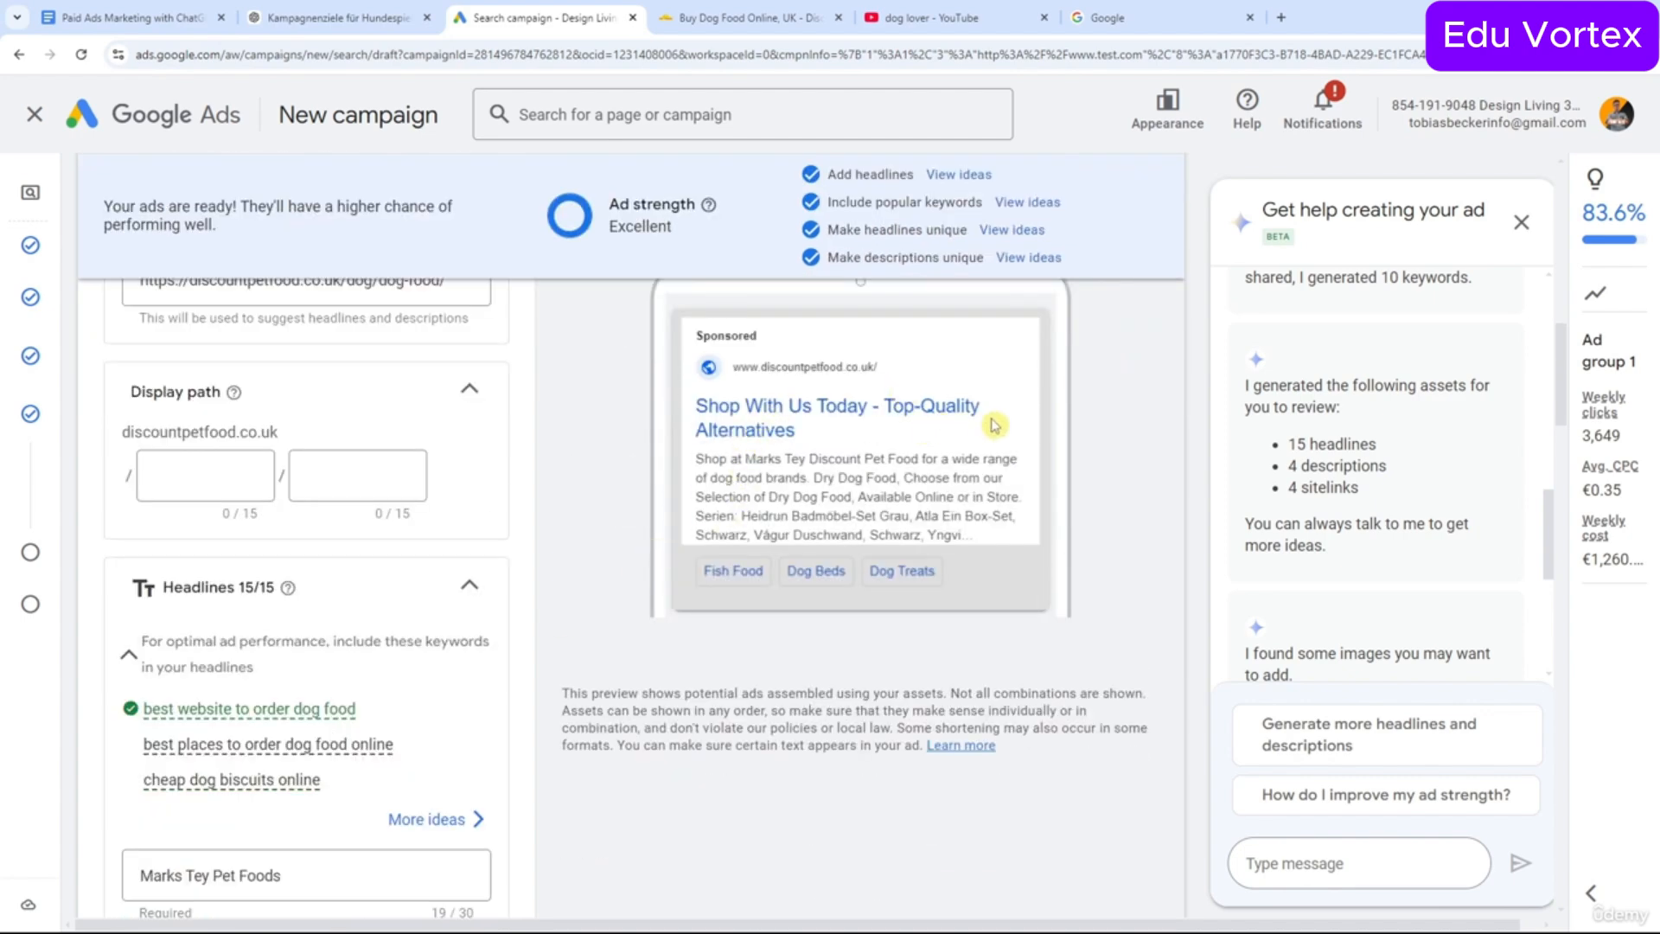
pyautogui.scroll(-10, 363, 582)
pyautogui.scroll(7, 322, 593)
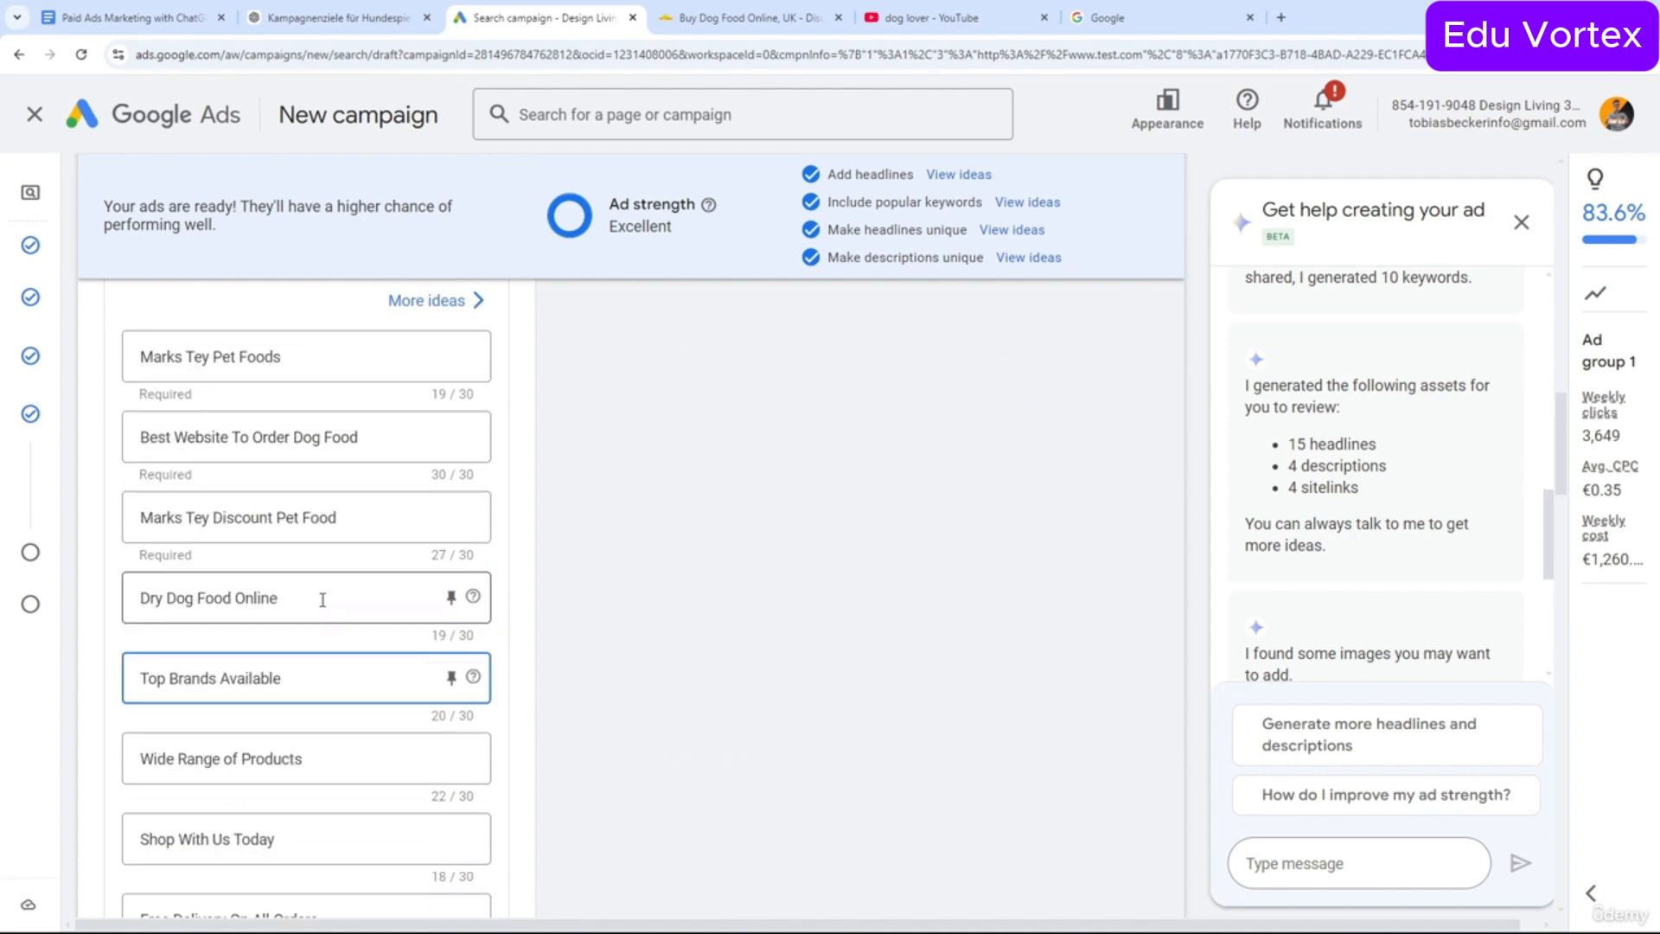
pyautogui.moveTo(140, 529); pyautogui.dragTo(214, 529)
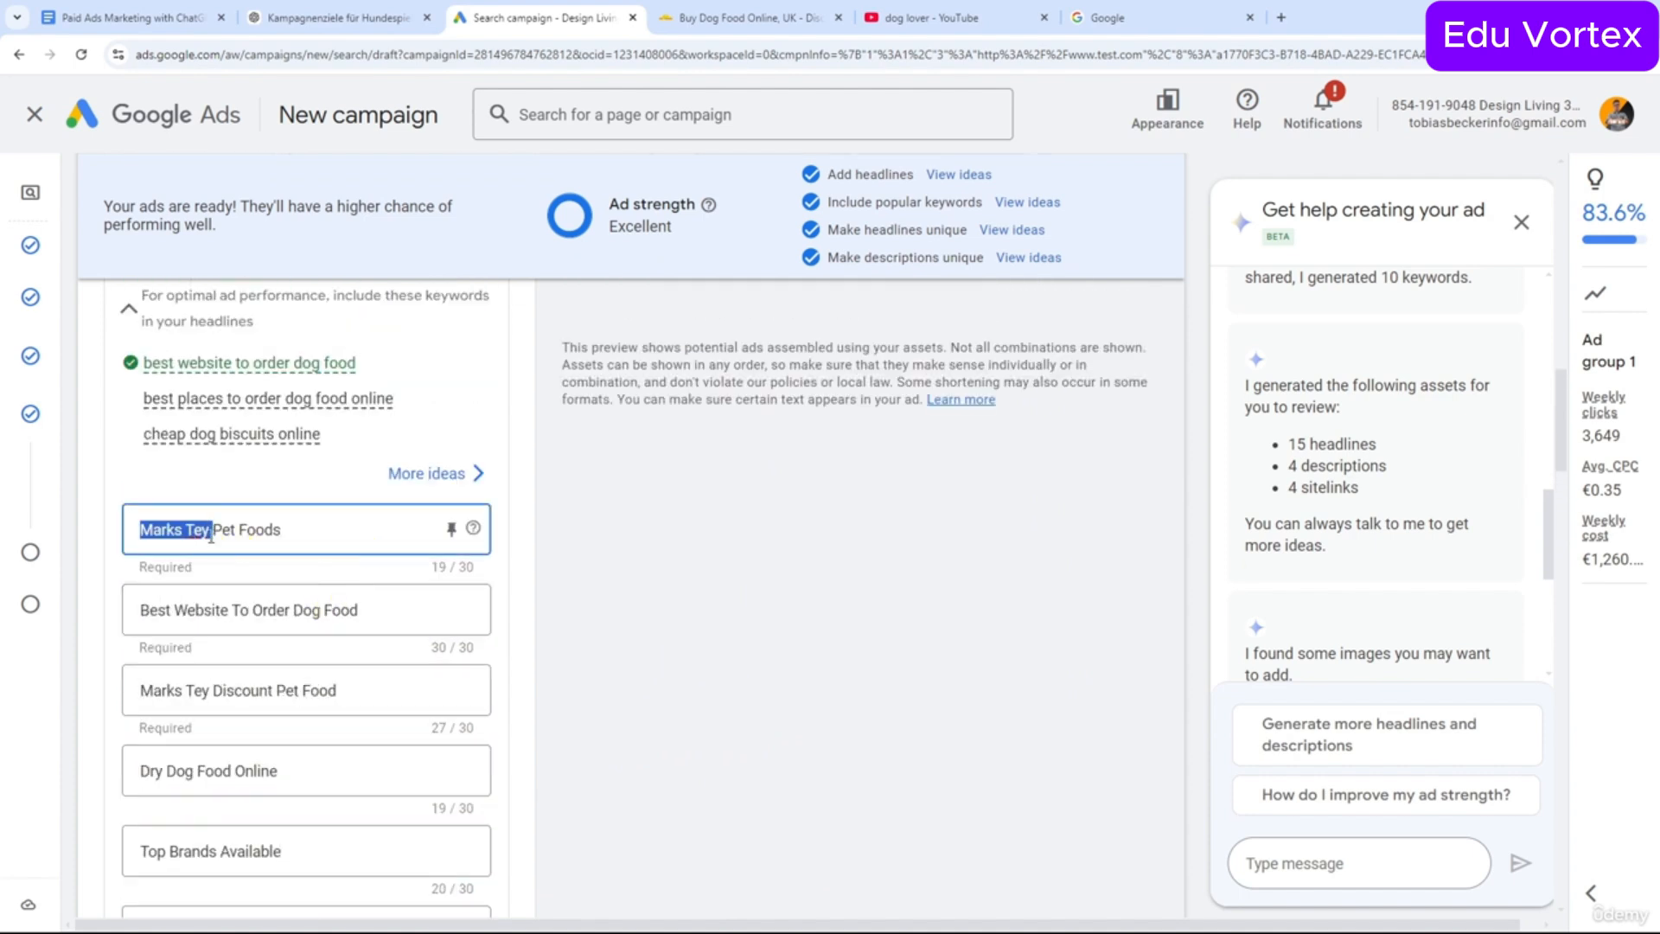
pyautogui.scroll(-2, 207, 744)
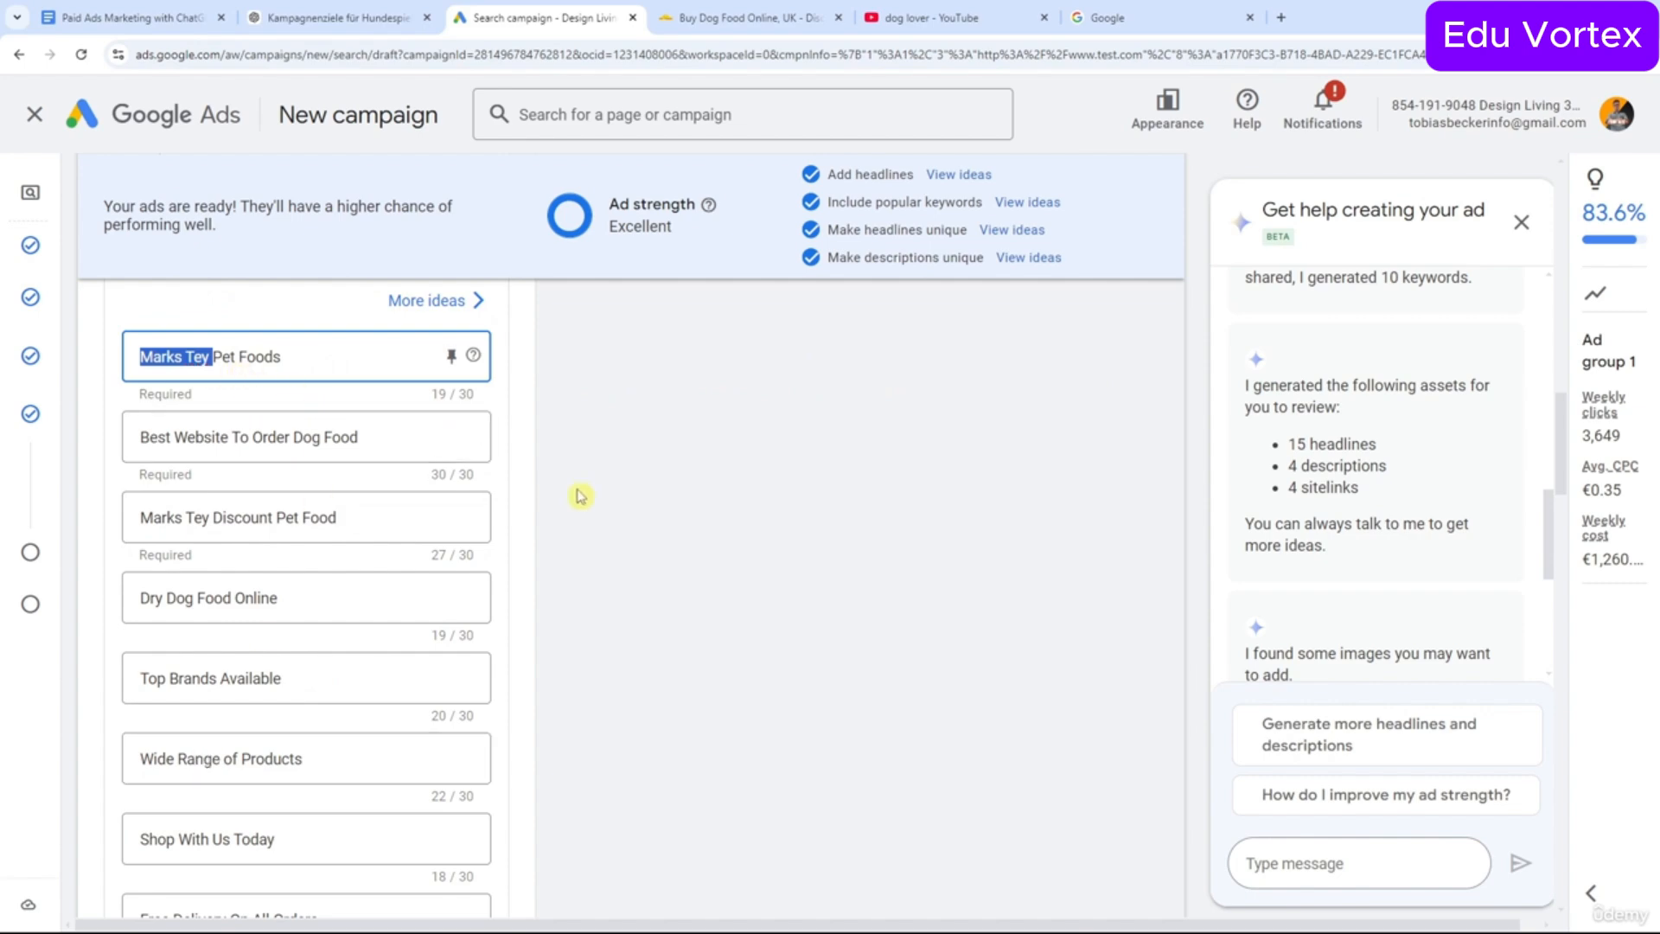
pyautogui.scroll(7, 588, 497)
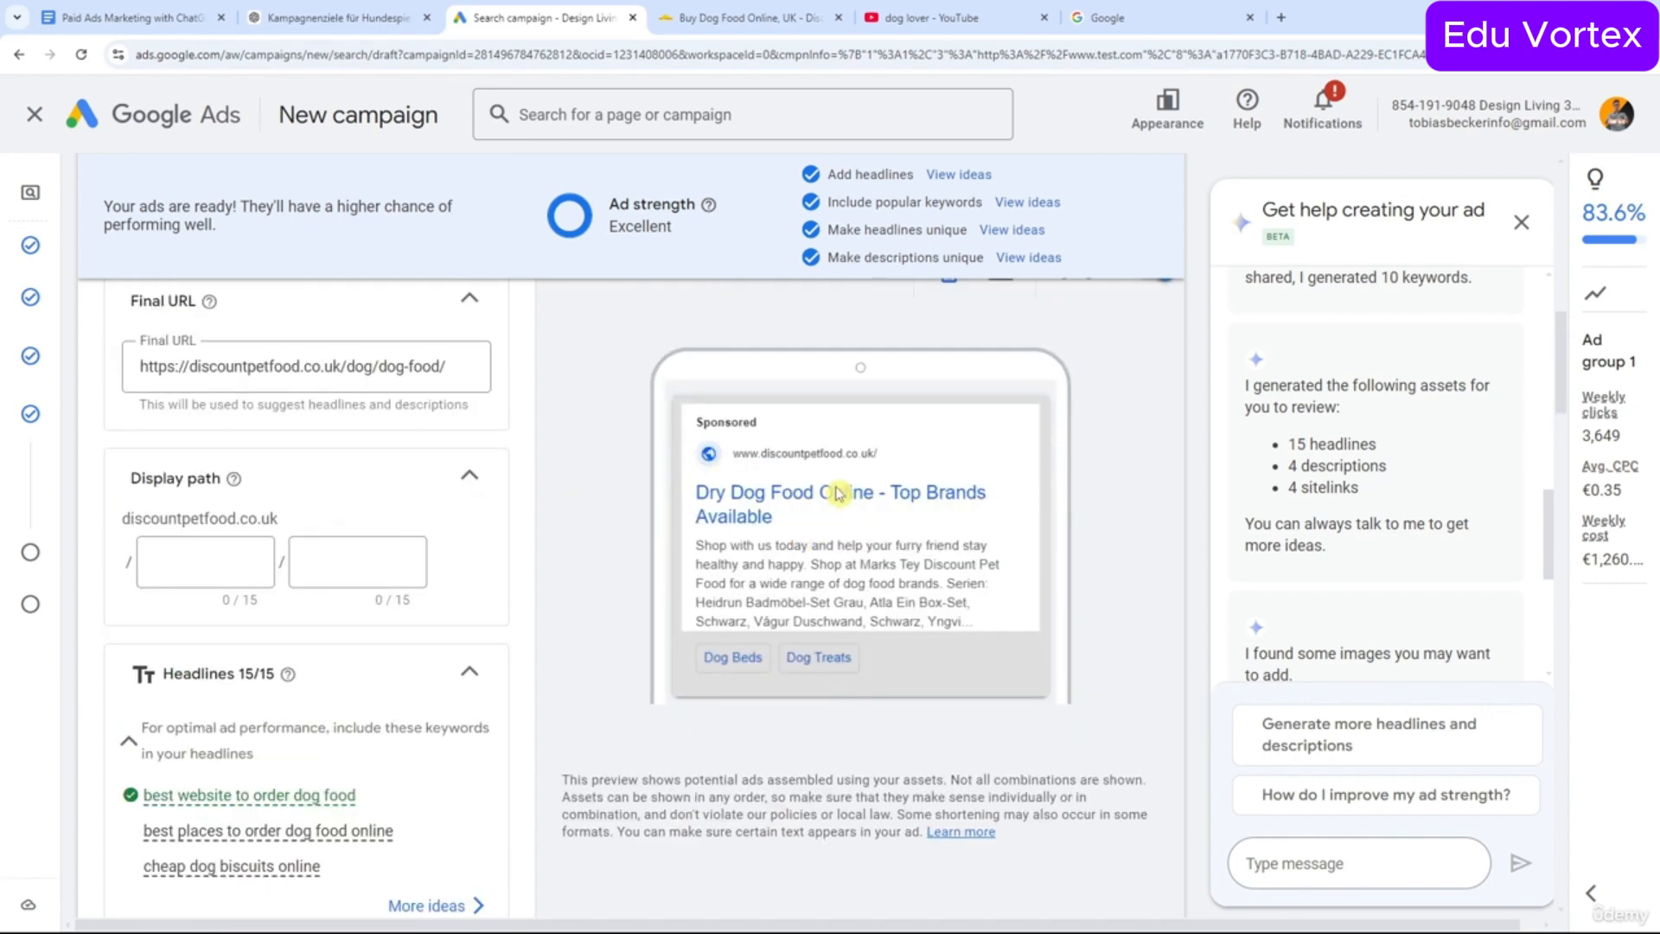
# Read through the ad's four descriptions and compare them with the headlines and the text combinations in the ad preview.
pyautogui.scroll(-16, 731, 566)
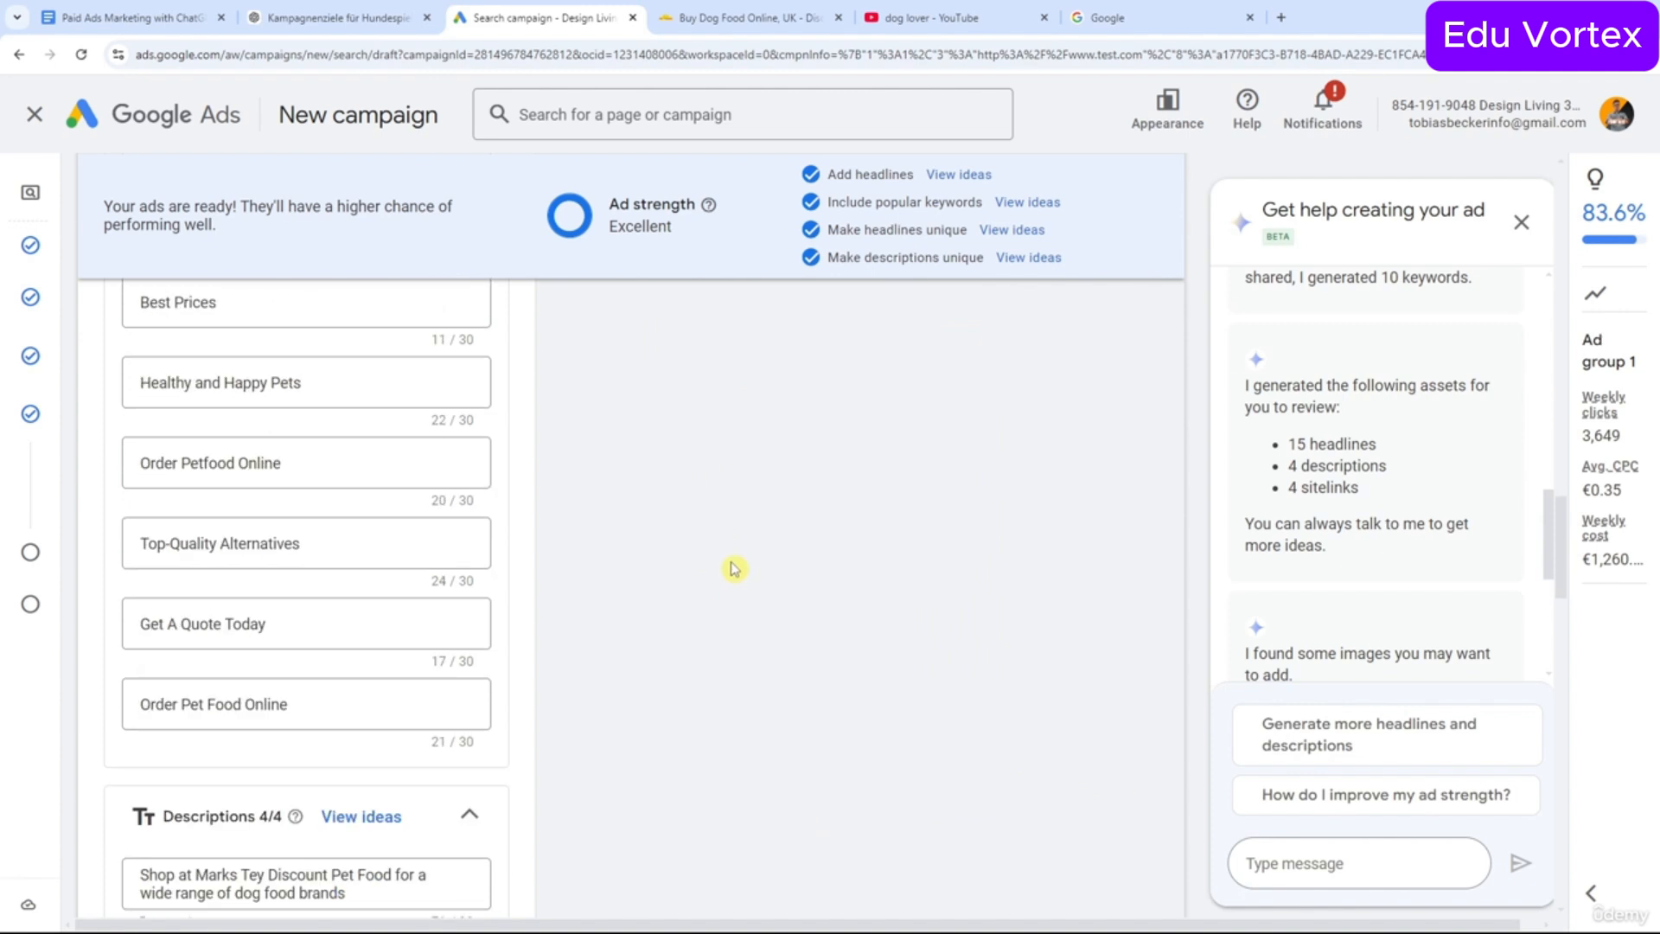
pyautogui.scroll(-5, 734, 569)
pyautogui.click(143, 450)
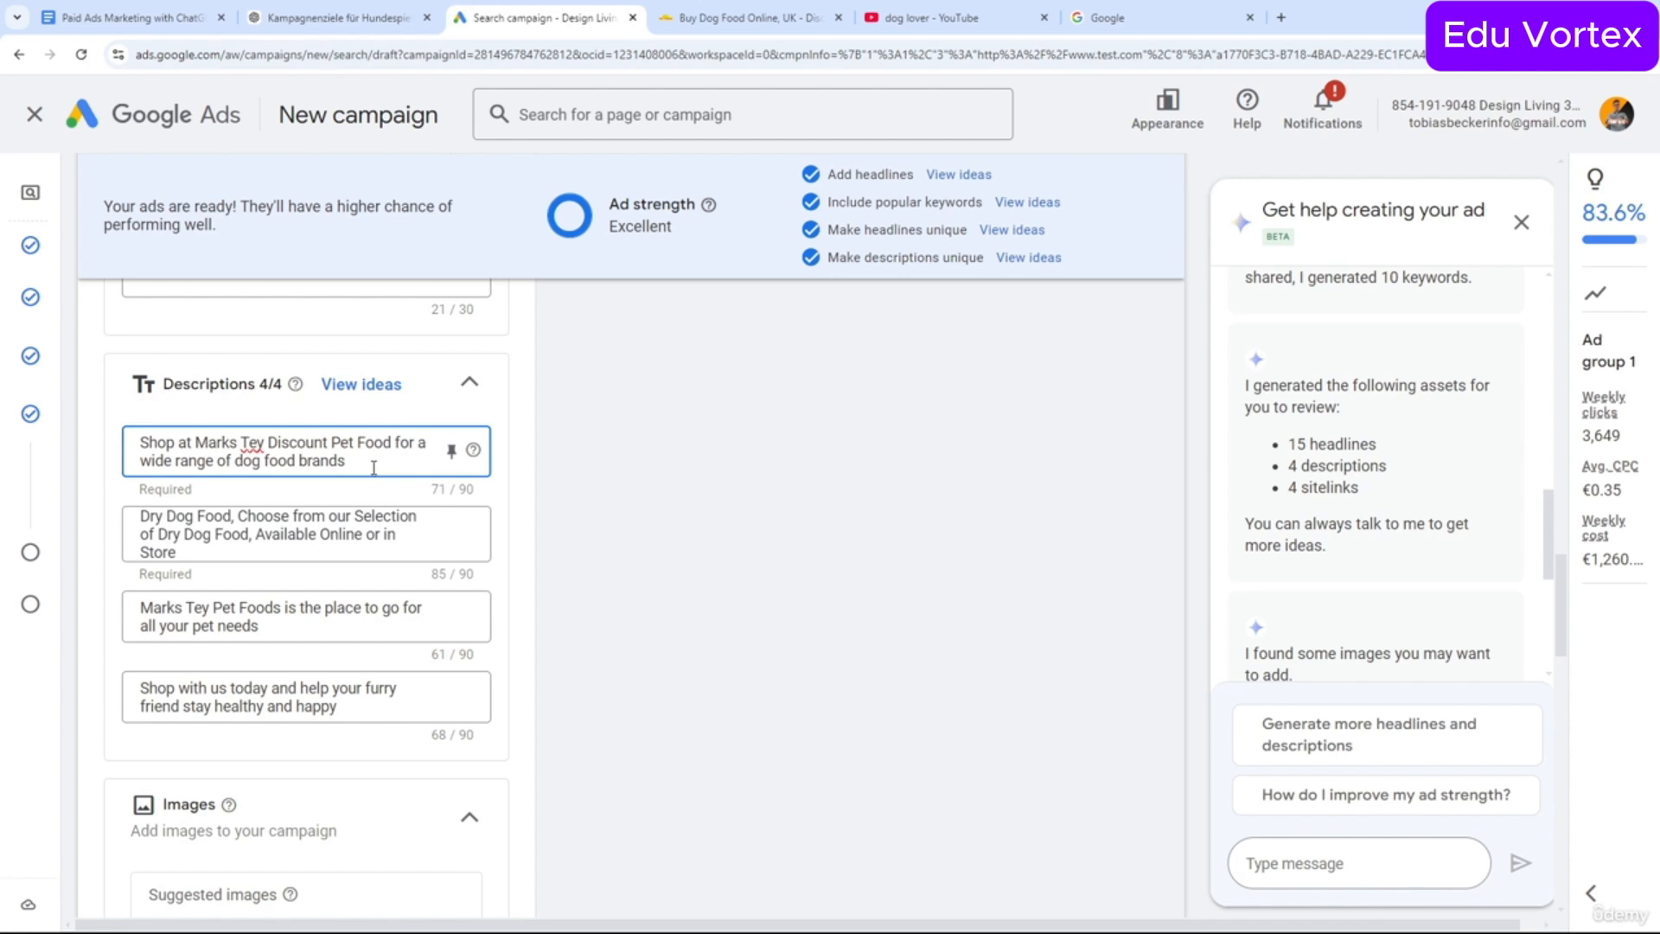
pyautogui.scroll(7, 597, 512)
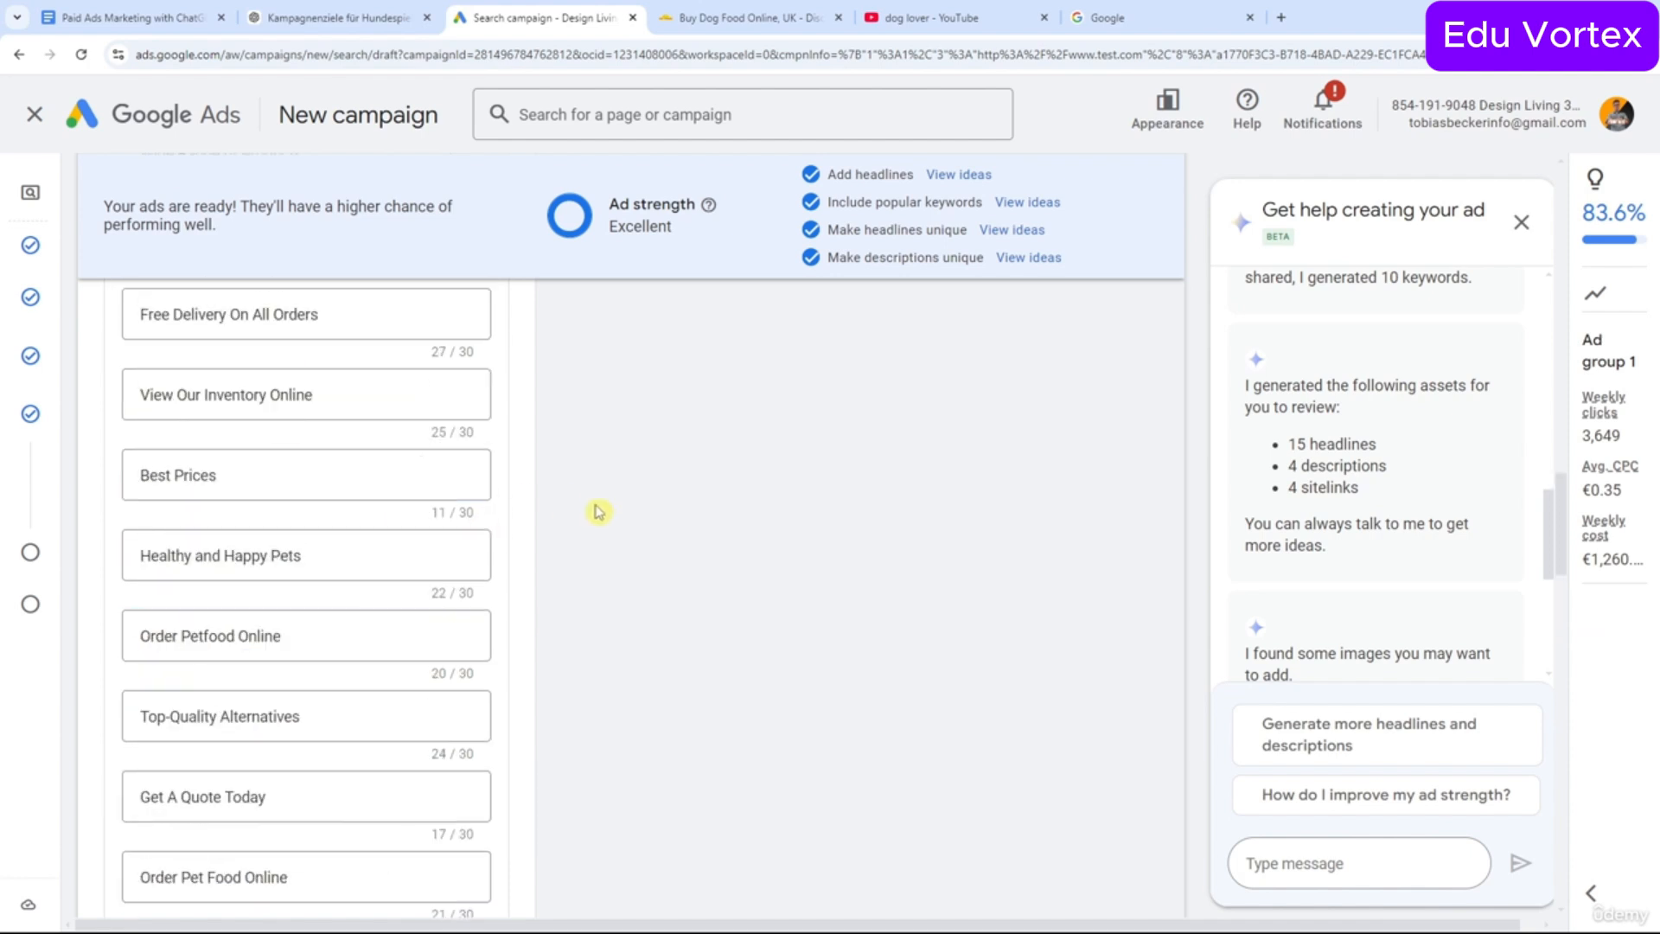
pyautogui.scroll(-7, 579, 516)
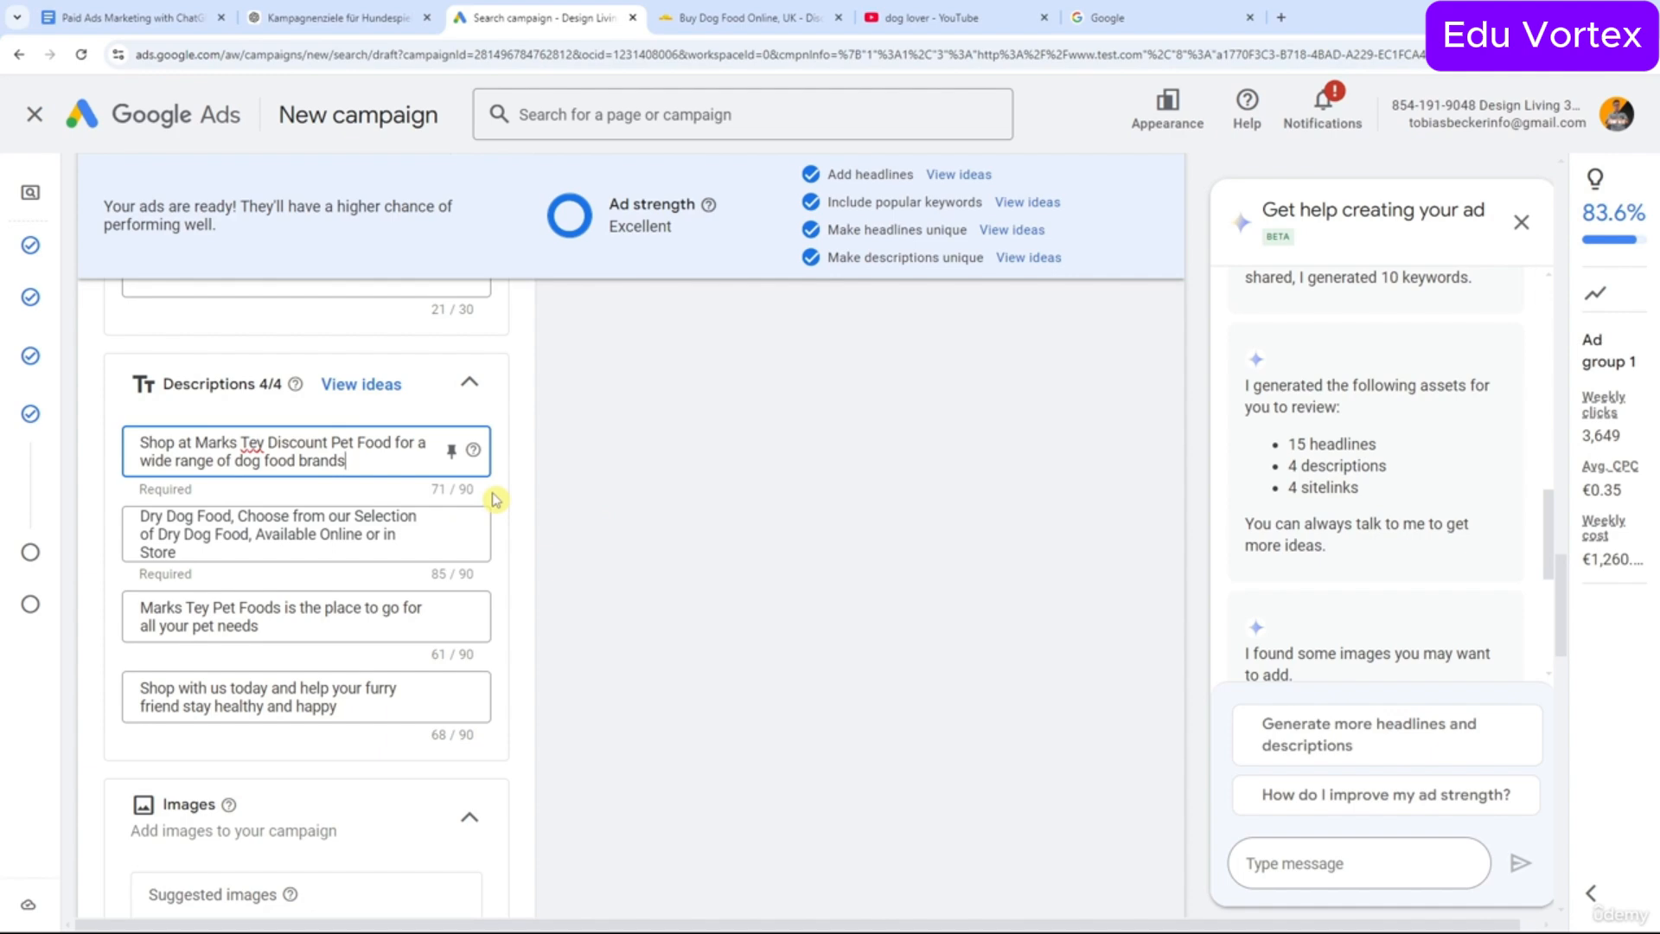
pyautogui.scroll(10, 495, 500)
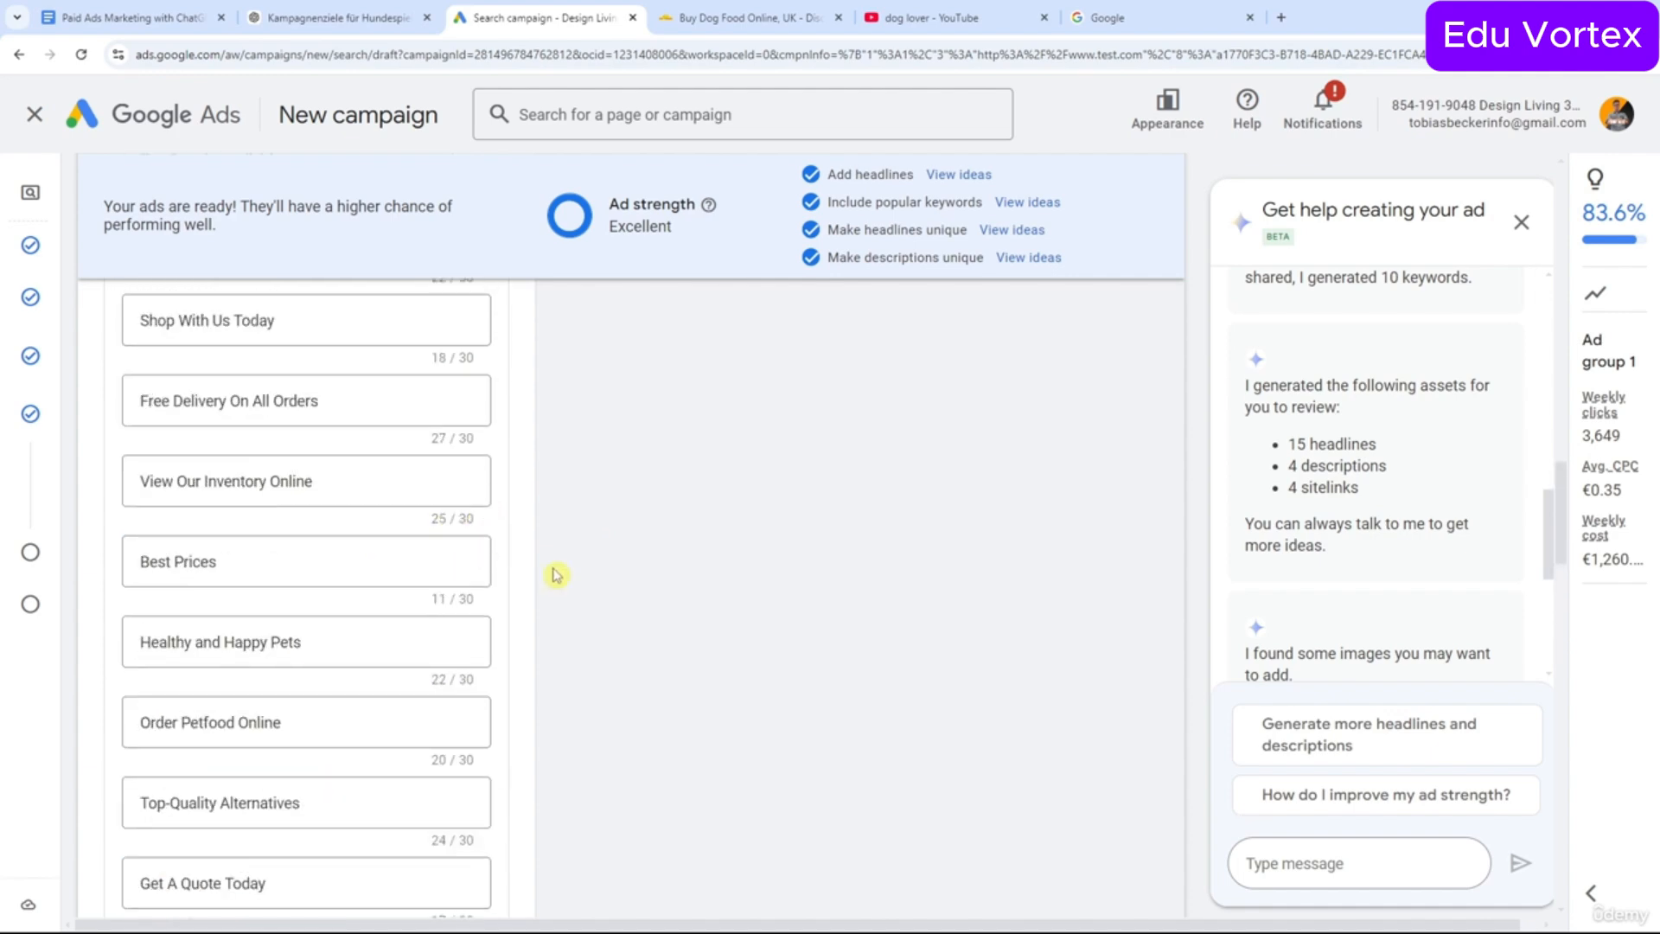
pyautogui.scroll(5, 710, 623)
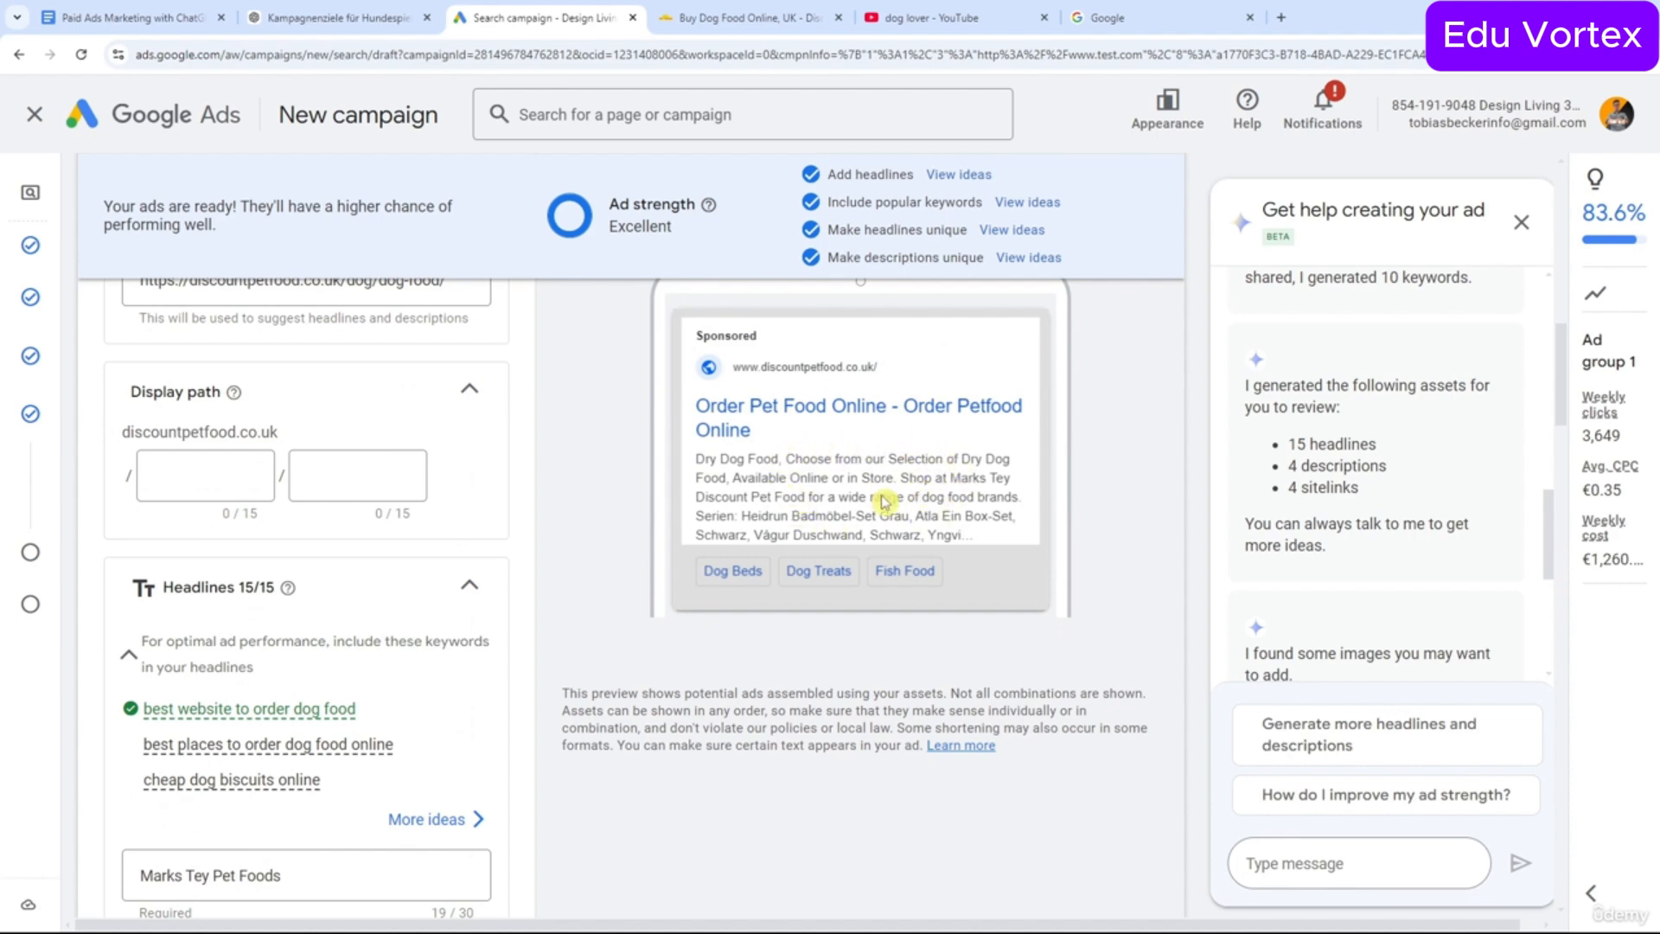
pyautogui.scroll(-13, 917, 527)
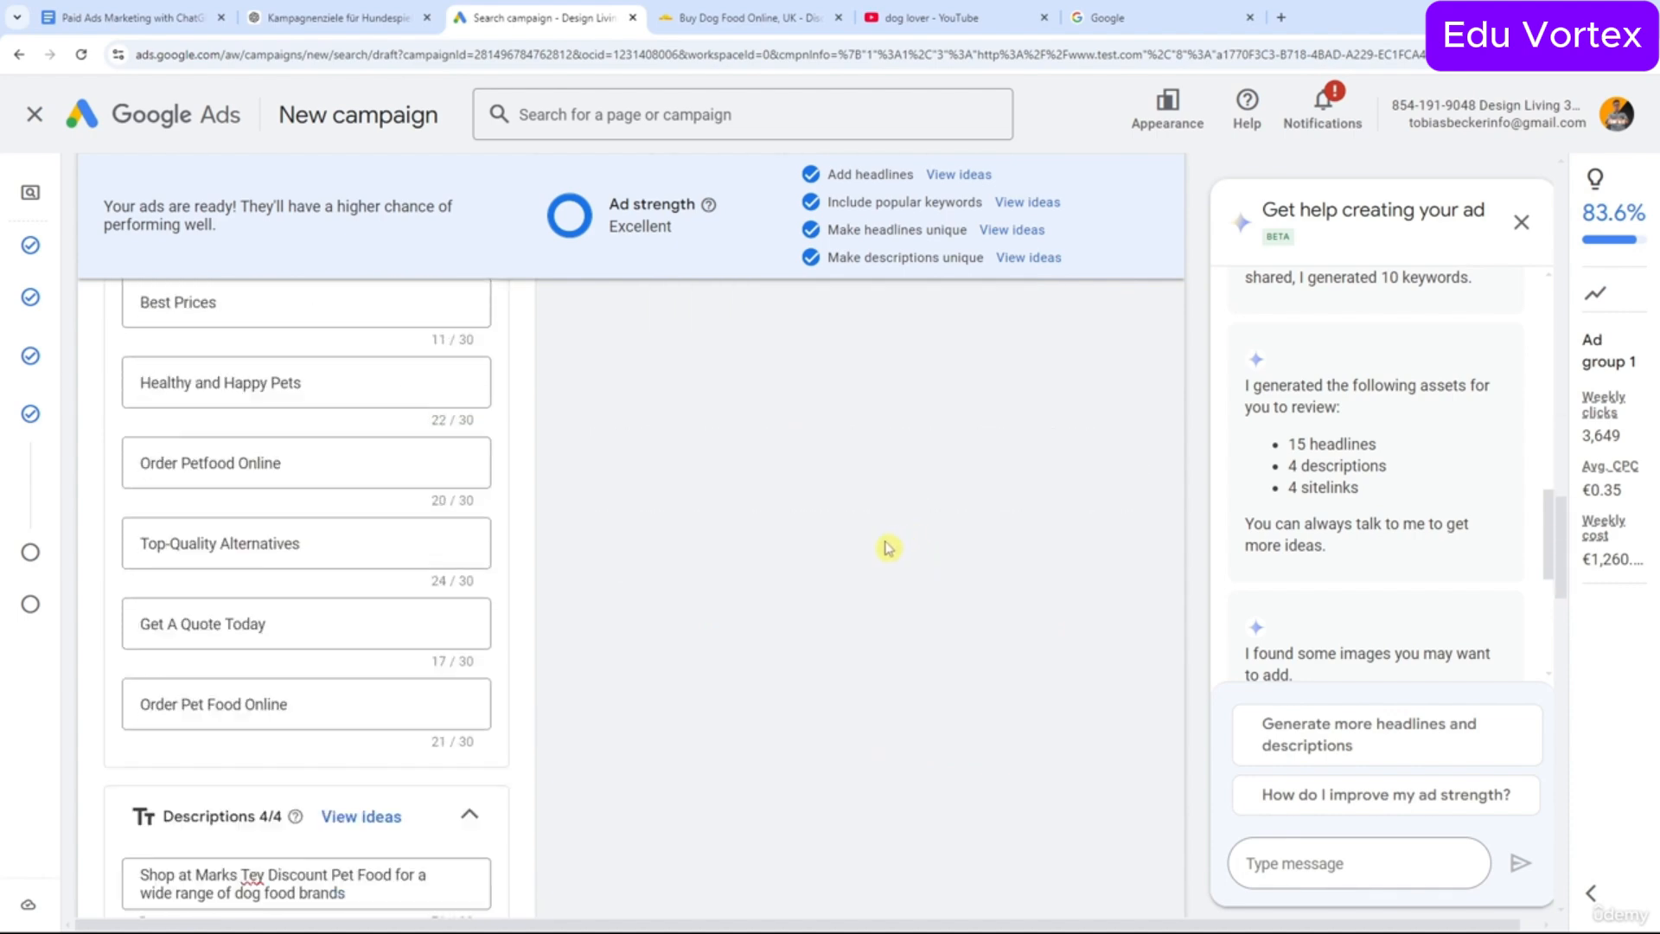
pyautogui.scroll(-6, 888, 546)
pyautogui.scroll(1, 519, 596)
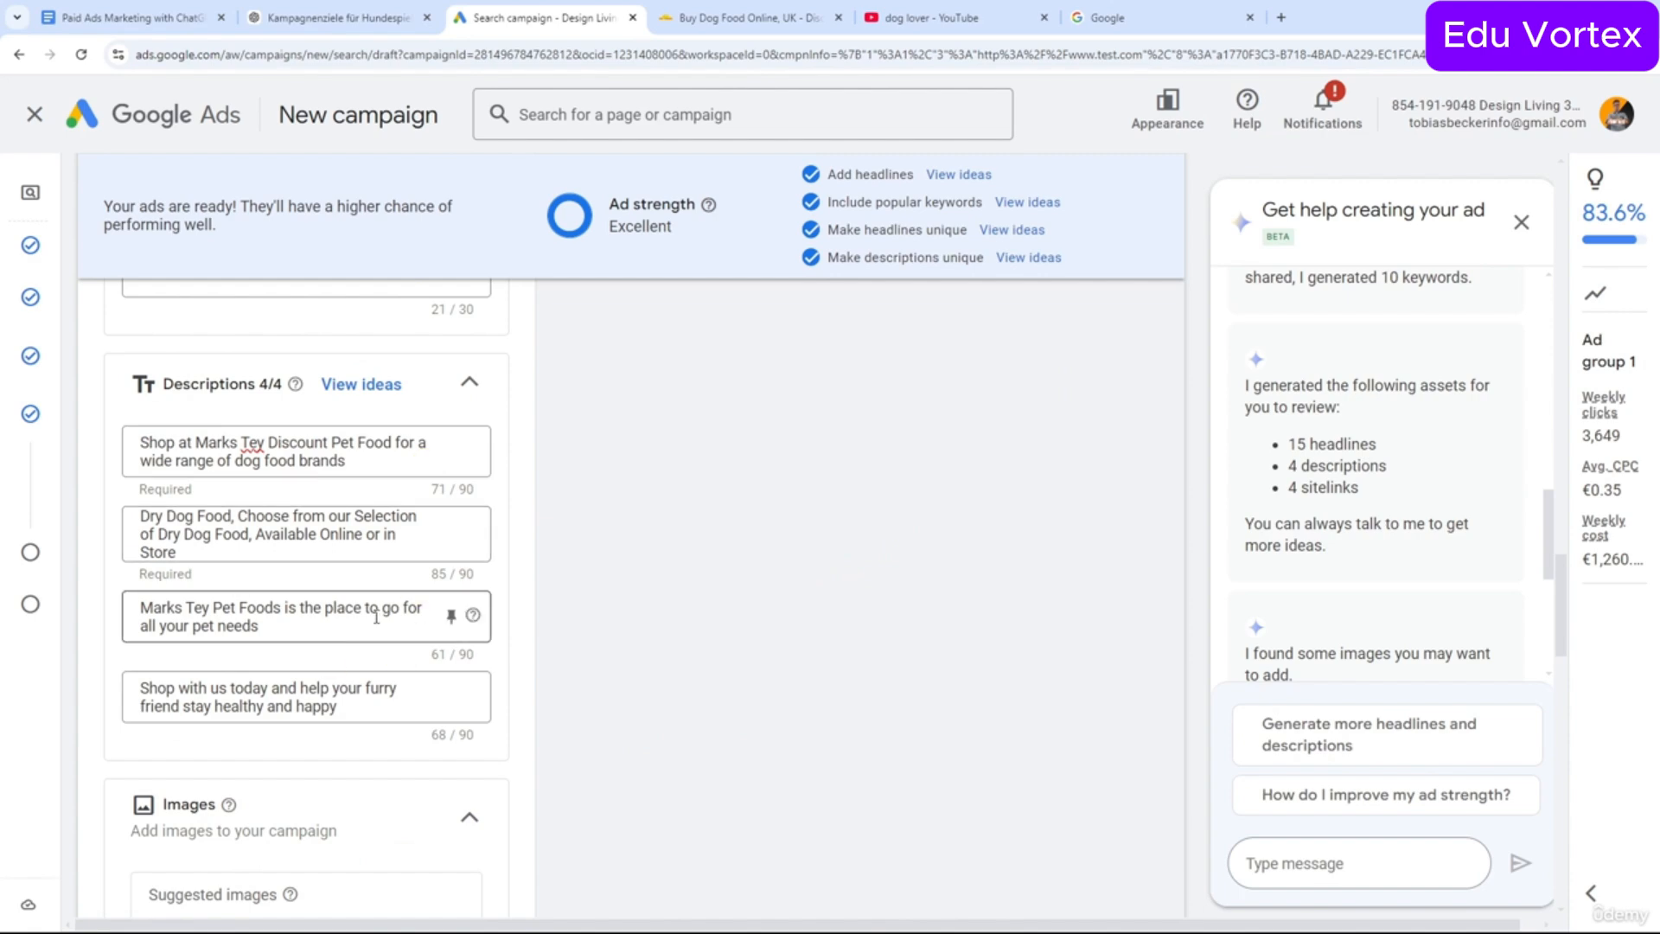
pyautogui.scroll(-12, 322, 620)
pyautogui.scroll(7, 322, 626)
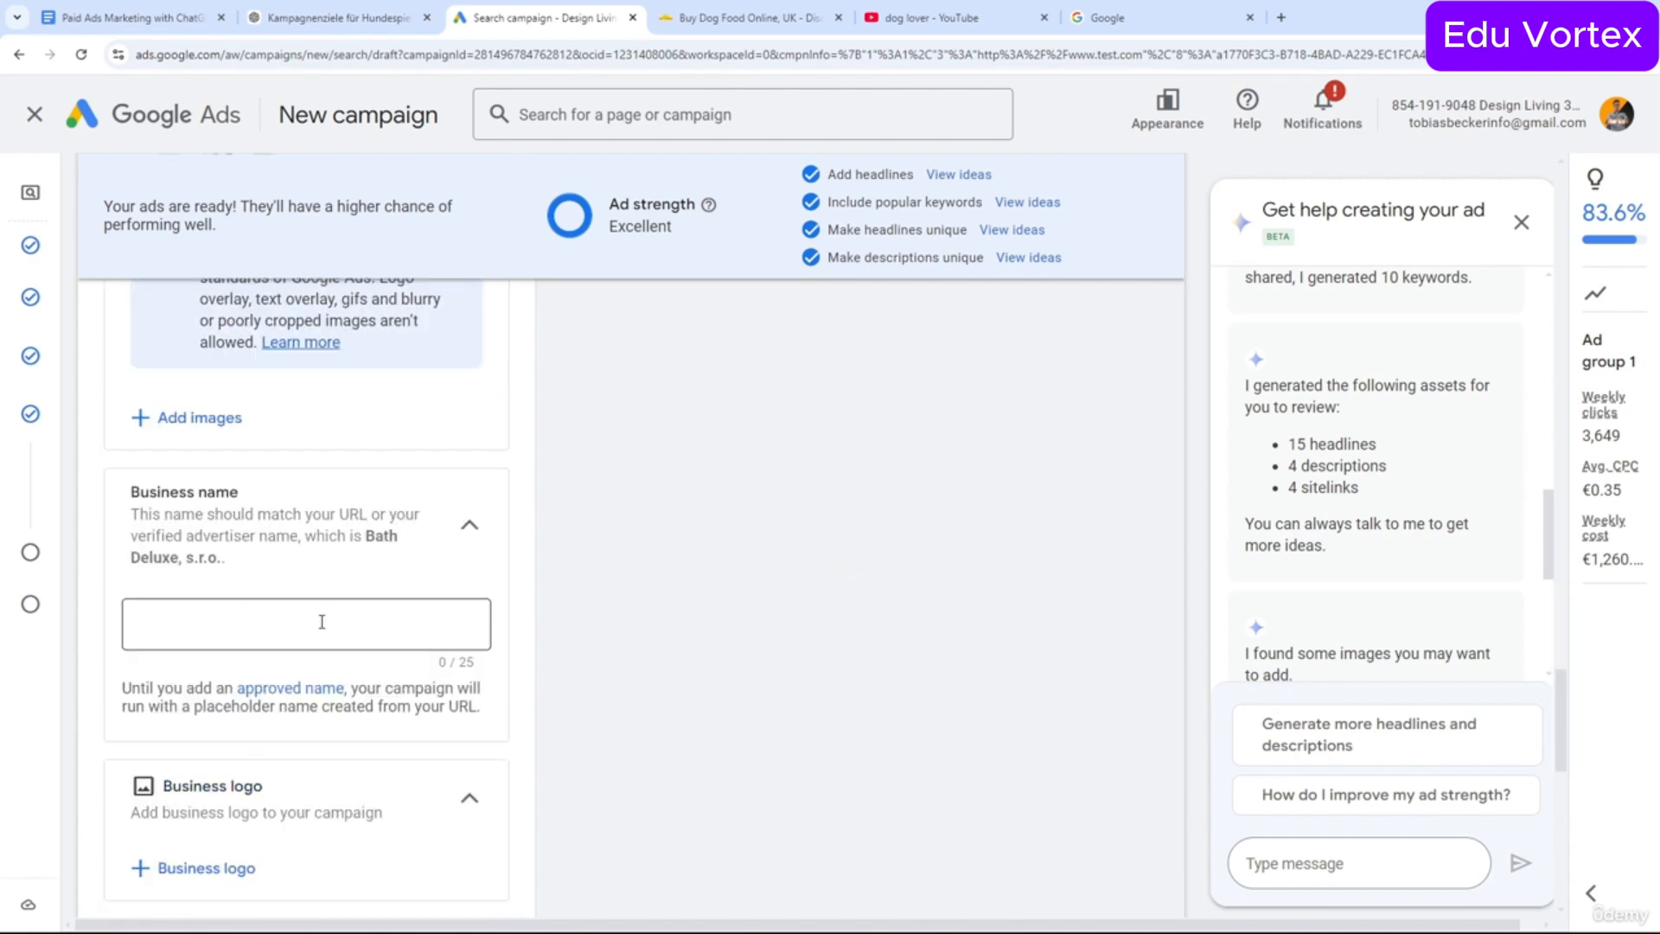
pyautogui.scroll(5, 322, 629)
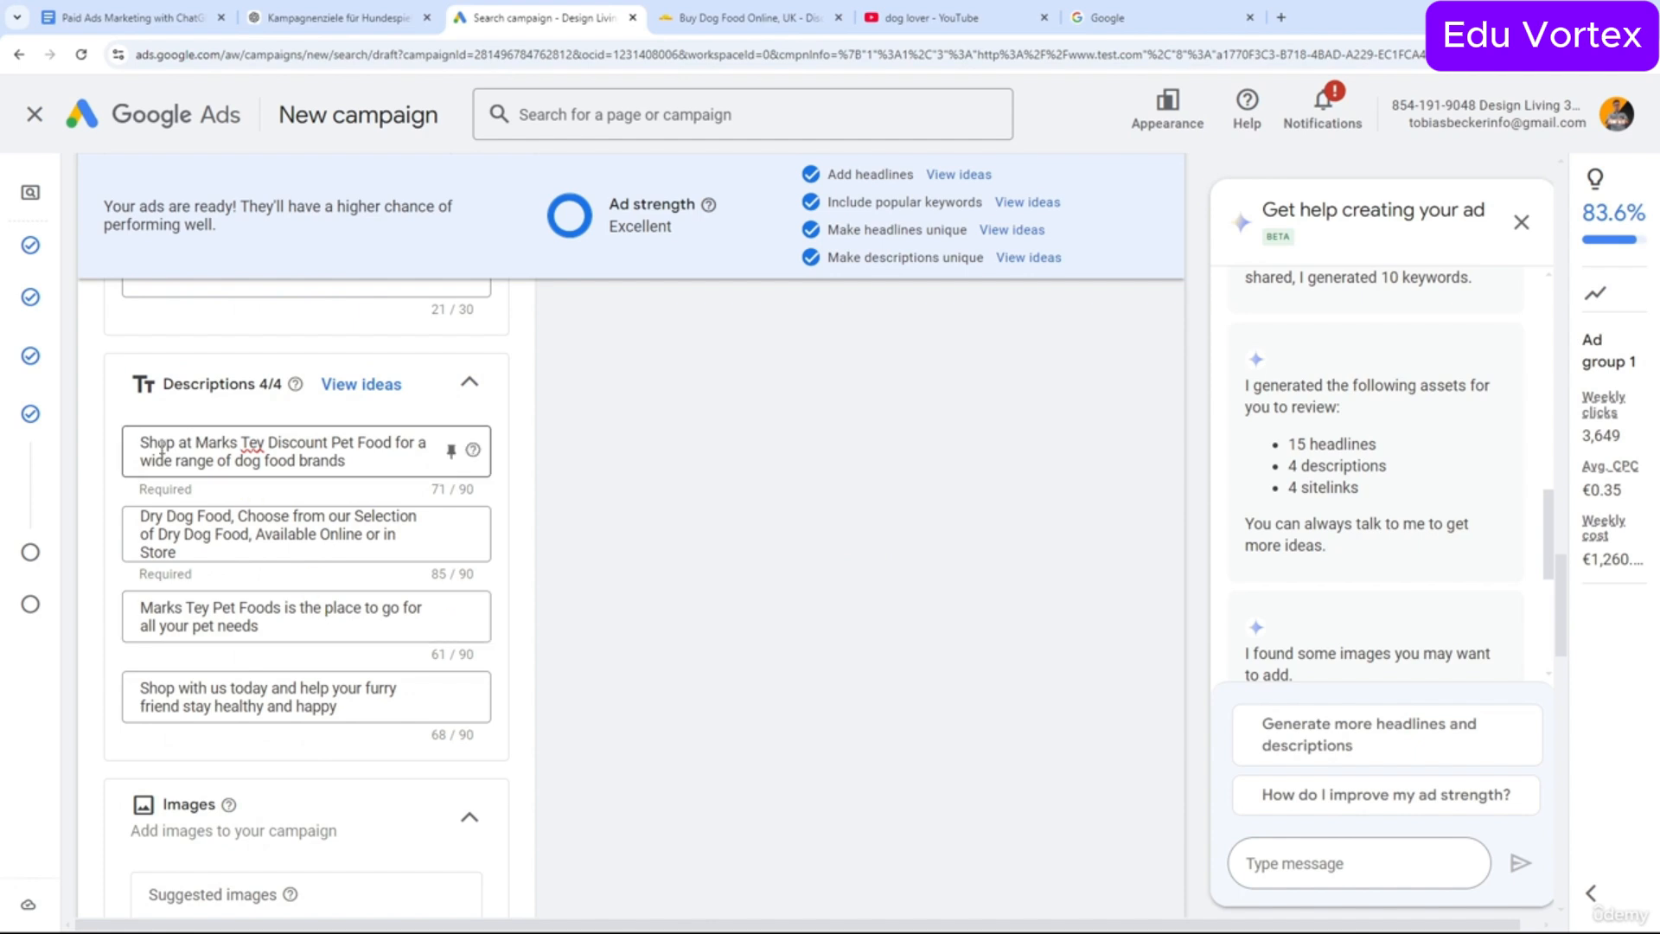
# Inspect the pinning positions offered for the first description, "Shop at Marks Tey Discount Pet Food…", and close them without choosing one.
pyautogui.moveTo(140, 443); pyautogui.dragTo(346, 461)
pyautogui.click(451, 448)
pyautogui.click(431, 465)
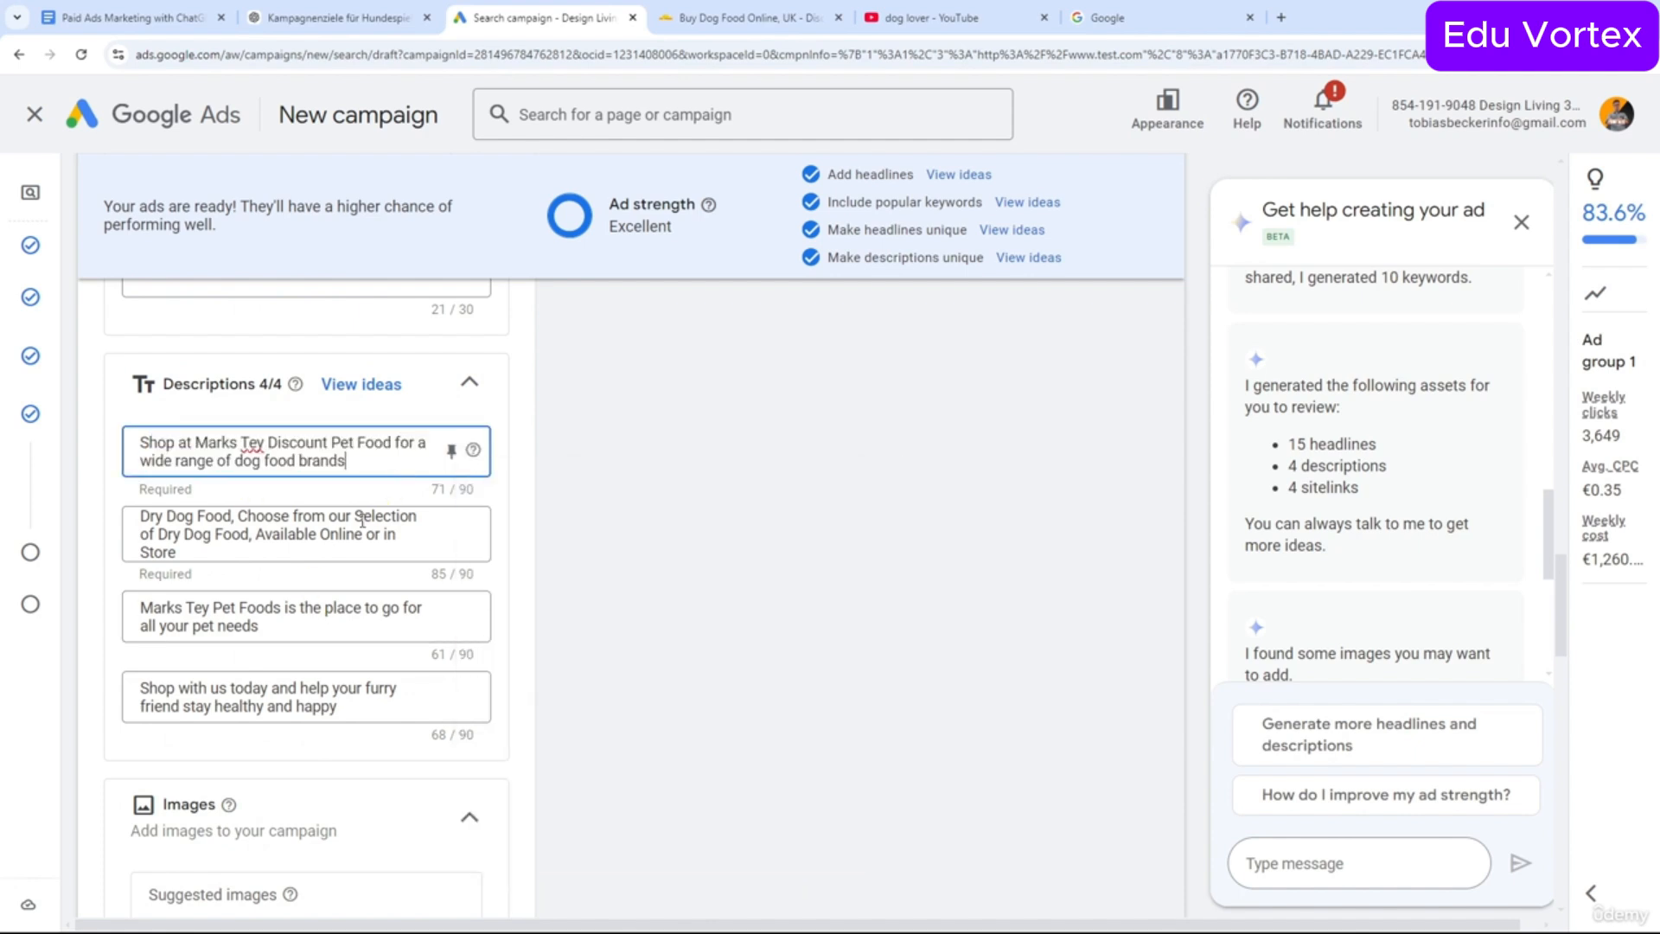
pyautogui.scroll(-2, 389, 484)
pyautogui.scroll(3, 352, 546)
pyautogui.click(447, 537)
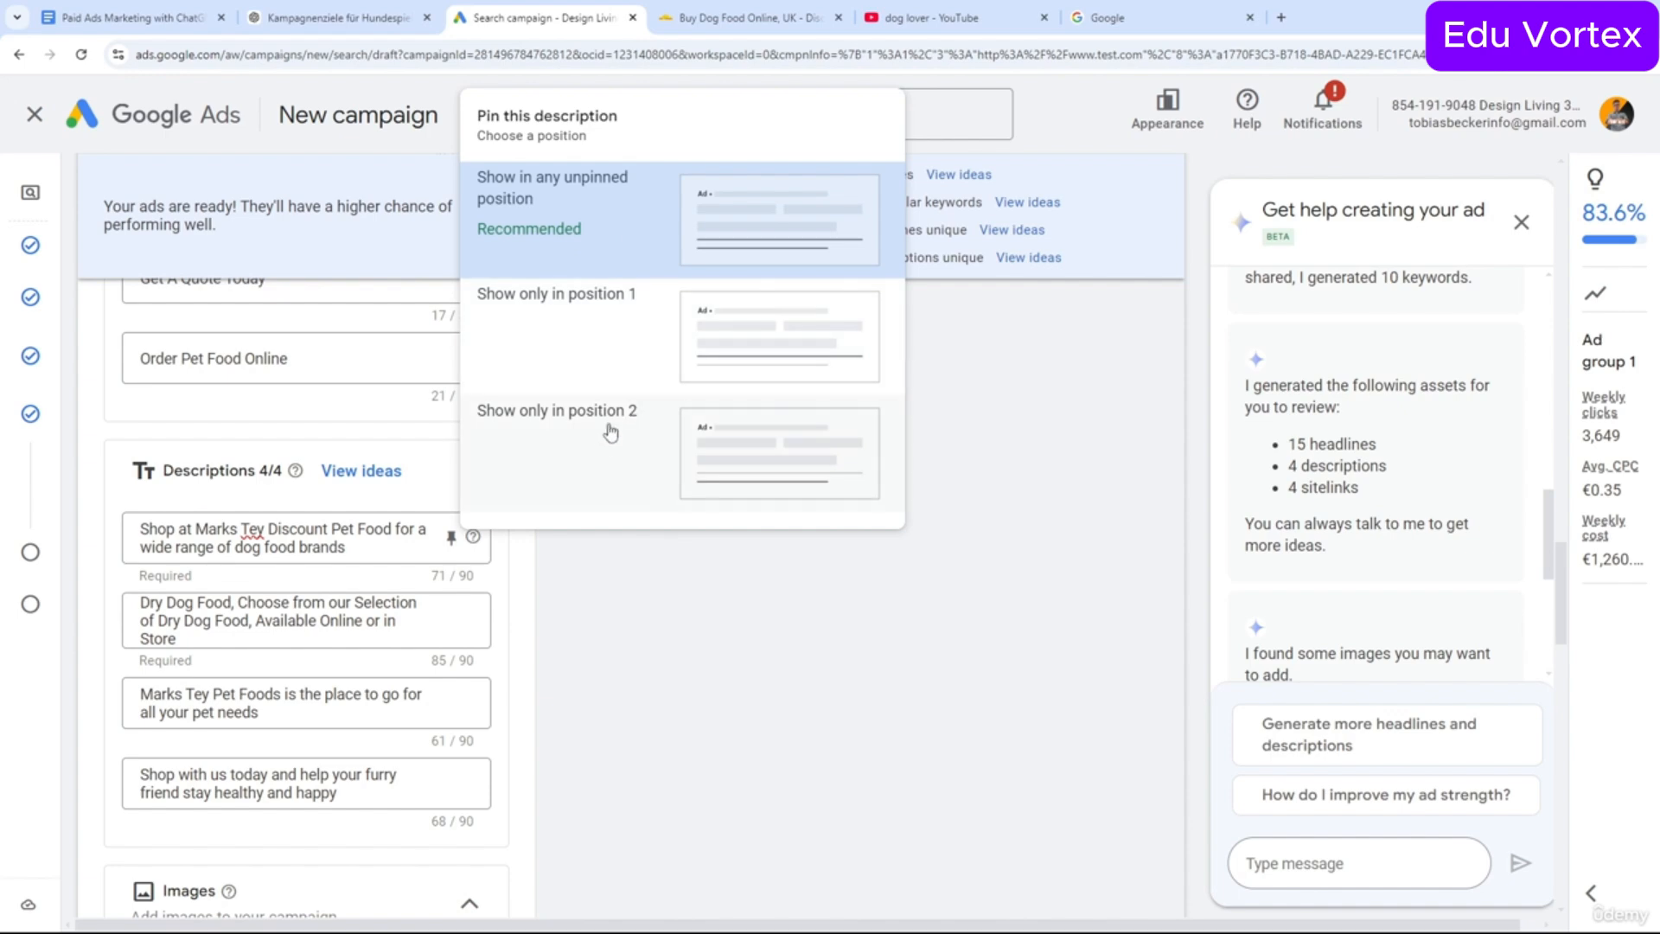
pyautogui.click(622, 686)
# Review the suggested campaign images based on the final URL, deselect all of them and leave without saving.
pyautogui.scroll(-6, 456, 697)
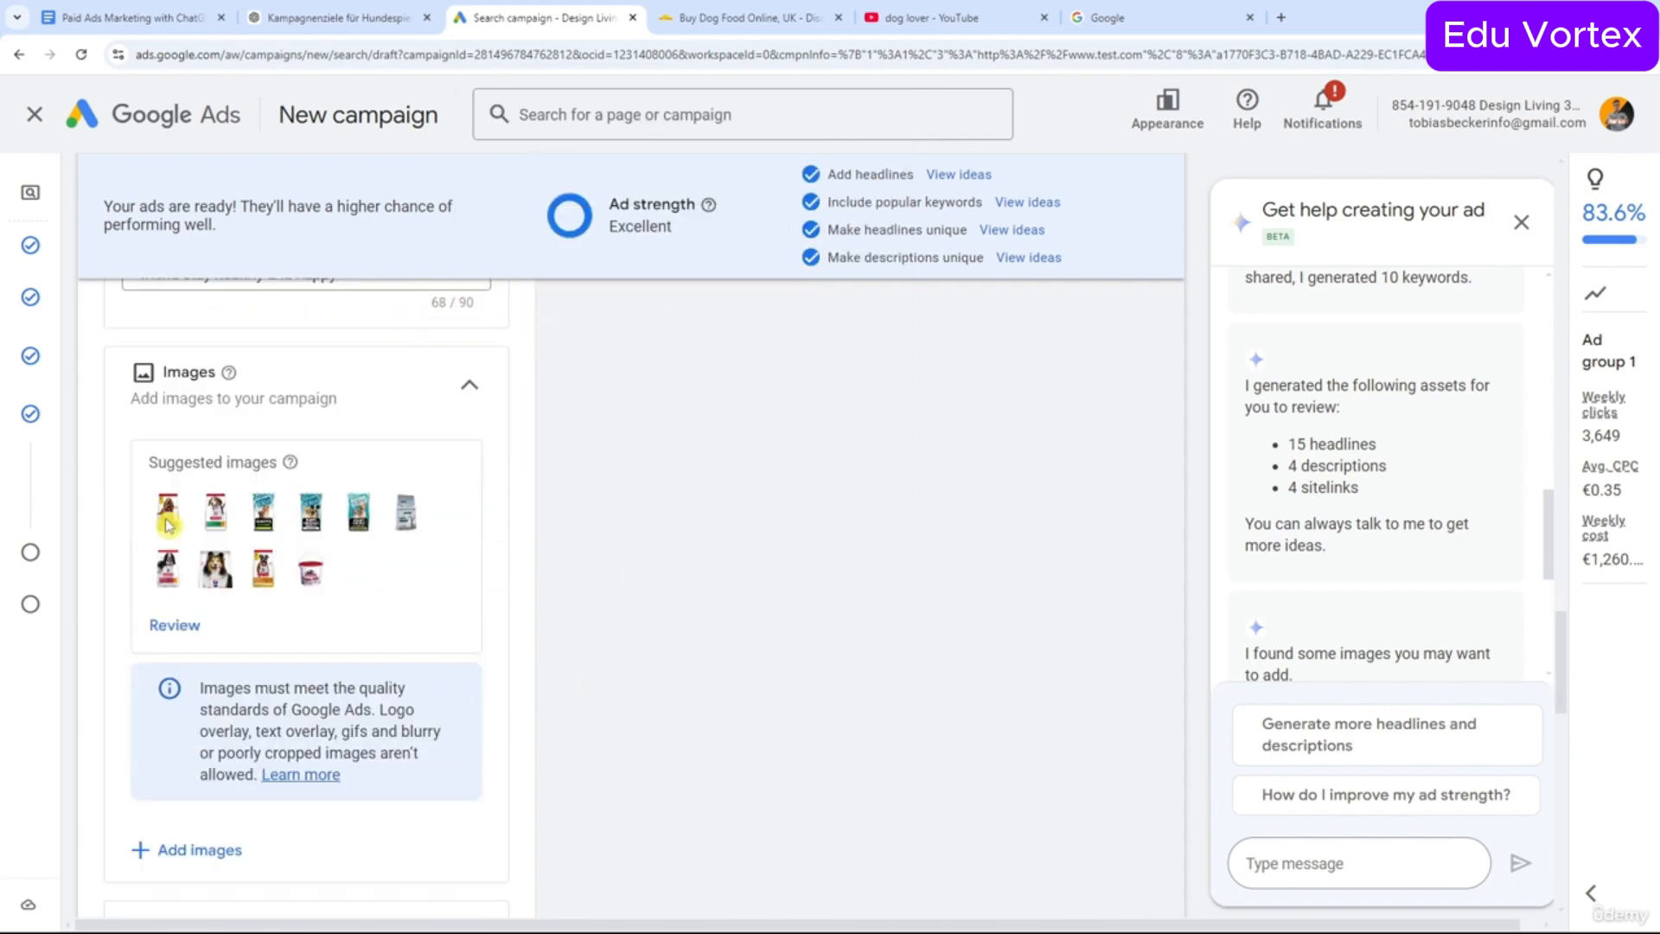
pyautogui.click(167, 634)
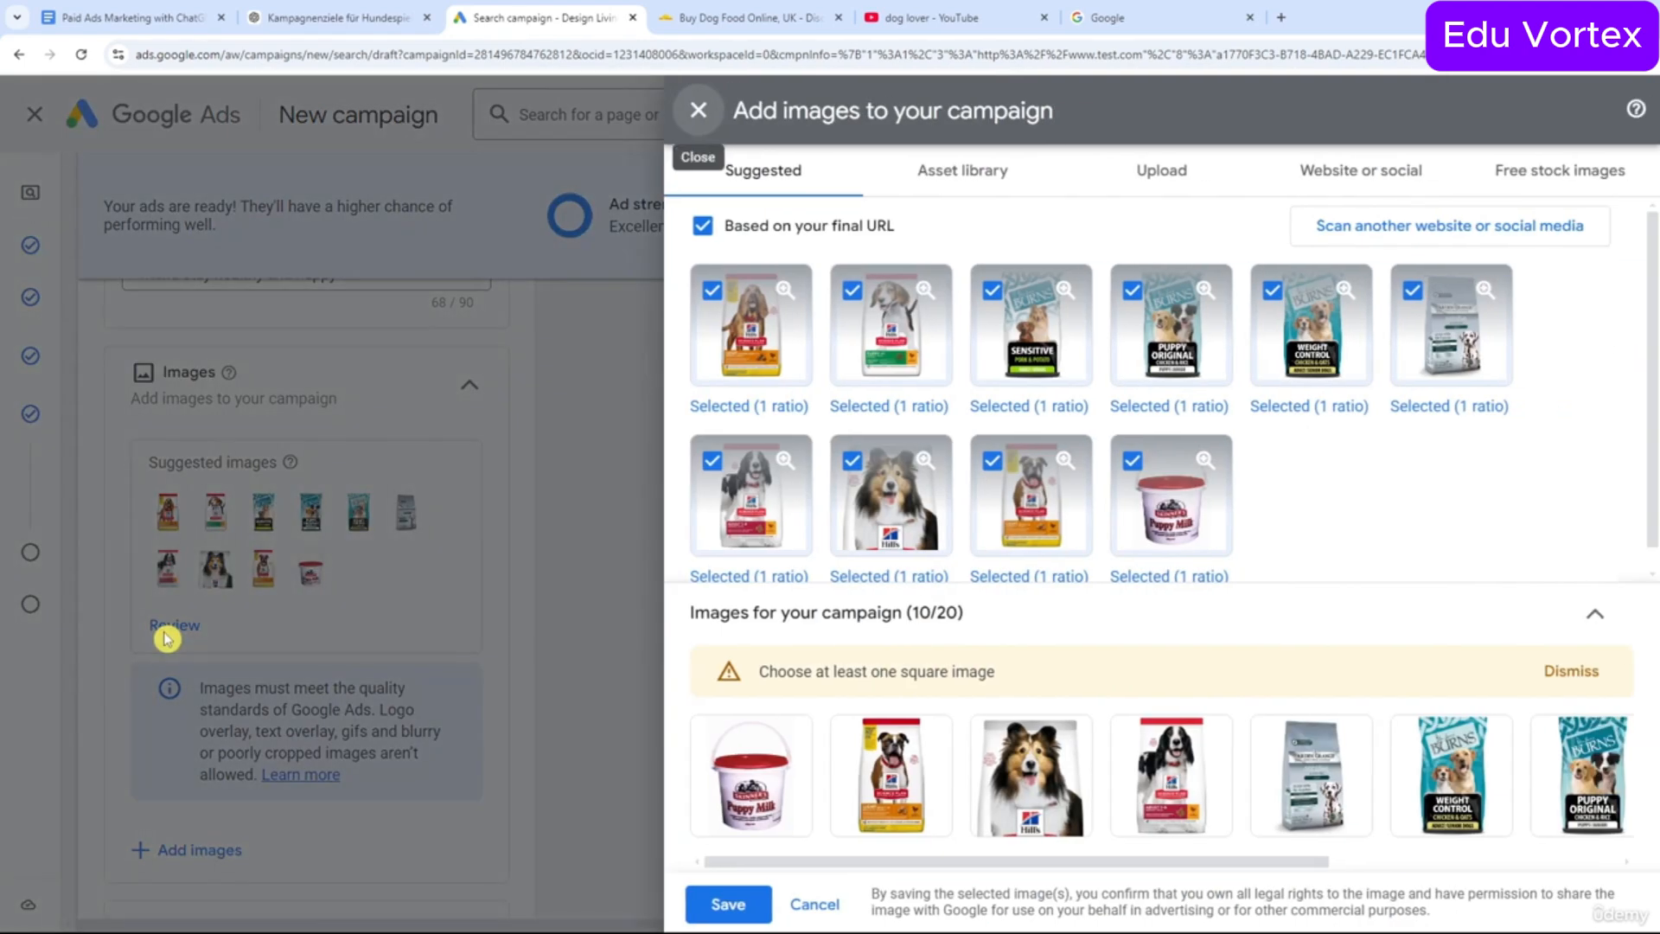
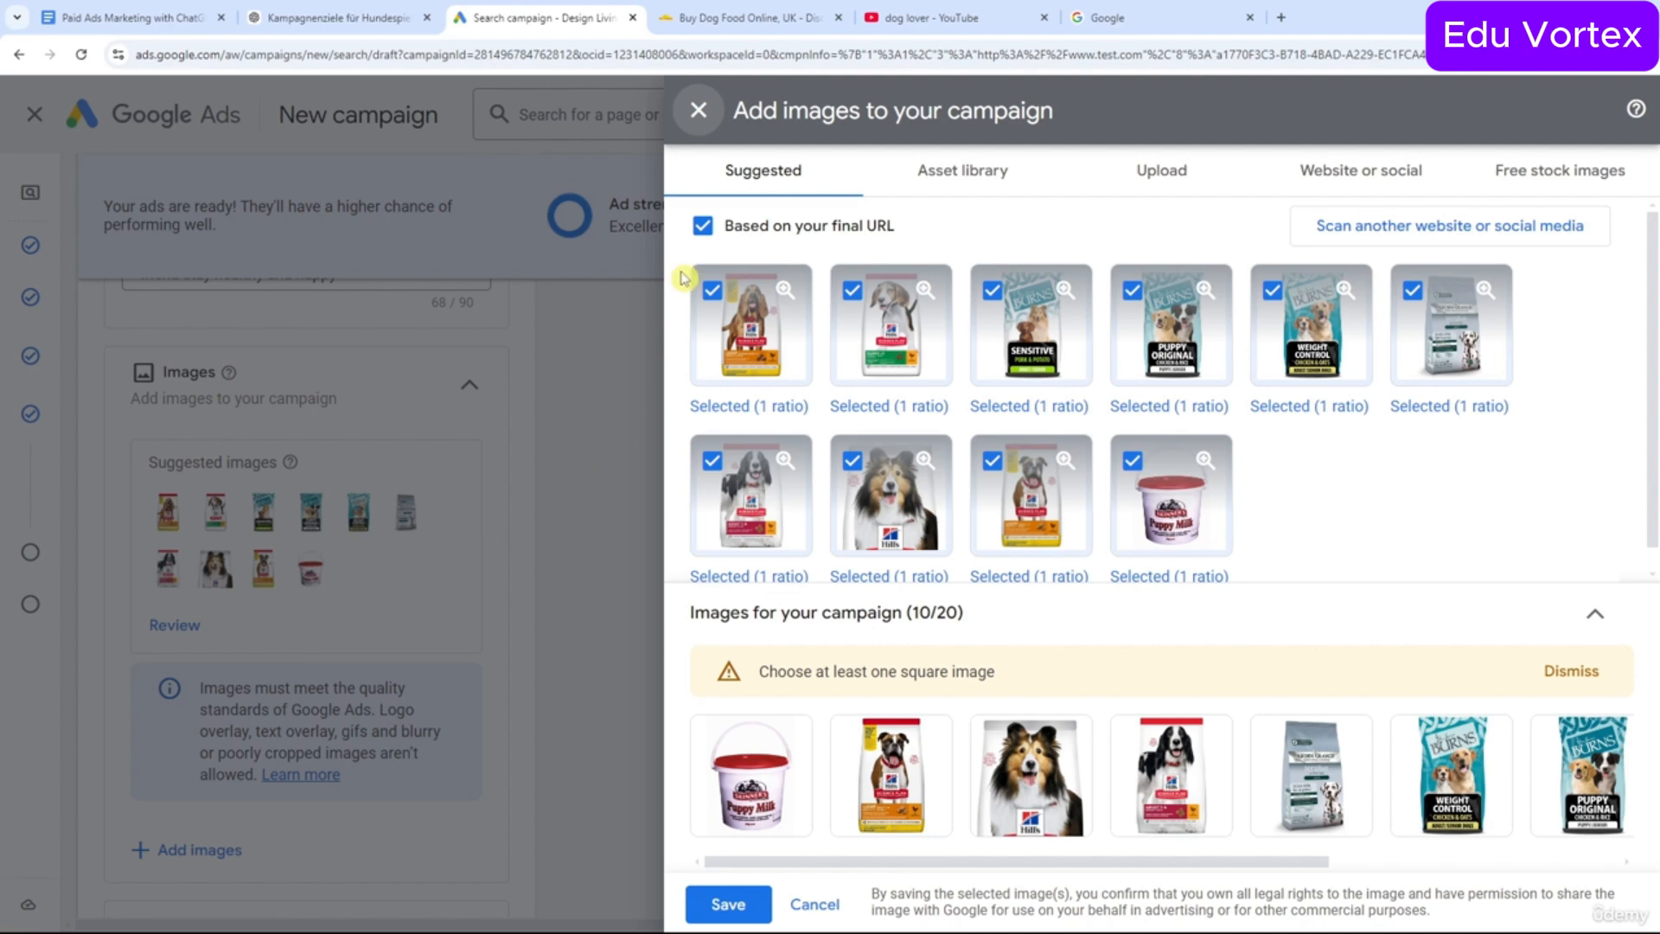
pyautogui.click(703, 226)
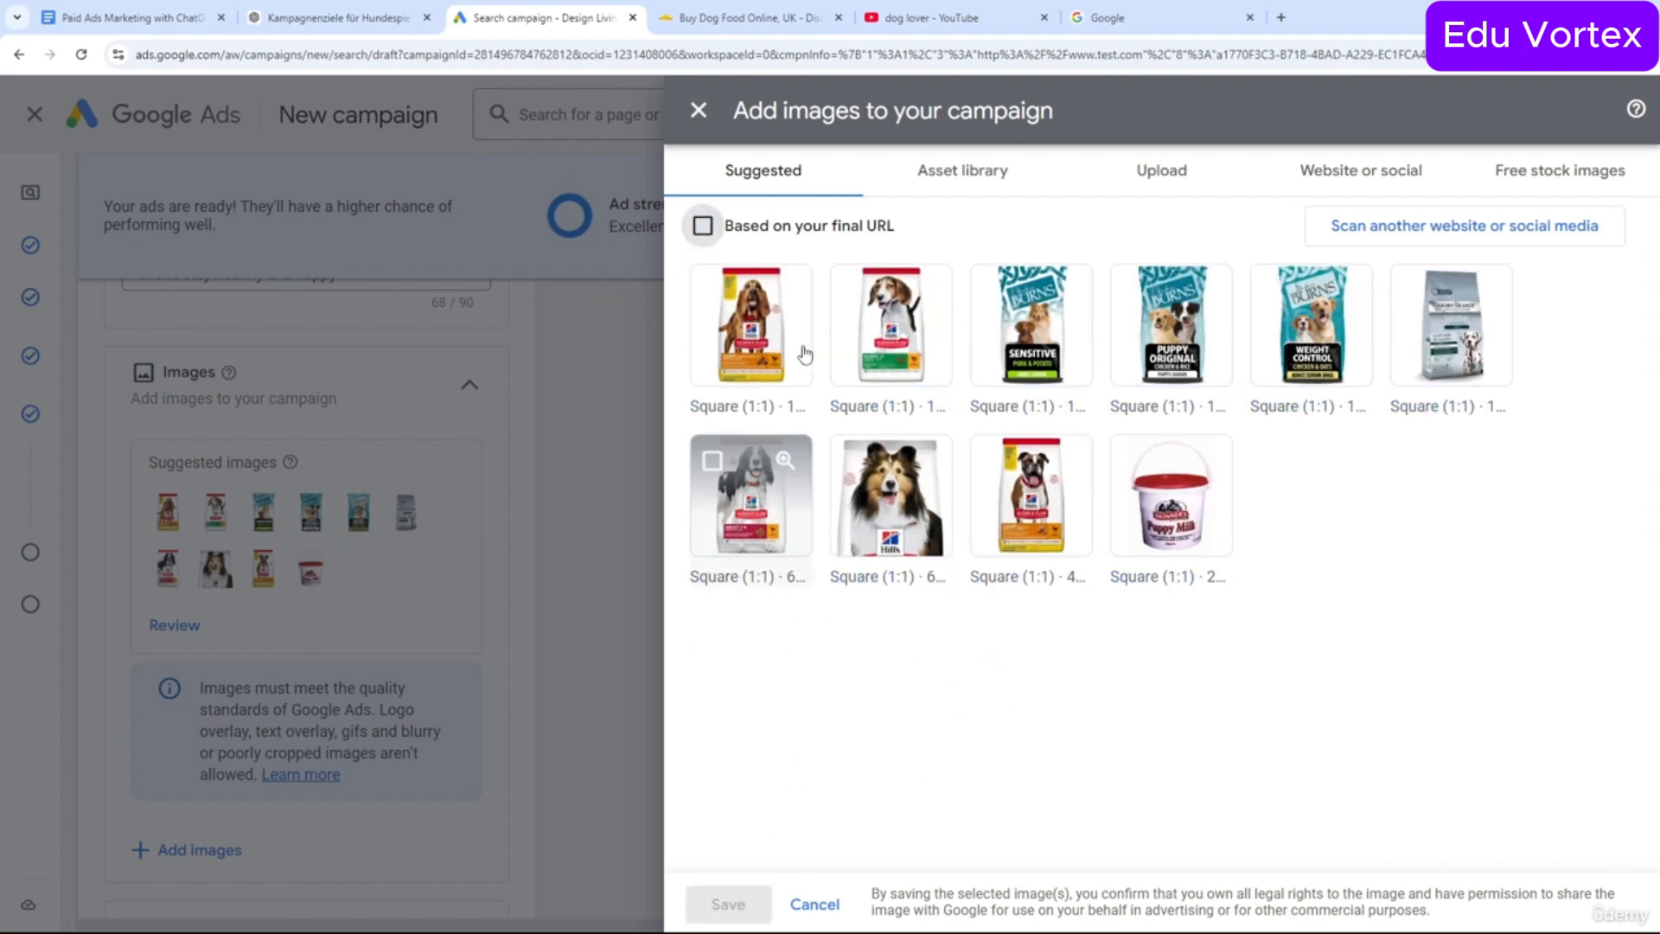
pyautogui.click(697, 111)
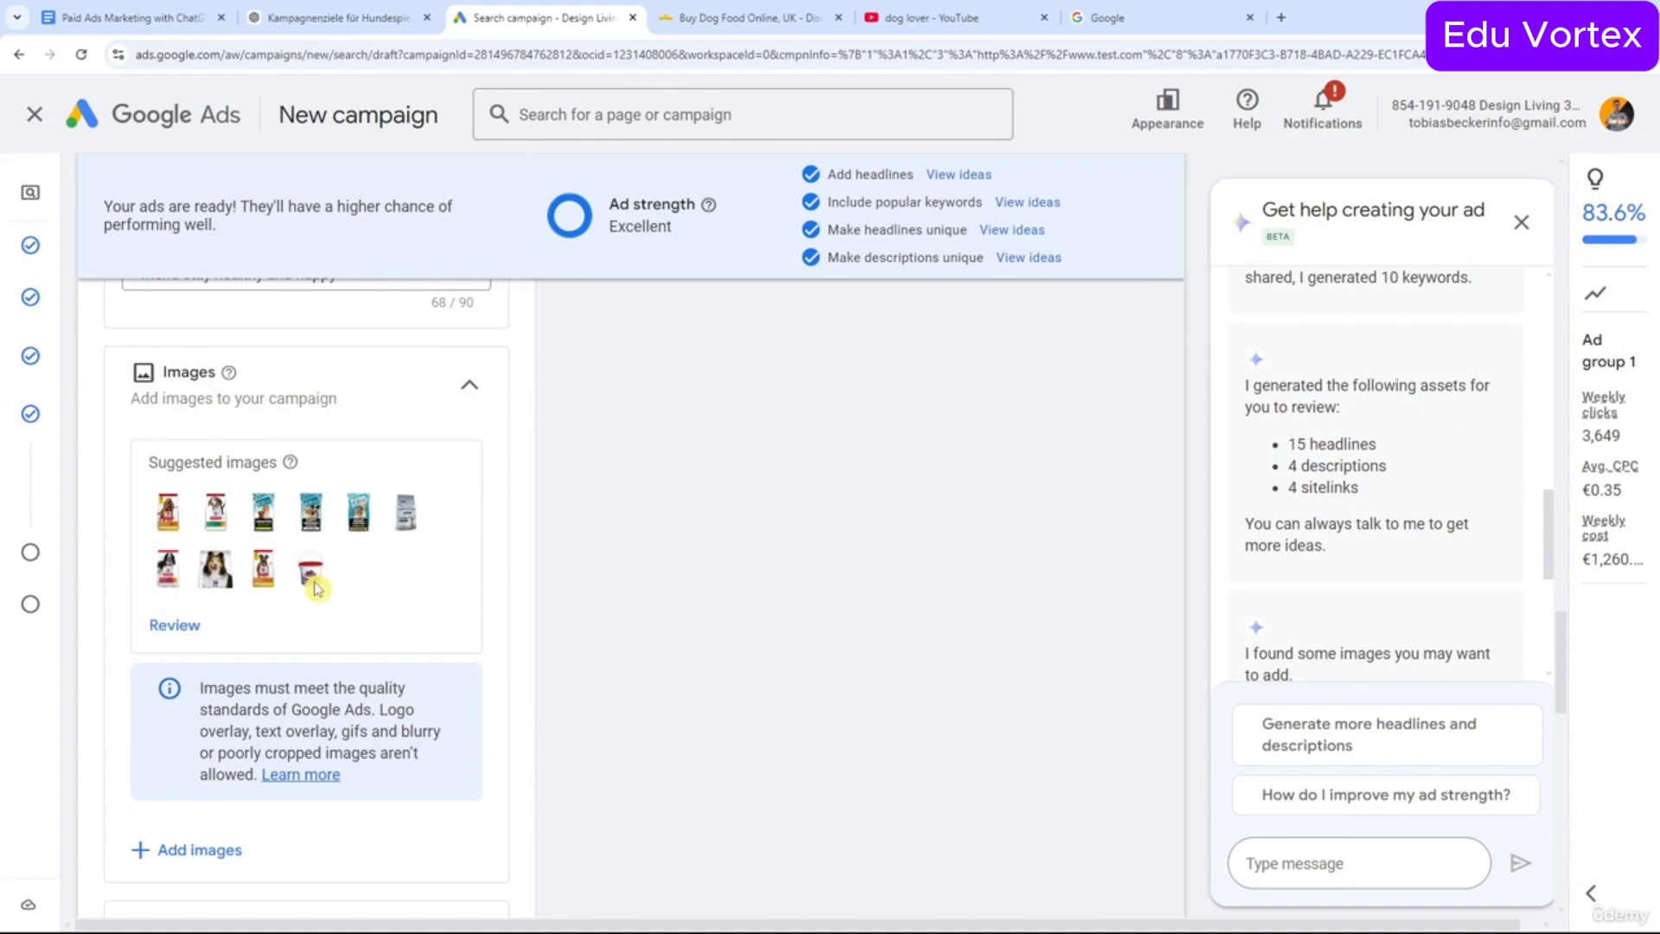
# Open the image picker for the campaign and look through its asset library, upload option and suggested images.
pyautogui.scroll(-2, 317, 584)
pyautogui.click(186, 677)
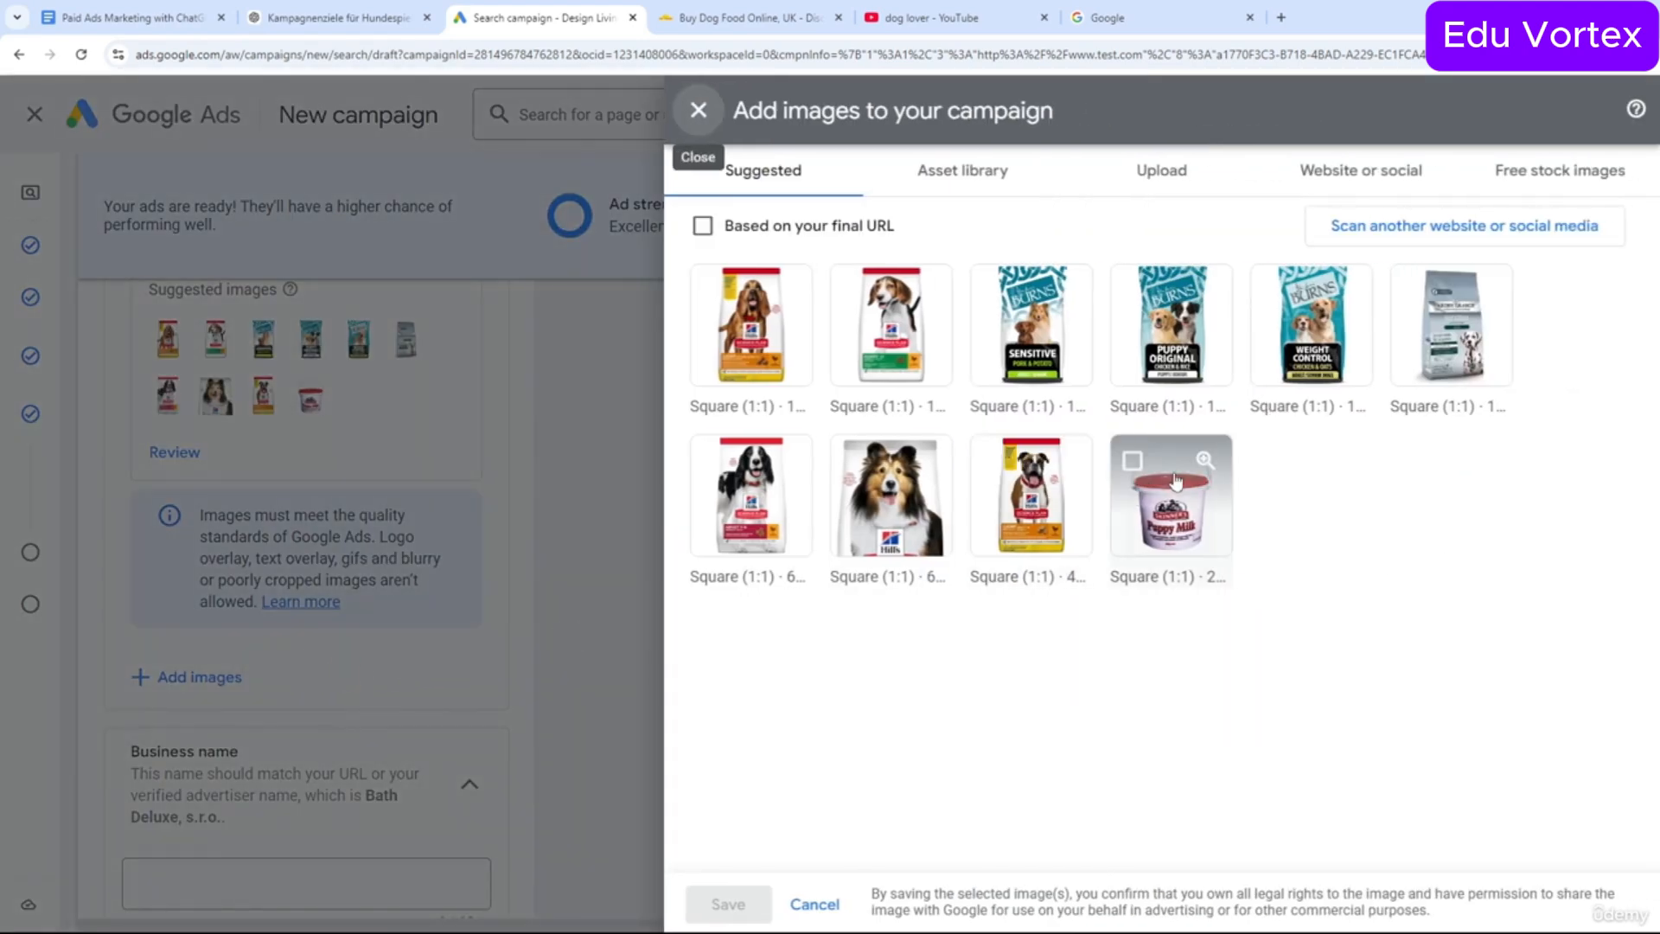
pyautogui.click(920, 179)
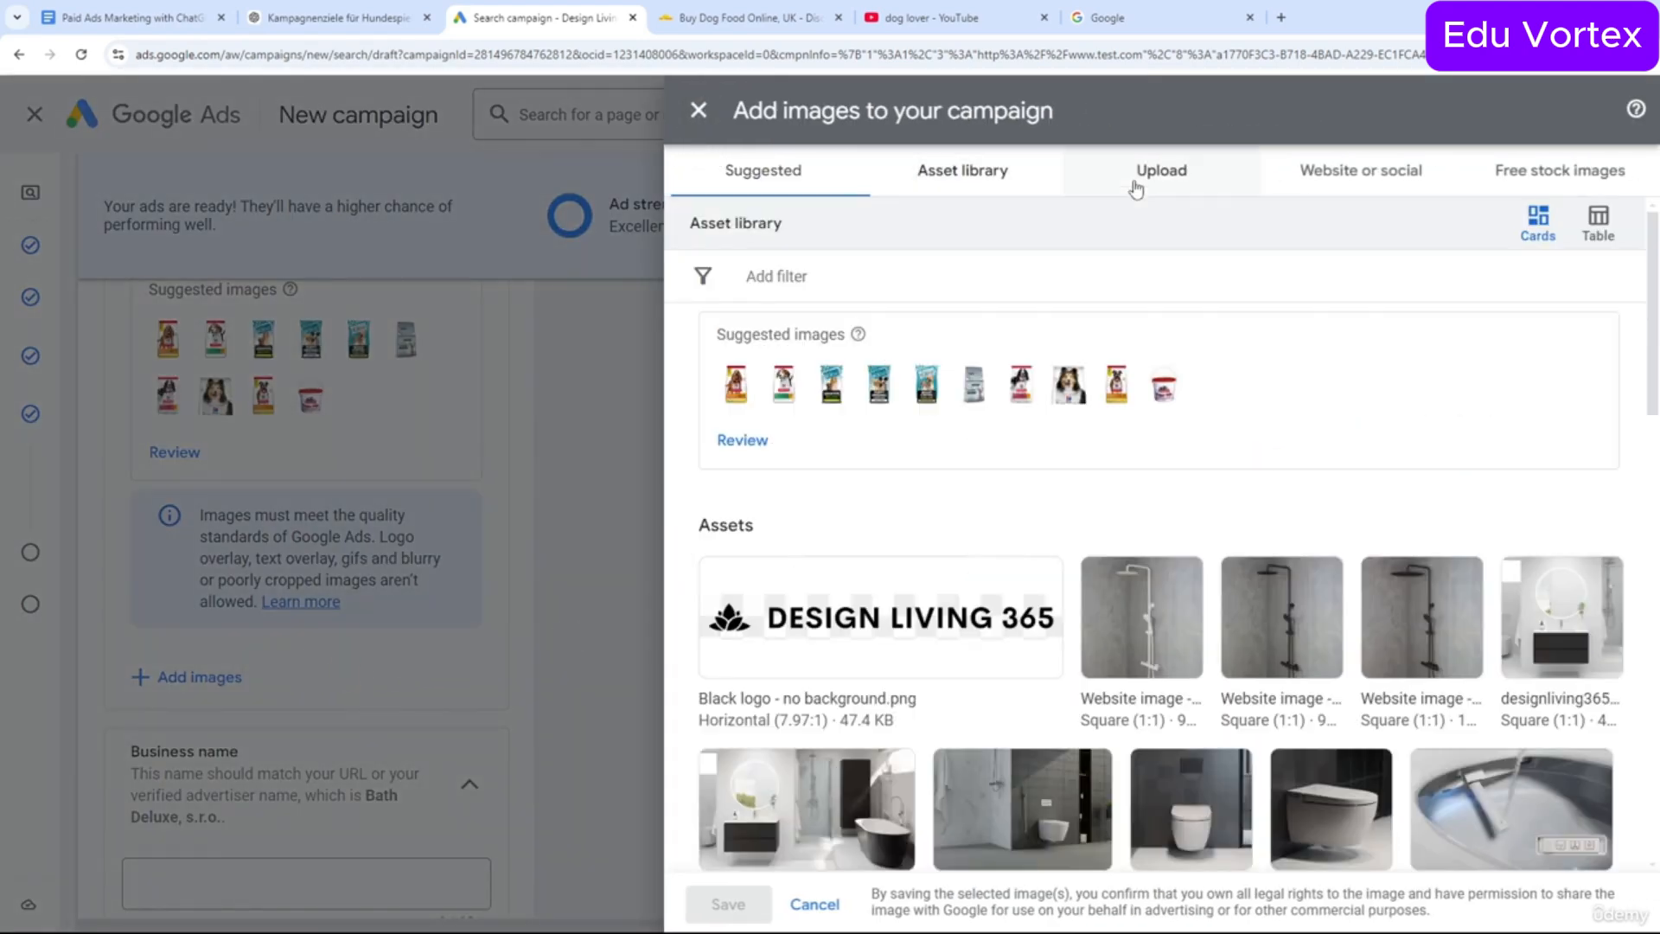
pyautogui.click(1138, 172)
pyautogui.click(978, 176)
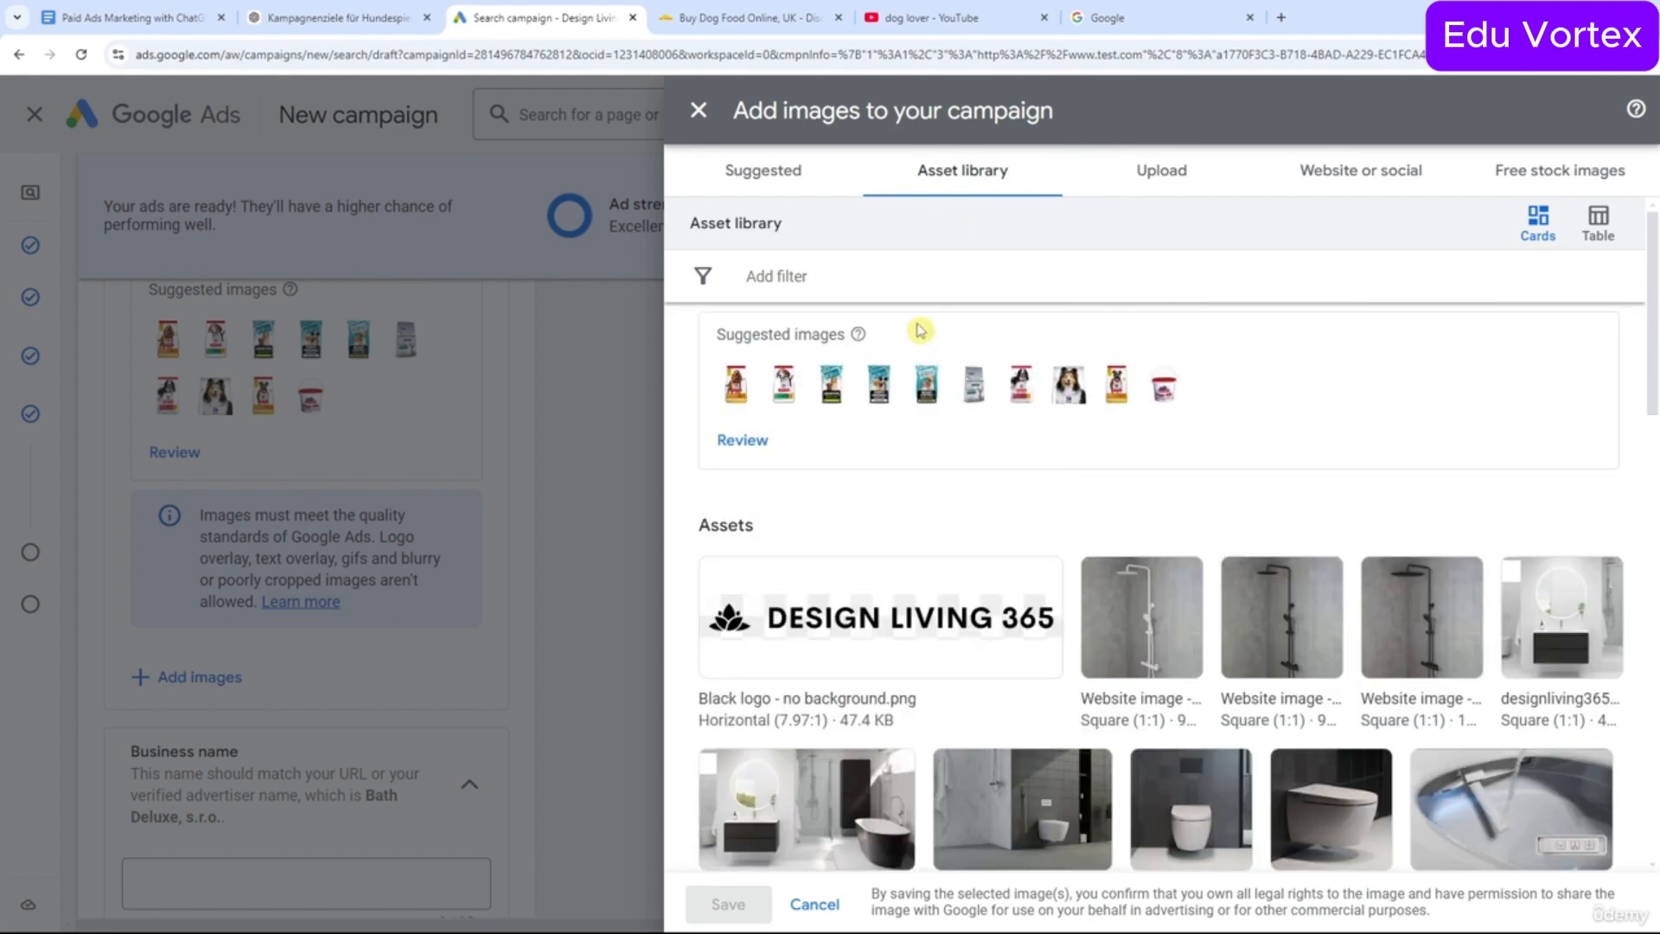
pyautogui.click(764, 170)
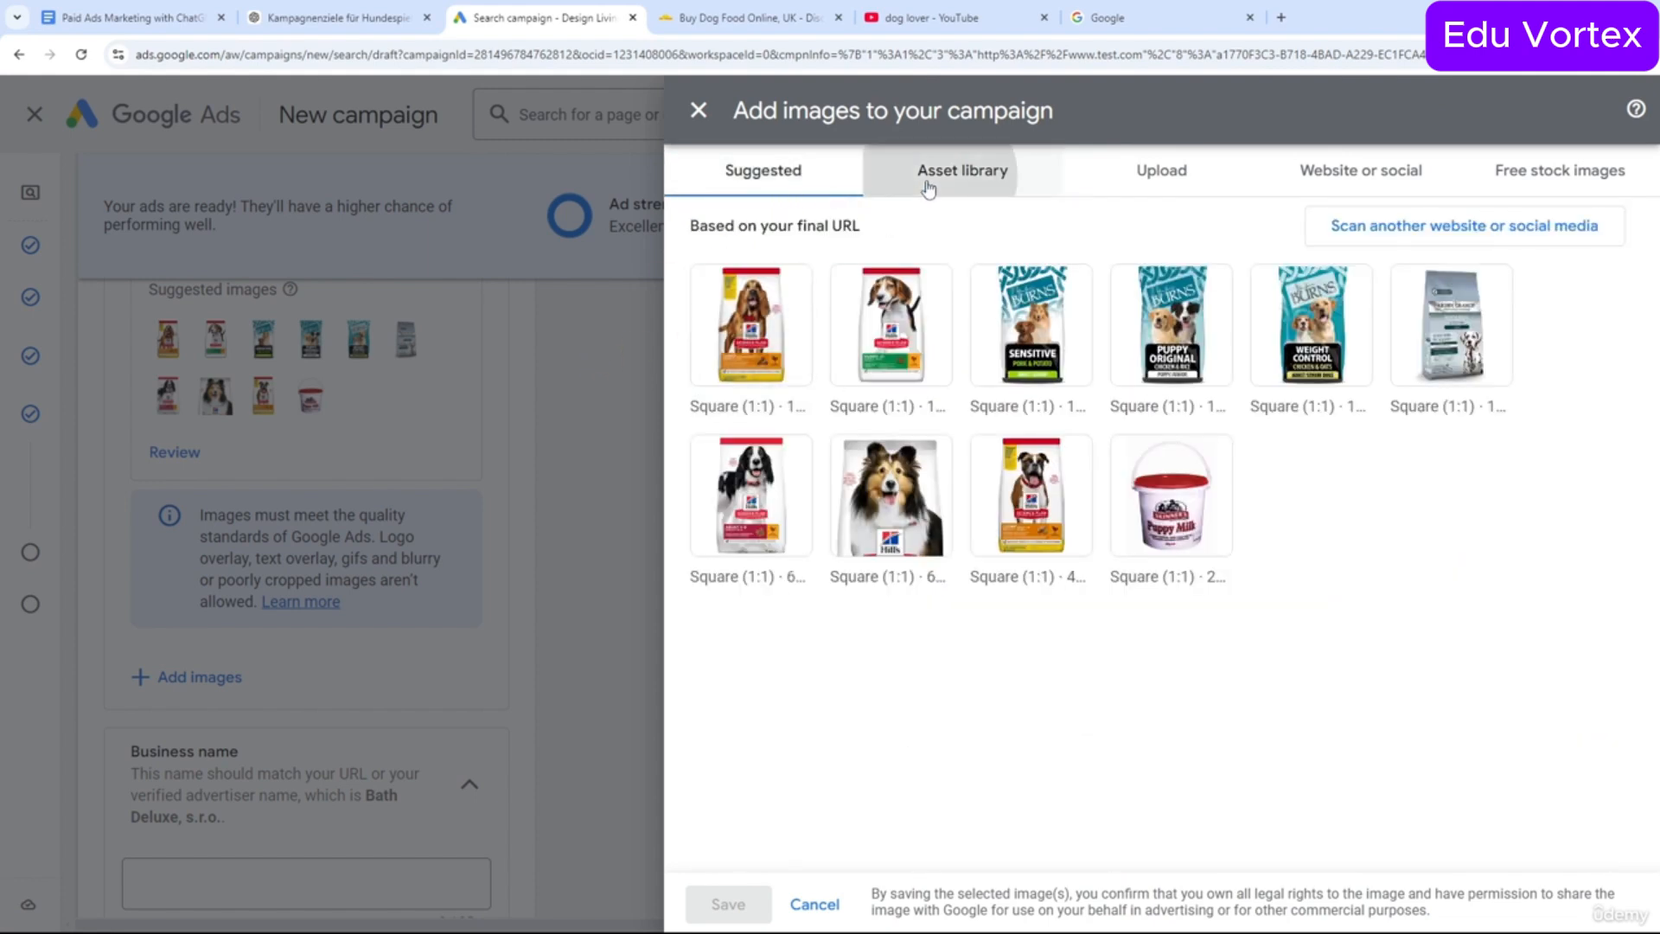
pyautogui.click(929, 183)
pyautogui.click(774, 177)
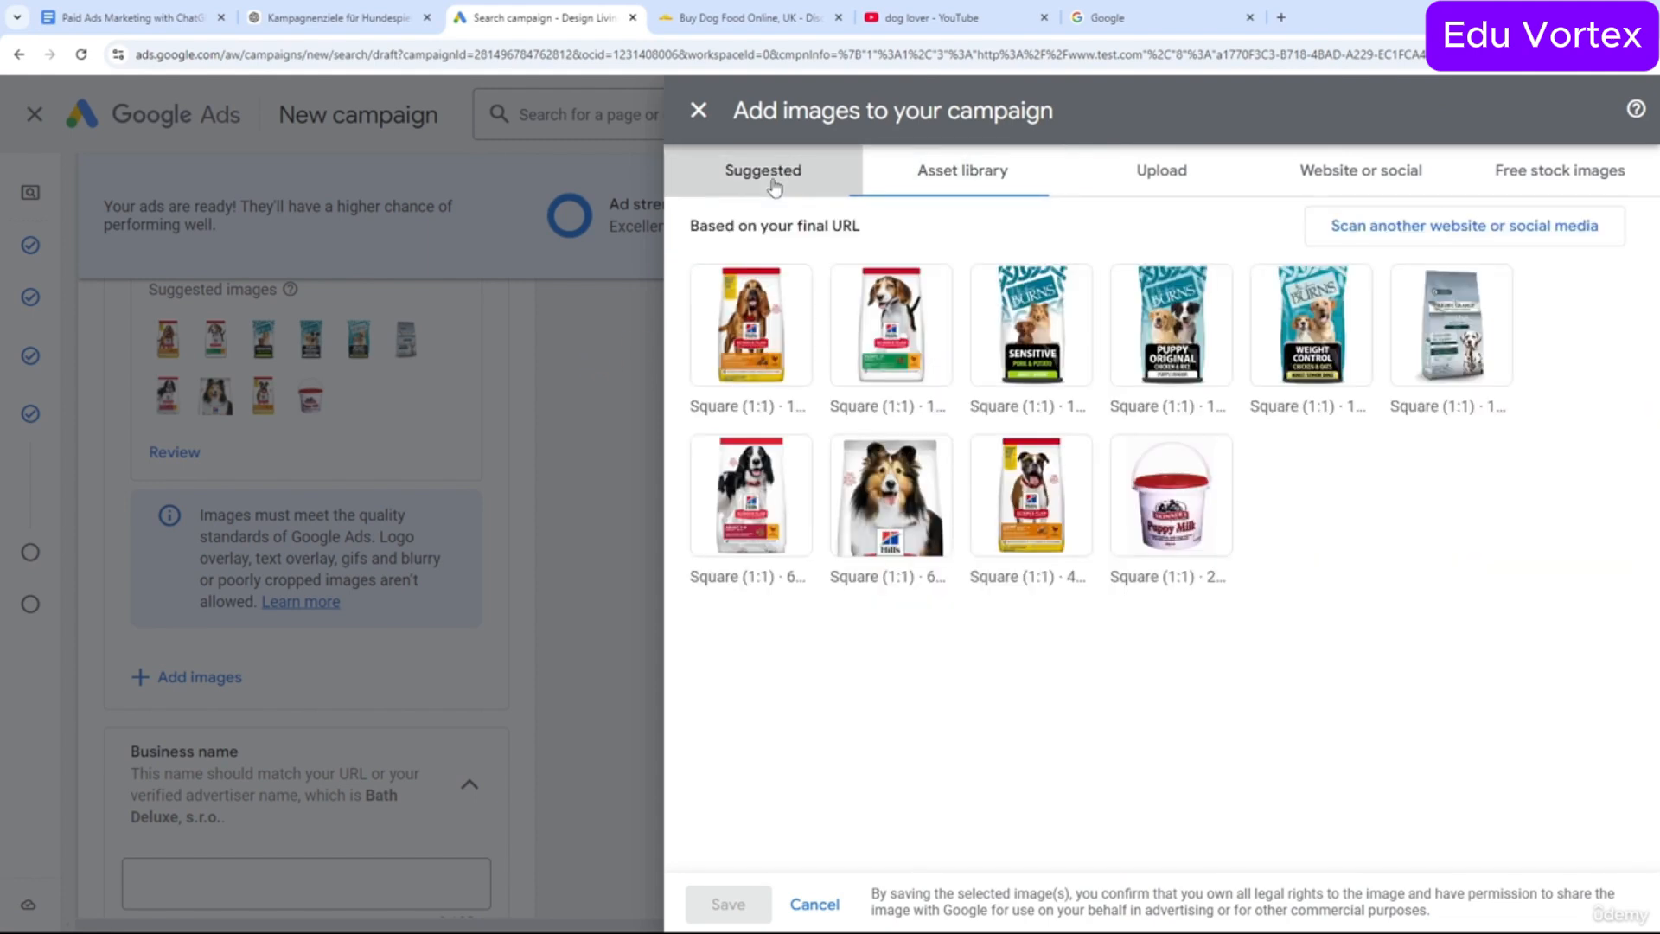
# Try selecting the first suggested dog food image for the campaign, remove it again and leave the image picker.
pyautogui.click(716, 301)
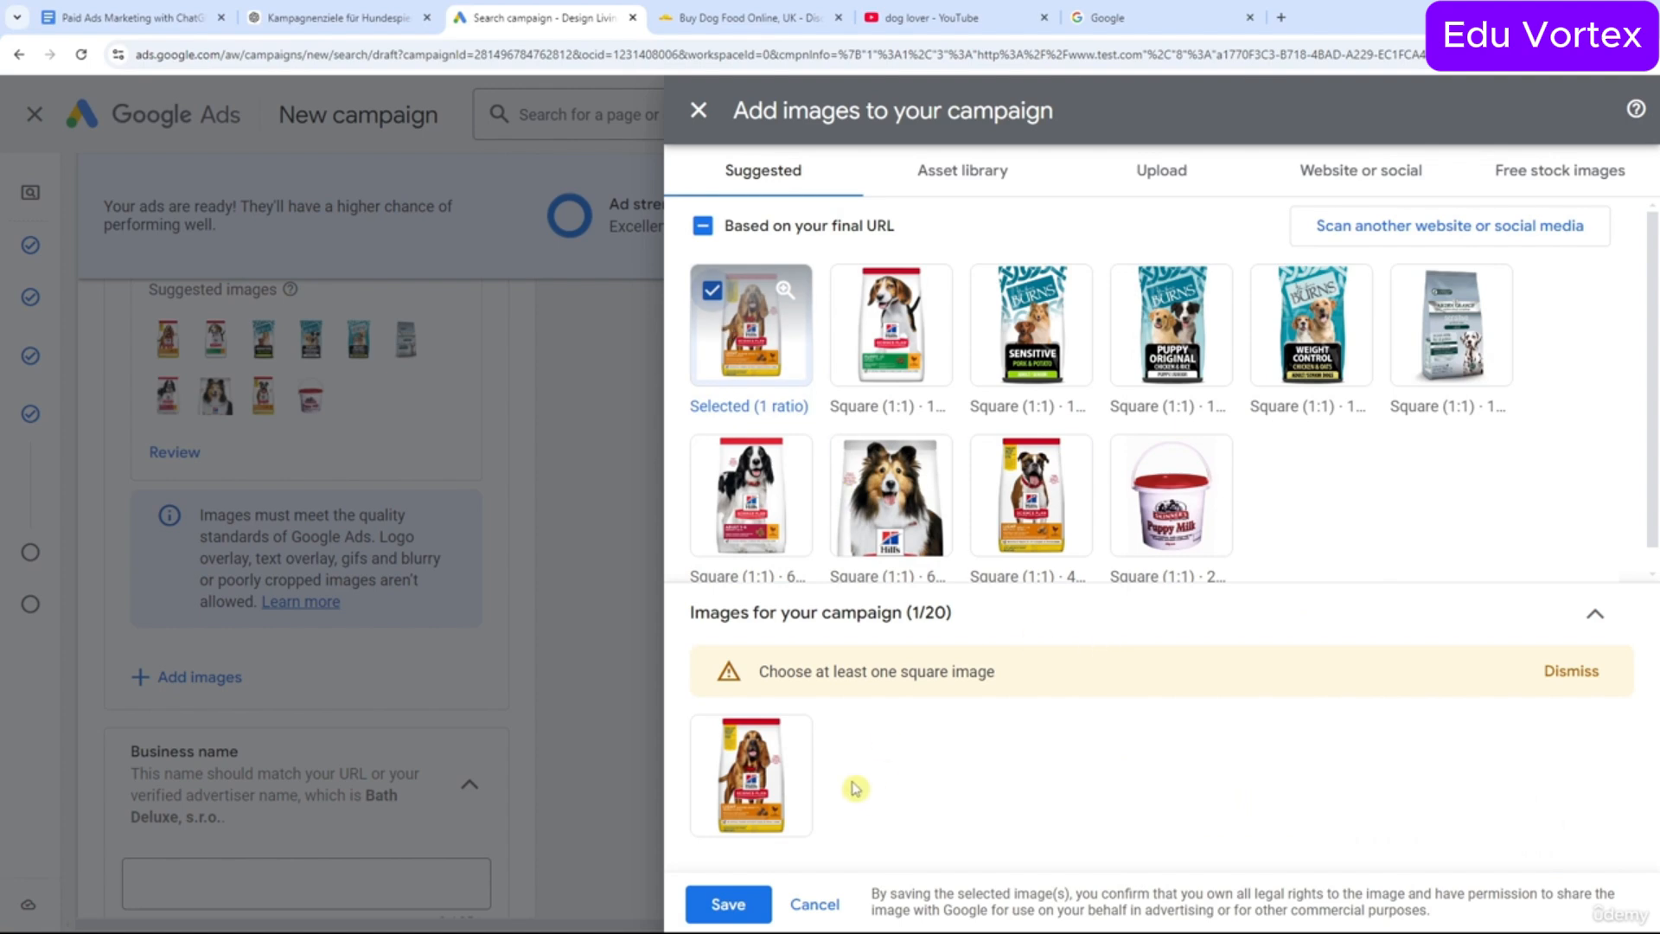
pyautogui.click(787, 742)
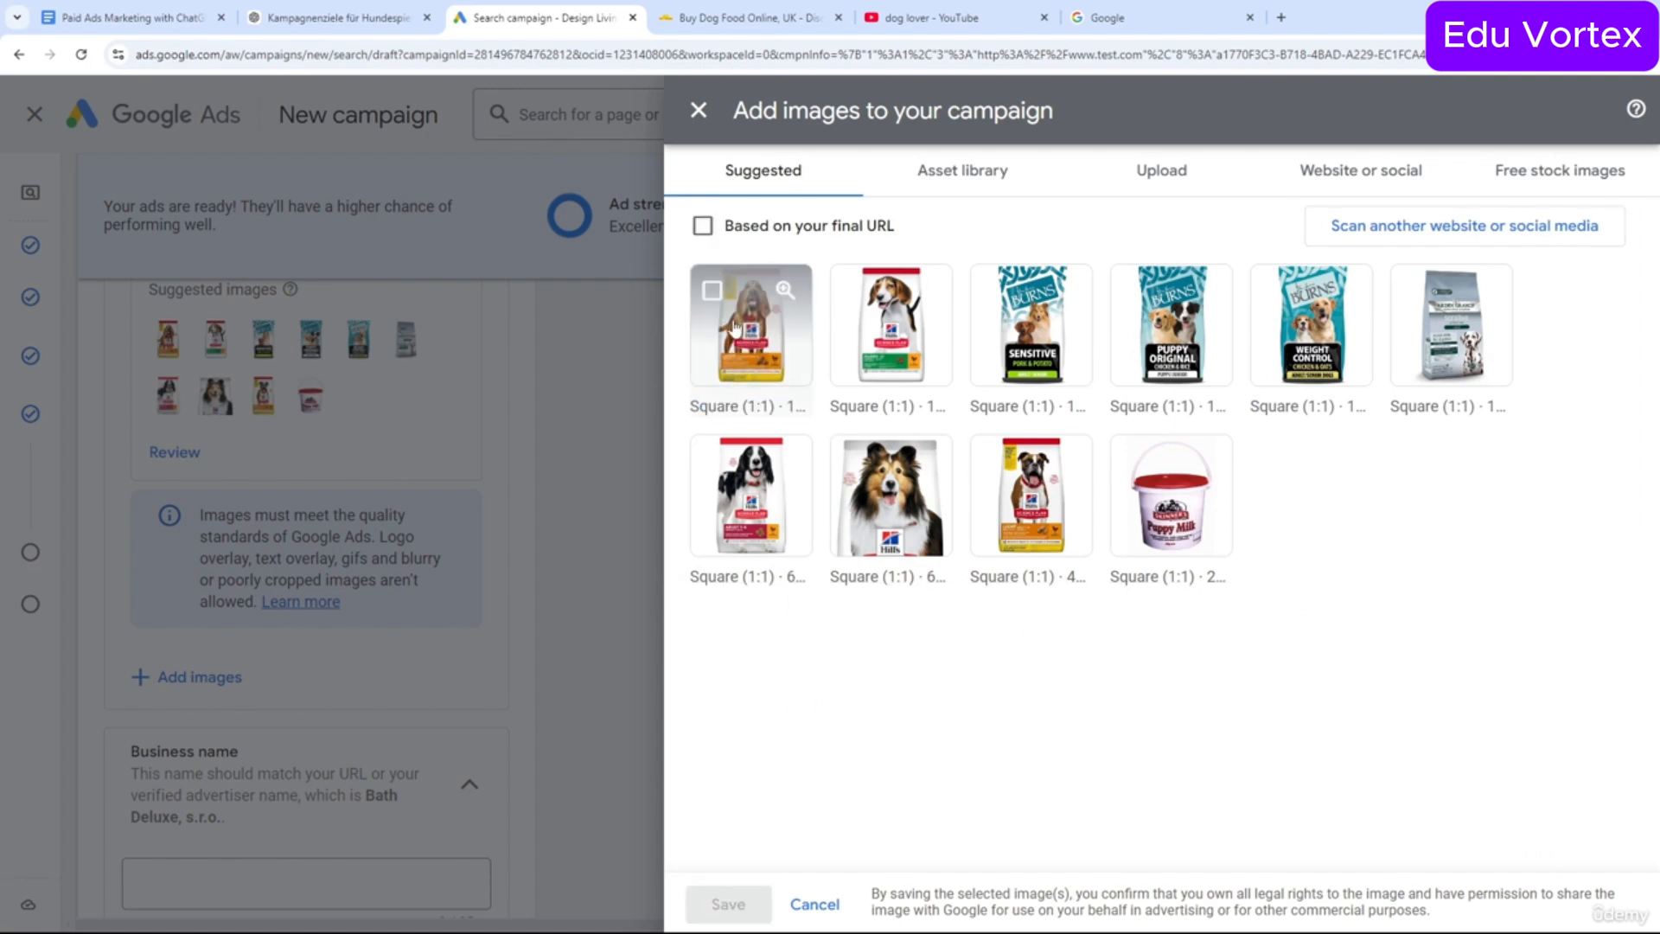
pyautogui.click(698, 110)
# Look over the ad's business logo, sitelinks and callouts sections, and check how the sitelinks appear in the ad preview.
pyautogui.scroll(1, 458, 408)
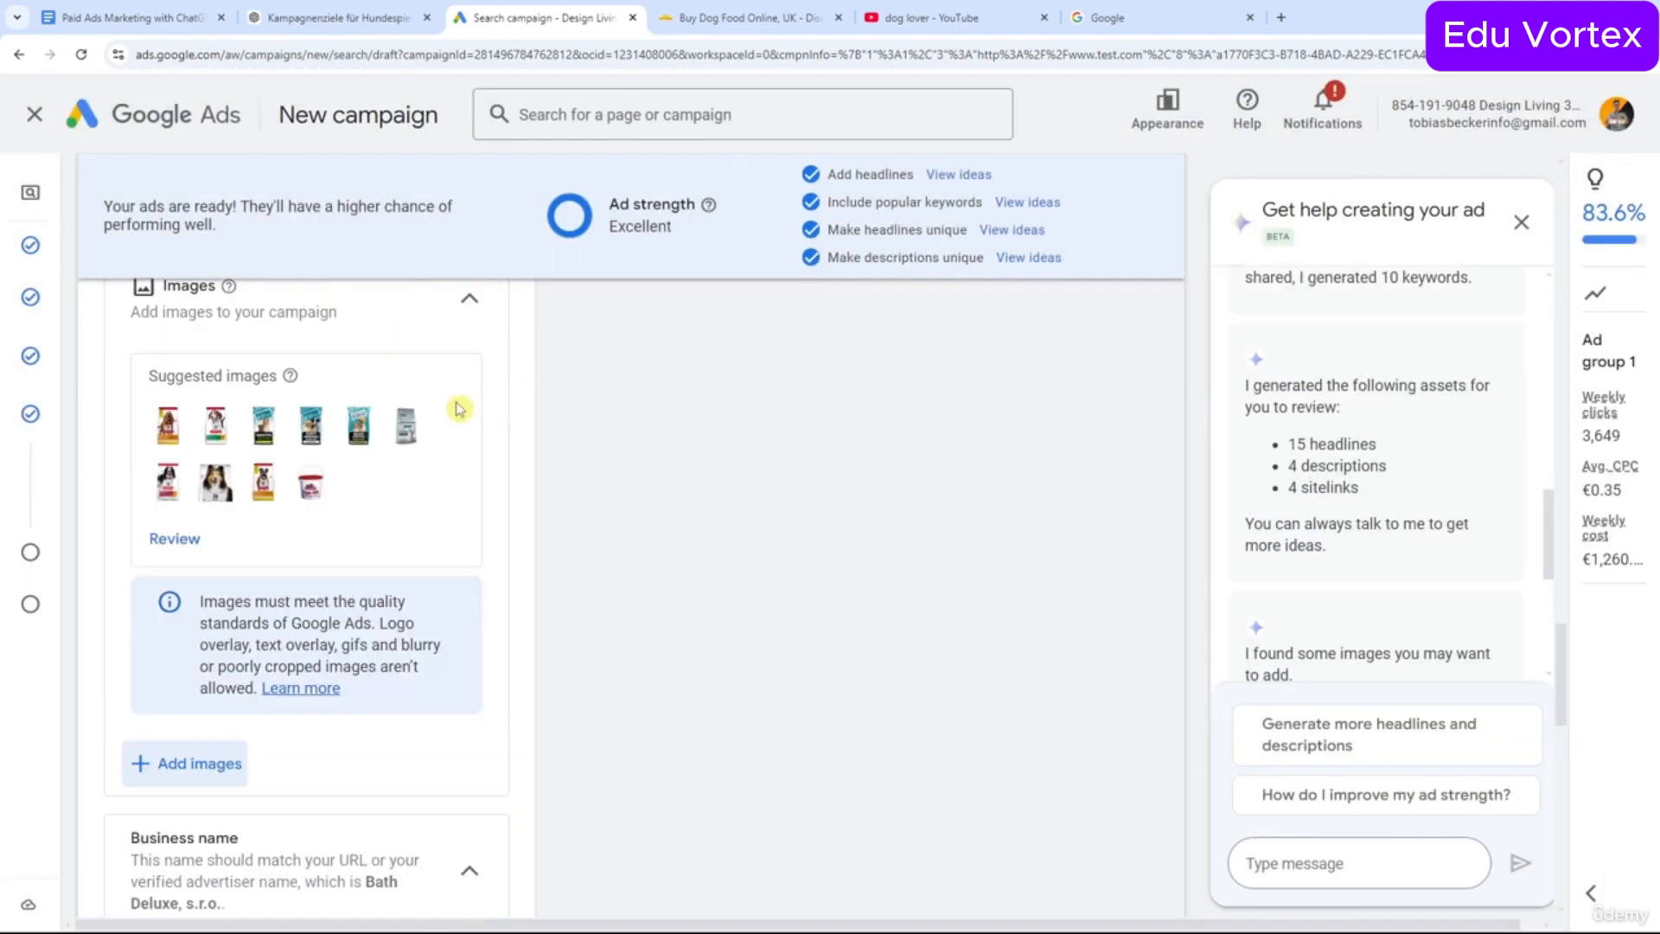
pyautogui.scroll(-10, 458, 408)
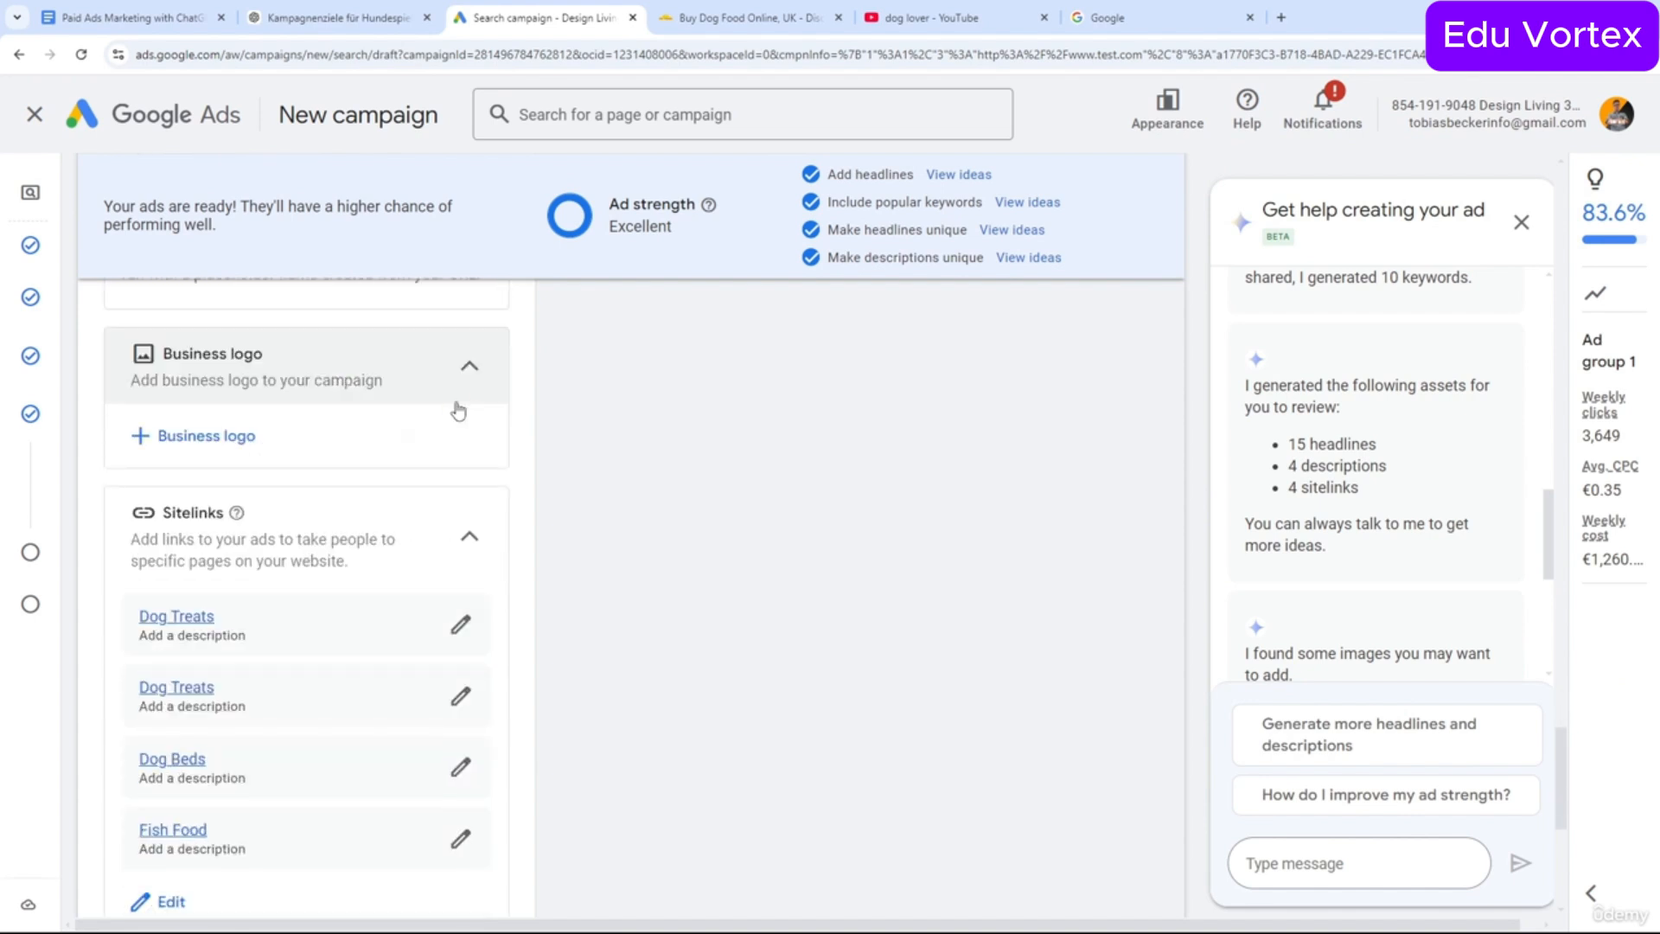
pyautogui.scroll(-1, 458, 410)
pyautogui.scroll(-2, 459, 410)
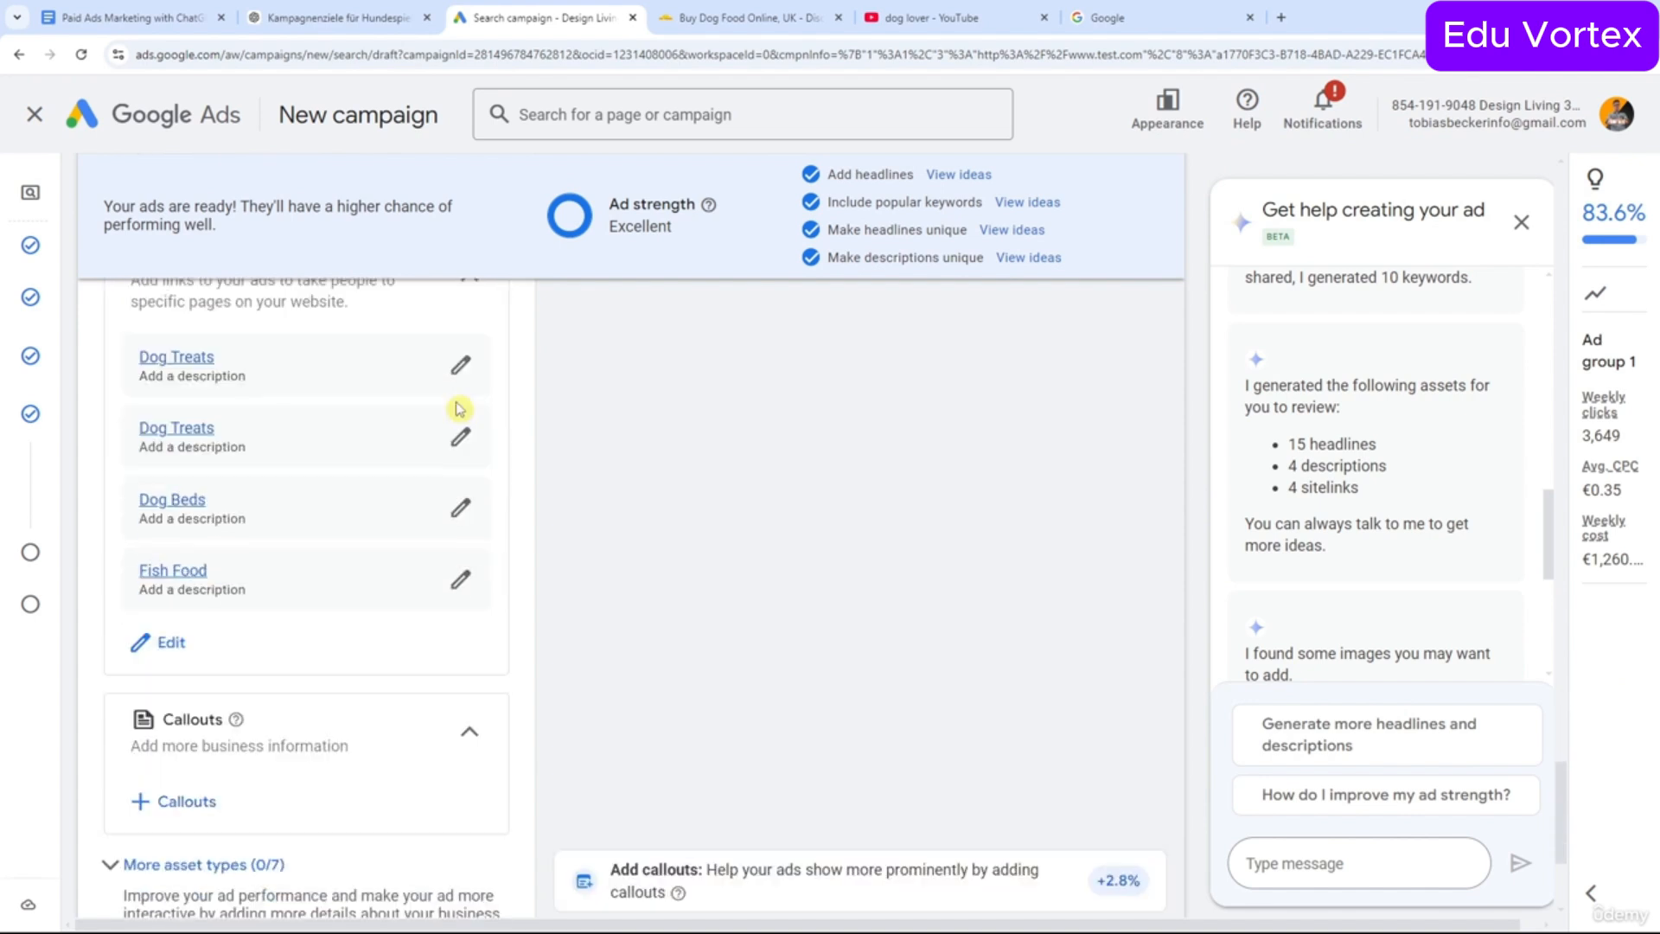
pyautogui.scroll(8, 1064, 487)
pyautogui.scroll(15, 1064, 487)
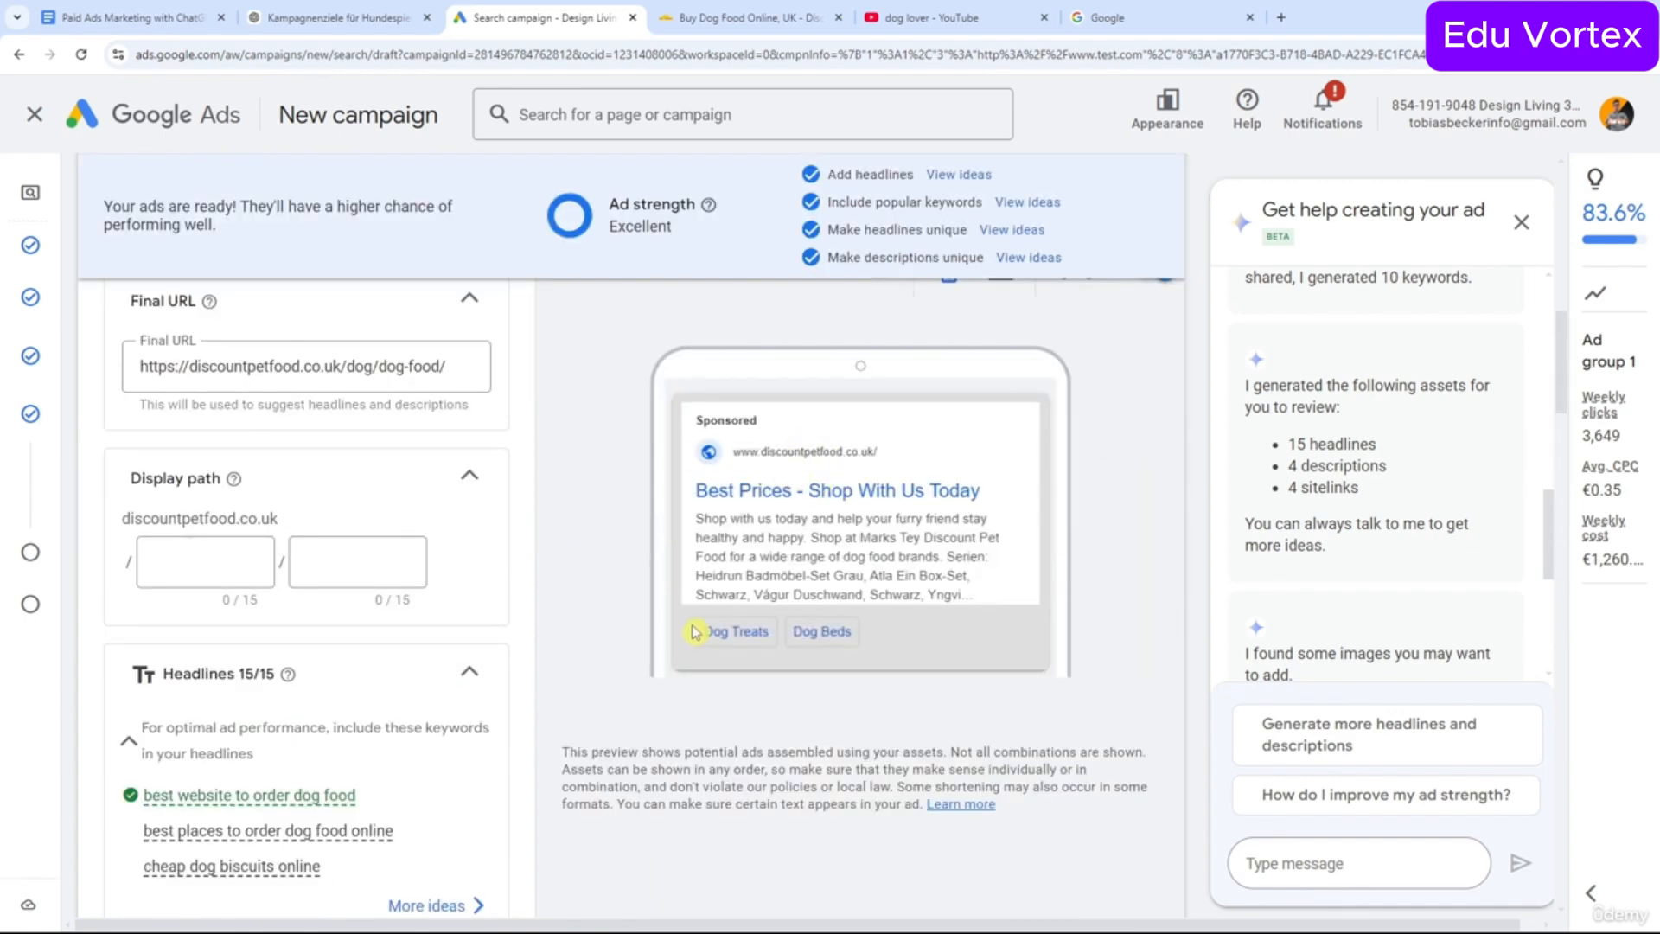
# Switch to the Google Search page, search for "pet toy" and look through the results.
pyautogui.click(1209, 9)
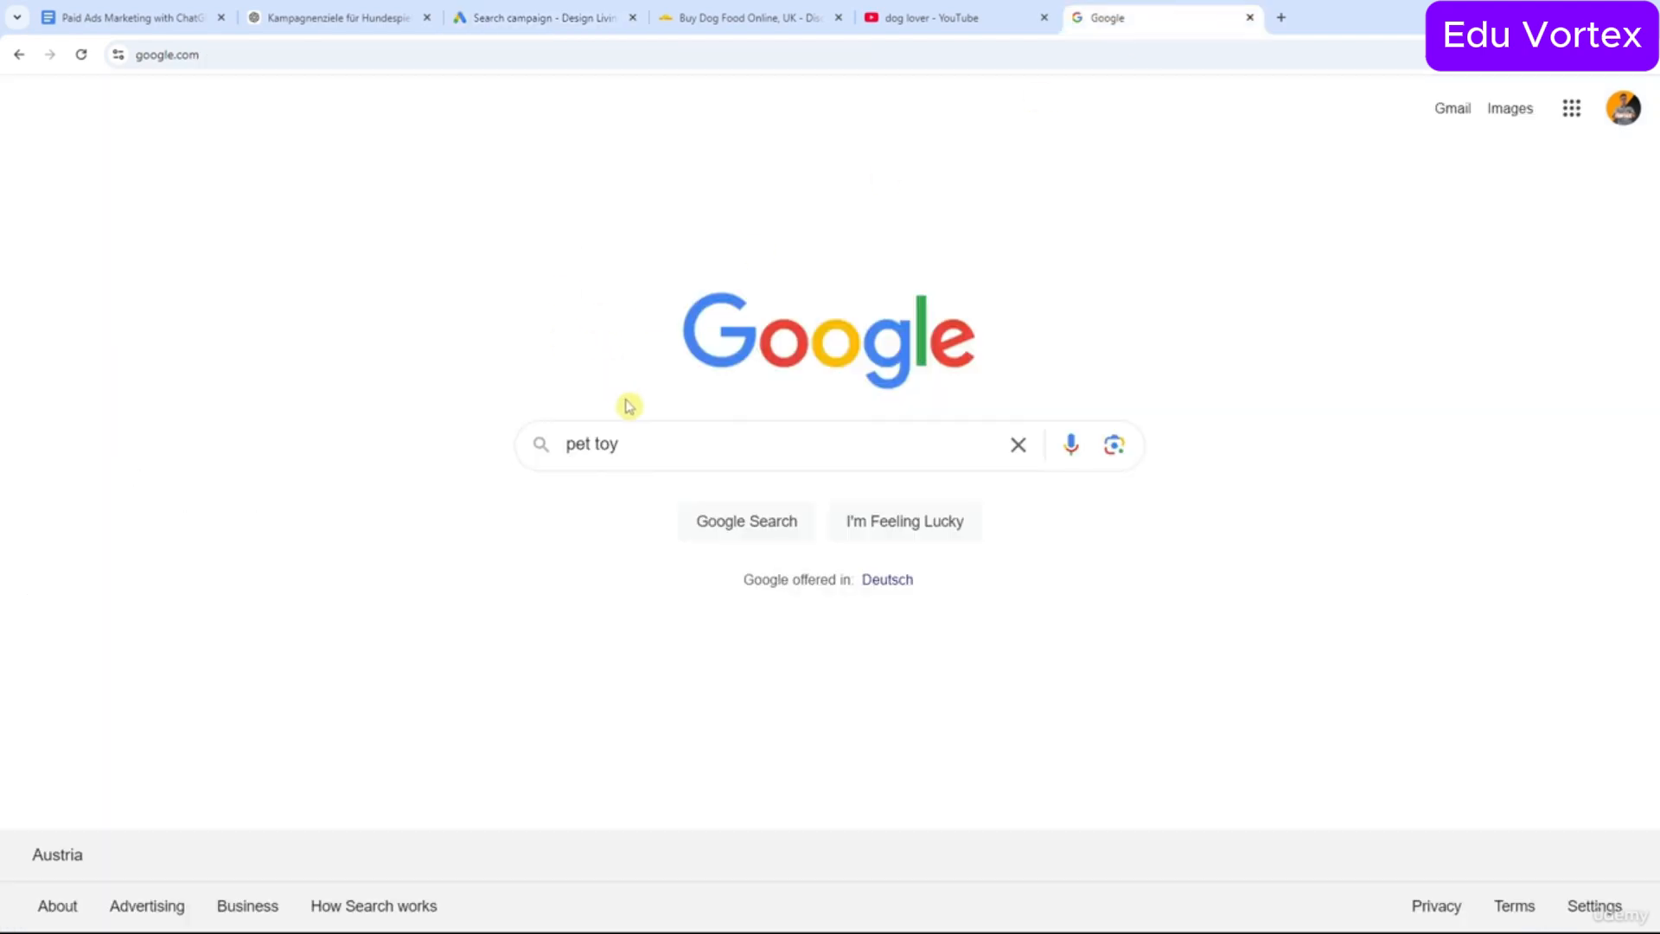
pyautogui.click(686, 452)
pyautogui.scroll(-15, 690, 465)
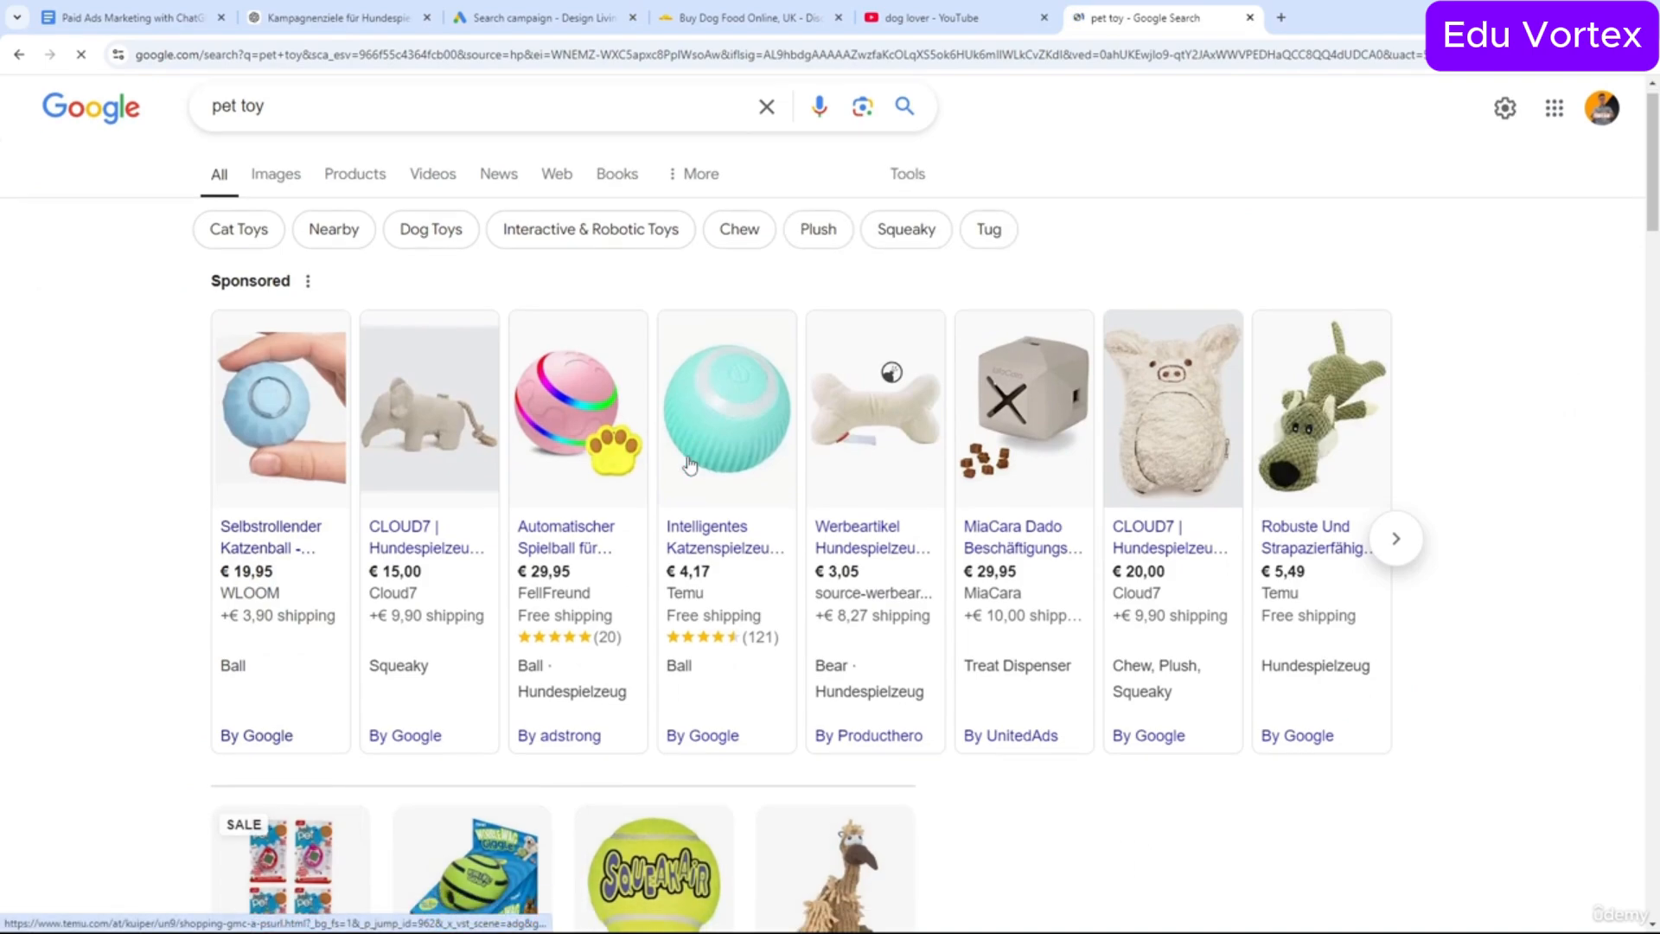
pyautogui.scroll(-7, 690, 464)
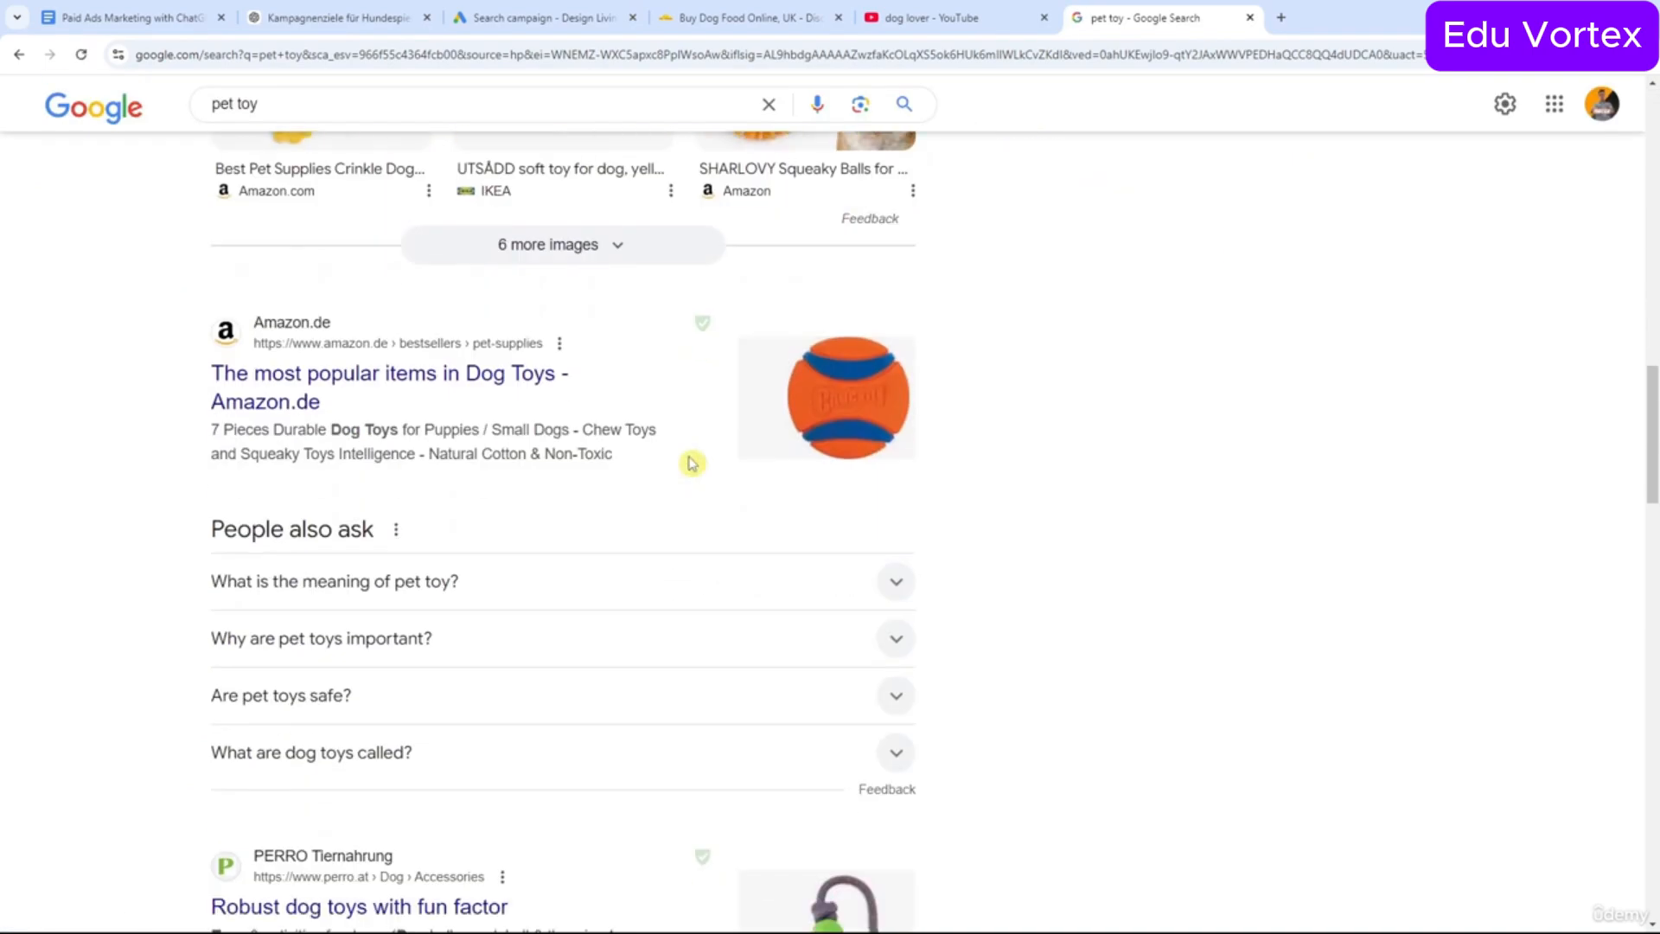
pyautogui.scroll(9, 637, 396)
# Search Google for "dog shop dicsount" and look through the sponsored and organic results.
pyautogui.moveTo(392, 107); pyautogui.dragTo(82, 86)
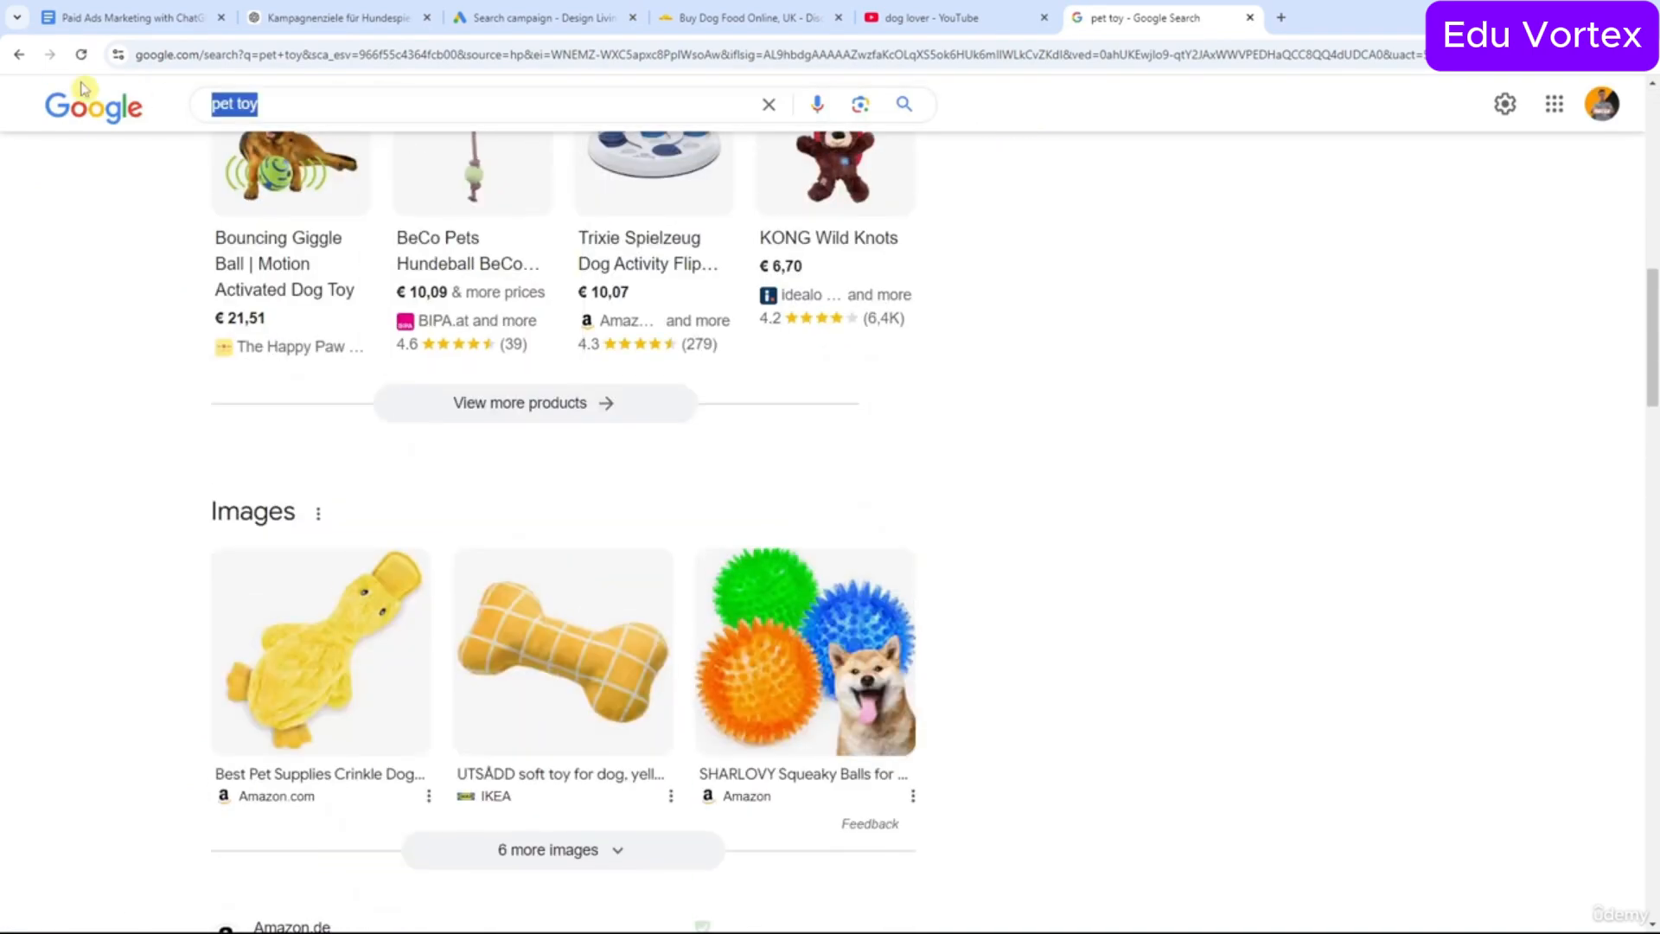
pyautogui.write('dog shop ')
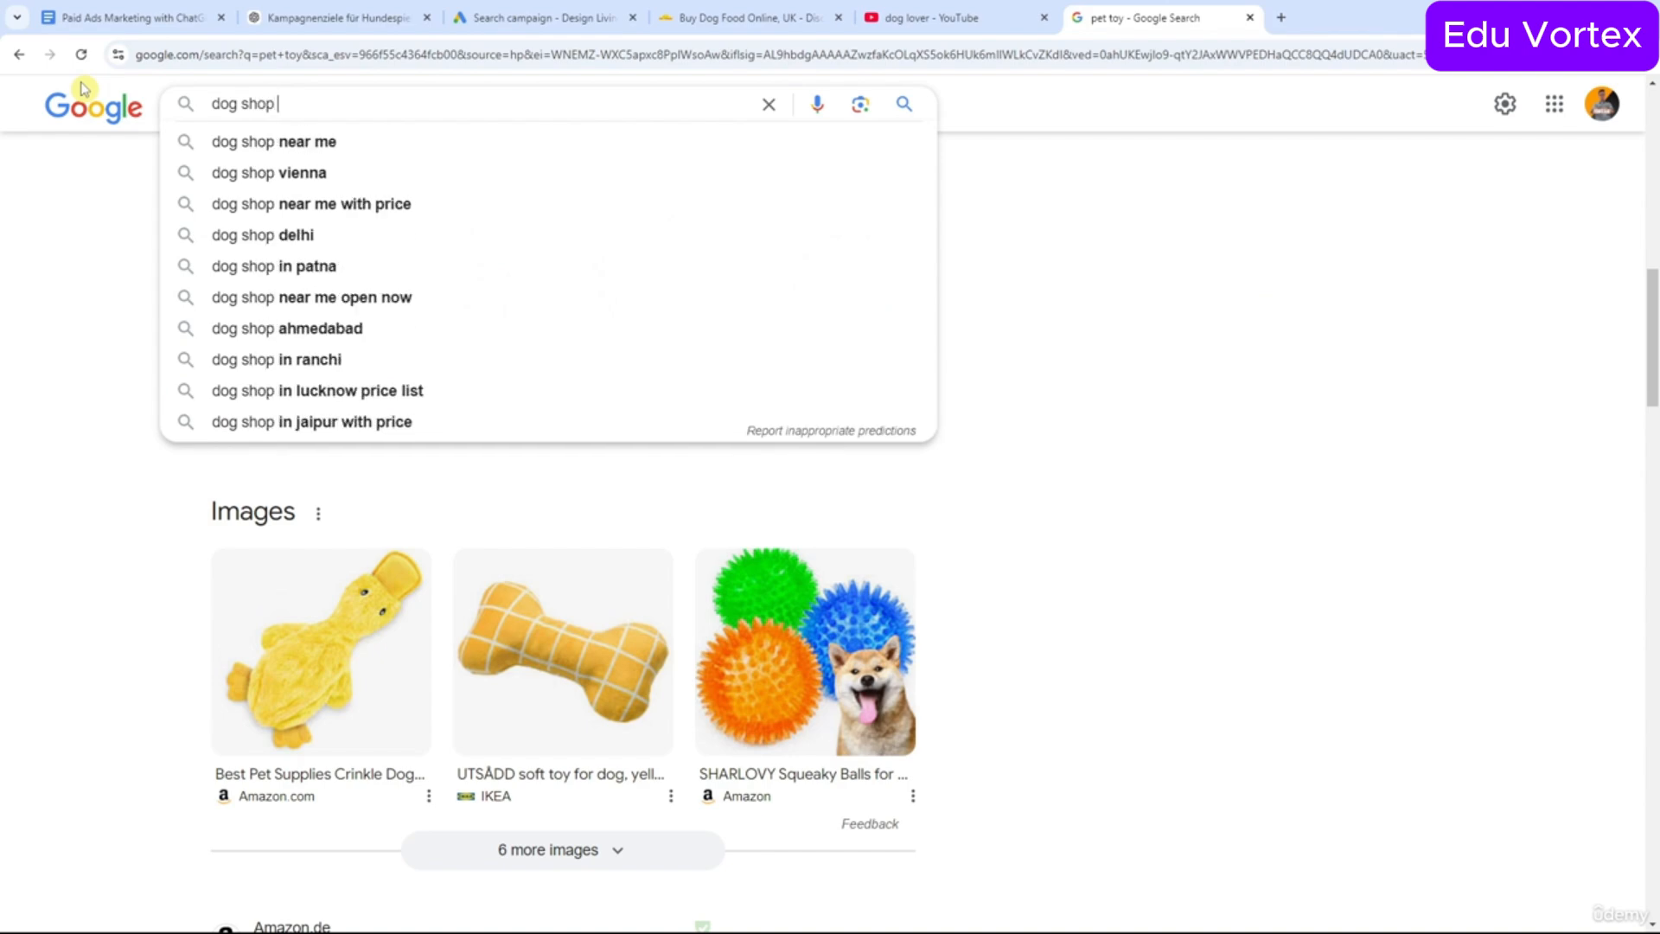
pyautogui.write('dicsount')
pyautogui.press('Return')
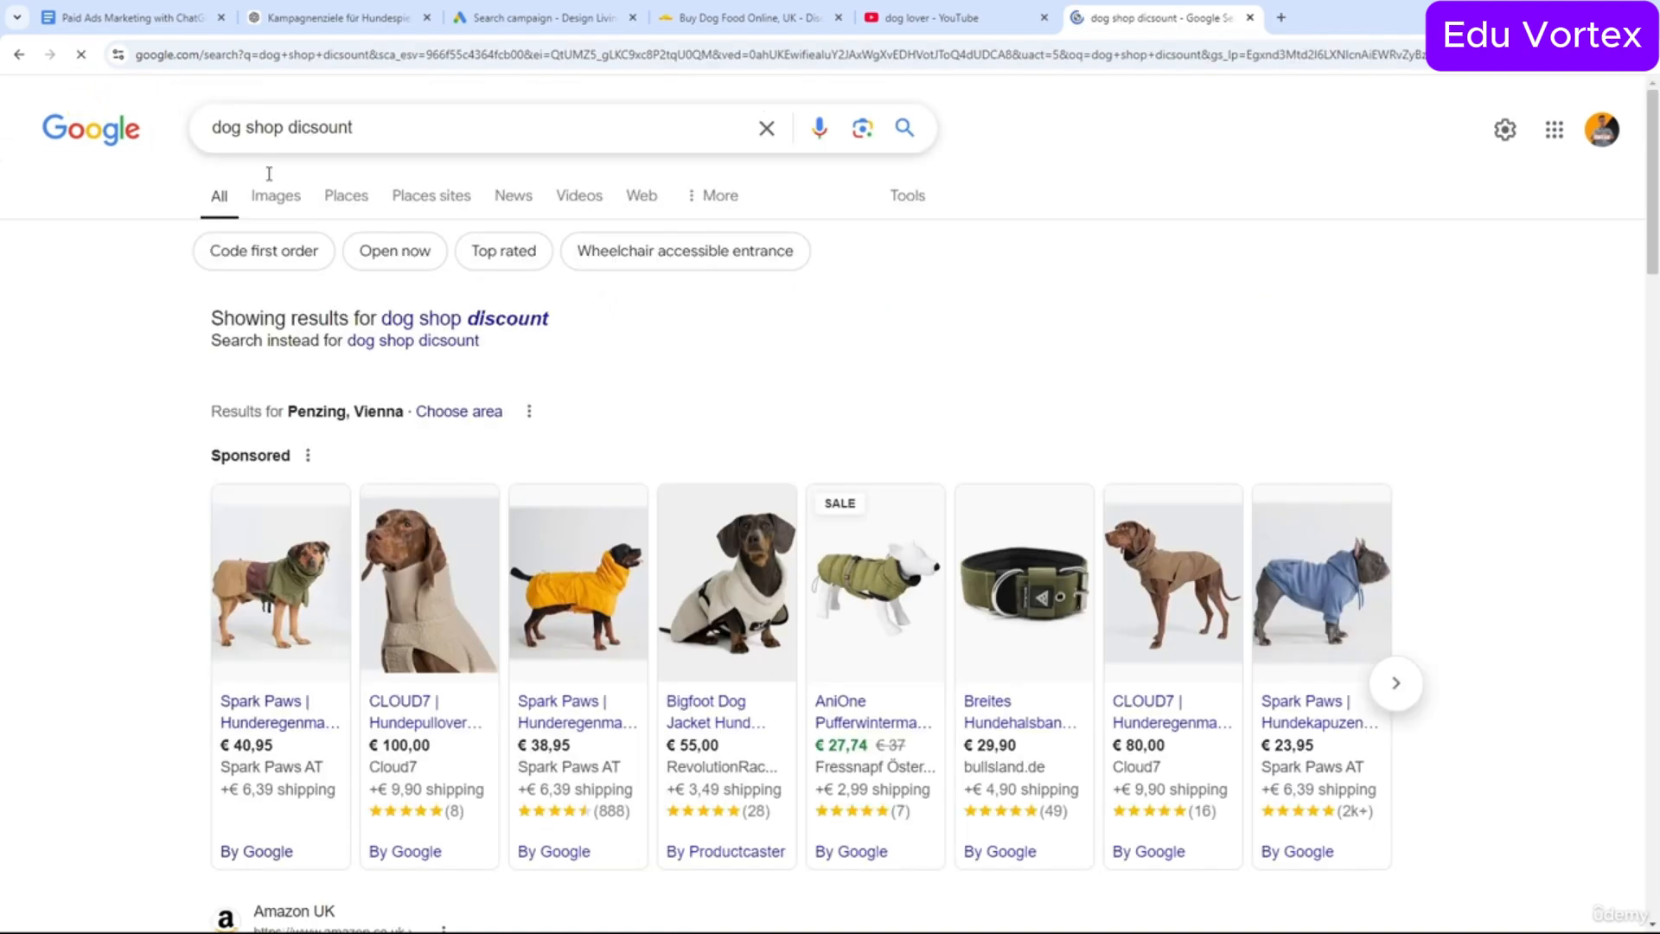
pyautogui.scroll(-9, 480, 328)
pyautogui.scroll(2, 490, 327)
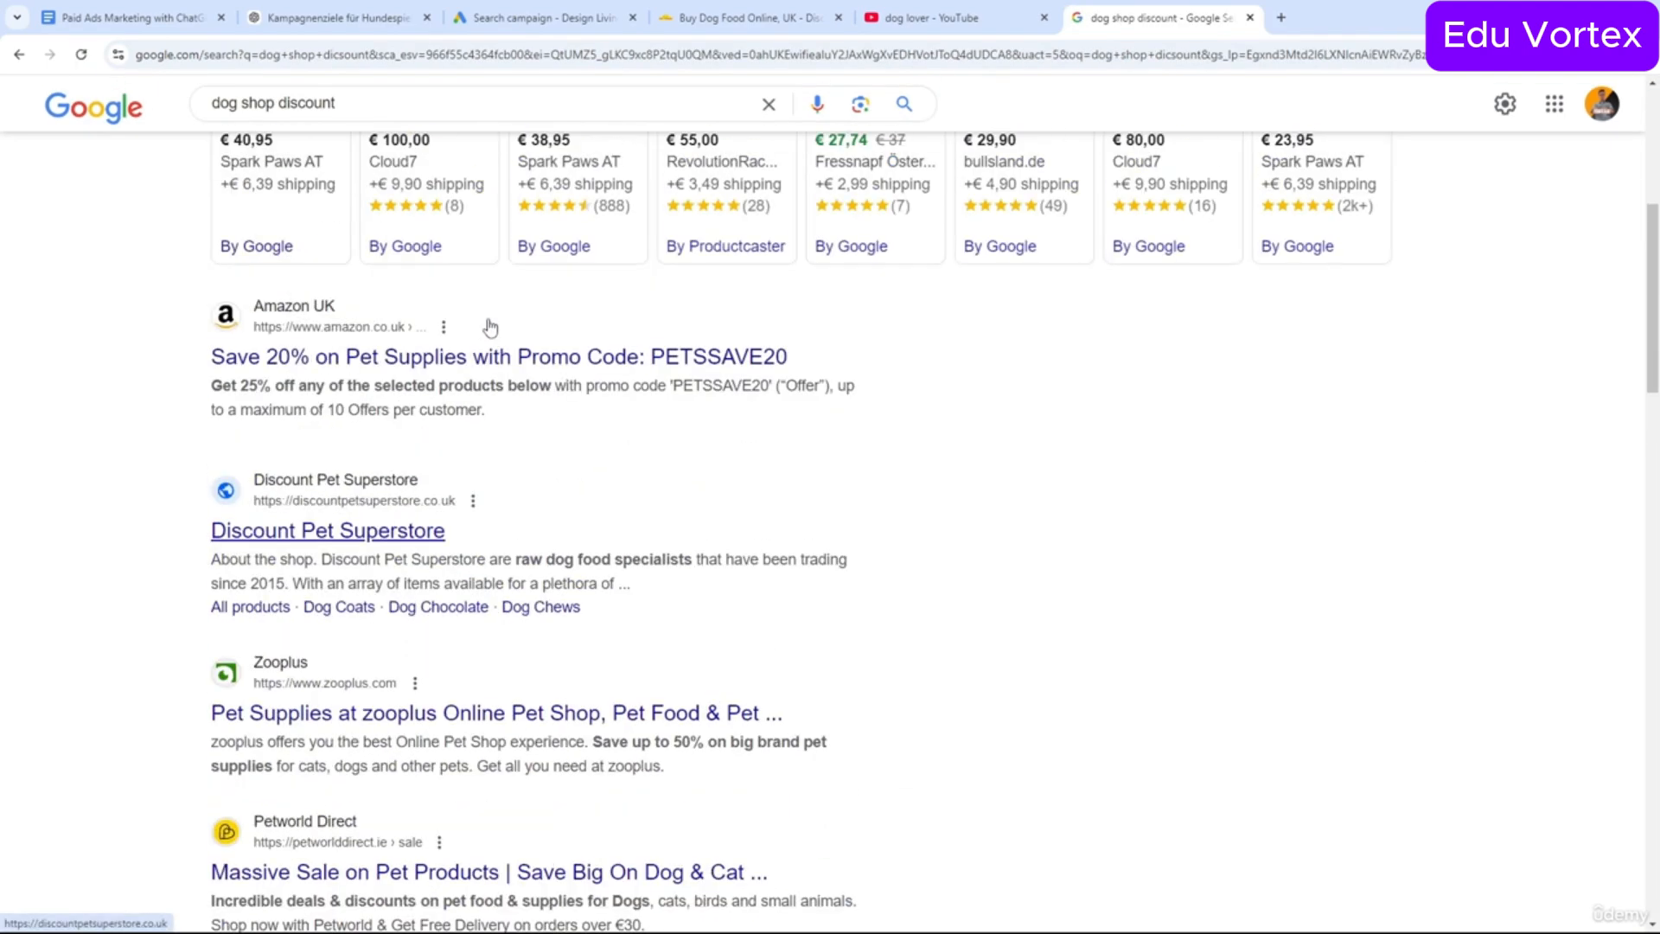
# Examine the Discount Pet Superstore result's sitelinks, open its Dog Chews page and dismiss the local delivery notice.
pyautogui.scroll(-1, 411, 437)
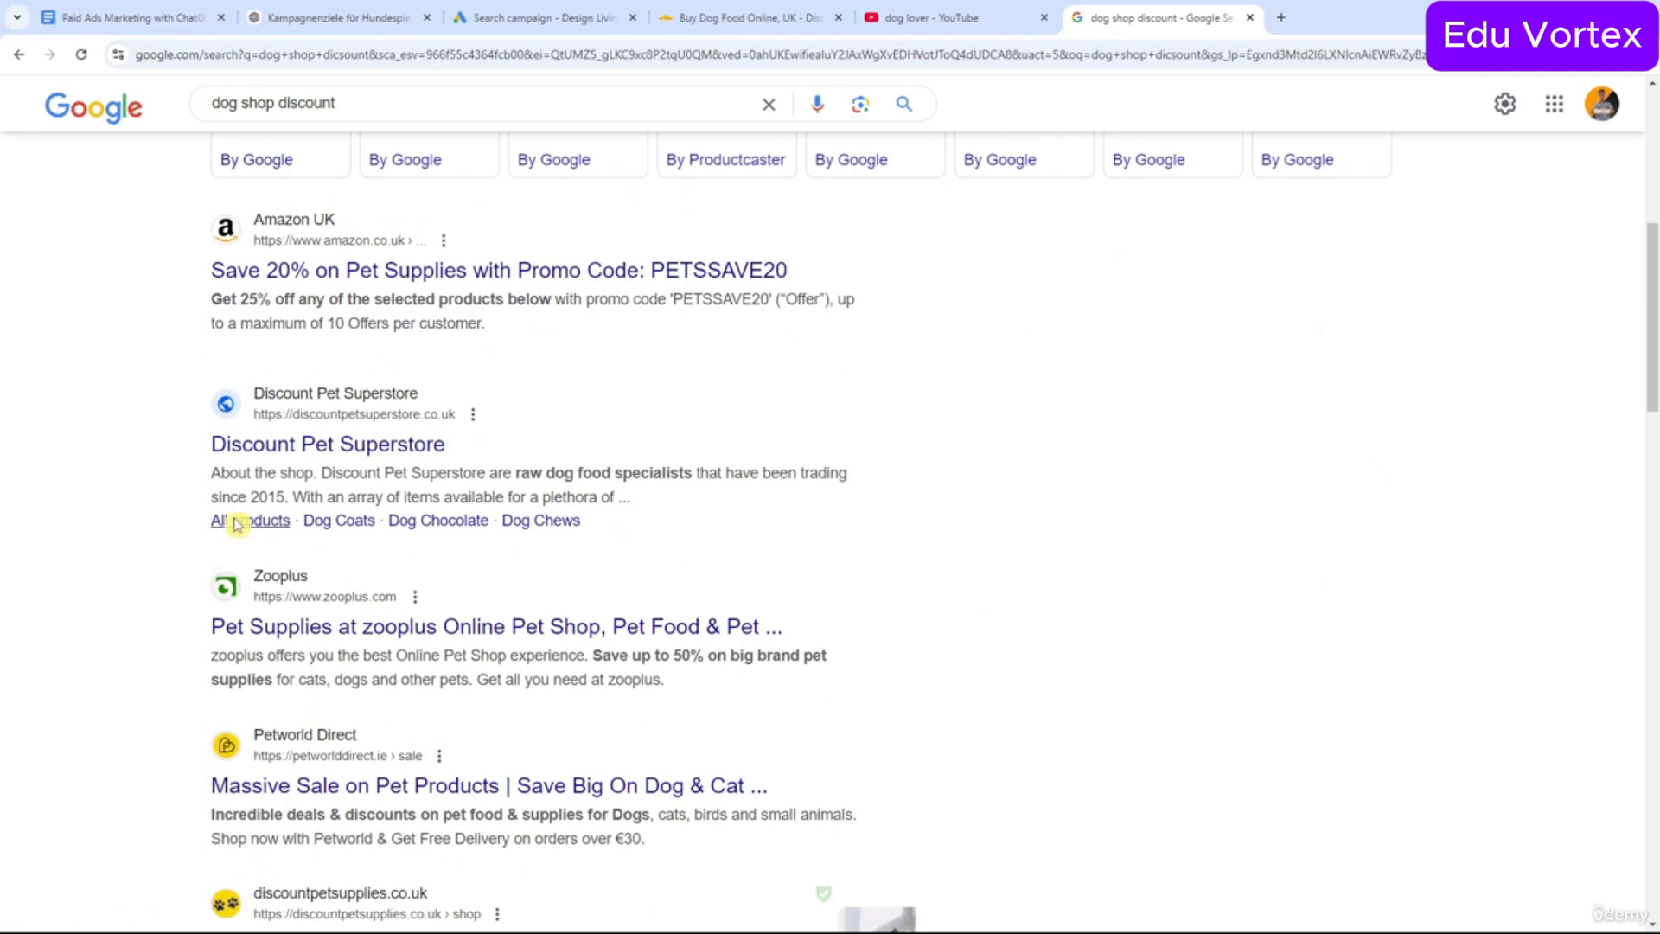
pyautogui.moveTo(582, 521); pyautogui.dragTo(215, 536)
pyautogui.click(185, 532)
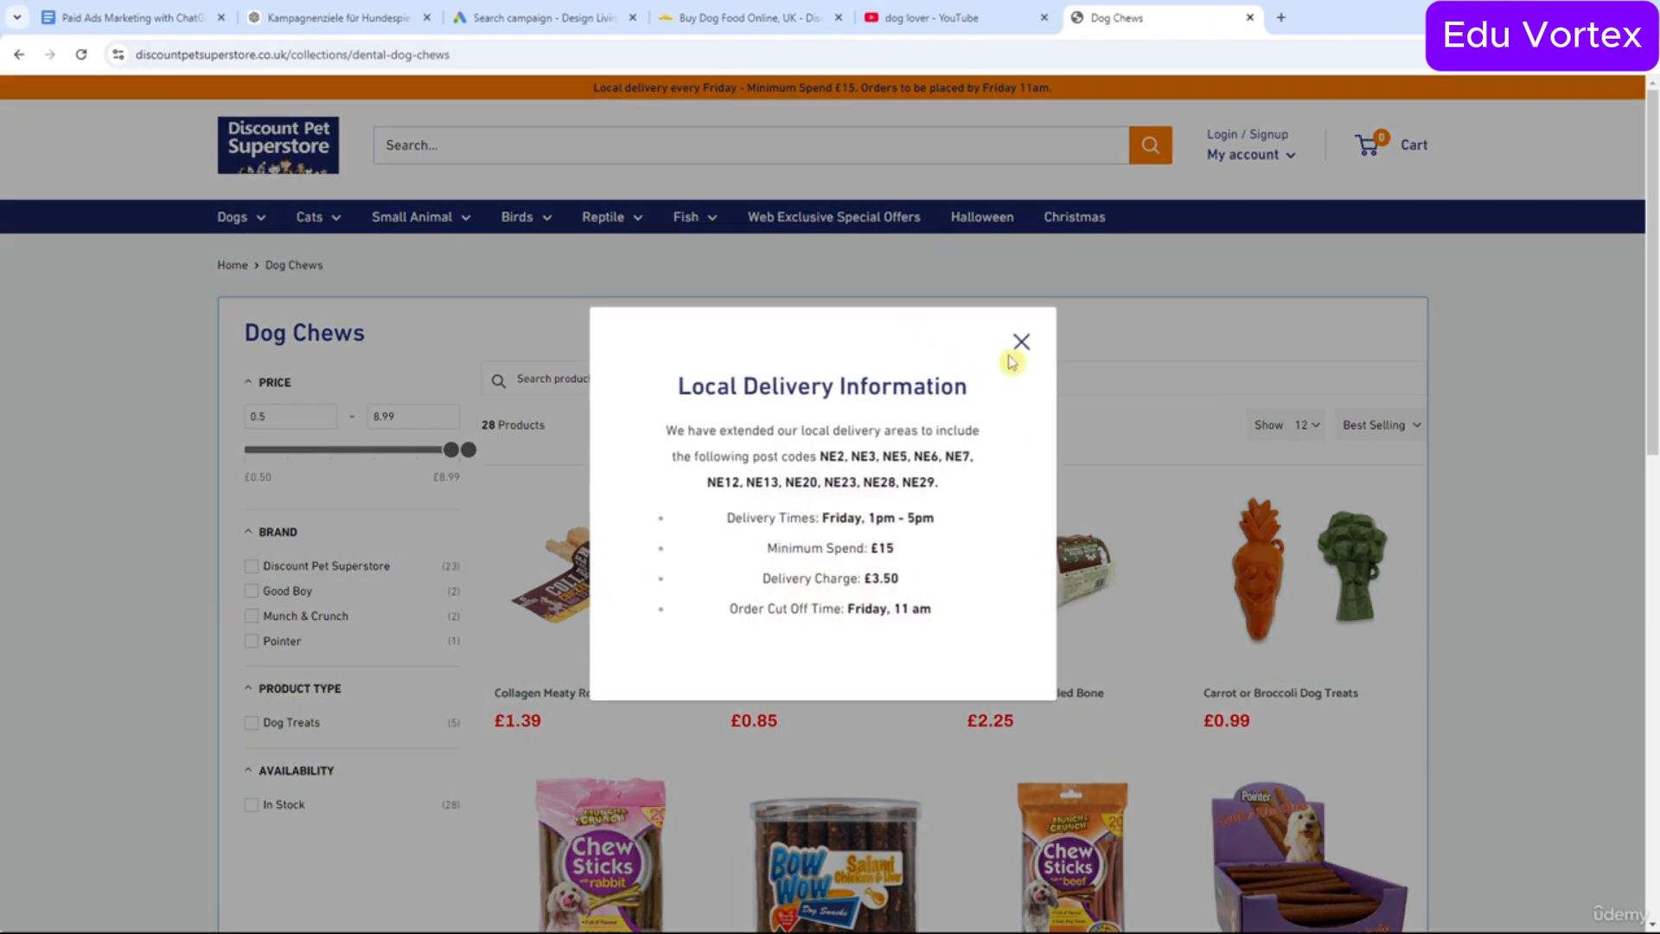
pyautogui.click(1018, 342)
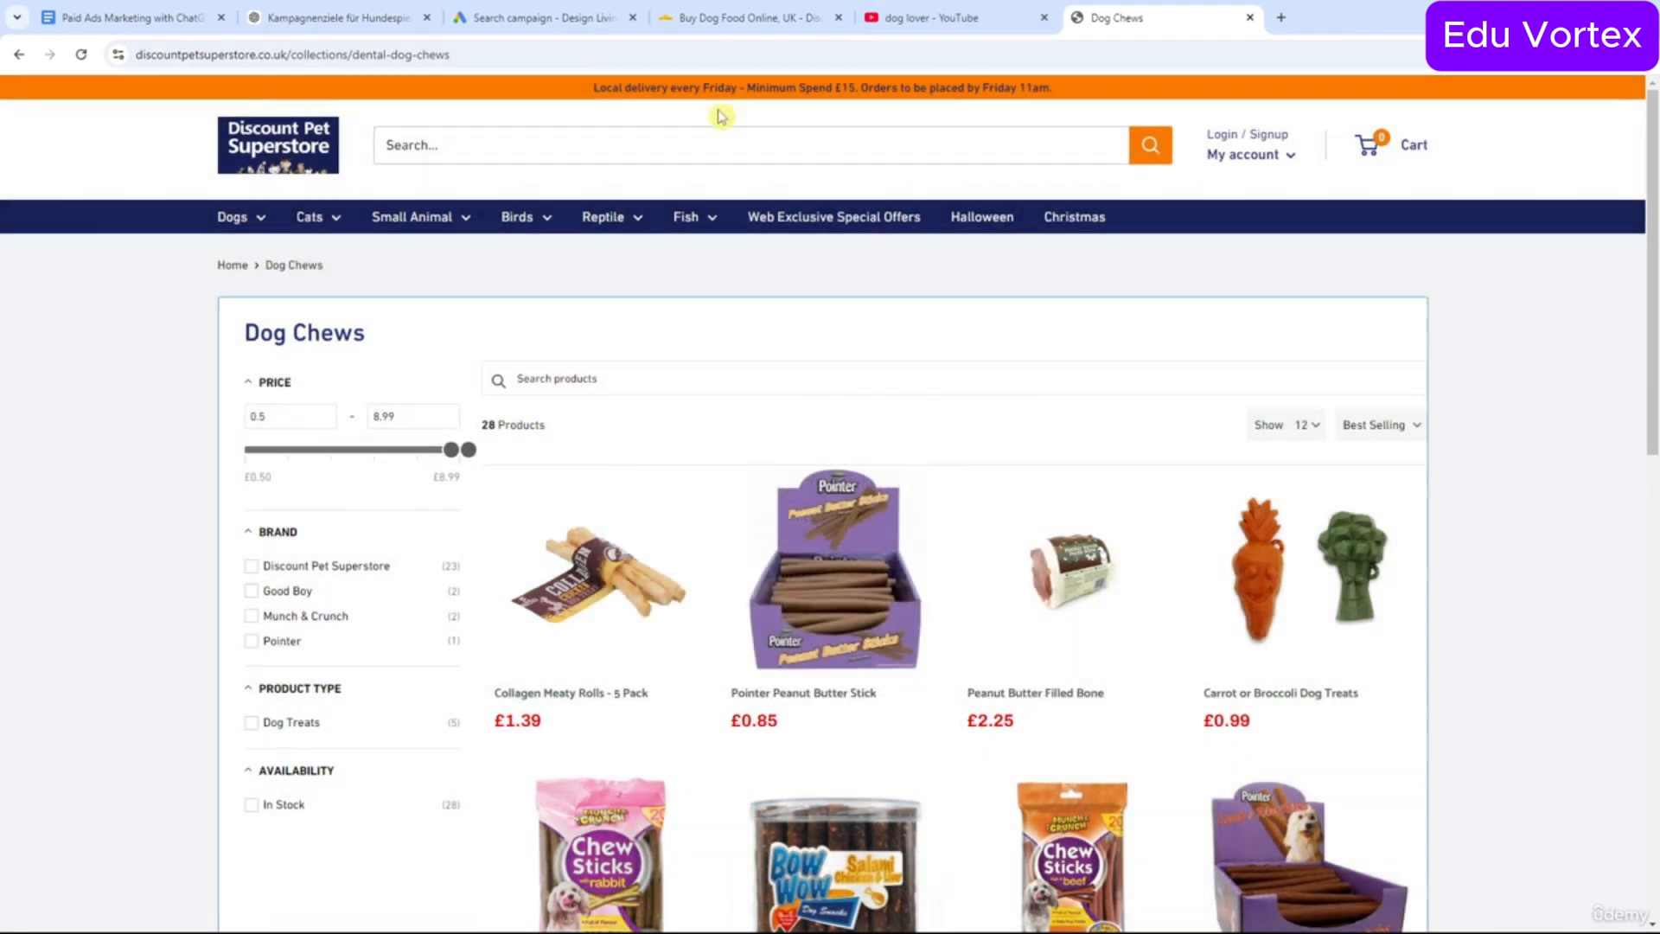
# Switch back to the Google Ads campaign, open the first Dog Treats sitelink and review its text, description lines, final URL and preview.
pyautogui.click(731, 26)
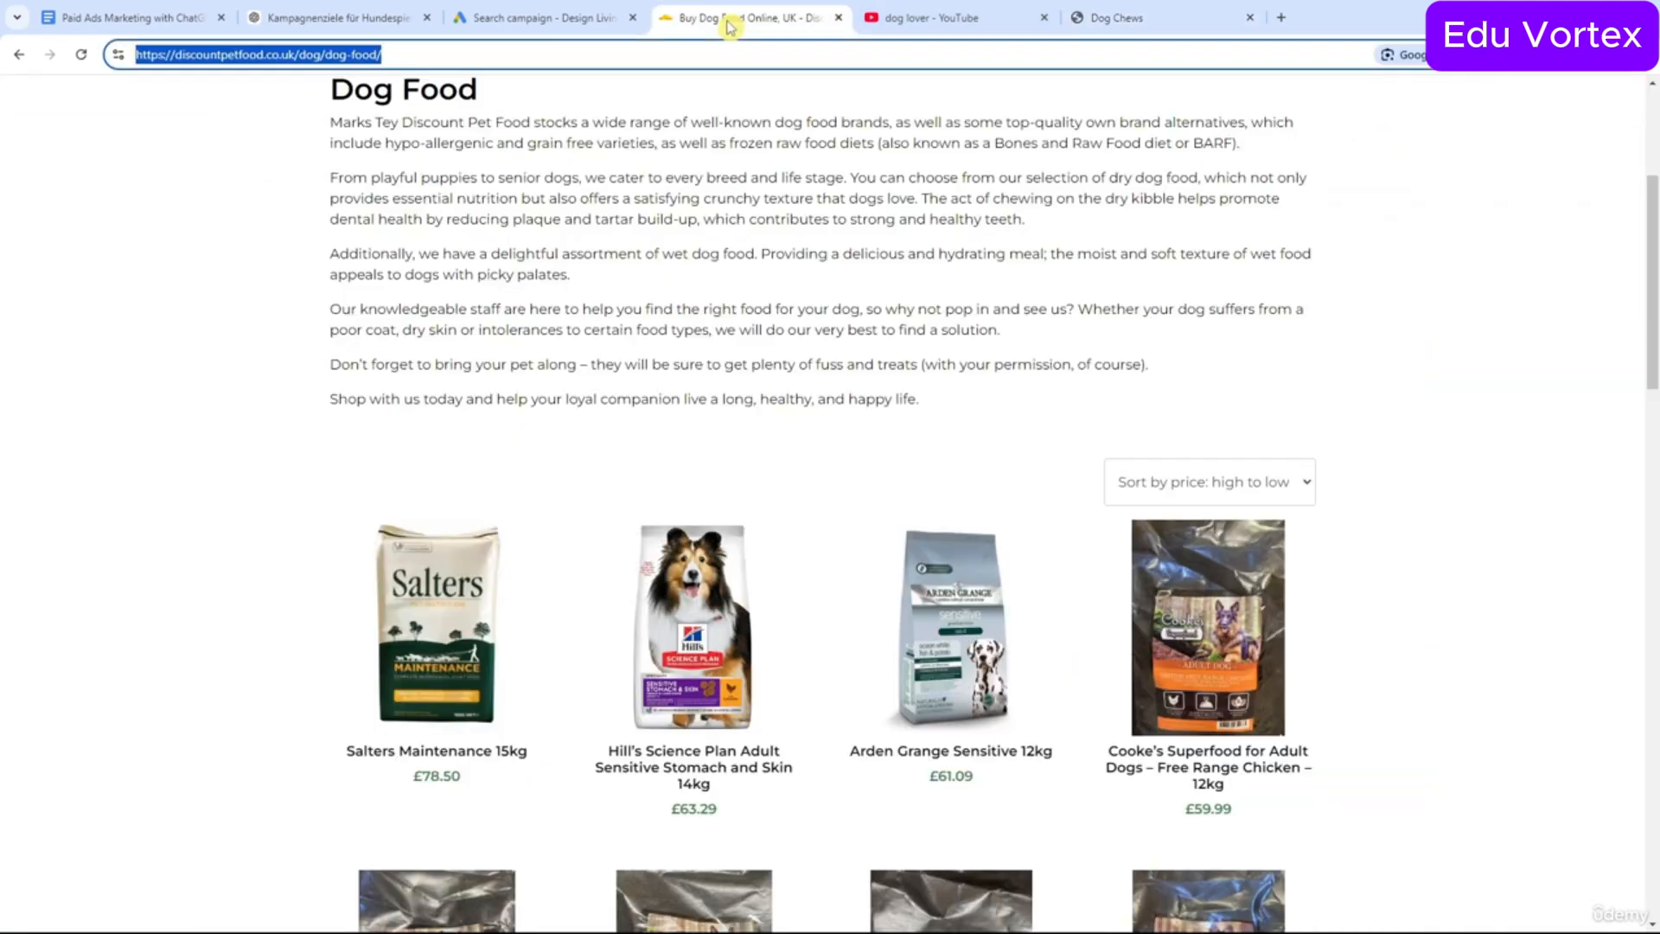
pyautogui.click(542, 34)
pyautogui.scroll(-10, 463, 426)
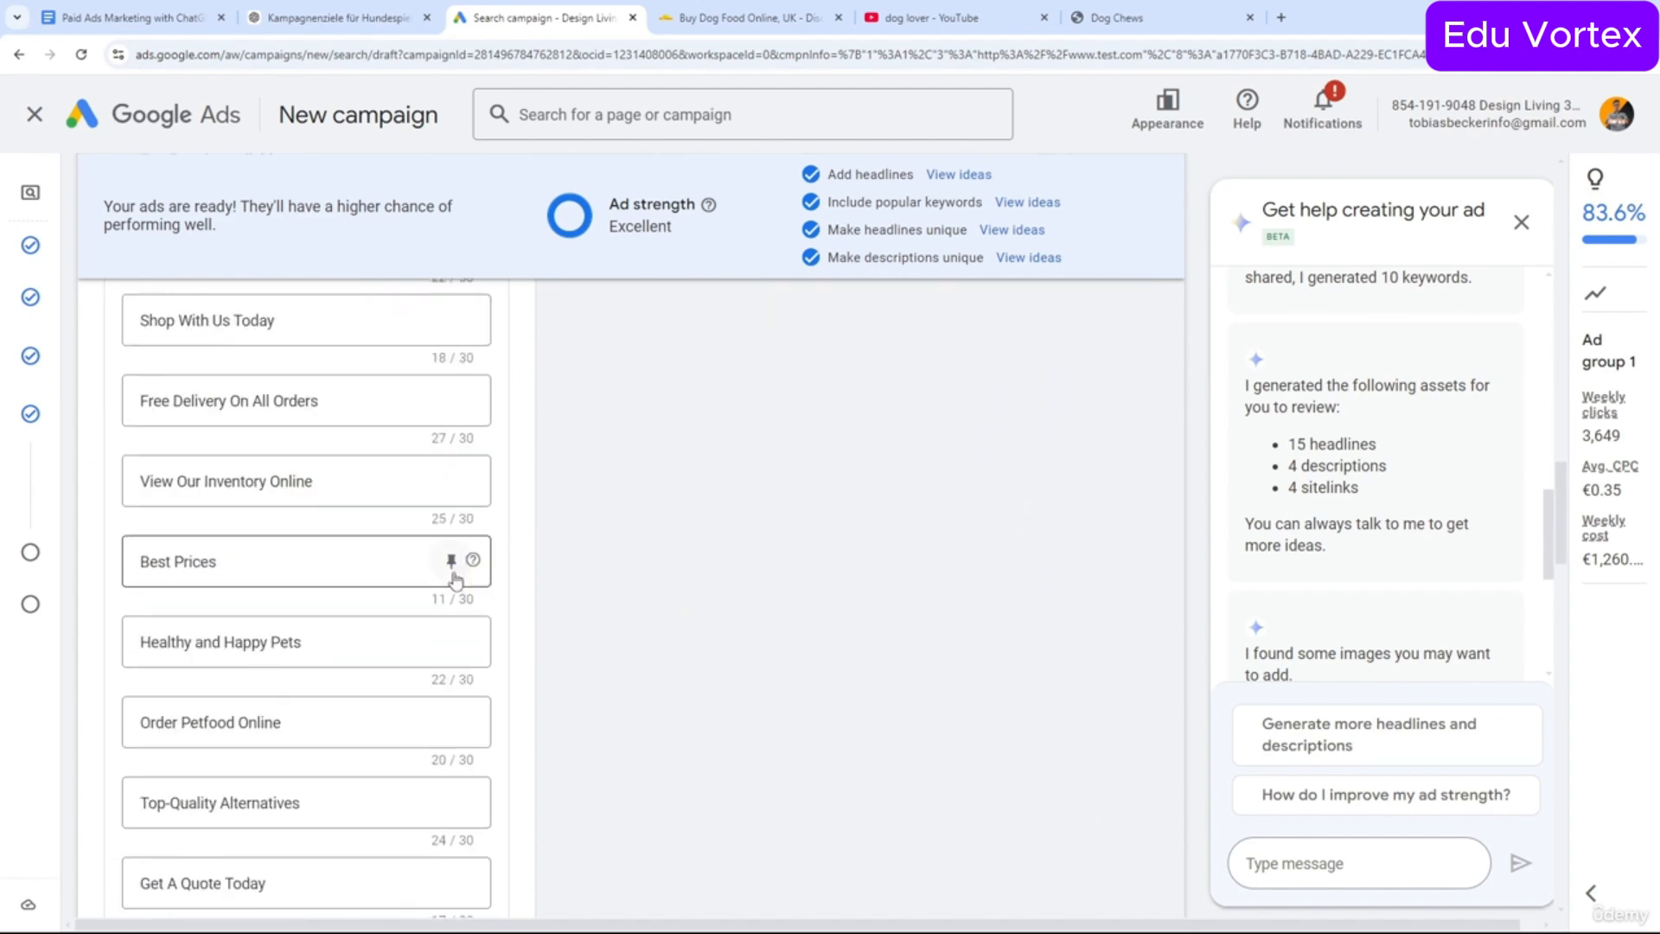
pyautogui.scroll(-15, 456, 580)
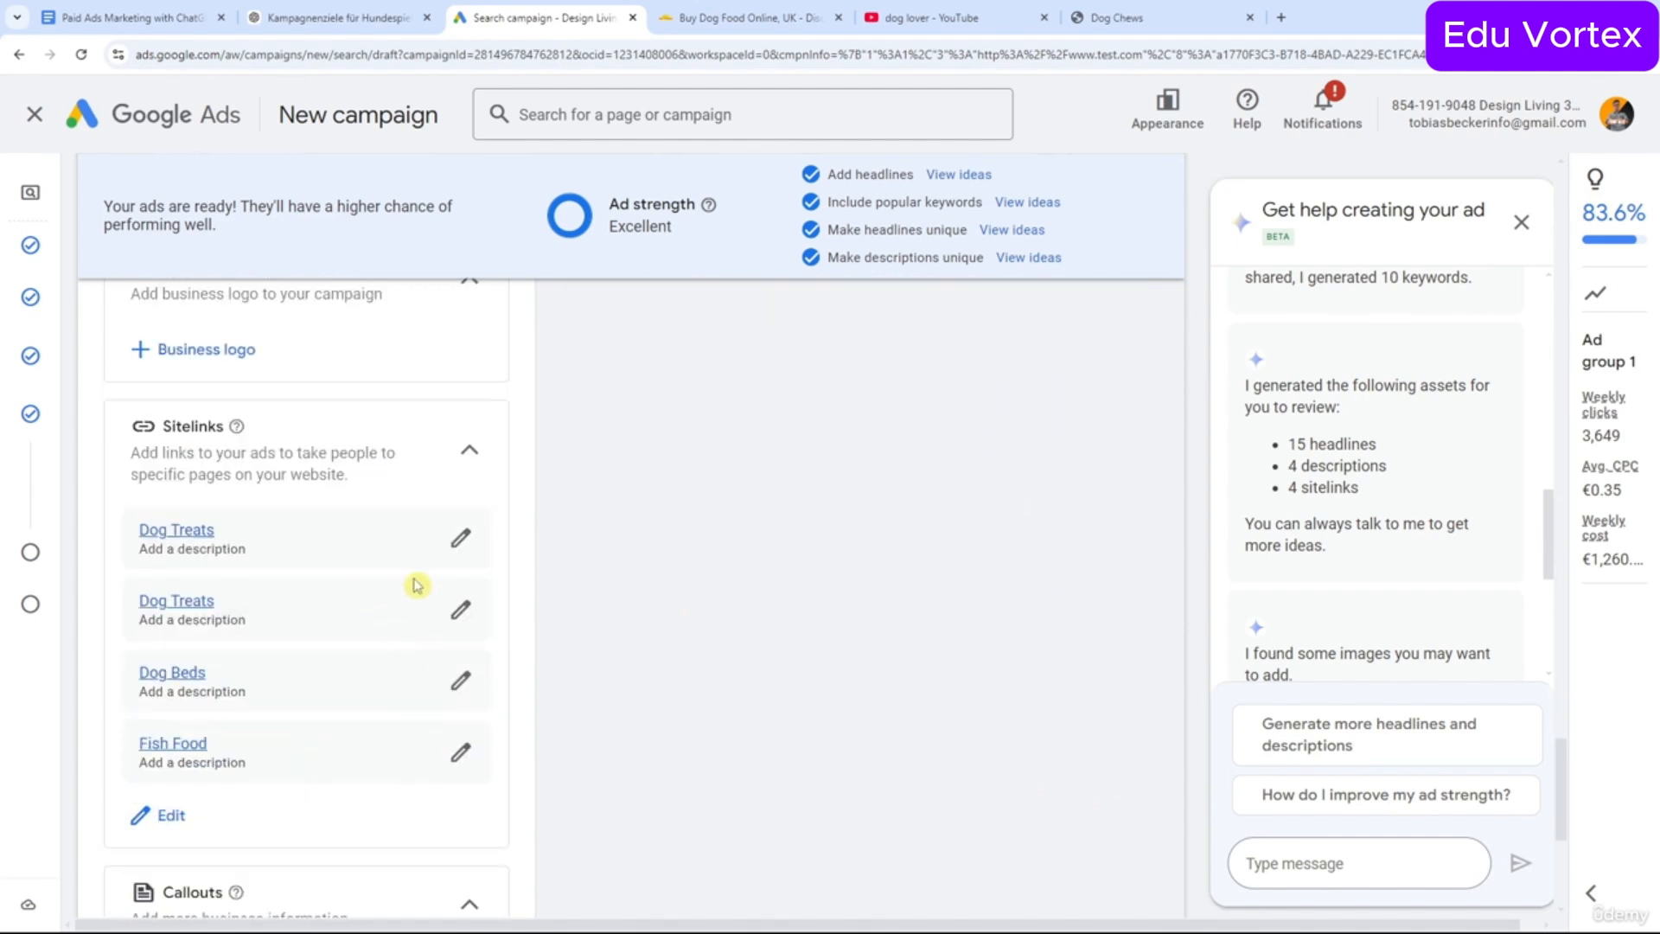
pyautogui.click(460, 538)
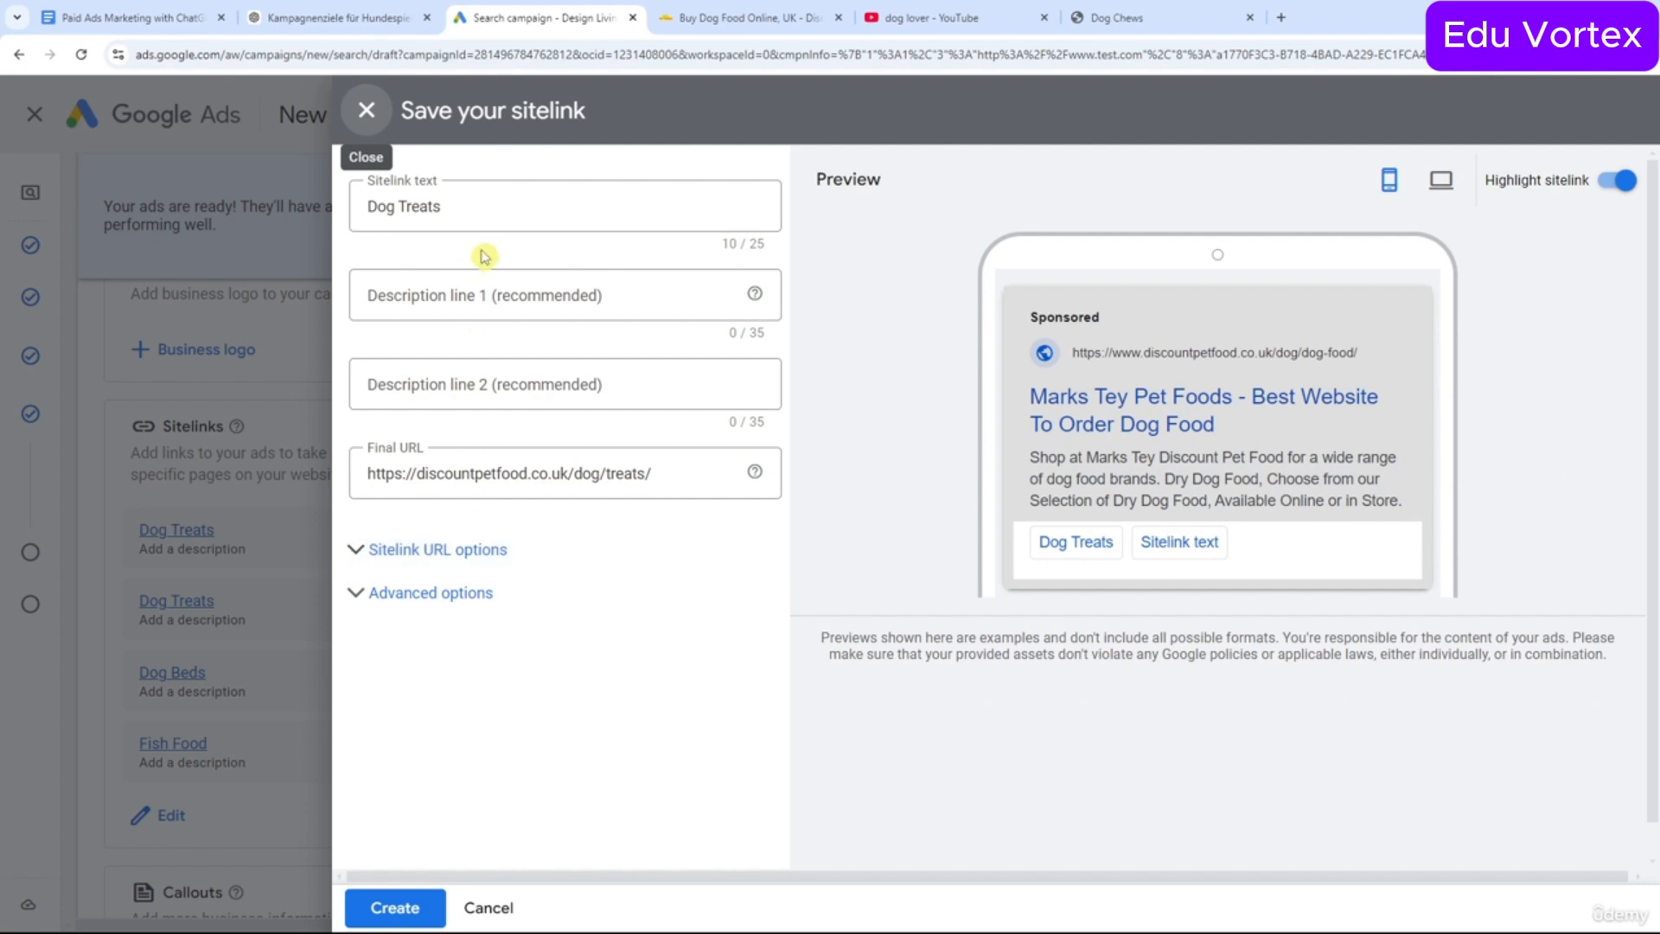
pyautogui.moveTo(446, 208); pyautogui.dragTo(367, 206)
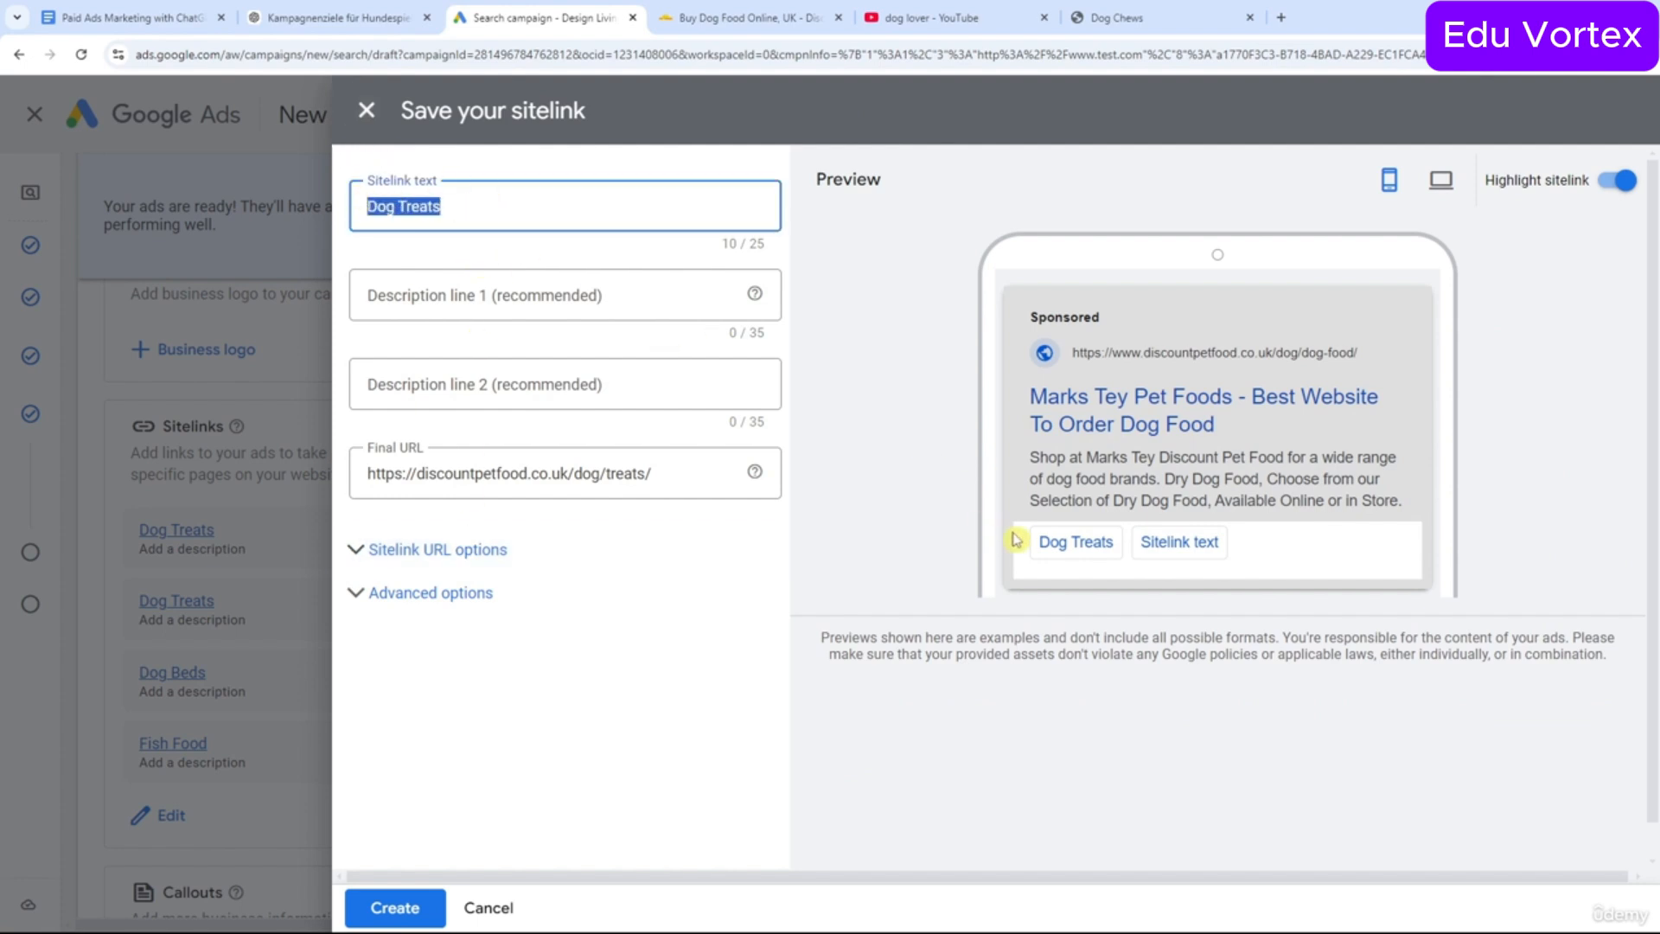
pyautogui.click(508, 463)
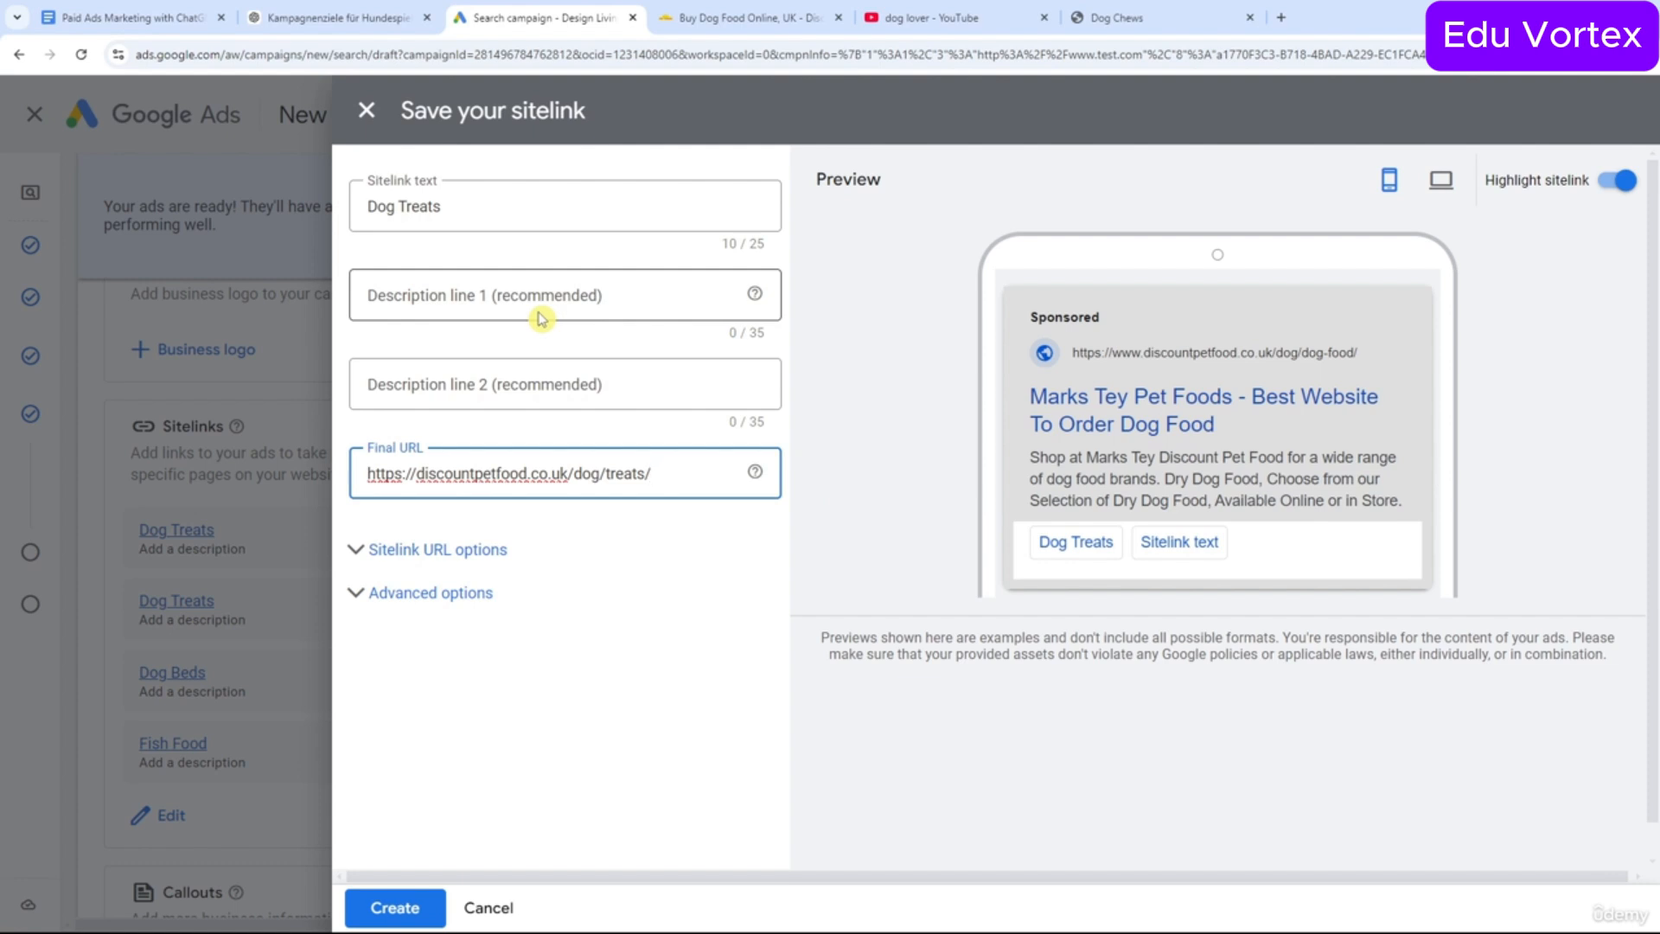
pyautogui.click(591, 377)
pyautogui.click(633, 294)
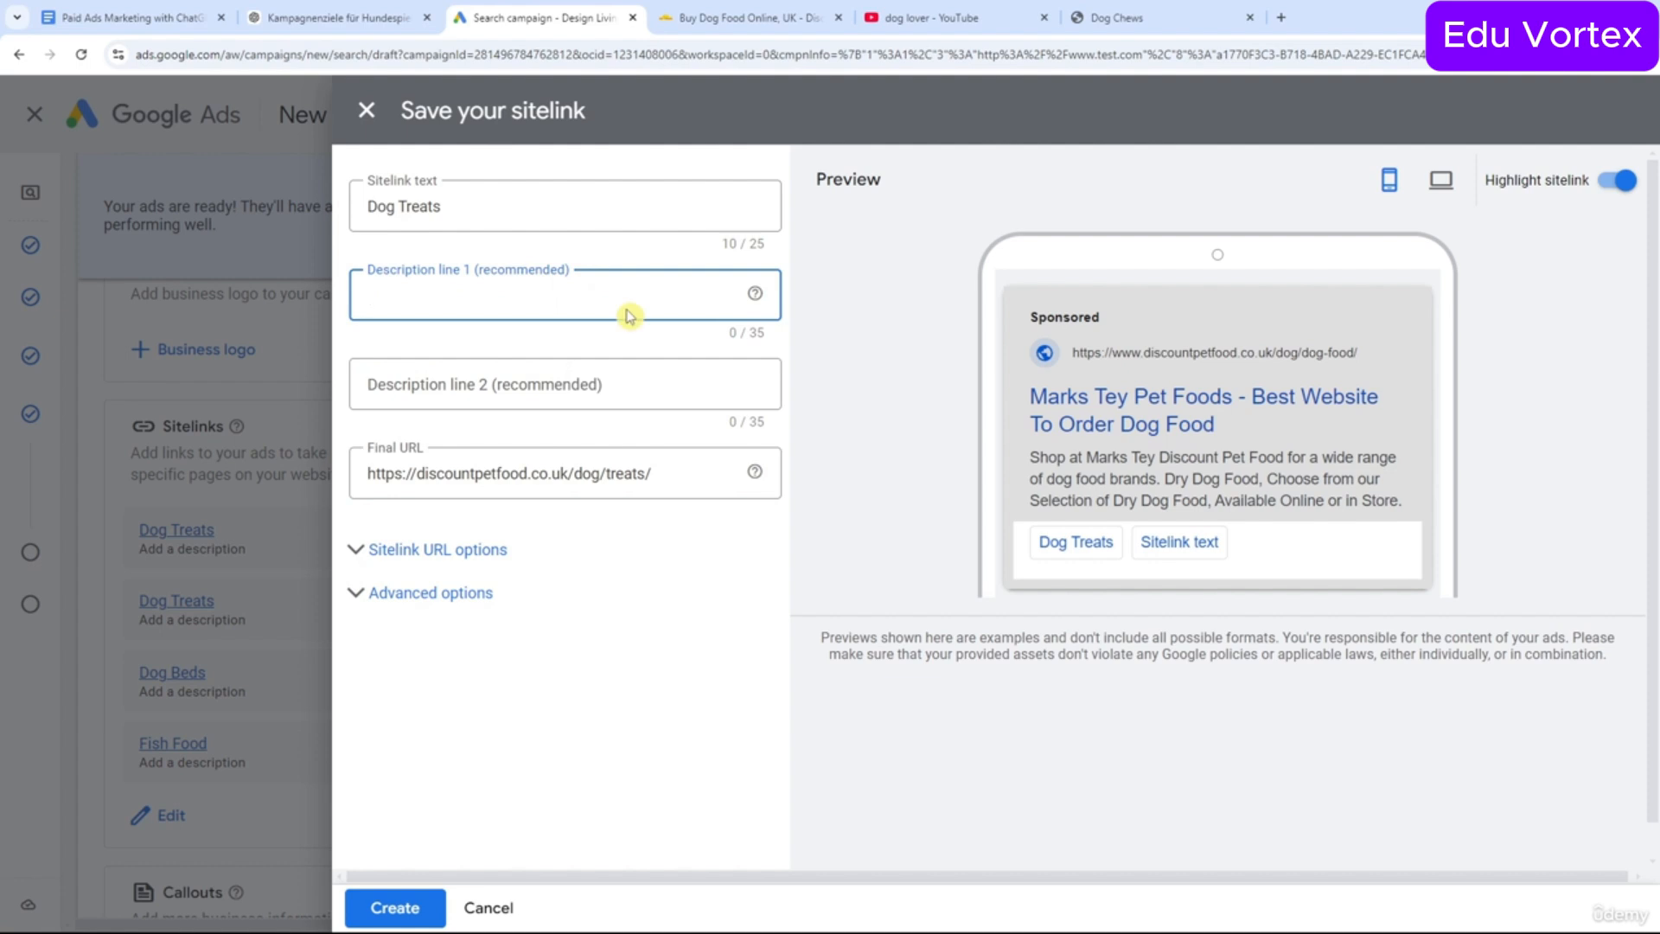
pyautogui.click(407, 206)
pyautogui.click(444, 473)
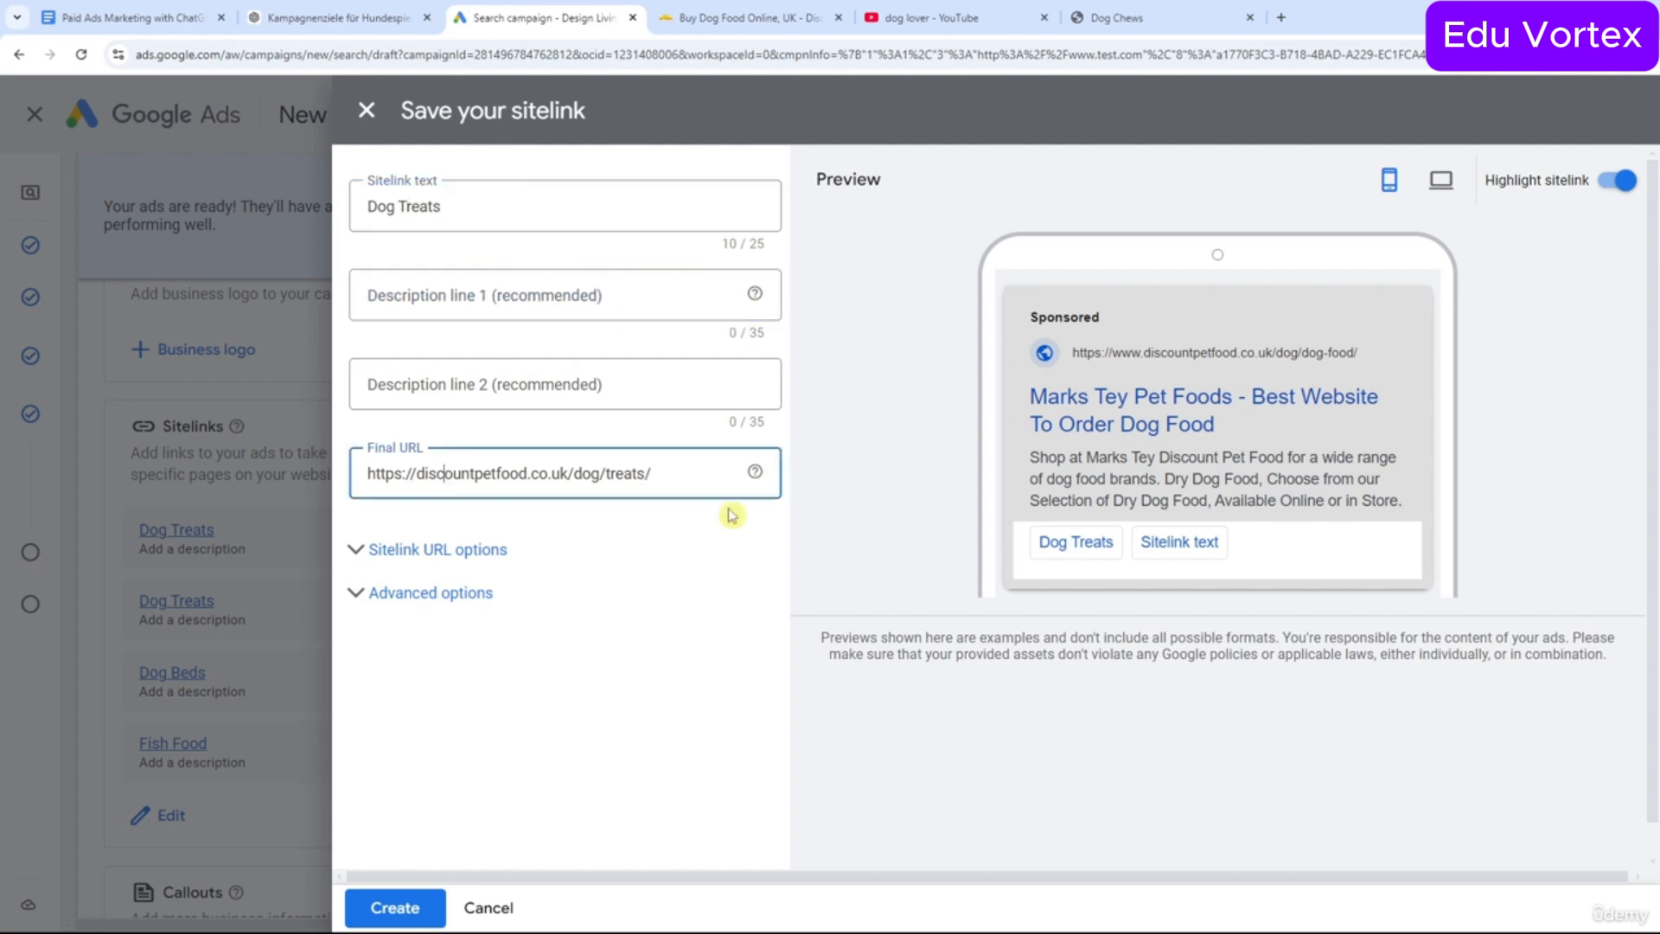
# Look over the Dog Treats sitelink's URL options, then cancel editing the sitelink.
pyautogui.click(467, 547)
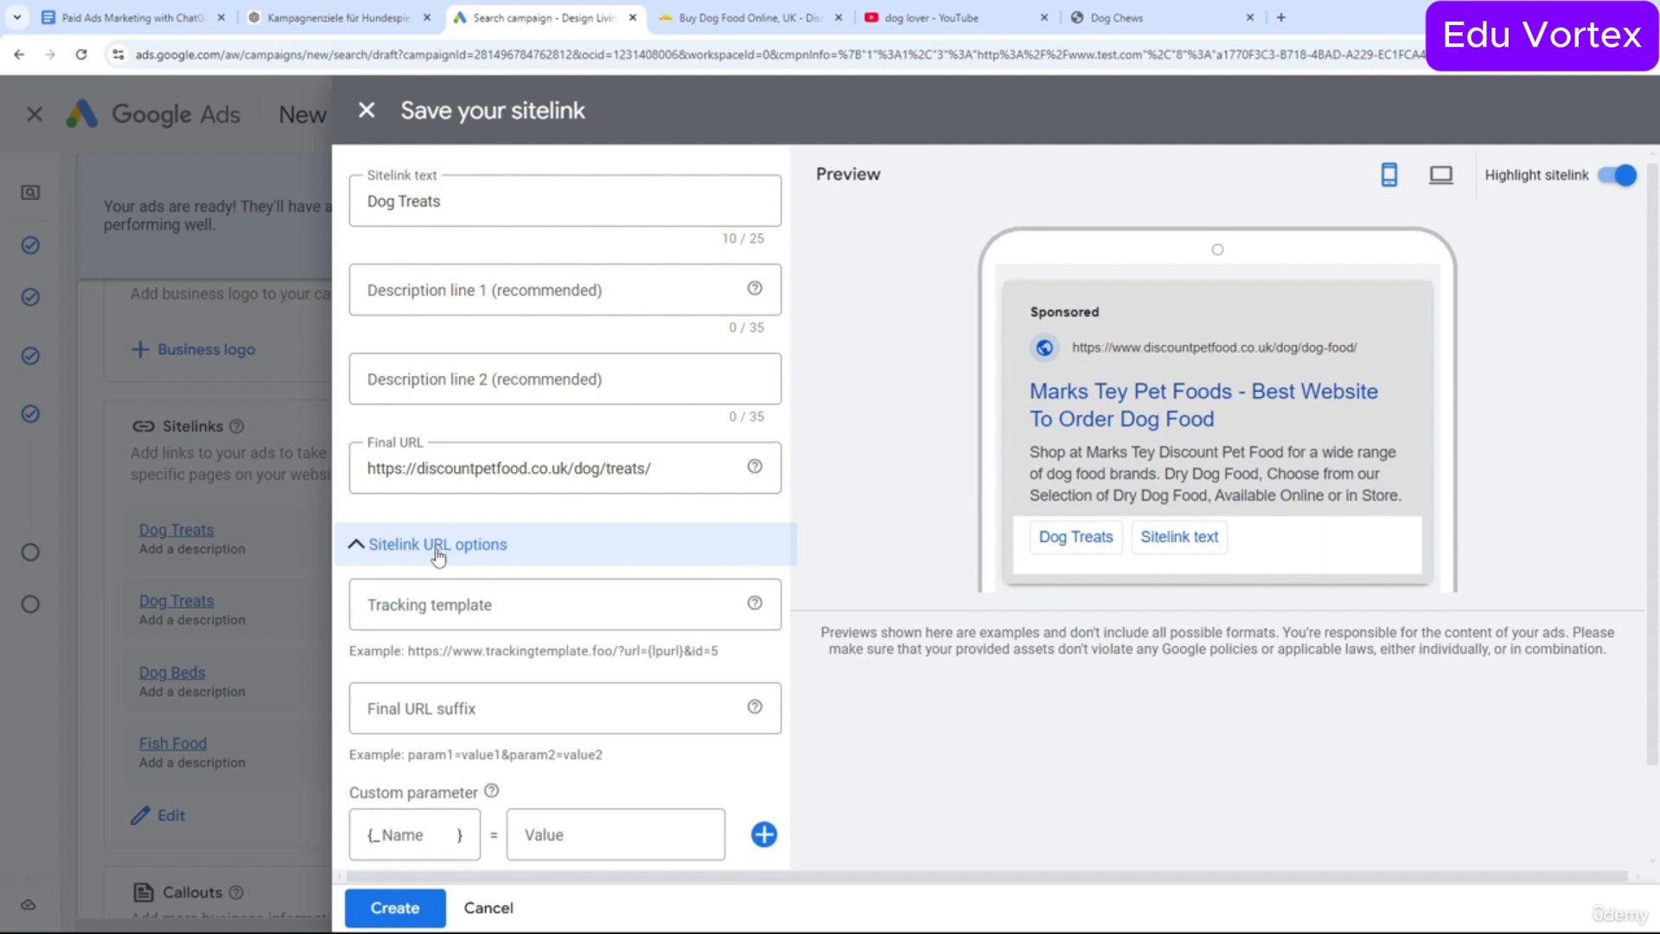
pyautogui.scroll(-1, 438, 558)
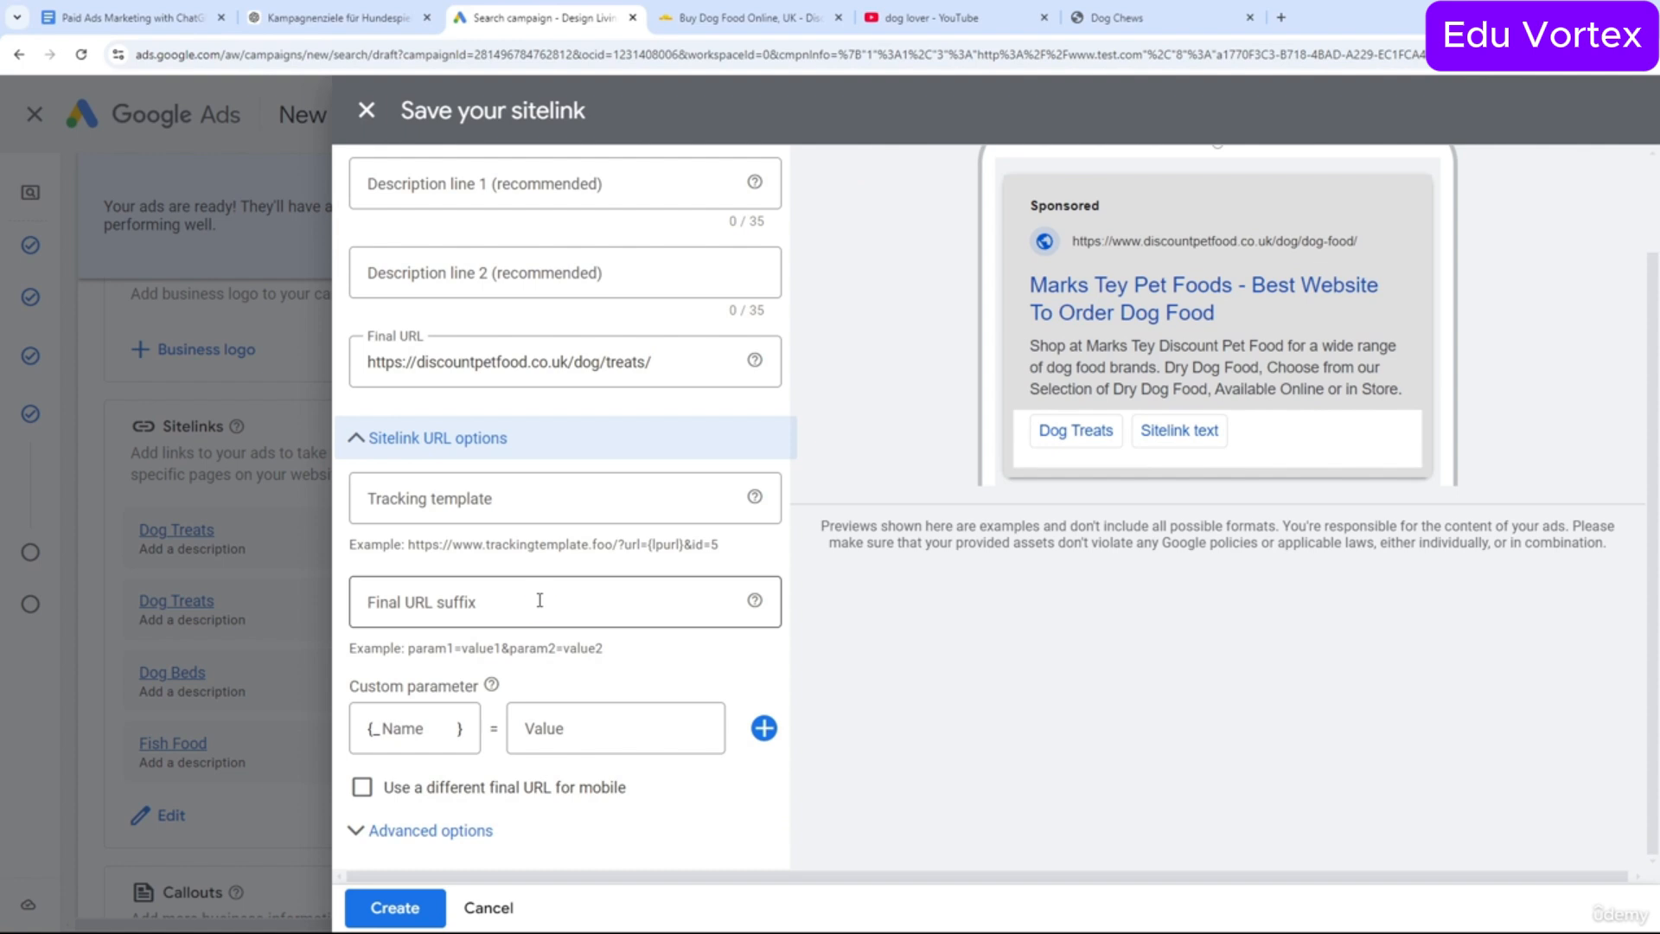
pyautogui.click(601, 727)
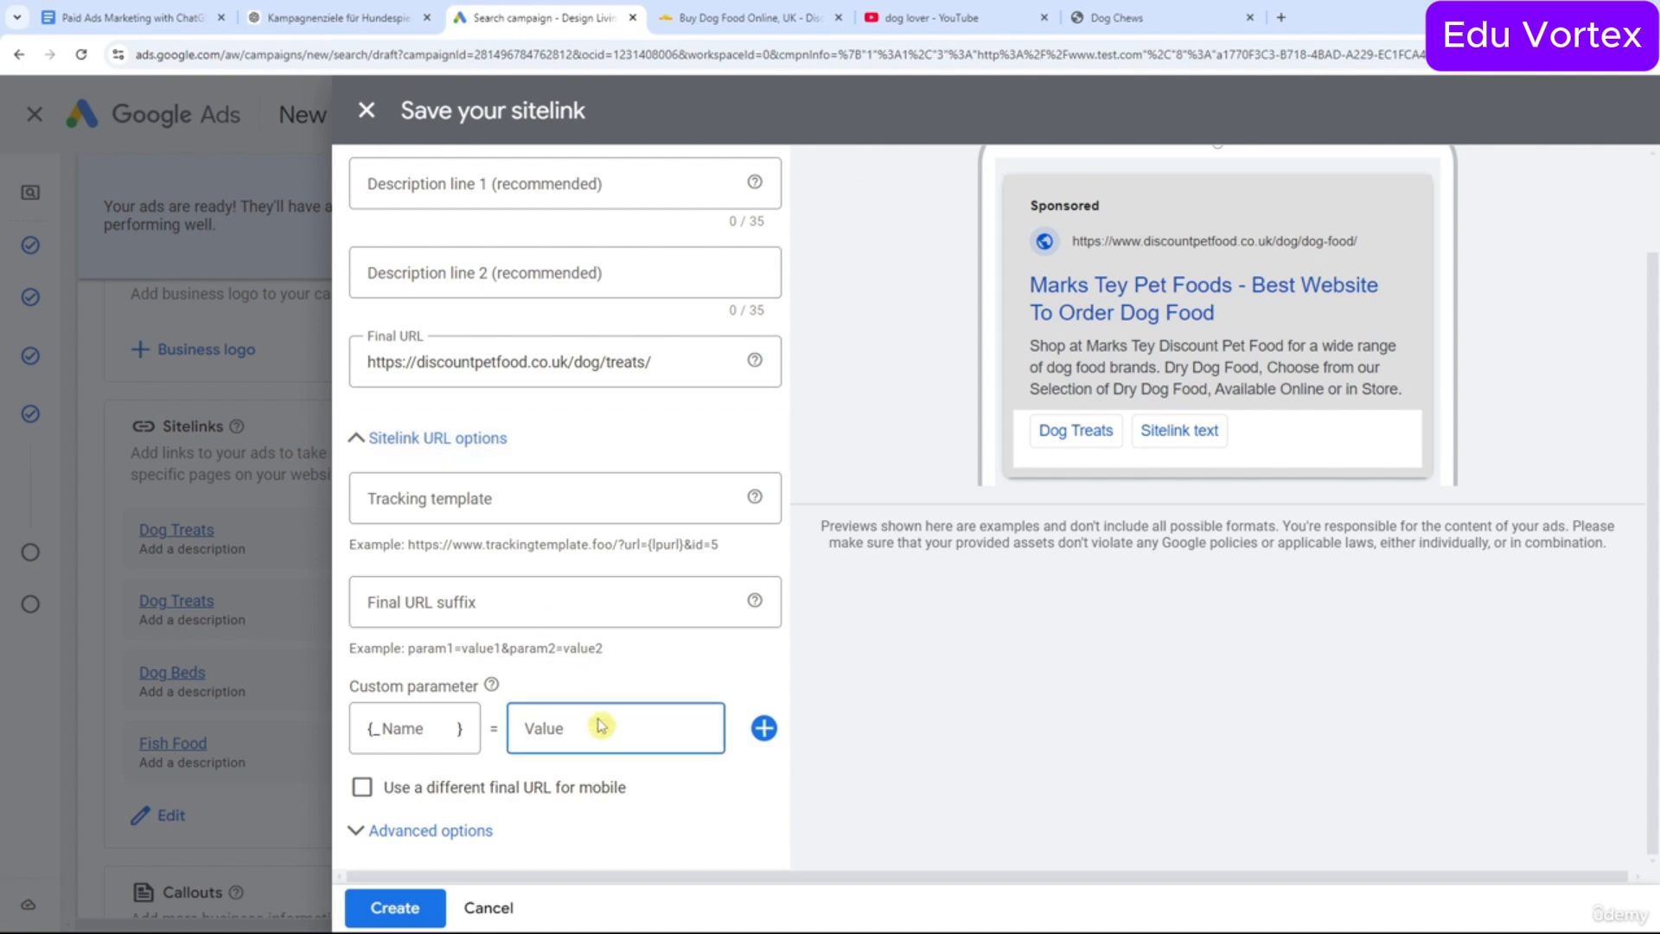
pyautogui.click(553, 437)
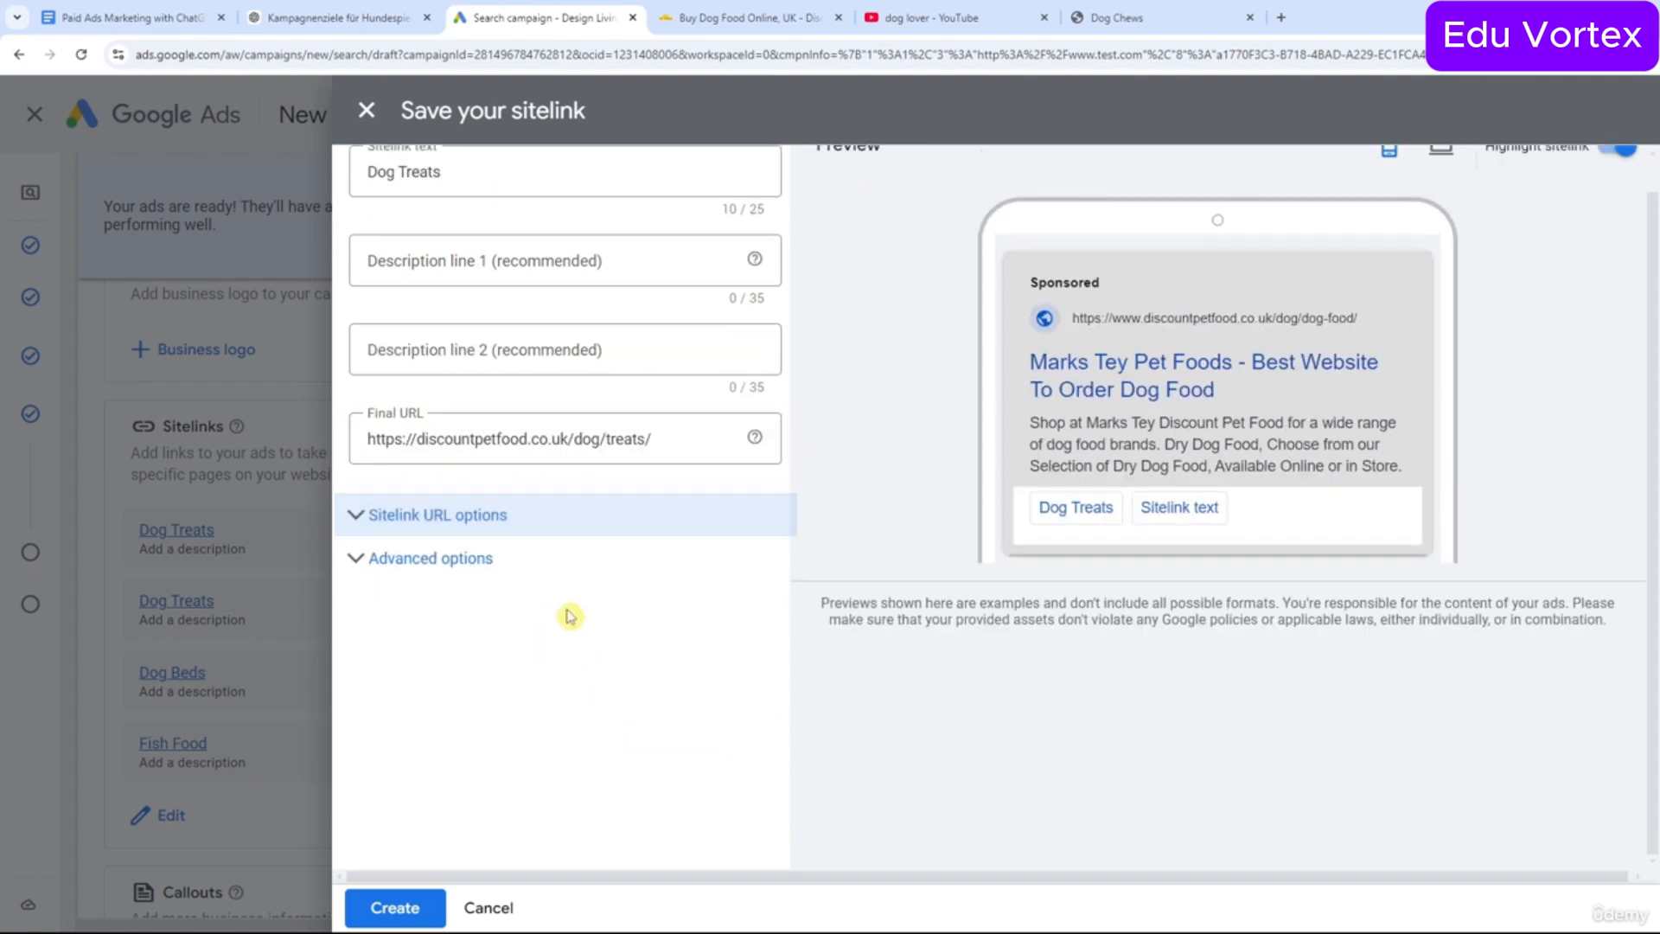
pyautogui.click(500, 907)
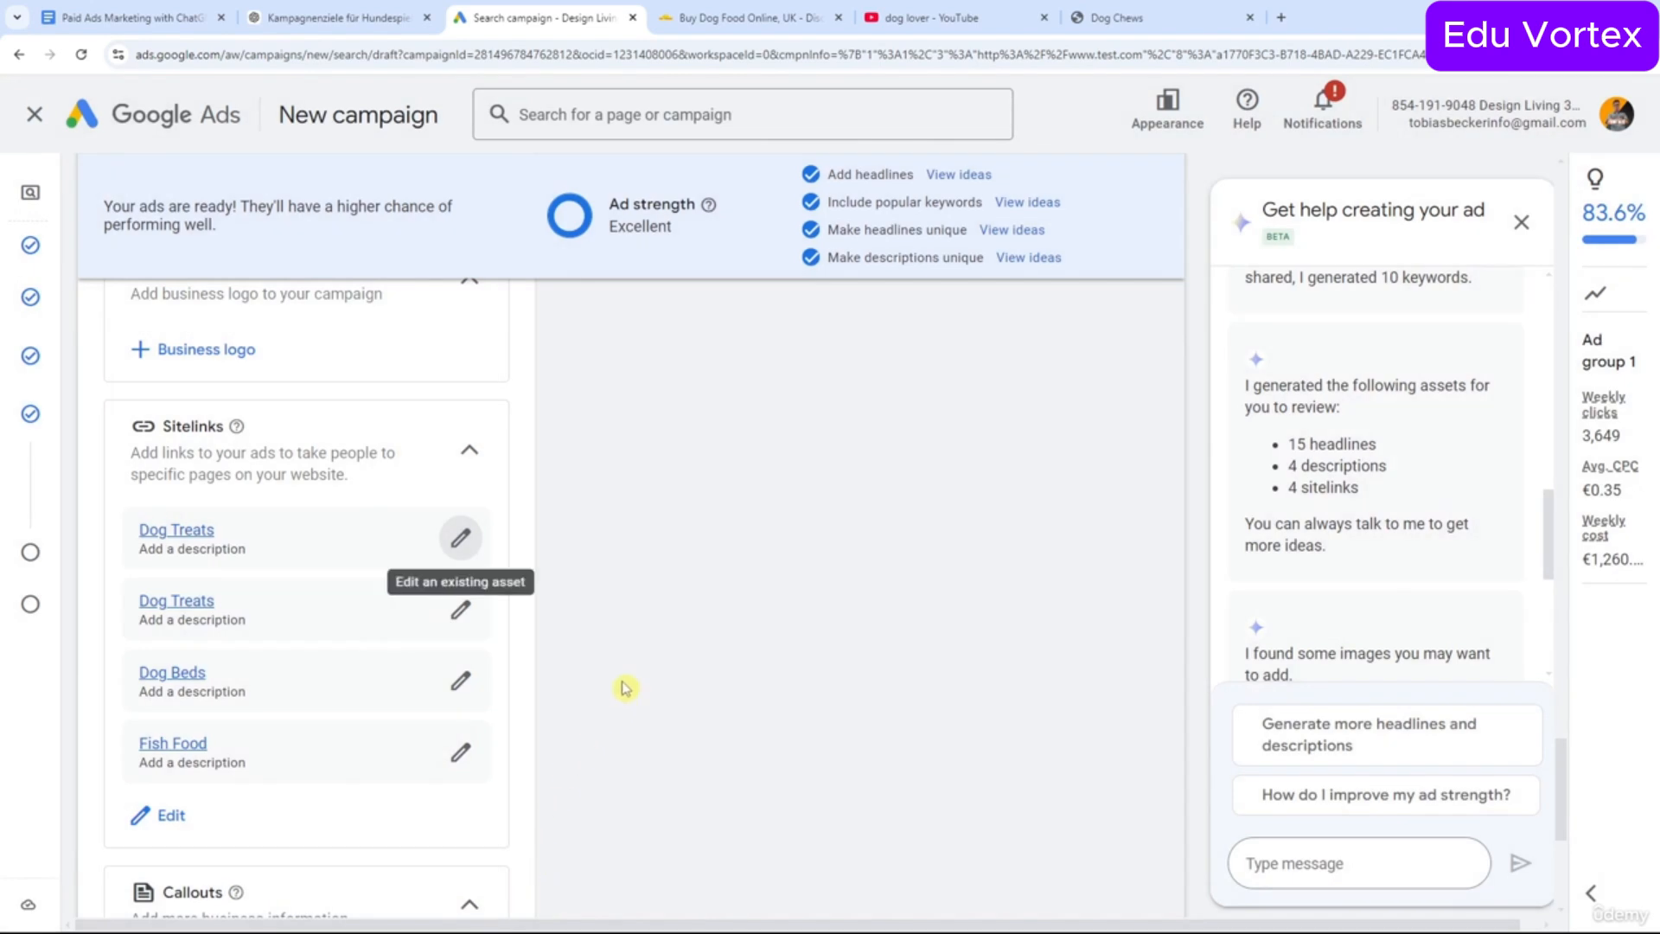
# Try the callouts Kostenlose Lieferung, 500.000+ Lieferungen, Gratis Lieferung and 40%-75% Rabatt in the campaign's ad preview.
pyautogui.scroll(-4, 626, 692)
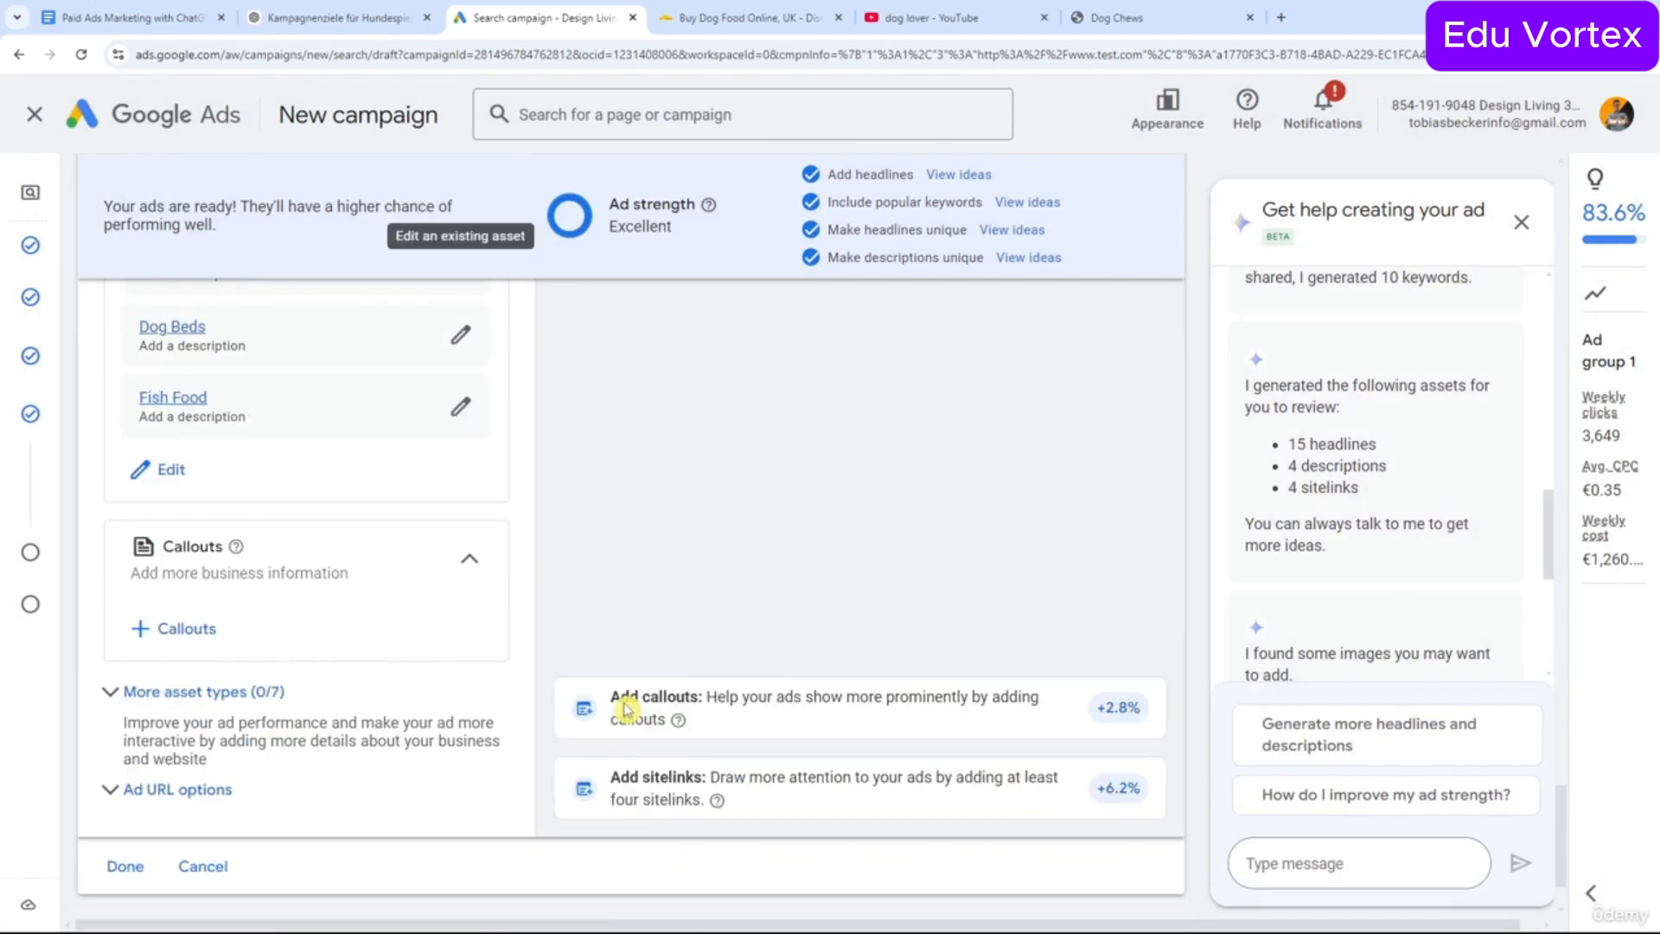
pyautogui.scroll(-1, 625, 709)
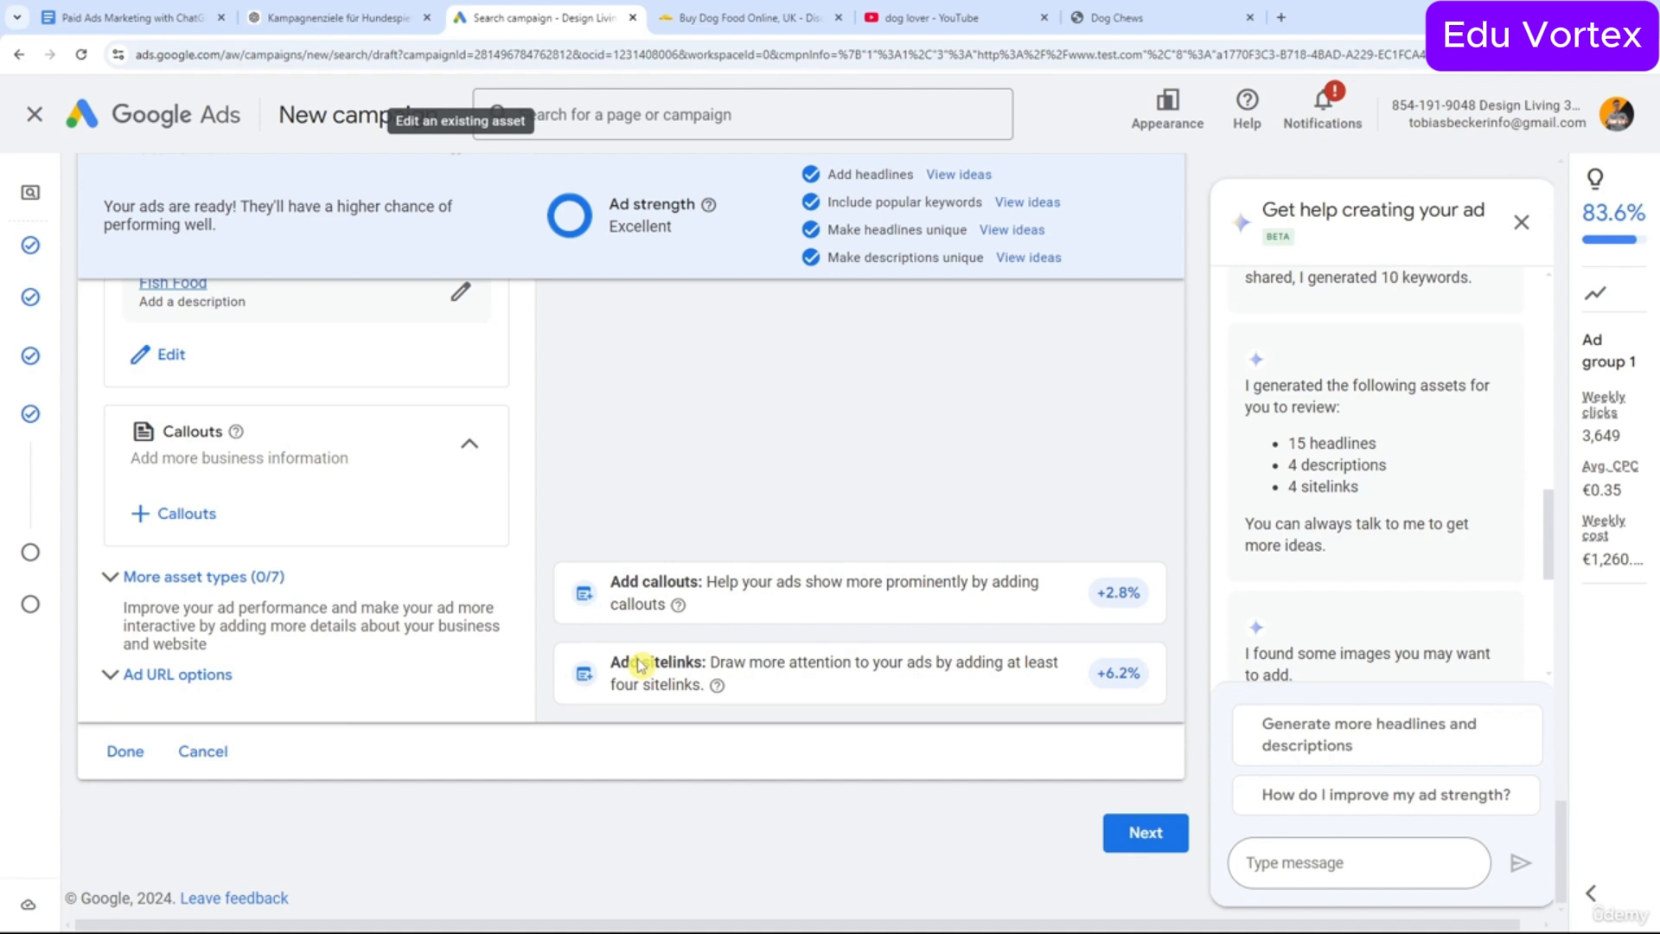
pyautogui.click(207, 503)
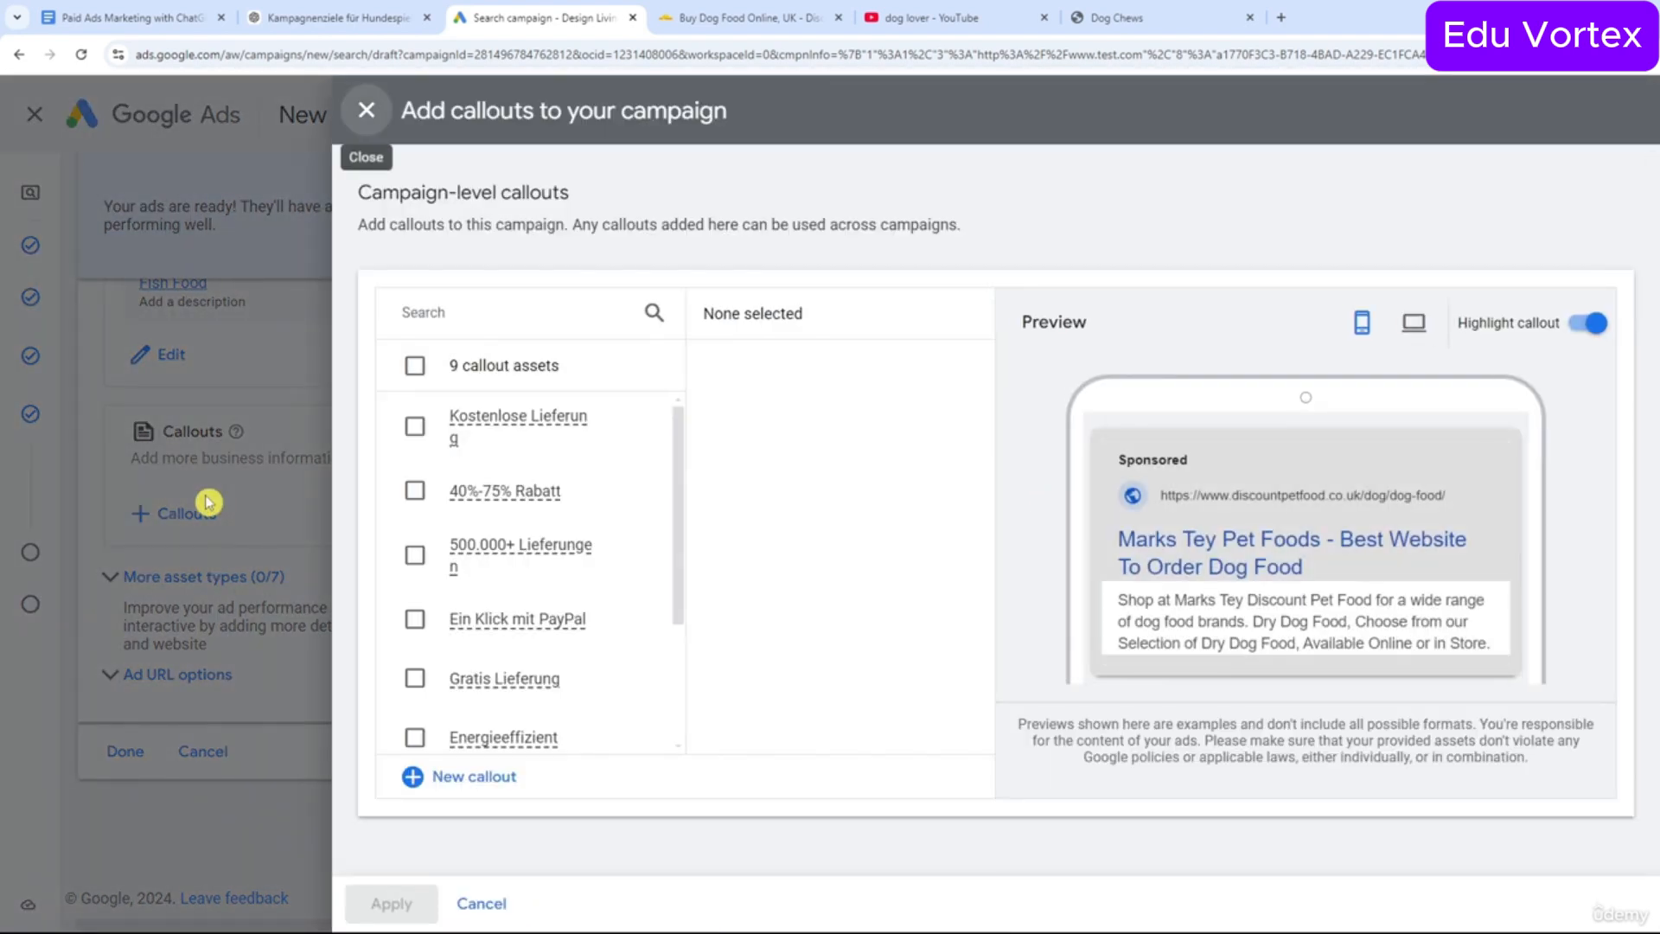
pyautogui.click(415, 427)
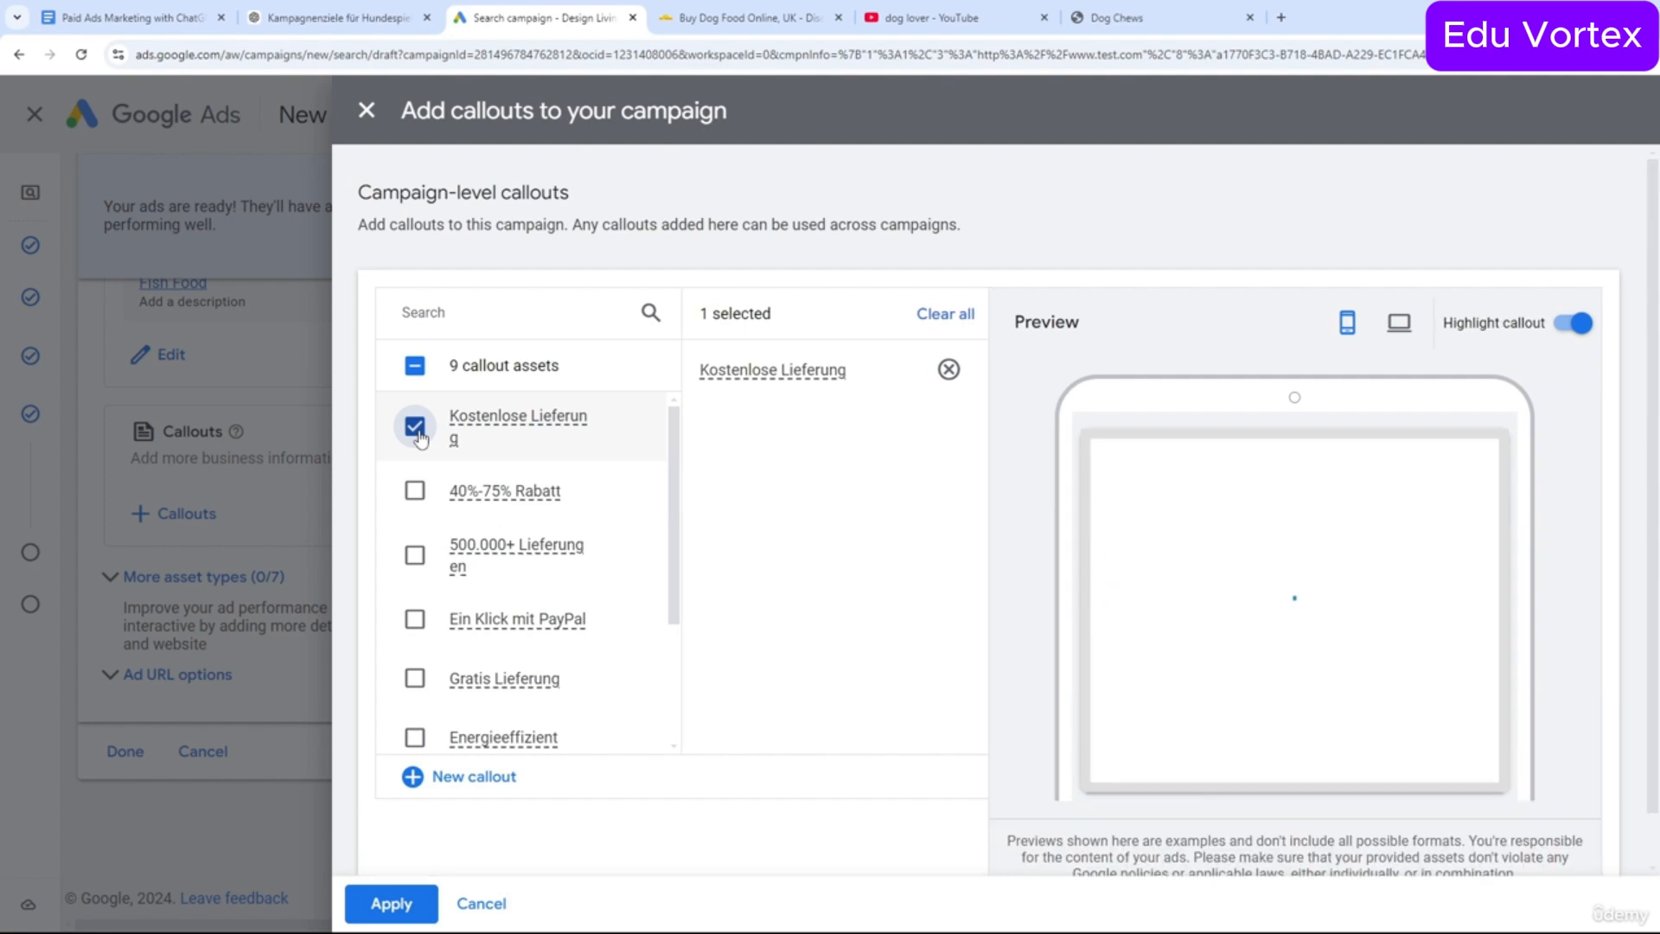
pyautogui.click(416, 556)
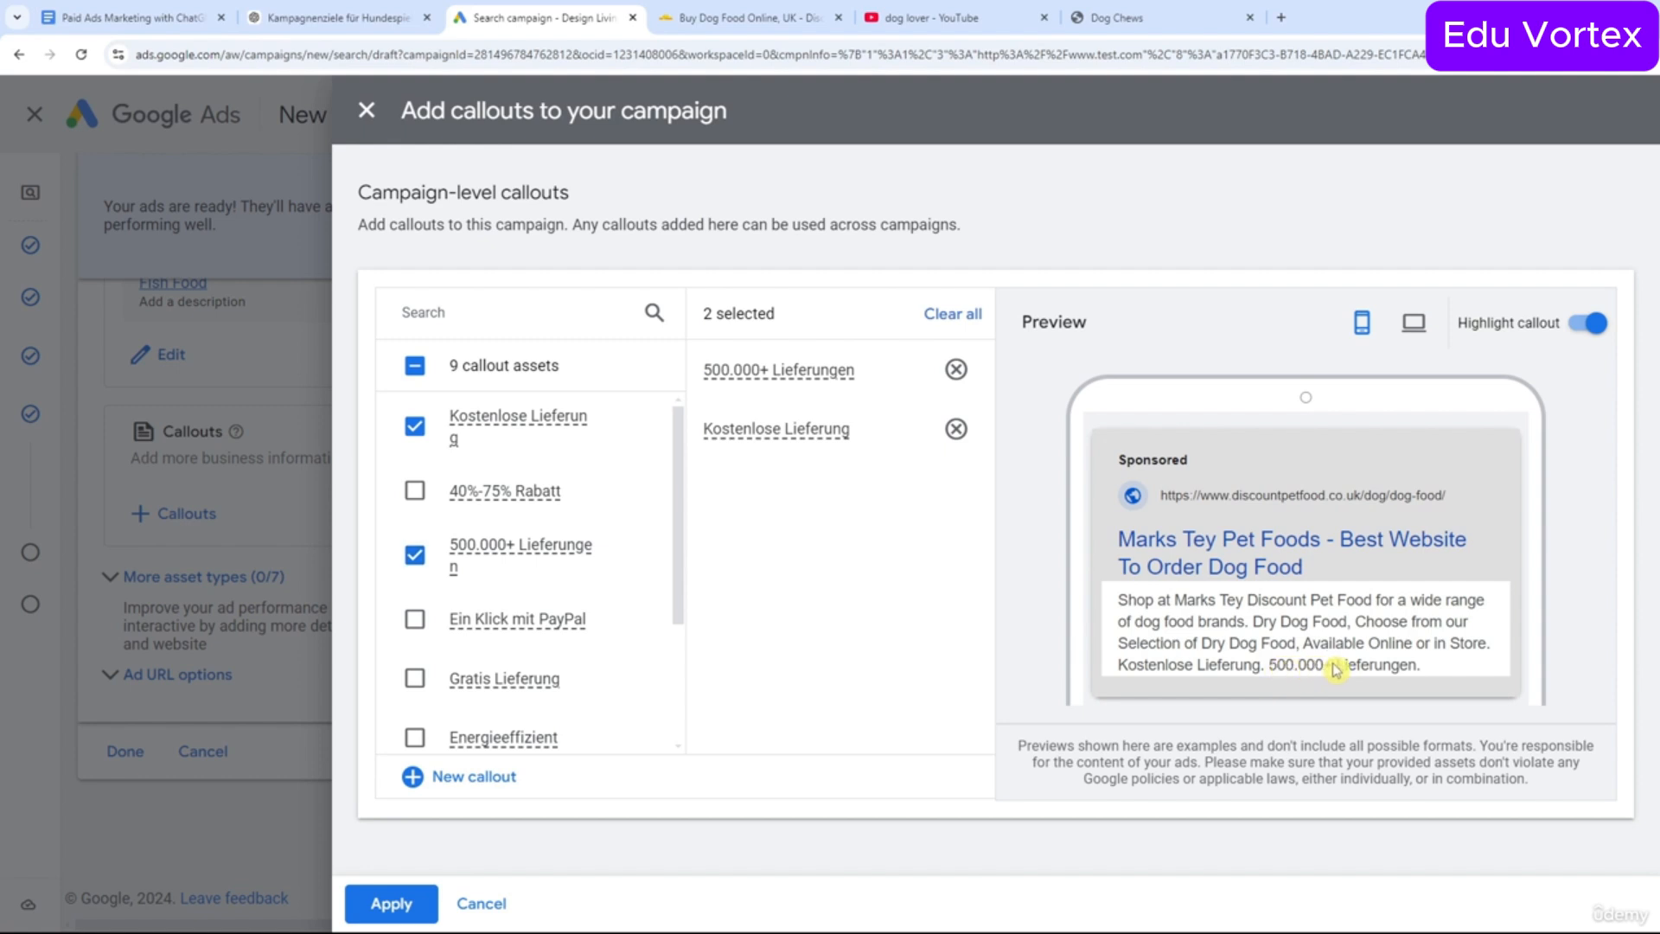
pyautogui.click(413, 687)
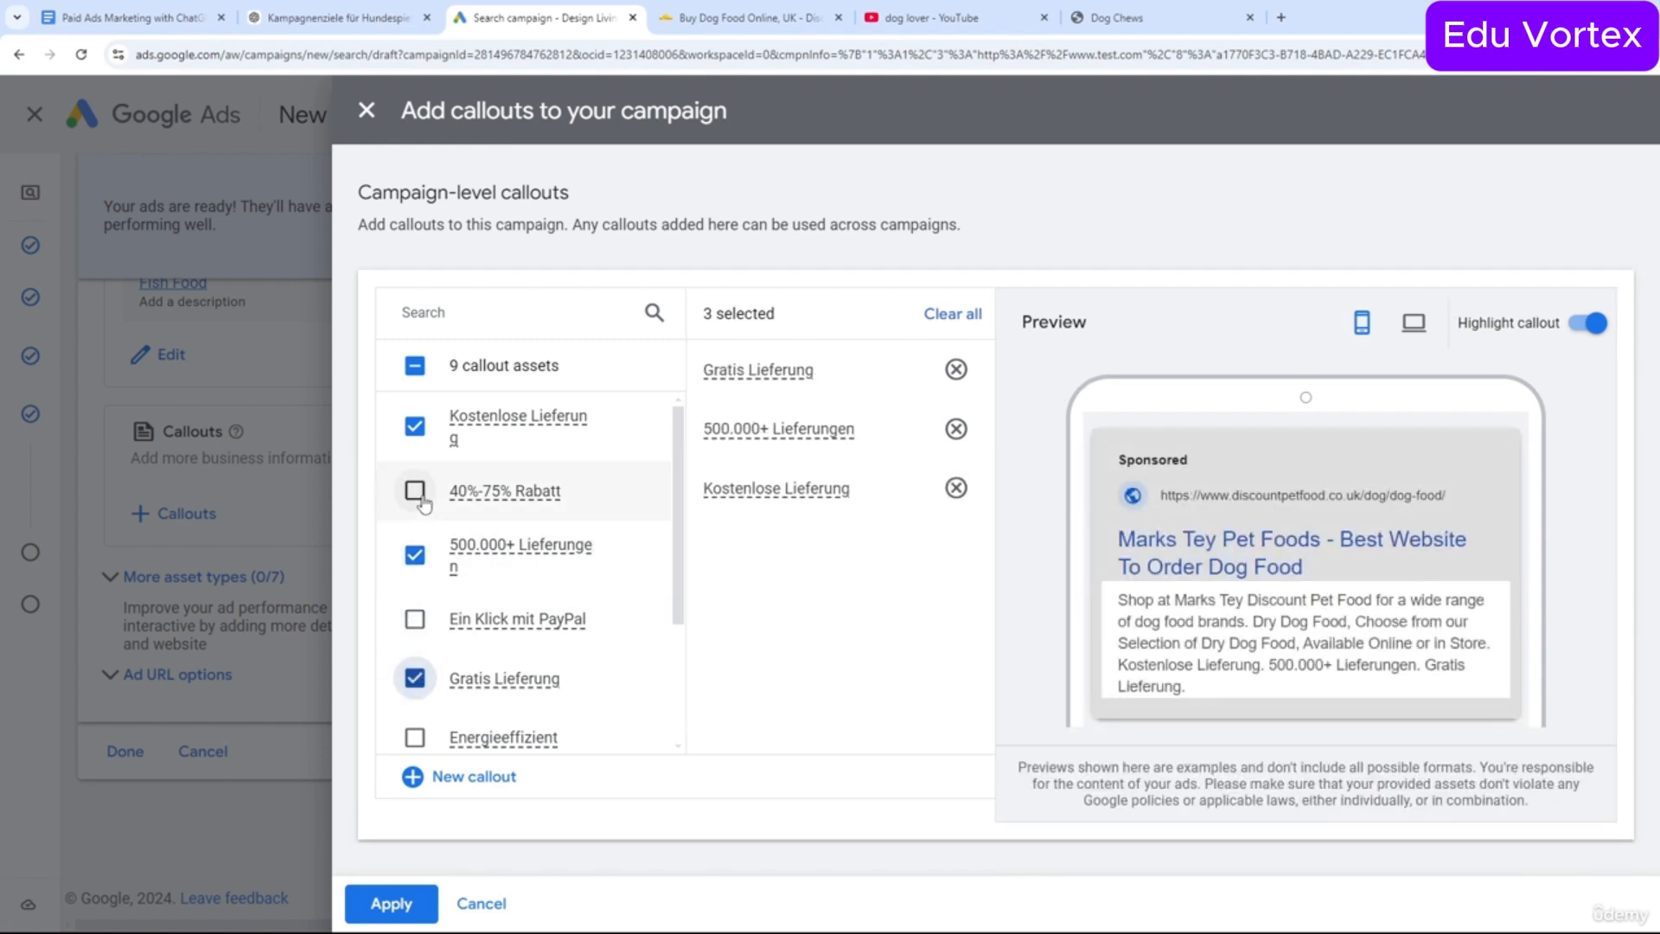
pyautogui.click(416, 493)
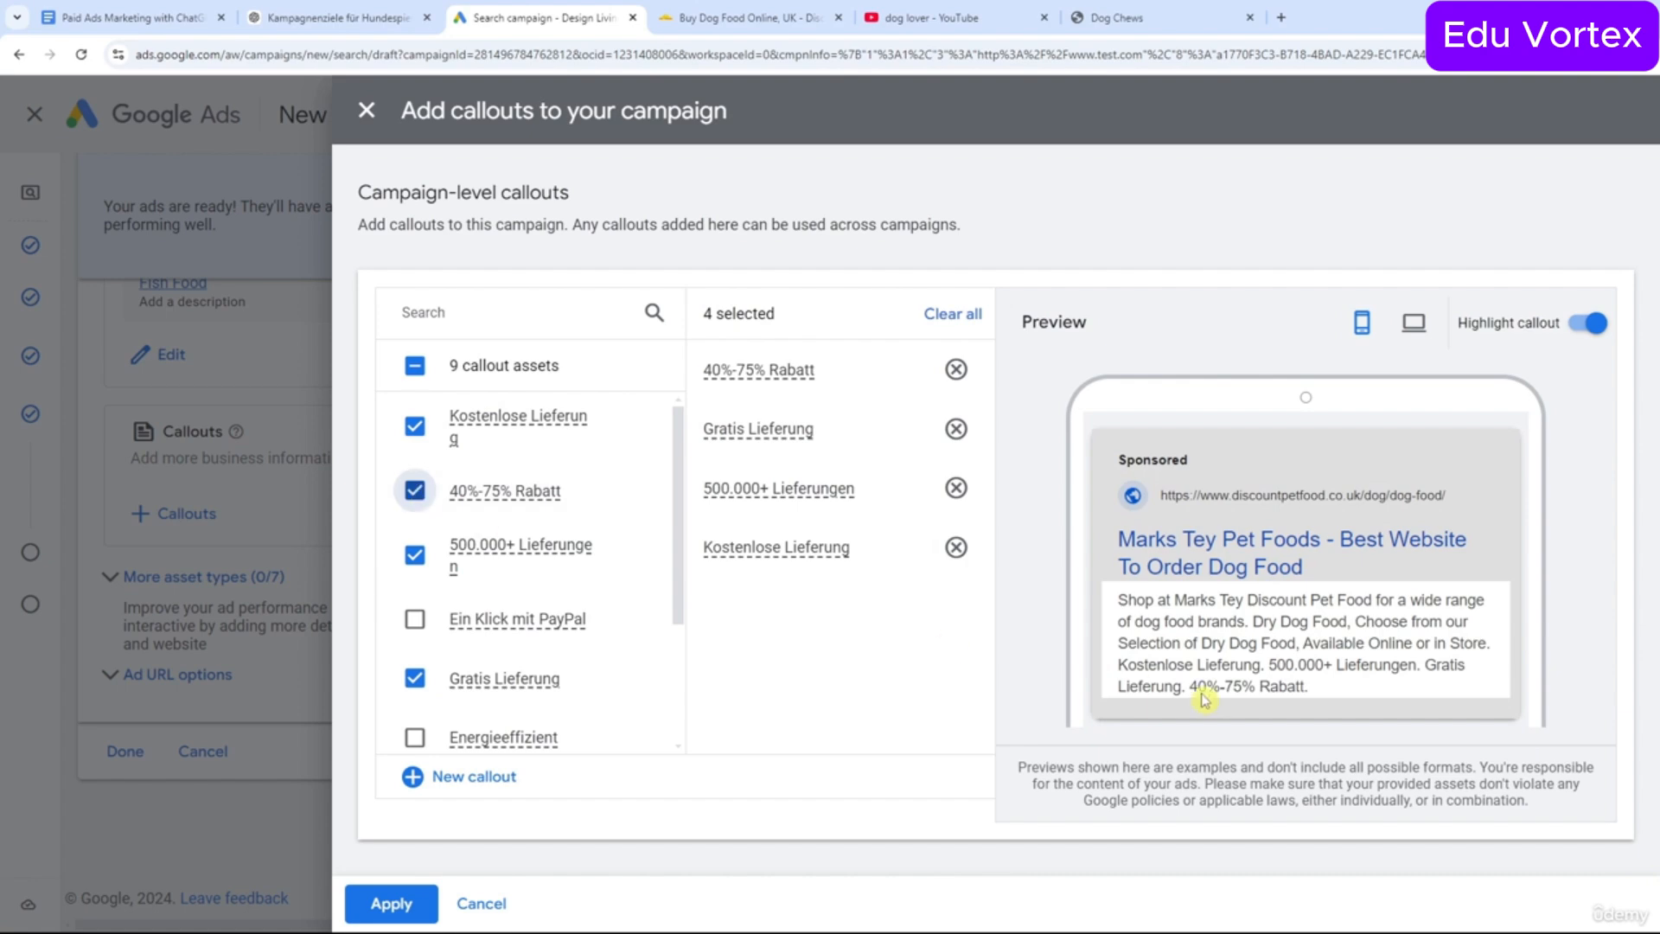
# Deselect all four chosen callouts and leave the callout picker without applying any.
pyautogui.click(414, 491)
pyautogui.click(415, 425)
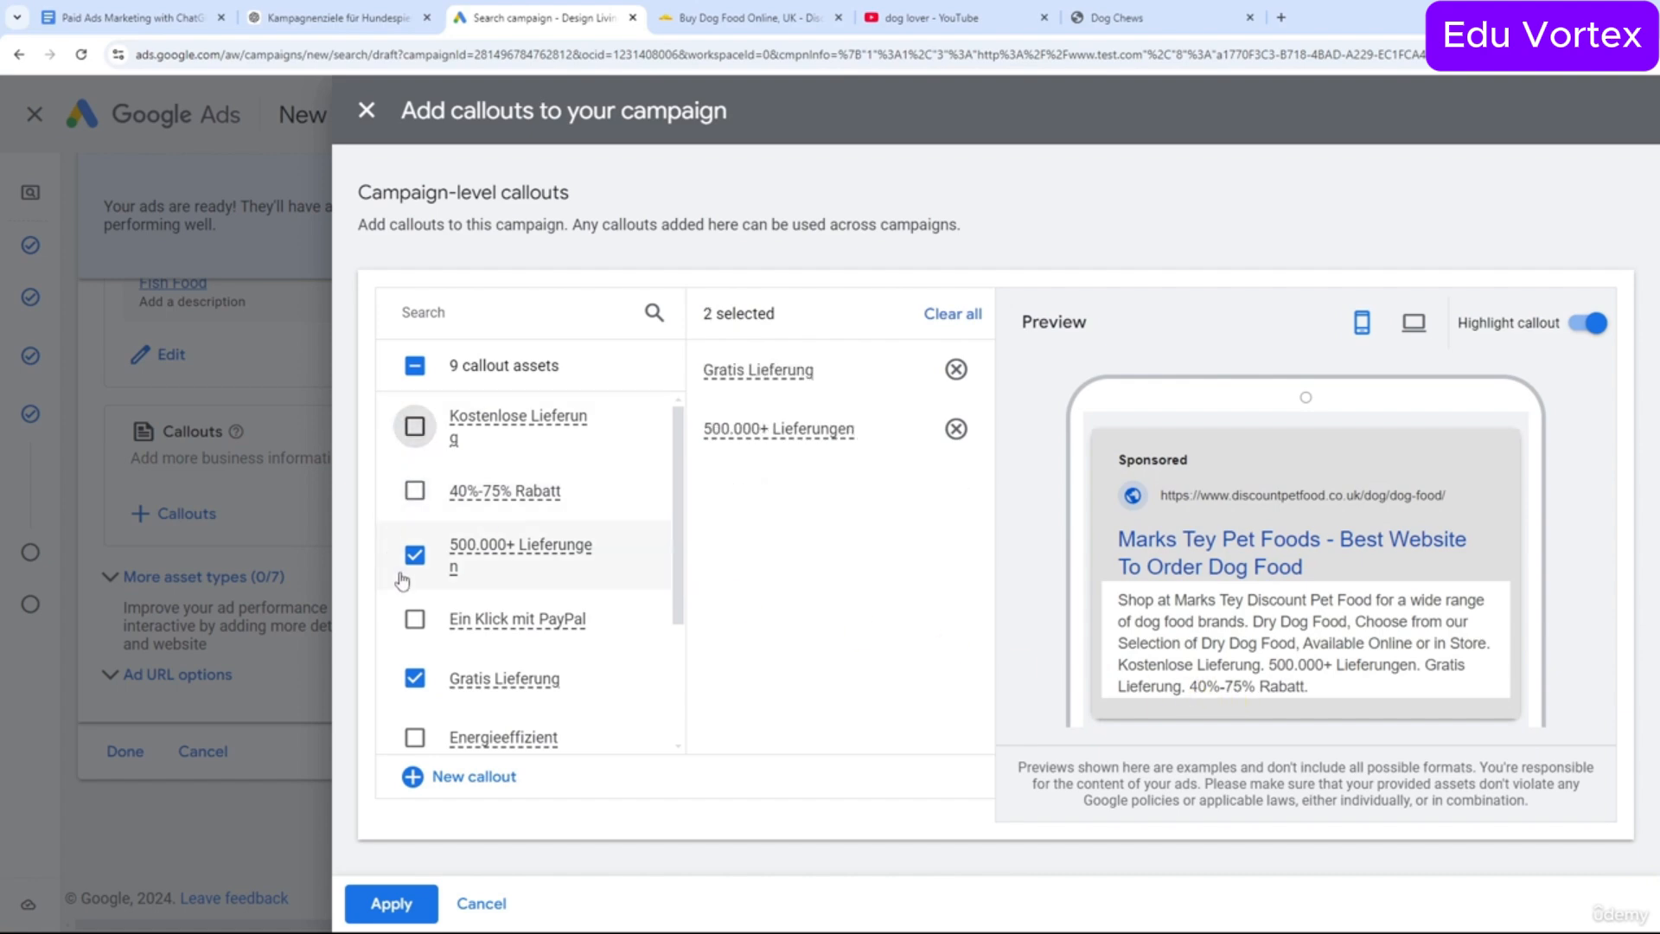
pyautogui.click(415, 554)
pyautogui.click(414, 680)
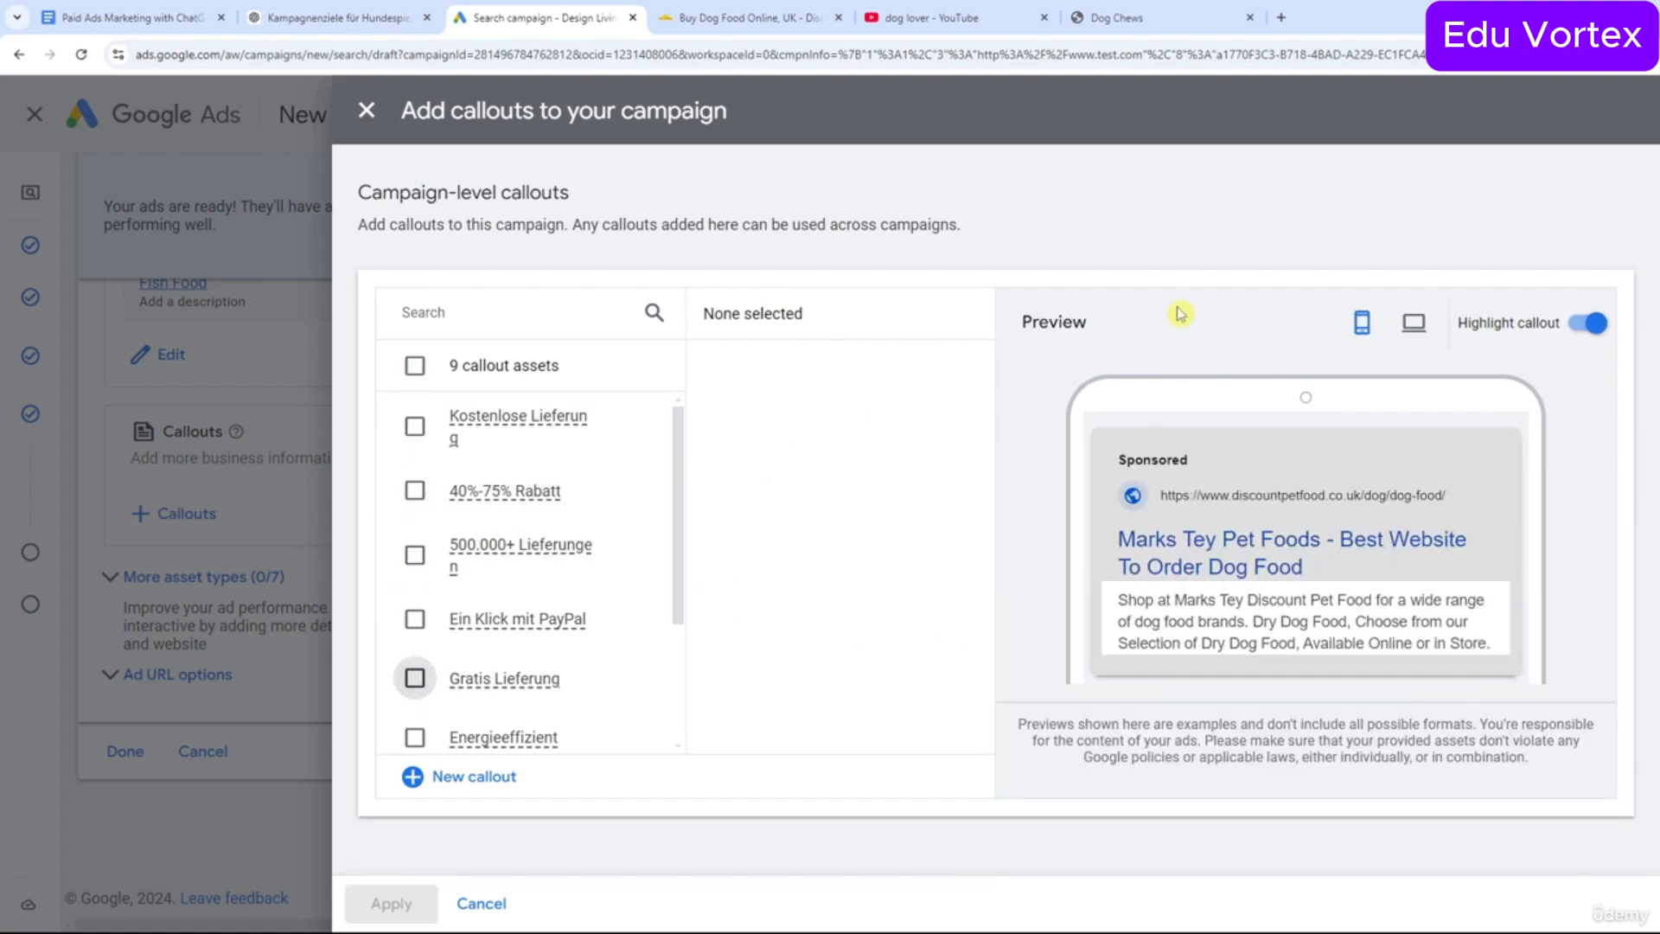
pyautogui.click(366, 110)
# Switch to the Dog Chews page, return to the Google results and examine the description texts and links of the listed pet shops.
pyautogui.click(1116, 18)
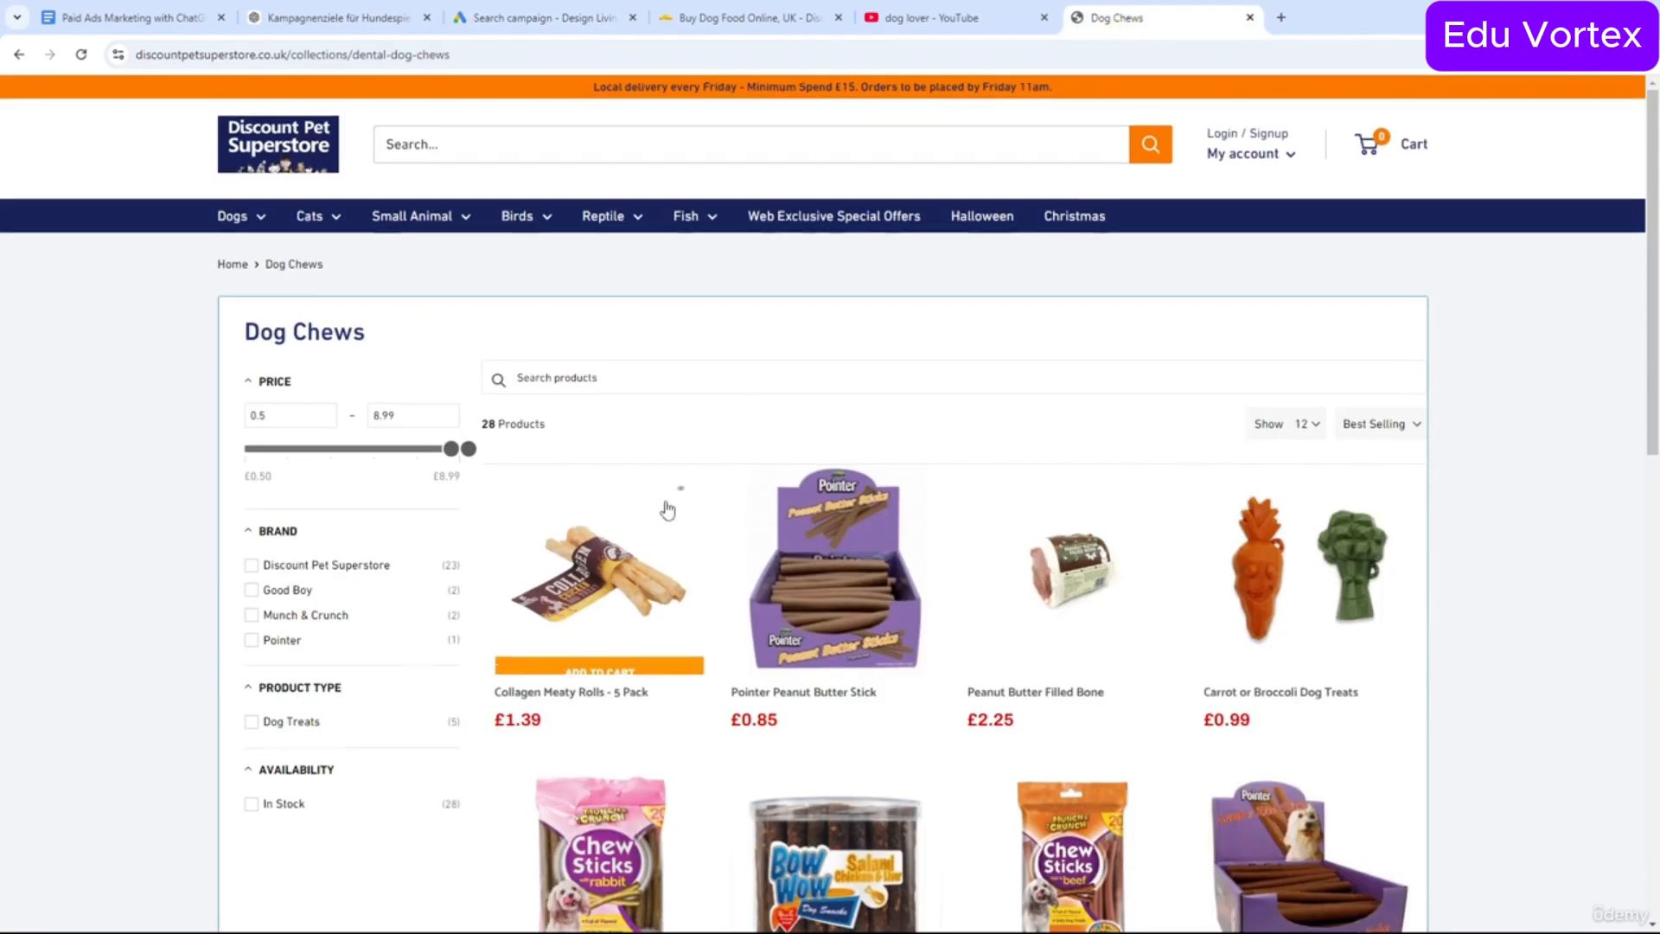
pyautogui.click(18, 55)
pyautogui.scroll(-2, 545, 519)
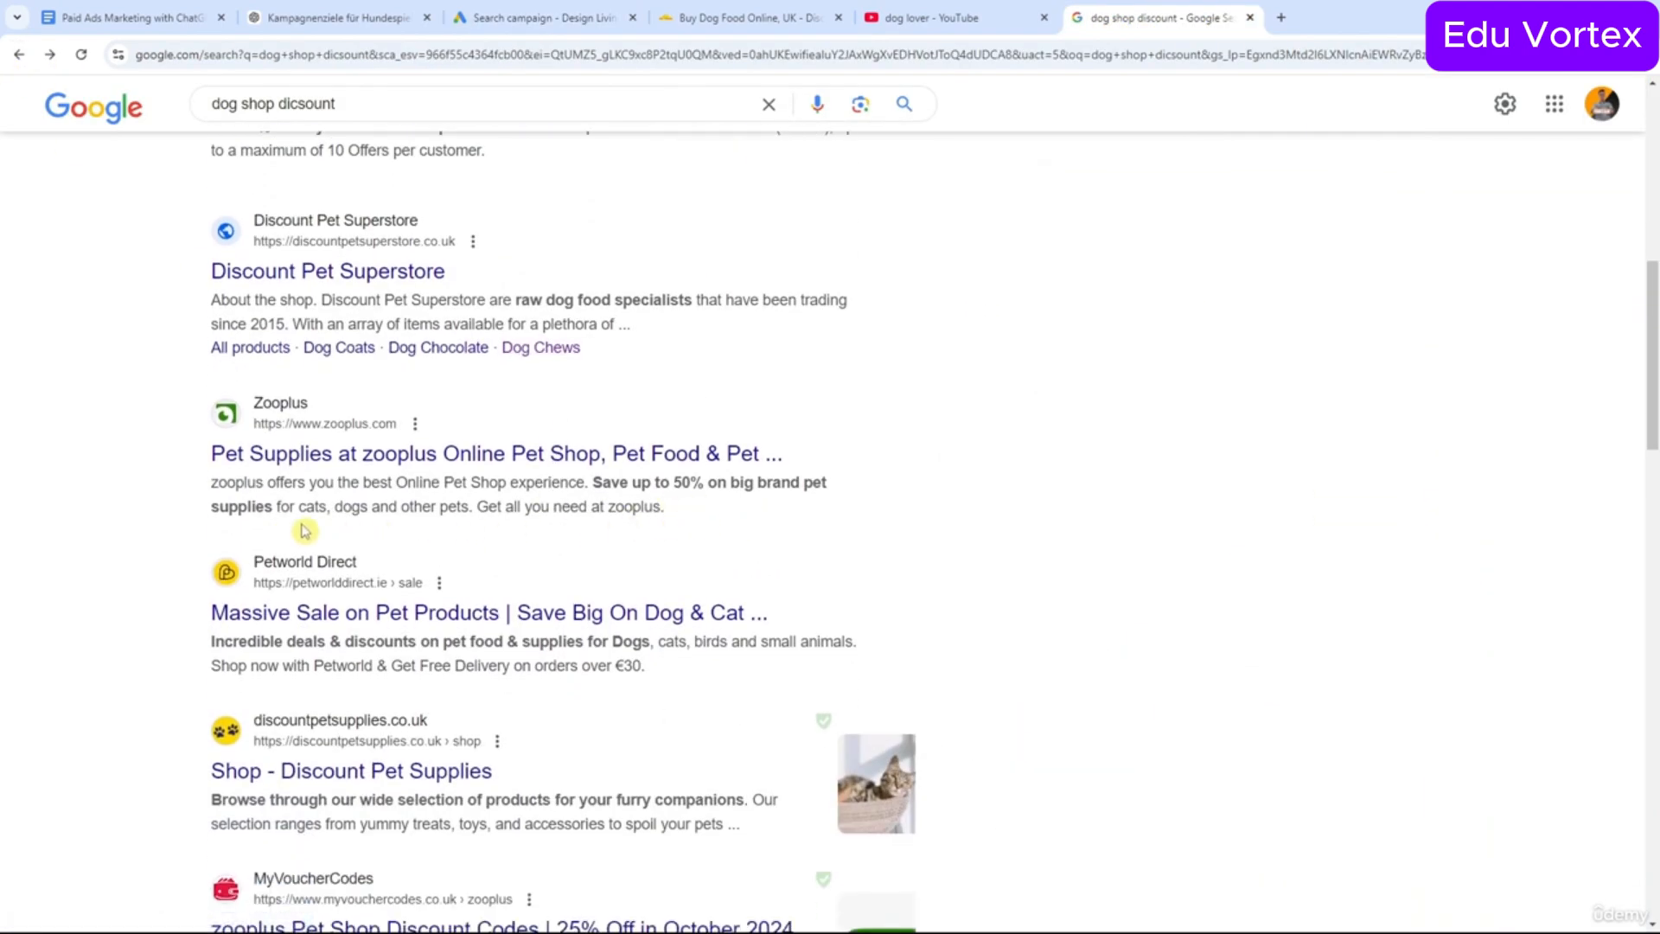
pyautogui.scroll(-1, 649, 547)
pyautogui.scroll(-2, 649, 547)
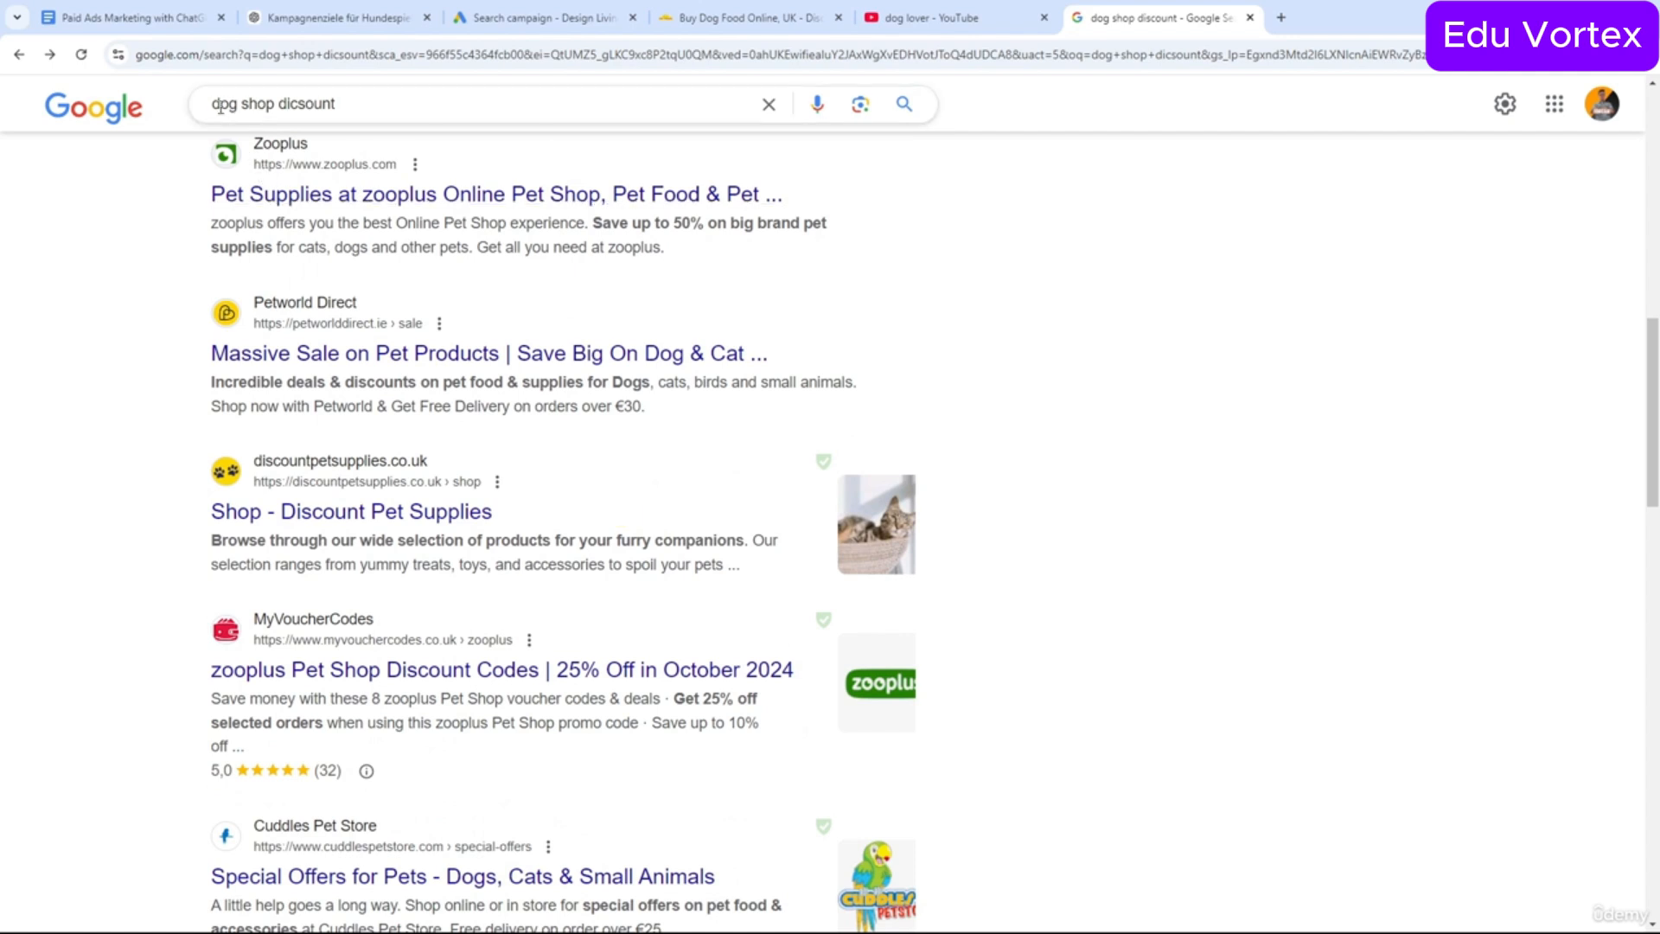
pyautogui.moveTo(212, 104); pyautogui.dragTo(340, 104)
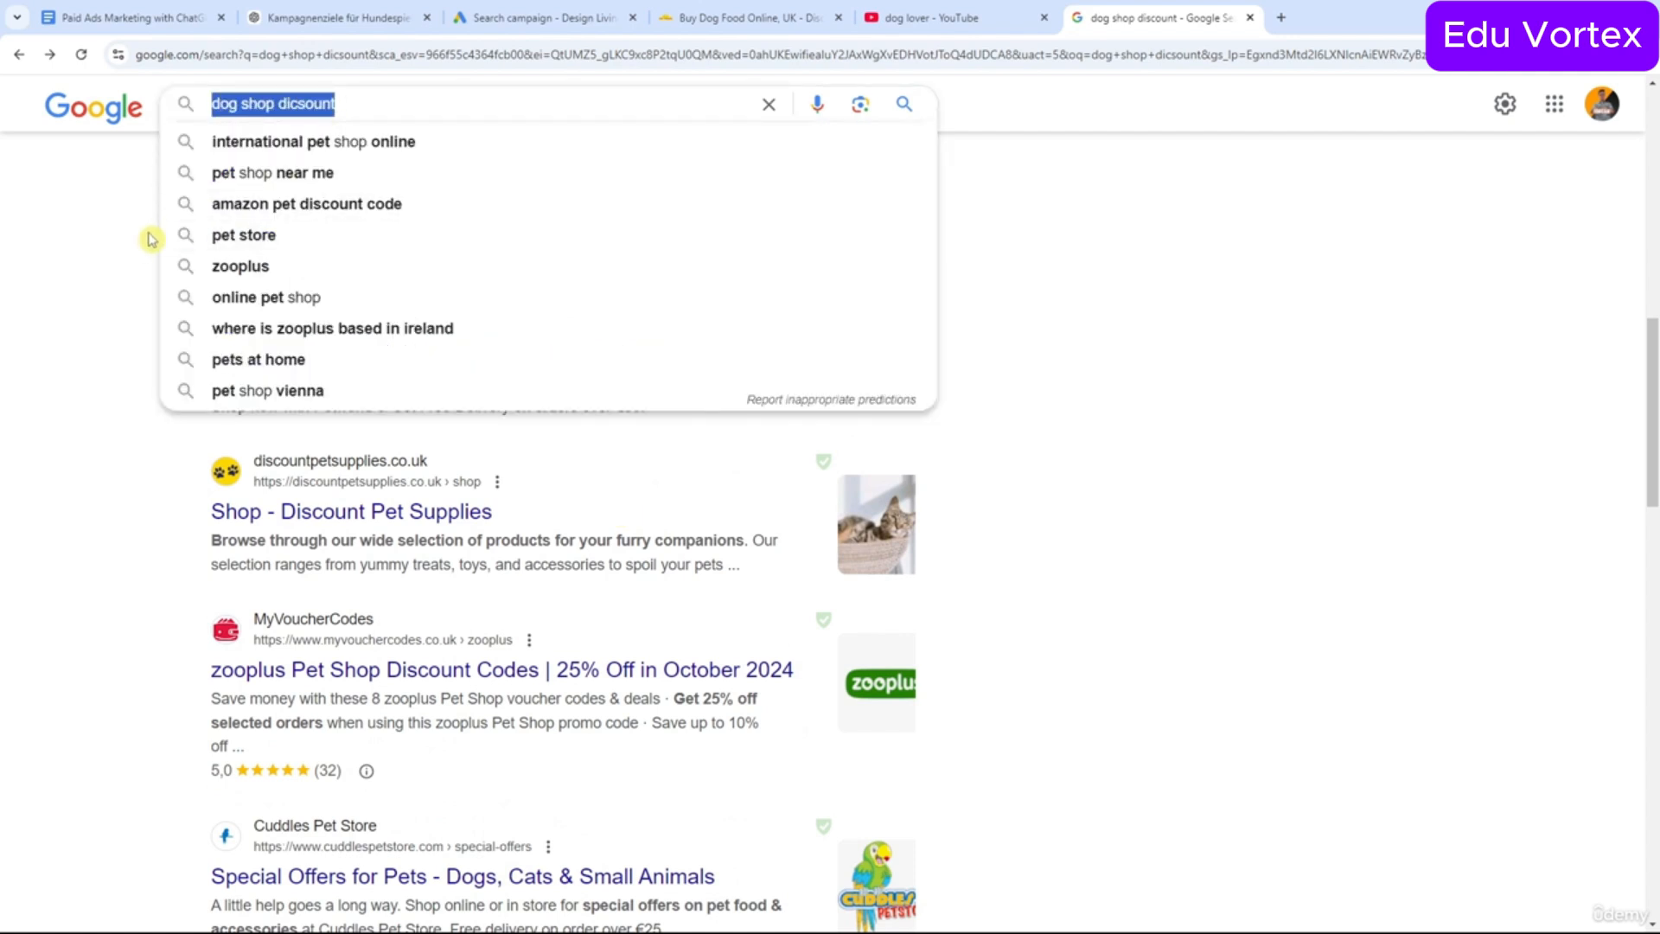
pyautogui.click(75, 261)
pyautogui.moveTo(208, 386); pyautogui.dragTo(645, 380)
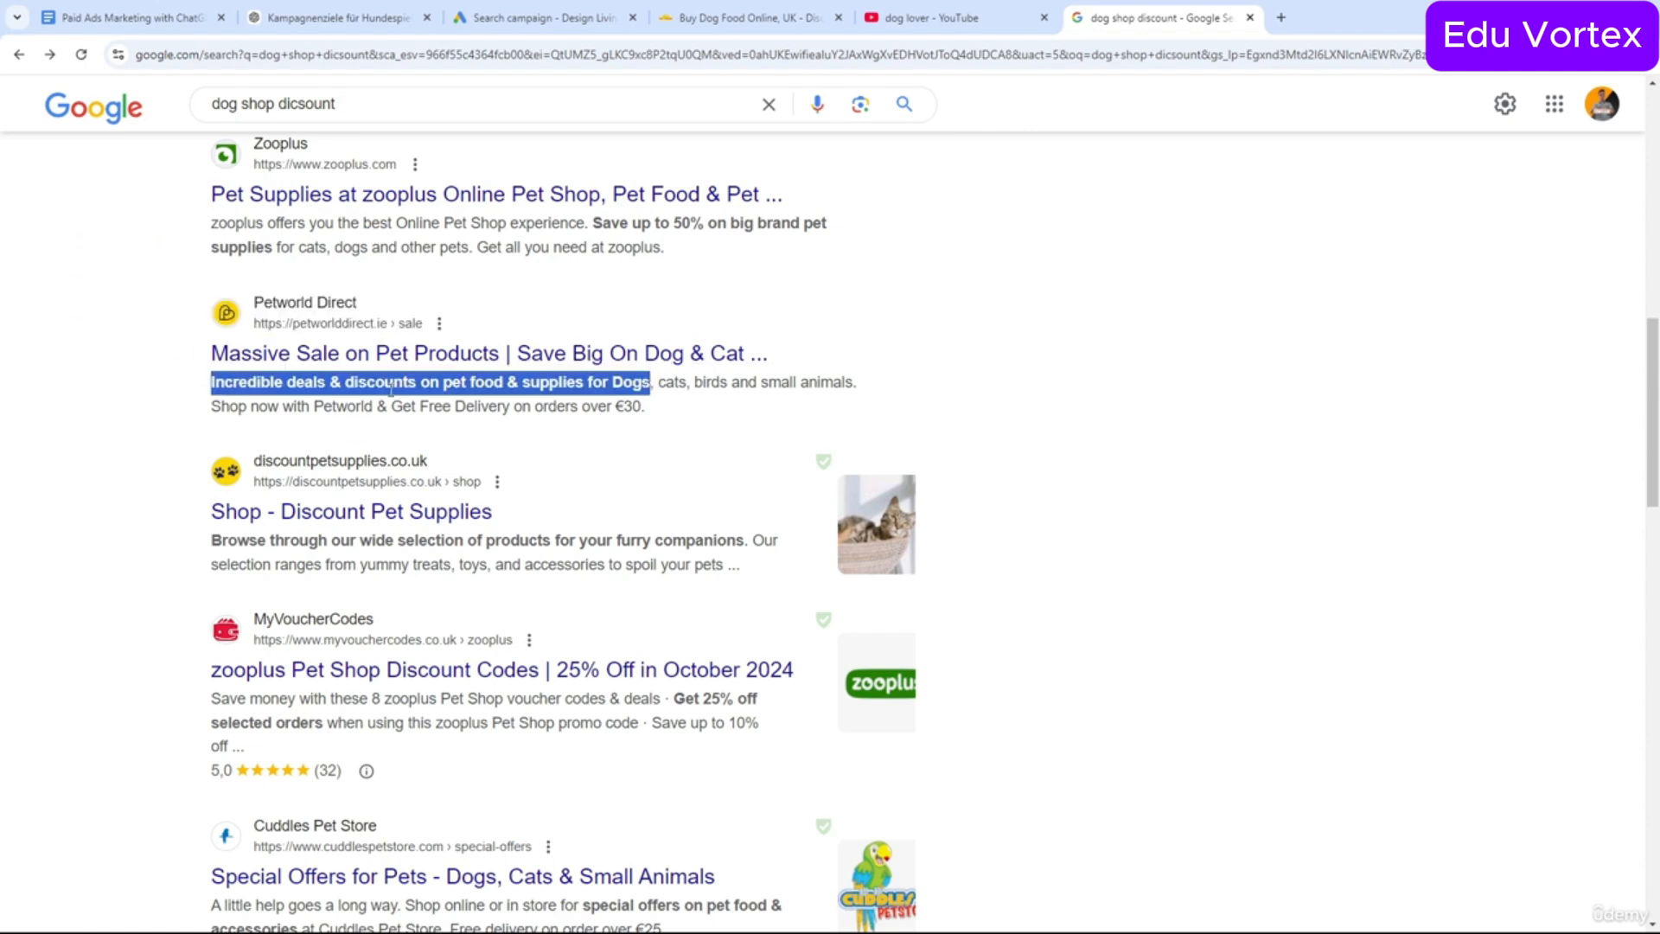
pyautogui.scroll(-4, 391, 389)
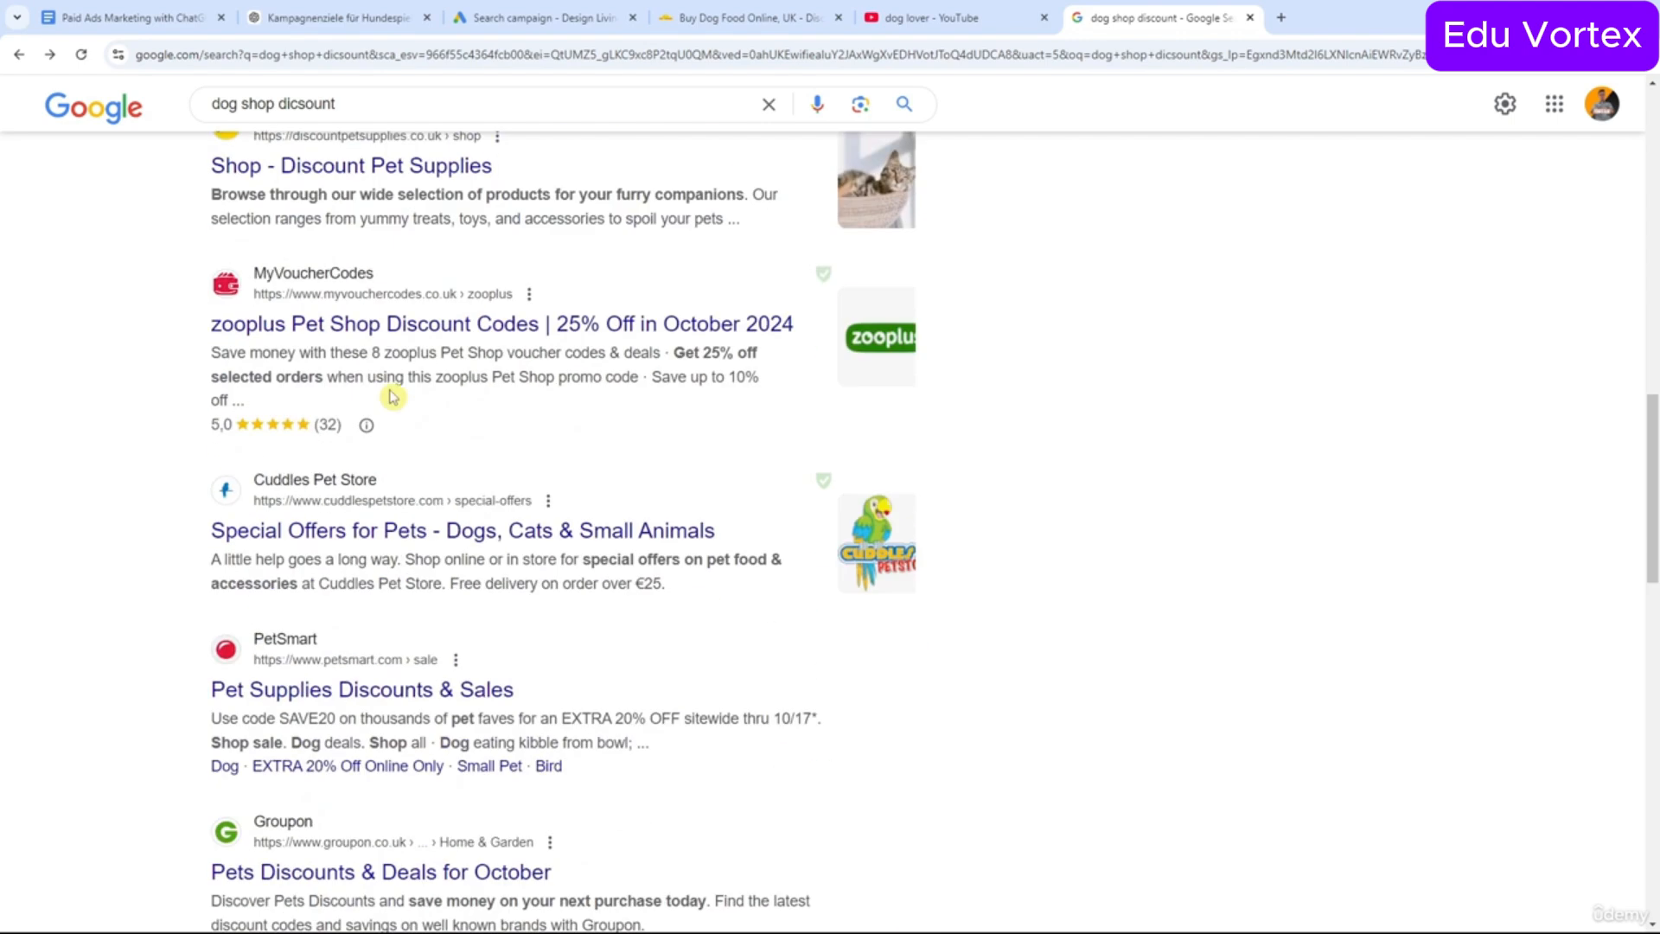
pyautogui.scroll(-2, 391, 397)
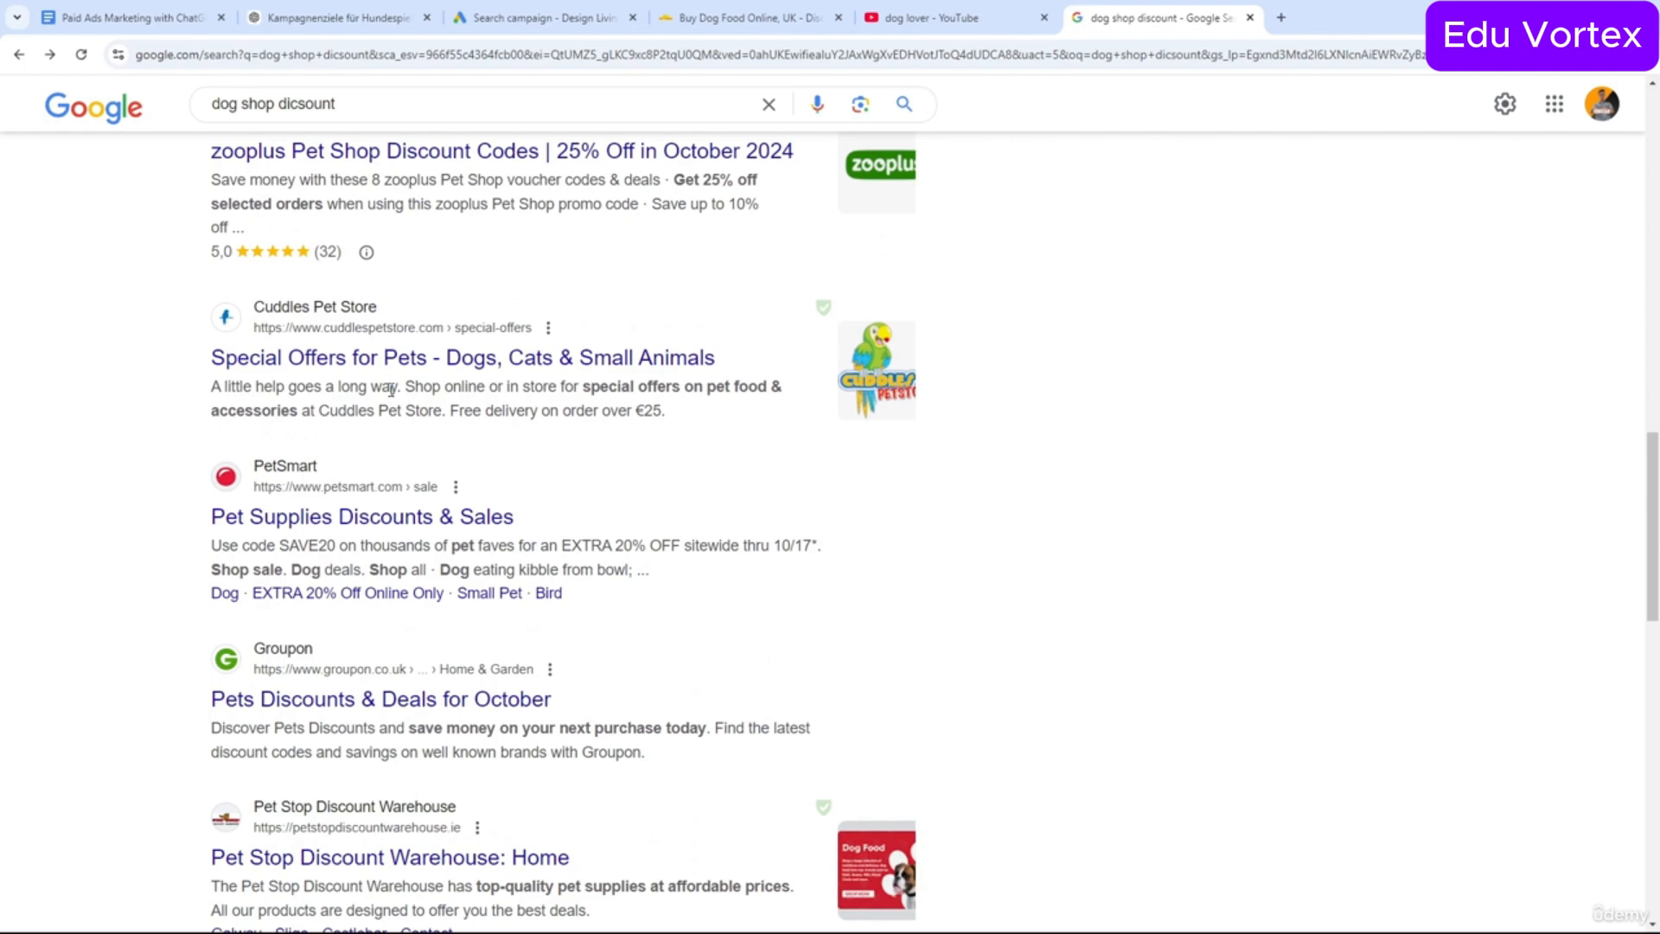
# Close the Google results page, return to the Google Ads campaign, go to its Budget step and cancel the identity confirmation.
pyautogui.click(1250, 17)
pyautogui.click(551, 20)
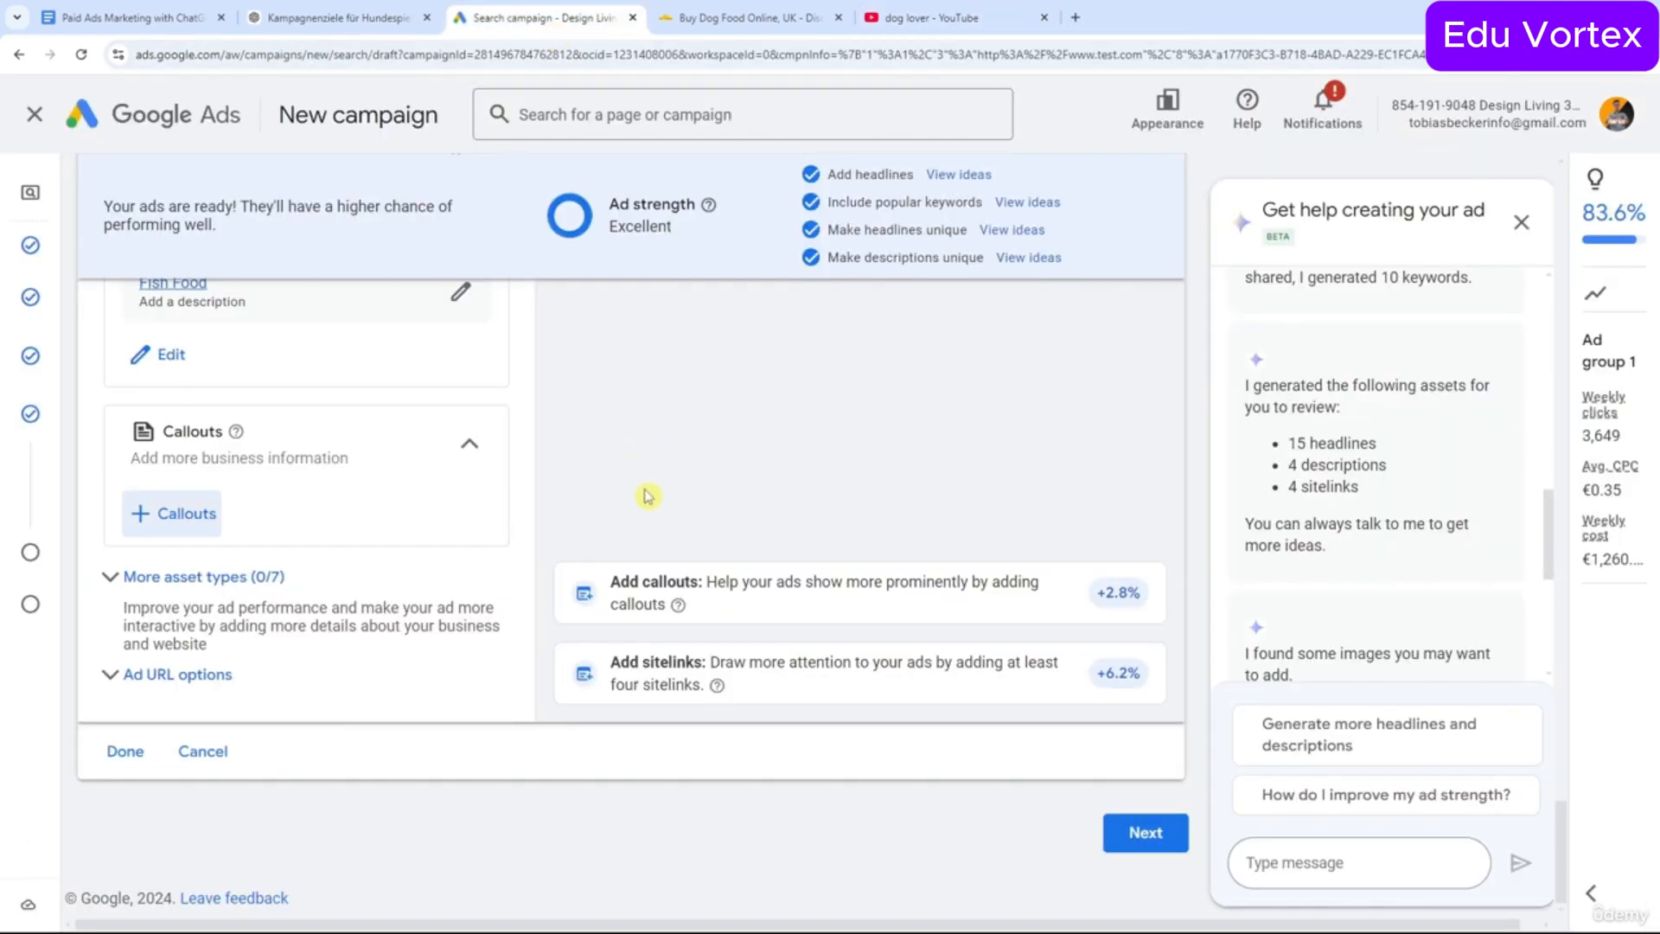
pyautogui.click(51, 554)
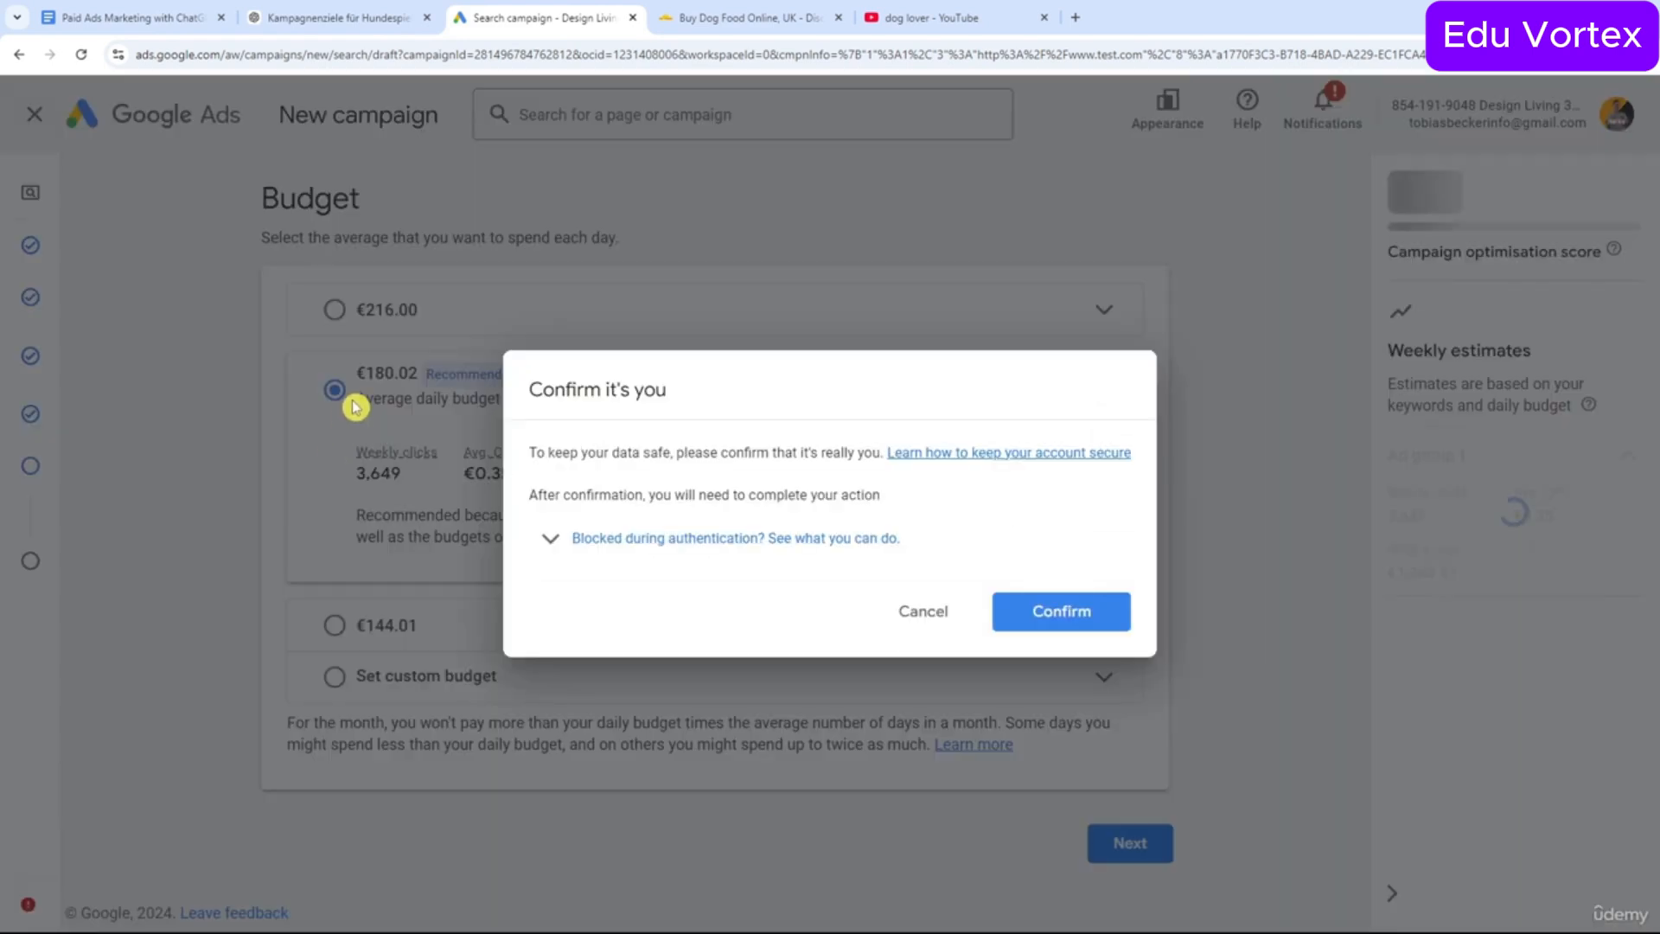
pyautogui.click(930, 622)
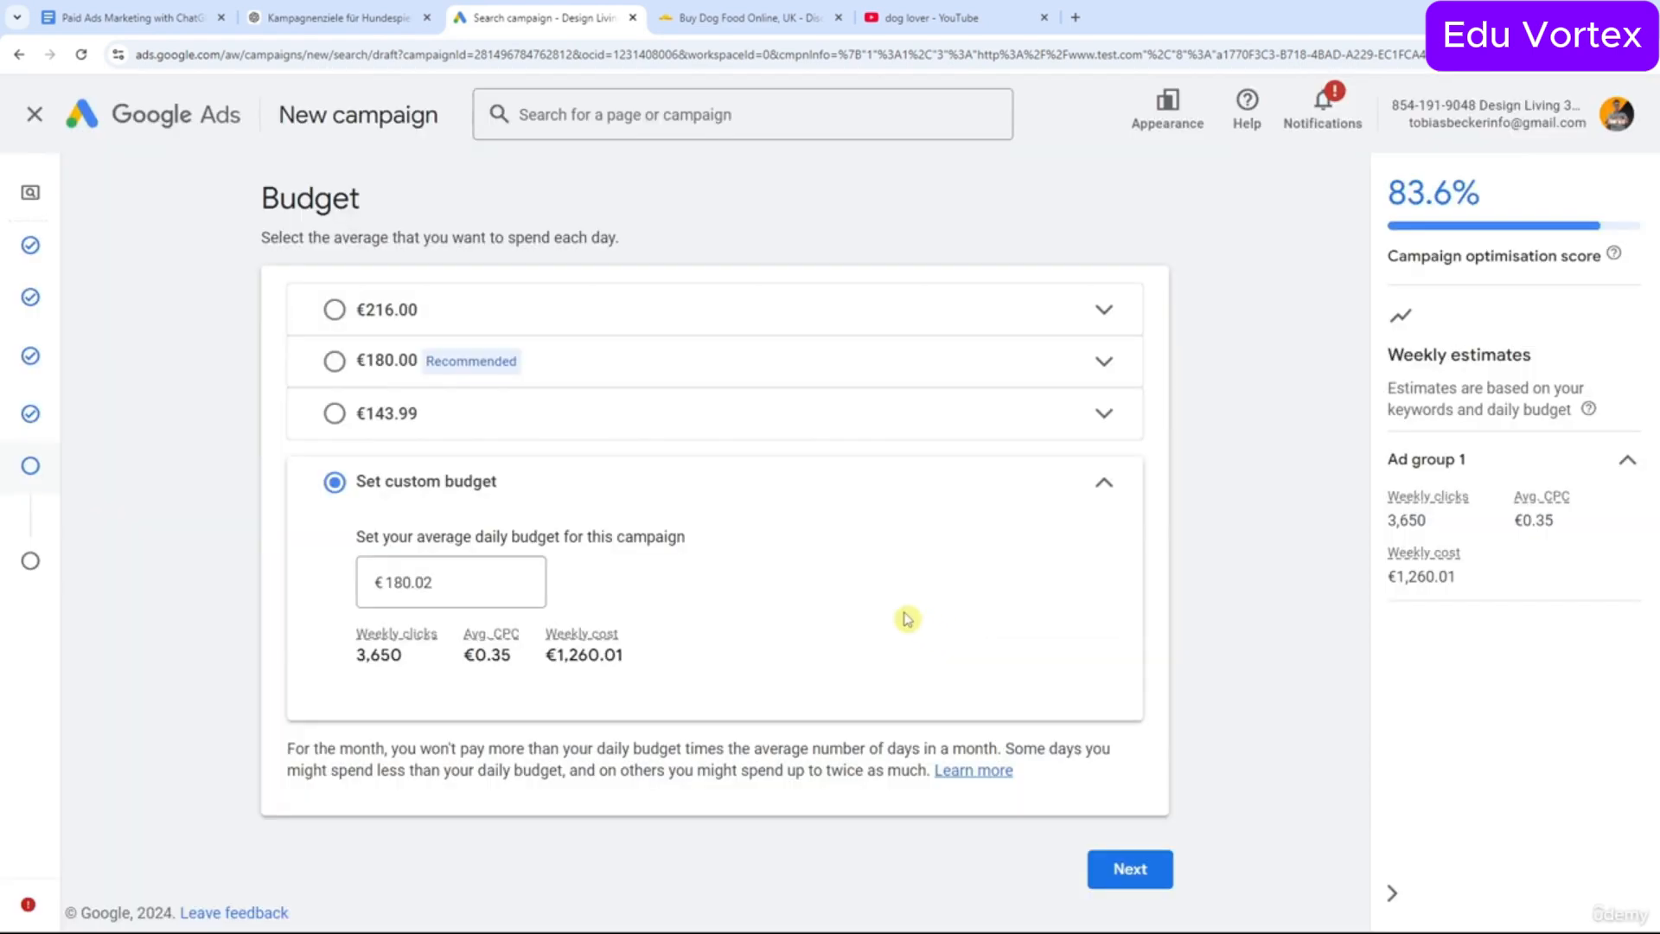
# Set the campaign's custom average daily budget to €20 and examine the estimated weekly clicks, average CPC and weekly cost.
pyautogui.moveTo(453, 578); pyautogui.dragTo(307, 585)
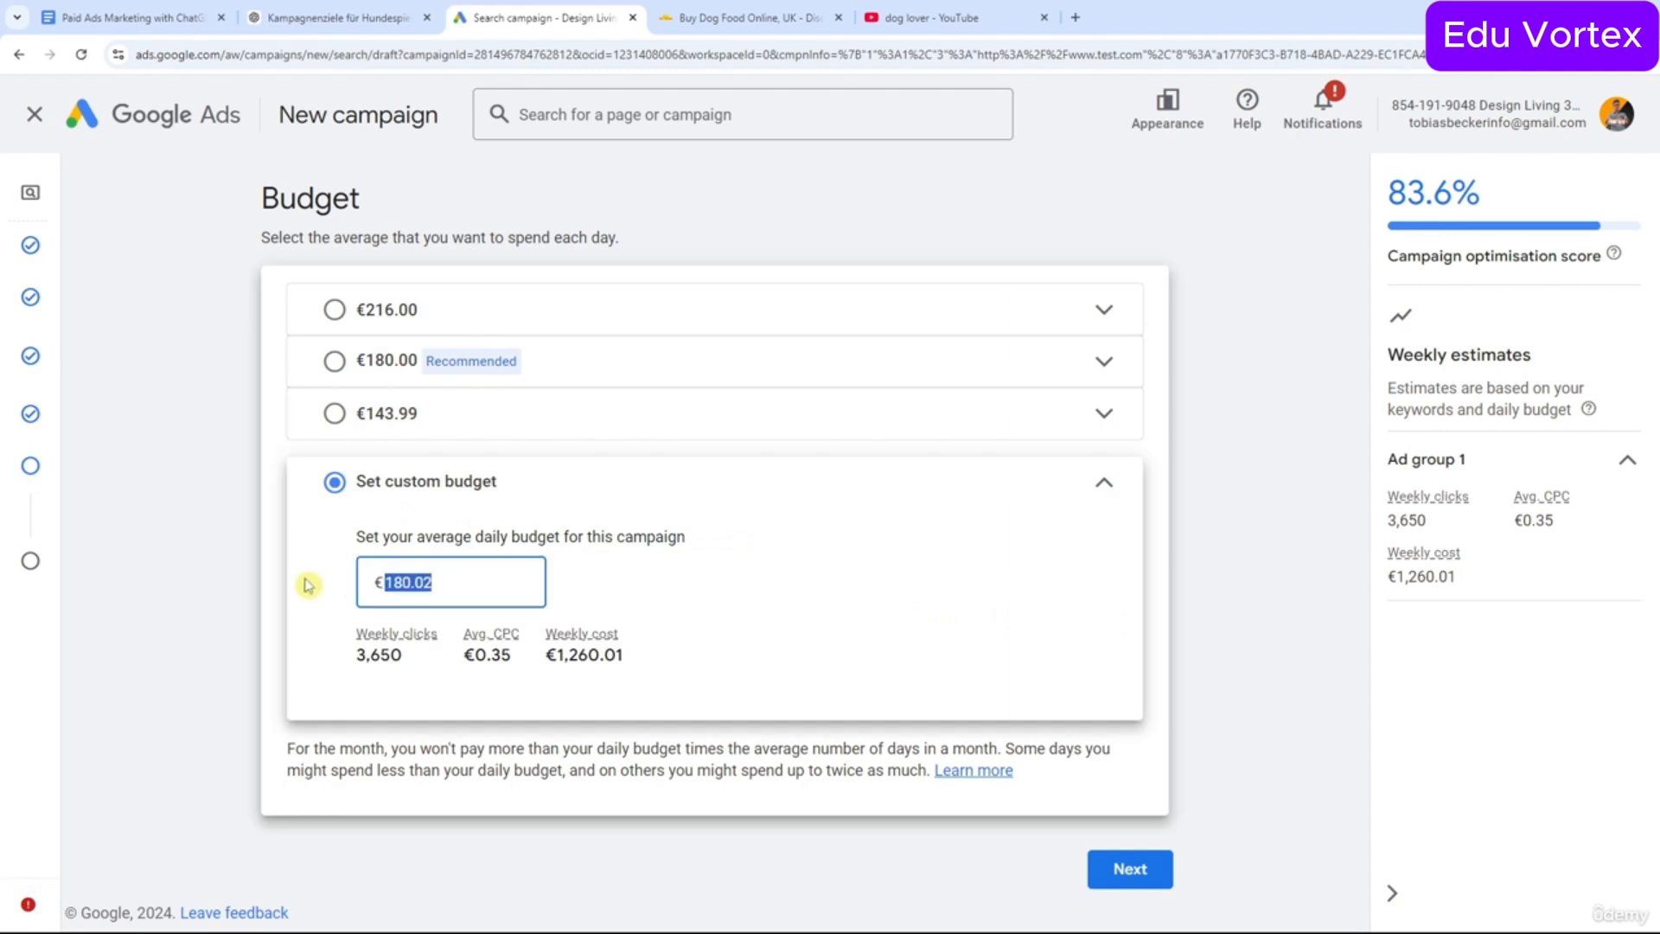
pyautogui.write('20')
pyautogui.click(308, 586)
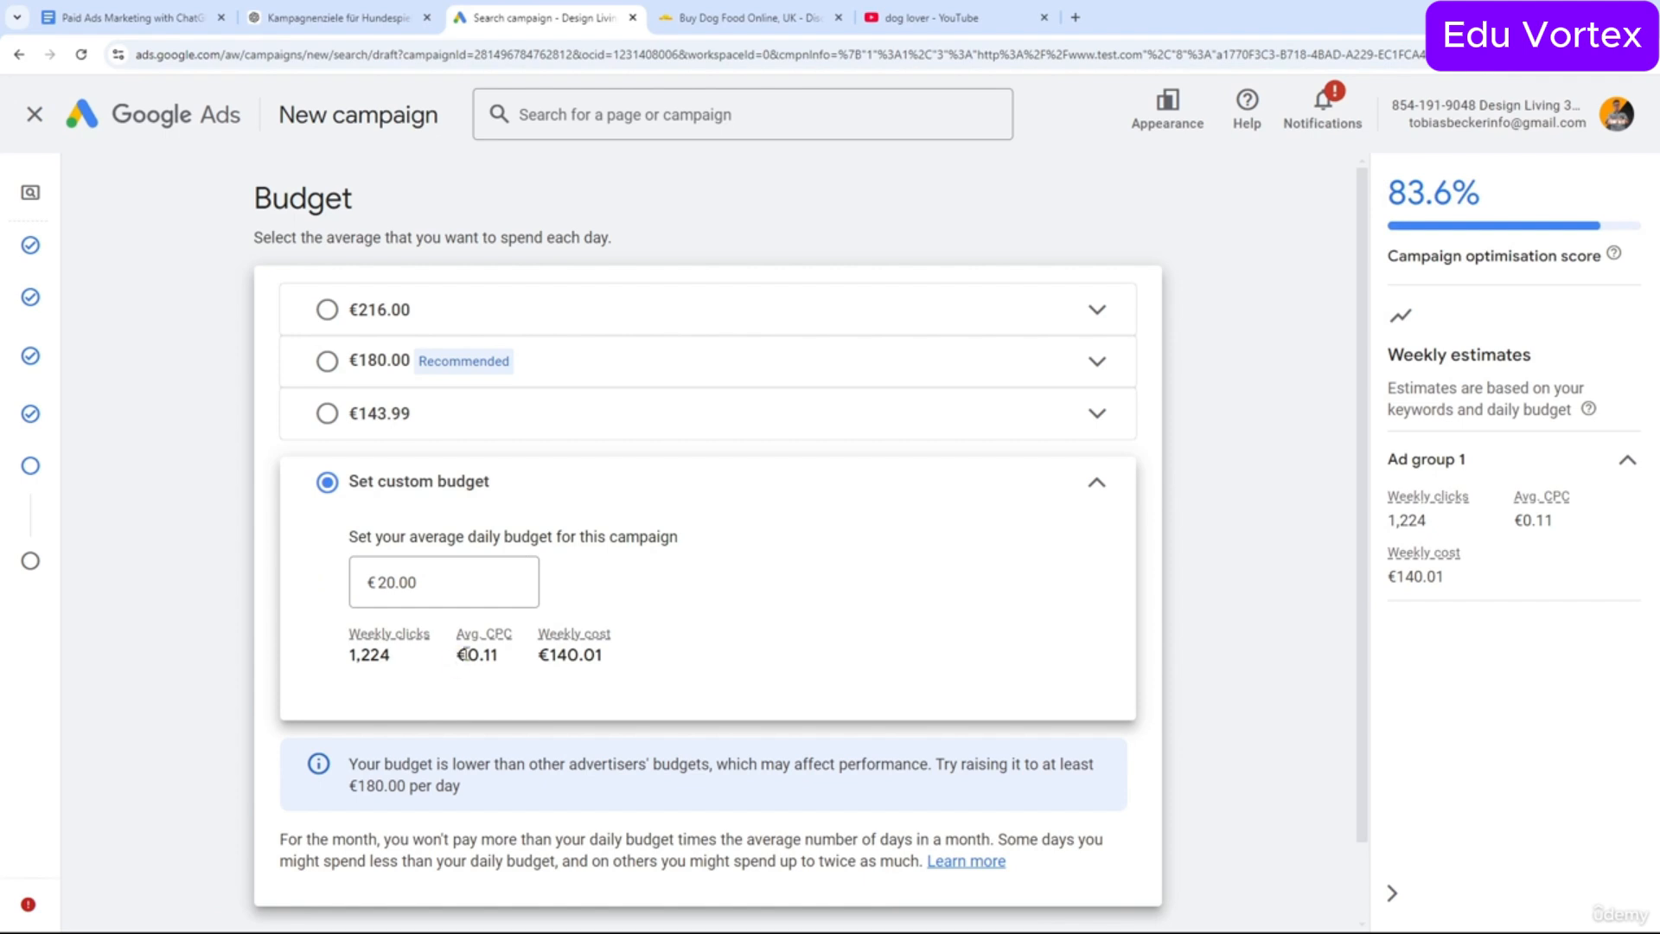
pyautogui.moveTo(467, 655); pyautogui.dragTo(514, 653)
pyautogui.click(527, 662)
pyautogui.scroll(-1, 520, 656)
pyautogui.moveTo(414, 571); pyautogui.dragTo(309, 569)
pyautogui.click(309, 569)
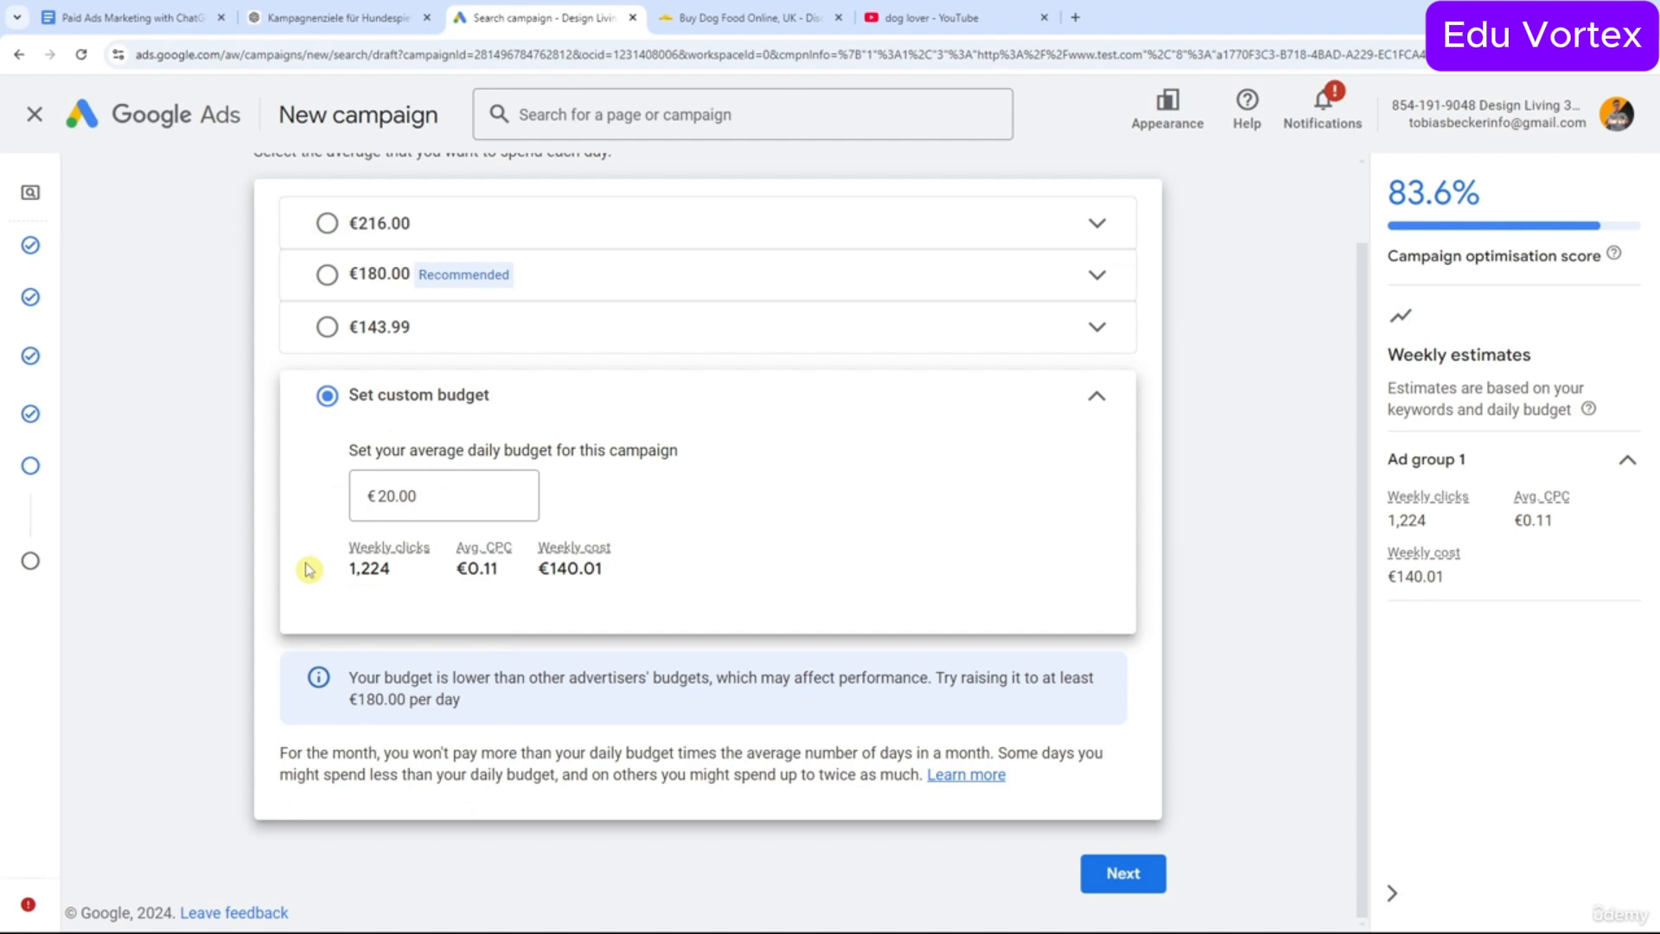
pyautogui.moveTo(32, 572)
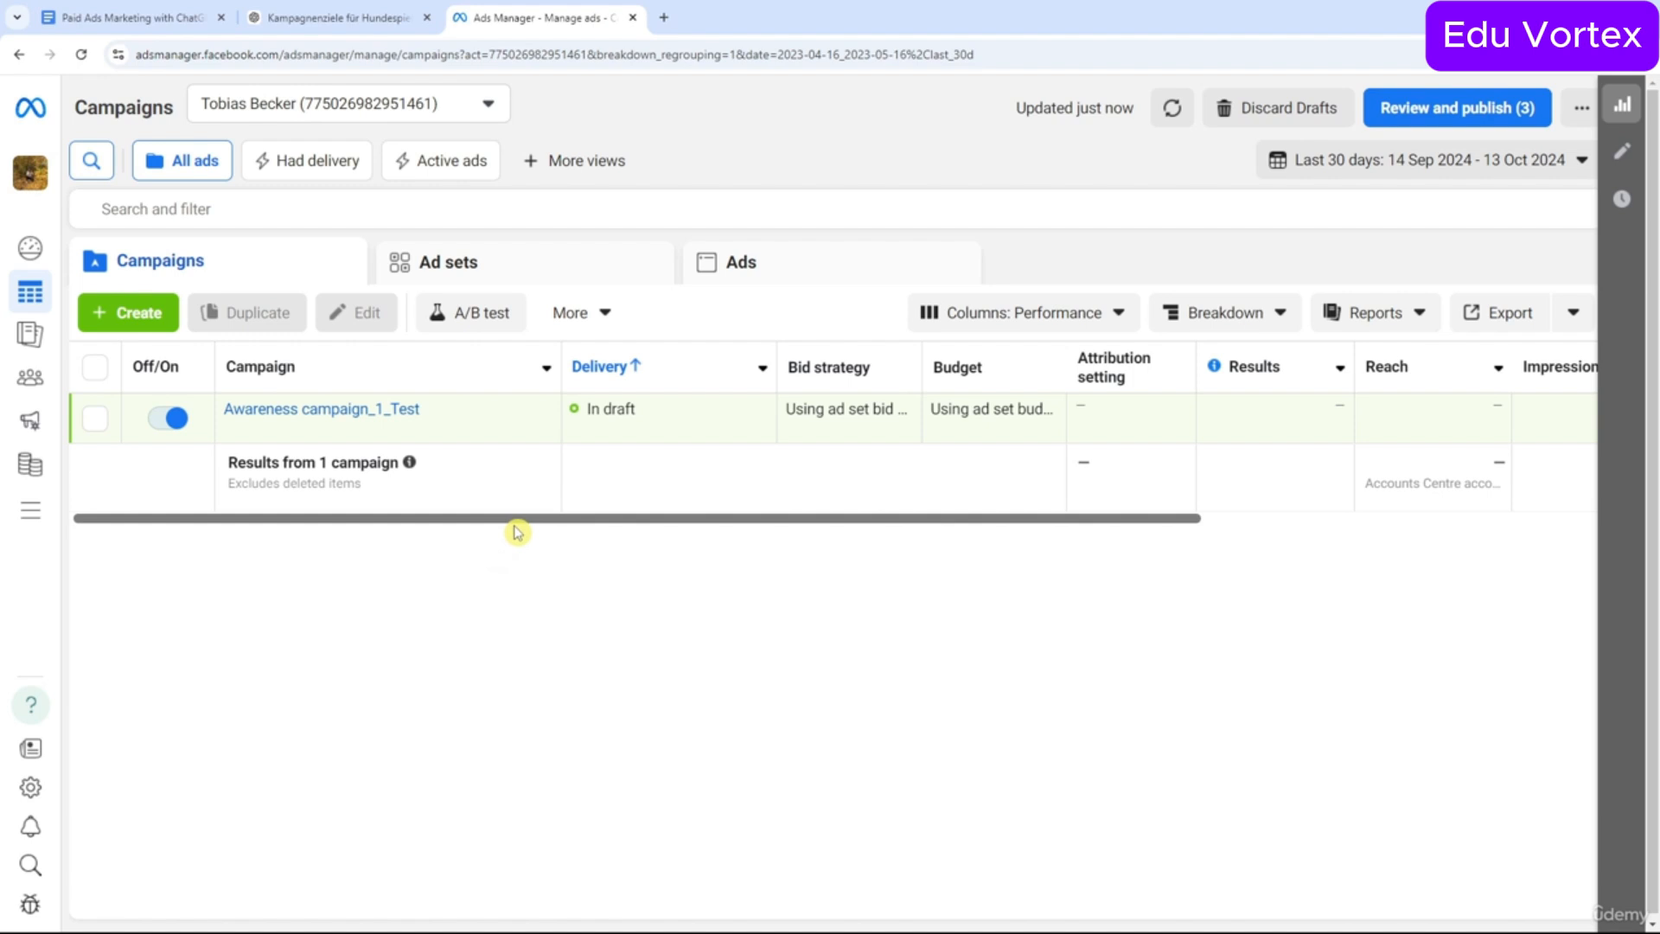
# Switch to Meta Ads Manager and look through the campaign table's performance columns and the available report options.
pyautogui.moveTo(517, 532); pyautogui.dragTo(941, 537)
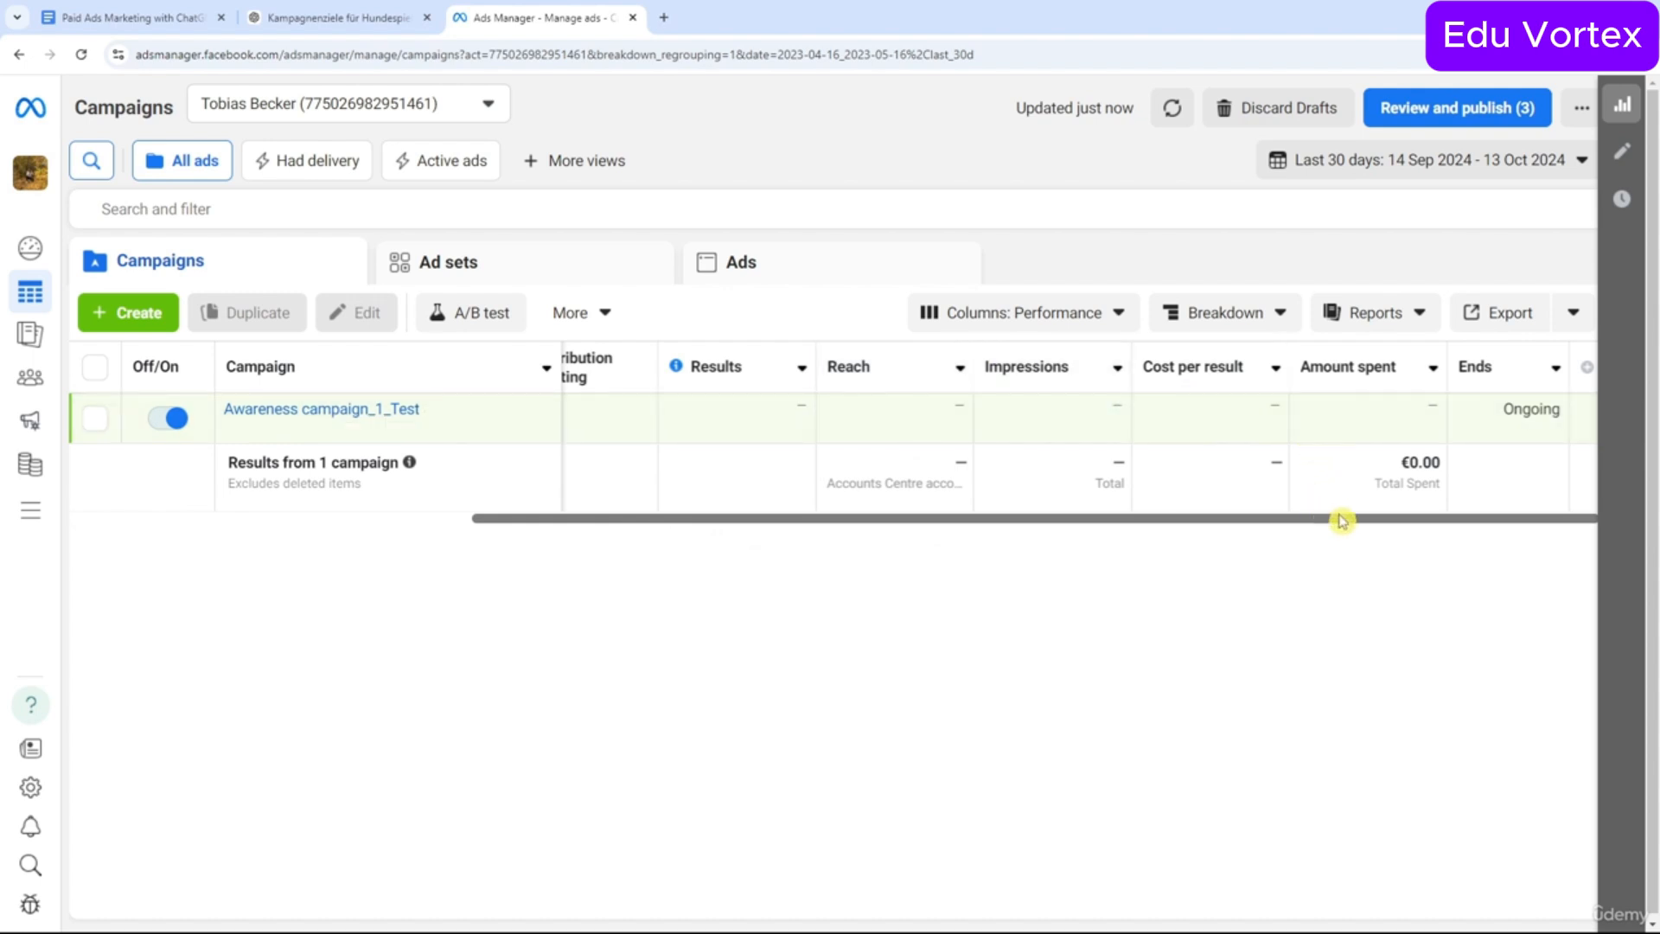
pyautogui.click(1423, 322)
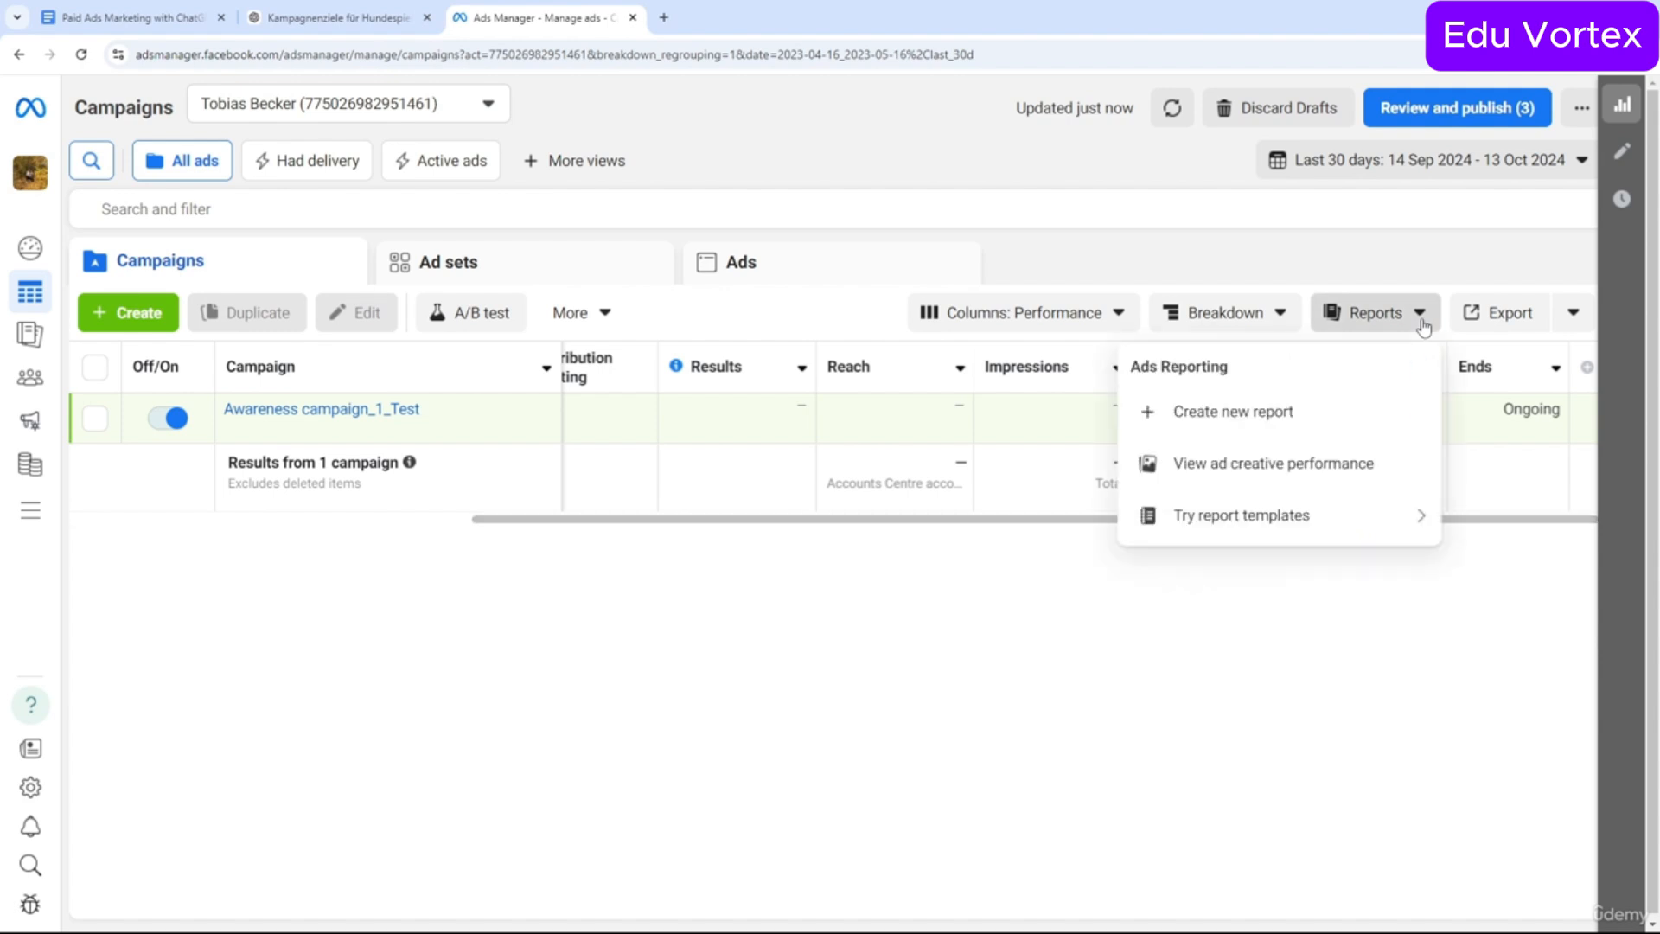
pyautogui.click(1394, 324)
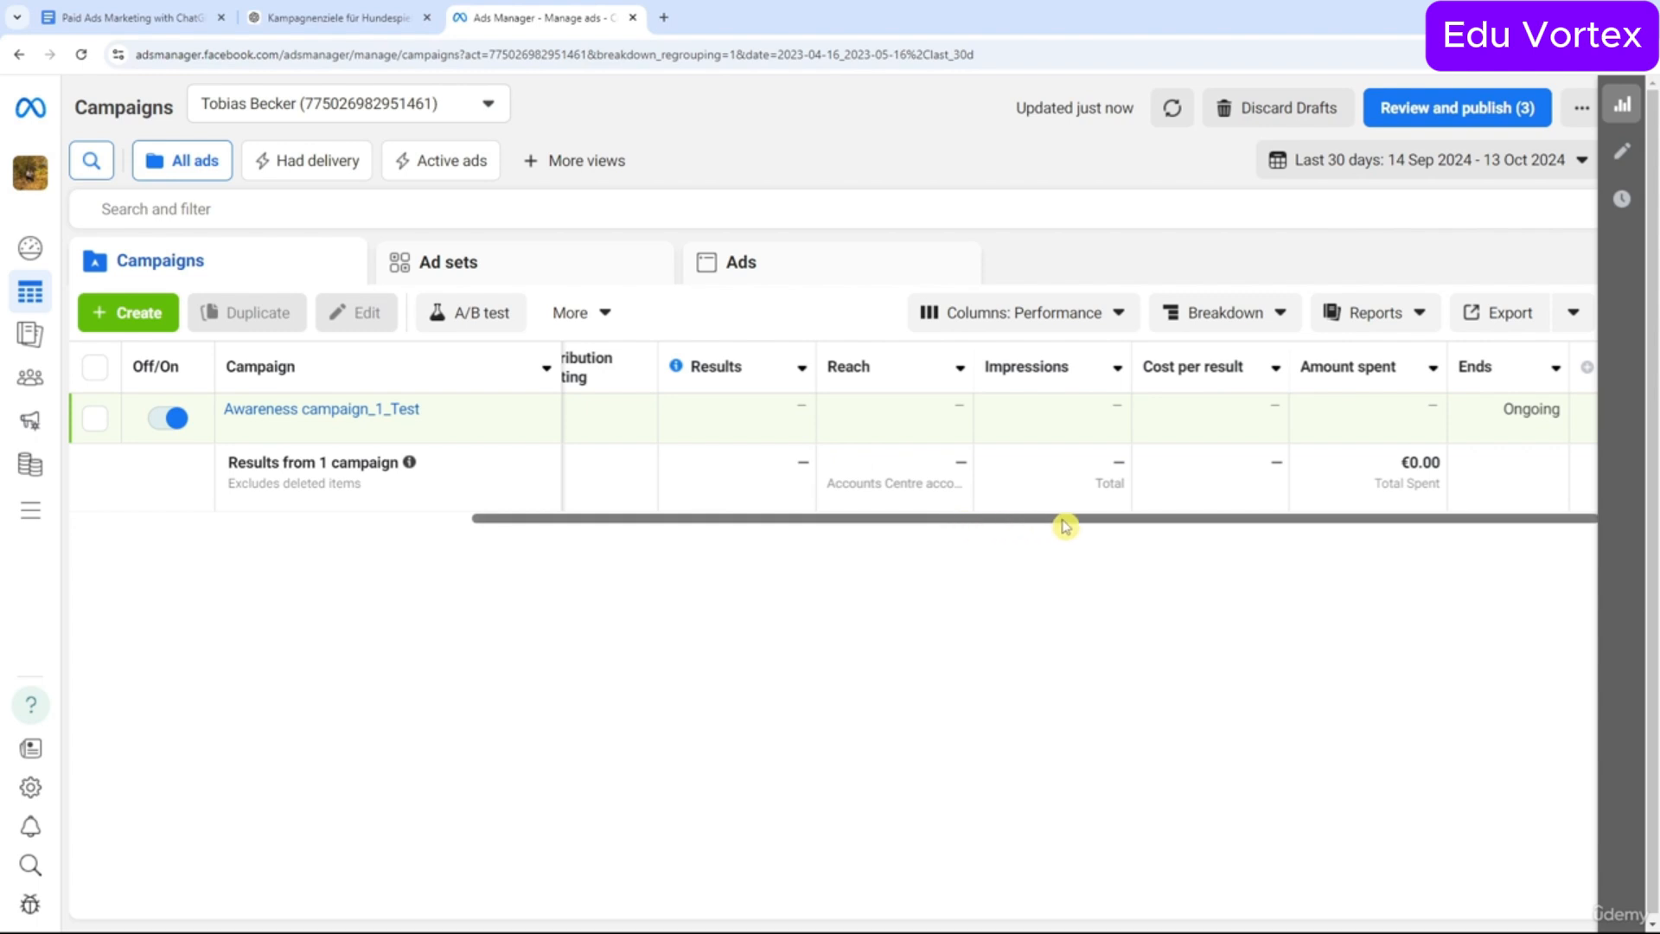
pyautogui.moveTo(1065, 526); pyautogui.dragTo(573, 495)
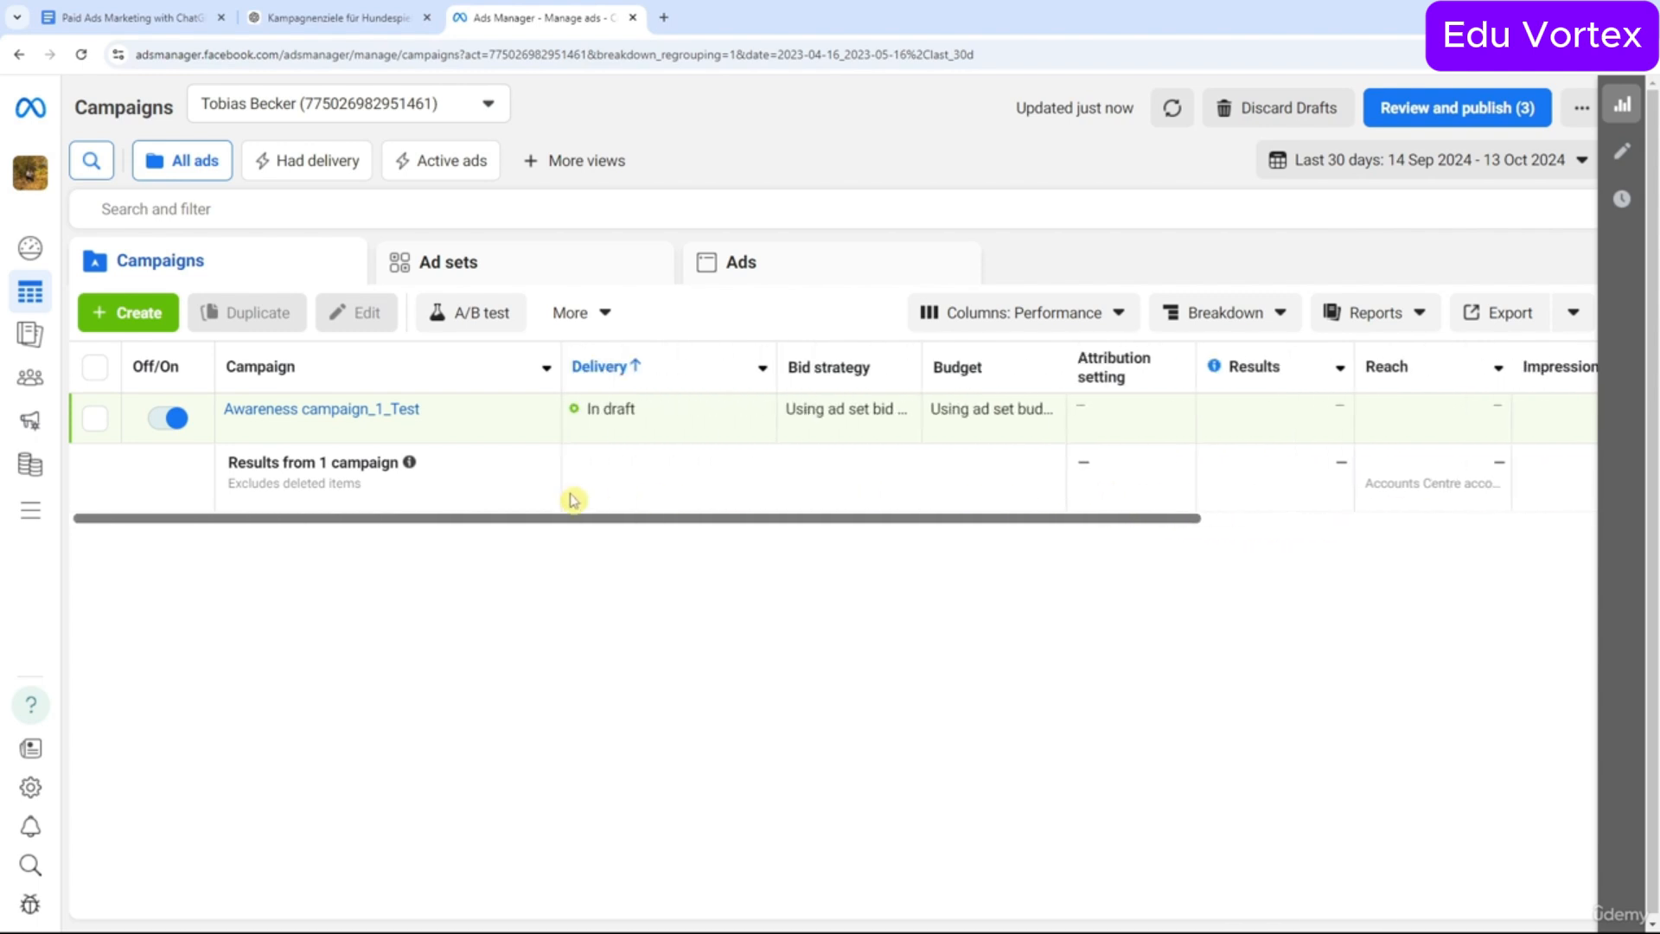
# Ask ChatGPT which KPIs are most important for a pet brand's Google Ads and how to use these metrics to gauge campaign success.
pyautogui.click(313, 18)
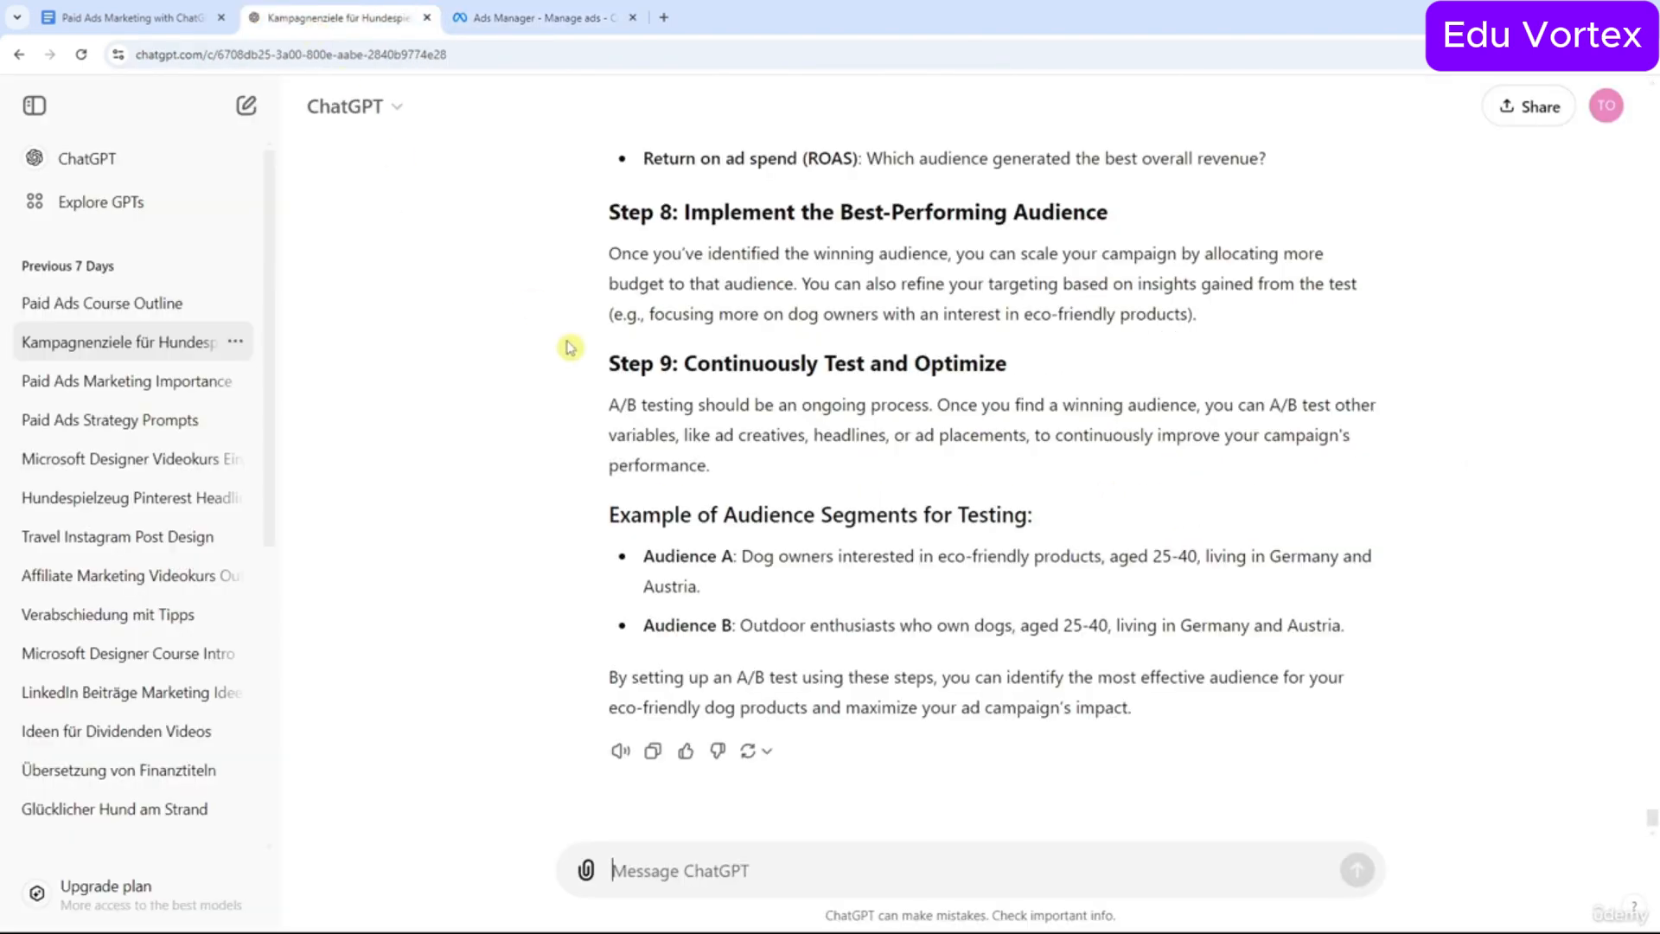
pyautogui.write('What are the most important KPIs I should monitor when running Google Ads for a pet brand, and how can I use these metrics to gauge campaign success?')
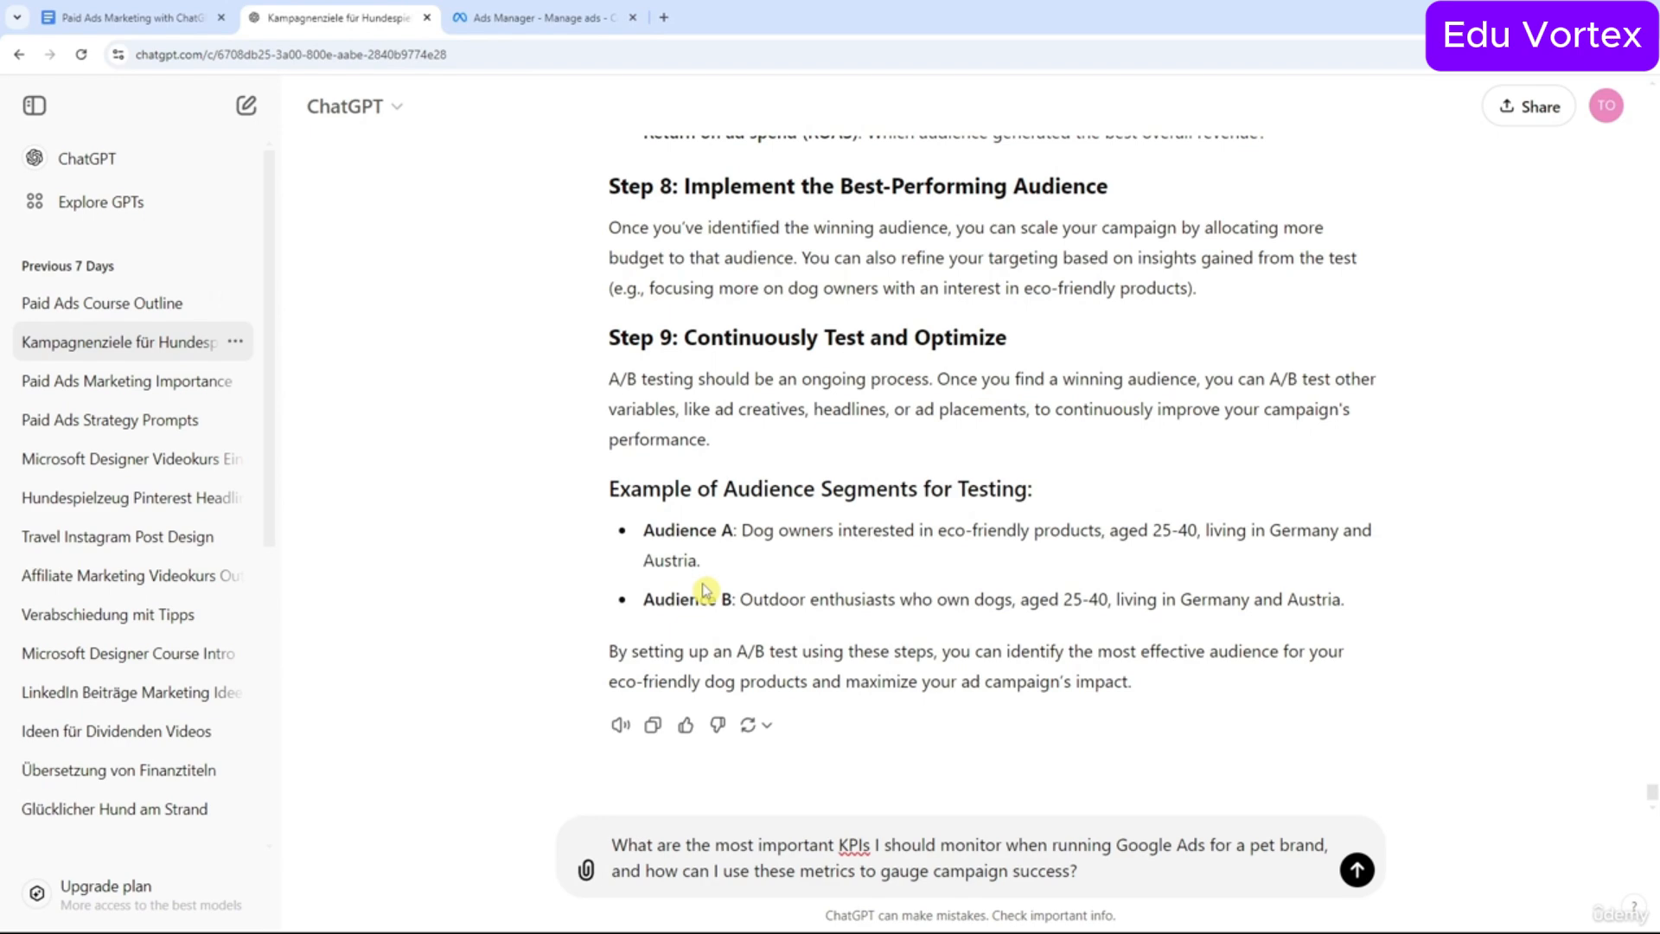
pyautogui.press('Return')
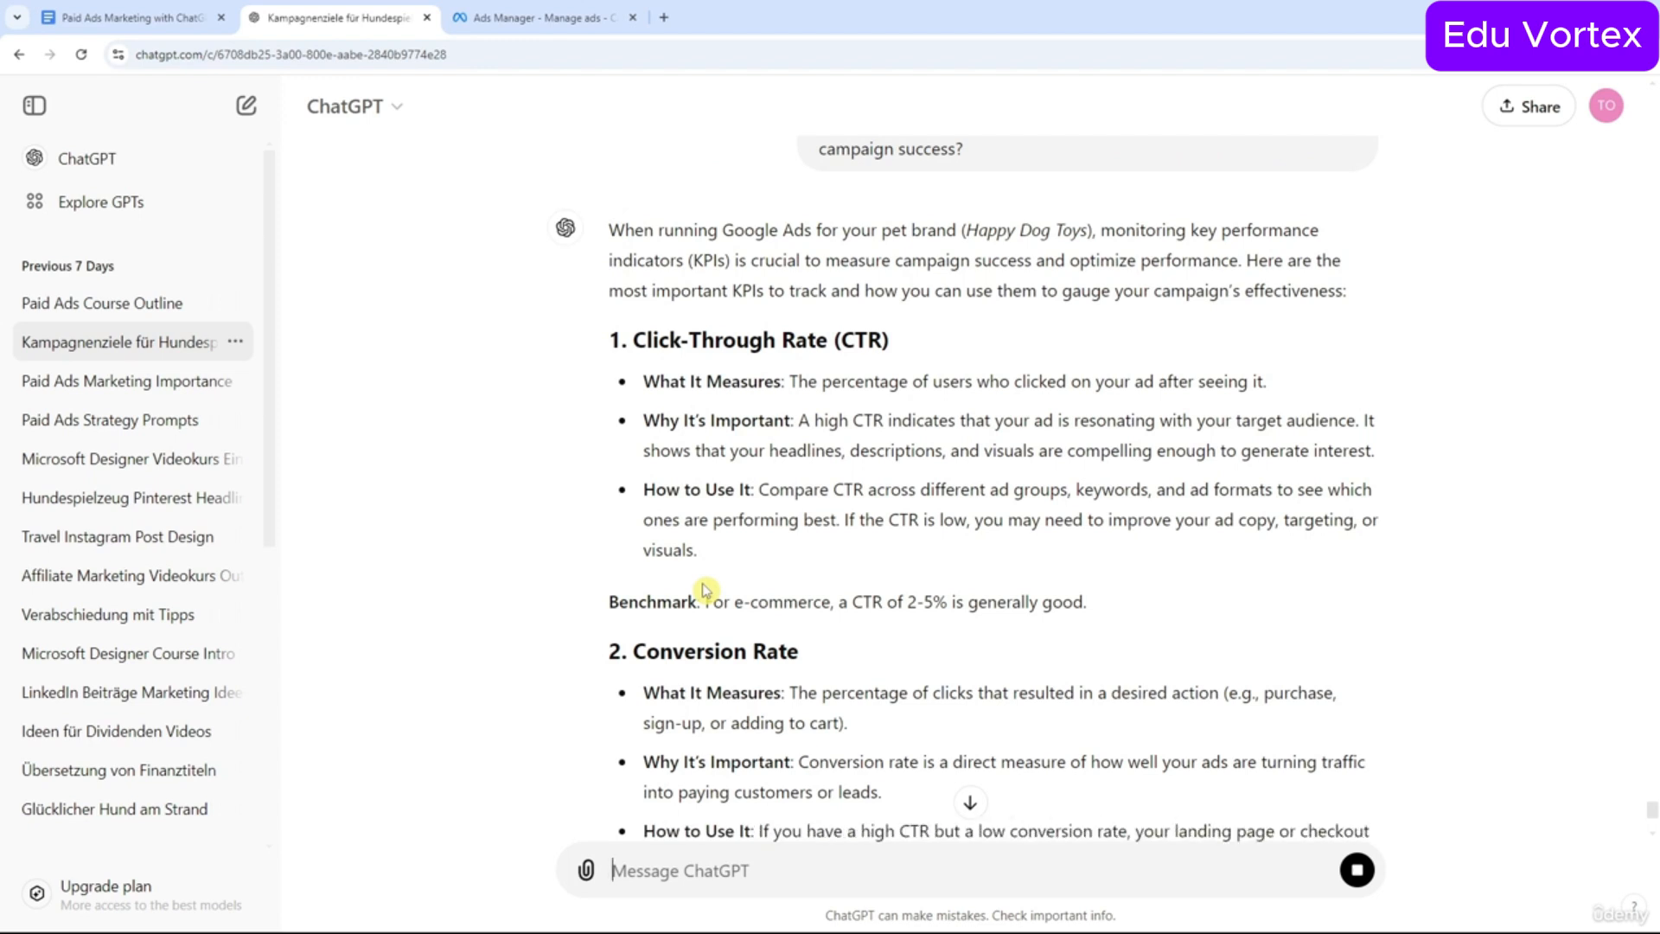
# Return to Meta Ads Manager and examine the campaign table's metric columns and its breakdown options.
pyautogui.click(545, 29)
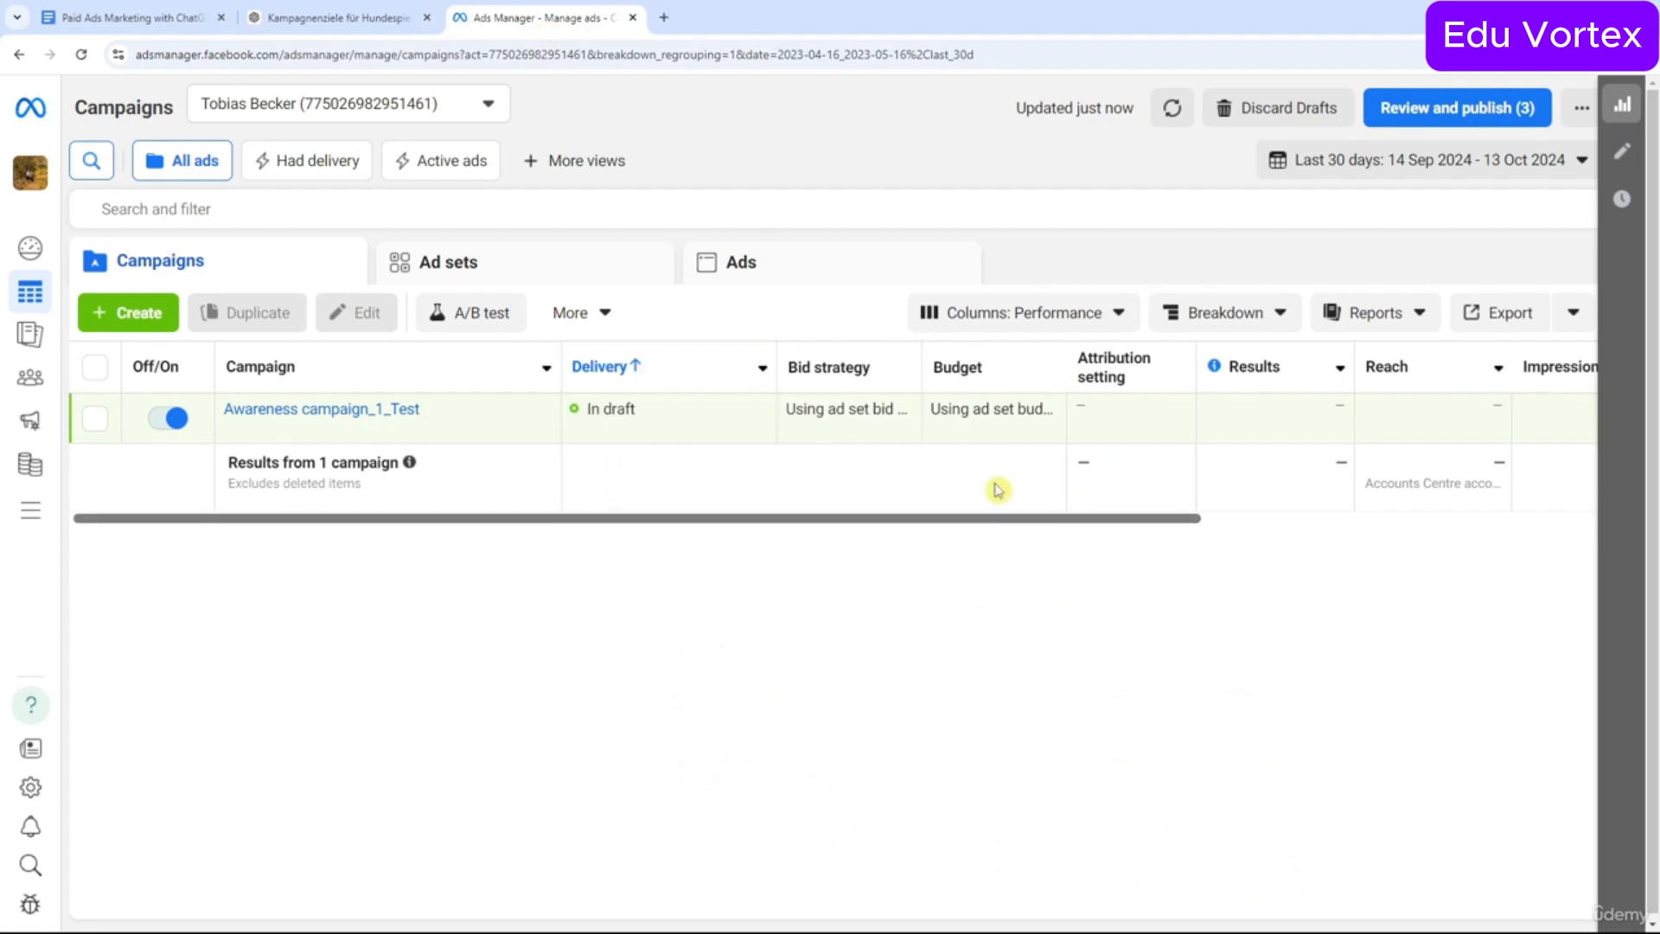
pyautogui.moveTo(997, 485); pyautogui.dragTo(1220, 552)
pyautogui.click(1531, 558)
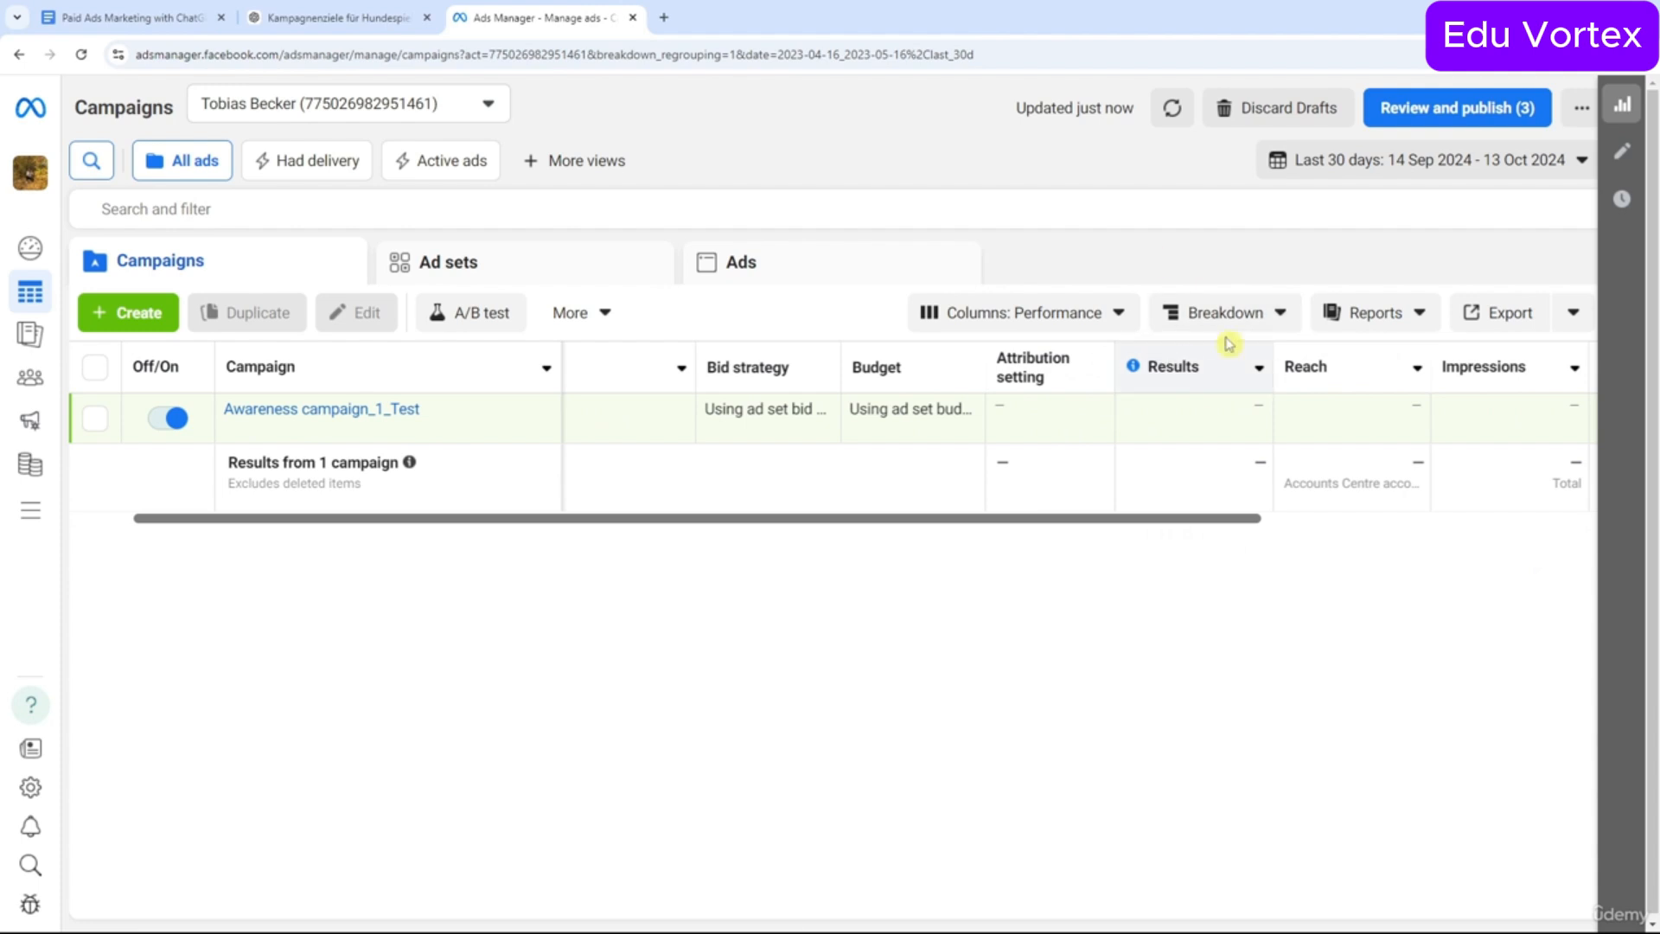
pyautogui.click(1285, 321)
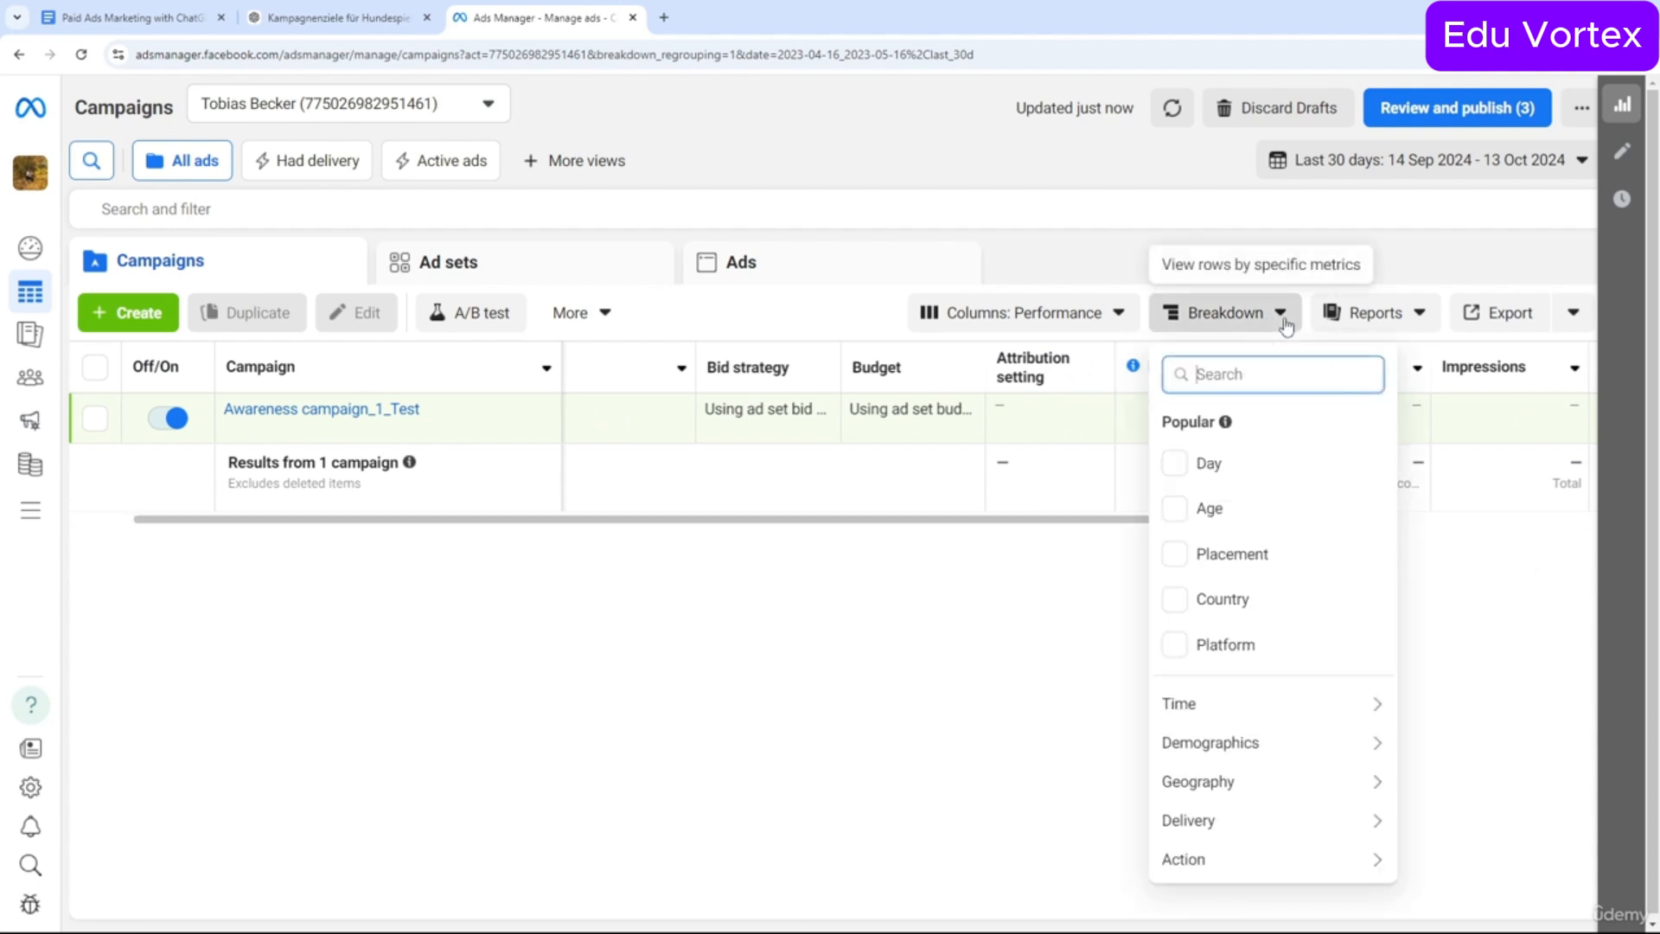
pyautogui.click(1287, 326)
pyautogui.click(1120, 316)
pyautogui.click(1120, 317)
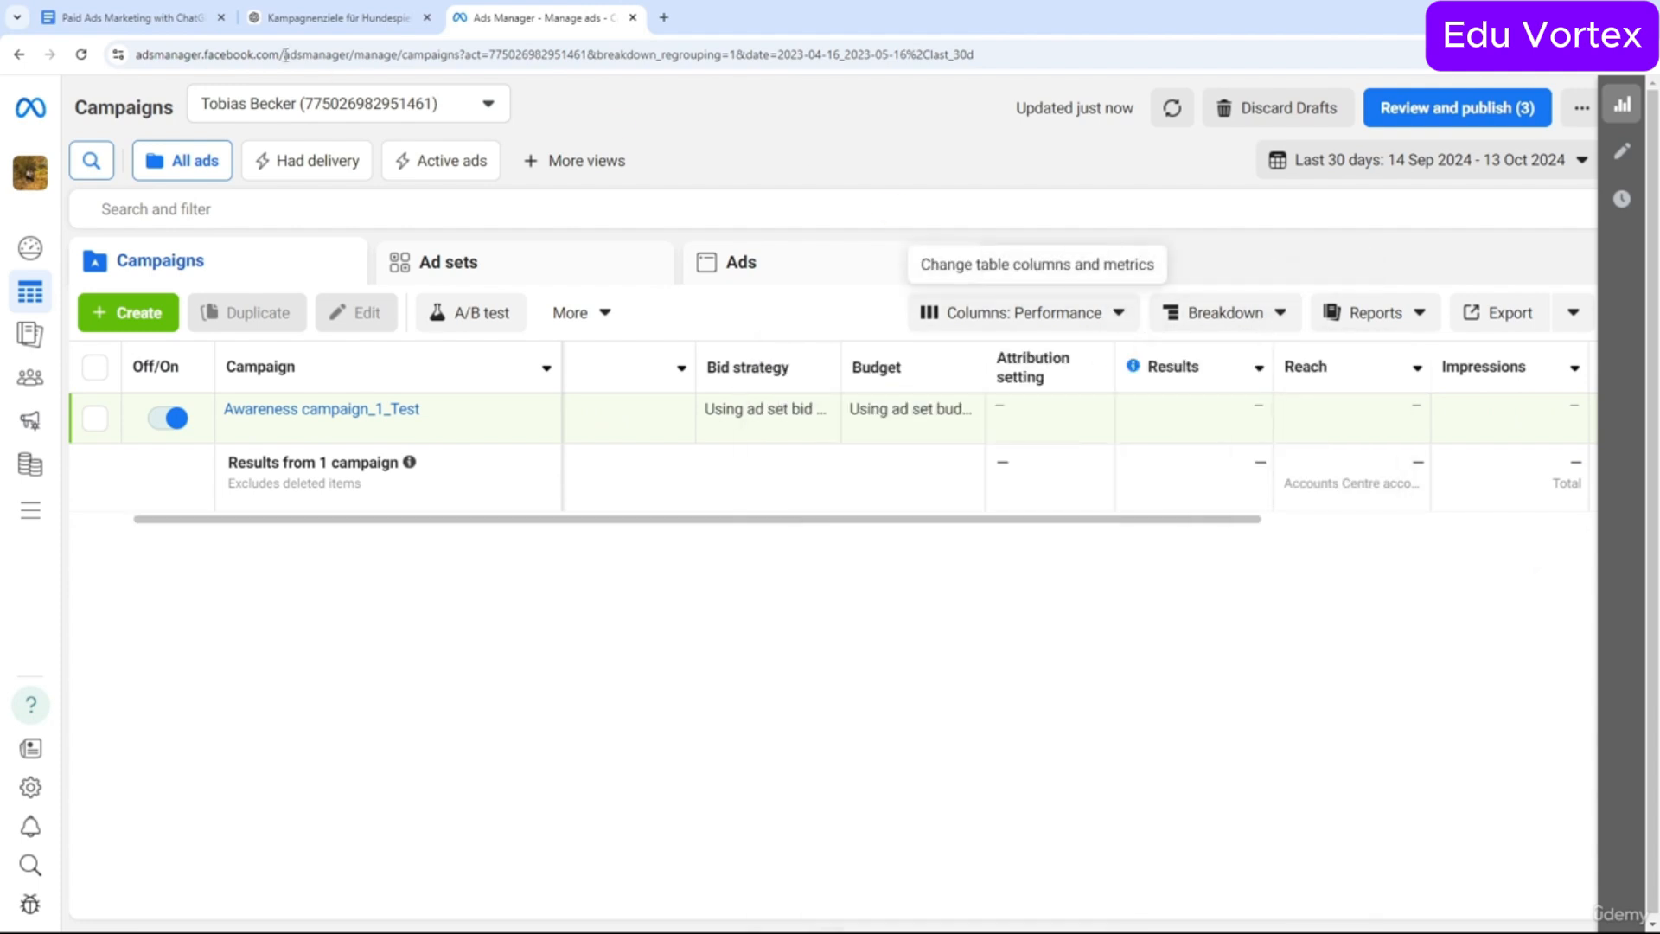
# Check the section 9.1 KPI prompts in the Google Docs document, return to ChatGPT and read the click-through rate explanation.
pyautogui.click(112, 16)
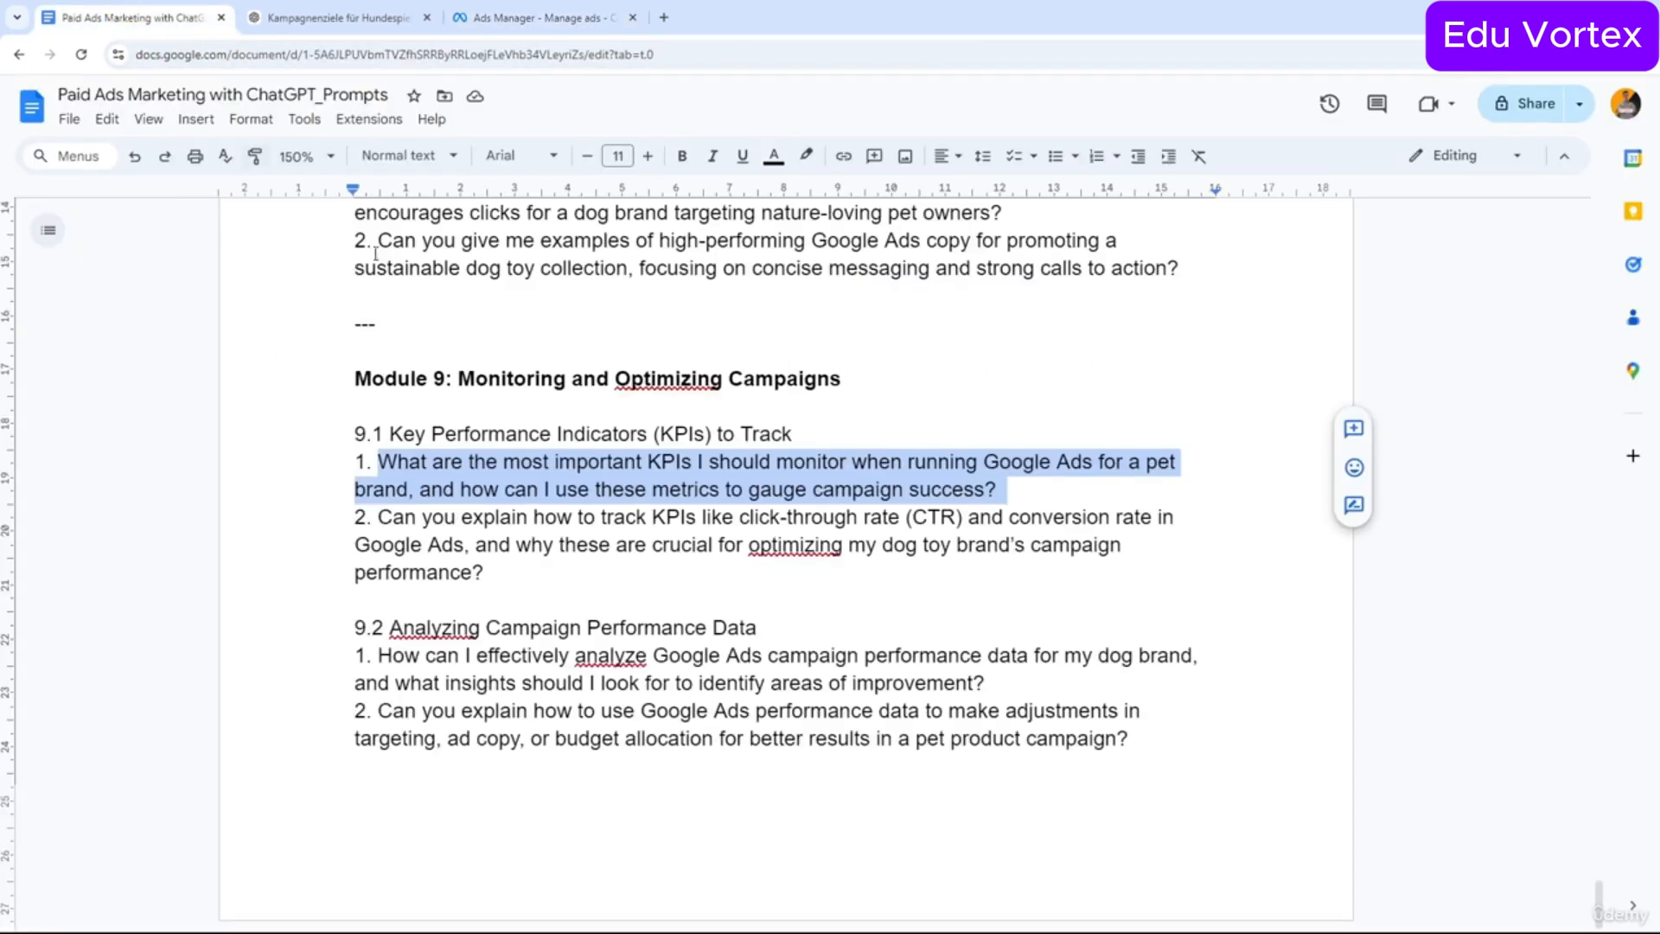
pyautogui.click(369, 31)
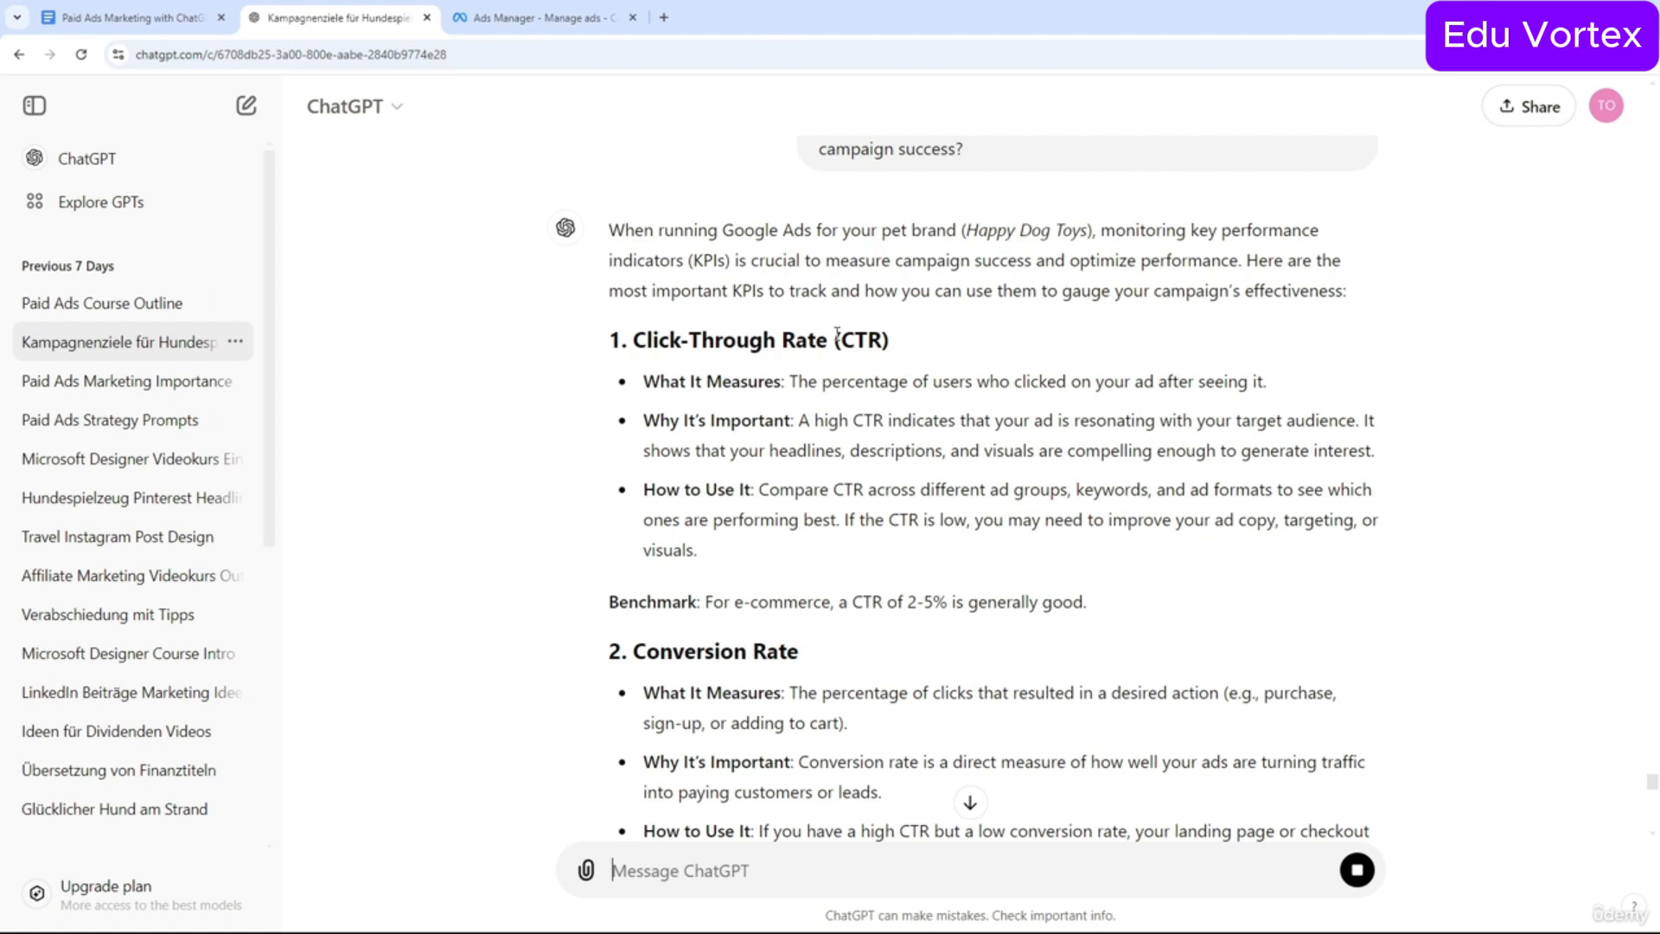
pyautogui.moveTo(784, 381); pyautogui.dragTo(1278, 383)
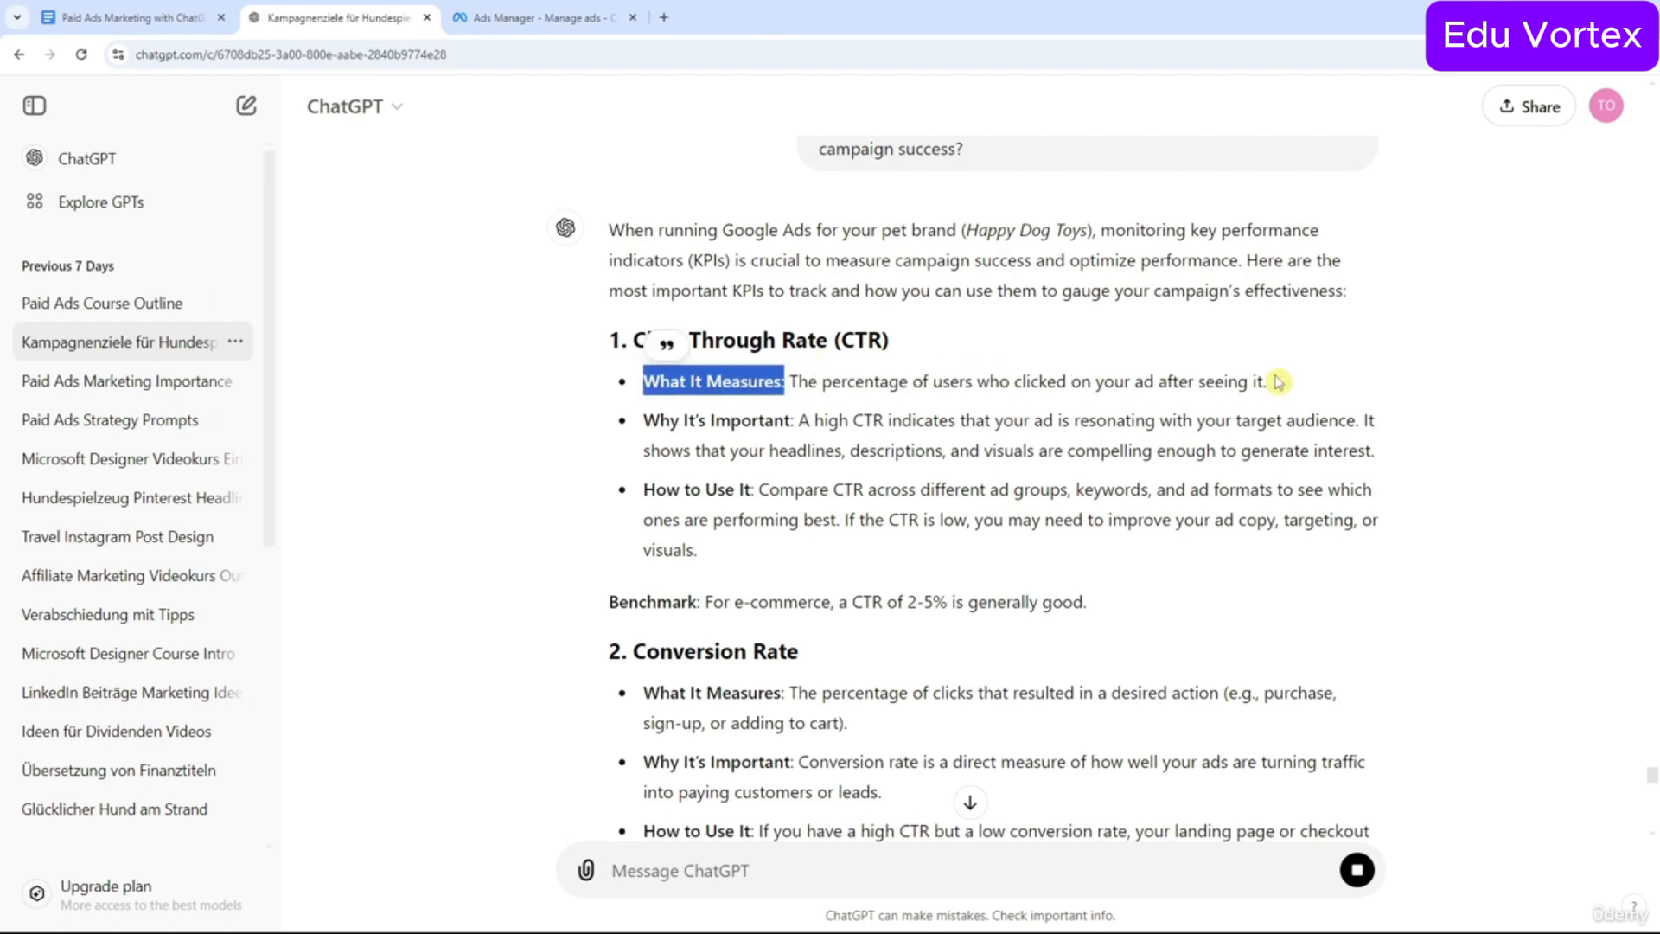
pyautogui.click(1278, 382)
pyautogui.scroll(-1, 1269, 393)
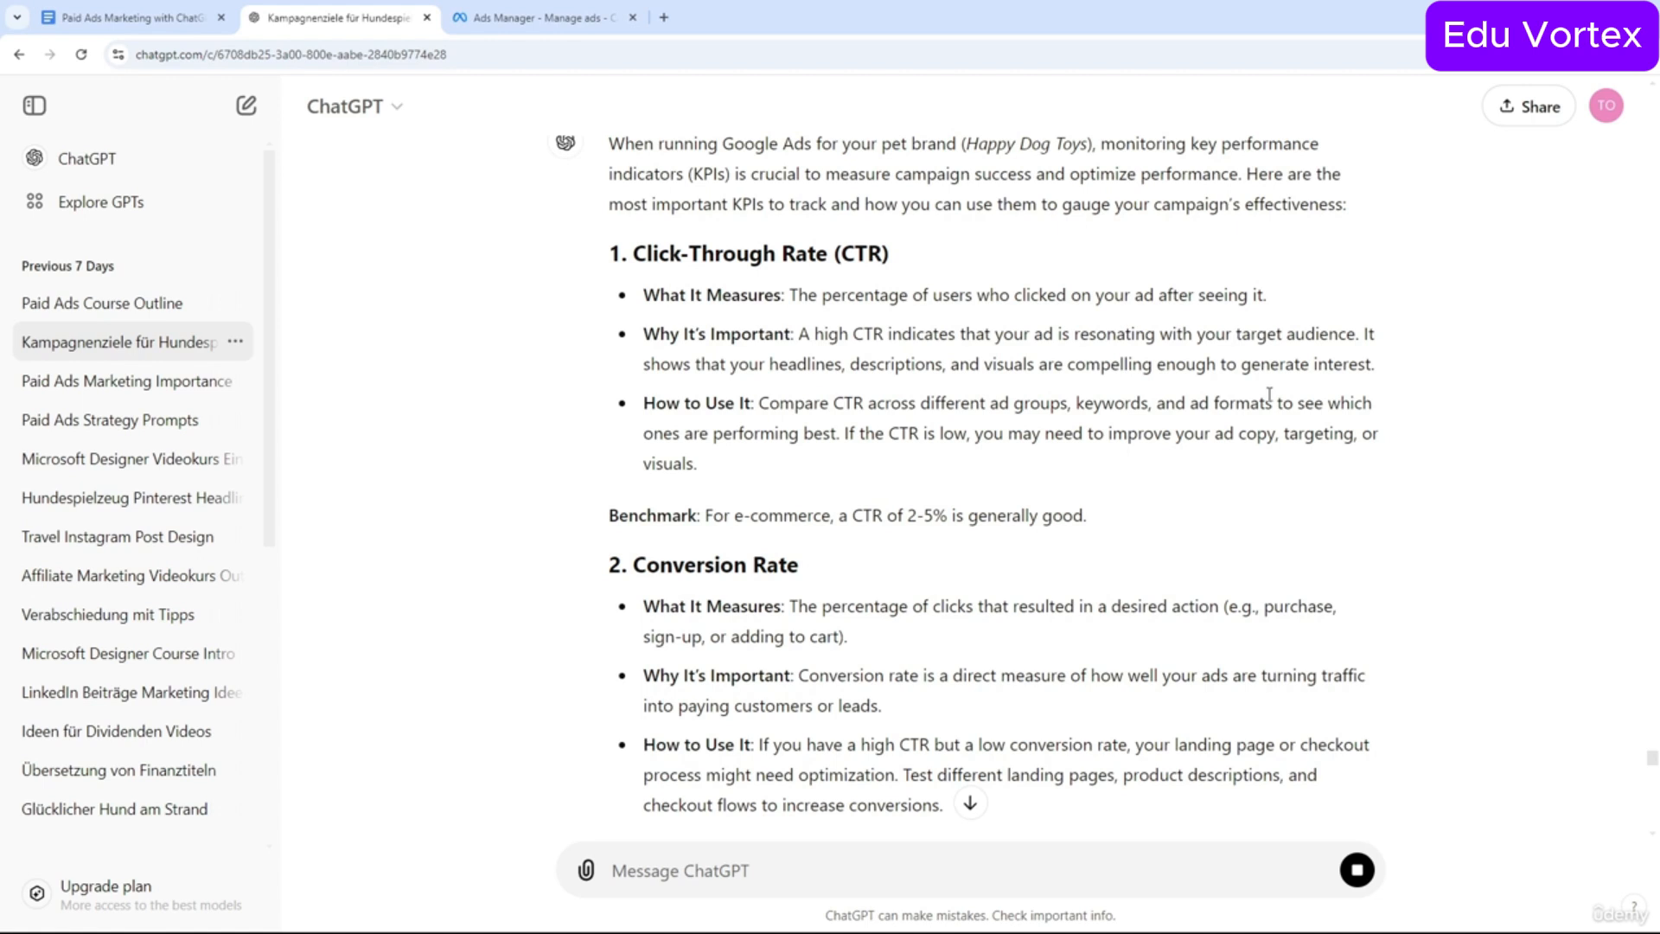
pyautogui.scroll(-1, 984, 492)
pyautogui.scroll(-1, 922, 347)
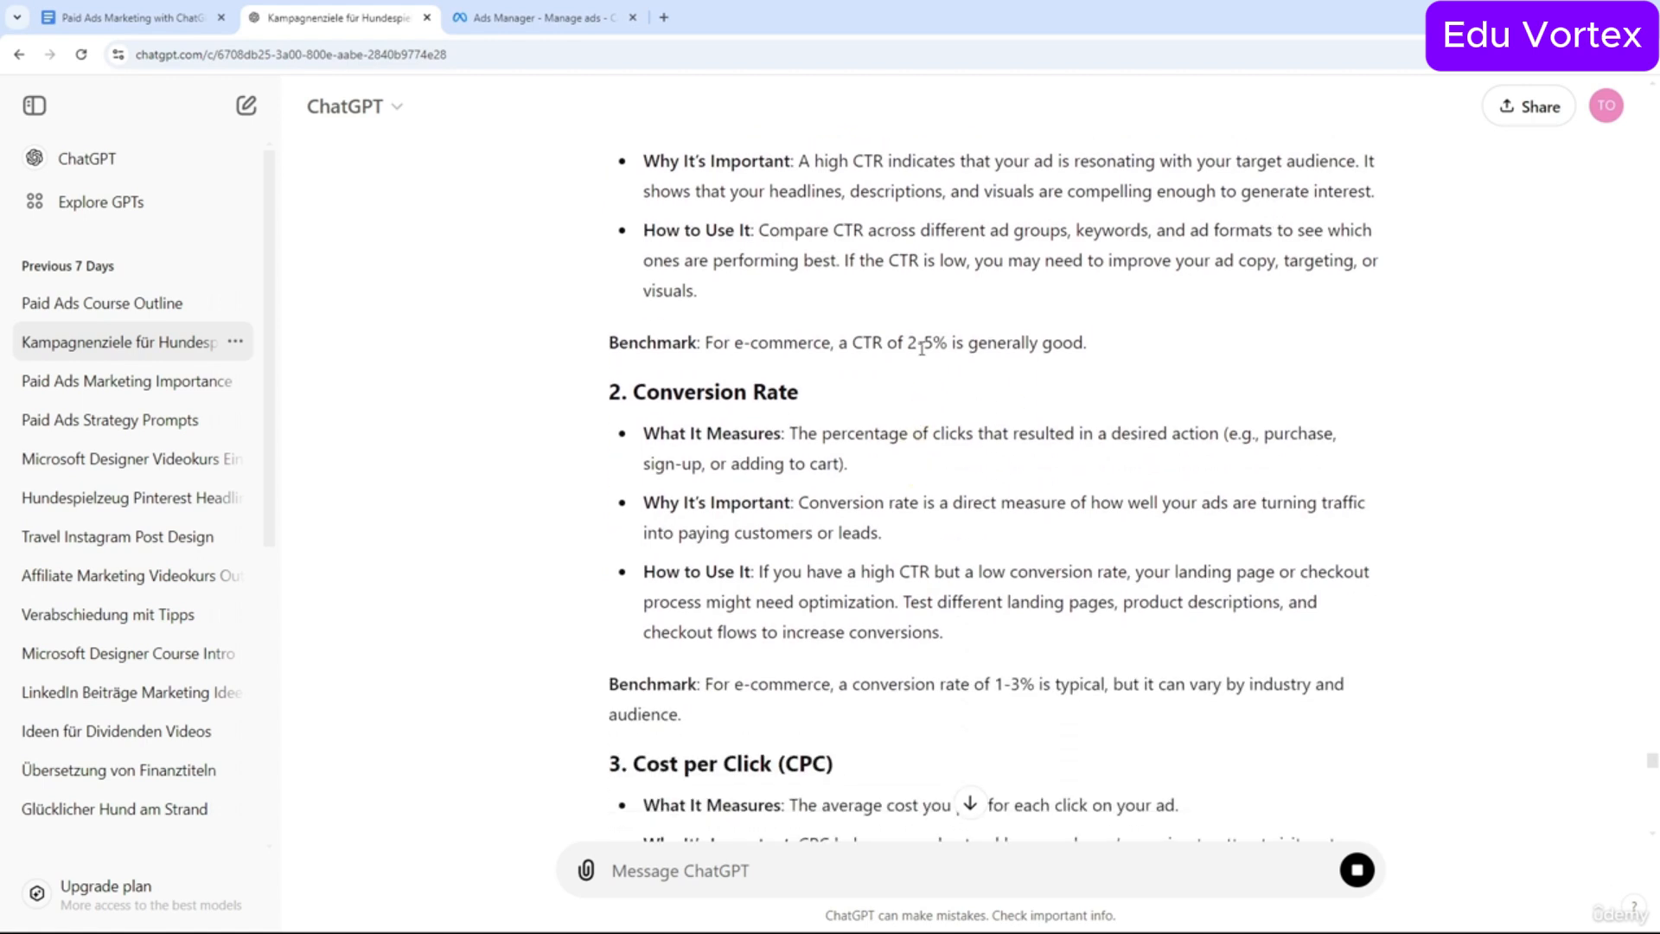
# Highlight and examine the e-commerce click-through rate benchmark in ChatGPT's KPI answer.
pyautogui.moveTo(907, 344); pyautogui.dragTo(1094, 340)
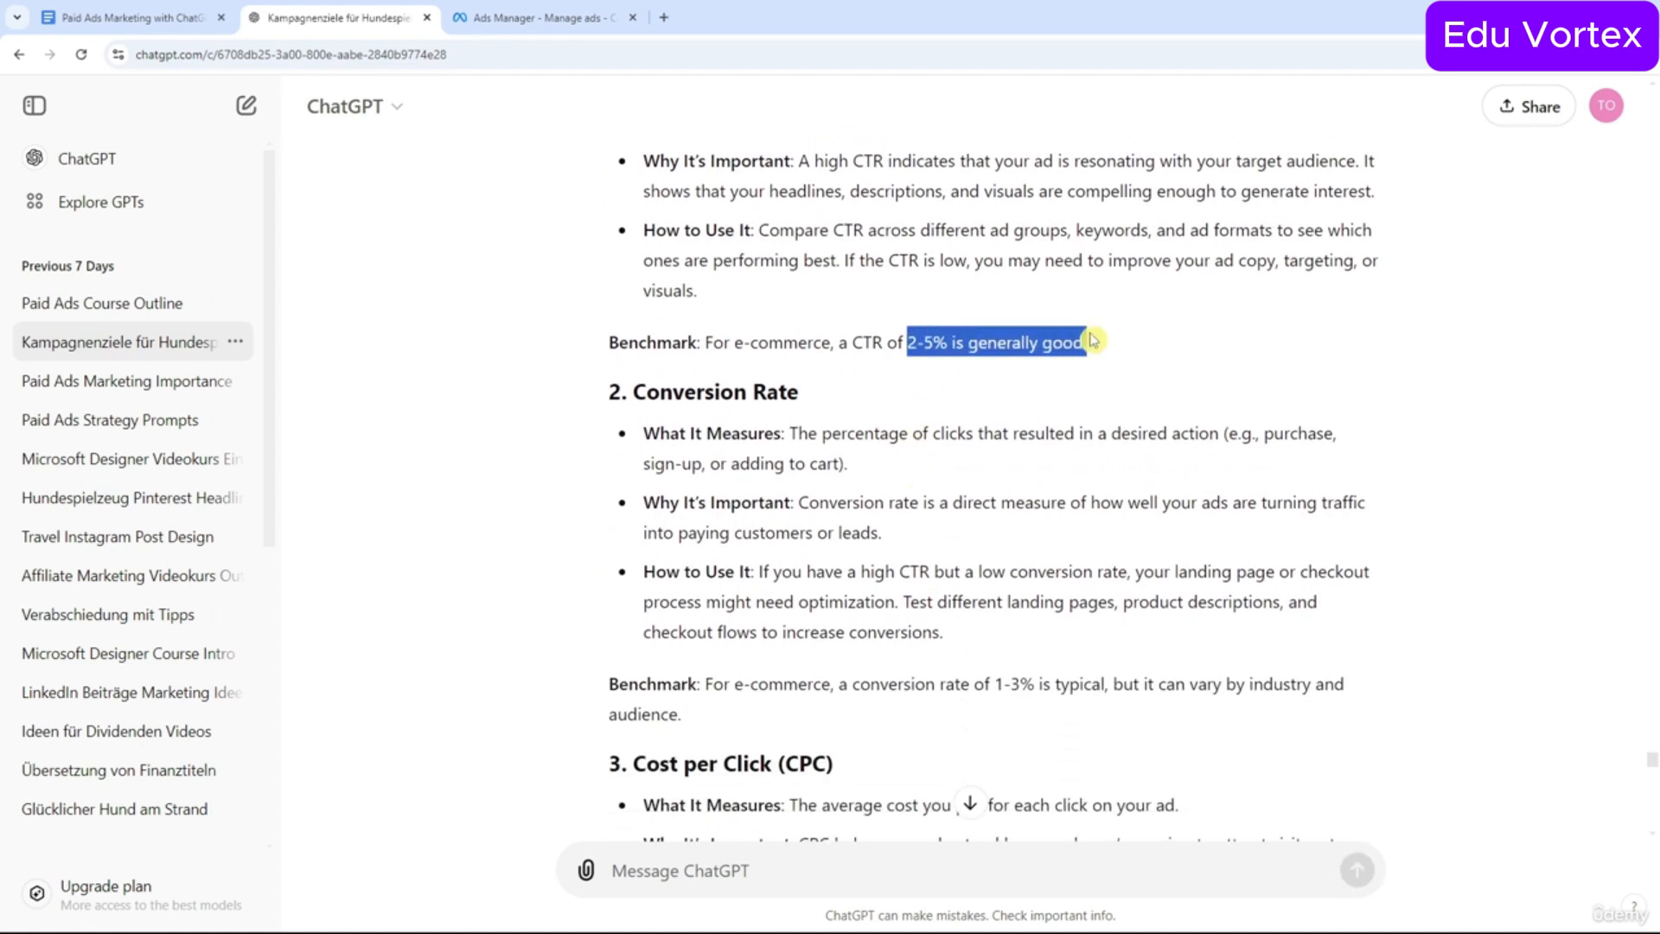
pyautogui.click(1093, 340)
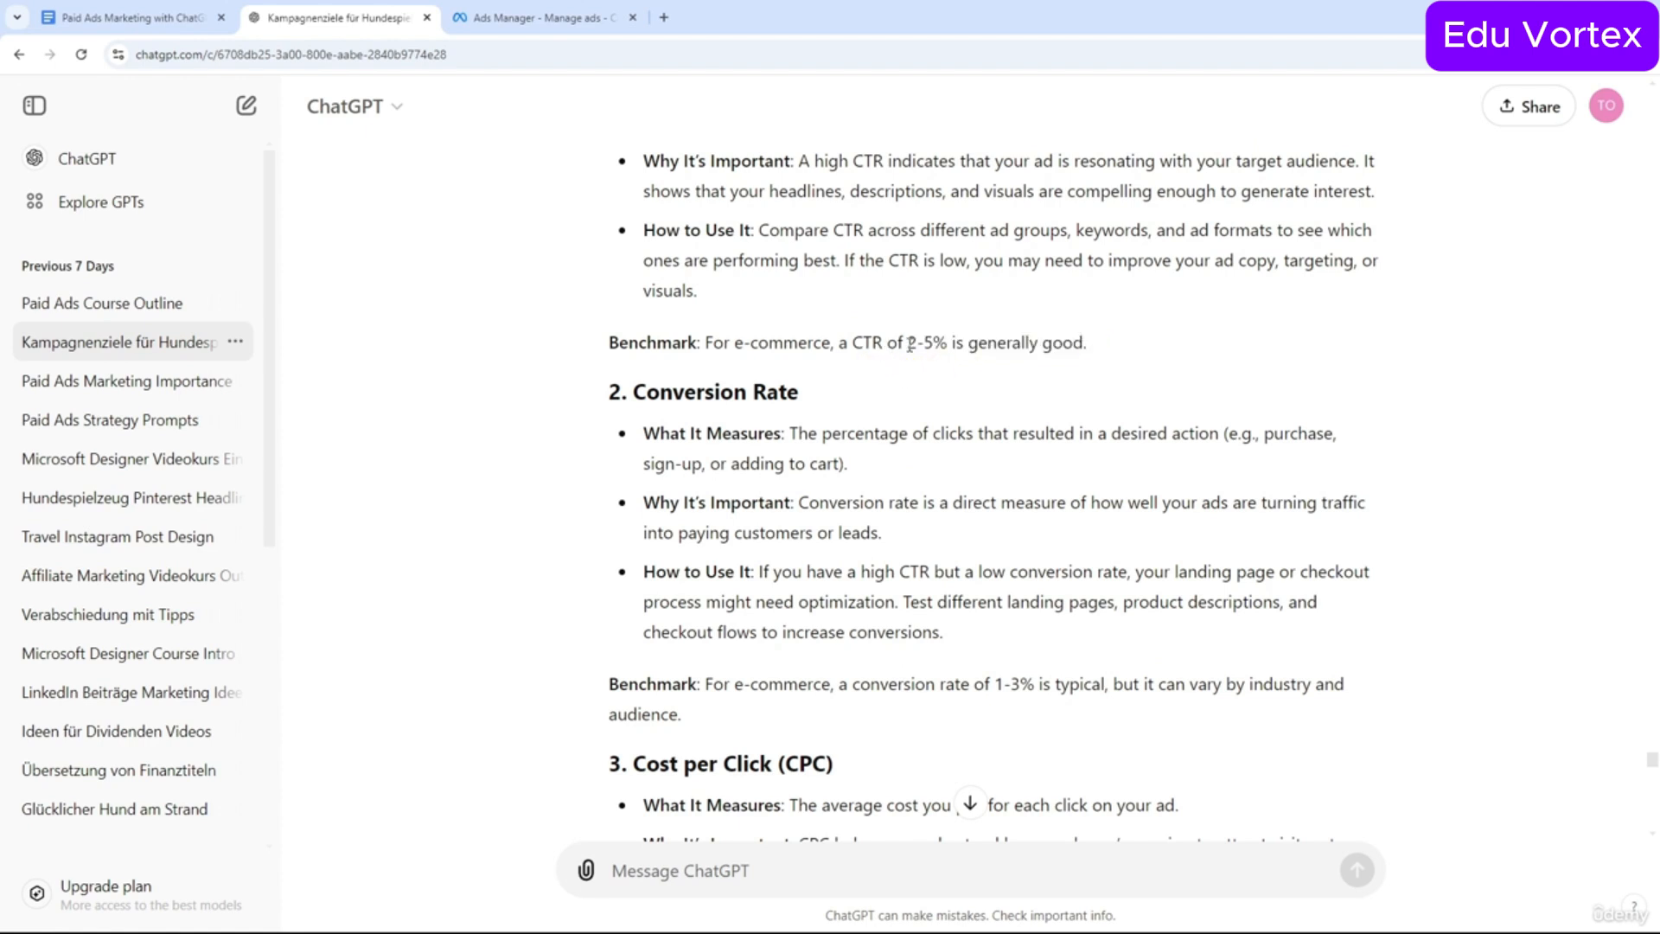
pyautogui.moveTo(907, 343); pyautogui.dragTo(1124, 350)
pyautogui.click(1124, 350)
pyautogui.moveTo(1123, 352); pyautogui.dragTo(910, 343)
pyautogui.click(930, 344)
pyautogui.doubleClick(932, 344)
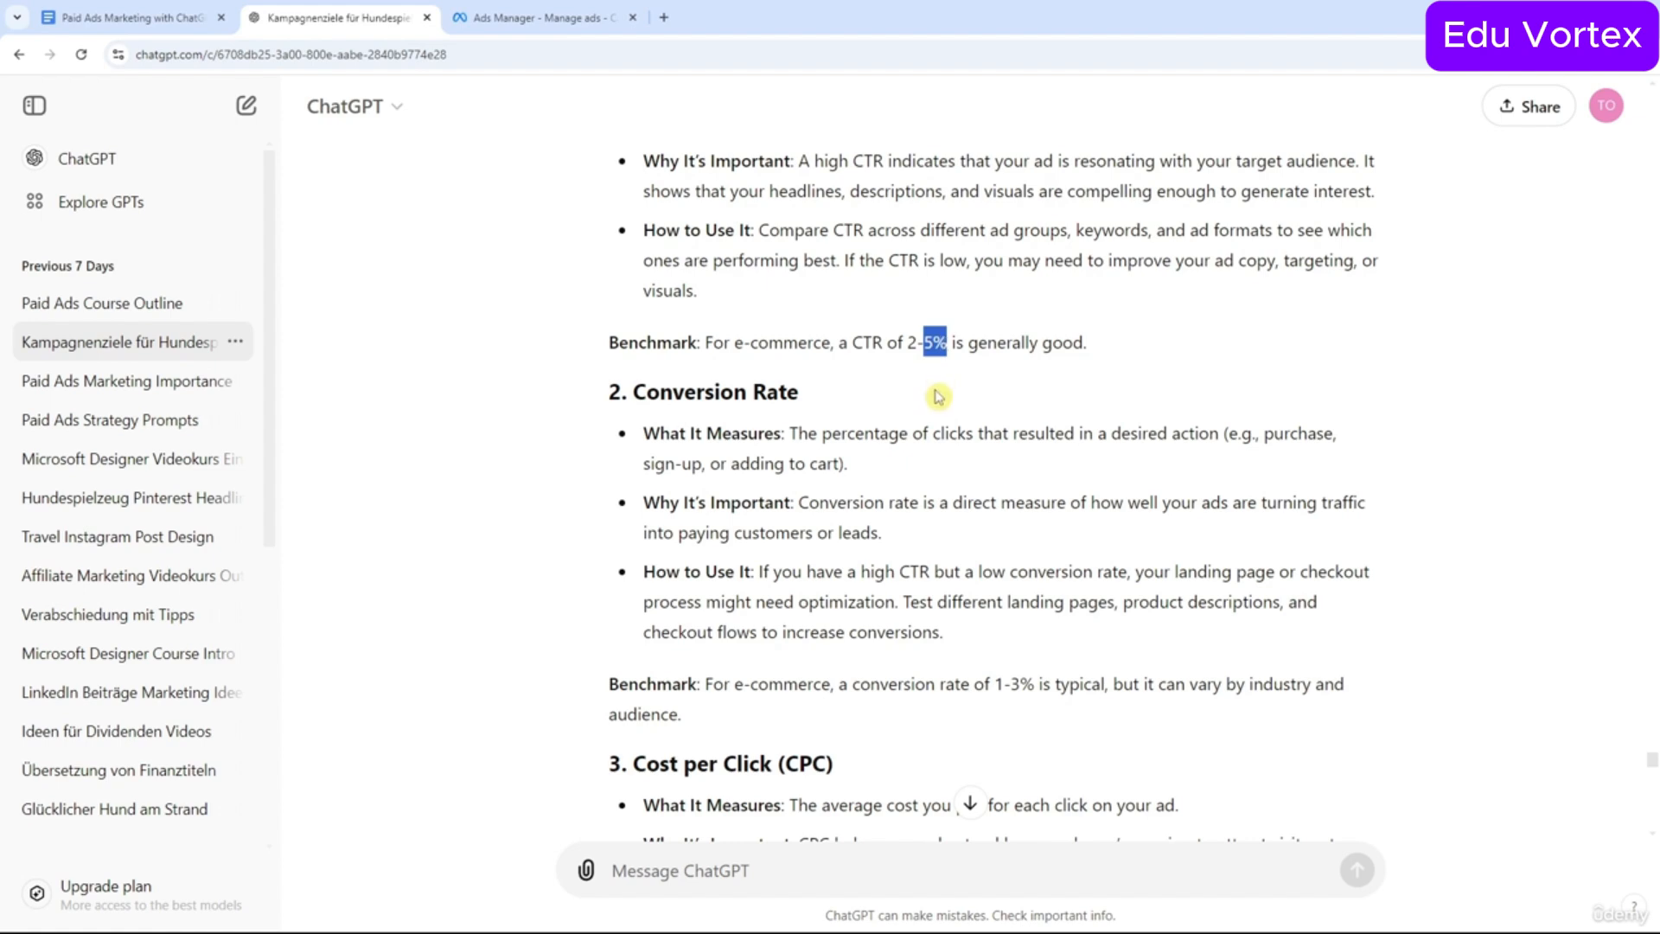
# Read the Conversion Rate section of ChatGPT's KPI answer.
pyautogui.scroll(-2, 939, 398)
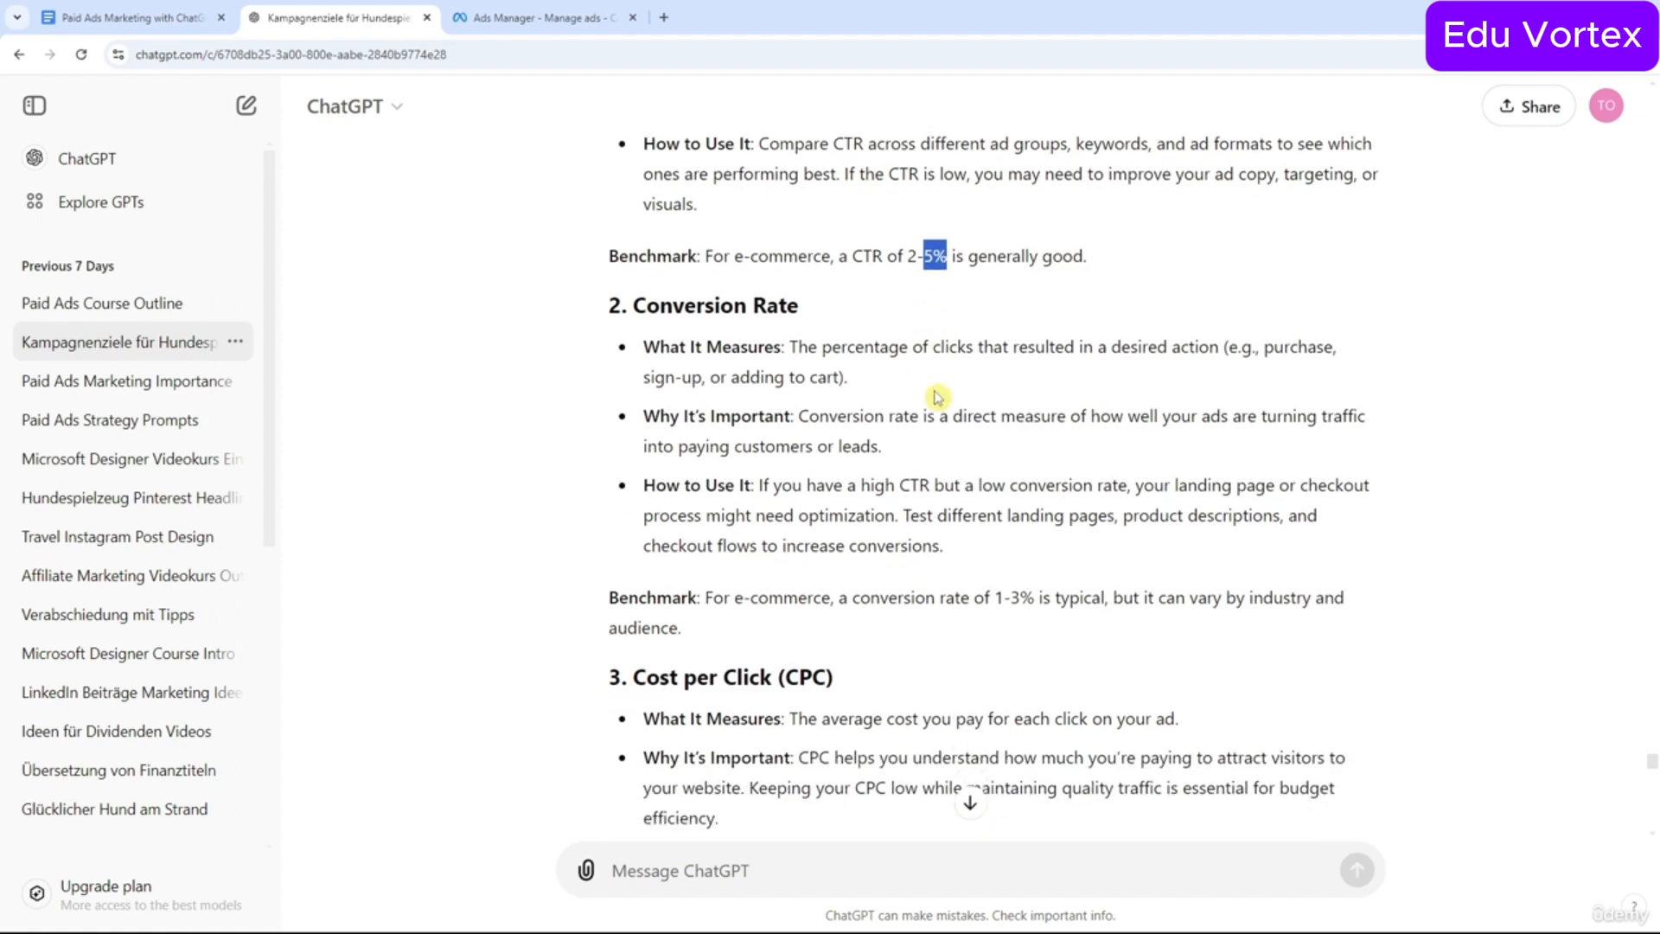
pyautogui.scroll(5, 938, 398)
pyautogui.scroll(-5, 935, 400)
pyautogui.click(917, 364)
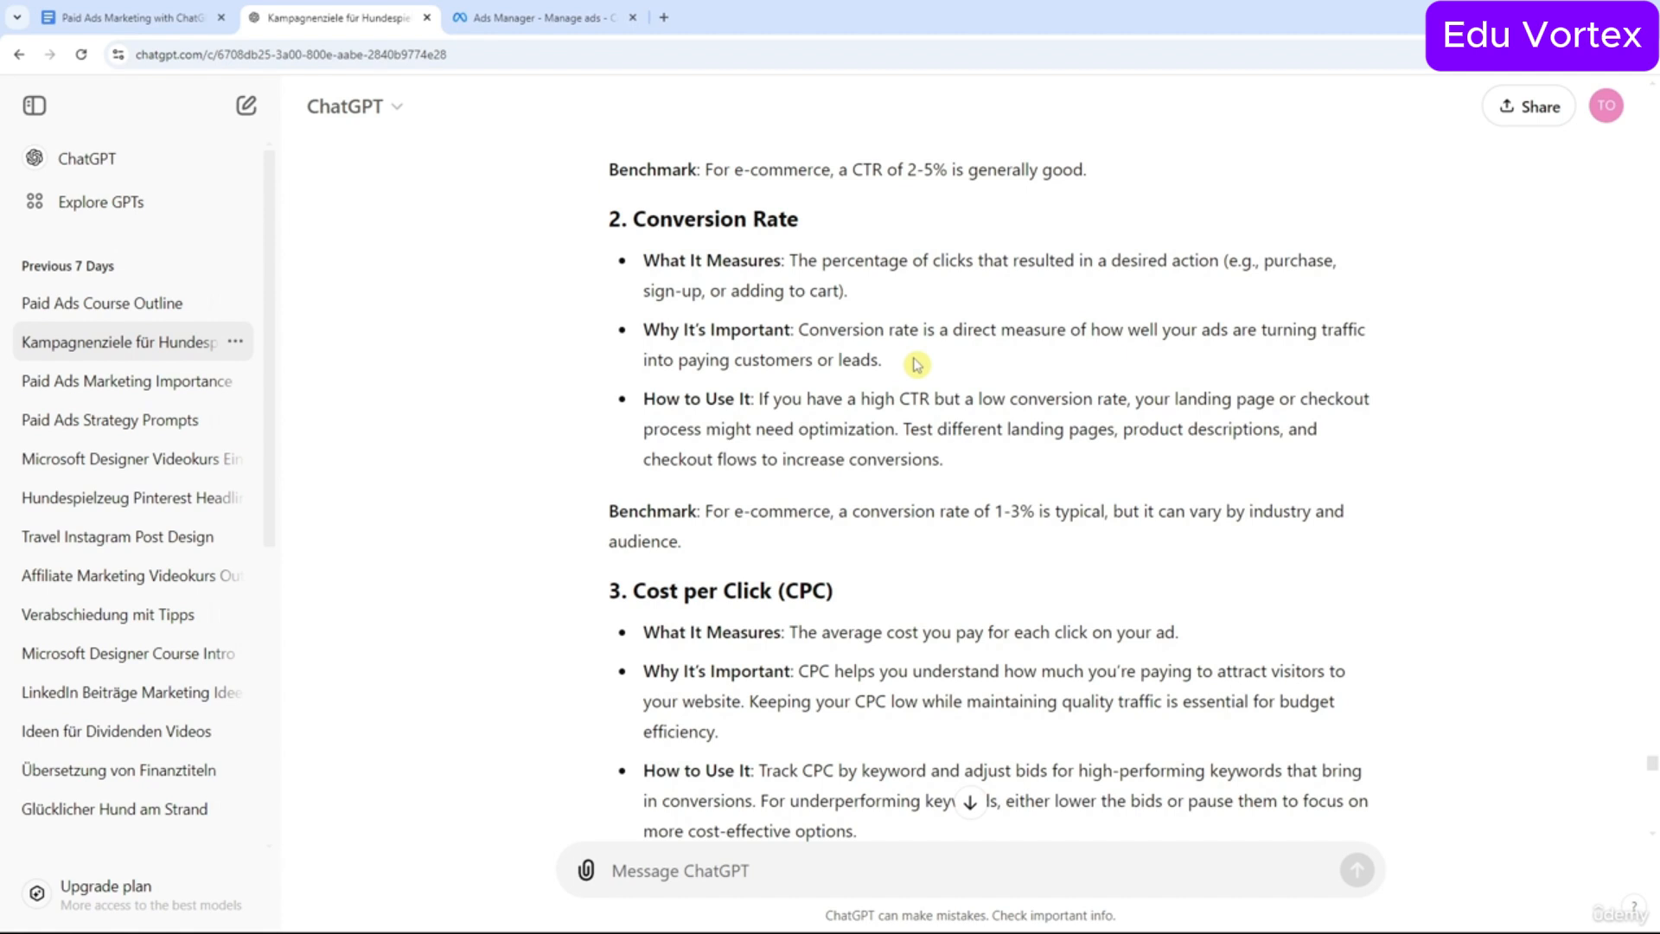
# Read the Cost per Click section of ChatGPT's answer and highlight its benchmark range for pet products.
pyautogui.scroll(-1, 905, 381)
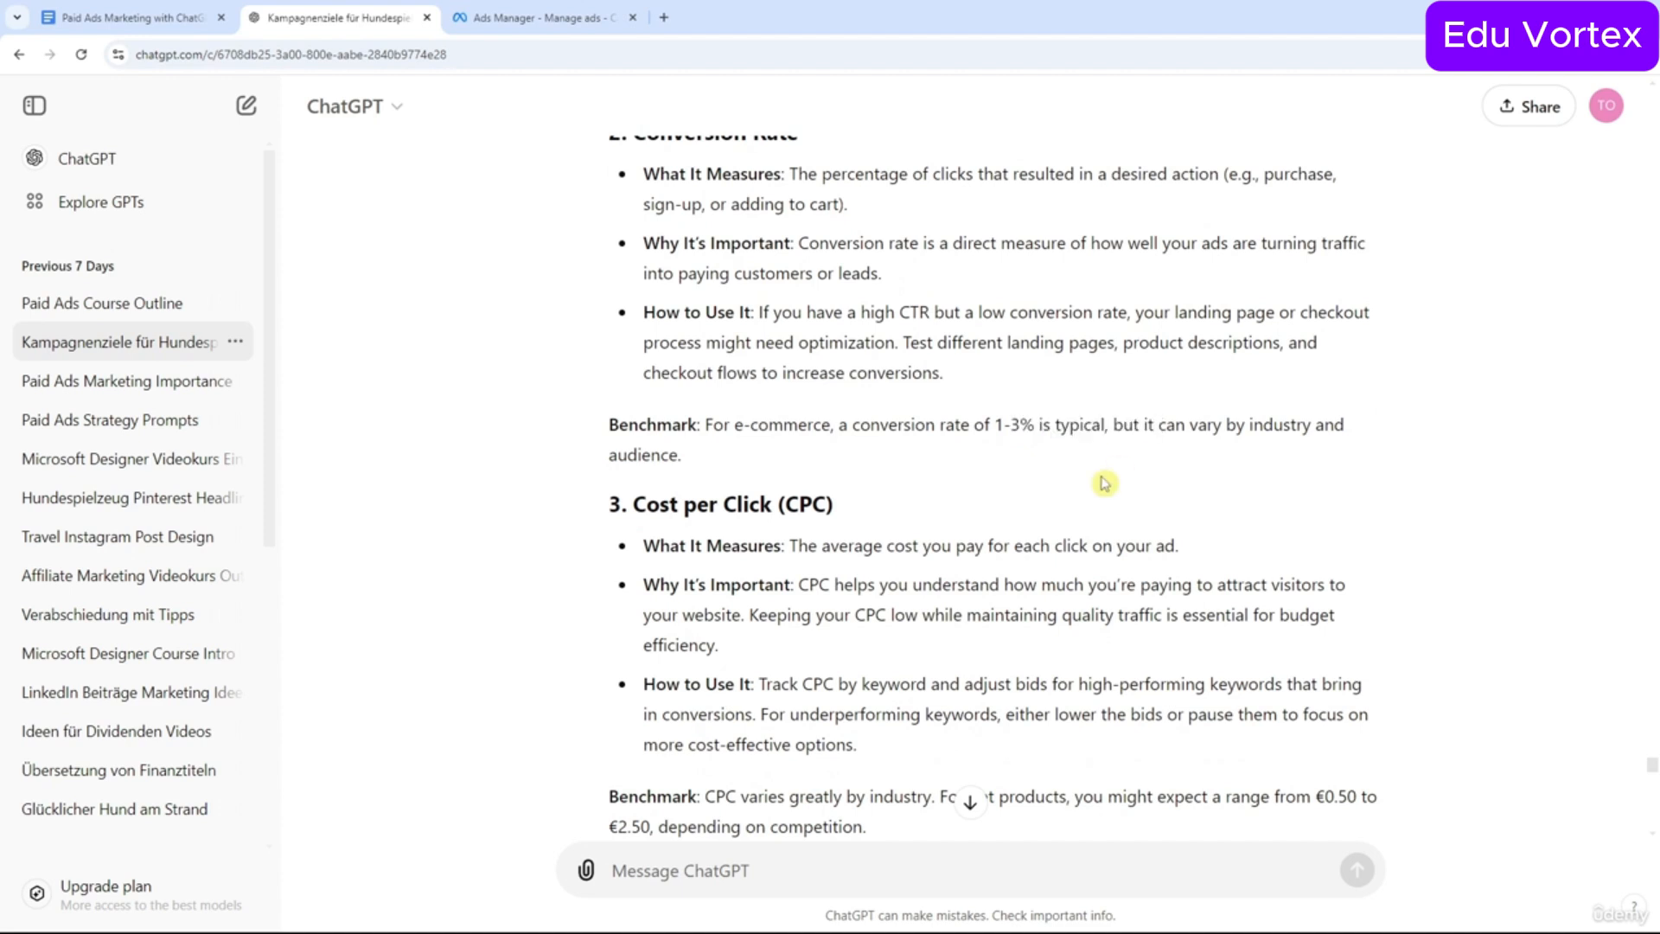
pyautogui.scroll(-3, 1038, 519)
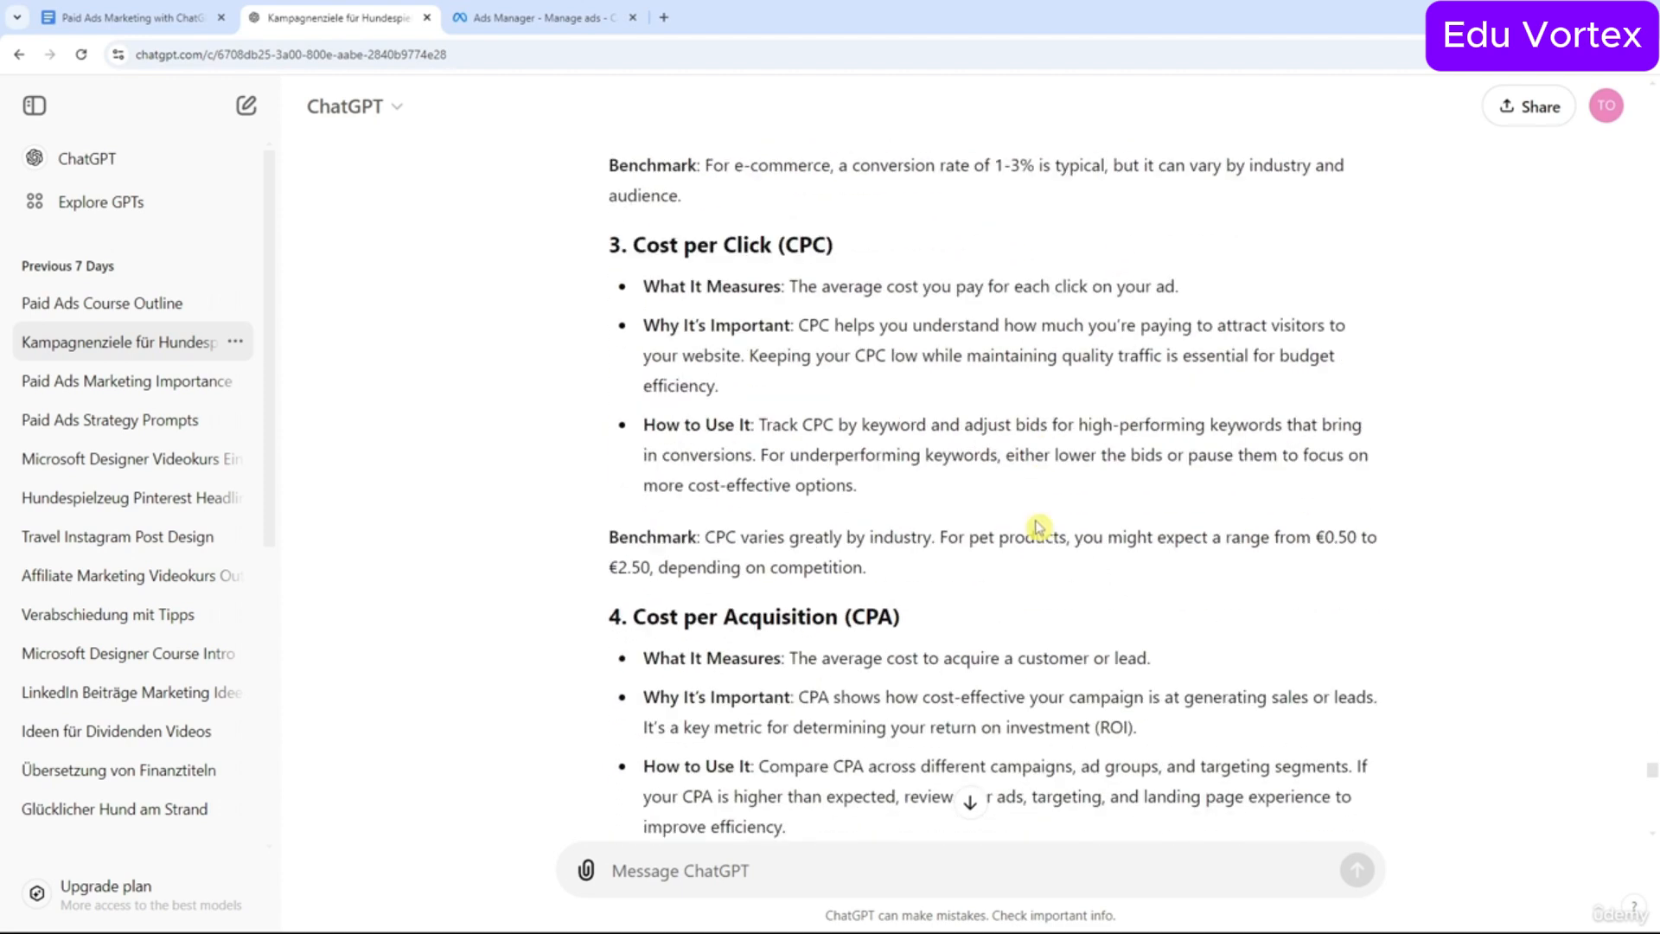
pyautogui.moveTo(941, 537); pyautogui.dragTo(1397, 563)
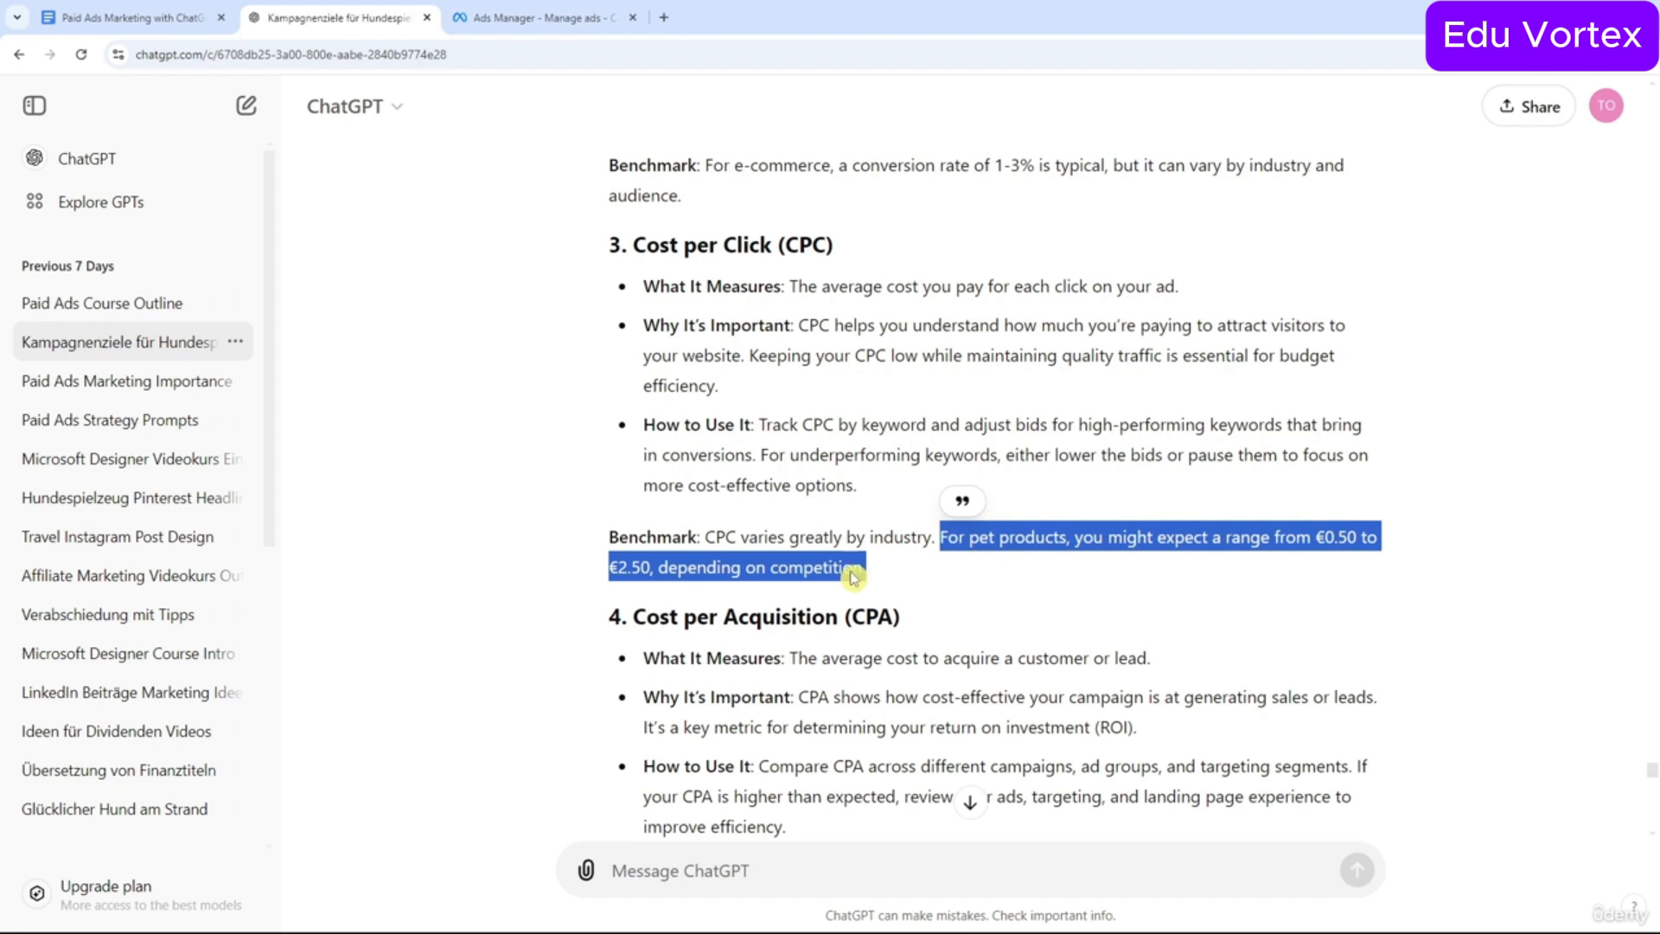
pyautogui.click(619, 568)
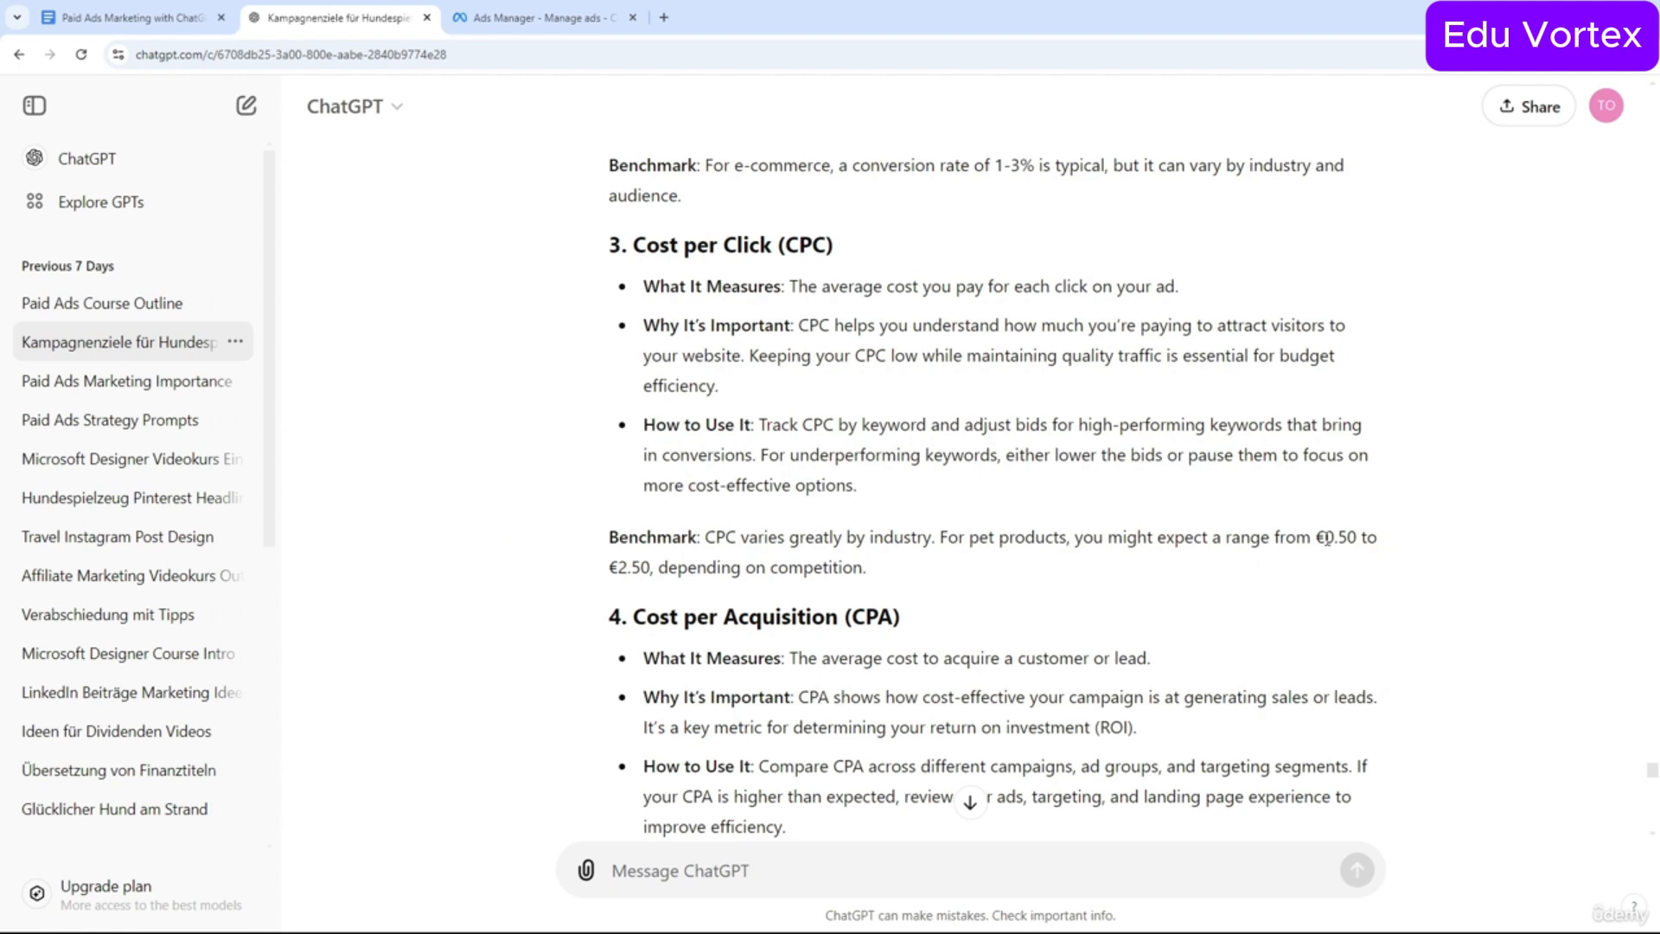
pyautogui.moveTo(1326, 537); pyautogui.dragTo(1343, 560)
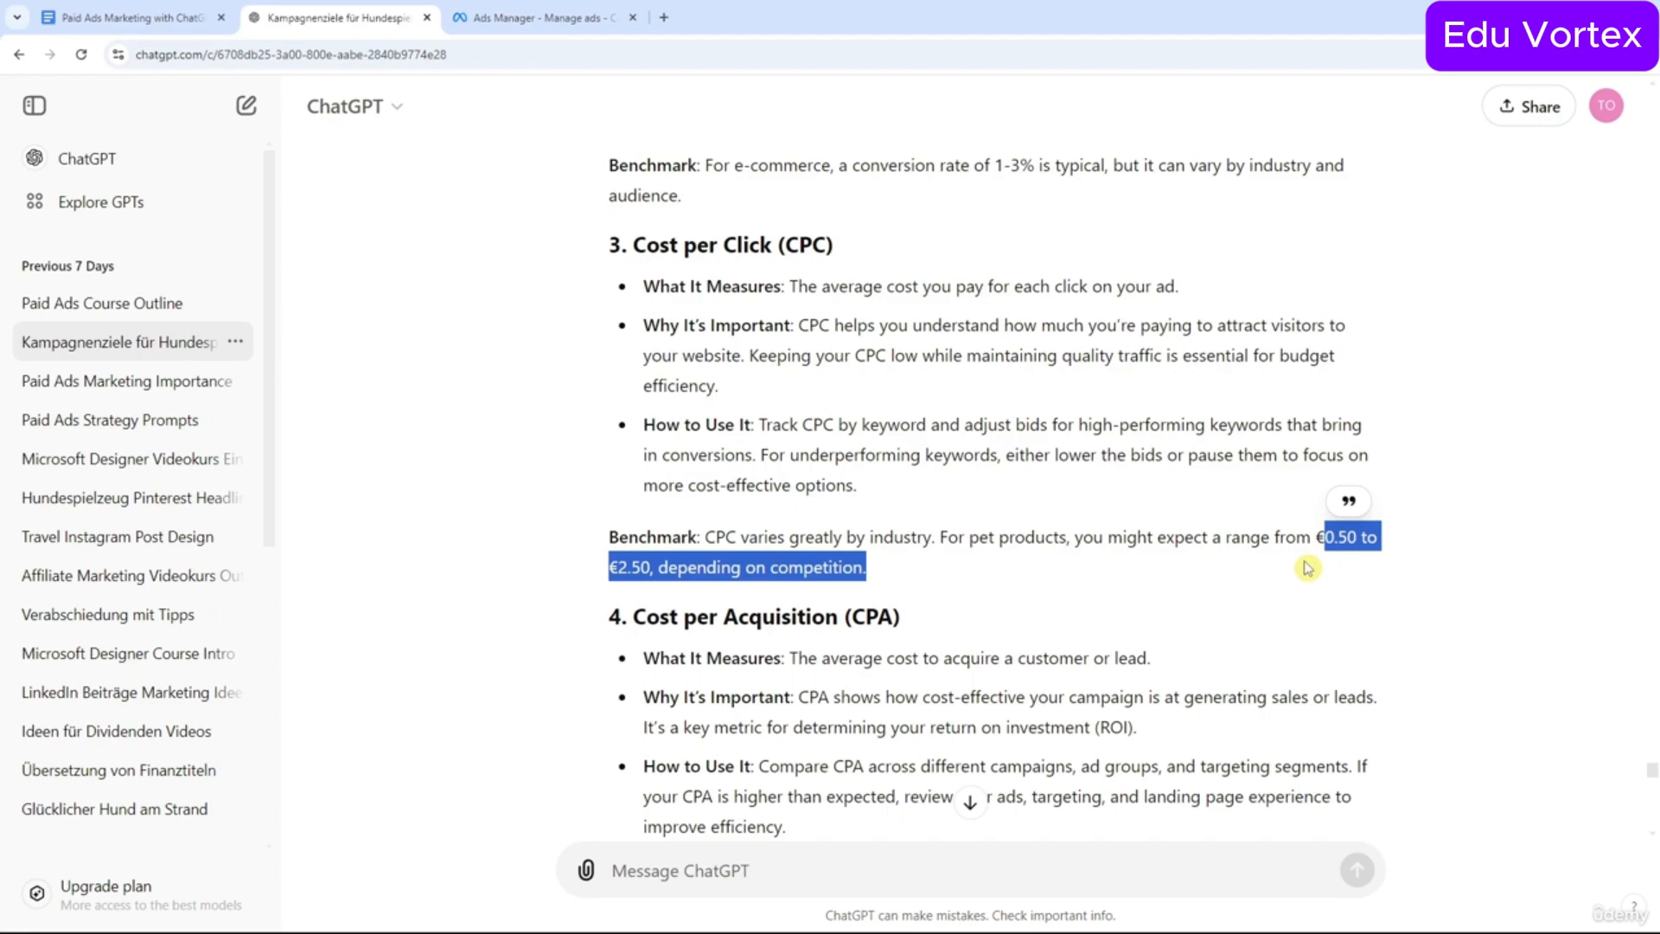
# Switch to the Google Docs prompts document and review the Target CPA formula and example in section 3.2 on budgets.
pyautogui.click(130, 17)
pyautogui.scroll(10, 689, 445)
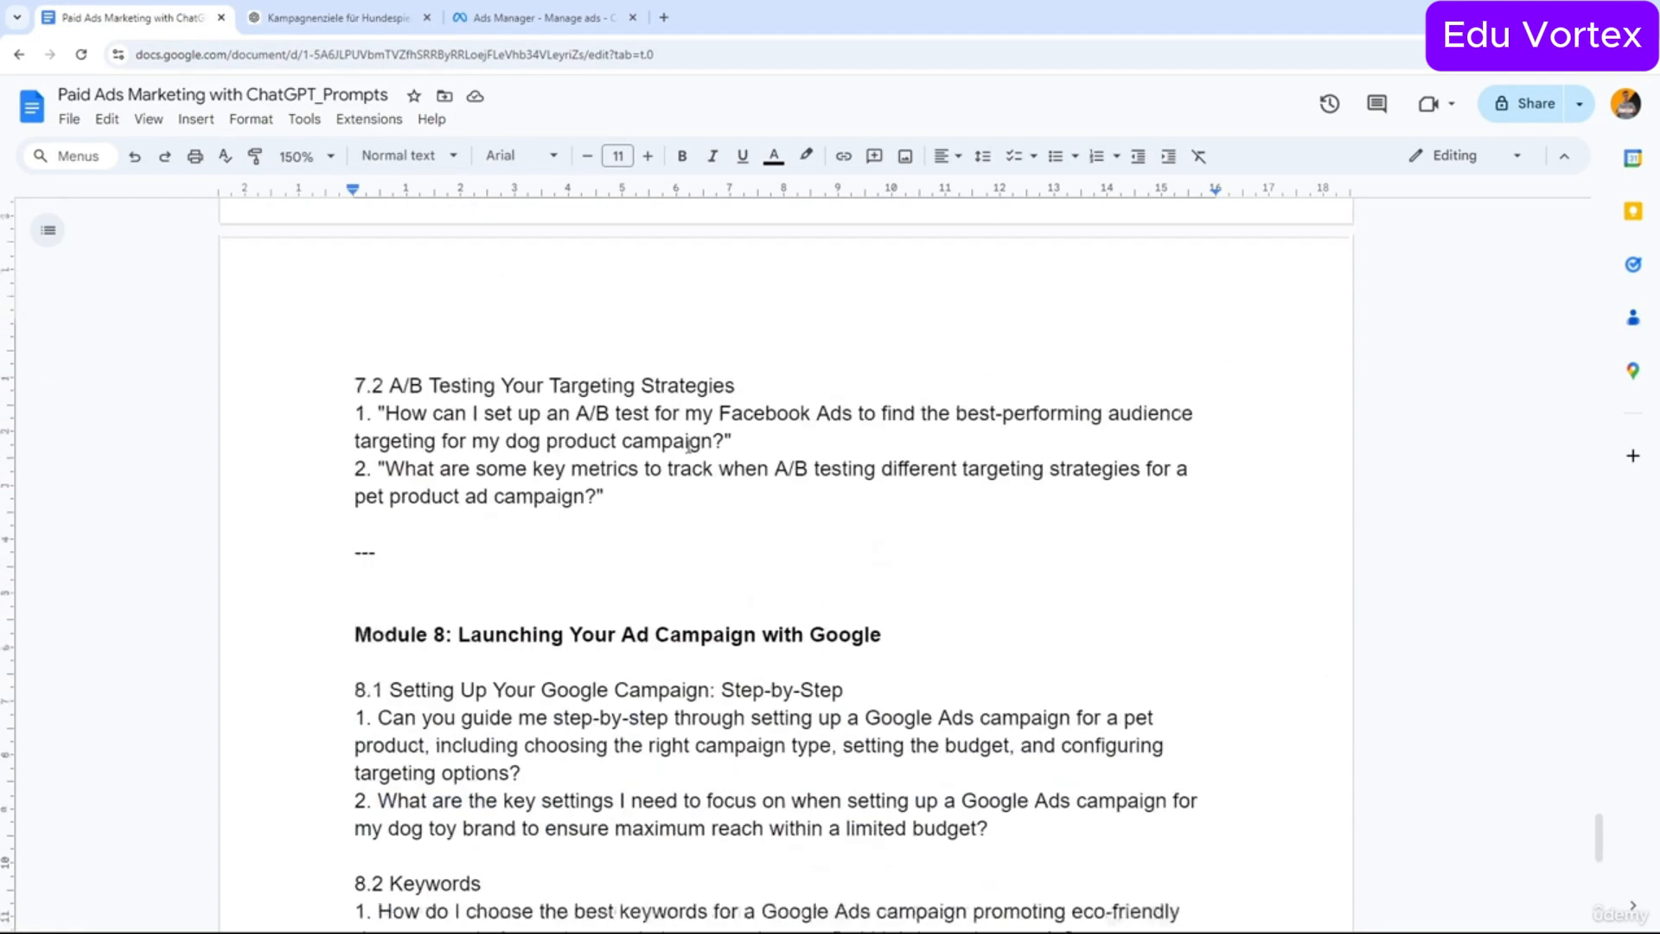
pyautogui.scroll(20, 689, 445)
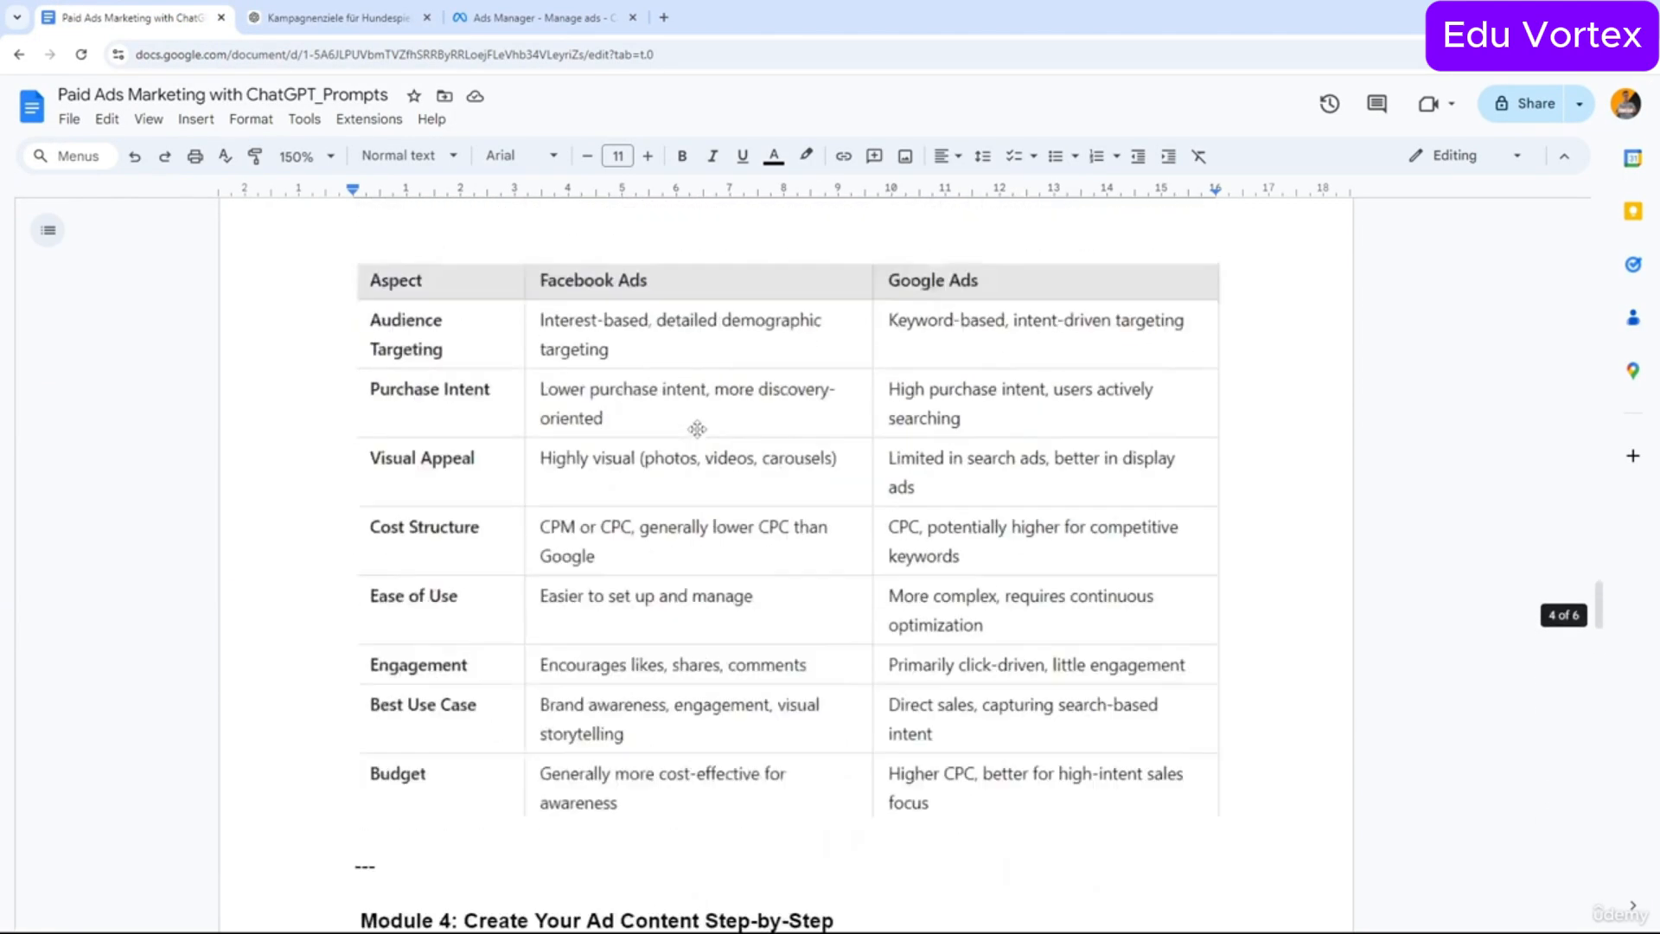
pyautogui.scroll(20, 697, 429)
pyautogui.scroll(-3, 701, 435)
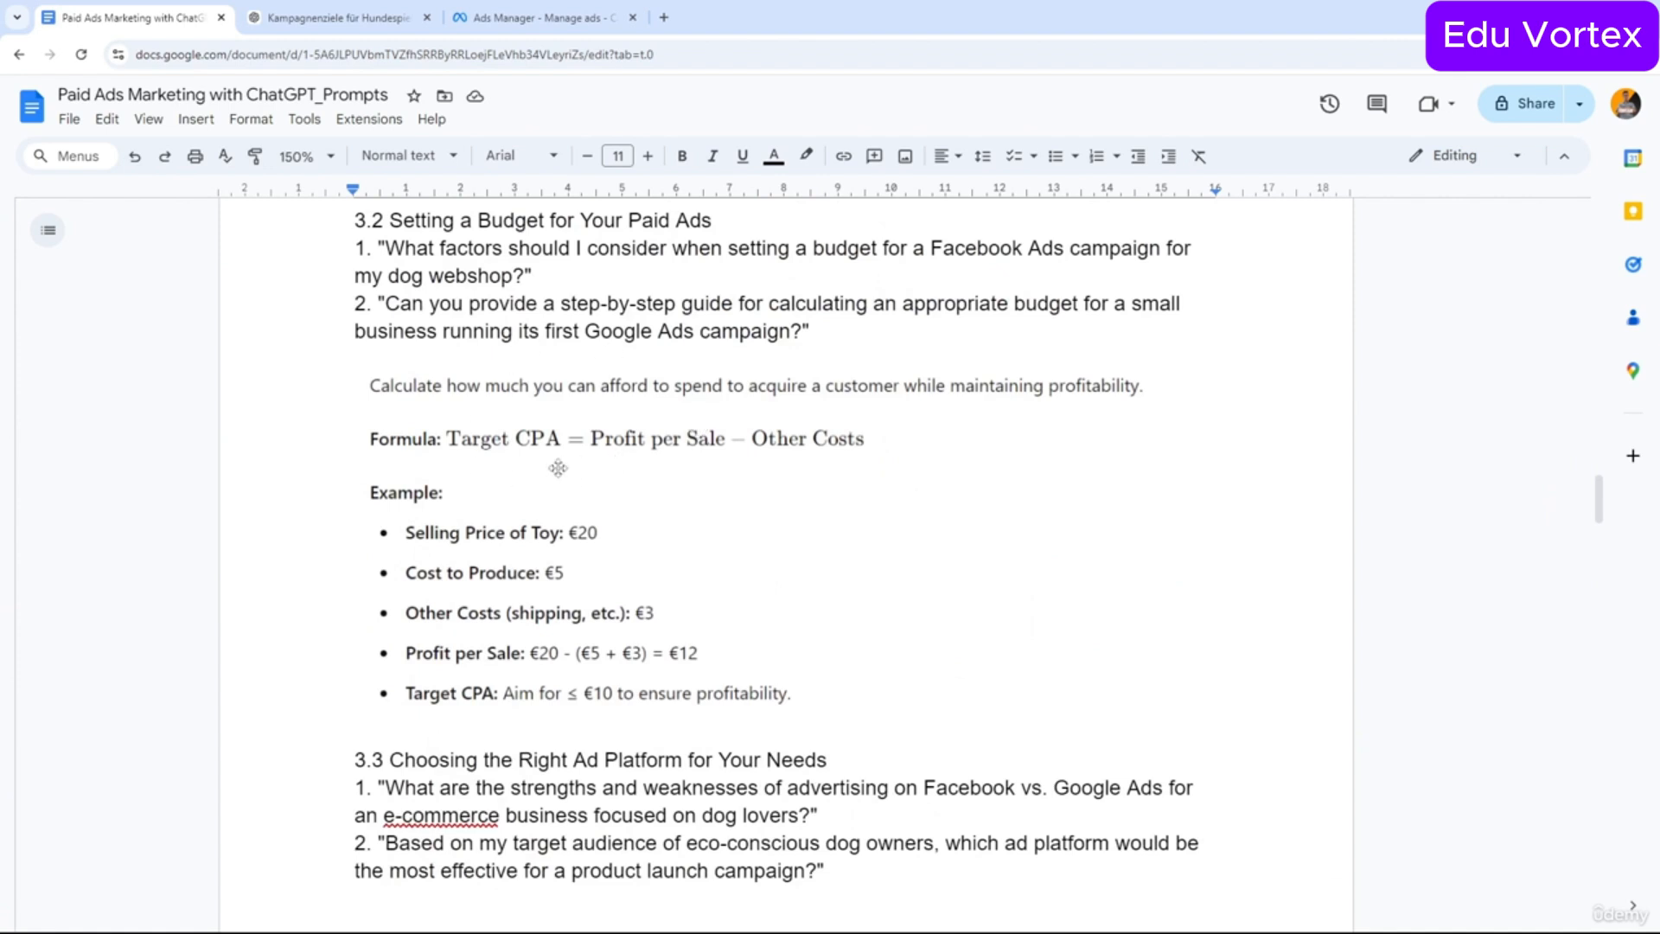
pyautogui.scroll(-1, 547, 505)
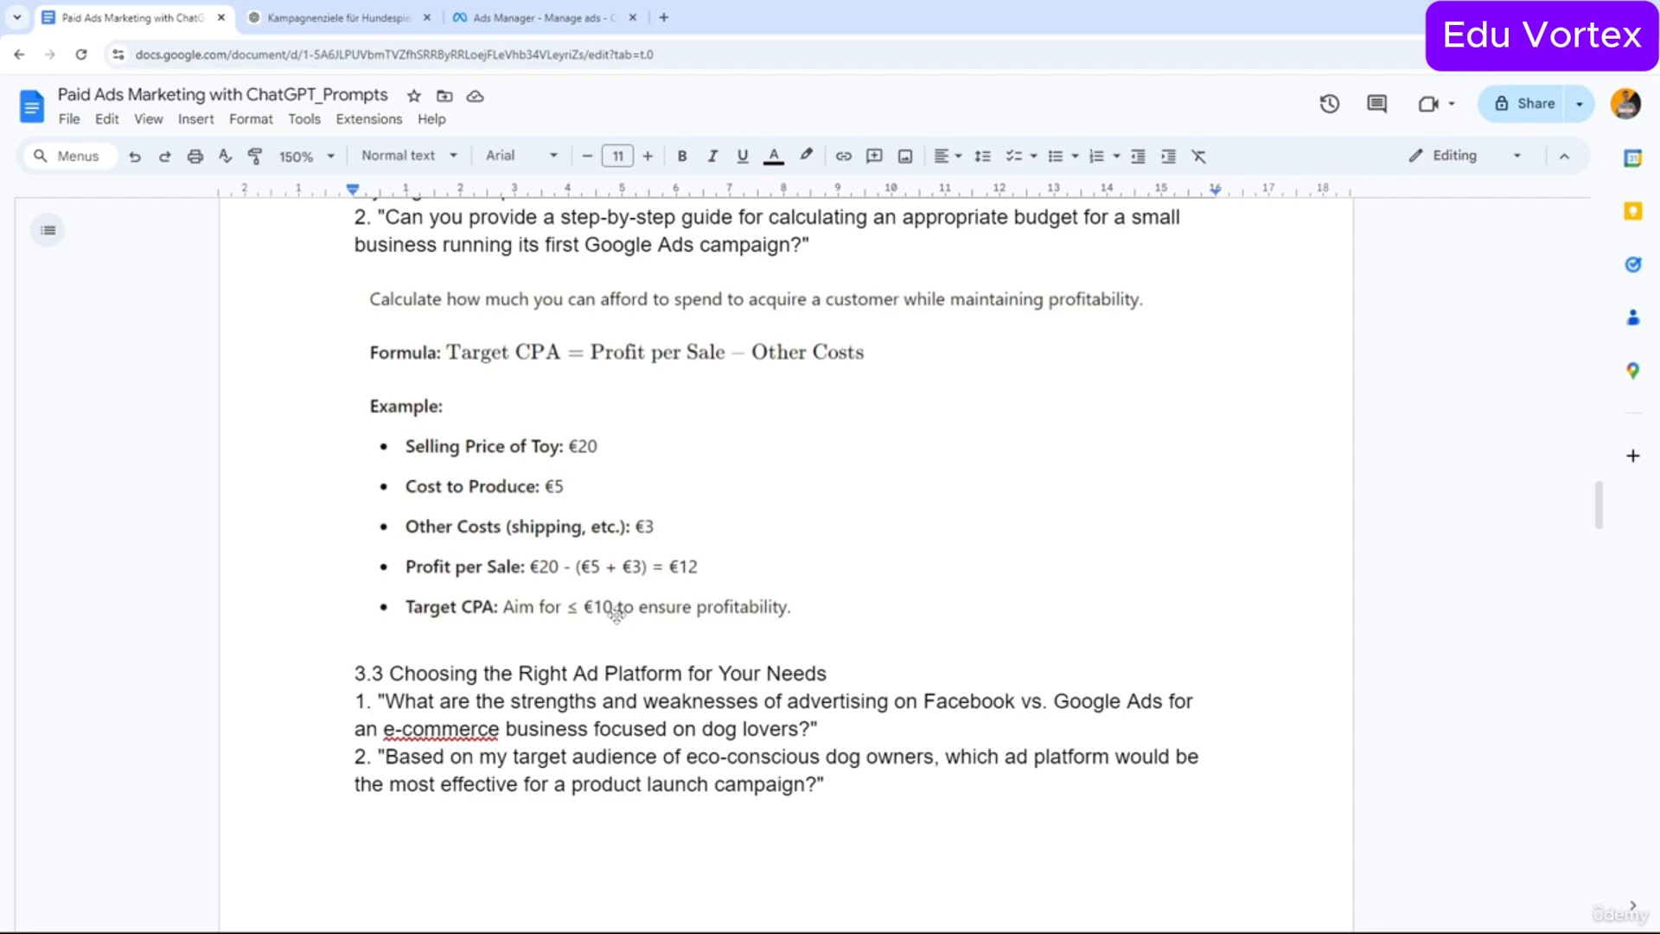
pyautogui.scroll(-5, 739, 588)
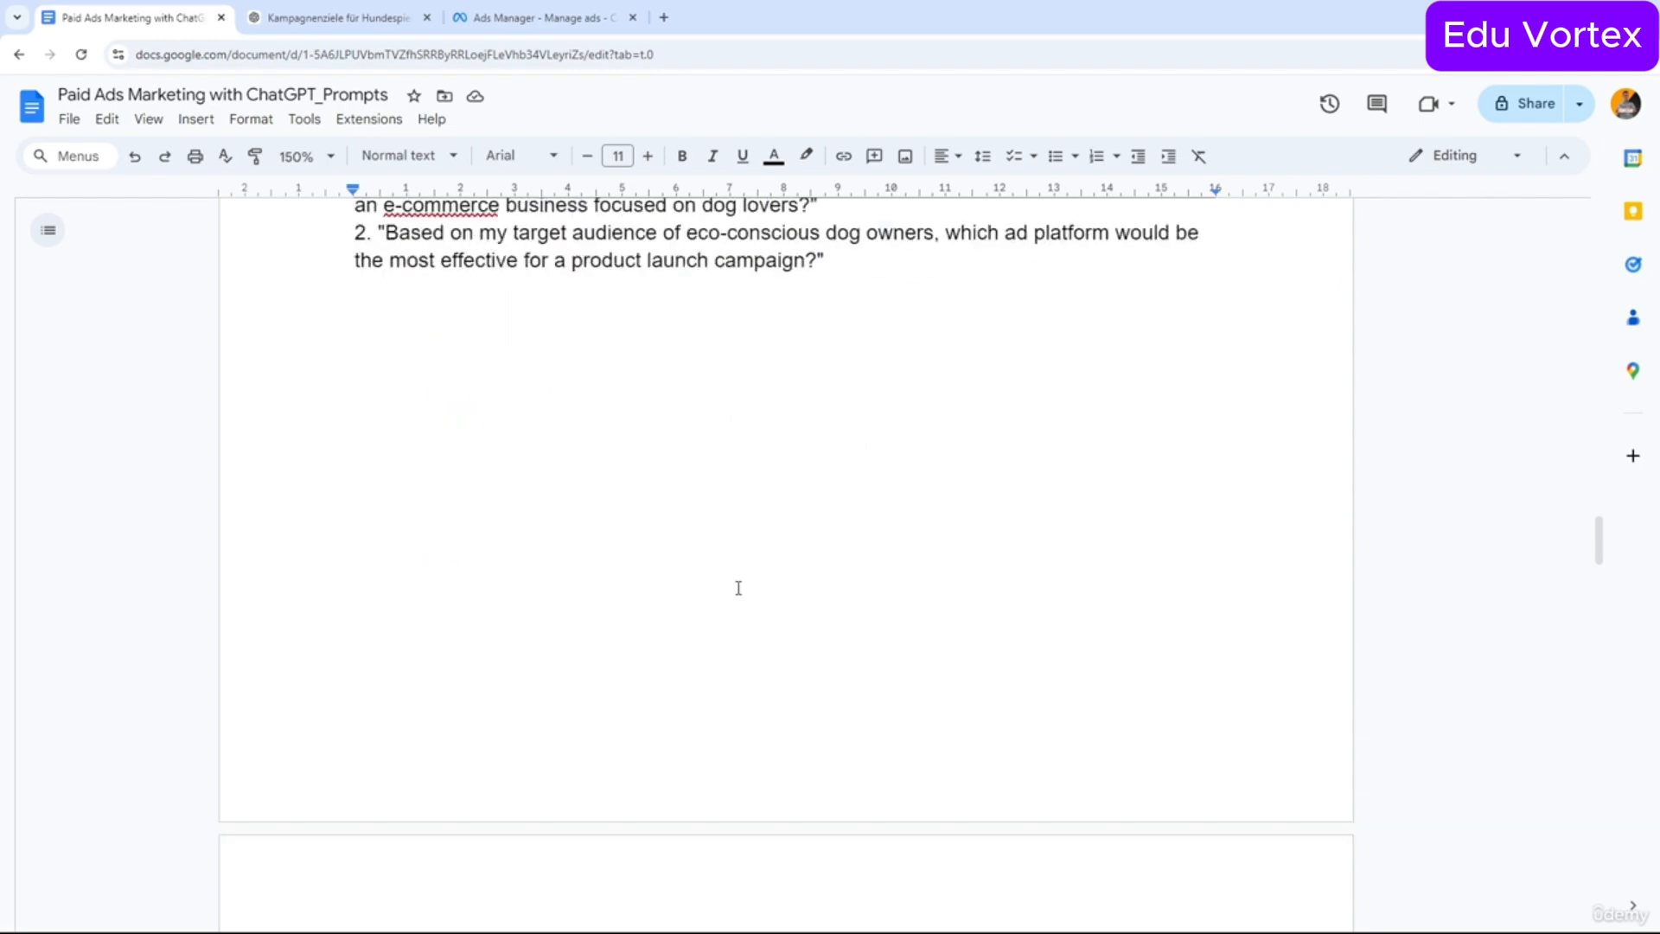
# Return from the prompts document to ChatGPT's KPI answer and highlight the upper limit of the Cost per Click benchmark for pet products.
pyautogui.scroll(-20, 738, 588)
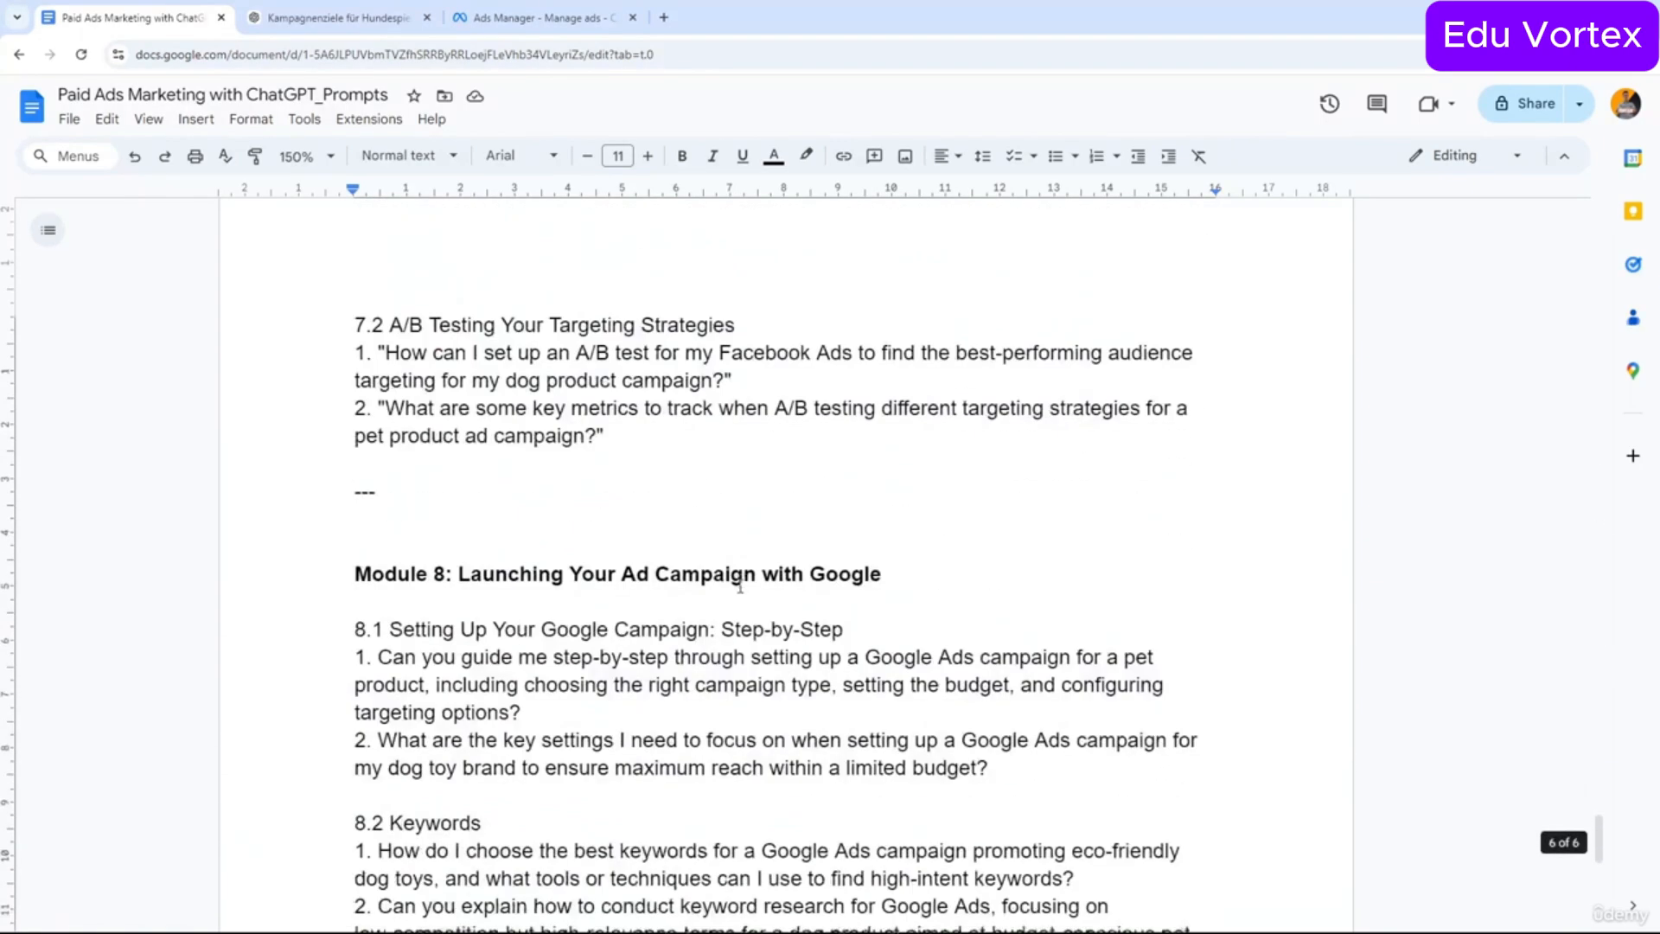
pyautogui.scroll(-10, 740, 588)
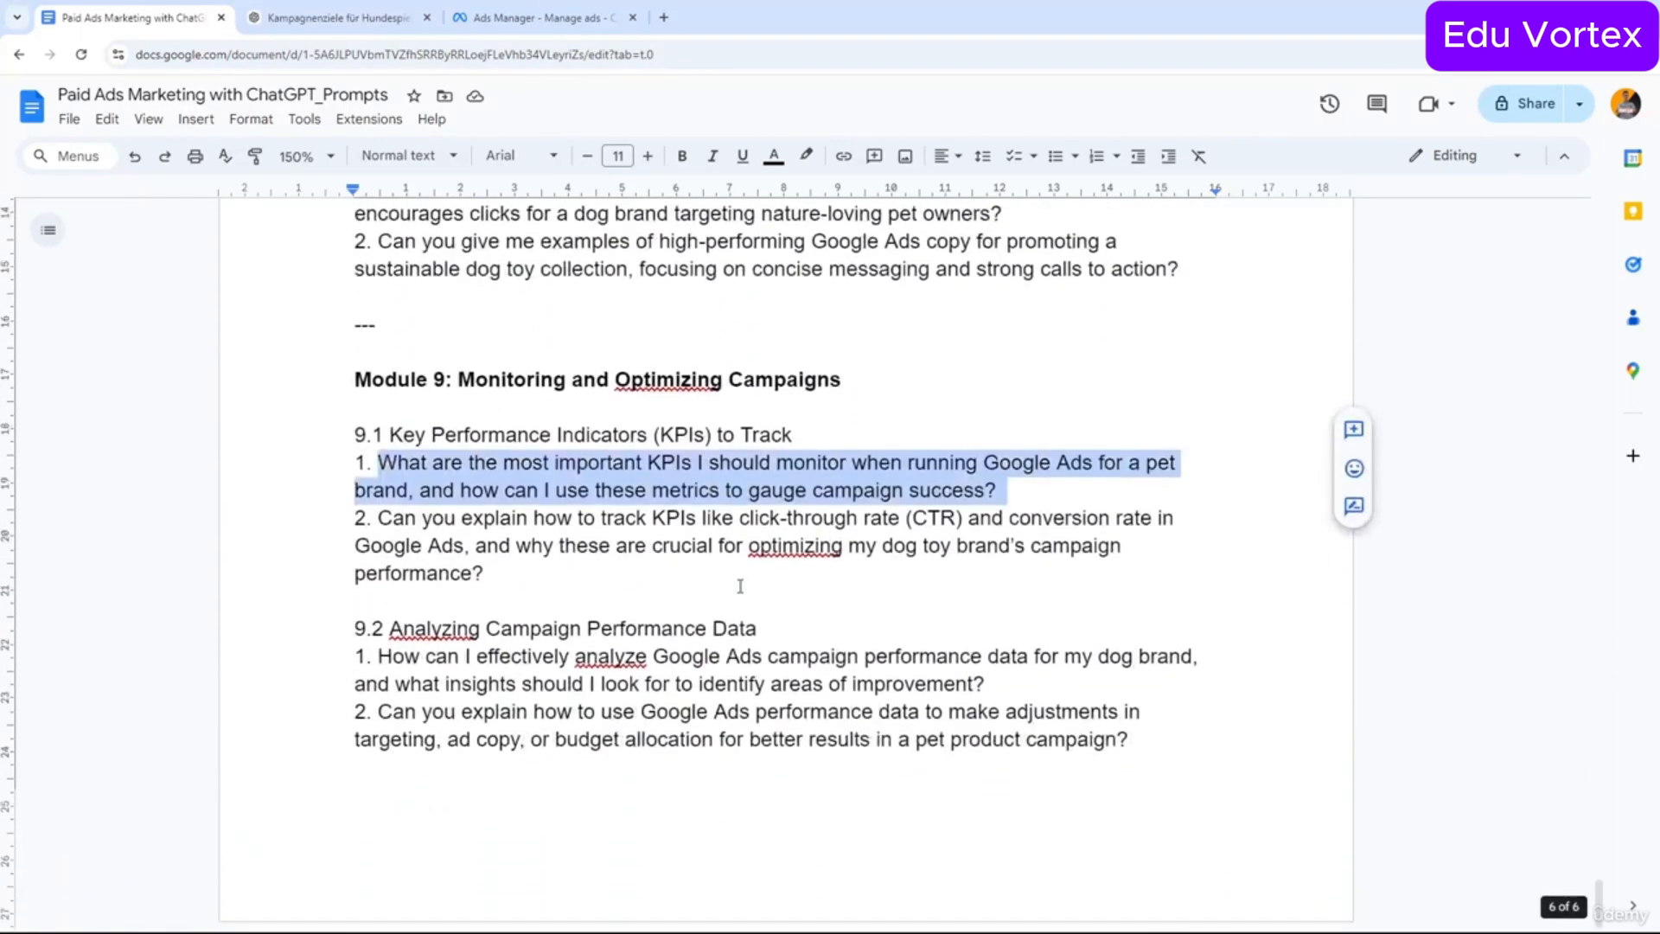
pyautogui.click(318, 19)
pyautogui.scroll(-1, 727, 427)
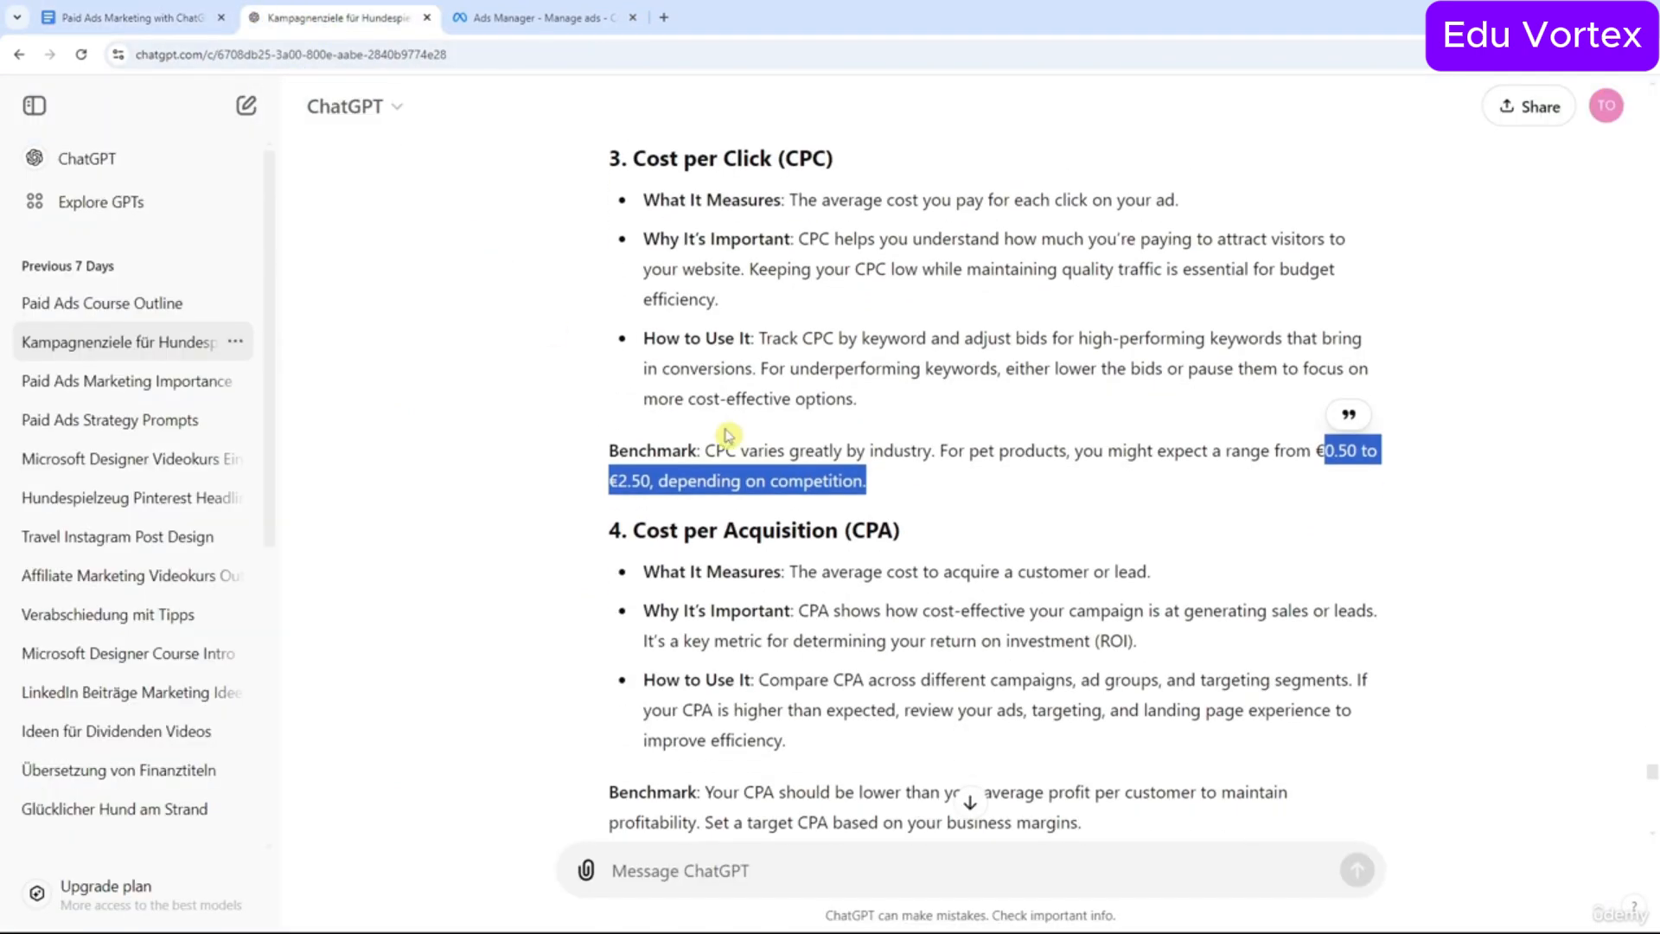
pyautogui.click(1115, 480)
pyautogui.moveTo(1321, 446); pyautogui.dragTo(1326, 474)
pyautogui.click(1125, 534)
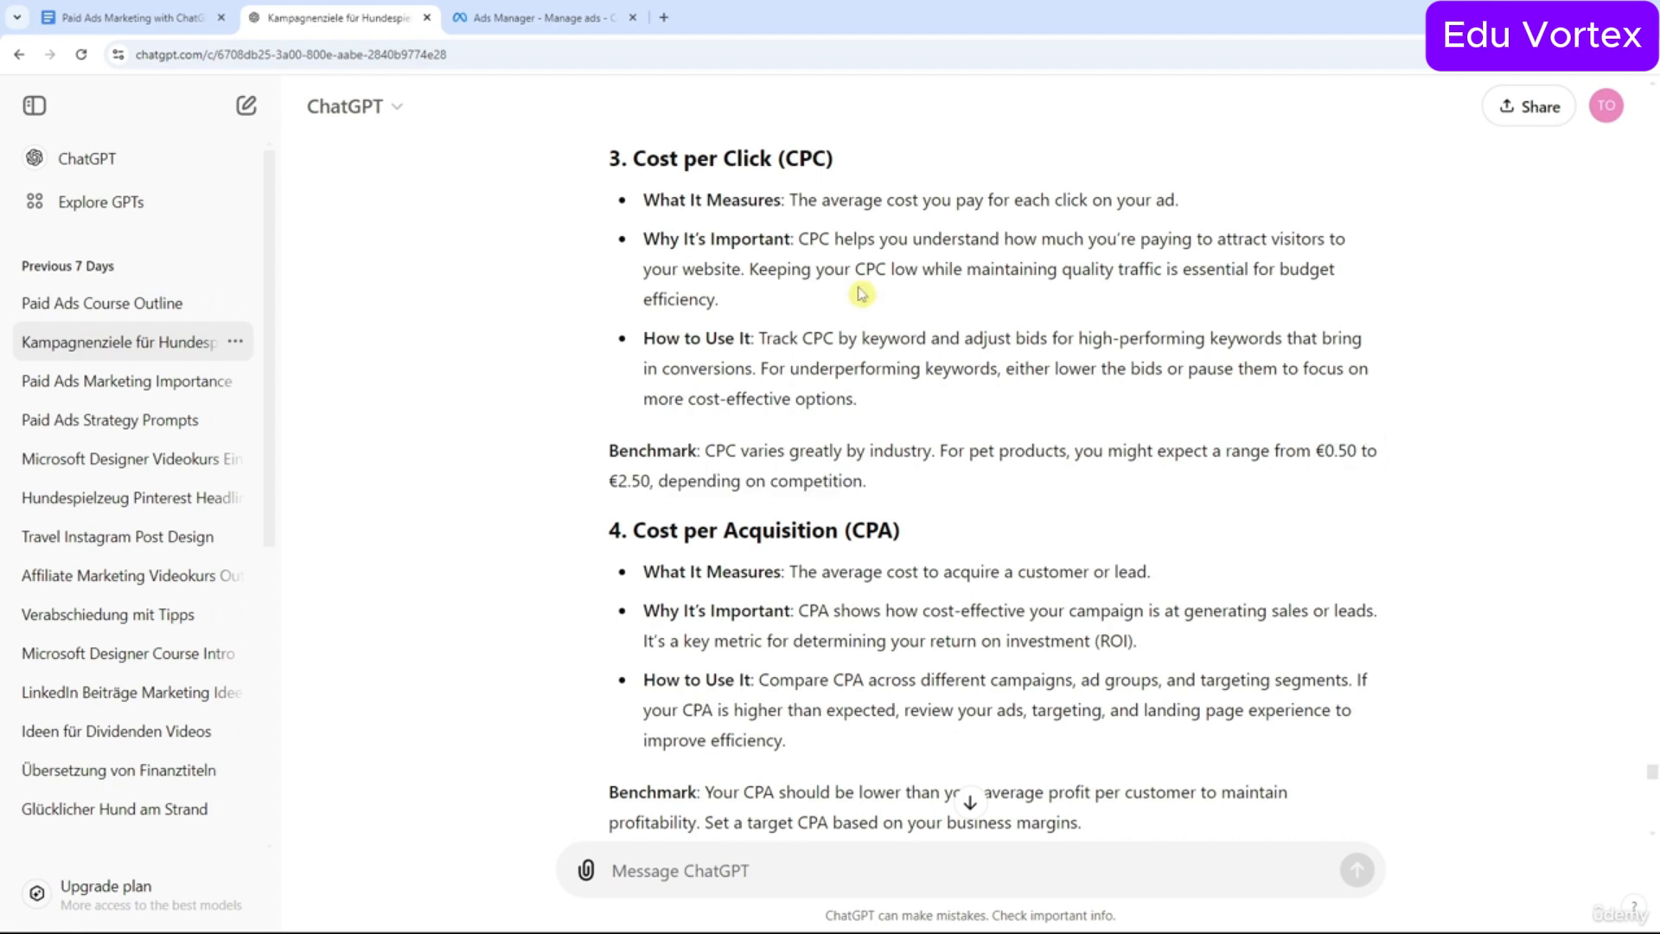
pyautogui.doubleClick(647, 478)
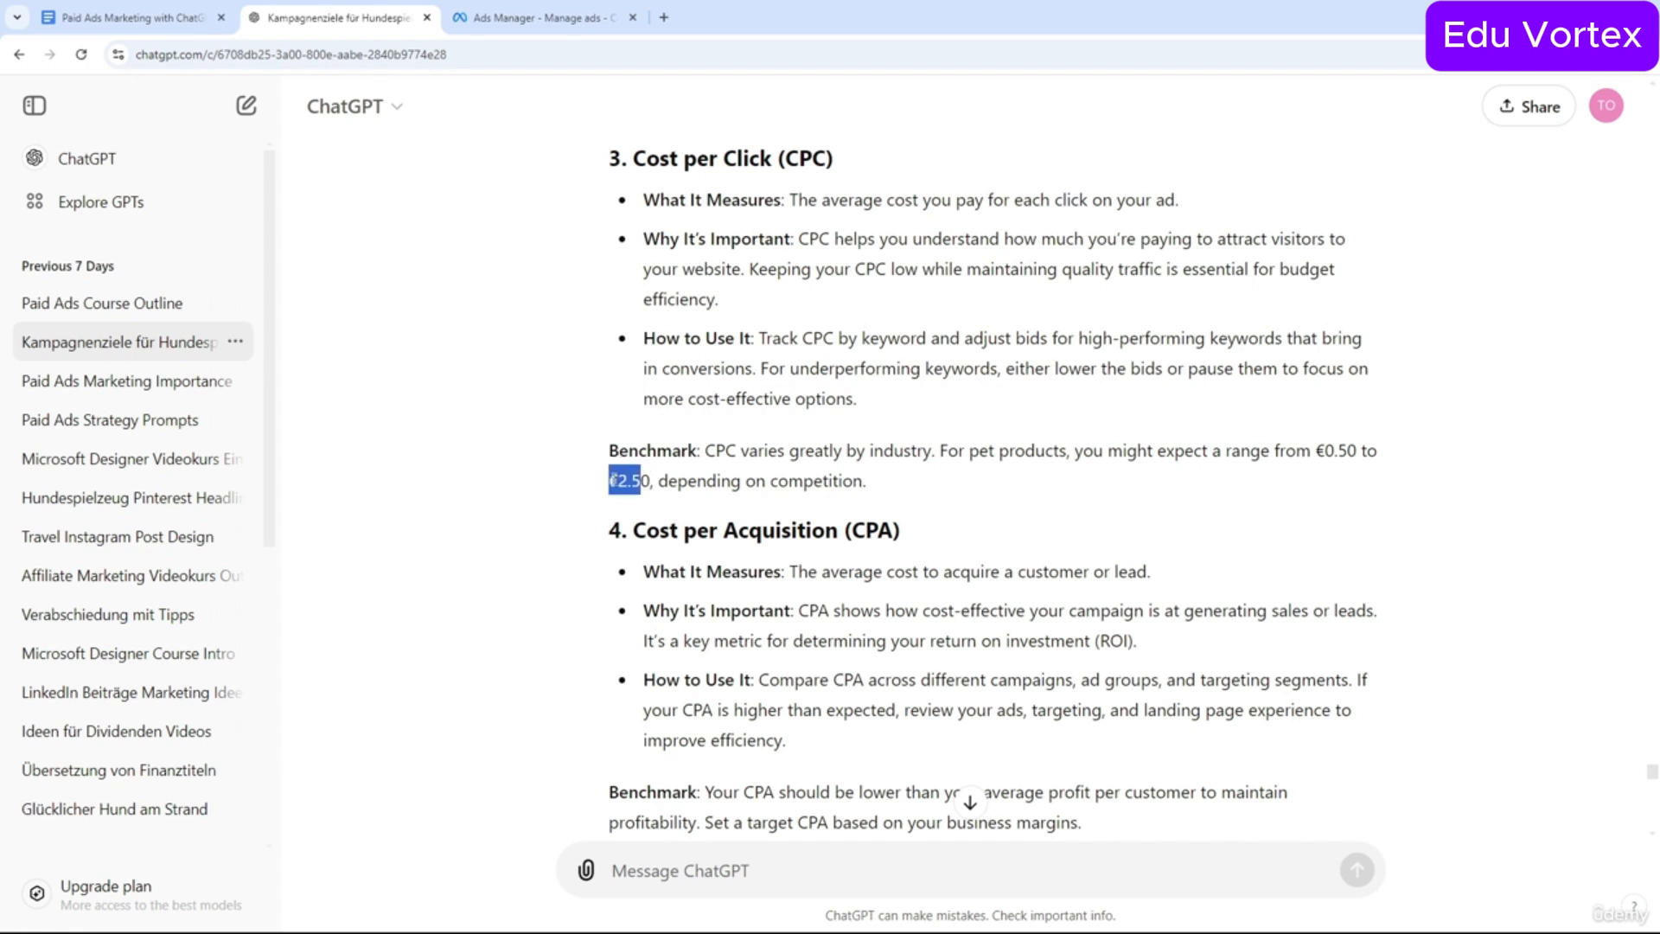
pyautogui.moveTo(611, 481); pyautogui.dragTo(651, 481)
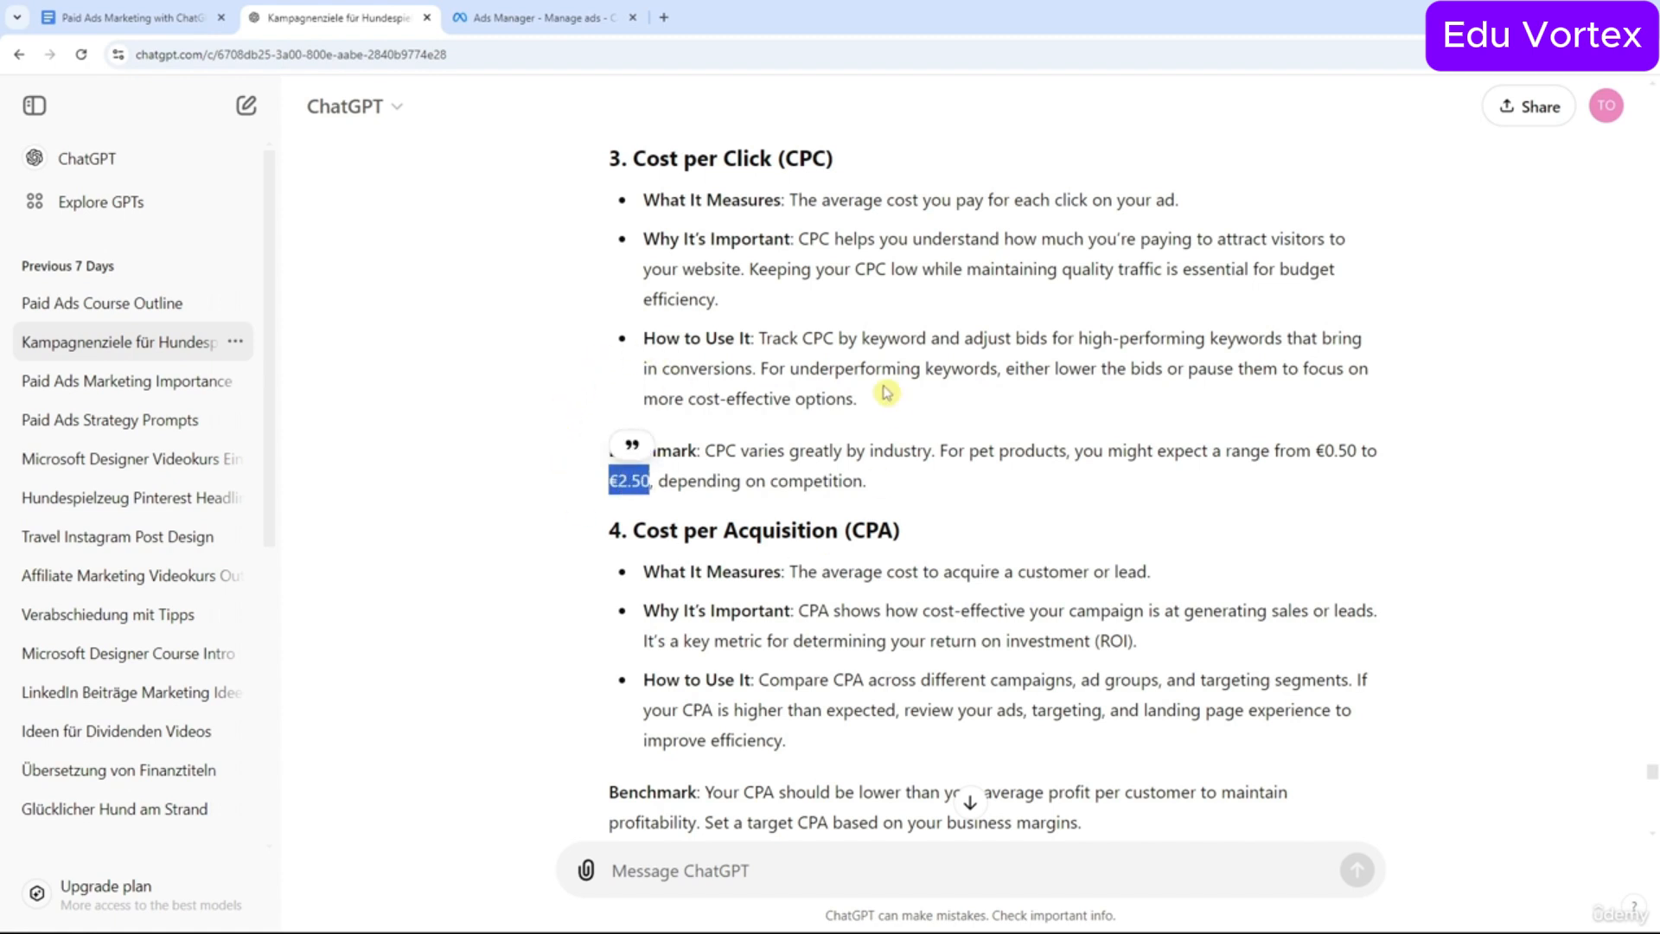
# Read the Cost per Acquisition and Return on Ad Spend sections of ChatGPT's Google Ads KPI answer.
pyautogui.scroll(-3, 626, 516)
pyautogui.click(624, 508)
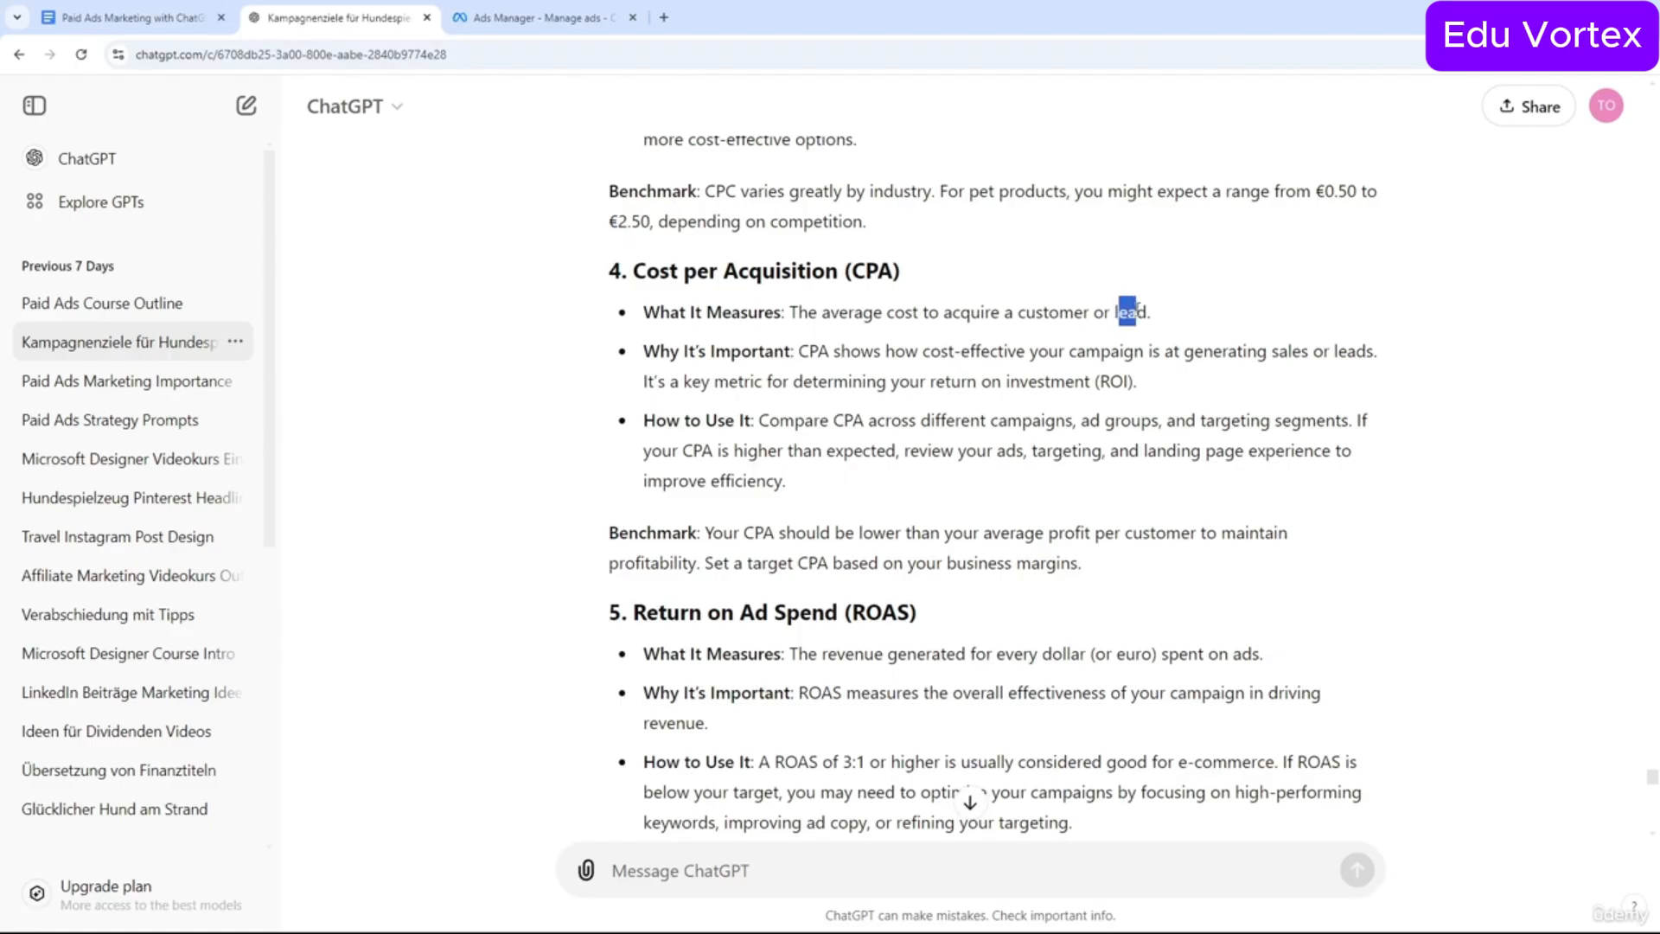
pyautogui.click(1145, 391)
pyautogui.scroll(-3, 1141, 400)
pyautogui.scroll(-1, 1144, 399)
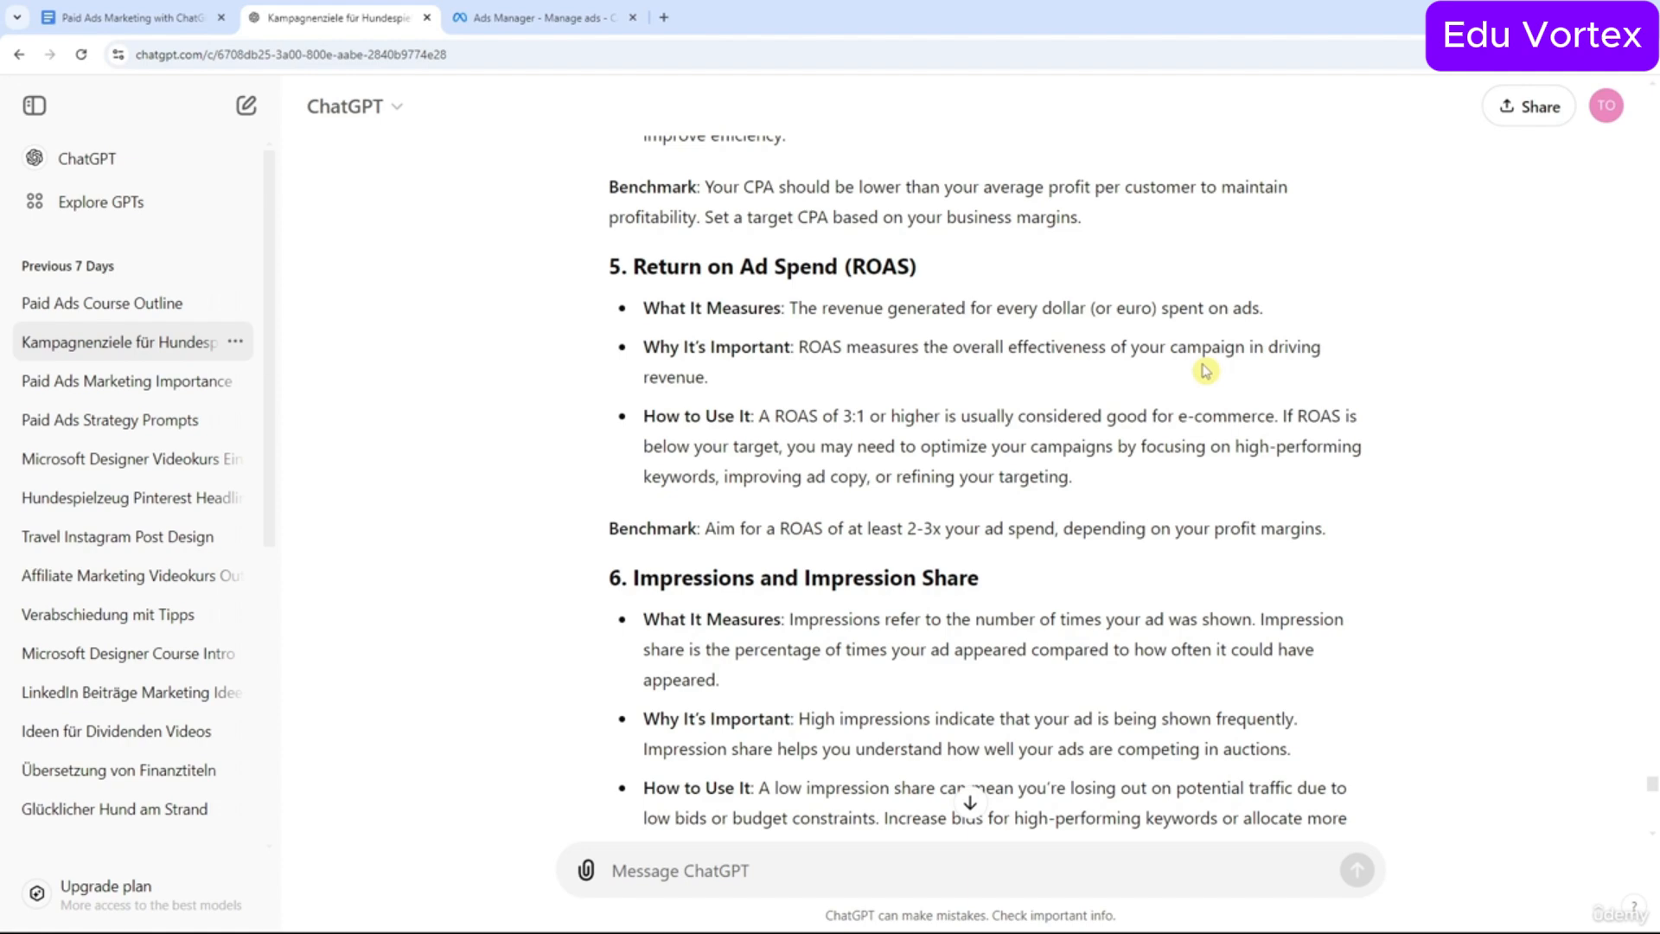
# Review the Impressions and Impression Share section of the answer and highlight its heading.
pyautogui.scroll(-3, 1181, 400)
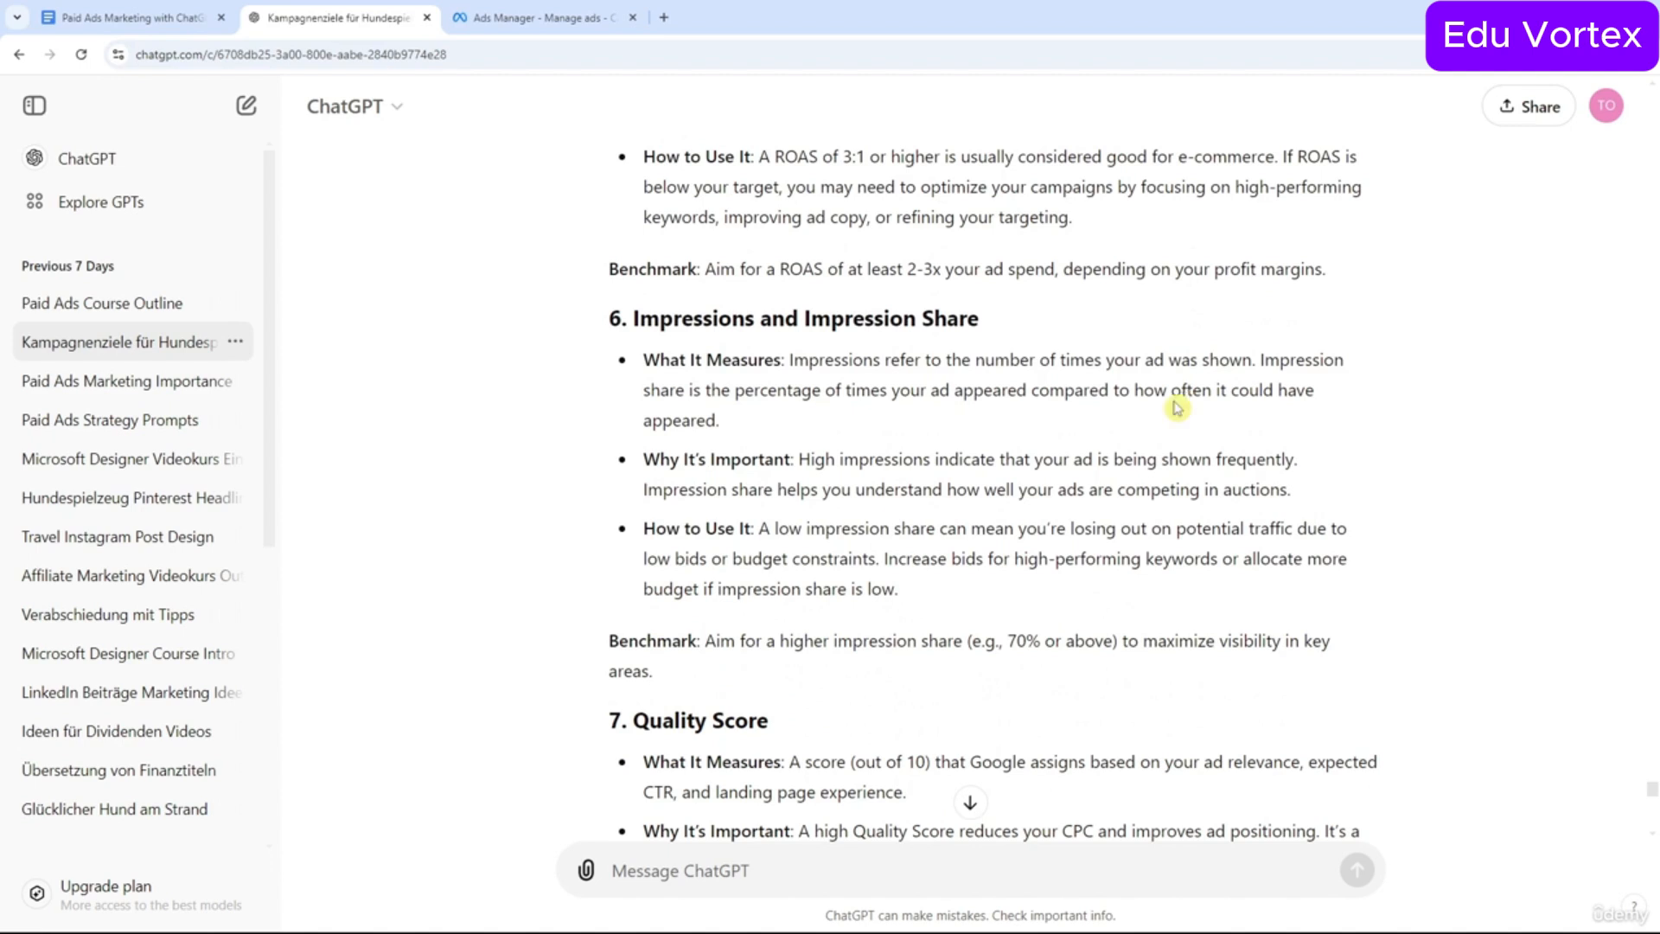
pyautogui.scroll(-1, 1178, 408)
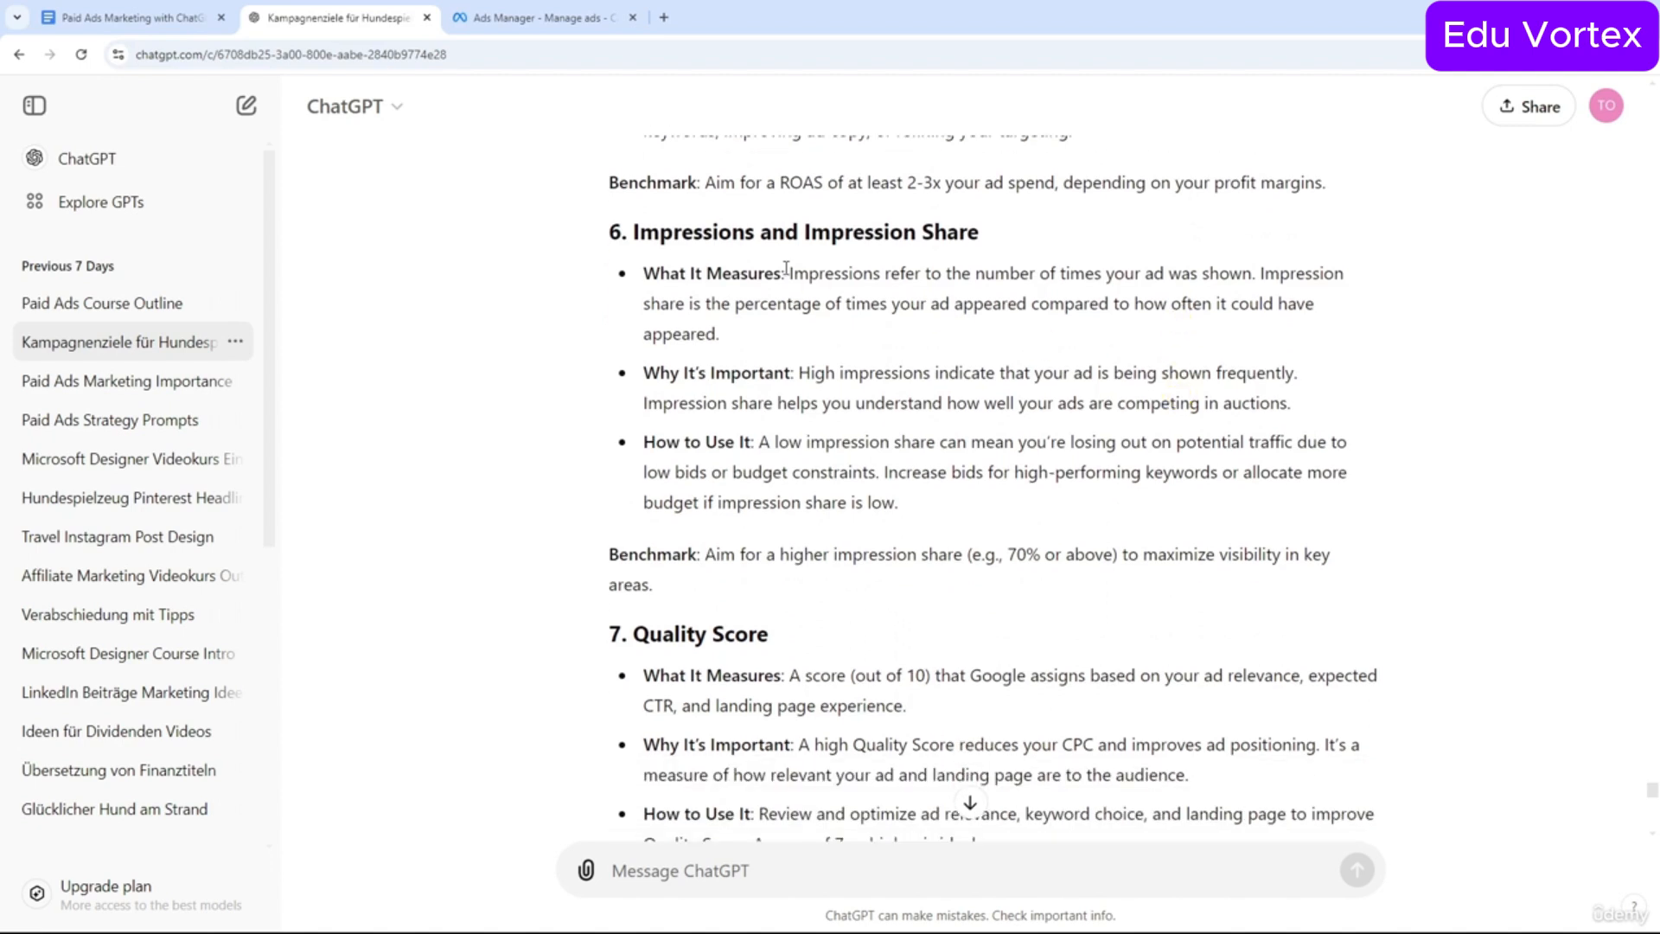
pyautogui.moveTo(639, 231); pyautogui.dragTo(939, 235)
pyautogui.click(940, 238)
pyautogui.scroll(-1, 939, 237)
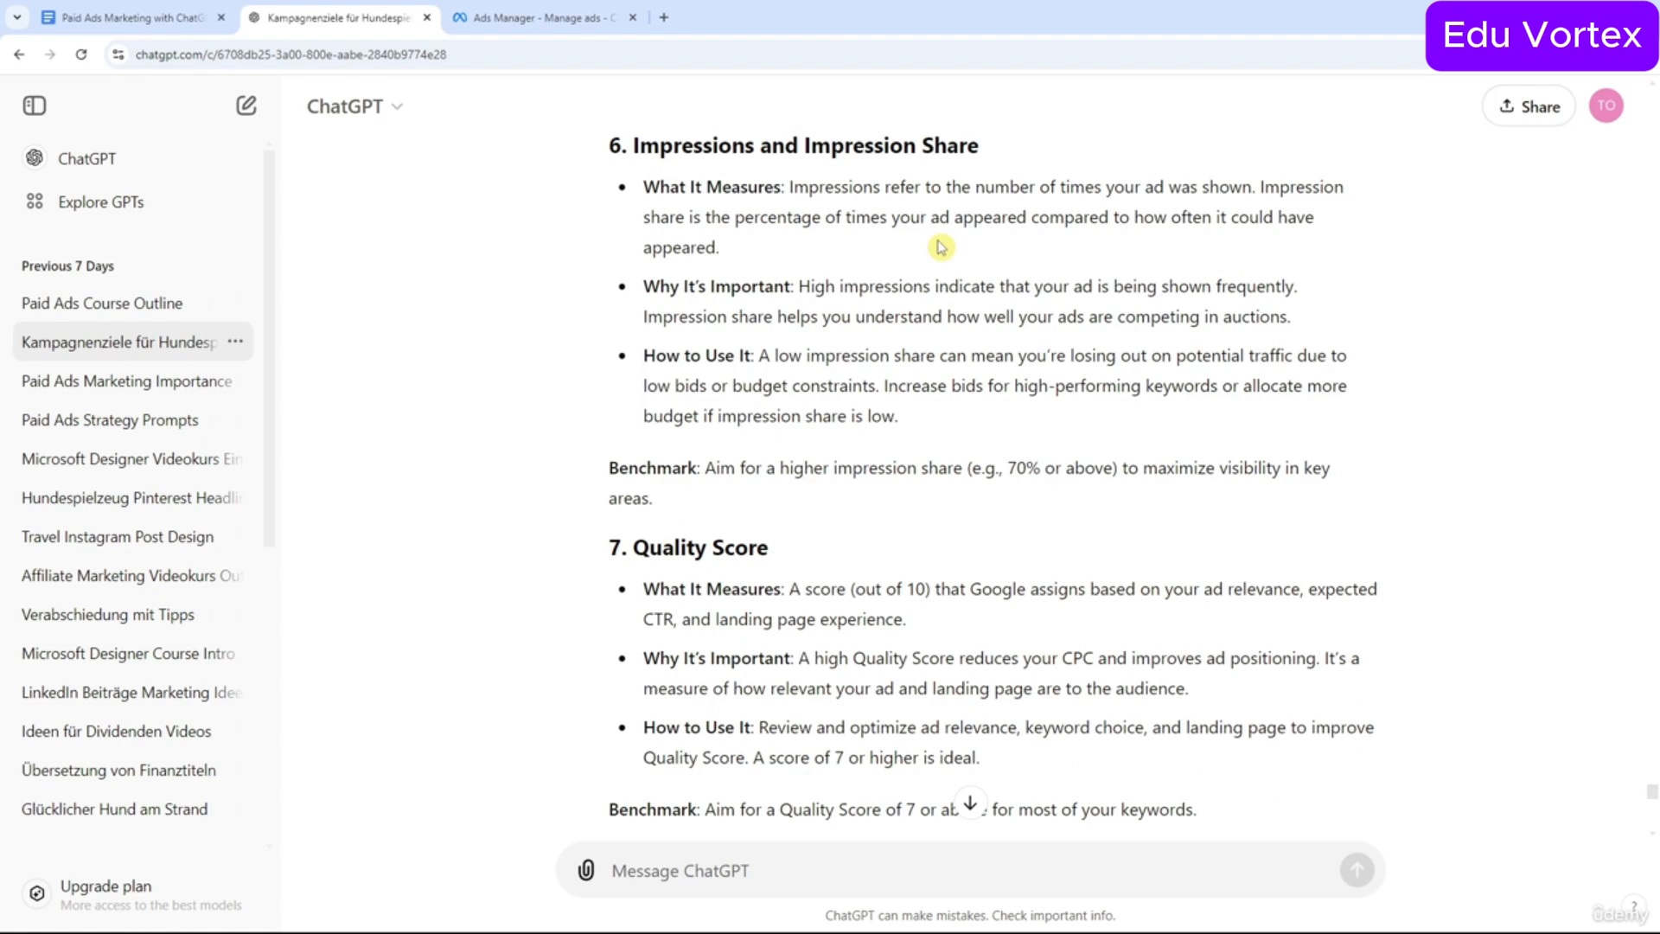
# Highlight the Quality Score heading and skim the remaining KPIs through the closing summary on gauging campaign success.
pyautogui.scroll(-4, 941, 247)
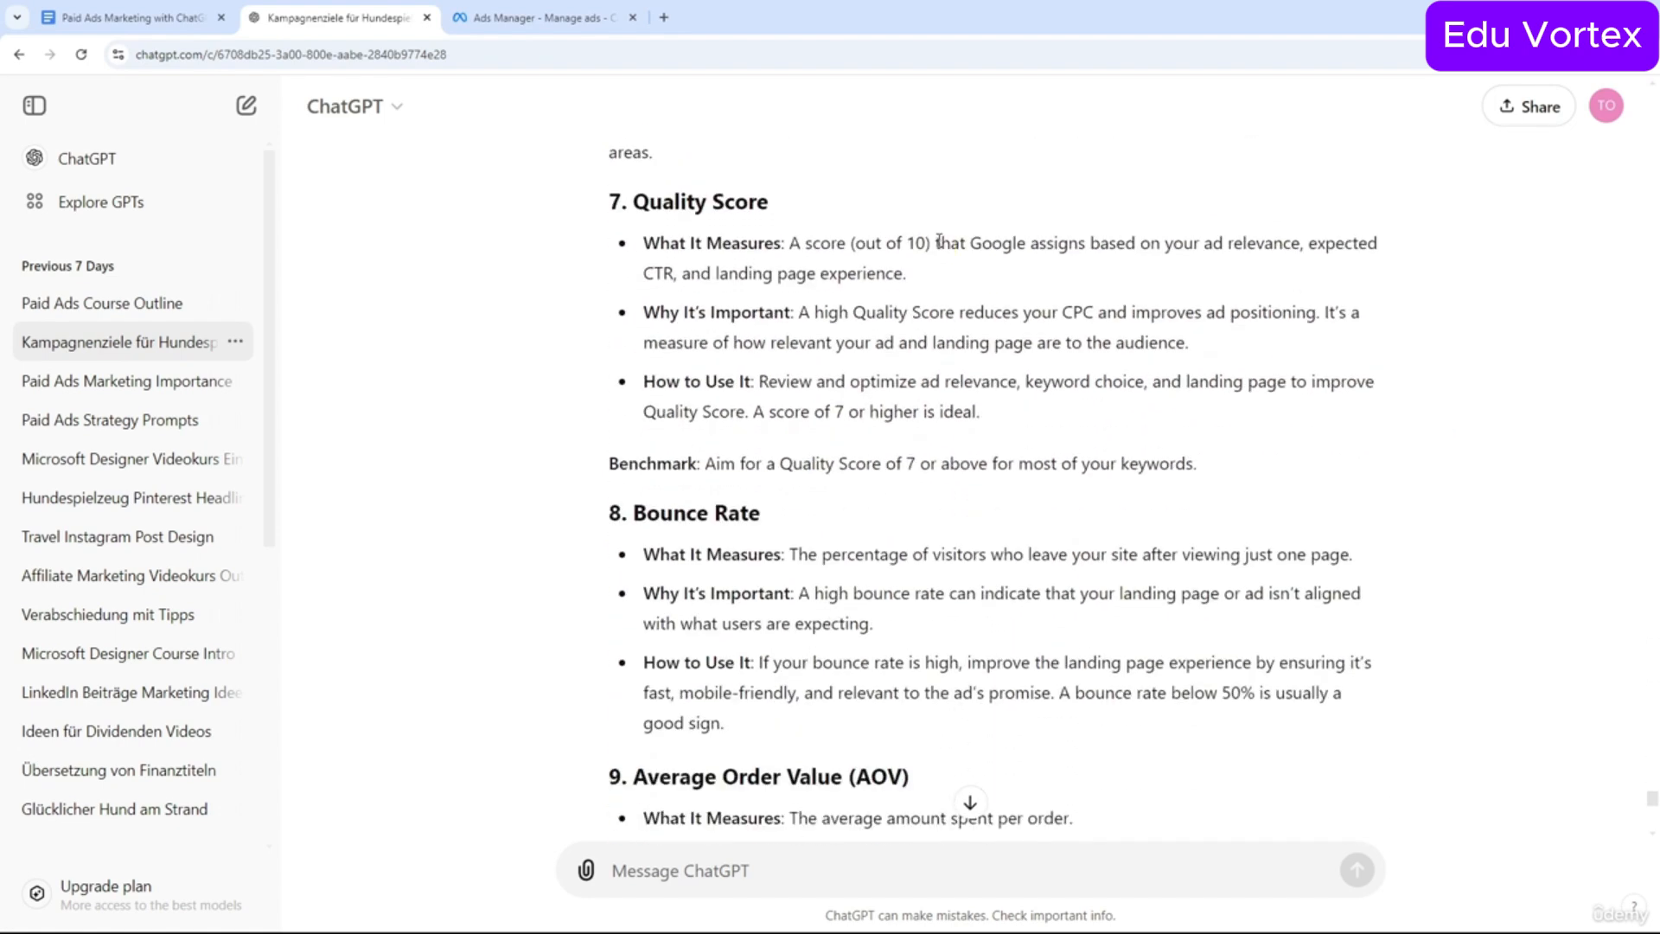
pyautogui.moveTo(633, 202); pyautogui.dragTo(784, 204)
pyautogui.scroll(-11, 783, 208)
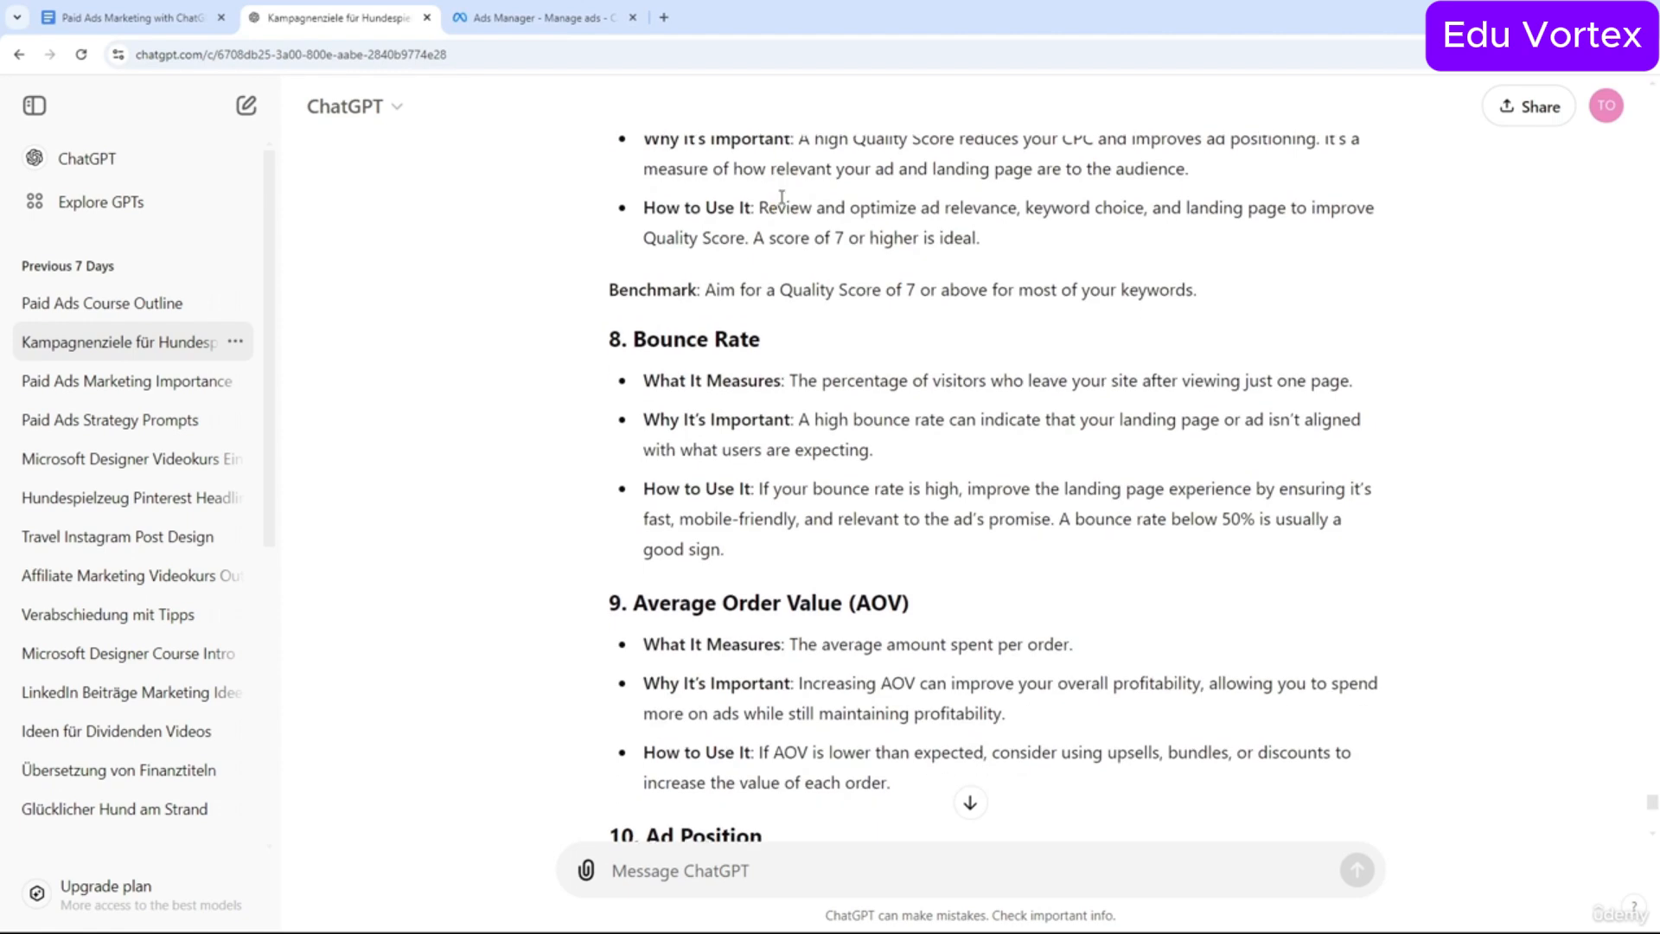
pyautogui.scroll(-2, 816, 452)
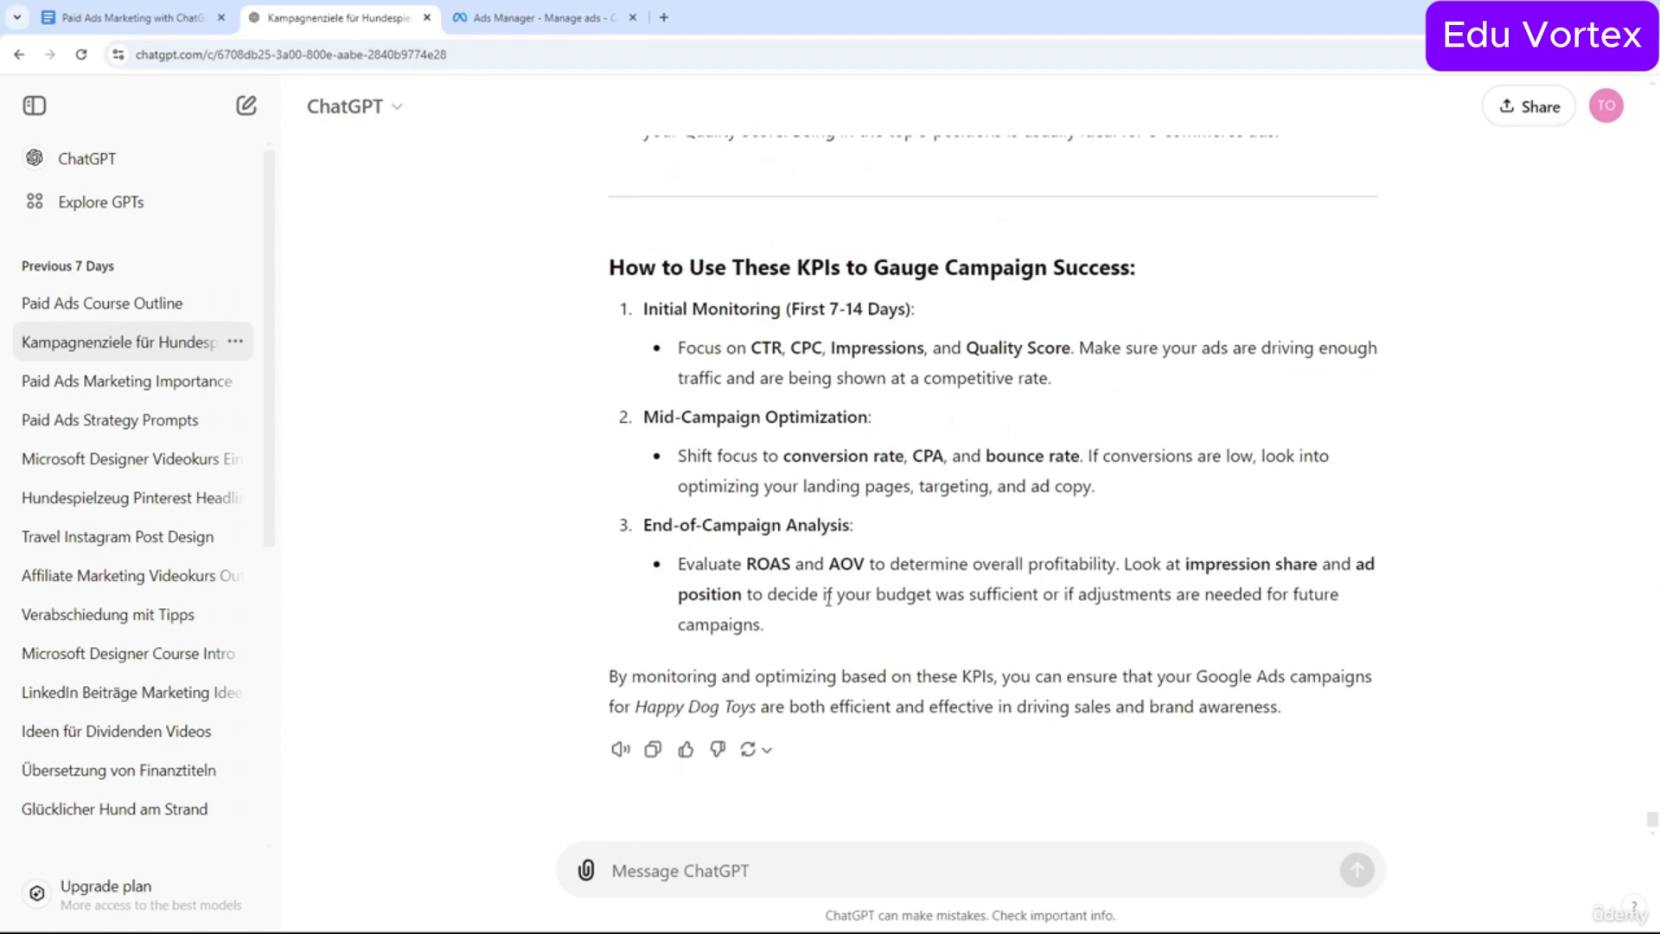
# Ask ChatGPT for the most important KPIs to monitor when running Facebook Ads for a pet brand and how to use them to gauge campaign success.
pyautogui.click(784, 863)
pyautogui.write('What are the most important KPIs I should monitor when running Google Ads for a pet brand, and how can I use these metrics to gauge campaign success?')
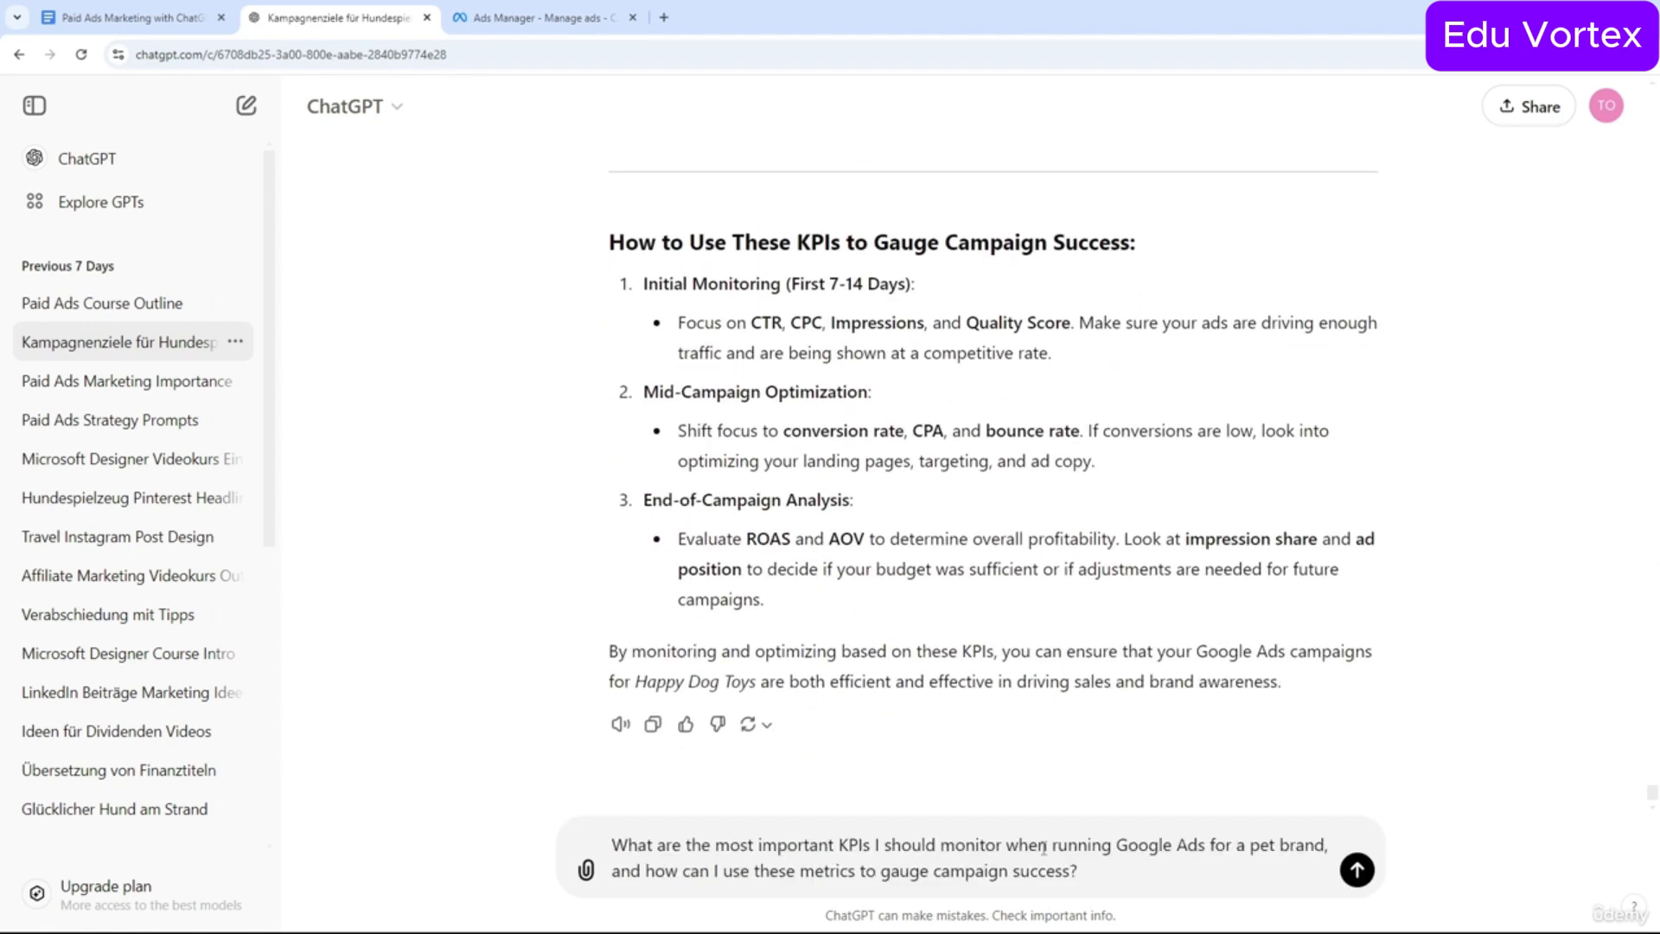
pyautogui.doubleClick(1148, 842)
pyautogui.write('Fa')
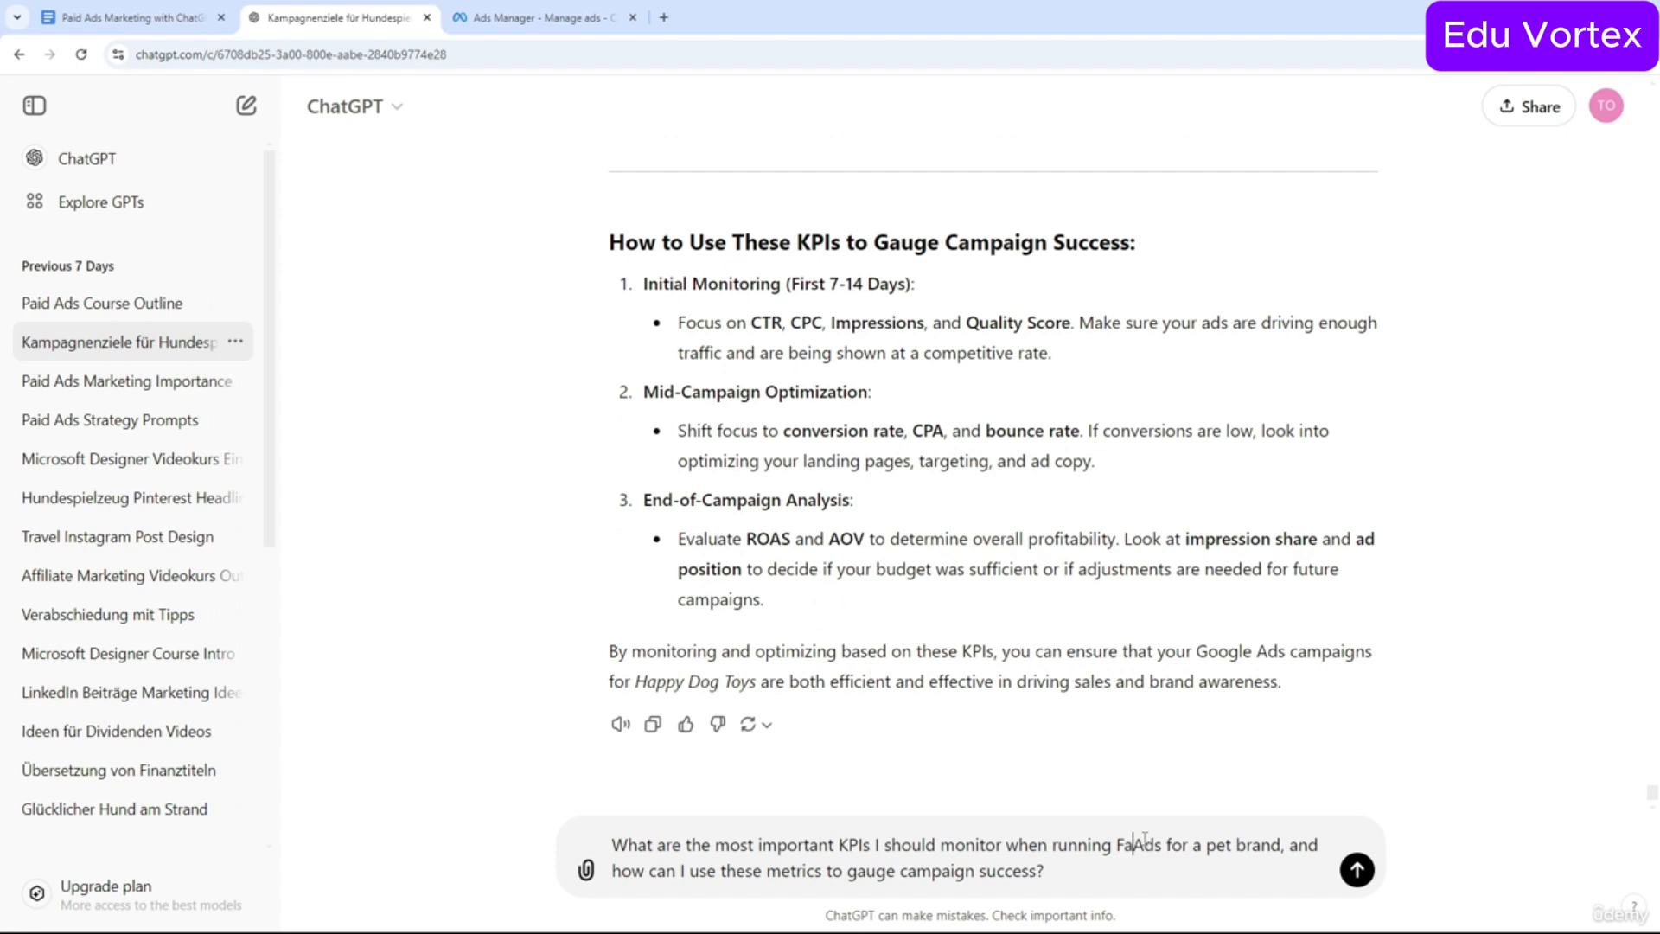
pyautogui.write('cebook')
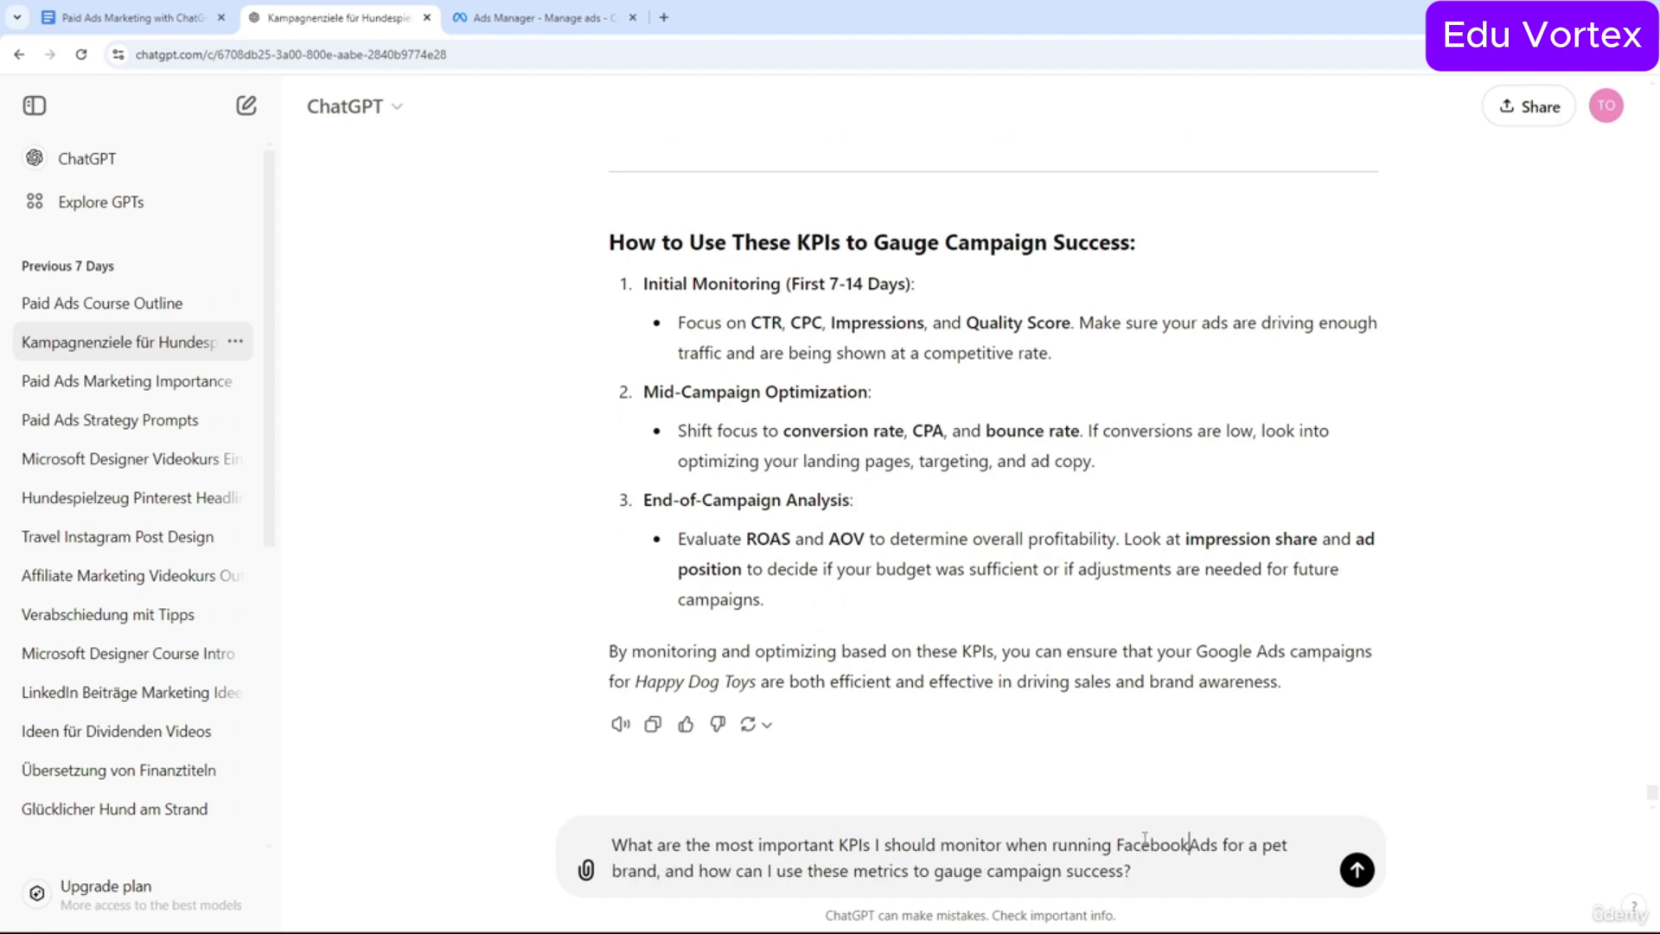
pyautogui.press('Return')
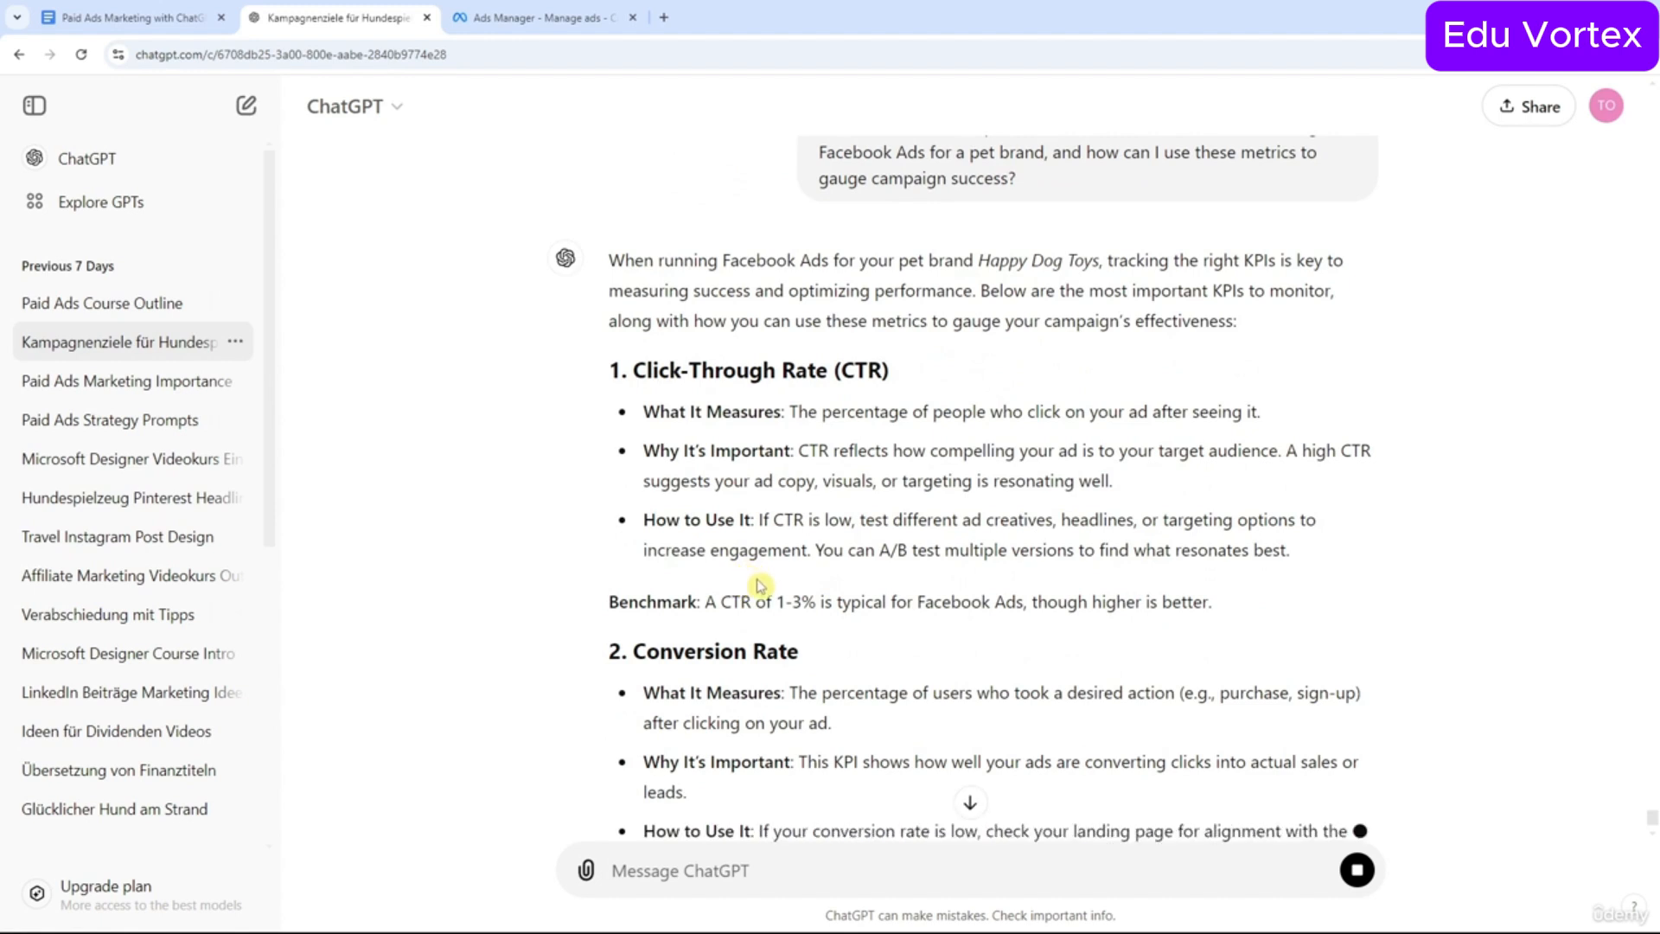
# Highlight the click-through rate benchmark in the Facebook Ads answer and compare it with the one in the earlier Google Ads answer.
pyautogui.moveTo(776, 601); pyautogui.dragTo(822, 593)
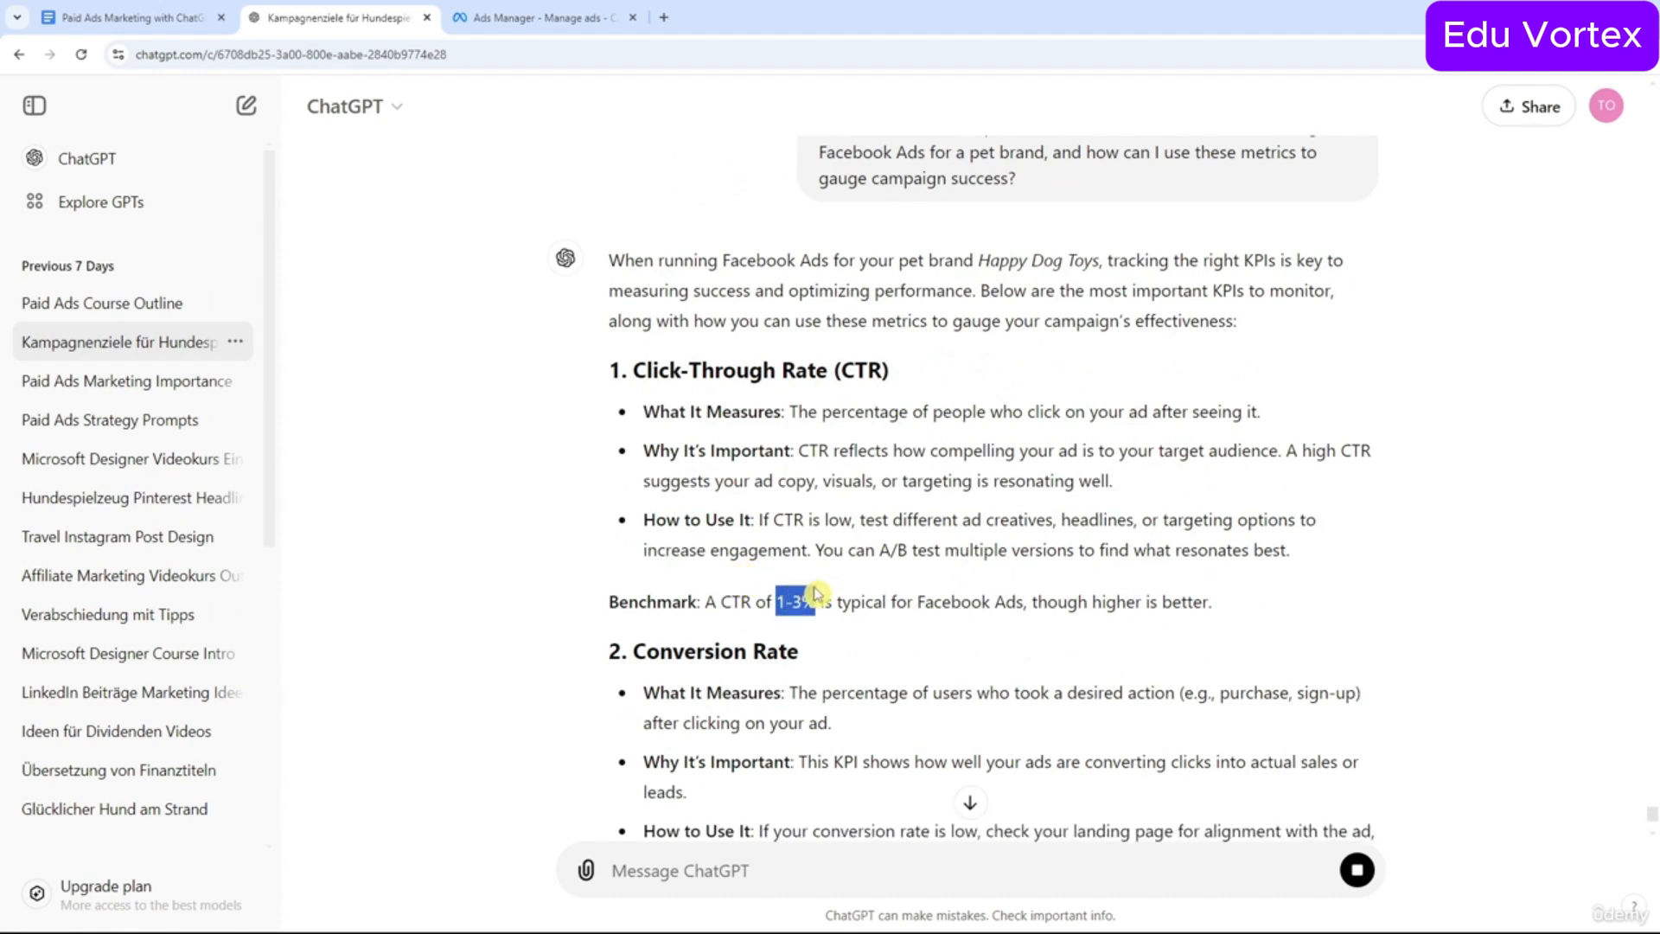
pyautogui.click(1051, 594)
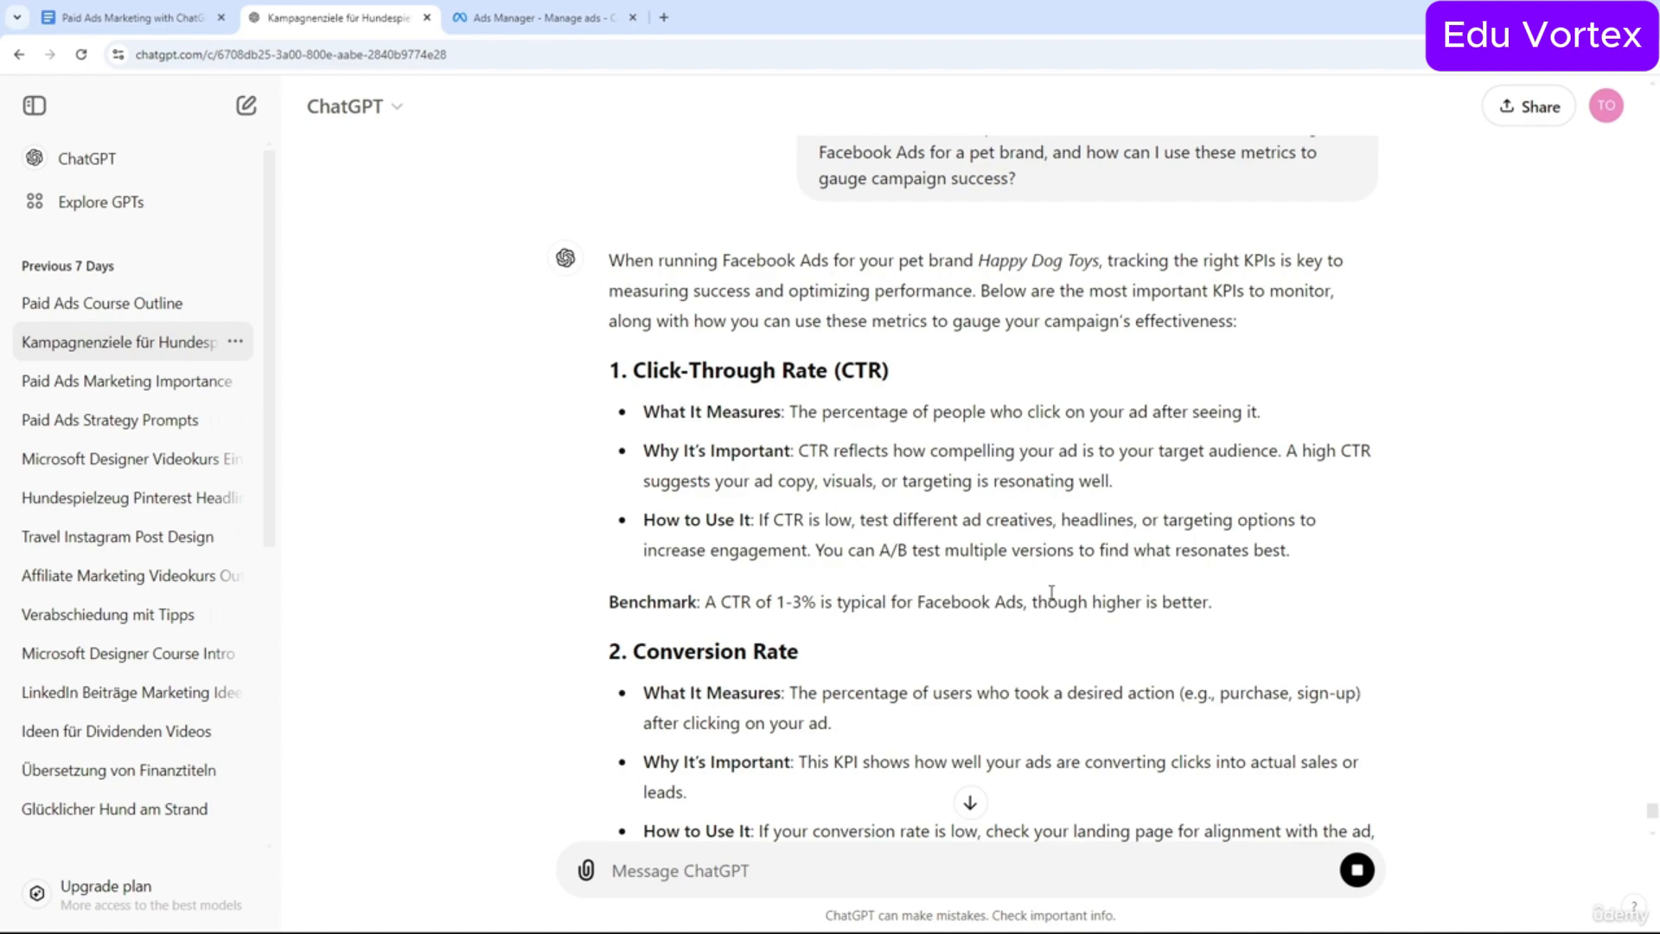
pyautogui.scroll(15, 889, 545)
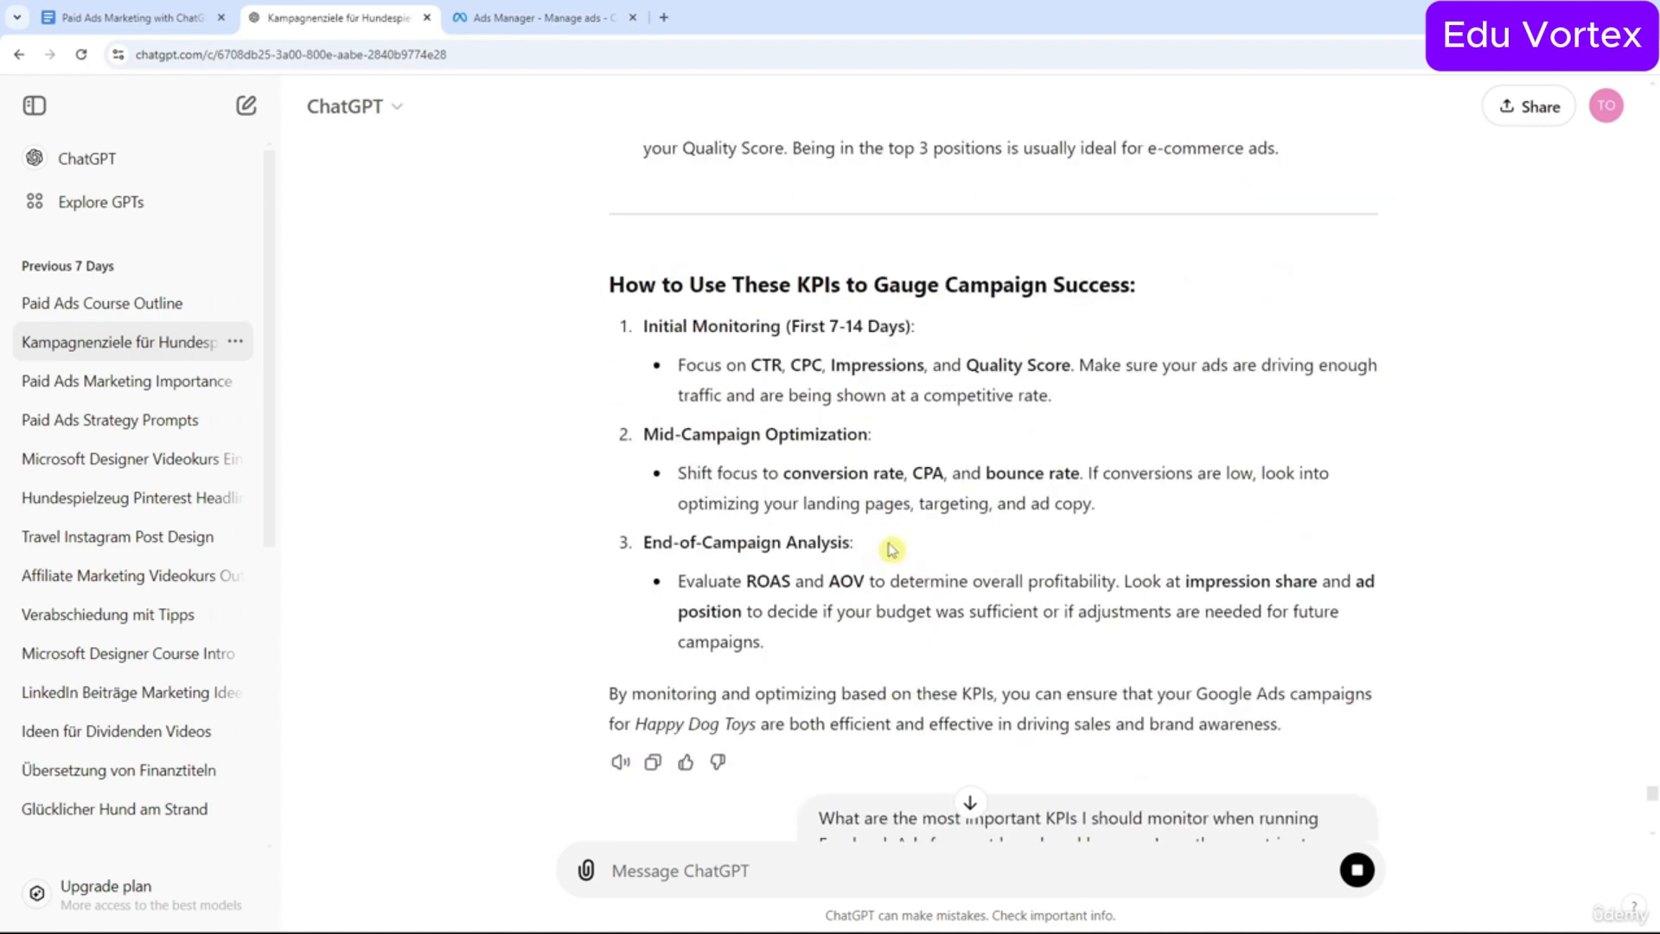
pyautogui.scroll(15, 890, 543)
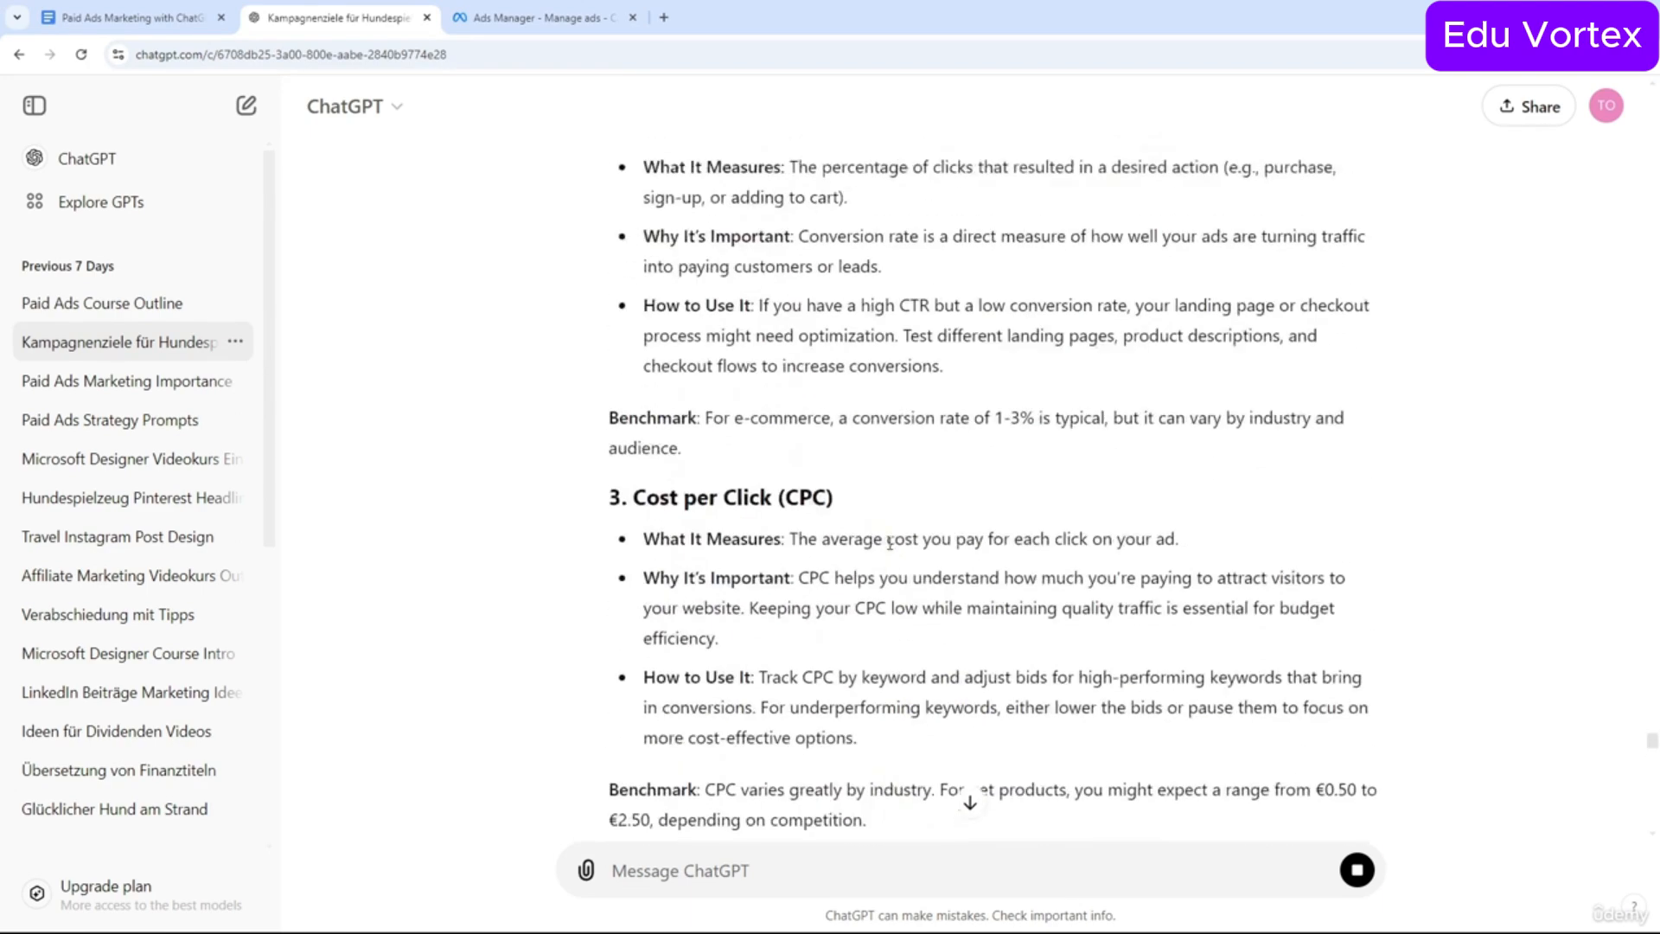
pyautogui.scroll(5, 890, 543)
pyautogui.scroll(-5, 890, 543)
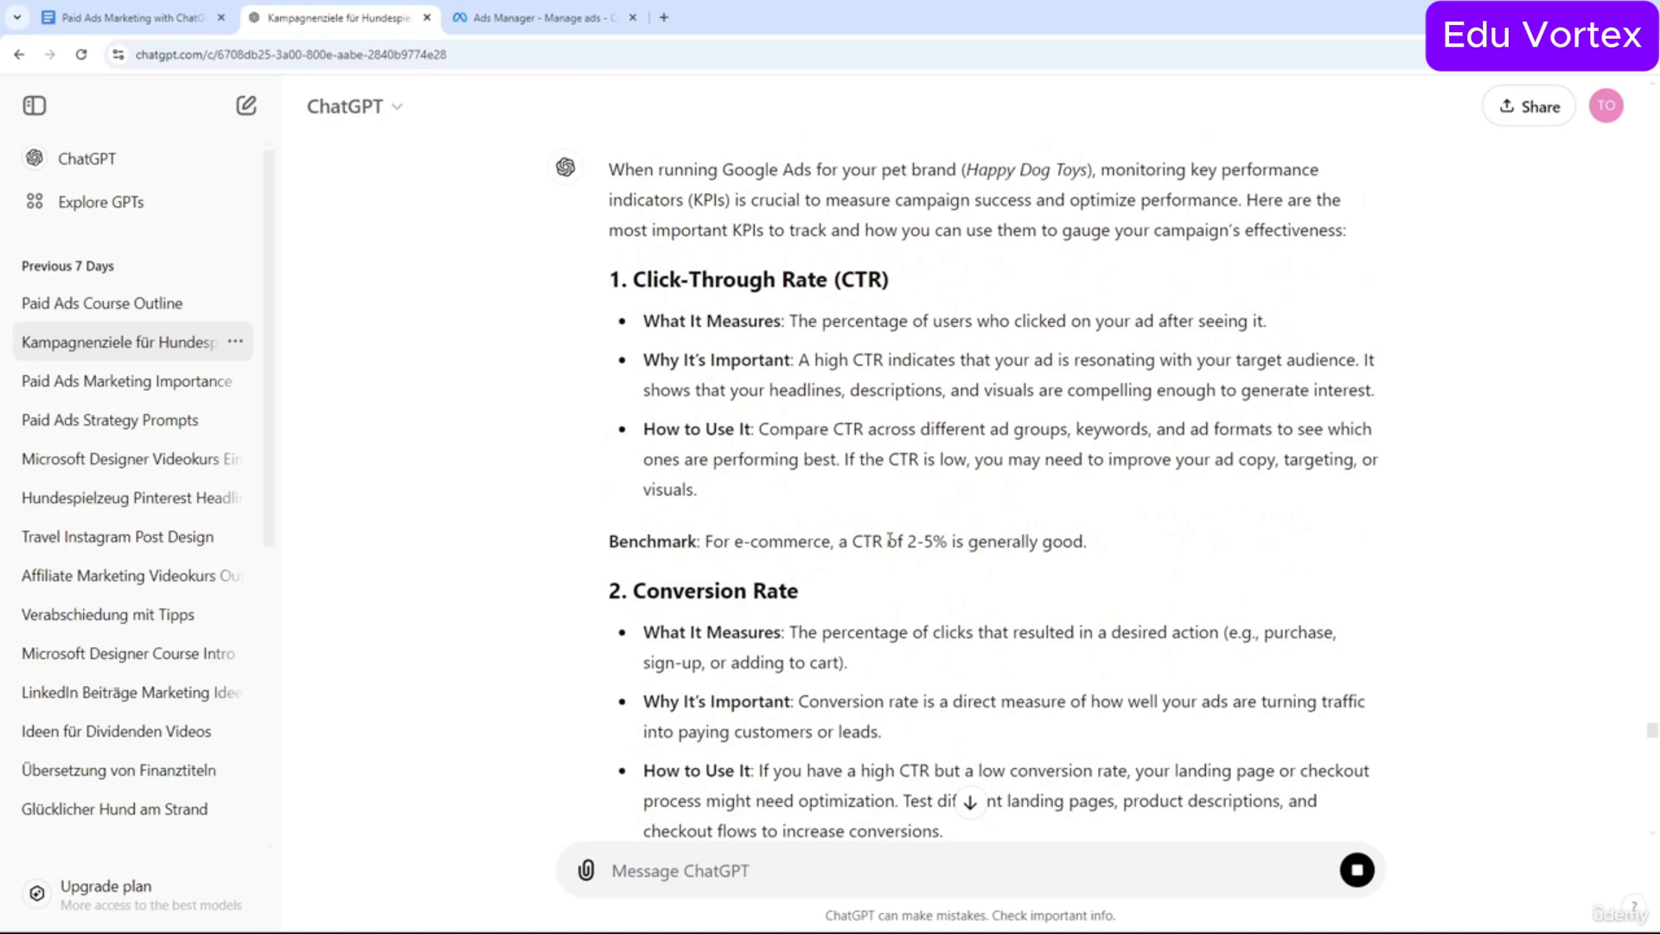
pyautogui.moveTo(907, 543); pyautogui.dragTo(945, 563)
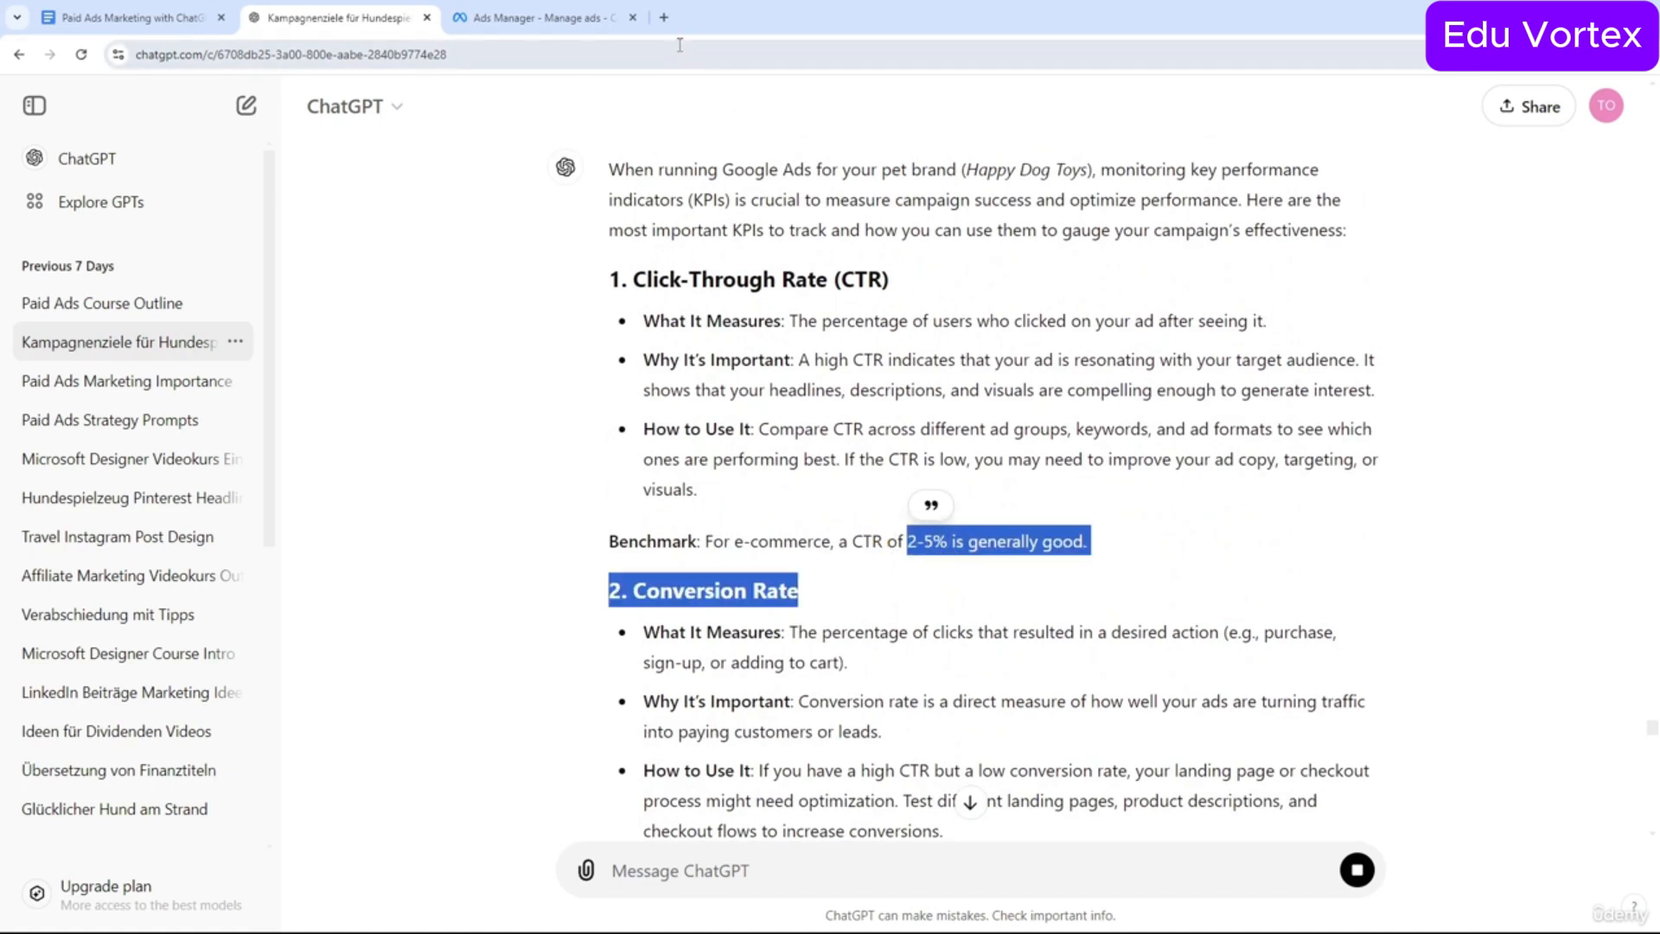
# Open Google in a new browser tab and search for "pet shop".
pyautogui.click(663, 17)
pyautogui.write('go')
pyautogui.press('Return')
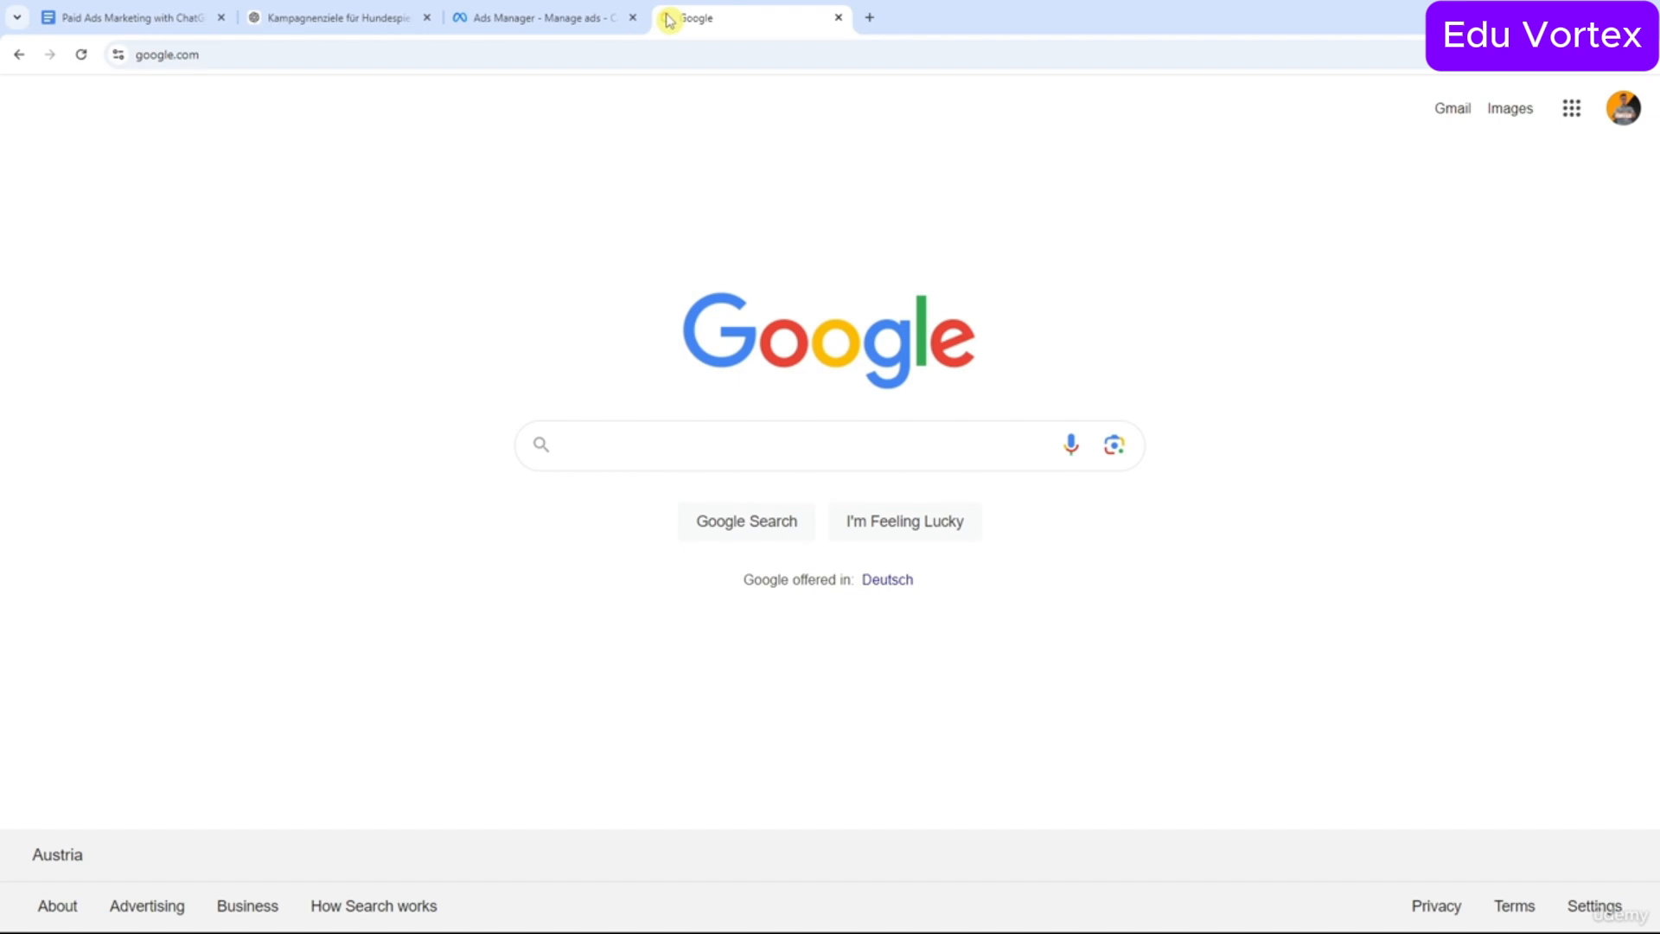
pyautogui.write('pet shop')
pyautogui.press('Return')
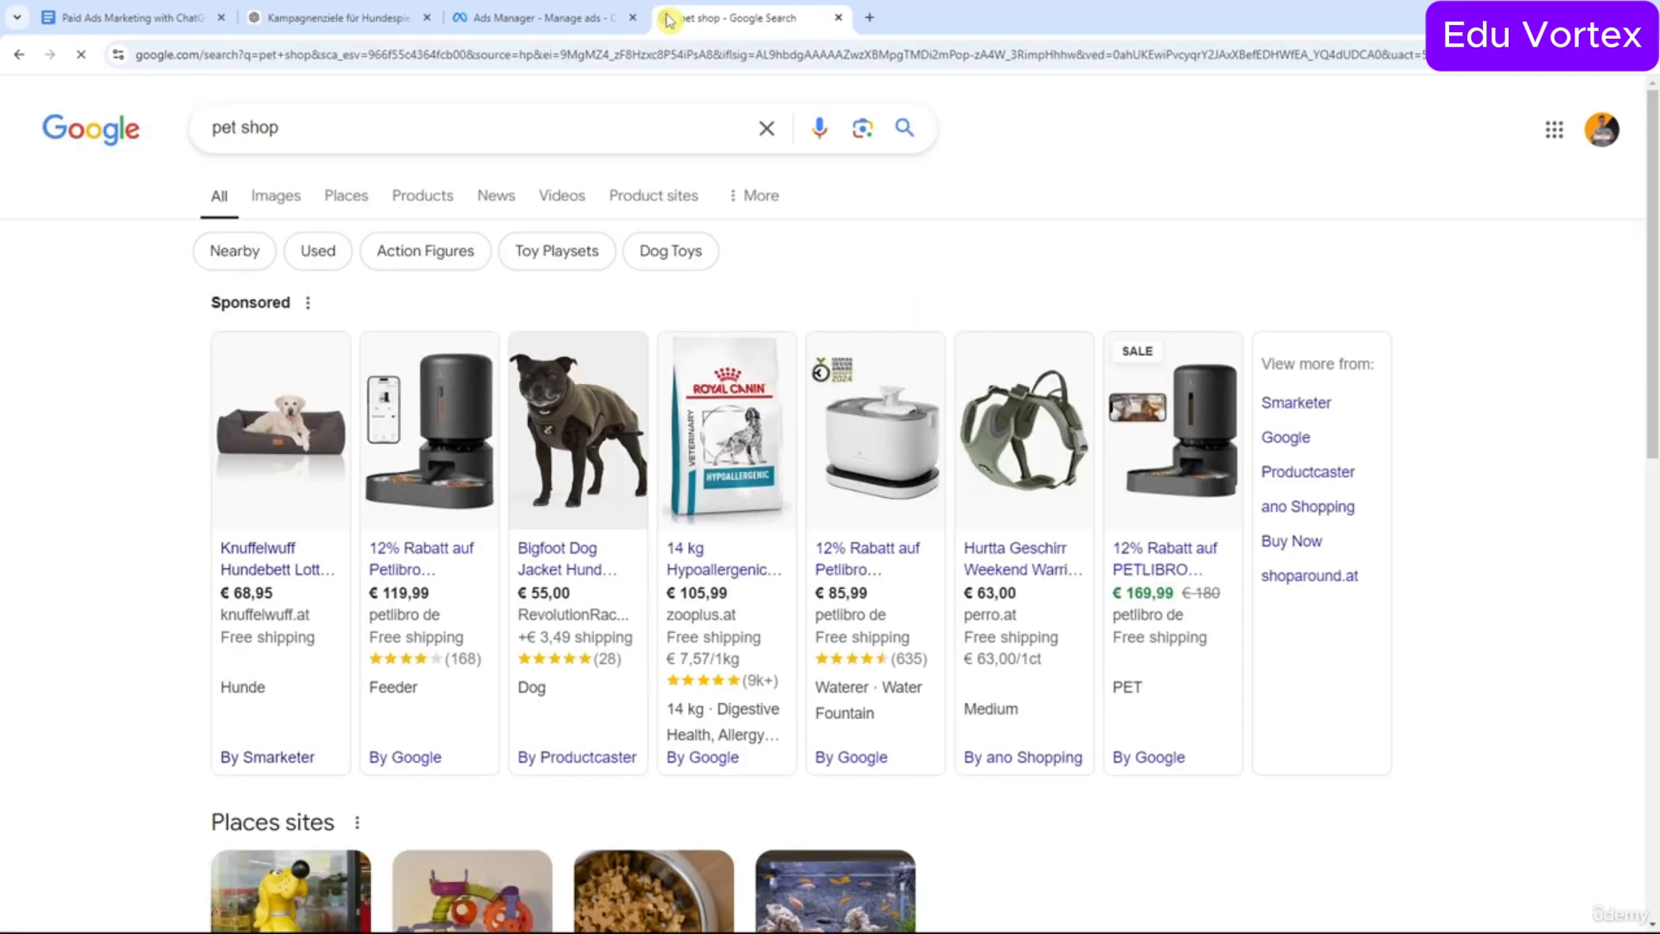
# Examine the sponsored product ads and the organic listings in the Google results for "pet shop".
pyautogui.scroll(-4, 800, 519)
pyautogui.click(804, 578)
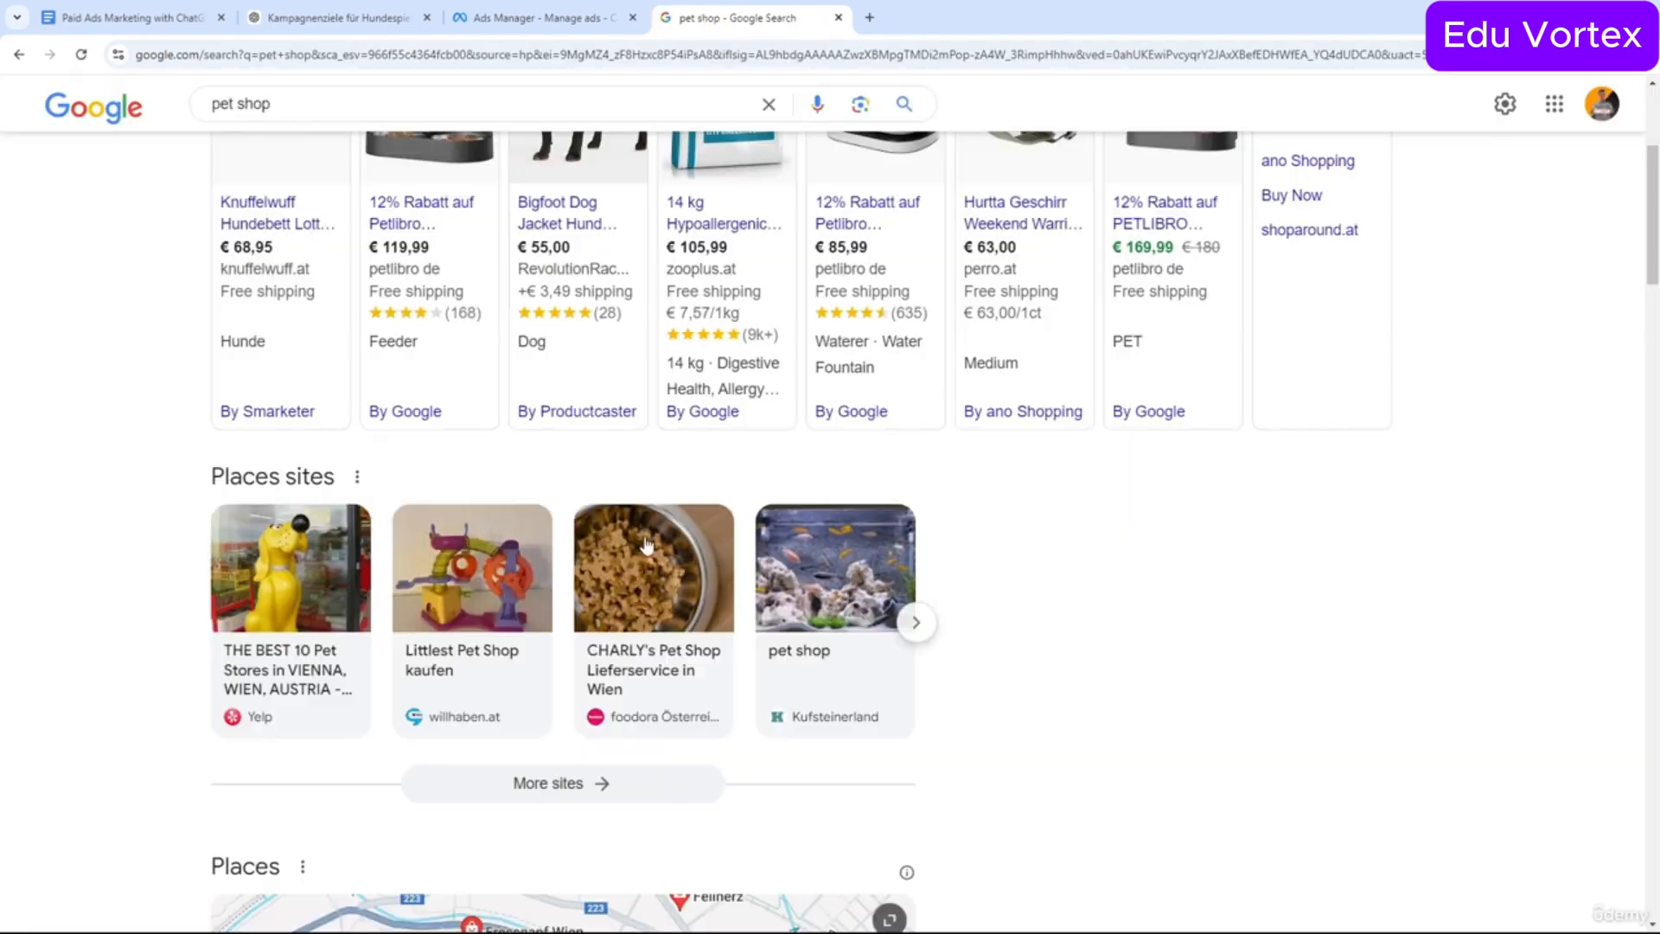
pyautogui.scroll(4, 646, 543)
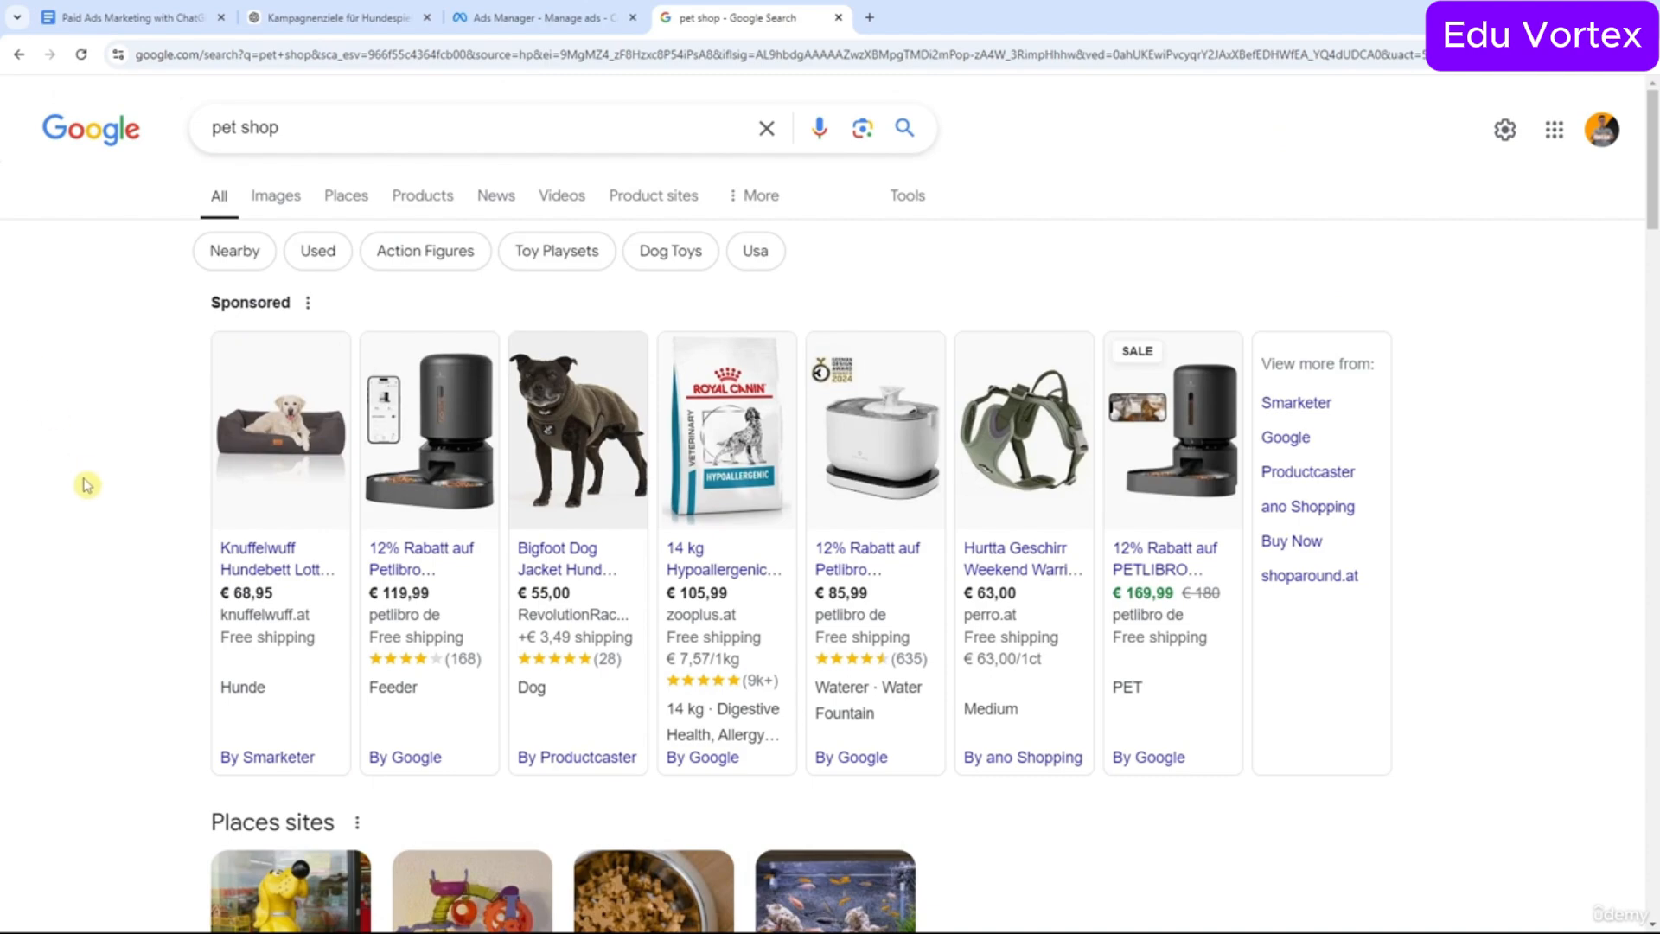
pyautogui.scroll(-9, 86, 485)
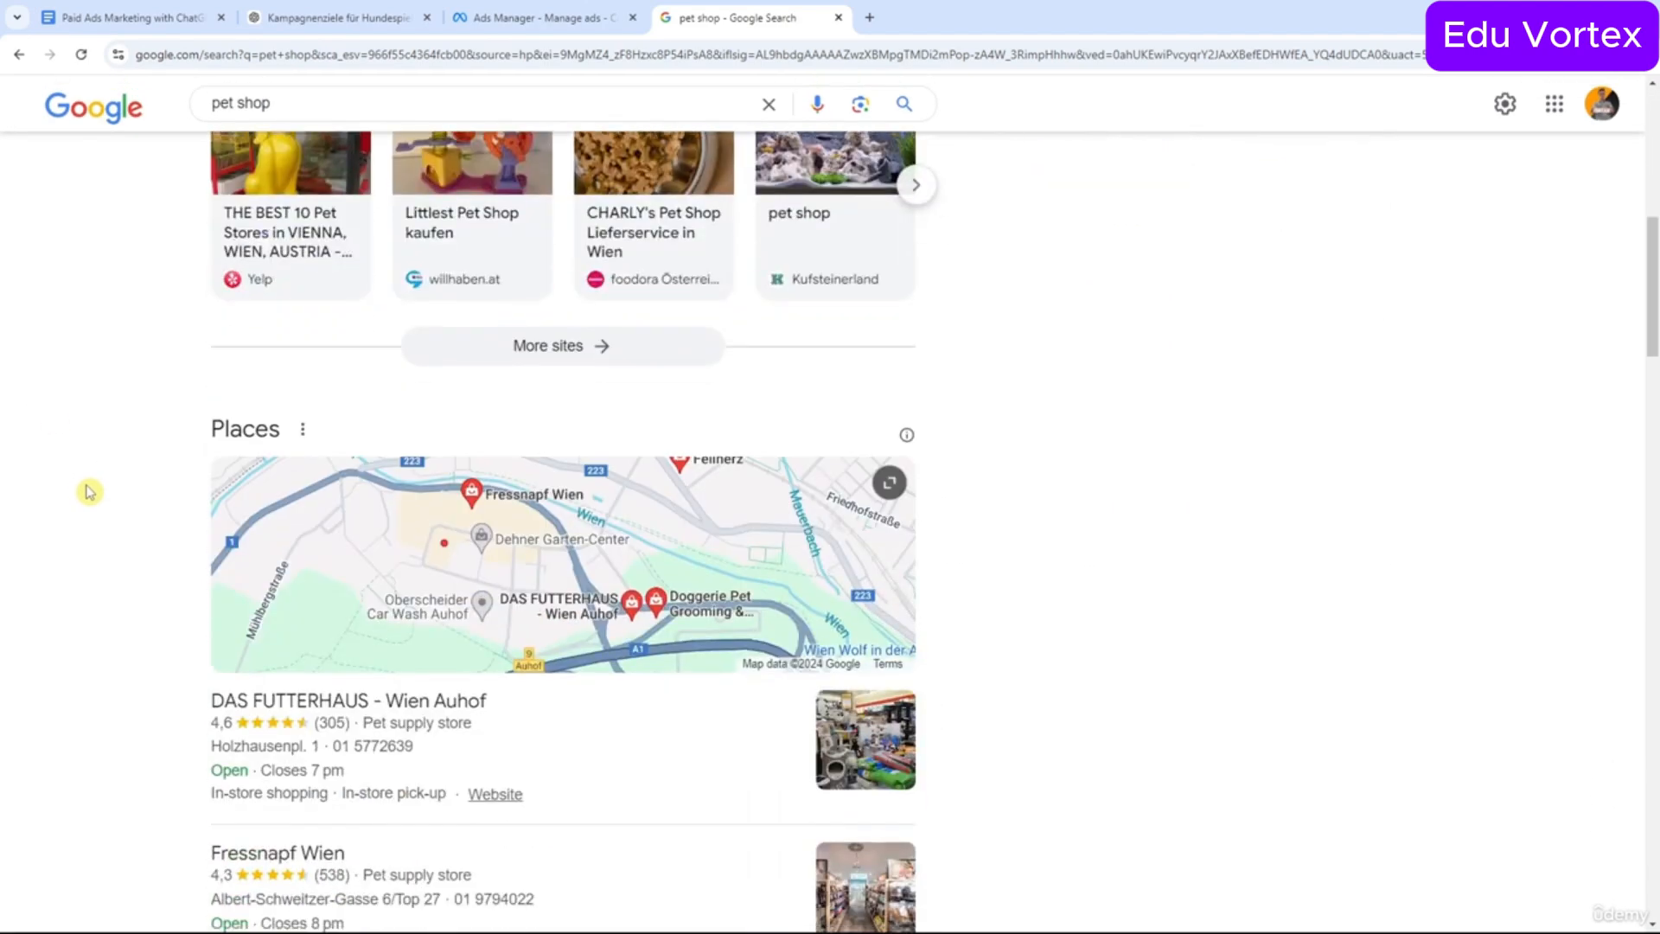
pyautogui.scroll(-15, 88, 491)
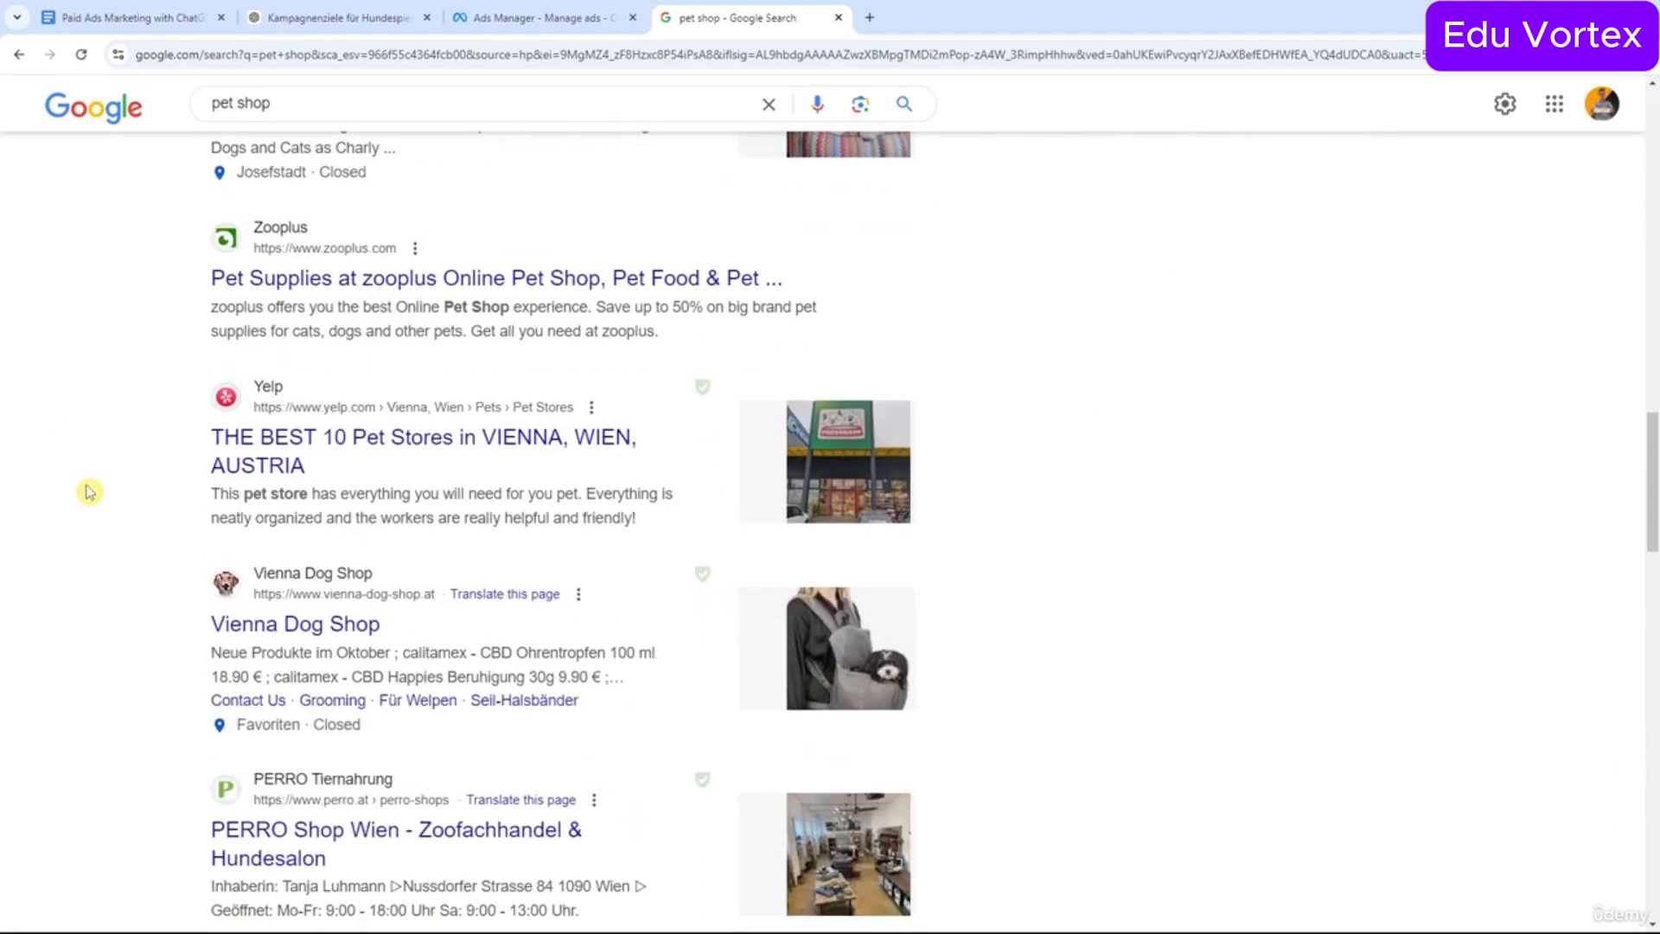
pyautogui.scroll(18, 89, 491)
pyautogui.scroll(6, 766, 612)
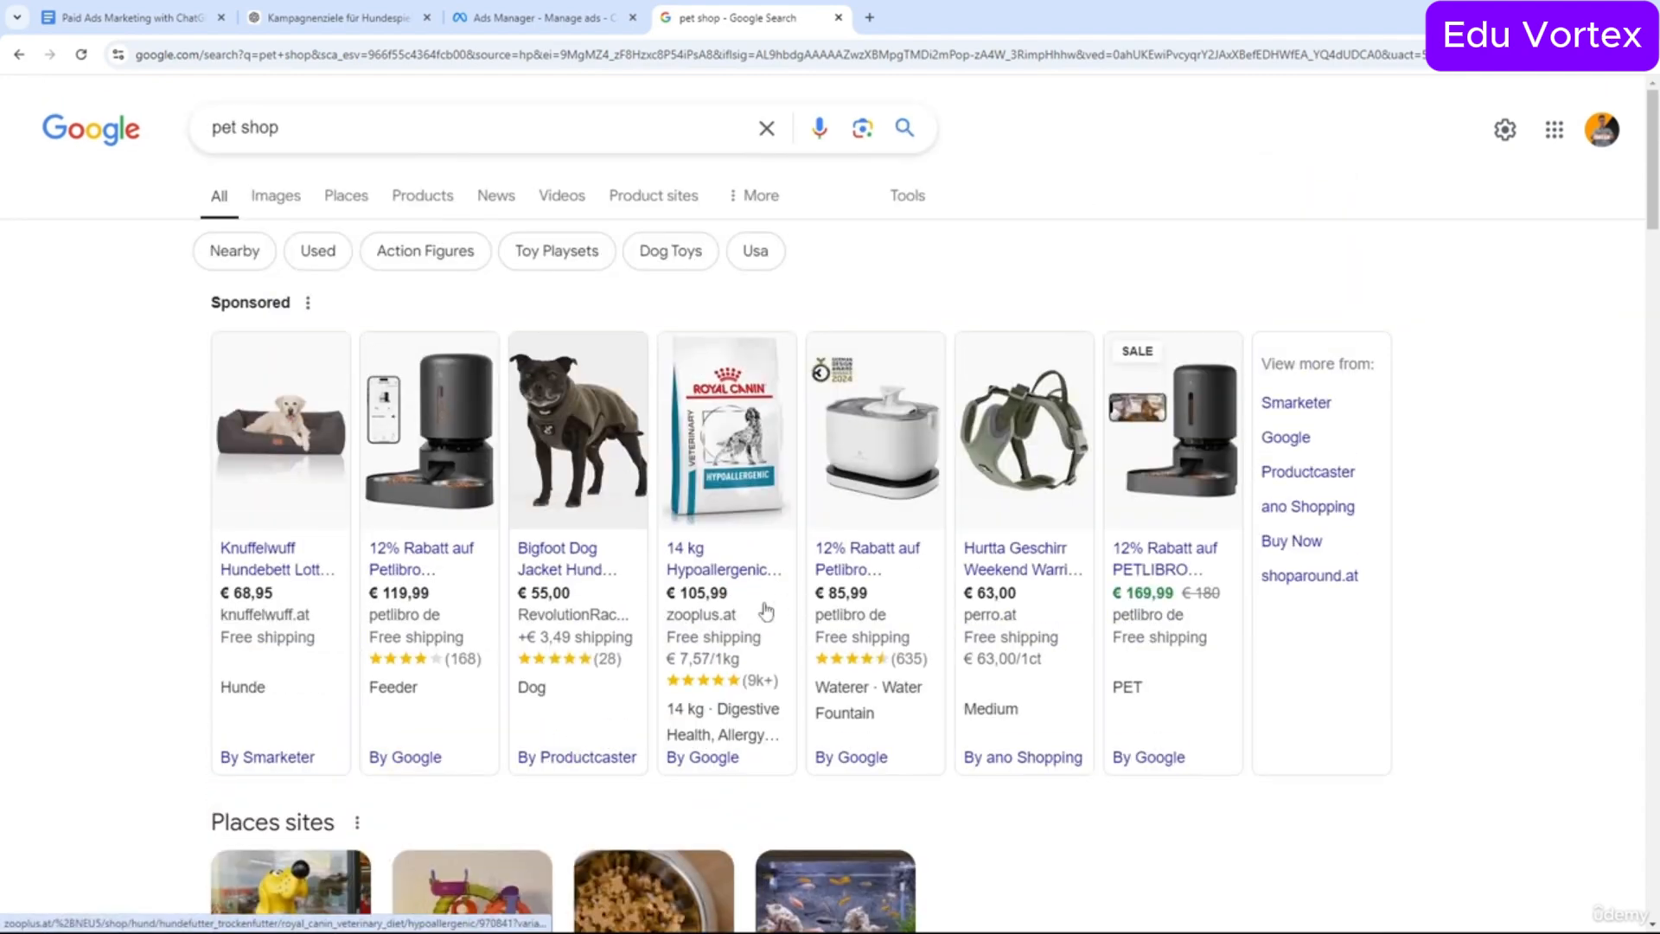
pyautogui.moveTo(755, 603)
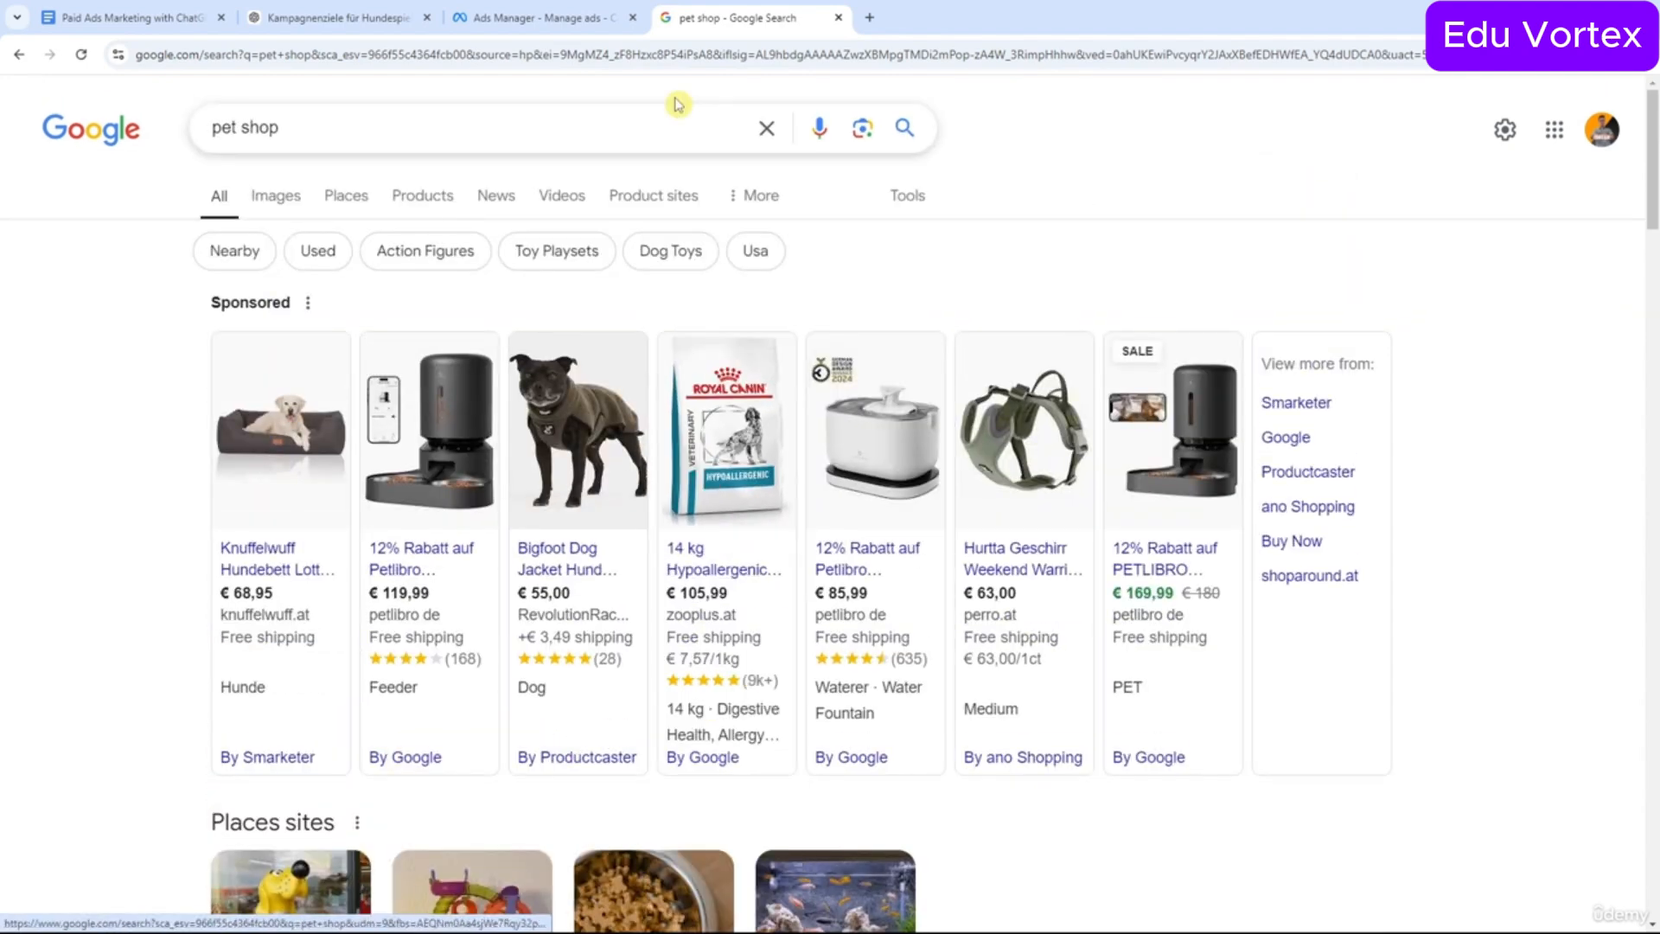
# Go to instagram.com in the same browser tab and open a story from the home feed.
pyautogui.click(589, 55)
pyautogui.write('instagram.com')
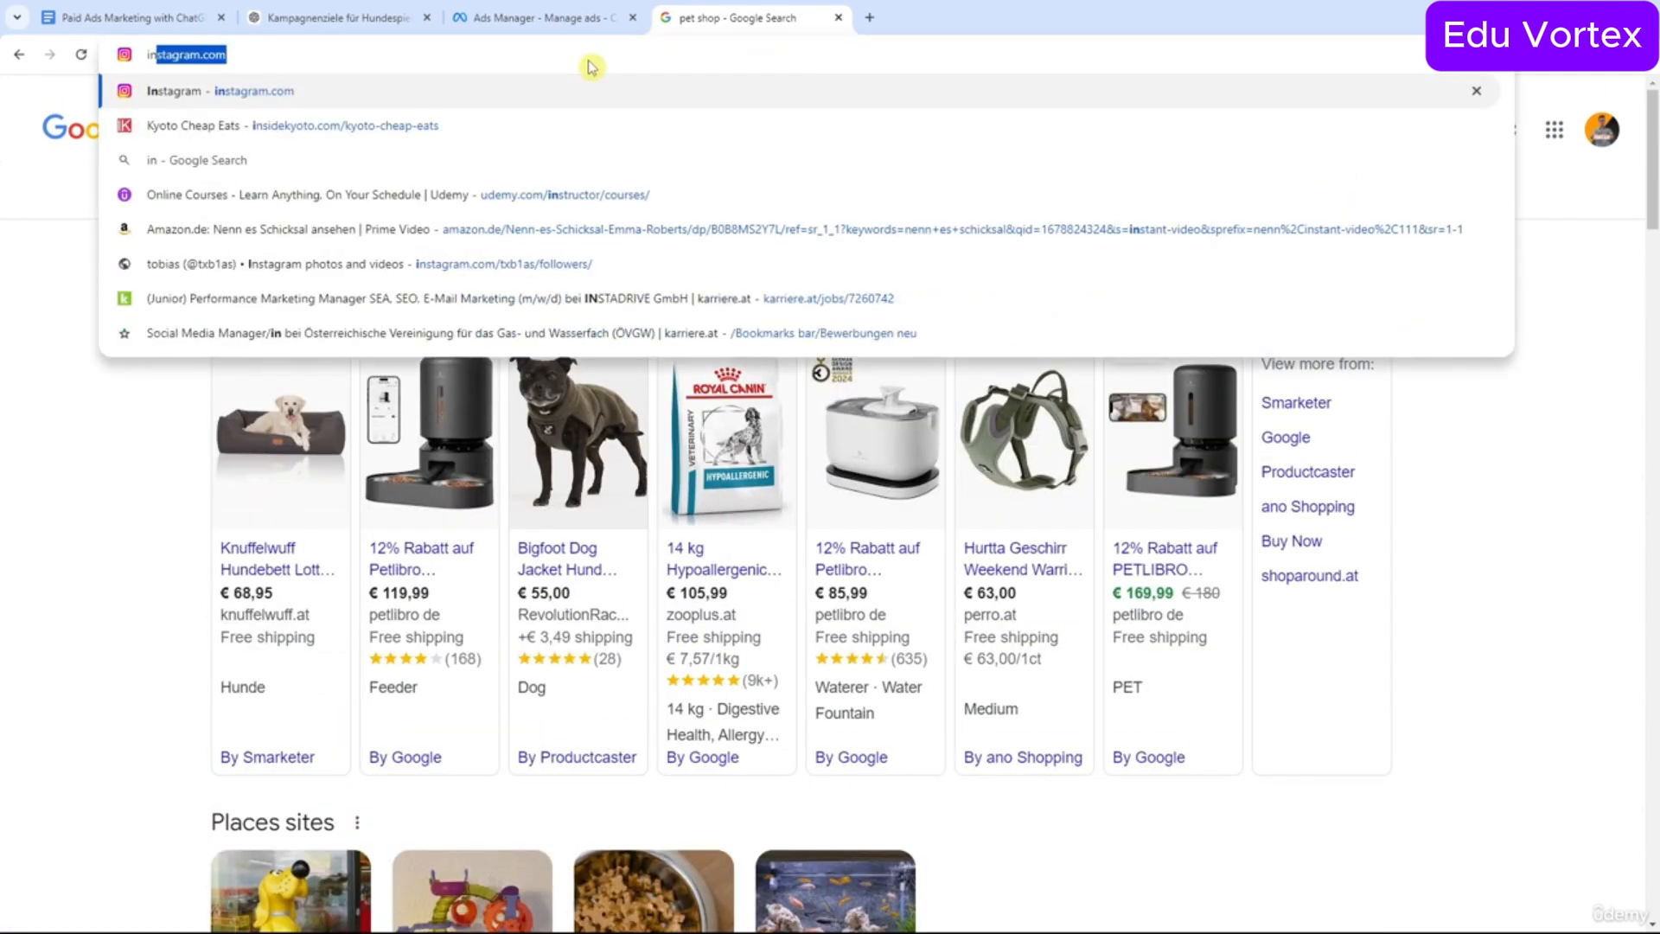
pyautogui.press('Return')
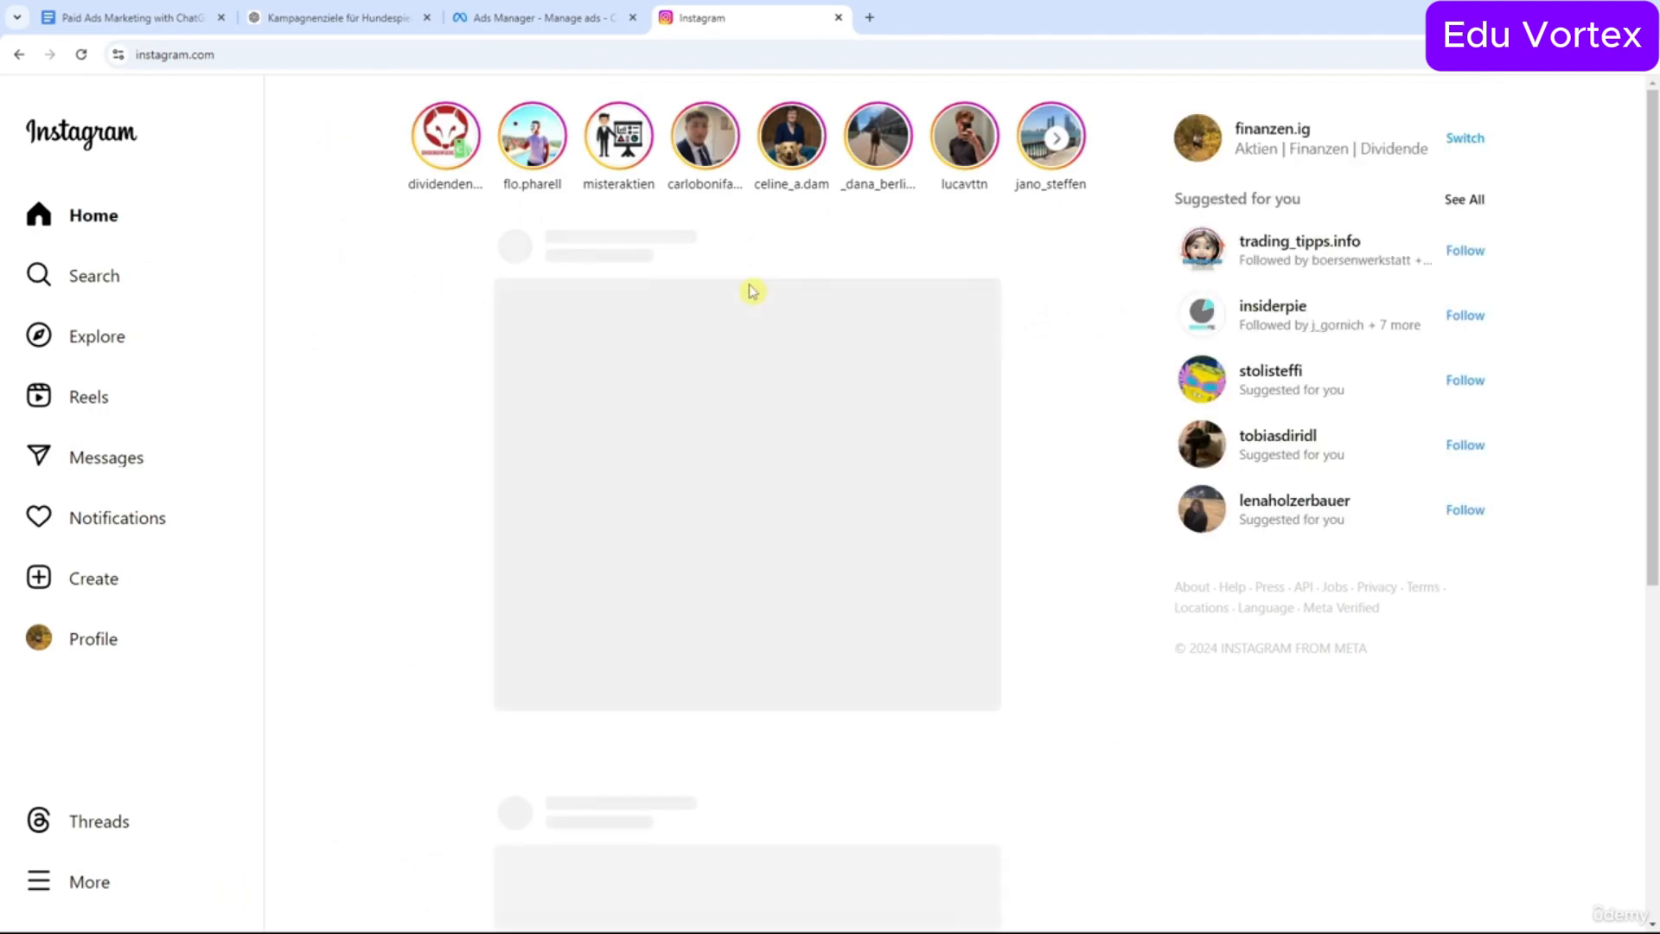
pyautogui.click(731, 139)
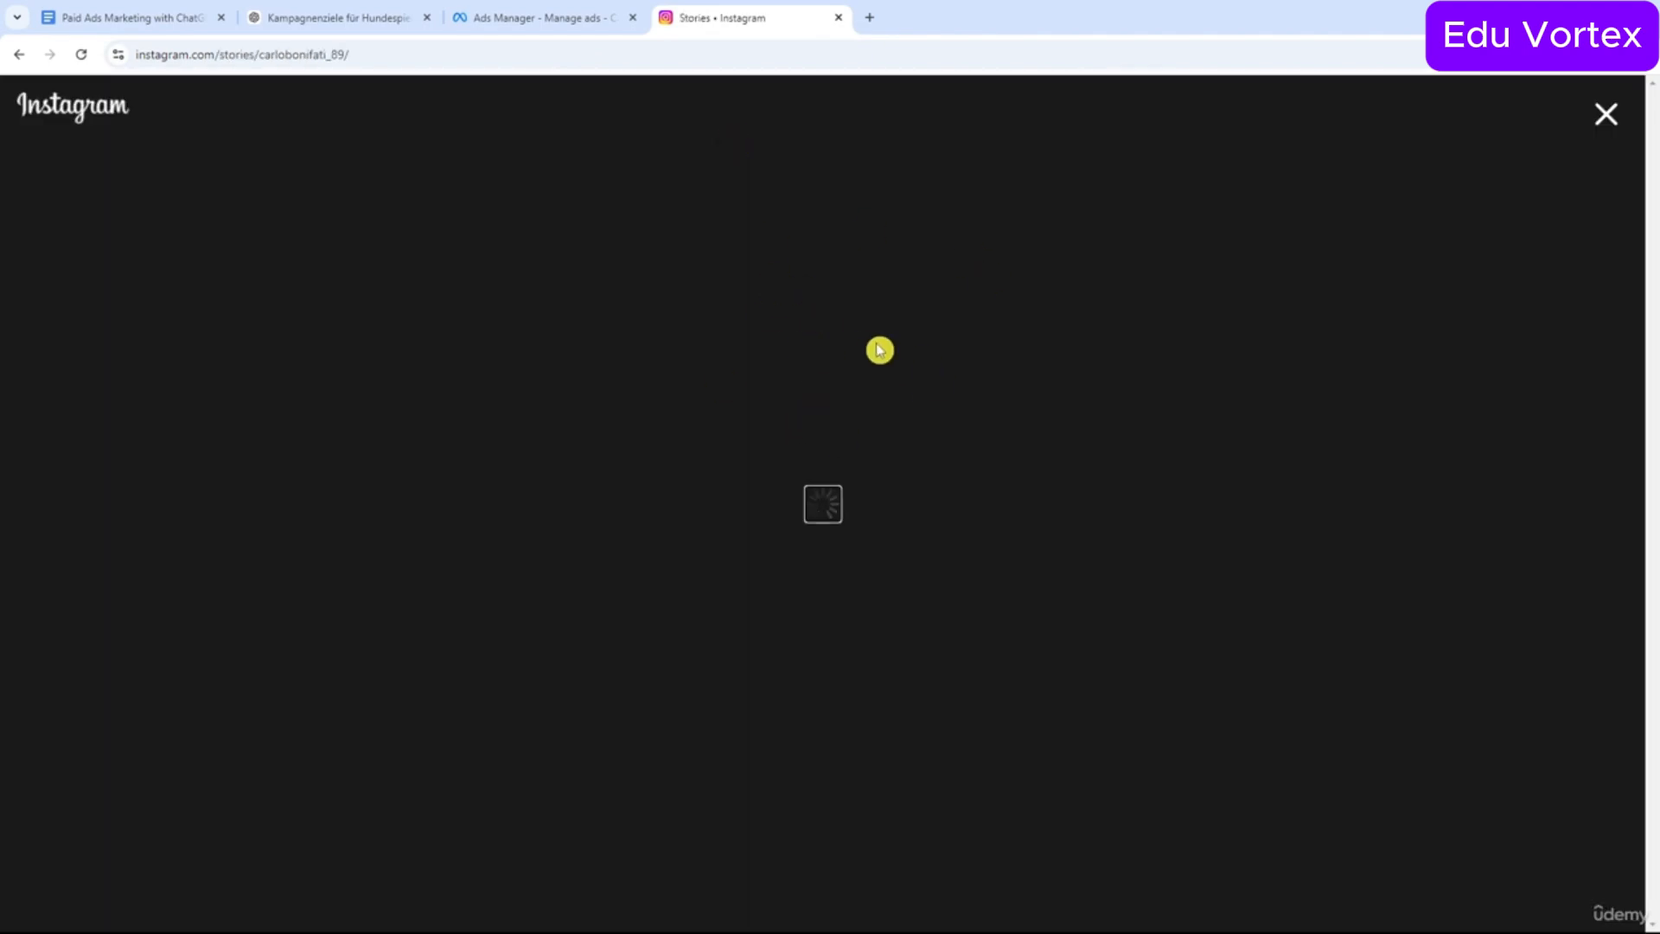
# Start the Instagram stories from the first one in the feed, advance to a sponsored story, view the ad and close it.
pyautogui.click(1607, 113)
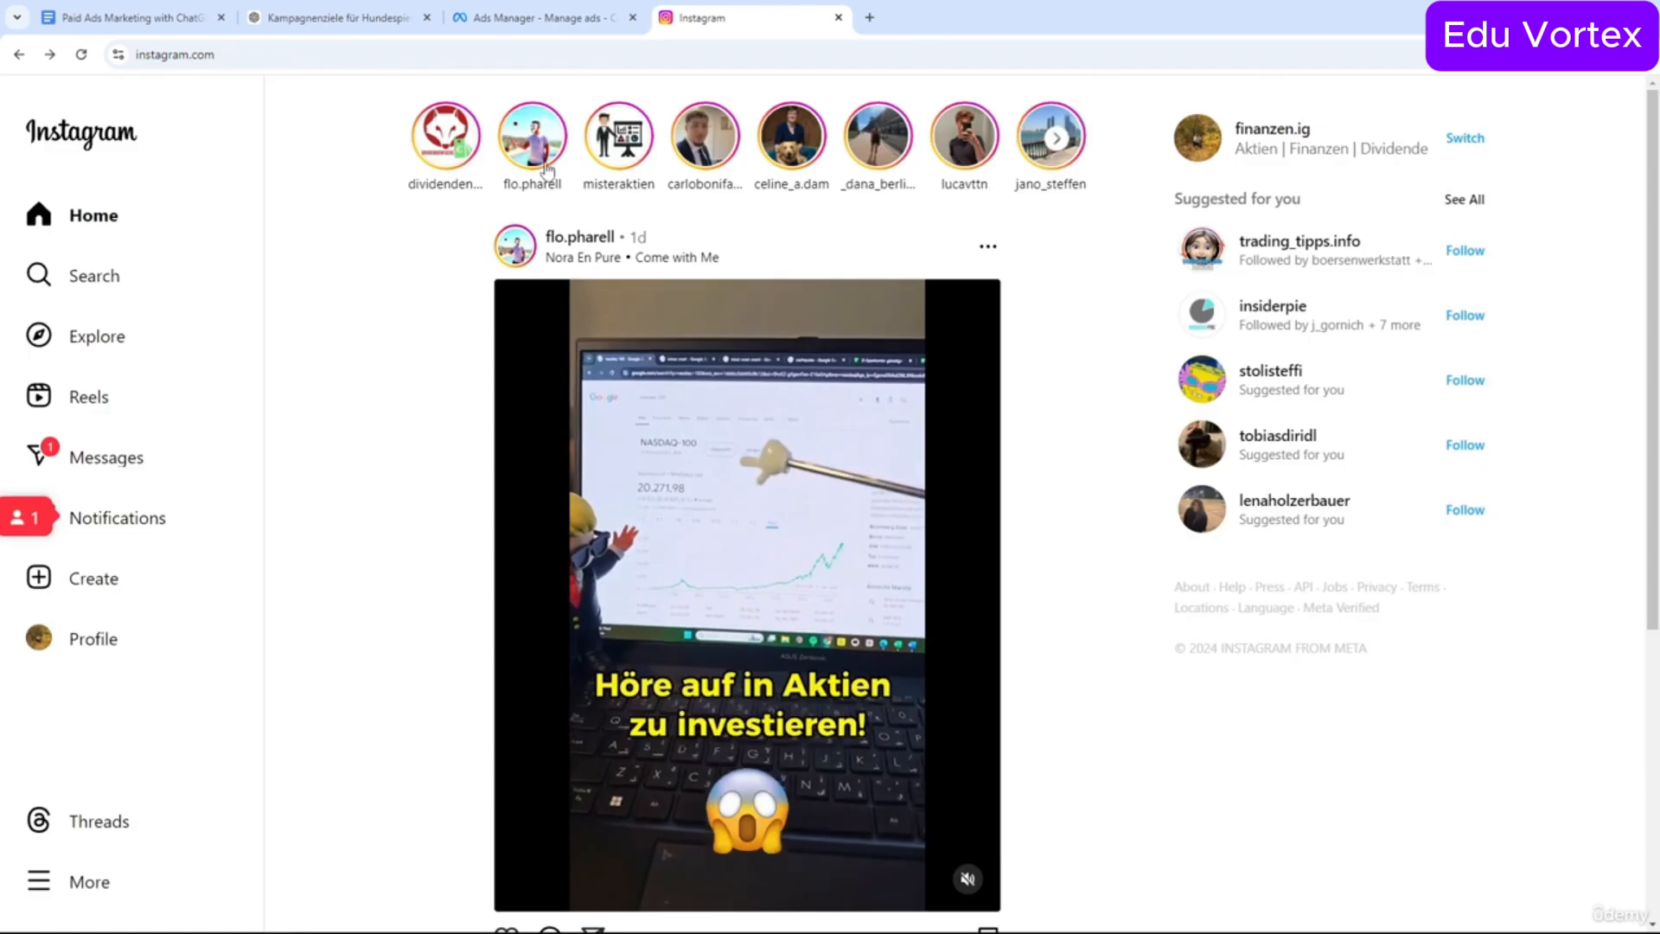
pyautogui.click(456, 145)
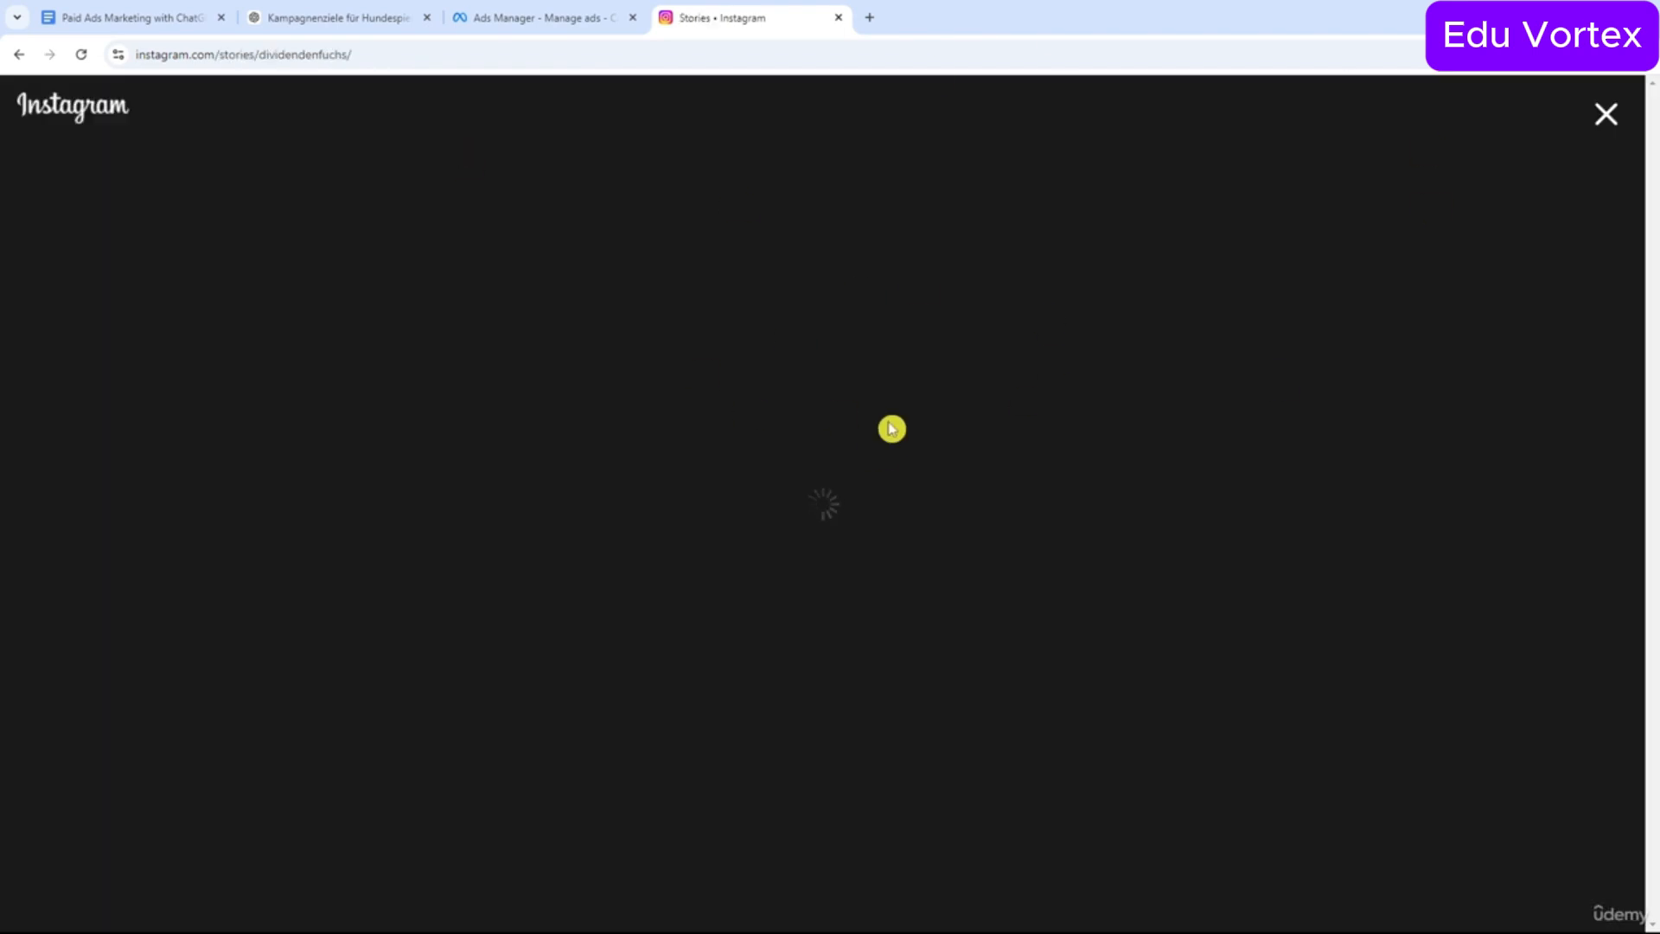
pyautogui.press('Right')
pyautogui.press('Right')
pyautogui.press('Right')
pyautogui.press('Right')
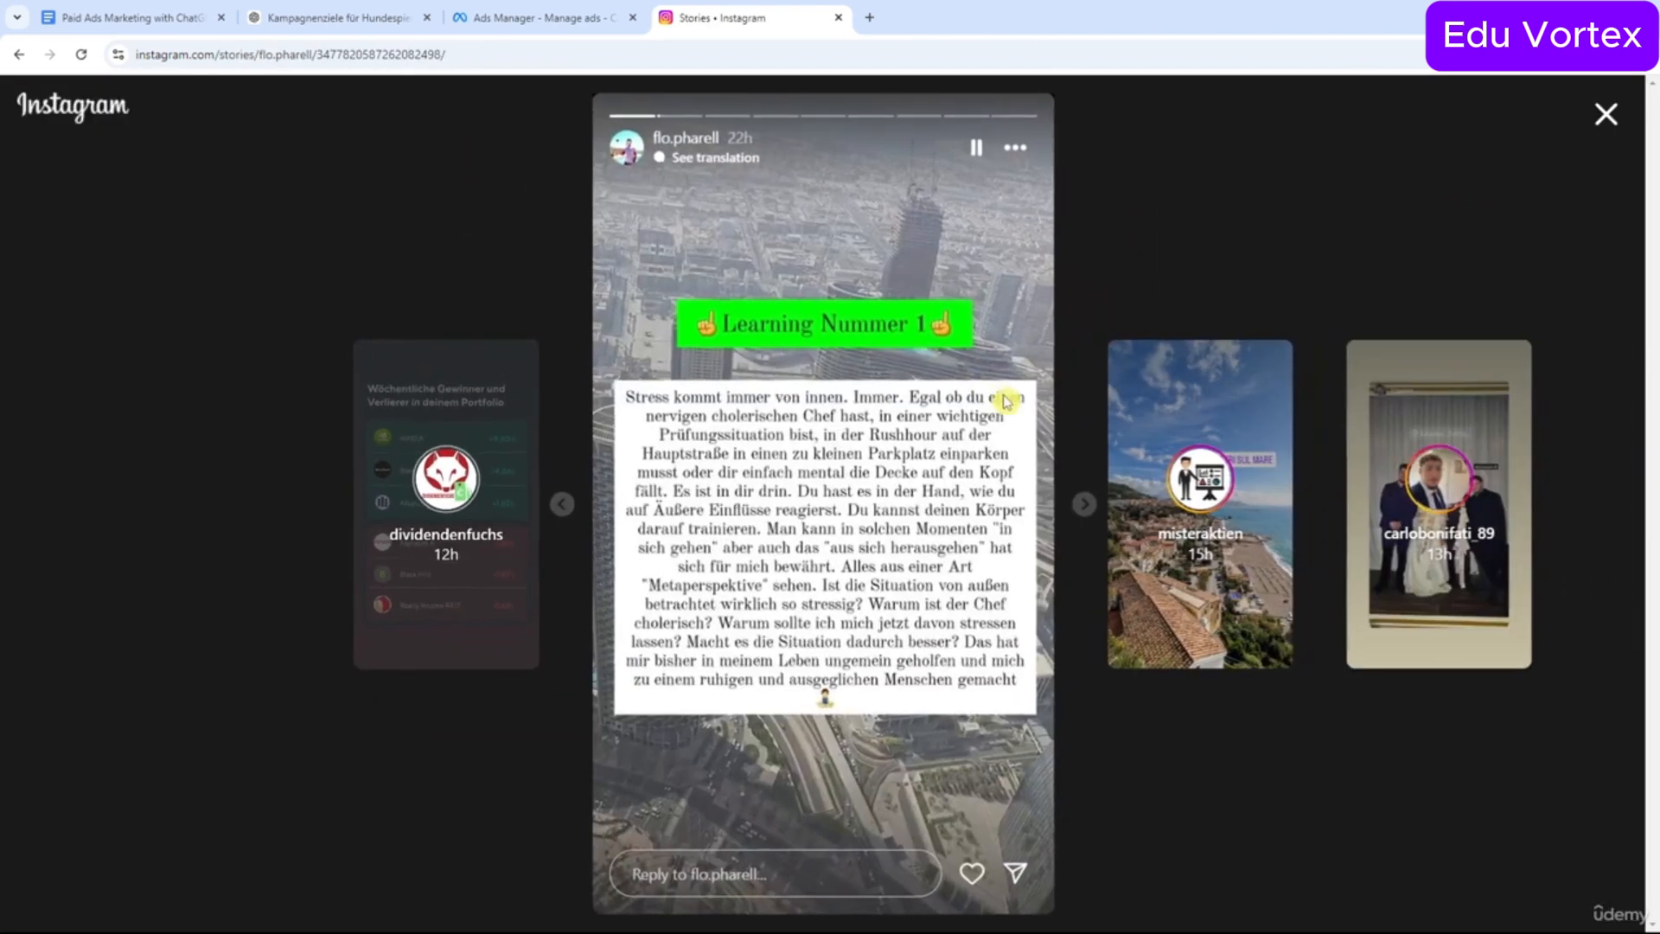
pyautogui.press('Right')
pyautogui.press('Right')
pyautogui.press('Right')
pyautogui.press('Right')
pyautogui.click(1076, 511)
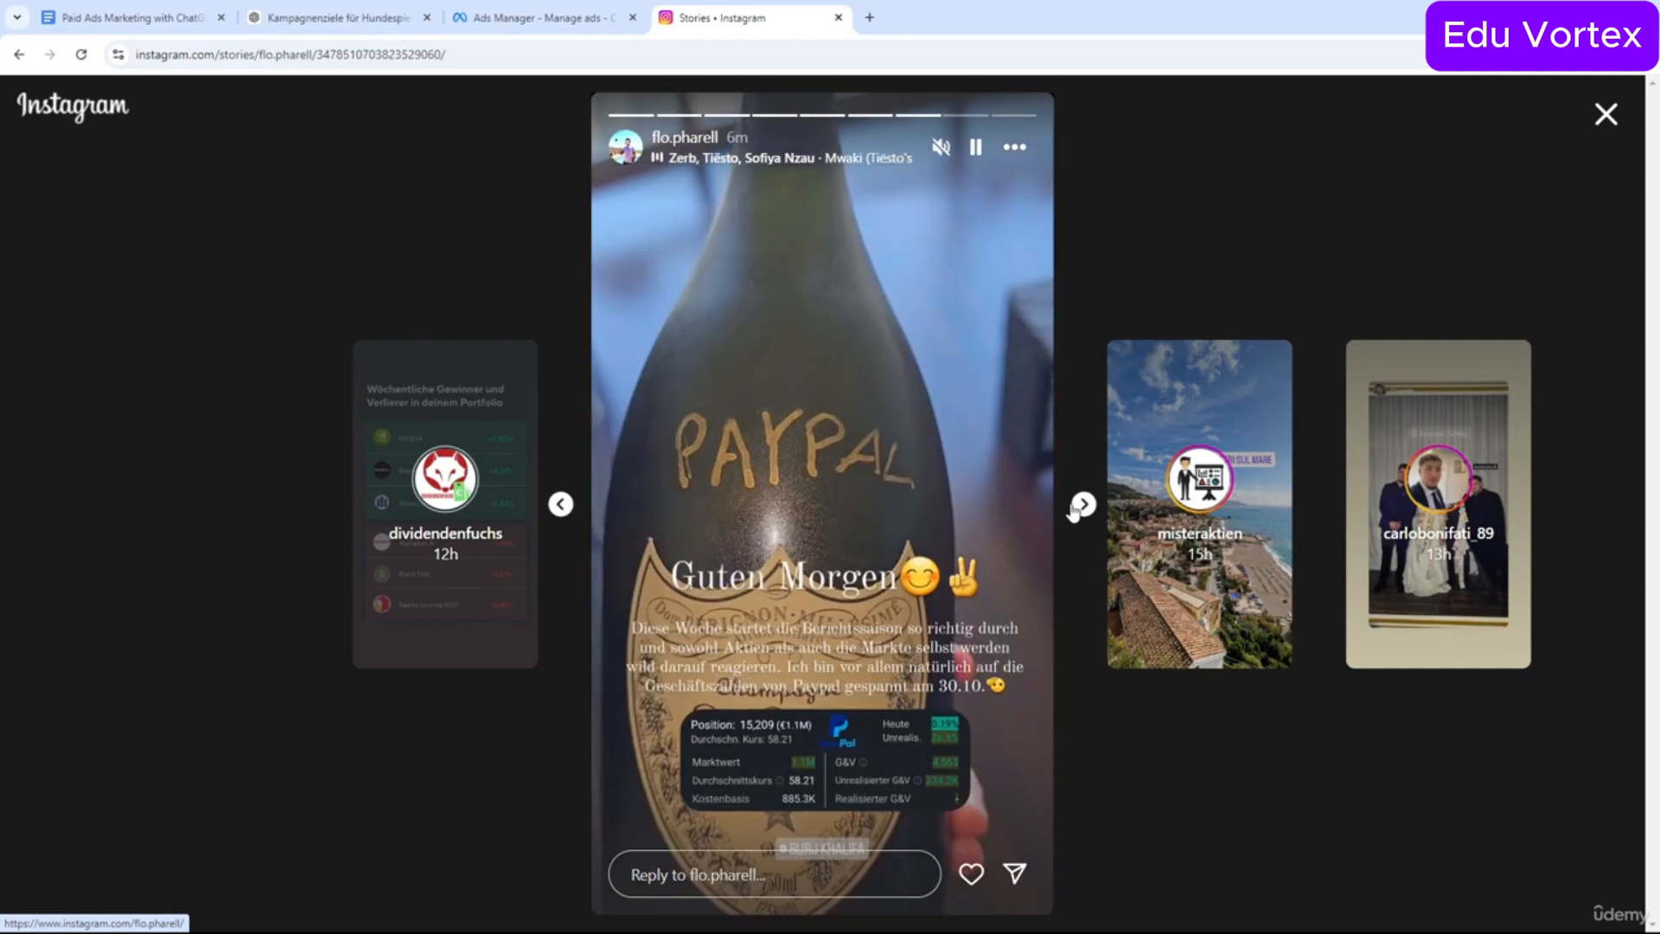
pyautogui.click(1081, 507)
pyautogui.click(1083, 507)
pyautogui.click(1083, 507)
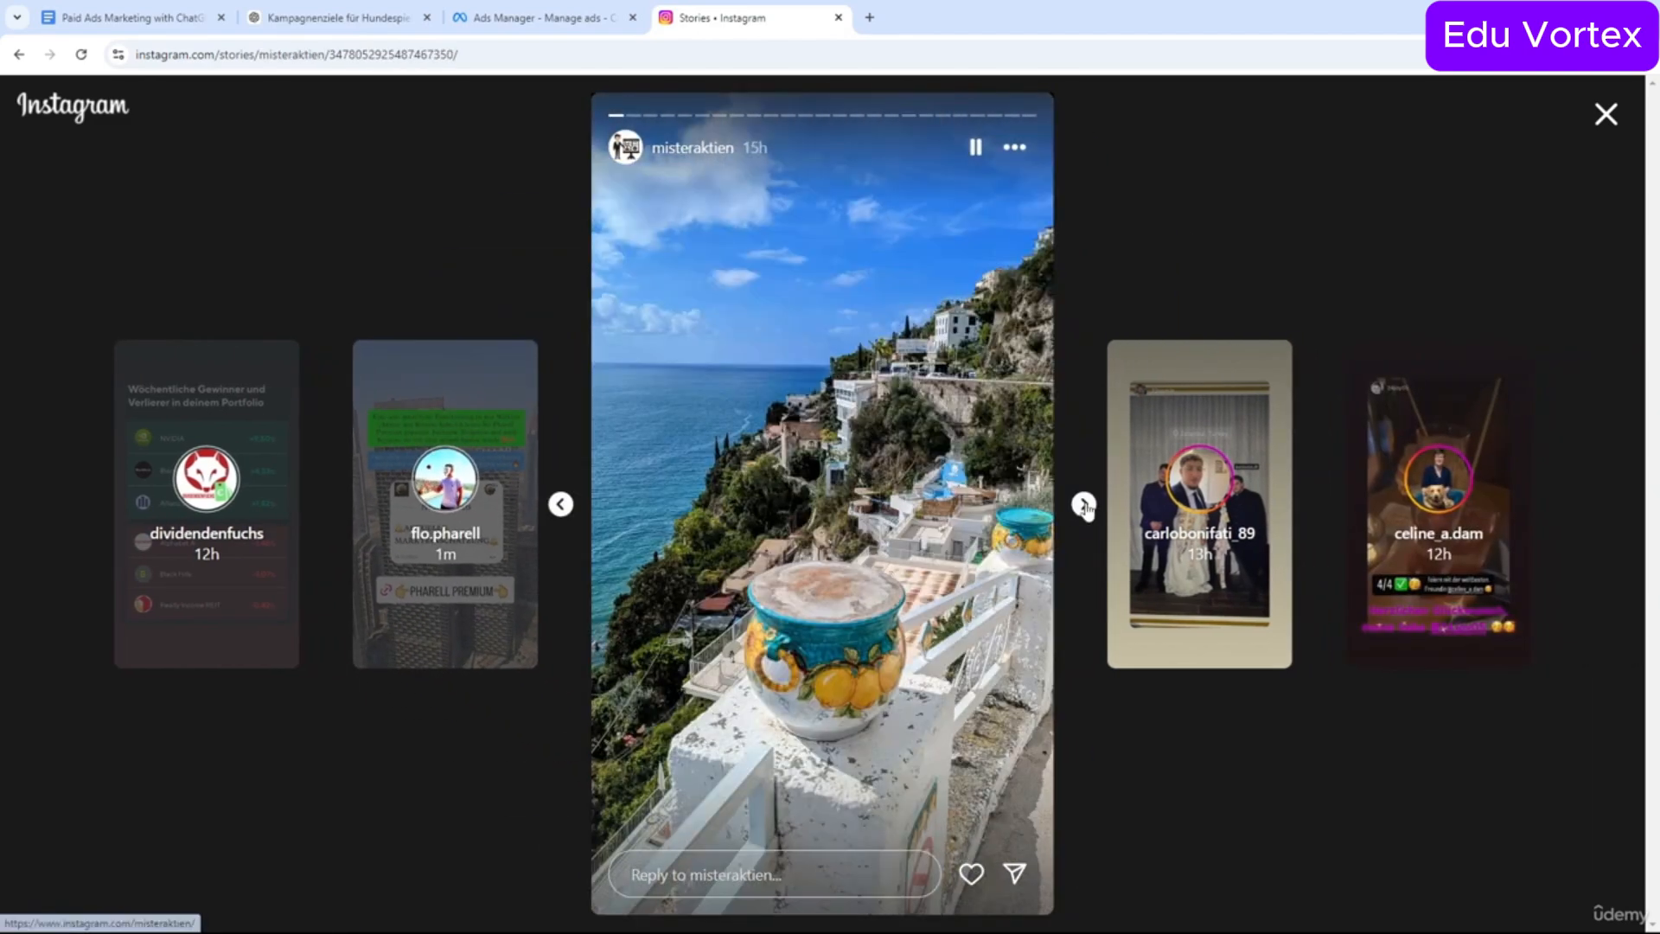
pyautogui.click(1085, 507)
pyautogui.click(1083, 505)
pyautogui.click(1082, 505)
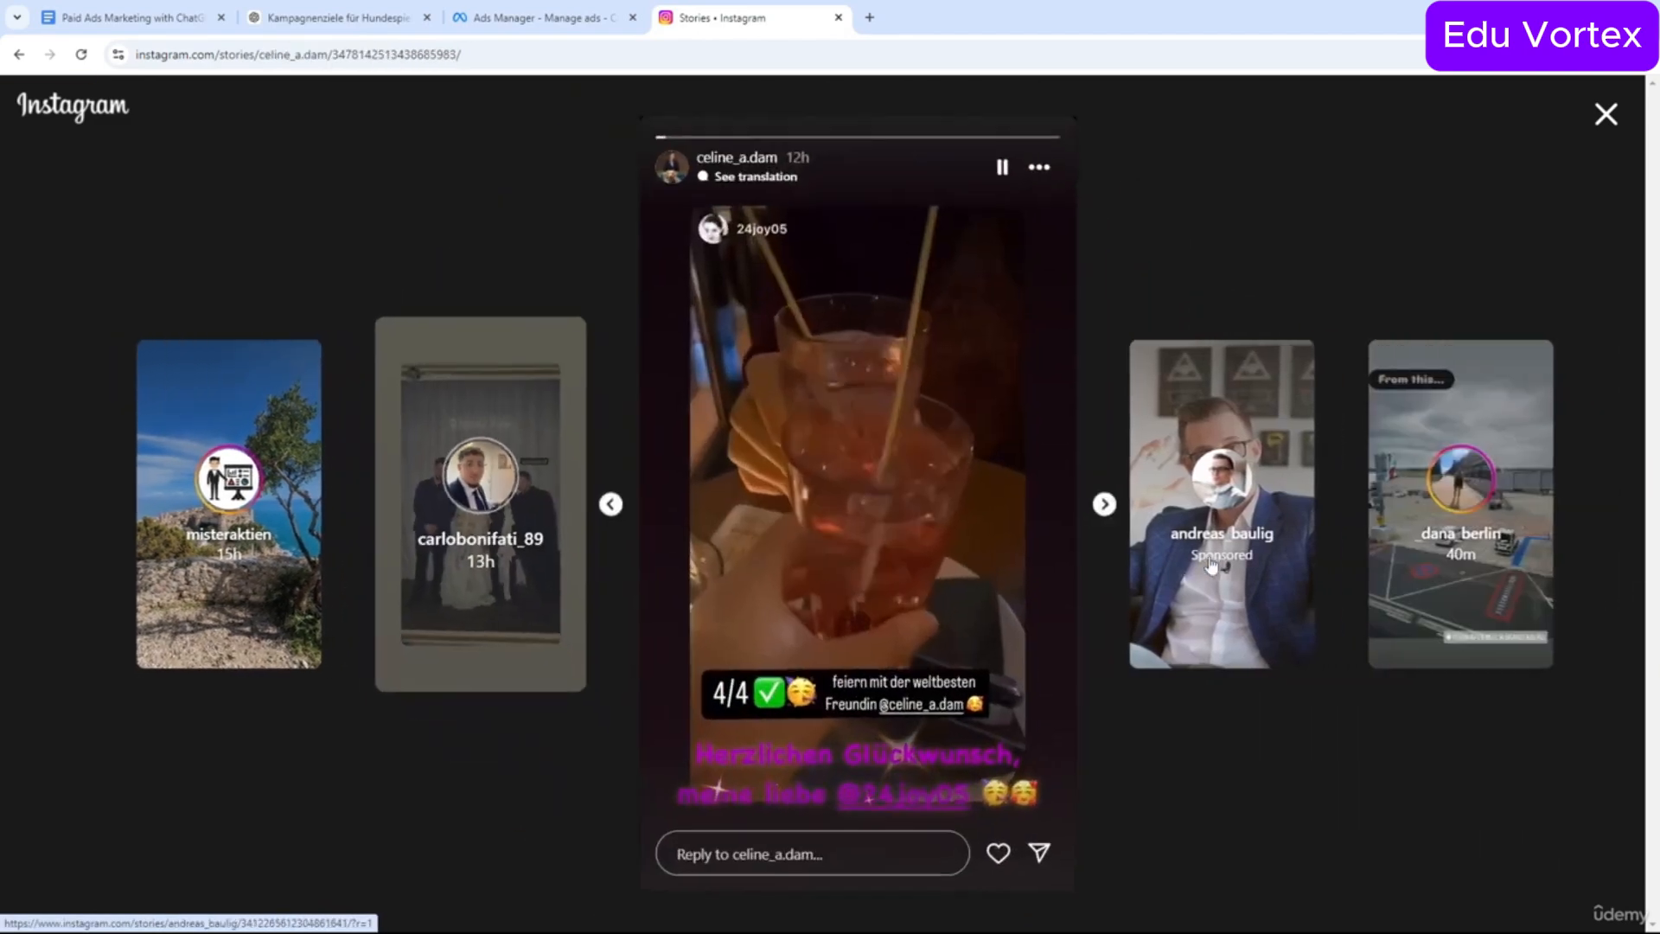
pyautogui.click(1212, 566)
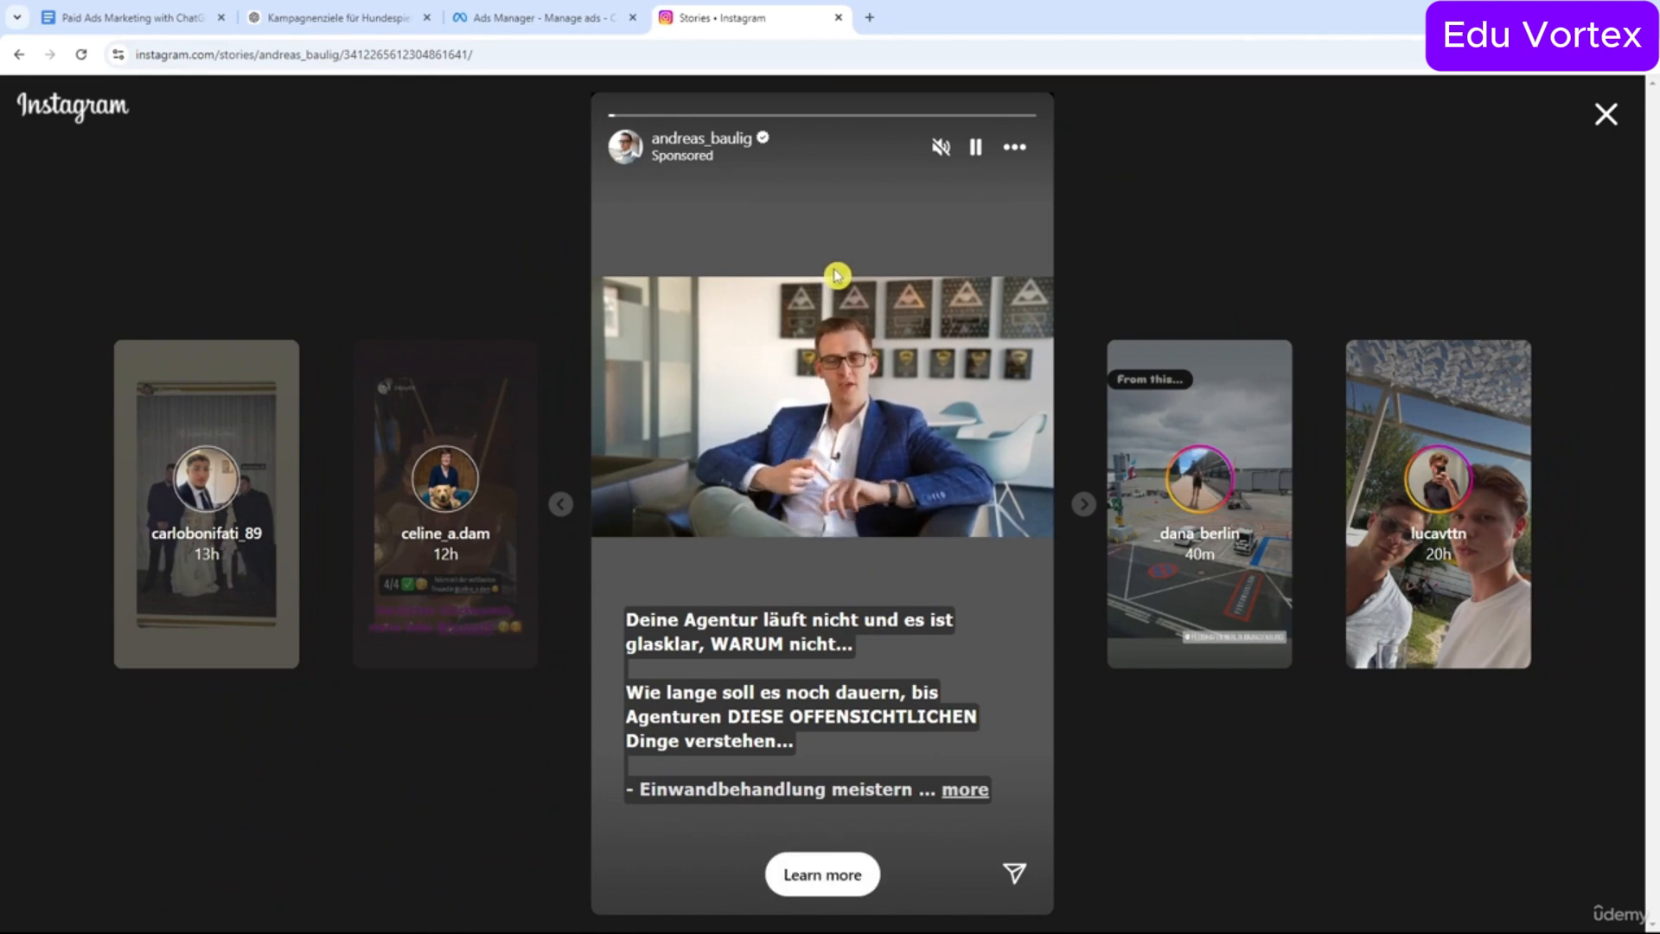
pyautogui.click(1607, 114)
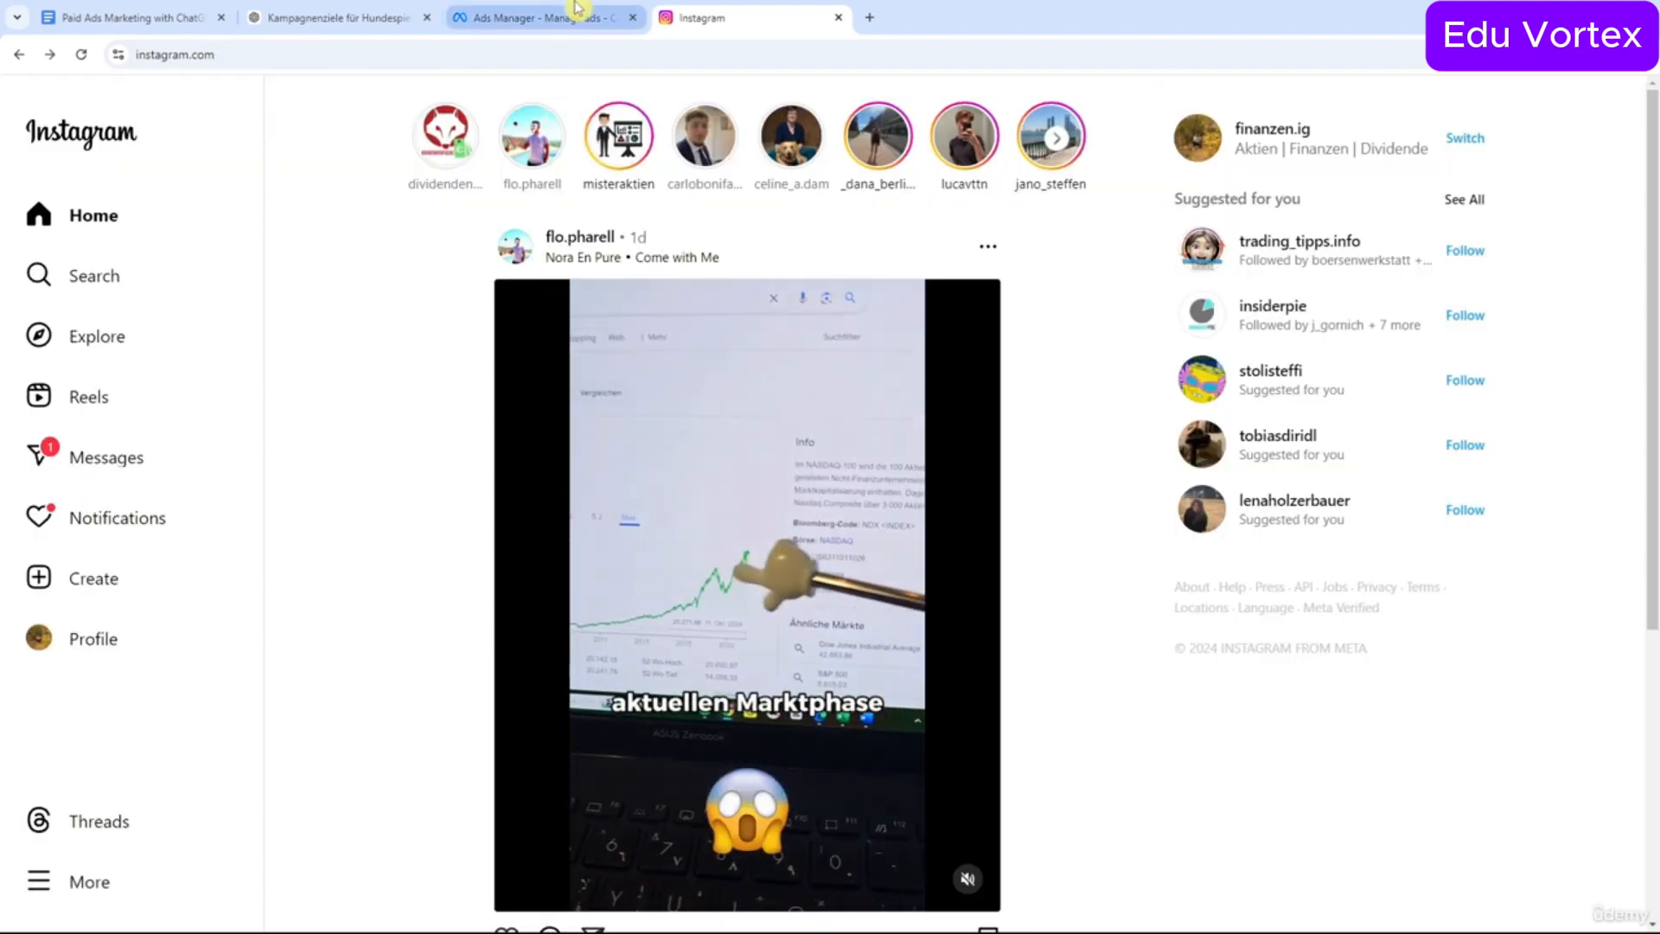
# Return to the Facebook Ads KPI answer in ChatGPT and review metrics 2 to 7, highlighting Reach and the Engagement Rate heading.
pyautogui.click(577, 8)
pyautogui.click(141, 16)
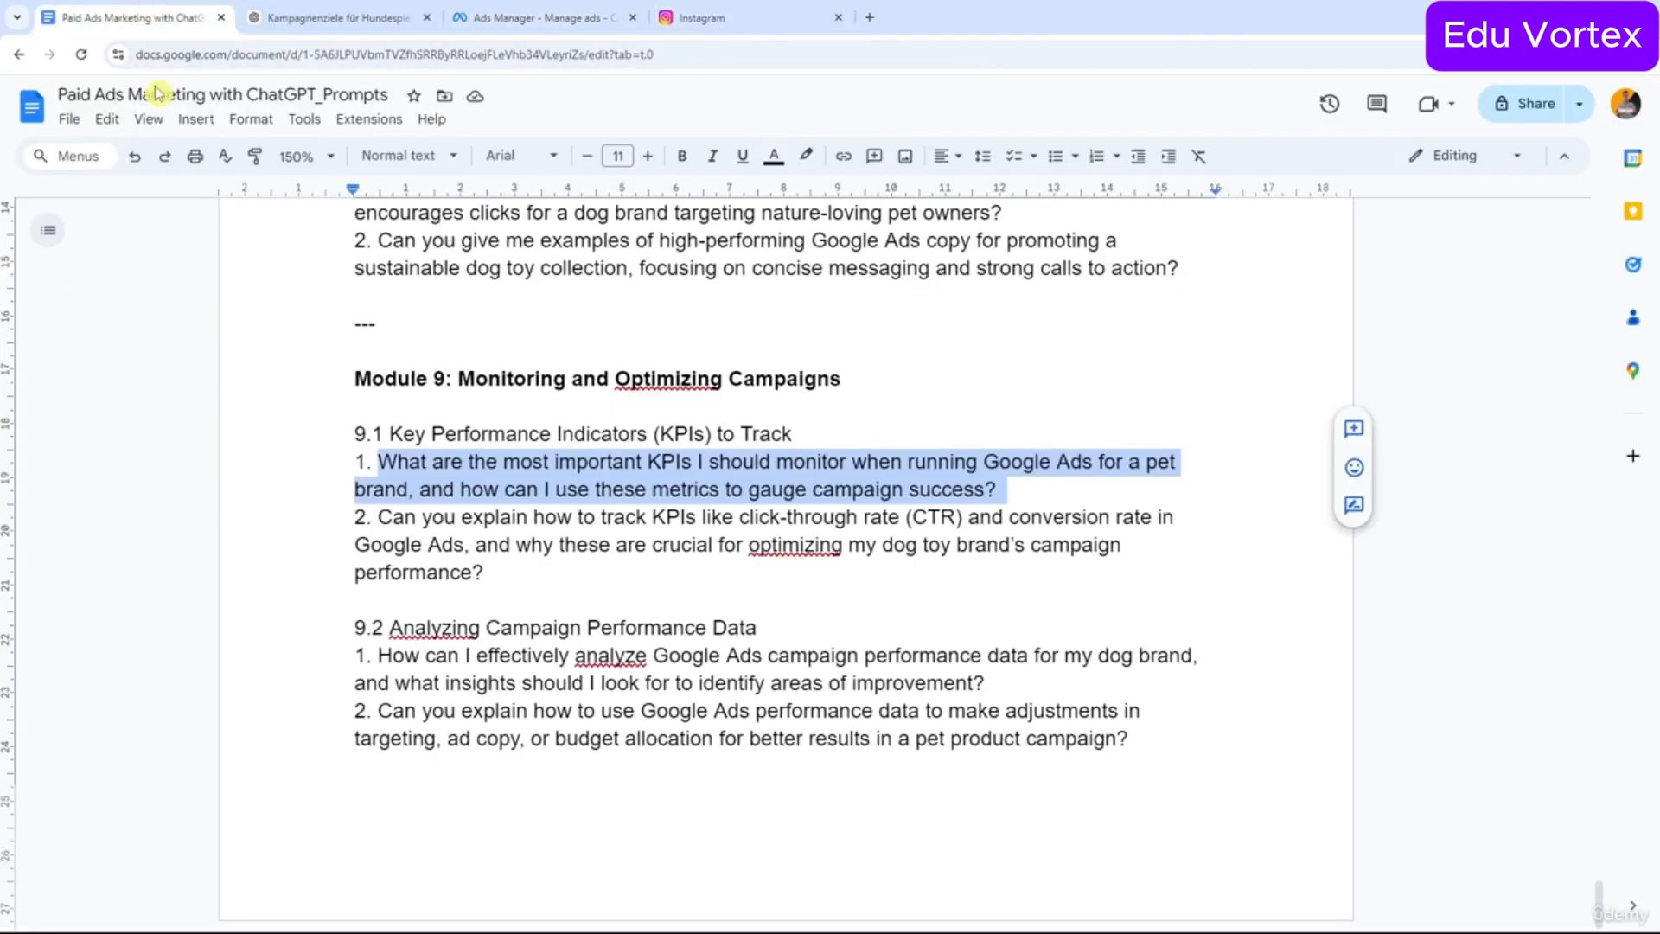
pyautogui.click(288, 25)
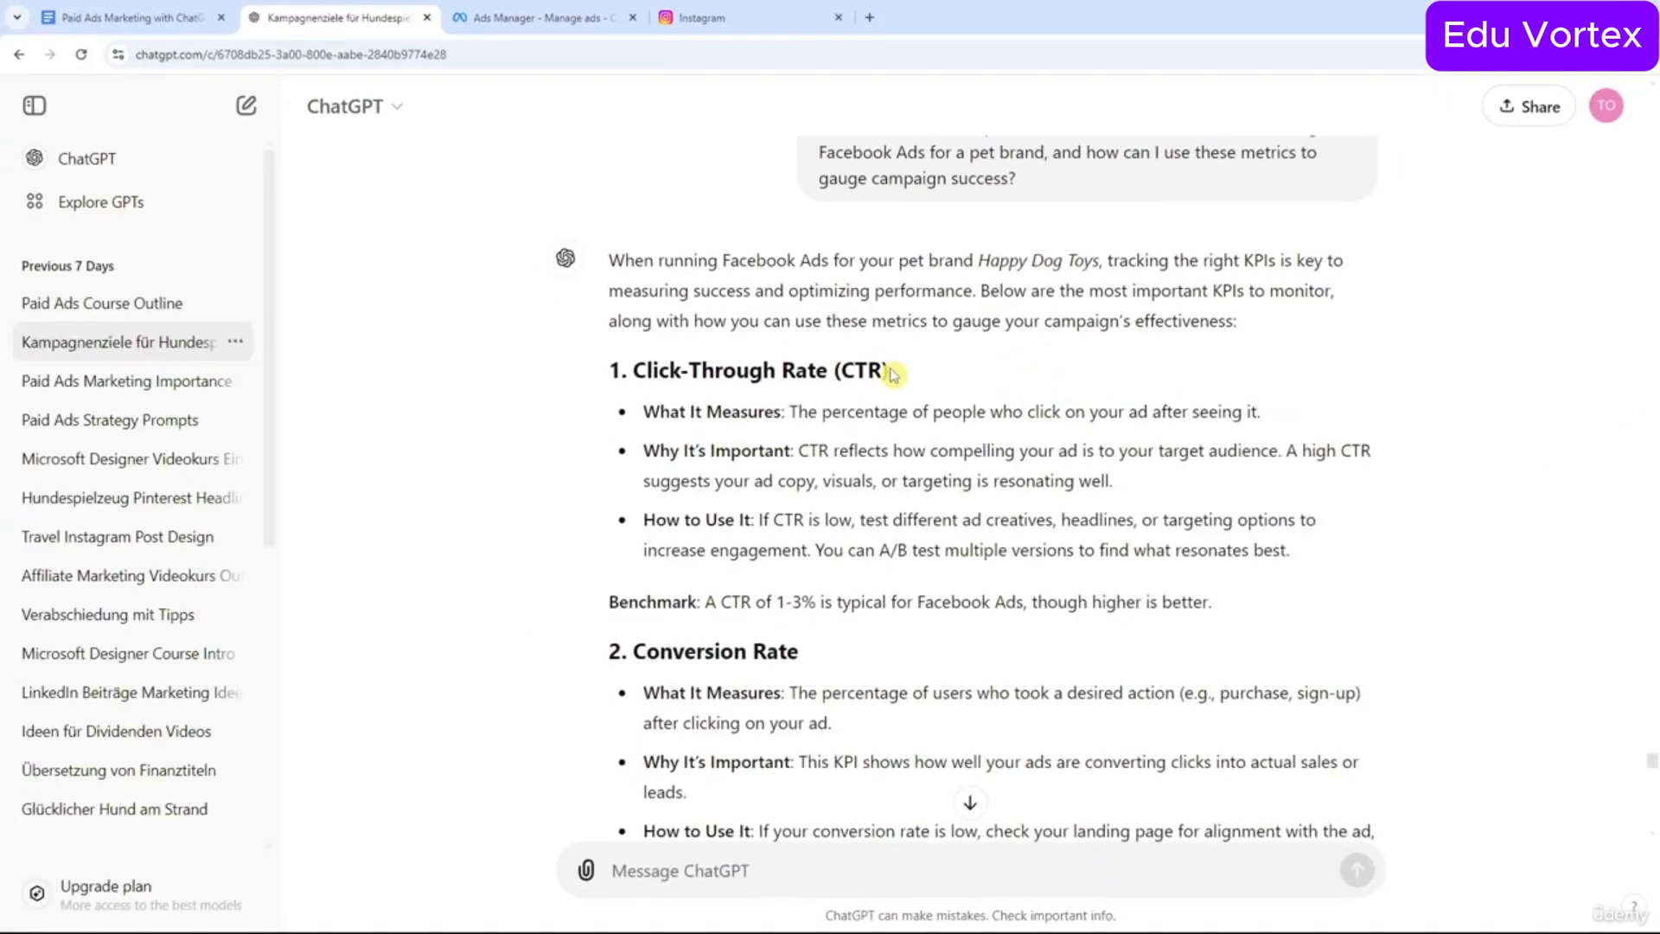
pyautogui.scroll(-4, 761, 367)
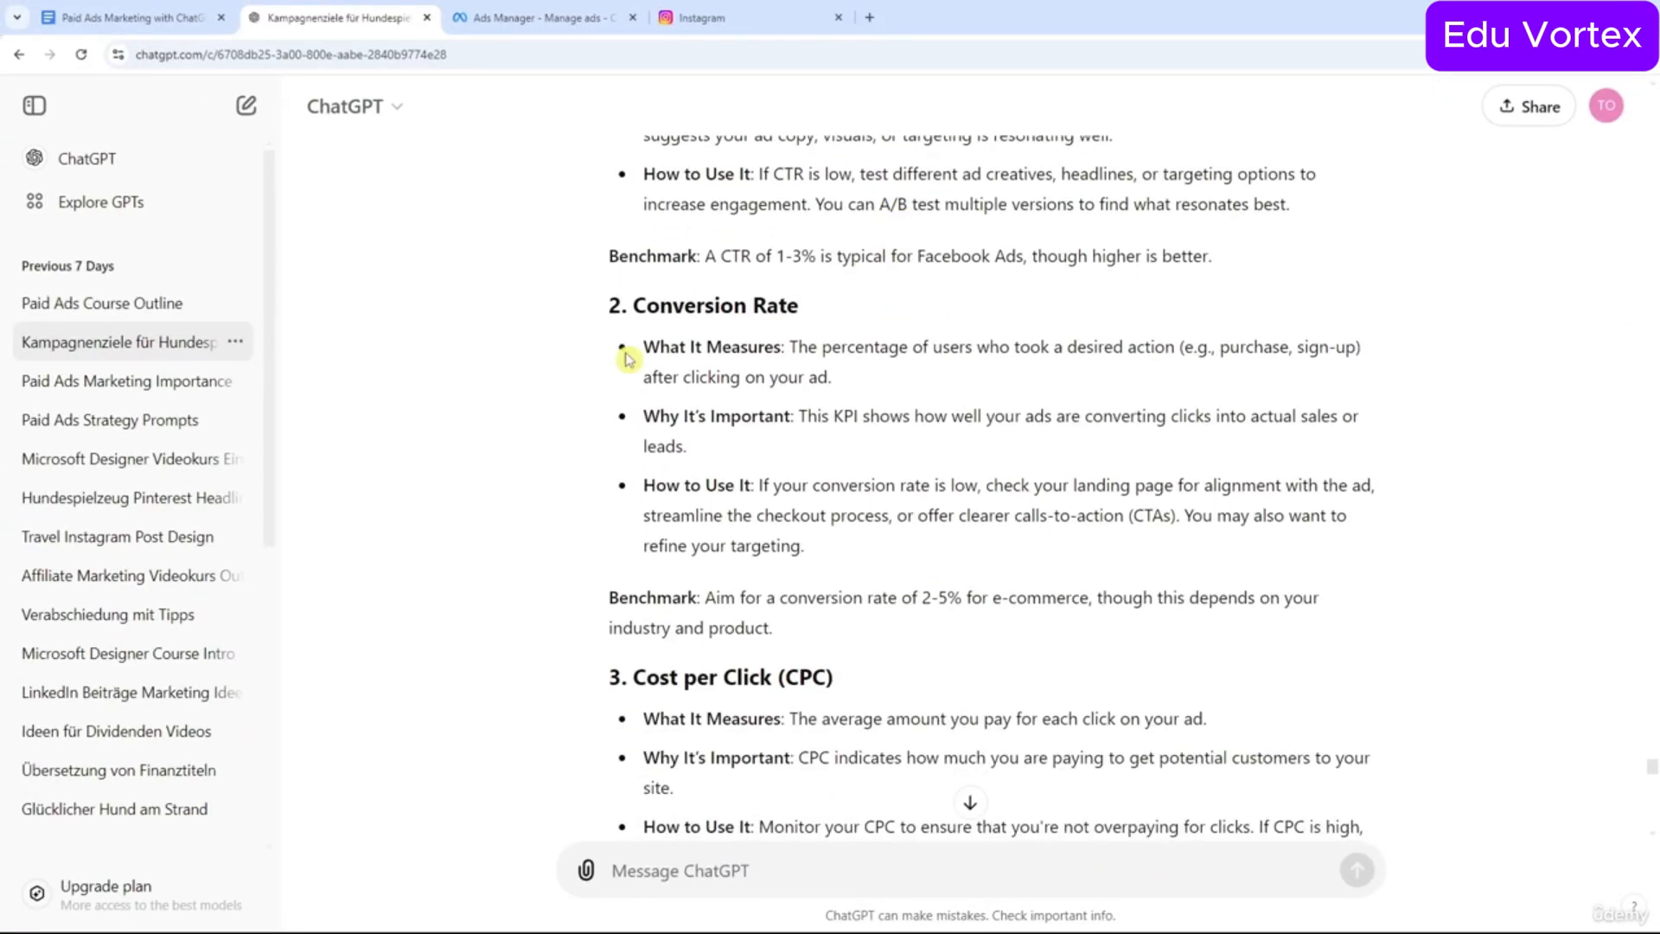
pyautogui.scroll(-10, 628, 358)
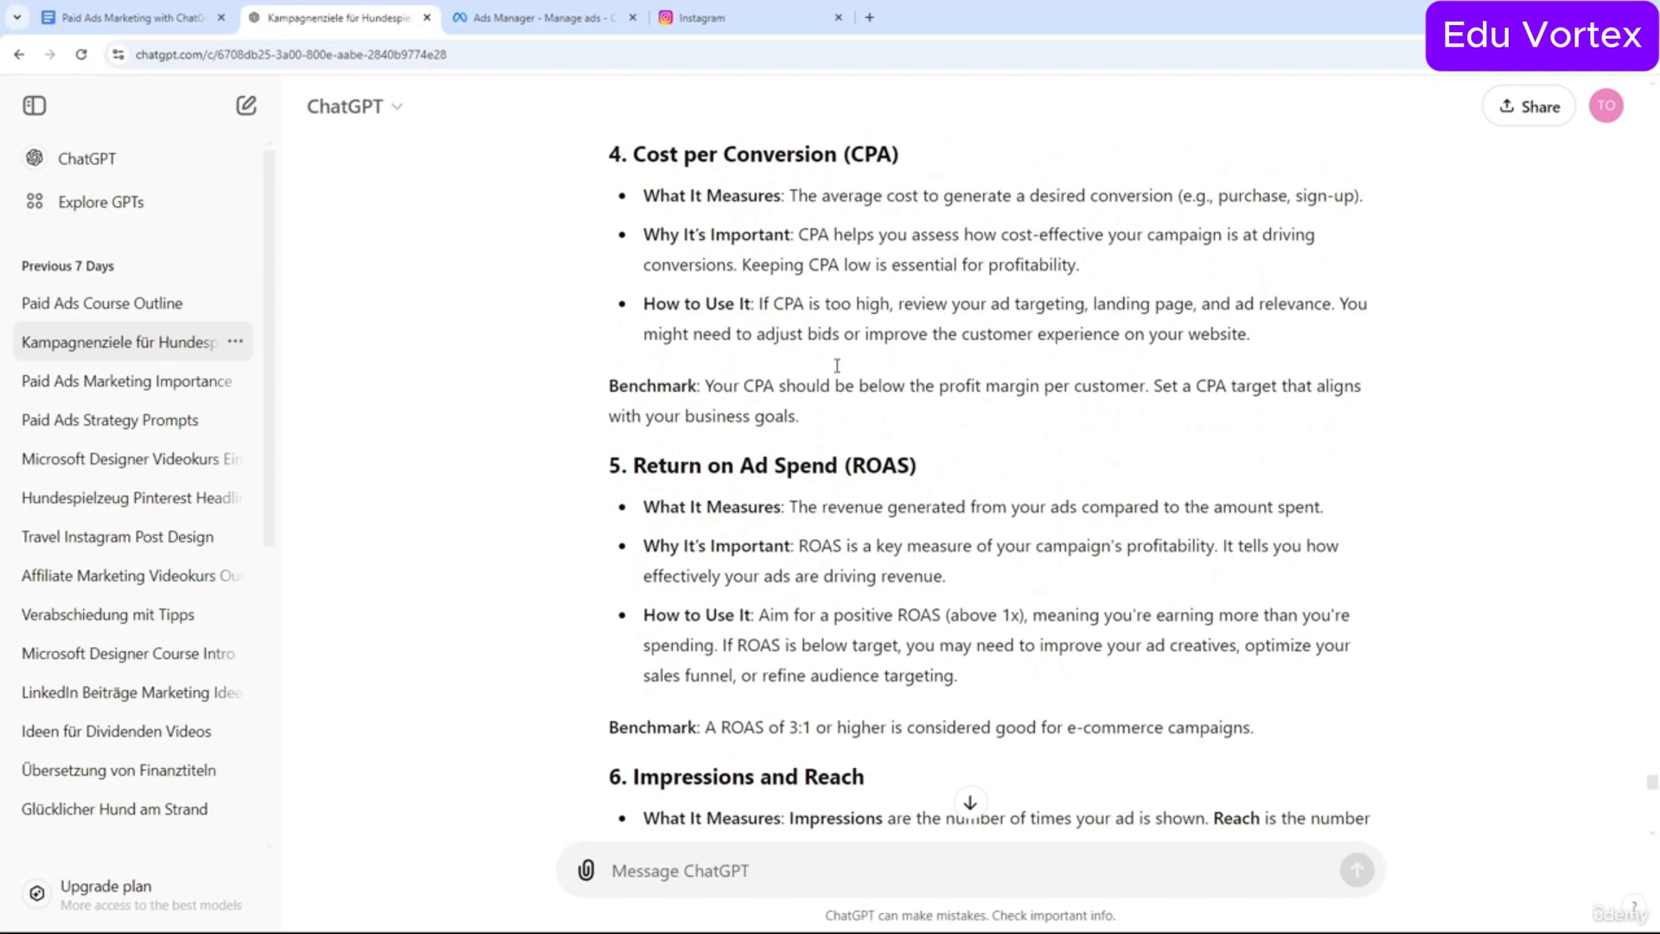
pyautogui.scroll(-5, 837, 366)
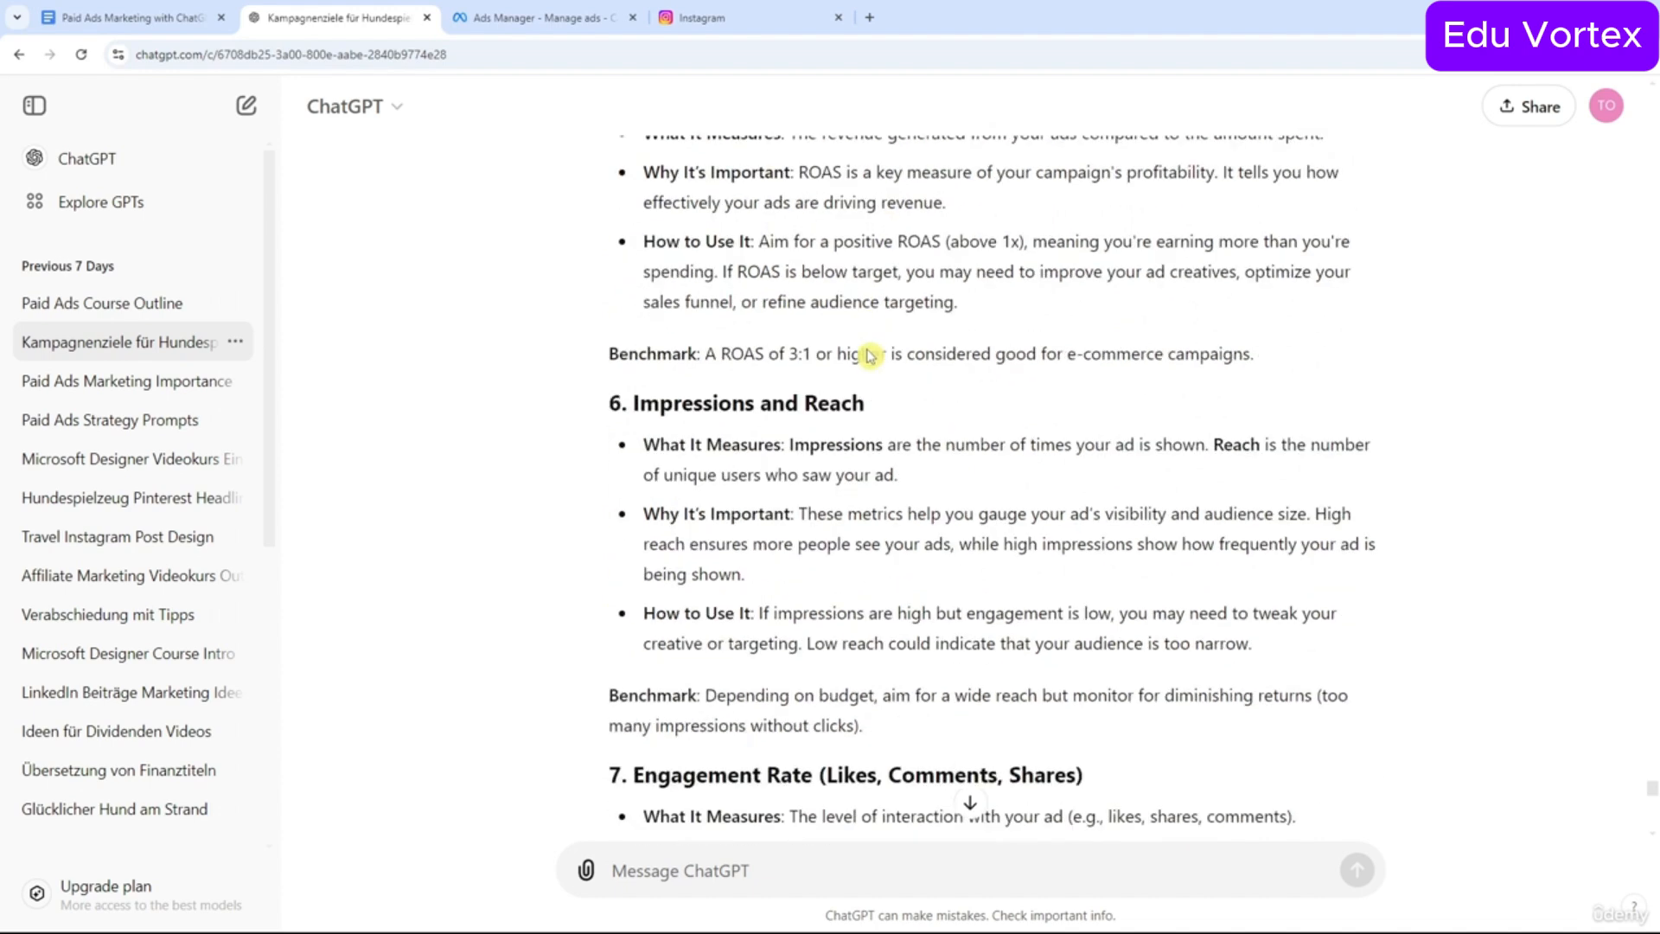
pyautogui.scroll(2, 869, 354)
pyautogui.moveTo(803, 258); pyautogui.dragTo(887, 278)
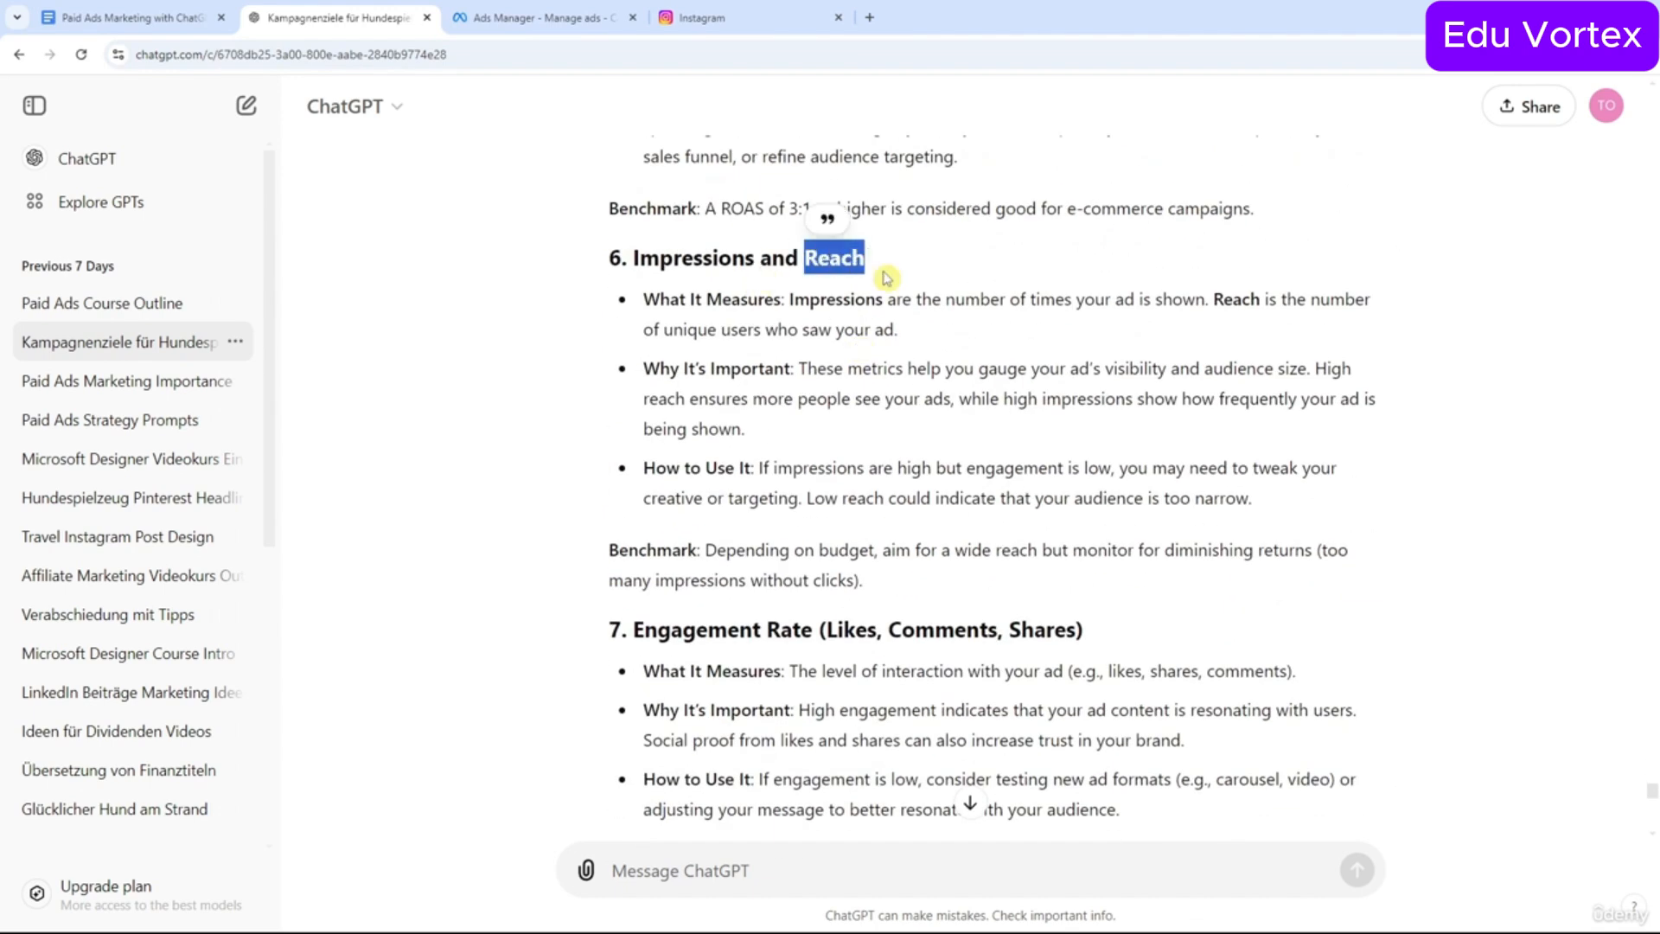
pyautogui.scroll(-3, 887, 278)
pyautogui.moveTo(634, 371); pyautogui.dragTo(989, 367)
pyautogui.click(991, 353)
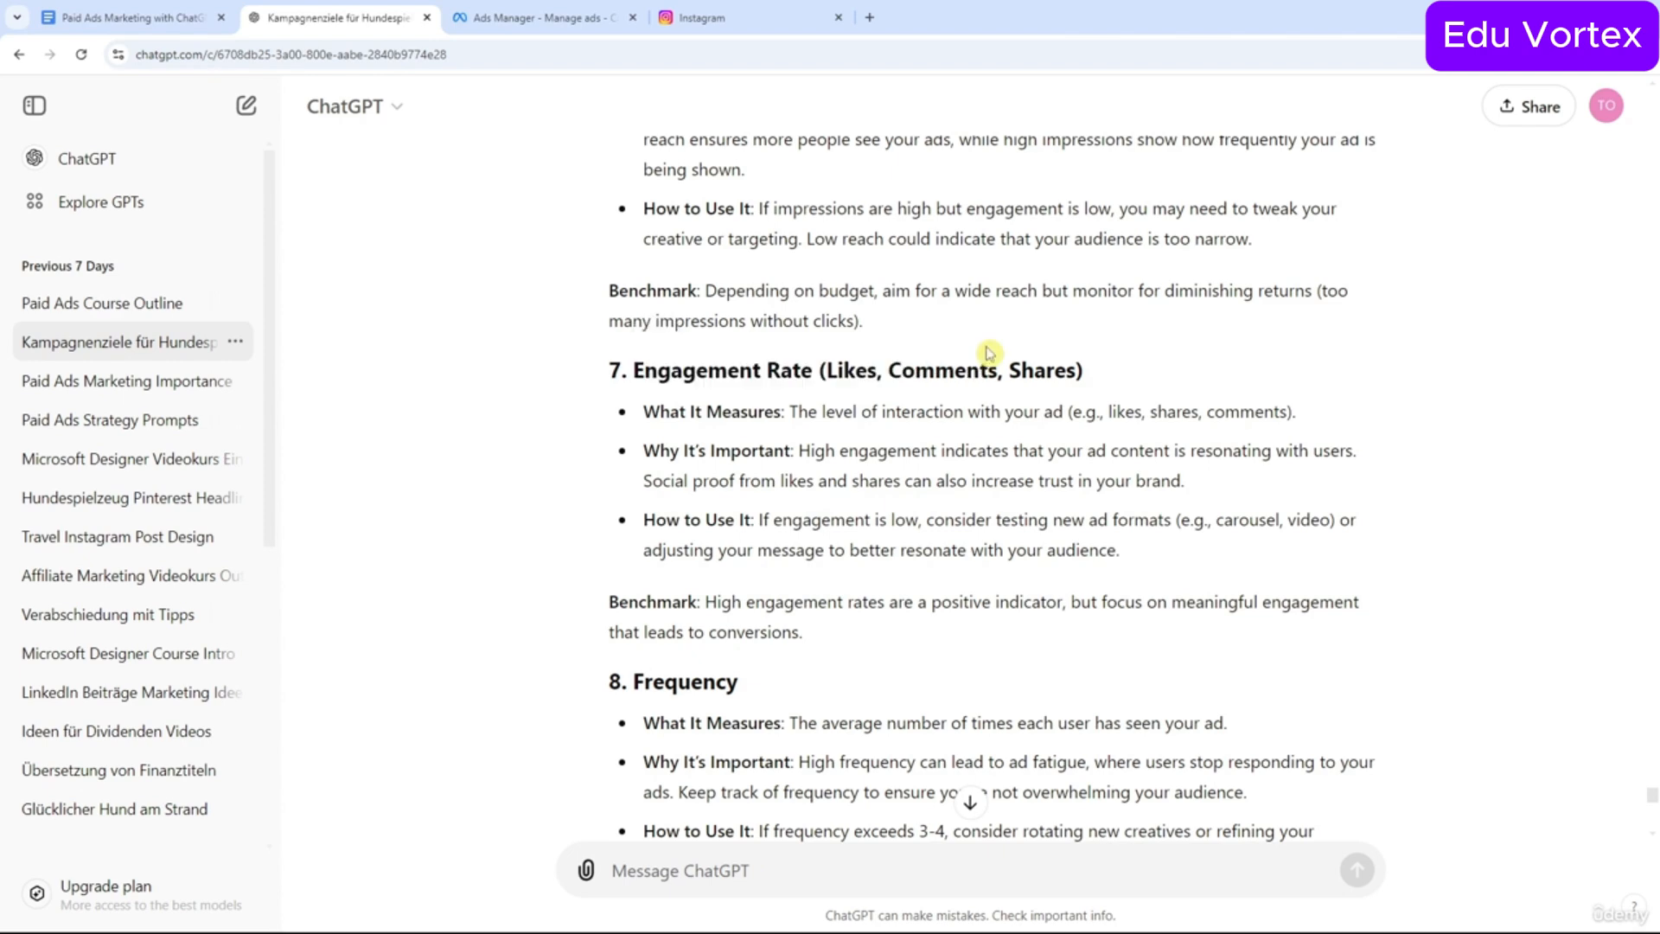
# Examine the Frequency and Ad Relevance Score sections, highlighting the Ad Relevance Score heading and its "7 or higher" benchmark.
pyautogui.scroll(-2, 990, 353)
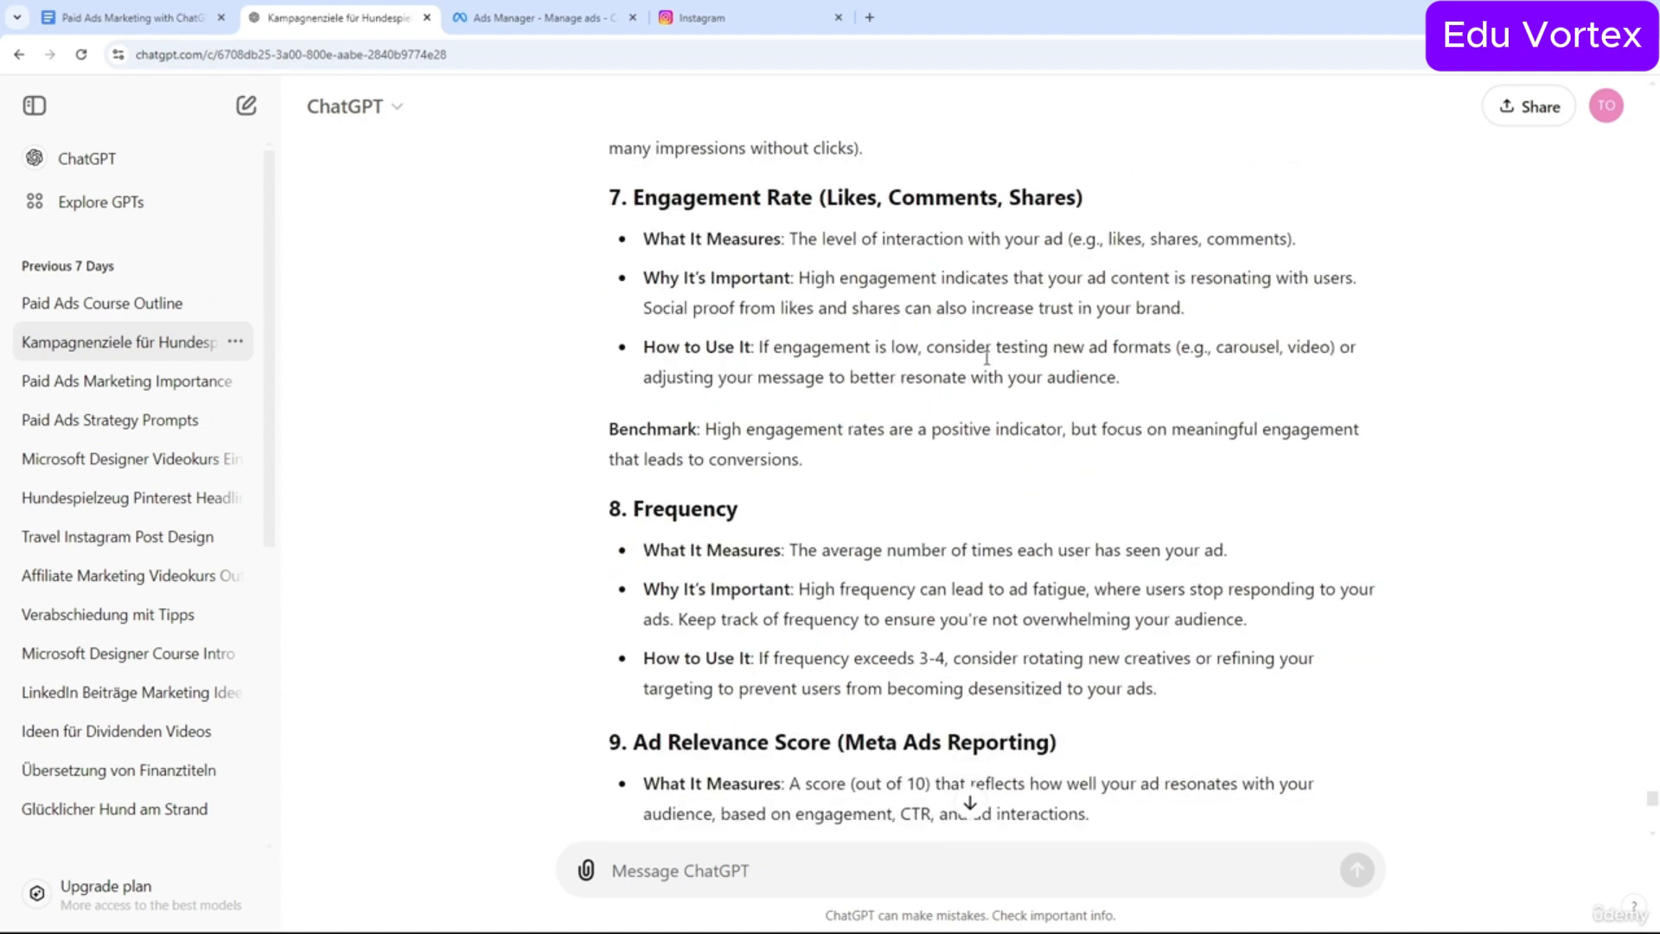
pyautogui.scroll(-3, 983, 377)
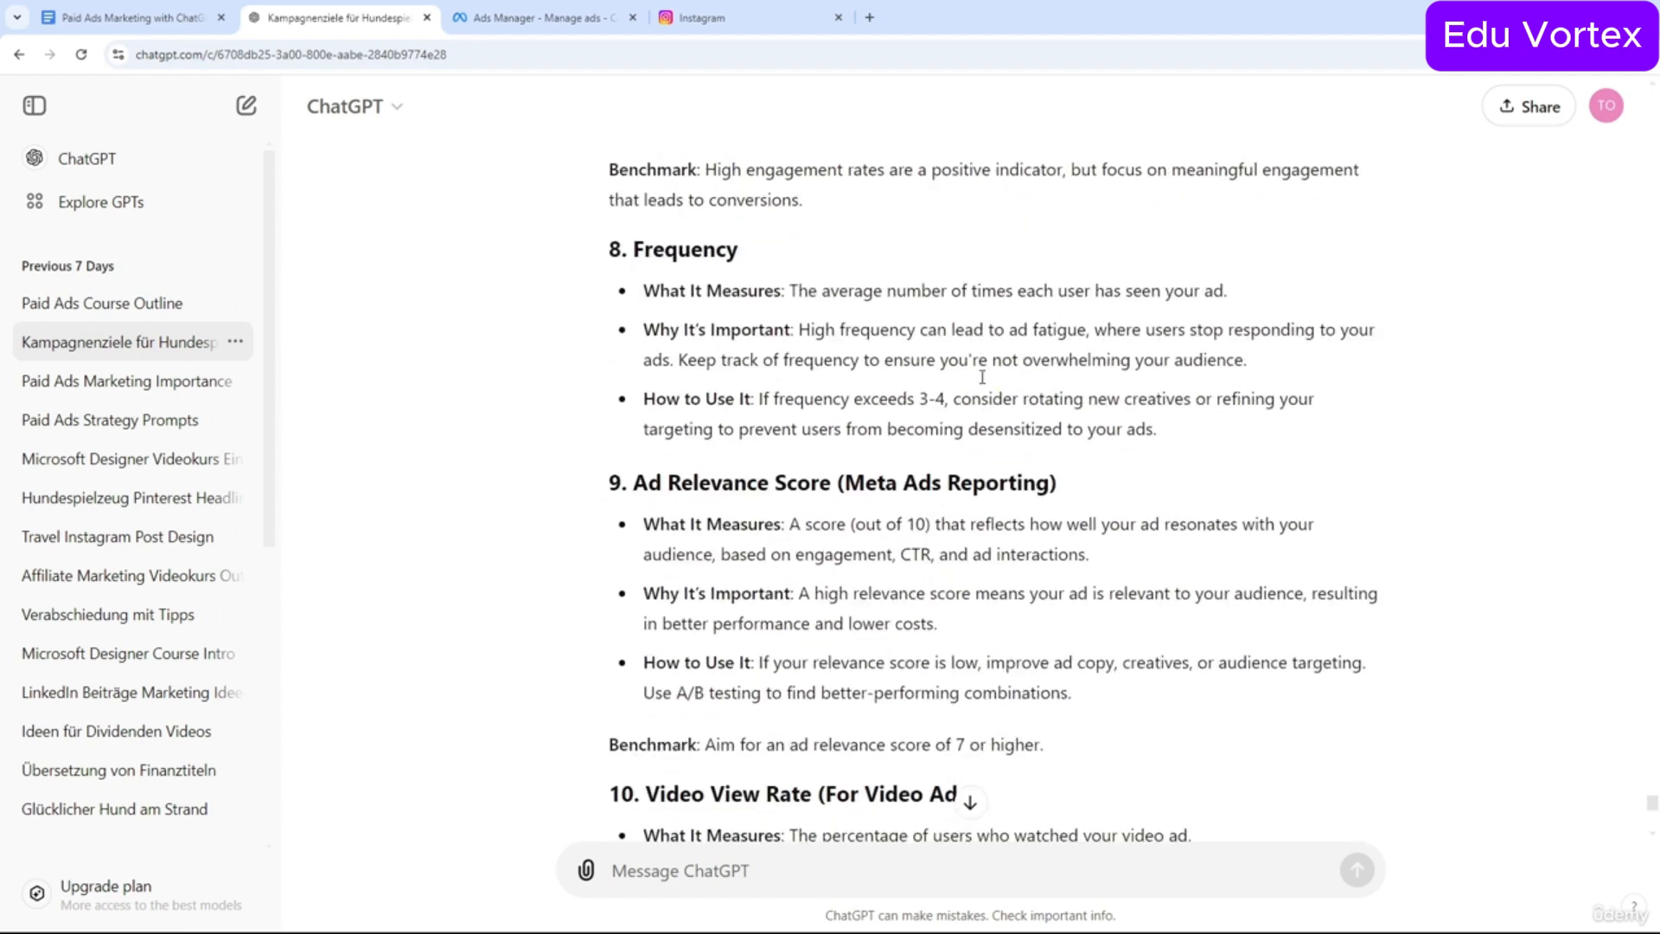
pyautogui.scroll(-2, 982, 382)
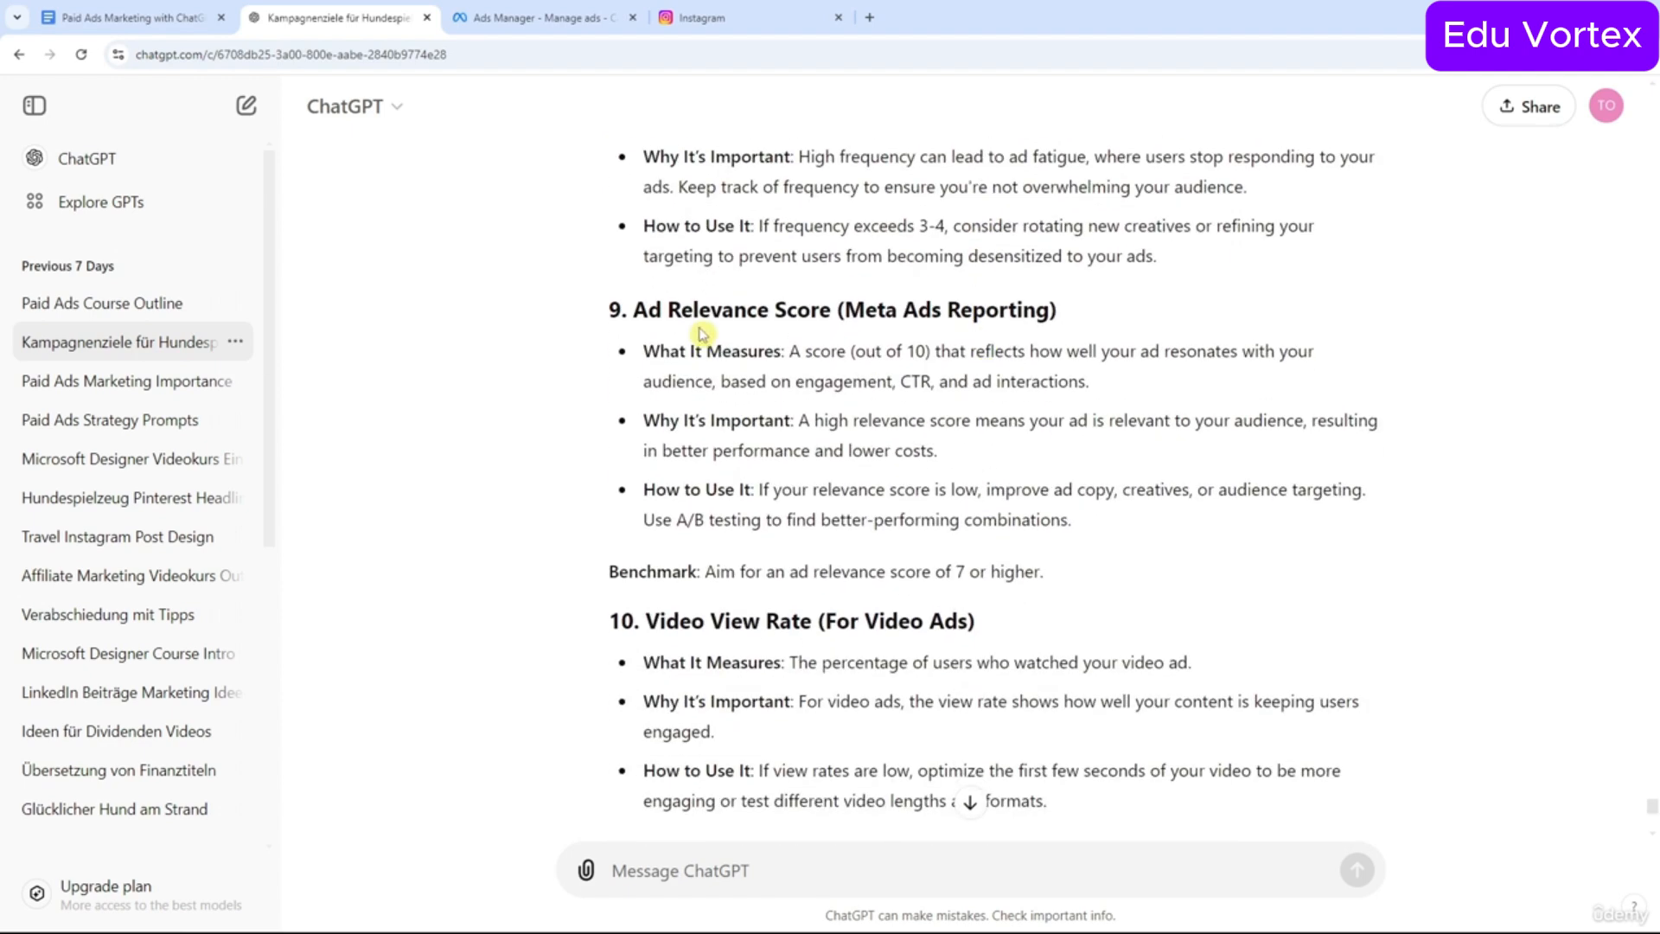
pyautogui.moveTo(634, 309); pyautogui.dragTo(832, 311)
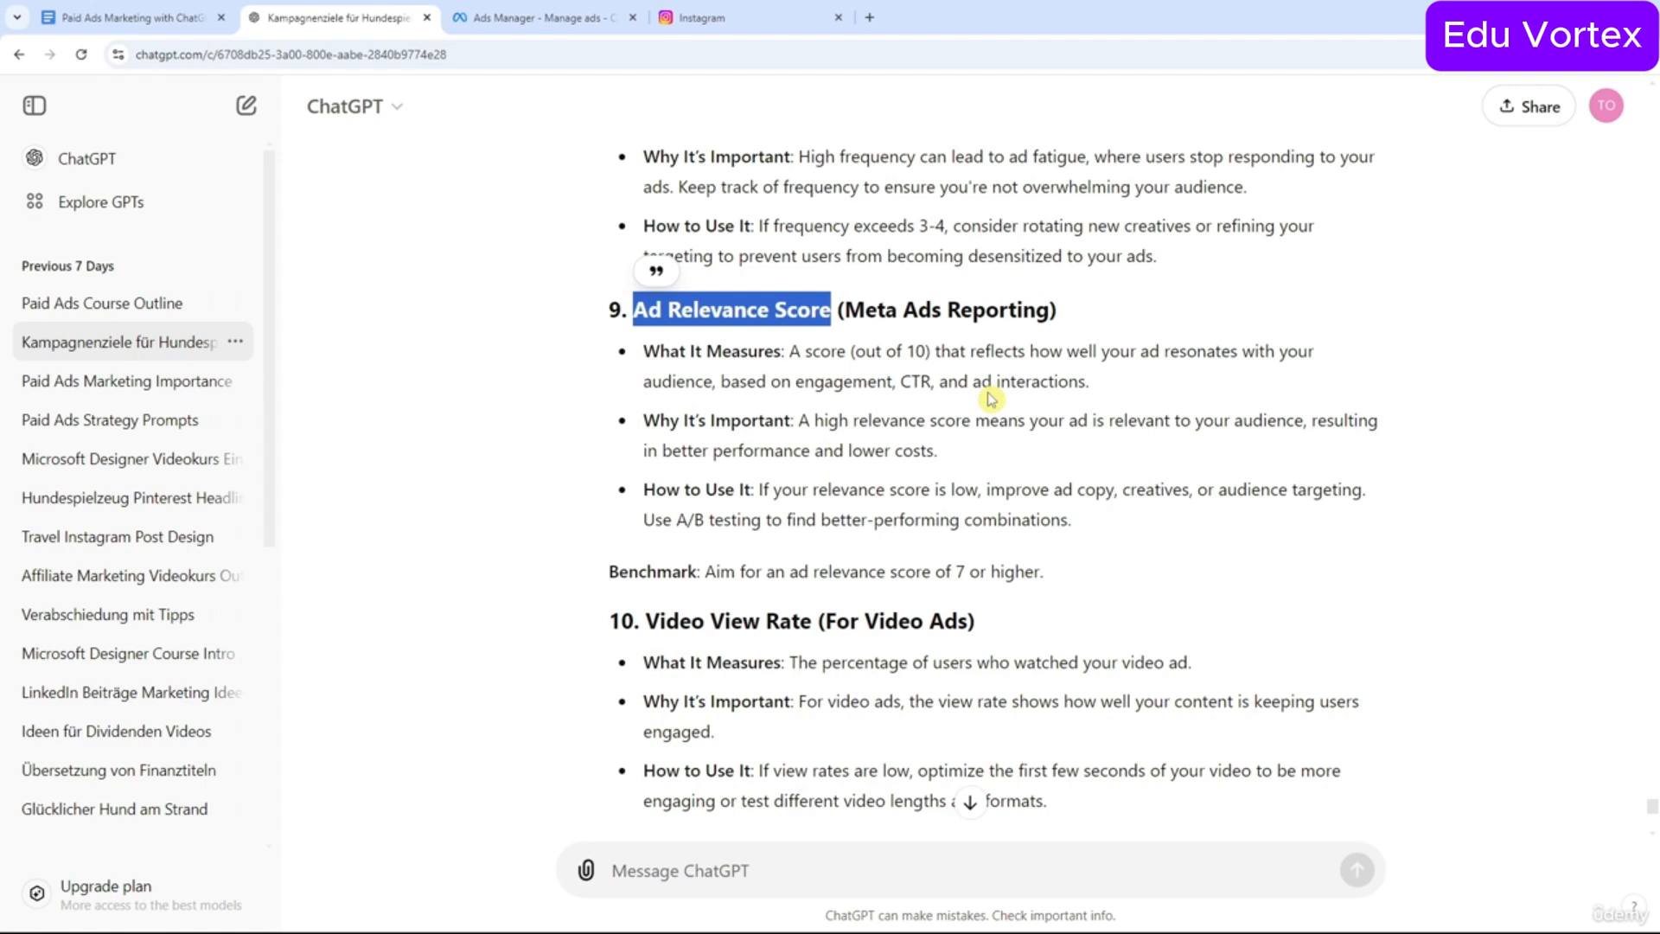
pyautogui.scroll(-2, 991, 399)
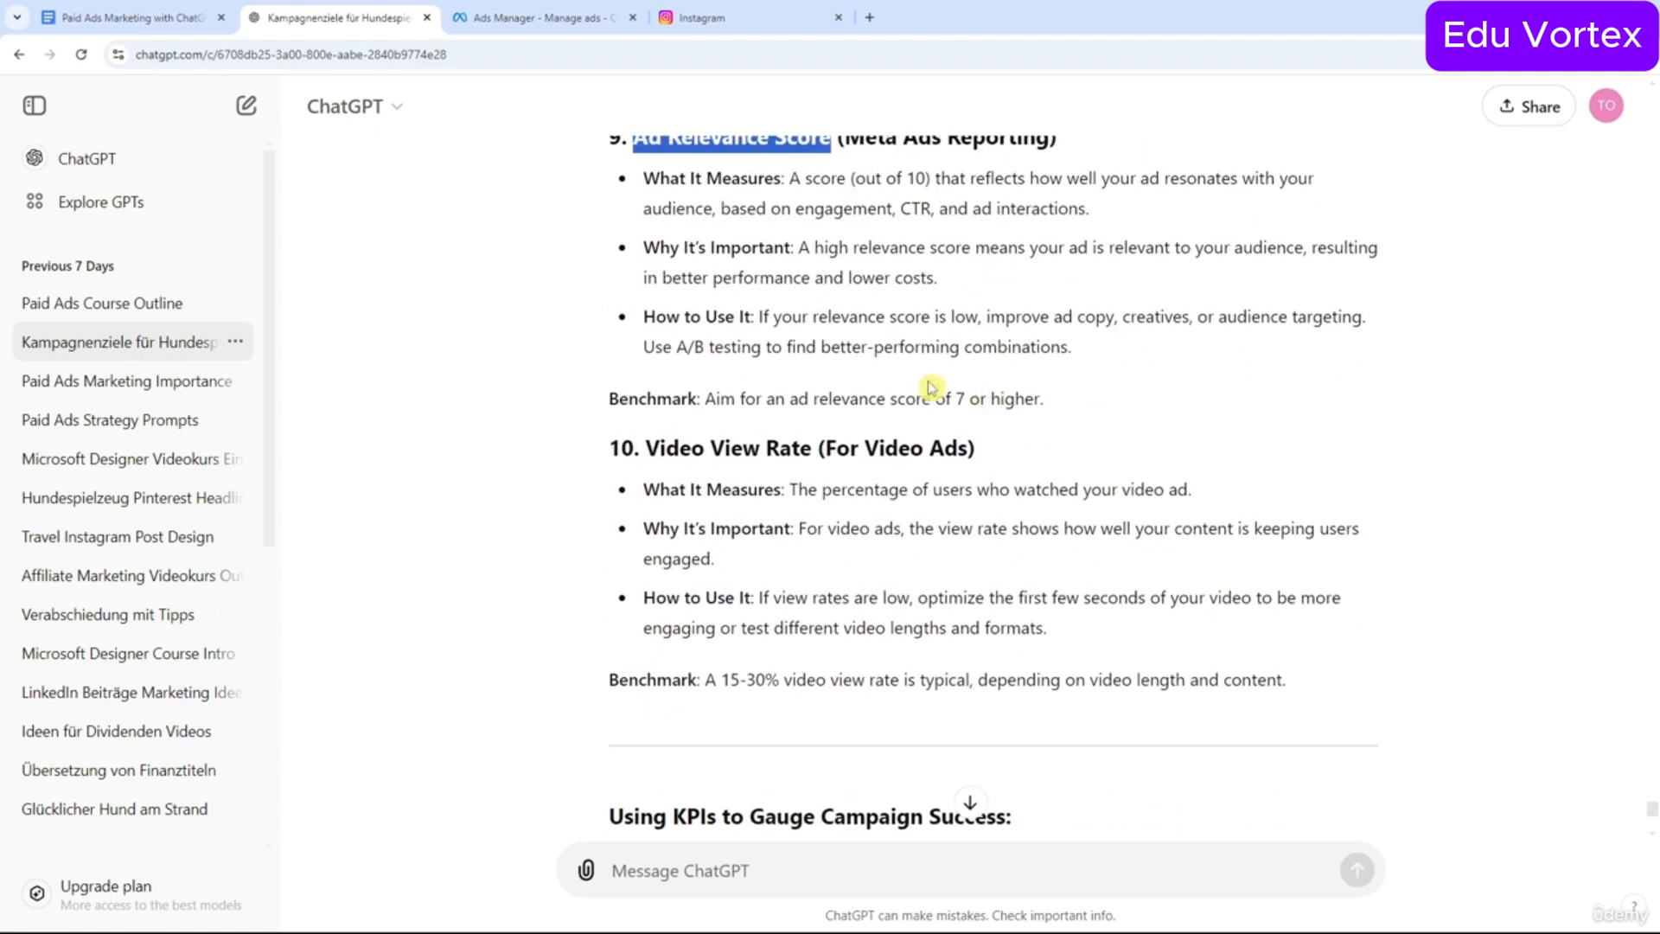
pyautogui.moveTo(955, 399); pyautogui.dragTo(1037, 394)
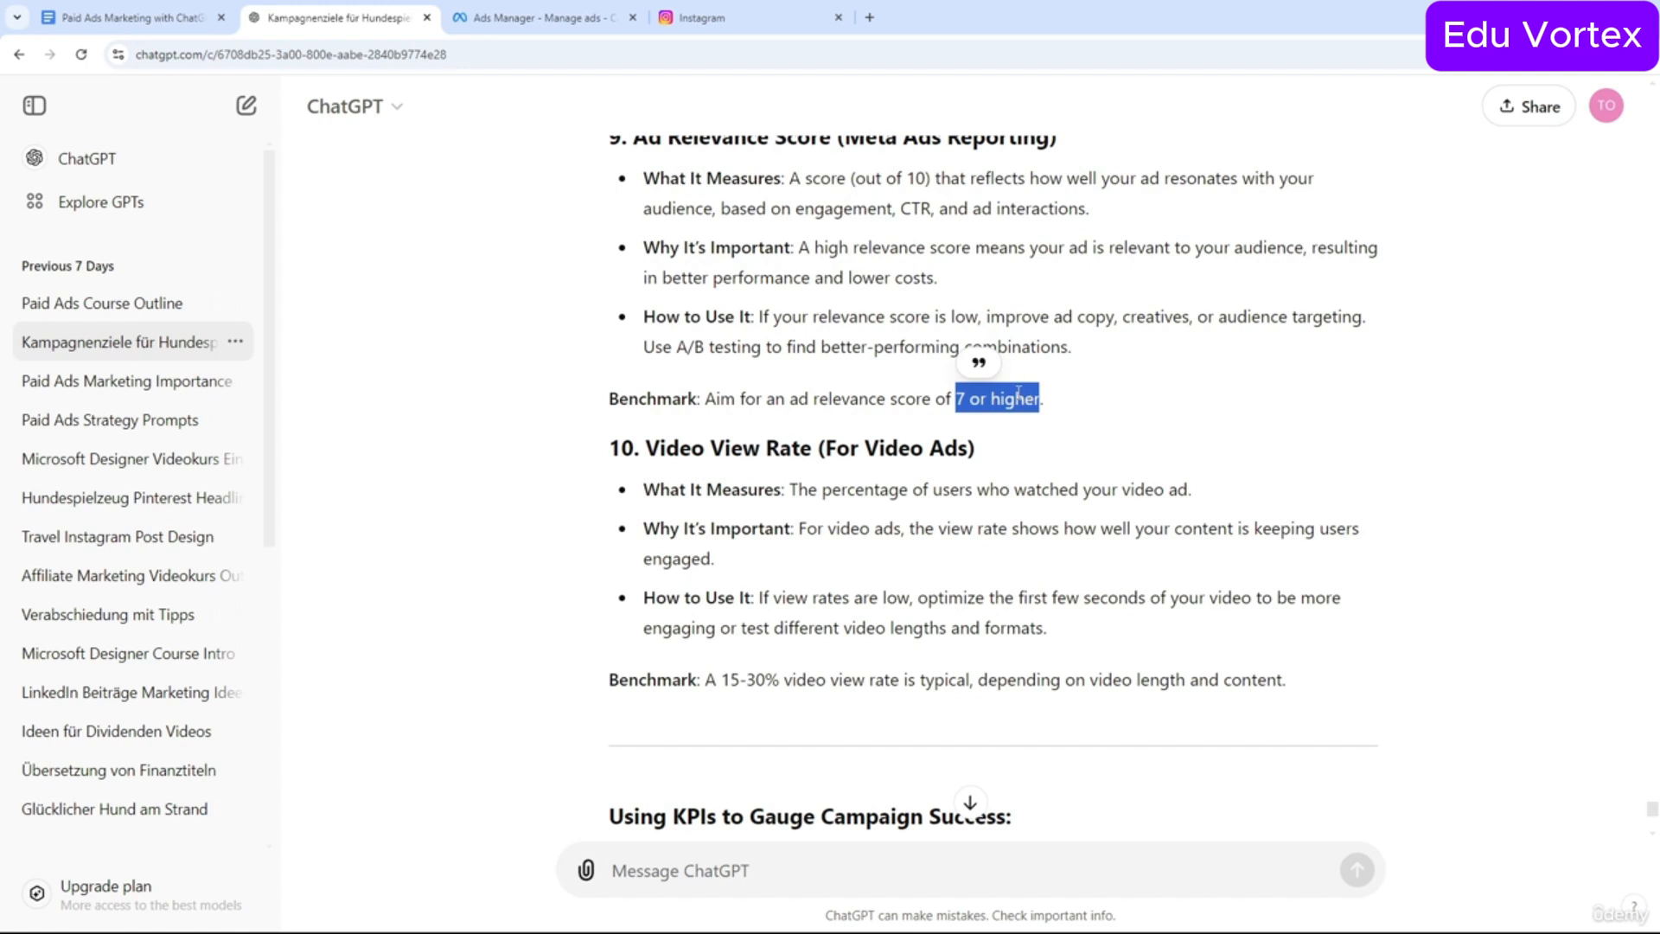
pyautogui.scroll(1, 1019, 392)
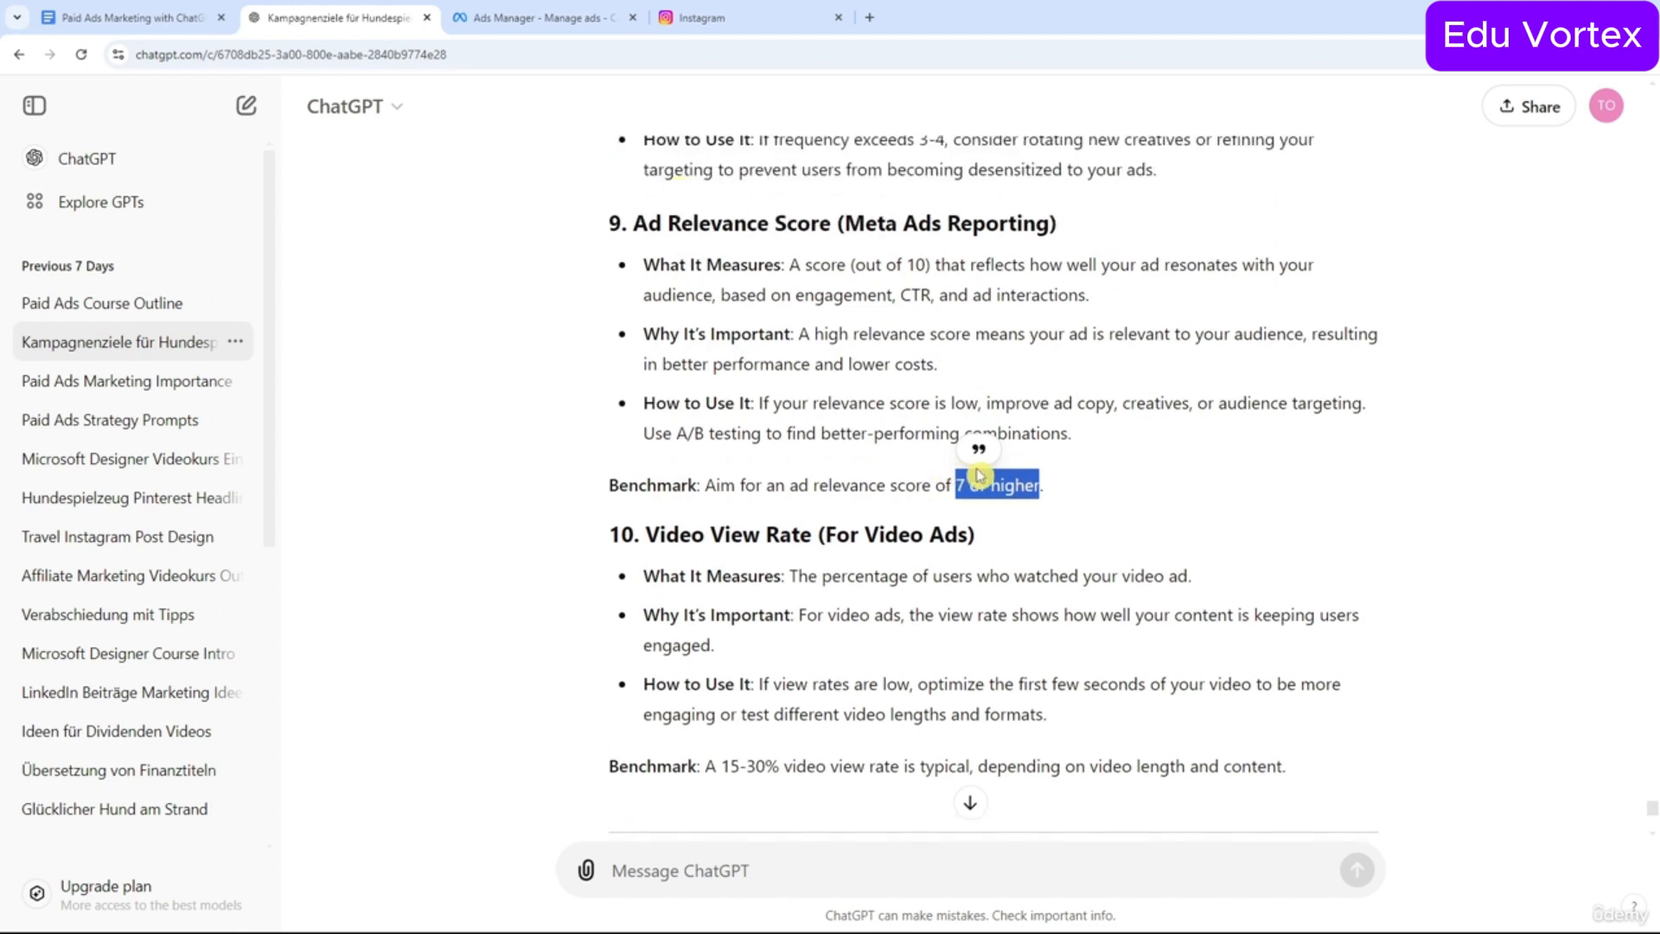
# Review "Using KPIs to Gauge Campaign Success" stage by stage, highlighting its heading, Conversion Rate, and the final-stage CPA and ROAS.
pyautogui.scroll(-3, 1003, 478)
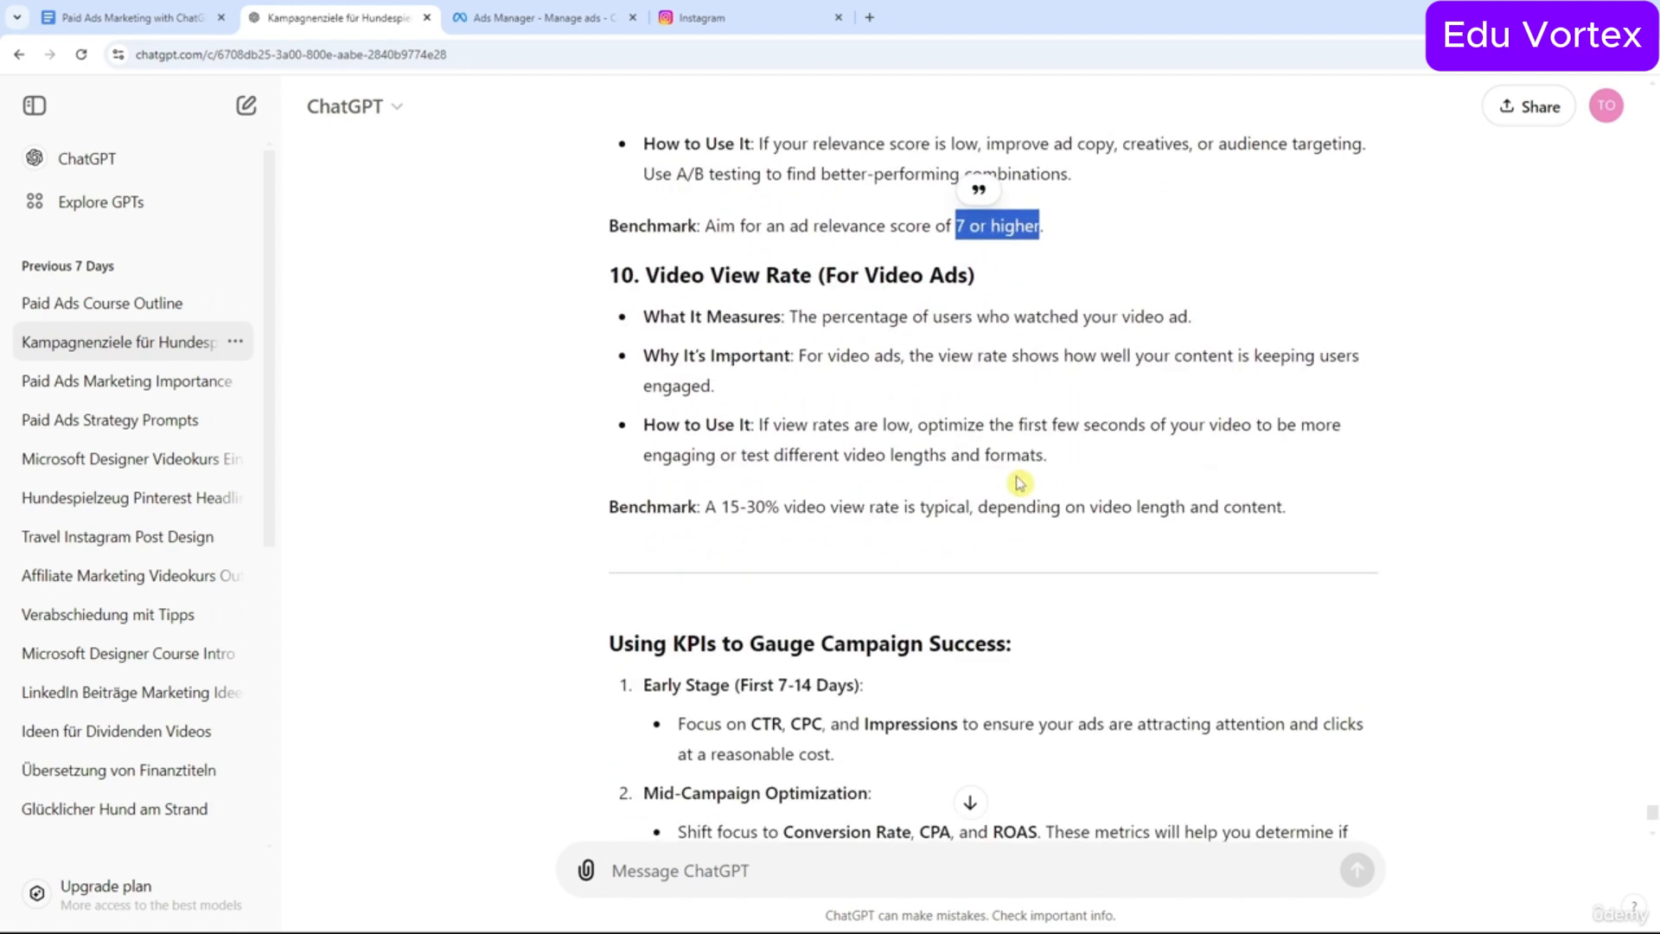
pyautogui.scroll(-3, 920, 304)
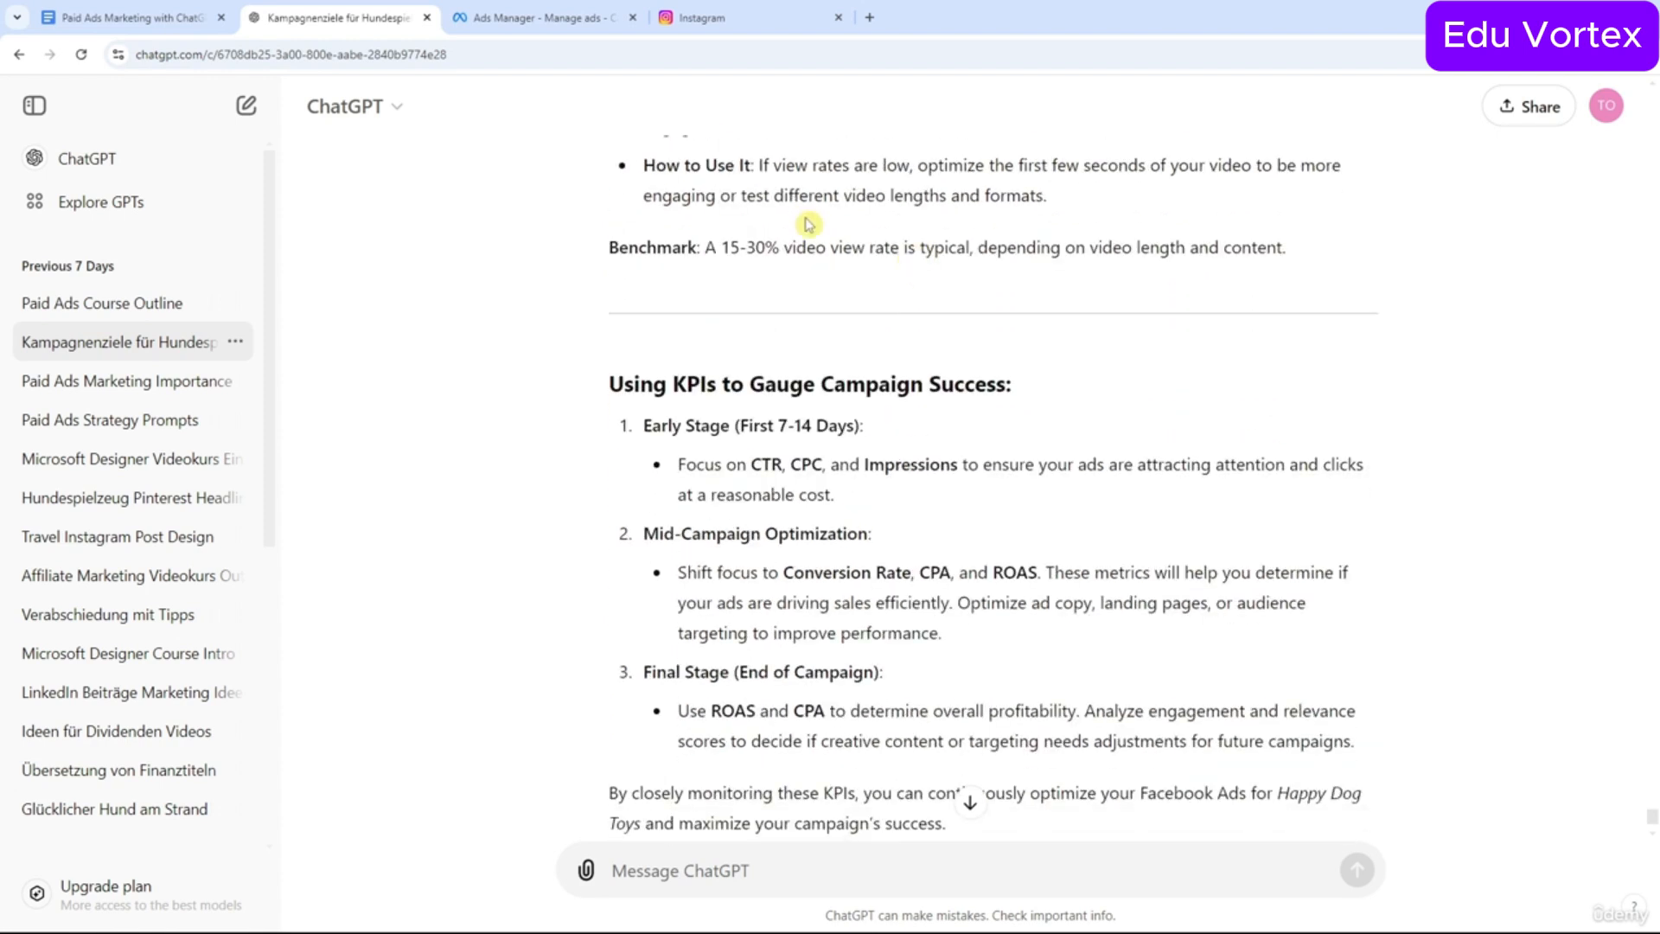
pyautogui.scroll(-1, 809, 224)
pyautogui.moveTo(605, 268); pyautogui.dragTo(1013, 269)
pyautogui.click(755, 346)
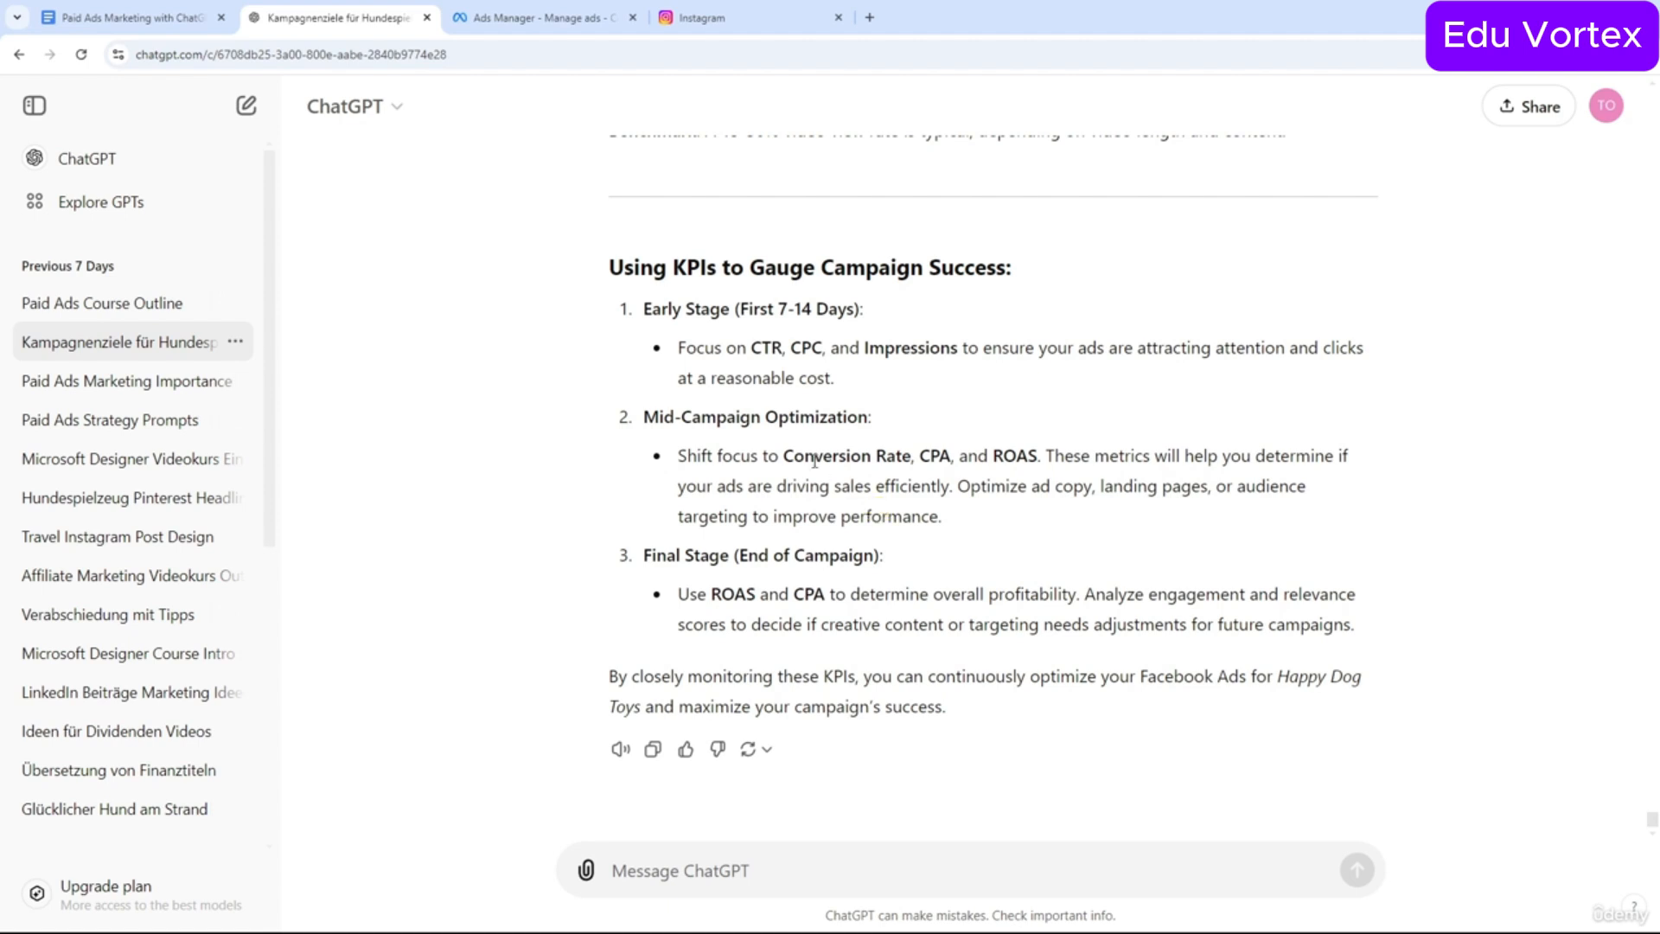
pyautogui.moveTo(821, 458); pyautogui.dragTo(903, 455)
pyautogui.click(997, 462)
pyautogui.moveTo(790, 594); pyautogui.dragTo(826, 595)
pyautogui.moveTo(707, 594); pyautogui.dragTo(749, 588)
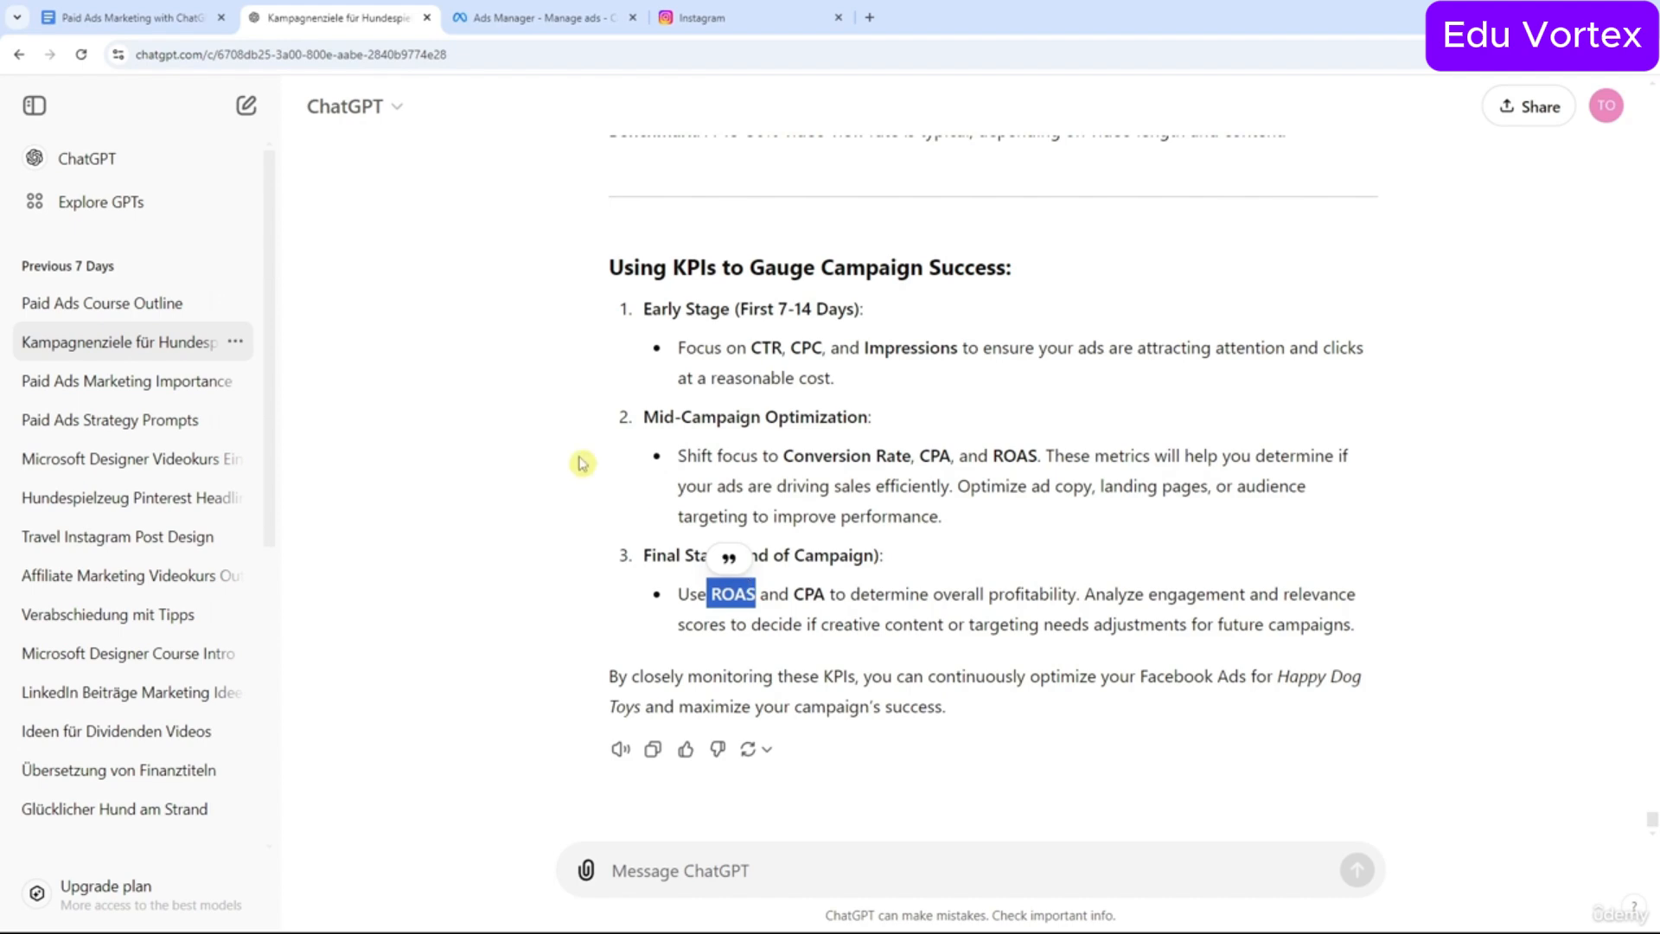
# Highlight prompt 2 of section 9.1 in the prompts document and compare it with the campaign success section of the ChatGPT answer.
pyautogui.click(192, 14)
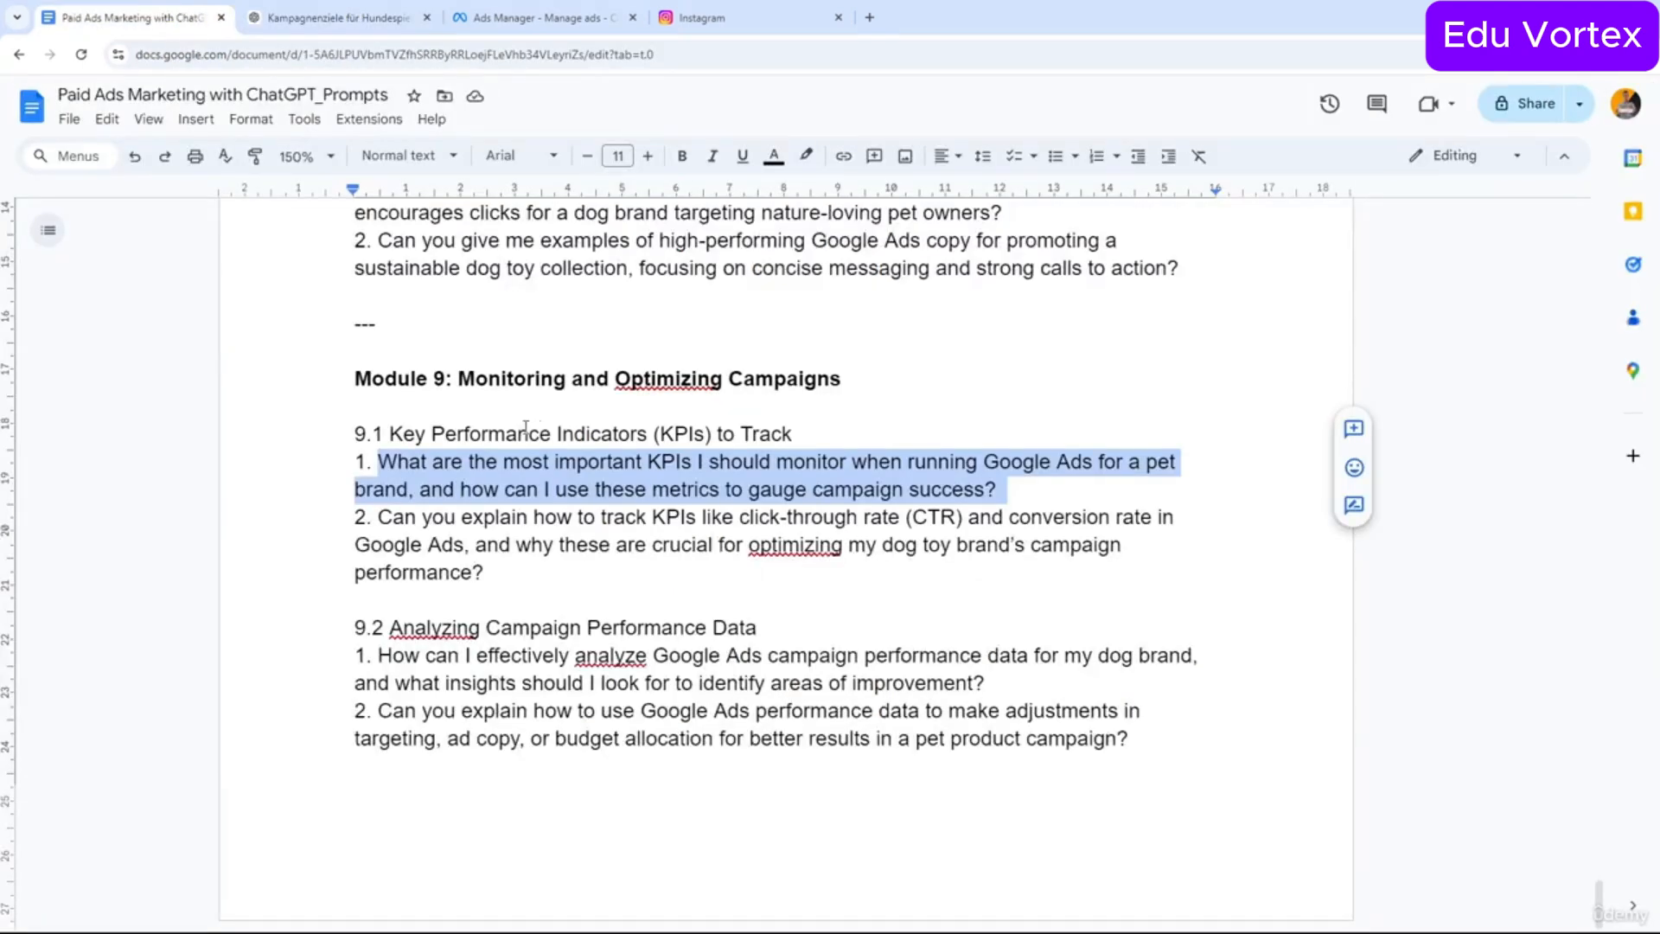
pyautogui.moveTo(380, 517); pyautogui.dragTo(508, 574)
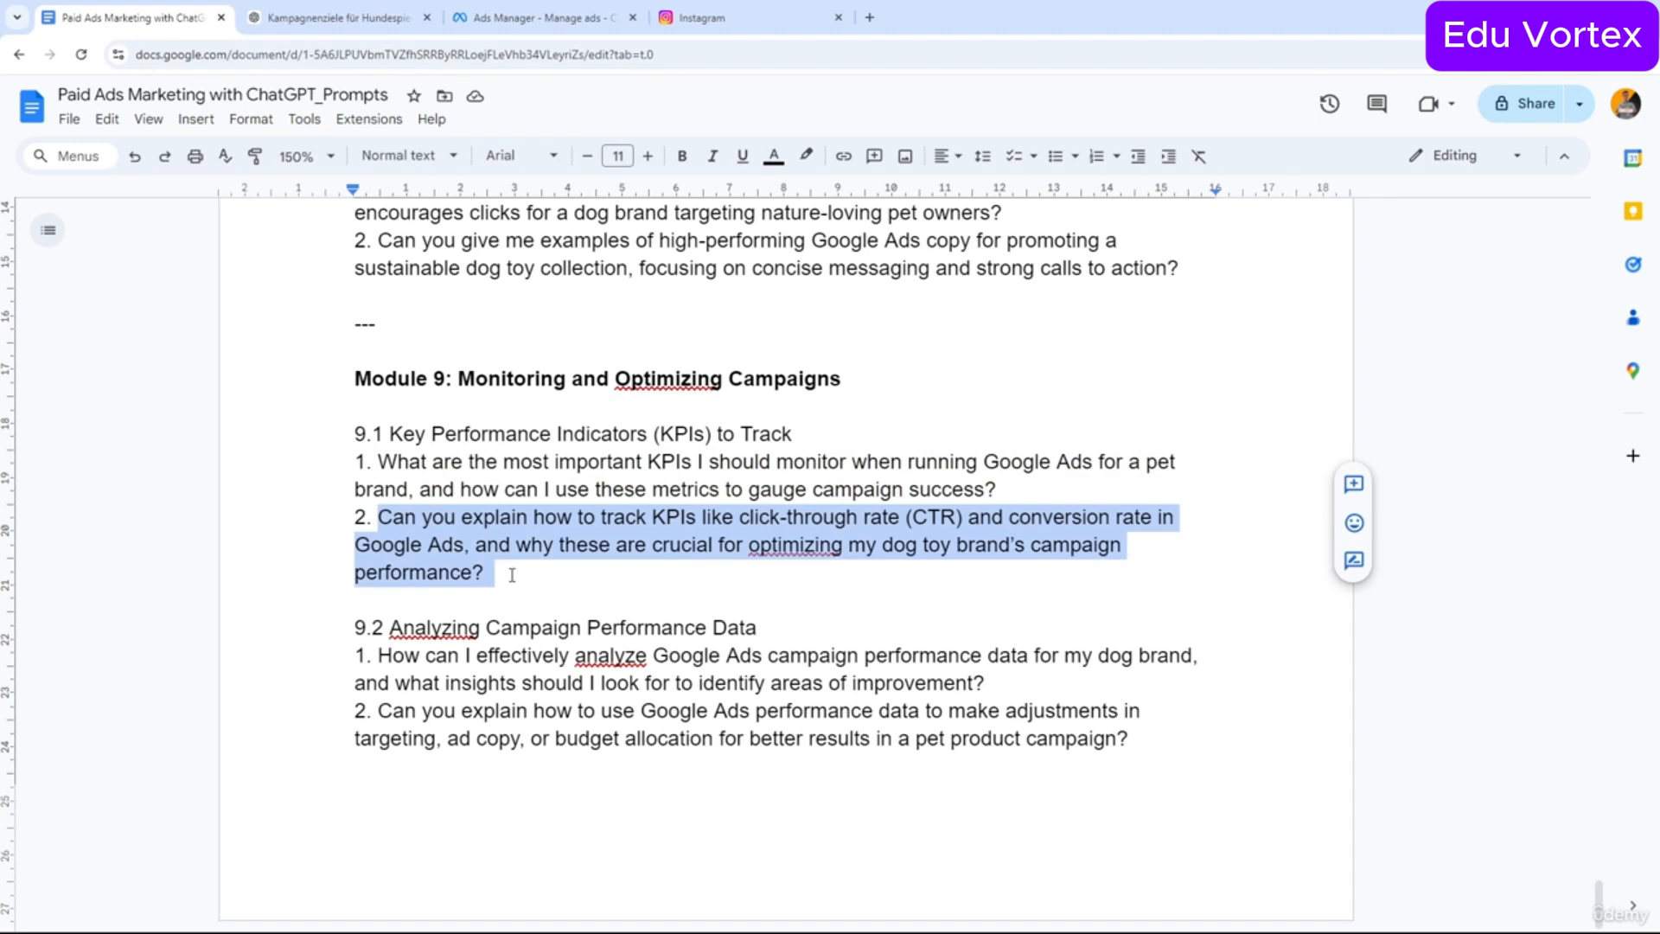
pyautogui.click(291, 19)
pyautogui.moveTo(611, 268); pyautogui.dragTo(1017, 271)
pyautogui.click(487, 344)
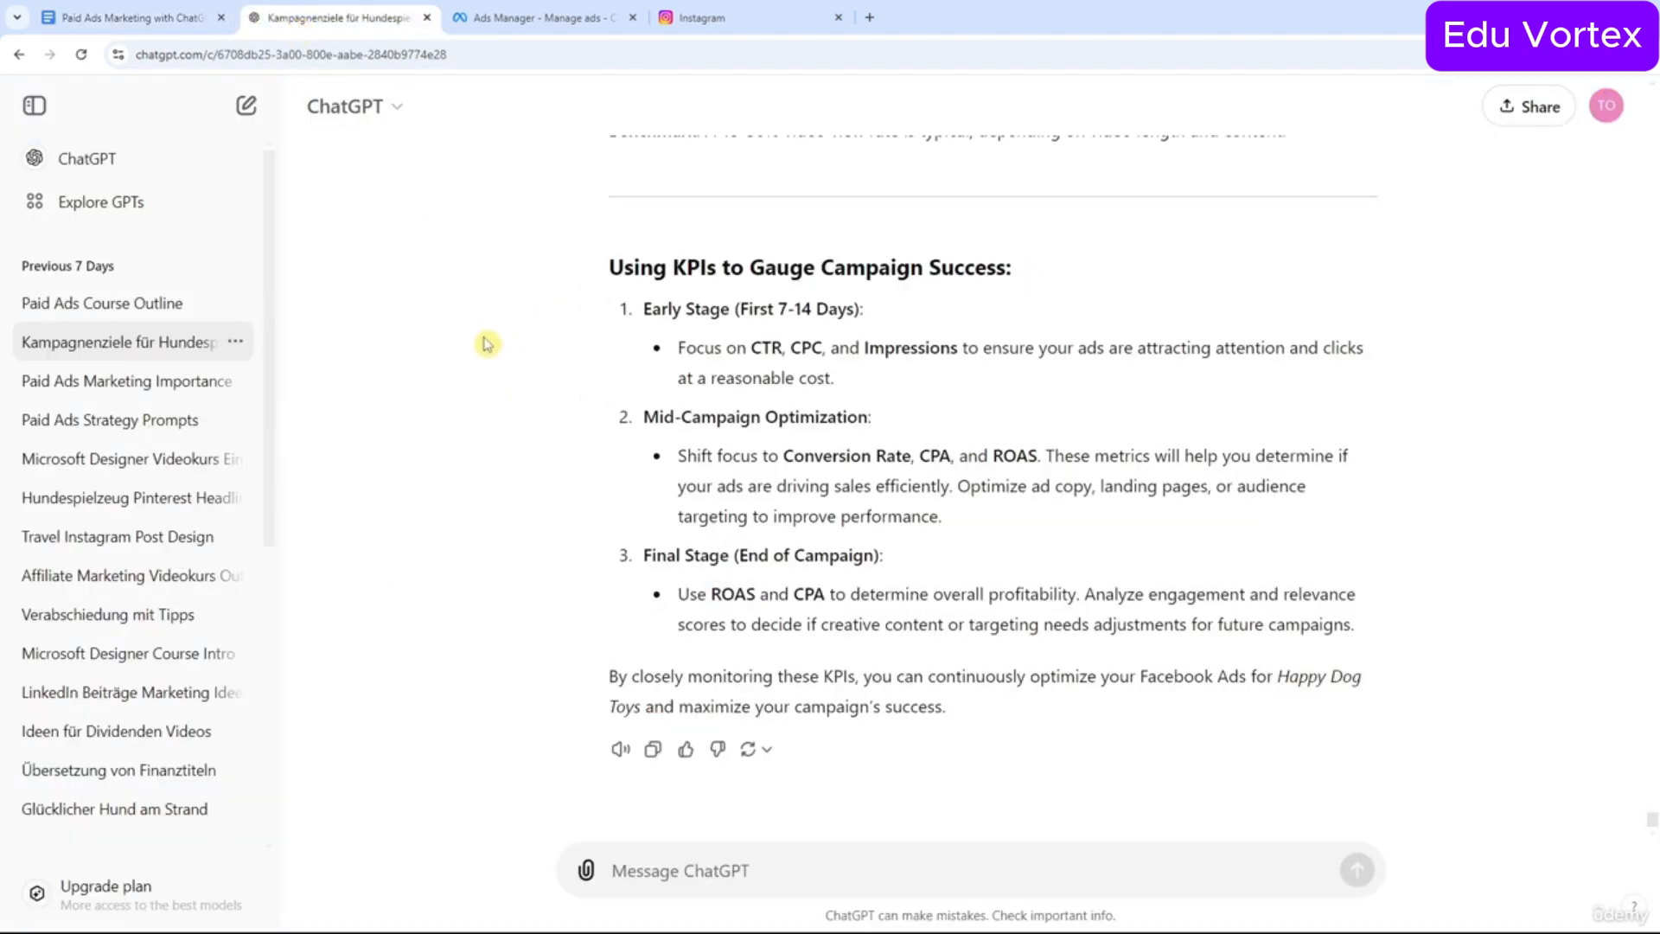